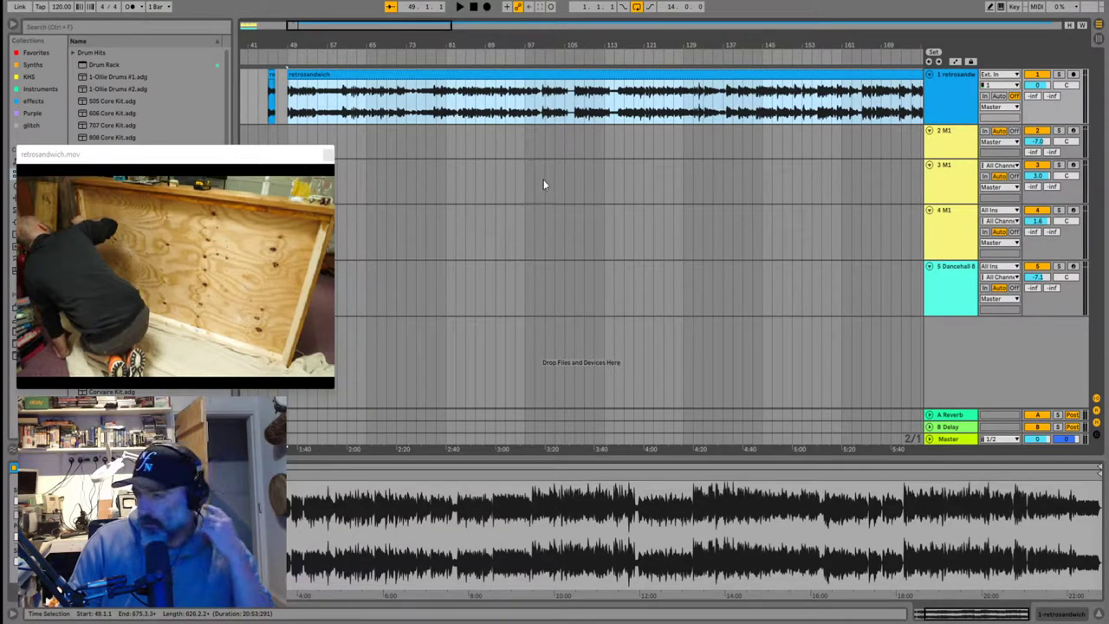
click(80, 1)
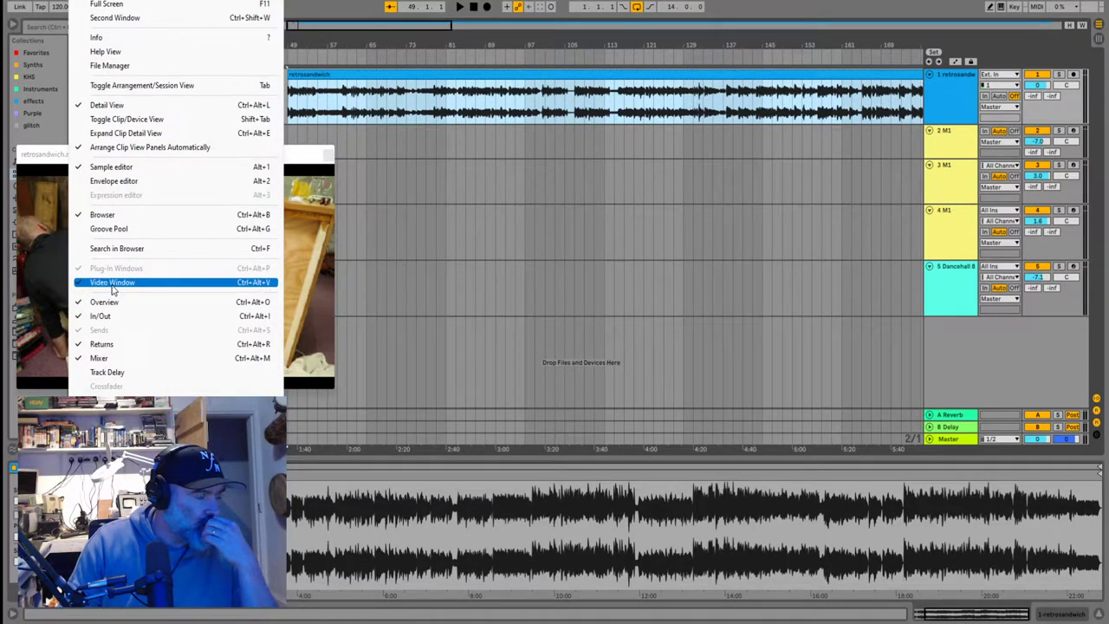
click(310, 105)
click(261, 106)
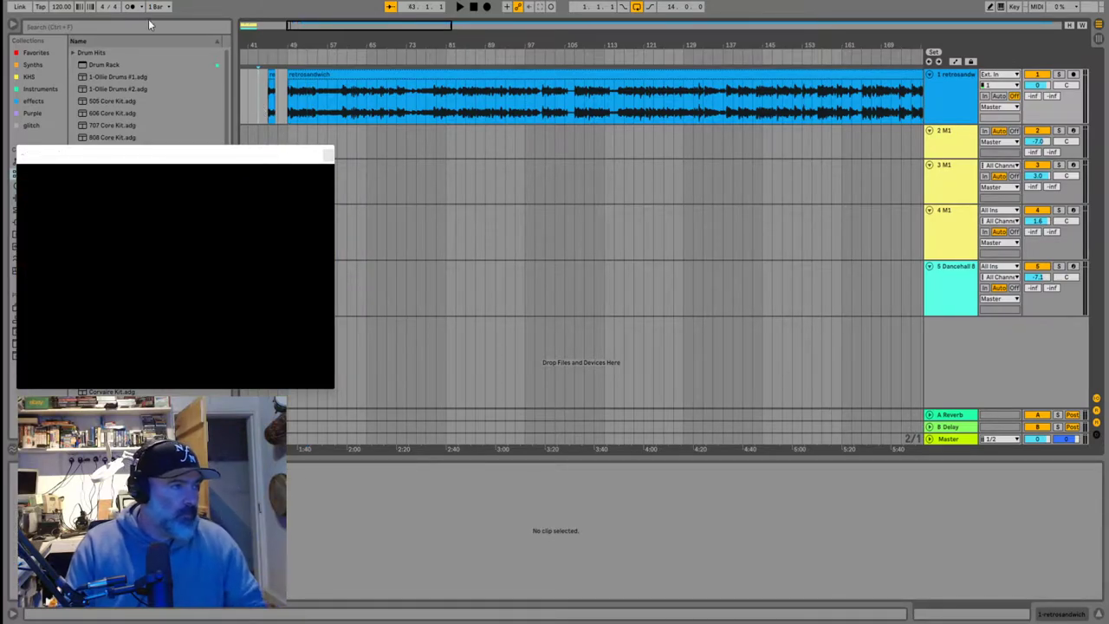
Show the Favorites collection in the browser and move the video window clear of it, over the empty lower arrangement area
click(959, 438)
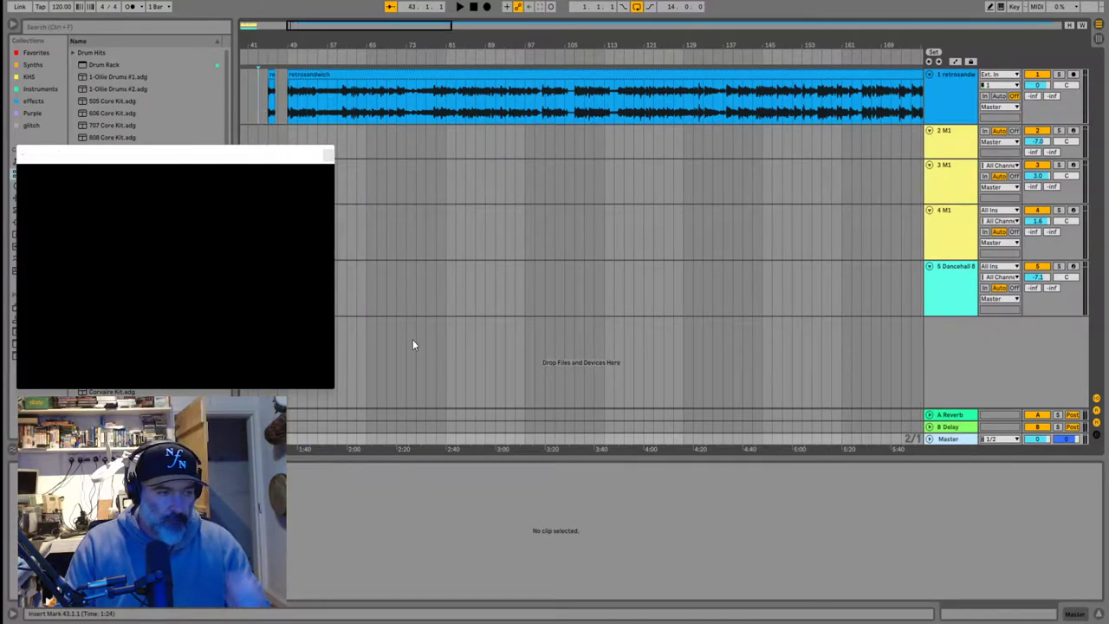
click(45, 53)
drag(110, 157, 463, 336)
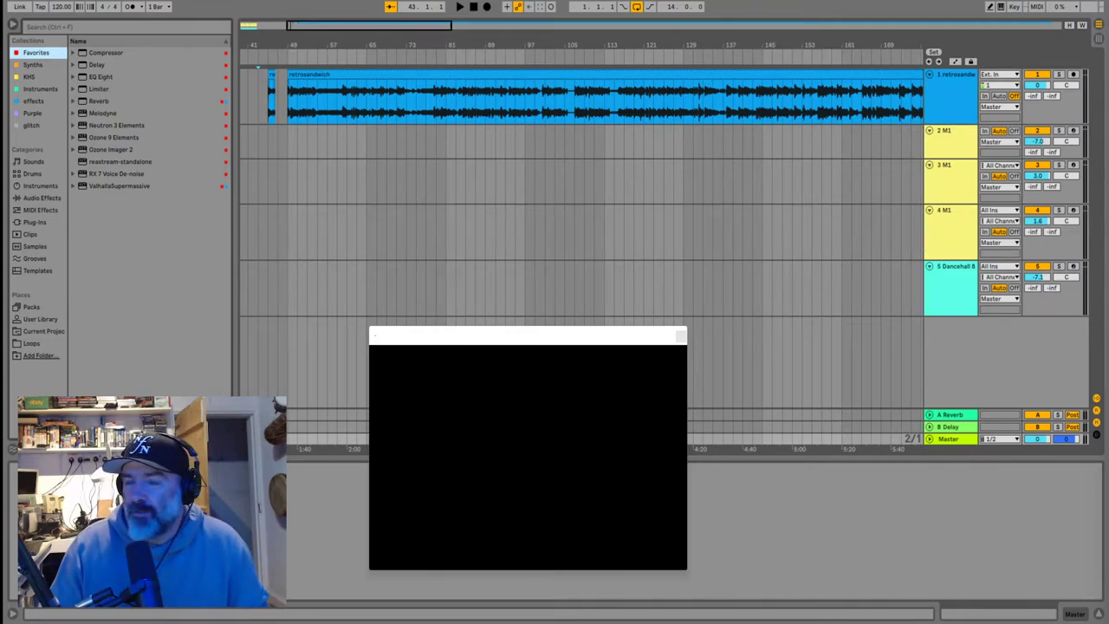
Add the reastream-standalone plug-in from Favorites to the Master track
click(265, 110)
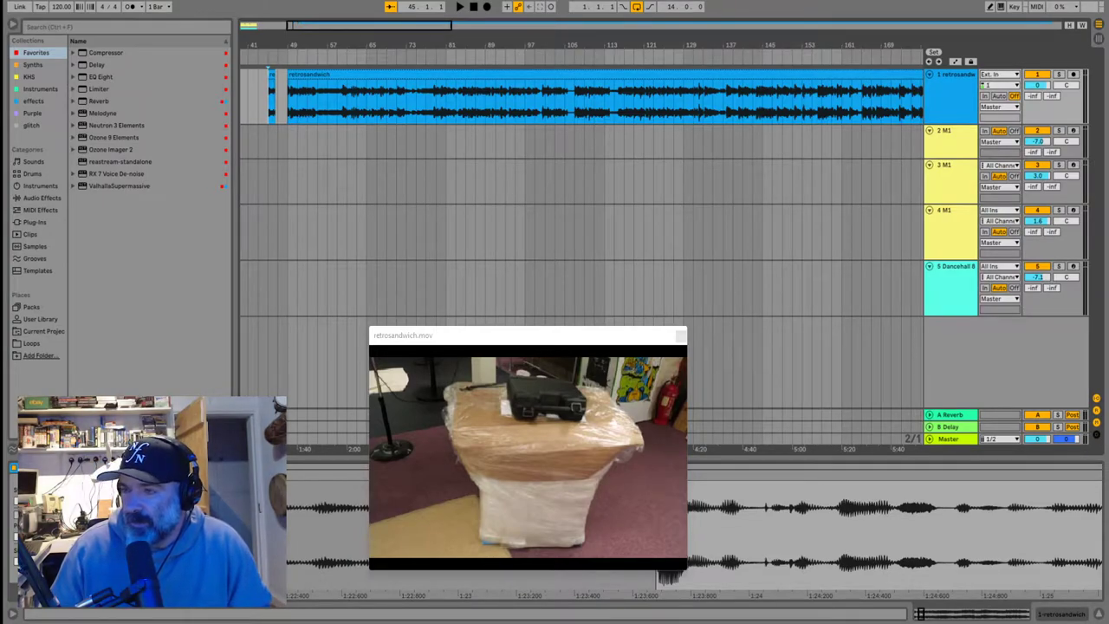
click(953, 292)
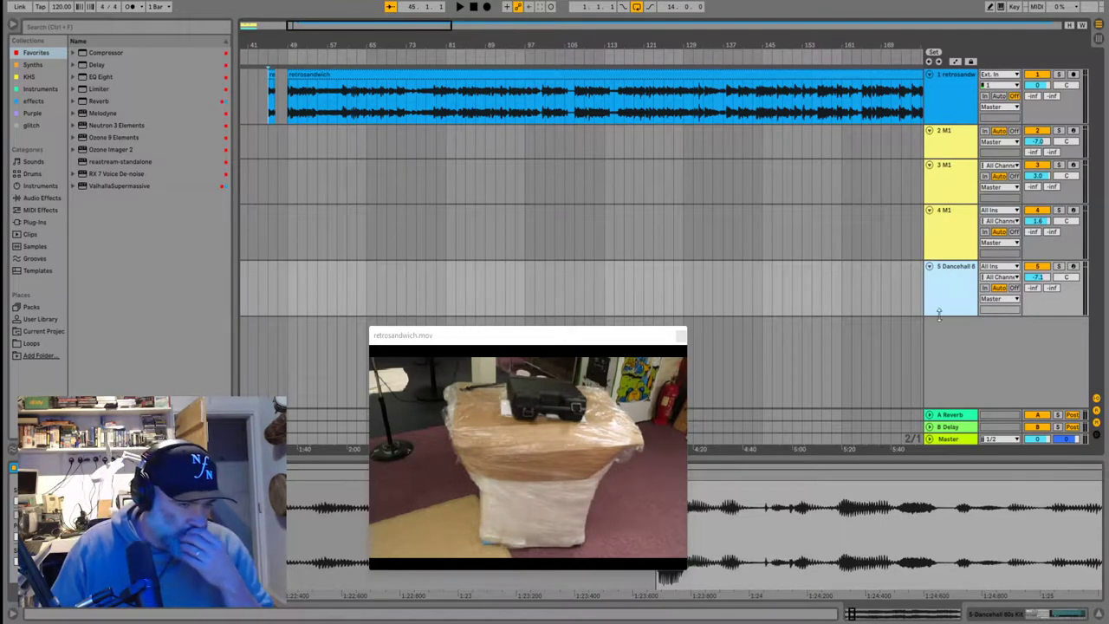
click(948, 439)
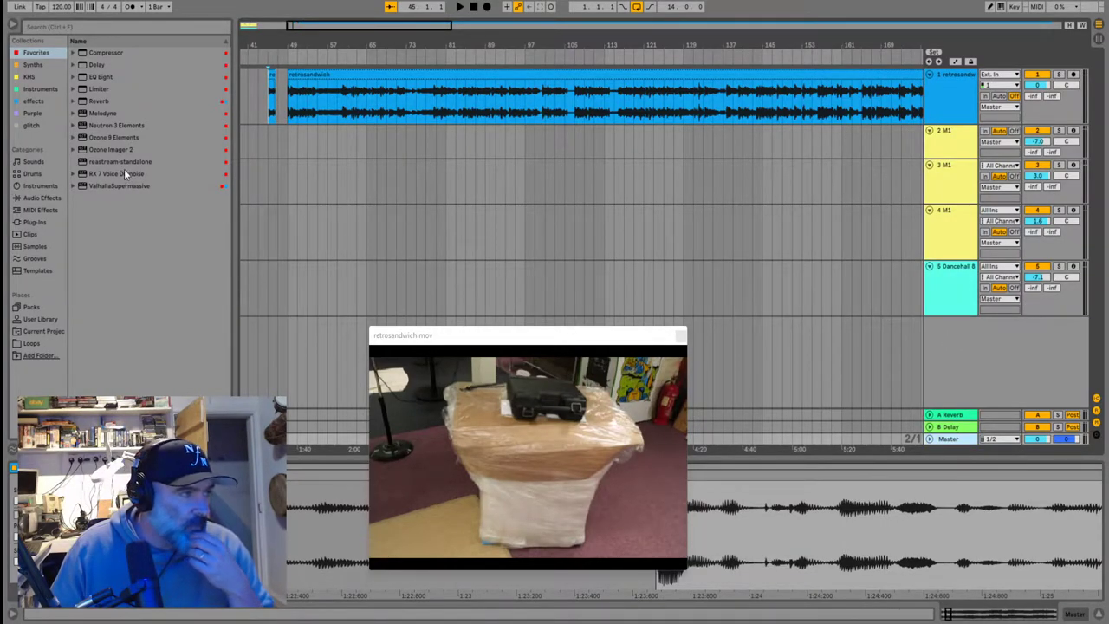
double_click(100, 162)
Set ReaStream to send audio/MIDI to local broadcast, then return to the arrangement
click(45, 82)
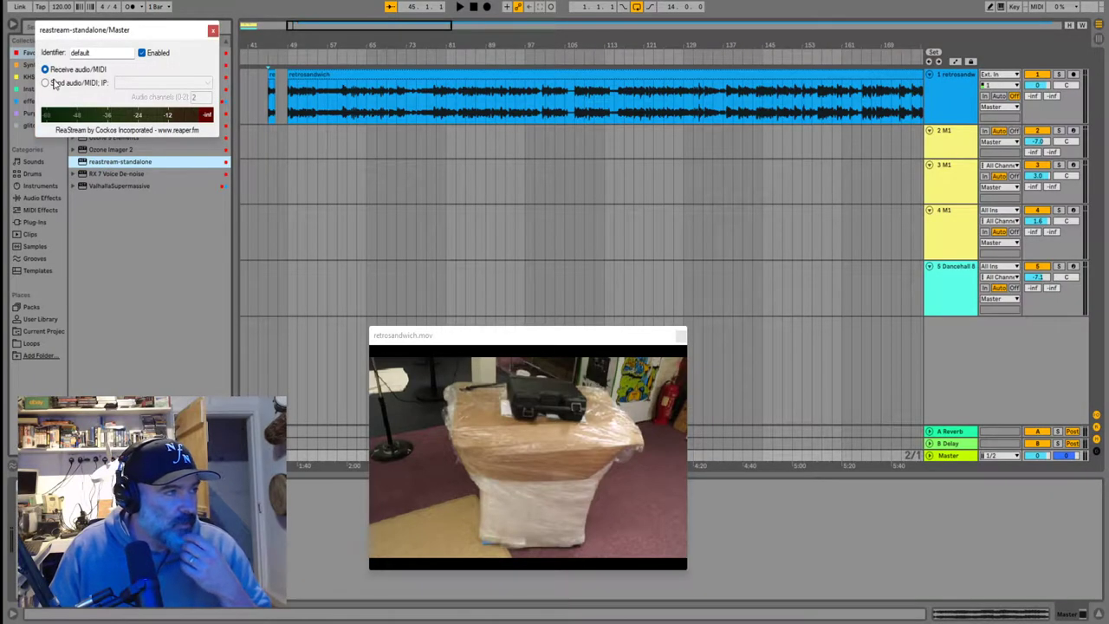
click(206, 82)
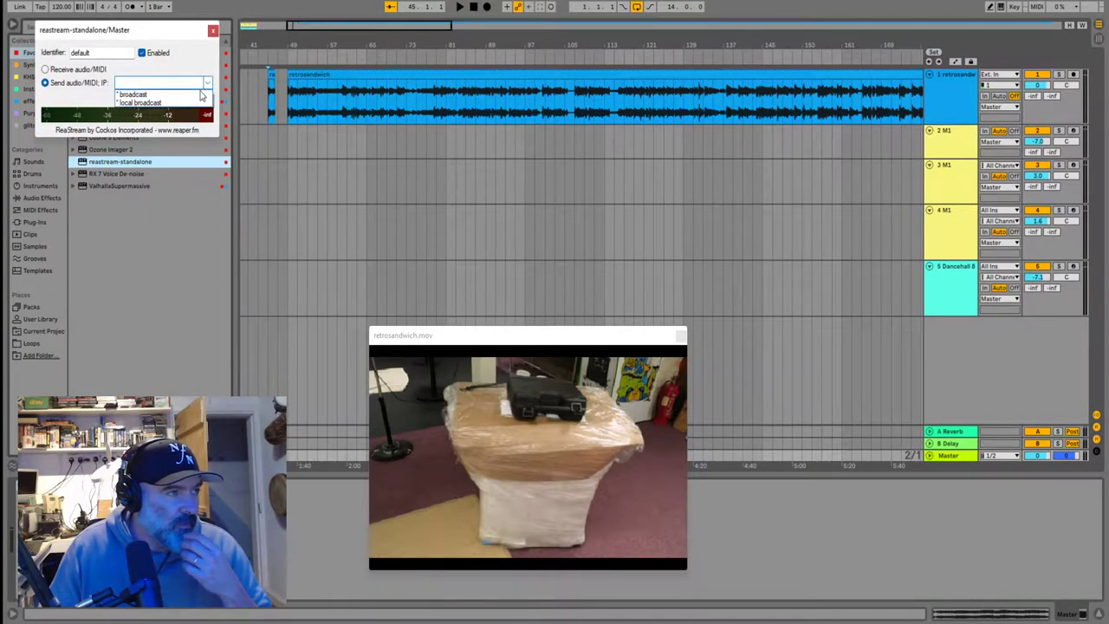
click(178, 103)
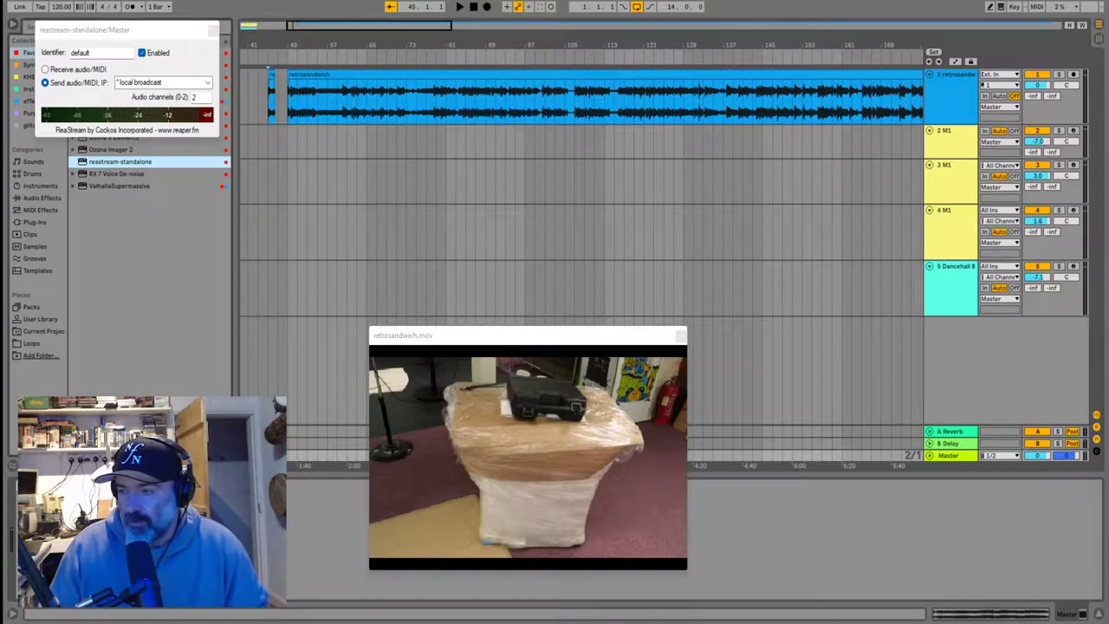
click(265, 119)
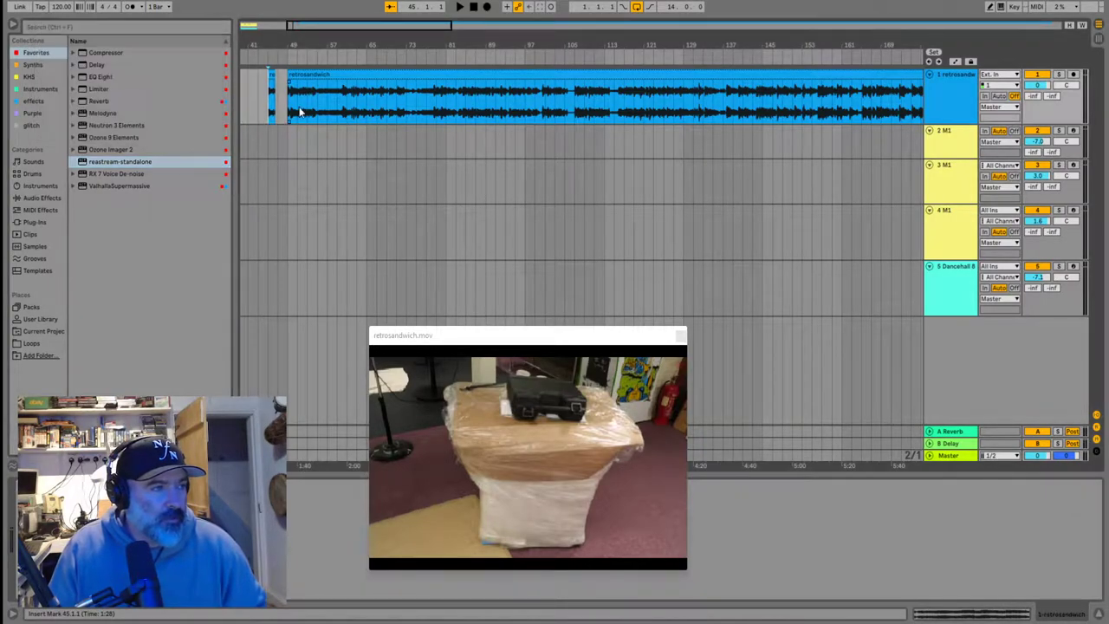
Play the retrosandwich video briefly from the start of the second clip at bar 49
click(285, 112)
key(space)
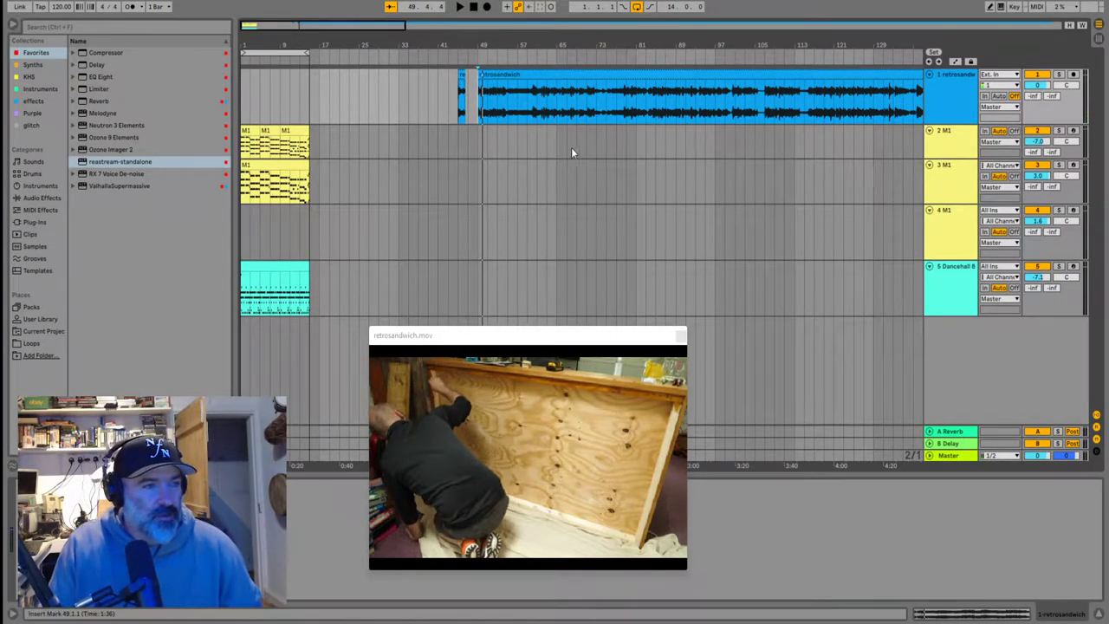
scroll(595, 157, down, 5)
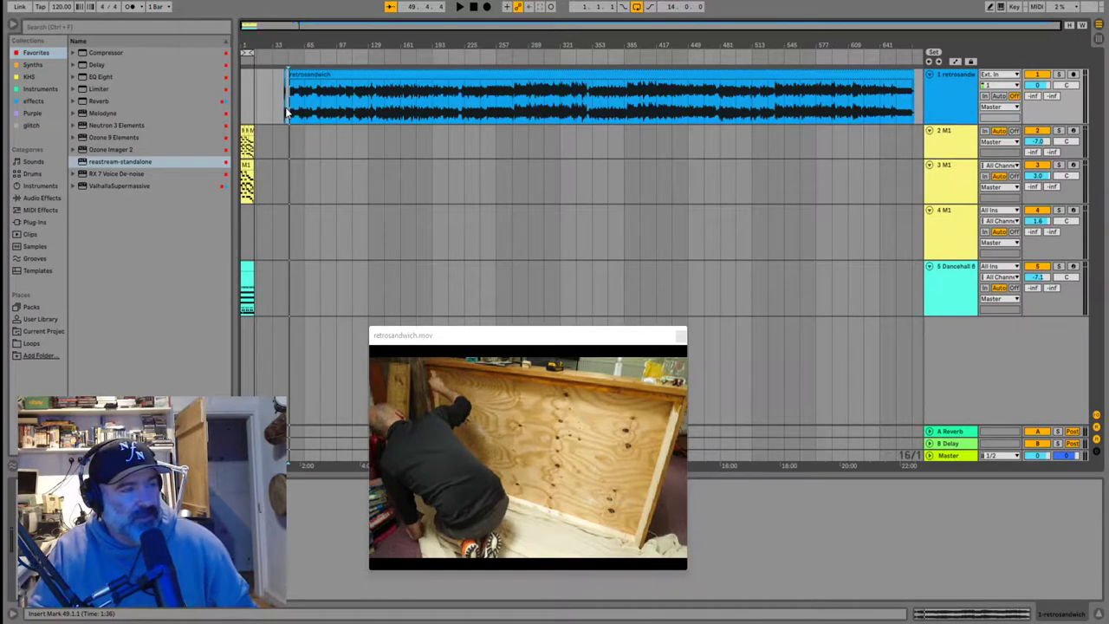
key(plus)
key(plus)
key(plus)
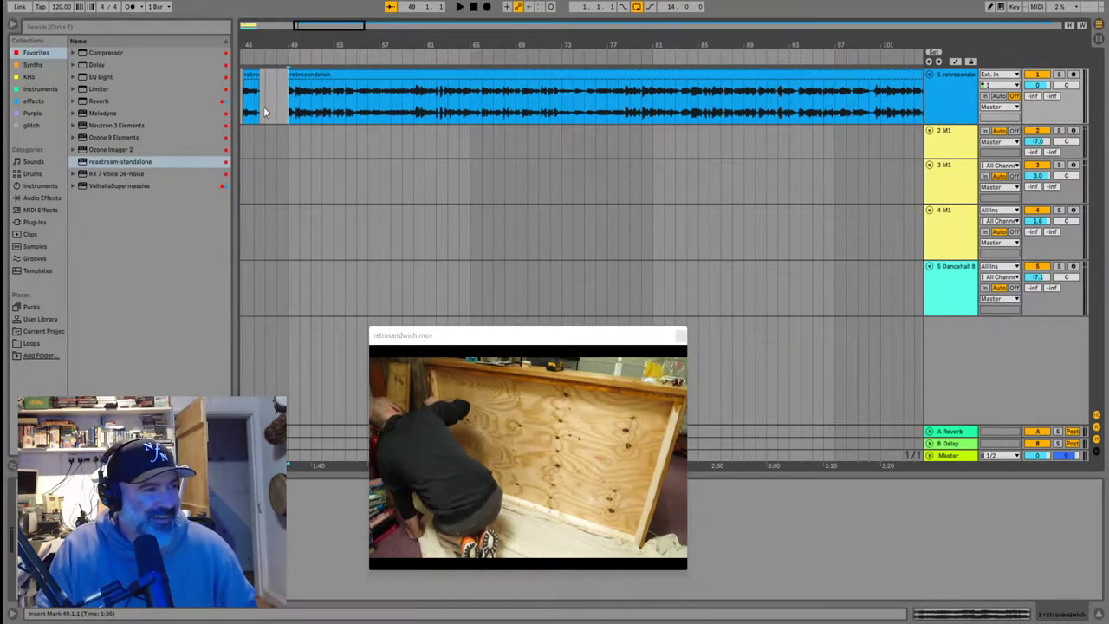
Play the second retrosandwich clip from bar 49 and trim its start to bar 54
click(290, 109)
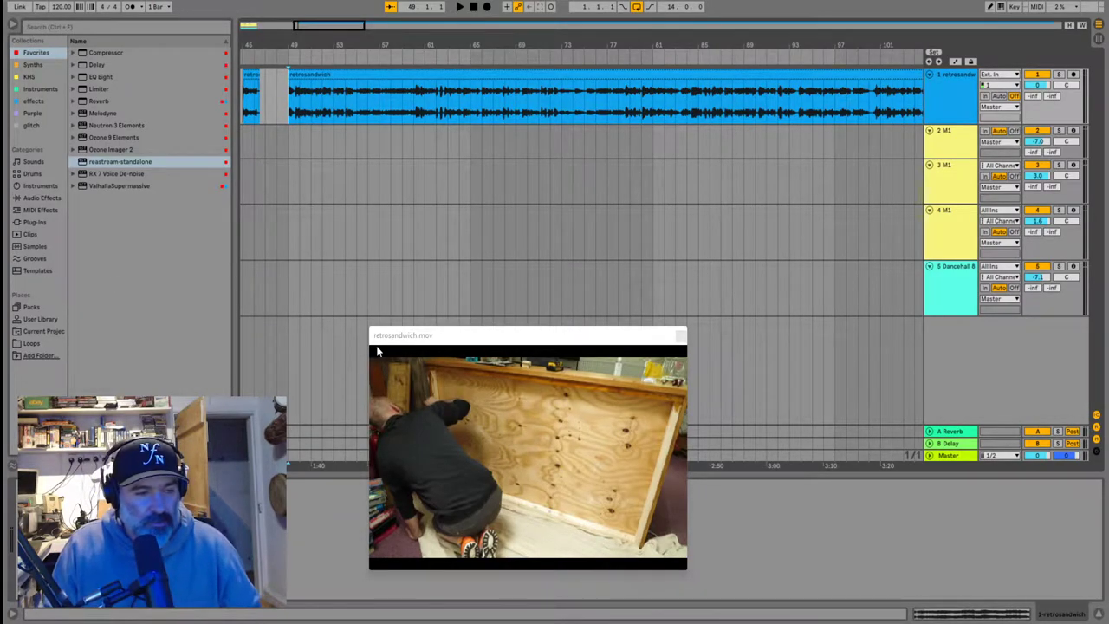
scroll(283, 111, left, 8)
key(space)
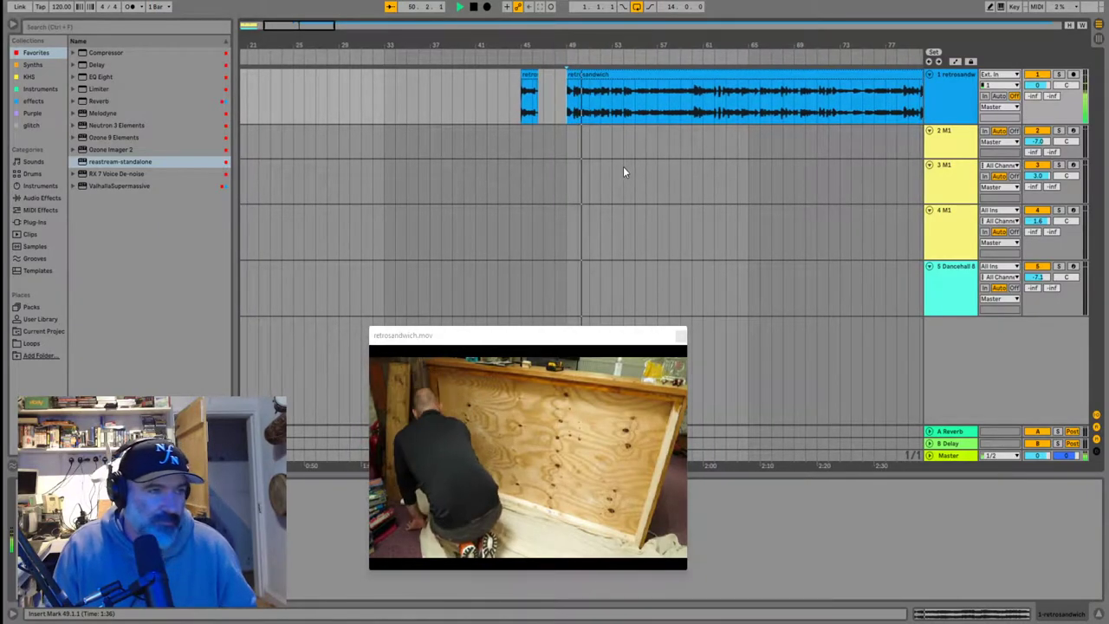
scroll(584, 110, up, 2)
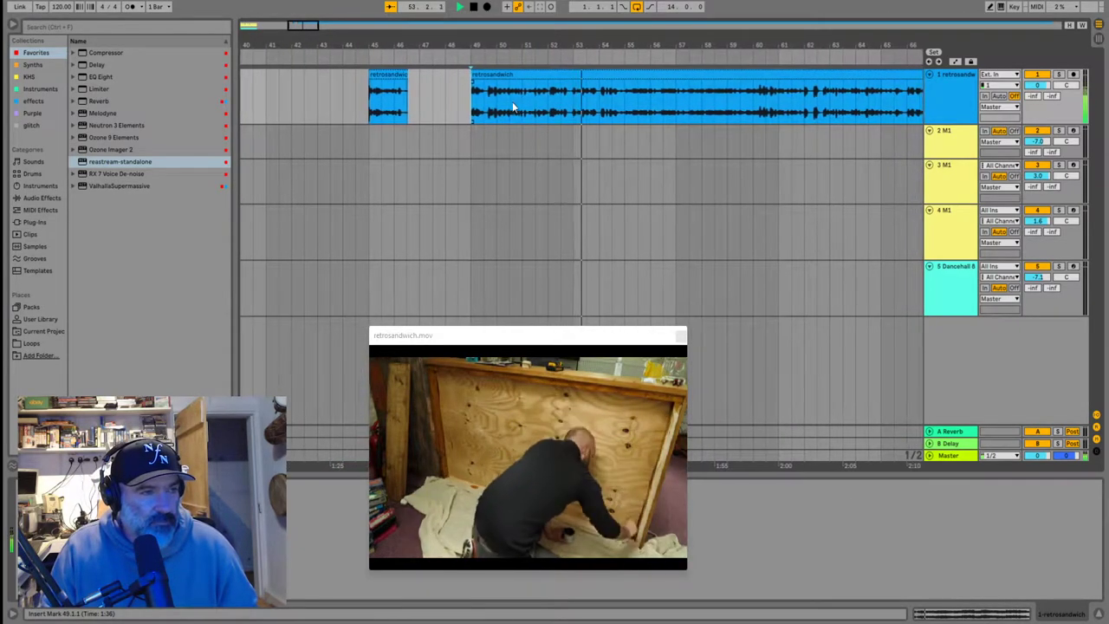
click(462, 105)
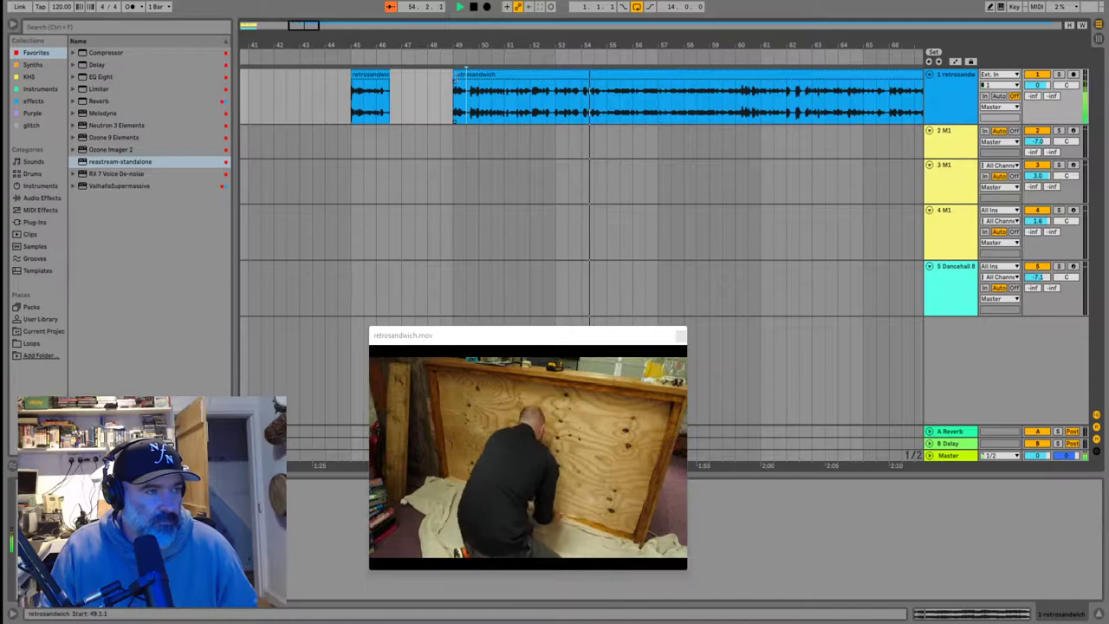
click(456, 77)
drag(454, 95, 582, 97)
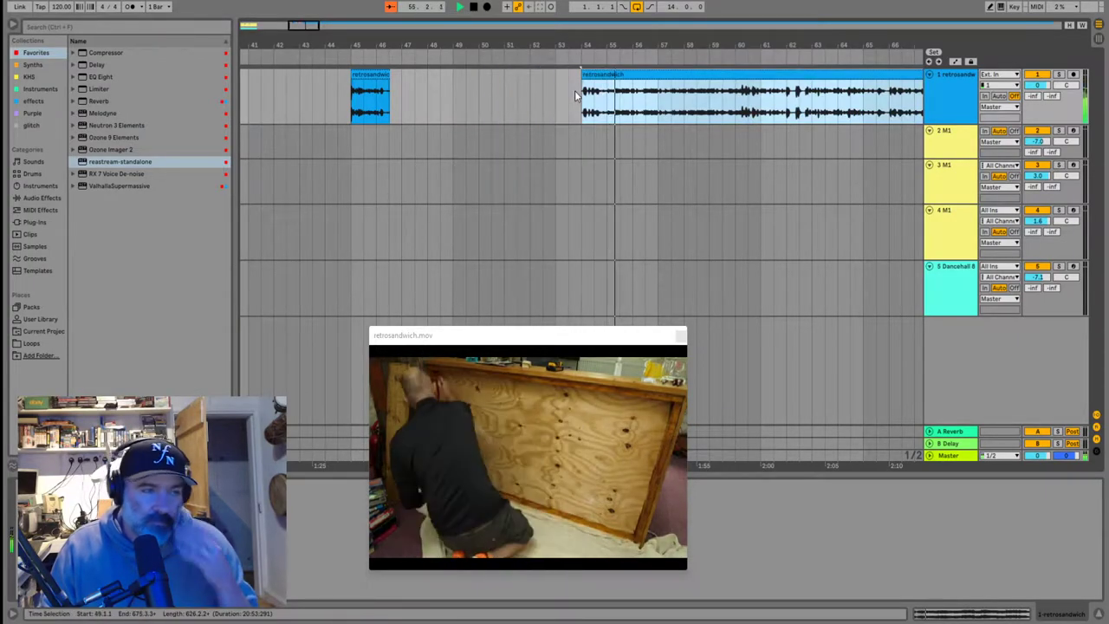
Play the video from bar 60 and trim the second retrosandwich clip's start to bar 60
click(651, 95)
click(737, 113)
key(space)
key(space)
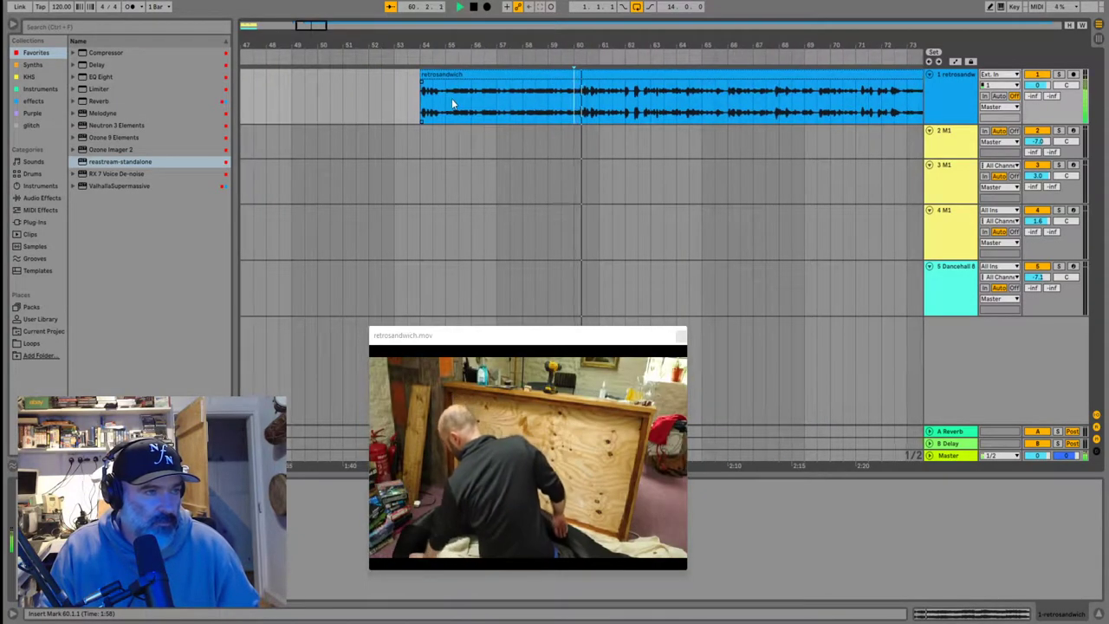
click(416, 76)
drag(416, 75, 567, 75)
Trim the start of the second retrosandwich clip further, to bar 66
ctrl+scroll(569, 116, up, 3)
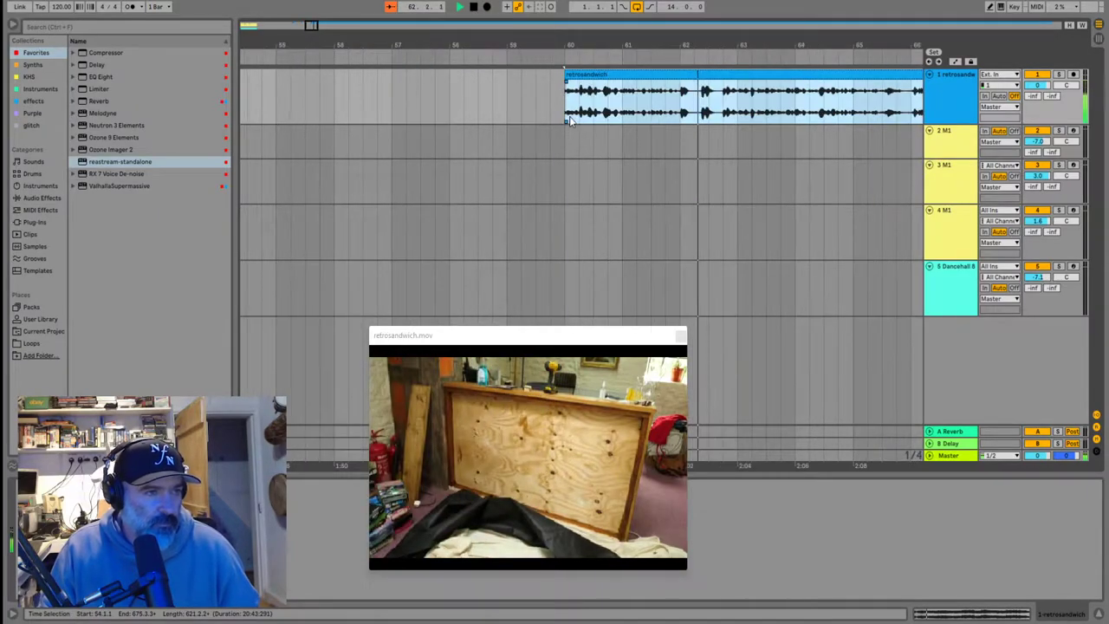
ctrl+scroll(684, 113, down, 4)
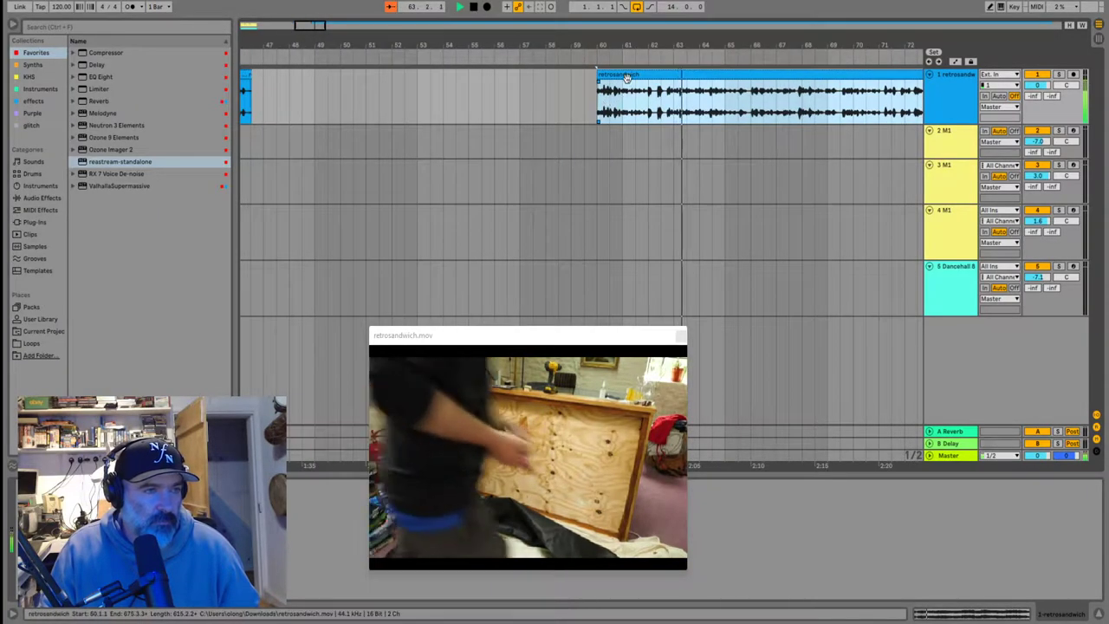
click(728, 99)
drag(598, 93, 750, 96)
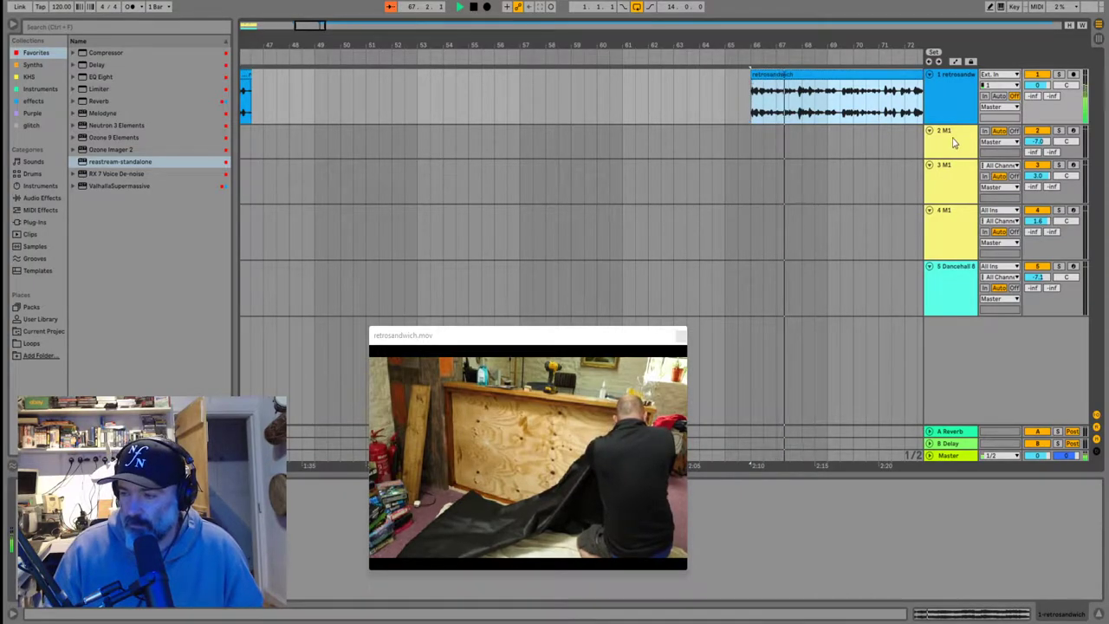
Stop playback and move the trimmed retrosandwich clip back to start at 47.1.1, close behind the first clip
scroll(652, 115, right, 5)
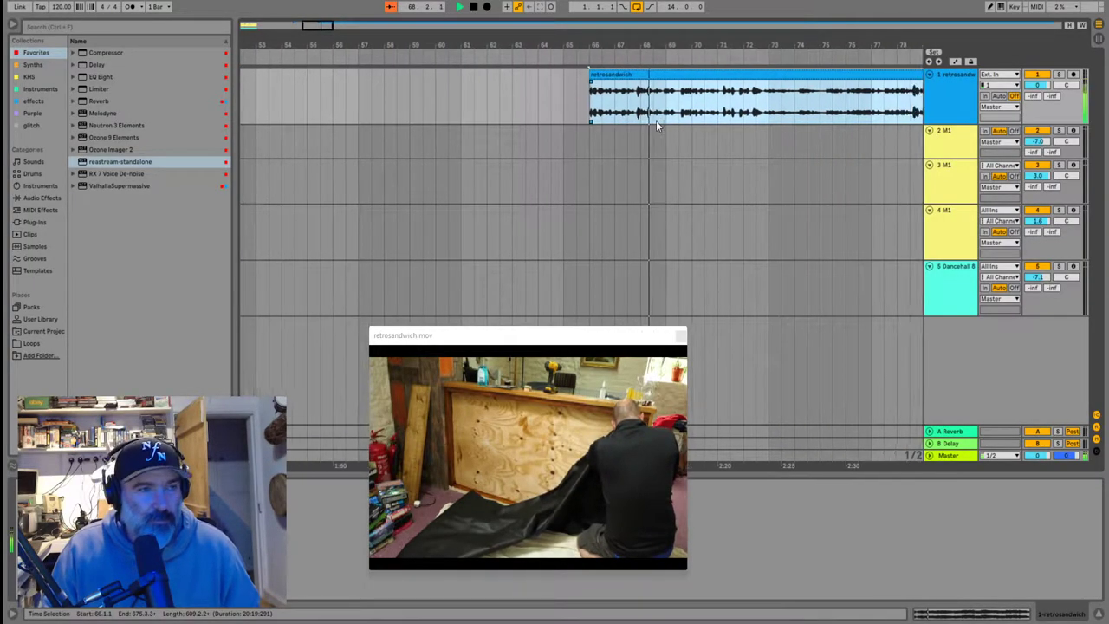
scroll(576, 130, down, 5)
key(space)
drag(571, 76, 500, 87)
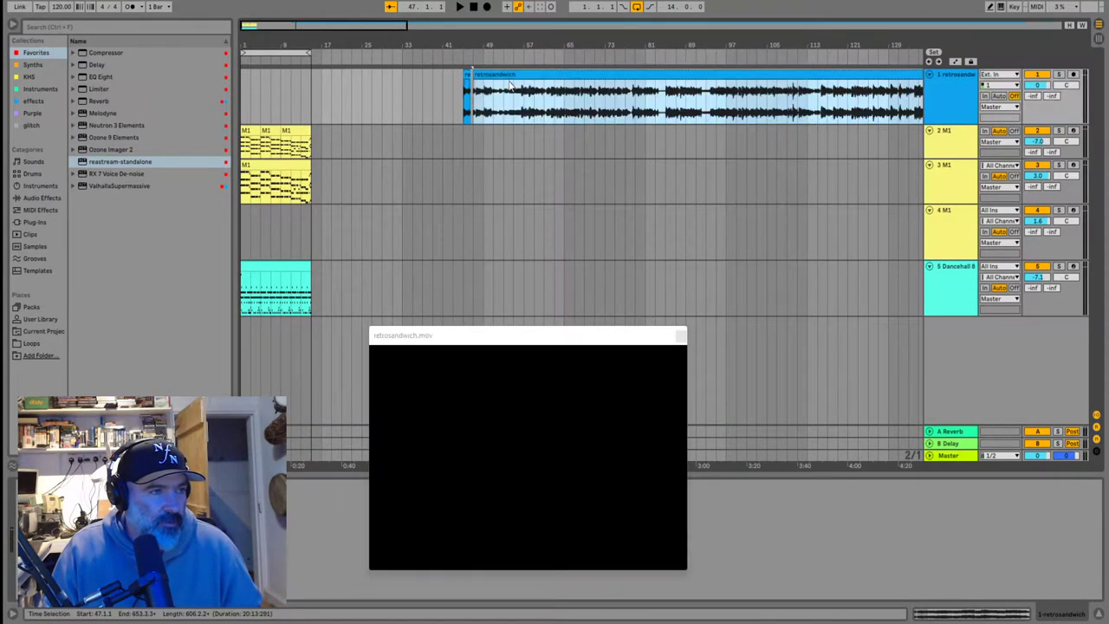
Play the video from the start of the second retrosandwich clip at 47.1.1
scroll(481, 99, down, 3)
scroll(364, 99, up, 8)
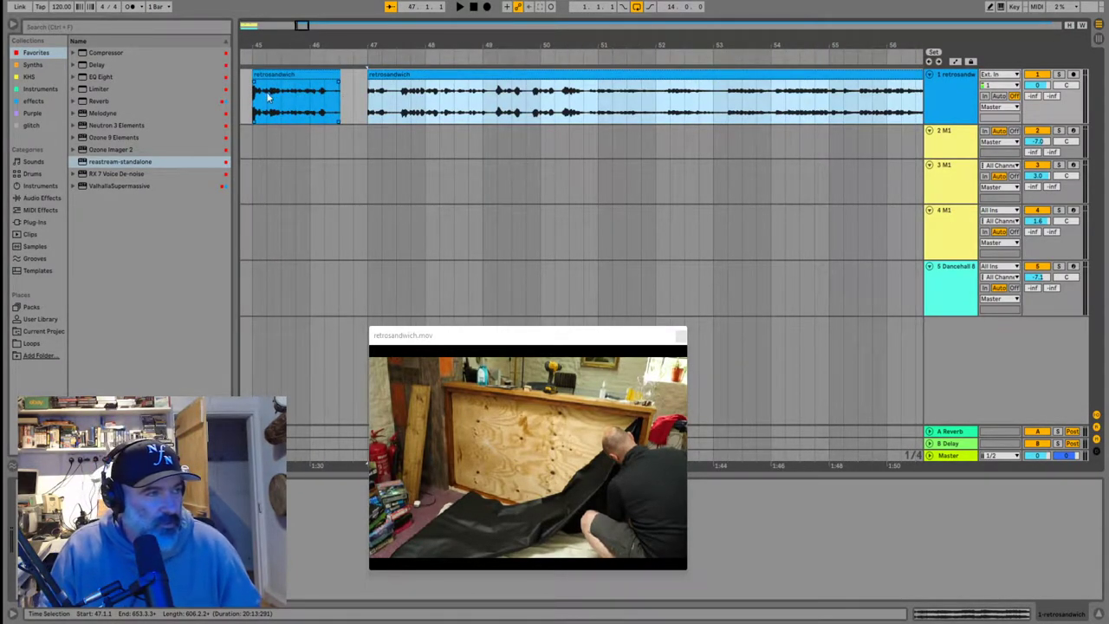
click(254, 101)
key(space)
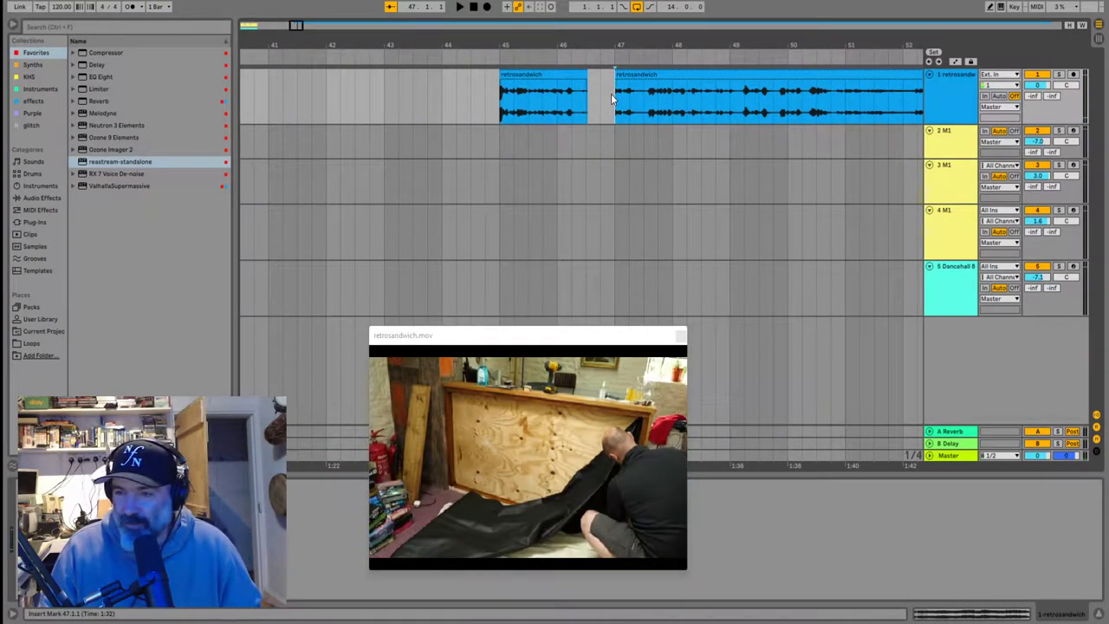
key(space)
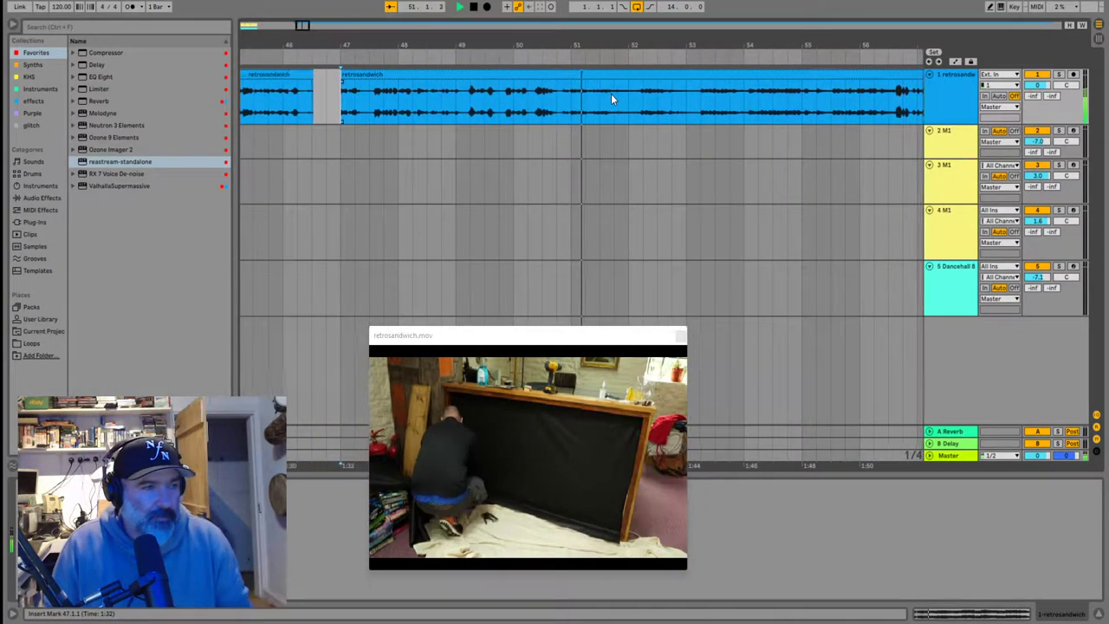
Review the footage around bar 50 and split the second retrosandwich clip at 49.4.3
click(469, 109)
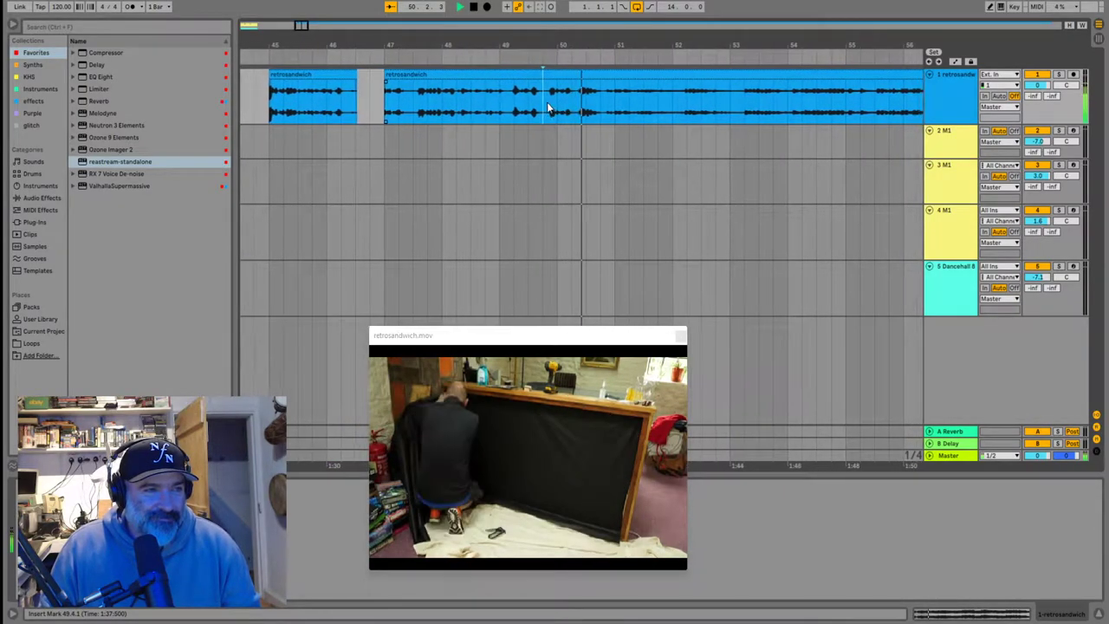
key(space)
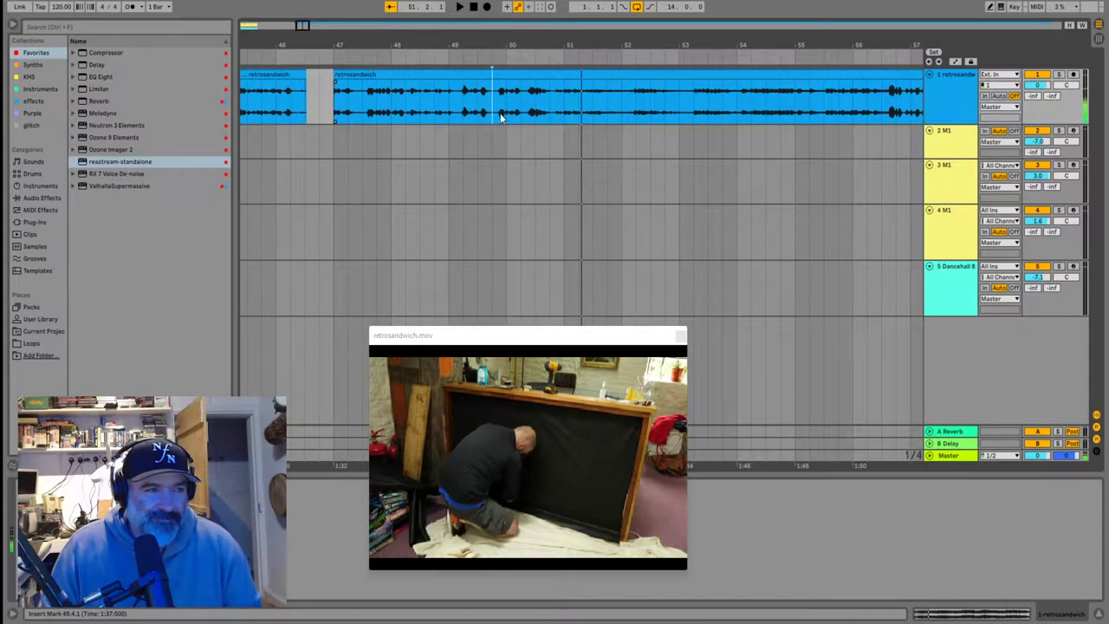
scroll(498, 113, up, 5)
key(space)
scroll(542, 103, down, 5)
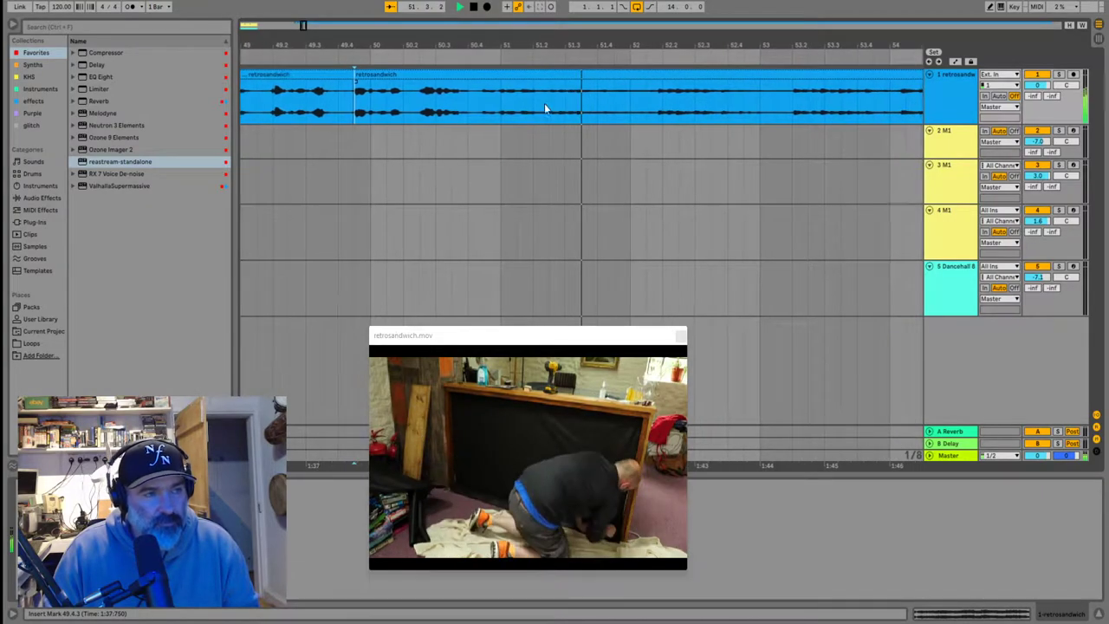
Play the footage from 50.2.1 and split the retrosandwich clip again at 51.2.2
click(545, 101)
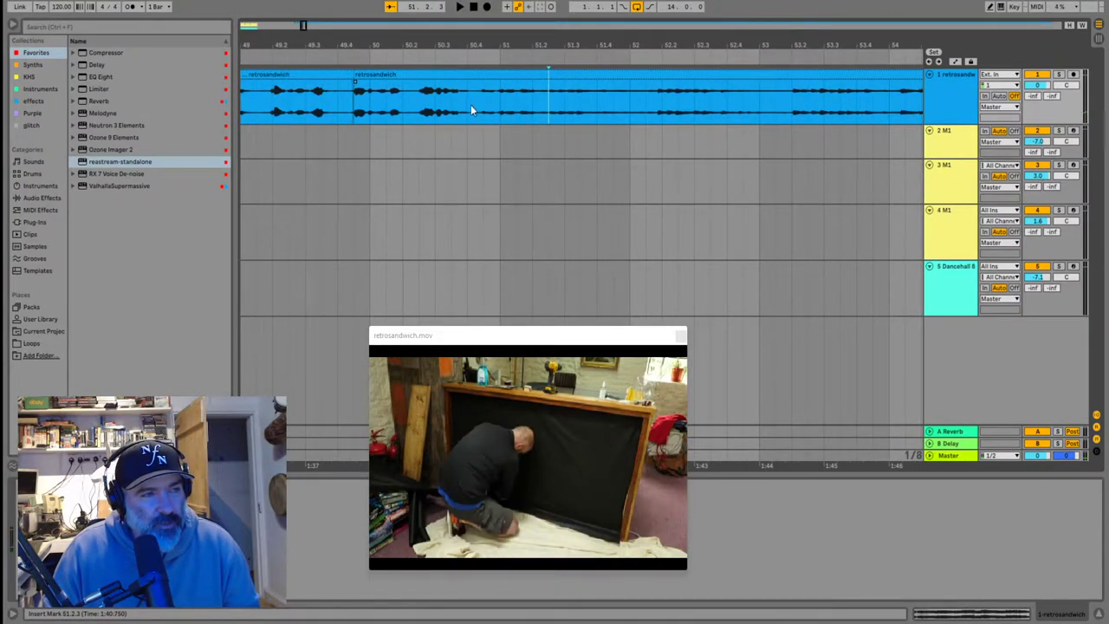
click(410, 103)
key(space)
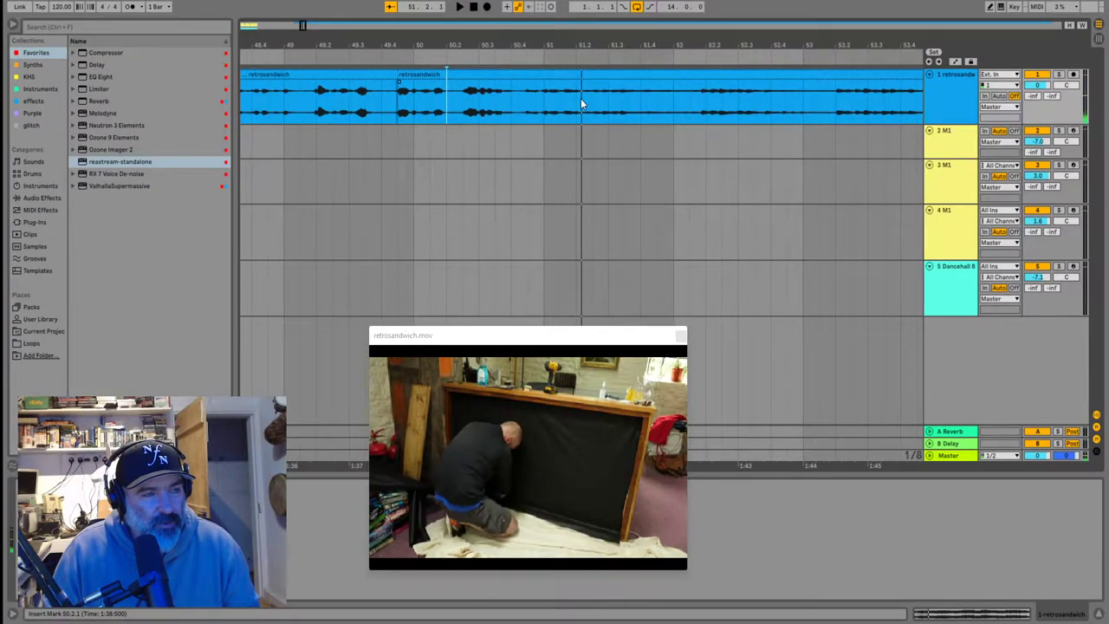
scroll(581, 101, up, 5)
click(612, 98)
key(ctrl+e)
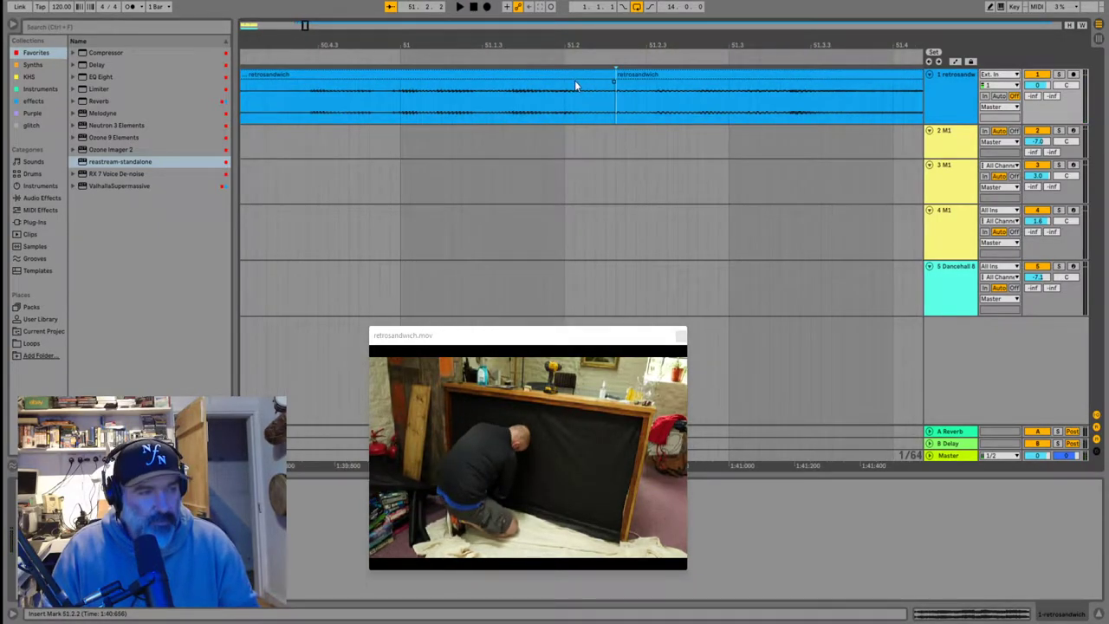
Delete the piece before the first split and move the short piece between the two splits to 47.1.1
scroll(576, 82, down, 4)
click(505, 74)
scroll(505, 76, down, 6)
scroll(509, 97, up, 5)
click(413, 75)
key(Delete)
drag(478, 79, 313, 80)
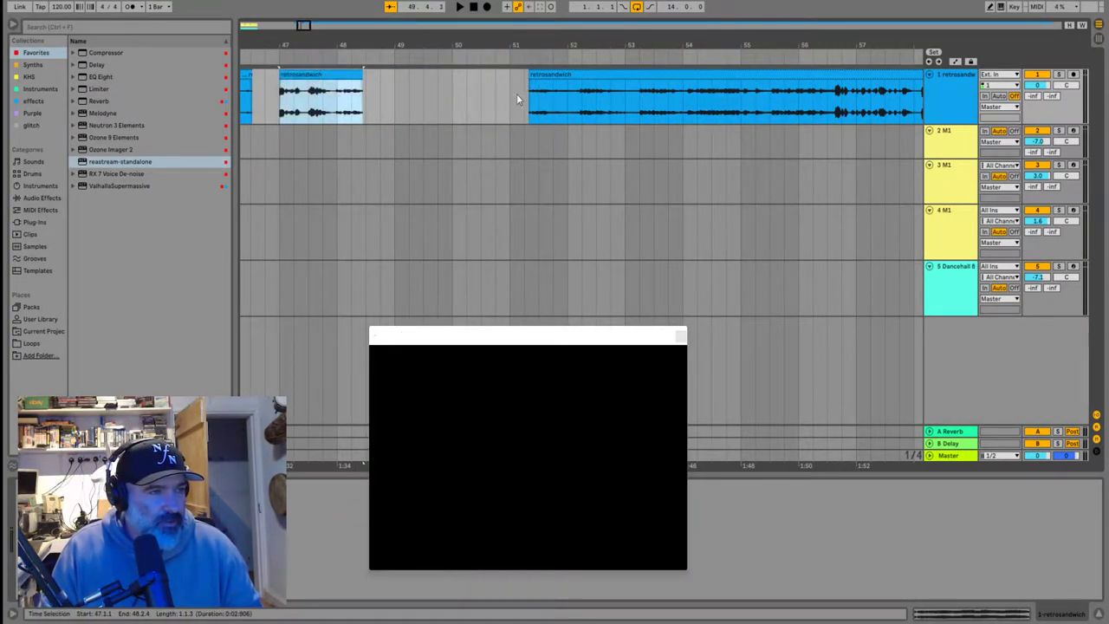
Play the footage from the start of the remaining retrosandwich clip and spot-check it at bar 58 and at 62.2.1
click(531, 103)
key(space)
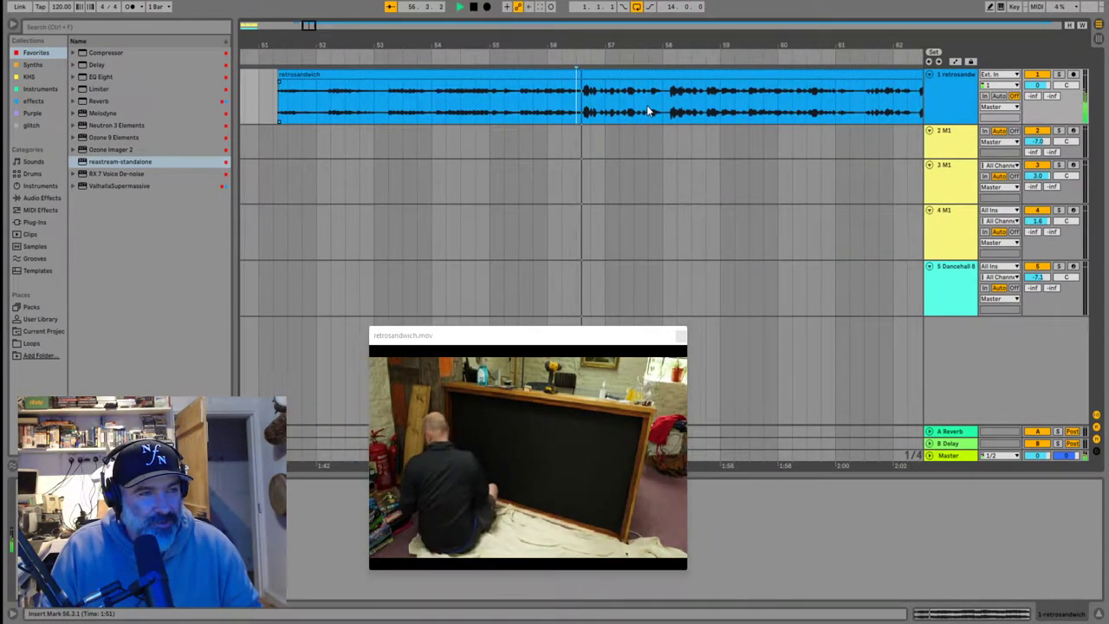
click(628, 103)
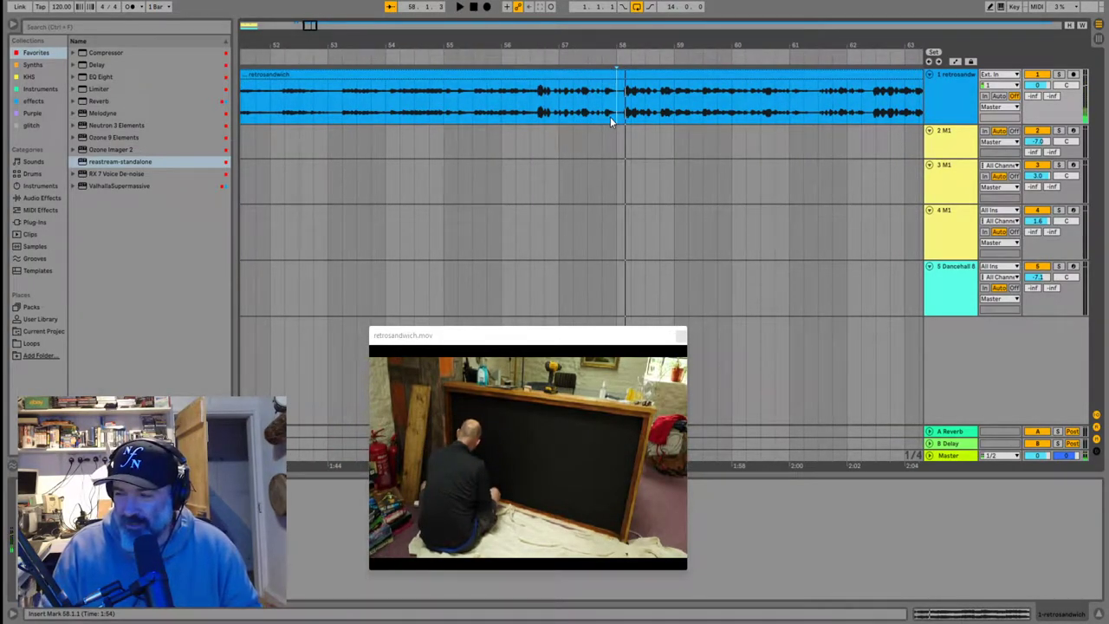
key(space)
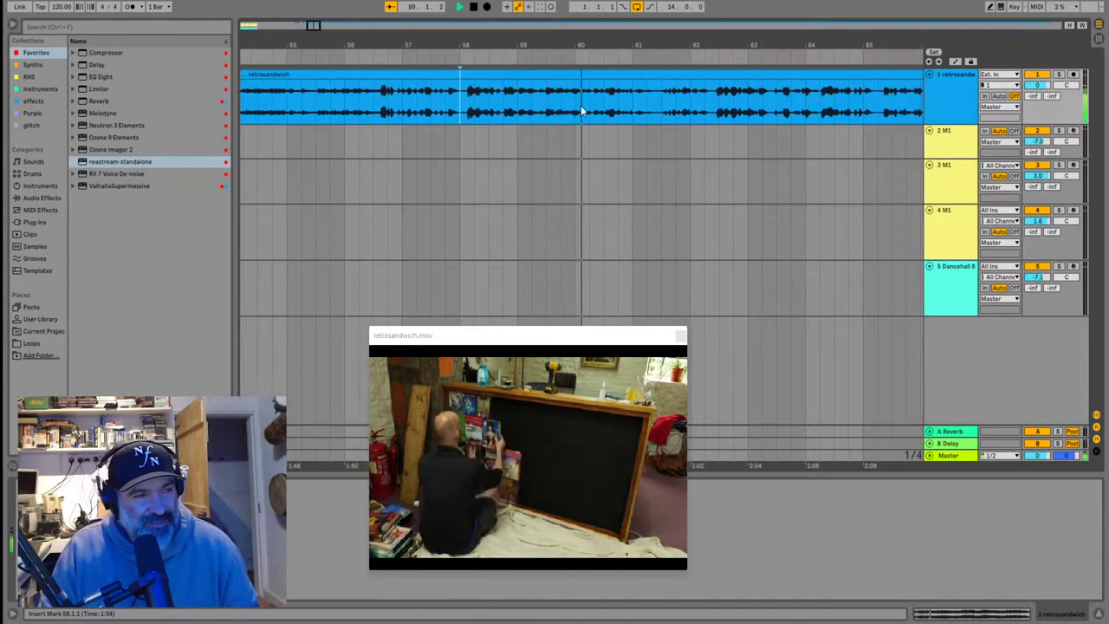
click(648, 99)
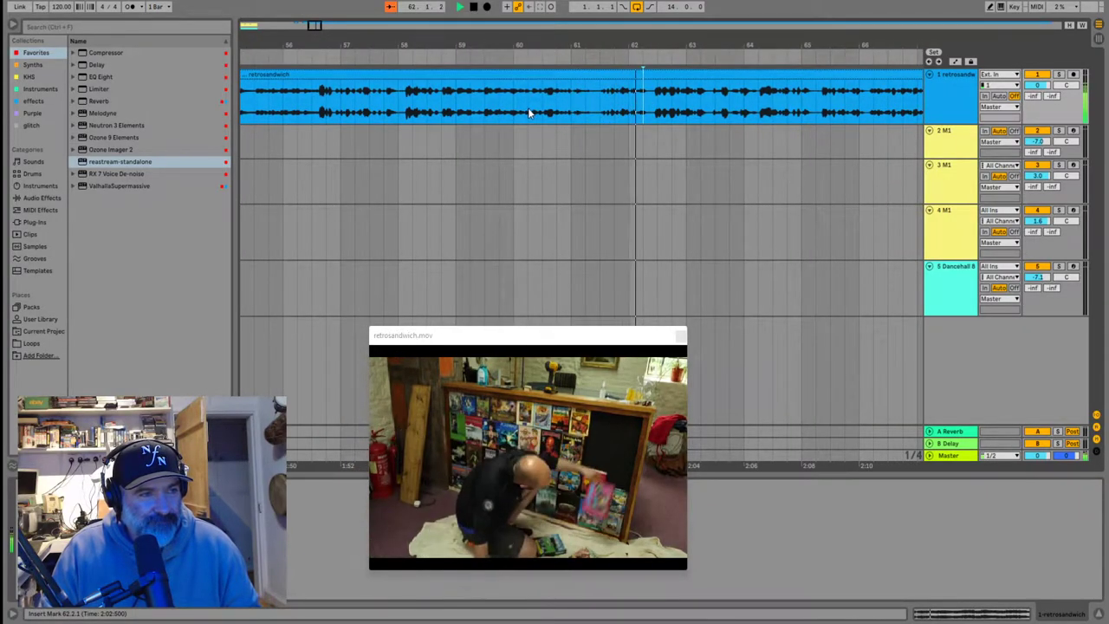
click(535, 113)
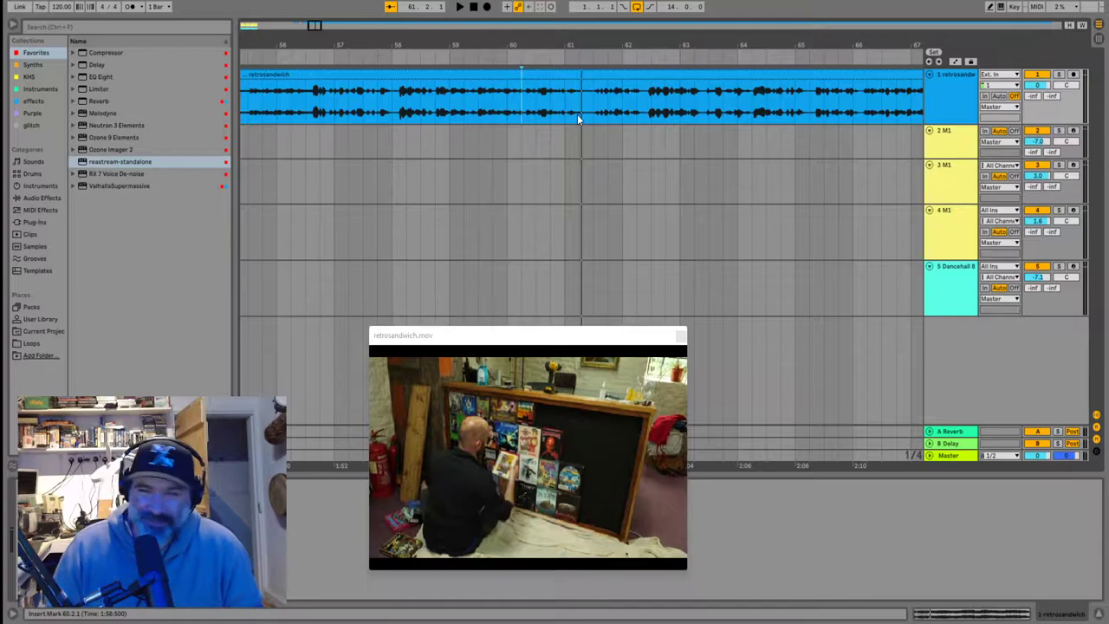
Review the footage around 60.1.1 and split the retrosandwich clip at 60.1.4
key(space)
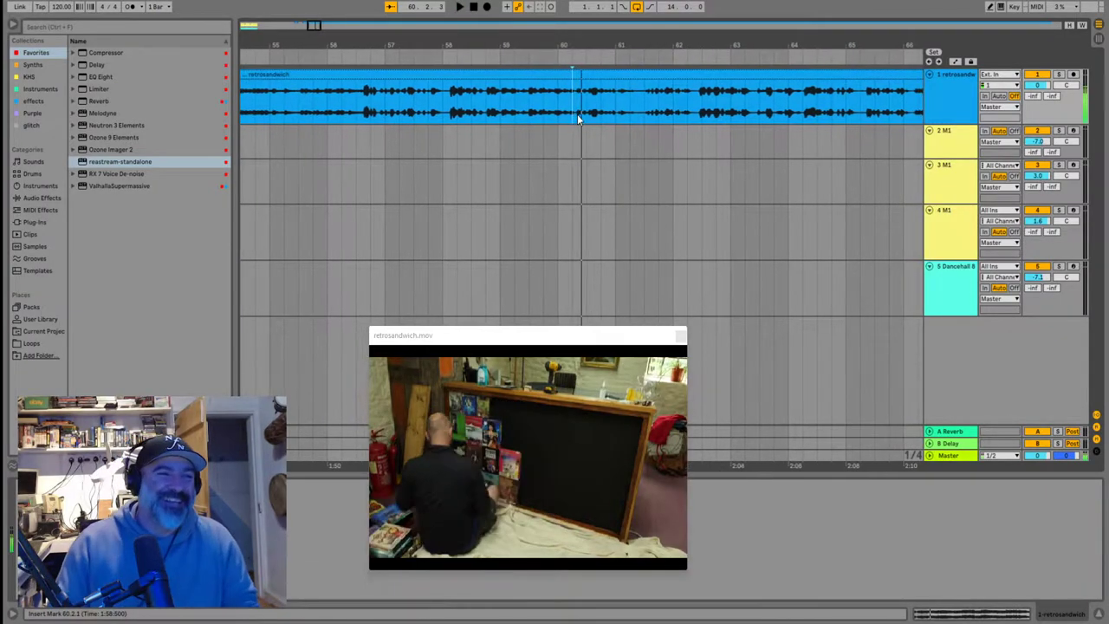
key(space)
click(550, 108)
key(space)
key(space)
scroll(568, 112, up, 4)
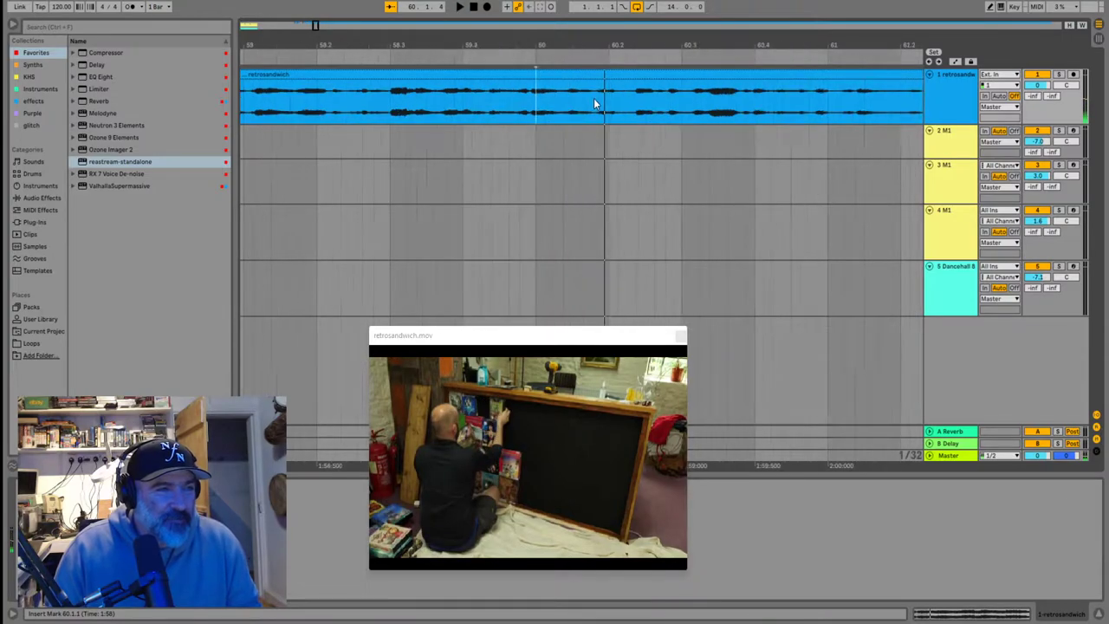
key(space)
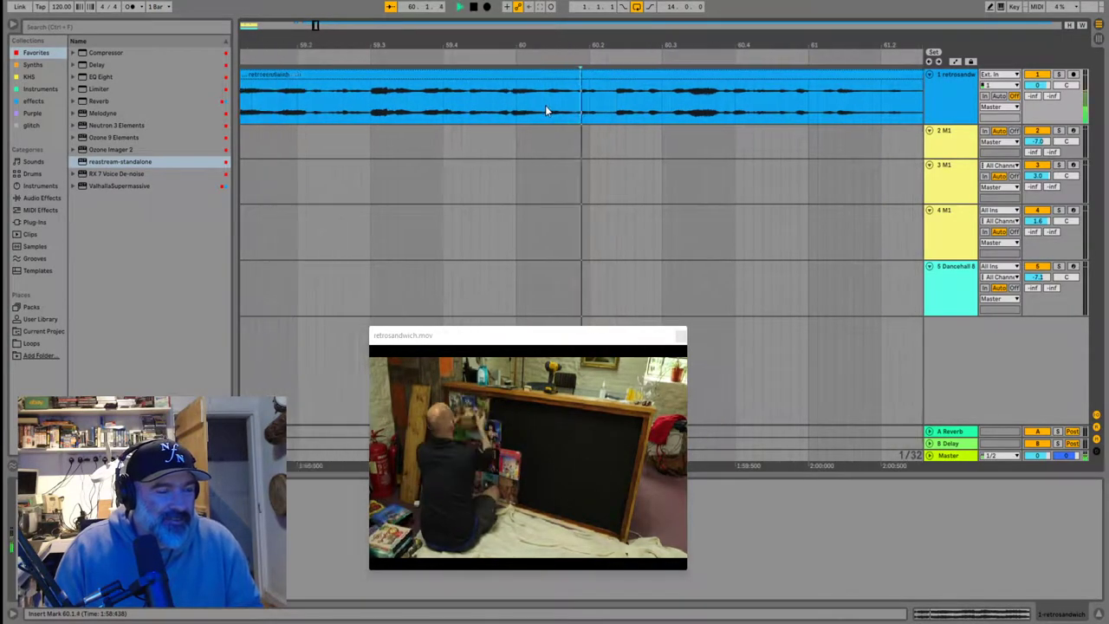
key(space)
key(plus)
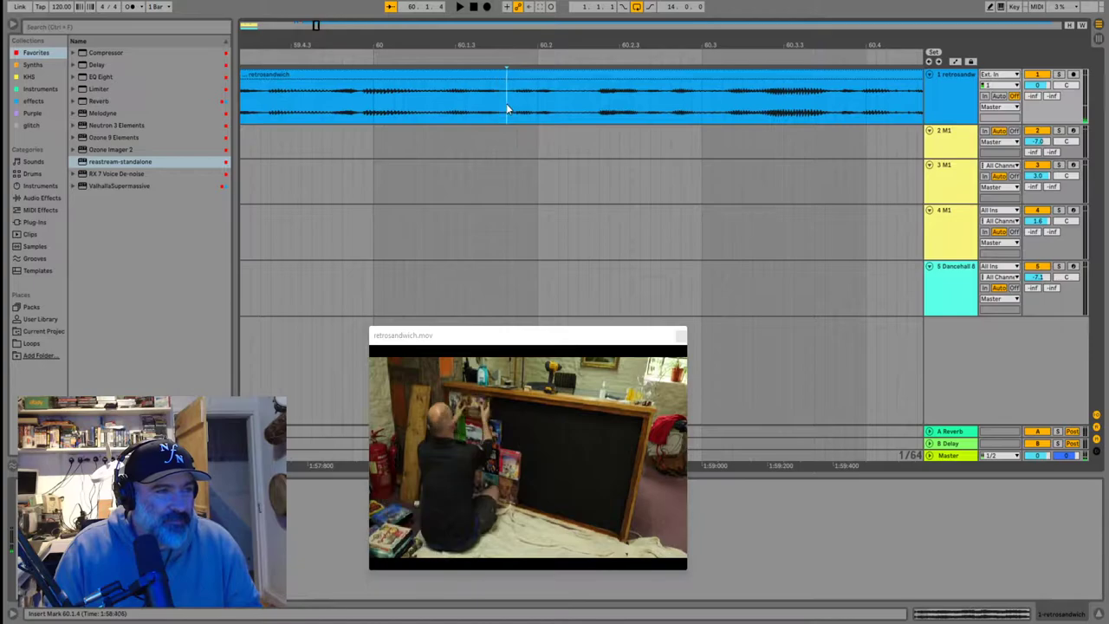
key(ctrl+e)
Play on from the split and split the retrosandwich clip again at 61.3.1
key(space)
scroll(508, 104, down, 2)
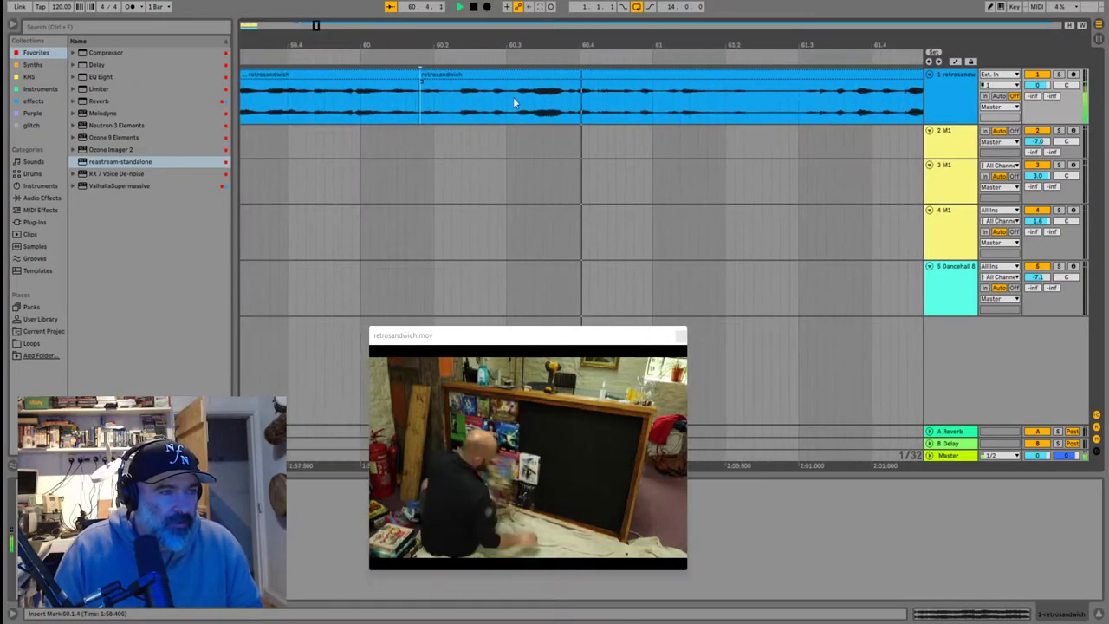
key(space)
click(585, 105)
key(ctrl+e)
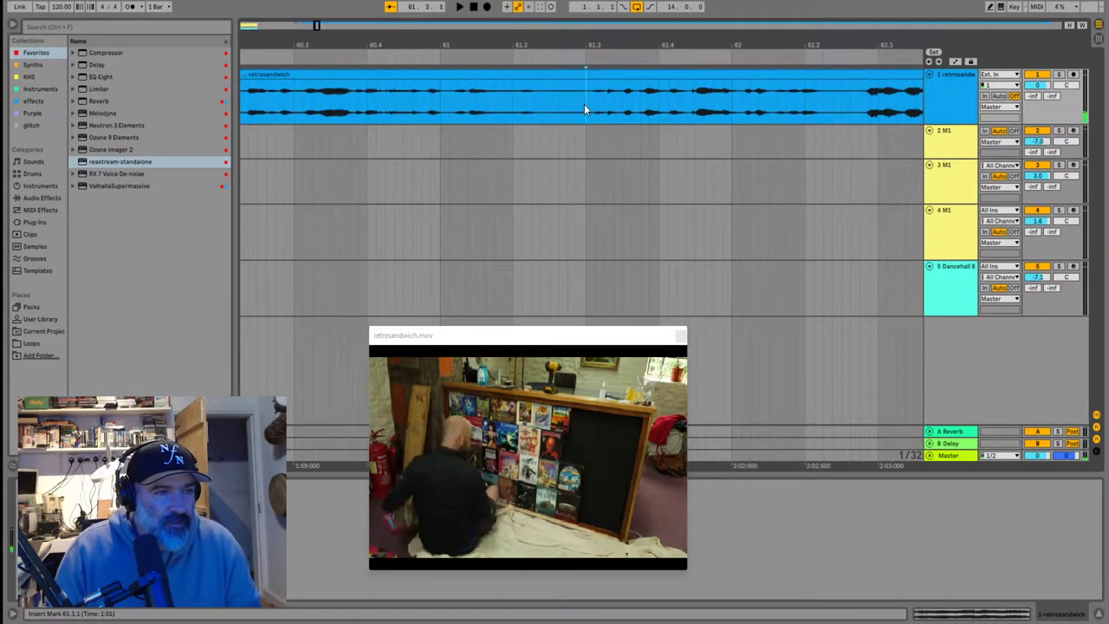
Delete the piece before the 60.1.4 split and move the short piece between the two splits to 49.1.1
scroll(330, 105, down, 4)
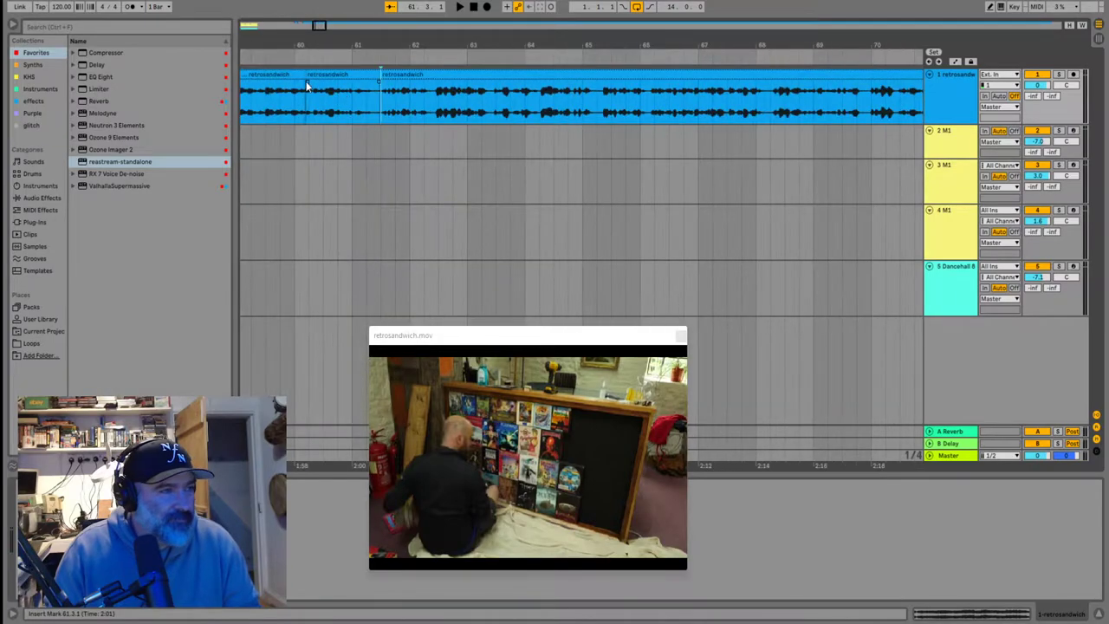
click(274, 76)
key(Delete)
click(401, 76)
key(minus)
key(minus)
key(minus)
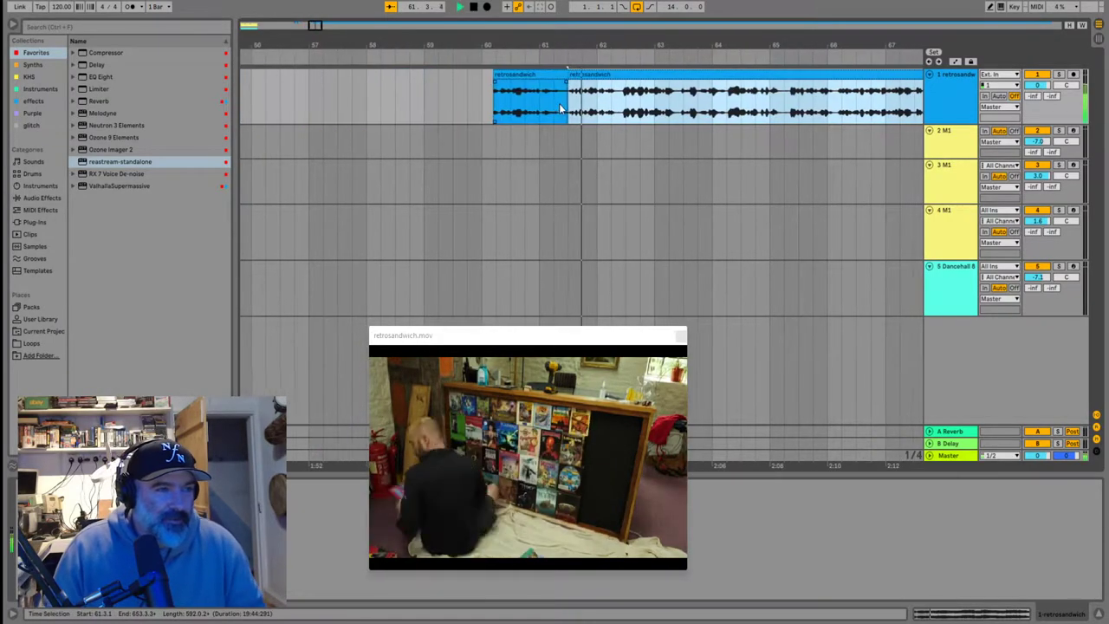
drag(492, 74, 365, 84)
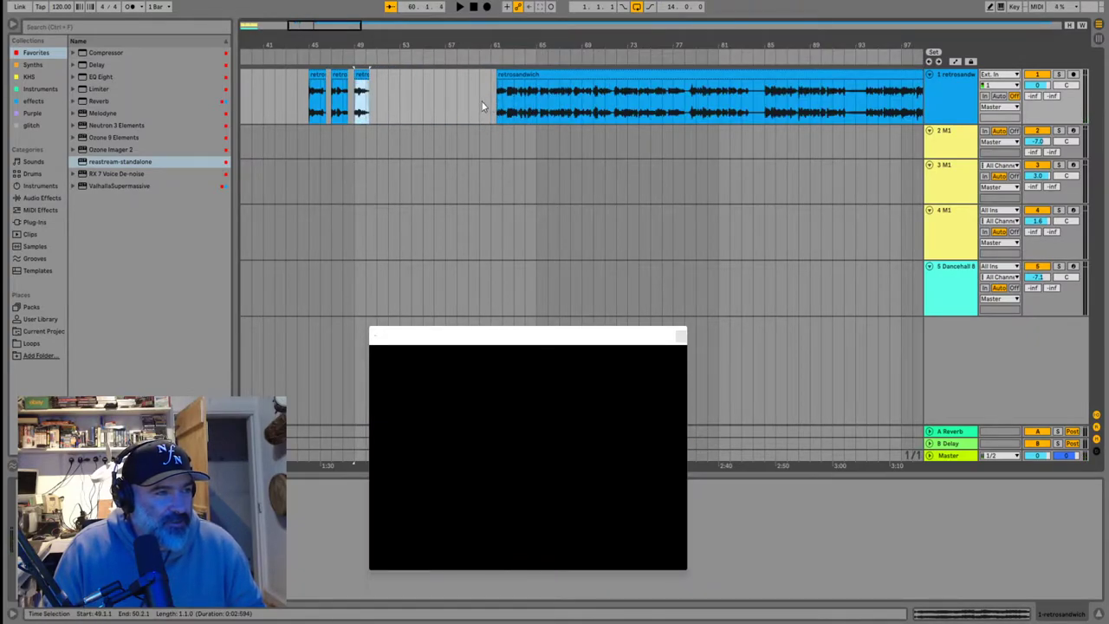
Play the remaining clip from 61.3.1 and check the footage from bar 70 to 71.4.1
click(497, 117)
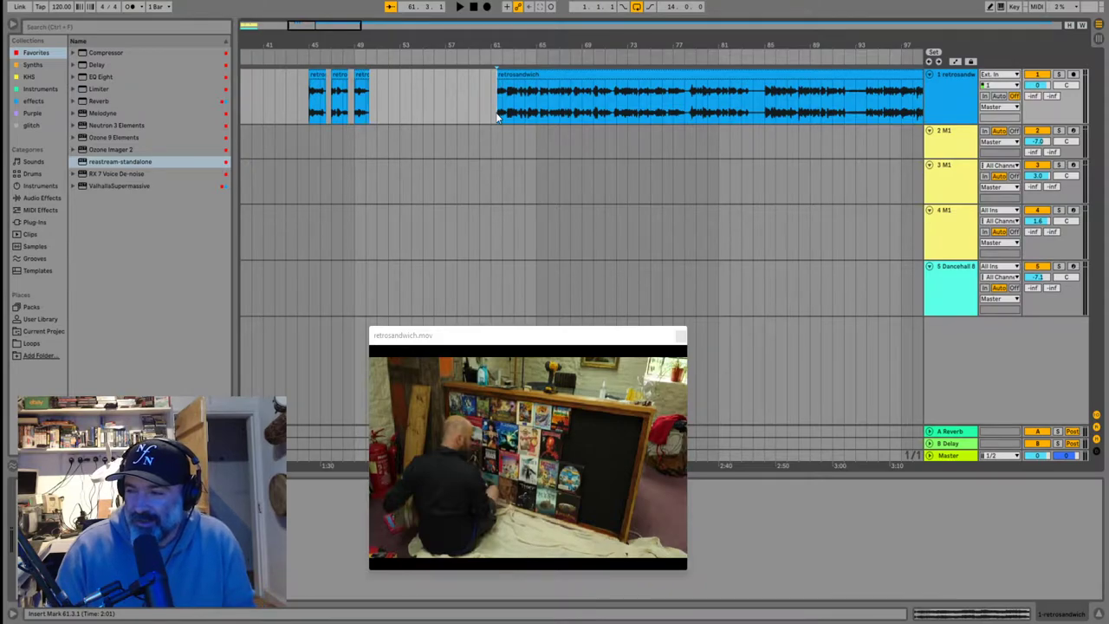
key(space)
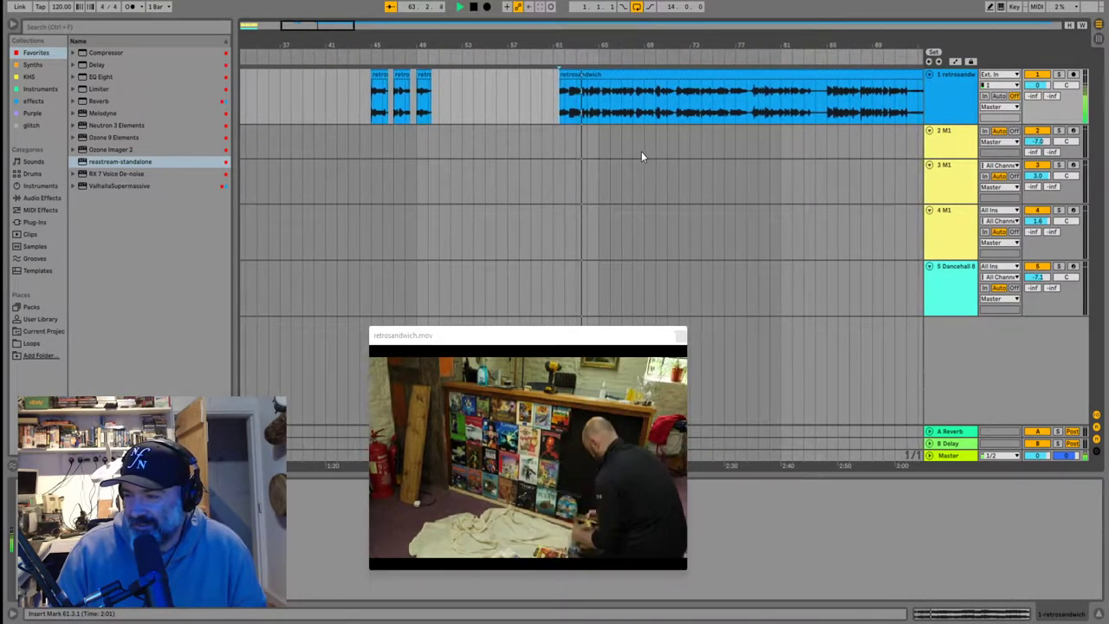
scroll(561, 115, up, 5)
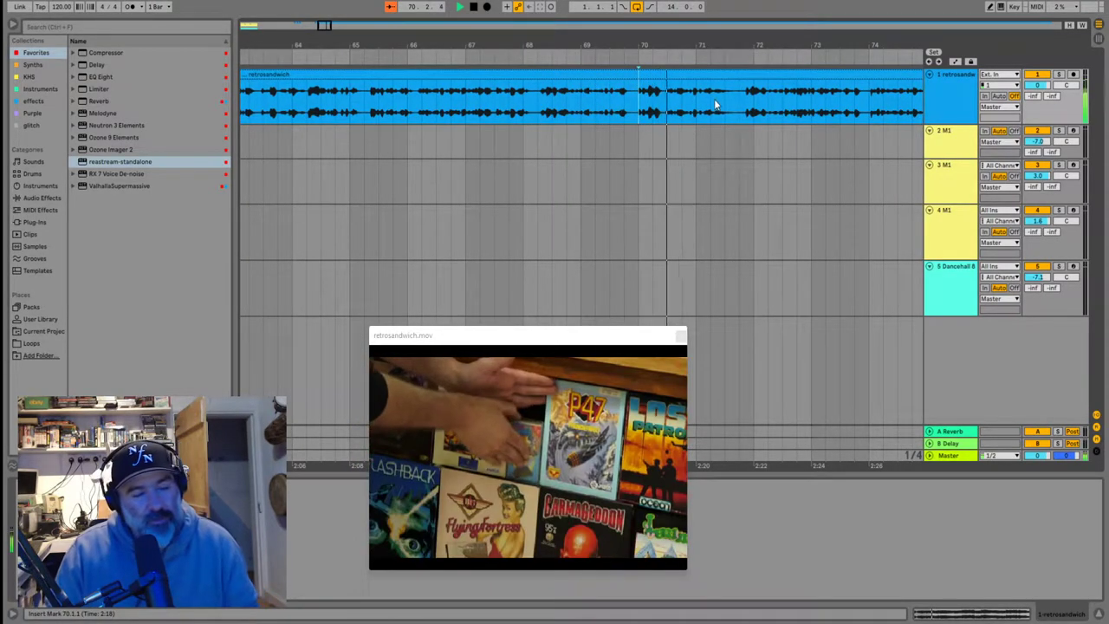
click(735, 100)
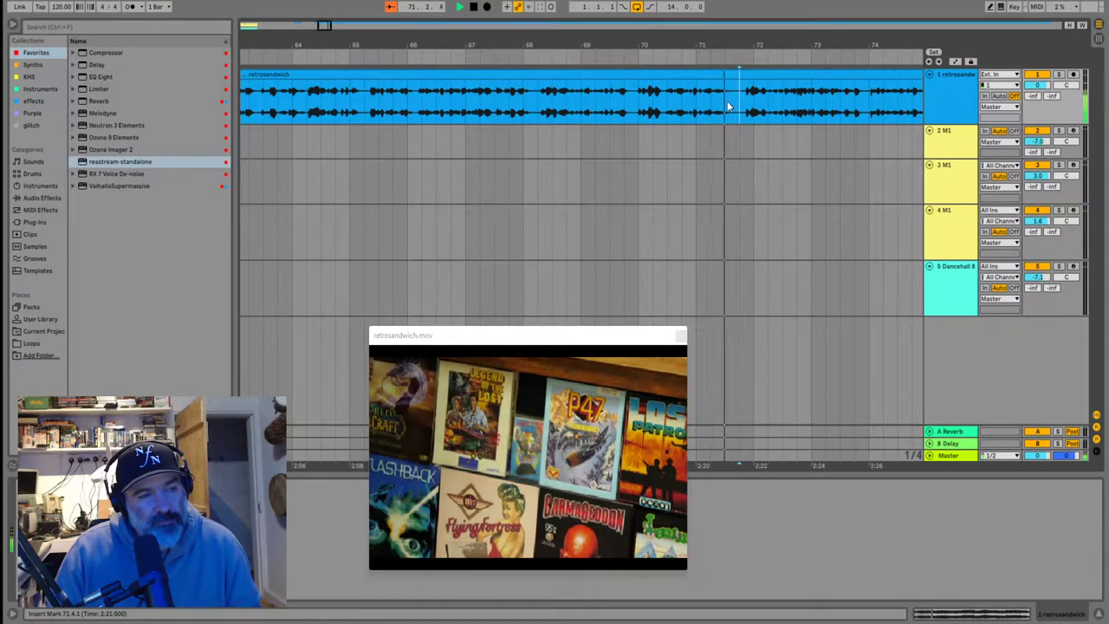
Trim the start of the remaining retrosandwich clip to 70.1.1 and move the clip to 51.1.1
click(638, 105)
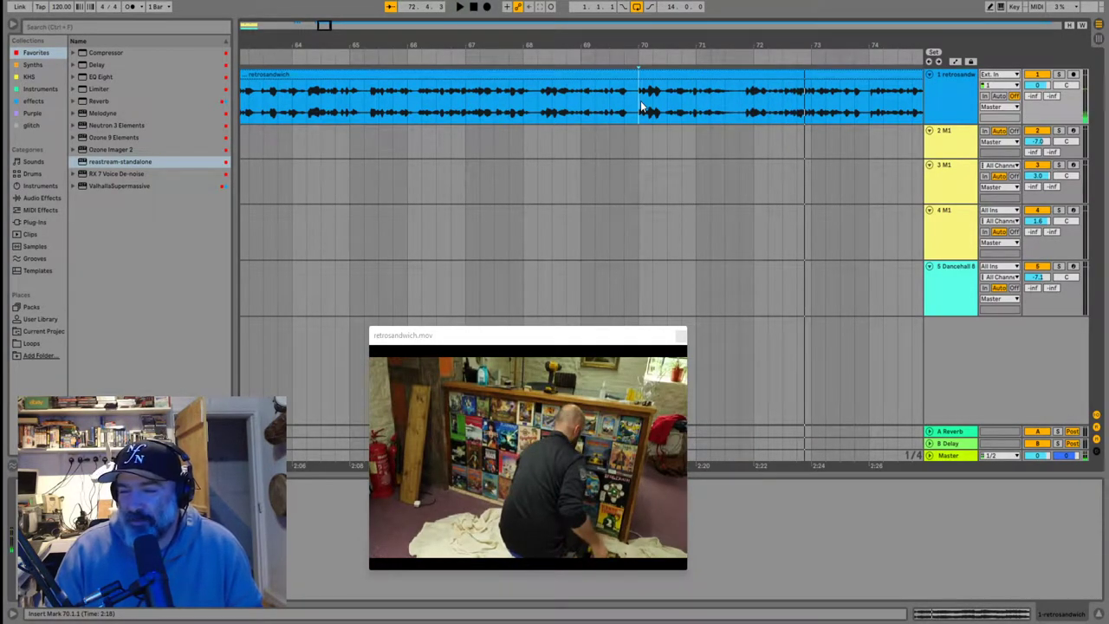
scroll(640, 106, down, 5)
drag(543, 90, 422, 78)
Play the moved clip from 51.1.1, check the frame at 47.1.1, and replay the moved clip from its start
click(422, 95)
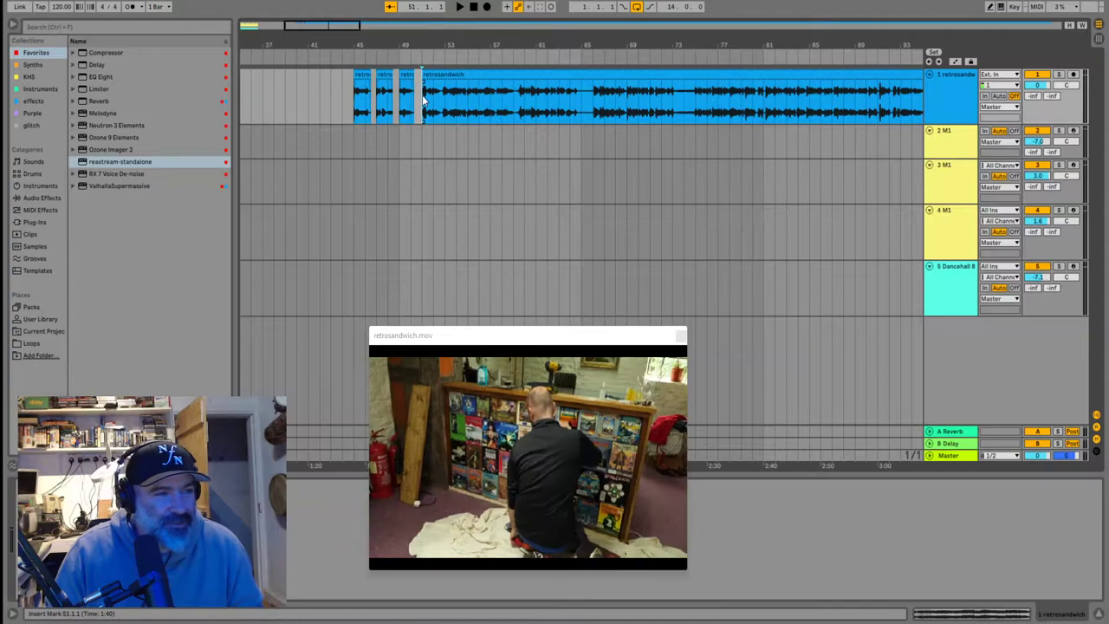
key(space)
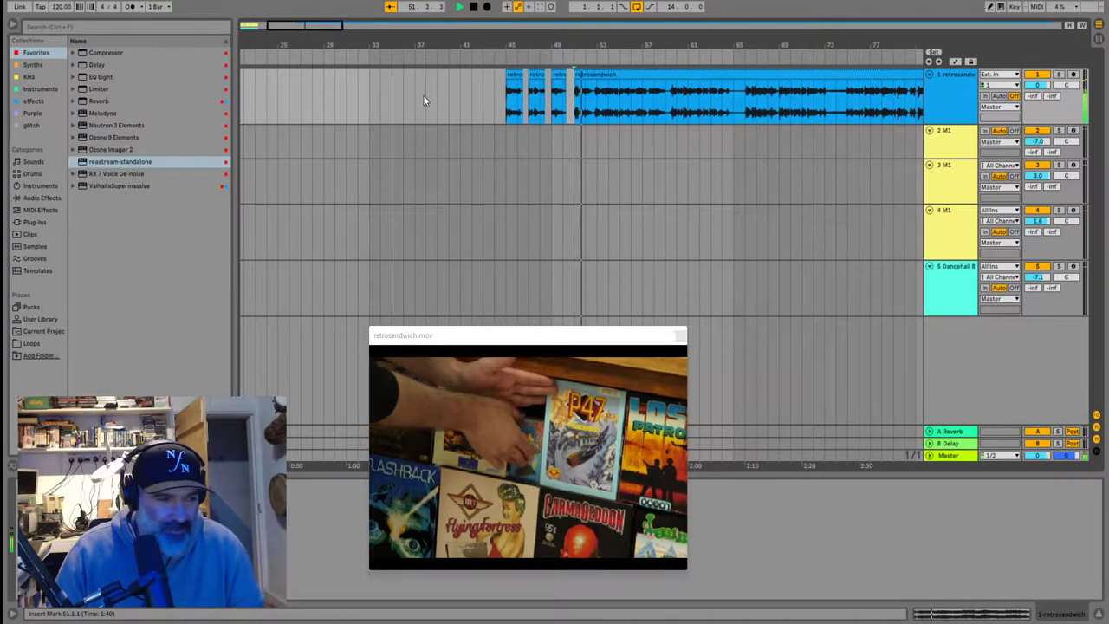
scroll(591, 141, up, 5)
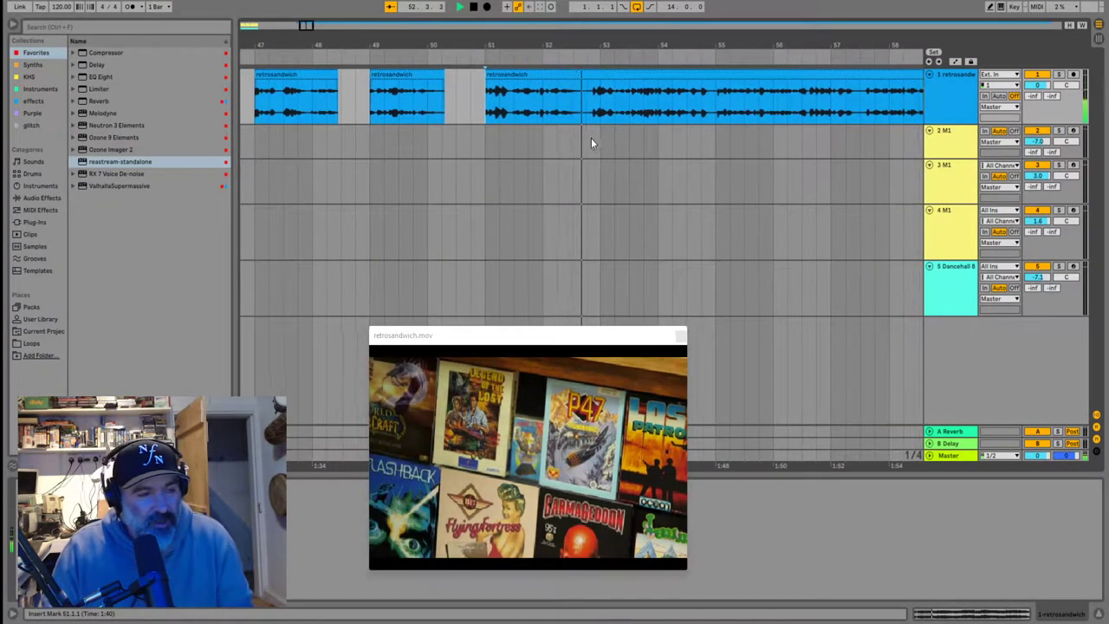
key(space)
scroll(387, 127, down, 5)
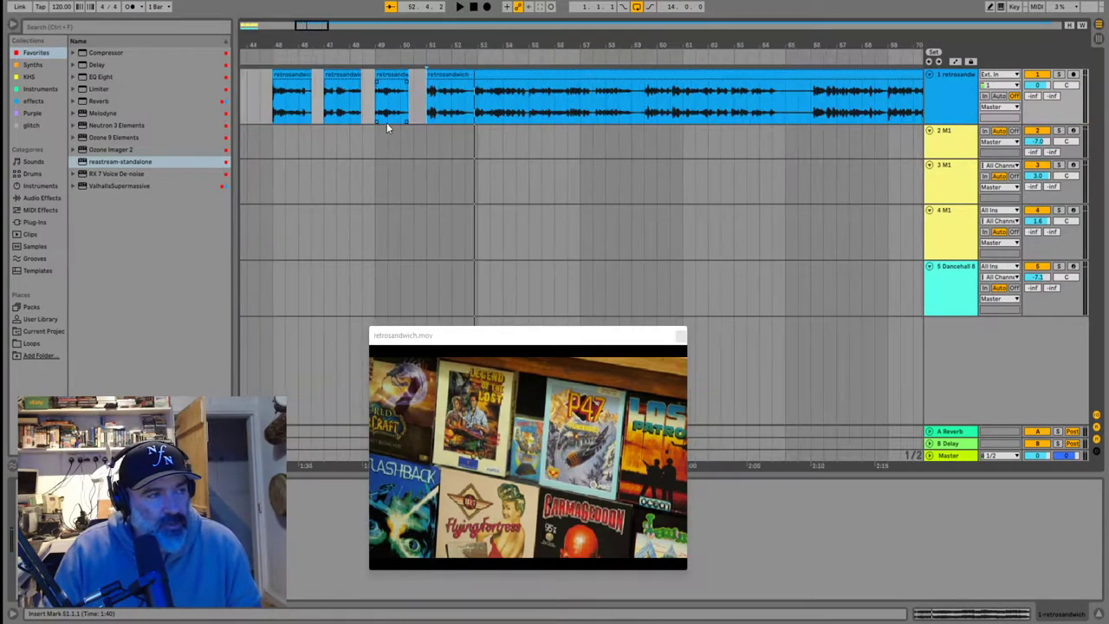
click(327, 111)
scroll(327, 111, left, 5)
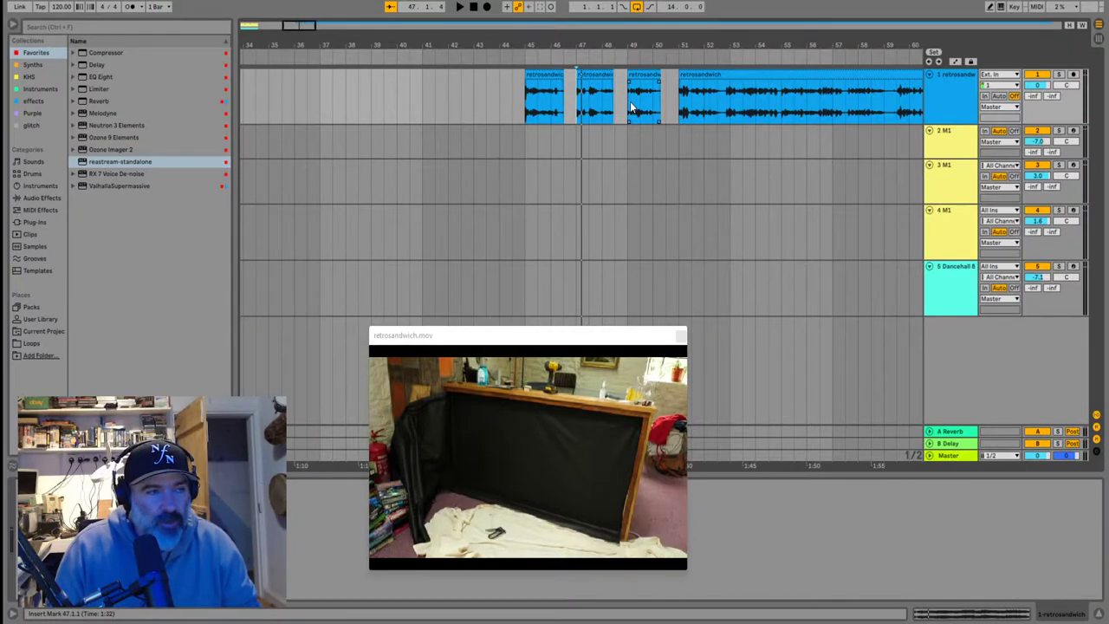
click(681, 105)
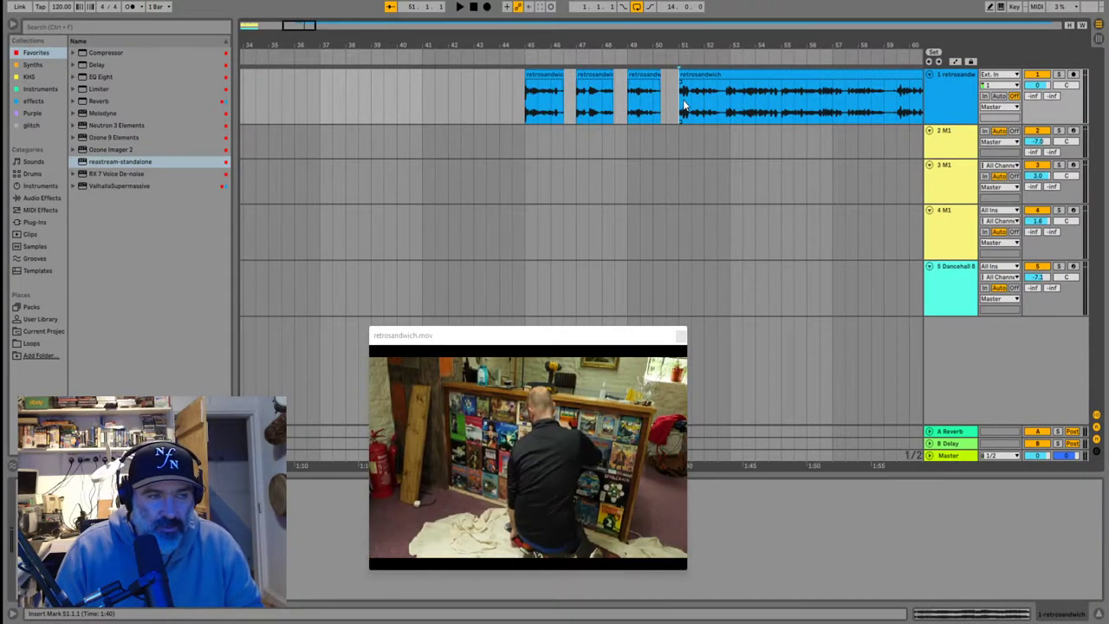
key(space)
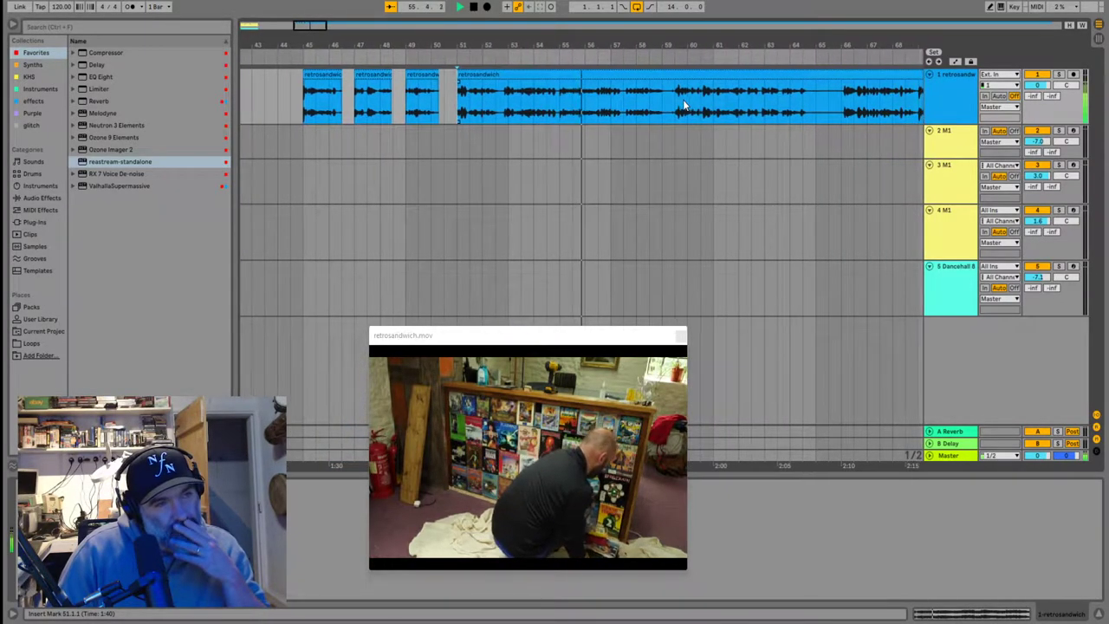
Review the footage around 54.3.1, trim the last clip's start to 55.1.1 and move it back to 51.1.1
click(541, 103)
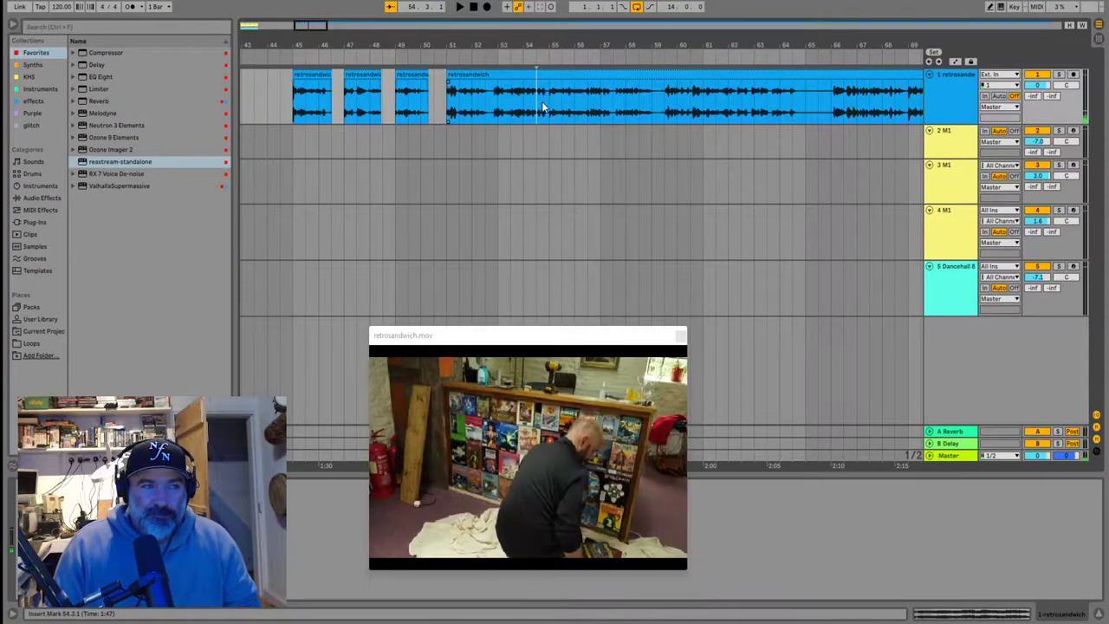
key(space)
key(space)
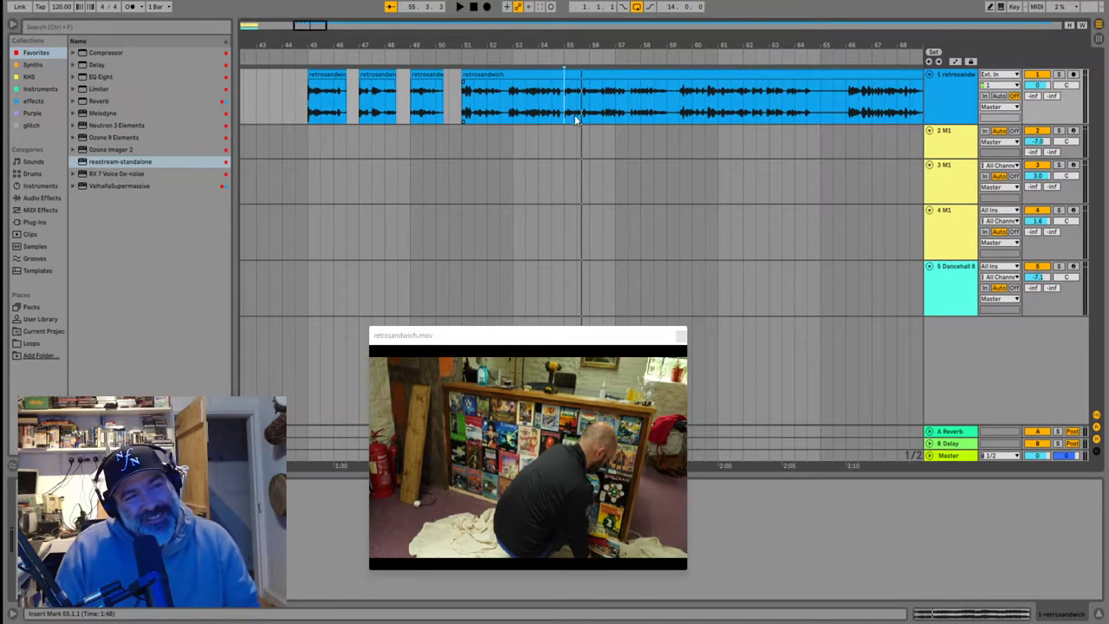
key(space)
key(space)
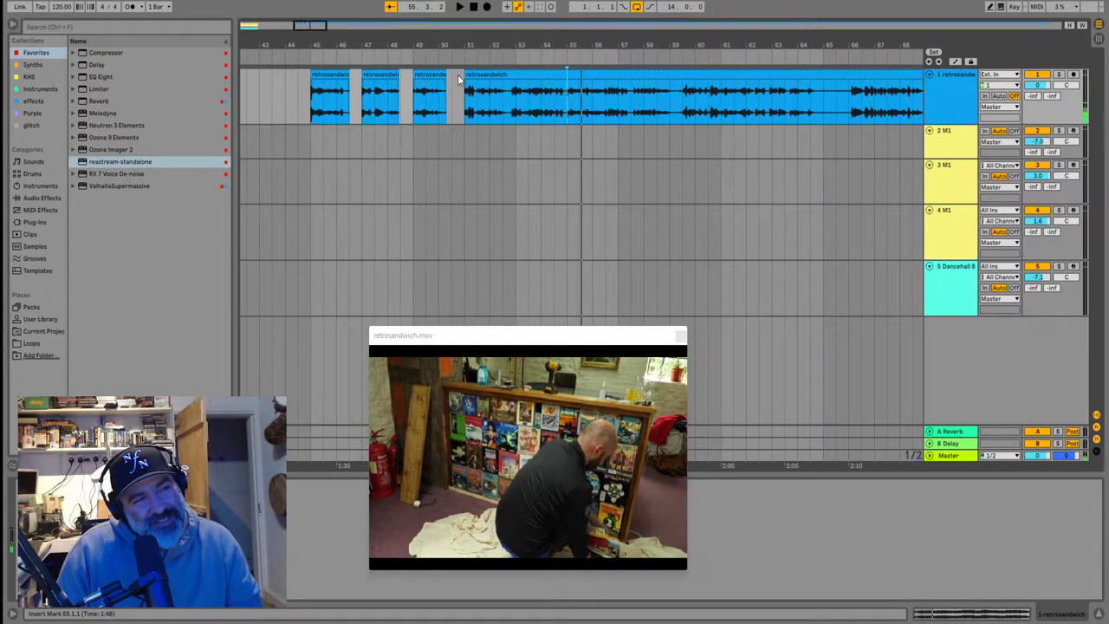
mouse_move(466, 75)
mouse_down()
mouse_move(565, 84)
mouse_move(481, 89)
mouse_up()
click(568, 99)
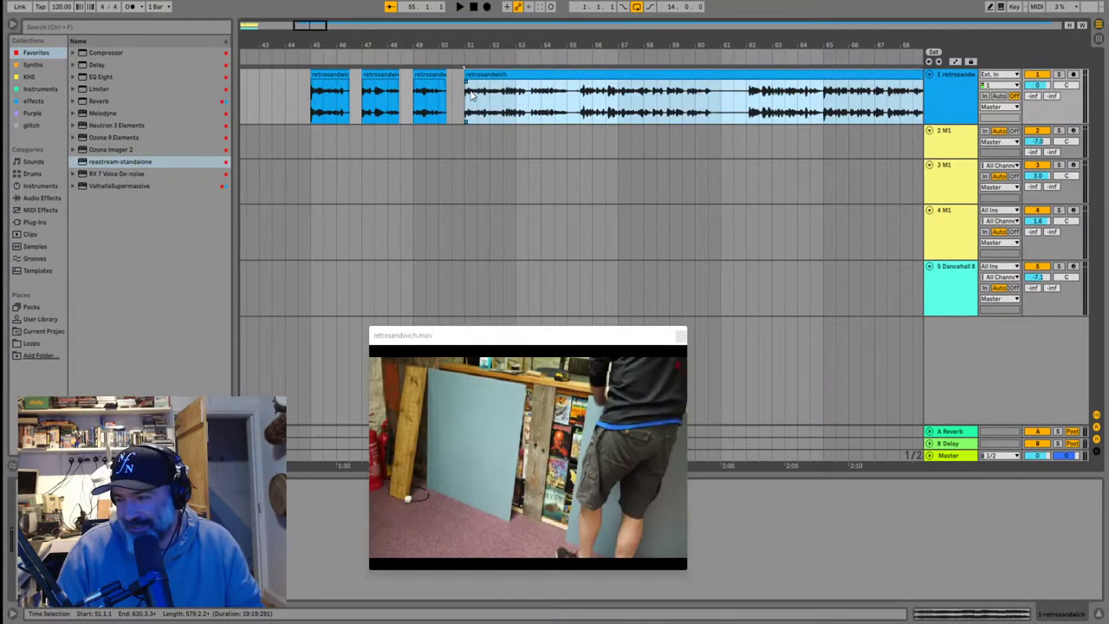
Play the last retrosandwich clip from 51.1.1 and split it at 51.3.3
click(472, 95)
key(space)
scroll(606, 109, up, 5)
key(space)
scroll(579, 119, up, 5)
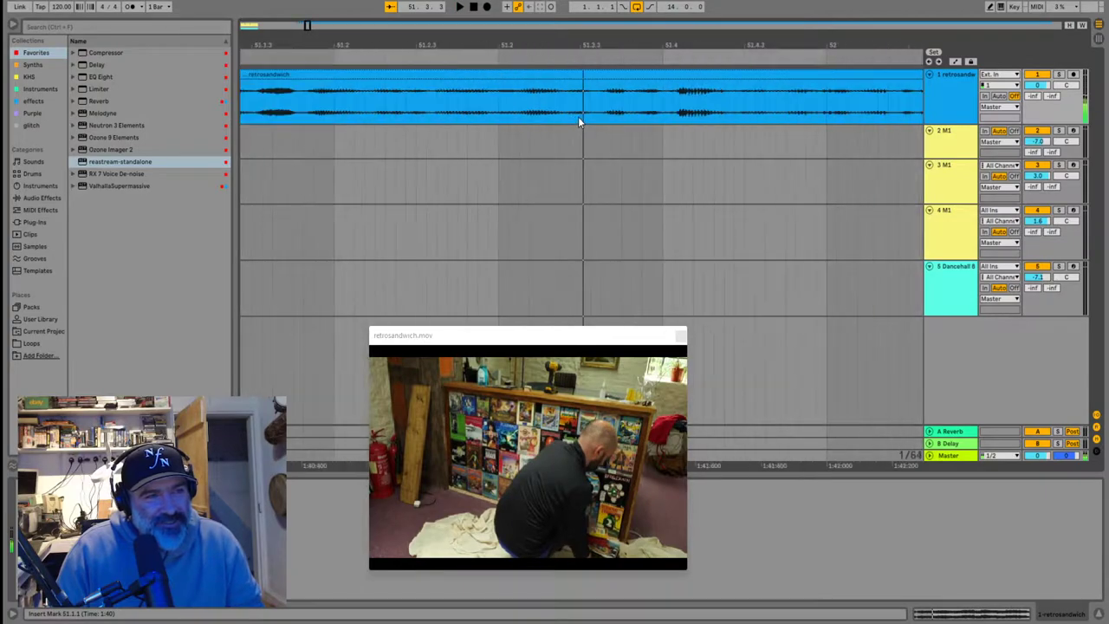
click(598, 98)
key(ctrl+e)
Trim the start of the clip after the 51.3.3 split to about 53.3 and play the footage from 54.1.1
scroll(597, 94, down, 5)
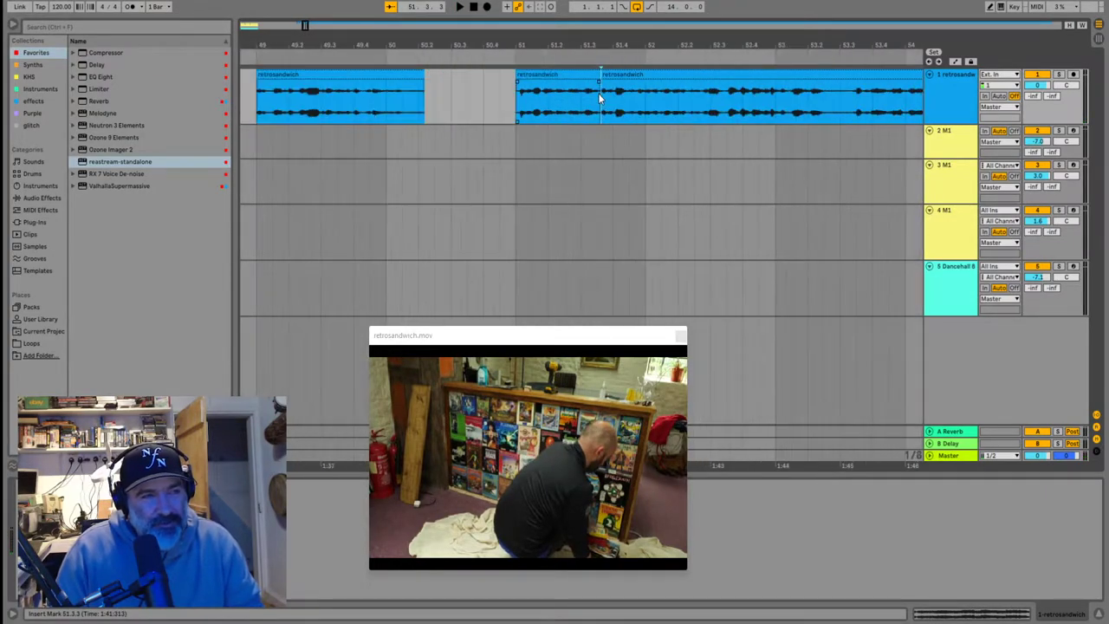
key(space)
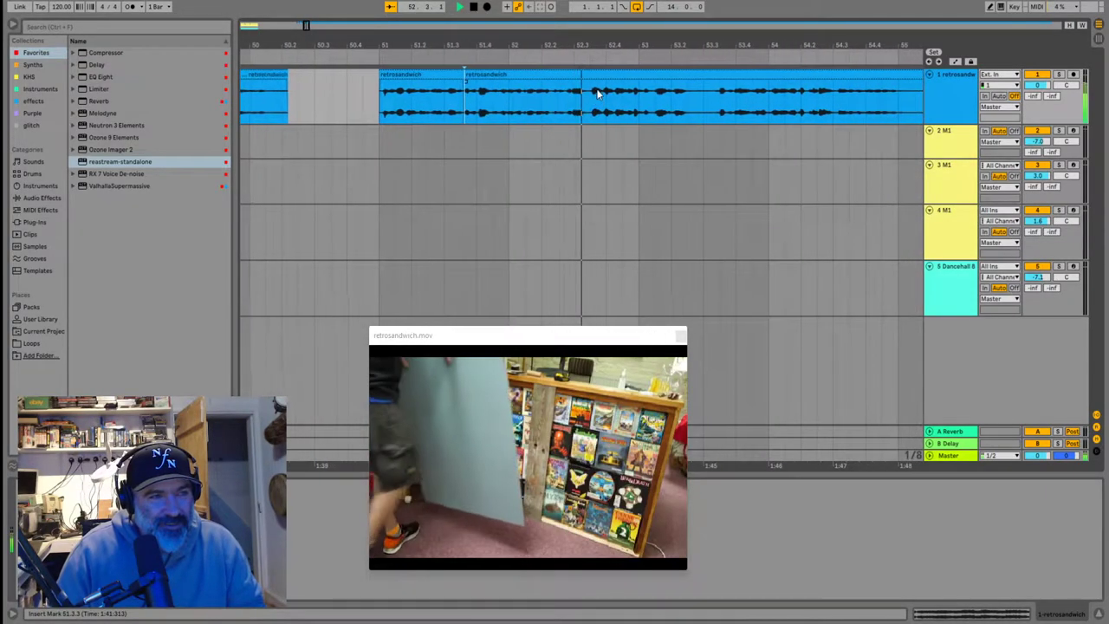
click(531, 103)
drag(435, 85, 680, 83)
click(734, 110)
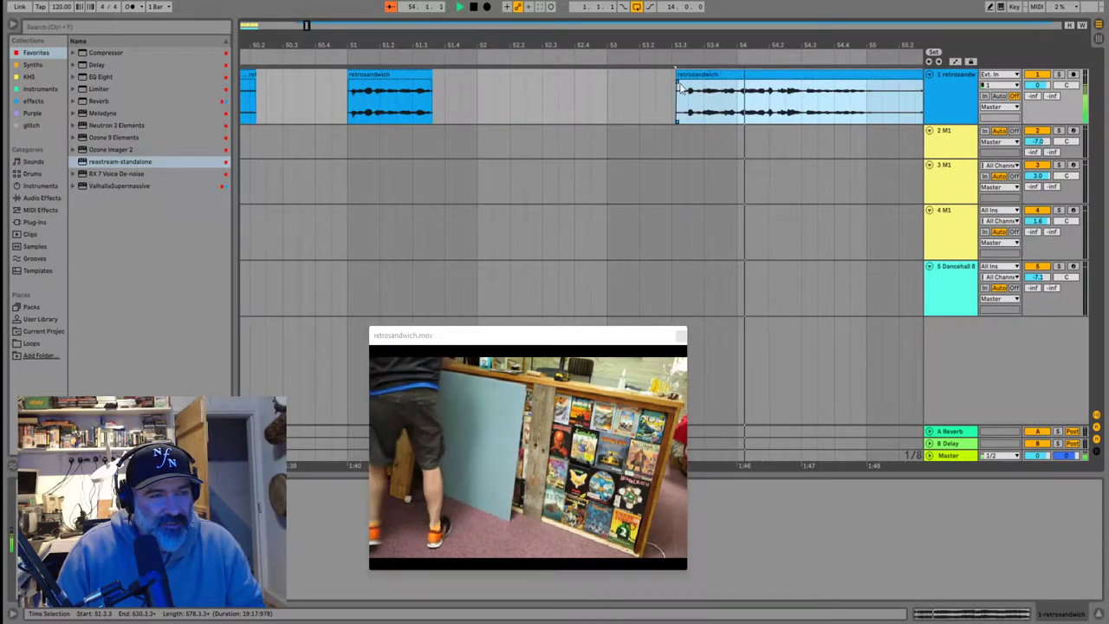
click(736, 107)
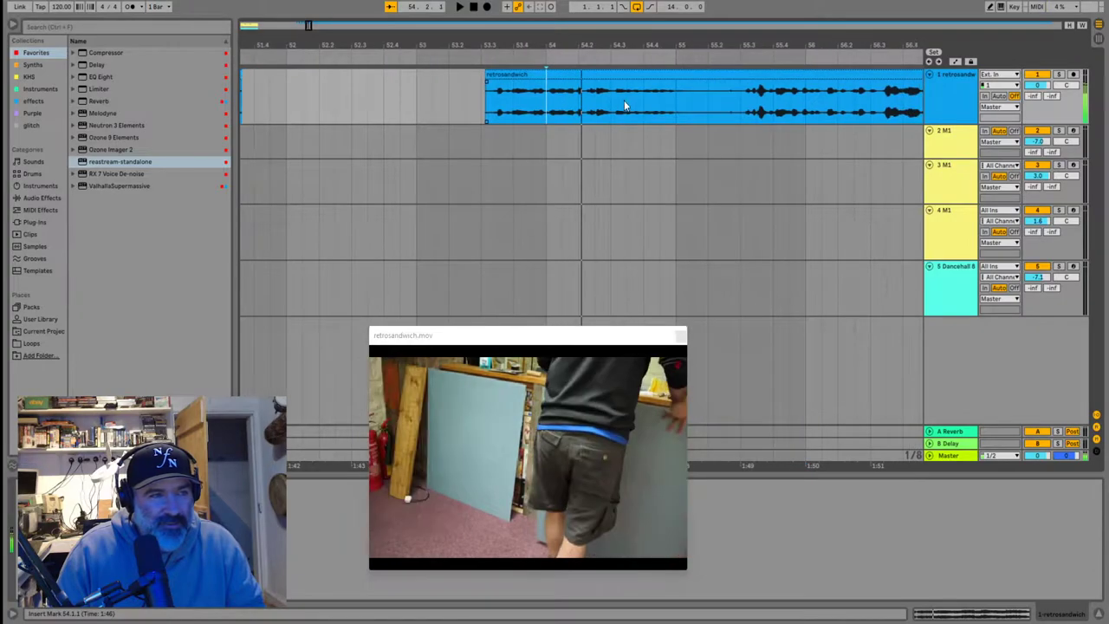
Play the footage around 54.1.3, split the clip there and delete the piece before the split
scroll(562, 103, up, 2)
click(567, 101)
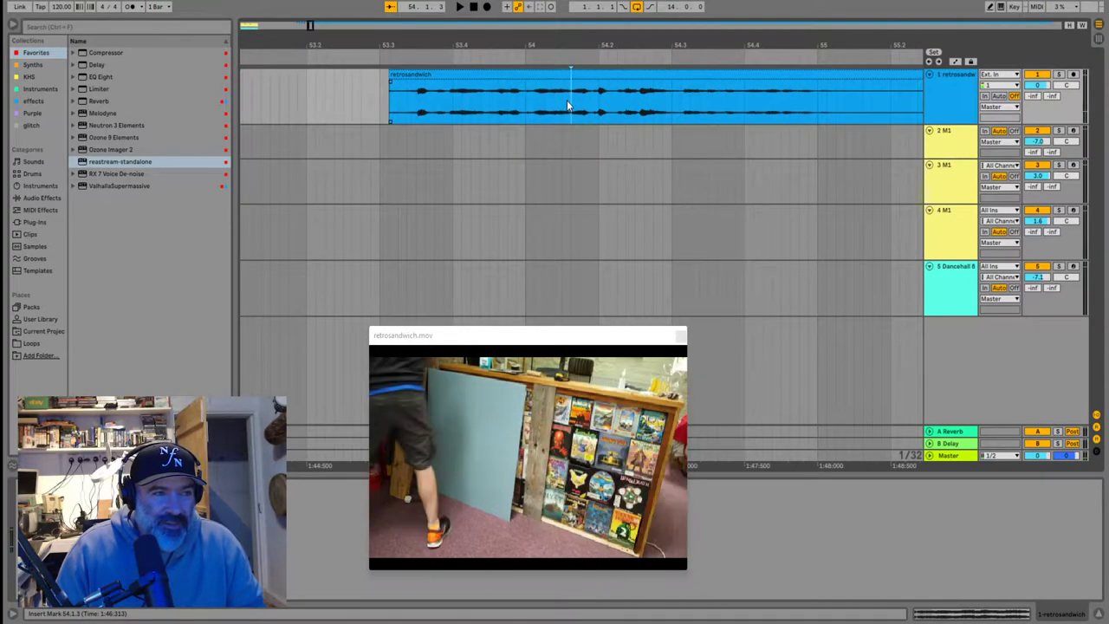
key(space)
key(space)
key(ctrl+e)
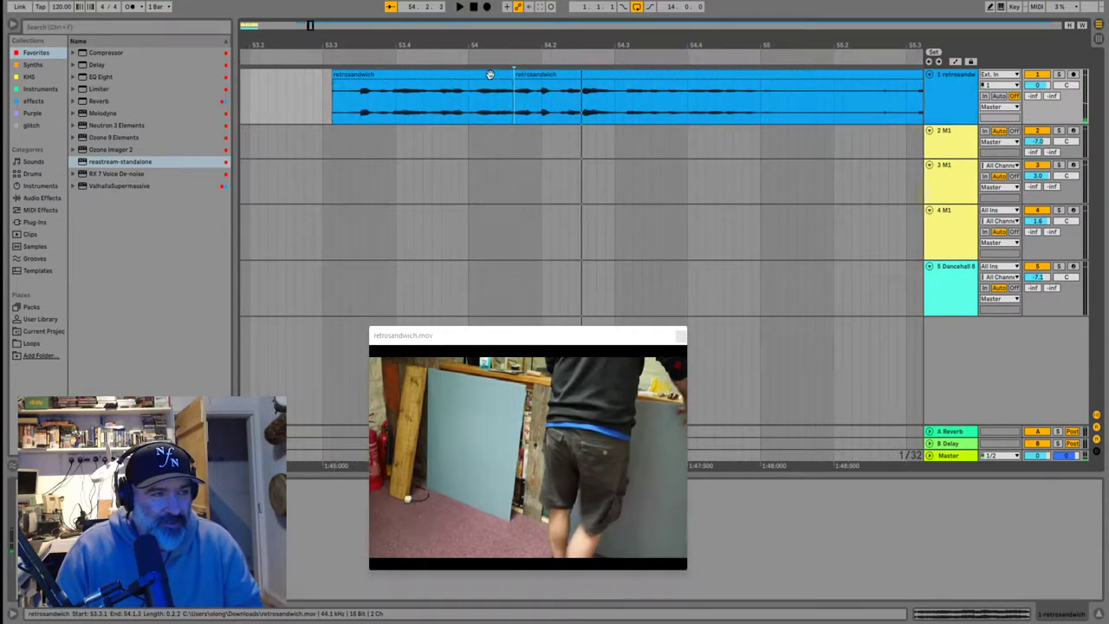
key(Delete)
Play the remaining footage, split it at 55.2.1 and move the short clip before the split to 52.1.1
key(space)
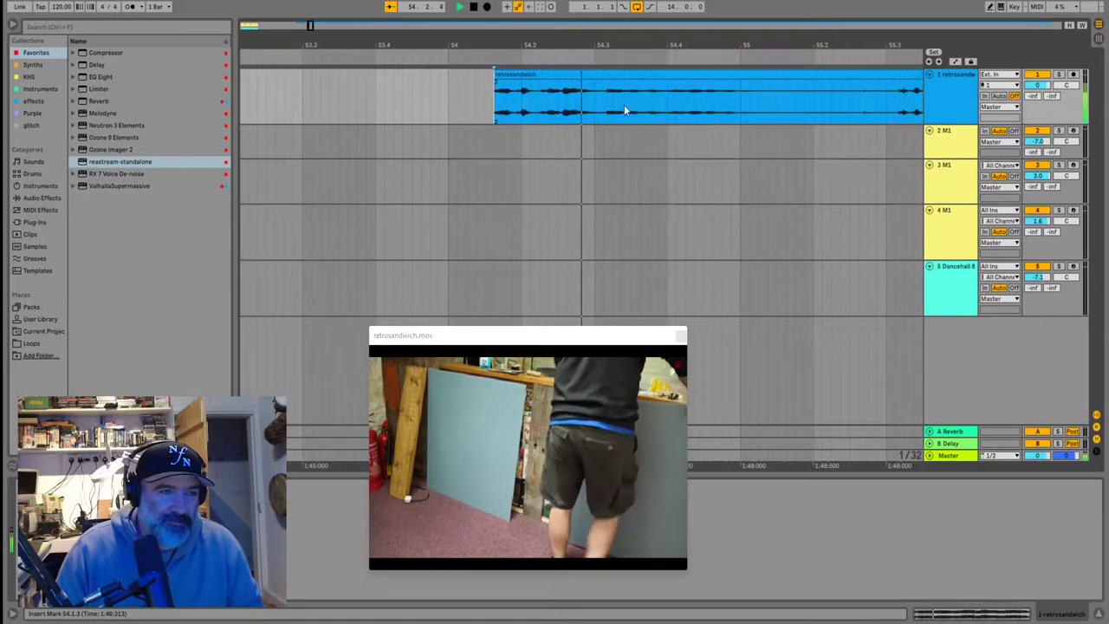
click(763, 111)
click(768, 104)
key(space)
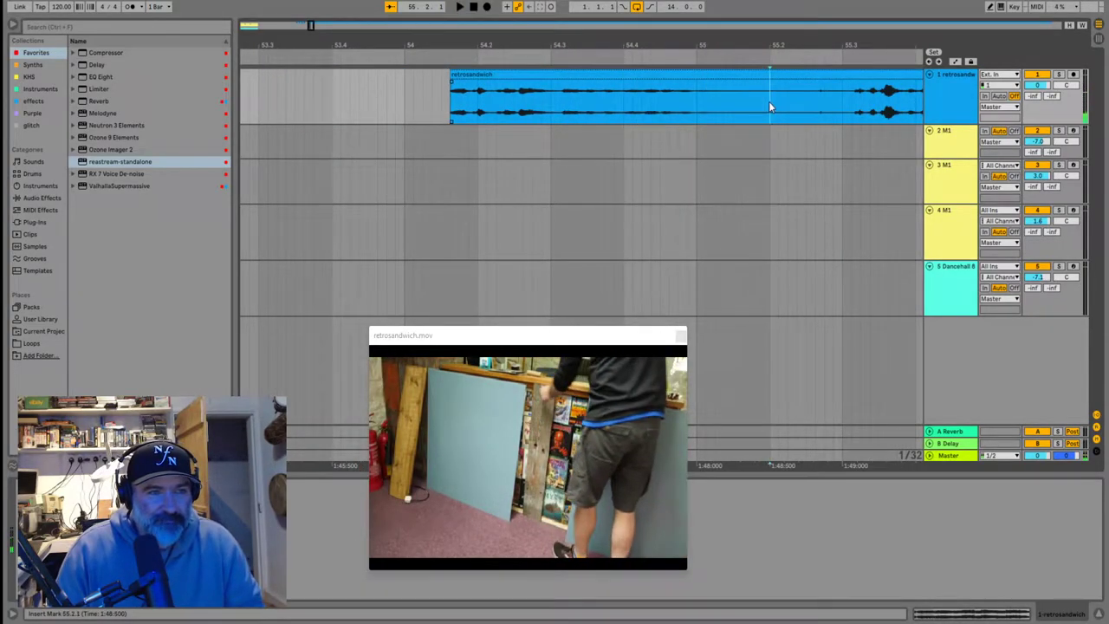
key(ctrl+e)
scroll(645, 108, down, 3)
click(594, 84)
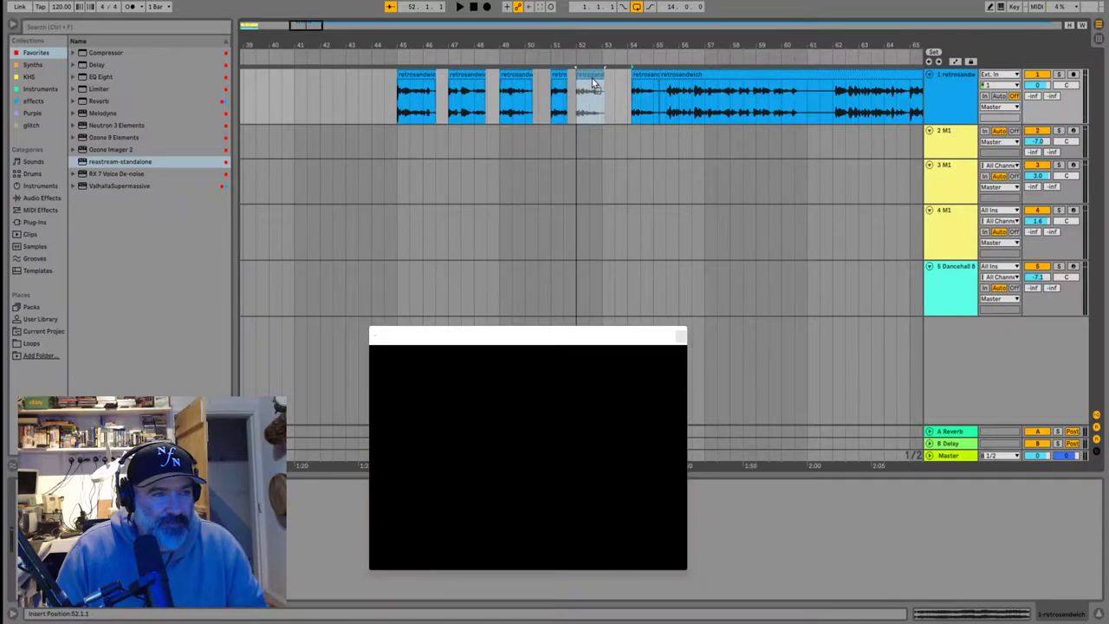
Play the footage following the 55.2.1 split, and replay the moved clip at 52.1.1
key(space)
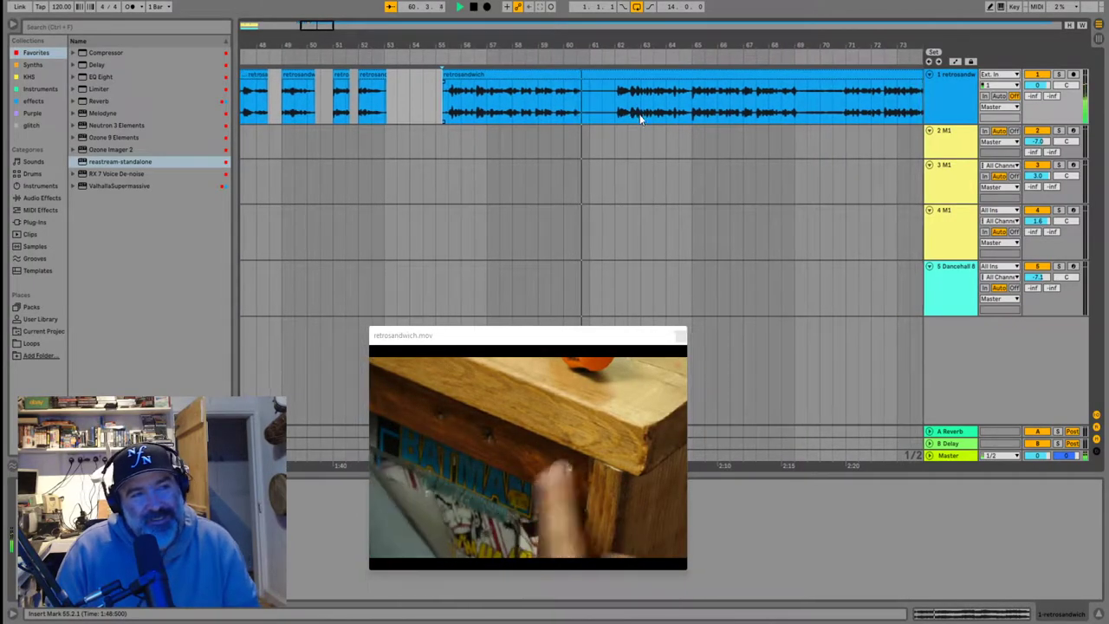
key(space)
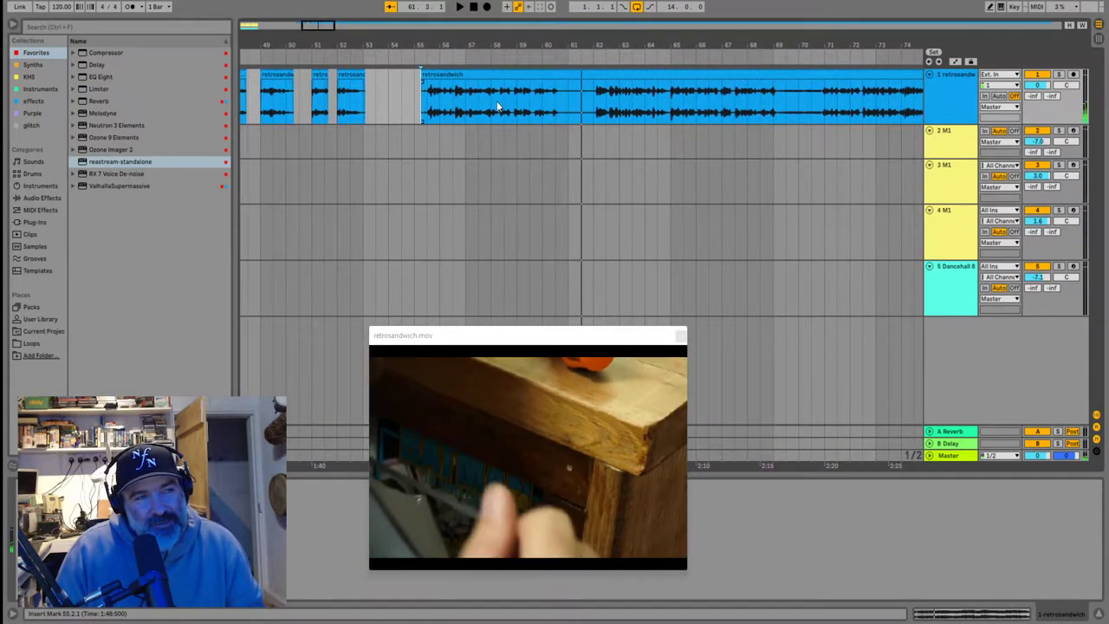
scroll(495, 106, down, 3)
click(344, 111)
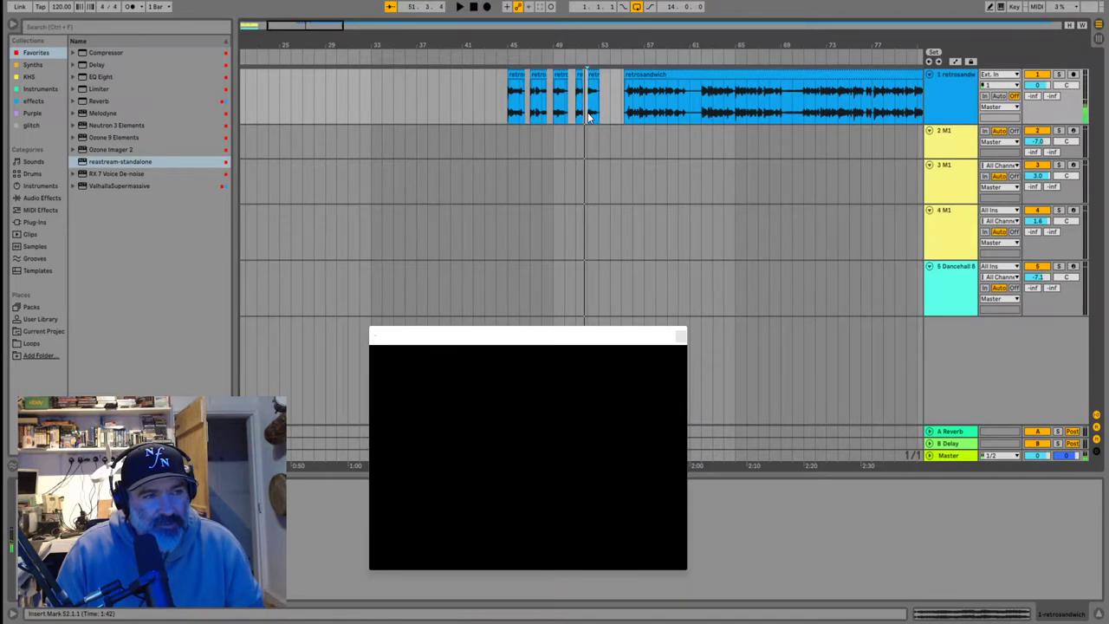
key(space)
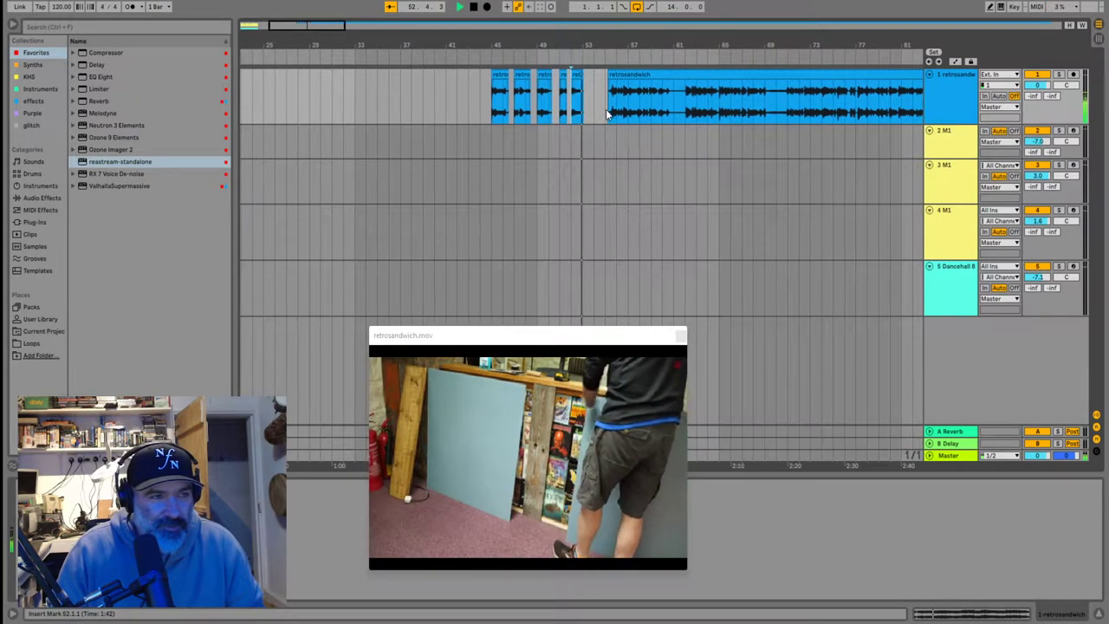
Trim the start of the long remaining clip to 55.3.1, play it, and trim its start further to 58.3.1
click(607, 112)
scroll(609, 111, up, 5)
drag(613, 74, 626, 76)
click(628, 107)
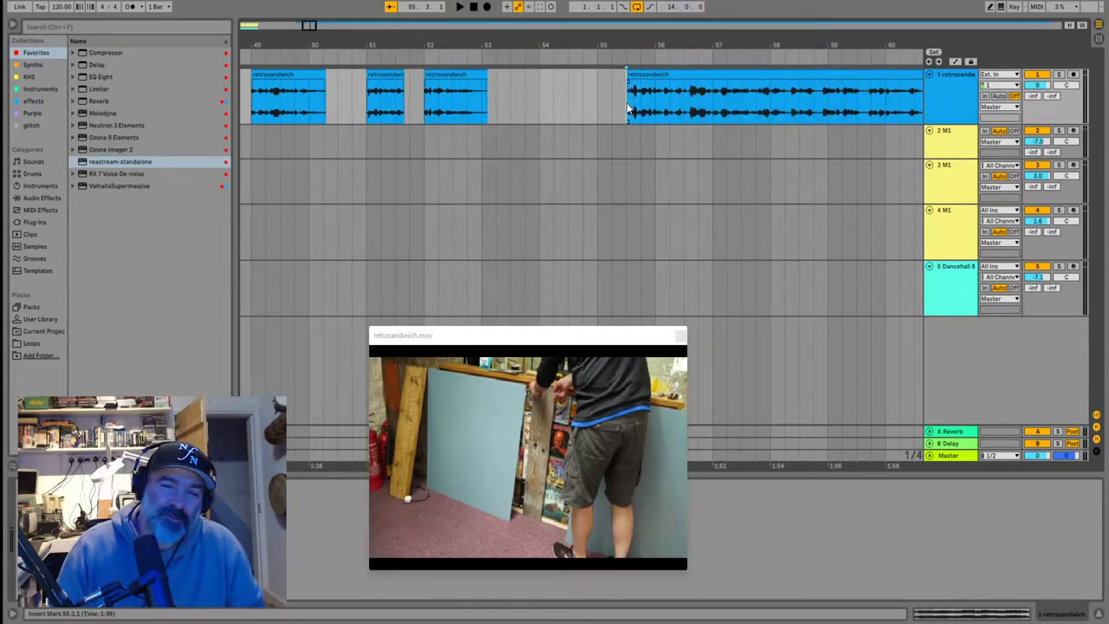
key(space)
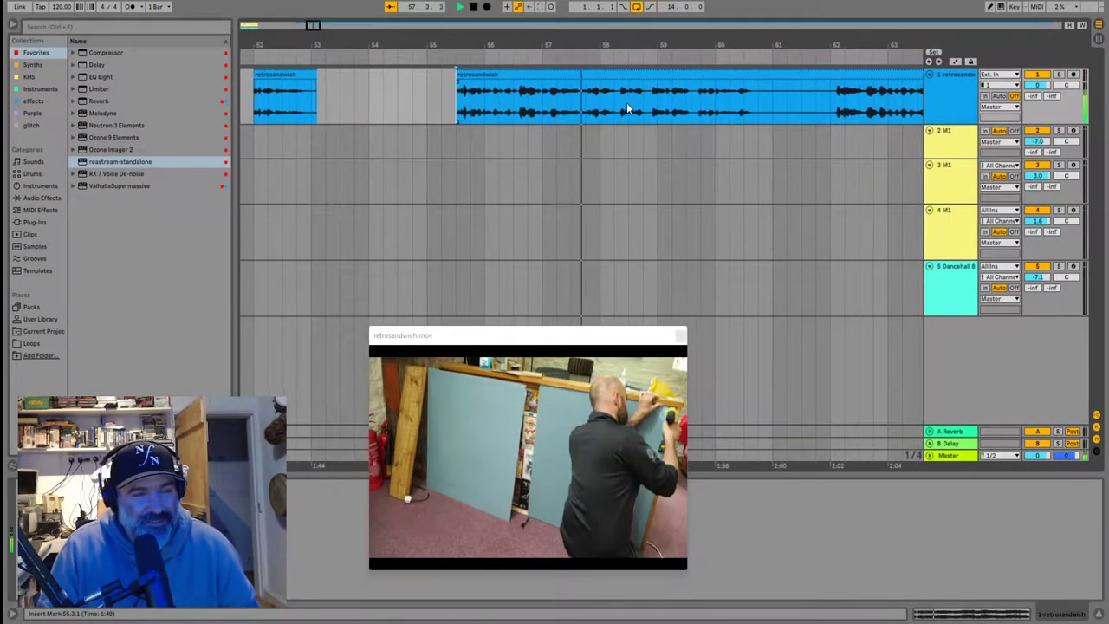
drag(415, 77, 587, 76)
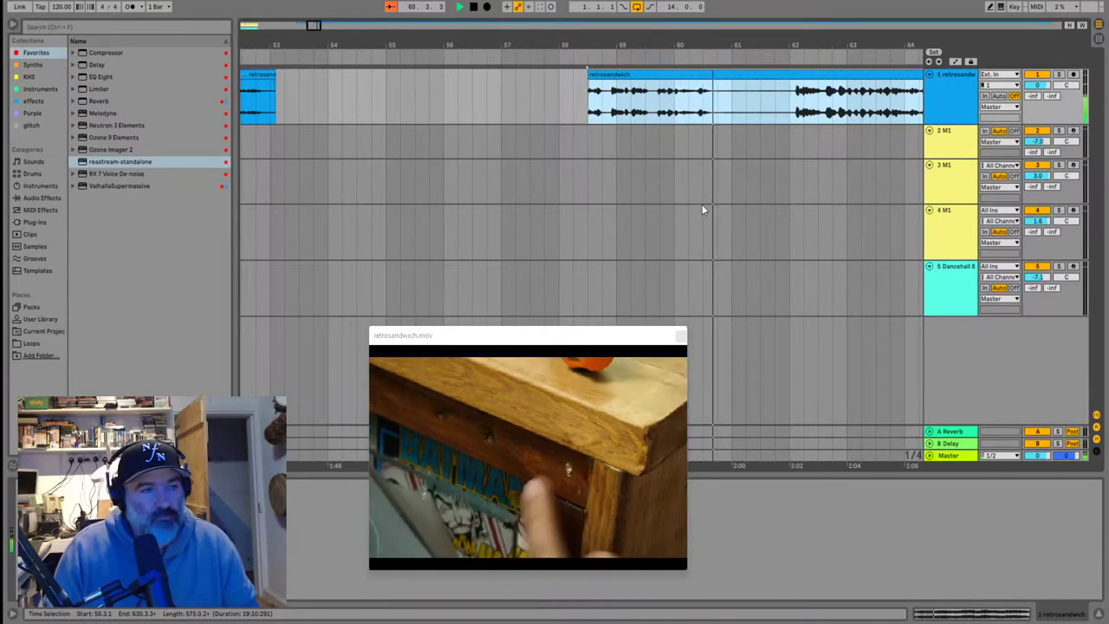
Play the footage from about bar 62 and trim the start of the long clip to 62.1.1
click(788, 103)
key(space)
key(space)
click(405, 97)
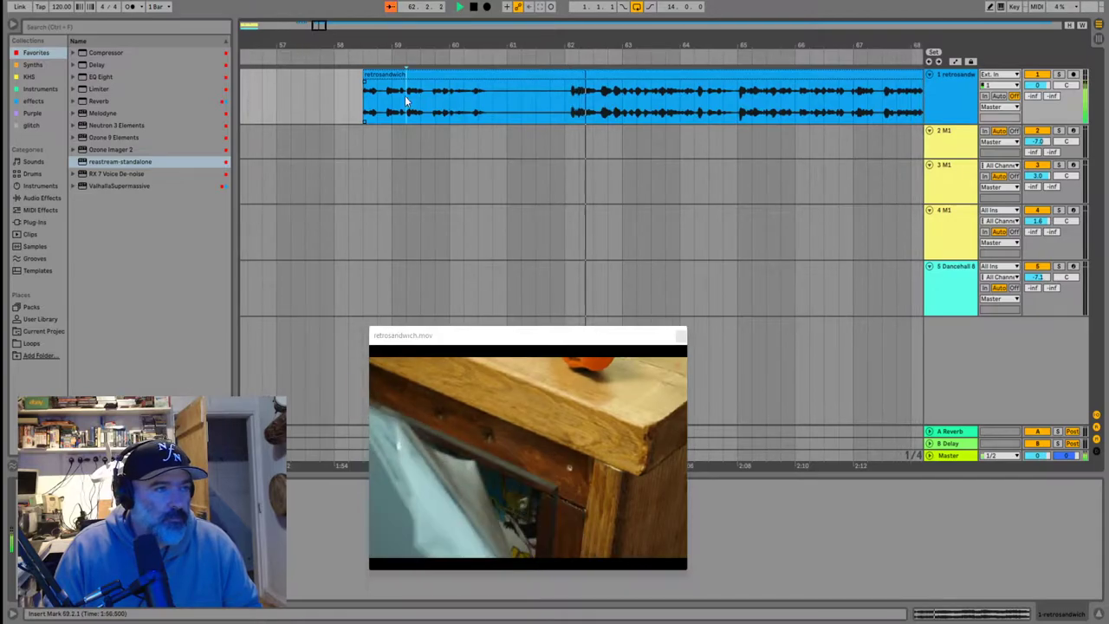
drag(364, 77, 564, 76)
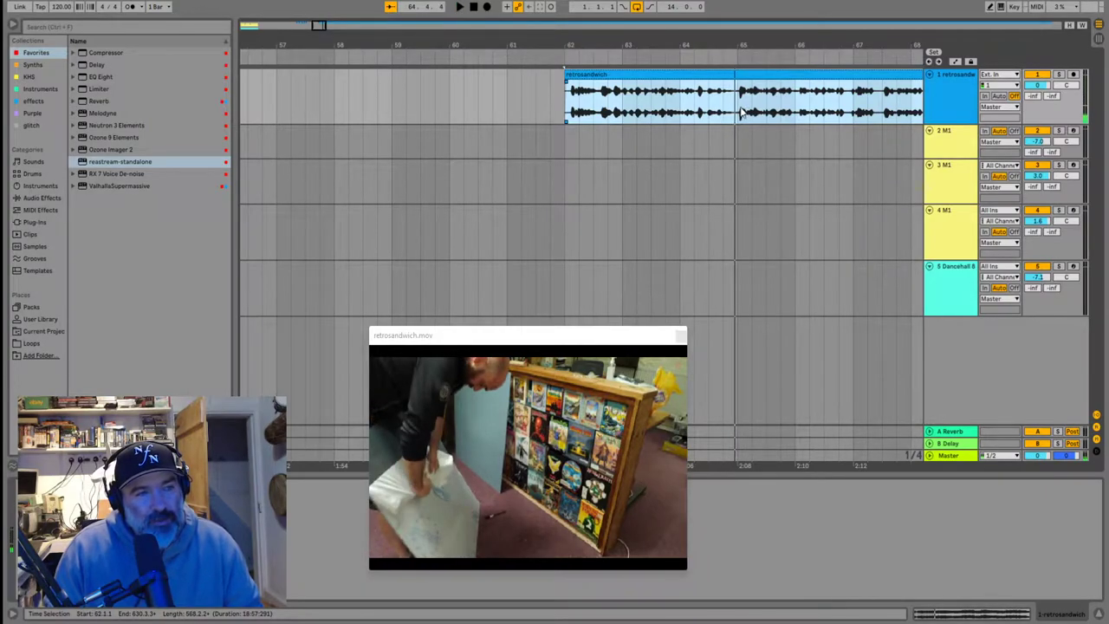
Play the long clip from 64.2.1 and trim its start to 65.1.1
click(693, 115)
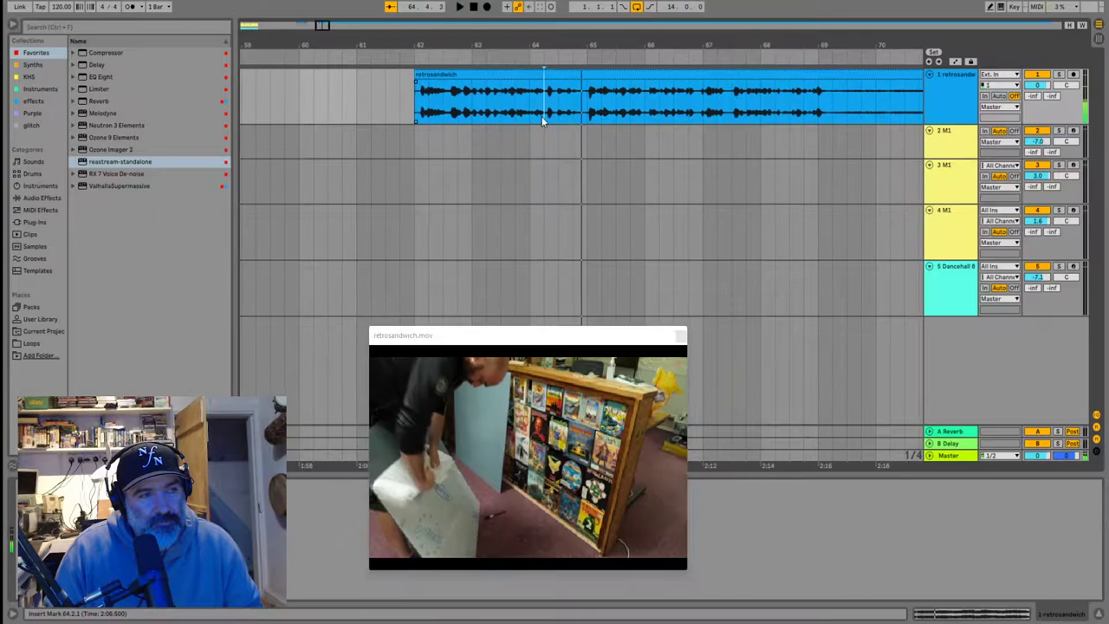
key(space)
click(379, 76)
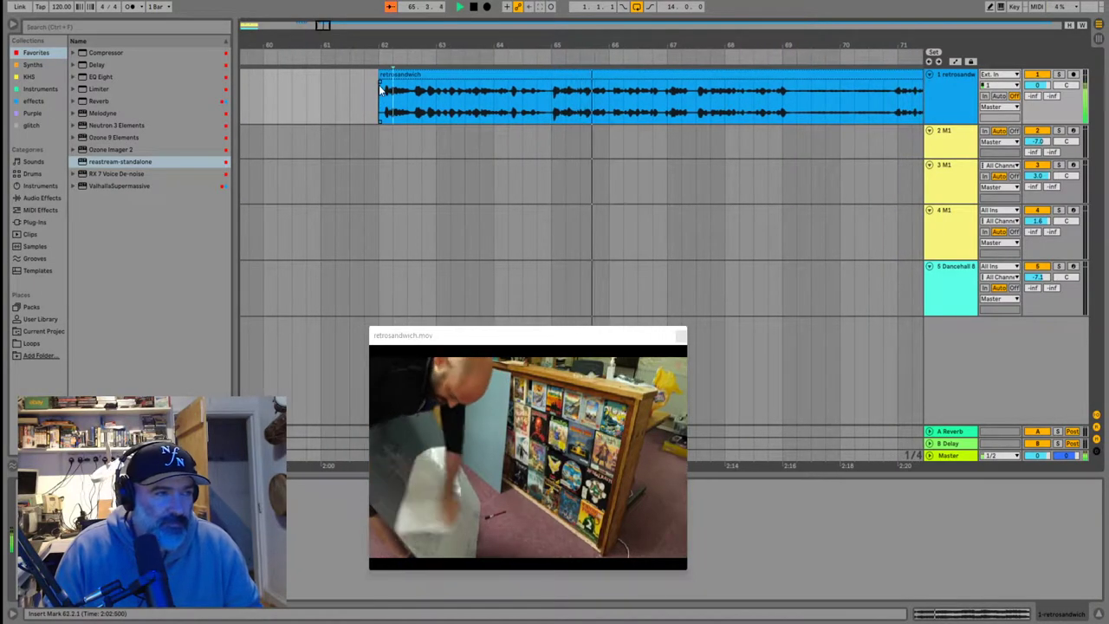
drag(378, 68, 537, 69)
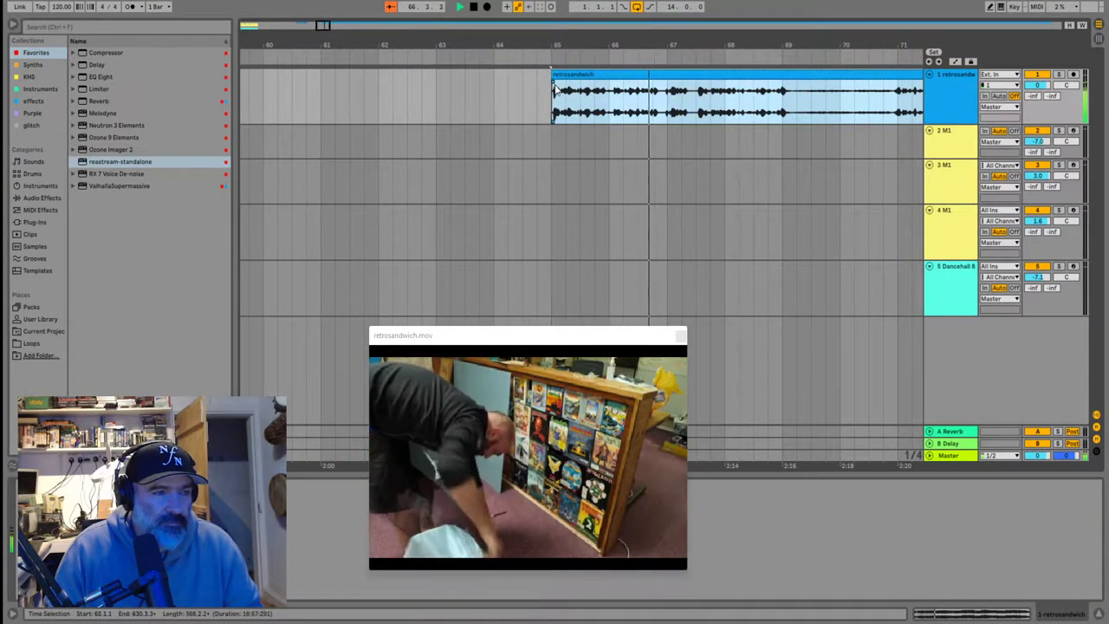
Review the trimmed footage by playing it from 66.1.1 and from 65.2.1
click(604, 113)
key(space)
scroll(622, 109, up, 3)
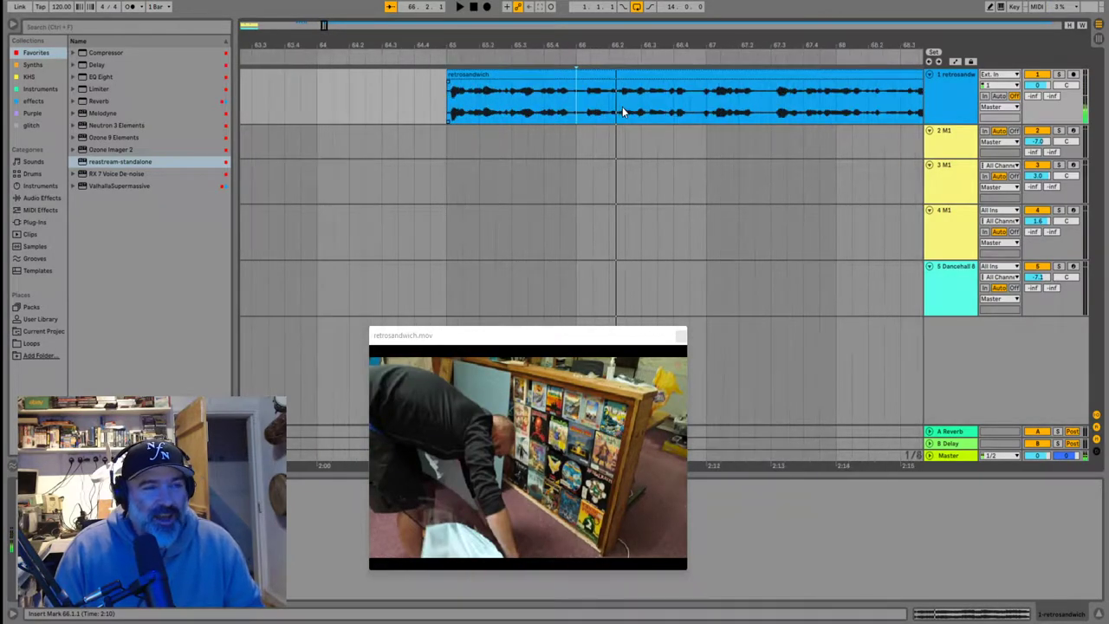
click(482, 110)
key(space)
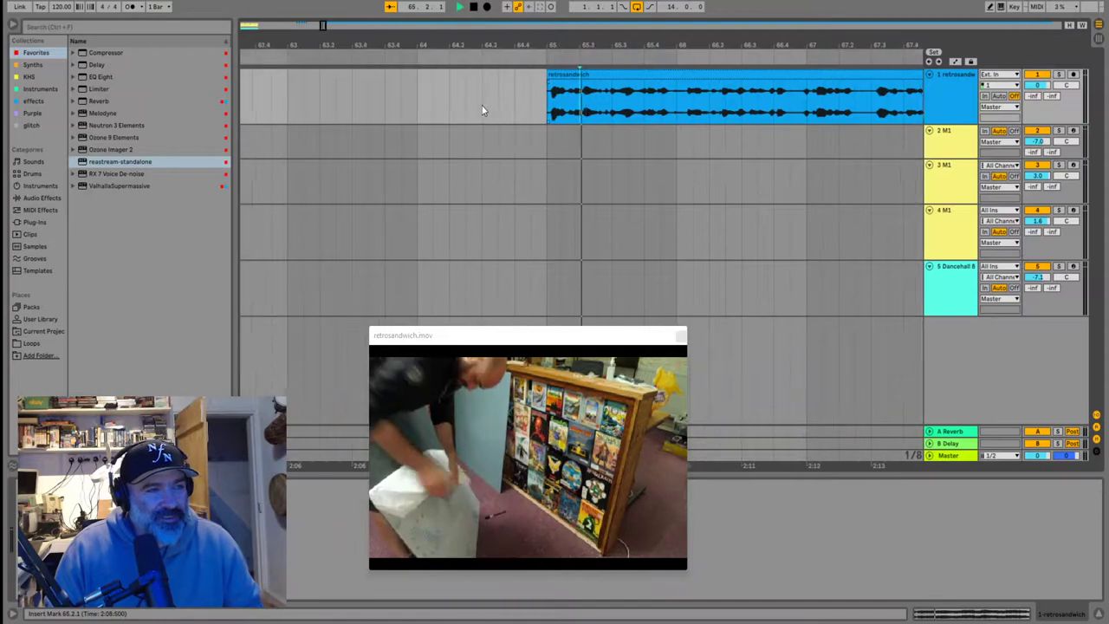
key(space)
Play the footage after 65.2.1 in short stretches, split the long clip at 66.2.1 and play from the split
scroll(548, 114, up, 5)
click(549, 103)
key(space)
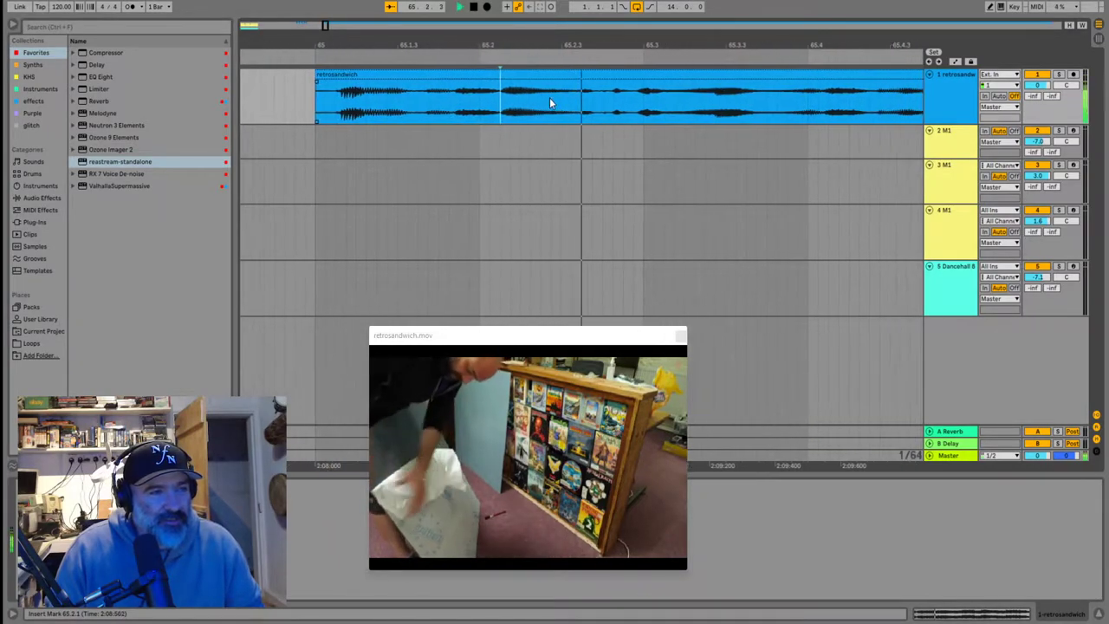
key(space)
key(space)
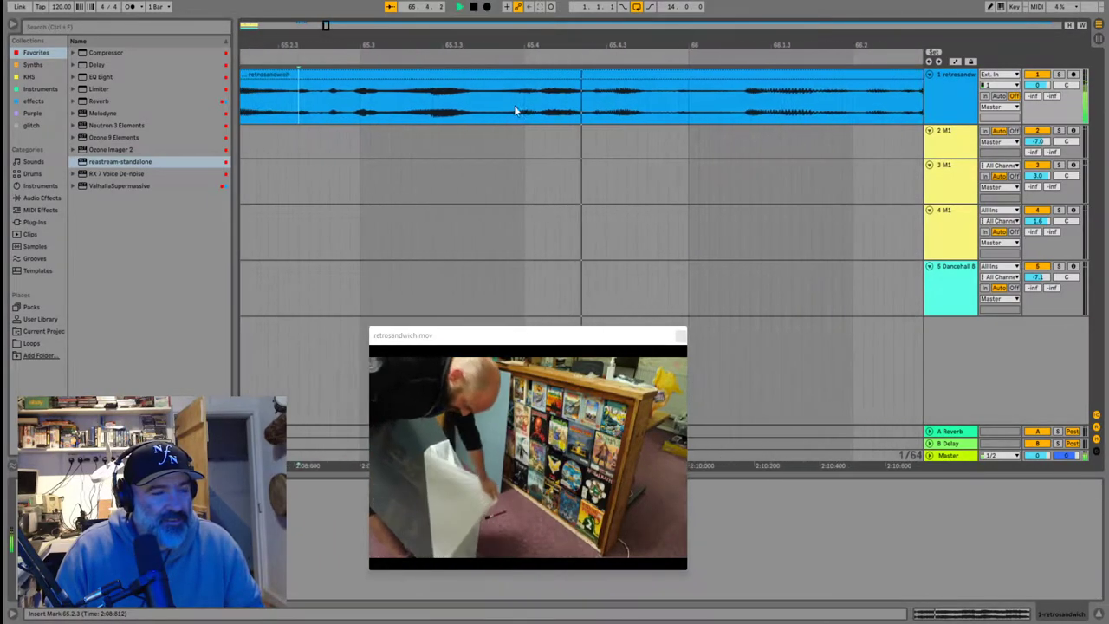
key(space)
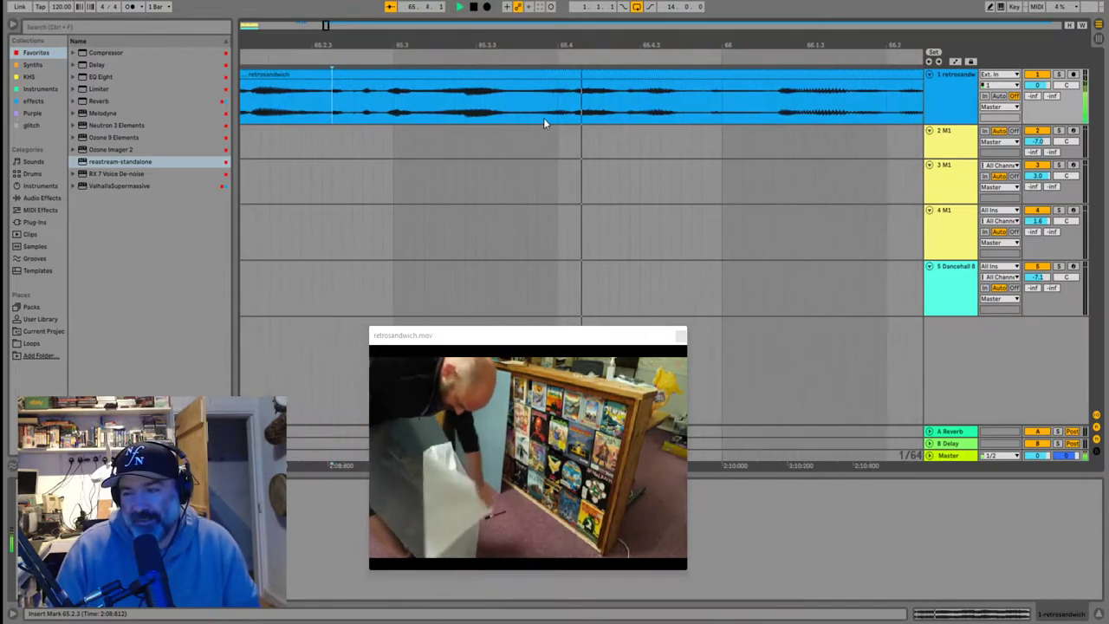
key(space)
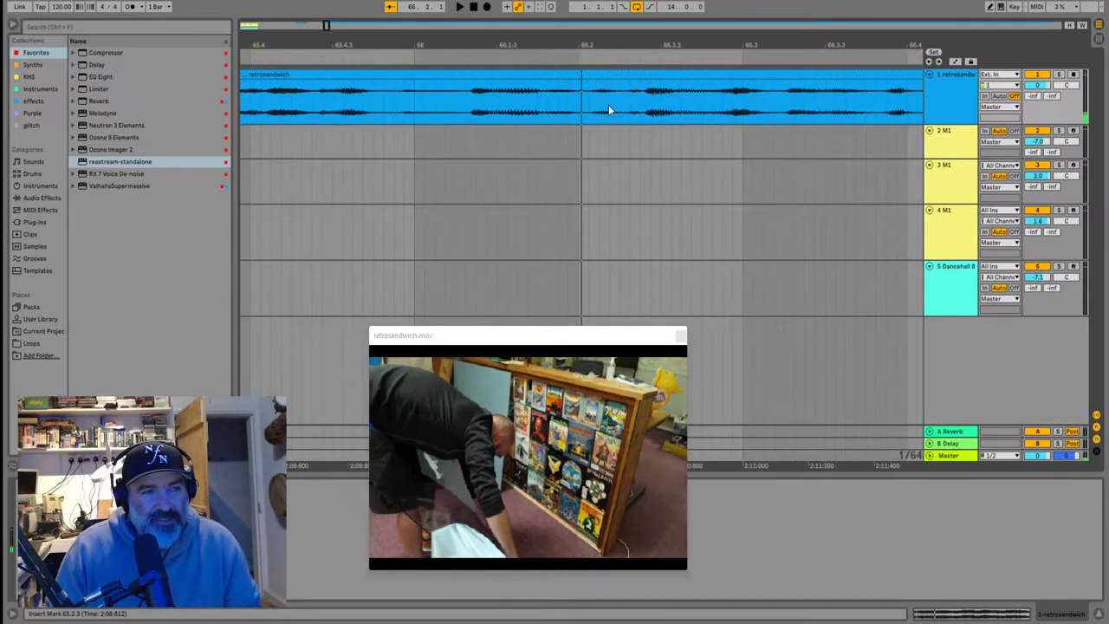
key(ctrl+e)
key(space)
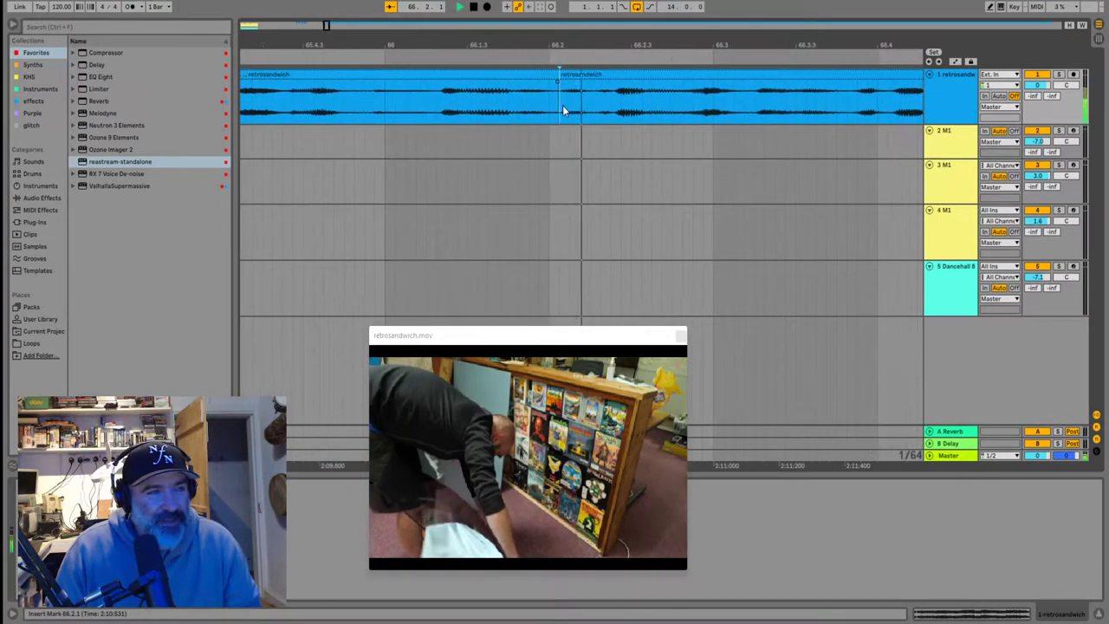
key(space)
Split the clip before 66.2.1 at 65.2.3 and remove its opening piece from 65.1.1 to 65.2.3
scroll(476, 106, down, 3)
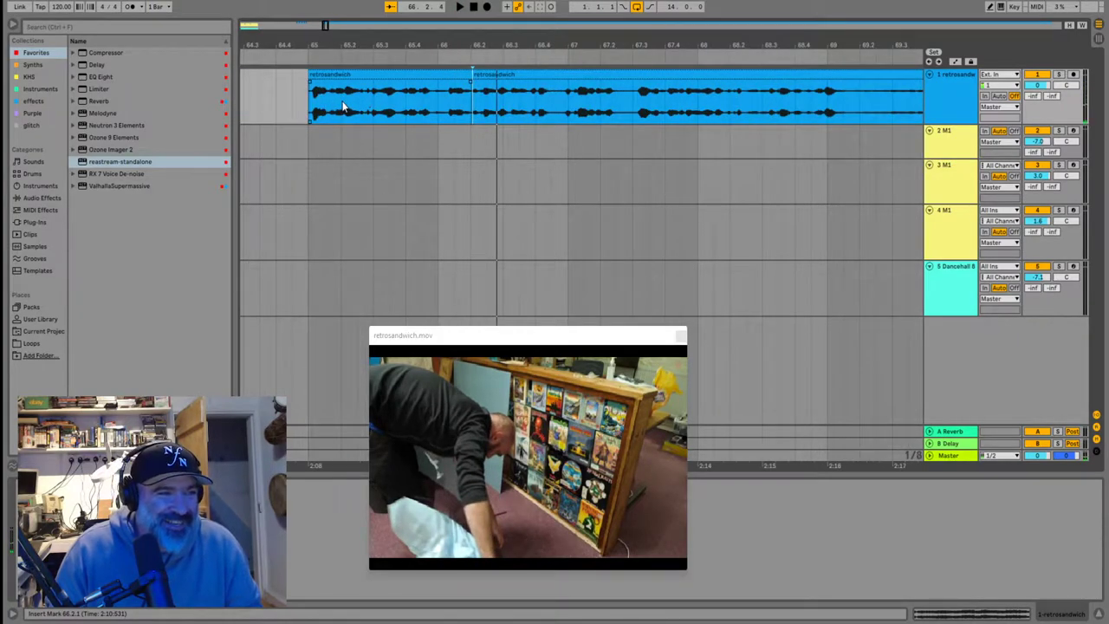
scroll(347, 104, up, 5)
key(space)
key(space)
key(ctrl+e)
click(439, 73)
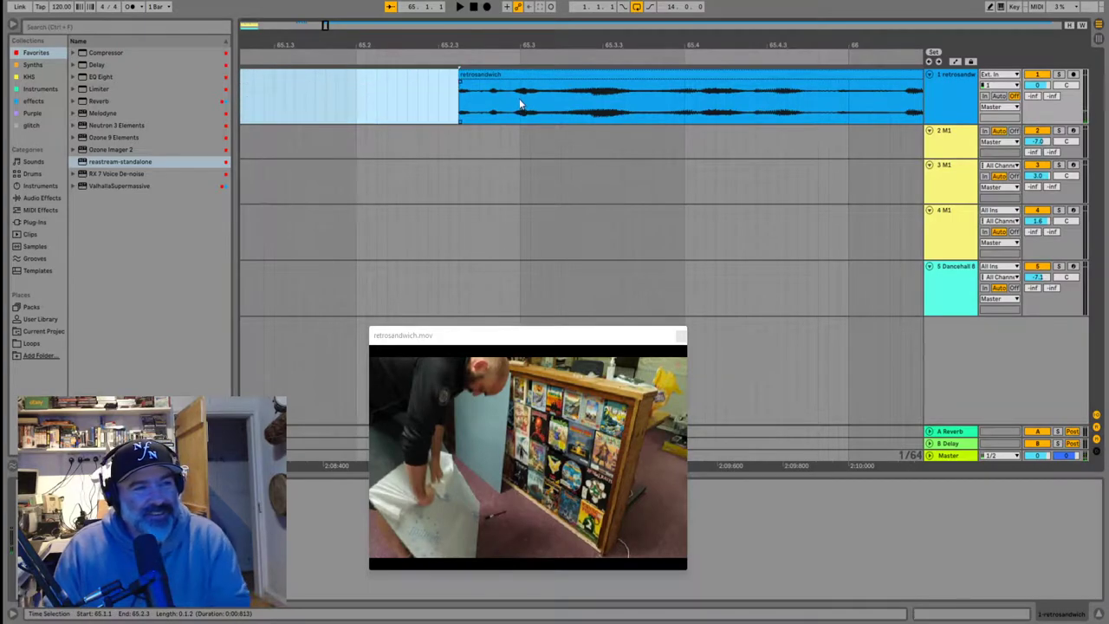
Move the short clip starting at 65.2.3 to 54.1.1, and shift it back to 53.3.1
scroll(523, 100, down, 7)
scroll(551, 82, down, 5)
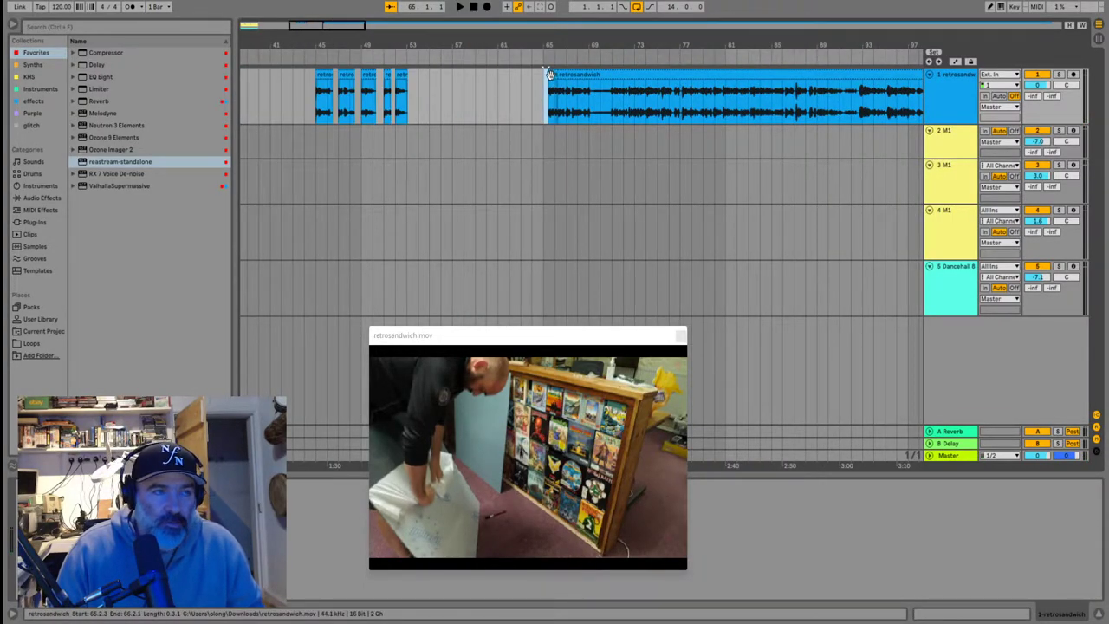
scroll(548, 75, up, 3)
scroll(560, 78, down, 3)
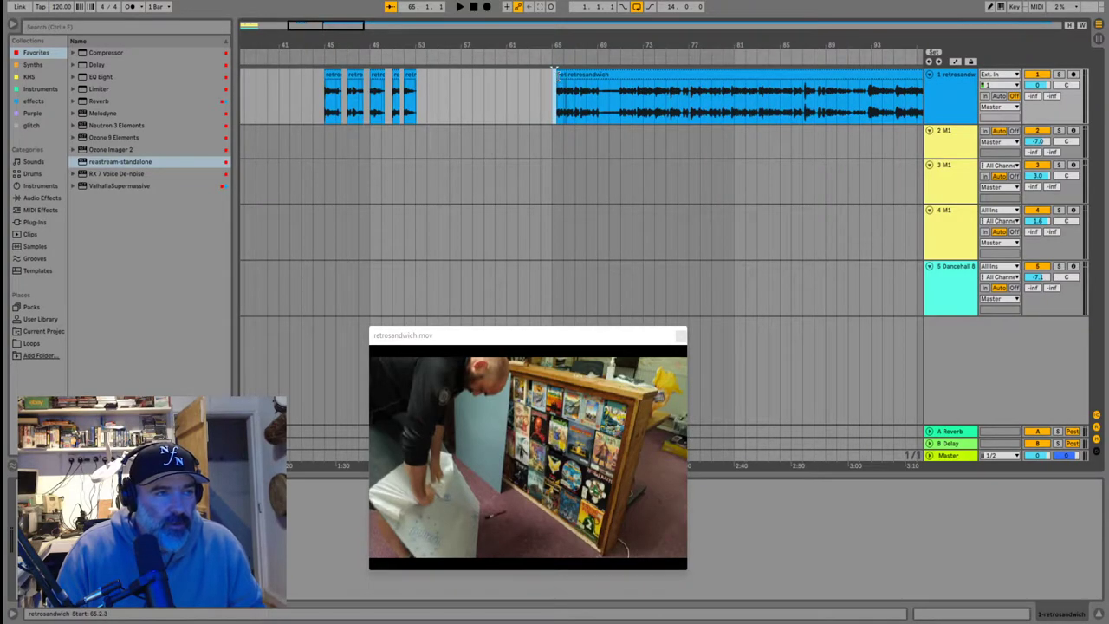
click(435, 89)
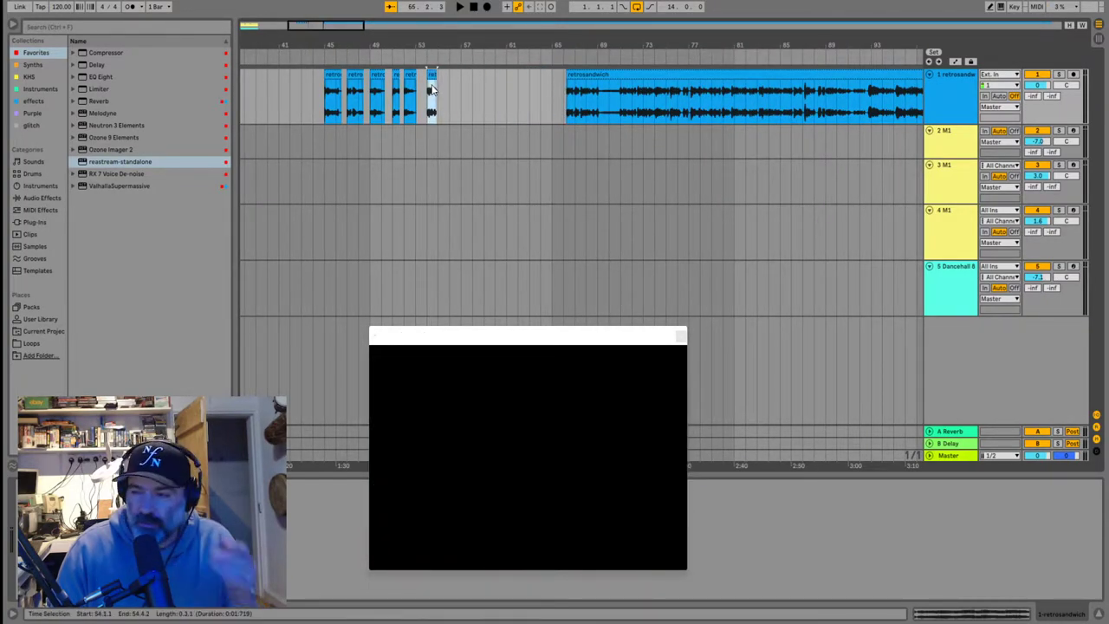
scroll(387, 92, up, 2)
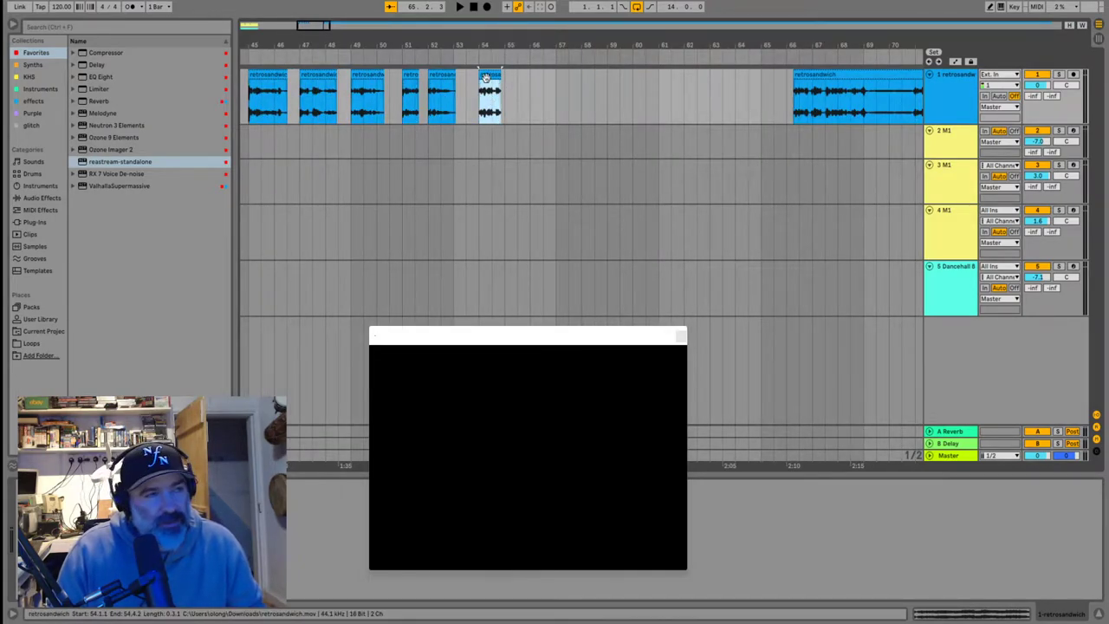
drag(480, 84, 479, 84)
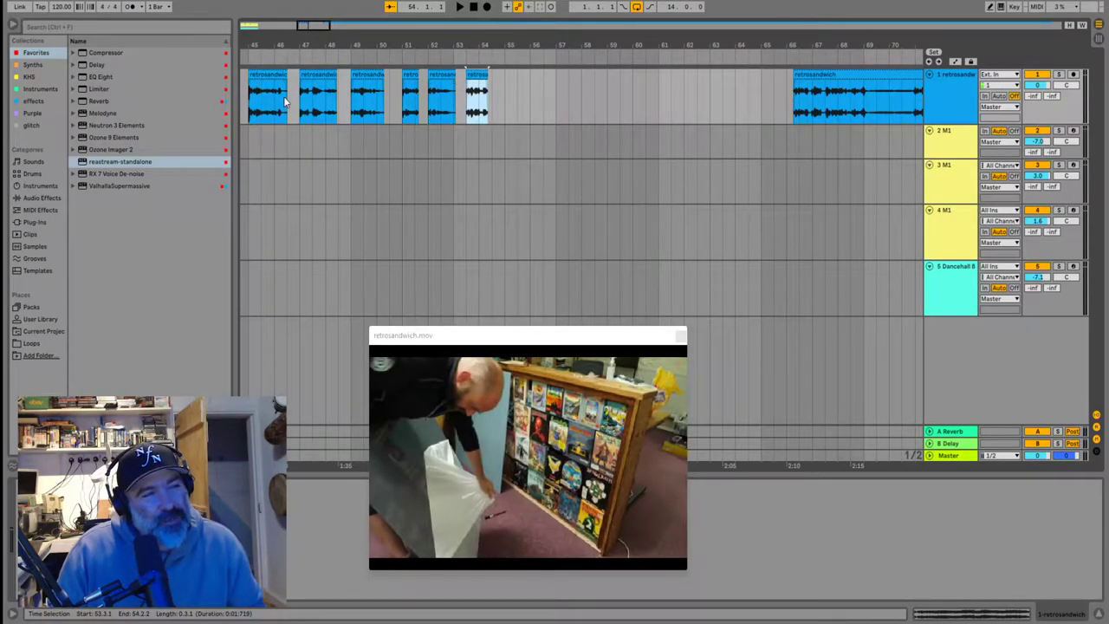
Check the opening frame at 45.1.1, move the long remaining clip to 57.1.1 and check its first frame
click(249, 97)
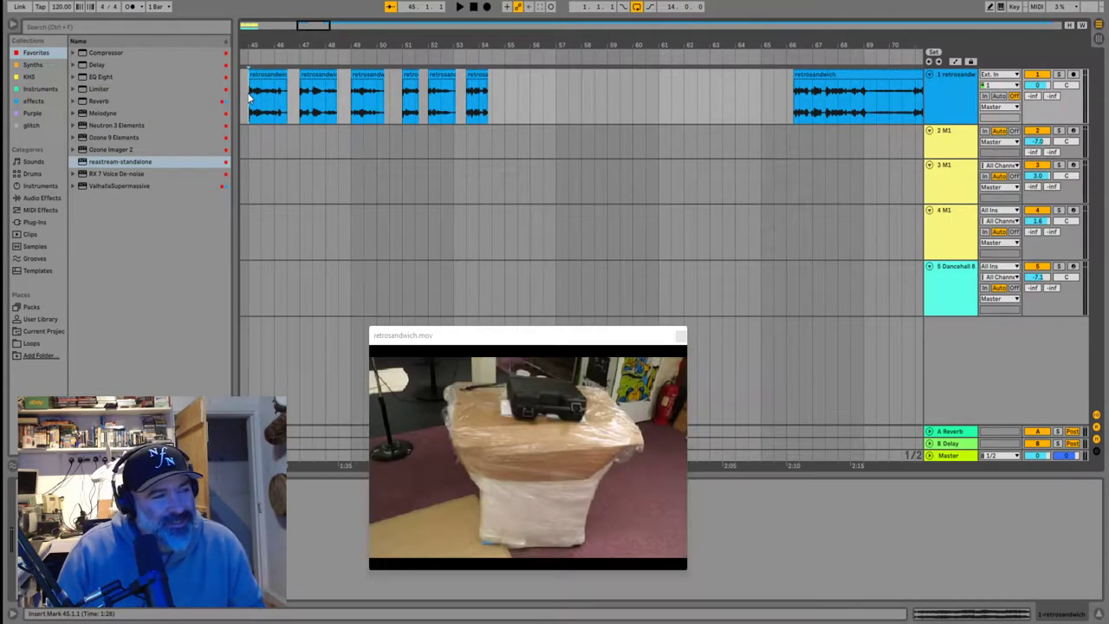
drag(840, 77, 596, 91)
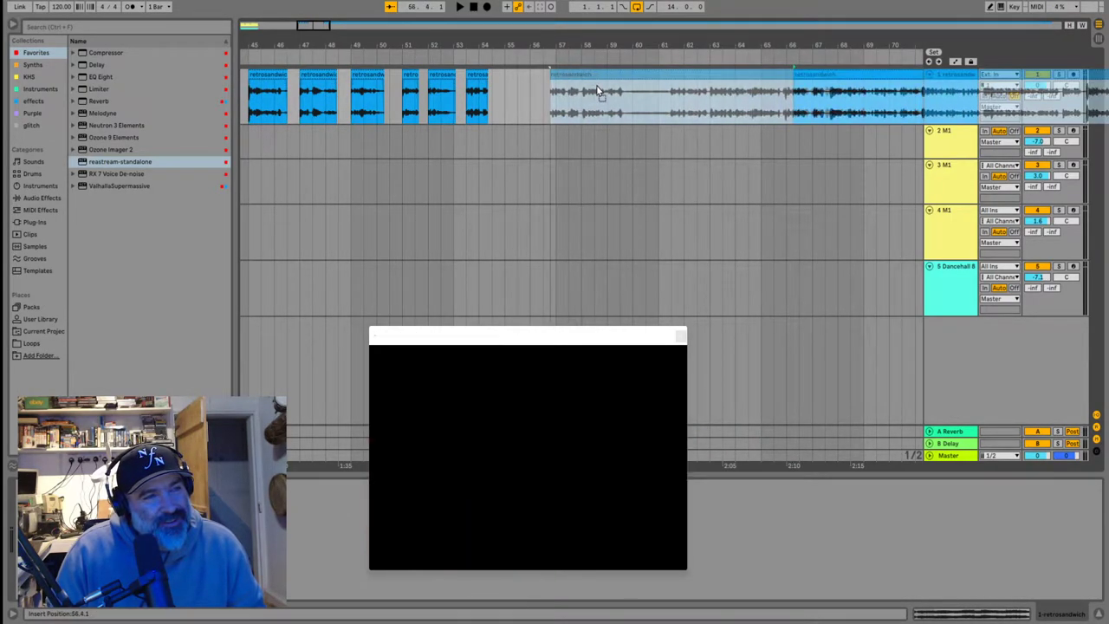
click(557, 113)
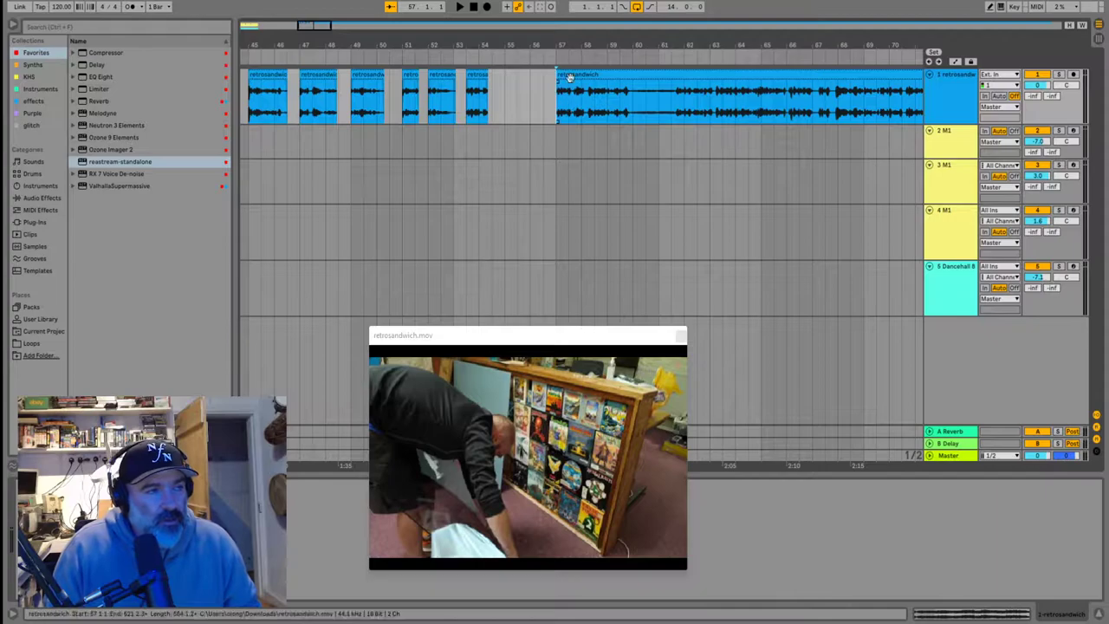
scroll(476, 111, up, 10)
scroll(340, 102, up, 5)
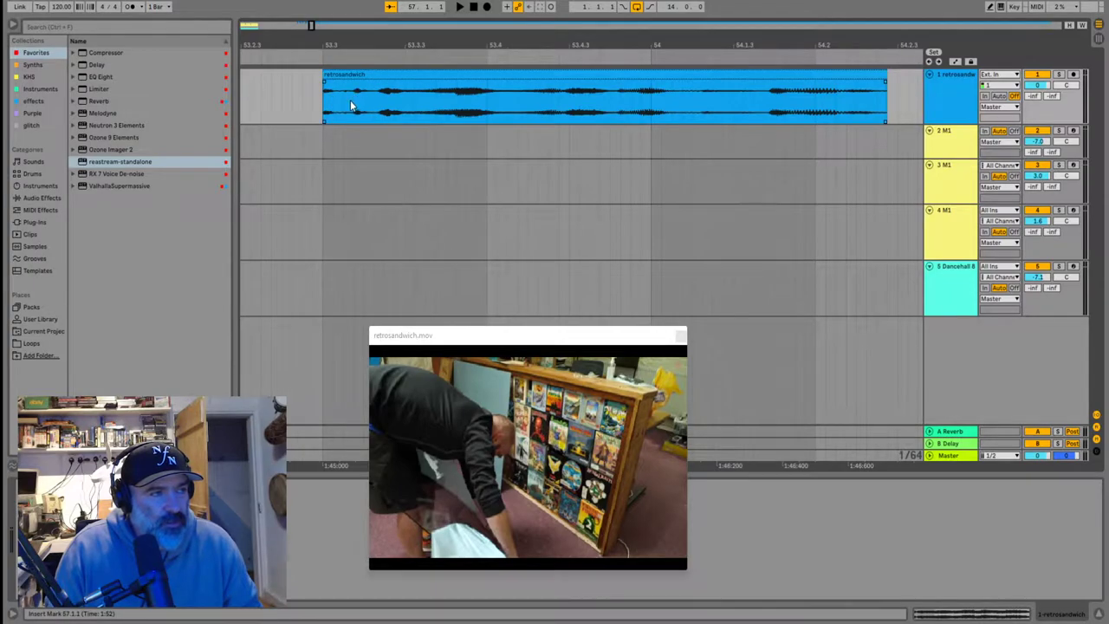
Turn on the metronome and play the short clip from 53.3.1 in stretches against the beat
click(325, 109)
click(130, 6)
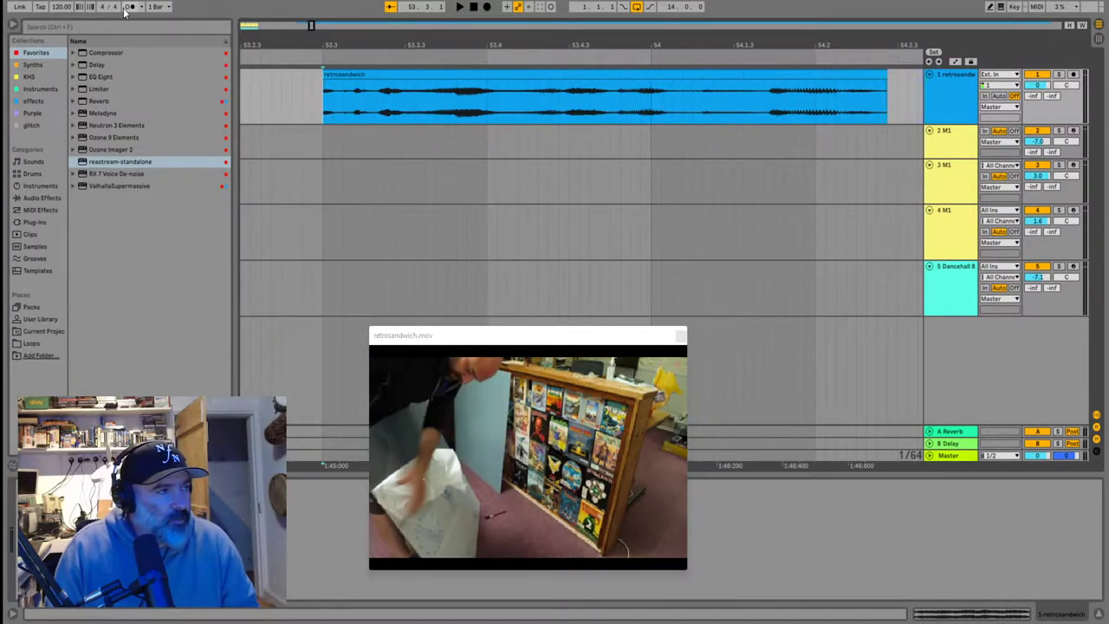
key(space)
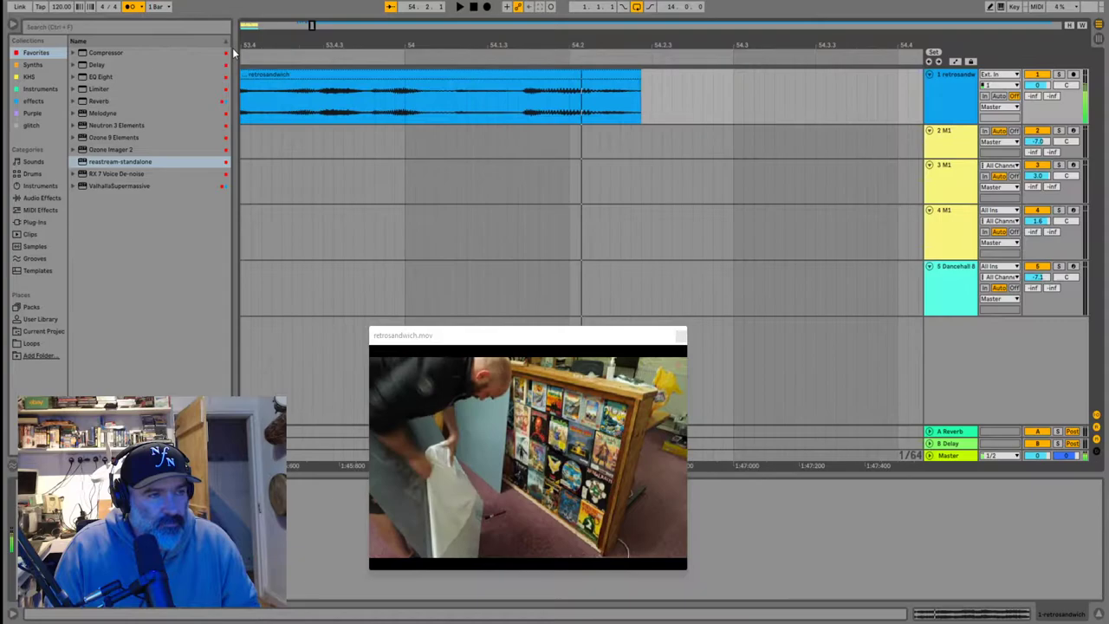
key(space)
key(space)
key(space)
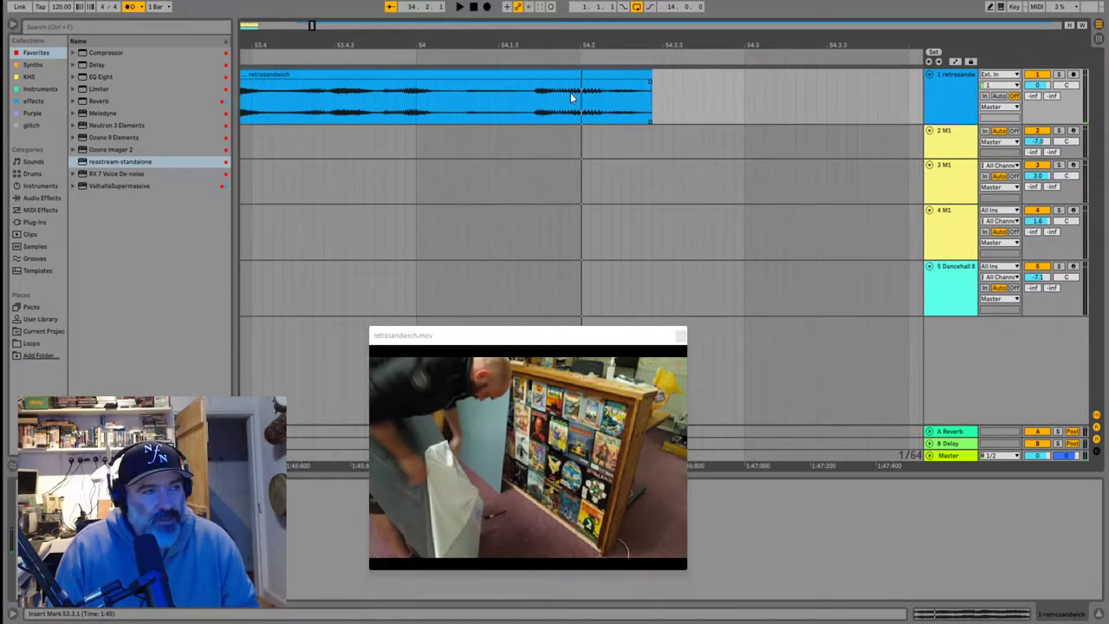
scroll(572, 96, down, 2)
scroll(574, 102, up, 3)
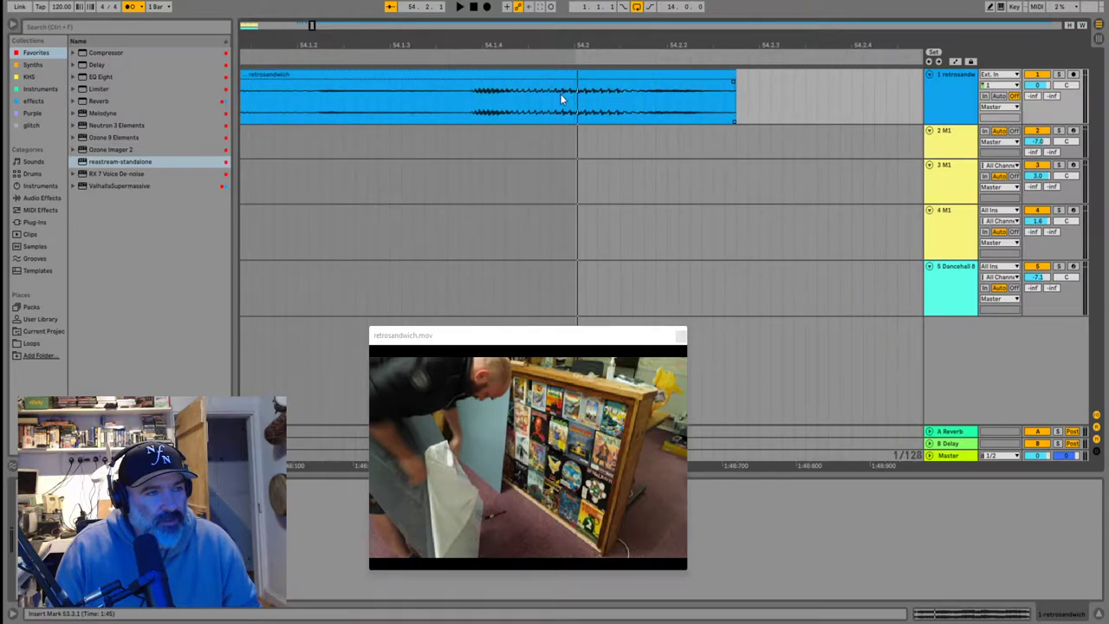
scroll(295, 55, down, 2)
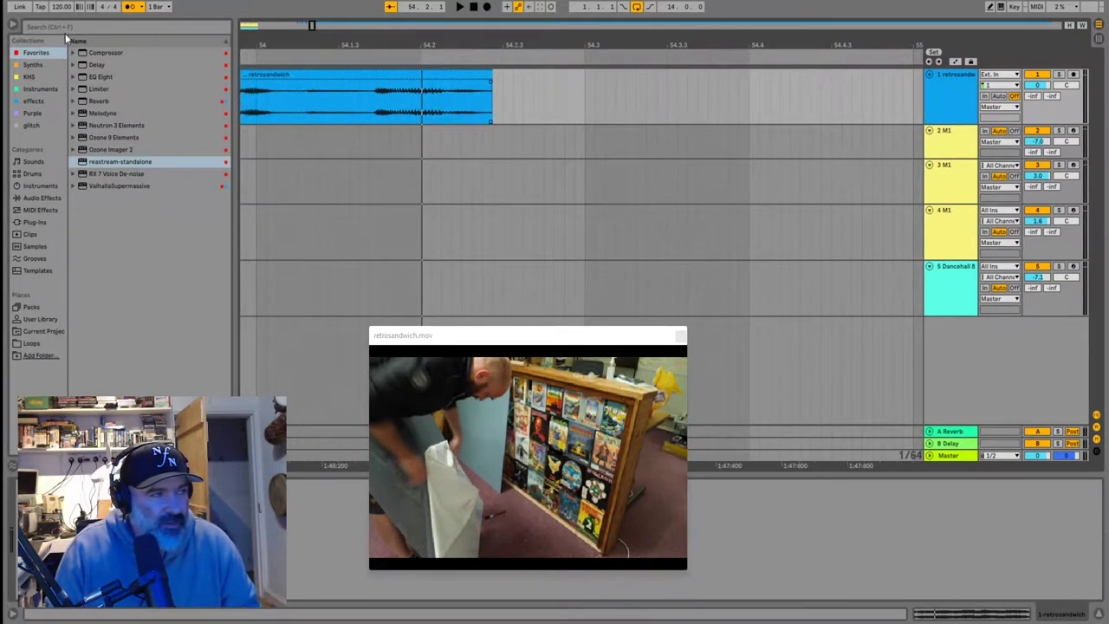
Try a tempo of 118 BPM, undo it and set the project tempo to 122 BPM
drag(55, 10, 55, 6)
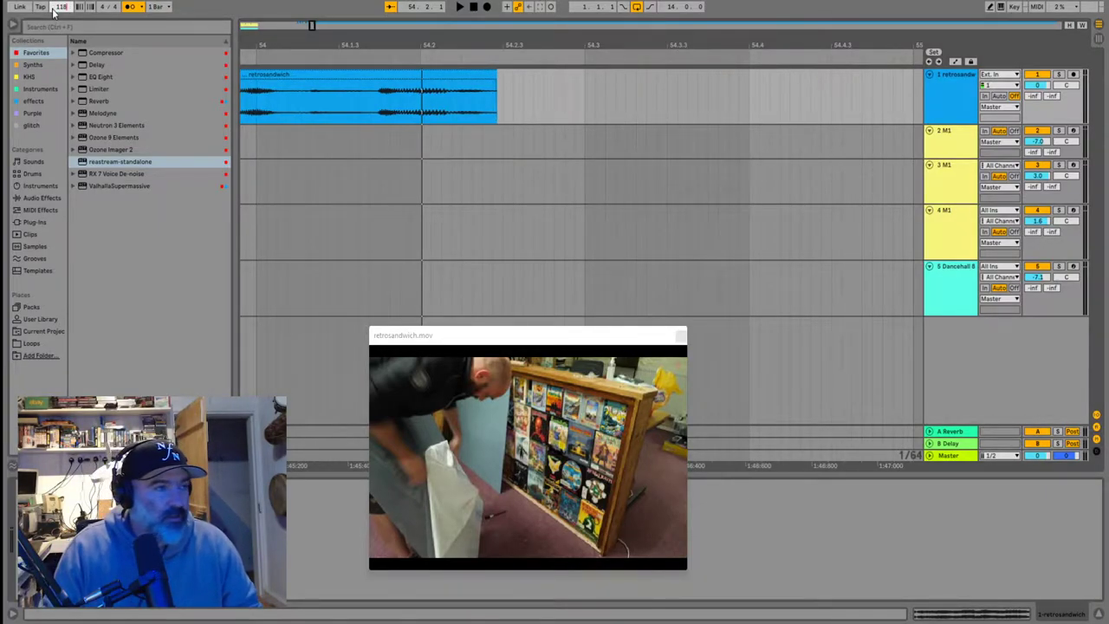
key(Return)
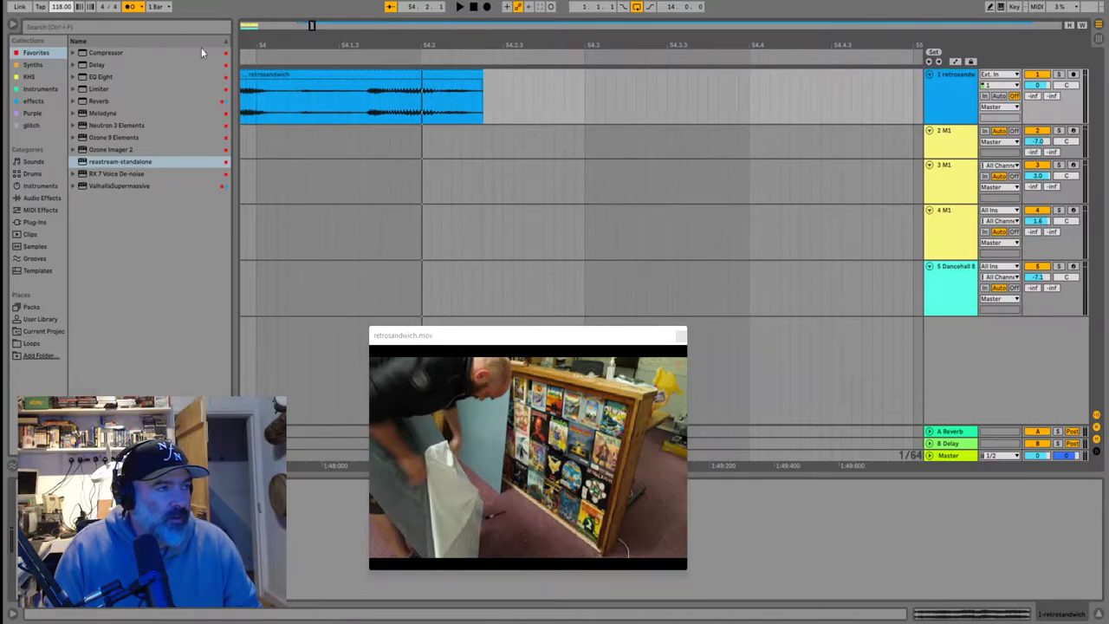
key(ctrl+z)
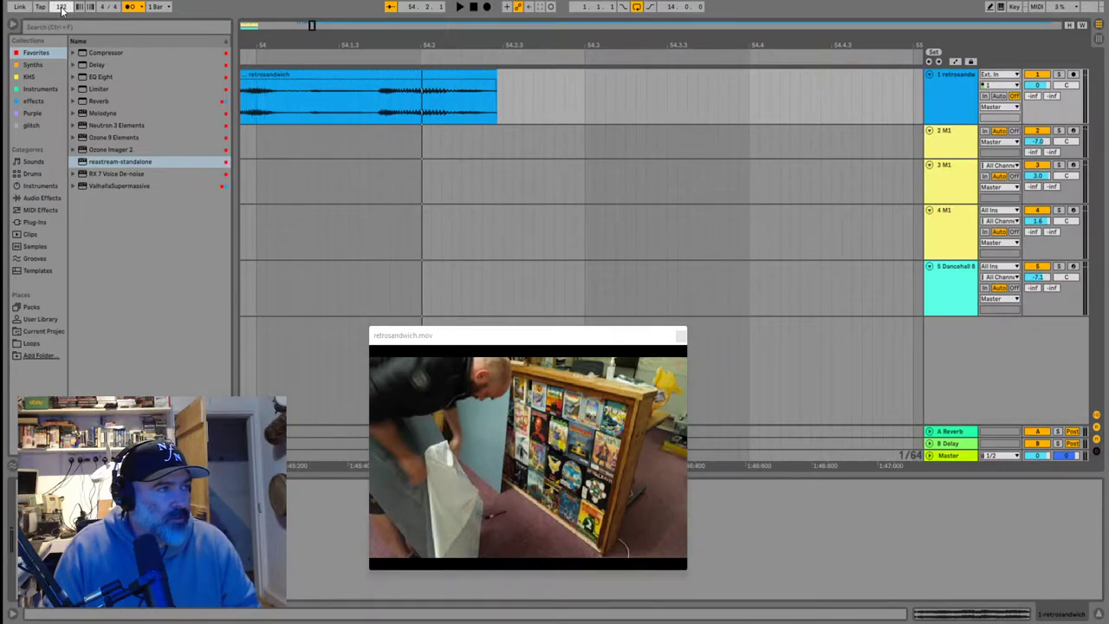
key(Return)
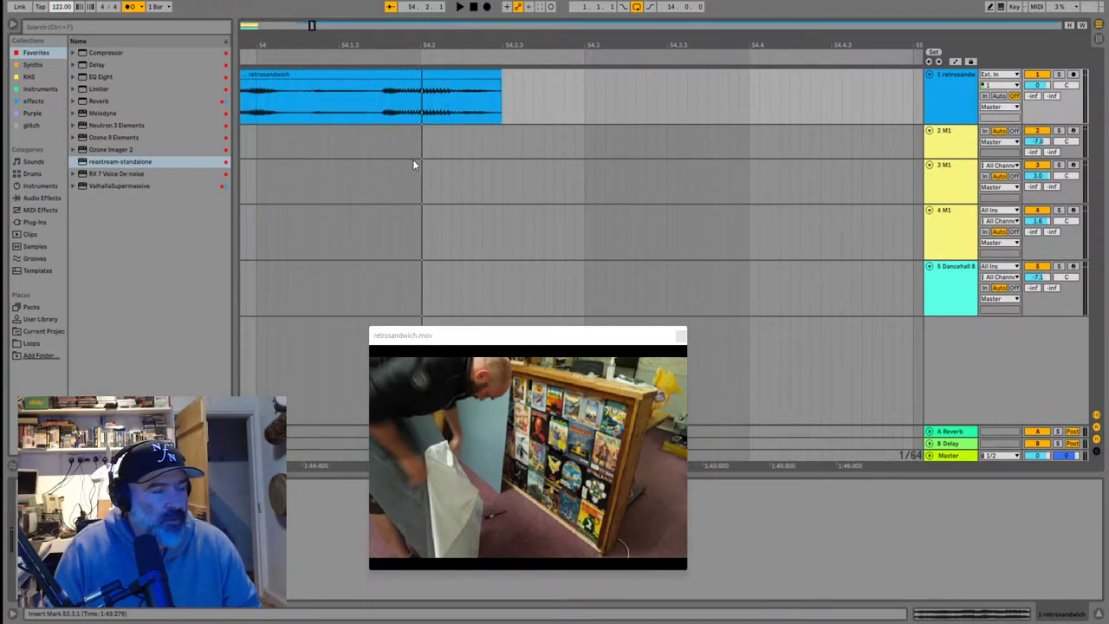
Play the short clip from 53.3.1 against the metronome at 122 BPM and return to its first frame
scroll(407, 156, down, 10)
key(space)
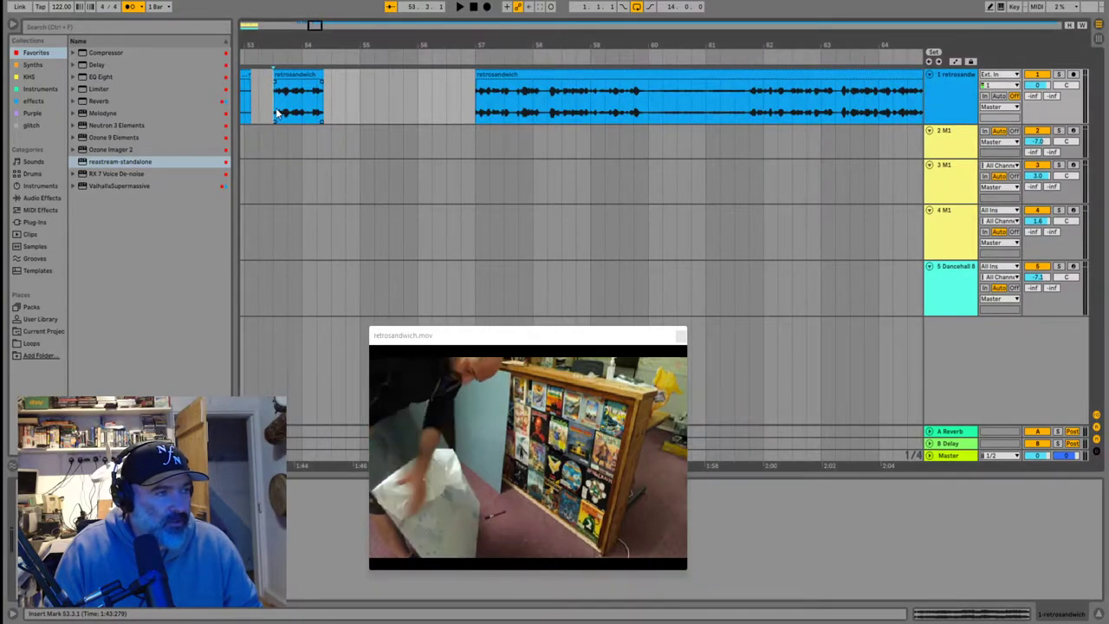
scroll(497, 152, up, 10)
key(space)
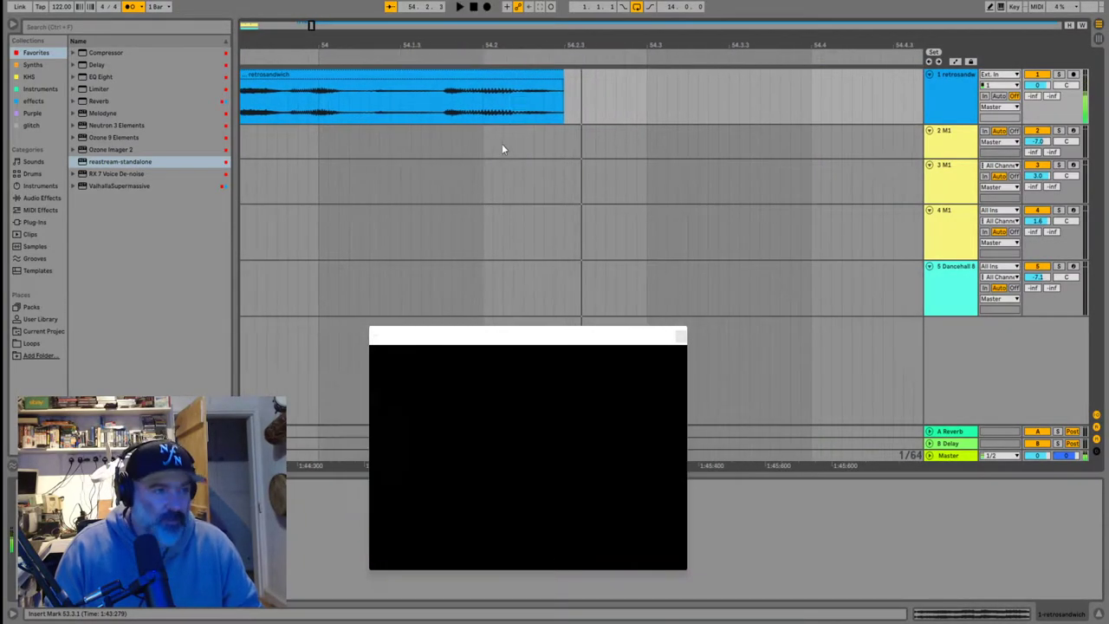
key(minus)
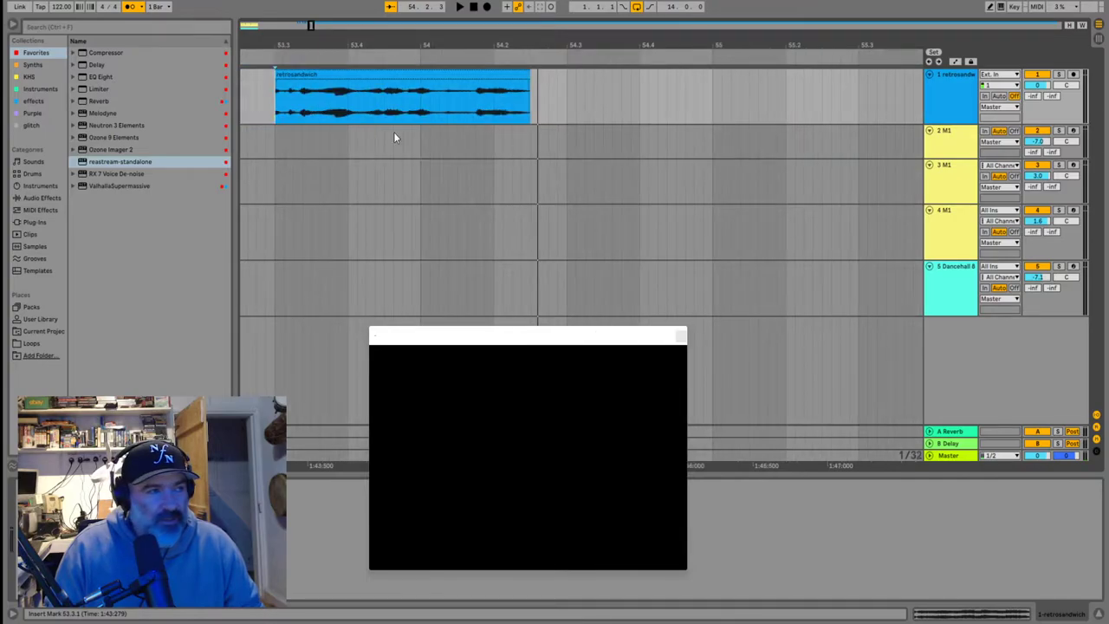
click(276, 112)
scroll(312, 109, up, 2)
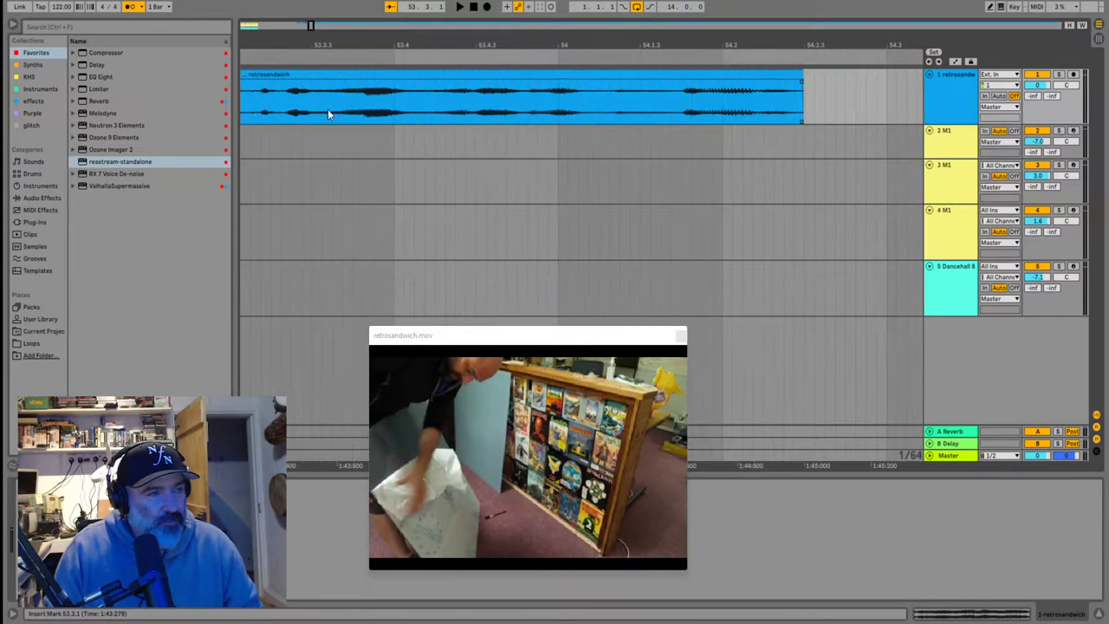
scroll(350, 118, down, 2)
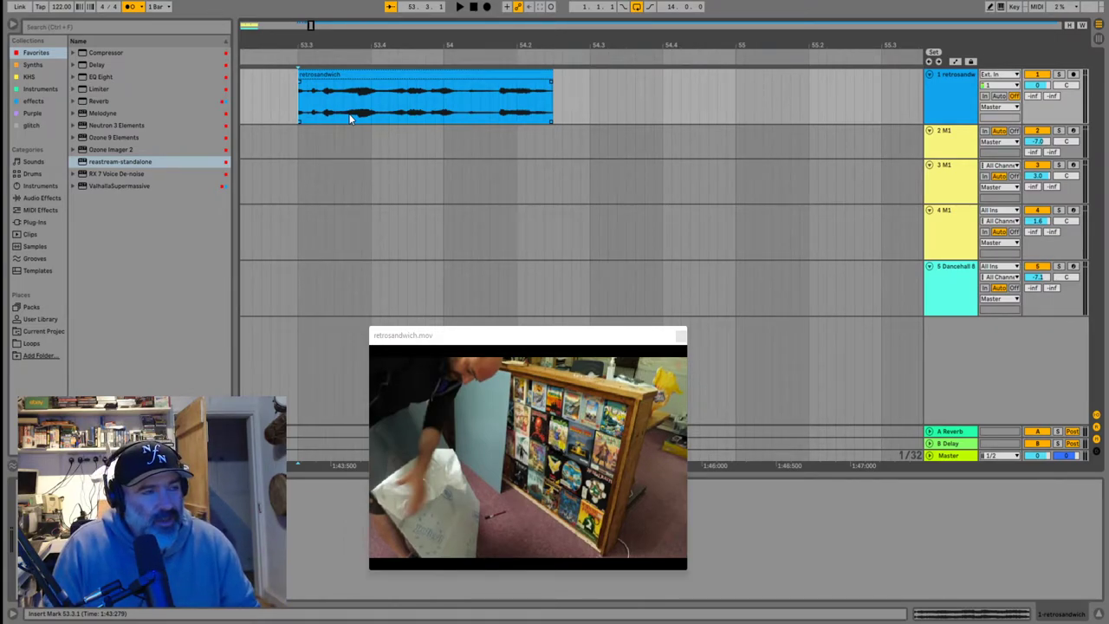
Play the clips starting at 52.1.1 and 49.1.1 against the metronome
key(minus)
key(minus)
key(minus)
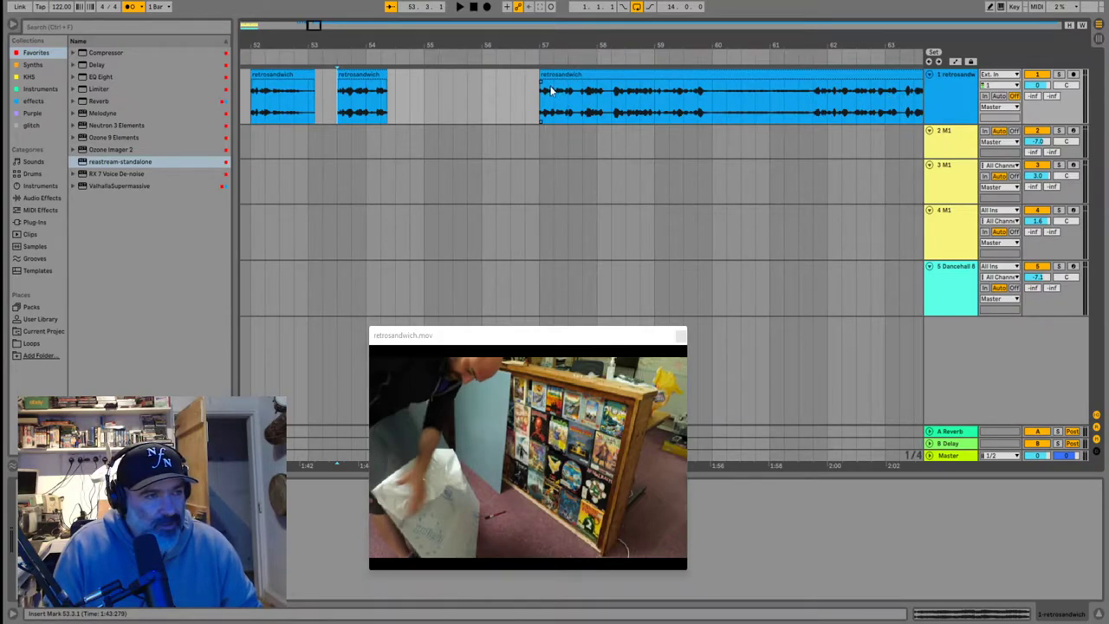
click(254, 110)
key(space)
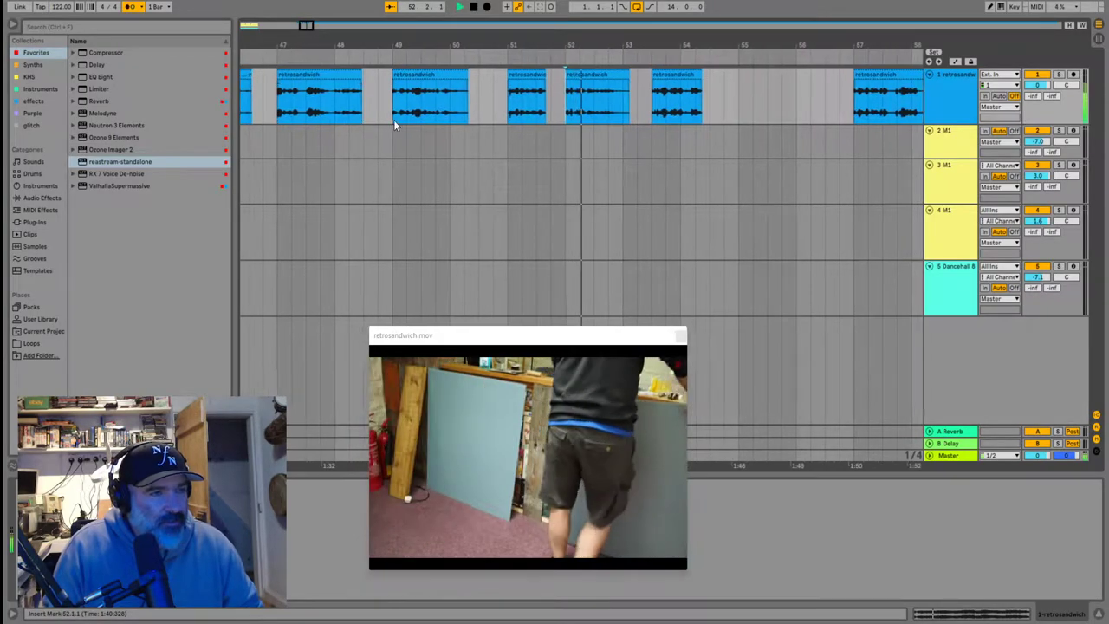
key(space)
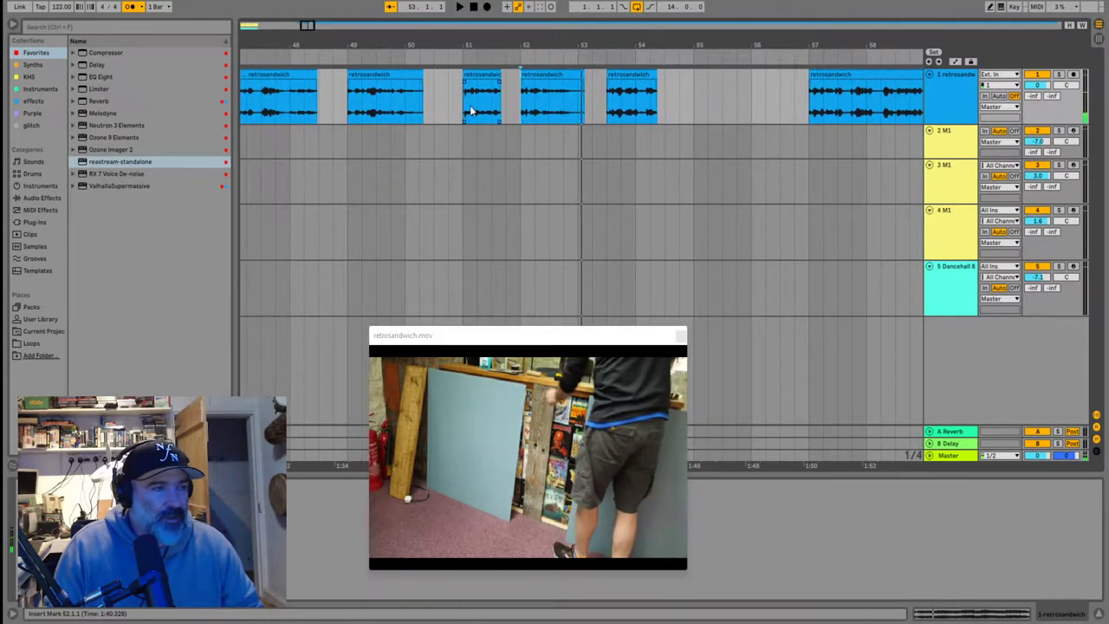
click(346, 108)
key(space)
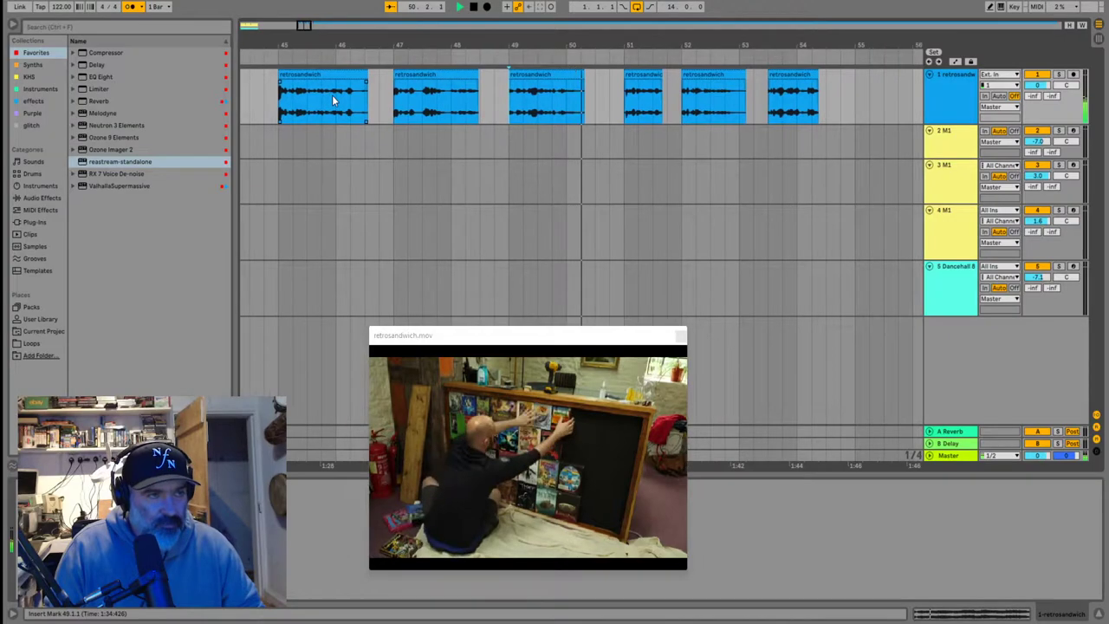
key(space)
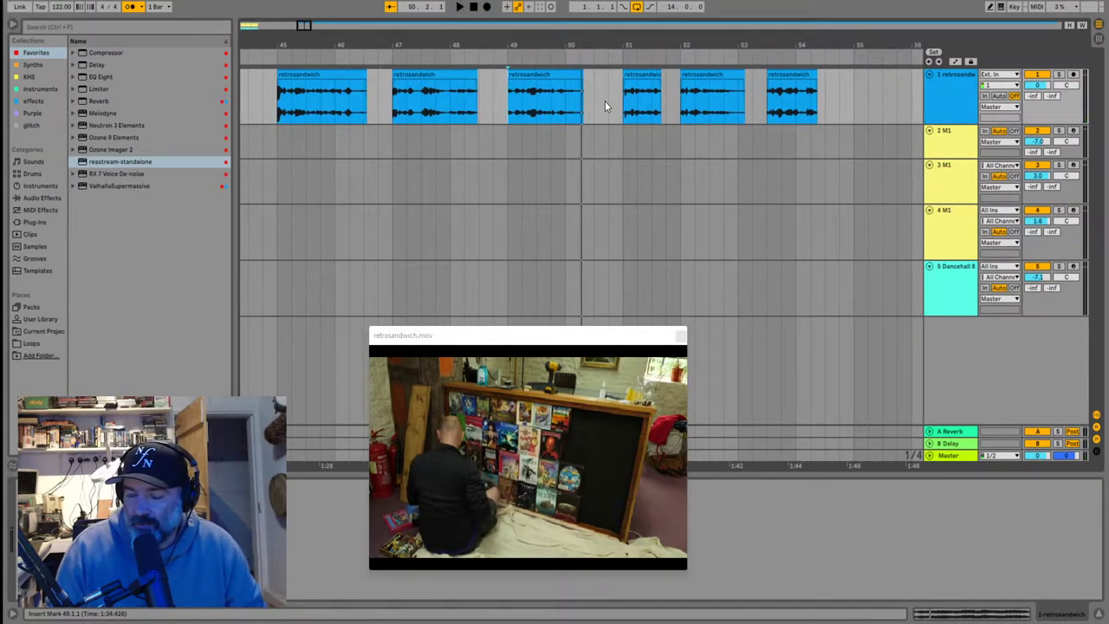
Play the long remaining clip from 57.1.1 to find the next cut point
key(minus)
key(minus)
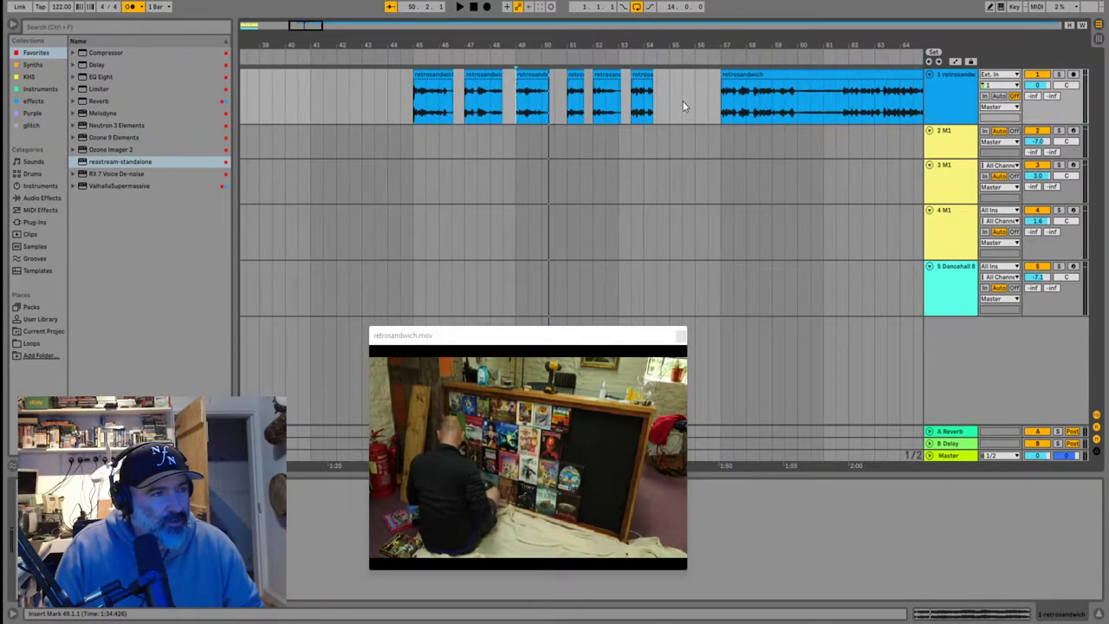
click(722, 108)
key(plus)
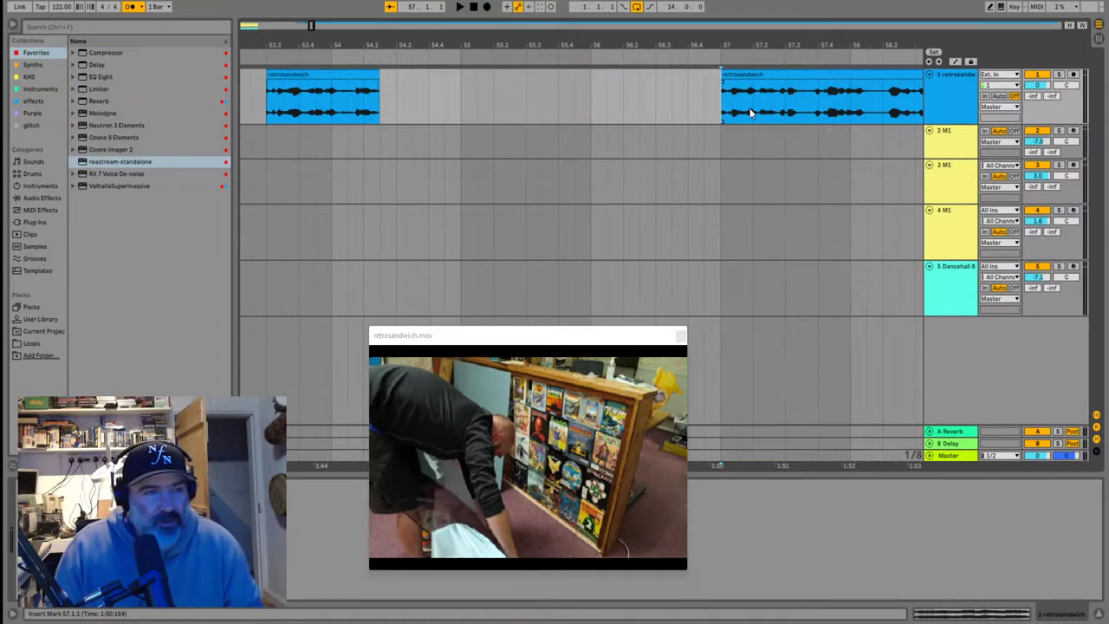
click(691, 110)
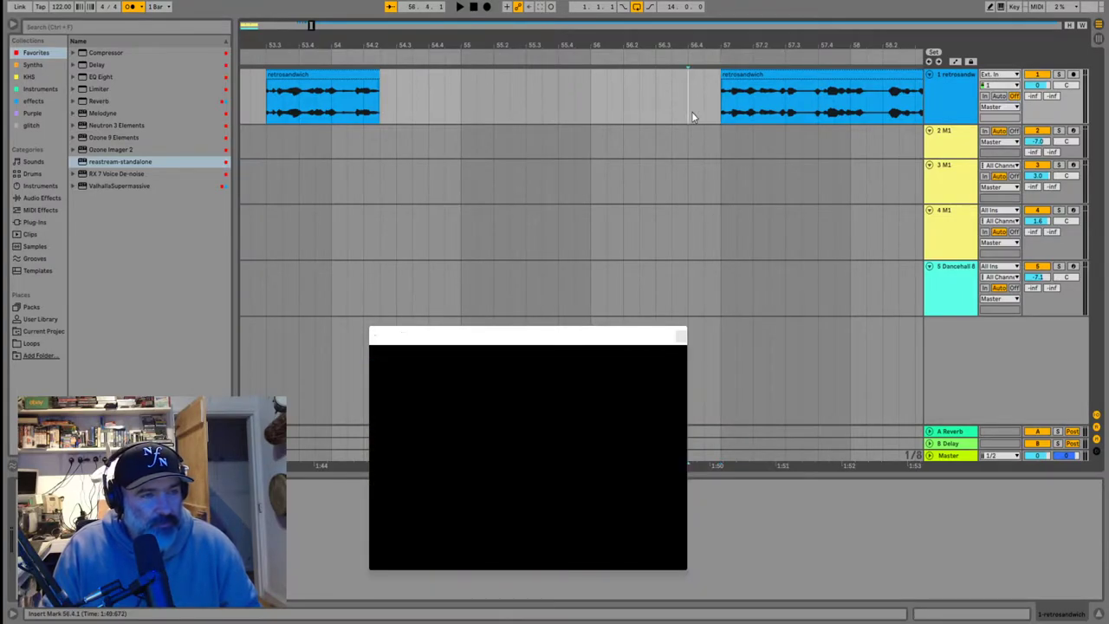
key(space)
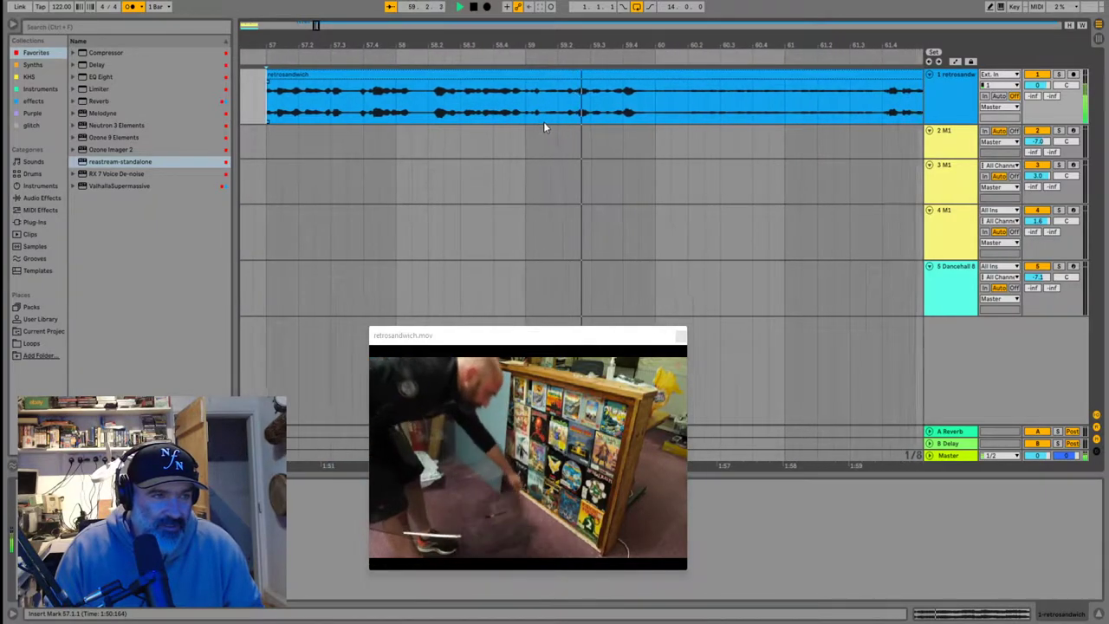
key(minus)
key(minus)
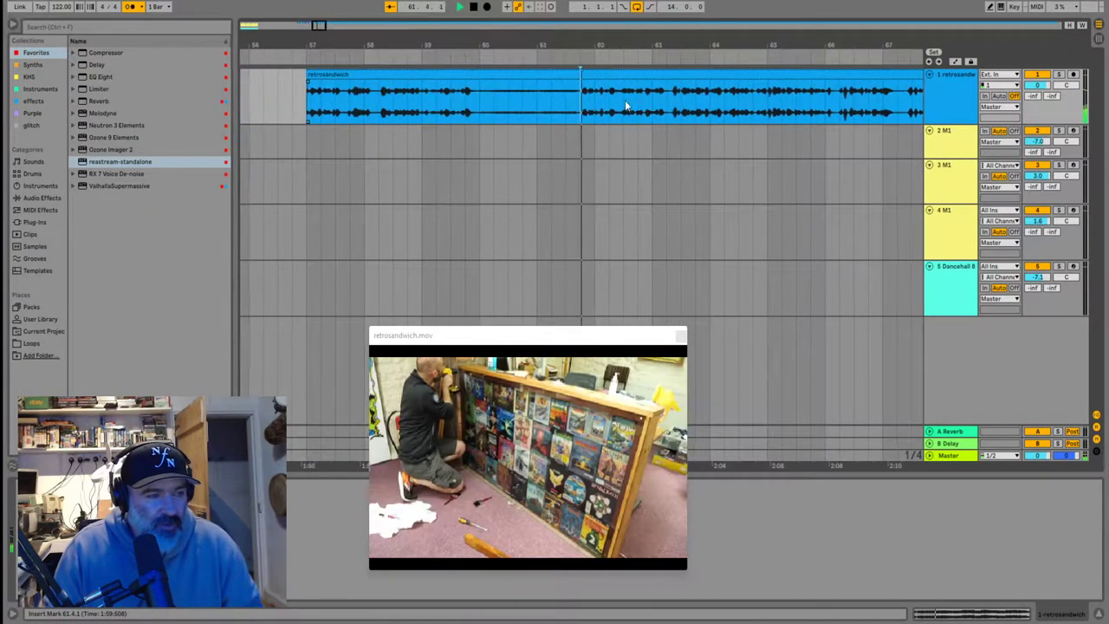
Split the long clip at 61.4.1 and delete its opening piece from 57.1.1 to 61.4.1
click(569, 97)
key(super+e)
click(546, 89)
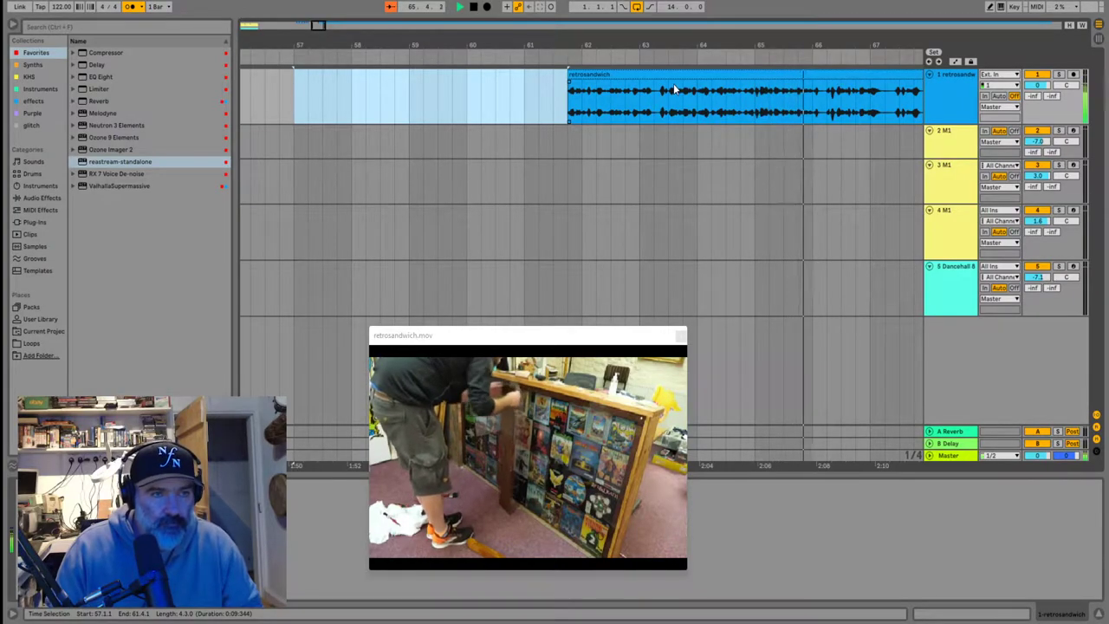
Play the remaining footage from 65.1.1, 64.1.1 and 67.3.1 to look for the next usable section
click(757, 108)
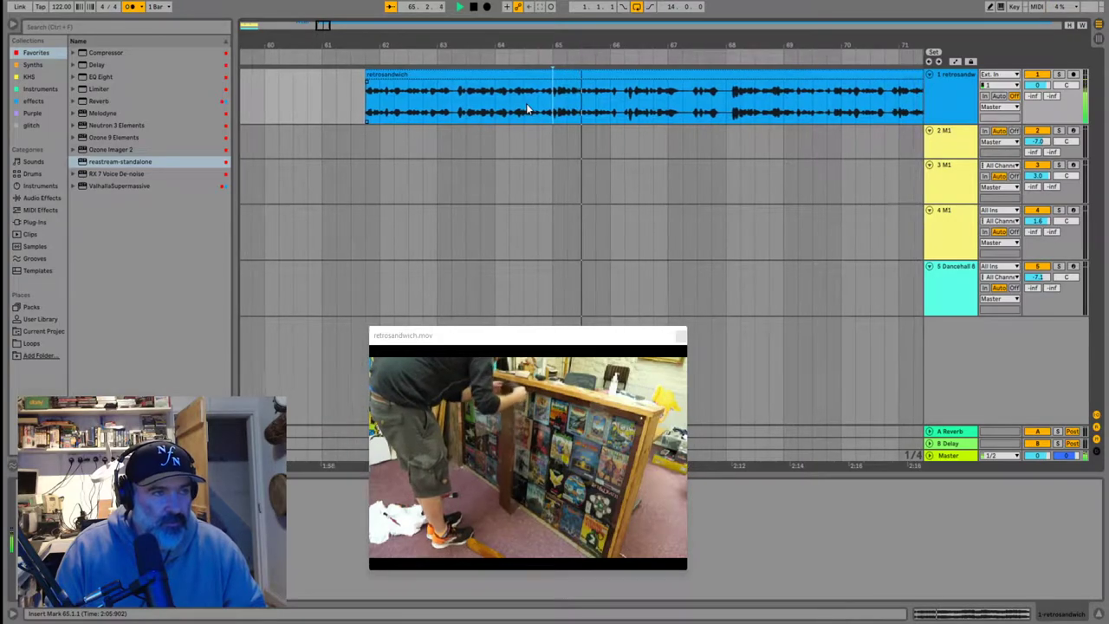
click(487, 109)
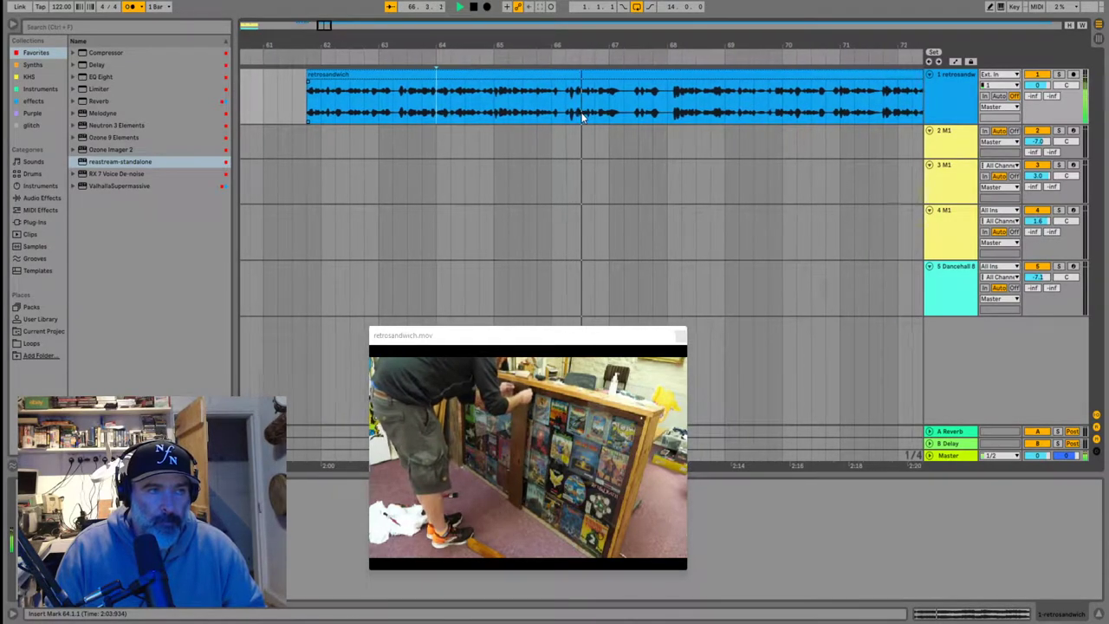
key(space)
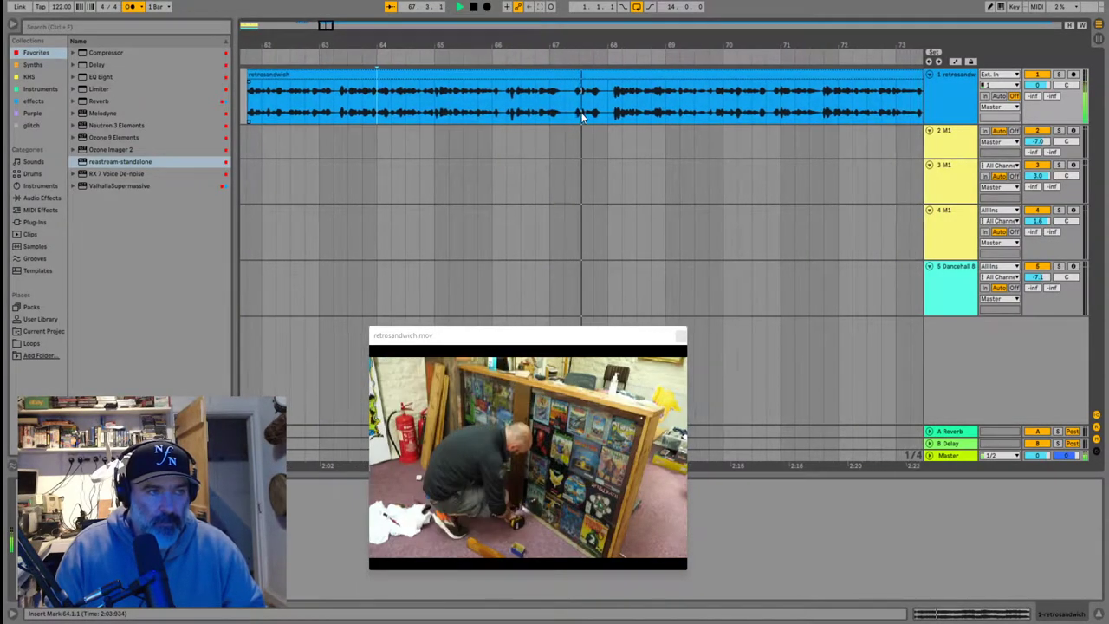
scroll(563, 102, up, 5)
scroll(551, 93, down, 5)
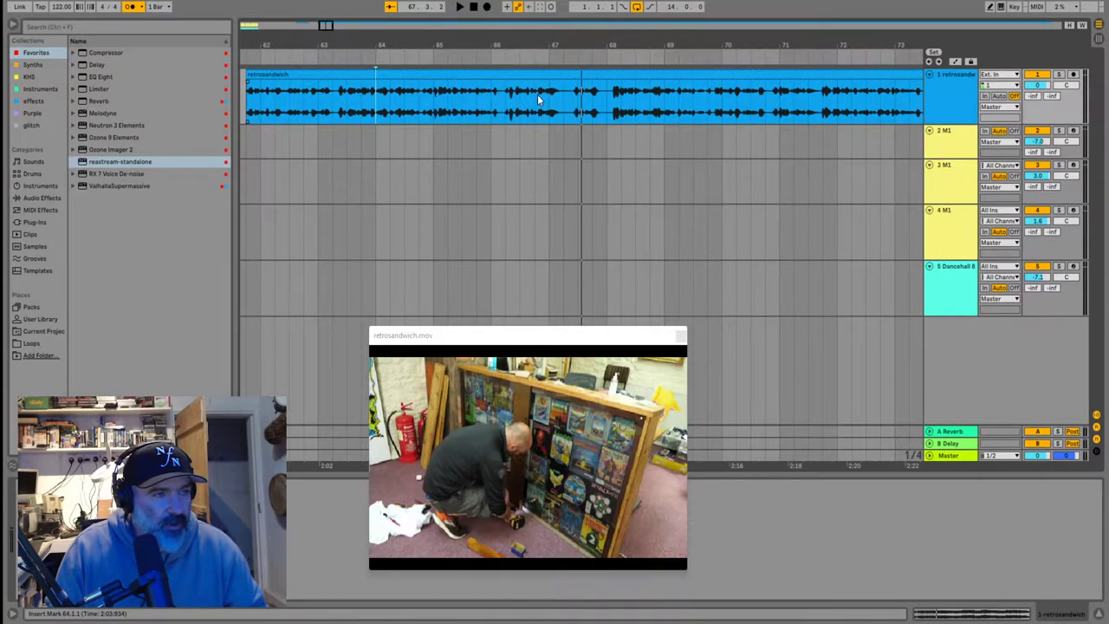
click(582, 102)
key(space)
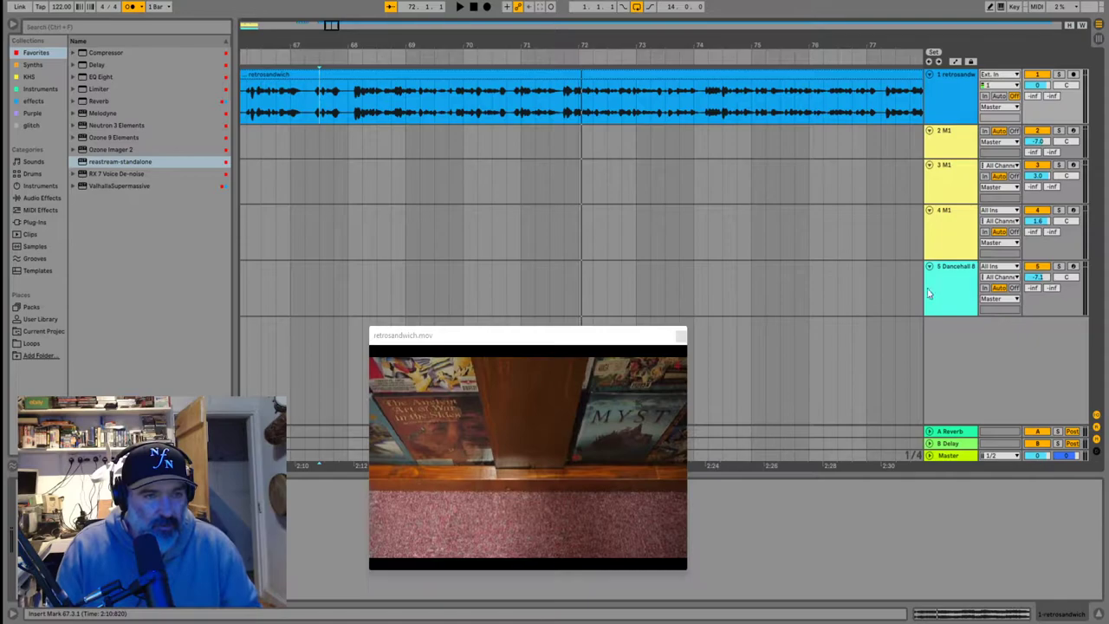
Check the extent of the Dancehall drum clip from bar 1 and play the music from 1.1.1
scroll(409, 270, down, 9)
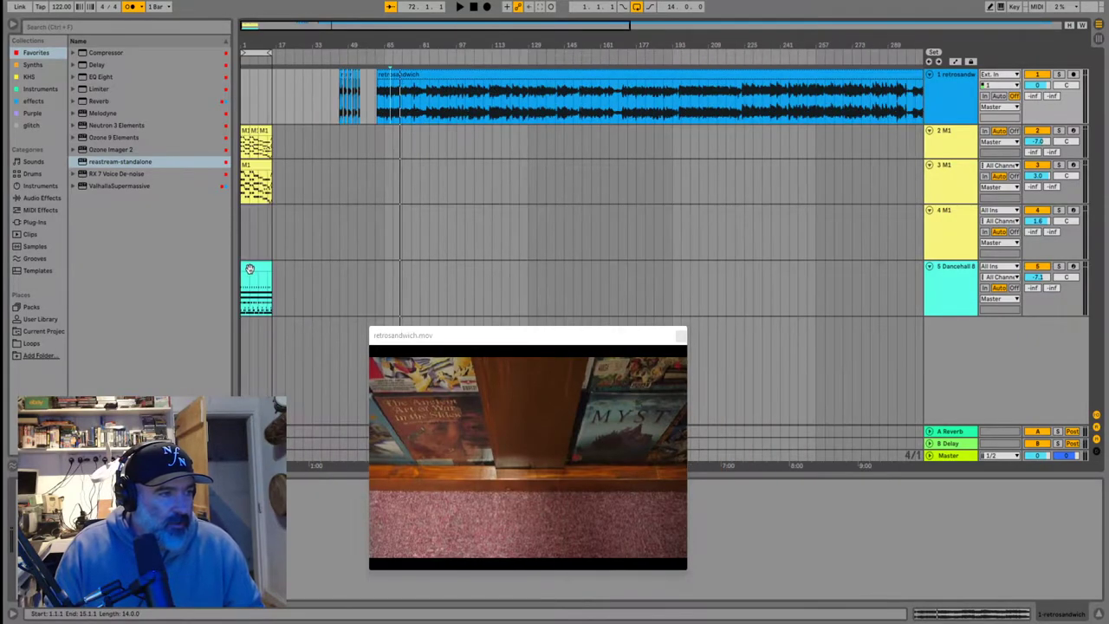
click(252, 270)
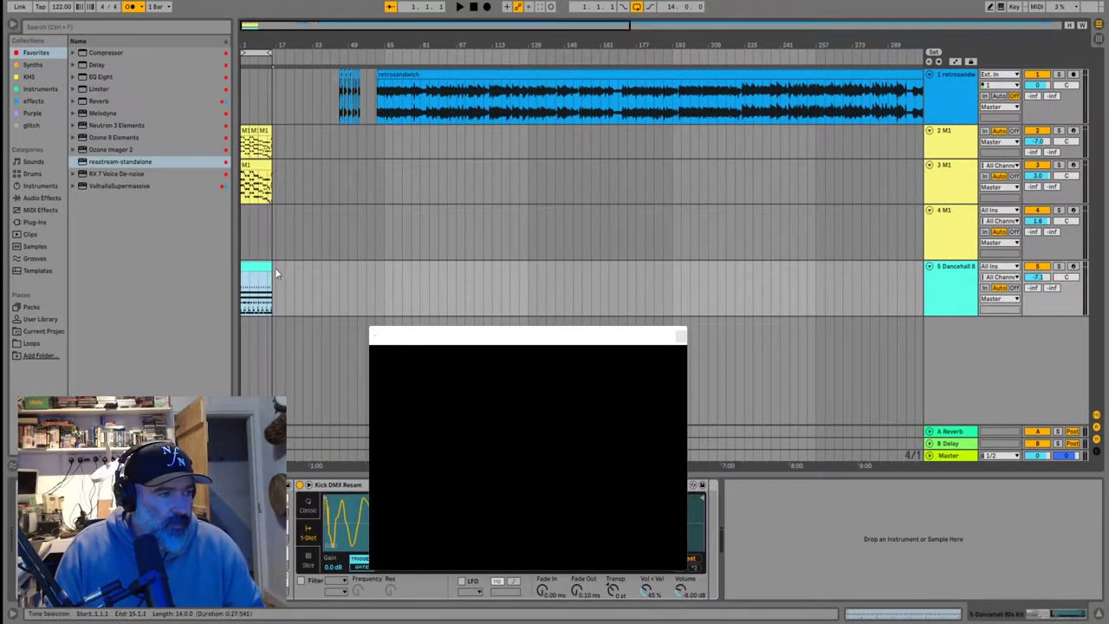
mouse_move(270, 266)
mouse_down()
mouse_move(758, 289)
mouse_move(272, 267)
mouse_up()
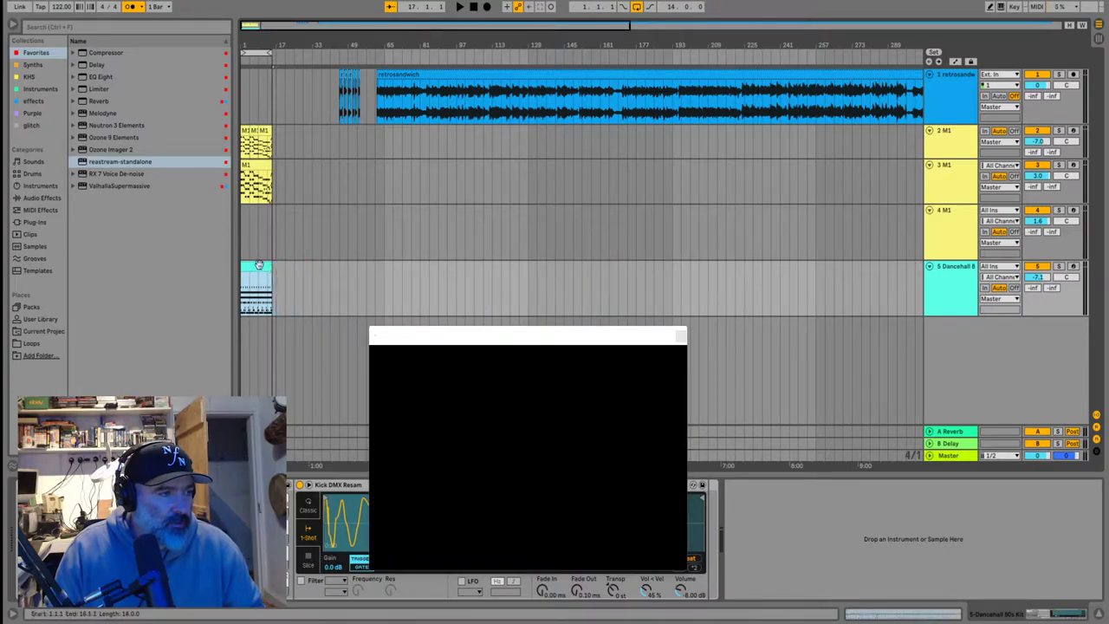
click(243, 238)
key(space)
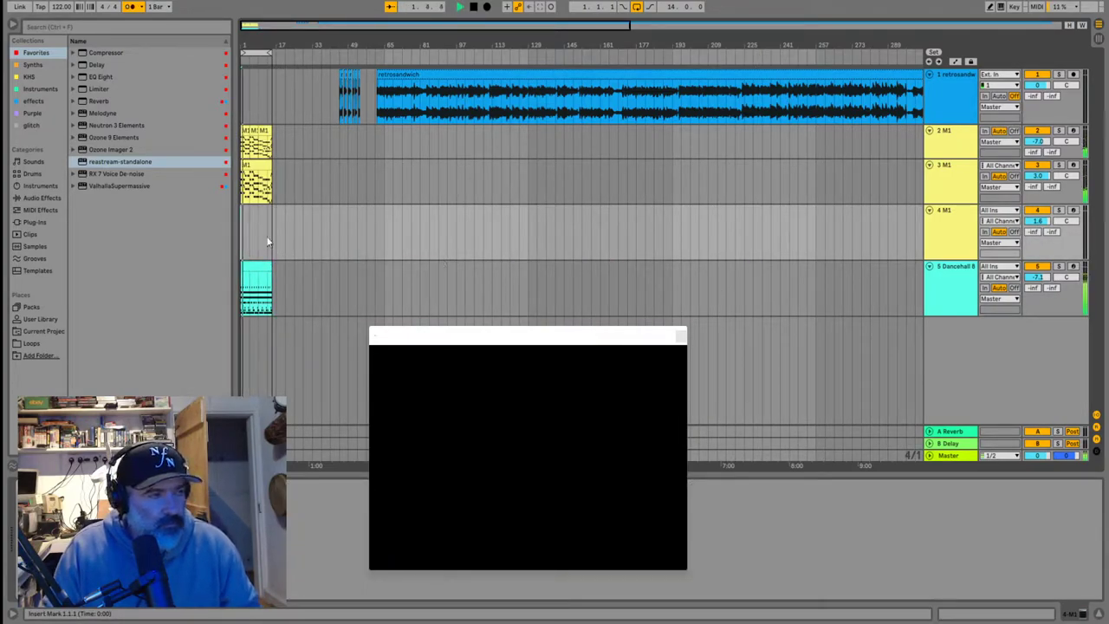
scroll(263, 236, up, 4)
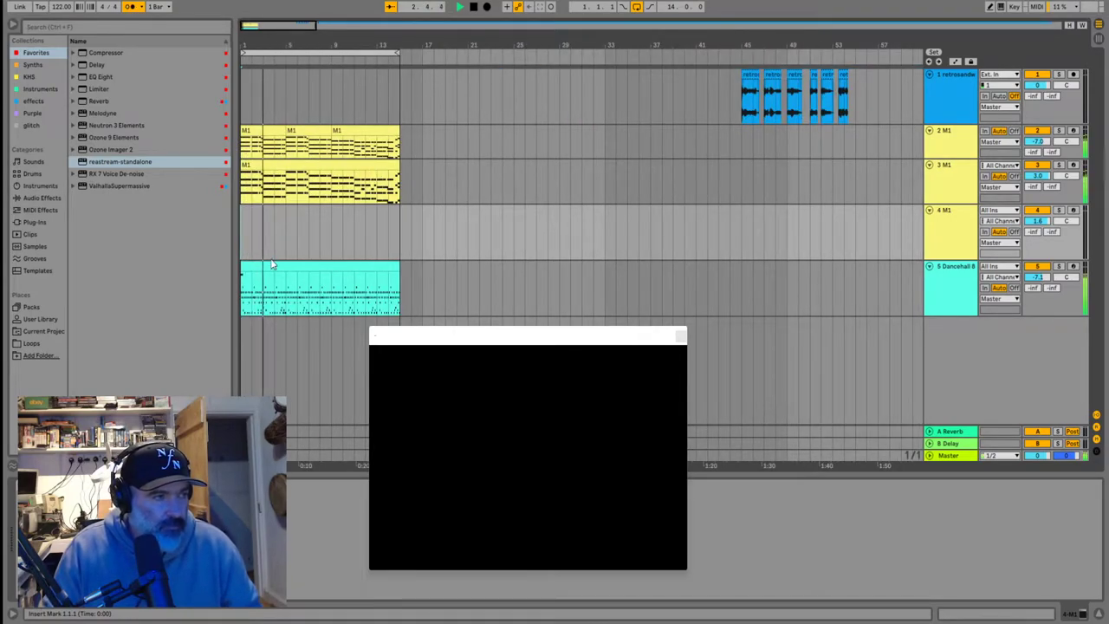
Copy the Dancehall drum clip from bar 1 to 65.1.1 and play it against the long footage clip
click(278, 268)
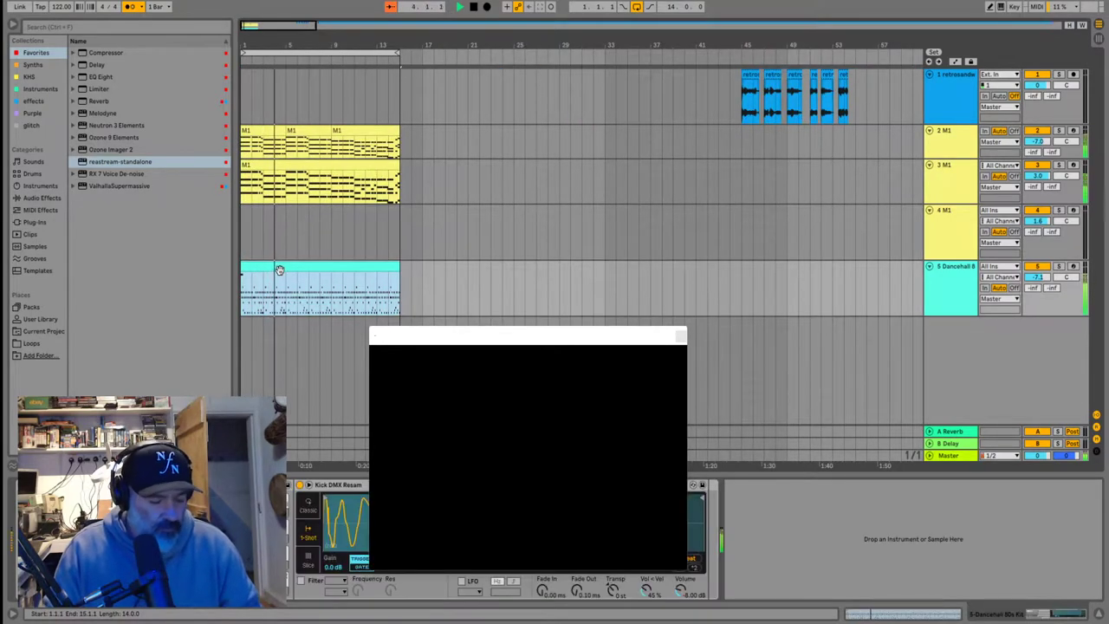
scroll(405, 265, down, 5)
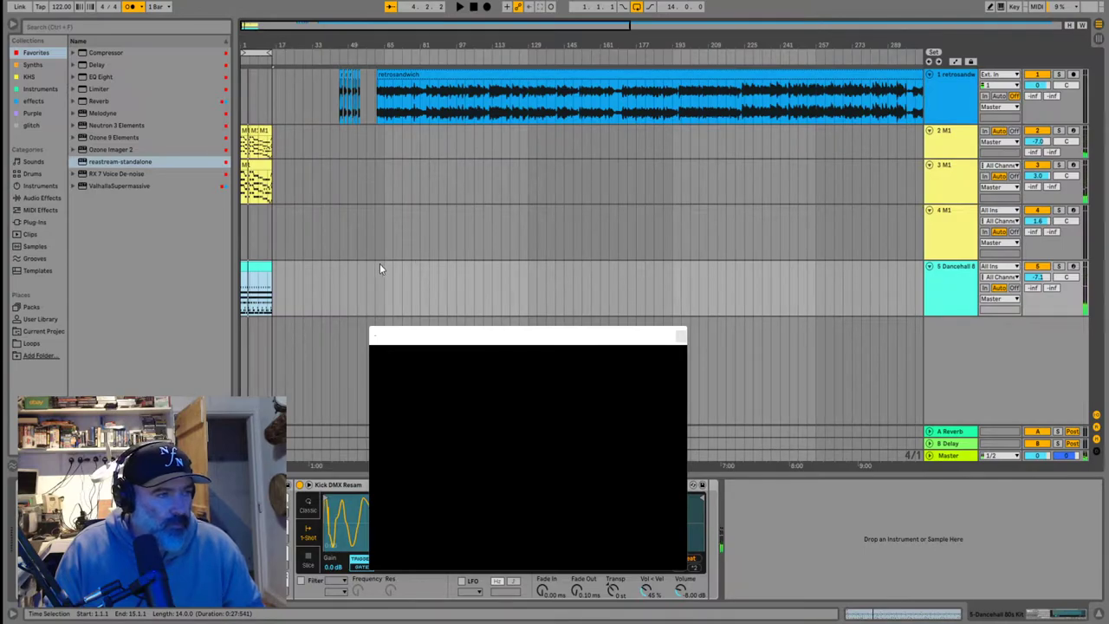
scroll(379, 268, up, 7)
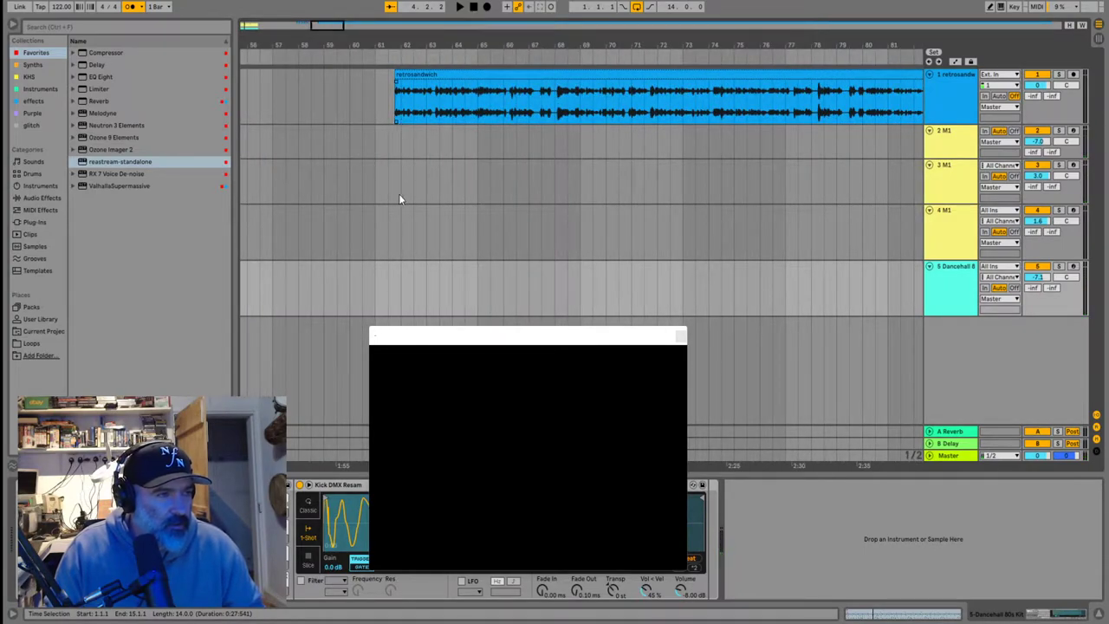
click(481, 279)
key(ctrl+v)
key(space)
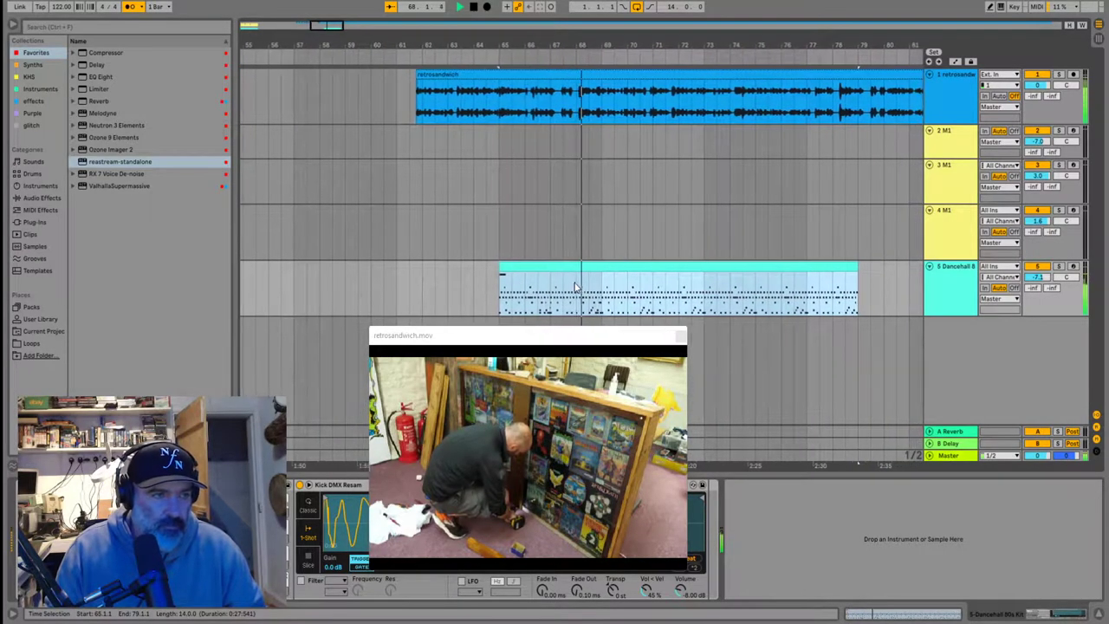
scroll(575, 287, up, 5)
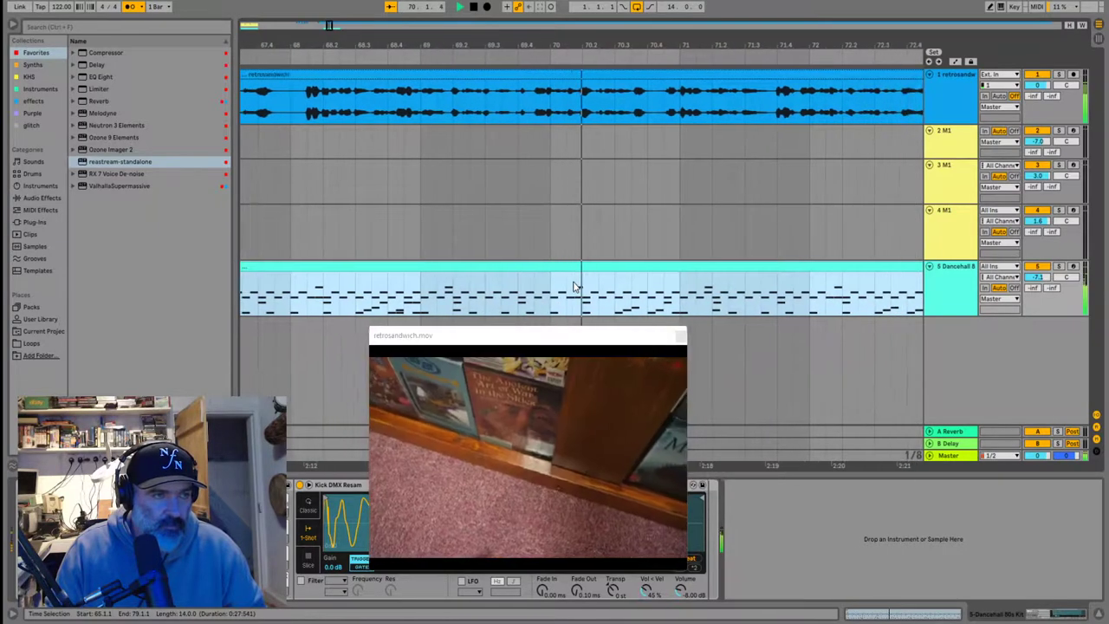
key(space)
Shift the long retrosandwich clip slightly earlier so that it starts at 61.3.4
scroll(615, 195, up, 2)
click(529, 75)
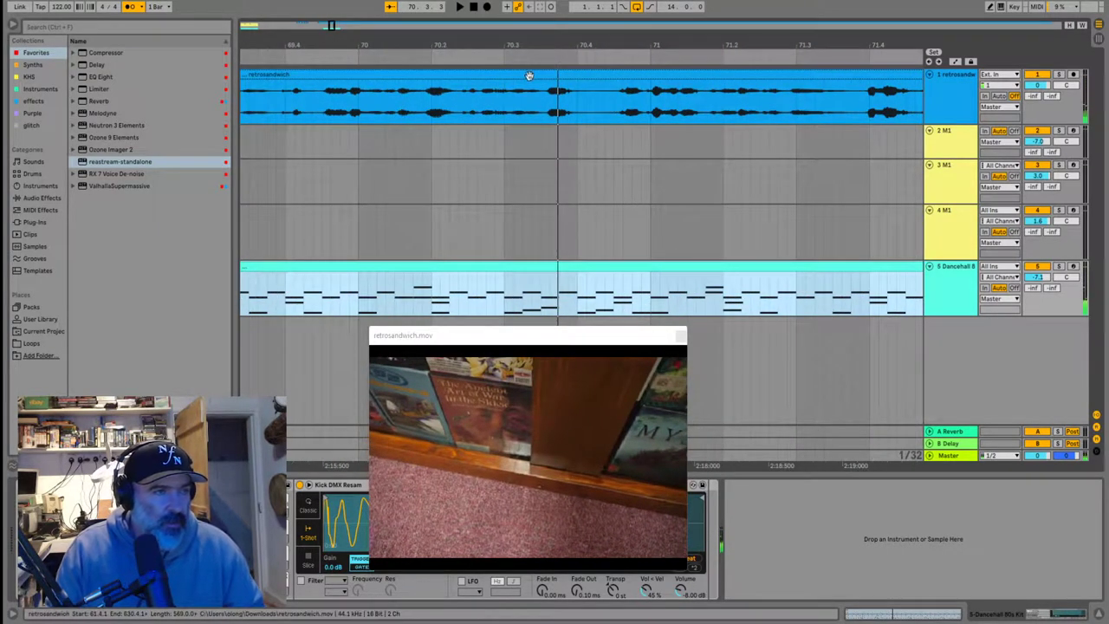
drag(555, 75, 547, 82)
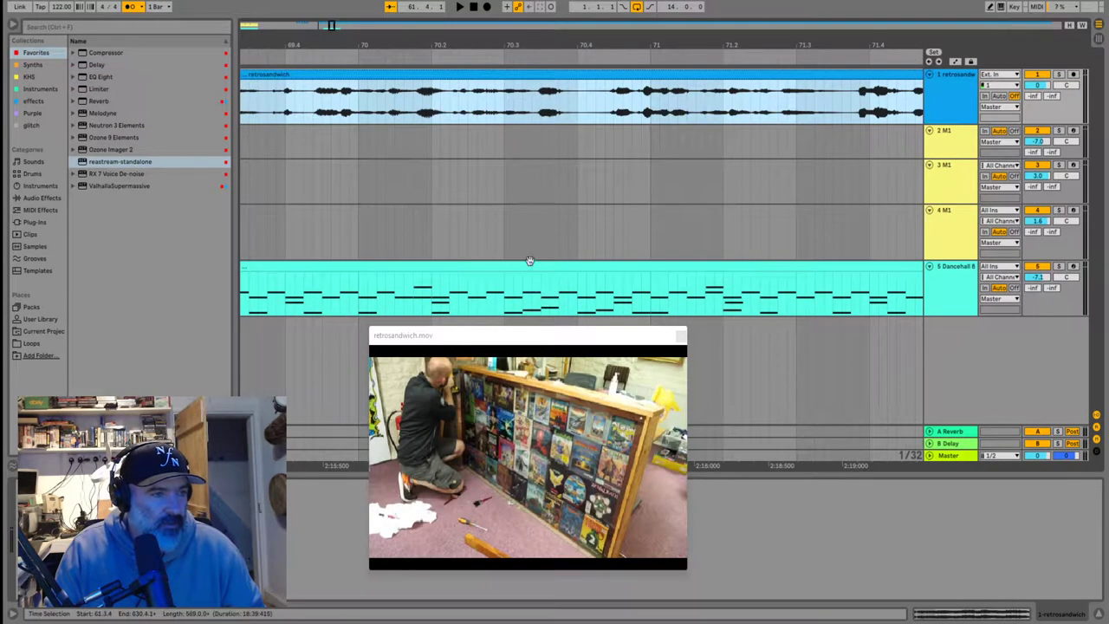
Play the long clip with the drums from 70.1.1 to find the next usable section
click(357, 187)
key(space)
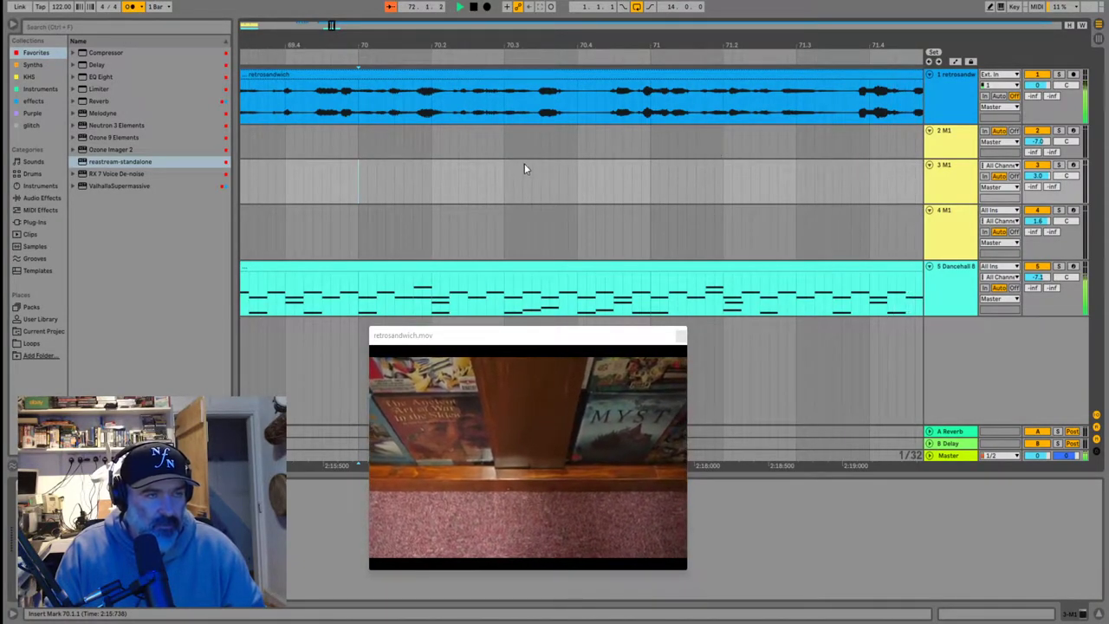
scroll(524, 163, down, 2)
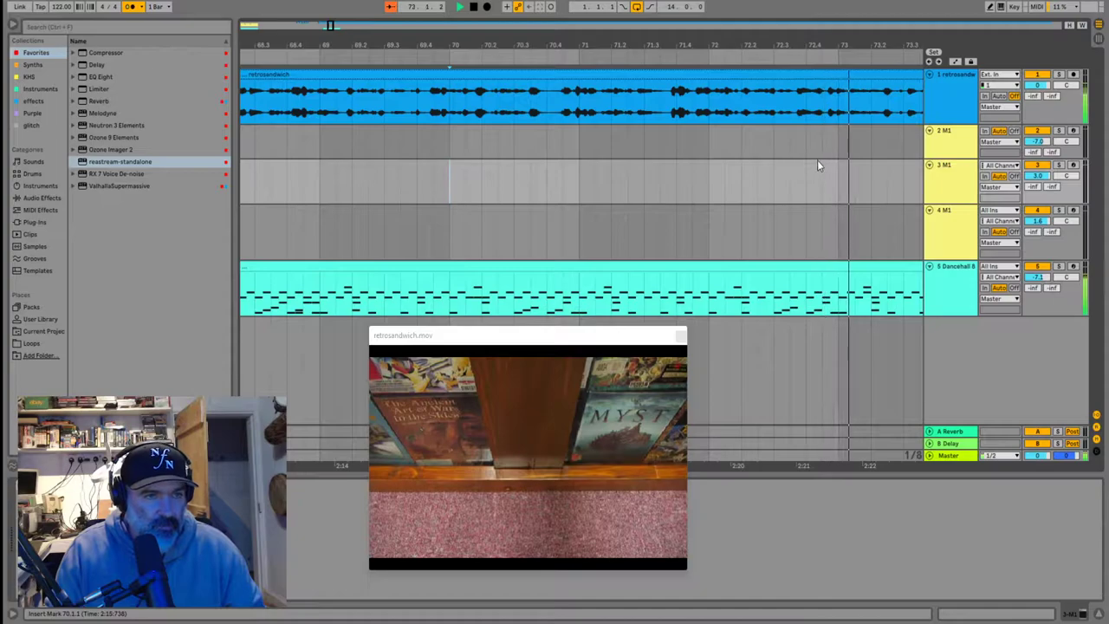
scroll(816, 159, down, 2)
scroll(844, 149, down, 1)
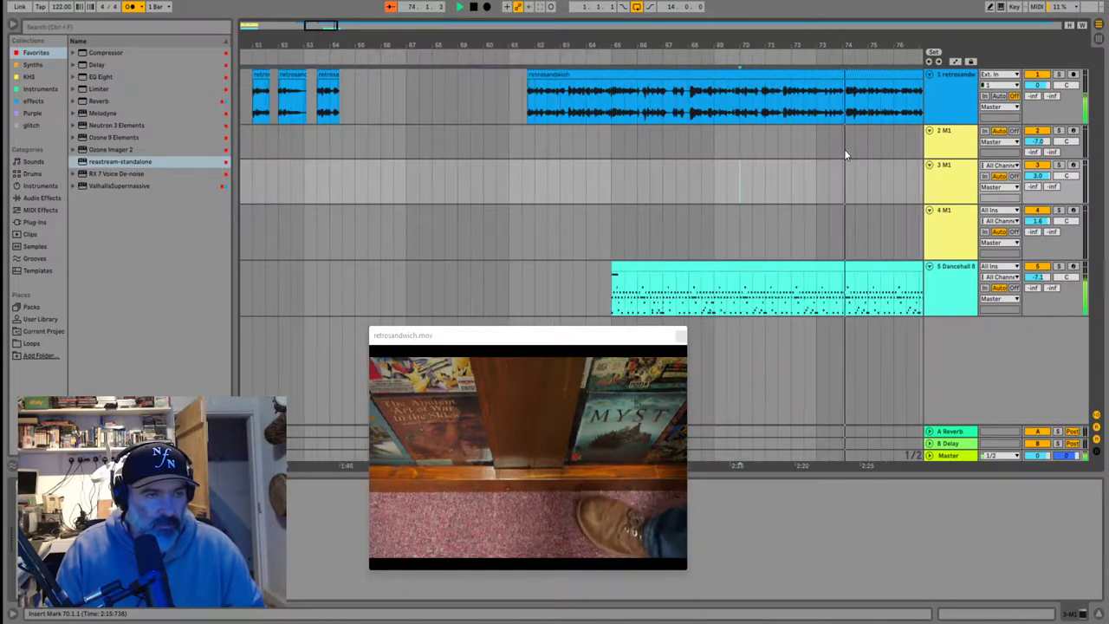
scroll(861, 149, up, 4)
scroll(860, 147, down, 3)
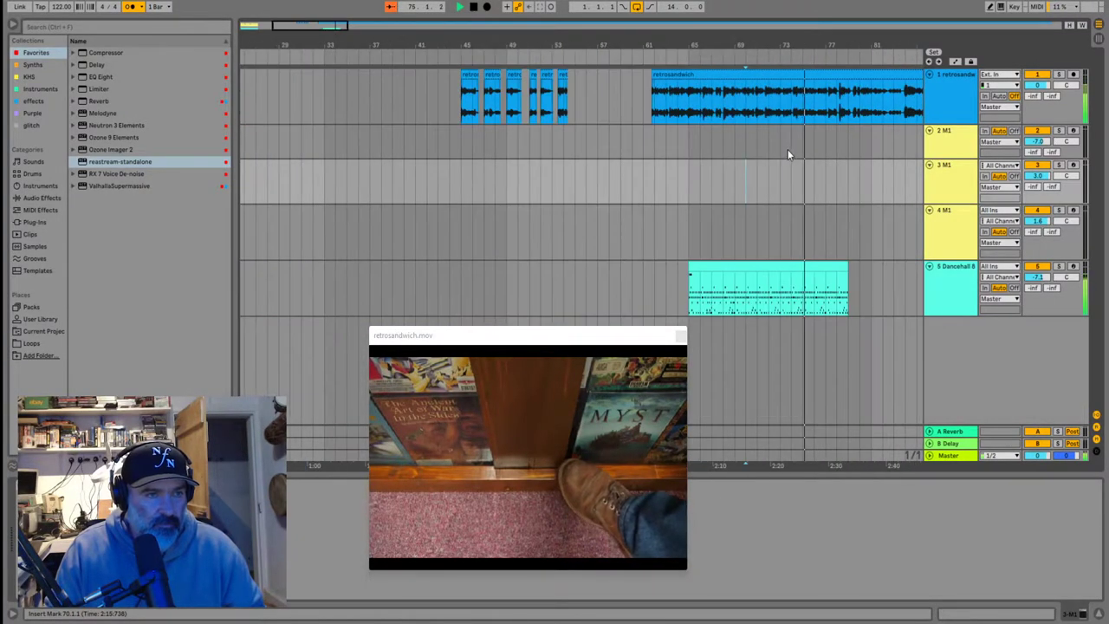
scroll(877, 137, up, 2)
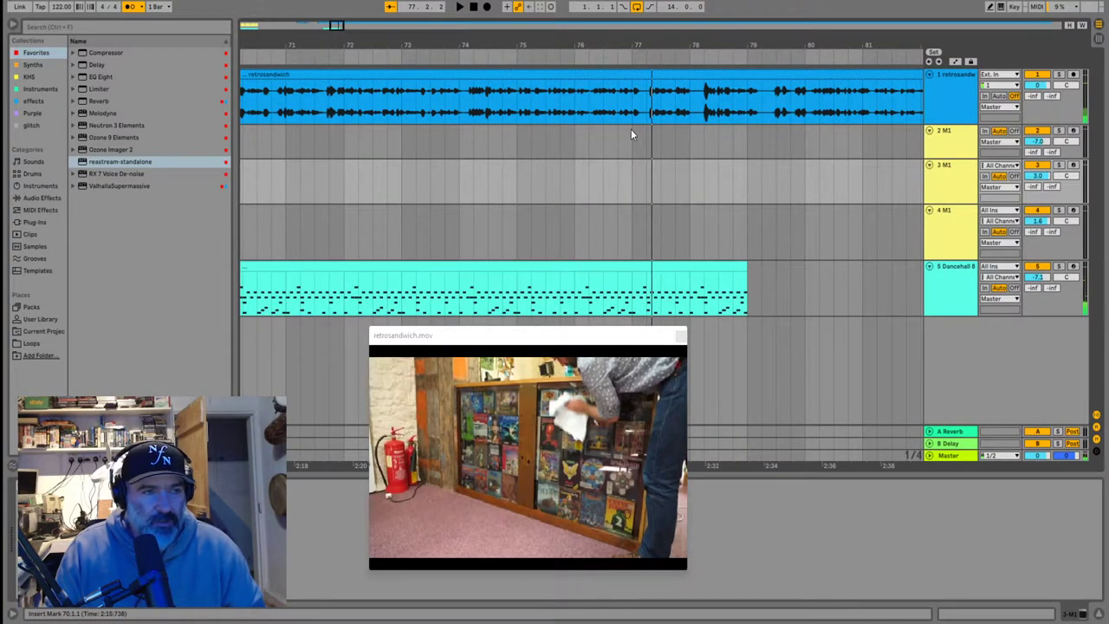
Play the footage from 77.1.1 and move the Dancehall drum clip to 51.1.1
click(631, 132)
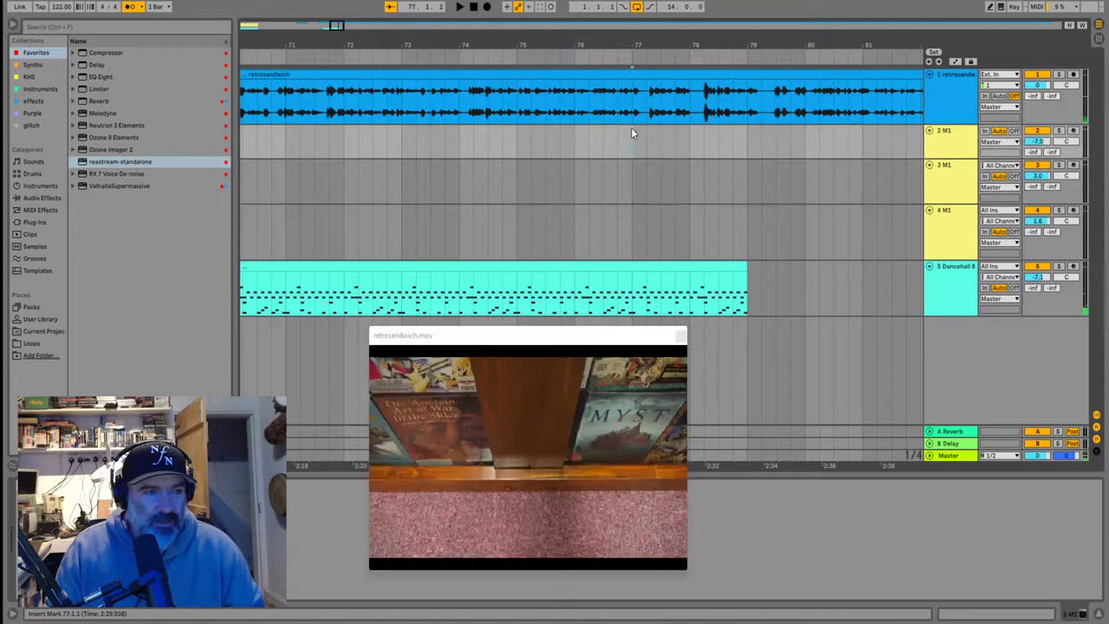
scroll(632, 132, up, 3)
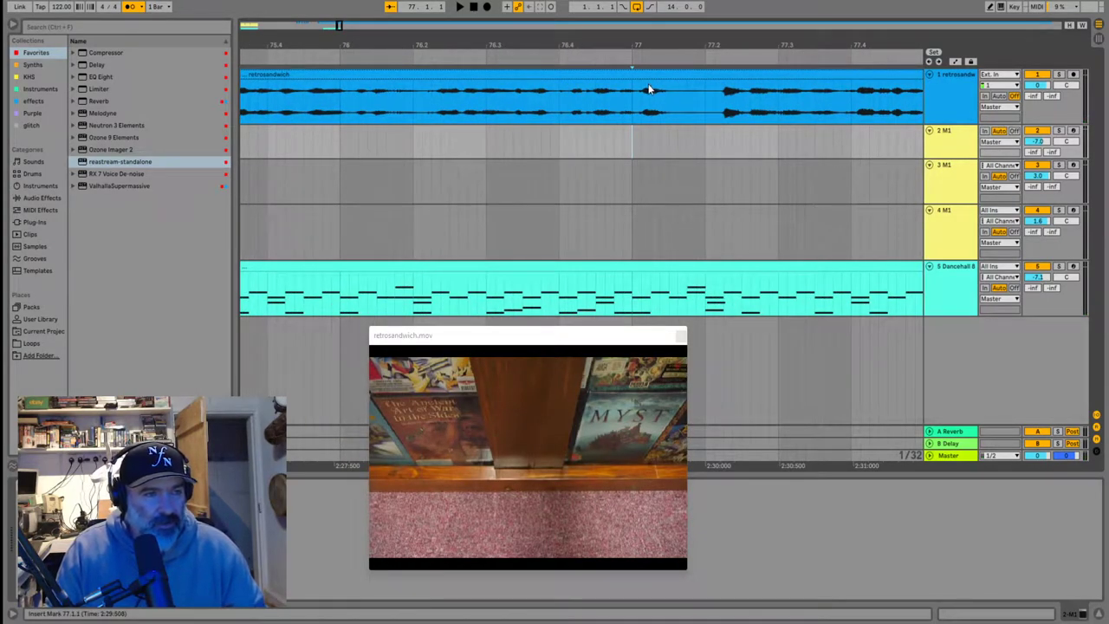
scroll(641, 100, down, 3)
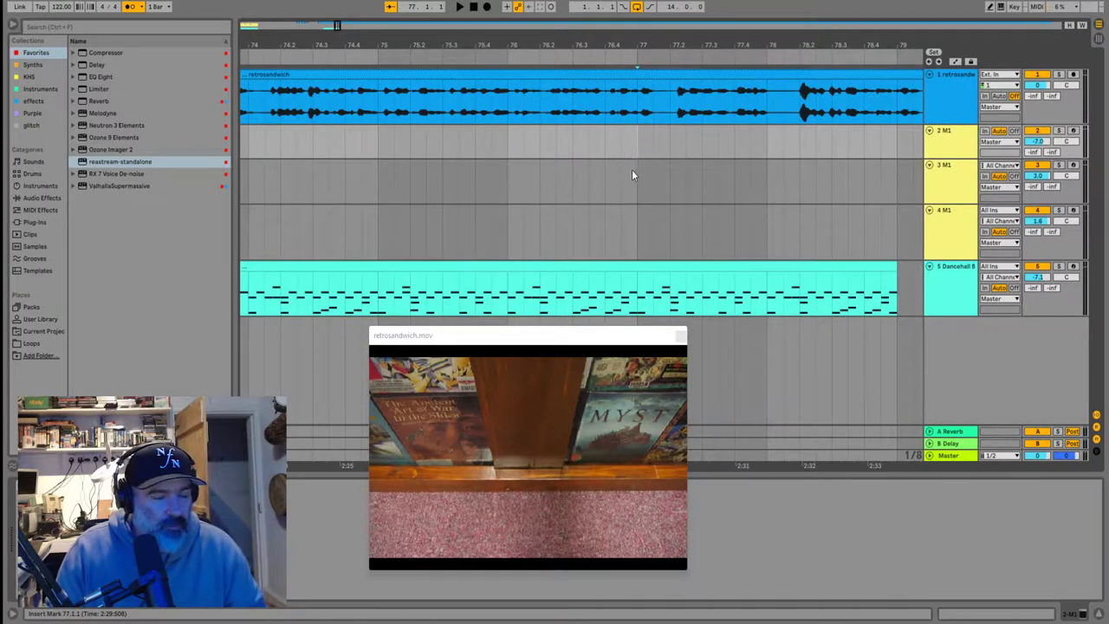
key(minus)
key(space)
key(minus)
key(minus)
key(minus)
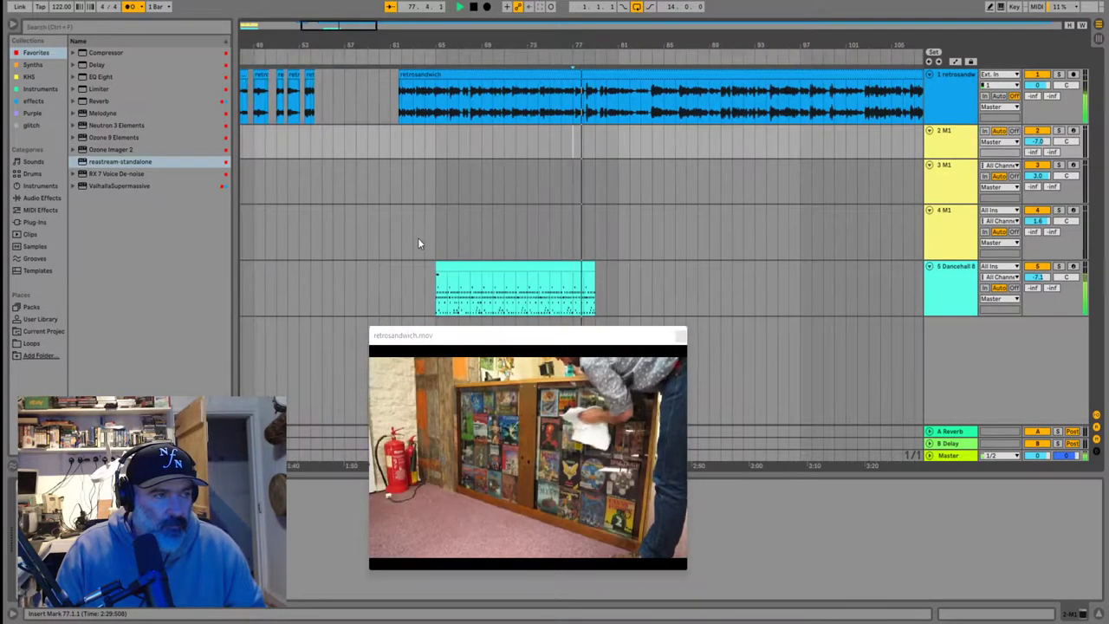
drag(435, 274, 347, 276)
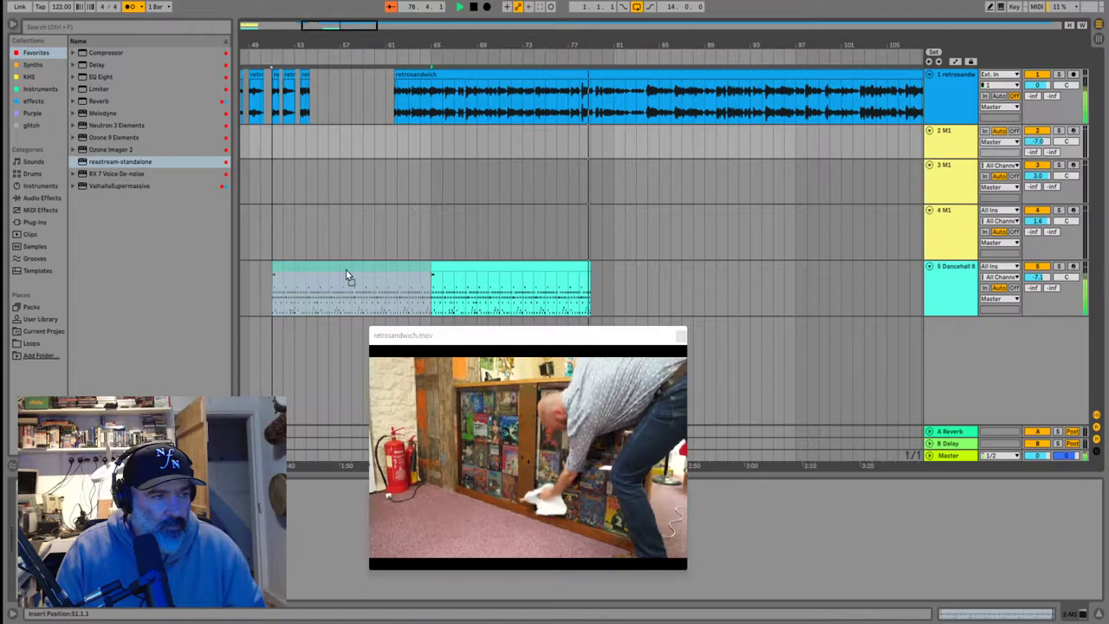
Play the long clip from 78.1.1 and split it at 78.1.1 and 79.2.1
click(582, 110)
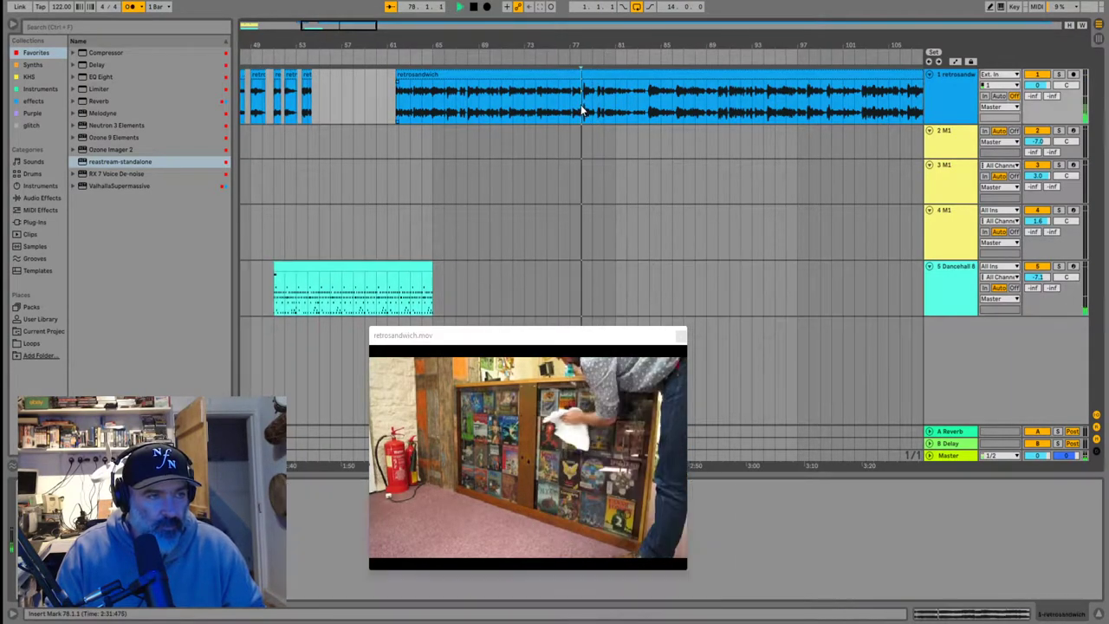
key(plus)
key(plus)
key(plus)
key(plus)
key(plus)
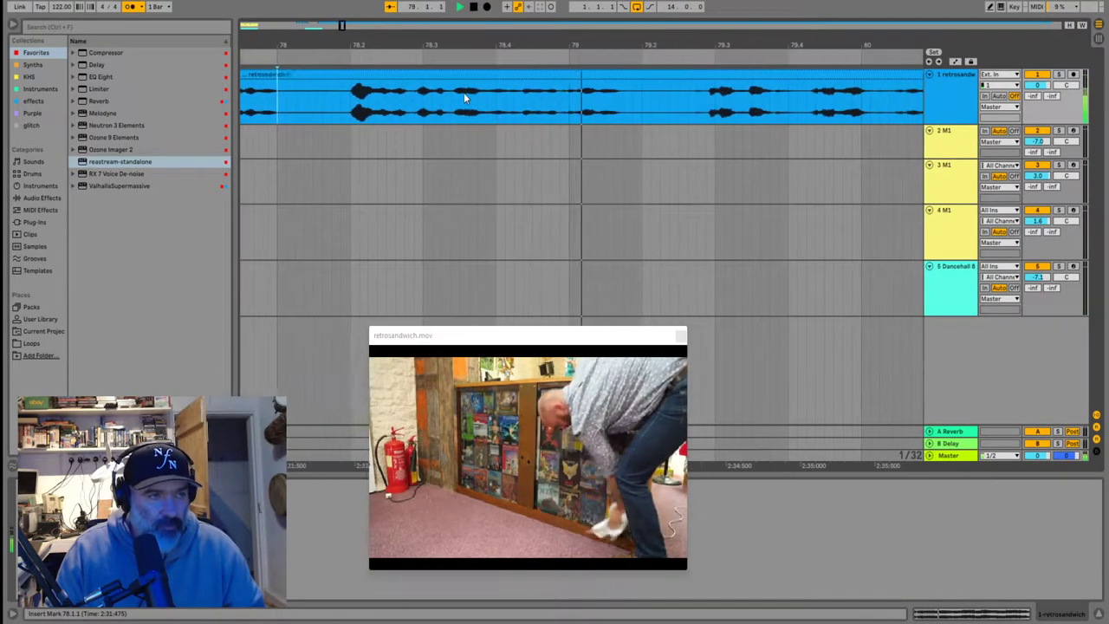
key(space)
key(space)
key(space)
key(space)
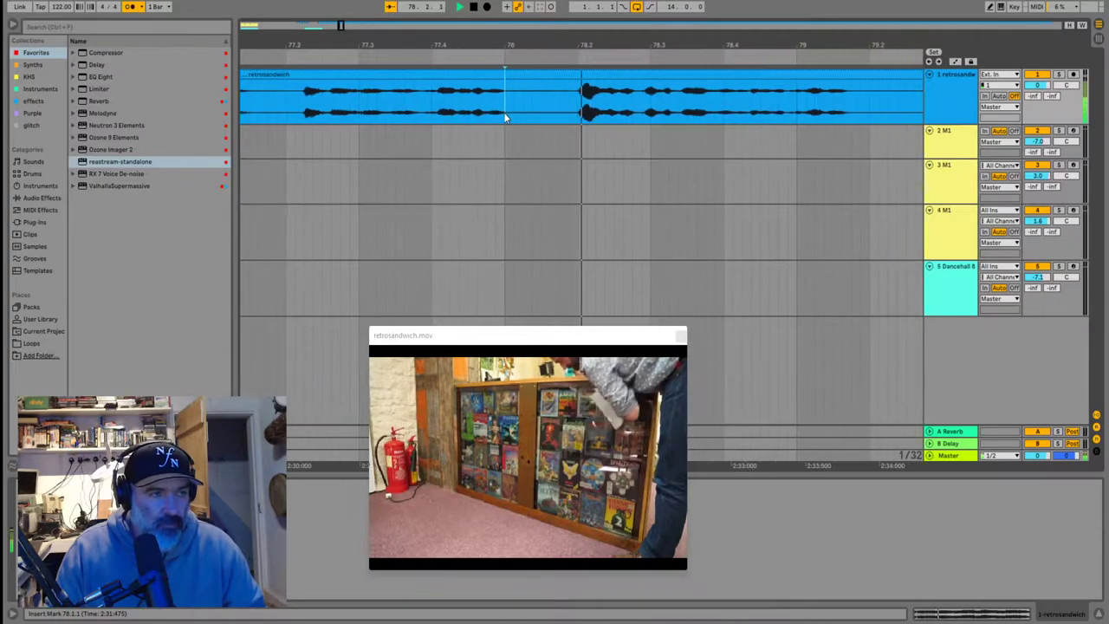
key(super+e)
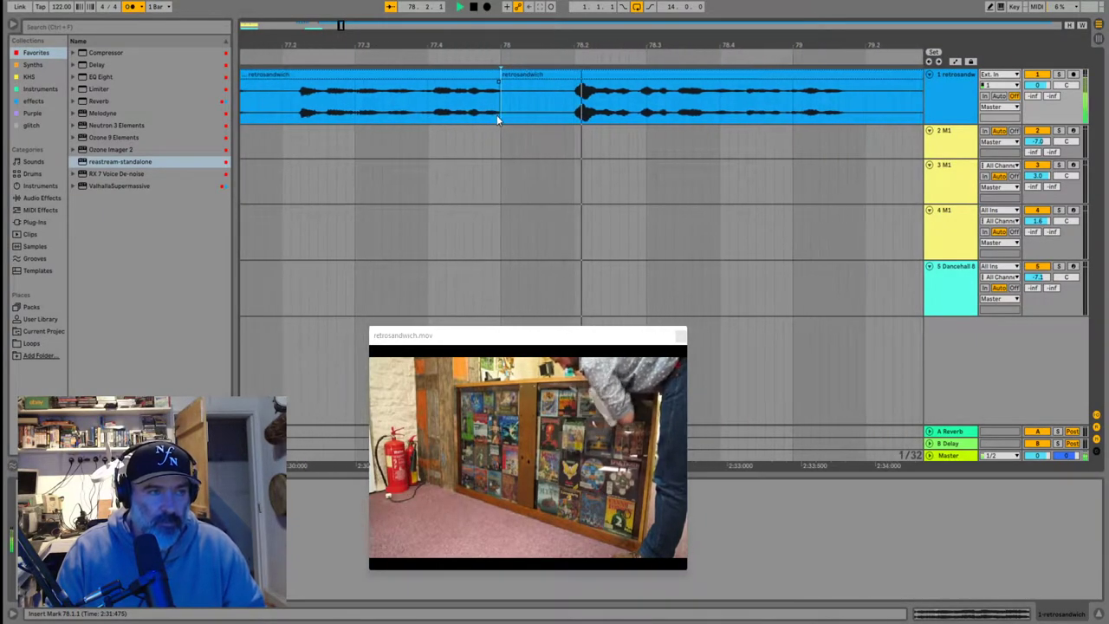
key(space)
Delete the unused footage piece from 61.3.4 to 78.1.1
scroll(589, 126, down, 6)
click(420, 78)
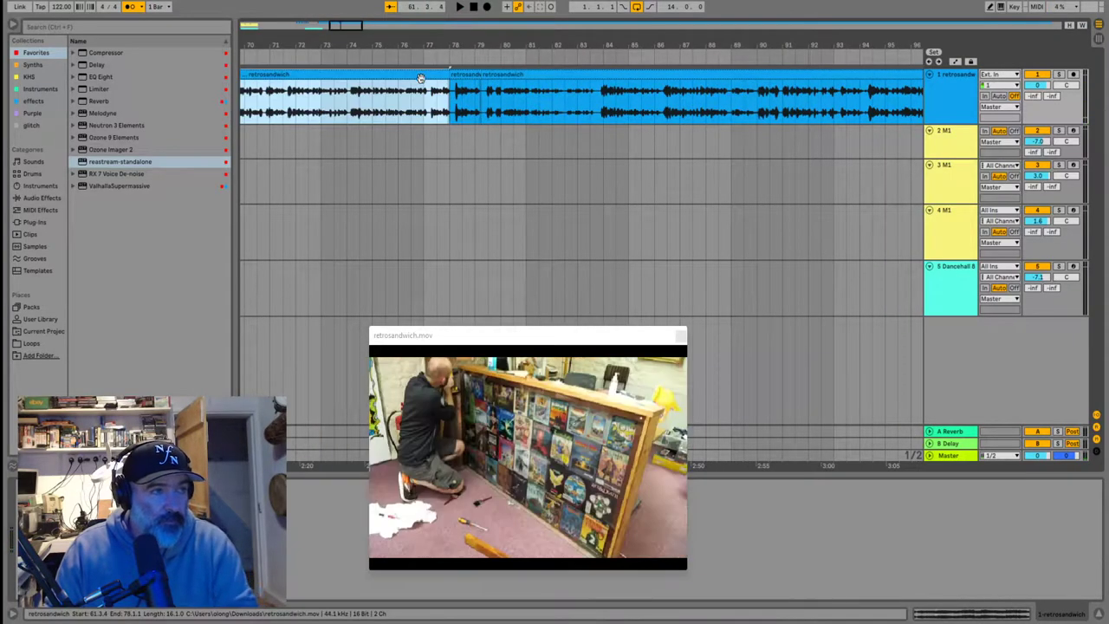
key(Delete)
Move the new short clip behind the earlier clips, the long clip to 59.1.1 and the Dancehall drum clip to 45.1.1
scroll(425, 95, down, 4)
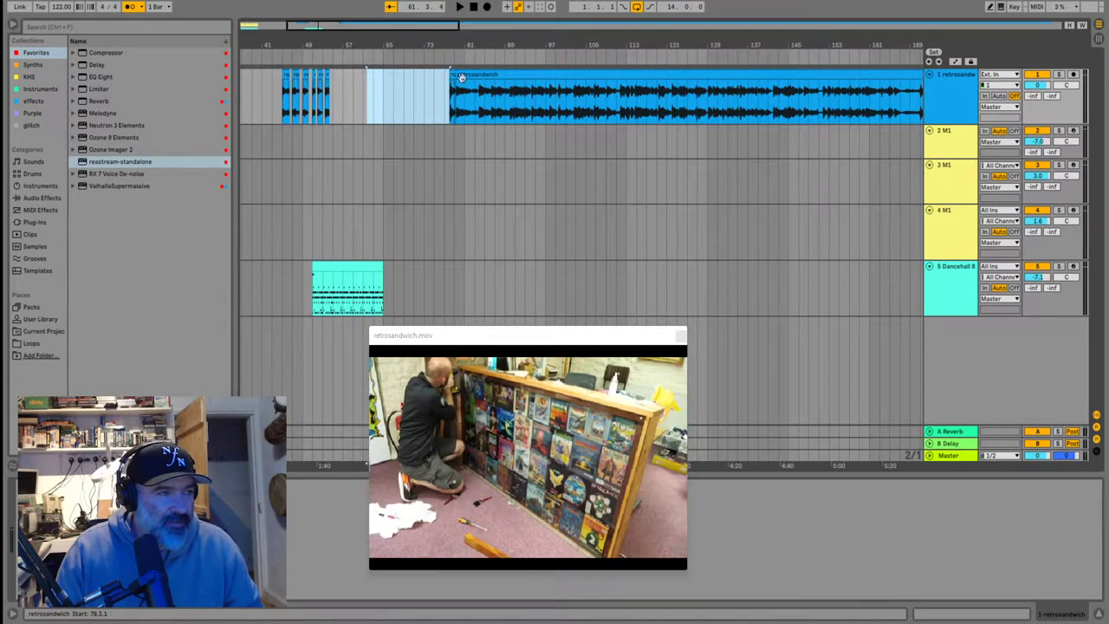
drag(453, 76, 357, 90)
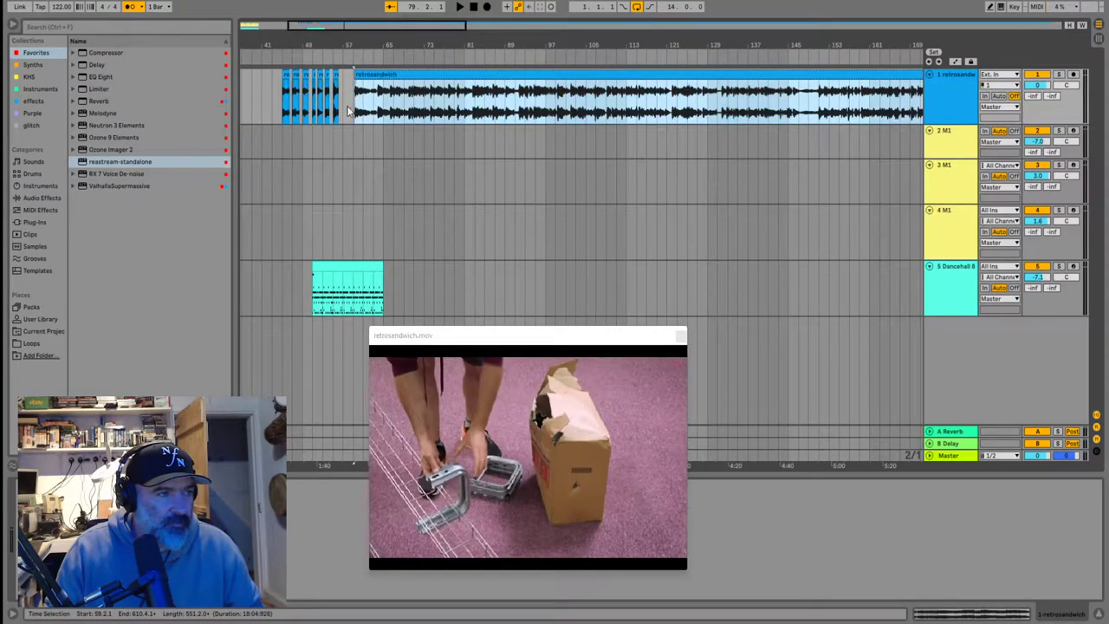
scroll(349, 111, up, 6)
drag(490, 76, 476, 76)
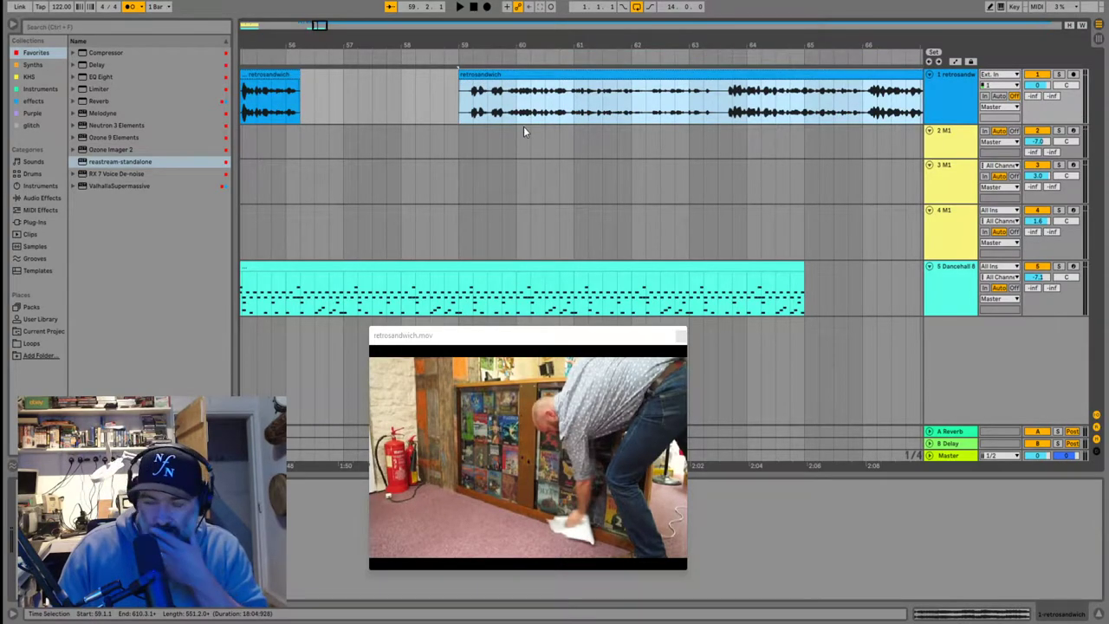
drag(797, 266, 454, 270)
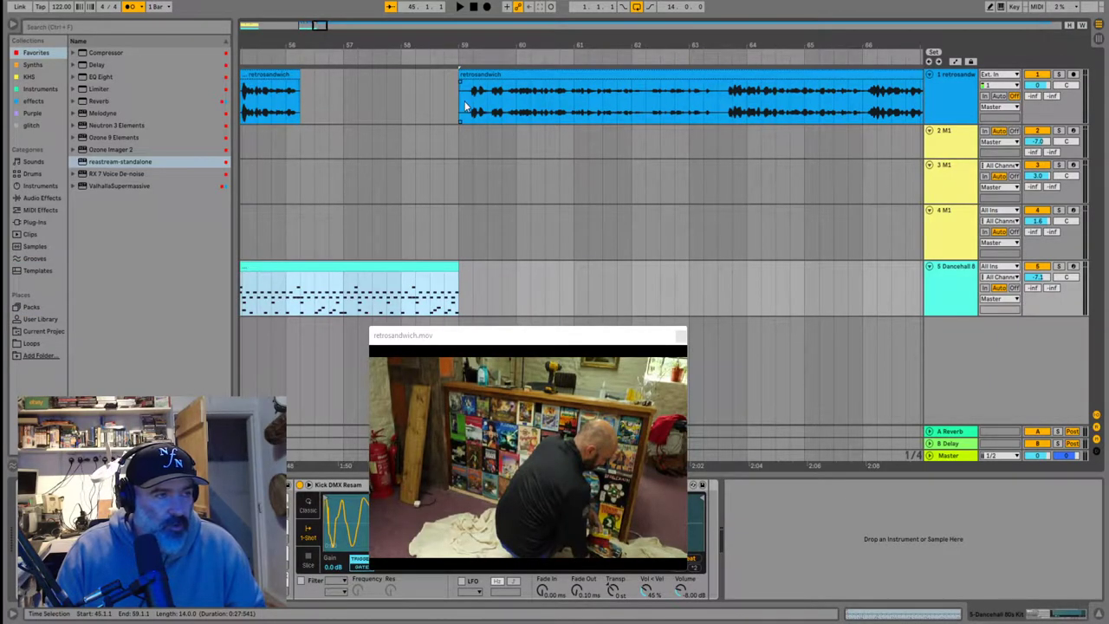
Trim the quiet opening off the long clip and align its start to 59.2.1
scroll(465, 104, up, 3)
scroll(463, 89, up, 2)
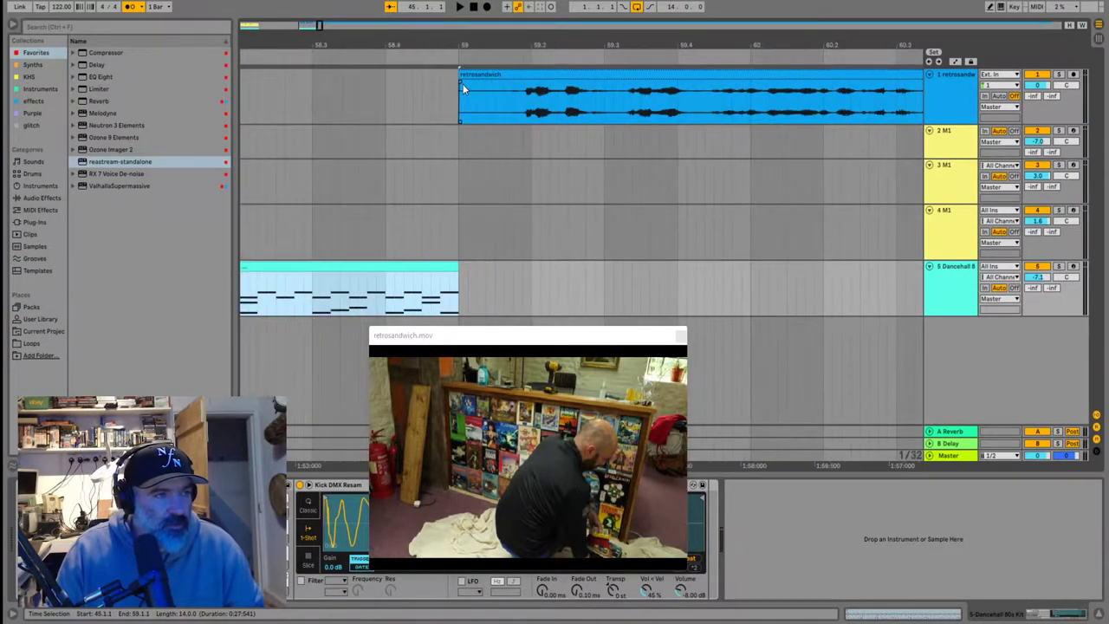
drag(460, 70, 517, 85)
scroll(565, 82, up, 2)
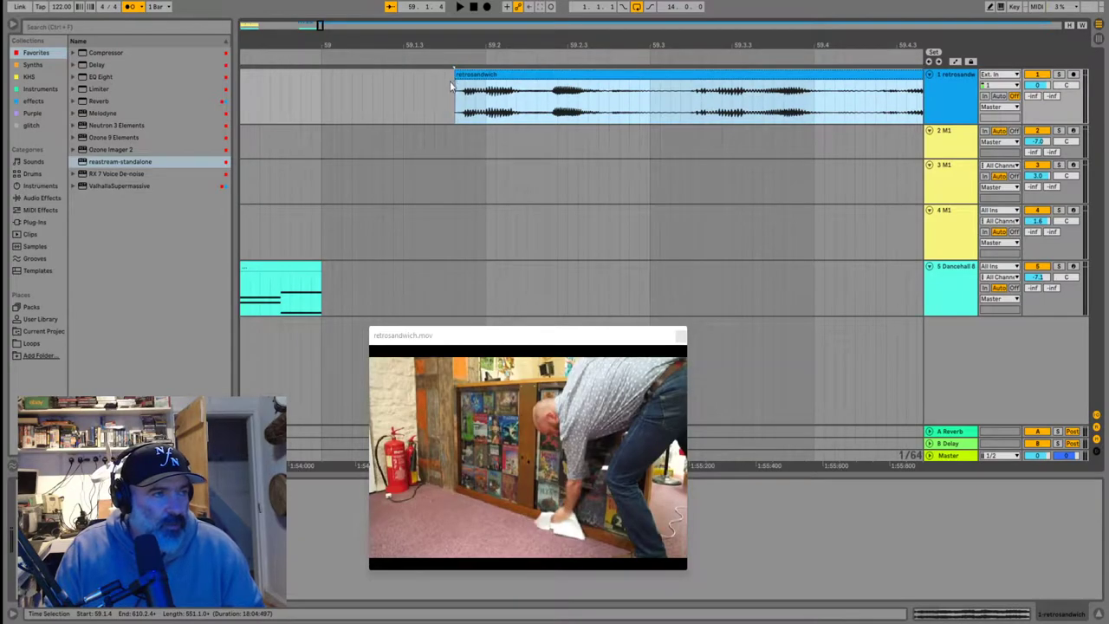
click(464, 87)
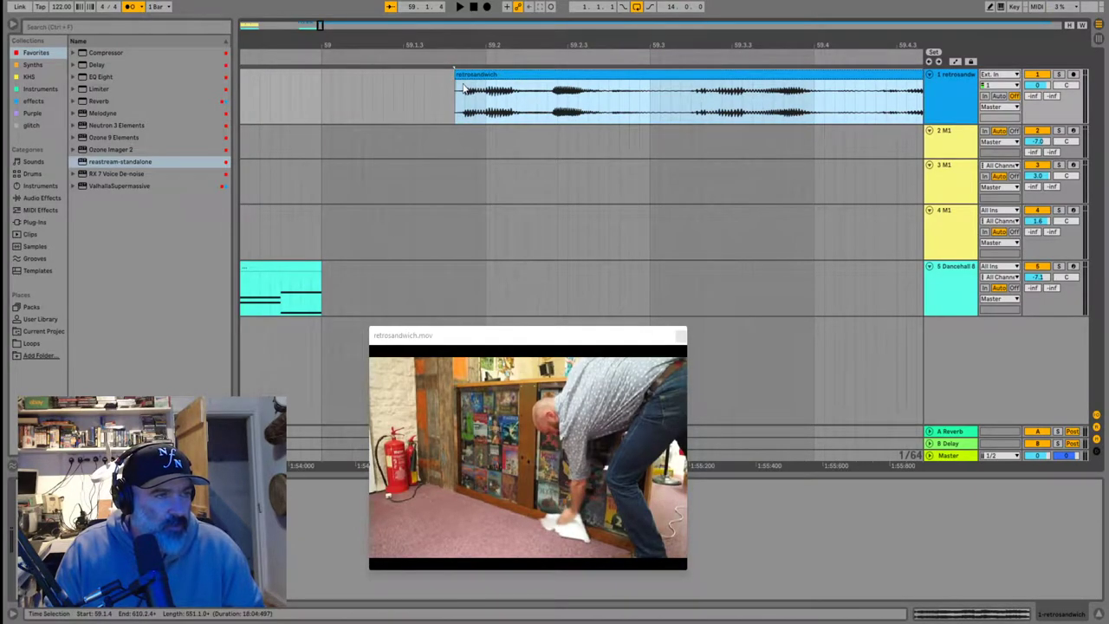
scroll(461, 89, down, 3)
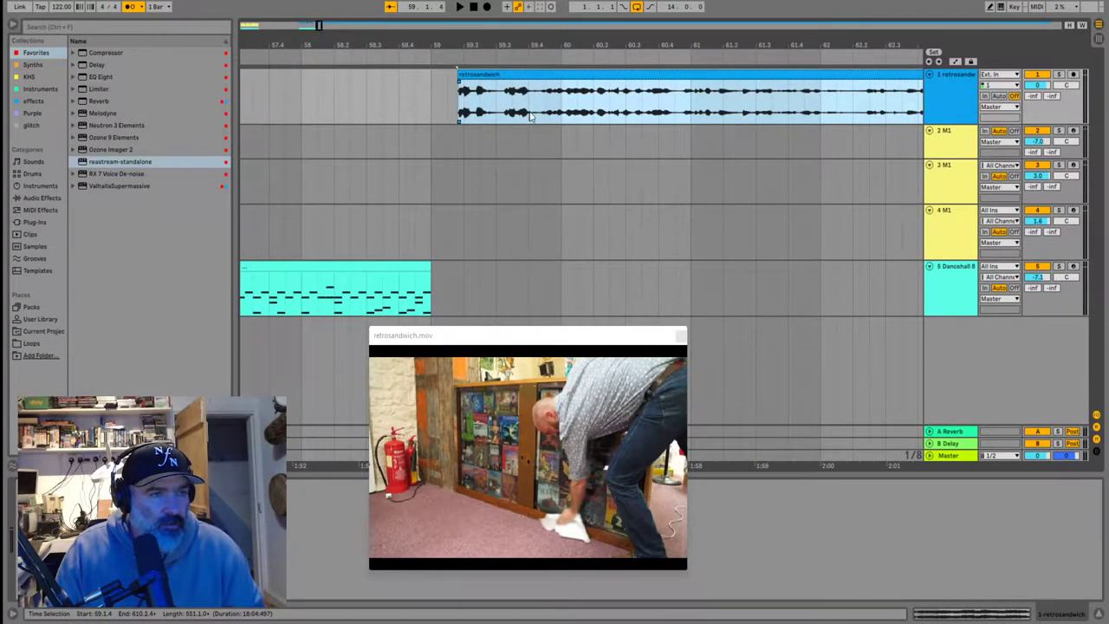
drag(499, 77, 508, 78)
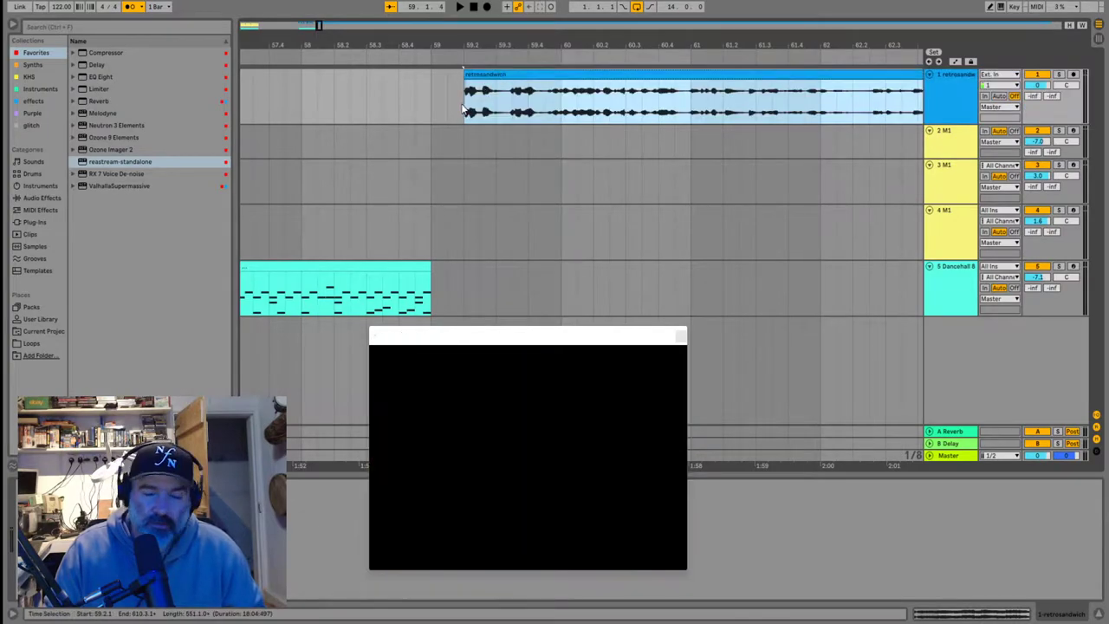
Play the long clip from 59.2.1 and turn the metronome off
click(462, 110)
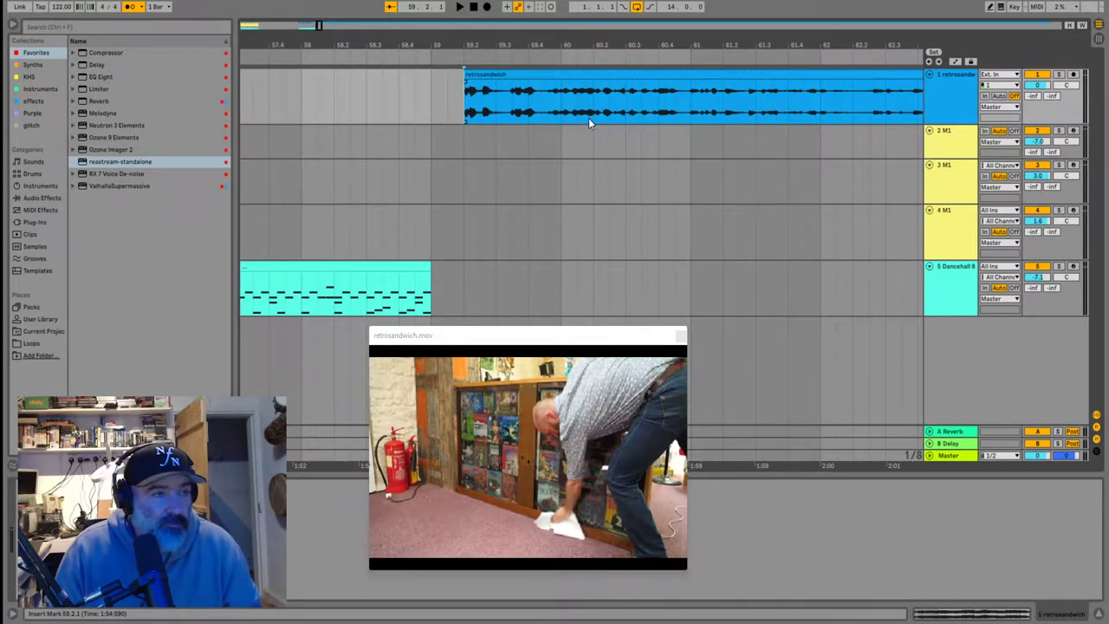
key(space)
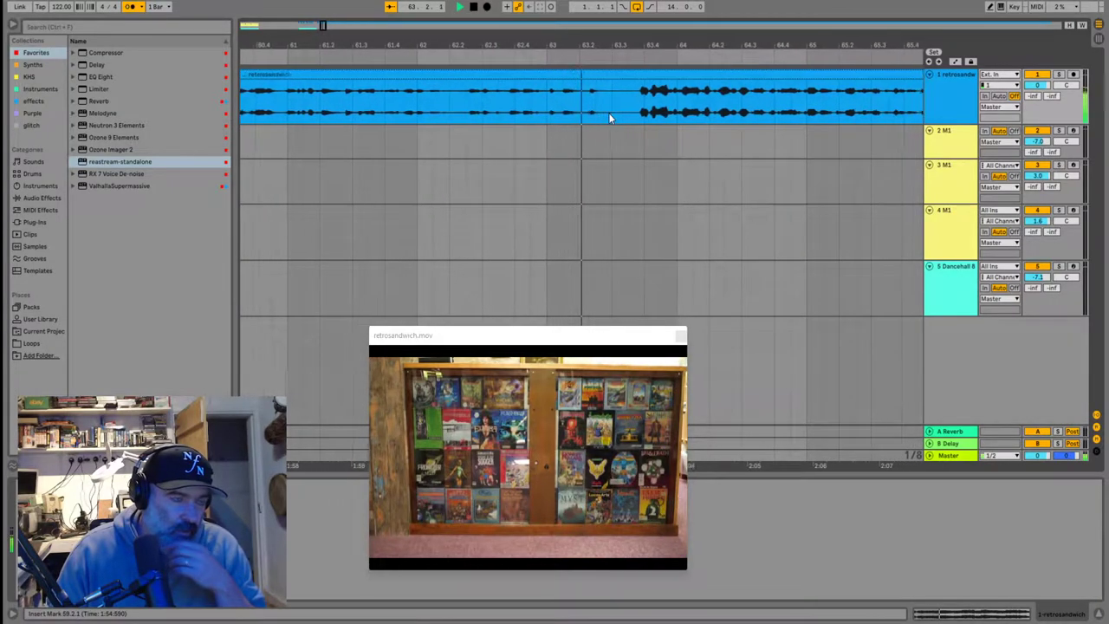
click(131, 7)
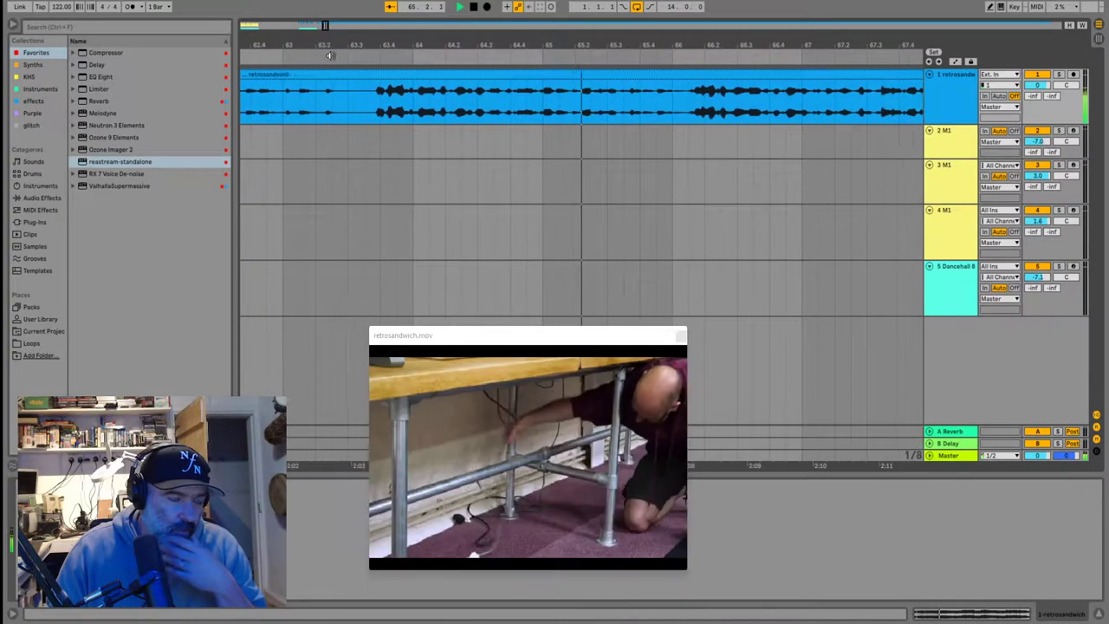
key(space)
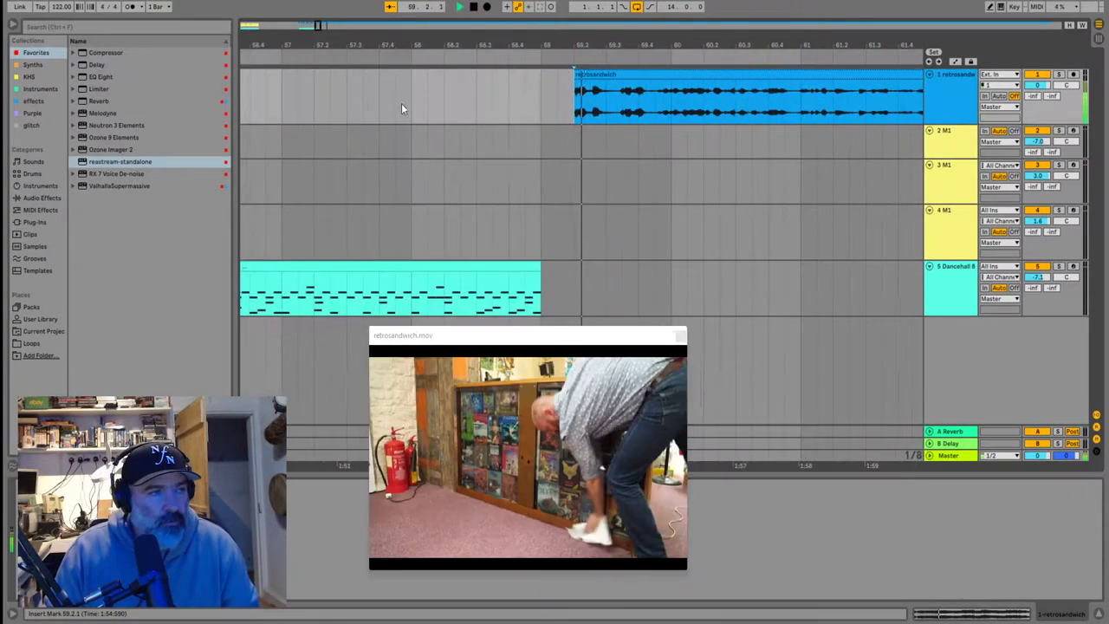
Trim the long clip's start to 61.1.1, removing the footage from 59.2.1 up to that point
scroll(679, 113, down, 5)
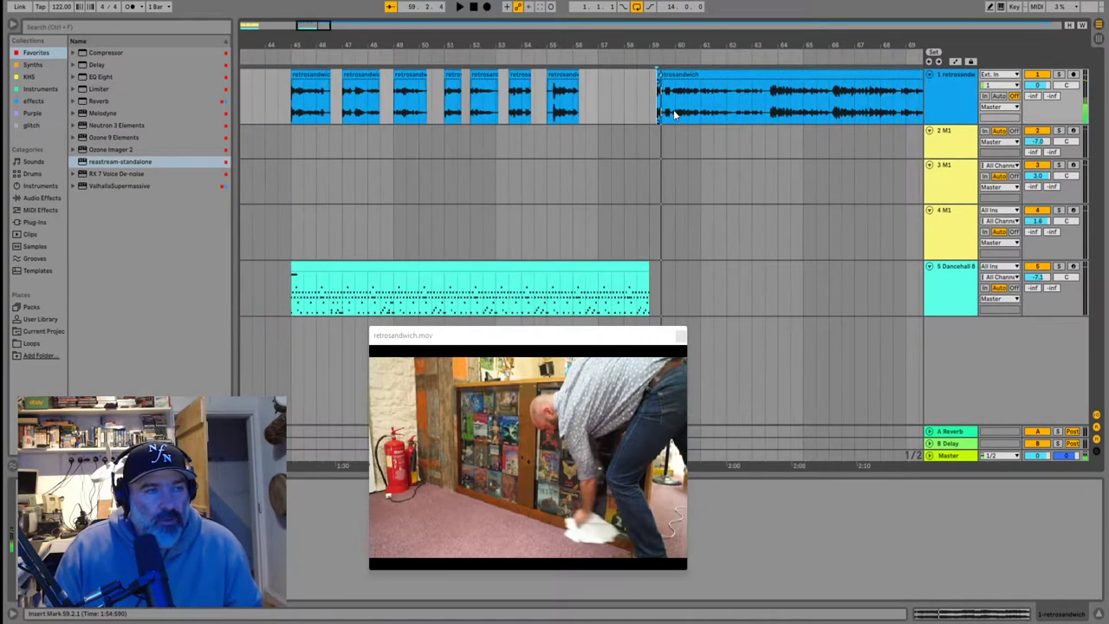
click(703, 112)
scroll(703, 113, up, 5)
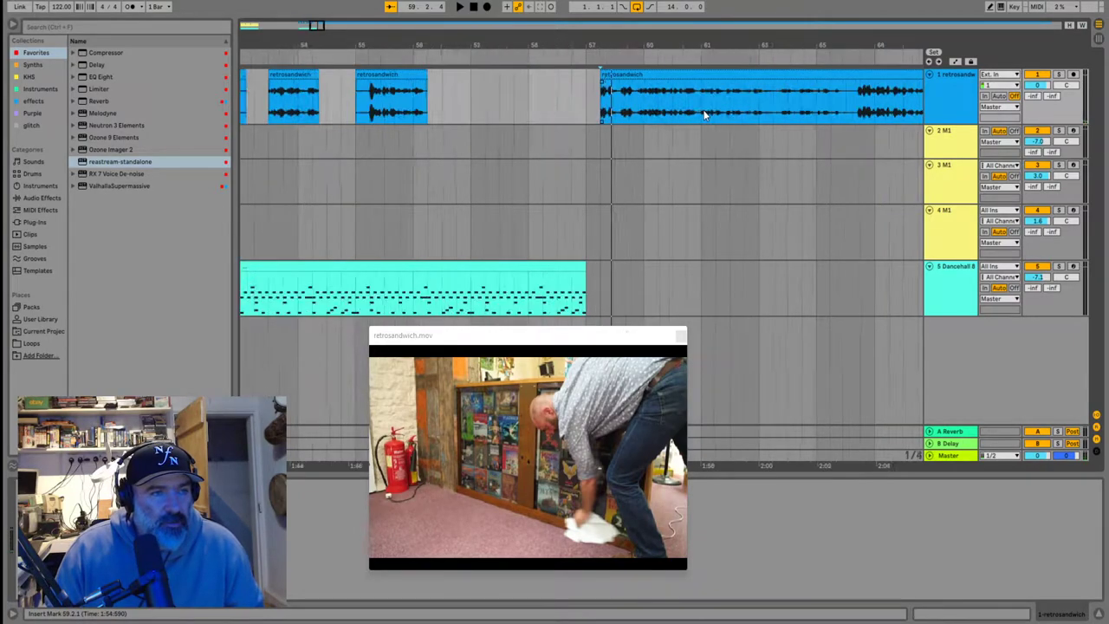
click(619, 102)
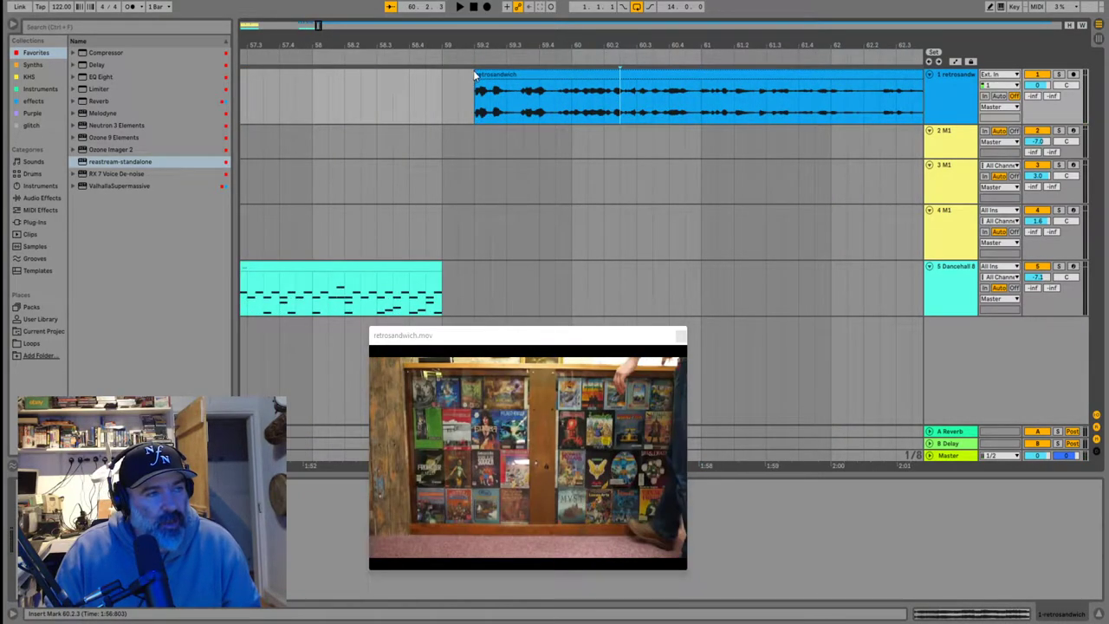
drag(475, 83, 702, 91)
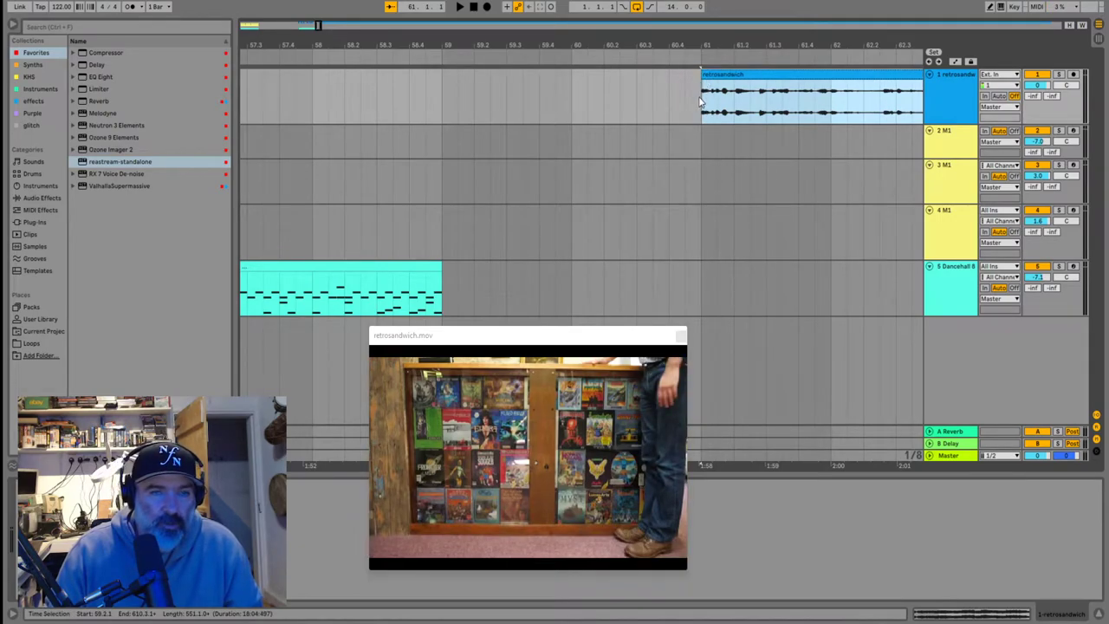
click(700, 102)
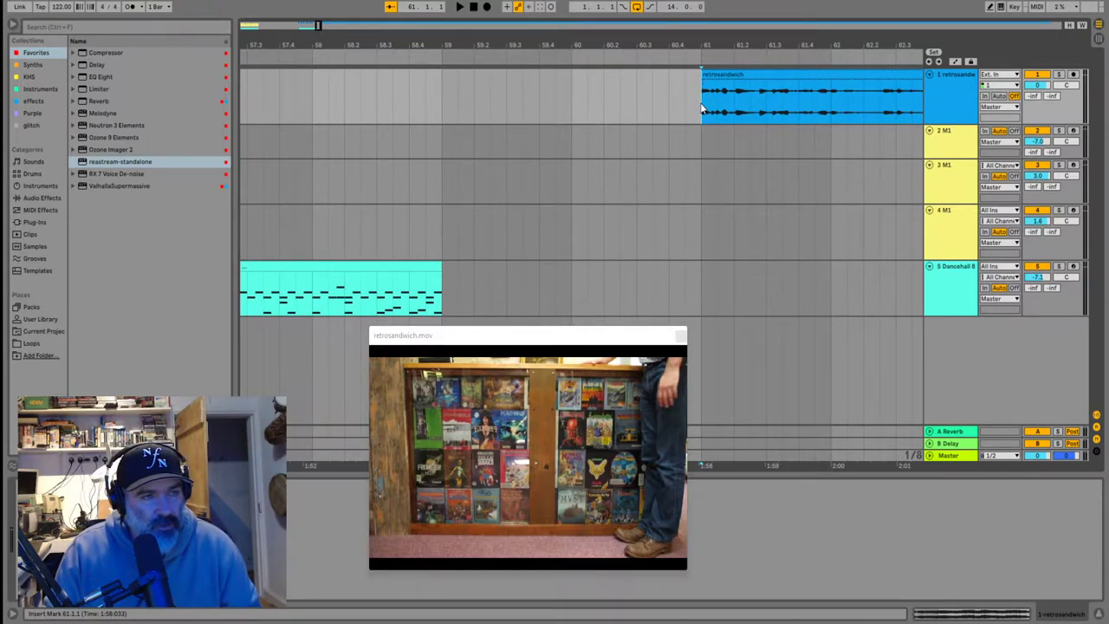
Move the long clip so that it starts at 60.1.1
click(742, 76)
drag(742, 77, 613, 76)
click(571, 103)
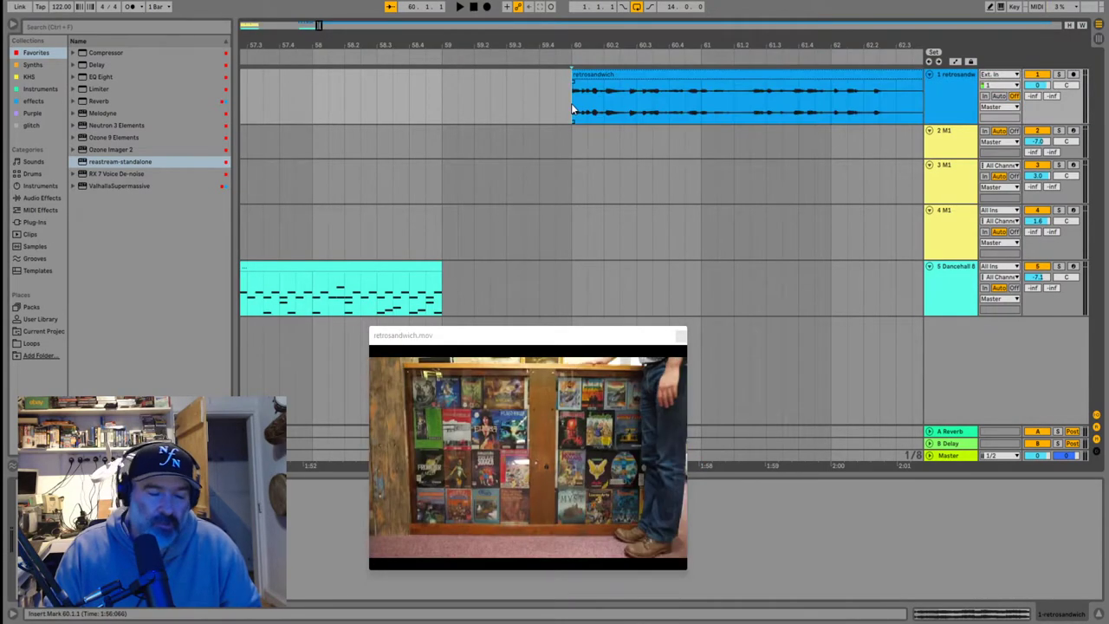
Play the long clip and trim its start to about 62.3, just before the louder passage
key(space)
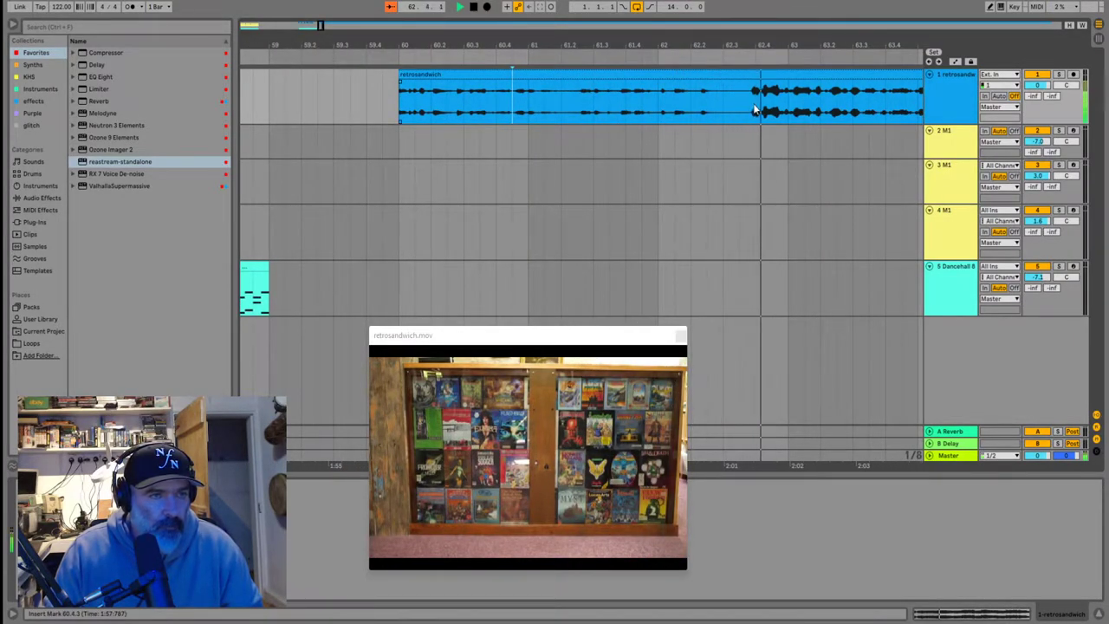
click(756, 108)
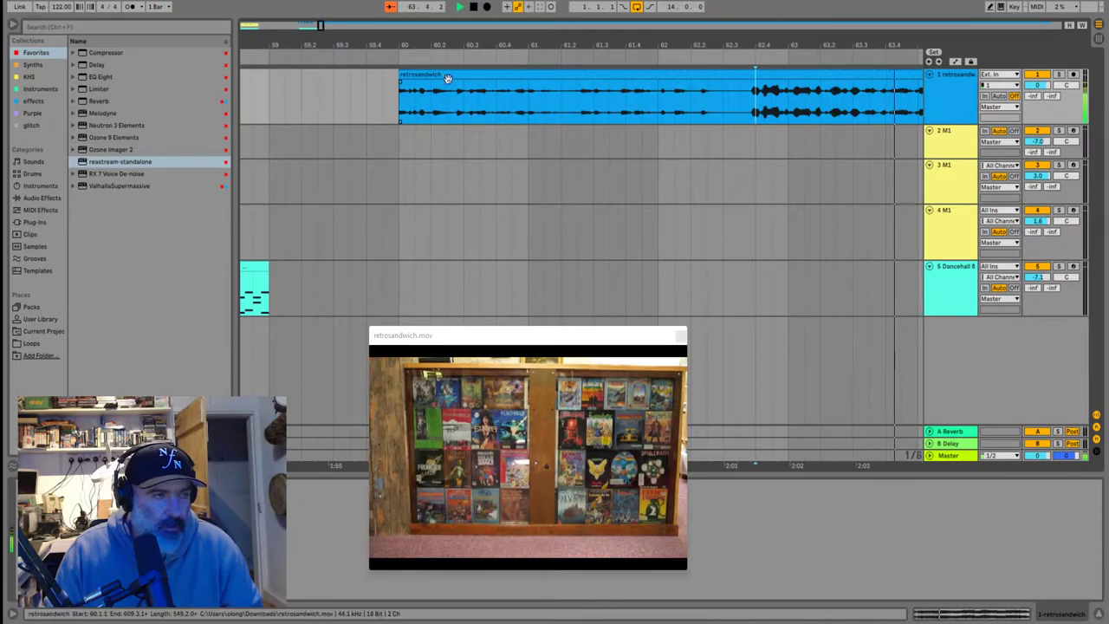
drag(401, 75, 739, 85)
scroll(693, 108, down, 6)
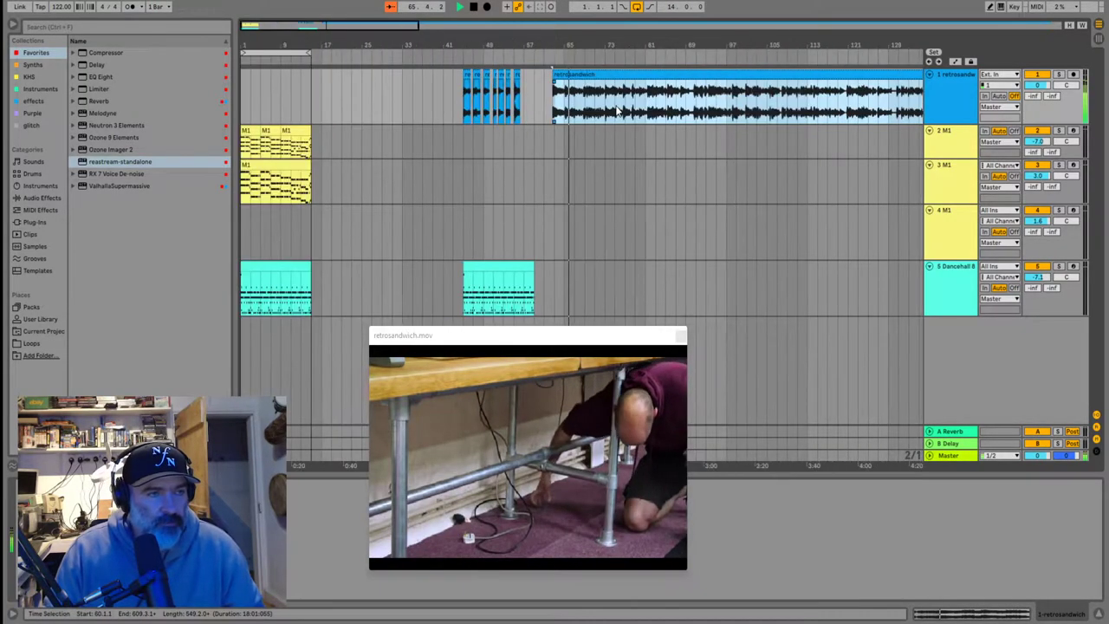
scroll(606, 102, up, 2)
scroll(536, 106, up, 1)
scroll(491, 108, up, 1)
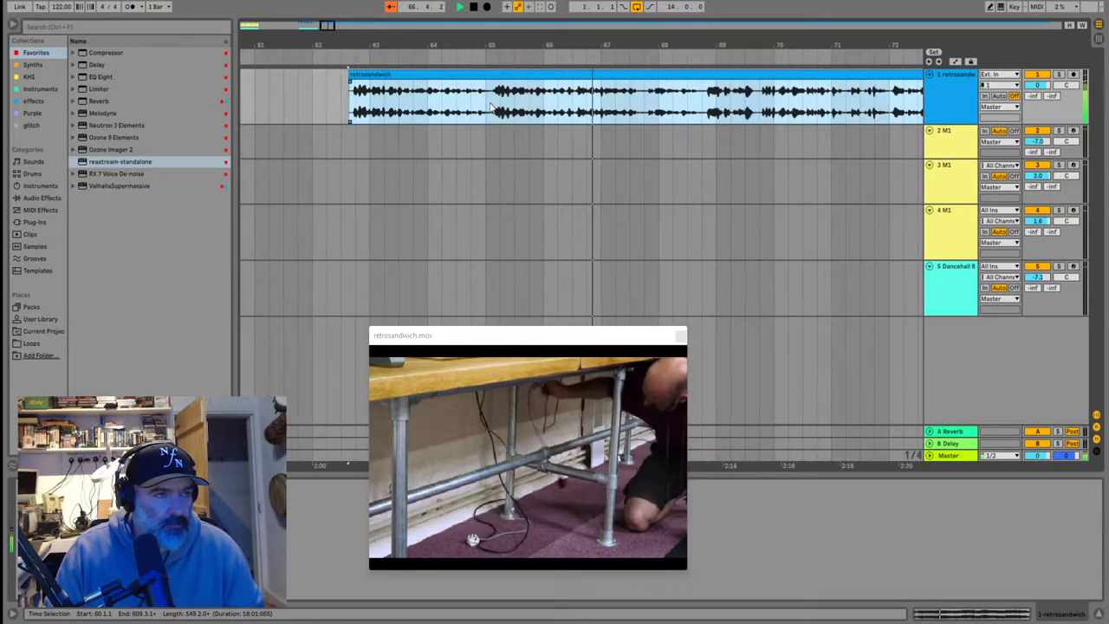
scroll(489, 107, up, 3)
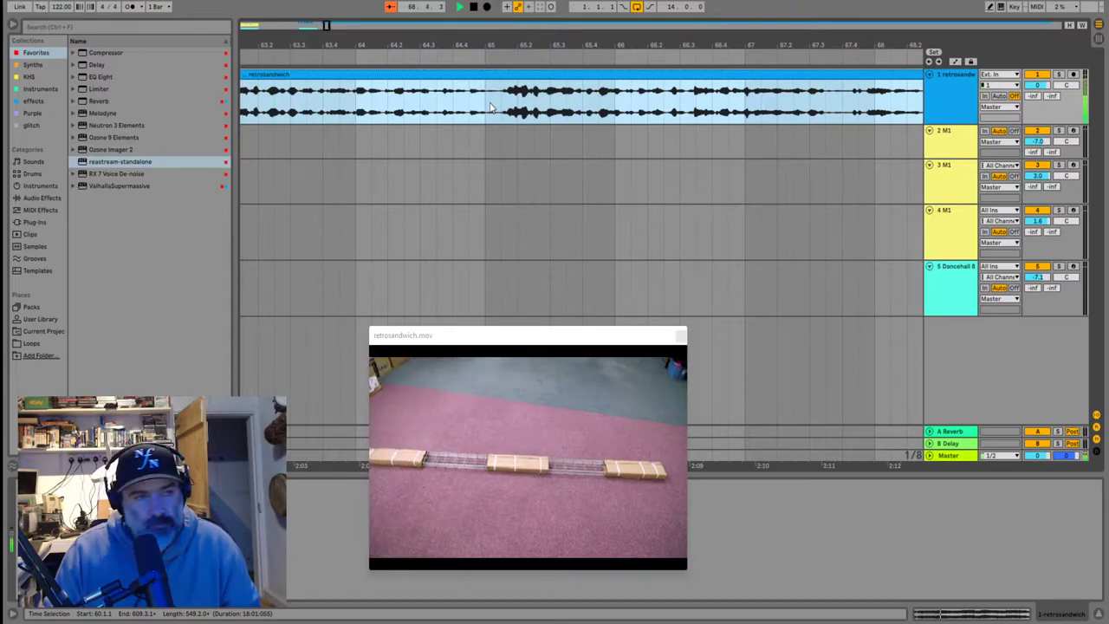
Play the long clip from 65.1.3, split it at 66.2.1 and delete the footage before 65.1.3
click(506, 115)
key(space)
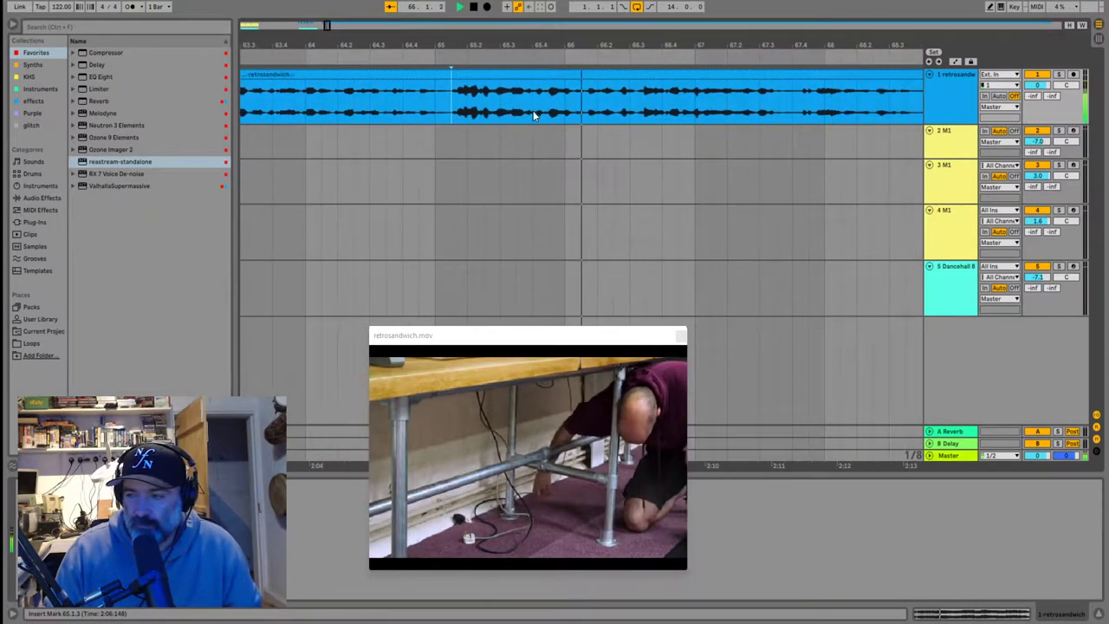
key(space)
key(space)
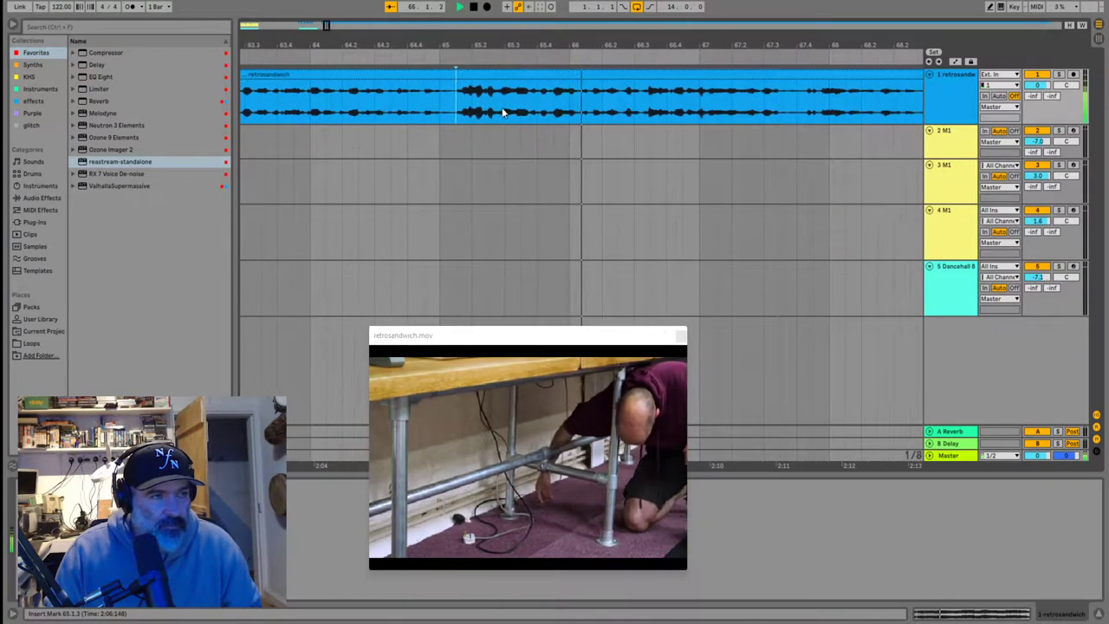
click(579, 109)
key(ctrl+e)
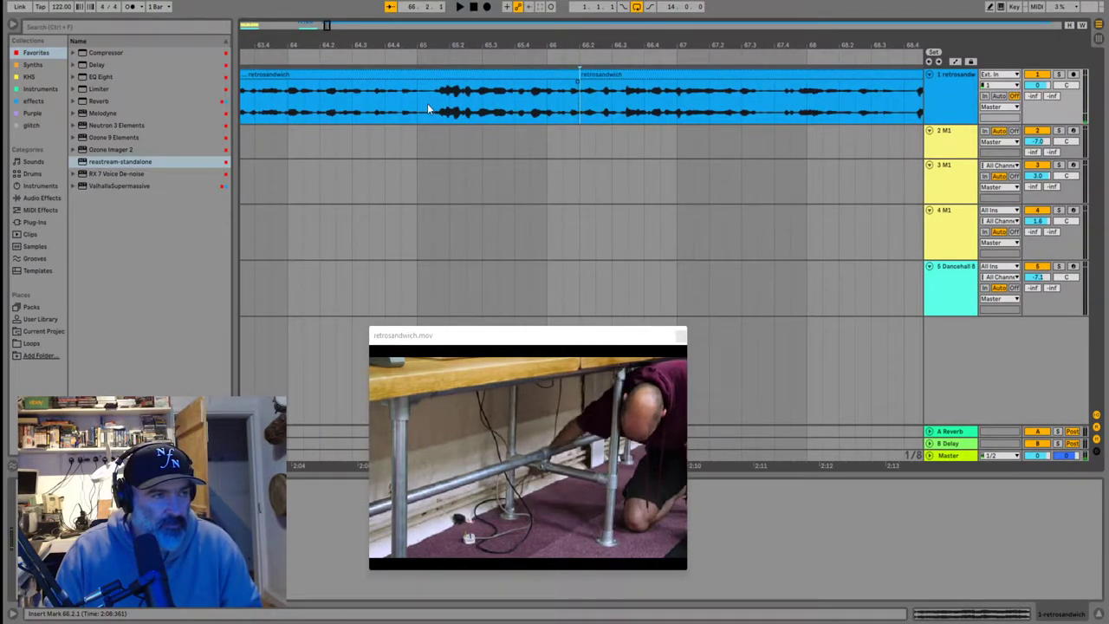
drag(436, 110, 242, 109)
key(Delete)
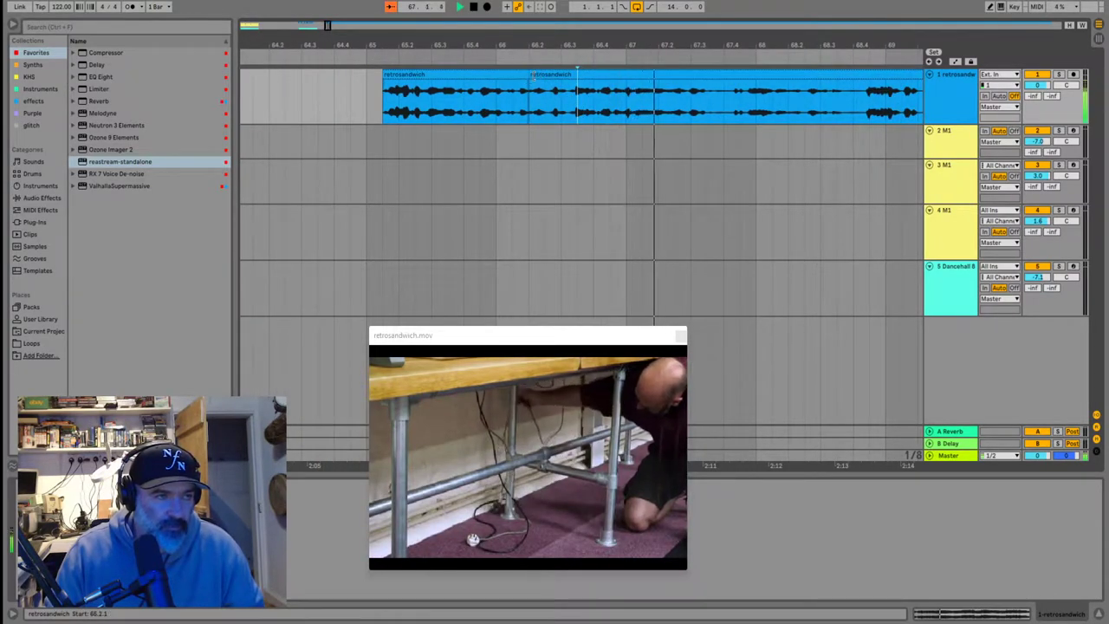
Play the footage from 65.4.1 and split the long clip at 67.2.2
click(547, 75)
mouse_move(547, 76)
mouse_down()
mouse_move(742, 77)
mouse_move(545, 87)
mouse_up()
key(space)
click(472, 91)
key(space)
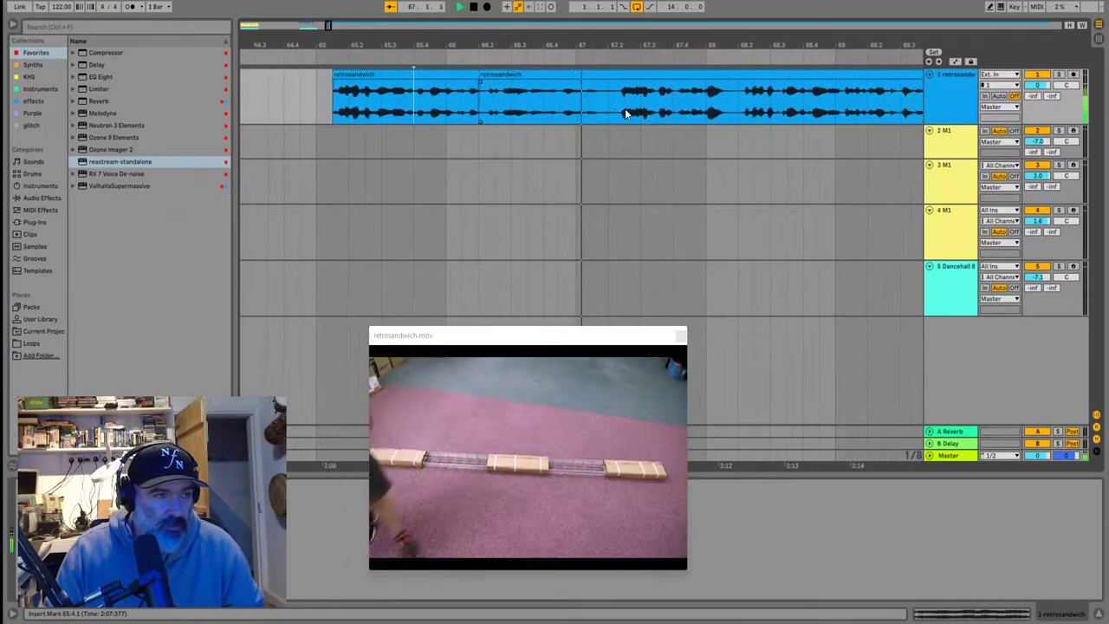
click(590, 103)
scroll(590, 102, up, 5)
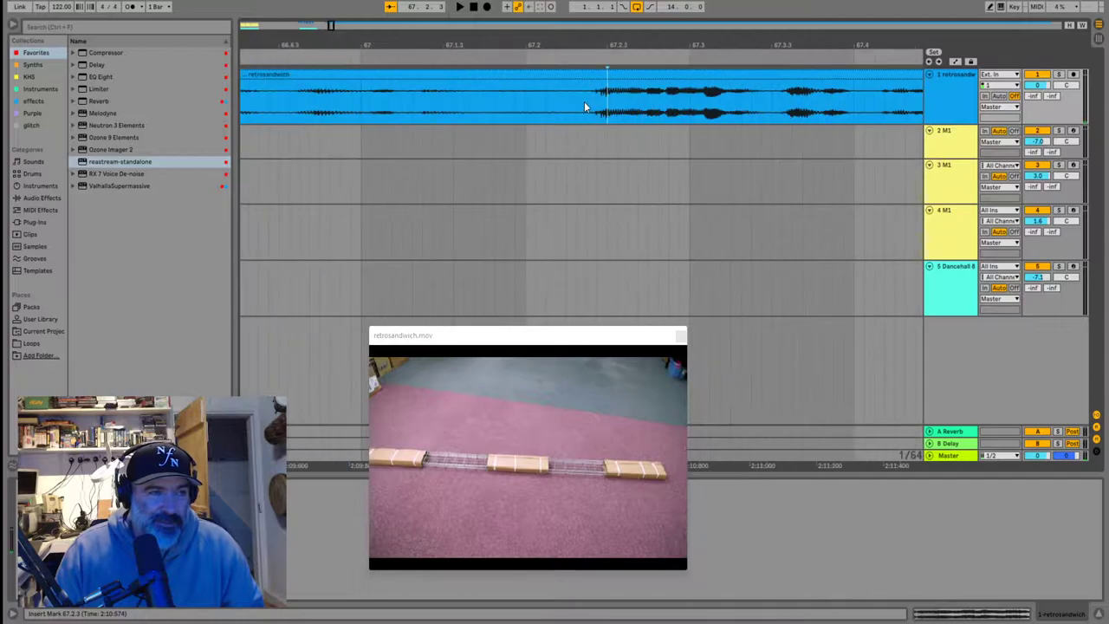
scroll(586, 94, down, 5)
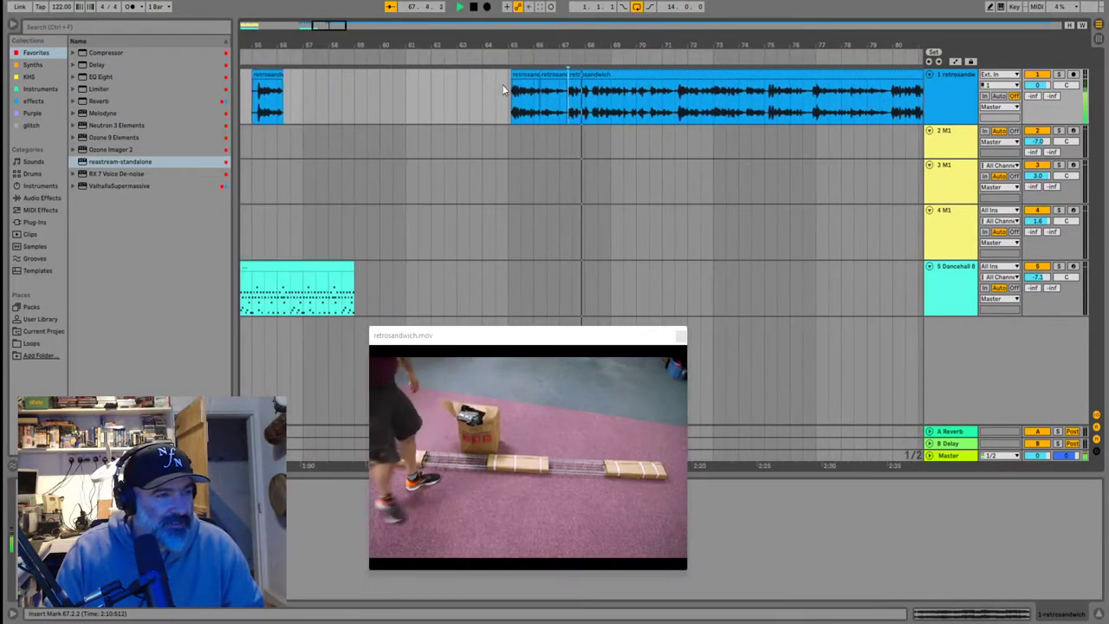
Move the two new short clips together behind the earlier clips, starting at 57.1.1
scroll(500, 87, down, 5)
click(558, 75)
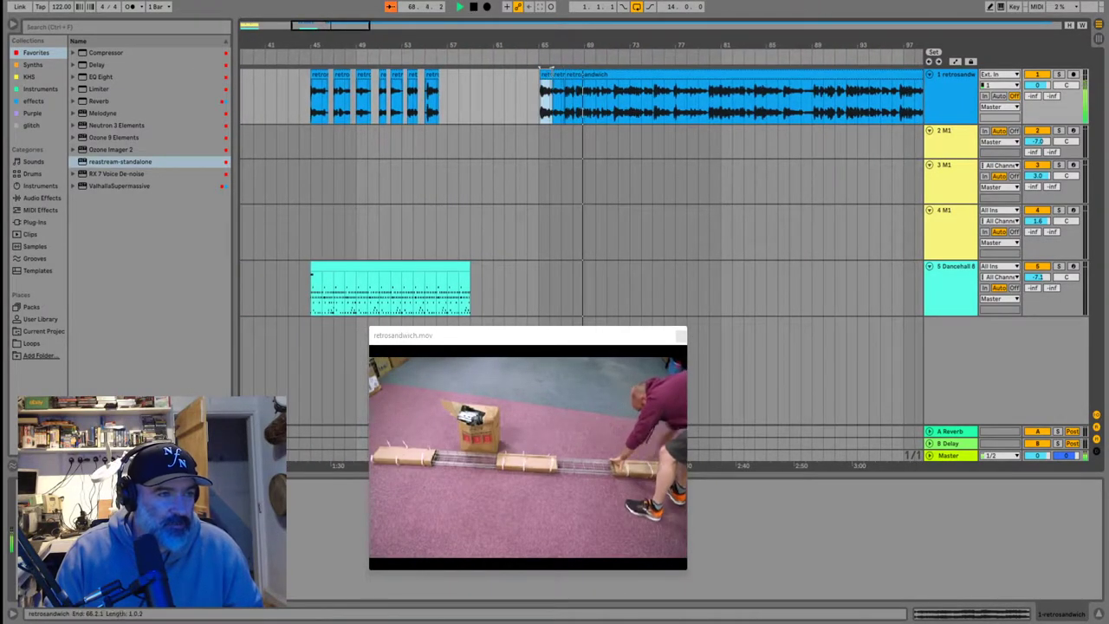
drag(561, 75, 470, 76)
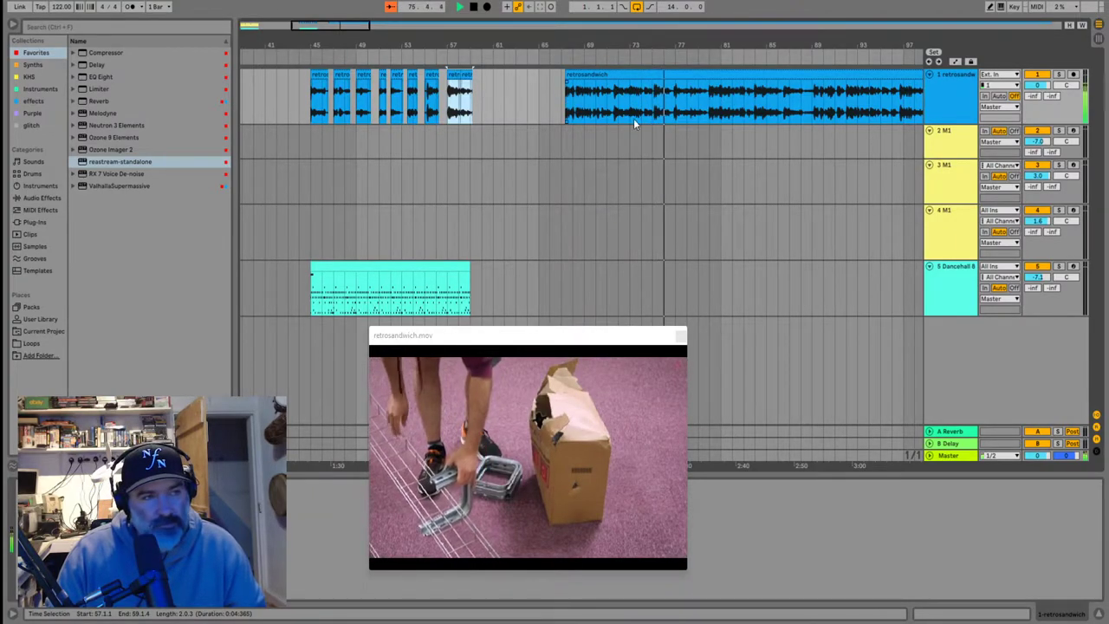
Stop the long clip and play the moved short clips with the drums from 58.1.1
key(space)
click(671, 101)
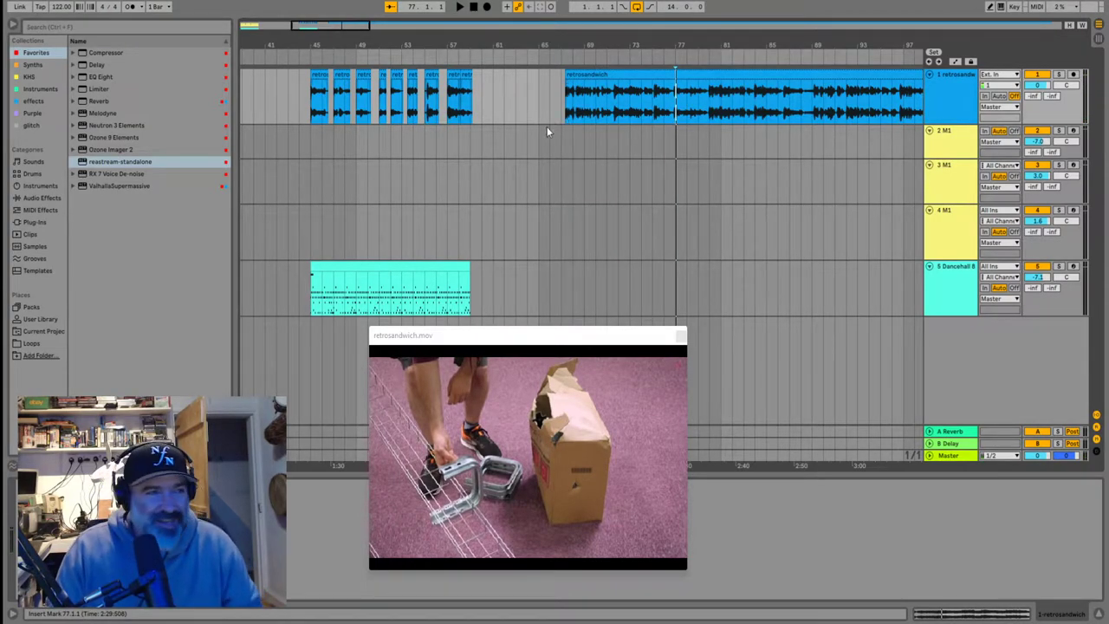
click(459, 104)
key(plus)
key(plus)
key(plus)
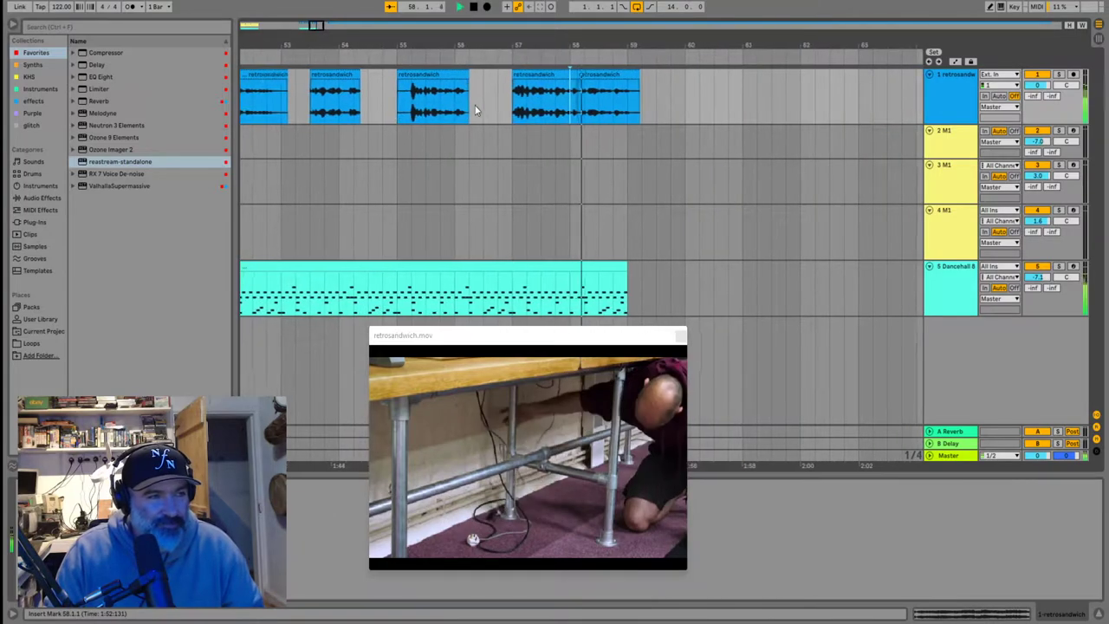
key(minus)
key(minus)
key(minus)
key(minus)
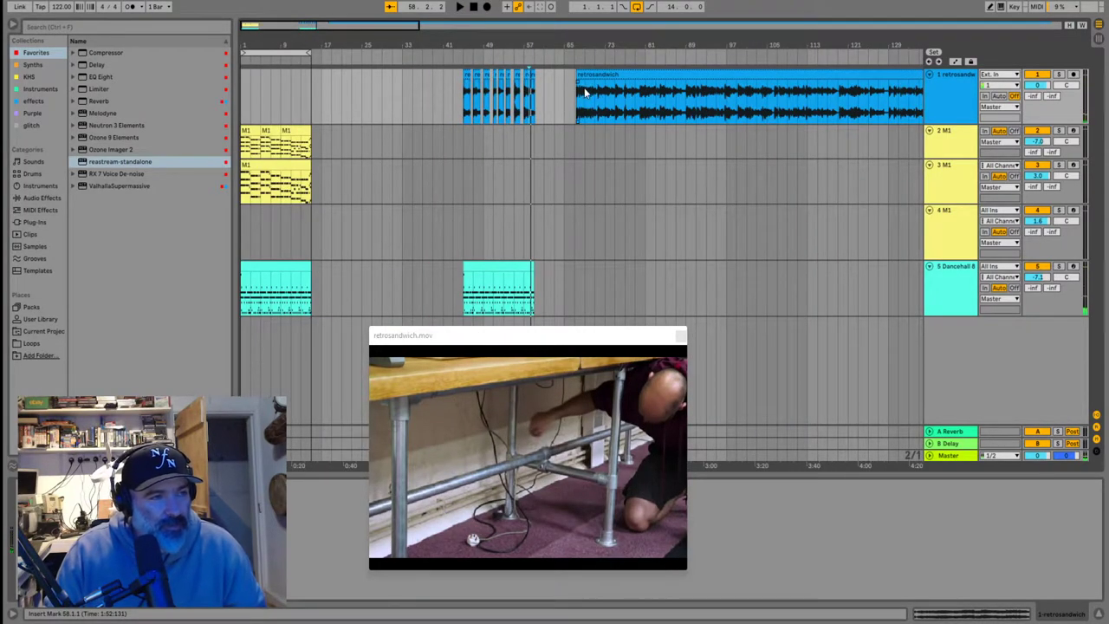
Move the remaining long clip to 61.1.1 and play it
click(579, 108)
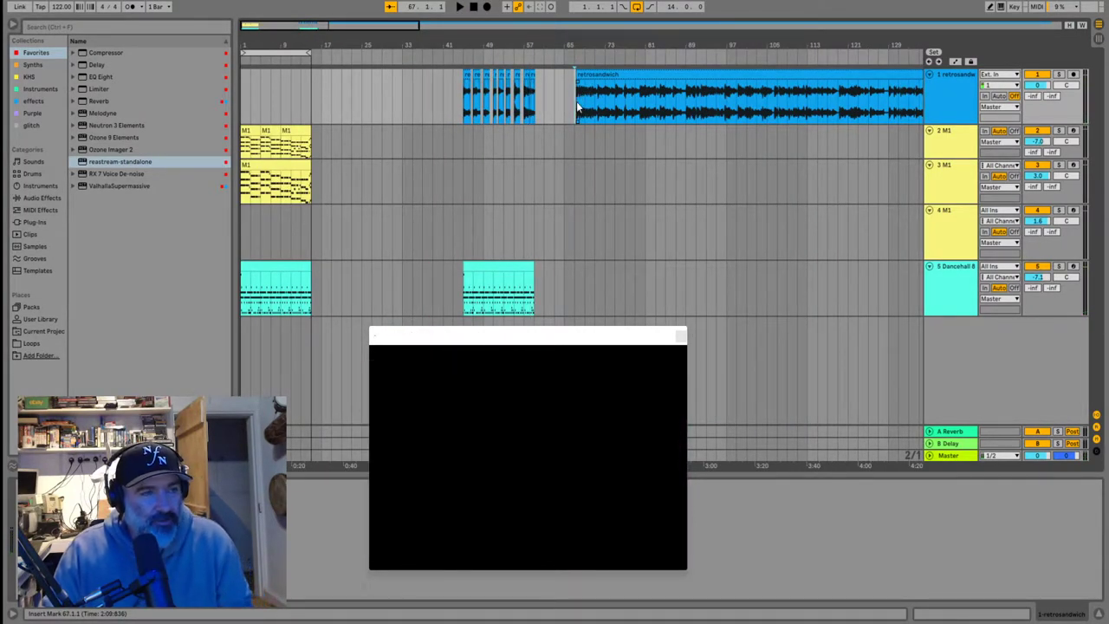
key(plus)
key(plus)
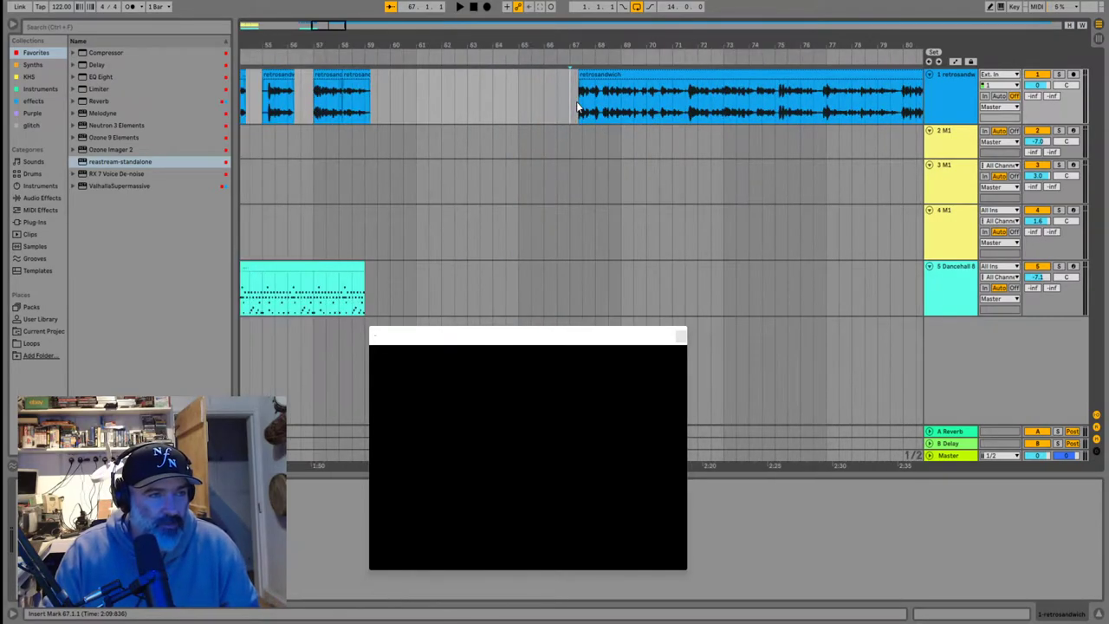
click(591, 75)
drag(496, 82, 415, 96)
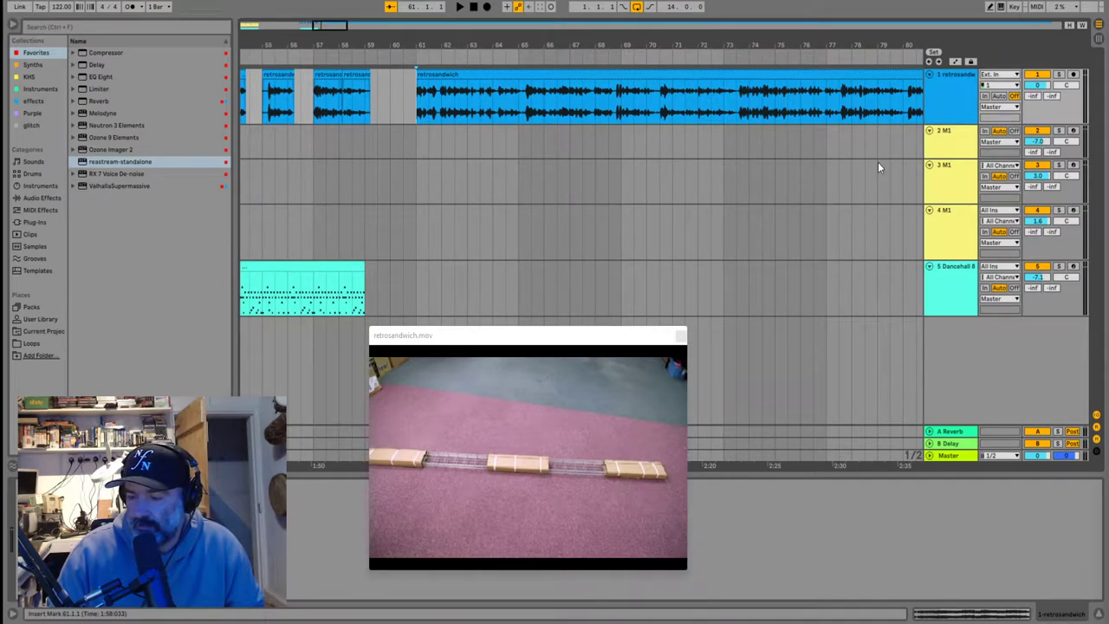
key(space)
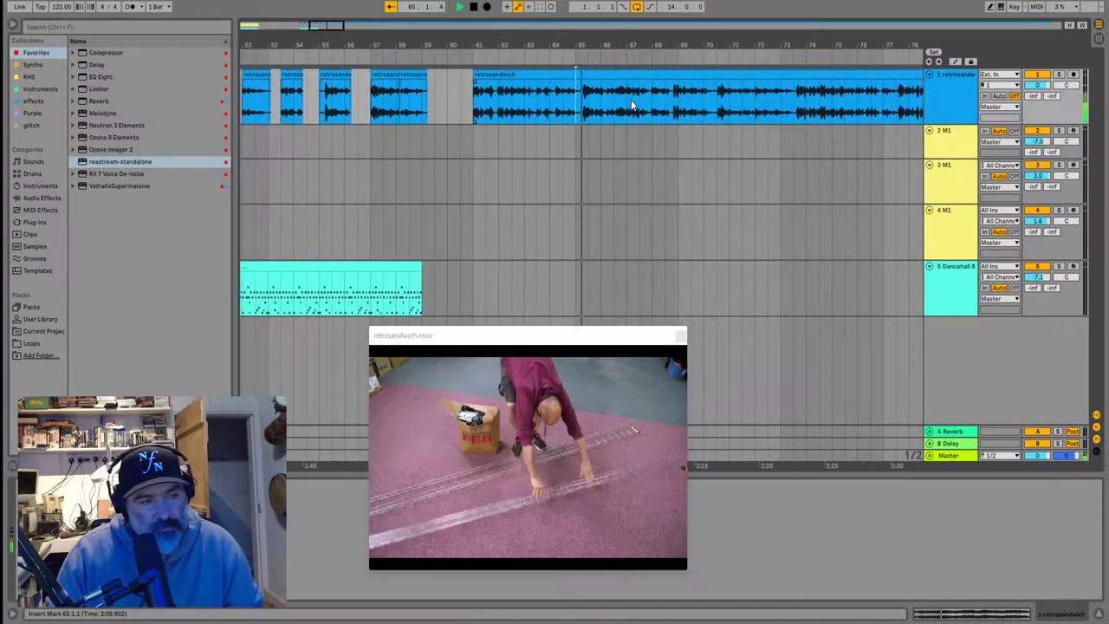
Trim the long clip's start to 68.3.1 and move the clip back to 61.1.1
drag(462, 97, 609, 85)
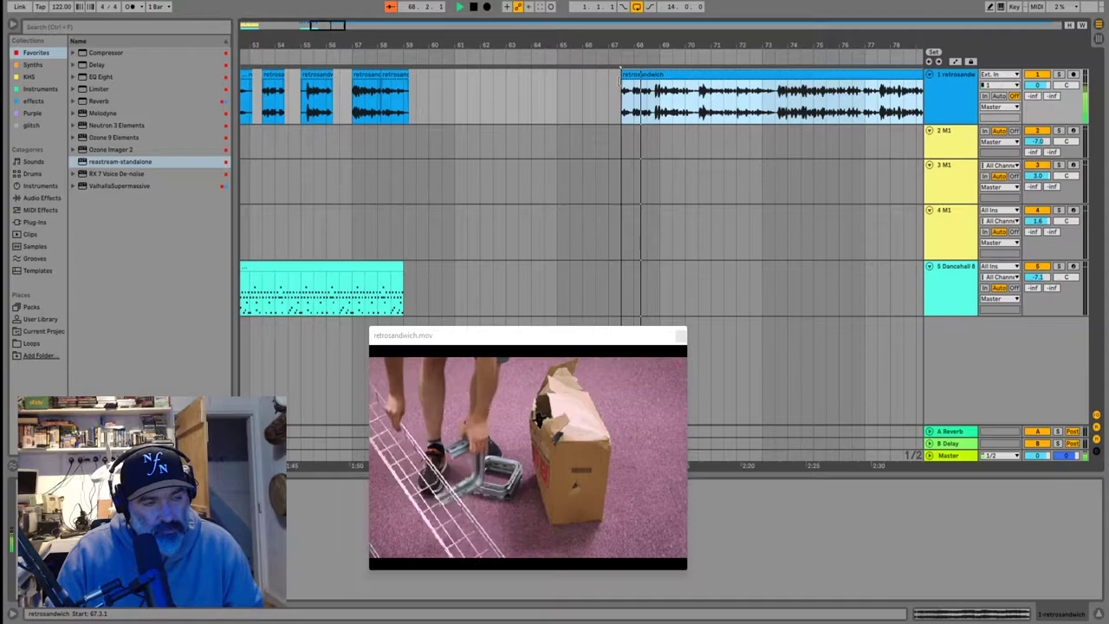
drag(622, 84, 654, 104)
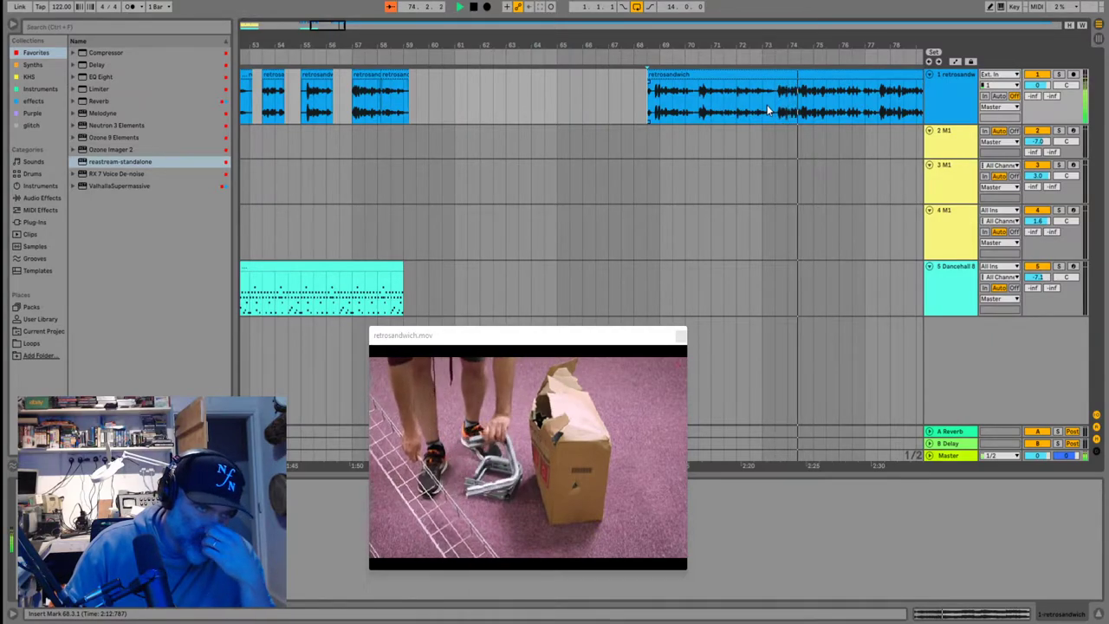
drag(648, 74, 459, 98)
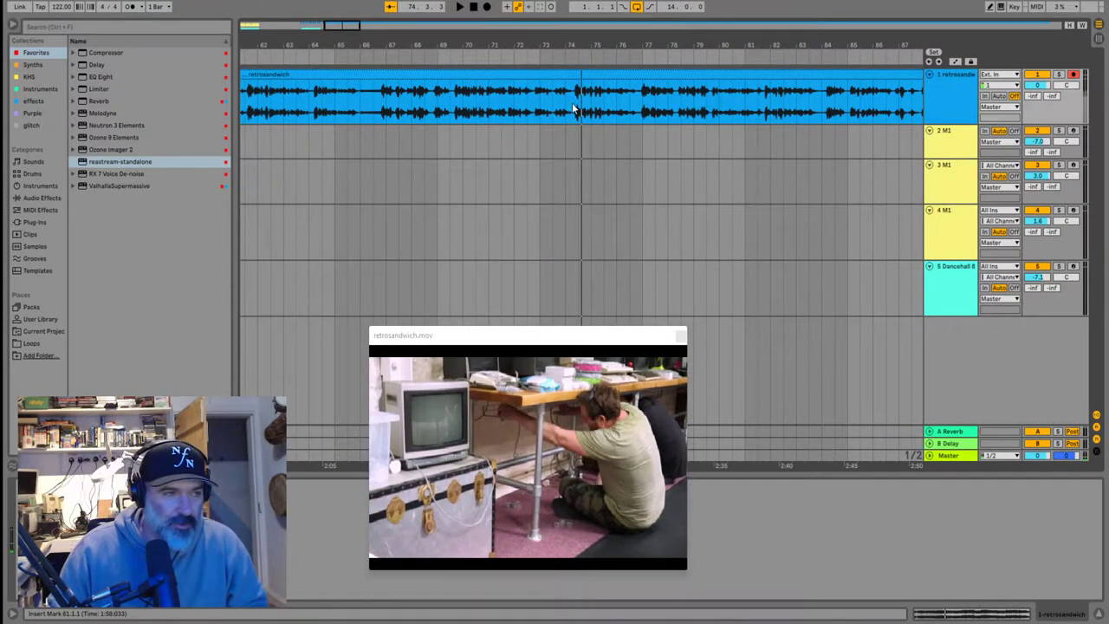
Split the long clip at 74.2.3 and delete the piece from 61.1.1 to the split
scroll(572, 104, up, 5)
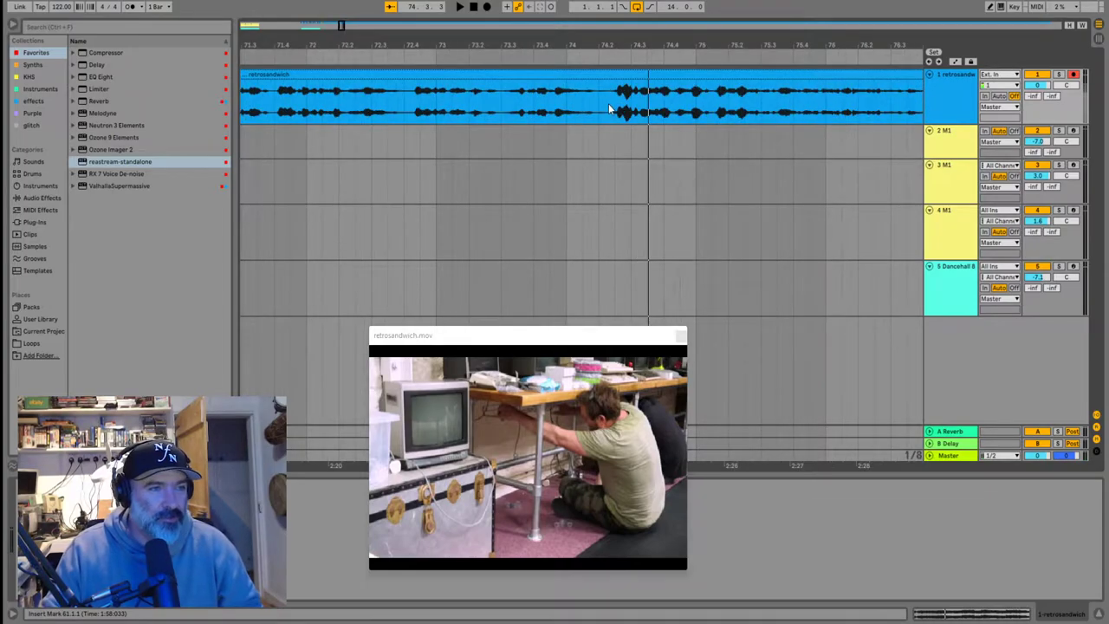
click(609, 103)
key(ctrl+e)
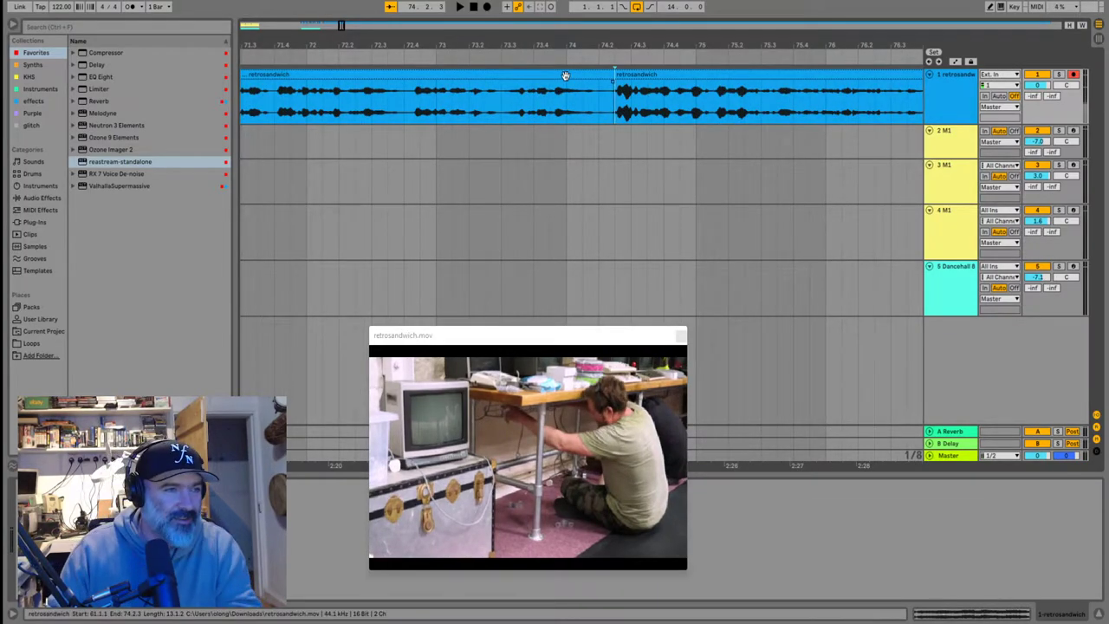
click(565, 76)
Move the footage that follows the 74.2.3 split to 61.1.1
scroll(629, 112, down, 7)
drag(670, 76, 514, 90)
click(476, 103)
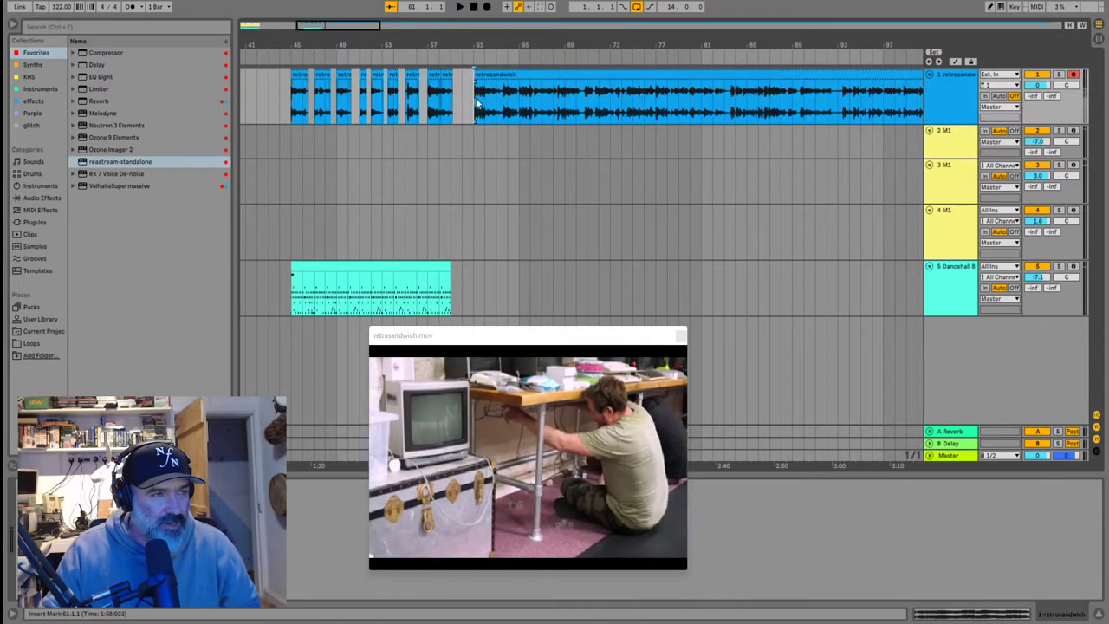
Play through the long clip and trim its start to 80.1.1
scroll(475, 102, left, 3)
key(space)
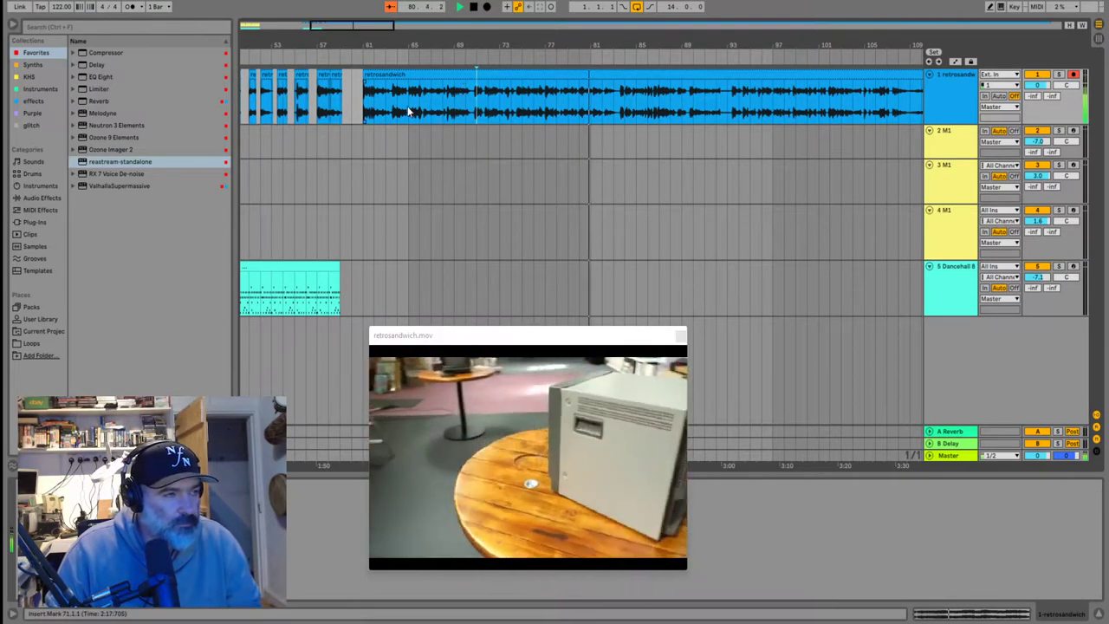
drag(363, 87, 579, 87)
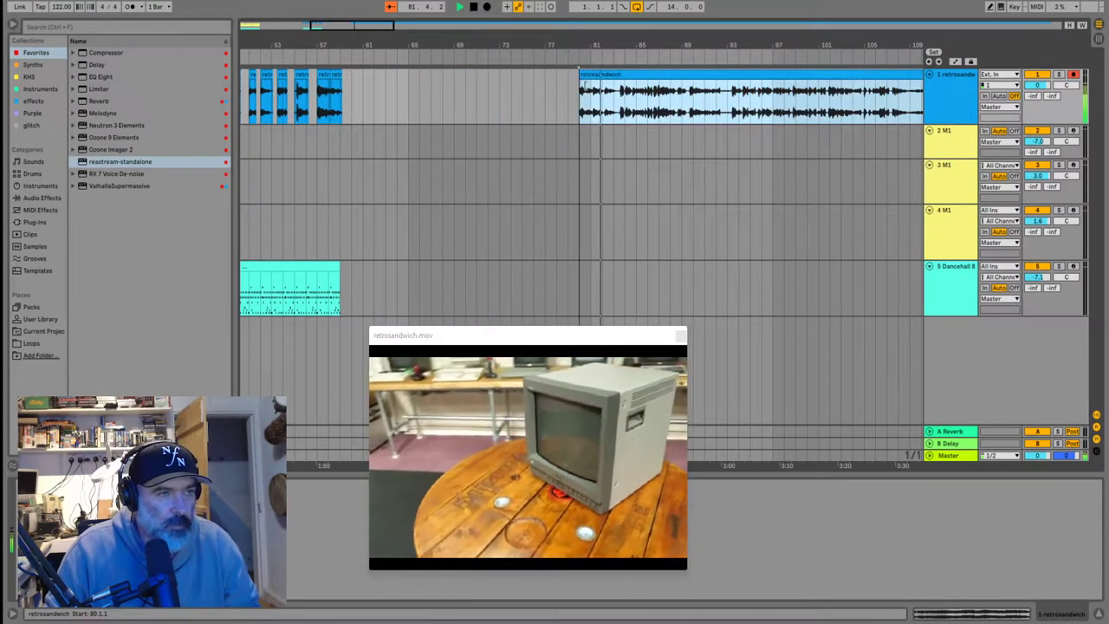
Trim the long retrosandwich clip's start to 81.1.1 and move the clip back to 61.1.1
click(592, 111)
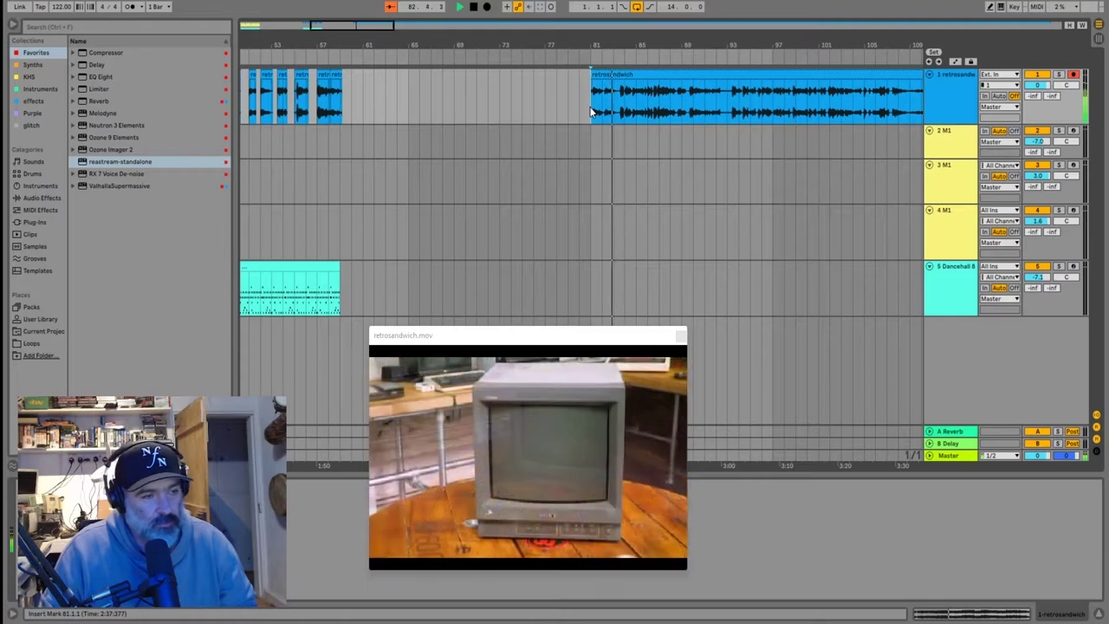
scroll(637, 115, up, 3)
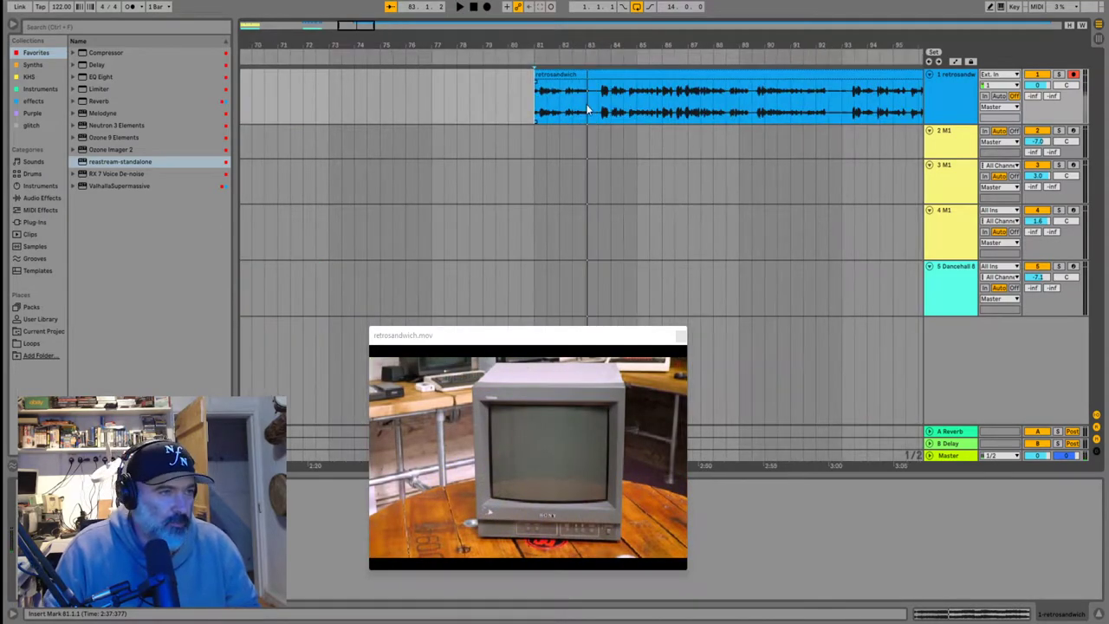
scroll(586, 103, down, 5)
drag(557, 97, 458, 102)
click(458, 102)
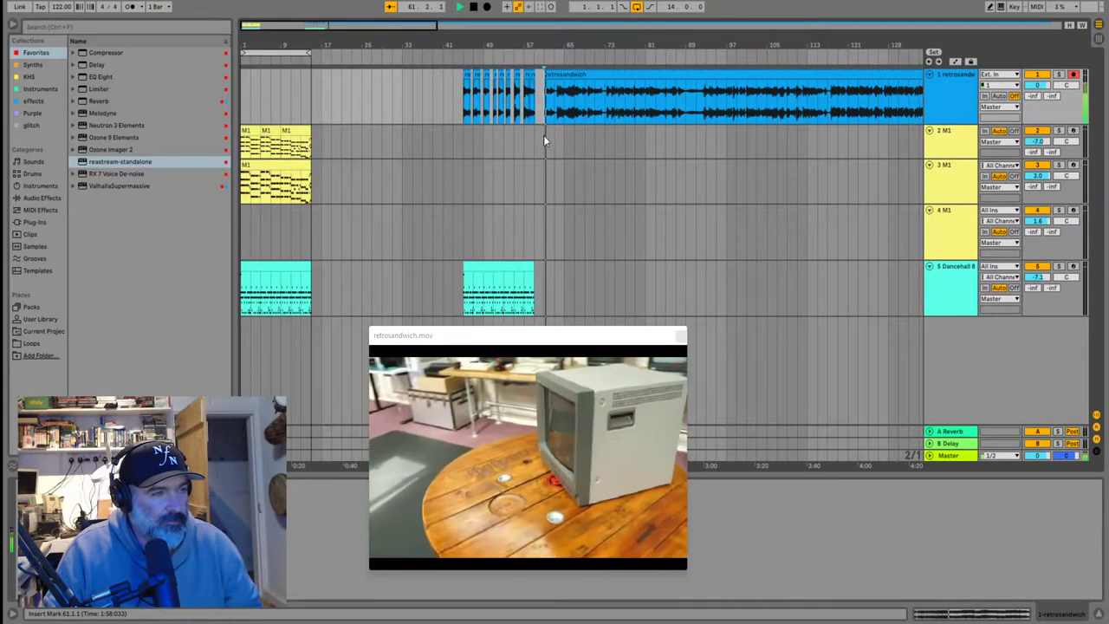
Trim the start of the moved long clip to 63.3.1
key(plus)
key(plus)
key(plus)
scroll(608, 110, right, 1)
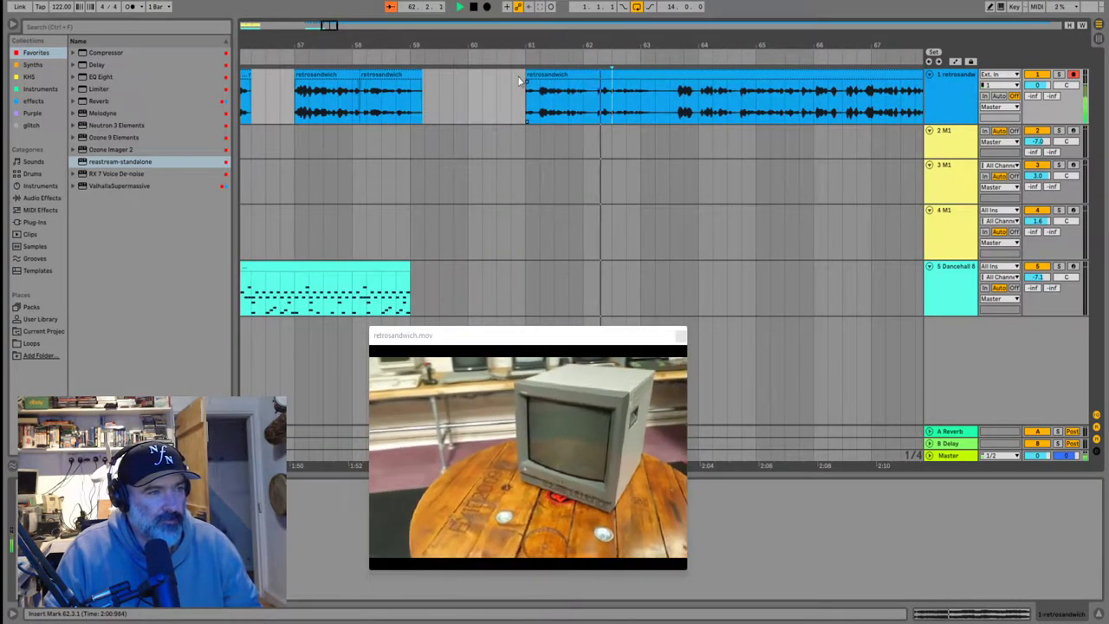
drag(526, 77, 670, 69)
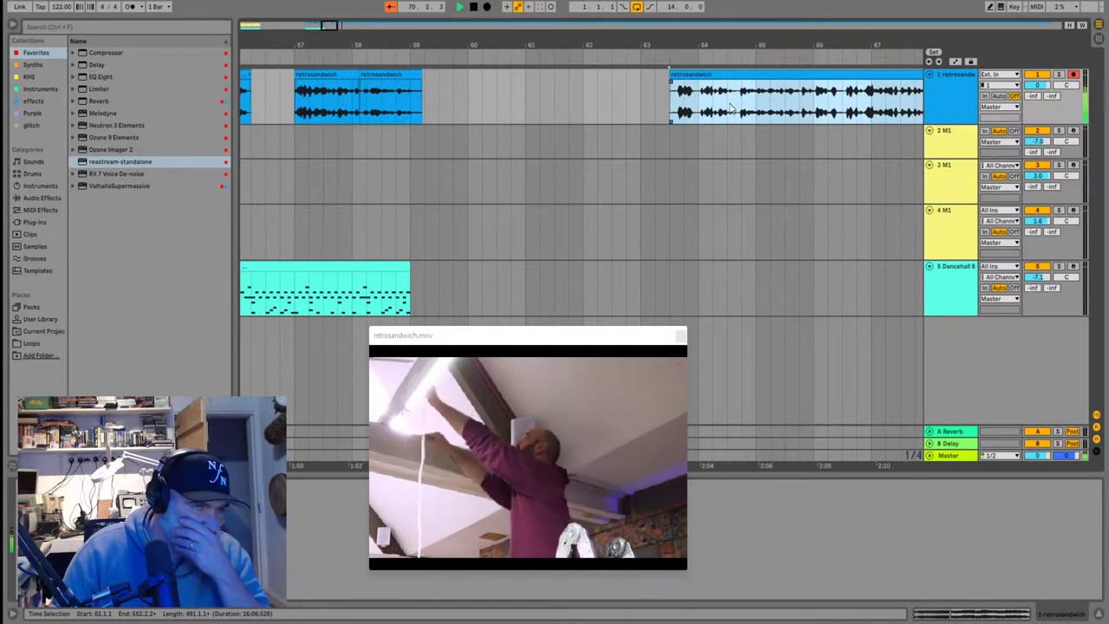
Split the long clip at 73.1.1 and delete the piece from 63.3.1 to the split
scroll(697, 111, down, 3)
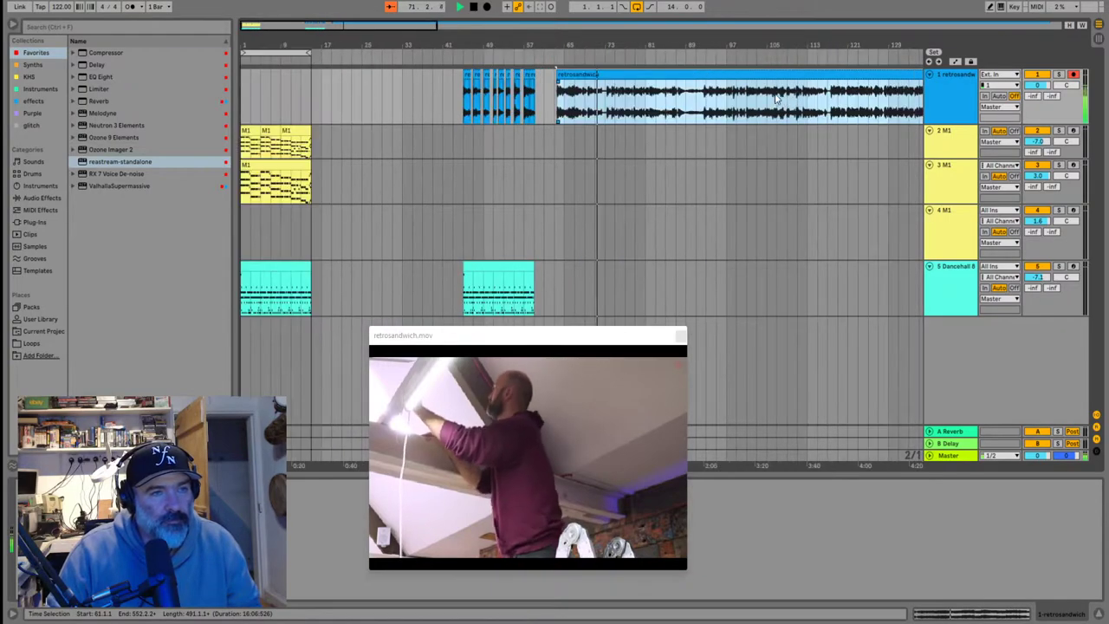
scroll(641, 105, up, 2)
key(space)
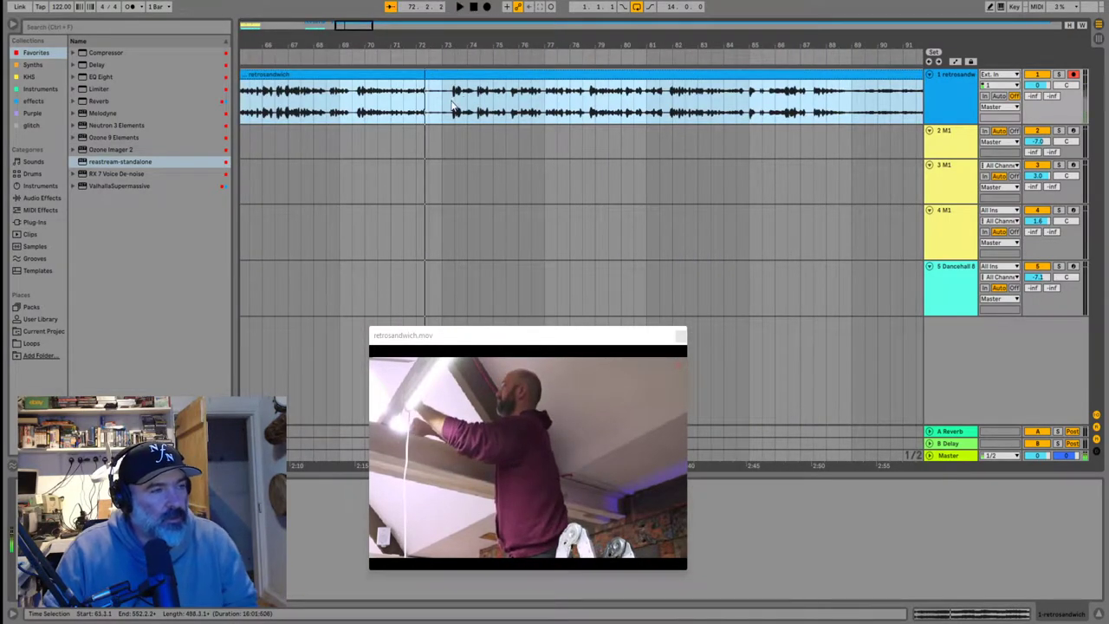
click(448, 107)
key(ctrl+e)
click(428, 80)
key(Delete)
Play the footage from 73.1.1 onward and audition the amplifier shot around 85.3.1 for a cut point
click(435, 93)
key(space)
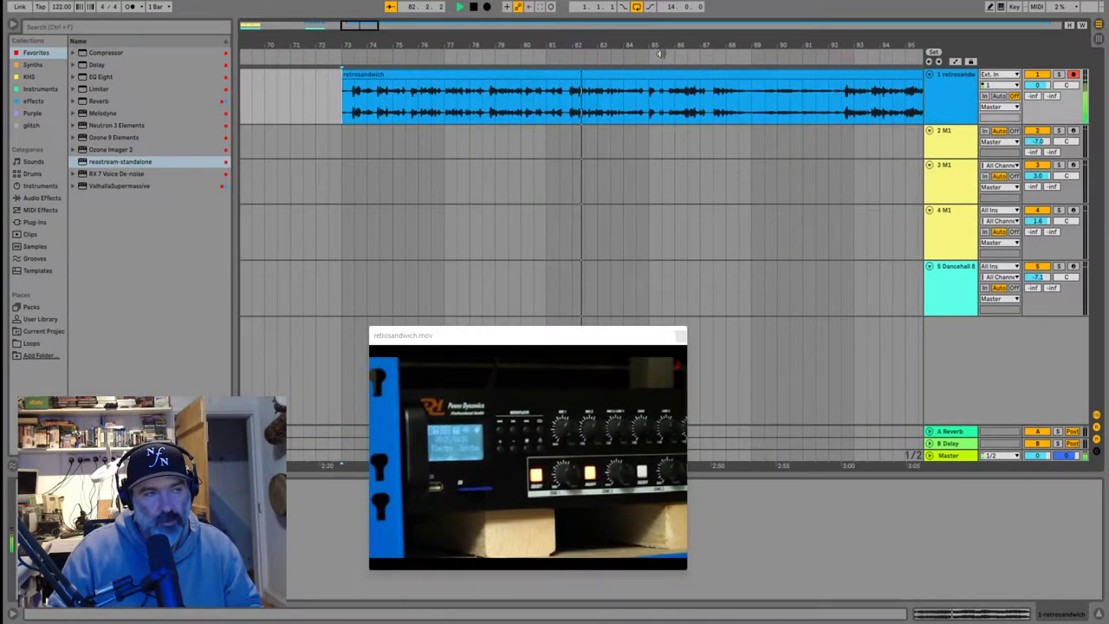
click(641, 109)
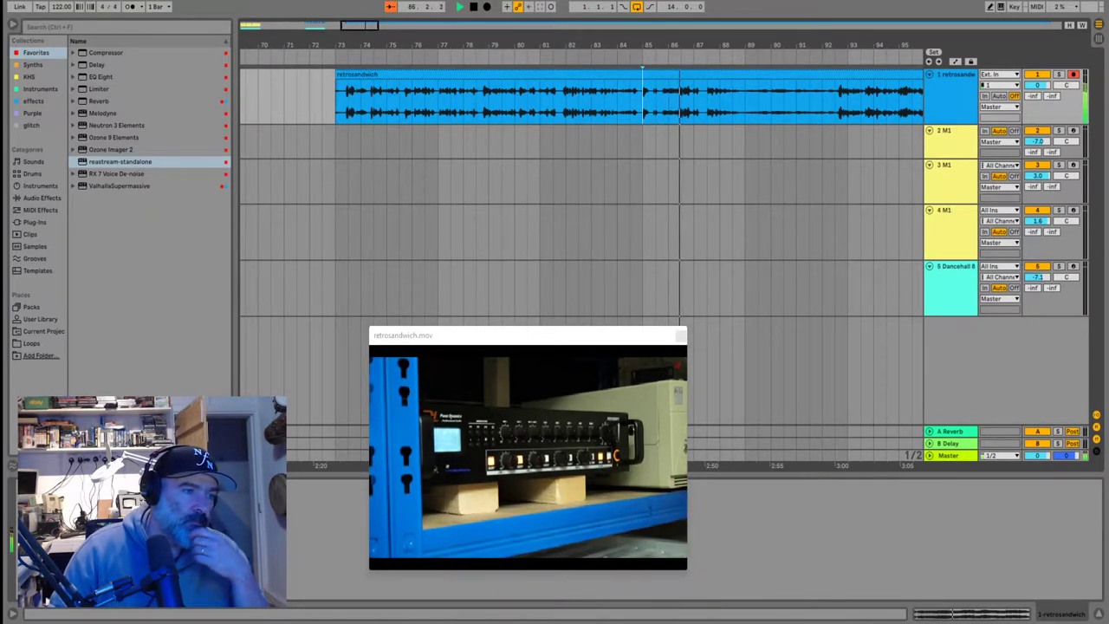
click(665, 105)
key(space)
click(654, 106)
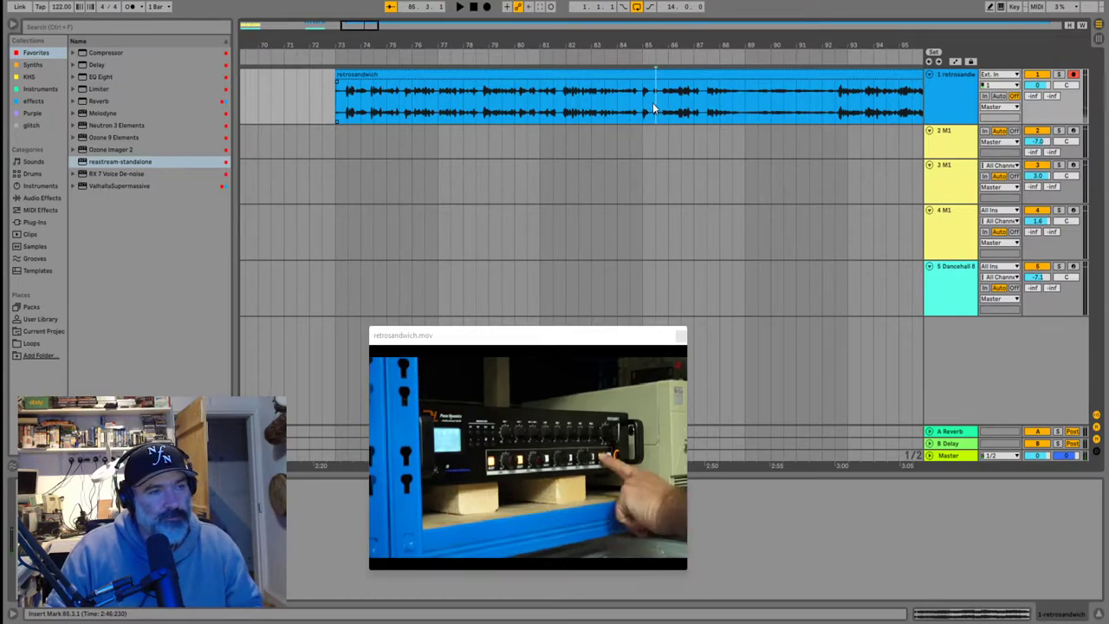
key(space)
scroll(598, 106, up, 3)
scroll(595, 106, up, 2)
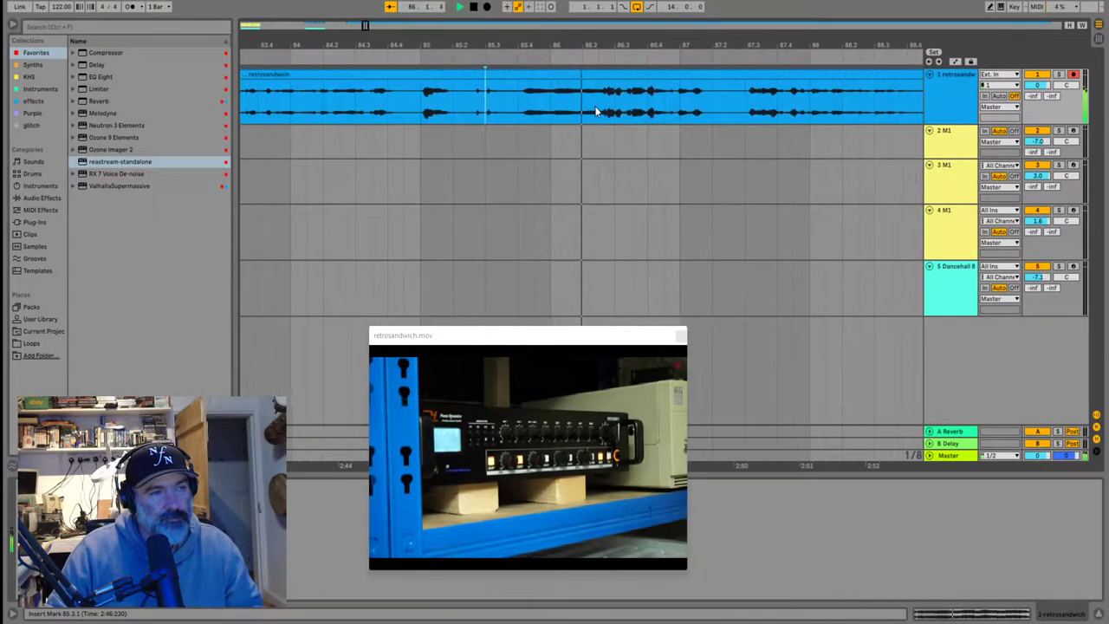
Split the long clip at 87.3.1 and delete the piece from 73.1.1 to the split
key(space)
click(572, 108)
key(space)
key(minus)
click(572, 108)
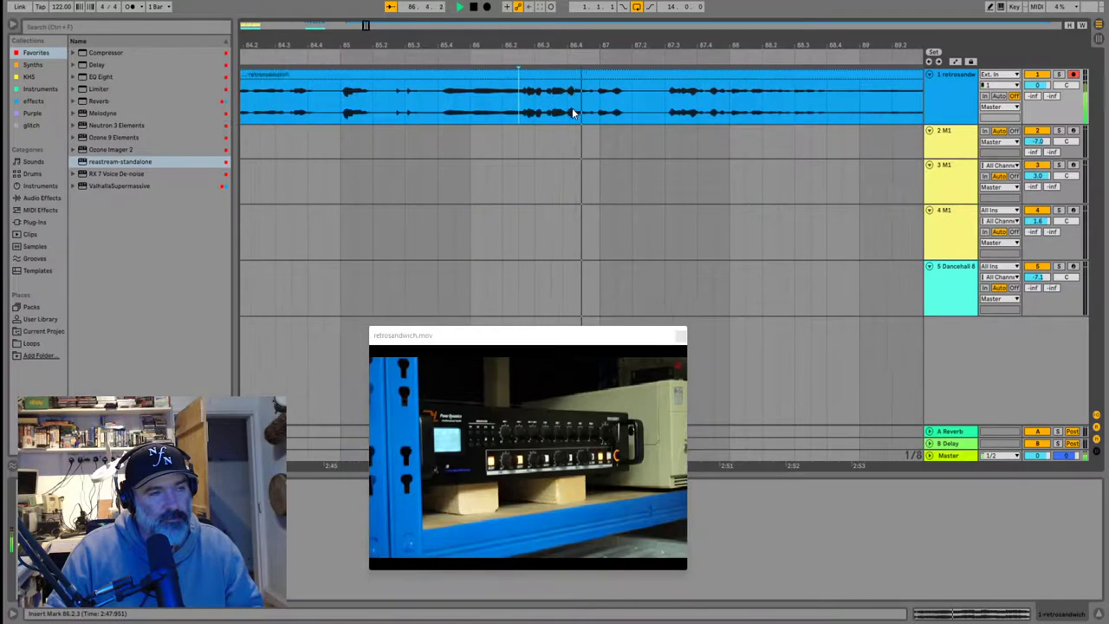
click(582, 109)
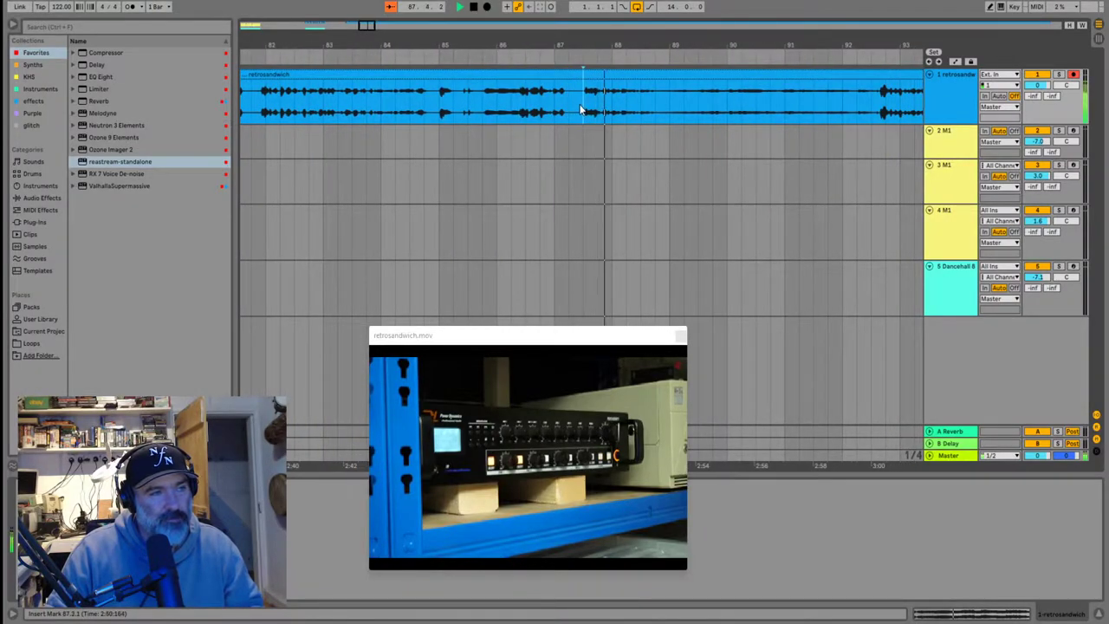
key(ctrl+e)
click(590, 76)
click(564, 74)
key(Delete)
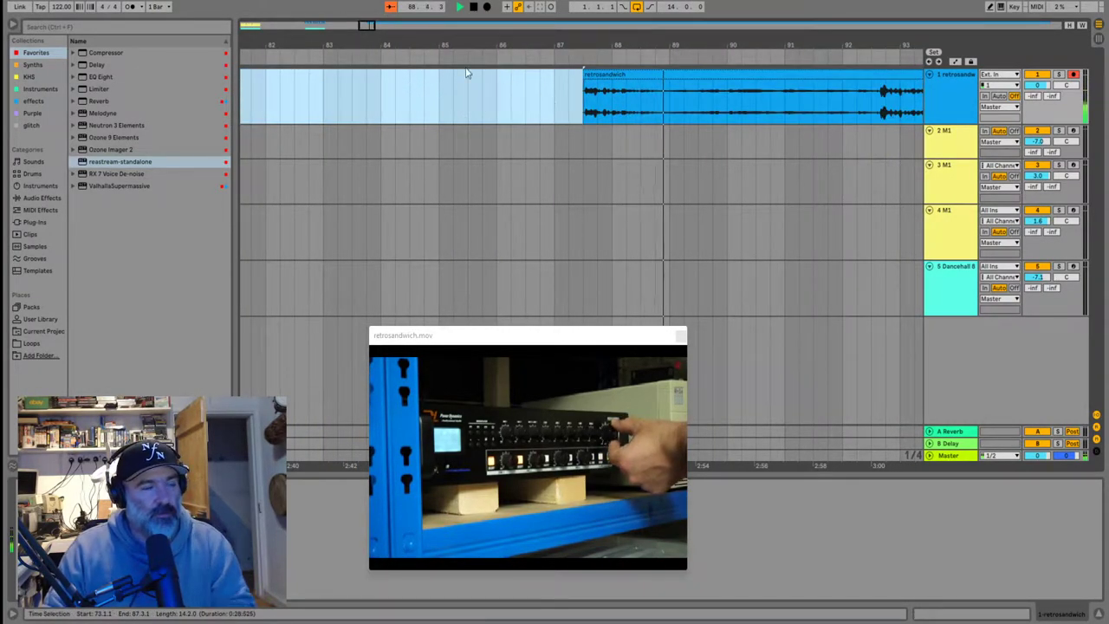
key(space)
Save a copy of the set as retrosandwich in the GTA folder of First set Project
click(17, 1)
mouse_move(59, 39)
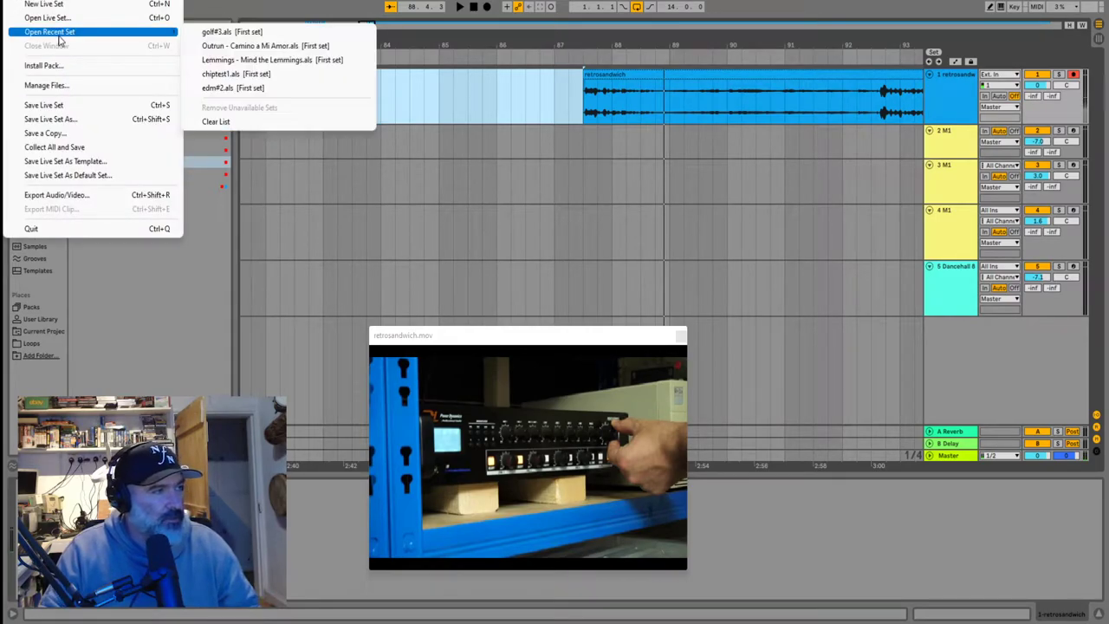
click(45, 133)
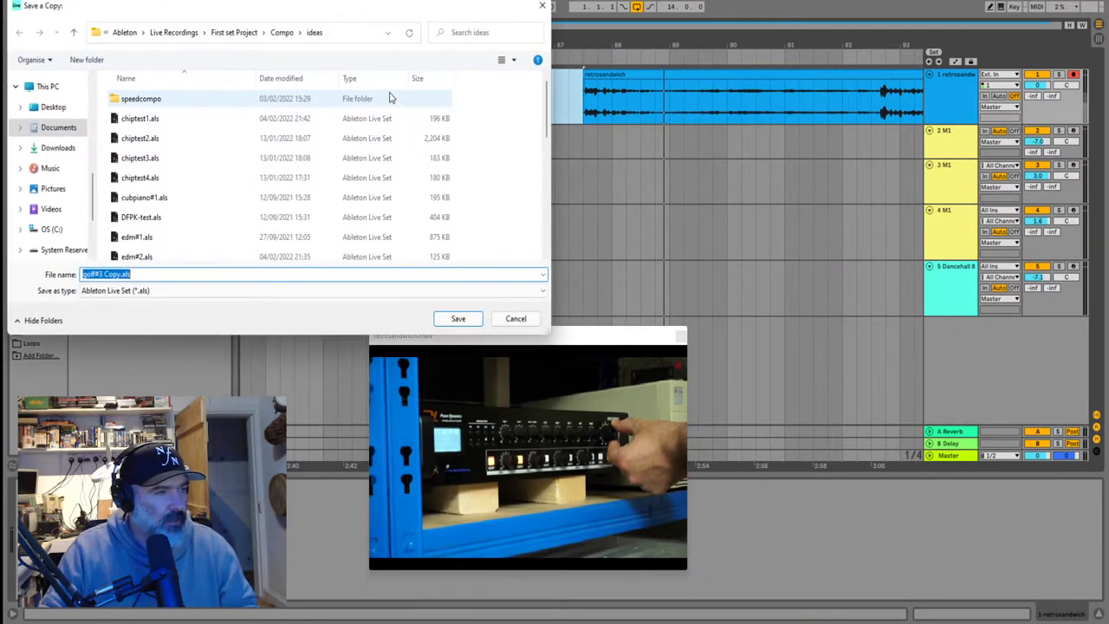
click(282, 32)
click(235, 32)
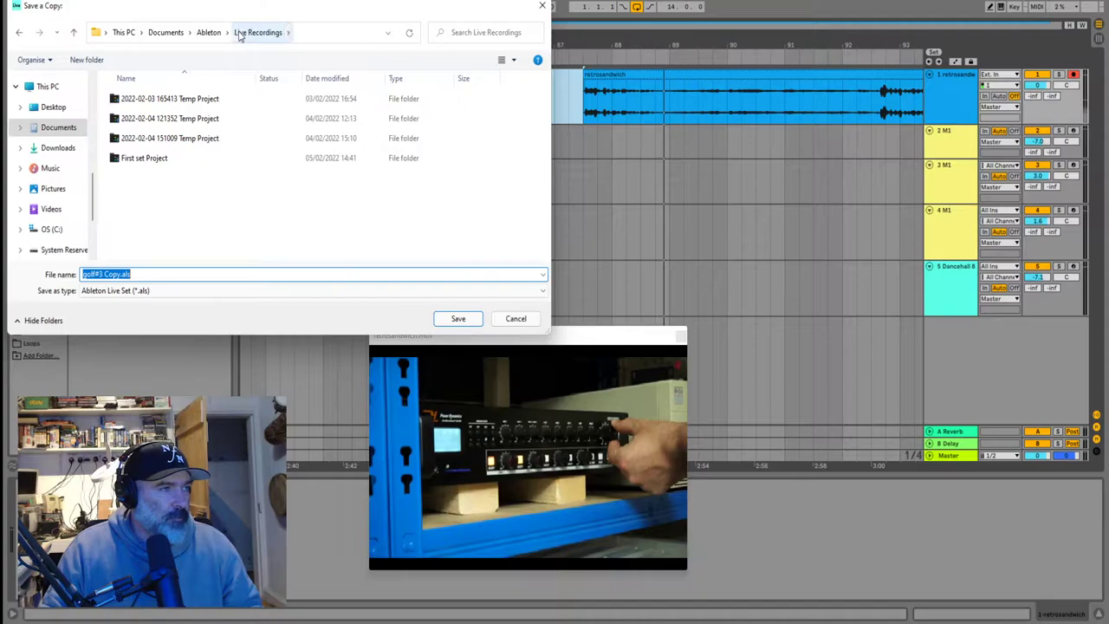
double_click(156, 159)
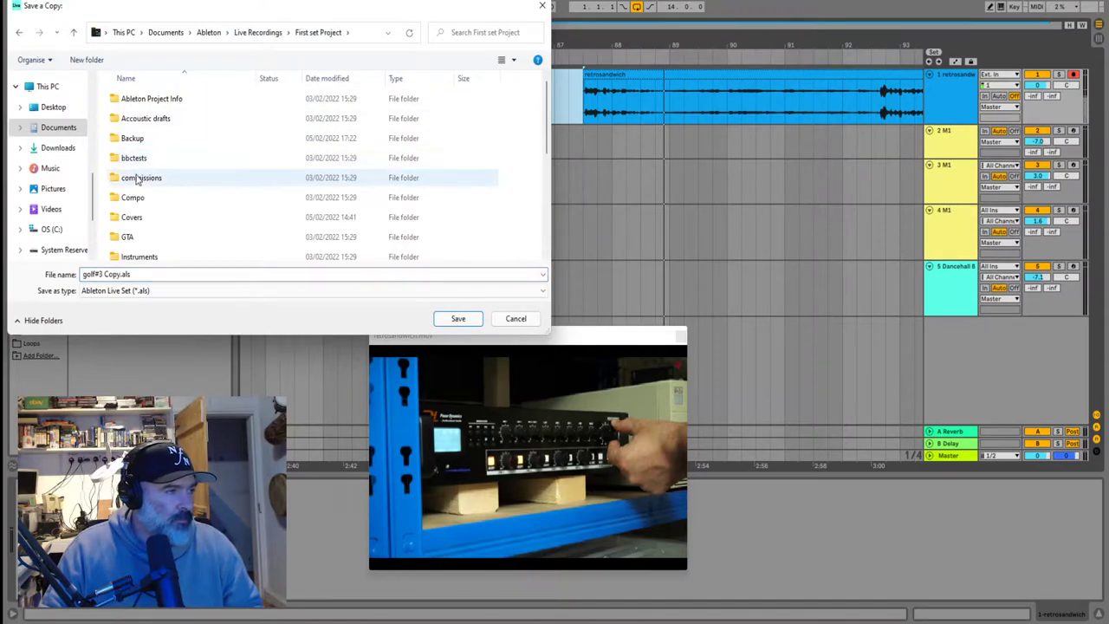
scroll(125, 195, down, 2)
double_click(128, 132)
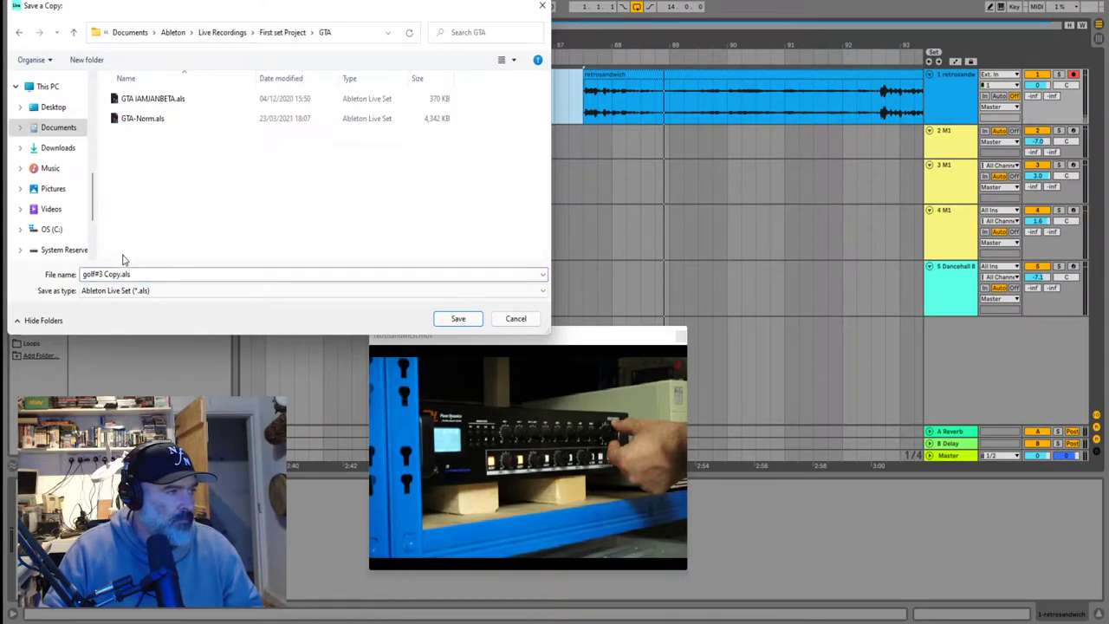
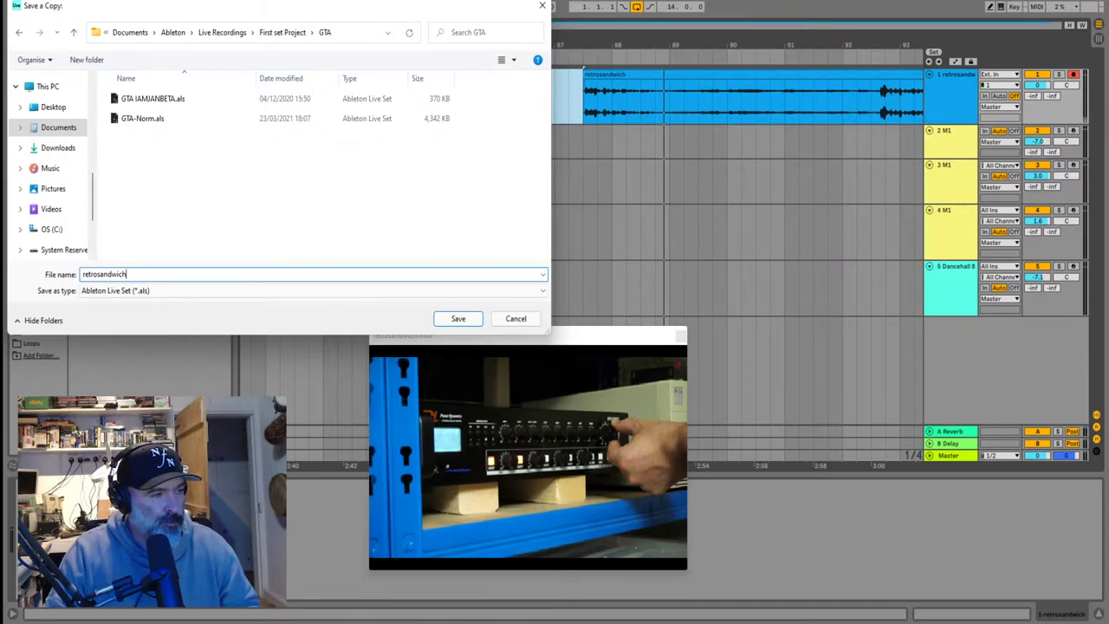
key(Return)
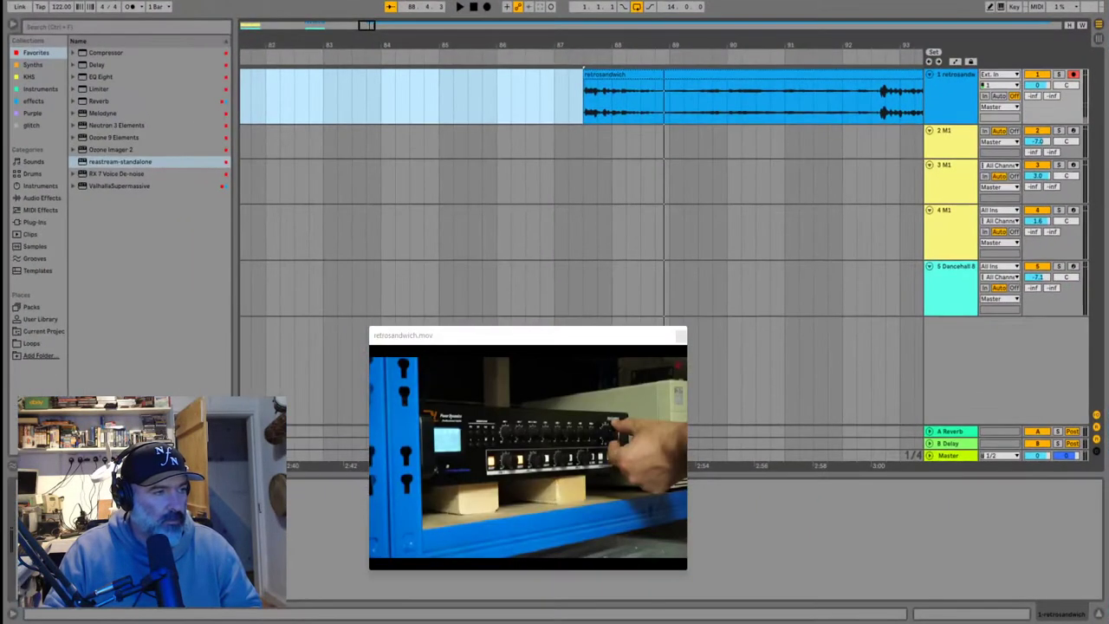
Save the live set as retrosandwich.als in the GTA folder of First set Project, replacing the existing file
click(6, 0)
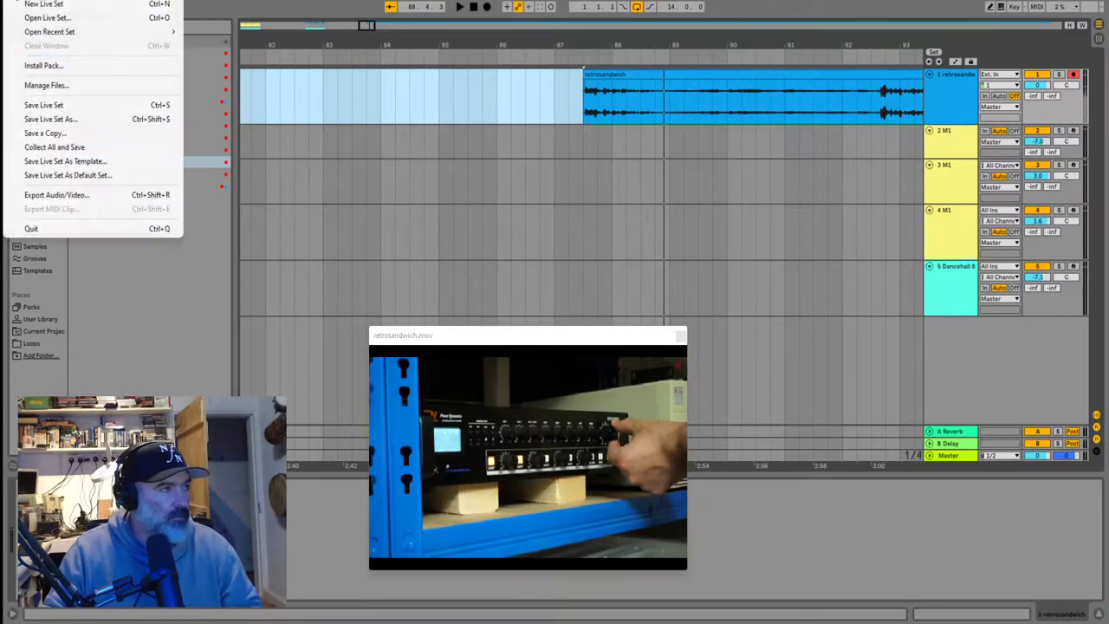
click(61, 121)
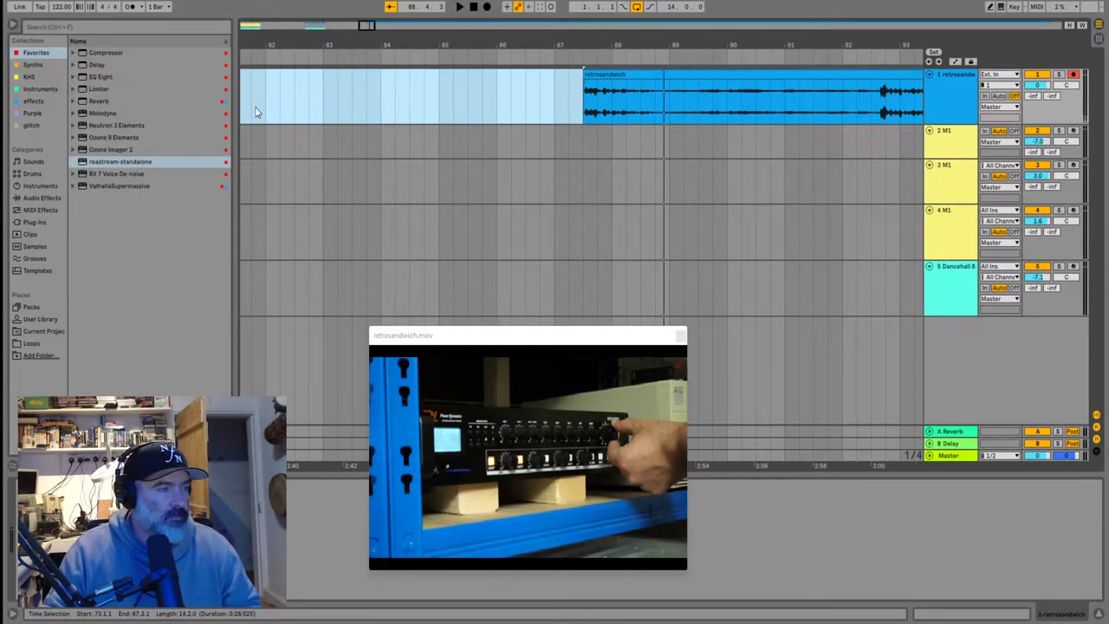
click(5, 3)
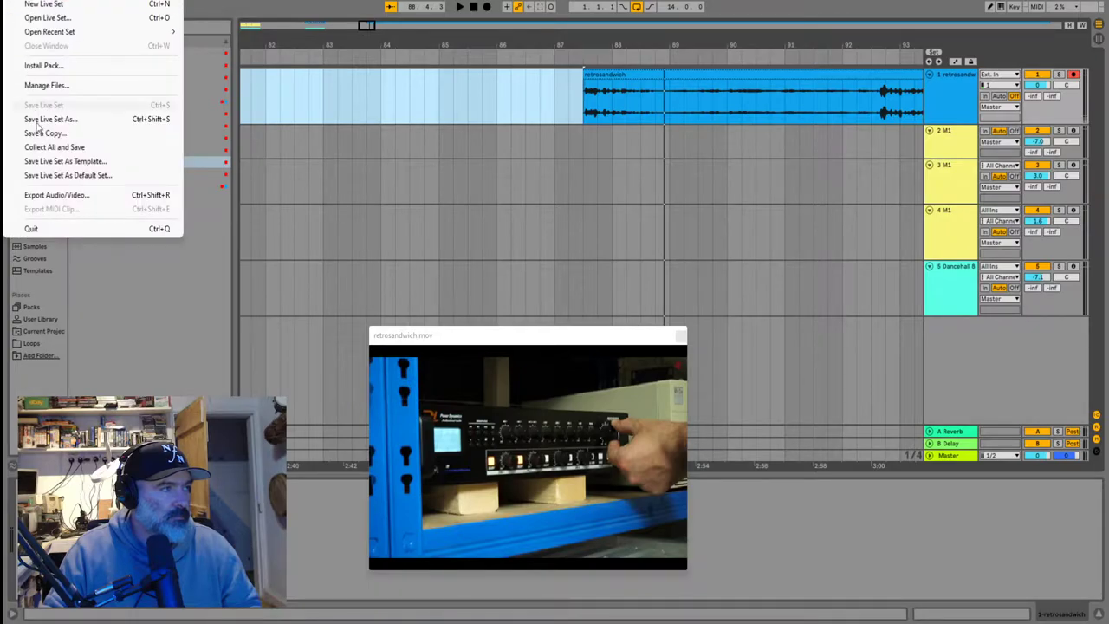
click(48, 119)
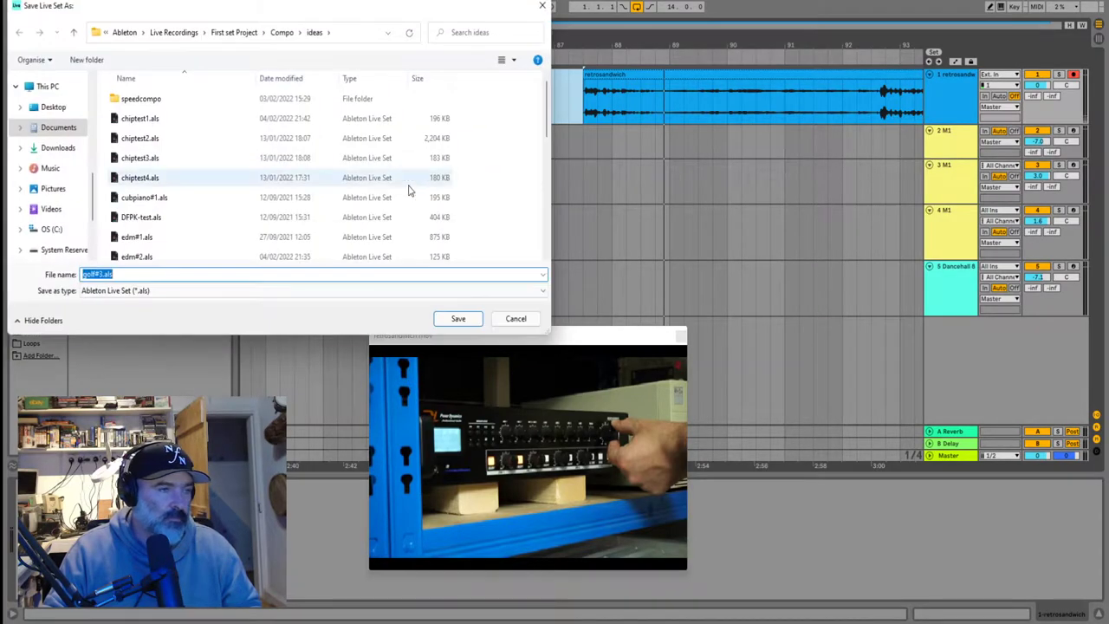
click(272, 36)
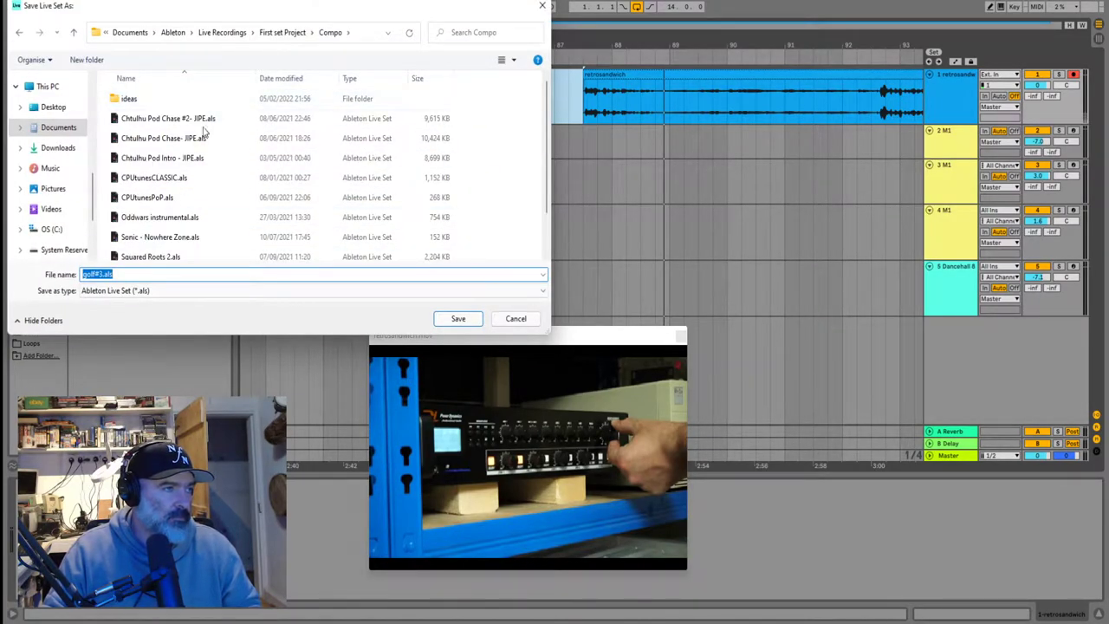
click(297, 33)
double_click(125, 241)
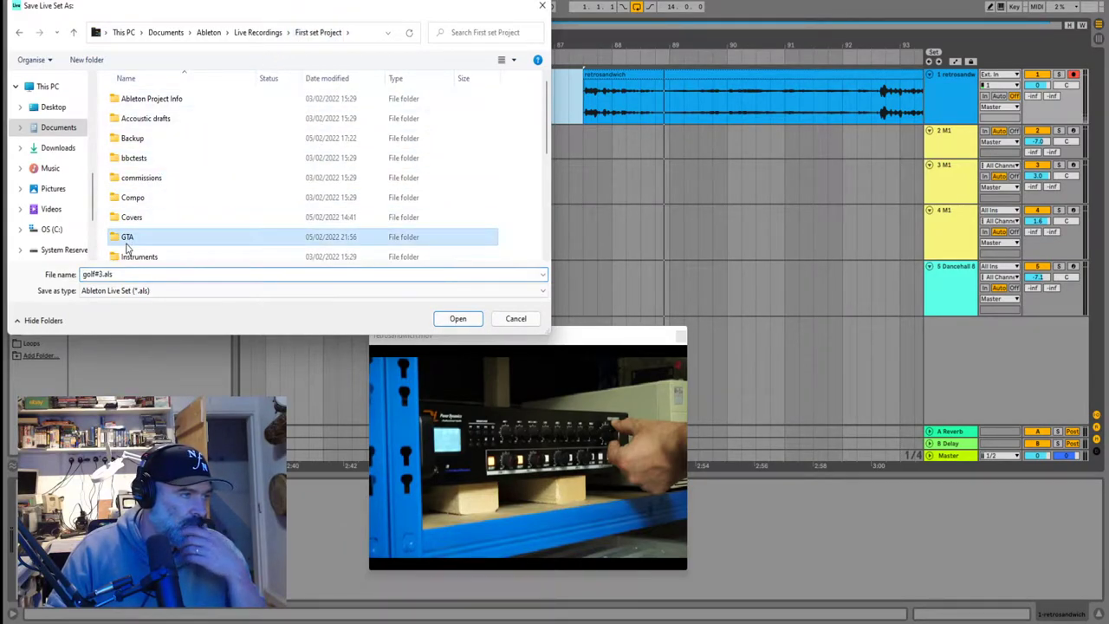
key(ctrl+a)
text(r)
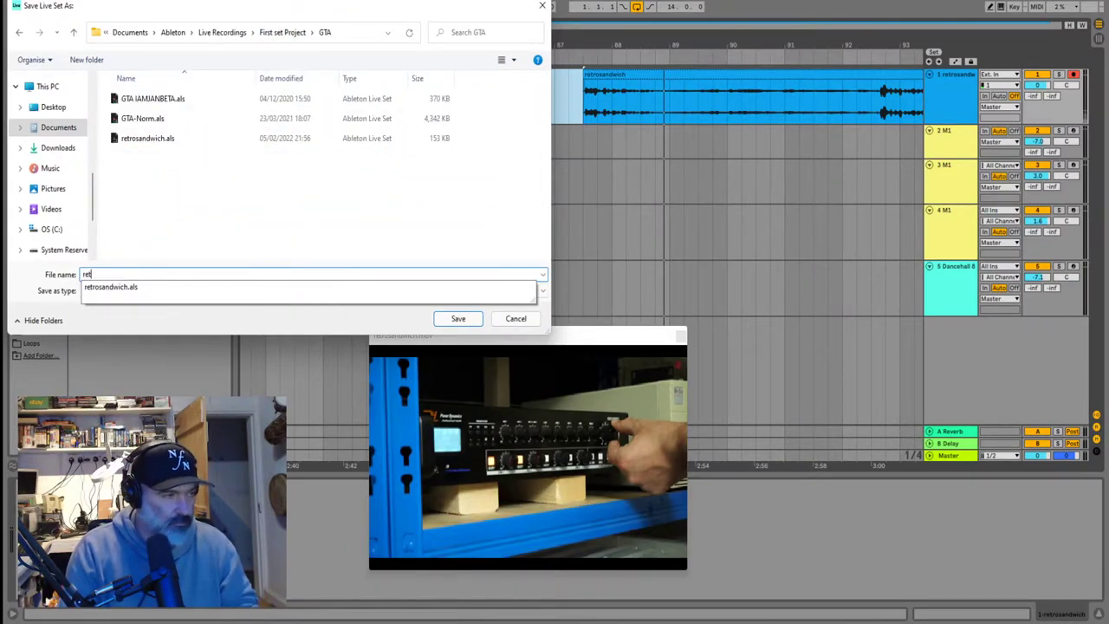
click(151, 141)
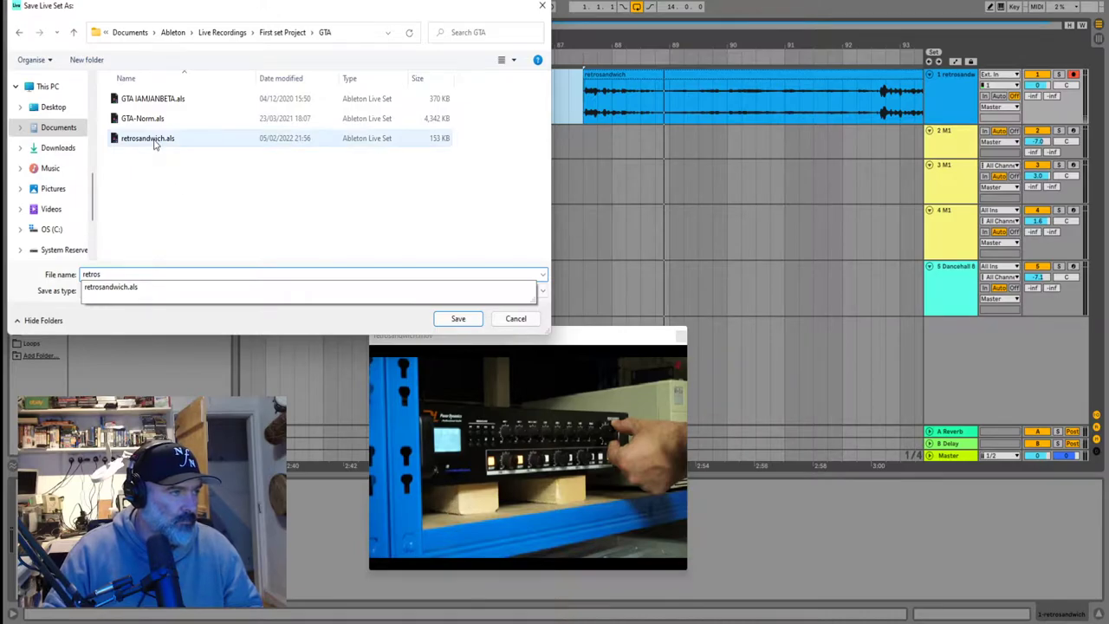
click(456, 320)
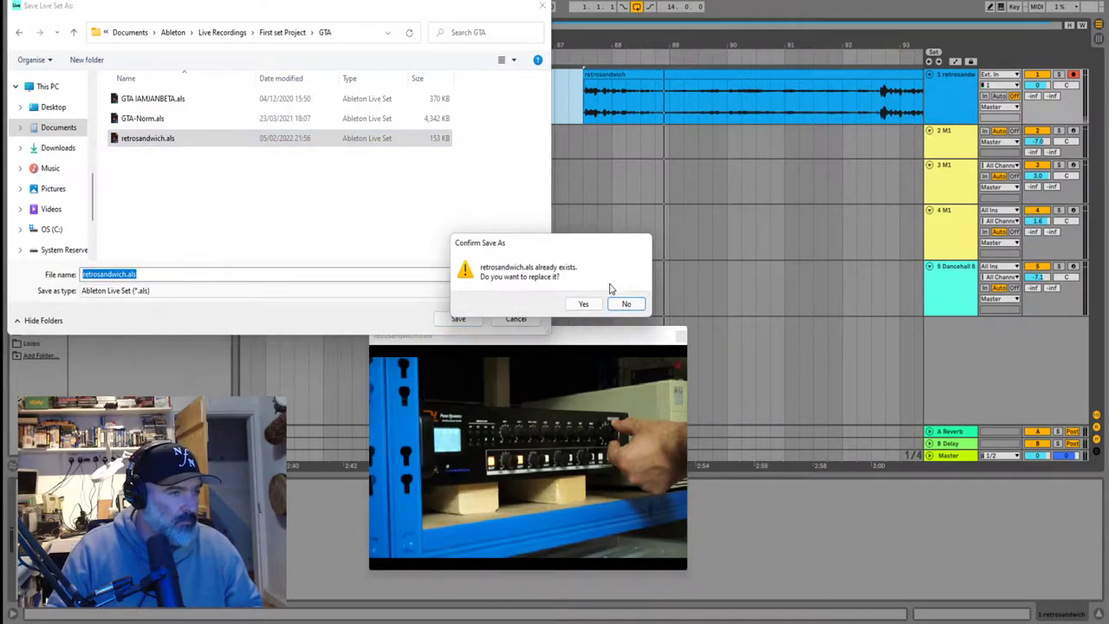
click(585, 304)
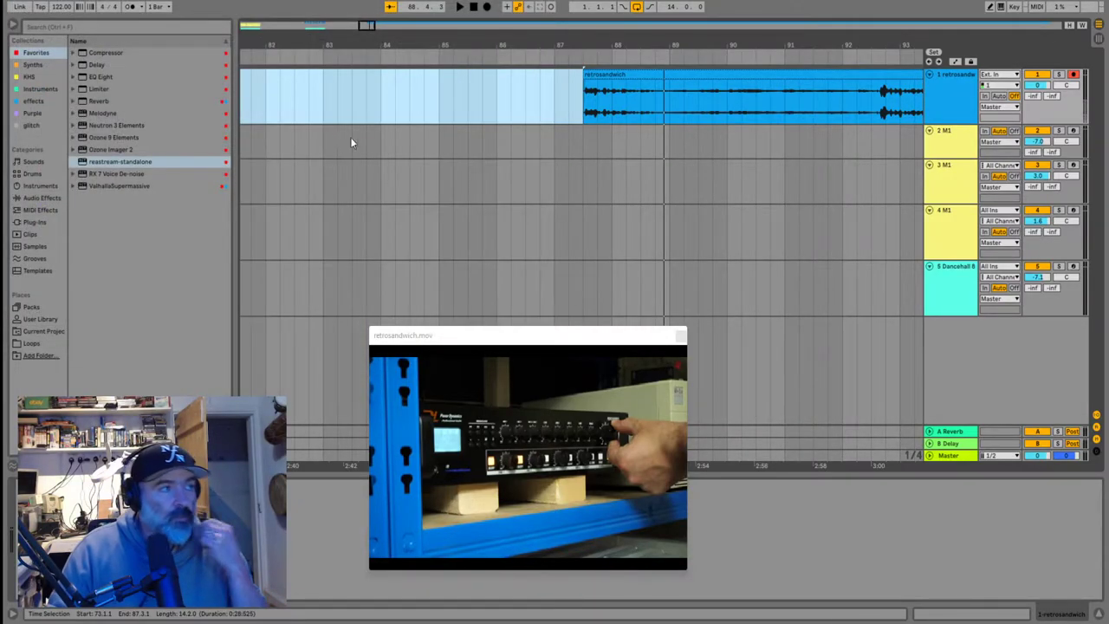
Split the long clip at 92.3.3, just before the sound resumes, and delete the piece from 87.3.1 to the split
click(588, 93)
key(space)
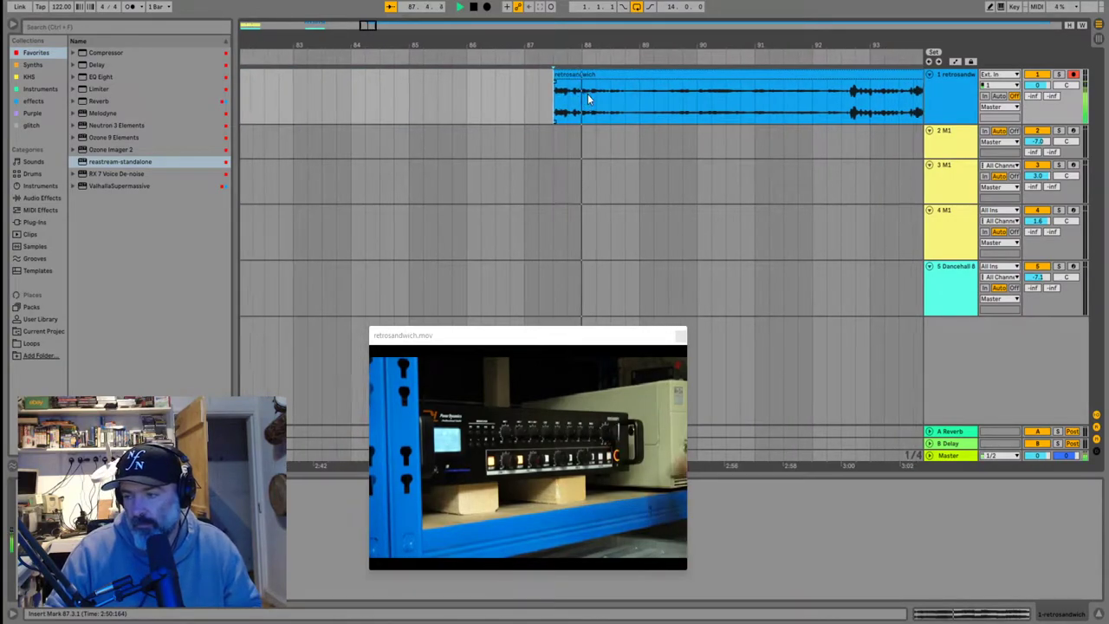
click(808, 107)
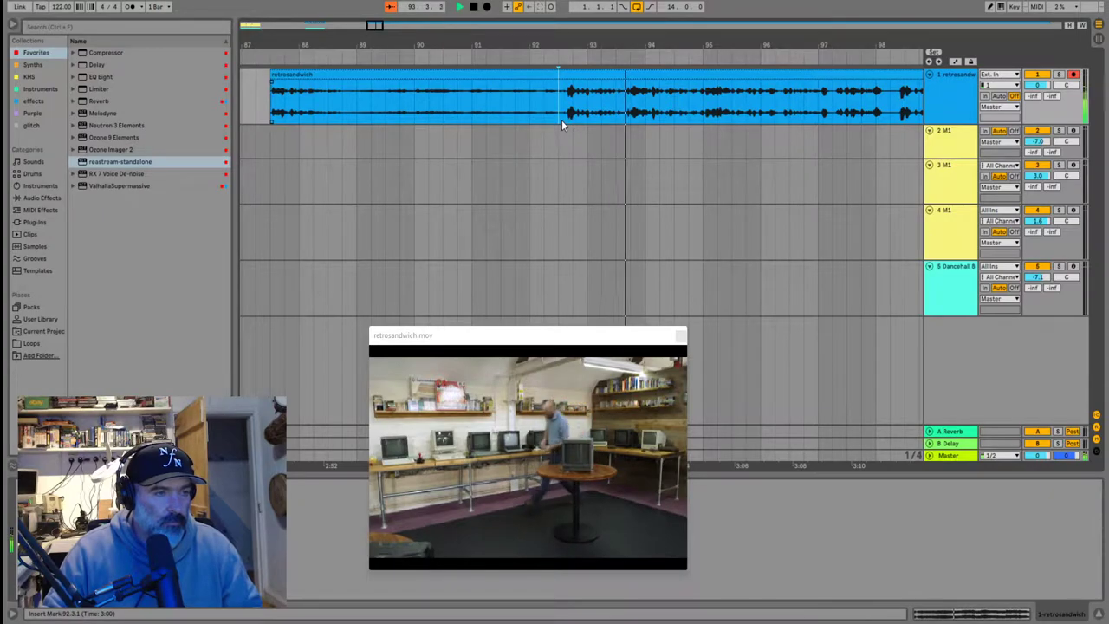
key(space)
scroll(562, 119, up, 5)
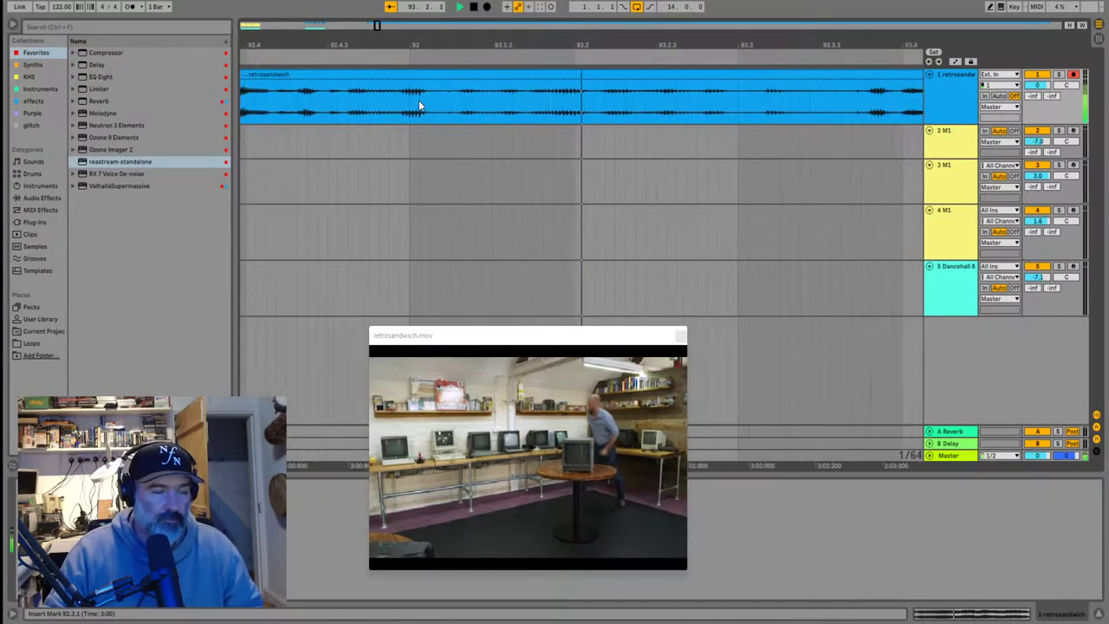
scroll(415, 105, down, 2)
key(space)
scroll(292, 100, up, 2)
click(296, 102)
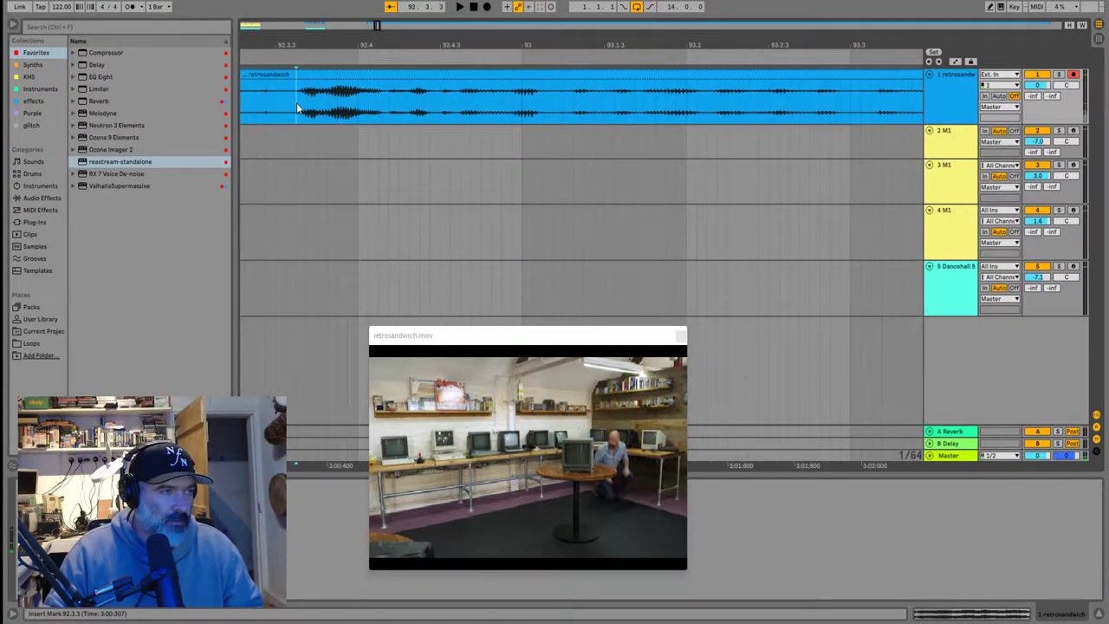
key(ctrl+e)
click(284, 72)
key(Delete)
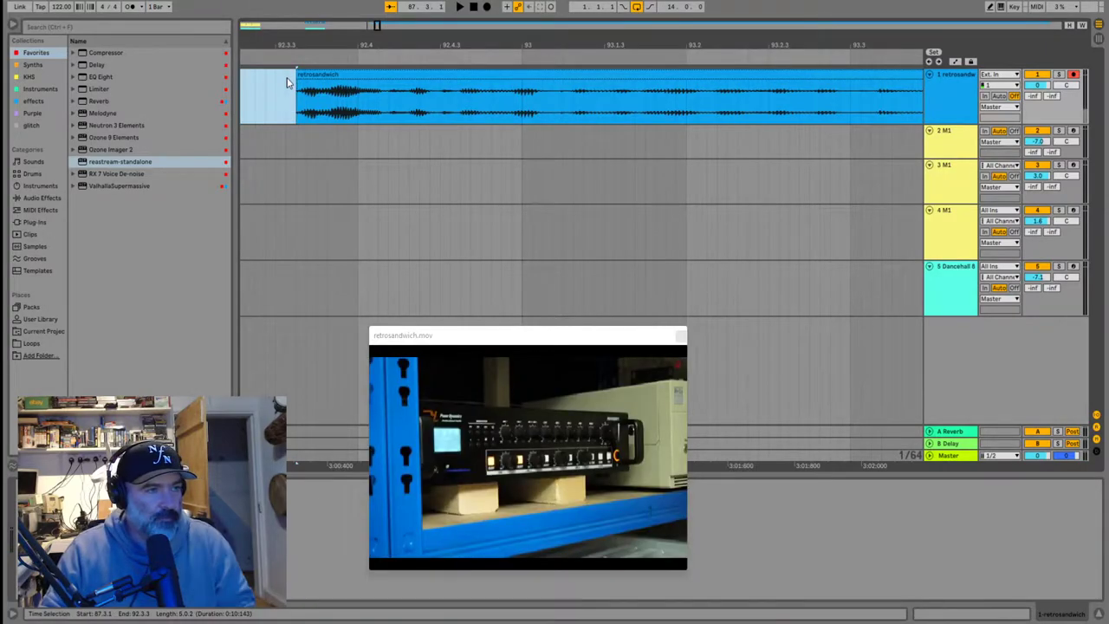
Move the remaining long clip earlier in the timeline so it starts at 60.1.1
key(space)
scroll(294, 86, down, 5)
key(space)
scroll(589, 100, down, 3)
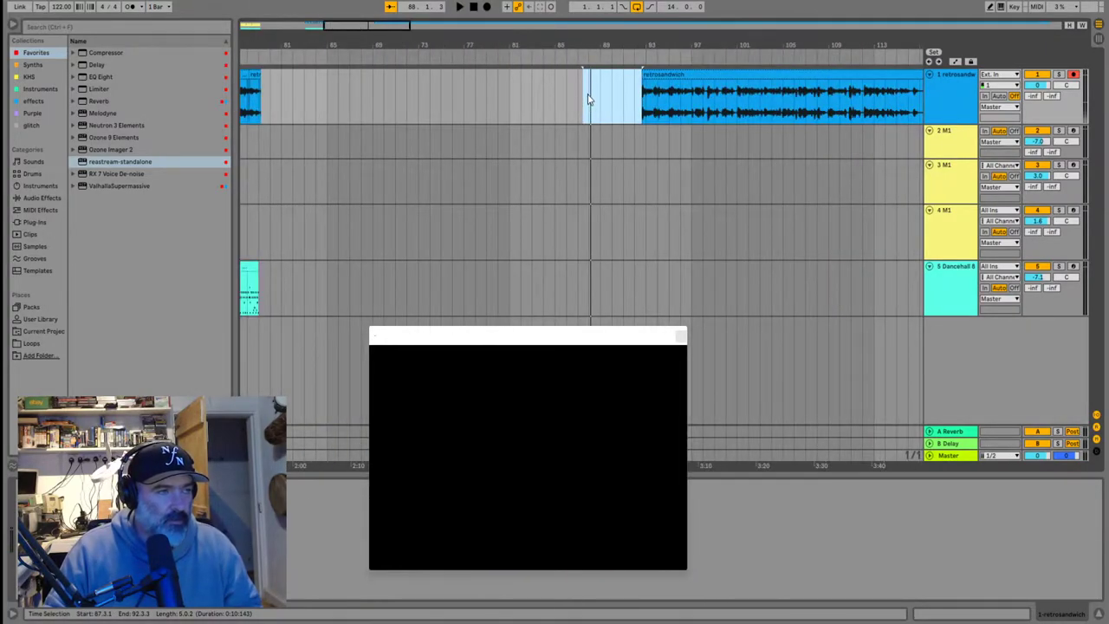
drag(654, 82, 292, 84)
click(281, 90)
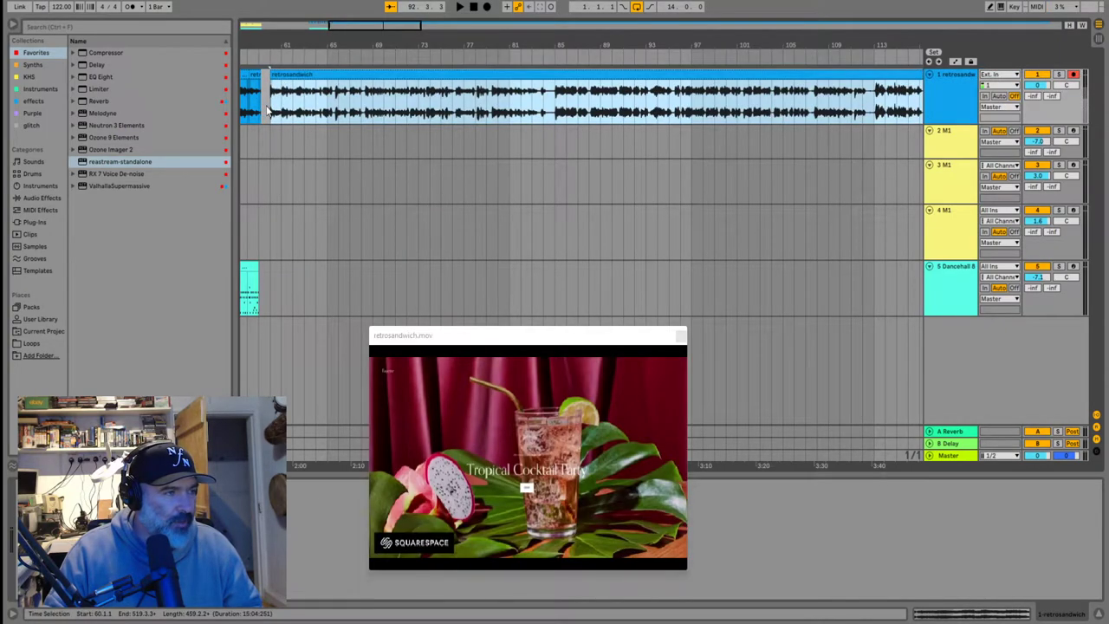
Audition the long clip from 60.1.1 and split it at 61.1.1
click(267, 110)
key(space)
scroll(589, 175, up, 5)
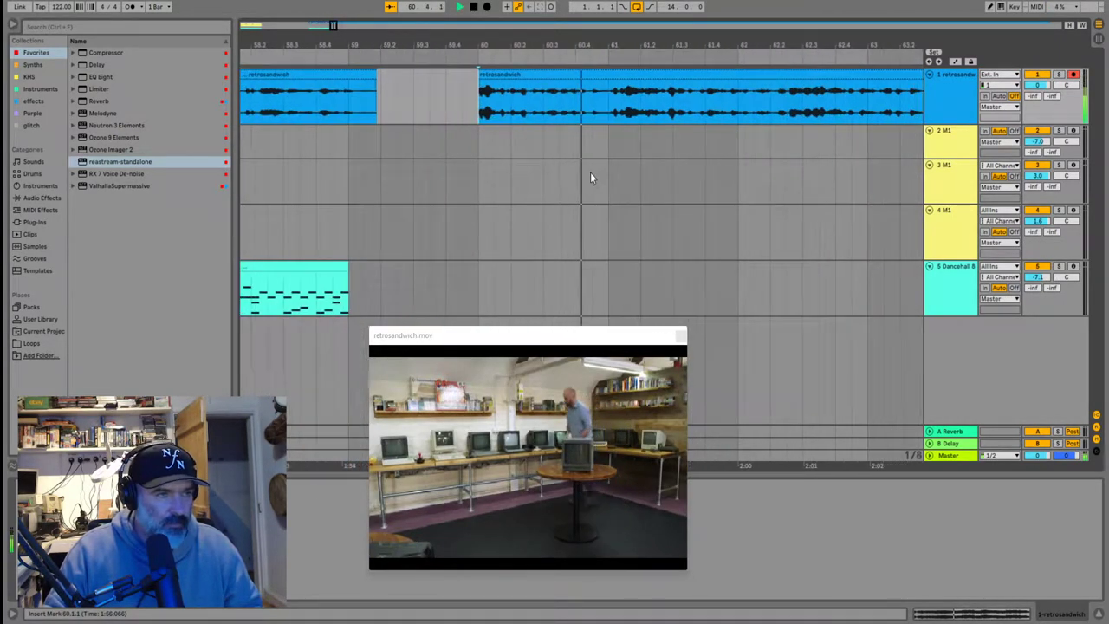
key(space)
scroll(573, 117, up, 5)
click(576, 115)
key(ctrl+e)
Split the long clip at 65.4.1 and delete the piece from 61.1.1 to the split
key(space)
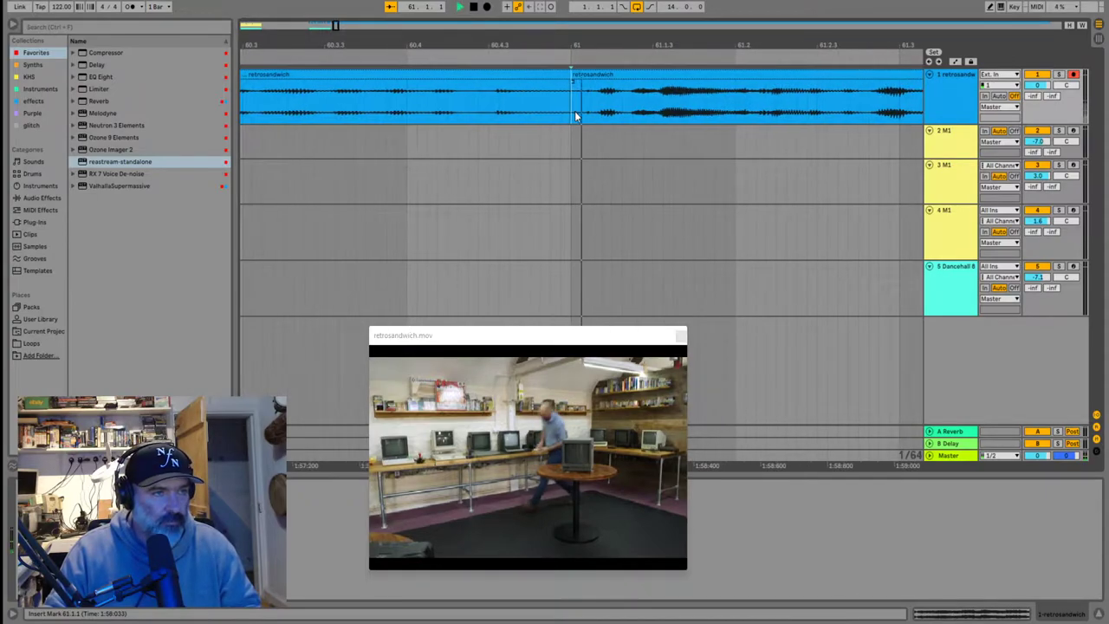
scroll(557, 114, down, 3)
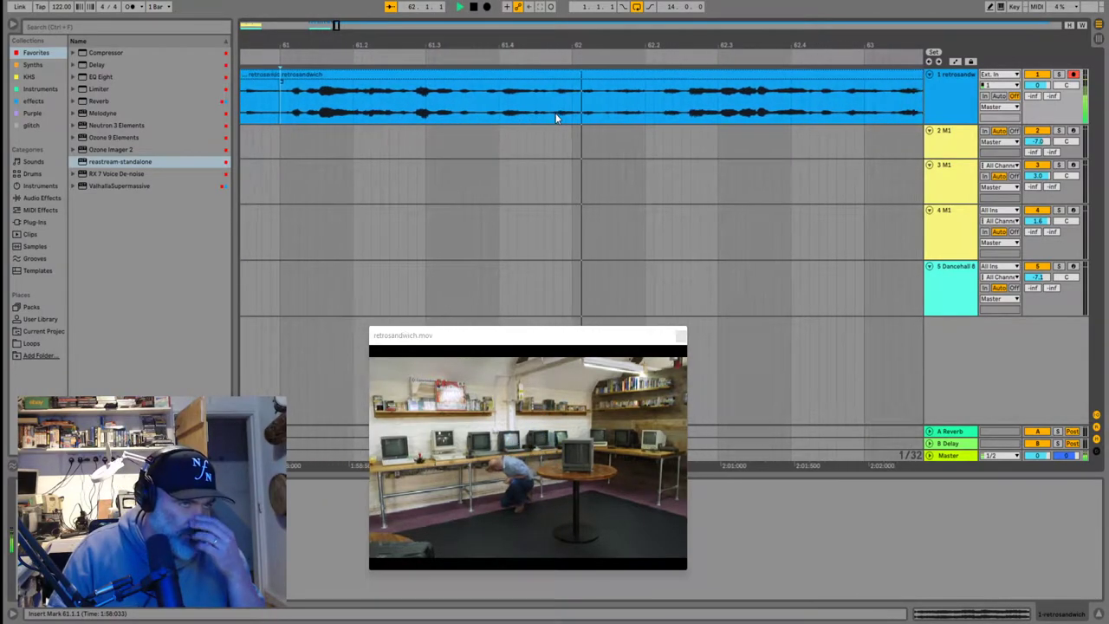
key(minus)
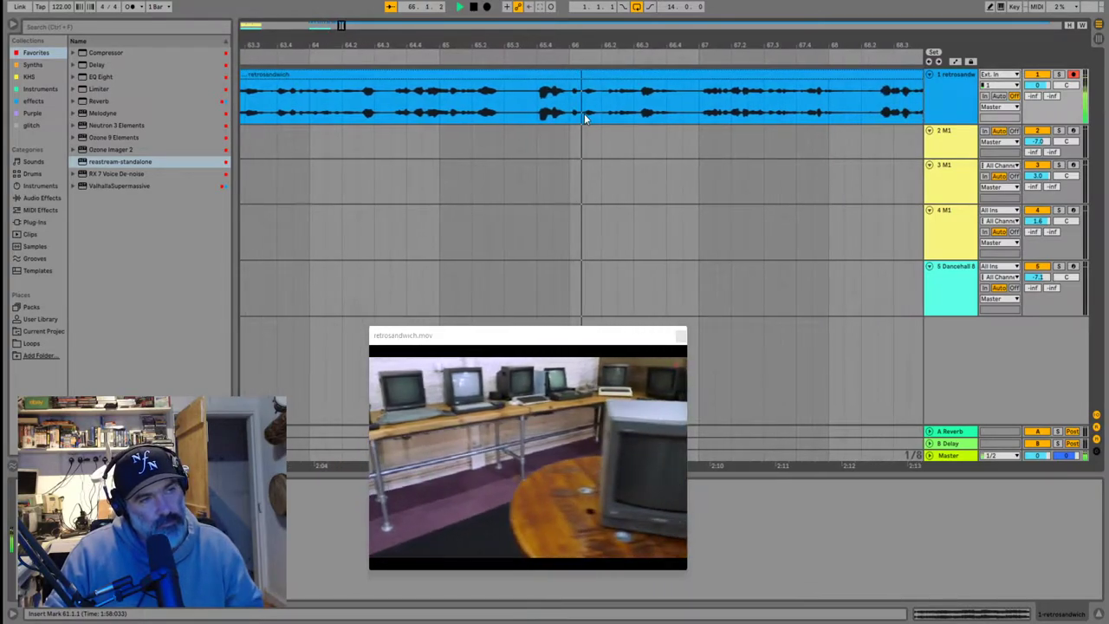
click(477, 109)
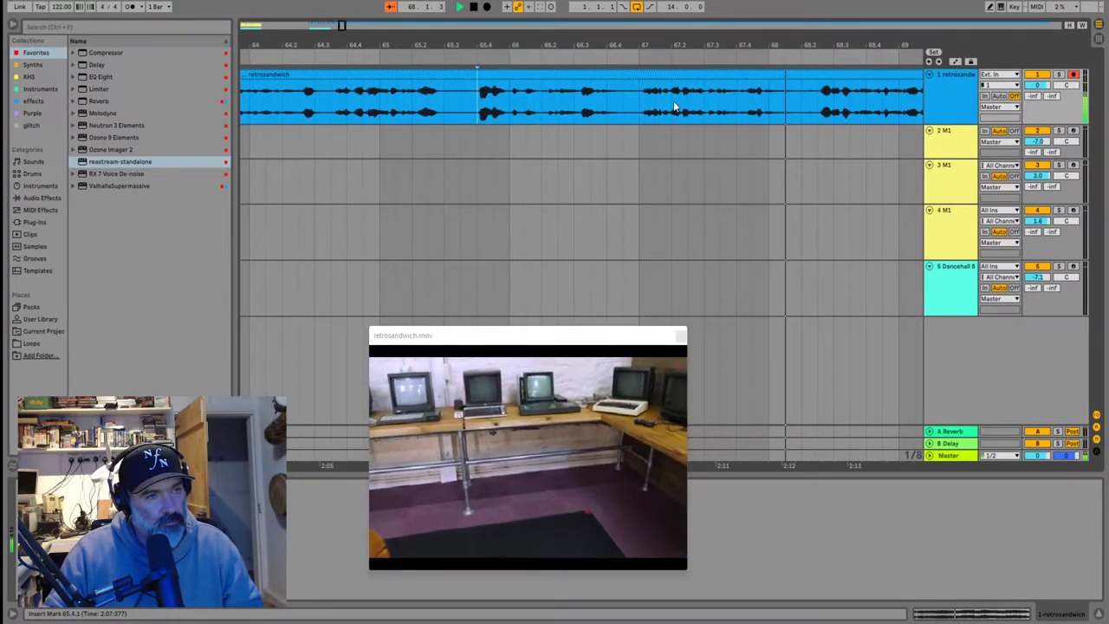
key(space)
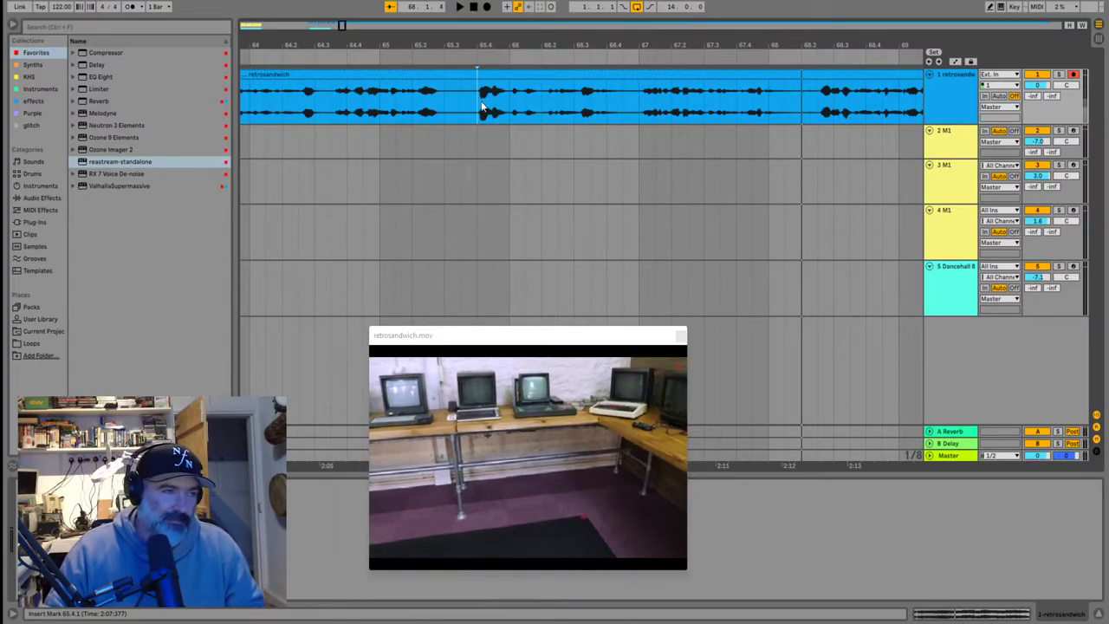
key(ctrl+e)
click(466, 75)
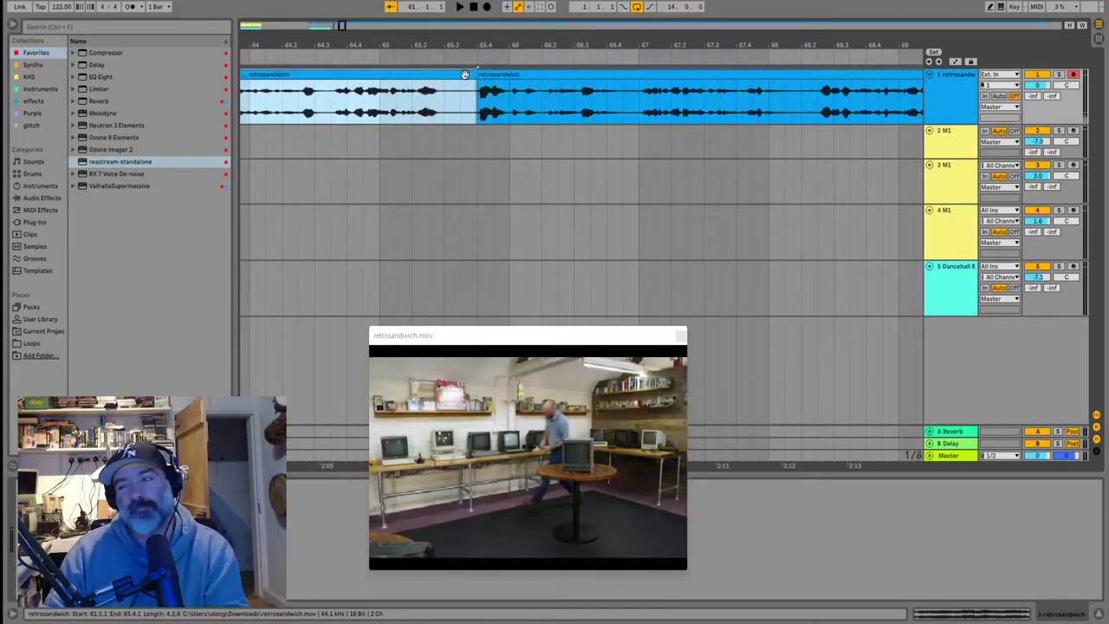
key(Delete)
Play the footage from 65.4.1 and split the long clip at 67.1.1 and 68.1.1
click(480, 108)
key(space)
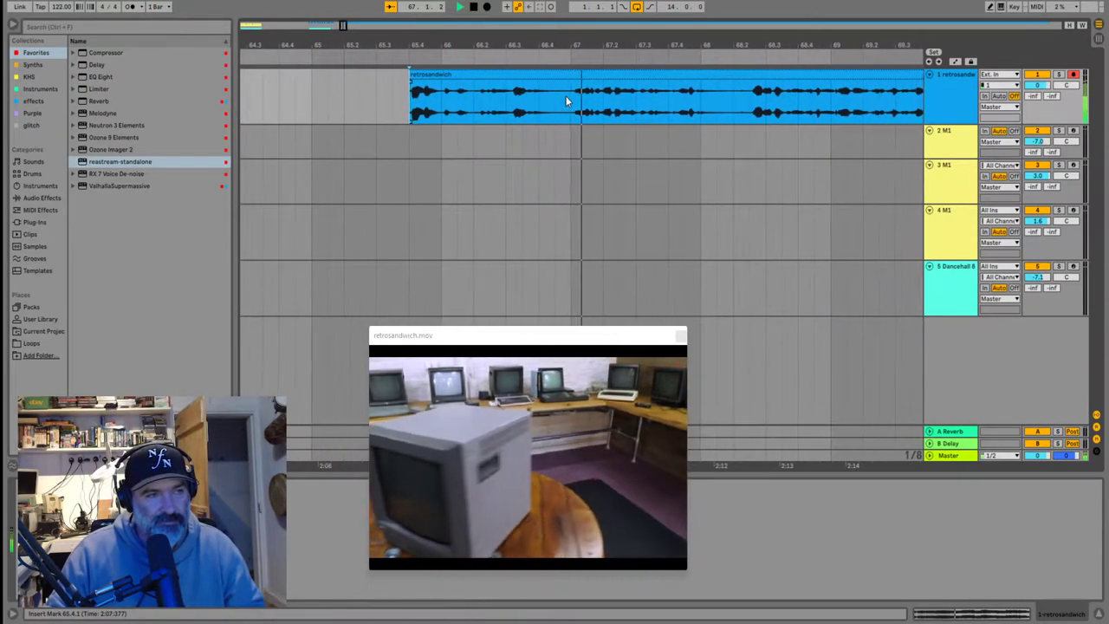
key(ctrl+e)
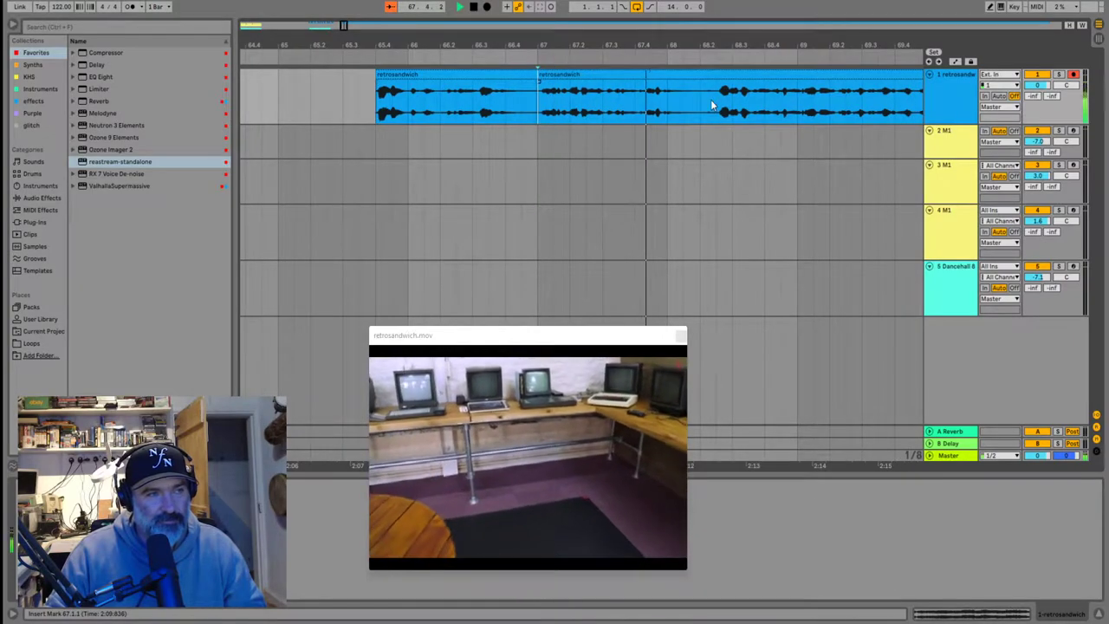
click(667, 104)
key(ctrl+e)
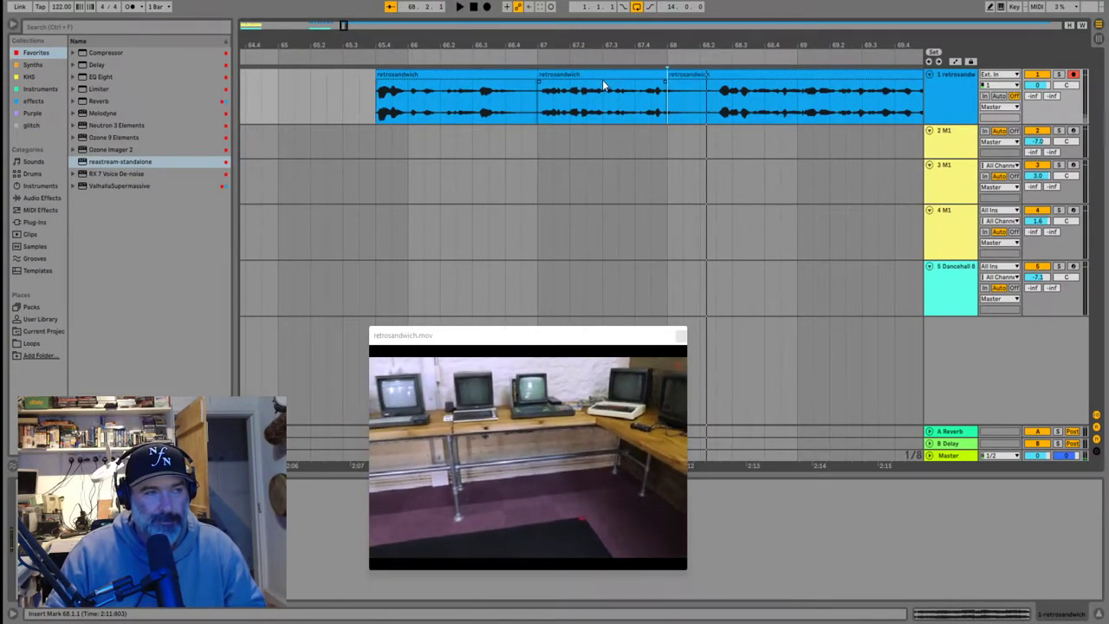
Move the two short clips cut from bars 65 to 68 earlier, to about 61.3.1 and 63.1.1 with a gap between them
scroll(530, 85, down, 5)
click(507, 74)
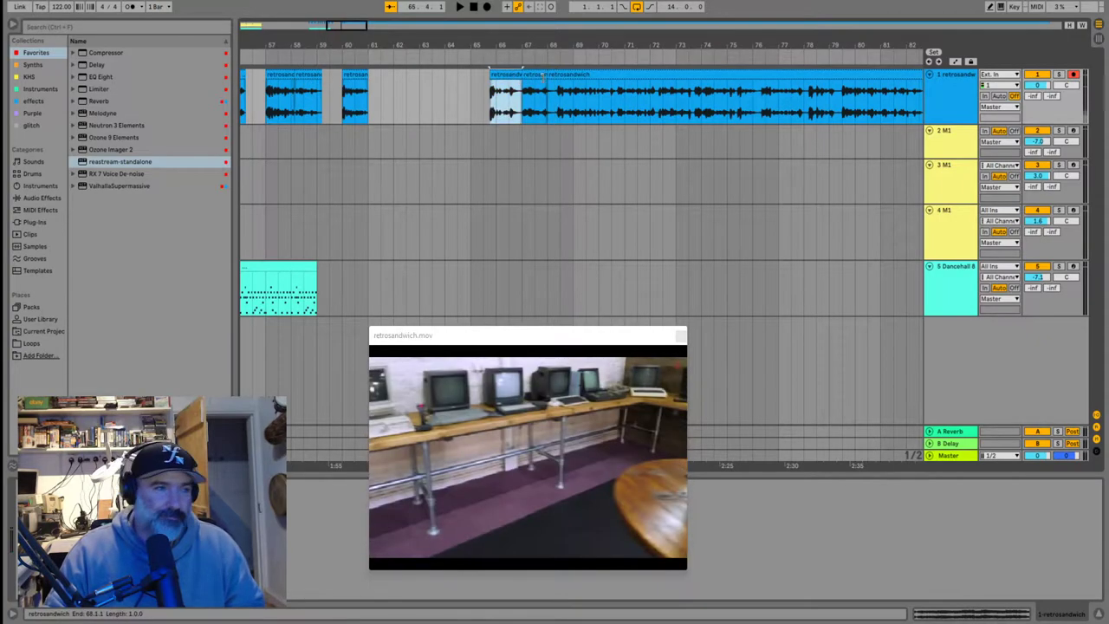
shift+click(532, 74)
drag(498, 75, 444, 91)
click(407, 93)
click(558, 108)
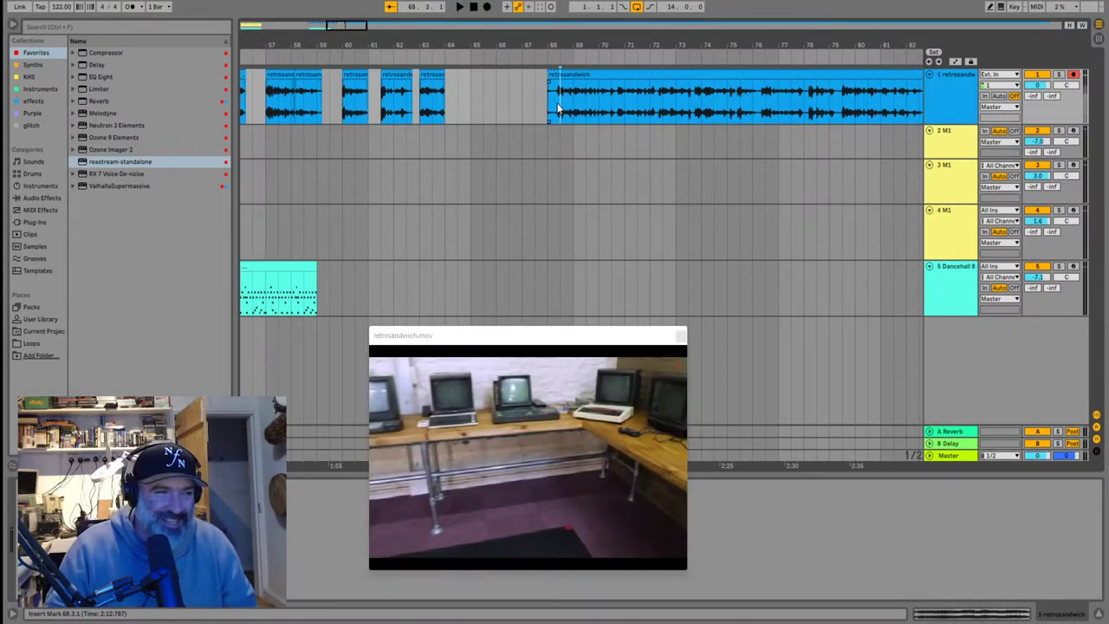
scroll(398, 115, down, 3)
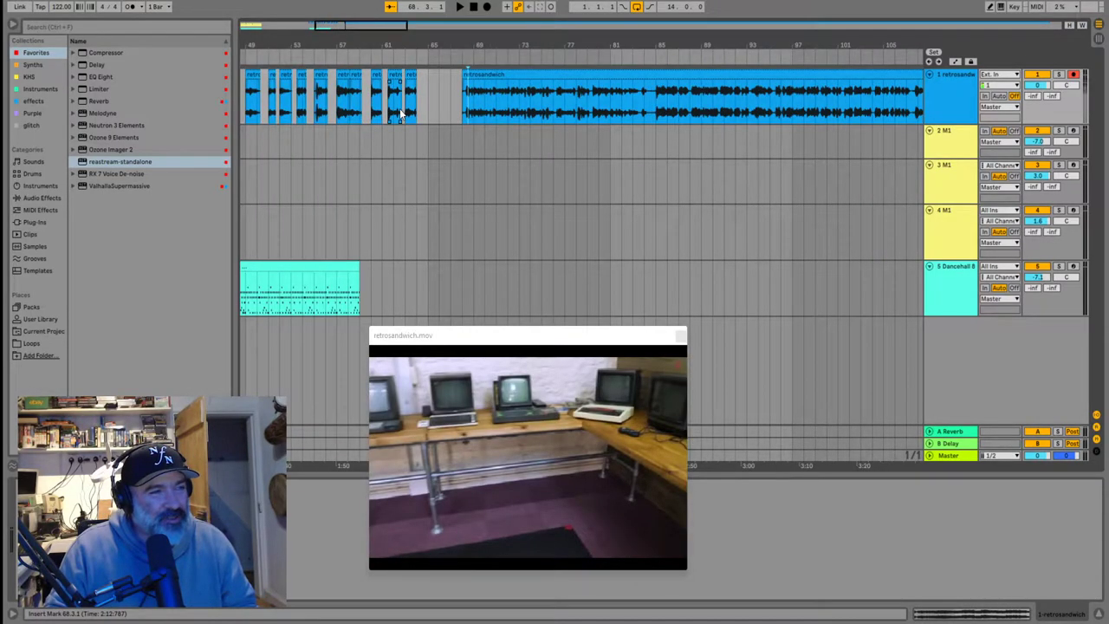
scroll(263, 111, down, 3)
click(246, 116)
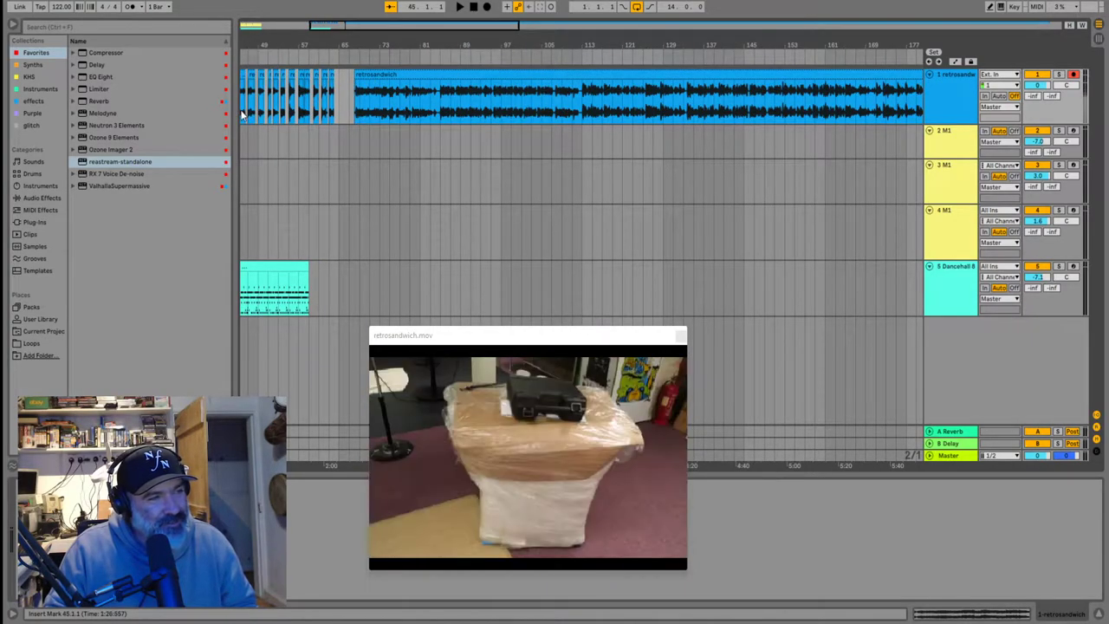
scroll(245, 121, down, 3)
scroll(295, 110, up, 5)
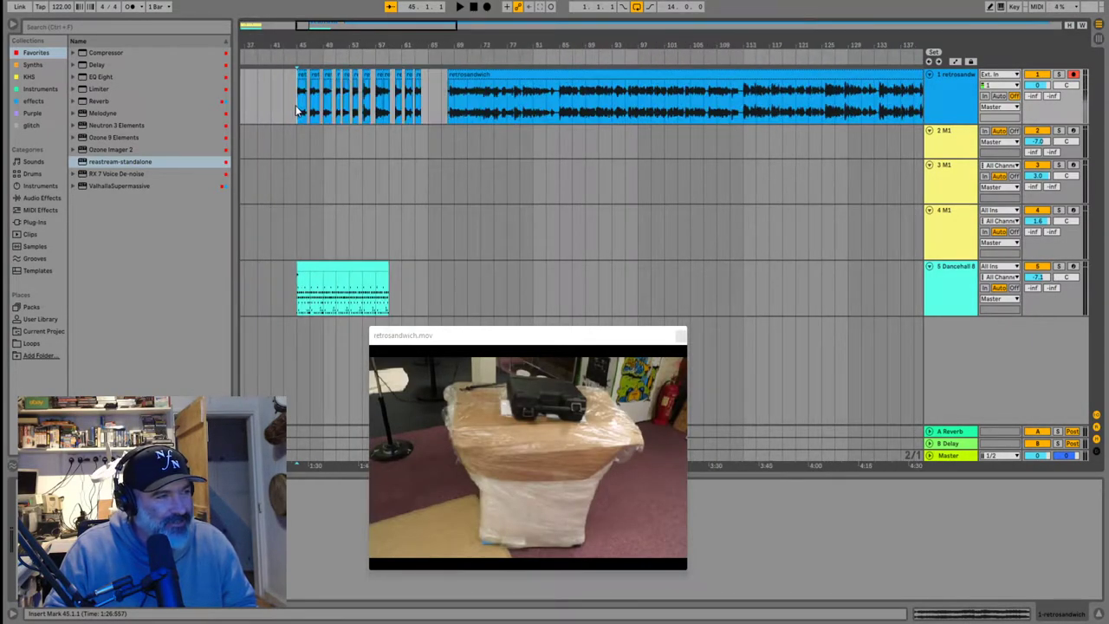
Trim the start of the long clip from bar 68 to 68.2.3 and play the footage from there
click(449, 106)
scroll(449, 106, up, 5)
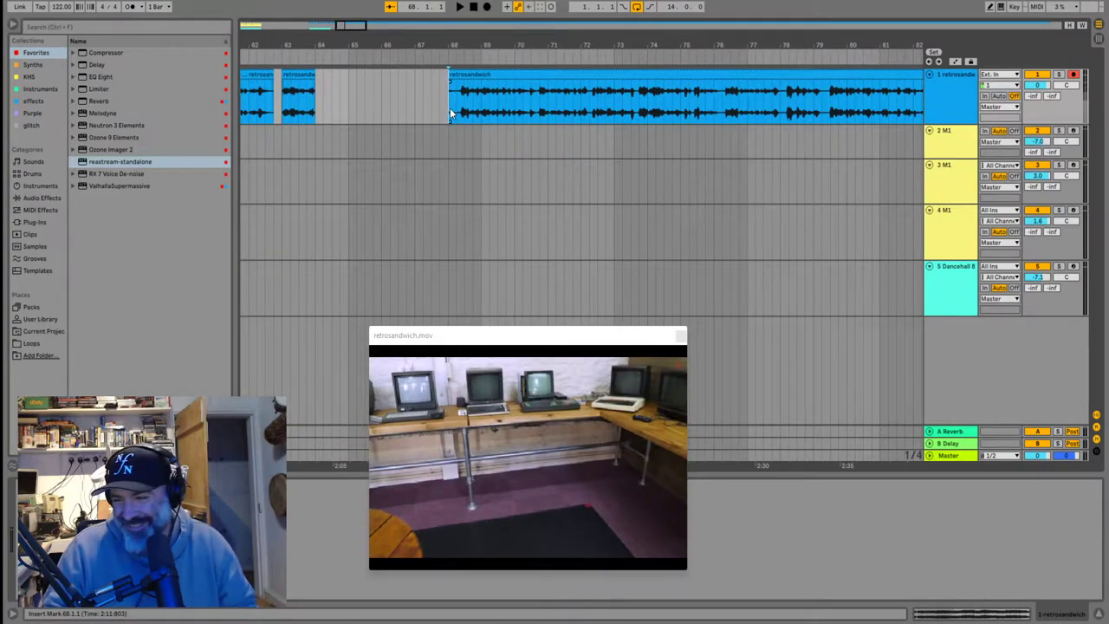
key(space)
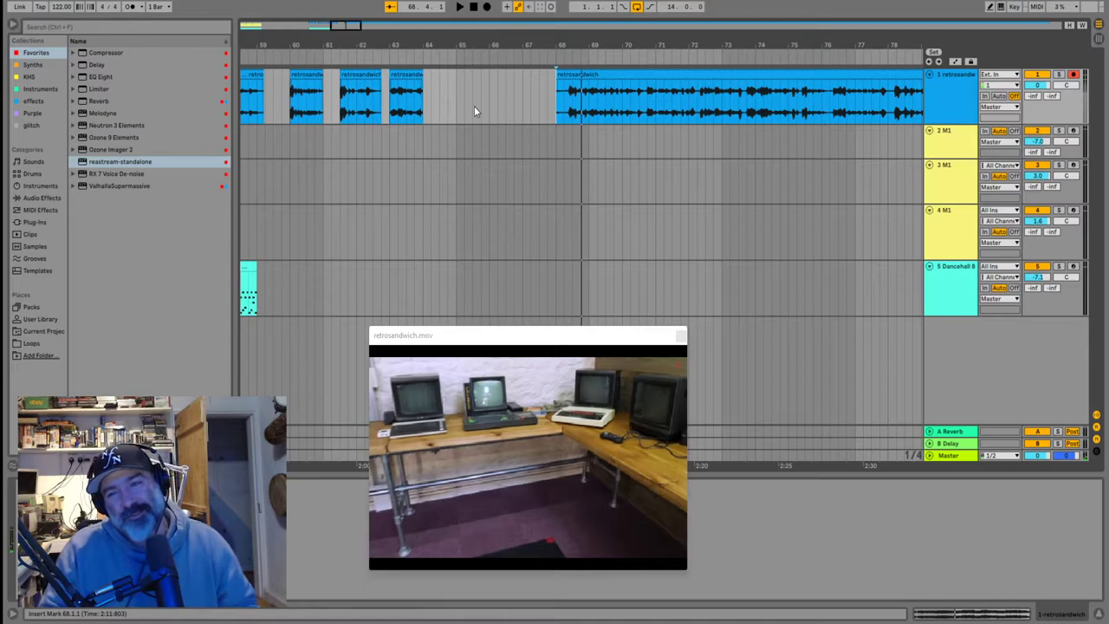
scroll(573, 109, up, 5)
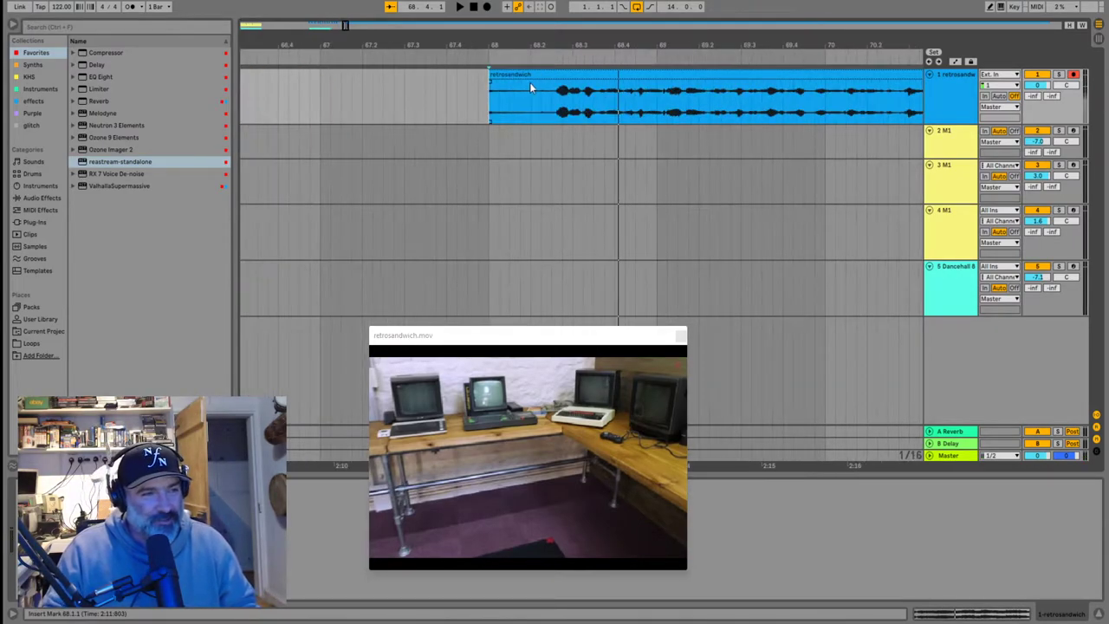
drag(490, 75, 585, 89)
scroll(555, 103, up, 5)
click(578, 94)
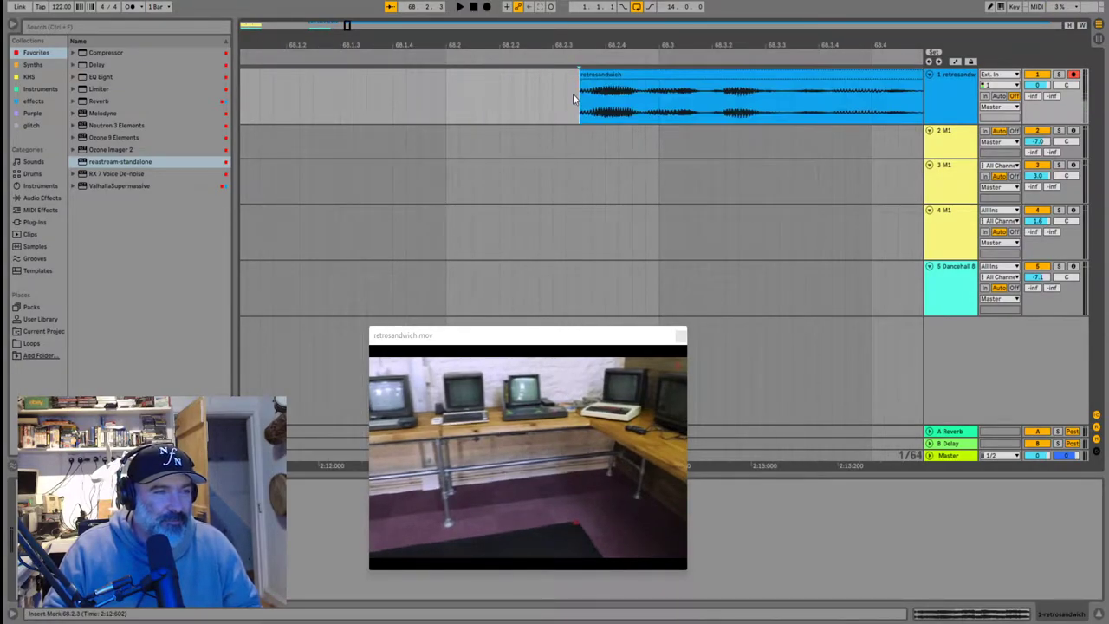
key(space)
scroll(573, 93, down, 2)
scroll(523, 101, down, 1)
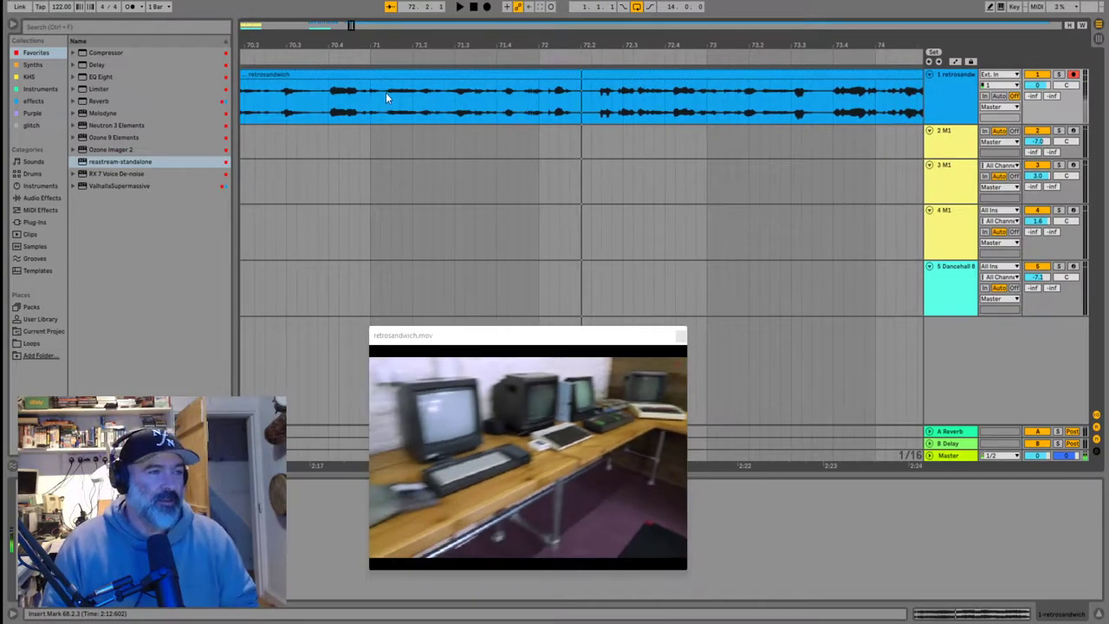
scroll(387, 109, up, 3)
click(379, 105)
key(ctrl+e)
key(space)
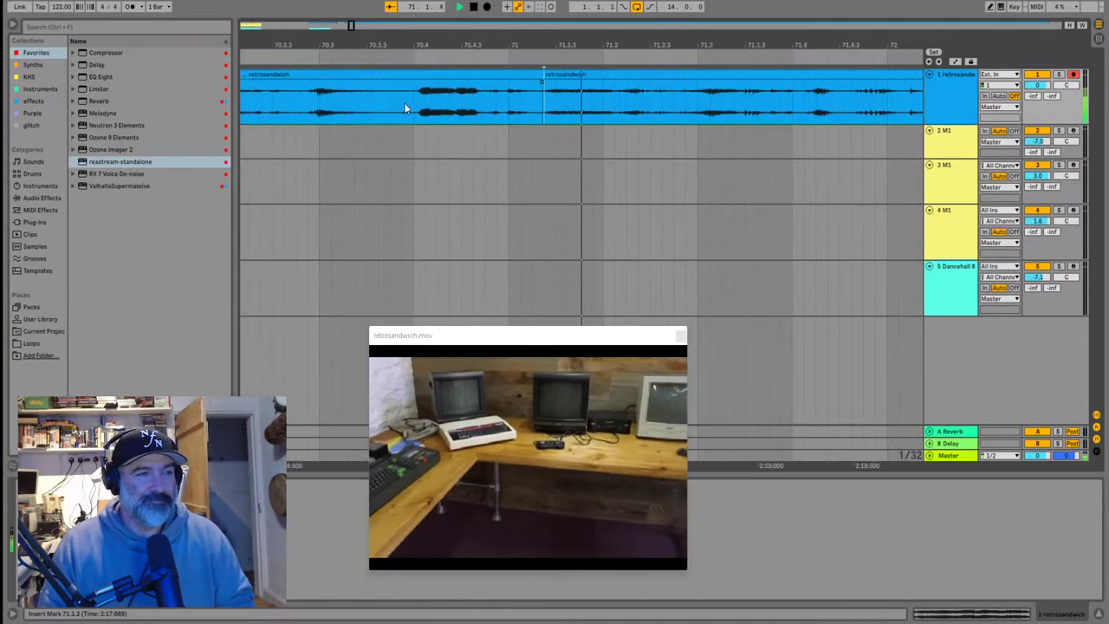
key(space)
key(ctrl+z)
Split the long clip at 70.4.1 and again at 72.2.2
click(290, 115)
key(ctrl+e)
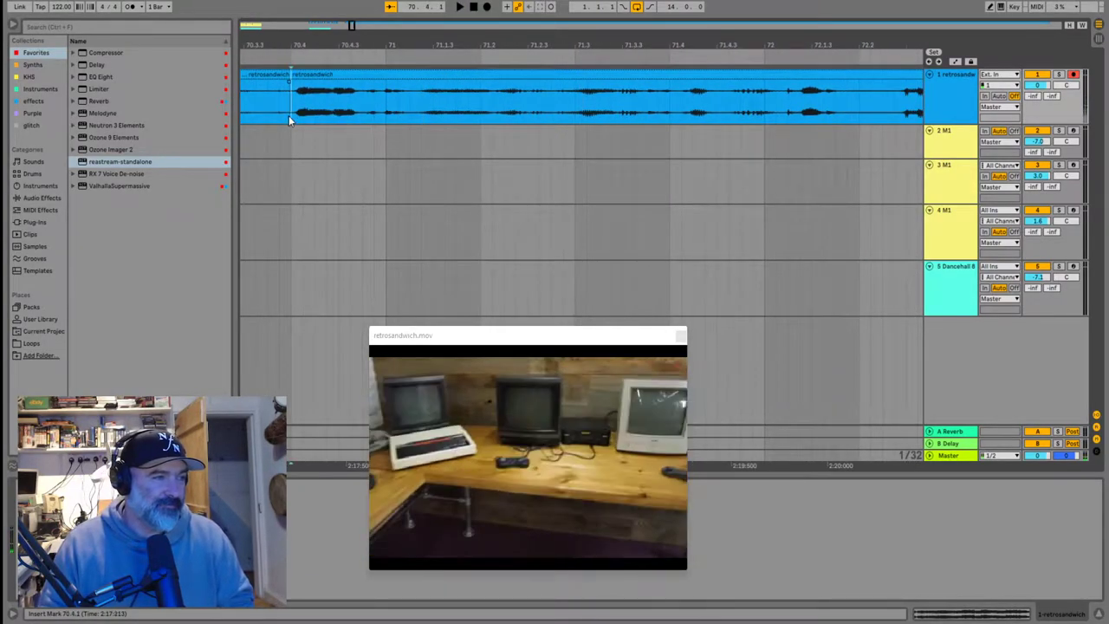
key(minus)
key(space)
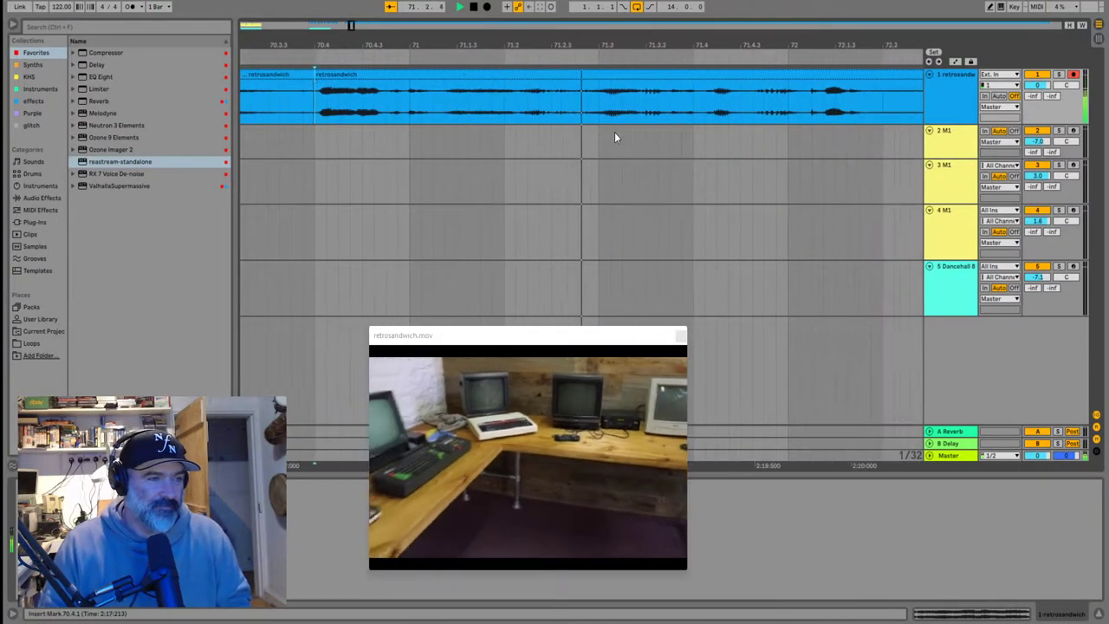
click(639, 109)
key(ctrl+e)
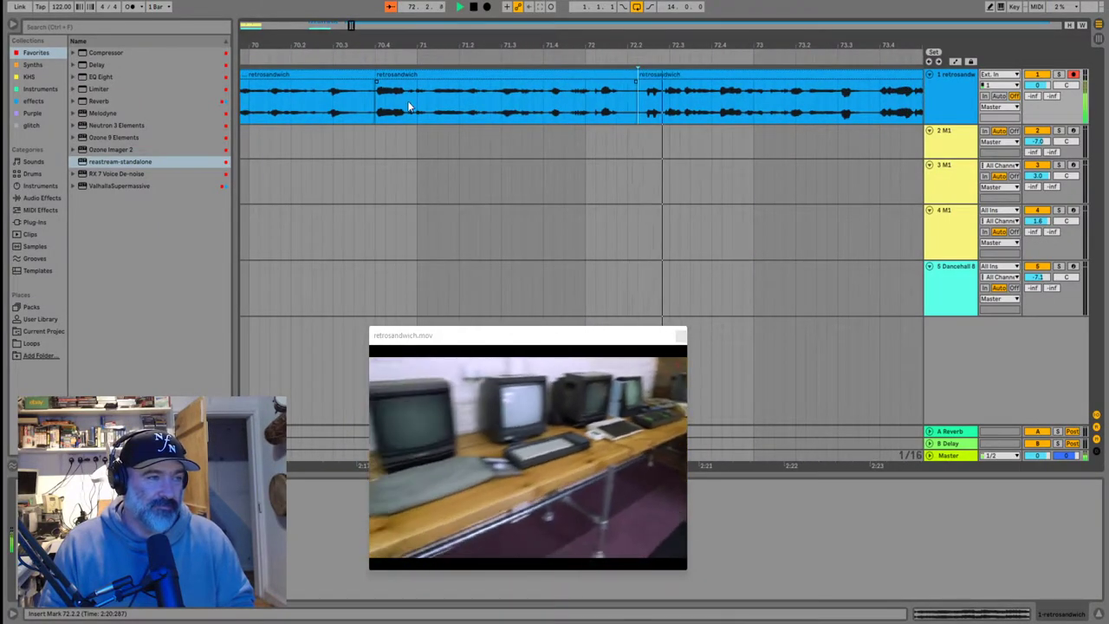
Delete the piece from 68.2.3 to 70.4.1 and move the short clip after it to 65.1.1
click(365, 78)
key(Delete)
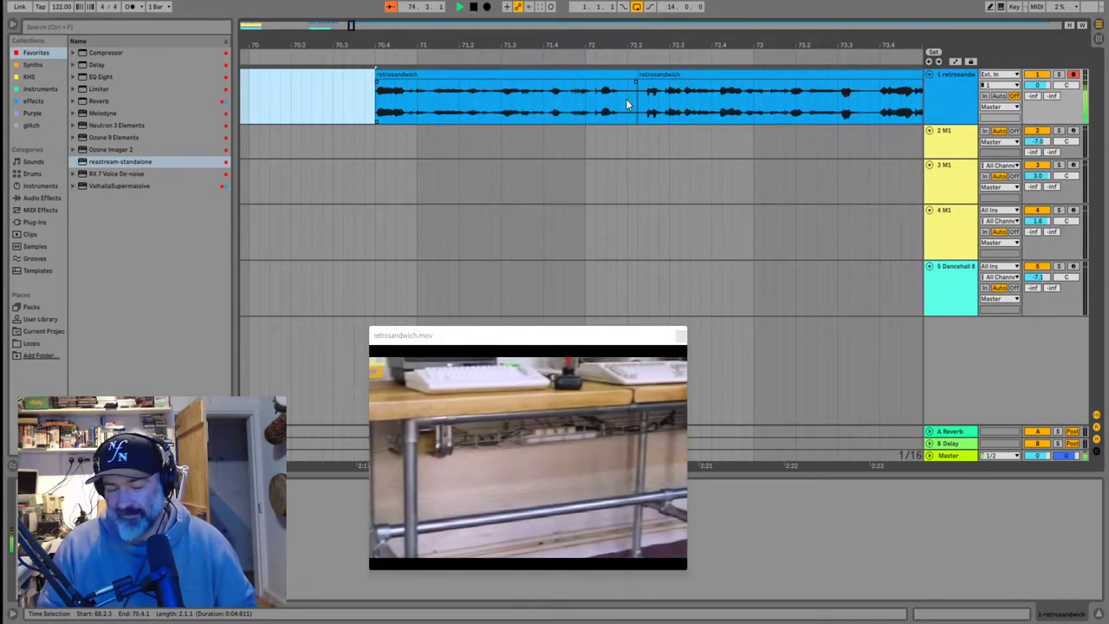
scroll(521, 93, down, 6)
drag(517, 75, 480, 84)
Trim the start of the remaining long clip to about 78.1.1 and place the insert marker at 79.3.1
scroll(482, 89, up, 4)
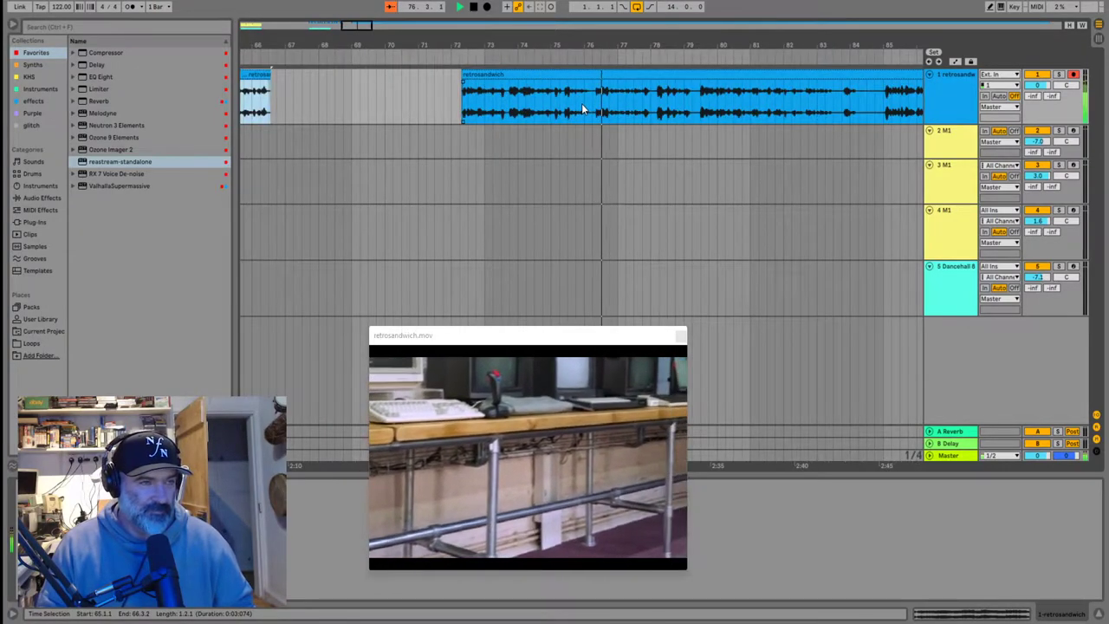
drag(584, 104, 749, 104)
drag(629, 93, 657, 94)
click(661, 114)
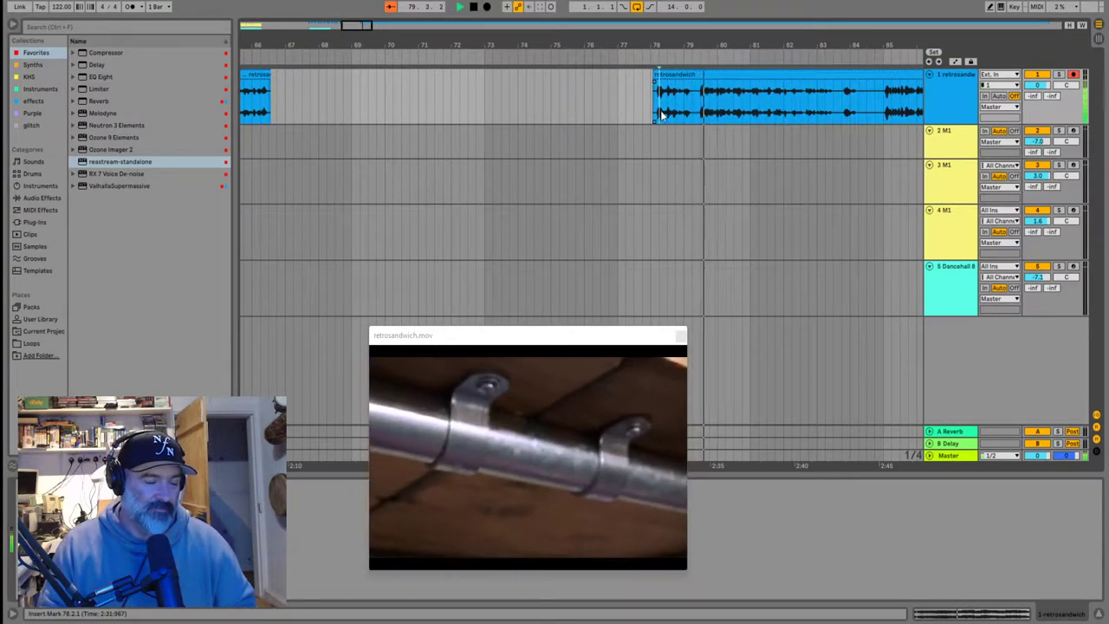
click(700, 109)
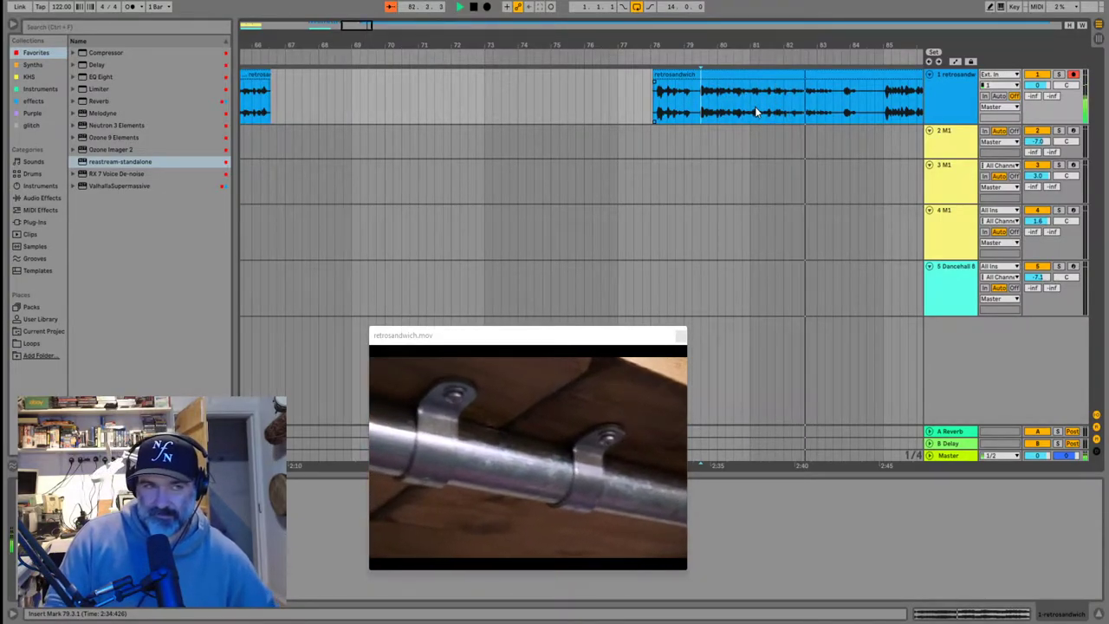
Split the long clip at 83.4.1 and 84.2.1 and move the short piece between the cuts to about 66.4.1
click(836, 105)
key(space)
click(842, 102)
key(ctrl+e)
click(857, 103)
key(ctrl+e)
drag(853, 78, 286, 76)
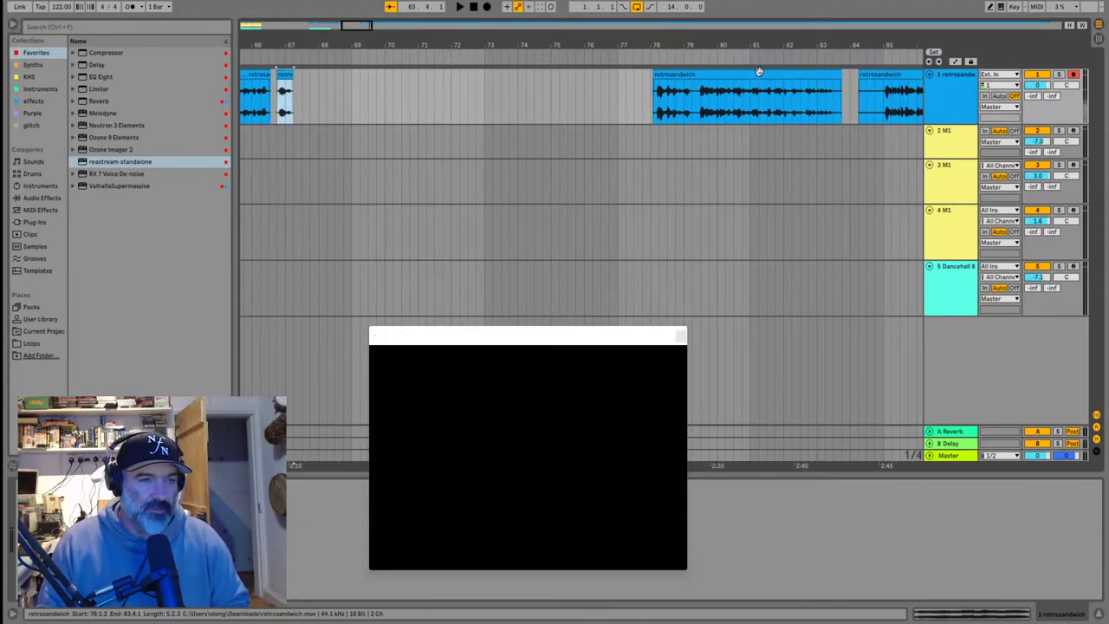
Delete the leftover piece from 78.1.2 to 83.4.1 and play the remaining footage from 85.1.1
click(759, 74)
key(Delete)
click(886, 102)
key(space)
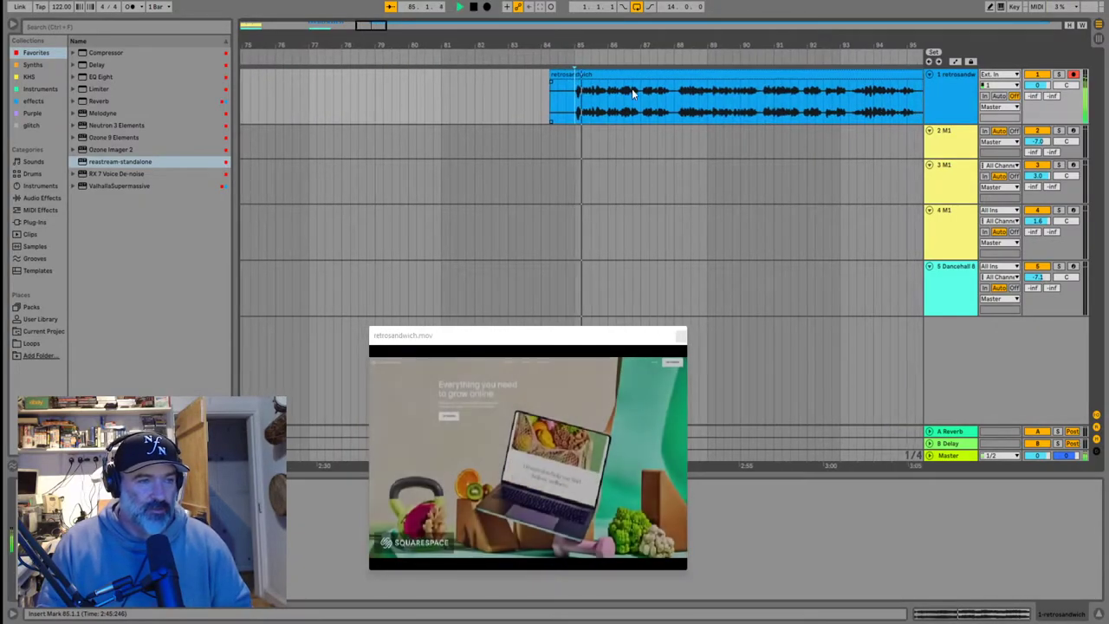
Play the long clip from successive points such as 87.4.1, 97.4.1, 110.4.1 and 107.3.1 to examine where the sponsor section ends
click(648, 107)
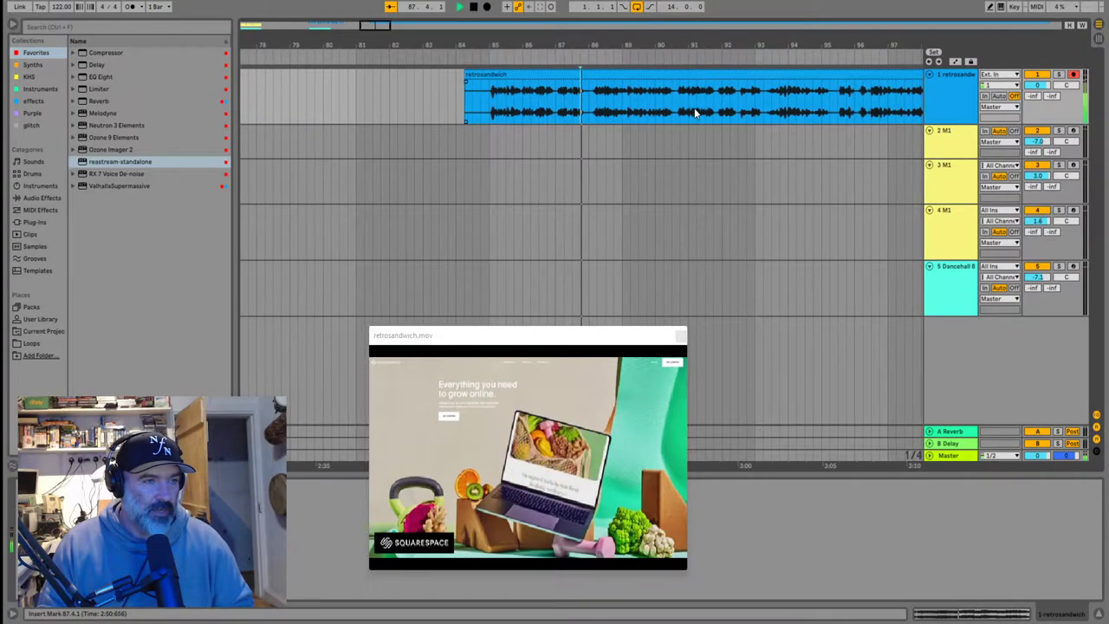
click(766, 98)
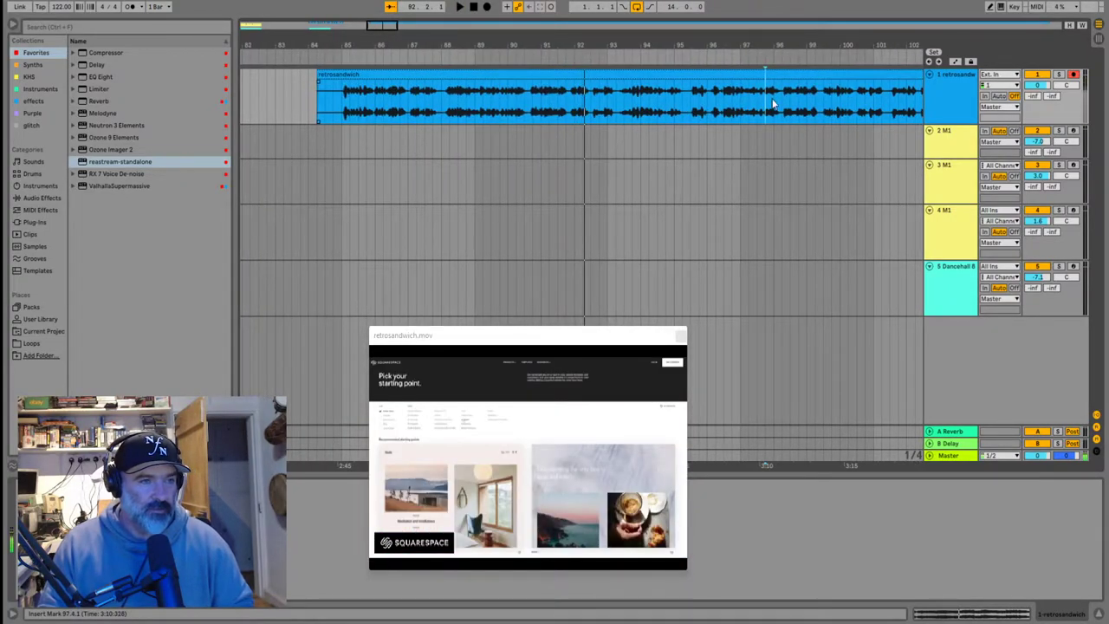
key(space)
click(798, 96)
key(space)
key(space)
click(774, 104)
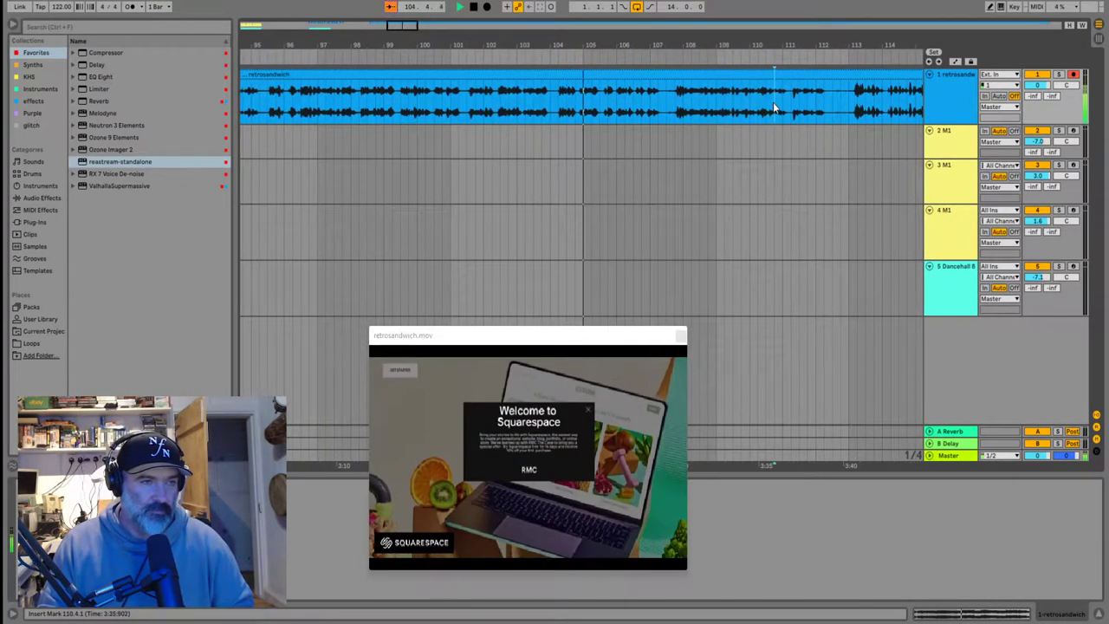
click(568, 97)
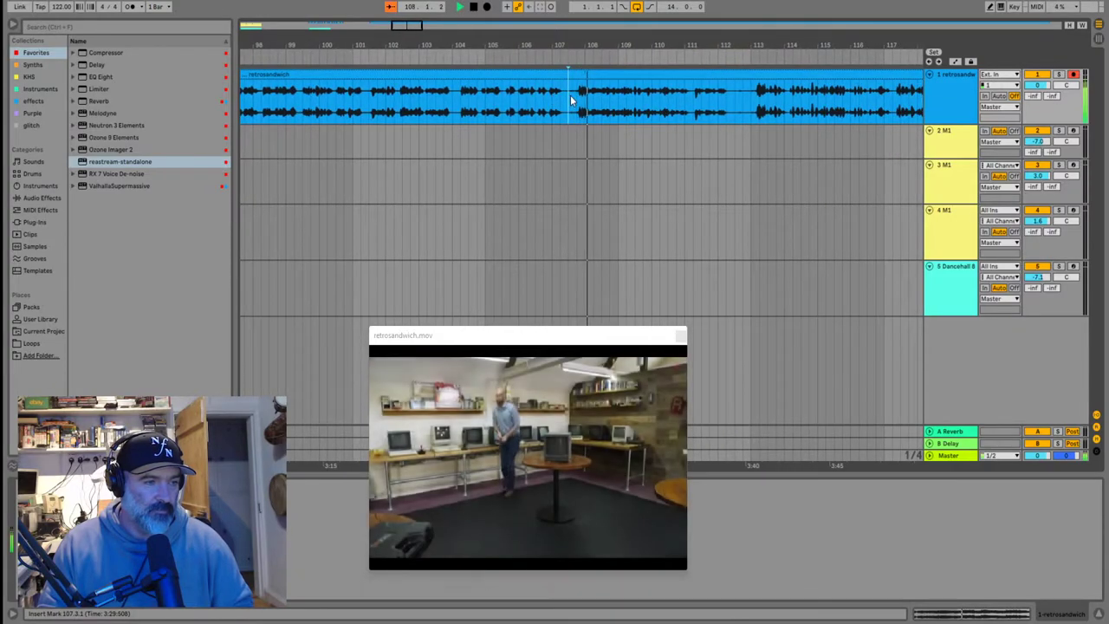
Split the long clip at 107.4.1 and delete the piece before the cut, starting at 84.2.1
click(573, 97)
key(ctrl+e)
click(544, 75)
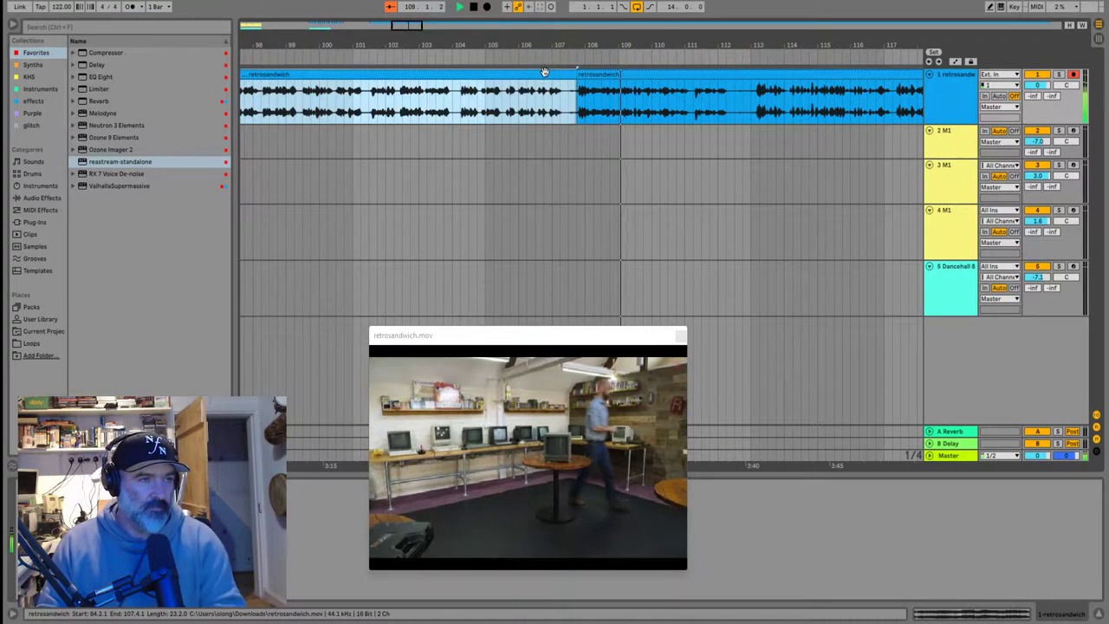
key(Delete)
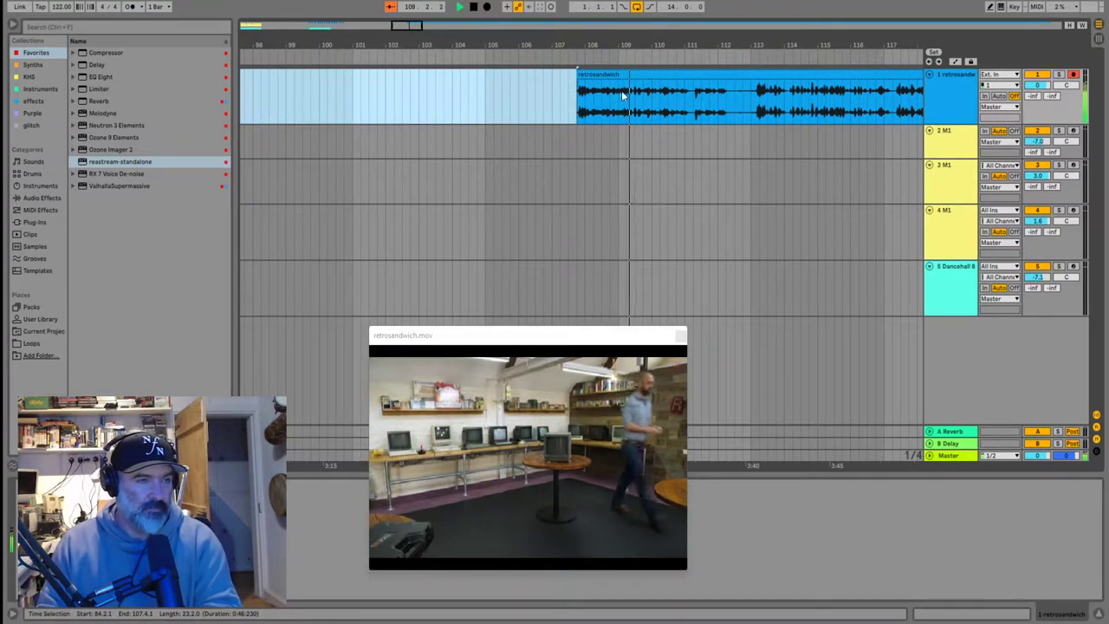
Split the remaining long clip at 113.1.1 and delete the piece from 107.4.1 to 113.1.1
click(690, 104)
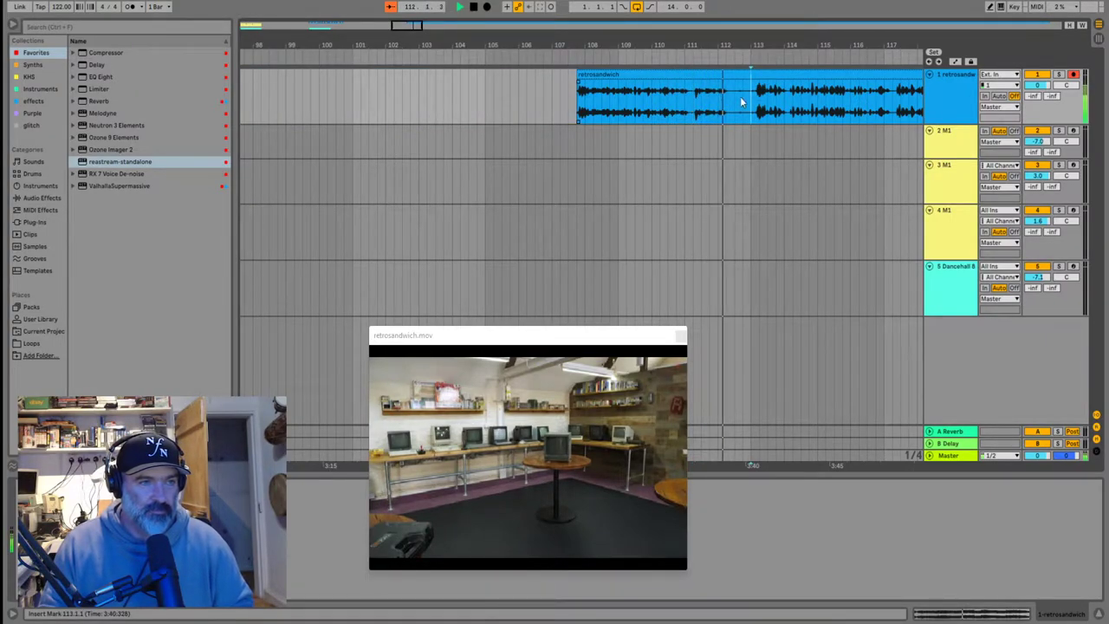
key(ctrl+e)
click(692, 76)
key(Delete)
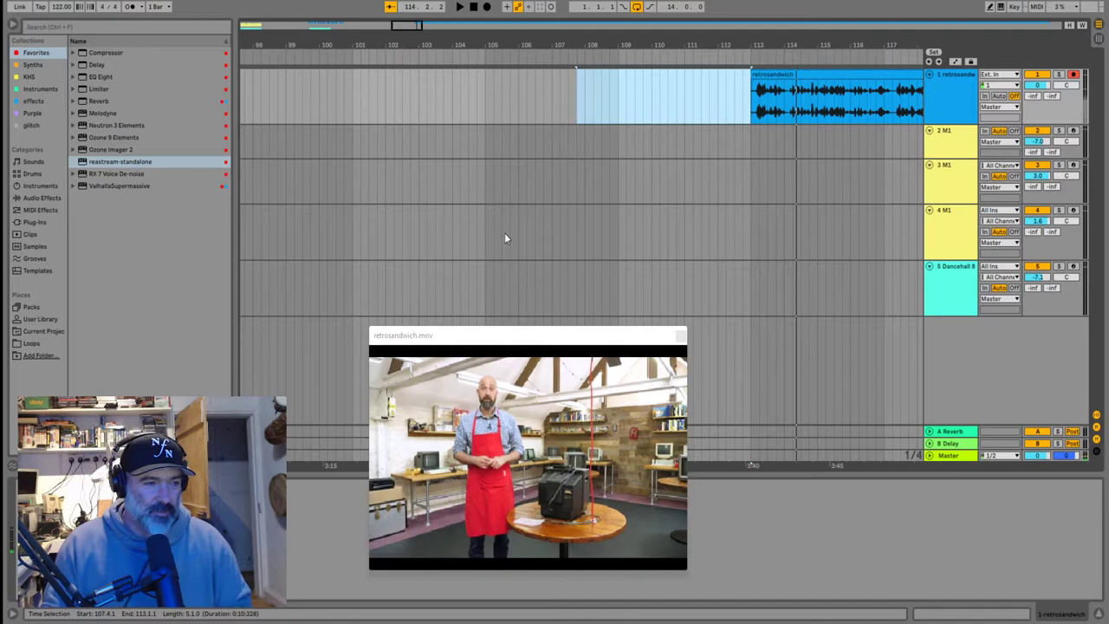
Move the remaining long clip back to 69.1.1, after the short clips, and play the footage from there
scroll(504, 235, down, 10)
key(plus)
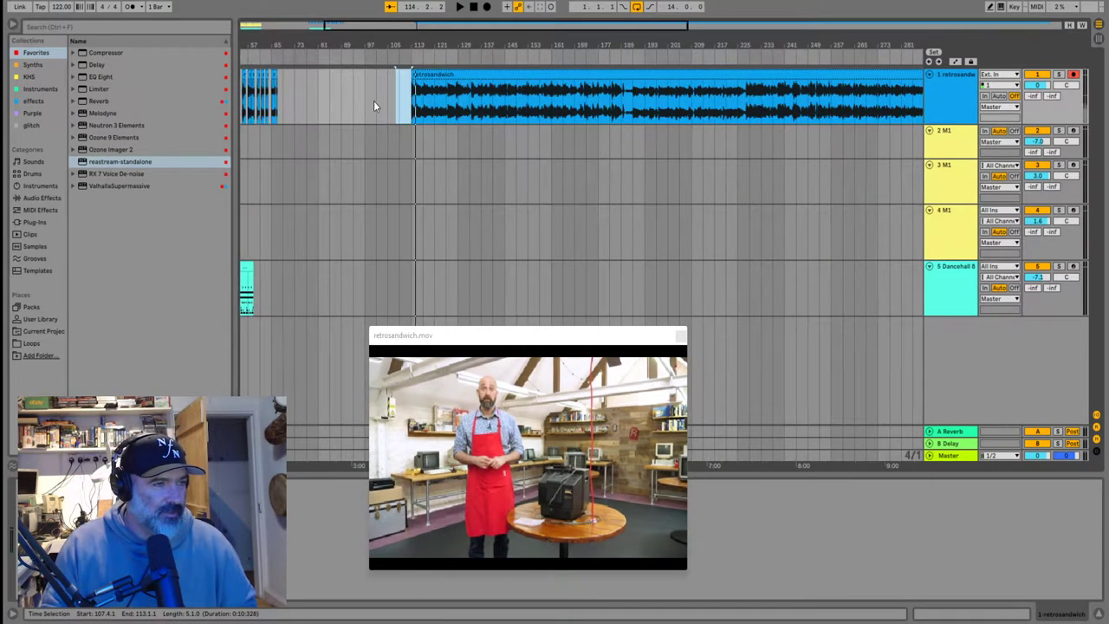
drag(421, 75, 293, 98)
click(283, 110)
scroll(284, 114, up, 7)
key(space)
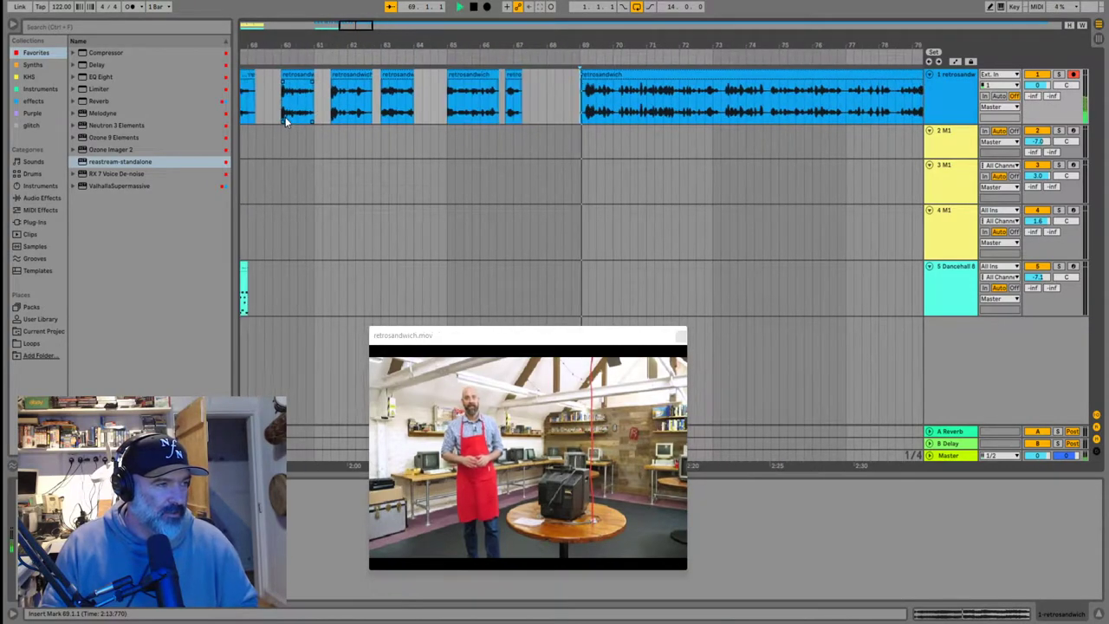
Trim the start of the long clip from 69.1.1 to 69.1.4
scroll(547, 128, up, 5)
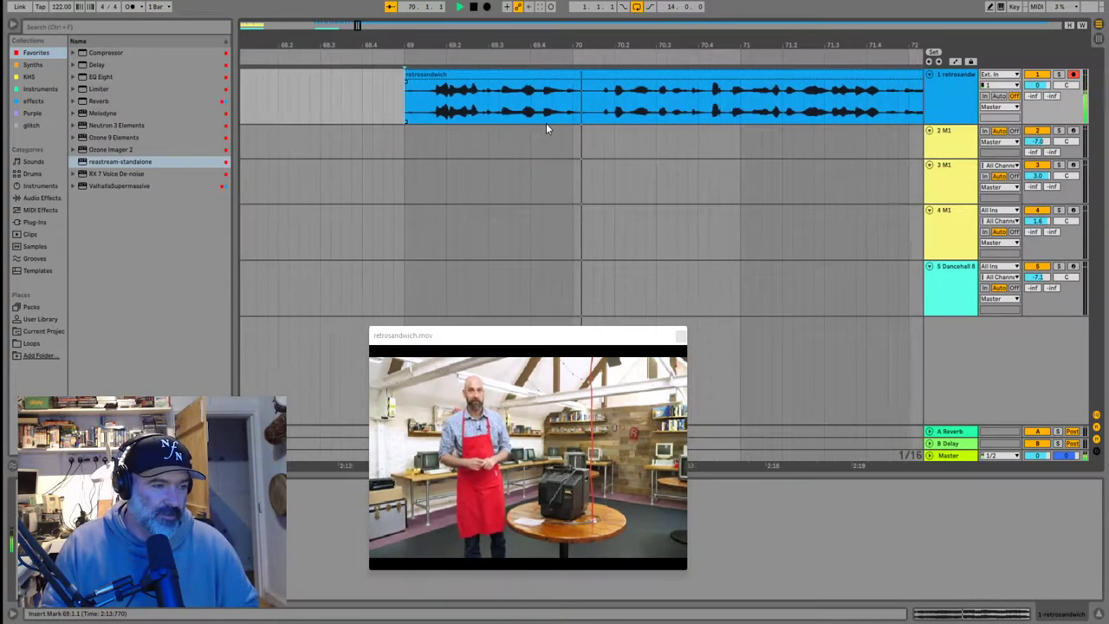
click(464, 119)
drag(375, 72, 389, 69)
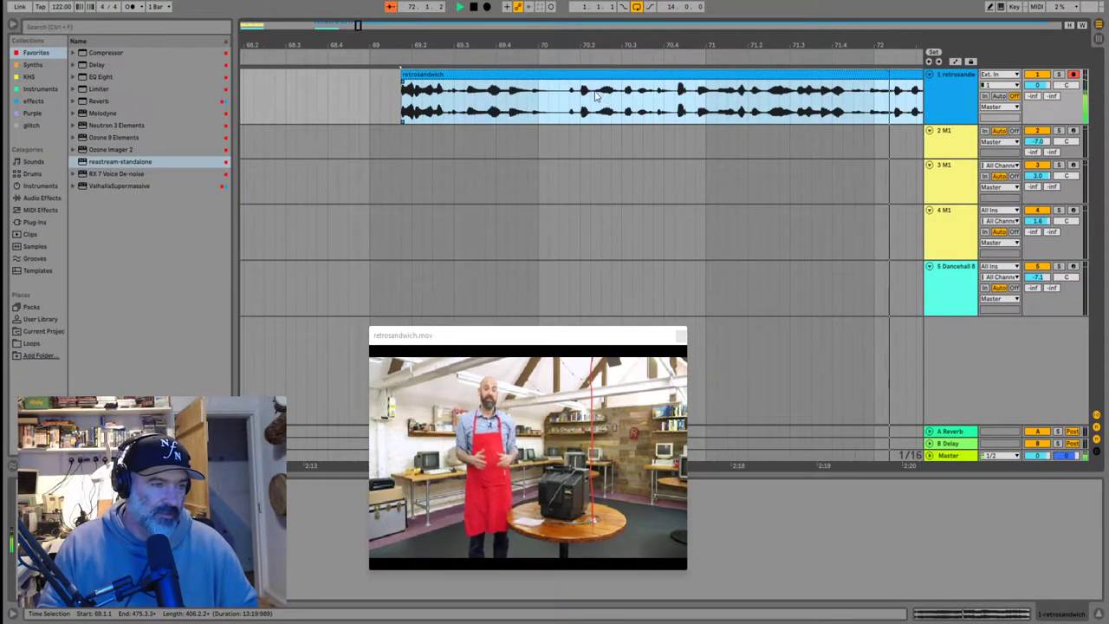
key(minus)
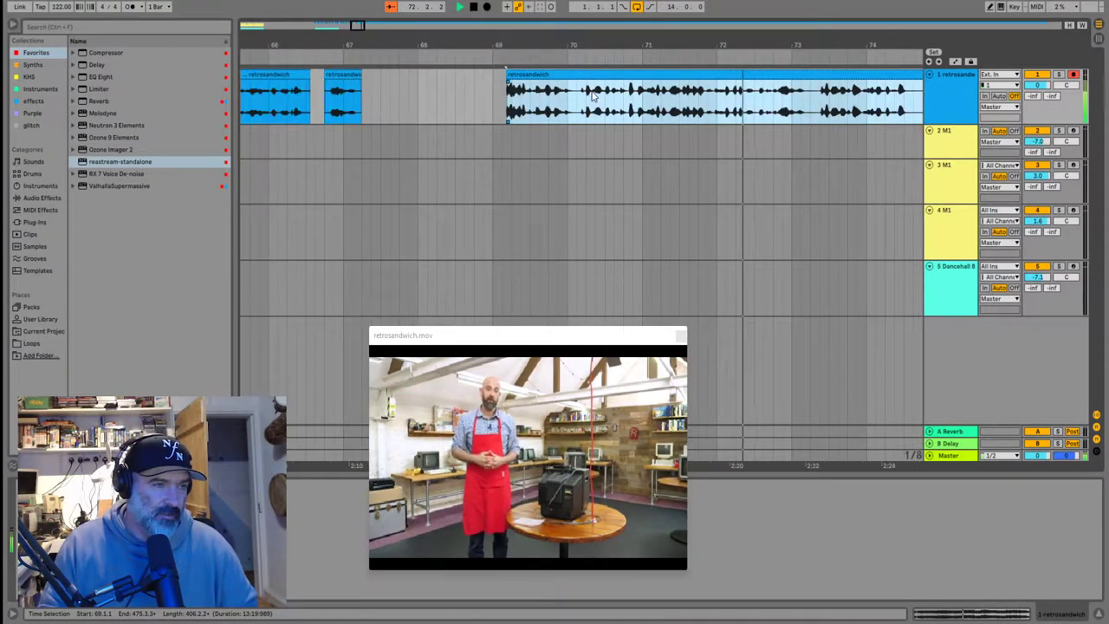
Audition the footage around bar 71 for a cut point and split the long clip at 71.4.3
scroll(718, 102, up, 2)
click(717, 101)
key(space)
key(space)
click(520, 105)
key(space)
key(space)
scroll(568, 114, up, 2)
click(534, 104)
key(space)
key(space)
key(space)
click(563, 99)
key(space)
key(space)
Play the piece from 69.1.4 to 71.4.3 and delete it
click(486, 78)
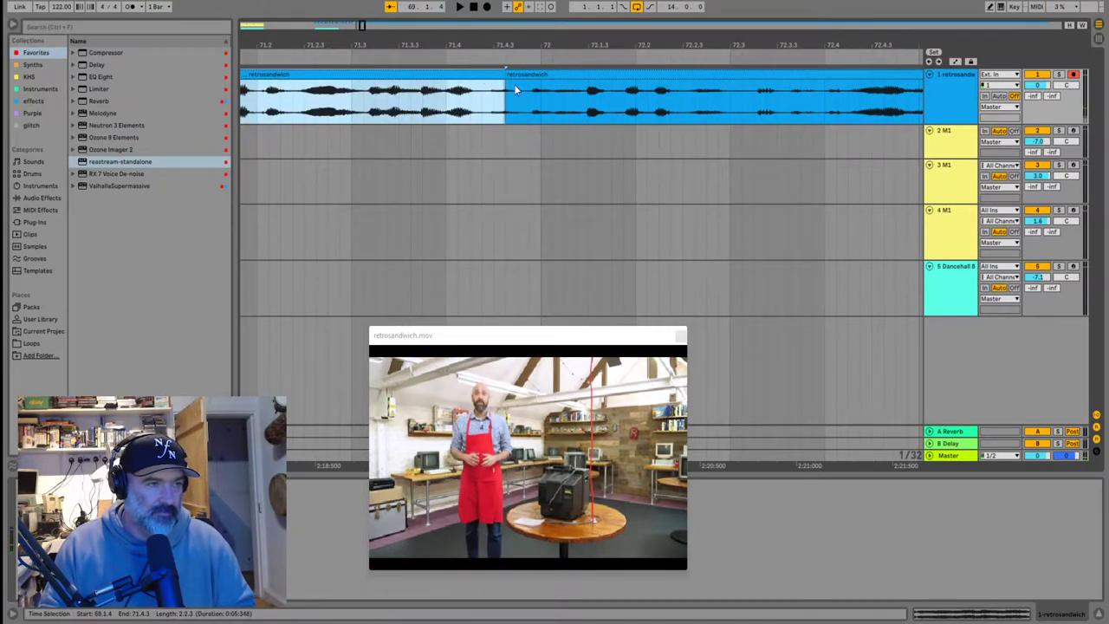
key(space)
scroll(606, 92, down, 2)
click(621, 75)
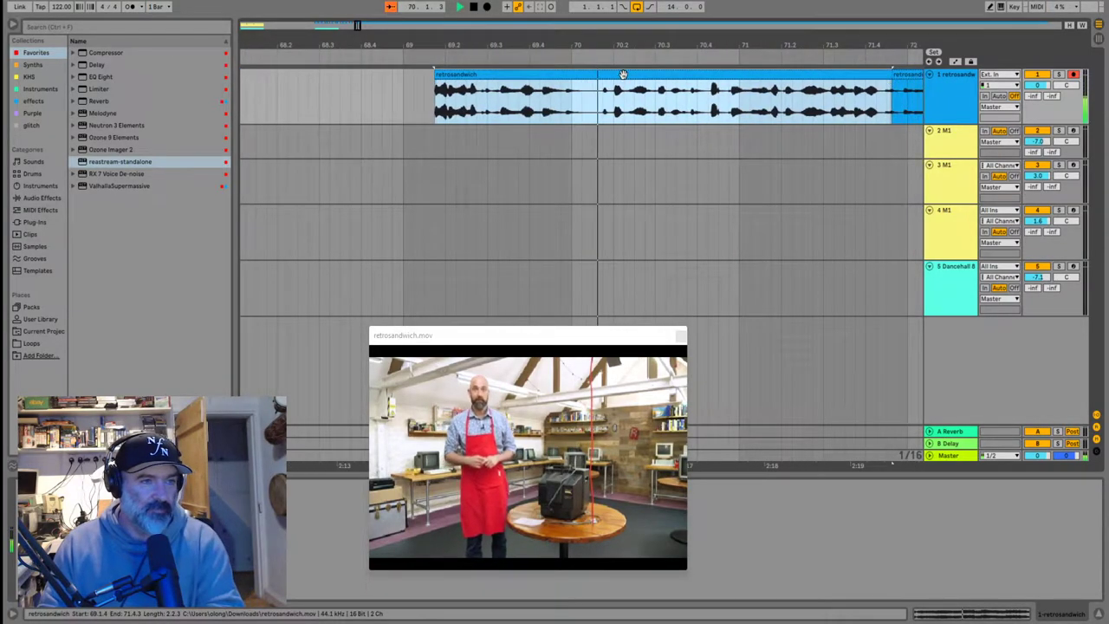
key(Delete)
Play from 71.4.3, cut a short phrase off the start of the long clip and move it to about bar 71
click(889, 98)
key(space)
key(space)
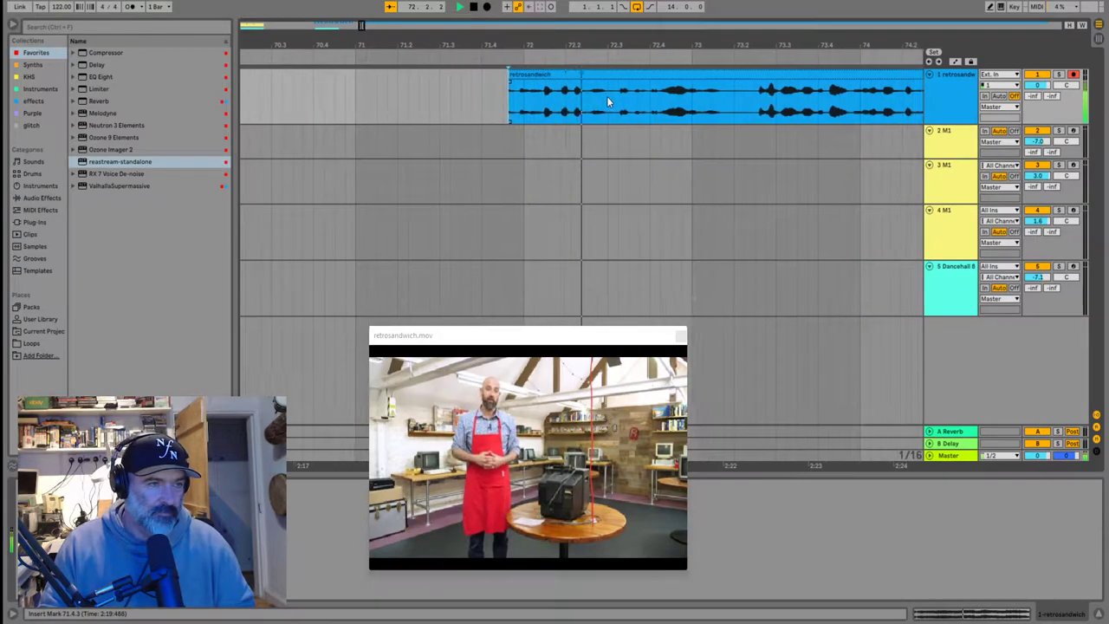
key(space)
drag(545, 75, 407, 76)
Play on from 72.3.1, trim the start of the long clip to 74.4.1 and play the footage from there
click(571, 102)
key(space)
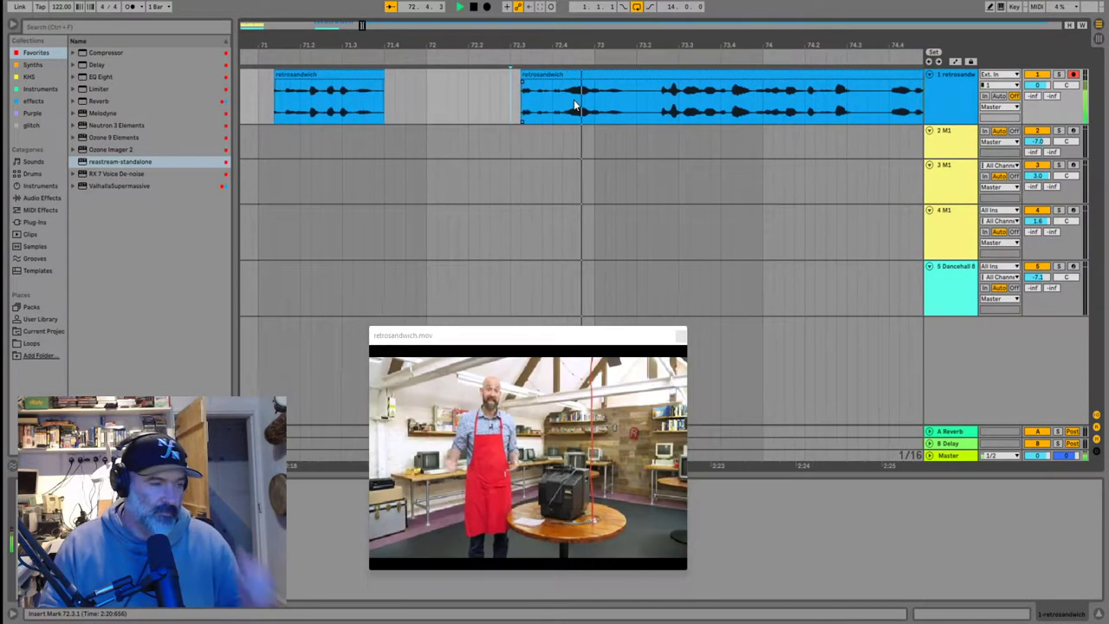
click(635, 119)
click(436, 97)
drag(345, 76, 720, 69)
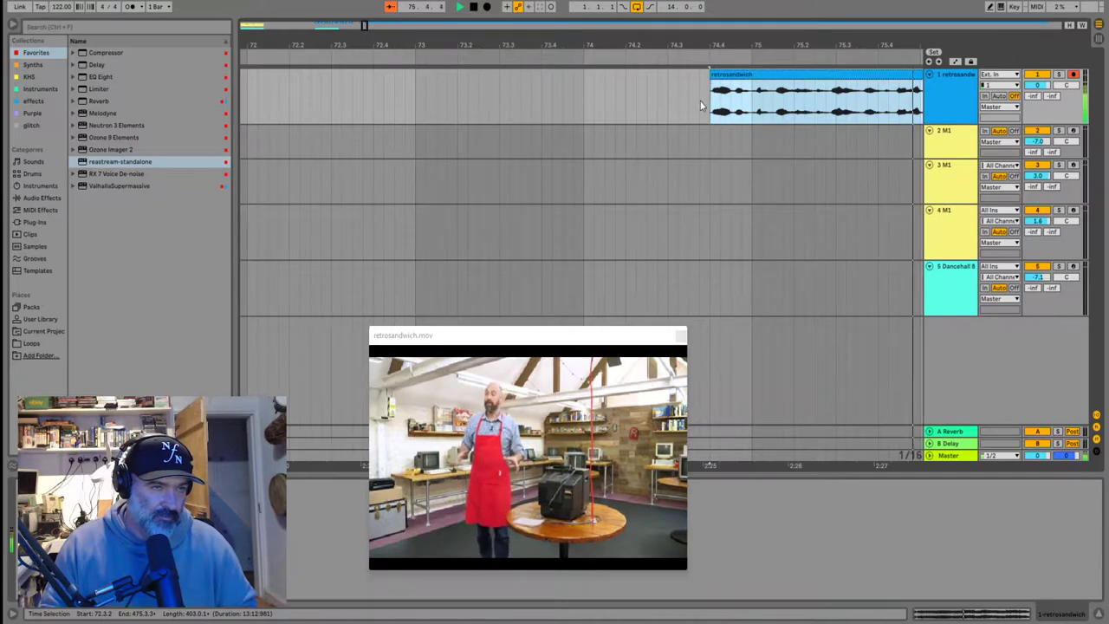
scroll(677, 102, down, 2)
key(space)
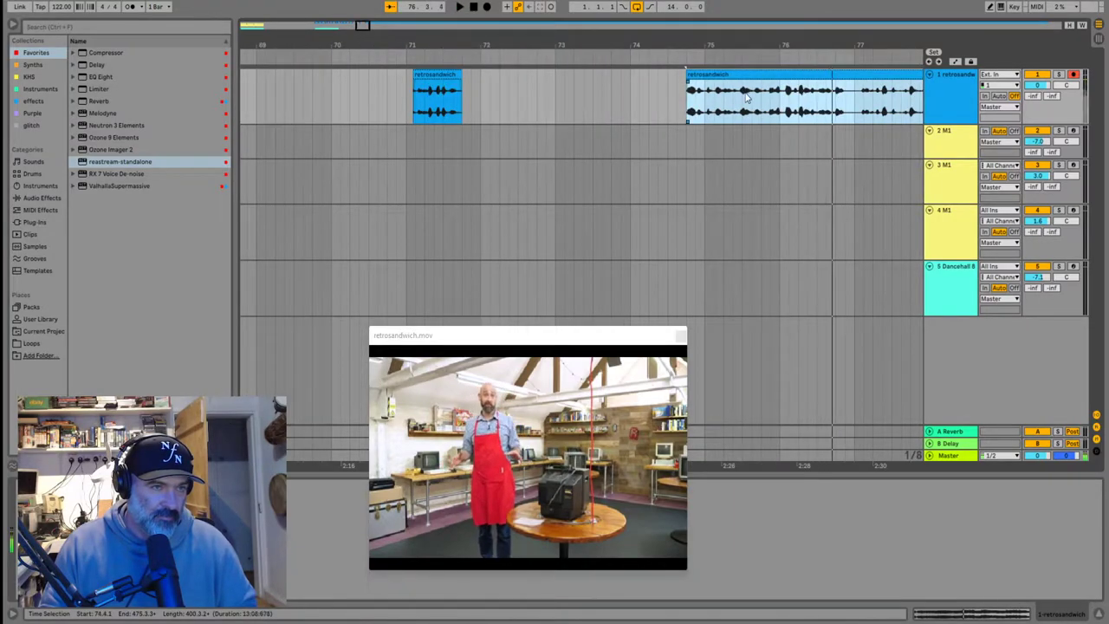
click(684, 111)
key(space)
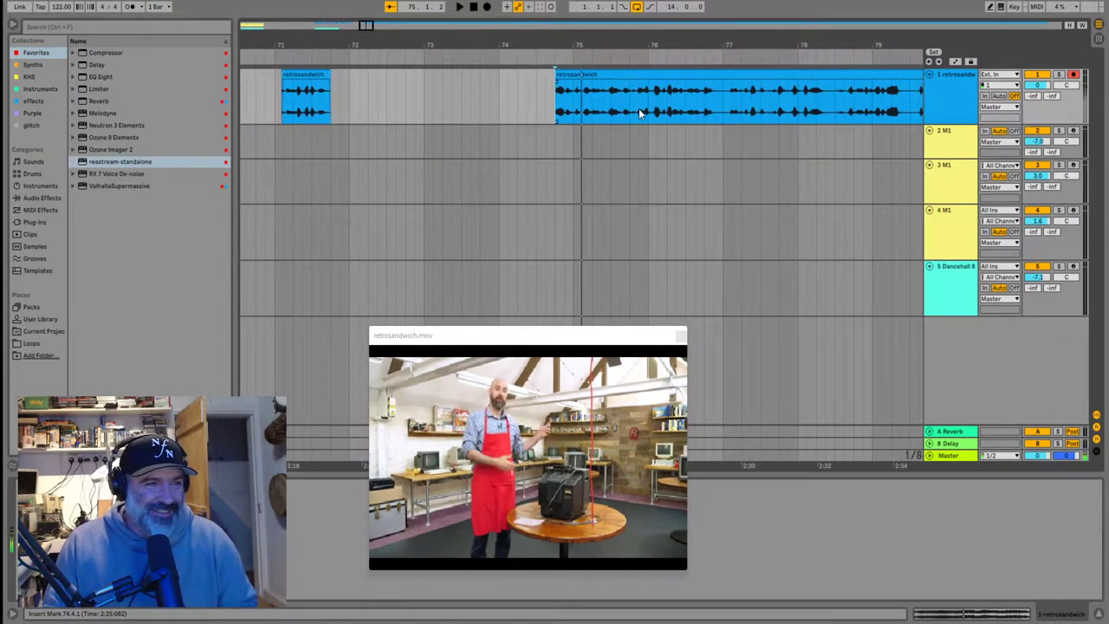
Audition the footage around 75.4.1, split the long clip there and delete the piece starting at 74.4.1
click(566, 104)
key(space)
click(533, 108)
key(space)
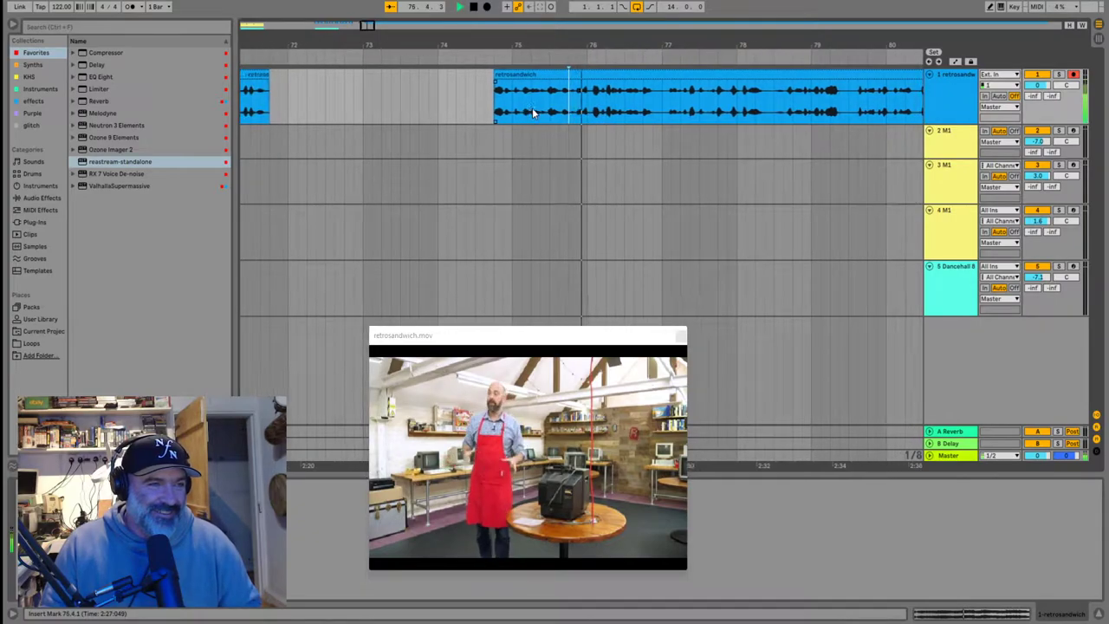
key(space)
scroll(548, 108, up, 5)
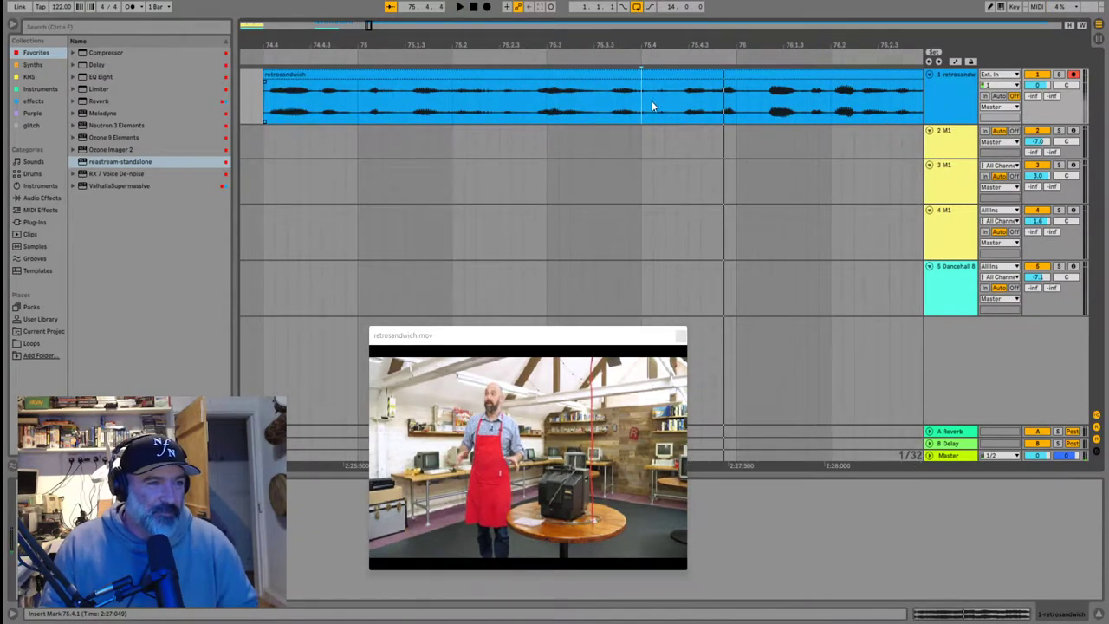
scroll(627, 110, right, 3)
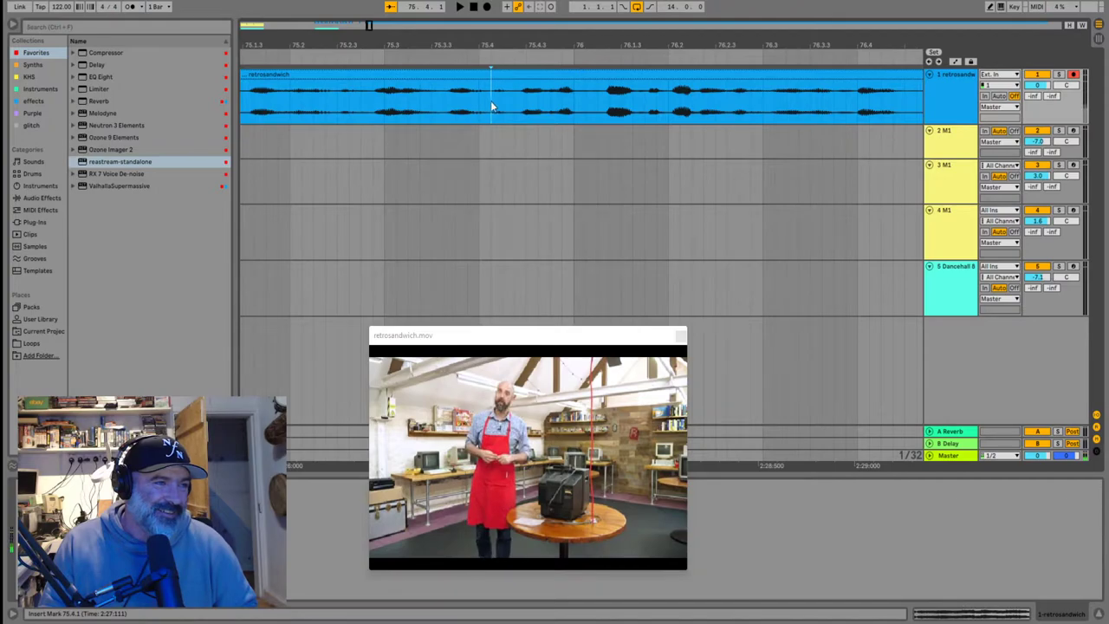
click(463, 77)
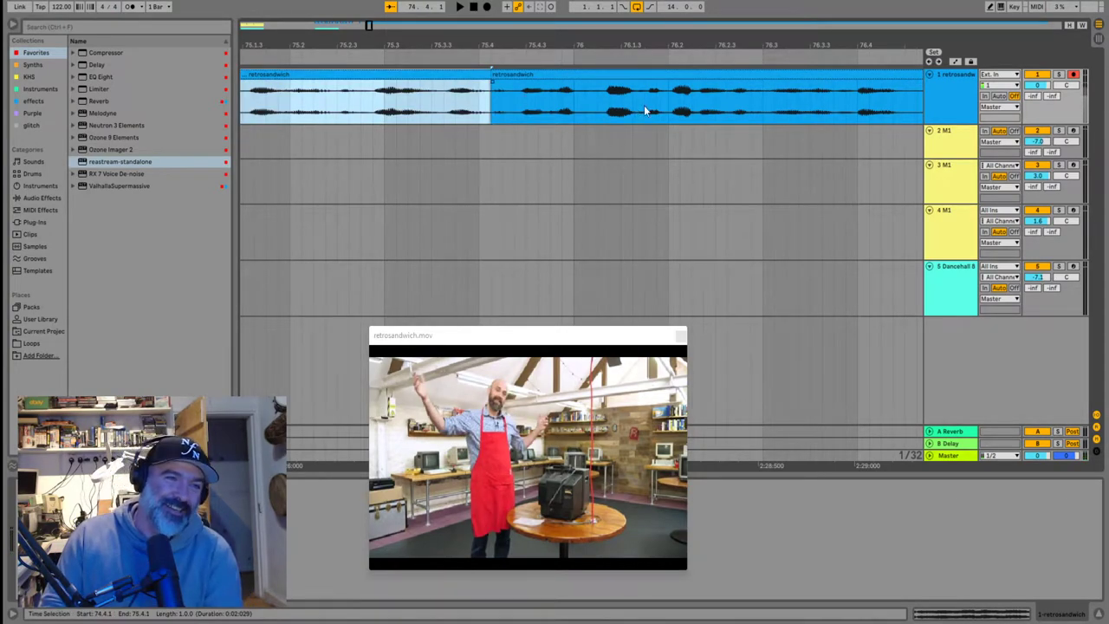
scroll(578, 124, down, 3)
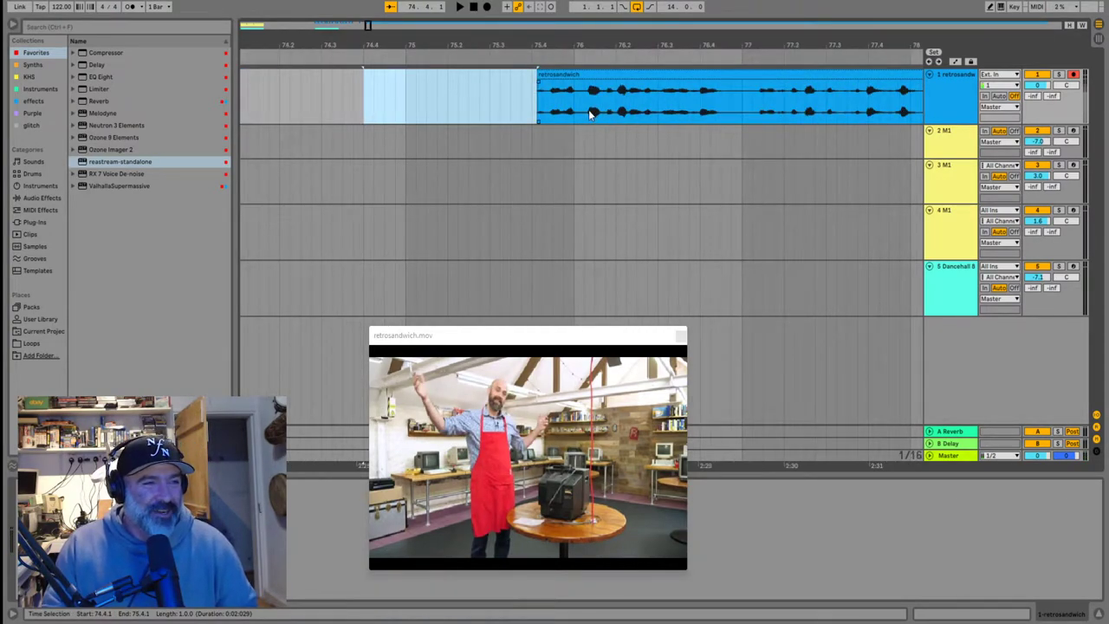
Play from 75.4.1, split the long clip at about 77.1.1 and move the piece before the cut earlier on the track
click(533, 108)
key(space)
scroll(601, 118, right, 1)
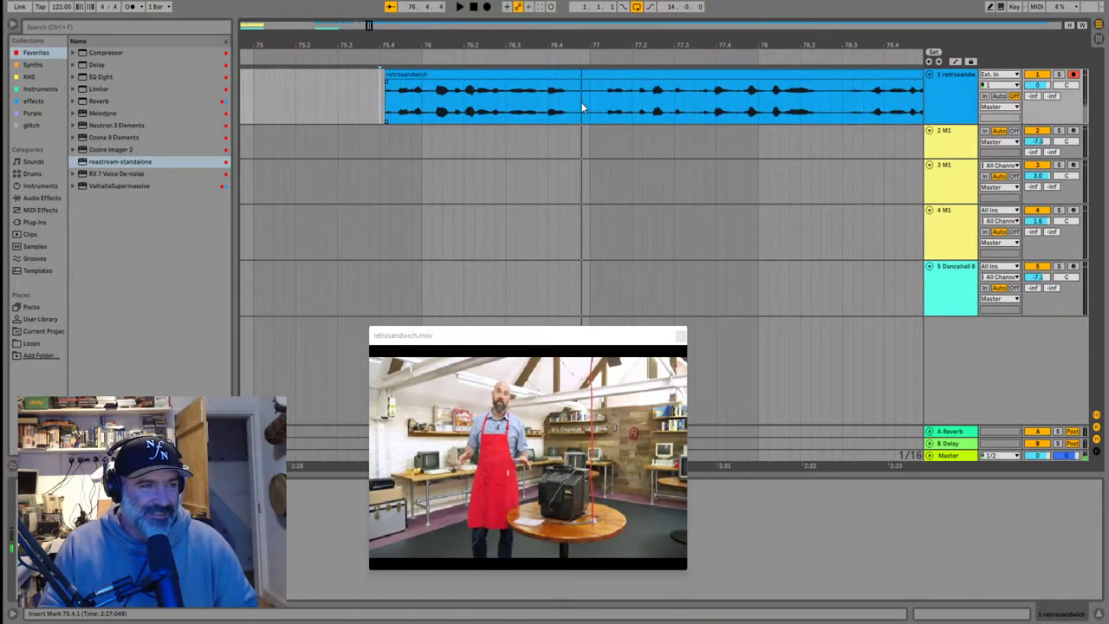
click(588, 100)
key(ctrl+e)
scroll(506, 99, down, 5)
drag(490, 76, 369, 91)
Play the footage from 77.1.1 and 78.1.1 and trim the start of the long clip to 78.3.3
click(523, 102)
key(space)
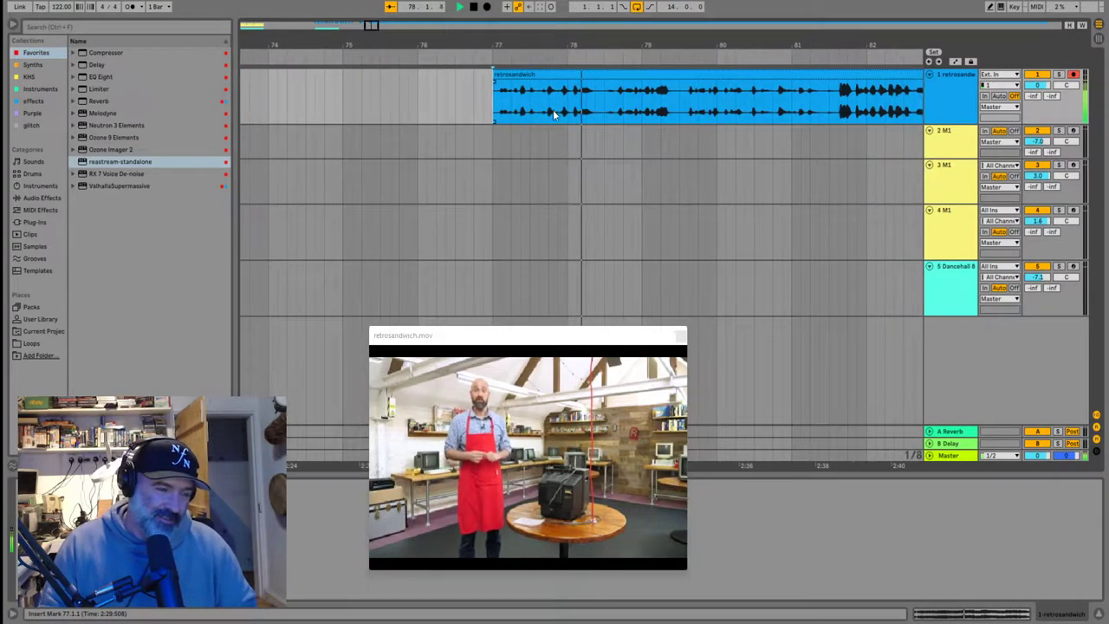
key(space)
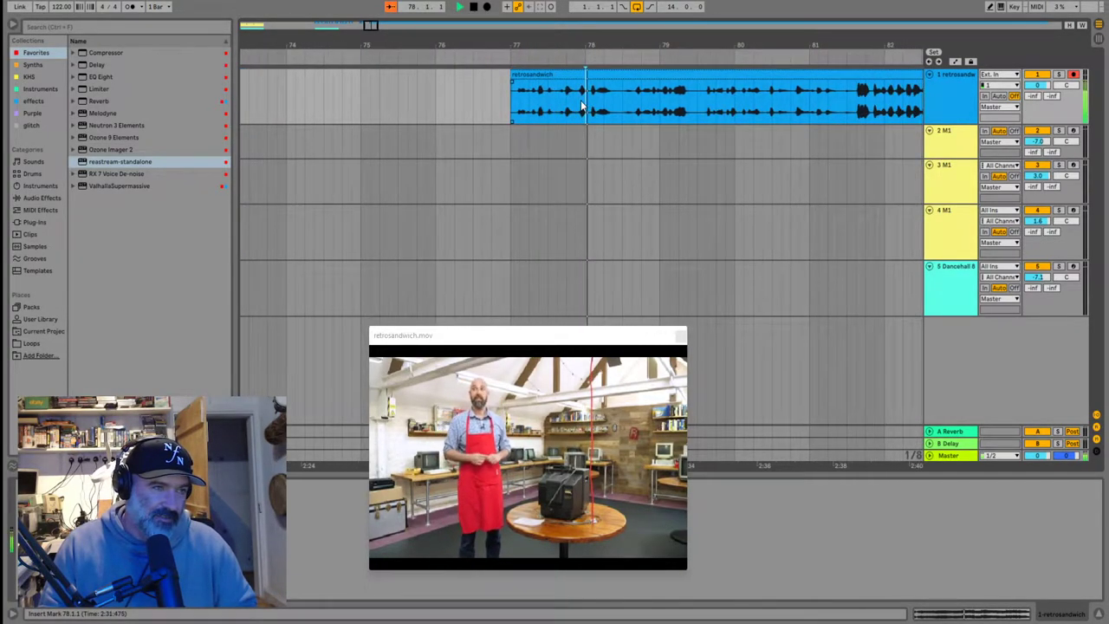
click(512, 73)
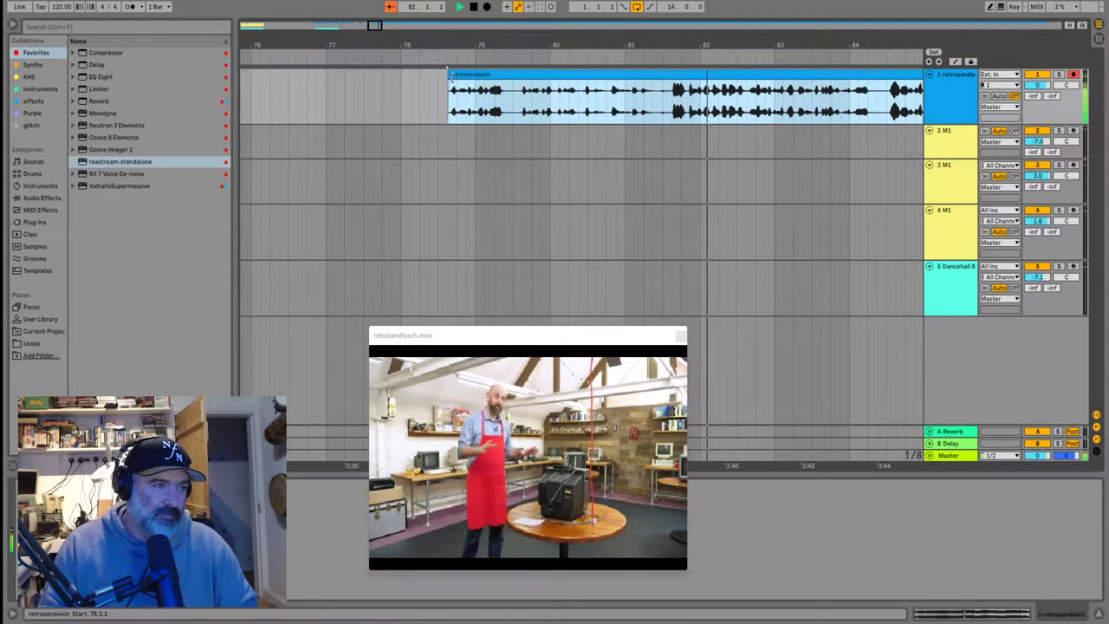
Split the long clip at 81.3.3 and delete the piece from 78.3.3 to the cut
scroll(664, 100, up, 3)
click(681, 98)
key(ctrl+e)
click(664, 75)
key(Delete)
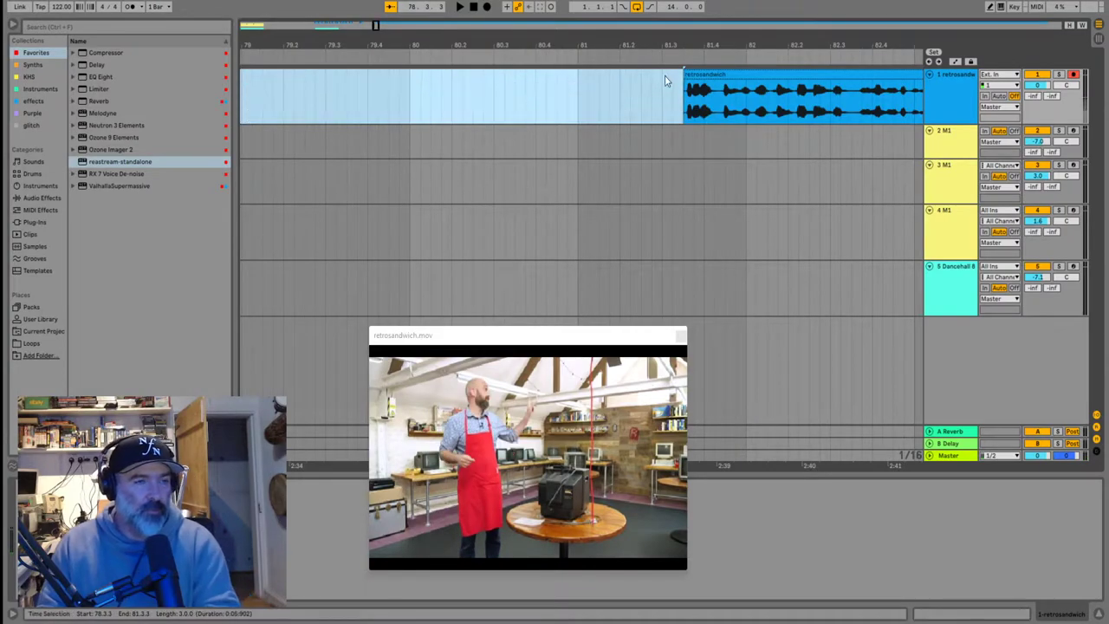
Audition the long clip from 81.3.3 onward, checking the footage around 88.2.1, 89.4.1, 91.4.3 and 93.1.3
click(685, 105)
key(space)
scroll(687, 107, down, 3)
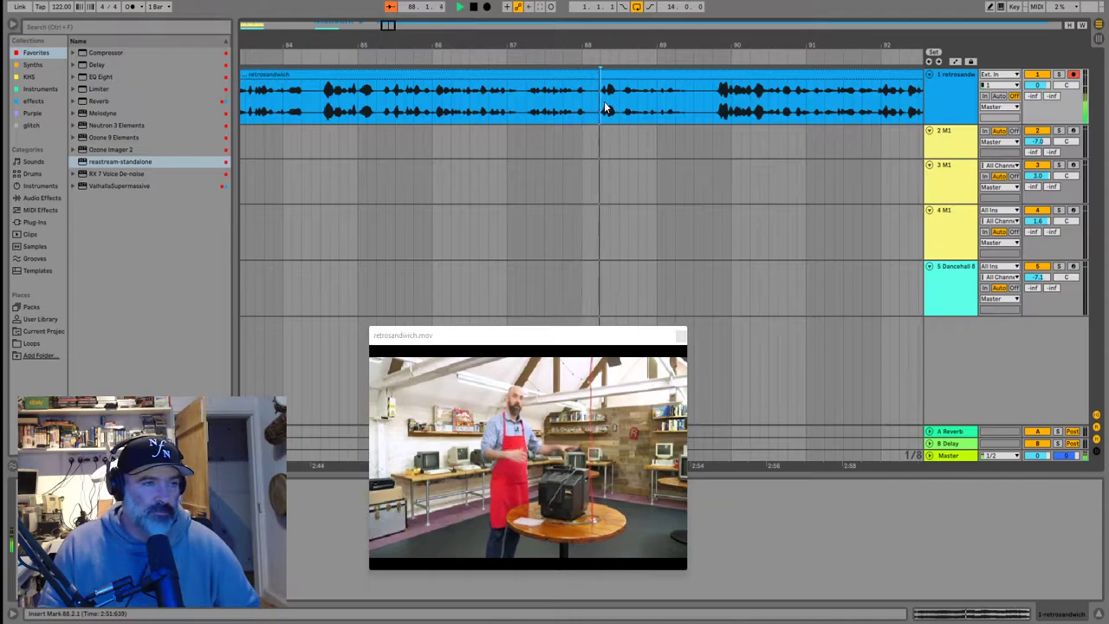
click(713, 111)
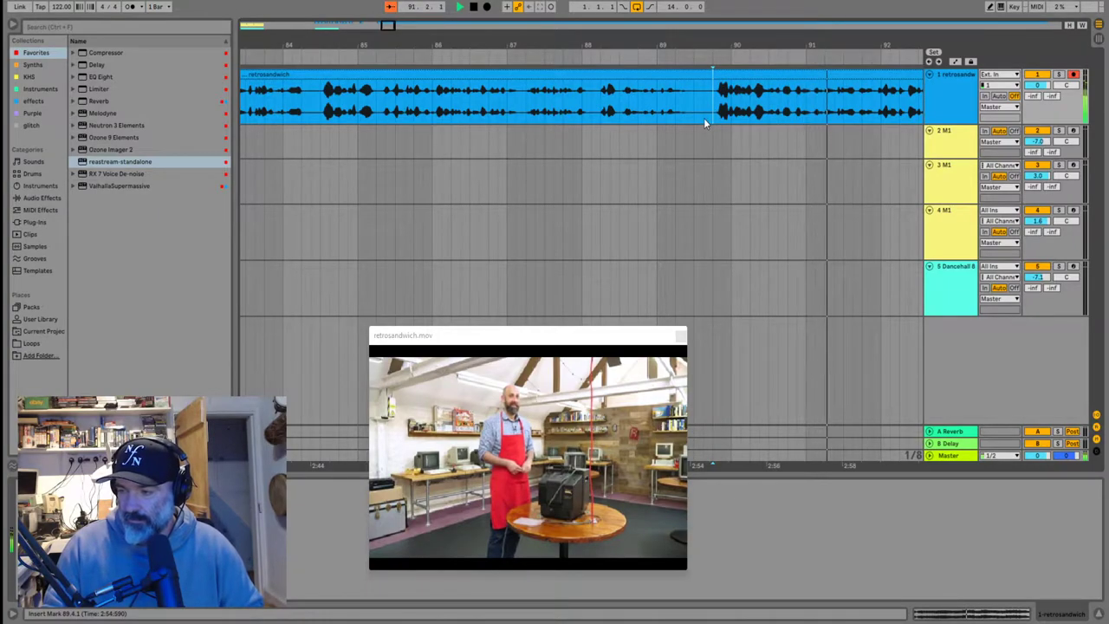
scroll(550, 109, down, 2)
key(plus)
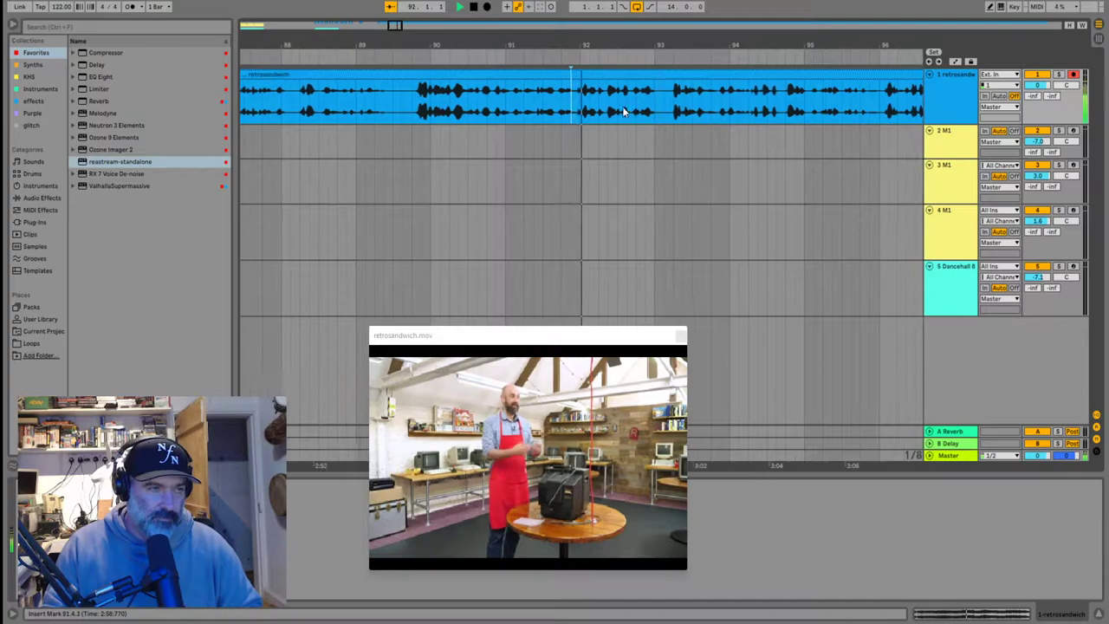
key(space)
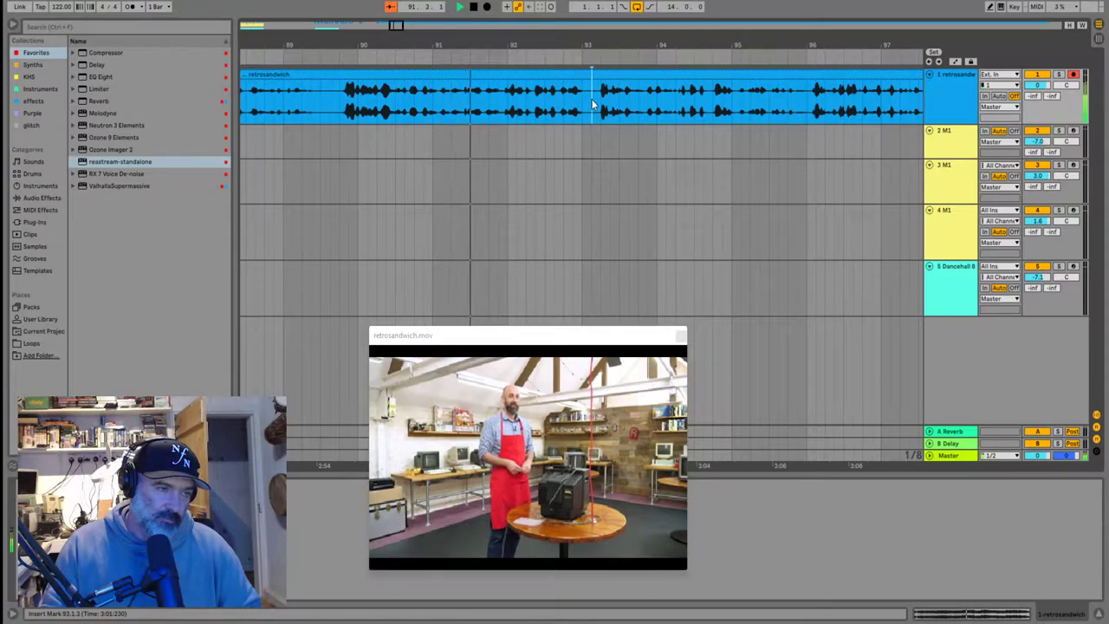
key(space)
key(space)
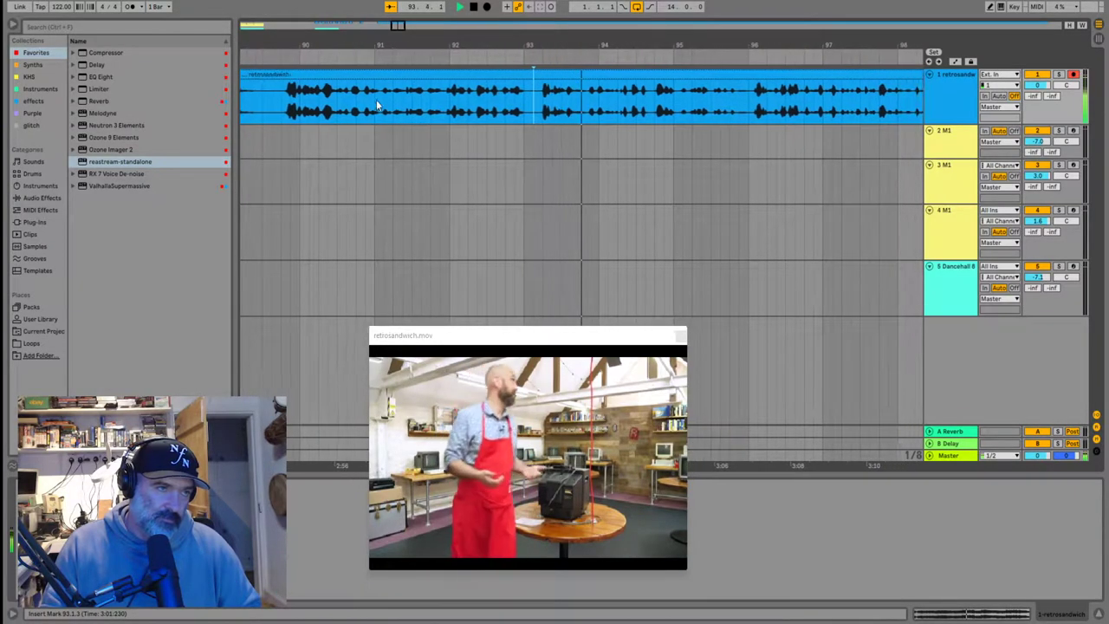
key(space)
Play the footage just before bar 90, split the long clip at 90.4.2 and delete the piece from 81.3.3 to the cut
click(286, 112)
key(space)
scroll(530, 113, up, 5)
key(space)
click(597, 104)
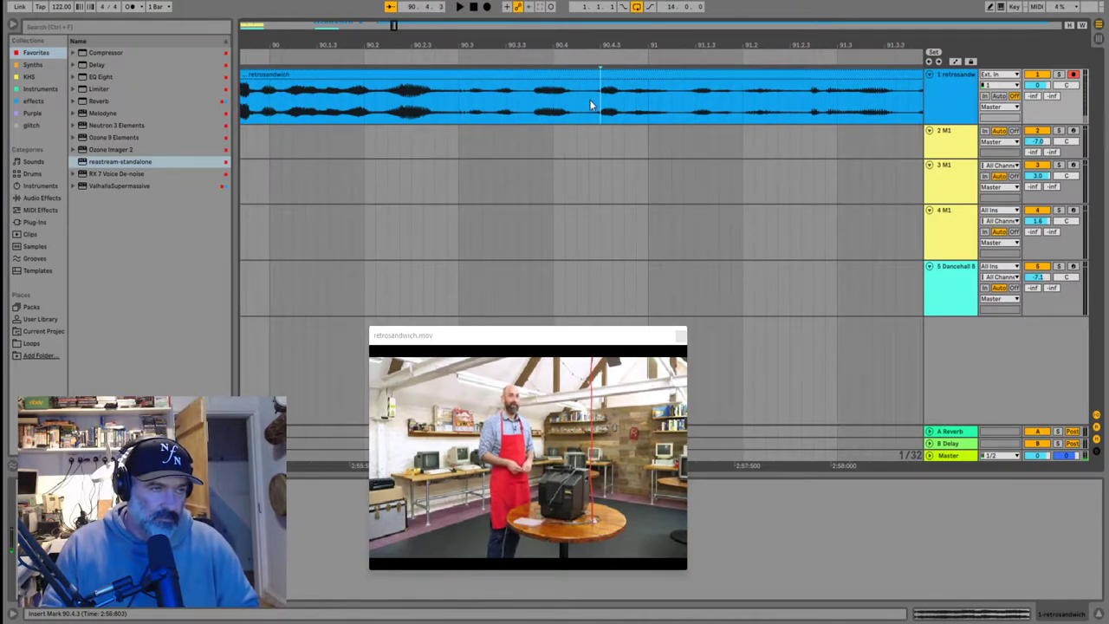
click(589, 104)
click(563, 75)
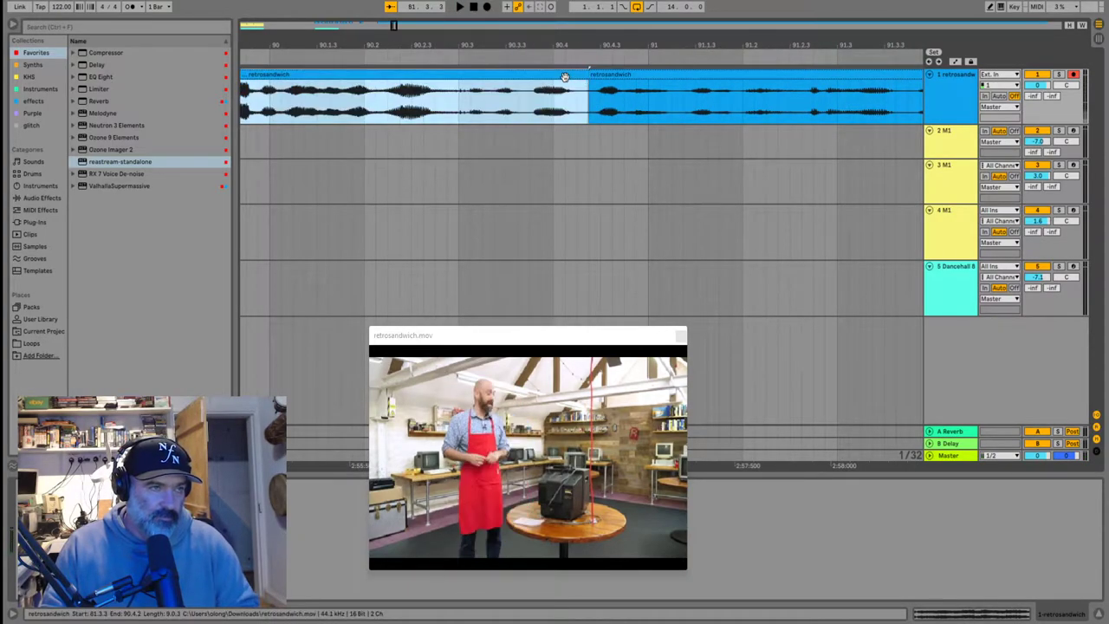
key(Delete)
Move the remaining long clip earlier so that it starts at 73.4.2
key(space)
scroll(609, 101, down, 5)
key(space)
drag(881, 76, 317, 80)
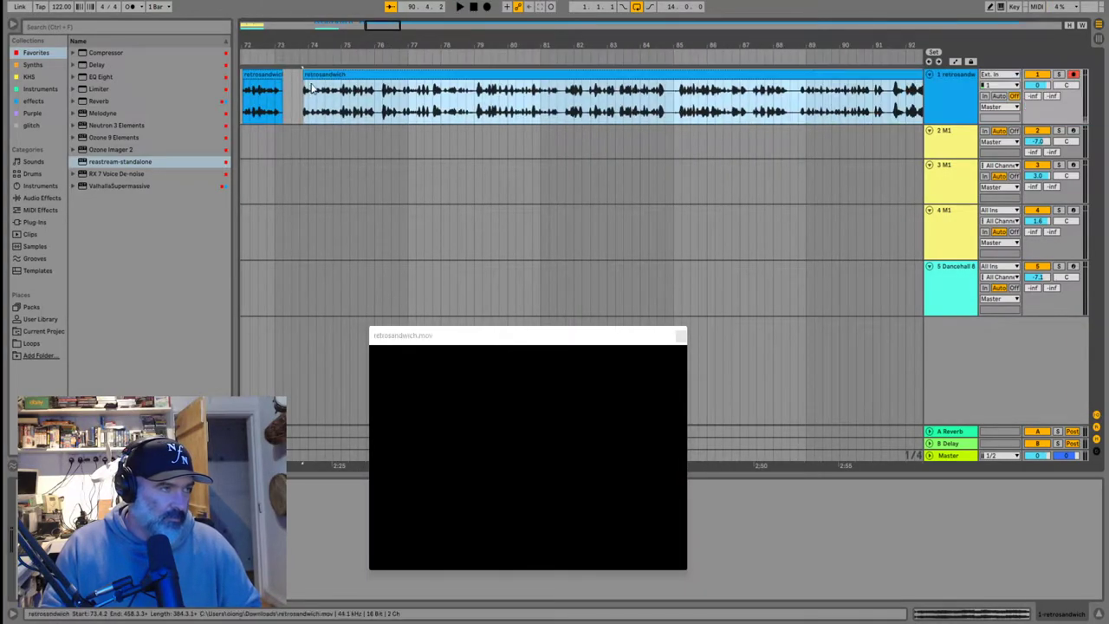
Play the footage from 73.4.2 and split the long clip at 74.4.4
click(300, 96)
key(space)
scroll(591, 108, up, 5)
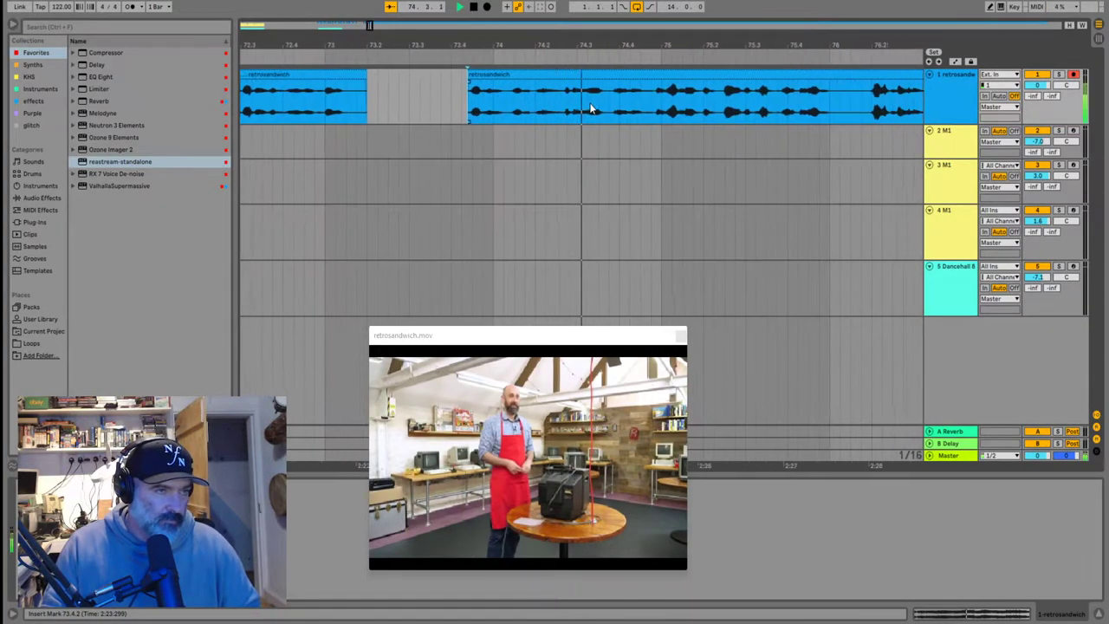
key(space)
click(585, 105)
key(ctrl+e)
Play on past the cut and trim the start of the long clip to 76.2.1
key(space)
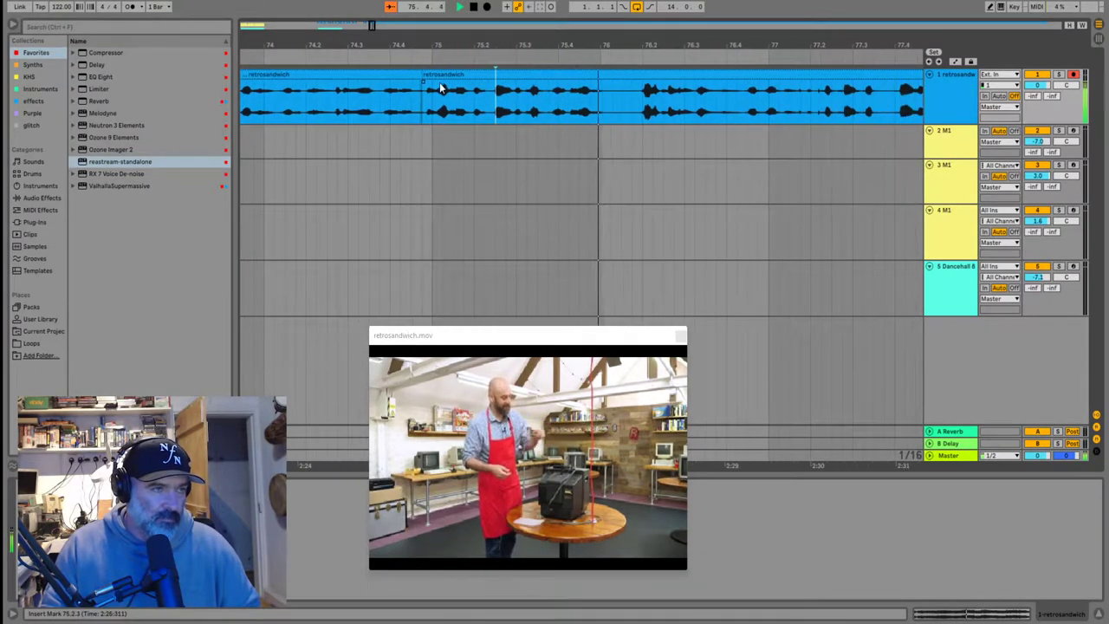
drag(539, 86, 725, 86)
drag(634, 85, 644, 85)
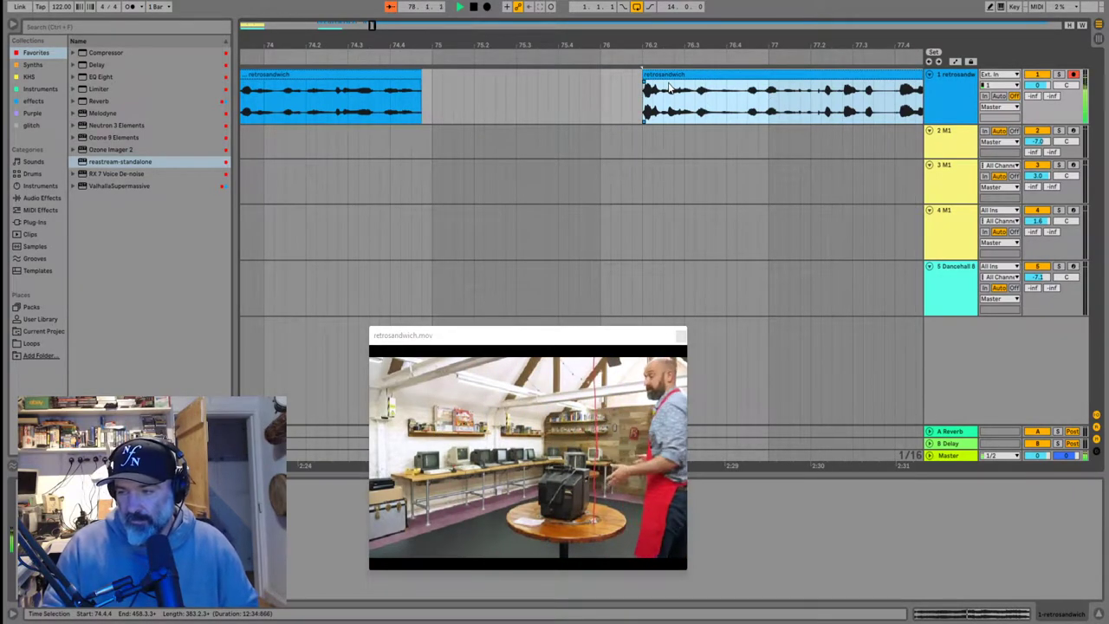
Audition the footage after 76.2.1, split the long clip at 78.1.2 and delete the piece before the cut
scroll(670, 87, down, 5)
scroll(816, 98, up, 4)
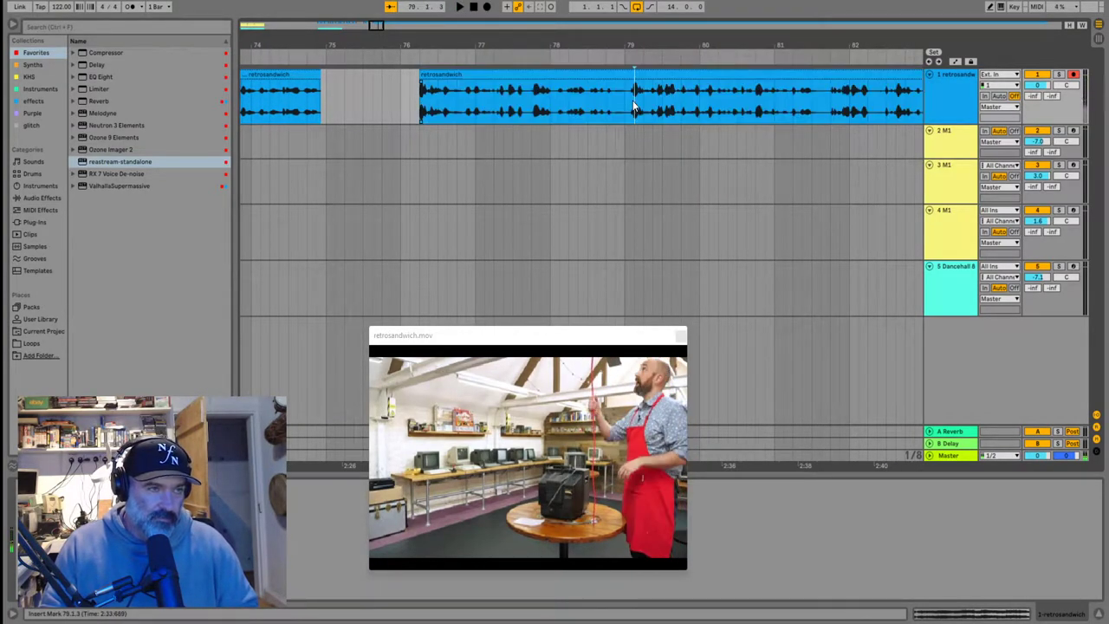
click(474, 100)
key(space)
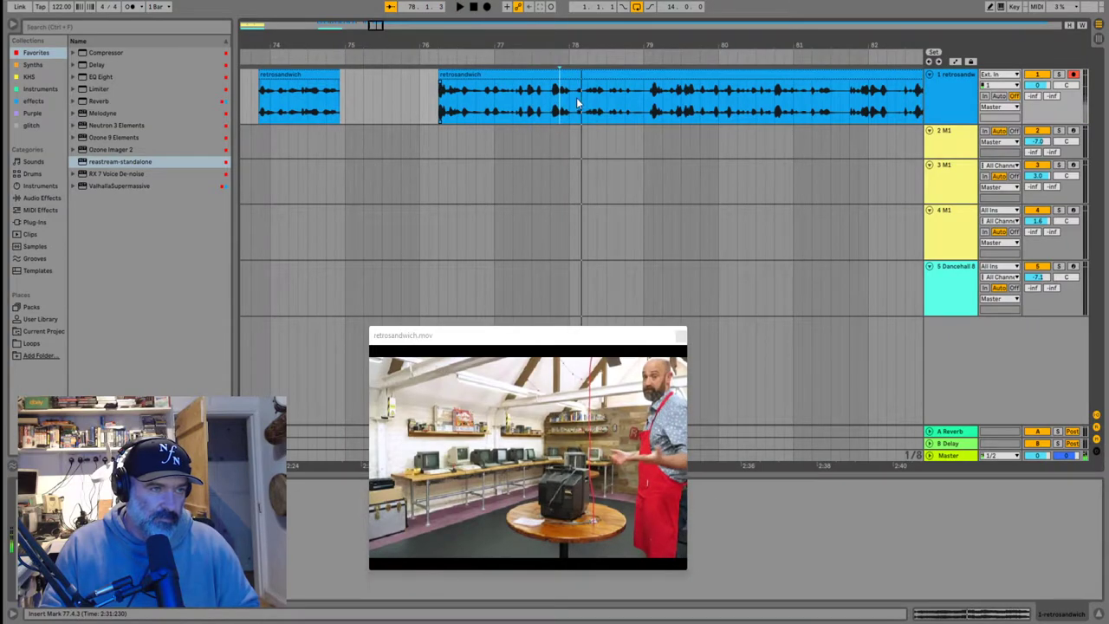
scroll(581, 100, up, 5)
key(ctrl+e)
click(543, 69)
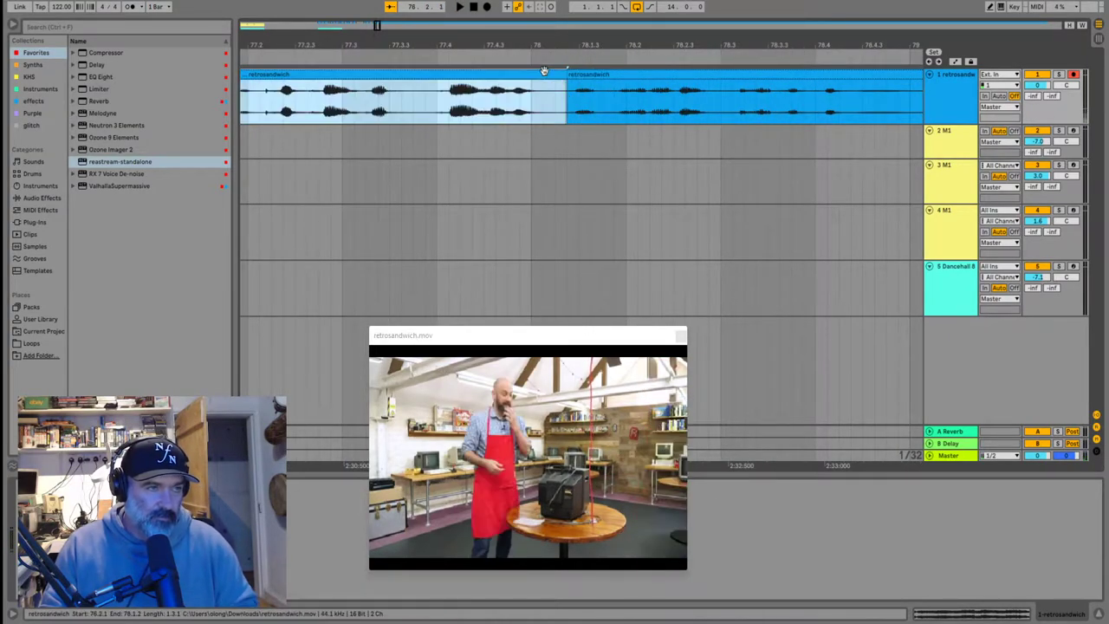
key(Delete)
Move the remaining long clip earlier so that it starts at 75.1.2
scroll(606, 87, down, 8)
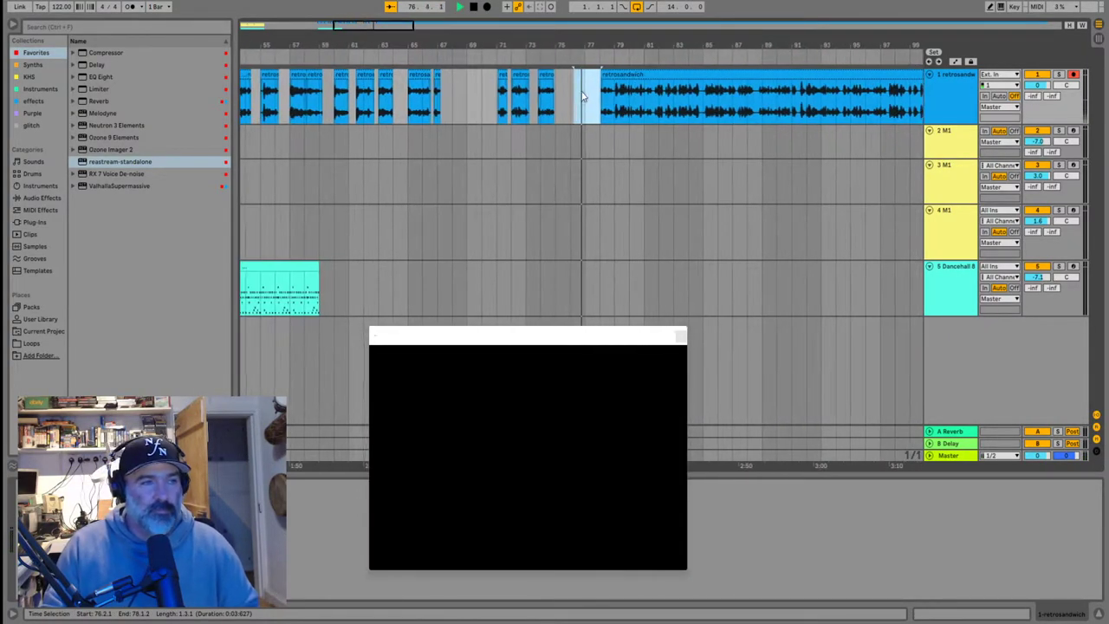
drag(619, 86, 596, 87)
scroll(566, 96, up, 5)
Play from 75.1.2, split the long clip at 75.4.4 and trim the start of the remainder to 76.3.1
click(501, 110)
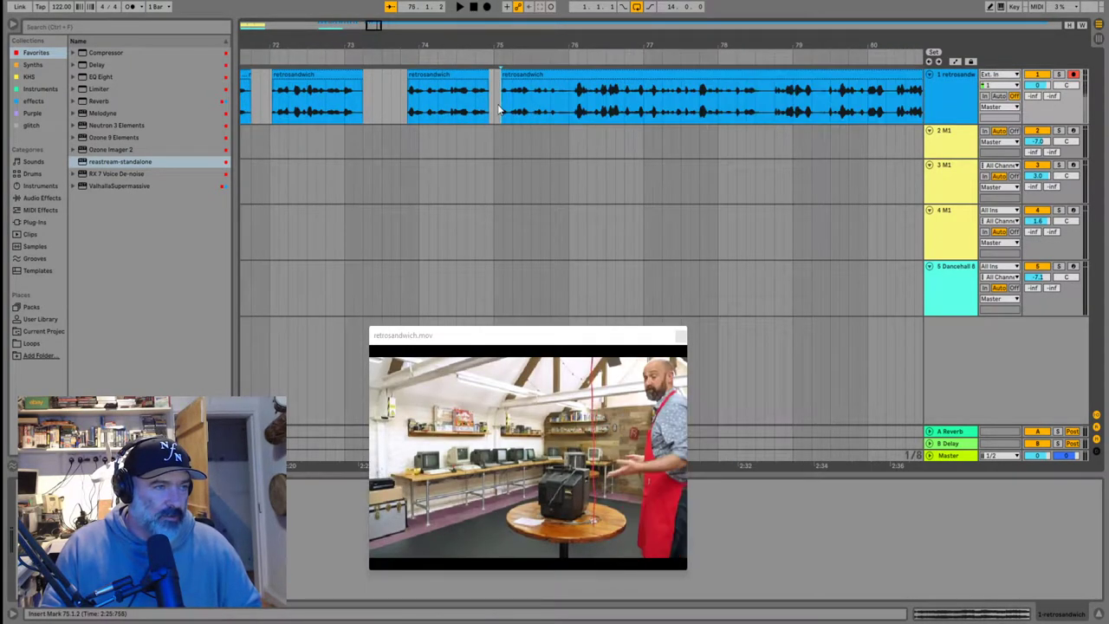
key(space)
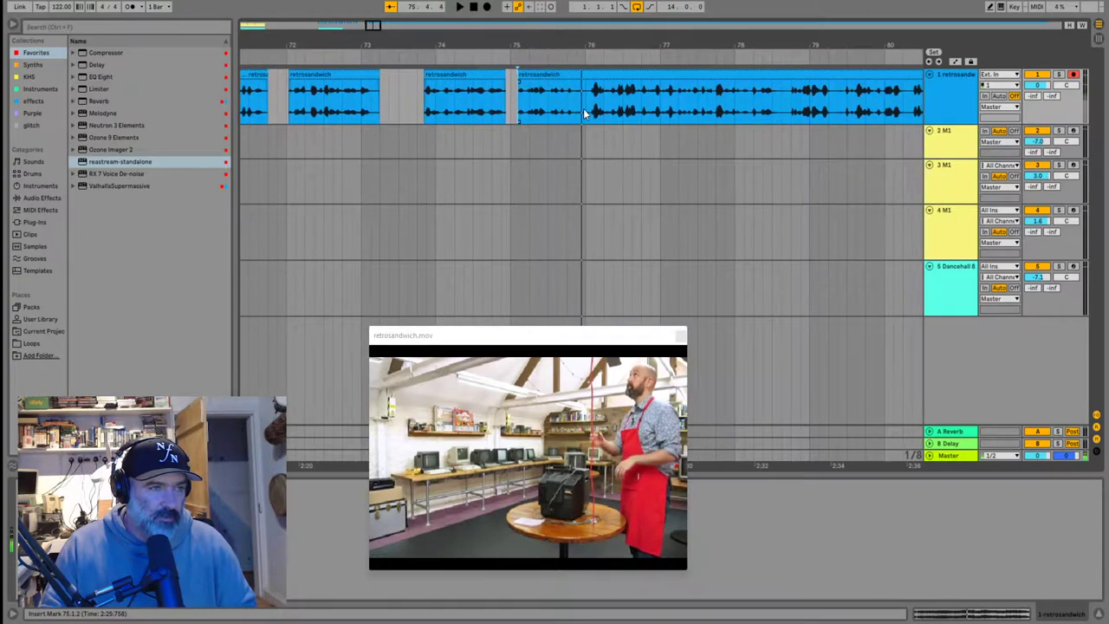
key(space)
drag(594, 77, 636, 79)
Move the four short clips between bars 71 and 76 together about two bars earlier
scroll(604, 119, down, 5)
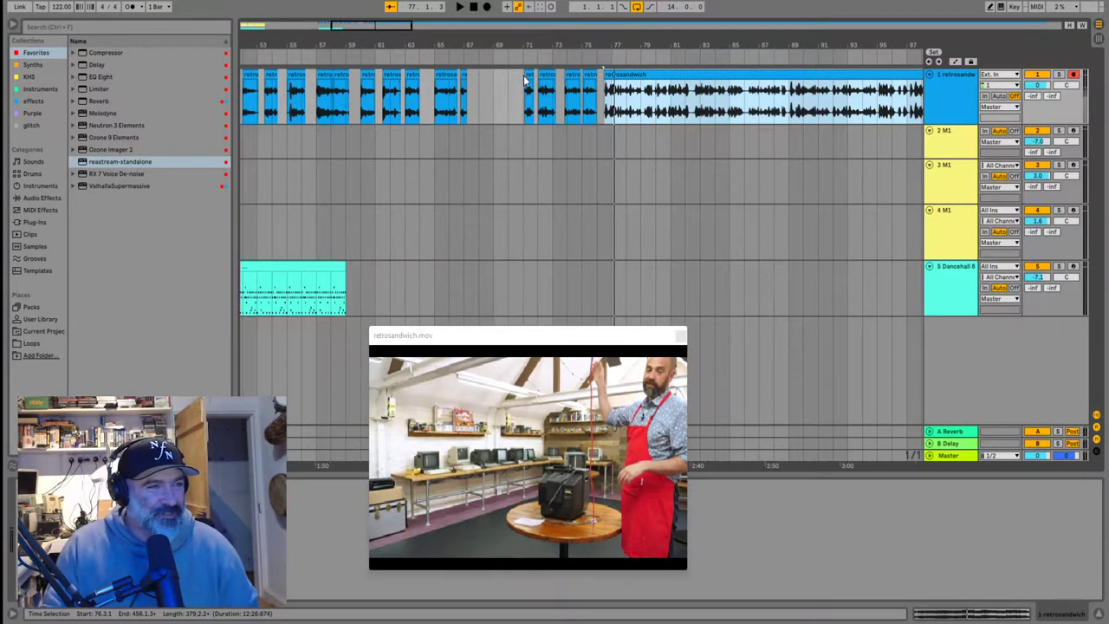
drag(524, 79, 597, 86)
mouse_move(530, 76)
mouse_down()
mouse_move(509, 95)
mouse_move(475, 76)
mouse_move(542, 75)
mouse_up()
Nudge the short clip at 71.3.4 slightly later and place the last short clip at 73.1.1
scroll(503, 93, up, 5)
click(475, 76)
click(535, 75)
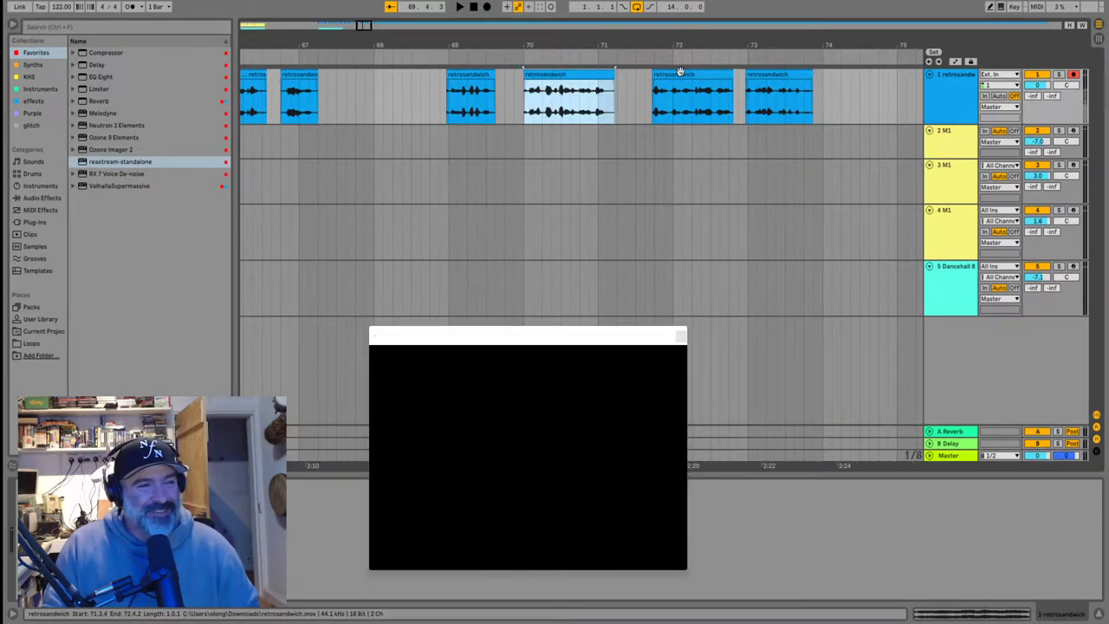
drag(683, 75, 685, 75)
click(768, 84)
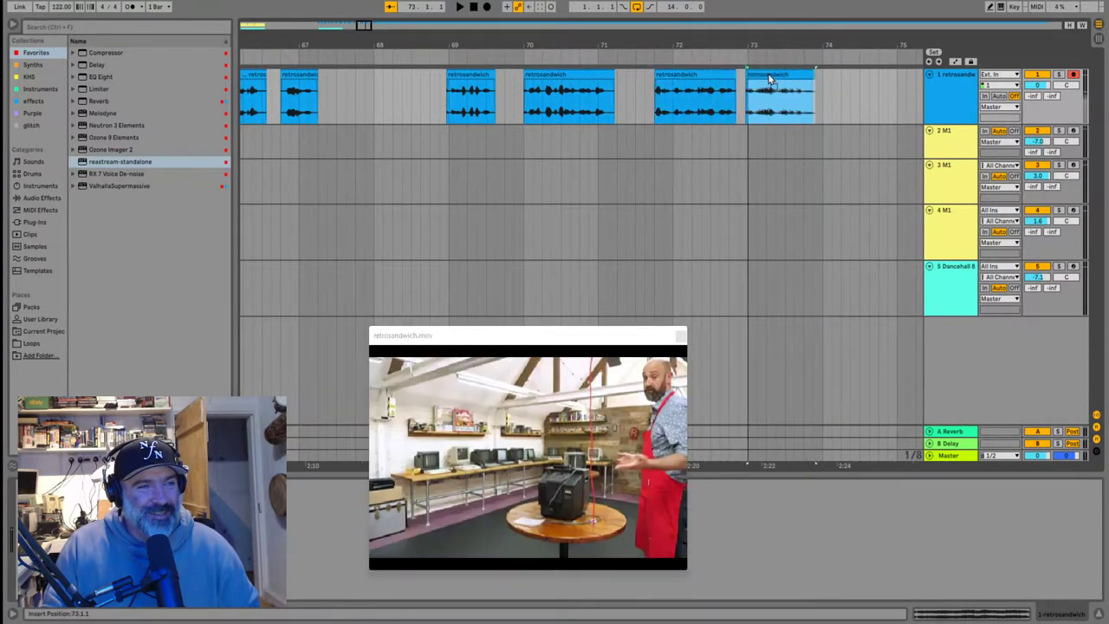
Move the long clip slightly earlier so that it starts at 76.1.1
scroll(528, 104, down, 5)
scroll(424, 113, down, 3)
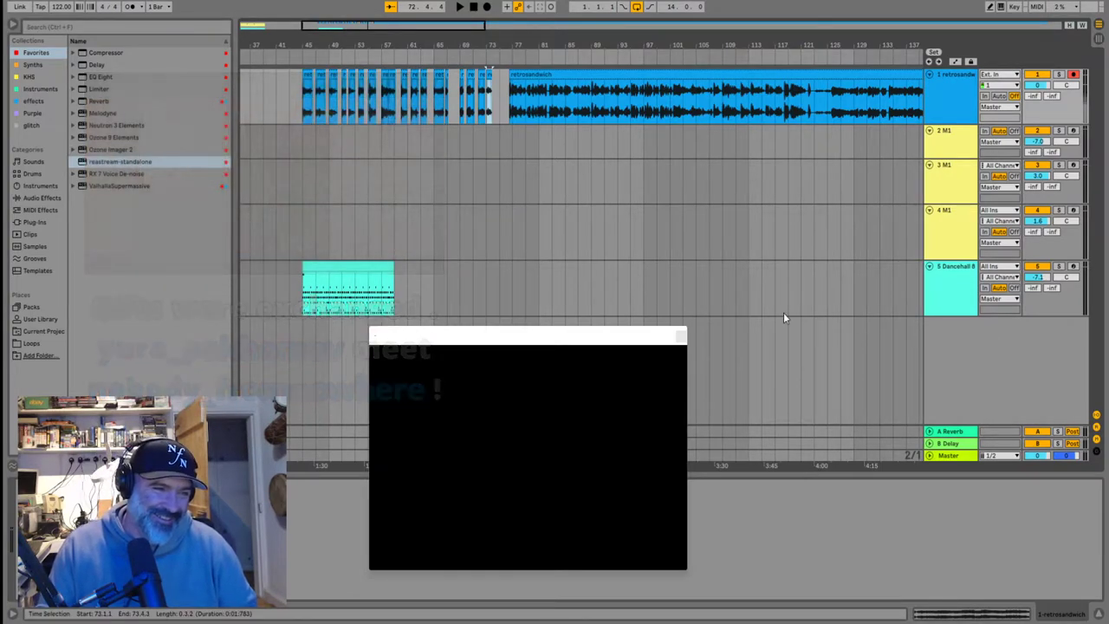
scroll(504, 105, up, 5)
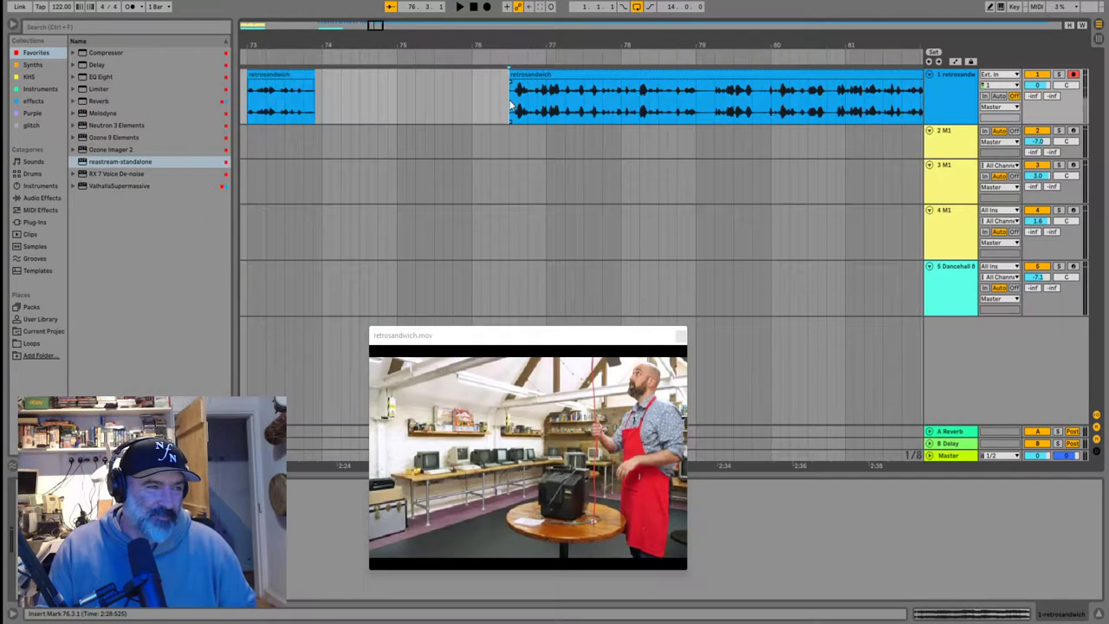
drag(543, 76, 509, 78)
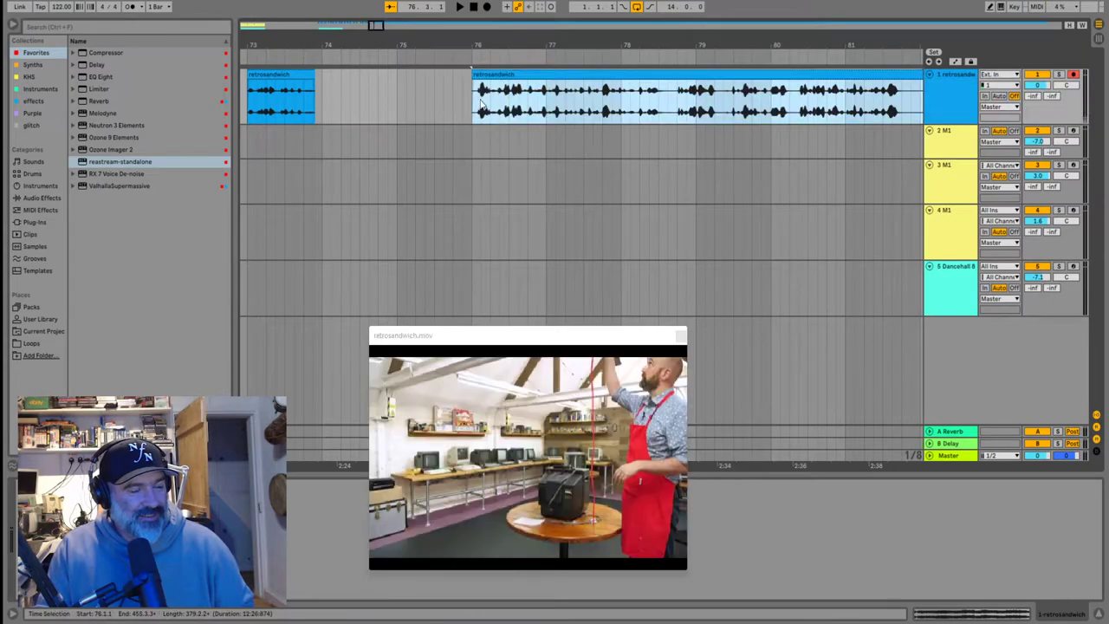
Play the footage from 76.1.1 and trim the start of the long clip to 78.1.1
click(472, 106)
key(space)
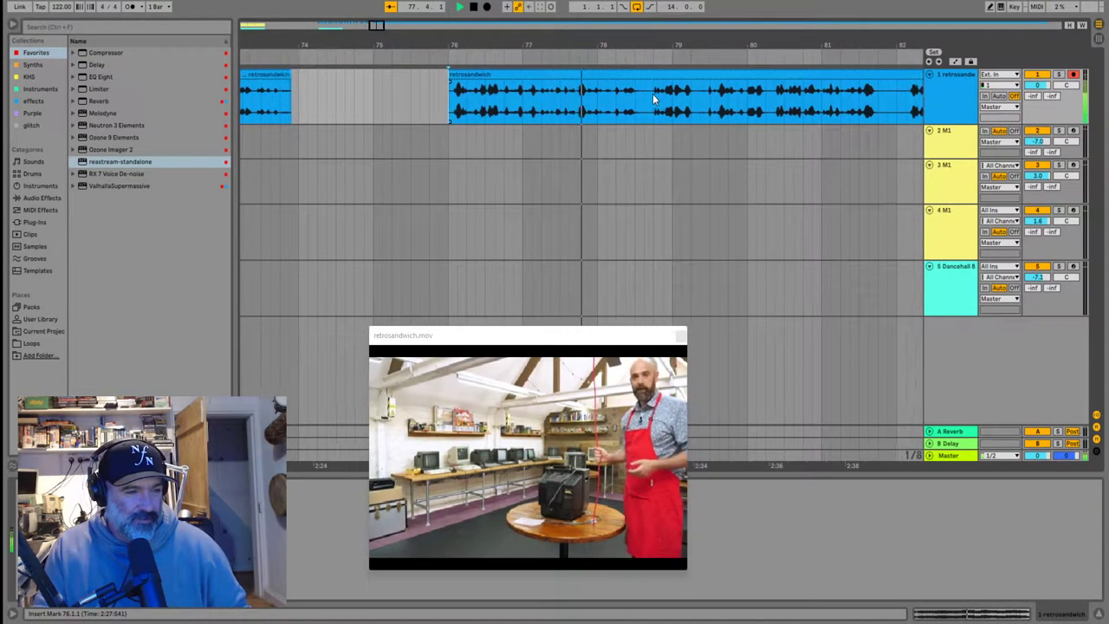
click(518, 109)
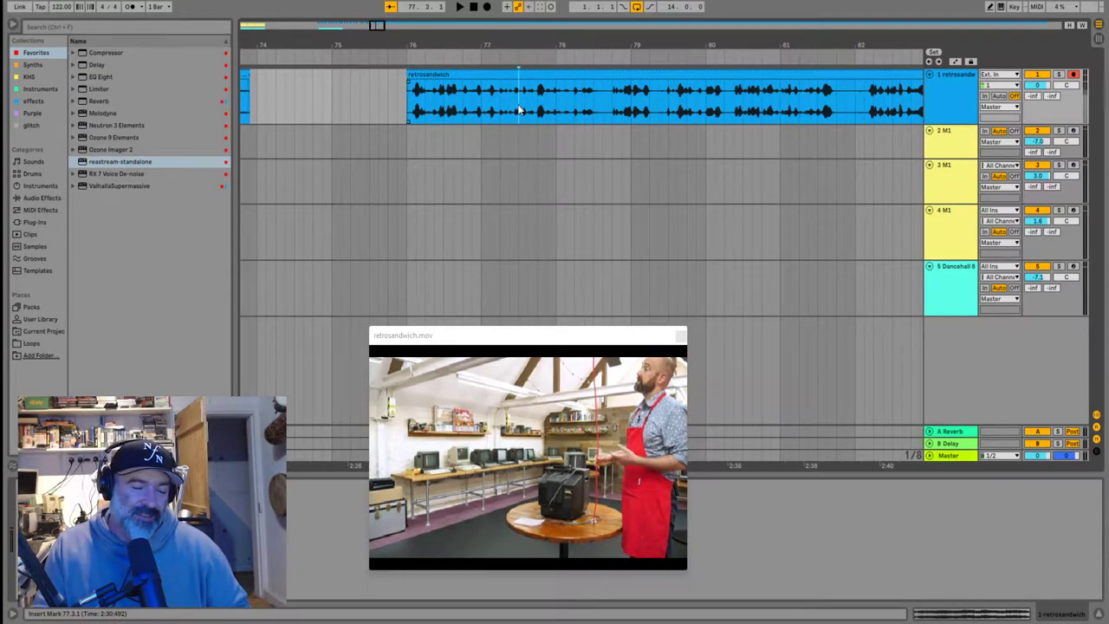
key(plus)
key(plus)
click(502, 104)
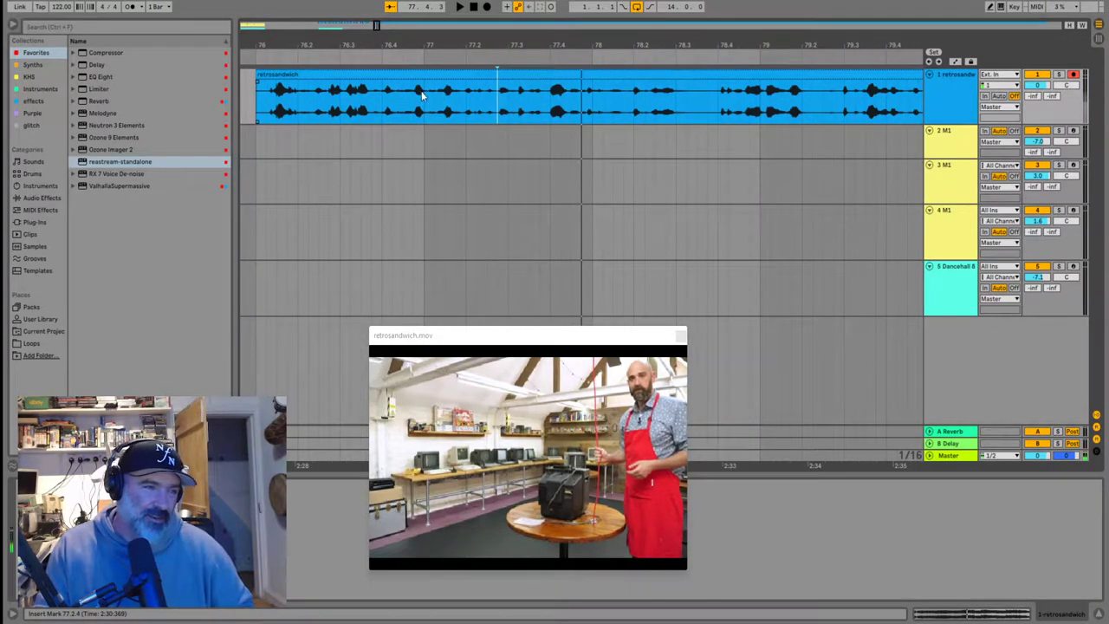
mouse_move(257, 77)
mouse_down()
mouse_move(594, 80)
mouse_move(472, 82)
mouse_move(513, 80)
mouse_move(498, 96)
mouse_up()
Move the trimmed long clip earlier so that it starts at 75.1.1
click(590, 97)
key(minus)
key(minus)
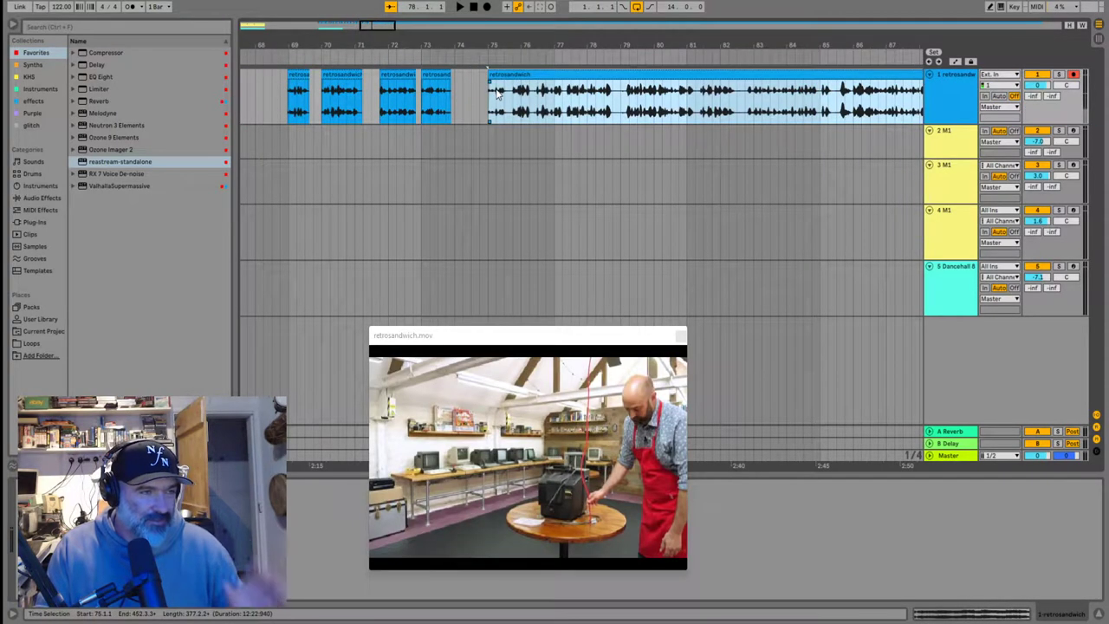
Audition the opening of the long clip from 75.1.1 to judge where the next cut belongs
click(486, 116)
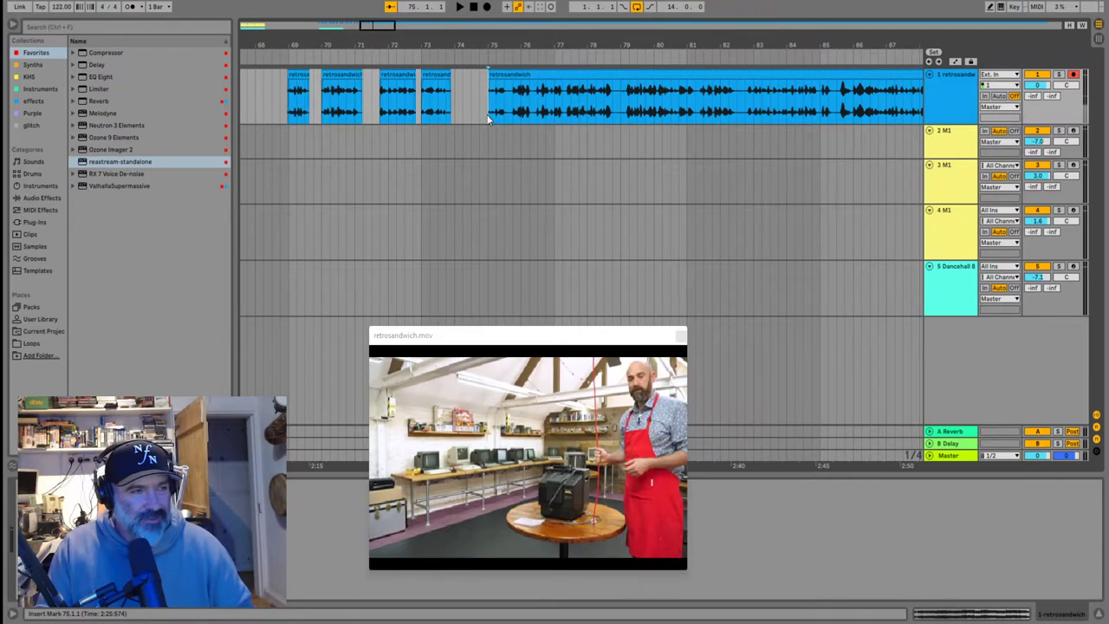
key(space)
scroll(600, 89, up, 5)
key(space)
click(599, 93)
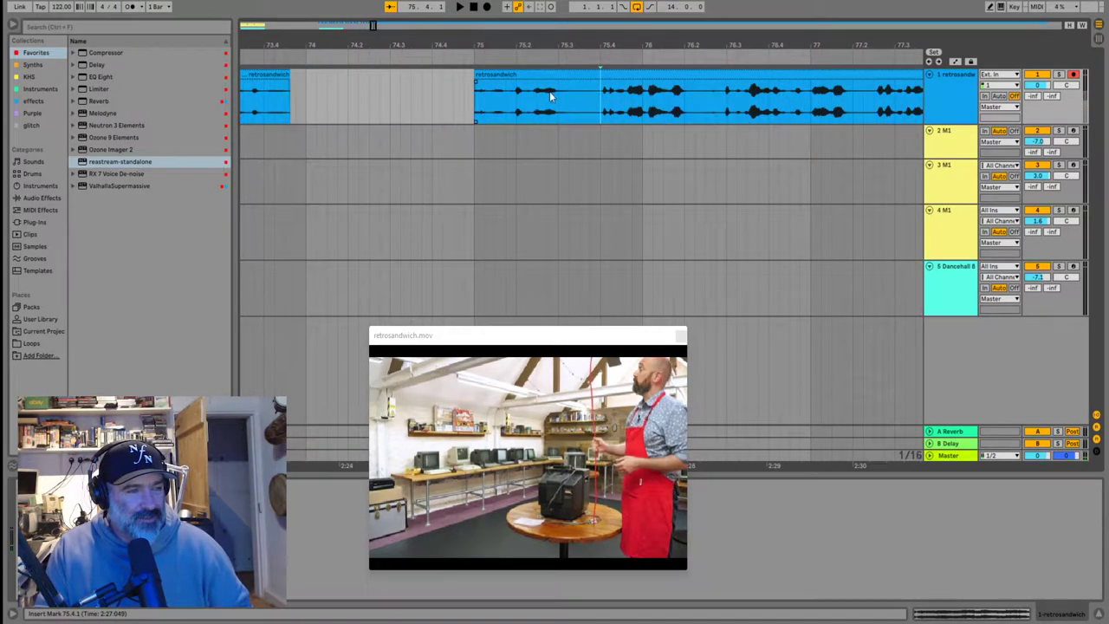
click(484, 104)
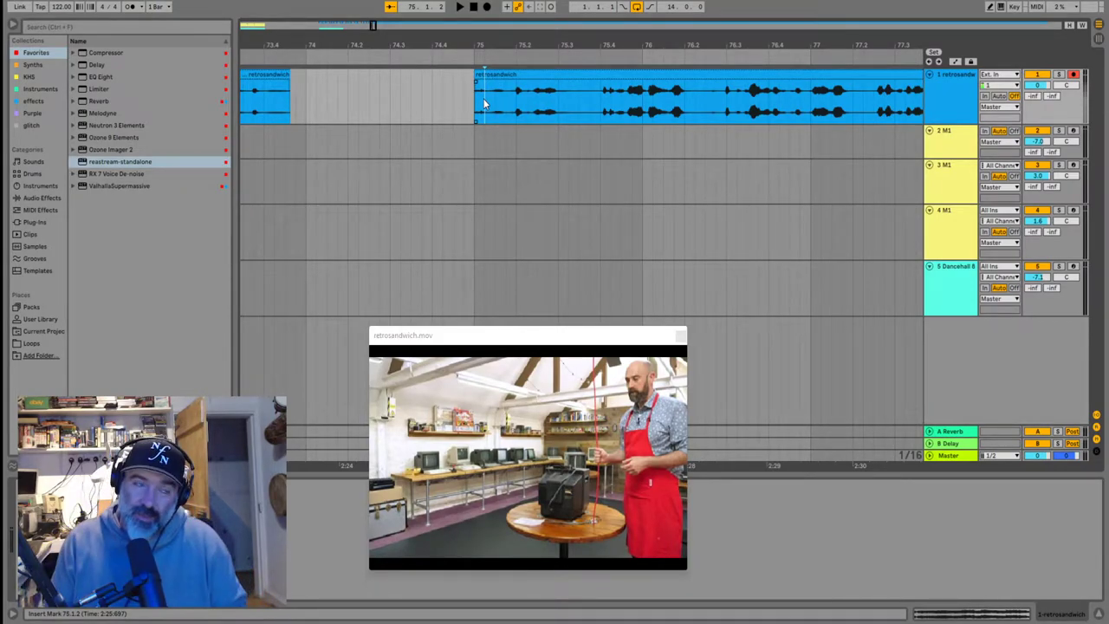
click(477, 102)
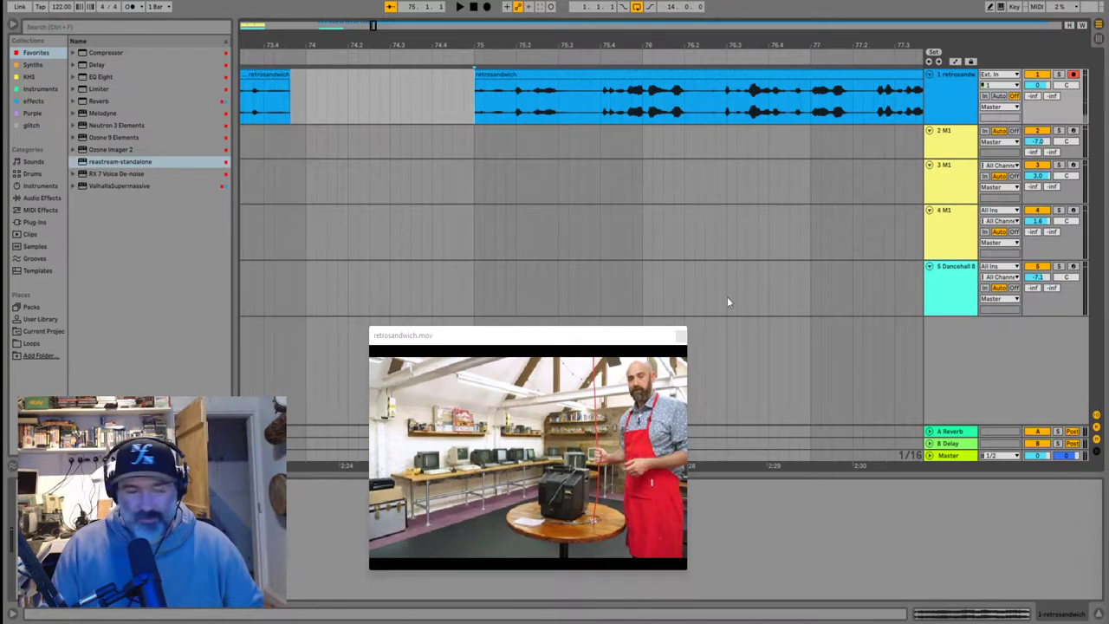
key(space)
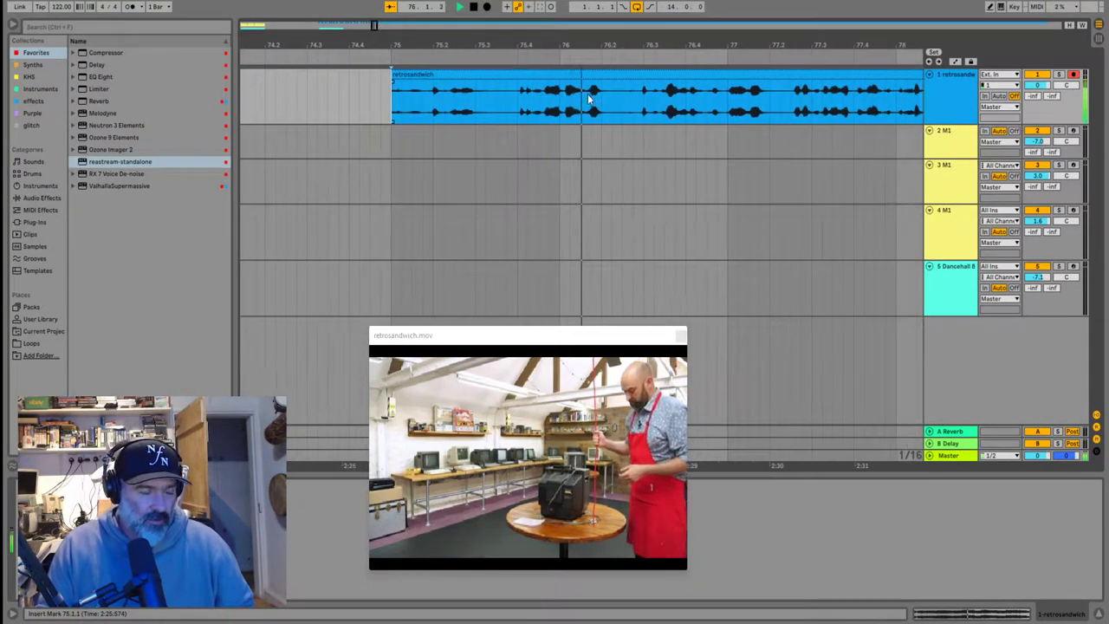
Trim the start of the long clip to bar 79
scroll(589, 97, down, 2)
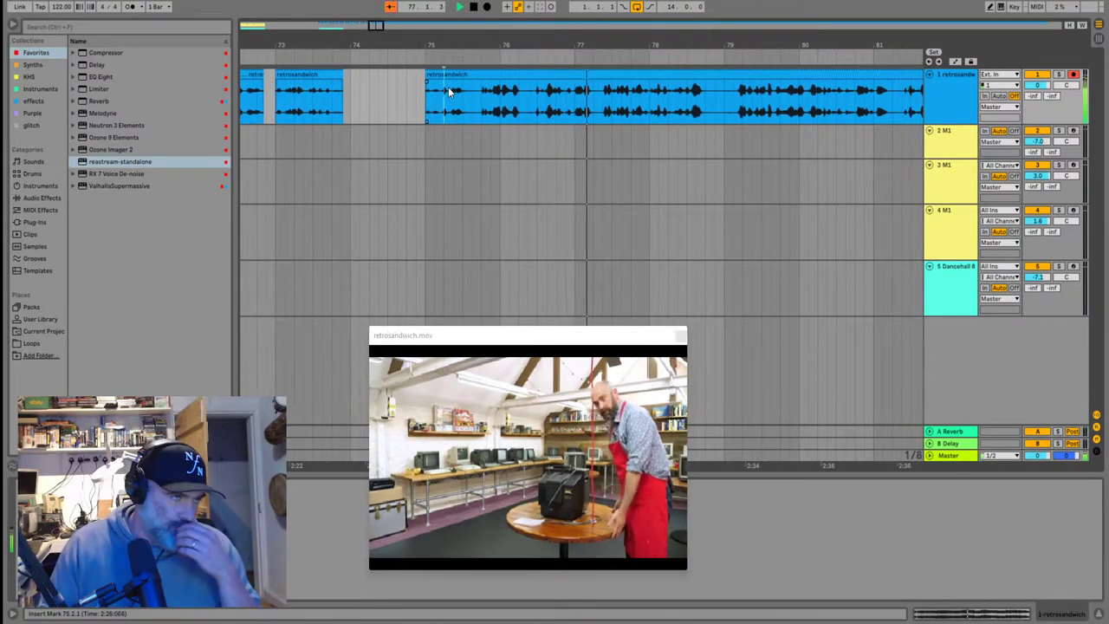
drag(428, 75, 726, 102)
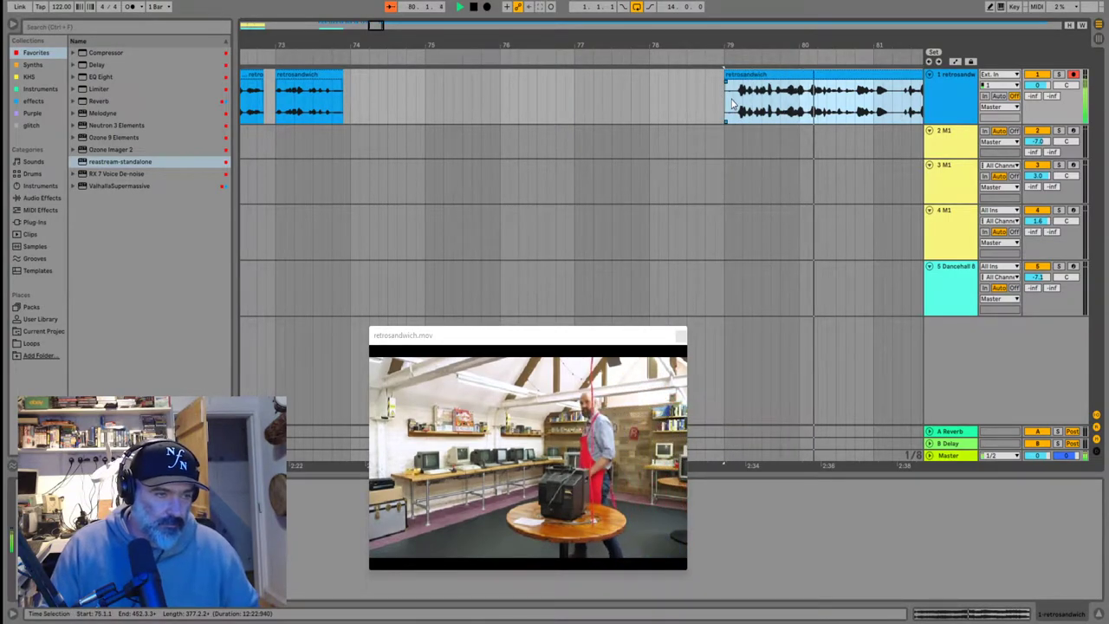
scroll(706, 102, down, 3)
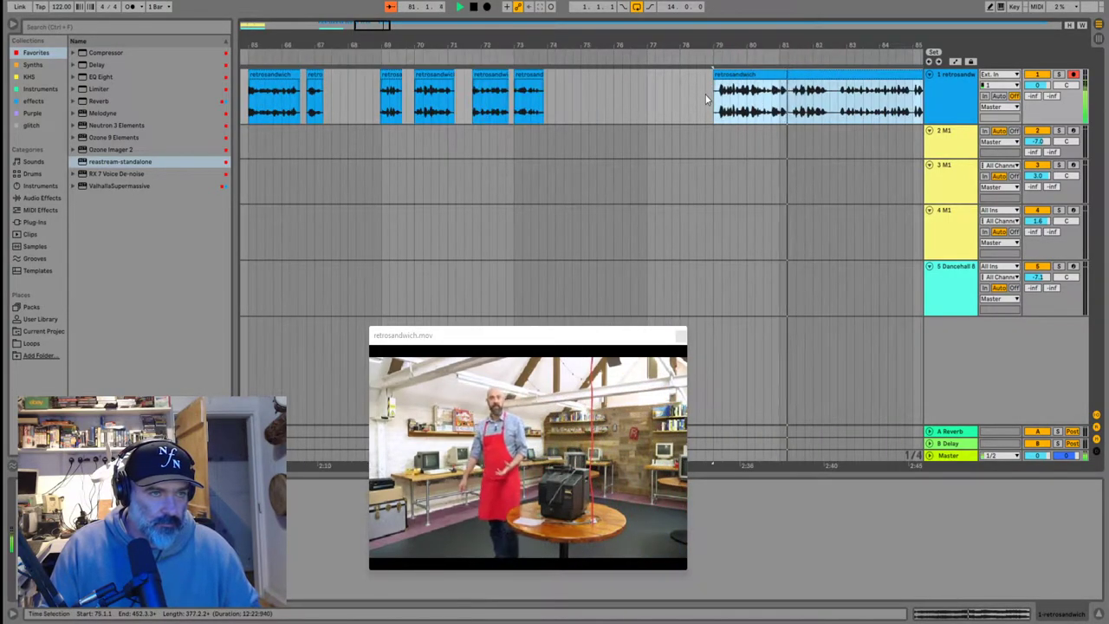
Audition the long clip around 81.1.1 to find where the next phrase starts
scroll(790, 106, right, 1)
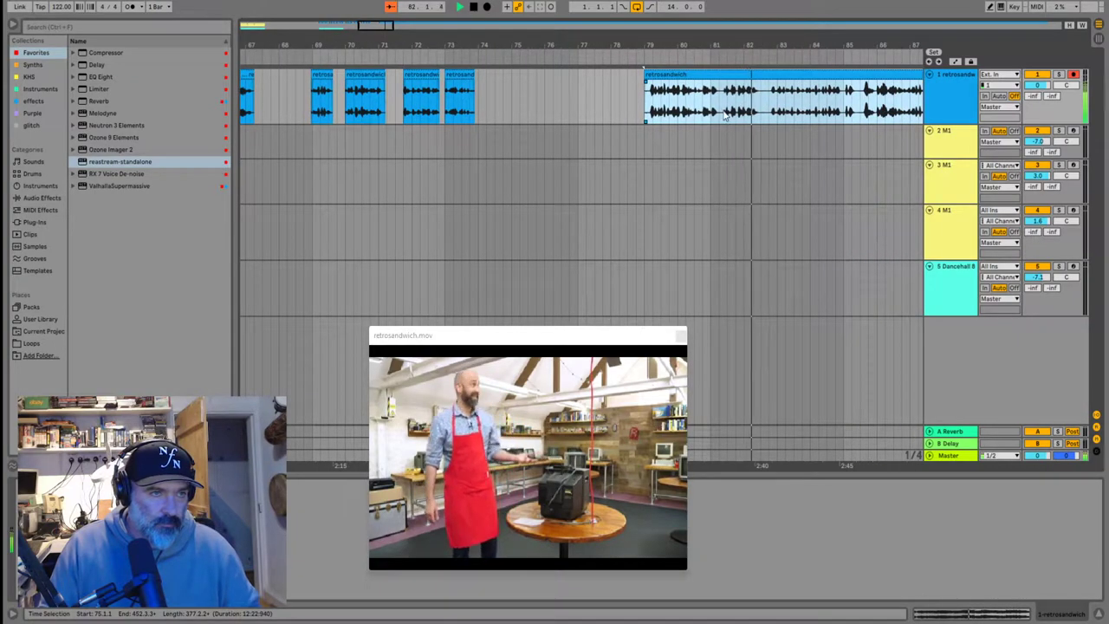
click(722, 109)
scroll(467, 108, up, 5)
key(space)
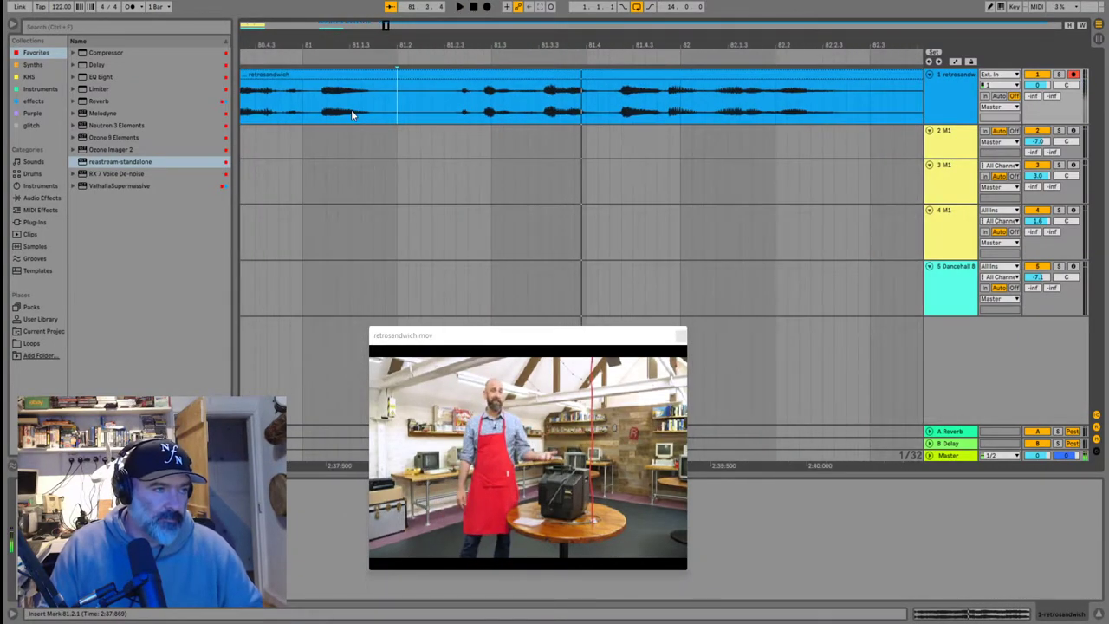
click(329, 113)
click(315, 114)
key(space)
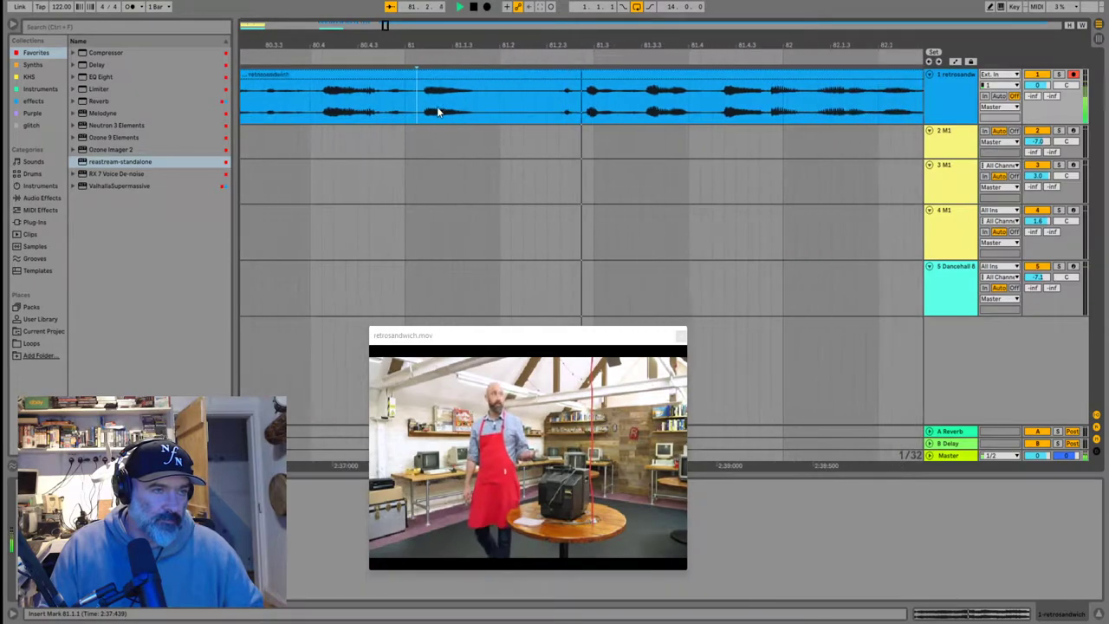
key(space)
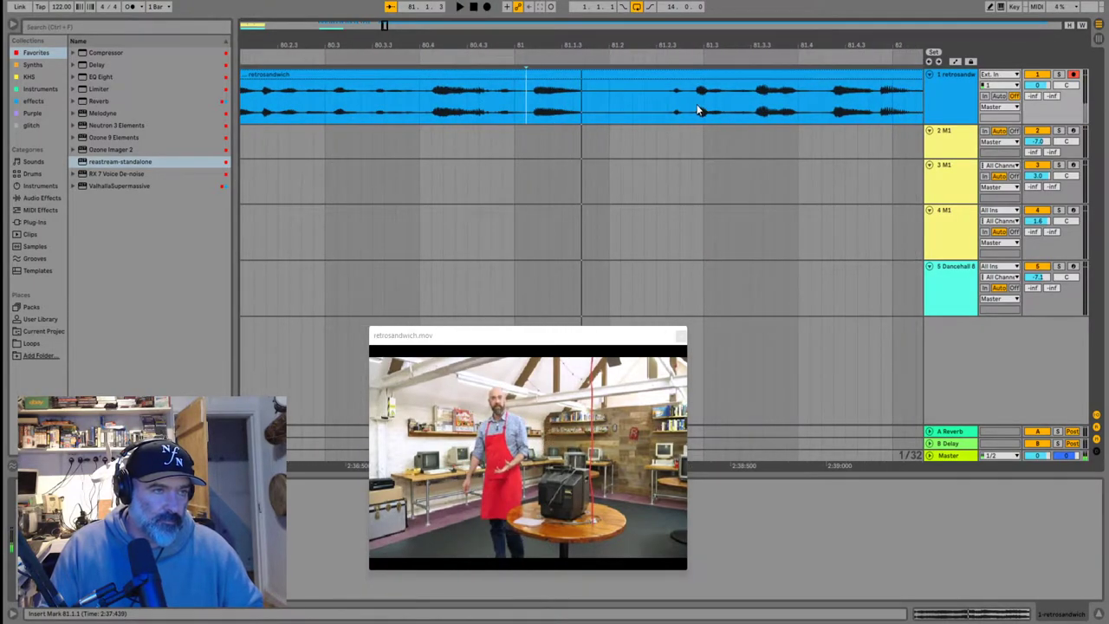
Split the long clip at 81.2.3 and delete the piece in front of the cut
click(668, 107)
key(ctrl+e)
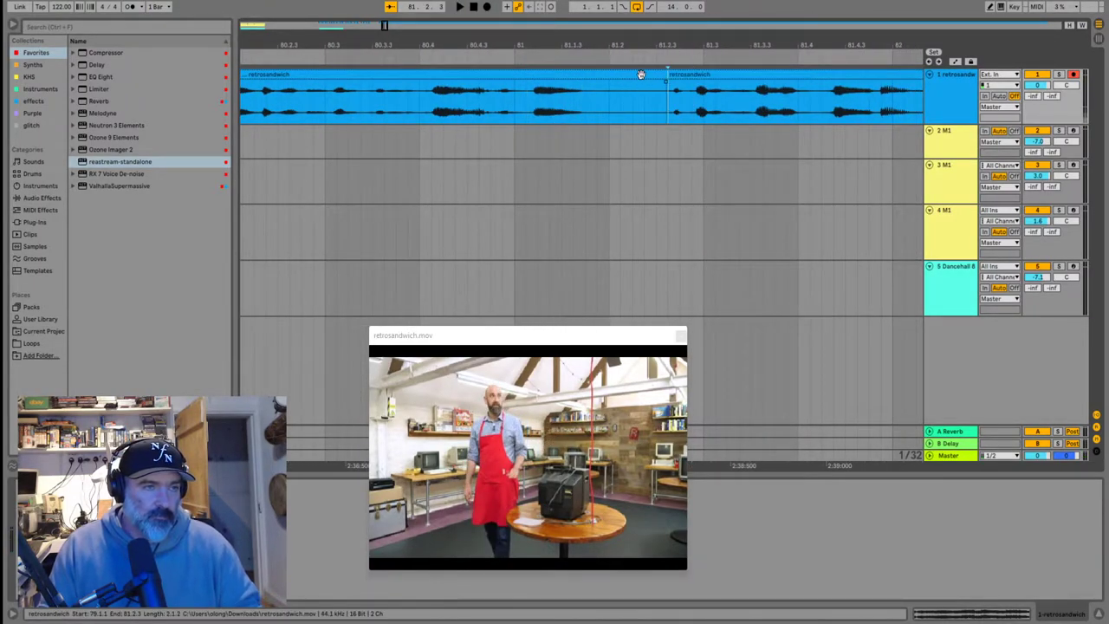
click(641, 75)
key(Delete)
Play the footage from 81.2.3 to judge where the phrase ends
click(668, 107)
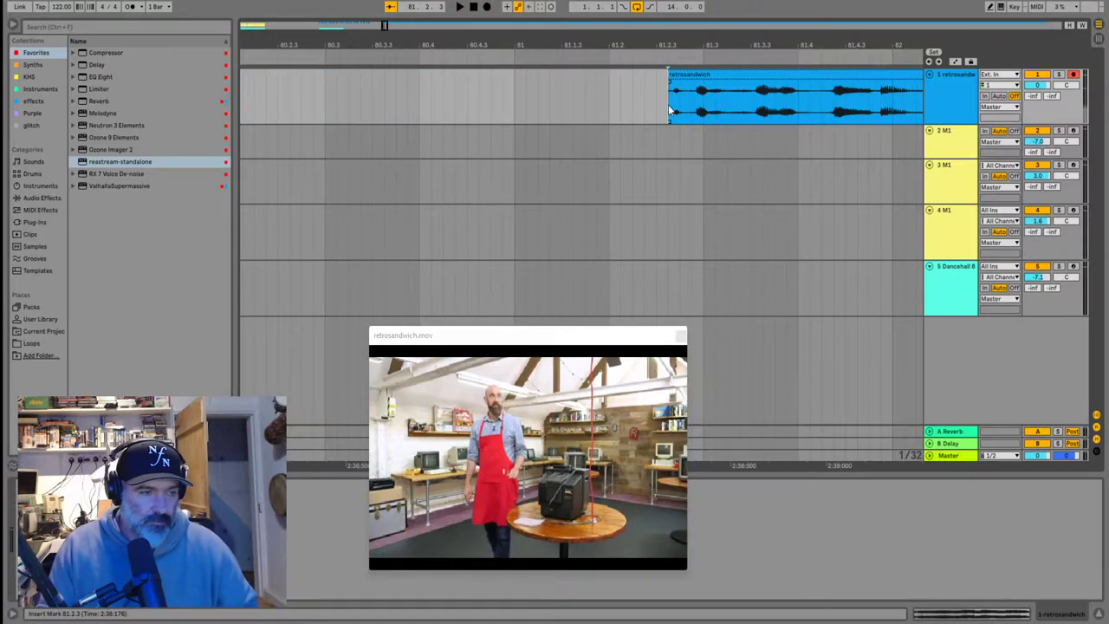
key(space)
scroll(669, 110, down, 5)
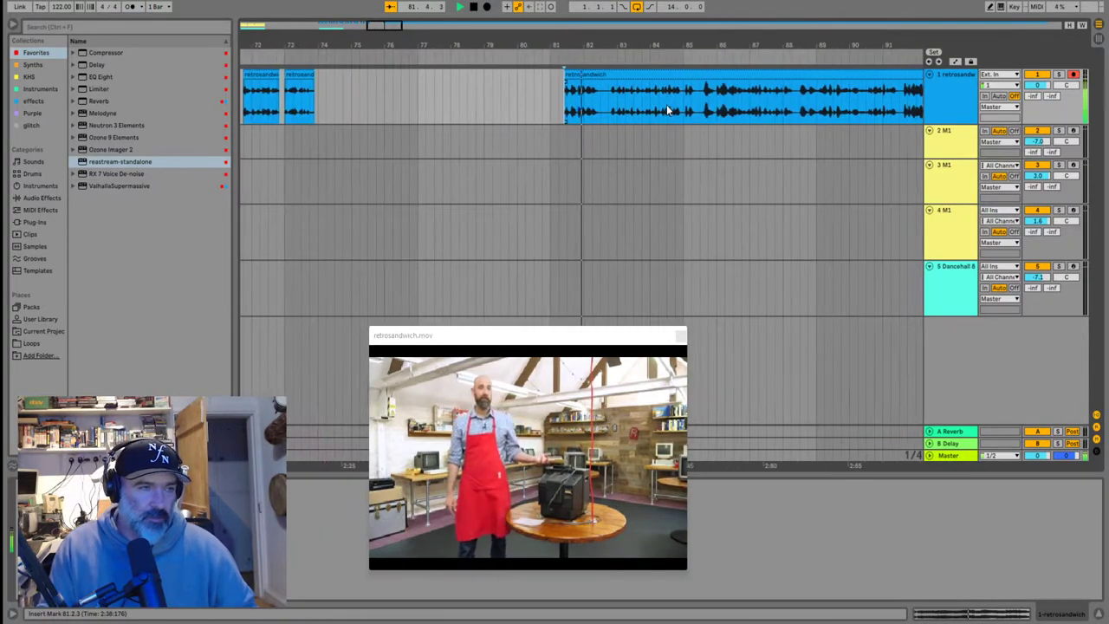
key(plus)
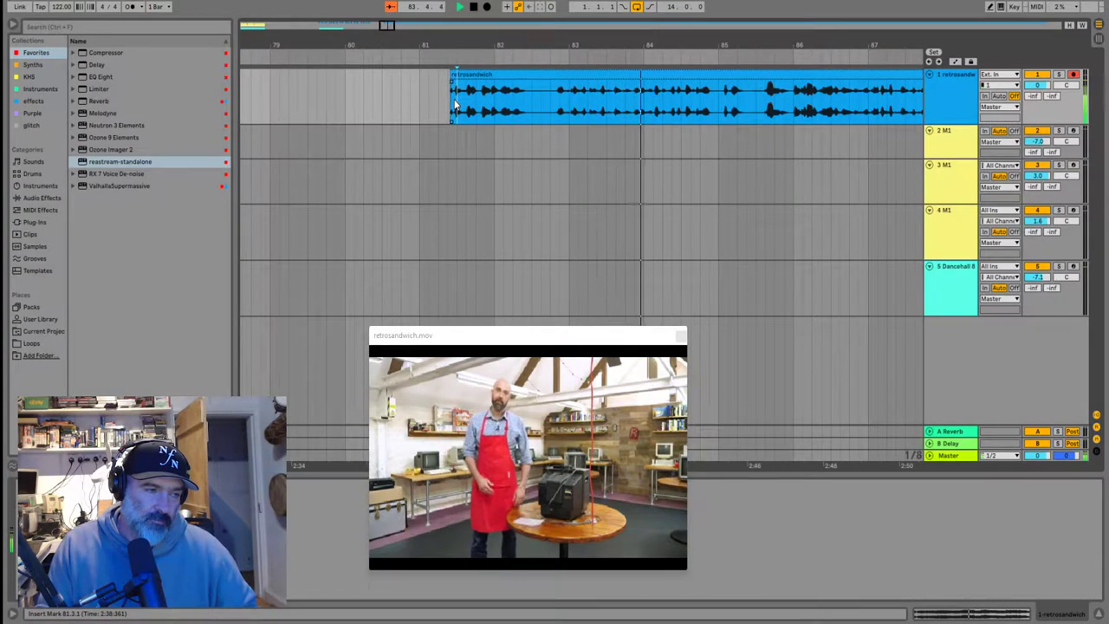
key(space)
key(plus)
key(plus)
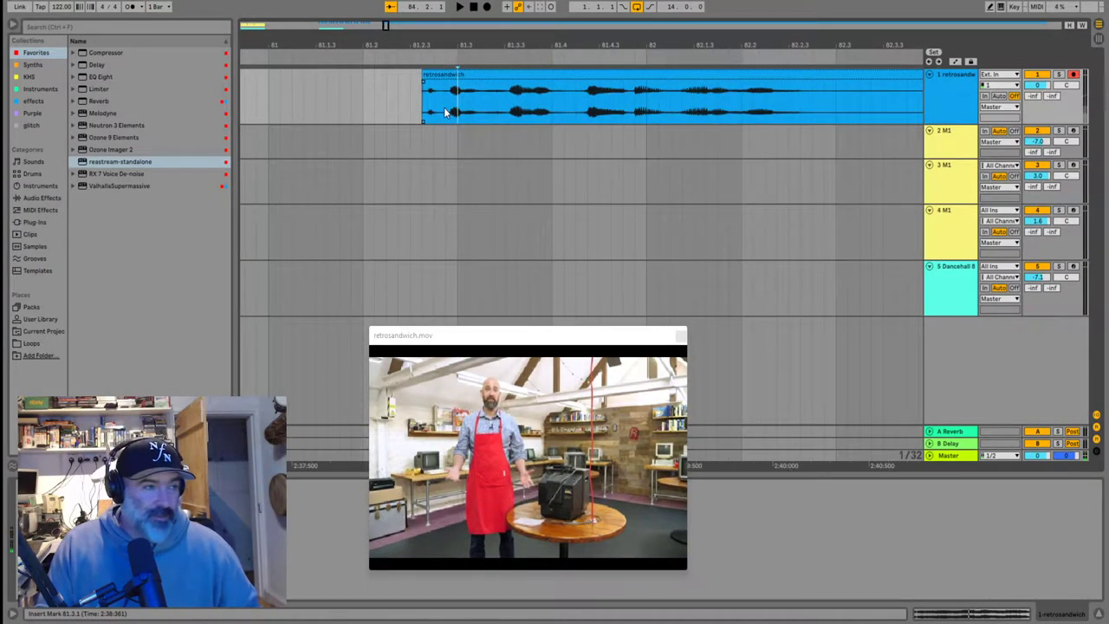
click(424, 111)
key(space)
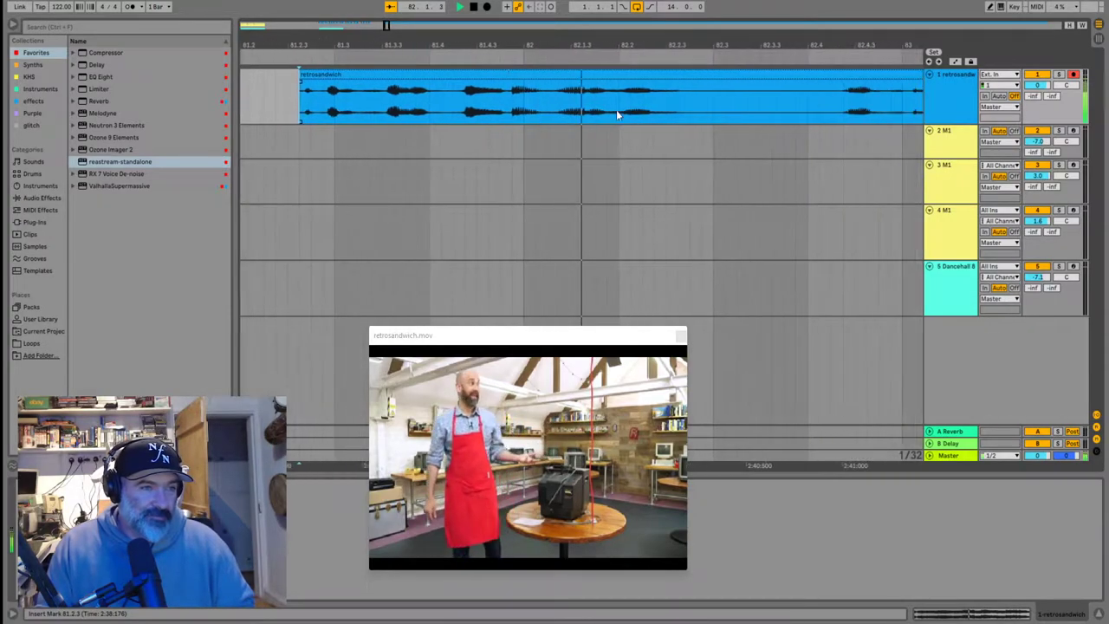
Split the long clip at about 82.1.4 and trim the start of the remainder to 83.1.1
scroll(587, 103, up, 2)
click(587, 101)
key(ctrl+e)
drag(564, 75, 673, 76)
scroll(581, 102, down, 5)
Audition the remaining long clip from 83.1.1 to check how its opening sounds
click(584, 103)
key(space)
click(582, 102)
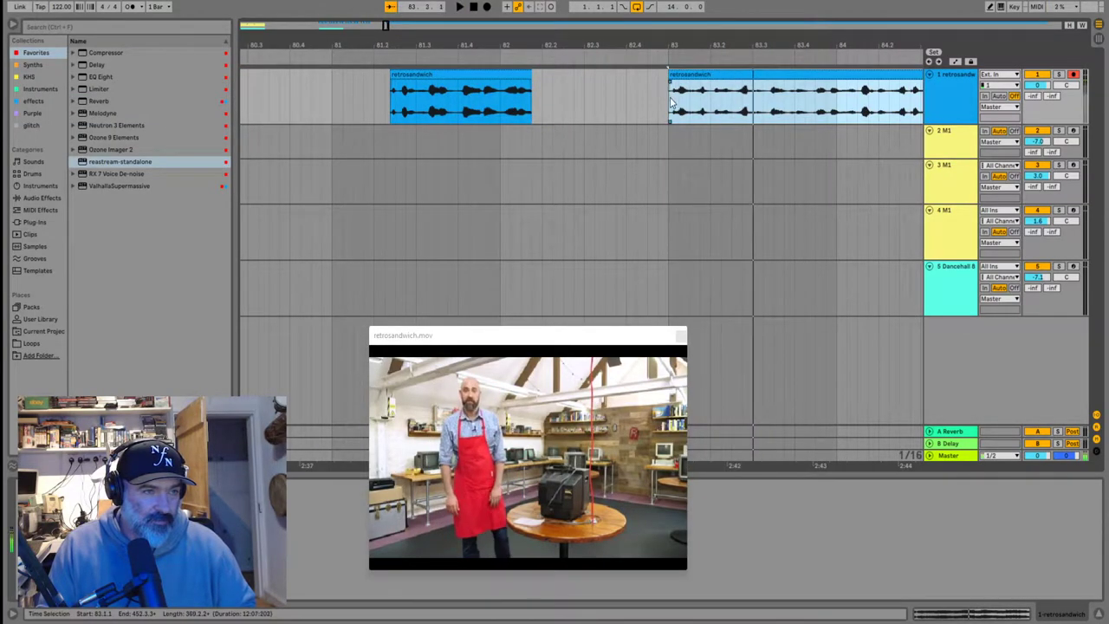
scroll(587, 114, up, 3)
key(space)
key(space)
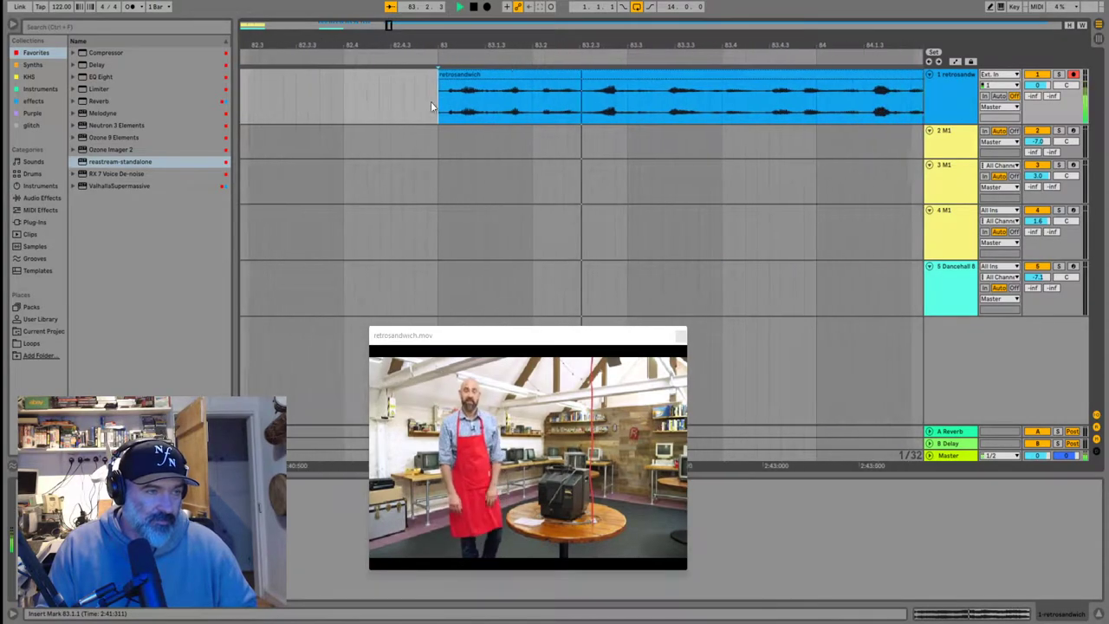
key(space)
Extend the start of the long clip earlier and fine-trim it to 82.4.4
drag(403, 102, 346, 102)
key(space)
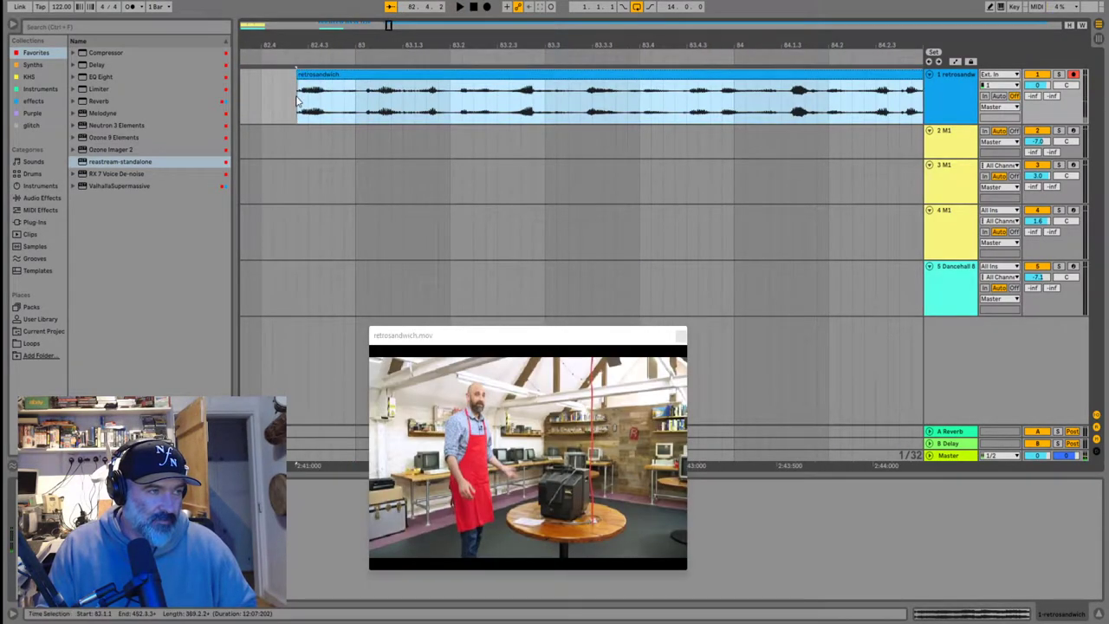
key(space)
click(450, 91)
drag(444, 82, 464, 78)
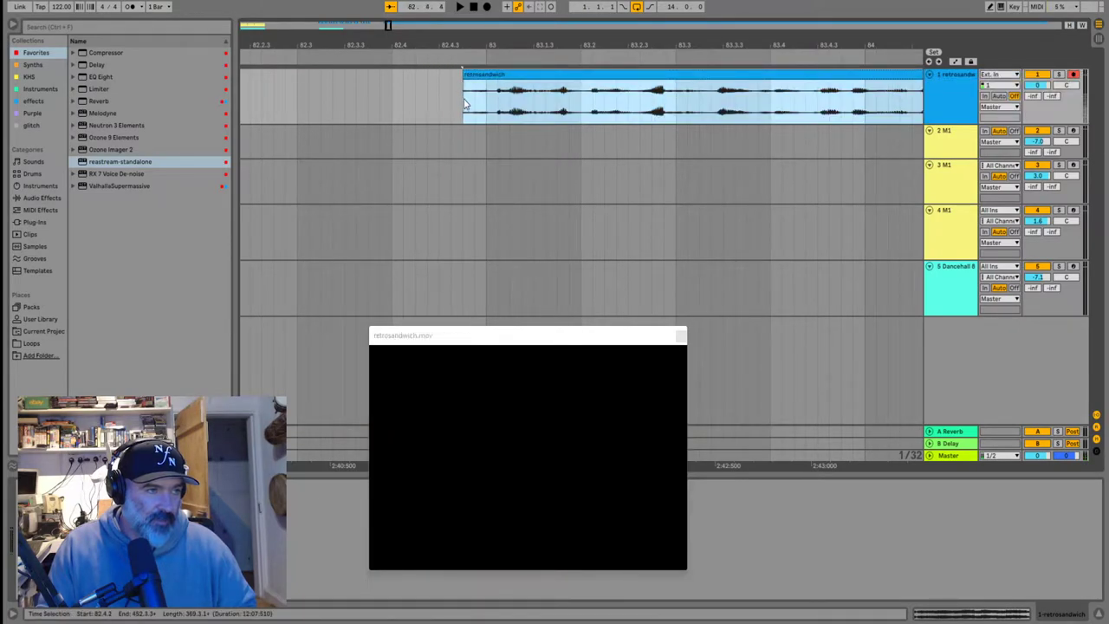
Play the footage from 82.4.4 to find the end of the phrase
click(468, 107)
key(space)
scroll(698, 110, down, 3)
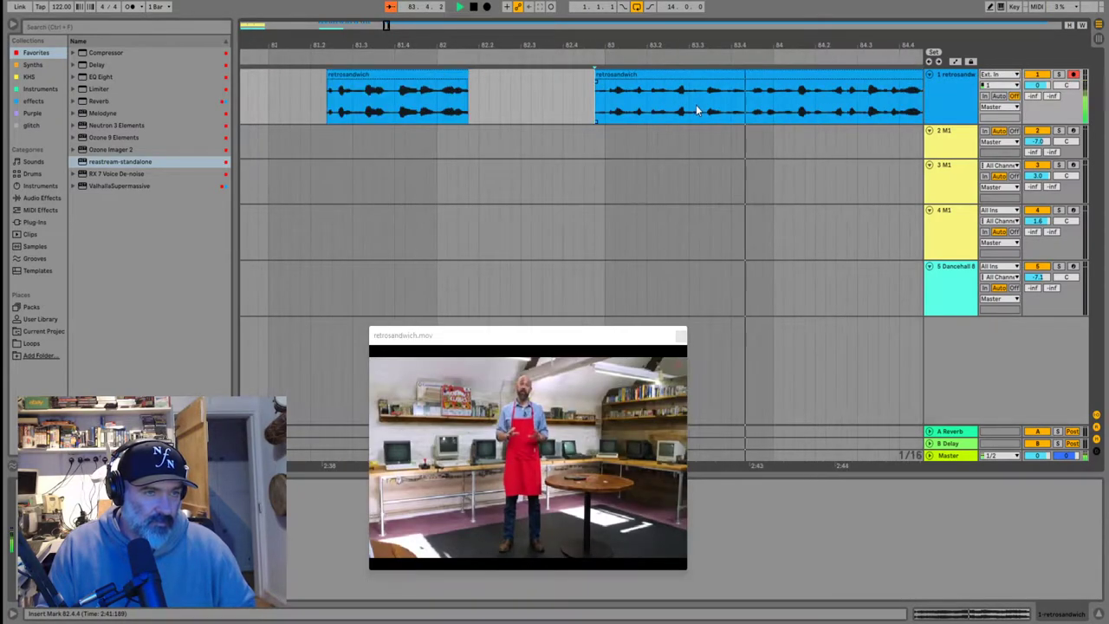
key(space)
Pinpoint the start of the next phrase near 84.1.3 and split the long clip just before it
click(794, 108)
scroll(795, 107, up, 3)
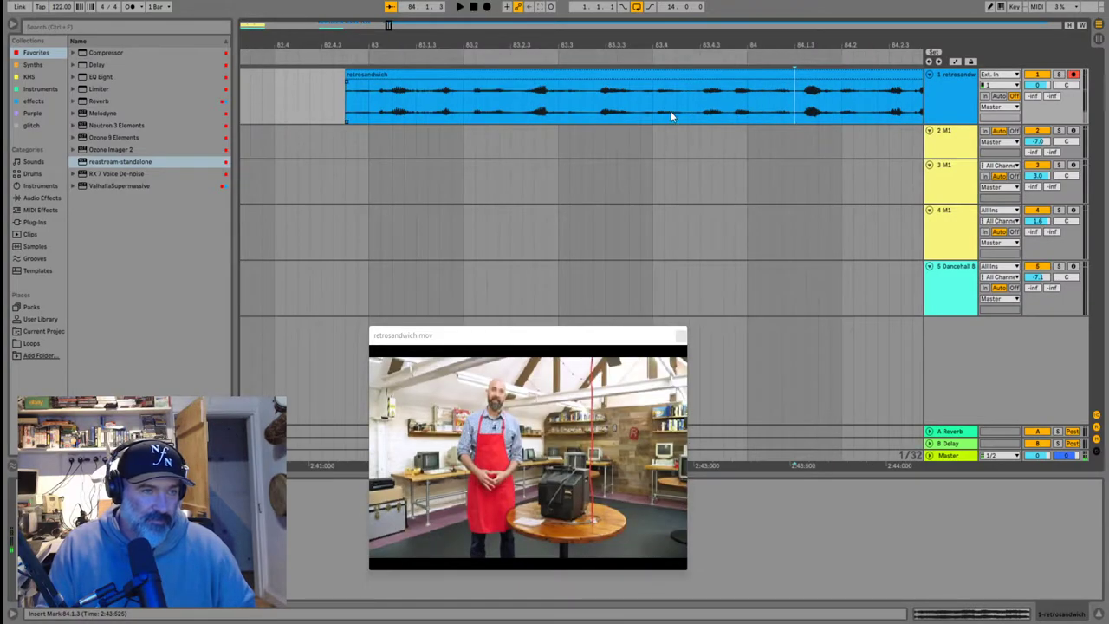
click(670, 111)
key(space)
key(space)
click(562, 107)
scroll(561, 106, up, 3)
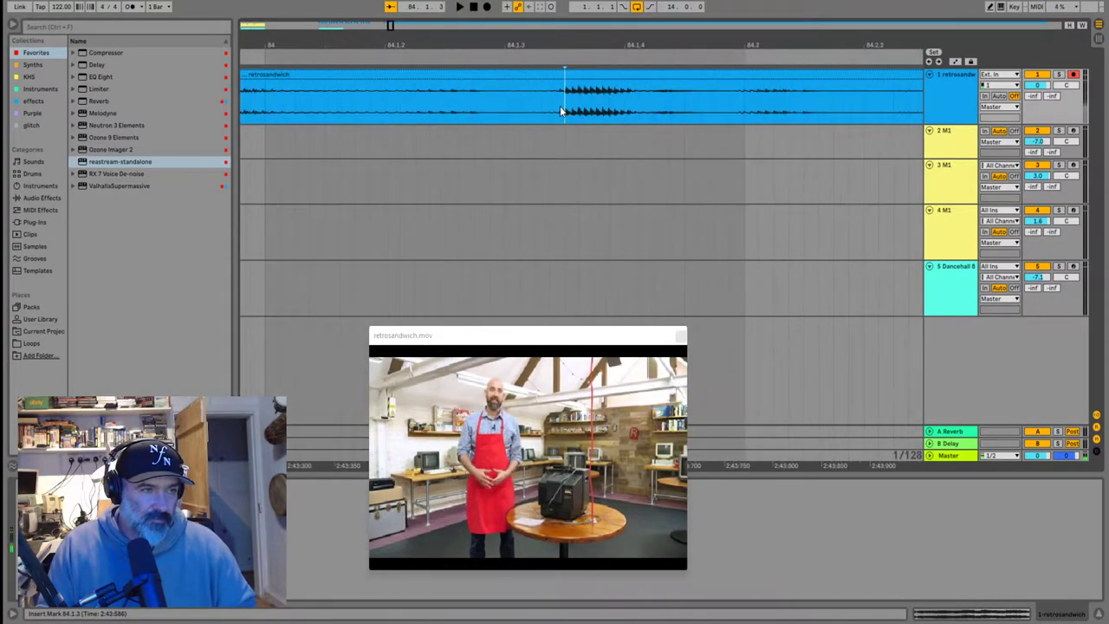
click(552, 103)
key(ctrl+e)
Move the two short clips cut at 81.2.3 and 82.4.4 earlier so that they start at 75.1.1 and 76.1.1
scroll(552, 103, down, 2)
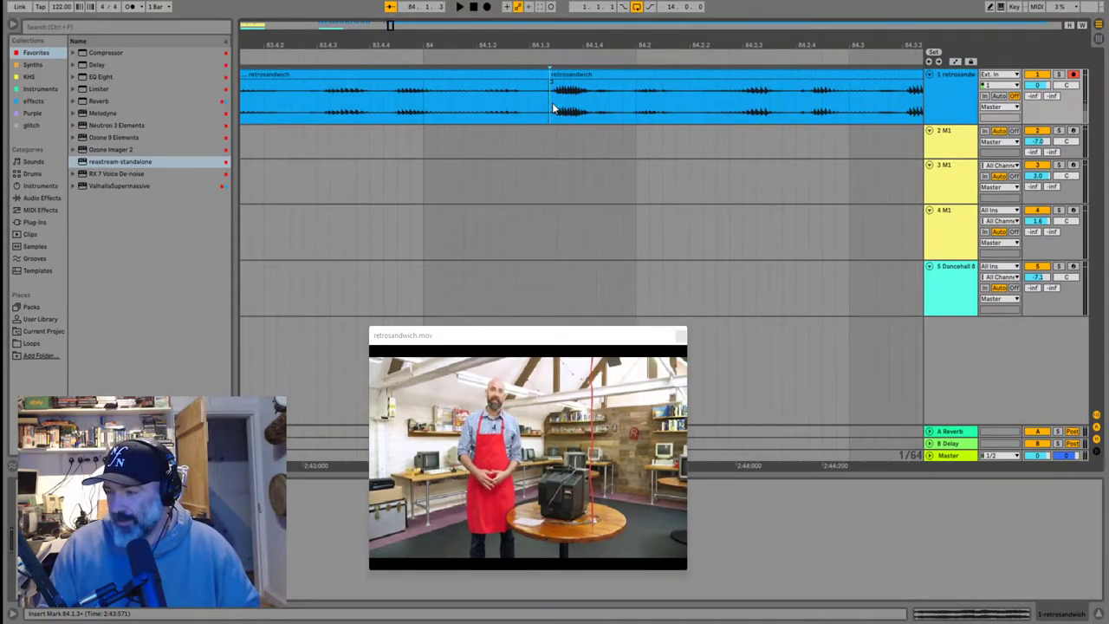
key(minus)
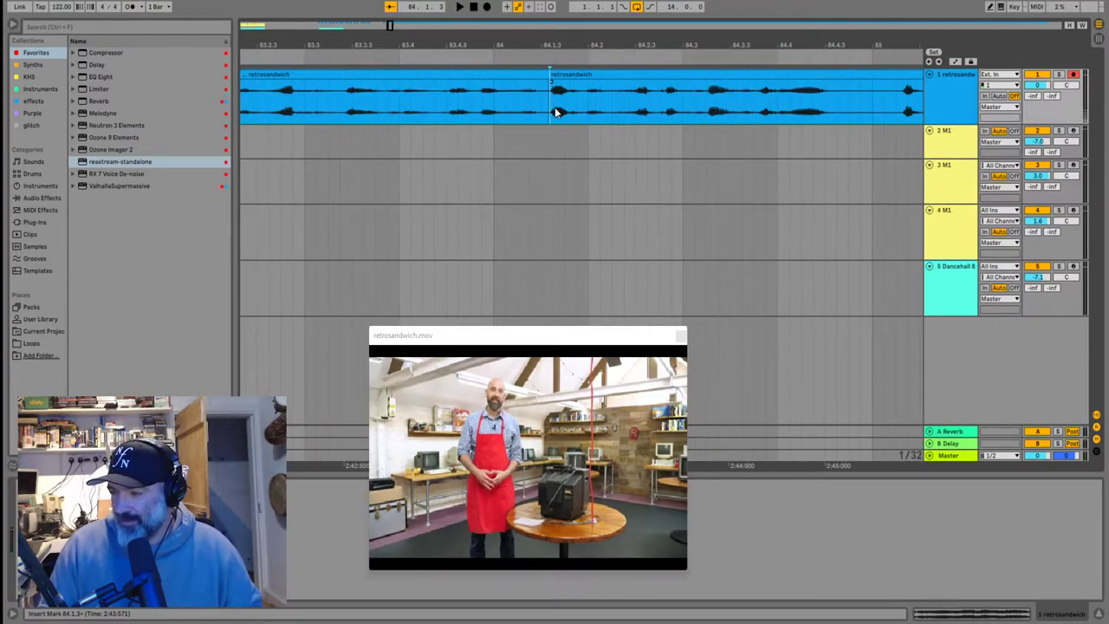
key(minus)
key(minus)
key(minus)
key(minus)
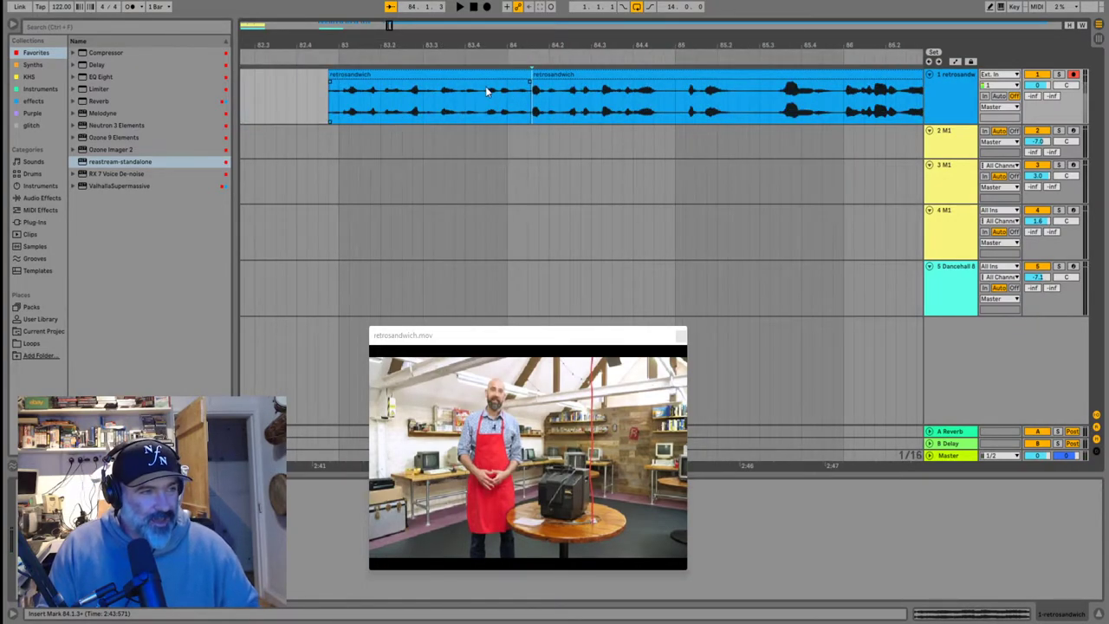
key(minus)
key(minus)
key(minus)
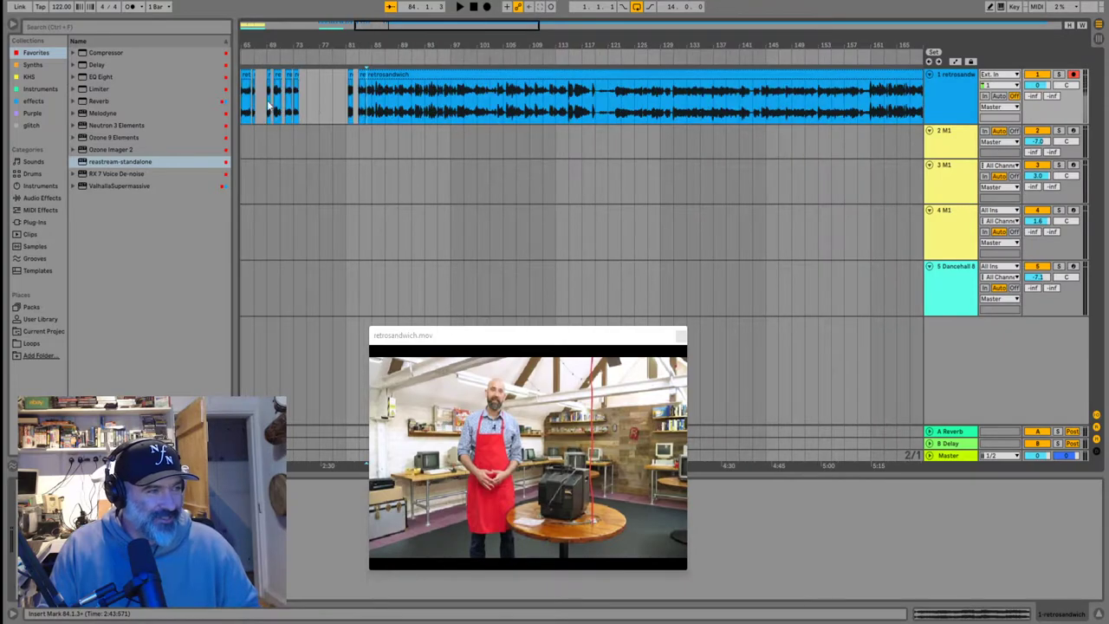
key(plus)
key(plus)
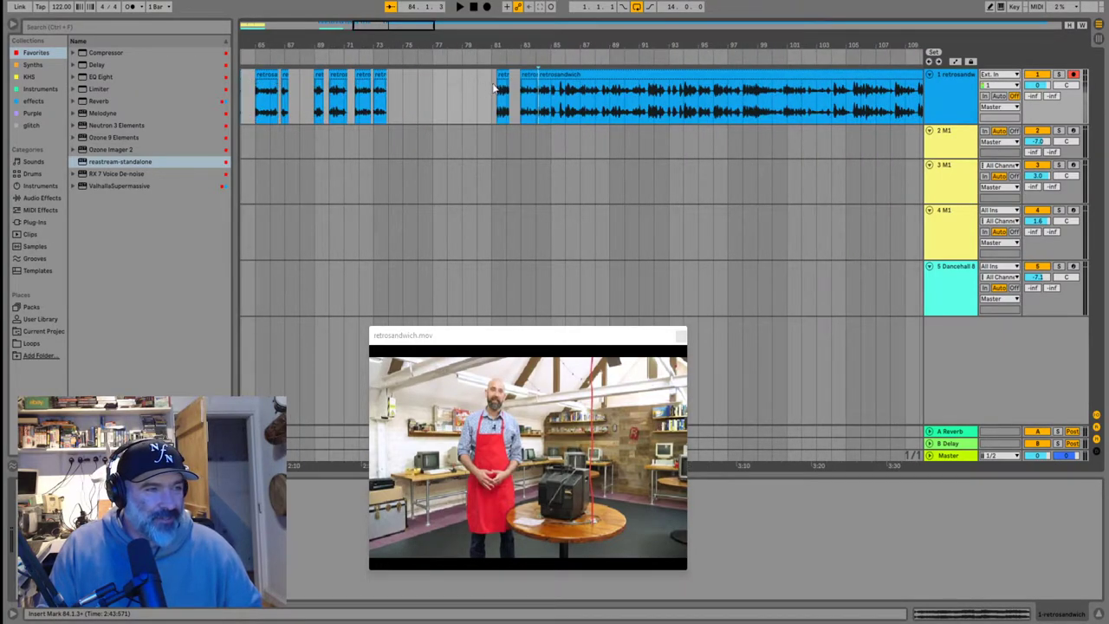
drag(499, 75, 407, 75)
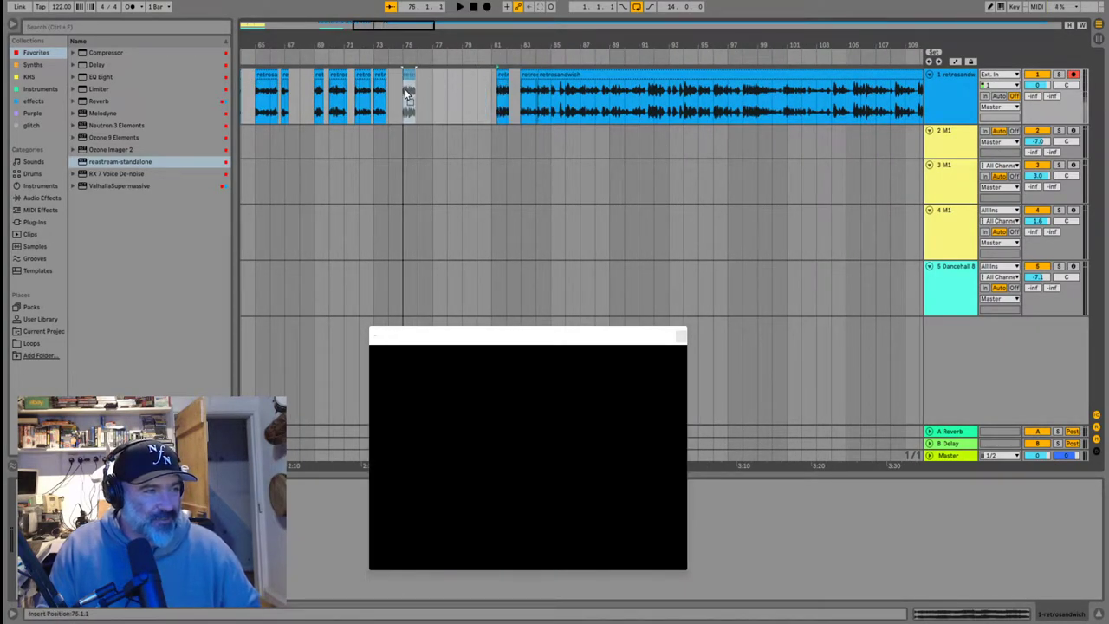
drag(524, 74, 424, 76)
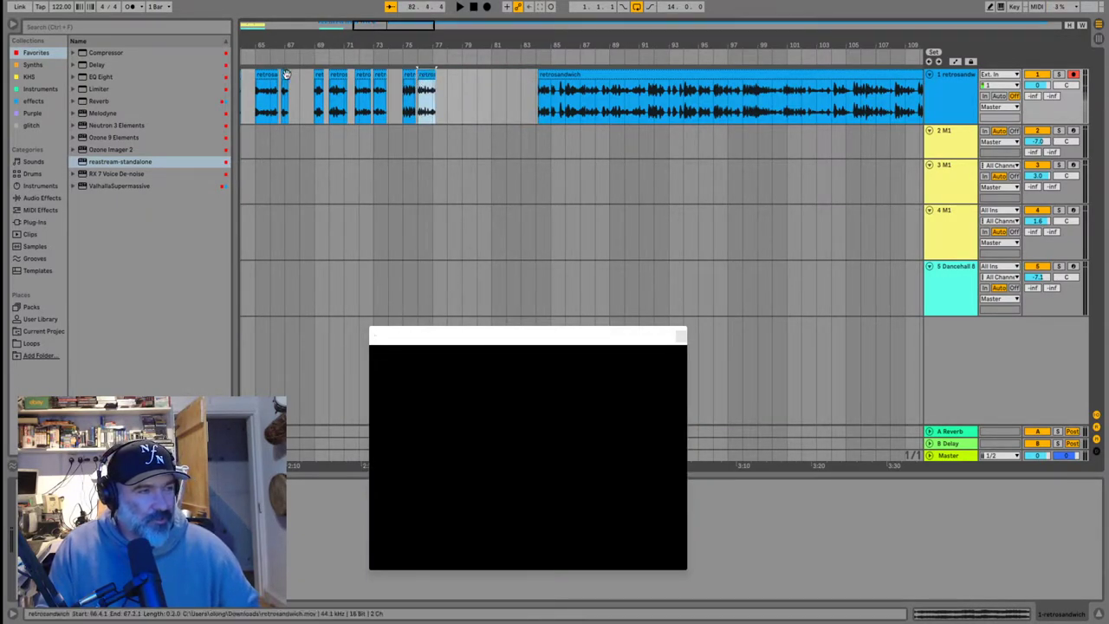
Move the short clips from bar 69 onward one bar earlier so that the block starts at 68.1.1
mouse_move(491, 103)
mouse_down()
mouse_move(336, 79)
mouse_move(308, 90)
mouse_up()
click(316, 75)
scroll(275, 101, down, 3)
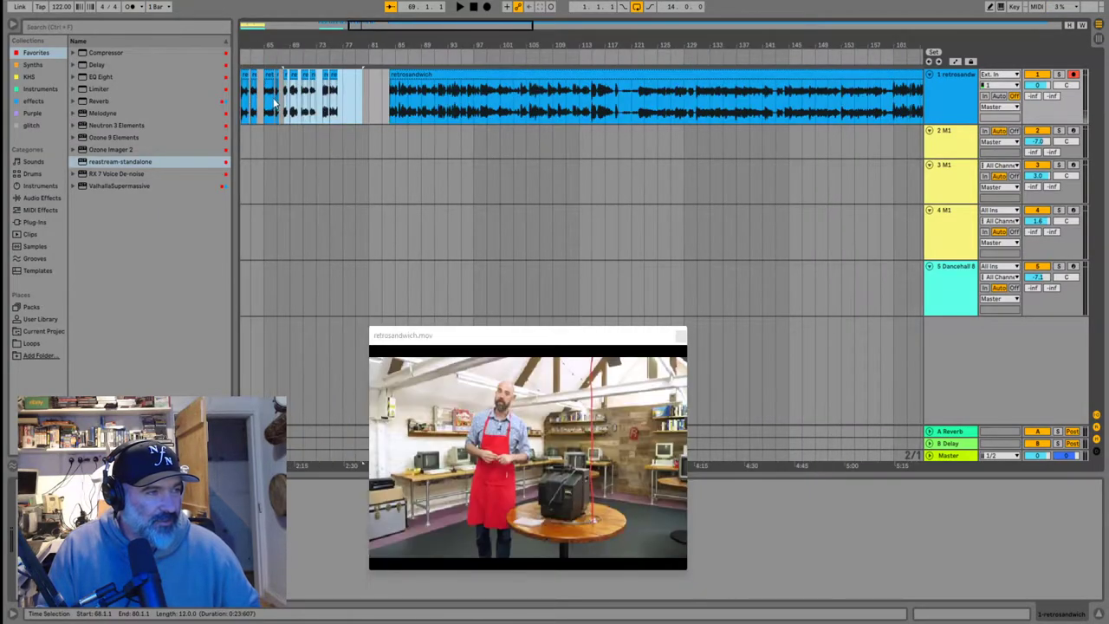
Play the long clip from its start at 84.1.3 and trim its start to 88.3.1
click(390, 101)
key(space)
scroll(389, 96, left, 5)
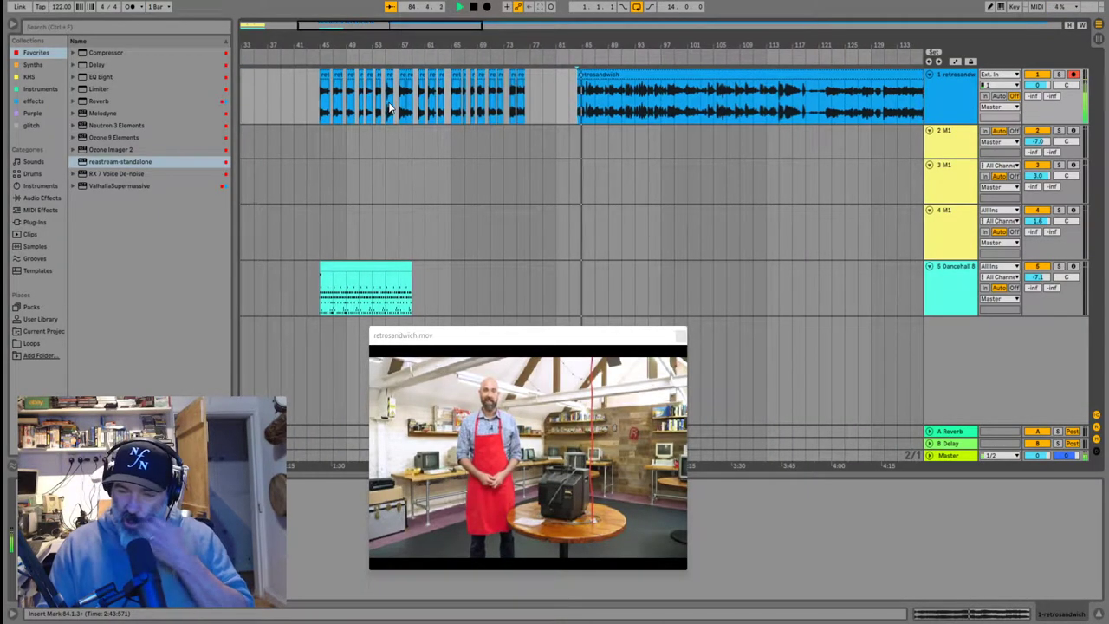
scroll(594, 107, up, 5)
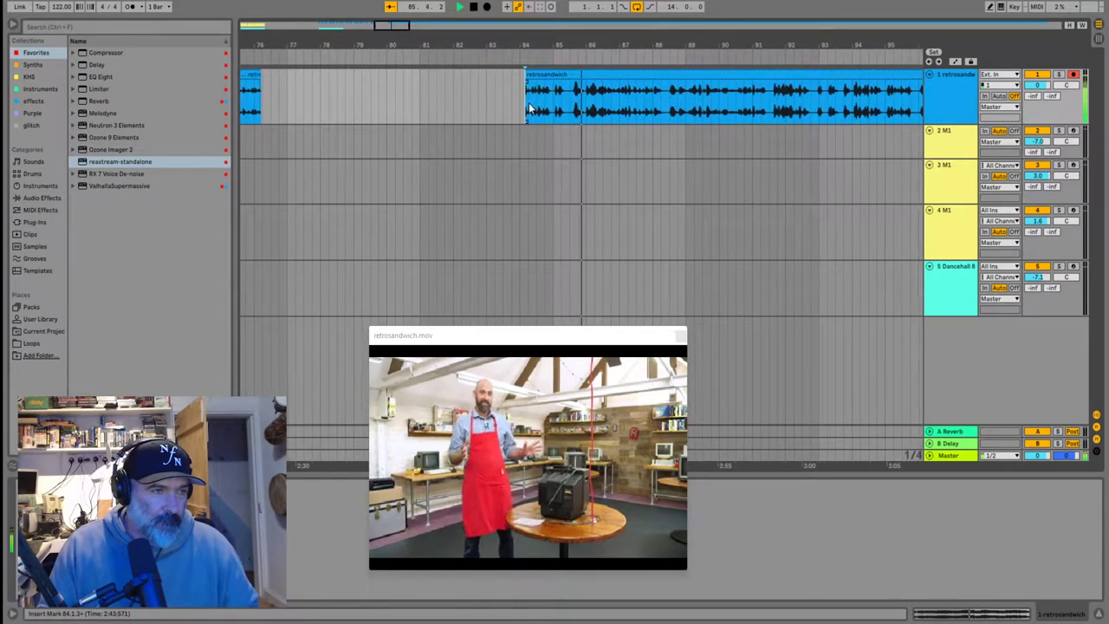
scroll(527, 109, up, 3)
click(533, 101)
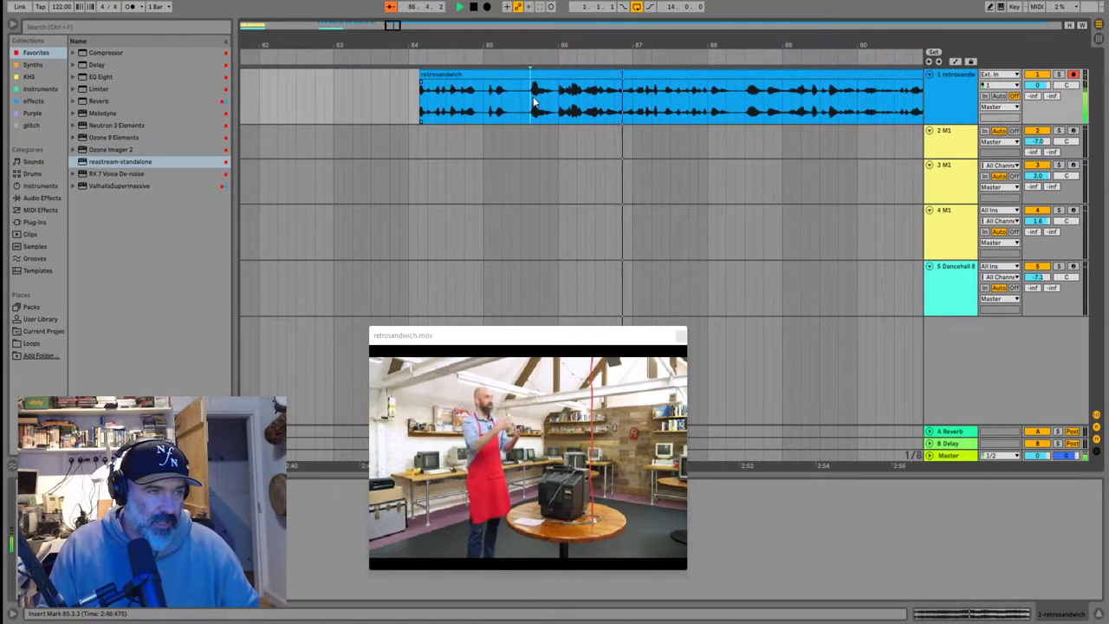
scroll(459, 100, right, 2)
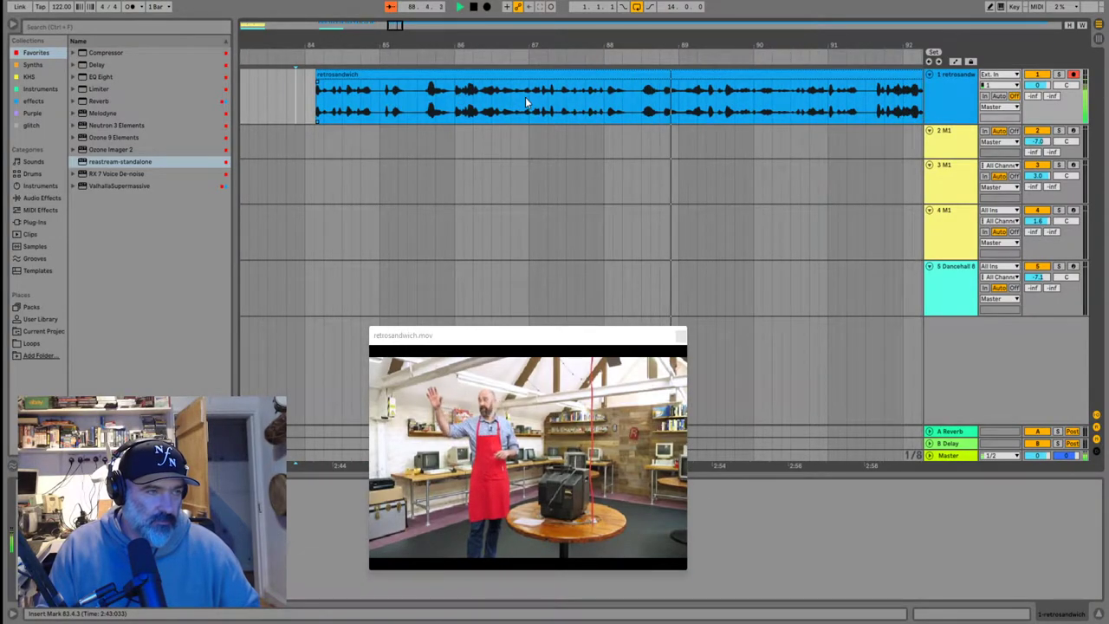
drag(315, 78, 642, 90)
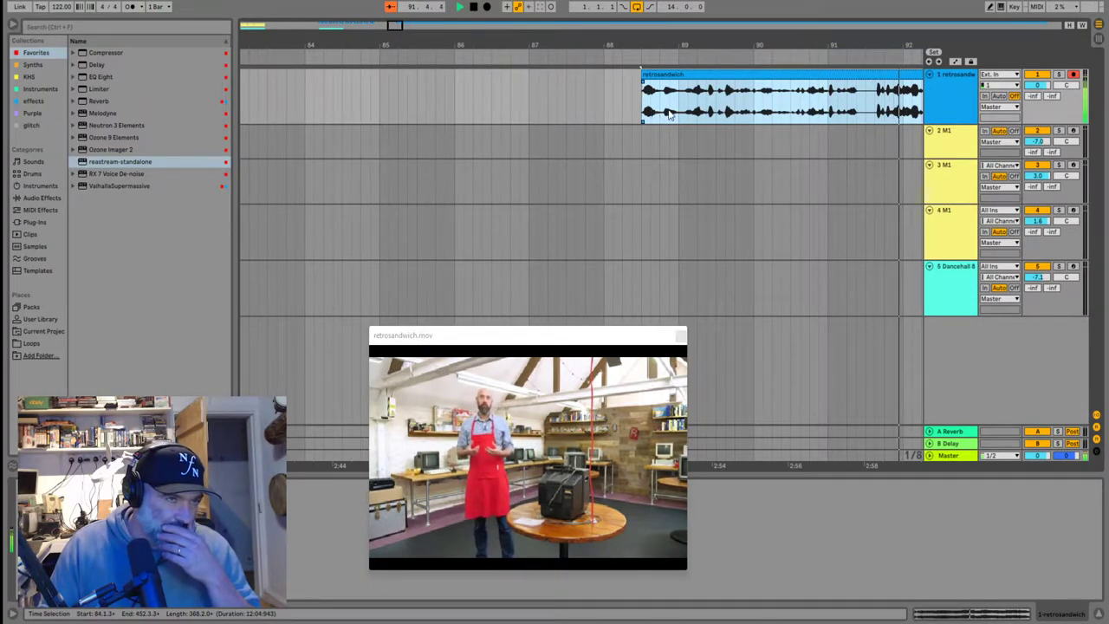
Audition the long clip onward and replay it from 91.3.1 to find the next usable phrase
scroll(669, 113, down, 5)
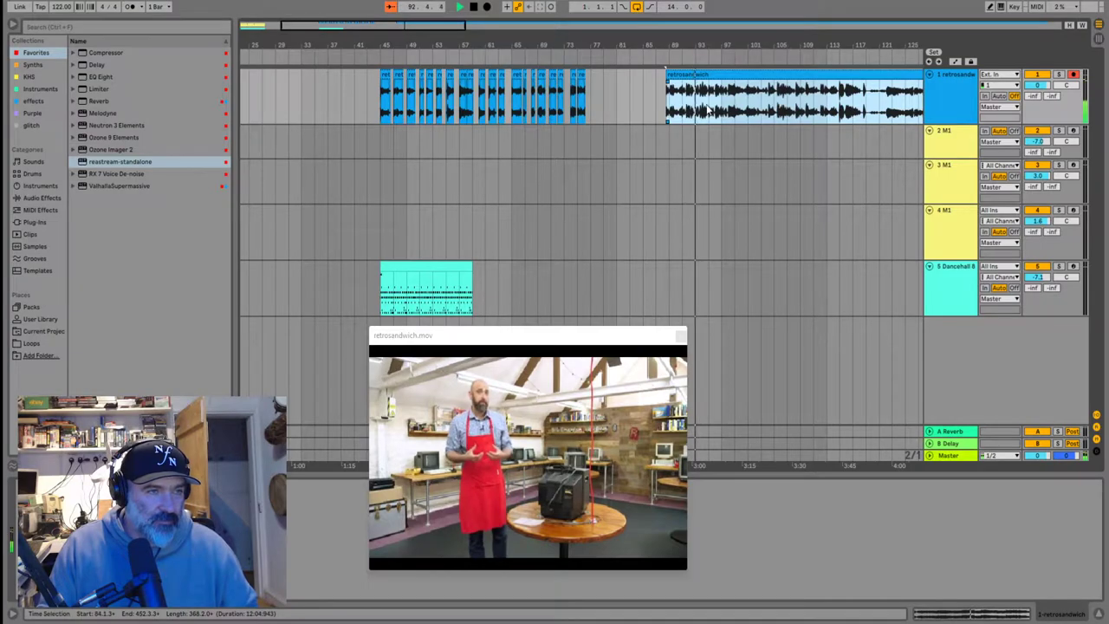
scroll(708, 108, up, 10)
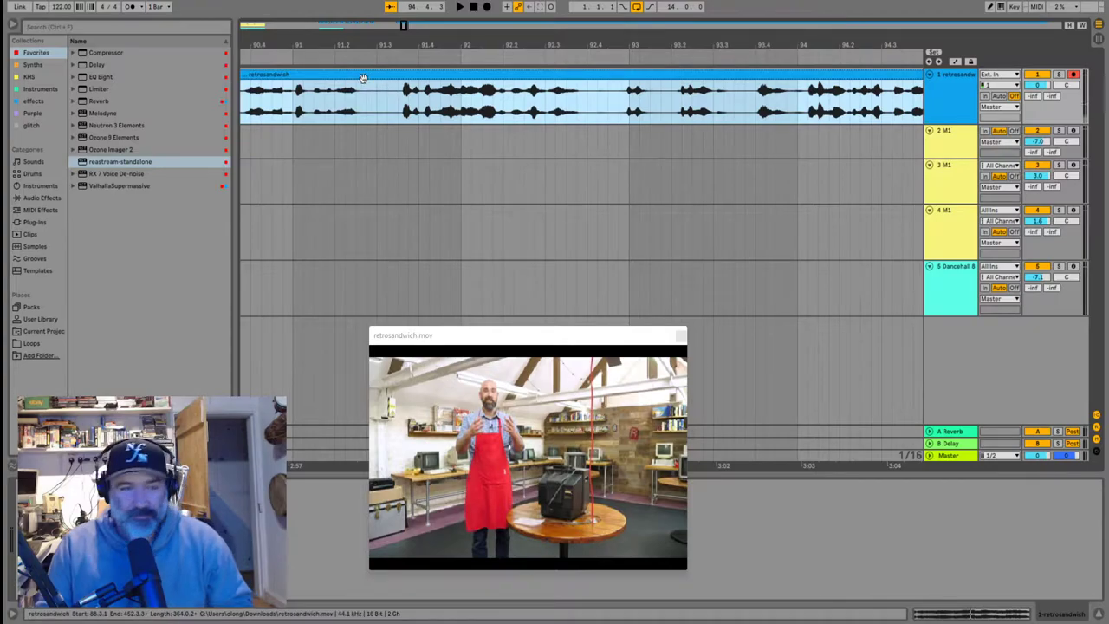
click(374, 117)
key(space)
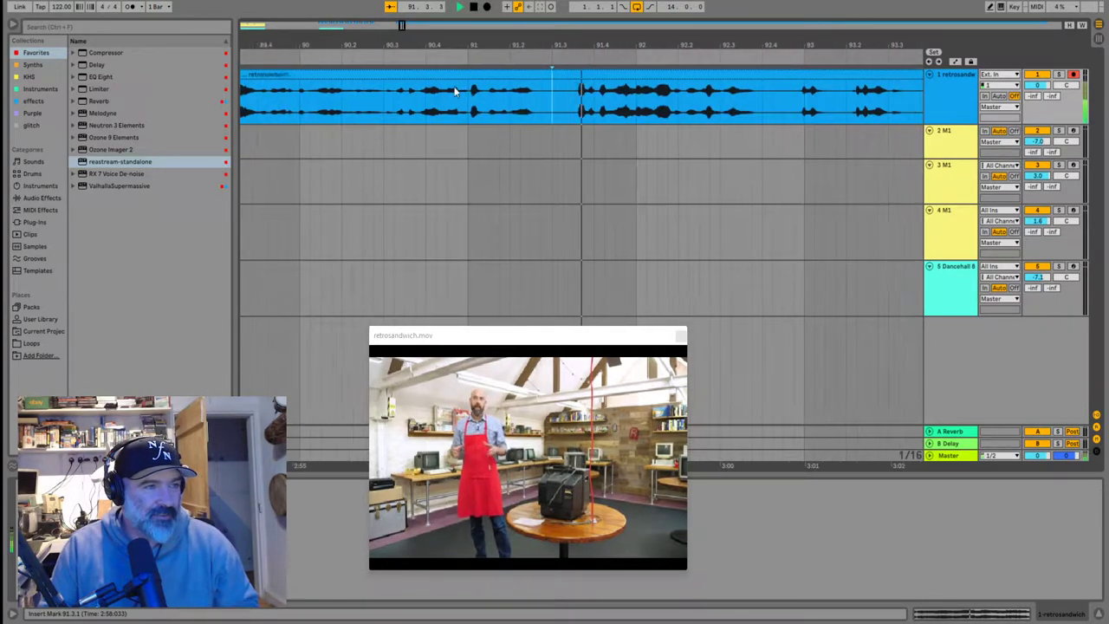
key(space)
Split the long clip at 92.1.4, delete the piece before the cut and audition the remainder
click(514, 110)
key(plus)
key(plus)
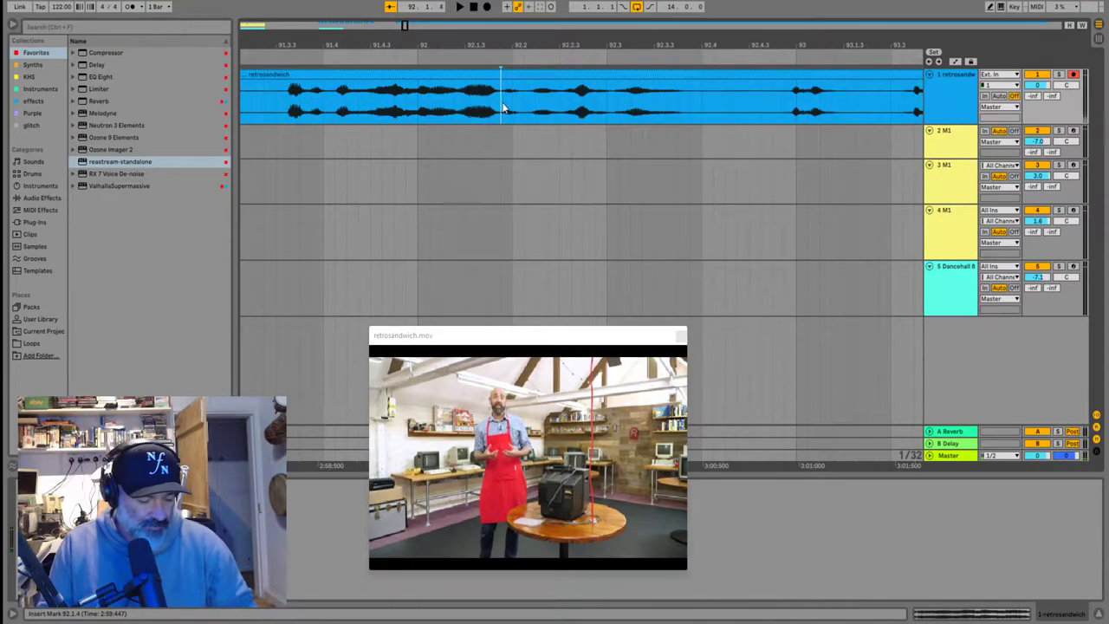
click(468, 75)
key(Delete)
key(space)
scroll(501, 131, down, 5)
key(space)
Move the remaining long clip earlier so that it starts at 77.1.1 and play it from there
drag(642, 79, 421, 80)
click(404, 105)
key(space)
scroll(589, 127, up, 5)
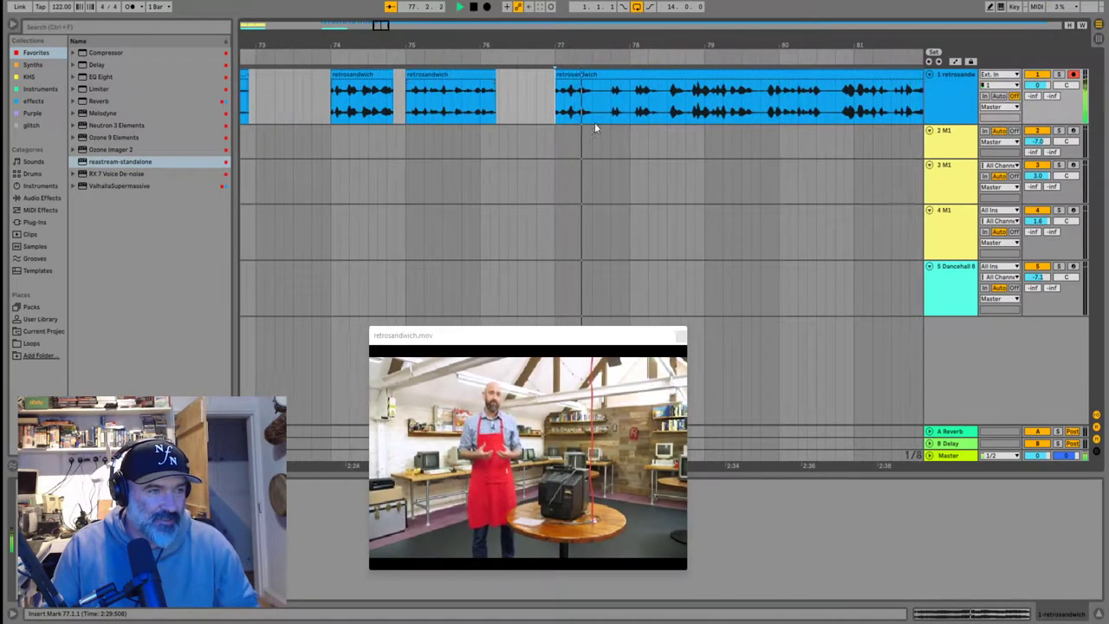
Play the long clip from 77.4.1 to find the end of the phrase and split it at 78.3.1
scroll(591, 116, up, 5)
key(space)
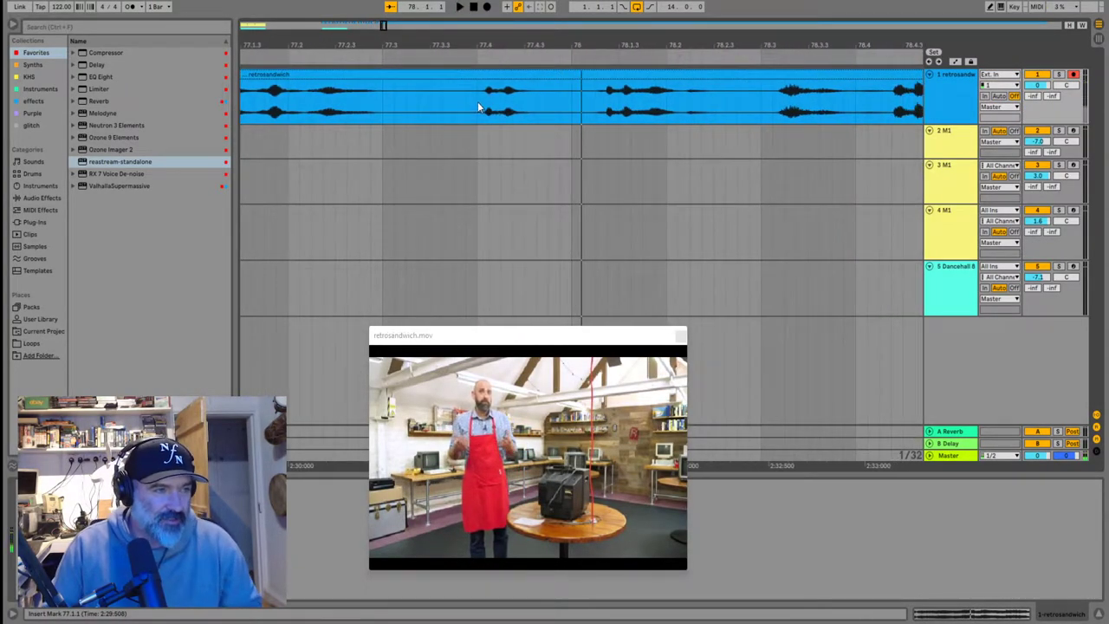
click(478, 105)
key(ctrl+e)
key(space)
scroll(532, 98, down, 4)
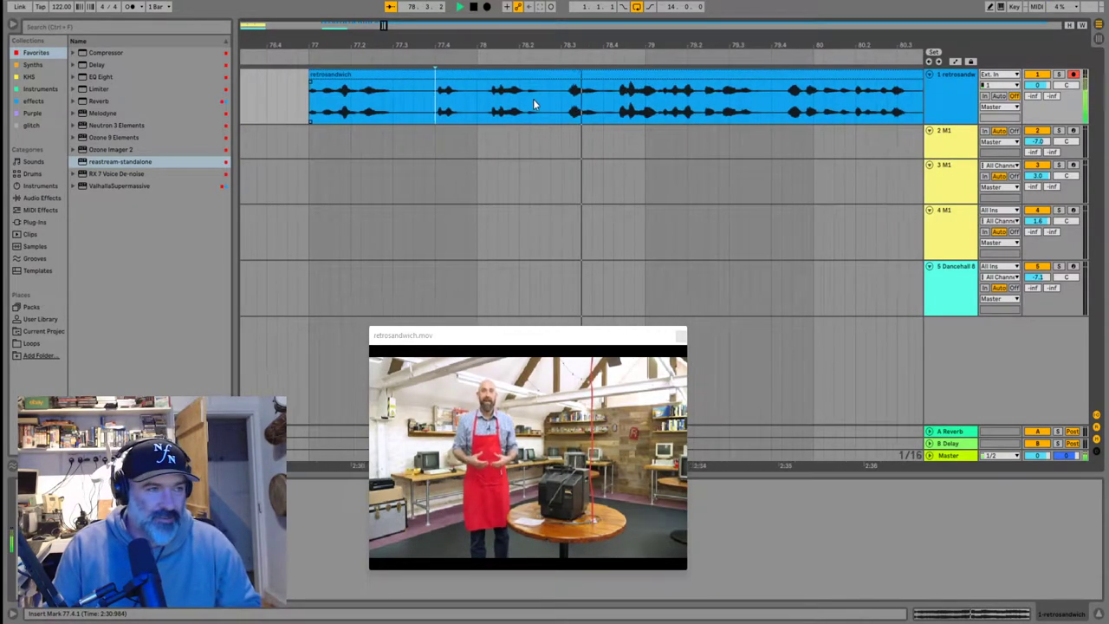
key(space)
click(539, 106)
click(545, 86)
key(ctrl+e)
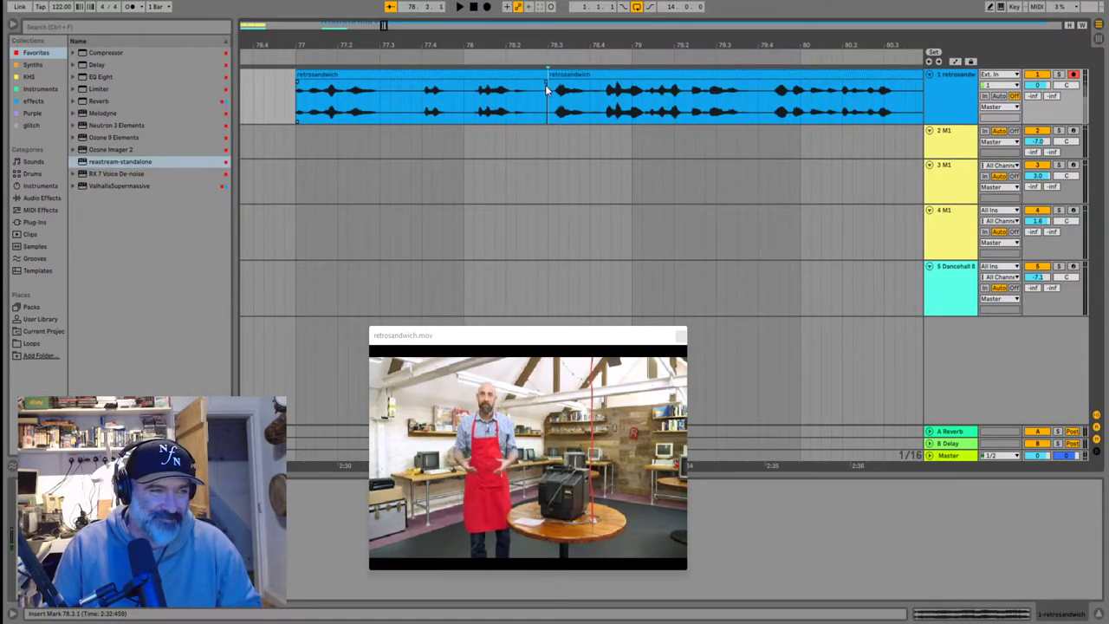
Play the long clip from 78.4.2, then split it at 78.4.2 and at 79.4.1 to isolate the phrase
click(550, 77)
click(601, 107)
scroll(599, 100, up, 4)
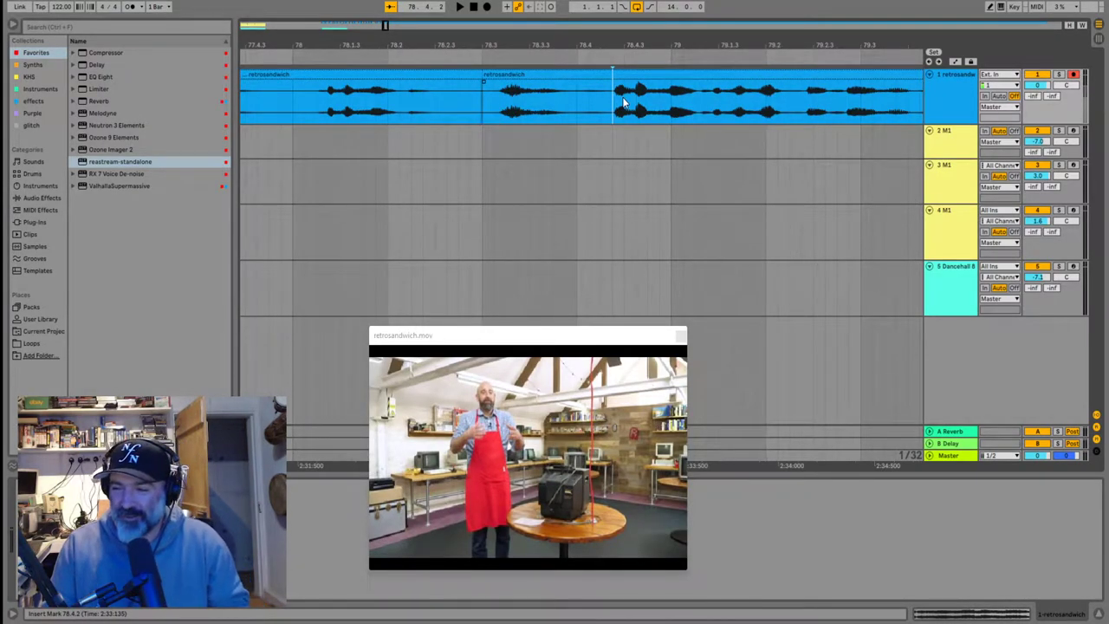
key(space)
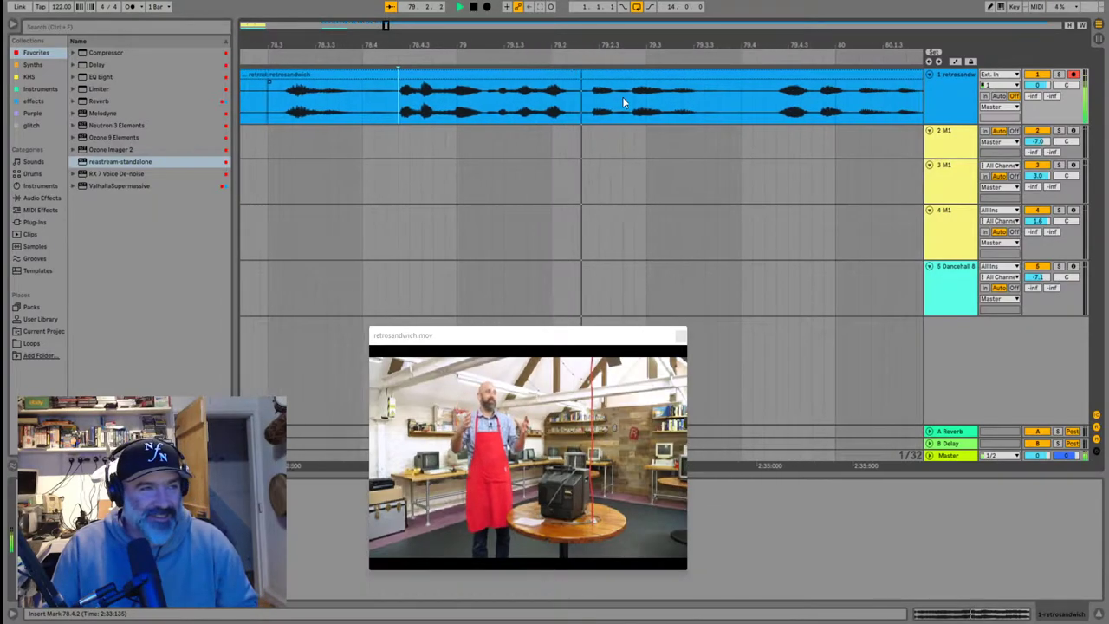
key(space)
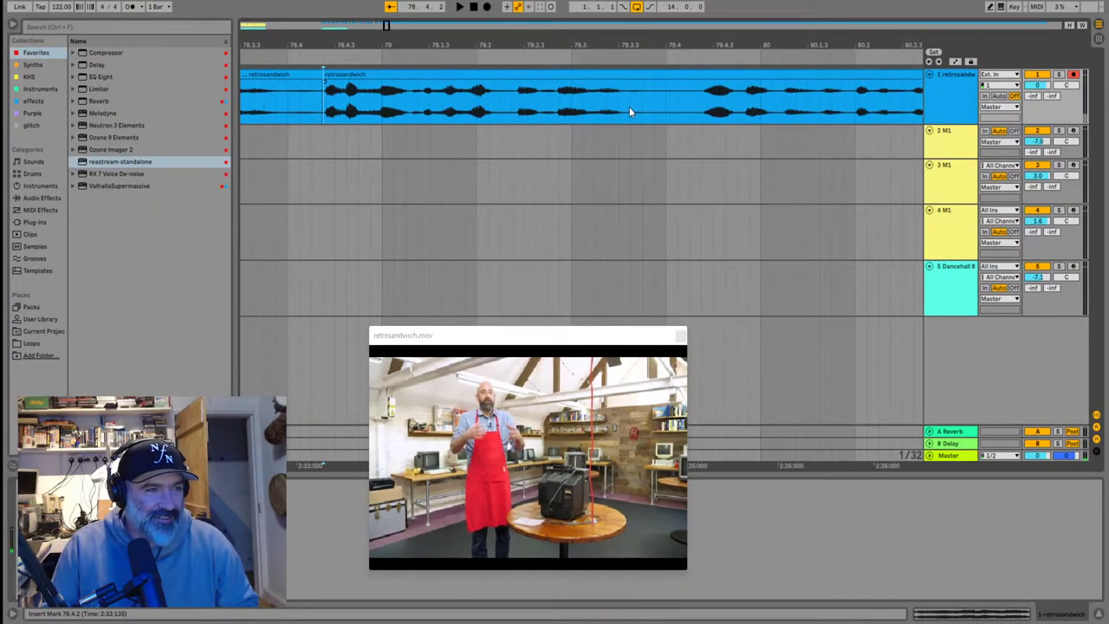
click(653, 106)
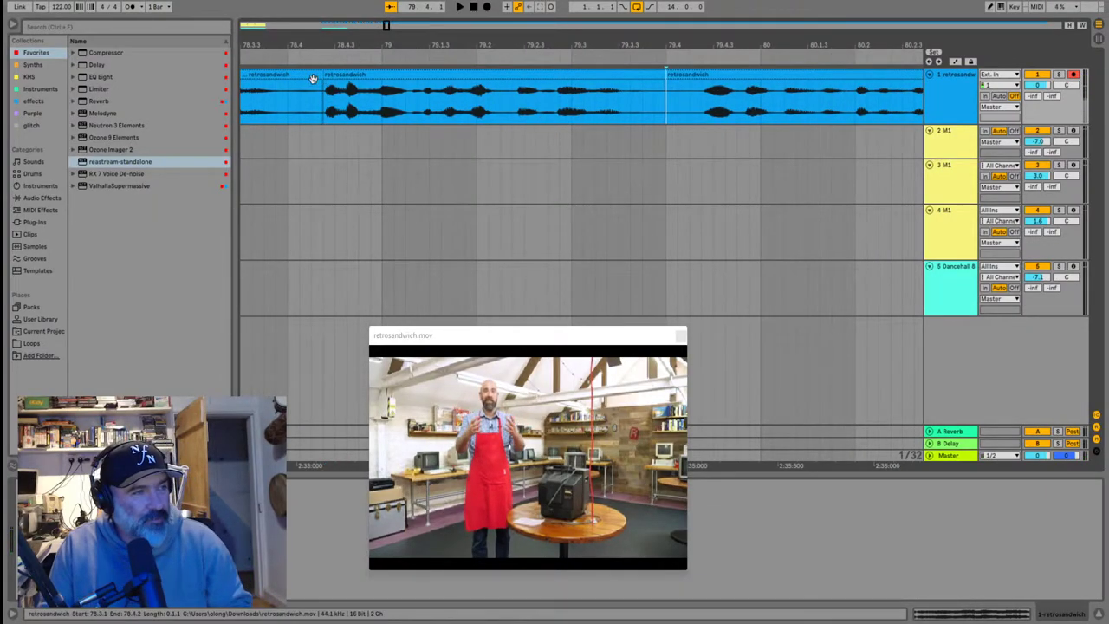
Delete the short piece between 78.3.1 and 78.4.2 and move the remaining long clip later so that it starts at 80.4.1
click(306, 78)
key(Delete)
scroll(327, 102, down, 10)
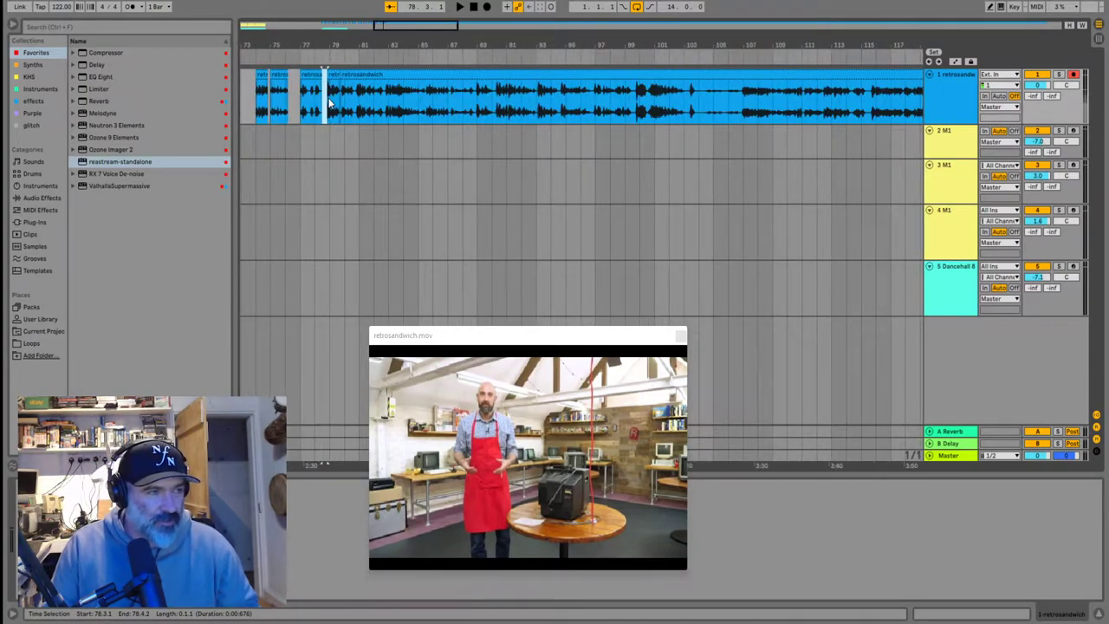
scroll(267, 123, up, 2)
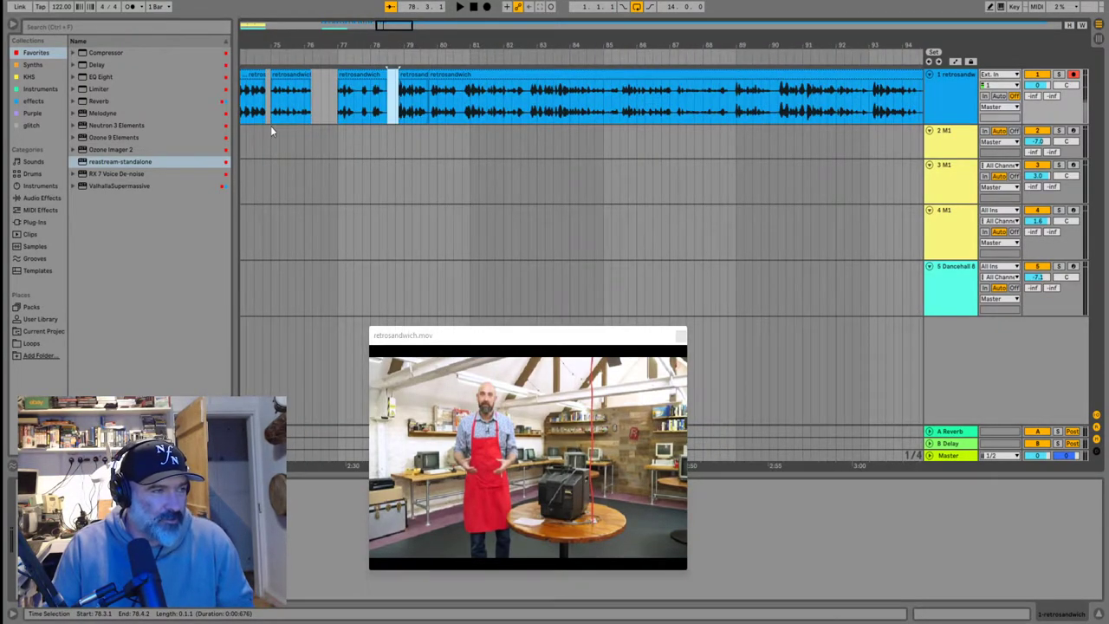
drag(446, 76, 480, 75)
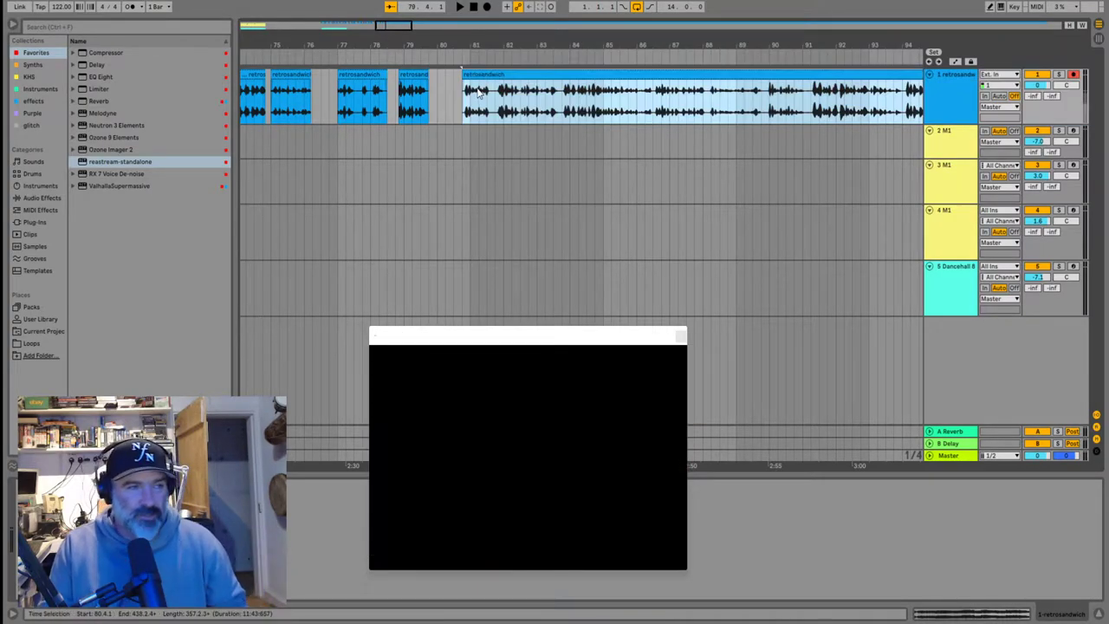
Play the long clip from 80.4.3 and trim its start to the louder phrase just before bar 82
scroll(466, 88, up, 3)
click(463, 104)
key(space)
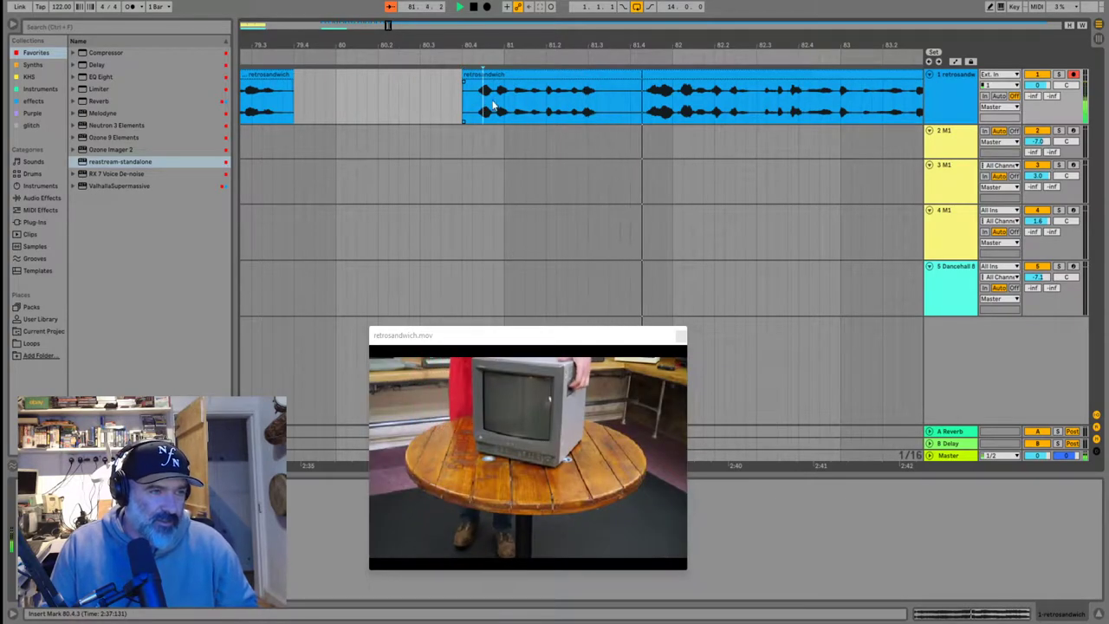
drag(462, 104, 637, 104)
Audition the long clip onward for the next usable phrase, setting the insert marker at 86.3.1 and at 90.1.1
scroll(623, 103, down, 3)
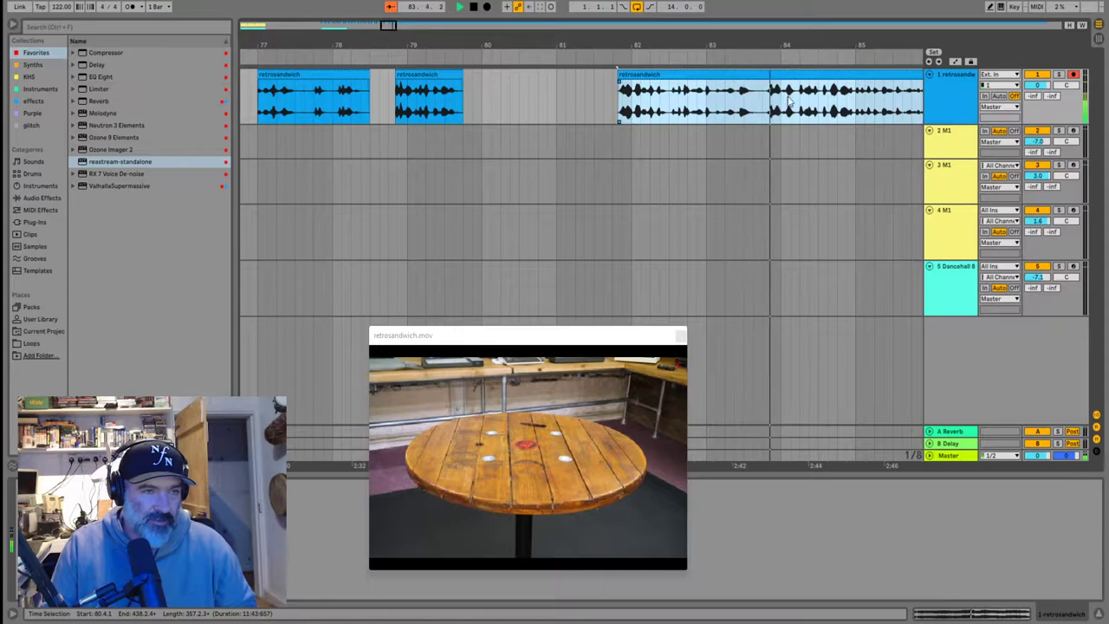
scroll(730, 137, right, 5)
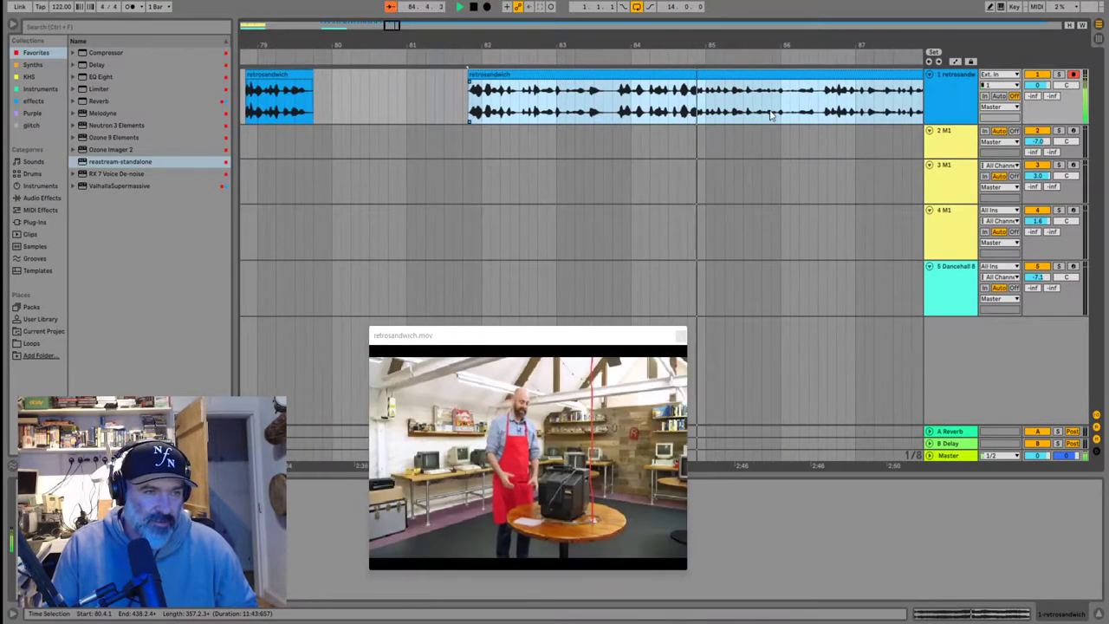
scroll(730, 138, right, 1)
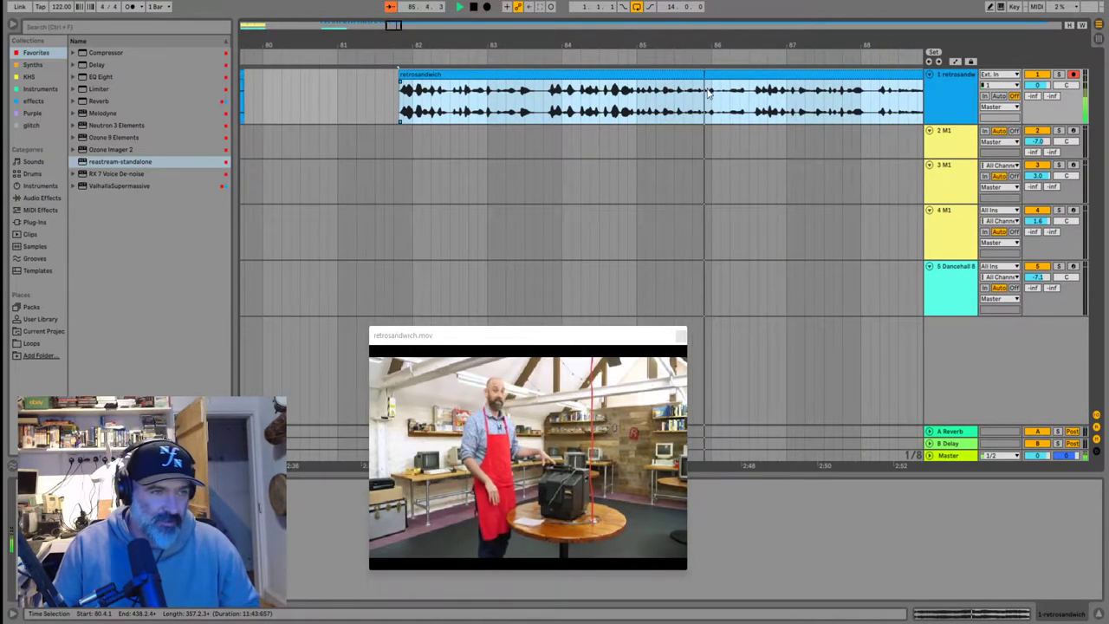
click(750, 107)
scroll(750, 105, up, 3)
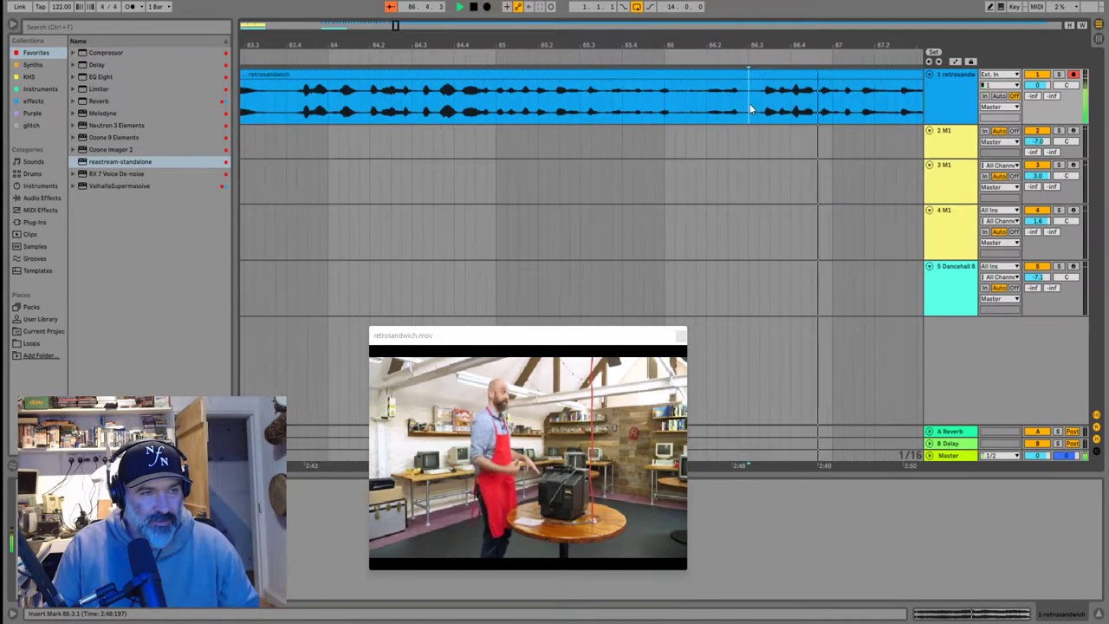
scroll(751, 105, right, 5)
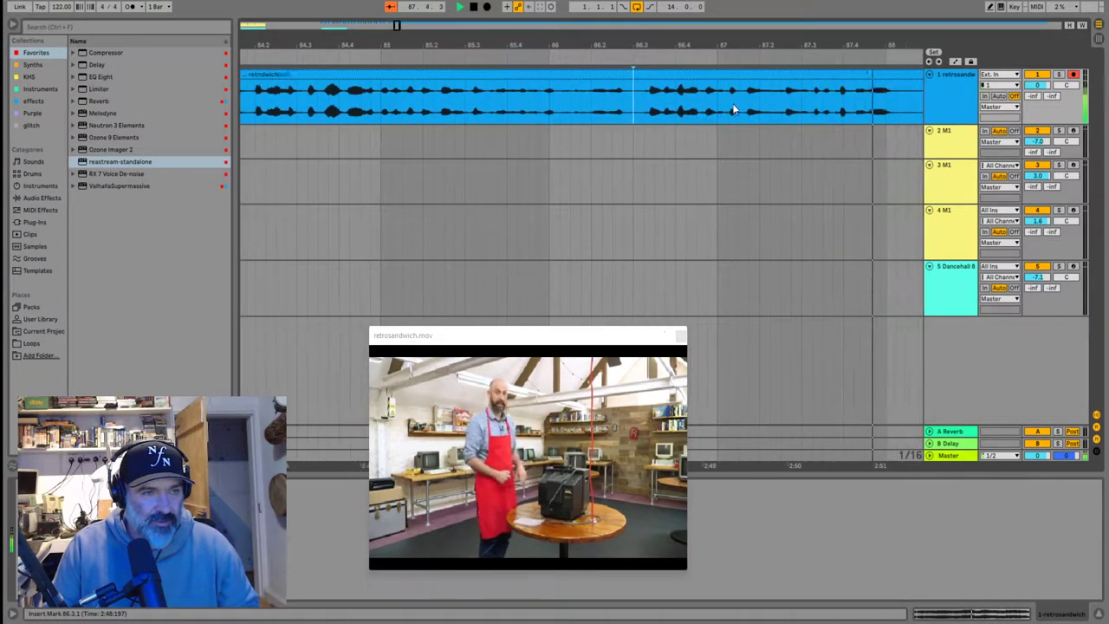
scroll(763, 94, right, 6)
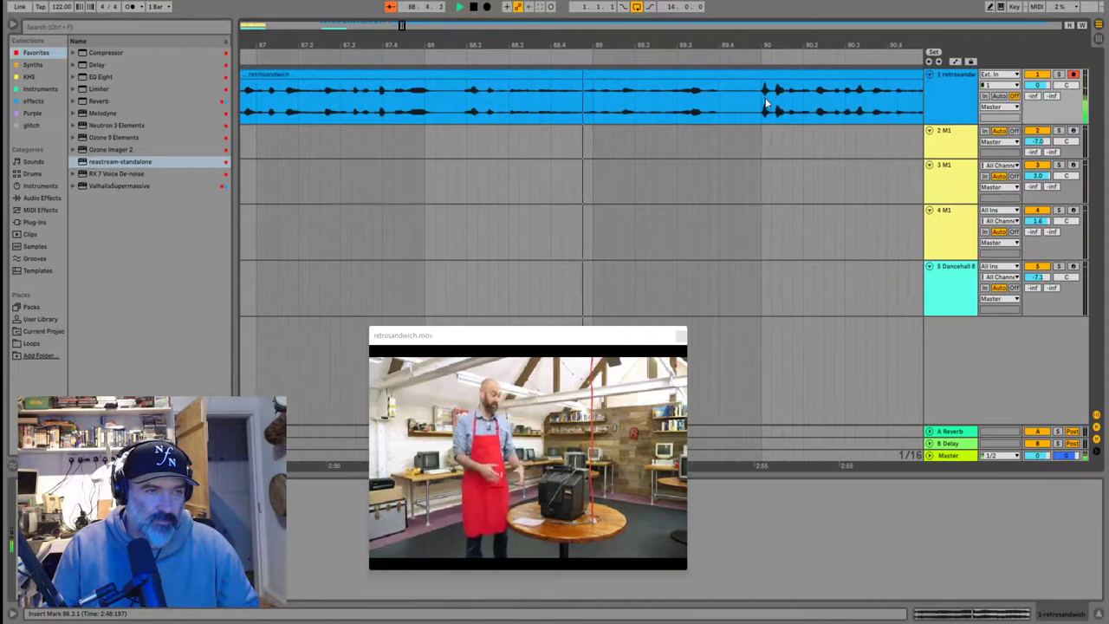
scroll(681, 98, right, 2)
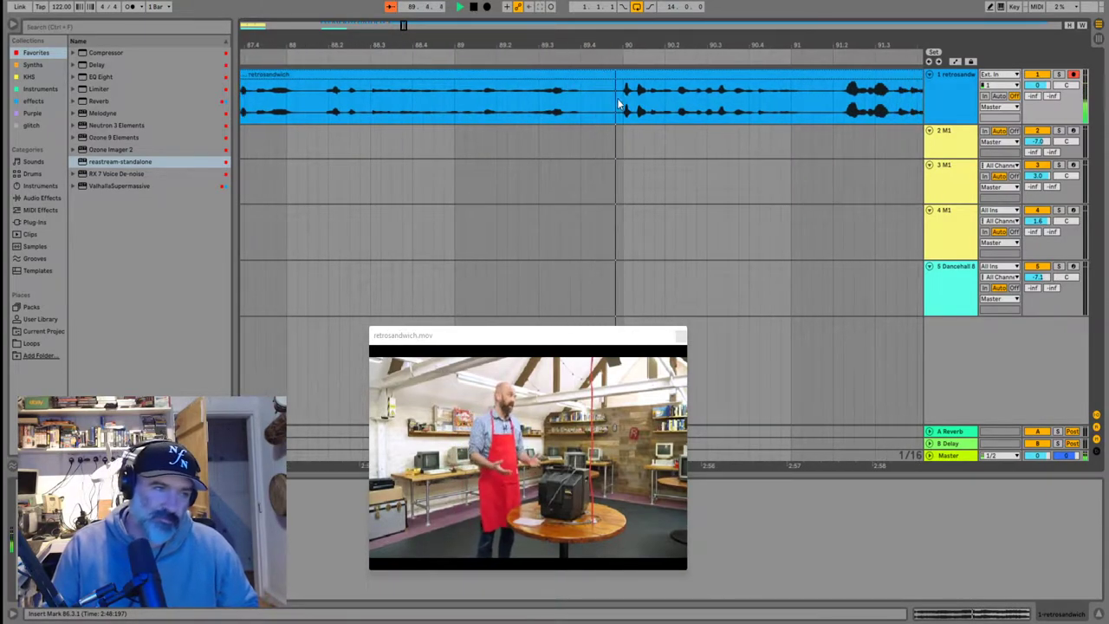
click(624, 95)
scroll(621, 97, right, 2)
scroll(621, 97, right, 4)
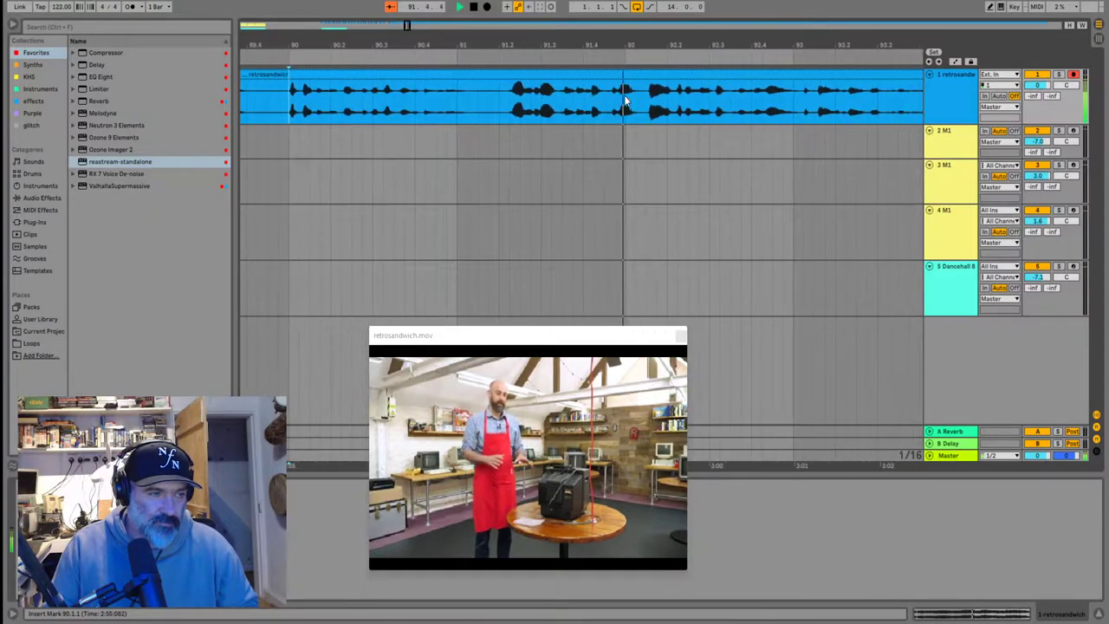
scroll(625, 101, right, 5)
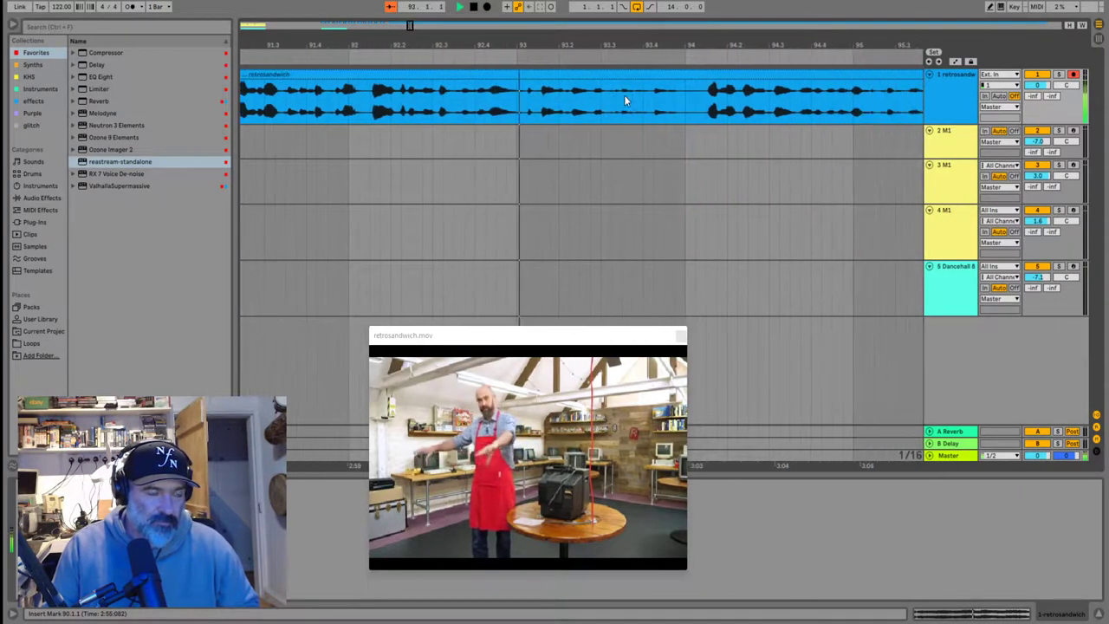
Audition the retrosandwich clip between bars 92 and 97 to locate the next phrase worth cutting out
scroll(624, 100, right, 3)
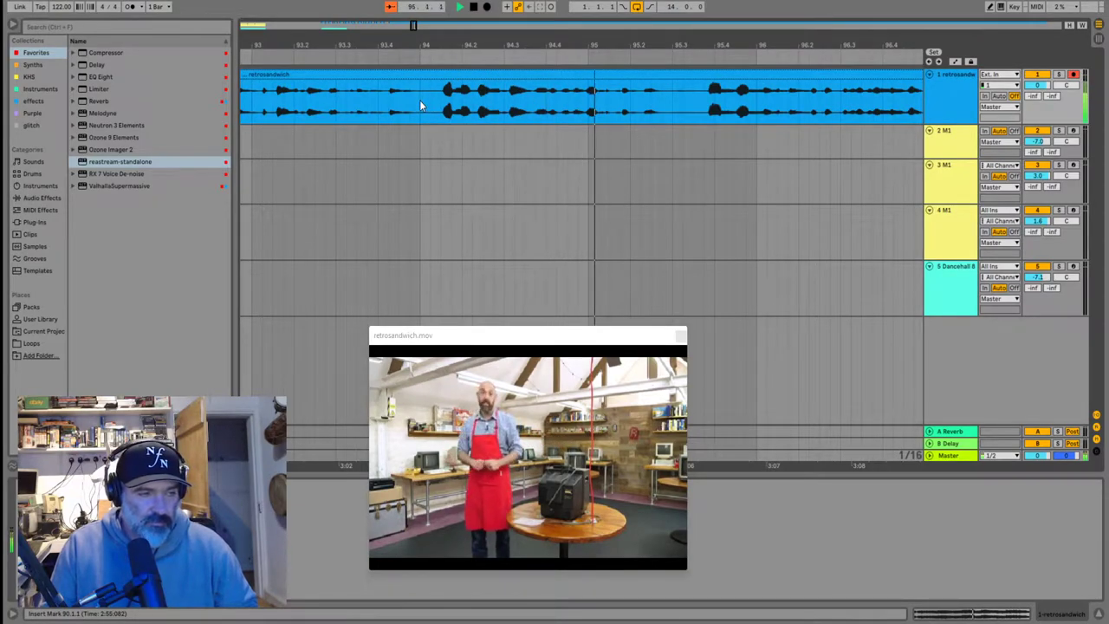
scroll(632, 98, right, 3)
scroll(606, 104, right, 5)
click(620, 102)
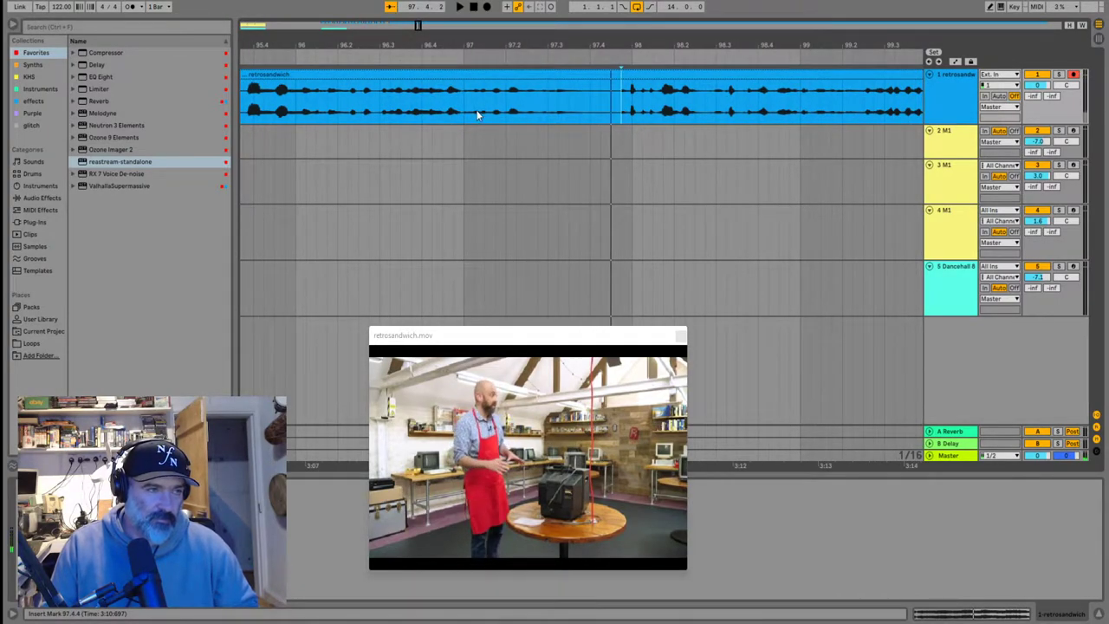
click(372, 108)
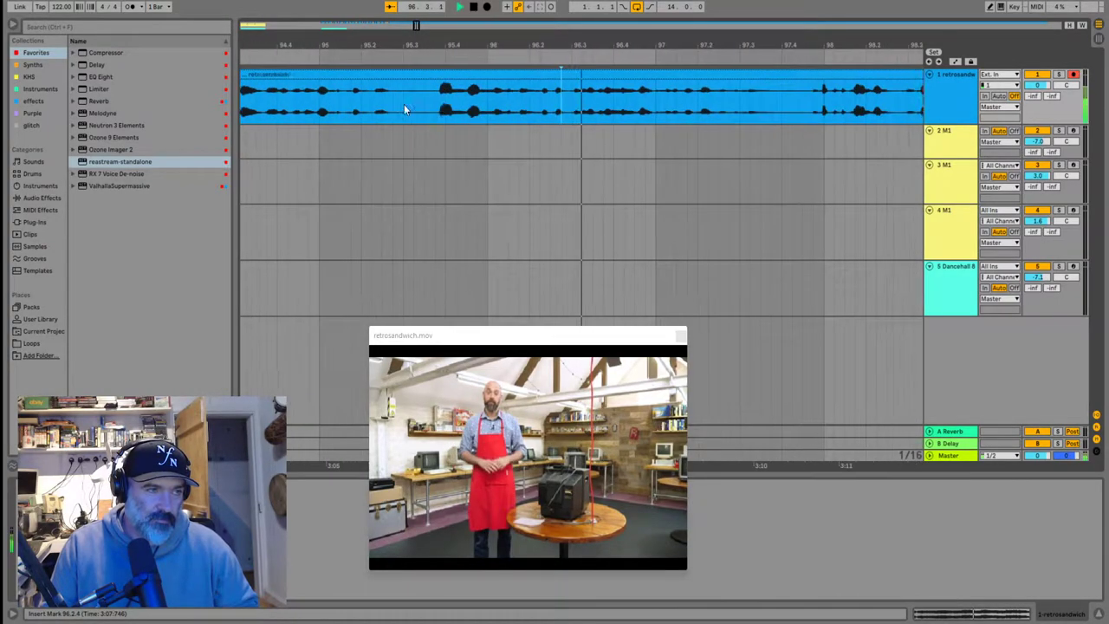
click(557, 101)
key(space)
key(space)
Isolate a short phrase in the retrosandwich clip by splitting it at 97.2.1 and 97.4.4
click(570, 102)
key(space)
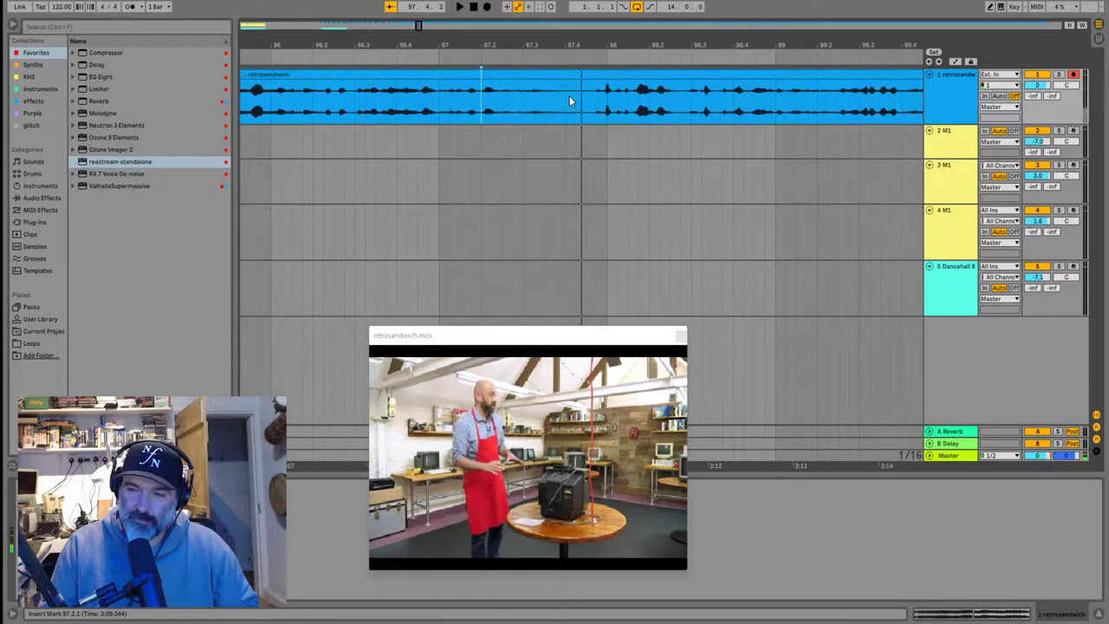
key(space)
key(space)
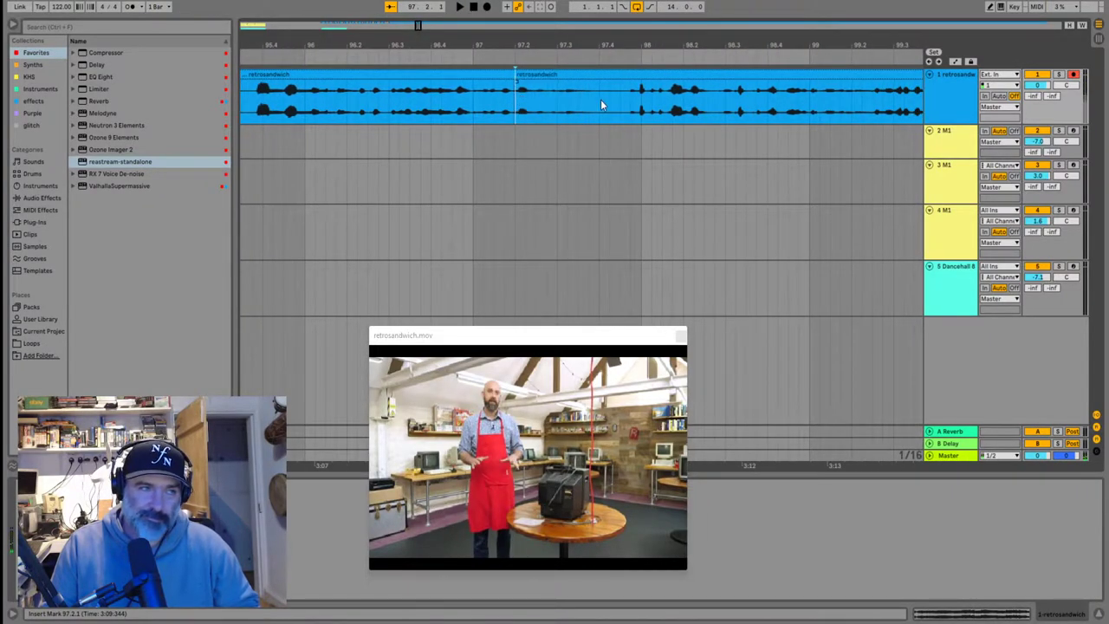
click(629, 98)
key(ctrl+e)
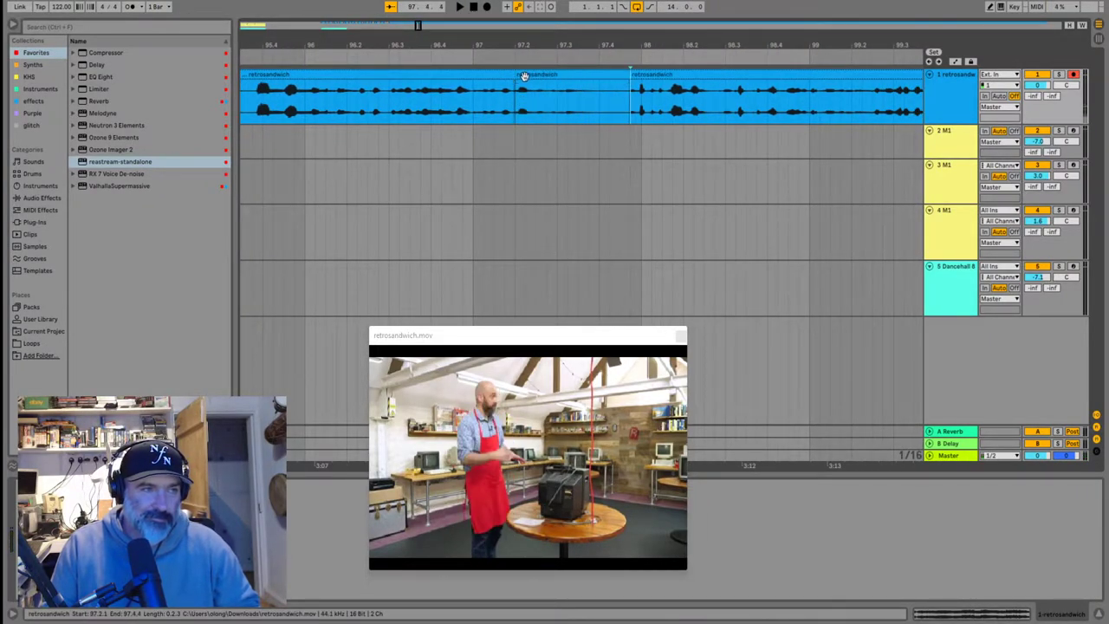
Delete the unused retrosandwich audio from 81.4.2 to 97.2.1, keeping the short phrase that follows it
click(527, 75)
key(Delete)
scroll(438, 97, down, 10)
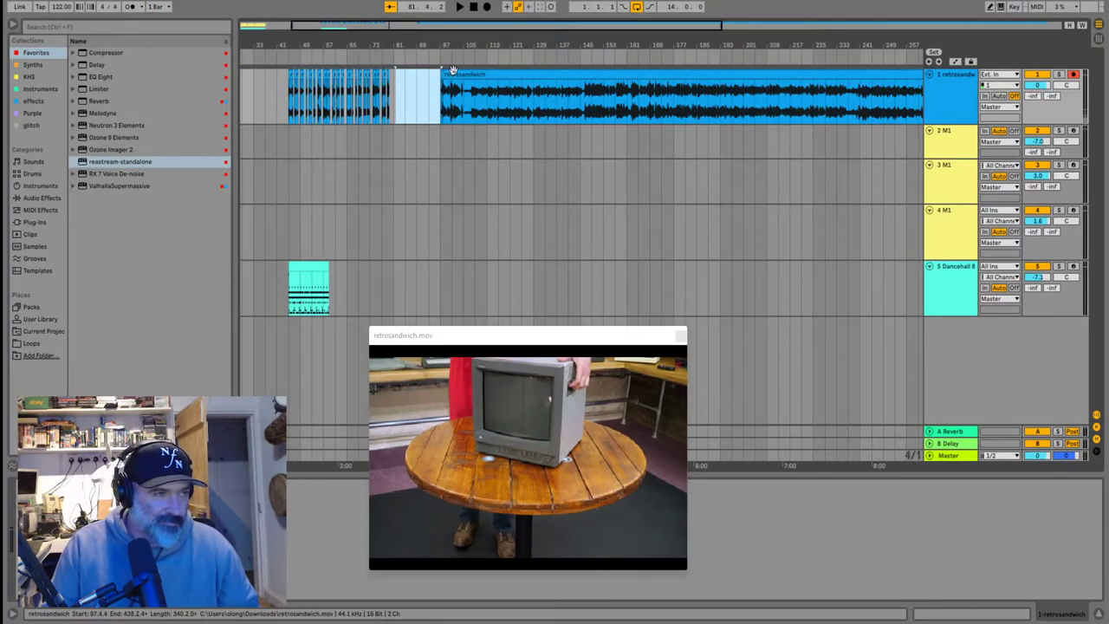
scroll(452, 69, up, 5)
scroll(419, 99, left, 5)
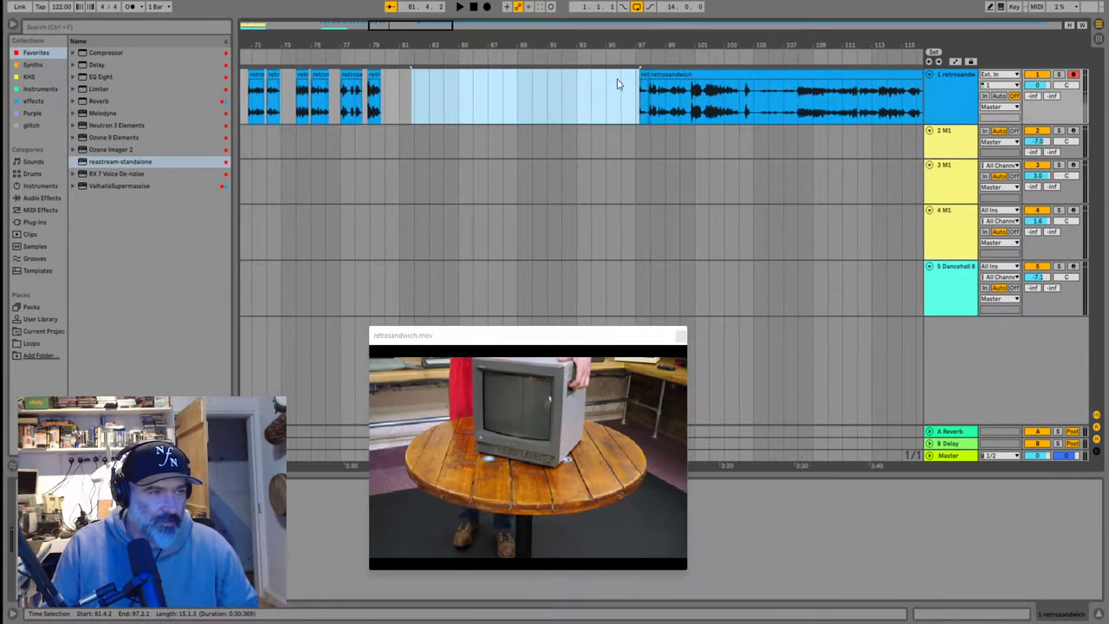
Move the short clip at 97.2.1 earlier, behind the last chopped clip around bar 80
click(531, 94)
click(377, 105)
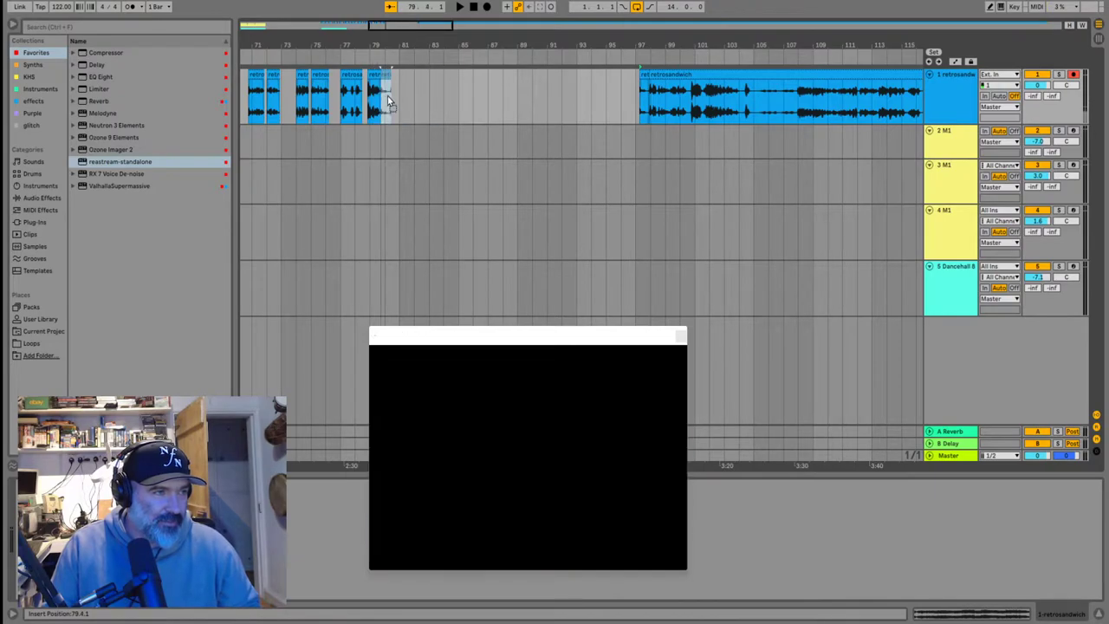
drag(390, 109, 399, 109)
Audition the remaining clip from 98.1.1, replaying the passage around 101.2.4 to find the next cut point
click(643, 103)
click(648, 105)
key(plus)
key(plus)
key(plus)
key(plus)
key(plus)
key(plus)
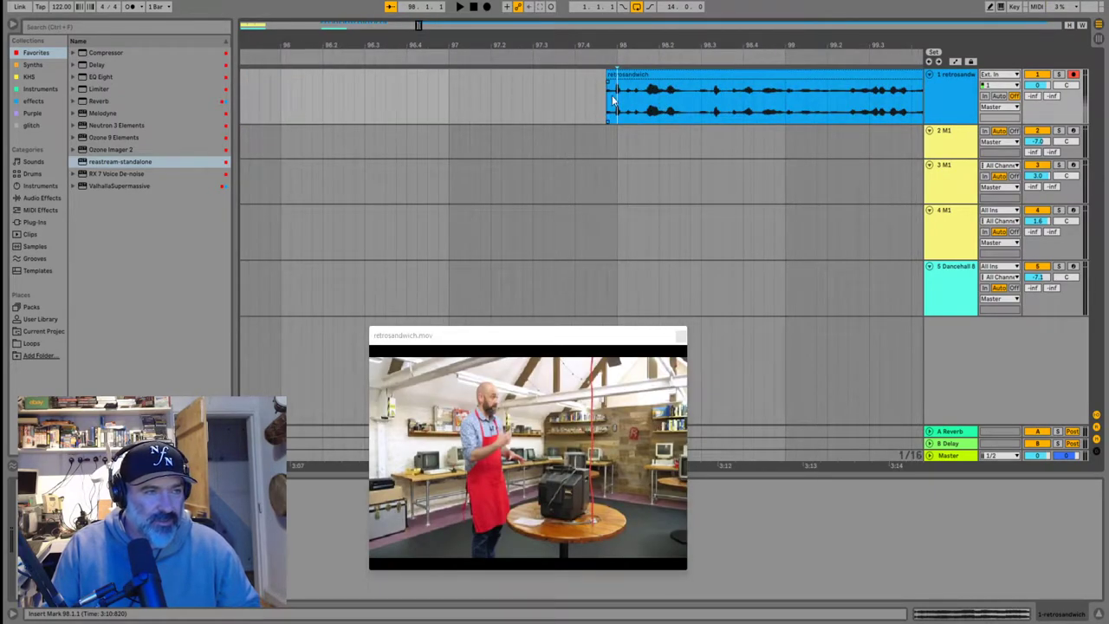
key(space)
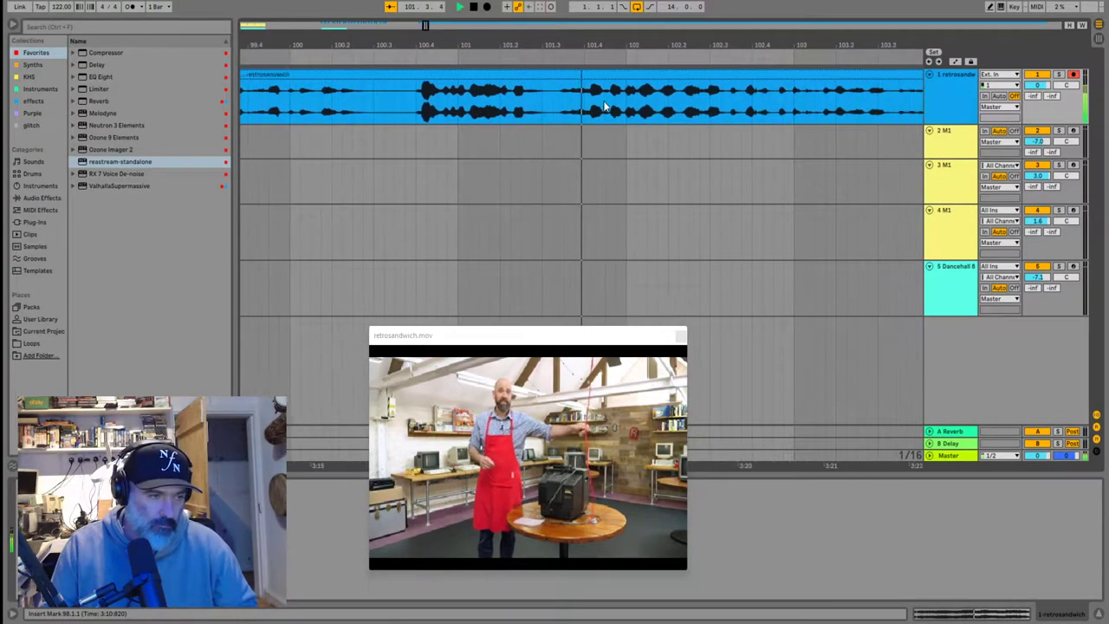
click(381, 104)
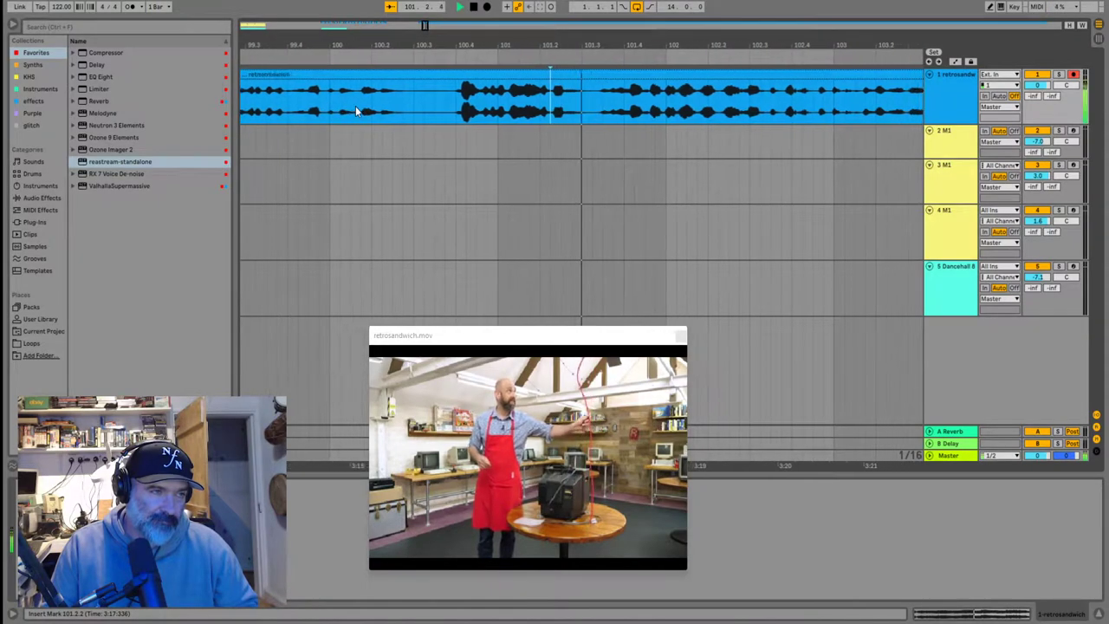
click(522, 94)
key(space)
key(space)
key(space)
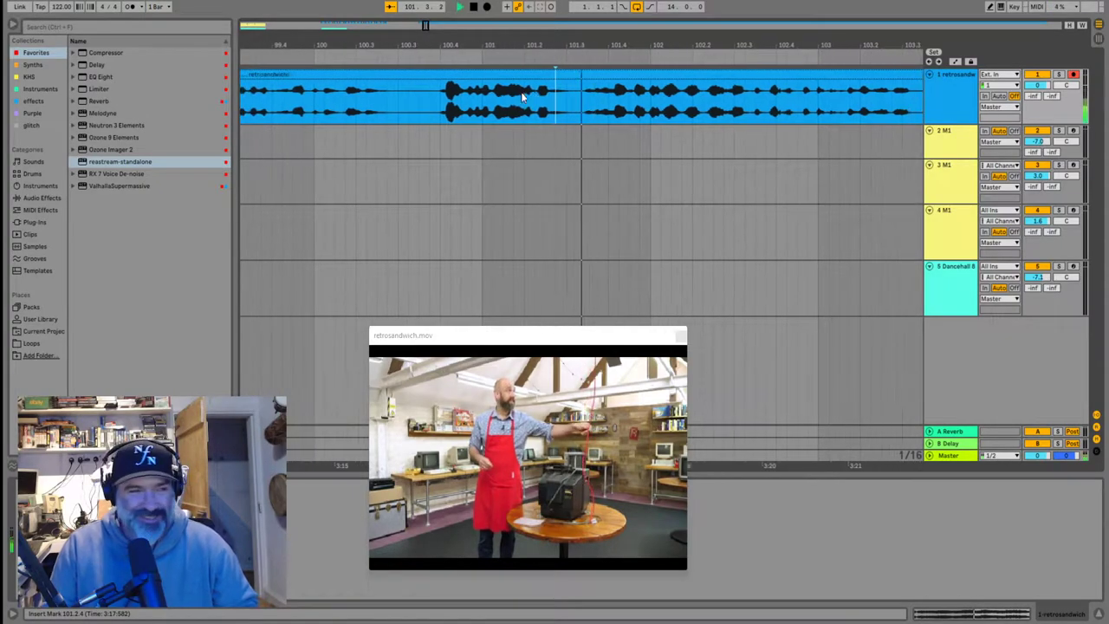
key(space)
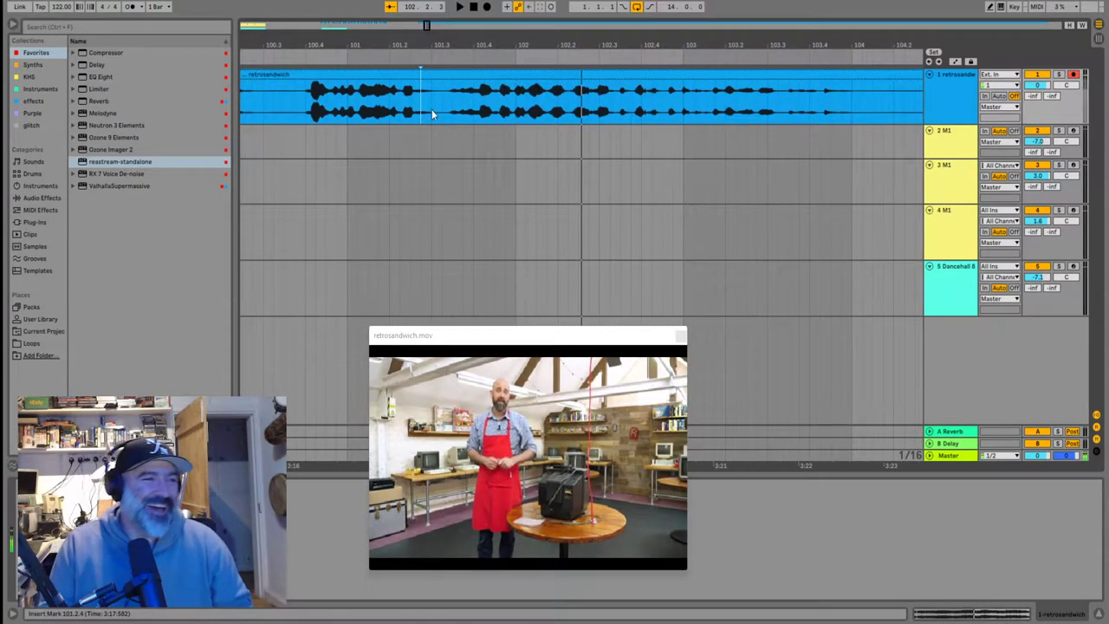
Split the retrosandwich clip at 101.2.3 and delete the unused section before the split
scroll(417, 105, up, 5)
click(384, 103)
key(ctrl+e)
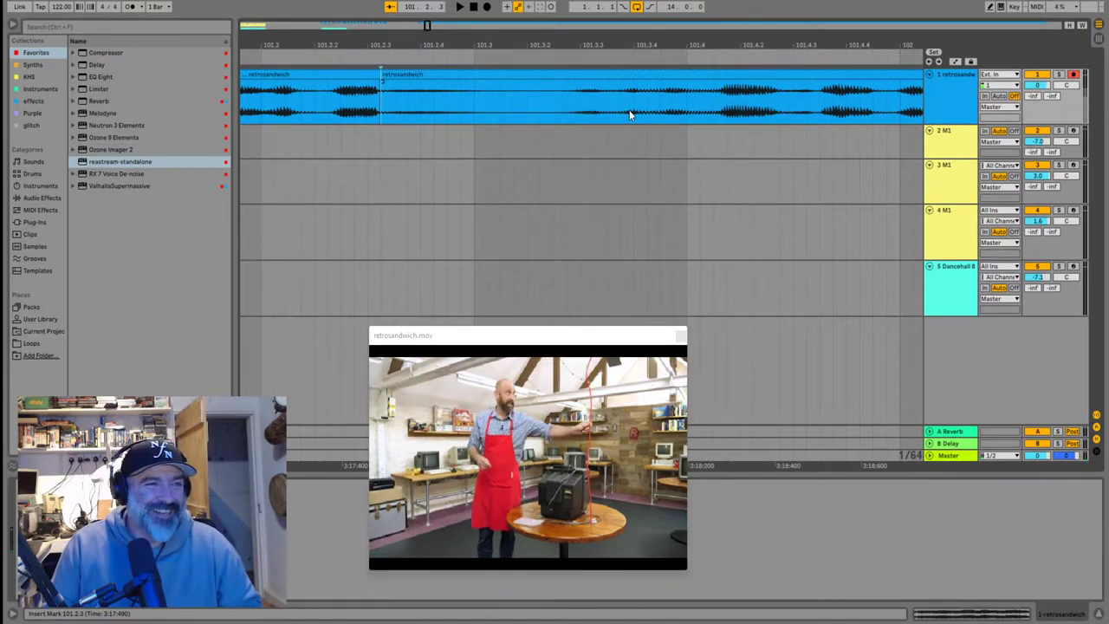
click(338, 75)
key(Delete)
Split the clip at 101.4.1 and audition the short section that starts at 101.2.3
click(381, 91)
key(space)
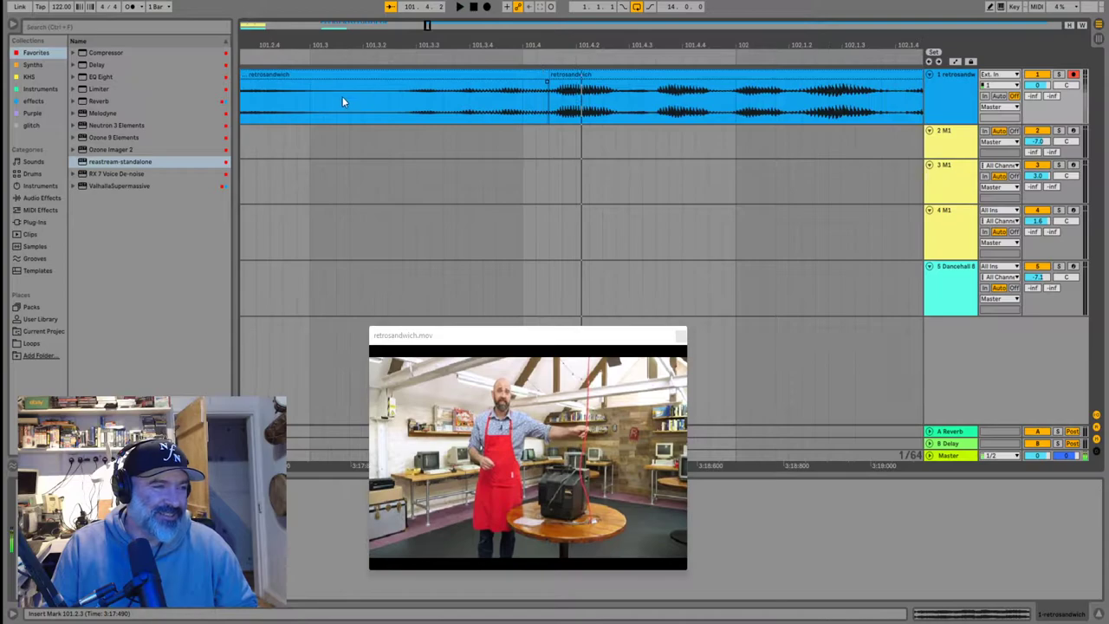
click(317, 99)
key(space)
key(space)
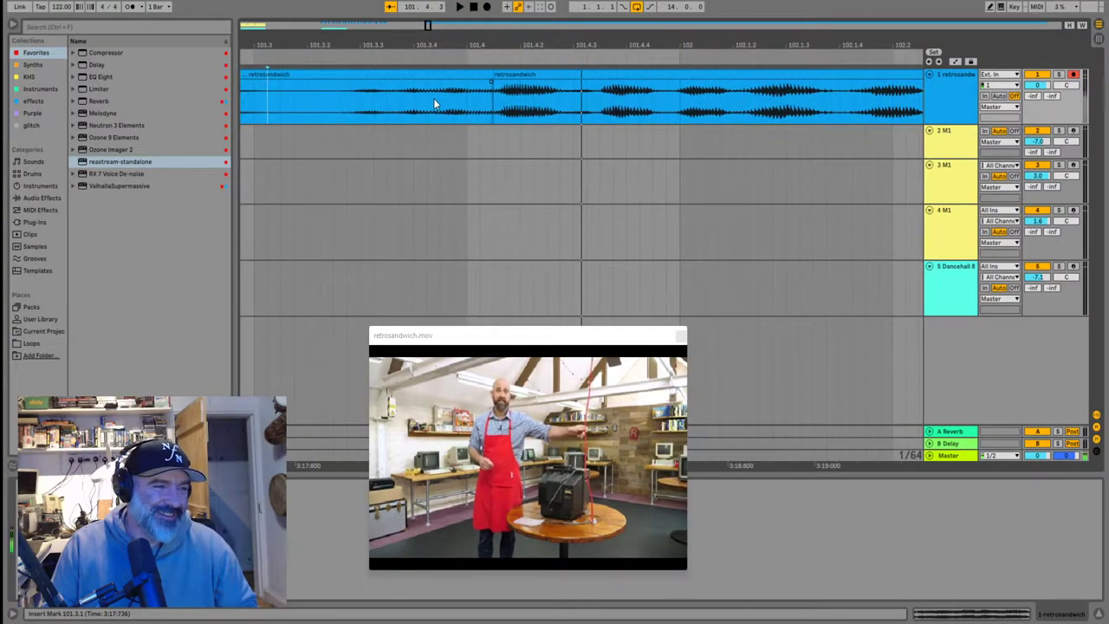
Move the short clip preceding 101.4.1 to 81.1.1, behind the other chopped clips
scroll(506, 97, down, 3)
drag(457, 76, 402, 76)
click(489, 99)
scroll(433, 92, down, 5)
key(space)
scroll(404, 82, down, 3)
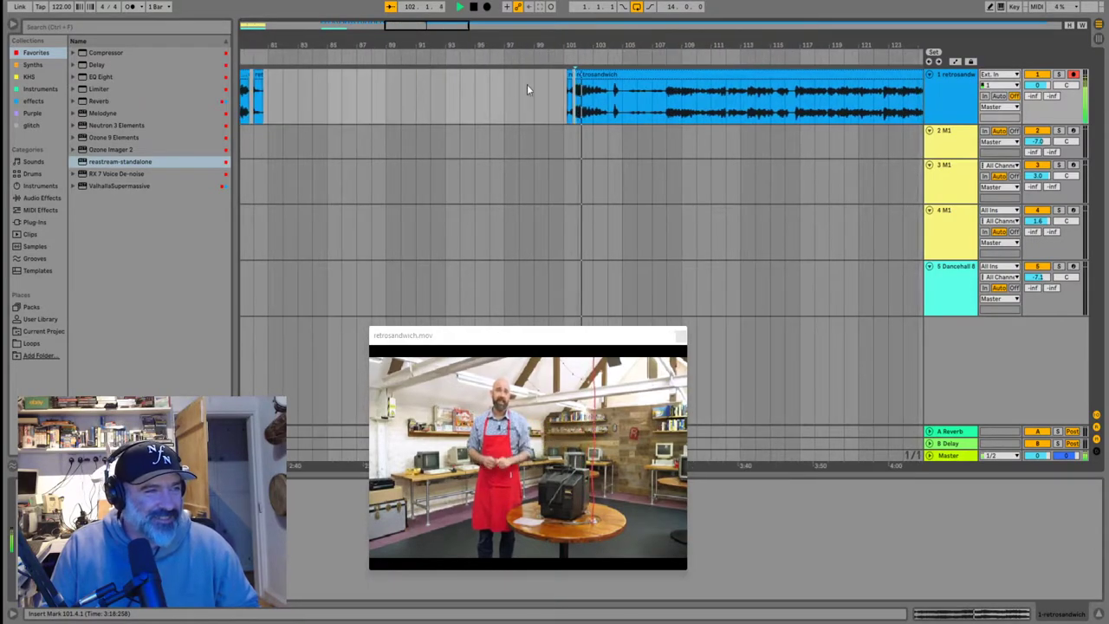
click(565, 74)
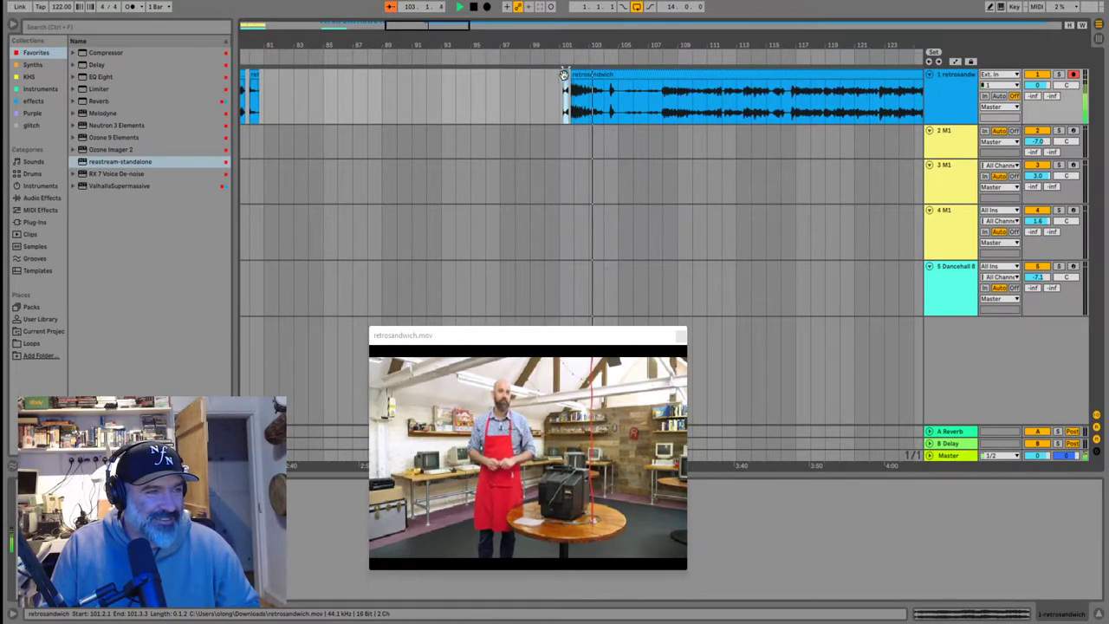
click(270, 93)
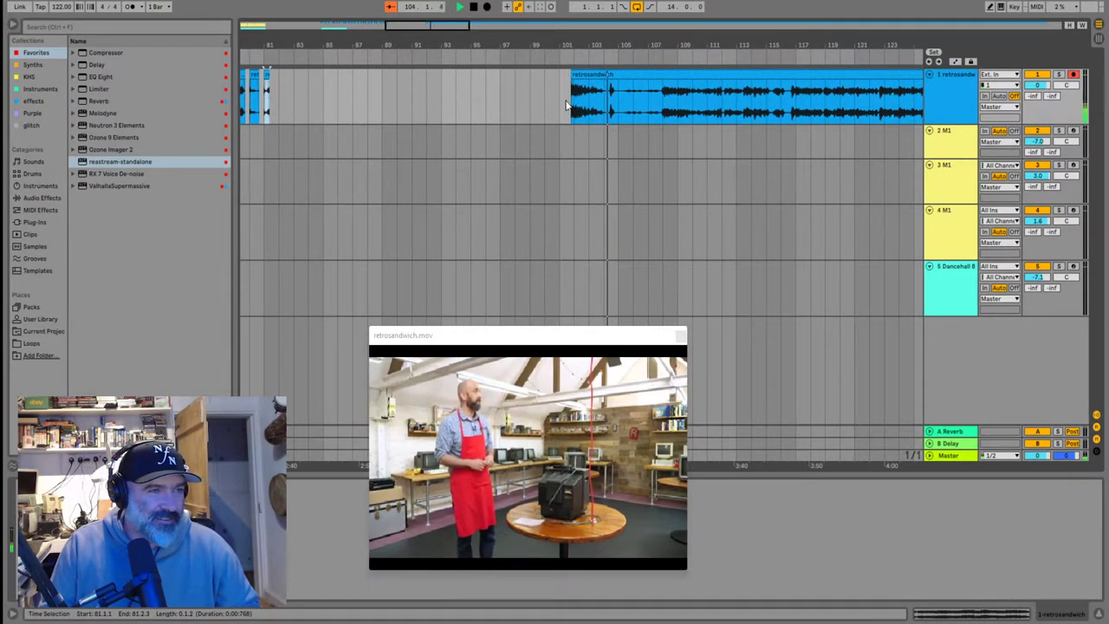
Audition the start of the remaining clip repeatedly from 101.4.1 to locate its word boundaries
click(594, 97)
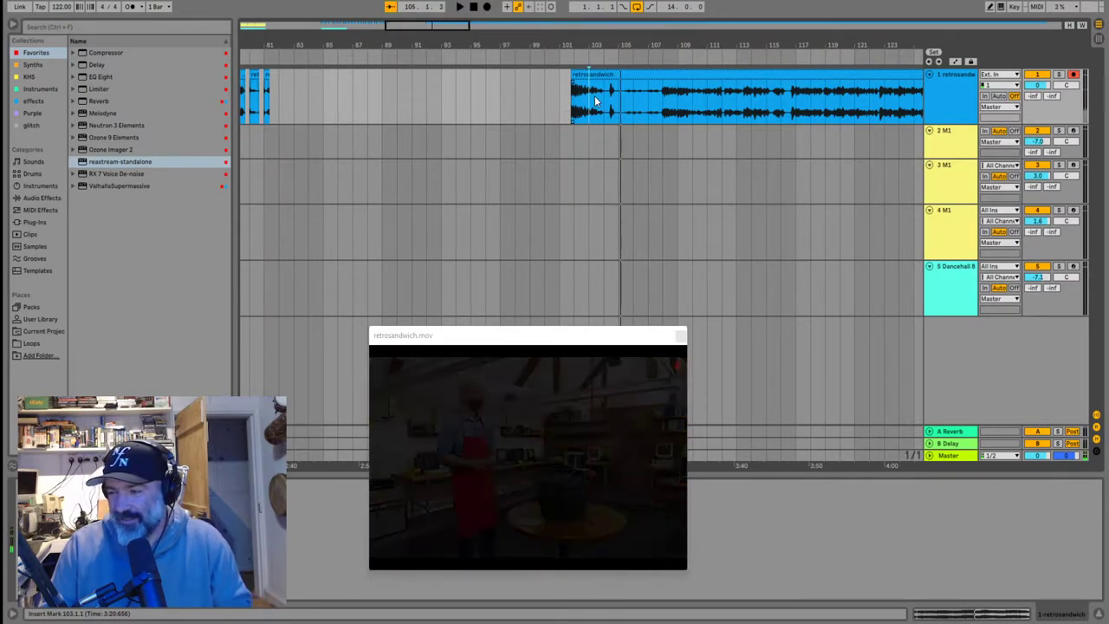
key(space)
click(571, 110)
scroll(561, 116, up, 5)
scroll(566, 105, down, 2)
scroll(689, 105, up, 1)
key(space)
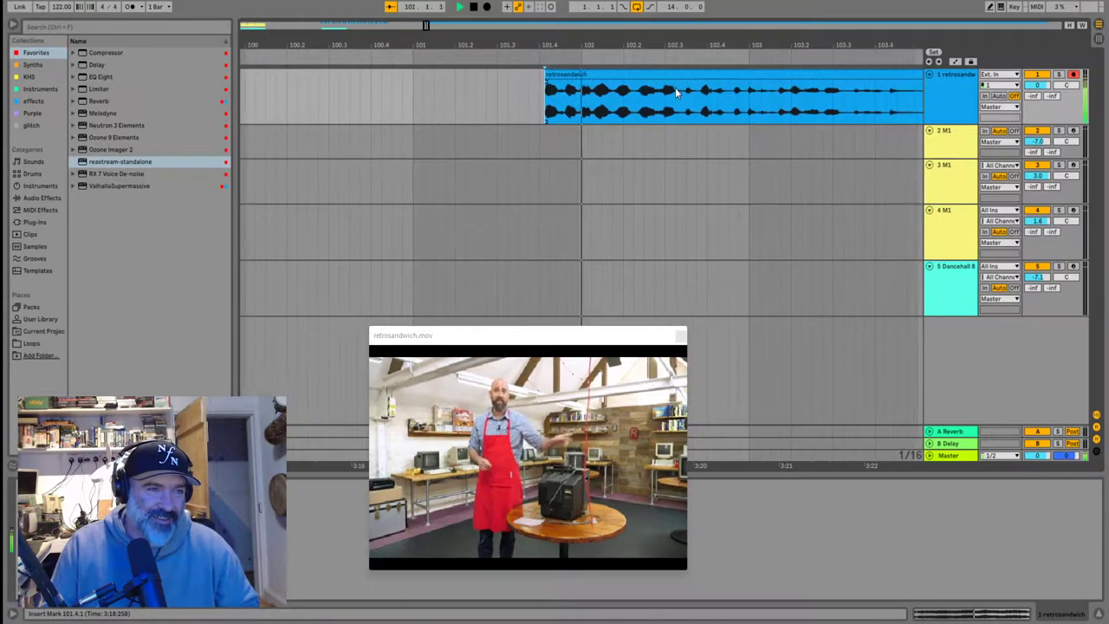
key(space)
key(space)
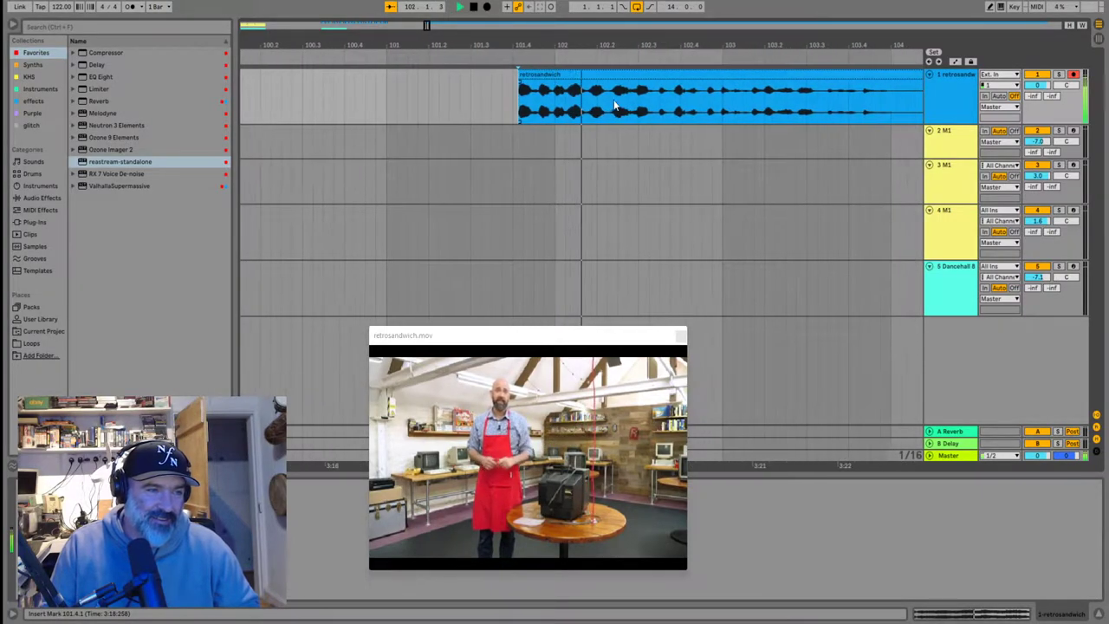
scroll(529, 113, up, 1)
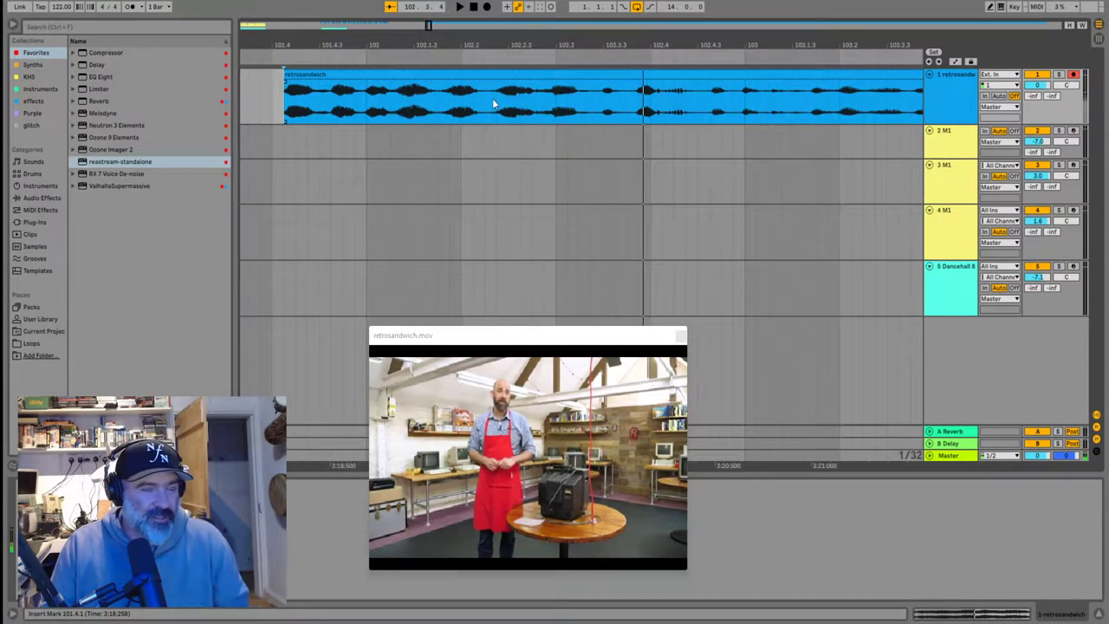
key(space)
key(space)
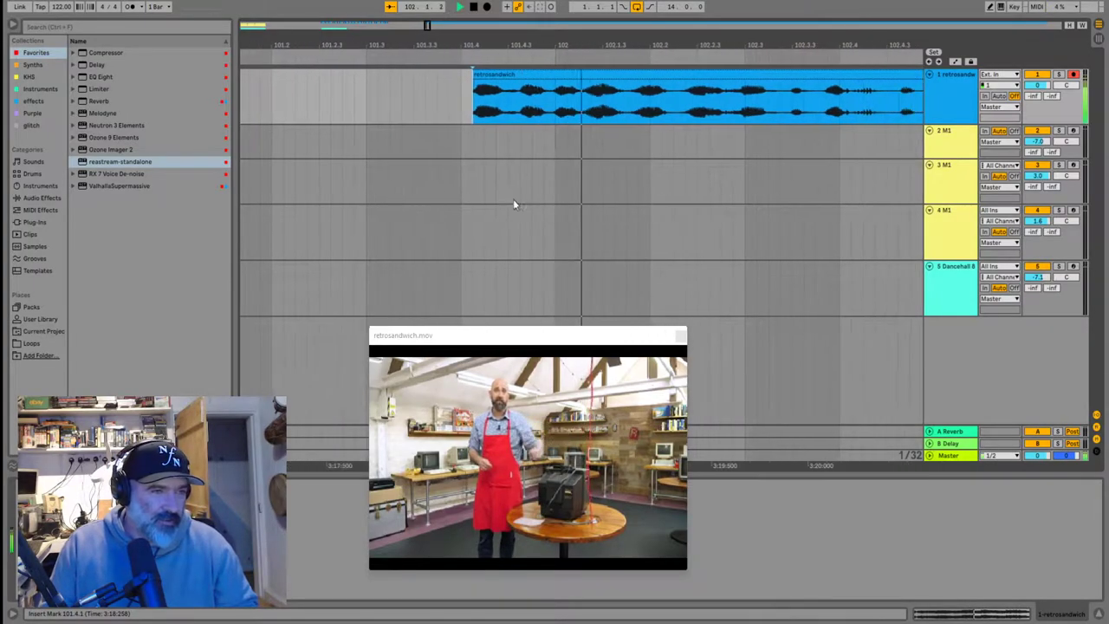
key(space)
key(space)
Split the remaining clip at 102.1.2, 102.2.2 and 102.3.4 to separate its words
click(560, 102)
scroll(559, 101, up, 1)
click(555, 100)
key(ctrl+e)
key(space)
key(space)
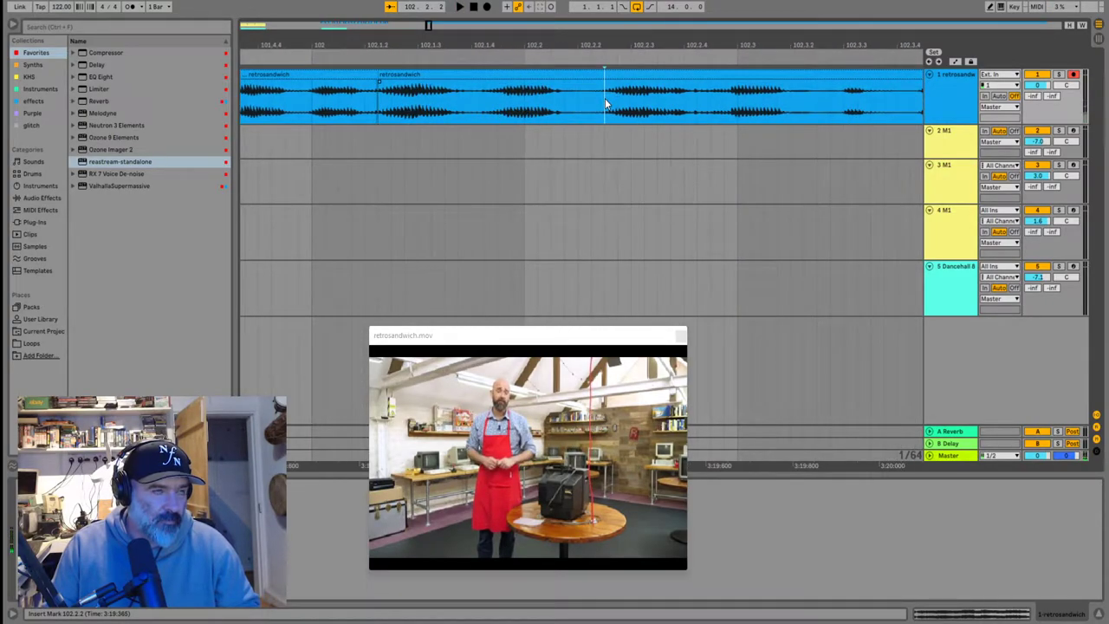
key(space)
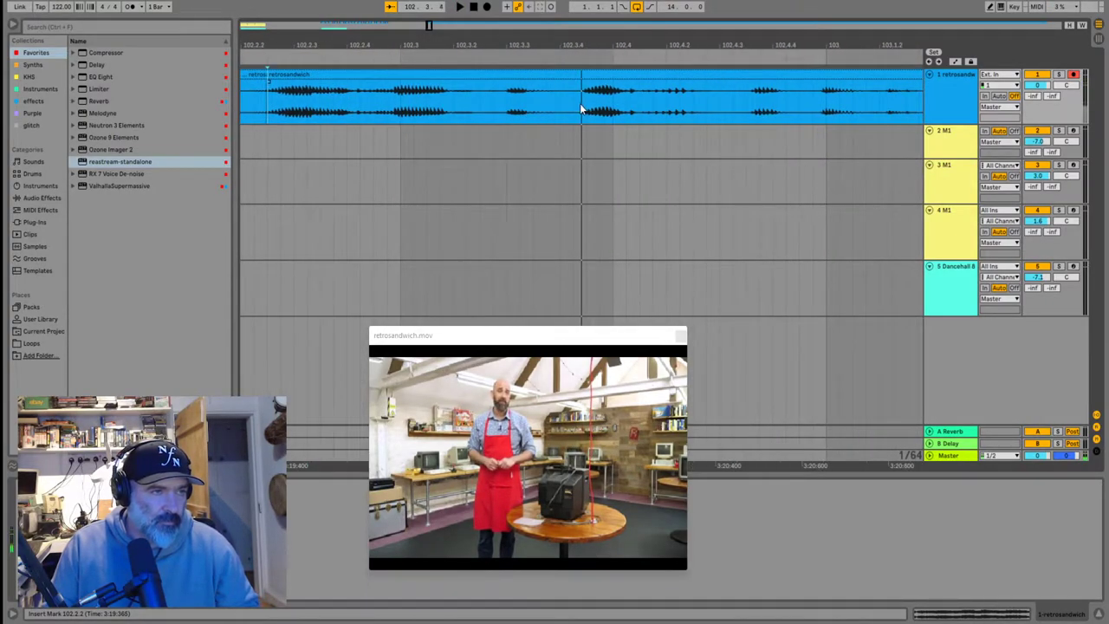
scroll(464, 86, down, 2)
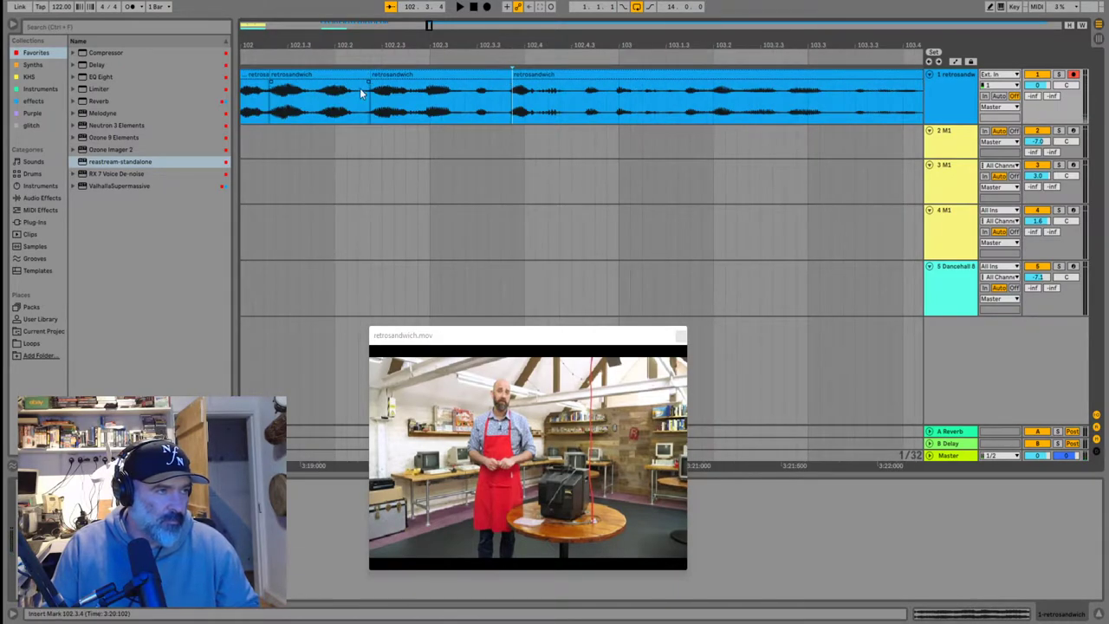
Try moving the section at 102.2.2 to 102.1.2 over the middle piece, and audition the joined phrase
drag(444, 76, 347, 83)
scroll(250, 99, up, 3)
scroll(249, 100, down, 10)
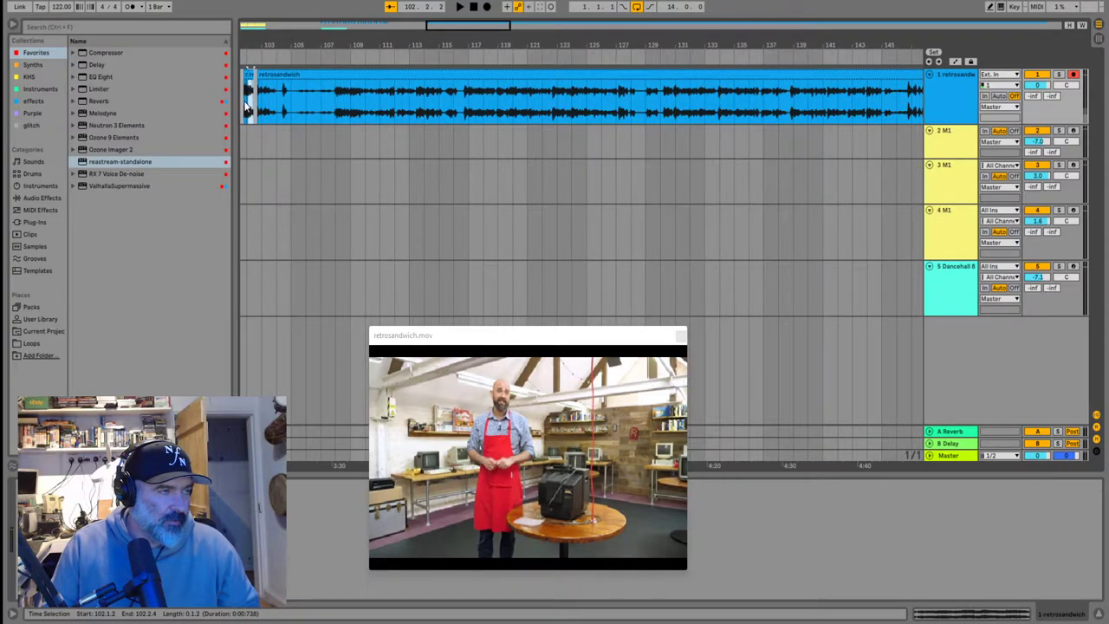
click(244, 107)
key(space)
scroll(348, 130, up, 6)
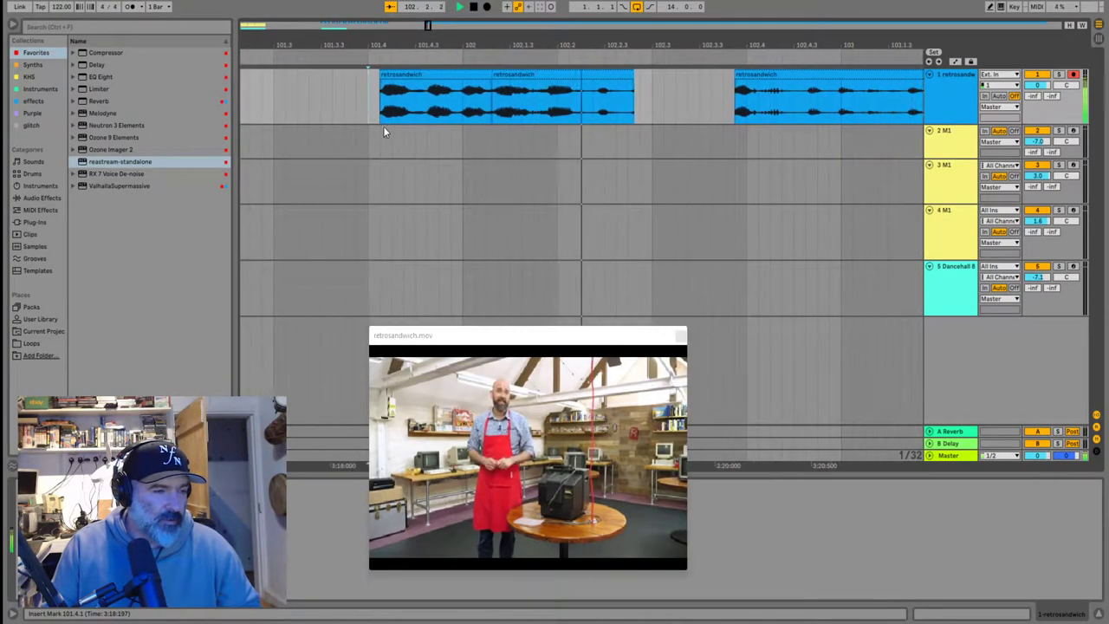
key(space)
key(space)
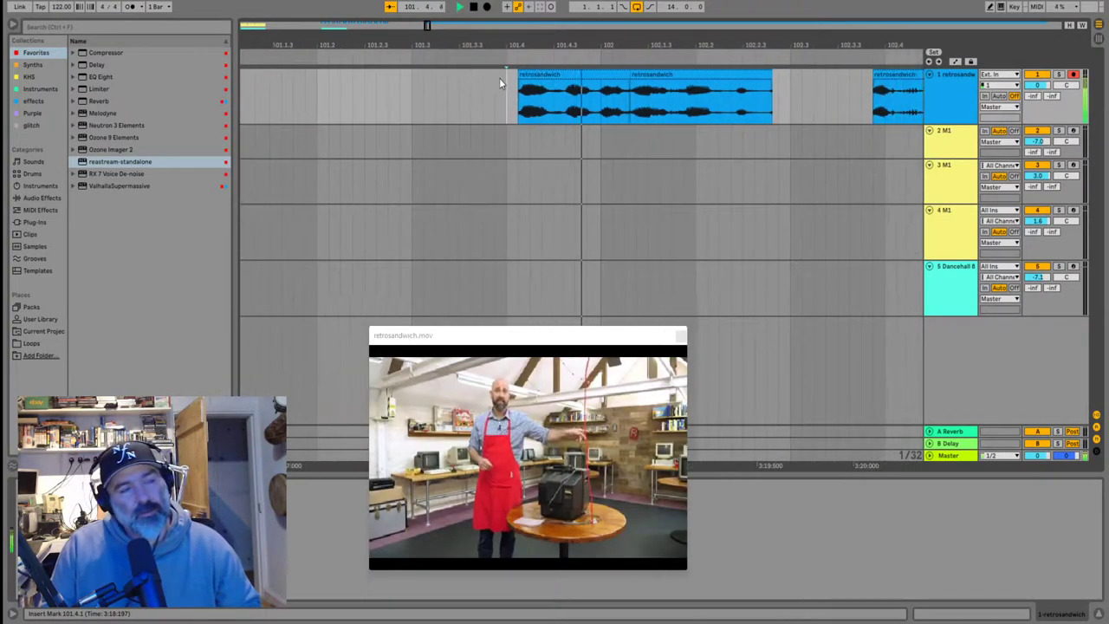
Undo the last two edits and replay the phrase from the split at 102.1.2
key(ctrl+z)
key(ctrl+z)
click(446, 103)
key(space)
key(space)
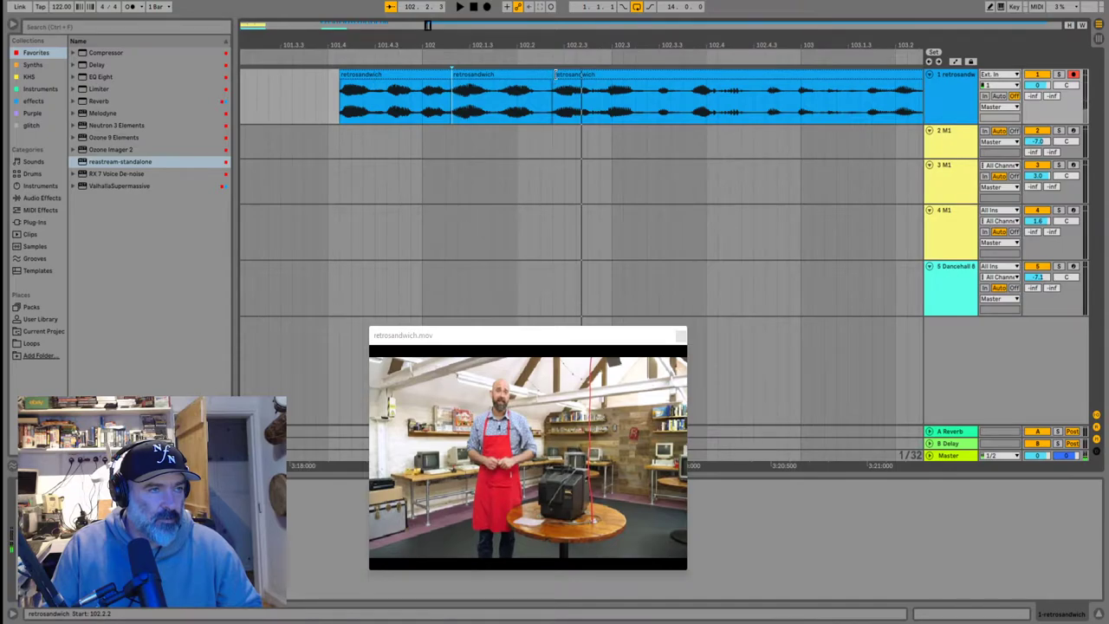
Replace the middle section at 102.1.2 with the audio that follows it, and split that audio at 102.2.4
click(481, 76)
click(339, 111)
scroll(339, 110, left, 3)
scroll(339, 111, right, 4)
scroll(428, 86, right, 3)
scroll(453, 88, left, 4)
click(550, 104)
scroll(548, 104, right, 2)
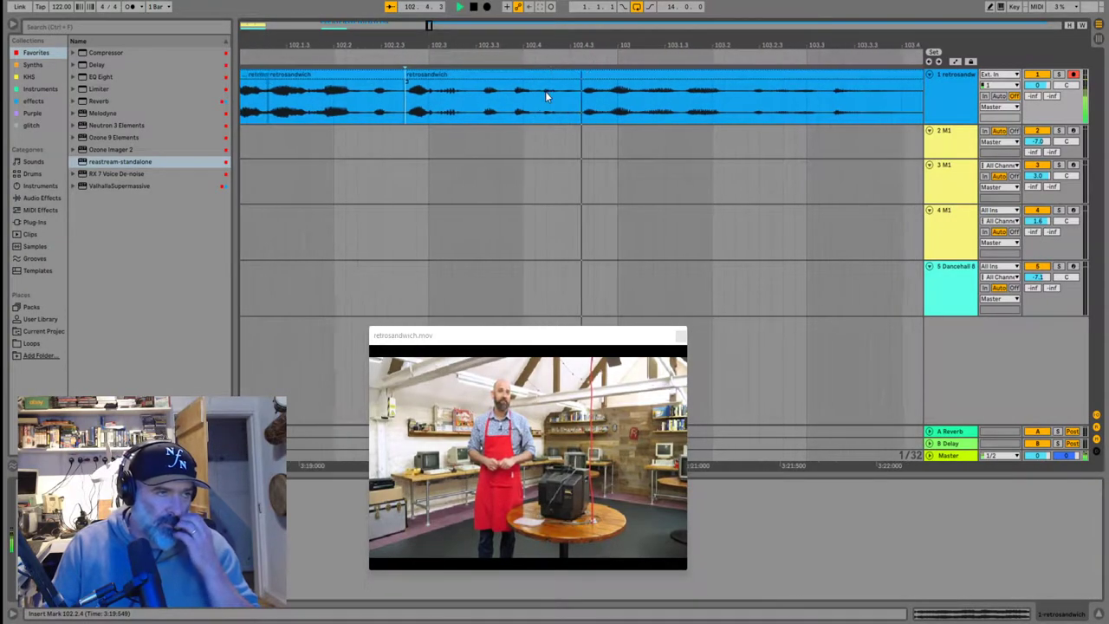
Audition the audio following the split at 102.2.4 from several points to locate where its unwanted words end
key(space)
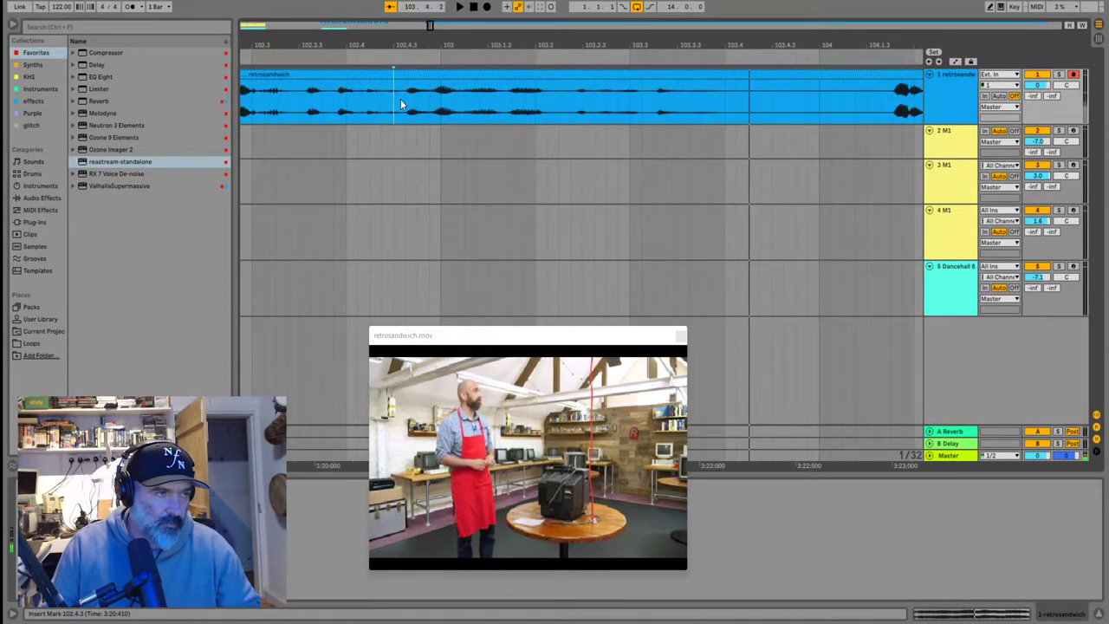
click(401, 98)
key(space)
key(space)
key(space)
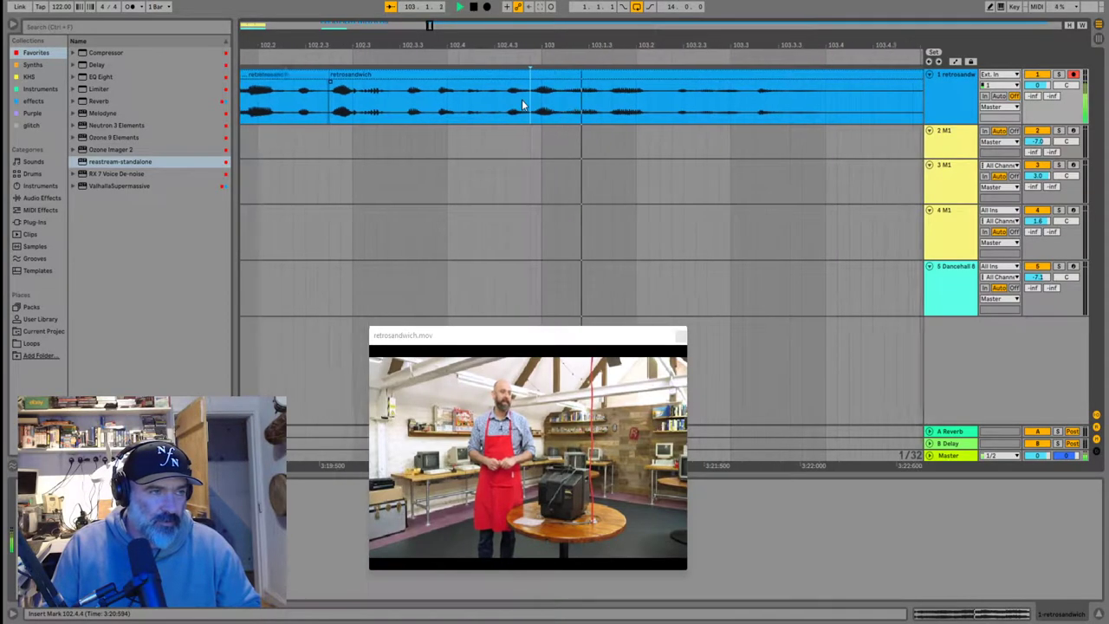
key(space)
click(428, 102)
key(space)
key(space)
click(442, 106)
key(space)
scroll(423, 111, up, 2)
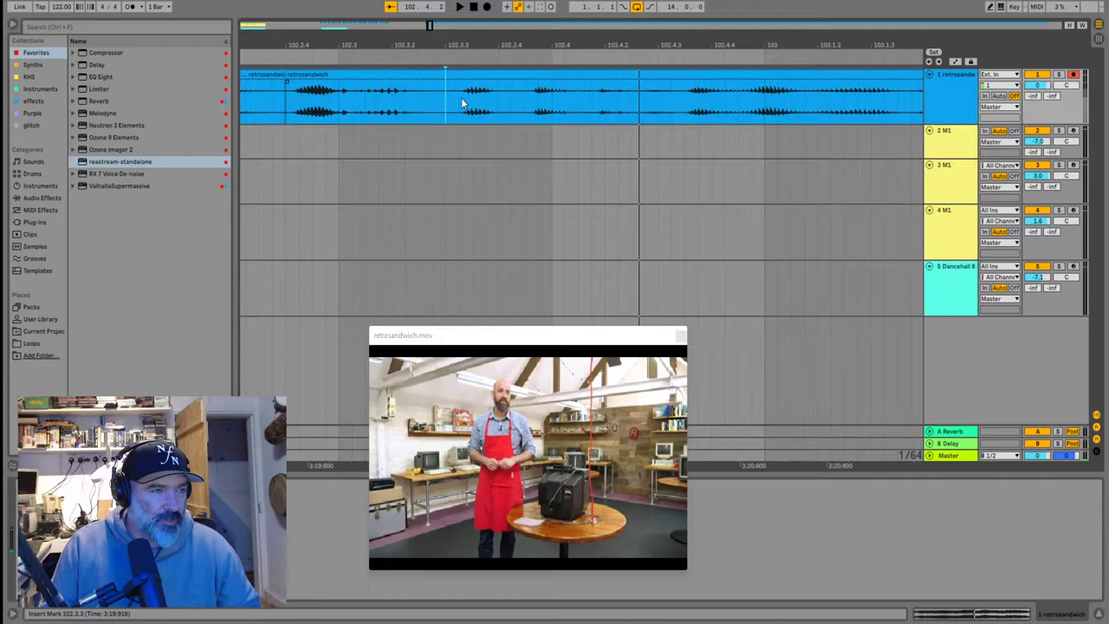
Split the clip just after 102.3.3 and delete the section between there and 102.2.4
key(plus)
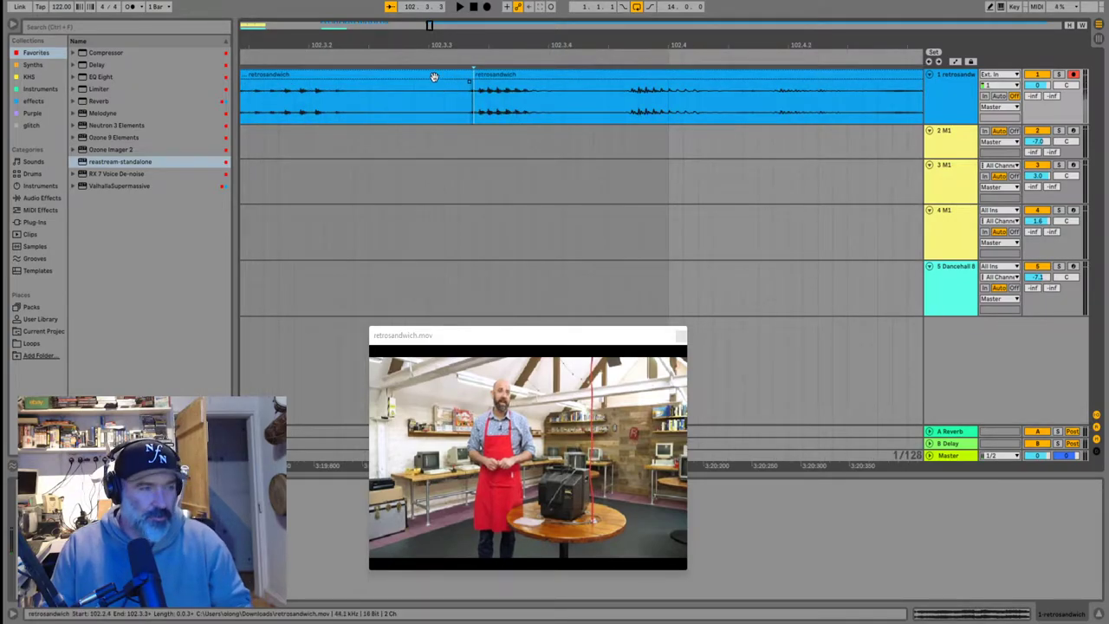
key(minus)
key(minus)
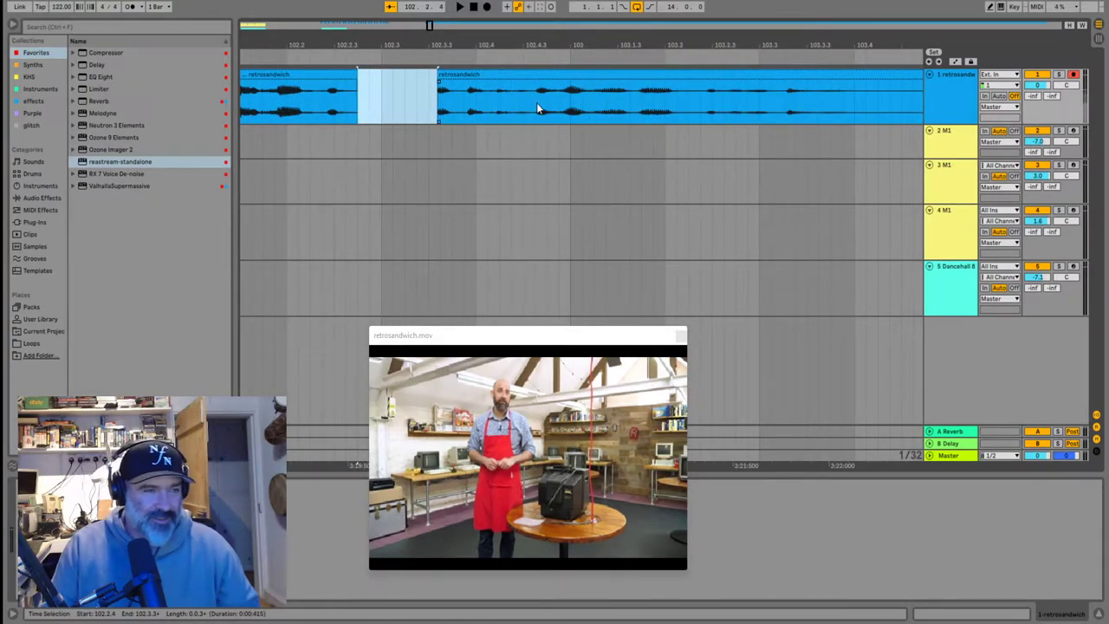
key(minus)
Audition the audio after the gap and split the clip at 104.1.1, in the silence following the phrase
key(space)
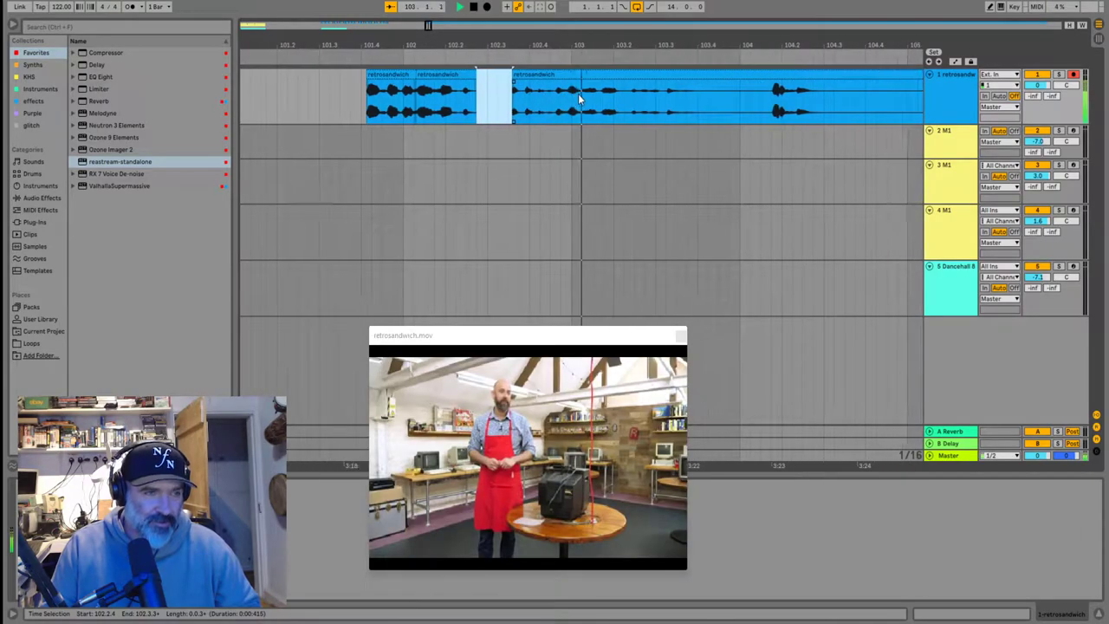
key(space)
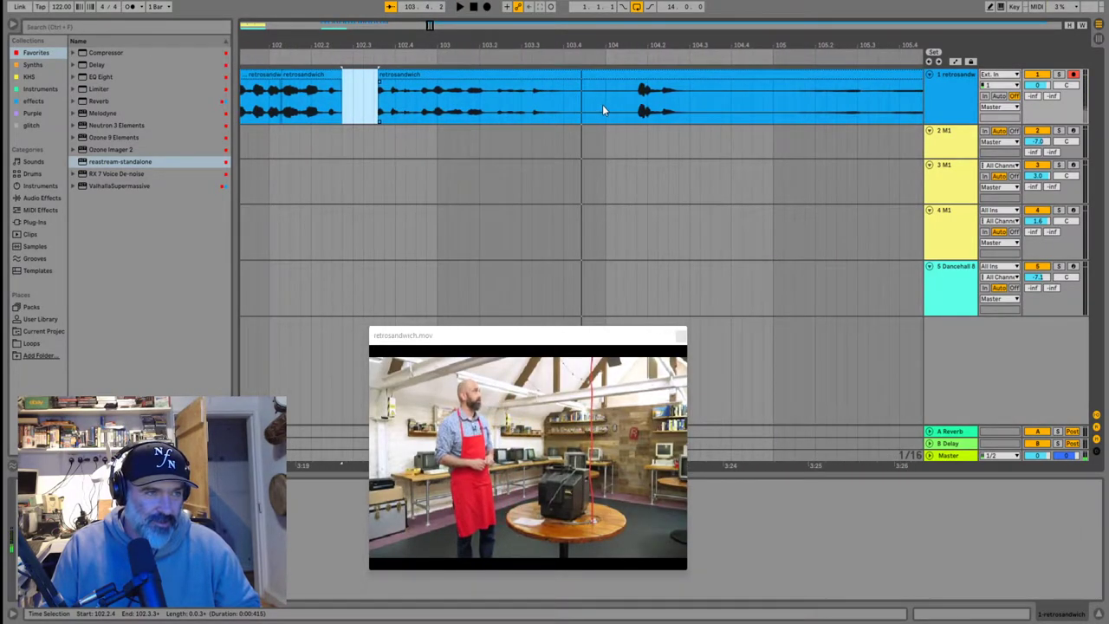
click(603, 104)
key(ctrl+e)
Move the phrase pieces from 101.4.1 to 104.1.1, including their gap, to 82.1.1 behind the rearranged clips
scroll(490, 94, down, 5)
scroll(439, 84, up, 1)
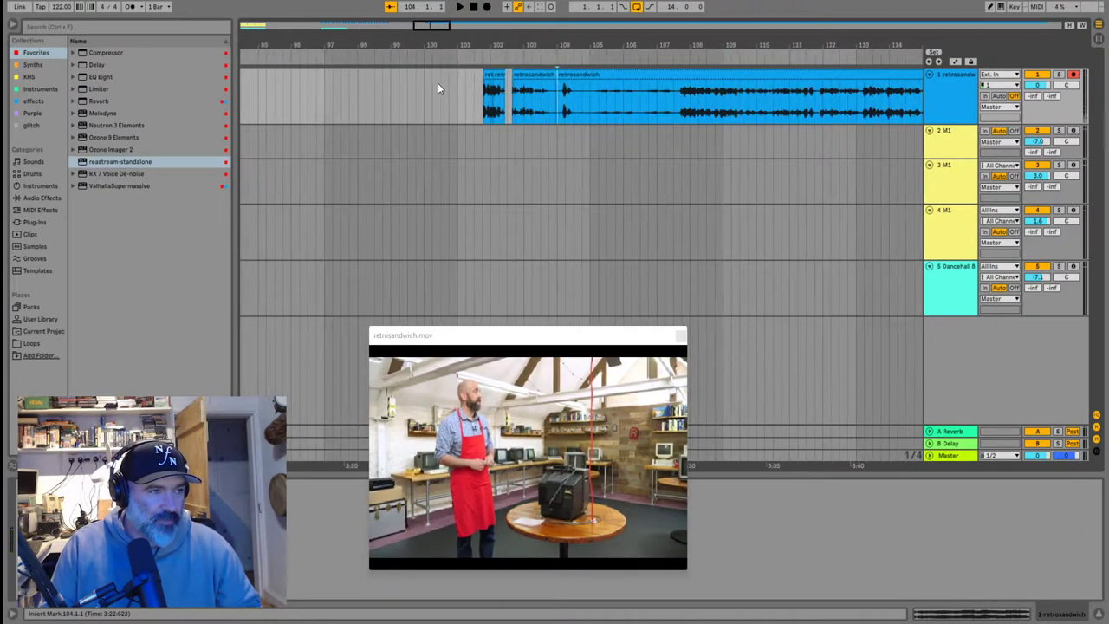
click(487, 74)
shift+click(527, 74)
scroll(426, 91, down, 5)
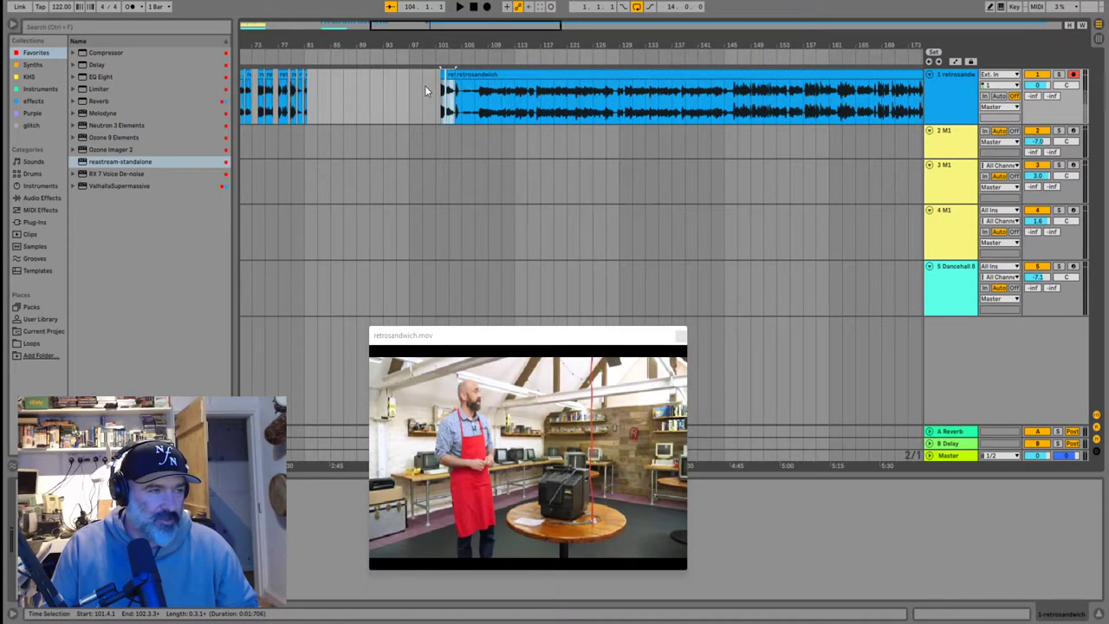
key(plus)
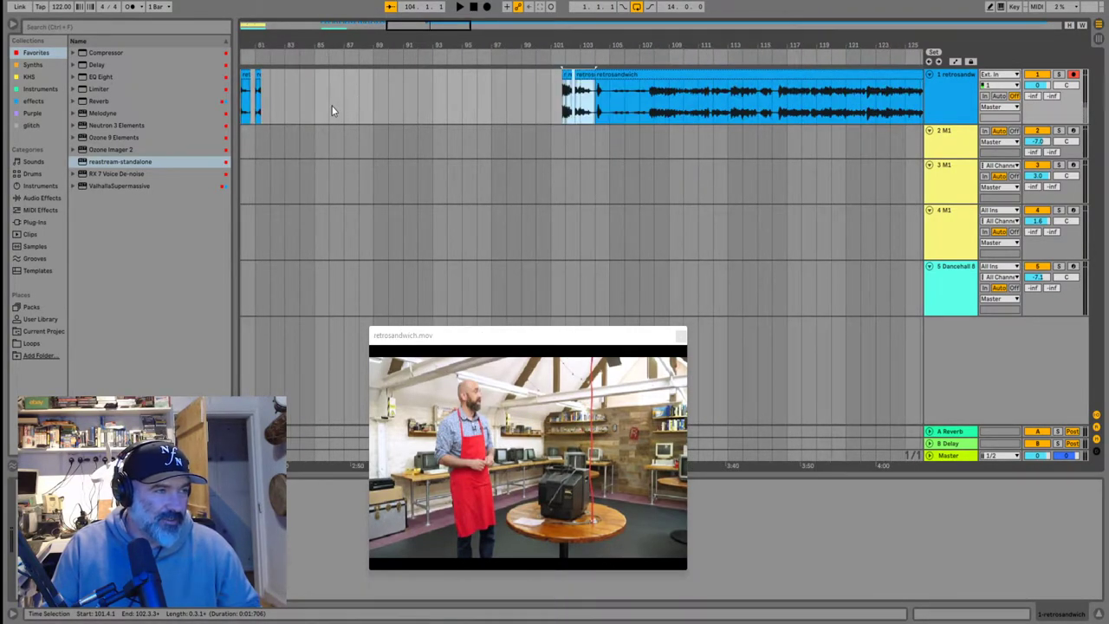
drag(586, 75, 336, 86)
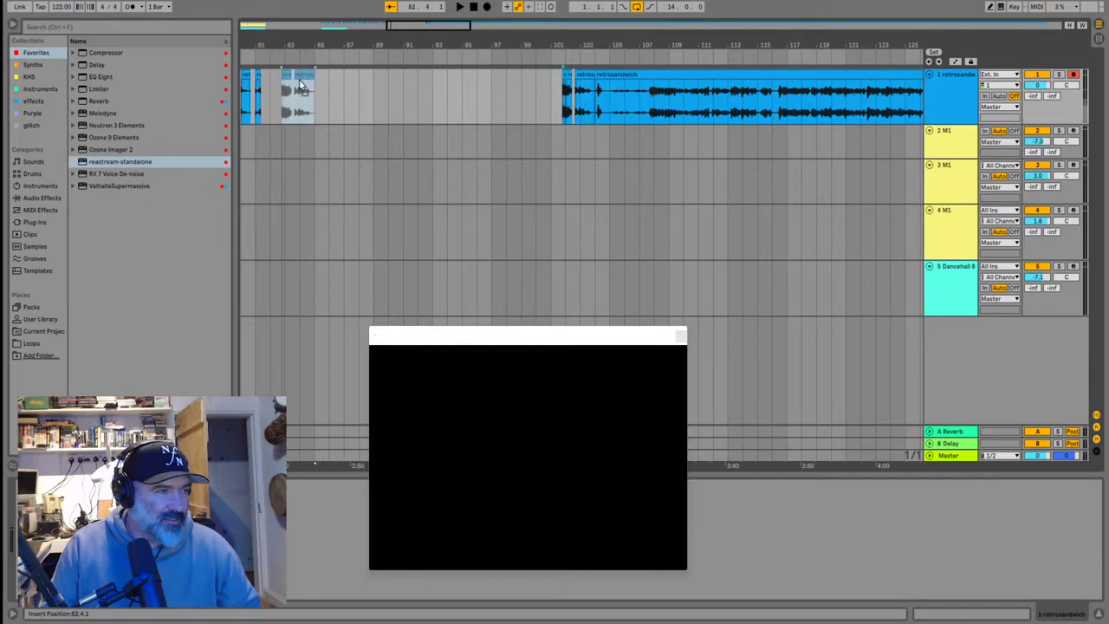
Audition the remaining audio from 104.1.1, and the moved phrase from 82.1.1
click(597, 100)
key(space)
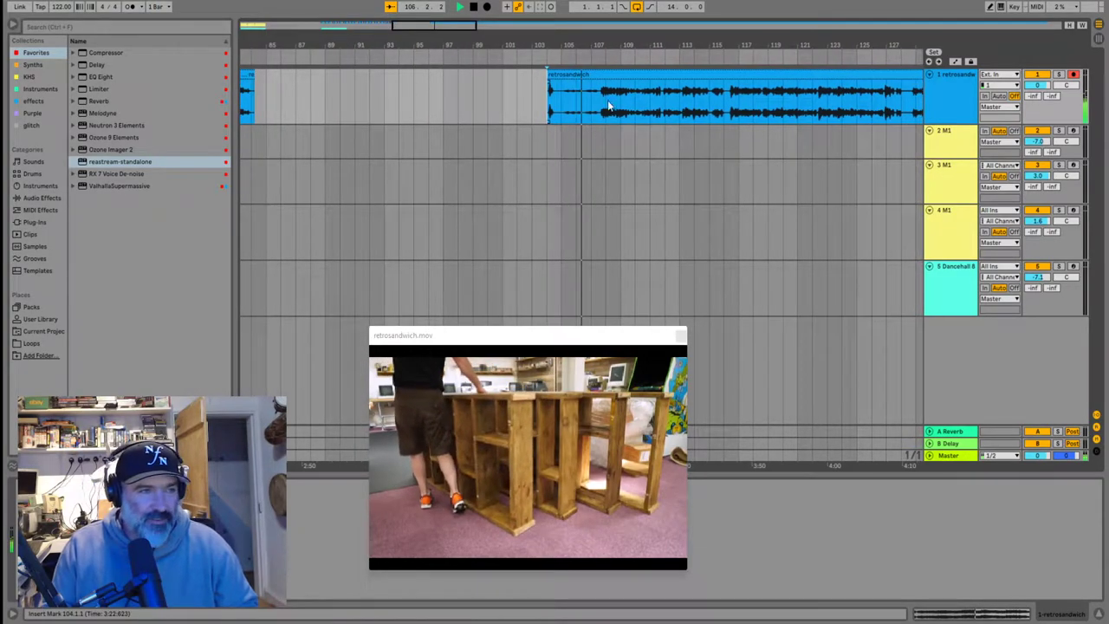
scroll(461, 139, down, 3)
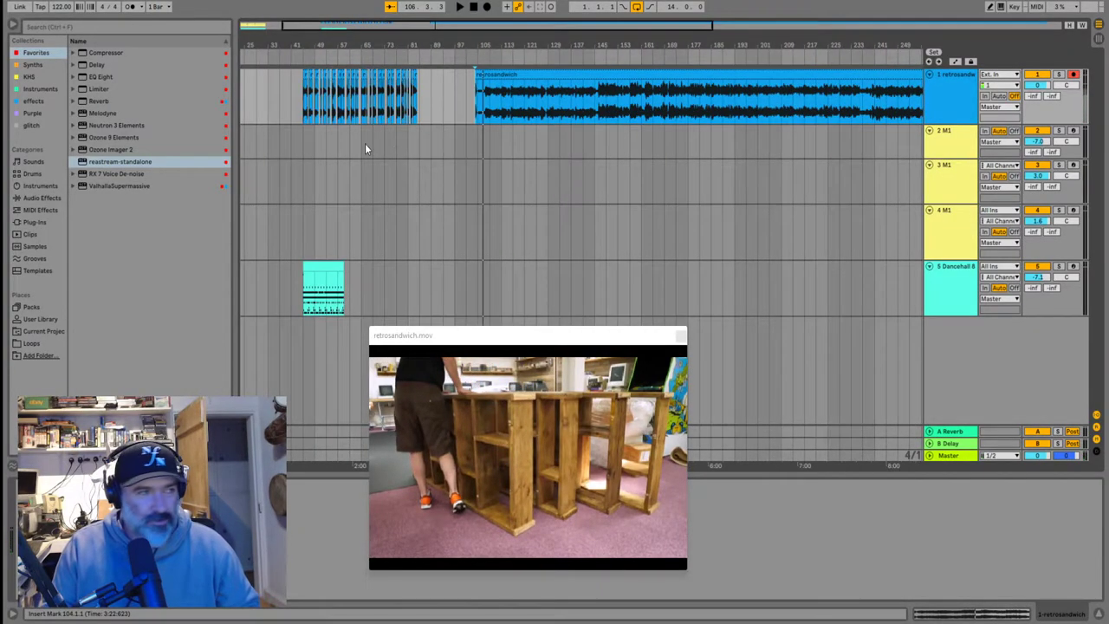
scroll(402, 118, up, 4)
scroll(520, 116, up, 3)
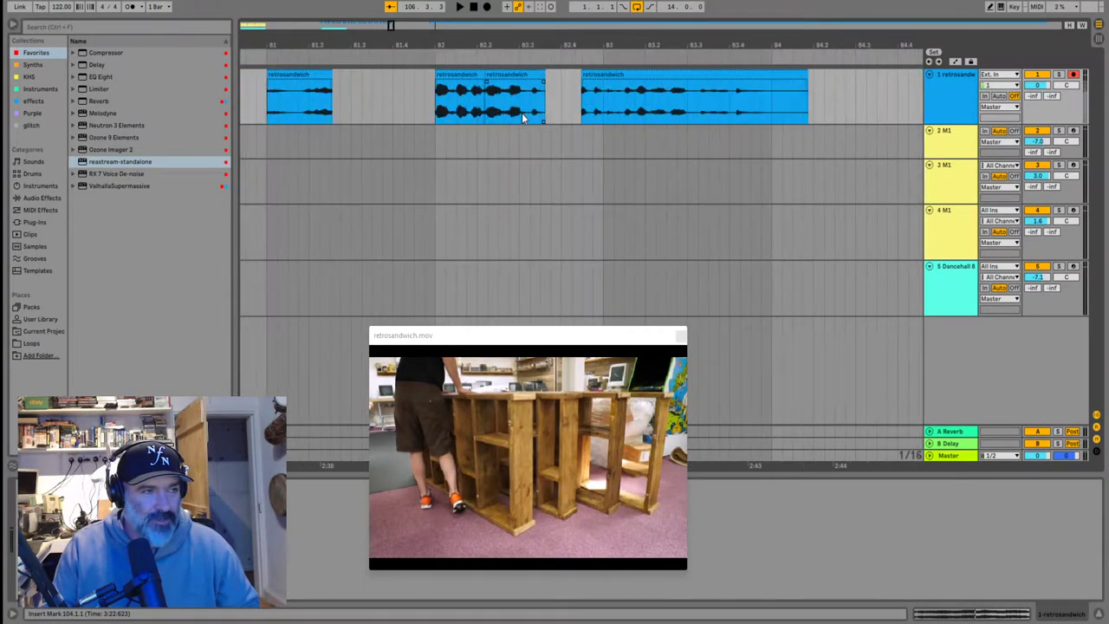
click(437, 107)
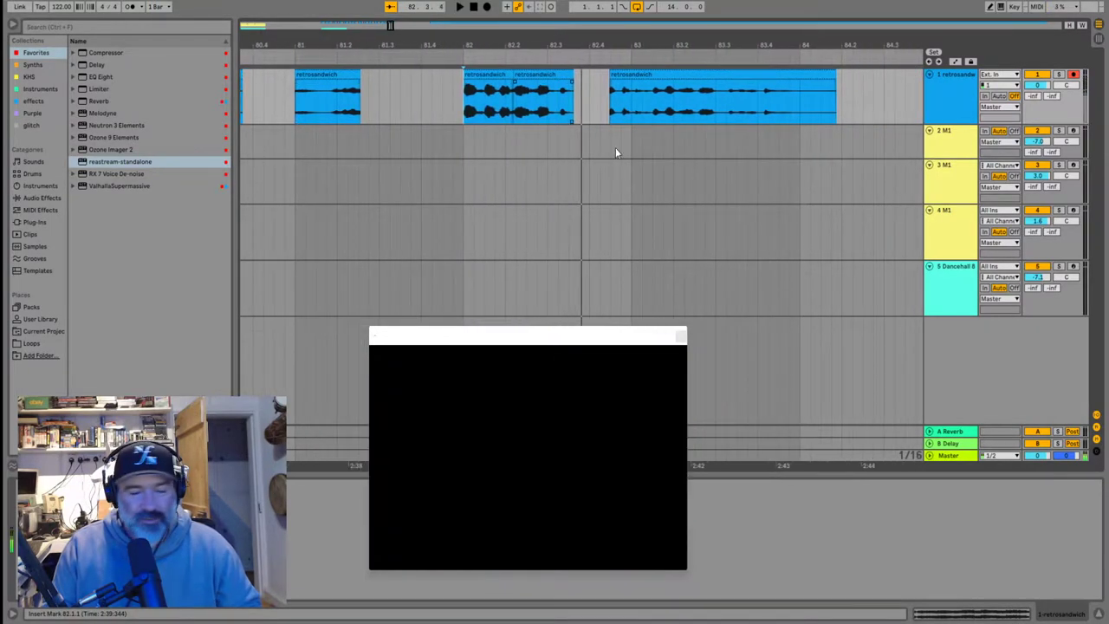
Audition the remaining clip from 107.3.4 and trim its start to 107.3.1, just before the speech resumes
scroll(802, 138, down, 10)
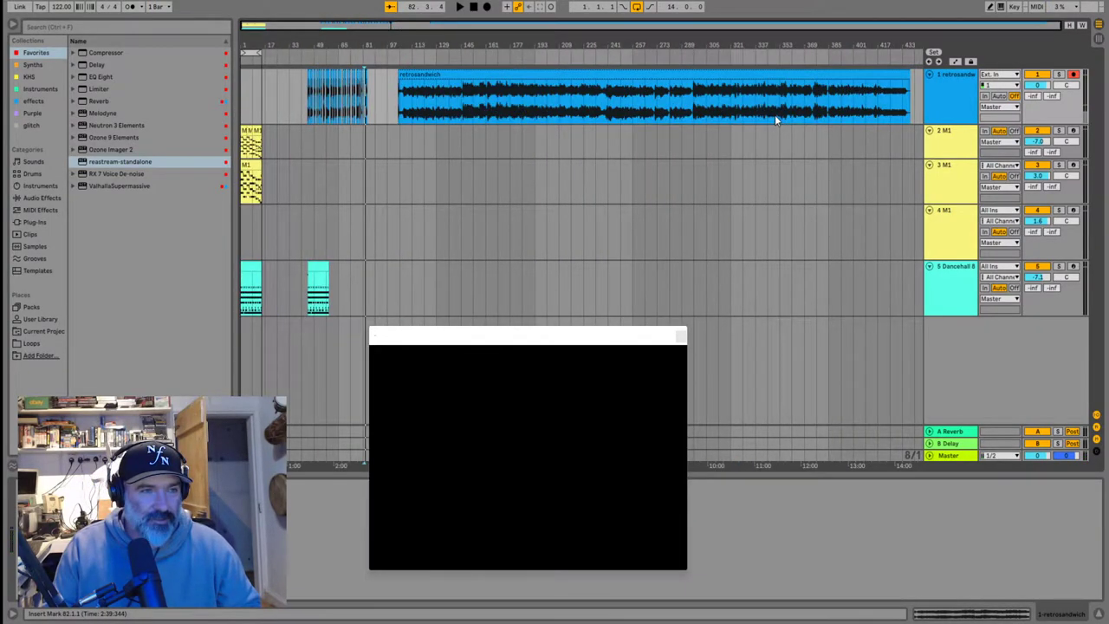
scroll(402, 104, up, 8)
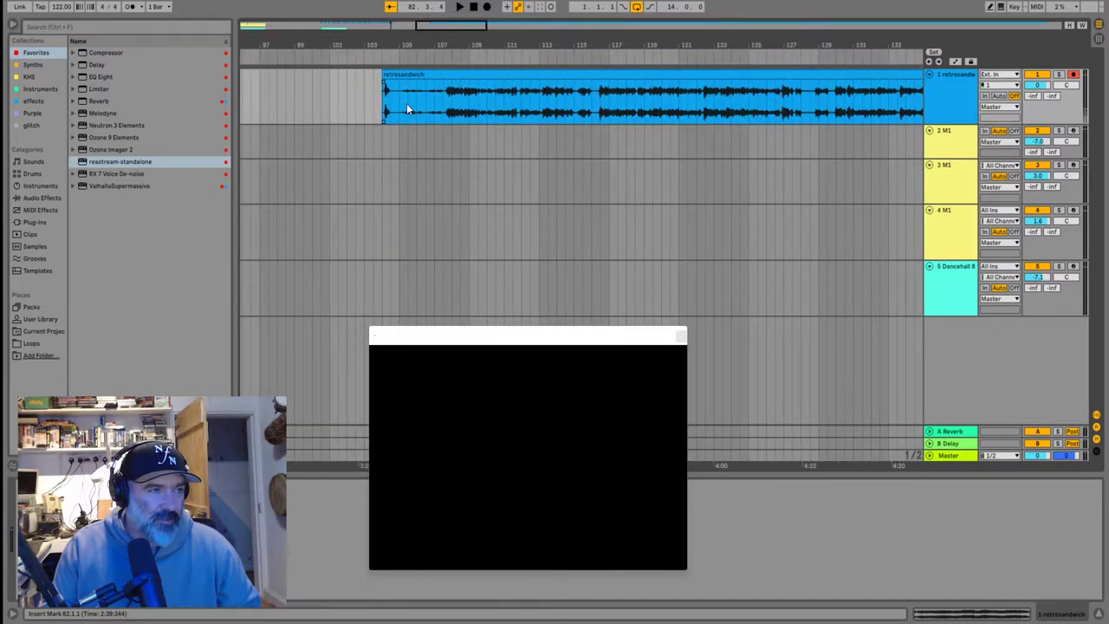
click(462, 102)
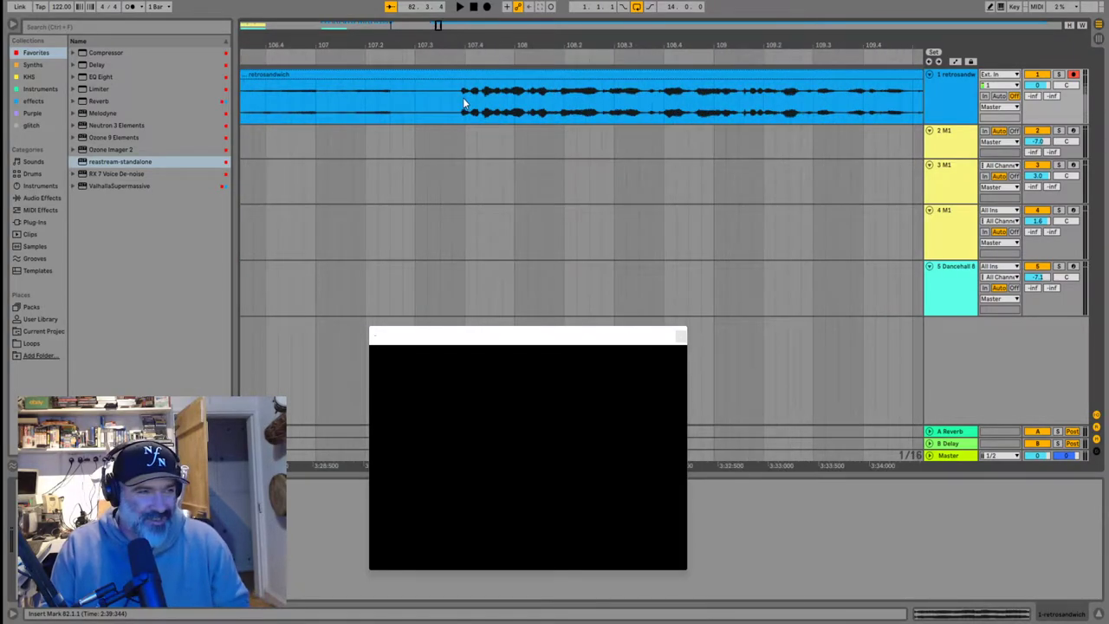
key(space)
scroll(459, 106, up, 3)
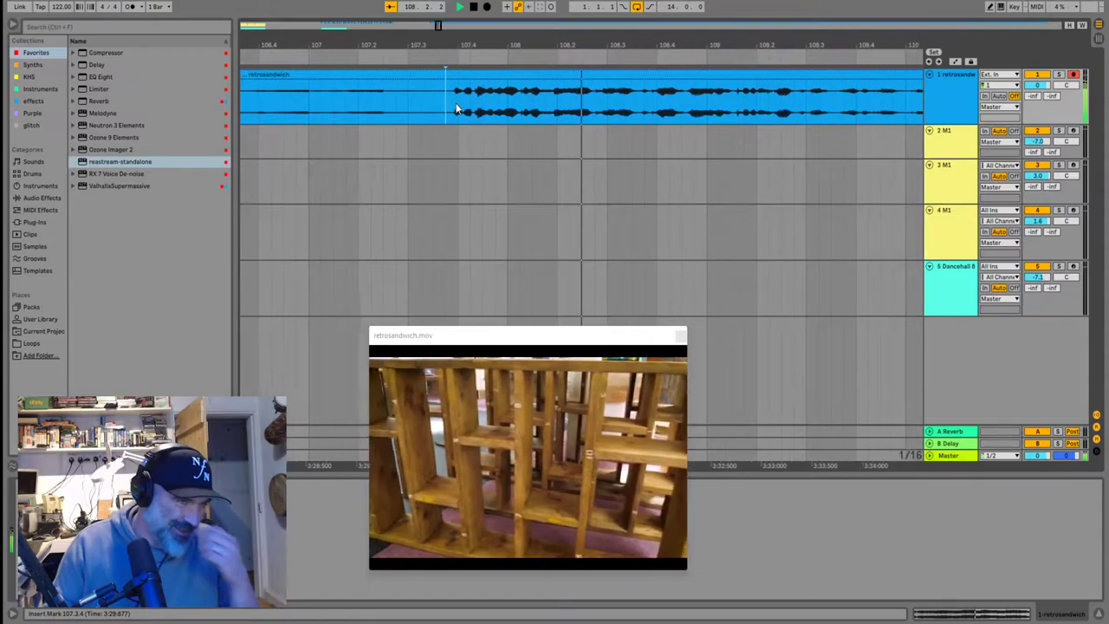
scroll(458, 108, down, 5)
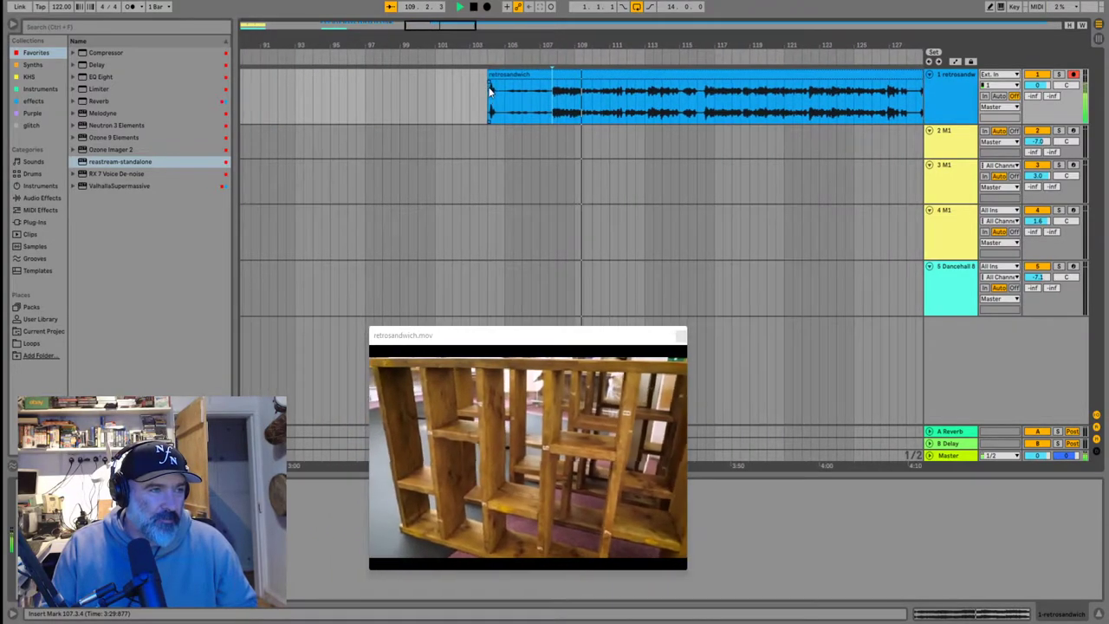
drag(493, 96, 547, 95)
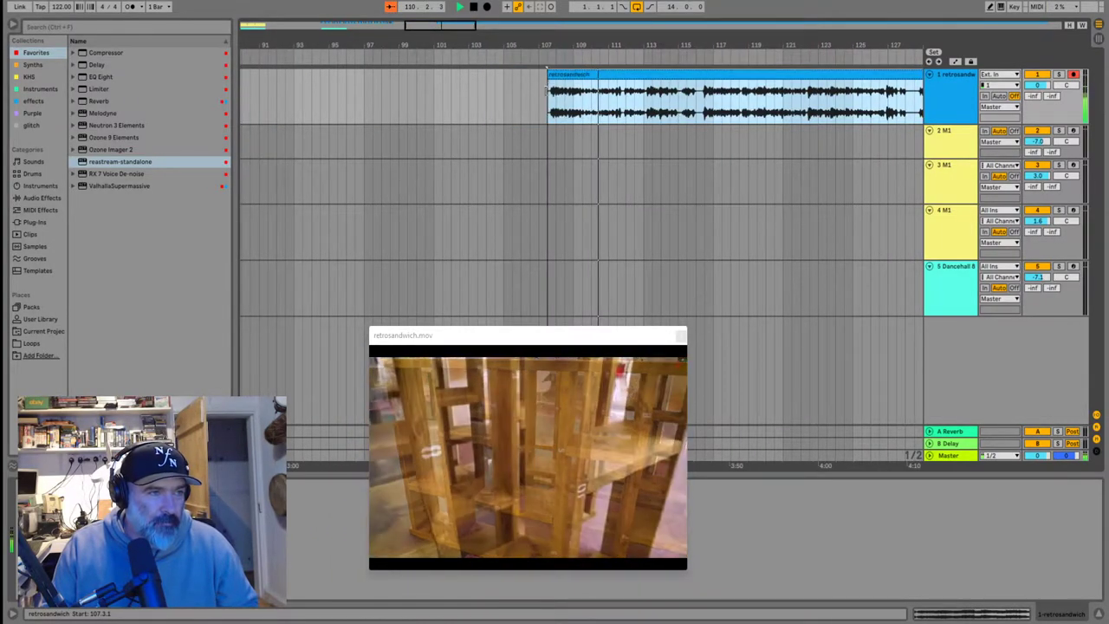
Audition the trimmed clip from several points between bars 108 and 110 to search for a usable phrase
scroll(475, 101, down, 5)
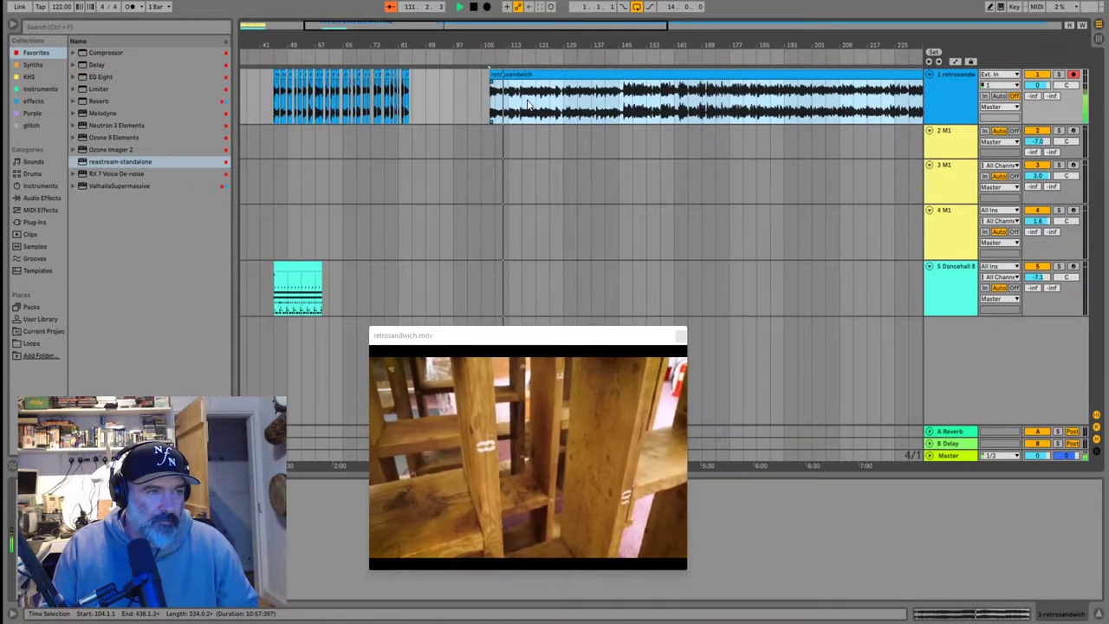
scroll(476, 110, up, 7)
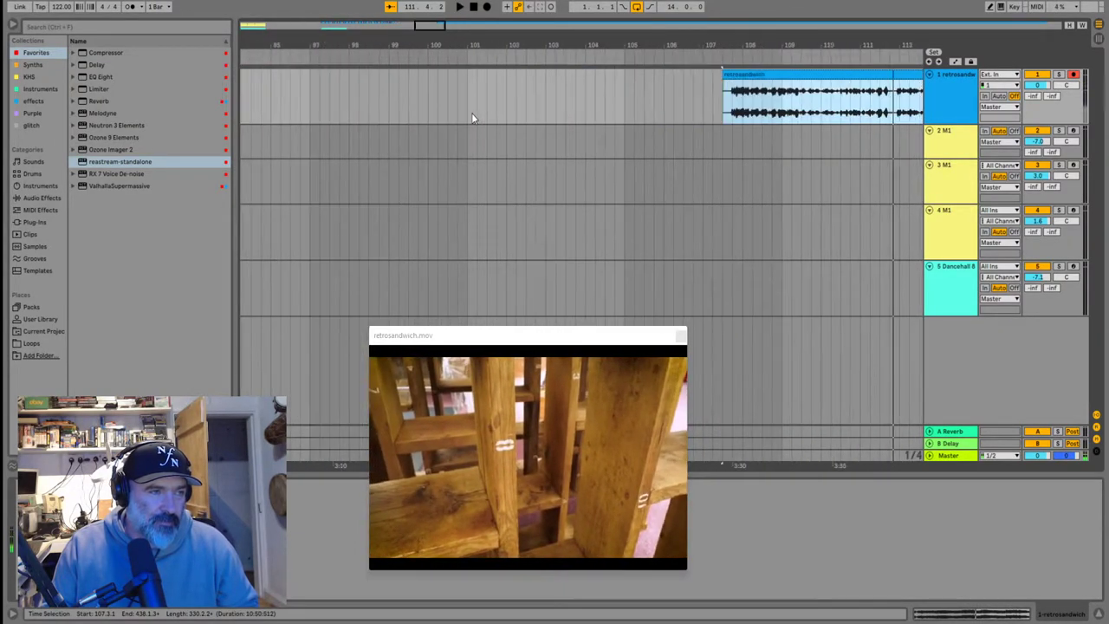
click(732, 110)
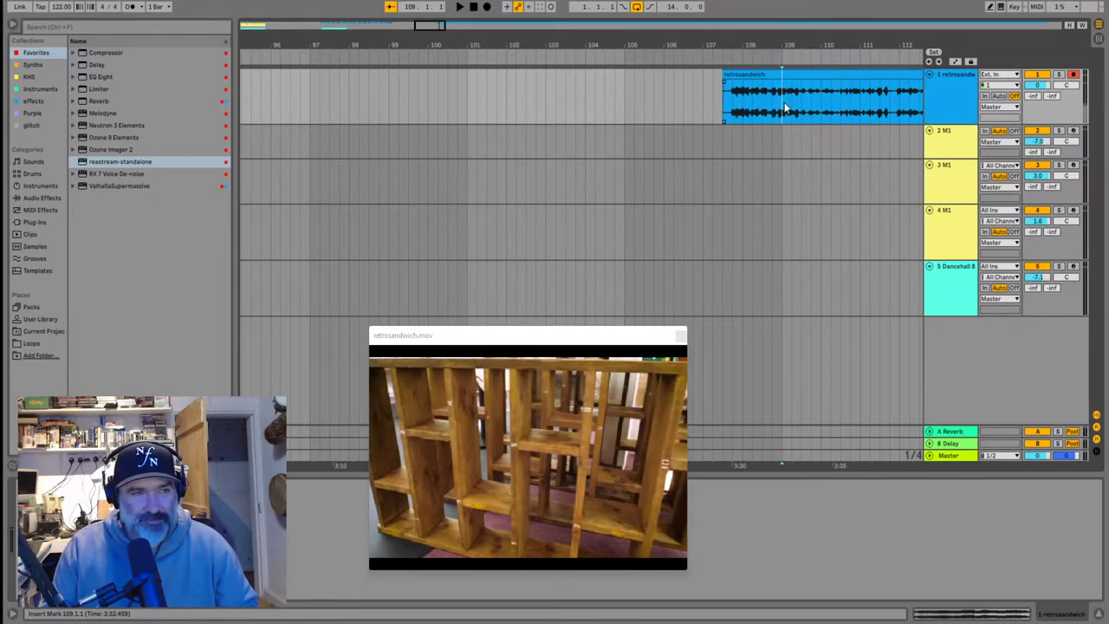
scroll(784, 107, up, 4)
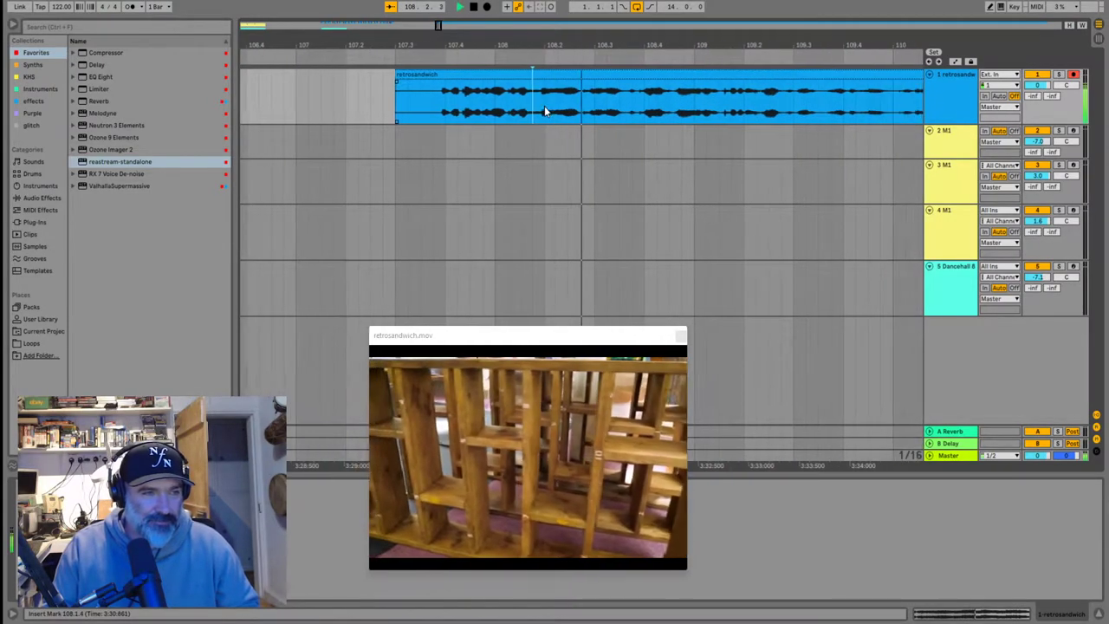
scroll(572, 108, right, 3)
click(614, 111)
key(space)
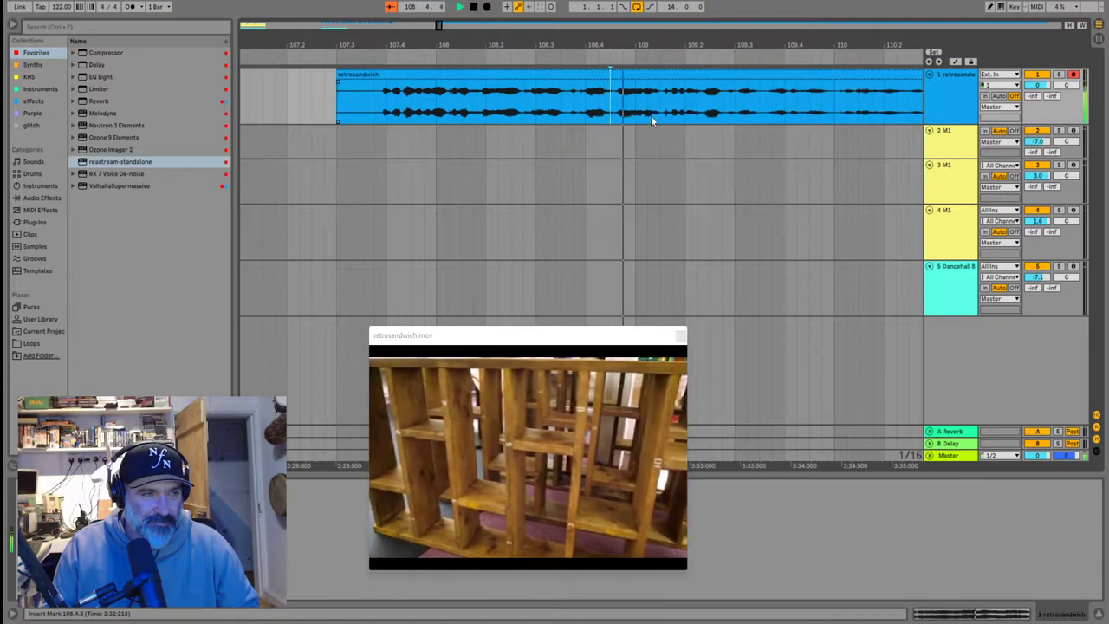
click(734, 111)
scroll(736, 111, right, 5)
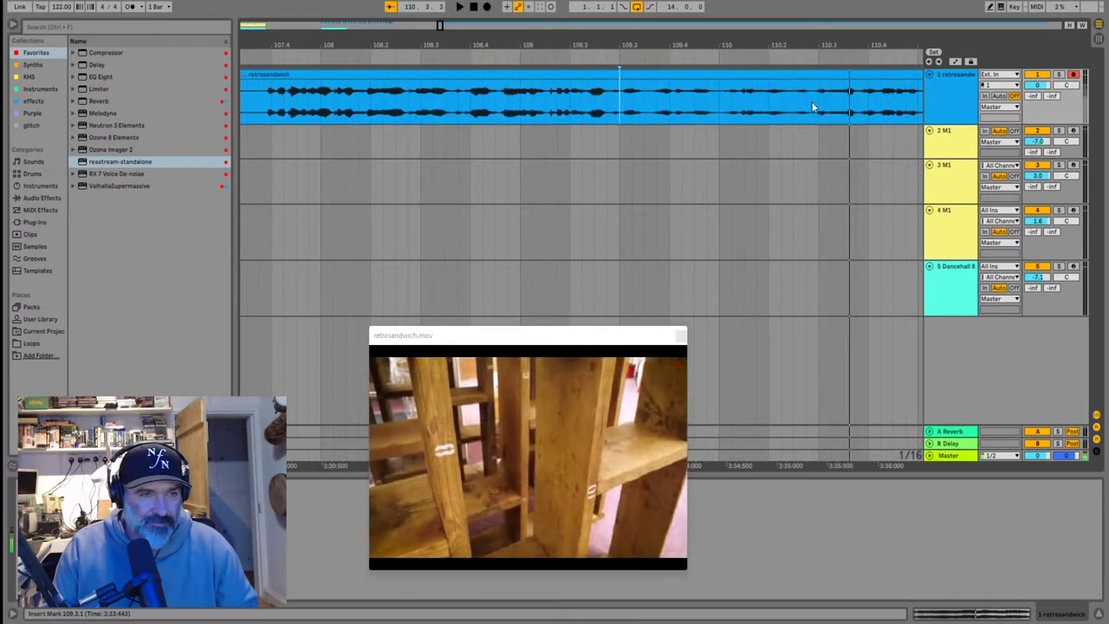
Split the remaining clip at 110.3.1 and delete the piece before the split
key(space)
click(820, 101)
key(space)
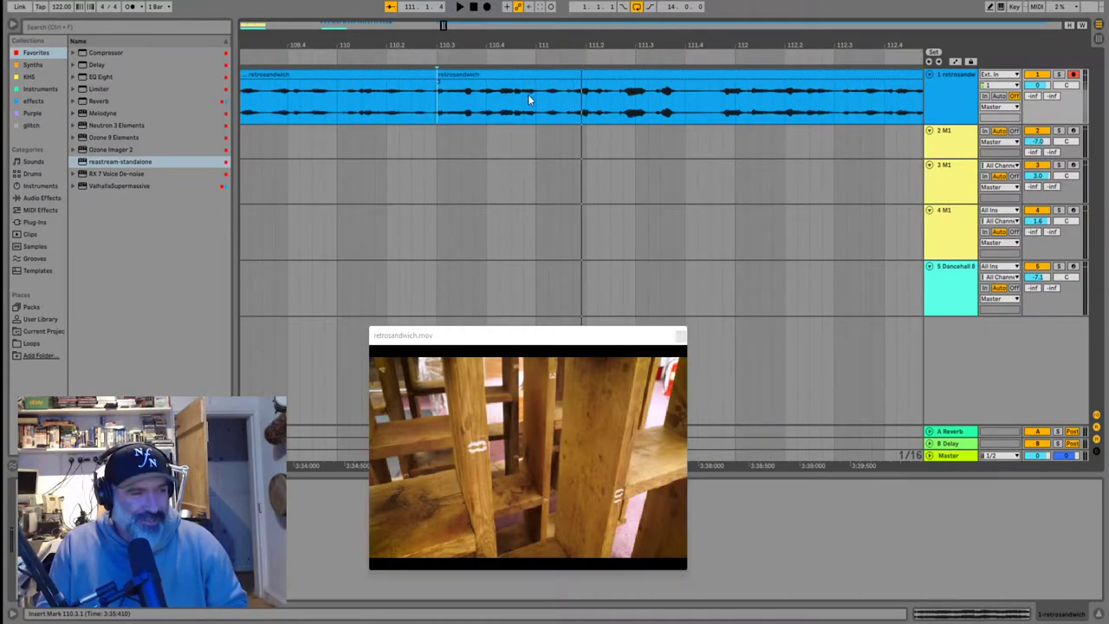
key(space)
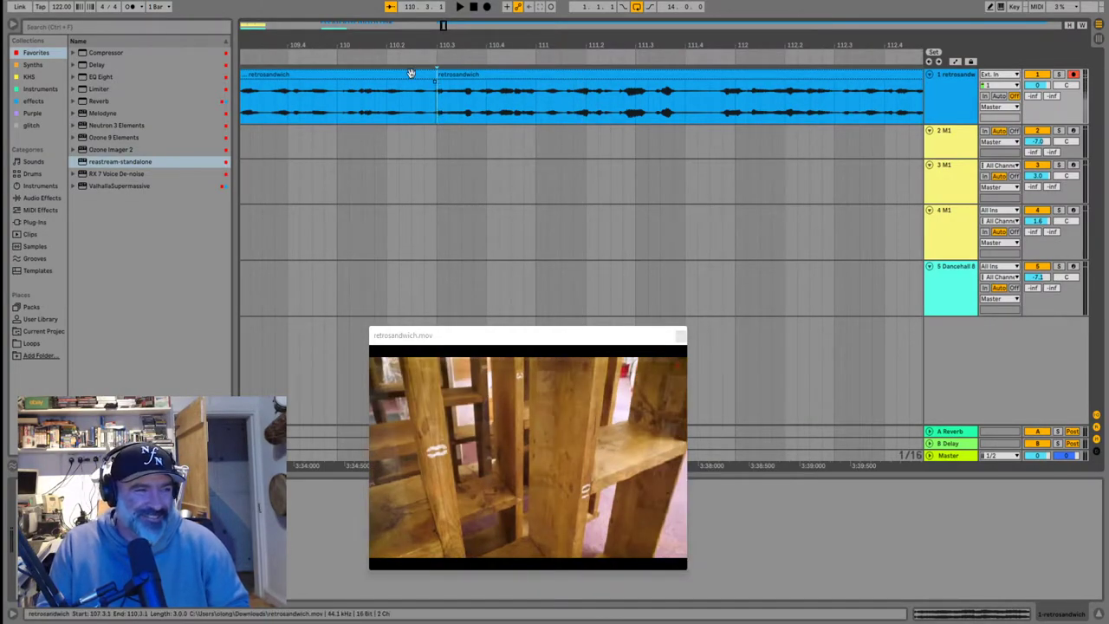
click(410, 73)
Audition the phrase from 110.3.1 and split the clip at its end, at 111.1.3
click(438, 102)
key(space)
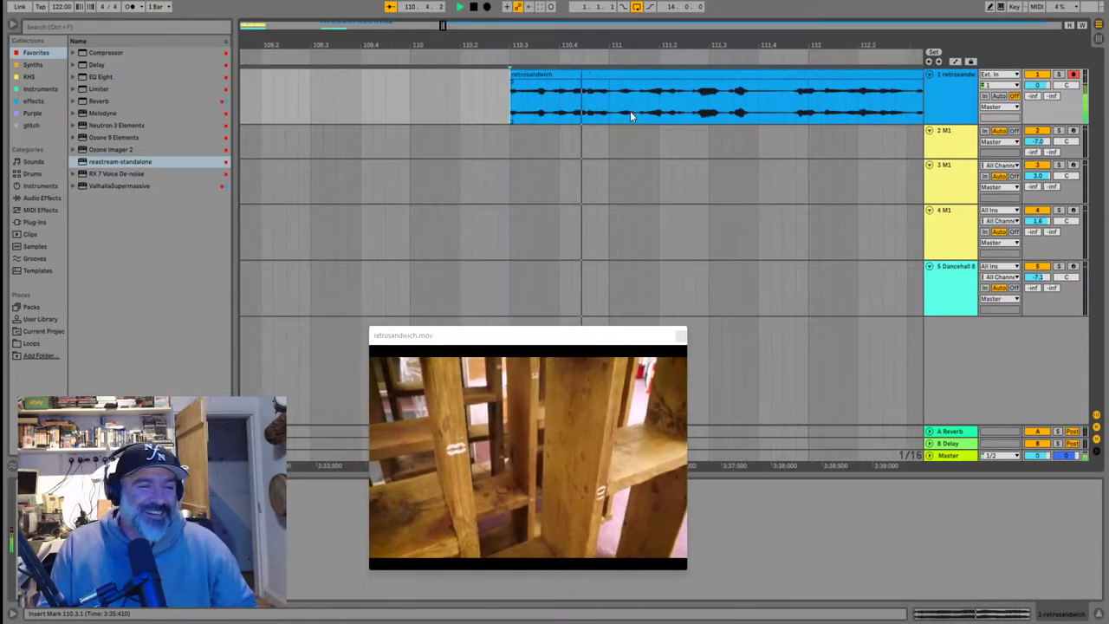
key(space)
scroll(574, 104, up, 3)
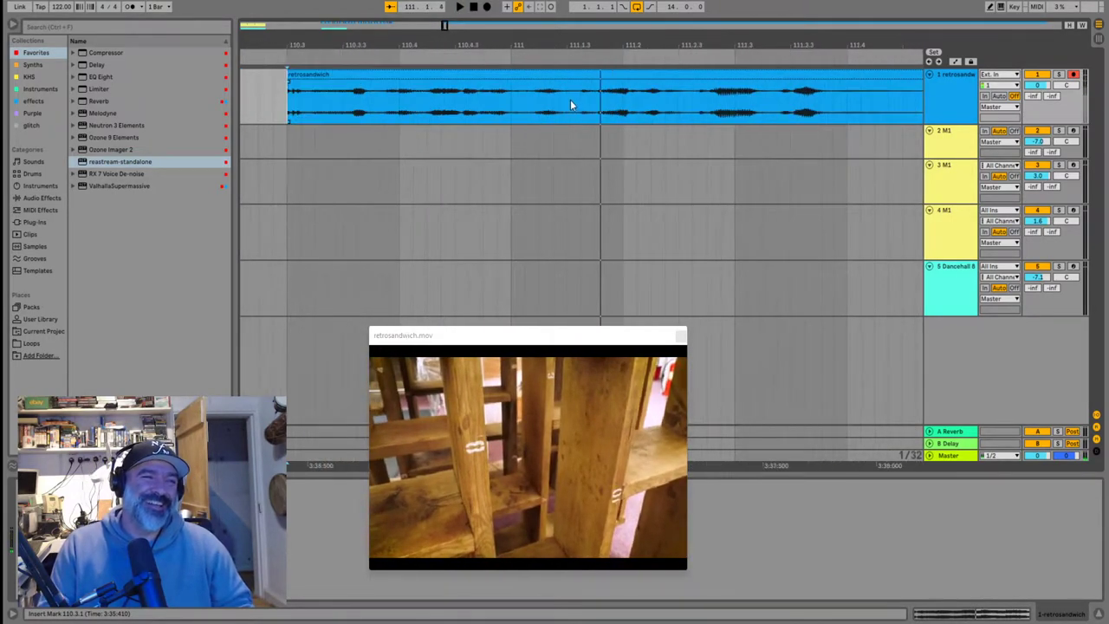
click(578, 109)
Move the short phrase from 110.3.1 to 85.1.1 in the rearranged sequence, and audition the remaining audio from 111.1.1
scroll(578, 104, down, 5)
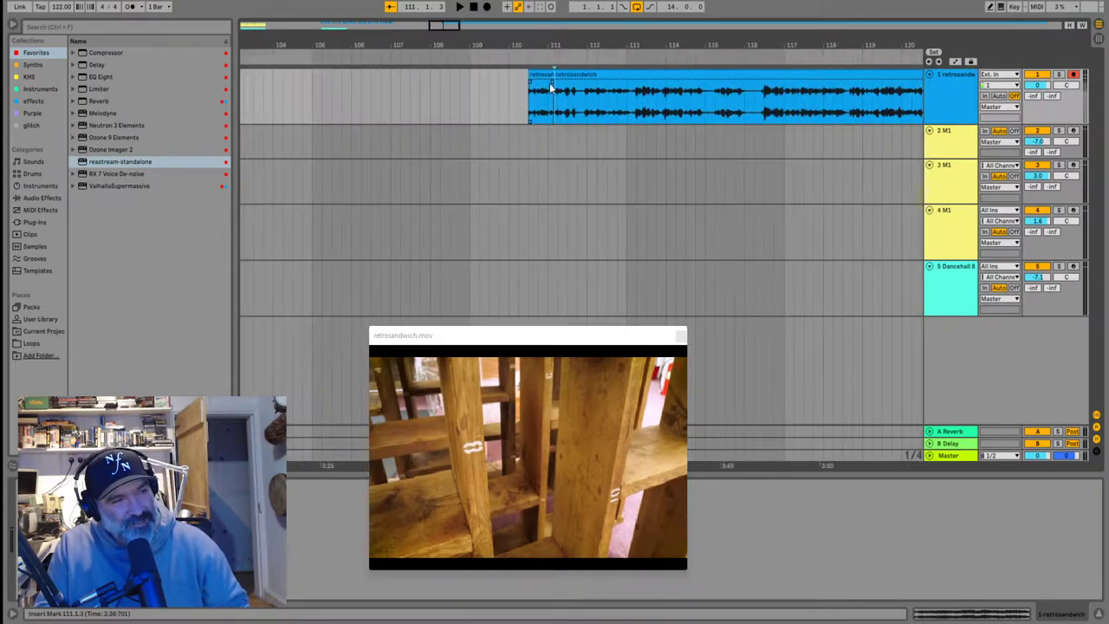
scroll(518, 103, down, 3)
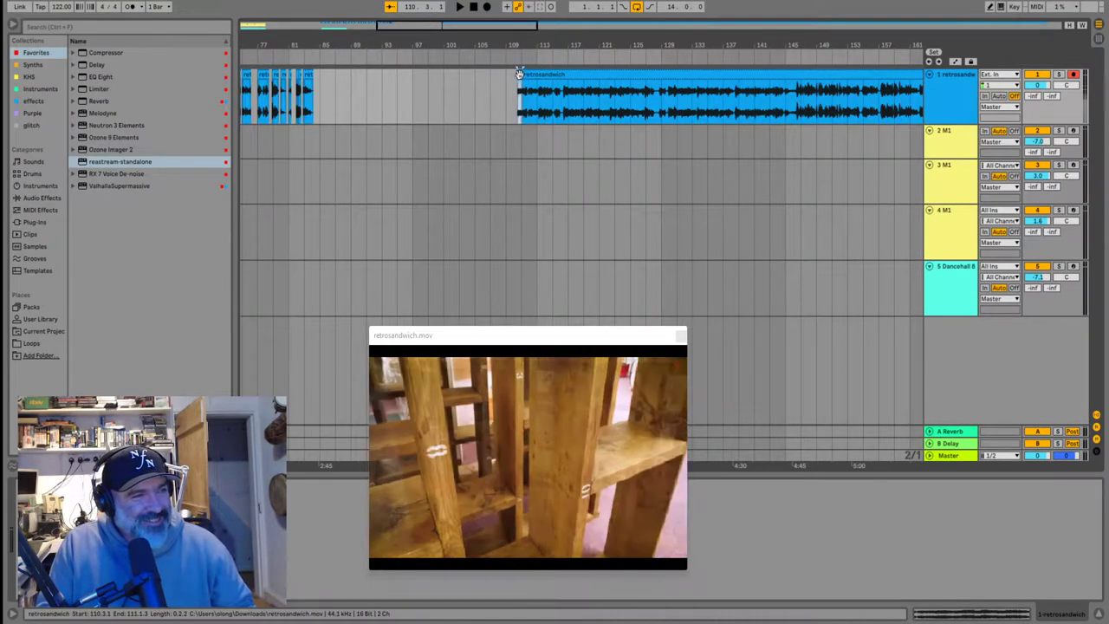
click(322, 90)
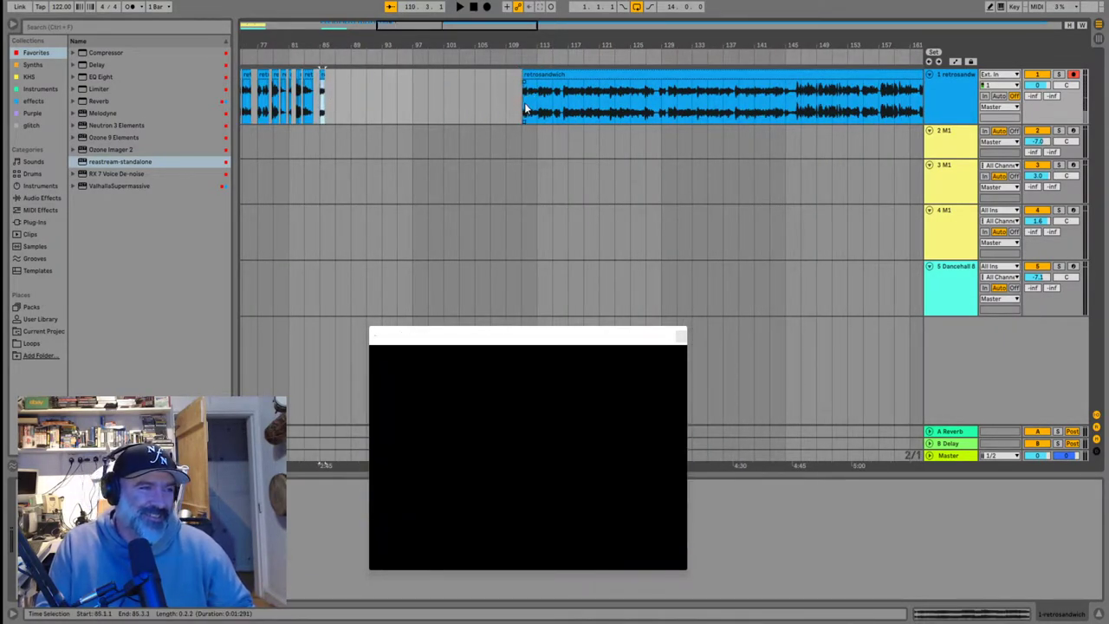
click(524, 102)
key(space)
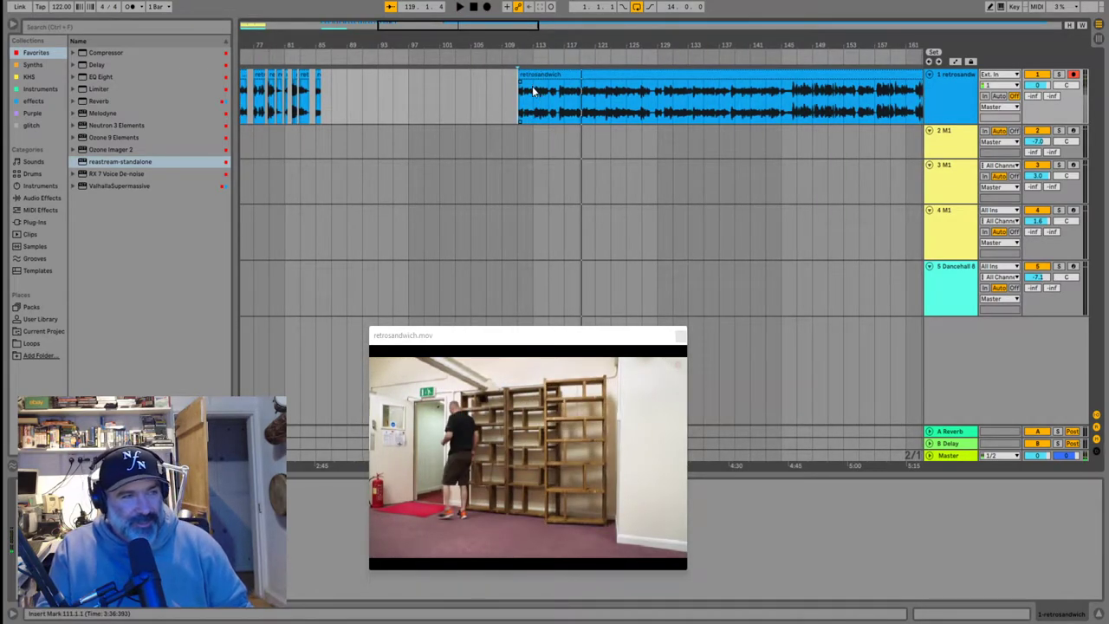
Trim the start of the remaining clip, move the clip to 89.1.1 and audition it from there
scroll(533, 91, up, 3)
drag(500, 68, 654, 68)
scroll(655, 106, down, 5)
drag(667, 70, 551, 98)
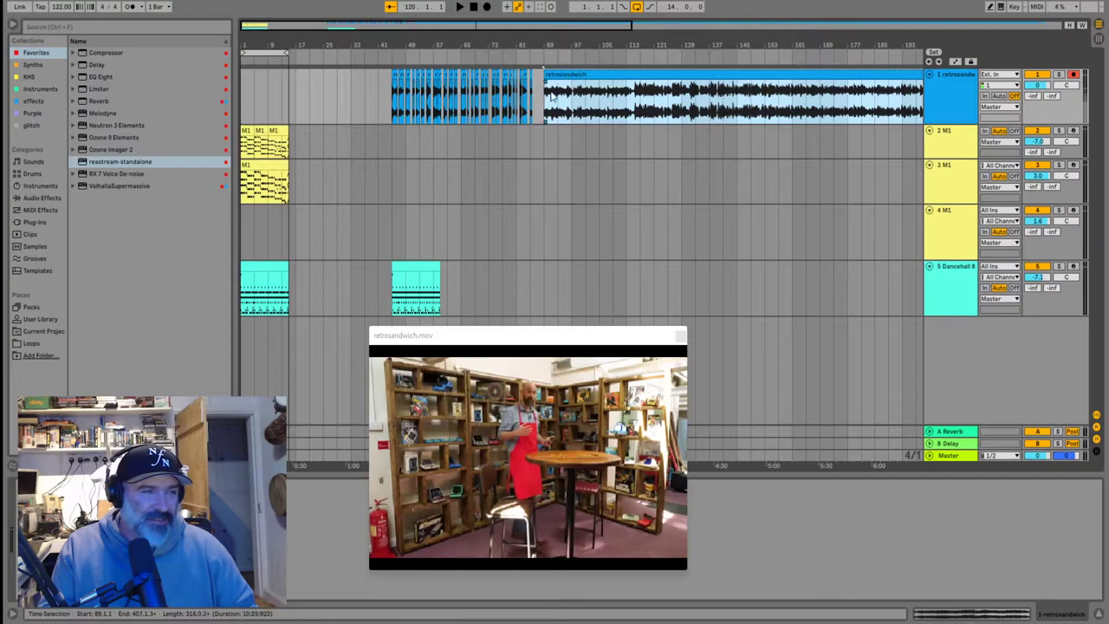
click(544, 114)
scroll(544, 114, up, 5)
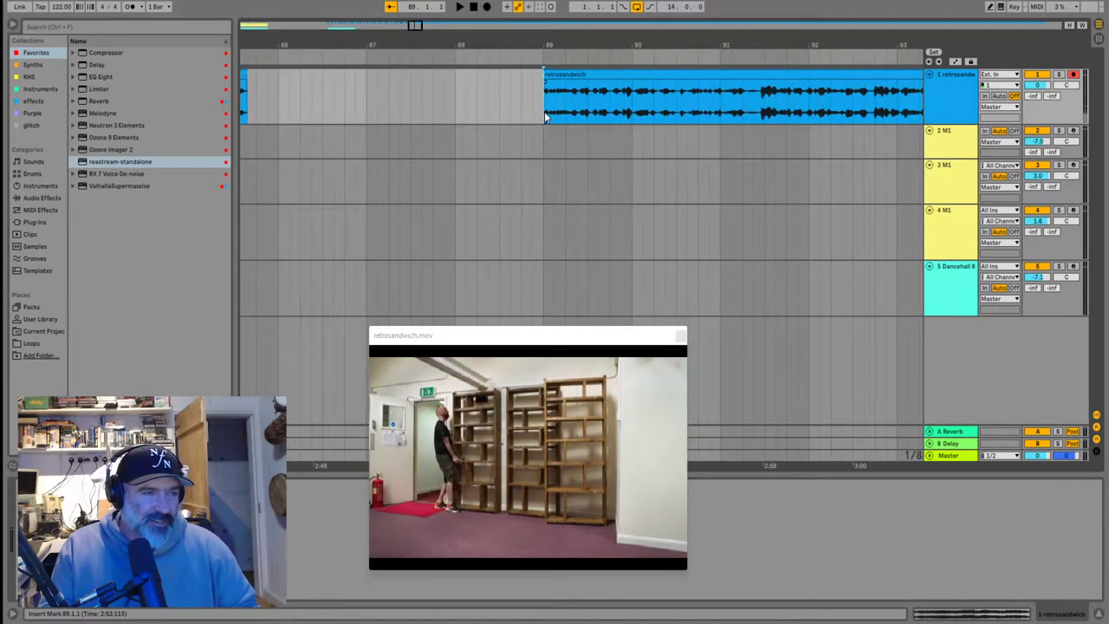
key(space)
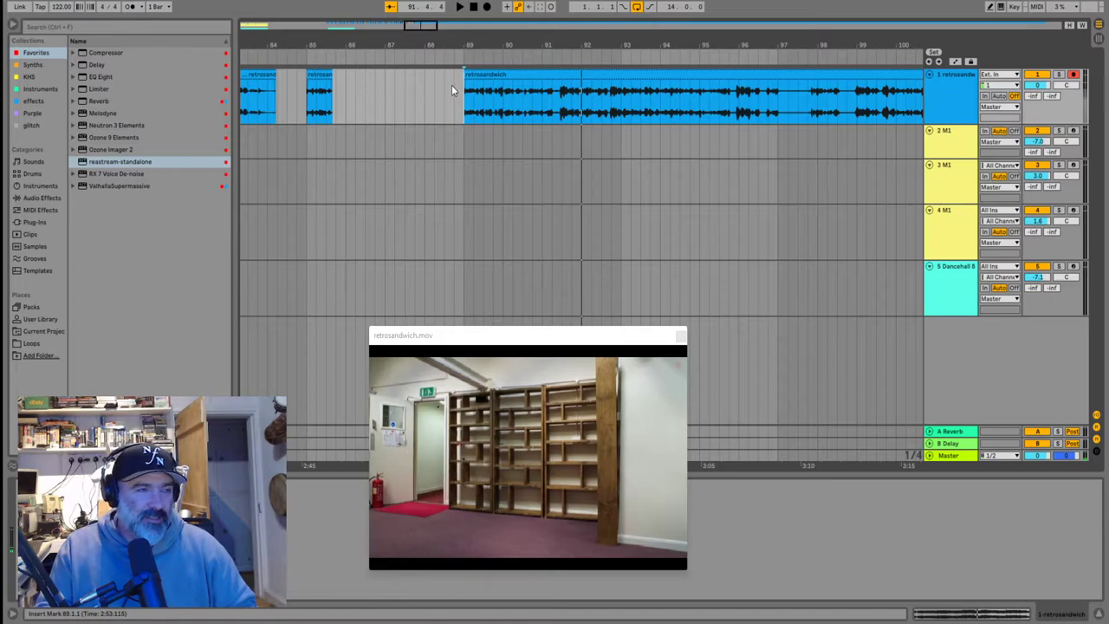
Extend the clip's start back to 86.4.1 and play it from that point
click(377, 98)
key(space)
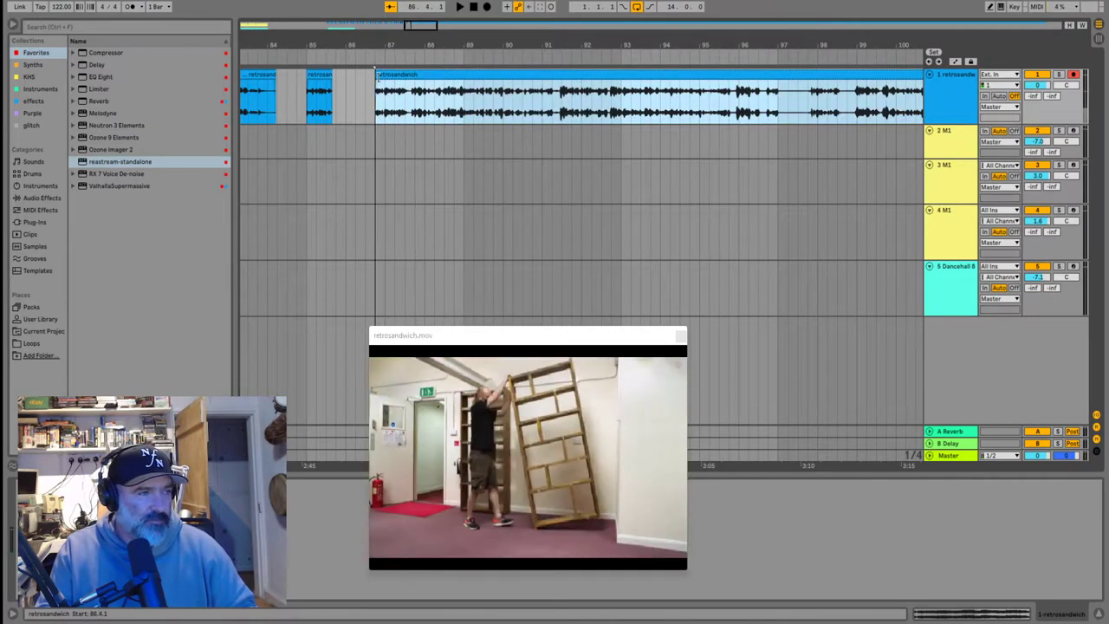
scroll(546, 107, up, 2)
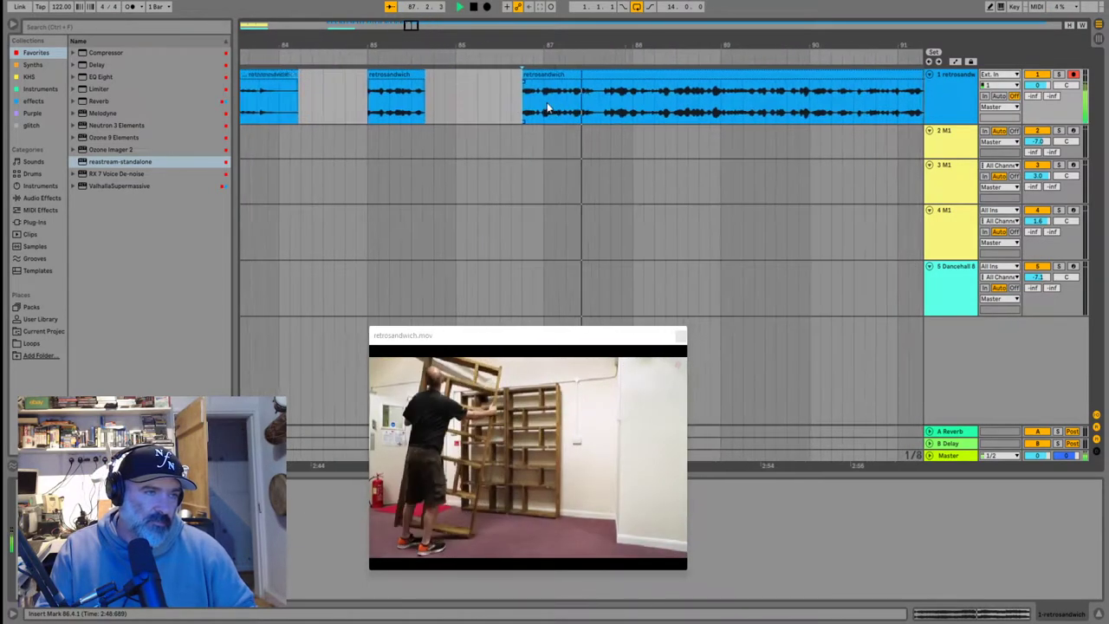
Undo the recent trims and moves back to the longer uncut clip, and audition it from 107.3.1
key(ctrl+z)
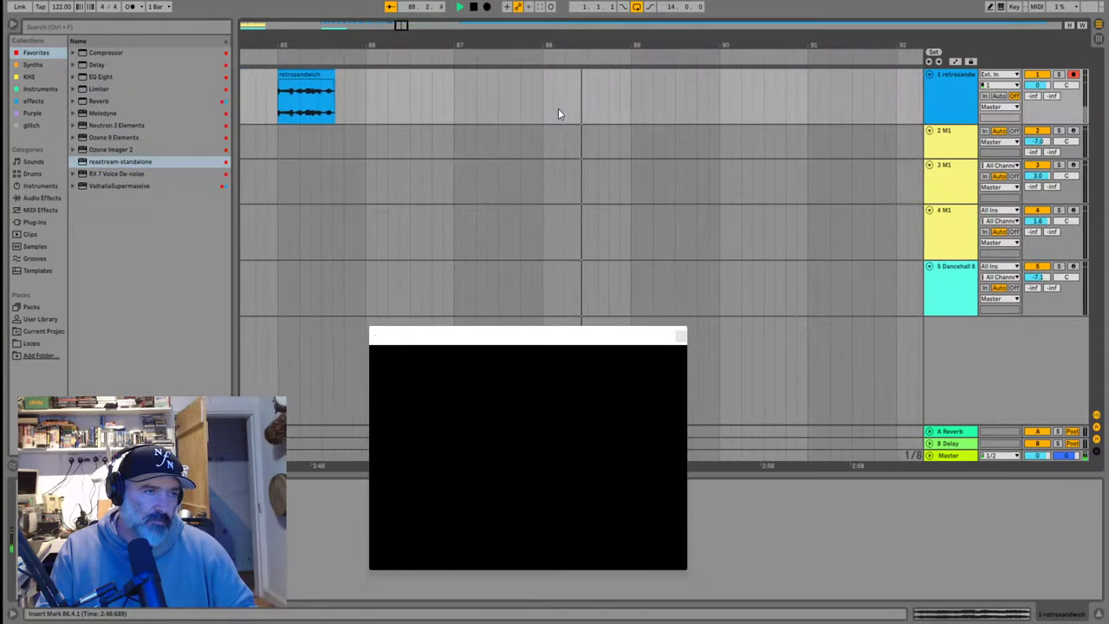
key(space)
scroll(551, 106, down, 5)
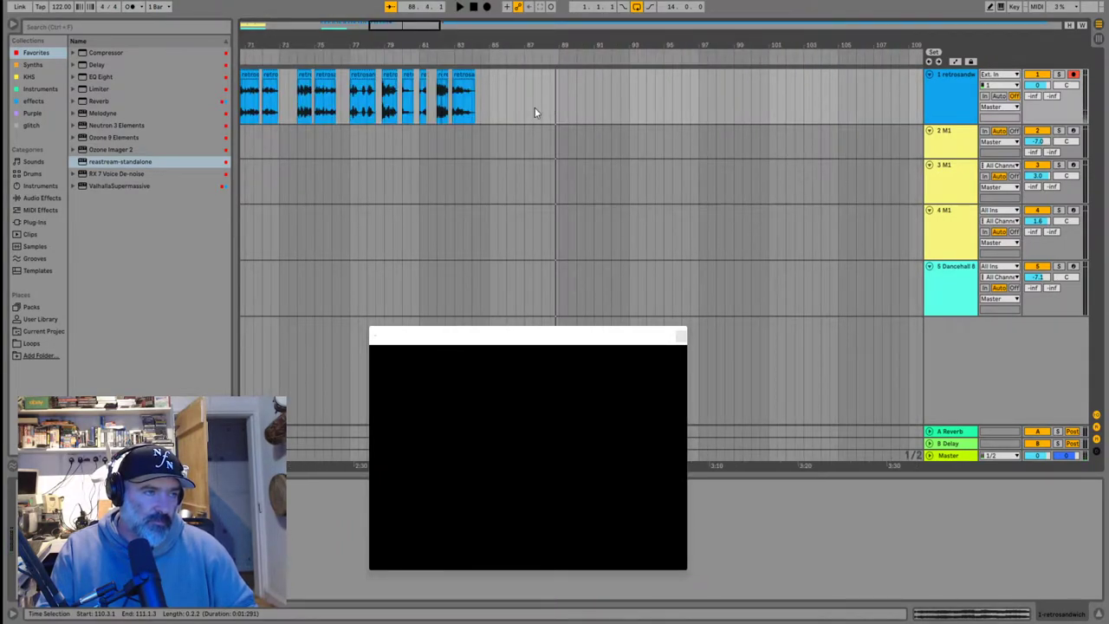
click(885, 94)
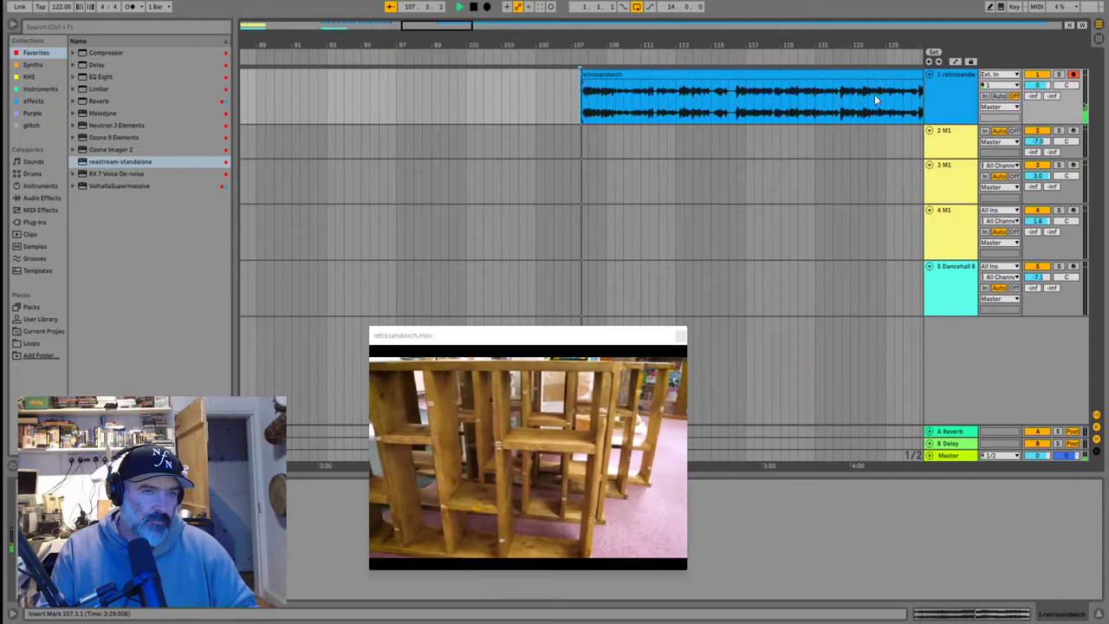
scroll(593, 93, down, 3)
key(space)
Move the long clip to 85.1.1, audition it around bar 88 and split it at 88.1.1
drag(596, 76, 422, 85)
click(395, 108)
click(396, 106)
key(space)
scroll(547, 105, up, 5)
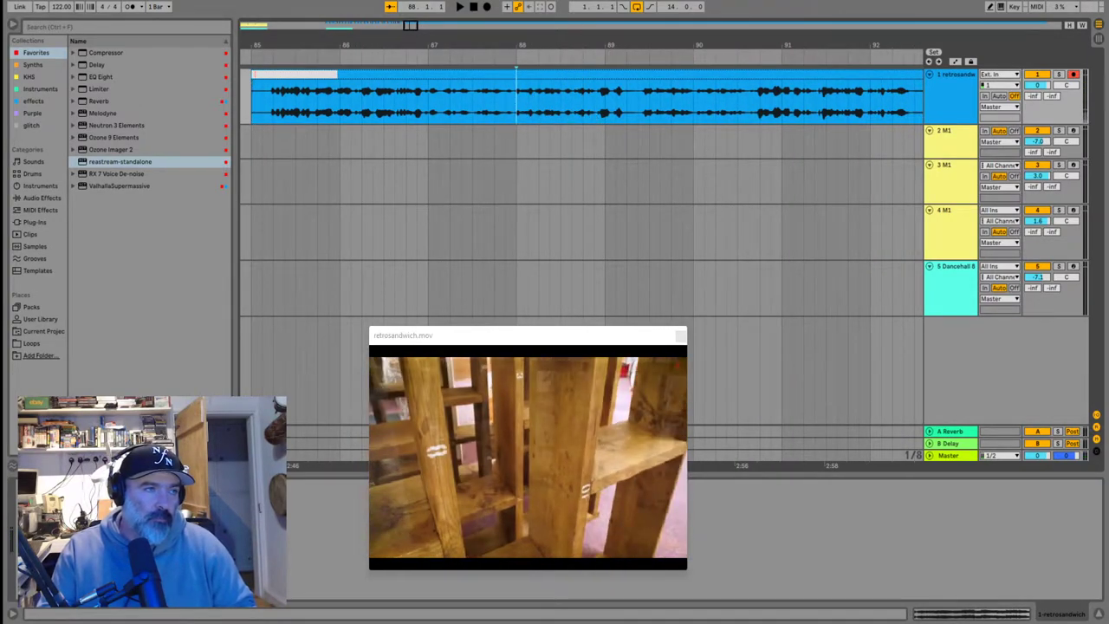
key(space)
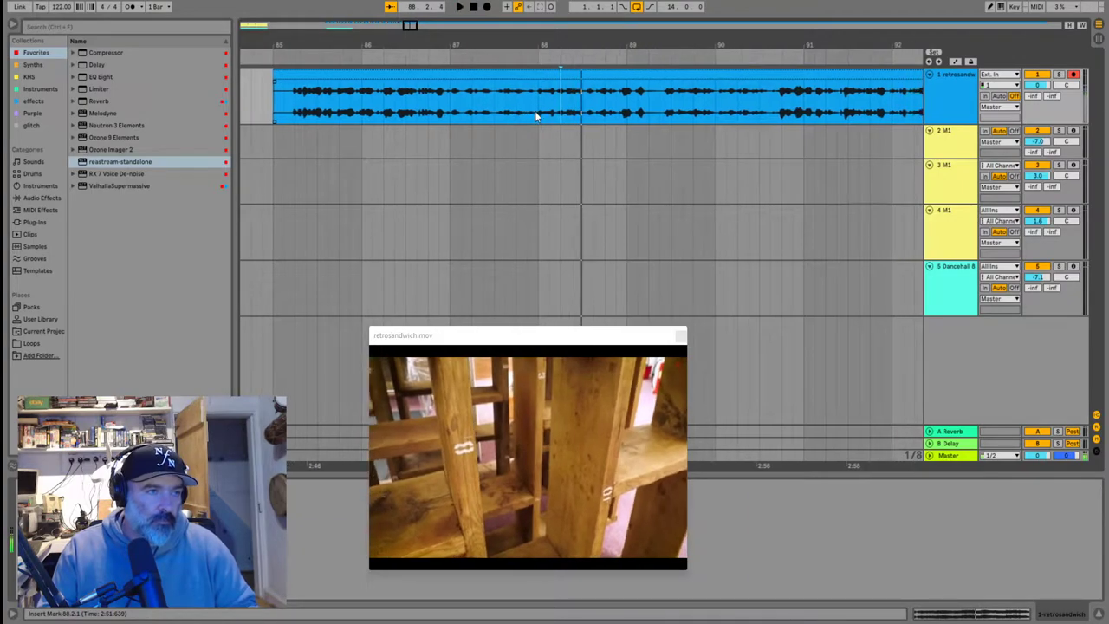
key(space)
key(space)
click(522, 111)
key(space)
key(space)
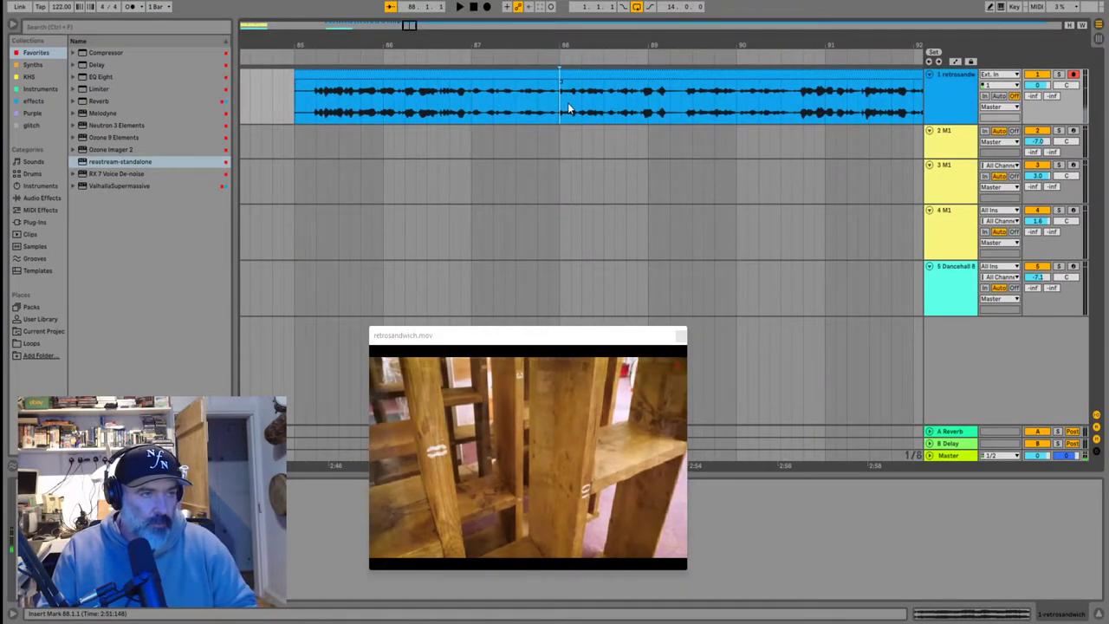
Audition the phrase from 88.1.1 and split the clip at its end, at 88.3.3
click(613, 105)
scroll(610, 103, up, 5)
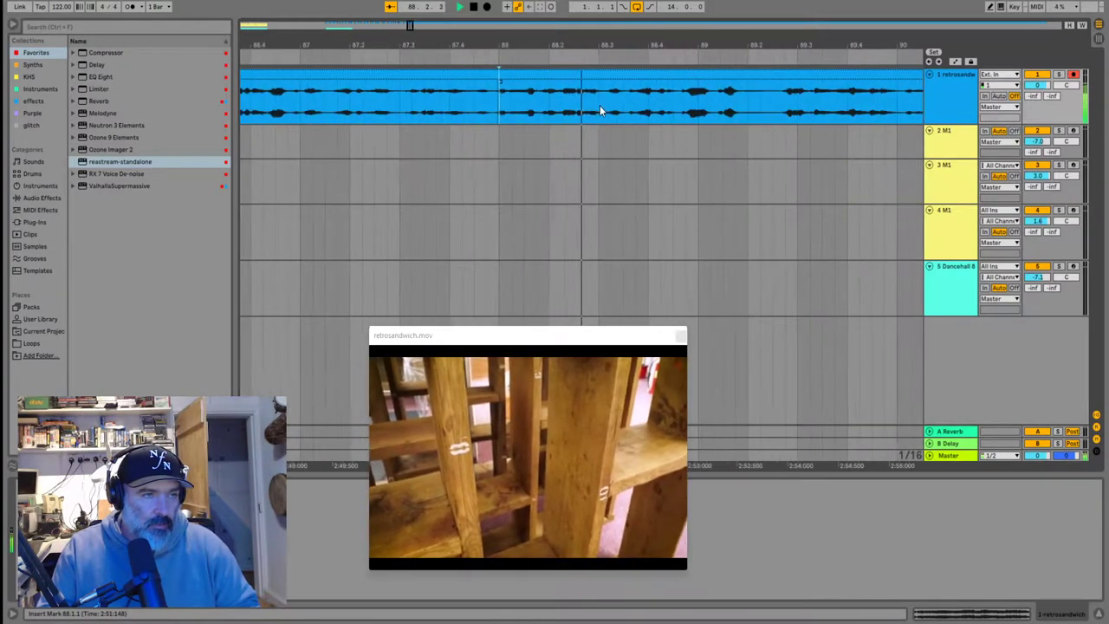
scroll(579, 106, up, 3)
key(space)
scroll(441, 99, down, 4)
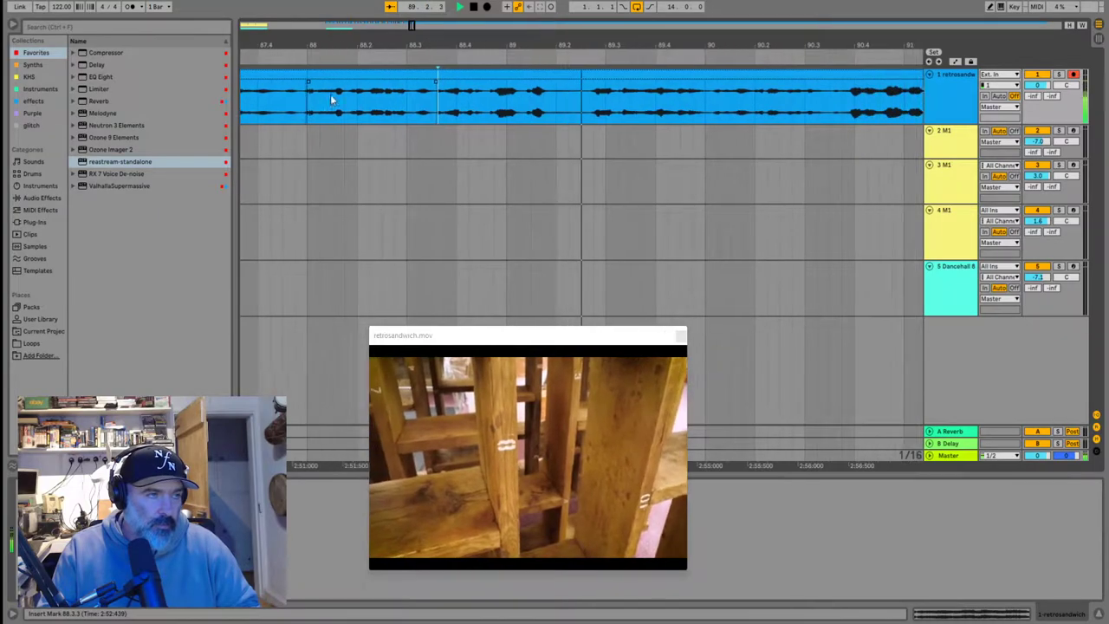
Delete the piece from 85.1.1 to 88.1.1 and trim the start of the remaining clip to 92.3.3
scroll(377, 104, down, 3)
click(338, 78)
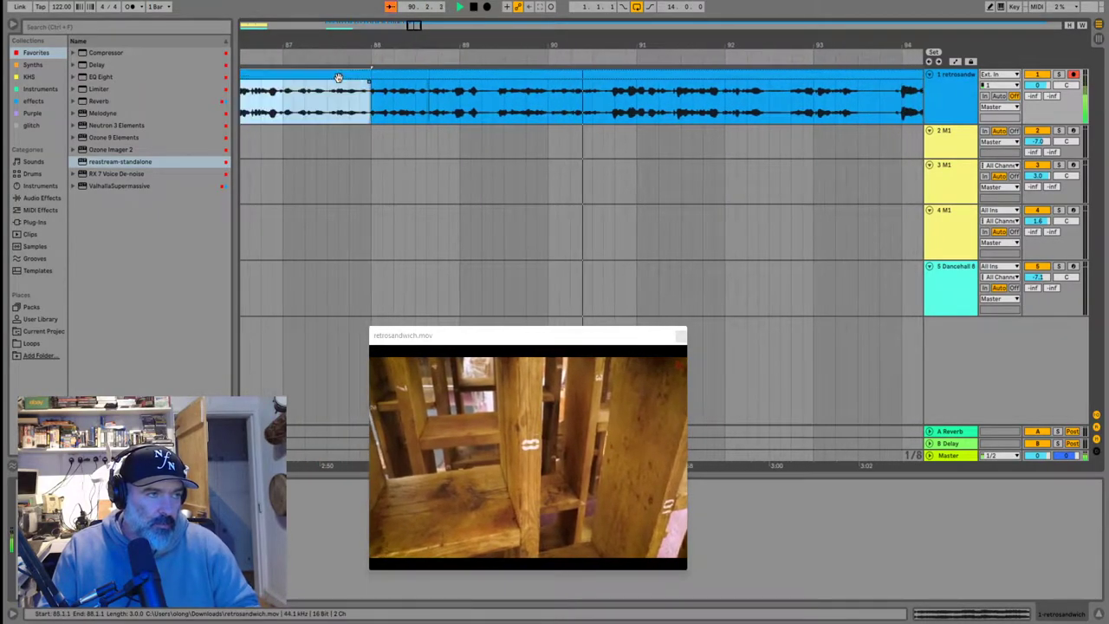
drag(429, 74, 783, 69)
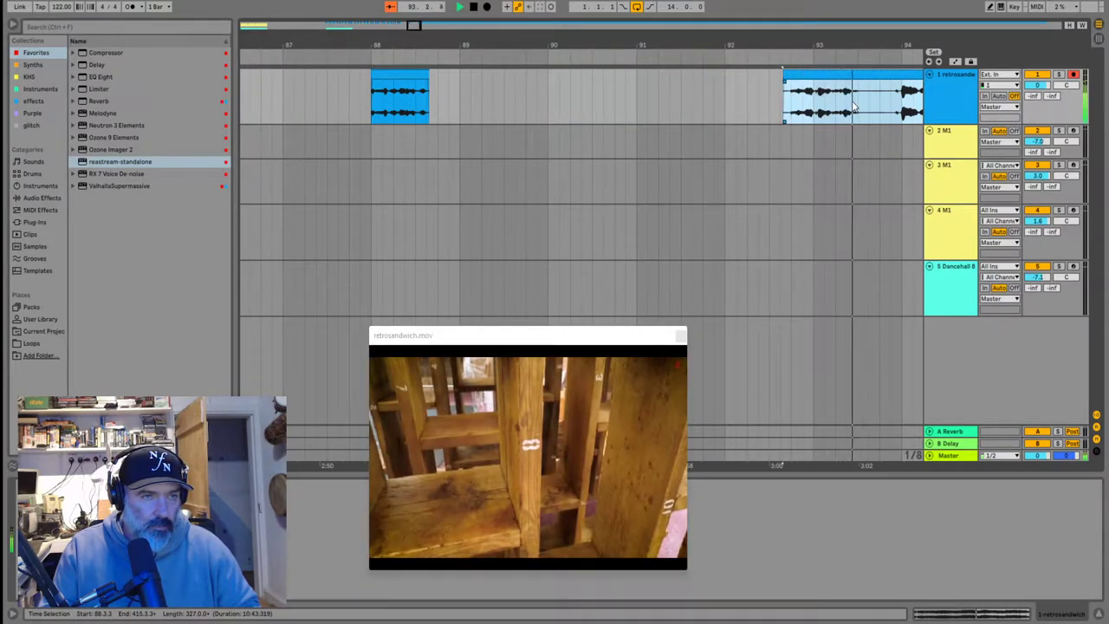
Split the clip after the phrase starting at 92.3.3 and move that phrase to 88.3.3, directly behind the short piece
click(855, 102)
drag(845, 86, 497, 87)
ctrl+scroll(417, 101, up, 3)
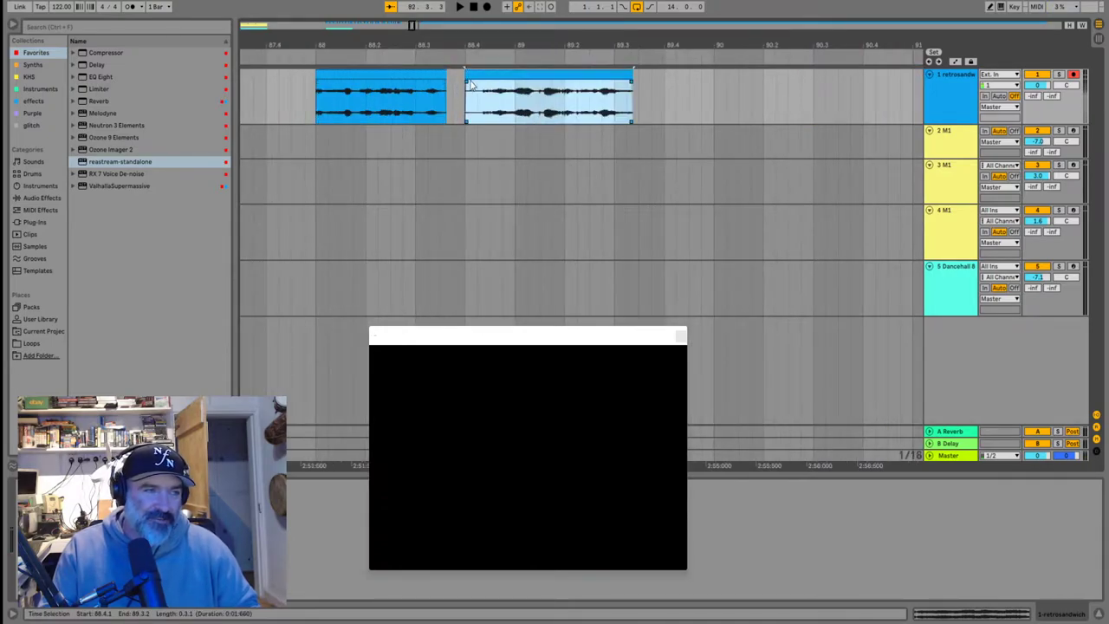
mouse_move(469, 75)
mouse_down()
mouse_move(479, 75)
mouse_move(454, 87)
mouse_up()
Audition the joined phrases from 88.2.2 and move the remaining long clip back to about bar 90
click(381, 113)
key(space)
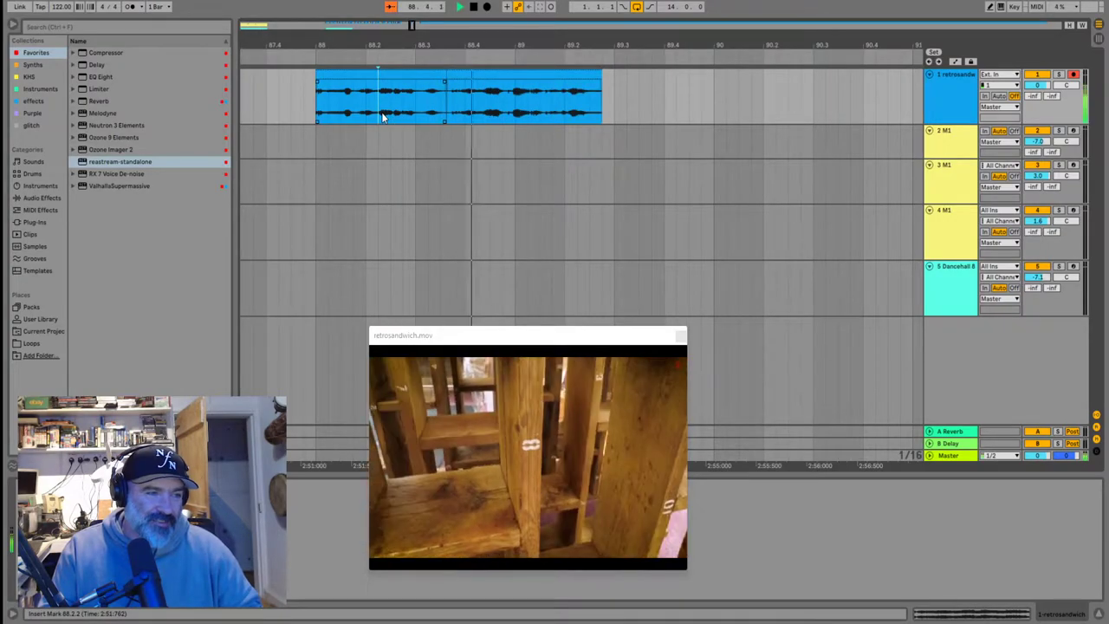
ctrl+scroll(714, 97, down, 6)
key(space)
drag(832, 72, 708, 89)
Move the two joined phrases into the rearranged sequence, the first shortly before bar 85 and the second to 85.2.1
click(588, 75)
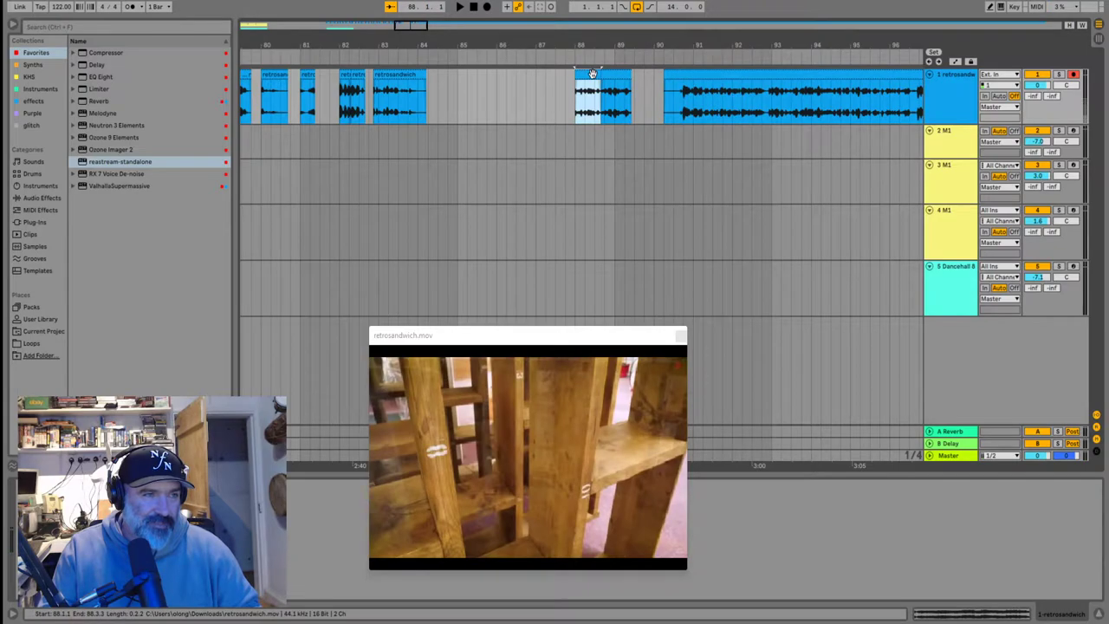
drag(592, 74, 466, 84)
drag(622, 72, 485, 90)
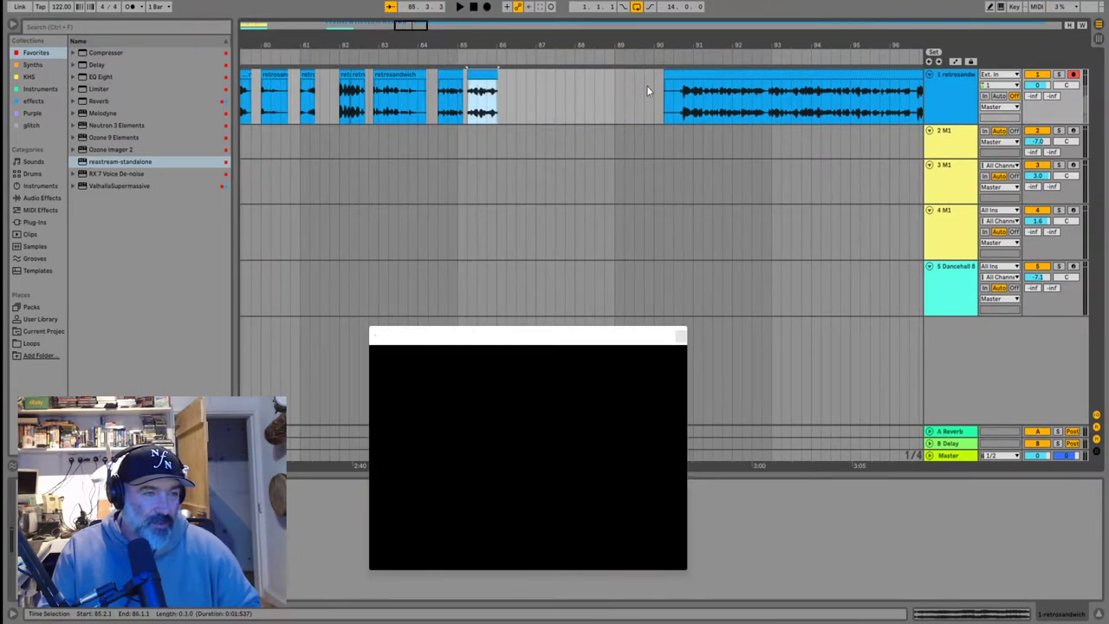
Audition the remaining clip from 90.4.1 and trim its silent start to 90.3.4
scroll(671, 110, down, 5)
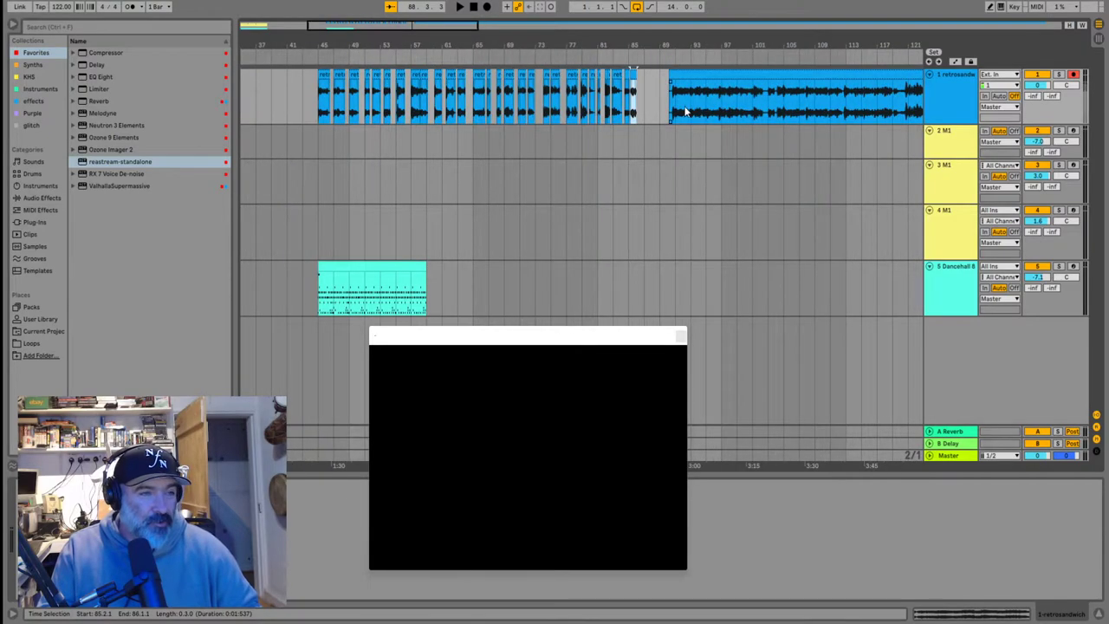
scroll(680, 110, up, 5)
click(653, 109)
key(space)
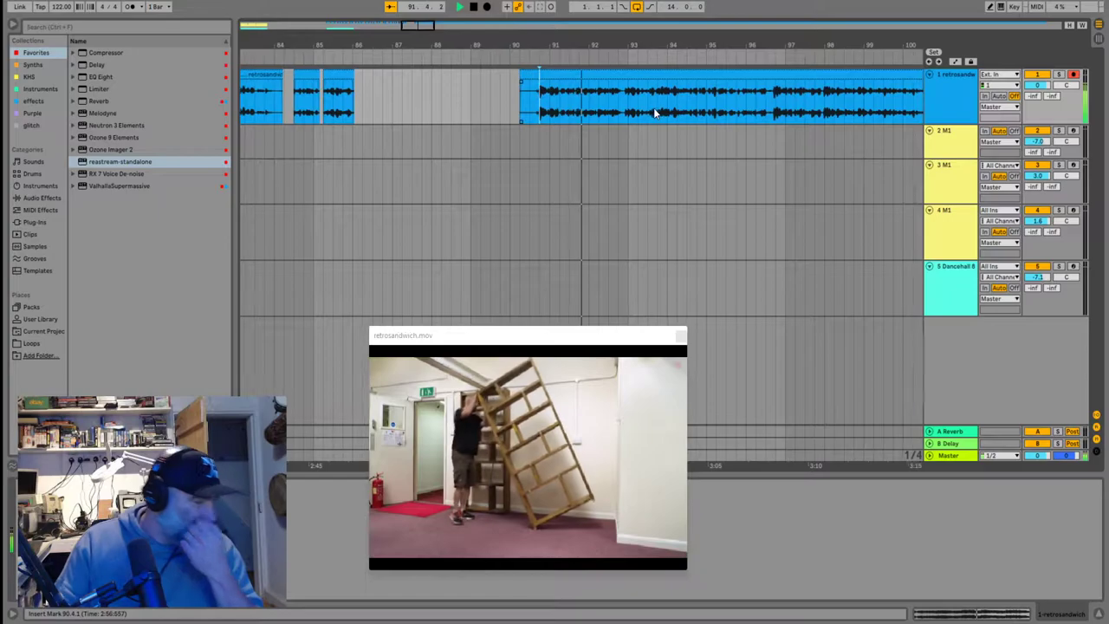
key(space)
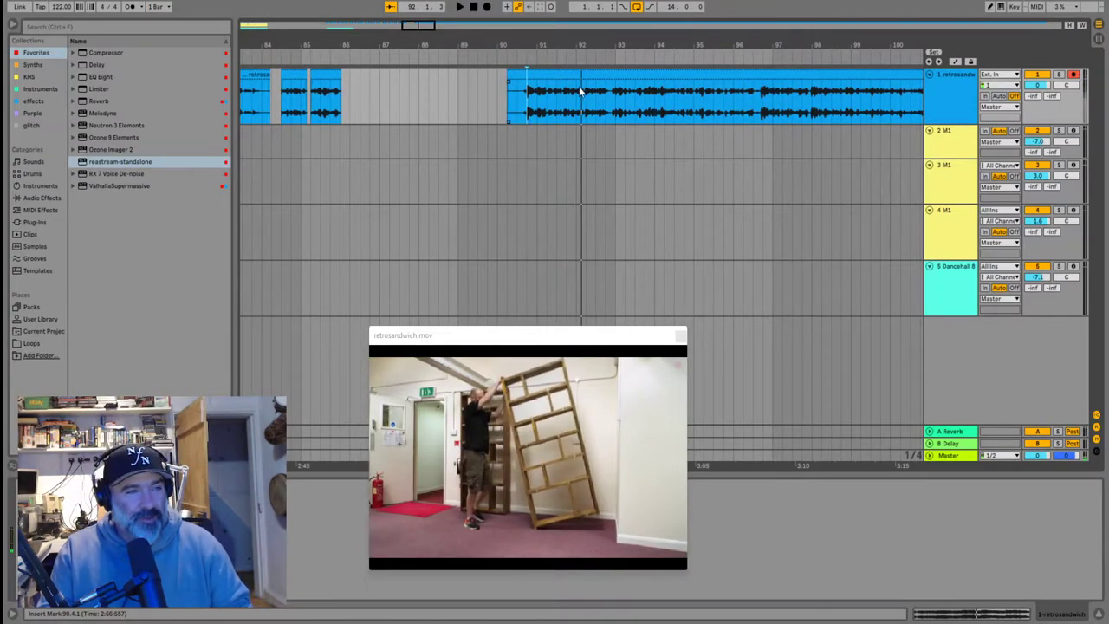
scroll(517, 106, up, 5)
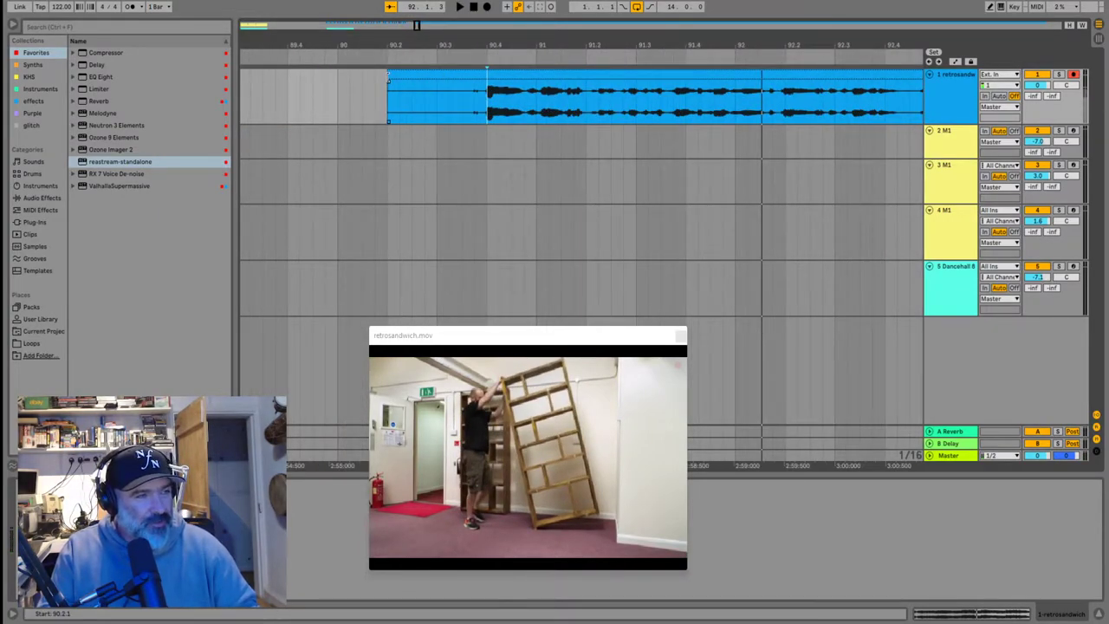
drag(390, 75, 474, 69)
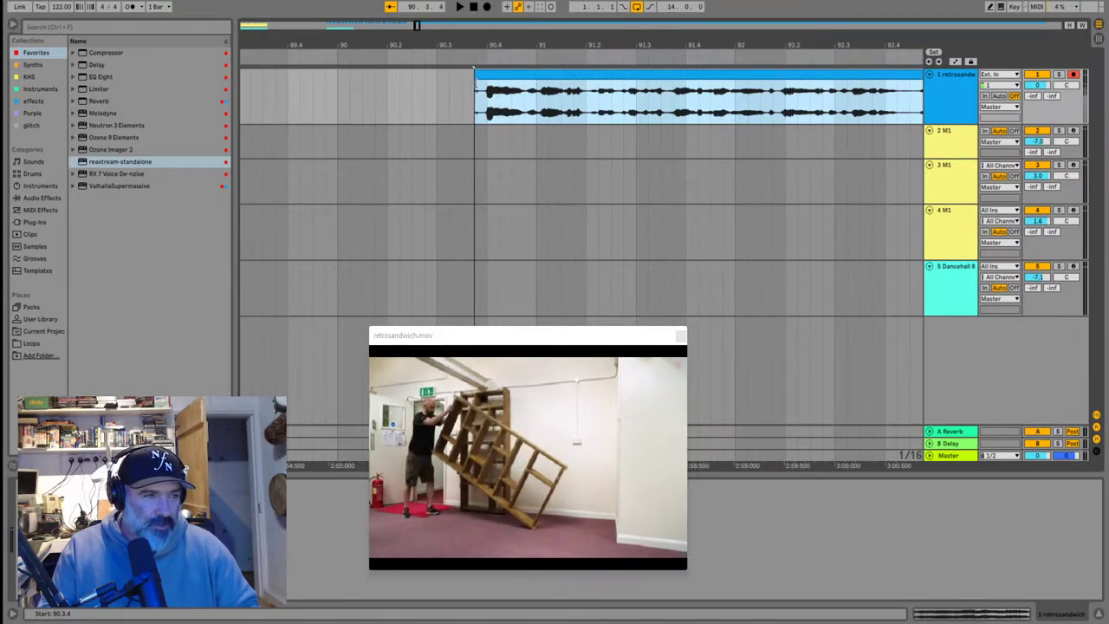
Trim the clip's start tightly to the onset of the speech at 90.4.1
click(486, 99)
scroll(486, 99, up, 3)
scroll(486, 99, down, 3)
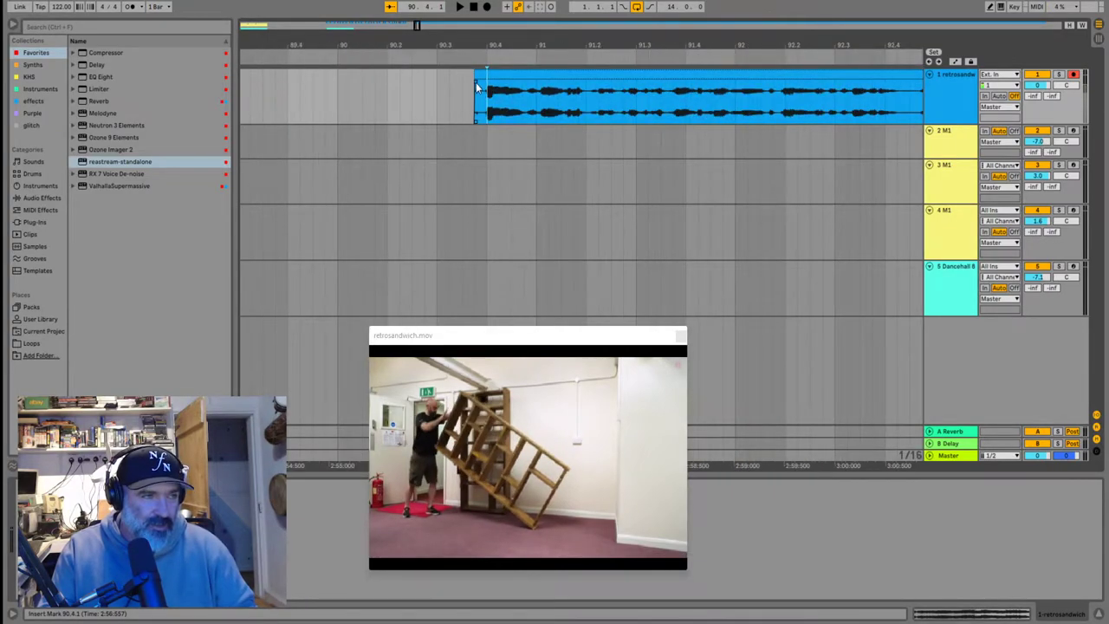
scroll(475, 88, up, 5)
drag(475, 75, 537, 68)
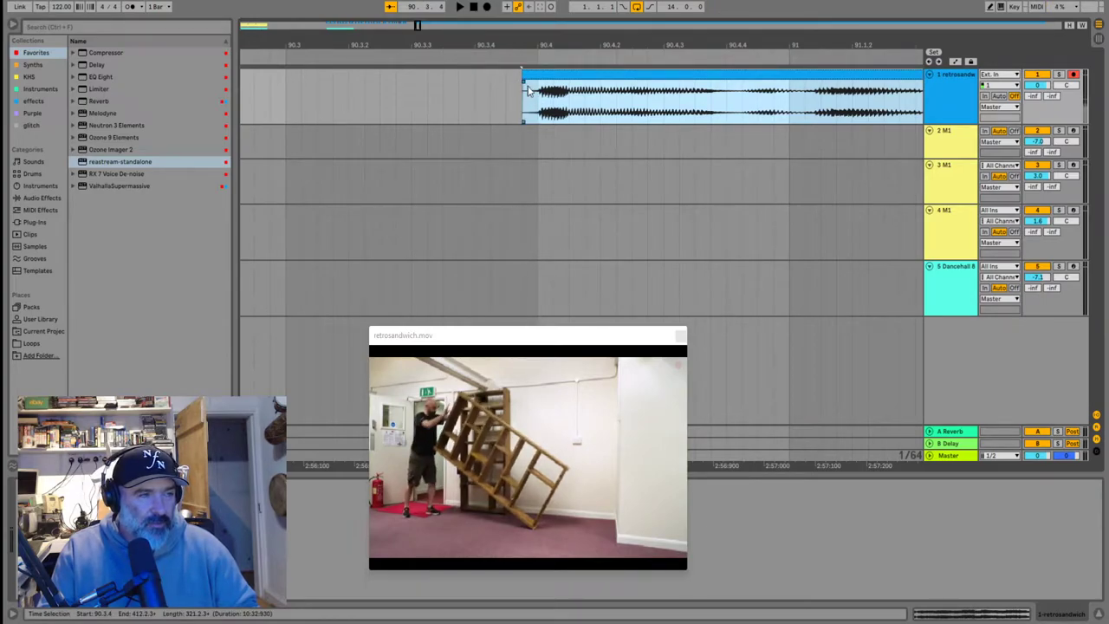
click(525, 87)
drag(522, 70, 539, 85)
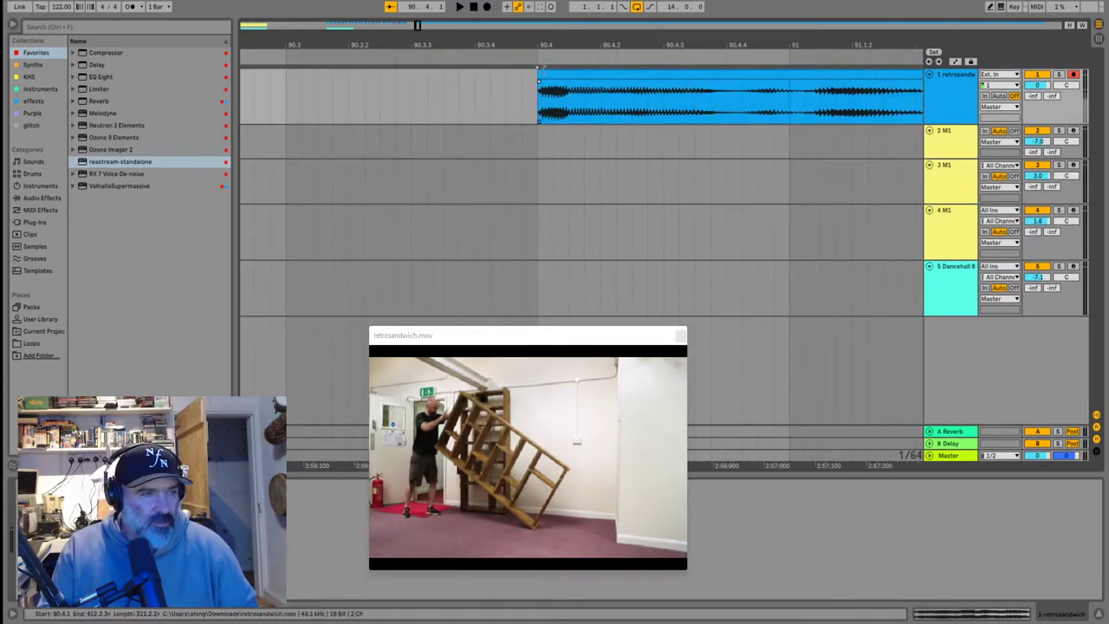
drag(537, 70, 521, 69)
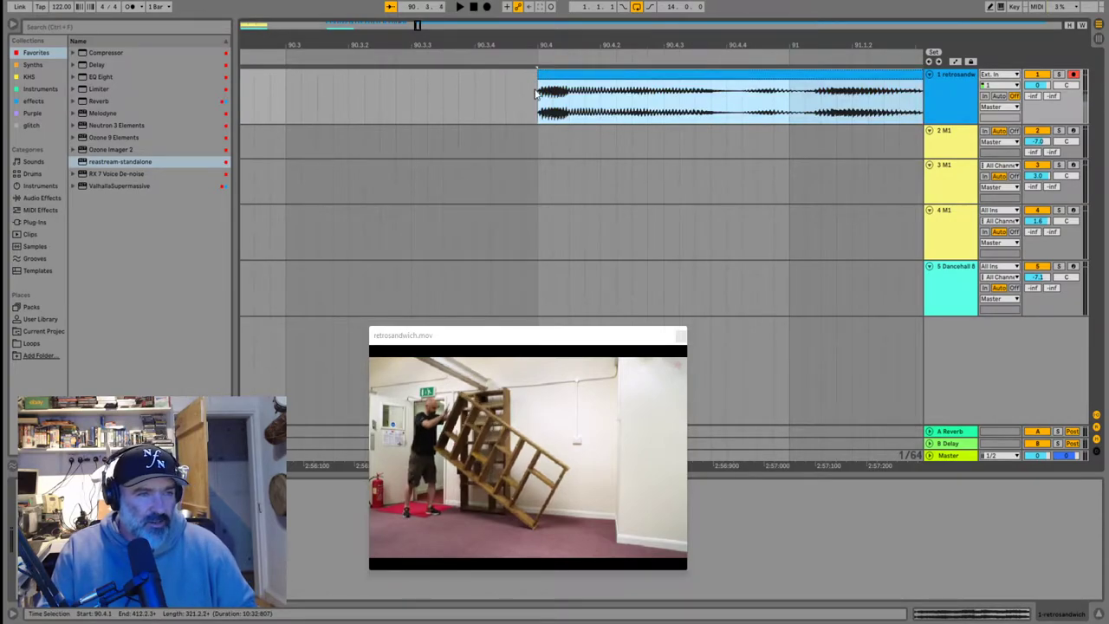
Move the trimmed clip earlier so that it starts at 90.2.4
scroll(535, 93, down, 3)
drag(564, 74, 446, 87)
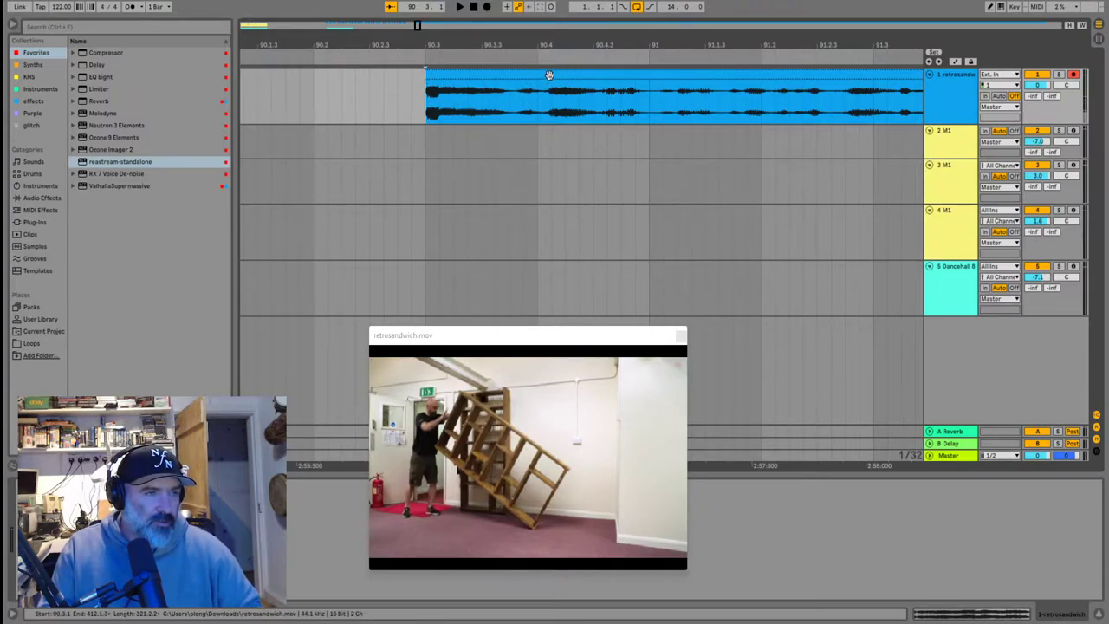
drag(549, 75, 537, 80)
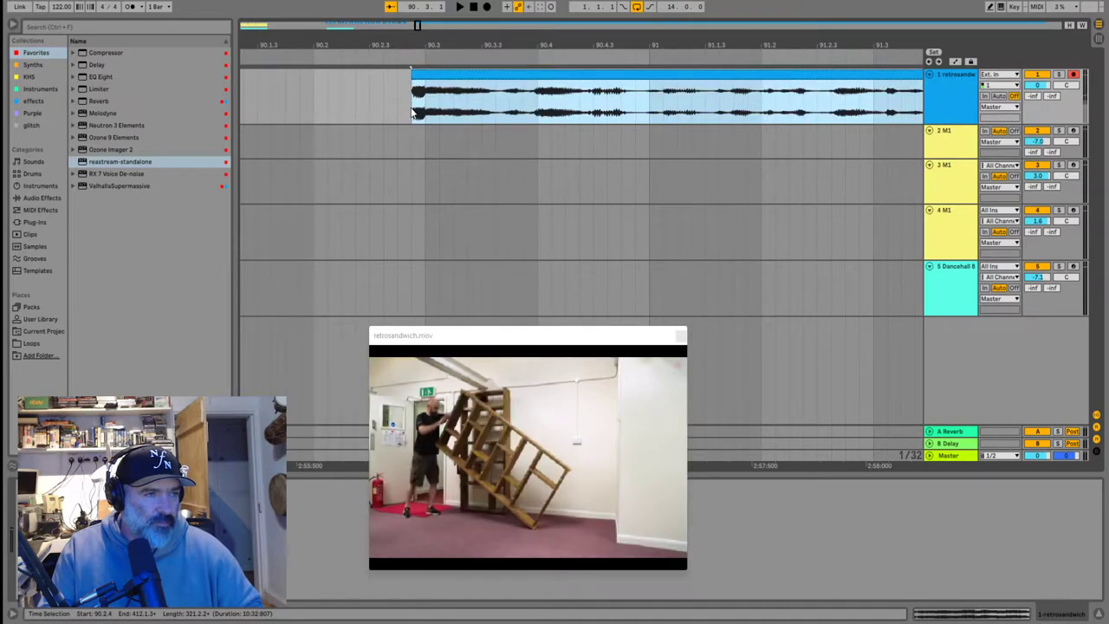
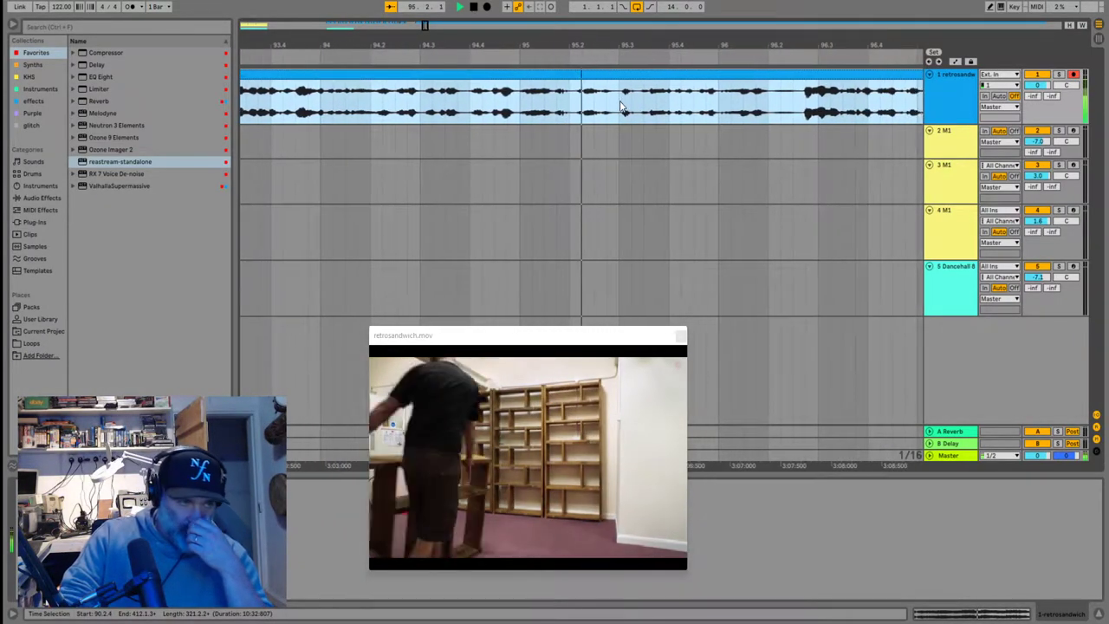
Audition the clip around 93.3.1 to find the start of the next phrase, and split it at 93.2.4
scroll(428, 92, down, 4)
click(357, 102)
key(space)
scroll(373, 105, up, 6)
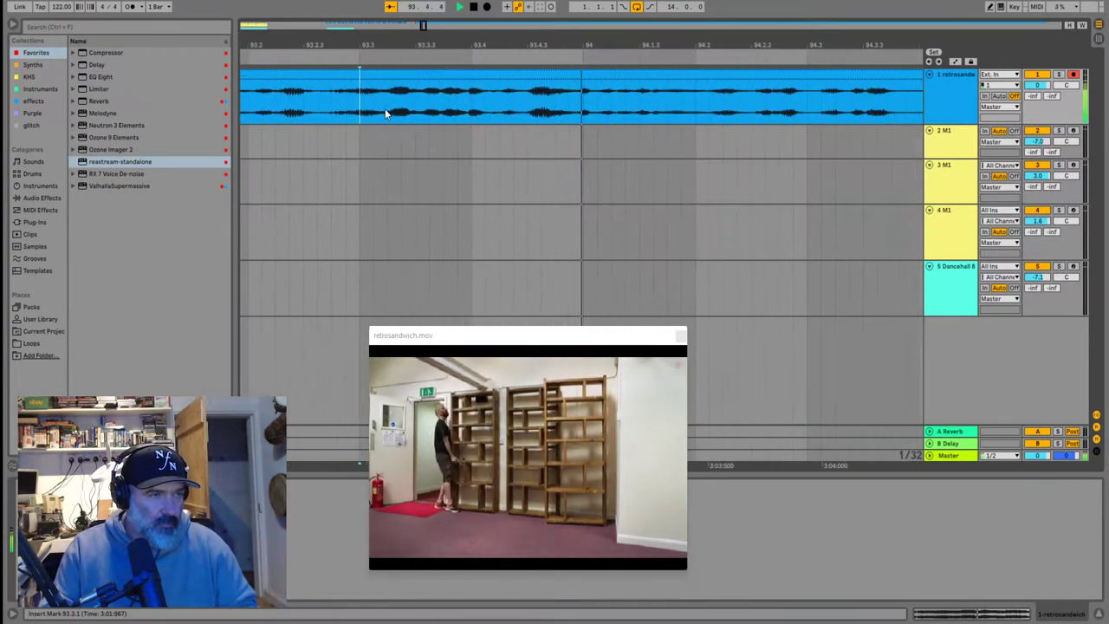
click(327, 99)
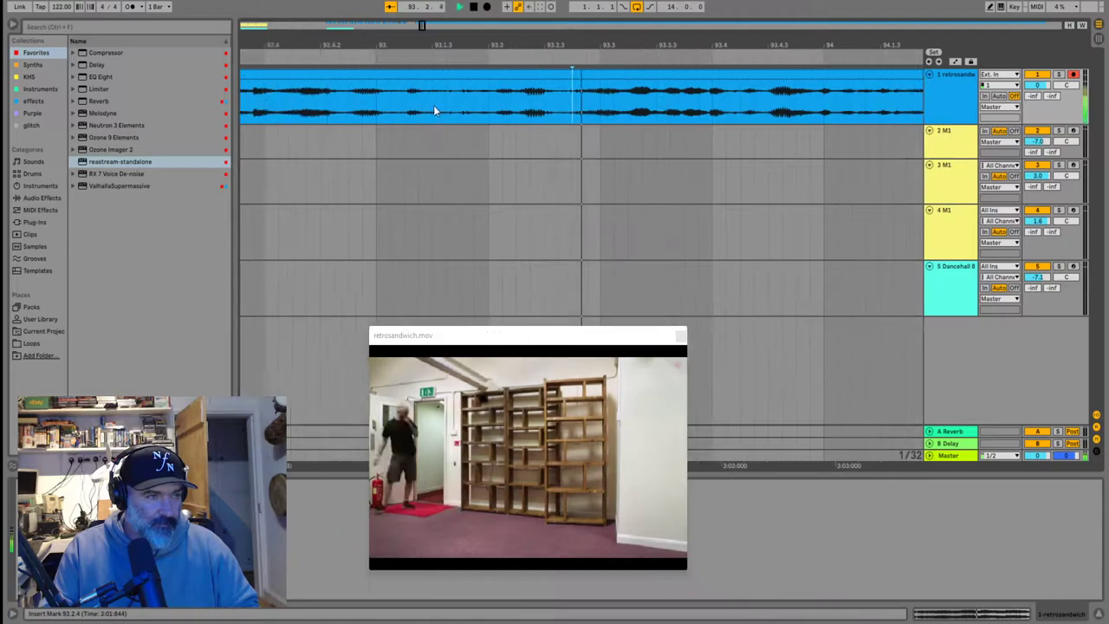
click(452, 107)
key(space)
scroll(405, 109, up, 4)
click(397, 102)
key(ctrl+e)
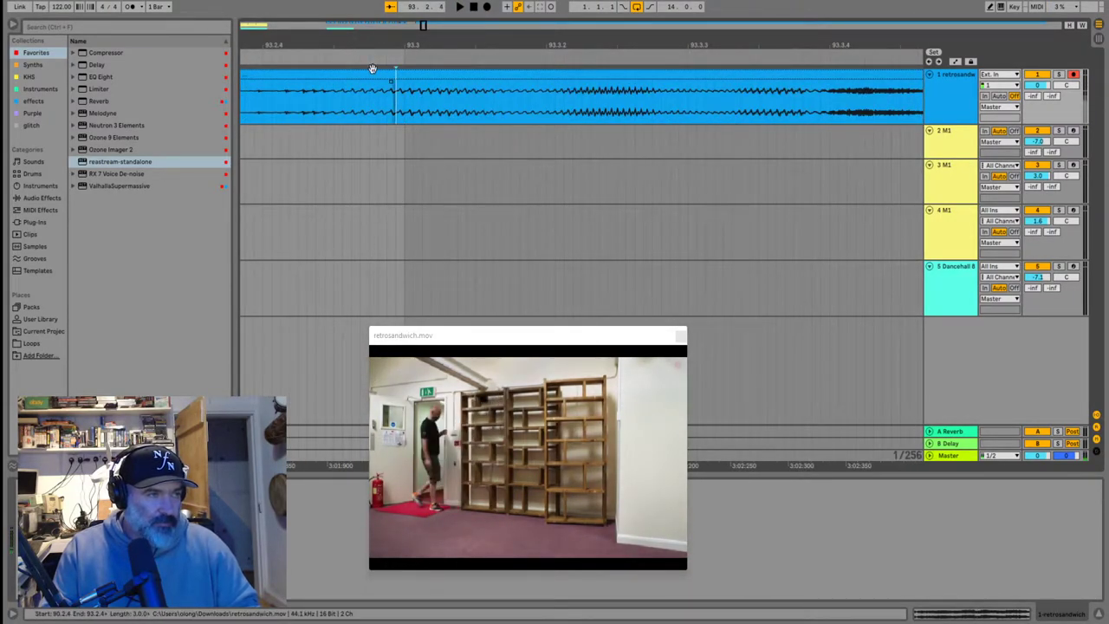
Delete the piece from 90.2.4 up to the split and start playback
click(373, 70)
key(Delete)
scroll(421, 110, down, 3)
key(space)
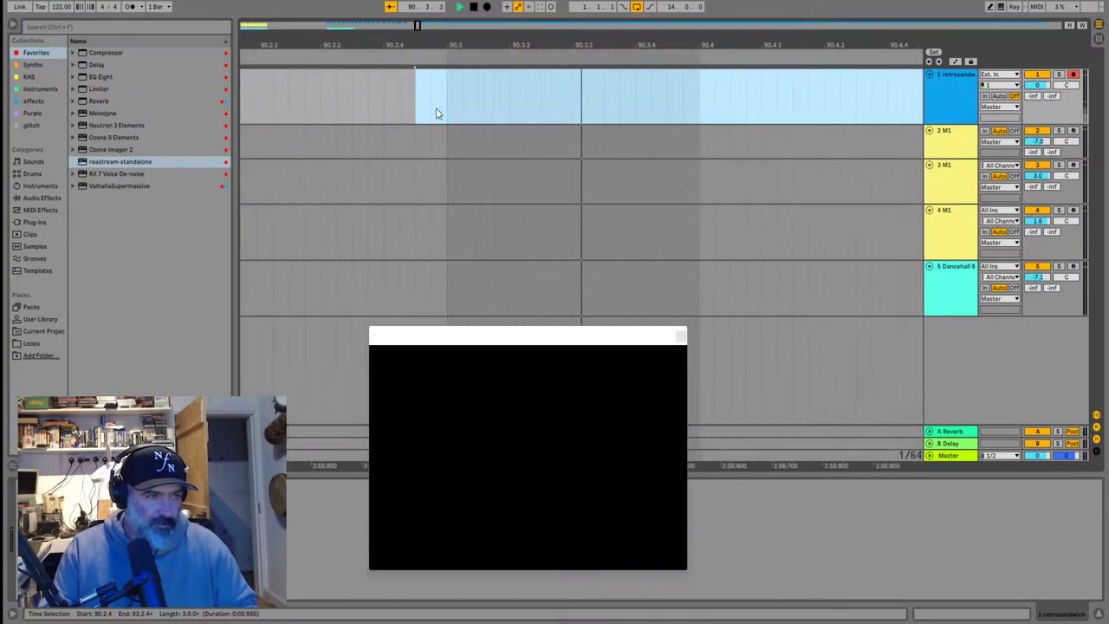
Audition the clip from 93.3.1, split it at 94.1.1 and trim the remainder's start slightly past the split
scroll(436, 108, down, 5)
key(space)
click(621, 99)
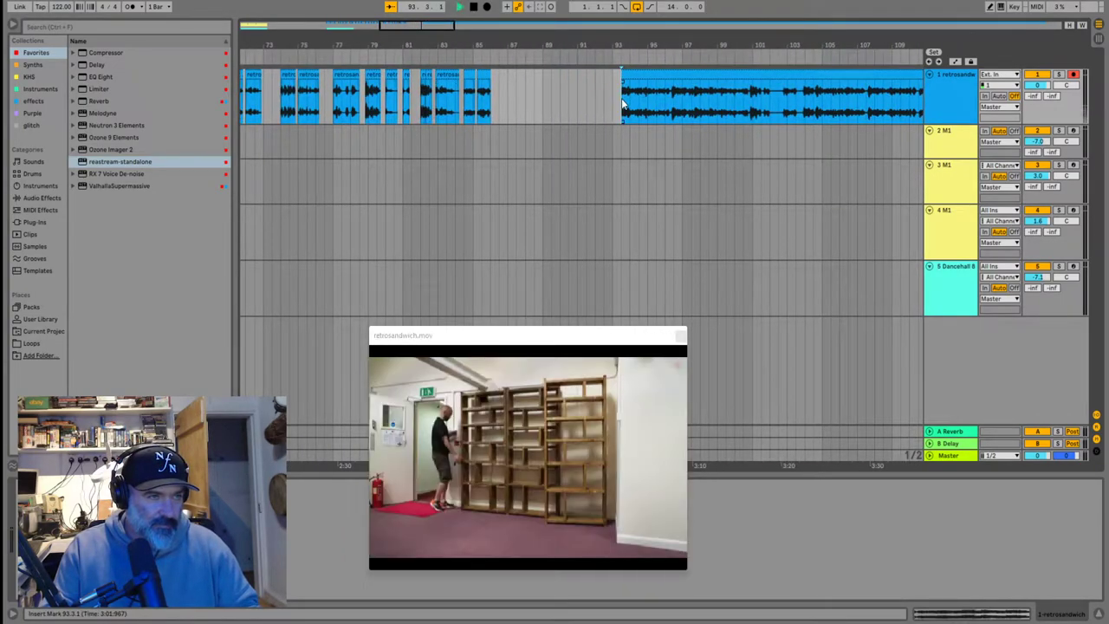
scroll(621, 101, up, 5)
key(space)
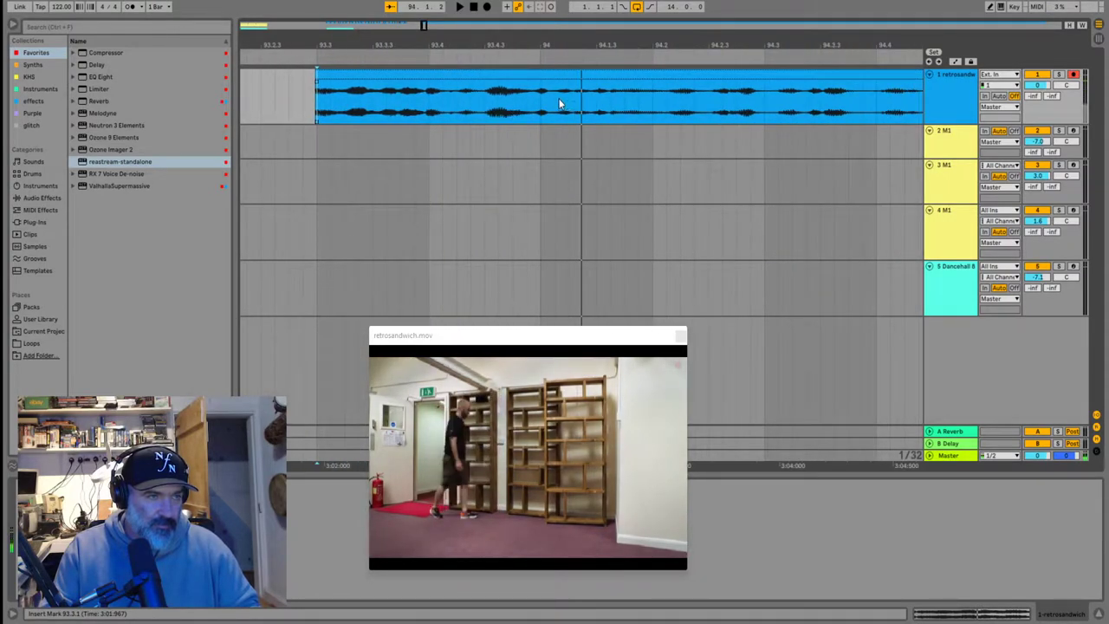
key(space)
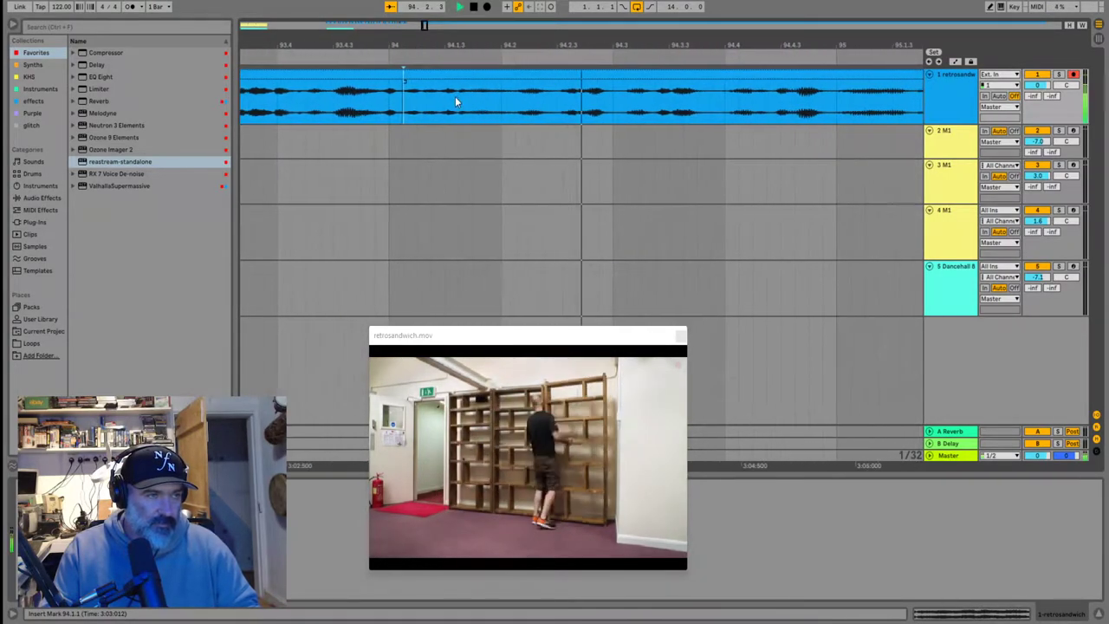
drag(393, 78, 392, 111)
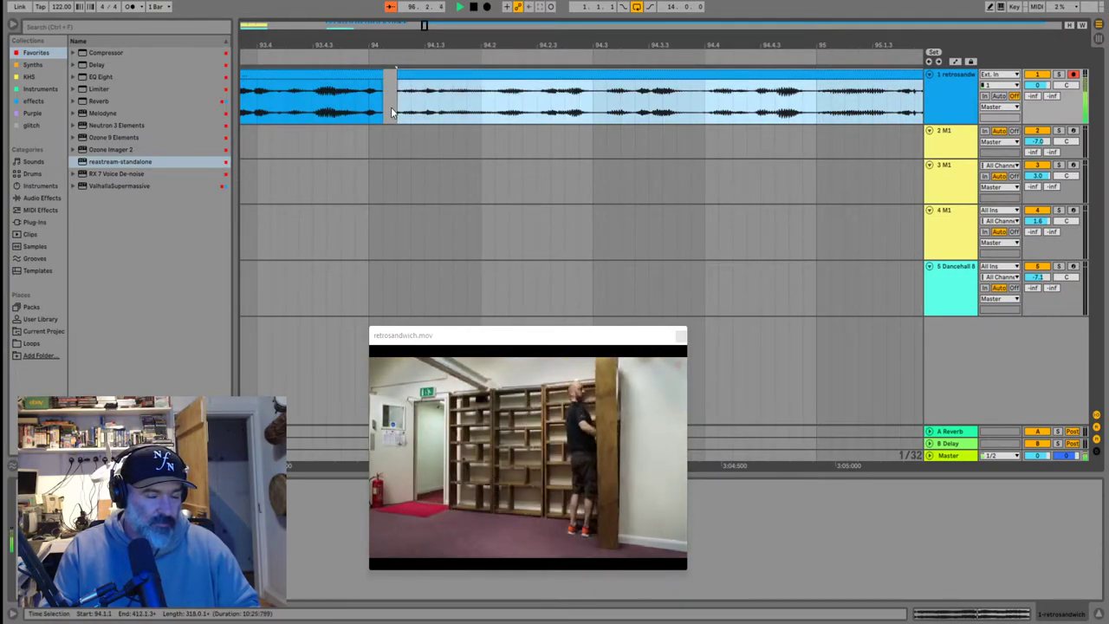
Audition the remainder from 94.1.2 and trim its start to the louder speech at about 96.2.2
click(391, 112)
key(space)
key(space)
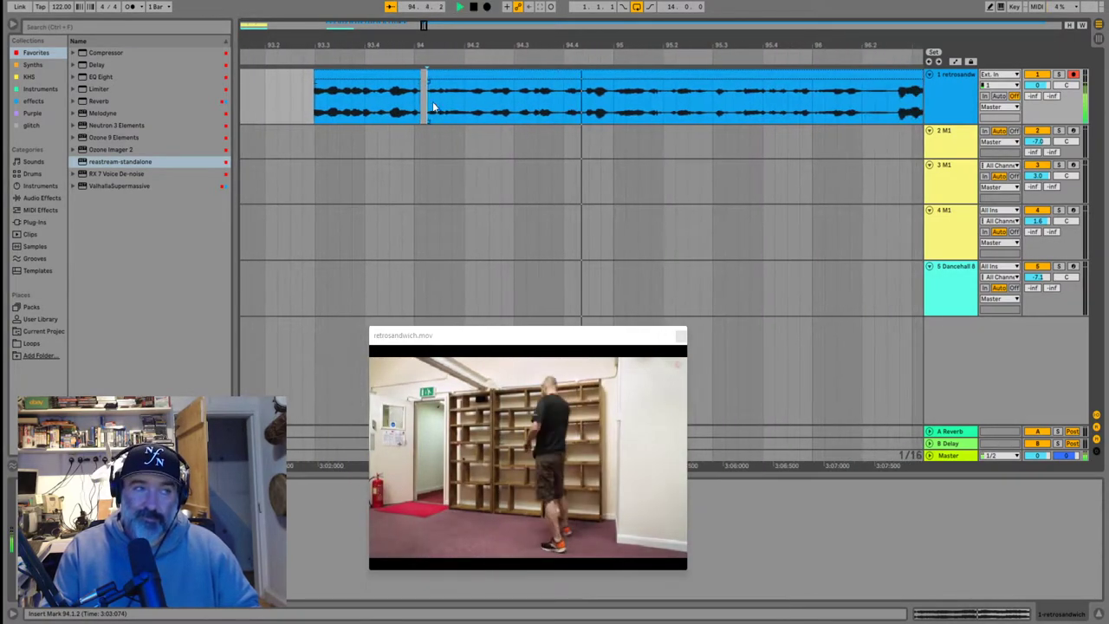
key(minus)
key(minus)
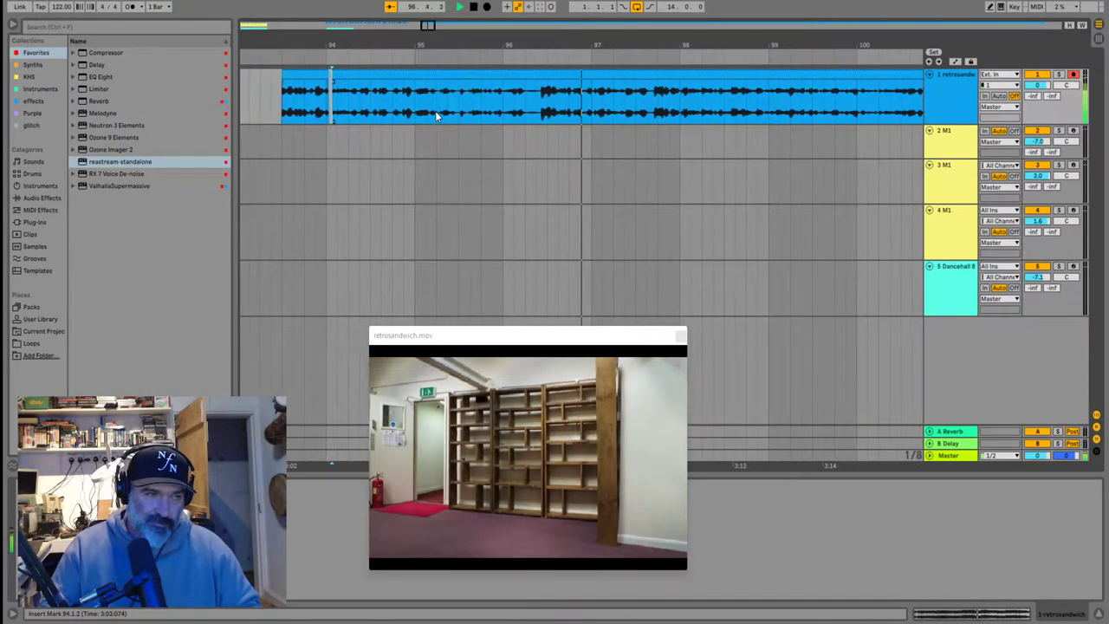
click(436, 113)
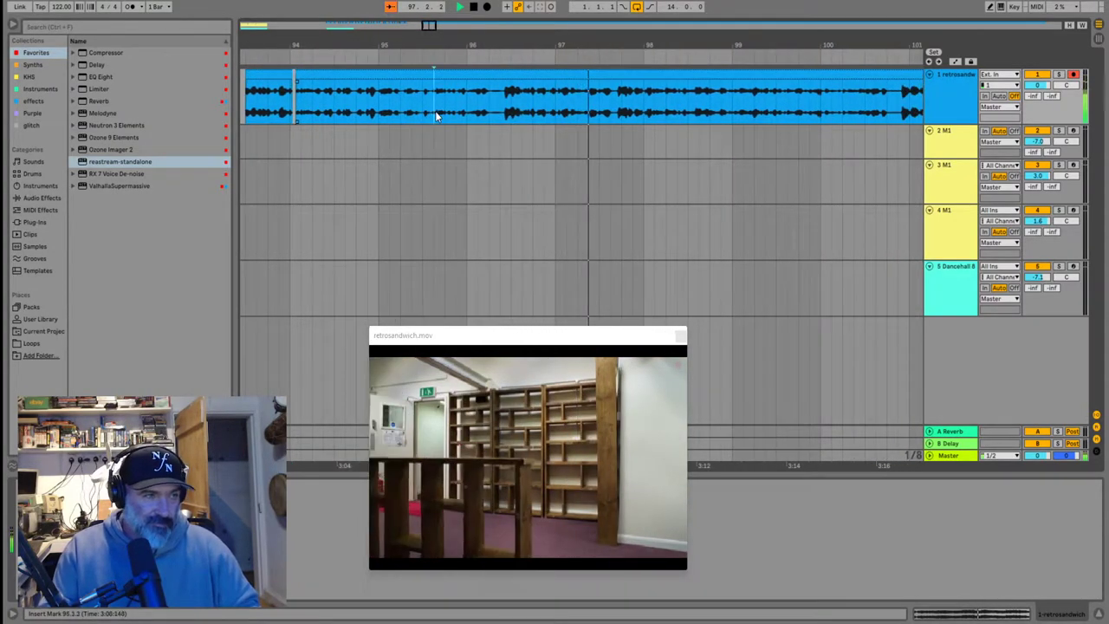
click(311, 75)
drag(311, 75, 467, 95)
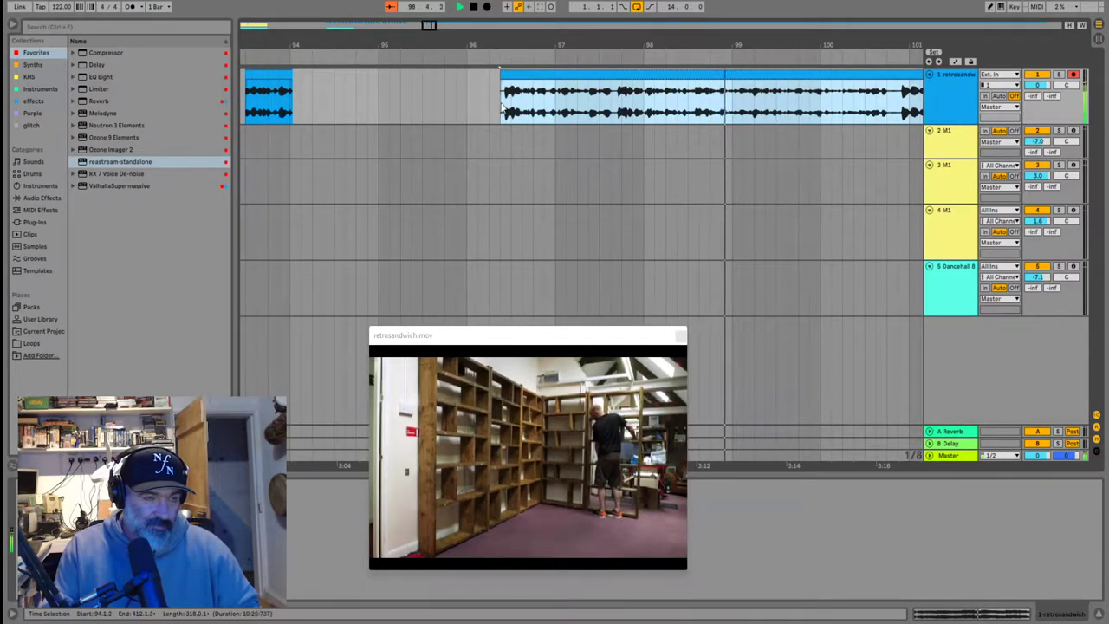
Audition the speech around 98.2.4 and trim the remaining clip's start to the phrase onset at 98.2.1
click(617, 110)
key(space)
scroll(571, 113, up, 5)
click(544, 101)
key(space)
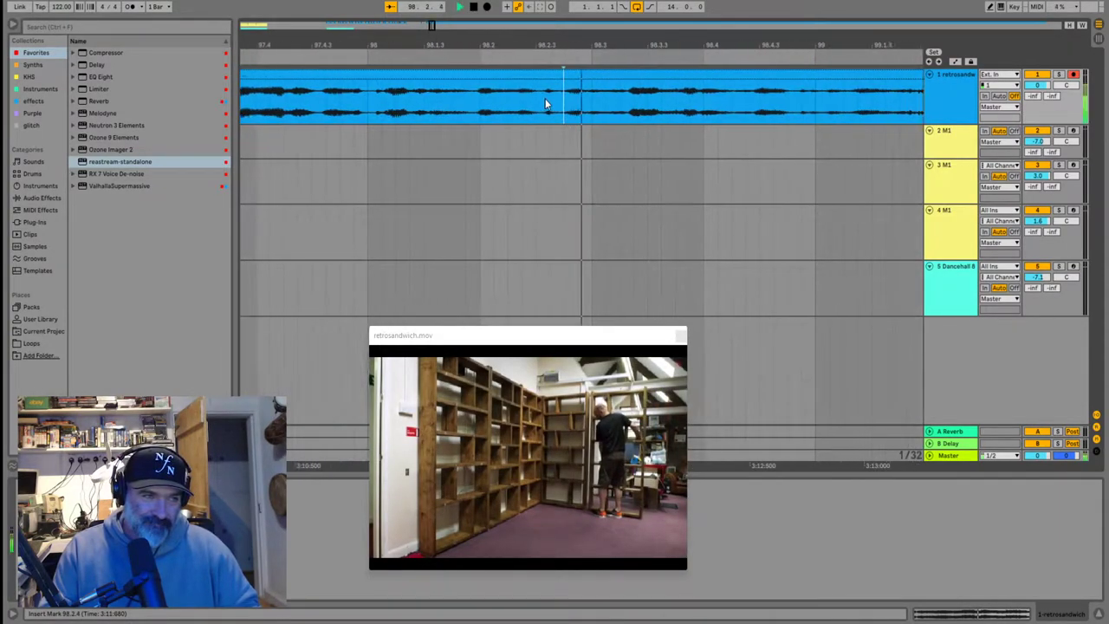
scroll(394, 104, left, 2)
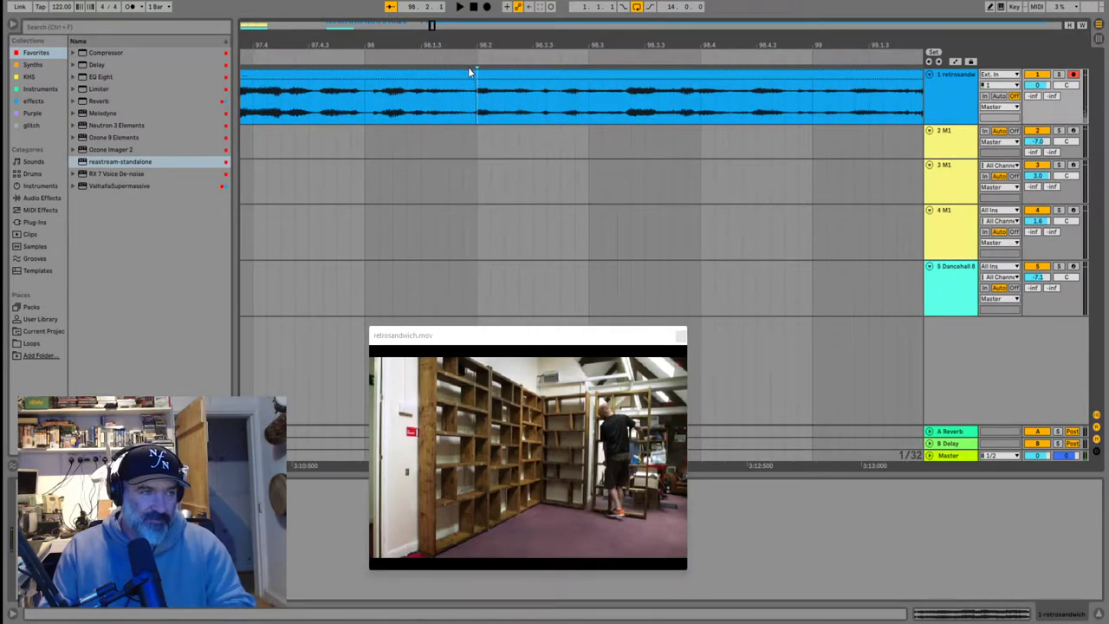
click(455, 79)
click(483, 103)
scroll(594, 130, right, 6)
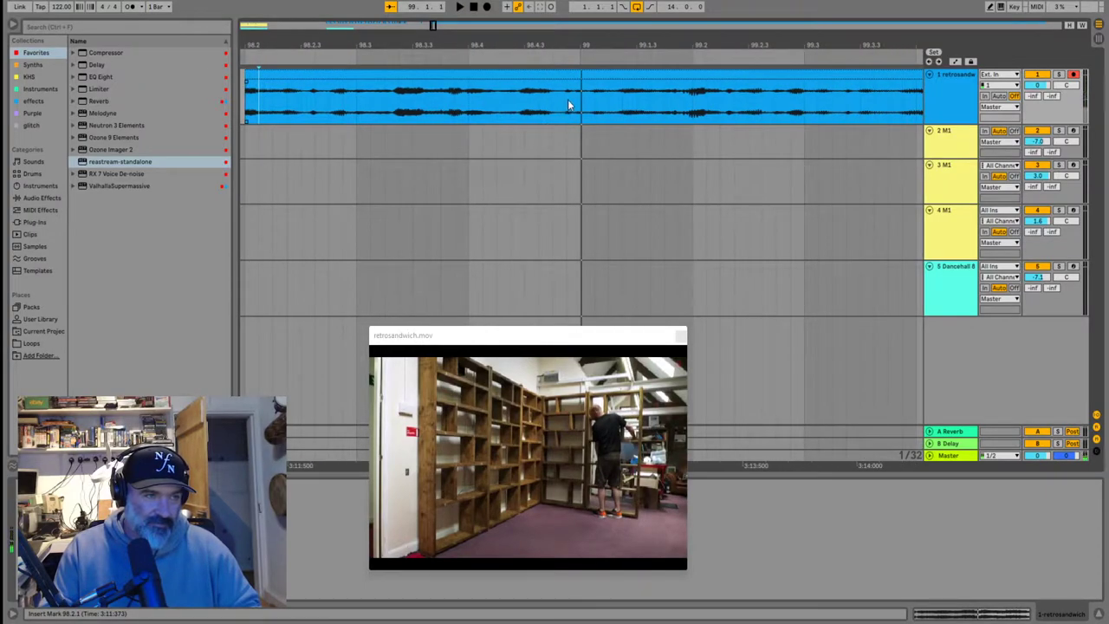
Split the clip at 99.1.1 after the phrase and trim the following clip's start to about 99.2.2
key(space)
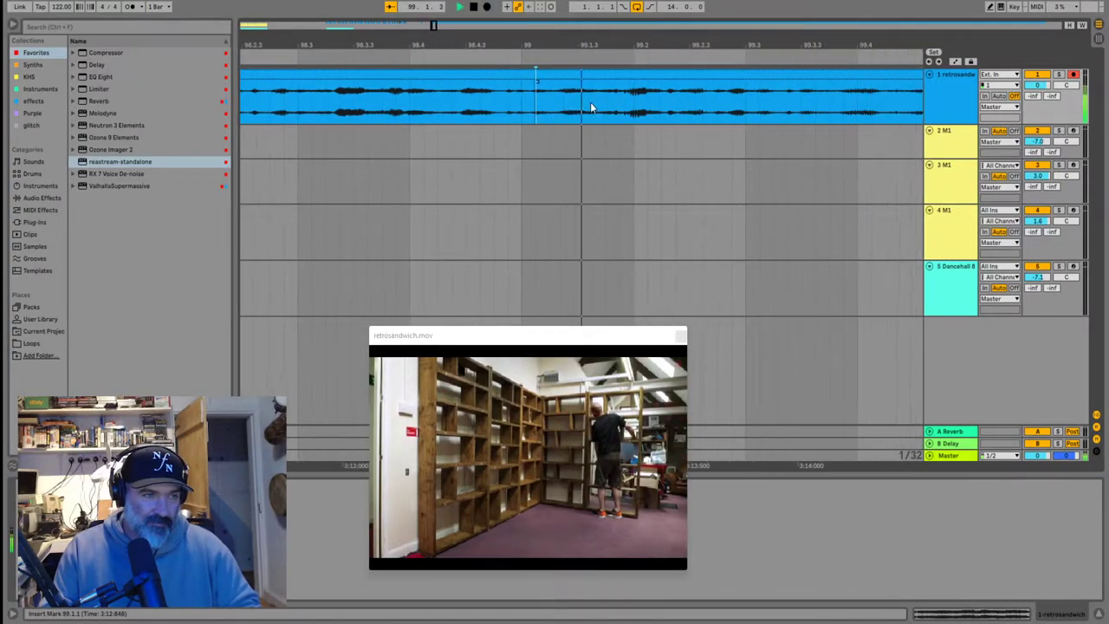
key(space)
key(ctrl+e)
key(space)
key(space)
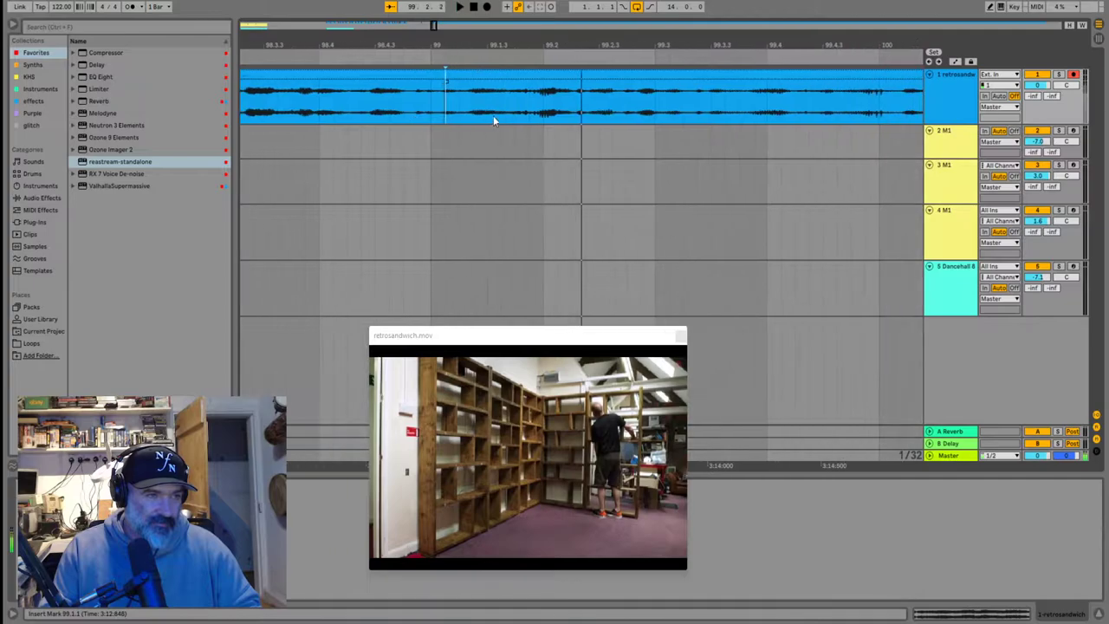
drag(446, 71, 585, 69)
Audition the phrase starting at 98.2.1 and pull the following clip's start back to about 98.4.4
click(291, 104)
key(space)
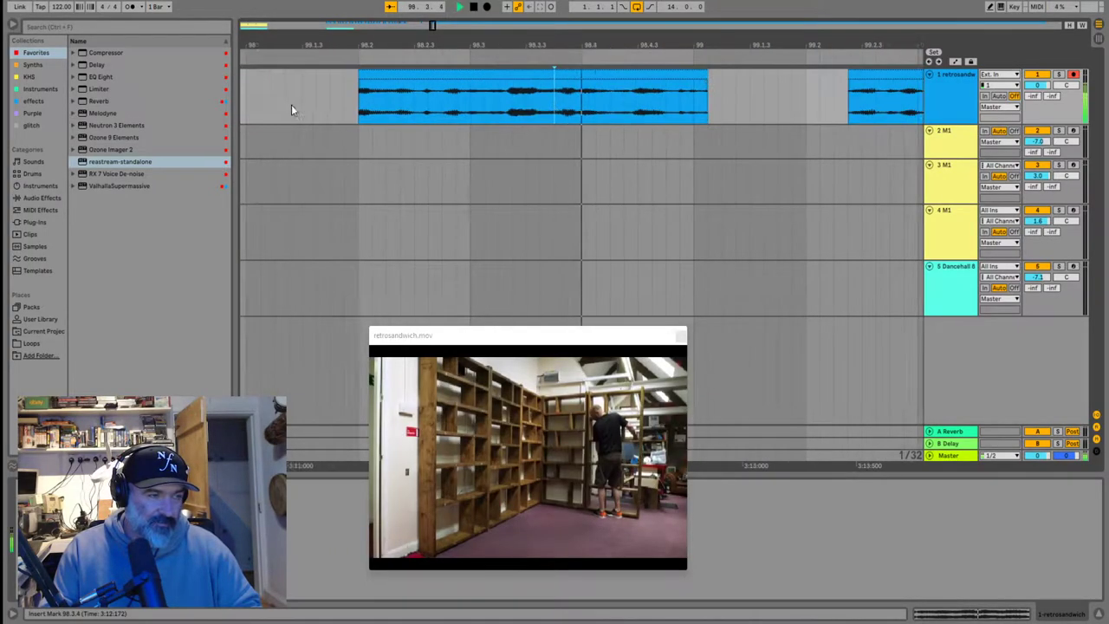
key(space)
click(338, 93)
key(space)
key(space)
drag(771, 75, 594, 92)
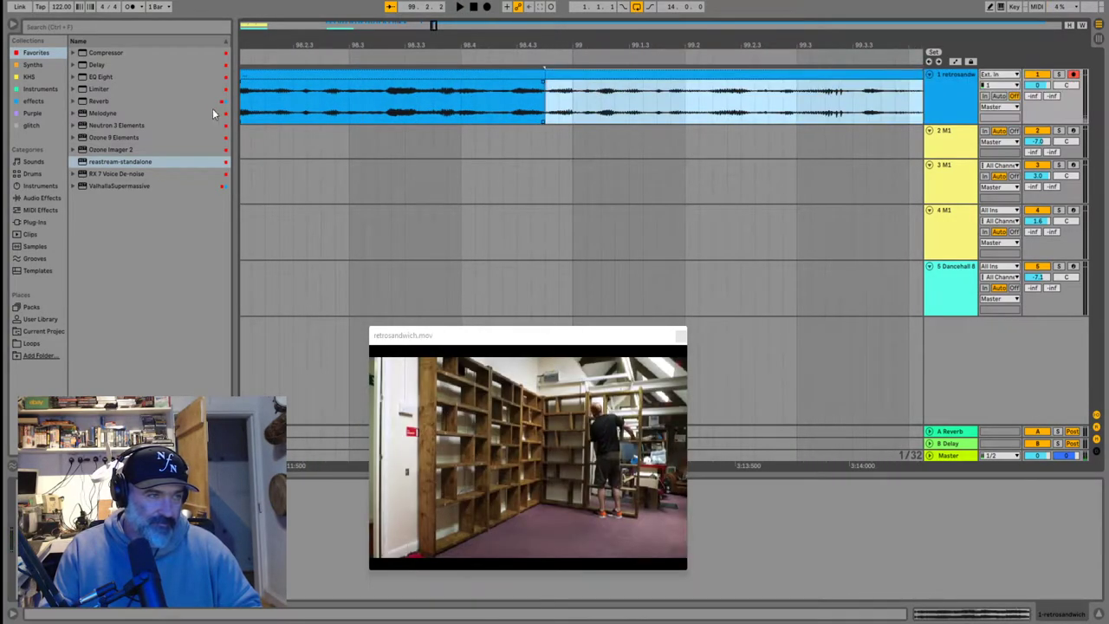
Fine-tune the cut at 98.4.4 by trimming the following clip's start and extending the phrase's end to meet it
click(214, 111)
click(317, 101)
key(space)
key(space)
scroll(466, 85, up, 3)
drag(493, 73, 502, 76)
key(ctrl+e)
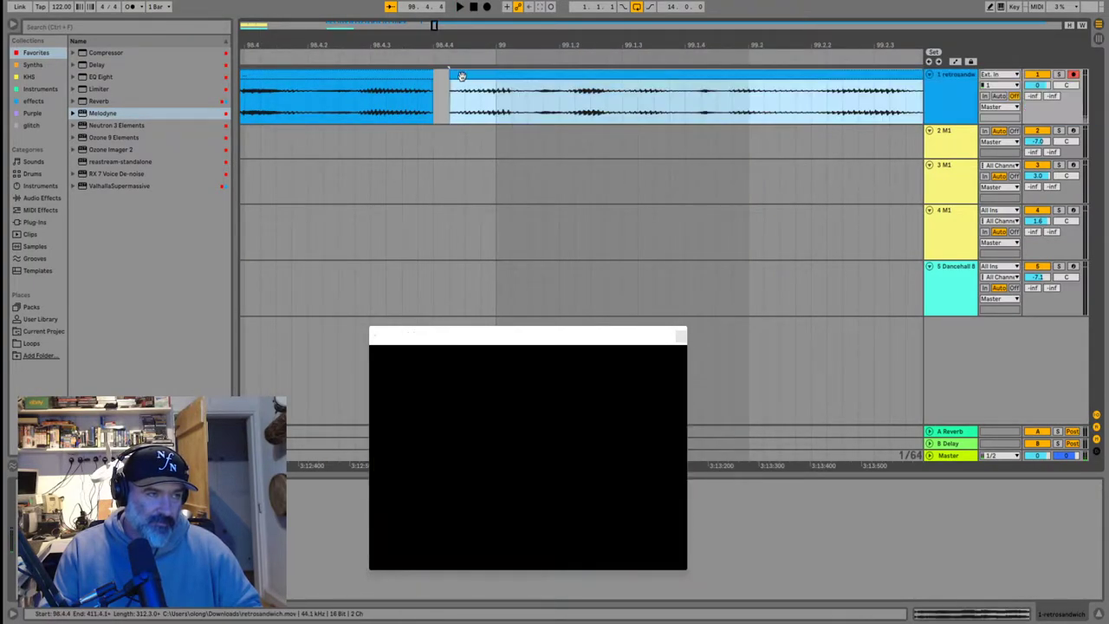
drag(433, 69, 447, 70)
scroll(440, 100, down, 4)
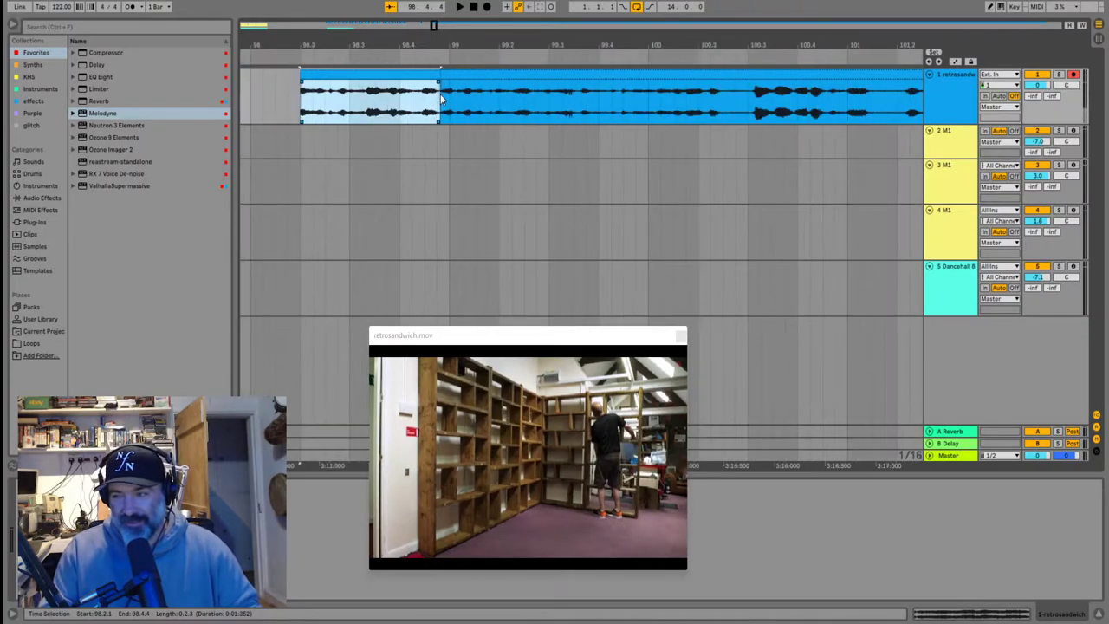
Audition the phrase from 98.2.1 and extend its start back to 98.1.4
click(301, 102)
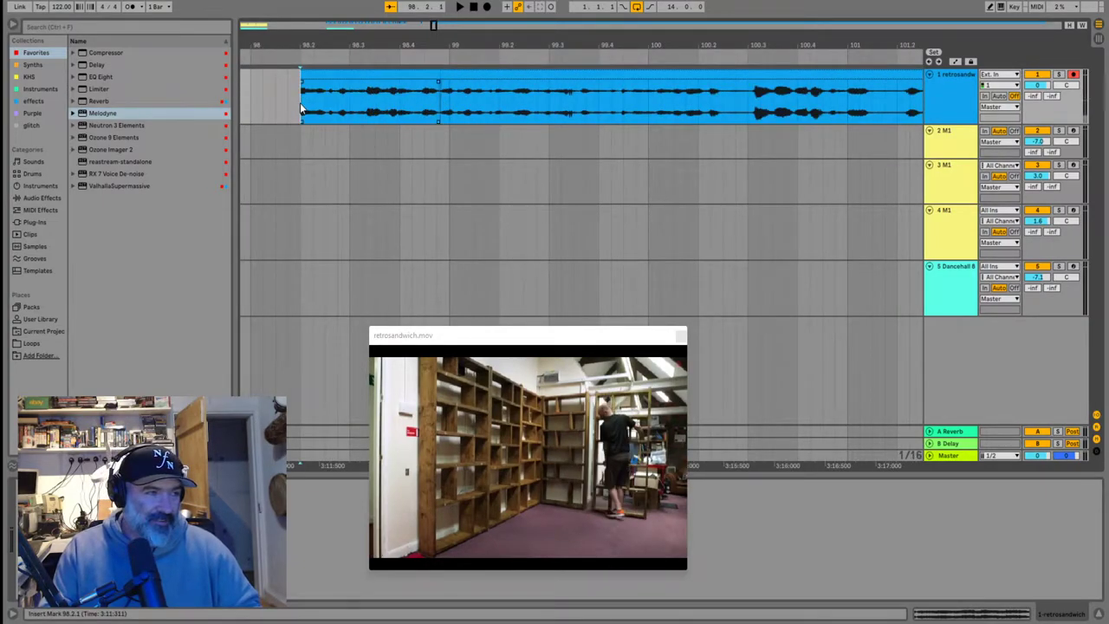
key(space)
drag(512, 79, 652, 80)
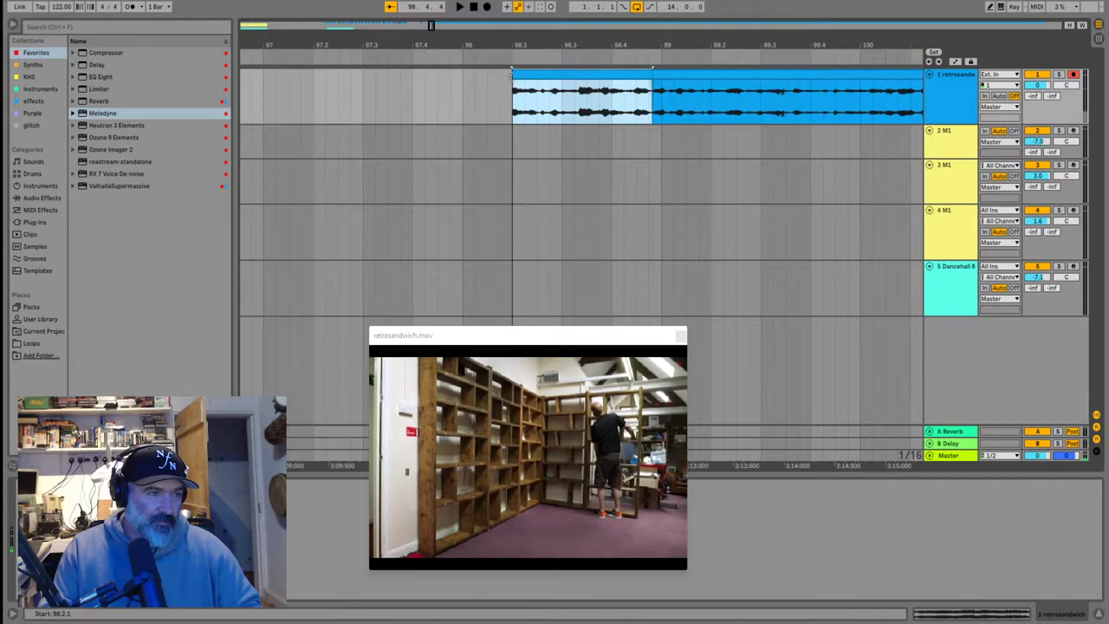
click(490, 100)
key(space)
key(space)
Try a different start for the phrase clip, audition it and undo the change
click(520, 99)
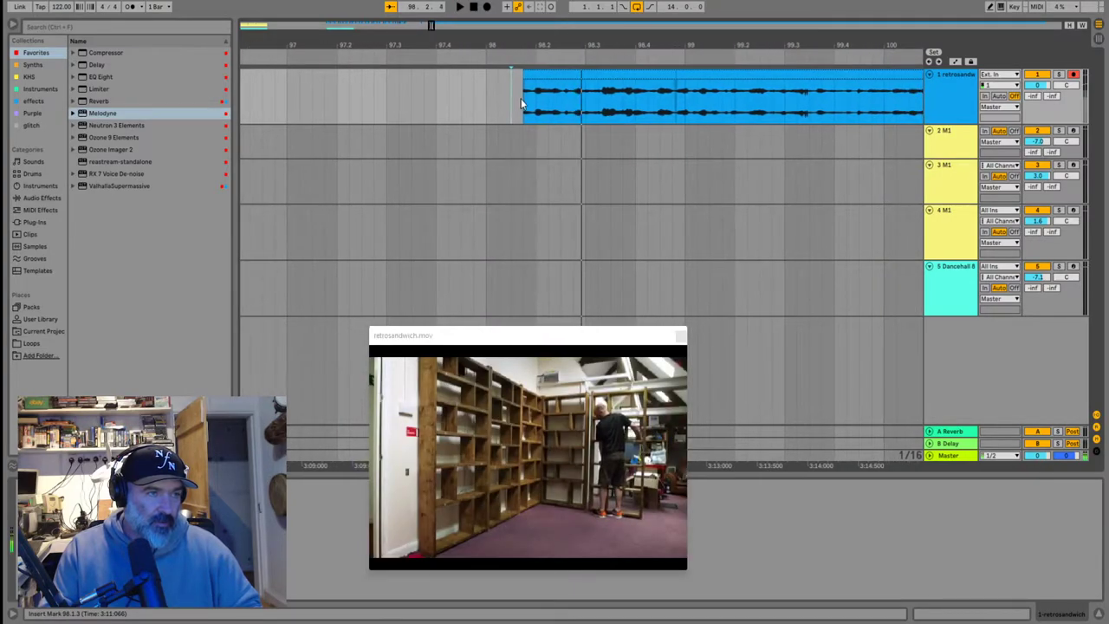
key(space)
key(space)
drag(543, 75, 507, 76)
click(520, 113)
key(space)
key(space)
key(ctrl+z)
Audition past the phrase, split the following clip at about 99.1.4 and trim the remainder's start to 99.2.2
key(space)
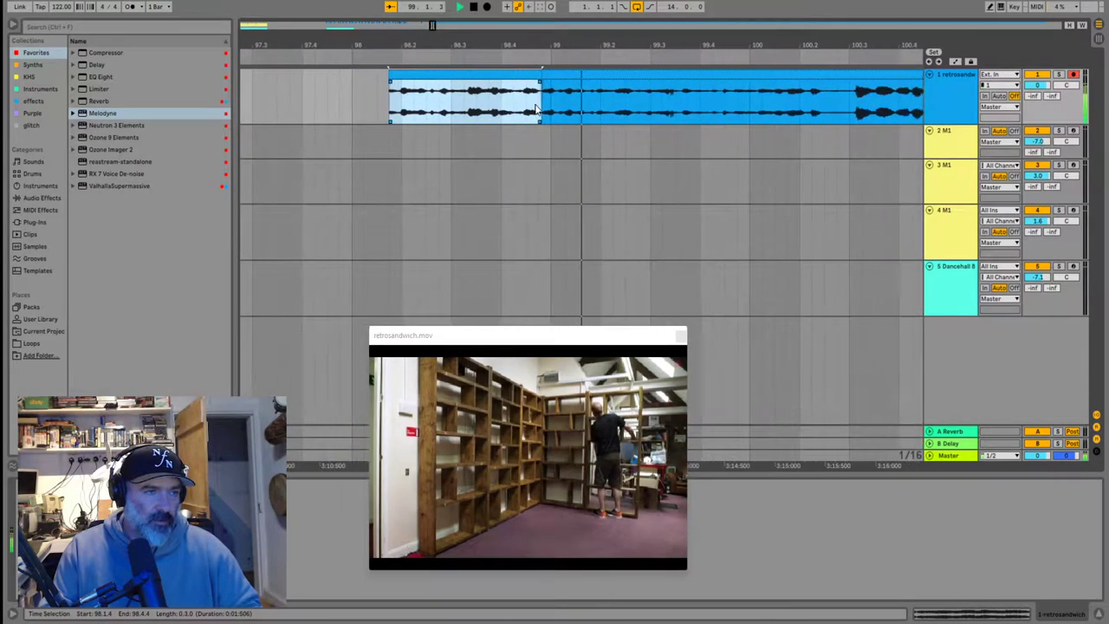
scroll(576, 104, up, 3)
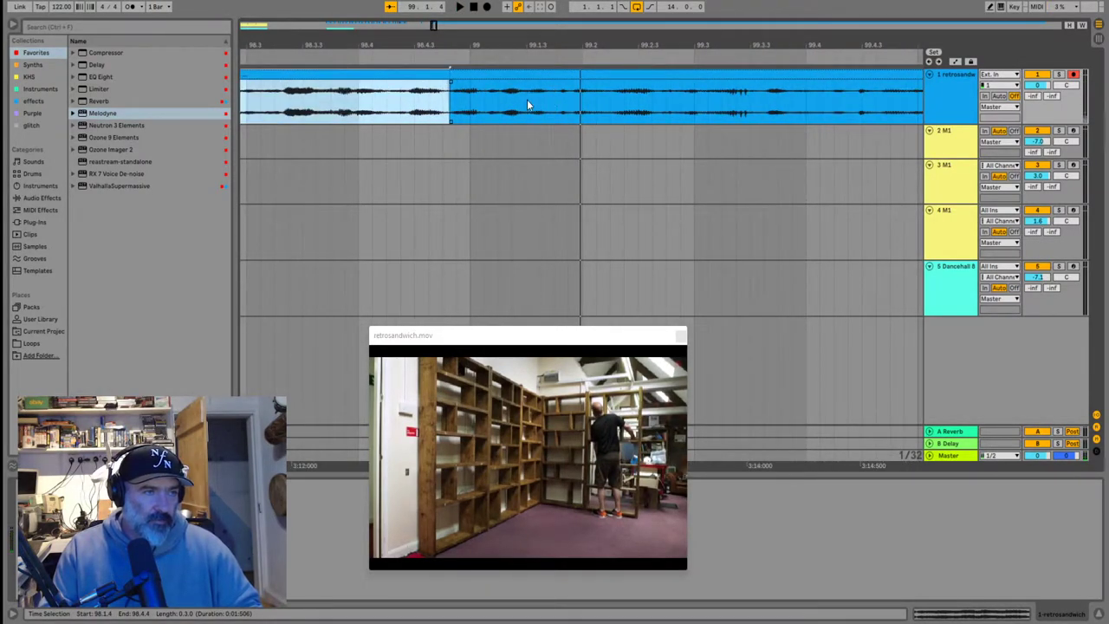
click(558, 97)
key(space)
key(space)
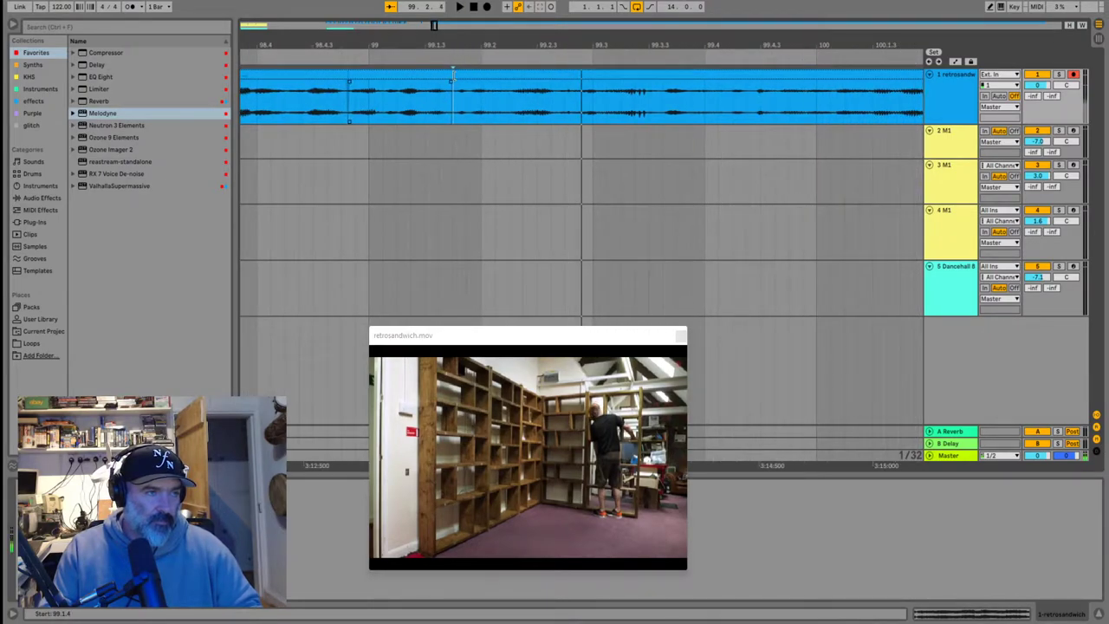
click(480, 72)
drag(458, 76, 523, 76)
key(space)
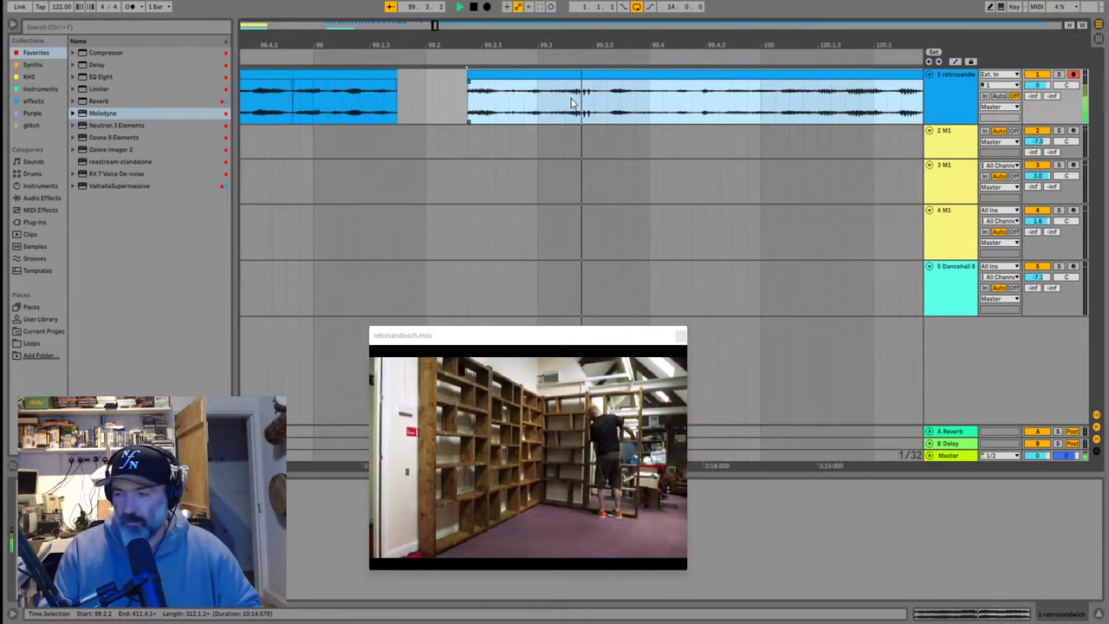
Move the phrase pieces between 98.1.4 and the gap before 99.2.2 earlier so that they start at 94.2.1
scroll(572, 102, down, 5)
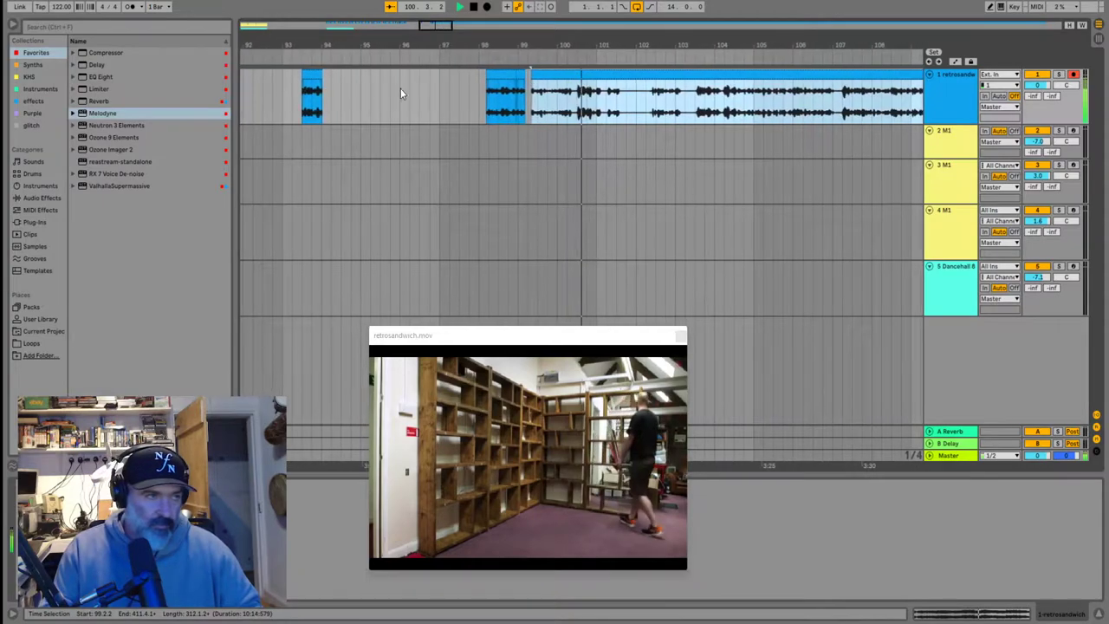
click(495, 76)
drag(511, 86, 352, 87)
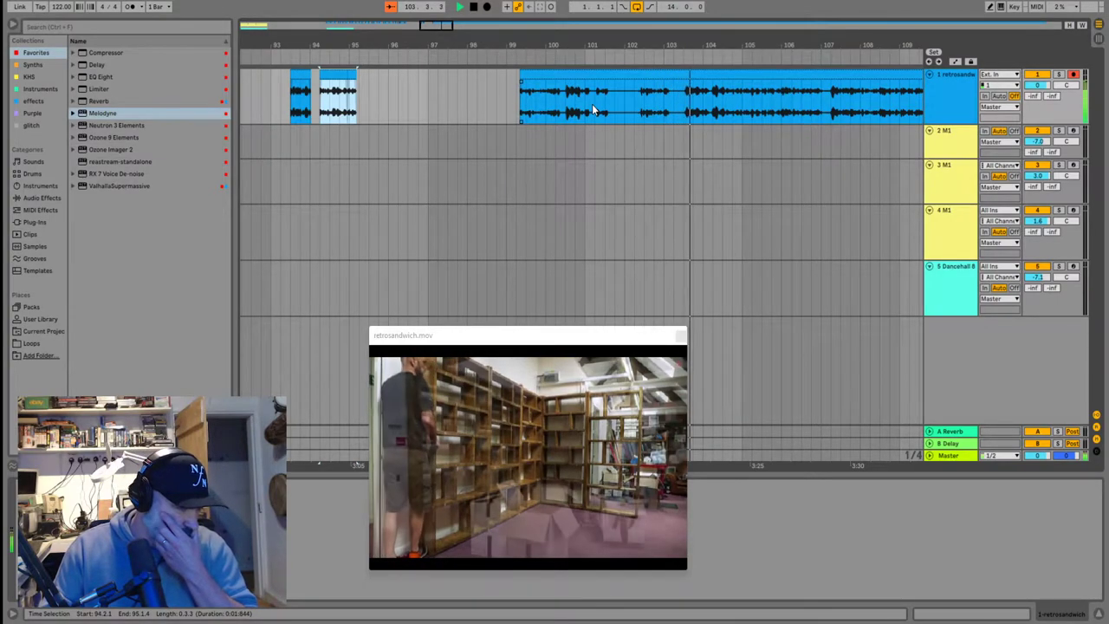
Trim the remaining long clip's start to the louder speech at about 107.2.1
click(829, 104)
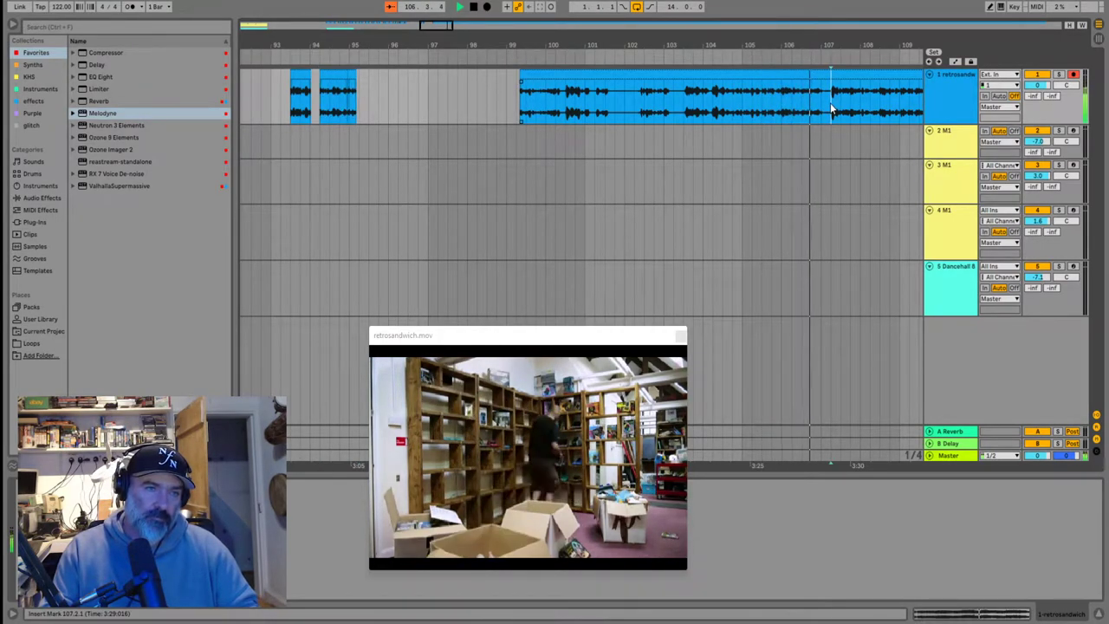
drag(522, 76, 829, 71)
scroll(800, 94, down, 3)
scroll(871, 89, up, 3)
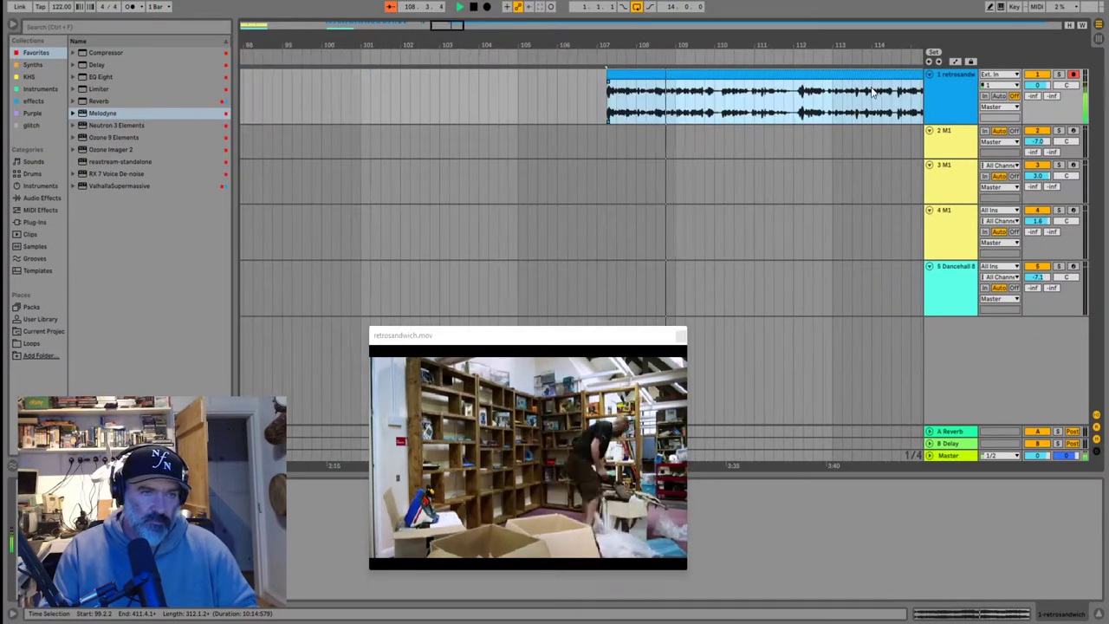
Audition the long speech clip at several points between about bars 110 and 125 for the next usable phrase
click(711, 99)
scroll(711, 99, right, 4)
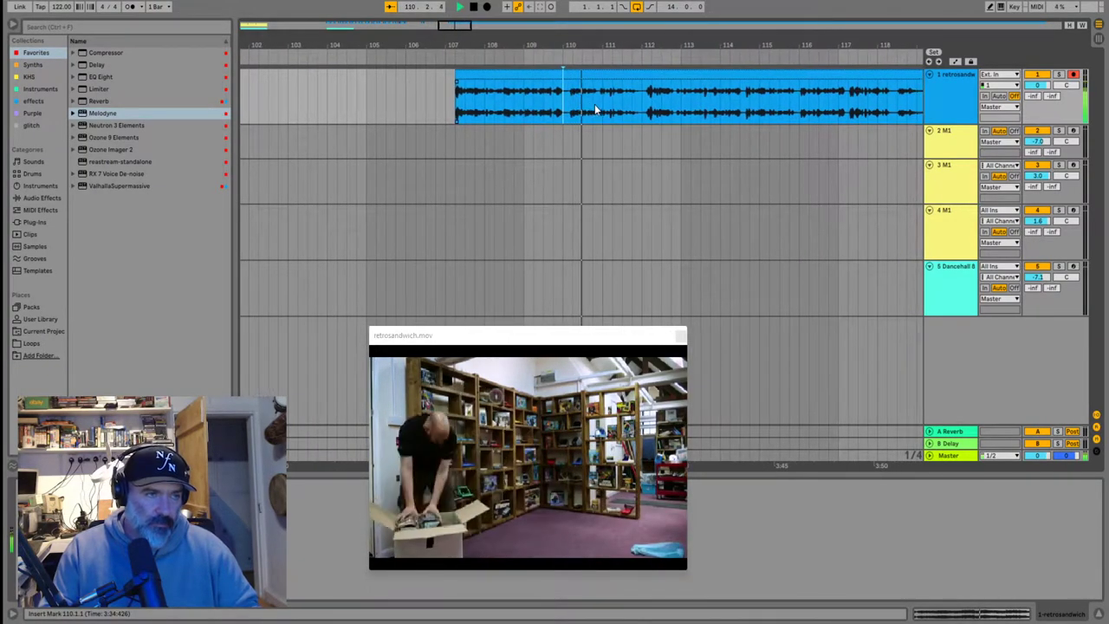
click(616, 102)
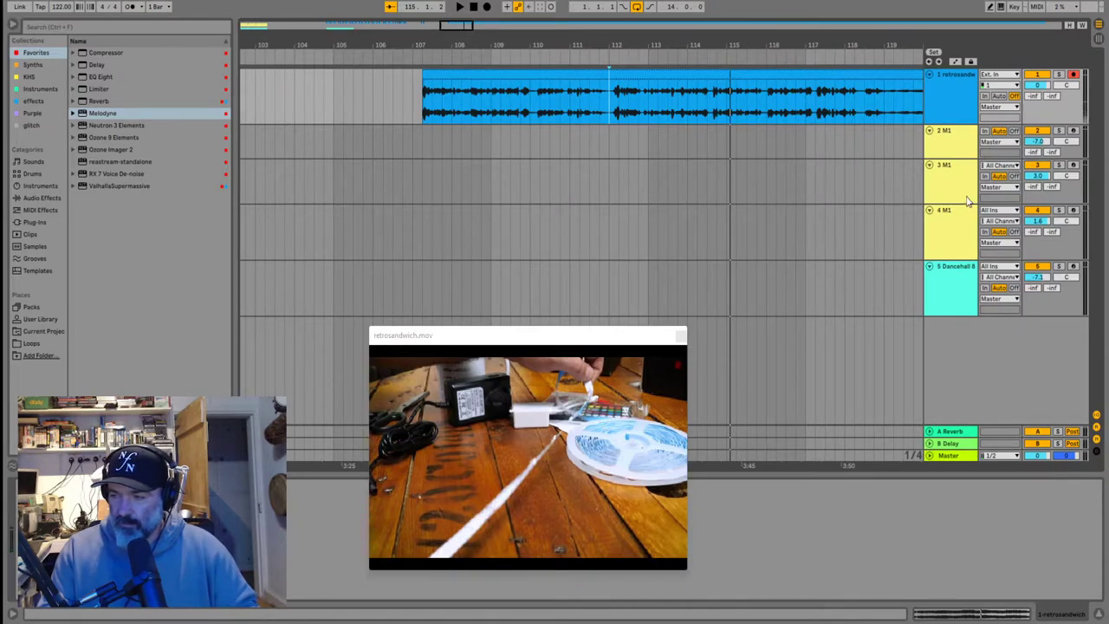
click(729, 109)
key(space)
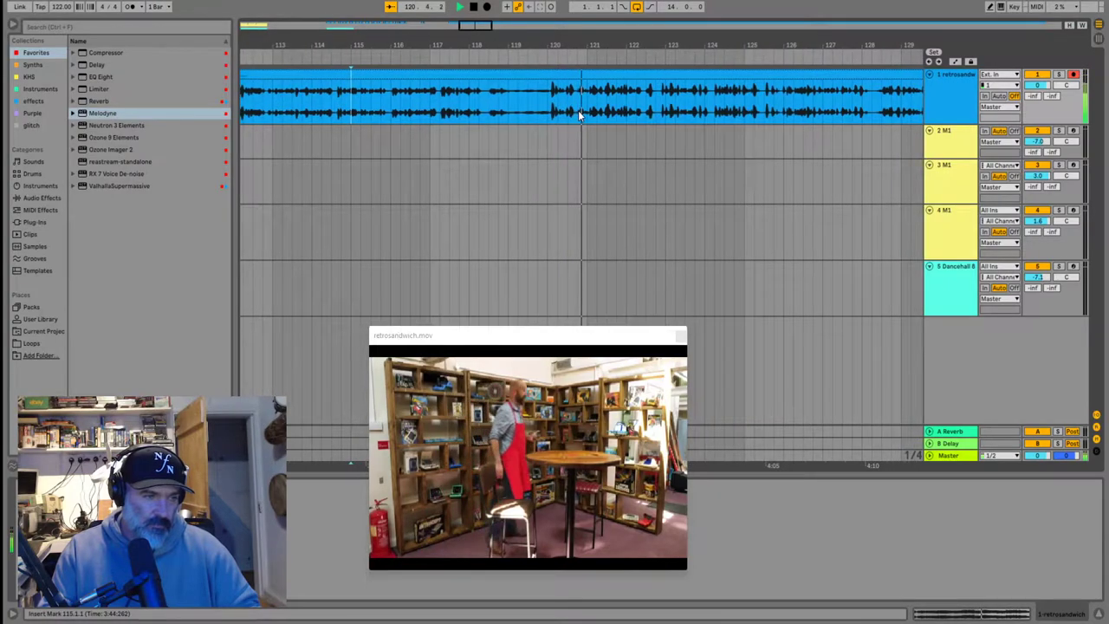
scroll(562, 111, up, 2)
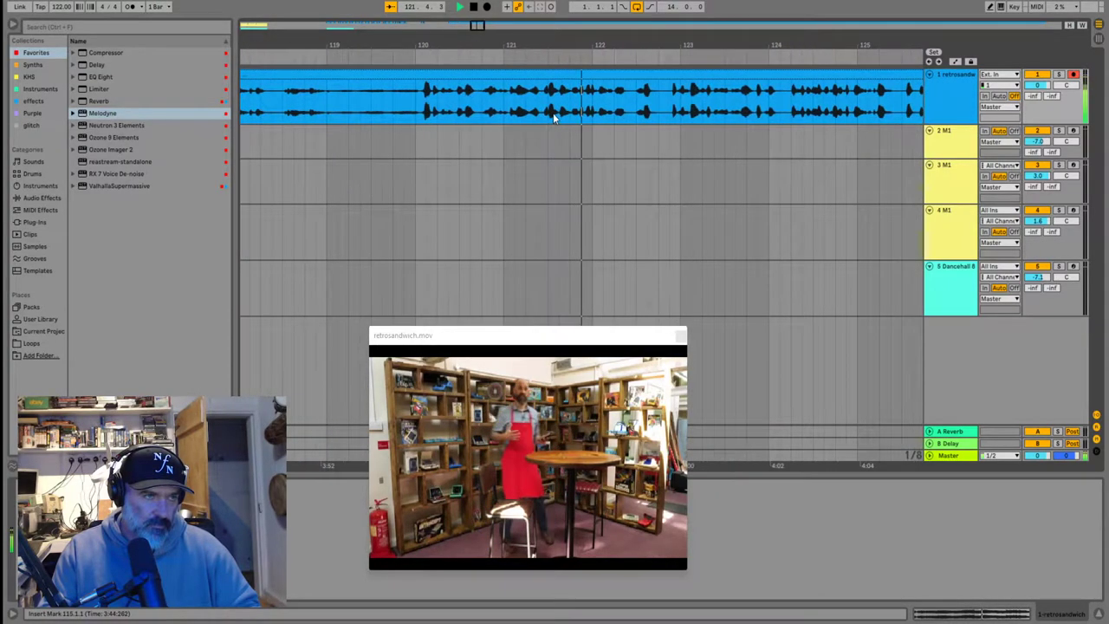
scroll(554, 109, up, 2)
click(555, 108)
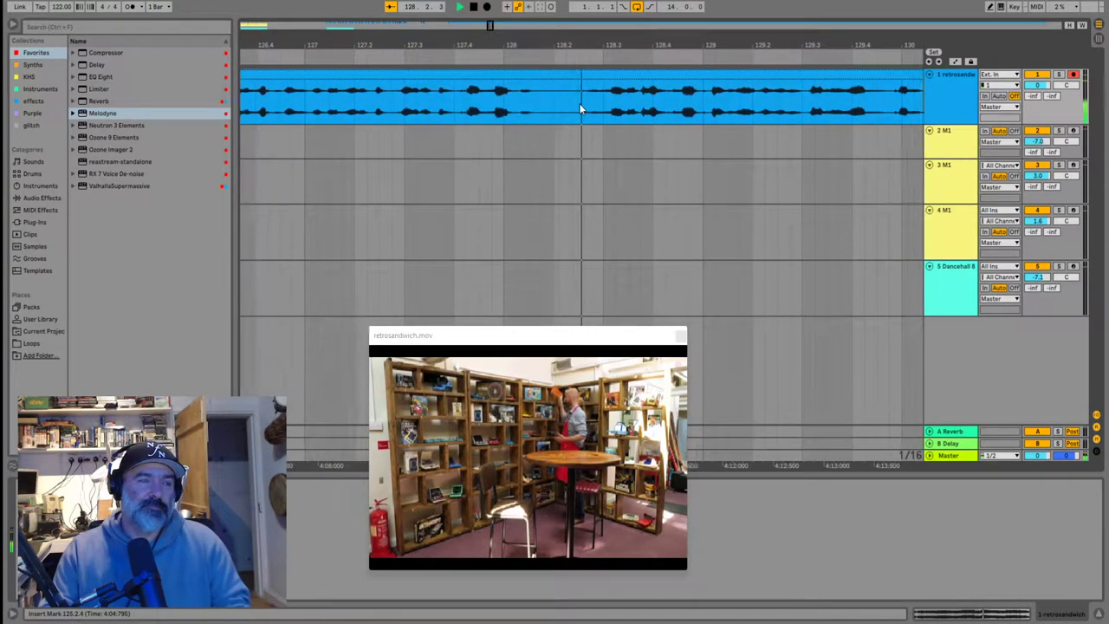
Split the long clip at 130.4.3, just before the louder speech, and delete the portion before the split
key(minus)
key(minus)
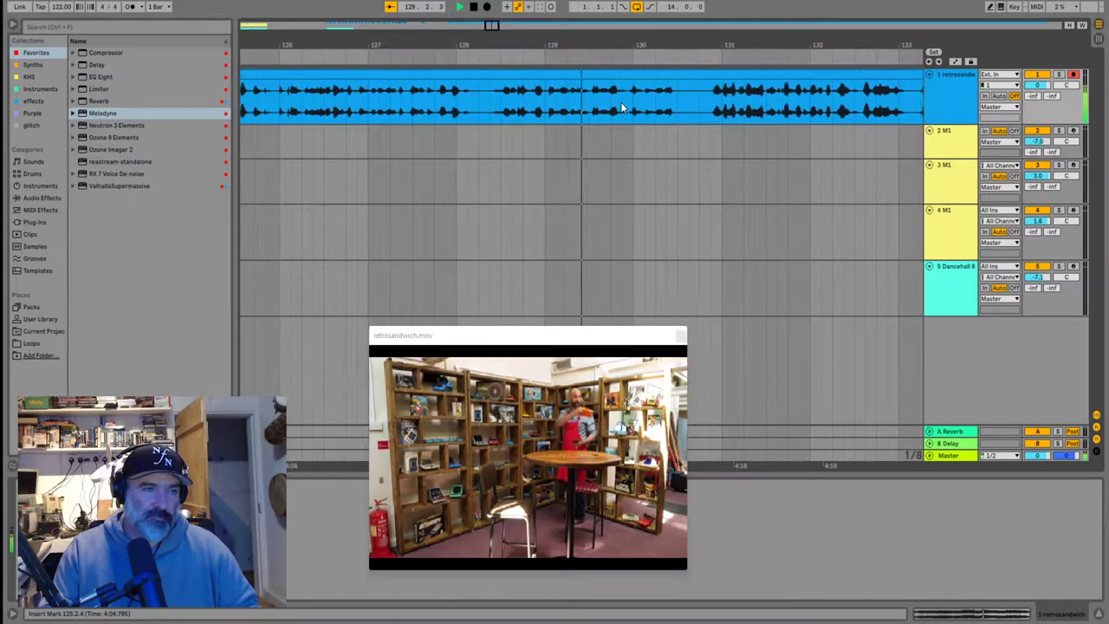
click(658, 100)
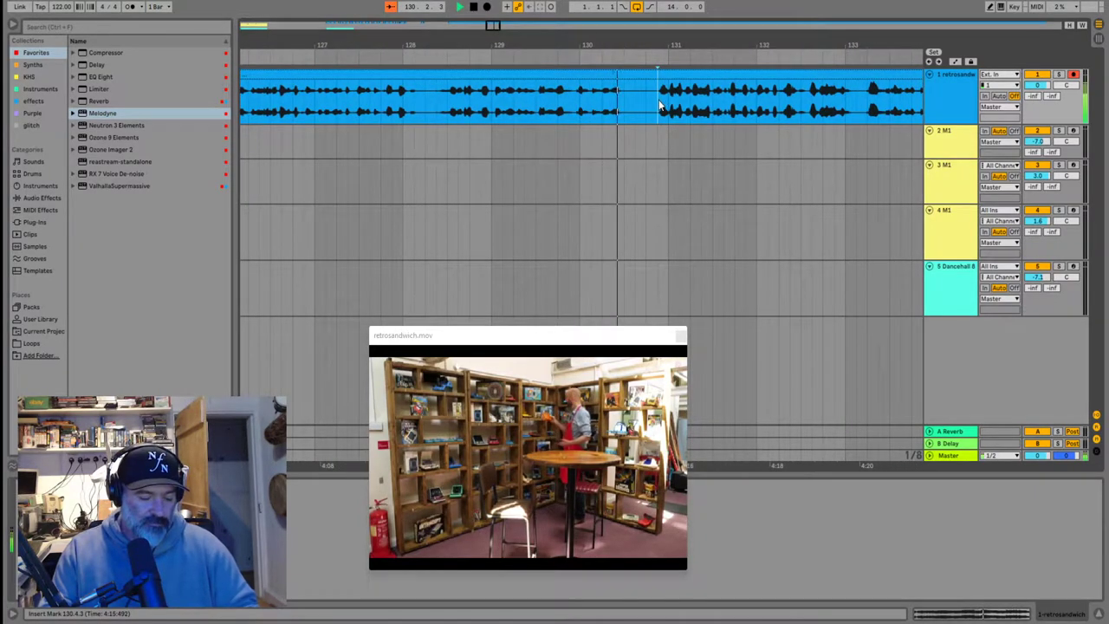
click(512, 73)
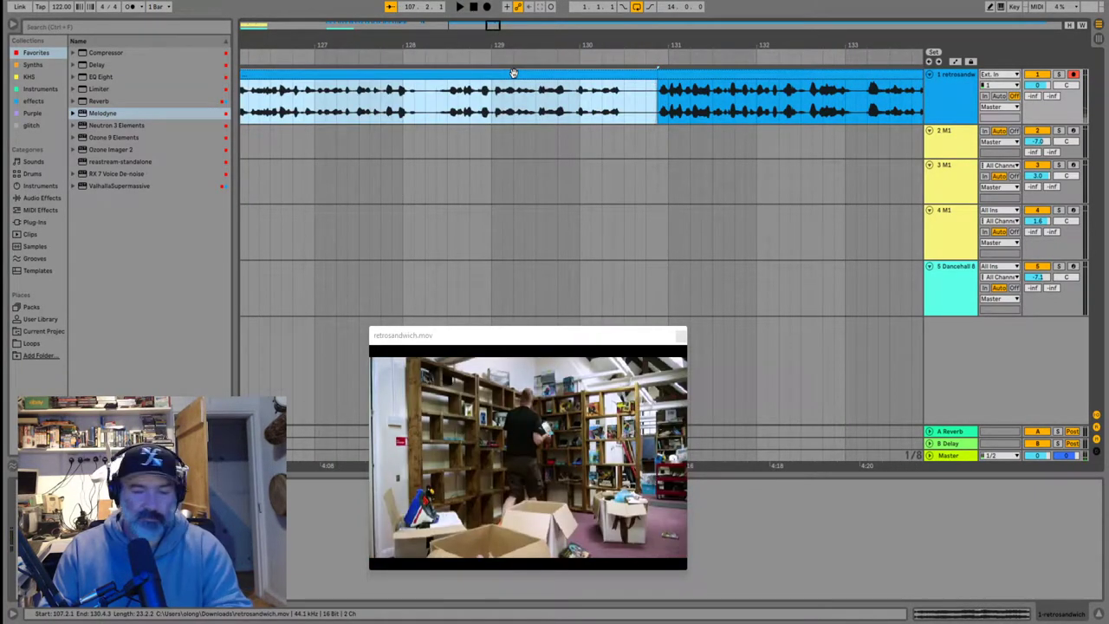
key(Delete)
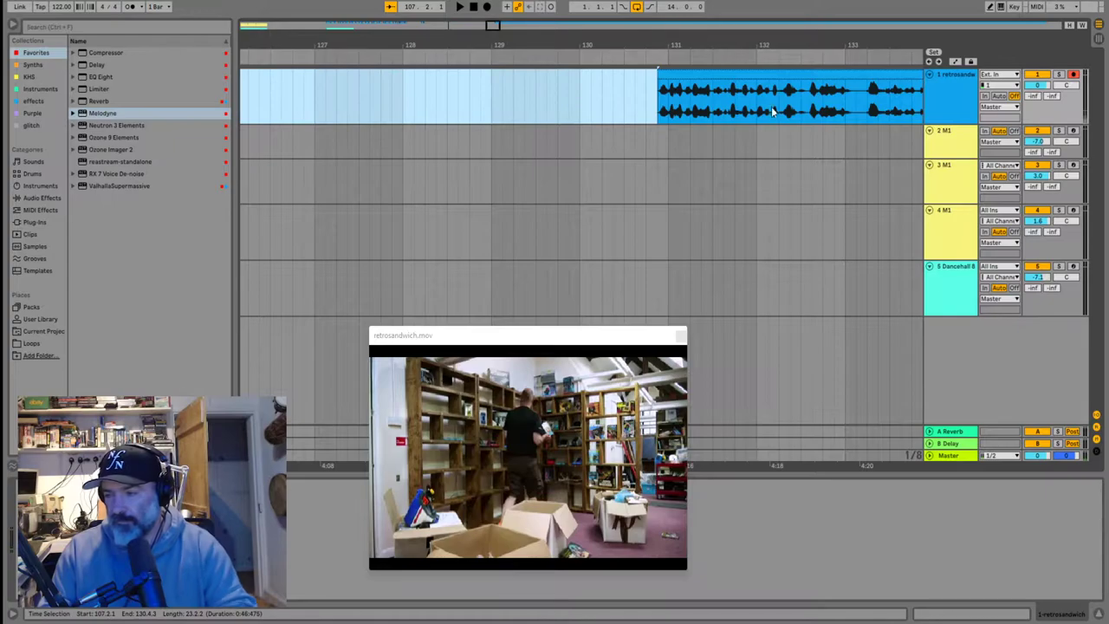
Move the remaining long clip earlier so that it starts at 97.1.1, closer to the finished phrases
click(704, 89)
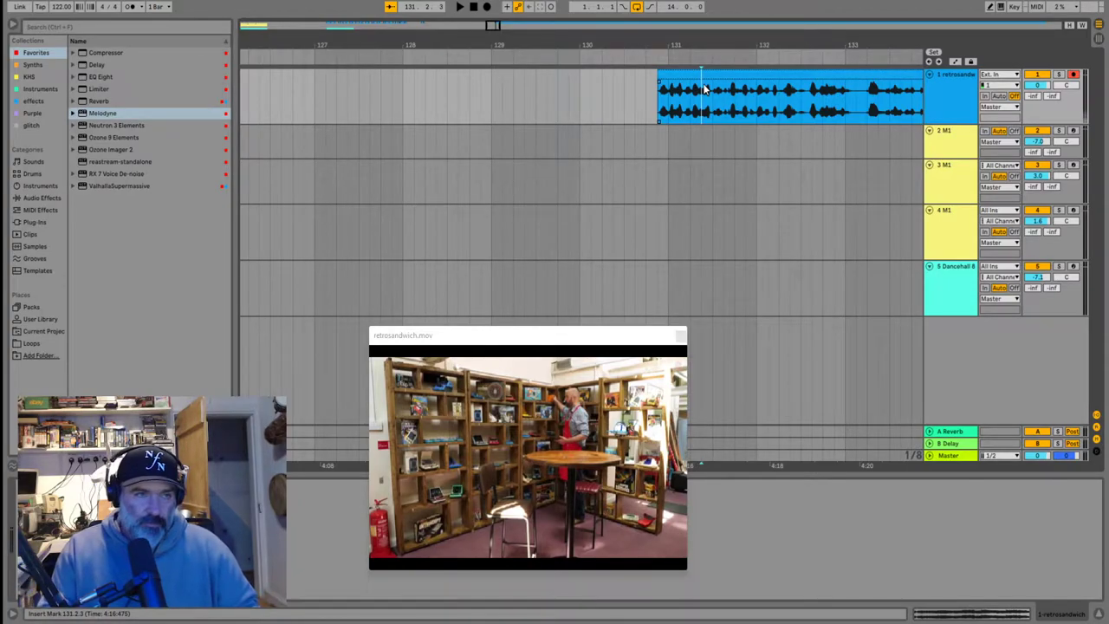
scroll(703, 89, down, 5)
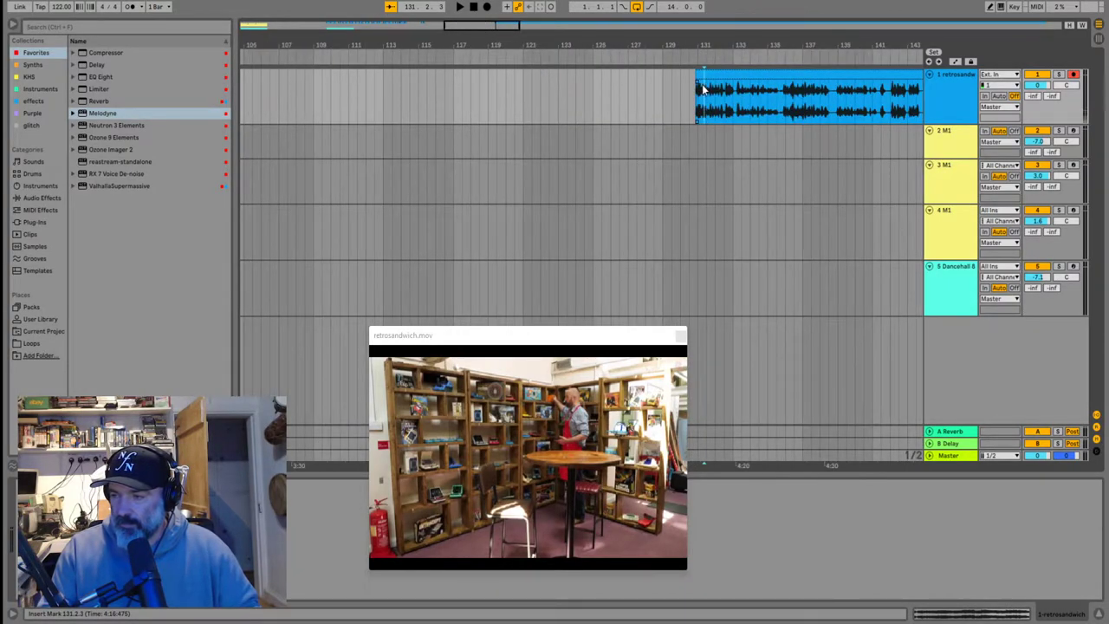
scroll(658, 92, down, 4)
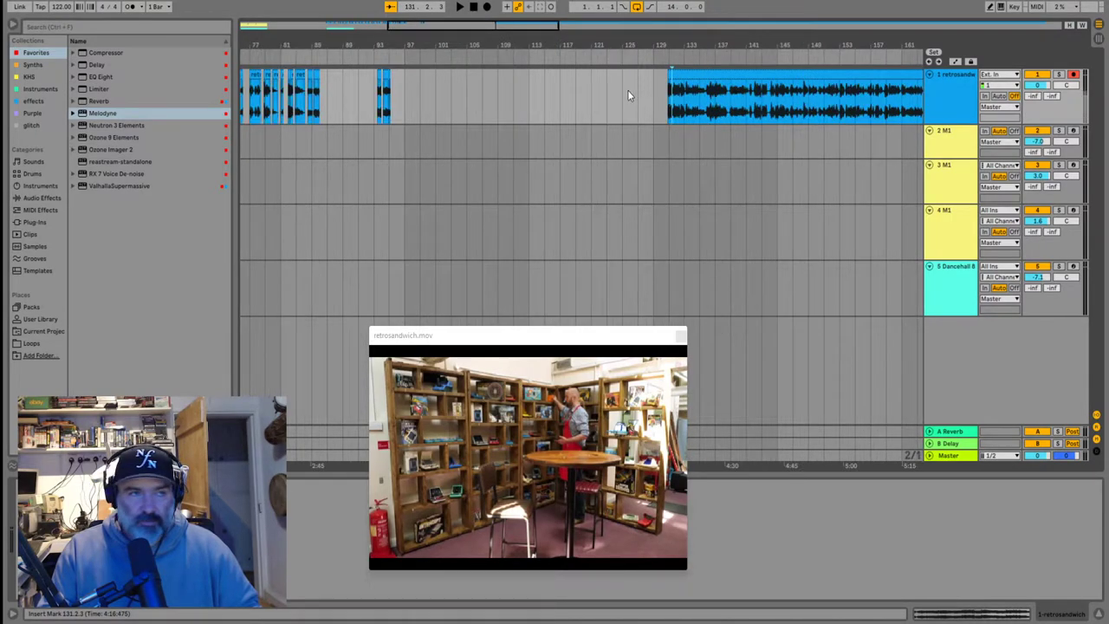
drag(696, 72, 430, 73)
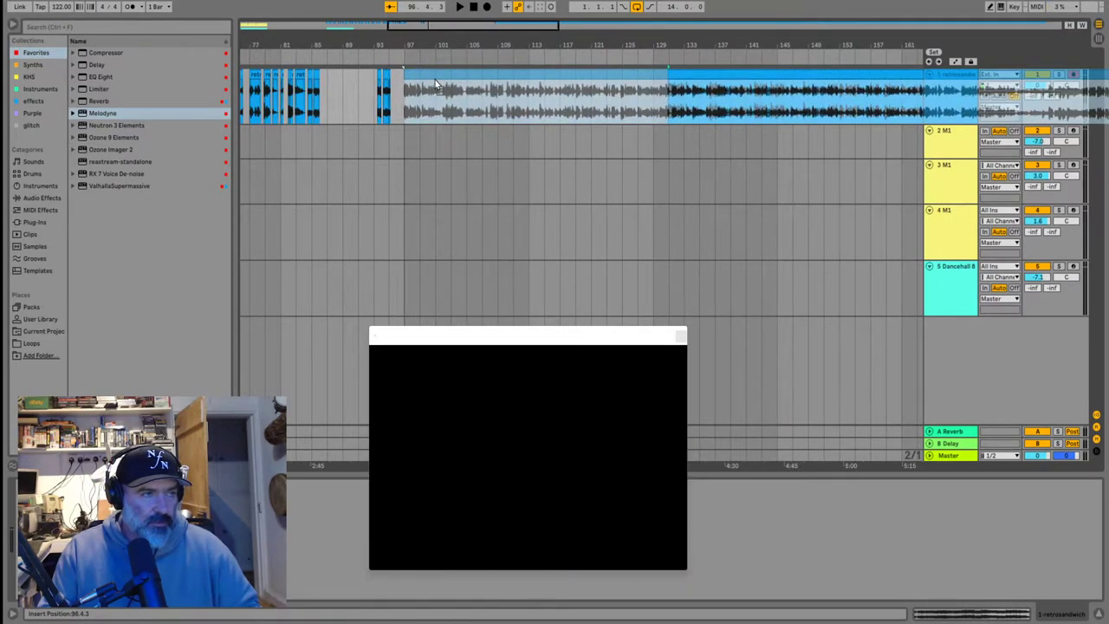
click(409, 104)
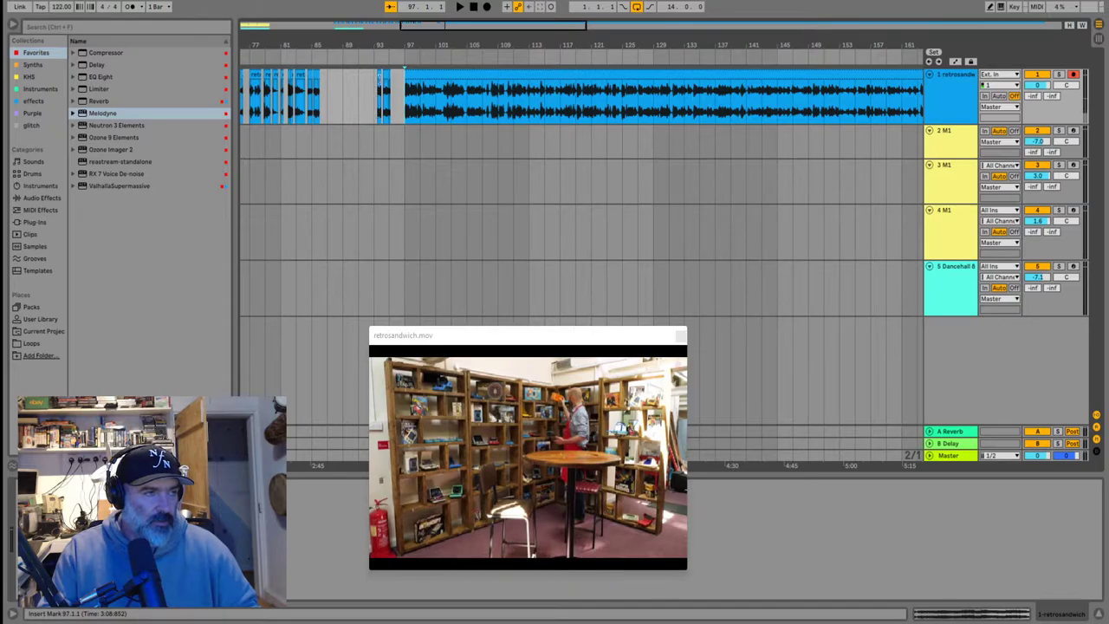
Move the group of phrase pieces near bars 93 to 95 earlier so that it starts at 87.1.1
scroll(365, 82, up, 3)
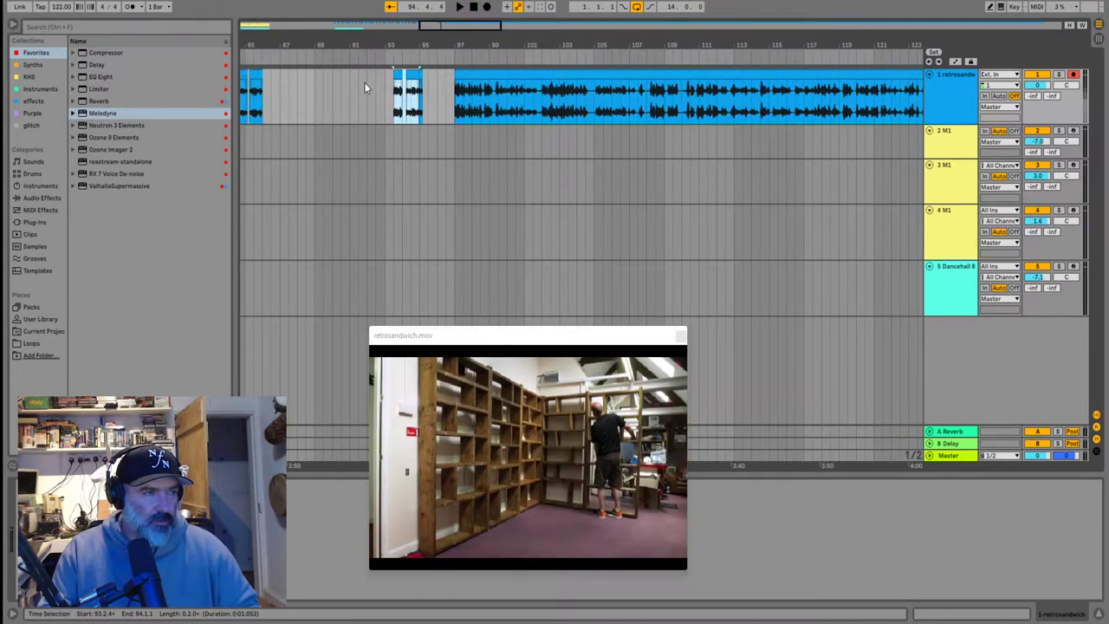
click(420, 71)
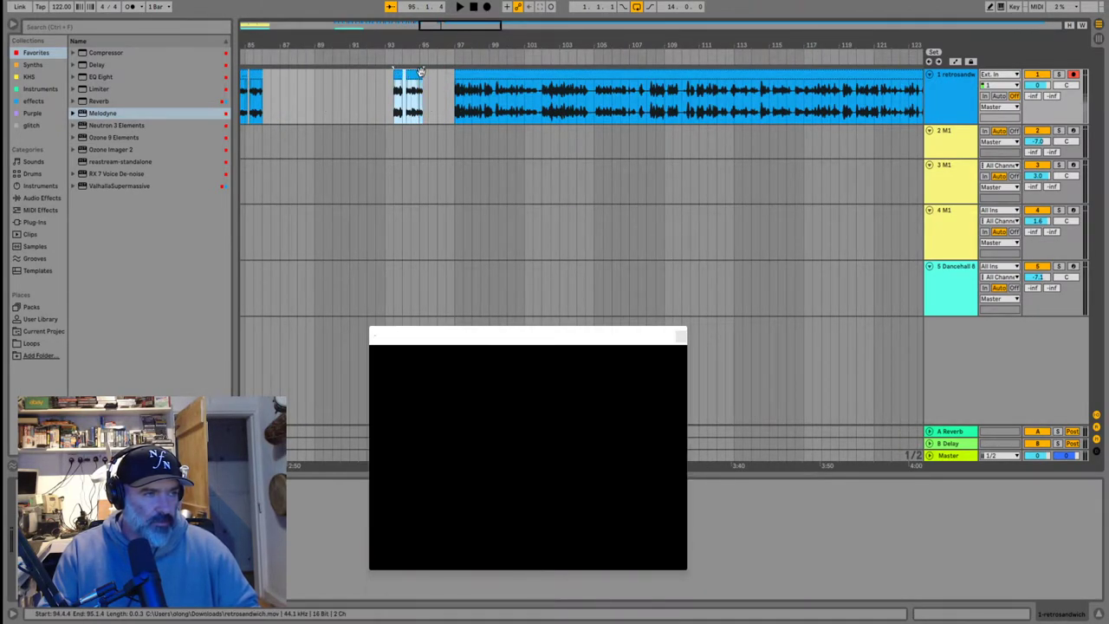
drag(397, 75, 295, 97)
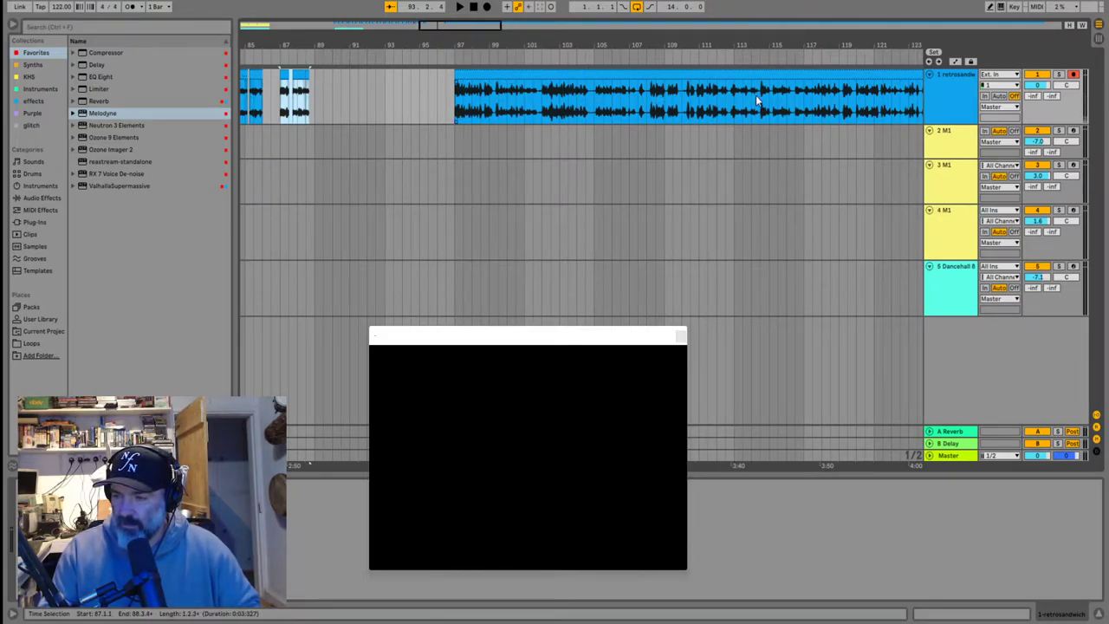
Audition the long clip from 97.1.1, trim its start to the phrase at about bar 110 and move it to start at 90.1.1
click(457, 107)
key(space)
scroll(576, 109, up, 5)
scroll(581, 106, up, 3)
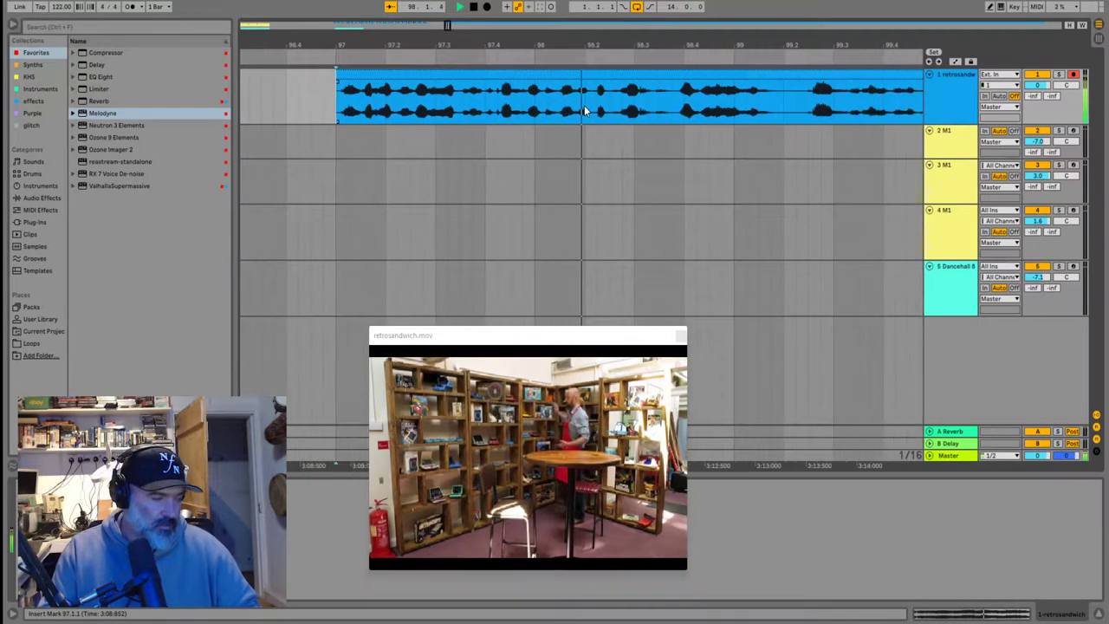
scroll(585, 110, down, 3)
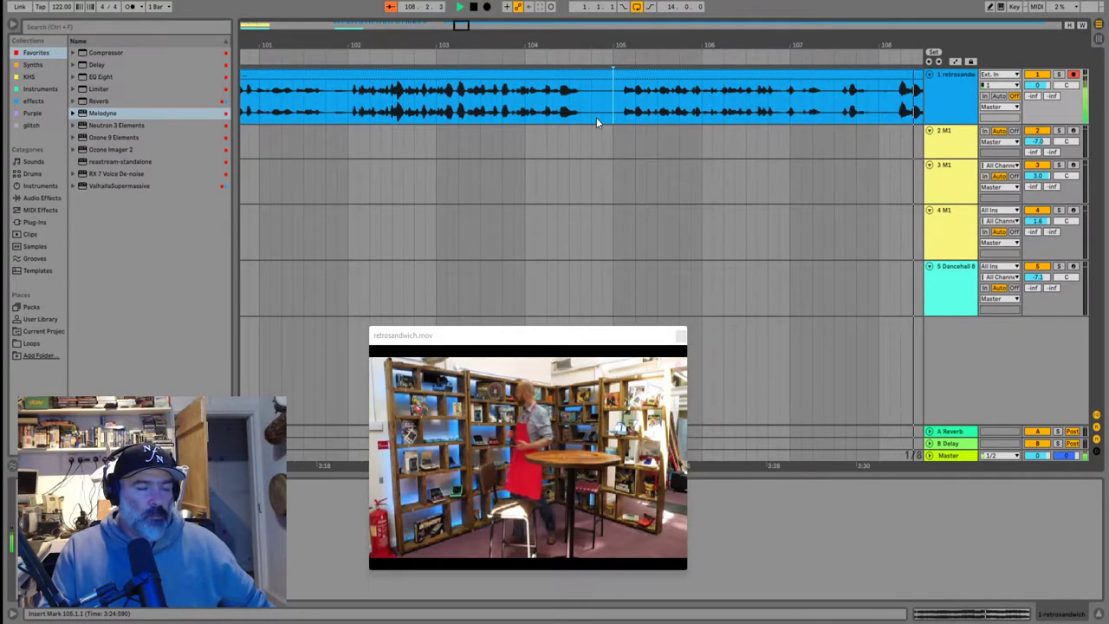
scroll(584, 105, down, 3)
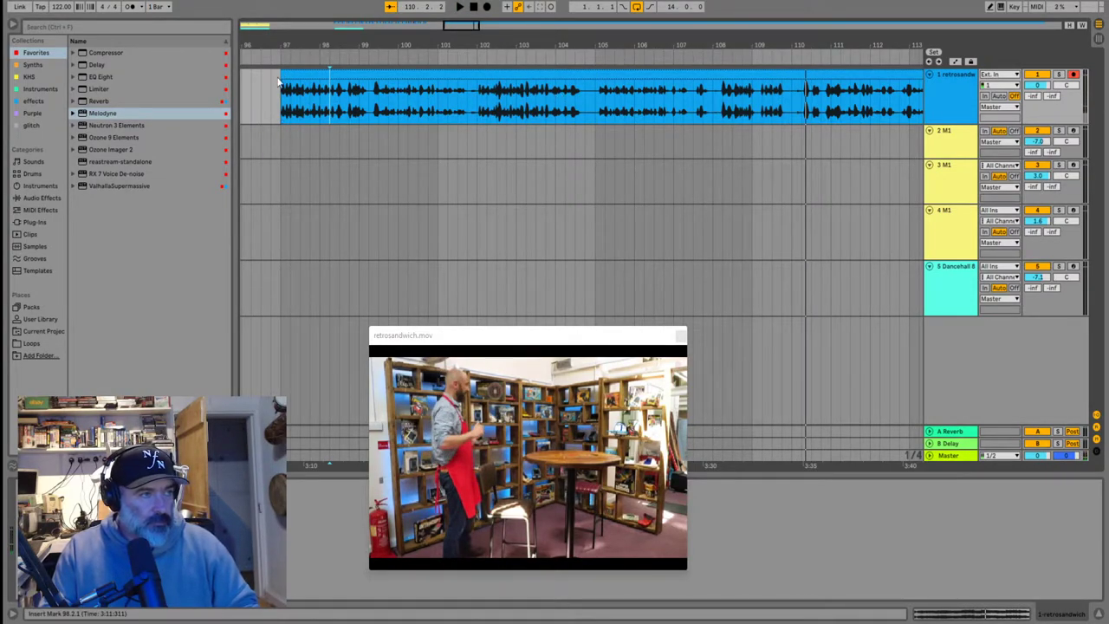
drag(282, 74, 389, 107)
scroll(710, 90, down, 3)
scroll(396, 112, down, 5)
scroll(550, 98, up, 5)
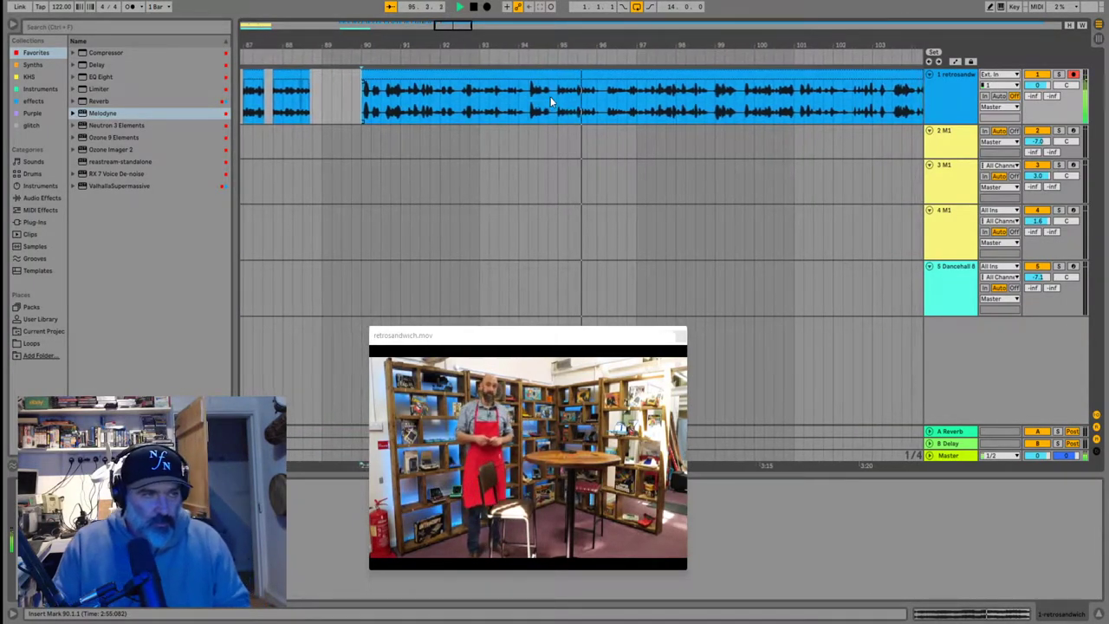
Audition the long clip from its start and split it at the beginning of the usable phrase, 92.3.2
key(space)
click(399, 112)
key(space)
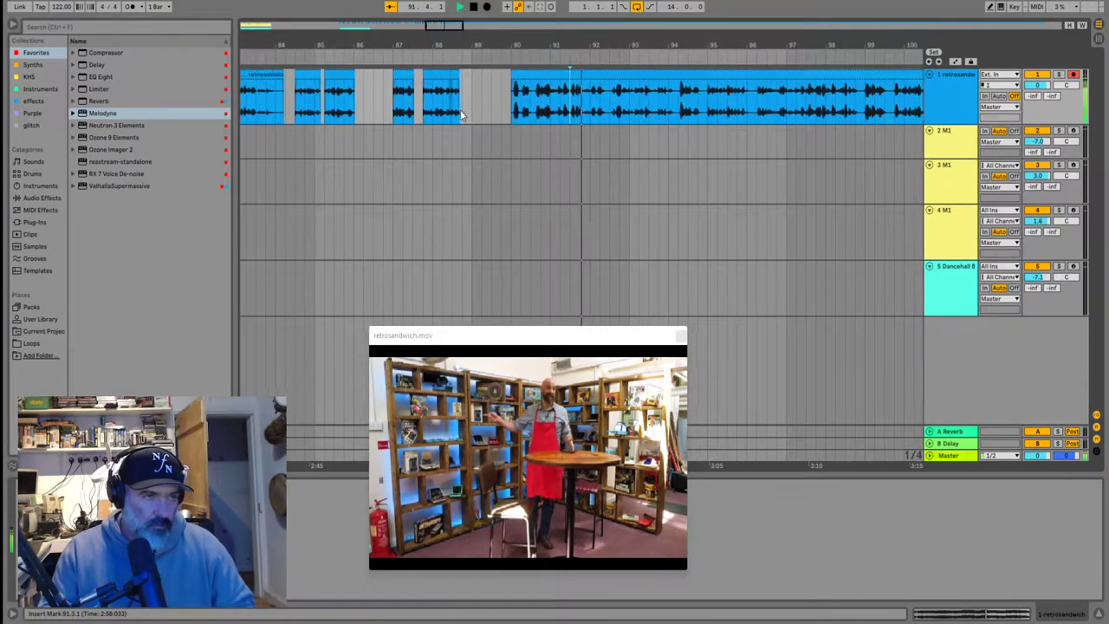
click(602, 95)
key(space)
key(space)
scroll(572, 109, up, 4)
click(438, 106)
key(space)
key(space)
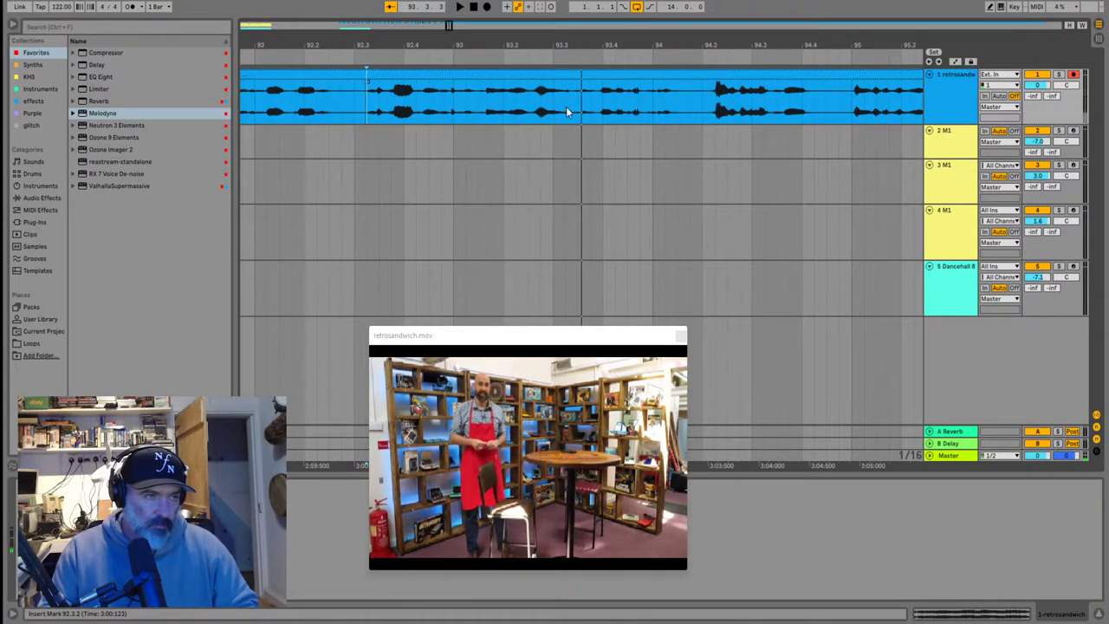
Delete the portion before 92.3.2 and move the phrase between 92.3.2 and 93.3.3 to start at about bar 89
click(359, 76)
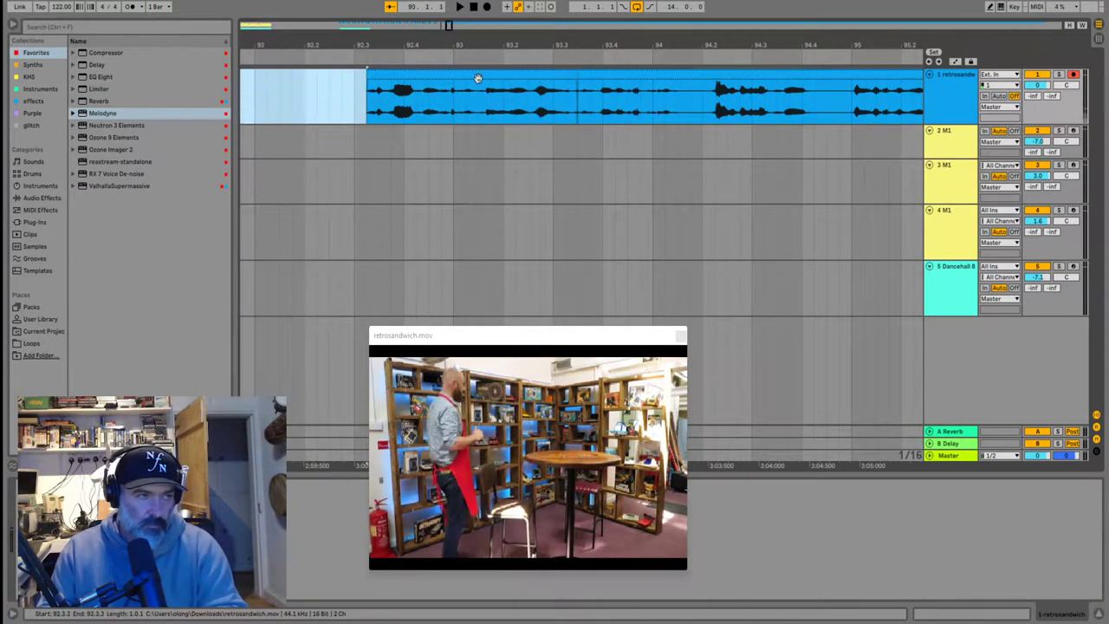
scroll(477, 79, down, 4)
drag(478, 79, 338, 89)
Audition the remaining long clip from 93.3.3 onwards and trim its start to 118.1.1
click(498, 100)
key(space)
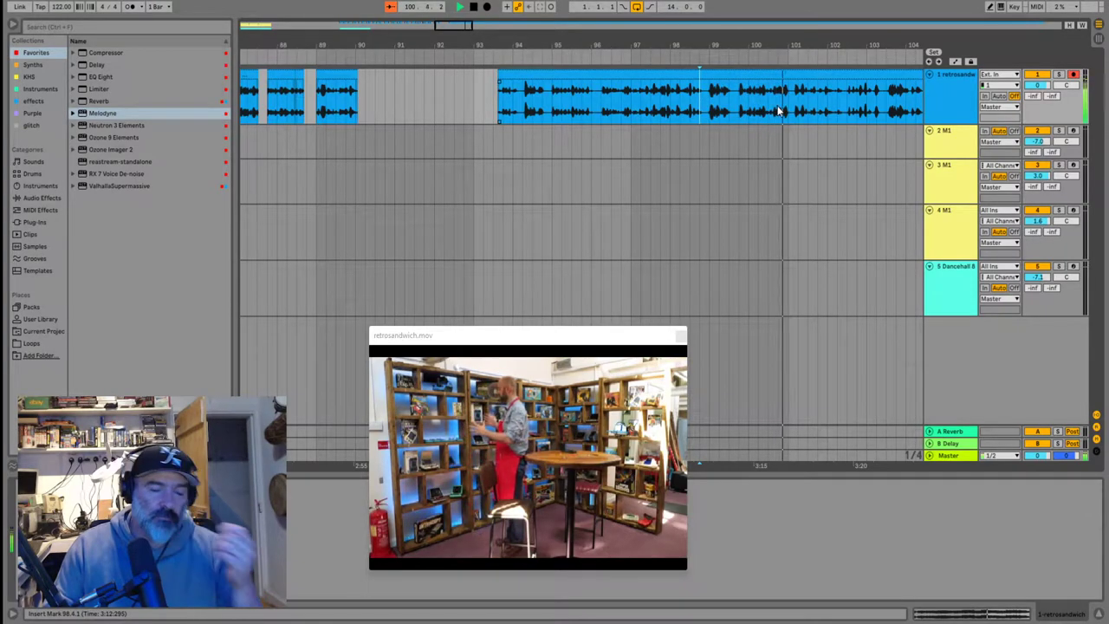
scroll(777, 100, down, 2)
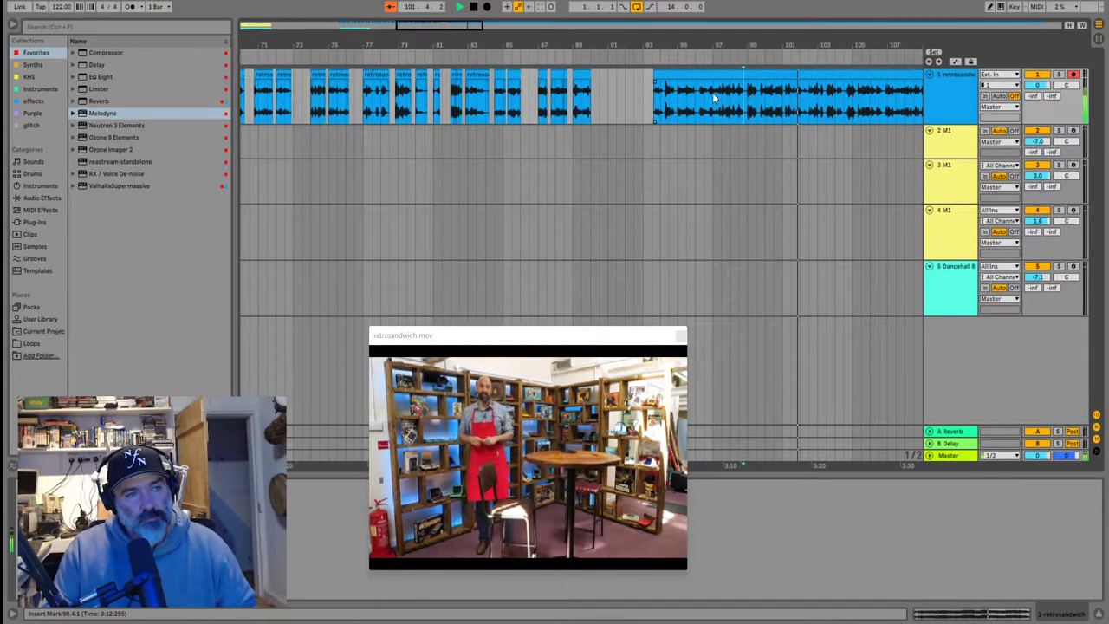
drag(712, 93, 368, 118)
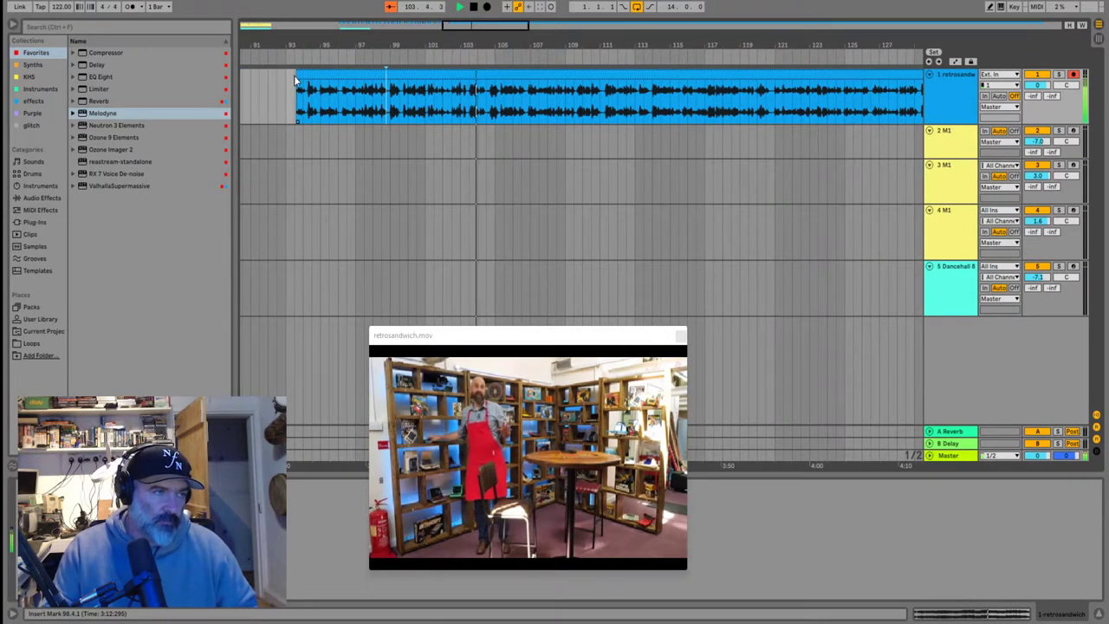
drag(299, 75, 490, 81)
scroll(559, 99, up, 3)
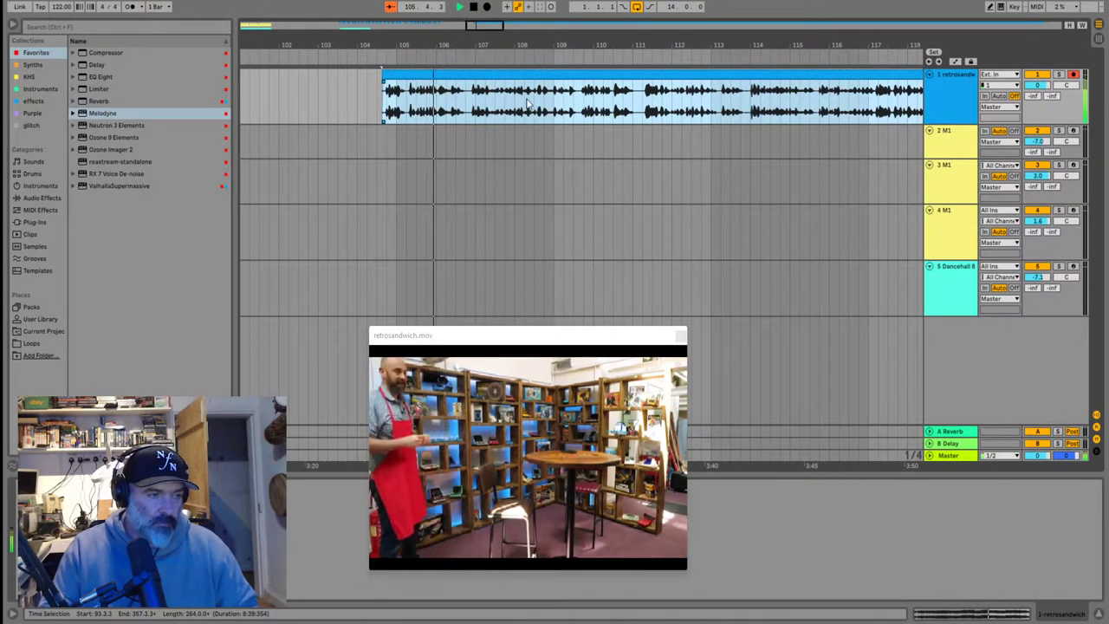
scroll(558, 99, up, 3)
scroll(351, 96, down, 3)
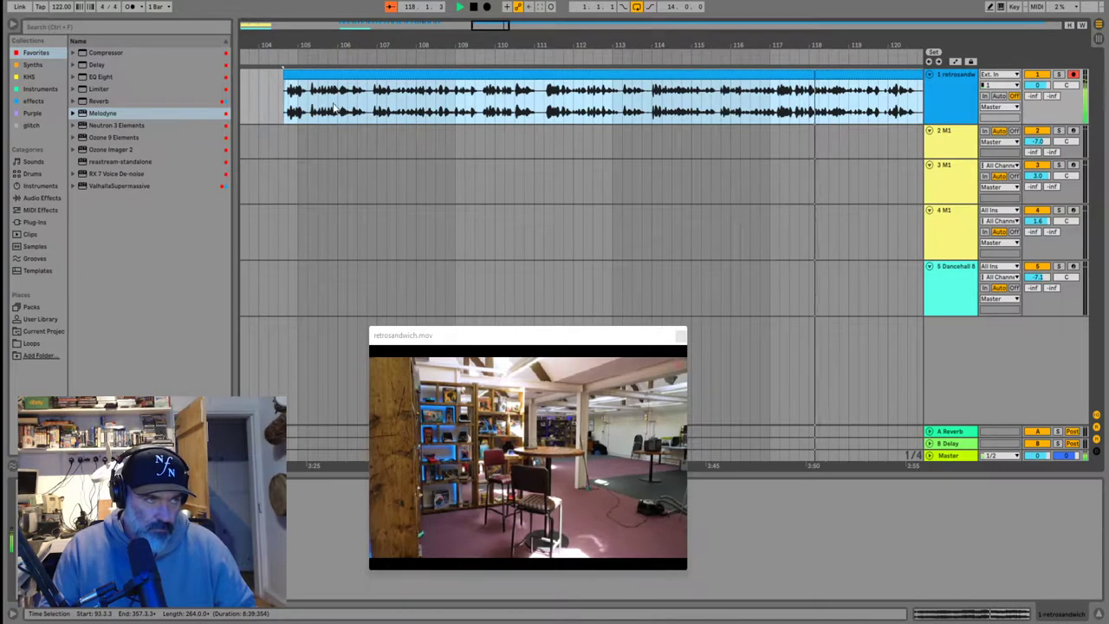
drag(285, 97, 849, 100)
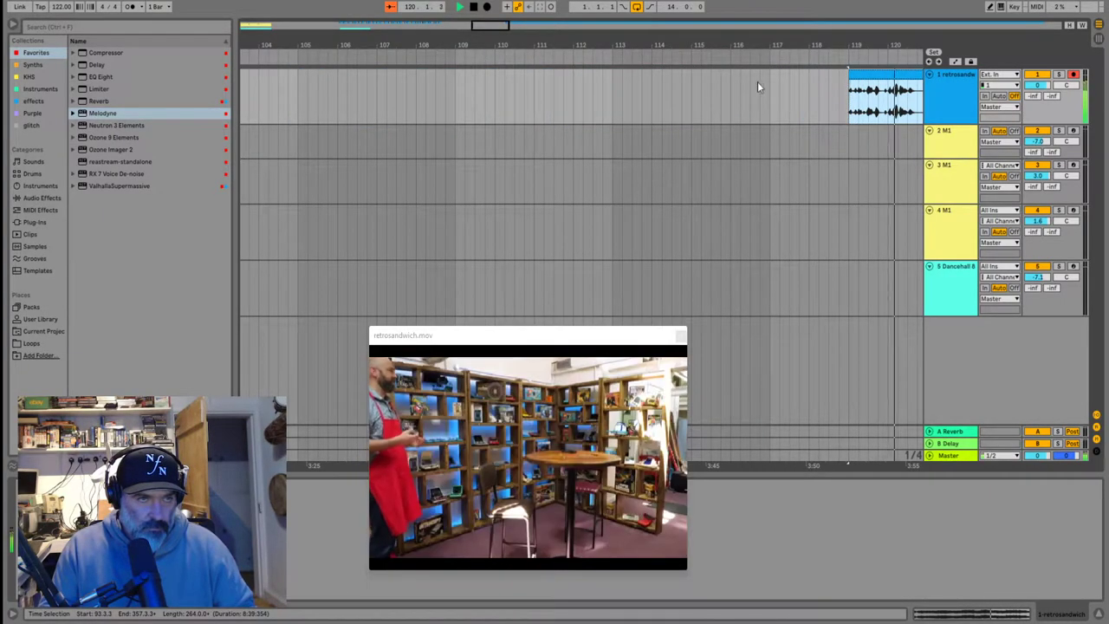
drag(846, 76, 809, 76)
Audition the trimmed clip from 118.1.1 and 118.2.1 to locate where the next phrase begins
click(812, 104)
key(space)
key(plus)
key(plus)
key(plus)
key(plus)
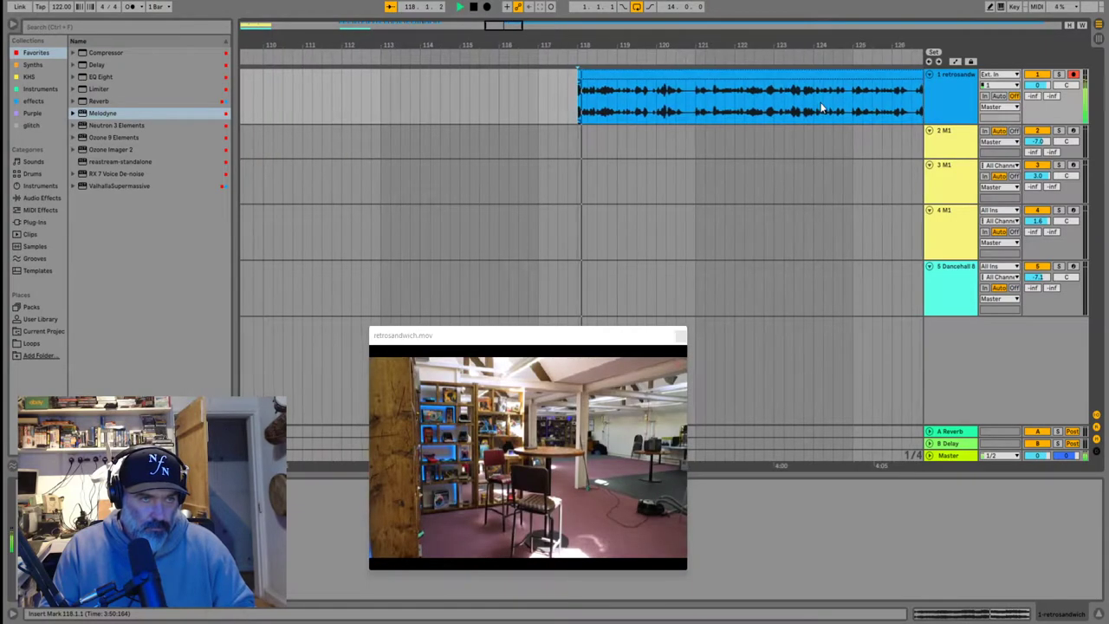
click(529, 104)
key(space)
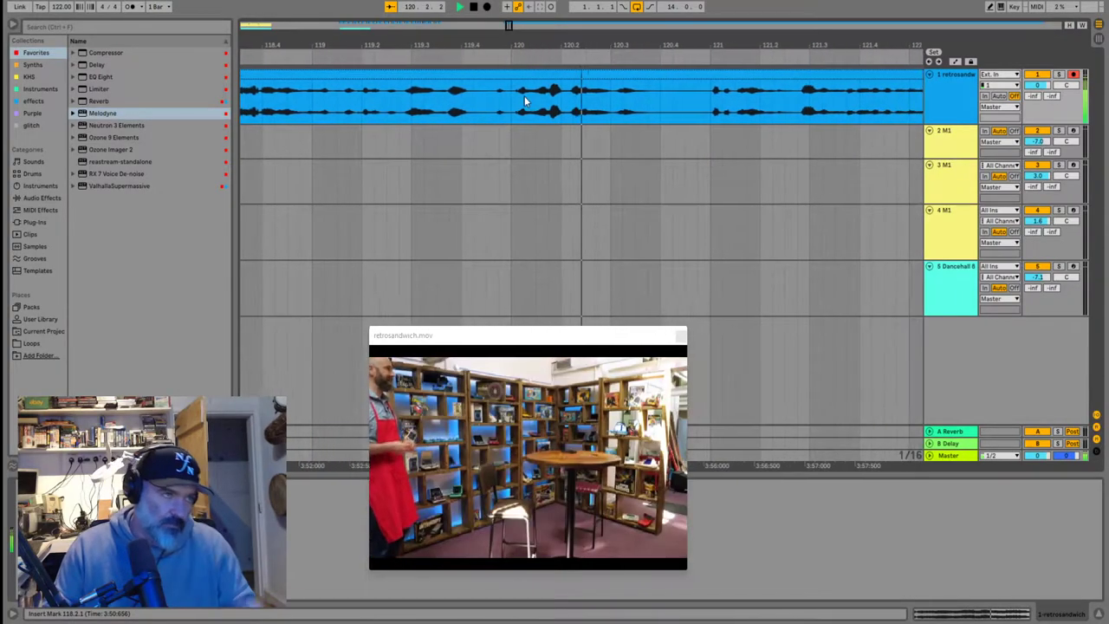
Audition the clip from 118.1.3 and trim its start to that point
key(space)
click(480, 103)
key(space)
key(space)
scroll(556, 101, up, 3)
scroll(554, 103, right, 3)
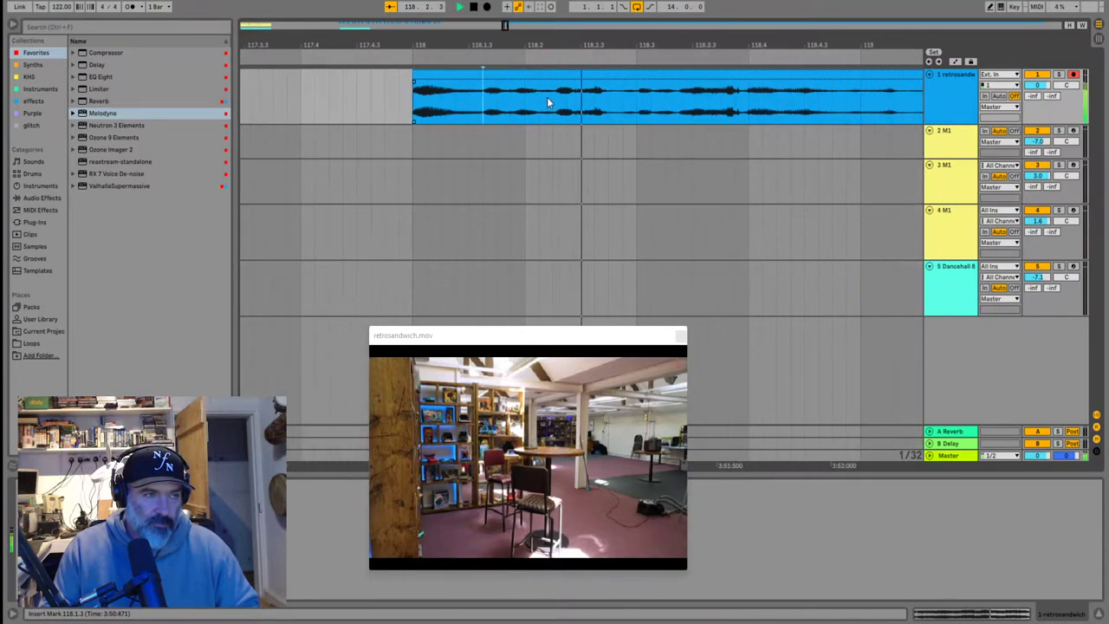
drag(407, 77, 459, 78)
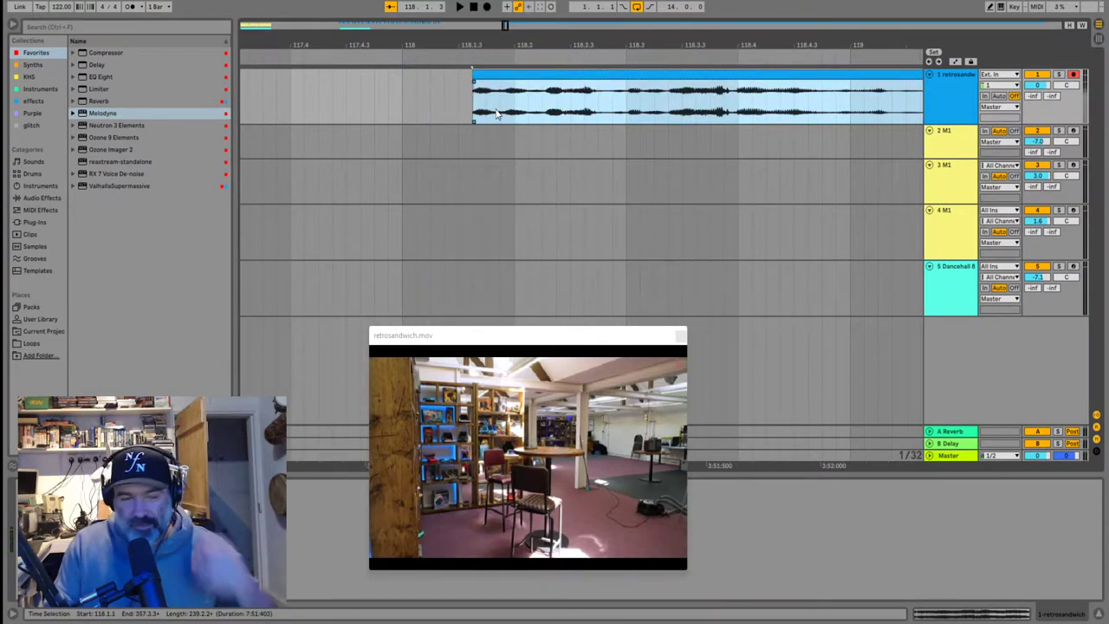
Move the trimmed clip slightly earlier so that it starts at 118.1.1
scroll(505, 71, down, 3)
drag(509, 76, 478, 76)
click(456, 106)
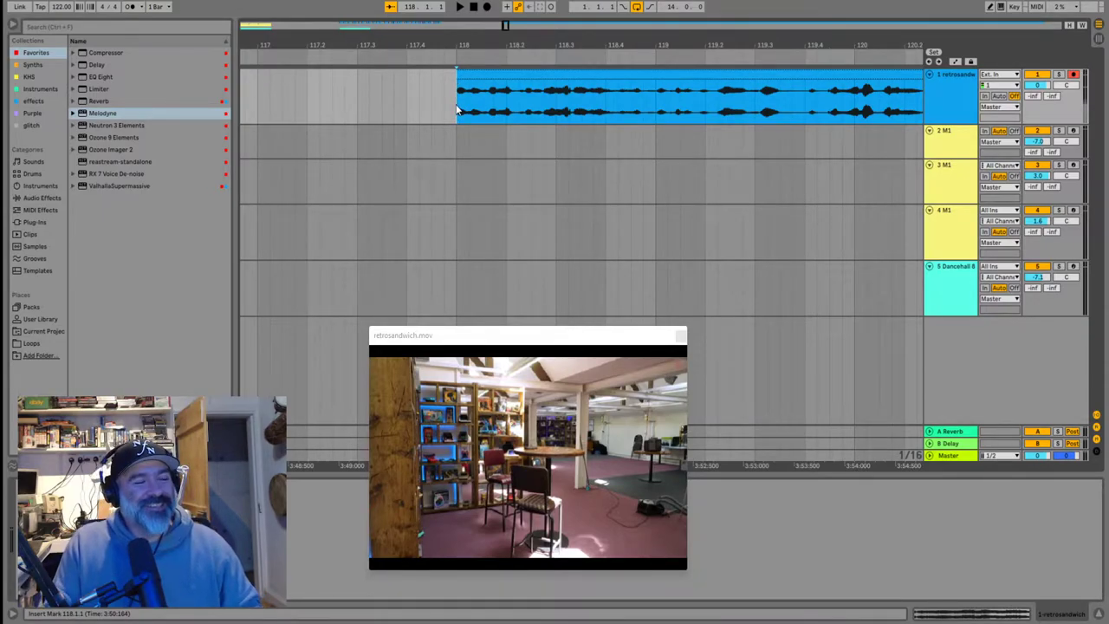
Audition the clip from 118.1.1, split it at 119.3.1 and move the cut phrase to 91.1.1 behind the other chopped phrases
key(space)
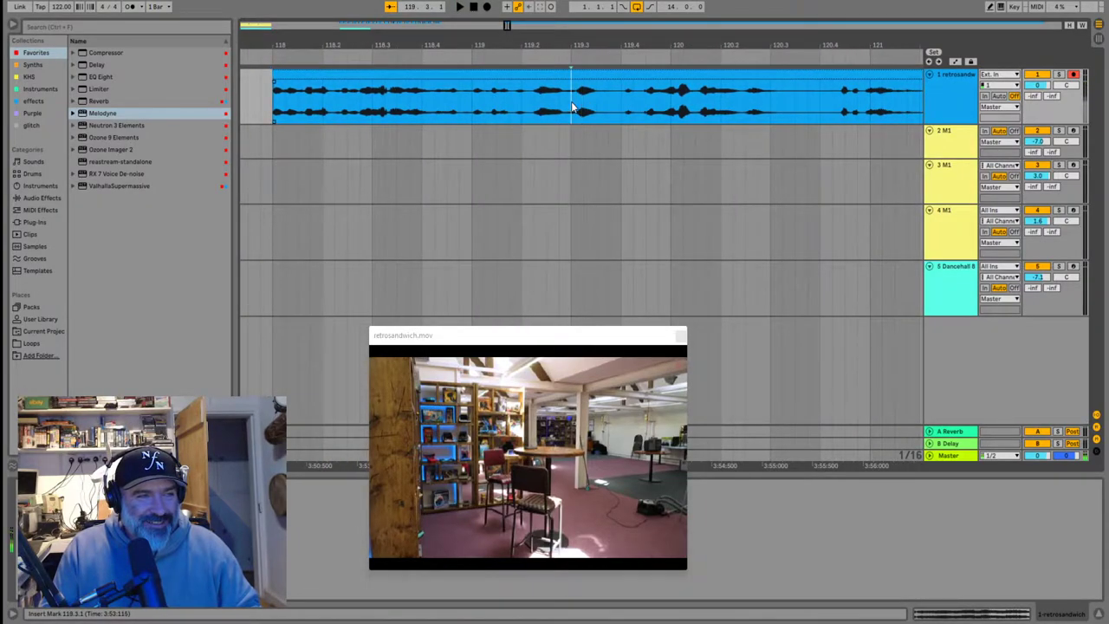
scroll(515, 76, down, 5)
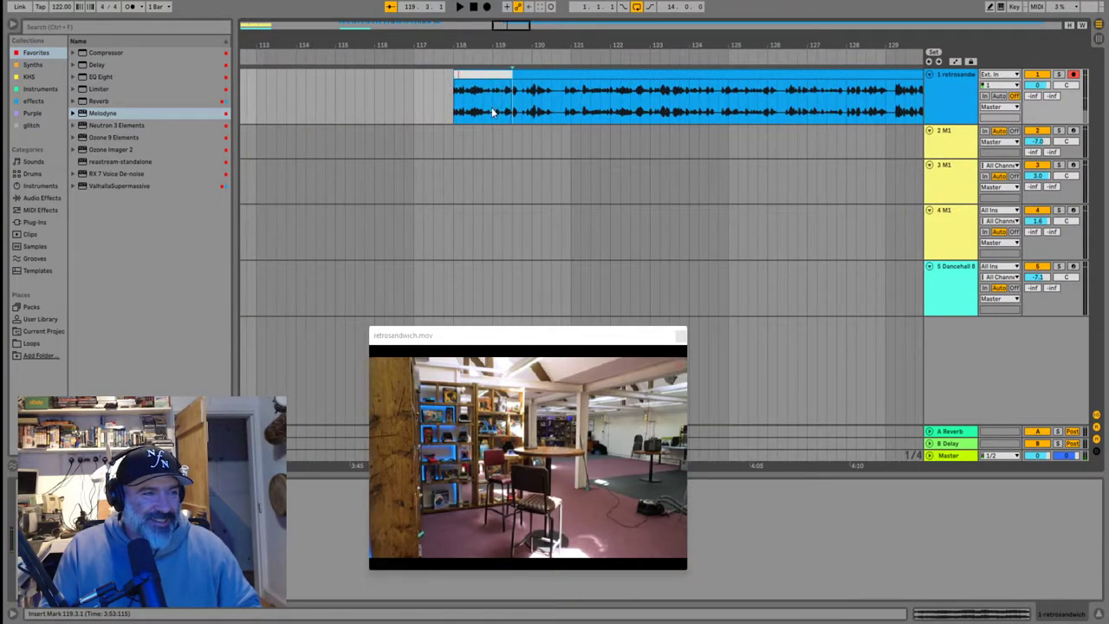
drag(487, 71, 424, 74)
scroll(376, 91, down, 10)
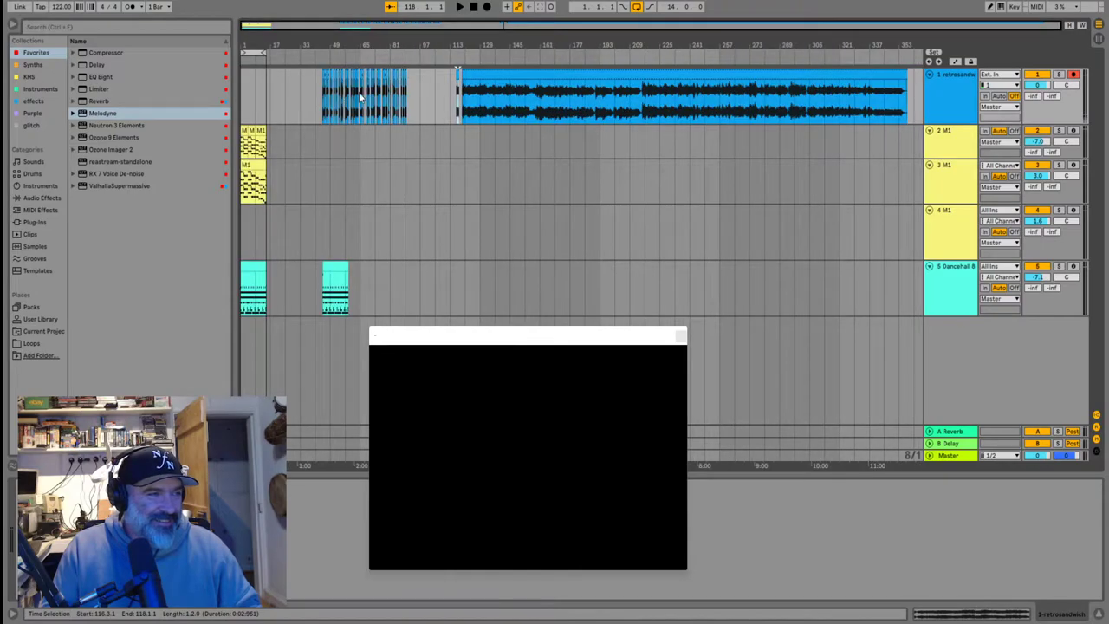
scroll(387, 93, up, 3)
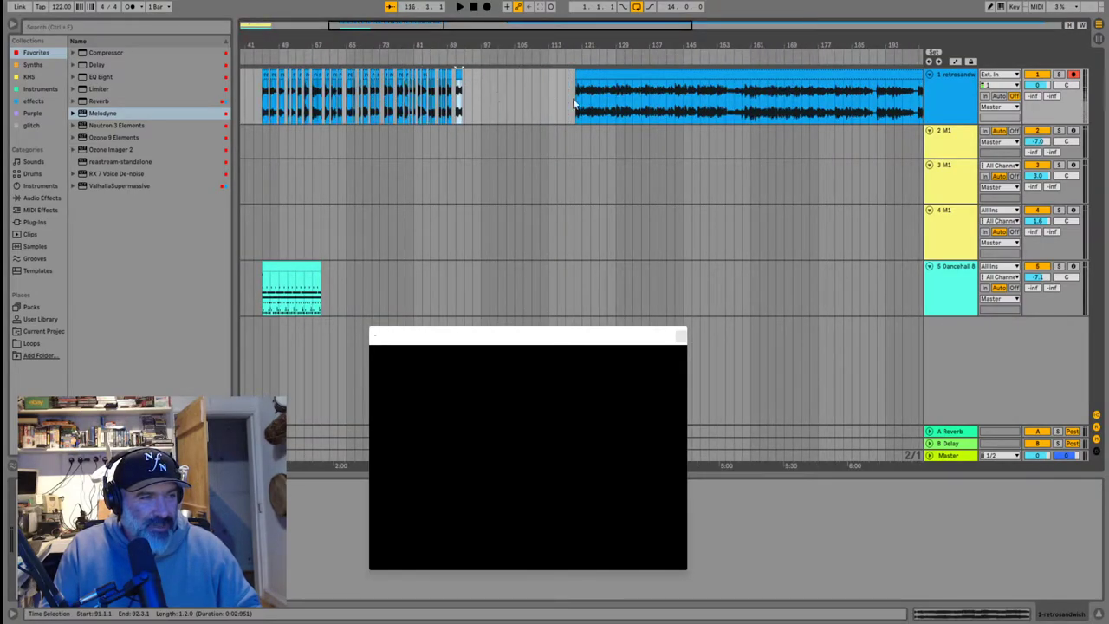
Audition the remaining long clip from 119.1.1 onwards to locate the start of the next usable phrase
key(space)
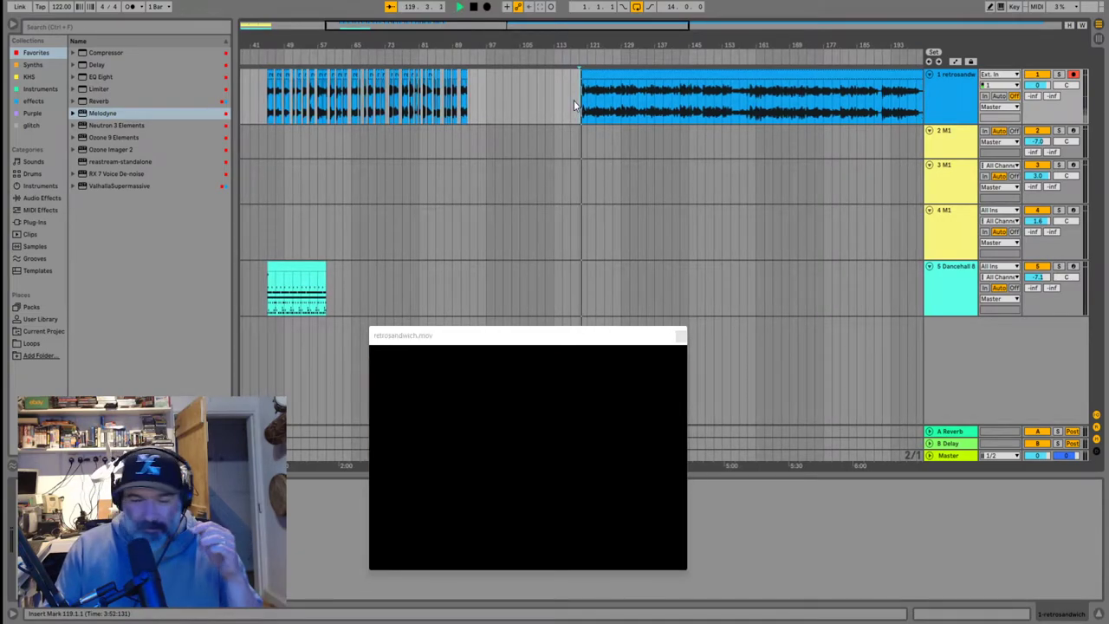
scroll(573, 100, up, 15)
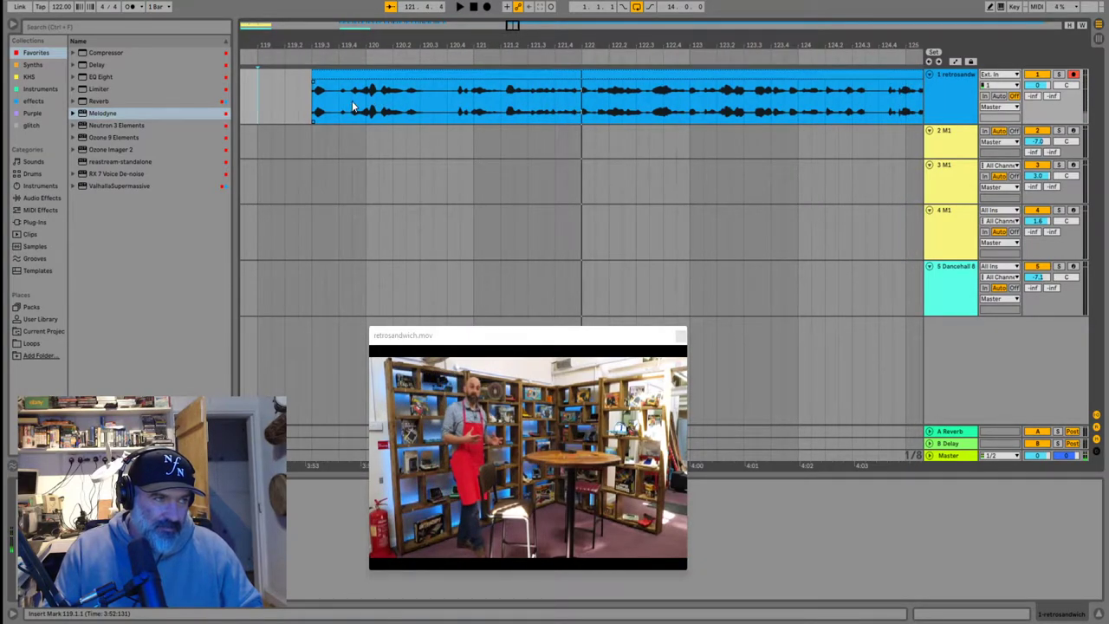
click(354, 108)
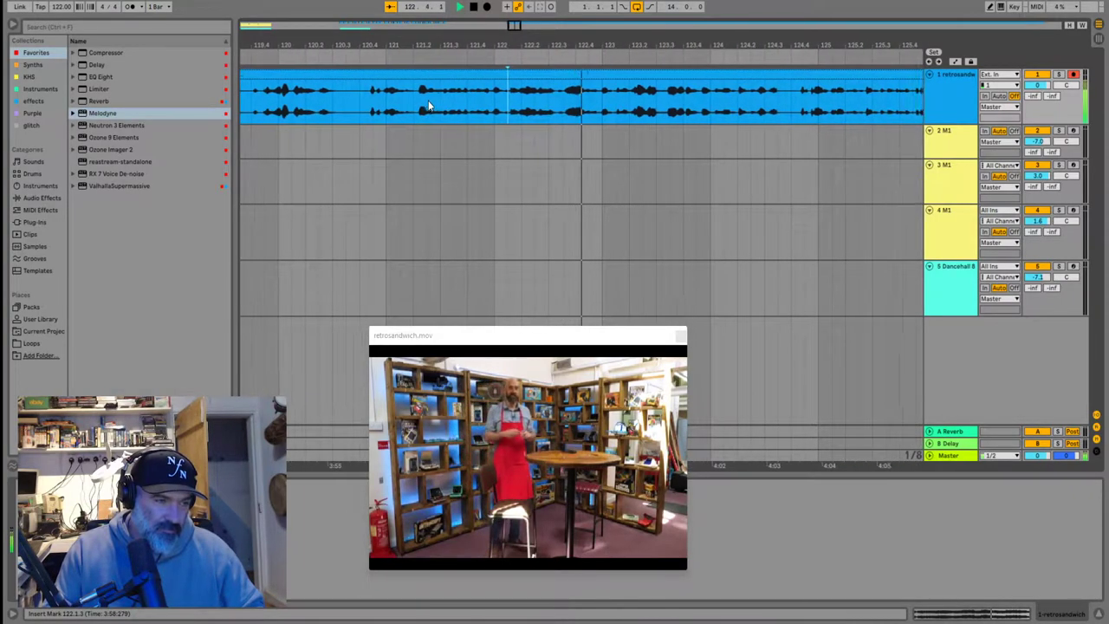
key(space)
scroll(454, 102, up, 4)
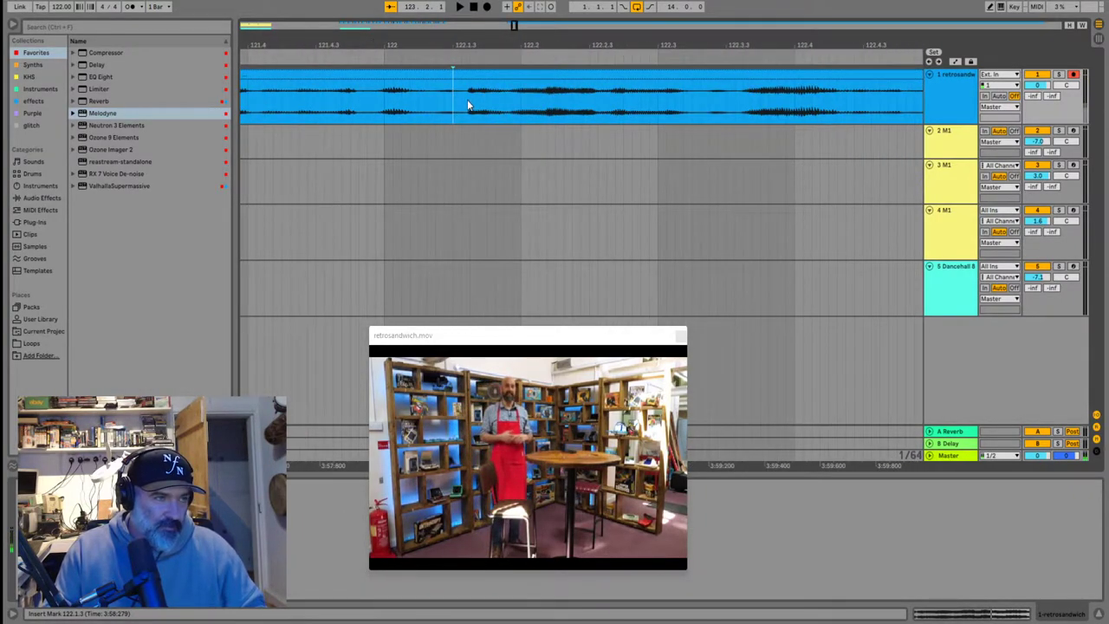
Check the phrase start at 122.1.3, split the clip there and delete the piece from 119.3.1 to 122.1.3
click(466, 101)
key(space)
scroll(416, 103, down, 3)
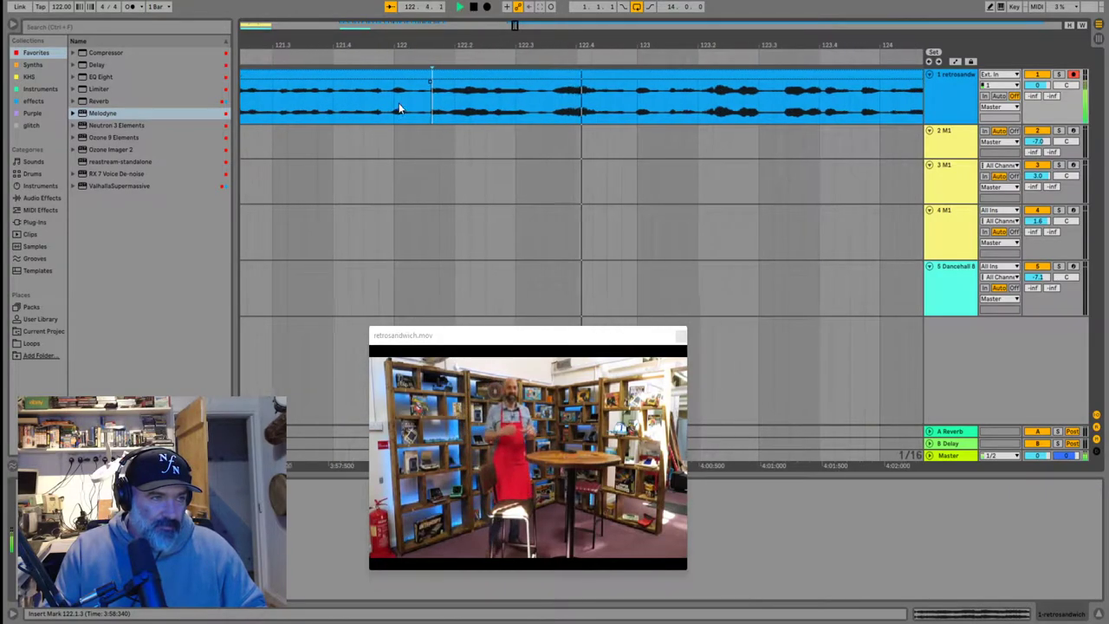
key(space)
key(ctrl+e)
click(531, 76)
click(273, 75)
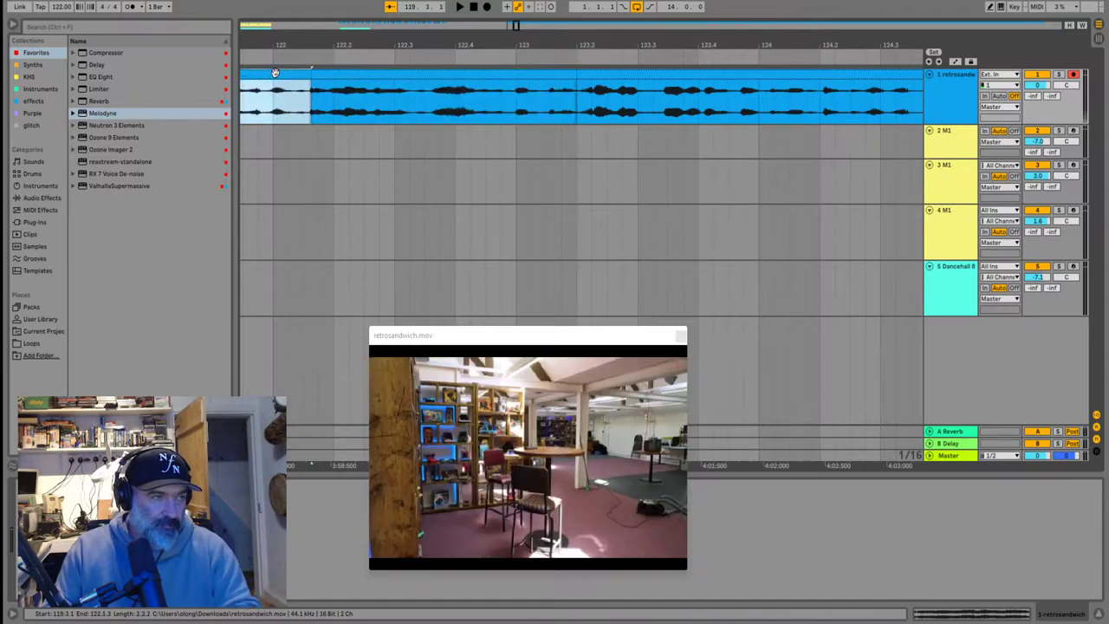
key(Delete)
Split the clip at 123.2.1 and move the short phrase before it to 93.1.3, after the last chopped phrase
click(577, 102)
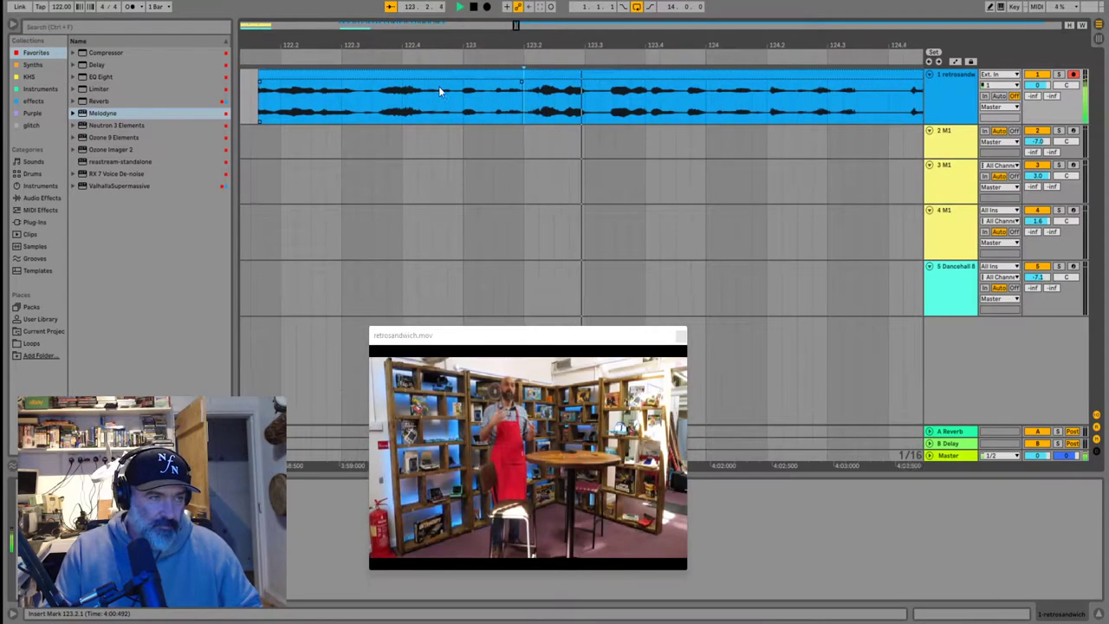
key(minus)
key(minus)
key(minus)
key(minus)
key(minus)
key(minus)
key(minus)
key(minus)
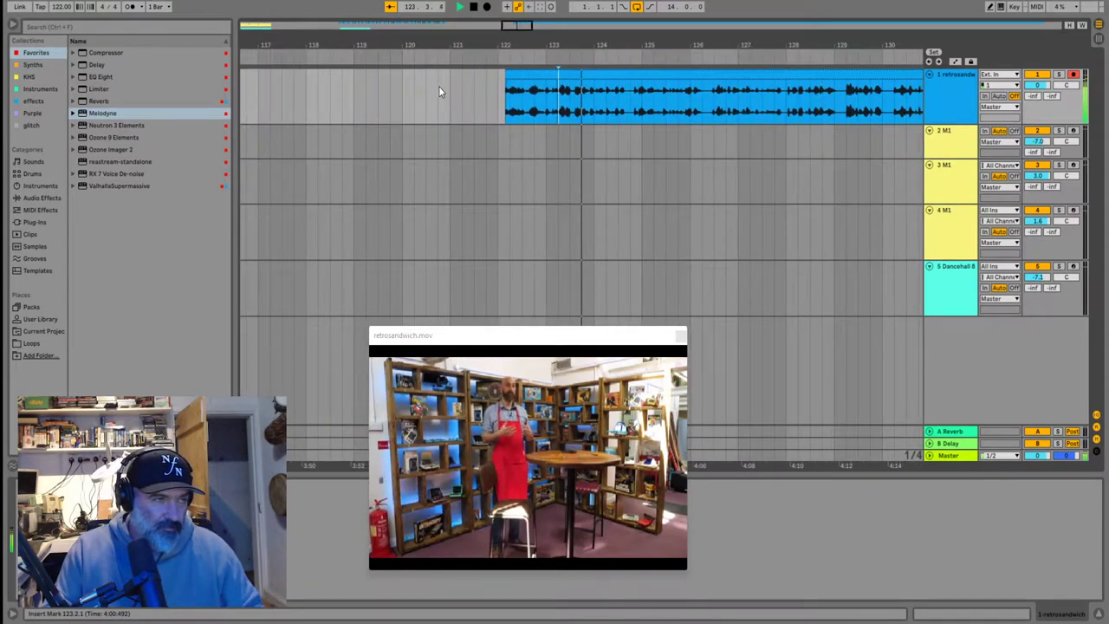
drag(564, 75, 508, 81)
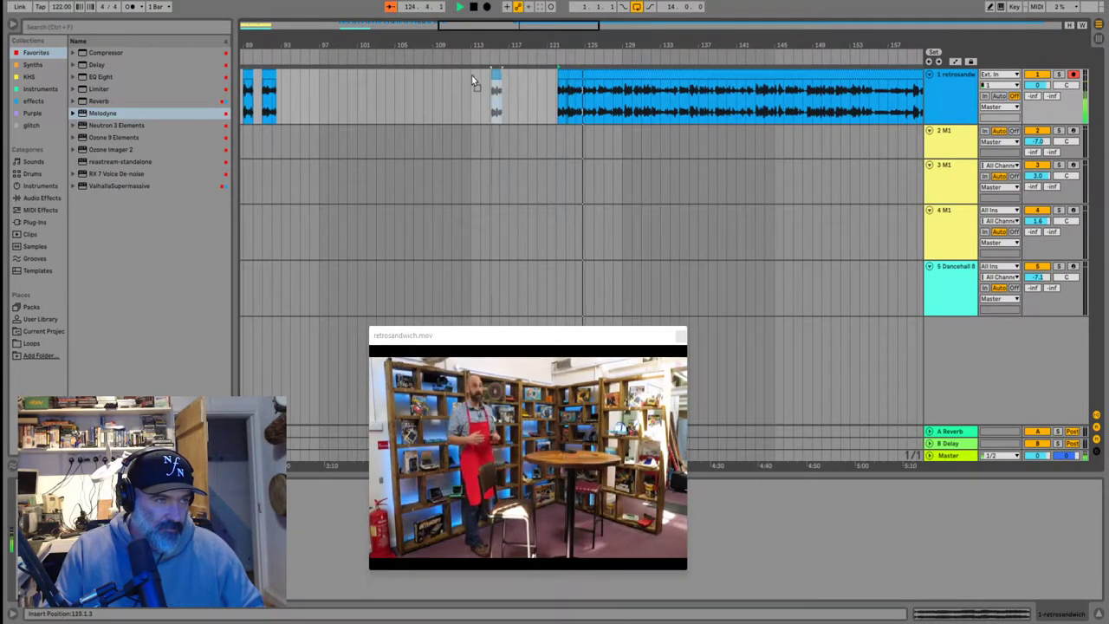
drag(288, 80, 300, 82)
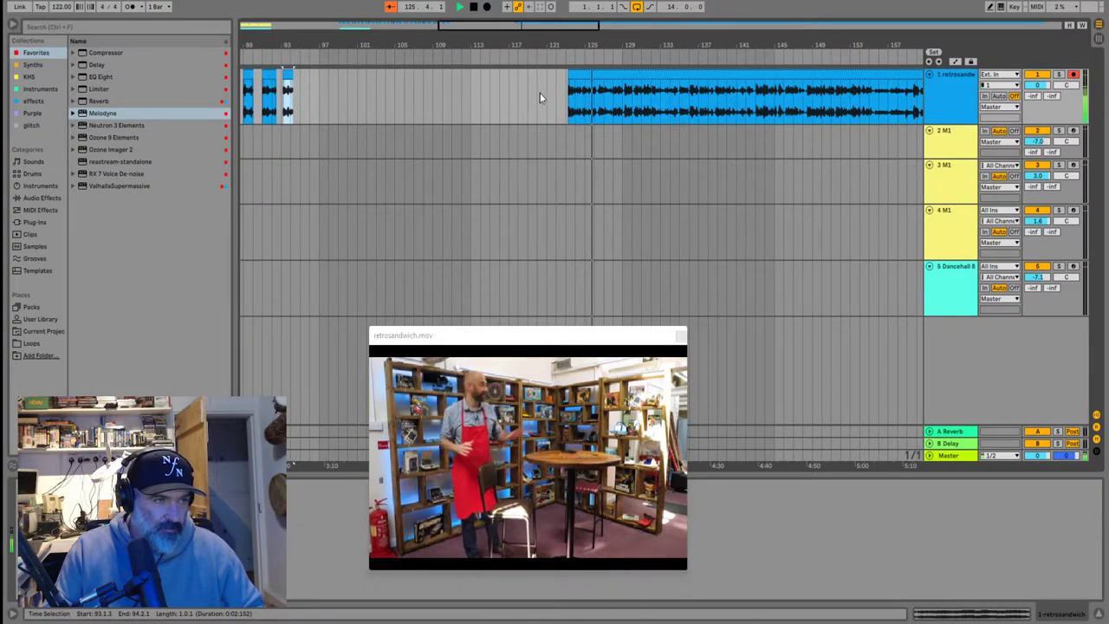
Audition the remaining clip, split it at 130.2.1 and delete the piece from 123.2.1 to 130.2.1
key(plus)
key(plus)
key(plus)
key(plus)
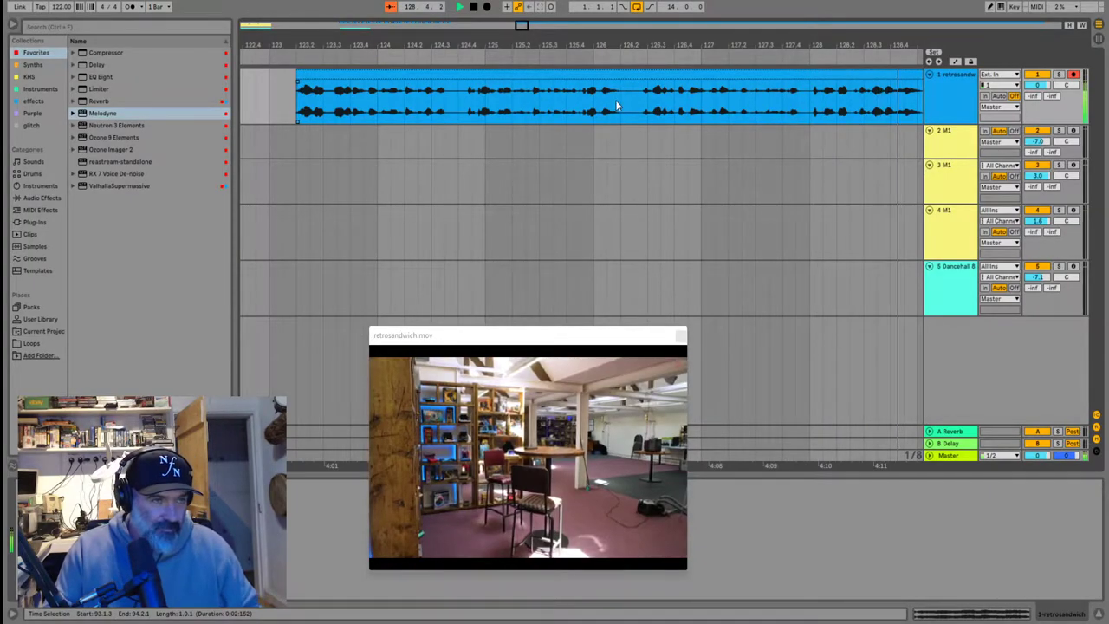
scroll(616, 108, right, 3)
key(space)
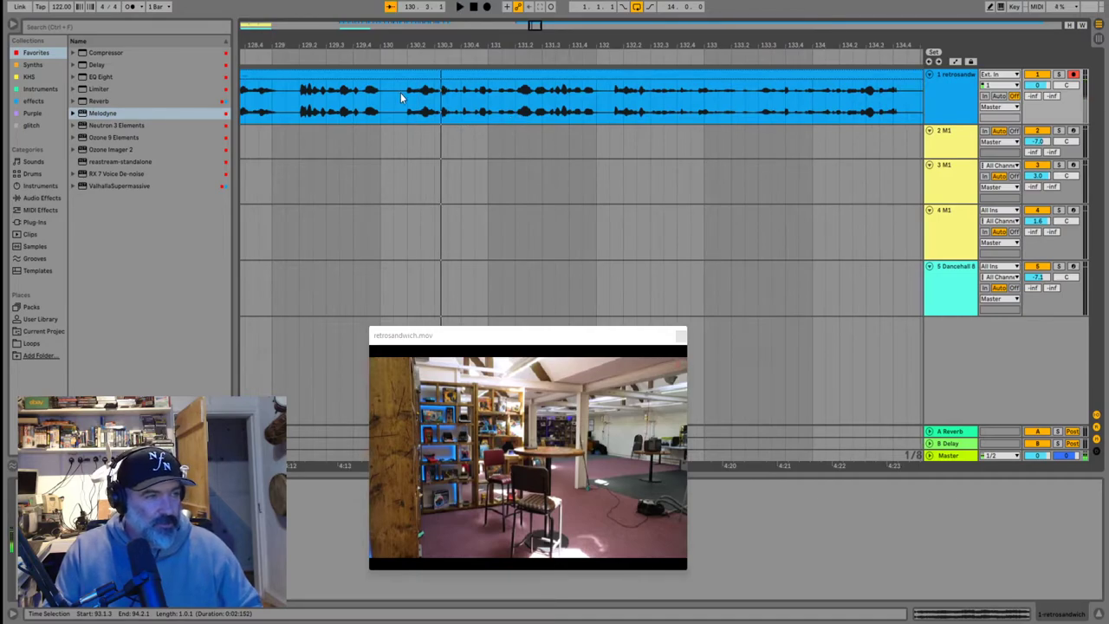
click(385, 75)
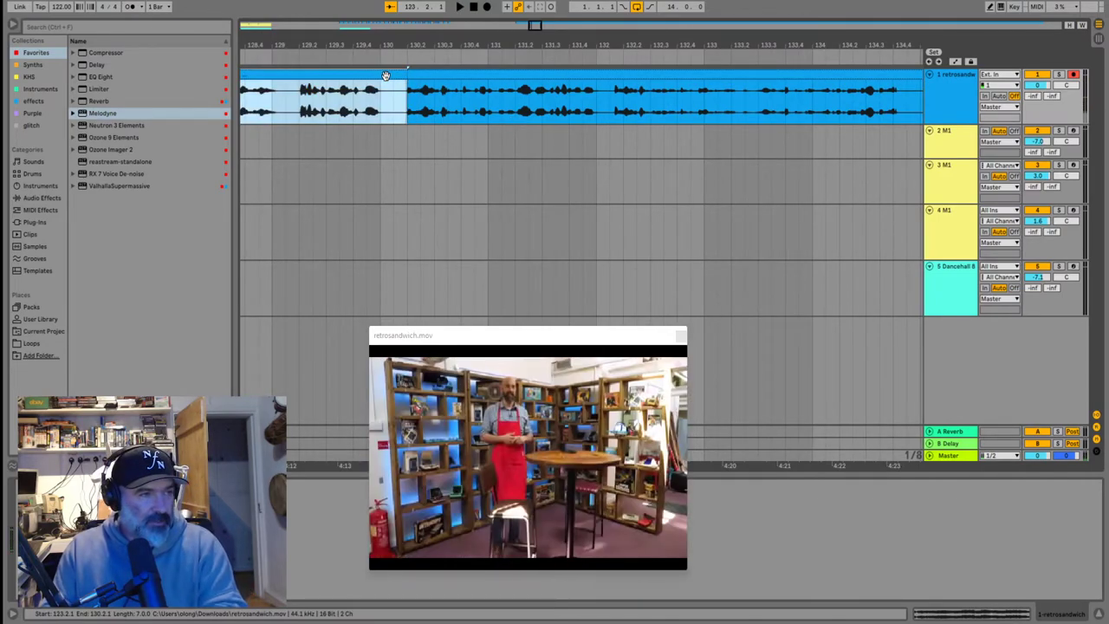
Audition the clip from 130.2.1 and from around 132.1.3 to find where the next phrase begins
click(407, 98)
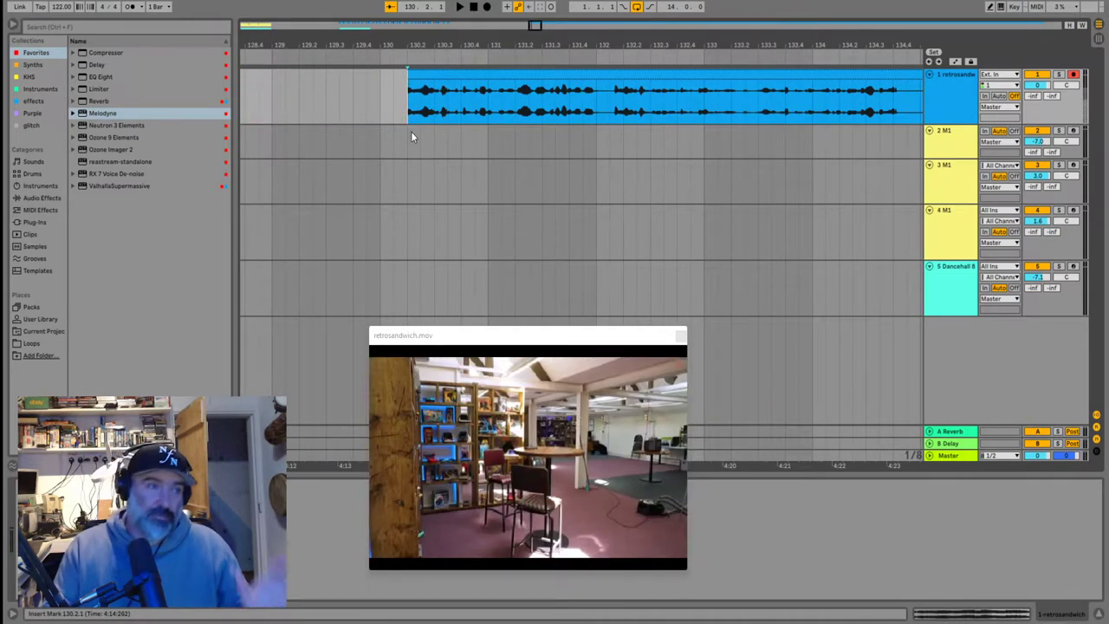
key(space)
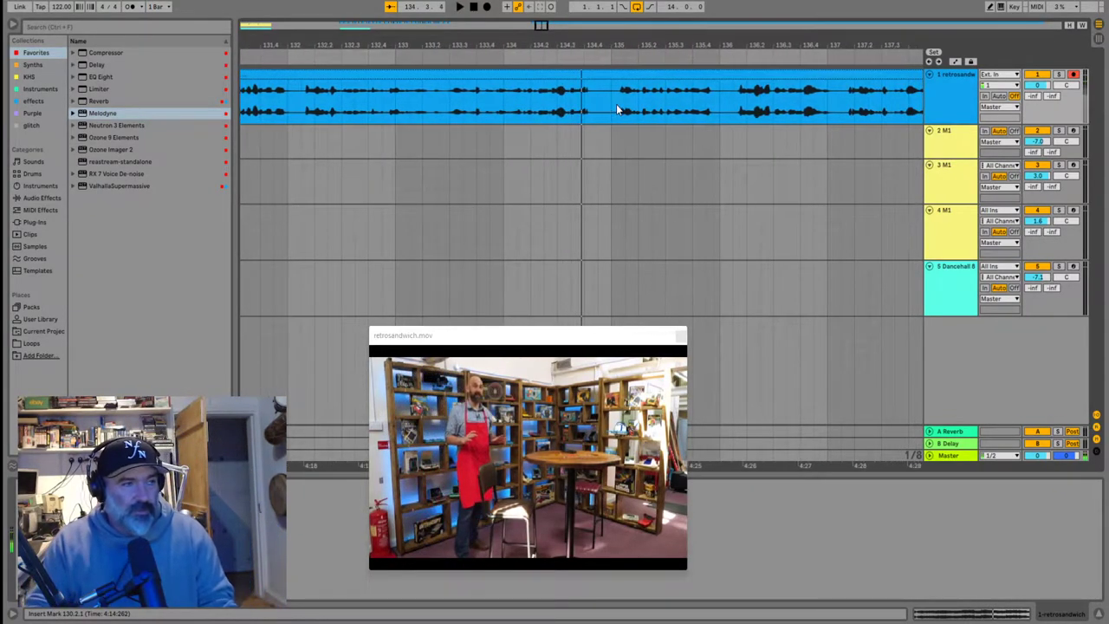
key(plus)
key(plus)
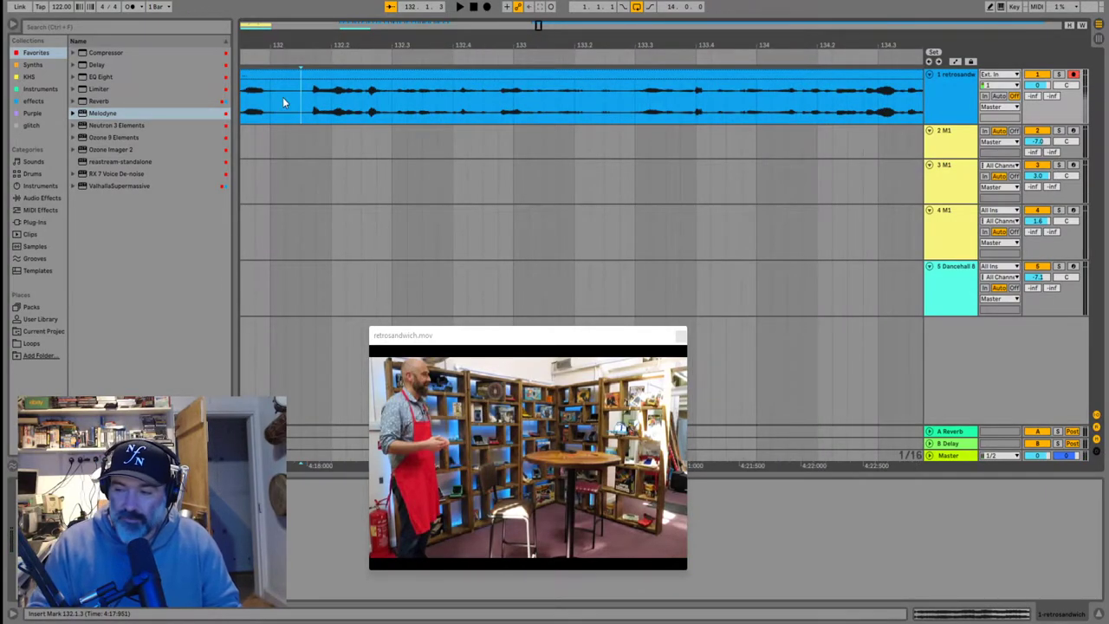
key(space)
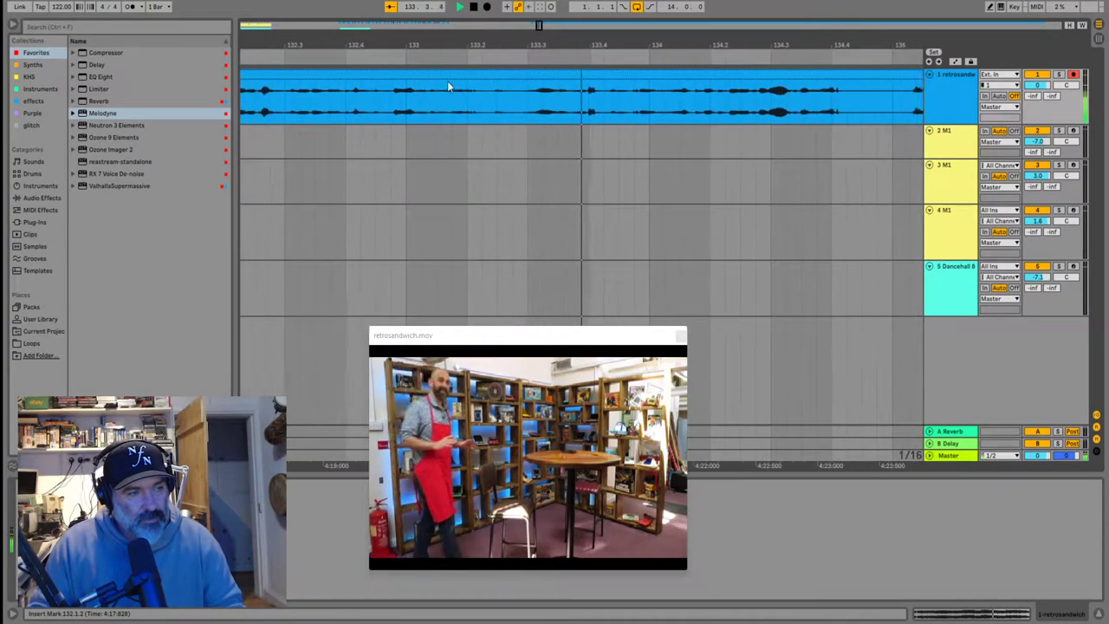
Check the phrase start at 133.3.1, split the clip there and delete the piece from 130.2.1 to 133.3.1
click(393, 113)
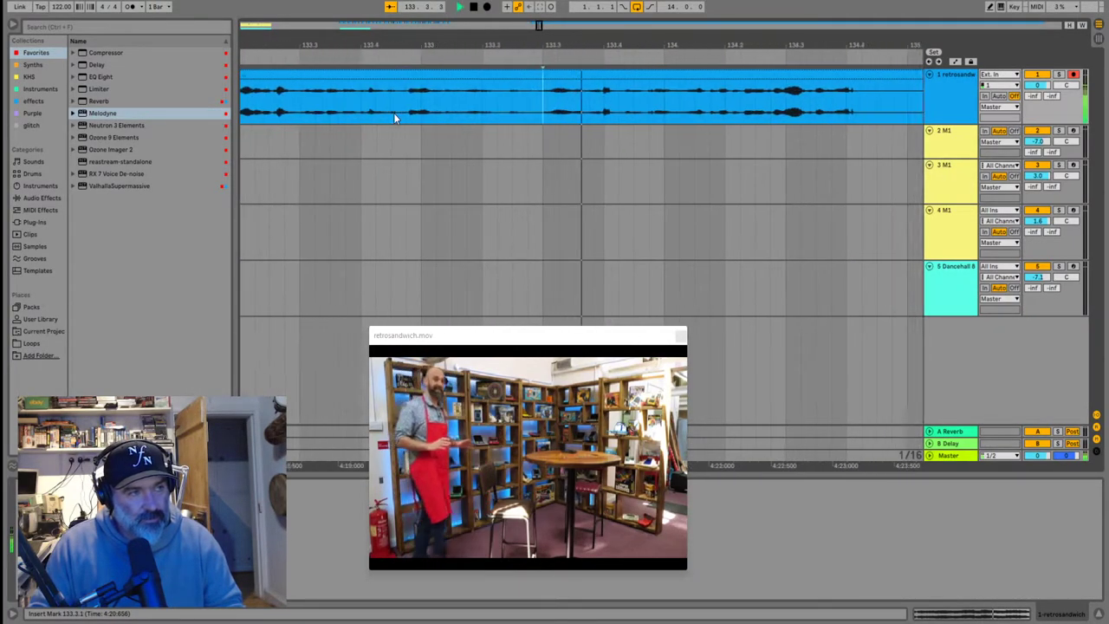
key(space)
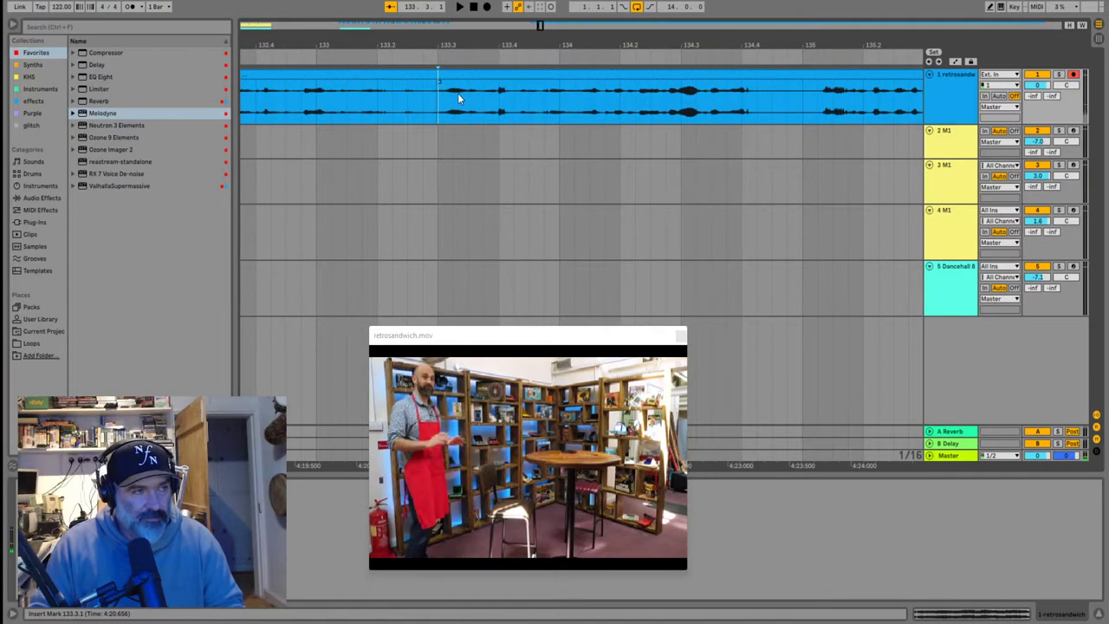
key(space)
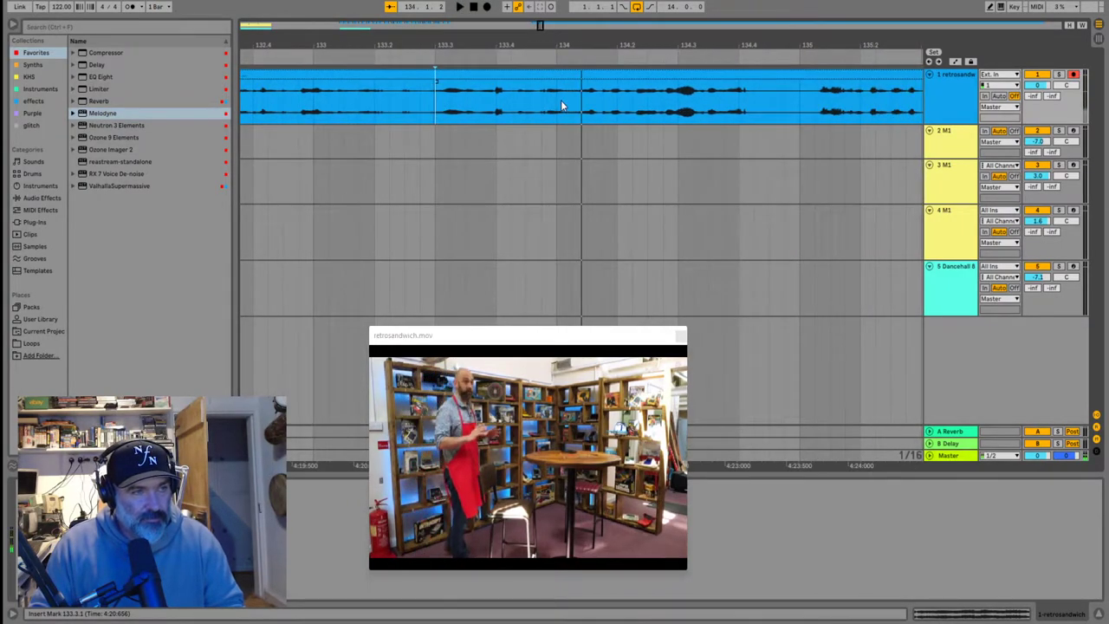
click(396, 76)
key(Delete)
key(space)
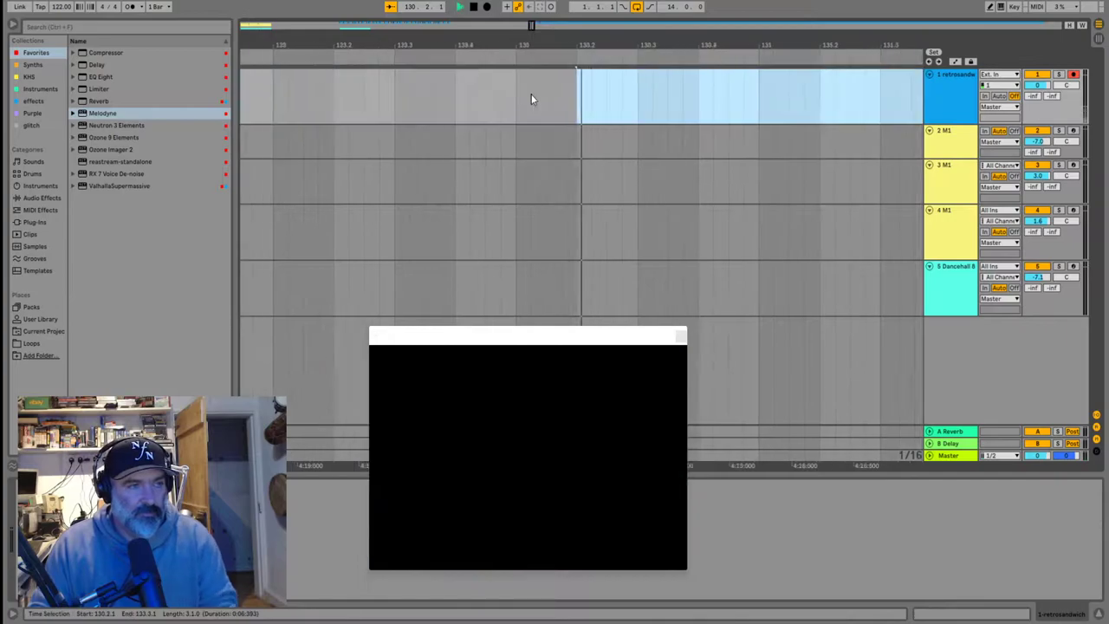
Split the clip at 134.1.1 and move the short phrase before it back to about bar 95, behind the chopped phrases
scroll(535, 93, down, 5)
key(space)
drag(645, 75, 301, 96)
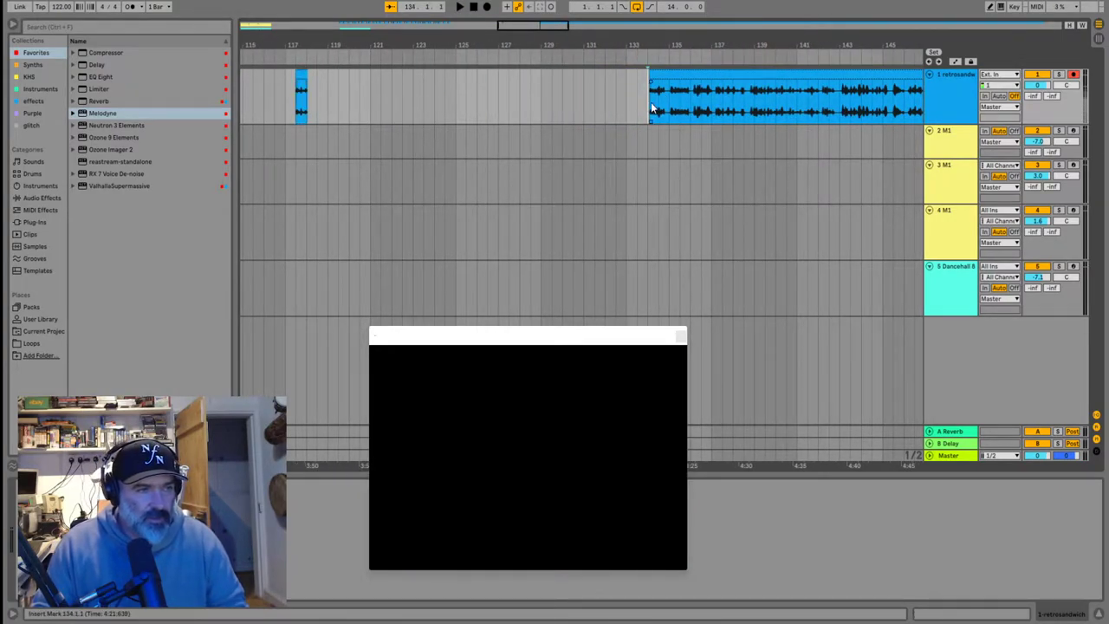
scroll(652, 108, down, 8)
scroll(421, 90, up, 5)
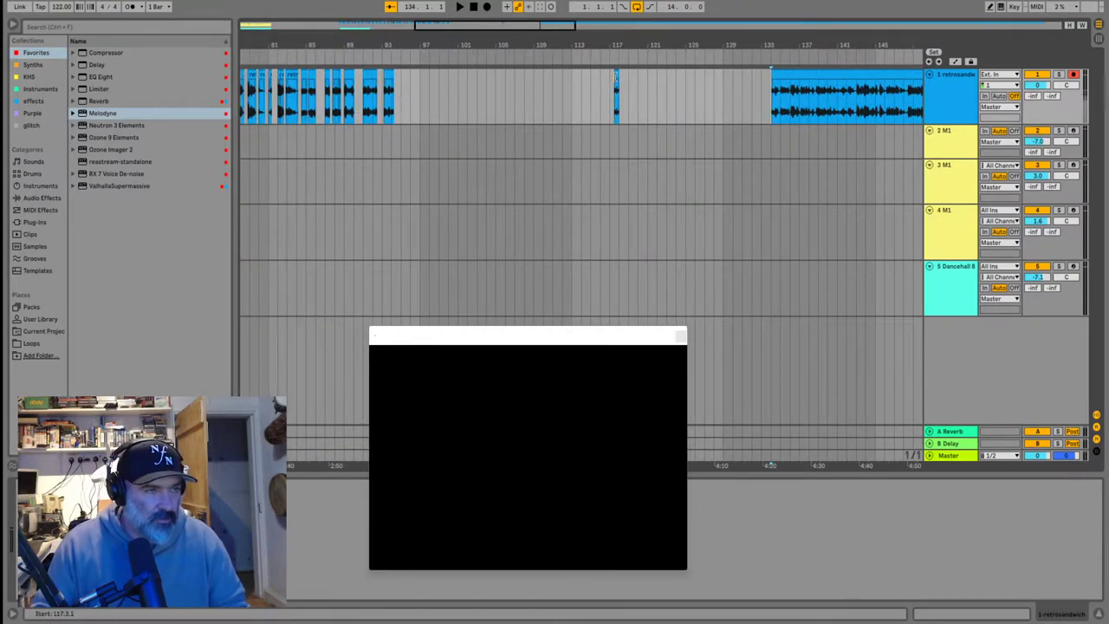
click(616, 76)
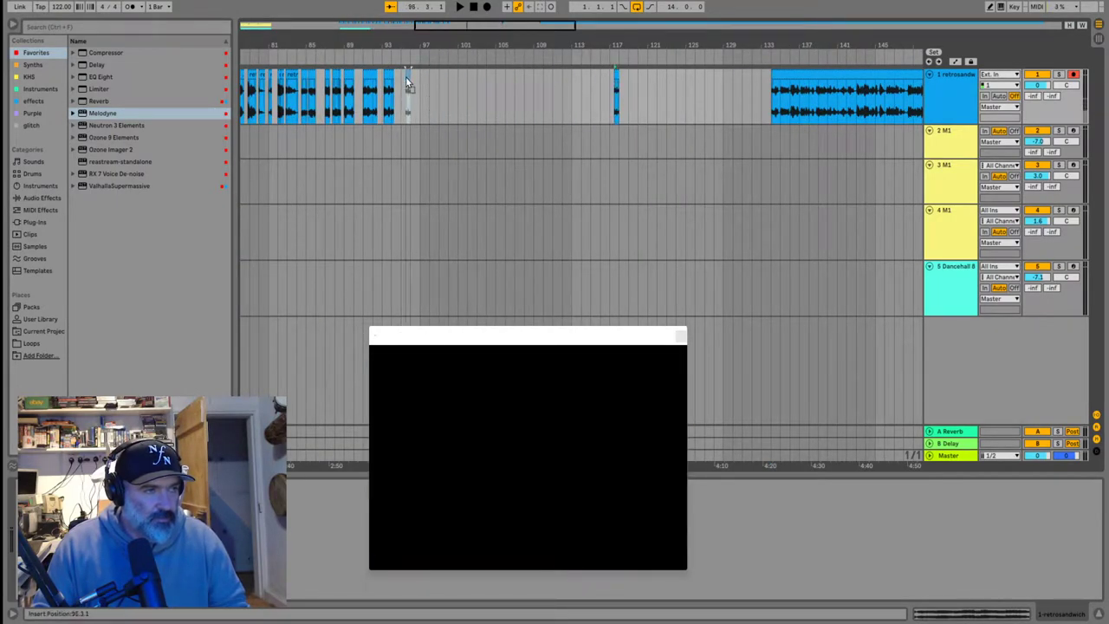
click(405, 76)
Audition the remaining long clip from 135.1.1 onwards and trim its start to 143.1.1
key(space)
scroll(593, 88, up, 5)
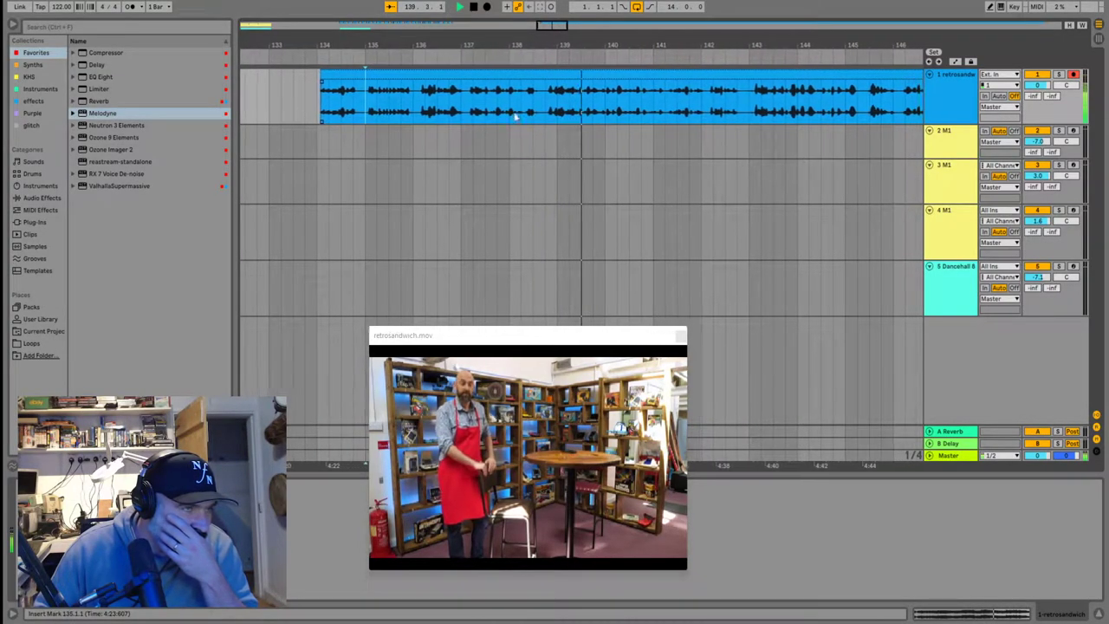
drag(320, 75, 556, 88)
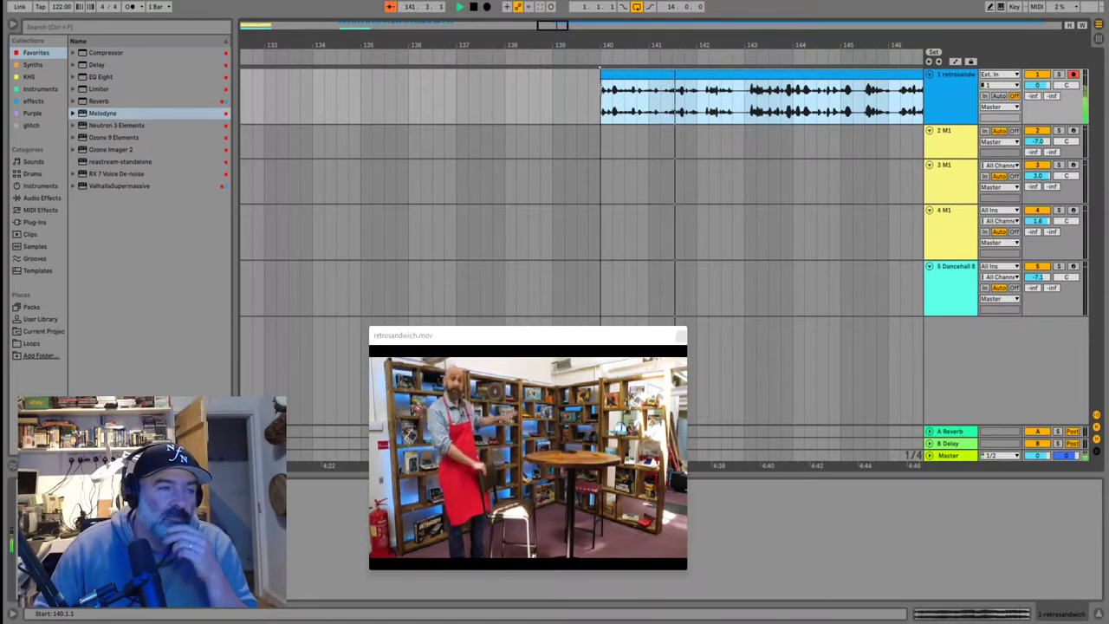
drag(600, 88, 671, 100)
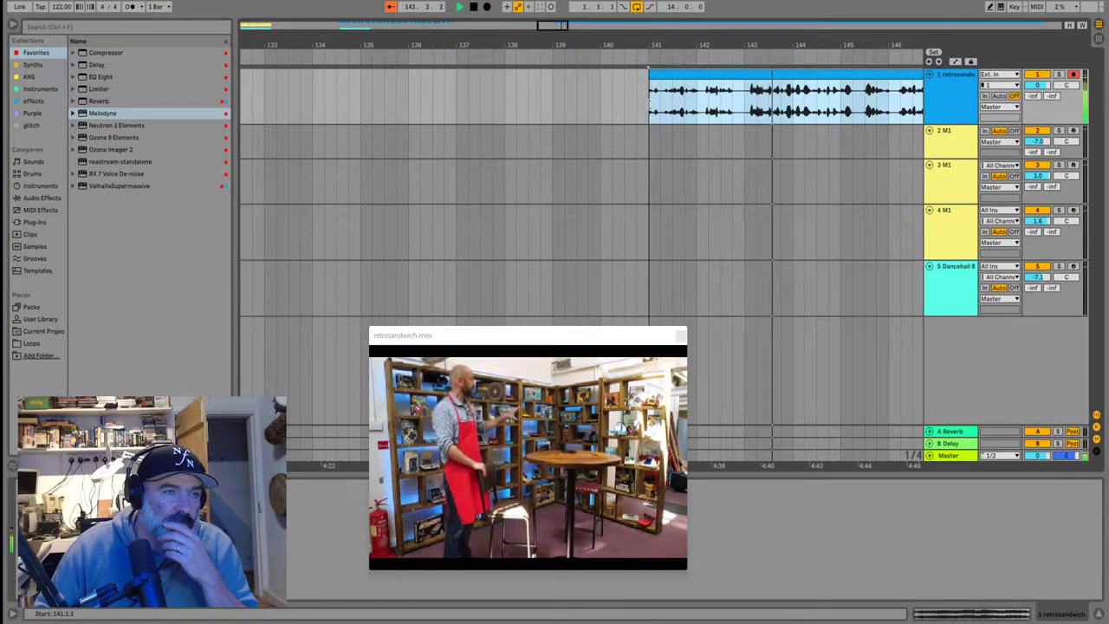
drag(649, 103, 708, 96)
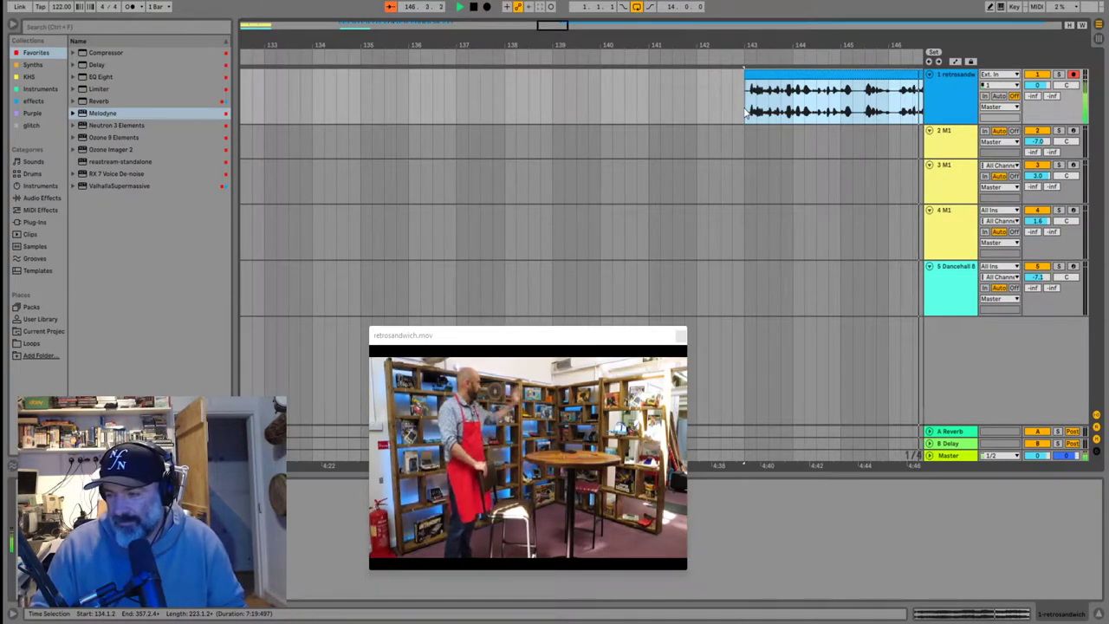
Audition the trimmed clip further along, placing the insert mark at 148.3.1 where a new phrase begins
scroll(752, 112, right, 10)
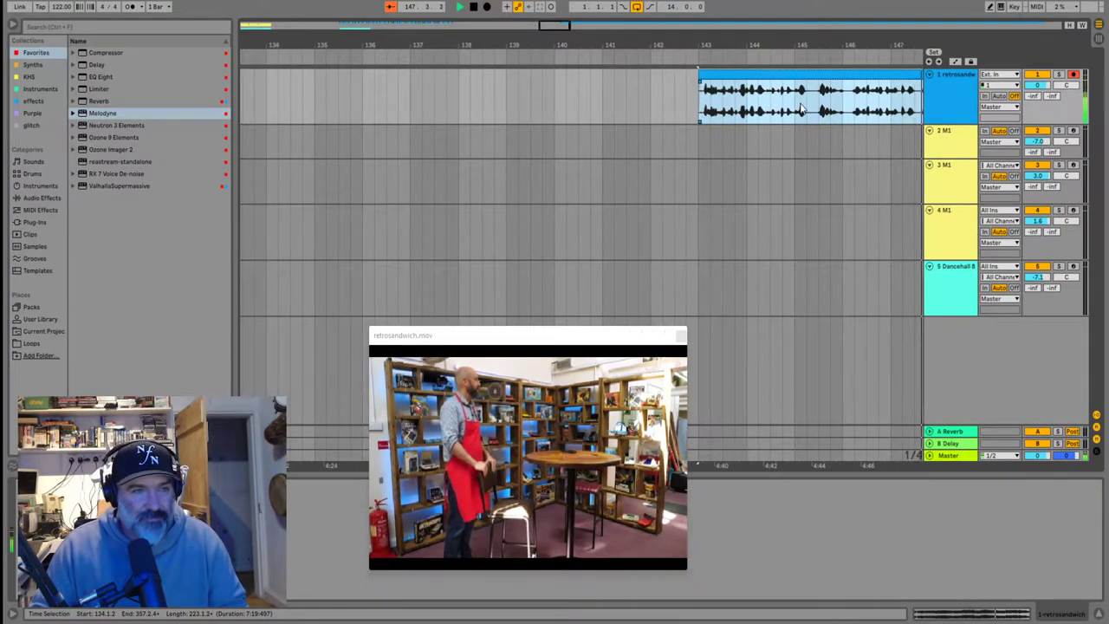
click(708, 102)
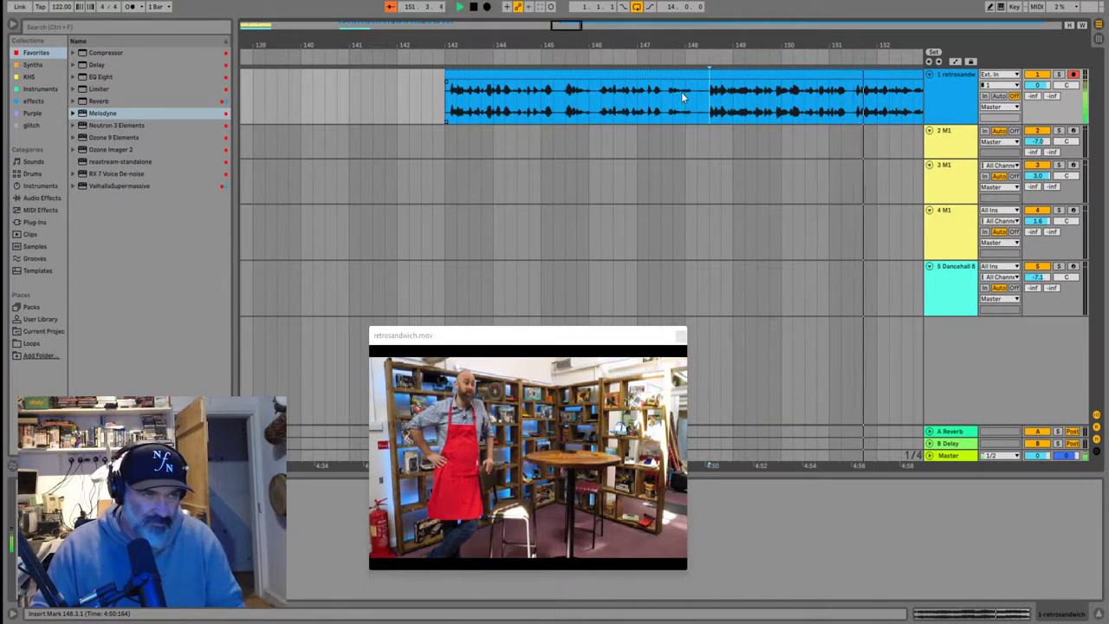
scroll(681, 91, right, 7)
scroll(680, 92, right, 4)
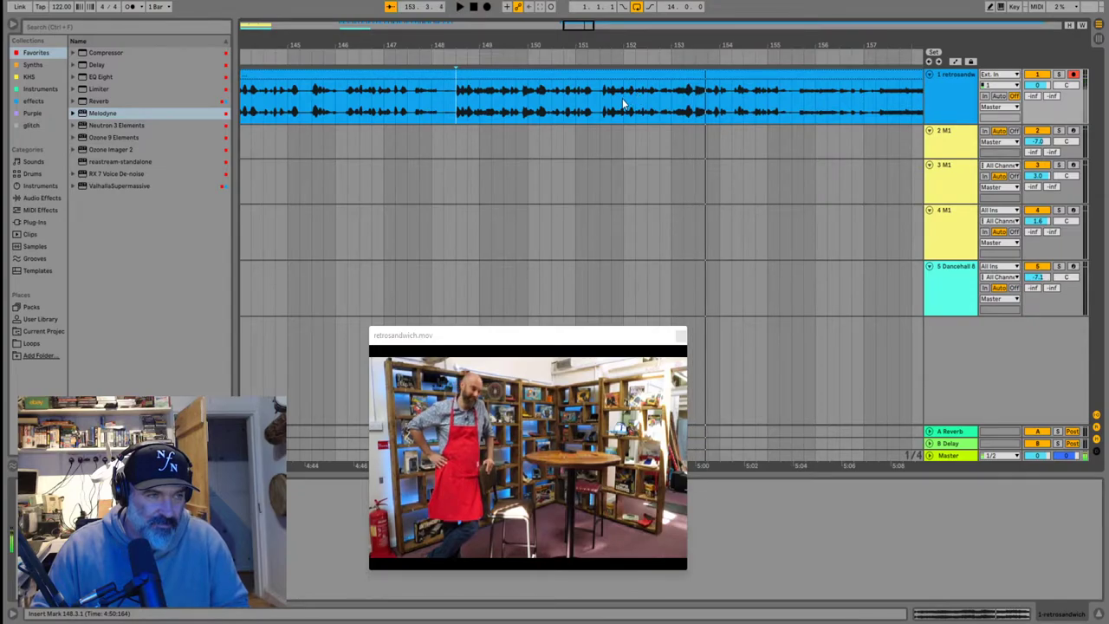
Audition the long clip from 148.3.1 and place the insert mark at 151.3.1 to listen from there
key(space)
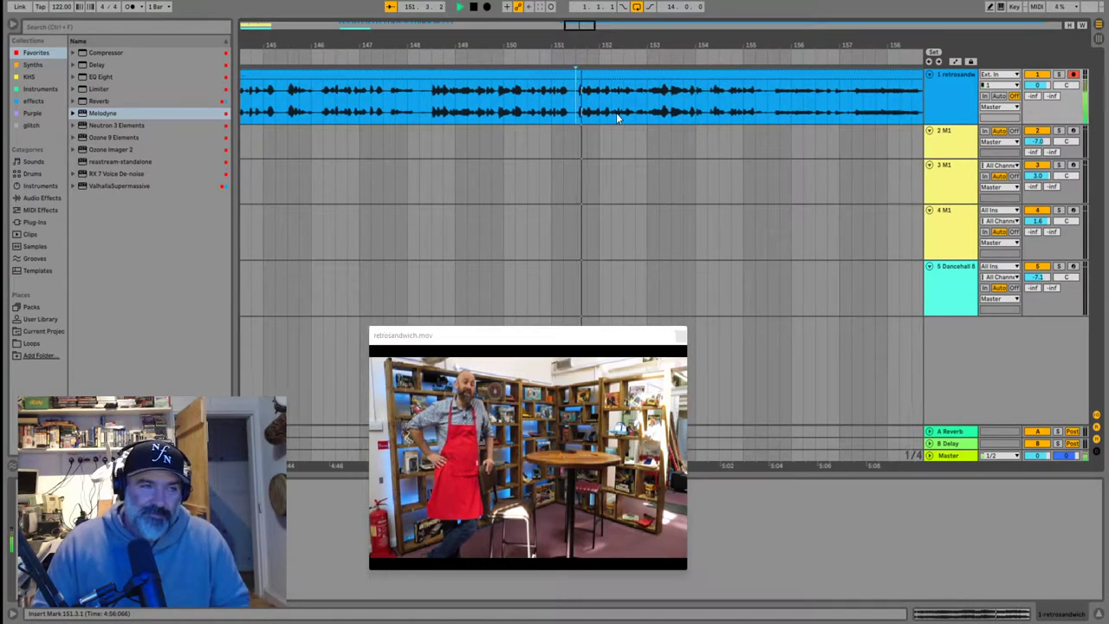
scroll(567, 113, up, 5)
key(space)
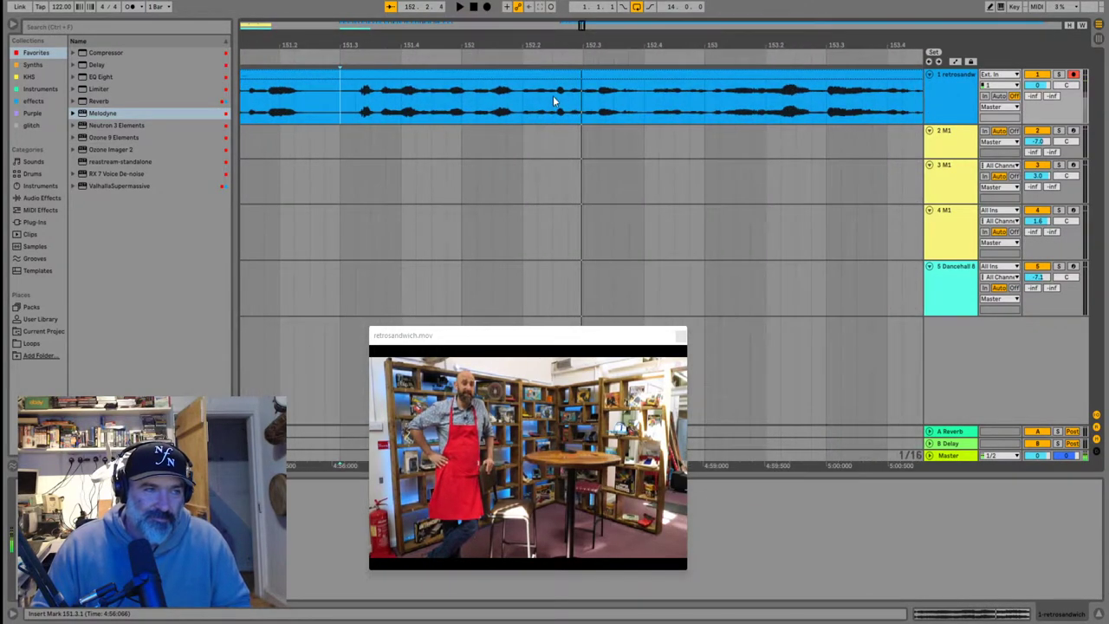
Find the phrase start at 152.2.4 by ear, split the clip there and delete the piece from 143.1.1 to 152.2.4
click(518, 99)
key(space)
key(space)
click(534, 99)
key(space)
key(space)
key(space)
key(space)
key(space)
key(space)
key(space)
key(space)
key(space)
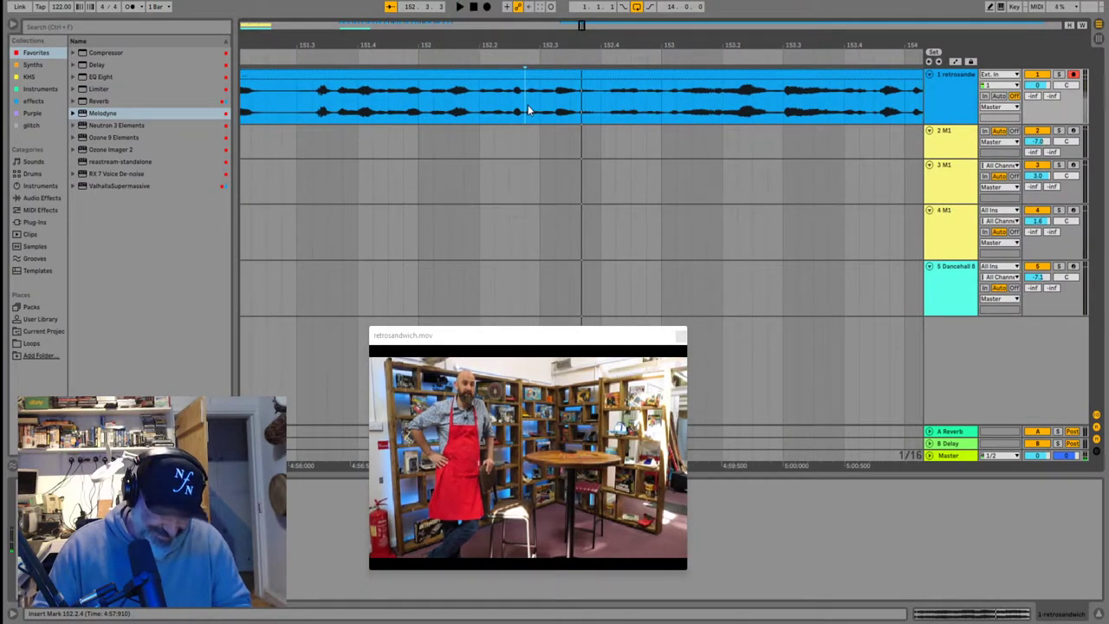
key(shift+Home)
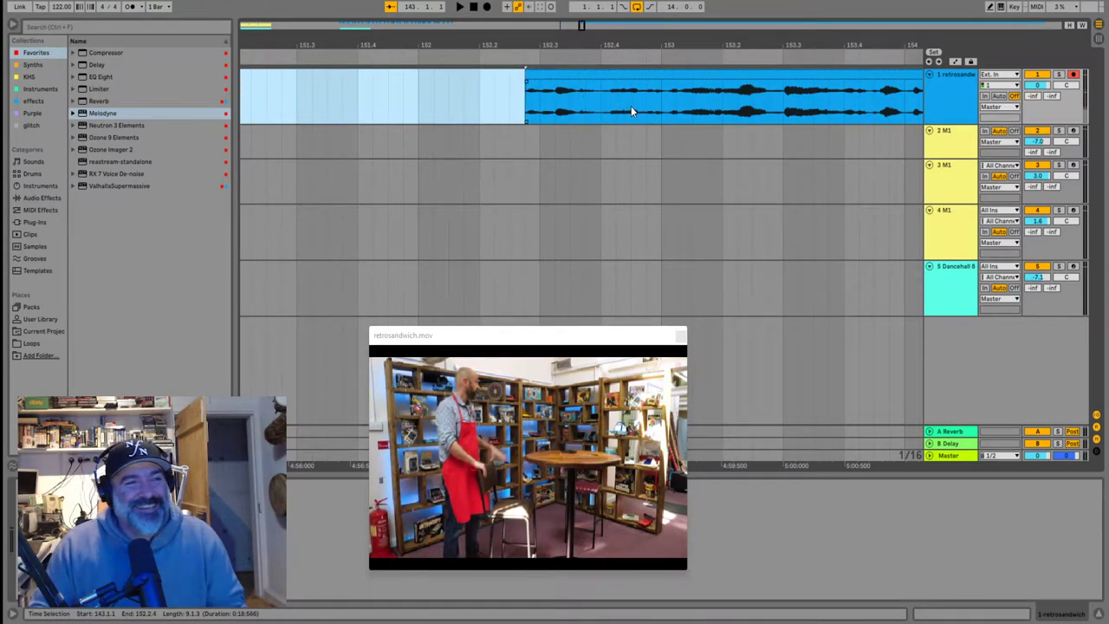
key(space)
Audition the trimmed clip from its new start, split it at 153.1.4 and move the short phrase before the cut back to 152.1.1
scroll(549, 104, down, 5)
click(763, 106)
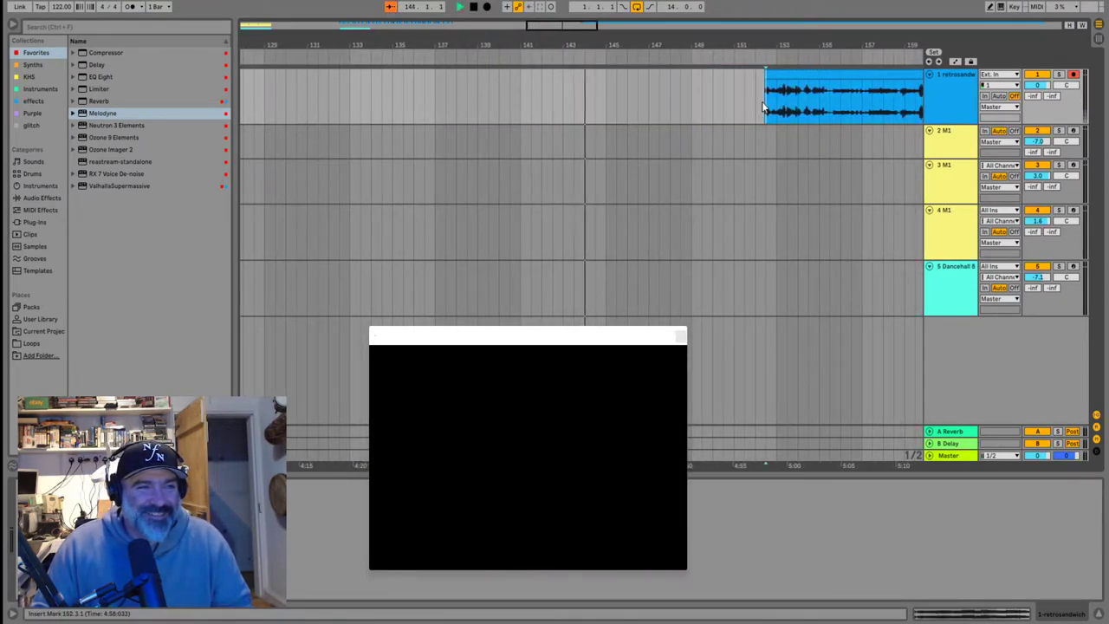
key(plus)
key(plus)
key(plus)
key(plus)
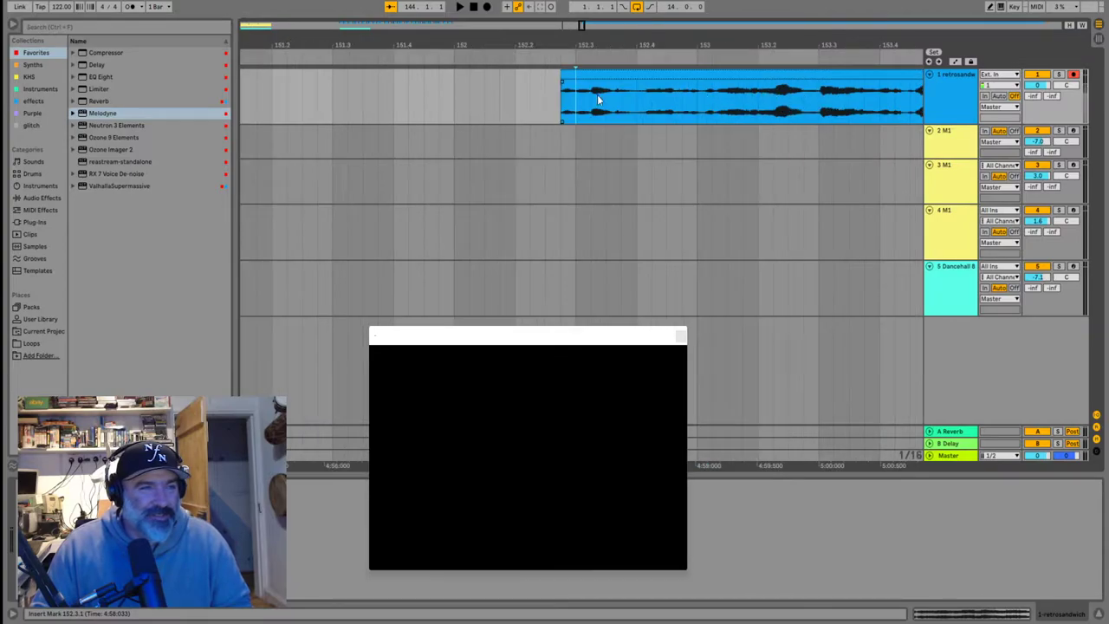
click(561, 106)
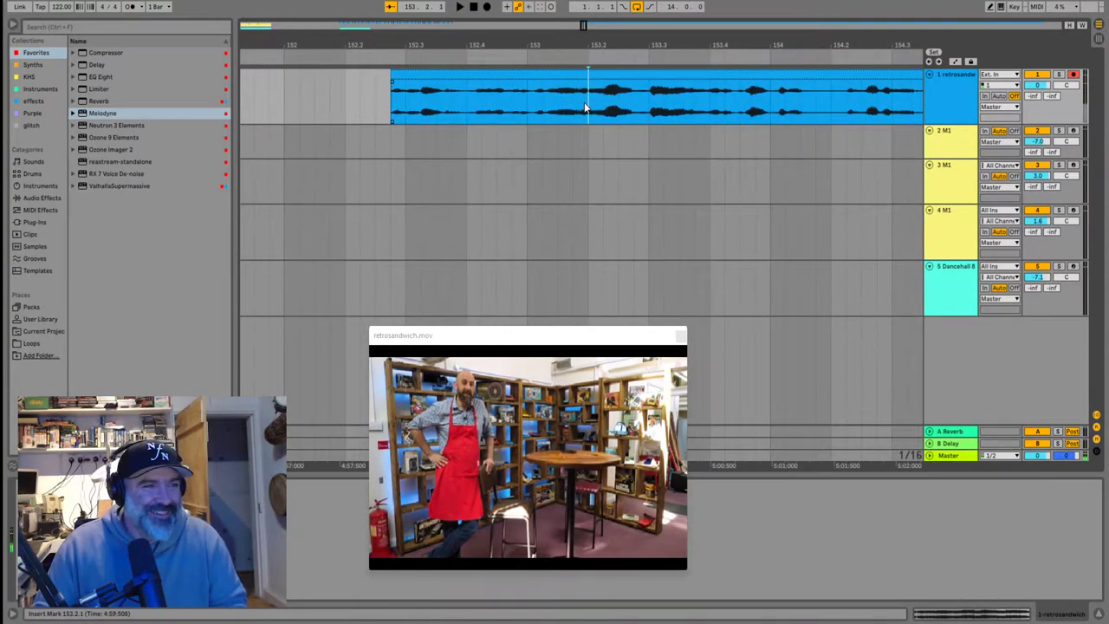
key(plus)
key(plus)
key(minus)
key(minus)
key(space)
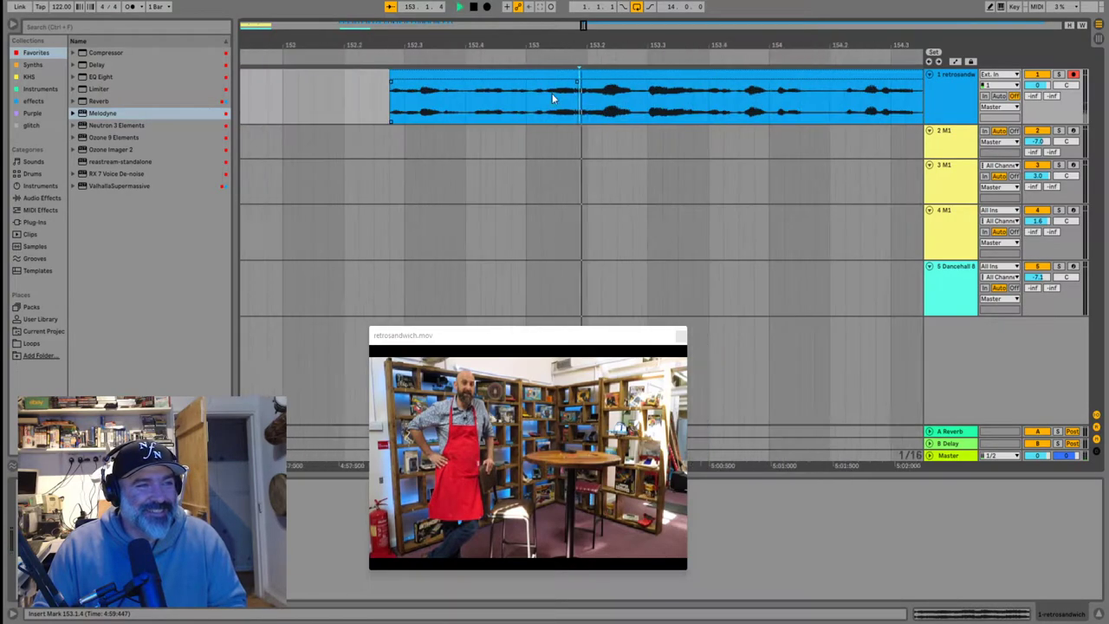
key(minus)
key(minus)
drag(528, 76, 506, 86)
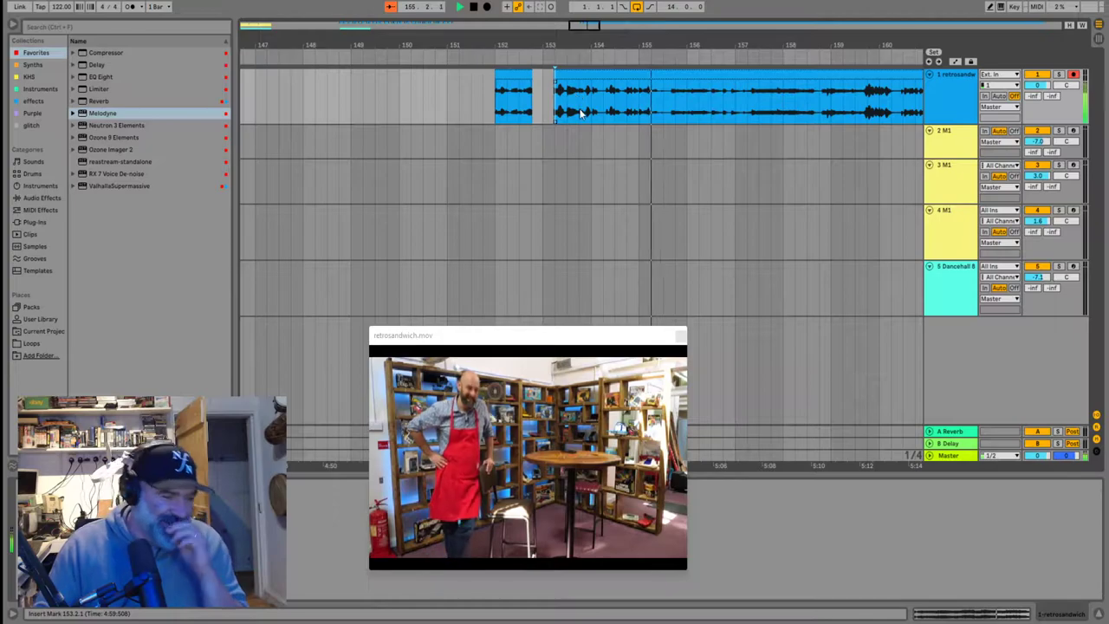
Audition the speech from 153.1.4, split the clip at 154.4.1 and move the remaining long part to about bar 157
key(space)
key(plus)
key(plus)
key(plus)
key(plus)
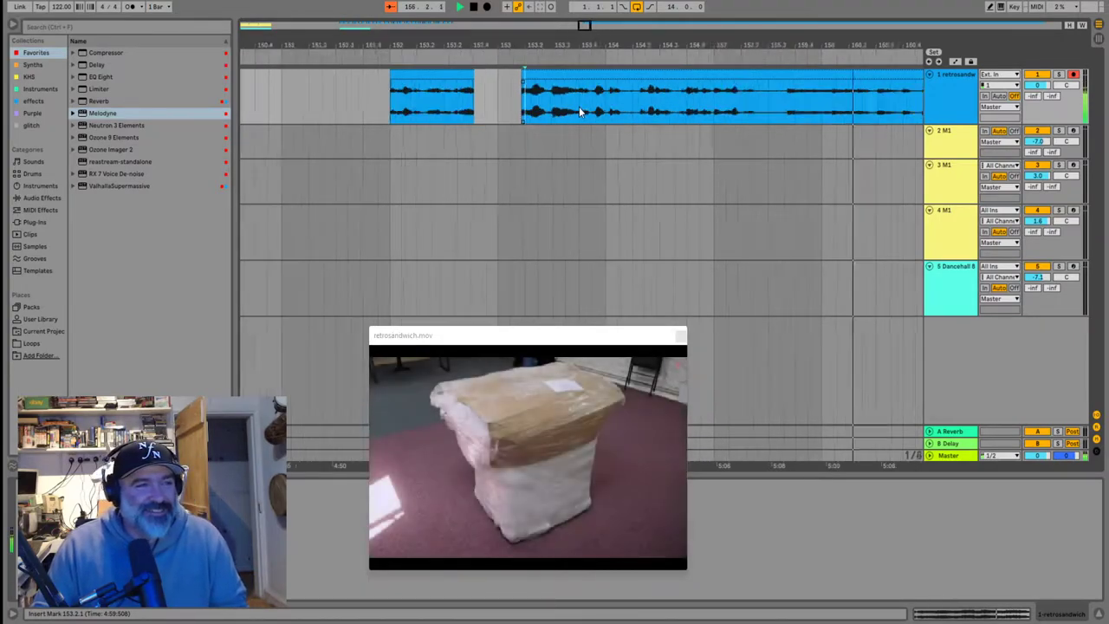
click(449, 102)
key(space)
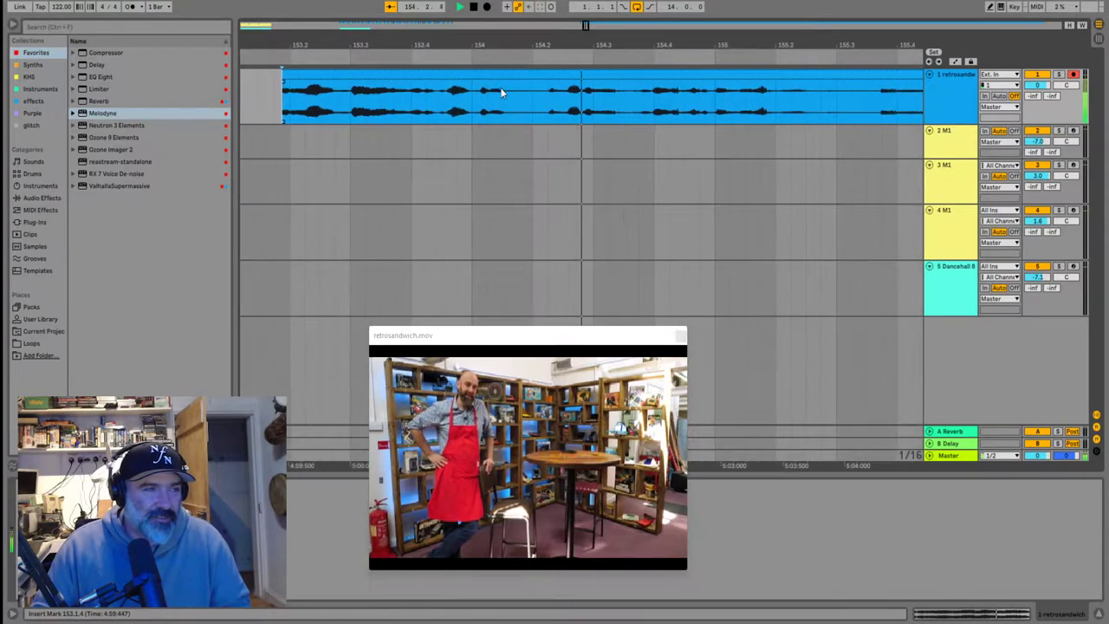
key(space)
key(space)
key(minus)
key(minus)
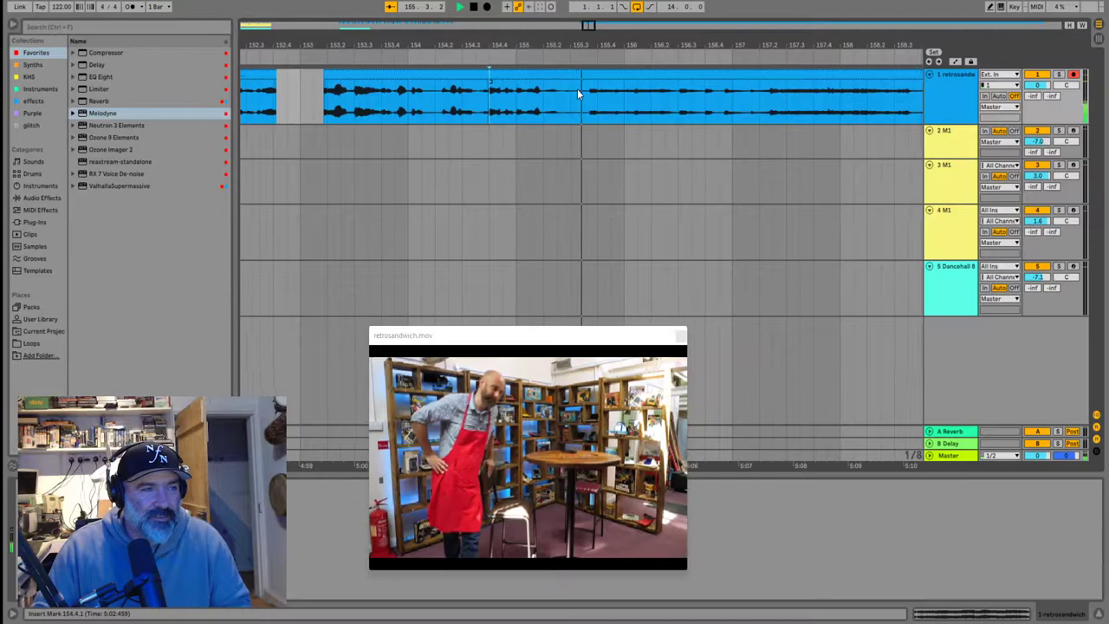
click(504, 92)
drag(450, 78, 651, 111)
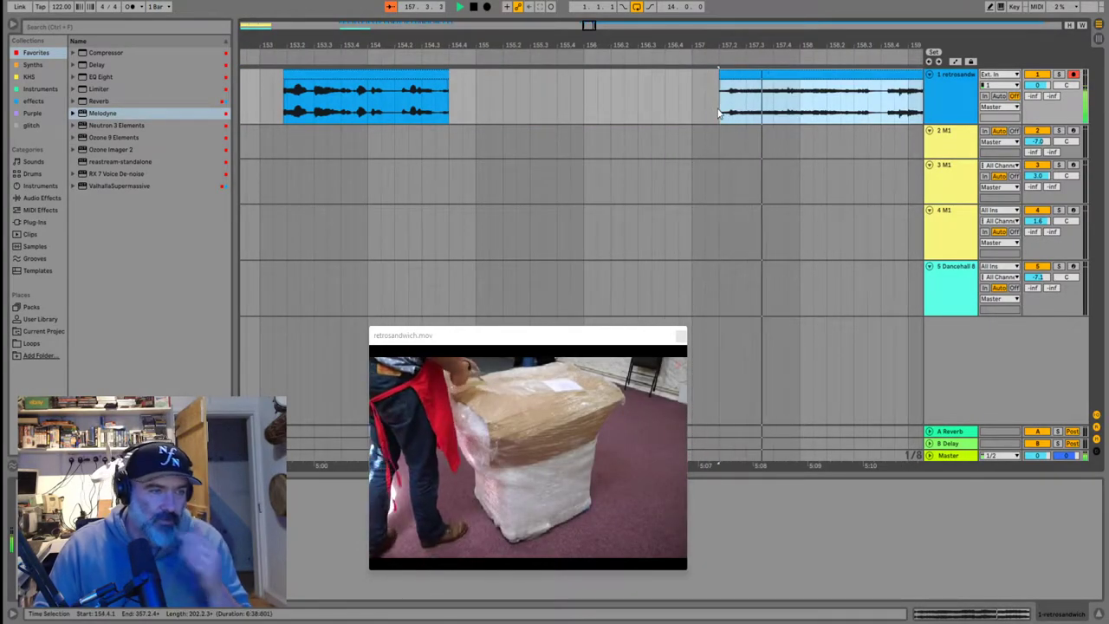
Audition the remaining long clip from 159.3.1 onwards for the next usable phrase
scroll(711, 109, down, 5)
click(763, 98)
key(space)
key(space)
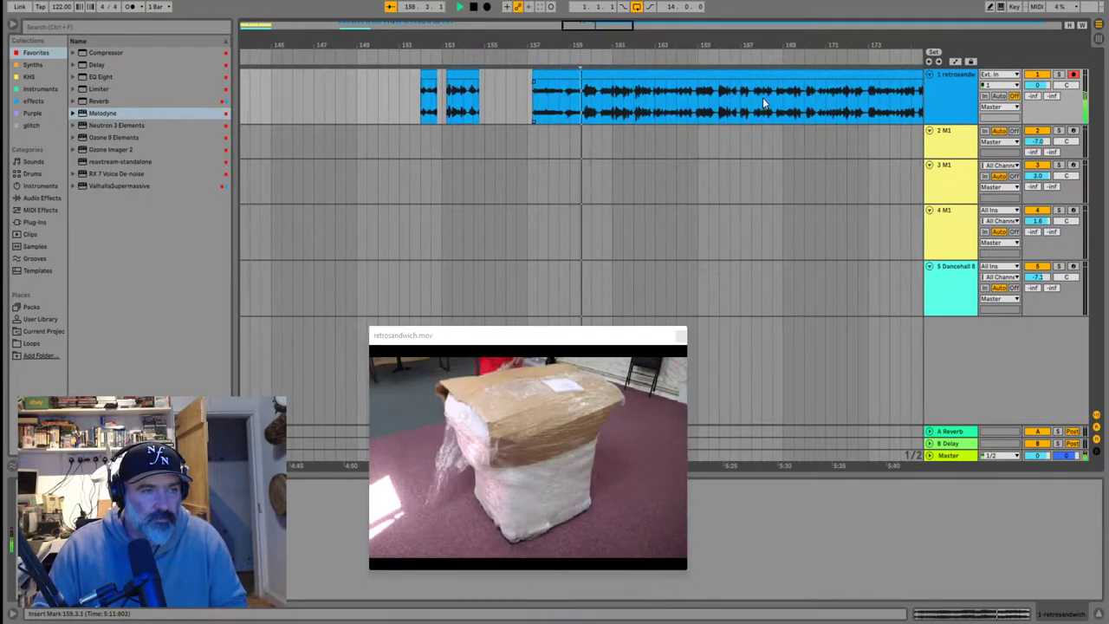
key(plus)
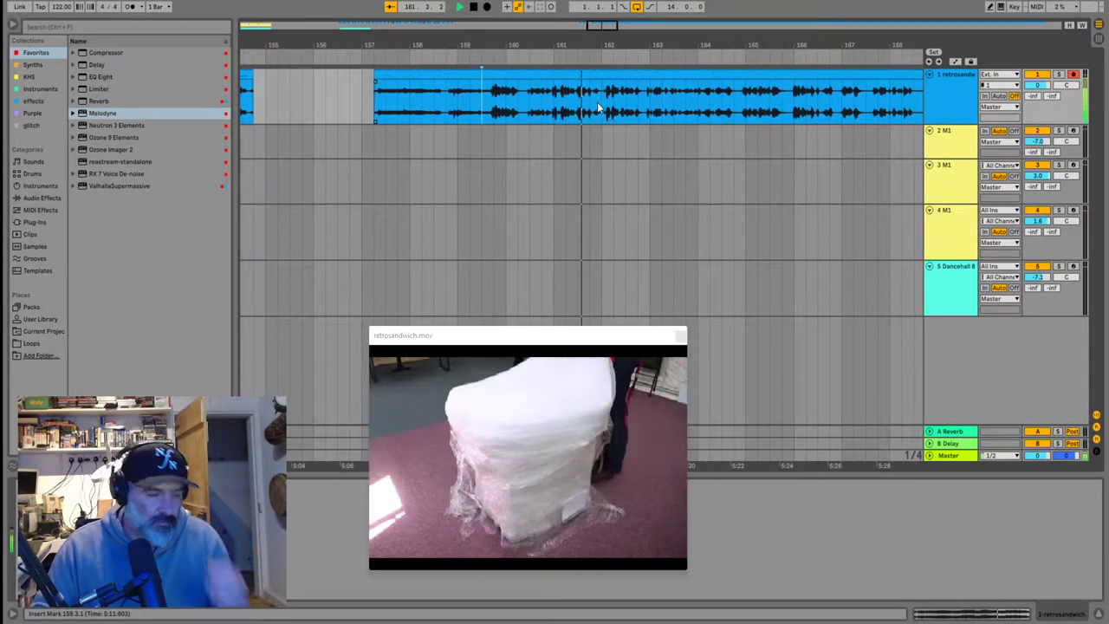
key(minus)
key(minus)
key(minus)
key(minus)
key(minus)
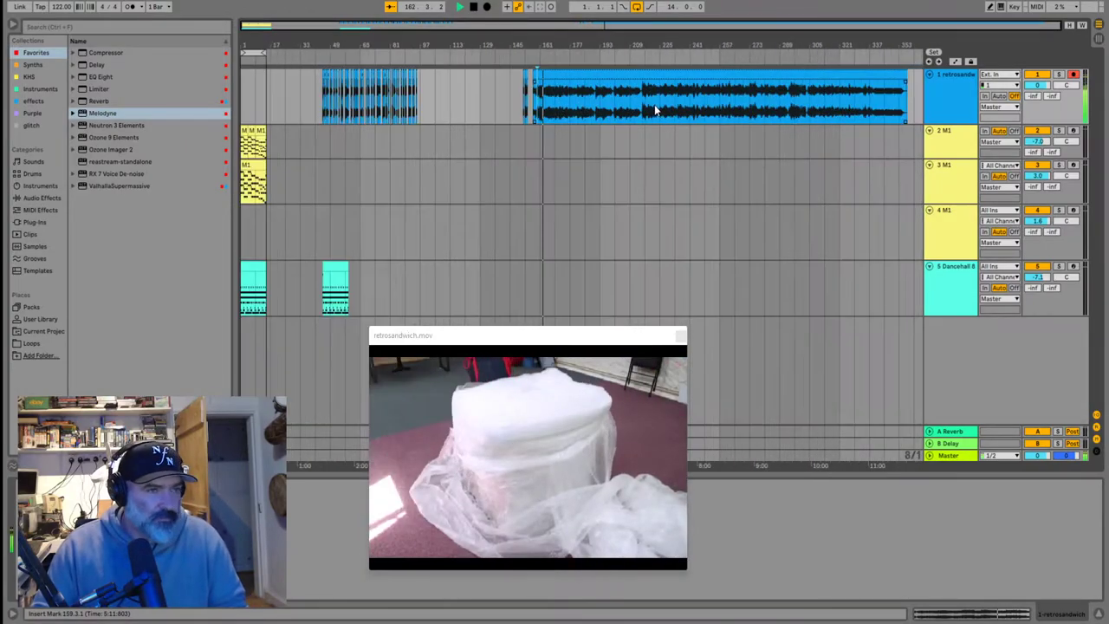
key(plus)
key(plus)
key(plus)
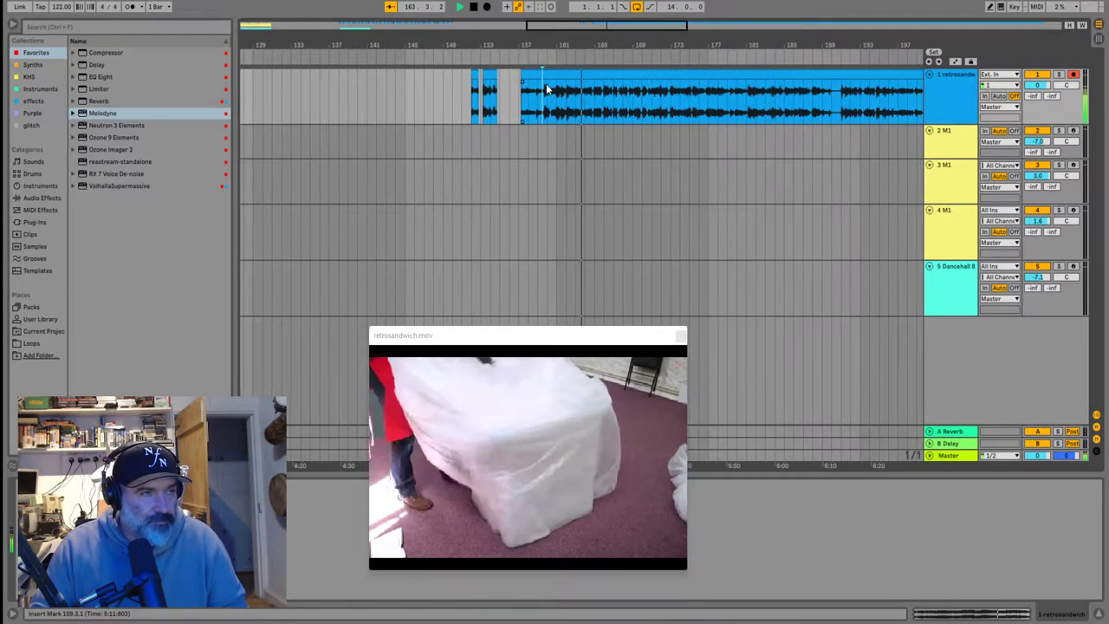
Move the two short phrases at bars 152 to 154 together to 97.1.1, behind the chopped phrases
click(468, 73)
shift+click(480, 77)
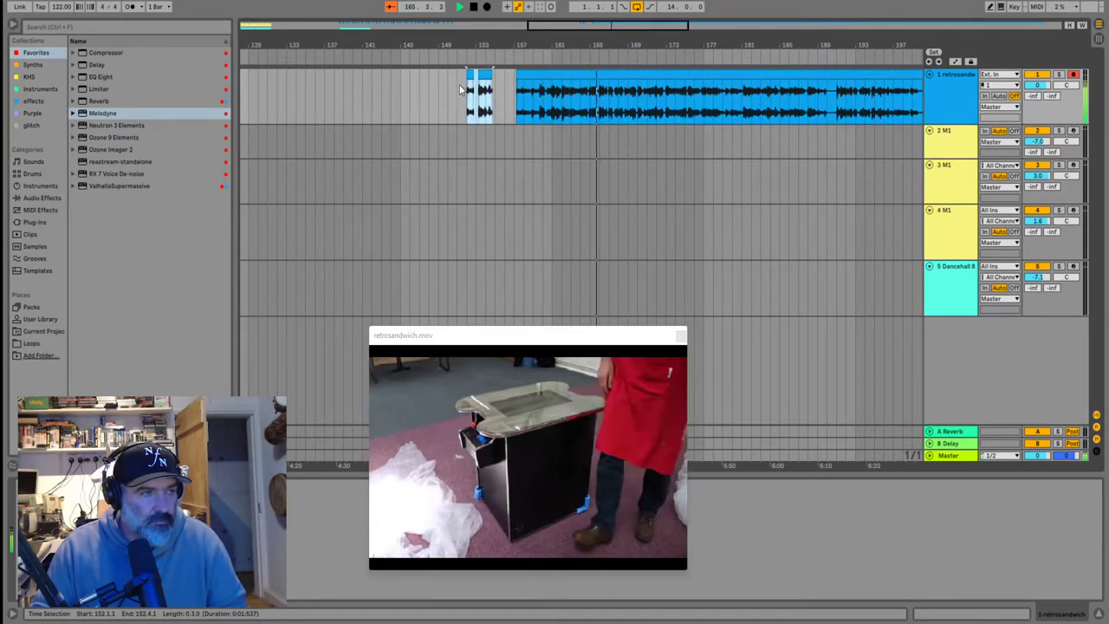
key(minus)
key(minus)
scroll(373, 102, up, 2)
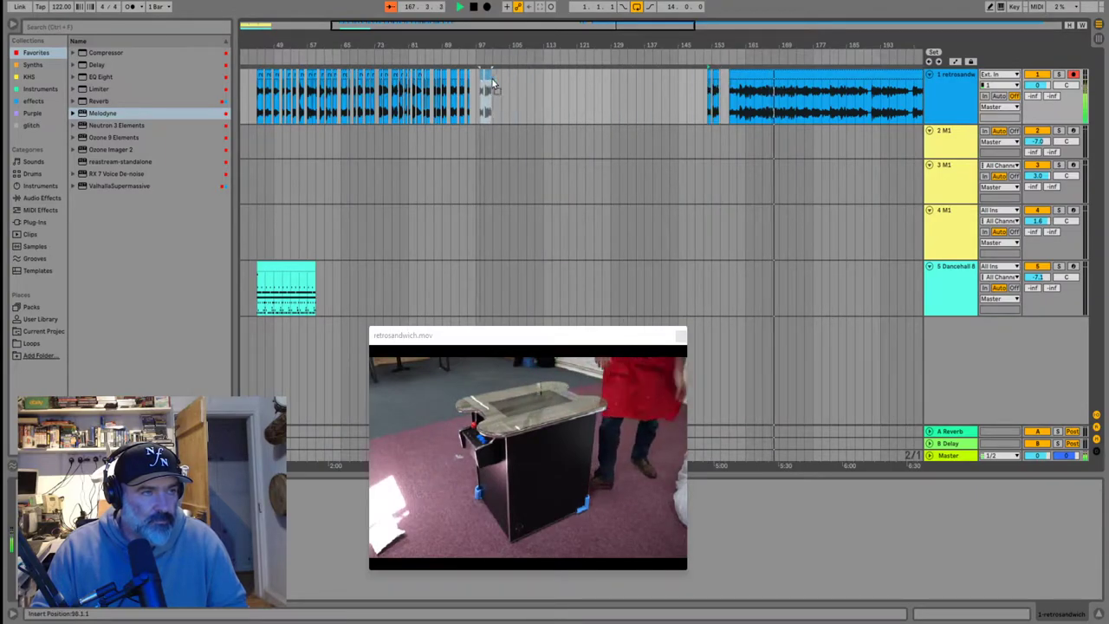
Audition the long clip further along, placing the insert mark at 173.1.1 and listening on from there
scroll(484, 78, up, 2)
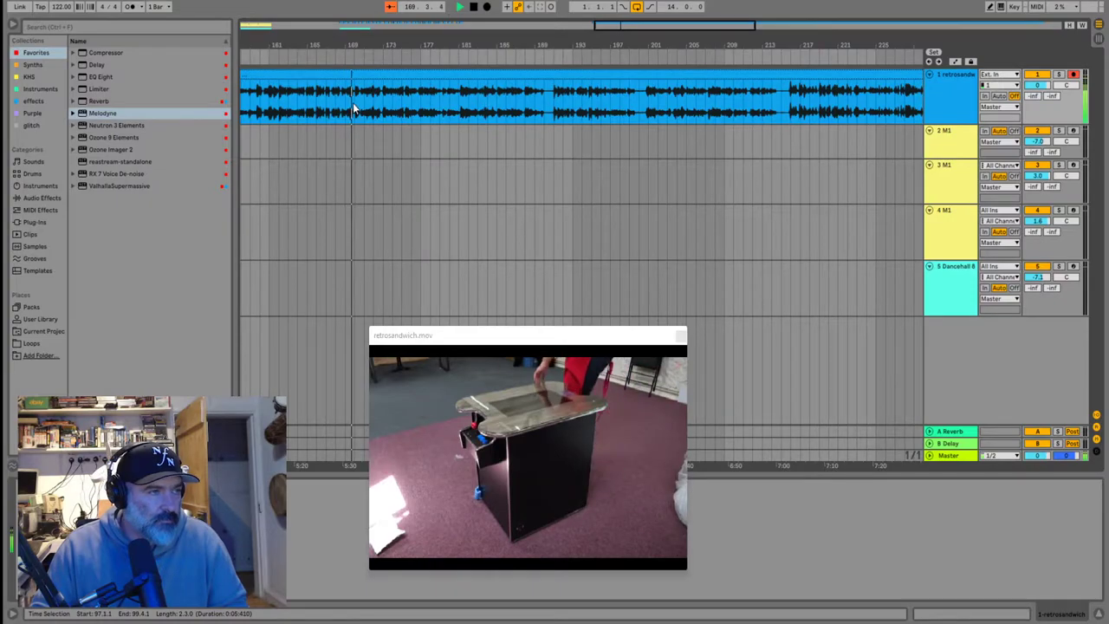
scroll(355, 109, up, 2)
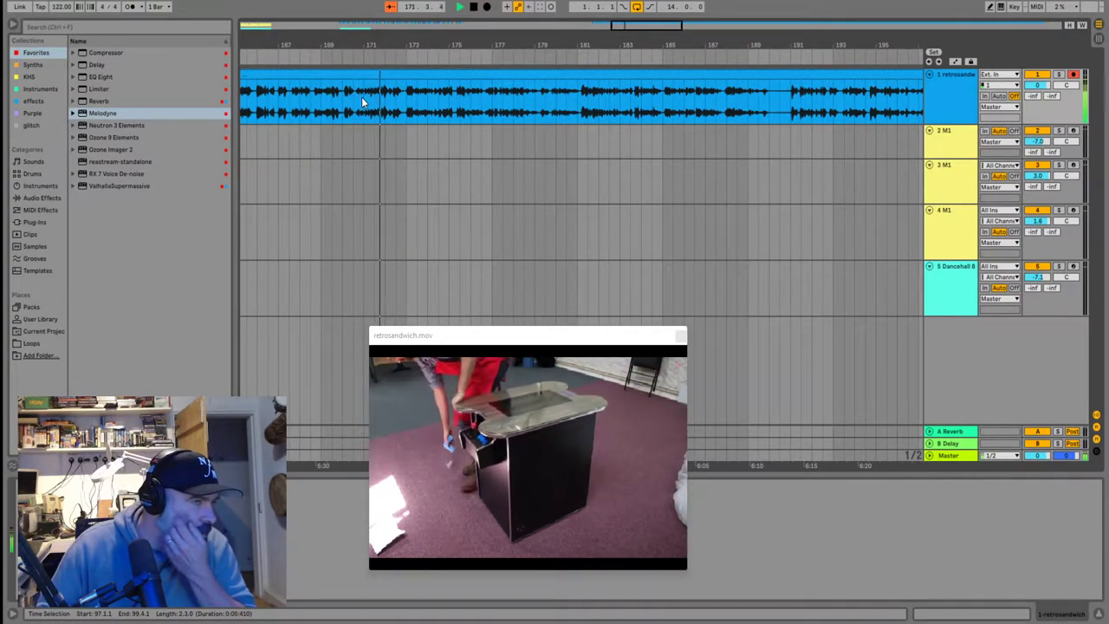
click(407, 103)
scroll(407, 103, up, 5)
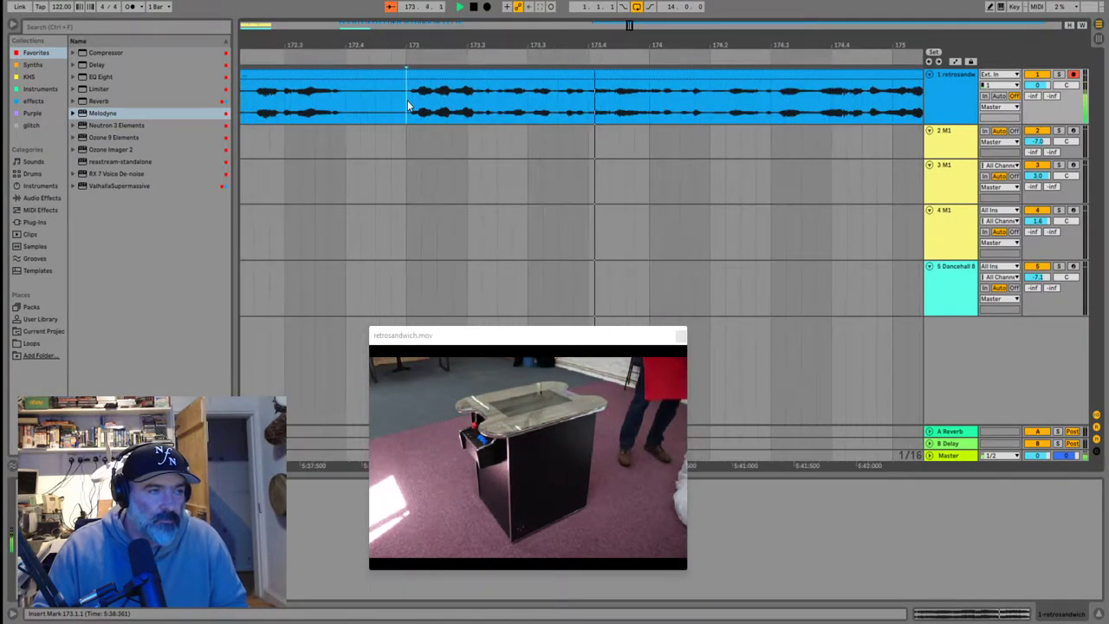
key(minus)
key(minus)
key(minus)
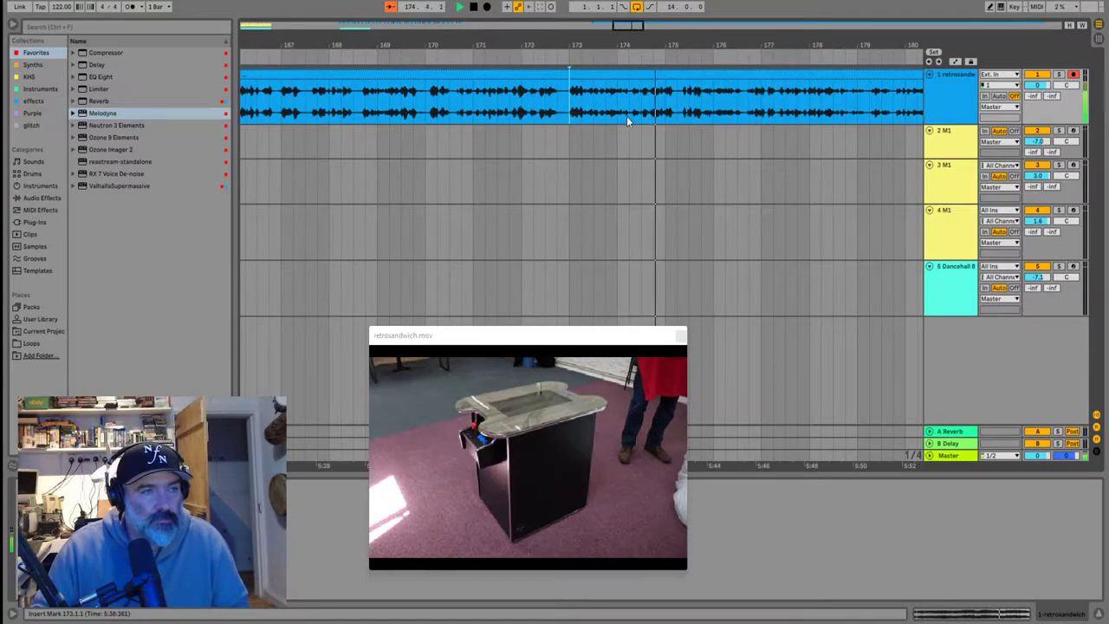
key(minus)
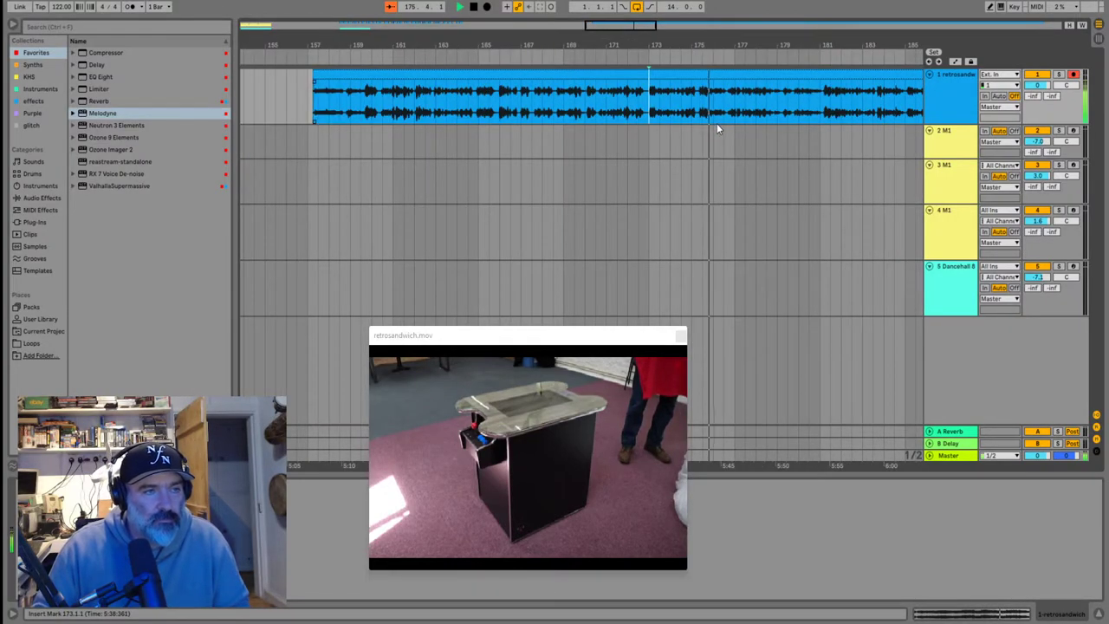
key(plus)
key(plus)
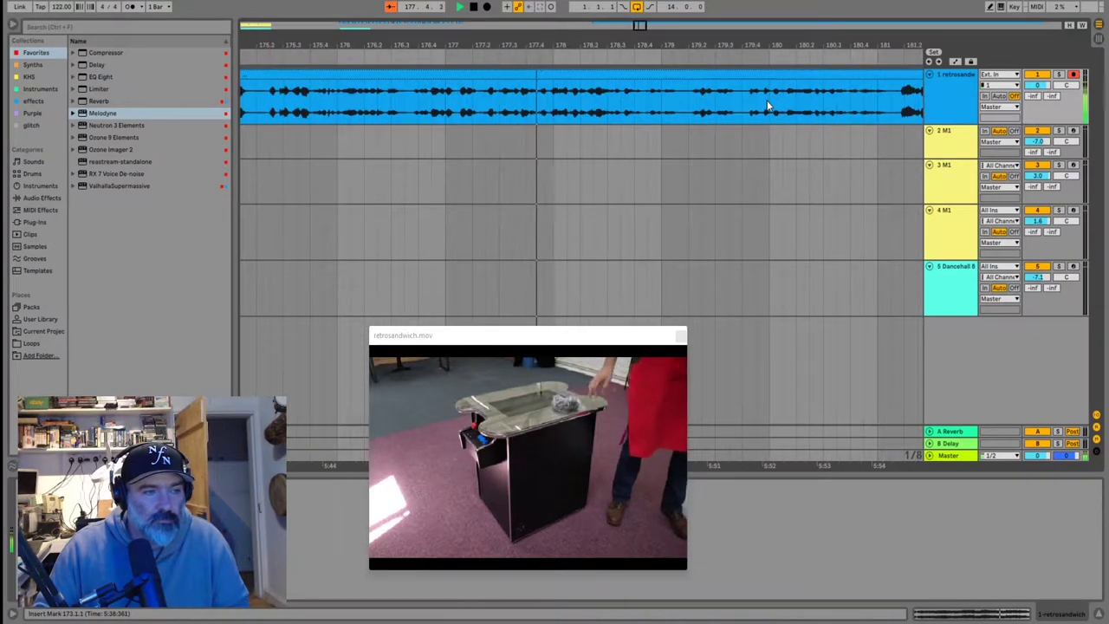
Sample the long clip at the phrase starts 179.2.1, 181.2.1, 185.3.1 and 200.3.1
click(686, 104)
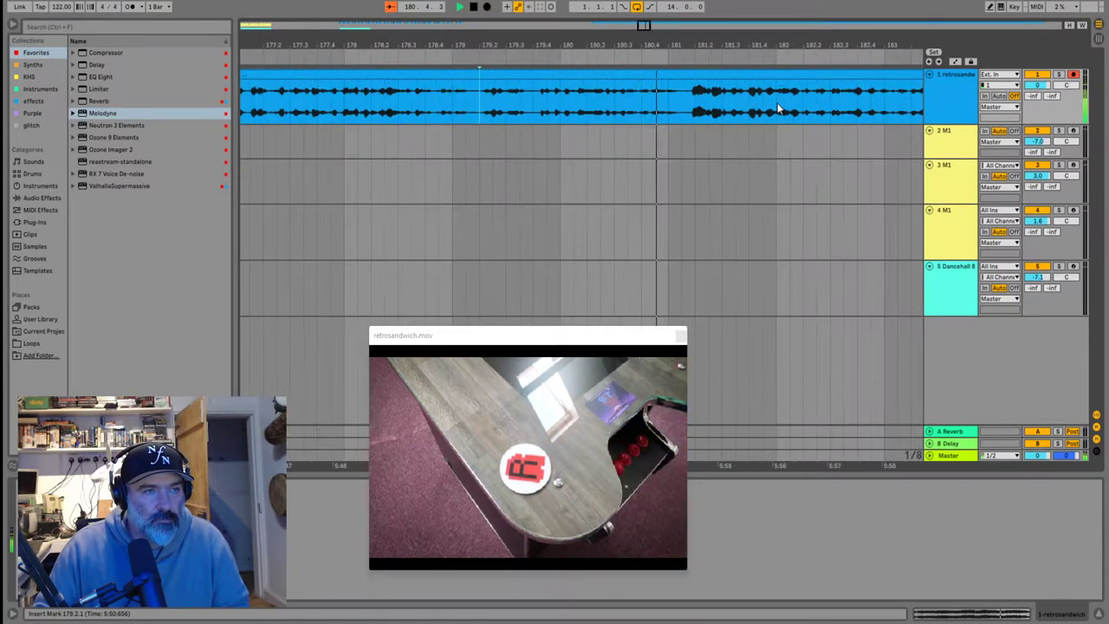
click(692, 101)
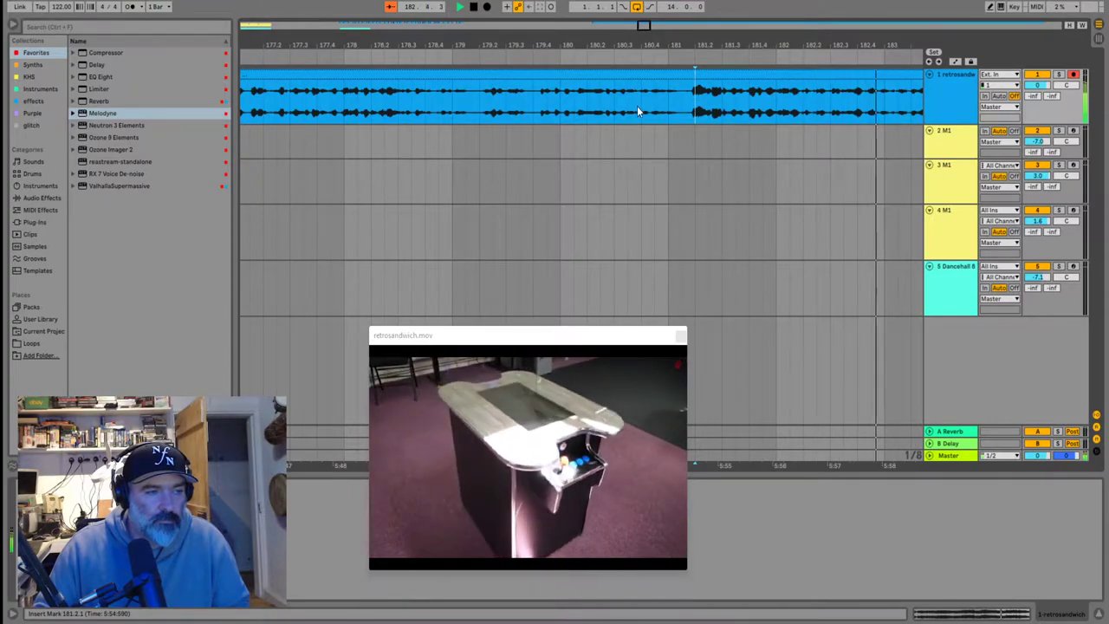
scroll(640, 106, down, 5)
click(742, 95)
key(space)
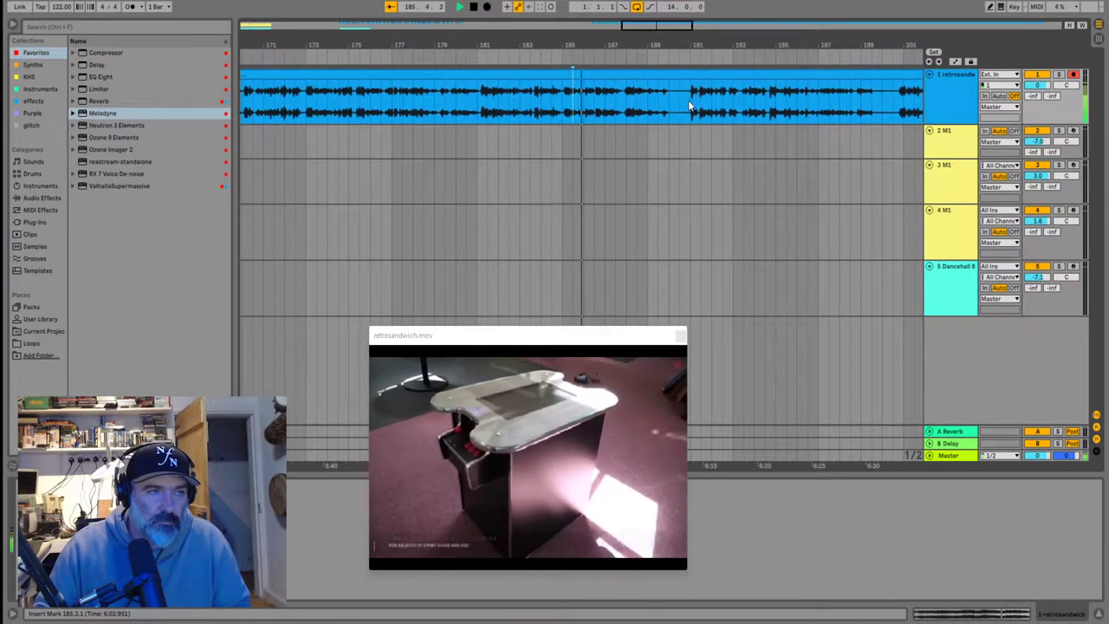
click(688, 106)
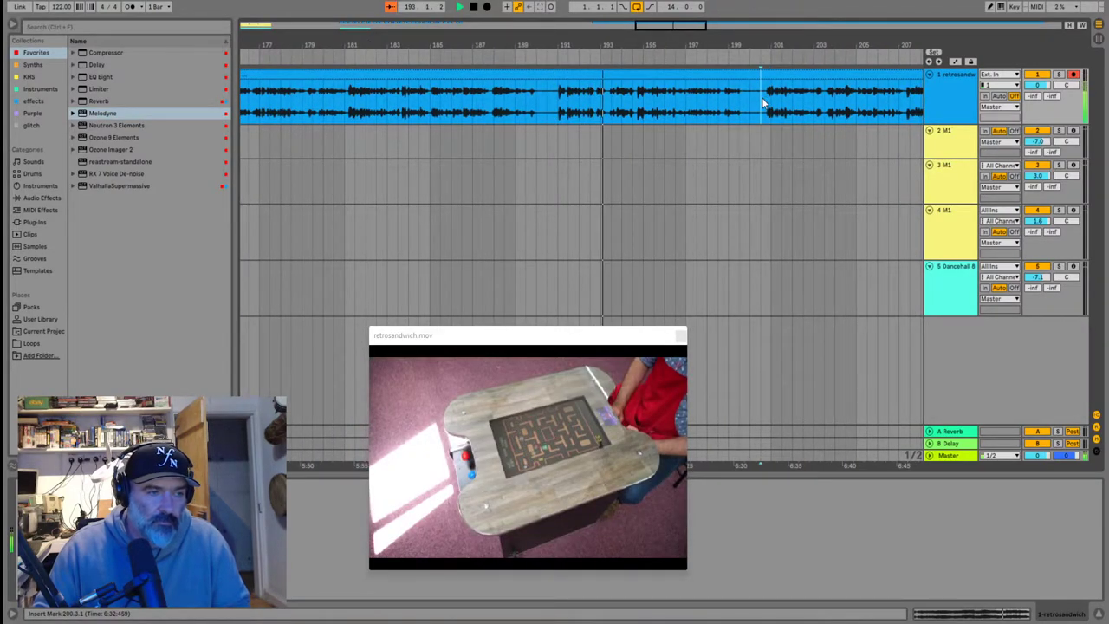
click(761, 97)
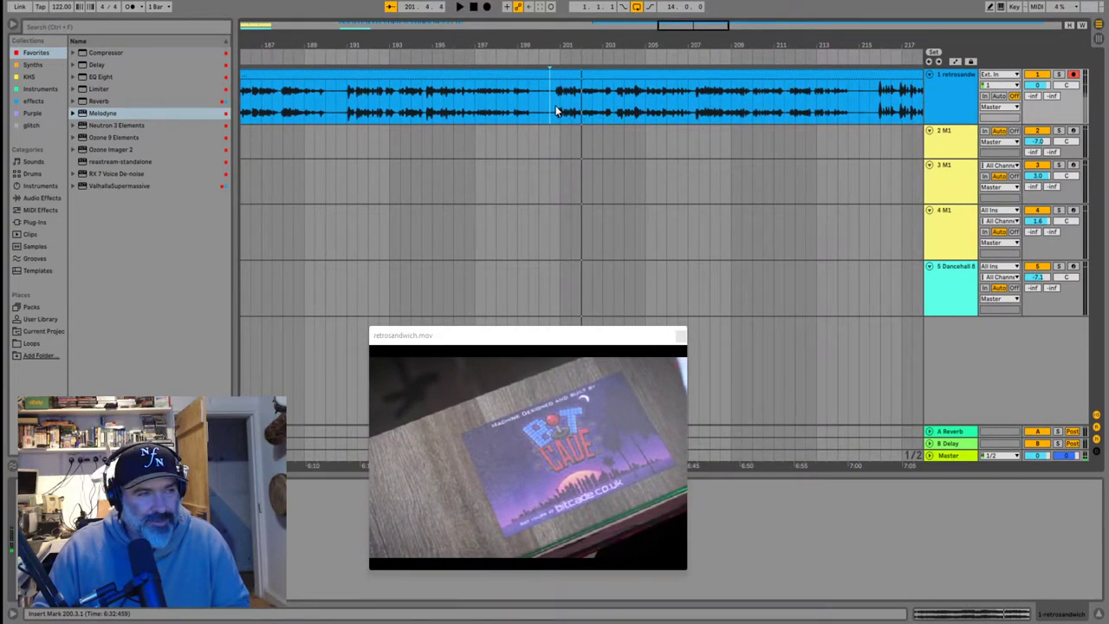
Audition the speech from 200.3.1 and 203.4.1, split the clip at 207.2.1 and delete the part before it
key(space)
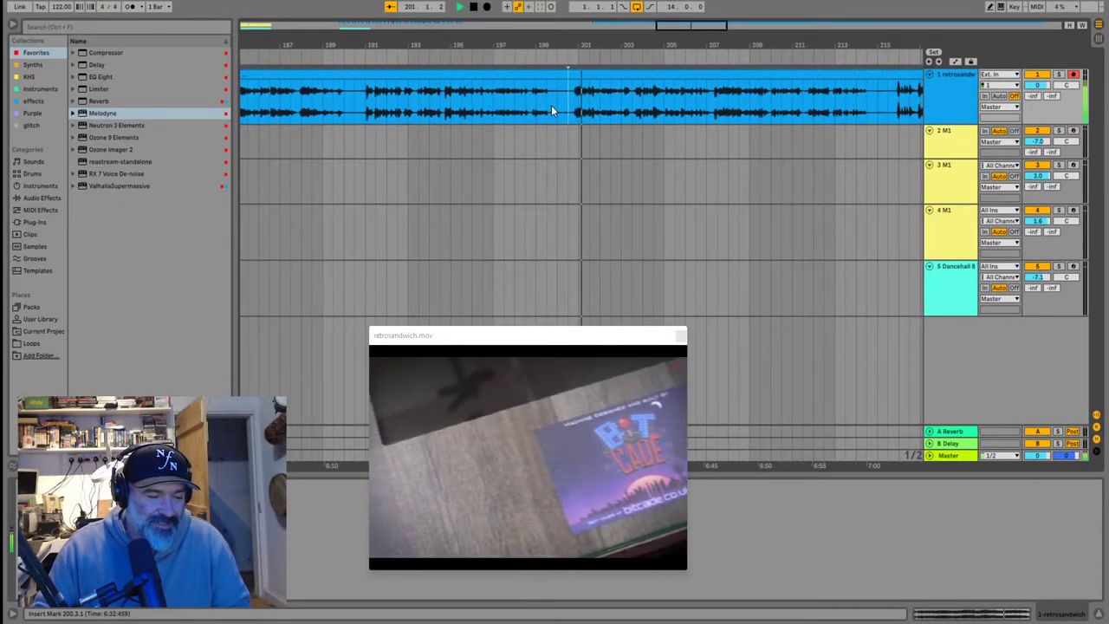
scroll(624, 106, up, 2)
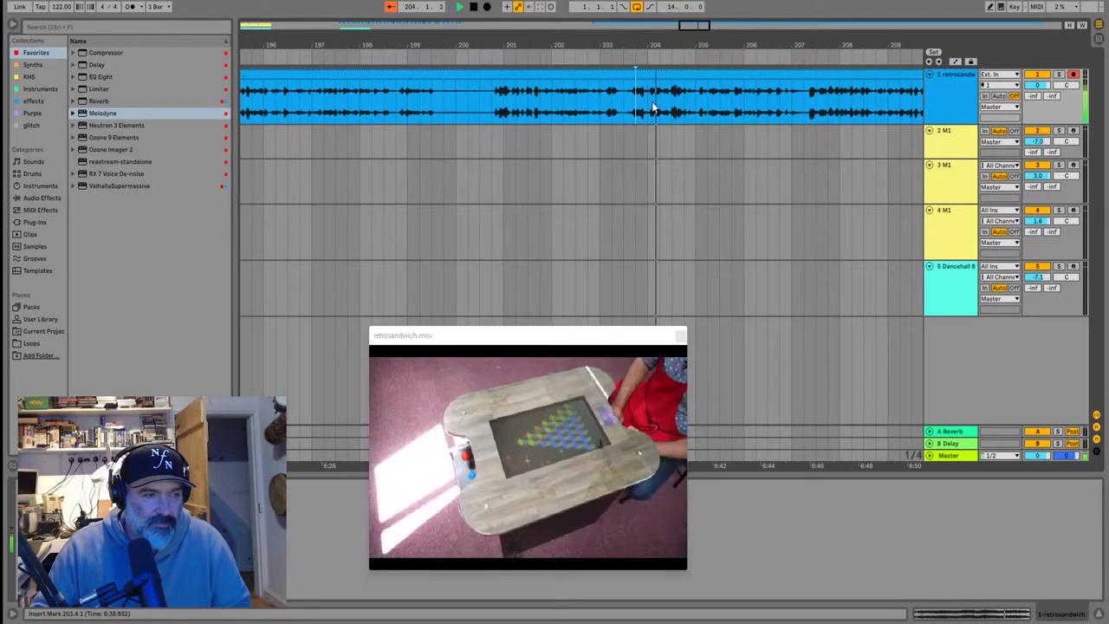
scroll(654, 107, down, 2)
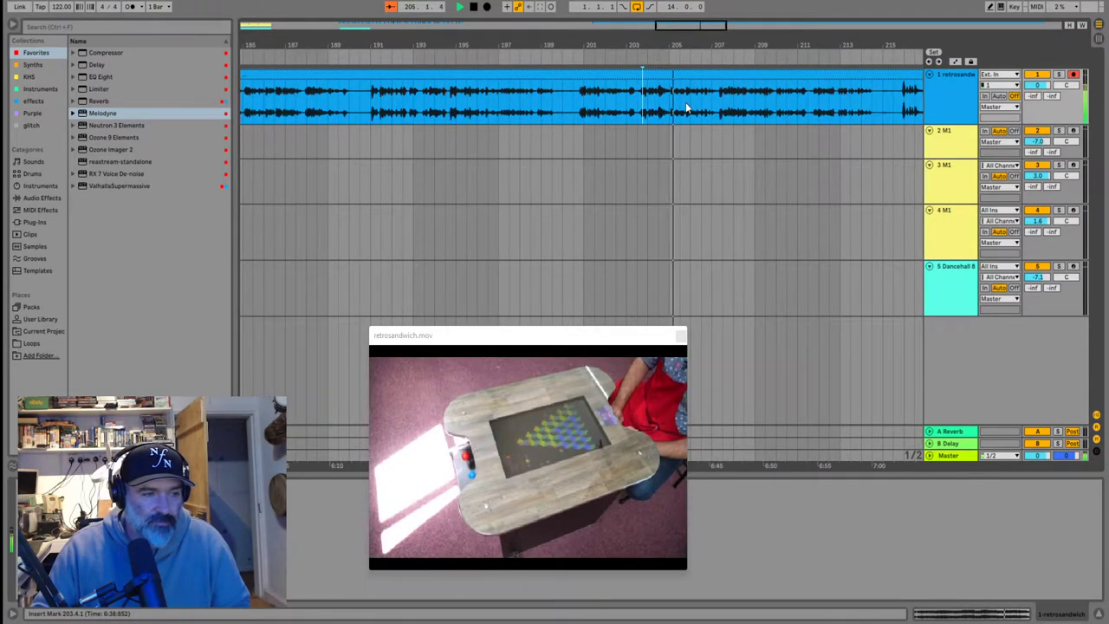
scroll(648, 109, up, 2)
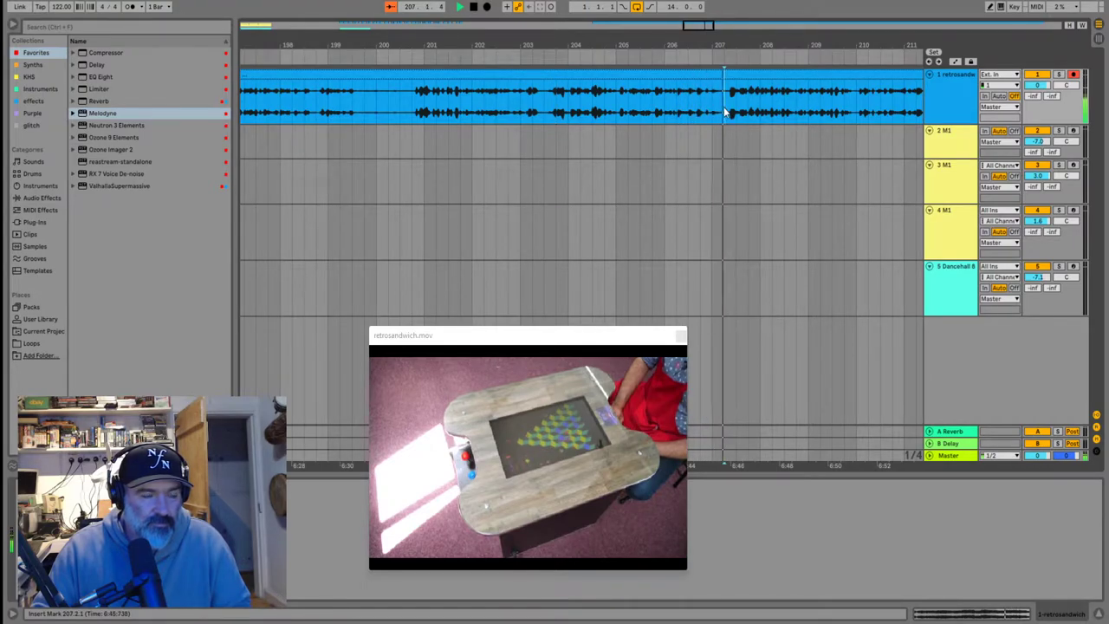
click(701, 70)
key(Delete)
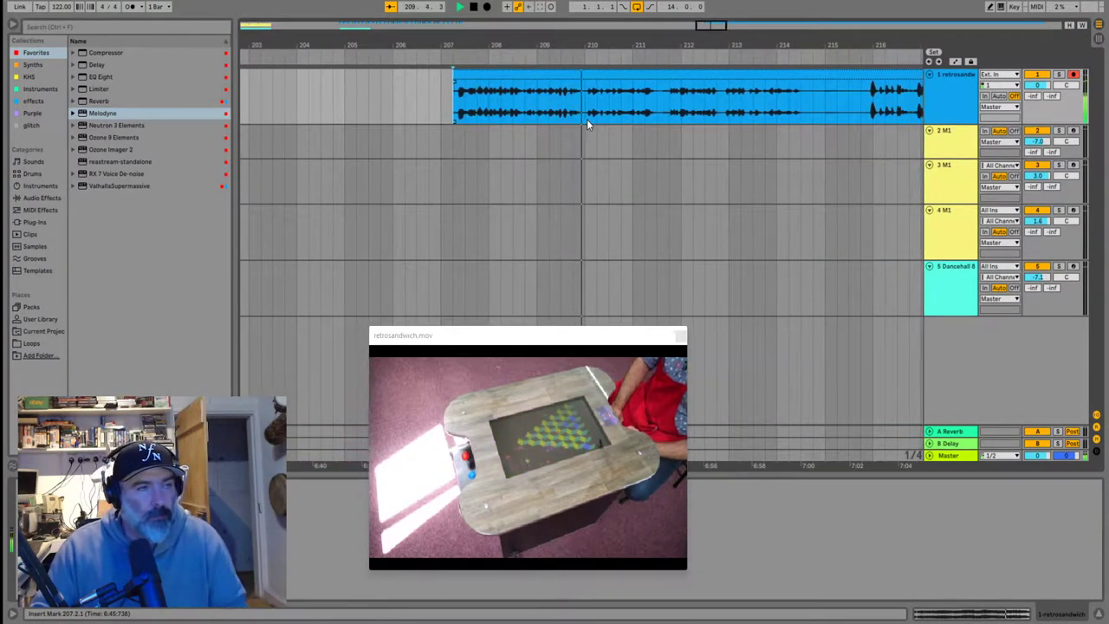
Audition the long clip around 211.3.1, split it at 211.4.1 and delete the section from 207.2.1 to 211.4.1
key(minus)
click(603, 105)
key(plus)
key(plus)
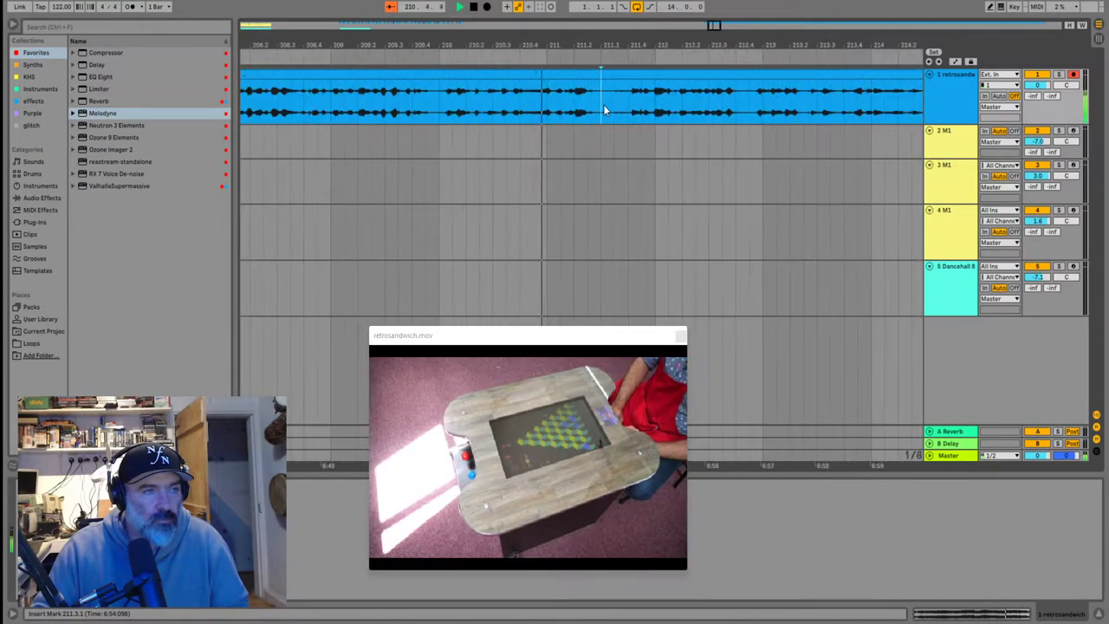
click(625, 100)
key(space)
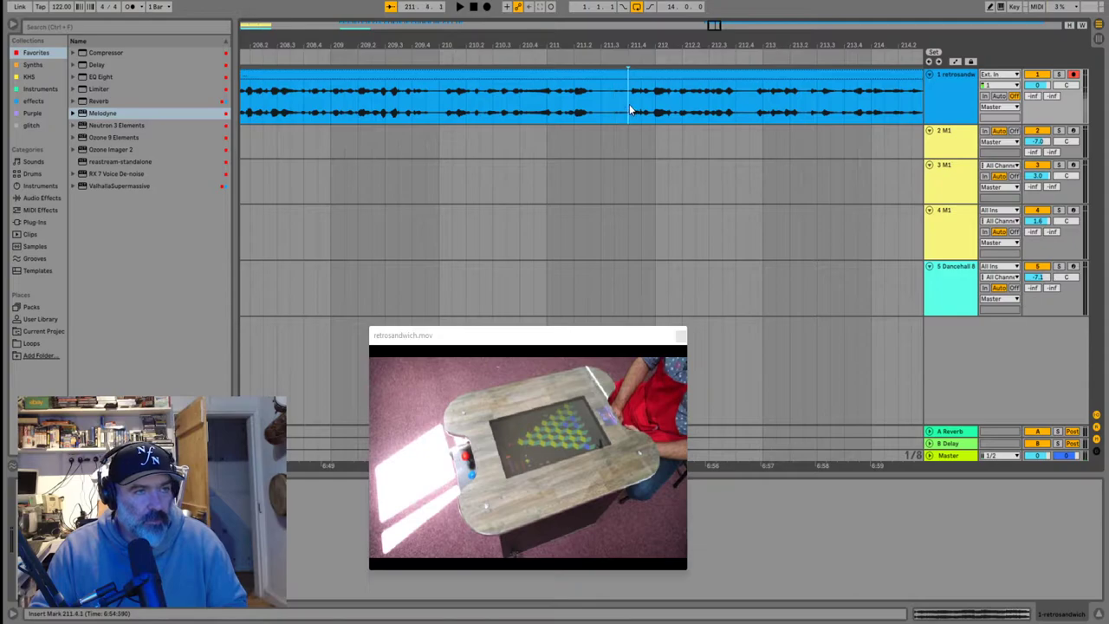
shift+click(629, 104)
key(Delete)
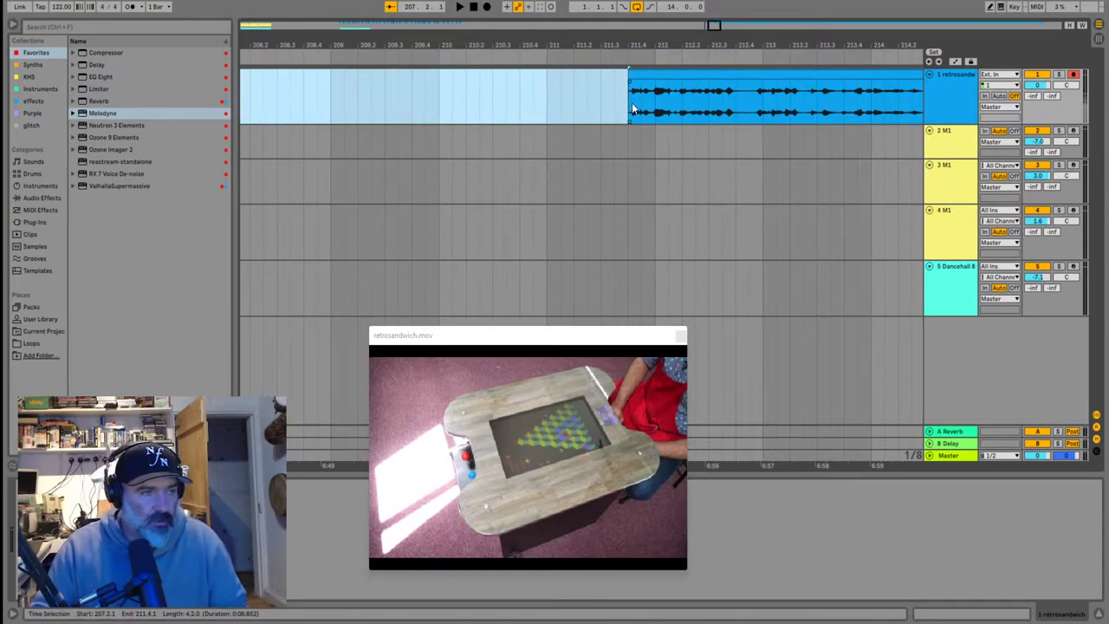
Audition the clip from 215.3.1 and trim its start to 215.4.1
scroll(633, 108, down, 5)
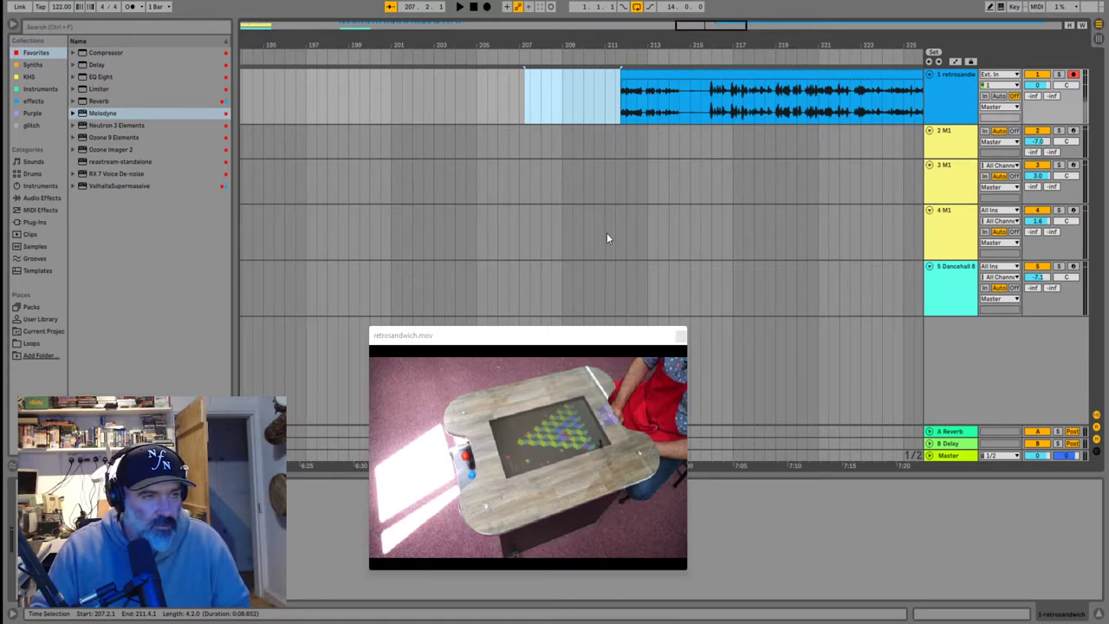
click(703, 118)
key(space)
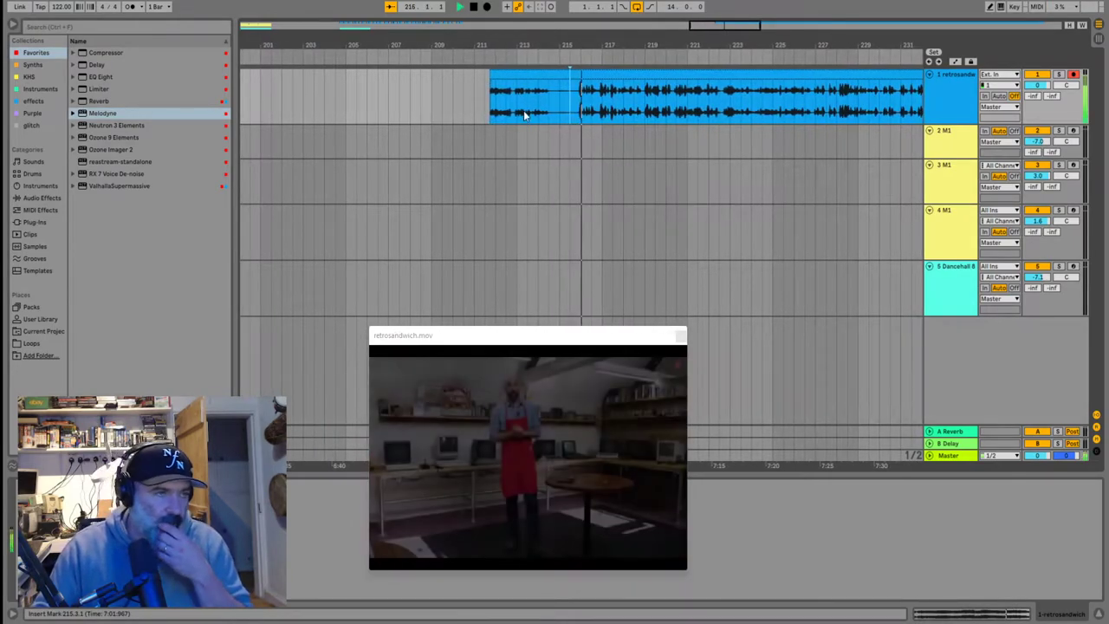
click(523, 110)
drag(491, 102, 578, 113)
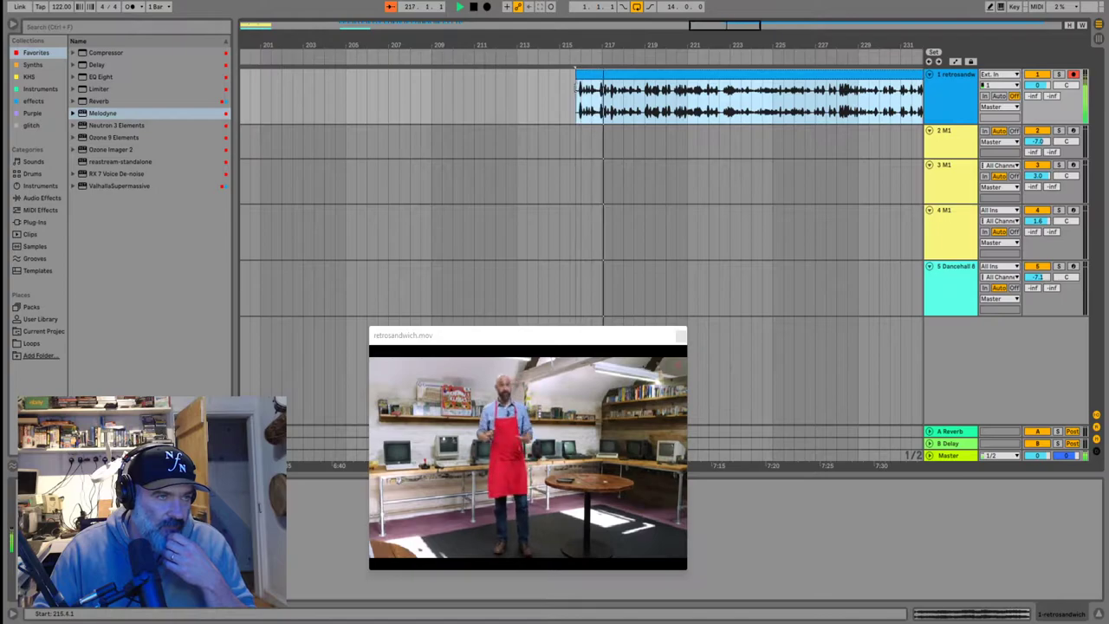
key(space)
key(space)
Locate the first word's onset, audition it from 216.1.1 and trim the clip's start to 216.1.1
scroll(576, 115, up, 5)
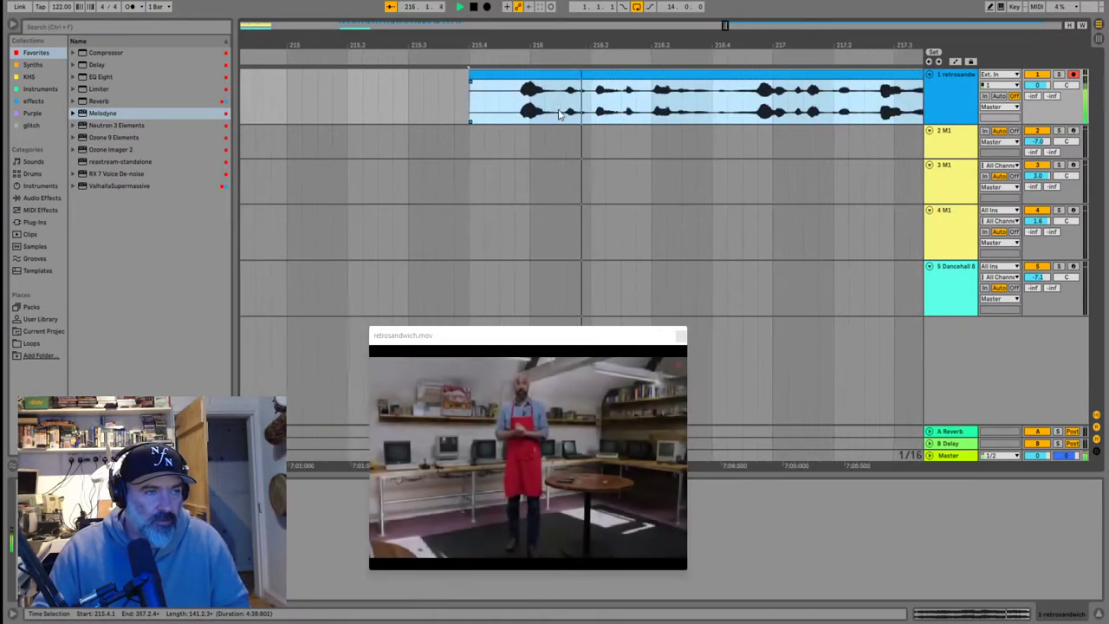
scroll(414, 99, up, 2)
scroll(414, 93, up, 2)
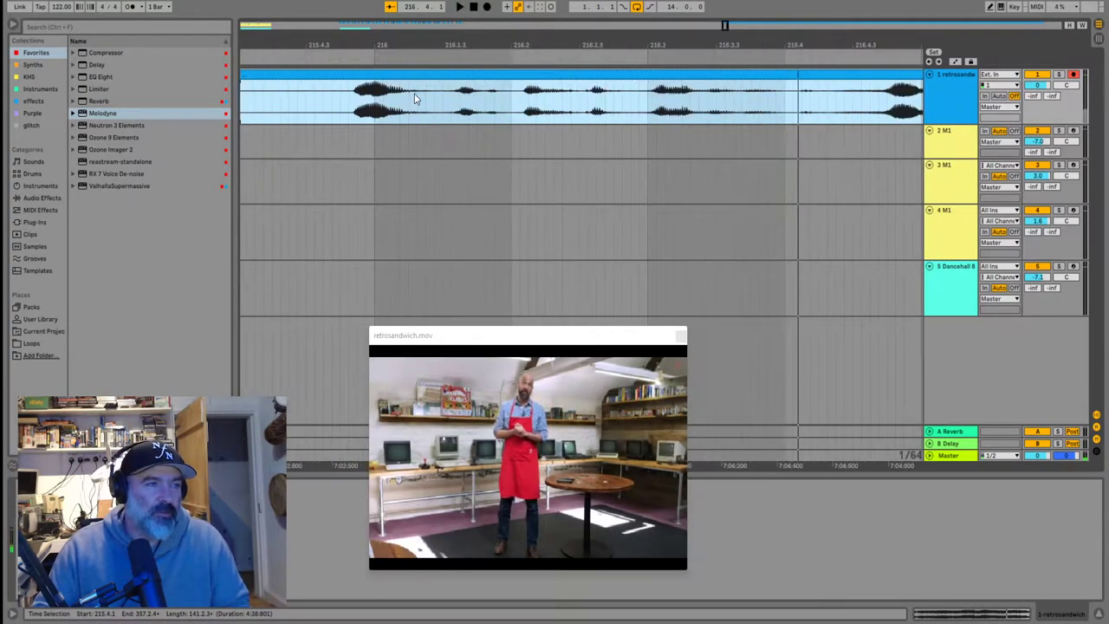
drag(398, 79, 419, 85)
click(373, 105)
key(space)
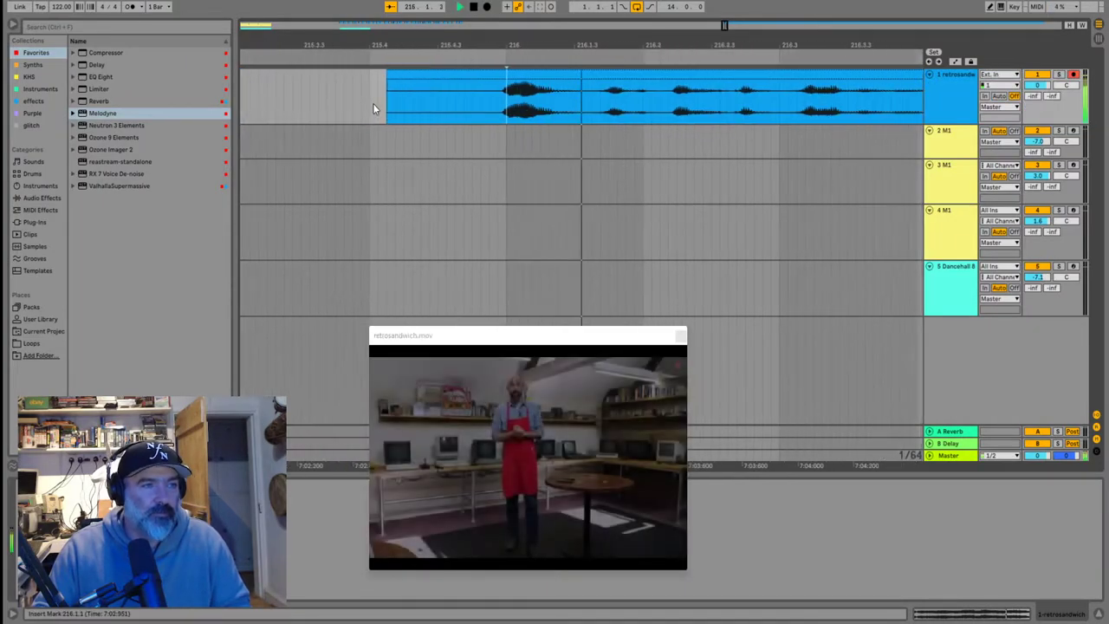
scroll(372, 103, down, 3)
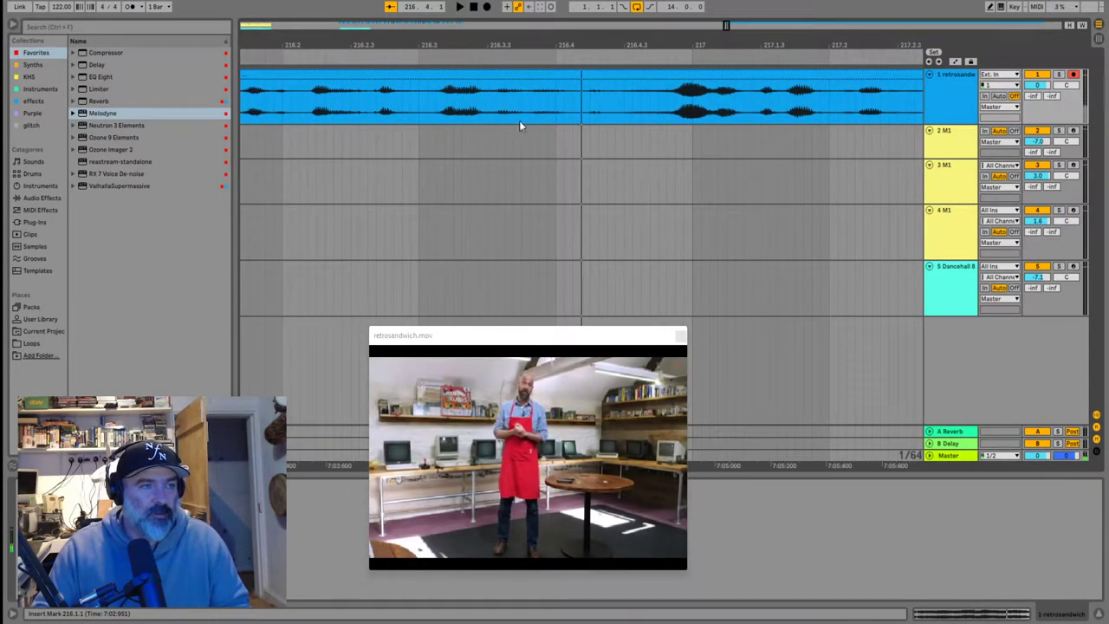
scroll(277, 93, down, 3)
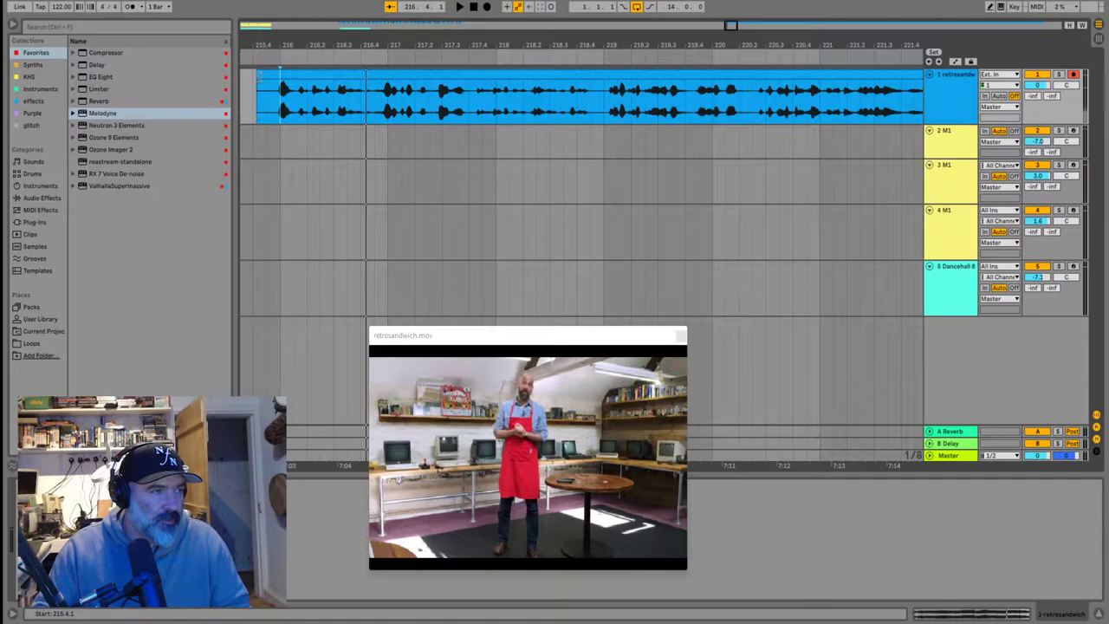
drag(259, 76, 281, 79)
key(space)
scroll(621, 113, up, 4)
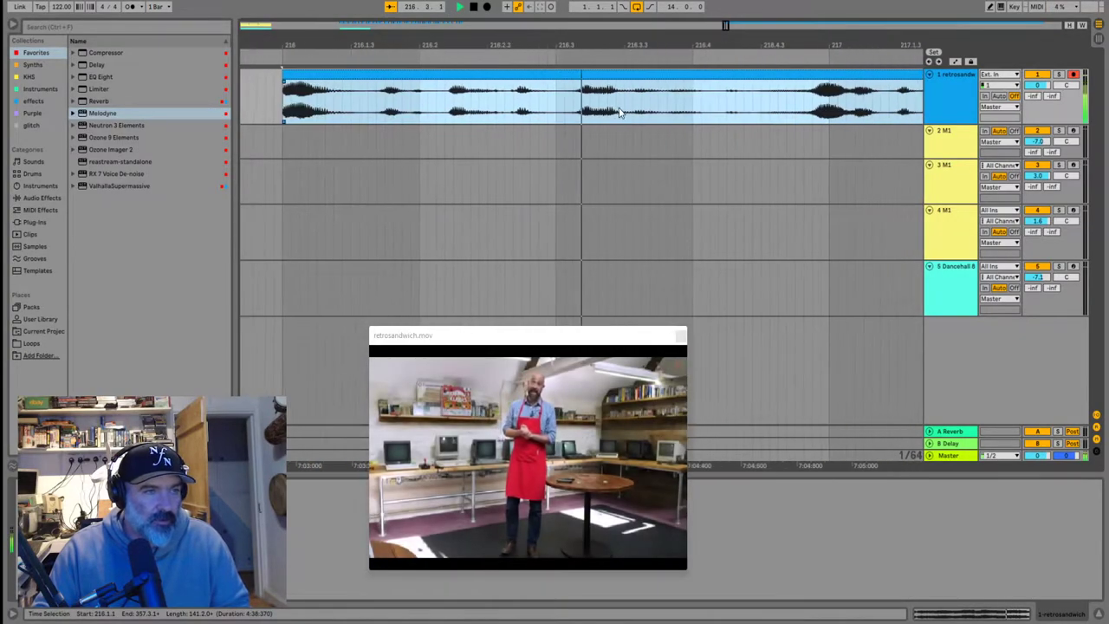
Split the clip at 216.4.1, replay the first phrase and trim the remainder's start to 216.4.4
click(544, 107)
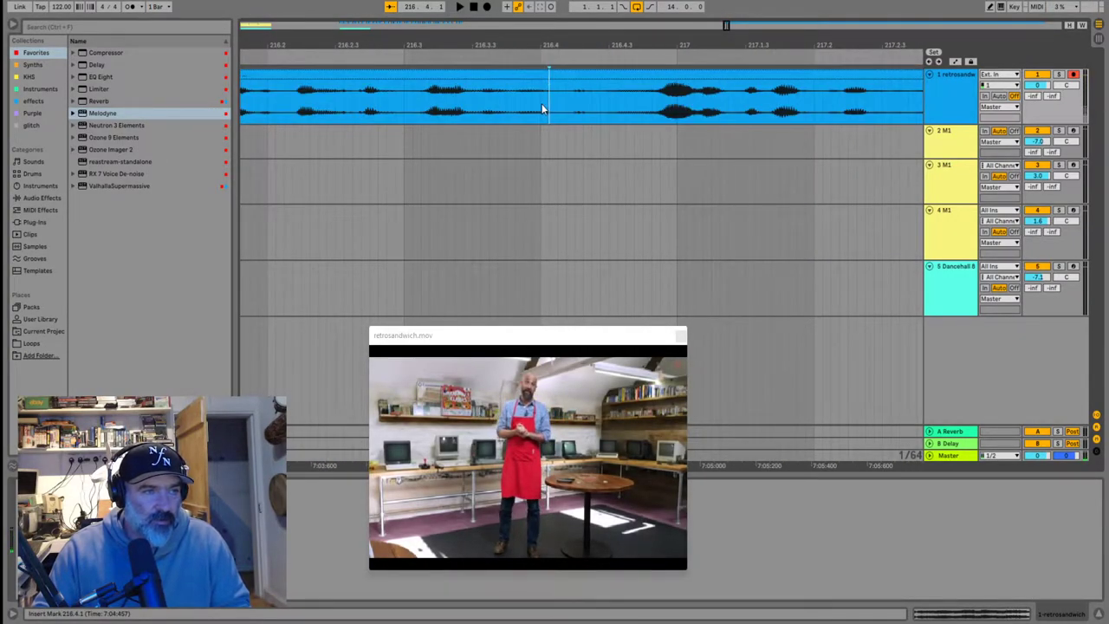
scroll(389, 124, down, 3)
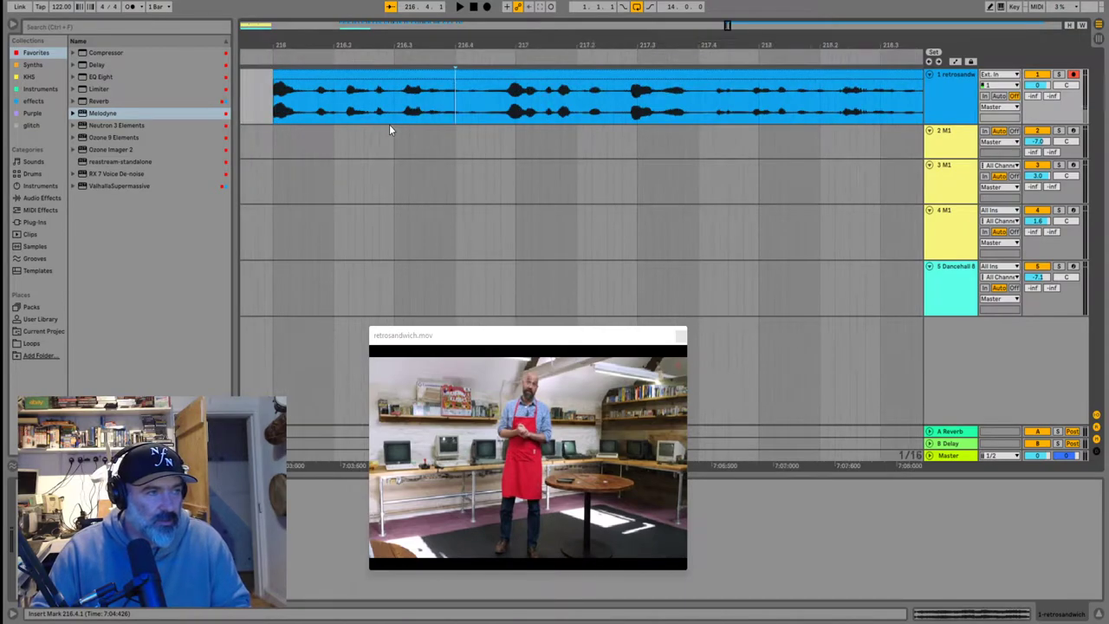
click(274, 118)
key(space)
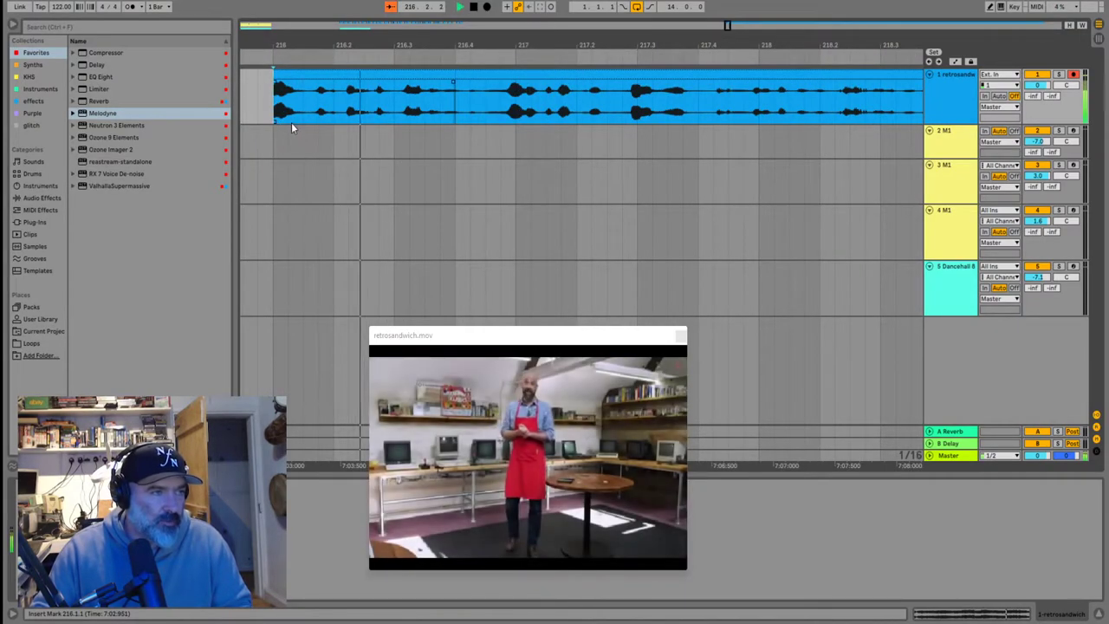
drag(456, 75, 503, 75)
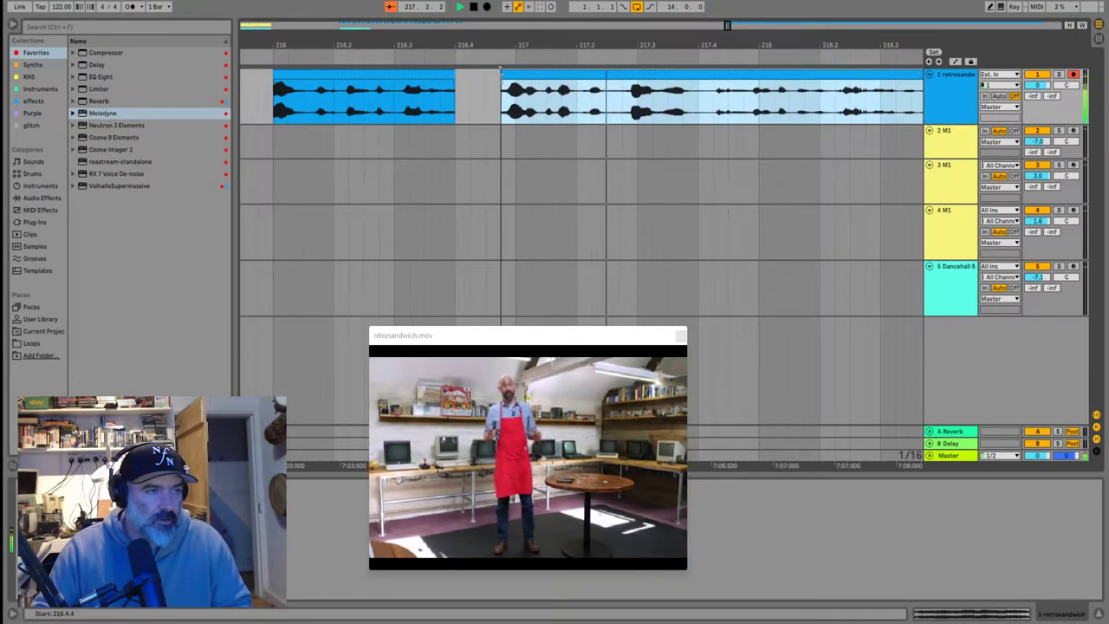
Split the clip at 217.4.1 after the second phrase and trim the remaining long clip's start to 217.4.2
key(space)
click(700, 106)
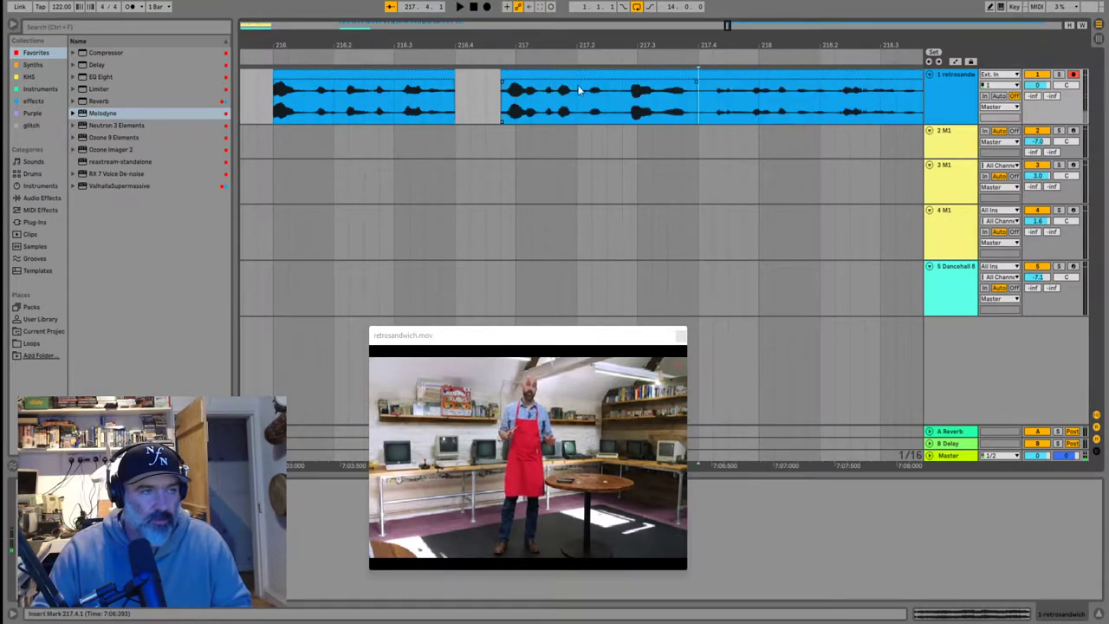
scroll(513, 98, up, 3)
drag(506, 77, 582, 72)
key(space)
scroll(511, 103, down, 3)
key(space)
key(space)
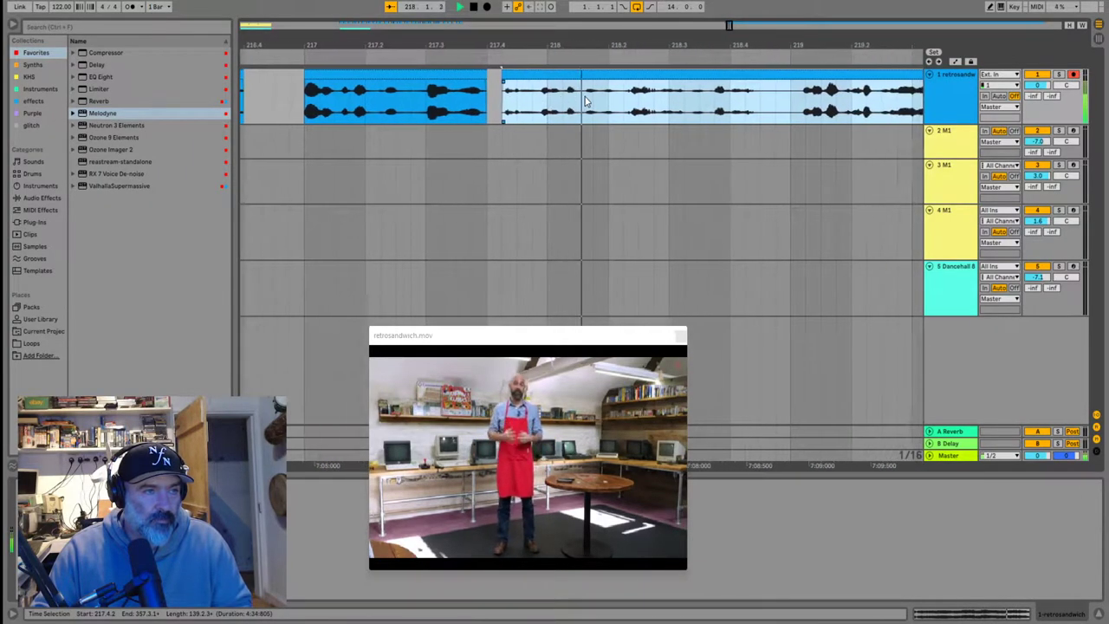
Audition the remaining long clip past 219.1.1 and trim its start to 220.2.2
key(space)
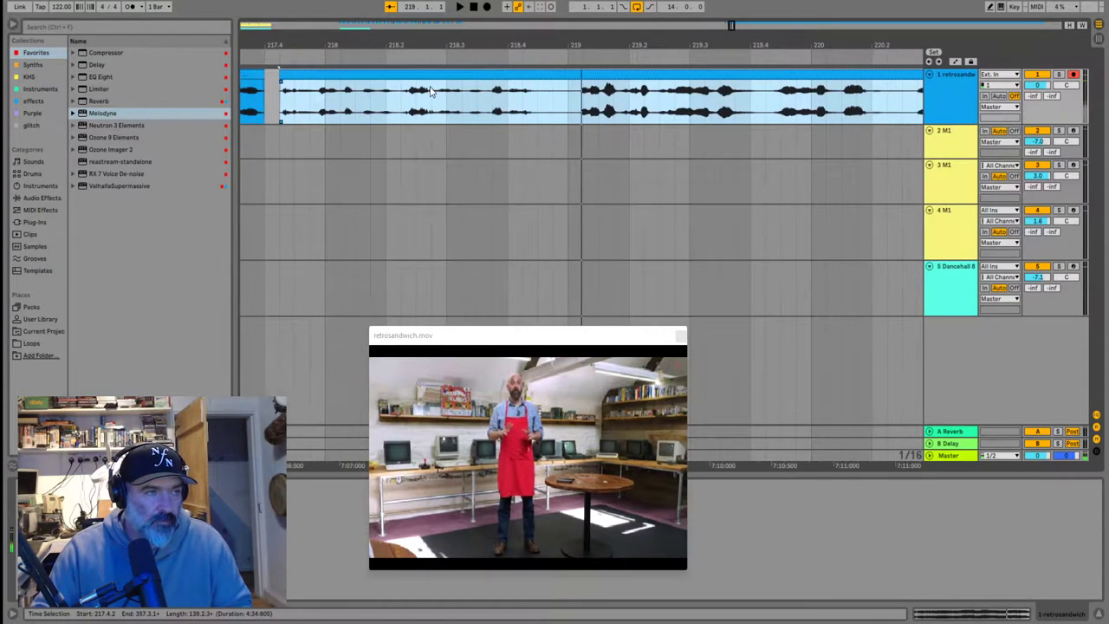
key(space)
click(762, 110)
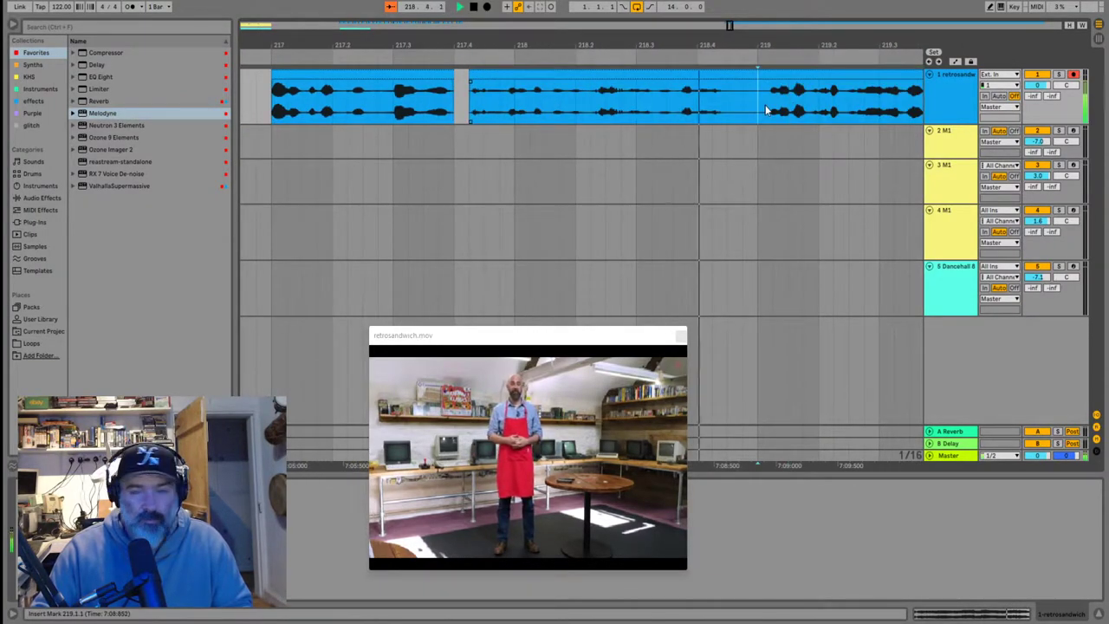
scroll(662, 115, down, 3)
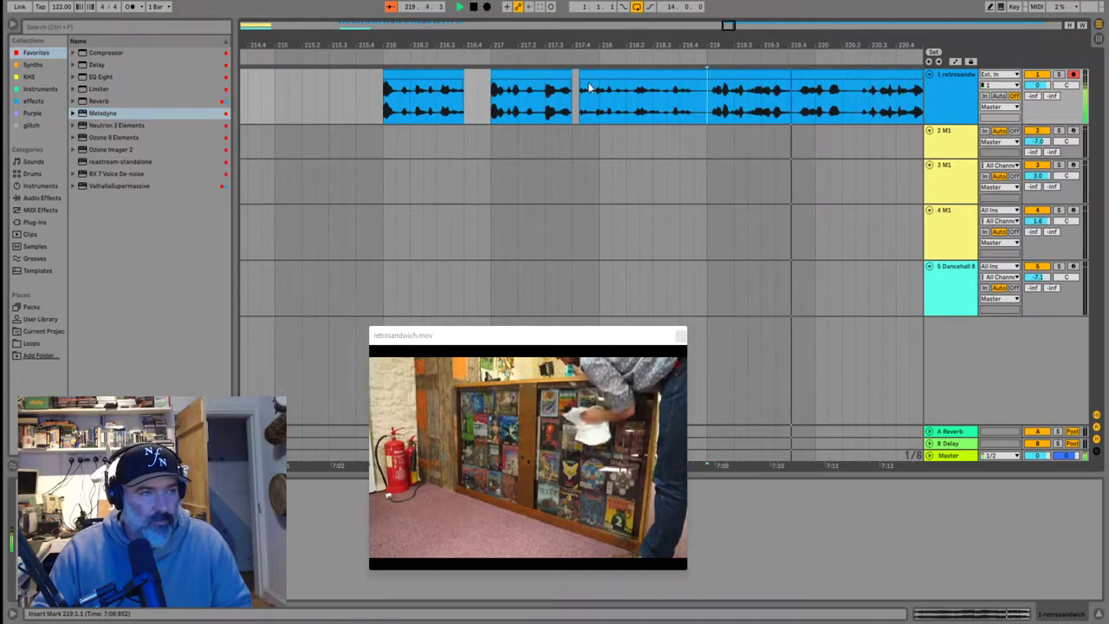
scroll(599, 84, down, 3)
drag(591, 90, 710, 68)
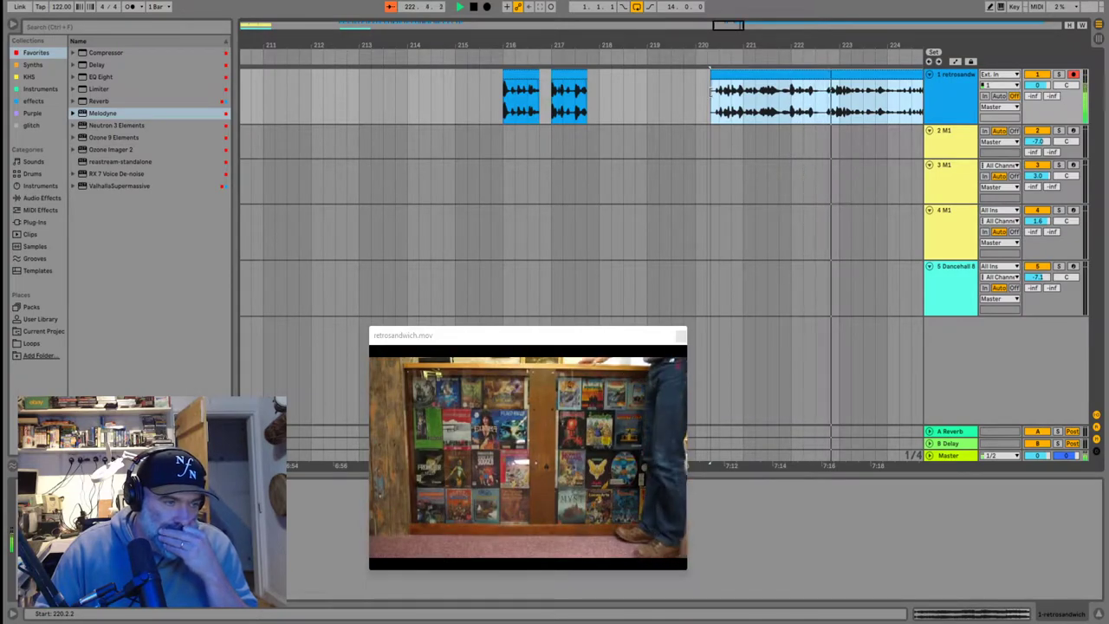
Listen further through the long clip and trim its start to 226.1.1
click(738, 117)
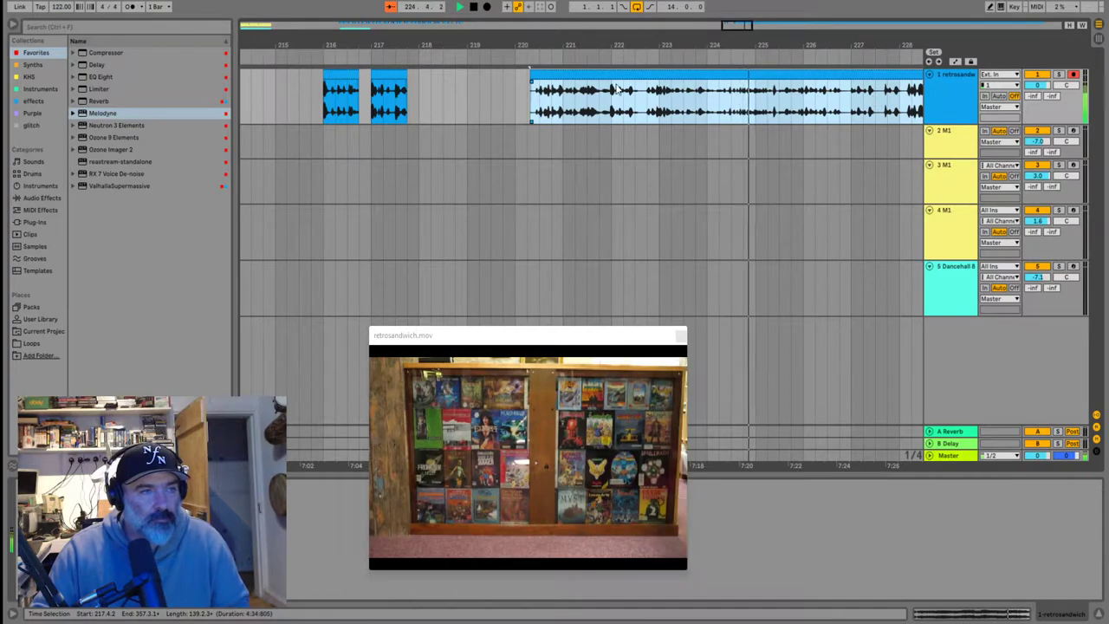
click(541, 77)
drag(530, 74, 802, 70)
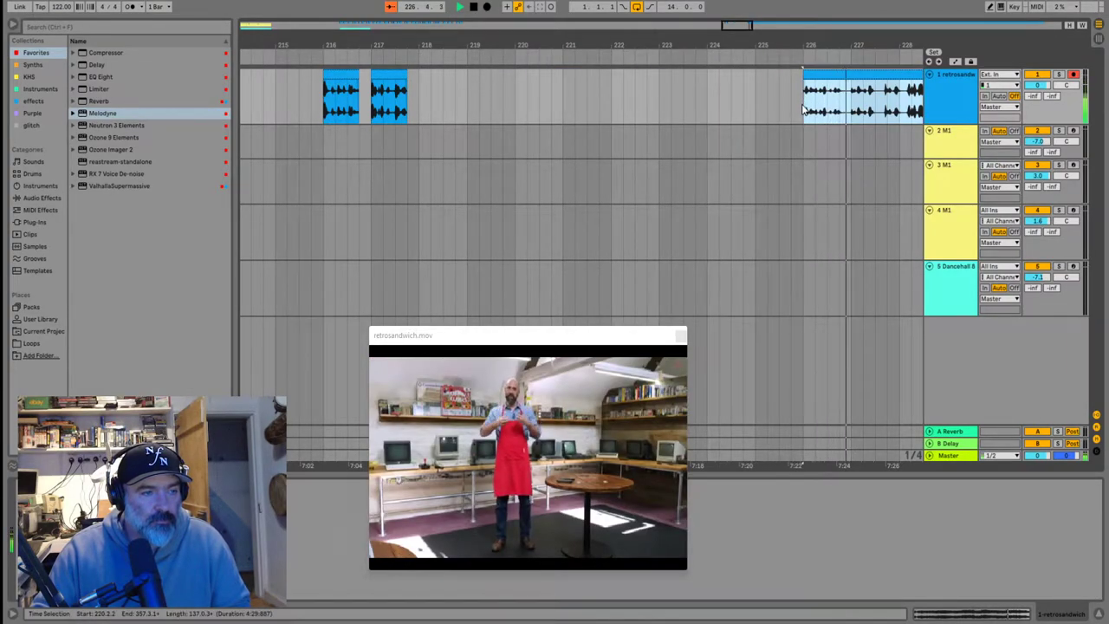
Listen on around 229.3.1 and trim the long clip's start to just after bar 230
scroll(852, 106, down, 6)
scroll(905, 107, up, 4)
scroll(901, 106, up, 5)
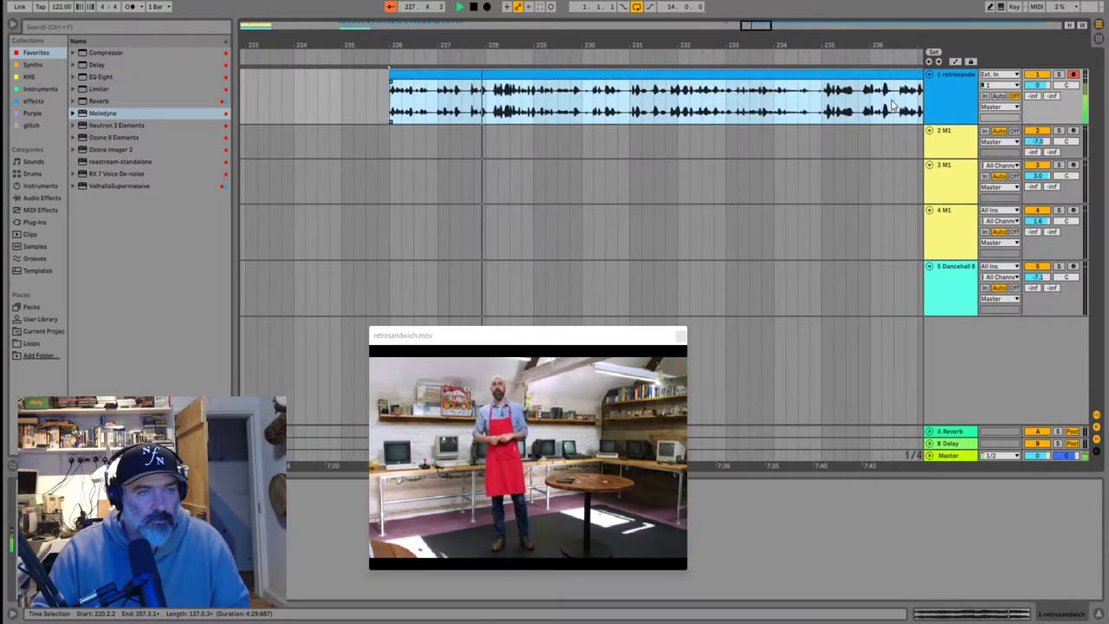
click(559, 97)
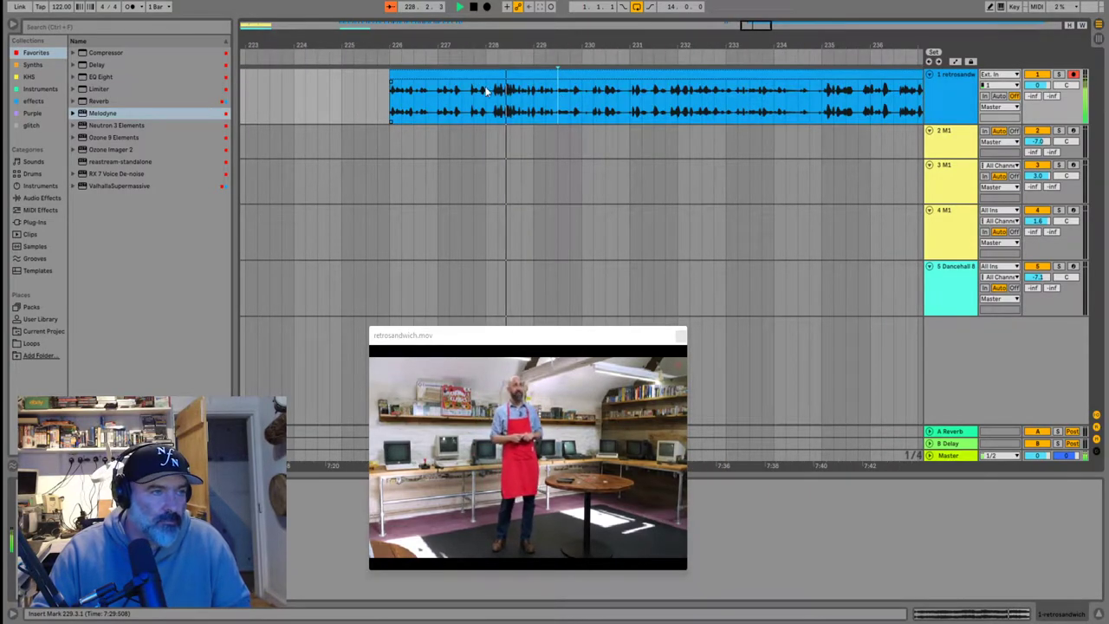
click(390, 73)
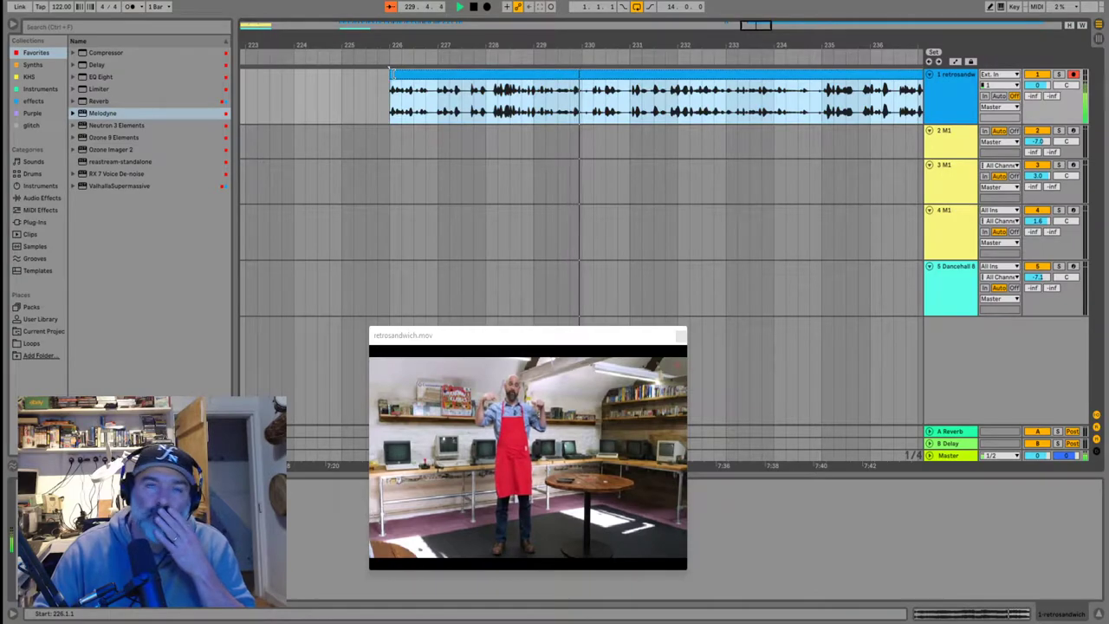
drag(391, 73, 589, 82)
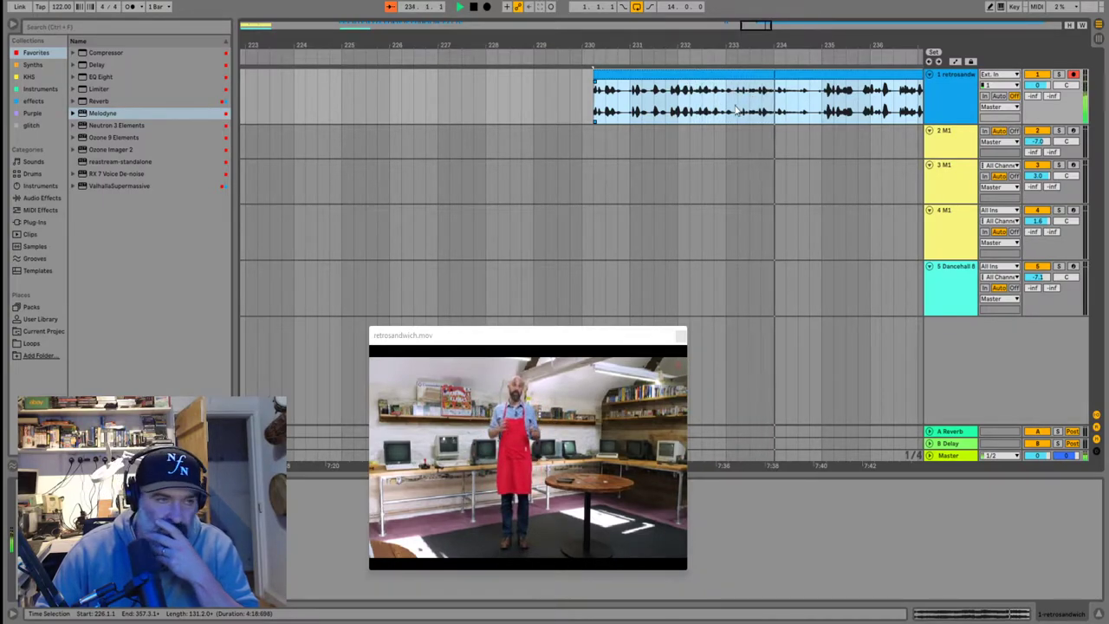
Audition the speech around 235.1.1, trim the long clip's start to 238.3.1 and move the clip back to 219.3.1
click(817, 101)
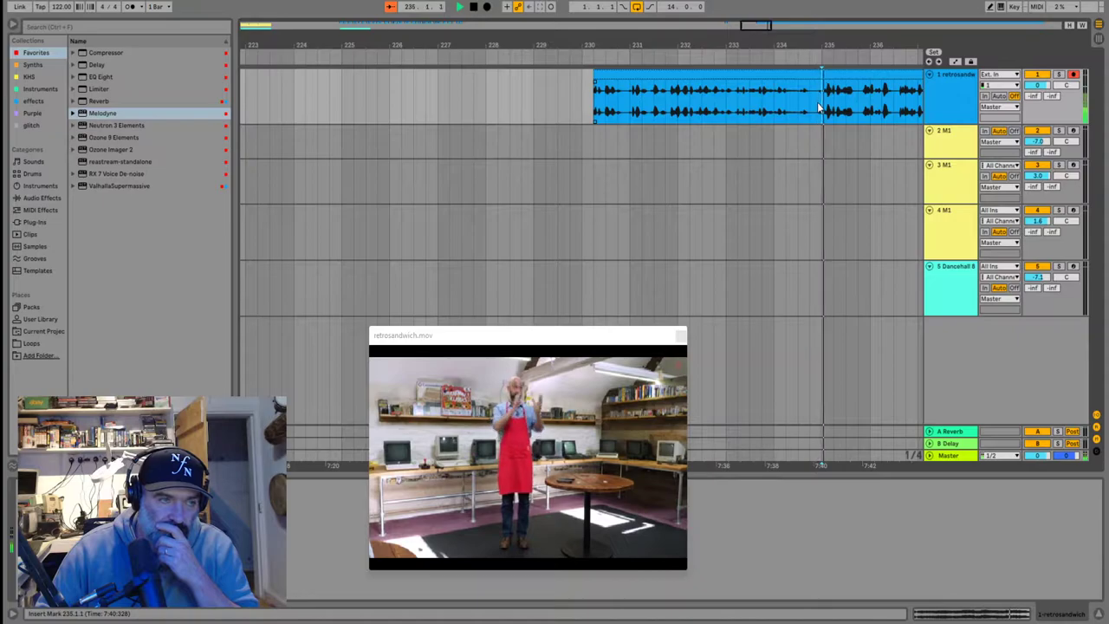
scroll(773, 112, down, 3)
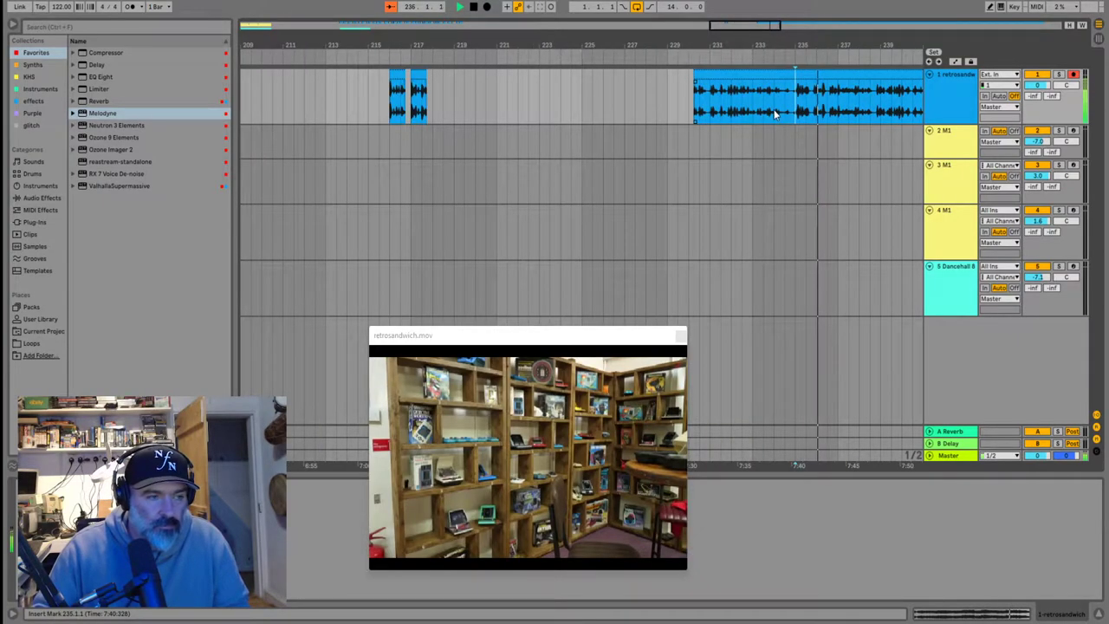
scroll(851, 104, up, 2)
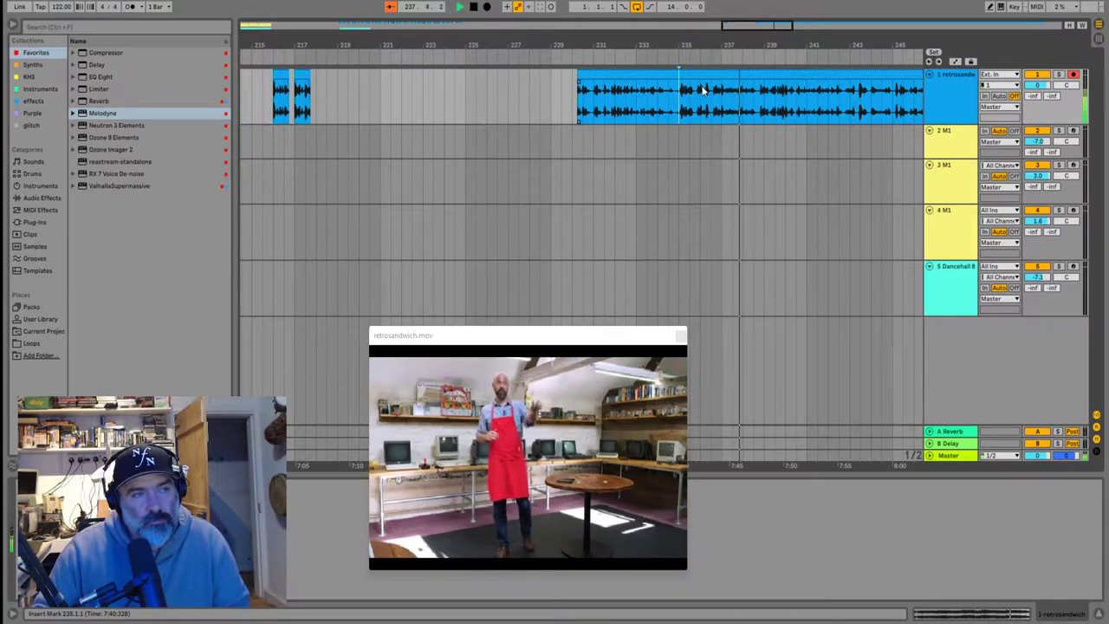
click(582, 71)
drag(582, 71, 754, 91)
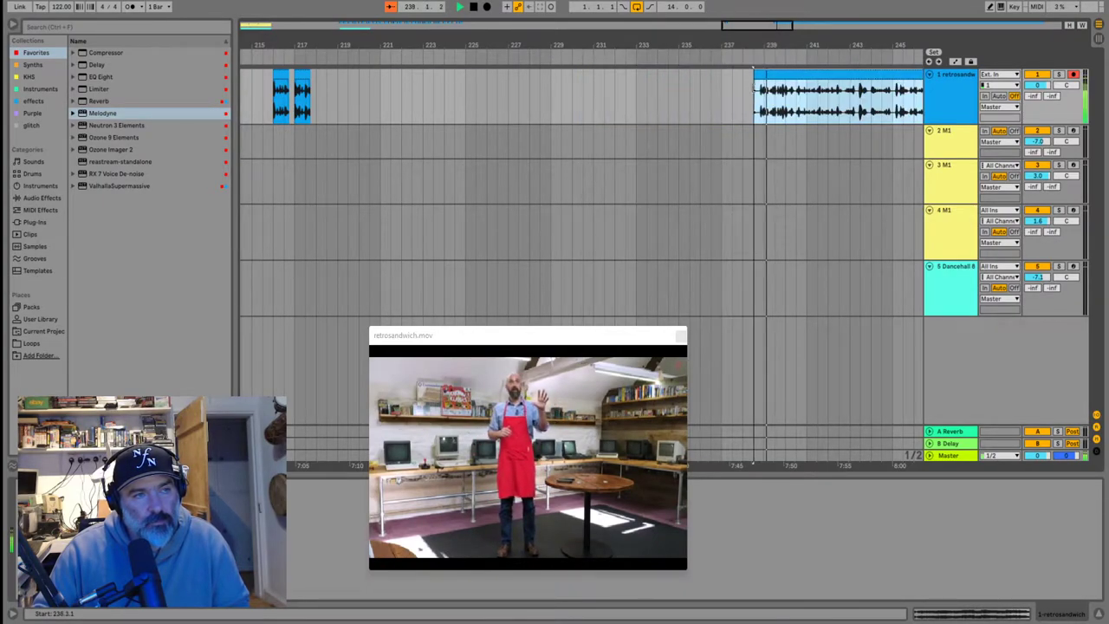
click(756, 93)
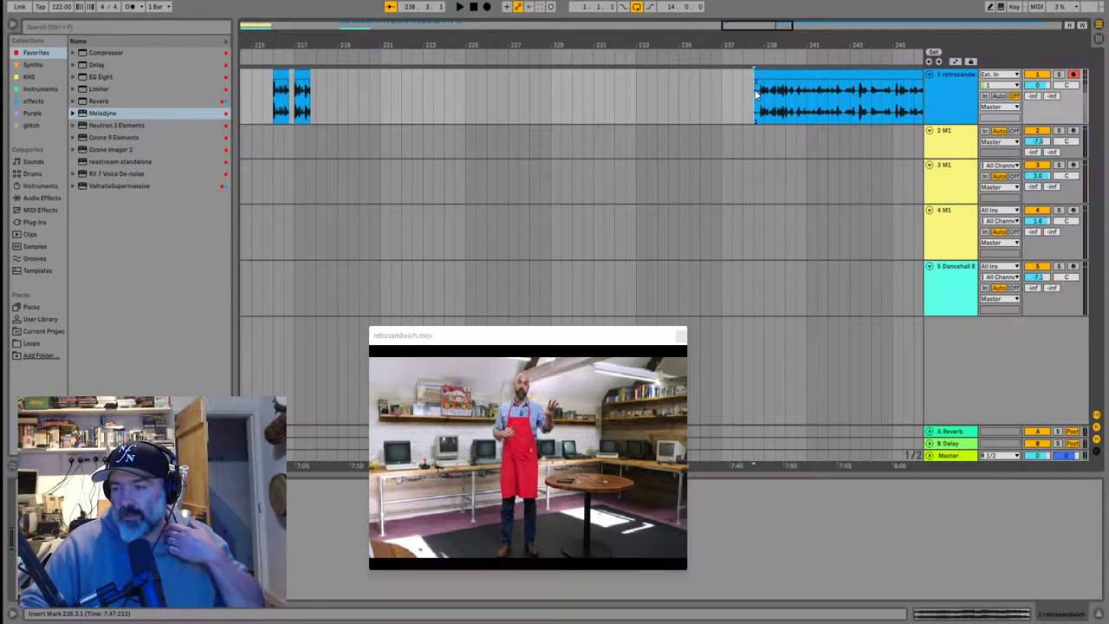
drag(760, 74, 355, 76)
Select the two short clips near bar 216 and move them earlier to about bar 182
key(minus)
key(minus)
key(minus)
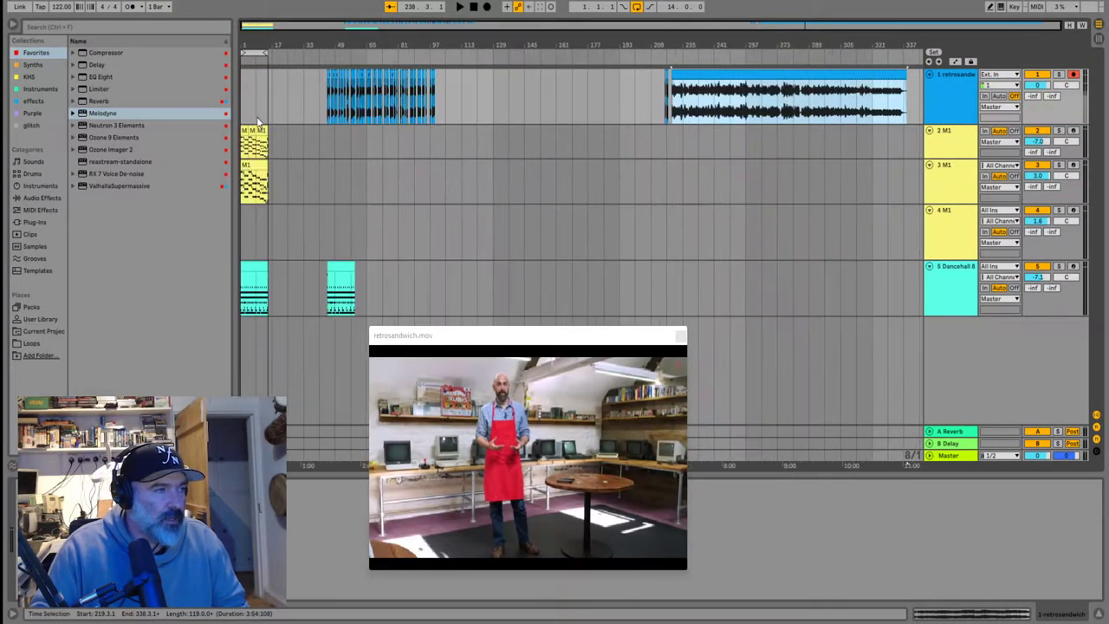
mouse_move(653, 91)
mouse_down()
mouse_move(675, 92)
mouse_move(641, 84)
mouse_up()
scroll(667, 97, up, 2)
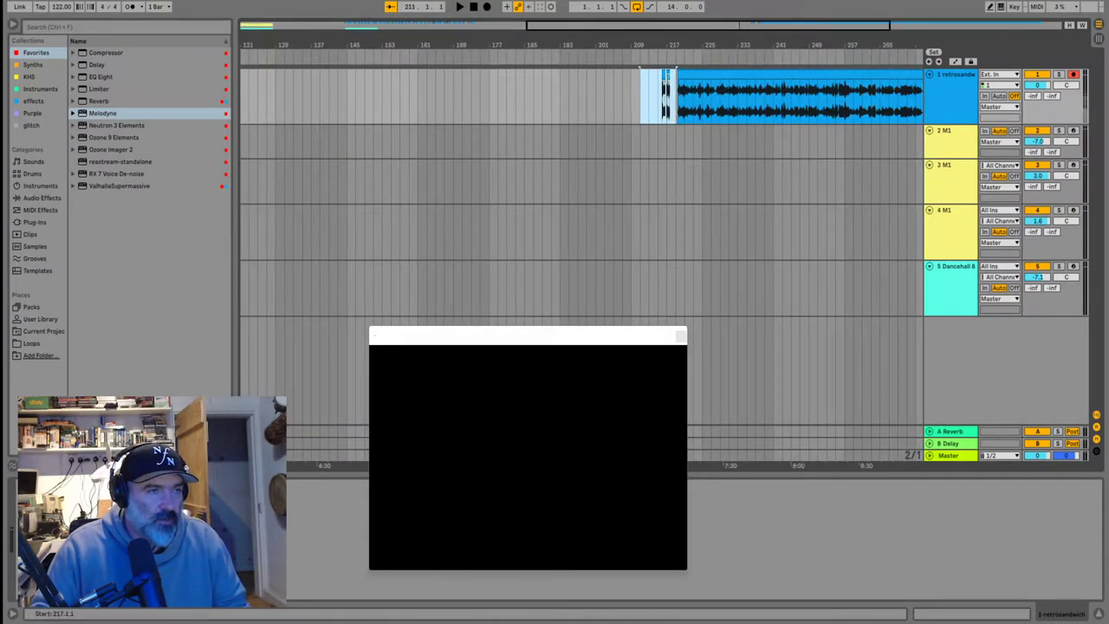
click(664, 75)
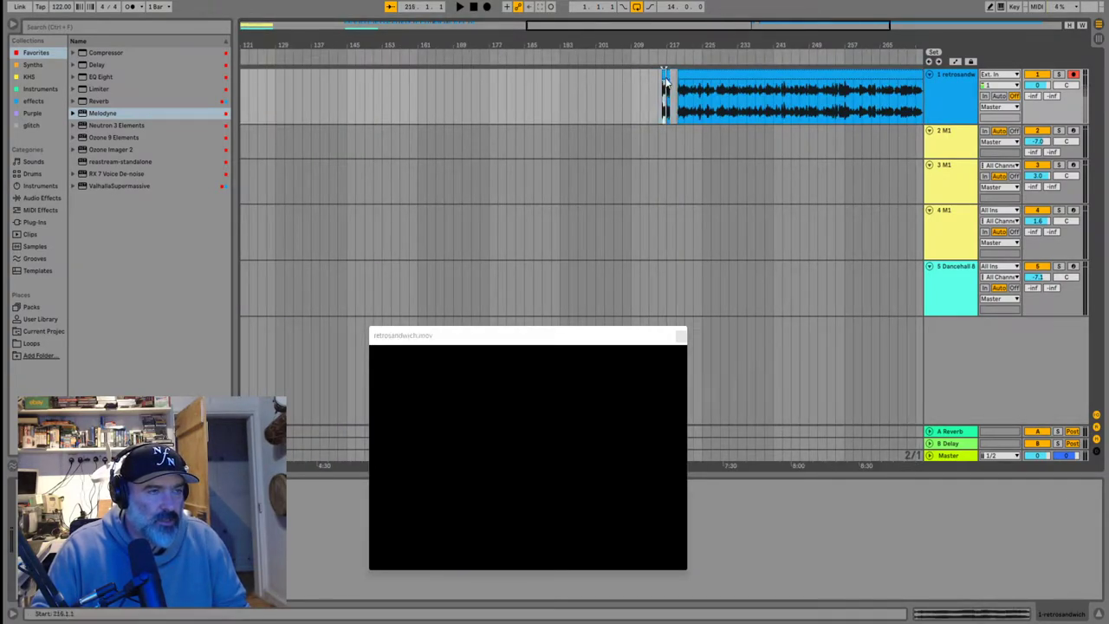
drag(669, 89, 639, 90)
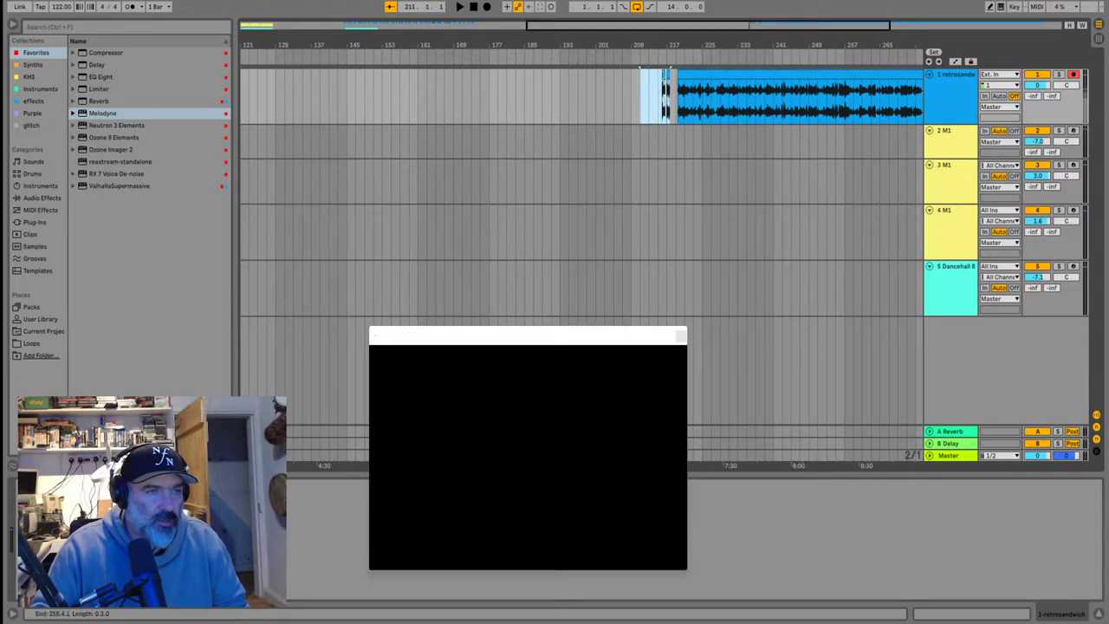
key(plus)
drag(657, 75, 320, 77)
scroll(321, 86, down, 5)
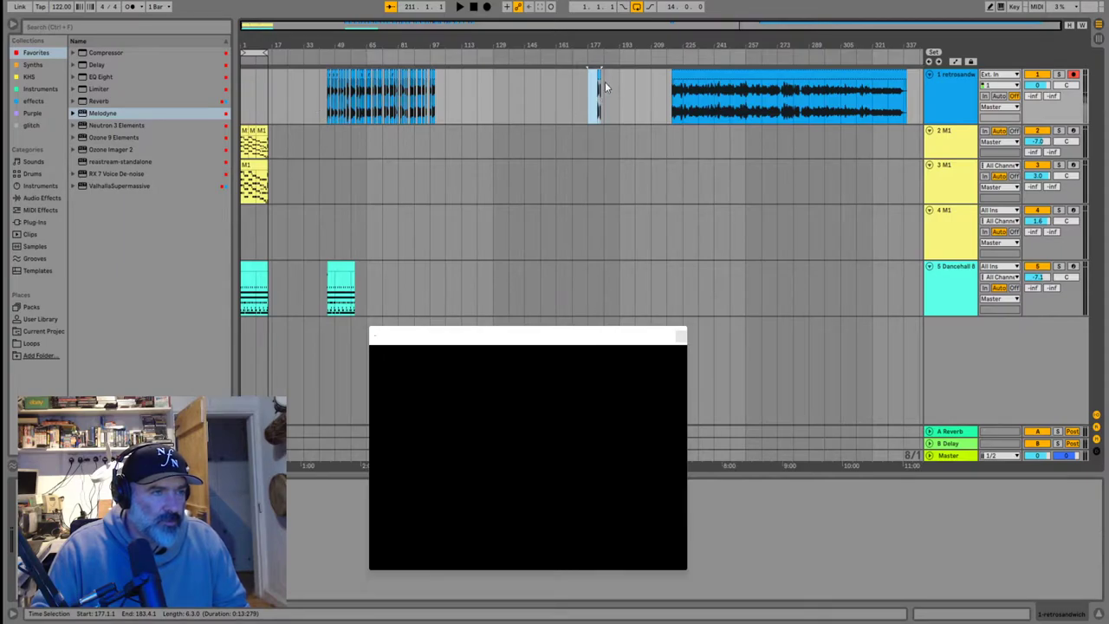
Select both short clips at 182.1.1 together and move them back to 141.1.1
click(492, 97)
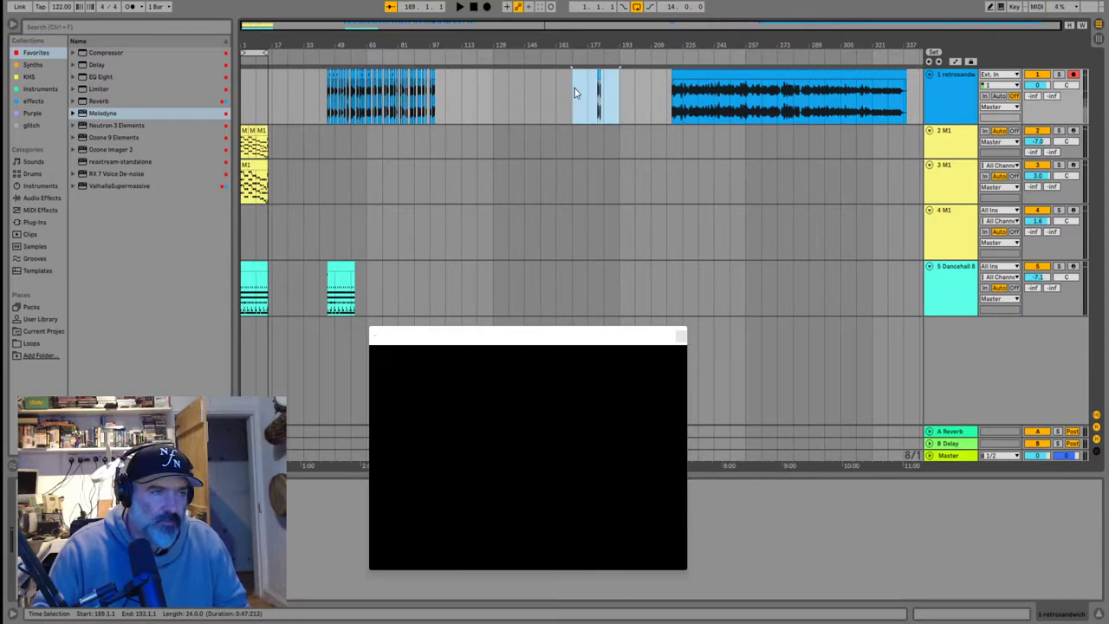
drag(599, 78, 495, 85)
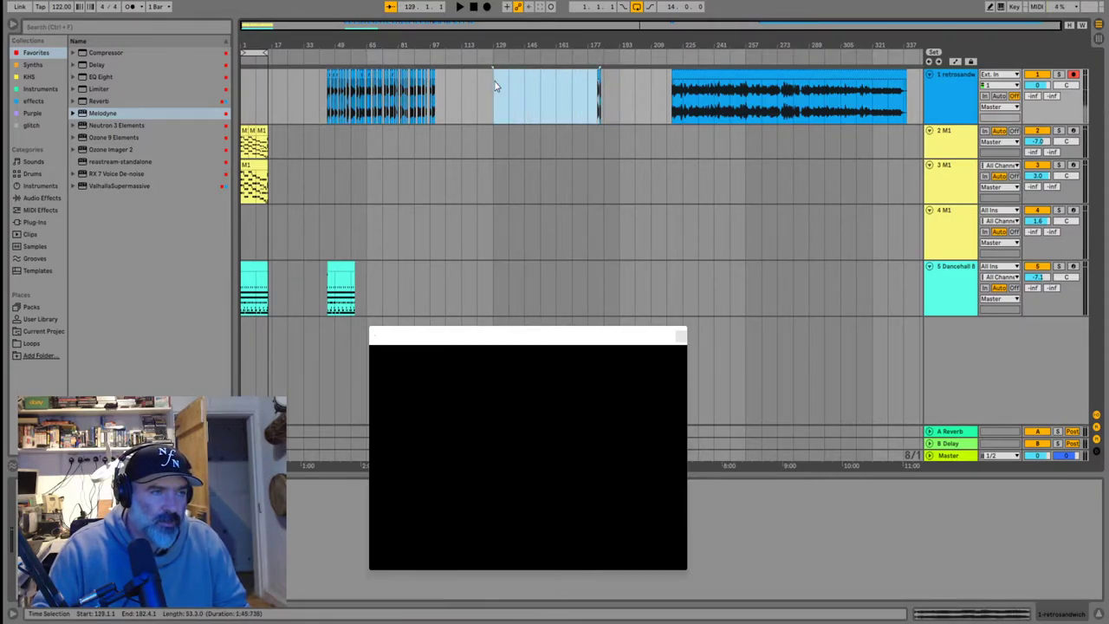
click(597, 97)
scroll(597, 95, up, 5)
drag(615, 90, 597, 90)
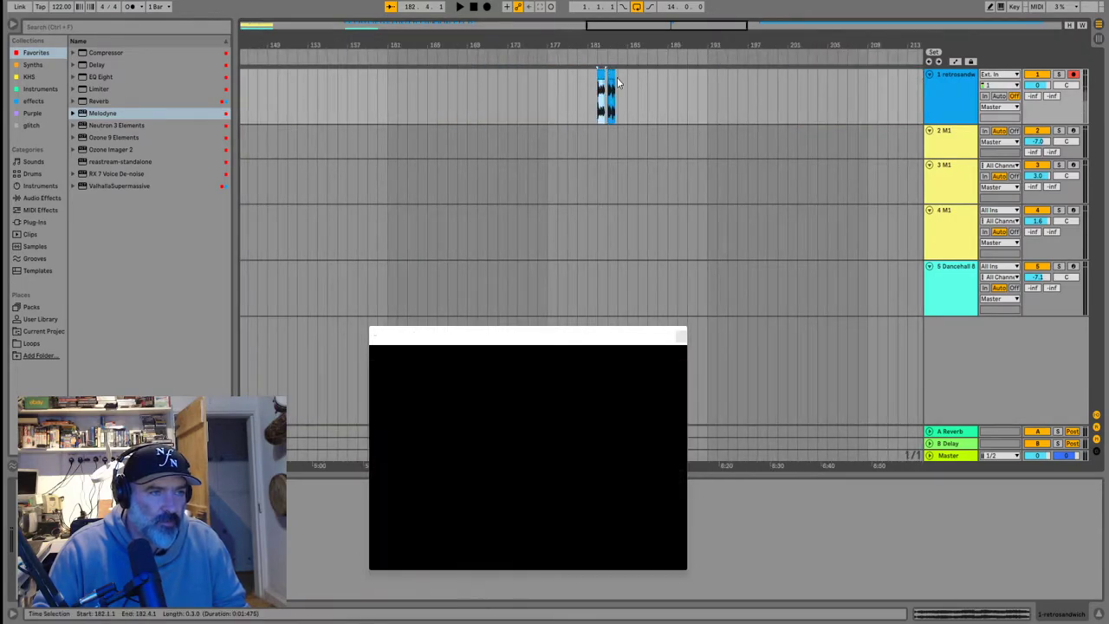
scroll(597, 90, down, 2)
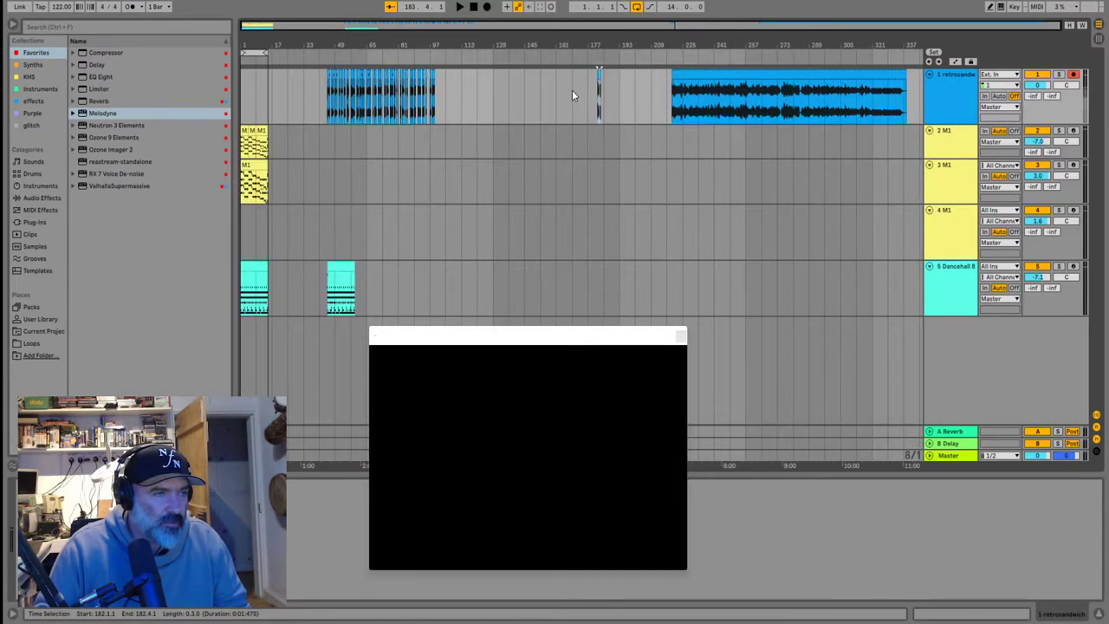
scroll(595, 85, up, 1)
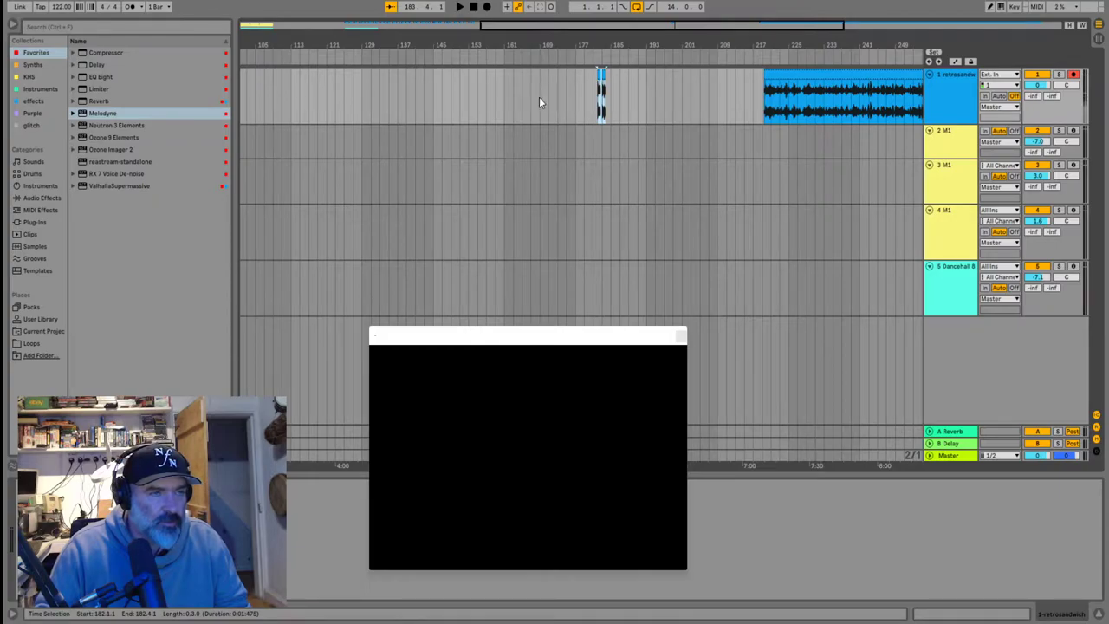
scroll(537, 93, left, 5)
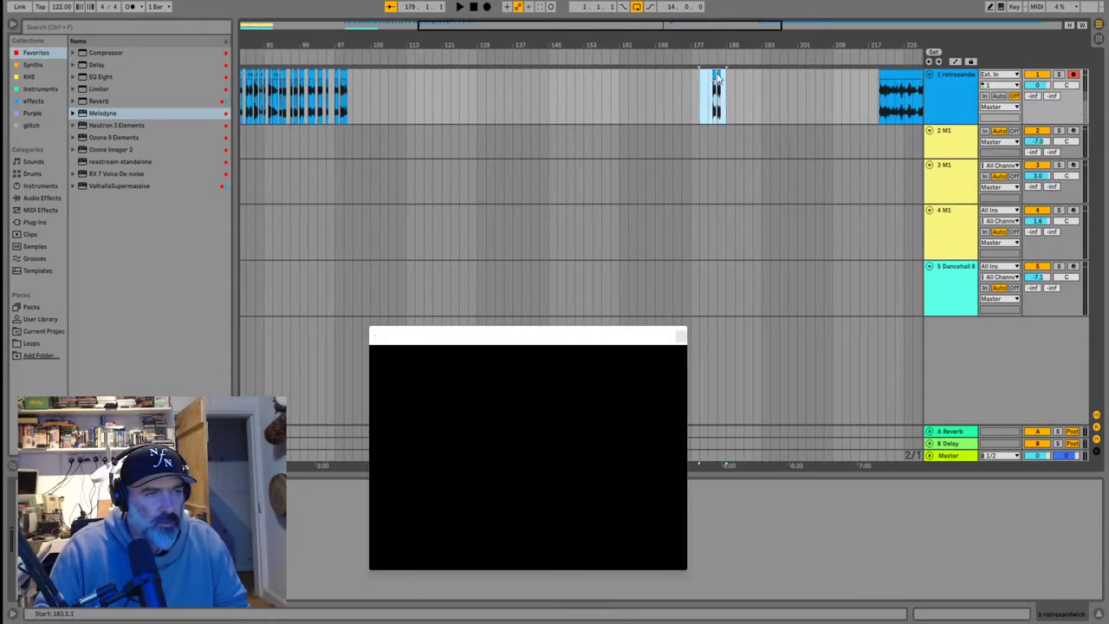
click(714, 69)
key(plus)
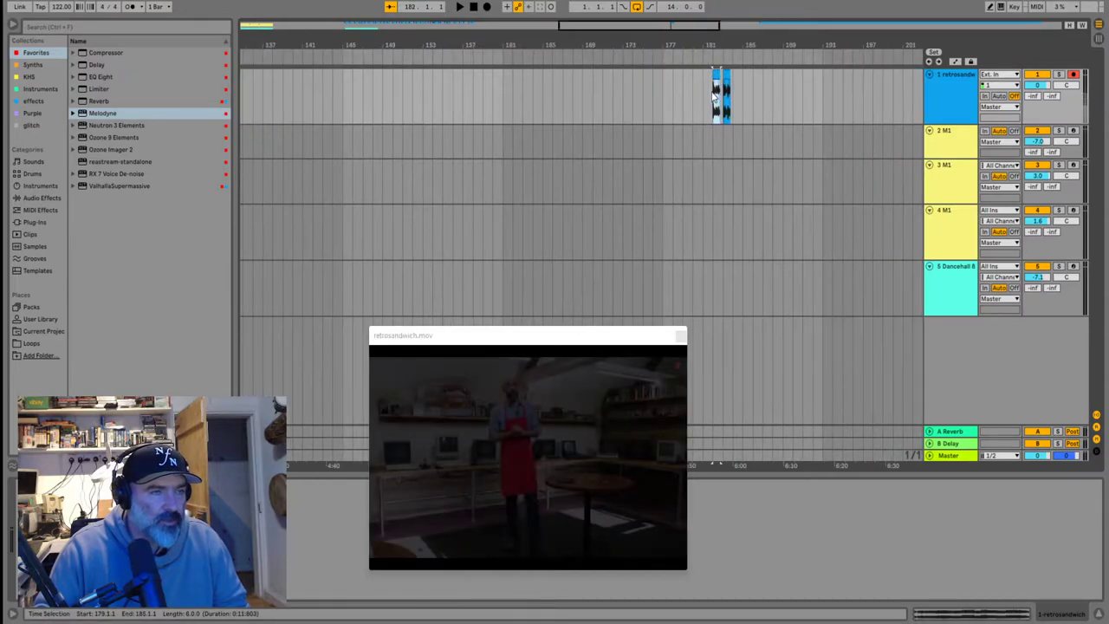
click(715, 71)
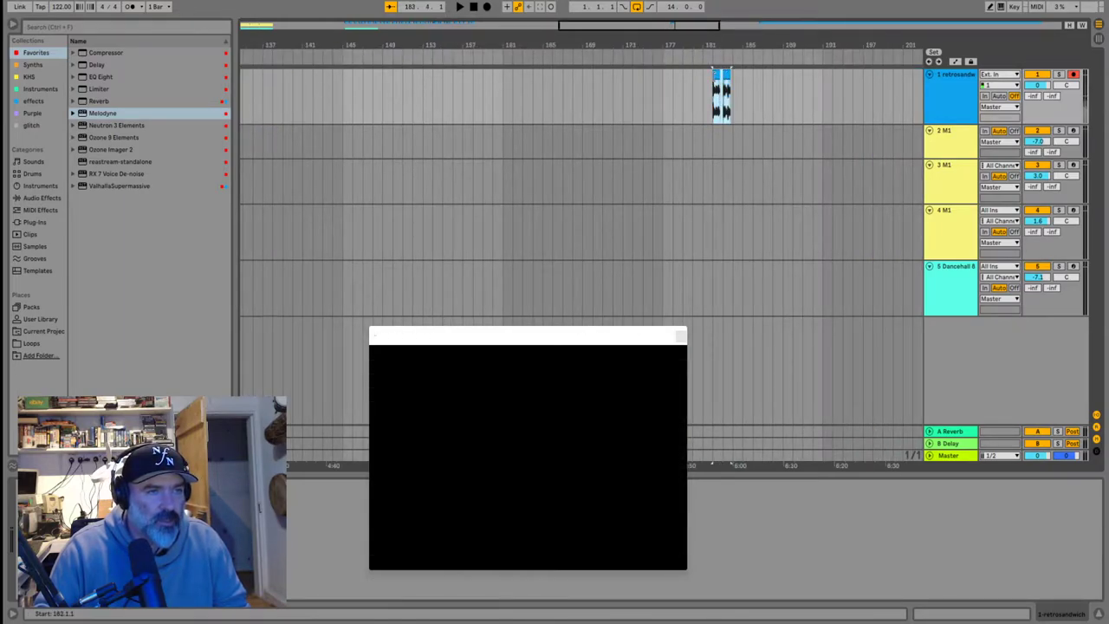
drag(715, 74, 305, 92)
Move the pair of short clips to 101.1.1, just behind the sequence of chopped phrases
key(w)
key(plus)
key(plus)
key(plus)
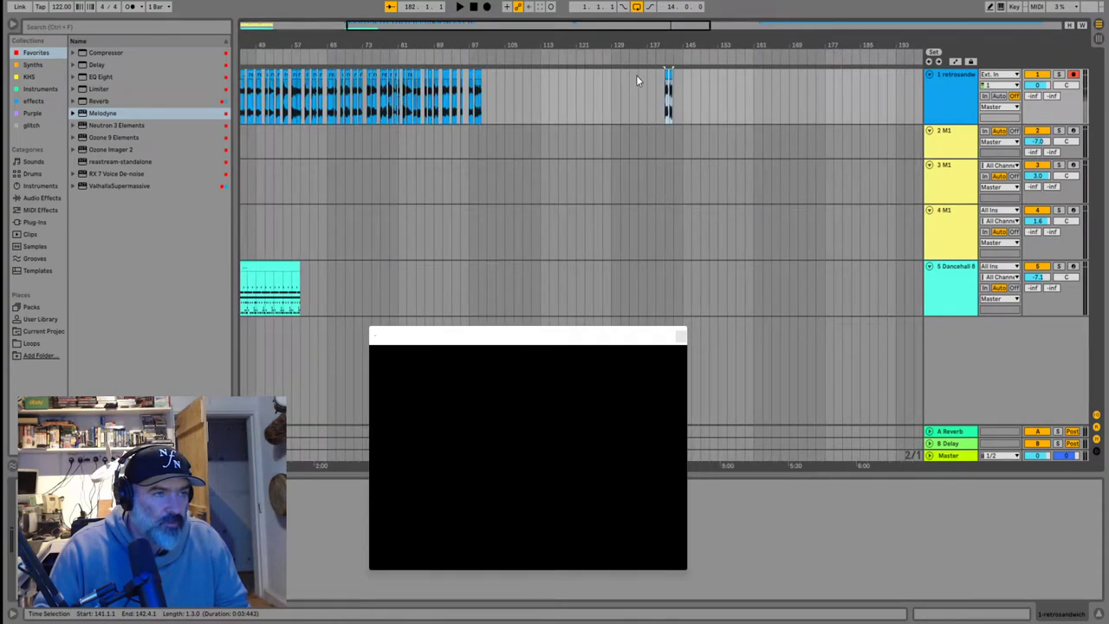
drag(377, 61, 276, 92)
Move the long remaining clip from 219.3.1 back to 105.1.1, behind the chopped phrases
key(minus)
key(minus)
click(672, 114)
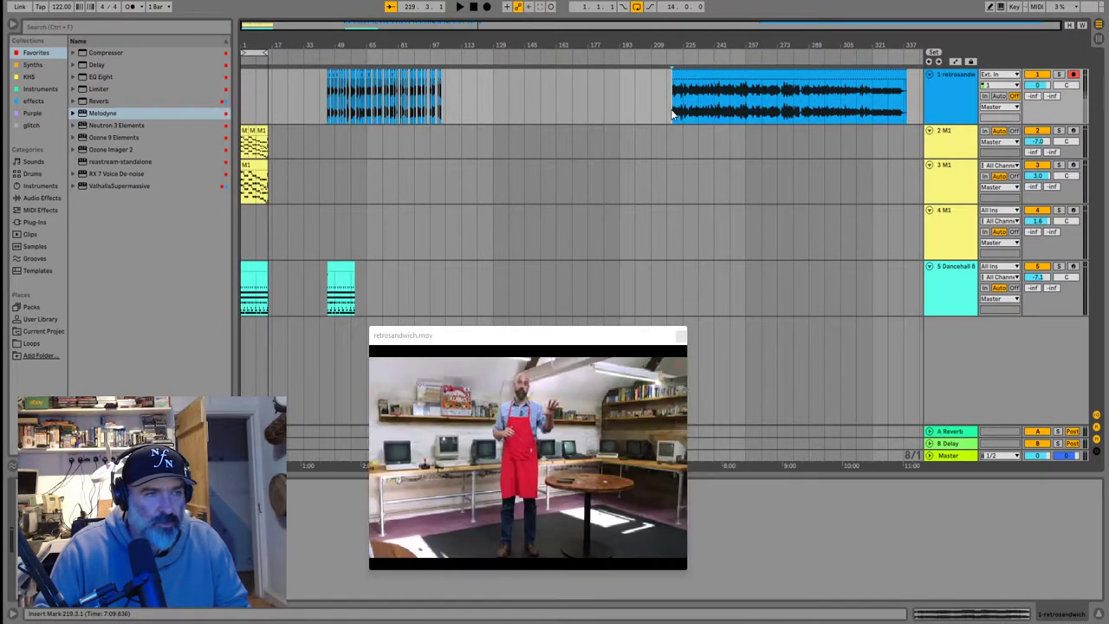
drag(682, 102, 439, 104)
click(442, 99)
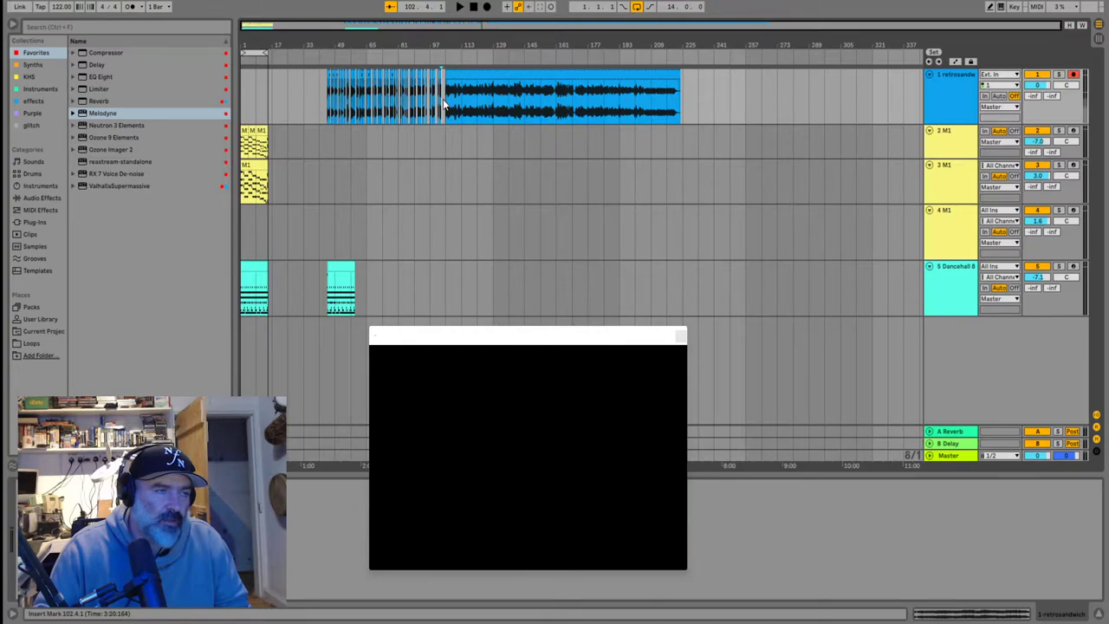
Audition the speech from 102.4.1 and trim the long clip's start to 105.2.2
scroll(454, 109, up, 8)
key(space)
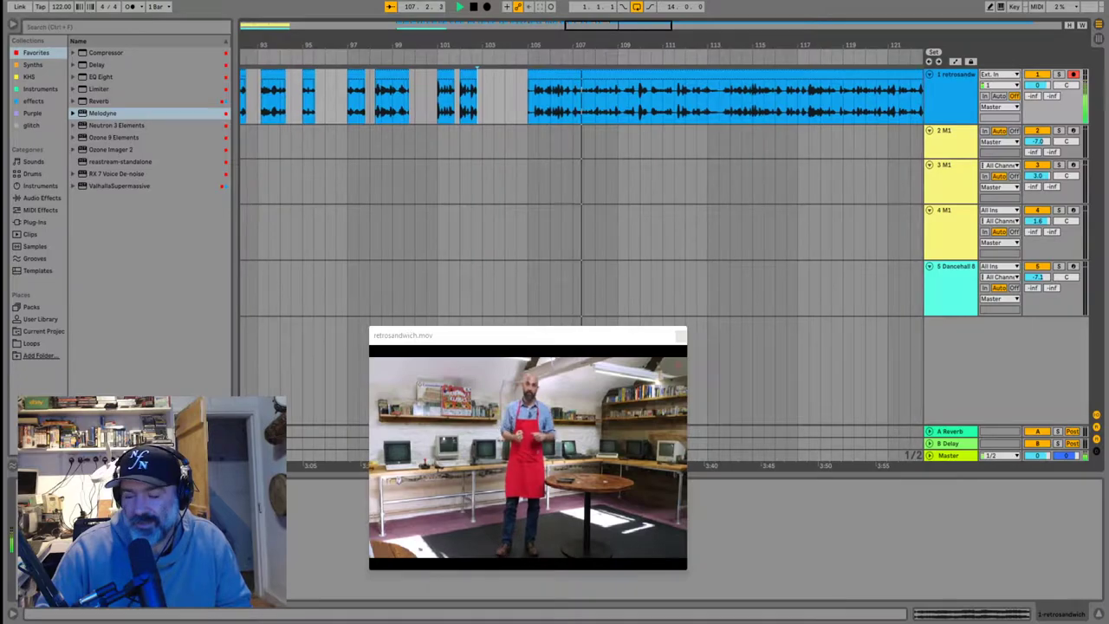
click(533, 107)
key(space)
scroll(518, 107, up, 3)
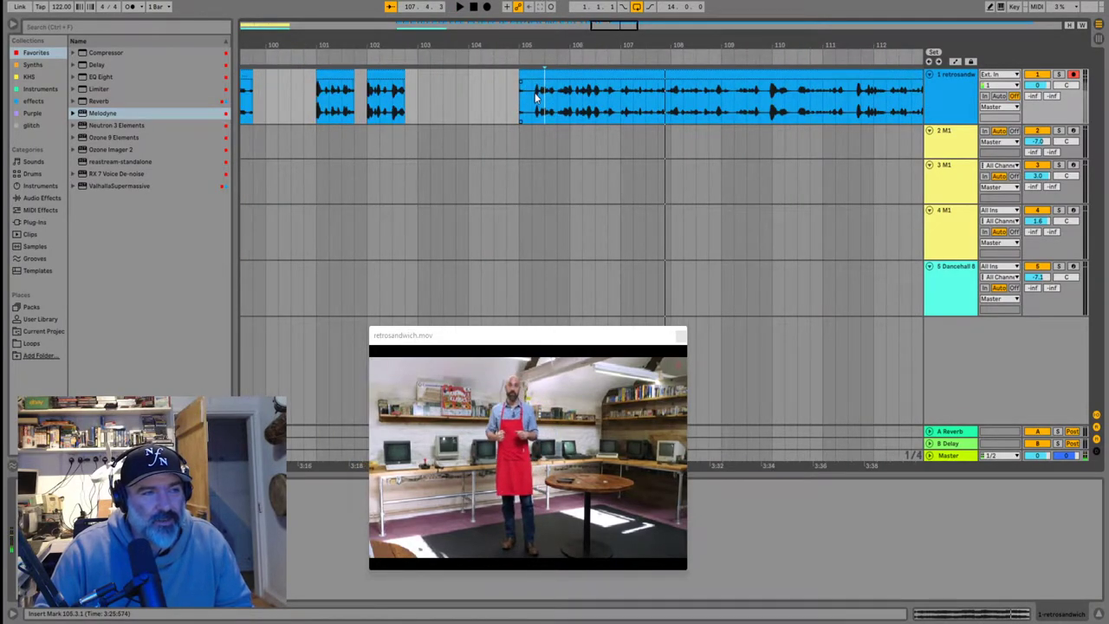
scroll(535, 97, up, 5)
click(544, 104)
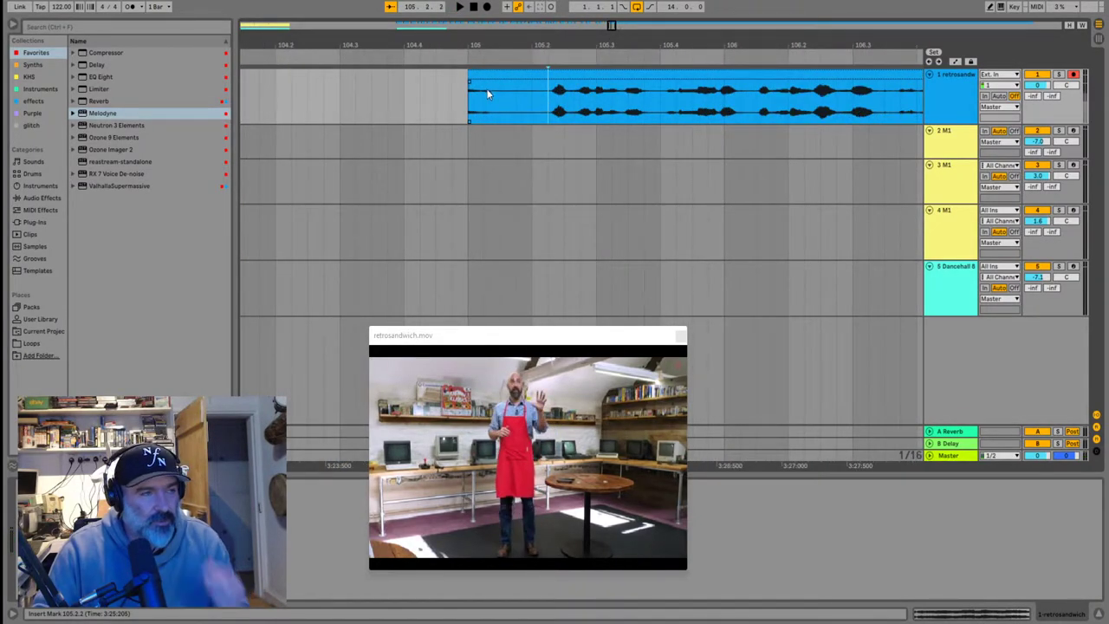
drag(468, 76, 550, 88)
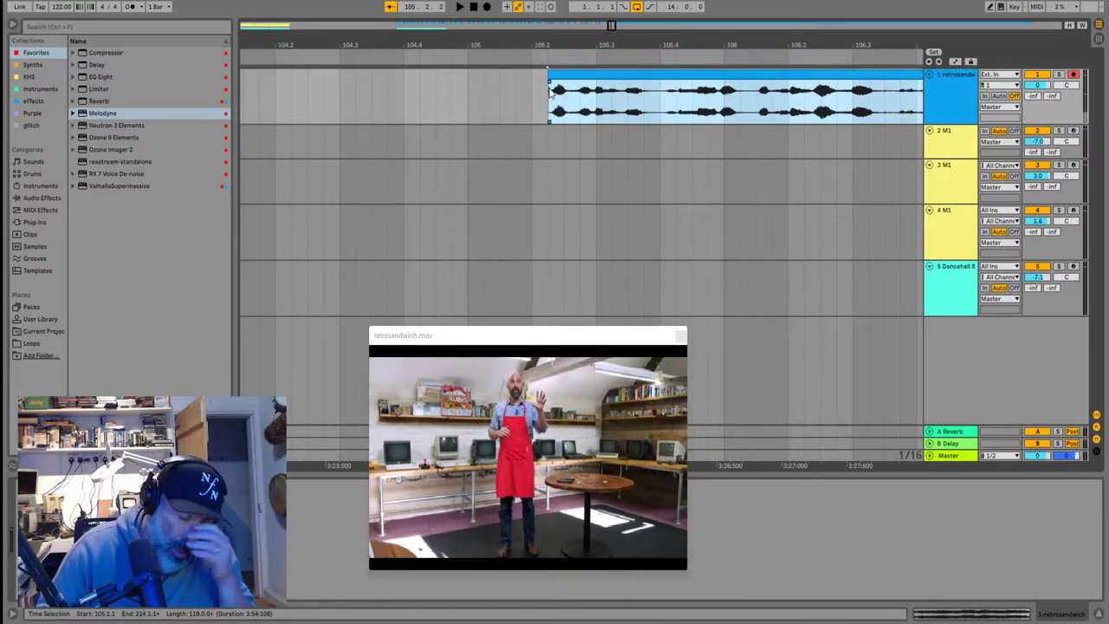
Review the chopped sequence and listen to the long clip from 105.1.1 to about bar 110
scroll(549, 93, down, 10)
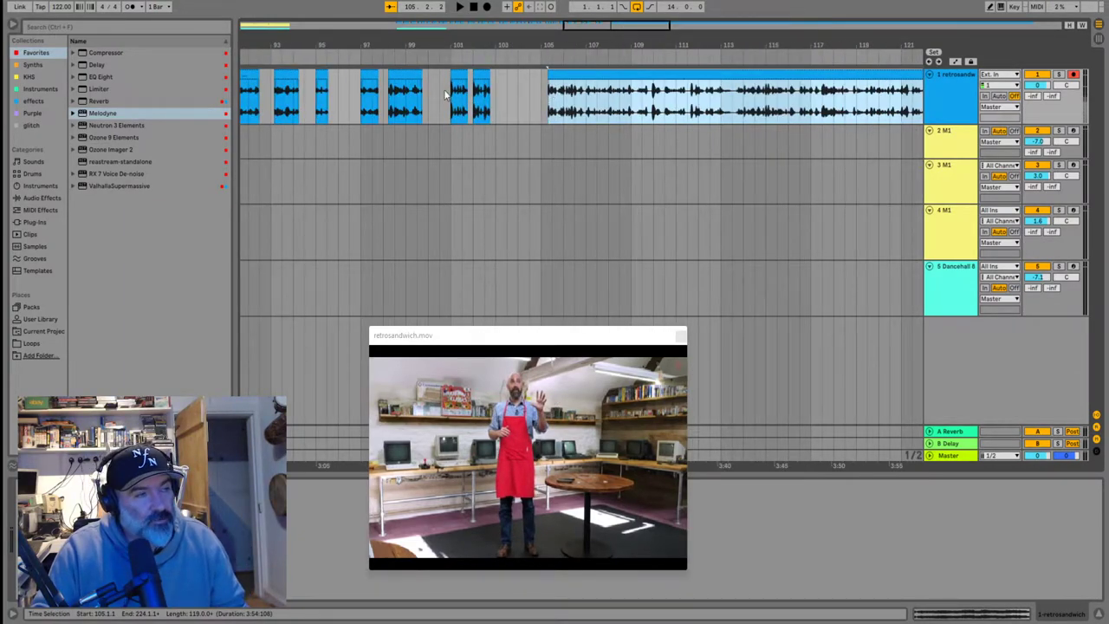
scroll(380, 108, up, 3)
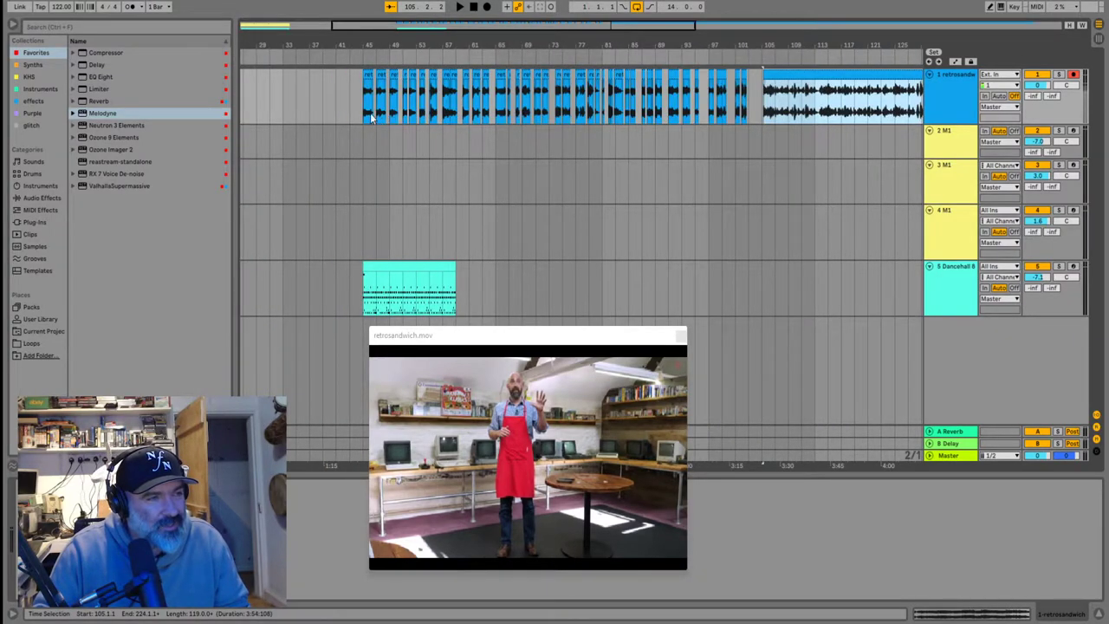
click(365, 112)
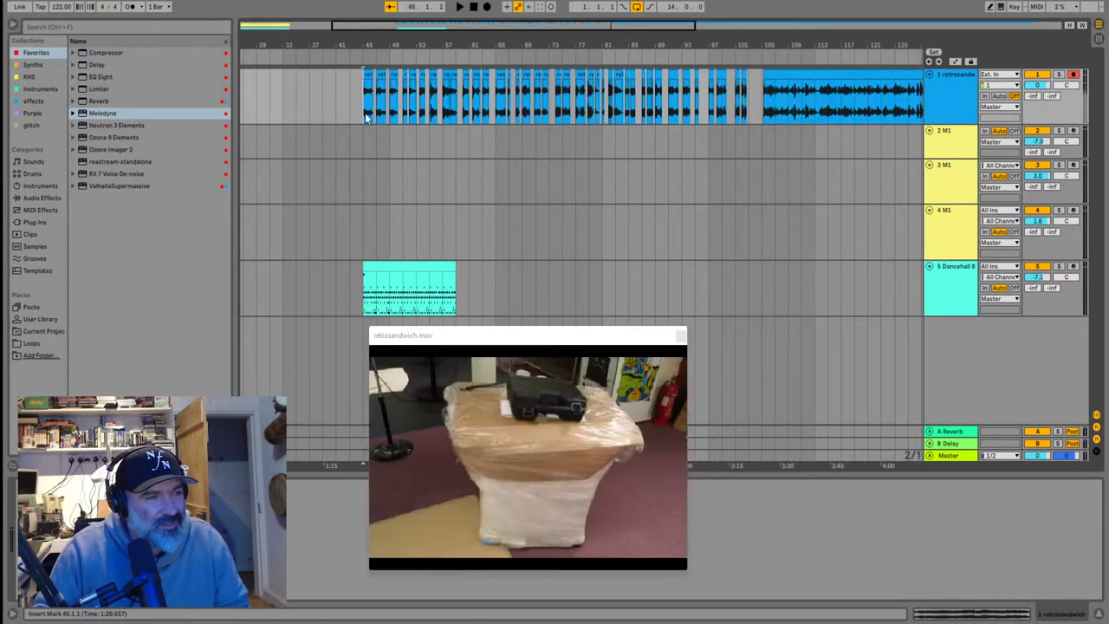
click(766, 97)
key(space)
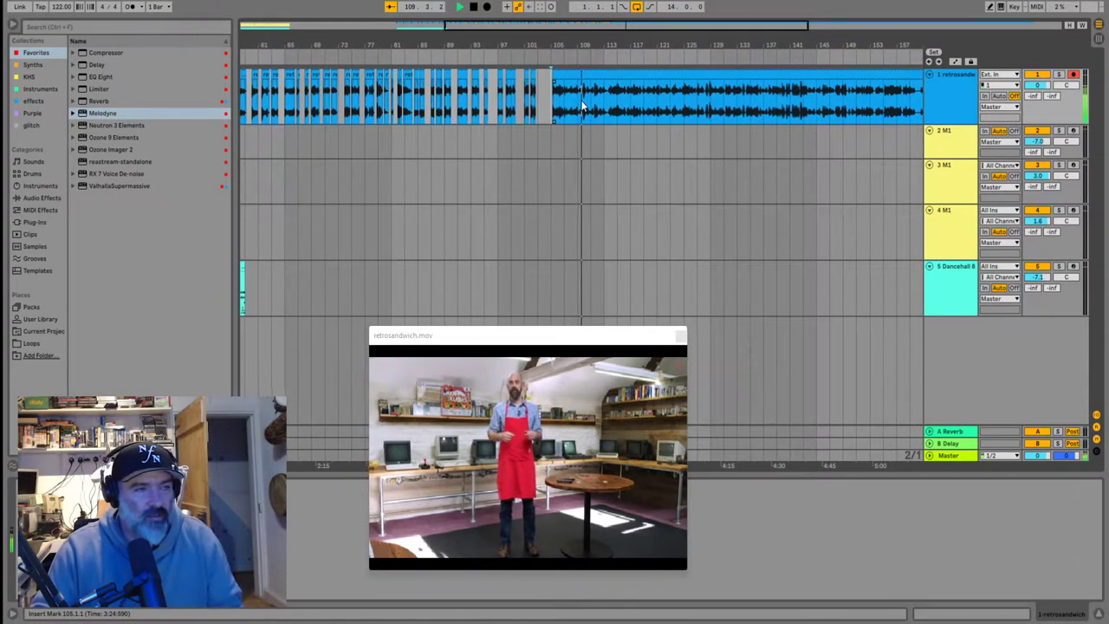
key(plus)
key(plus)
key(space)
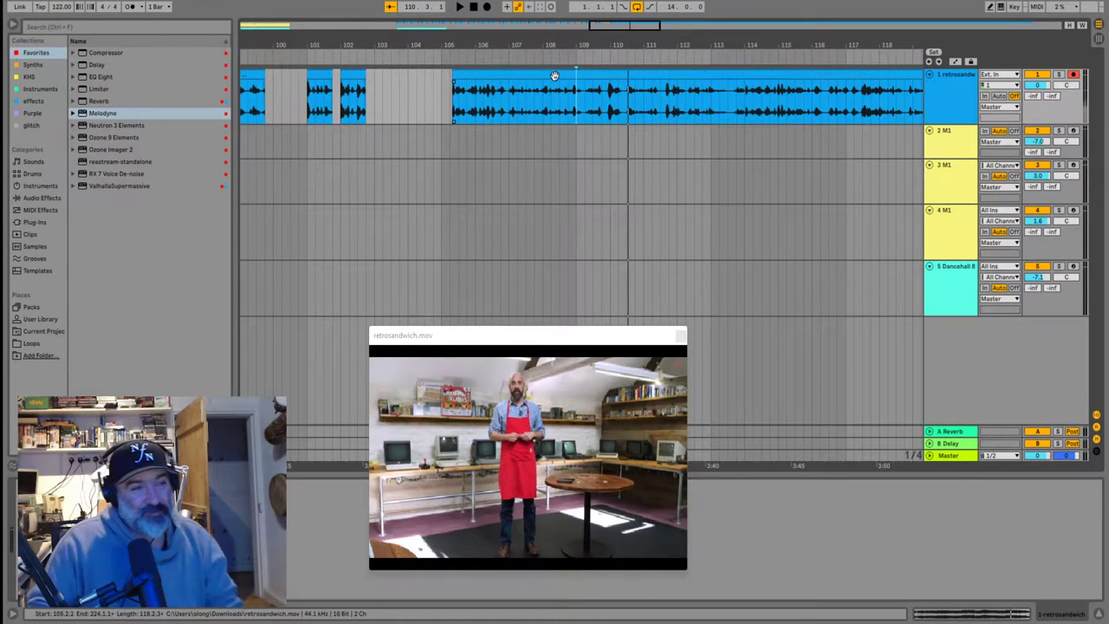
Audition the speech from about bar 108 and cut away the long clip's section from 105.2.2 to 109.2.1
scroll(550, 95, up, 3)
click(552, 101)
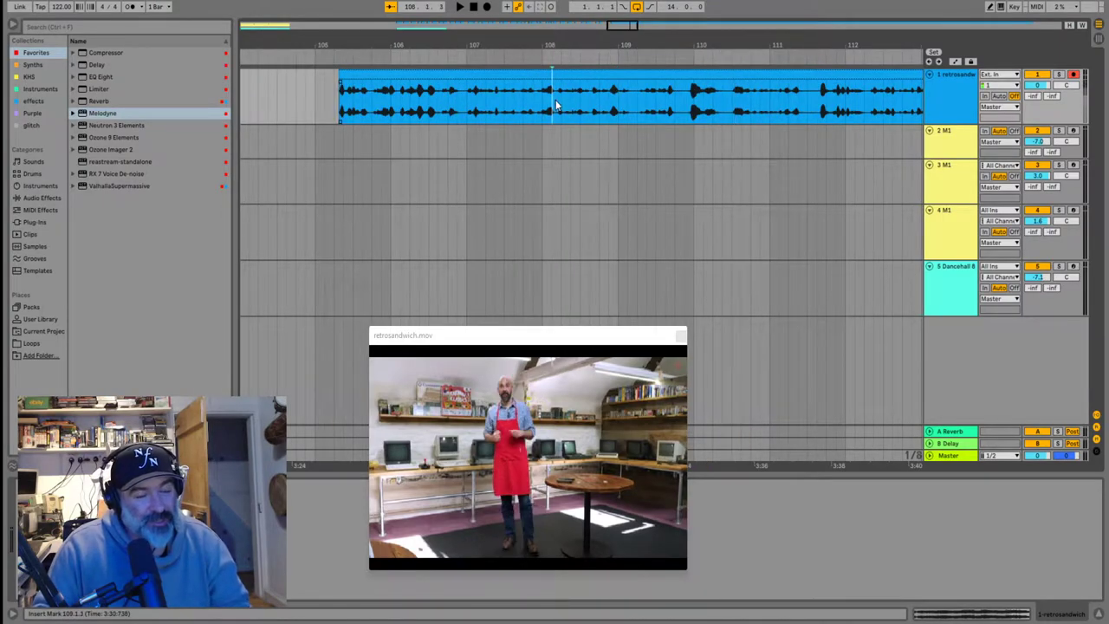
key(space)
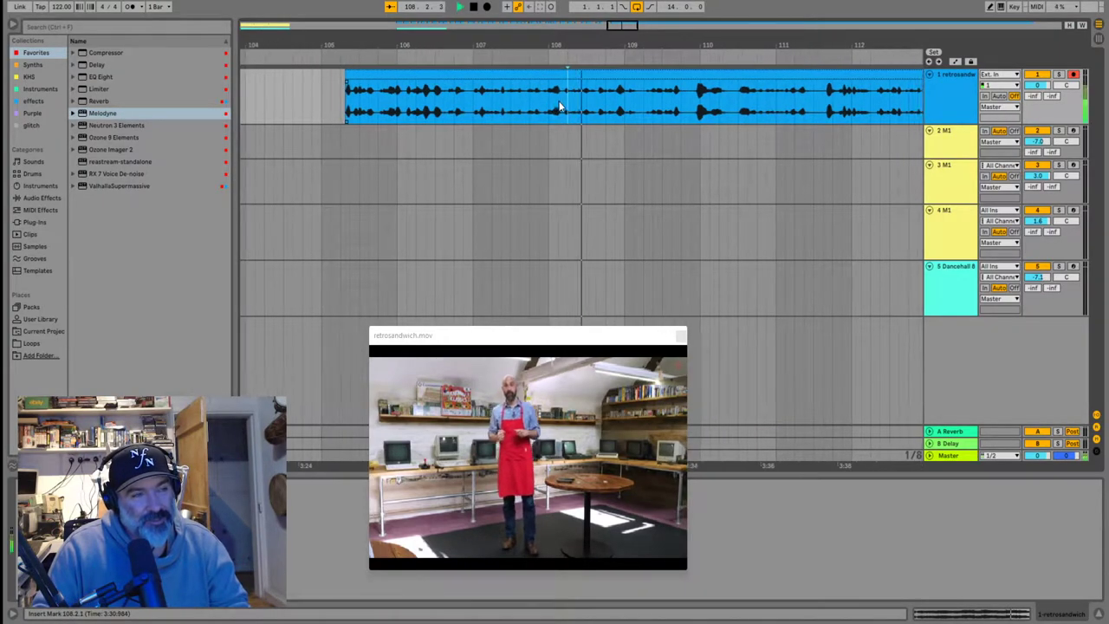
key(space)
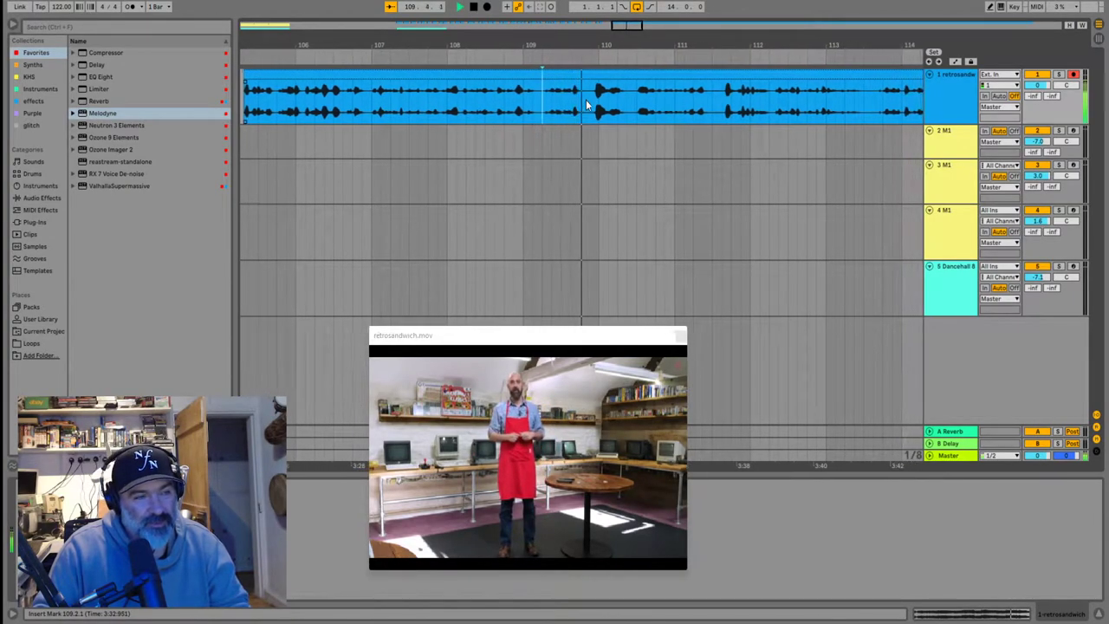
key(space)
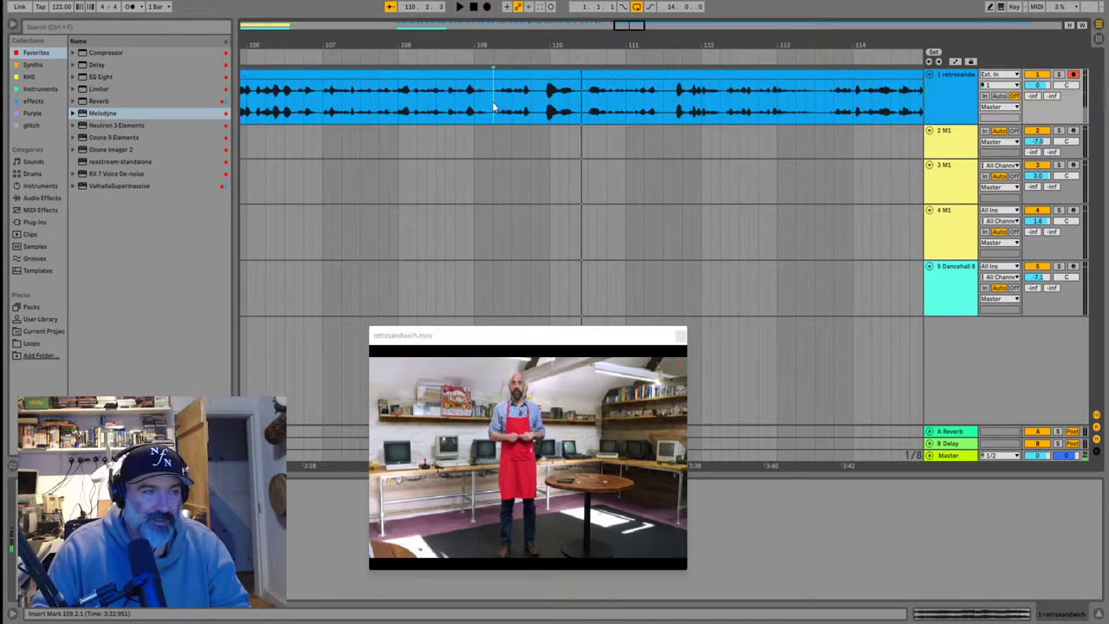
click(473, 73)
key(Delete)
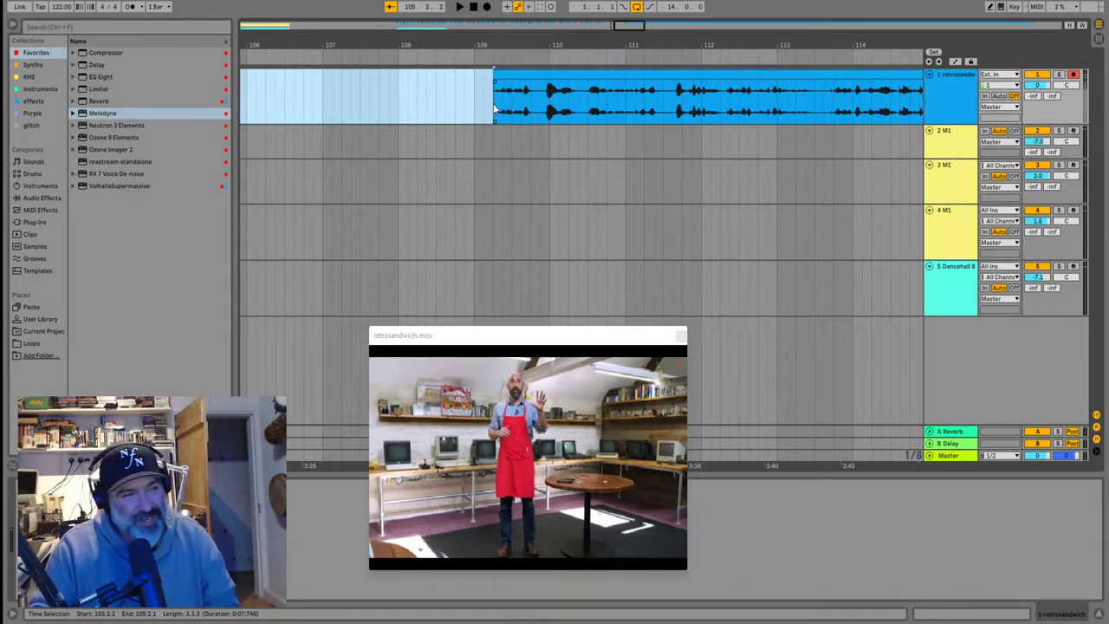
Audition the long clip from 109.2.1 to past bar 112 and cut away its section from 109.2.1 to 110.4.1
click(494, 109)
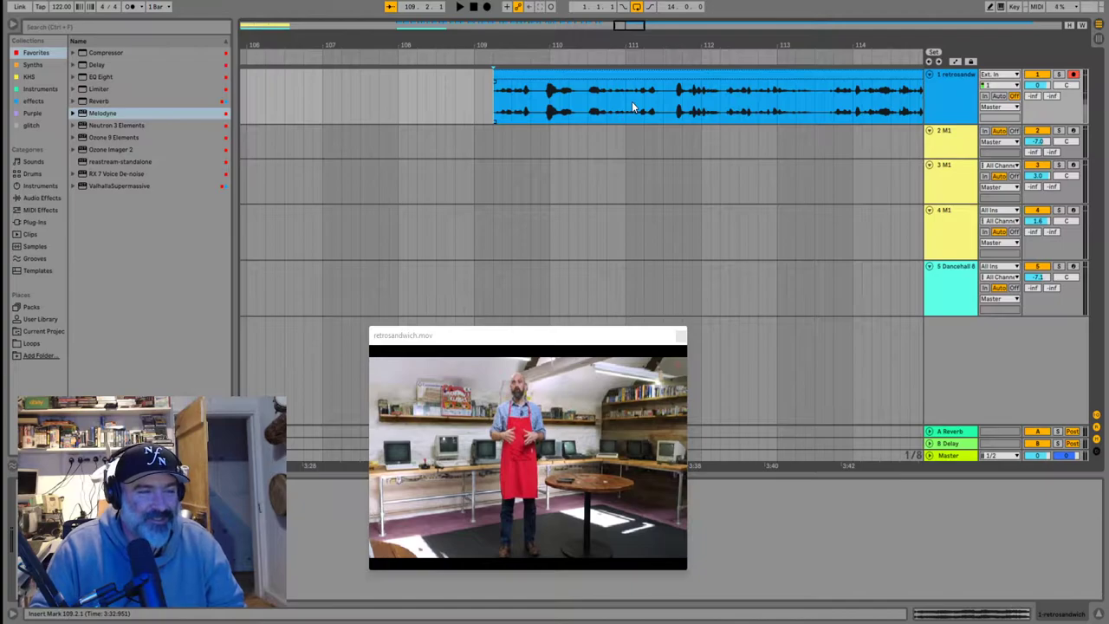
key(space)
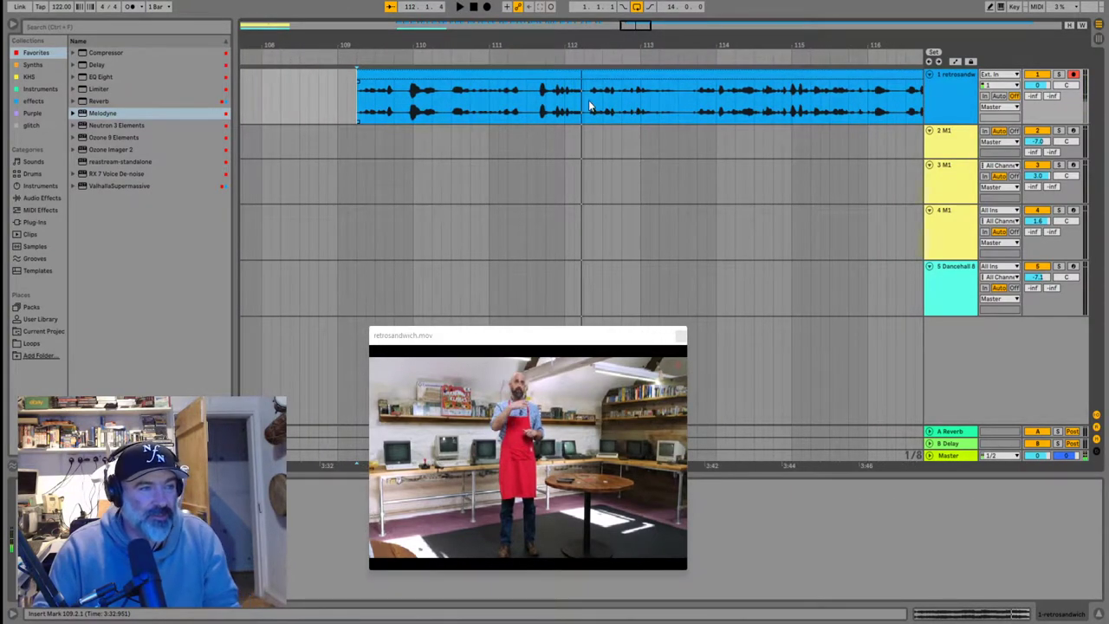
click(460, 99)
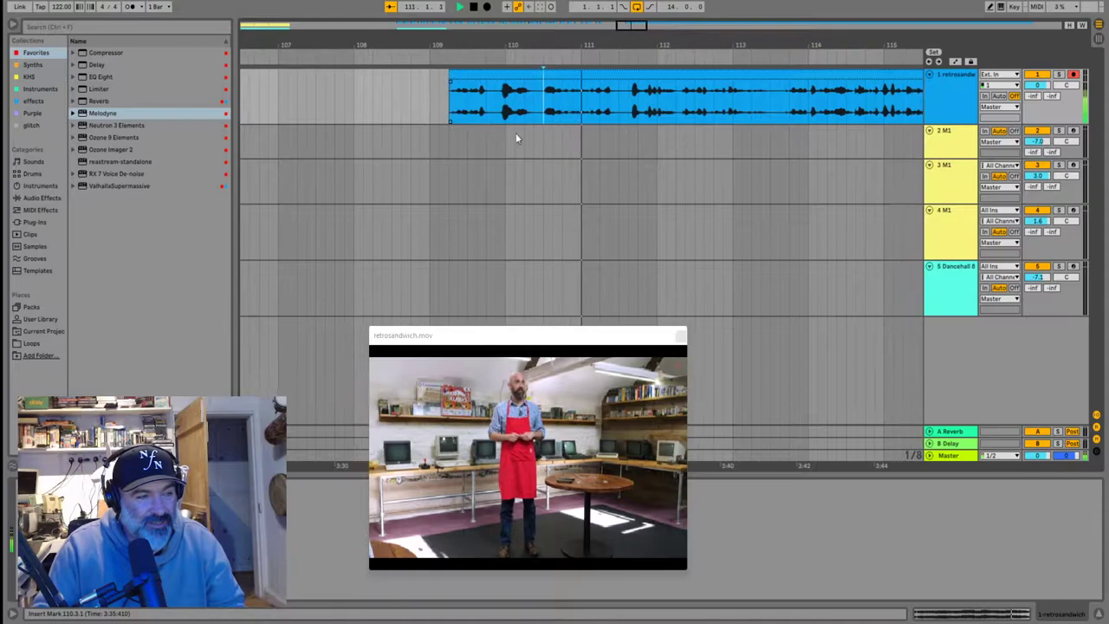
key(space)
key(space)
scroll(551, 108, up, 2)
scroll(594, 102, down, 1)
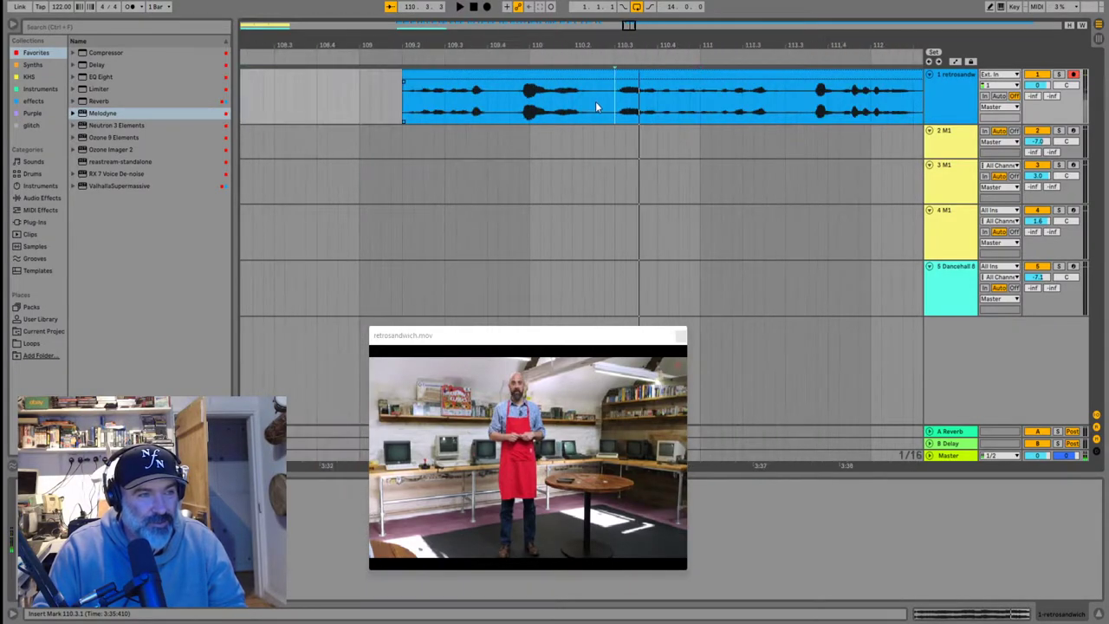
click(657, 102)
key(space)
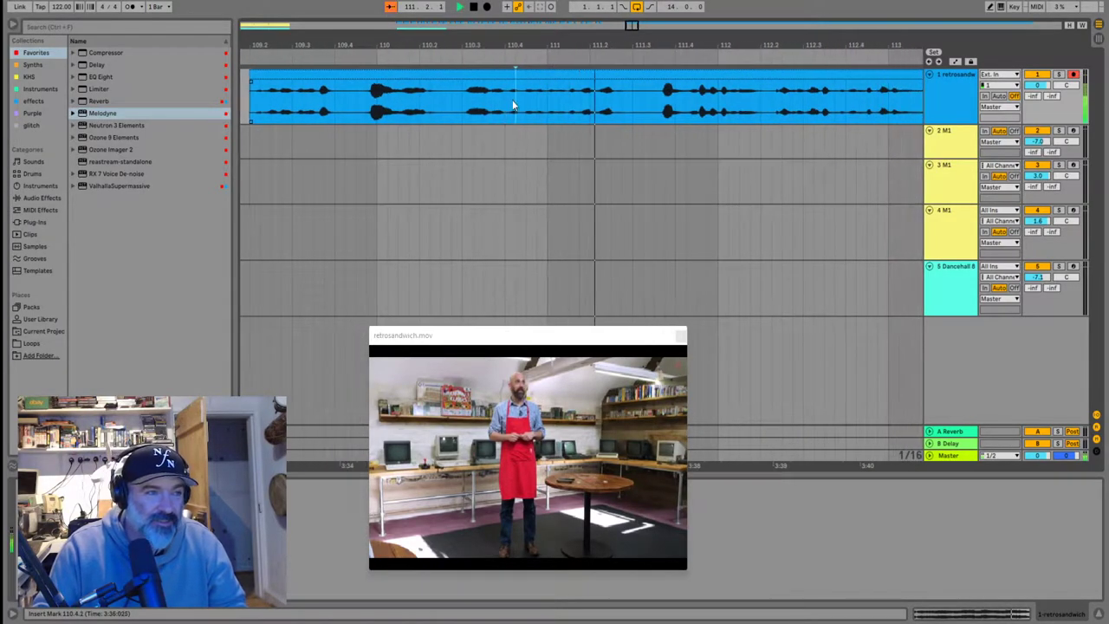
click(495, 72)
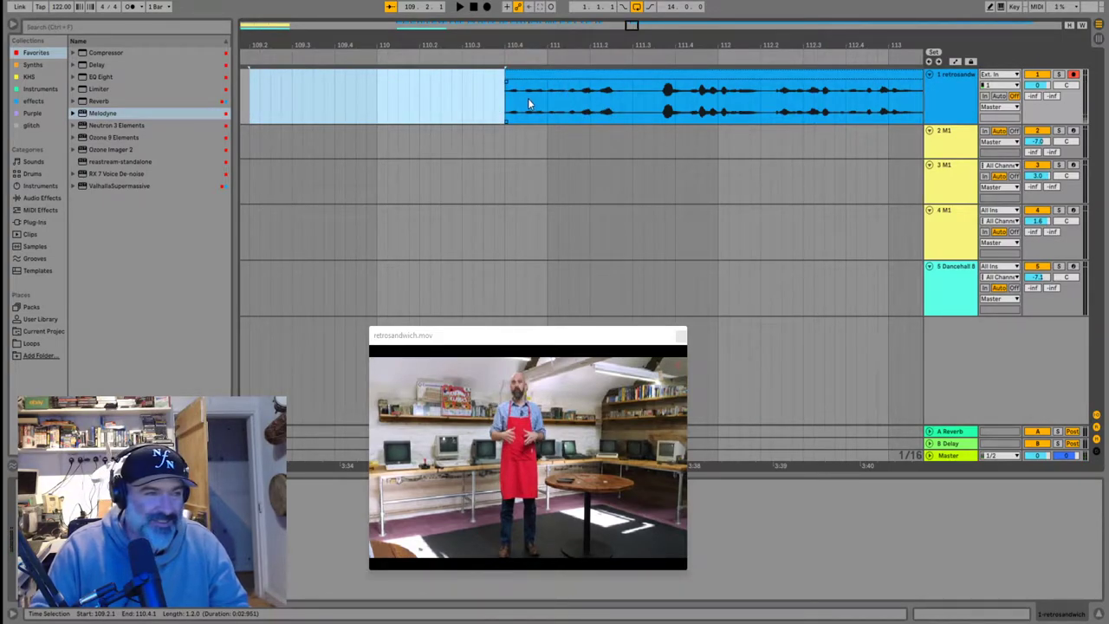
key(Delete)
Audition the speech from 110.4.1, split the phrase off at 111.2.4 and move it to 110.1.1
key(space)
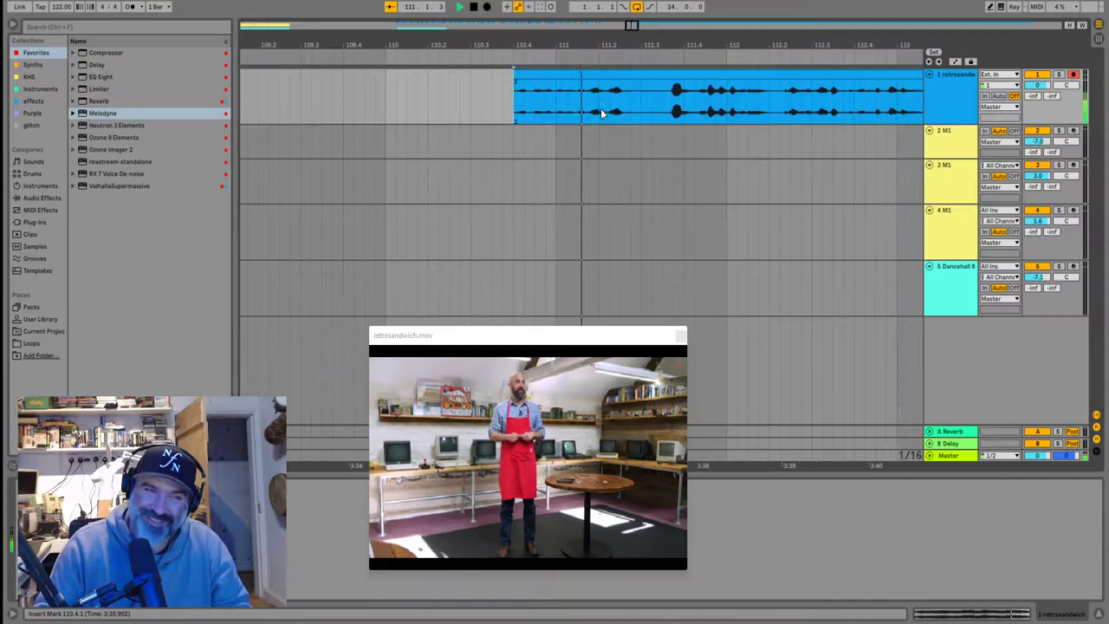
key(space)
click(583, 105)
key(ctrl+e)
drag(527, 75, 401, 81)
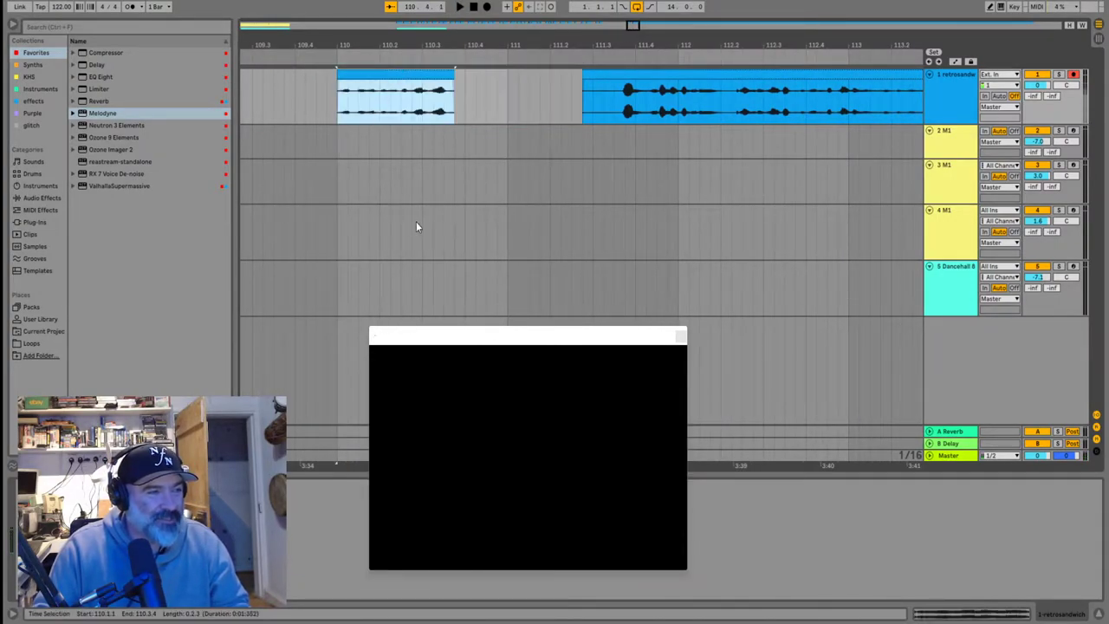
Audition the separated phrase from 110.1.1 and move it to 103.1.1, behind the other chopped phrases
click(338, 98)
key(space)
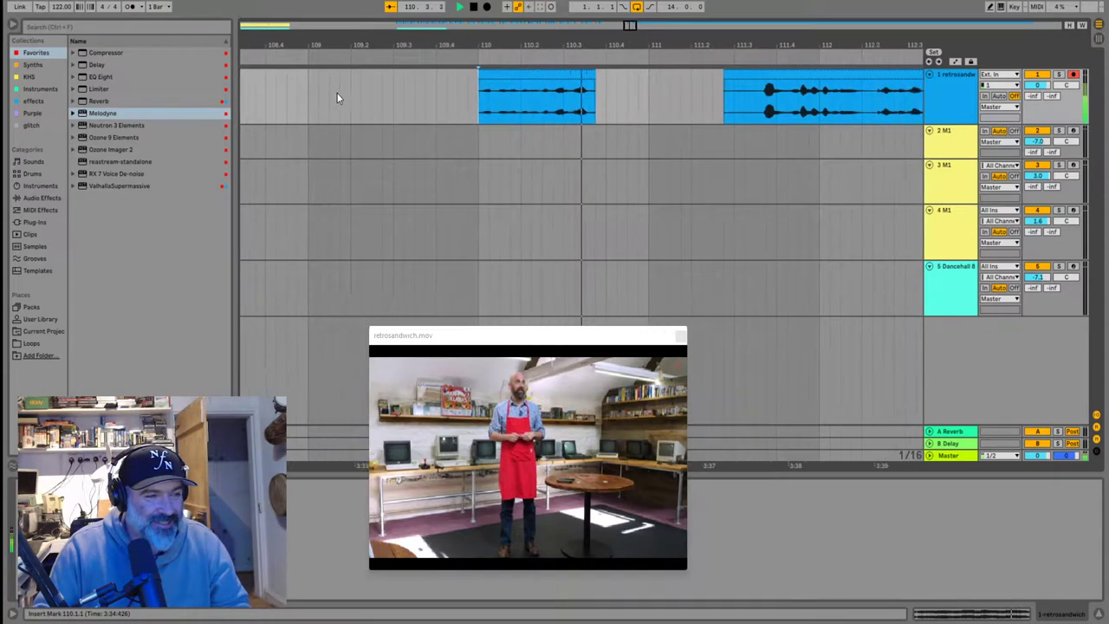
scroll(603, 96, down, 5)
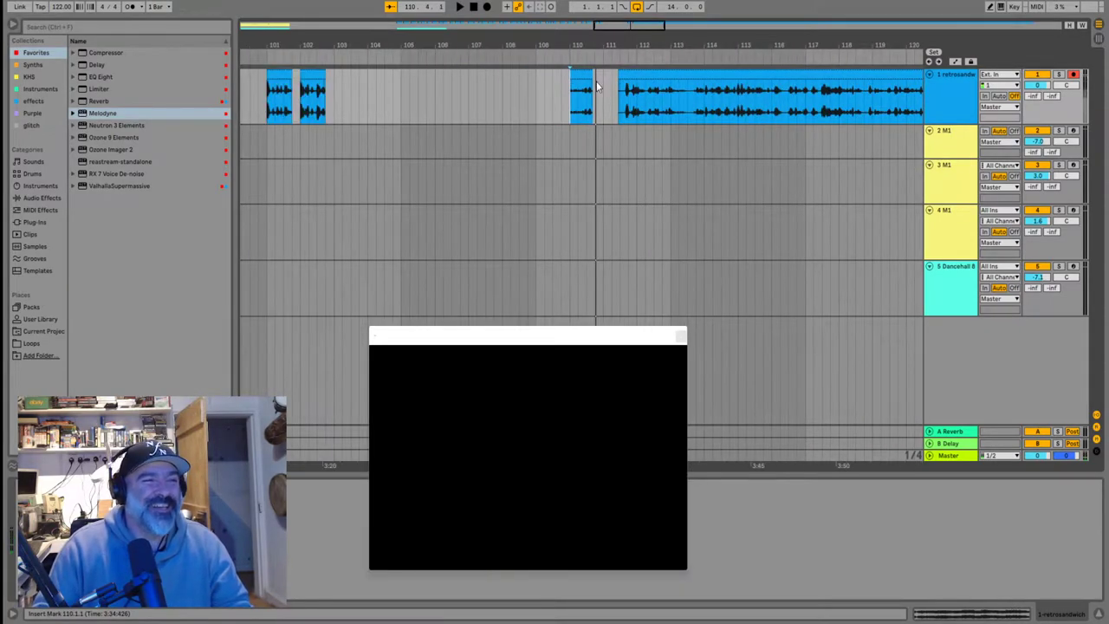
drag(584, 76, 372, 105)
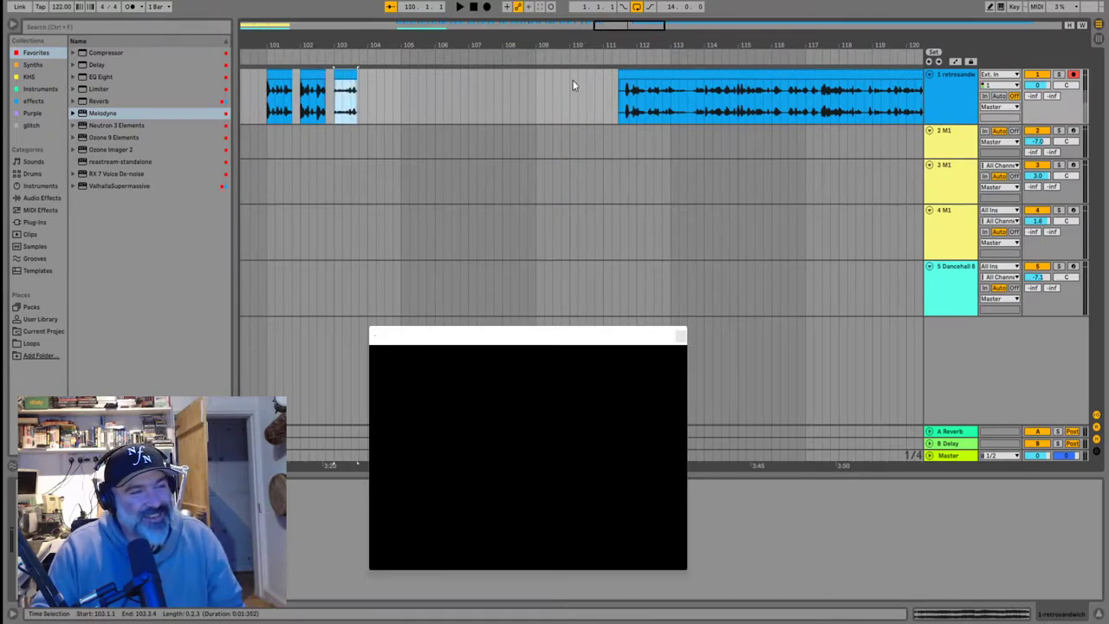
Audition the long clip from bar 111 and trim its start to 113.4.1
click(625, 111)
scroll(625, 110, up, 3)
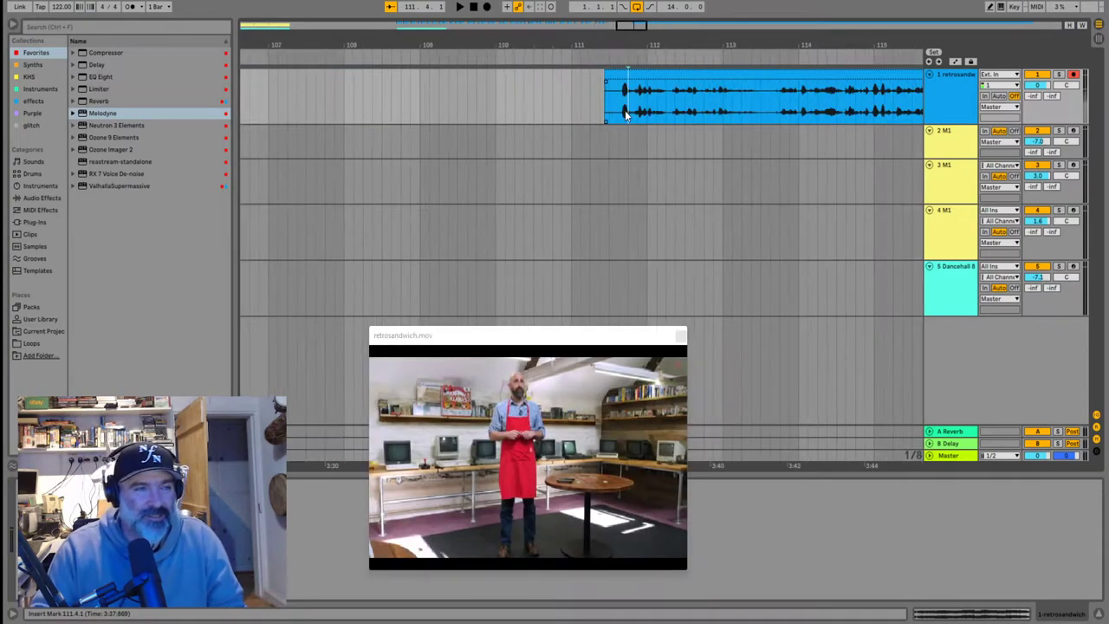
key(space)
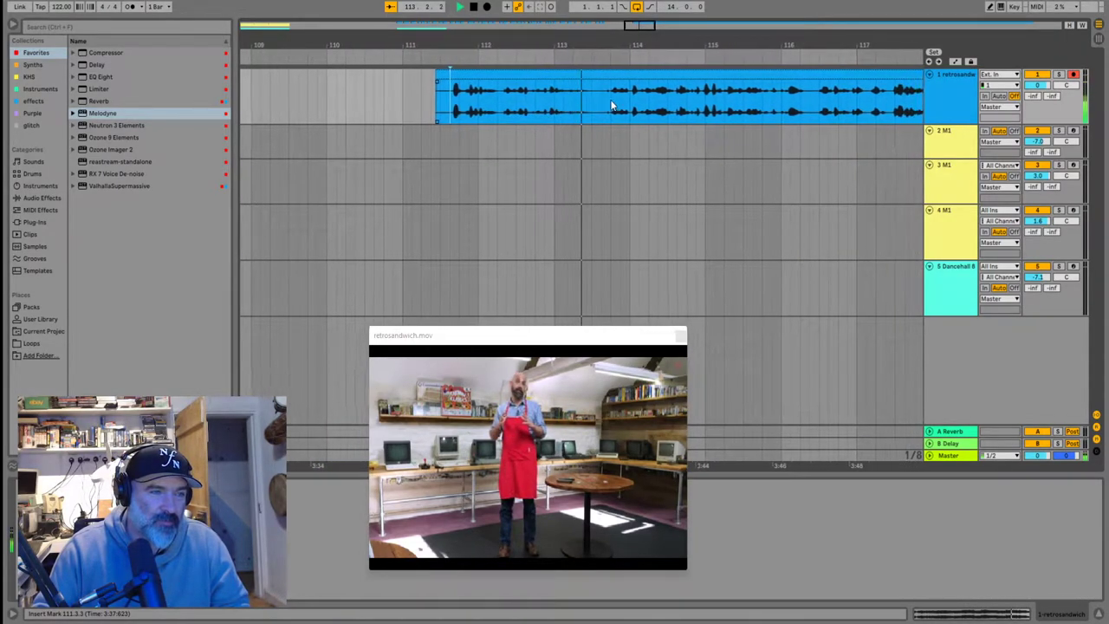
click(455, 96)
drag(389, 76, 560, 76)
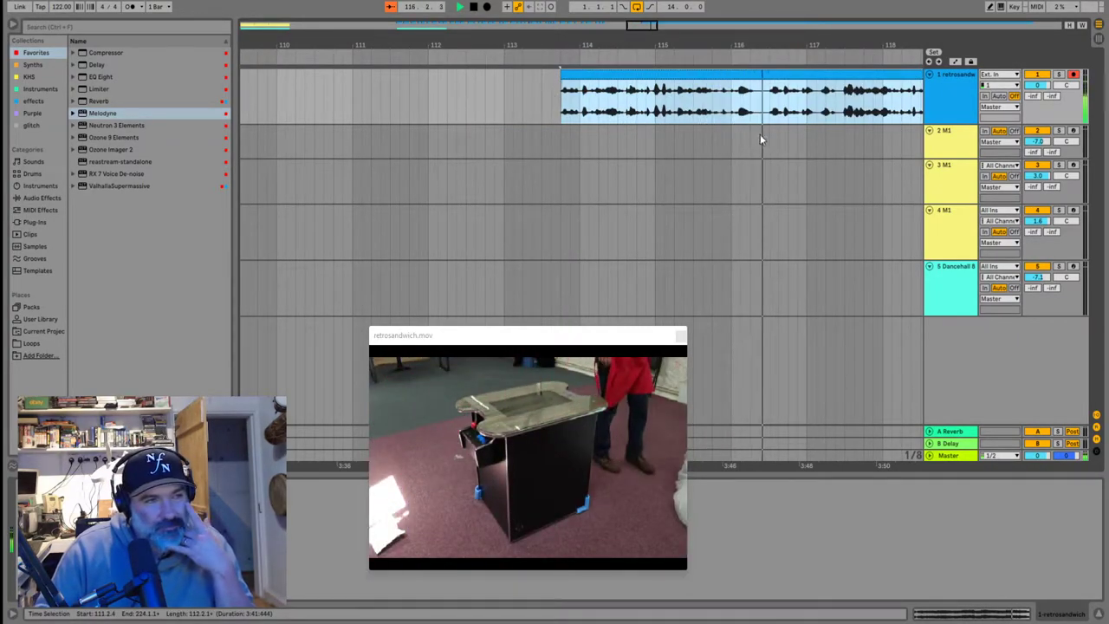
Audition the speech around bars 116 to 118 and cut away the long clip's section from 113.4.1 to 116.3.1
scroll(810, 127, right, 10)
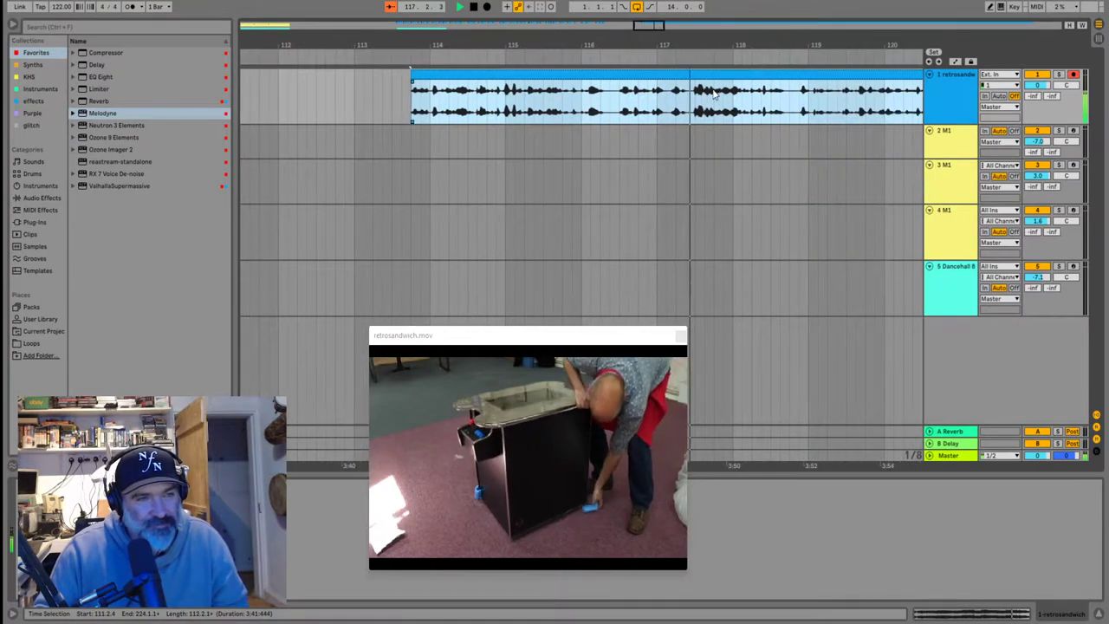
click(578, 105)
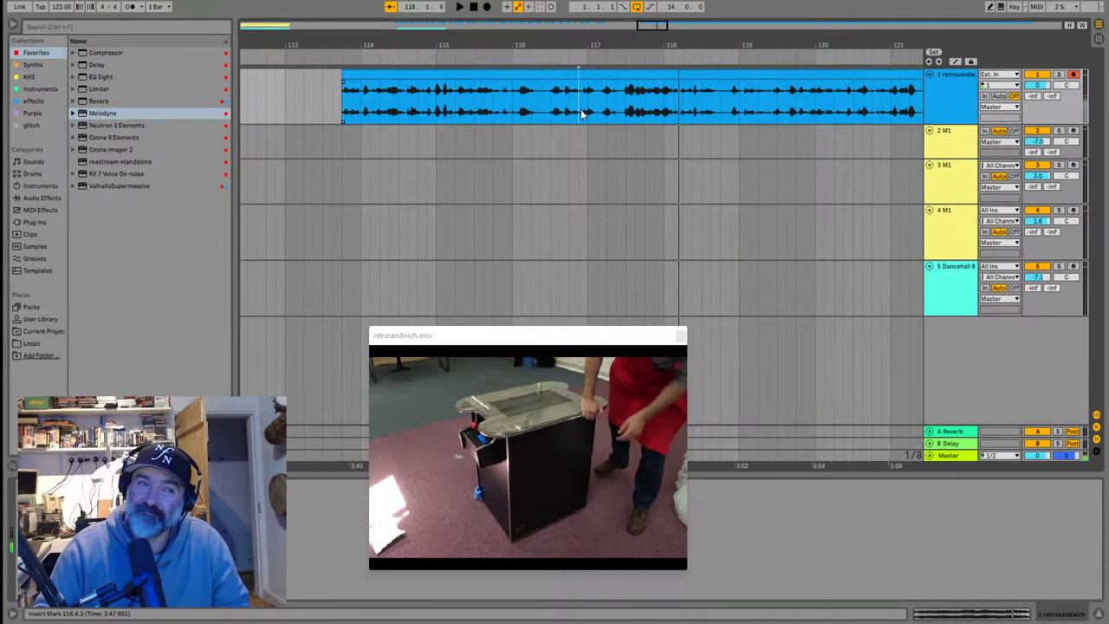
scroll(589, 108, right, 3)
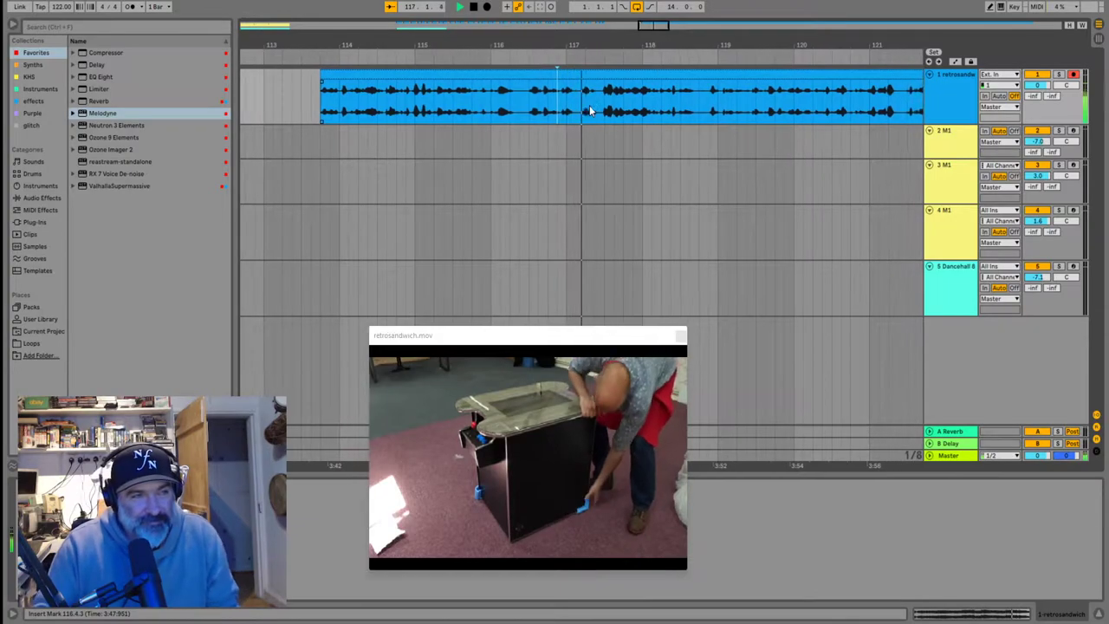
click(515, 99)
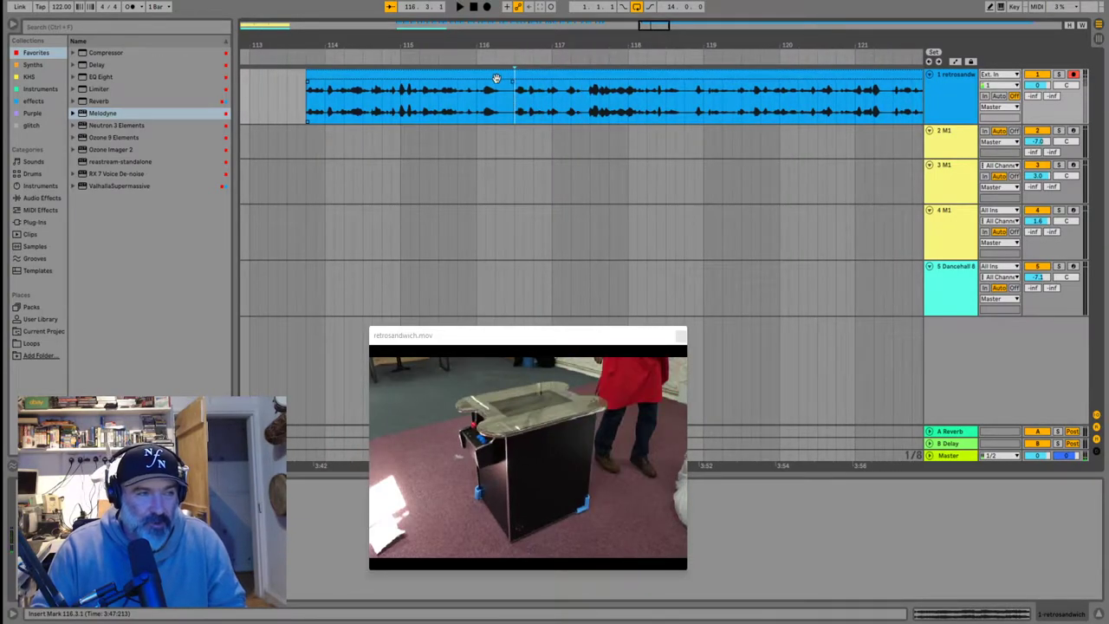
click(497, 78)
key(Delete)
Audition the speech from 116.3.1, split the phrase off at 117.3.1 and move it to 116.1.1
key(space)
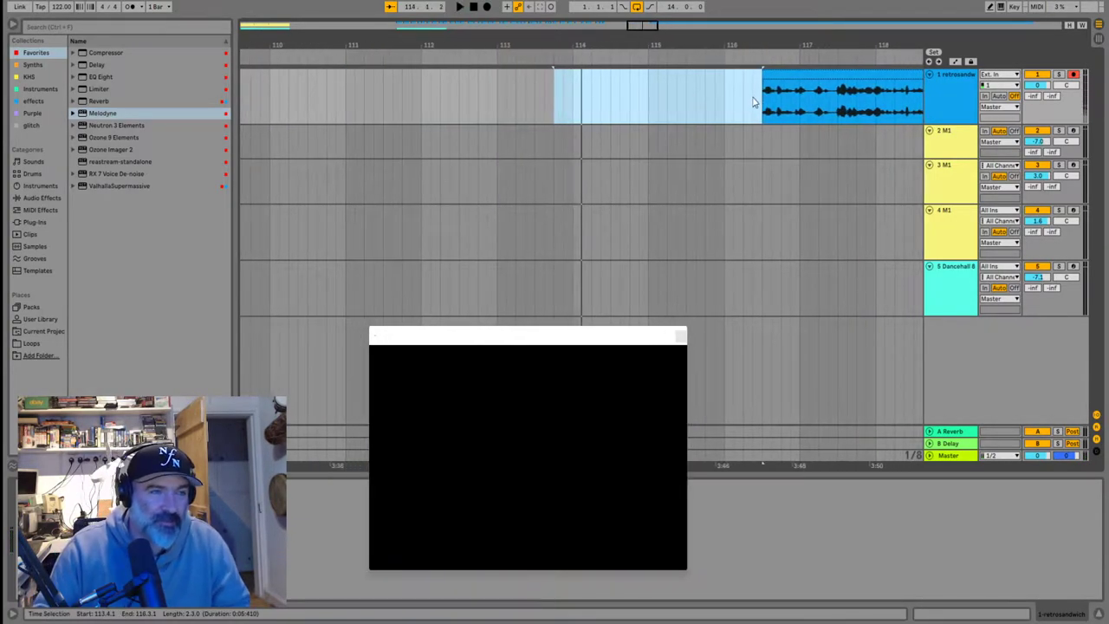
click(762, 102)
key(space)
scroll(622, 101, up, 4)
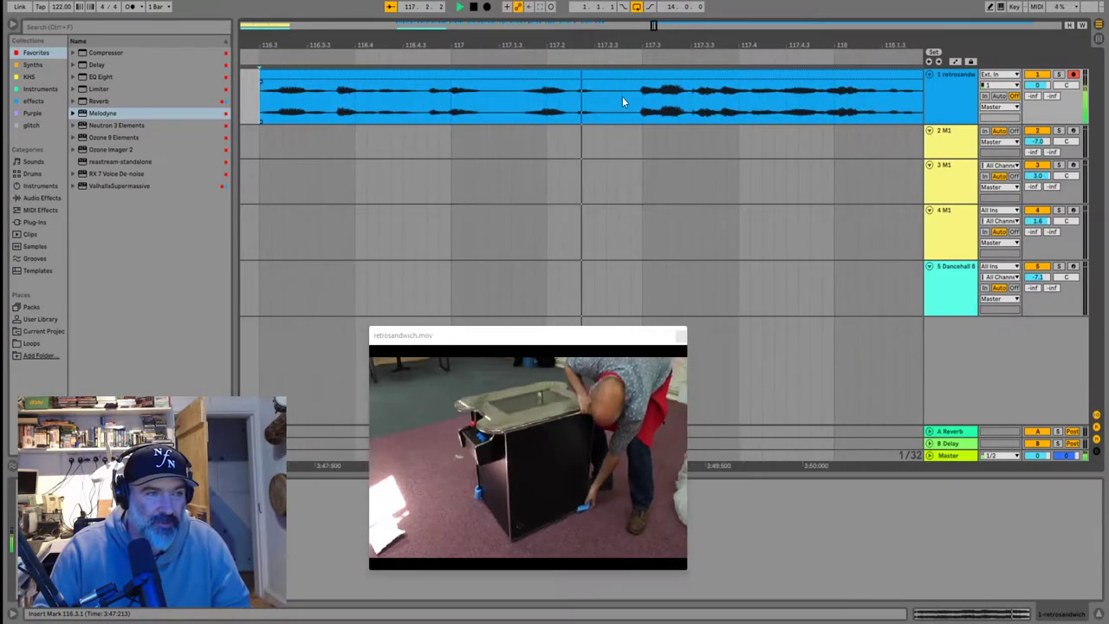
key(space)
click(612, 99)
key(ctrl+e)
scroll(475, 87, down, 3)
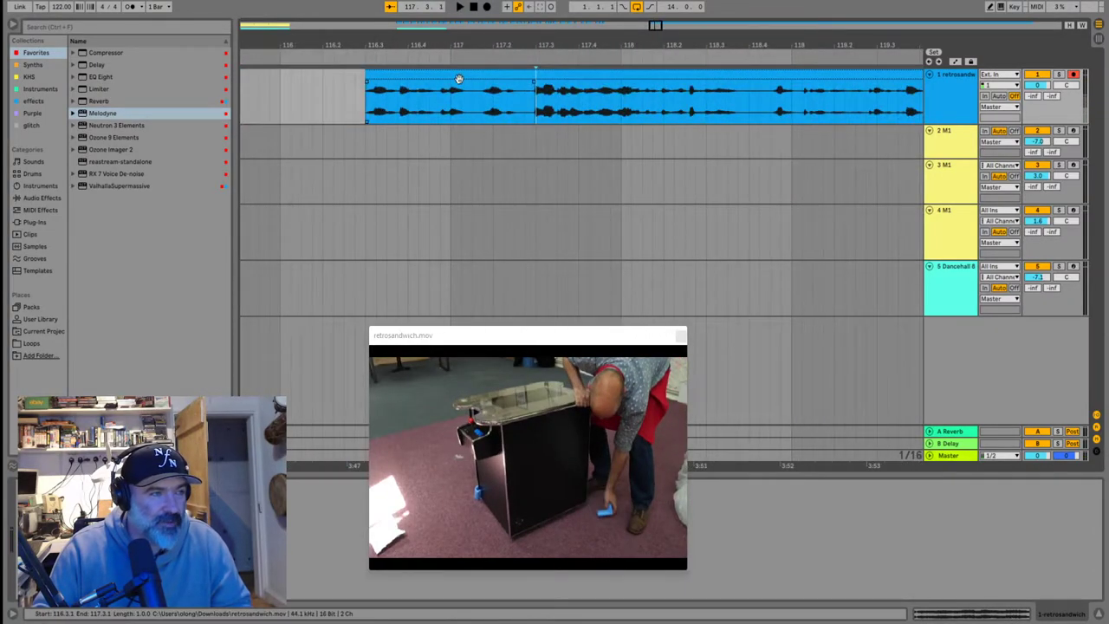
drag(459, 78, 373, 76)
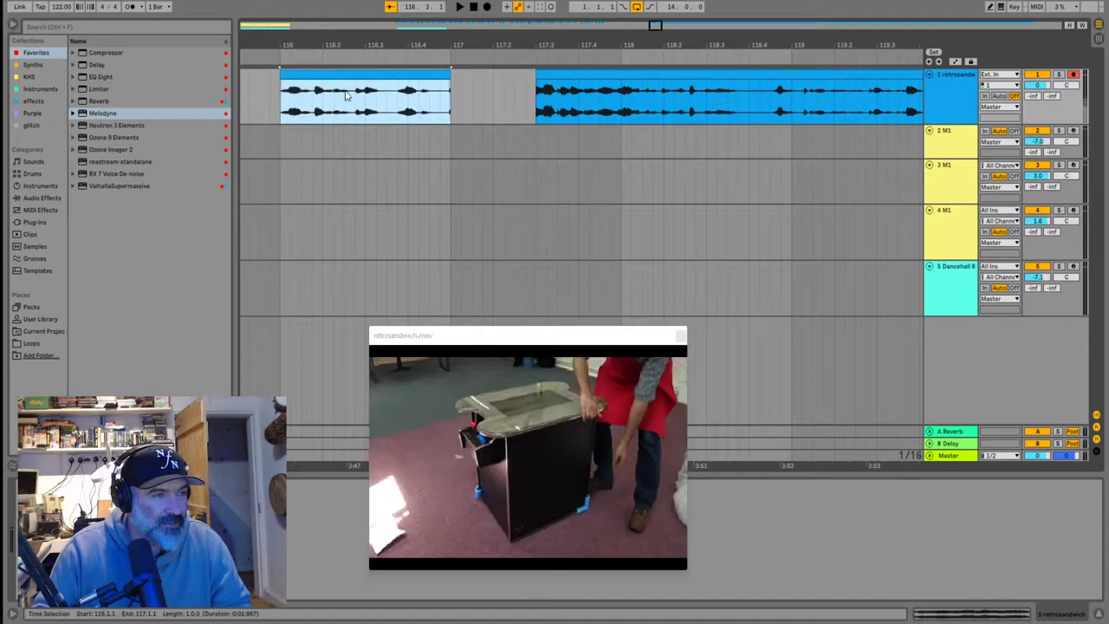
Audition the phrase at 116.1.1 alone, then with the Dancehall drum clip moved to 113.1.1 beneath it
click(281, 111)
key(space)
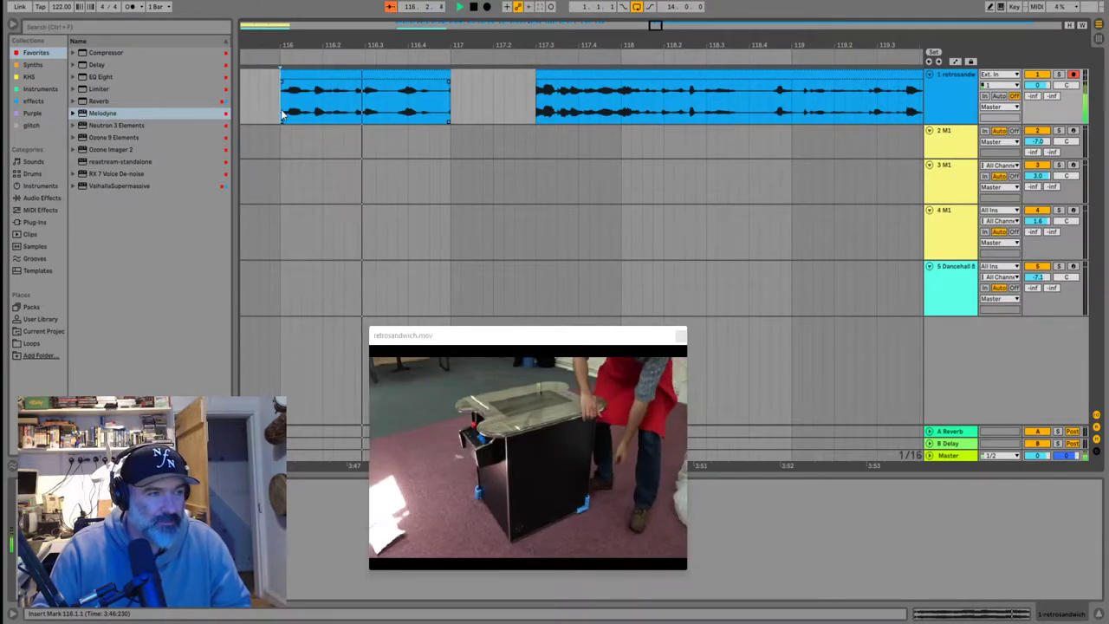
key(space)
key(minus)
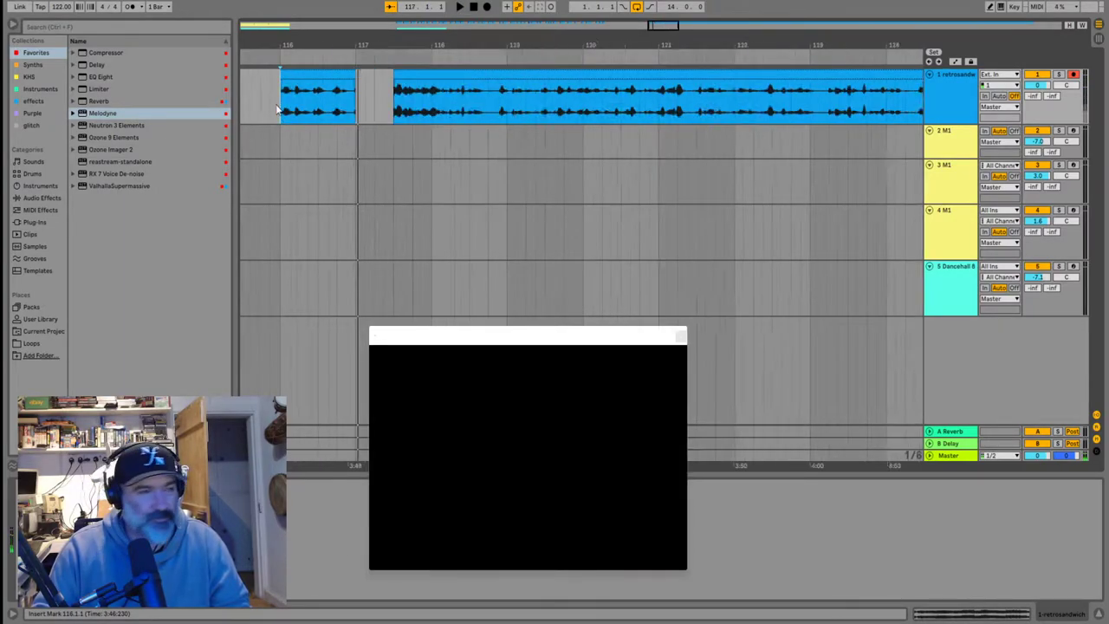
scroll(277, 109, down, 8)
drag(397, 262, 602, 279)
key(plus)
key(plus)
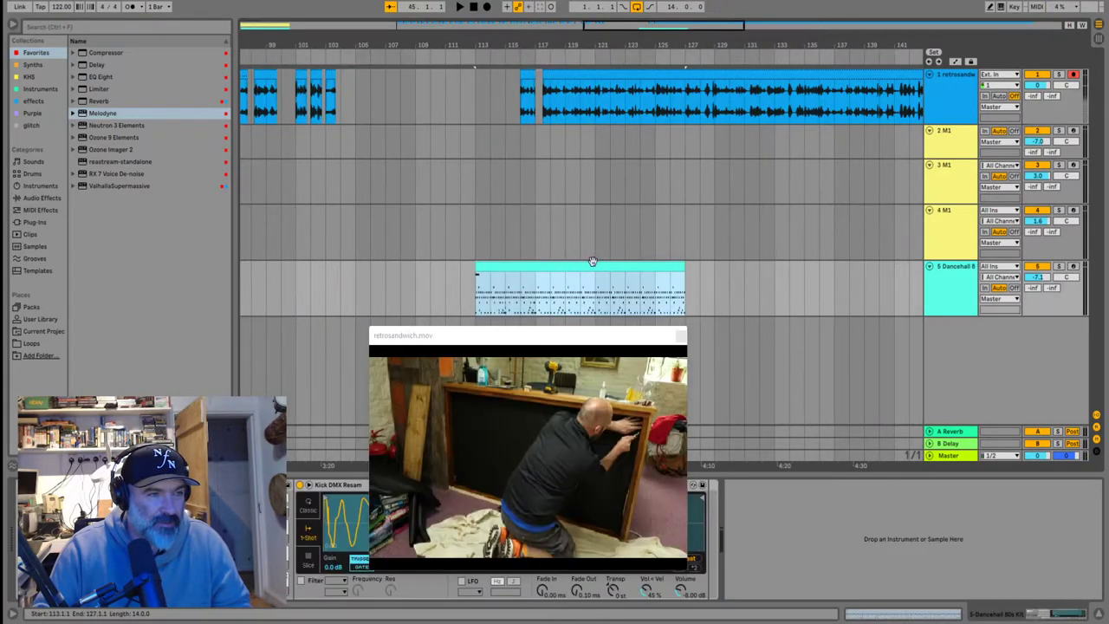
click(537, 292)
key(space)
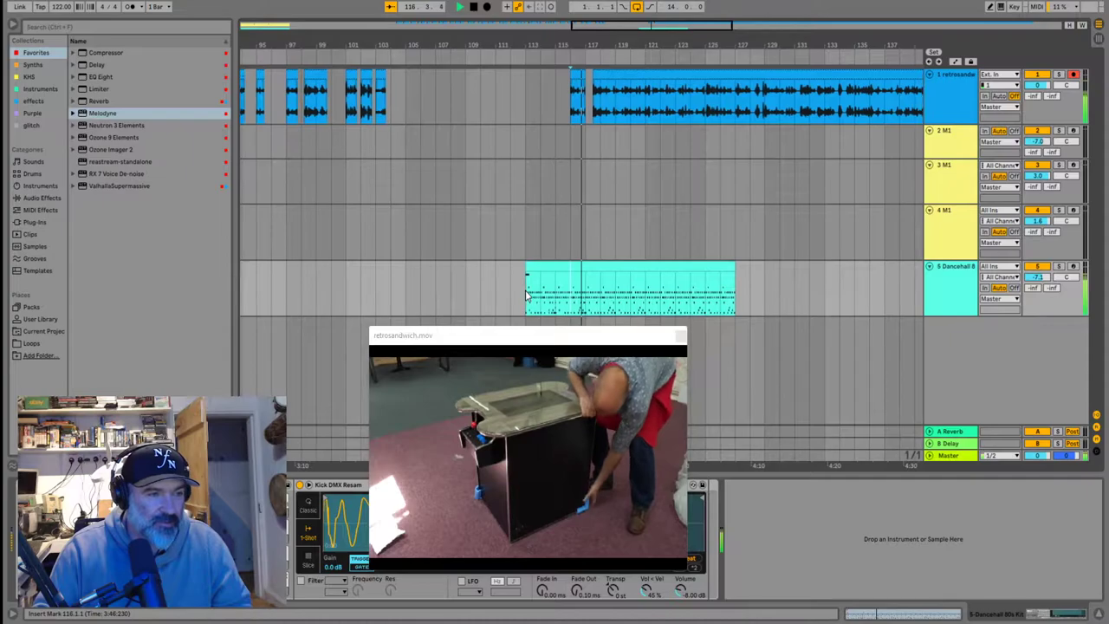
key(space)
Move the Dancehall drum clip back under the earlier chopped phrases, ending at about bar 107
drag(606, 266, 309, 277)
key(minus)
key(minus)
scroll(601, 100, up, 5)
Audition the long clip from 117.3.1 and trim its start to bar 125
click(492, 107)
key(space)
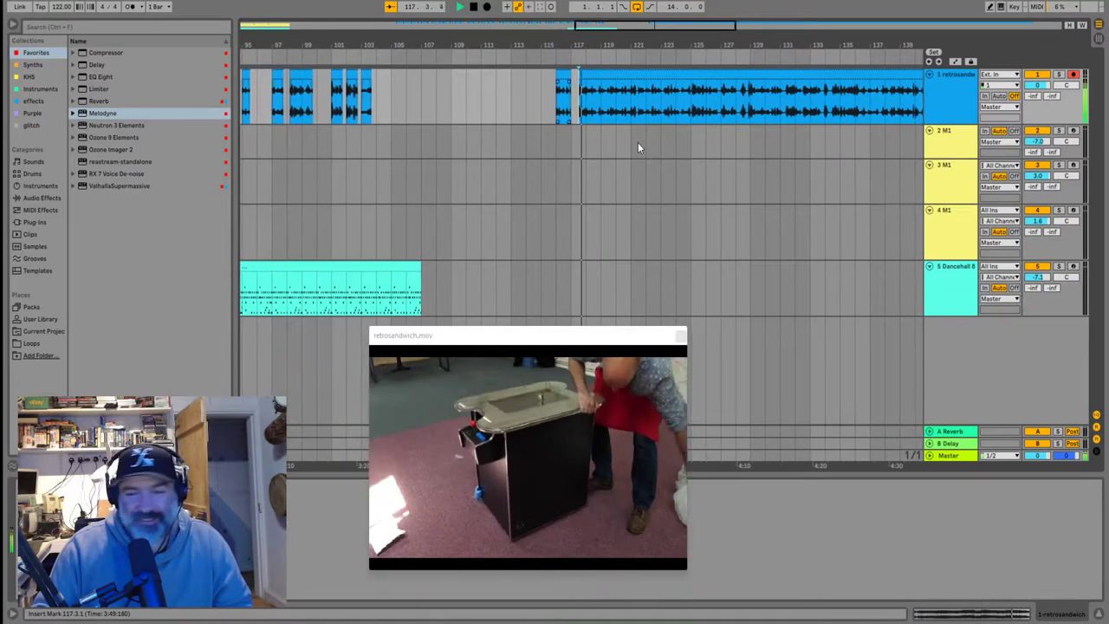
key(plus)
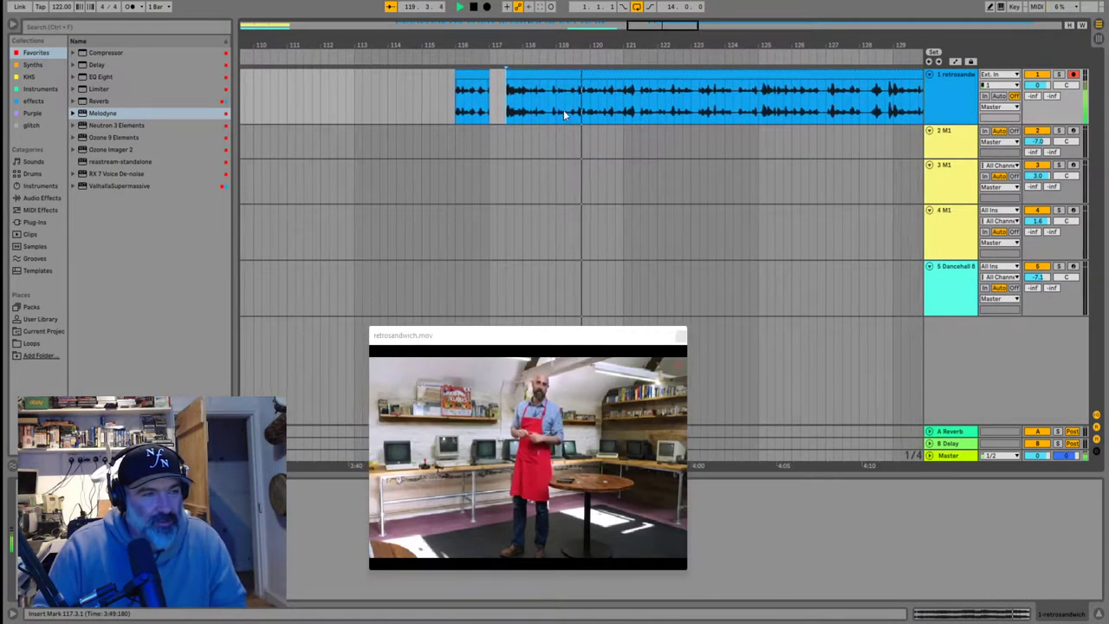
key(plus)
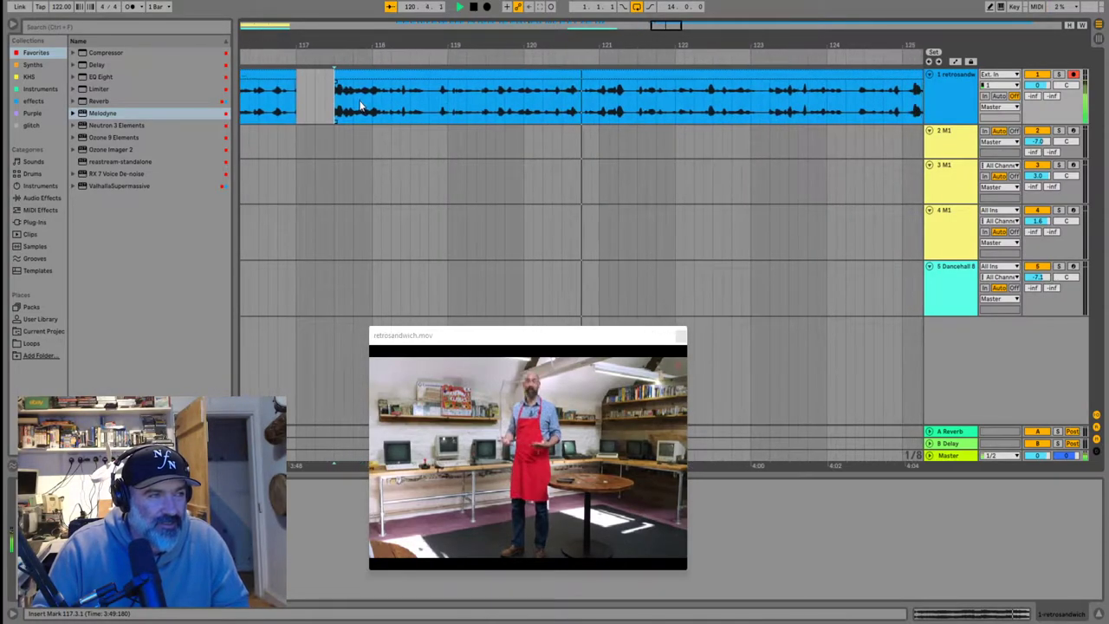
click(362, 106)
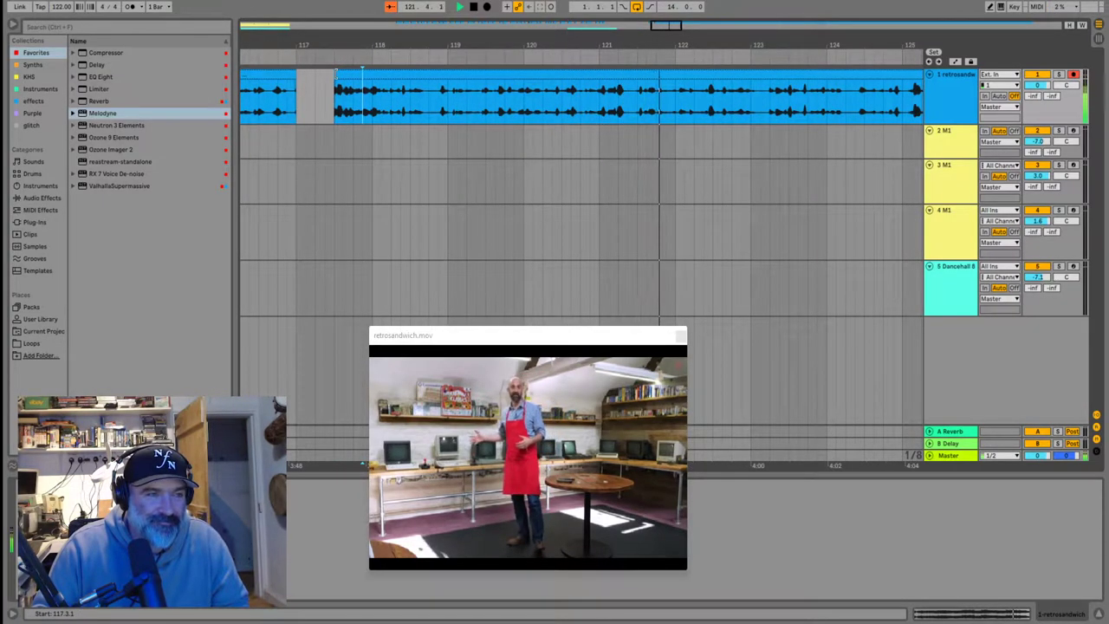
click(336, 73)
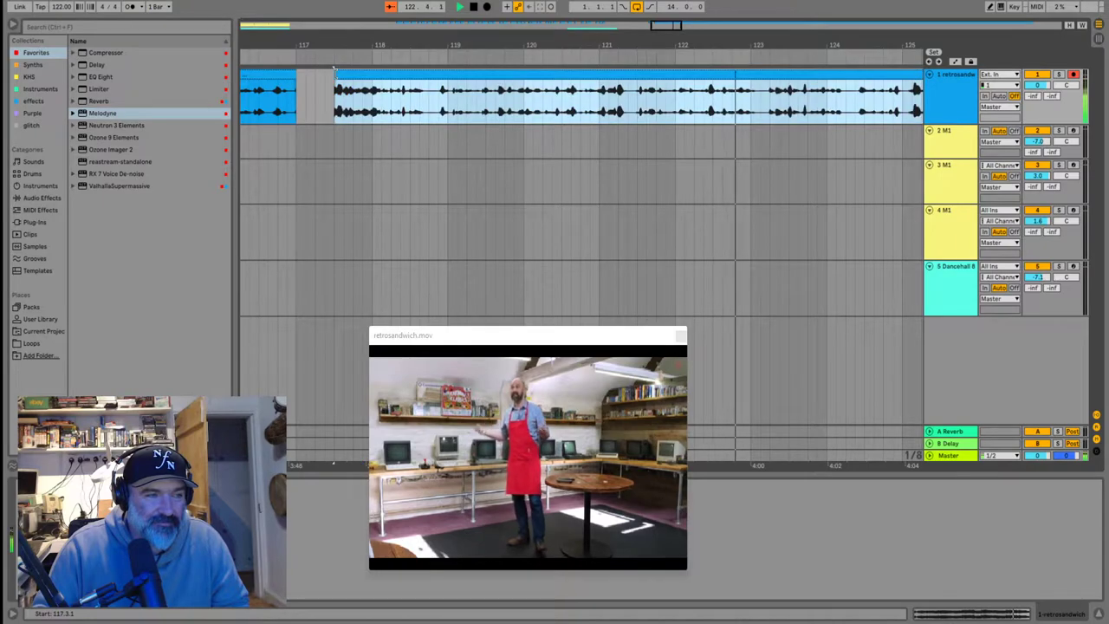
key(minus)
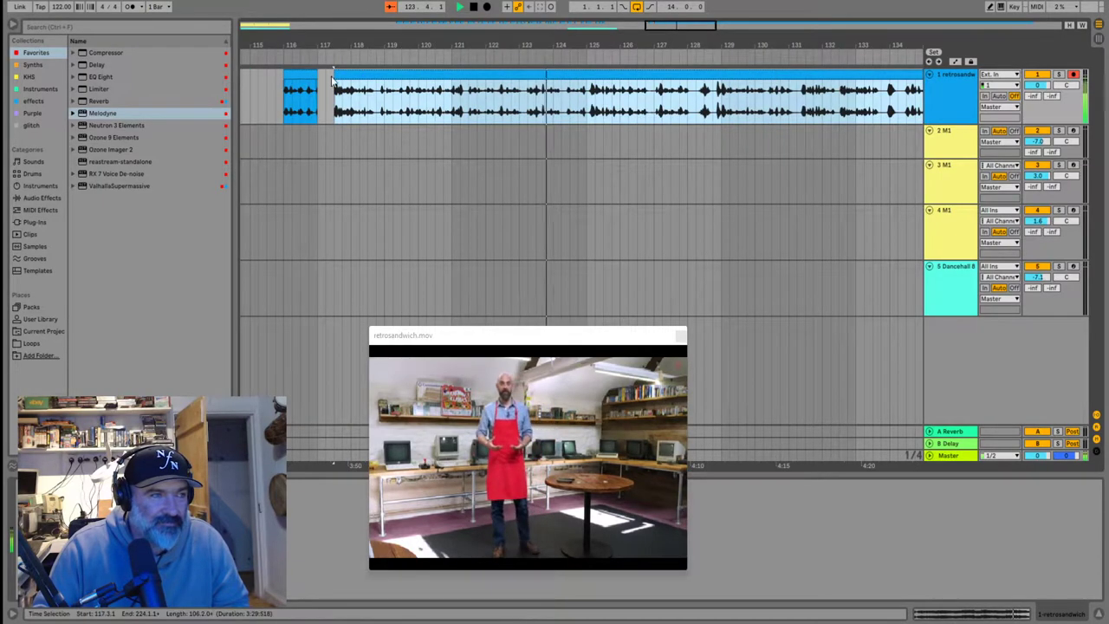
drag(335, 73, 588, 71)
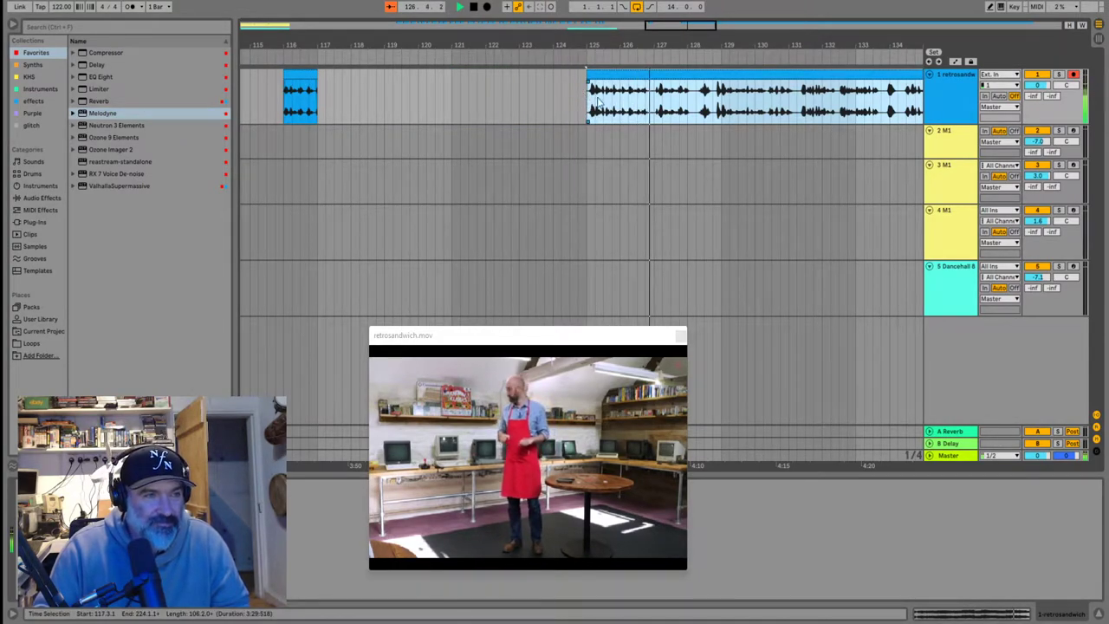
Audition the long speech clip from bar 125 onward and trim its start to 128.4.1
key(plus)
key(plus)
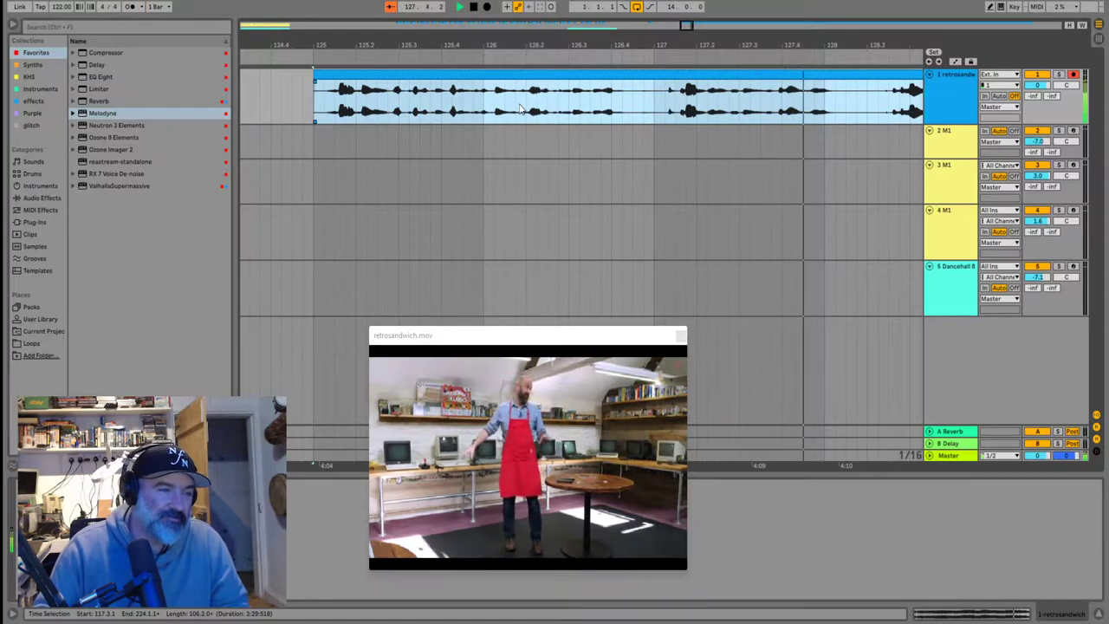
key(space)
click(880, 106)
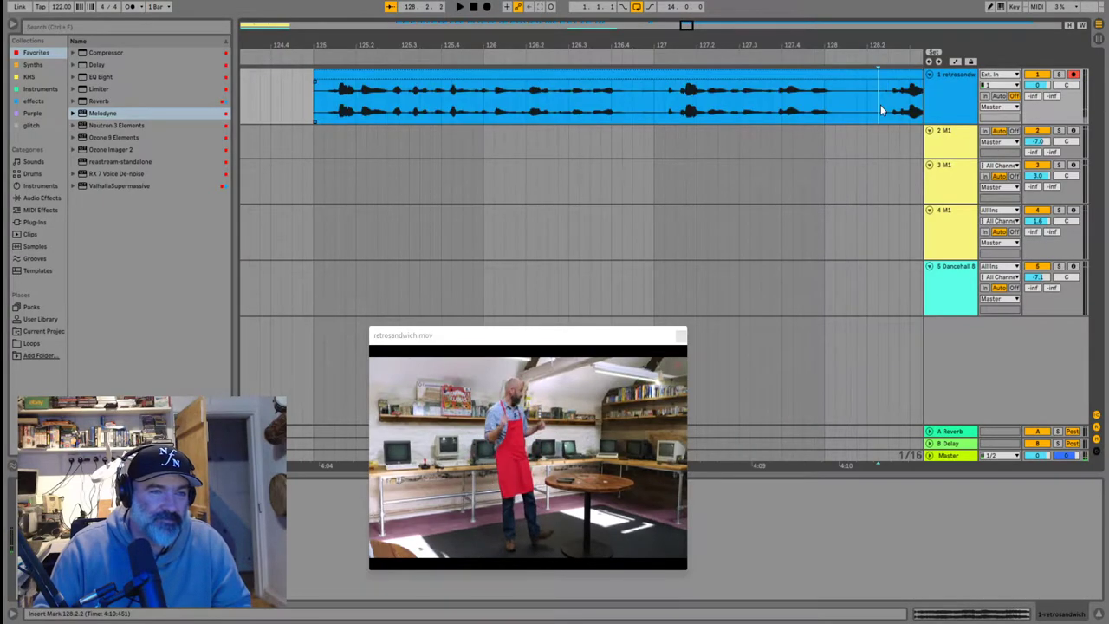
key(space)
key(minus)
key(minus)
click(502, 92)
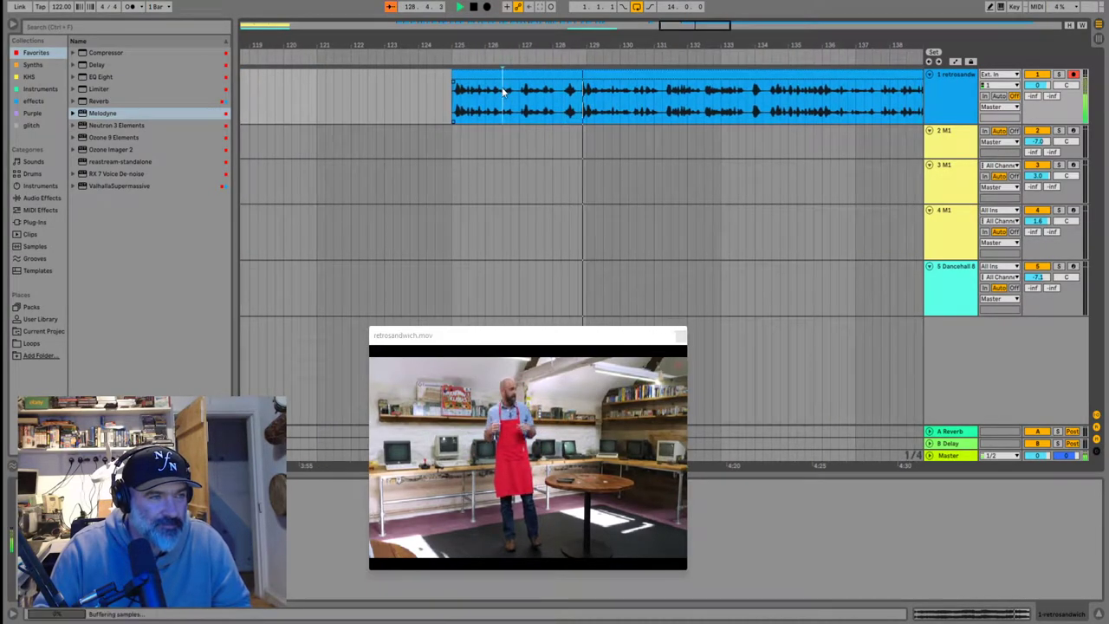
drag(450, 78, 578, 94)
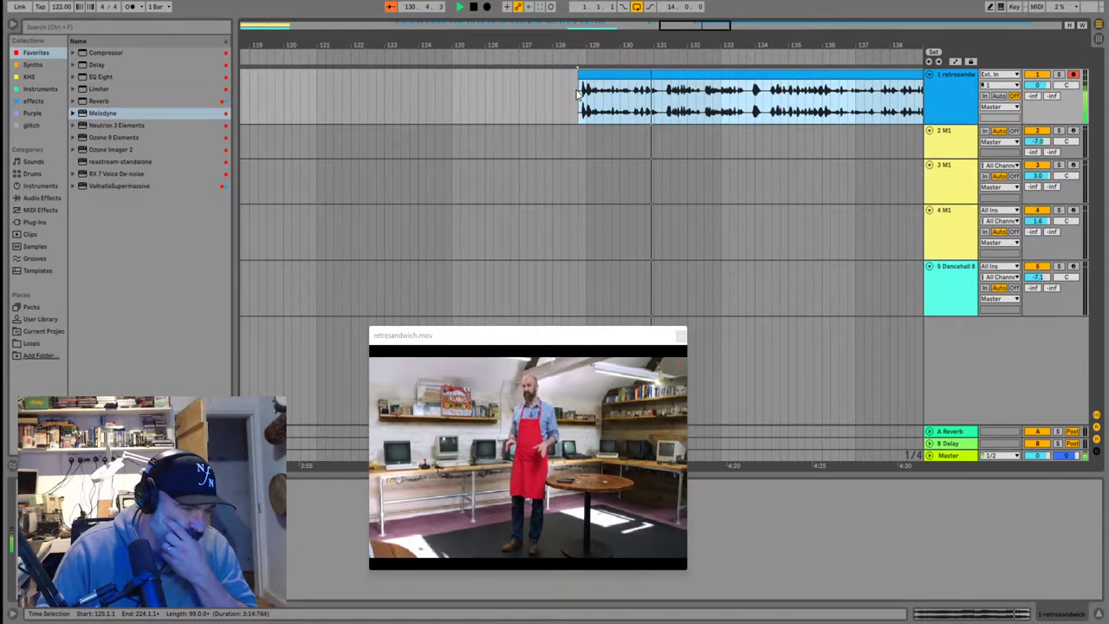
Audition the speech at spots between bars 128 and 134 and trim the long clip's start to 131.2.3
click(653, 95)
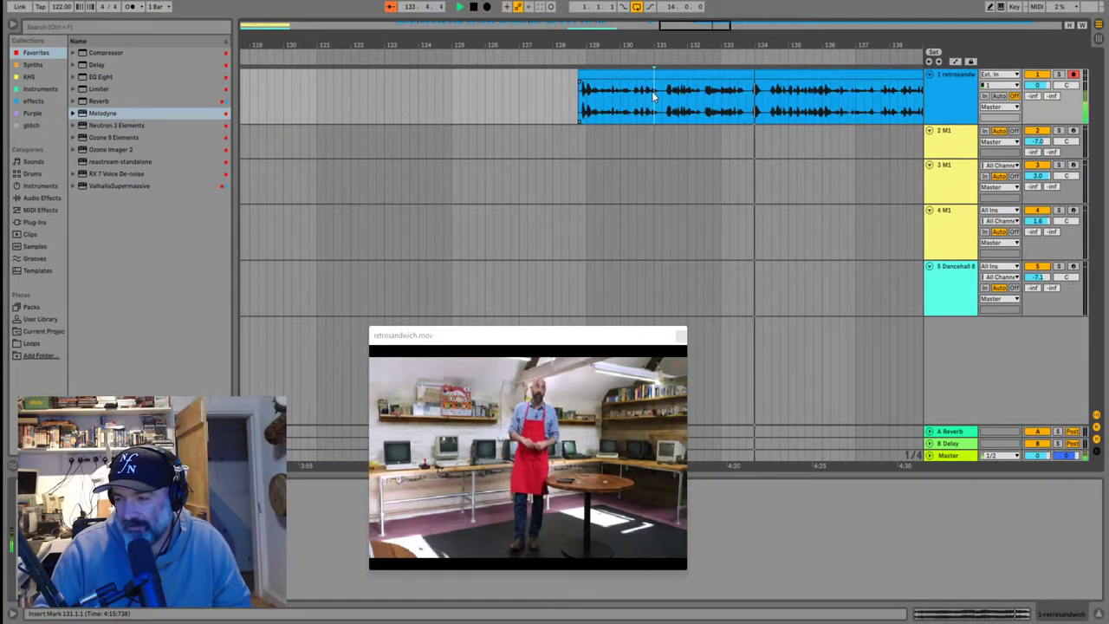
click(707, 102)
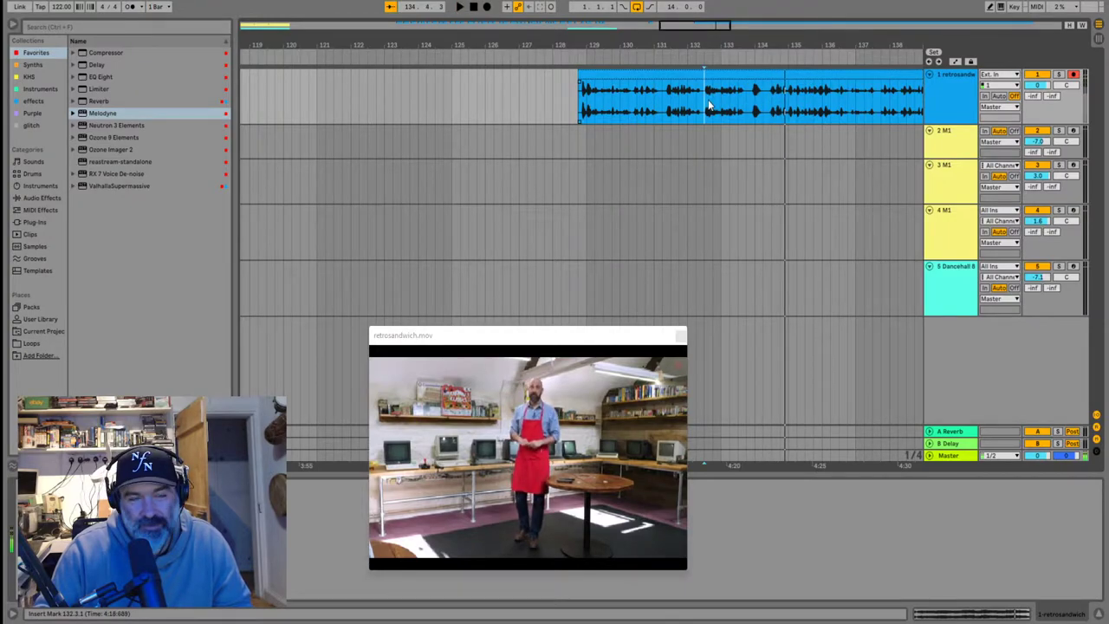
click(578, 73)
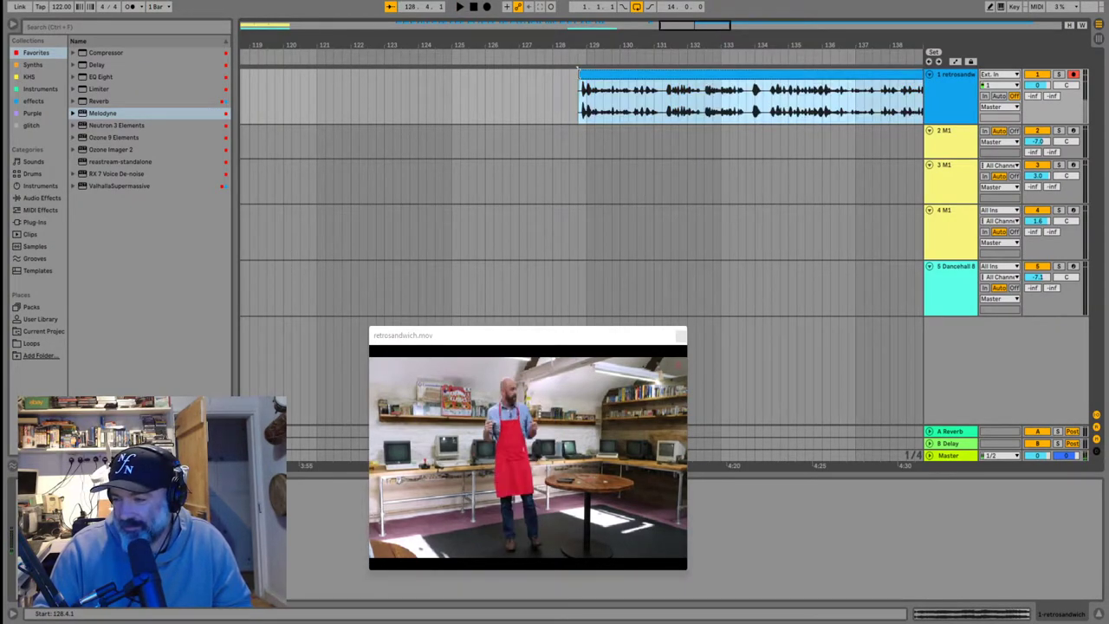
drag(578, 68, 572, 95)
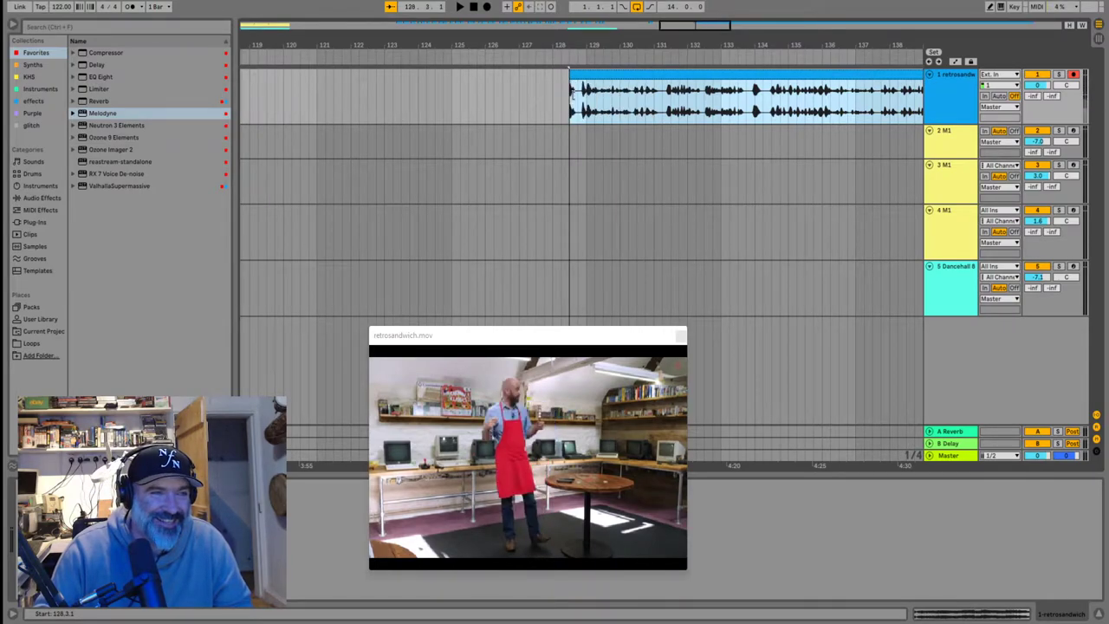
key(space)
scroll(598, 94, up, 5)
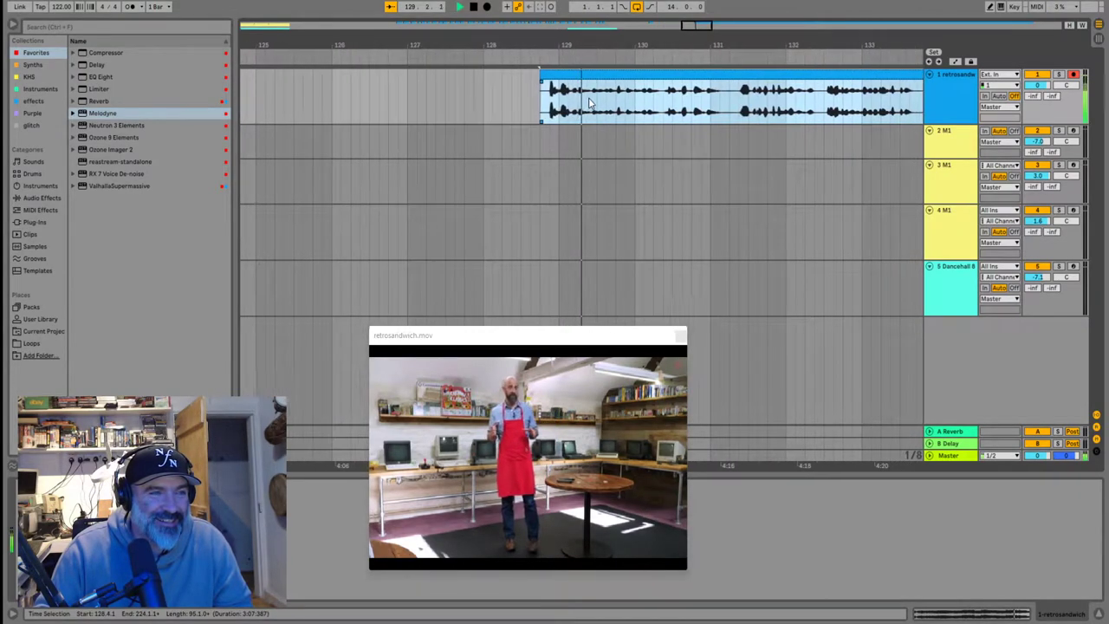
click(561, 92)
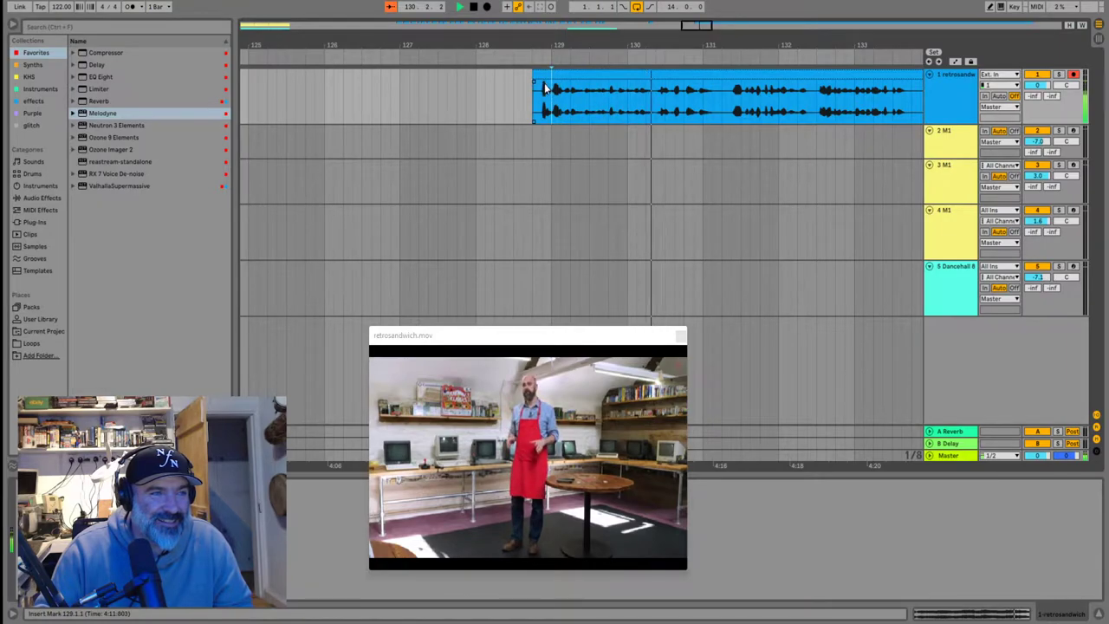
drag(547, 91, 743, 86)
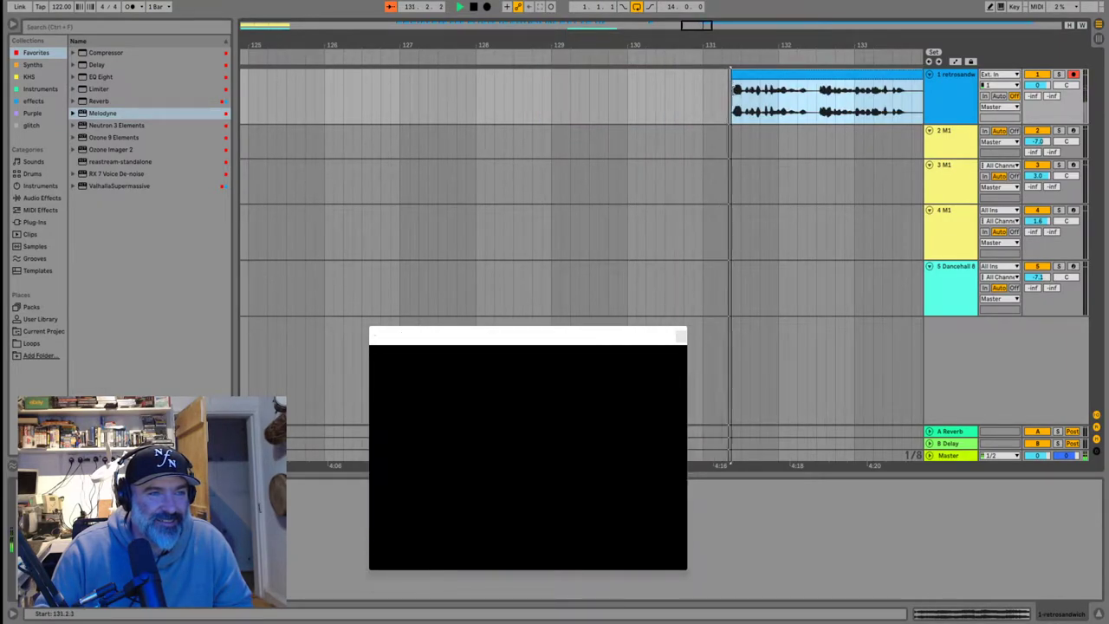
Audition the clip from 131.2.3, split it at 132.3.1 and delete the piece before the split
key(plus)
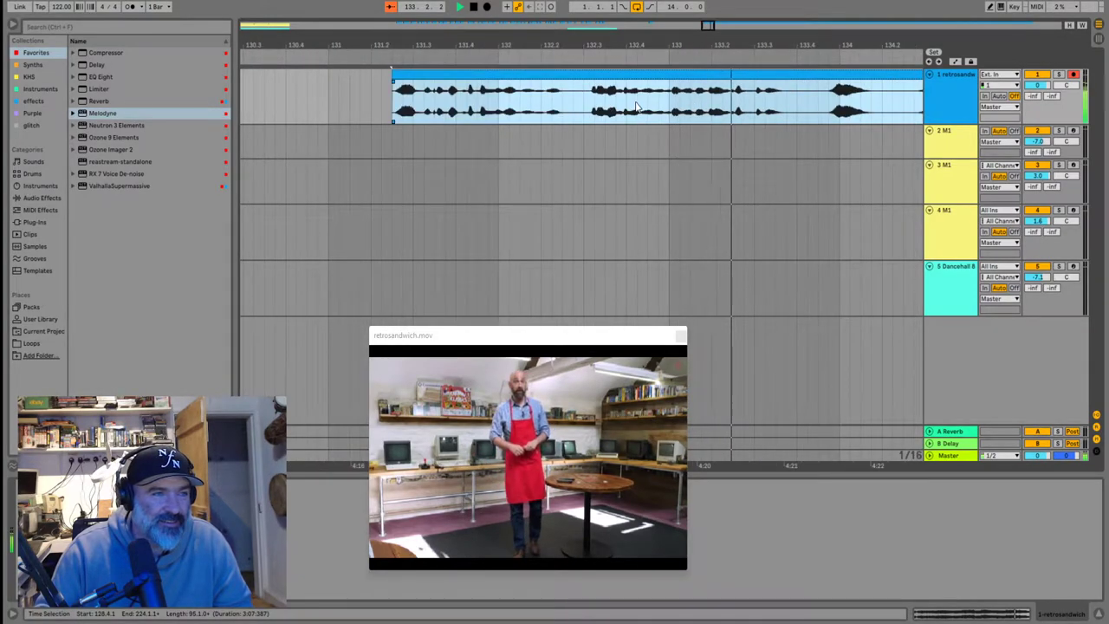
click(593, 112)
key(space)
key(plus)
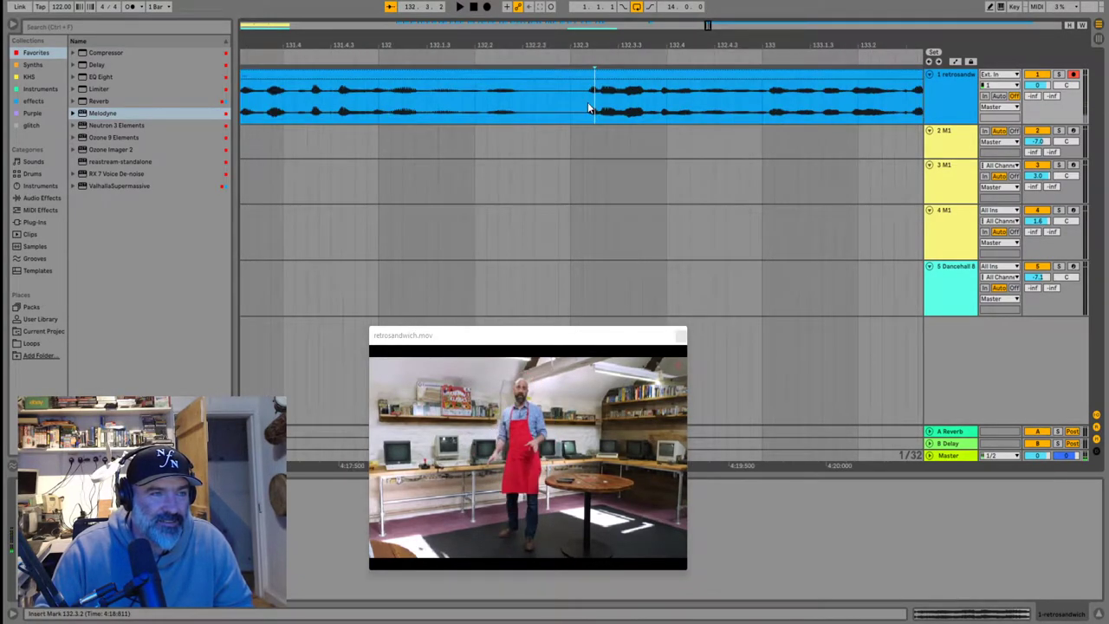
key(ctrl+e)
key(space)
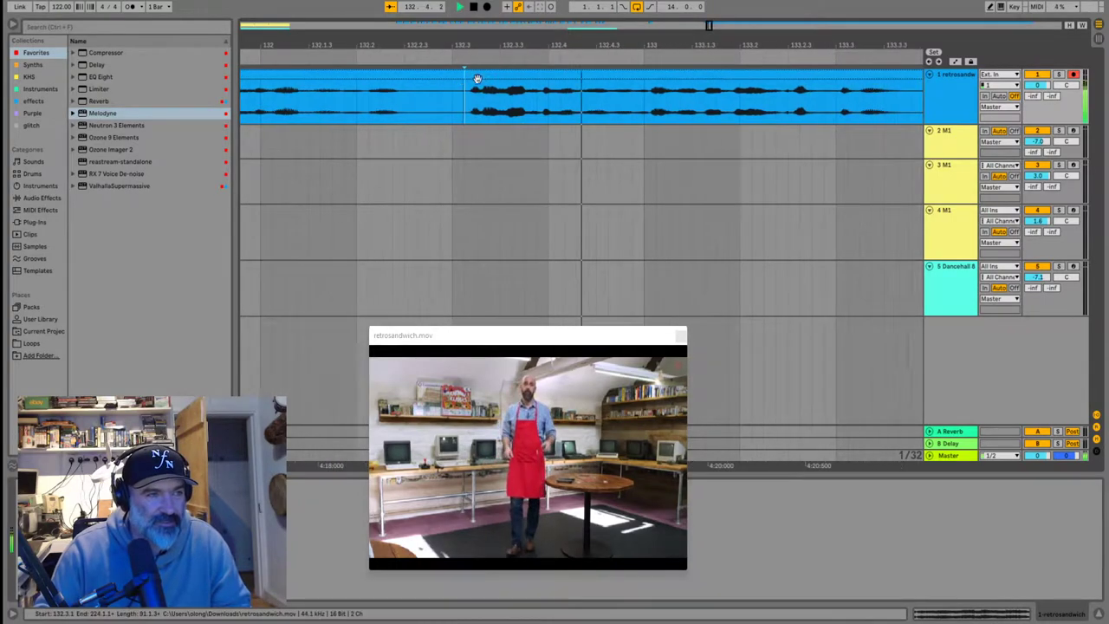
scroll(475, 80, down, 5)
click(466, 79)
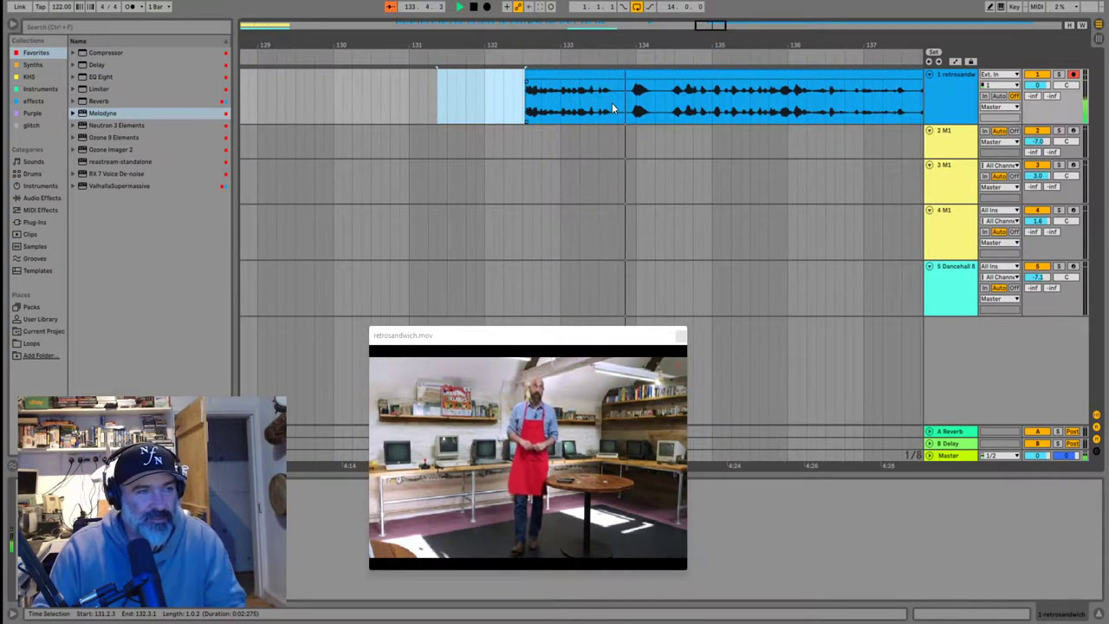
key(Delete)
Separate the phrase running from 132.3.1 to 133.3.4 and move it to 118.1.1
drag(593, 77, 478, 76)
scroll(666, 111, down, 5)
drag(621, 76, 434, 91)
Move the two phrases at 116.1.1 and 118.1.1 together to 105.1.1, behind the earlier chopped phrases
scroll(434, 91, down, 5)
scroll(534, 95, up, 3)
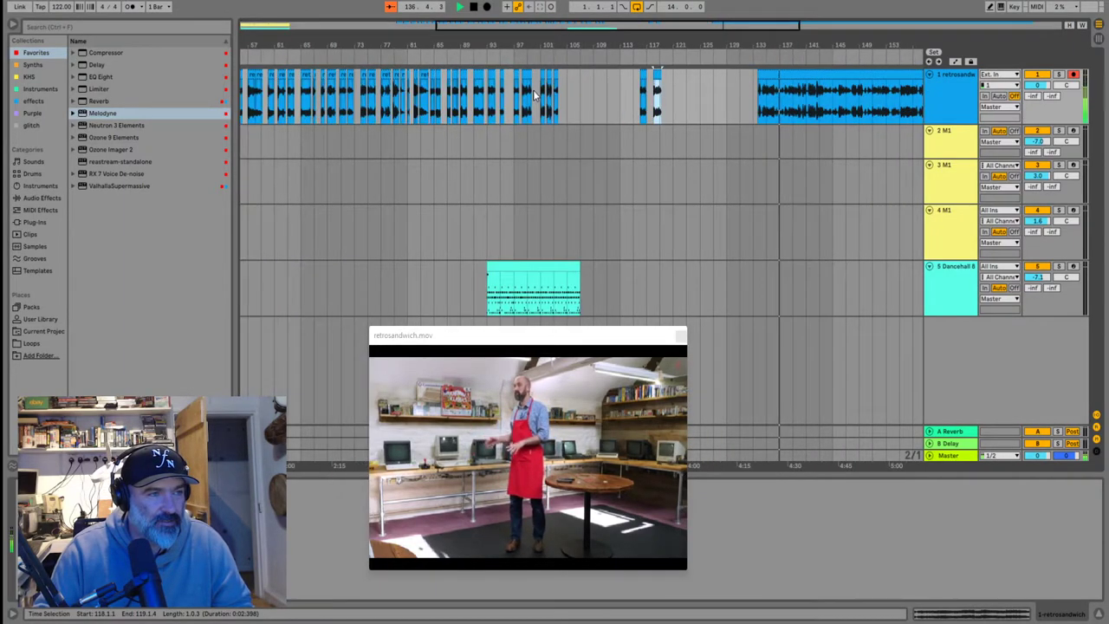
click(574, 92)
drag(574, 92, 576, 93)
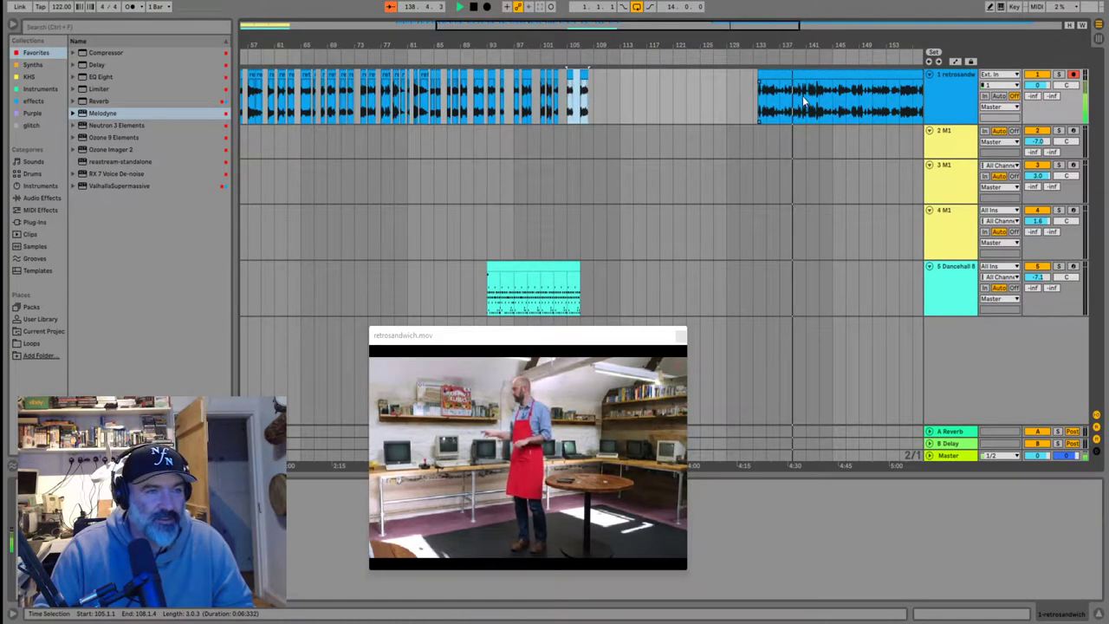
Mark 140.3.1 in the long clip and listen through its speech up to about bar 158
scroll(822, 92, up, 5)
scroll(760, 121, up, 3)
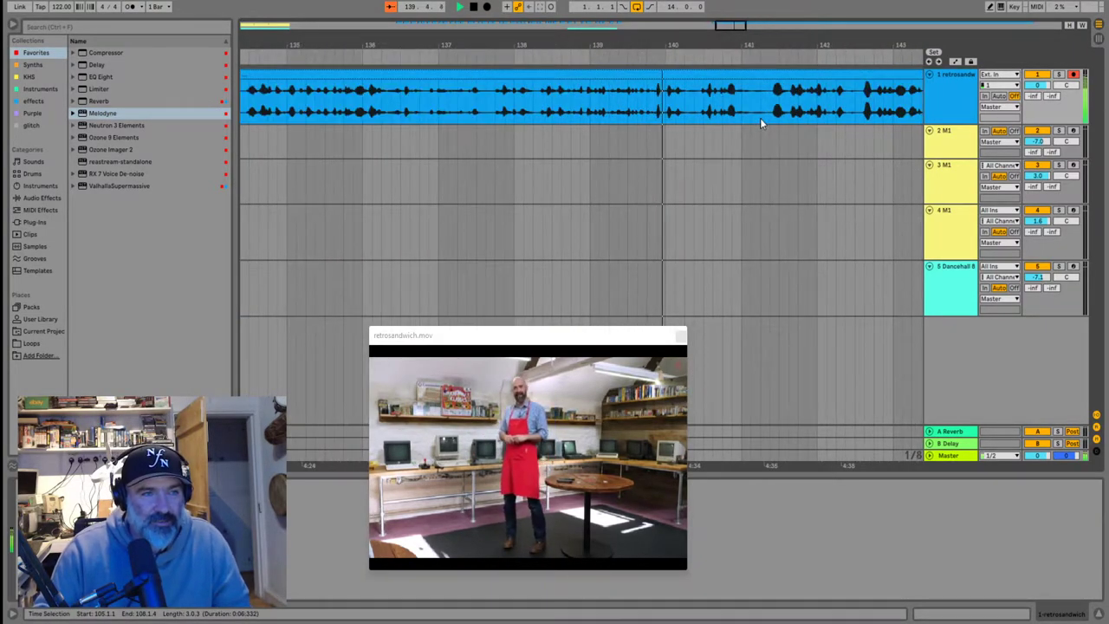
click(702, 98)
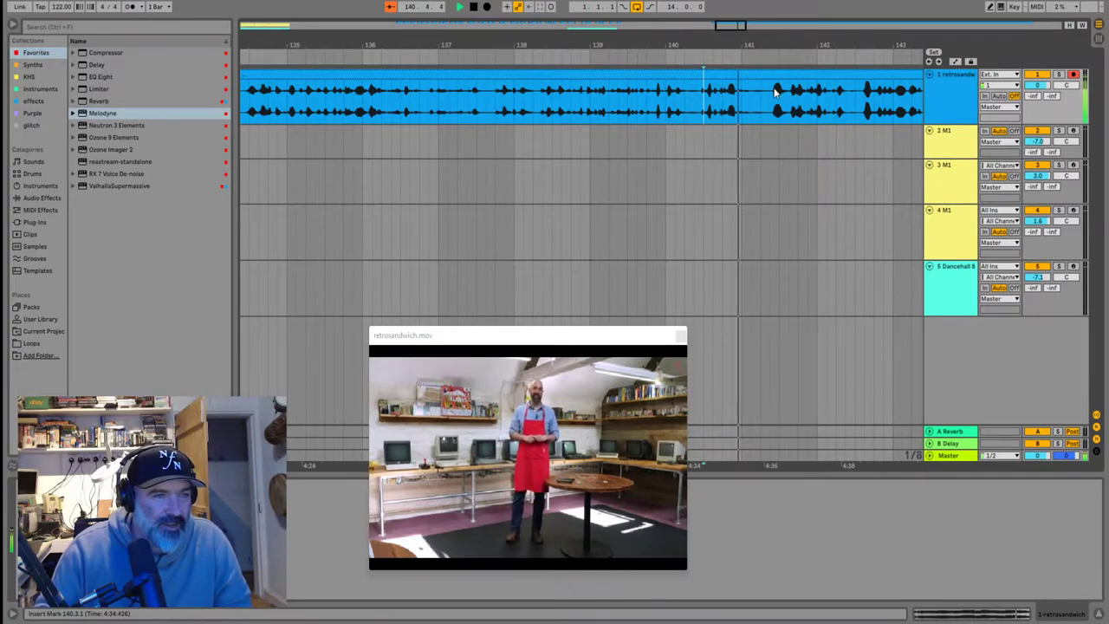
scroll(778, 92, down, 5)
key(plus)
key(plus)
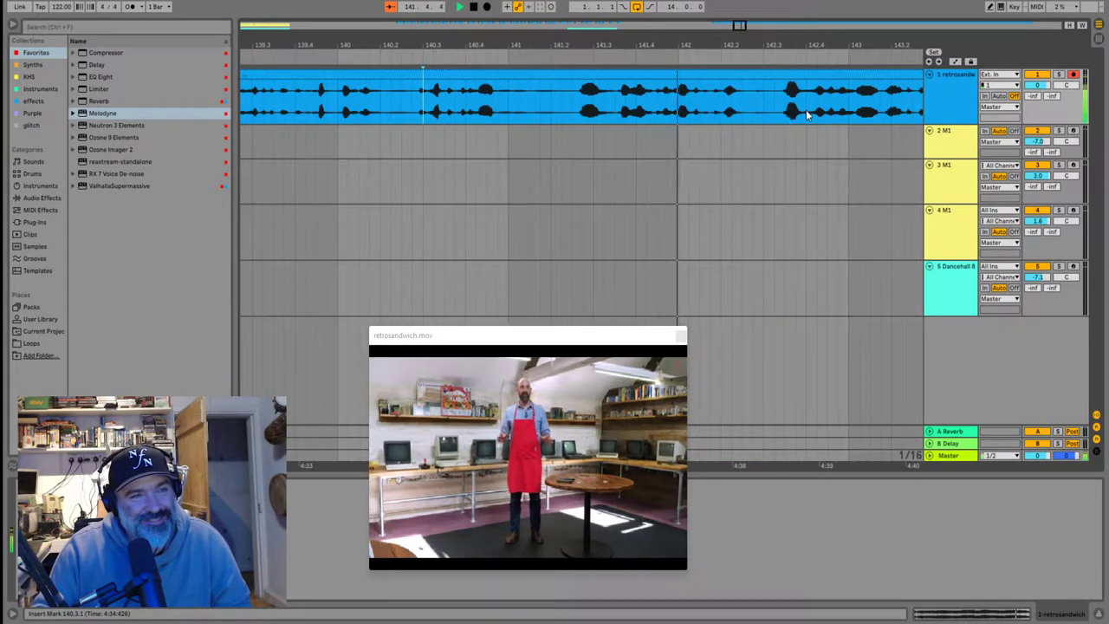
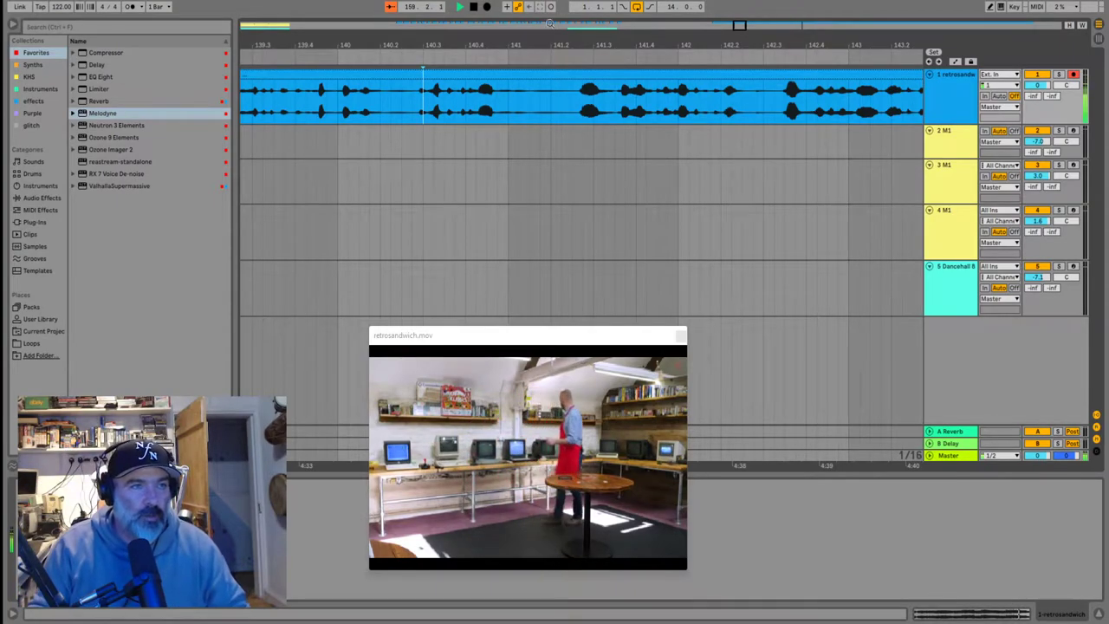
key(space)
Compare the speech in the long clip by playing from 154.1.1, 151.1.1, 148.1.1 and 147.4.1
drag(554, 43, 680, 110)
click(694, 102)
key(space)
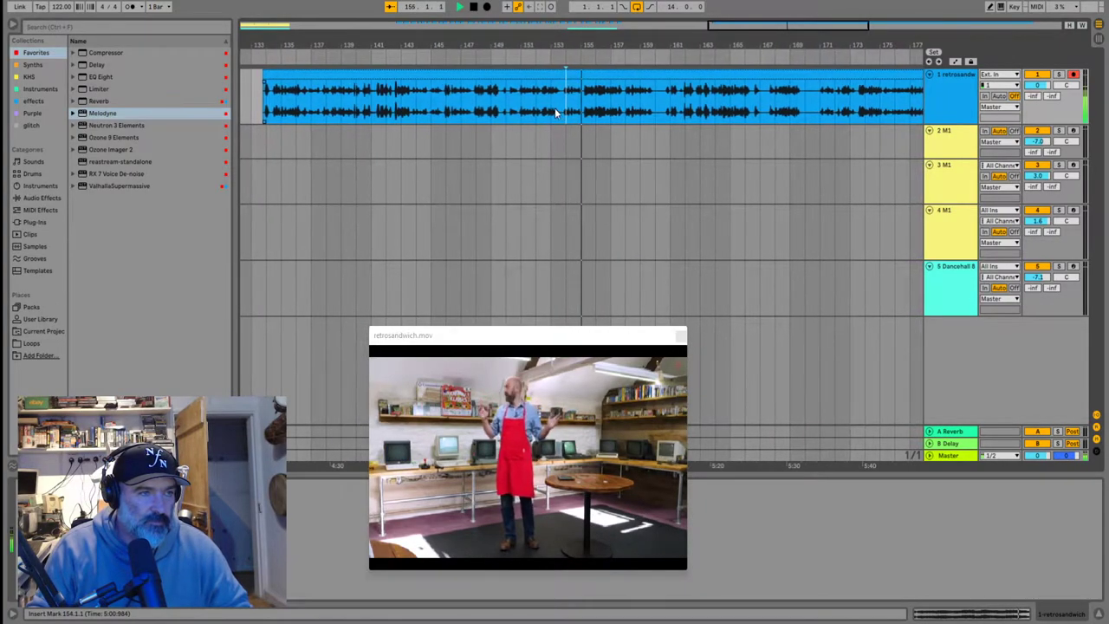
scroll(523, 113, up, 2)
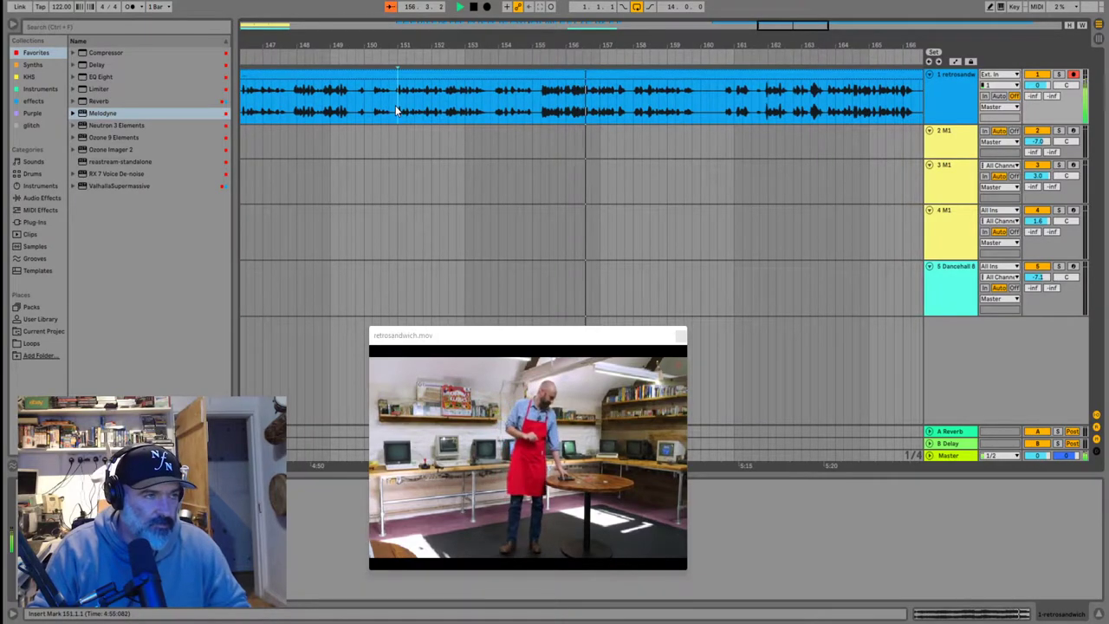
click(395, 107)
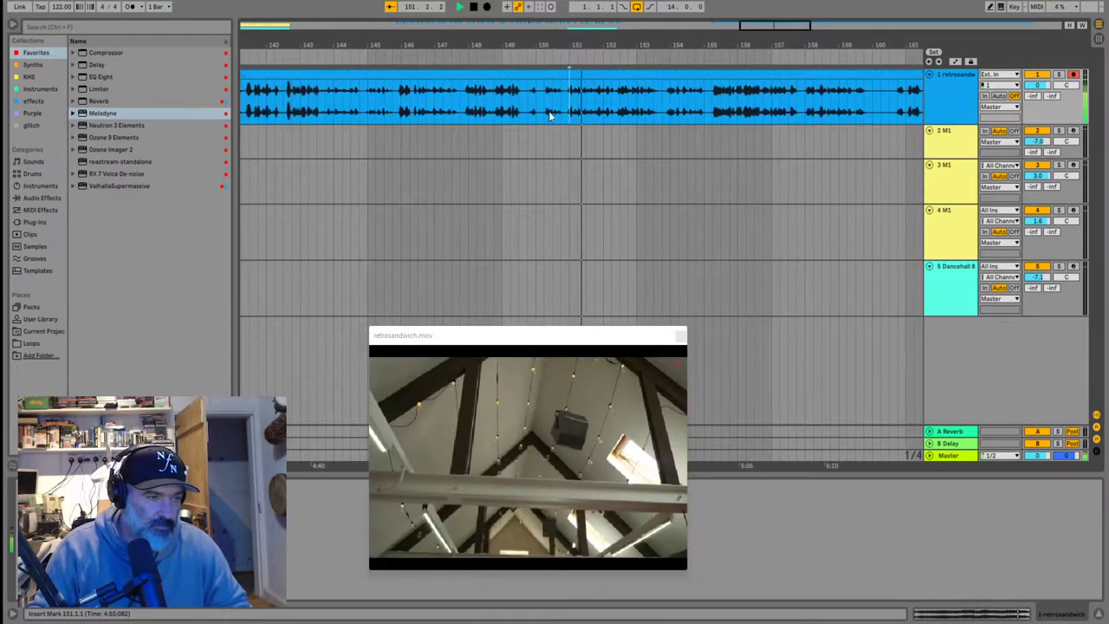
click(443, 104)
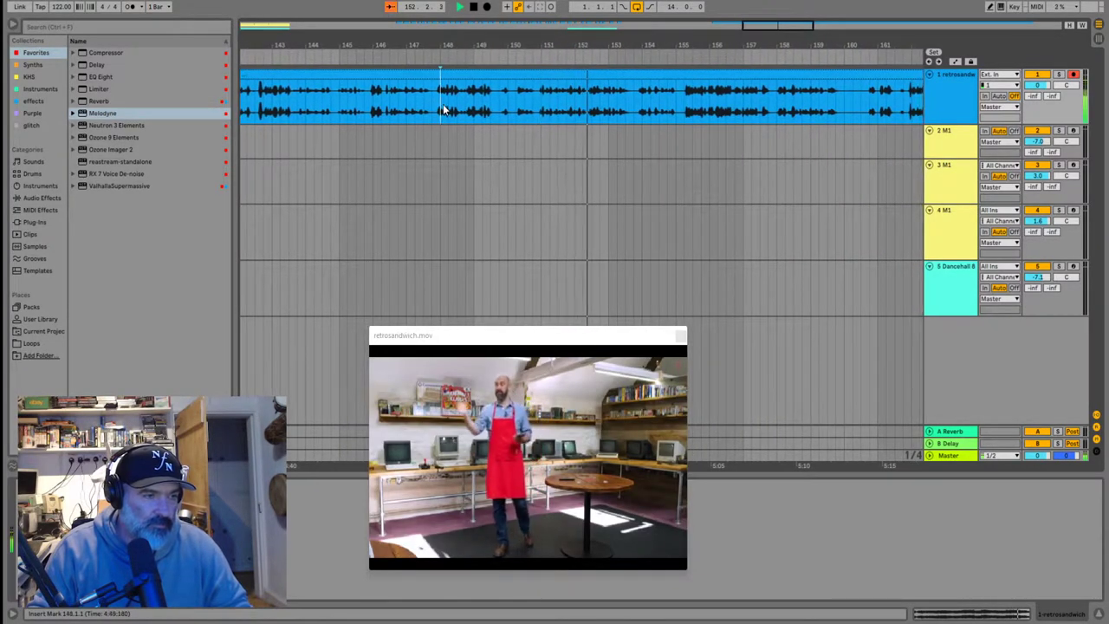
scroll(443, 104, up, 2)
click(424, 104)
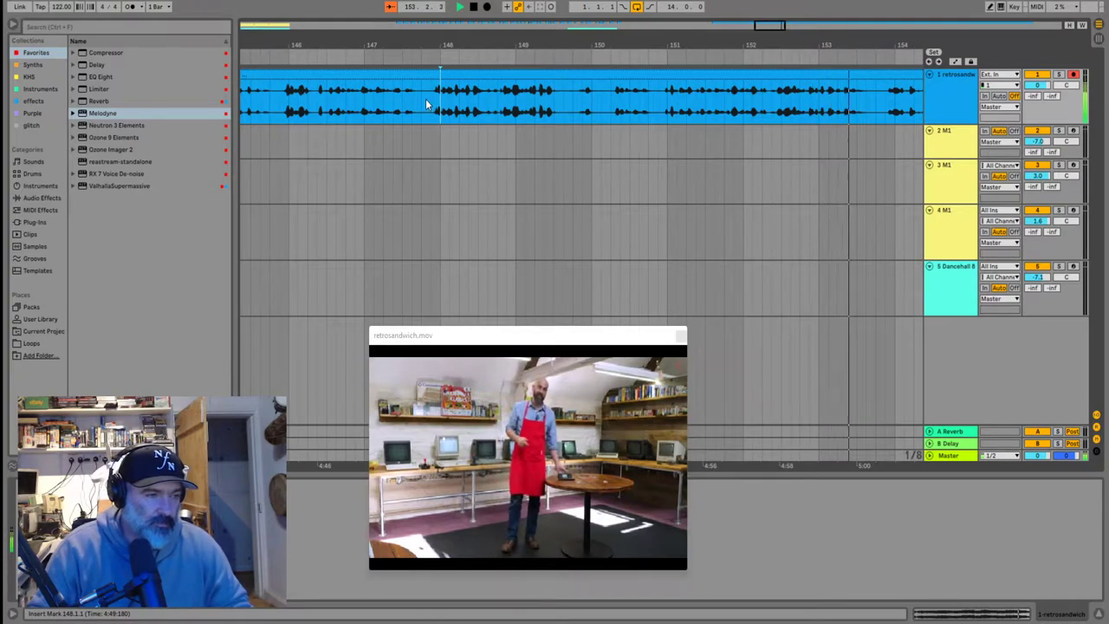
key(space)
Audition the speech from 150.2.2 and trim the long clip's start to bar 154
scroll(539, 109, up, 3)
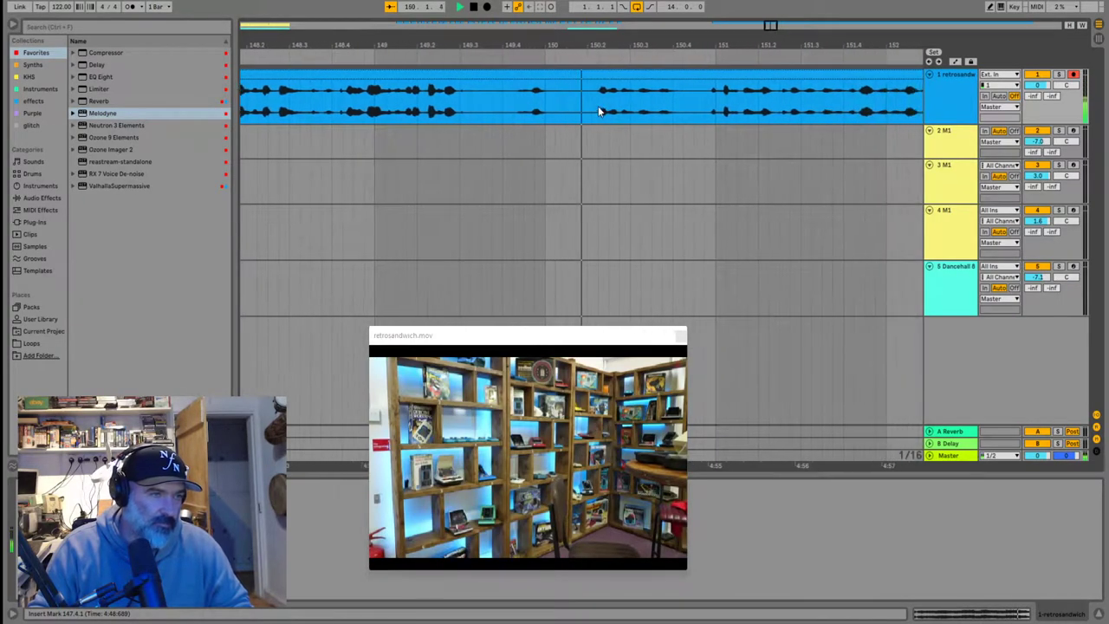
click(536, 105)
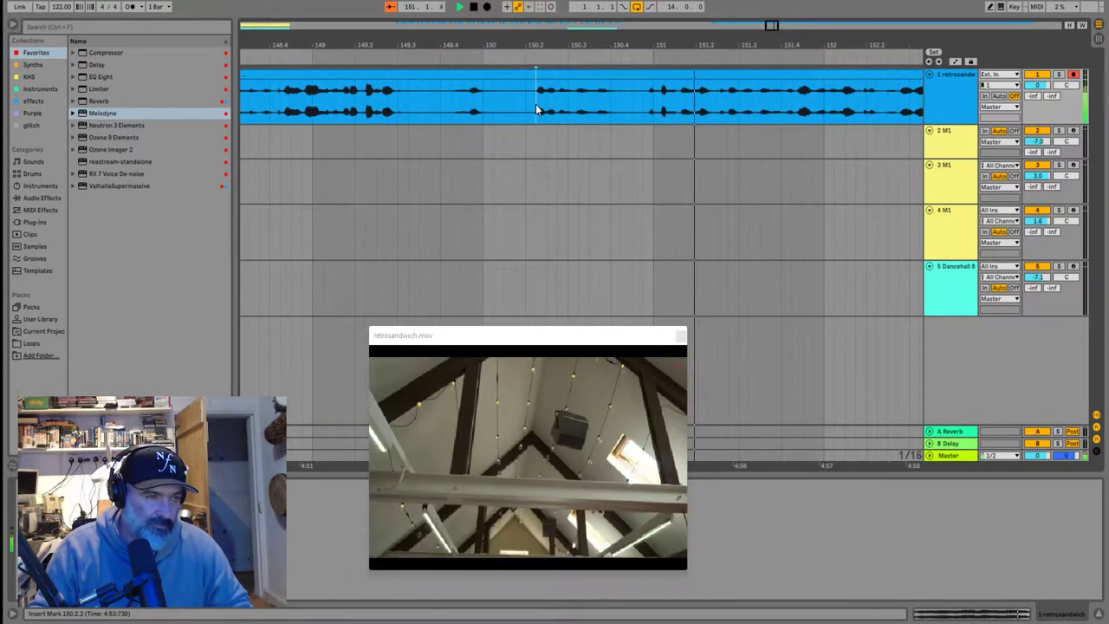
scroll(535, 104, down, 4)
scroll(527, 102, down, 2)
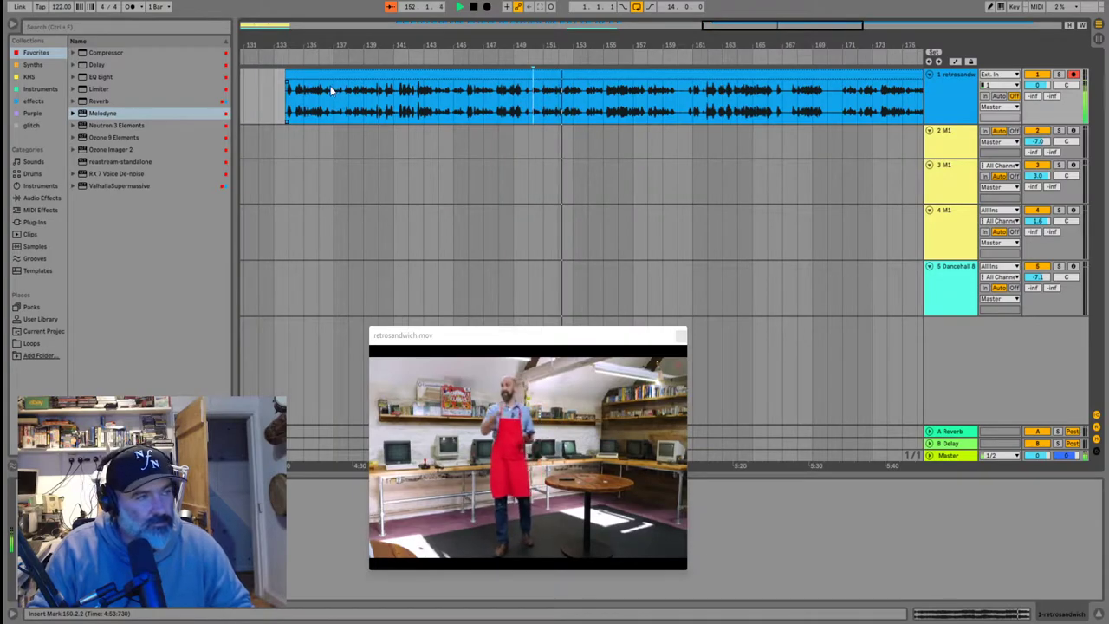
drag(286, 78, 588, 68)
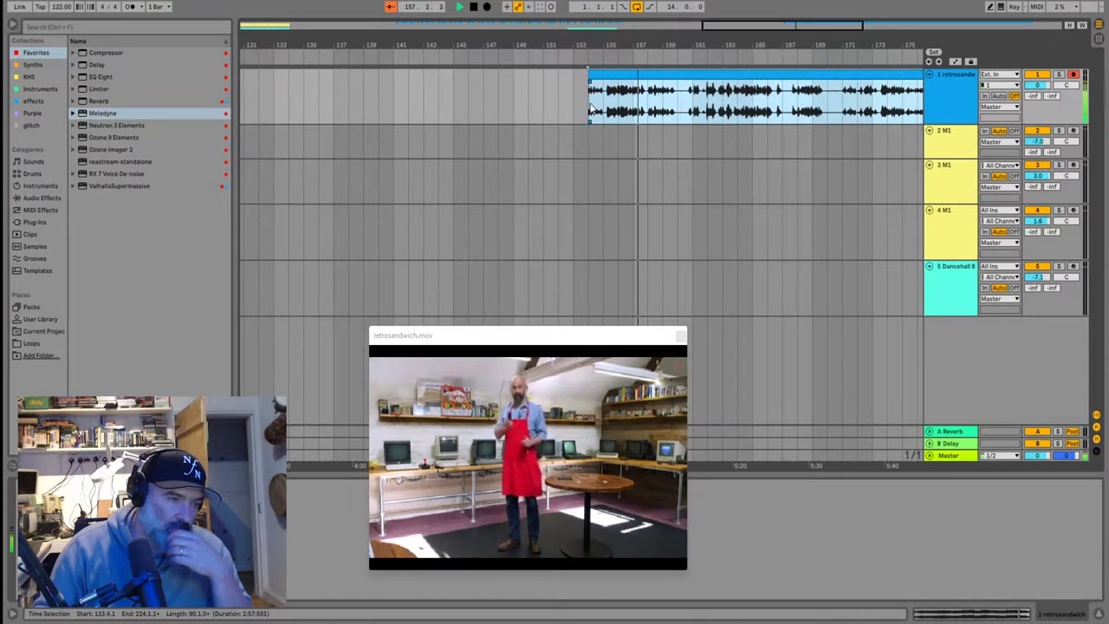
Audition the long clip from 158.1.1 and delete the Dancehall drum clip spanning 93.1.1 to 107.1.1
click(644, 105)
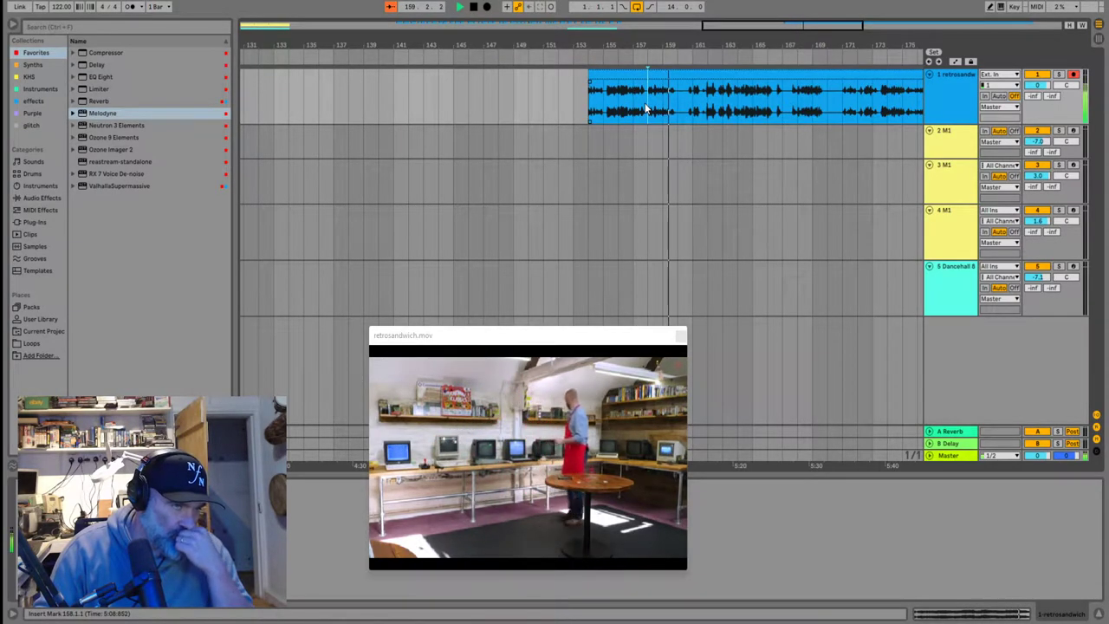
key(w)
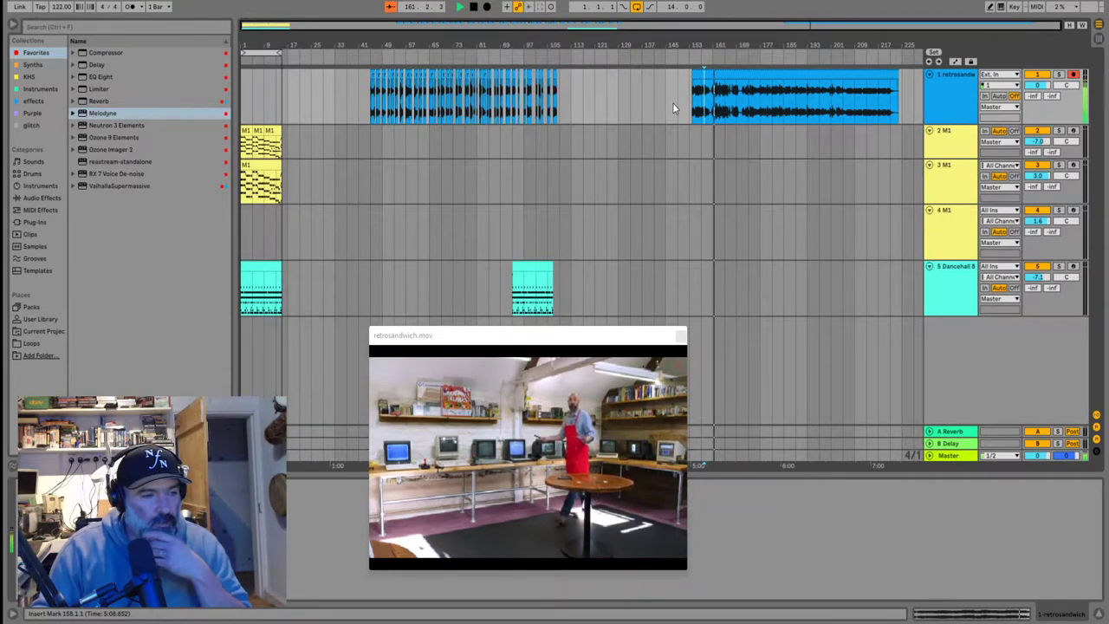
click(535, 267)
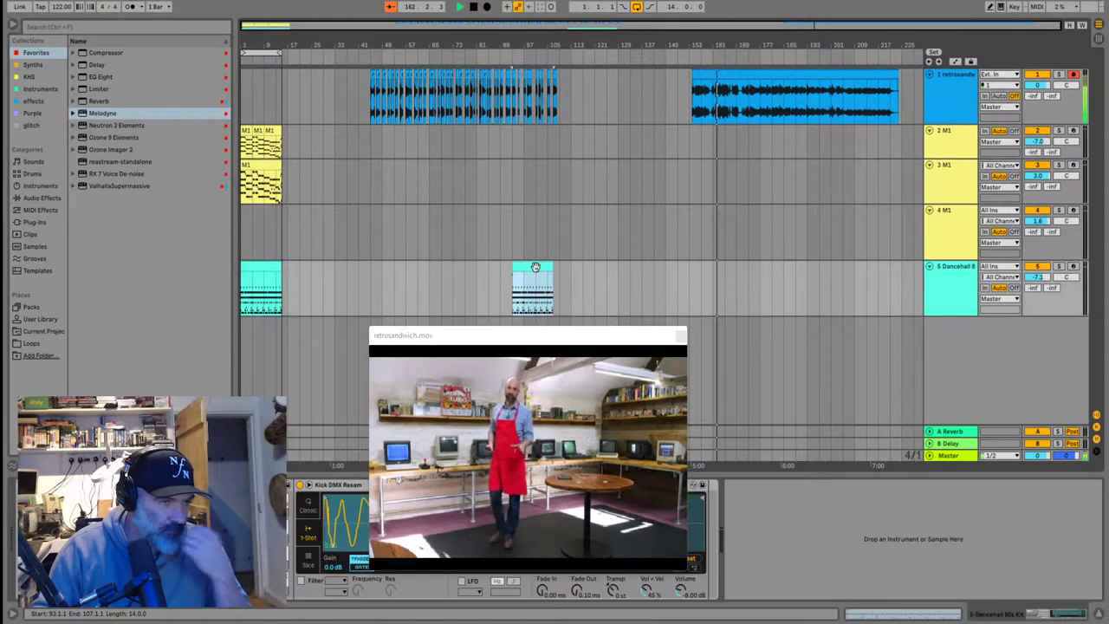
key(Delete)
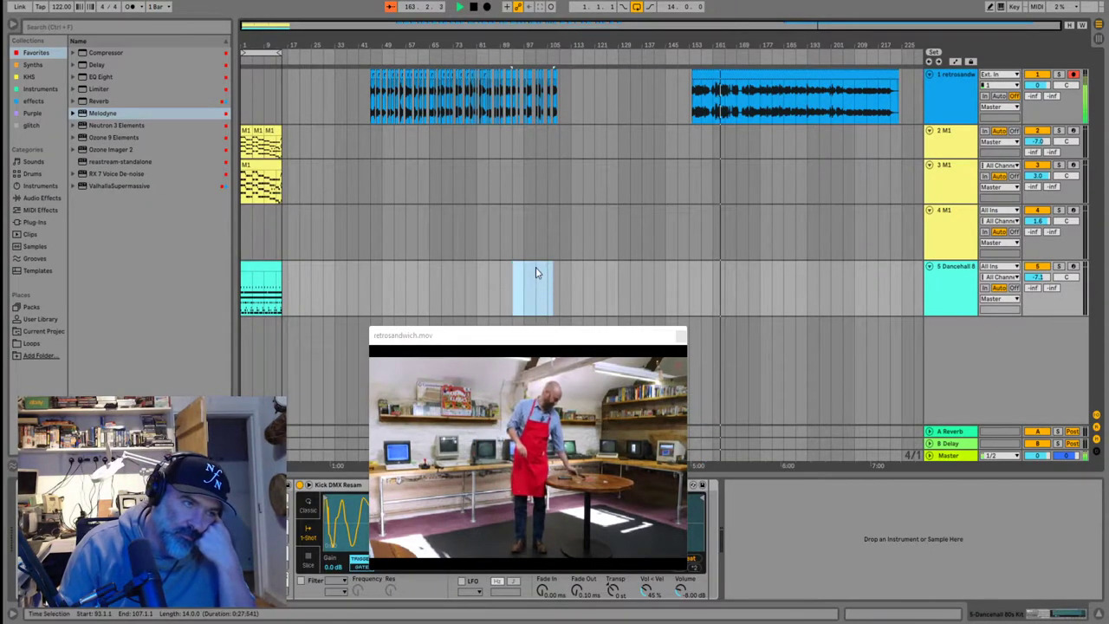
scroll(750, 104, up, 5)
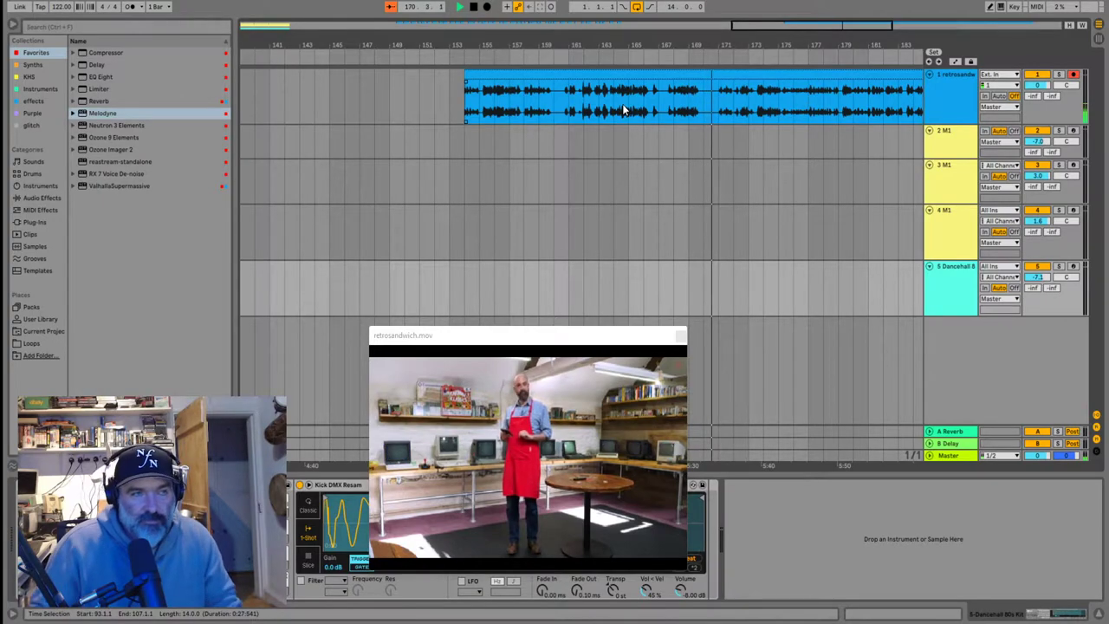
Audition the long clip's speech from 167.1.1 and 167.3.3, and place the marker at 171.1.1
click(665, 101)
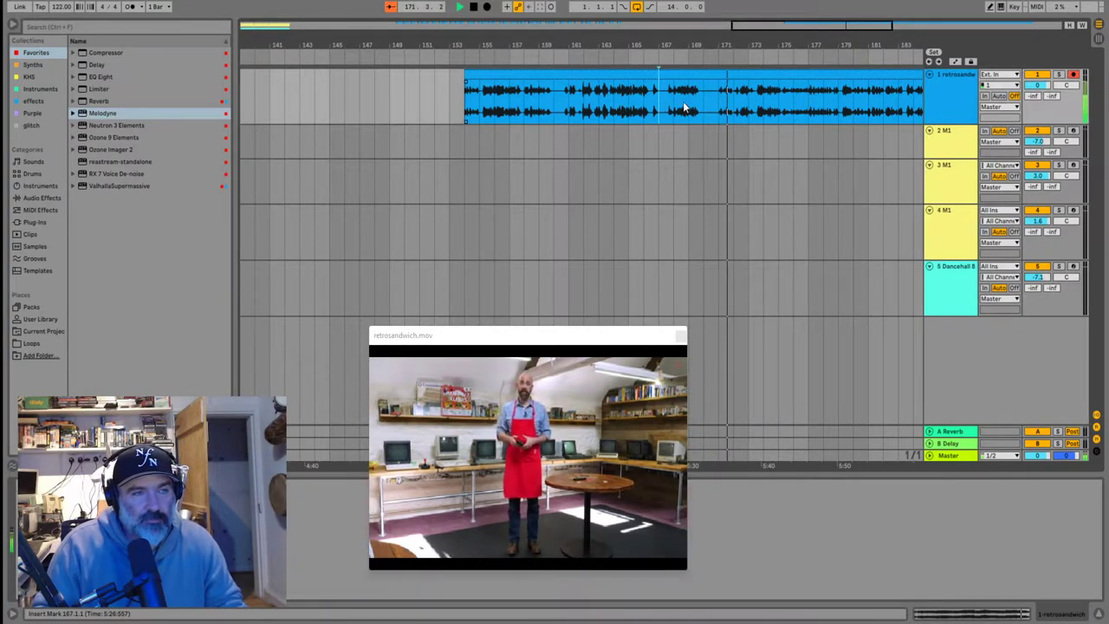
key(space)
click(672, 107)
key(space)
scroll(629, 105, up, 4)
key(space)
click(515, 104)
key(space)
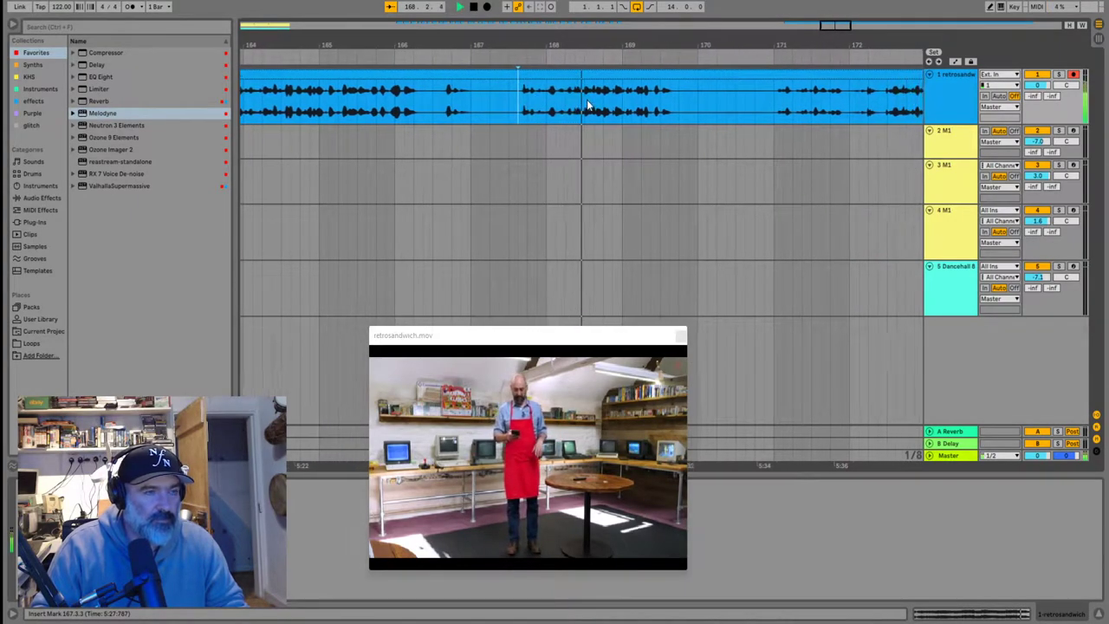
click(641, 103)
scroll(652, 104, down, 3)
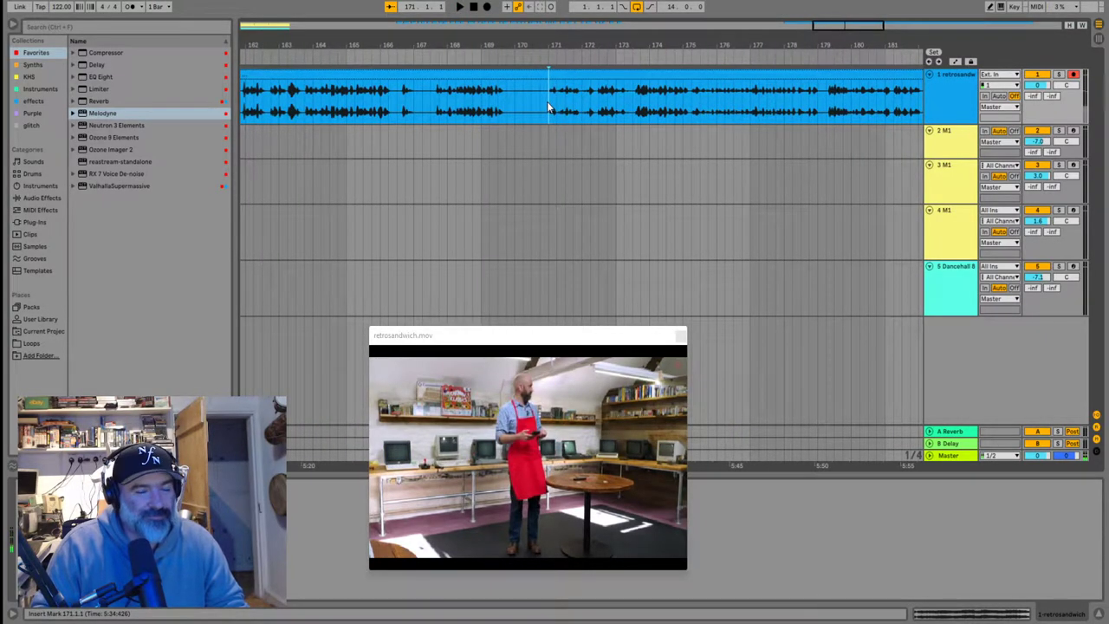
Split the phrase from 171.1.2 to 172.1.1 out of the long clip and delete the audio before it
scroll(547, 108, up, 5)
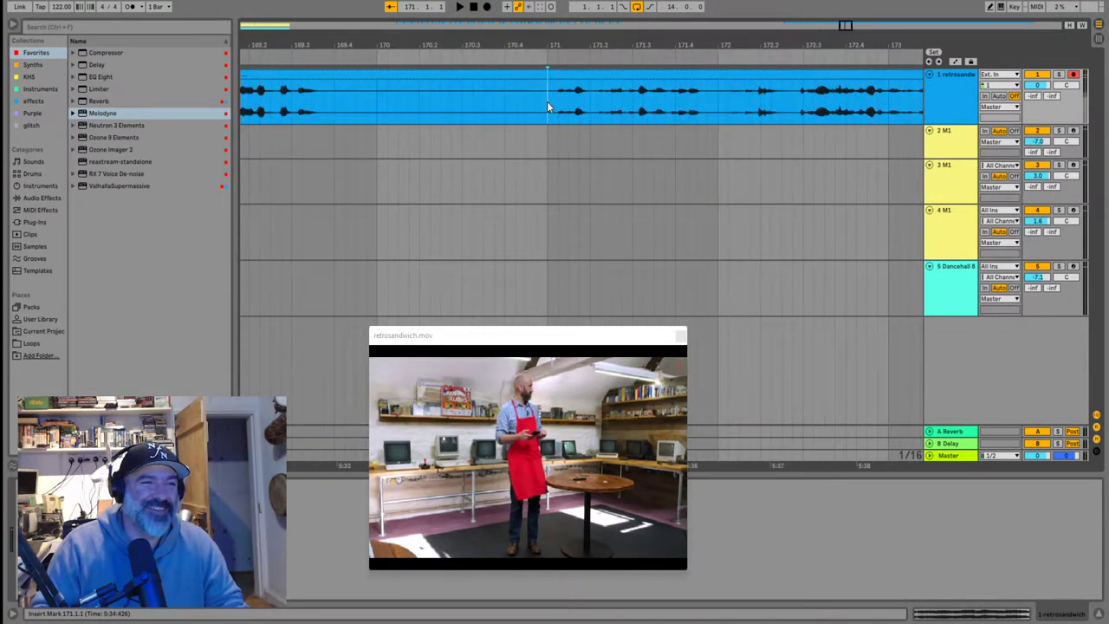
click(556, 110)
key(space)
key(space)
drag(571, 109, 579, 109)
click(577, 110)
key(ctrl+e)
click(461, 76)
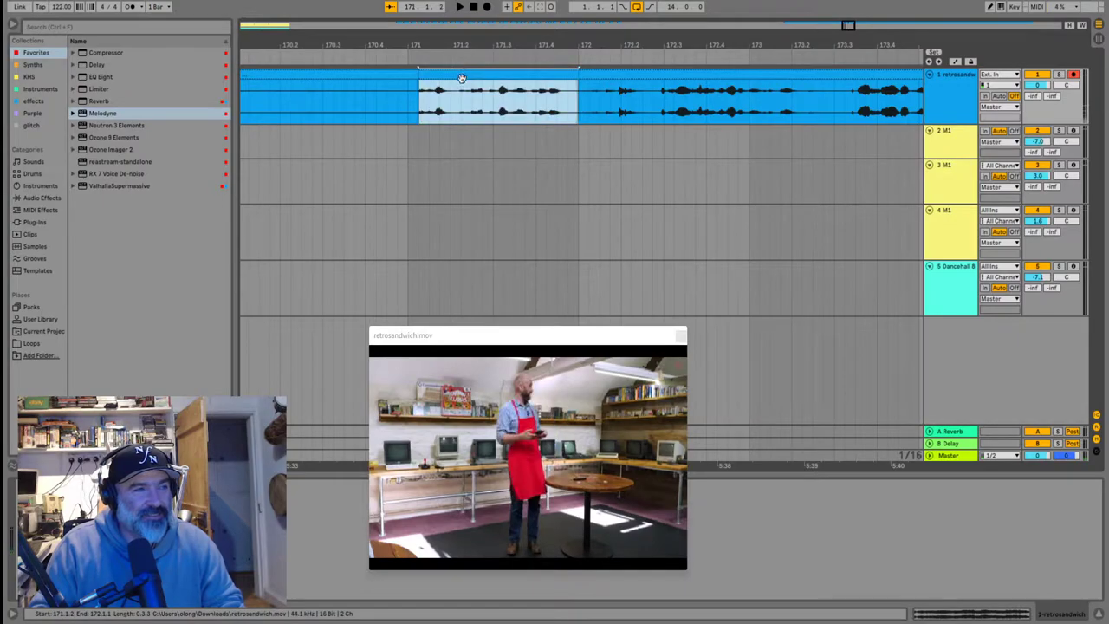
click(383, 76)
key(Delete)
key(Delete)
Turn on the metronome and move the cut phrase so it starts on the beat at 171.1.1
drag(465, 77, 476, 73)
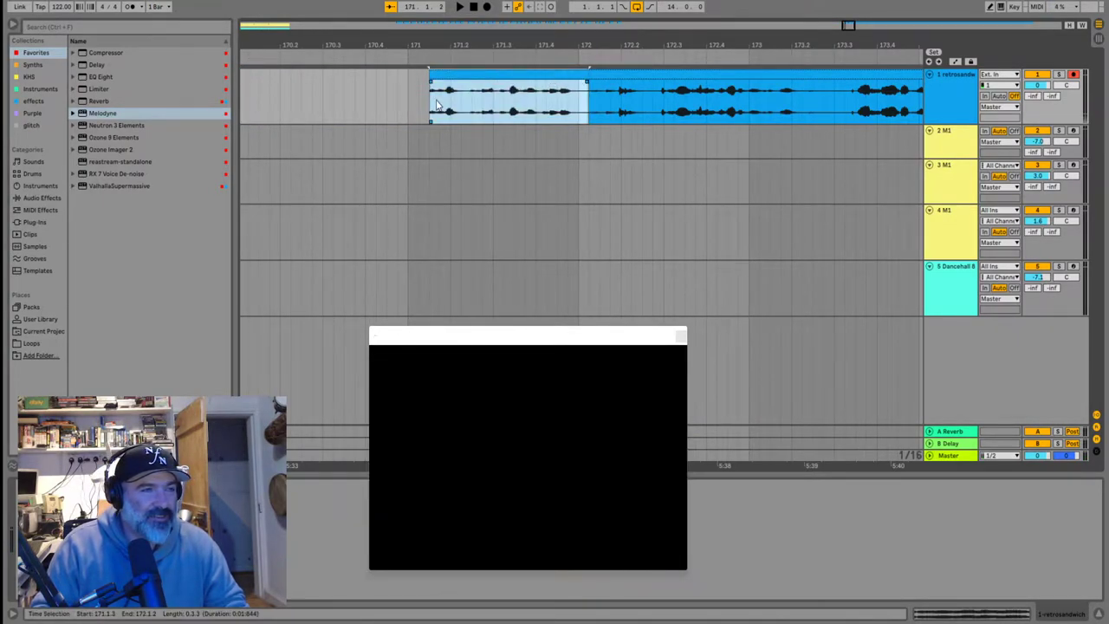
click(405, 100)
key(space)
click(130, 7)
key(space)
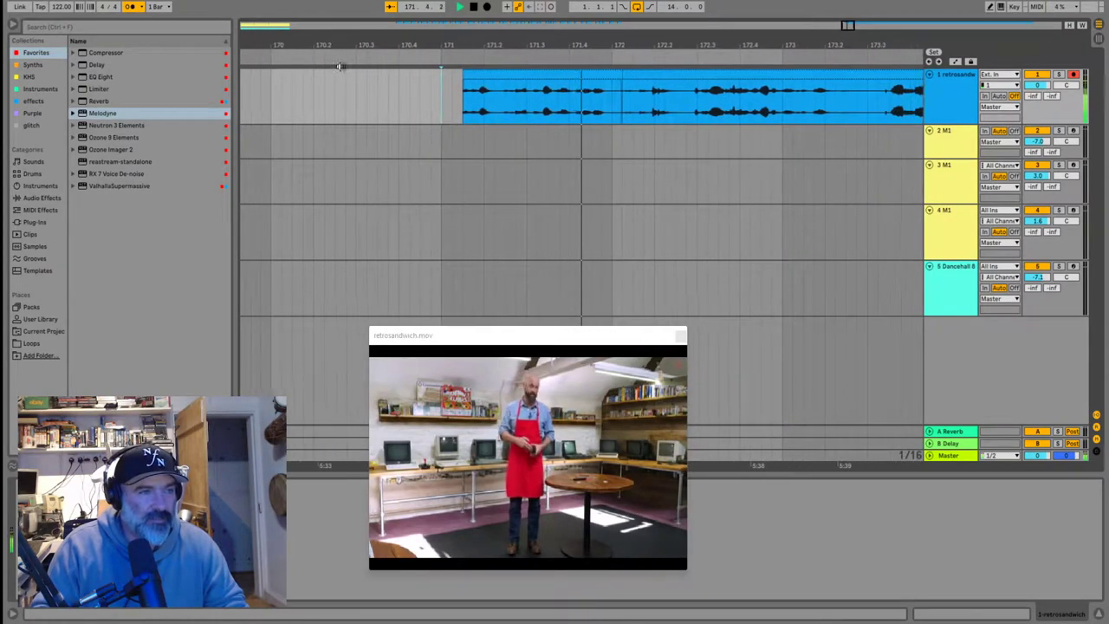
key(space)
drag(499, 76, 483, 78)
key(space)
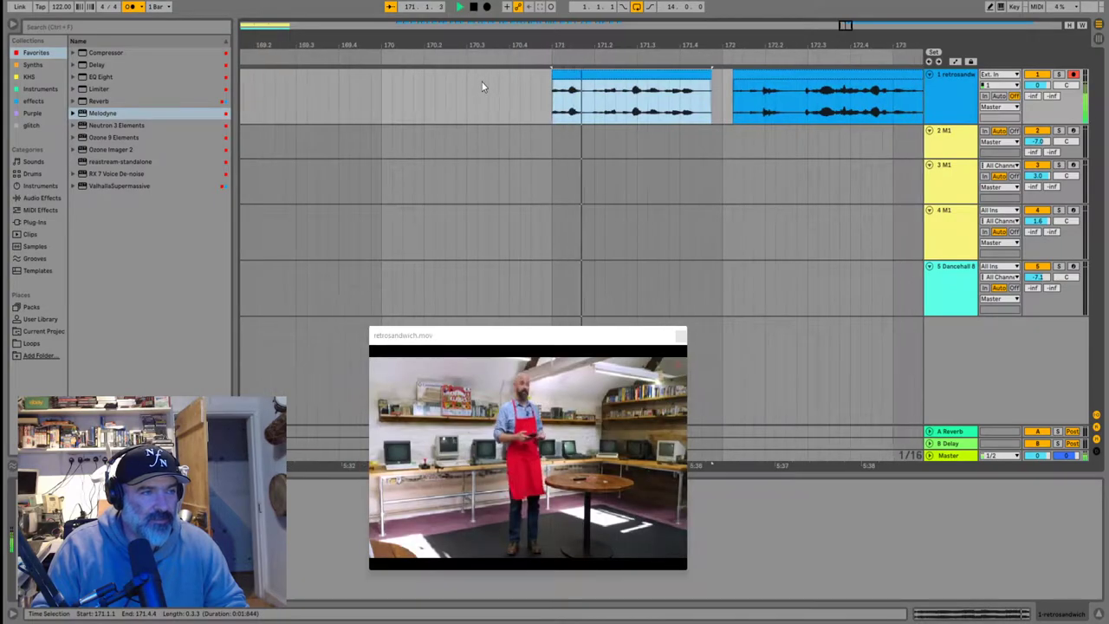
Audition the audio from 171.4.1 and trim the remaining long clip's start to 172.2.3
click(625, 98)
scroll(534, 94, down, 4)
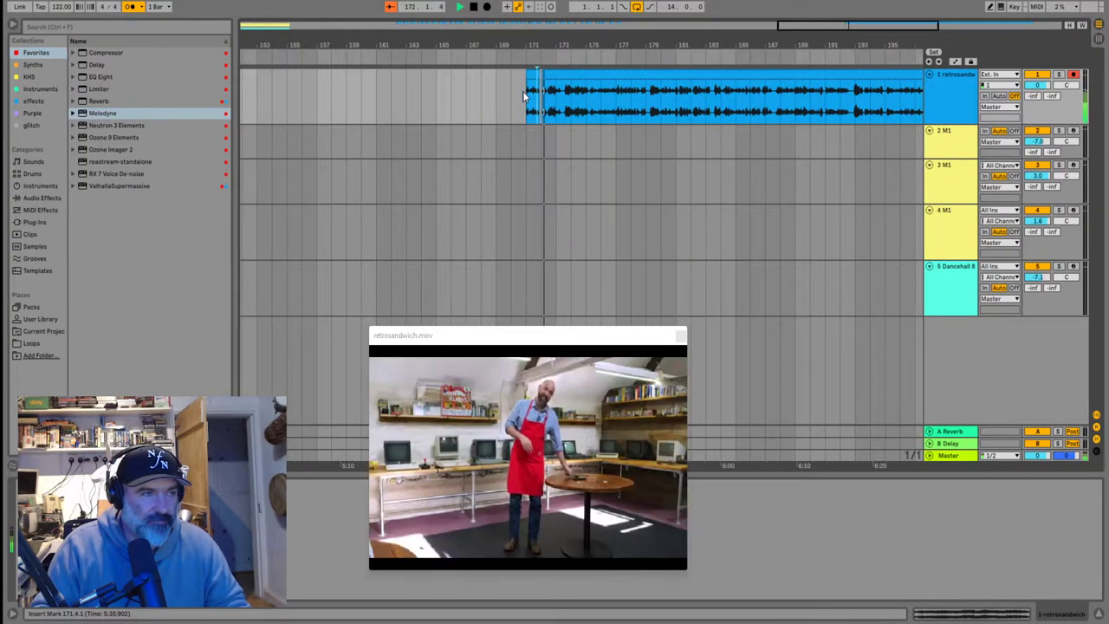
scroll(511, 94, down, 8)
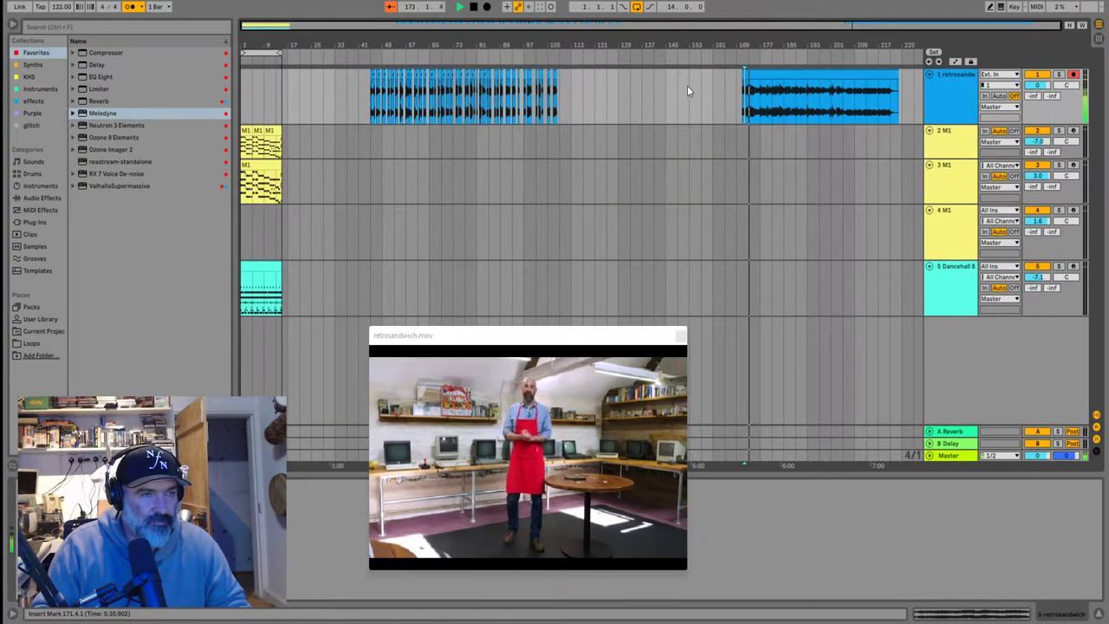
key(space)
scroll(771, 98, up, 8)
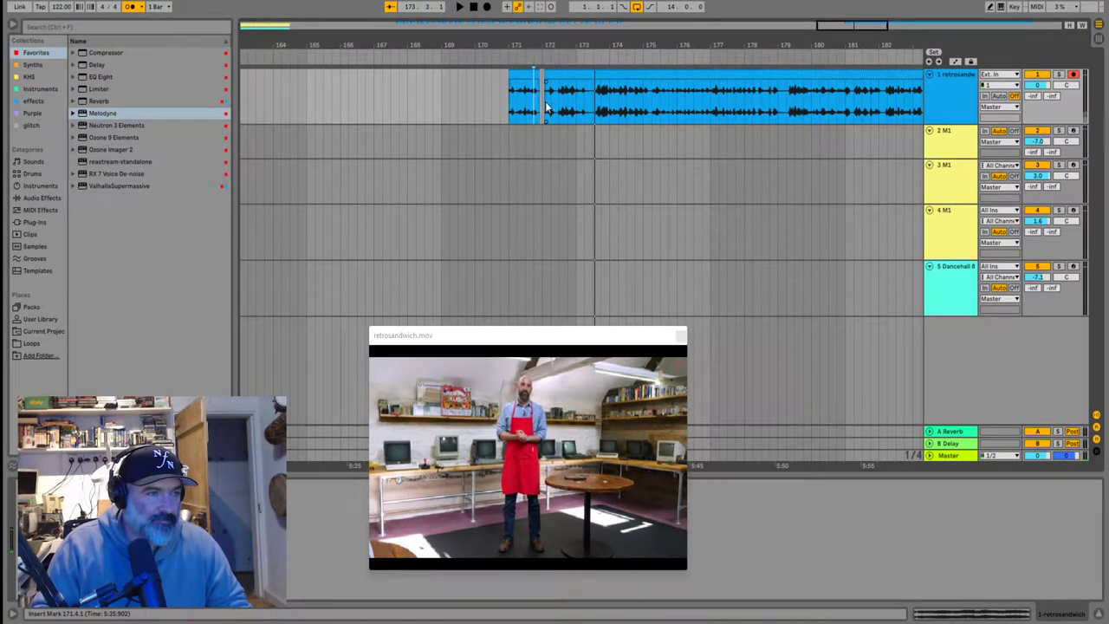
key(plus)
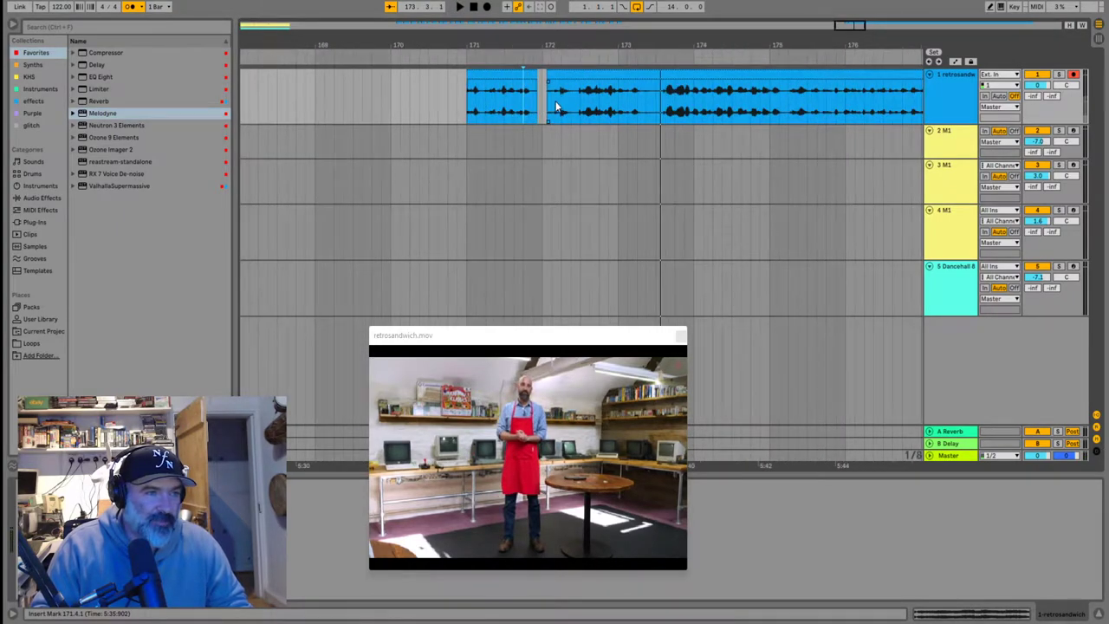
click(472, 104)
key(space)
click(655, 102)
drag(630, 75, 653, 74)
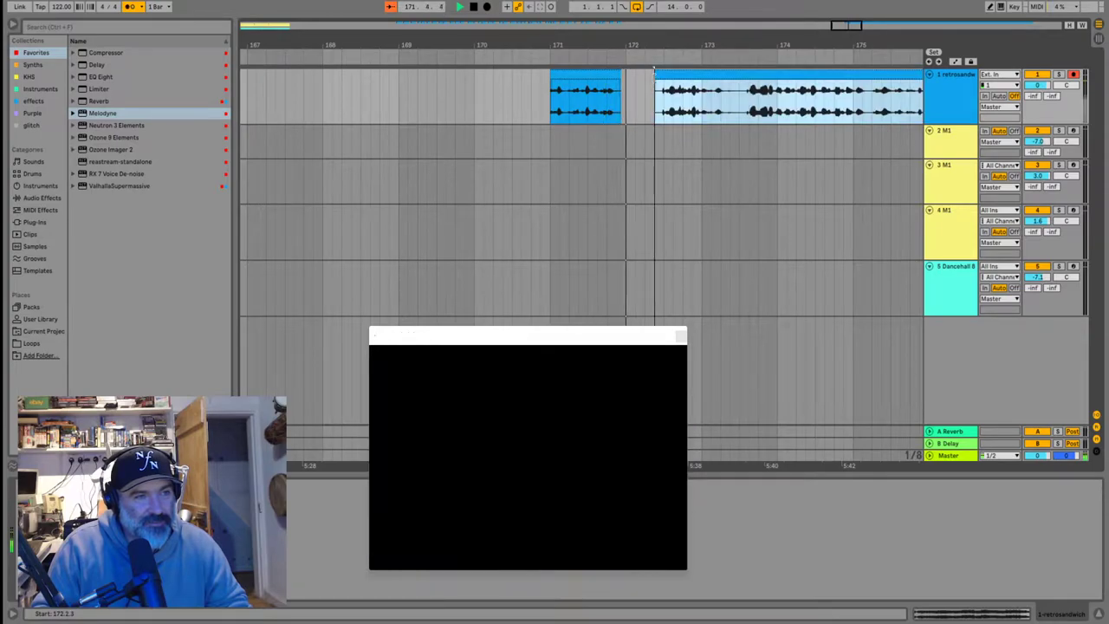
Split the next phrase off the front of the long clip and move it to 172.1.1
key(space)
click(730, 110)
key(ctrl+e)
drag(712, 75, 677, 85)
Move the two phrases at bars 171 and 172 together to just after the last of the chopped clips, near bar 109
click(598, 76)
shift+click(651, 76)
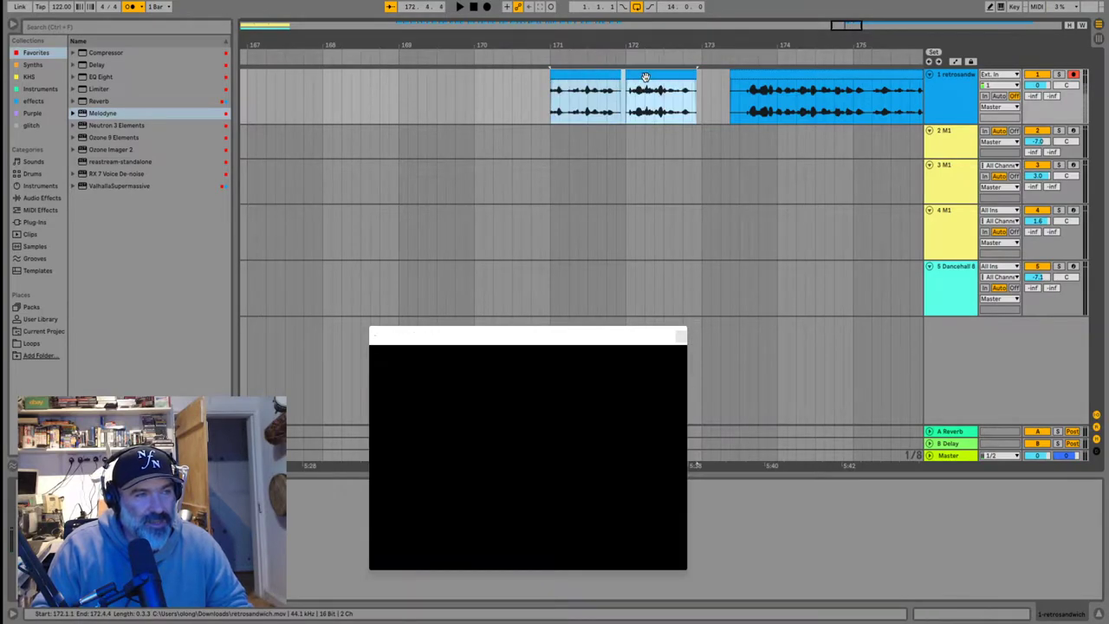
scroll(570, 87, down, 3)
drag(578, 78, 298, 92)
scroll(298, 92, down, 6)
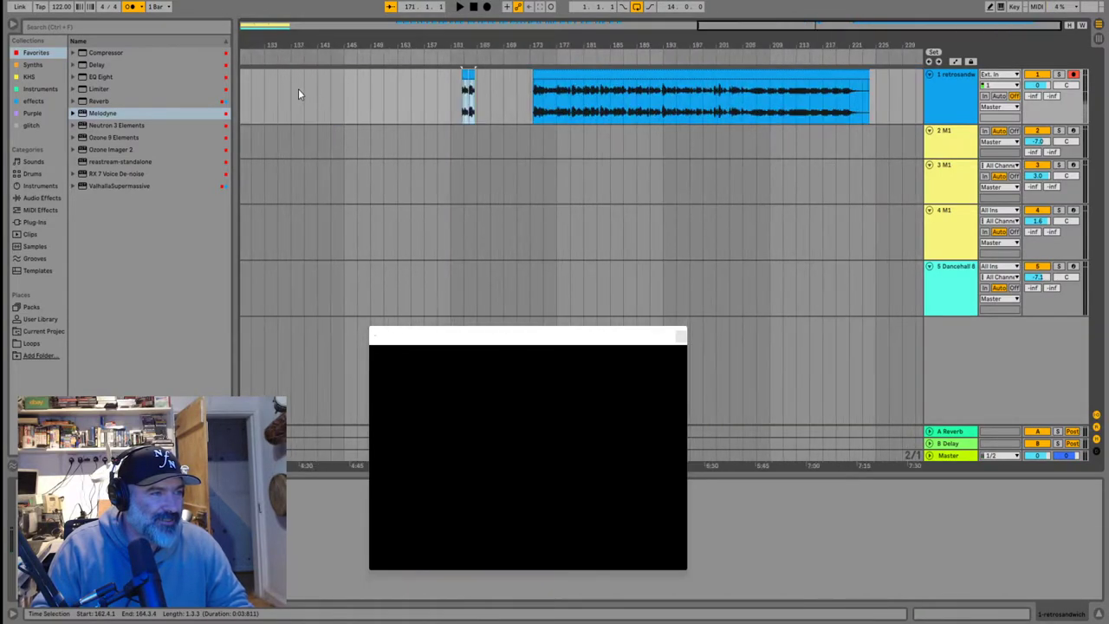
scroll(299, 92, down, 3)
scroll(691, 86, up, 3)
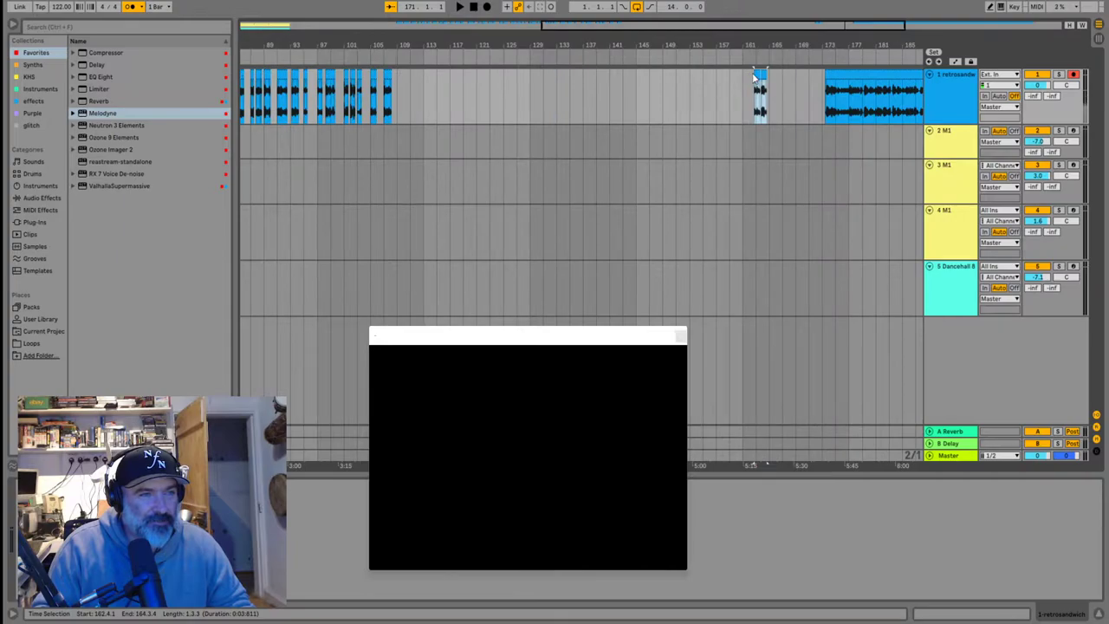
drag(755, 76, 404, 80)
Audition the remaining long clip from its start near bar 173, from 176.4.1 and from 173.4.1
click(821, 93)
scroll(819, 92, up, 4)
key(space)
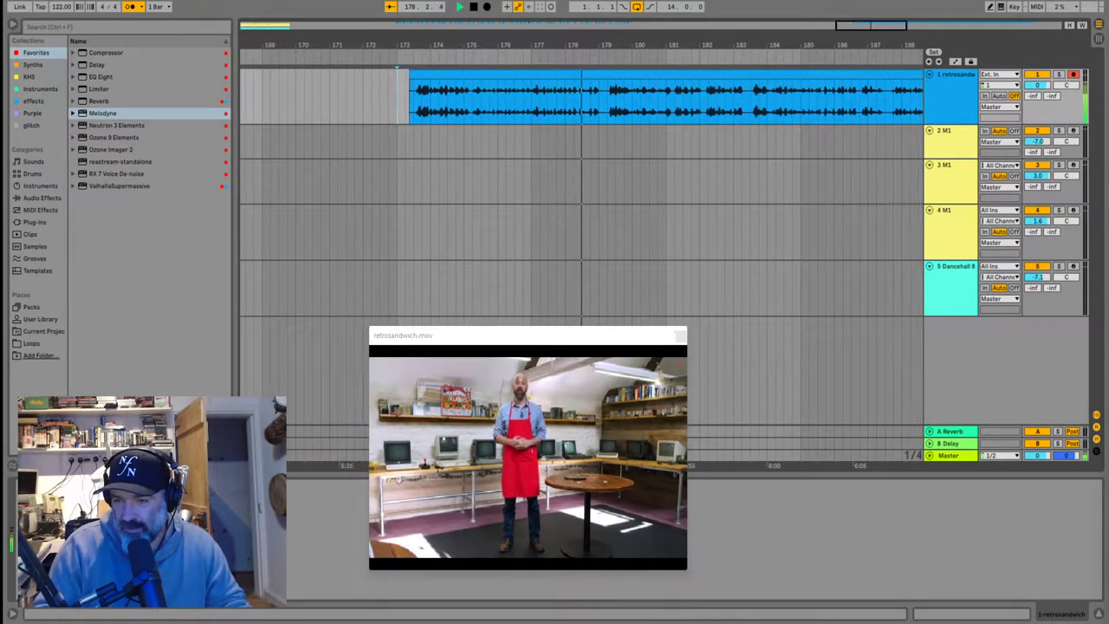
click(497, 109)
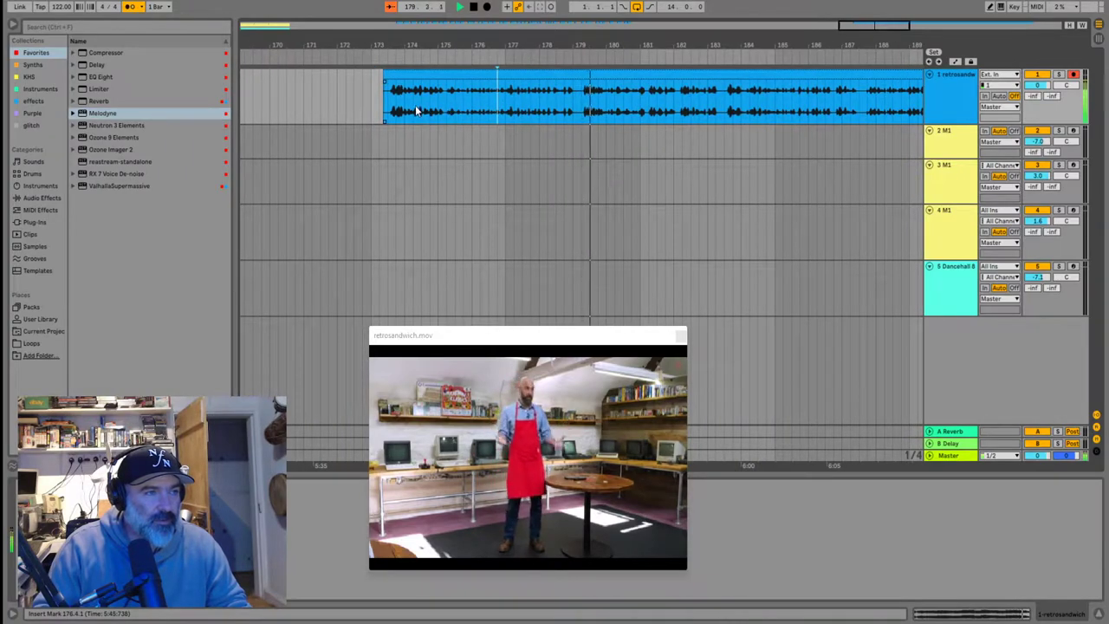
key(space)
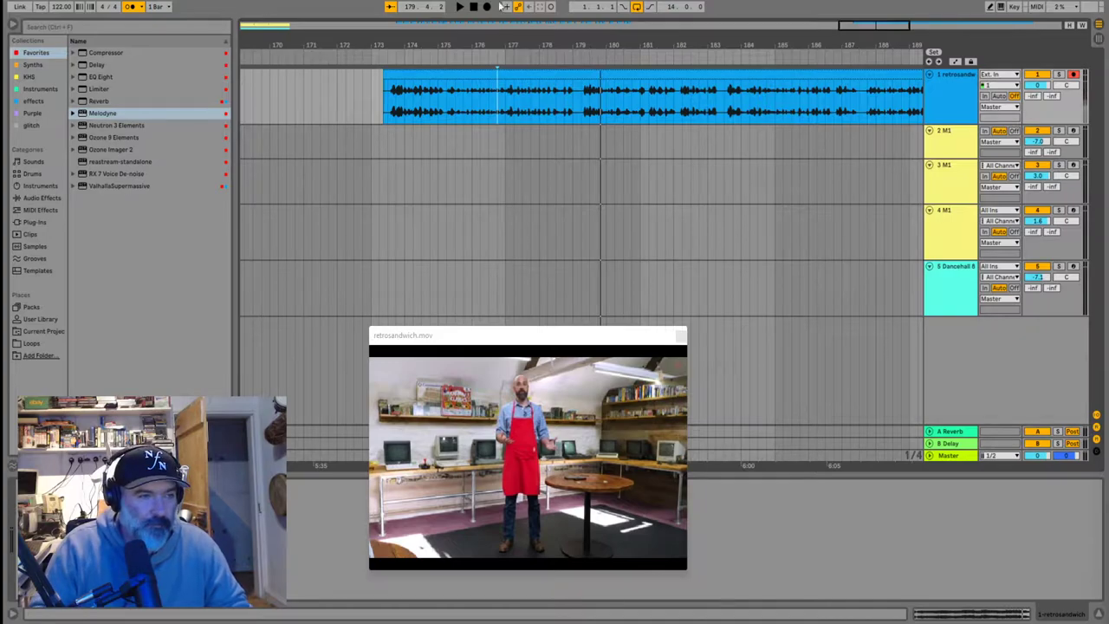
click(394, 97)
key(space)
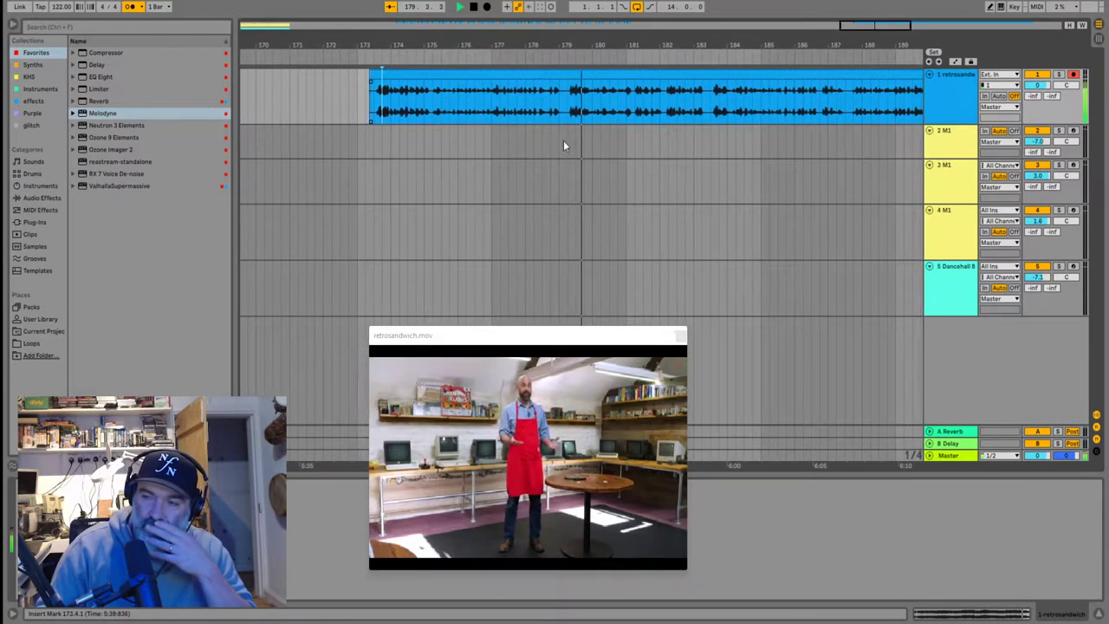
Listen through the long clip from 183.3.1 and from 187.4.1, examining the waveform for usable phrases
click(581, 99)
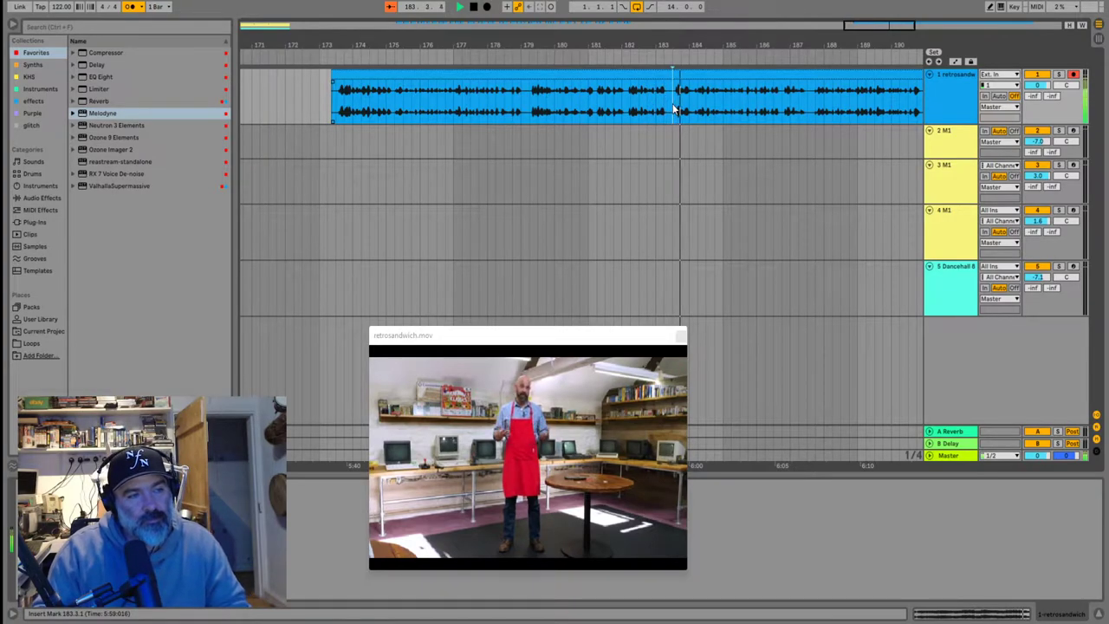
key(plus)
key(plus)
key(plus)
key(plus)
key(plus)
key(plus)
key(minus)
key(minus)
key(minus)
key(minus)
key(minus)
key(minus)
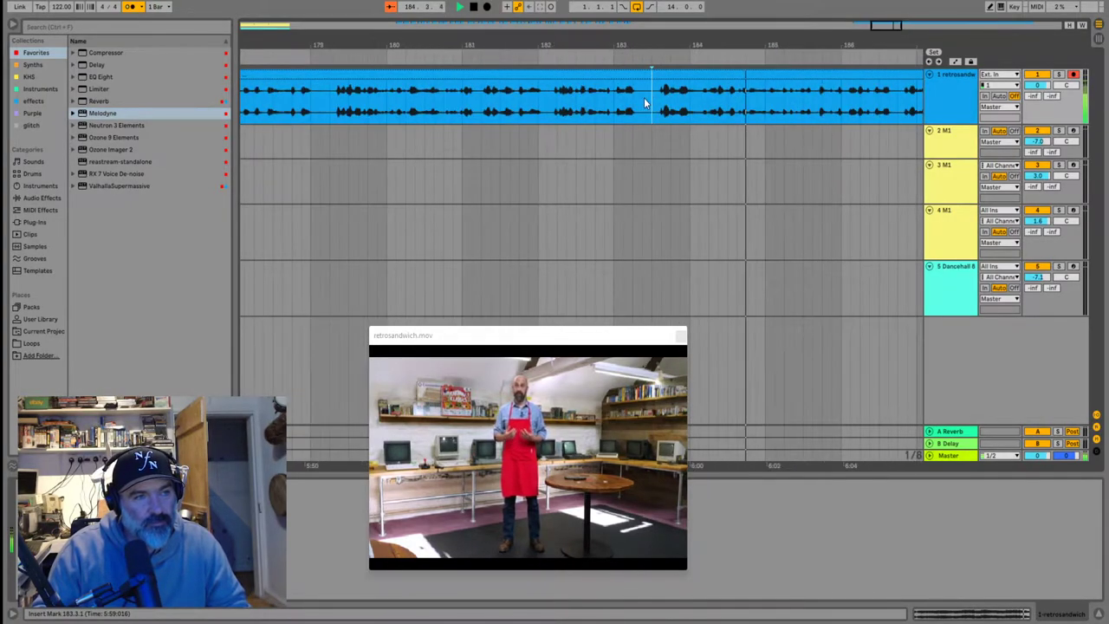
scroll(880, 102, up, 5)
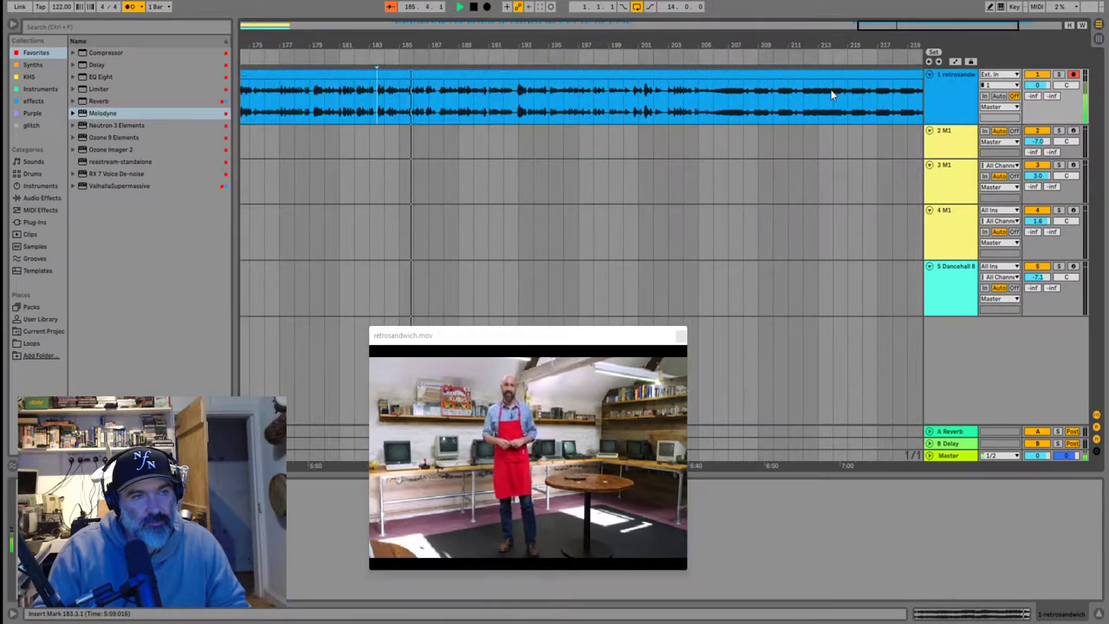
key(plus)
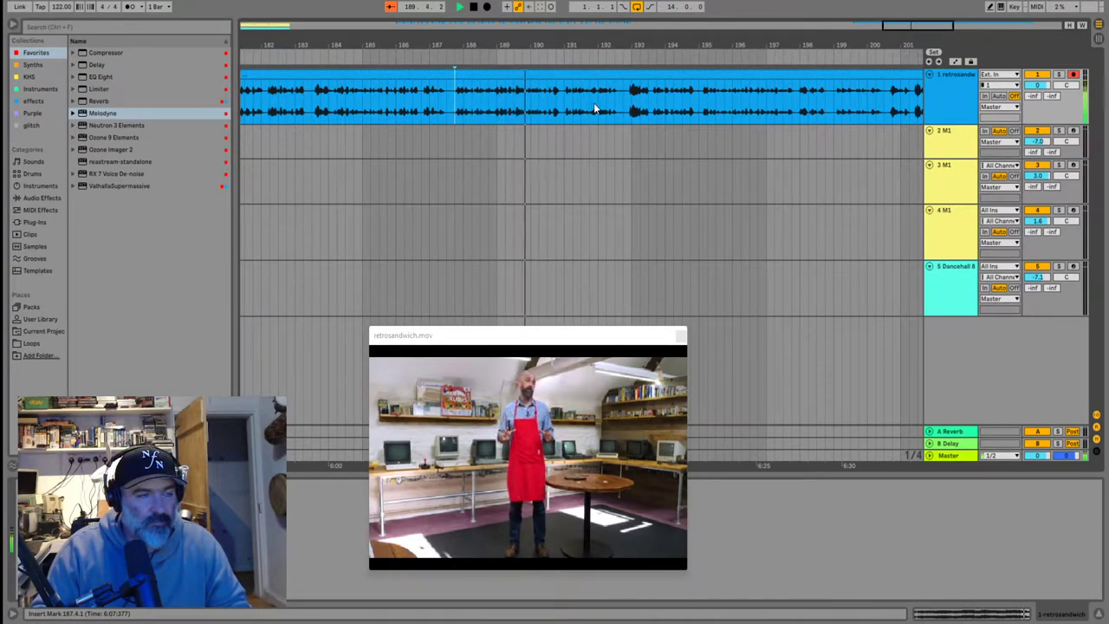
Audition the long clip's speech from 190.2.1 and 191.4.1 up to about bar 198
click(537, 111)
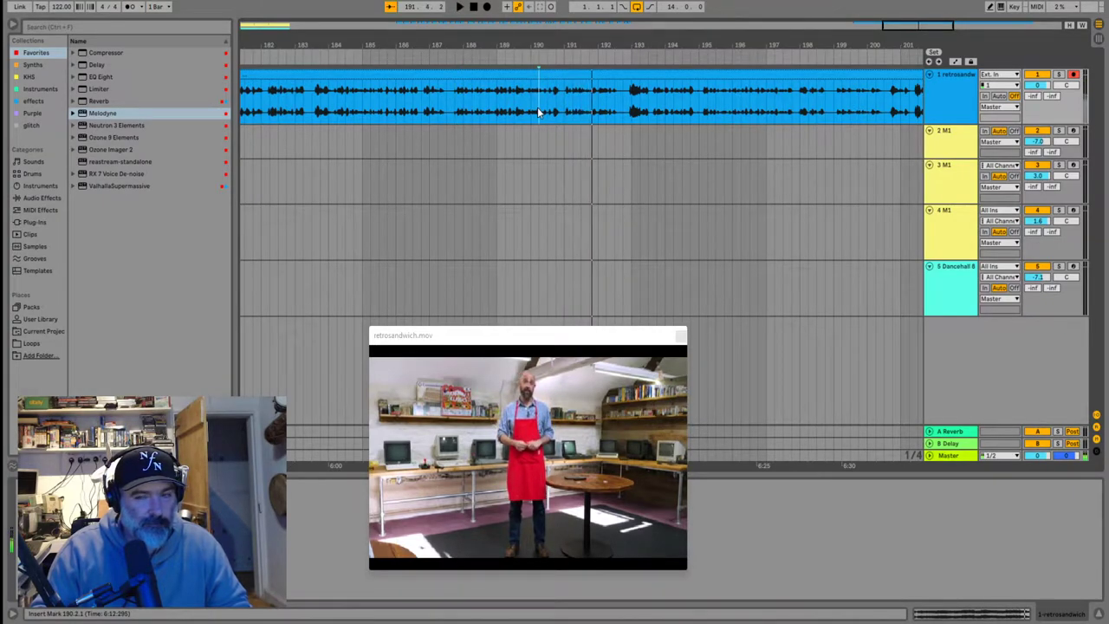
scroll(550, 121, up, 3)
key(space)
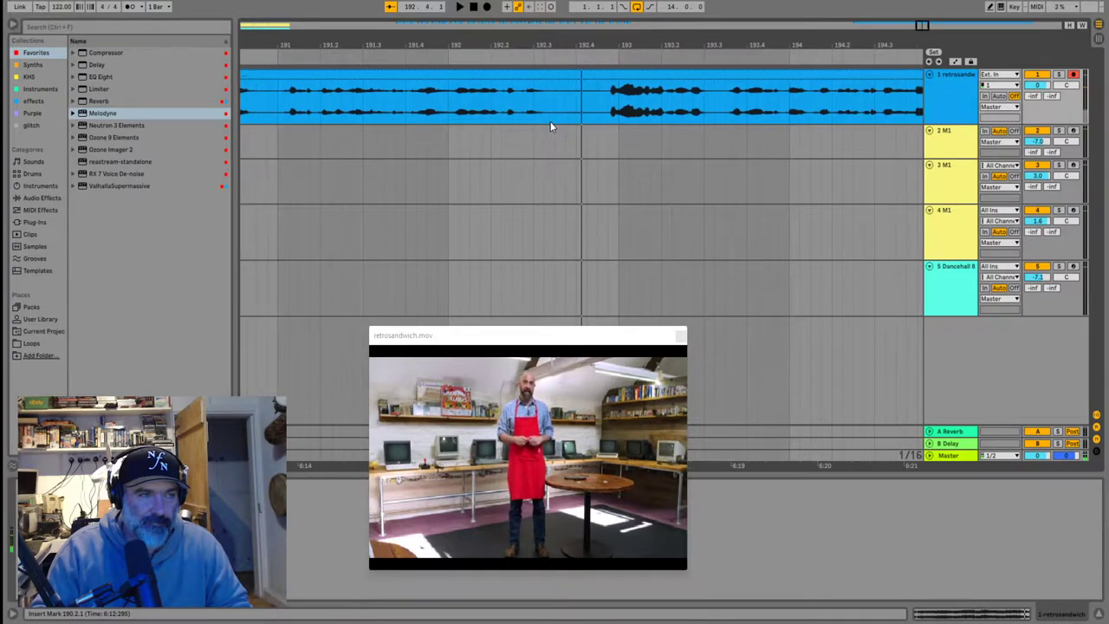
click(408, 102)
key(space)
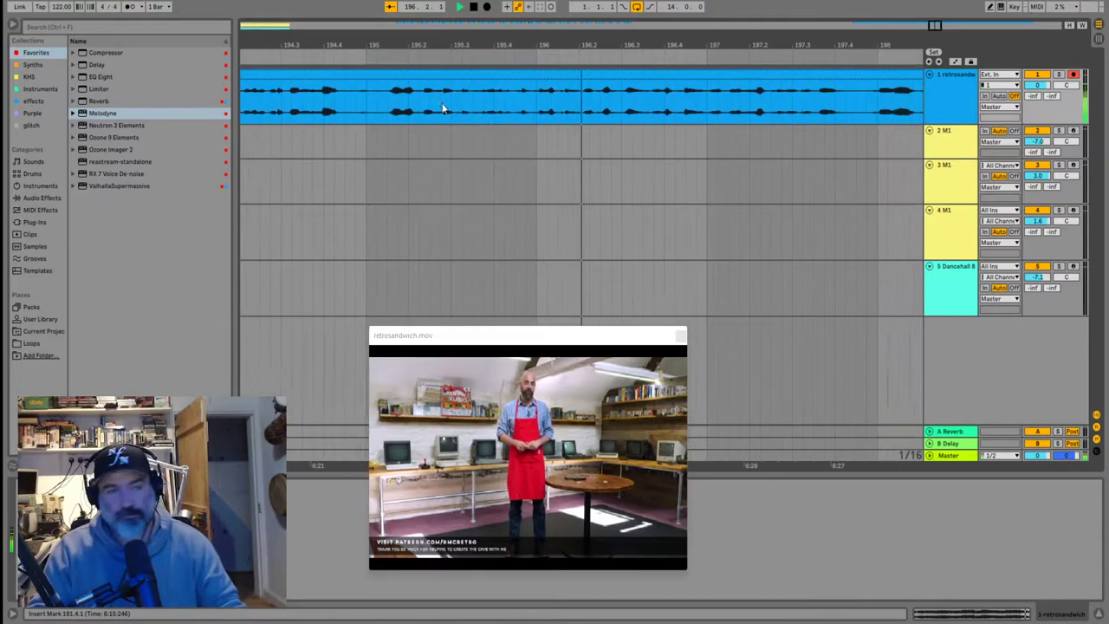
click(782, 102)
key(space)
key(space)
scroll(658, 106, down, 4)
Compare the speech around bar 200 by playing from 200.3.4 and 200.1.1
click(632, 100)
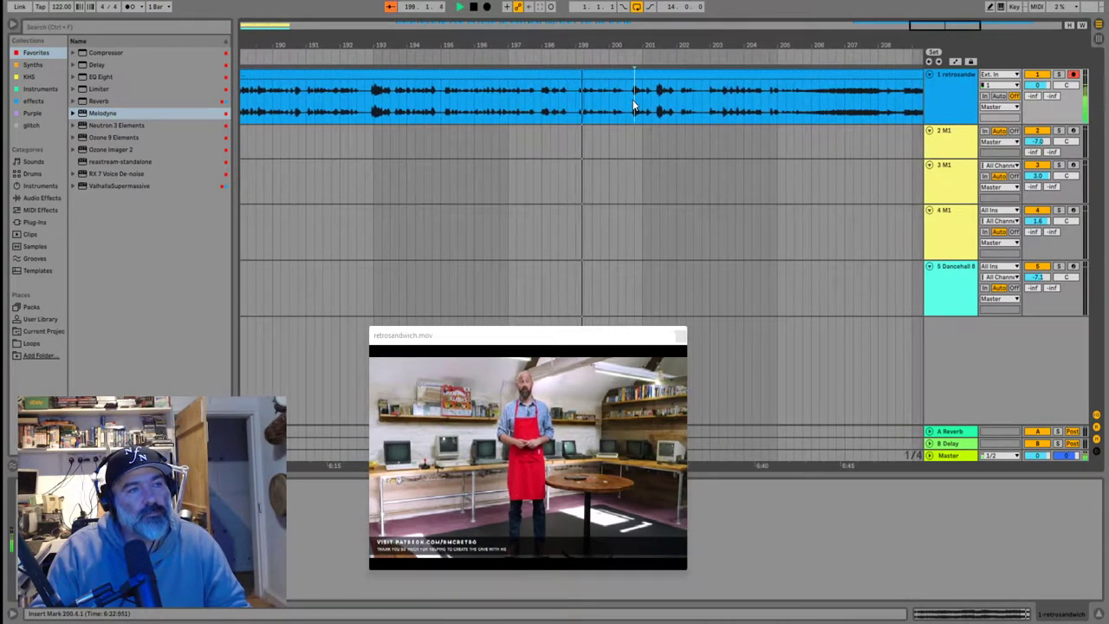
scroll(632, 100, up, 4)
click(622, 97)
key(space)
key(space)
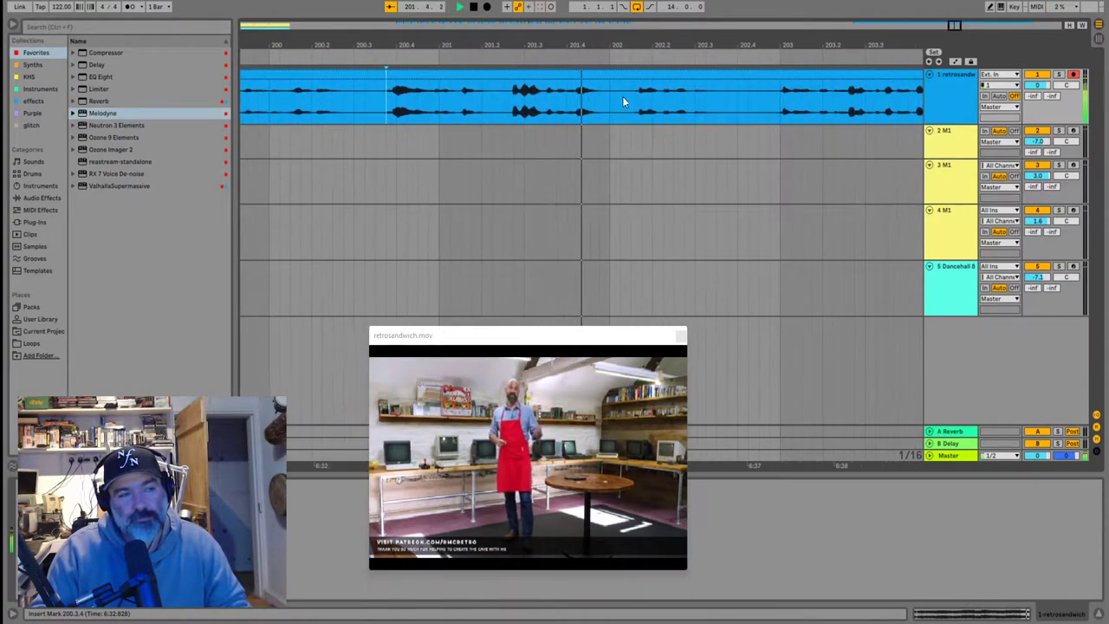
key(minus)
key(minus)
key(plus)
key(plus)
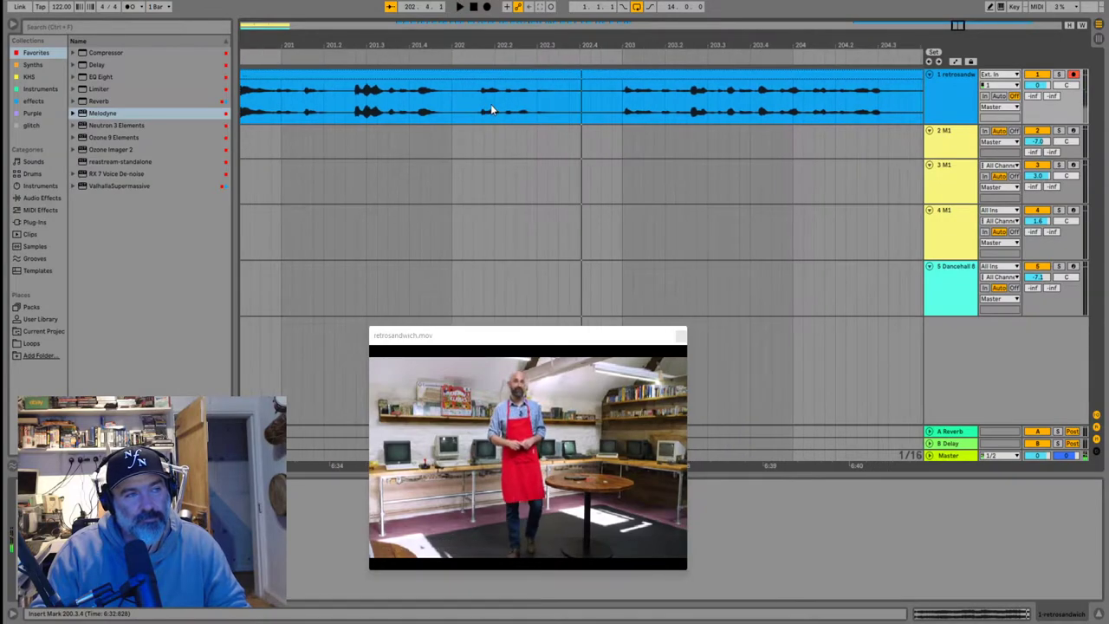
click(418, 104)
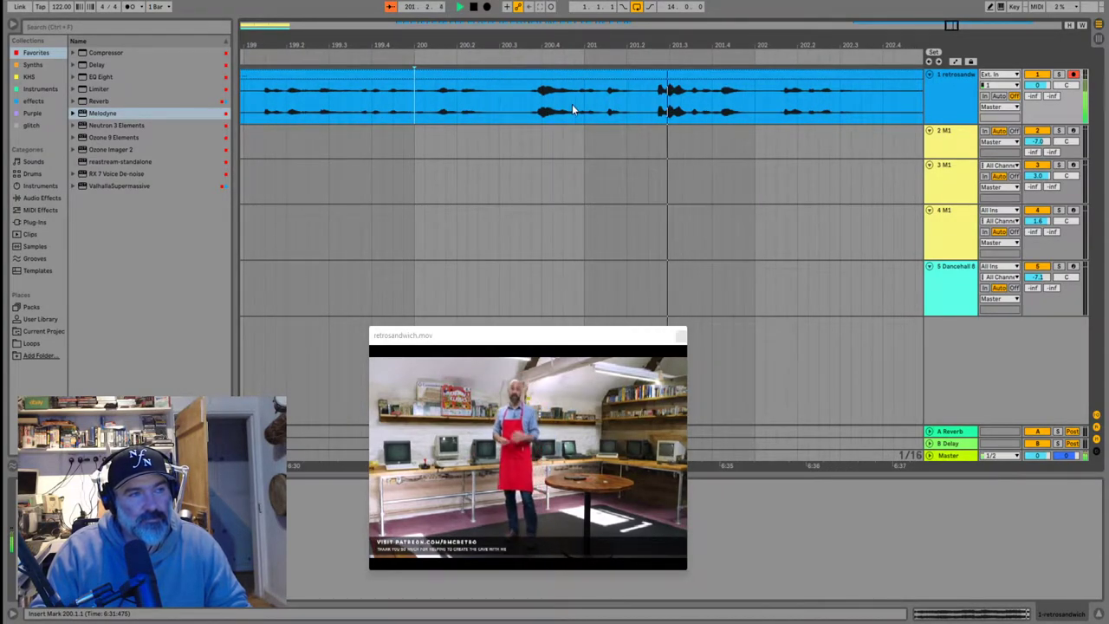
Play through the remaining uncut retrosandwich recording on track 1 and delete the leftover clip spanning 173.2.3 to 224.1.1
key(minus)
key(minus)
key(minus)
key(minus)
key(plus)
key(plus)
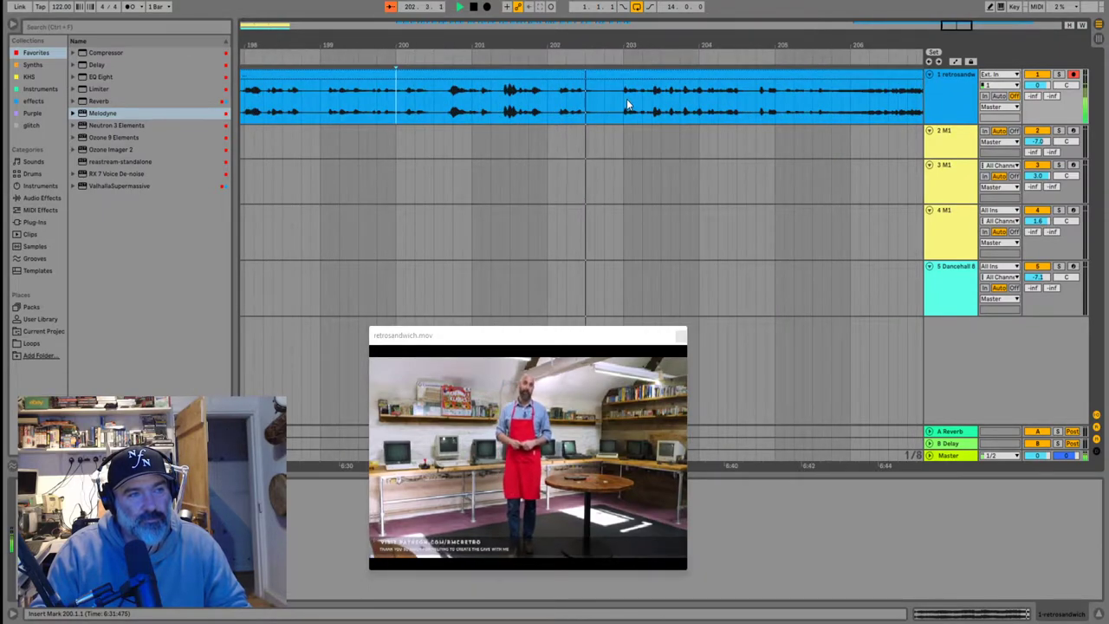
key(minus)
key(minus)
key(minus)
key(minus)
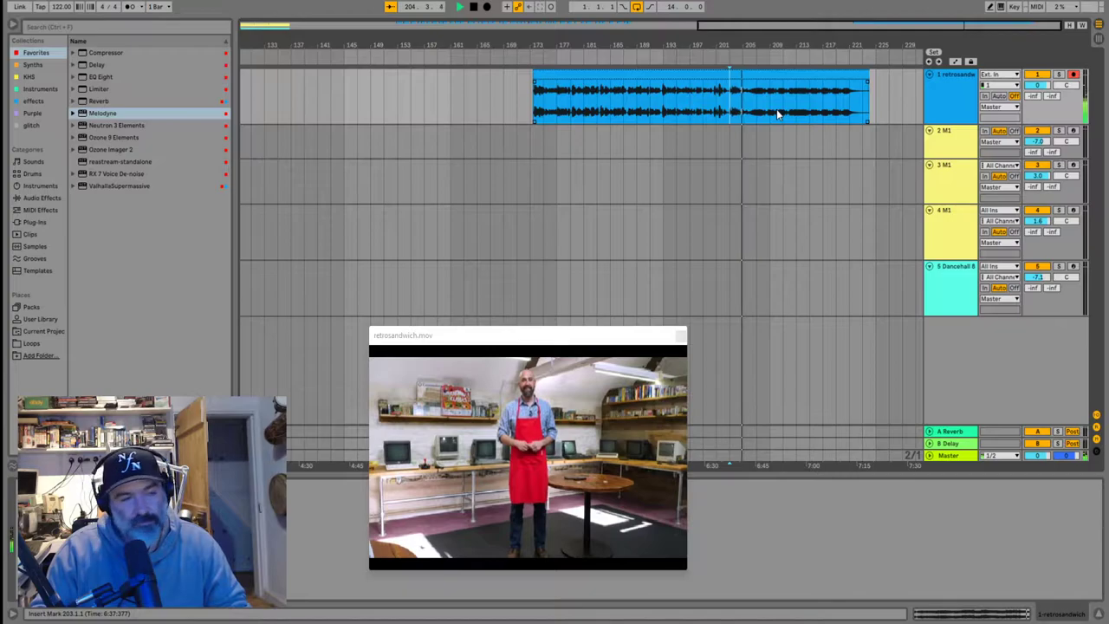
key(z)
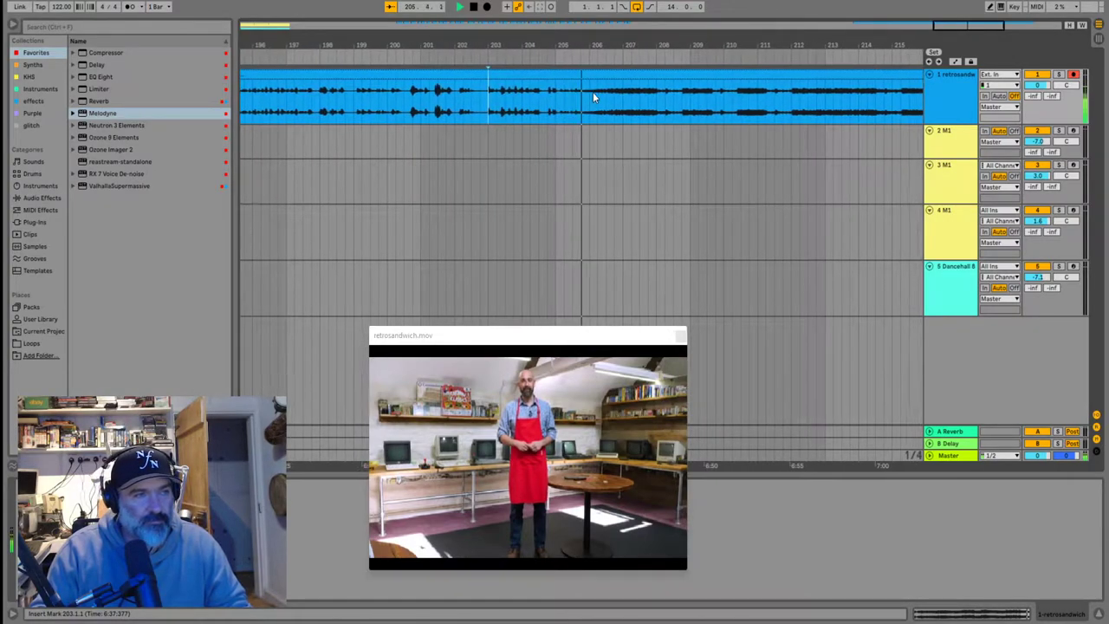
key(x)
key(space)
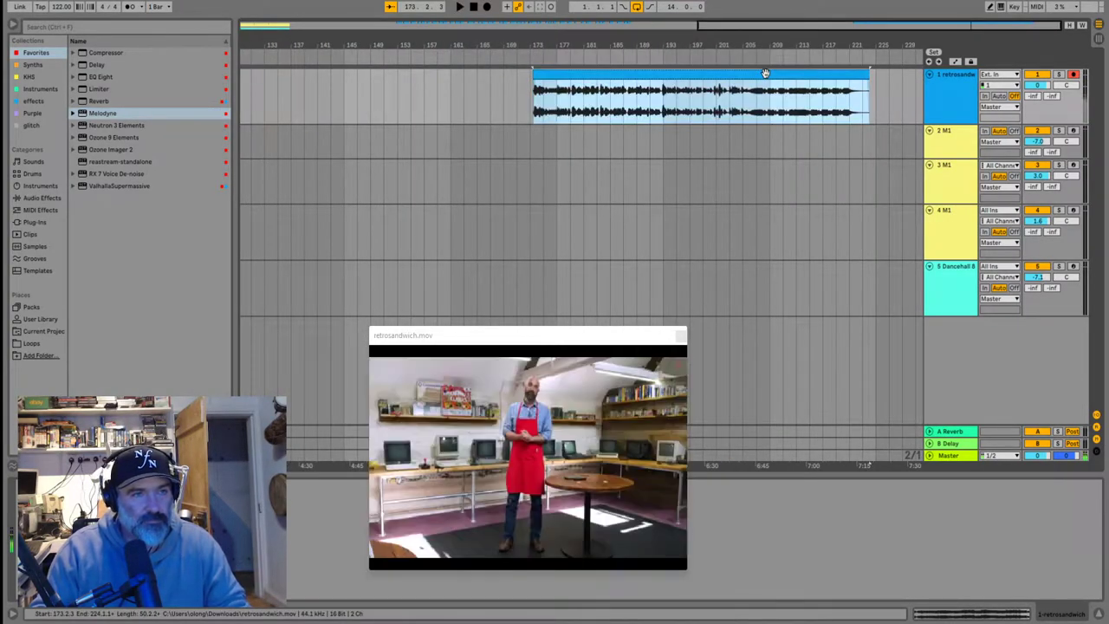
key(x)
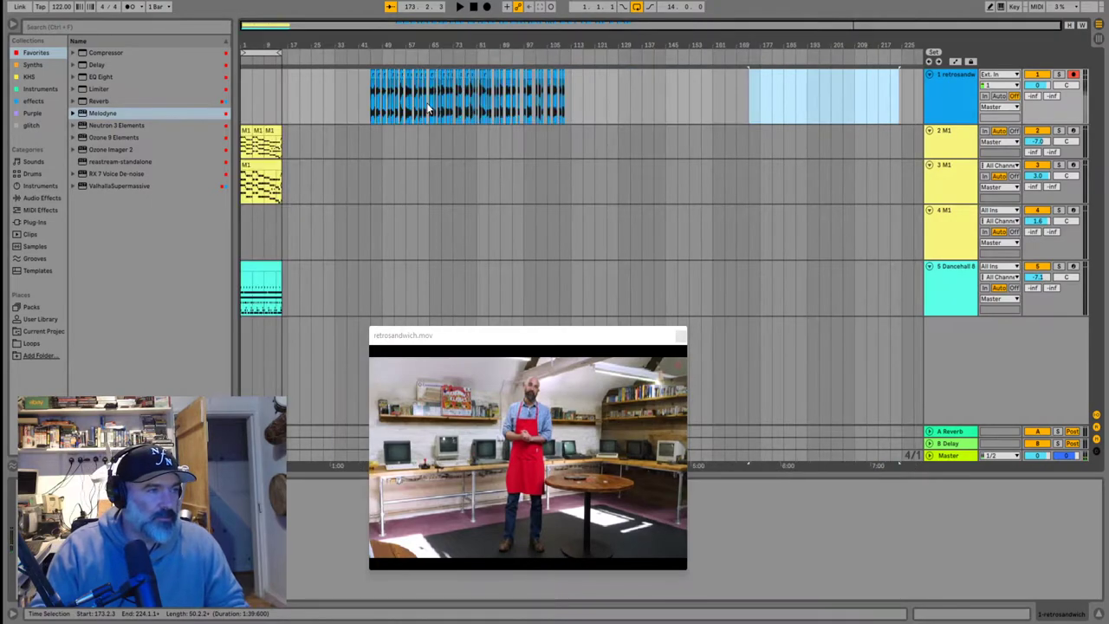
Play the chopped retrosandwich clips from bar 45 and trim the start of the clip at bar 55 to 55.2.1
click(369, 101)
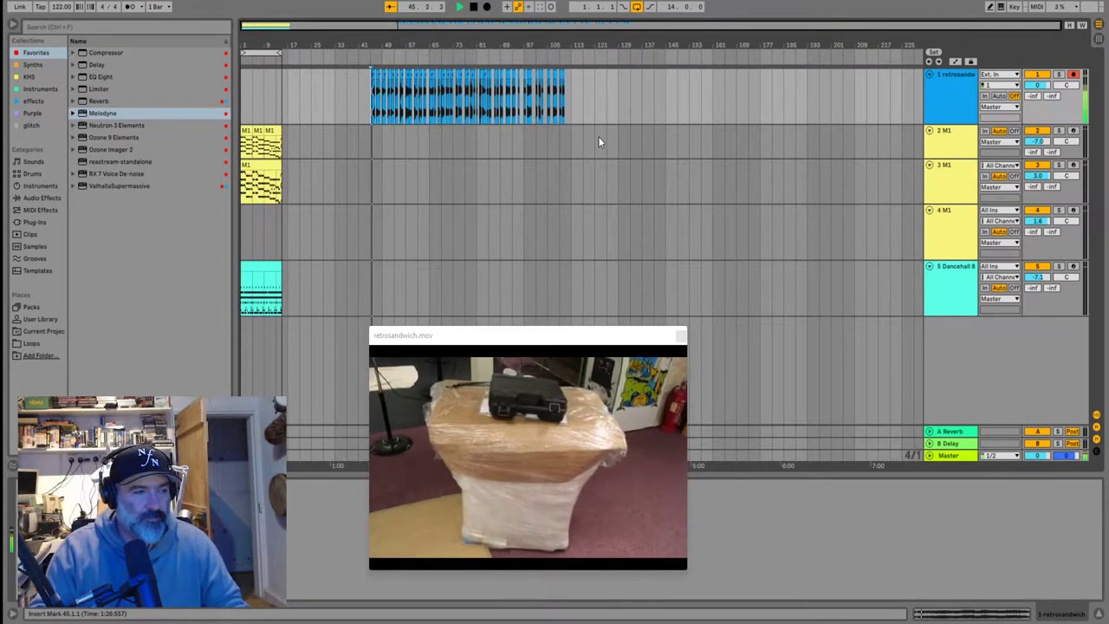
key(plus)
key(plus)
key(plus)
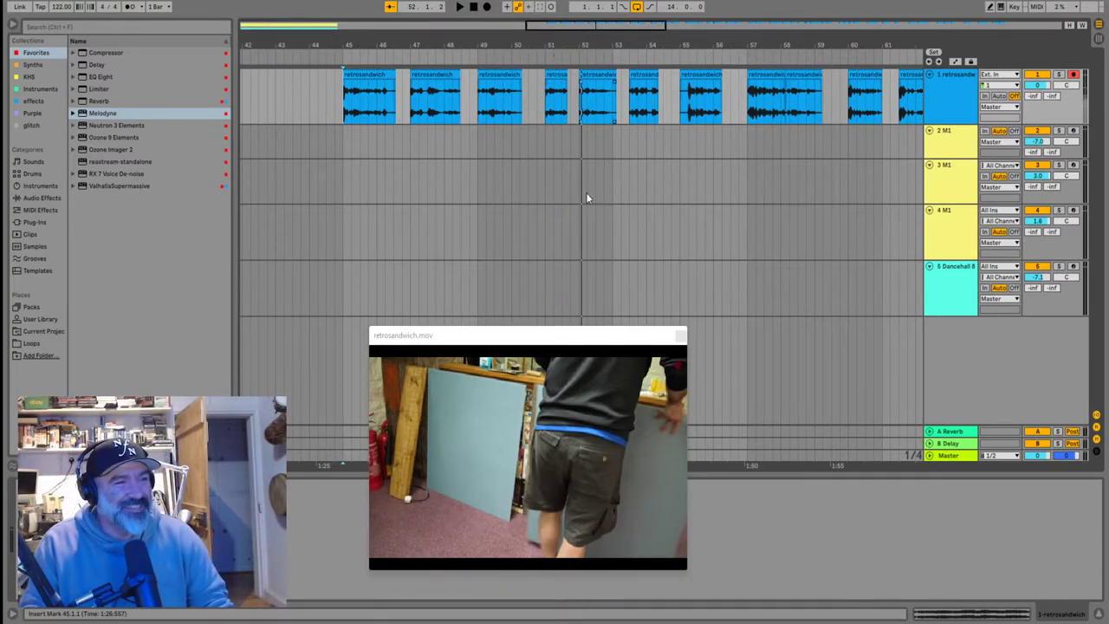
key(space)
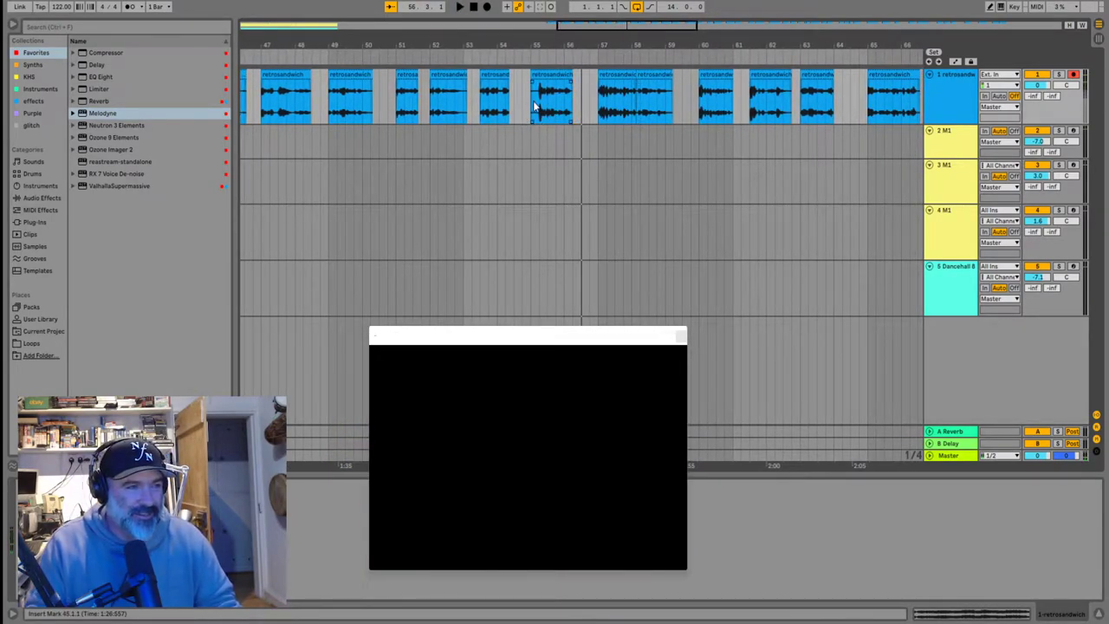
scroll(535, 106, up, 6)
click(596, 83)
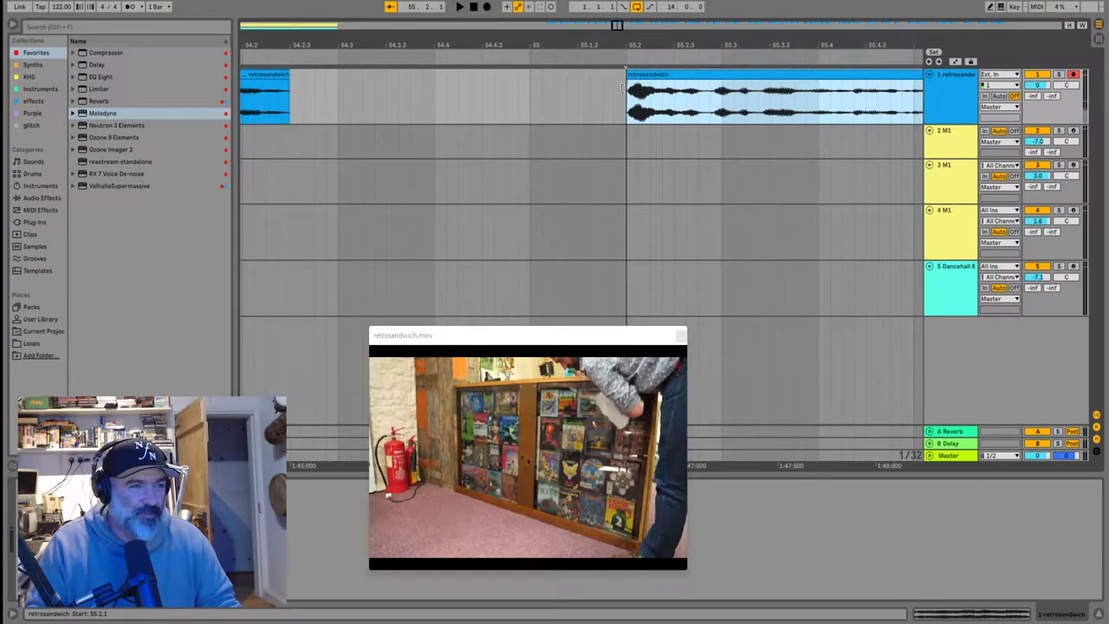
key(space)
Play the chopped clips from bars 52, 51, 53, 57 and 60 to check their timing against the video
scroll(520, 108, down, 8)
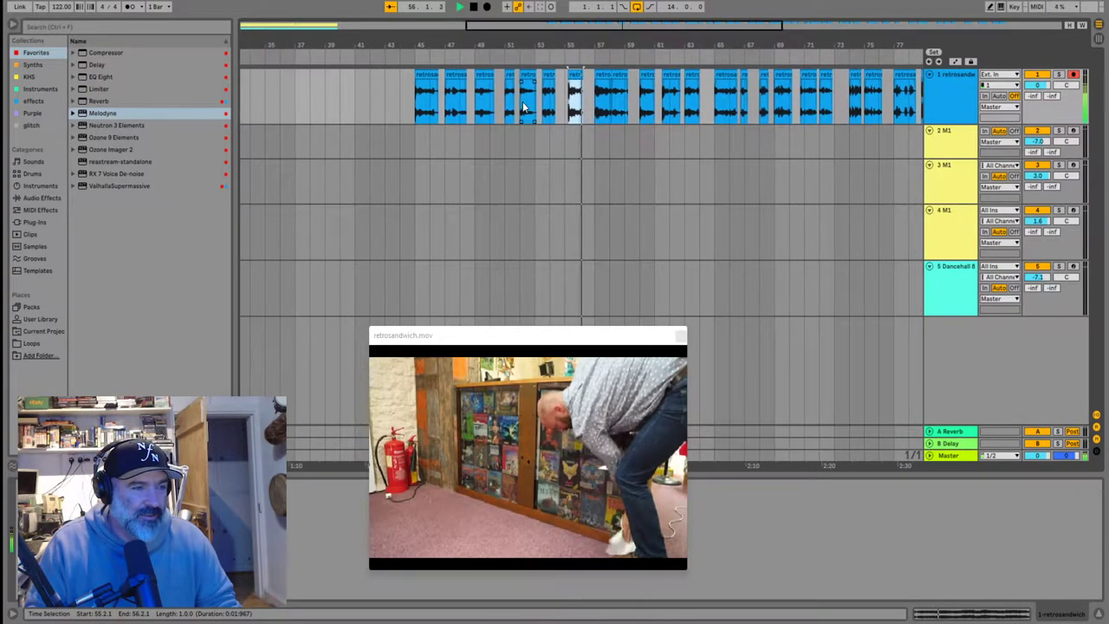
click(524, 105)
key(space)
key(space)
scroll(571, 115, up, 6)
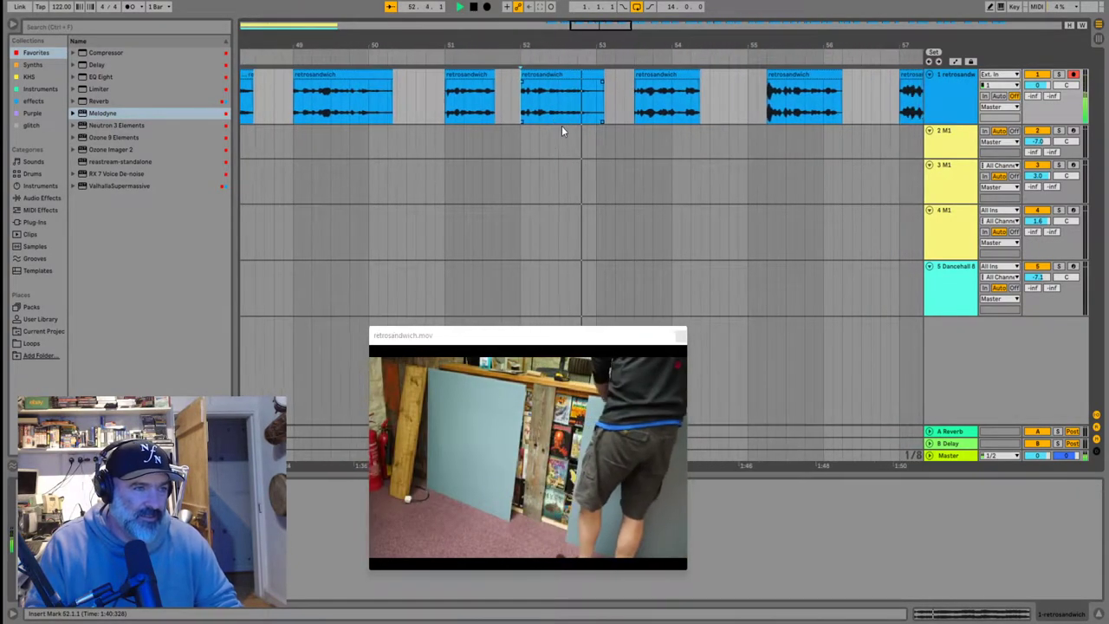
scroll(546, 104, down, 4)
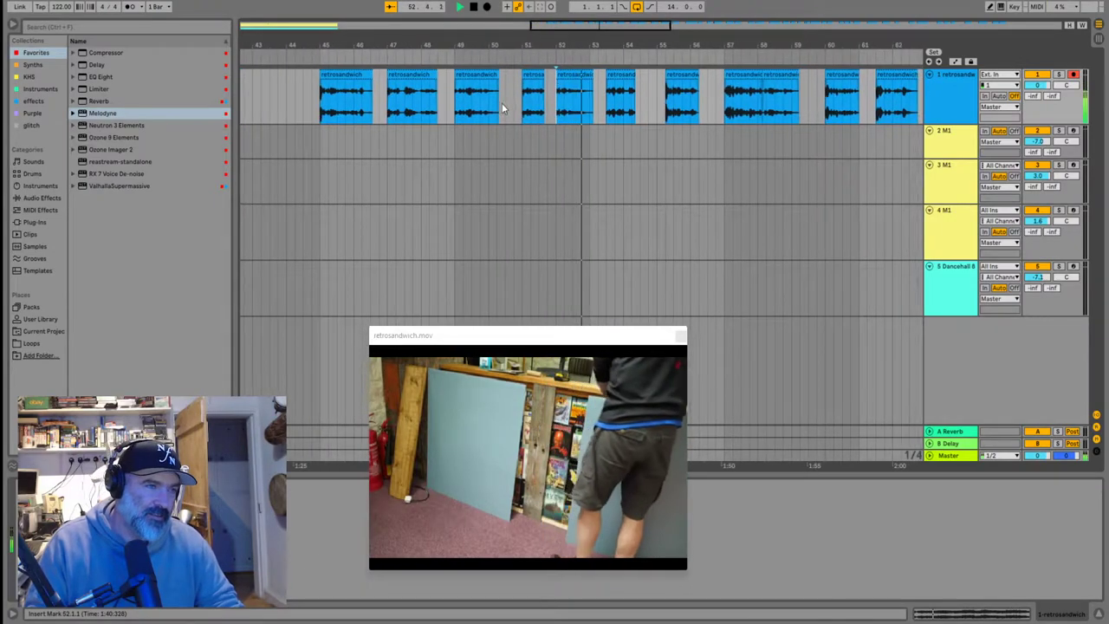
click(518, 105)
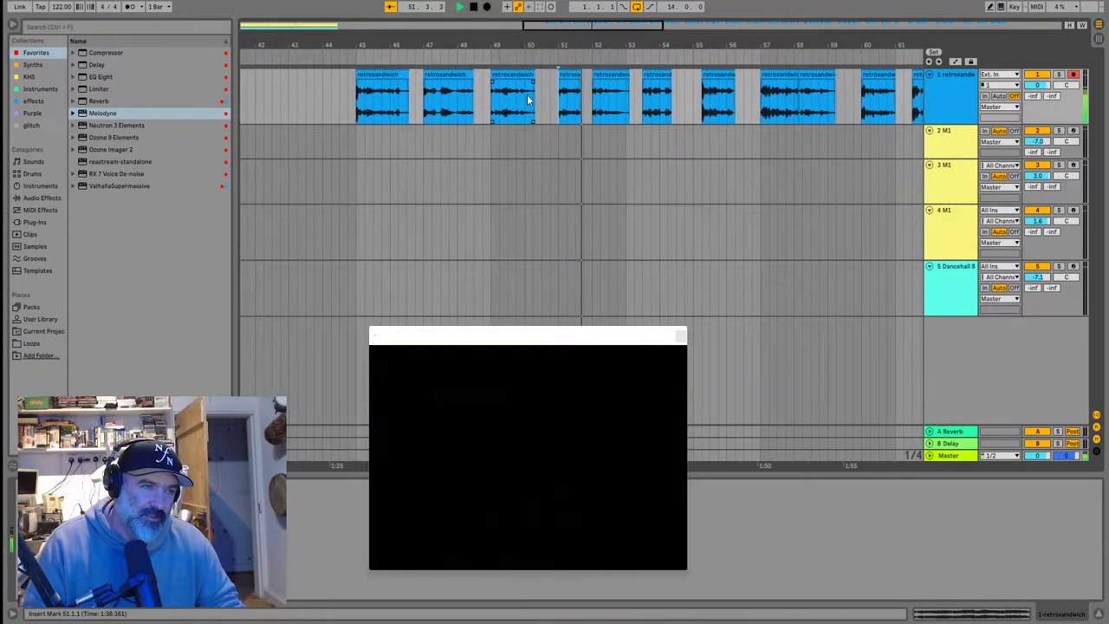
click(634, 97)
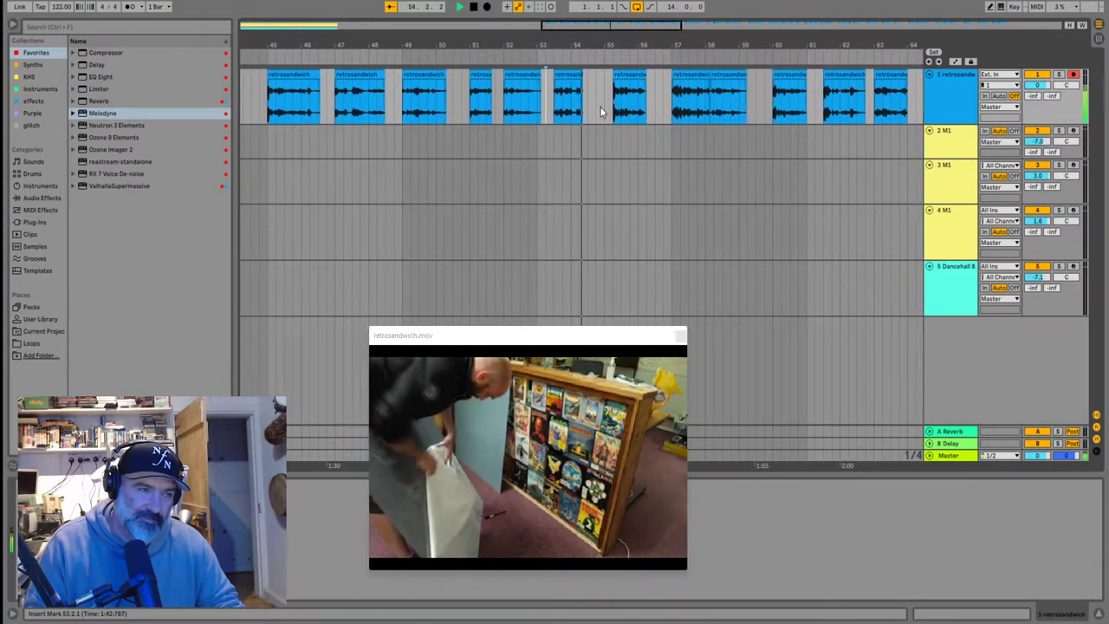
click(603, 110)
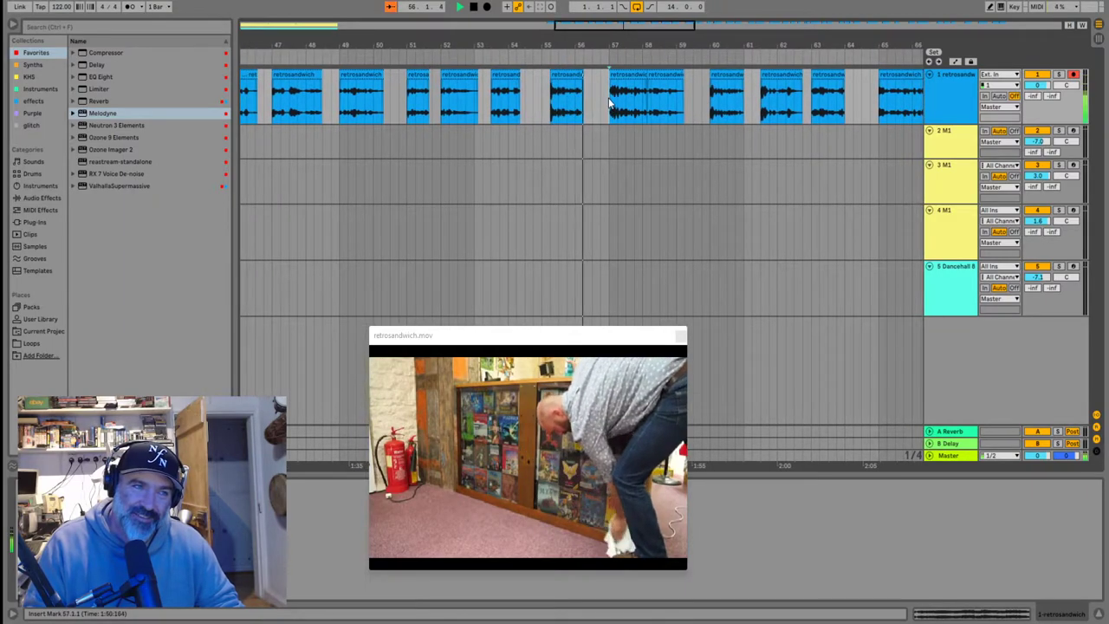
click(608, 103)
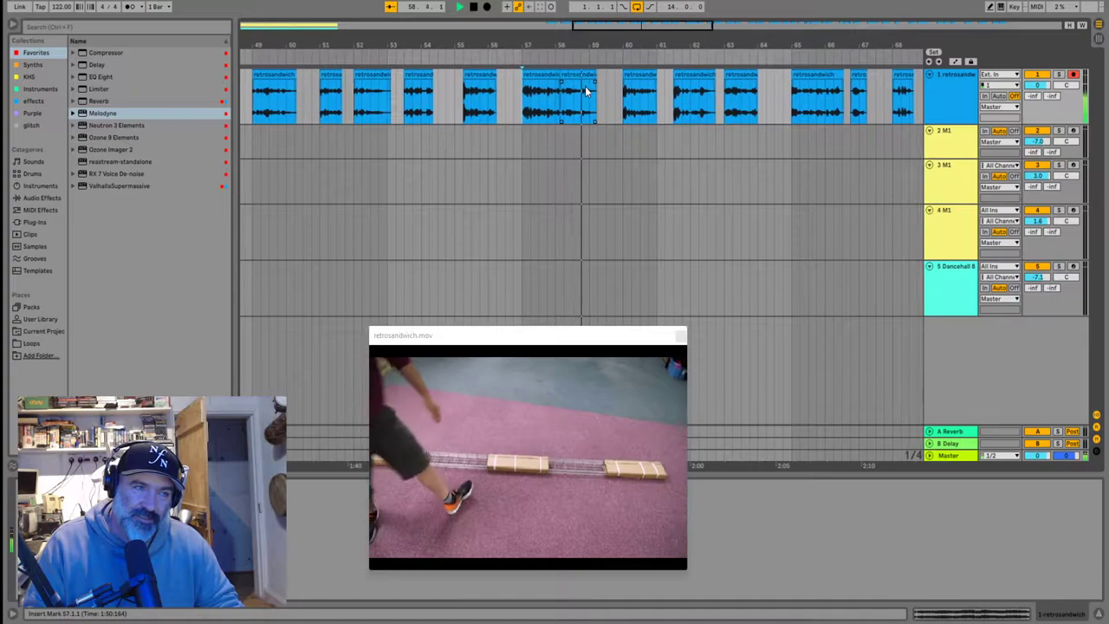
key(space)
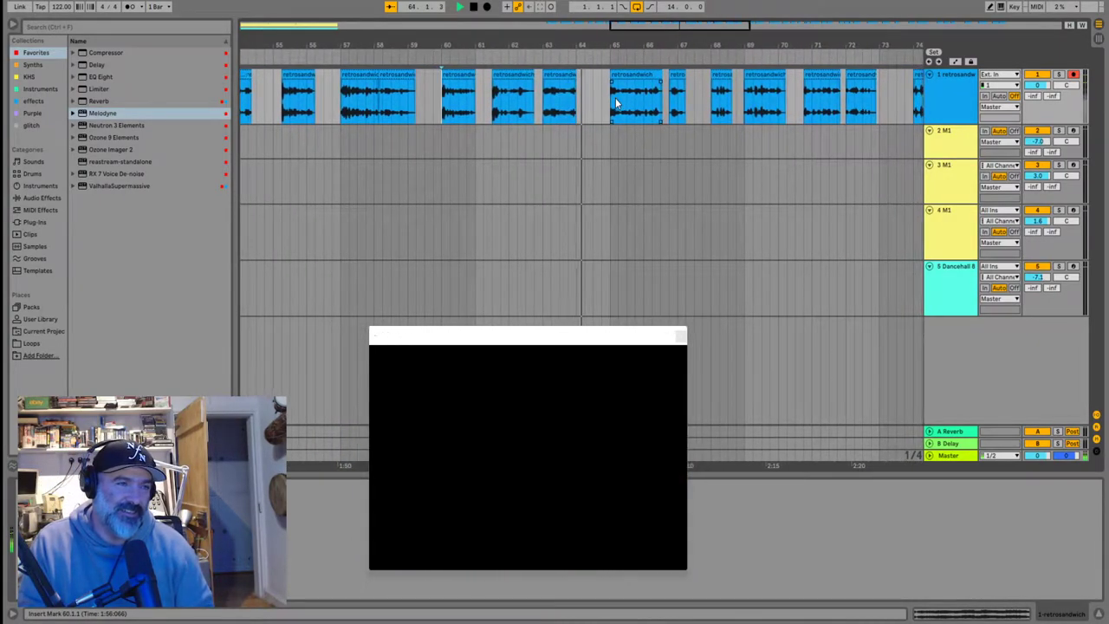
Extend the end of the clip at bar 63 by about an eighth note and replay the passage to check it
key(space)
scroll(554, 110, up, 2)
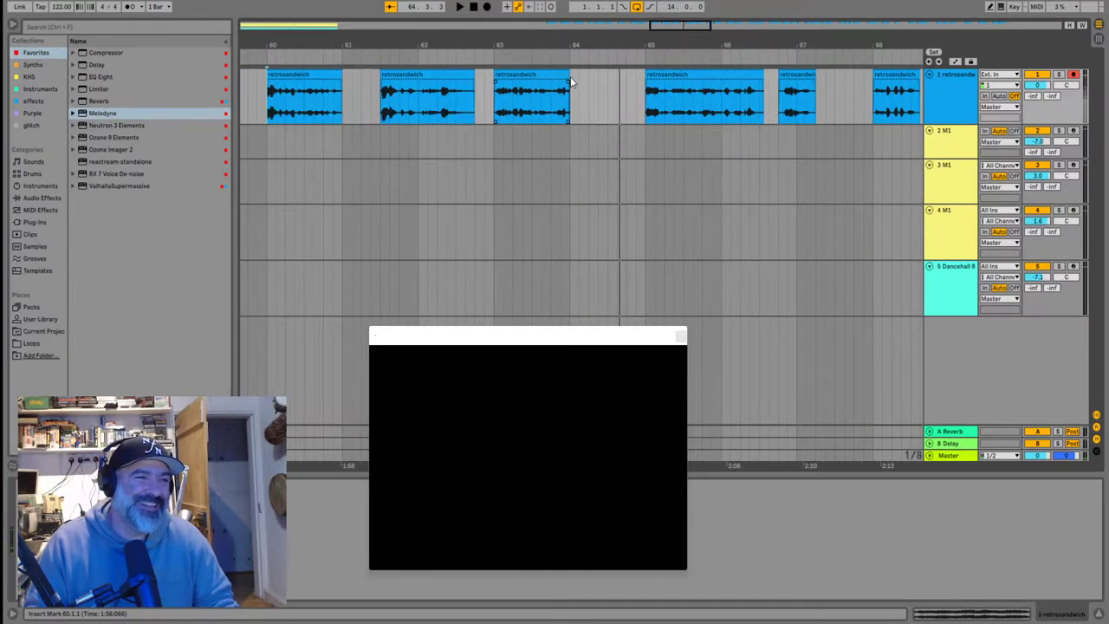
drag(568, 78, 585, 79)
click(551, 114)
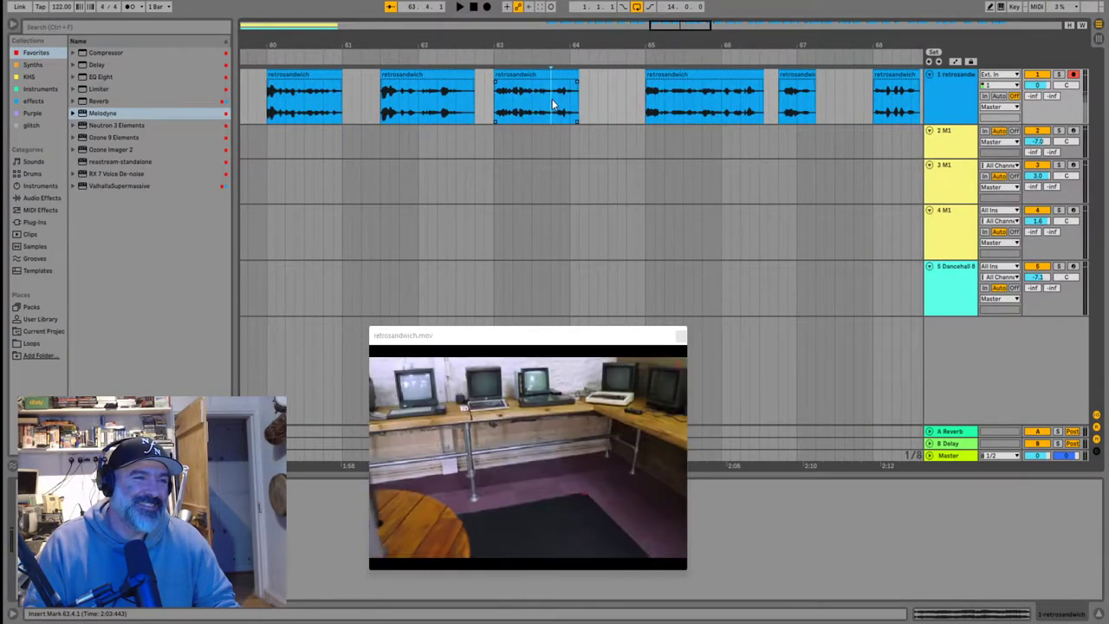
key(space)
key(space)
click(489, 118)
key(minus)
key(minus)
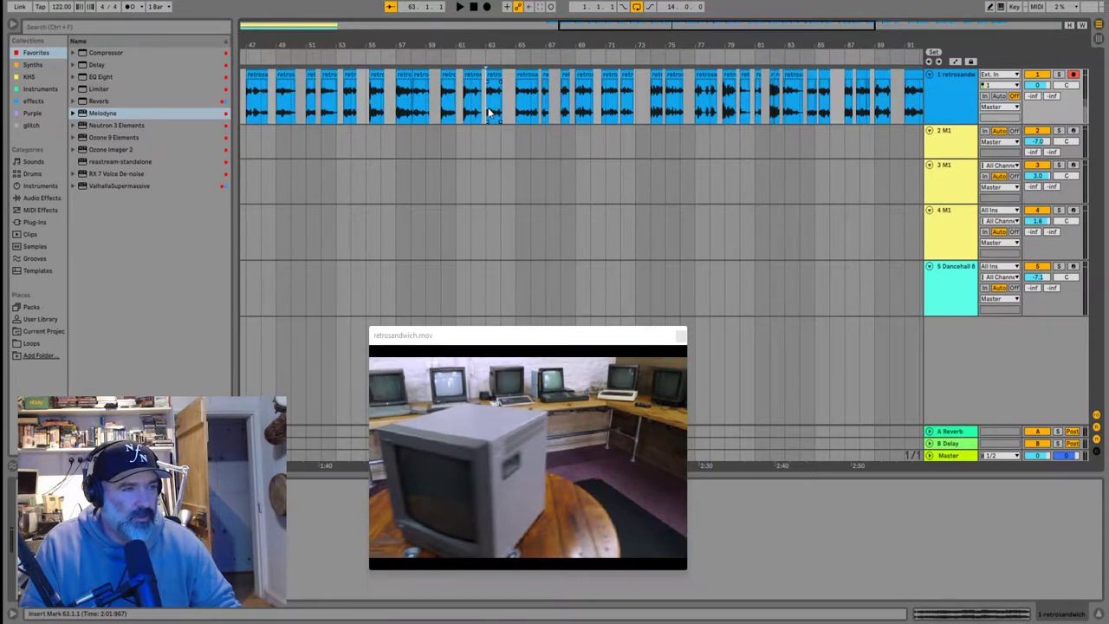
scroll(489, 113, left, 3)
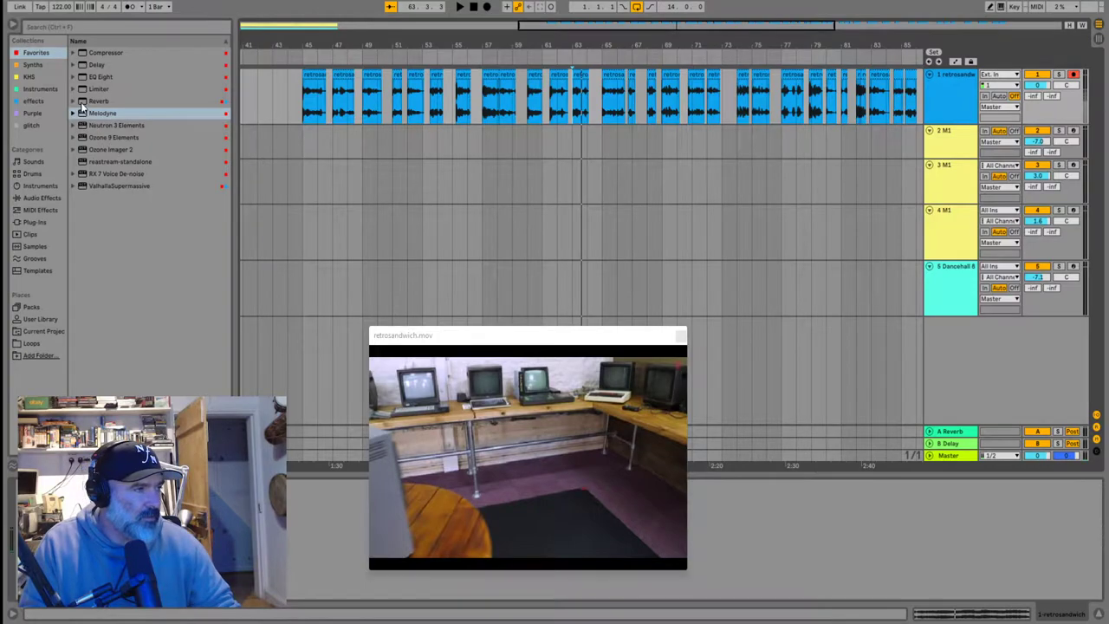
Cut the opening part off the clip at bar 65, keeping its start at 65.1.1, and move the short clip after it to 66.1.1
click(604, 108)
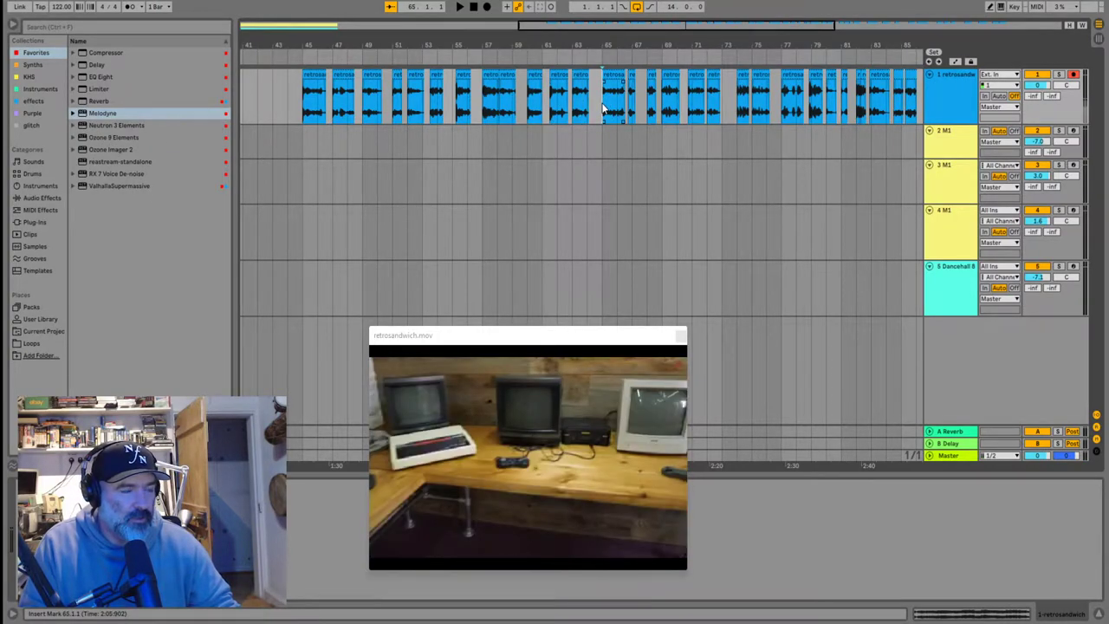
key(space)
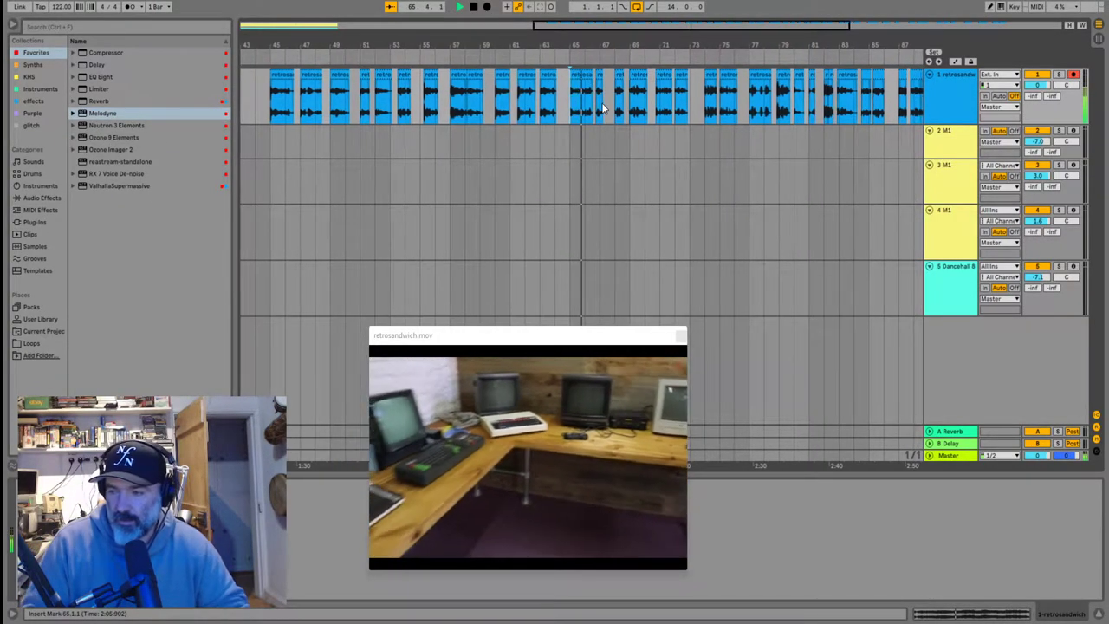
key(space)
key(space)
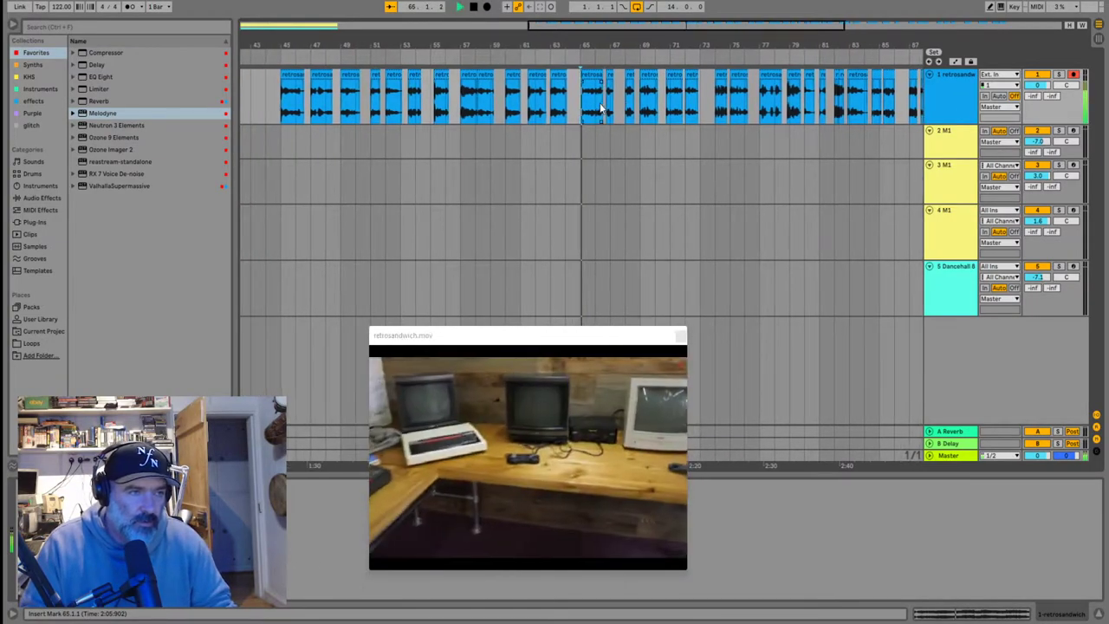
scroll(601, 106, up, 5)
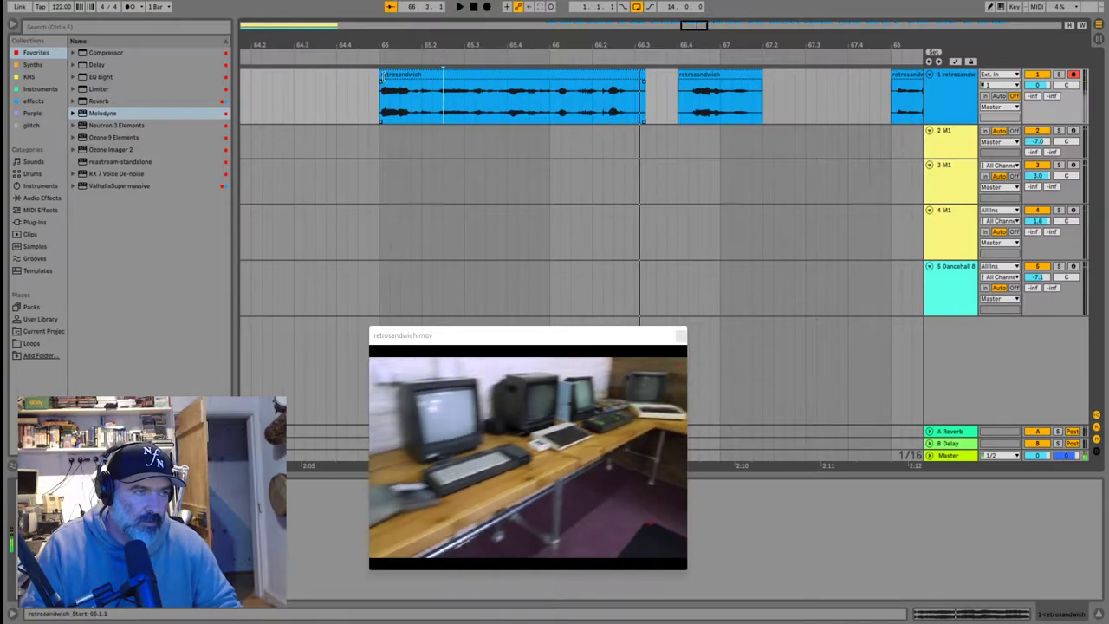
drag(379, 91, 404, 84)
key(space)
key(space)
drag(785, 79, 654, 84)
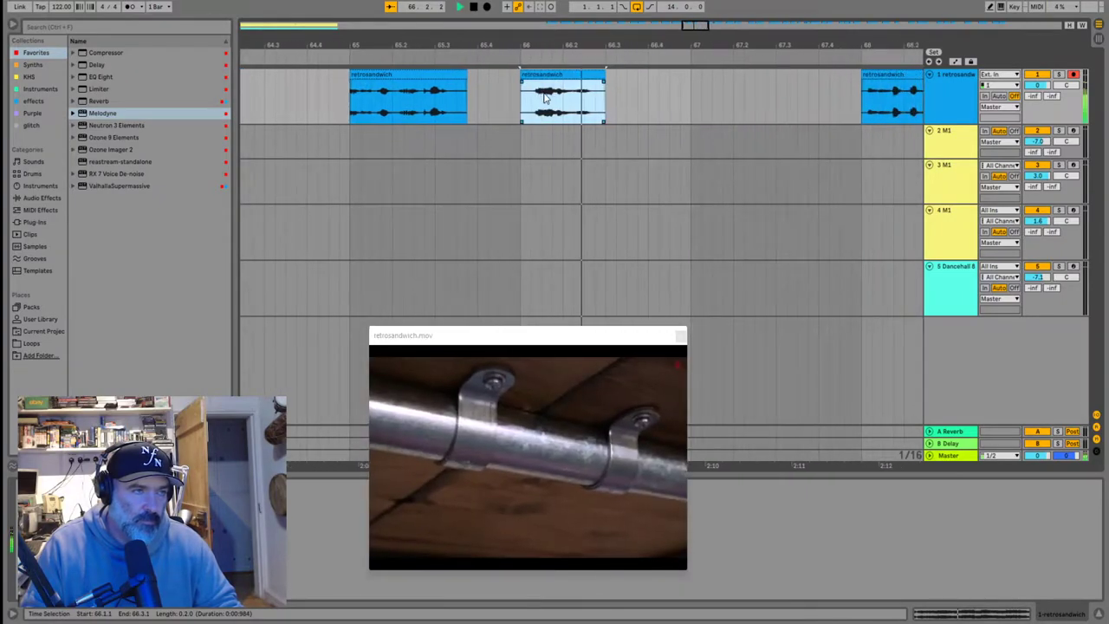
key(space)
Move all track 1 clips from bar 68 onward one bar earlier to start at 67.1.1 and play from there
scroll(737, 92, down, 8)
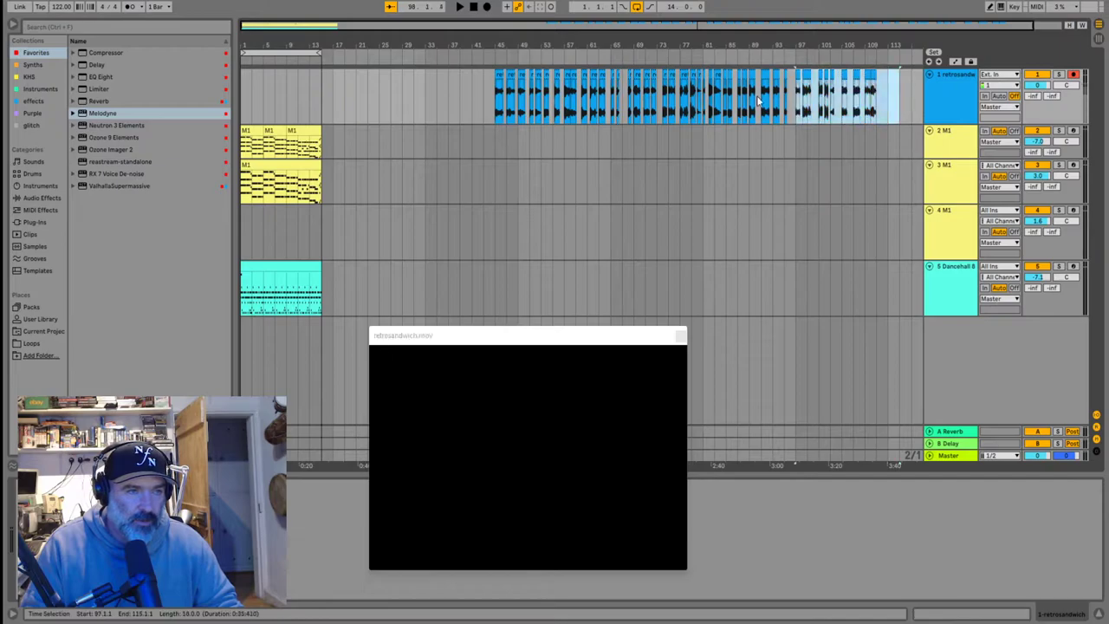
drag(635, 85, 630, 85)
scroll(633, 86, up, 5)
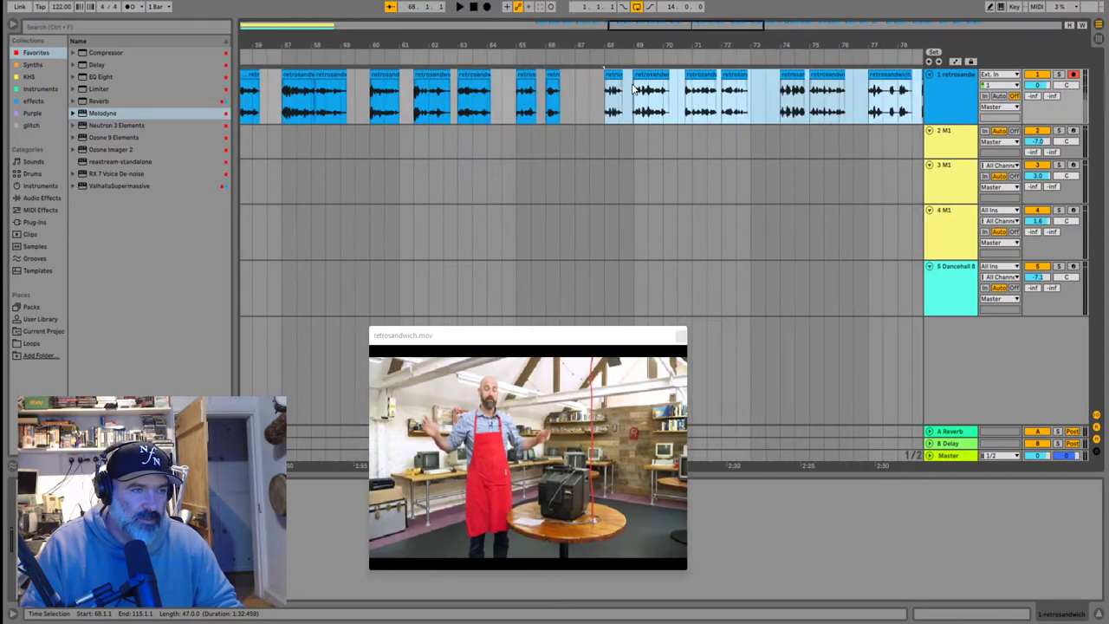
click(581, 87)
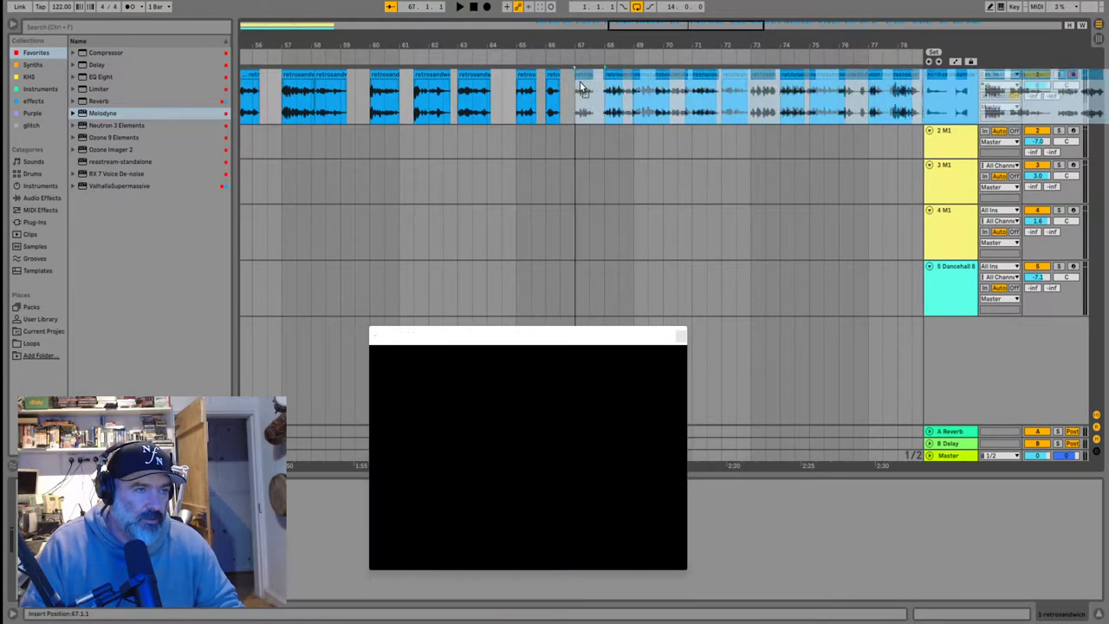
key(space)
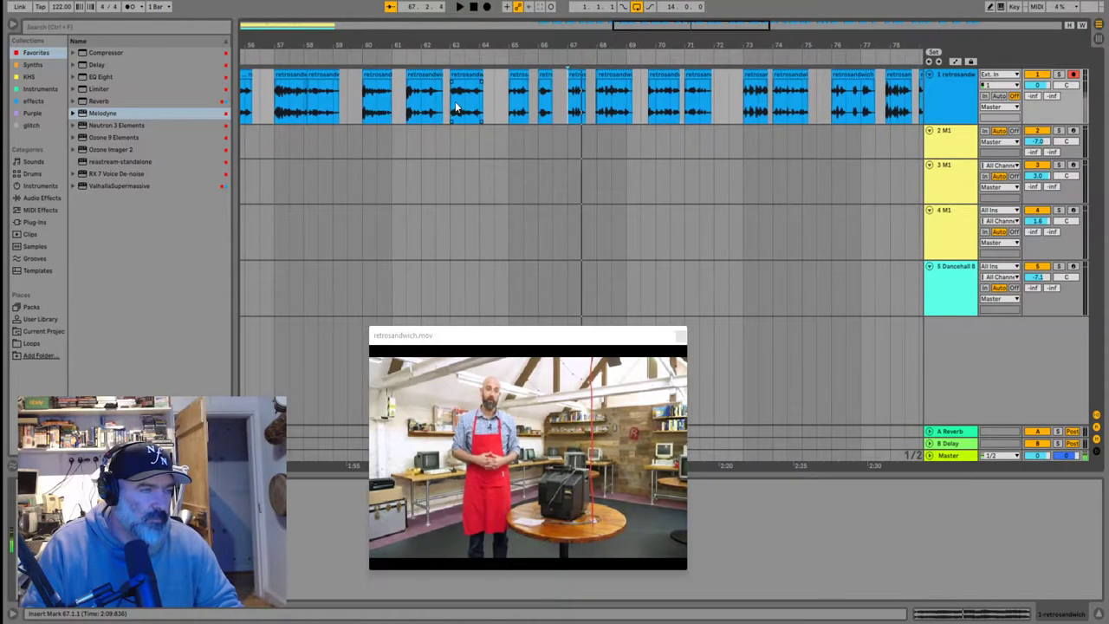
key(minus)
key(space)
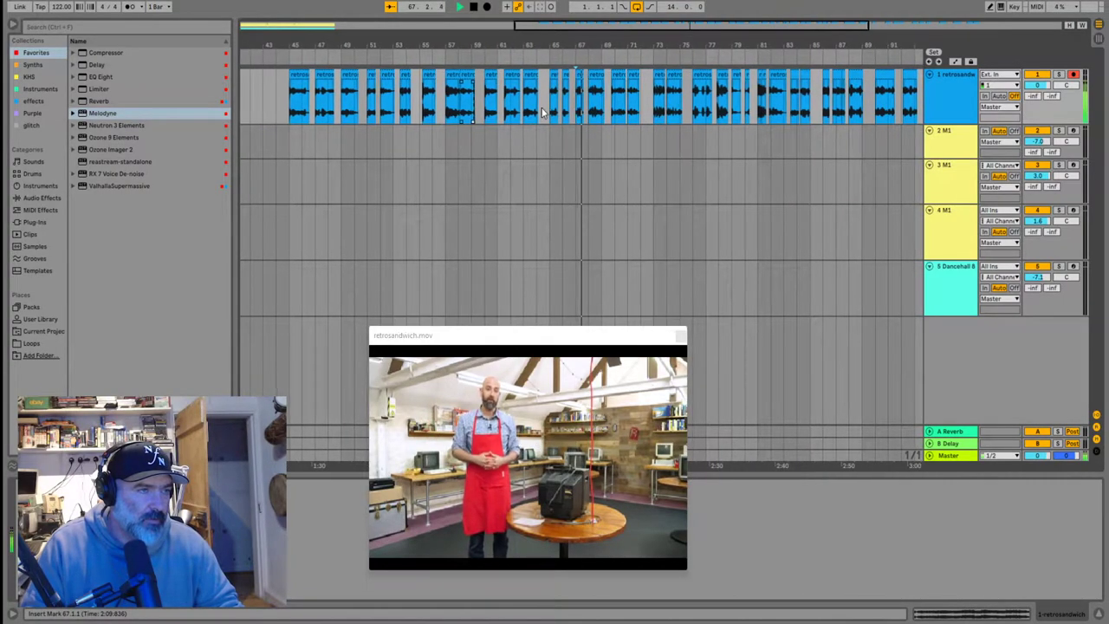
Play the rearranged clips from bar 64 and select the tiny leftover clip fragment between 67.4.4 and 68.1.1
key(space)
click(543, 110)
key(space)
key(plus)
key(plus)
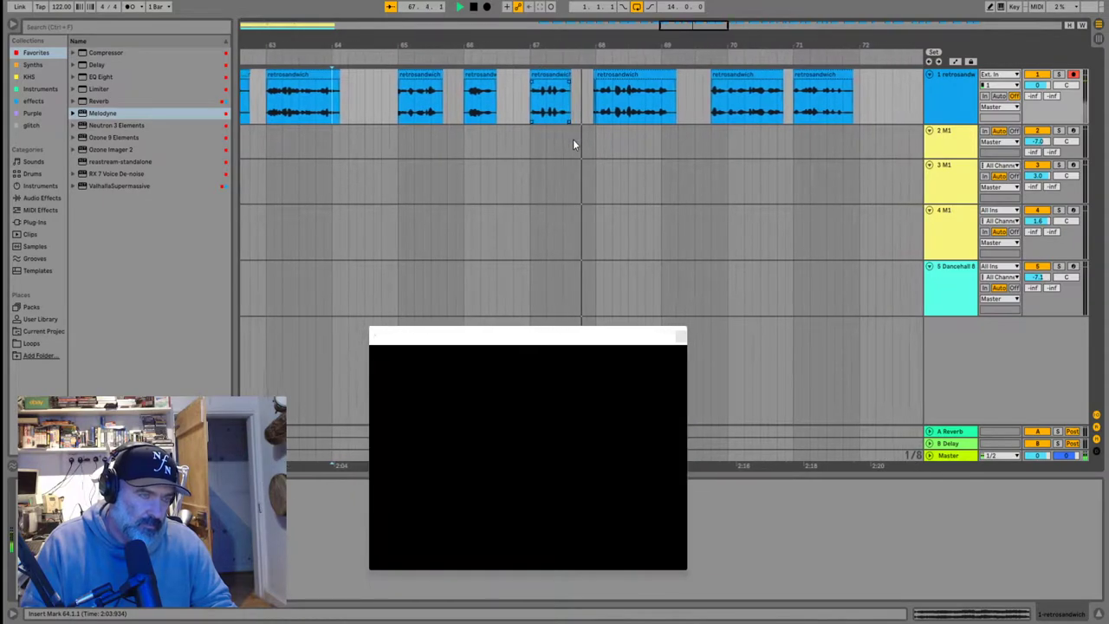
scroll(563, 116, up, 5)
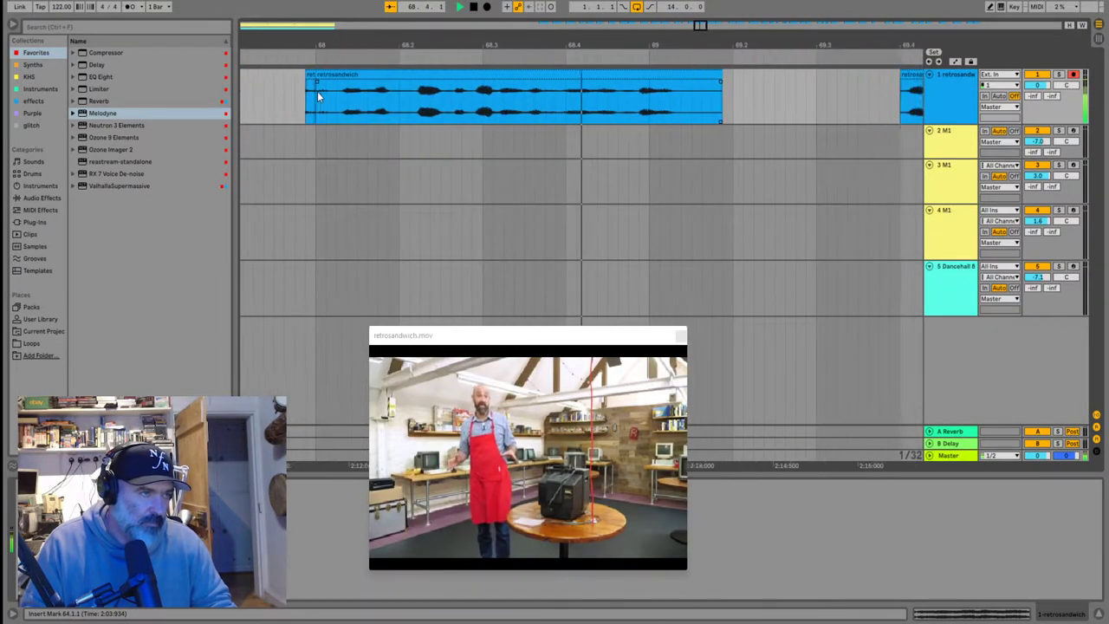
key(space)
click(300, 74)
Play on through the following clips and move the clip at bar 73 one bar earlier to 72.1.1
key(space)
scroll(468, 169, down, 5)
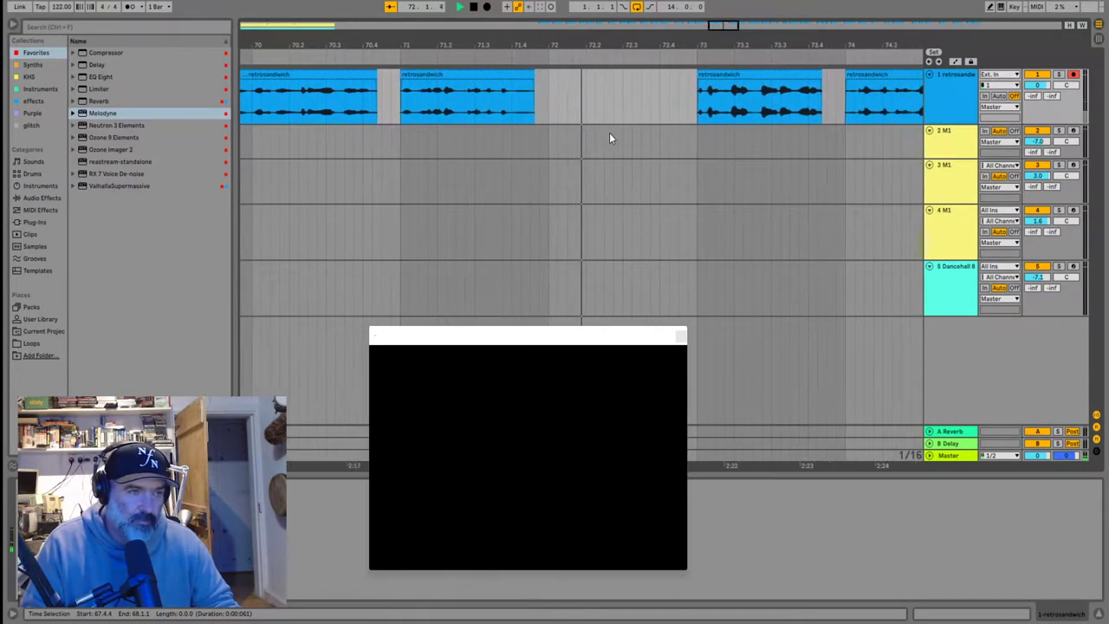
key(space)
drag(688, 76, 543, 85)
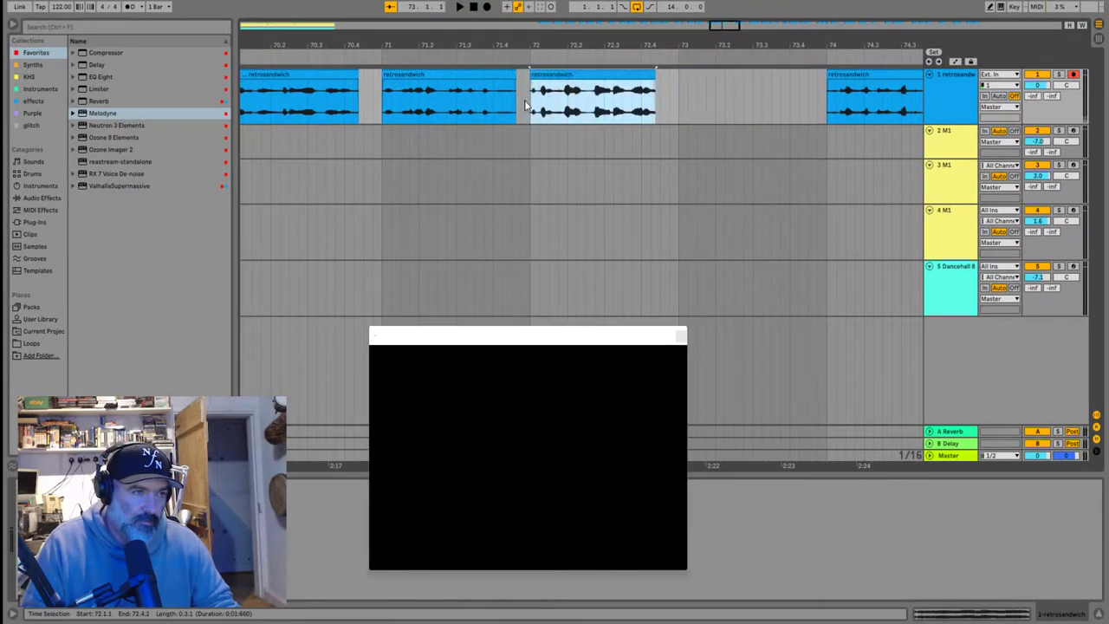
Play the clips from 71.4.4 and move the clip at bar 74 one bar earlier to 73.1.1
click(524, 100)
key(space)
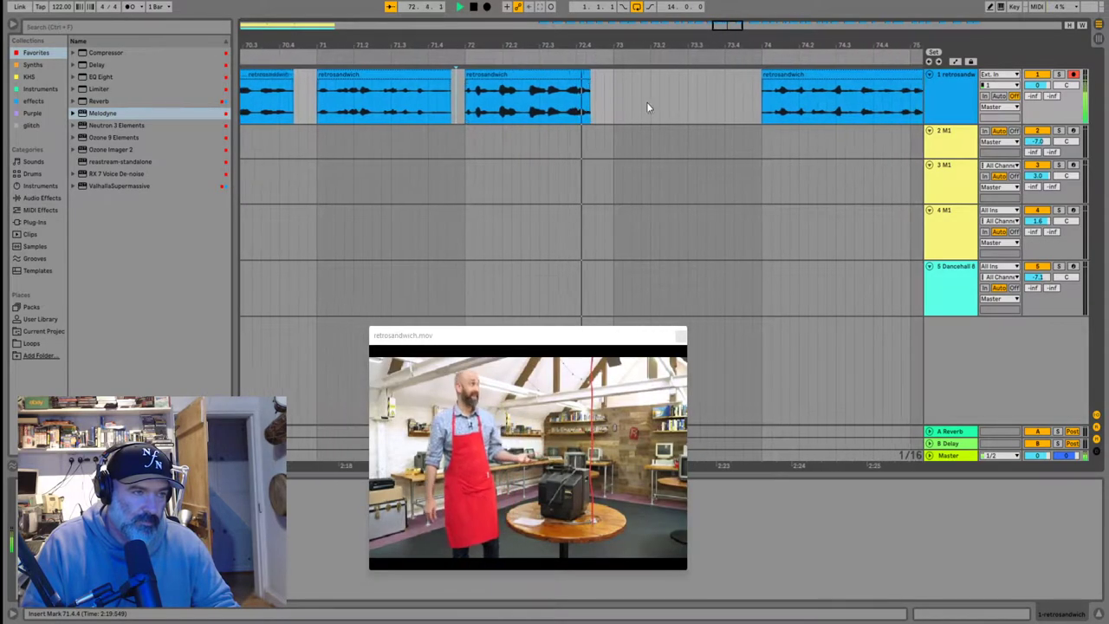
key(space)
click(617, 103)
key(space)
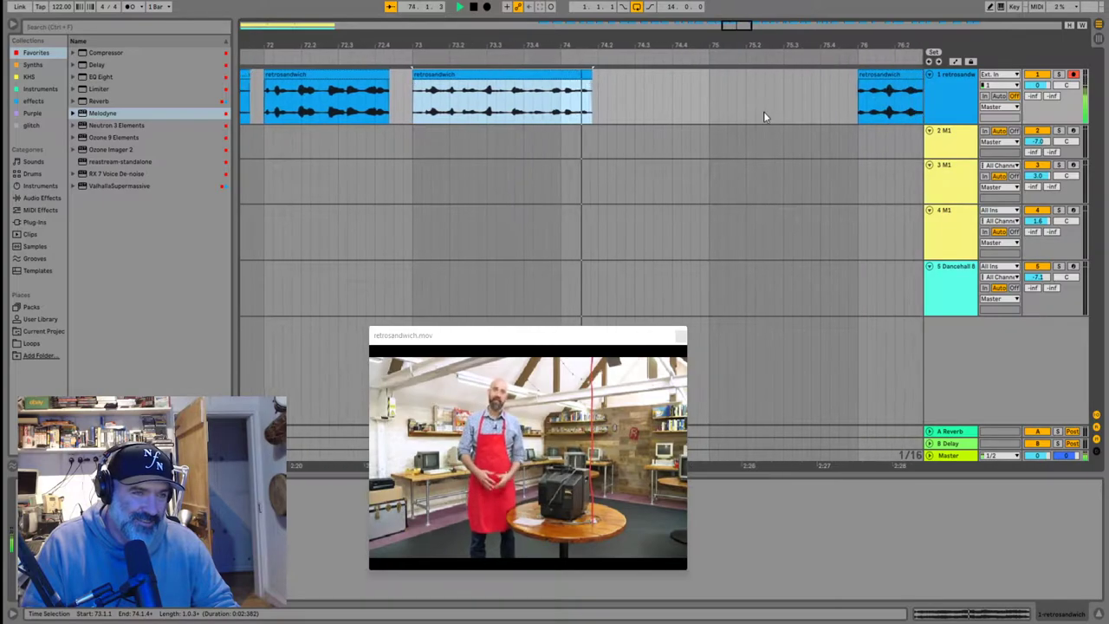
Move the clip at bar 76 back into bar 74 and the clip just before bar 78 back to bar 76
key(minus)
key(minus)
key(space)
drag(678, 76, 620, 94)
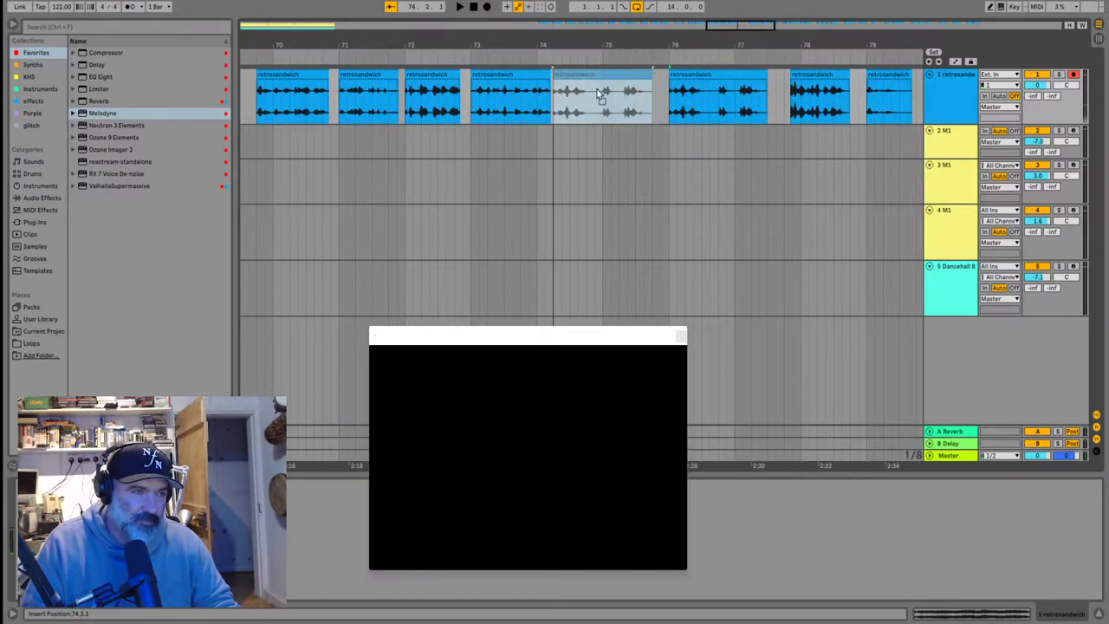
key(space)
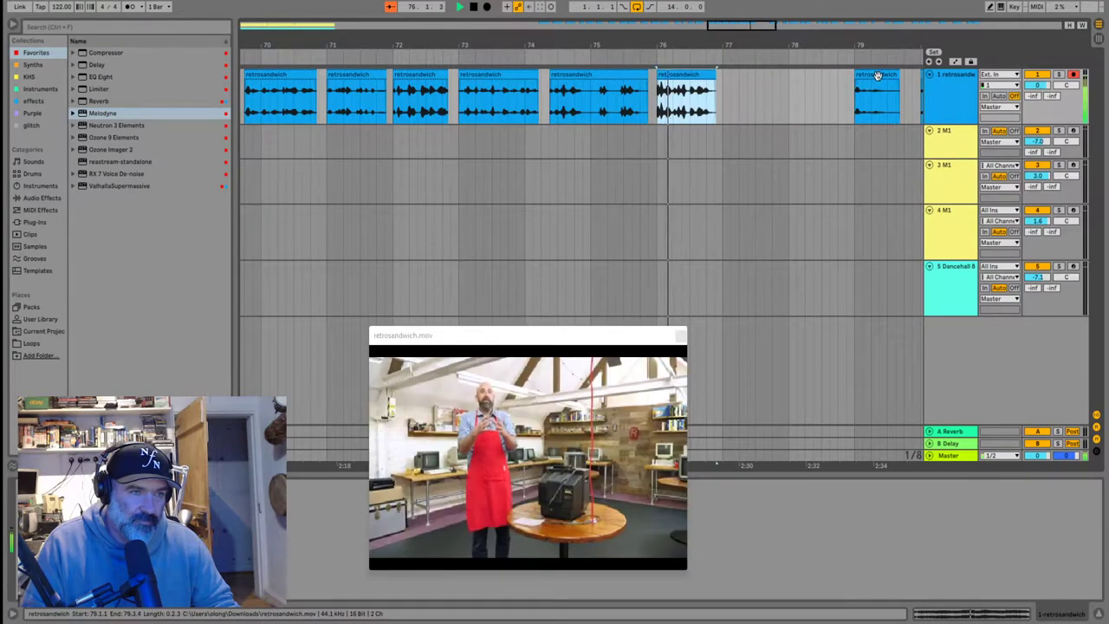
Try moving the clips at 79.1.1 and 80.1.1 two bars earlier to 77.1.1 and 78.1.1
drag(754, 92, 747, 92)
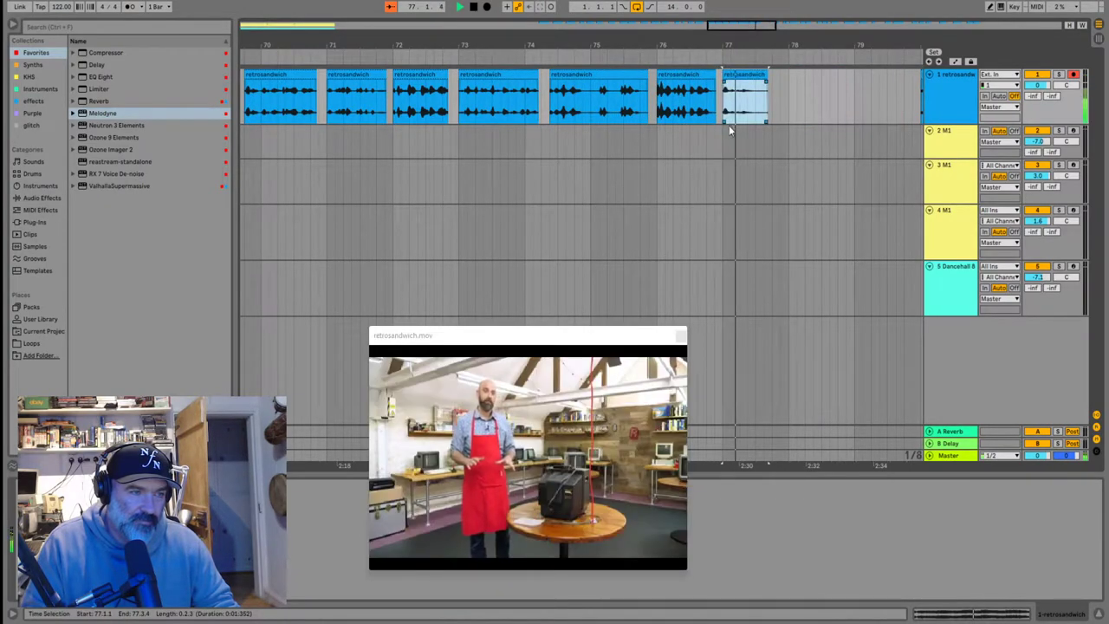
key(minus)
key(minus)
key(space)
drag(817, 76, 756, 76)
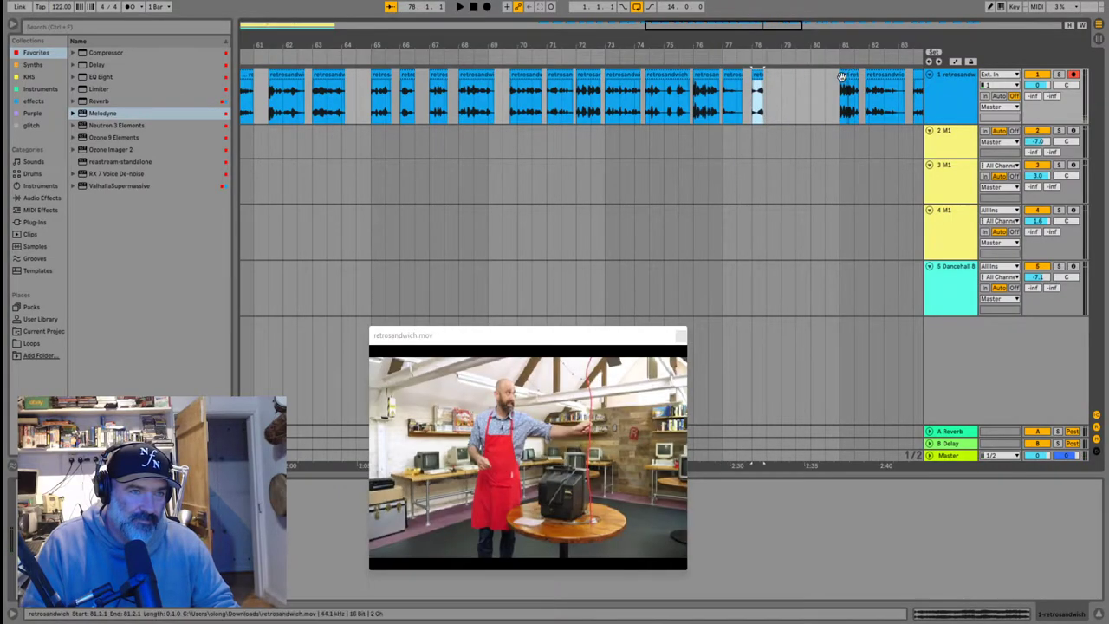
Try pulling the clips around bars 81 and 82 back behind the clip at 78.1.1, and play from 78.1.1
click(885, 76)
drag(886, 78, 816, 89)
scroll(750, 95, up, 3)
click(770, 100)
key(space)
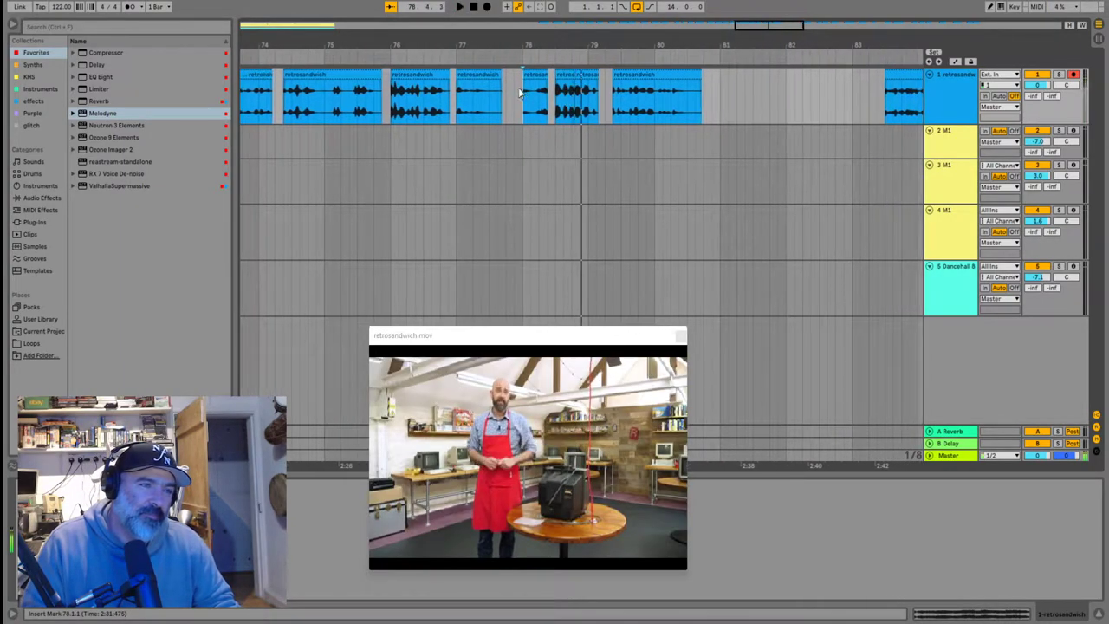
key(space)
Undo the clip moves to bars 77 through 79 and audition the short clip at 80.1.1
key(ctrl+z)
click(655, 94)
key(space)
key(space)
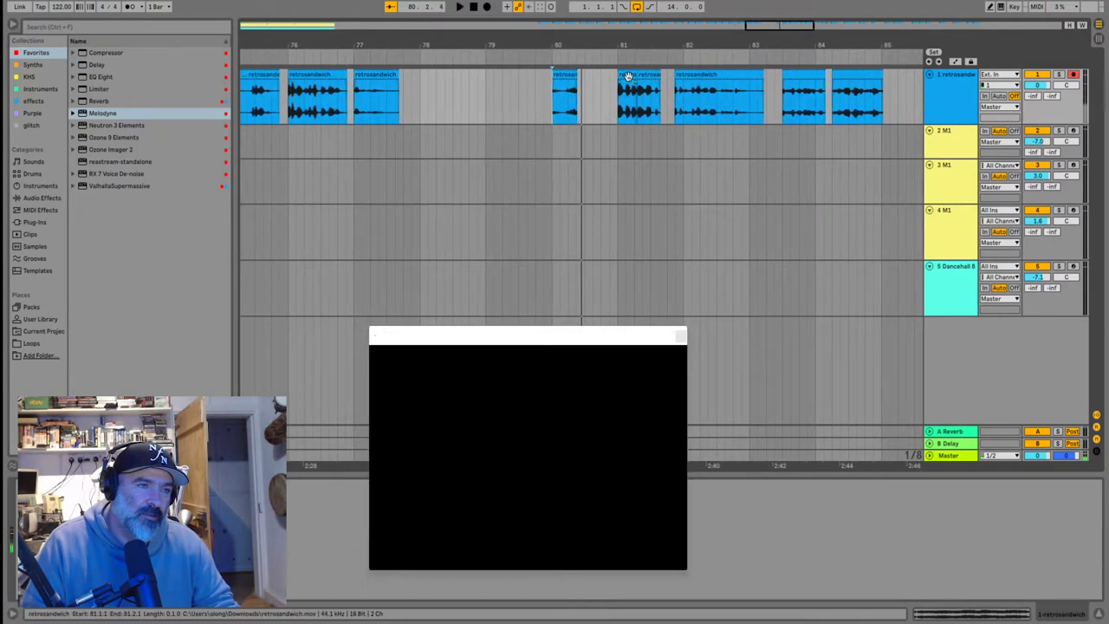
key(ctrl+z)
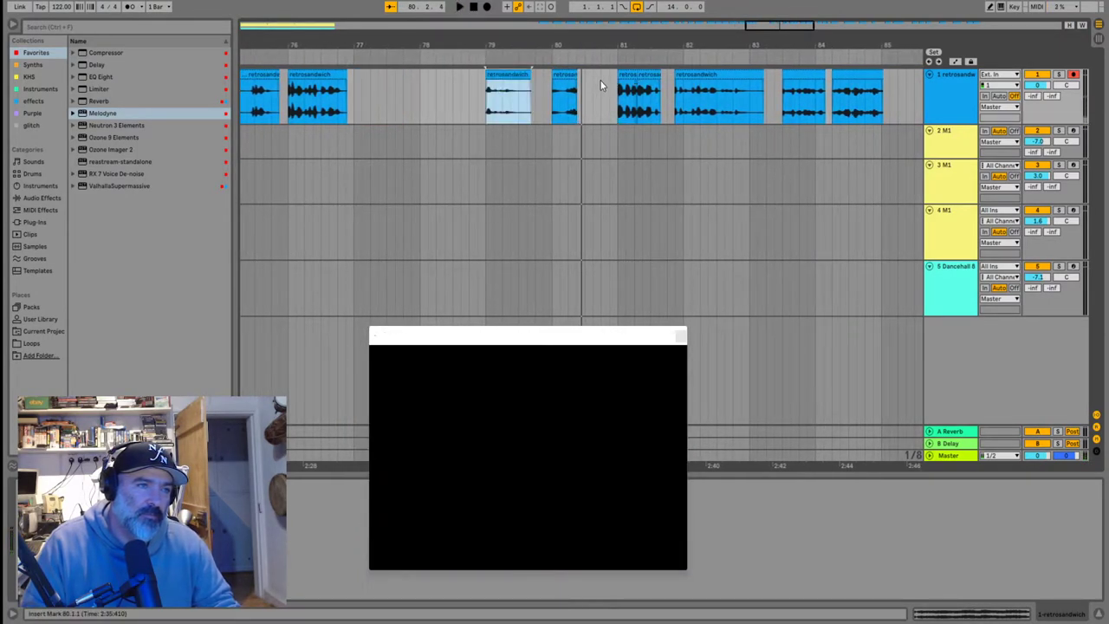
Move the short clip at 81.1.1 back into bar 80 to follow the 80.1.1 clip, and play the join
drag(629, 75, 589, 78)
key(space)
key(space)
click(550, 107)
key(space)
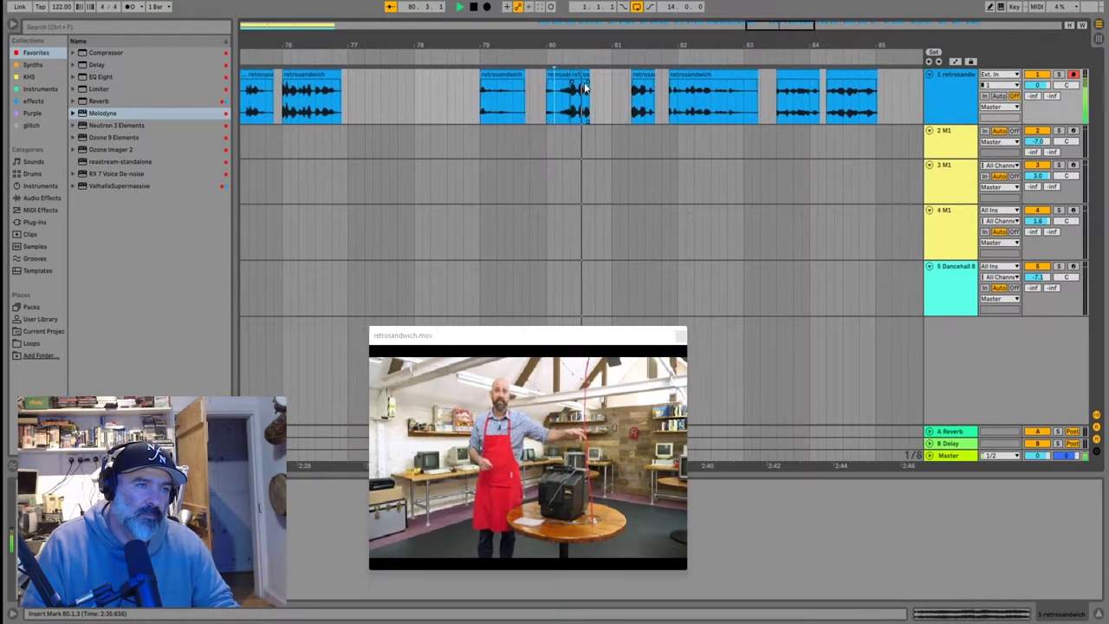
Move the remaining short clip in bar 81 back to complete three adjoining clips from 80.1.1, and play them
drag(633, 77, 578, 89)
key(space)
key(ctrl+z)
click(528, 104)
key(space)
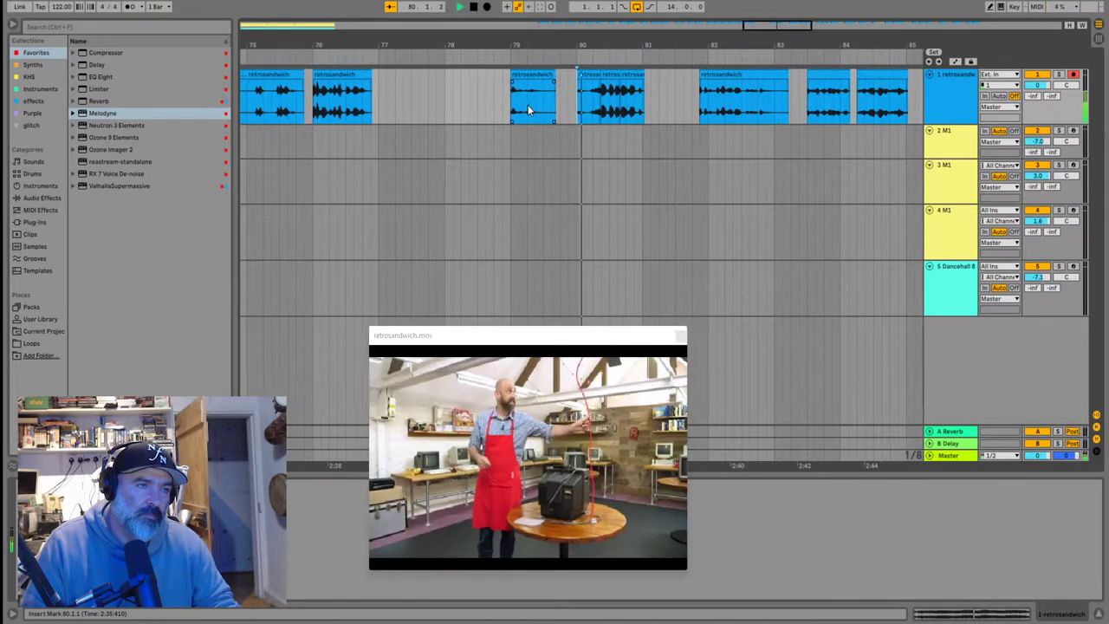
key(space)
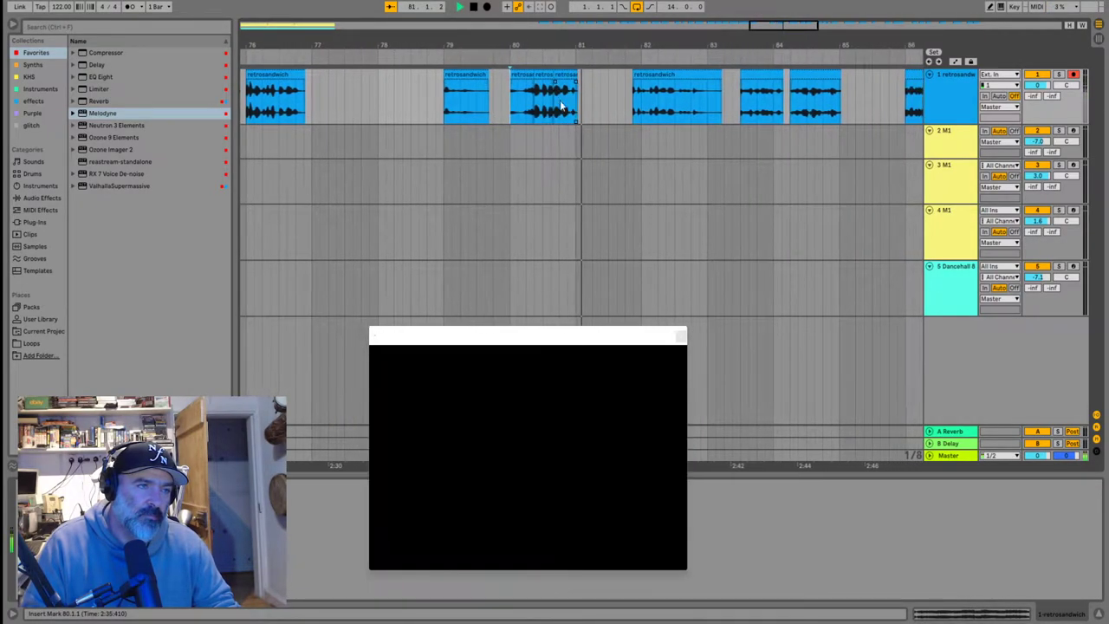
Move the clip at 79.1.1 and the three adjoining clips in bar 80 together two bars earlier to 77.1.1
click(457, 76)
shift+click(562, 75)
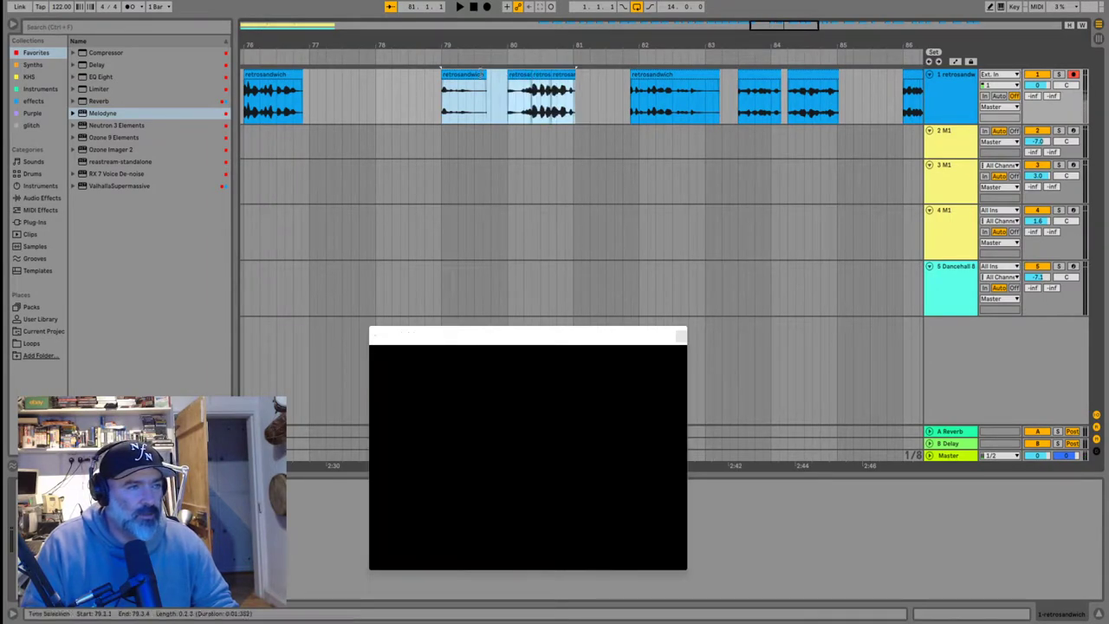
drag(461, 76, 329, 82)
Play the clip starting near the end of bar 81 and move it back into bar 79
click(620, 93)
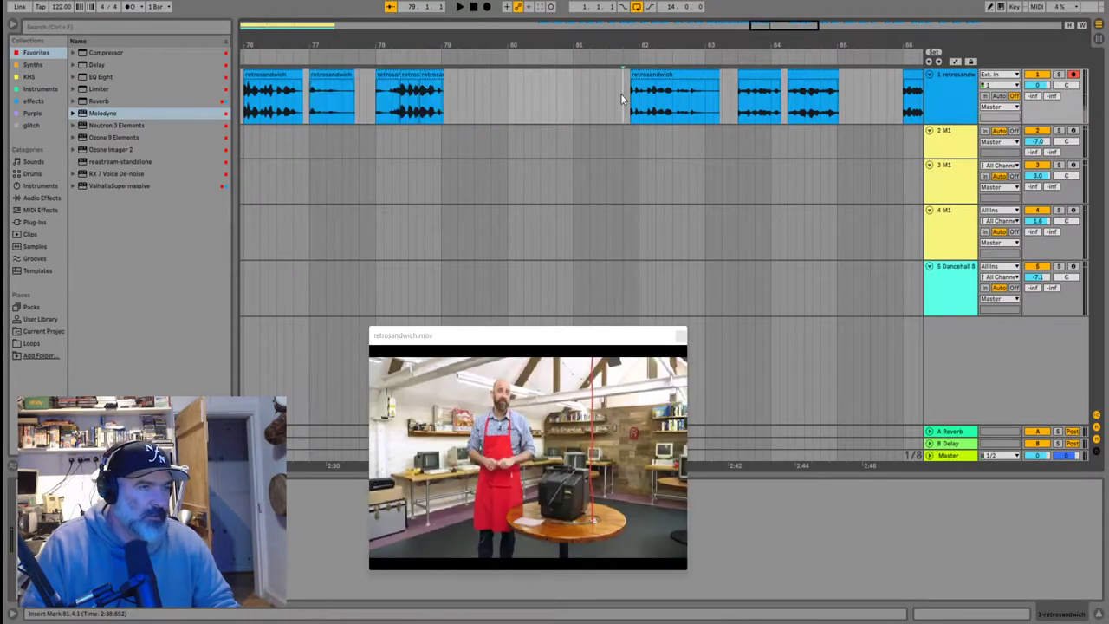
key(space)
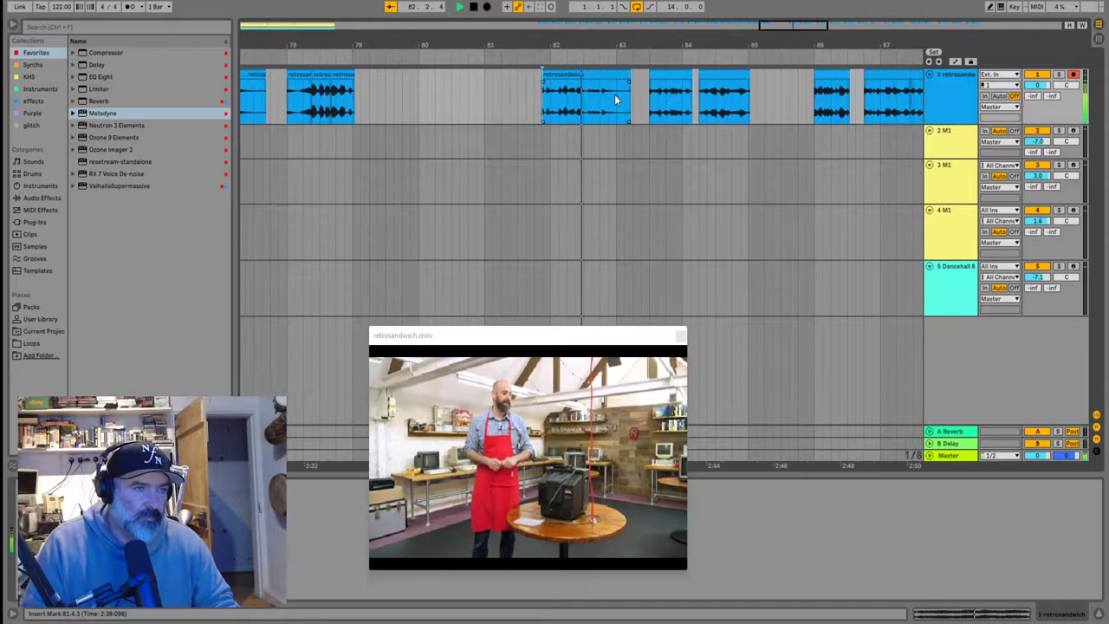
key(space)
scroll(551, 76, down, 3)
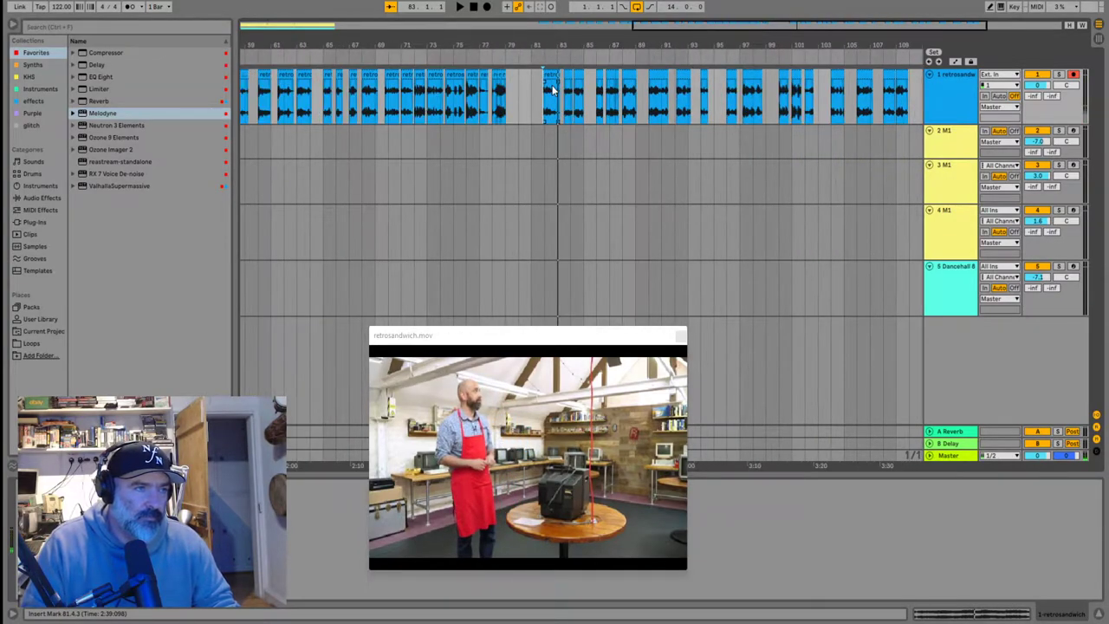
scroll(552, 78, up, 2)
drag(559, 76, 498, 91)
Audition the remaining track 1 clips, playing from 96.1.1, 92.1.3, 86.1.1 and 83.3.1
click(589, 96)
key(space)
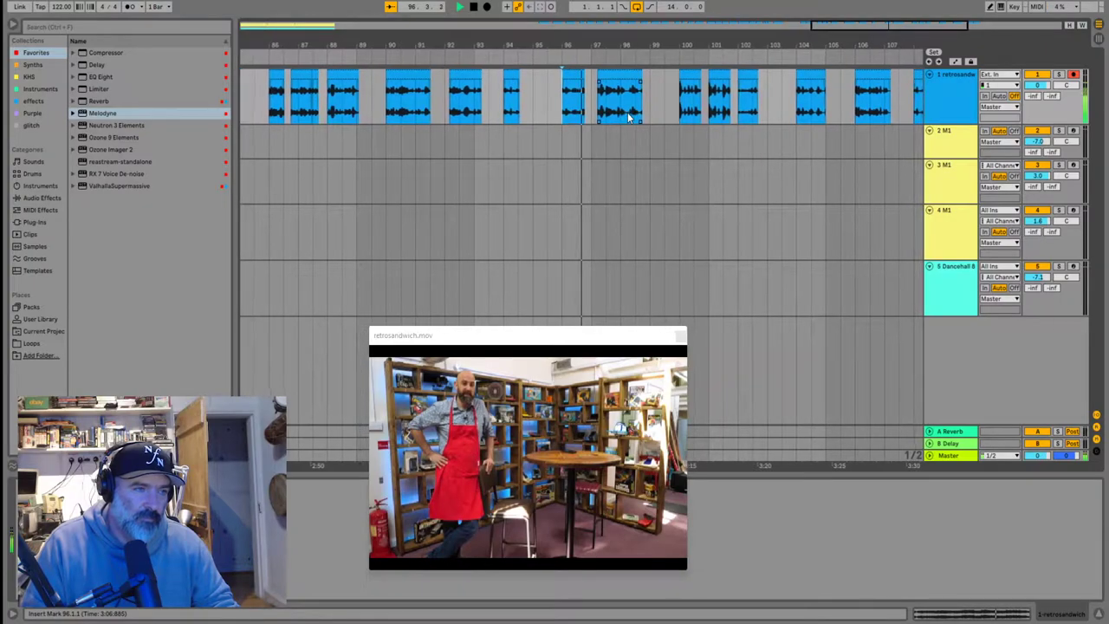
click(449, 116)
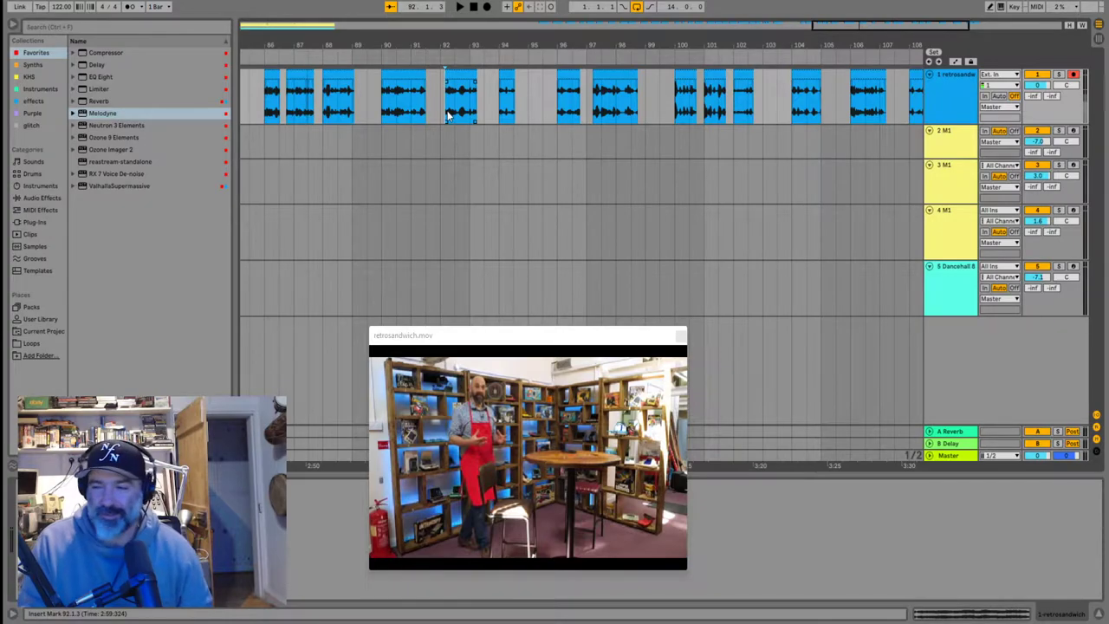
key(minus)
key(minus)
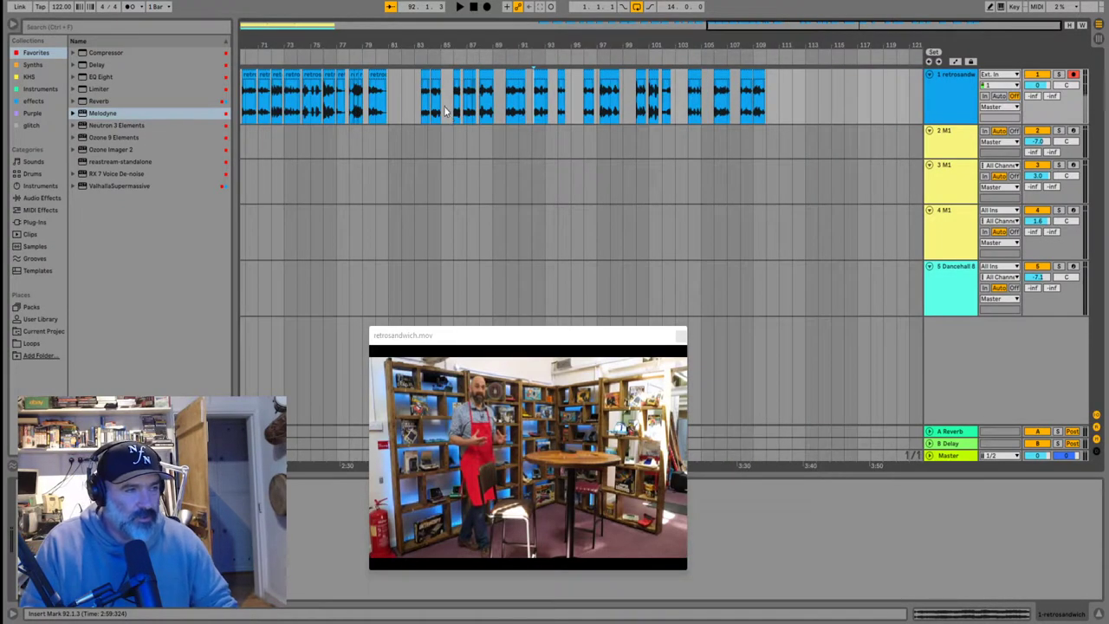
click(454, 114)
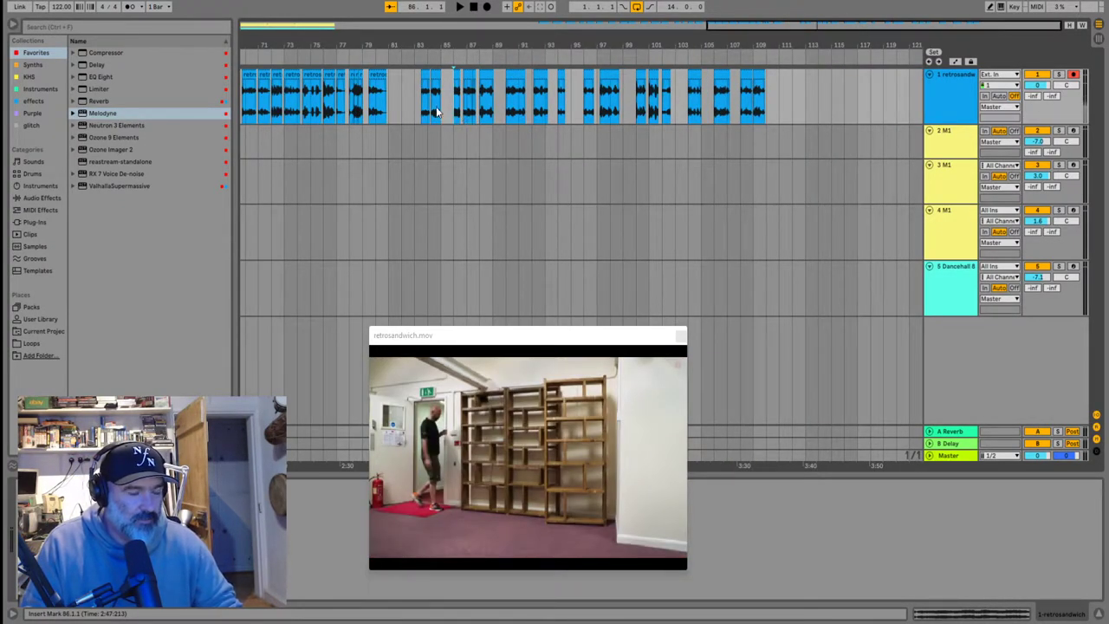
key(plus)
click(379, 115)
key(space)
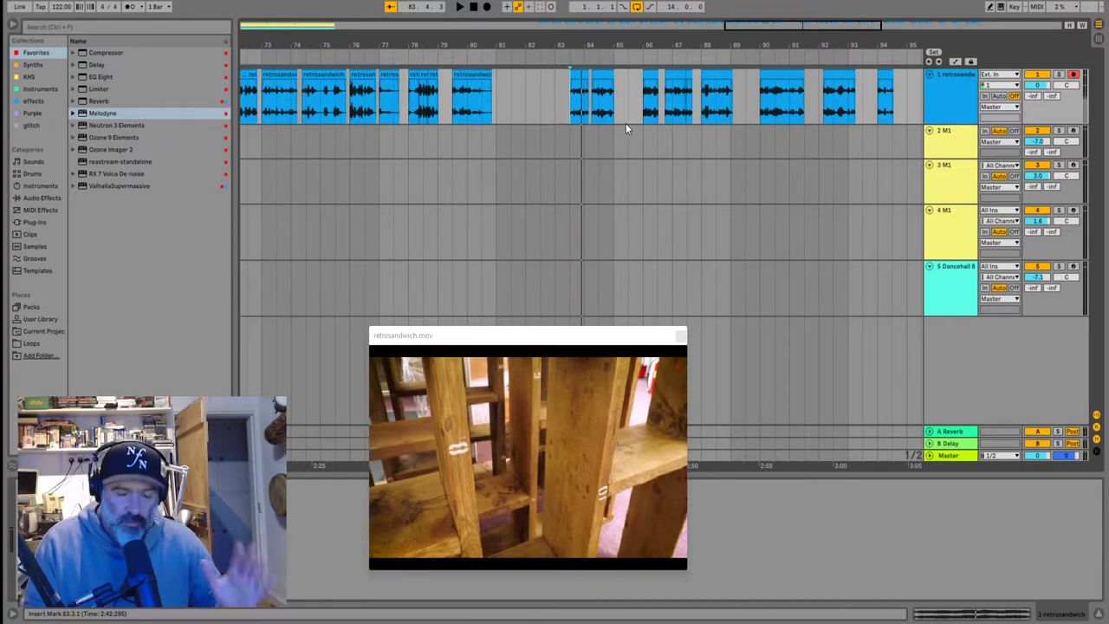
Examine the overall layout of the chopped clips on track 1 and audition the clip at 97.1.1
key(minus)
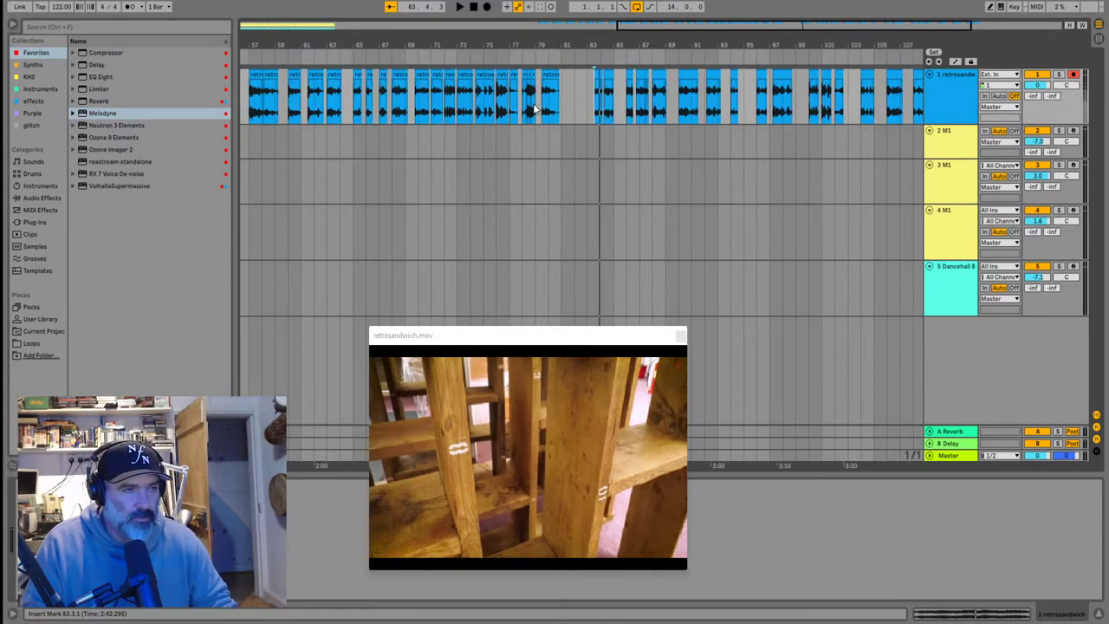
key(minus)
key(plus)
key(plus)
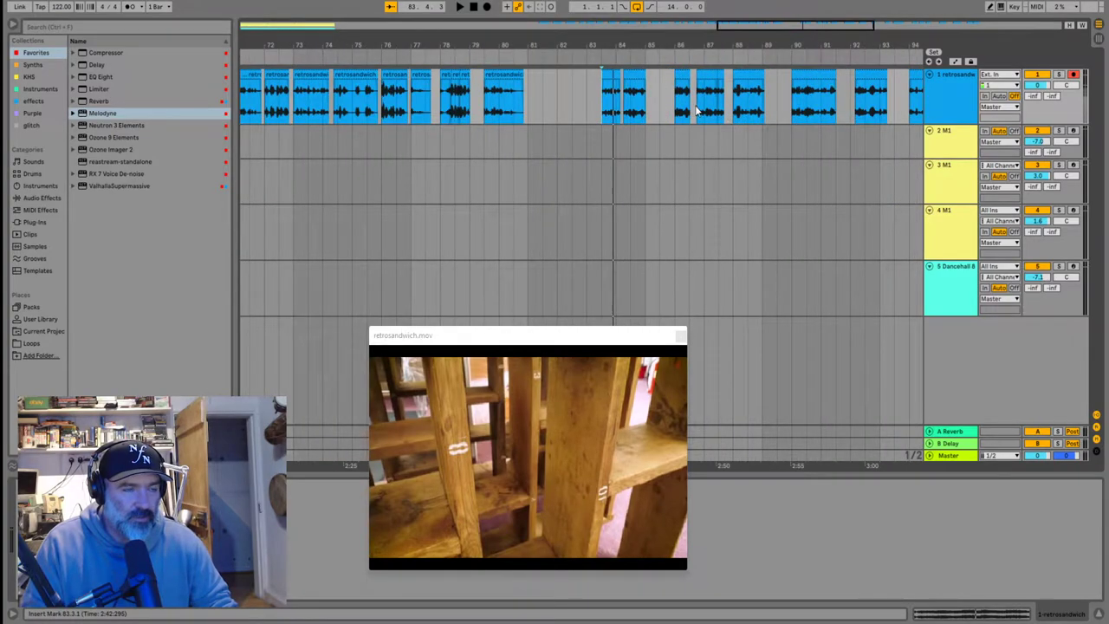
key(minus)
key(minus)
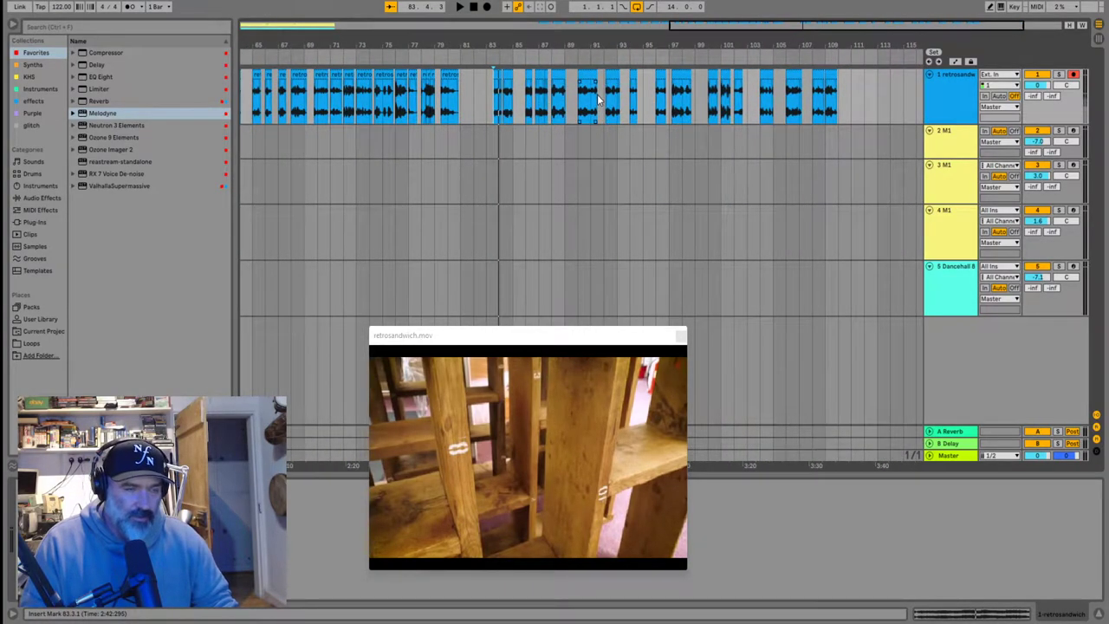
key(minus)
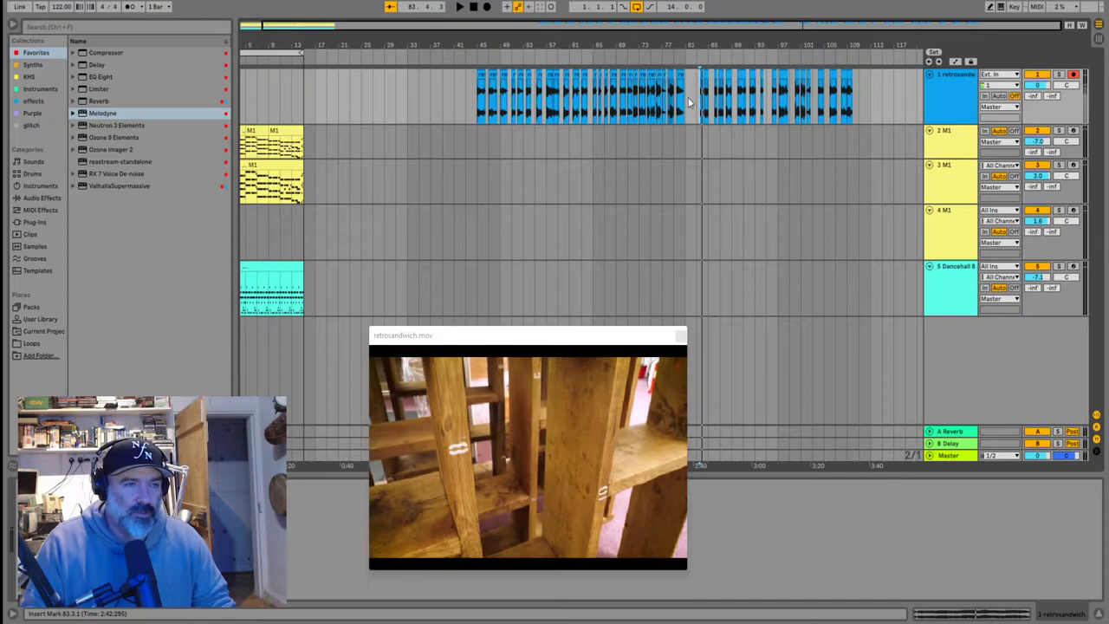
click(778, 113)
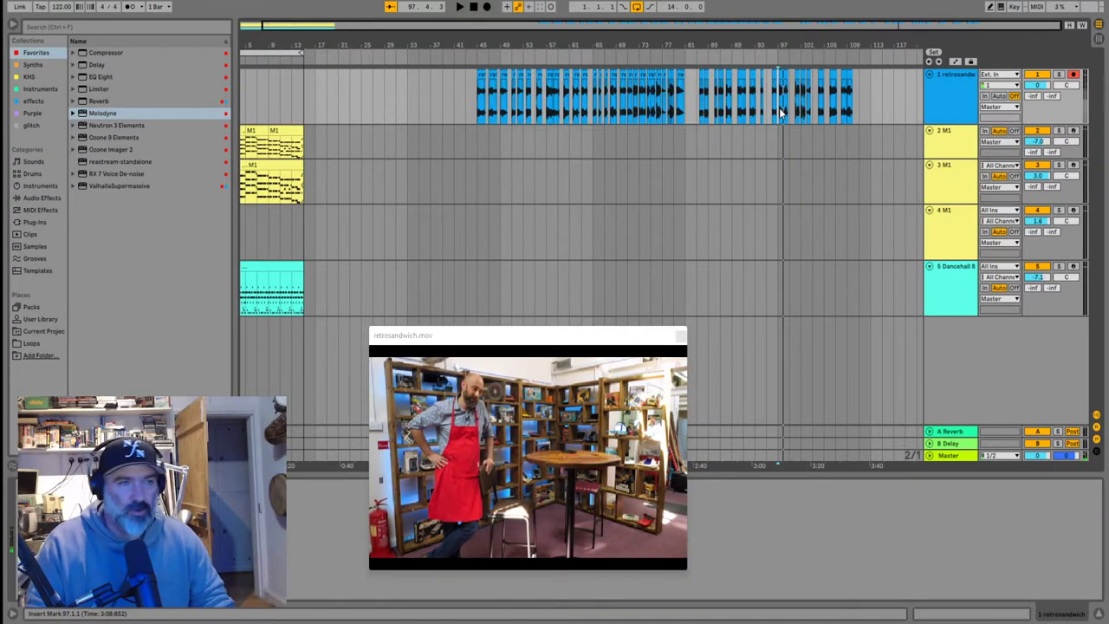
Audition the clips from 83.3.1, 86.1.1, 87.3.4 and 79.3.1 to compare the phrases
key(plus)
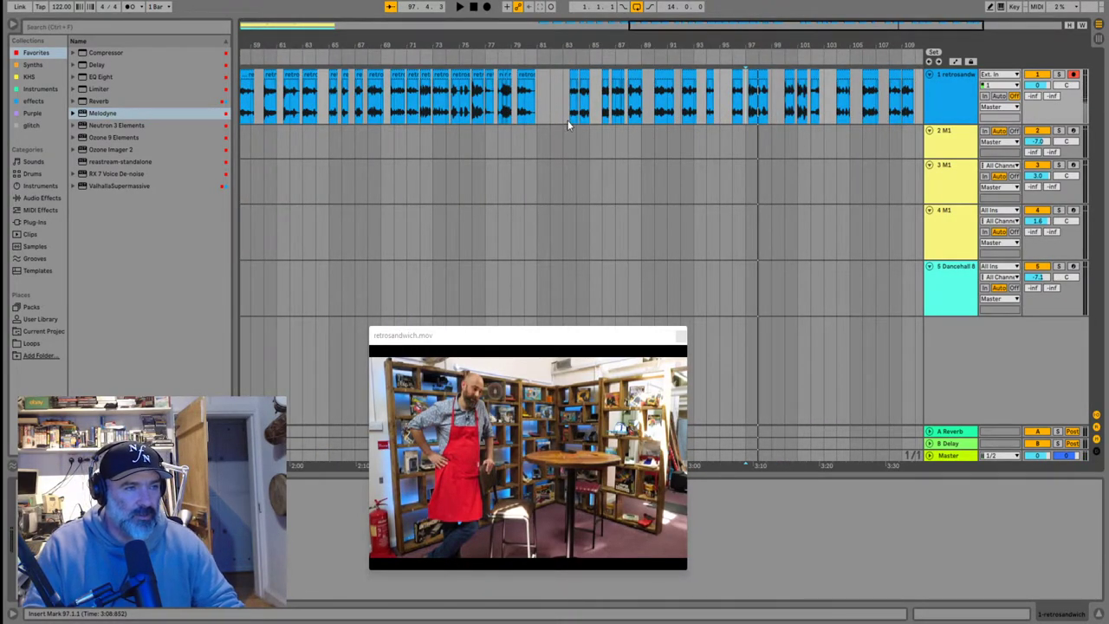
click(580, 86)
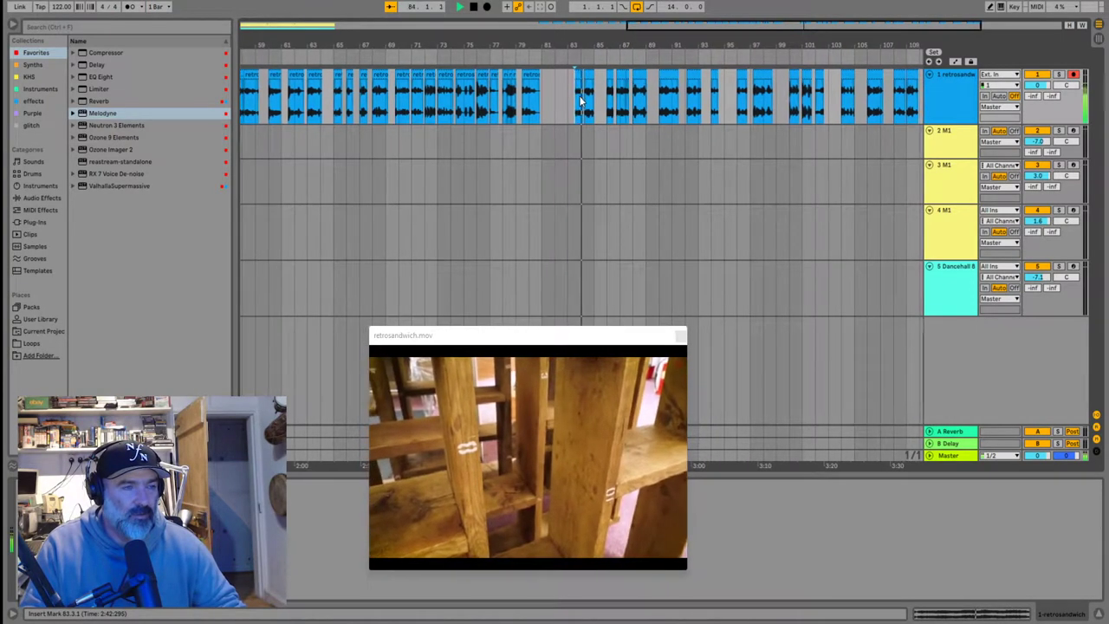
click(597, 105)
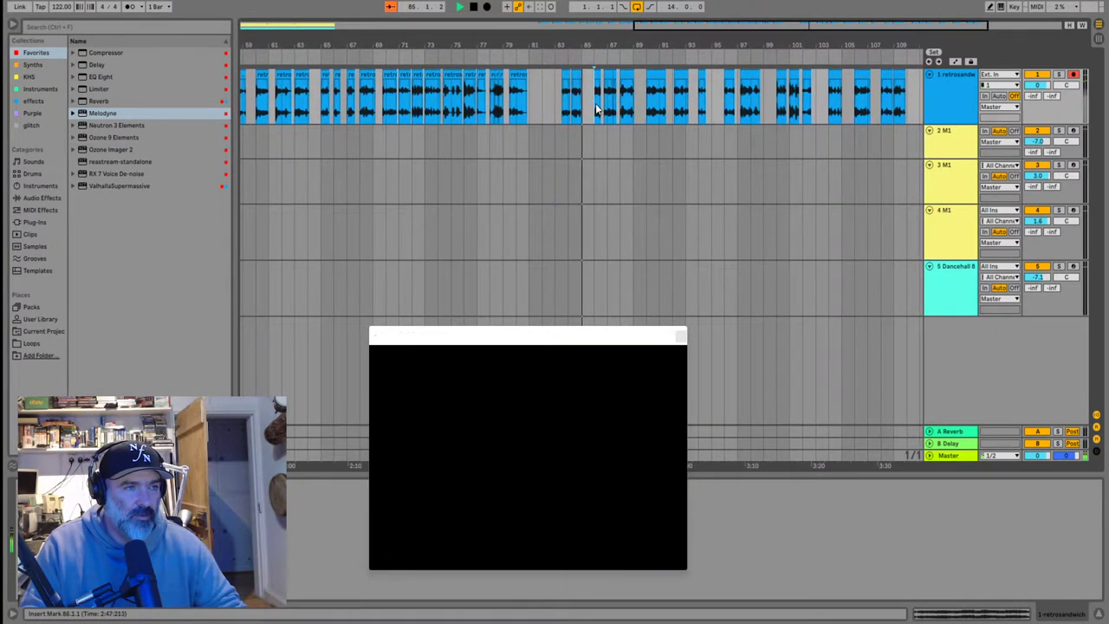
click(591, 105)
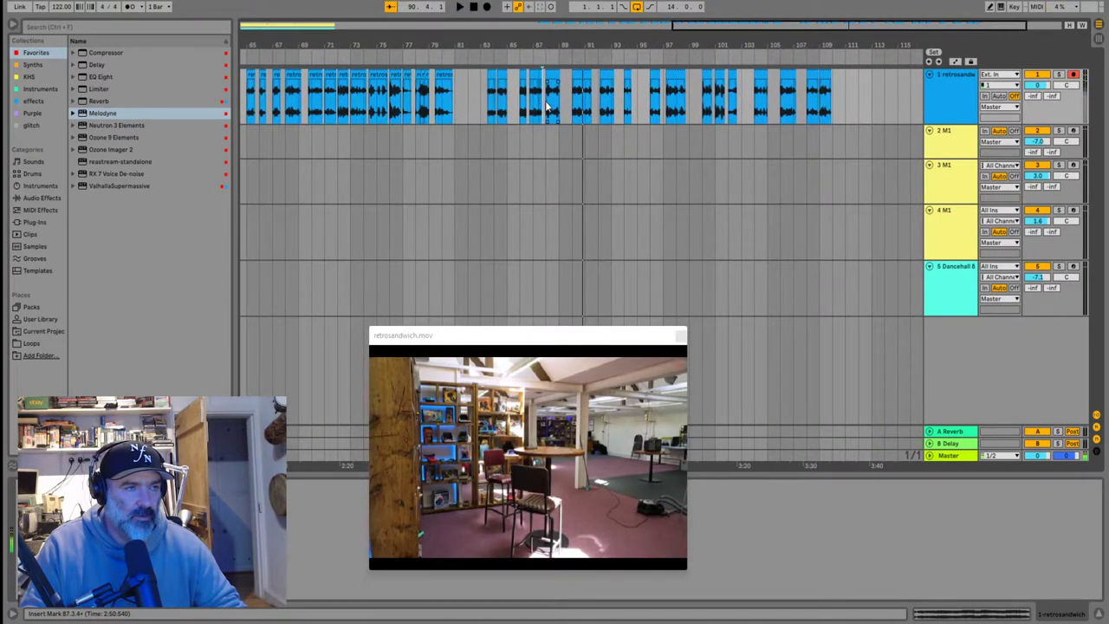
click(570, 103)
click(606, 105)
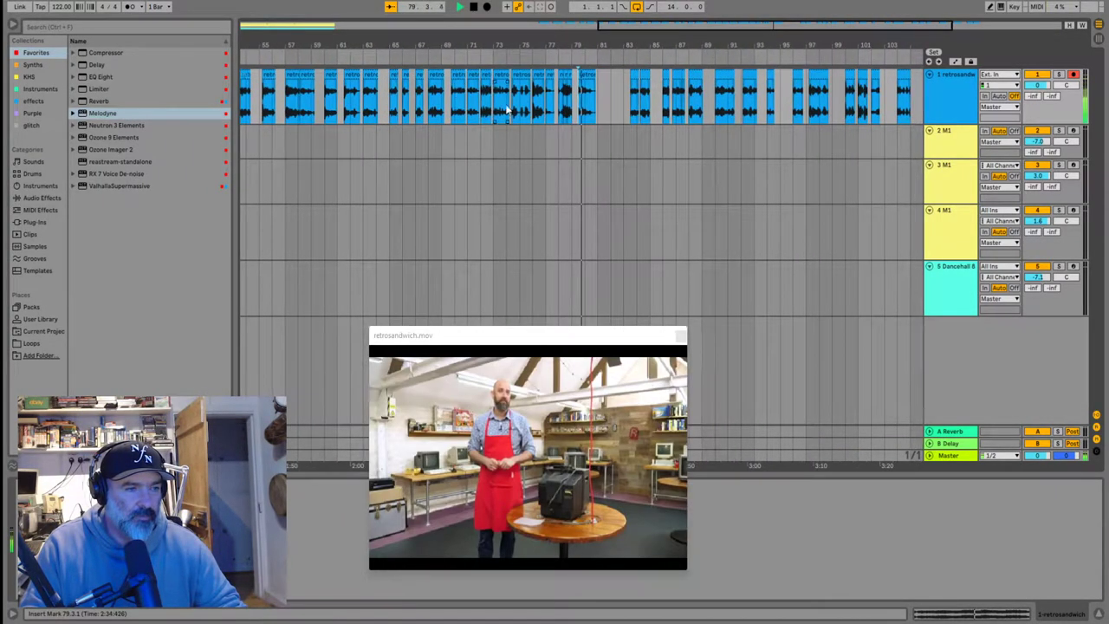
Audition the clips from 92.1.1, 90.1.1, 88.1.1 and 87.1.1
click(738, 102)
key(space)
key(space)
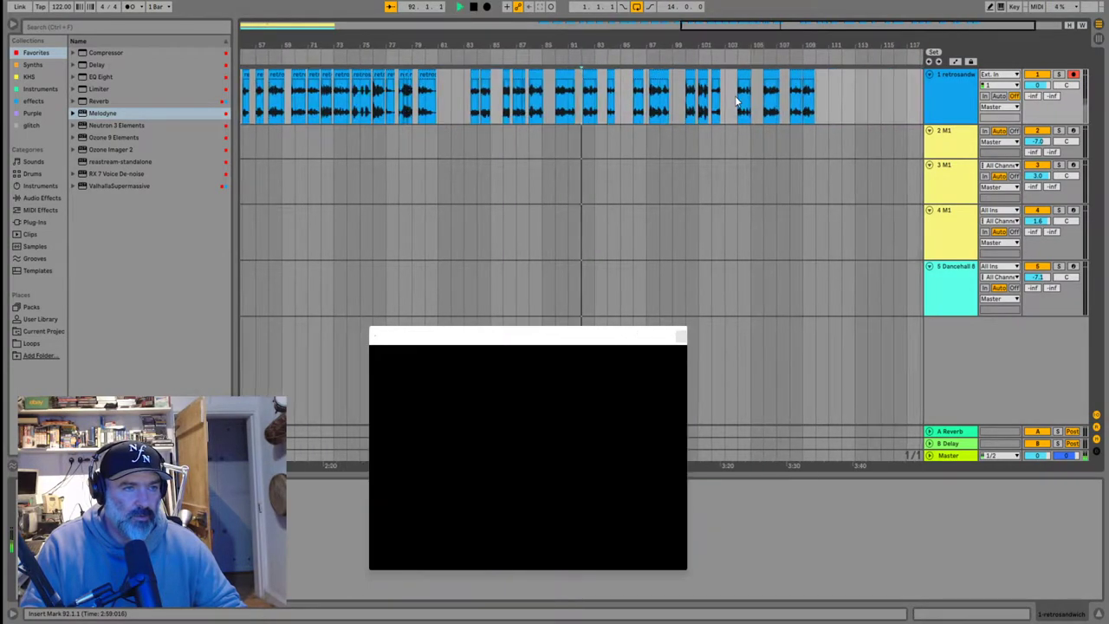
click(549, 106)
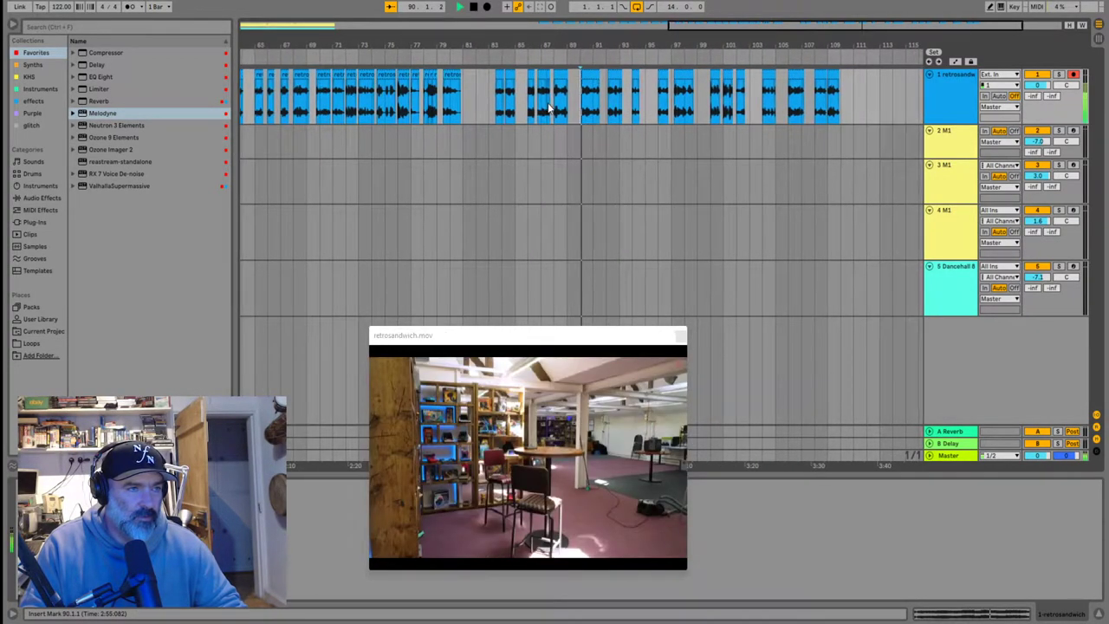
click(551, 109)
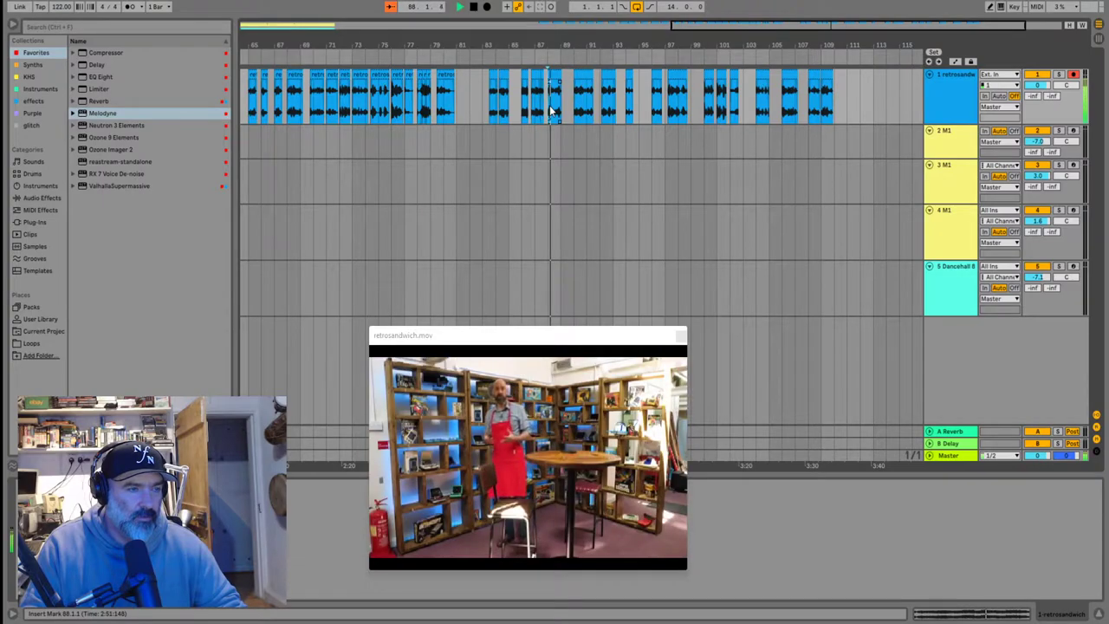
key(plus)
key(plus)
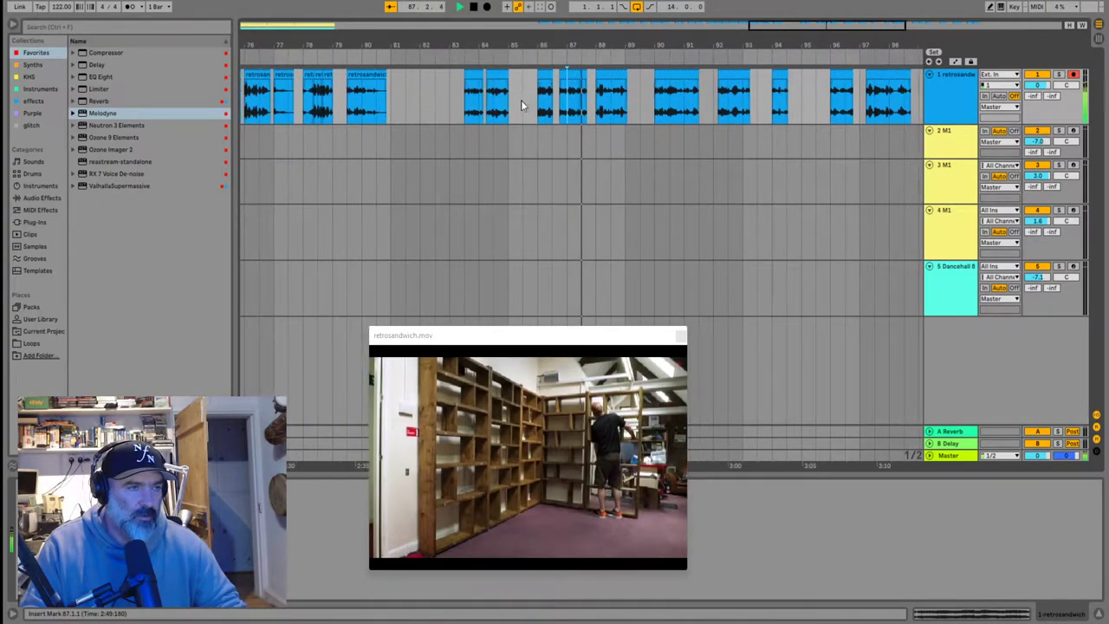
Colour the track 1 clips from 83.3.1 to 87.3.4 green
click(463, 76)
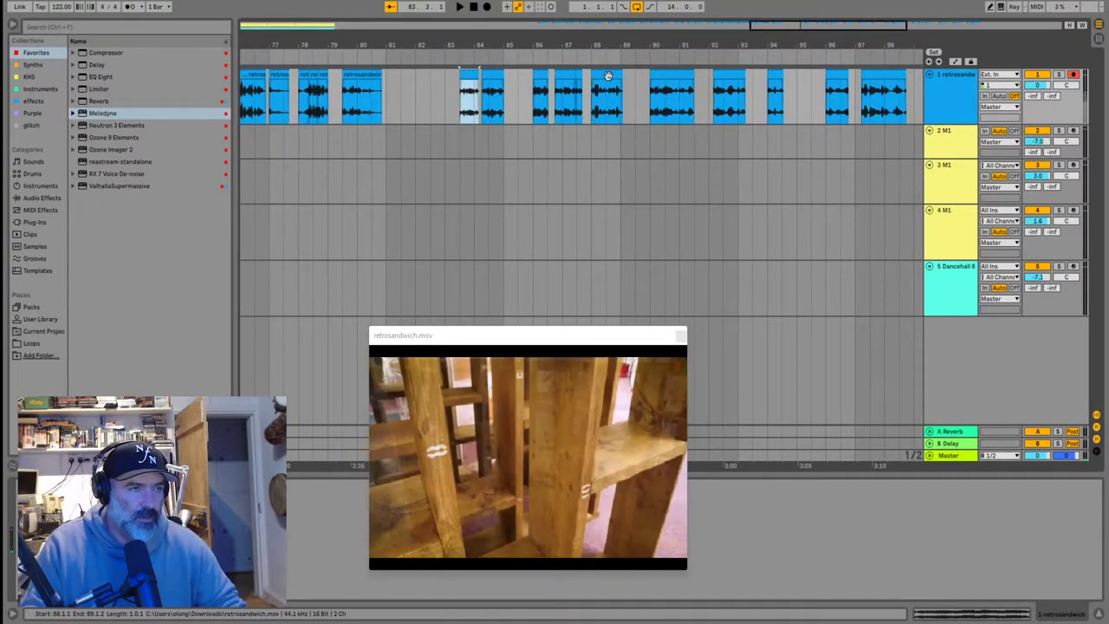
shift+click(573, 76)
right_click(571, 76)
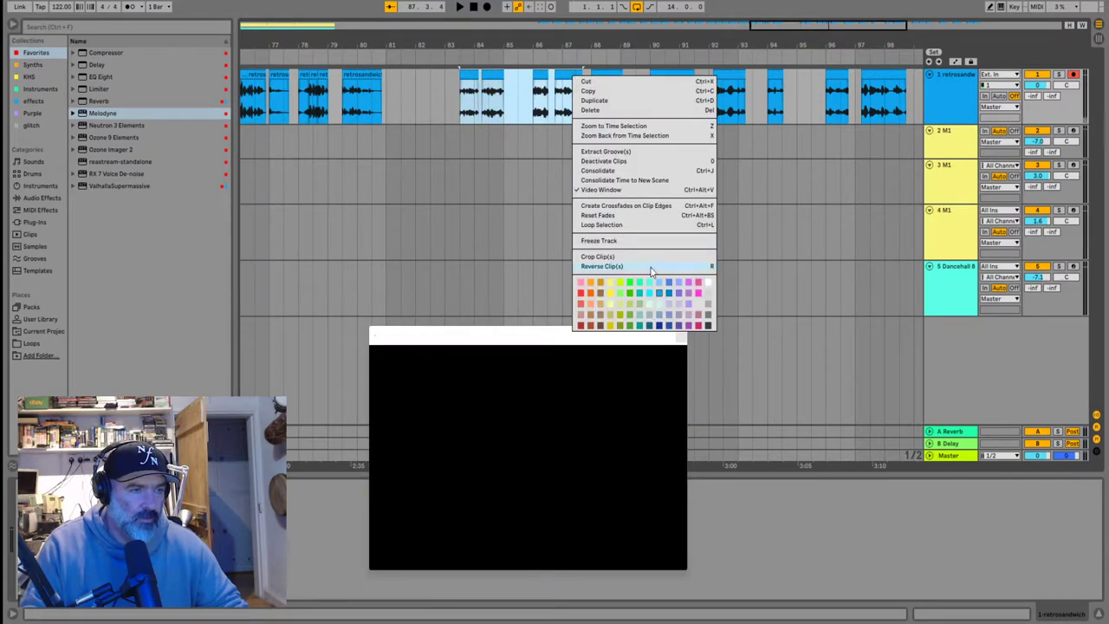
click(632, 294)
Audition the first green clip at 83.3.1 and the blue clip at 88.1.1
key(space)
key(space)
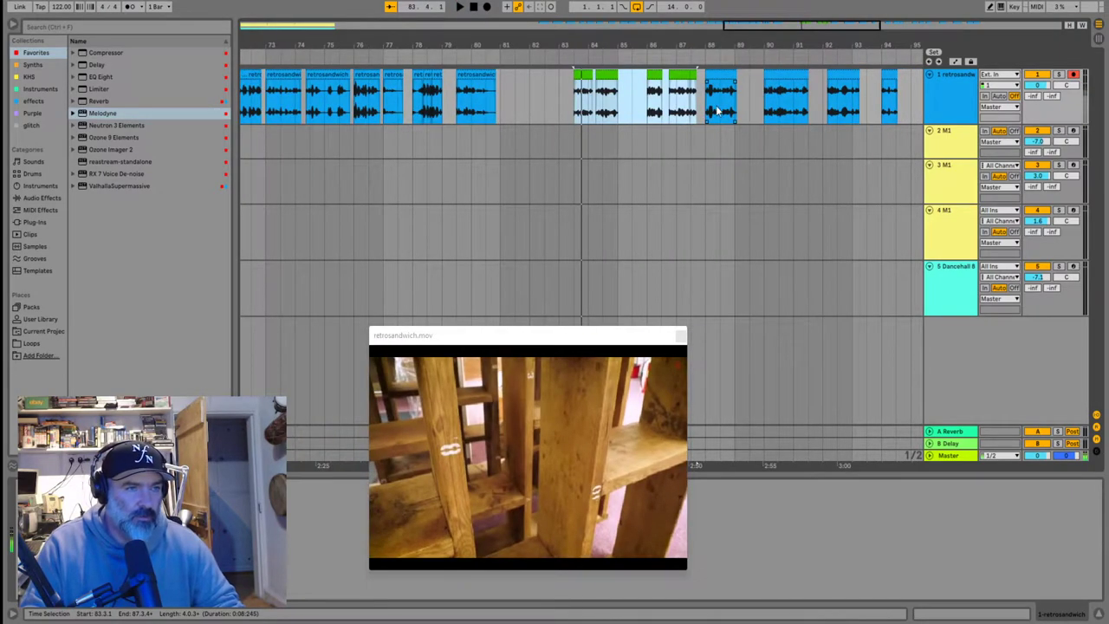
click(715, 108)
key(space)
key(space)
scroll(517, 116, down, 5)
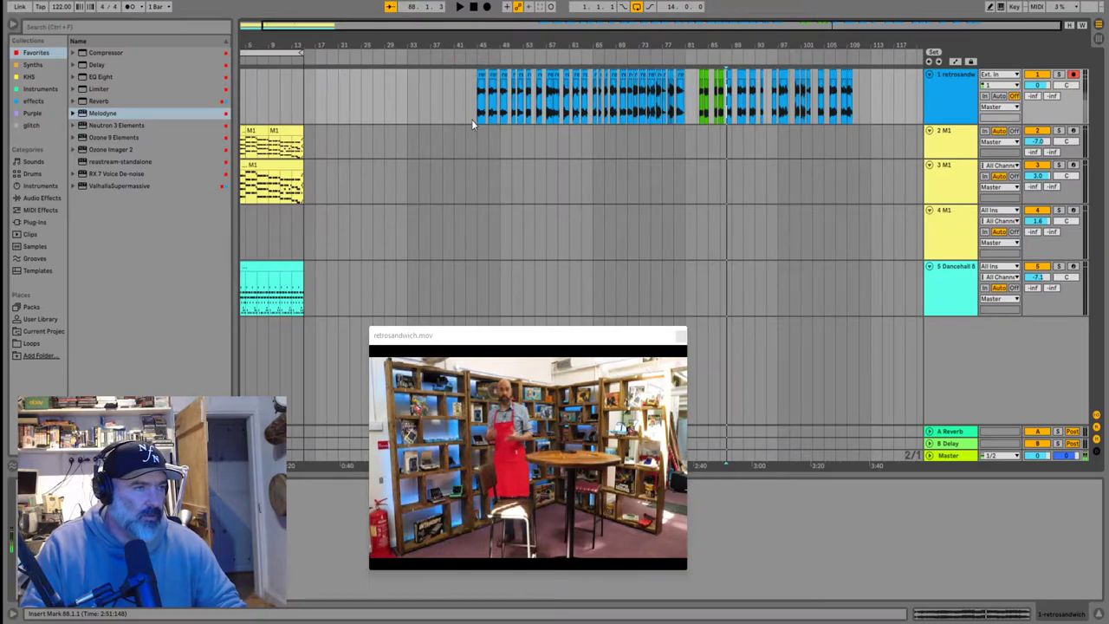
Audition the earlier track 1 clips around bars 45, 49, 65 and 66 to find where the first group of phrases ends
click(496, 108)
key(space)
scroll(498, 108, up, 5)
click(472, 99)
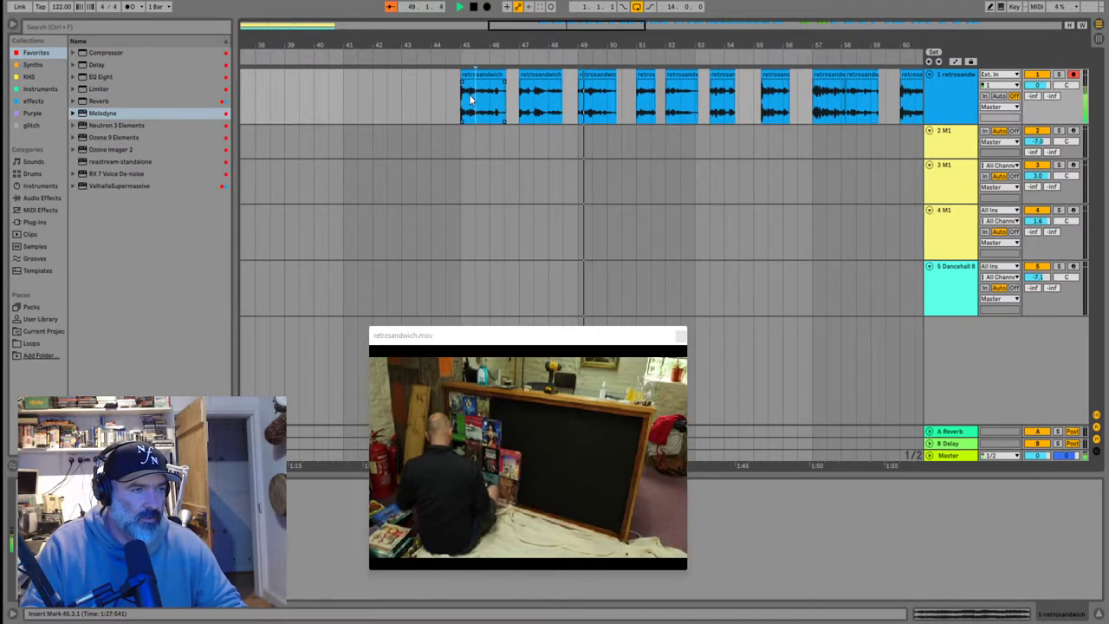
key(space)
key(space)
scroll(741, 101, down, 4)
click(686, 108)
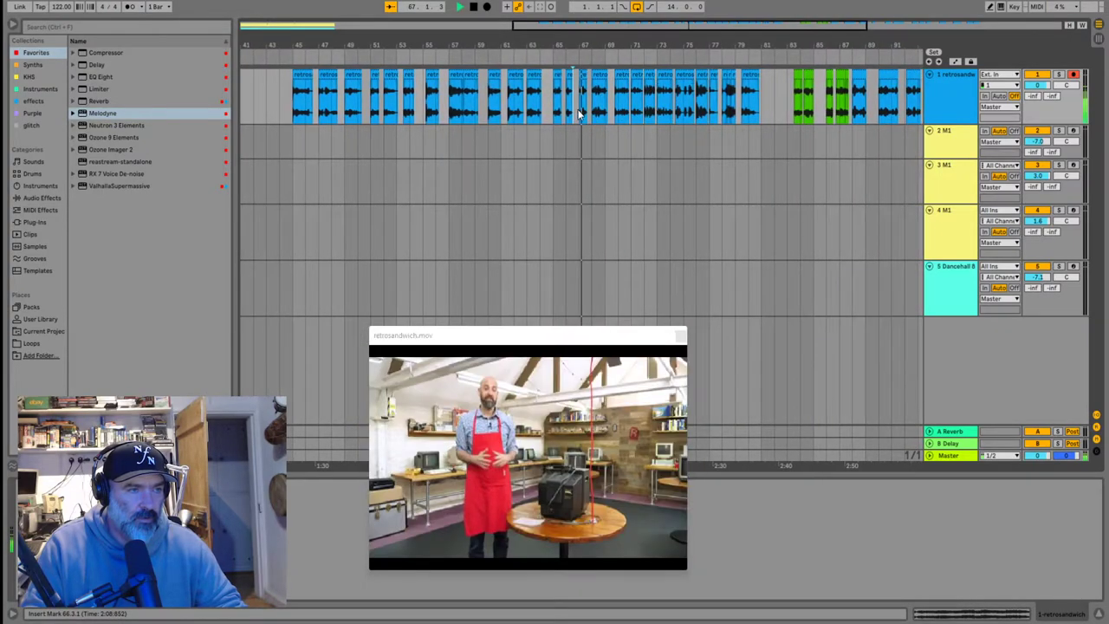
click(559, 108)
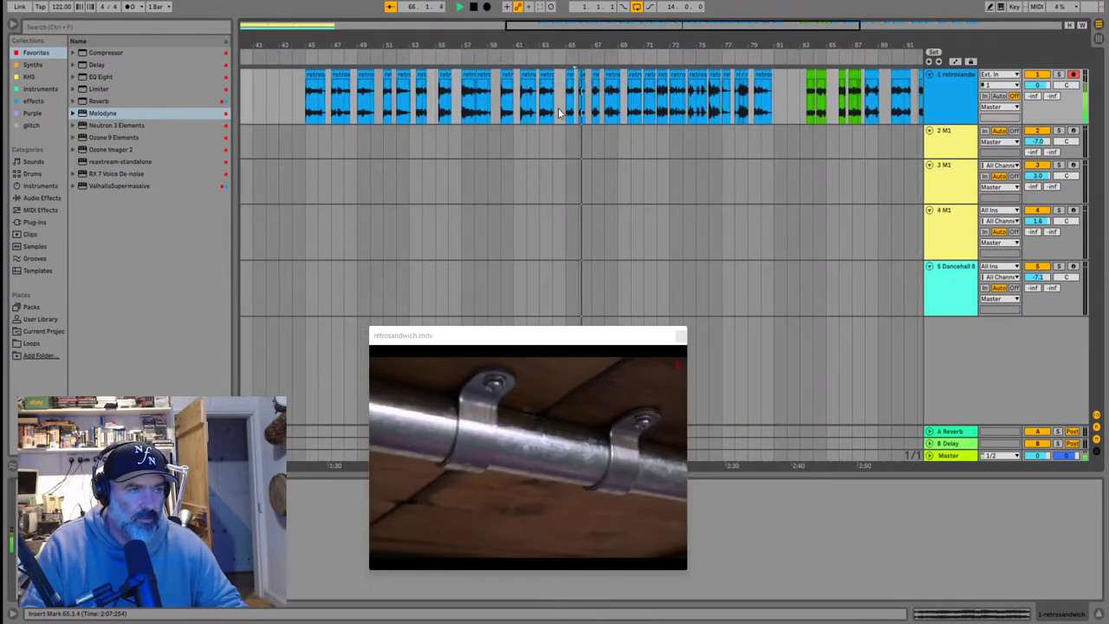
Stop playback and colour the track 1 clips from 45.1.1 through the short one before bar 67 yellow
key(space)
click(578, 75)
shift+click(306, 76)
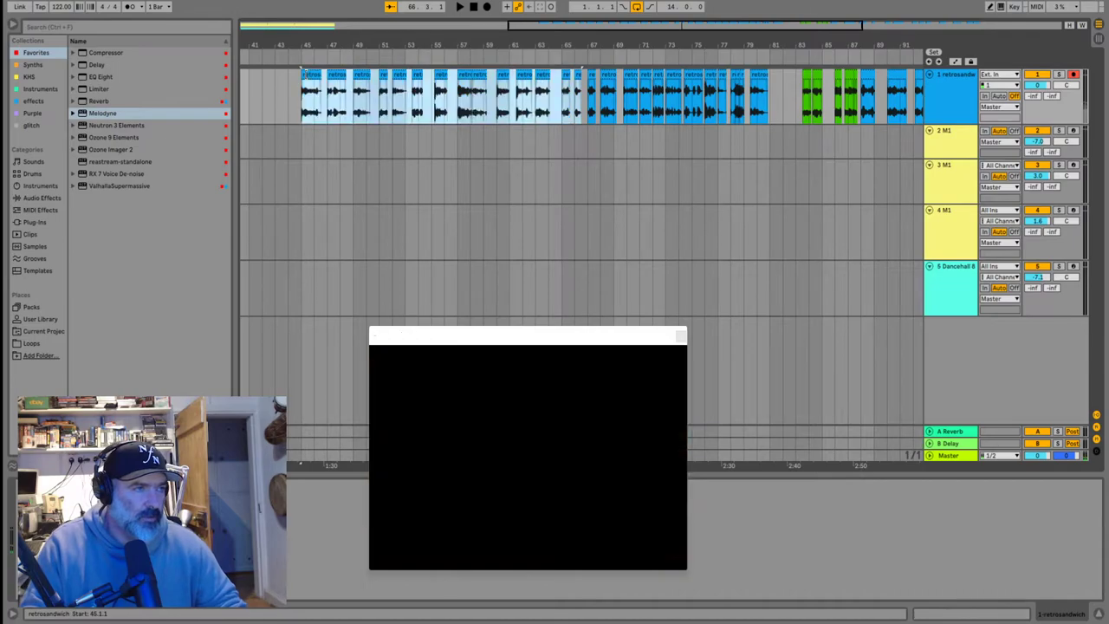
right_click(307, 76)
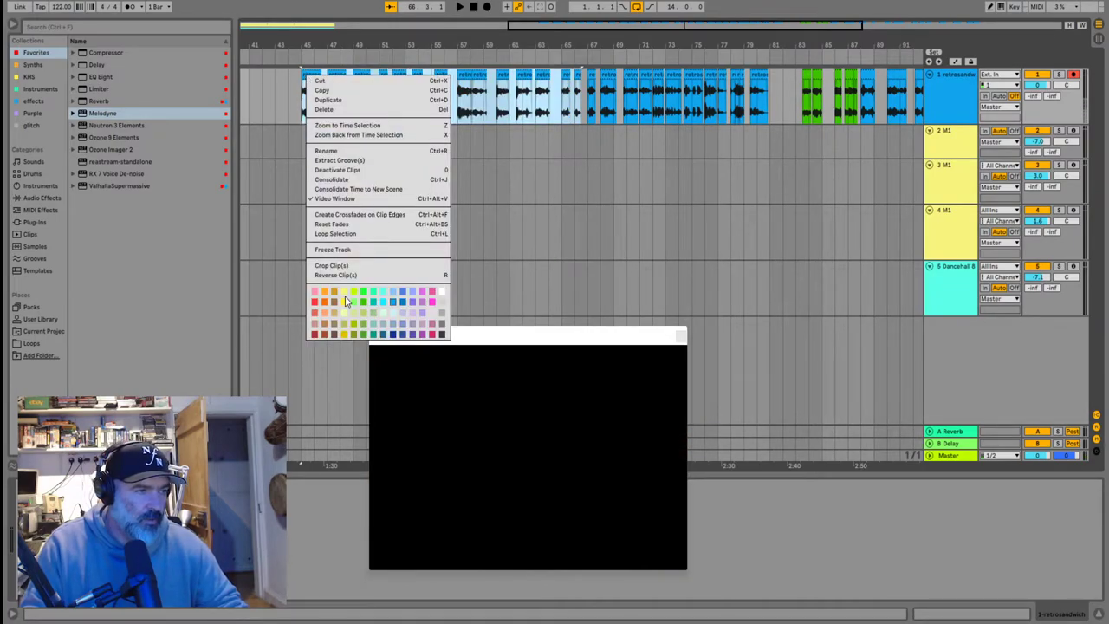
click(345, 302)
Audition the blue clips between bars 67 and 80 on track 1
click(597, 108)
key(space)
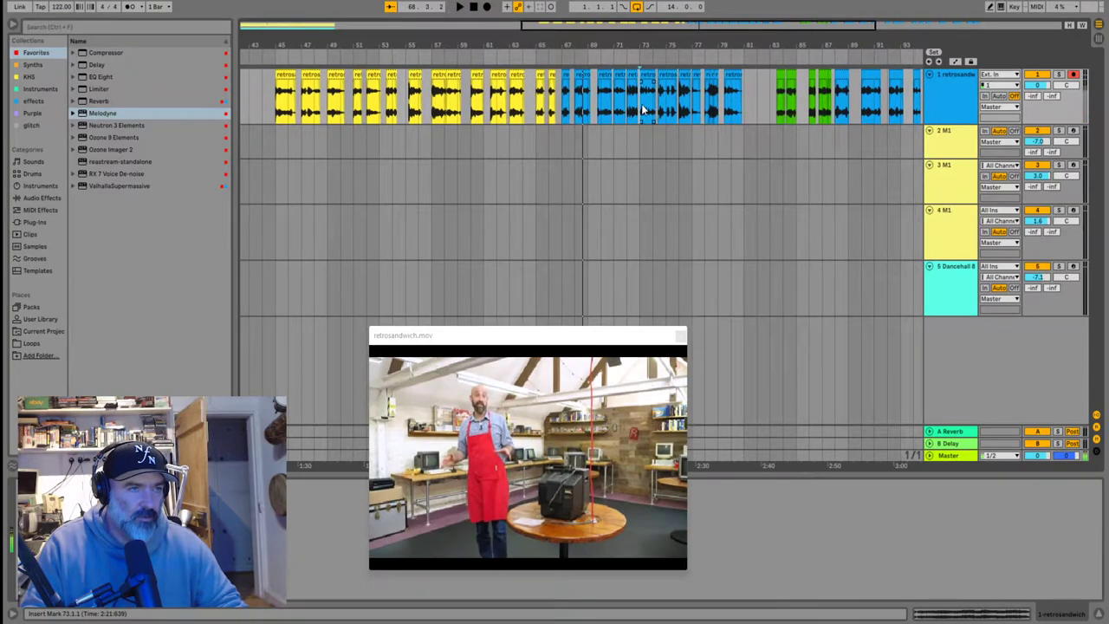
click(665, 106)
key(space)
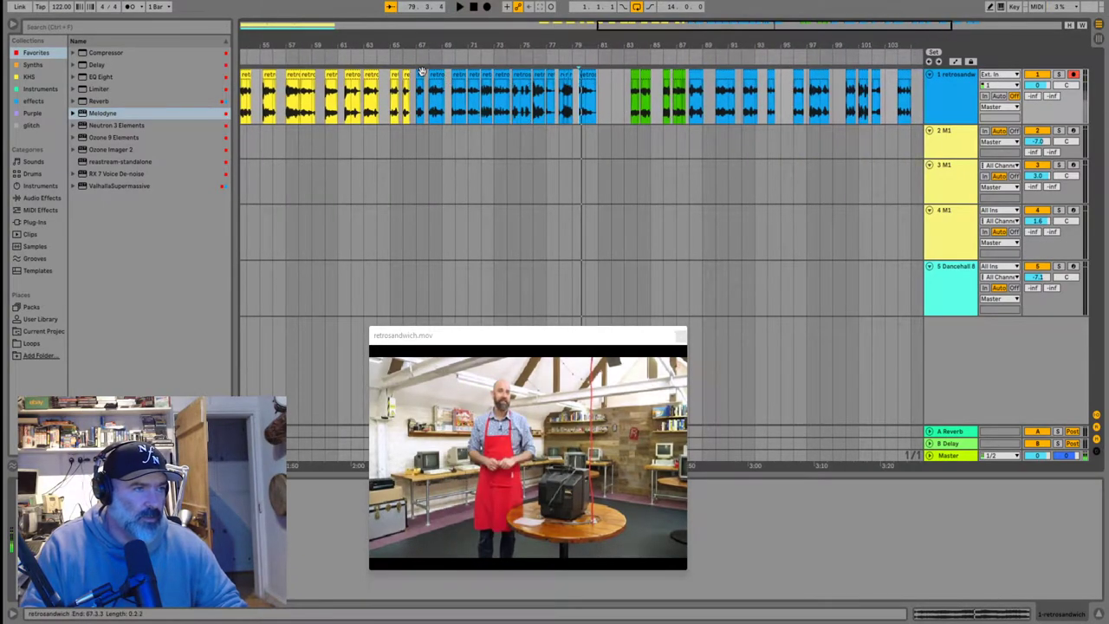
Colour the track 1 clips between bars 67 and 81 red
click(420, 73)
right_click(592, 74)
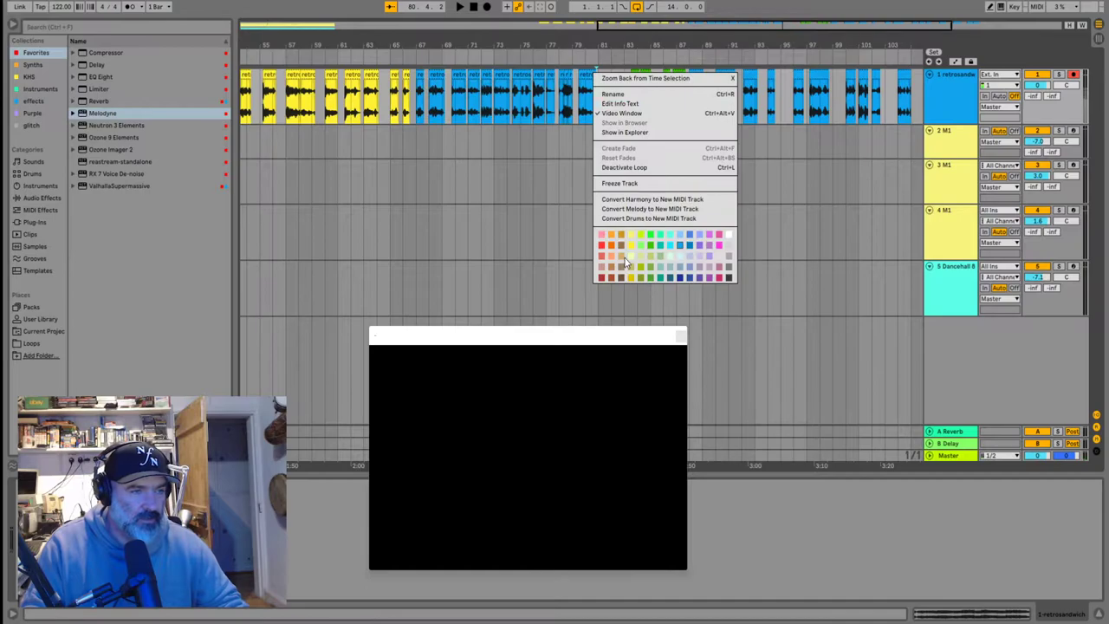
click(604, 247)
click(417, 86)
shift+click(582, 91)
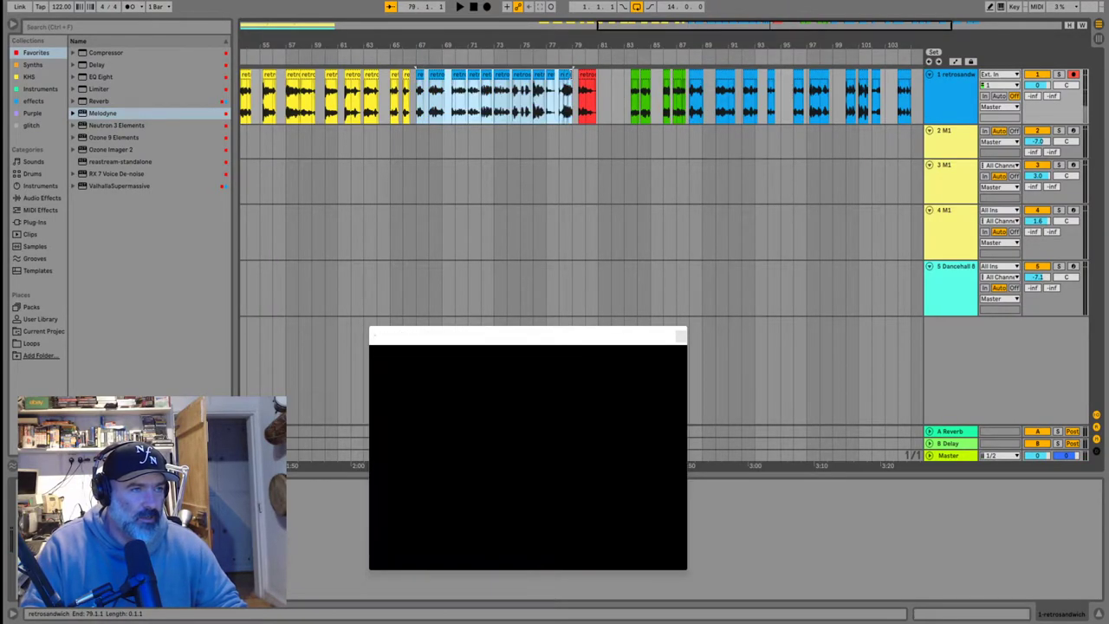
right_click(568, 75)
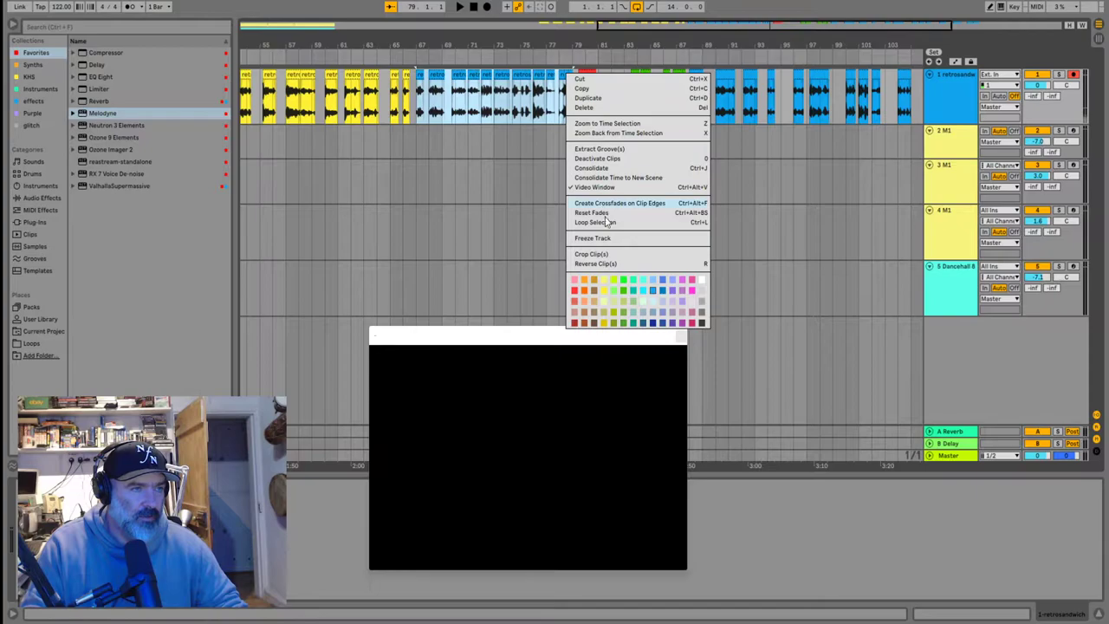
click(575, 297)
Check the yellow clips at 62.1.1 and 57.1.1, and audition the blue clip at 88.1.1
click(343, 99)
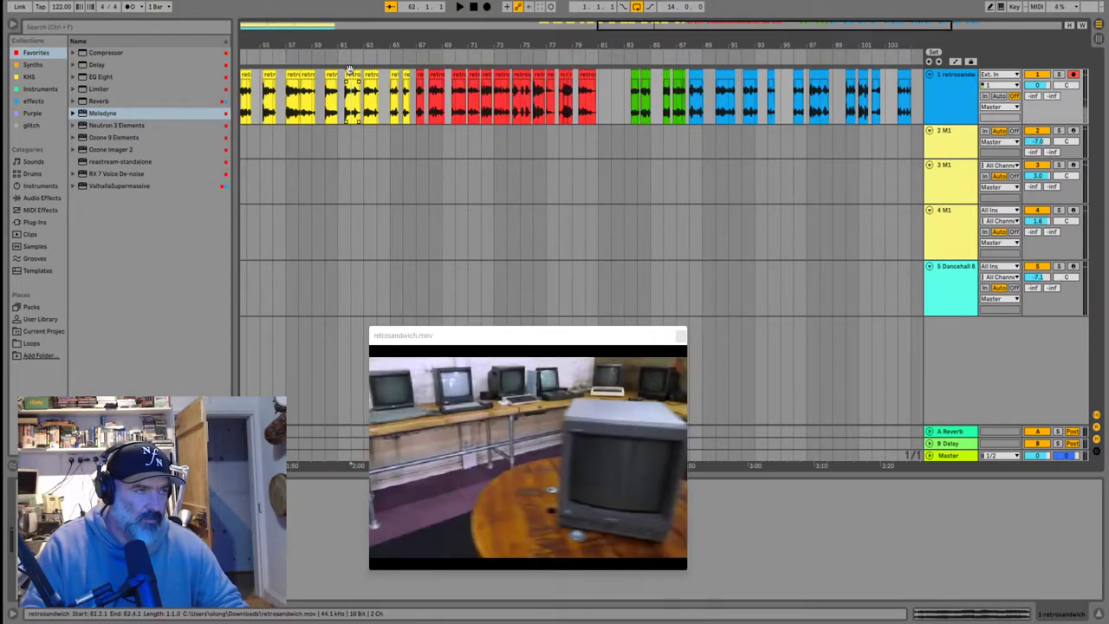
click(314, 111)
click(293, 111)
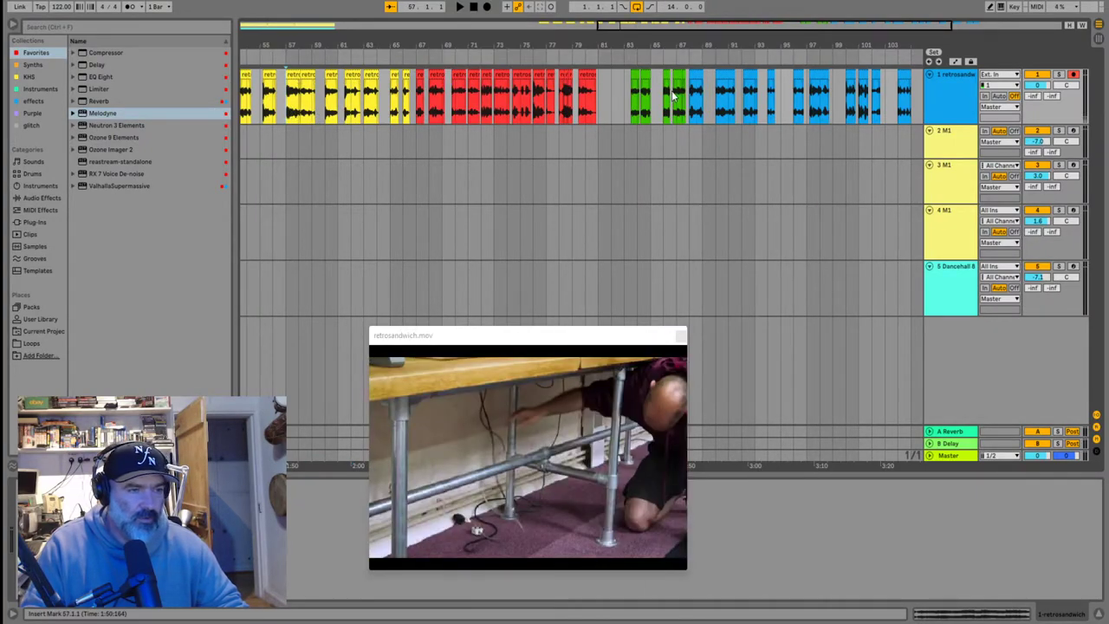
click(691, 110)
scroll(790, 95, right, 4)
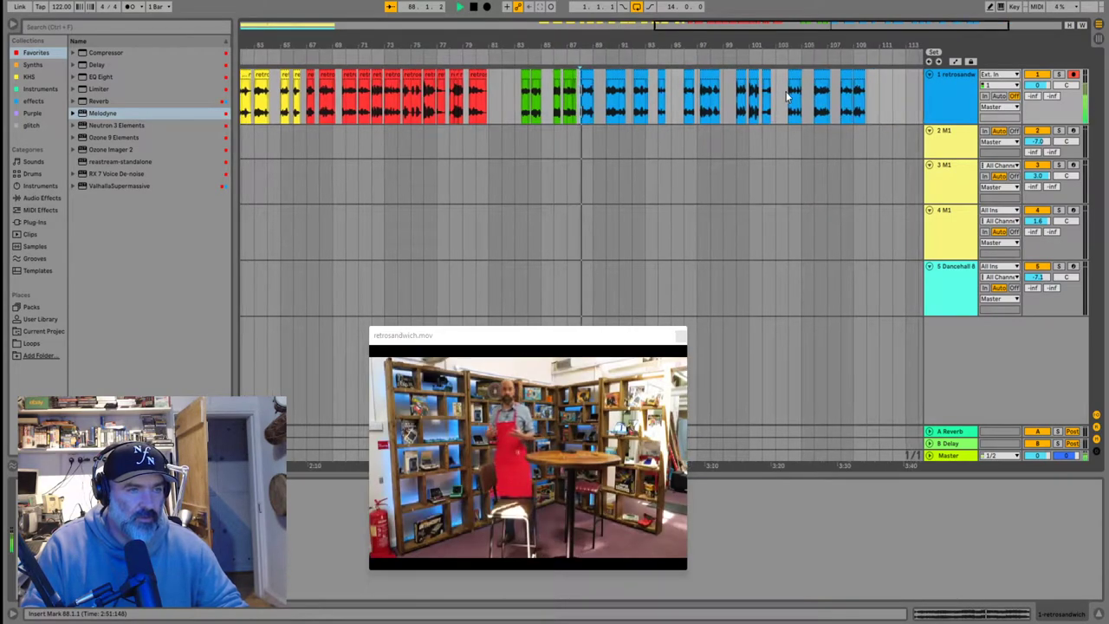
Audition the remaining blue clips, playing from 97.1.1, 100.1.1, 106.1.1 and 108.1.1
click(700, 111)
scroll(692, 110, right, 3)
key(space)
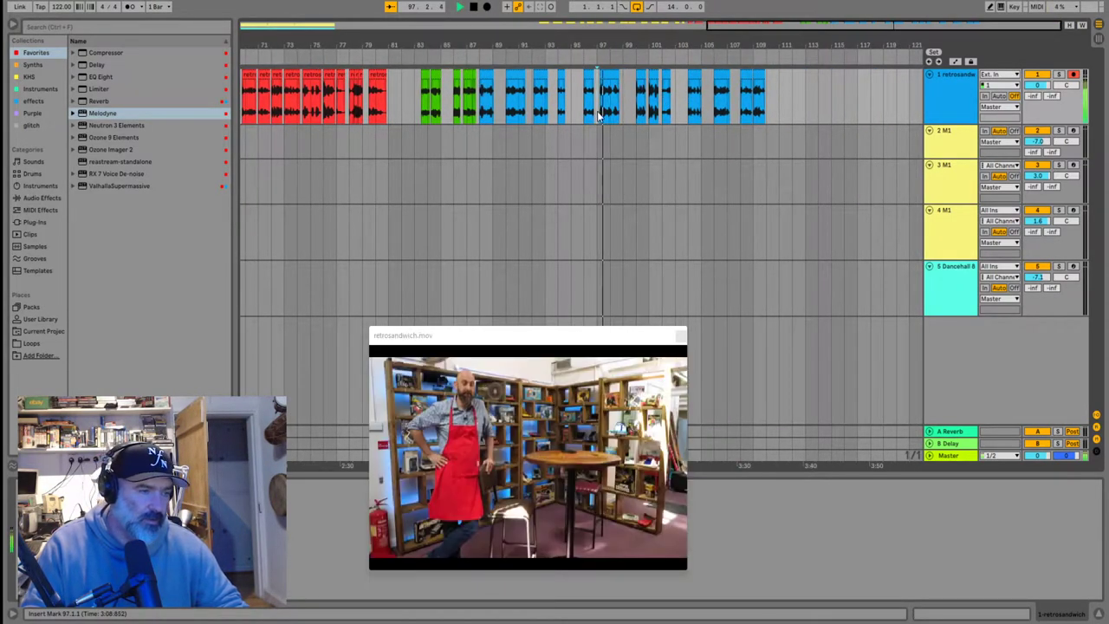
click(651, 111)
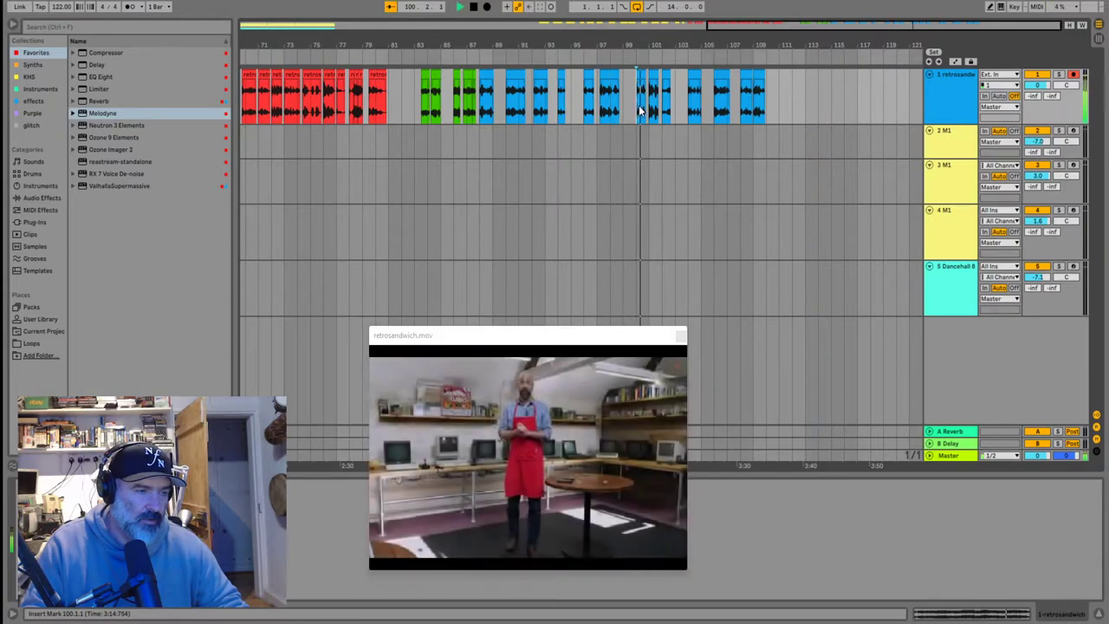
click(688, 110)
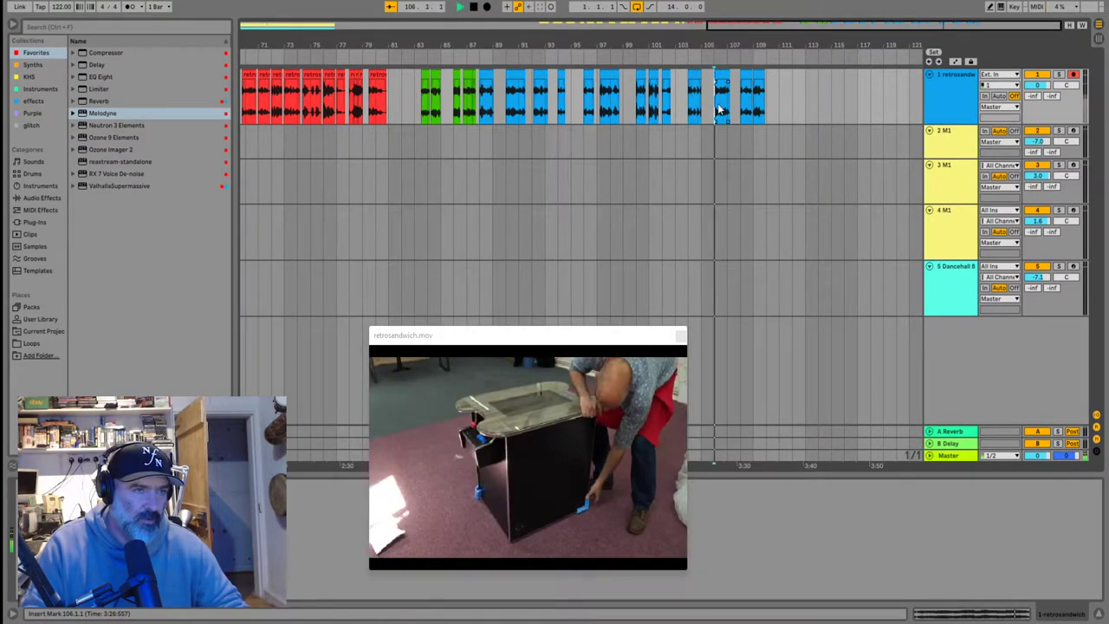
click(718, 109)
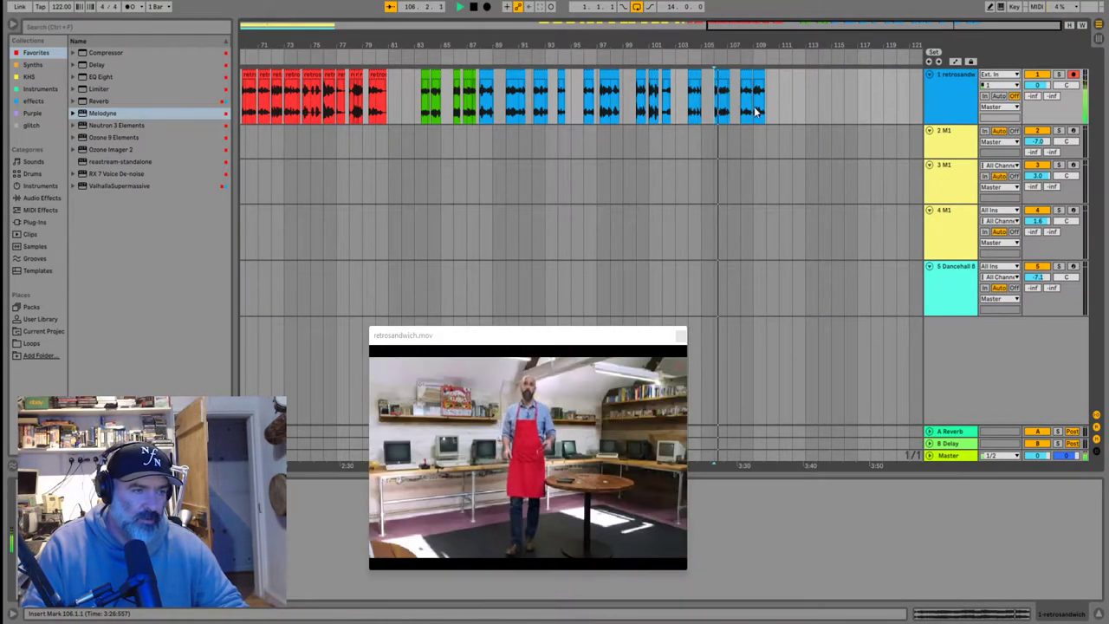
click(754, 108)
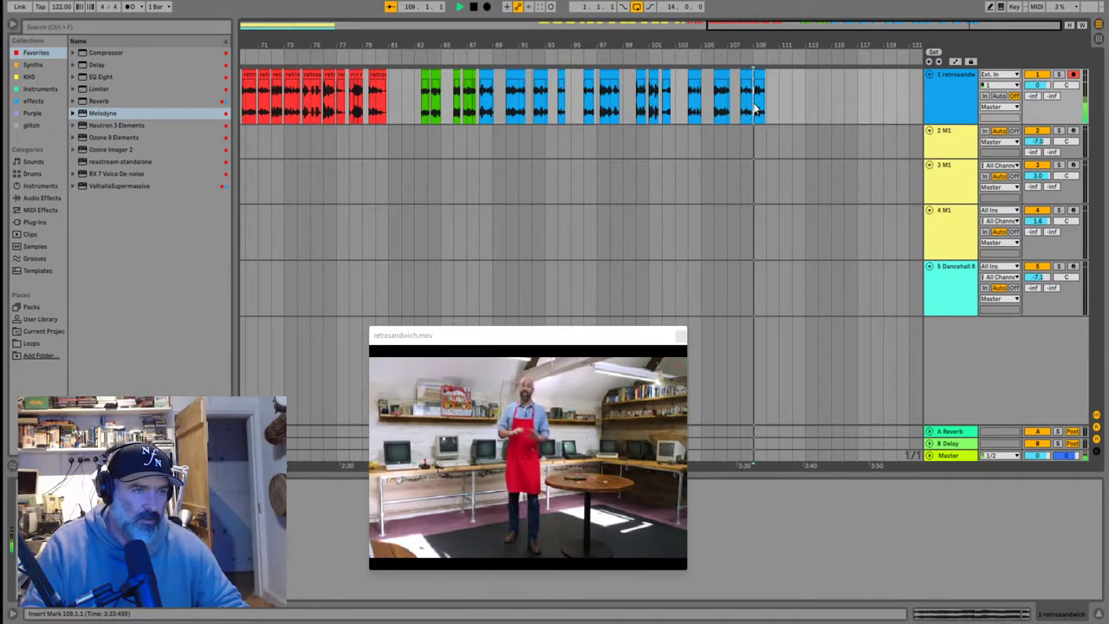
Colour the track 1 clips from 88.1.1 to 109.4.4 red
click(488, 74)
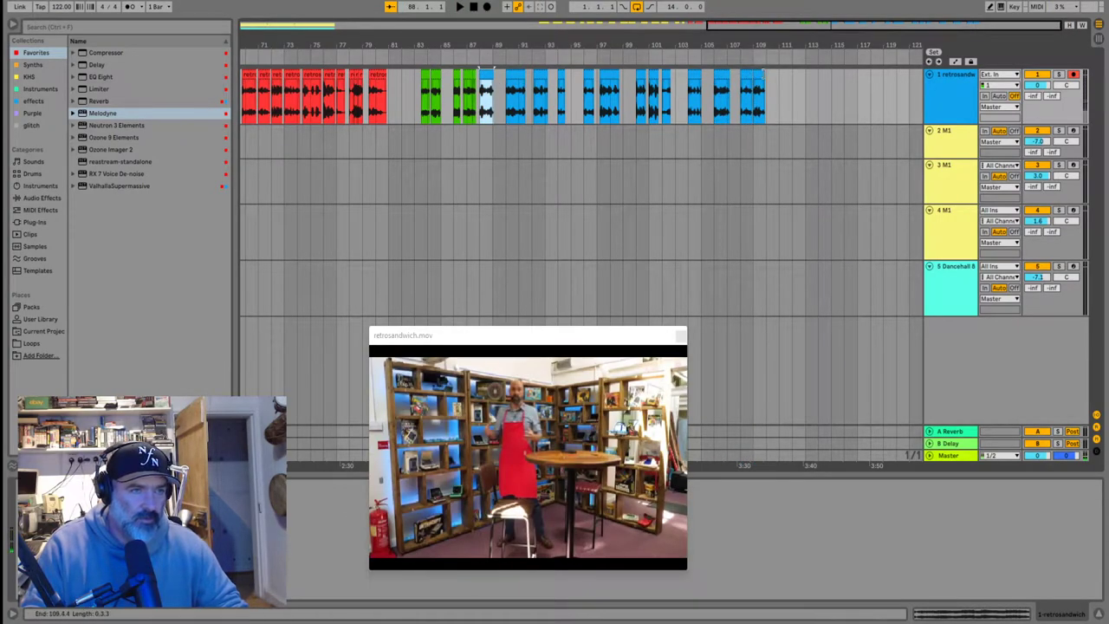
shift+click(763, 74)
right_click(763, 76)
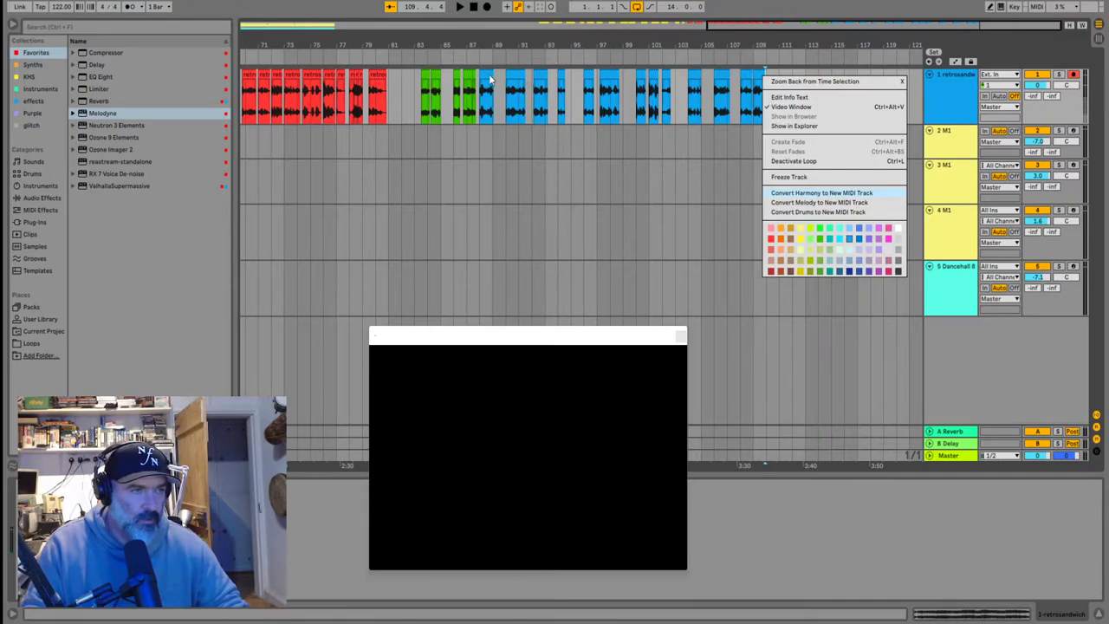
click(489, 80)
shift+click(486, 74)
right_click(487, 77)
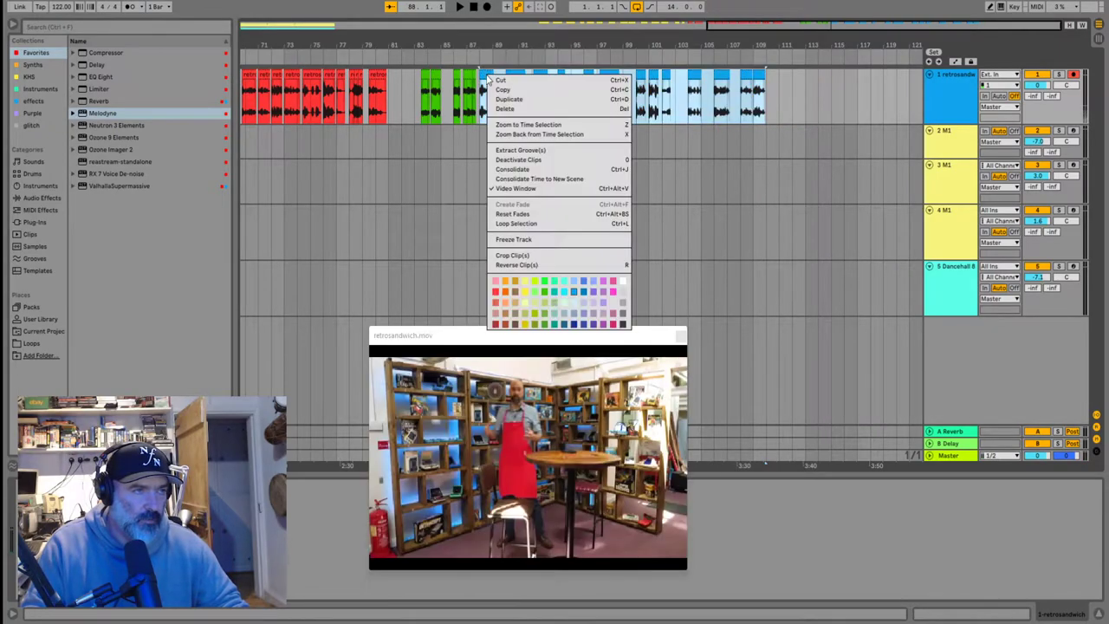
click(494, 292)
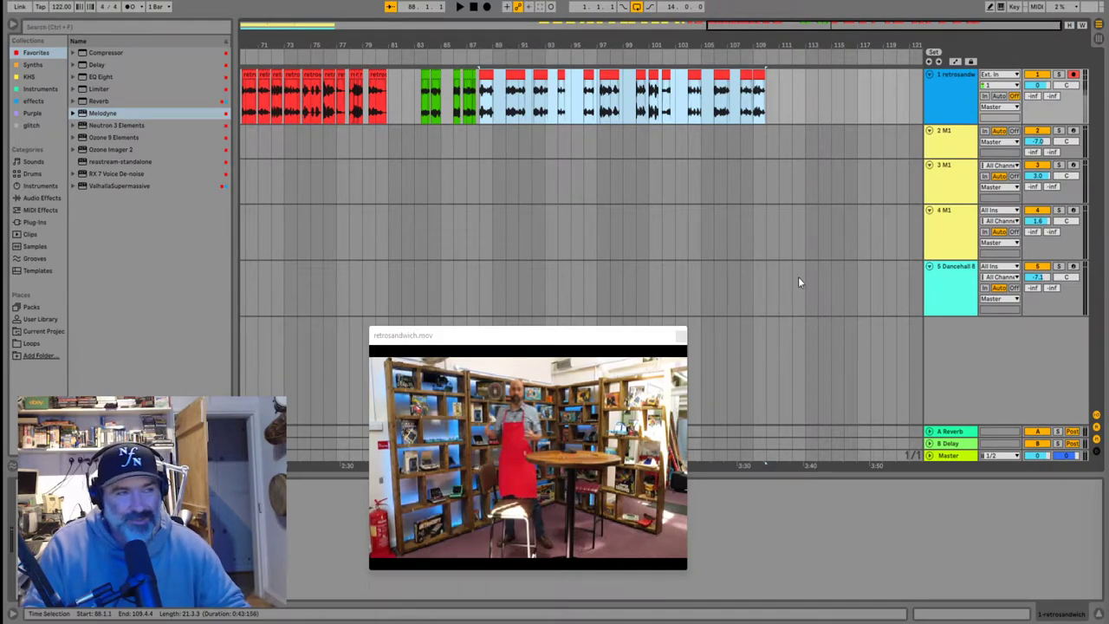
Review the colour-coded clips on track 1, checking the group starts at 67.1.1 and 45.1.1
scroll(483, 160, down, 3)
key(plus)
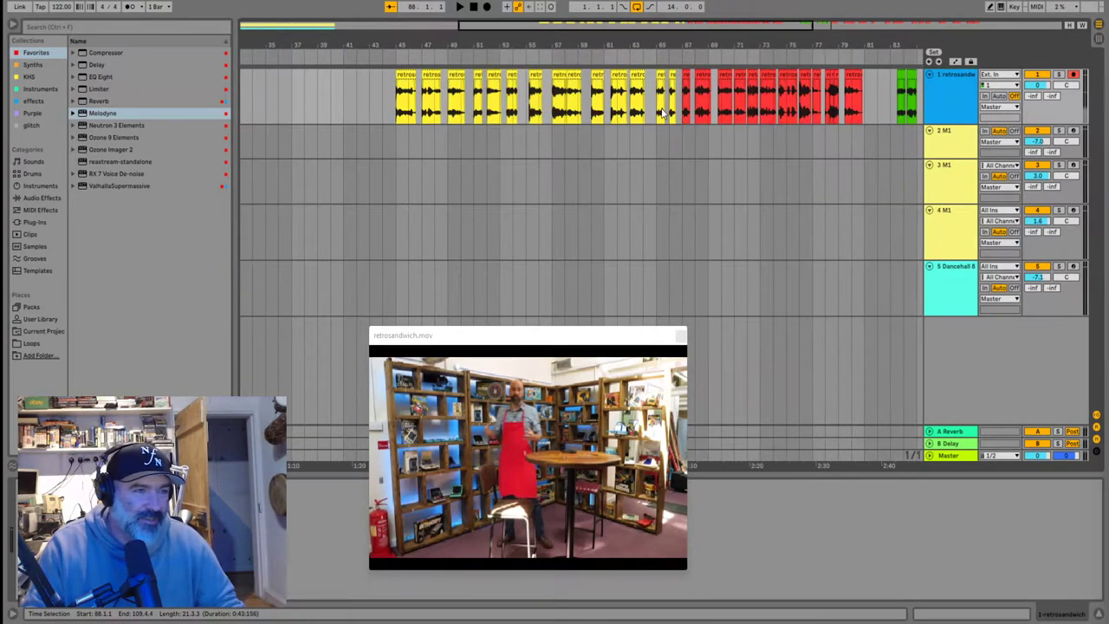
click(682, 112)
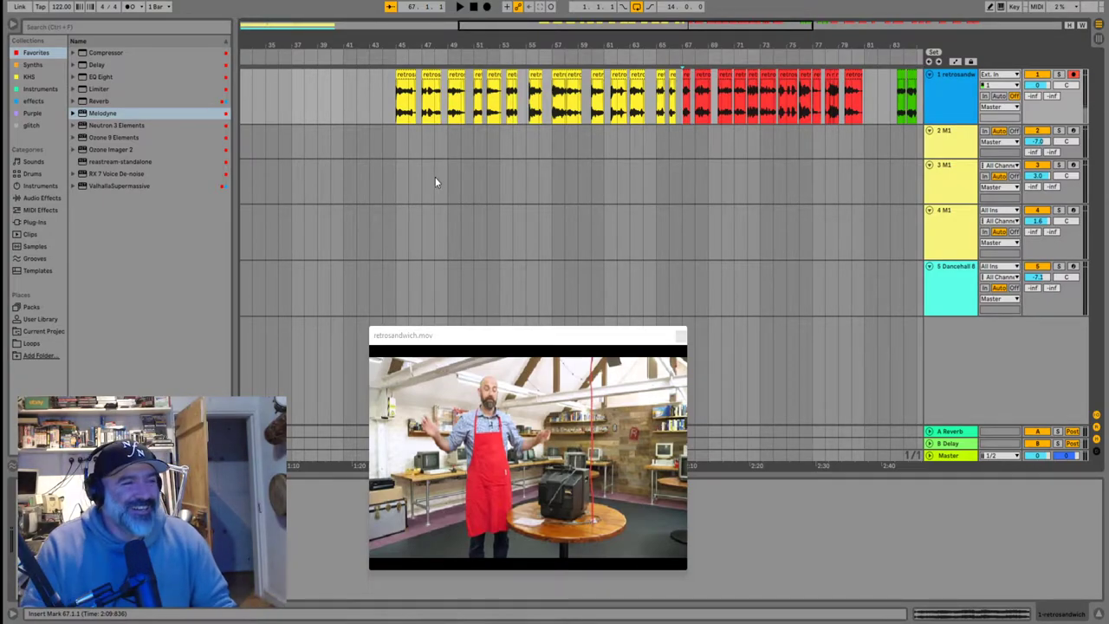
scroll(413, 114, down, 3)
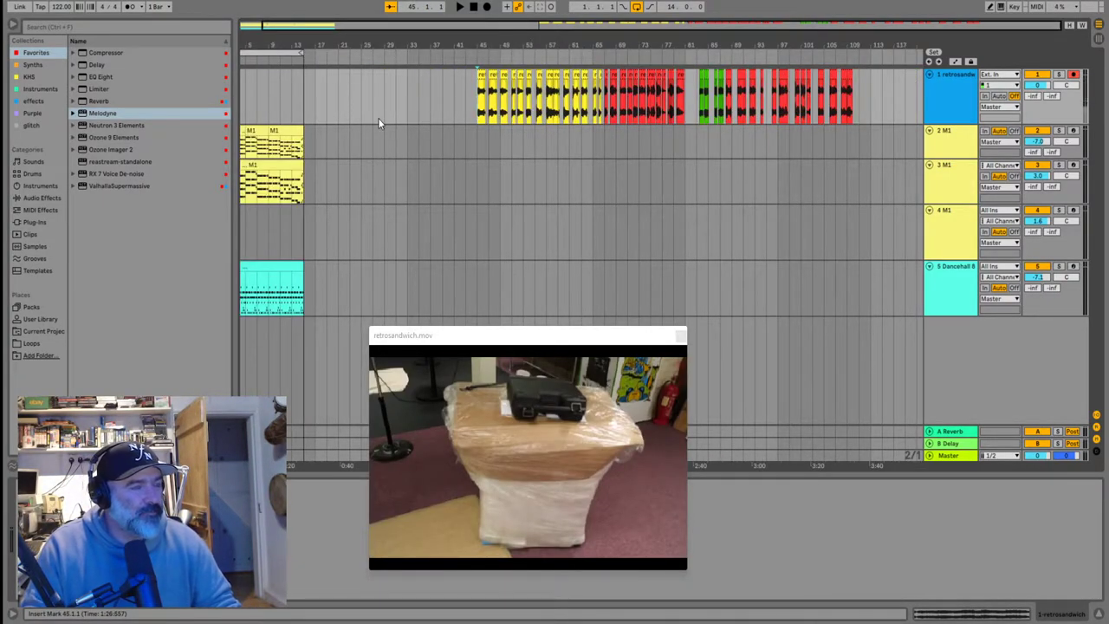
key(ctrl+a)
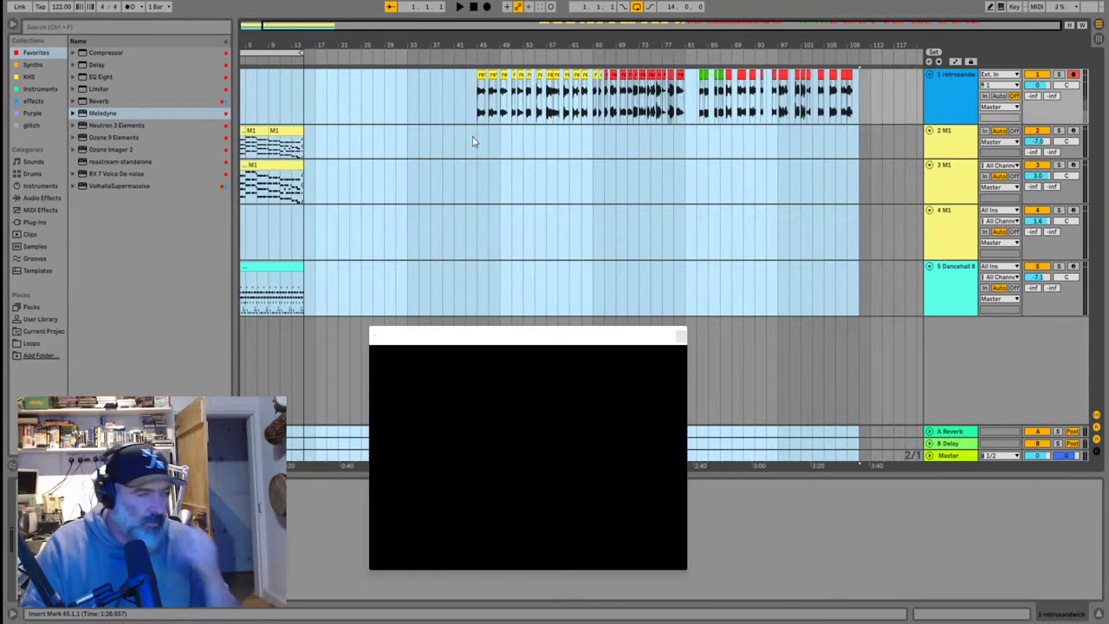
click(472, 141)
click(327, 153)
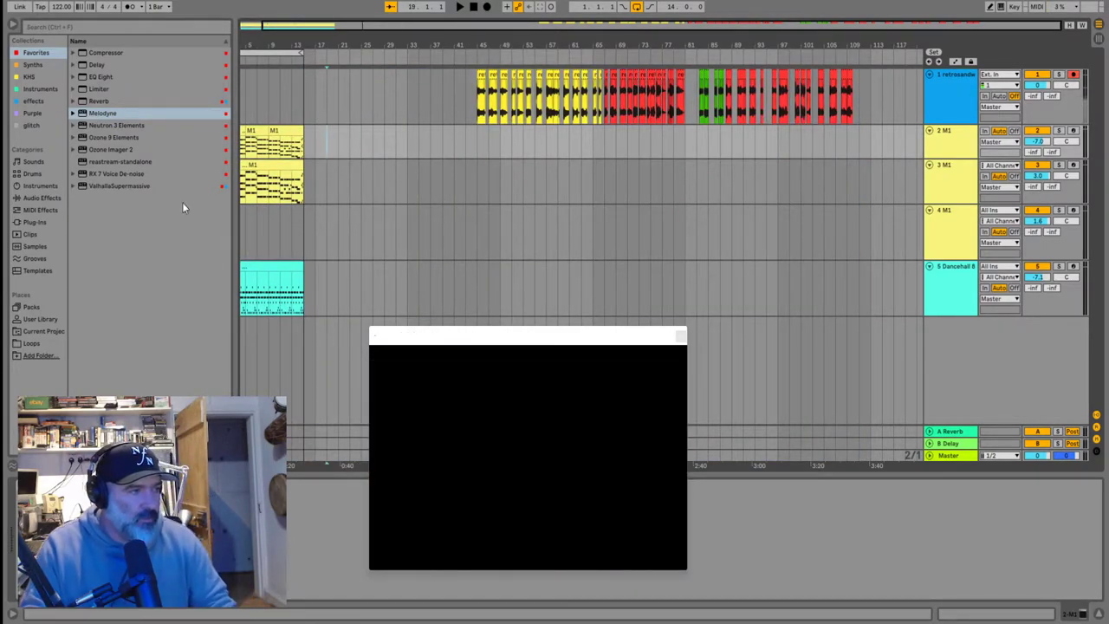
click(129, 257)
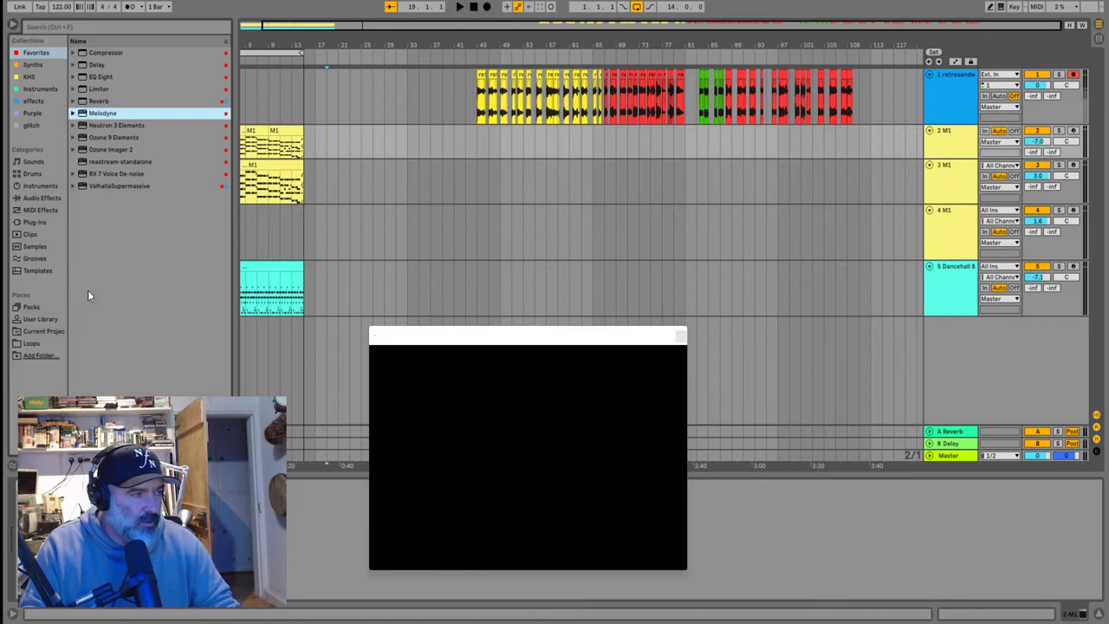
Add the First set Project folder from Documents > Ableton > Live Recordings to the browser's Places
click(33, 356)
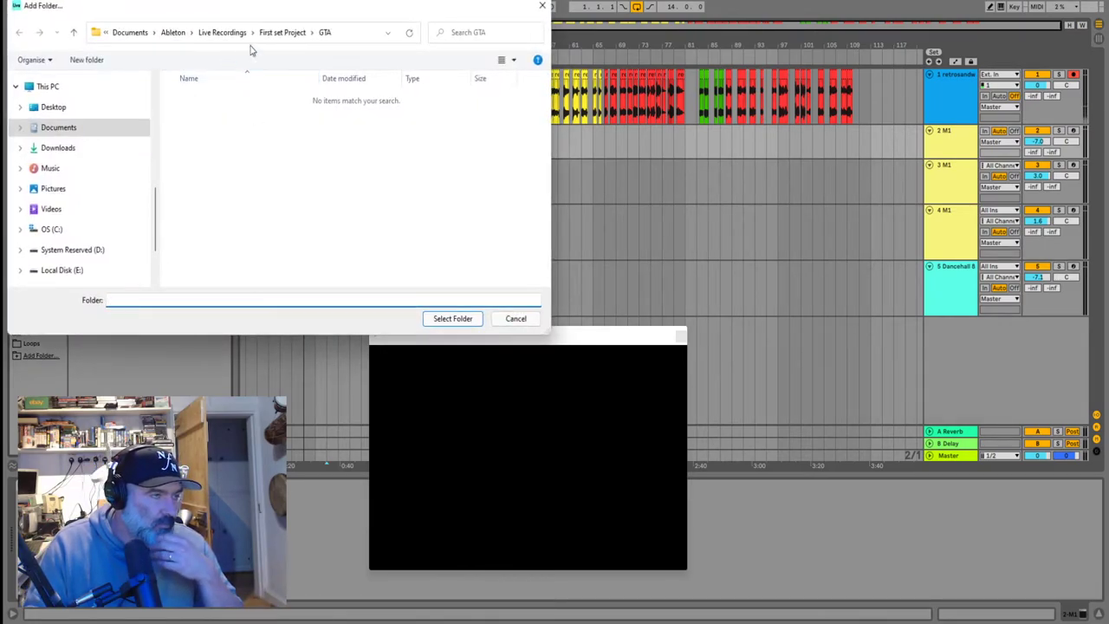
click(284, 37)
click(210, 36)
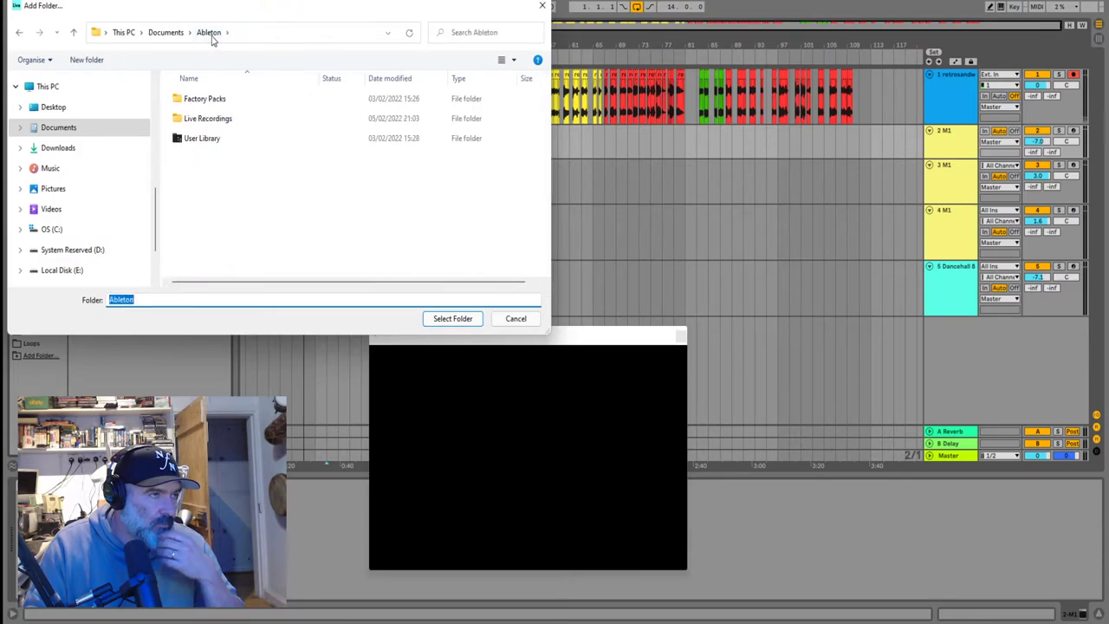
double_click(210, 138)
click(212, 39)
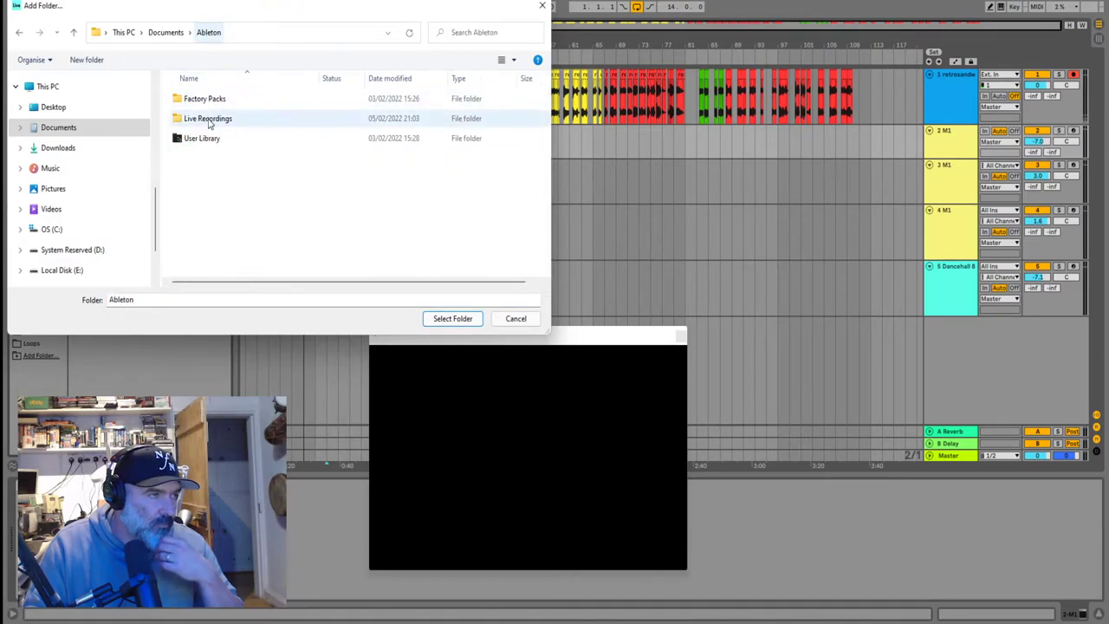
double_click(208, 120)
double_click(217, 157)
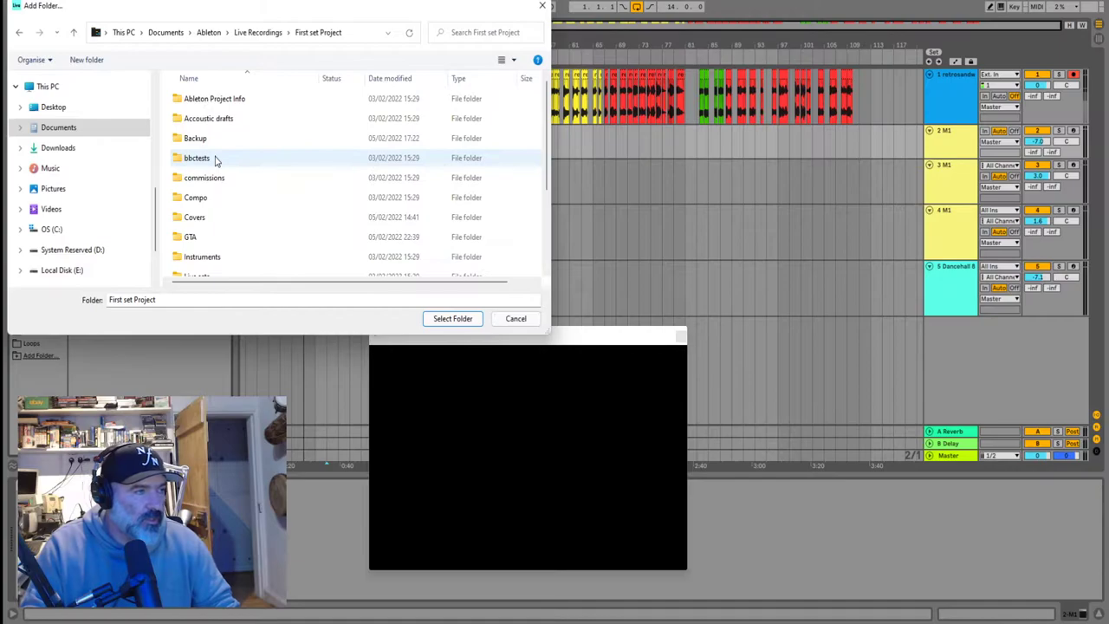
click(451, 320)
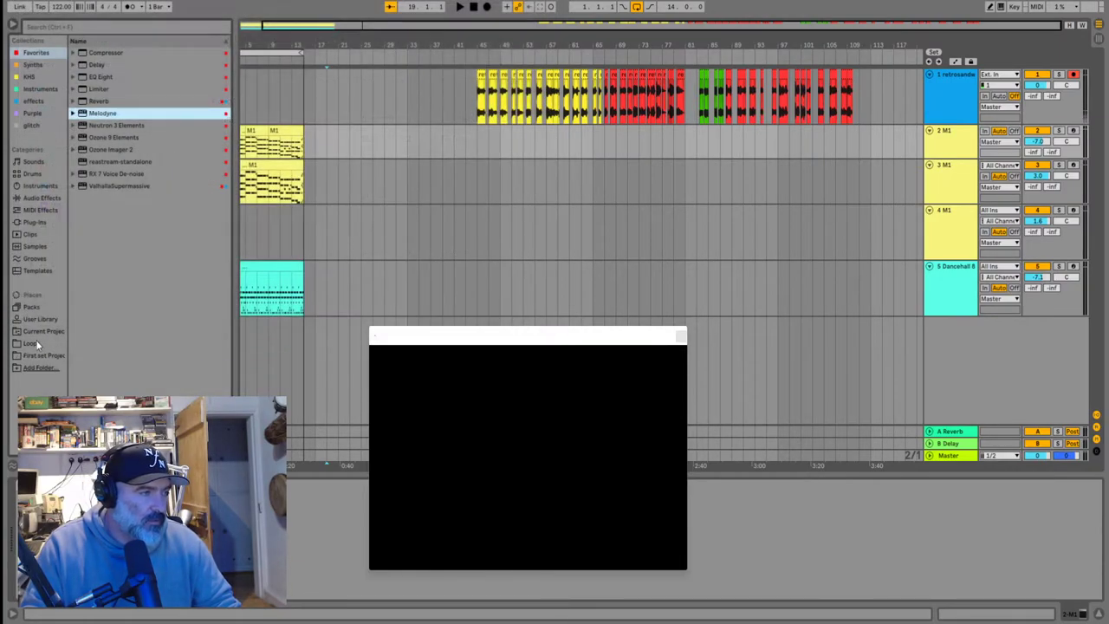
Browse the ideas folder inside Compo in First set Project, checking synthwv#1.als, lochill#1.als and glitch#1.als
click(43, 356)
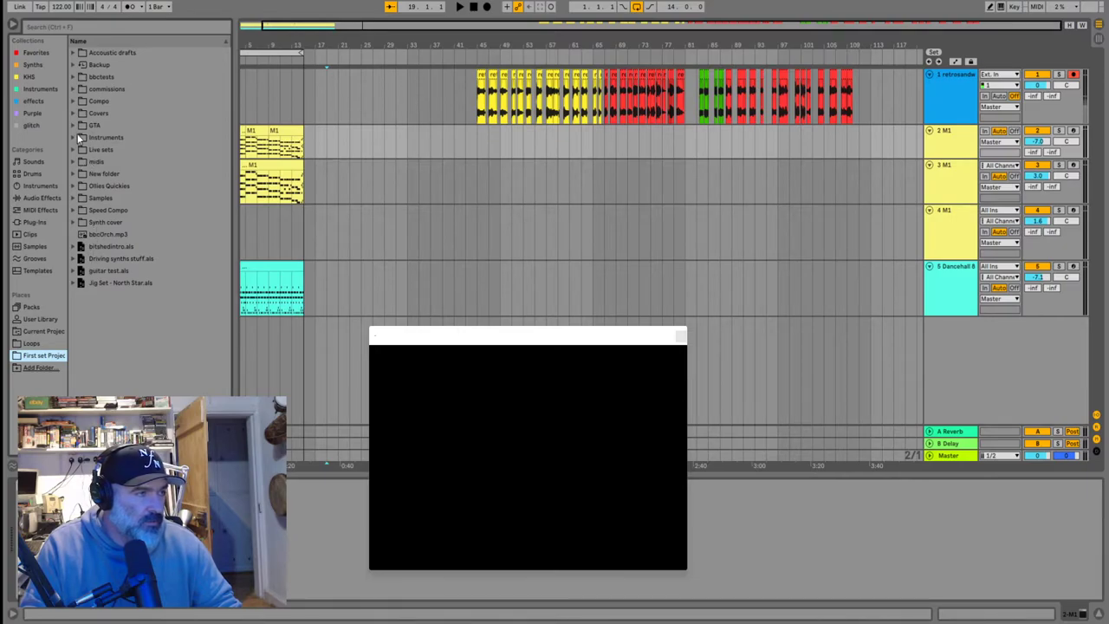
click(73, 101)
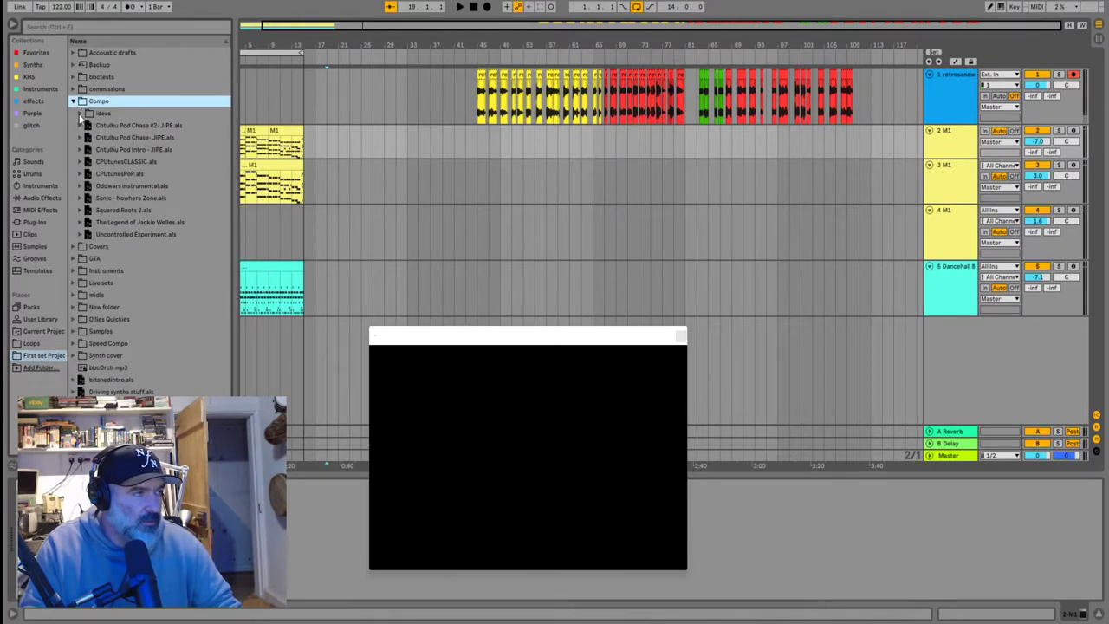
click(80, 114)
scroll(120, 245, down, 3)
click(146, 353)
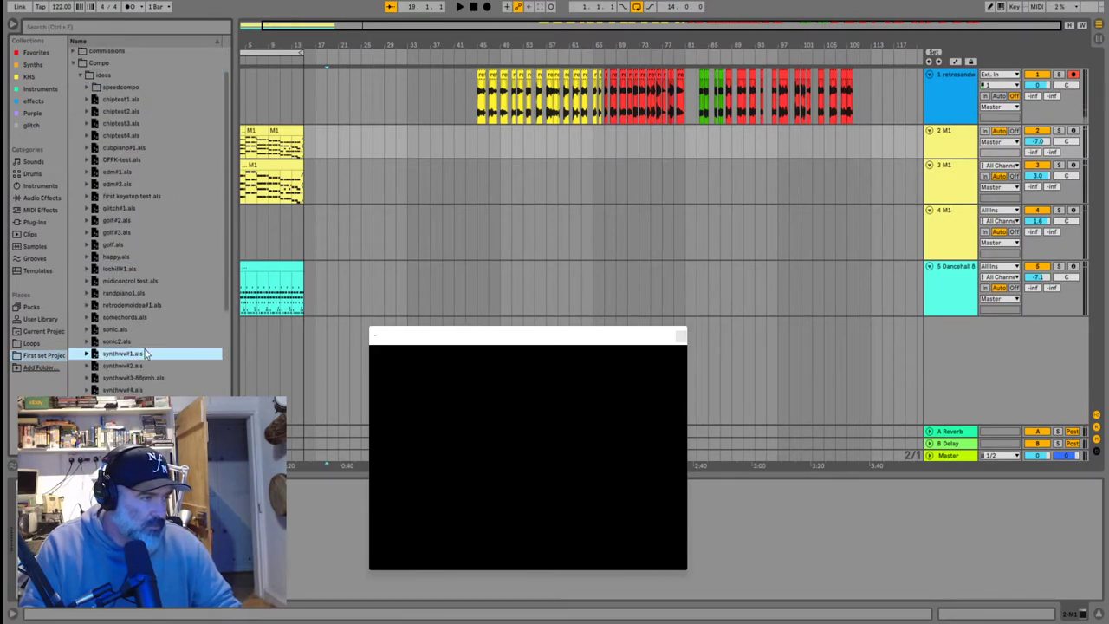
click(121, 270)
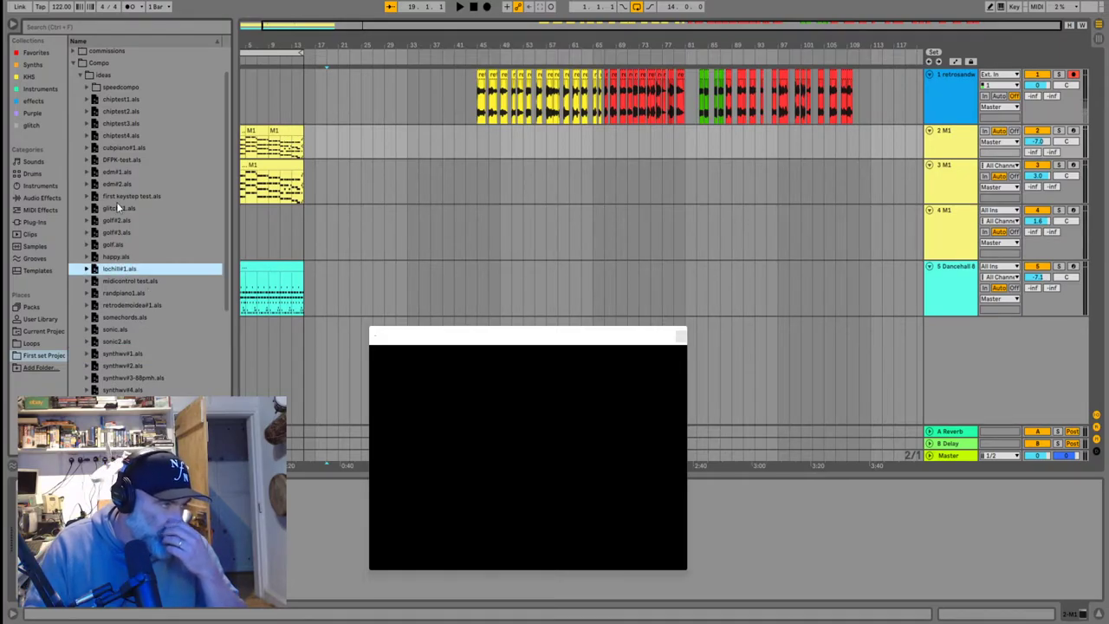
click(114, 209)
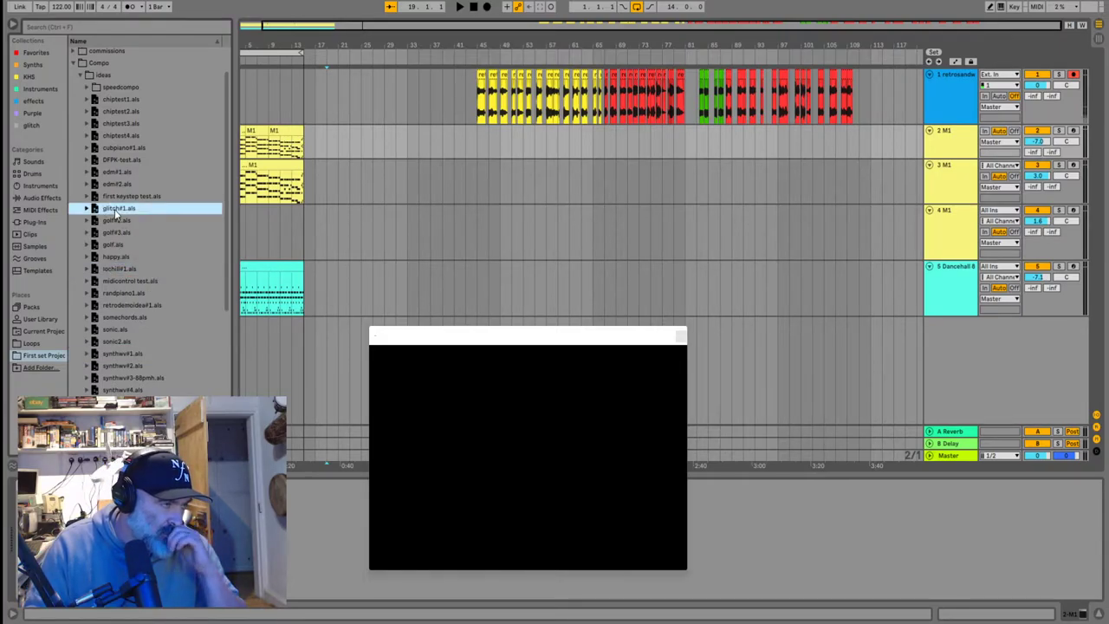
Play the M1 and Dancehall drum clips from 1.1.1 to review the current backing loop
click(245, 189)
key(space)
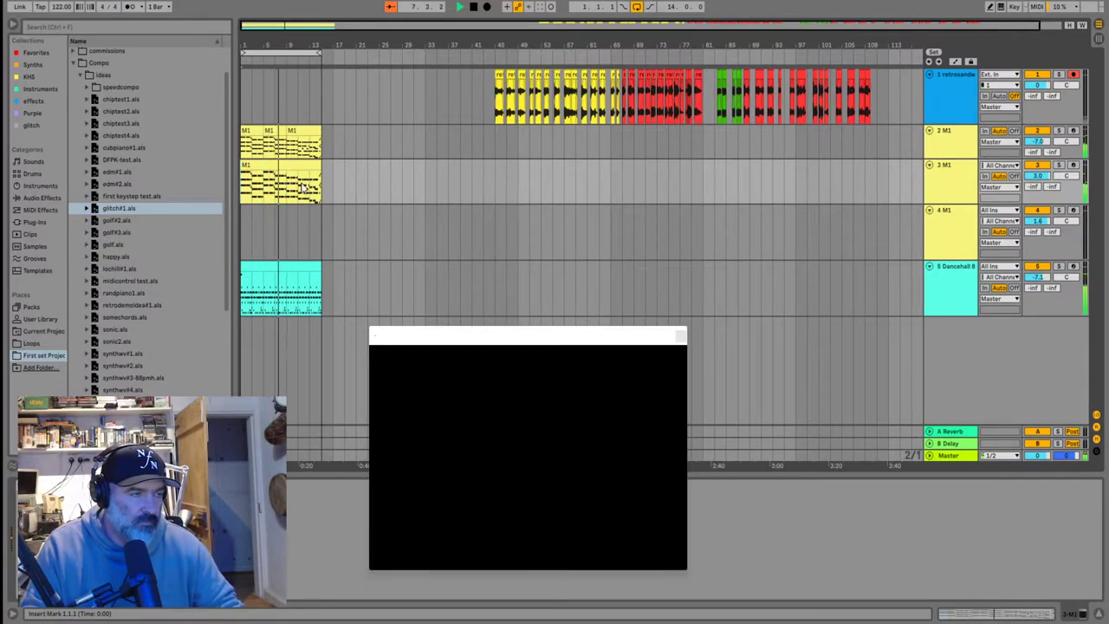
scroll(301, 188, up, 3)
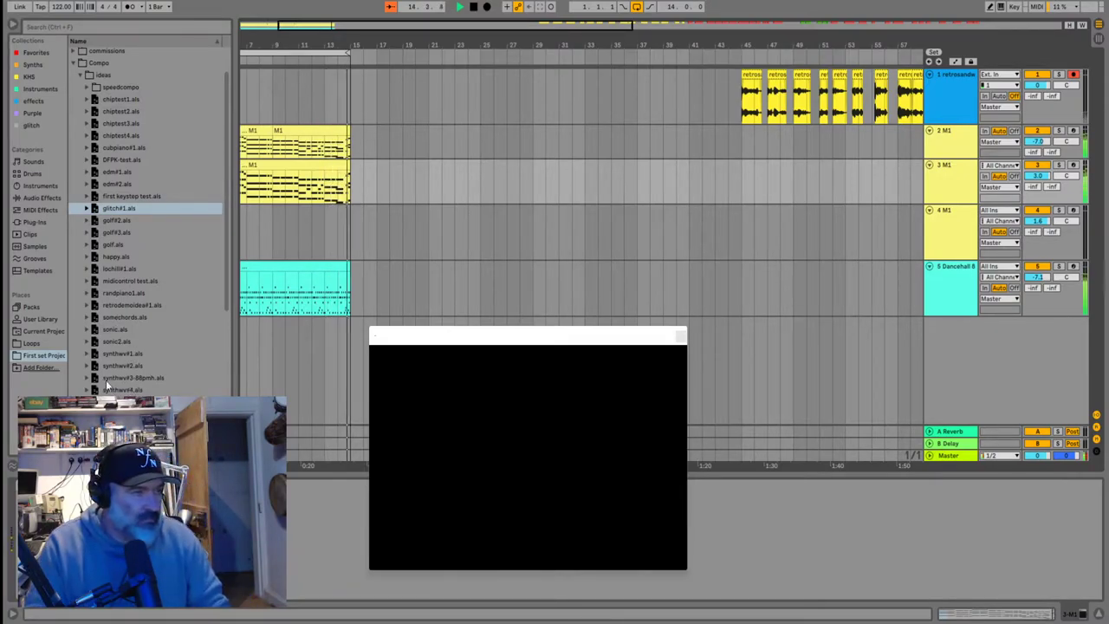
click(249, 192)
key(minus)
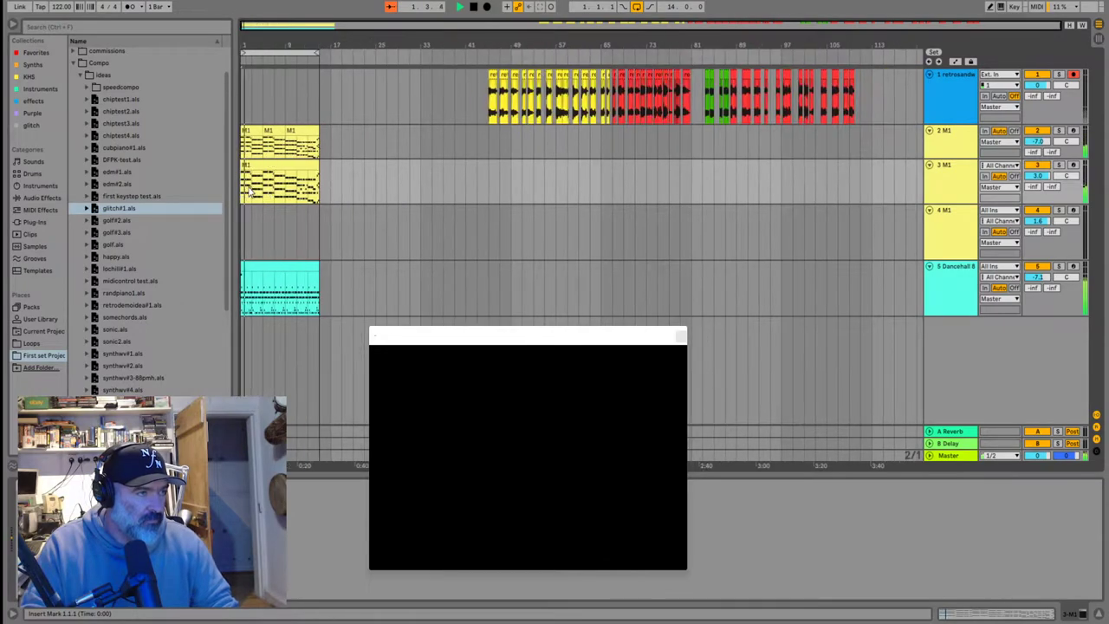
key(plus)
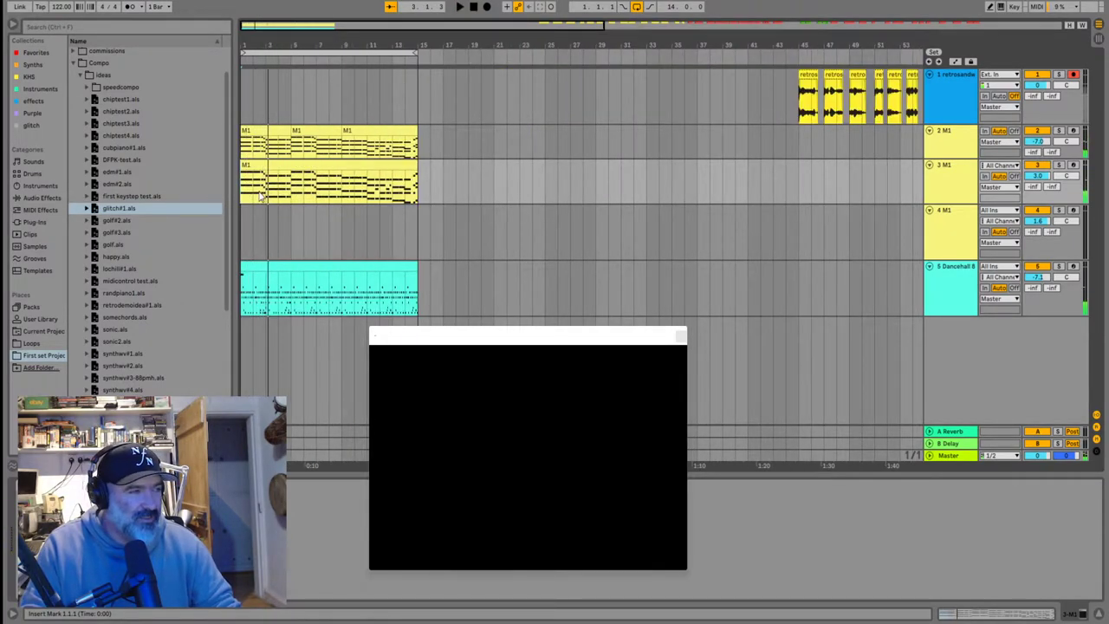
click(295, 149)
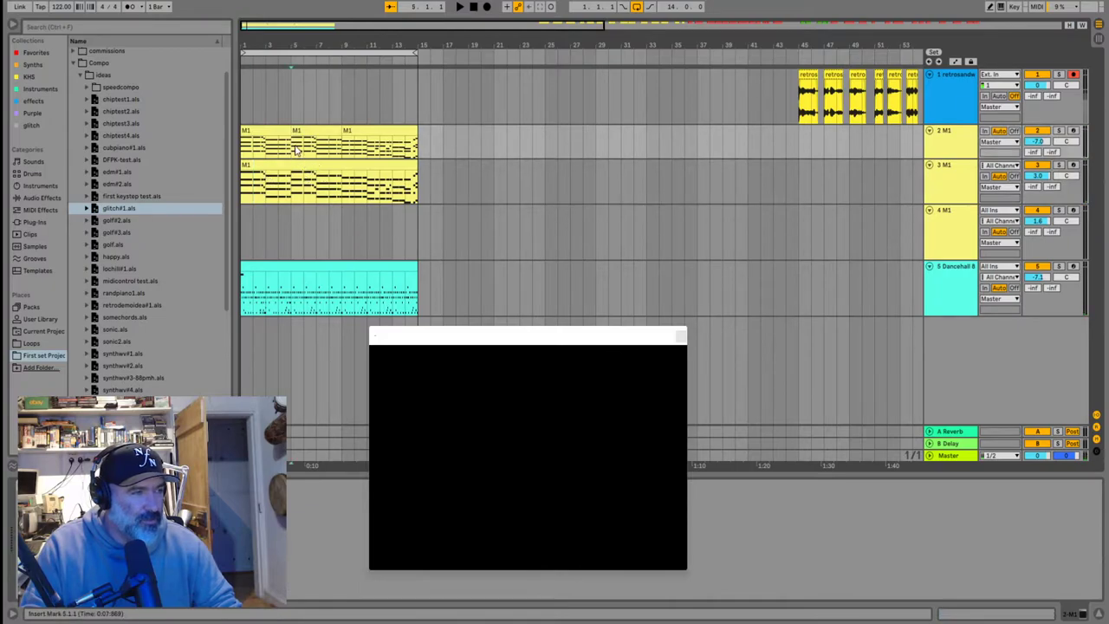
click(247, 193)
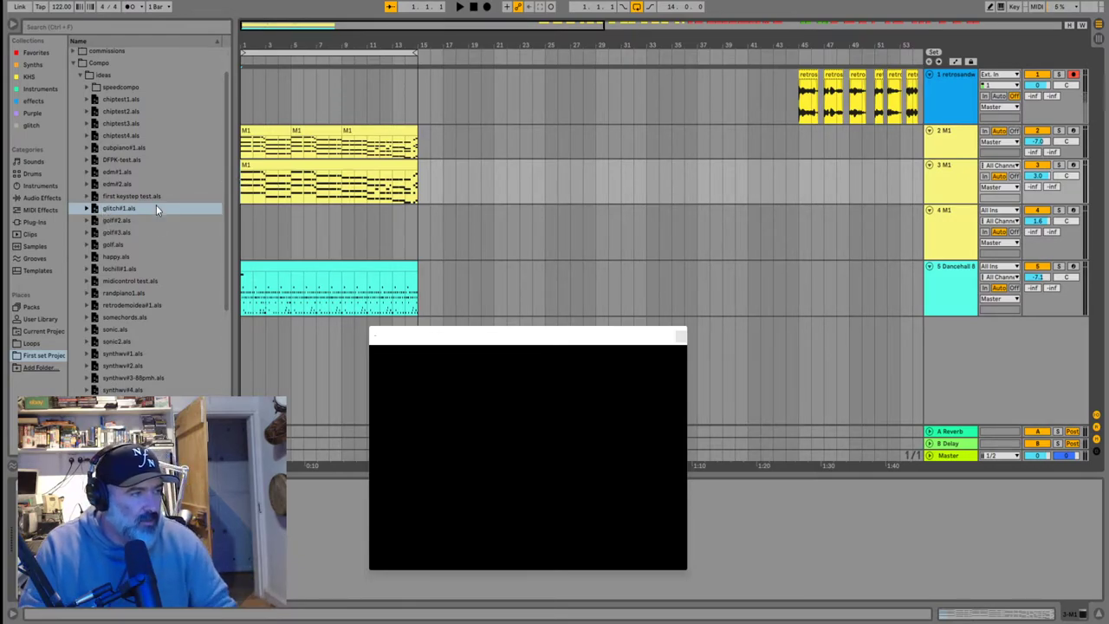
Load the tracks of DFPK-test.als from the ideas folder into the set and dismiss the plug-in warning
click(112, 101)
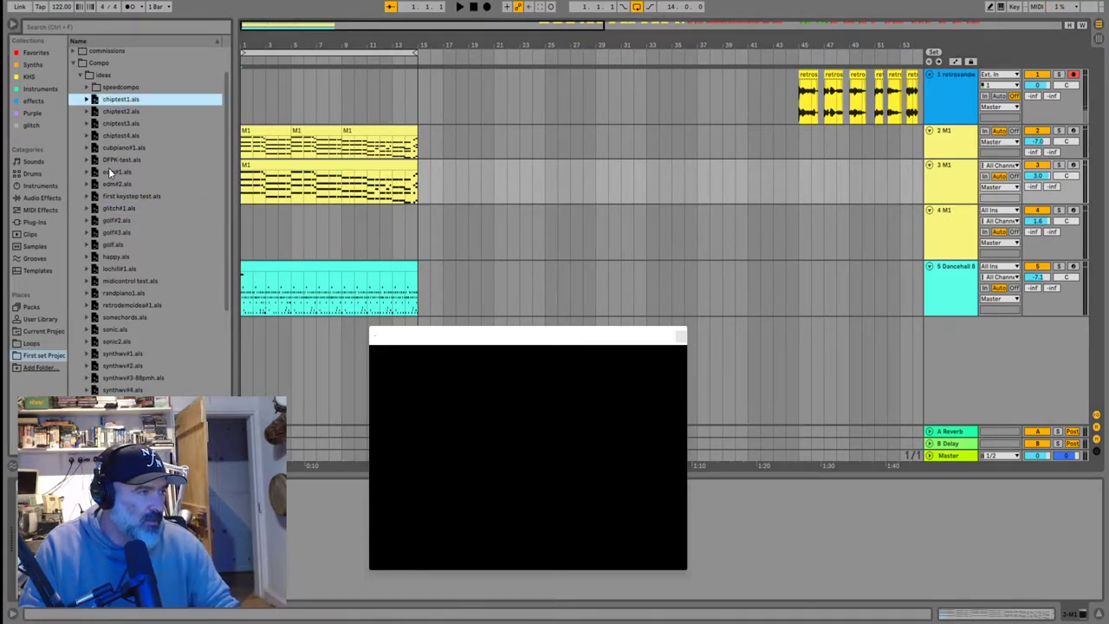
click(111, 161)
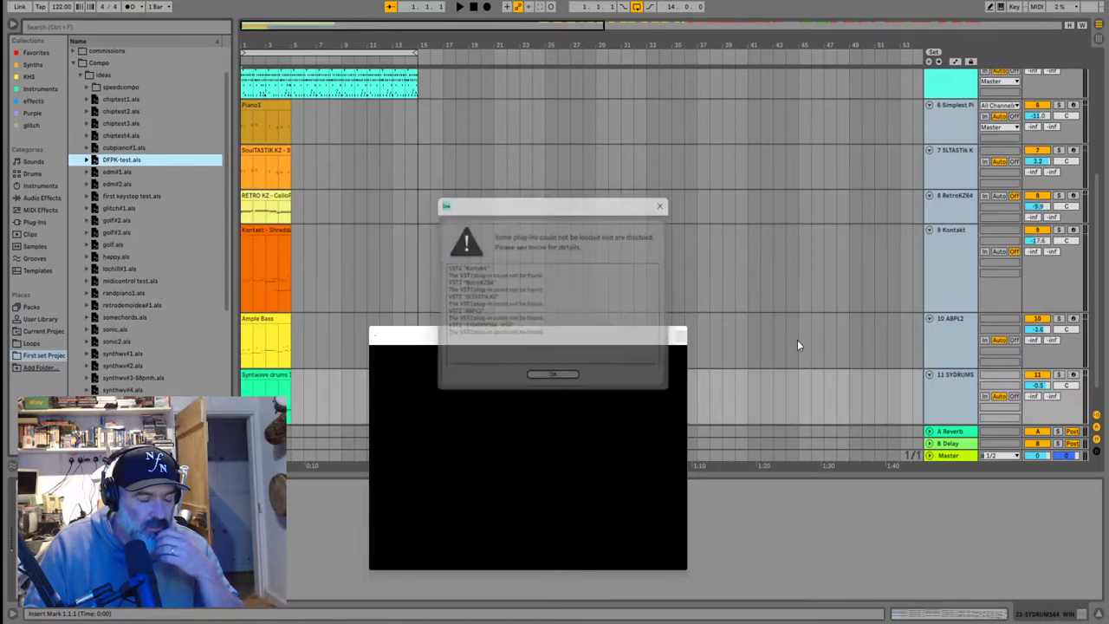
click(556, 383)
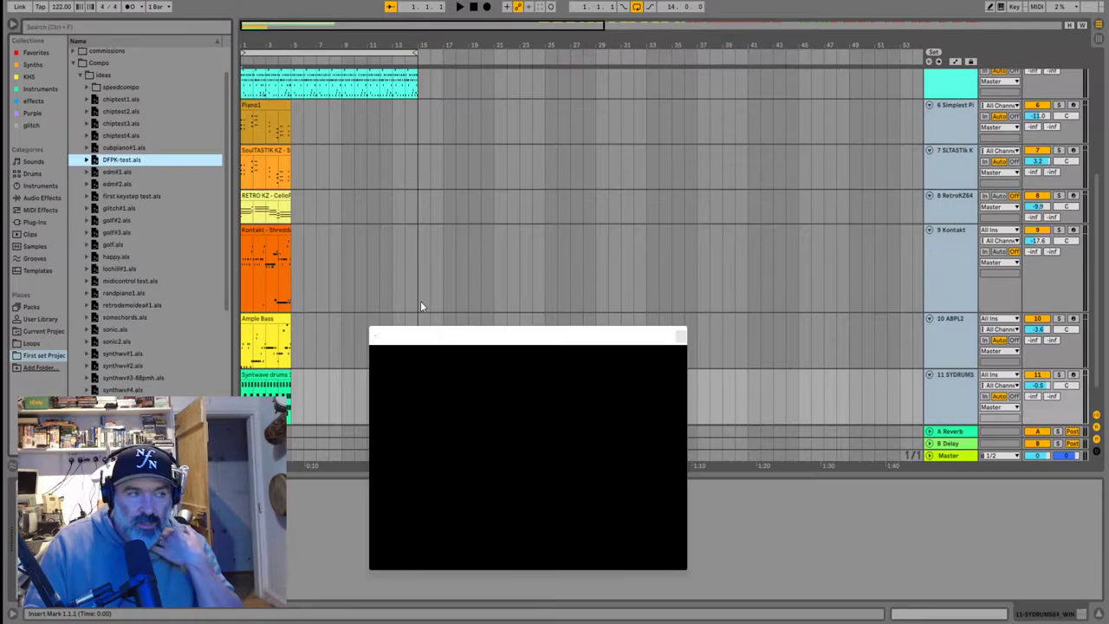
Delete the three M1 tracks and the Dancehall drum track
scroll(329, 173, down, 3)
scroll(399, 163, up, 5)
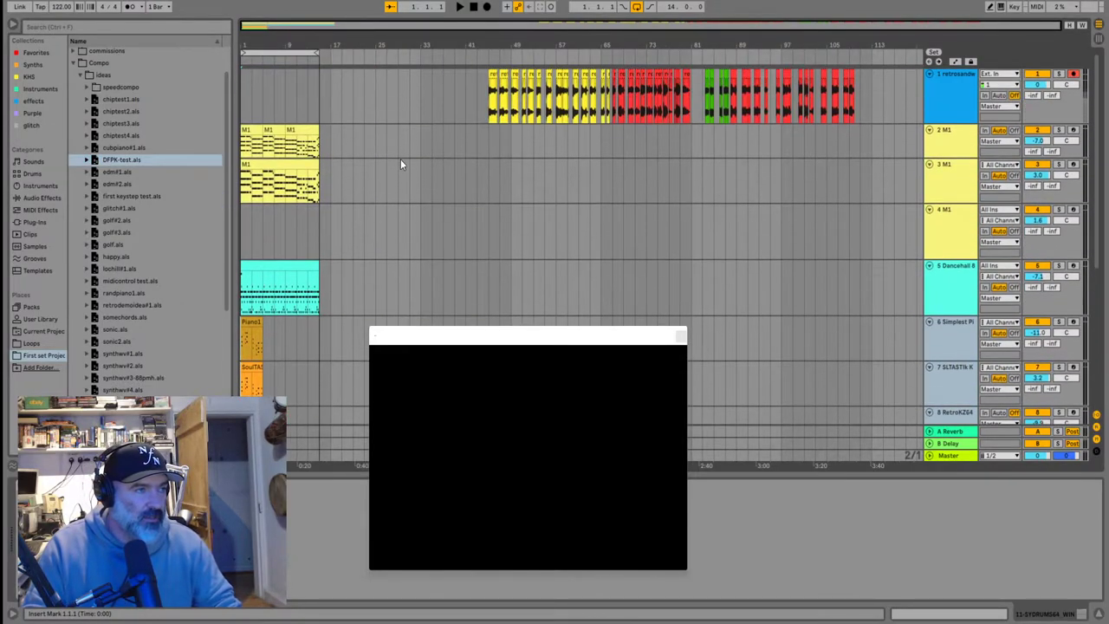
click(961, 293)
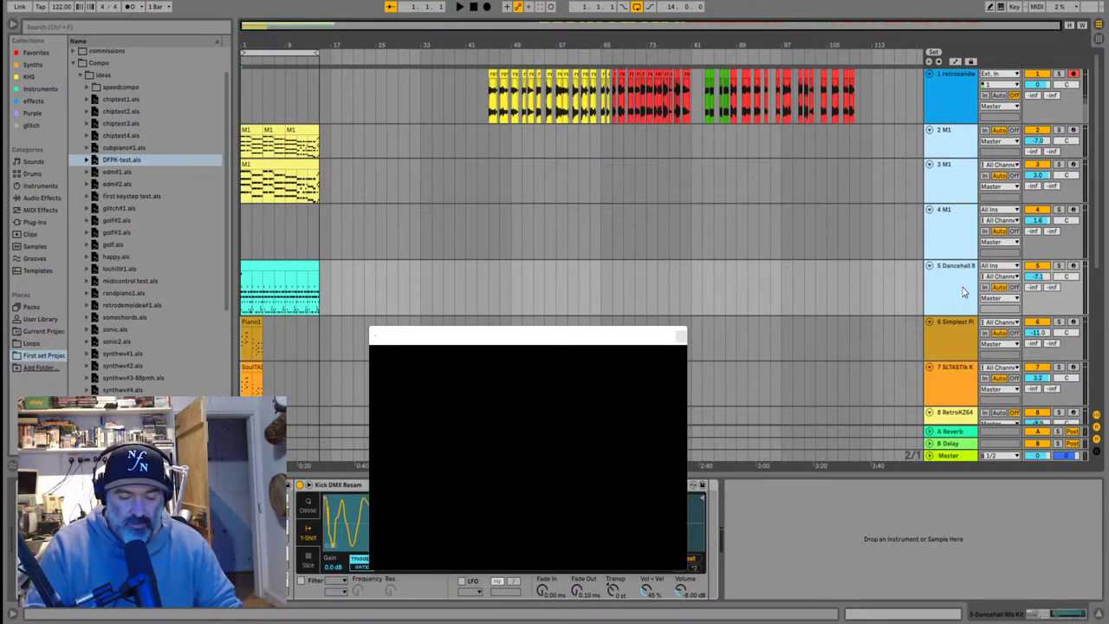
key(Delete)
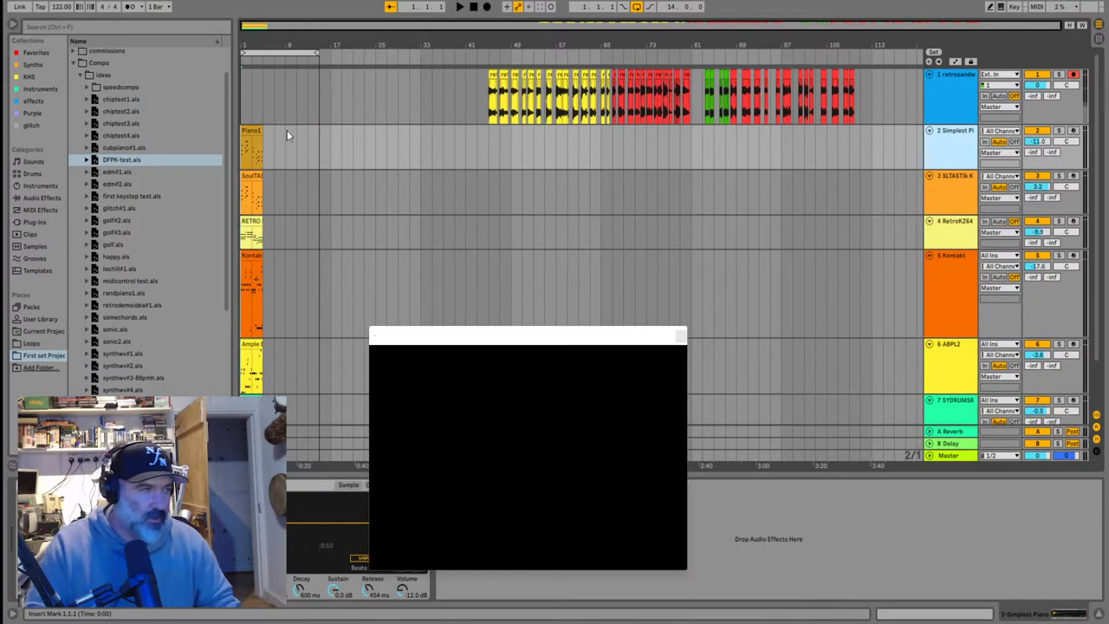
Solo the Simplest Piano track and play its Piano1 clip from 1.1.1
click(244, 154)
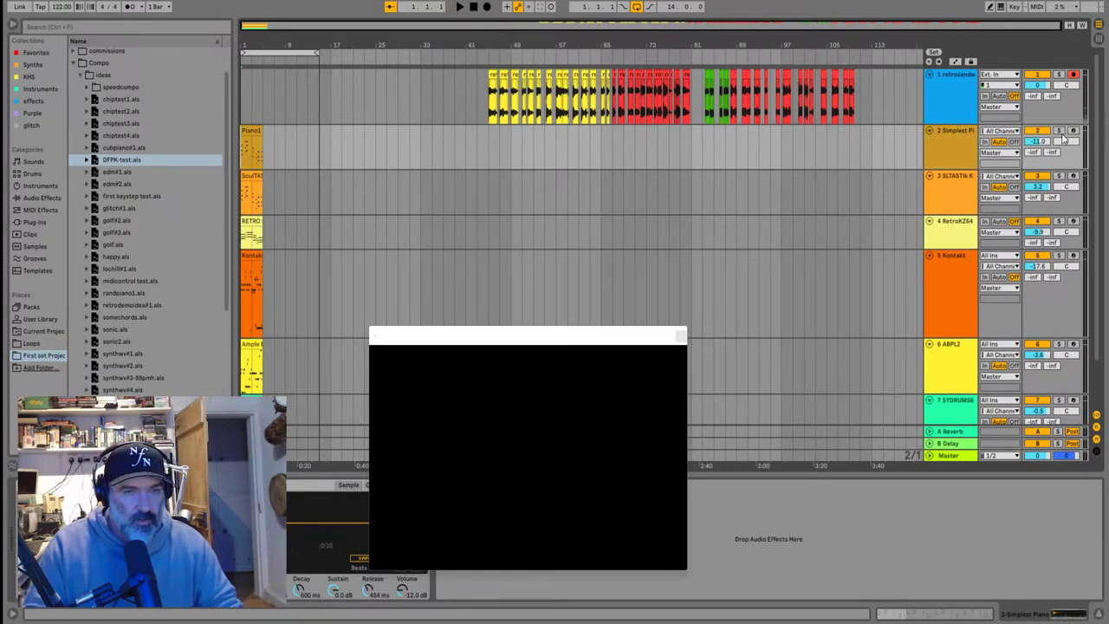
click(1058, 131)
key(space)
scroll(260, 148, up, 6)
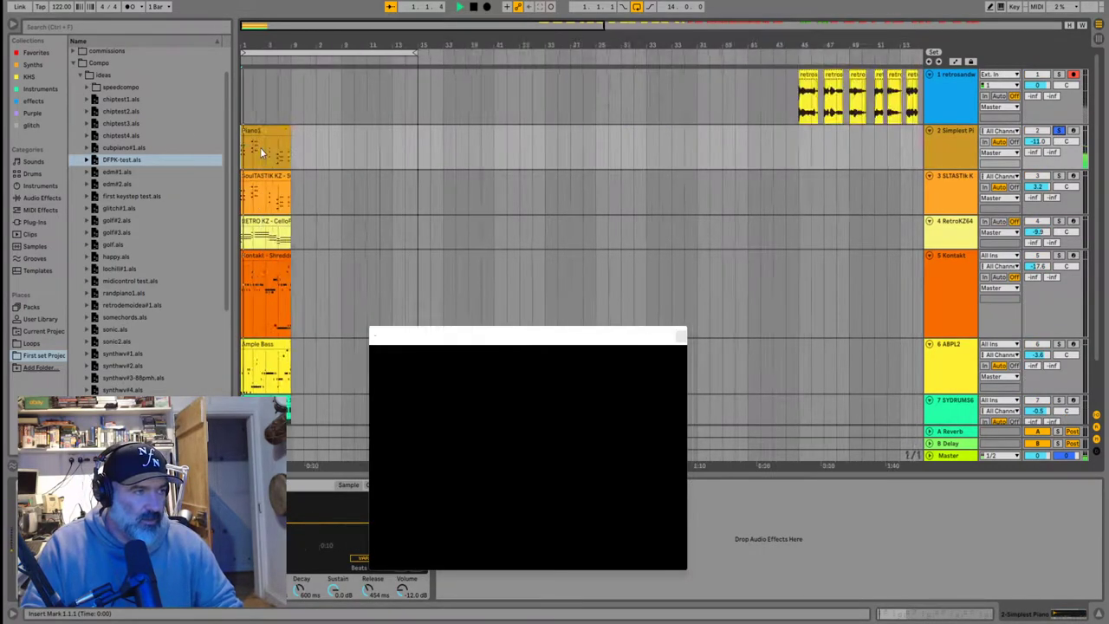
Stop the piano, solo the SLTASTIK track instead and audition it from 1.1.1
click(944, 188)
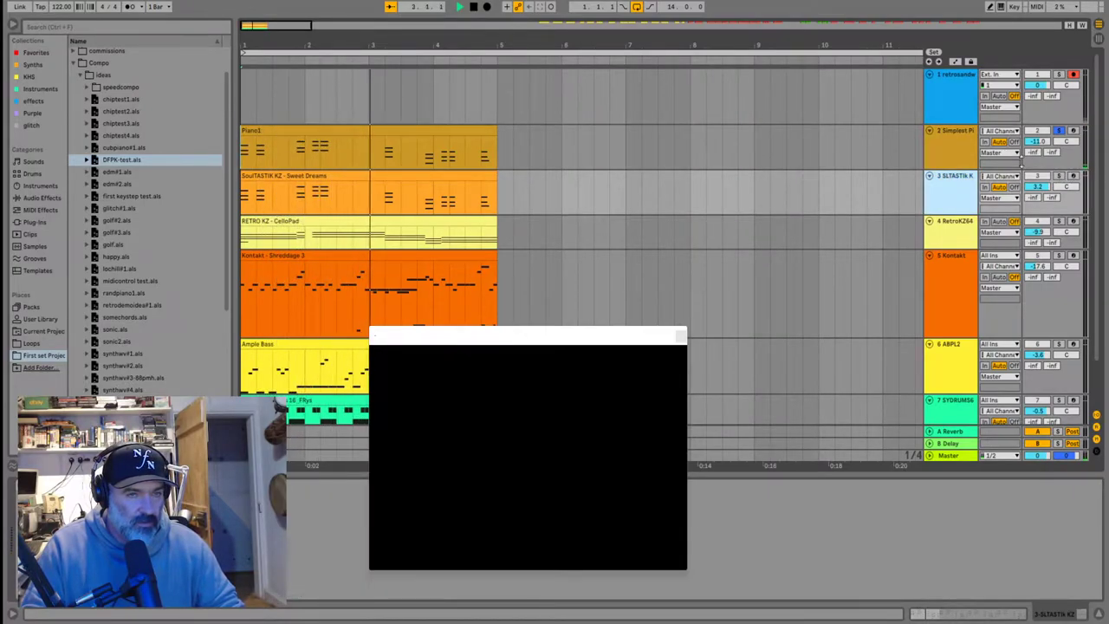
click(963, 151)
click(960, 202)
key(space)
click(1058, 177)
key(space)
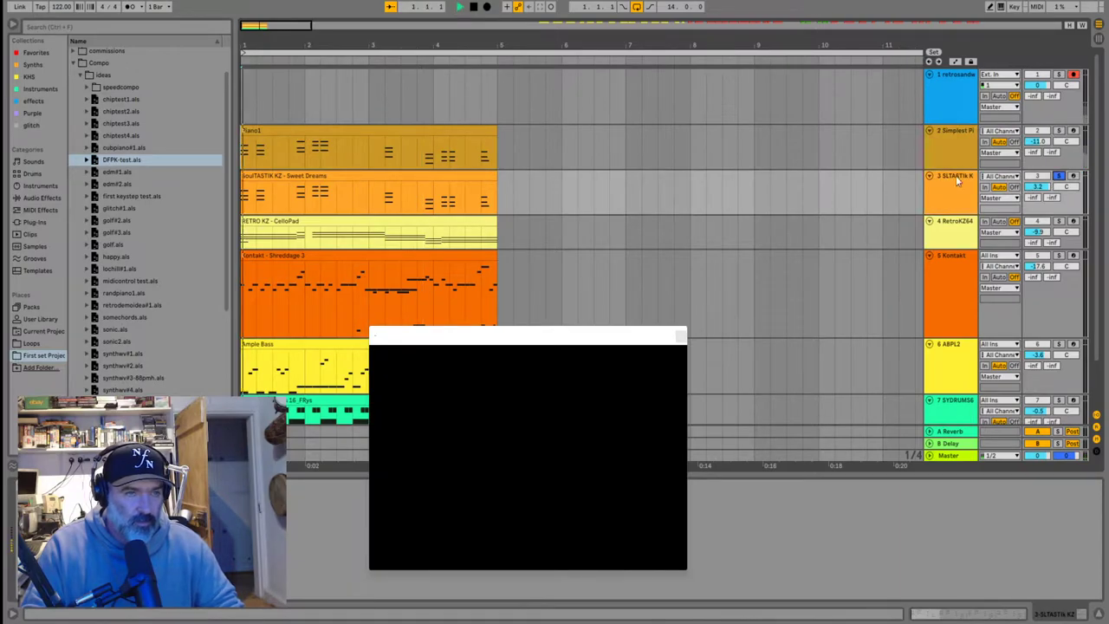
key(space)
click(933, 201)
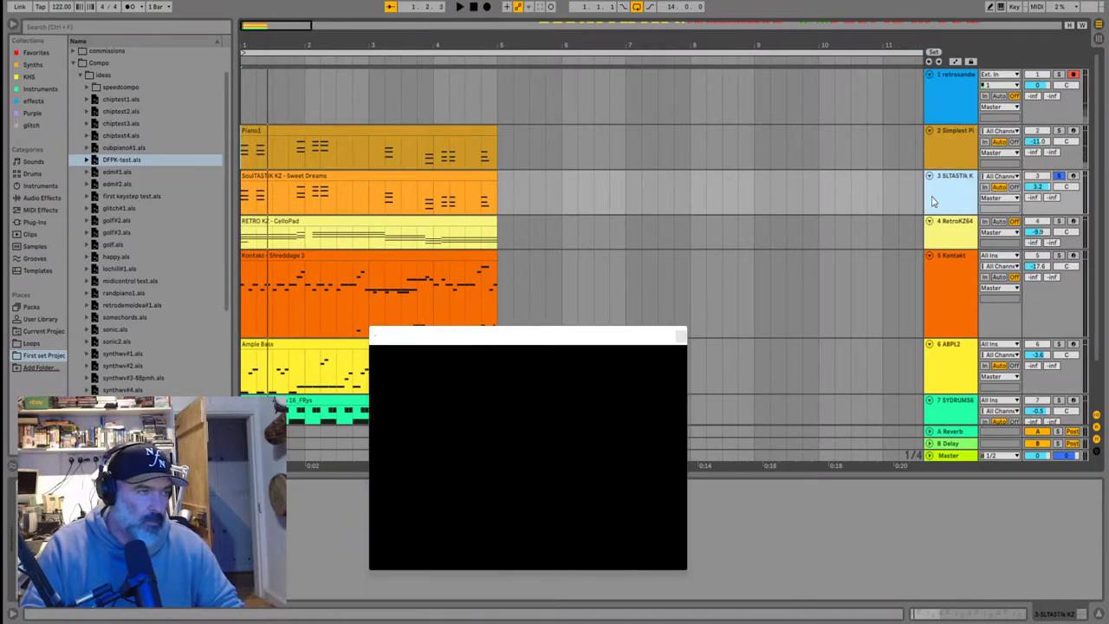
Check the Sweet Dreams and CelloPad clips, and play the imported tracks from the start with no track soloed
click(345, 178)
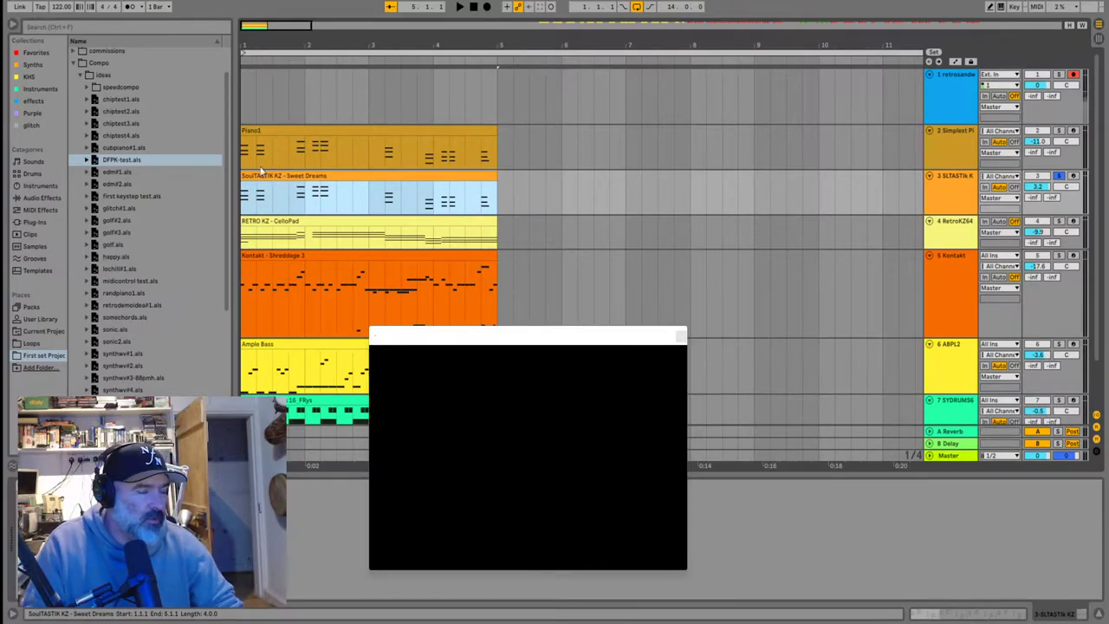
click(247, 236)
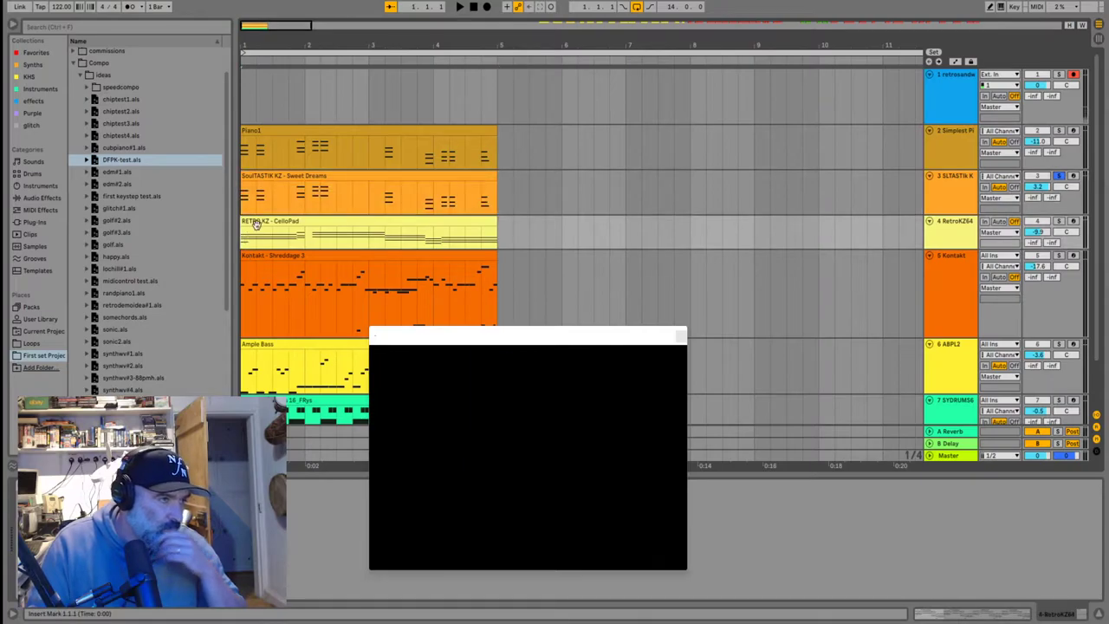
click(256, 223)
scroll(340, 206, down, 1)
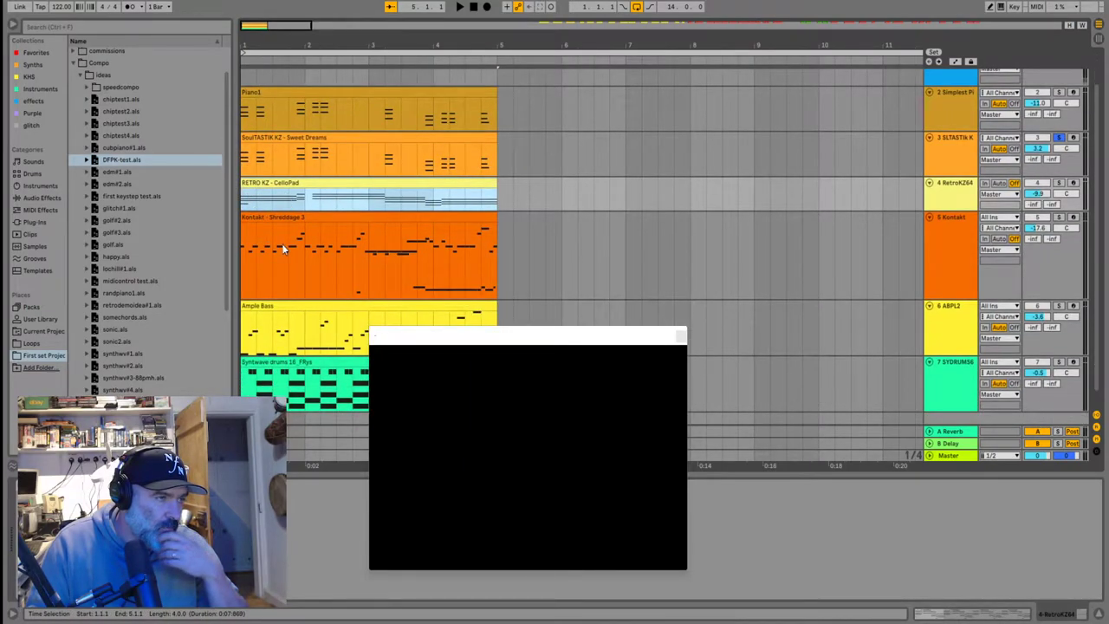
scroll(281, 243, down, 1)
click(277, 210)
key(space)
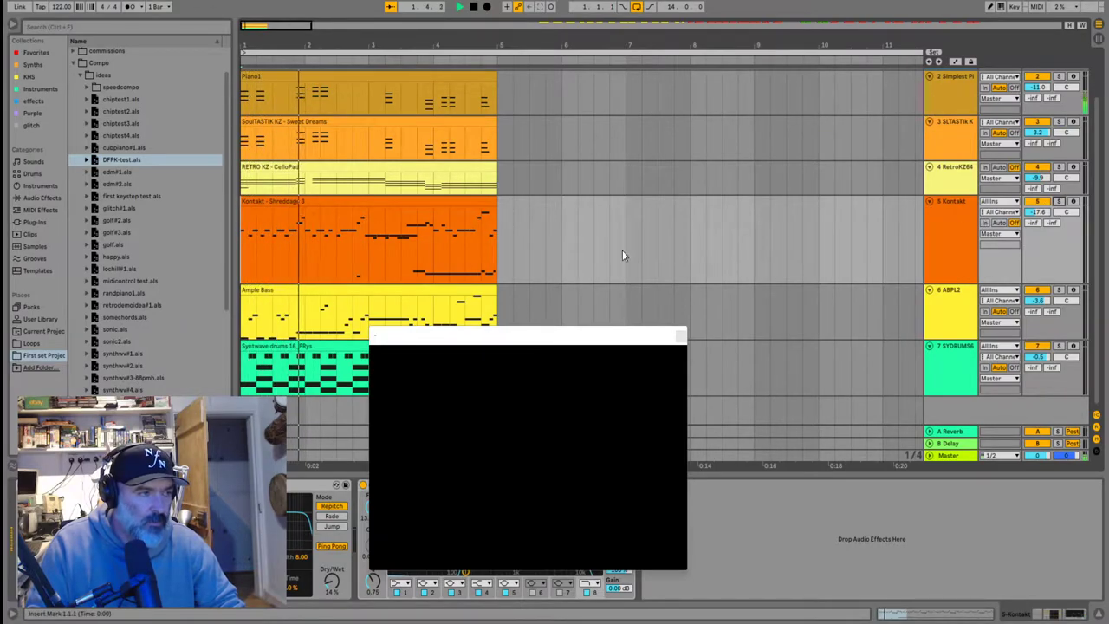
key(space)
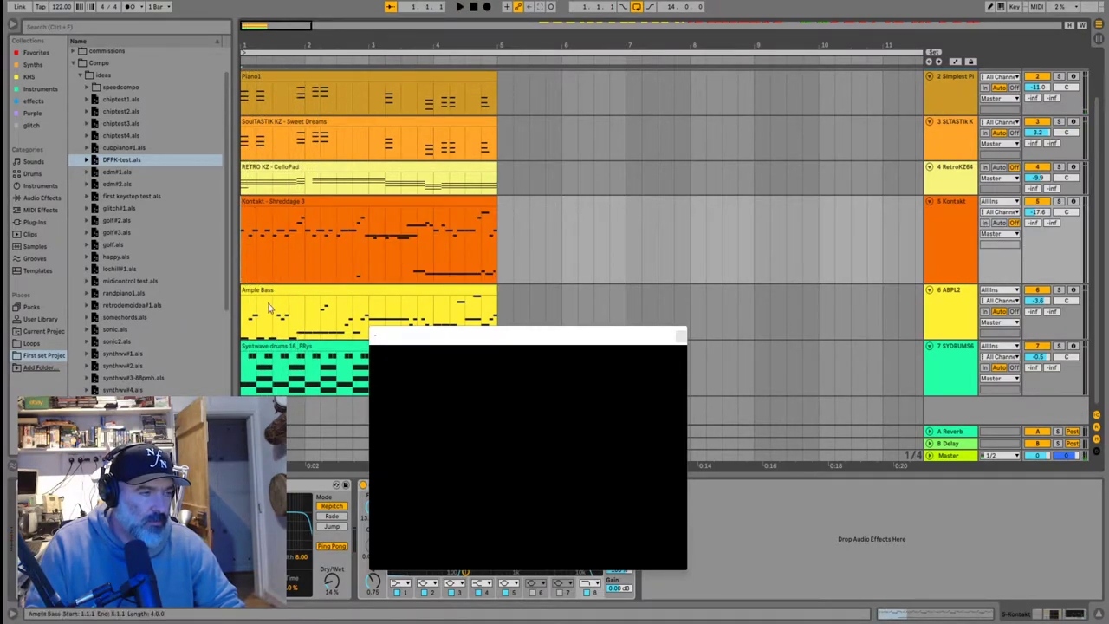
Select the ABPL2 bass track, switch to Chrome and search Google for "amplebass vst"
click(1000, 305)
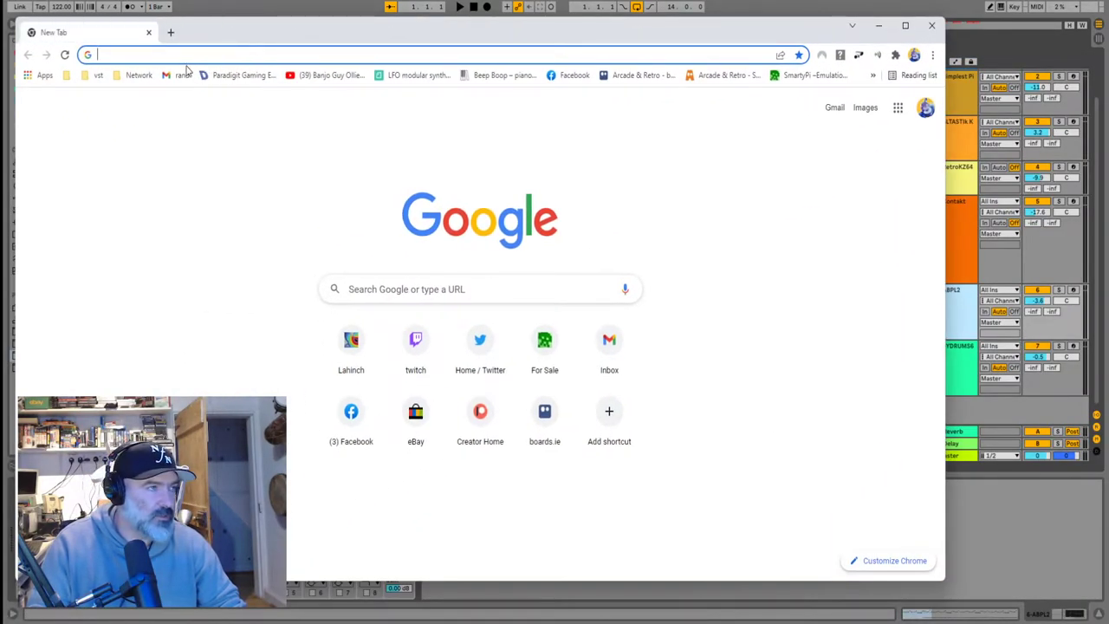
click(190, 54)
text(ampleba)
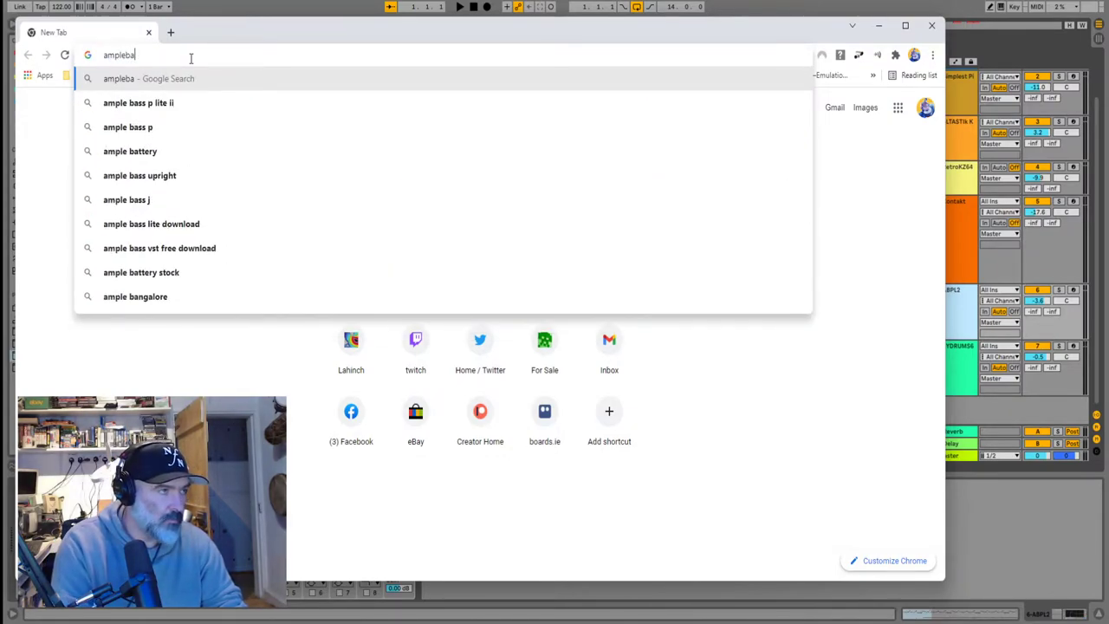
text(ss vst)
key(Return)
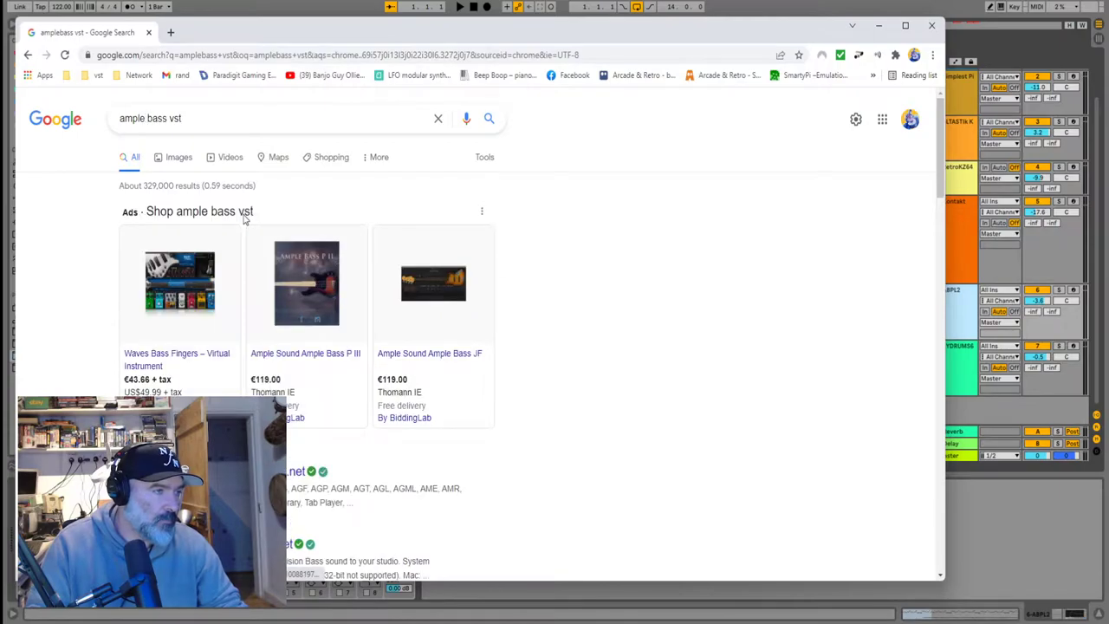
Open the Ample Bass P Lite result on amplesound.net and look over its product page
scroll(262, 337, down, 1)
scroll(263, 338, down, 3)
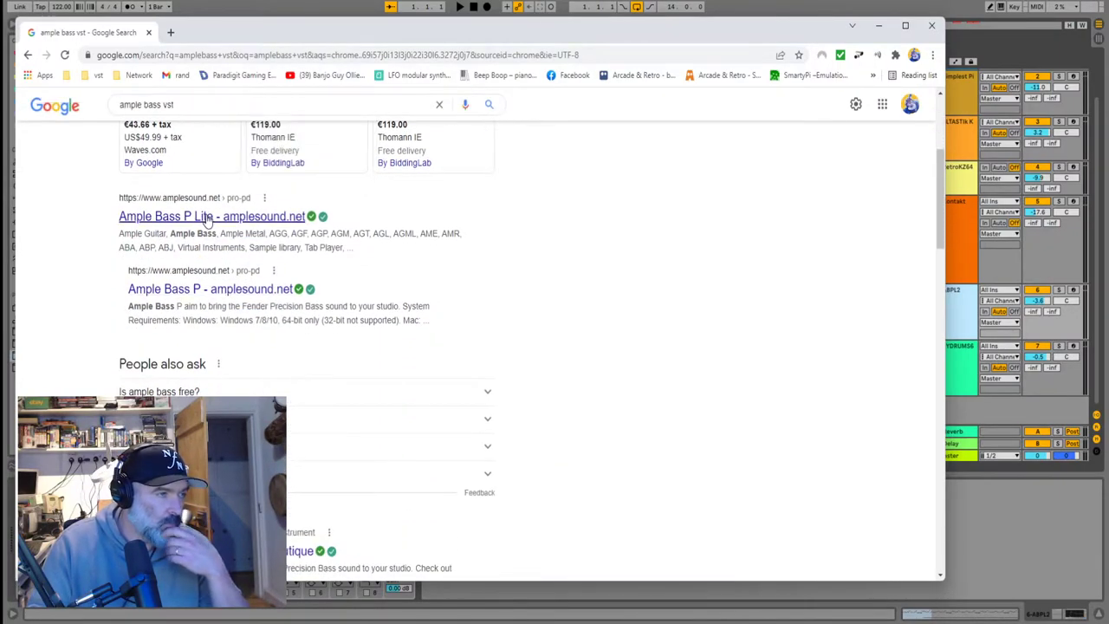
click(288, 219)
scroll(459, 294, down, 2)
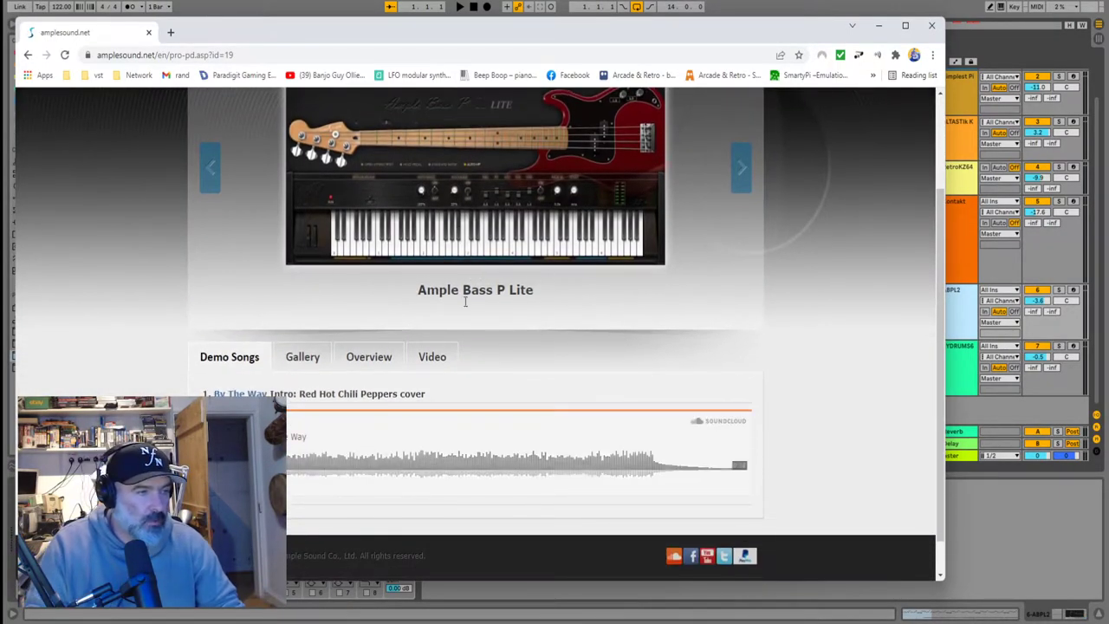
scroll(476, 293, up, 3)
scroll(509, 280, down, 2)
scroll(470, 201, up, 2)
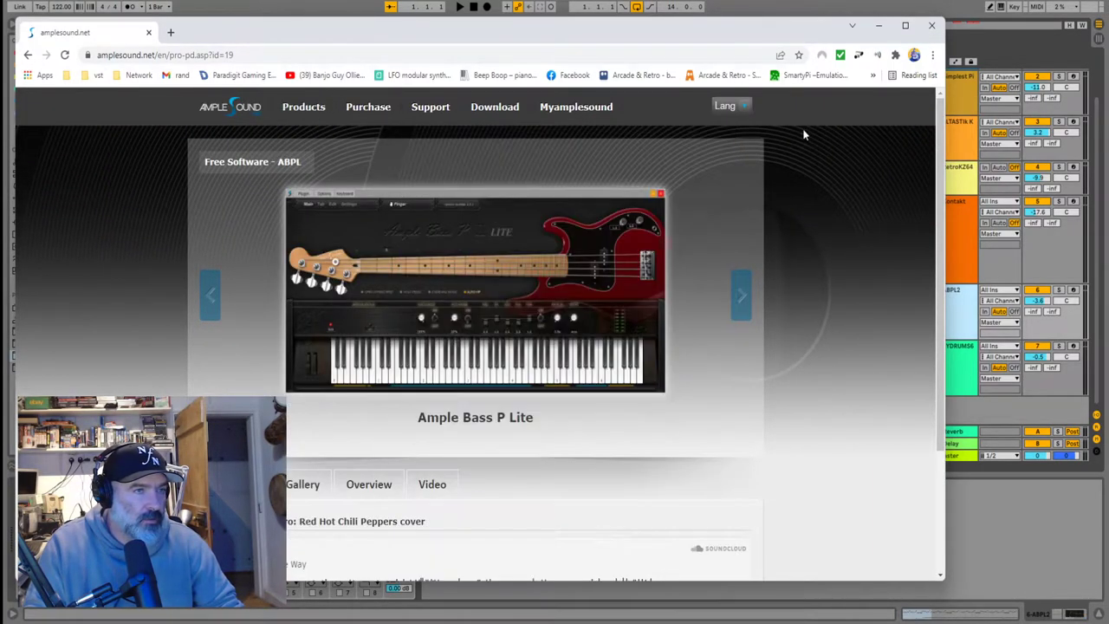
scroll(777, 224, down, 2)
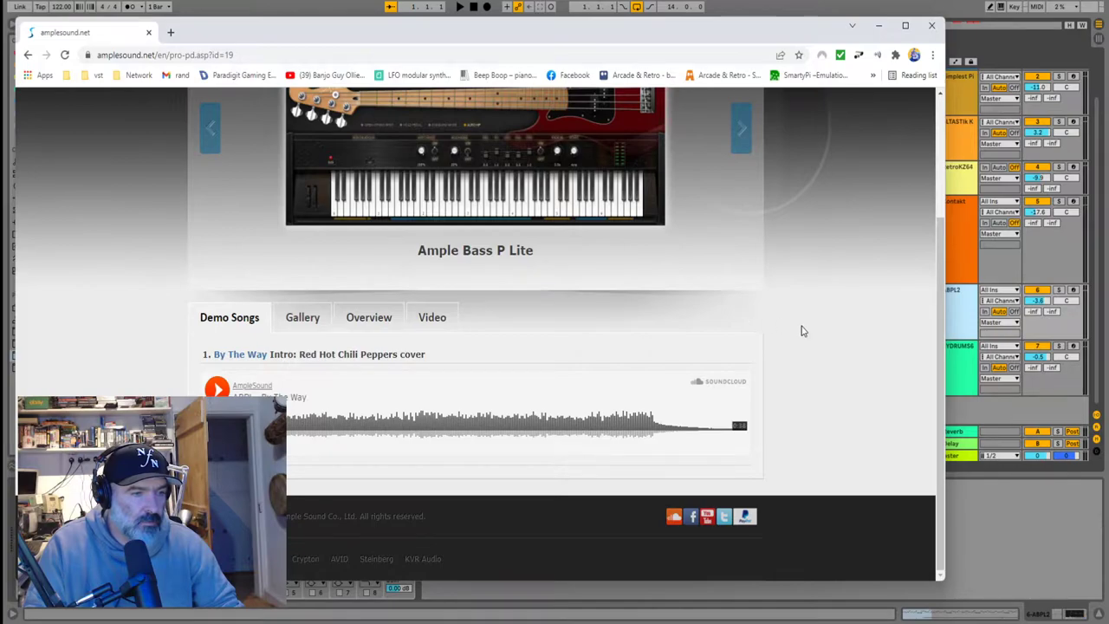
scroll(710, 304, up, 2)
Go on to the Ample Guitar TC page, open its purchase page and look through the instrument prices and bundles
click(739, 299)
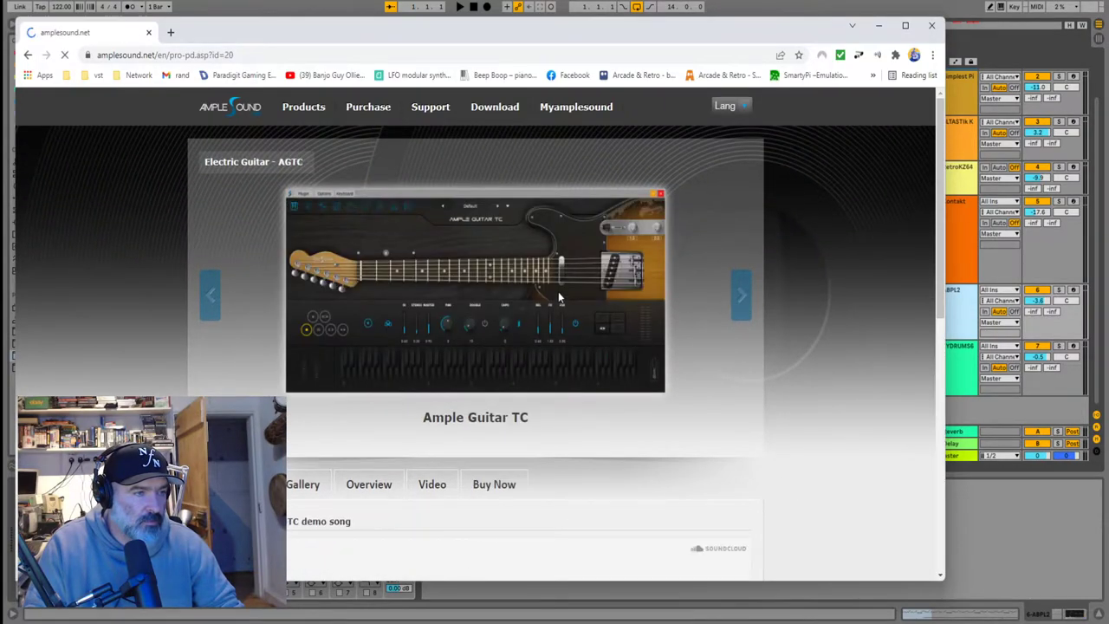
scroll(290, 266, down, 2)
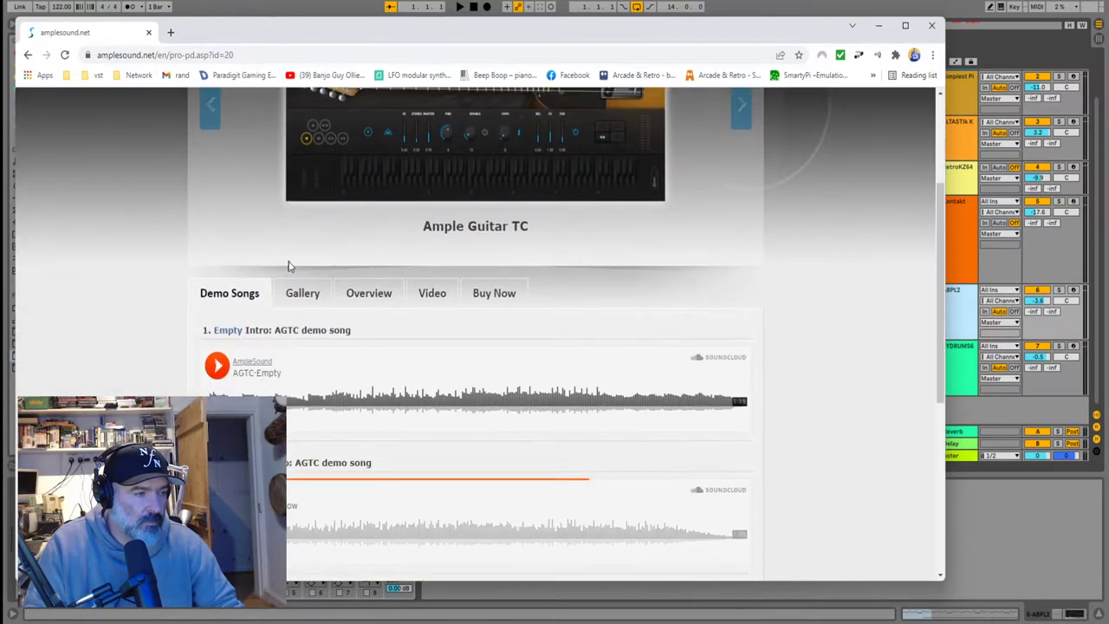
click(494, 301)
scroll(516, 275, down, 3)
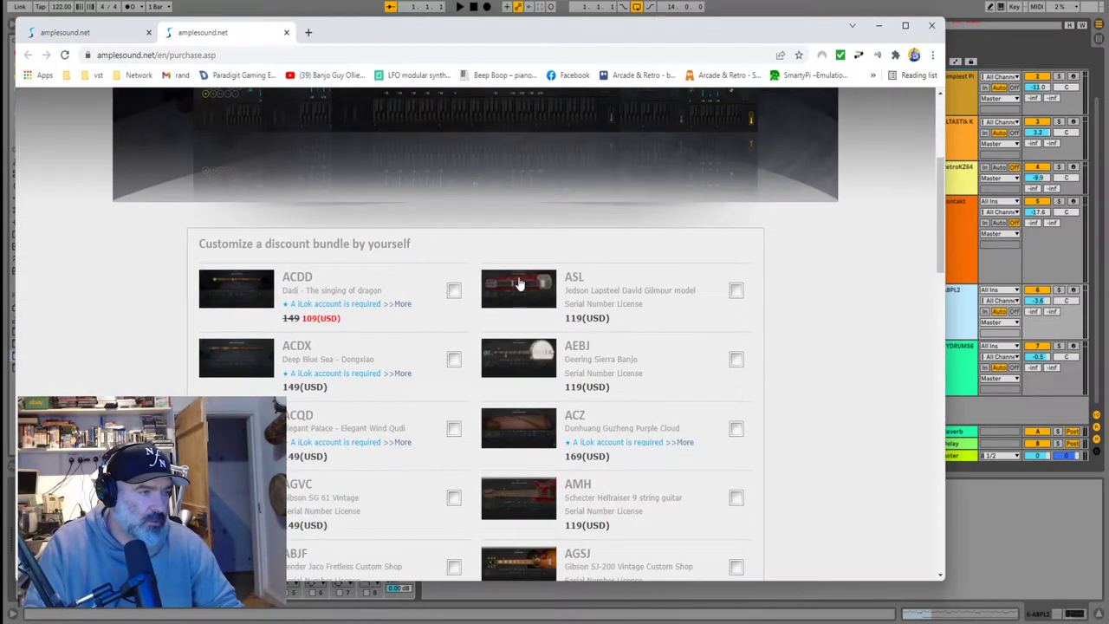
scroll(379, 291, down, 1)
scroll(379, 290, down, 5)
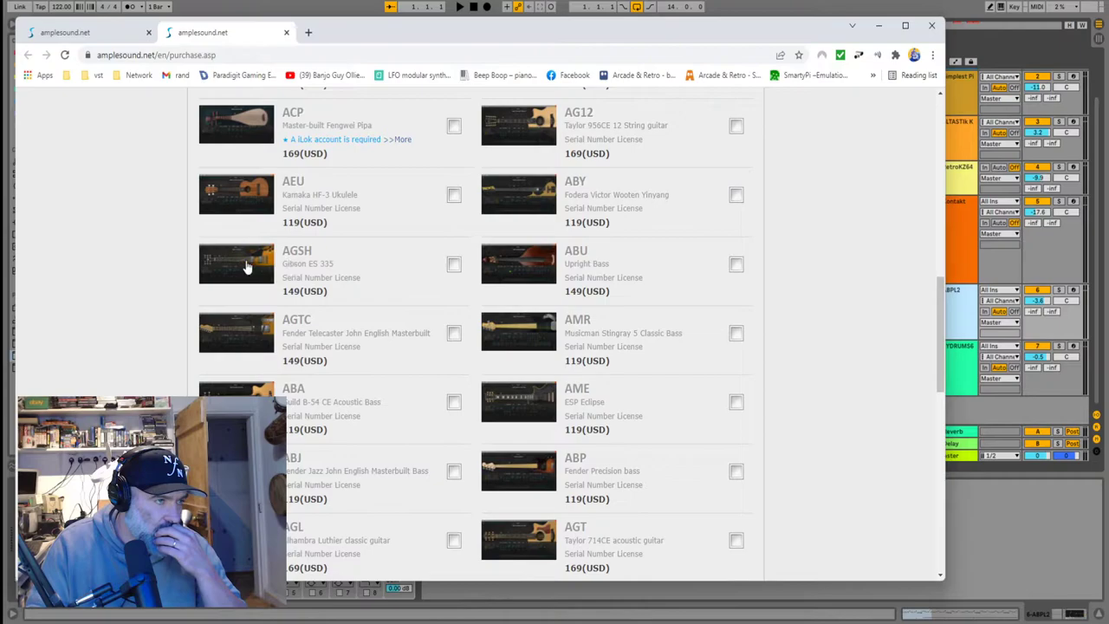
scroll(297, 262, down, 4)
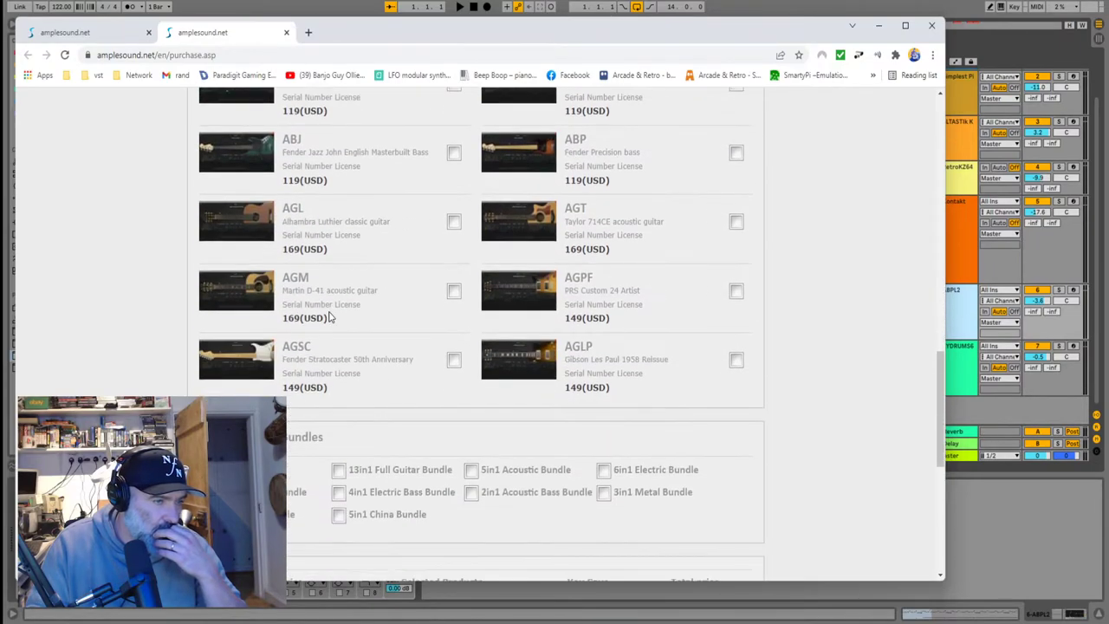
scroll(329, 318, up, 14)
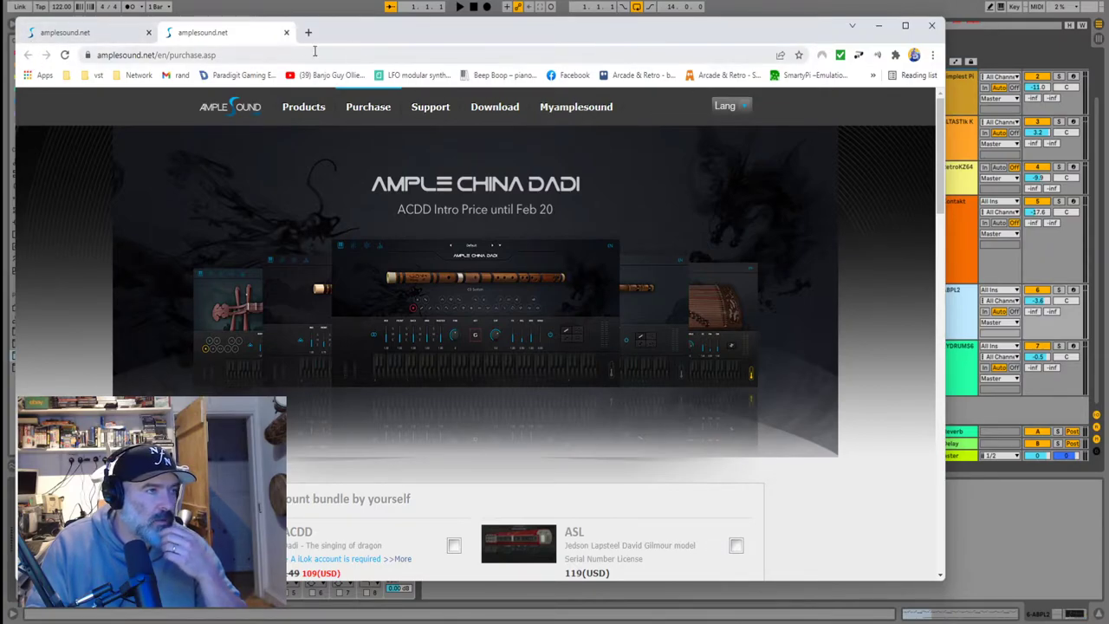
Leave the purchase page, return to the Ample Bass P Lite product page and look over its demo songs
click(561, 115)
click(265, 254)
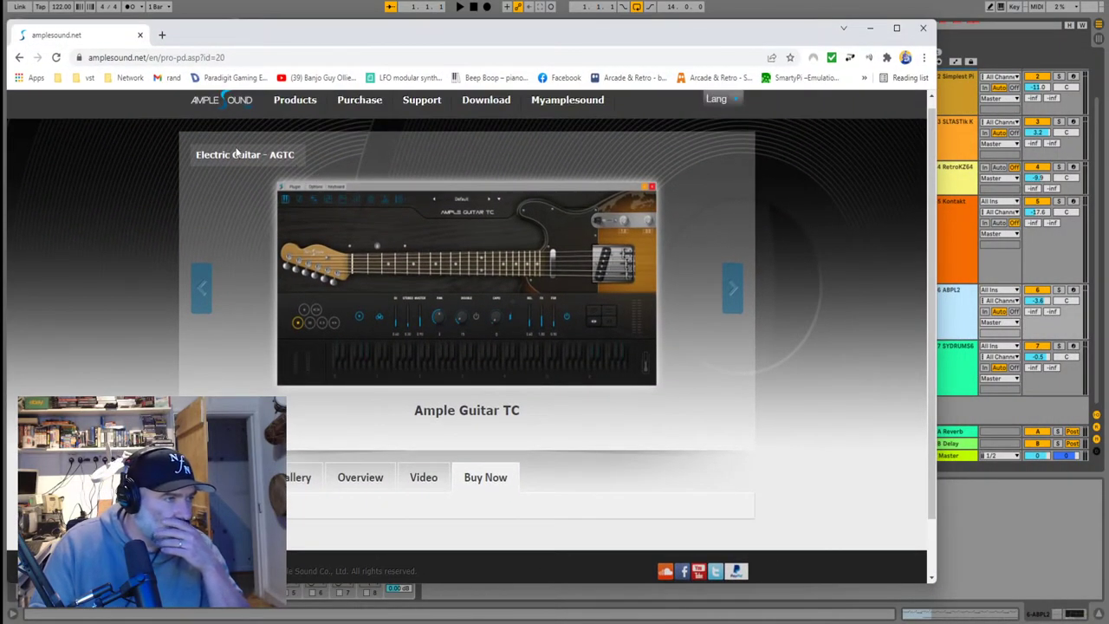
click(198, 292)
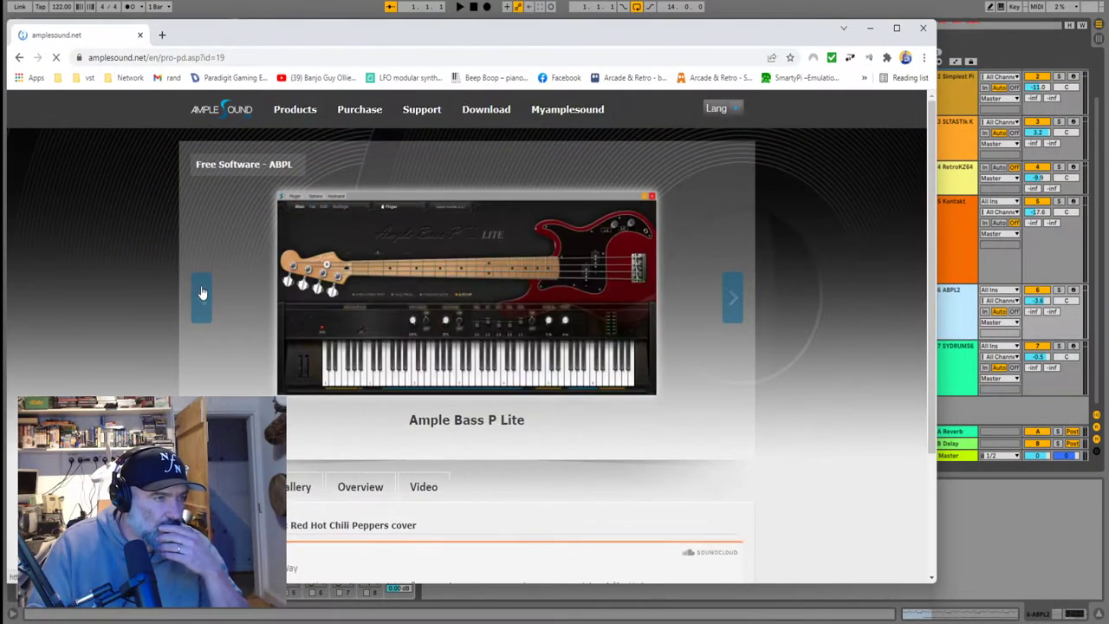
scroll(502, 328, down, 2)
scroll(407, 265, down, 1)
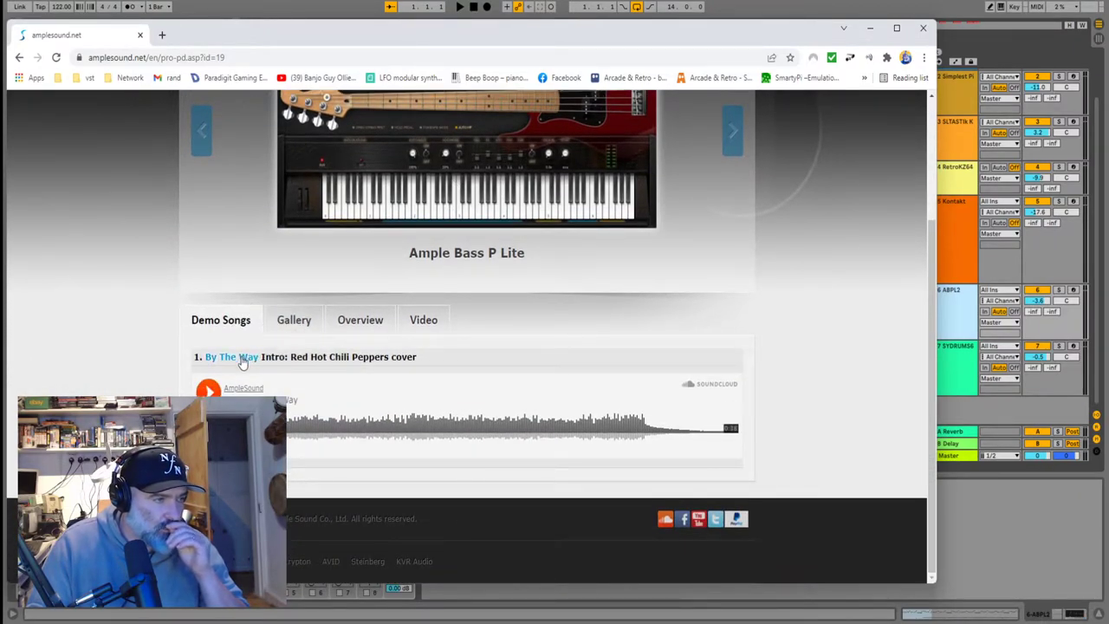
scroll(208, 391, up, 3)
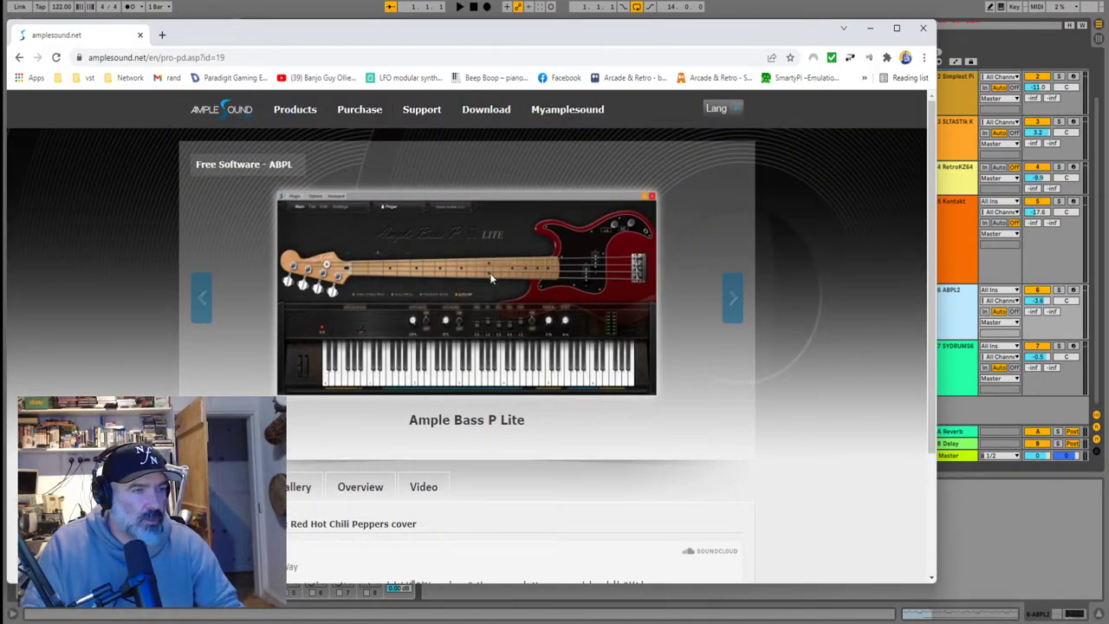
scroll(457, 419, down, 3)
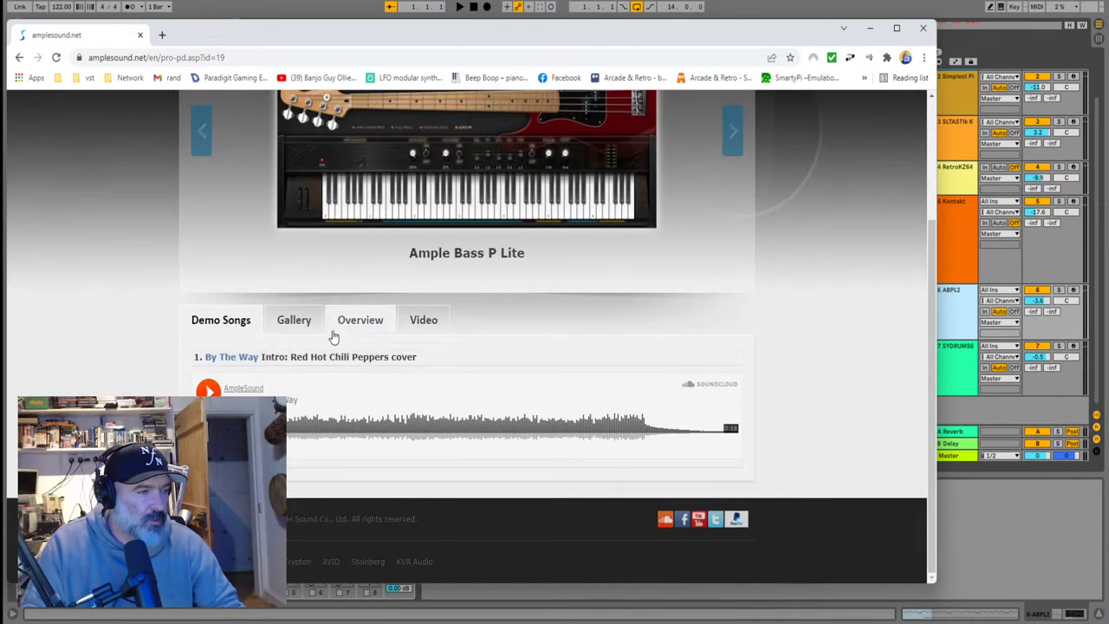
Read the Ample Bass P Lite overview with the ABP vs. ABPL comparison, and check its gallery and demo songs
click(358, 321)
scroll(381, 321, down, 10)
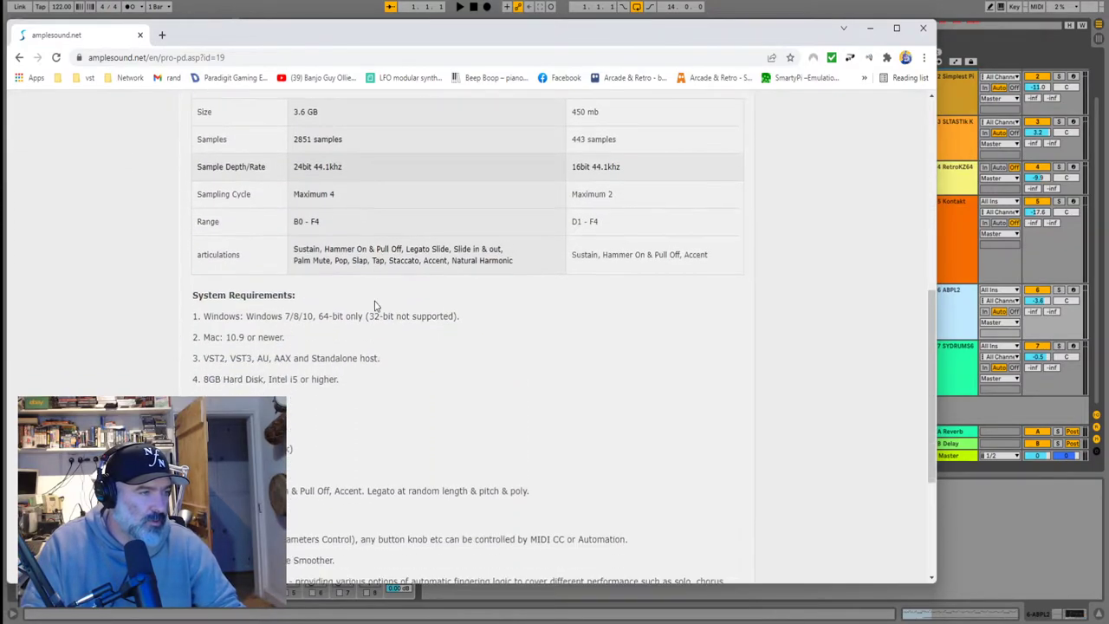
scroll(335, 354, up, 10)
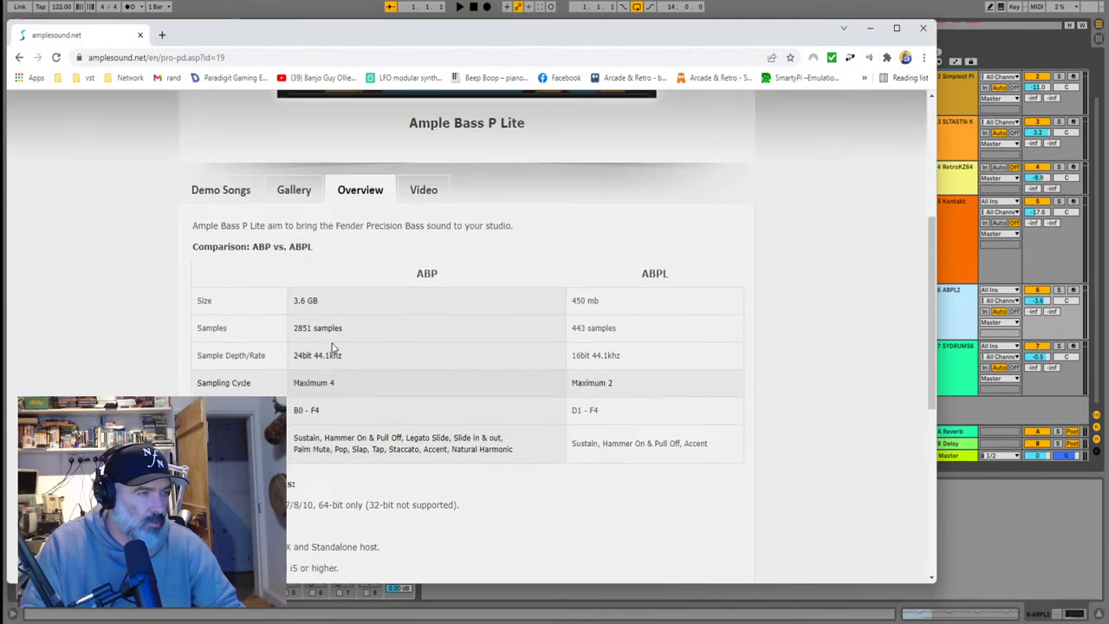
click(300, 348)
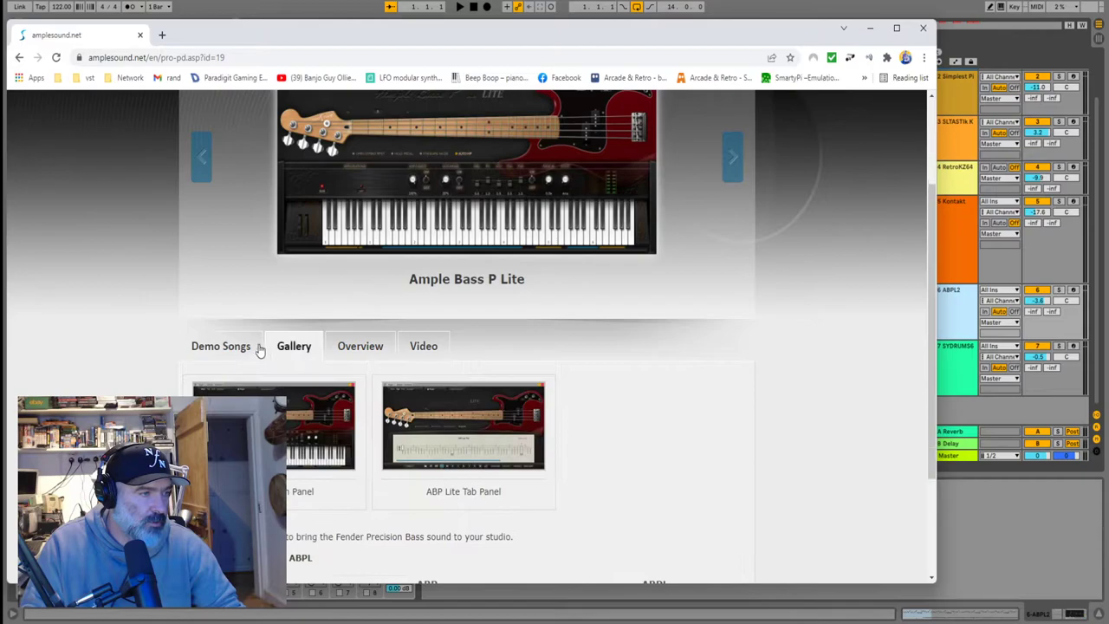
click(223, 345)
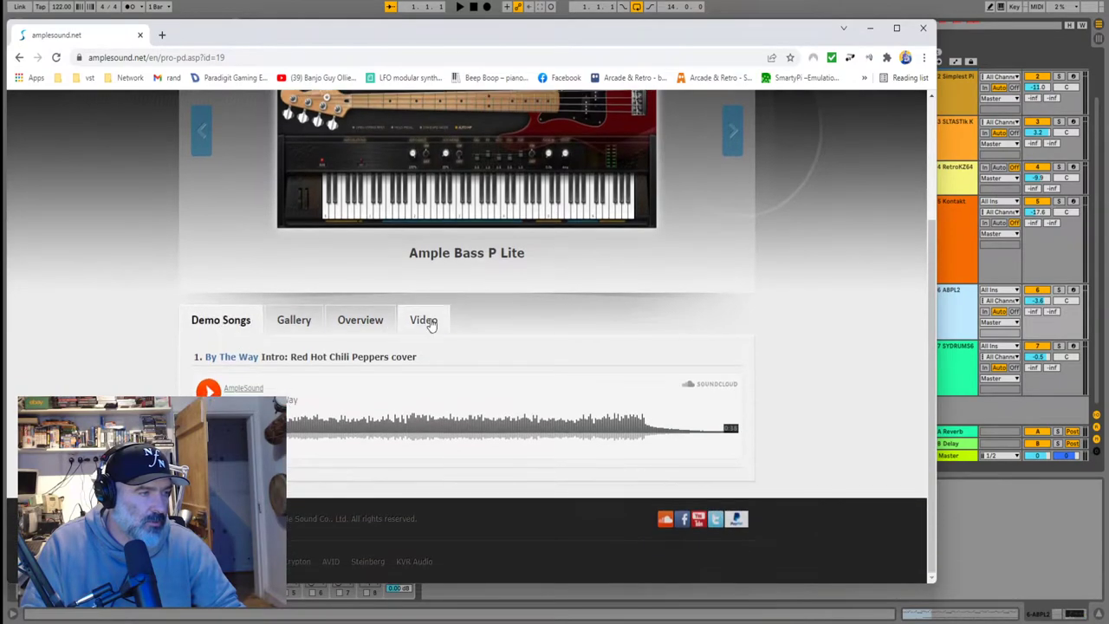
Look over the Ample Bass P Lite video section and check the product heading for a download
click(425, 321)
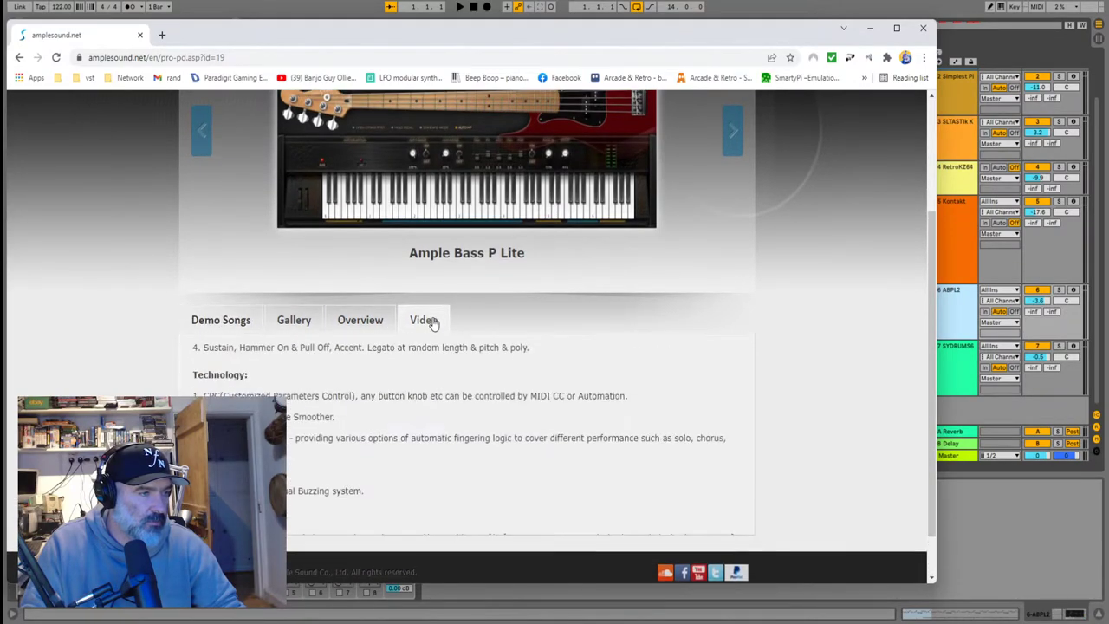
scroll(318, 312, down, 2)
scroll(436, 326, up, 2)
scroll(355, 337, down, 2)
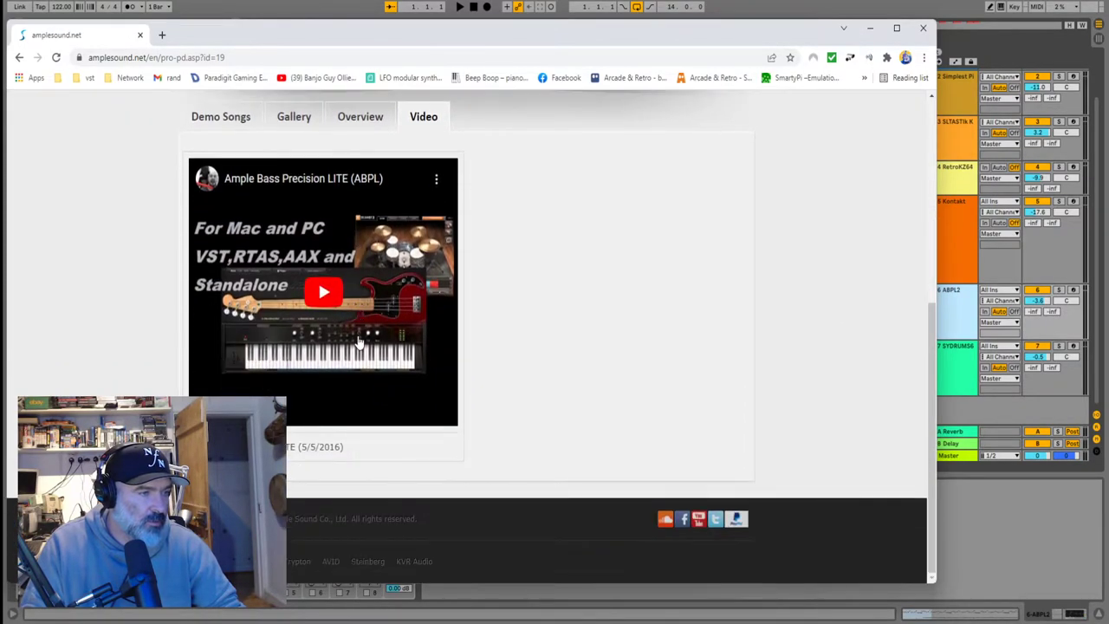
scroll(318, 279, up, 3)
scroll(318, 279, down, 3)
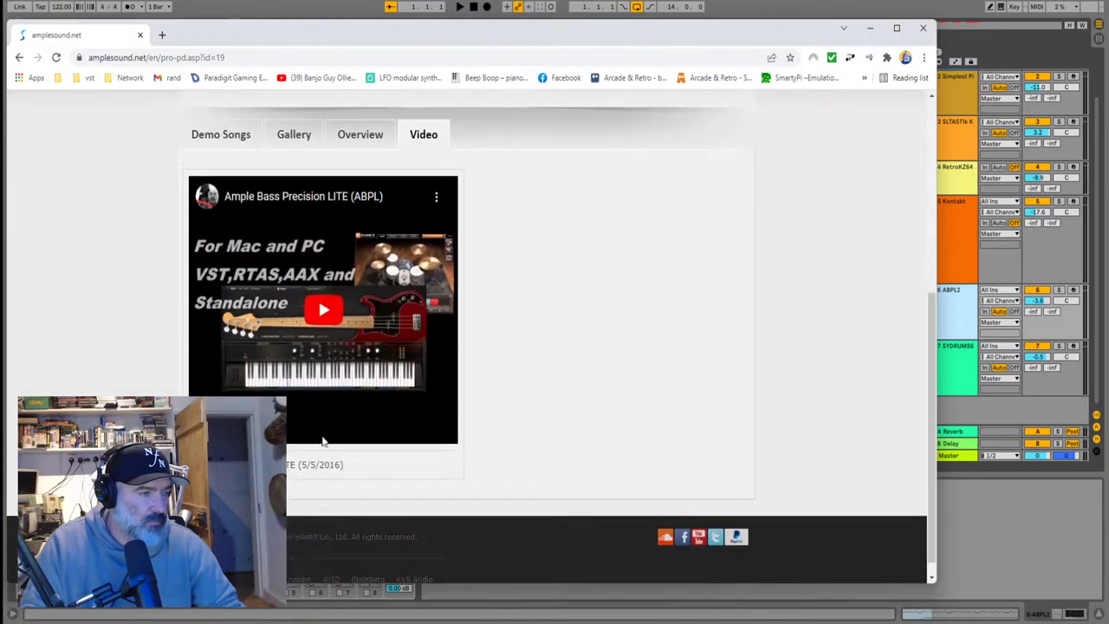
scroll(352, 394, up, 3)
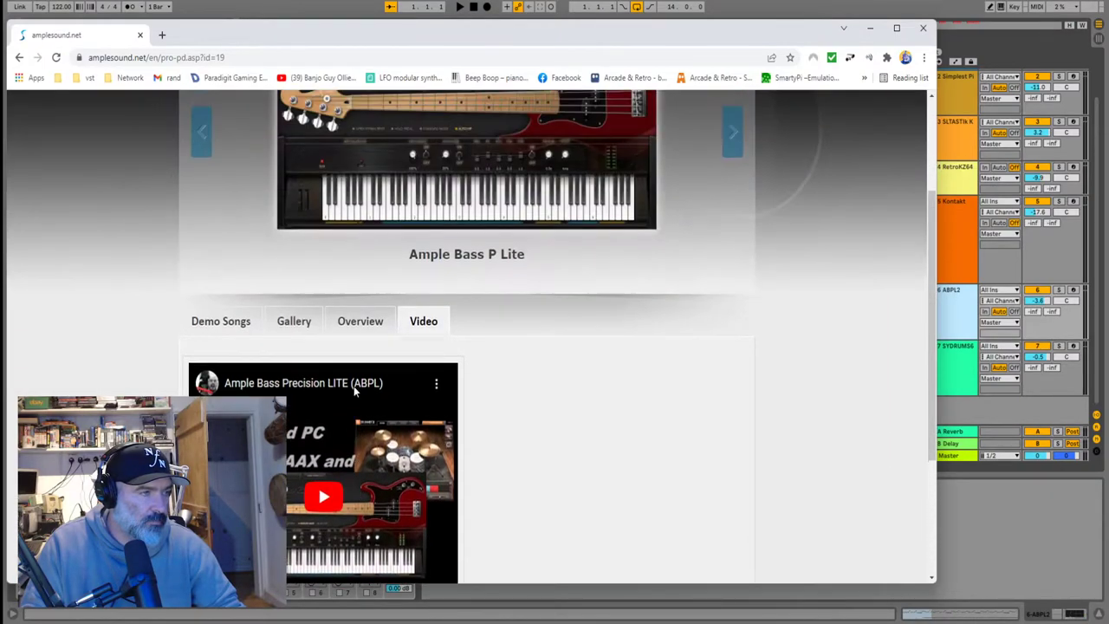
scroll(300, 391, up, 2)
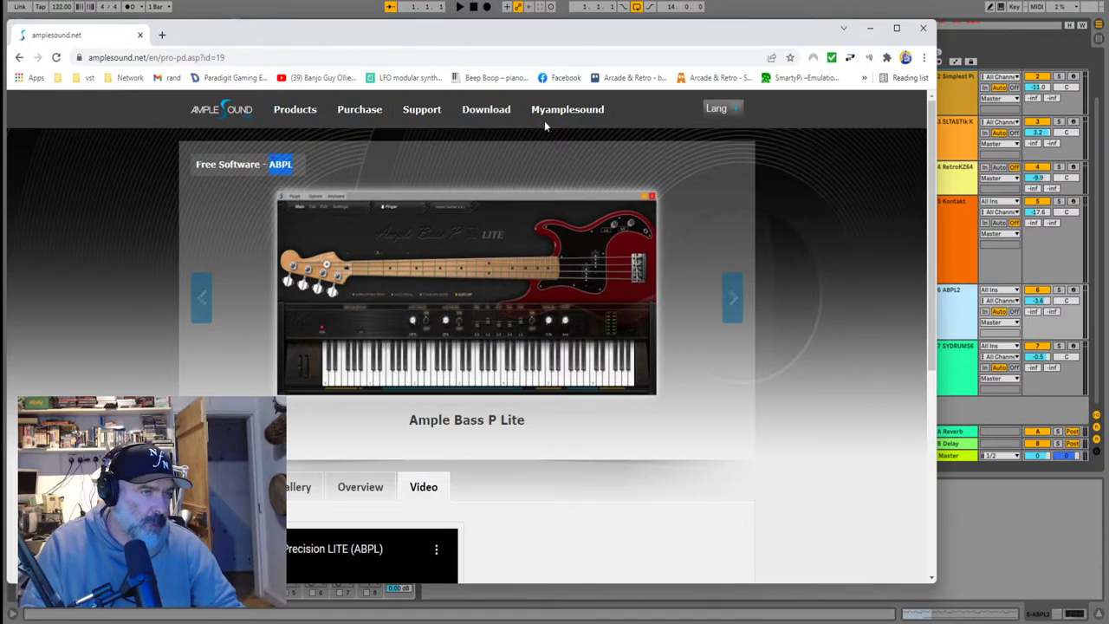
Open the Ample Sound download page, try the vst4free.com links for Ample Guitar M Lite and Ample Bass P Lite, and close both tabs
click(498, 119)
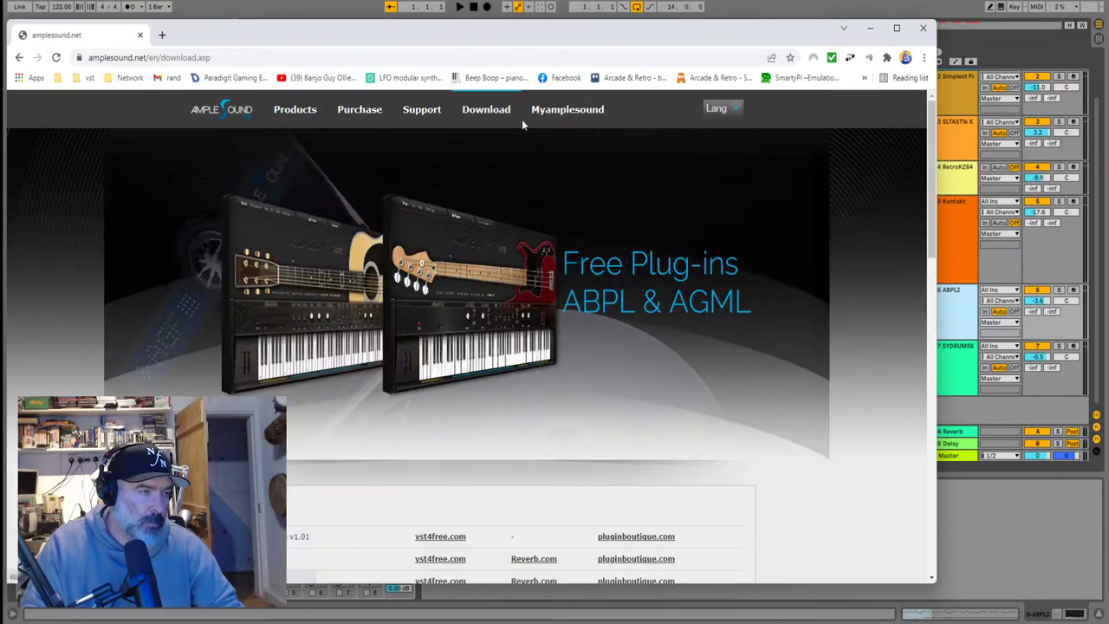
scroll(430, 282, down, 5)
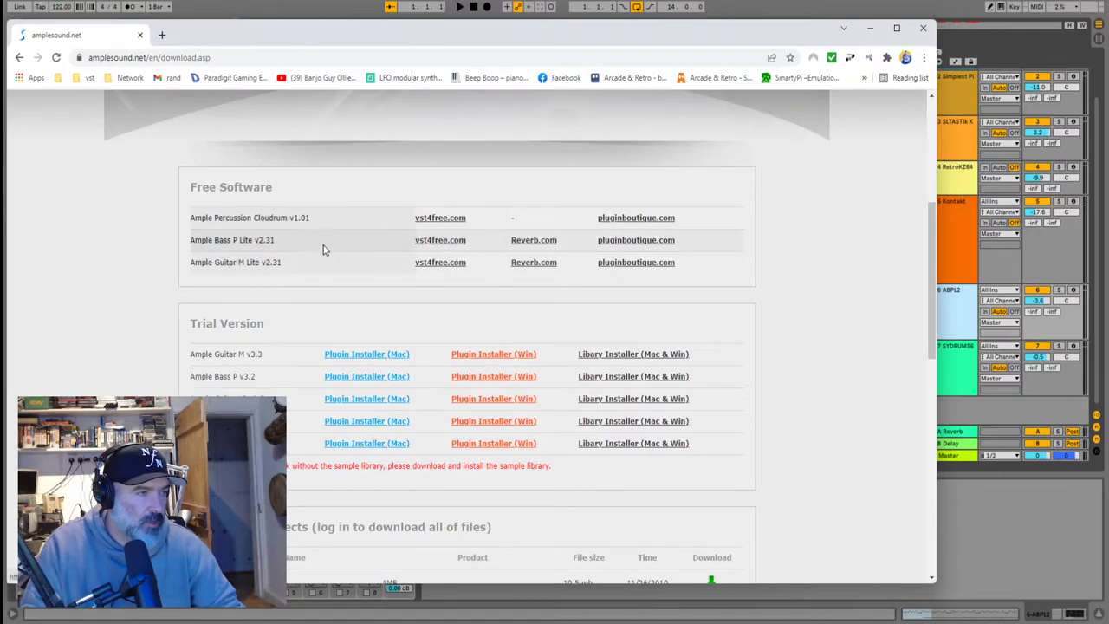
middle_click(441, 264)
middle_click(442, 241)
click(222, 33)
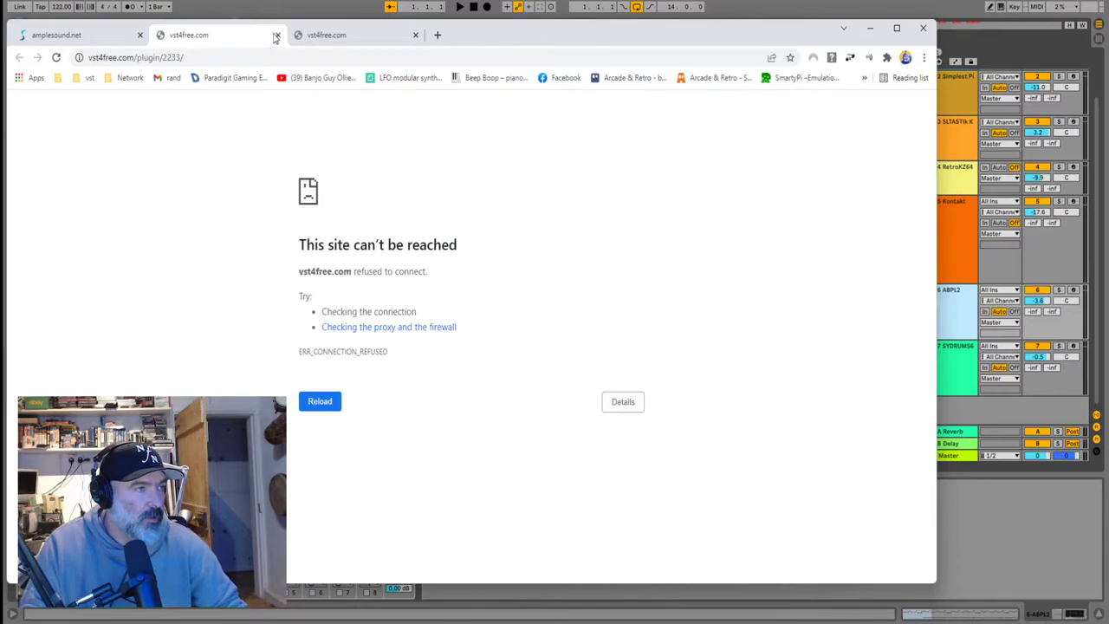
click(276, 35)
click(276, 35)
Open the Reverb.com links for Ample Bass P Lite and Ample Guitar M Lite in new tabs and show the bass page
middle_click(534, 241)
middle_click(534, 263)
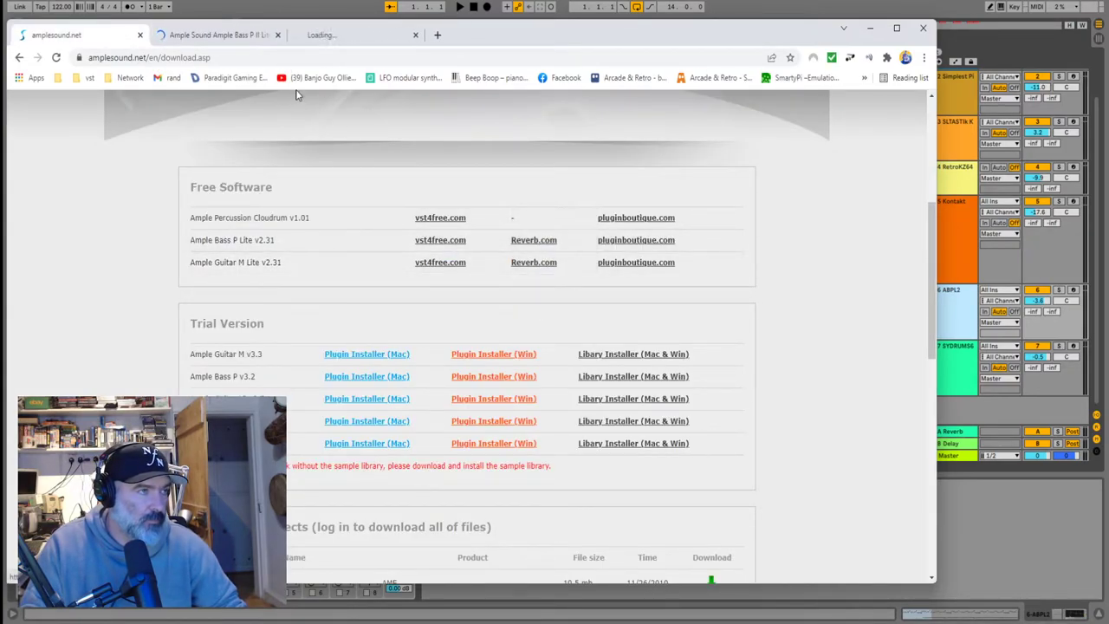
click(250, 39)
scroll(519, 233, down, 1)
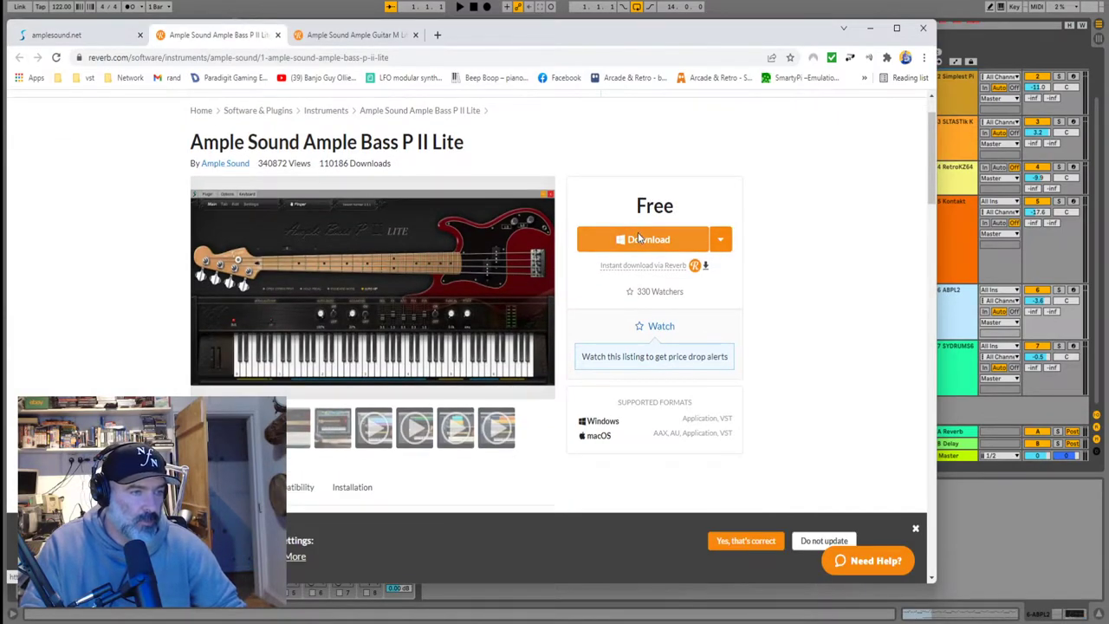
Try to download Ample Bass P II Lite for Windows from Reverb, dismiss the sign-up form and check the other download options
click(639, 239)
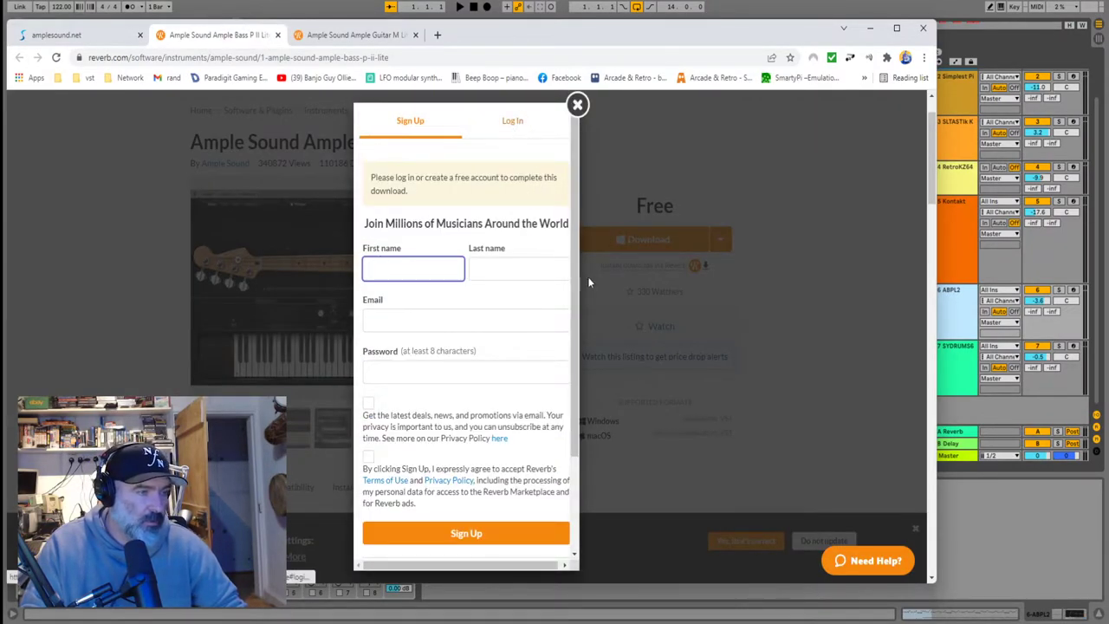
scroll(569, 206, down, 4)
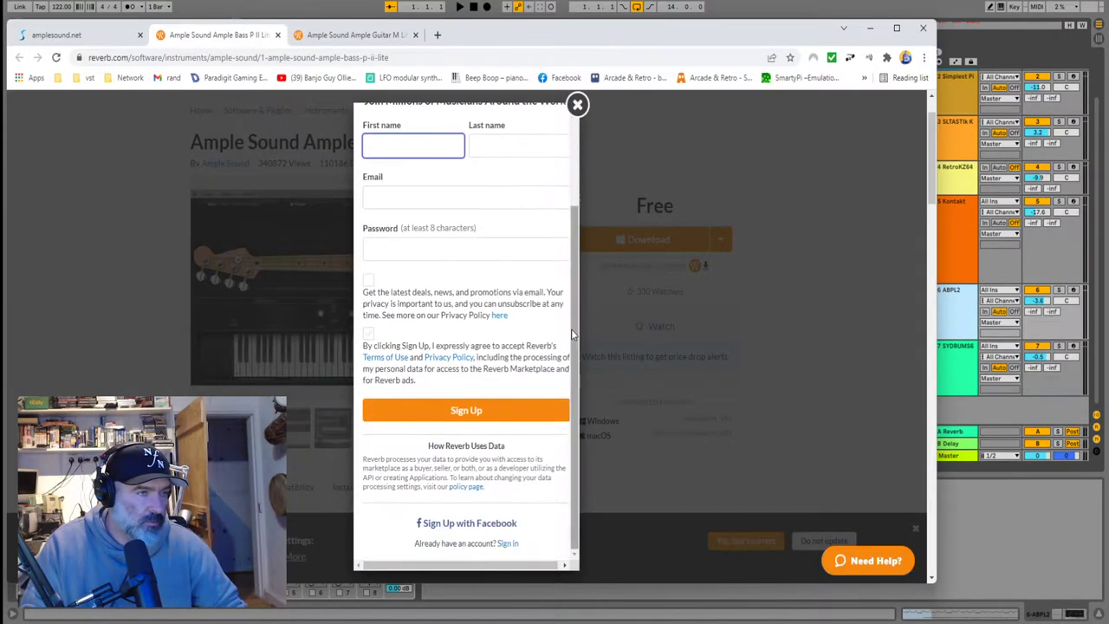
click(589, 129)
scroll(692, 217, up, 2)
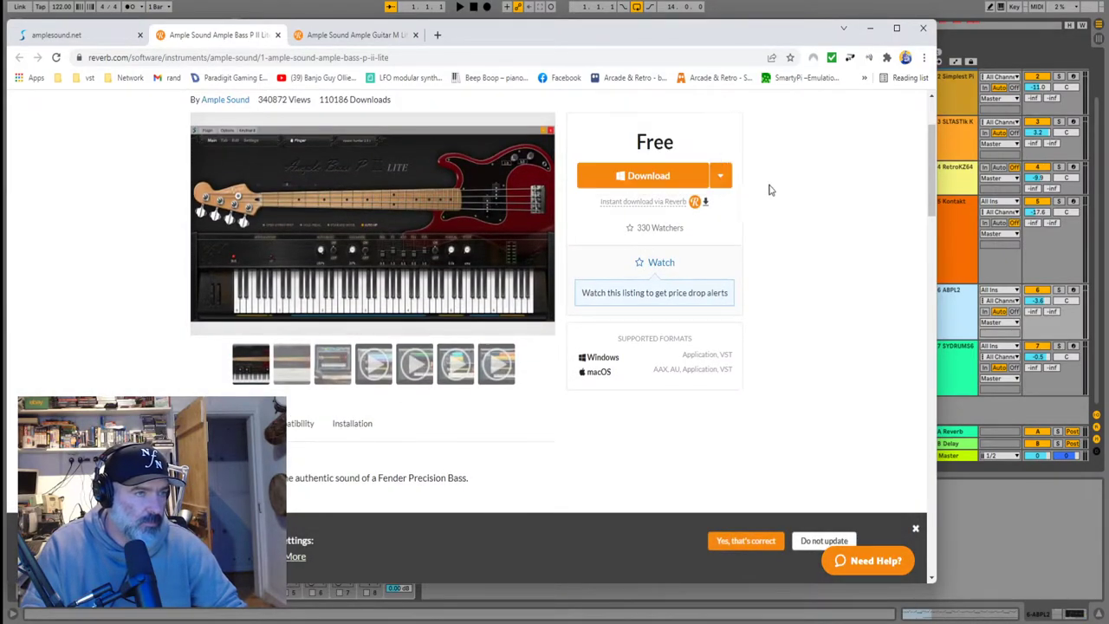
click(721, 177)
click(650, 239)
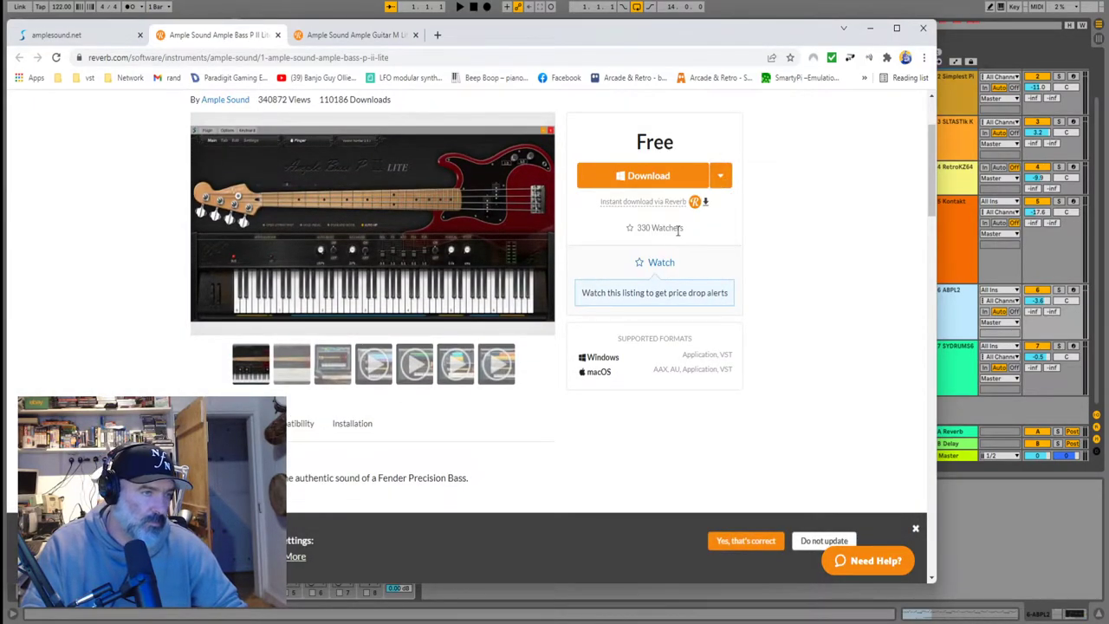
Read the Ample Bass P II Lite description on Reverb and move the browser window aside over the Live set
scroll(678, 230, down, 3)
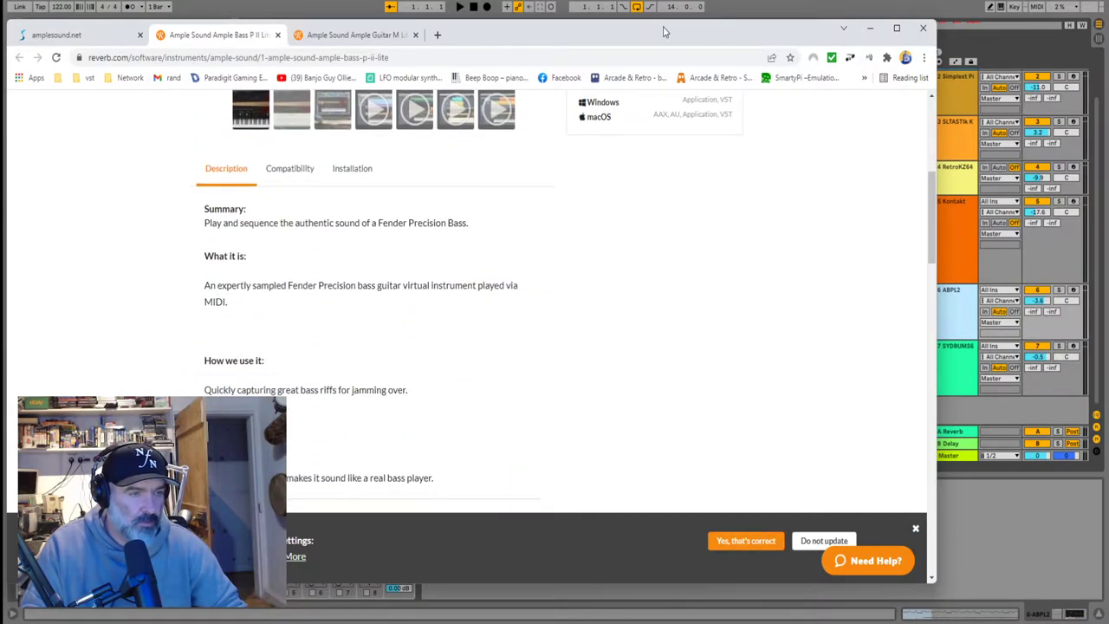
drag(665, 32, 769, 8)
scroll(702, 111, up, 2)
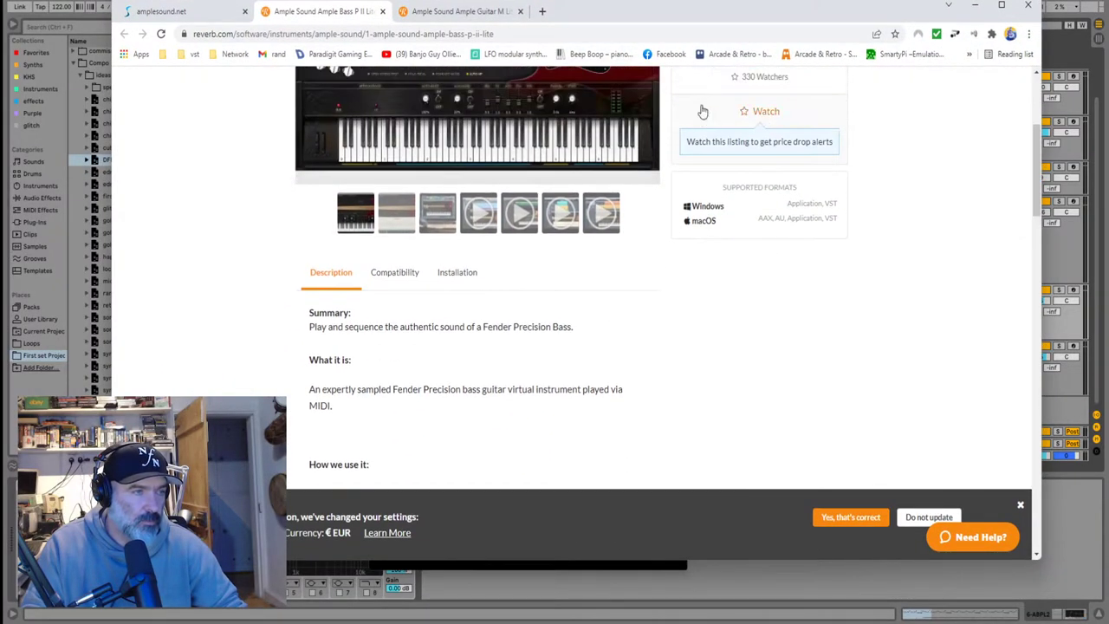
Dismiss the notices on the Reverb page, try the Ample Bass P II Lite download again and close the sign-up form
scroll(702, 111, up, 2)
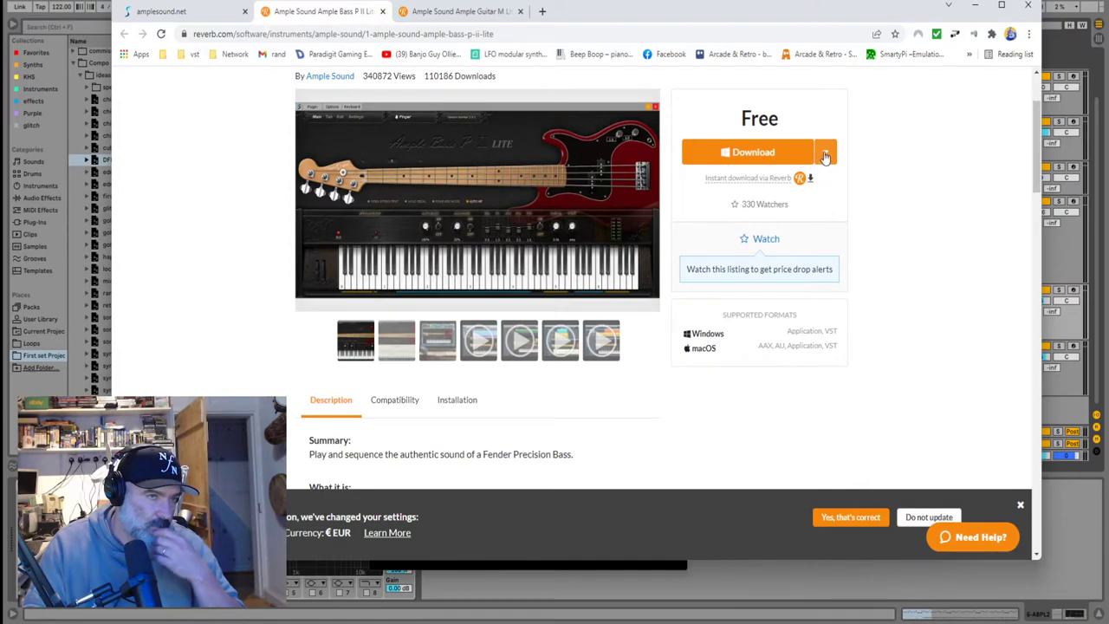
click(1020, 505)
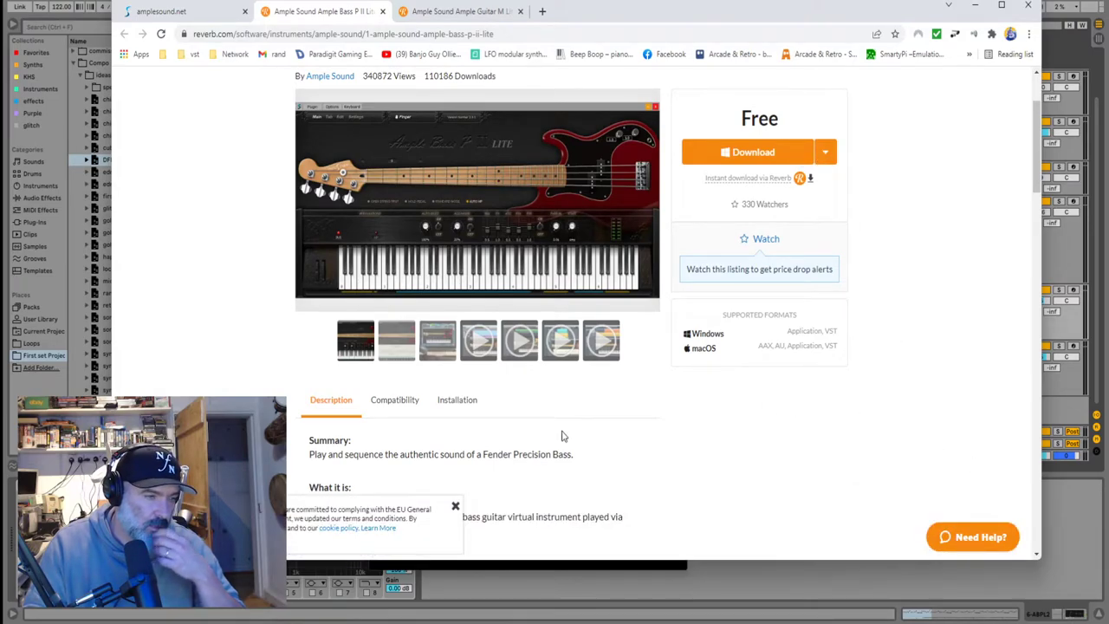
click(455, 506)
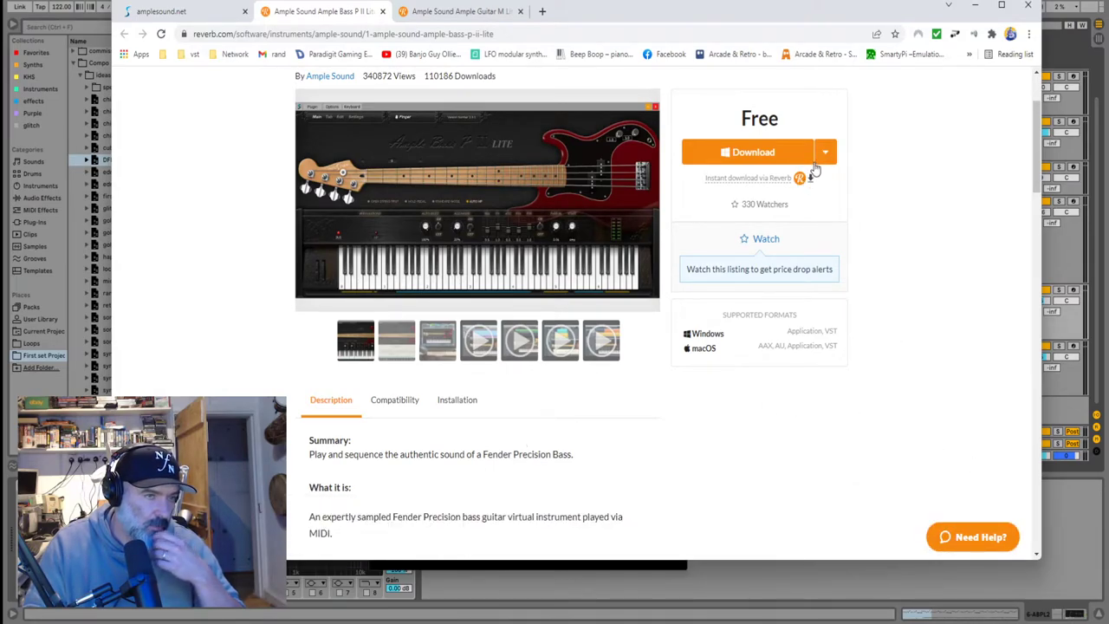
click(826, 155)
click(760, 217)
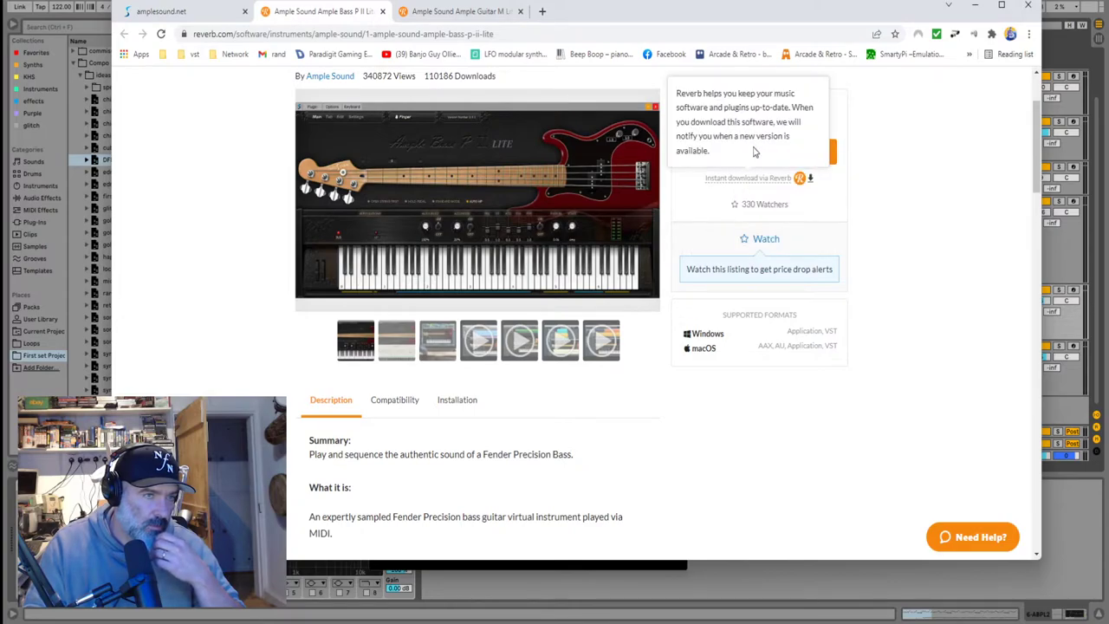
click(733, 152)
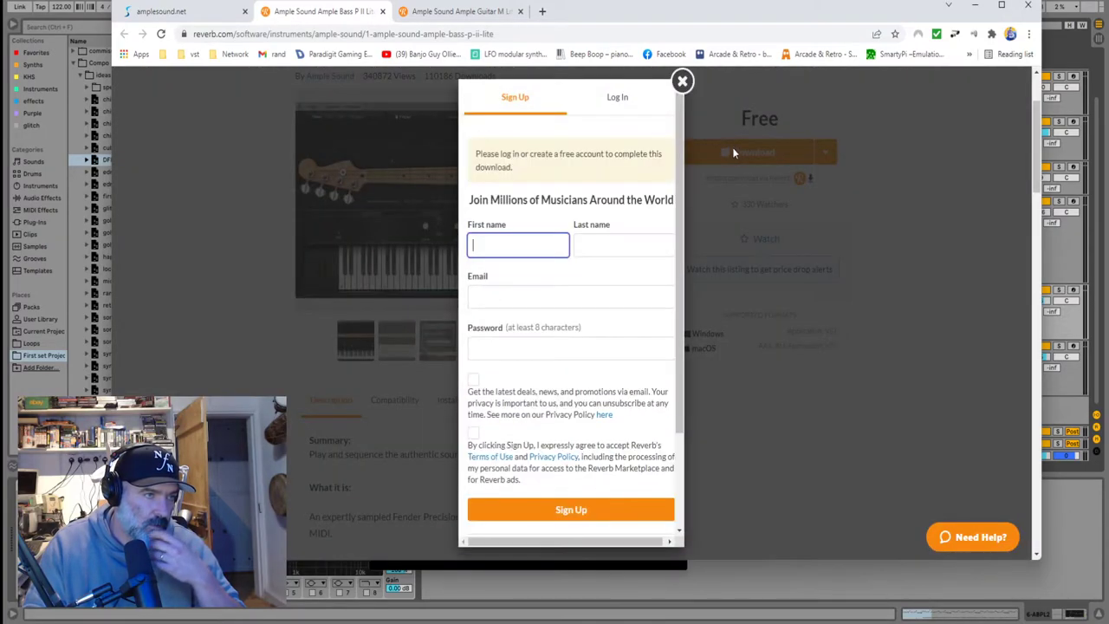
click(681, 87)
Bring the browser back over the Live set and review the free software links on the Ample Sound download page
click(217, 4)
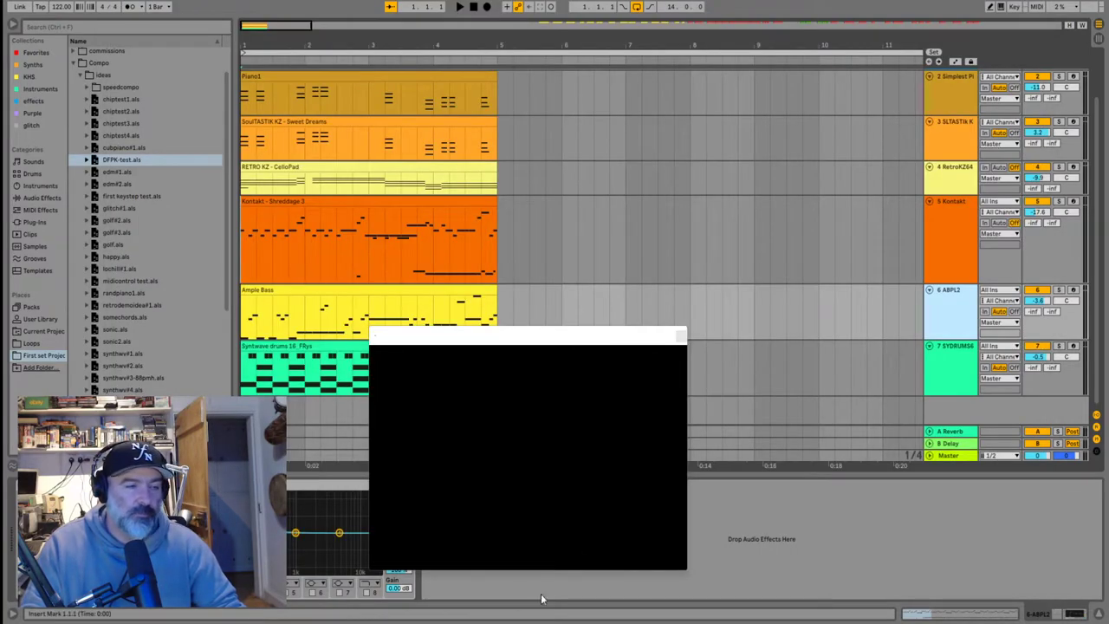
mouse_move(563, 617)
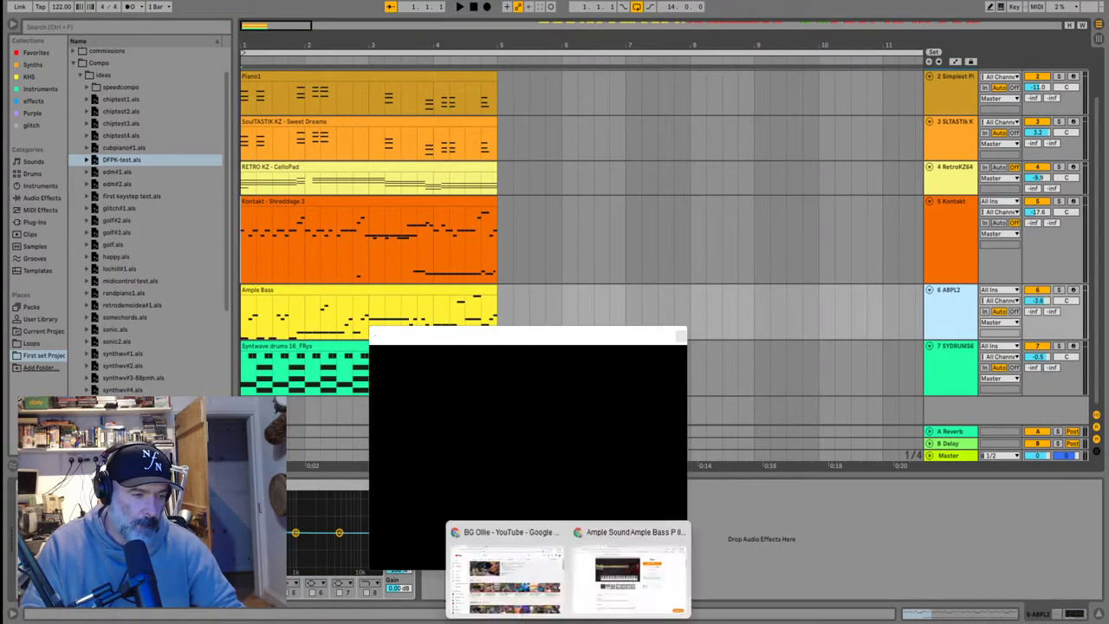
click(628, 580)
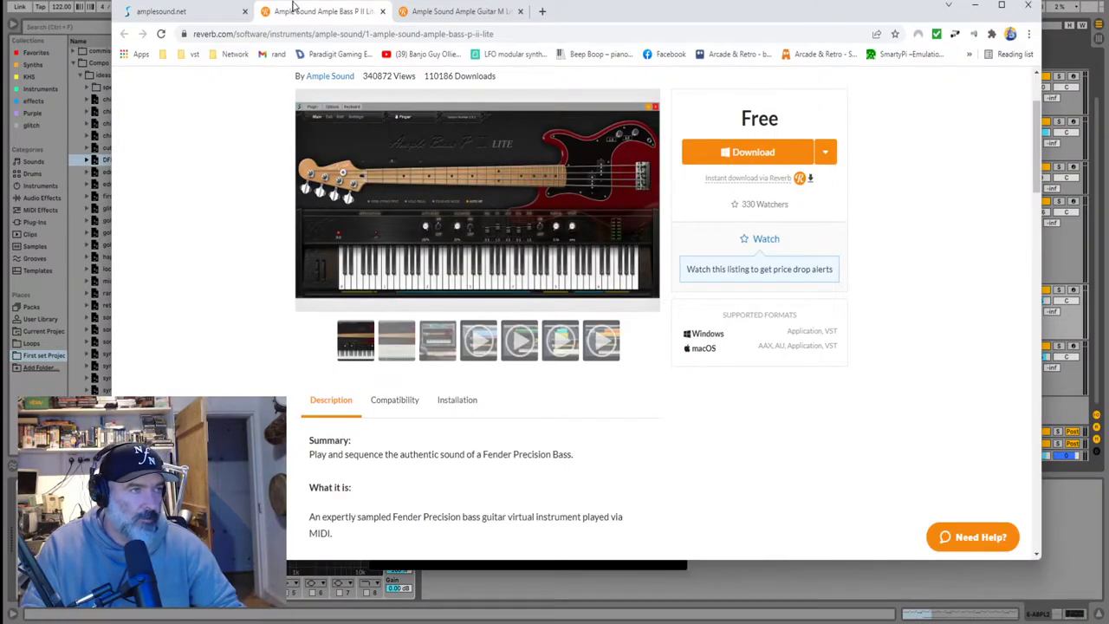
click(198, 12)
click(303, 12)
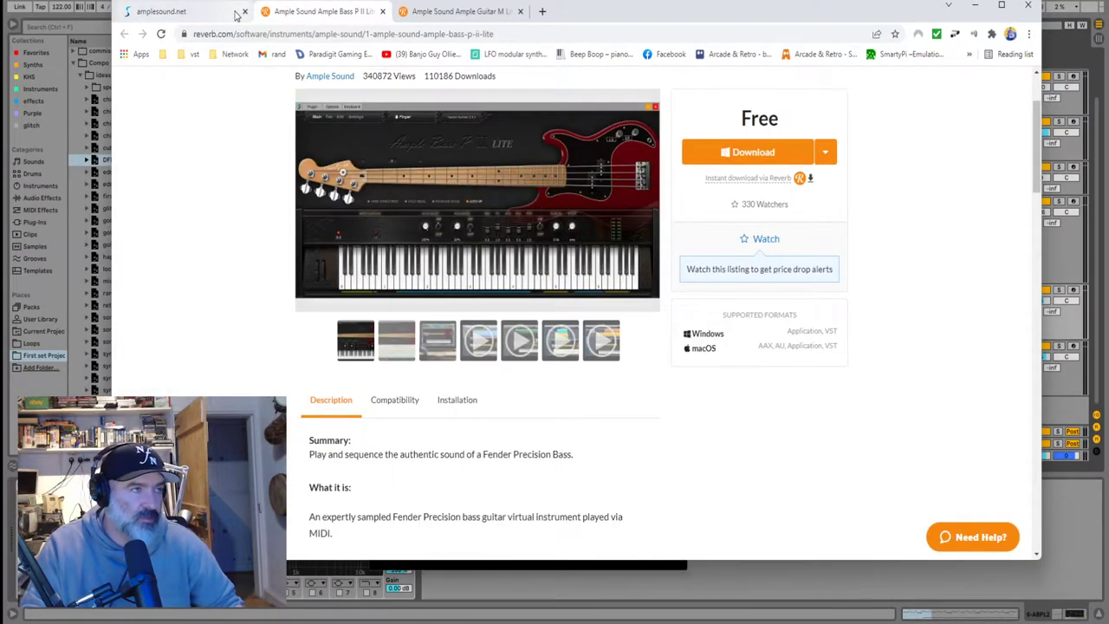
click(184, 14)
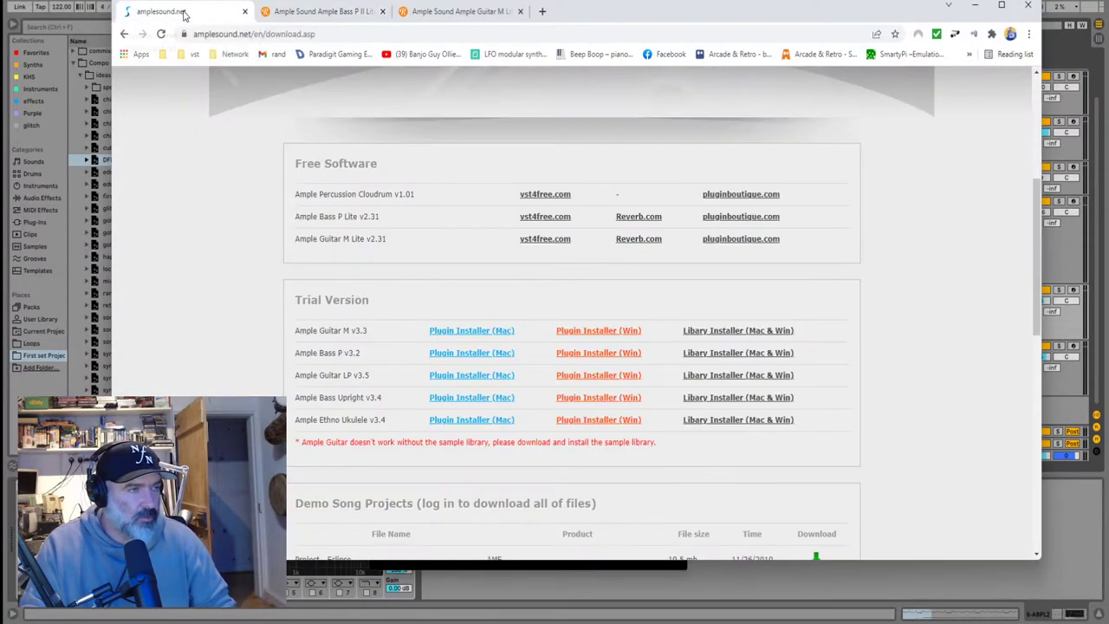
scroll(970, 230, up, 1)
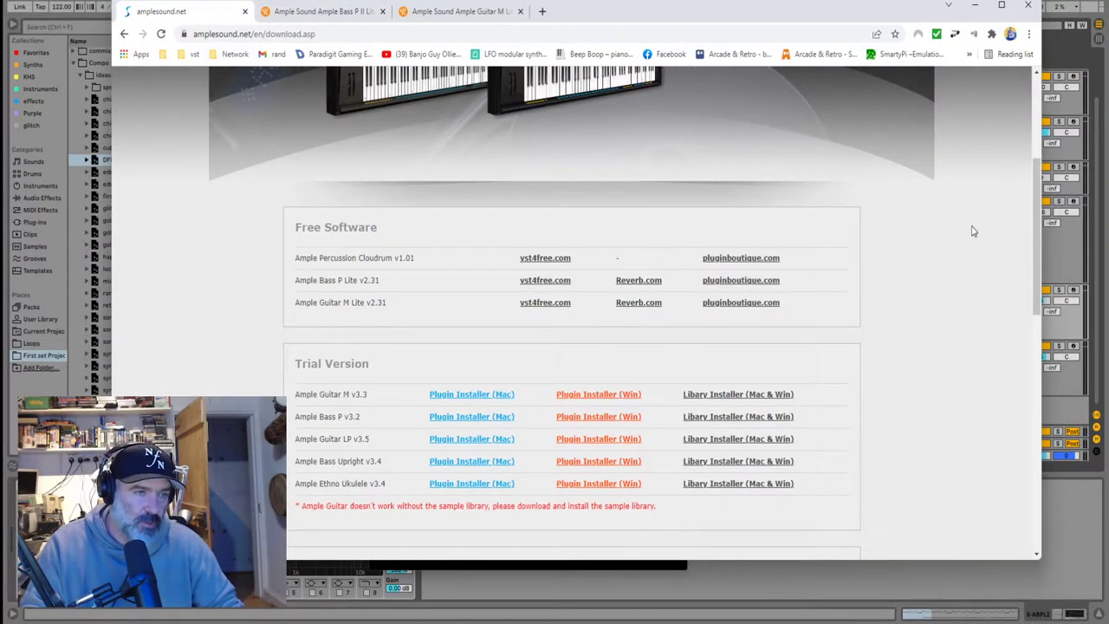
scroll(965, 165, up, 2)
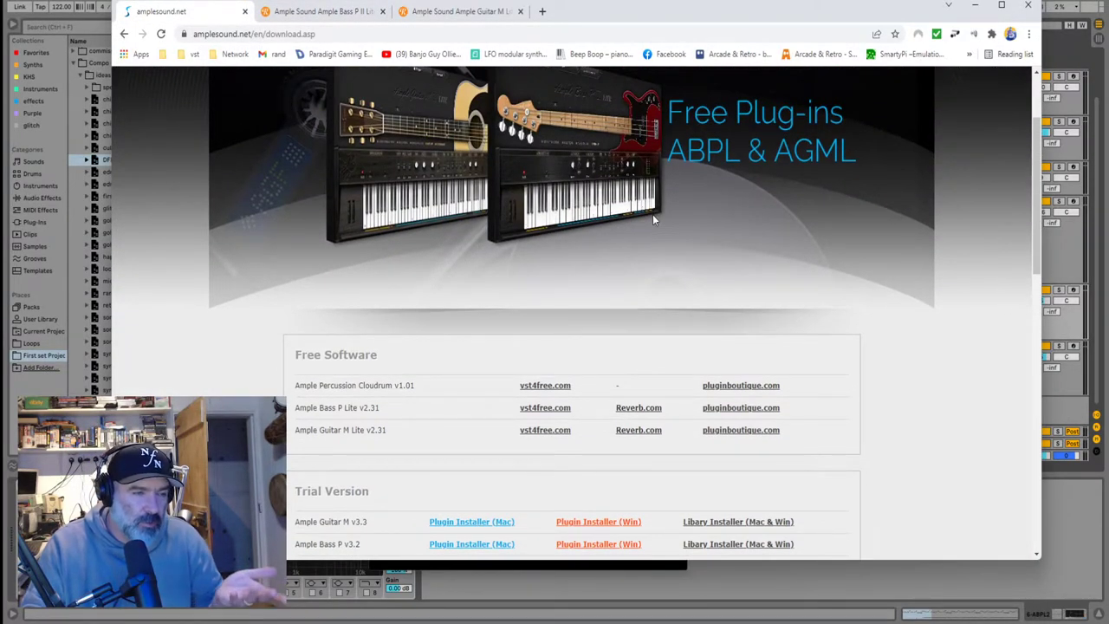
scroll(717, 216, down, 3)
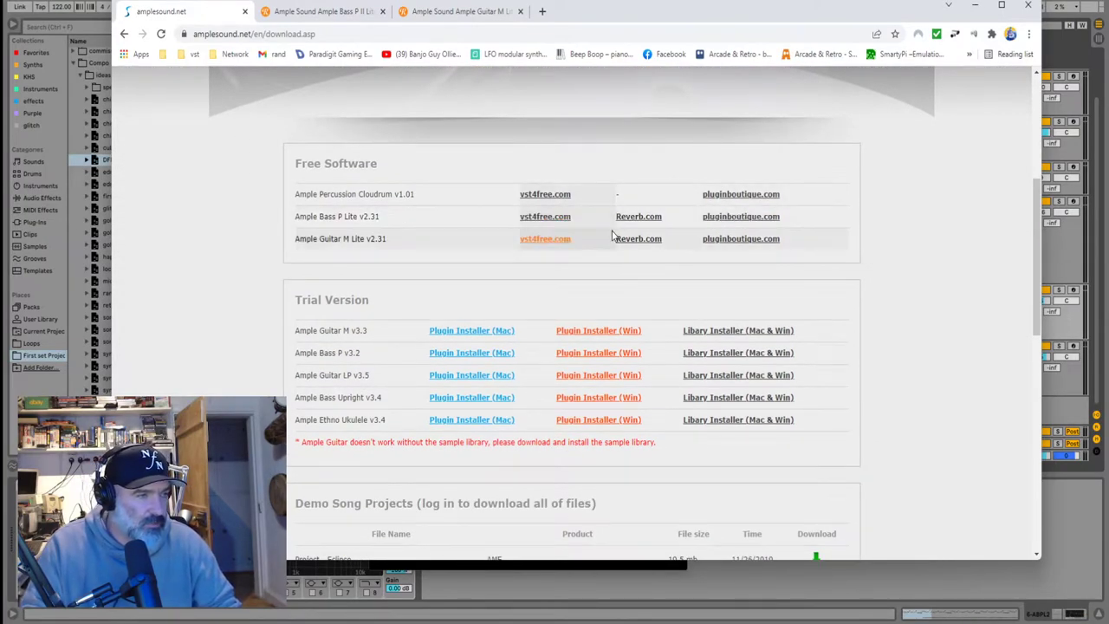
Open the Plugin Boutique page for Ample Bass P Lite, plus Ample Guitar M Lite II and Ample Percussion Cloudrum in new tabs
click(764, 217)
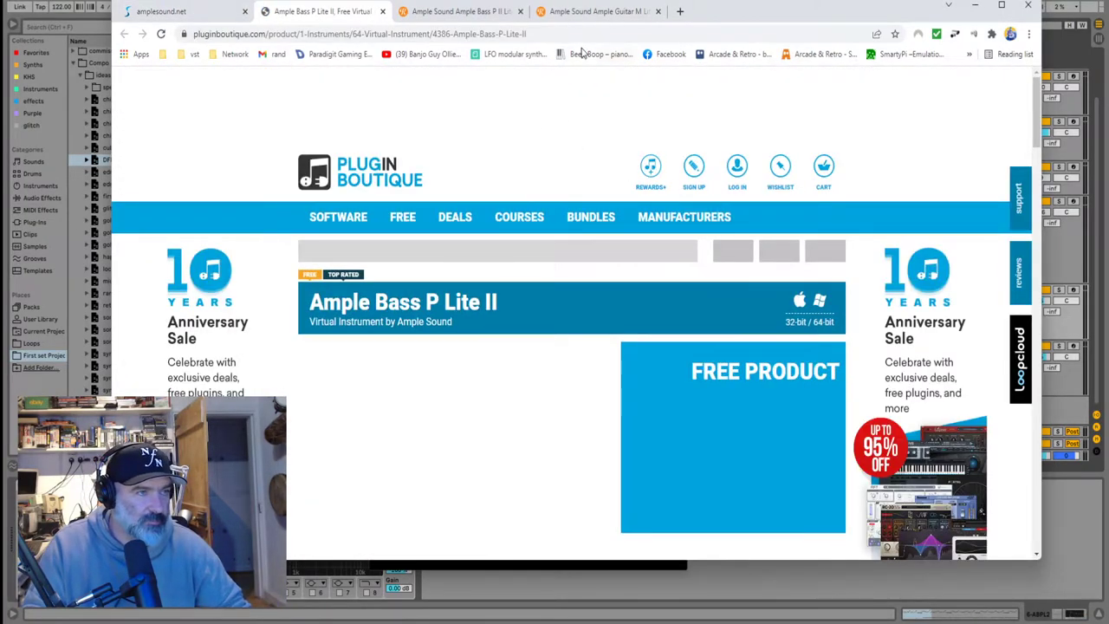
scroll(672, 245, down, 5)
scroll(566, 252, up, 4)
scroll(780, 227, down, 15)
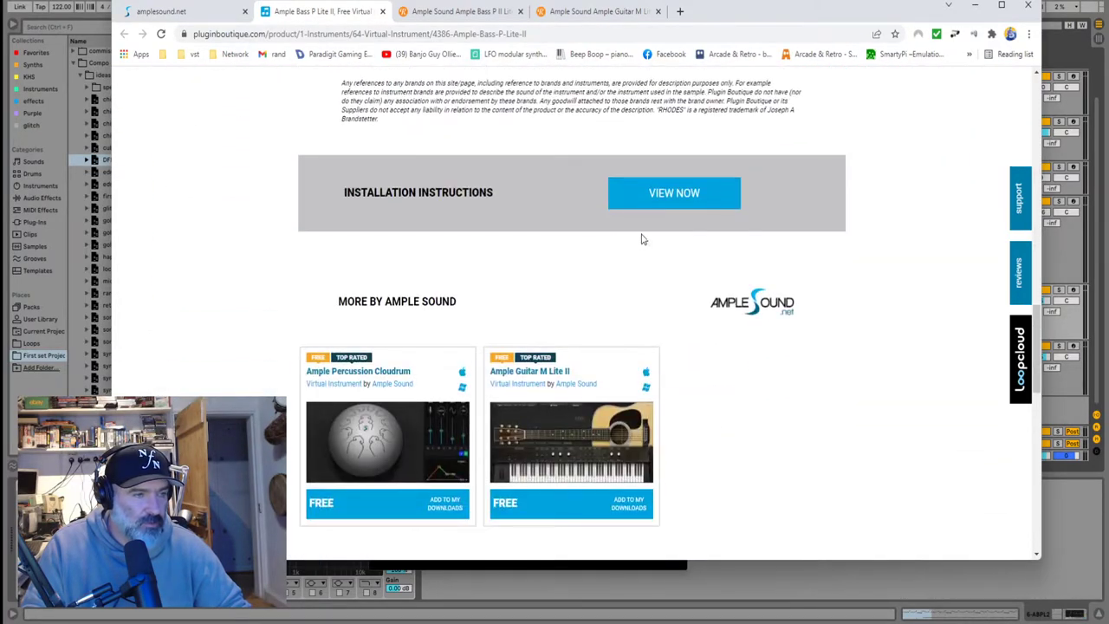
scroll(711, 223, down, 2)
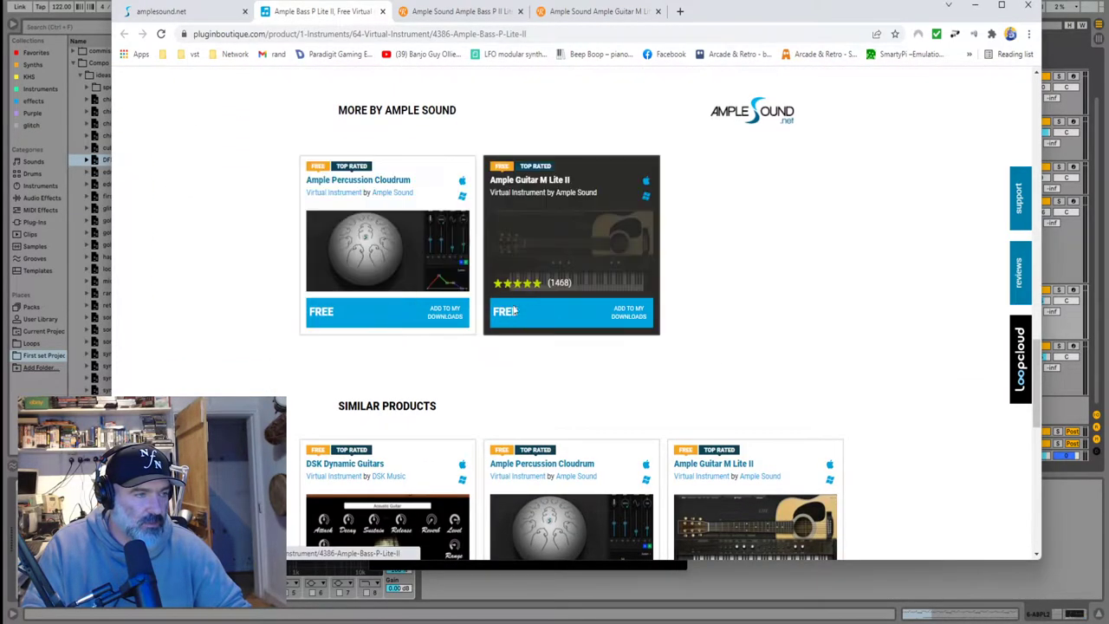
middle_click(523, 182)
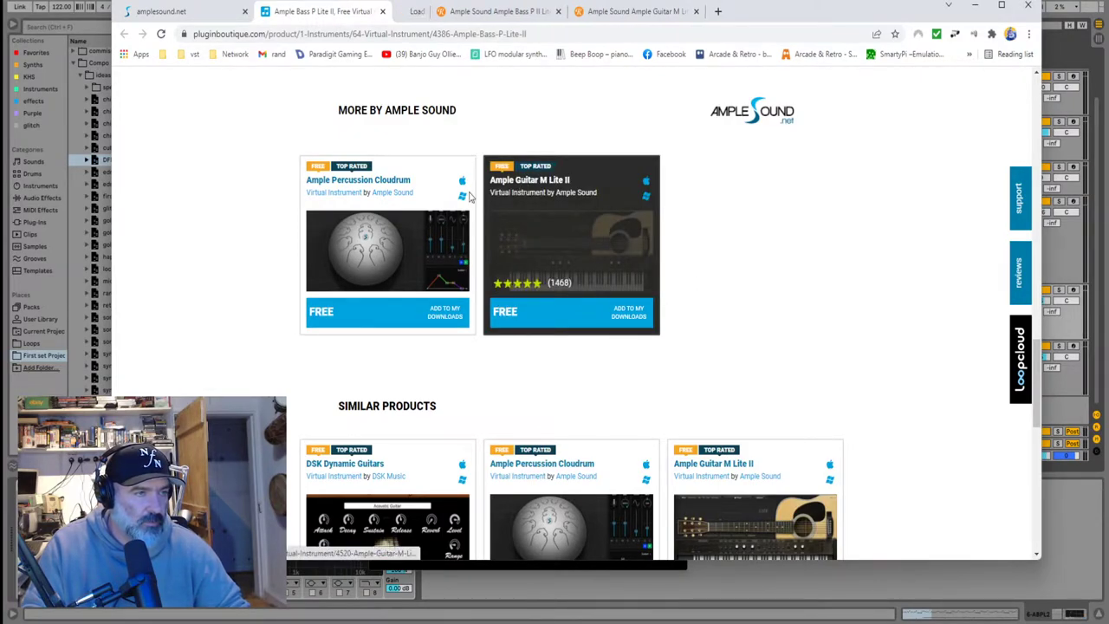
middle_click(360, 180)
Try to add Ample Bass P Lite II to the Plugin Boutique downloads and dismiss the login notice
scroll(527, 157, up, 10)
scroll(527, 157, down, 10)
scroll(628, 263, up, 7)
scroll(628, 263, up, 8)
scroll(719, 277, up, 2)
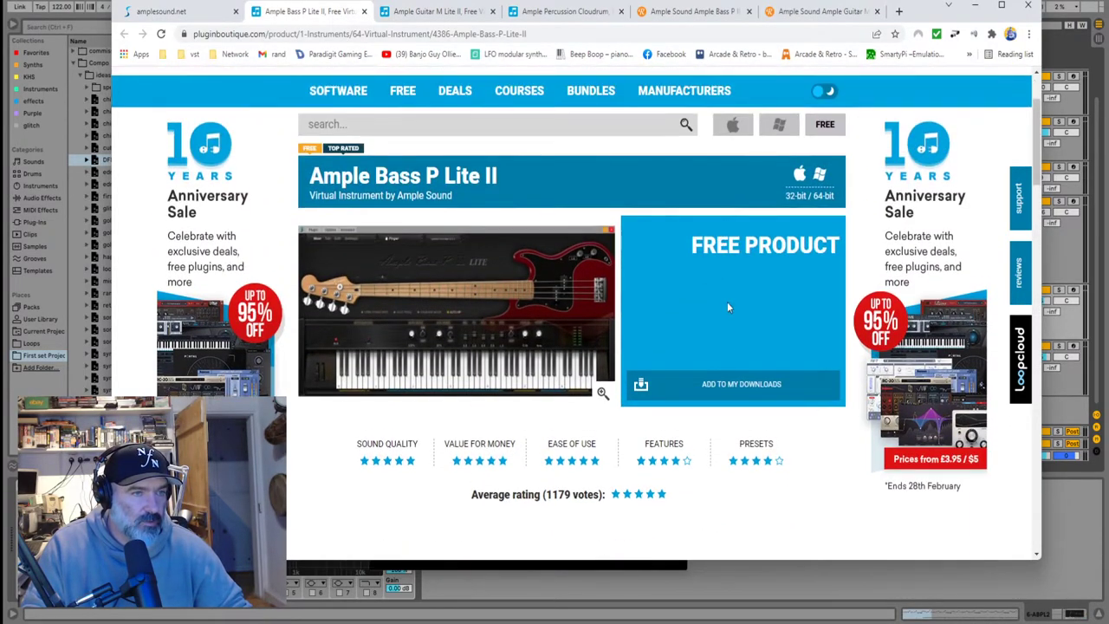
click(728, 388)
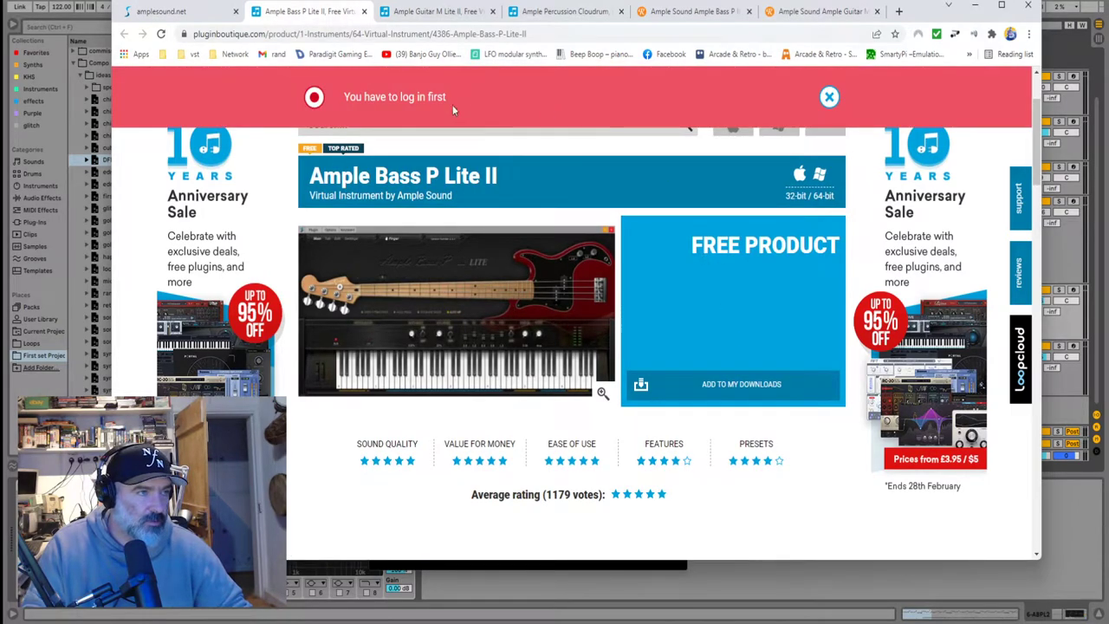
click(825, 99)
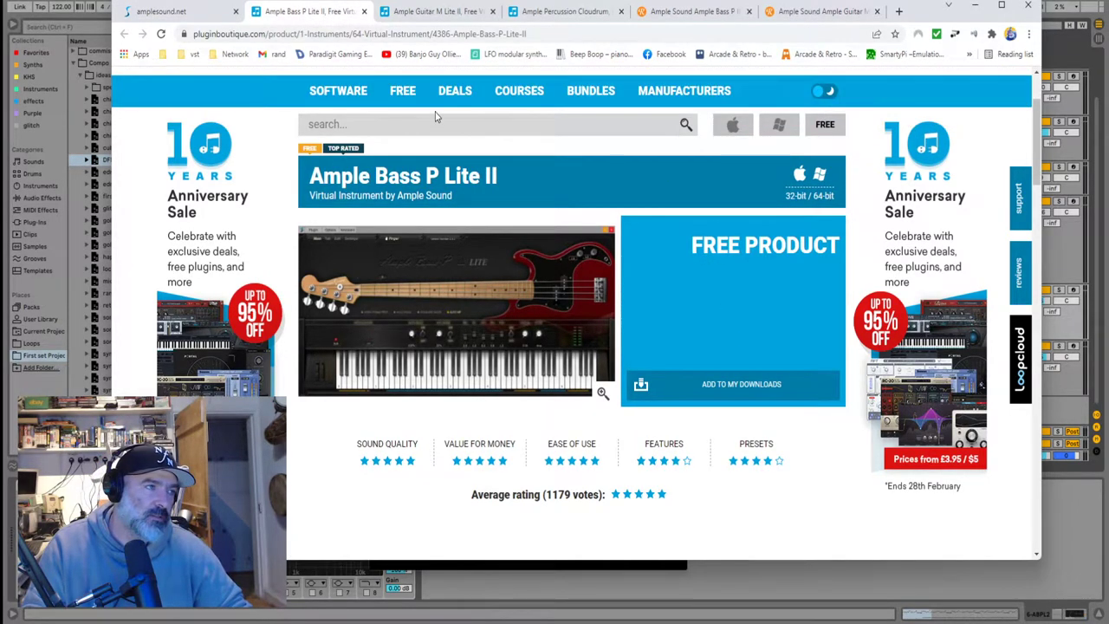
Confirm Ireland as the Plugin Boutique location and try again to add Ample Bass P Lite II to the downloads
scroll(782, 144, up, 2)
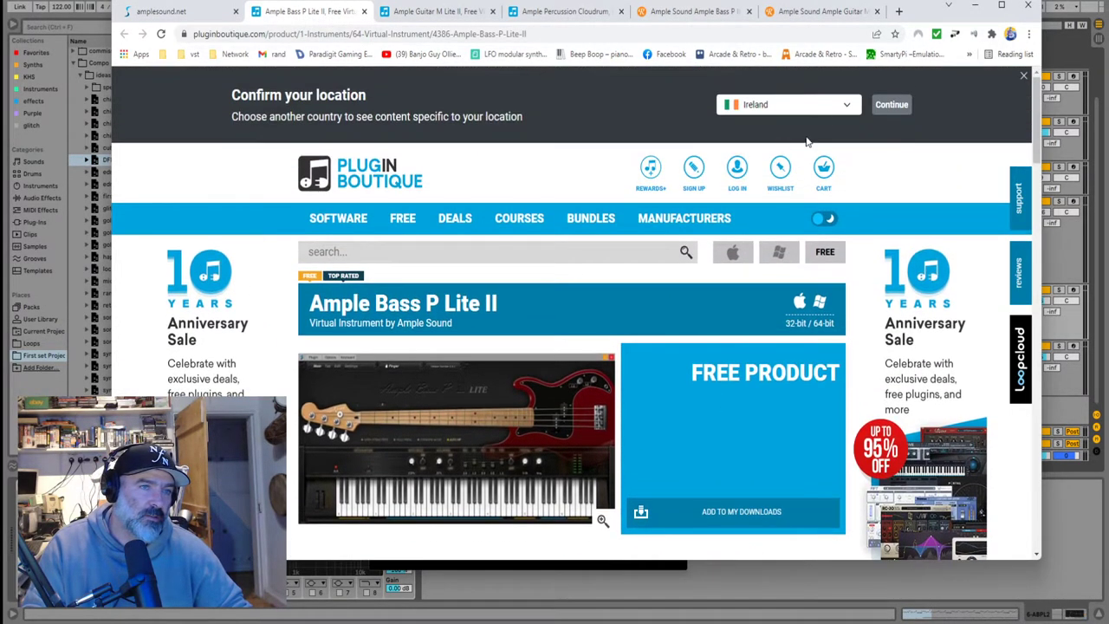
click(885, 107)
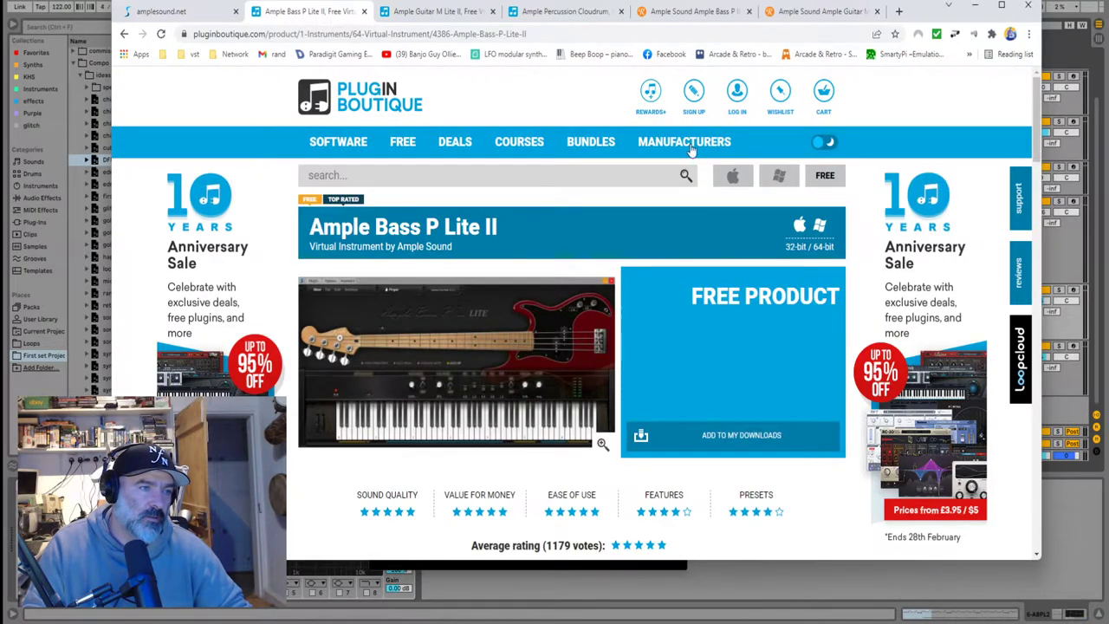
scroll(717, 147, down, 2)
click(729, 247)
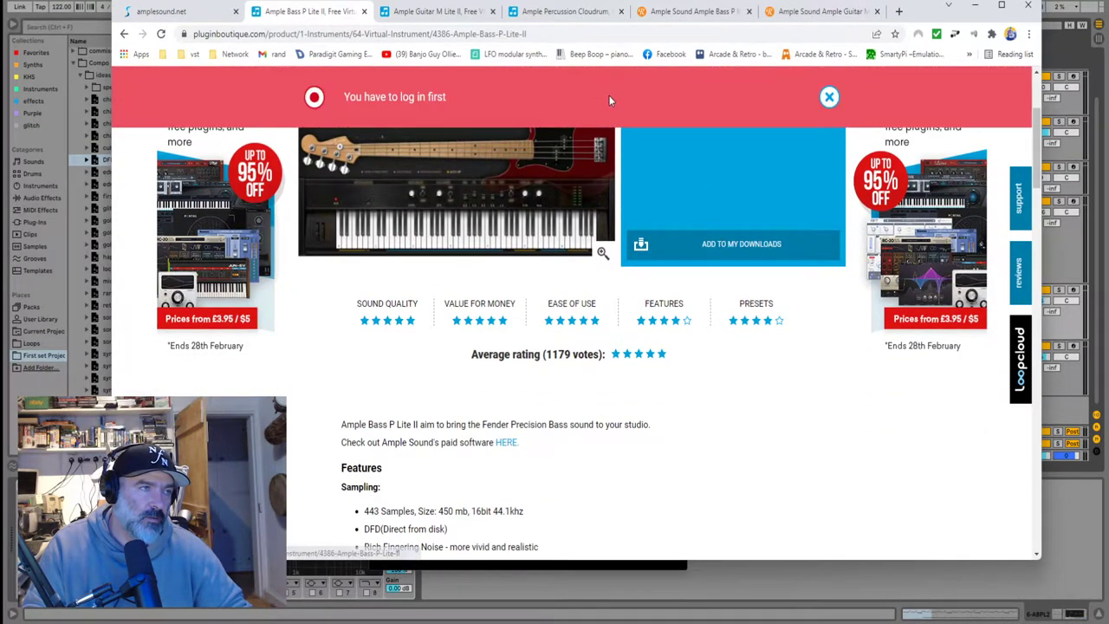
scroll(780, 124, up, 2)
click(829, 96)
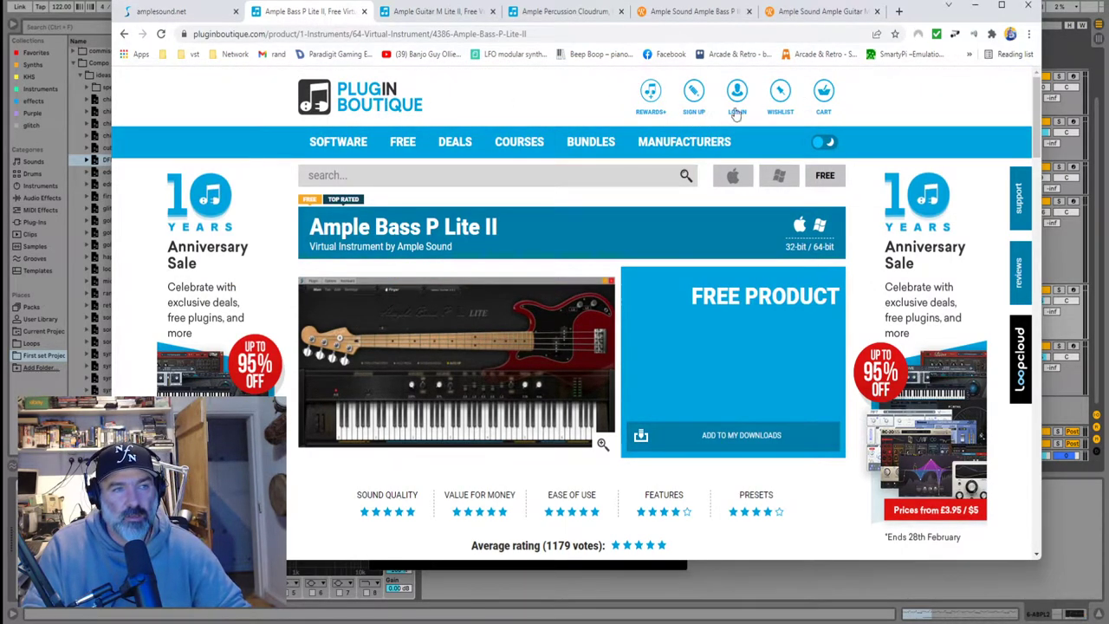
Try to log in to Plugin Boutique with the account e-mail and password, completing the robot check
click(736, 95)
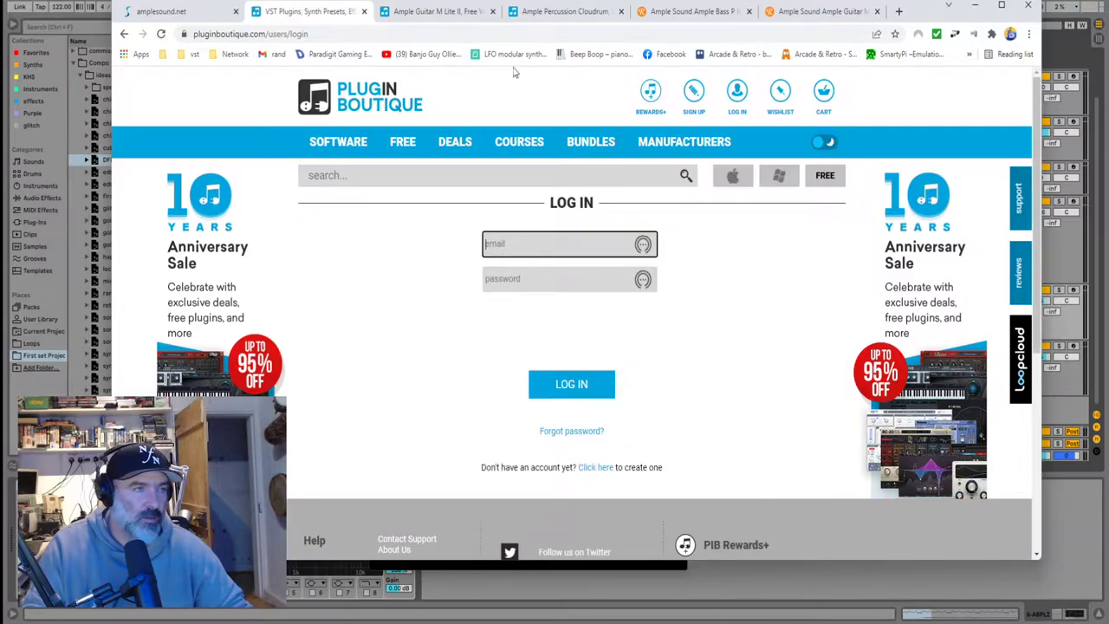
click(526, 243)
click(530, 274)
click(531, 281)
text(•••••••••••)
key(Tab)
key(space)
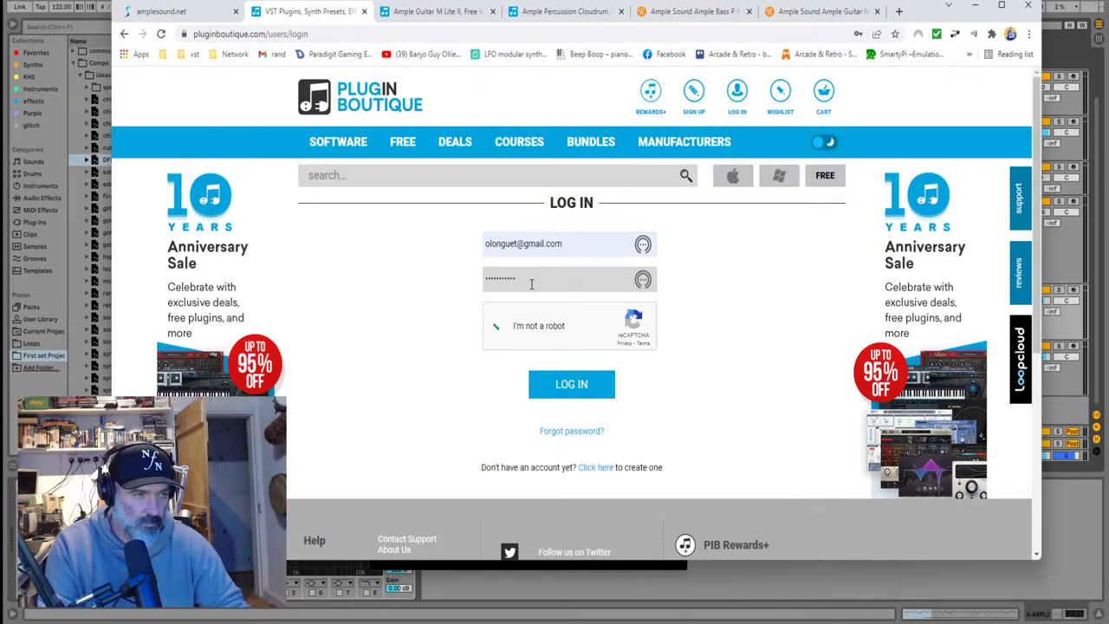
click(583, 387)
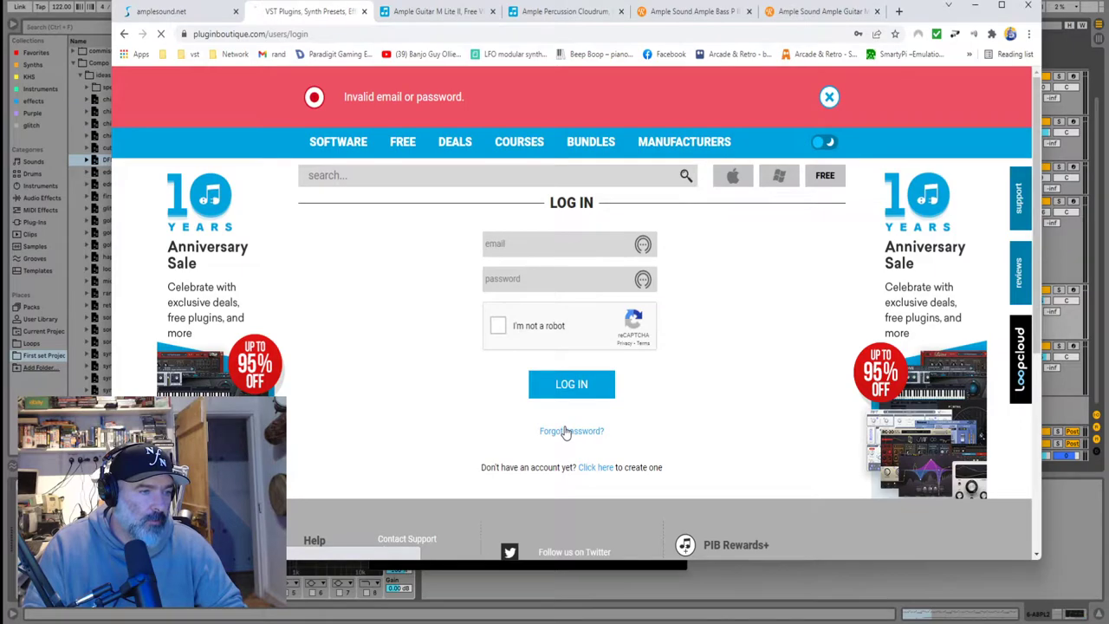
Request a Plugin Boutique password recovery link for the account e-mail and fill in the e-mail on the login form
click(565, 430)
click(531, 322)
click(555, 354)
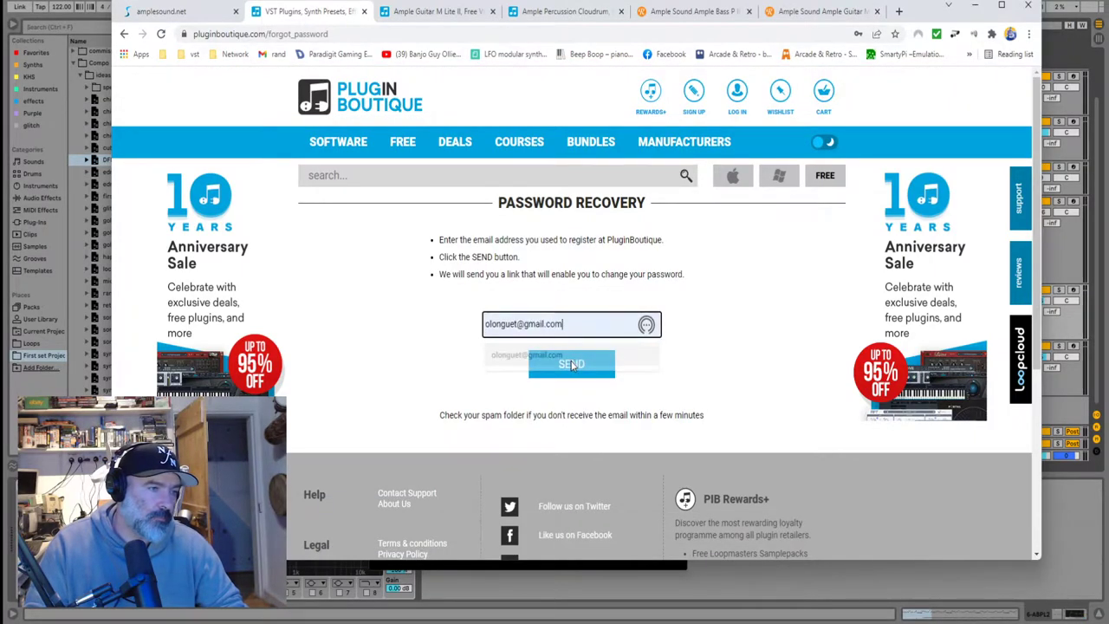
click(572, 365)
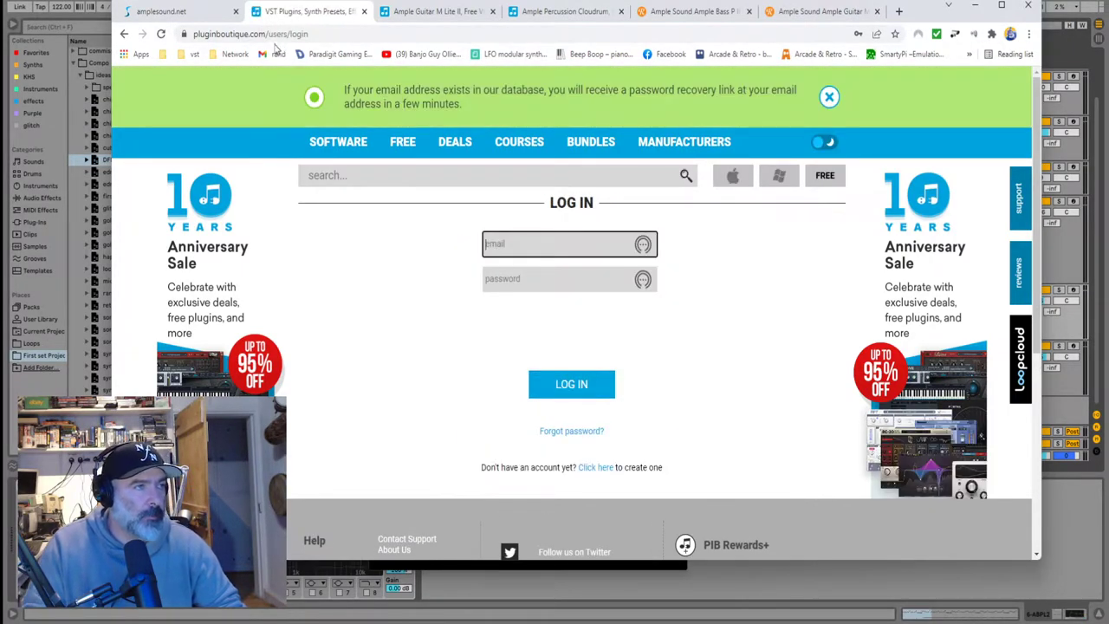
click(519, 241)
click(540, 271)
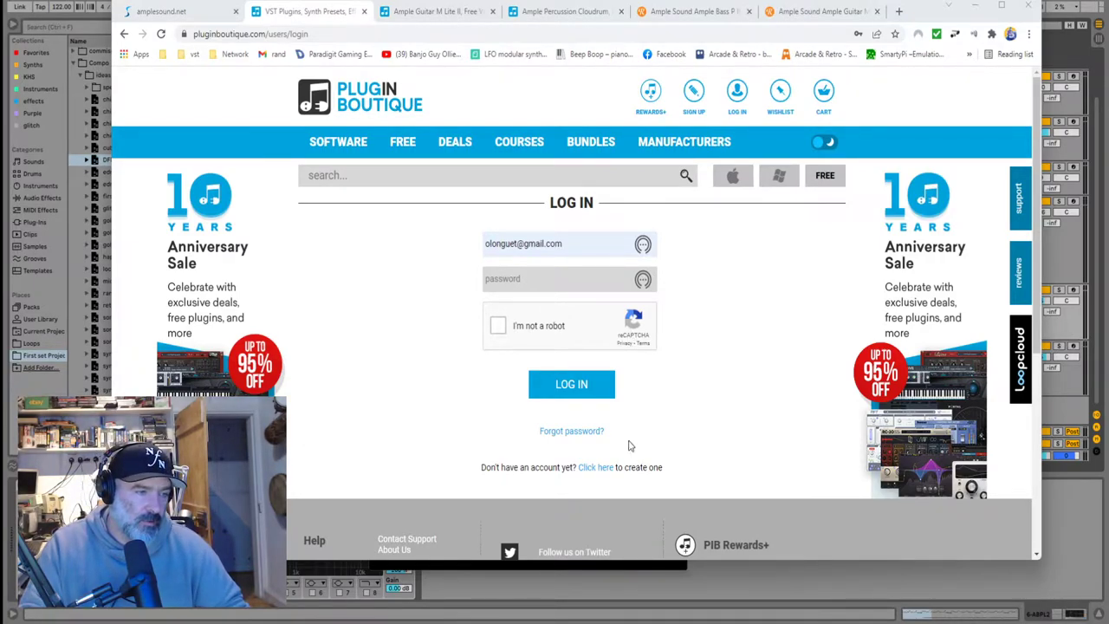
Return to the Ample Bass P II Lite page on Reverb, open its login, and move the browser window off the Live set
click(435, 11)
click(688, 11)
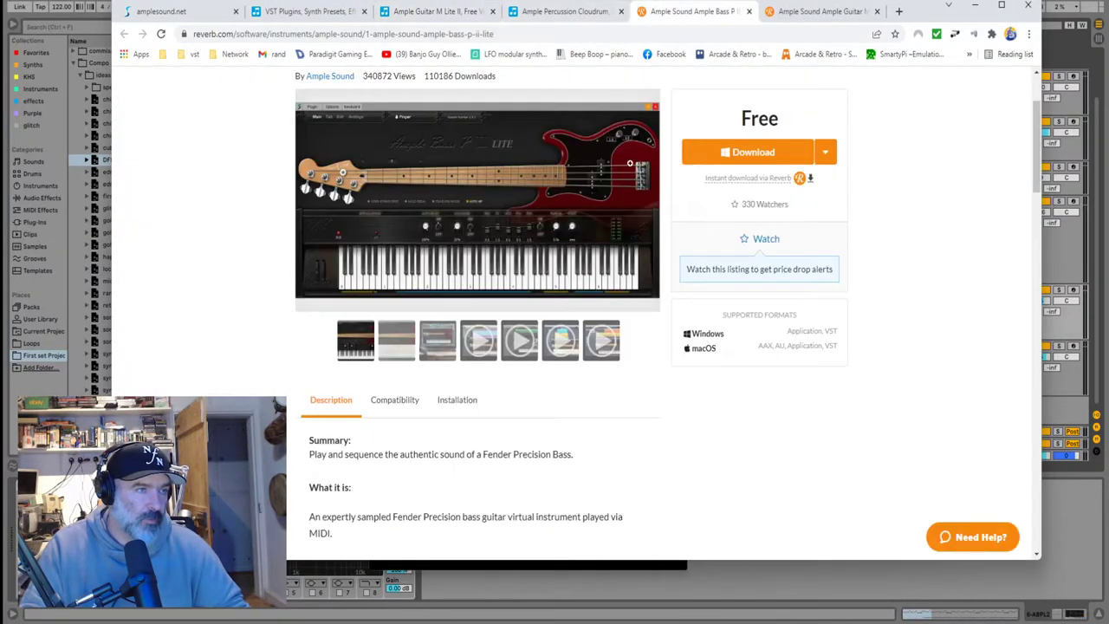
scroll(730, 252, up, 2)
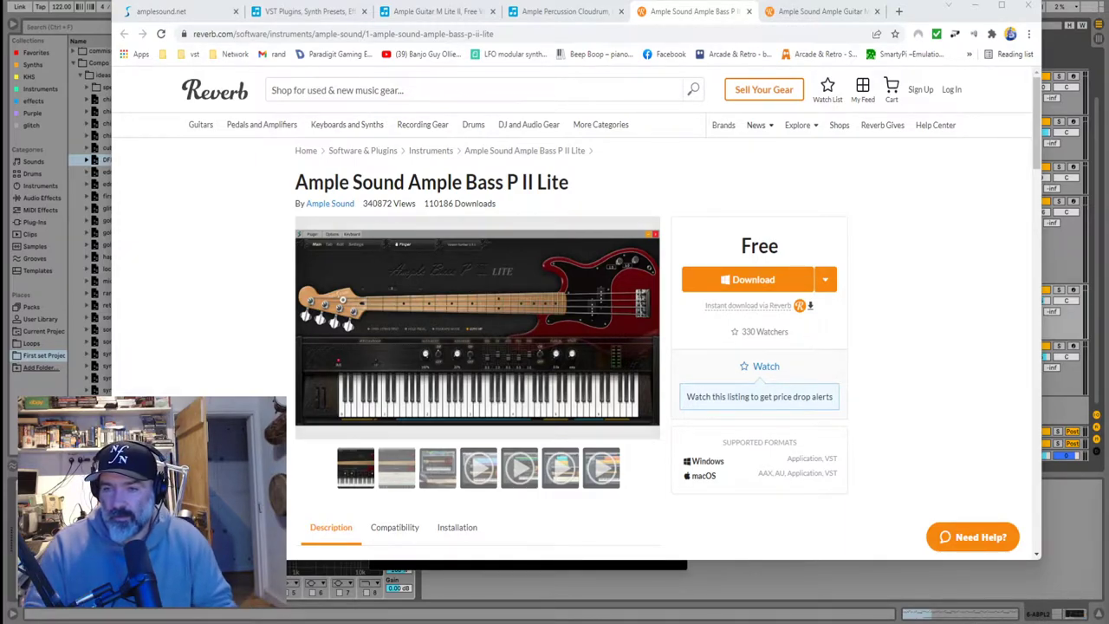
mouse_move(757, 126)
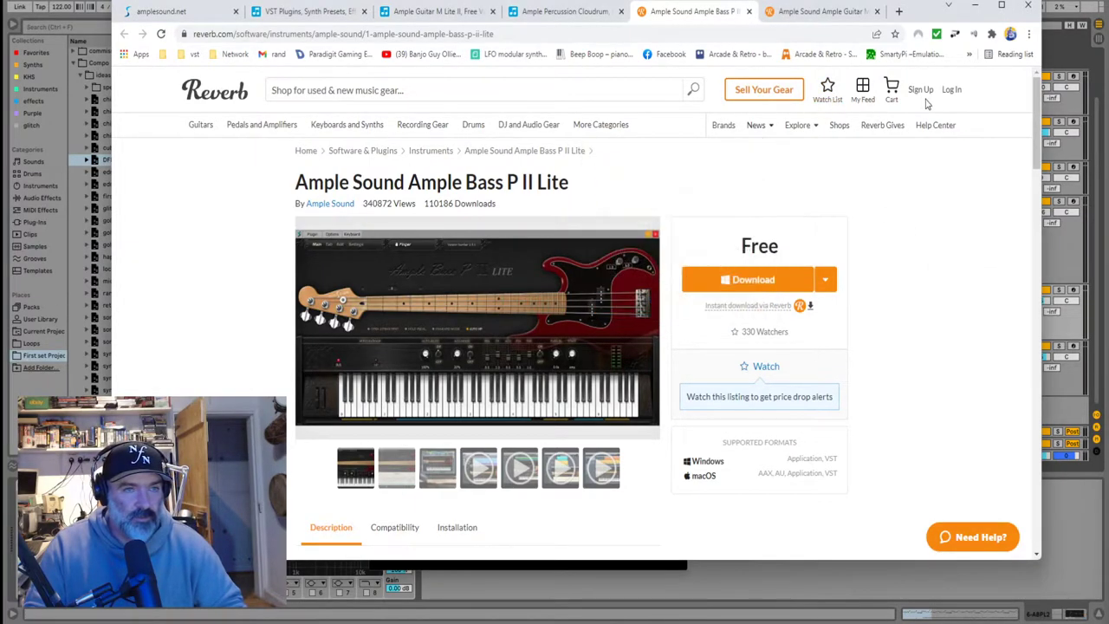
click(951, 90)
drag(929, 14, 1108, 91)
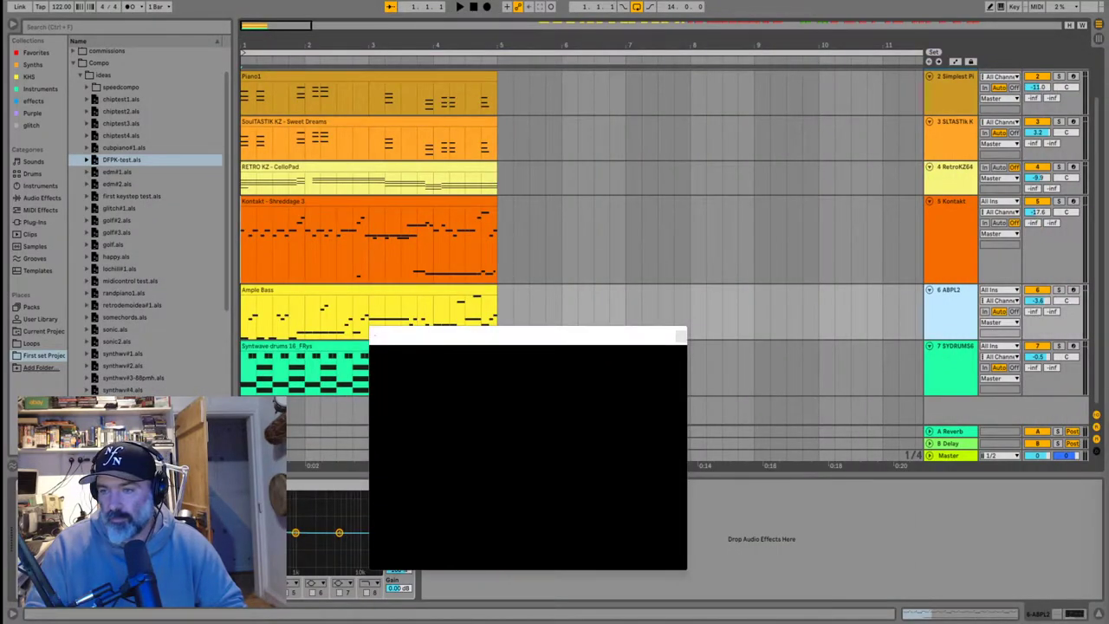
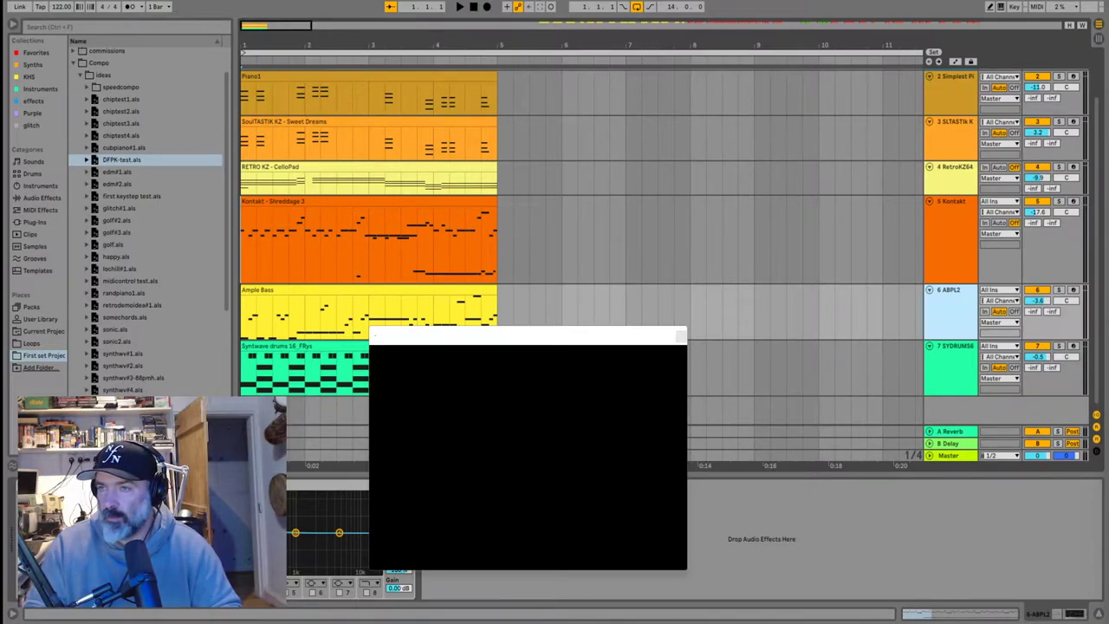
Bring the browser back over the Live set and add the free Ample Guitar M Lite II to the account's downloads
drag(1107, 15, 543, 1)
scroll(472, 268, down, 3)
scroll(472, 264, down, 3)
scroll(478, 252, up, 3)
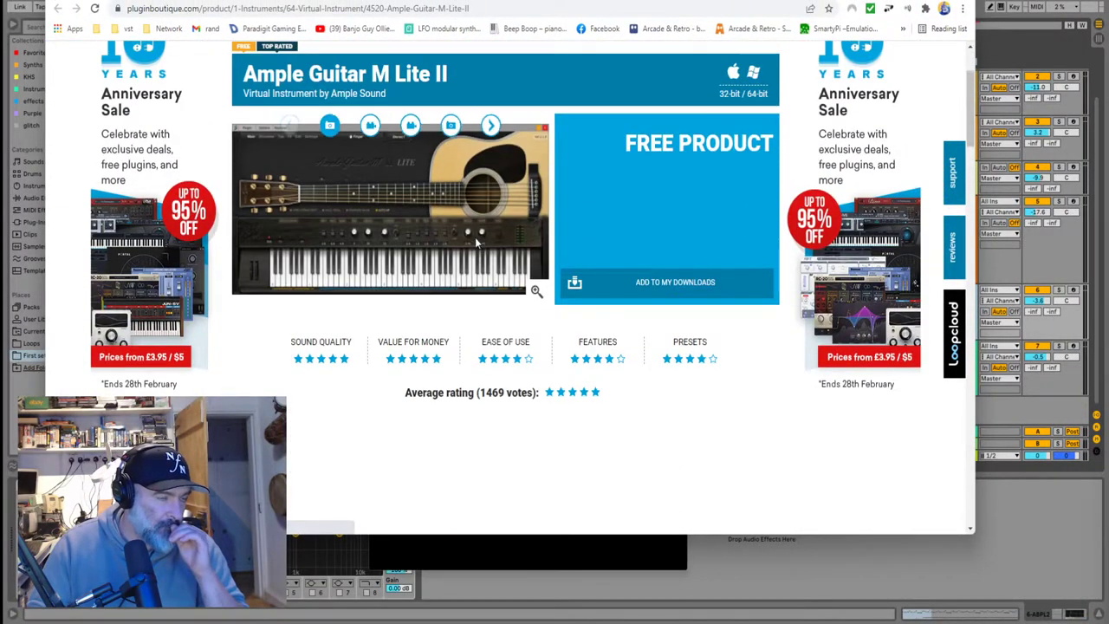
click(672, 284)
scroll(554, 260, down, 4)
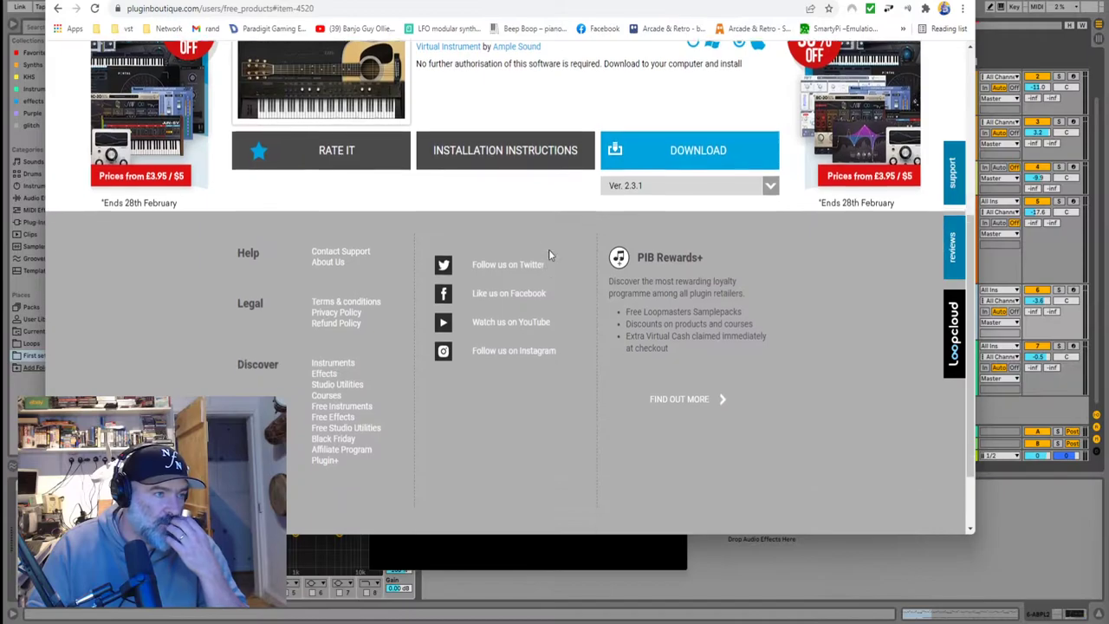
scroll(548, 254, up, 3)
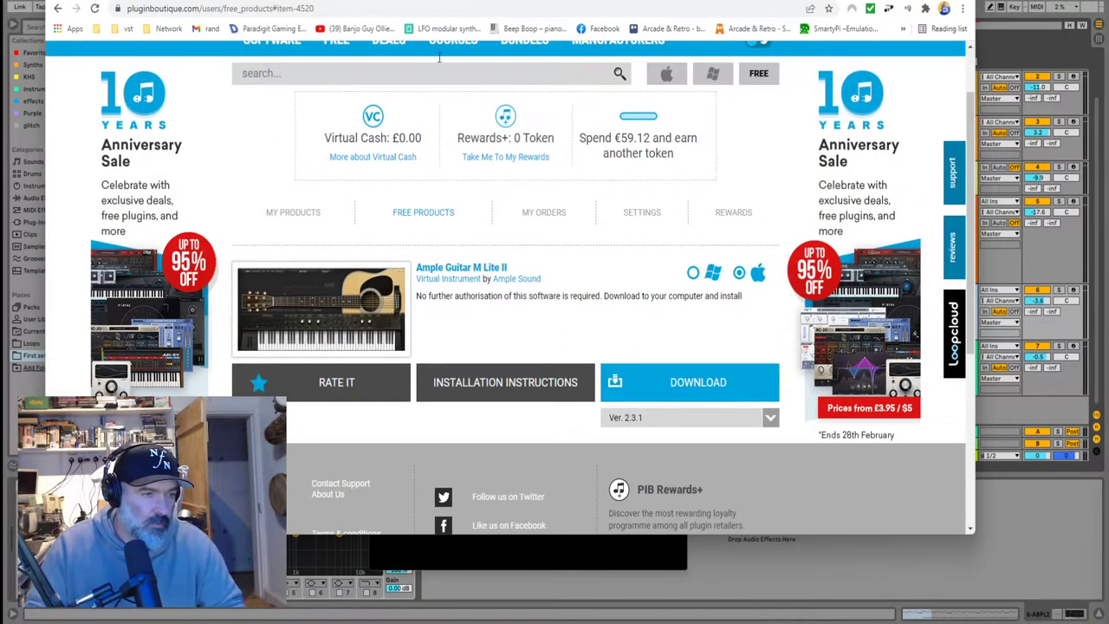
Add the free Ample Bass P Lite II to the account's downloads and start its download
click(295, 1)
click(671, 409)
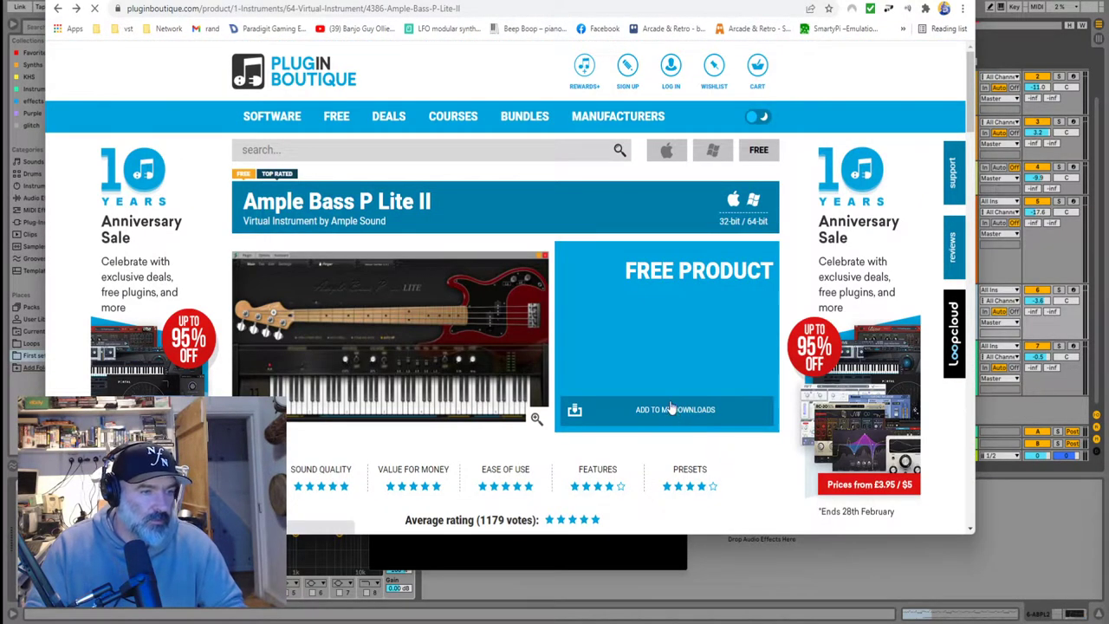
click(671, 409)
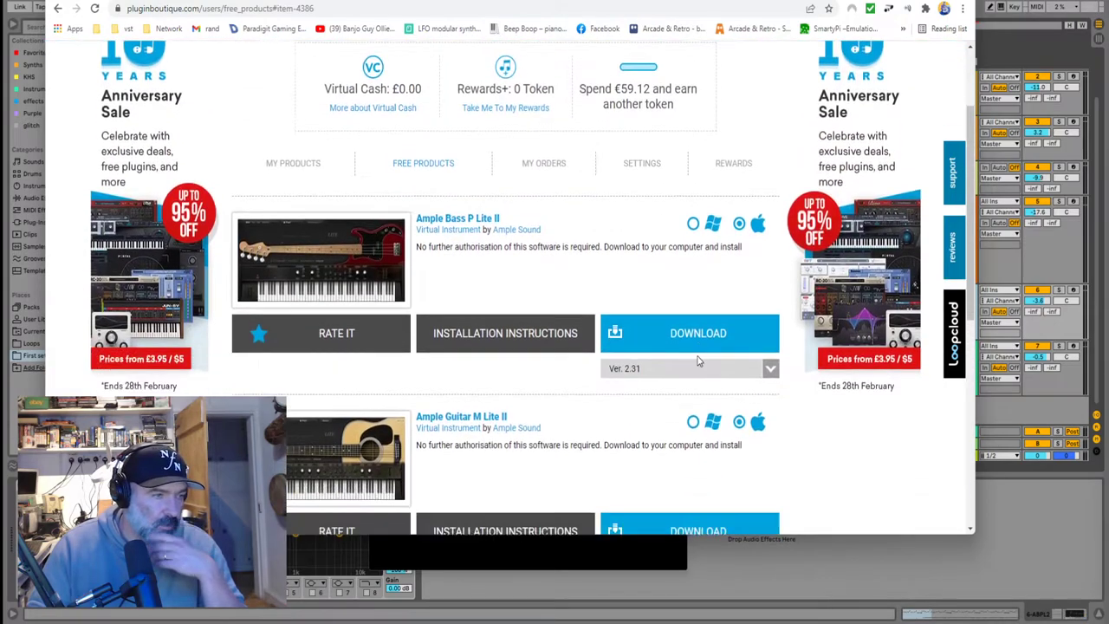
click(693, 319)
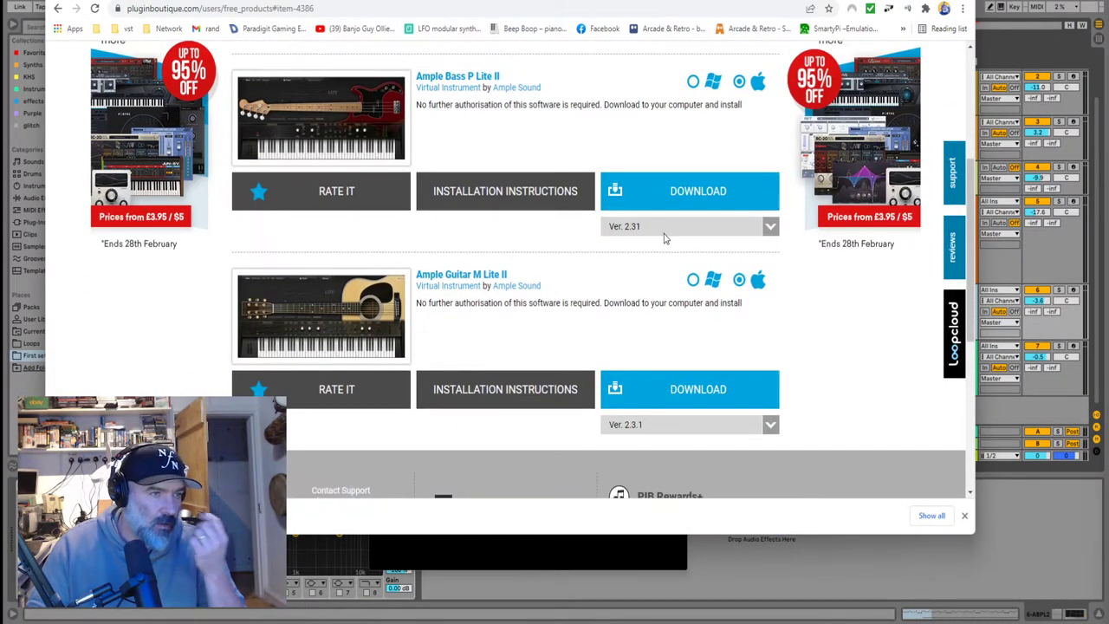
Check the version choices for Ample Bass P Lite II and read its product page down to the system requirements
click(660, 232)
scroll(487, 104, up, 3)
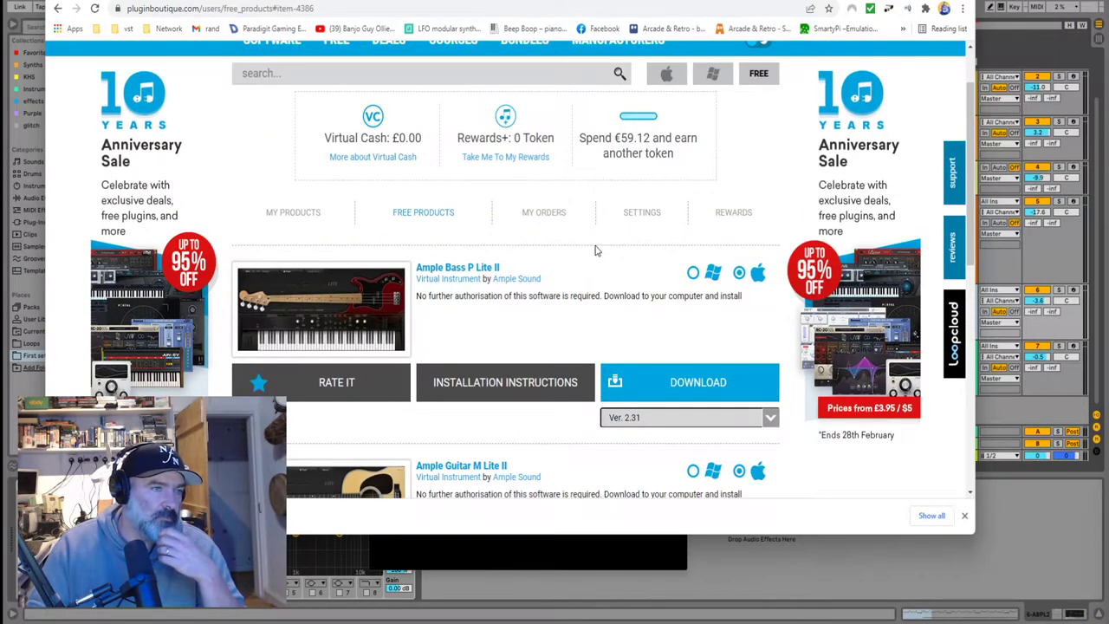
scroll(595, 250, down, 2)
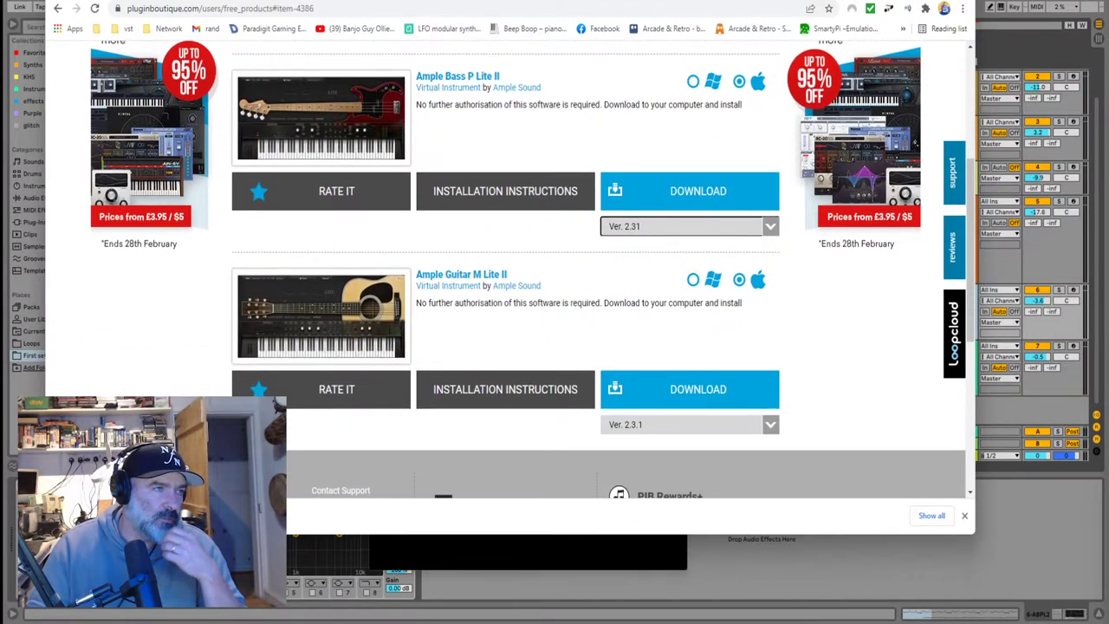
click(56, 11)
scroll(651, 321, down, 3)
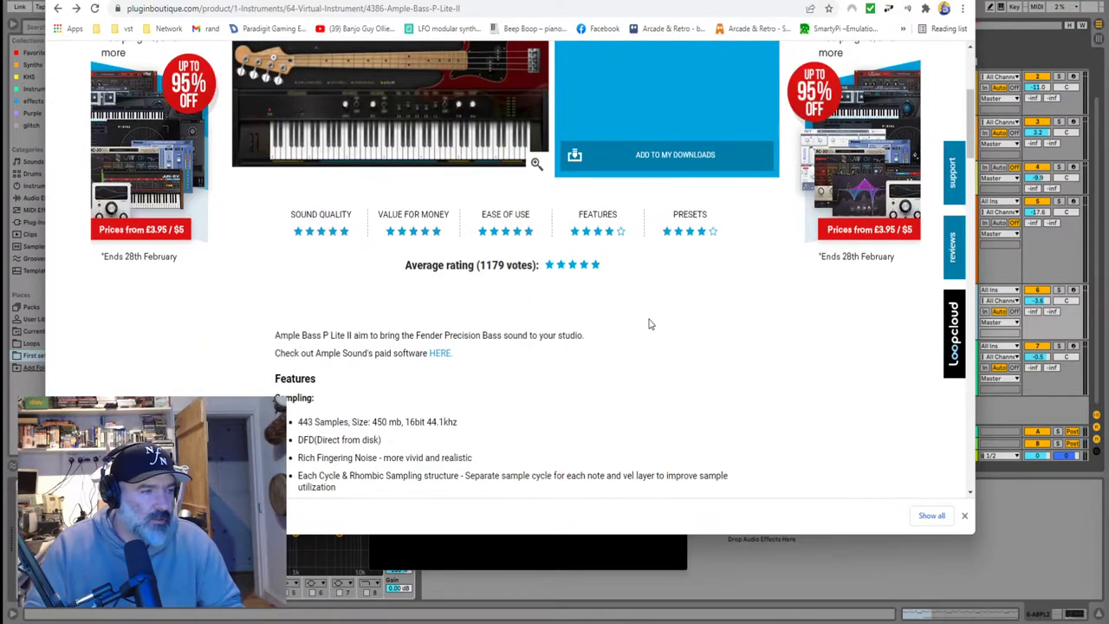
scroll(649, 324, down, 5)
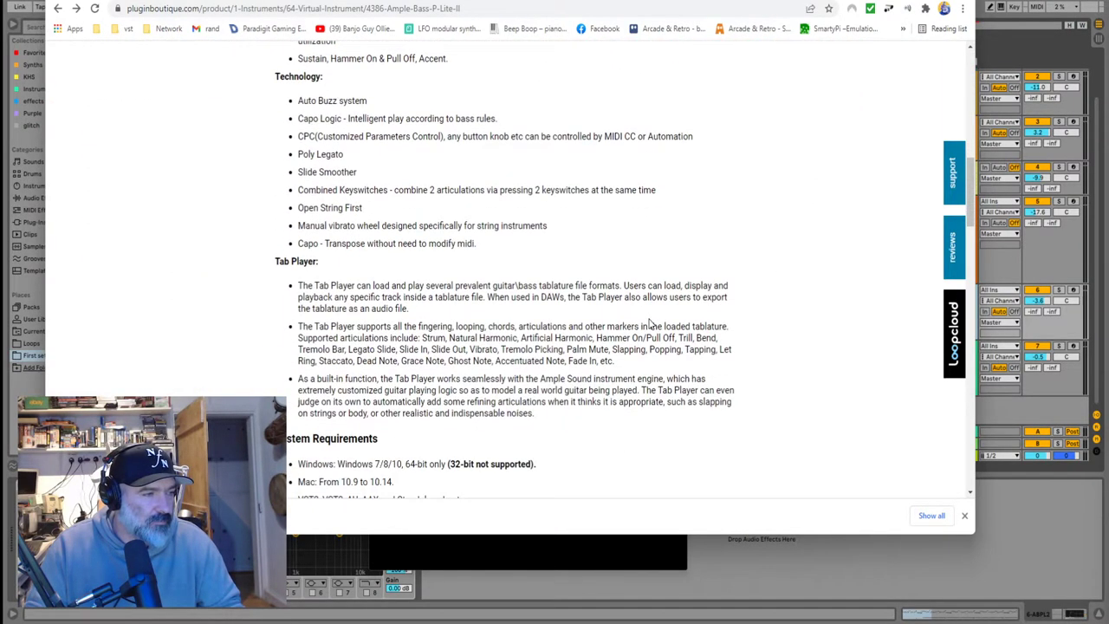
scroll(649, 324, down, 3)
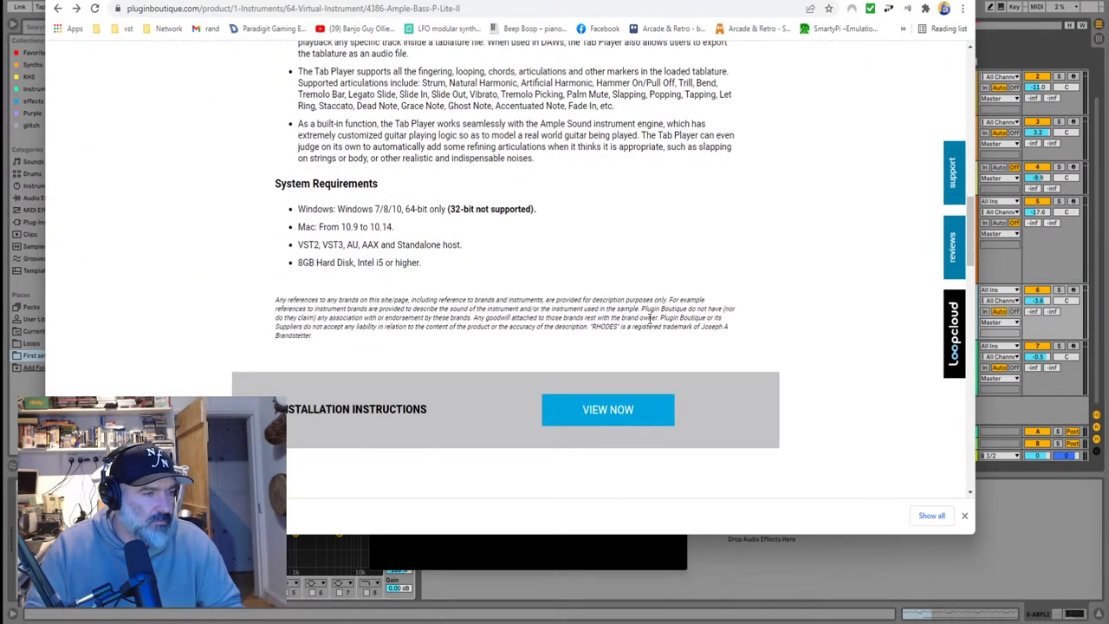
scroll(649, 319, up, 7)
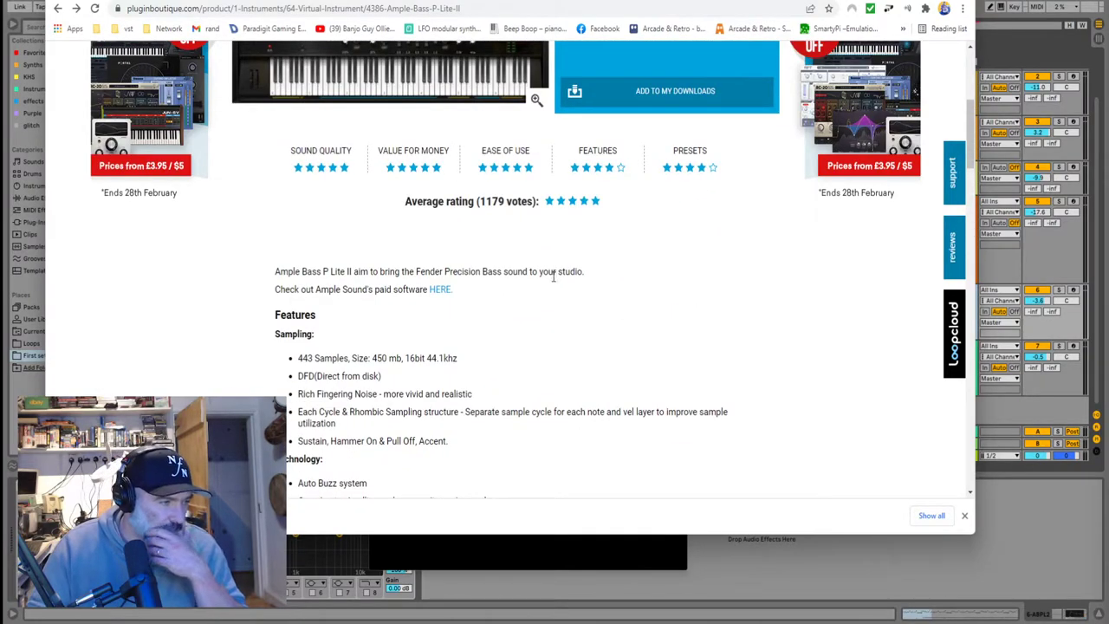
scroll(476, 292, up, 3)
Check which versions are offered for Ample Guitar M Lite II in the free products list
click(661, 285)
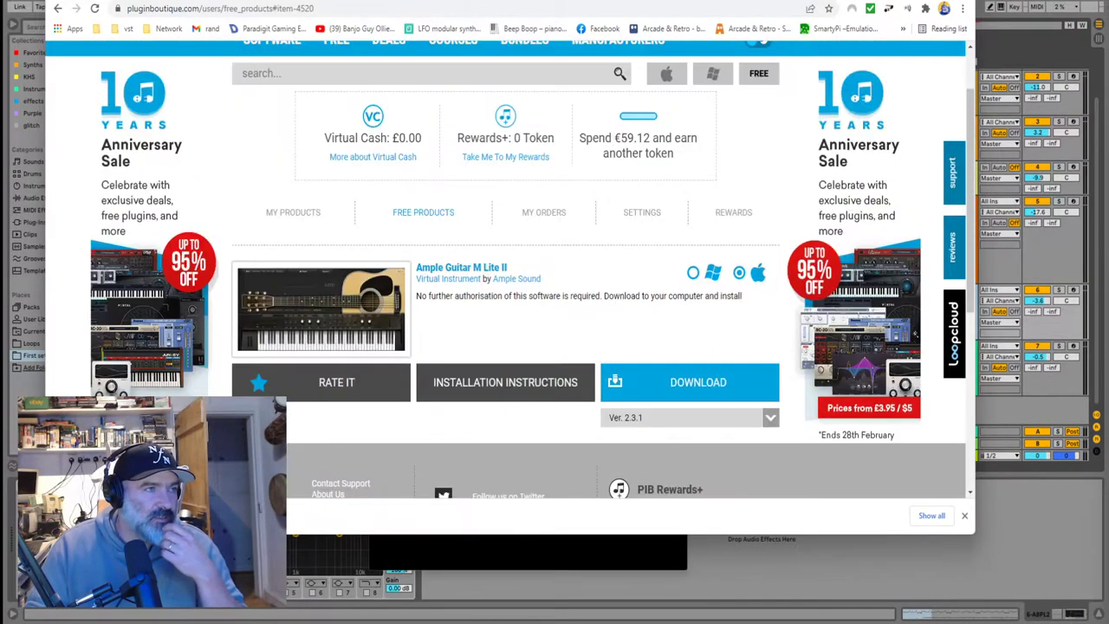
scroll(608, 378, down, 2)
click(771, 293)
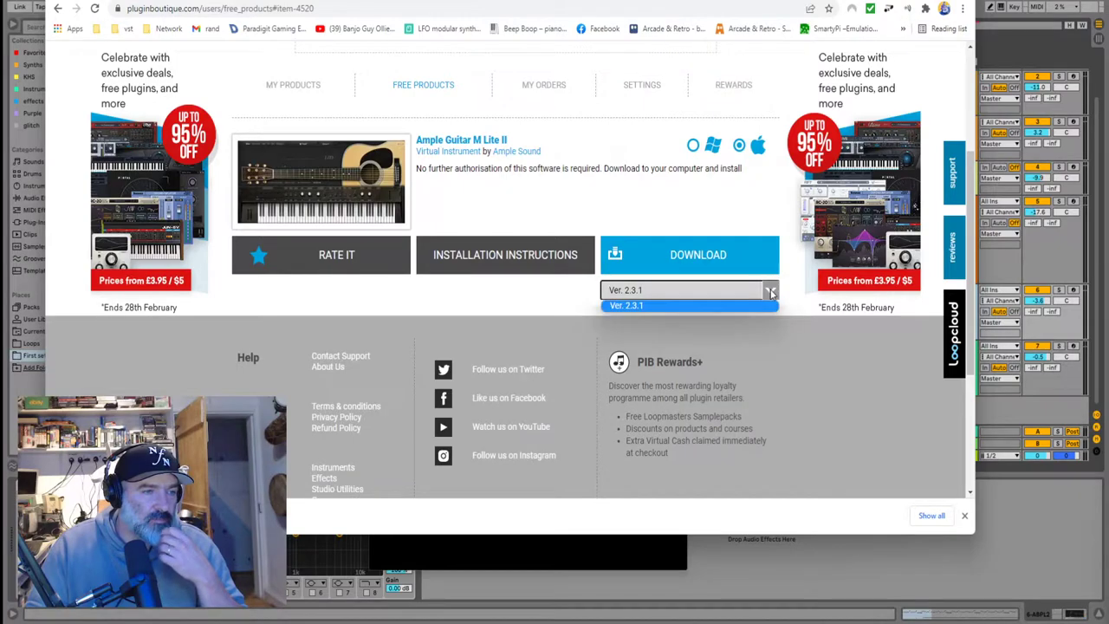
click(406, 294)
scroll(487, 286, up, 2)
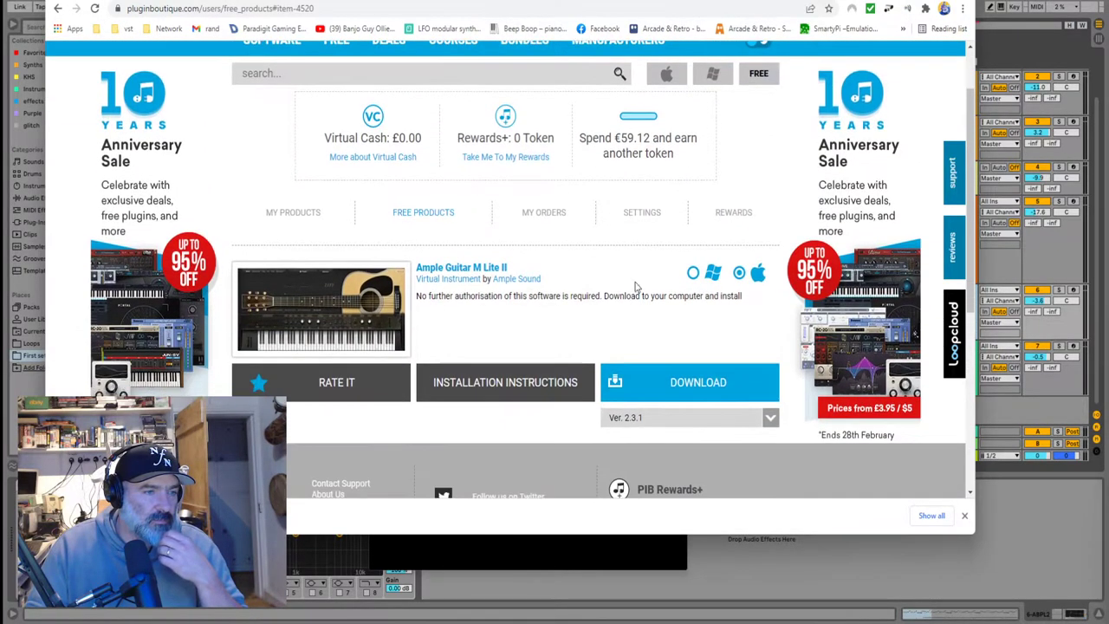
Choose Windows for Ample Bass P Lite II and Ample Guitar M Lite II in the free products list and download the bass
click(58, 8)
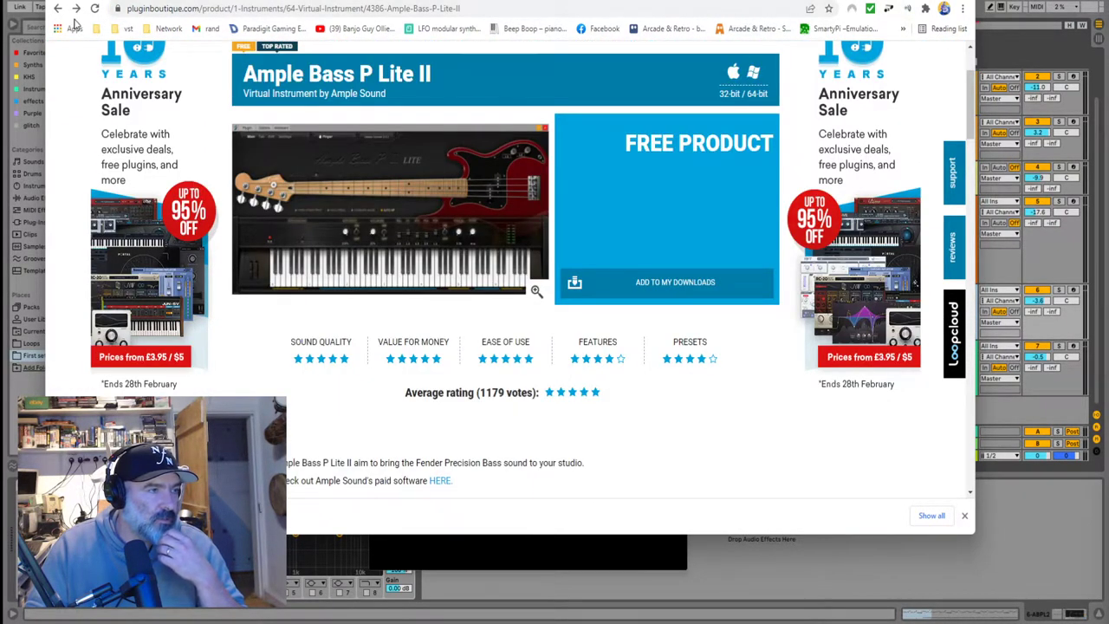
click(77, 7)
scroll(517, 205, down, 5)
scroll(734, 332, up, 4)
click(713, 156)
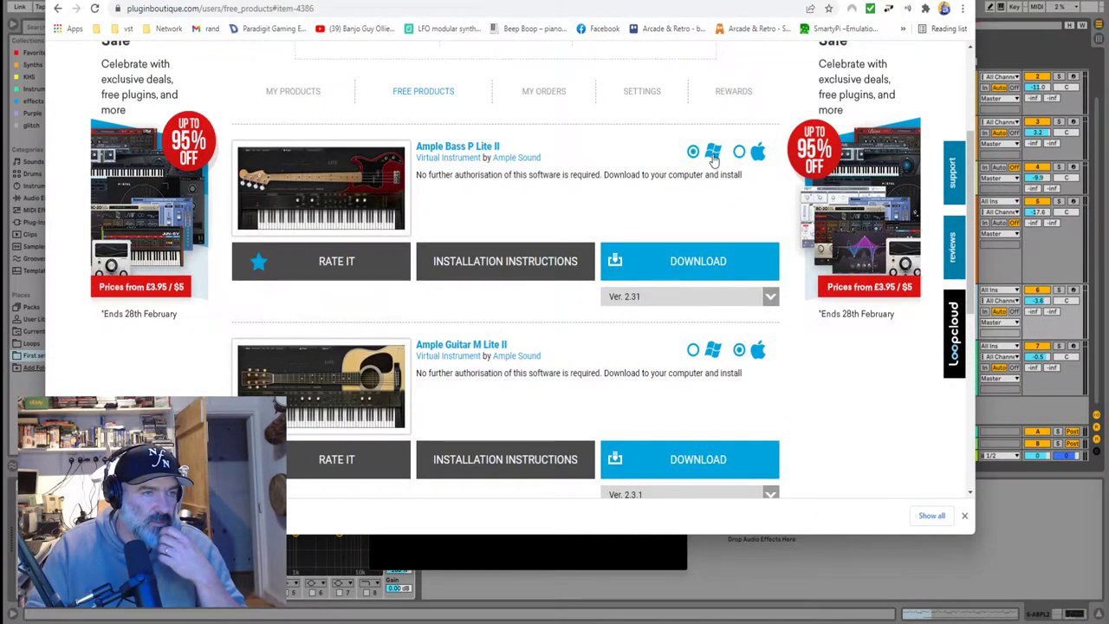
click(692, 262)
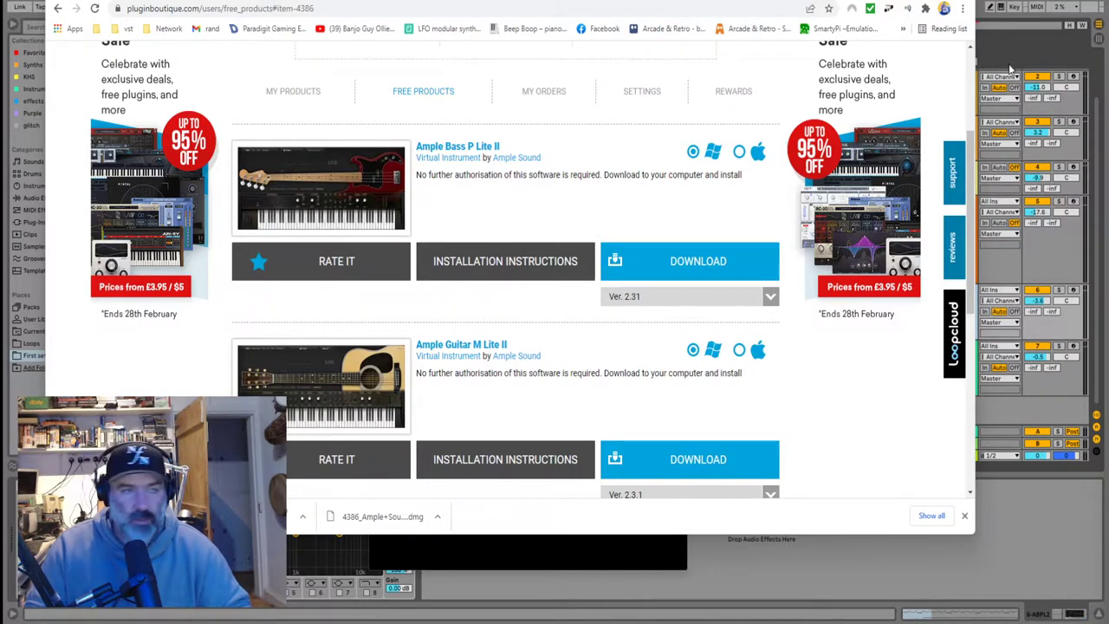
scroll(684, 171, up, 3)
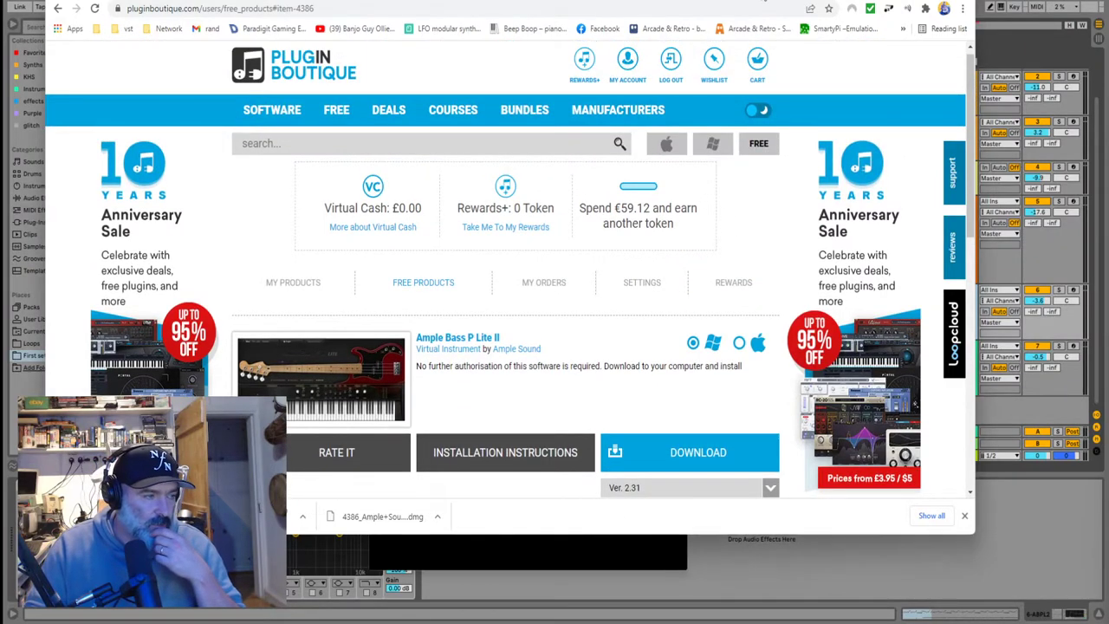
Return to the Live set, move the black window clear of the clips, and briefly play the SYDRUMS track soloed
drag(764, 0, 1107, 44)
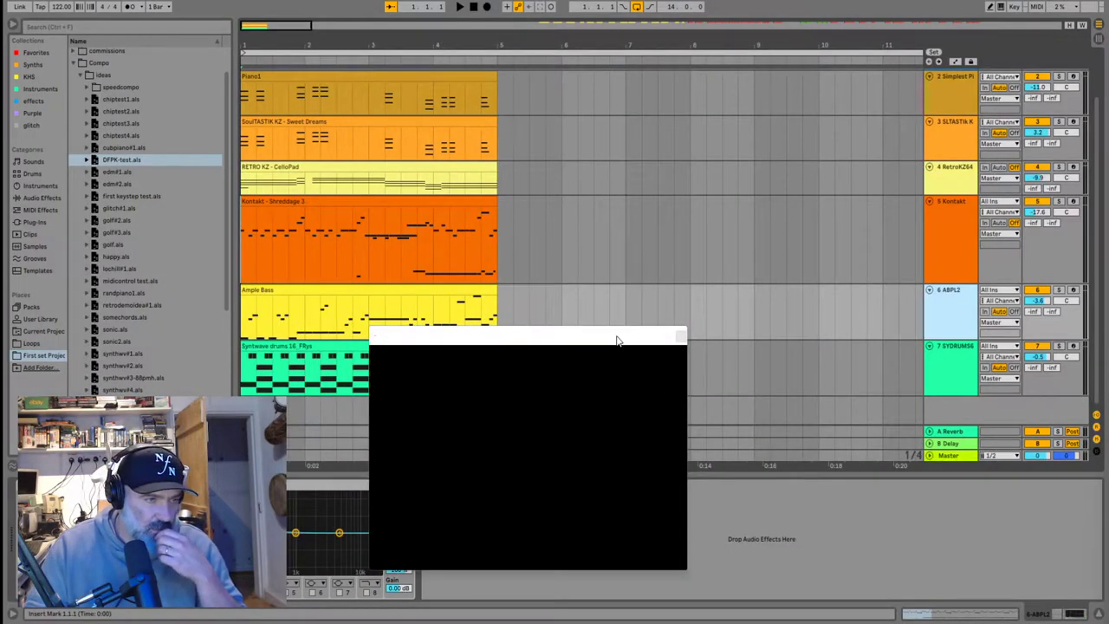
drag(621, 339, 788, 354)
click(252, 378)
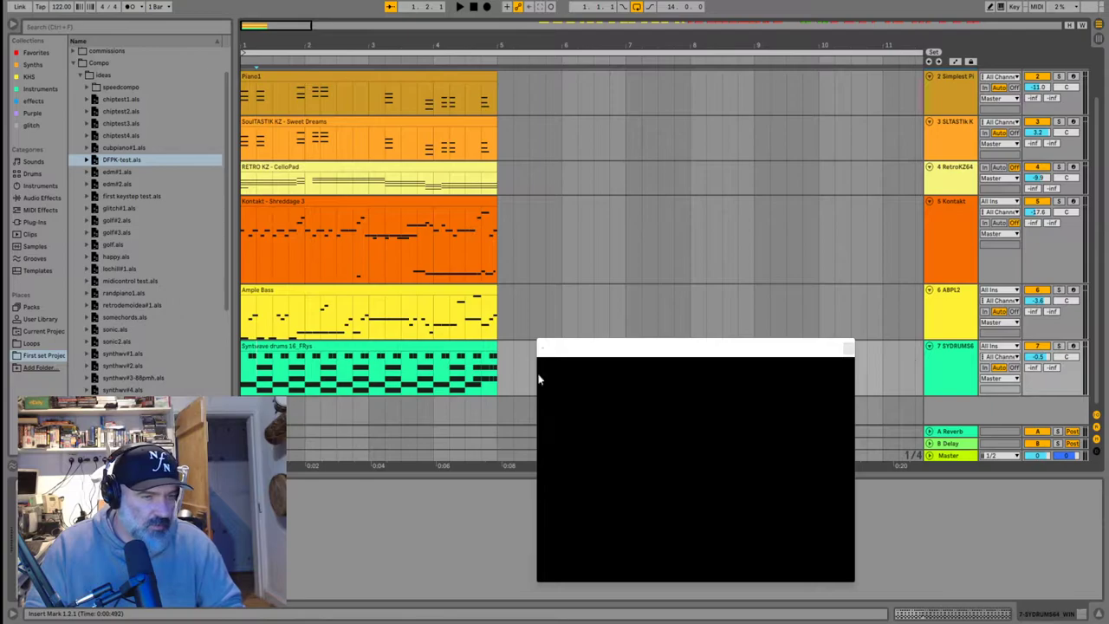
click(948, 365)
click(1057, 347)
key(space)
key(space)
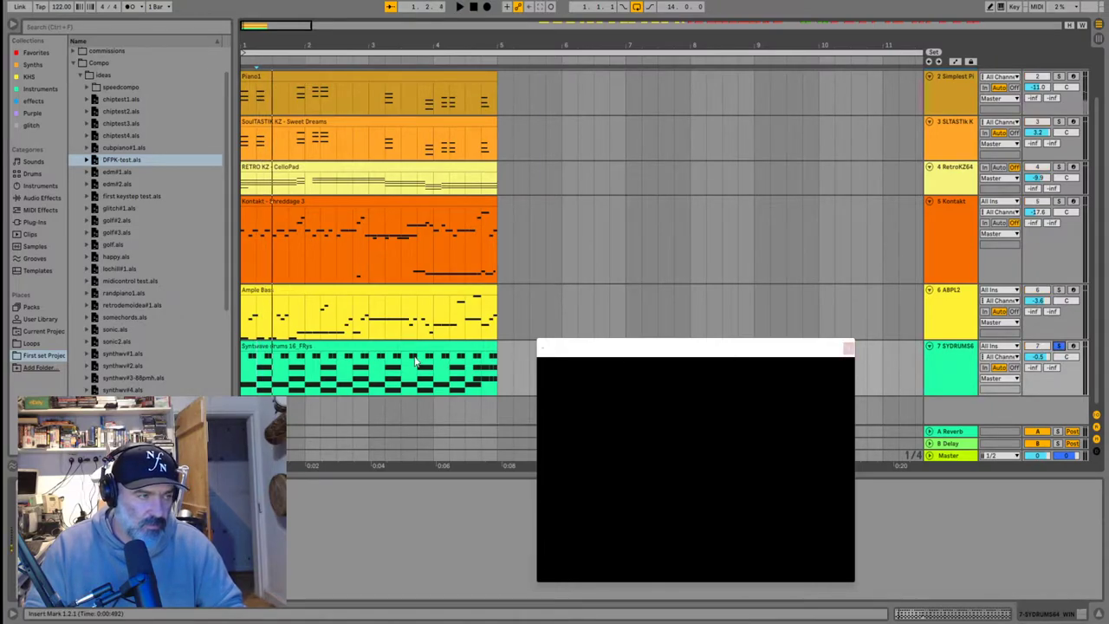
Inspect the Ample Bass, Kontakt - Shreddage 3 and RETRO KZ - CelloPad clips in the arrangement
click(251, 316)
click(255, 250)
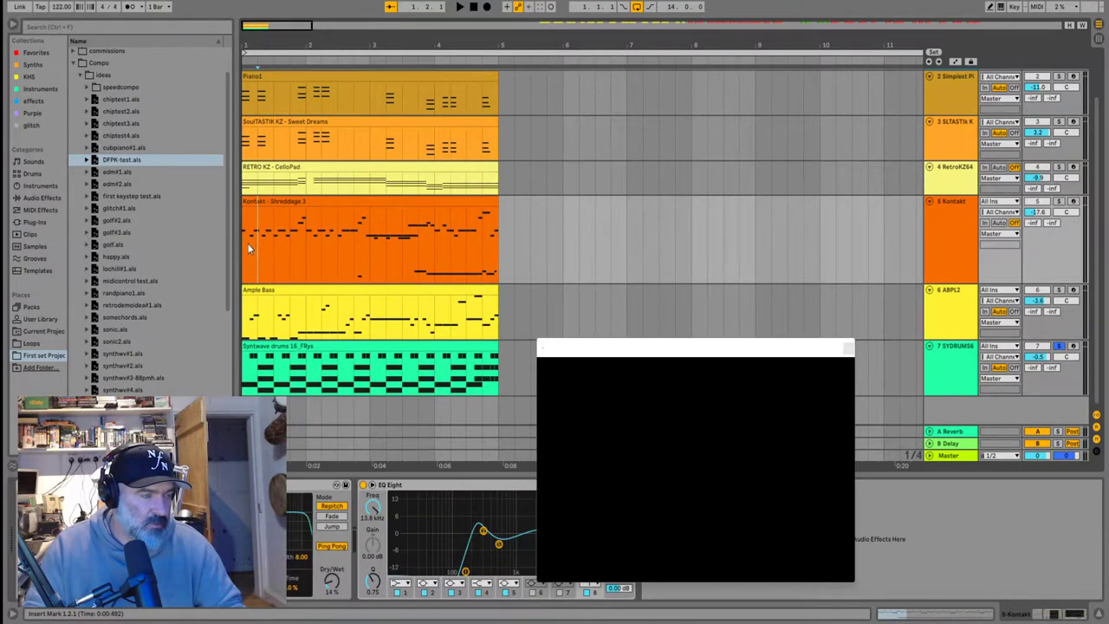
click(269, 201)
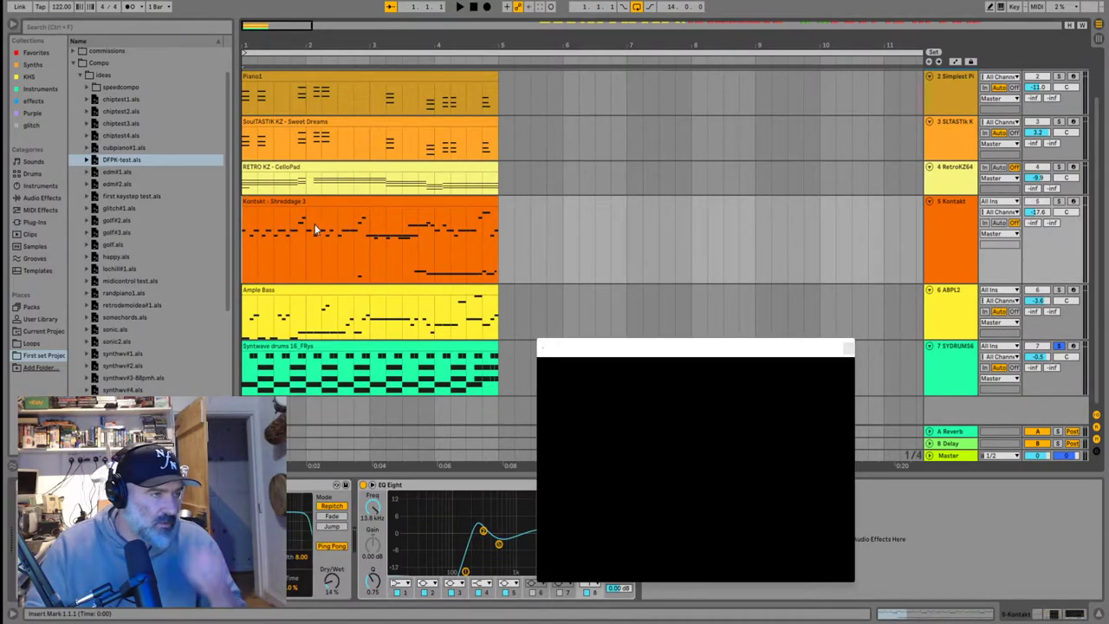
click(285, 166)
scroll(284, 161, up, 2)
scroll(276, 161, up, 1)
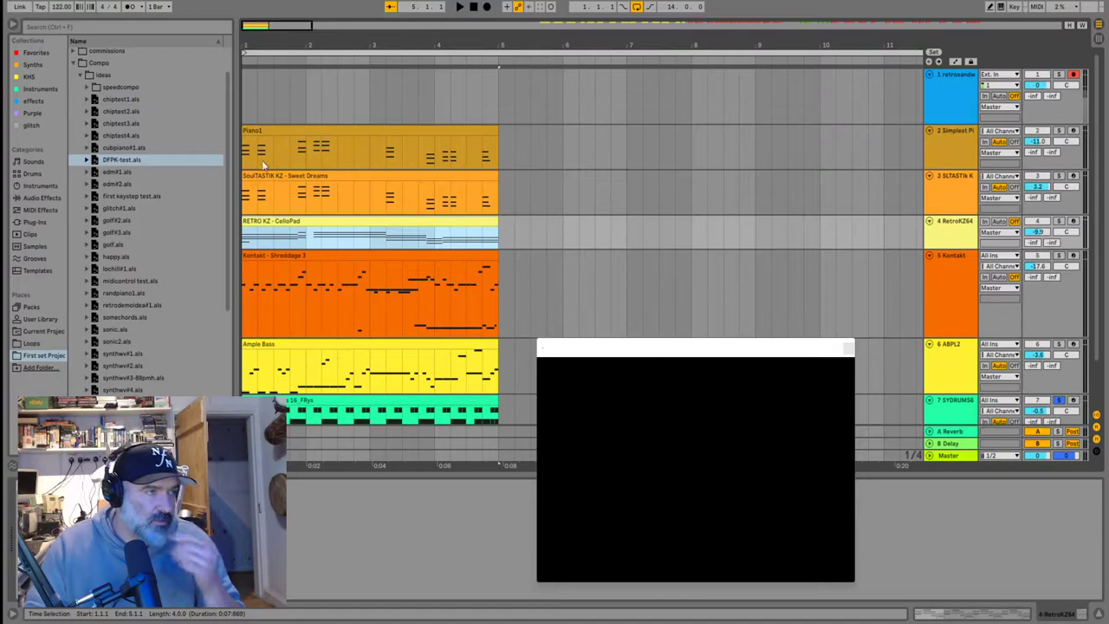
Play the piano part with the Simplest Piano track soloed, and select the SoulTASTIK track
click(250, 154)
key(space)
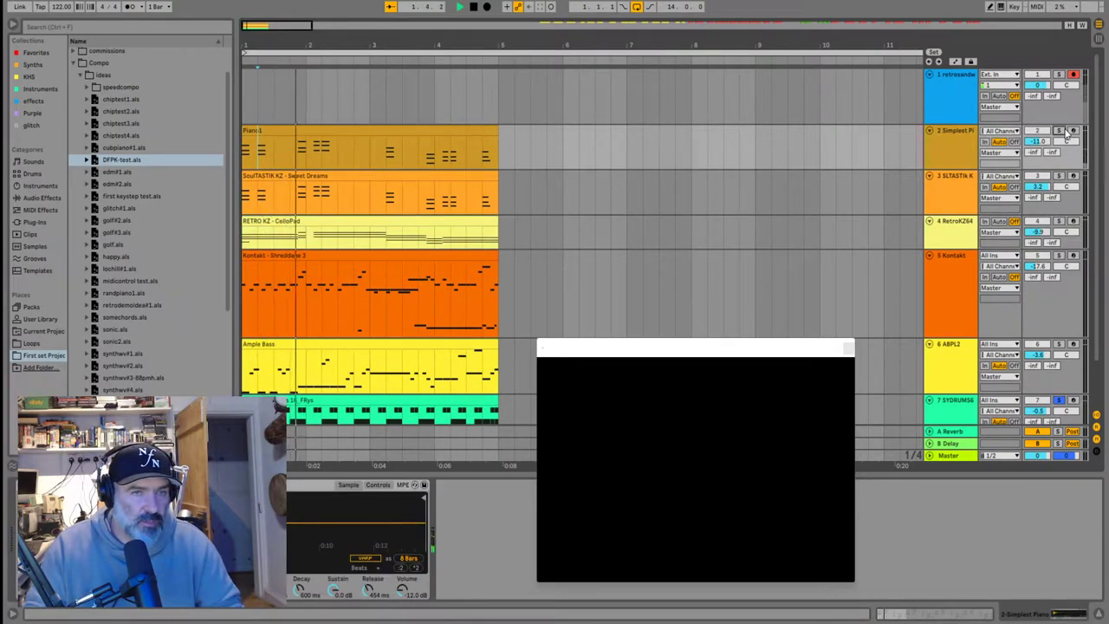
click(917, 192)
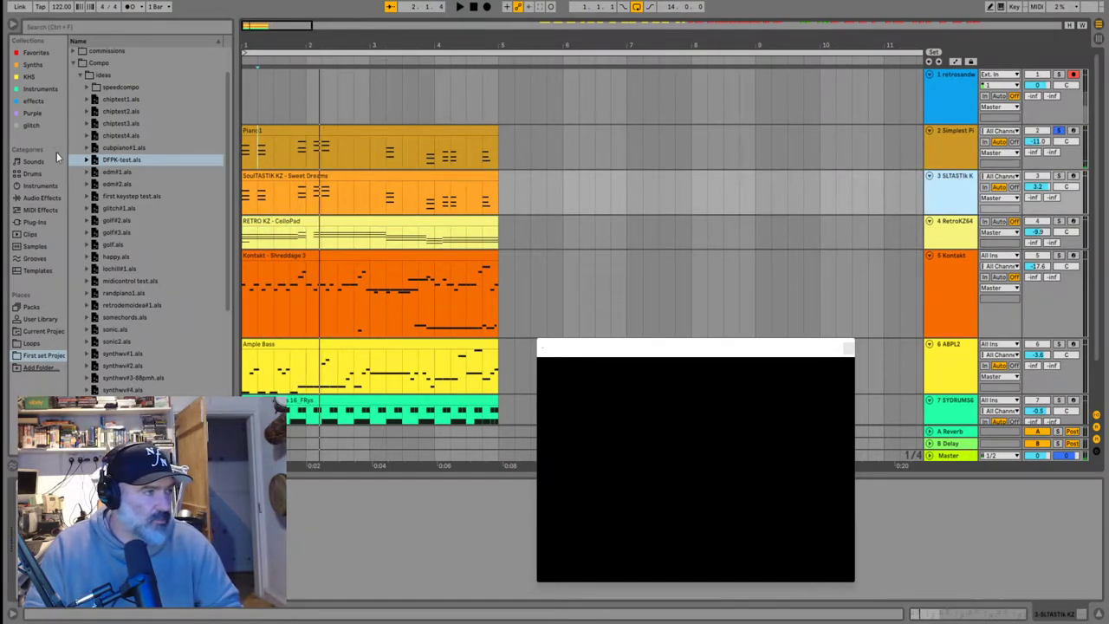
Load the kHs ONE synth from the Synths collection onto track 3 in place of SoulTASTIK
click(26, 67)
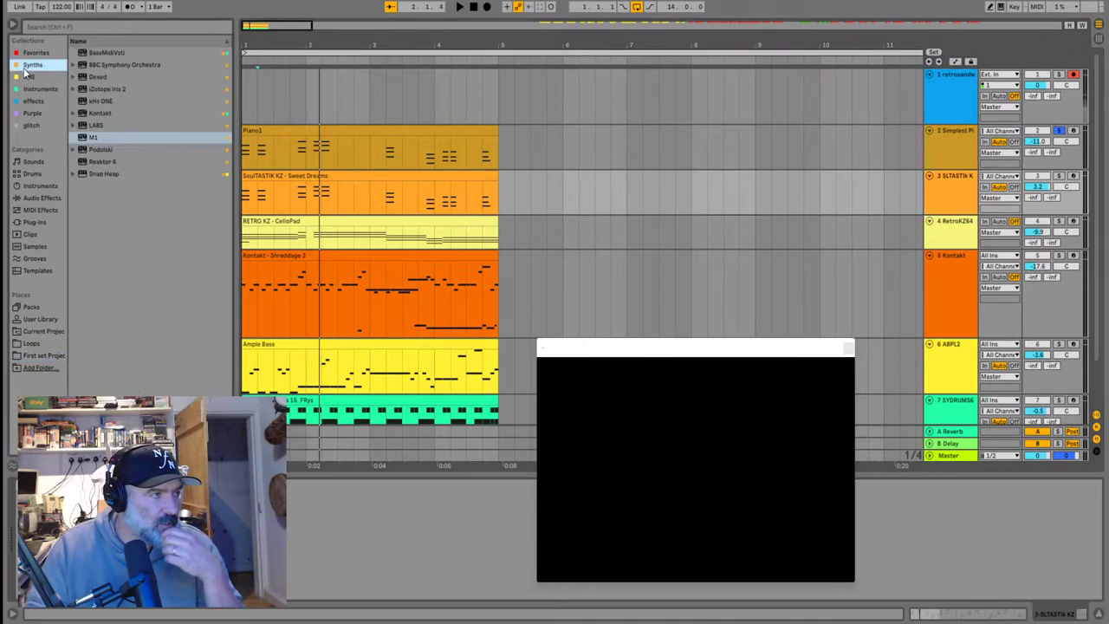
click(274, 199)
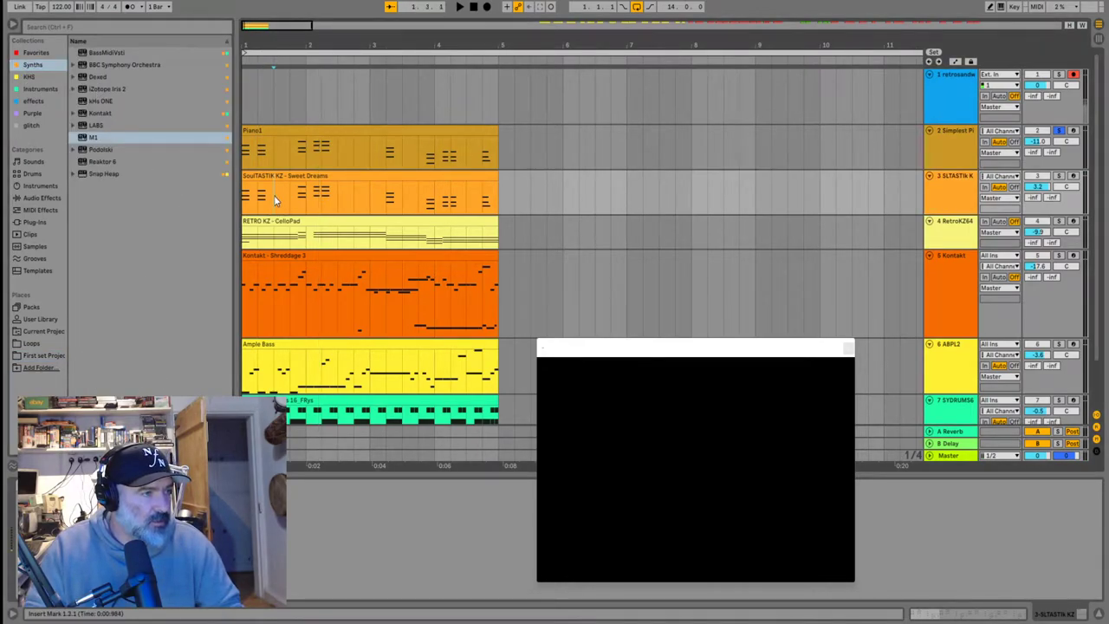
click(941, 194)
click(98, 101)
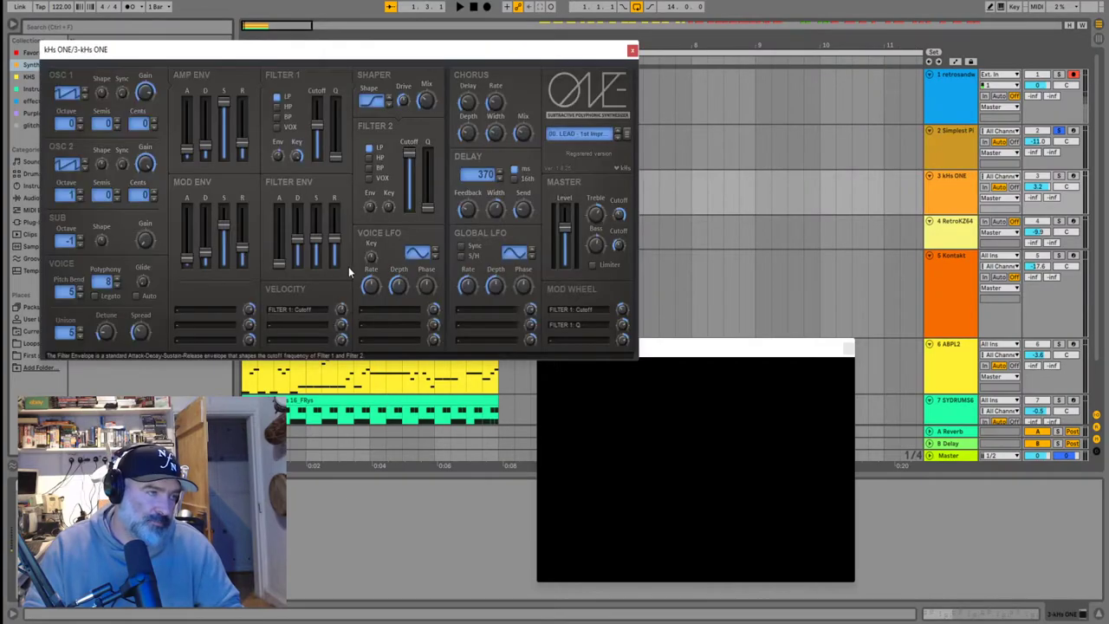
Solo and audition the kHs ONE track and lower the synth's master level to about 0.279
key(space)
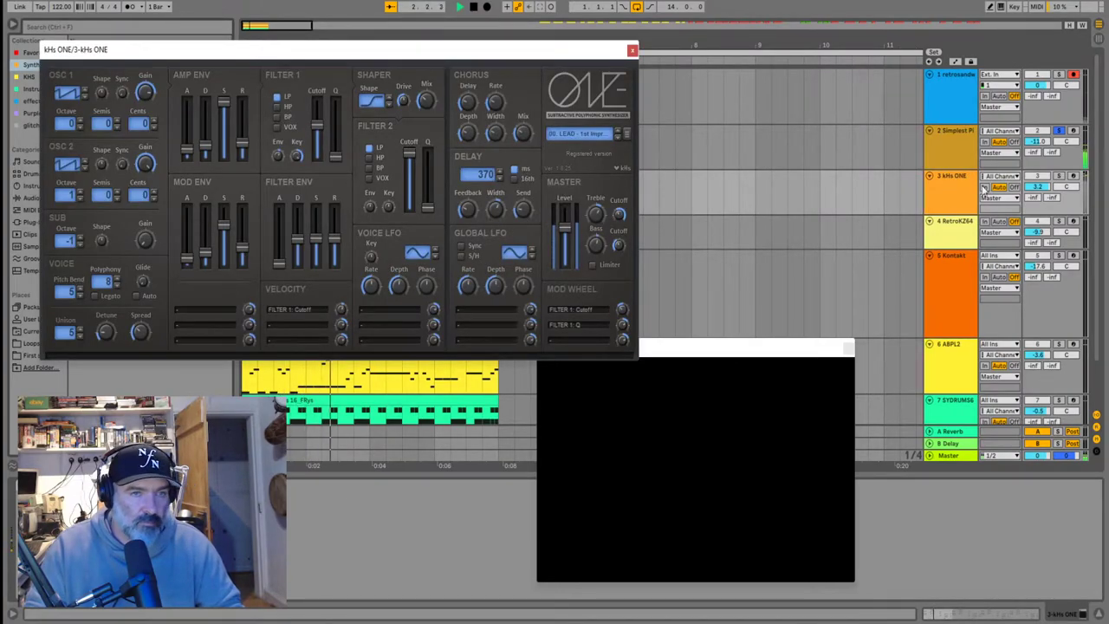
drag(489, 52, 528, 263)
key(space)
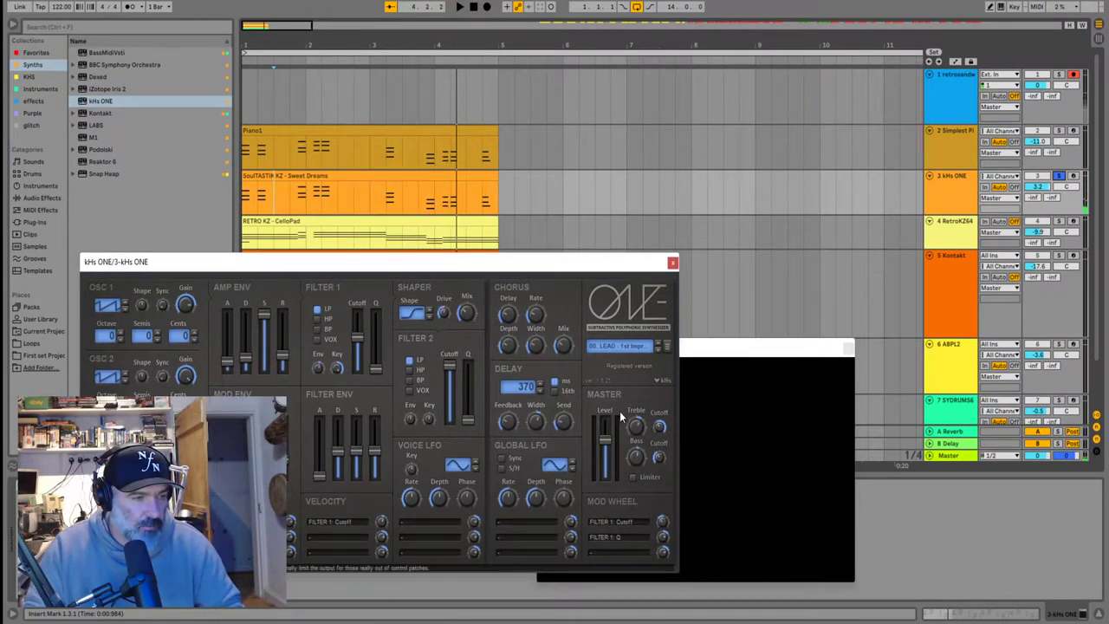
key(space)
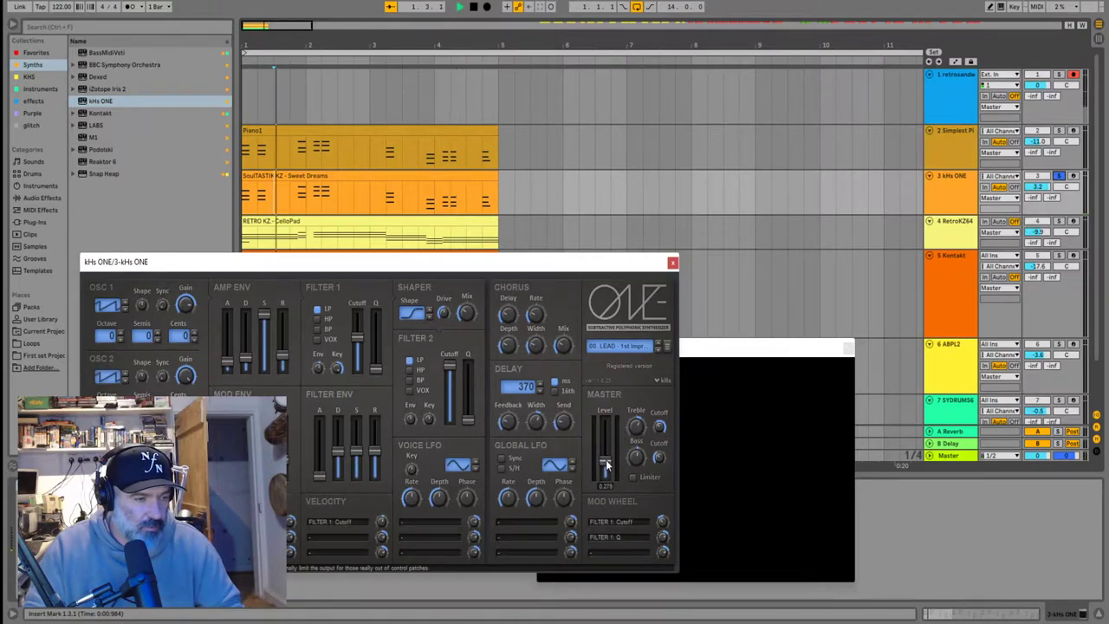
Close the kHs ONE window, solo and arm the Simplest Piano track, and select its Piano1 clip
click(1052, 133)
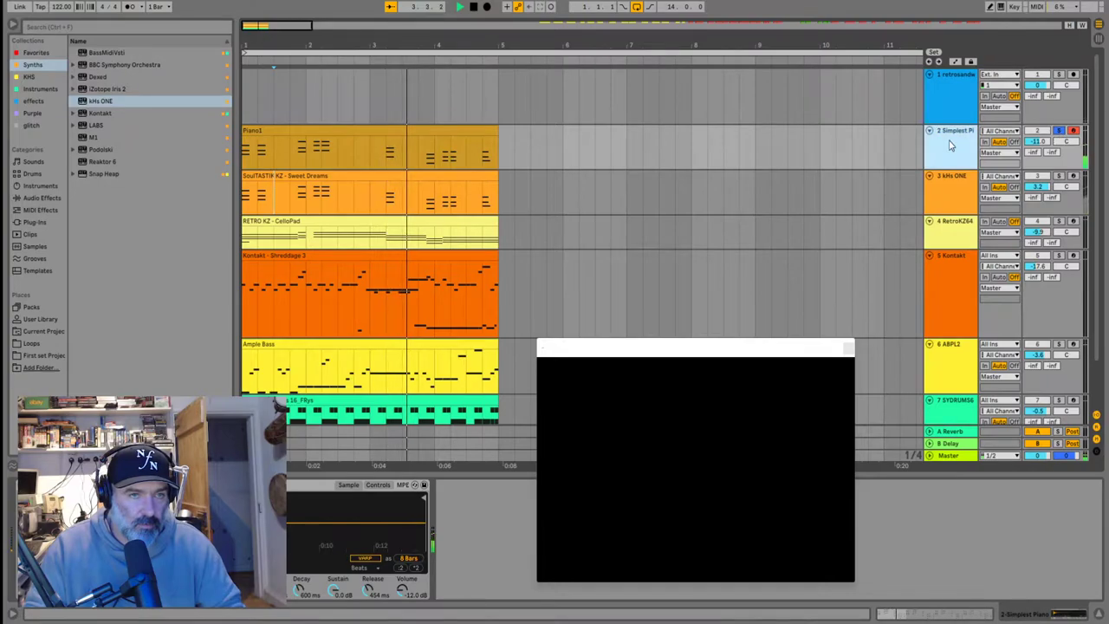
click(271, 130)
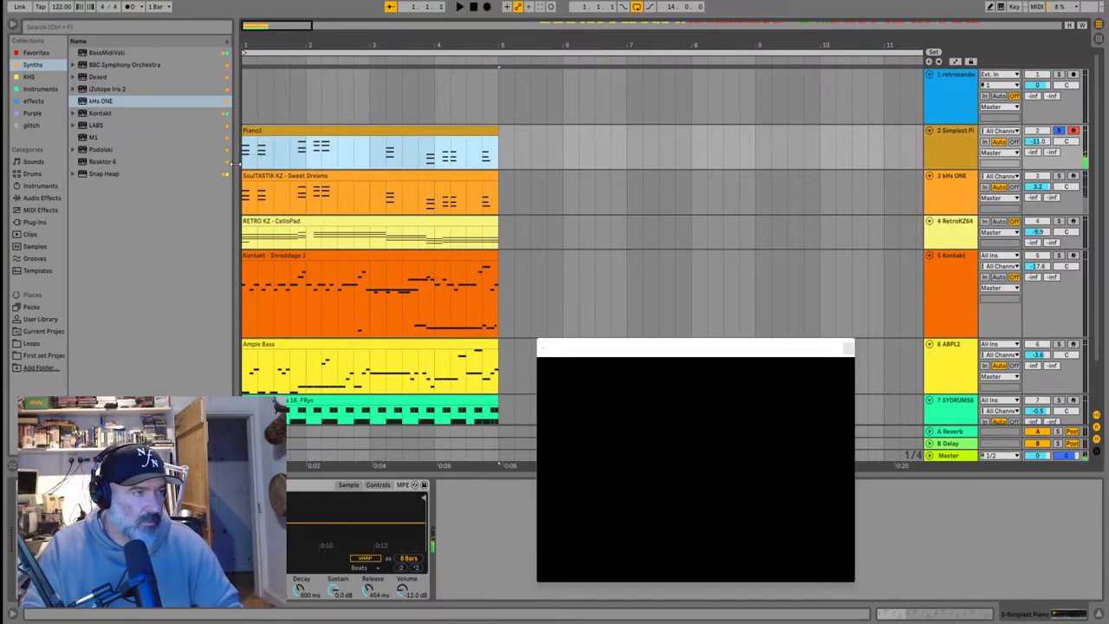
Stop playback and show the Piano & Keys presets of the Instrument Rack among the built-in instruments
key(space)
click(245, 161)
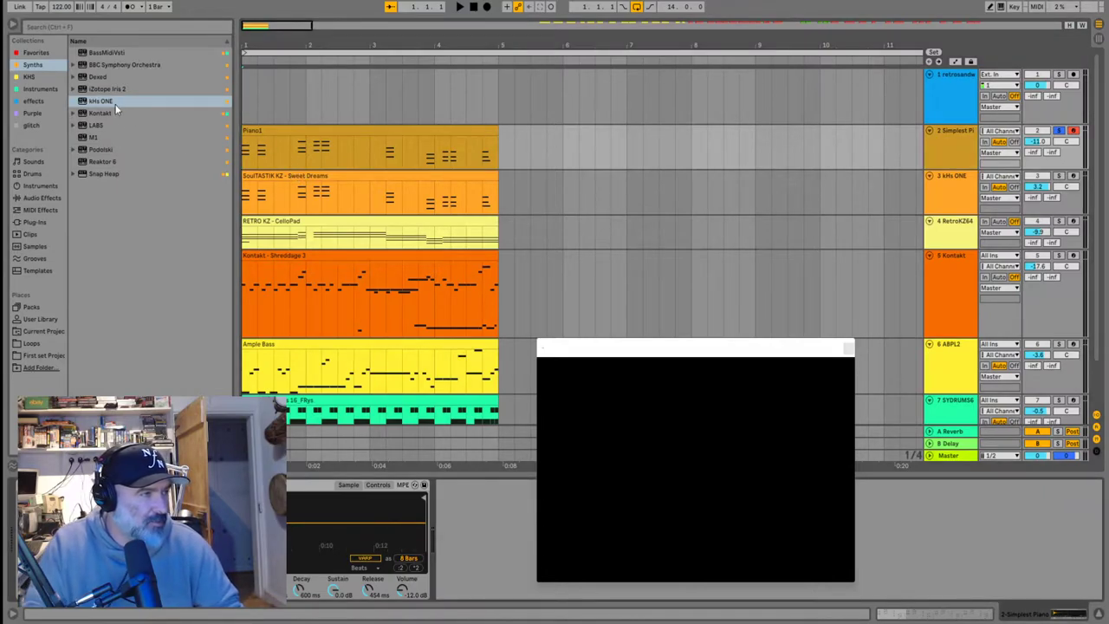
click(39, 186)
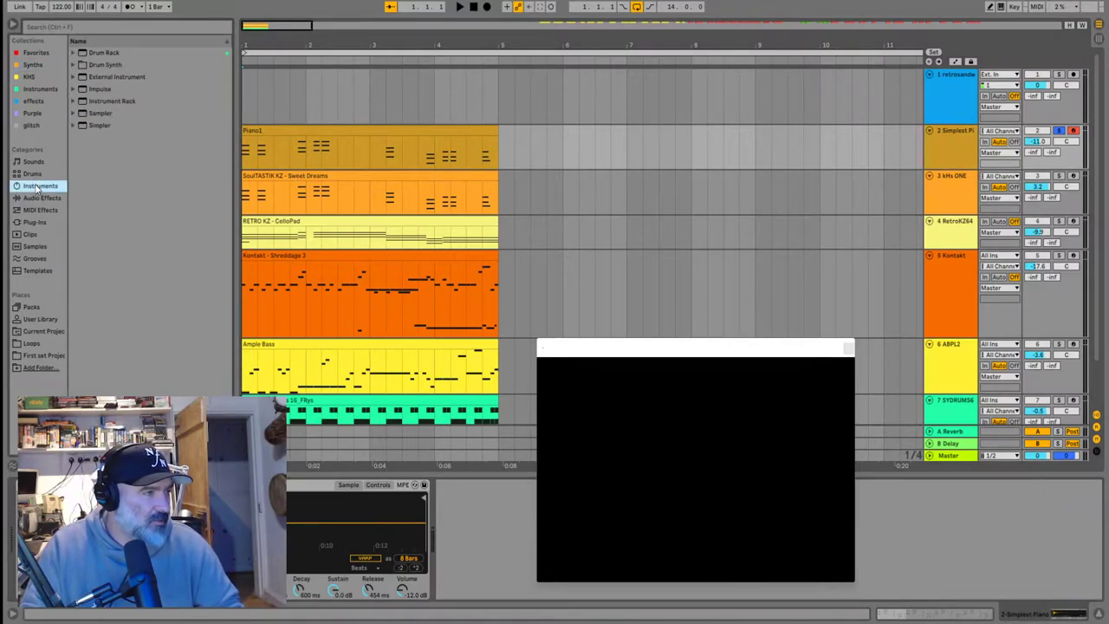
click(72, 101)
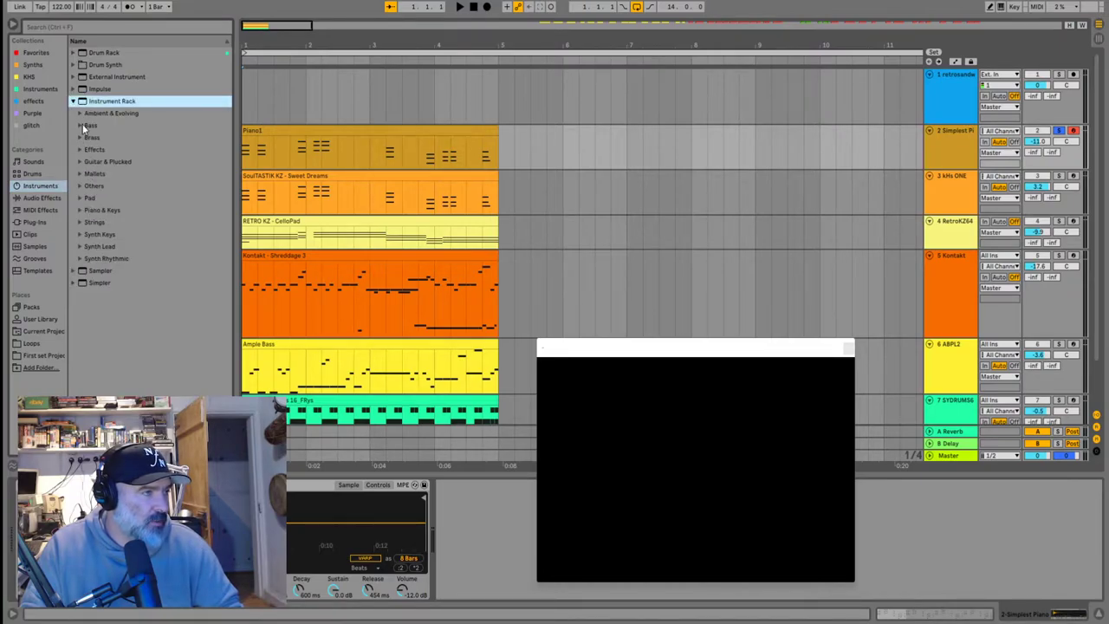
click(78, 210)
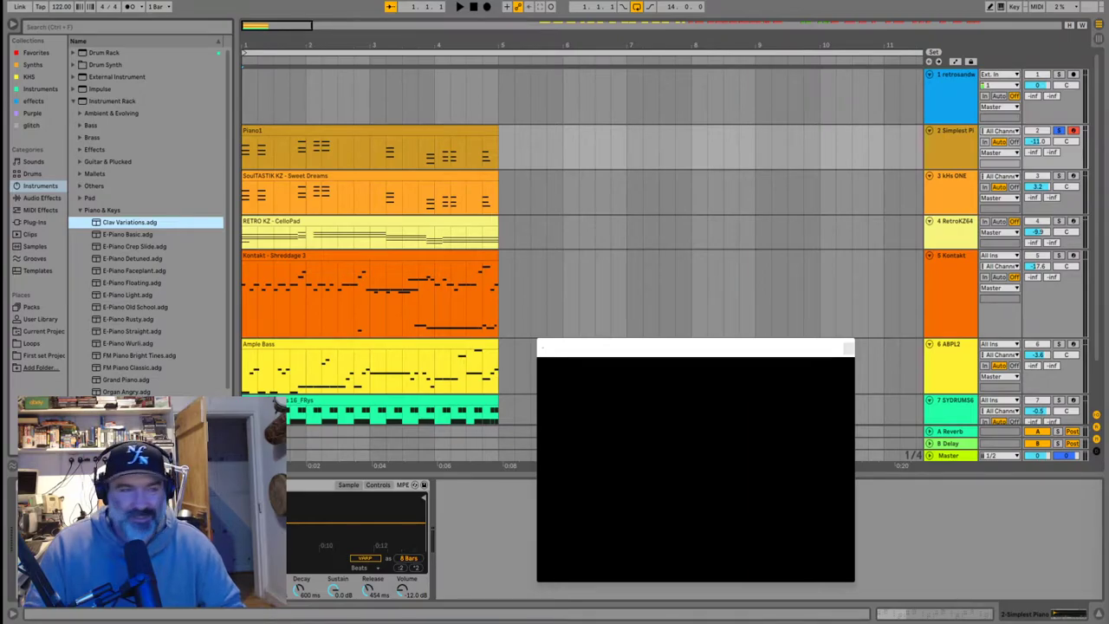
Solo kHs ONE together with Simplest Piano and lower the kHs ONE track volume to -4.3 dB during playback
click(949, 175)
key(space)
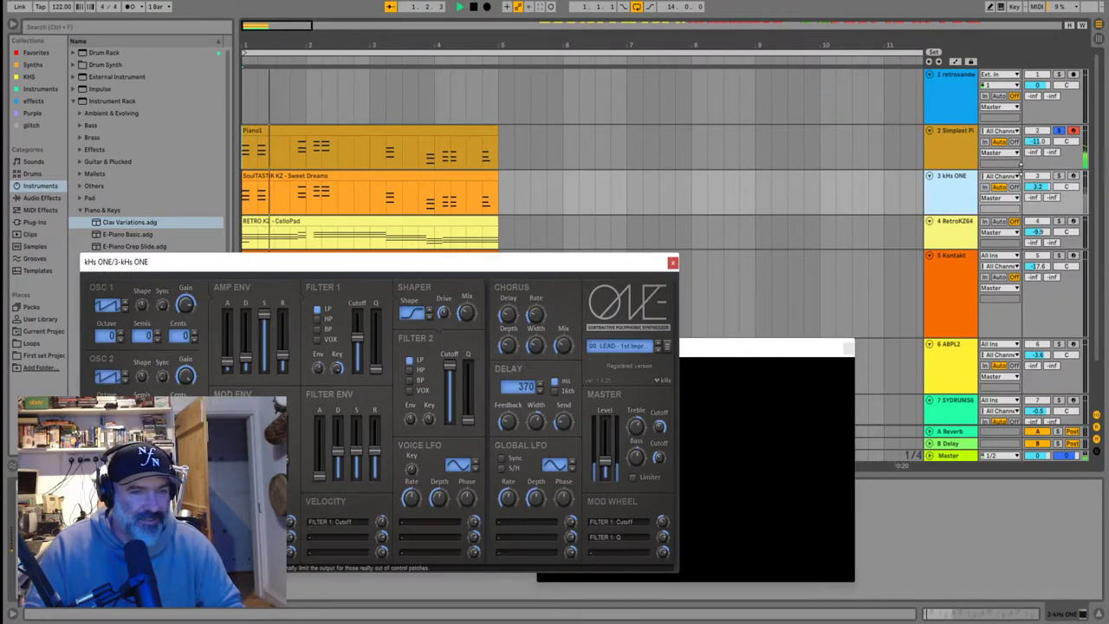
click(948, 147)
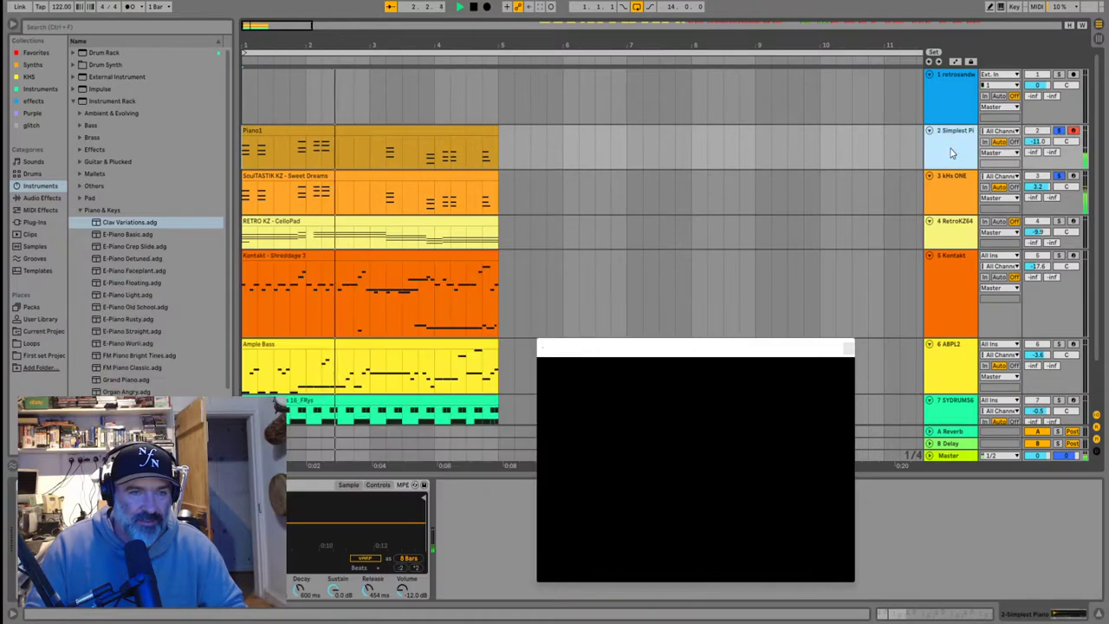
drag(1037, 187, 1037, 203)
click(961, 154)
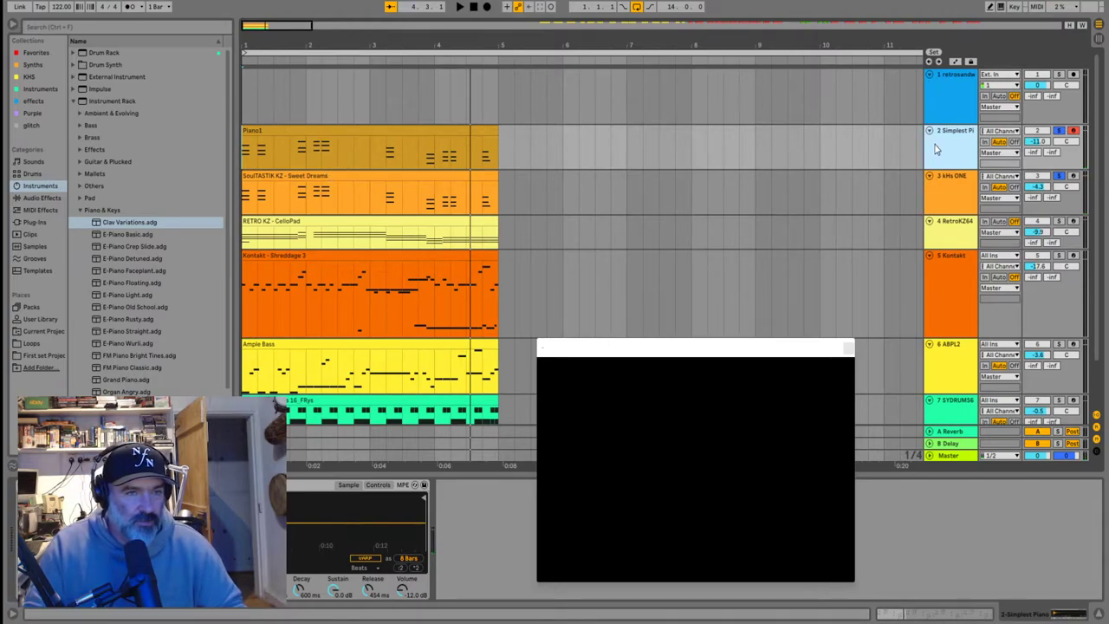
key(space)
Play the Piano1 clip and preview the E-Piano, FM Piano, clav and organ presets in Piano & Keys
click(265, 131)
key(space)
click(112, 317)
click(119, 295)
click(124, 281)
click(124, 260)
scroll(120, 295, down, 2)
click(116, 318)
click(119, 340)
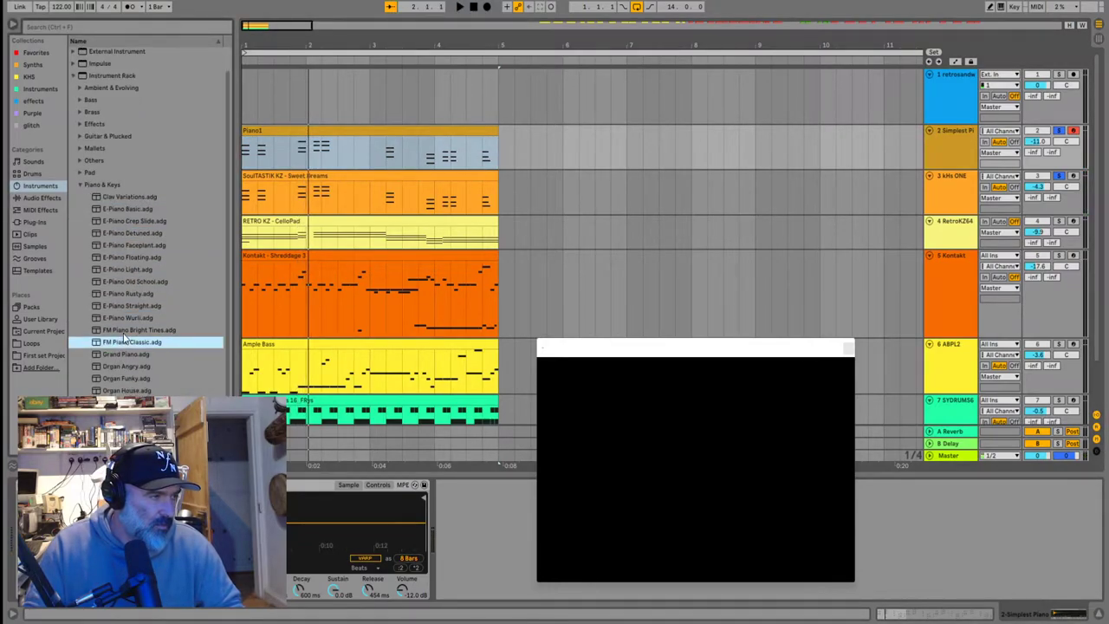
click(119, 367)
click(126, 391)
click(119, 294)
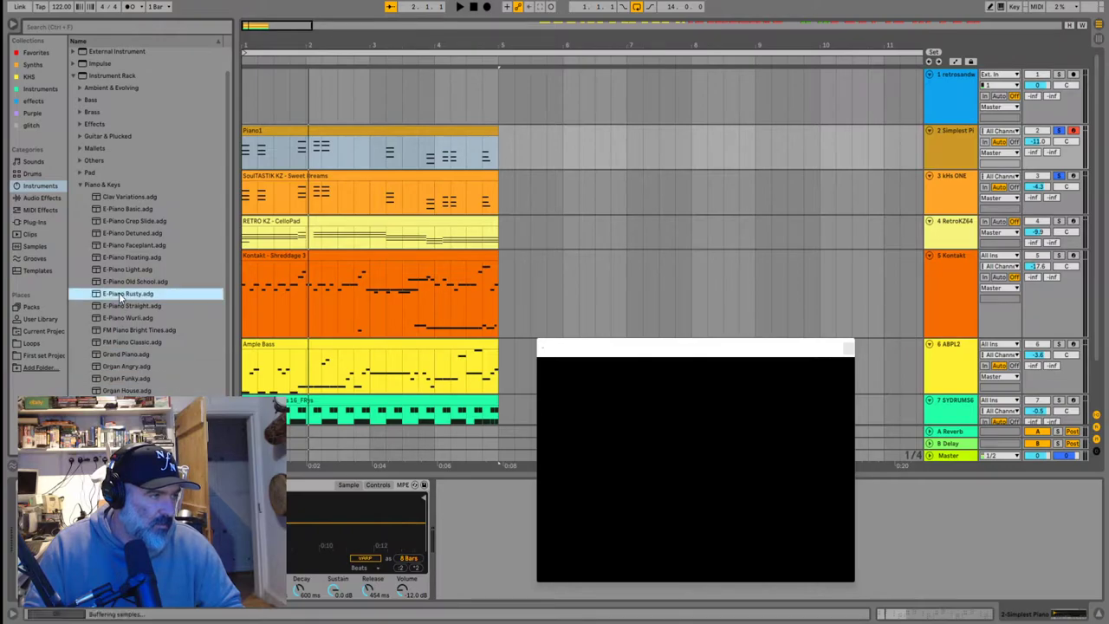
click(101, 198)
click(114, 259)
click(117, 270)
click(119, 306)
click(124, 345)
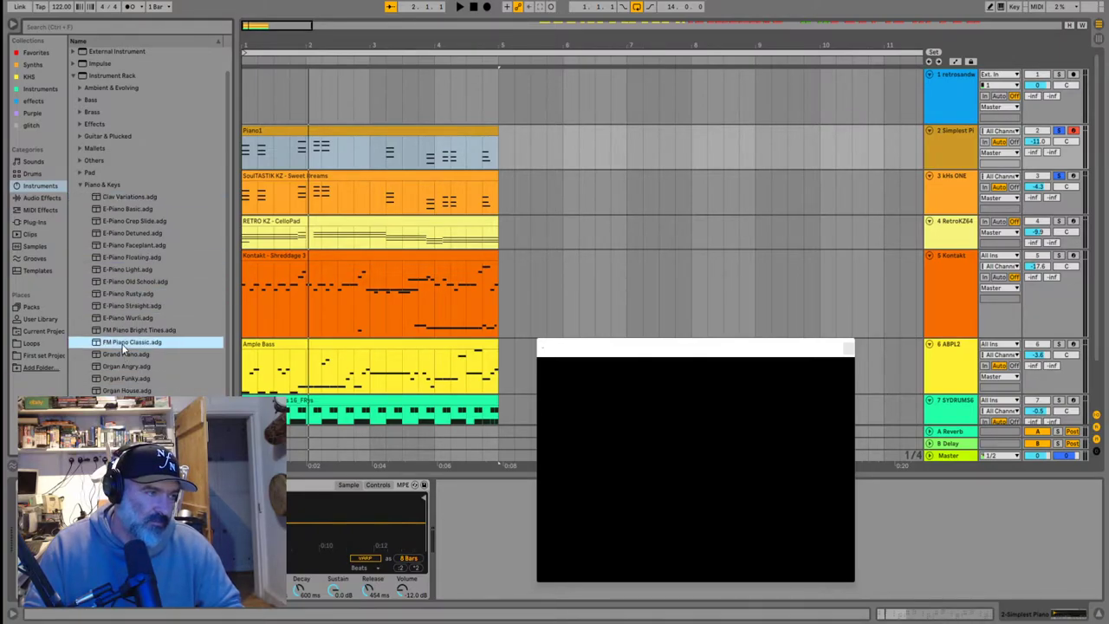
click(125, 332)
click(123, 321)
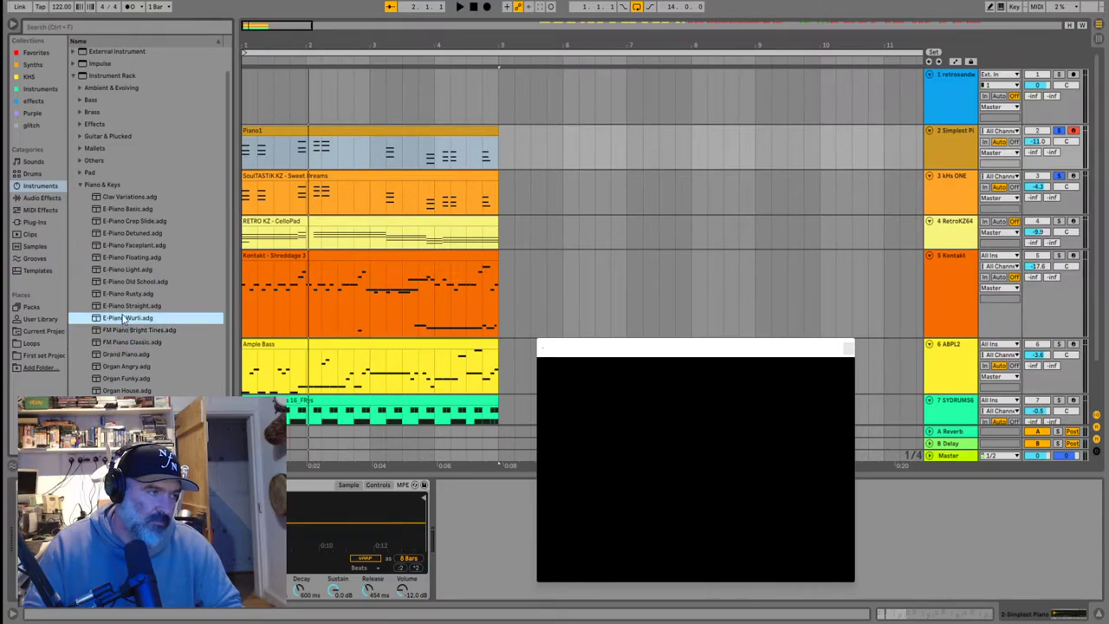
click(122, 303)
click(122, 295)
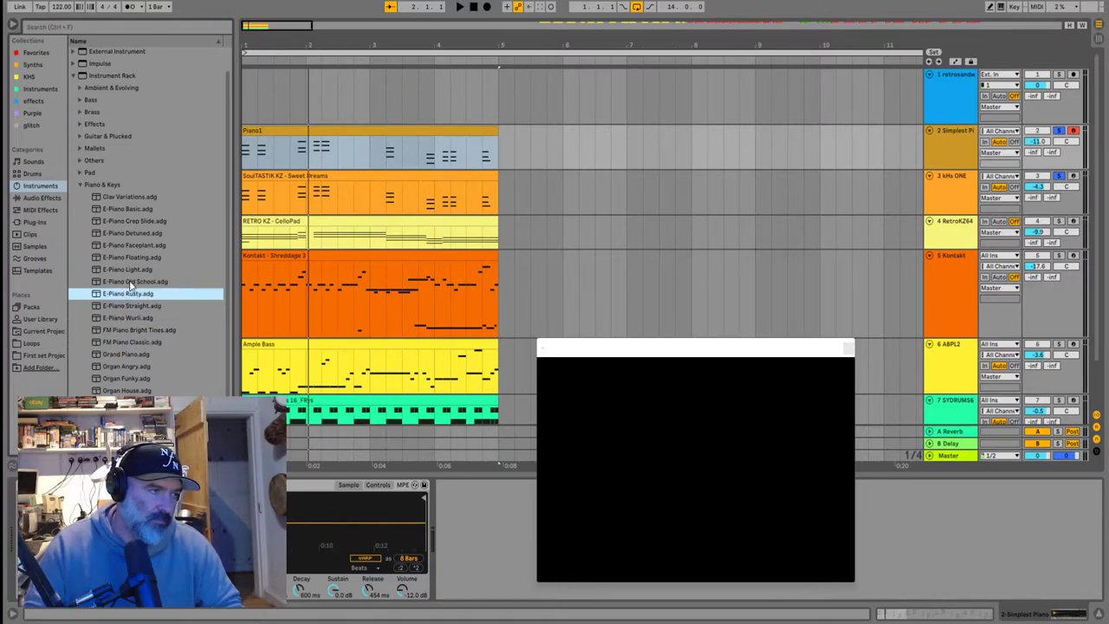
scroll(126, 288, down, 2)
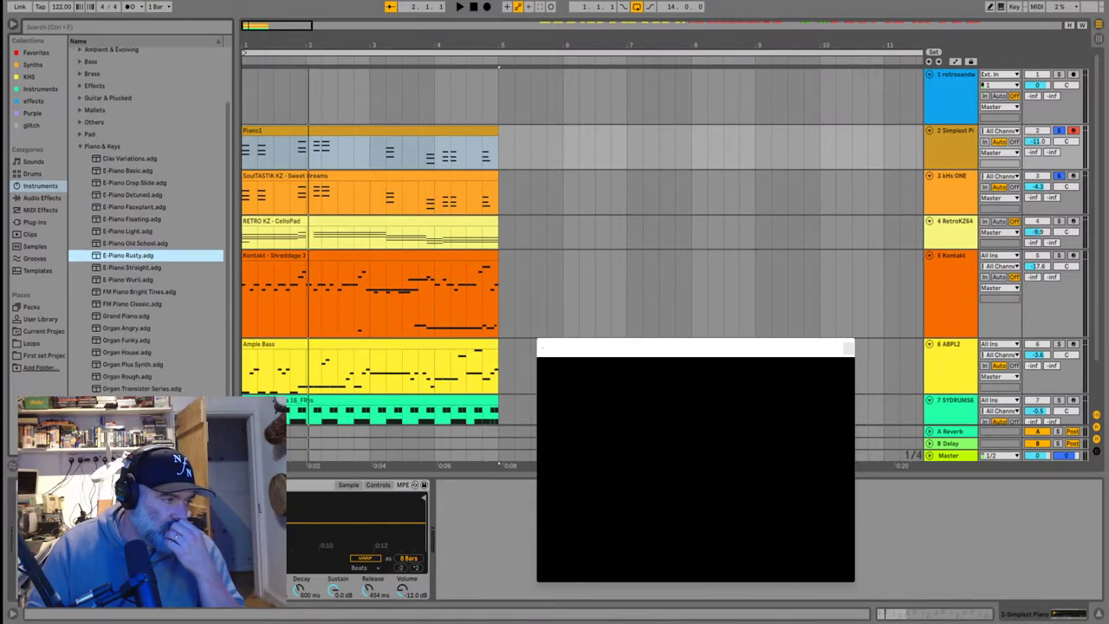
click(126, 384)
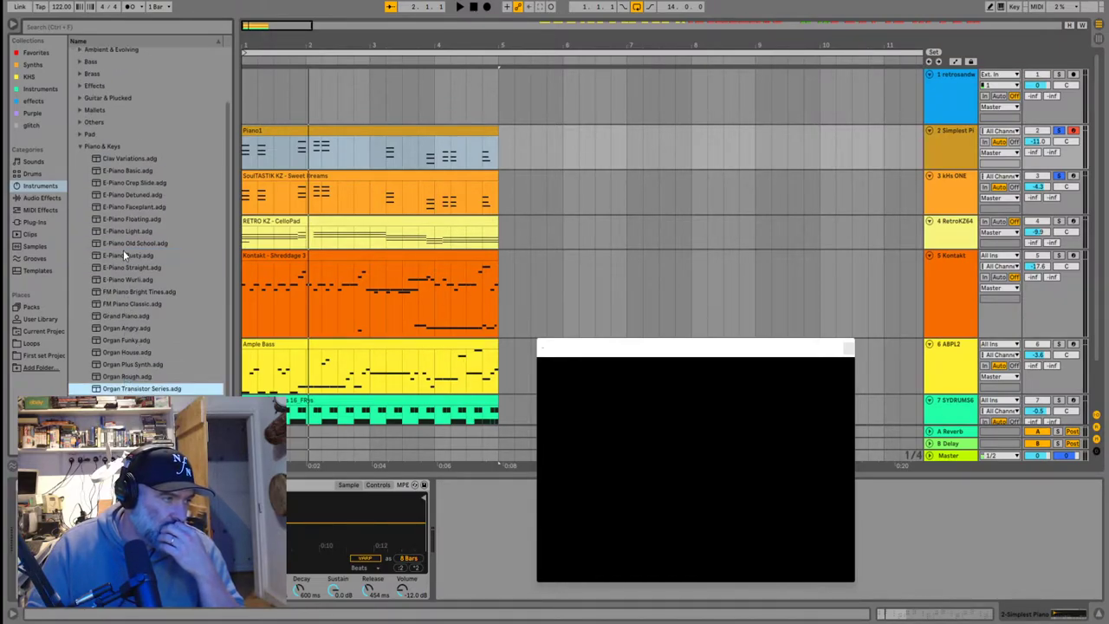
click(120, 279)
click(127, 173)
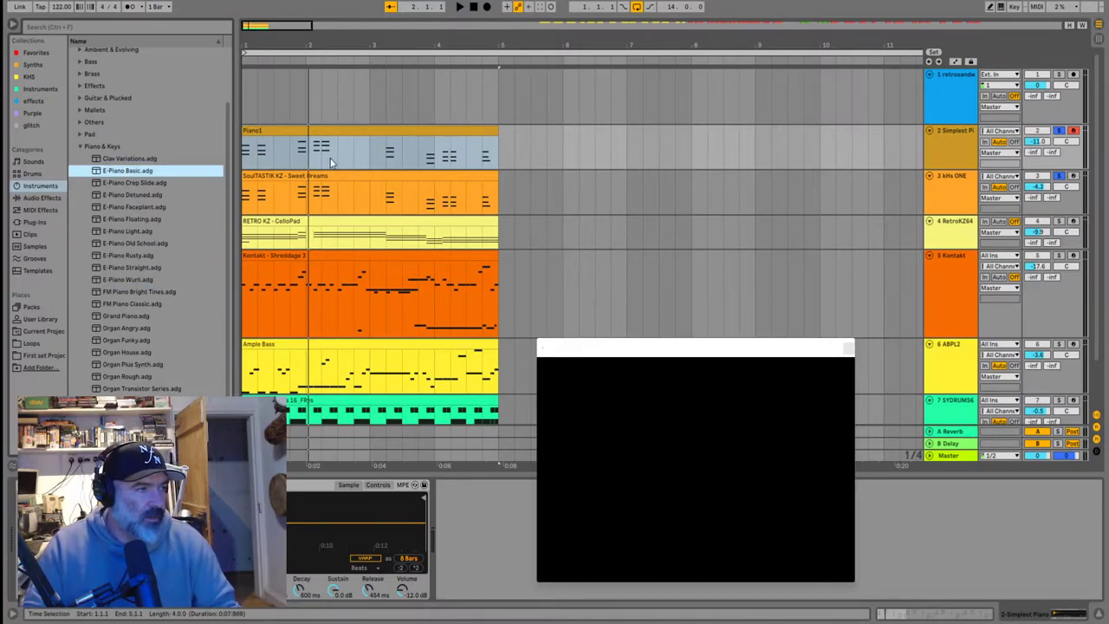
Play the soloed Simplest Piano and kHs ONE tracks from bar 1 and preview E-Piano Detuned
click(256, 154)
click(247, 159)
key(space)
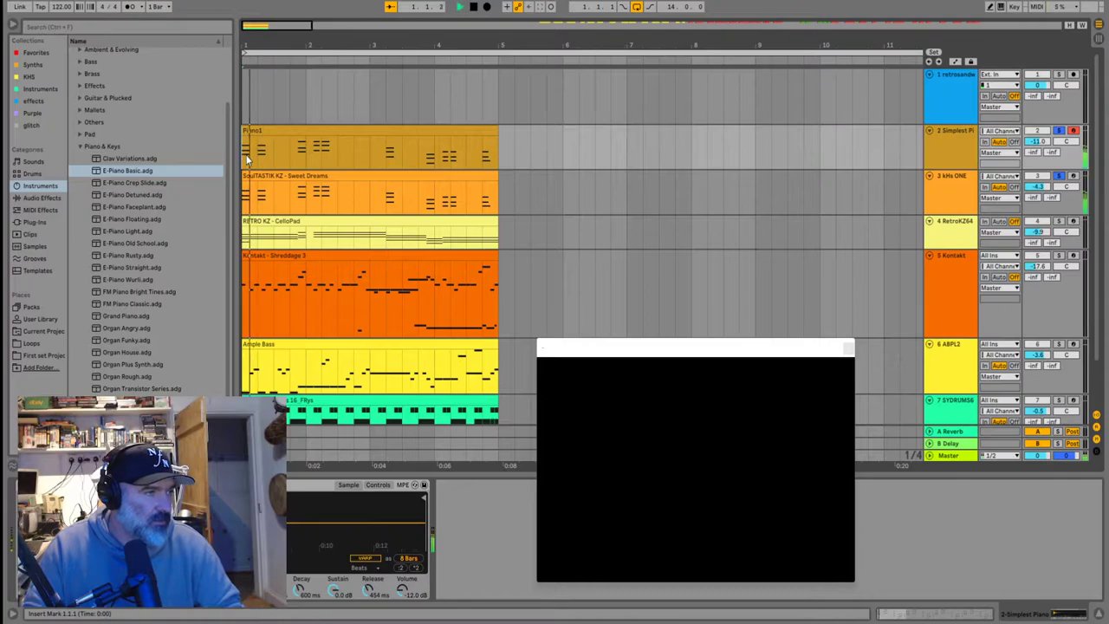
click(130, 190)
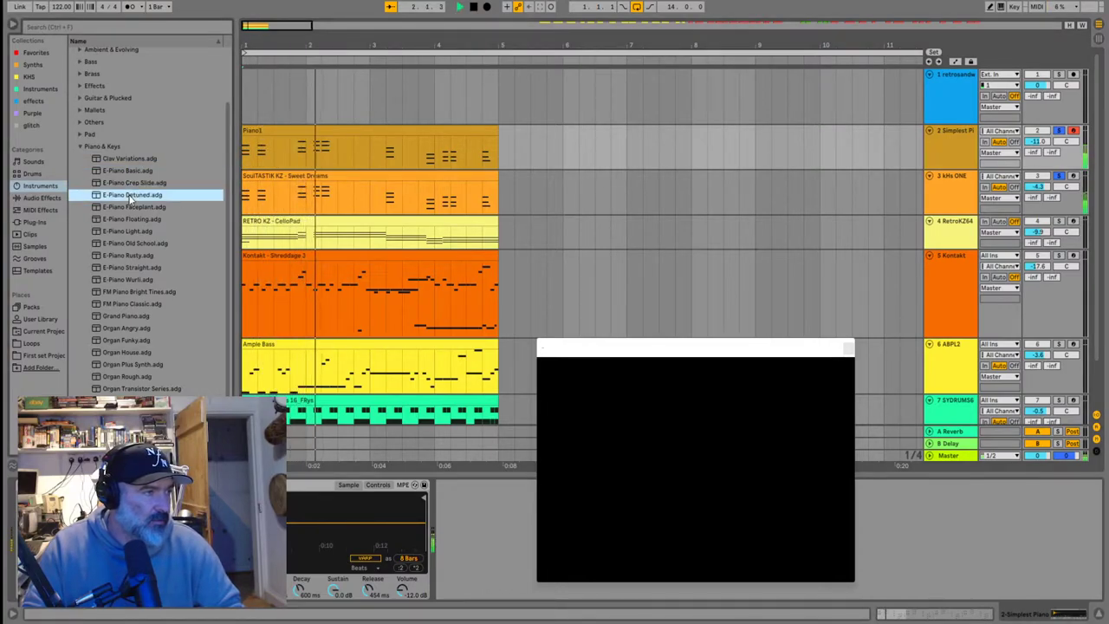
key(space)
Compare more E-Piano presets and load E-Piano Floating onto track 2 in place of Simplest Piano
click(127, 183)
click(126, 207)
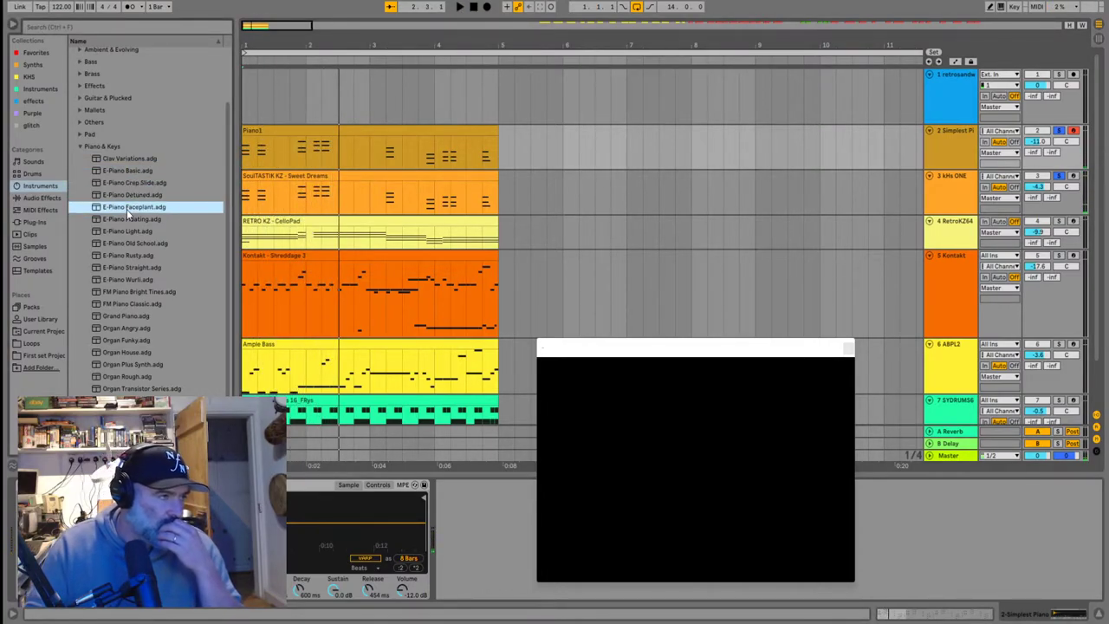
click(139, 219)
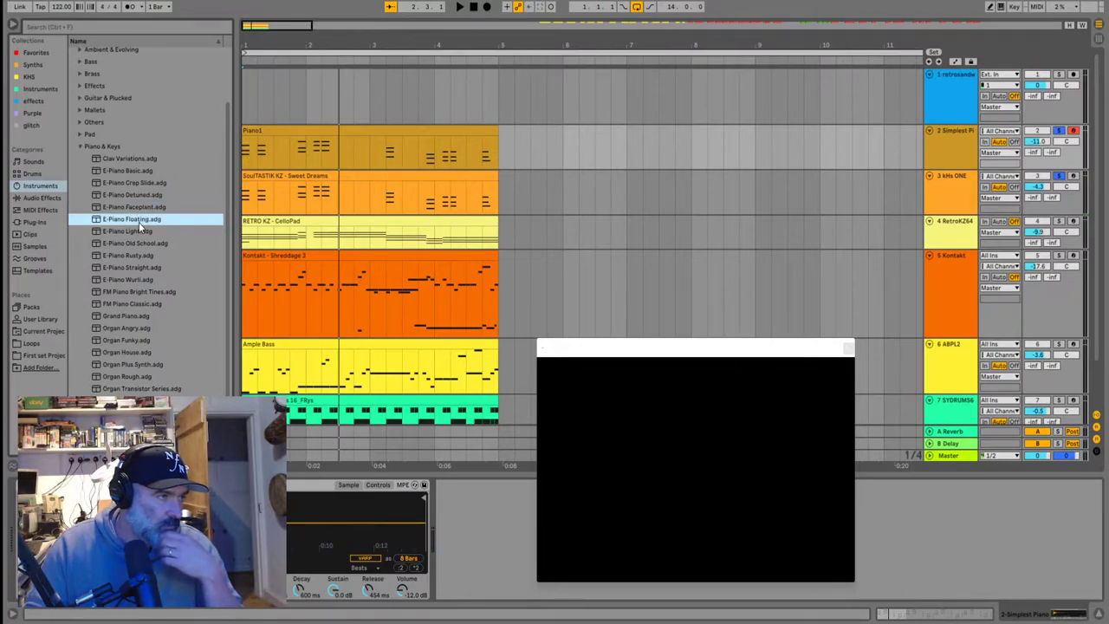
click(128, 169)
click(124, 219)
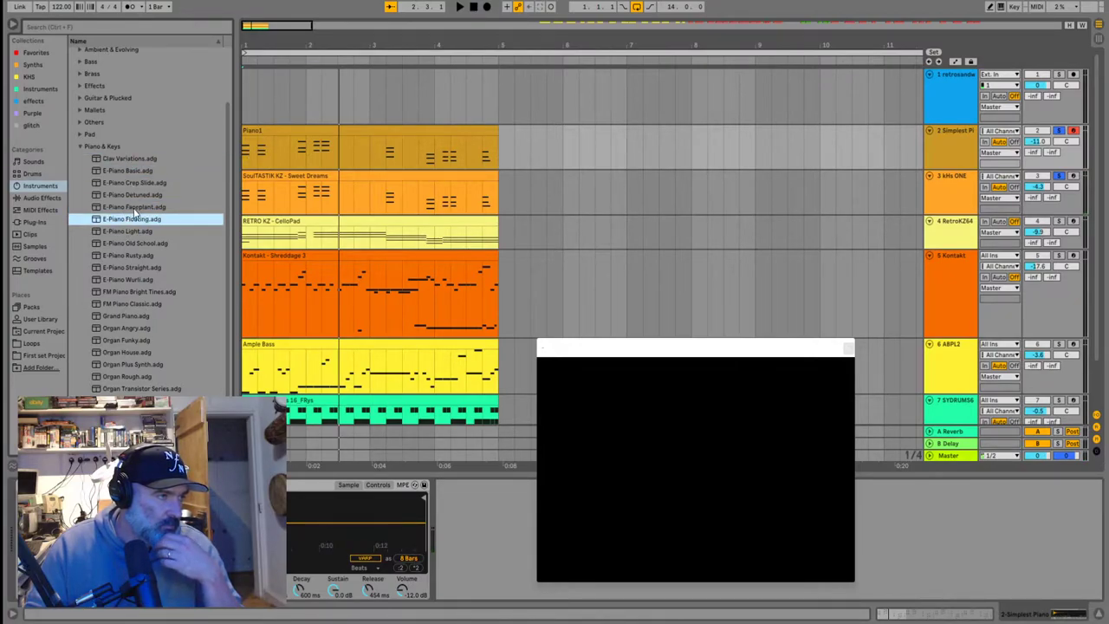
double_click(130, 219)
Audition the soloed E-Piano Floating track, raise its volume to -1.3 dB, and solo kHs ONE alongside it
key(space)
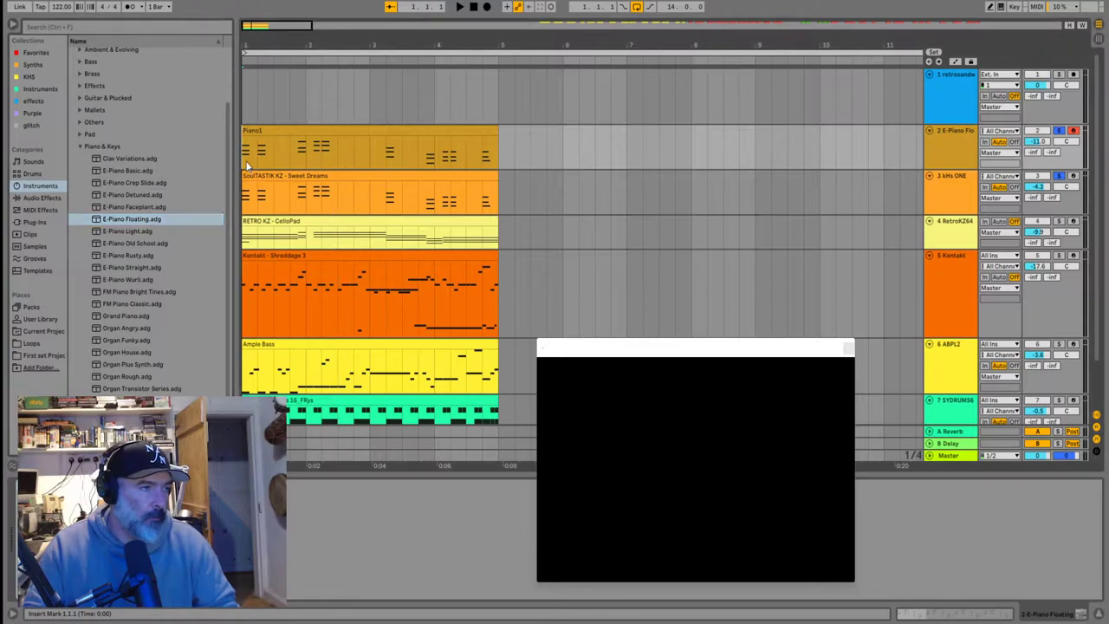
click(1058, 131)
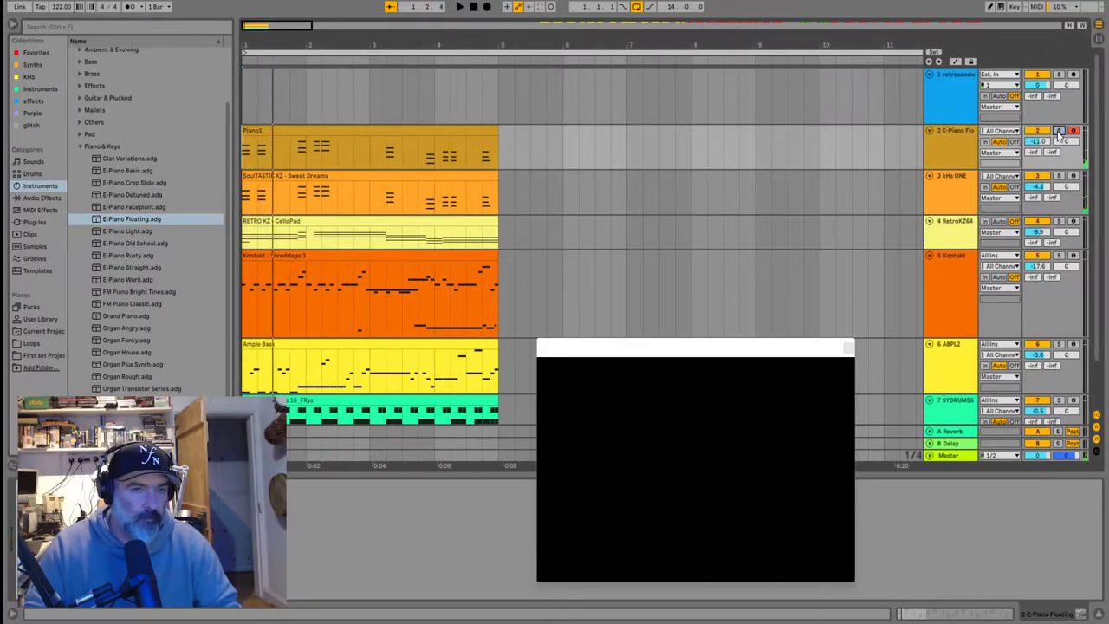
click(945, 148)
drag(1037, 141, 1037, 116)
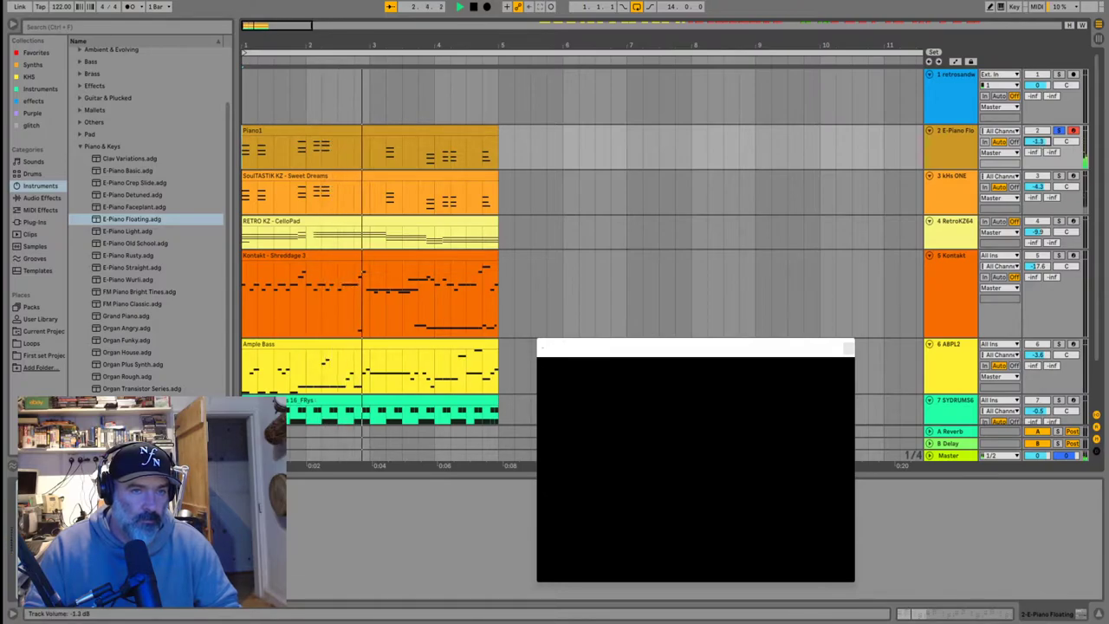
ctrl+click(1058, 176)
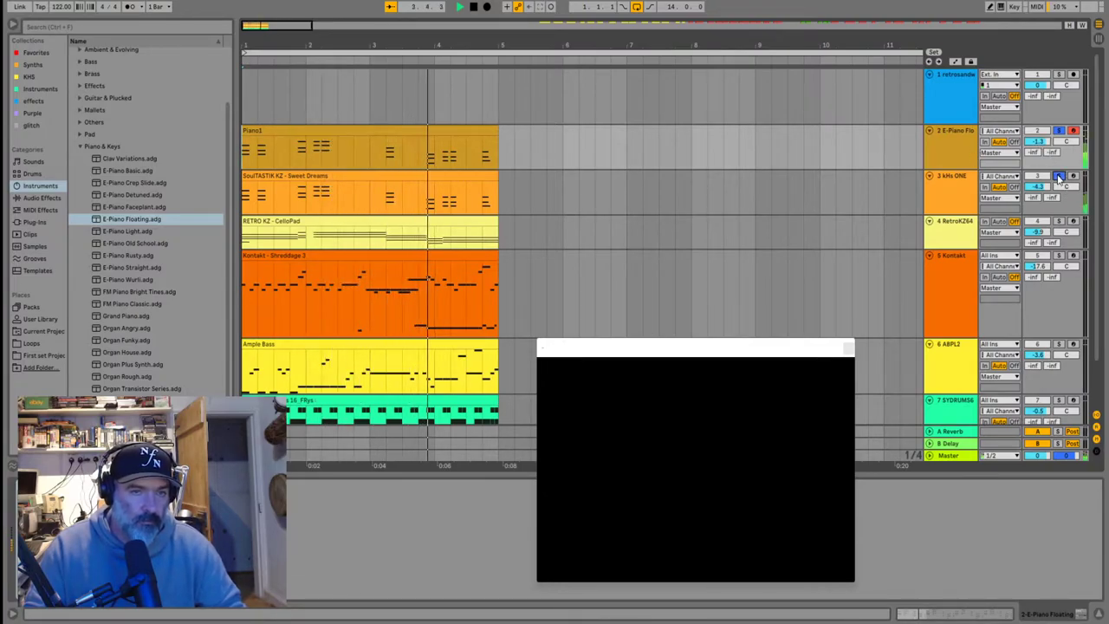
key(space)
Shorten the playback loop to the first four bars, play it, and select the start of the RetroKZ64 track
key(space)
drag(595, 41, 595, 12)
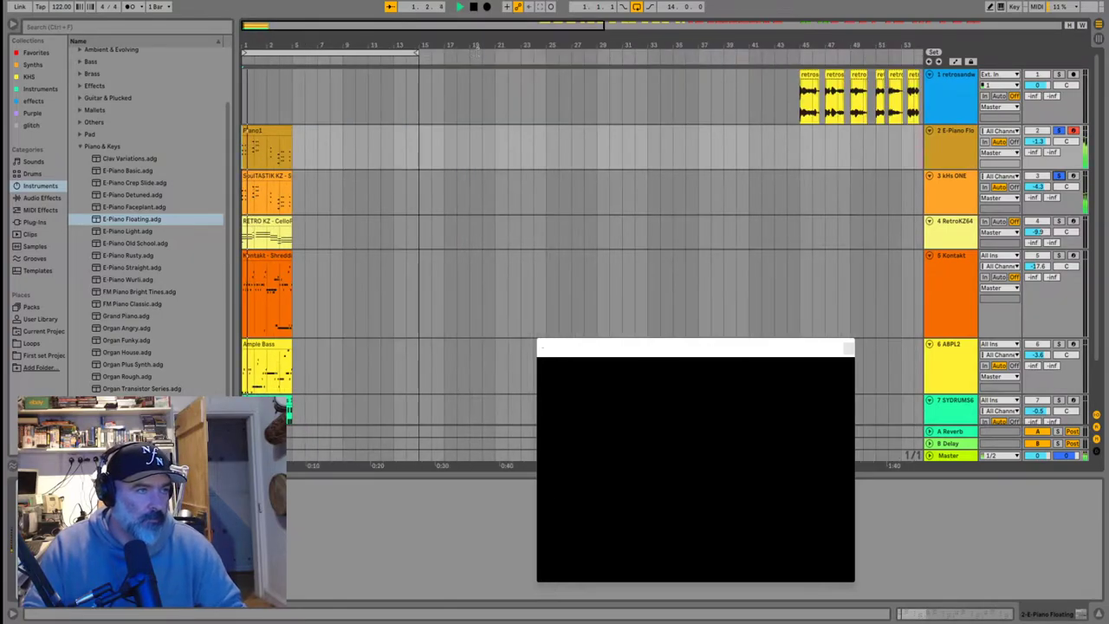
click(416, 52)
key(space)
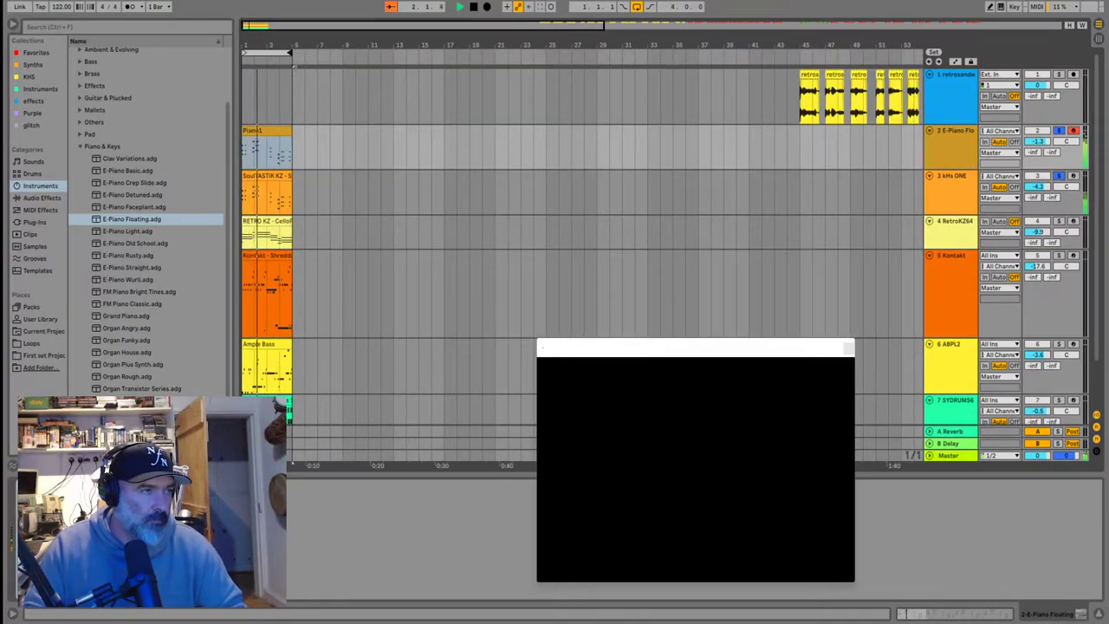
click(249, 236)
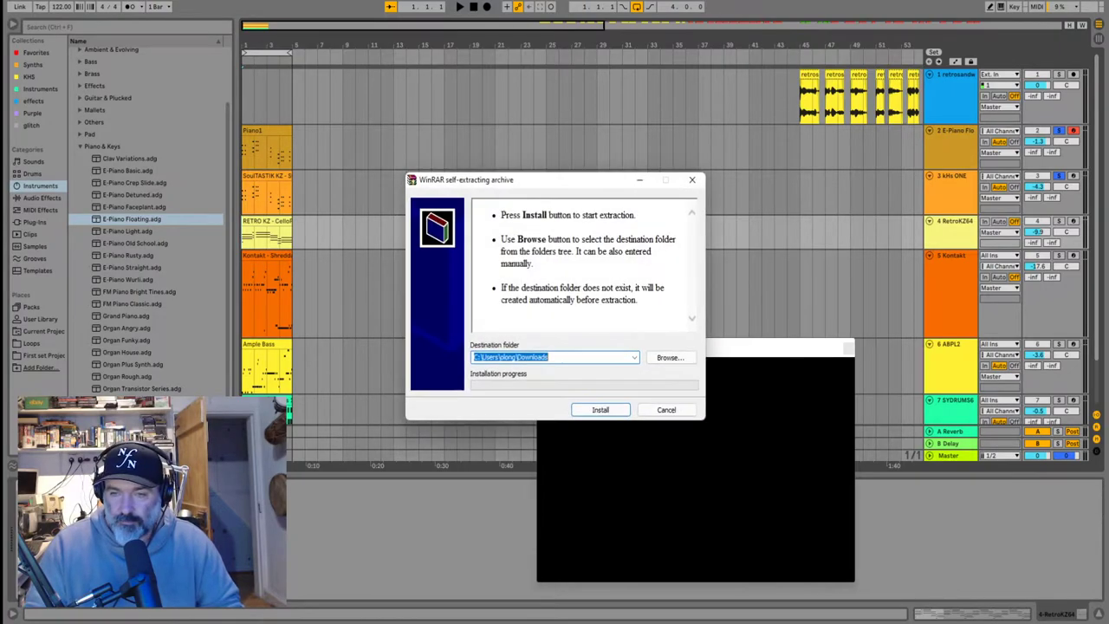
Extract the Ample Guitar M Lite II installer, accept its licence agreement, and keep C:\Program Files\Ample Sound as the destination
click(599, 408)
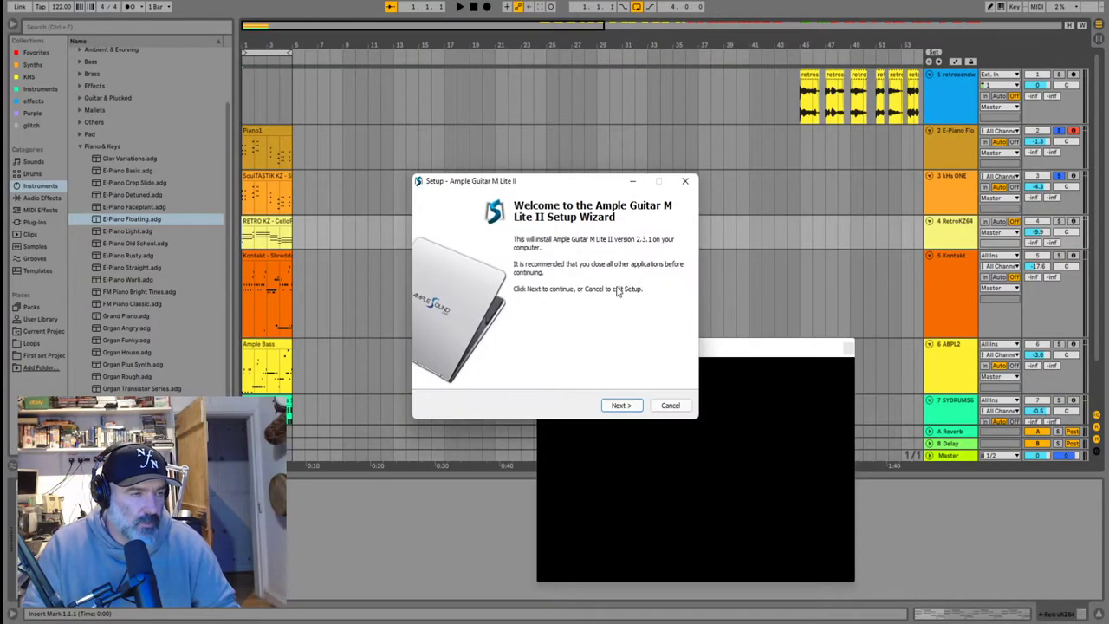
click(620, 405)
click(451, 367)
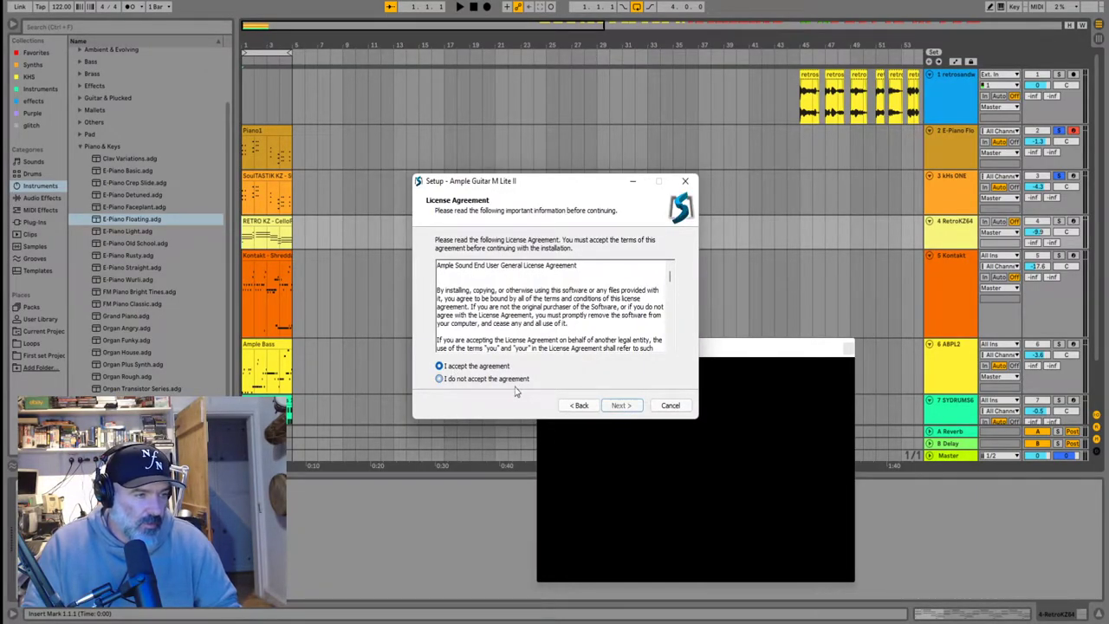
click(620, 404)
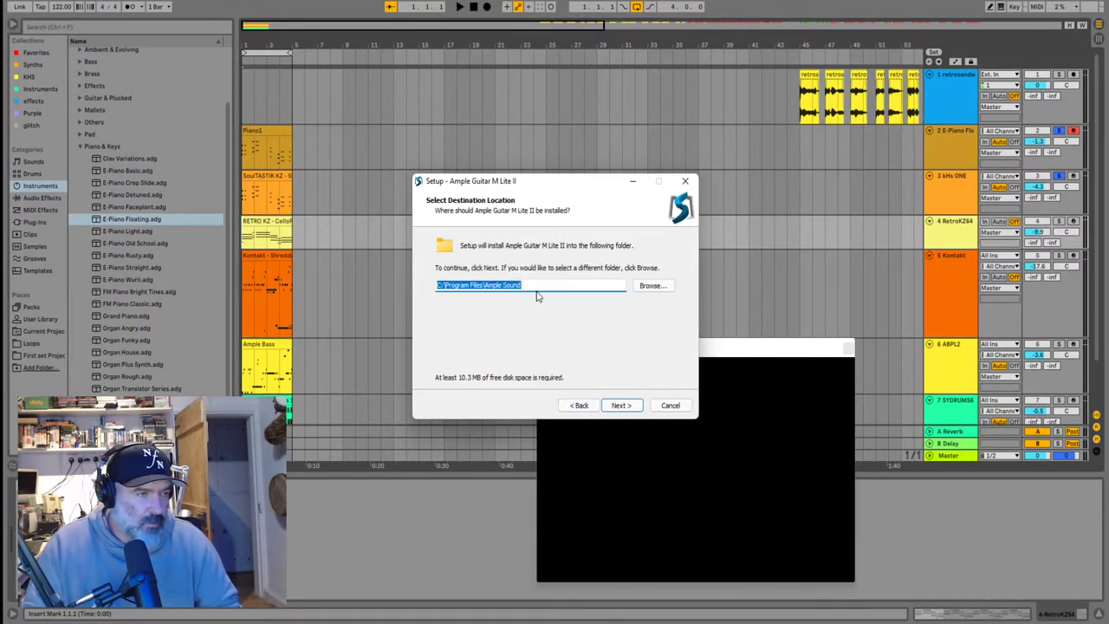
click(618, 406)
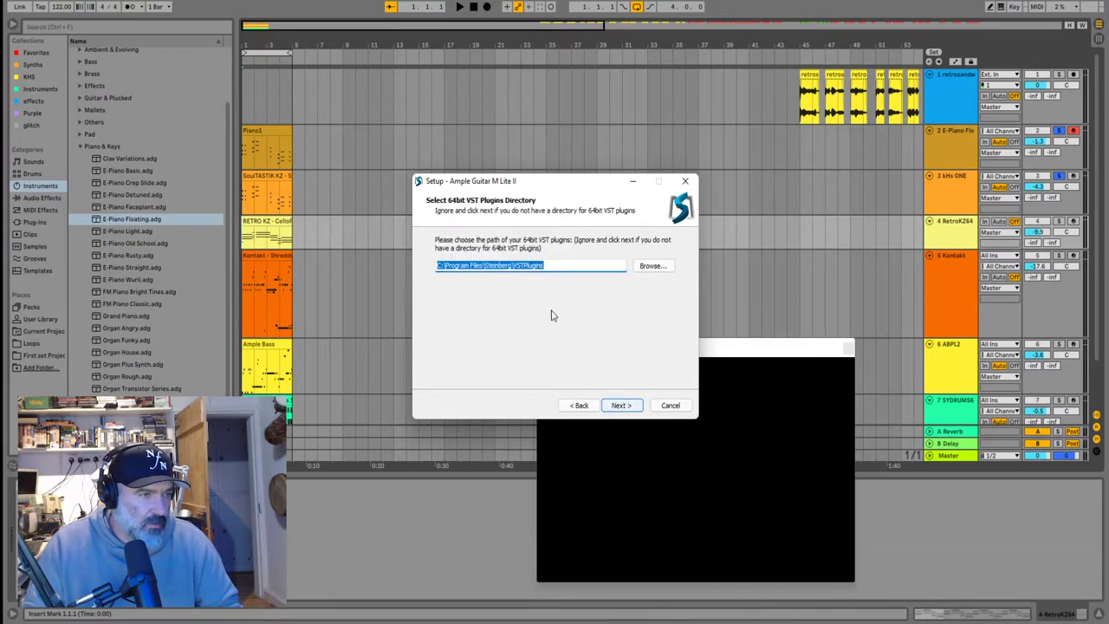
Set the 64bit VST plugins directory to C:\Program Files\VSTPlugins and continue to the 32bit directory choice
click(506, 265)
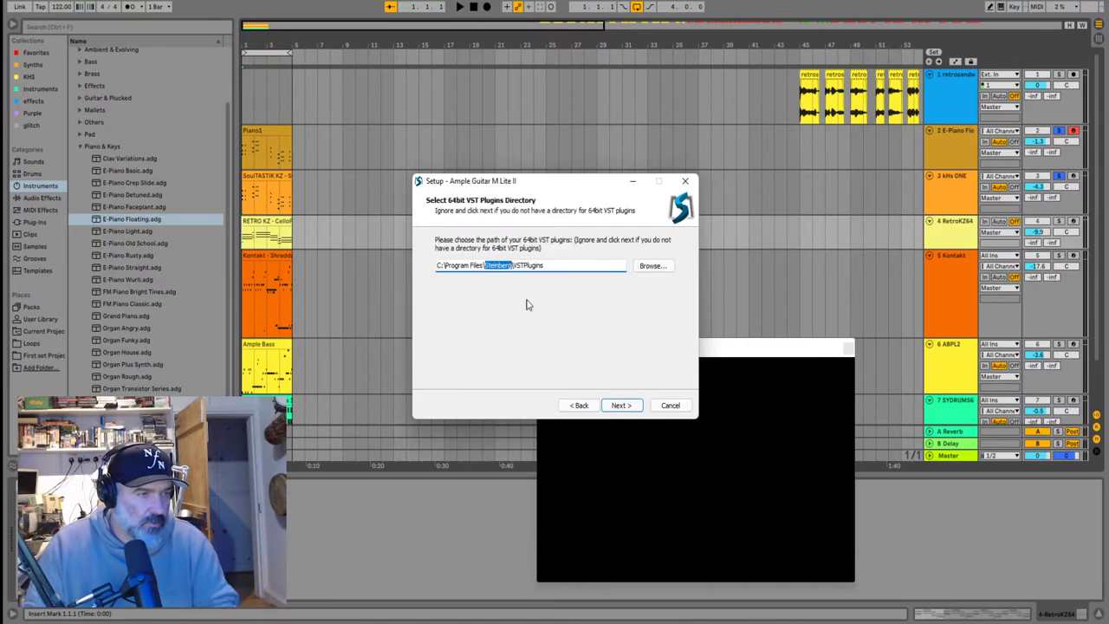
key(BackSpace)
click(620, 405)
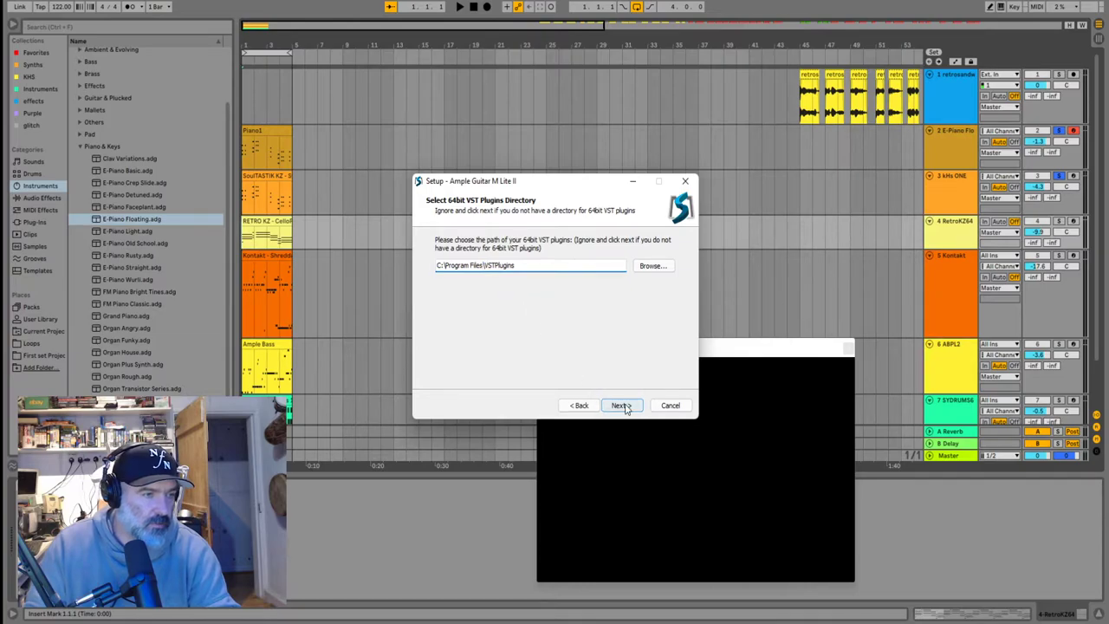
click(490, 265)
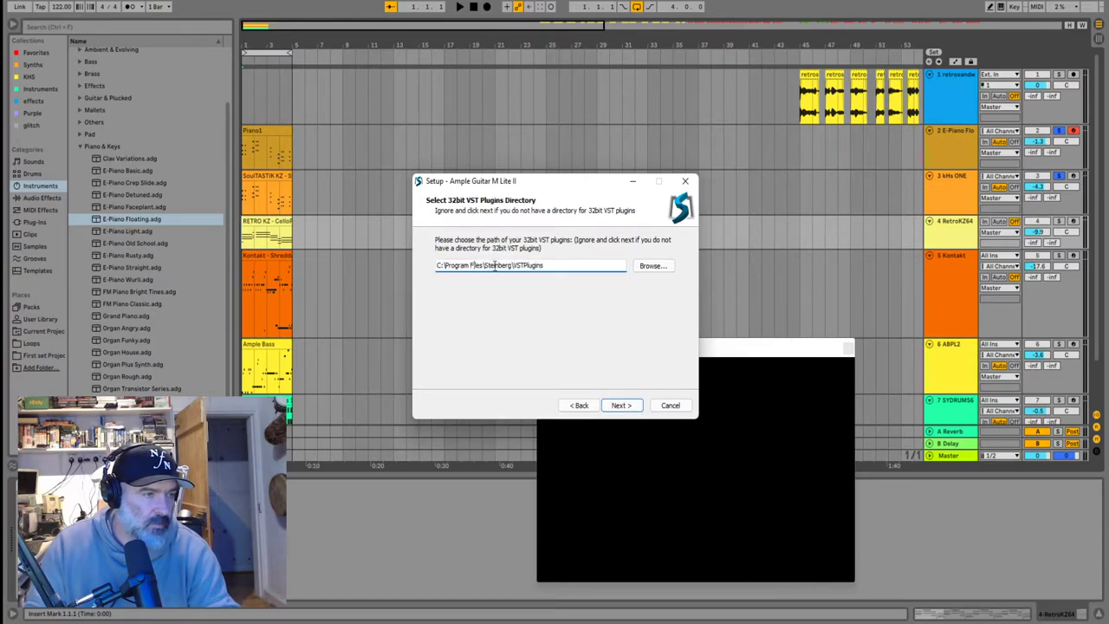
click(578, 406)
click(620, 405)
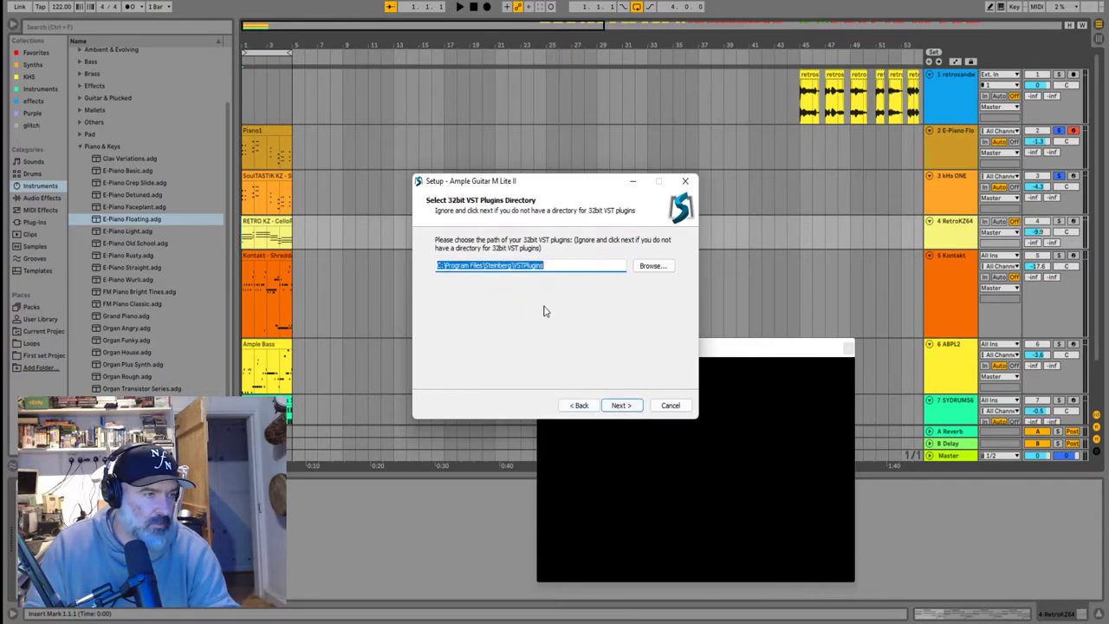
Set the 32bit VST plugins directory for Ample Guitar M Lite II to C:\Program Files (x86)\VSTPlugins
click(652, 266)
drag(644, 307, 644, 265)
click(482, 291)
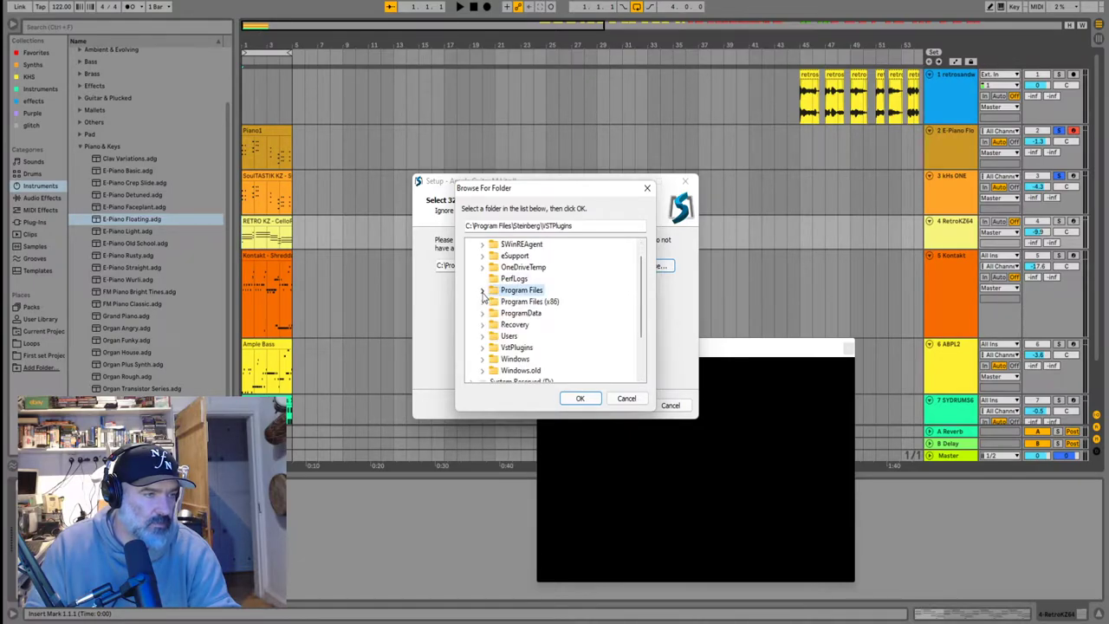
click(506, 300)
click(483, 301)
scroll(511, 316, down, 10)
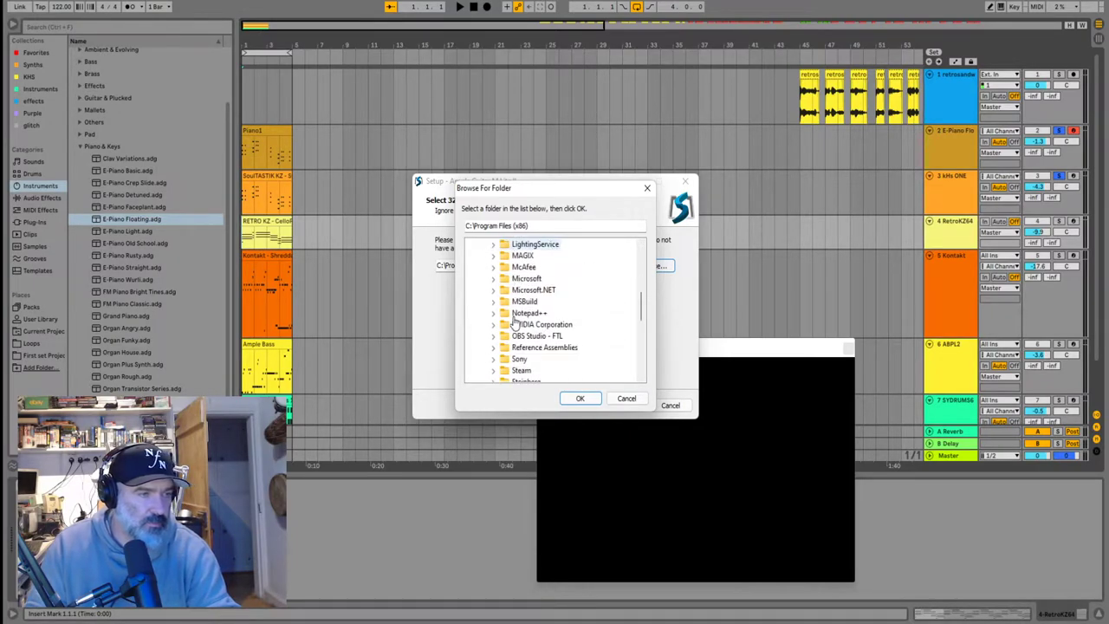
scroll(515, 321, down, 2)
scroll(540, 312, up, 3)
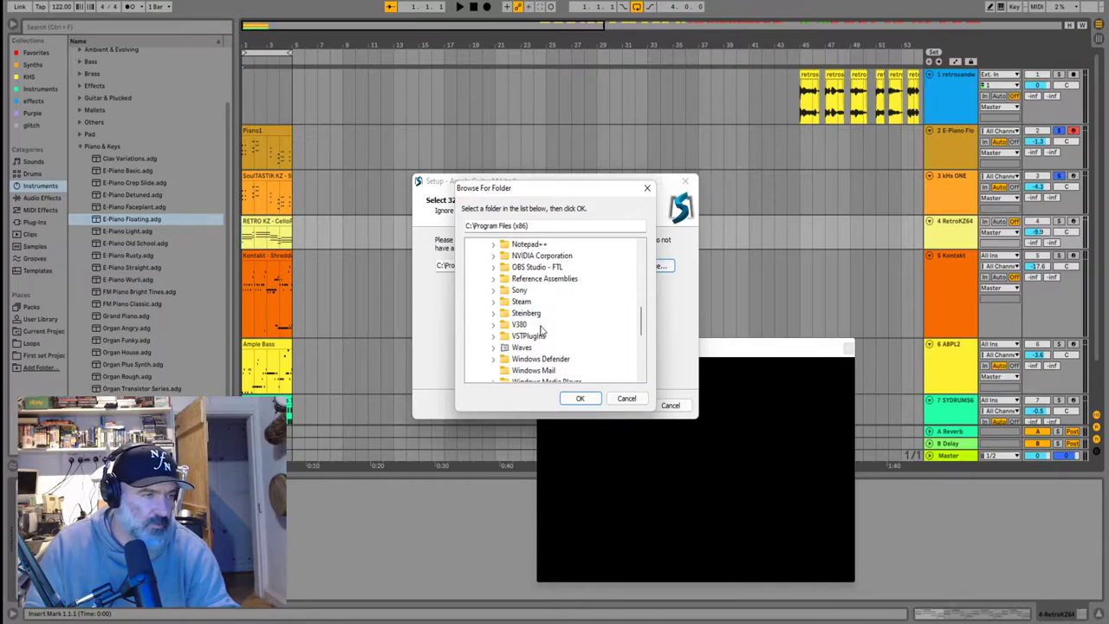
click(526, 335)
click(580, 398)
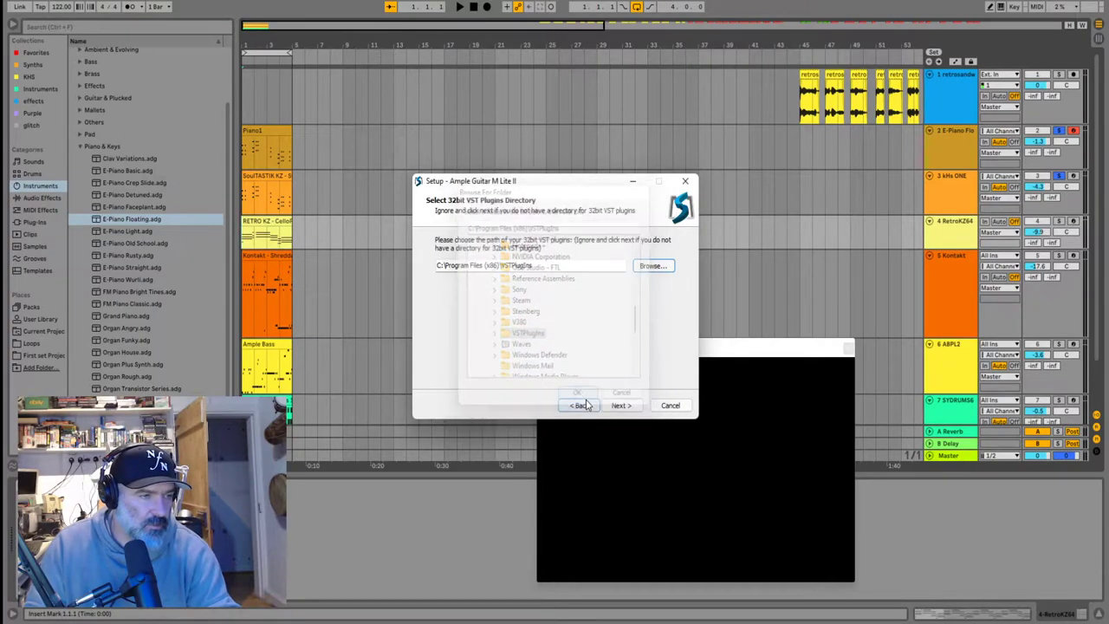
click(619, 411)
Install Ample Guitar M Lite II with the default sample data and Start Menu folders, dismiss the Visual C++ notice, and finish setup
click(621, 410)
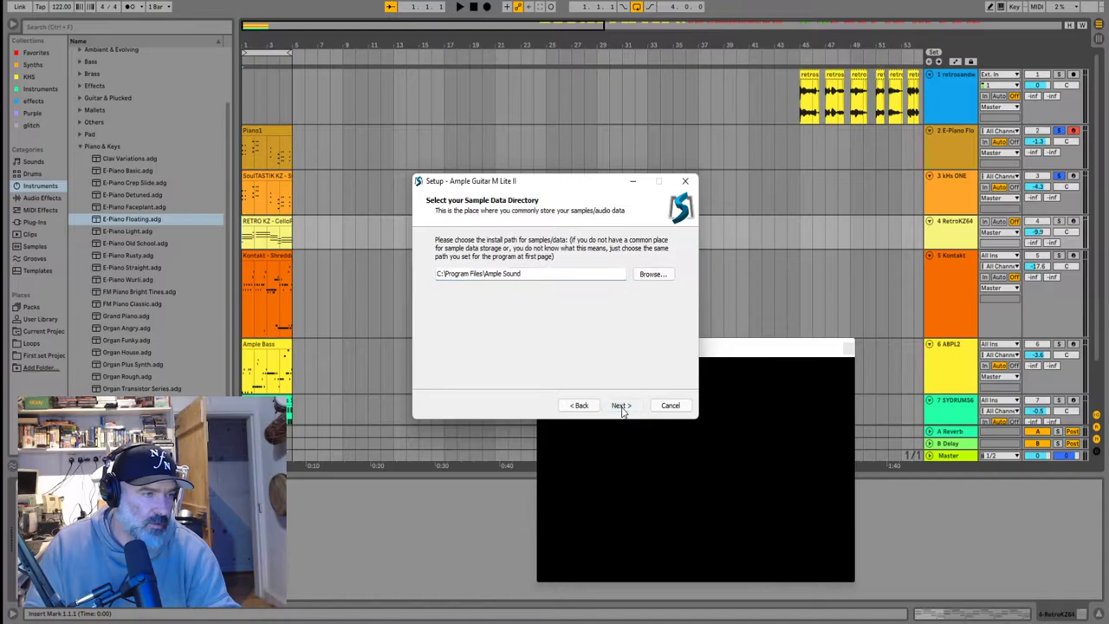
click(621, 411)
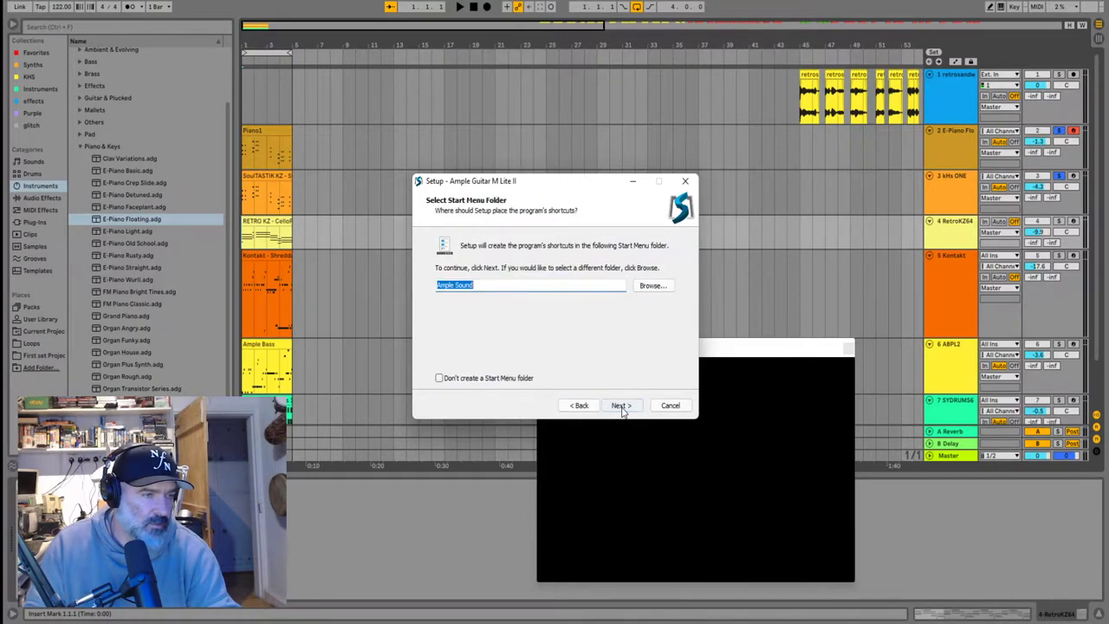
click(621, 407)
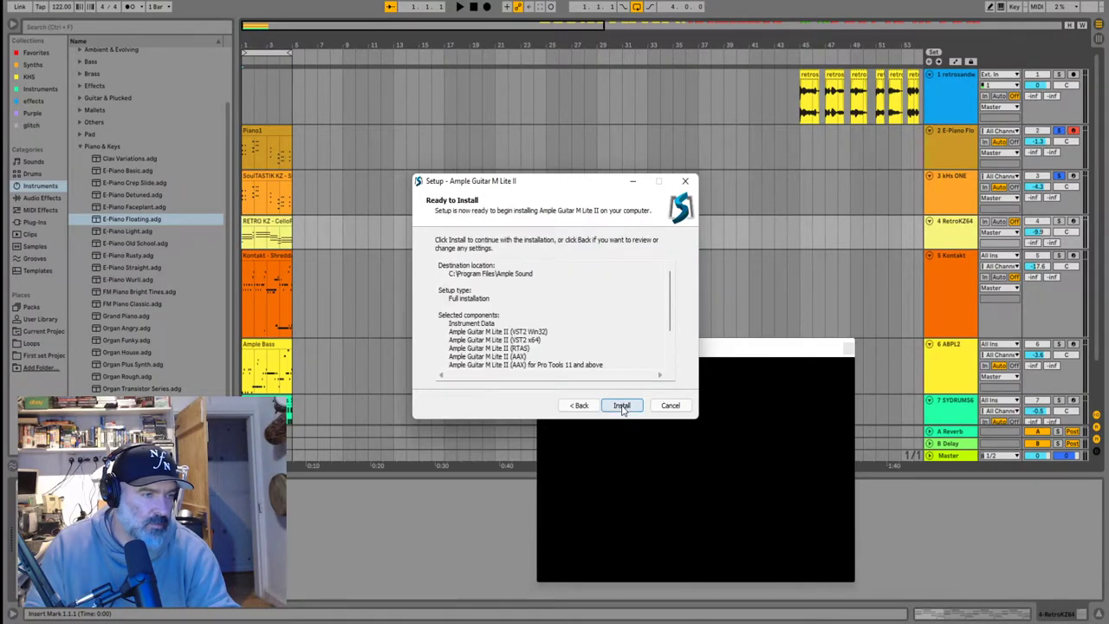
click(621, 407)
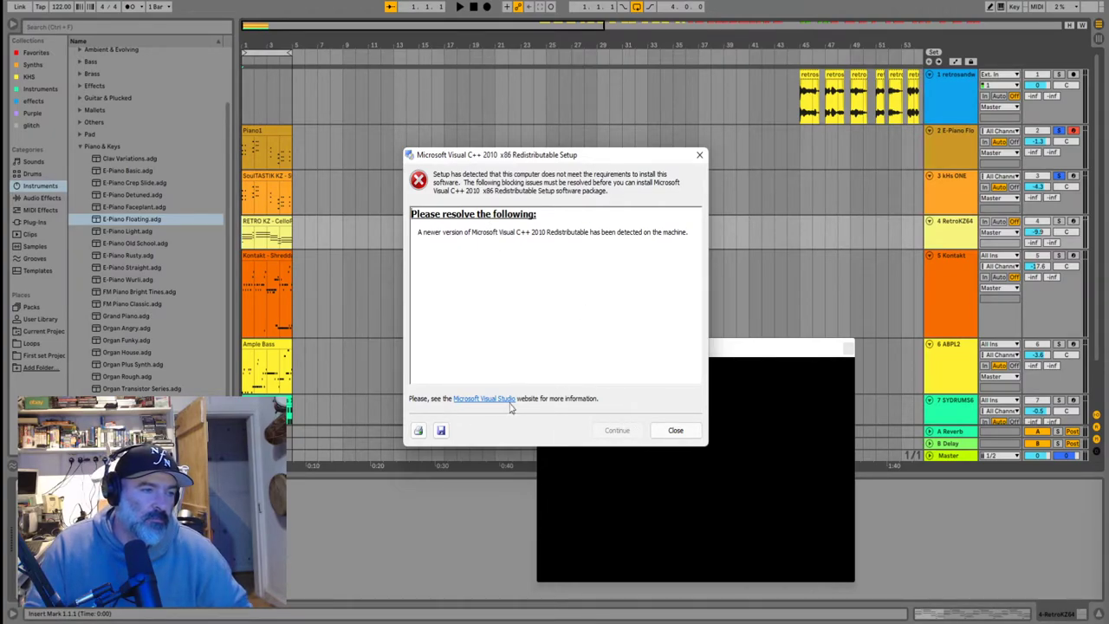
click(672, 431)
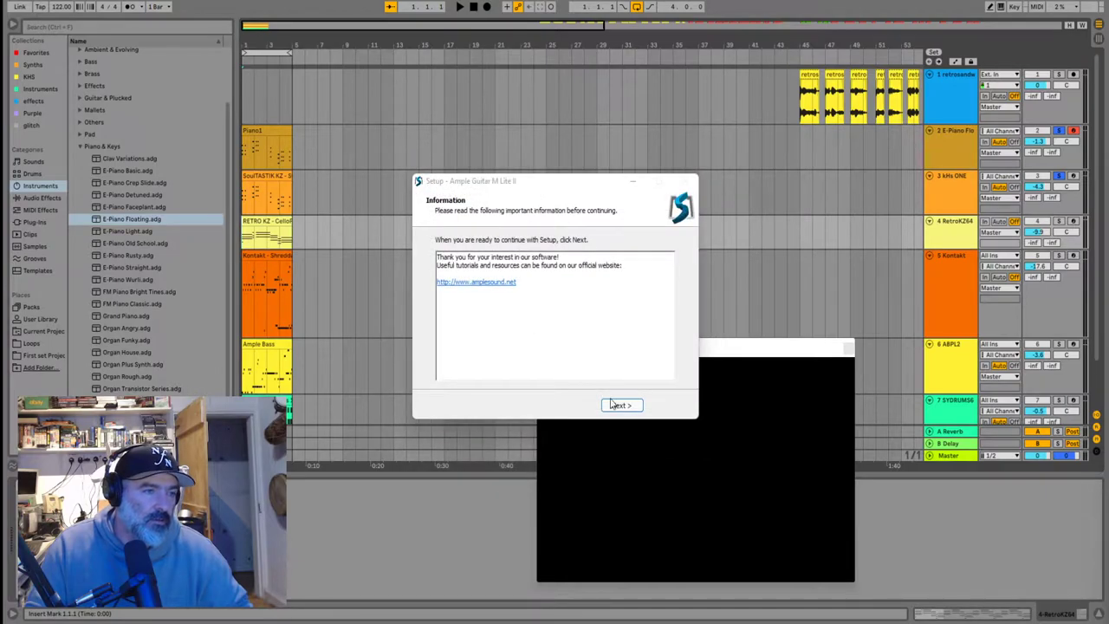
click(619, 405)
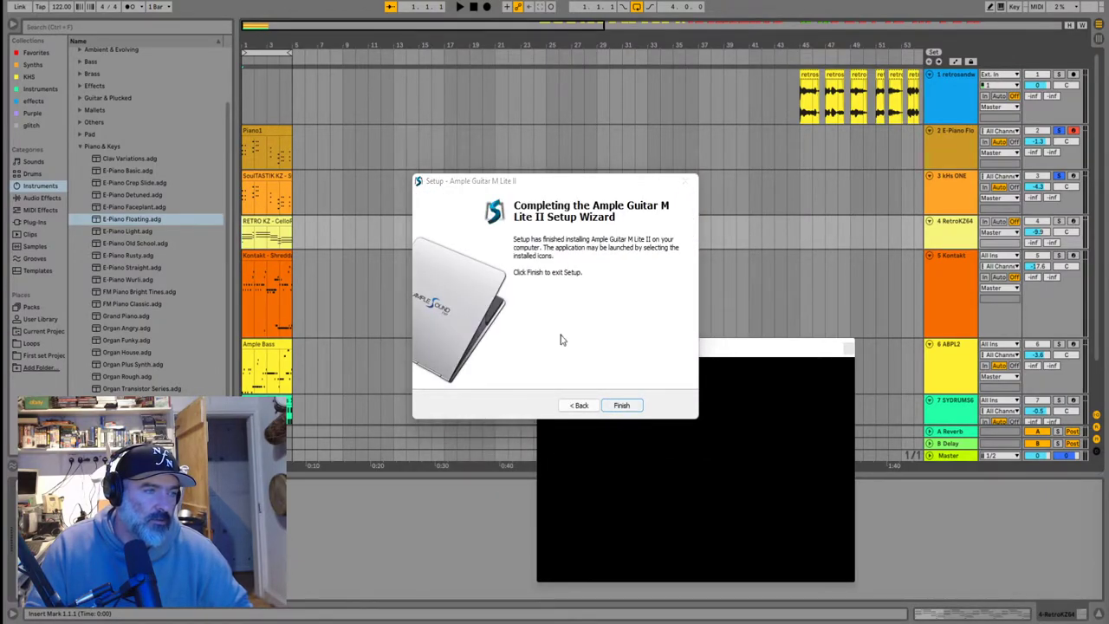
click(621, 404)
Rescan the plug-ins from the Plug-Ins preferences, then close the preferences
click(111, 3)
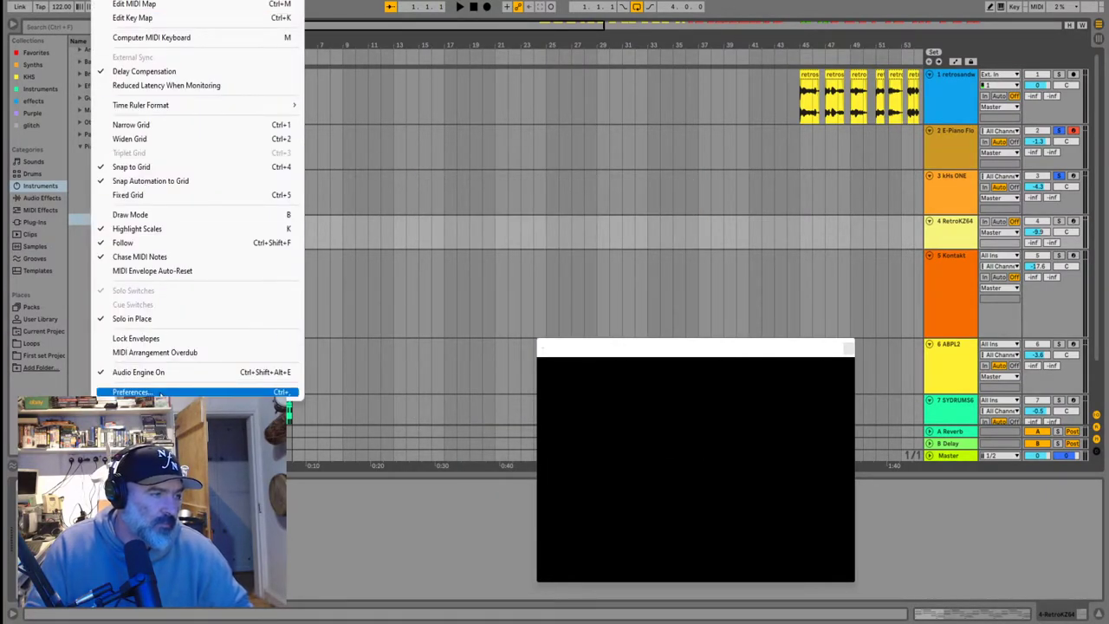
click(131, 391)
click(438, 185)
click(426, 214)
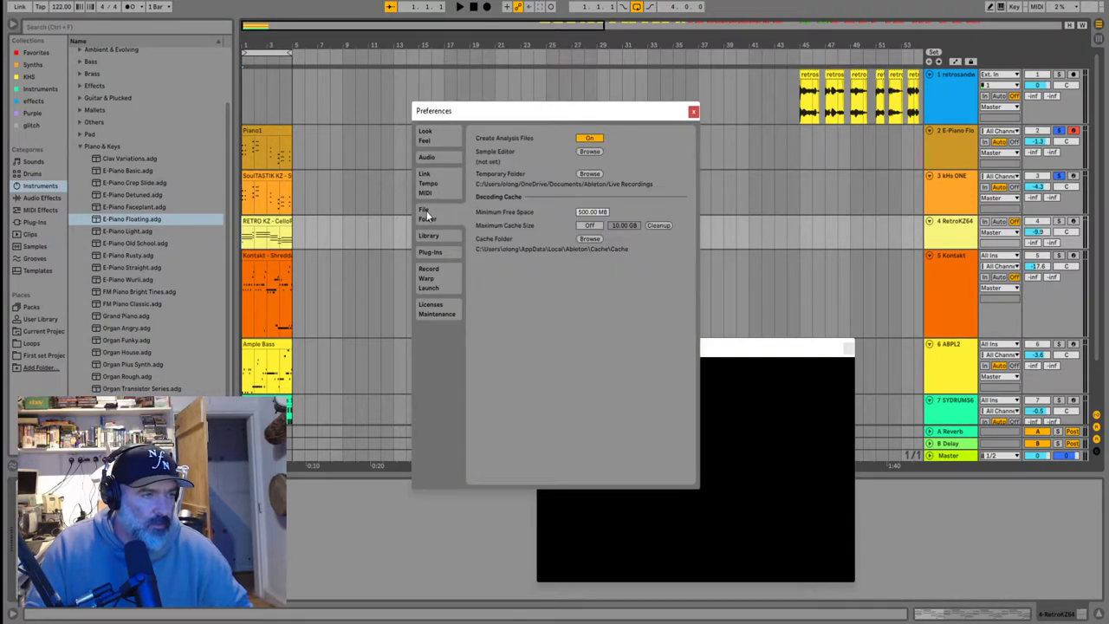
click(425, 234)
click(430, 251)
click(590, 149)
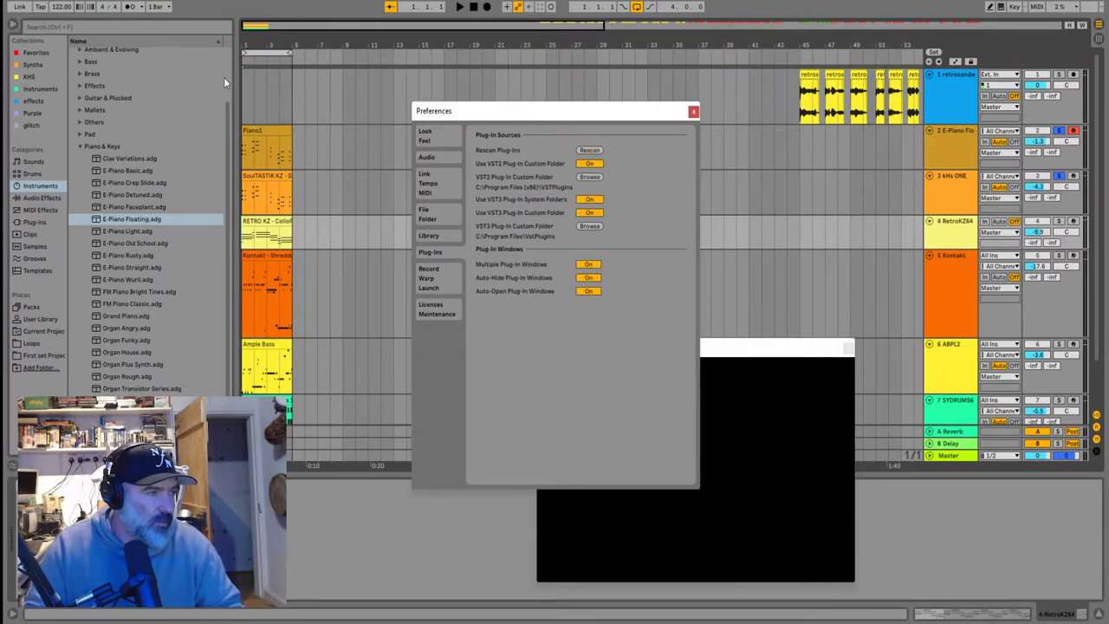
click(694, 111)
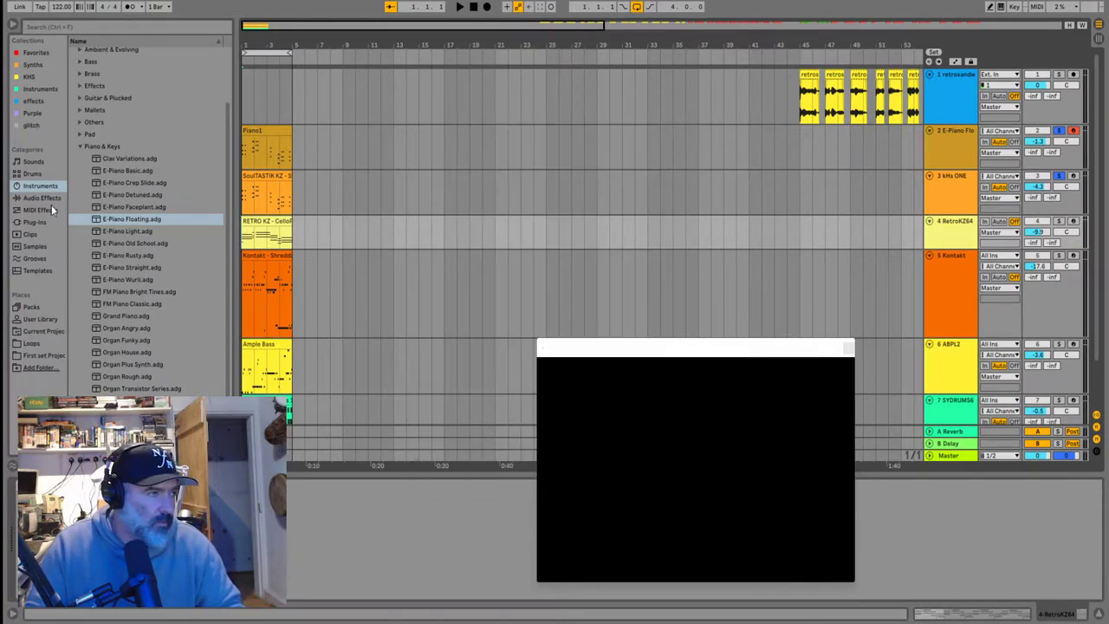
Search the plug-ins for "amp" and examine the matching Waves plug-ins under VST3
click(35, 222)
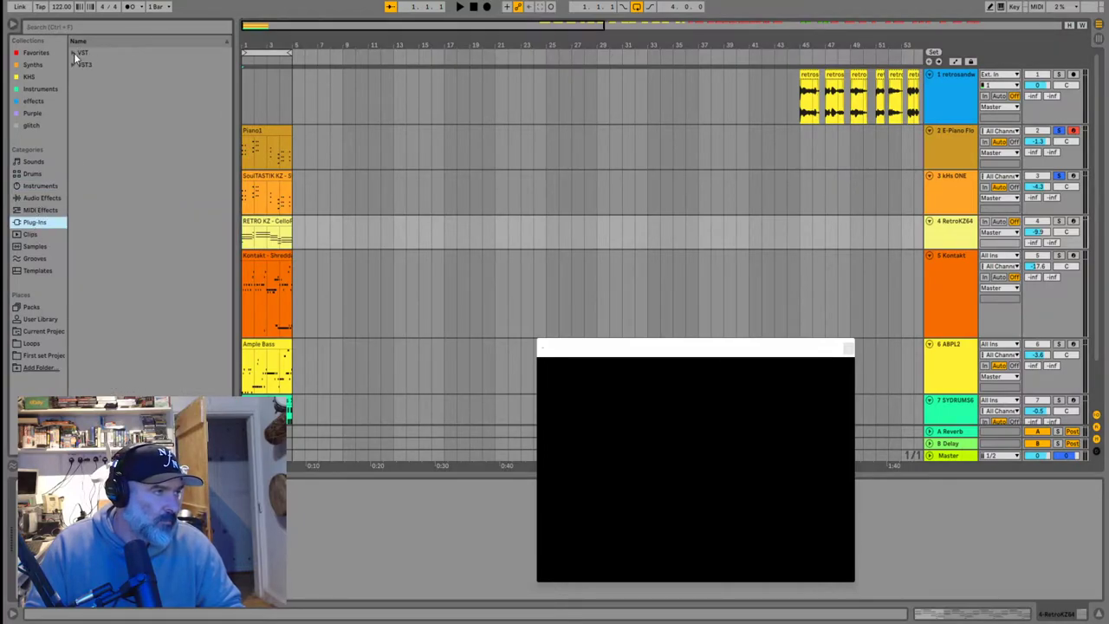
click(77, 31)
text(amp)
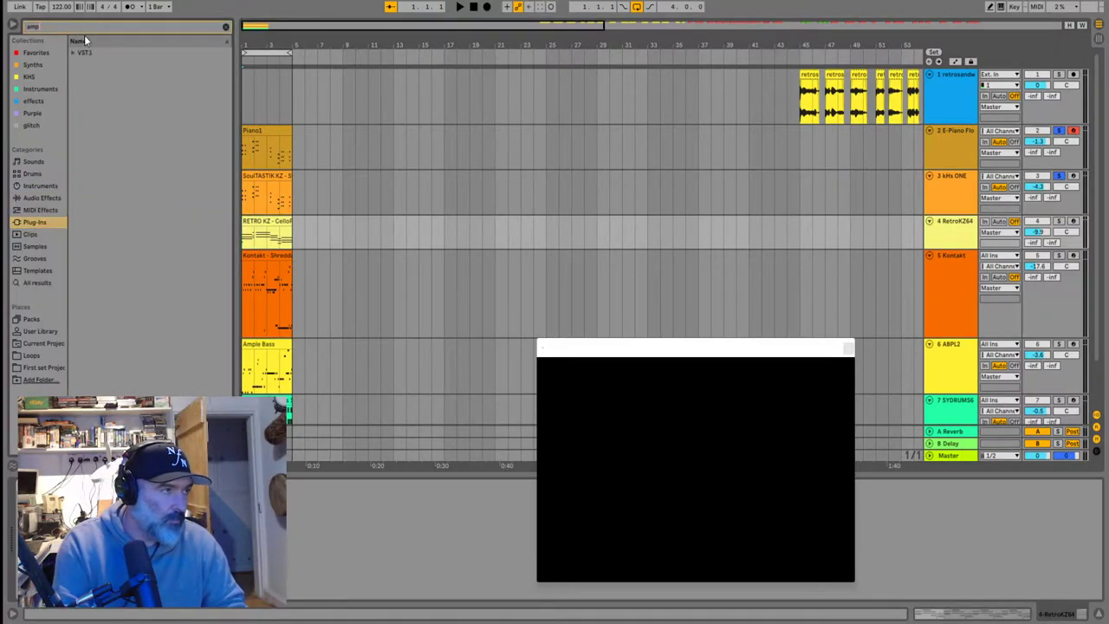
click(73, 53)
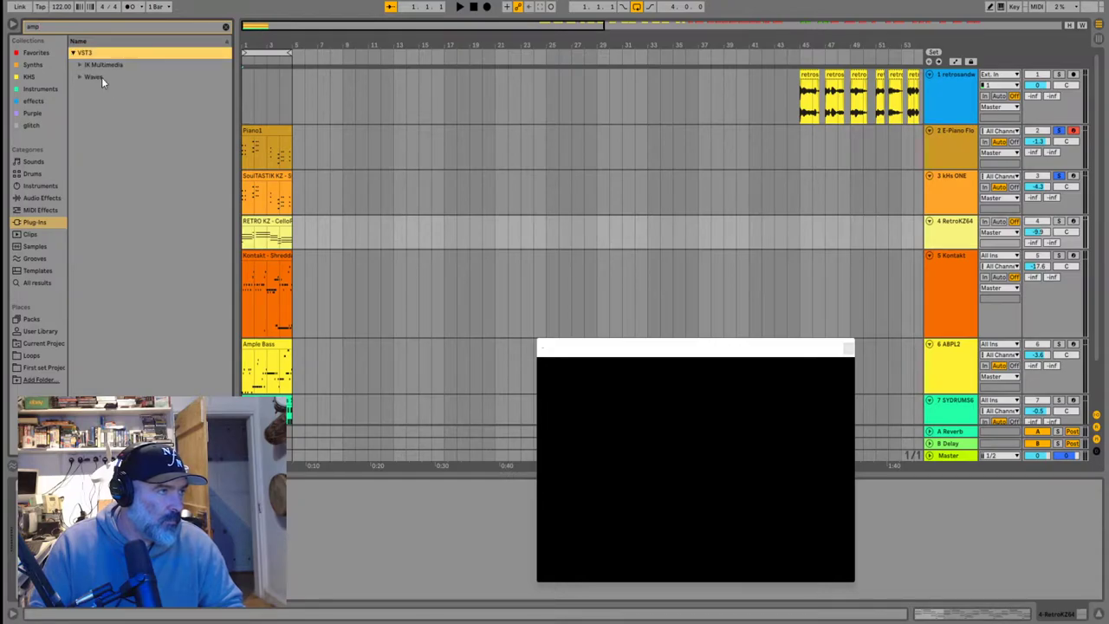
click(80, 76)
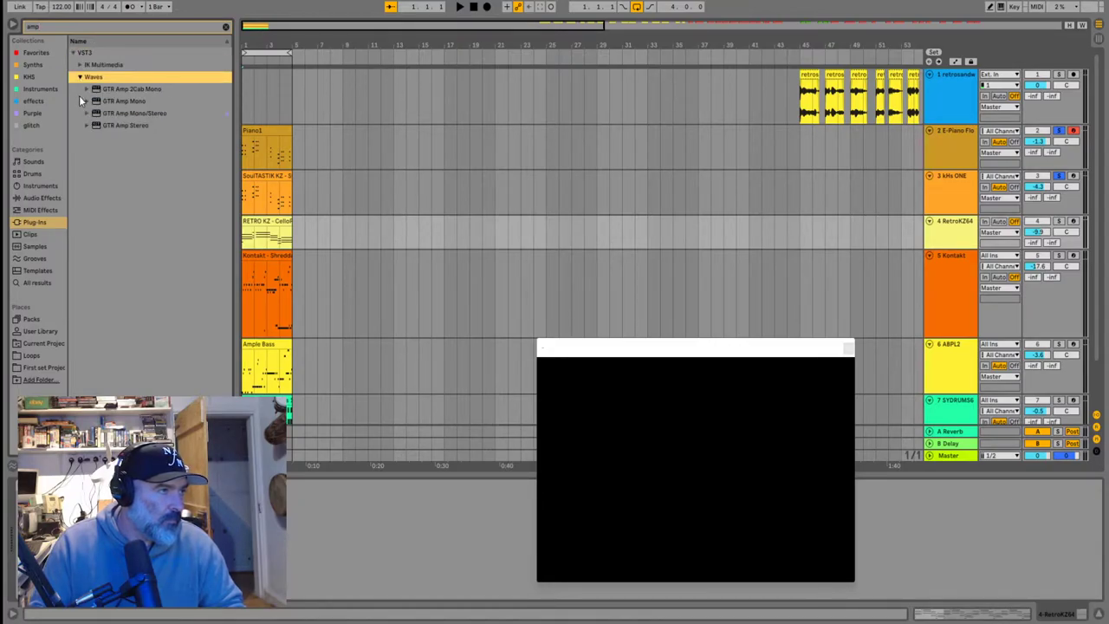
Search the plug-ins for "gu" and examine the matching VST entries
click(48, 29)
text(l)
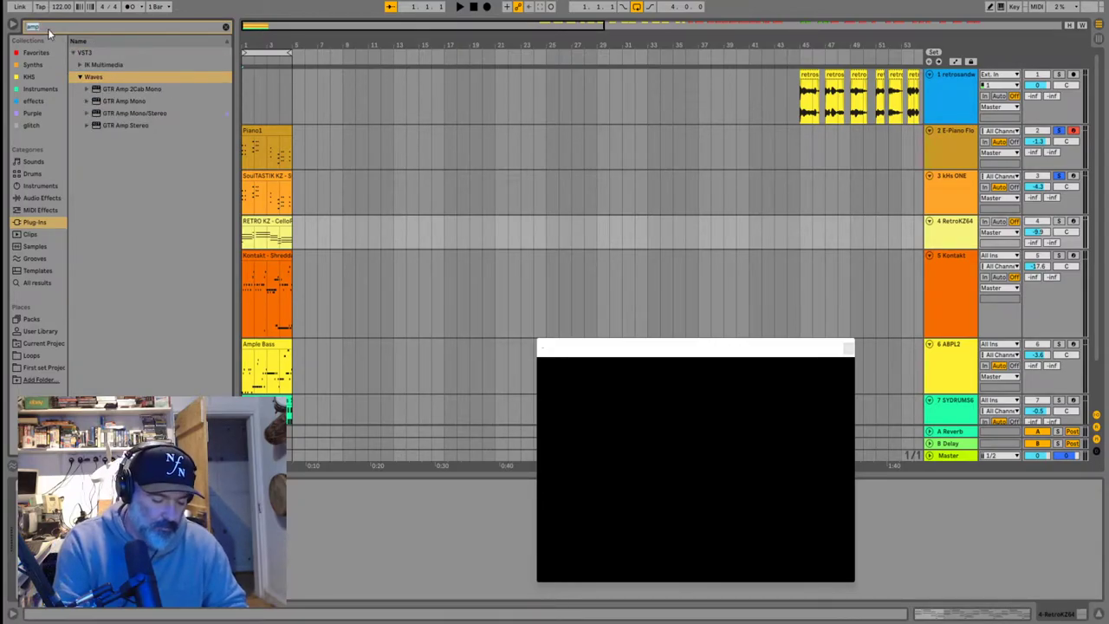
text(gu)
click(79, 54)
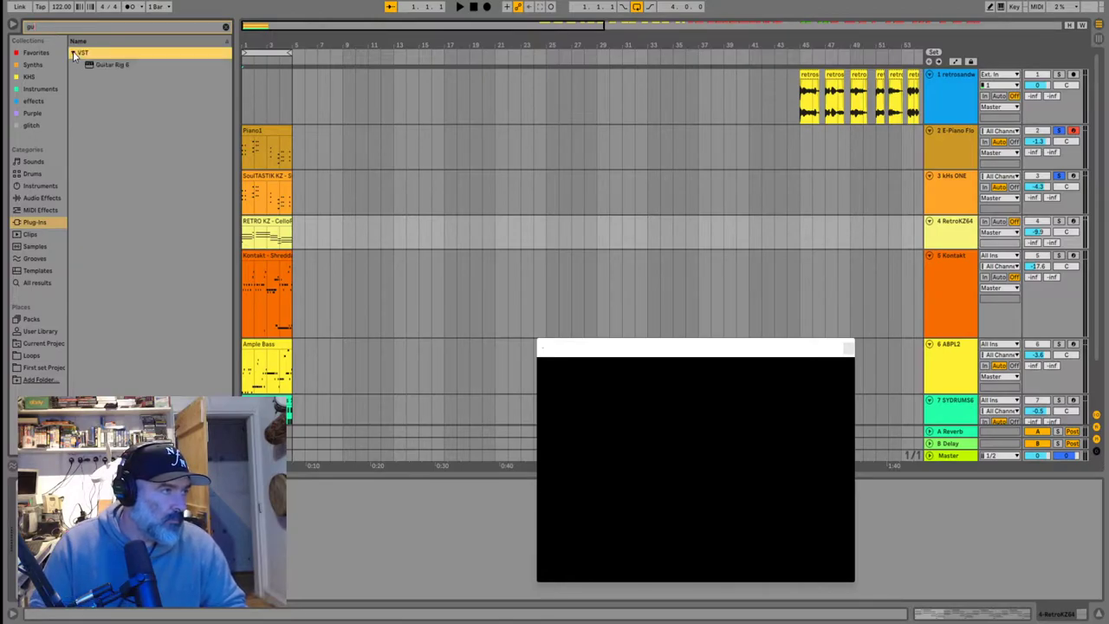
click(87, 67)
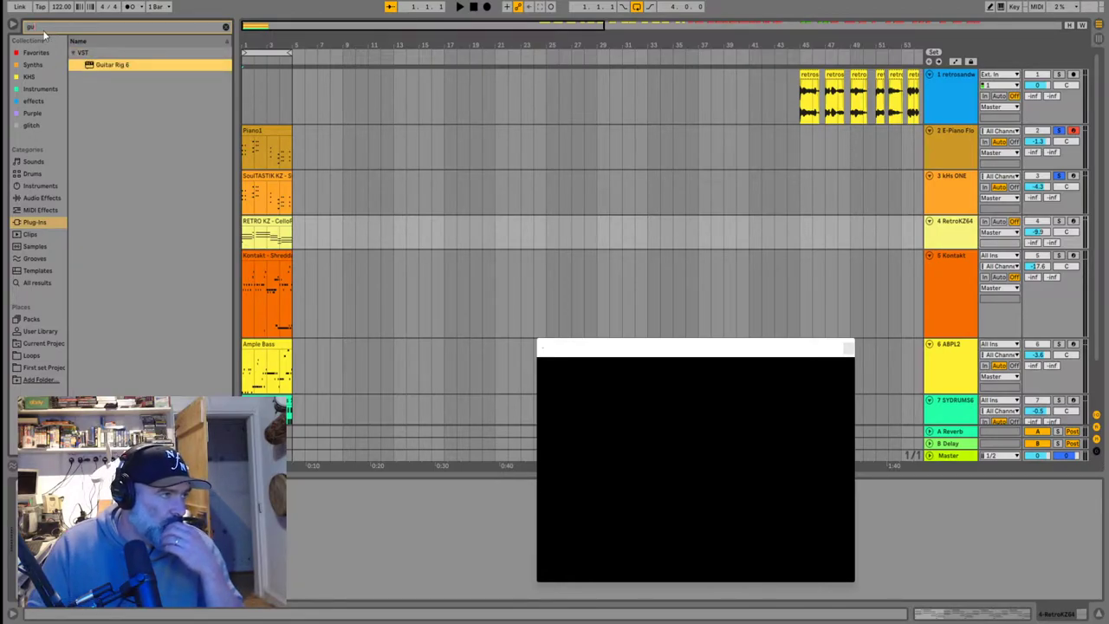
Clear the plug-in search and check the VST list, including its KORG and Plugin Alliance folders, for the new guitar
click(43, 30)
key(BackSpace)
key(BackSpace)
click(79, 78)
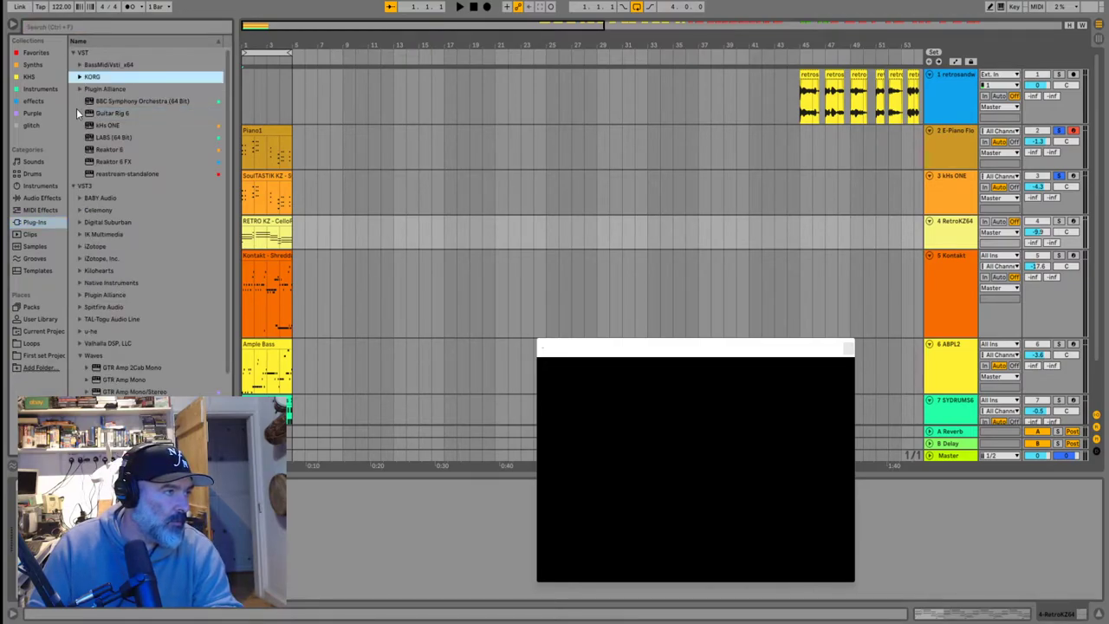
click(78, 90)
click(77, 90)
click(76, 90)
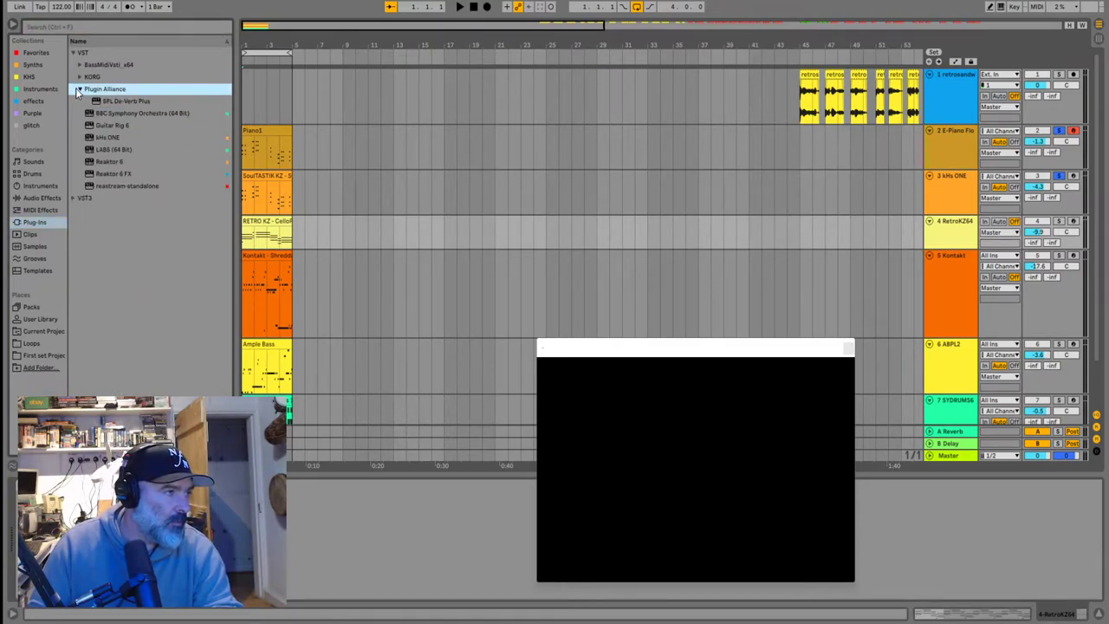
key(Up)
click(77, 92)
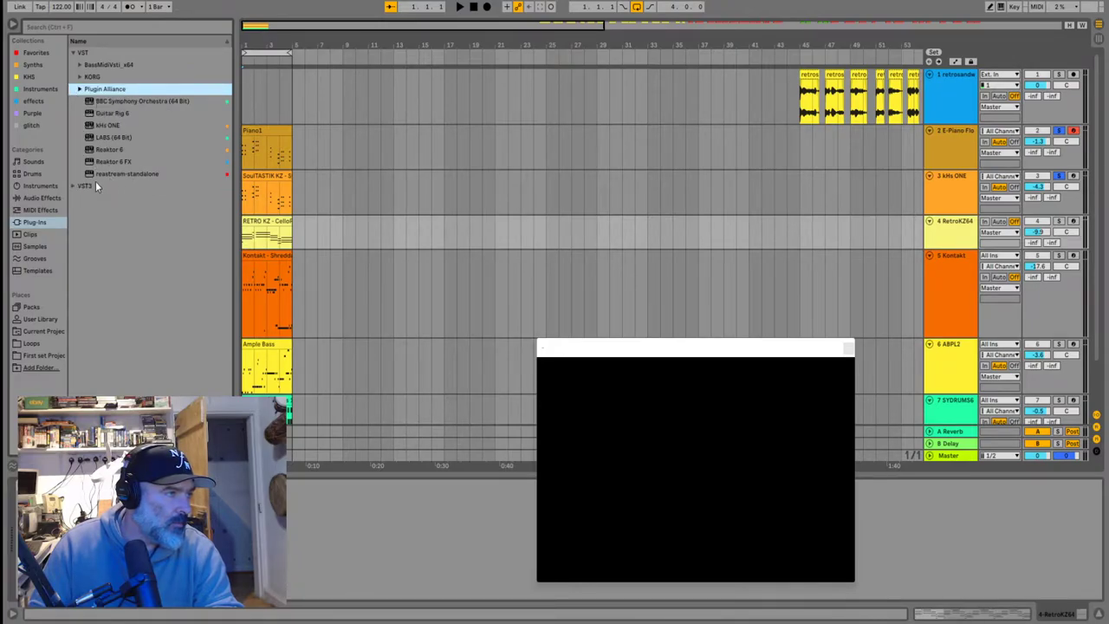
Check the VST3 vendor list, including the Waves and Plugin Alliance folders, for the Ample Sound plug-in
click(73, 186)
click(75, 235)
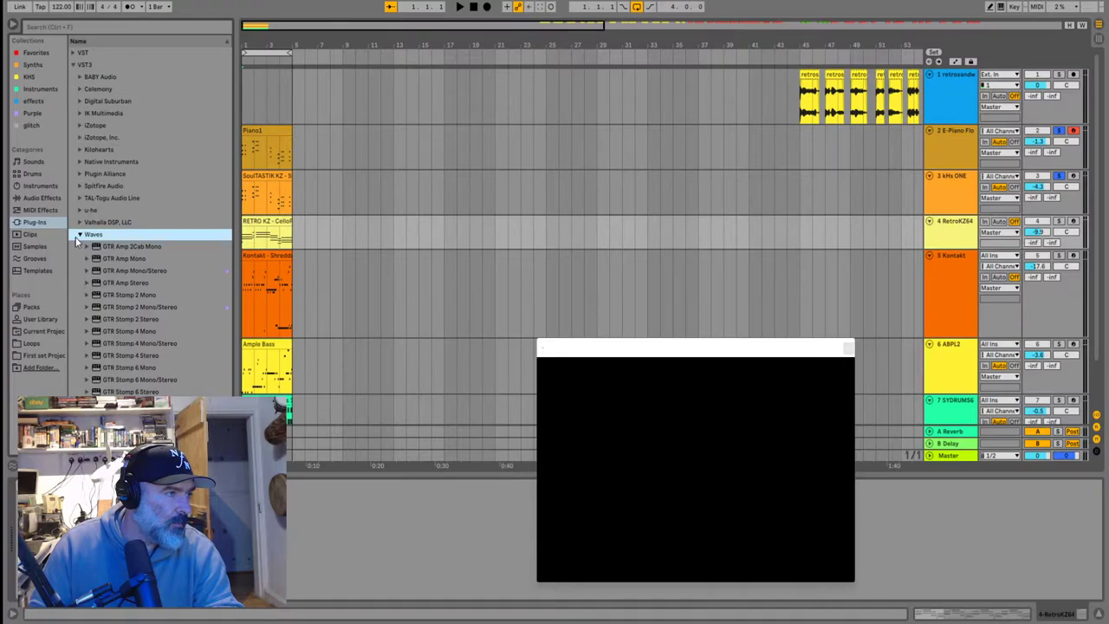
click(79, 235)
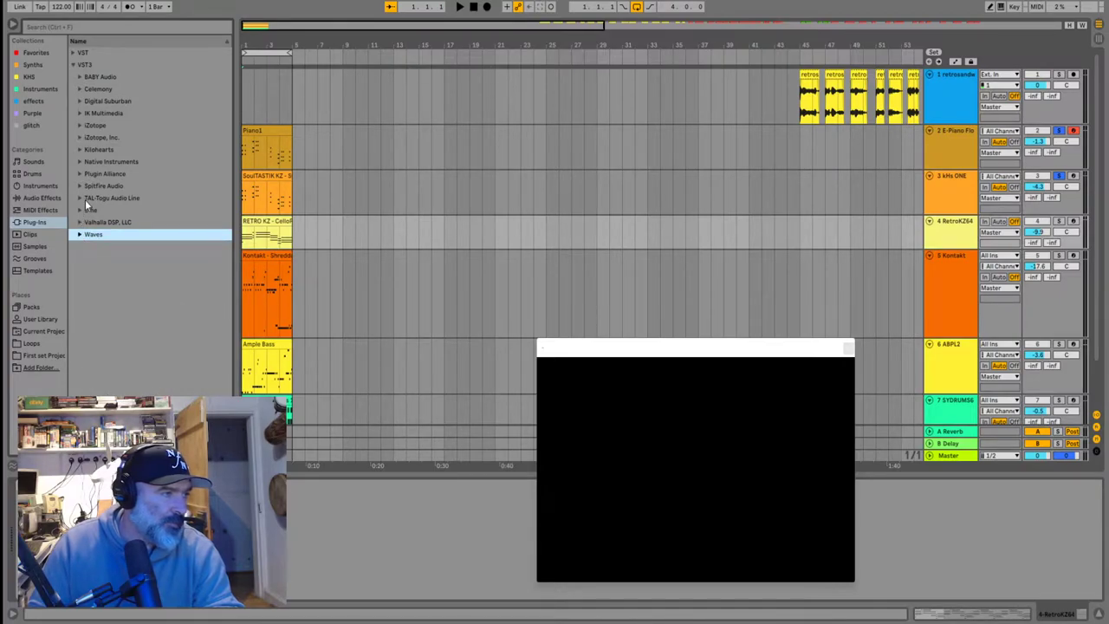
click(78, 174)
click(79, 175)
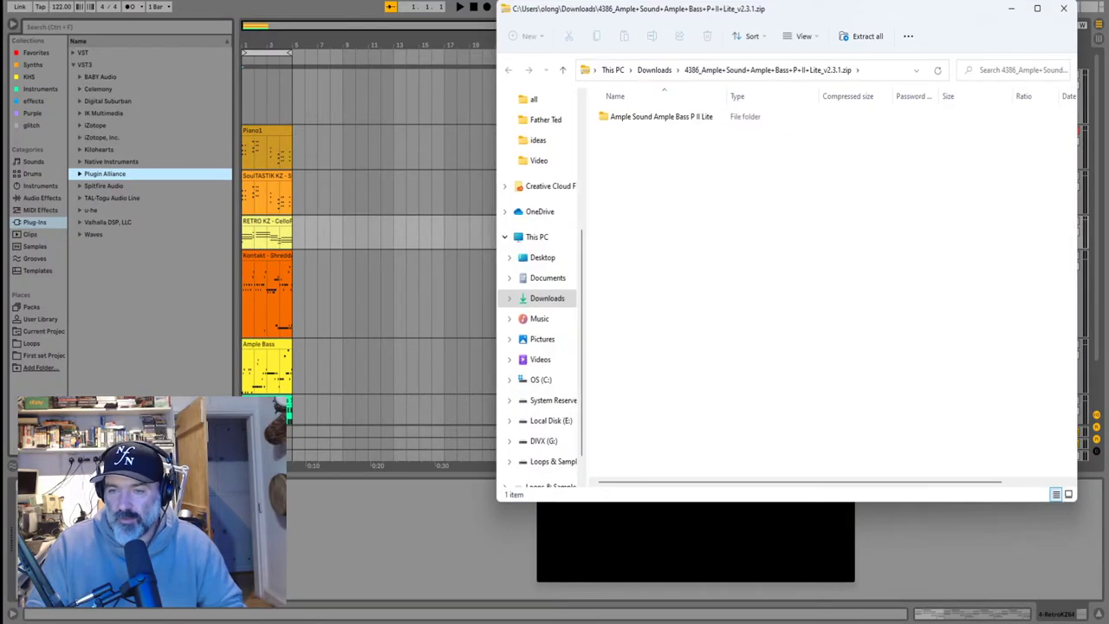
Launch ABPL_2_3_1_Complete_Installer.exe from the downloaded Ample Bass P Lite II archive
double_click(634, 118)
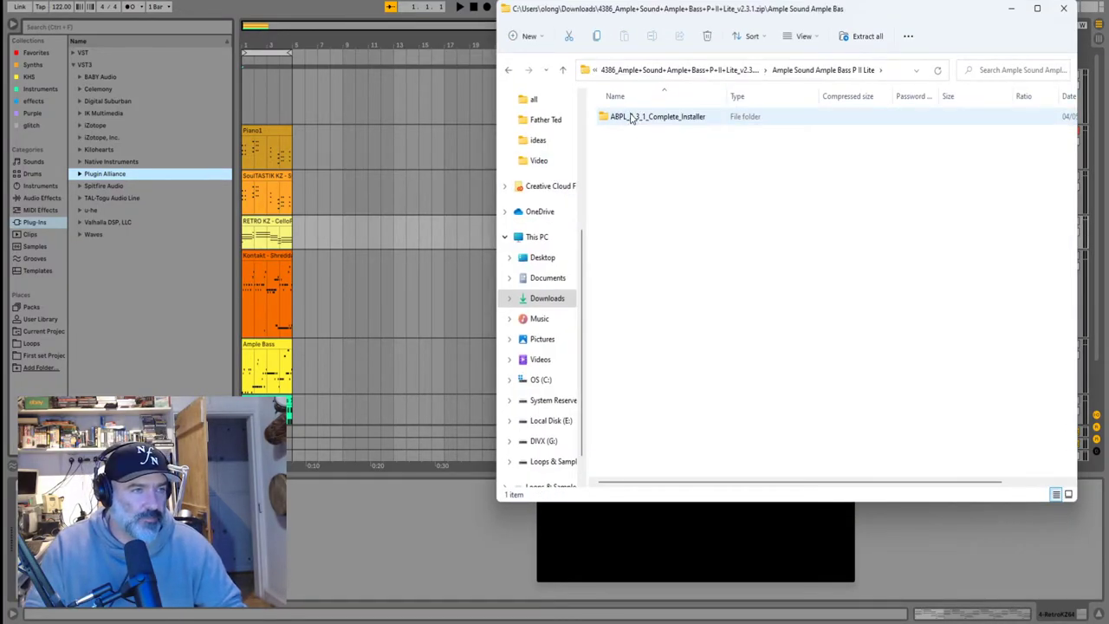
double_click(635, 118)
double_click(660, 157)
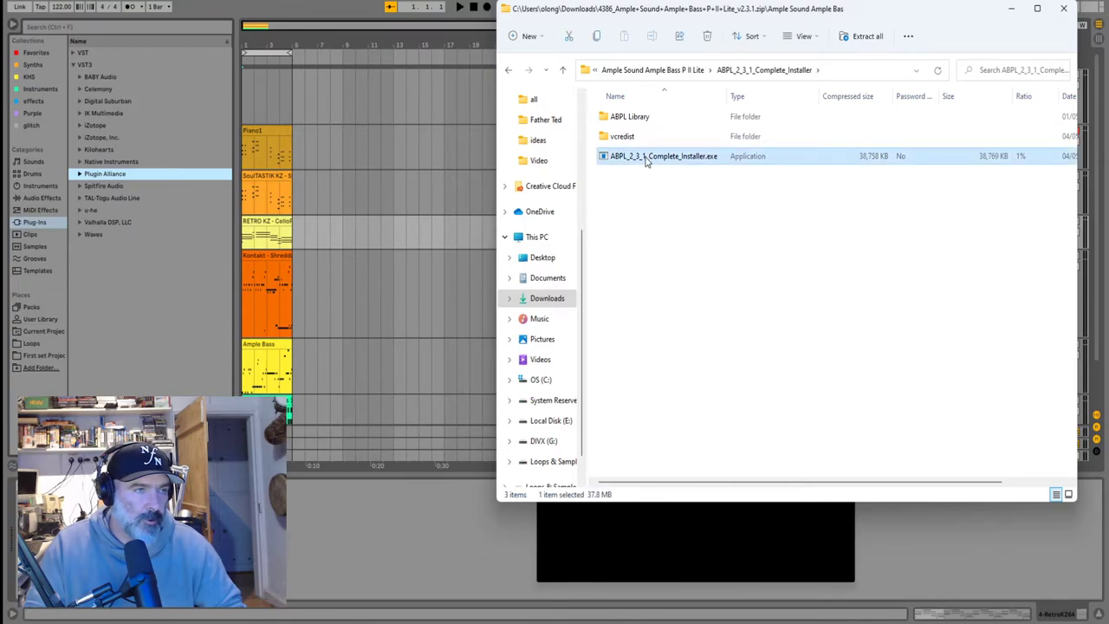
click(570, 327)
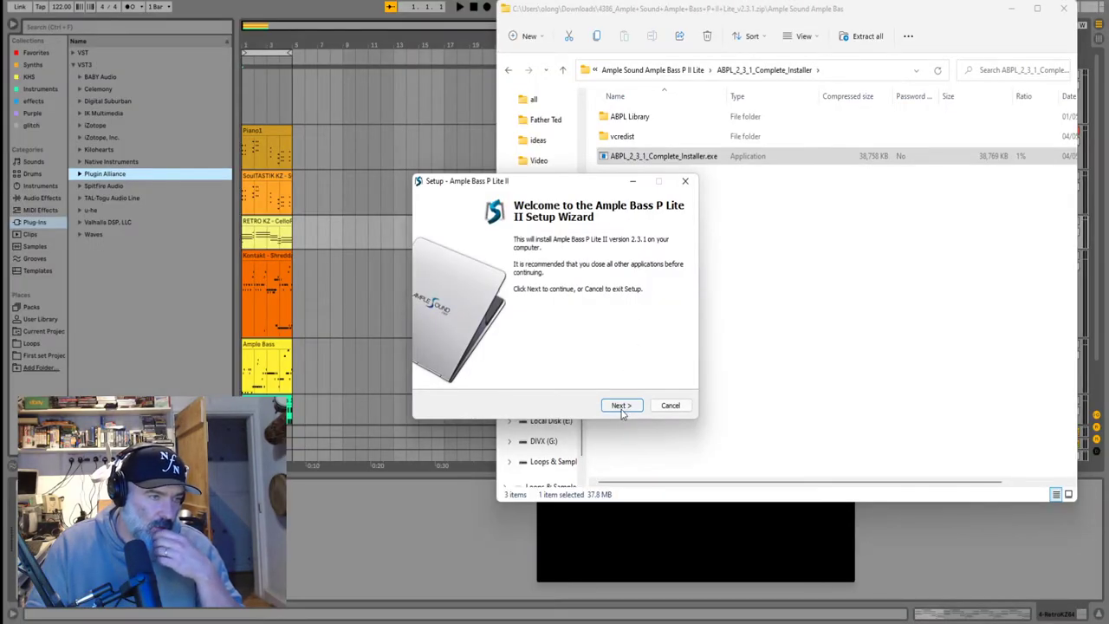
Accept the Ample Bass P Lite II licence agreement and keep the existing C:\Program Files\Ample Sound folder as the destination
click(621, 407)
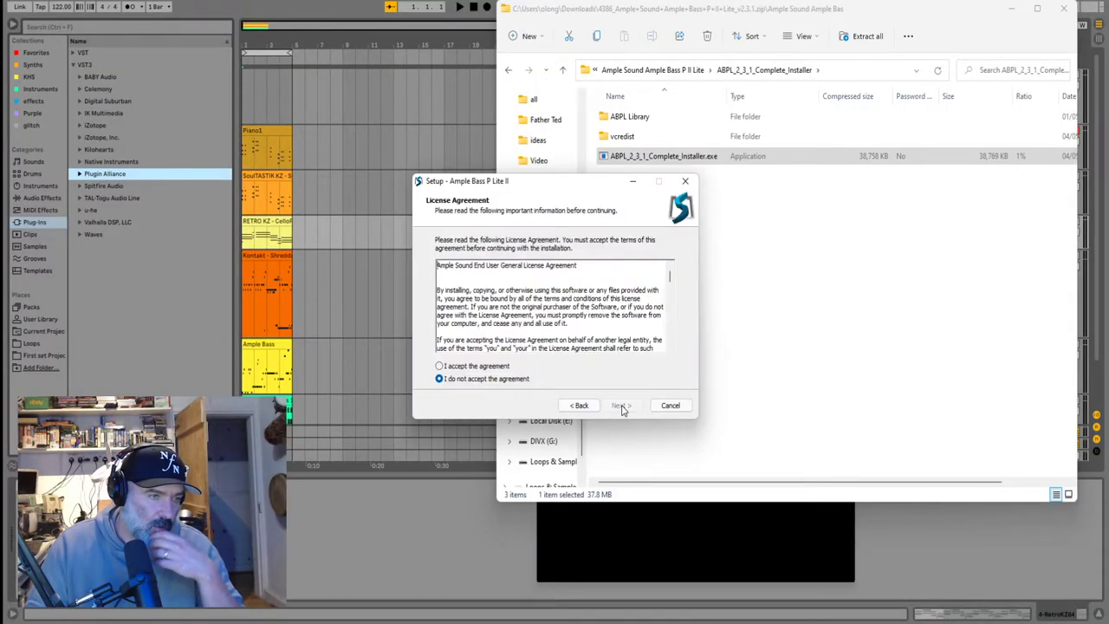
click(513, 368)
click(620, 405)
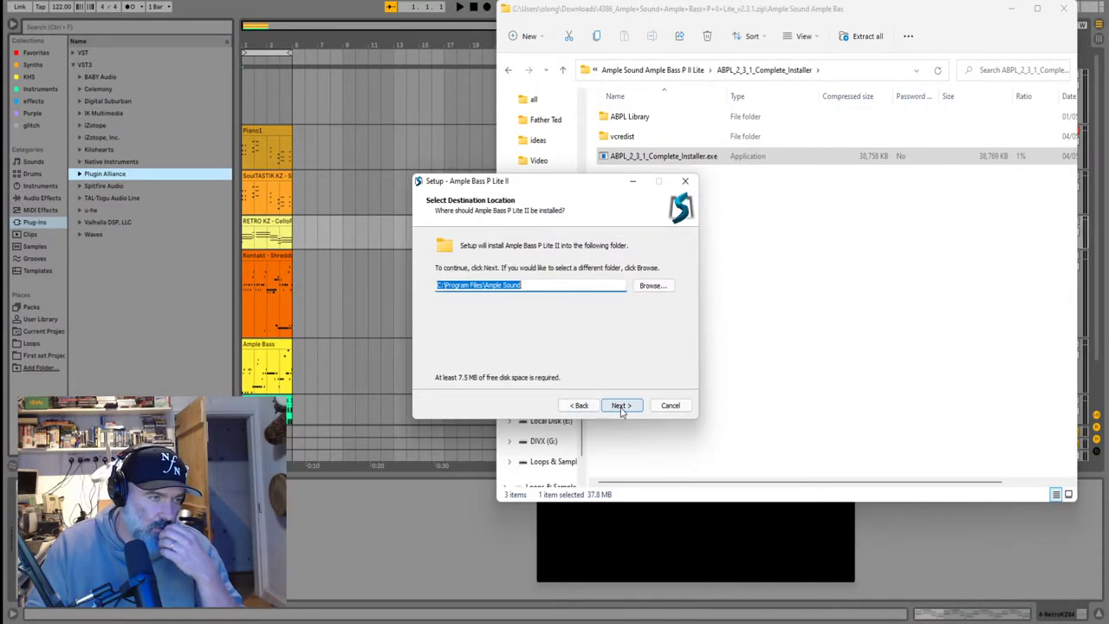
click(621, 407)
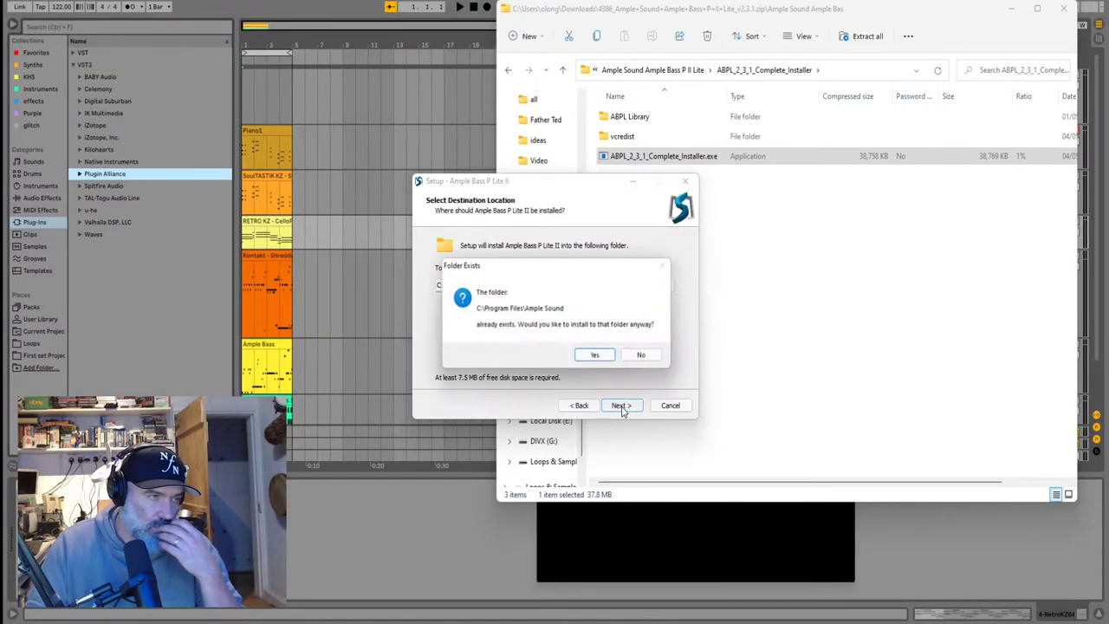
click(595, 359)
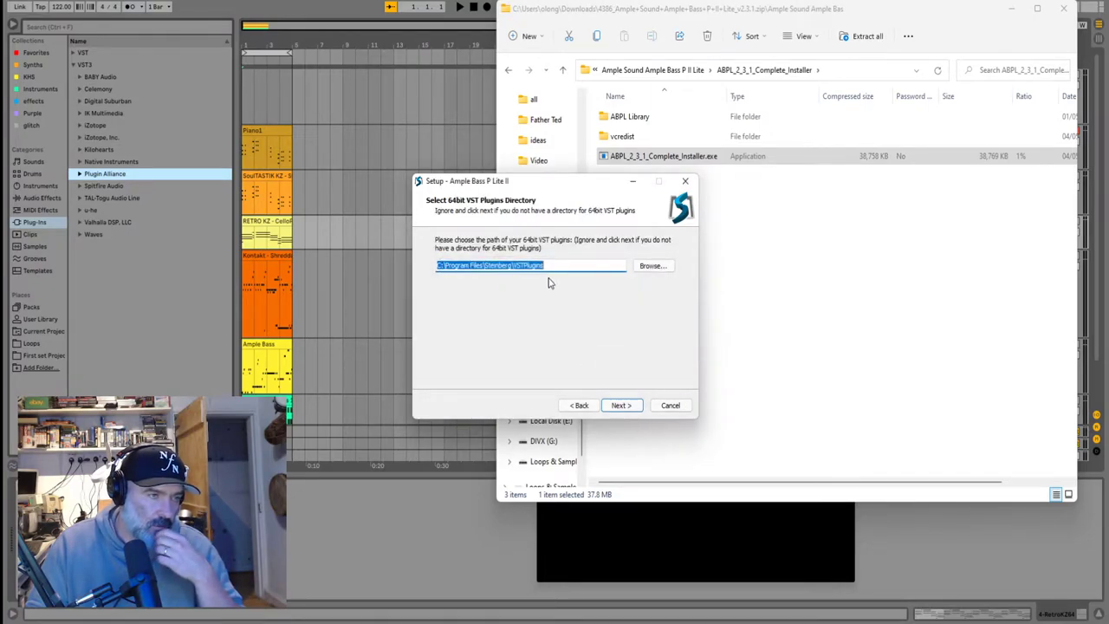
Set the installer's 64-bit VST plug-ins directory to C:\Program Files\VstPlugins
click(507, 265)
click(652, 266)
scroll(533, 371, down, 1)
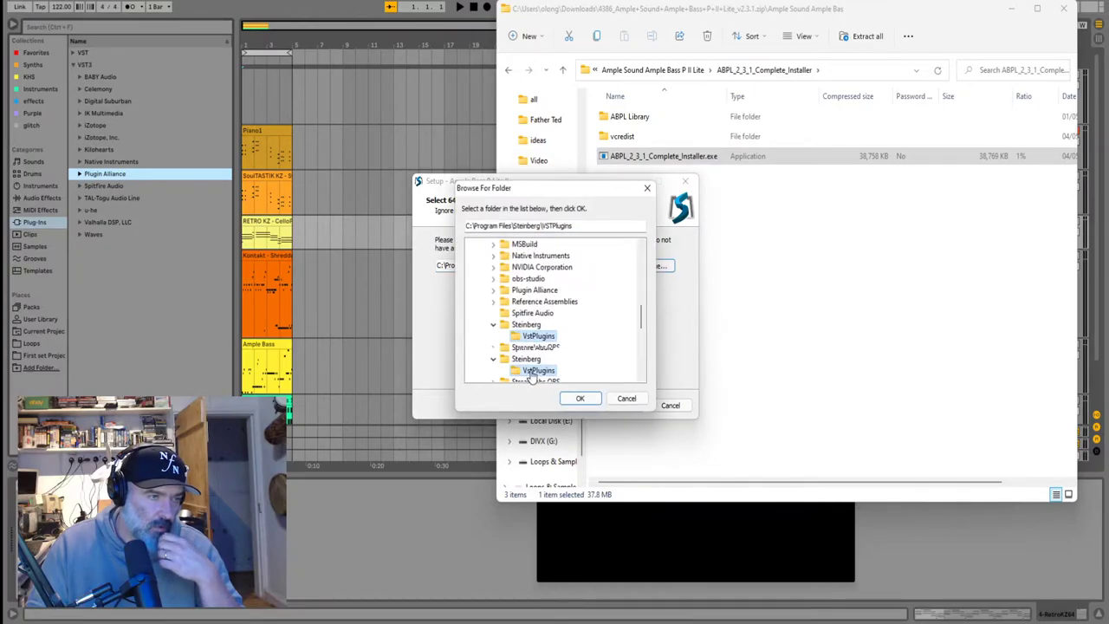
click(526, 378)
scroll(523, 384, down, 1)
click(530, 346)
click(580, 398)
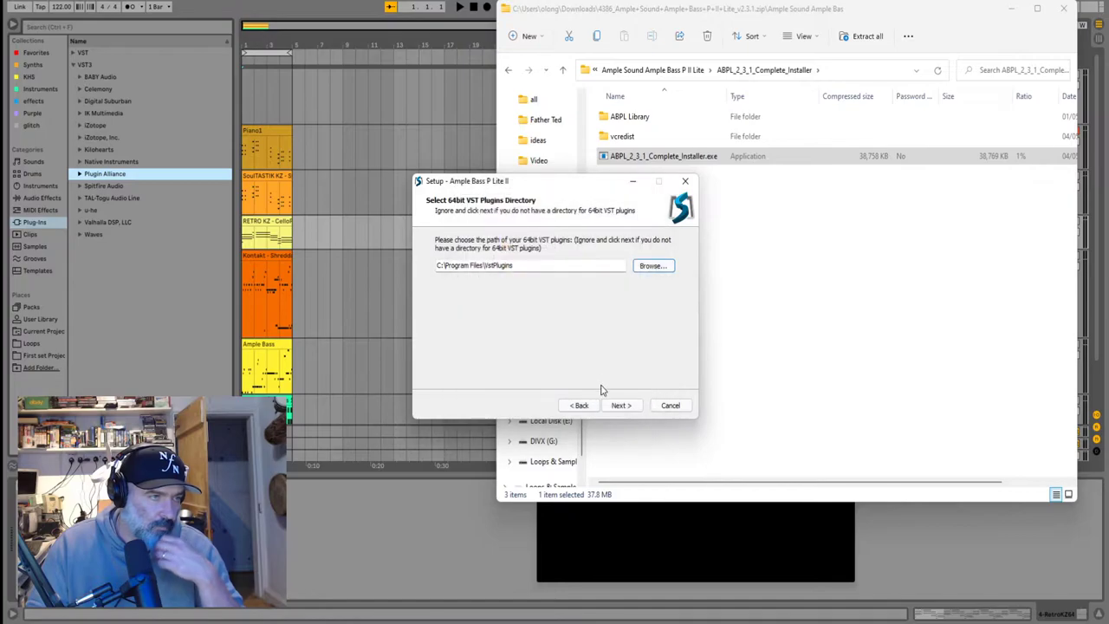
click(621, 406)
click(621, 406)
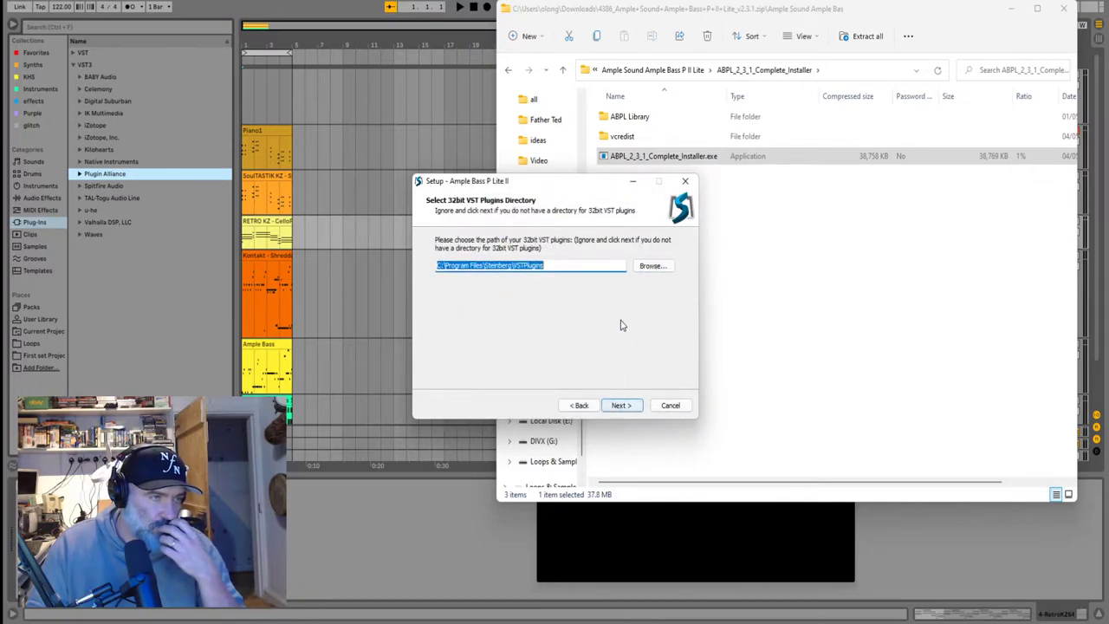
Set the installer's 32-bit VST plug-ins directory to C:\Program Files (x86)\VSTPlugIns
click(653, 267)
drag(642, 311, 642, 259)
click(483, 302)
click(519, 313)
click(483, 313)
scroll(515, 327, down, 5)
scroll(515, 329, down, 3)
scroll(520, 326, up, 4)
click(527, 335)
click(579, 398)
click(620, 406)
Install Ample Bass P Lite II with the Ample Sound Start Menu folder, retrying and then ignoring the missing ABPL Library source file
click(619, 406)
click(619, 406)
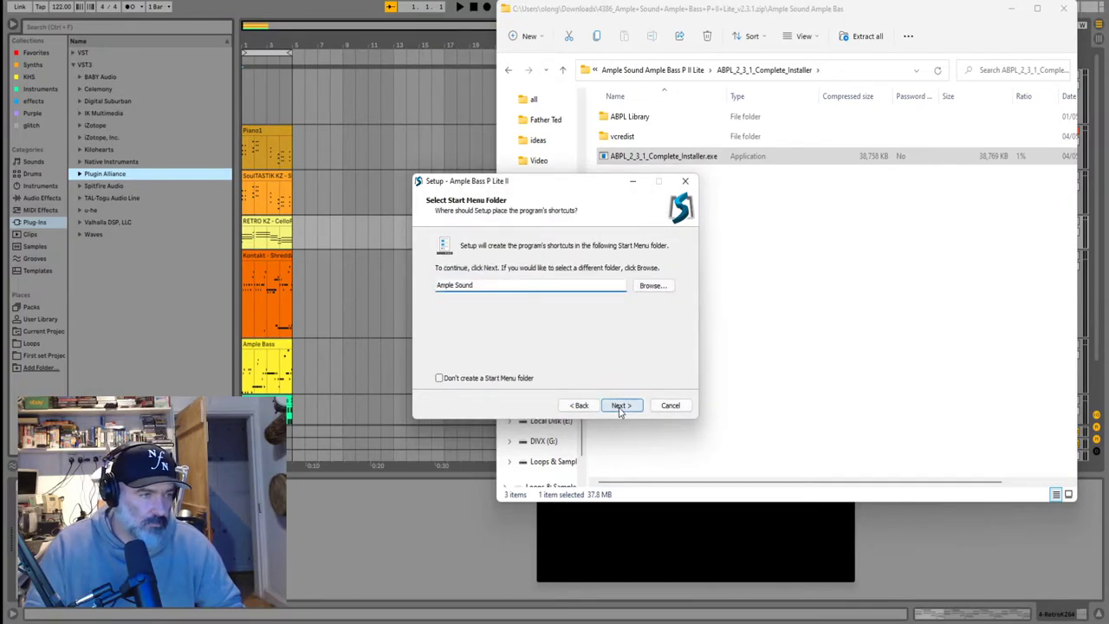
click(619, 406)
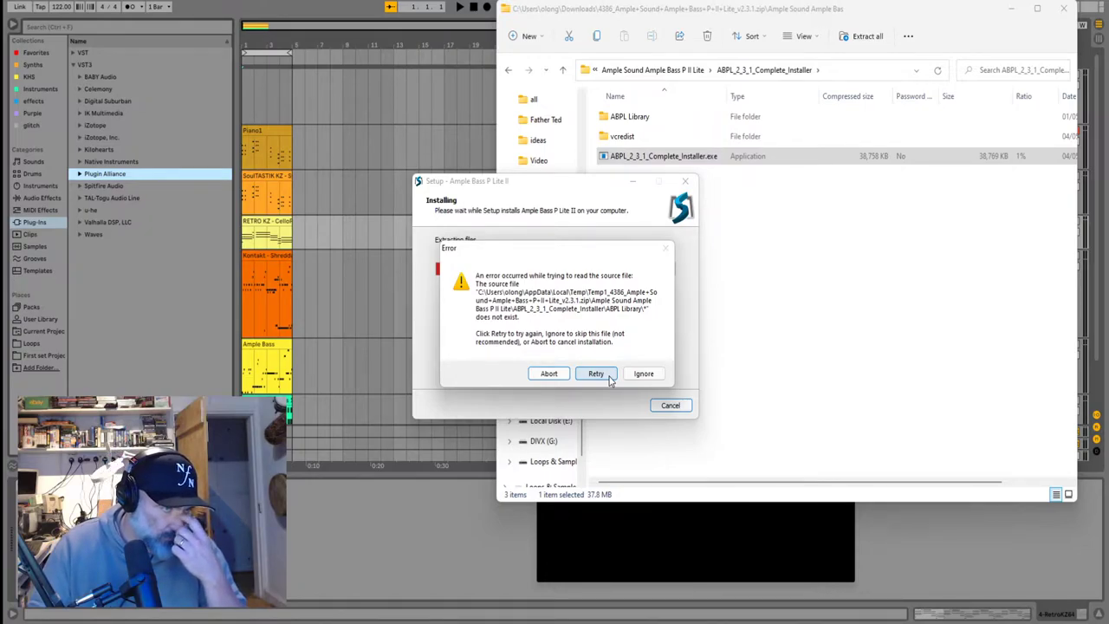
click(596, 374)
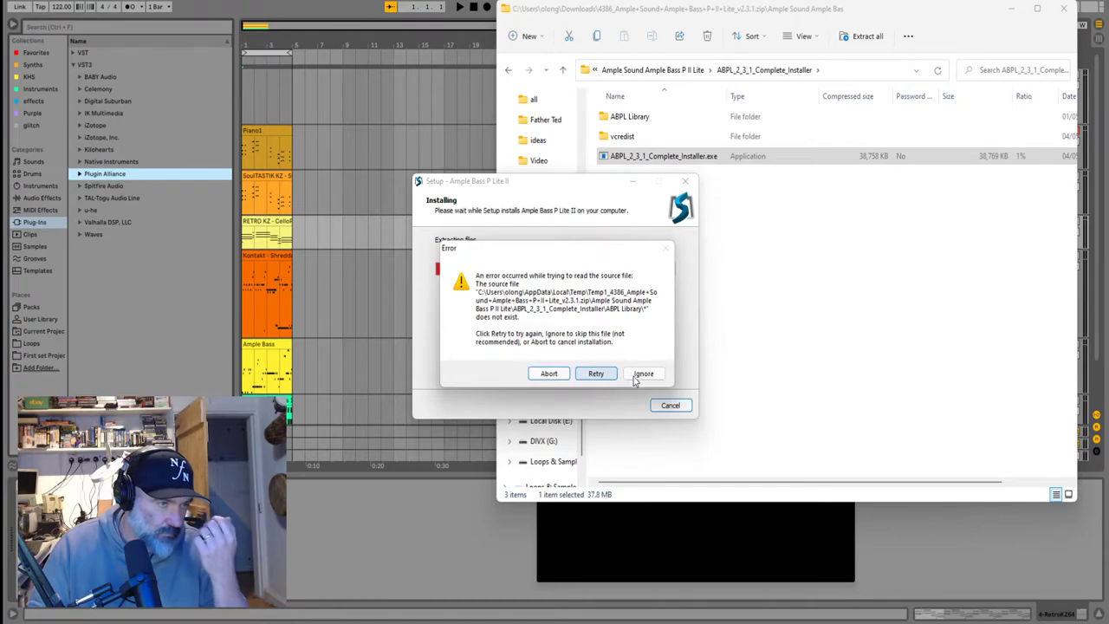
click(642, 374)
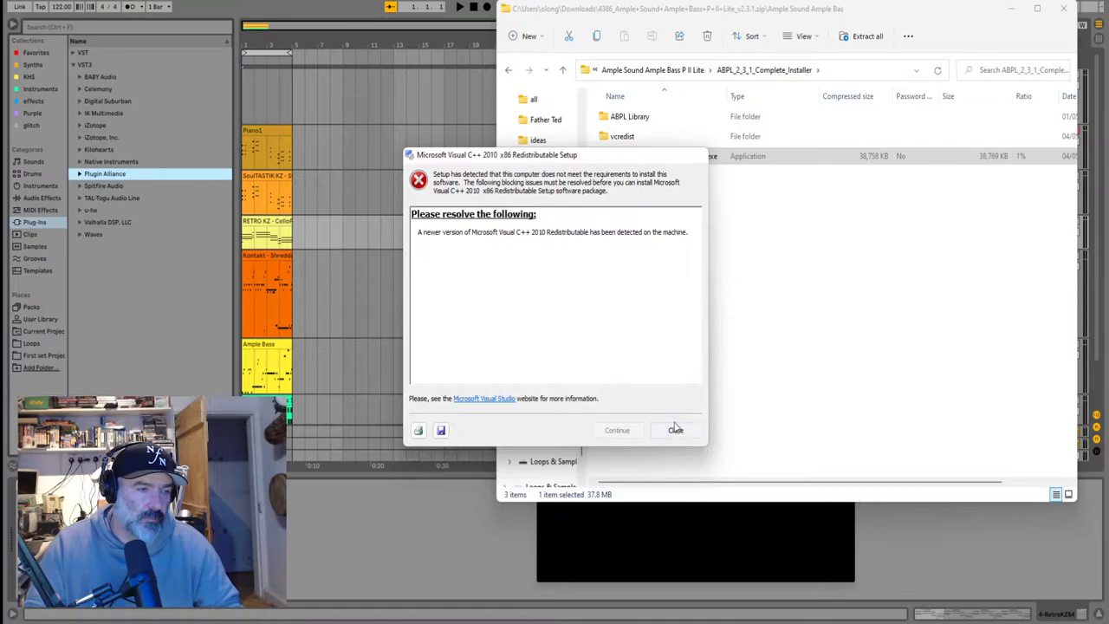
Dismiss the Microsoft Visual C++ 2010 x86 Redistributable setup and finish the Ample Bass P Lite II wizard
click(675, 431)
click(622, 404)
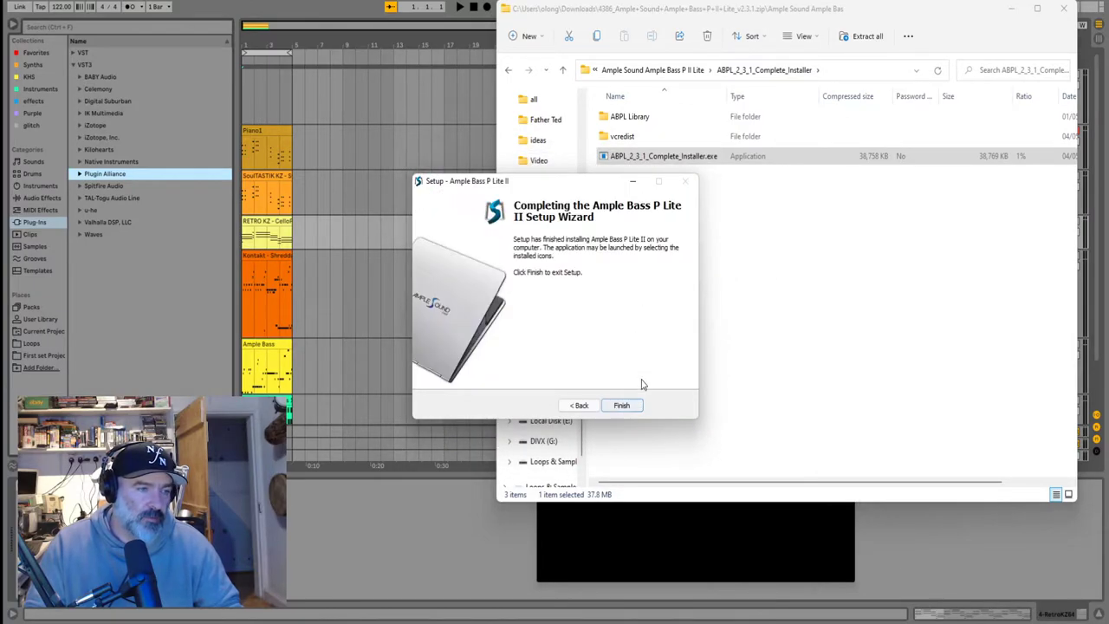
click(623, 403)
Return to the Downloads folder and extract the whole Ample Bass P Lite II v2.3.1 zip to its default folder there
click(645, 71)
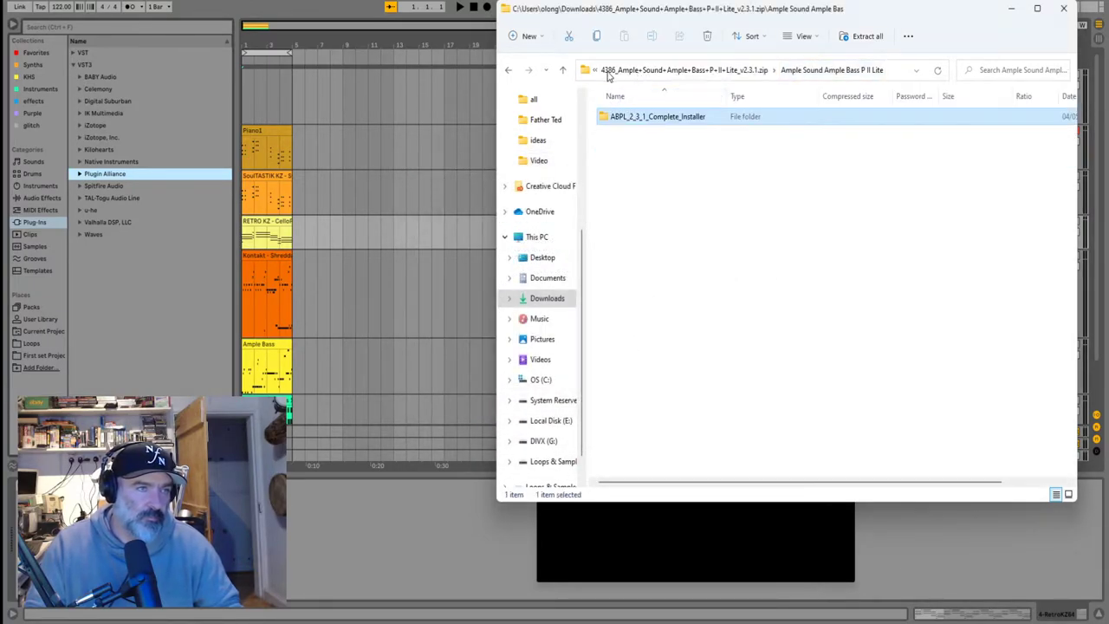
click(645, 72)
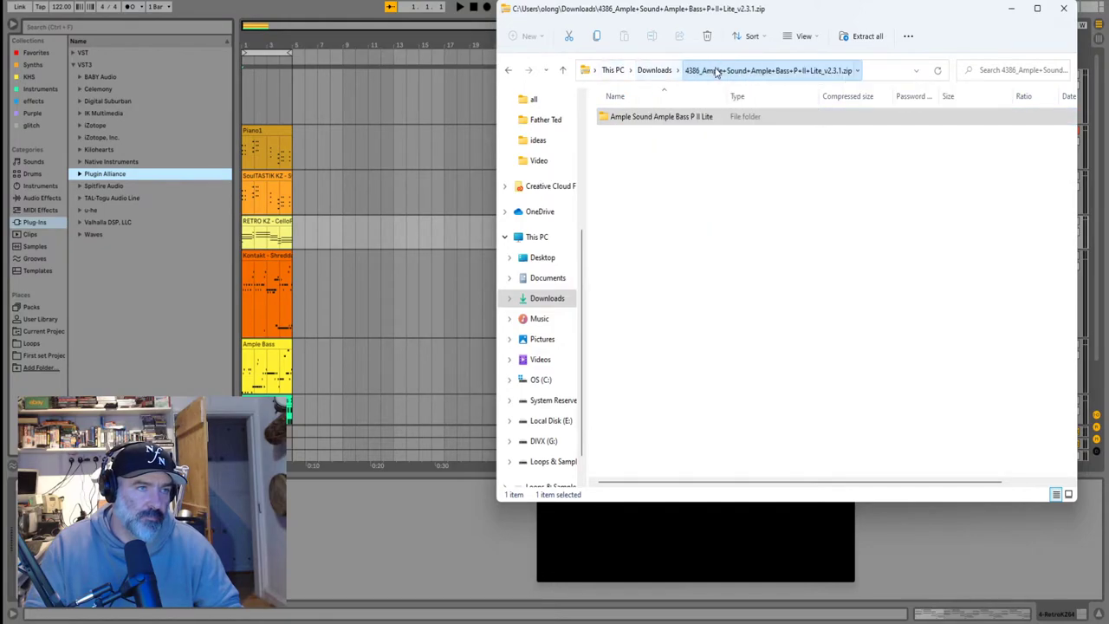
right_click(645, 119)
click(654, 71)
click(654, 71)
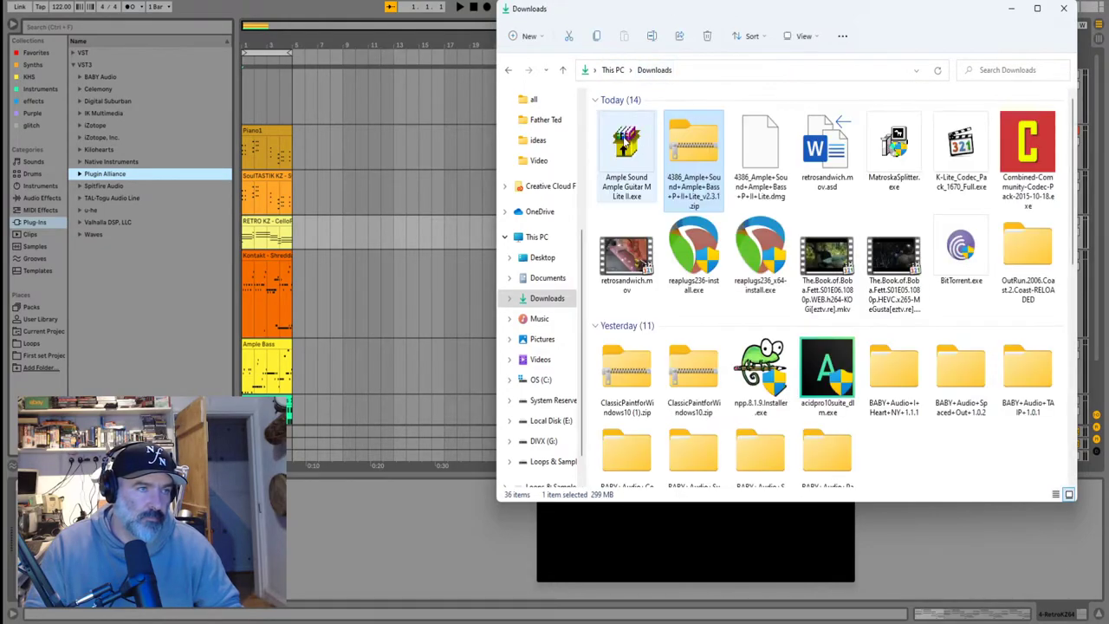
right_click(698, 152)
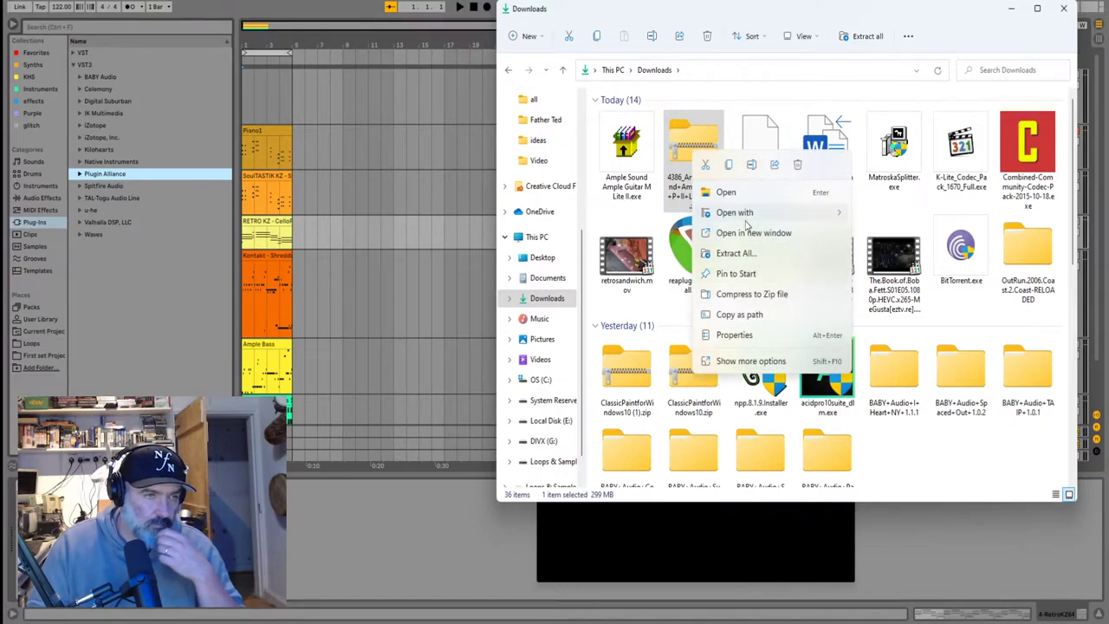
mouse_move(752, 221)
click(741, 253)
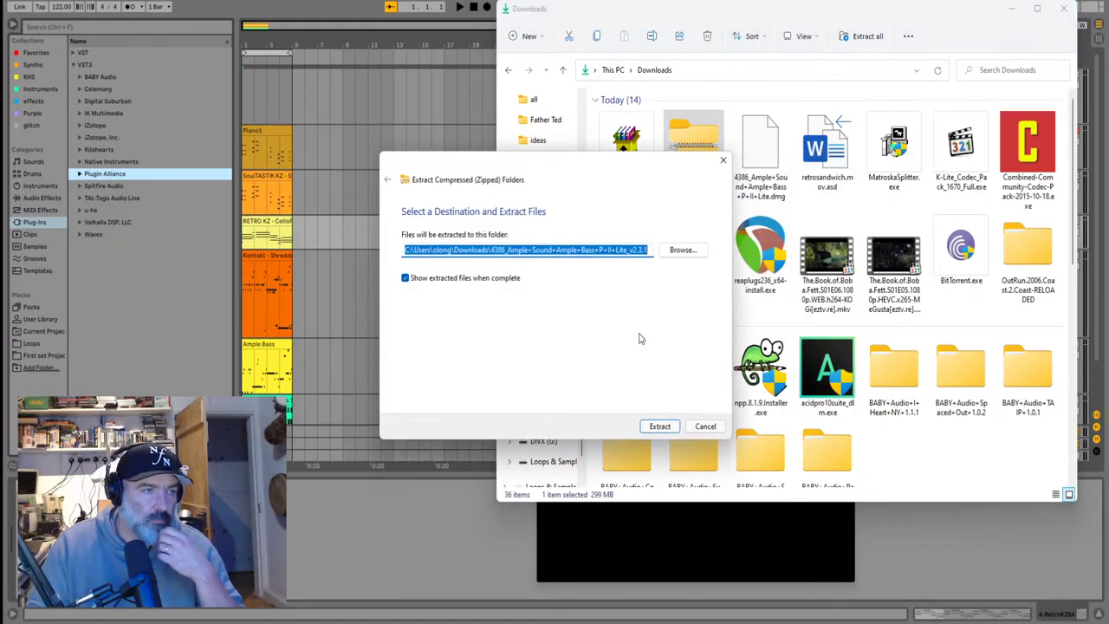
click(663, 429)
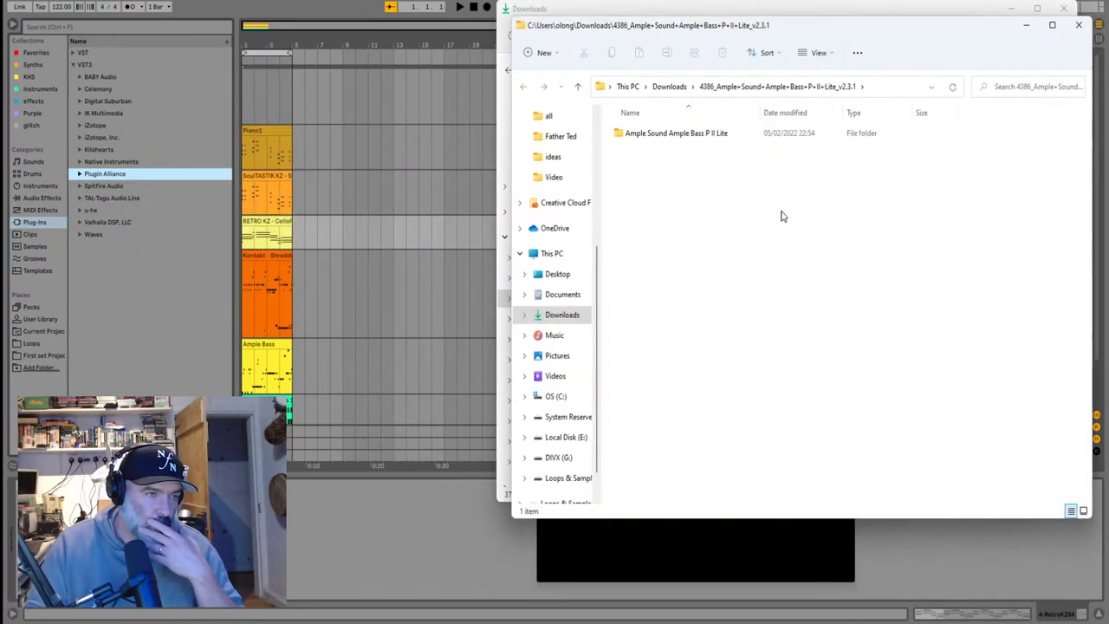
Launch ABPL_2_3_1_Complete_Installer.exe from the extracted Ample Bass P Lite II folder
double_click(672, 133)
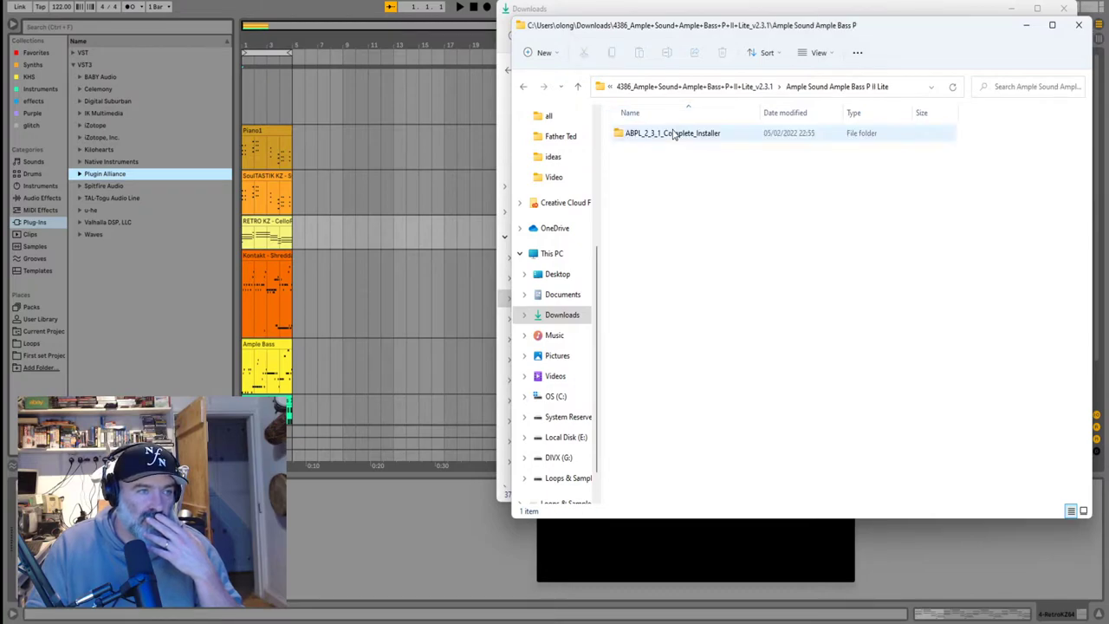
double_click(656, 138)
double_click(678, 172)
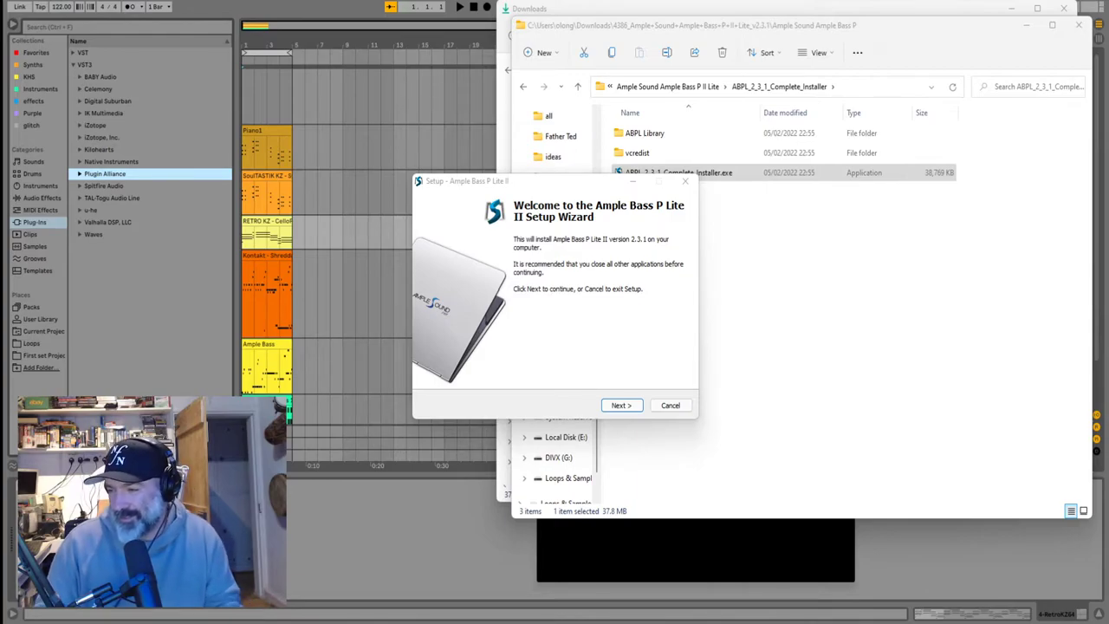
Accept the licence agreement in the relaunched Ample Bass P Lite II setup and keep the C:\Program Files\Ample Sound destination
click(621, 406)
click(536, 369)
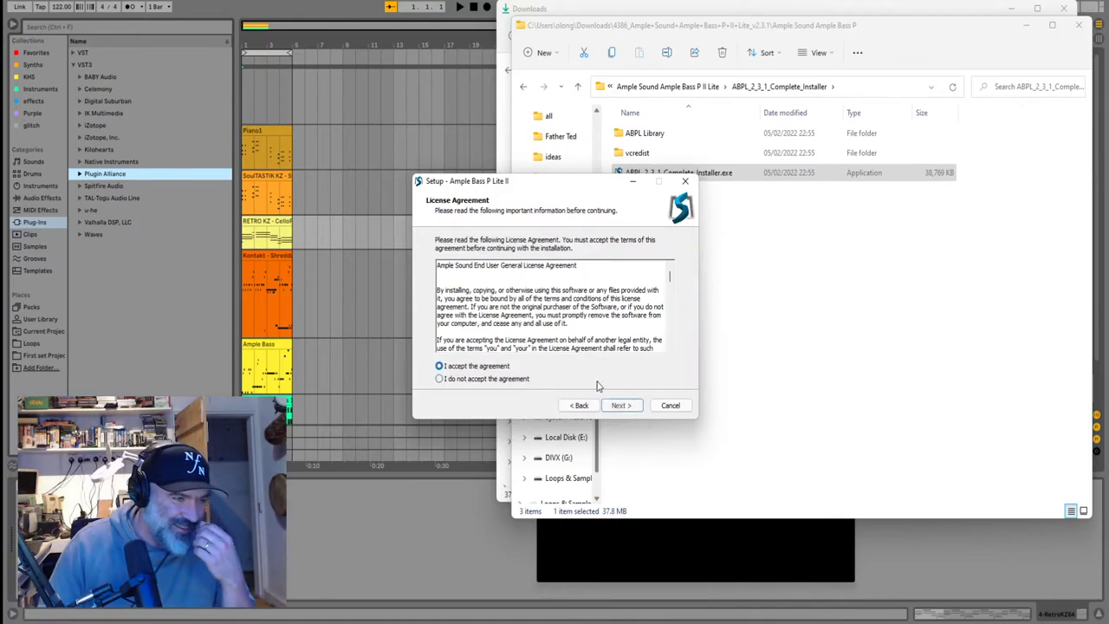
click(619, 407)
click(620, 405)
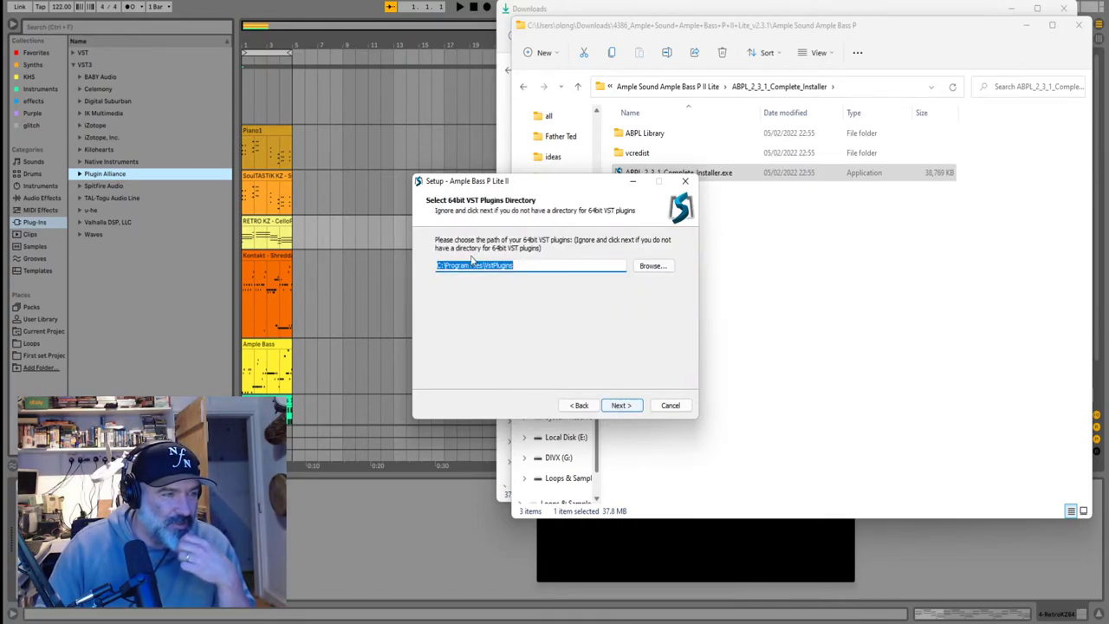
Keep both VST directories, the full installation and the Ample Sound Start Menu folder, and start installing Ample Bass P Lite II
click(627, 405)
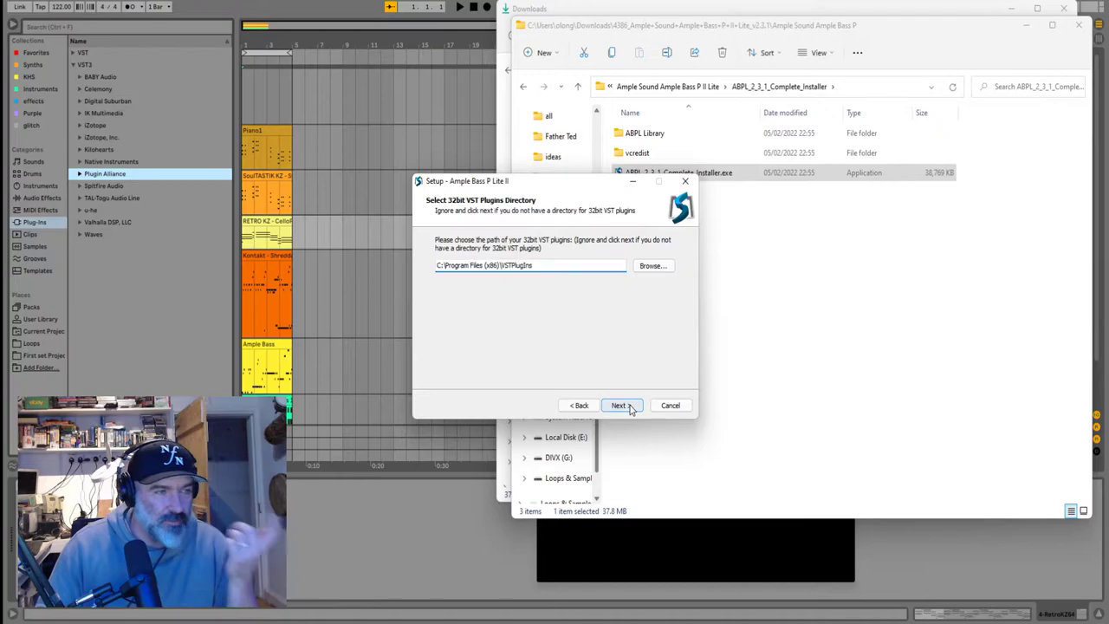
click(618, 405)
click(618, 405)
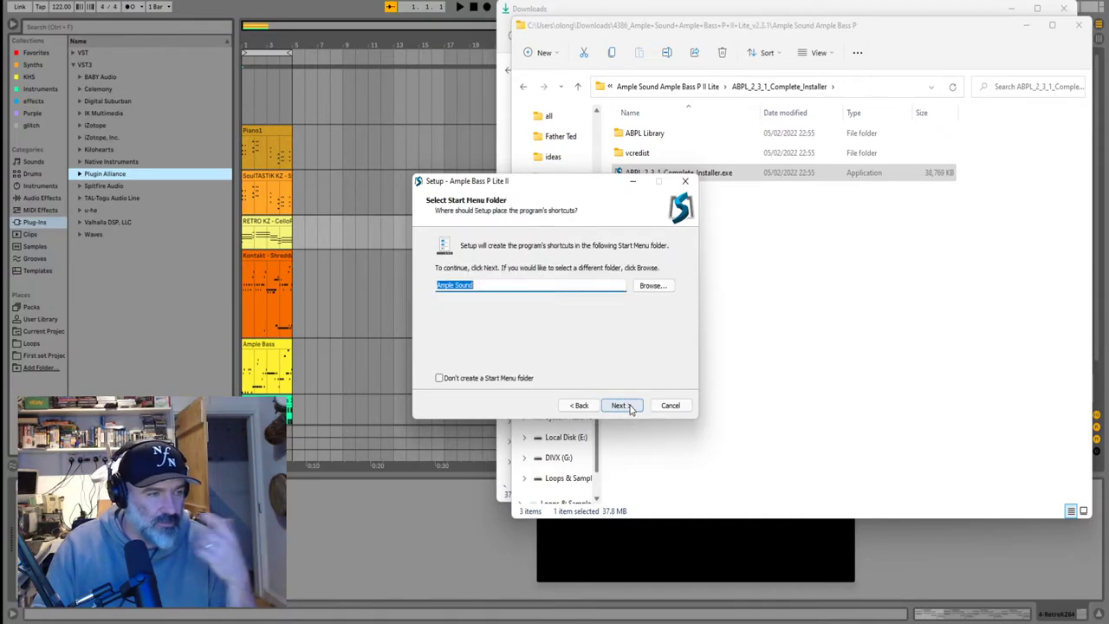
click(624, 407)
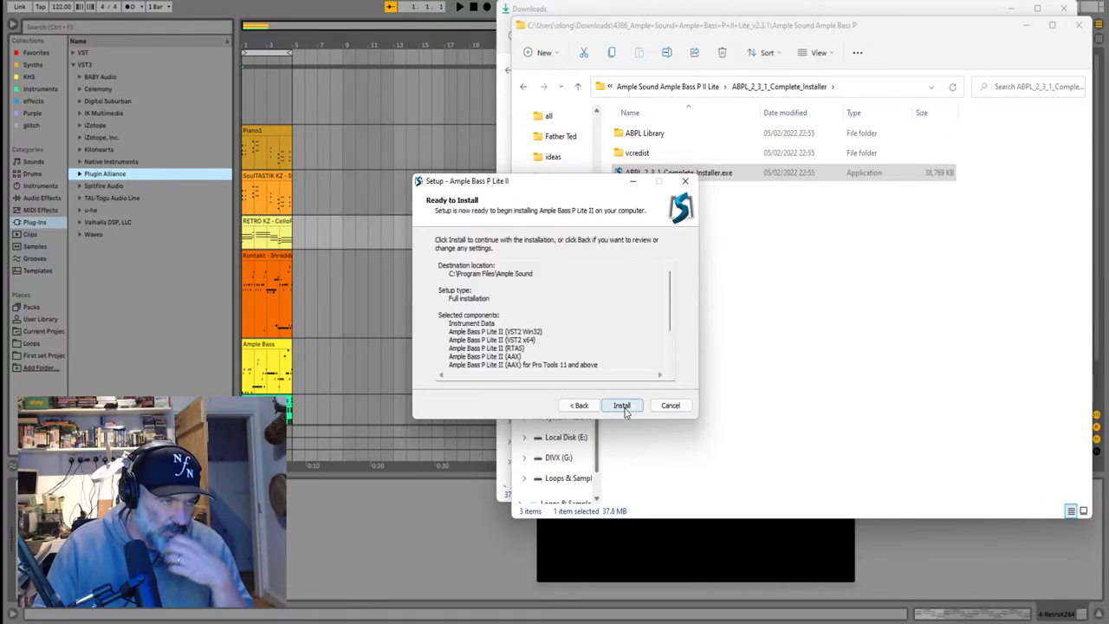
click(622, 406)
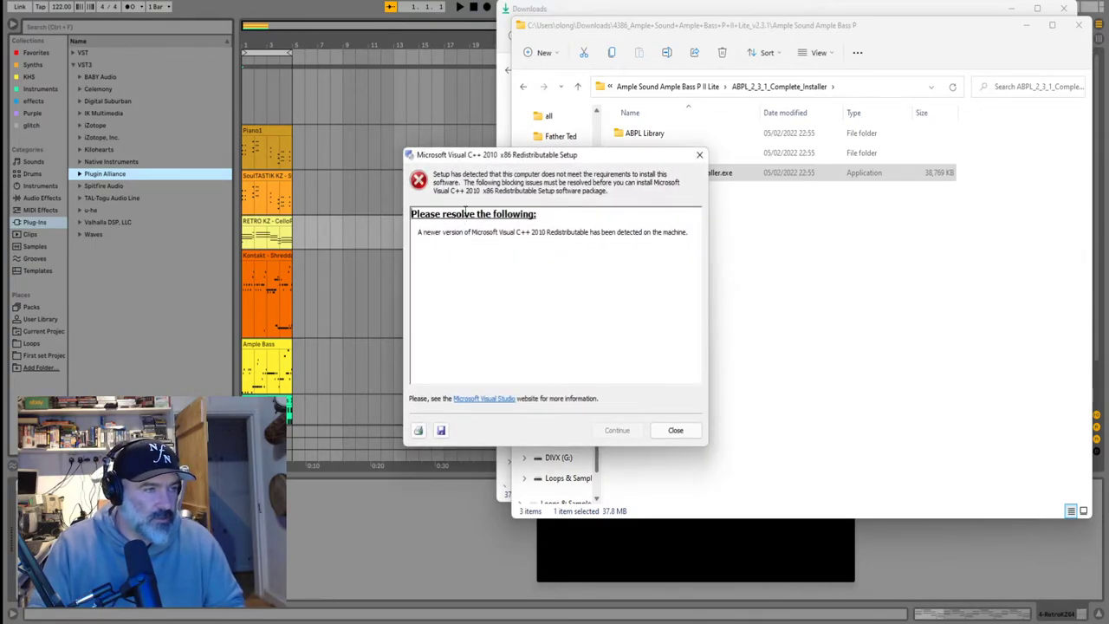
Read and dismiss the Visual C++ 2010 redistributable notice, and complete the second Ample Bass P Lite II setup
triple_click(585, 230)
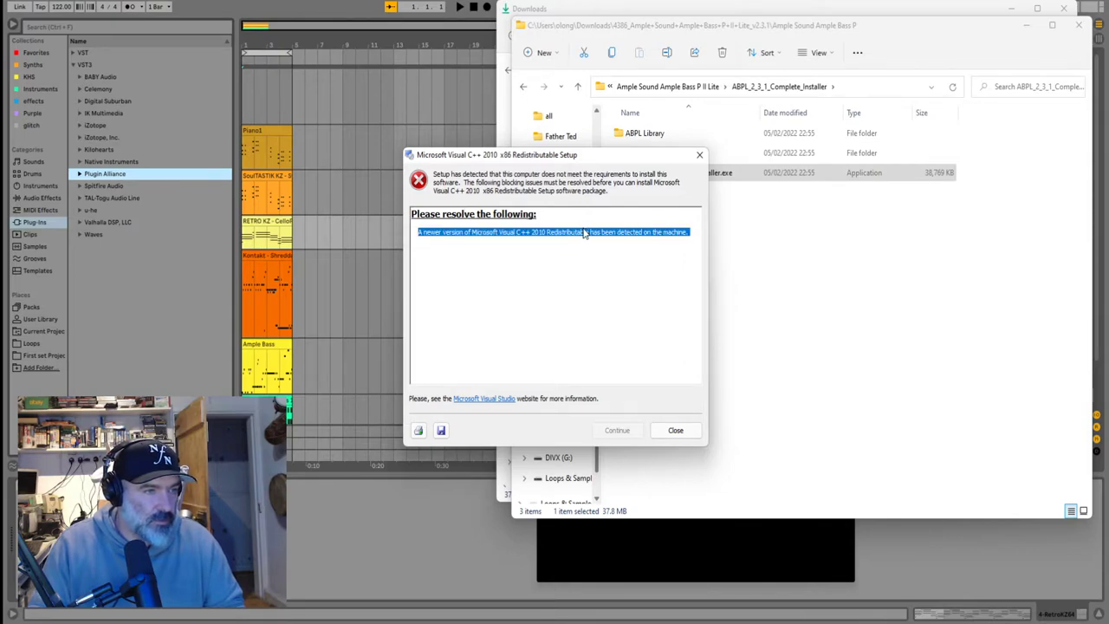
click(654, 234)
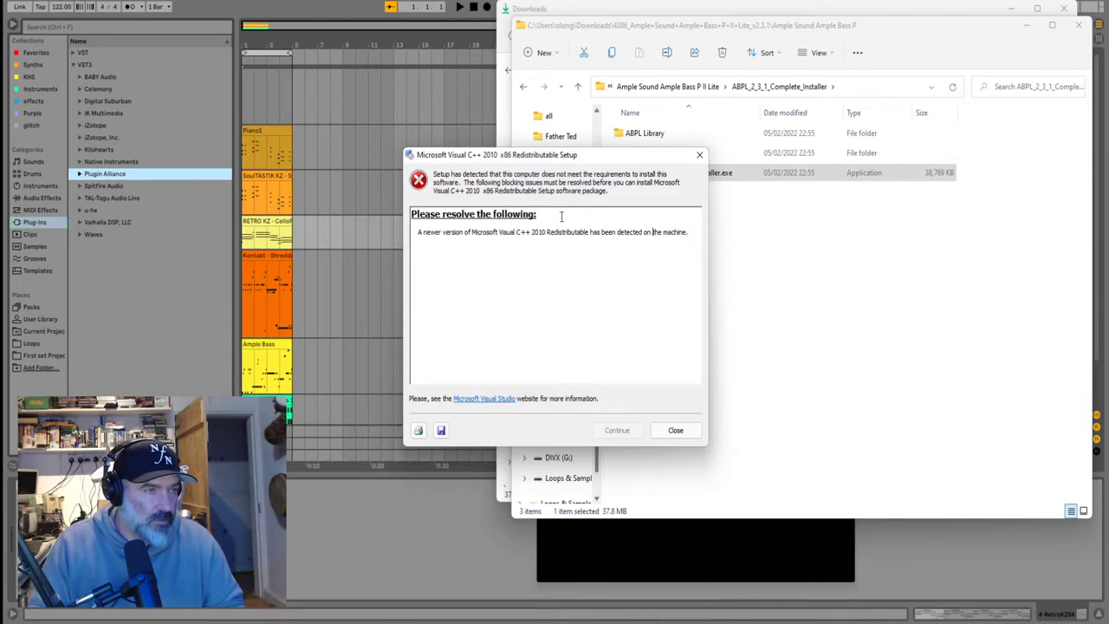
click(675, 430)
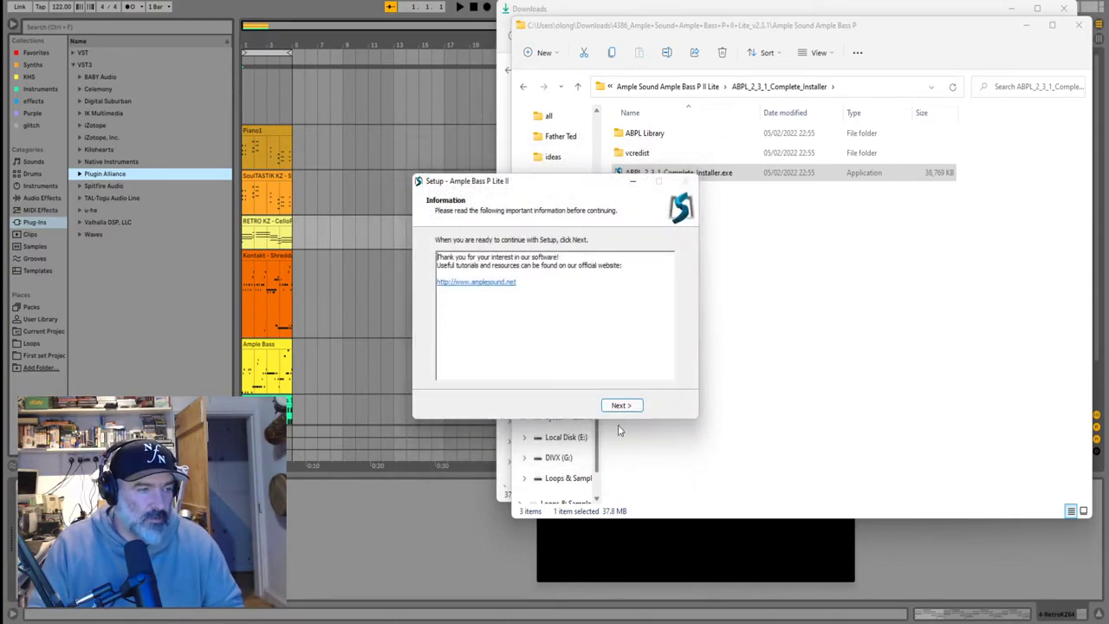
click(621, 404)
click(576, 405)
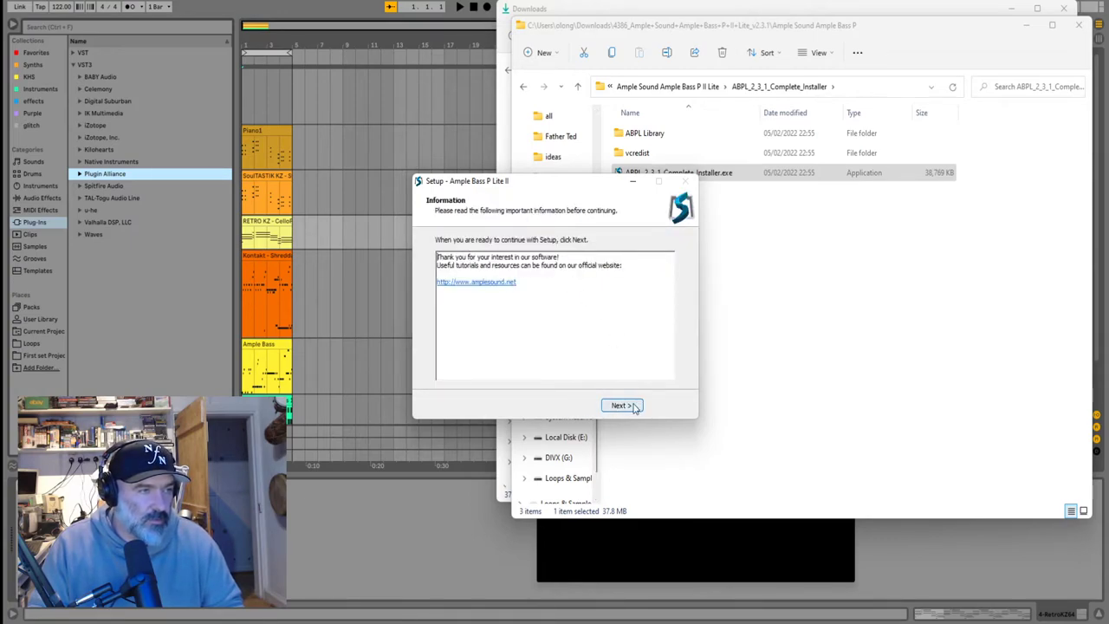
click(618, 405)
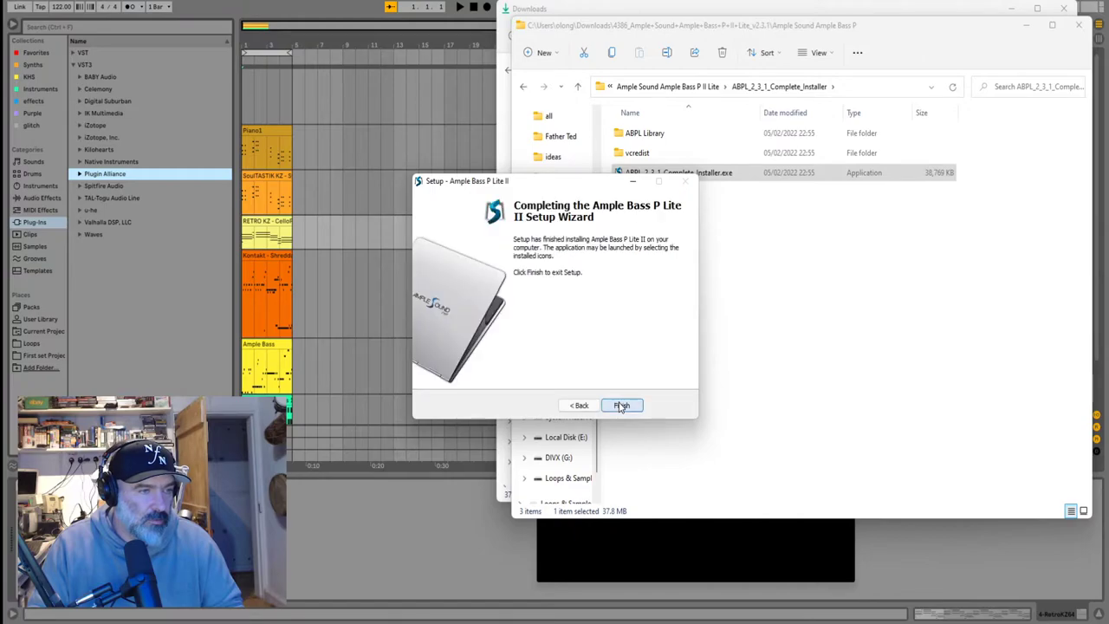
click(621, 405)
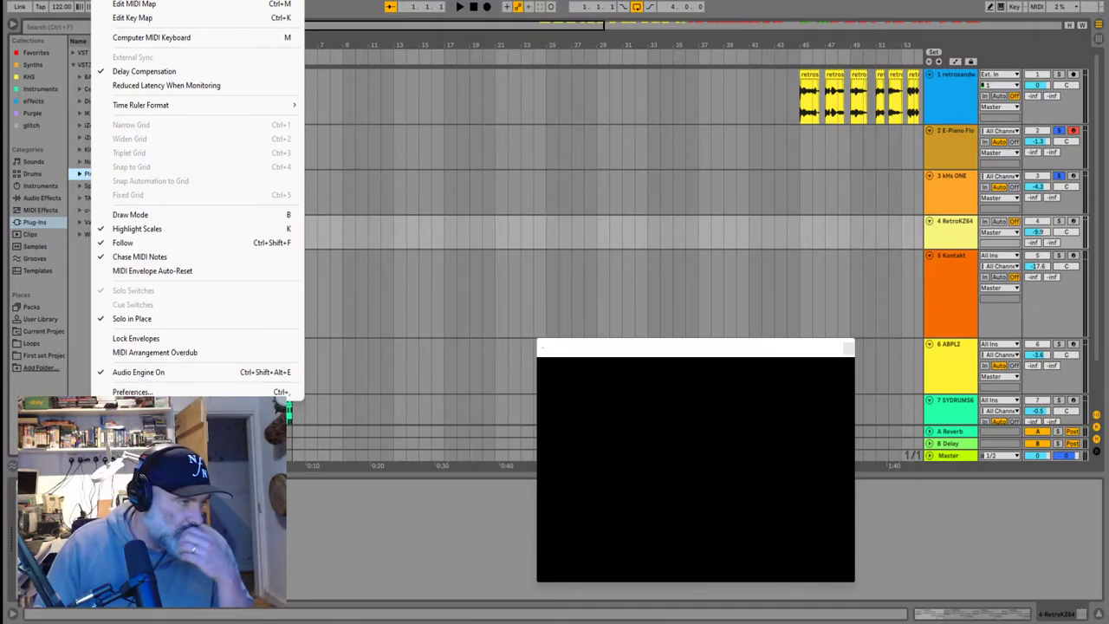
Rescan the plug-ins in Ableton Live's preferences and look through the VST list for the Ample Sound instruments
click(134, 392)
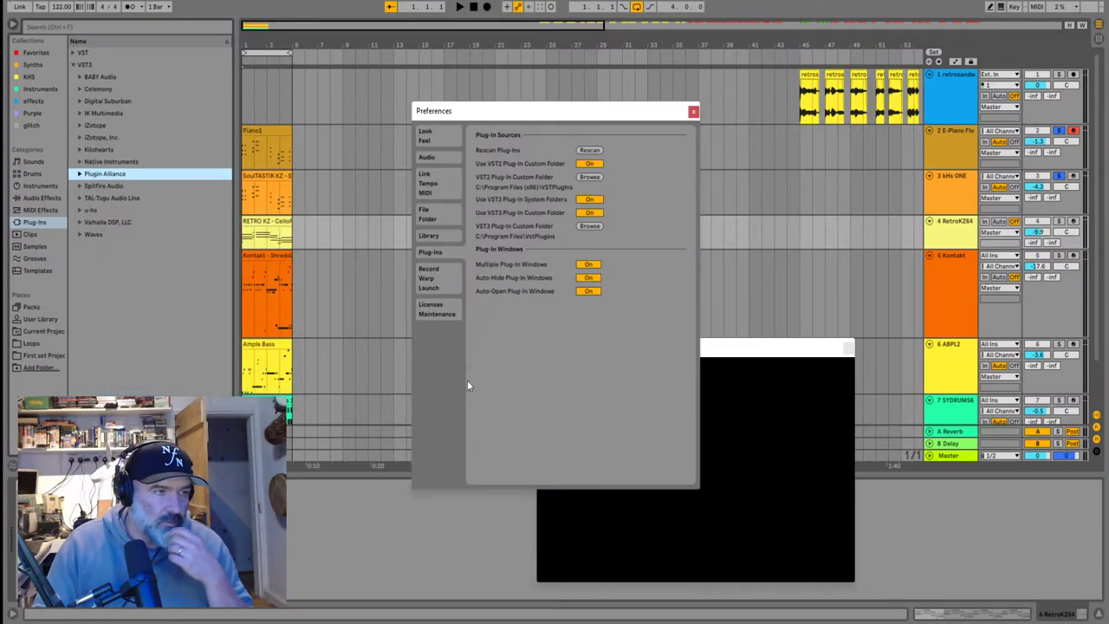
click(588, 149)
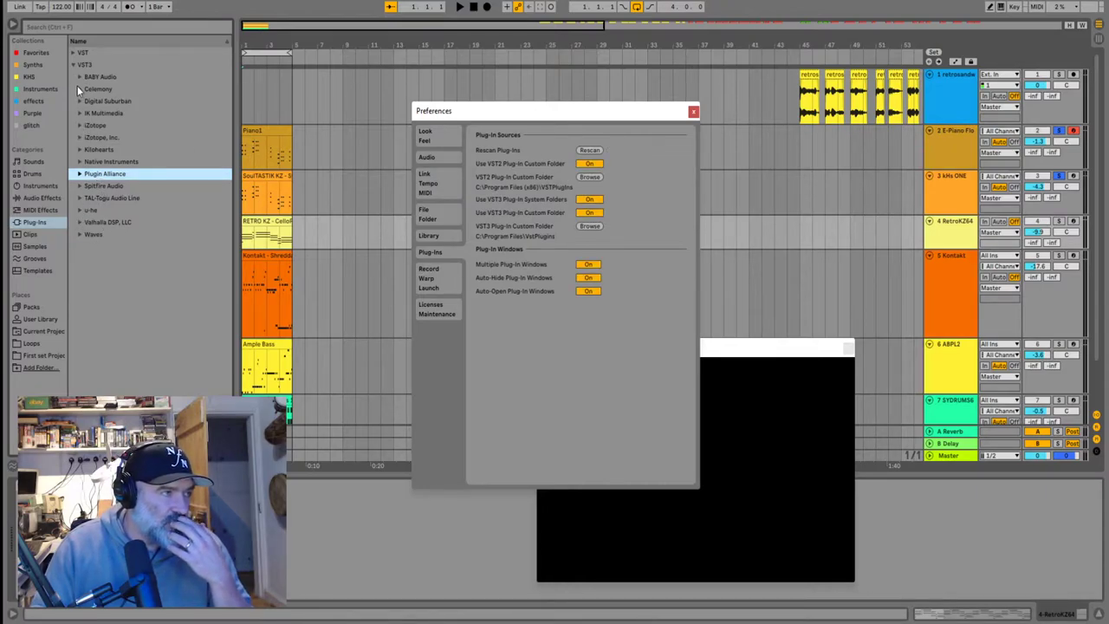
click(75, 52)
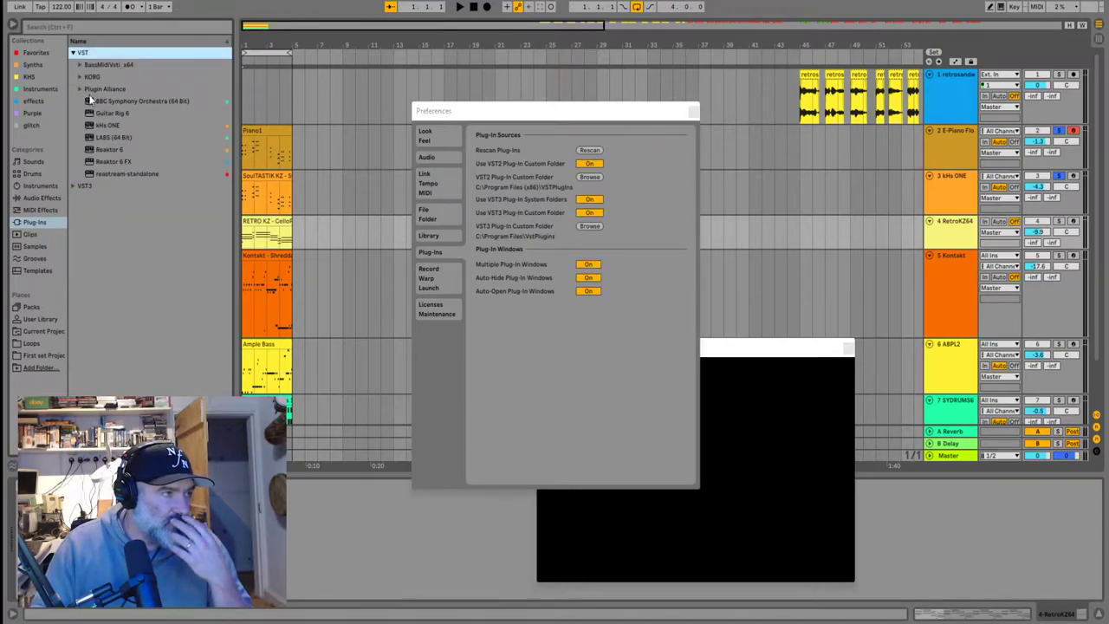
click(90, 66)
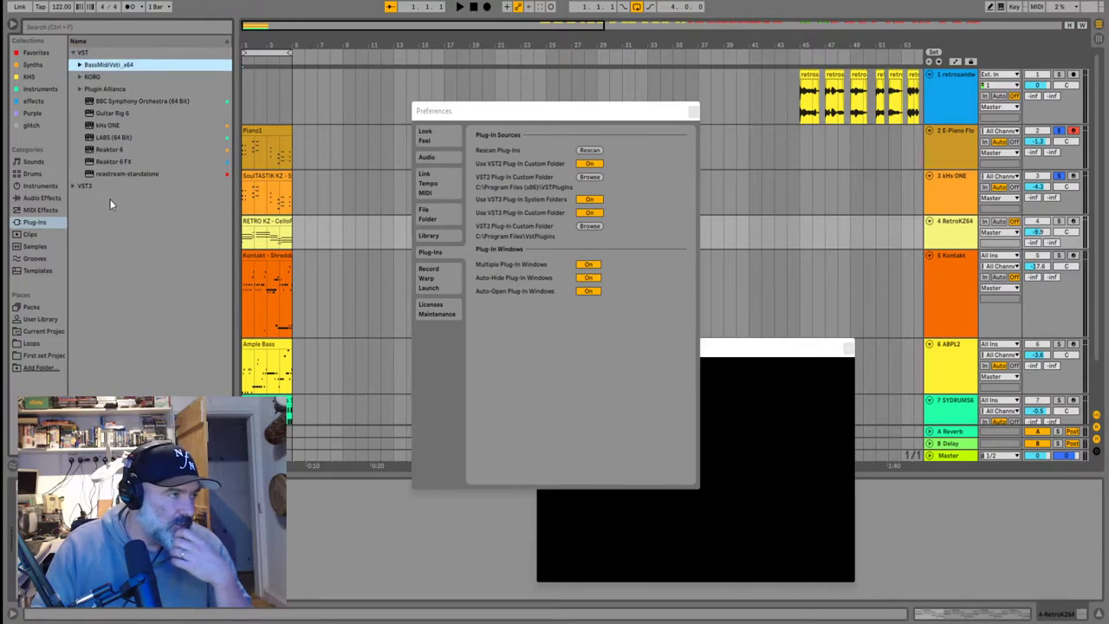
click(95, 113)
click(103, 137)
click(106, 161)
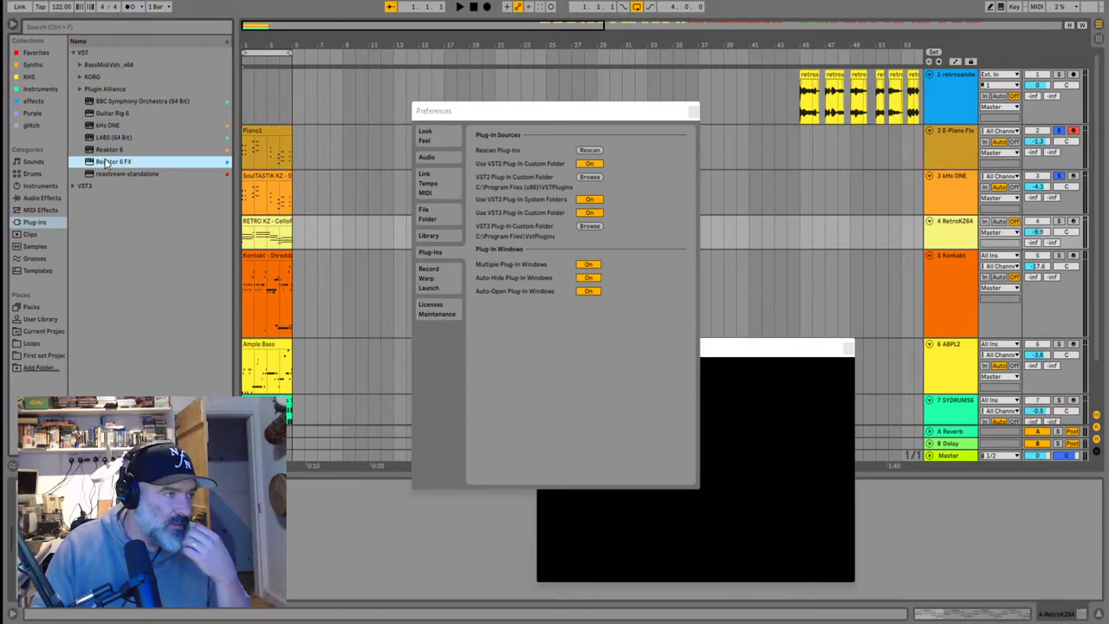
Look through the VST3 vendor list for an Ample Sound entry after the rescan
click(75, 186)
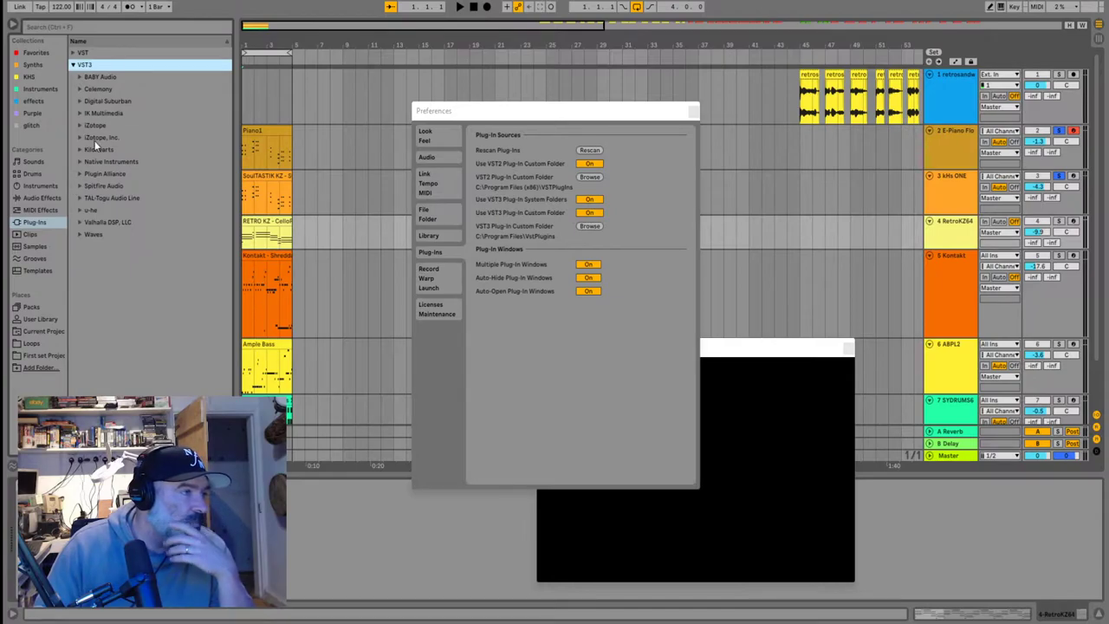
click(93, 89)
click(96, 173)
click(91, 209)
click(100, 186)
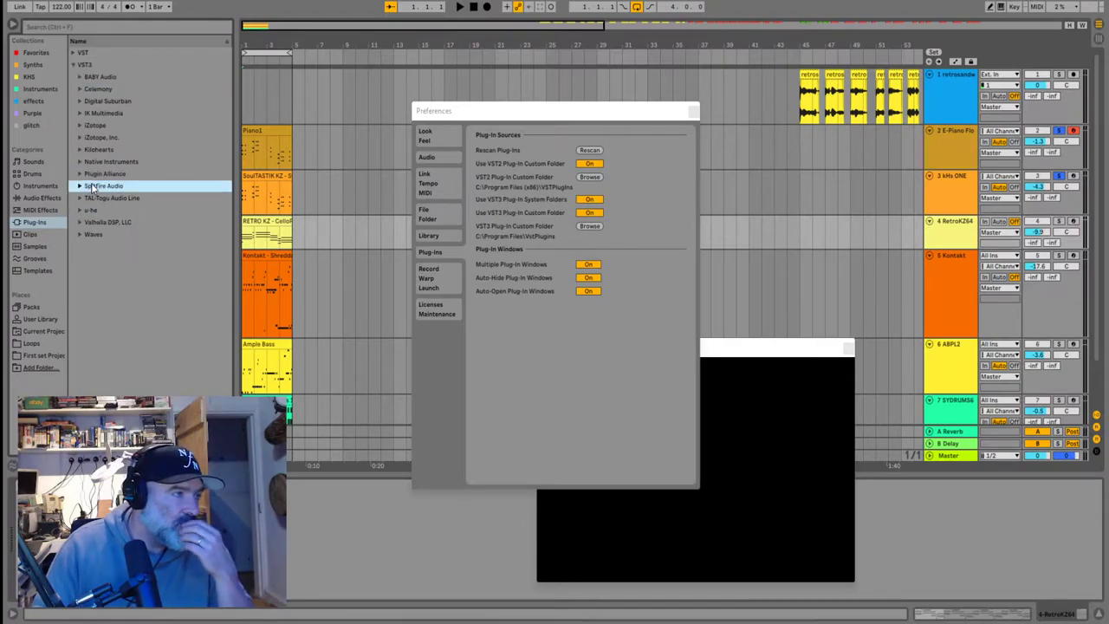
Check the Digital Suburban plug-ins in the VST3 list and close the preferences
click(98, 174)
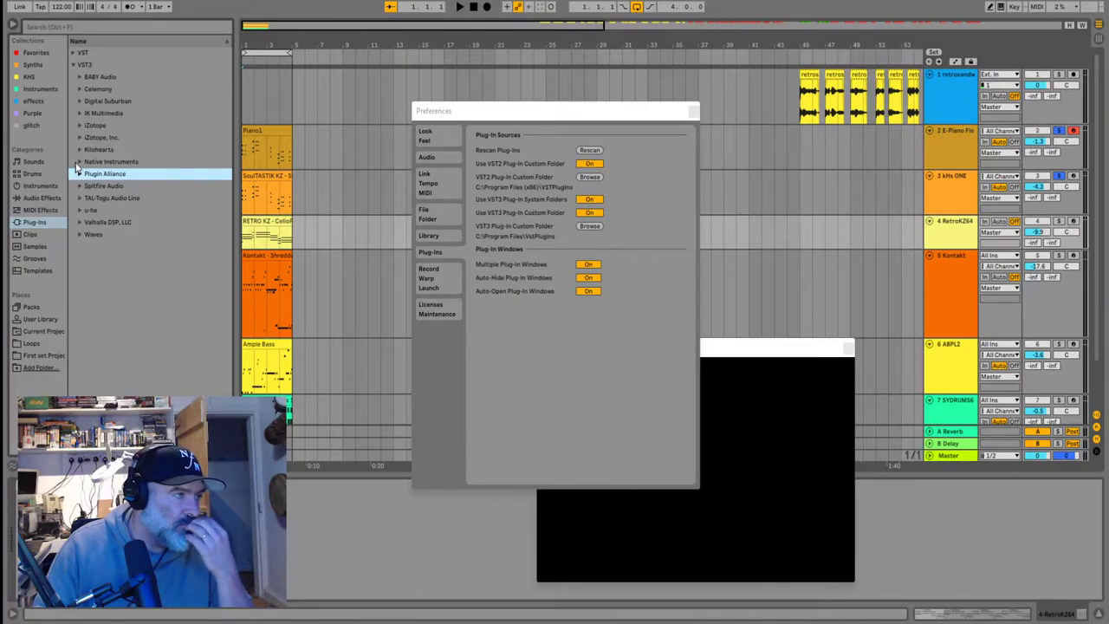
click(80, 101)
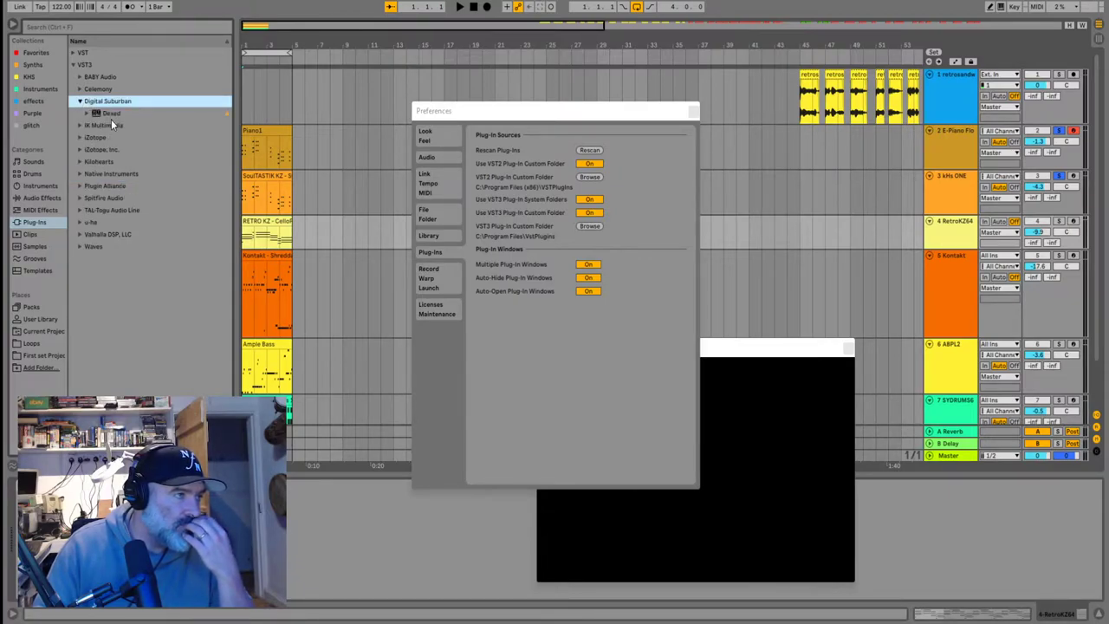
click(112, 124)
click(78, 102)
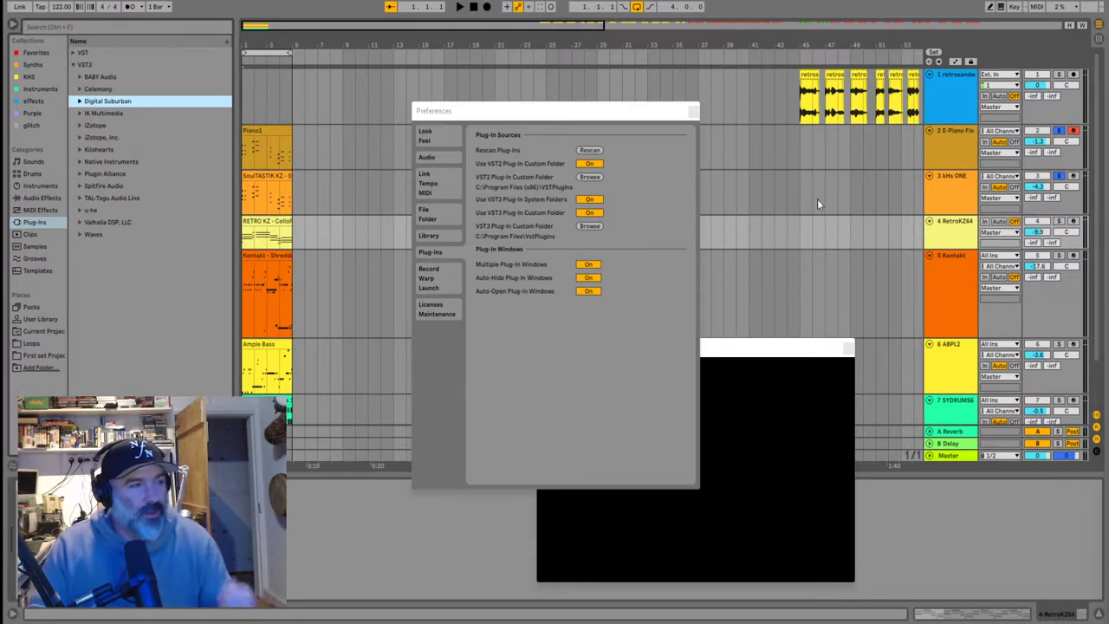
click(693, 111)
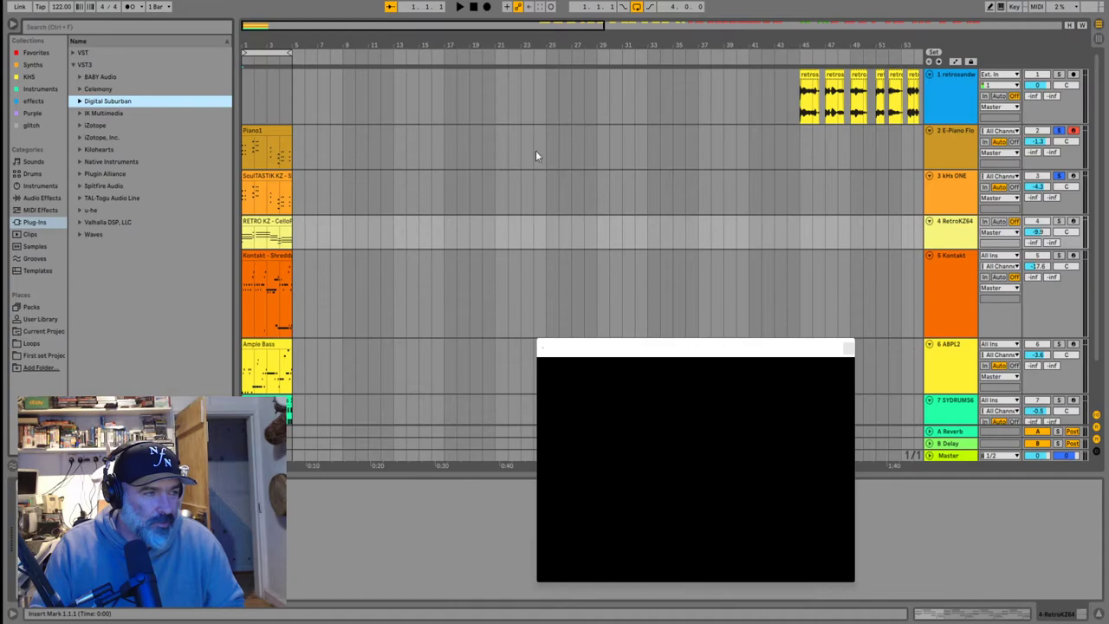
Open the kHs ONE and RetroKZ64 tracks and play the arrangement from the start to hear which tracks sound
click(248, 199)
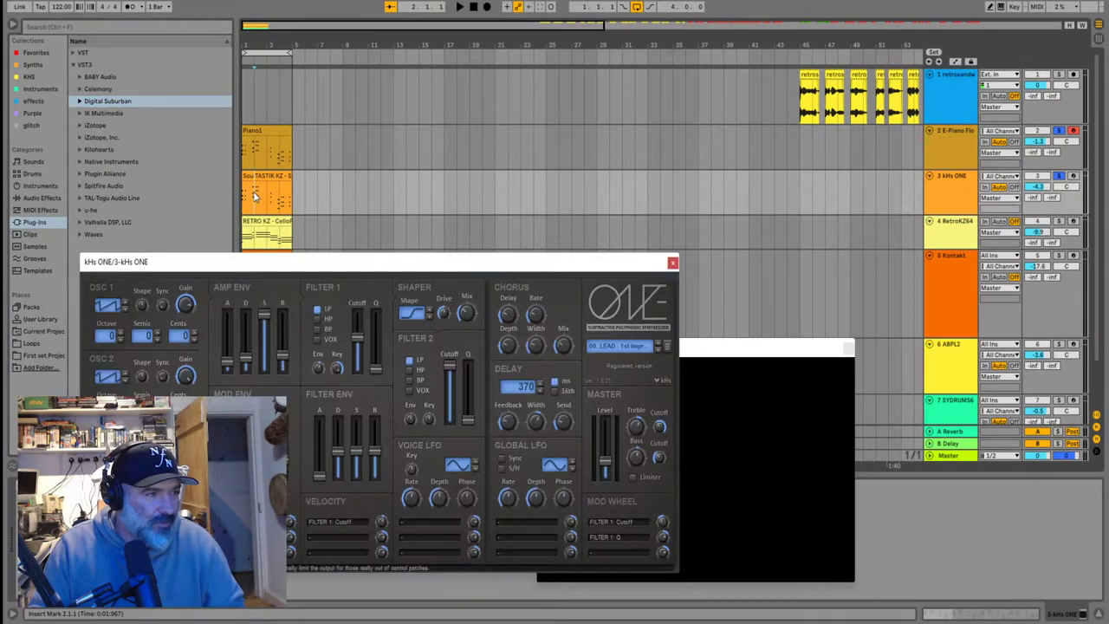
click(246, 237)
key(space)
click(954, 227)
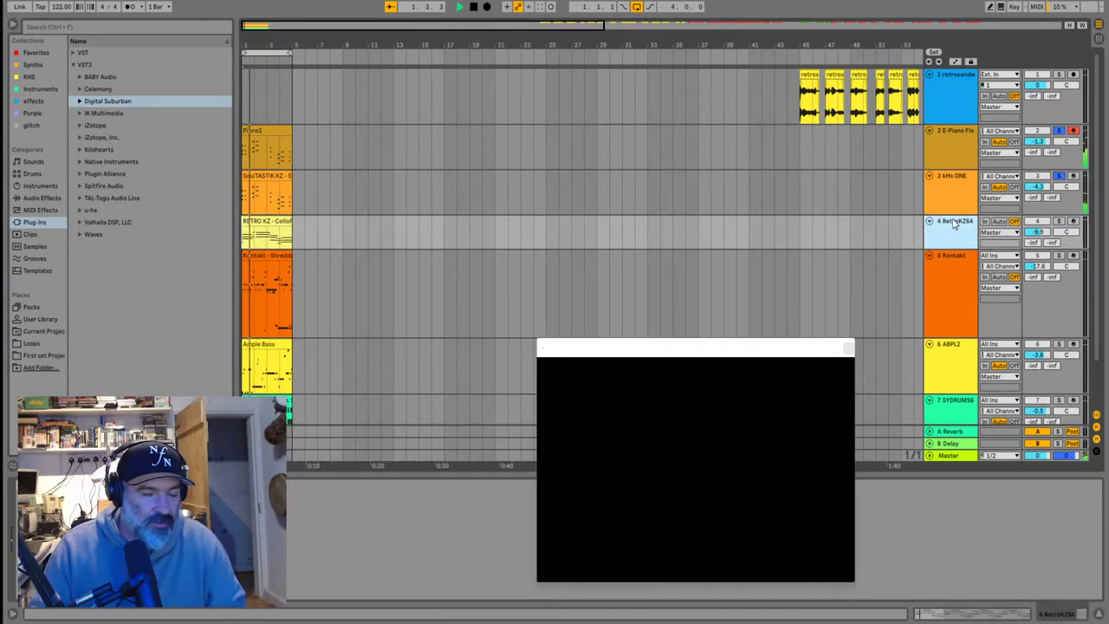
key(space)
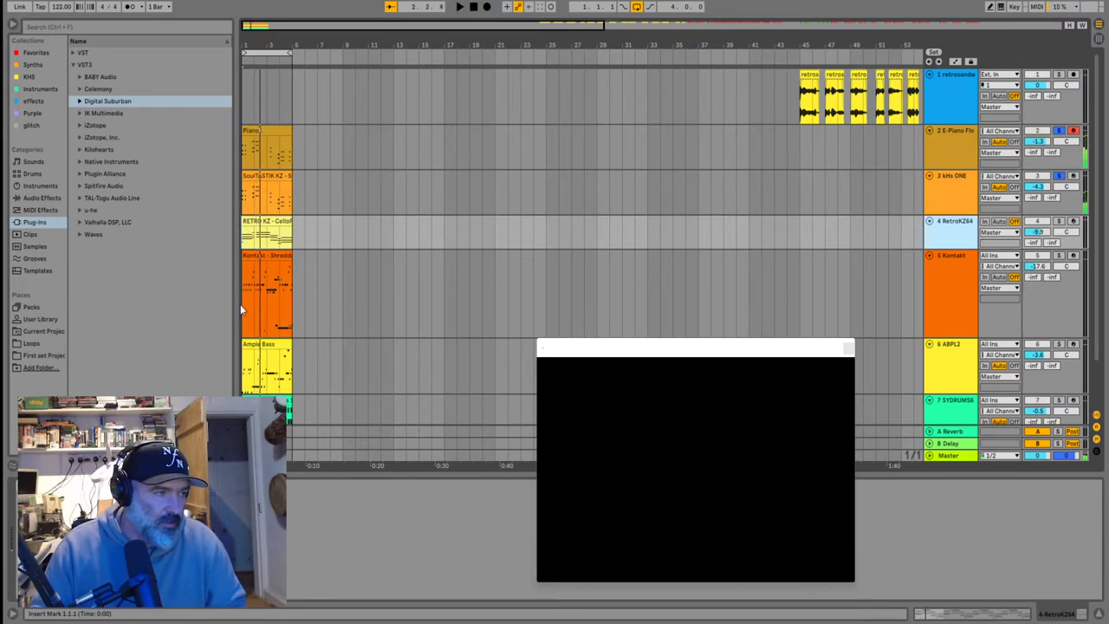
Select the Kontakt - Shreddage 3 clip at the start of the arrangement and the Kontakt track that holds it
click(242, 303)
scroll(313, 253, up, 4)
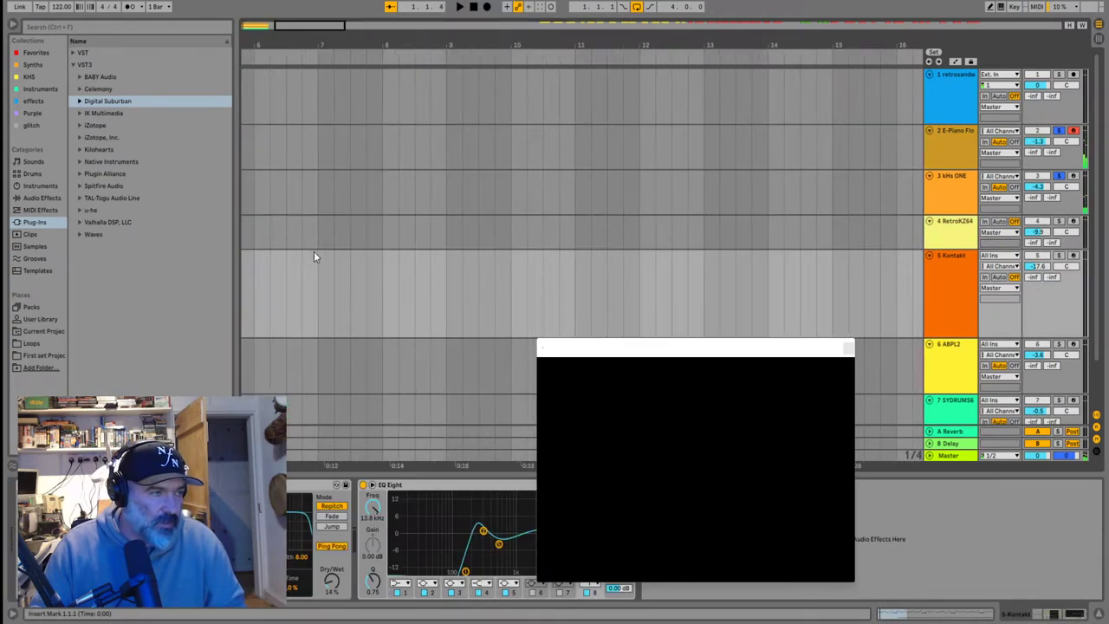
scroll(279, 283, down, 6)
scroll(248, 314, up, 4)
scroll(248, 312, up, 2)
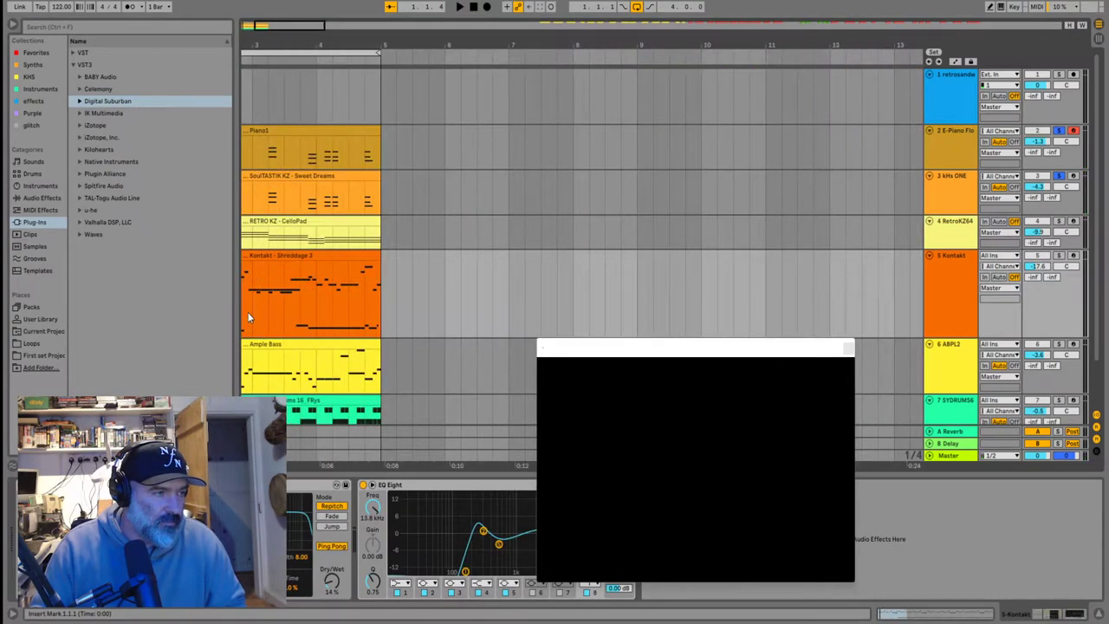
scroll(247, 312, up, 2)
click(275, 261)
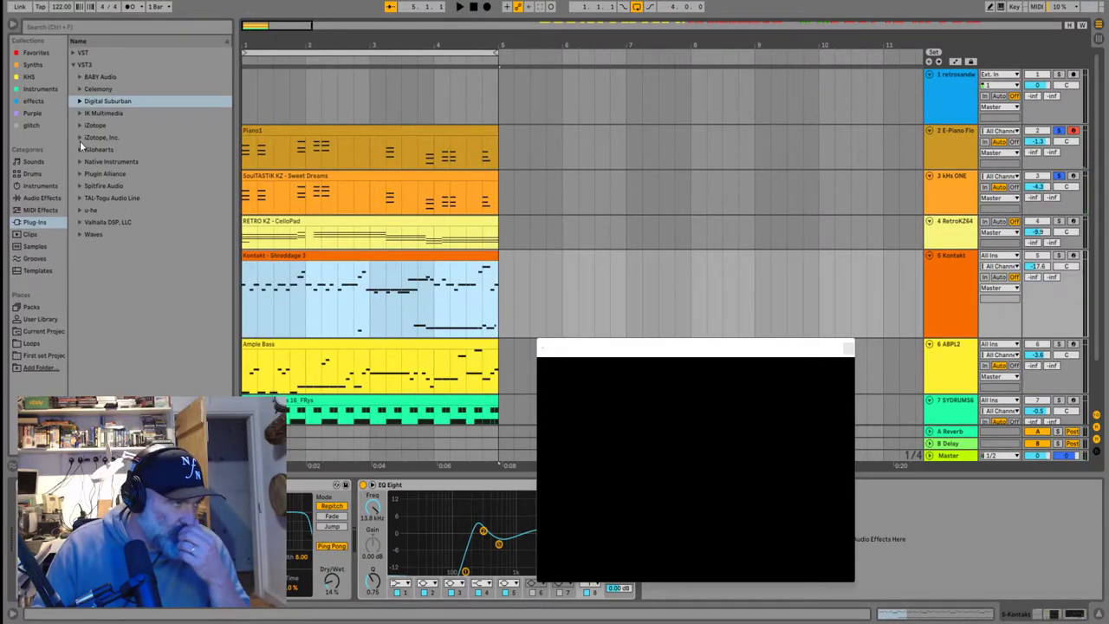
click(939, 302)
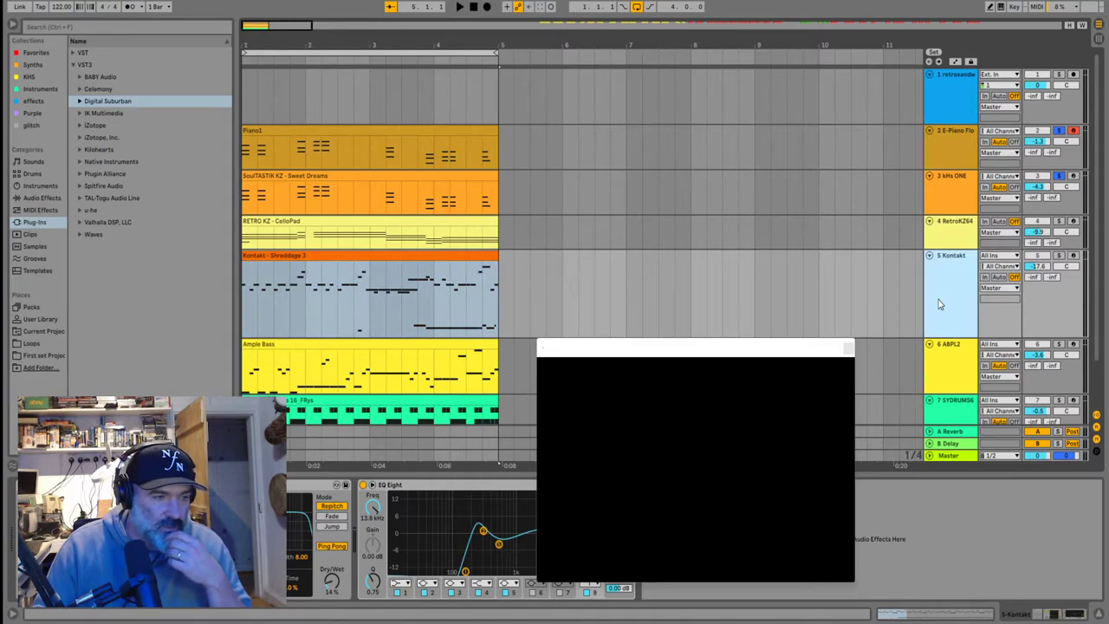
Look through the plug-ins in the VST list, including kHs ONE, LABS, Reaktor 6 and Reaktor 6 FX
click(74, 66)
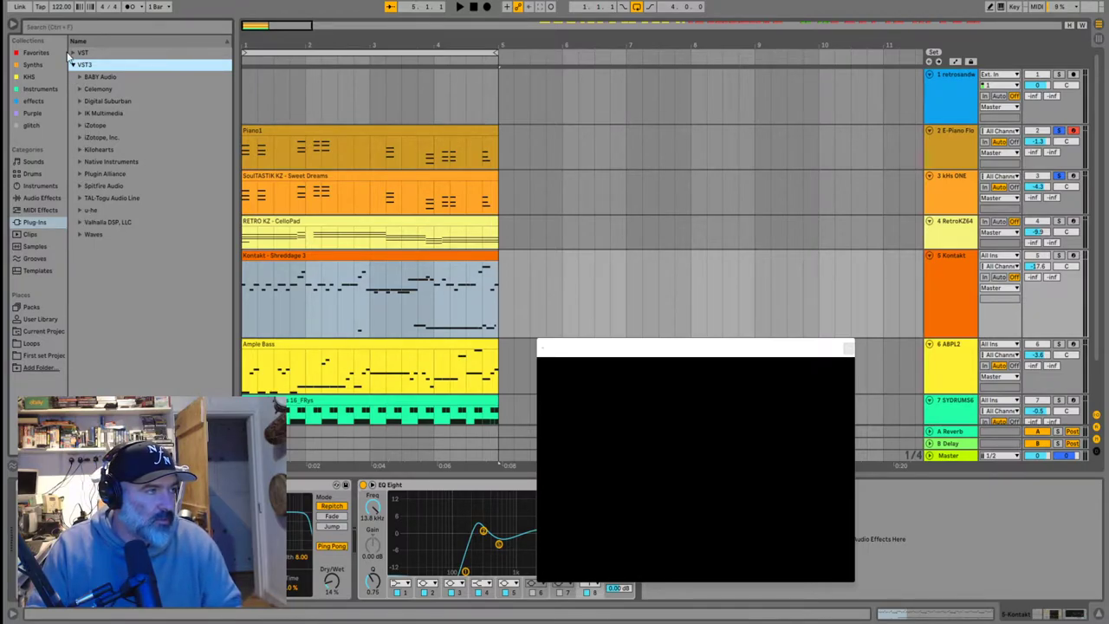
click(74, 53)
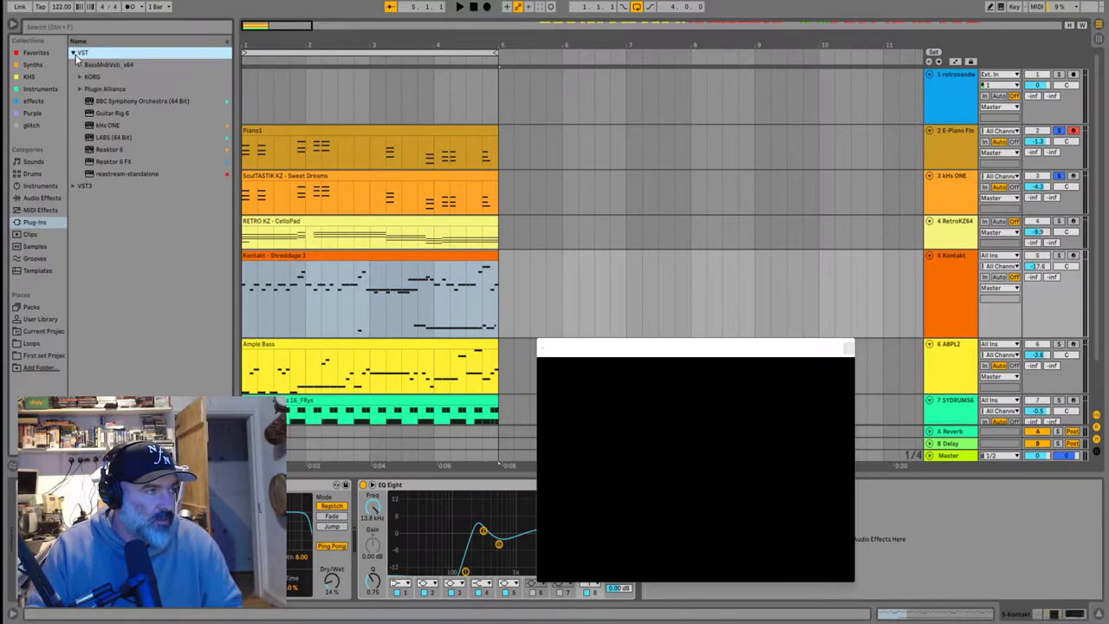
click(105, 126)
click(108, 149)
click(108, 161)
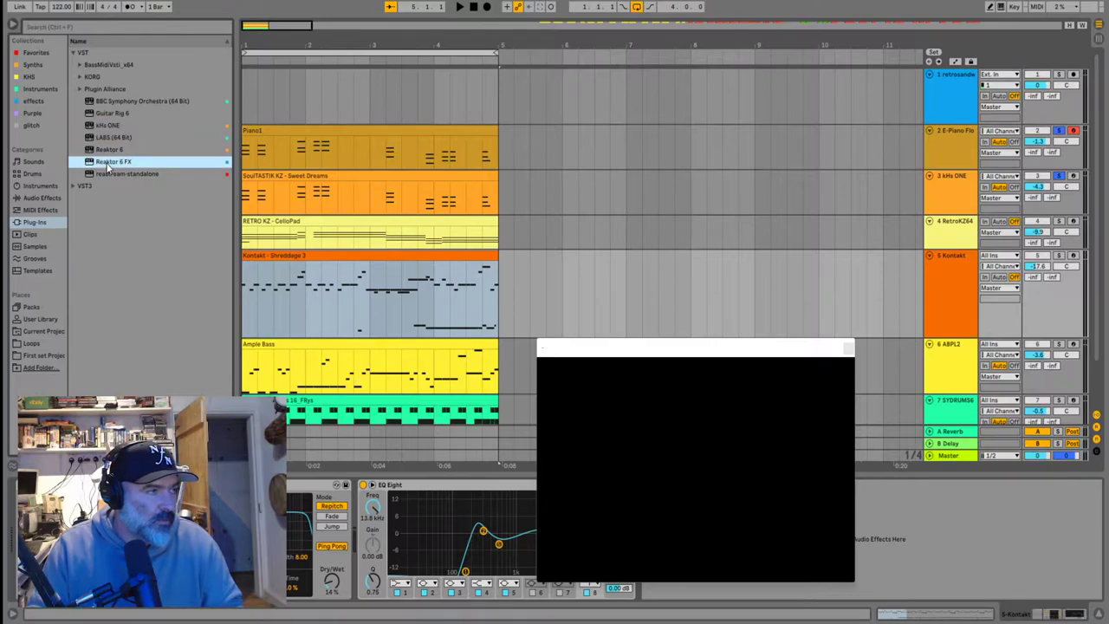
click(106, 173)
click(101, 138)
click(99, 126)
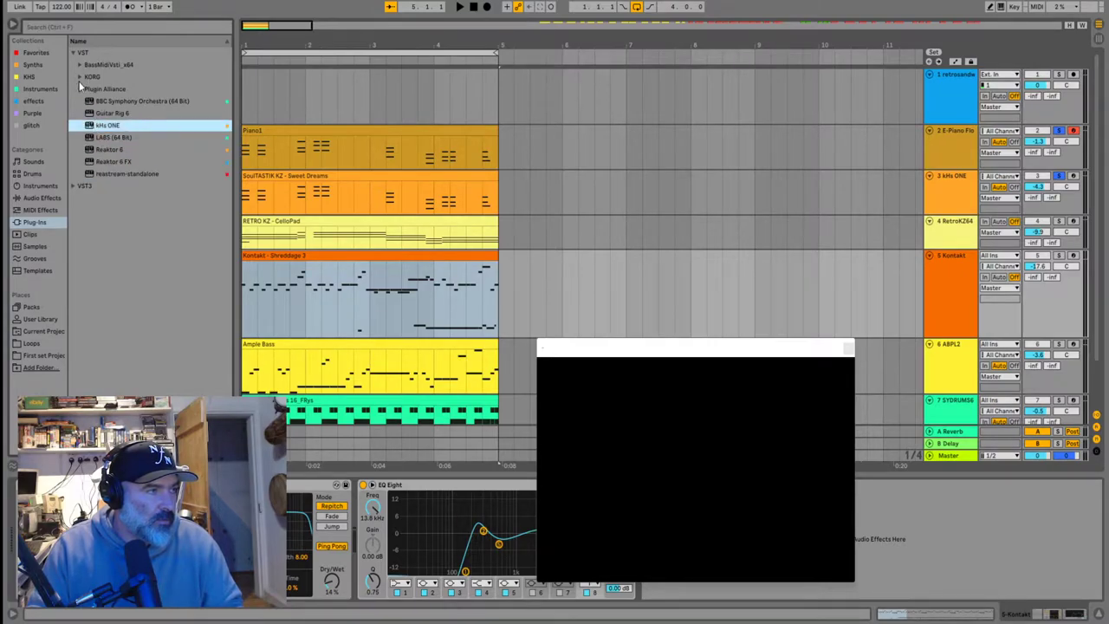
click(85, 175)
Load Kontakt from the Native Instruments VST3 plug-ins onto the Kontakt track and move its window clear of the browser
click(73, 187)
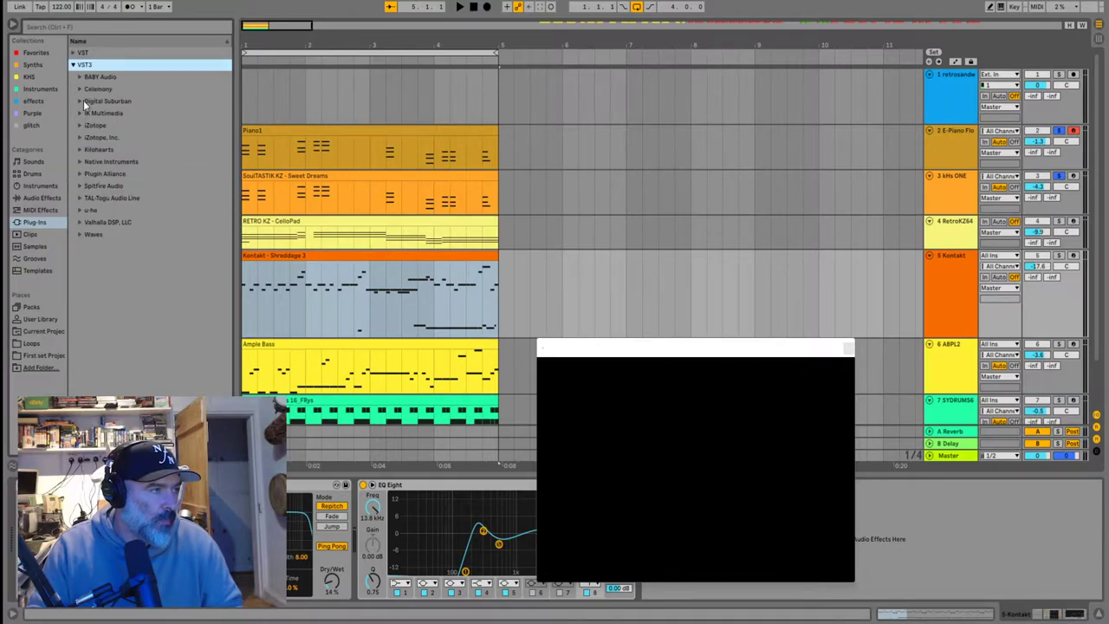
click(90, 163)
click(110, 173)
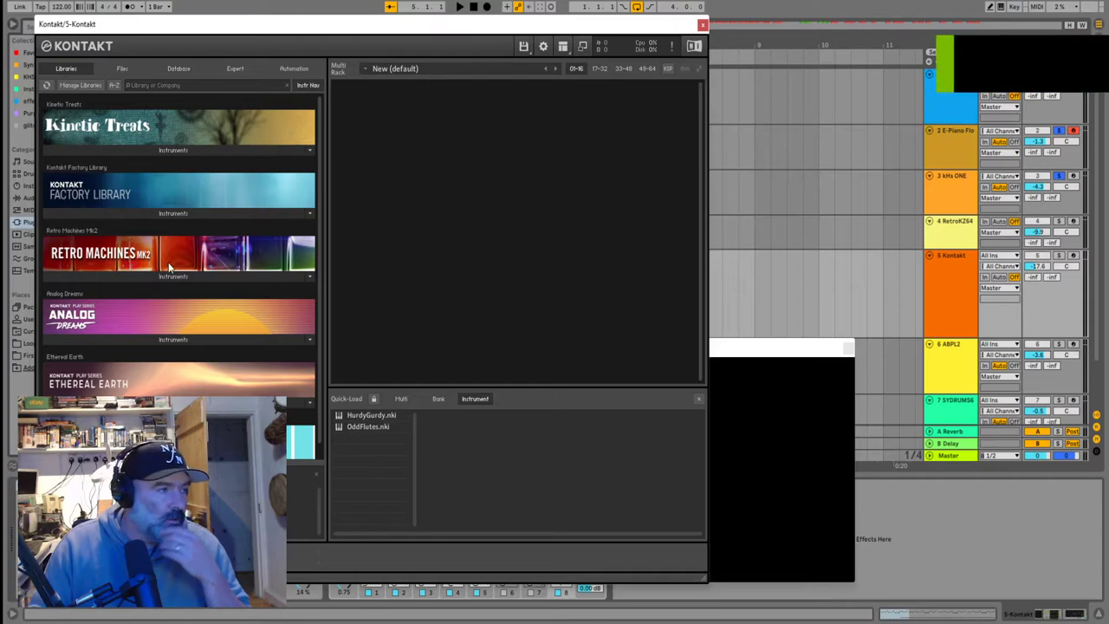
drag(291, 22, 427, 14)
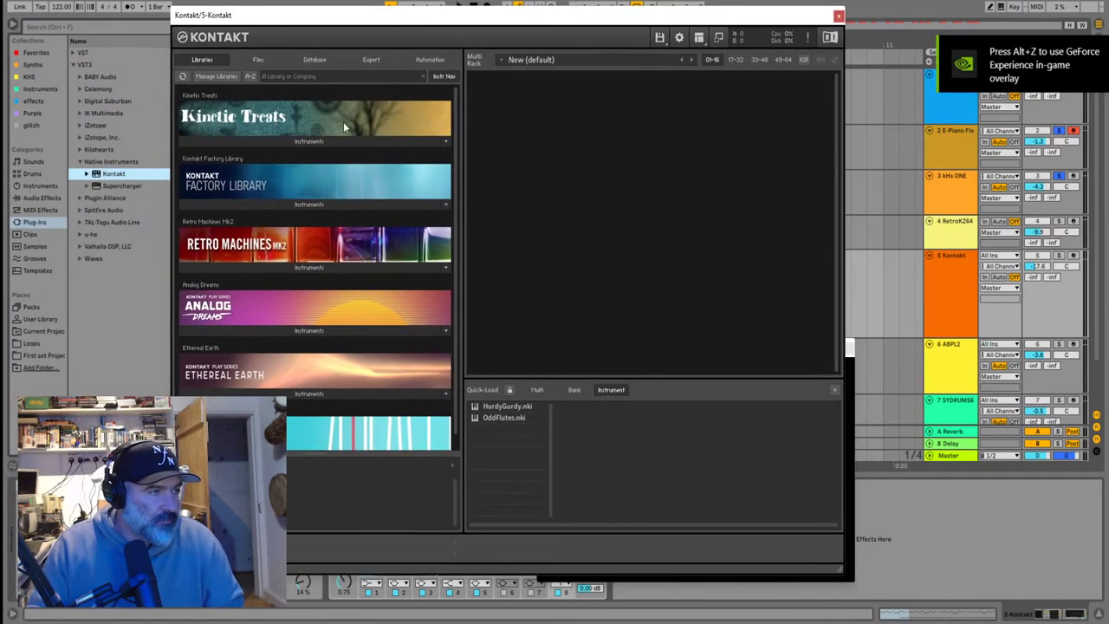
Look through Kontakt's libraries, including the Kontakt Factory Library and Hybrid Keys, for the needed guitar instrument
click(310, 206)
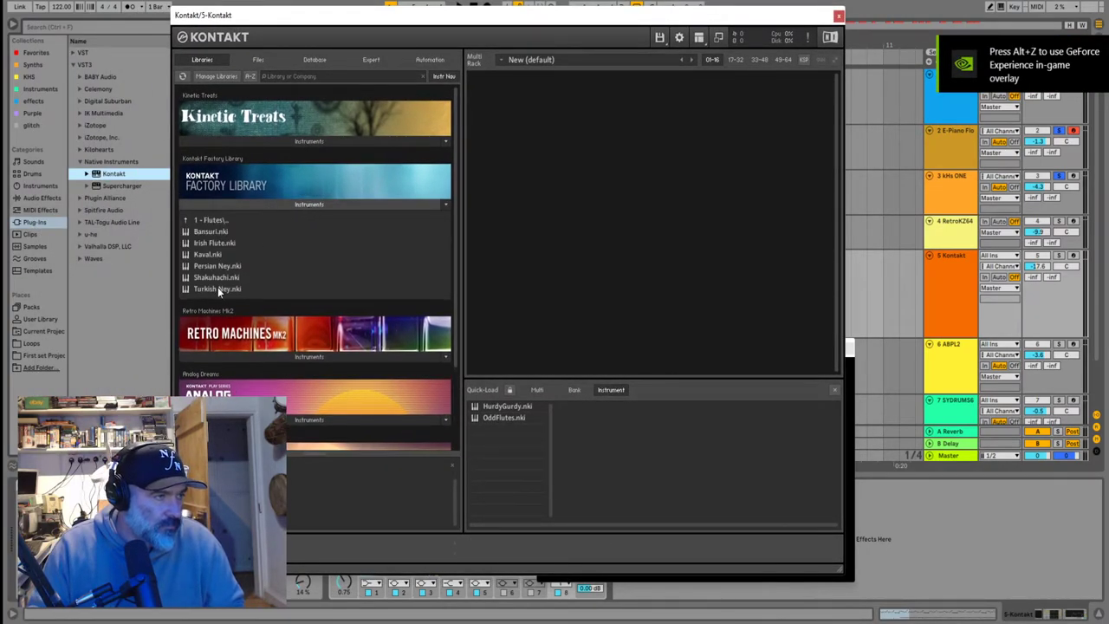
scroll(216, 273, down, 1)
click(291, 185)
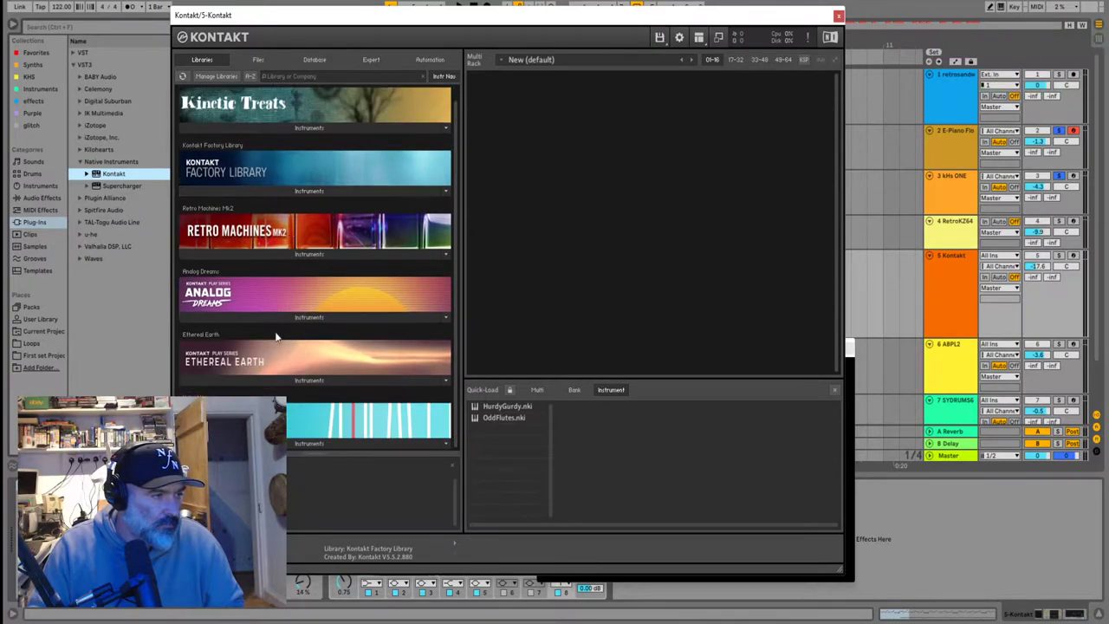
click(310, 443)
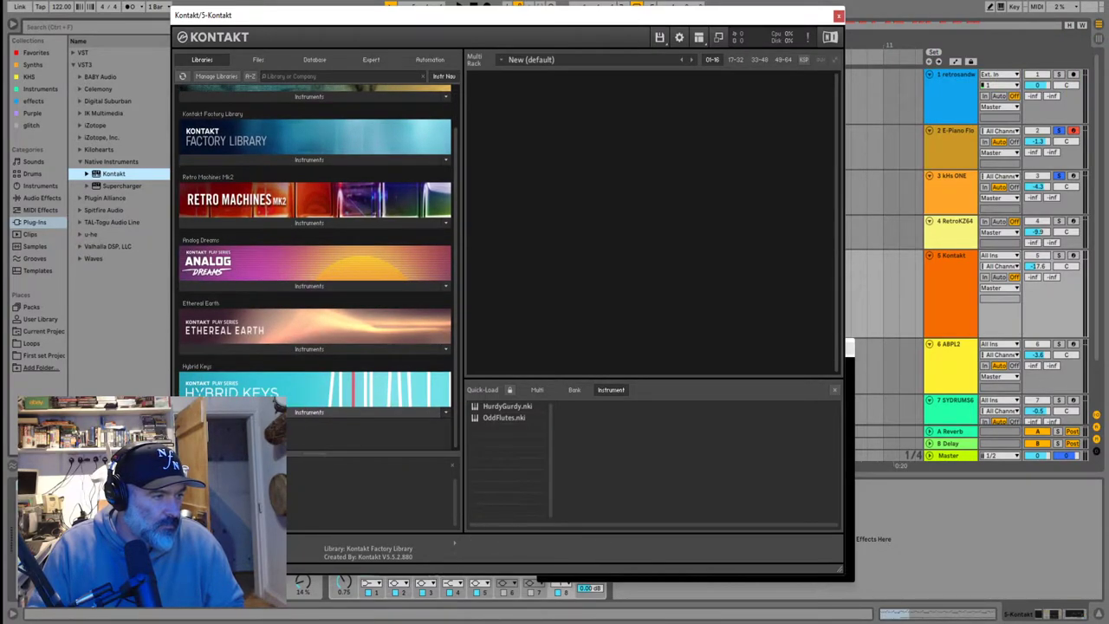
click(308, 408)
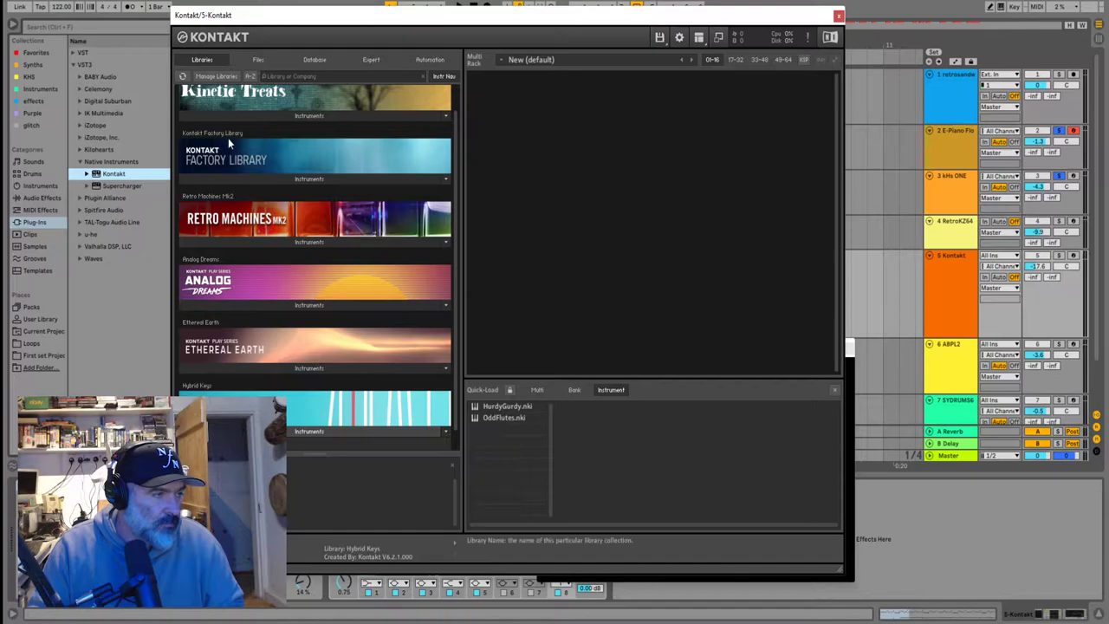
scroll(238, 190, up, 1)
scroll(269, 295, up, 1)
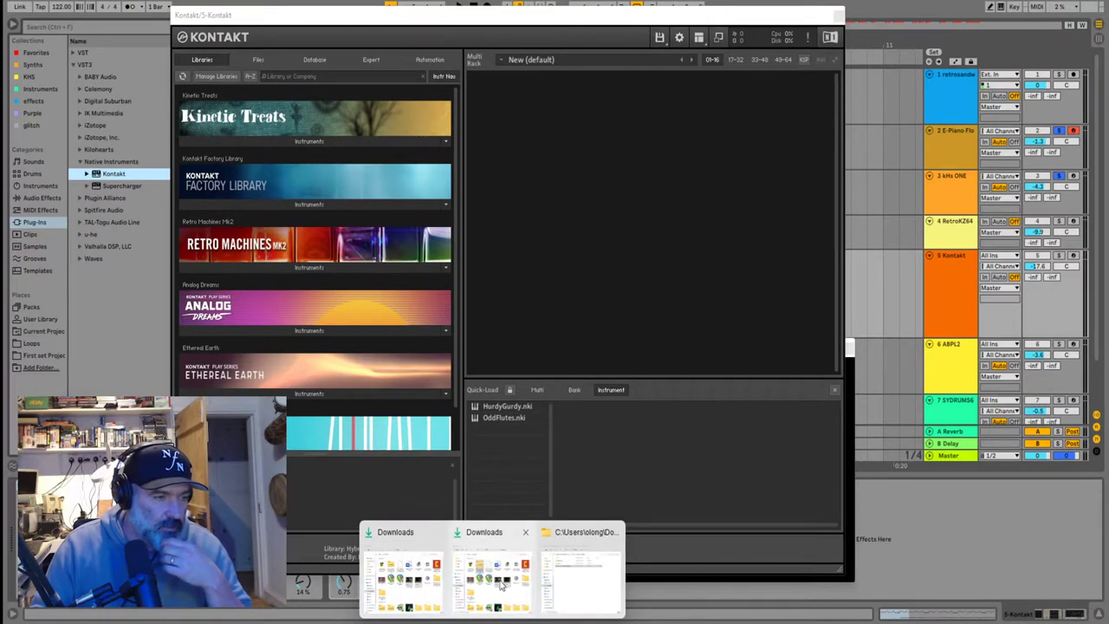
Add Alicias Keys.nki, Galaxy V...ge D.nki and the two free Shreddage instruments from File Explorer to Kontakt's Quick-Load list
click(576, 568)
drag(712, 30, 1108, 45)
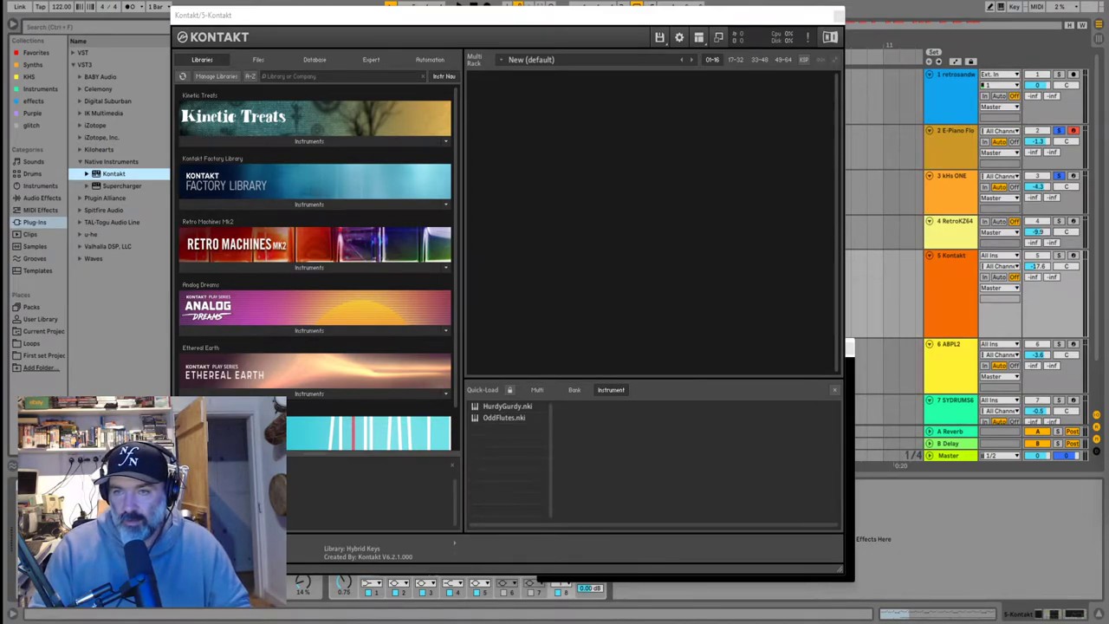
drag(1108, 283, 504, 432)
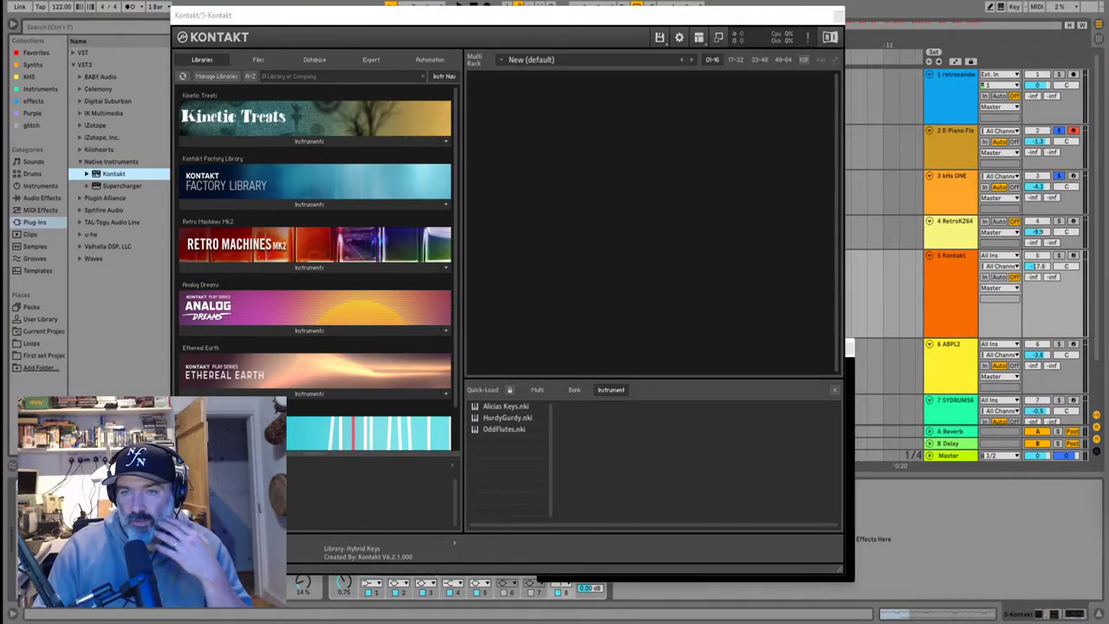
drag(664, 346, 474, 441)
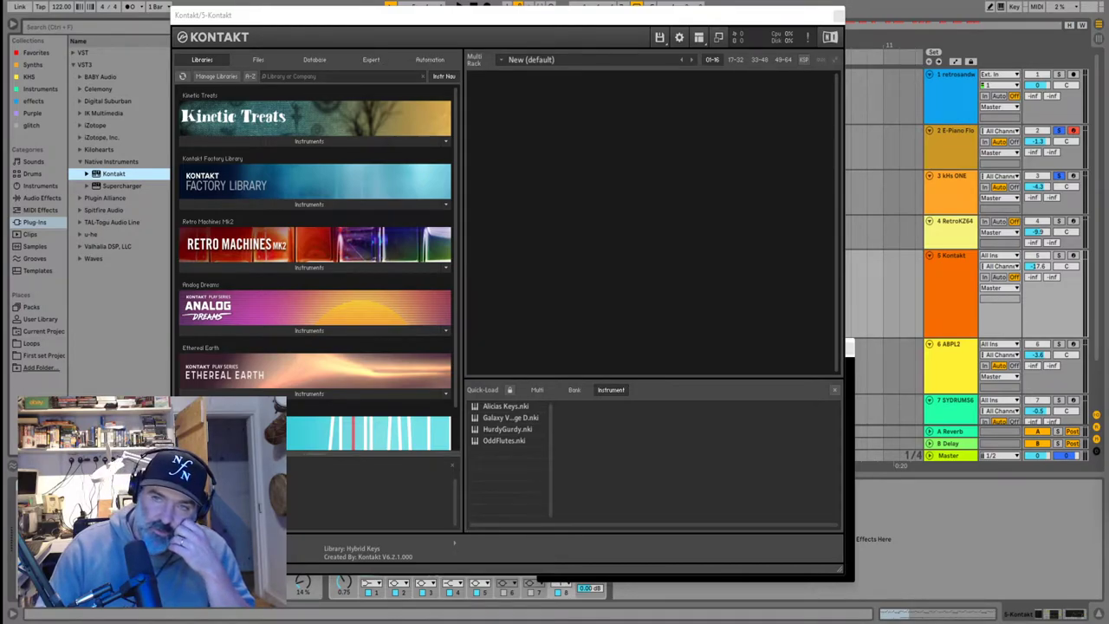
drag(1107, 329, 507, 451)
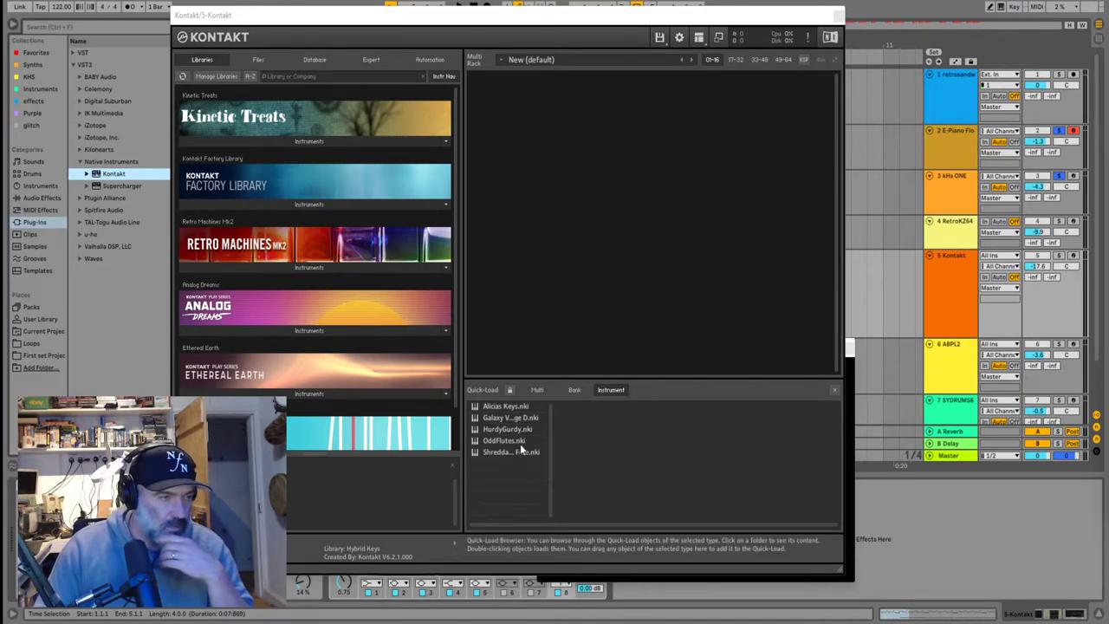
drag(494, 16, 567, 18)
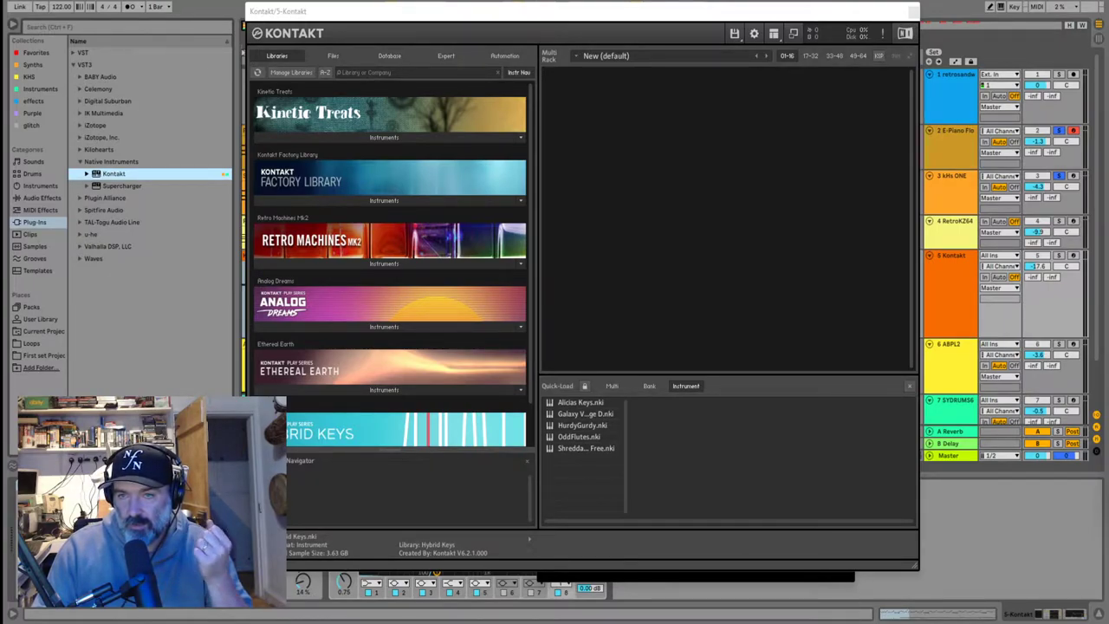
drag(1107, 334, 565, 475)
Load Shreddage 3 Precision Free from the Quick-Load list and move the Kontakt window off the arrangement
click(578, 442)
double_click(581, 447)
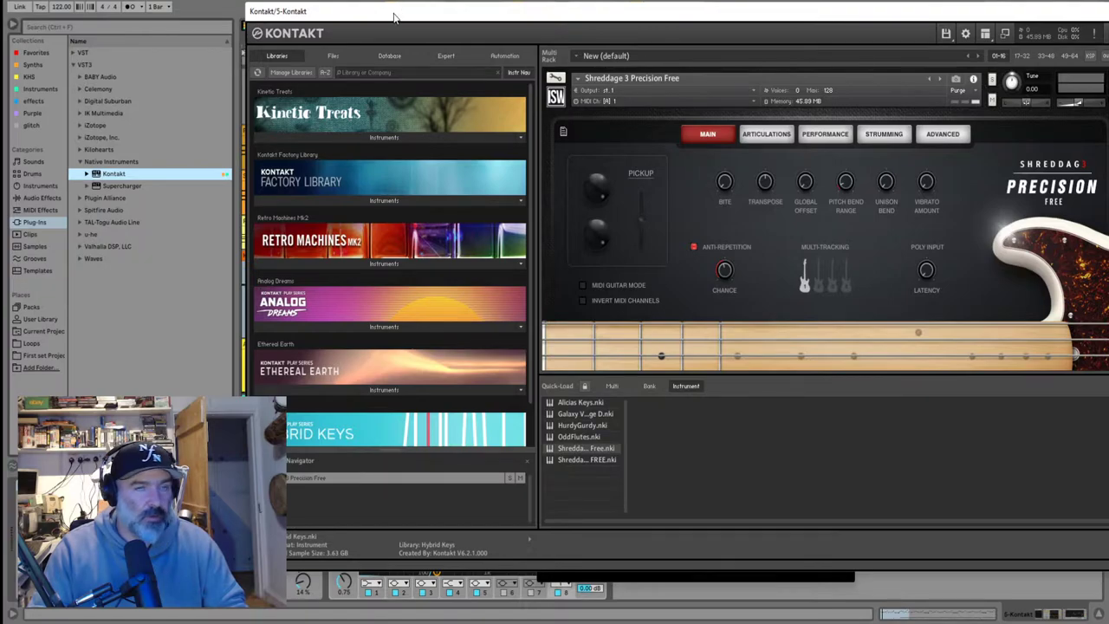
drag(393, 12, 1108, 121)
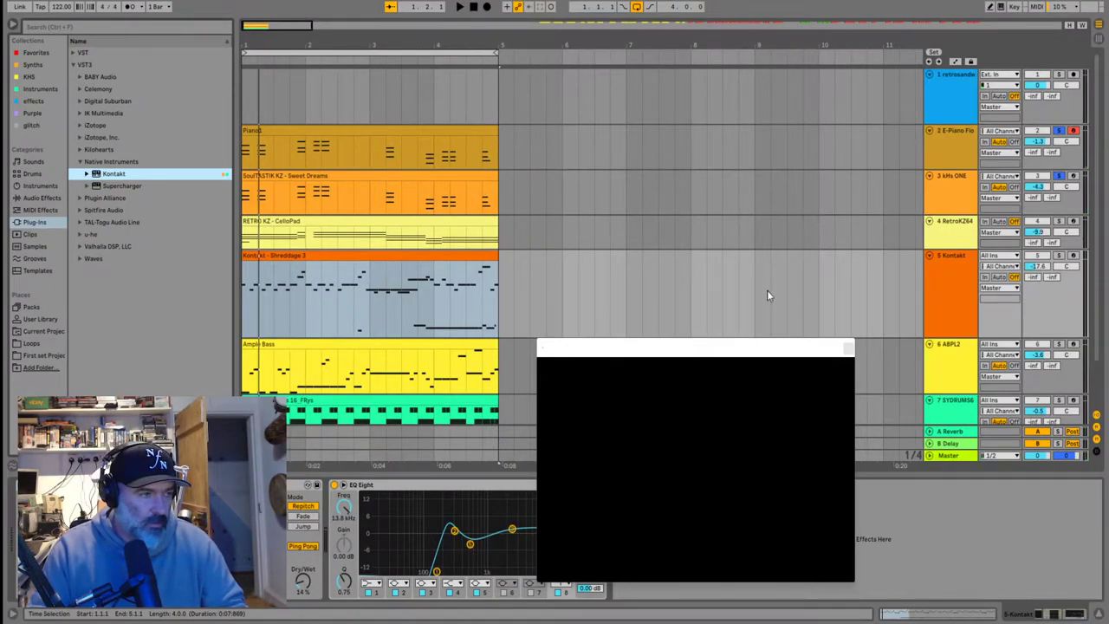
Solo the Kontakt track alongside the other soloed tracks and play the loop to hear the Shreddage part
key(space)
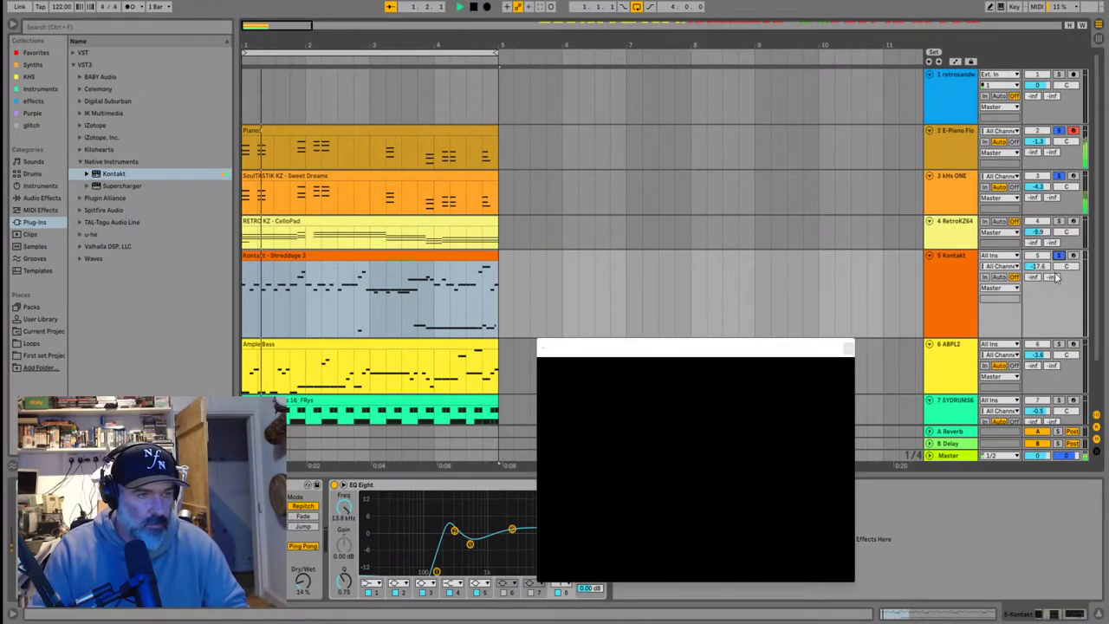
click(952, 298)
key(space)
key(space)
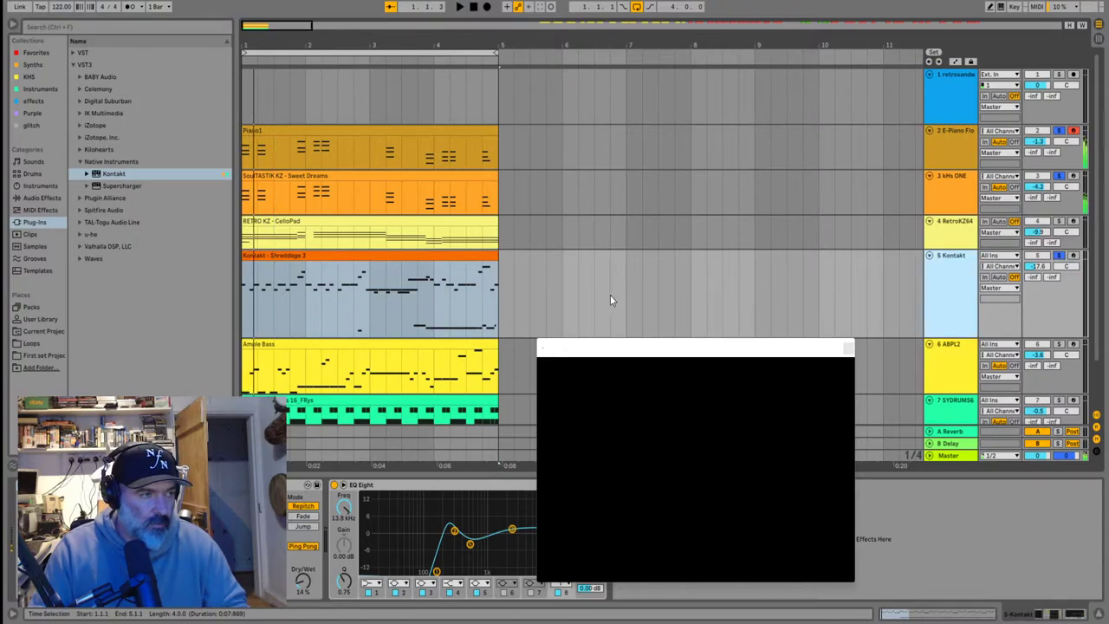
Check the E-Piano, kHs ONE and RetroKZ64 tracks, and return to the Kontakt track to replay the loop
click(946, 149)
click(944, 195)
click(947, 236)
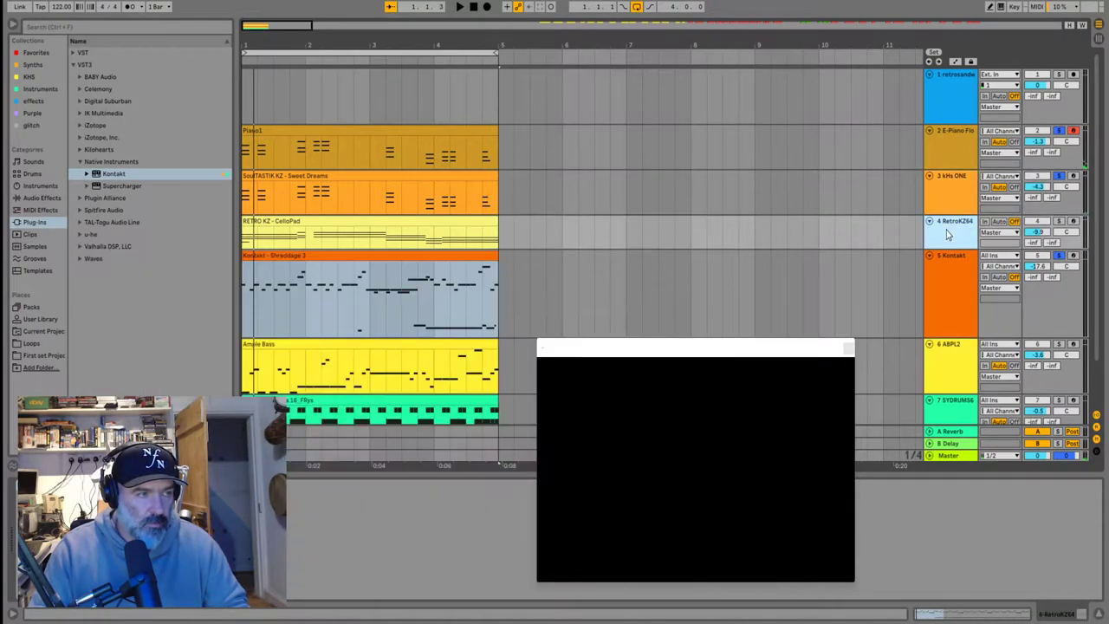
click(948, 277)
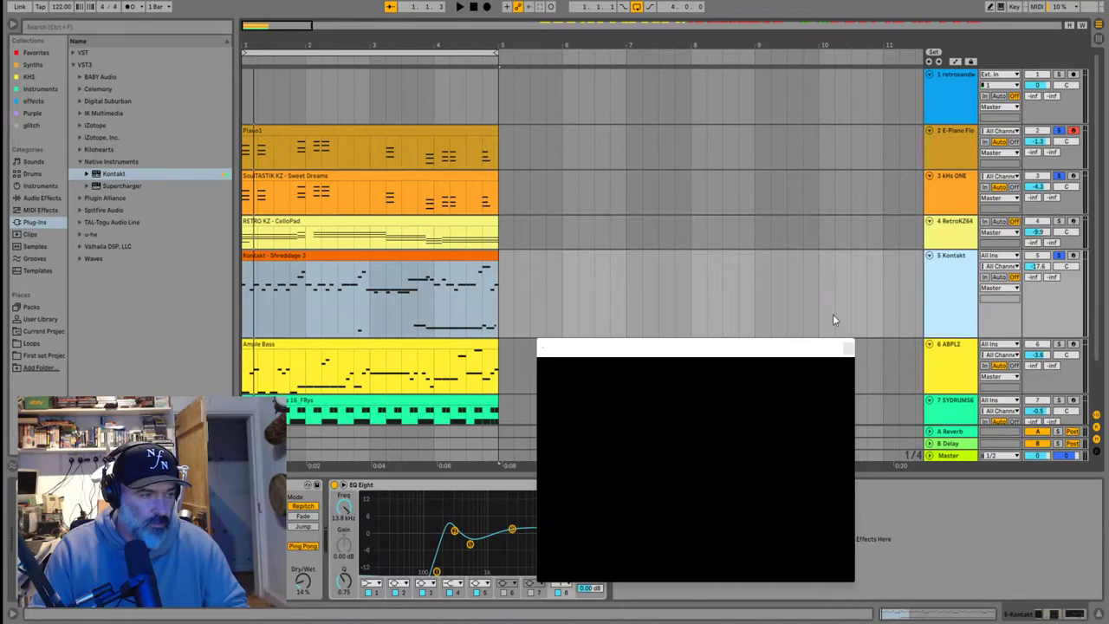
key(space)
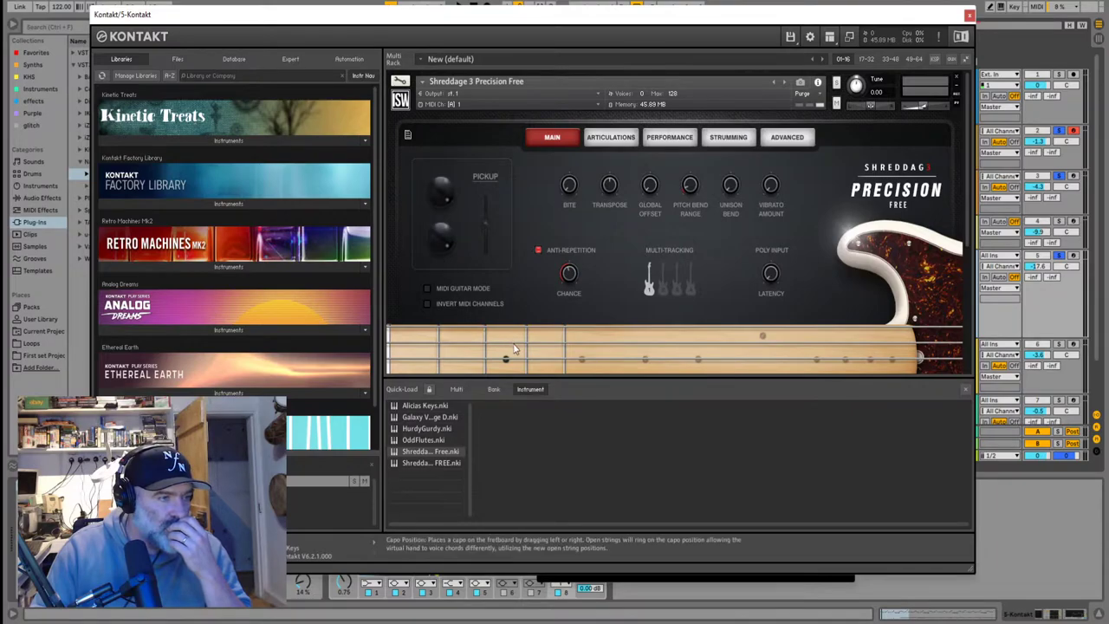
Load Shreddage 3 Stratus FREE from the Quick-Load list, and remove both Shreddage instruments from the rack without saving changes
double_click(431, 463)
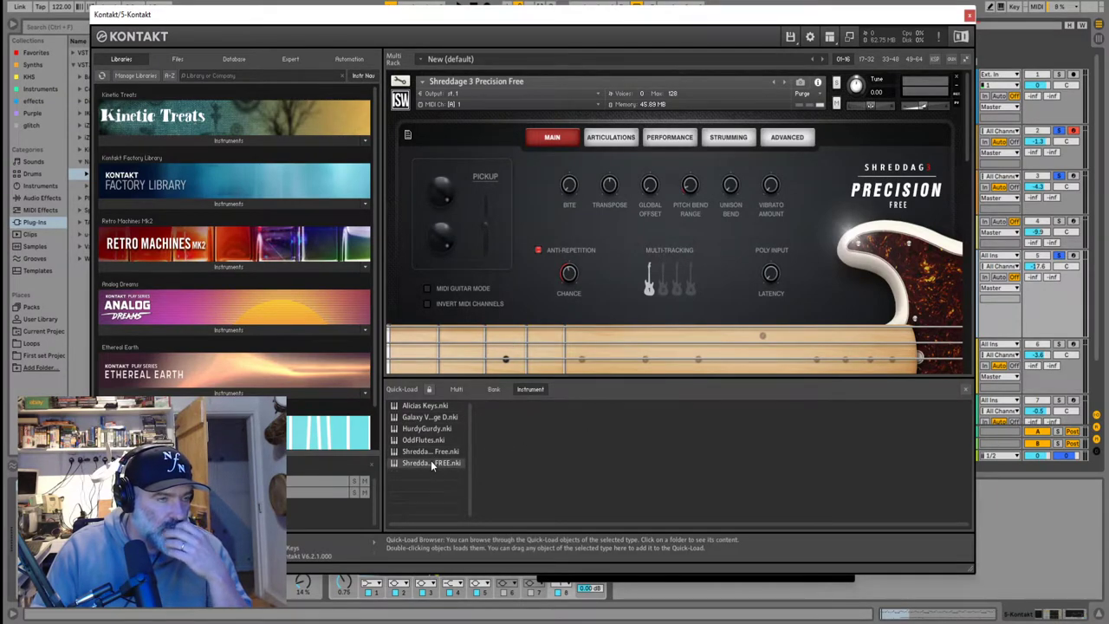
click(956, 77)
click(561, 349)
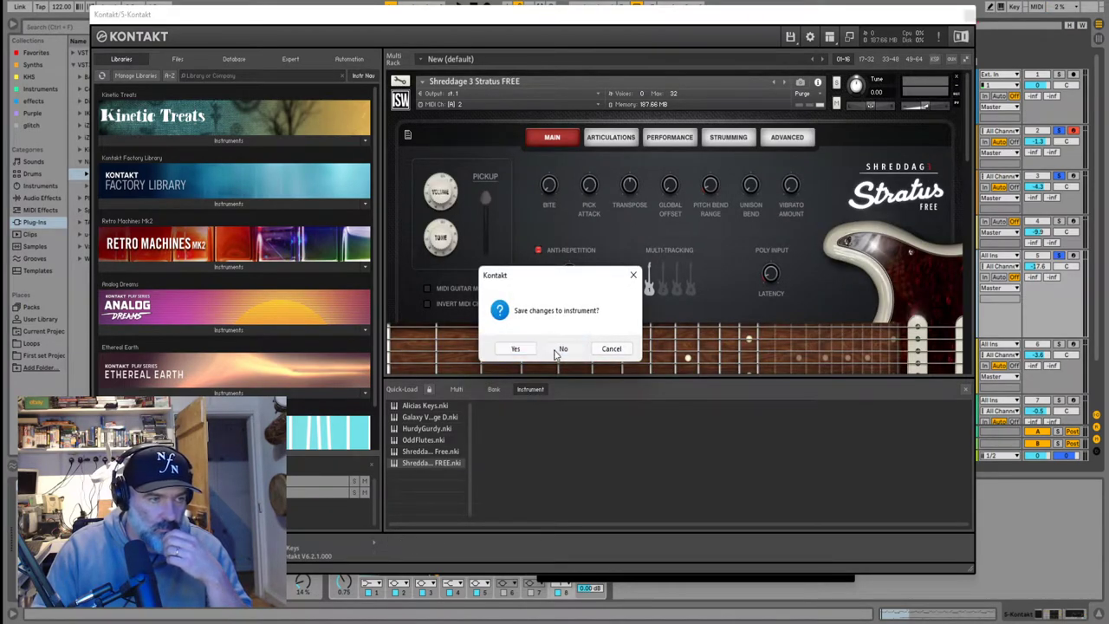
click(560, 349)
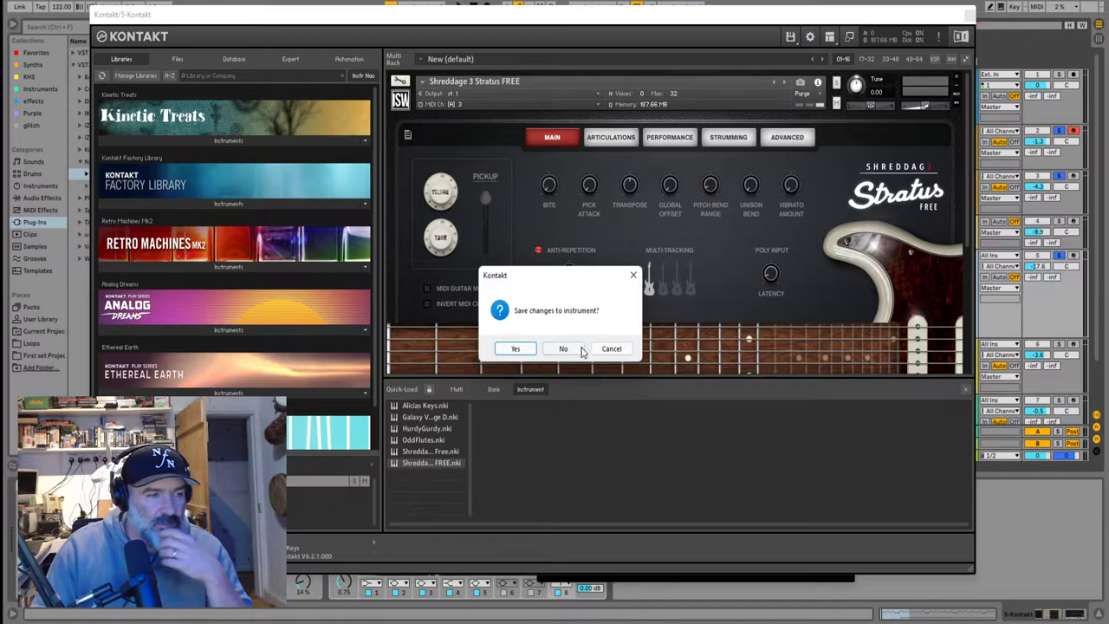
click(579, 349)
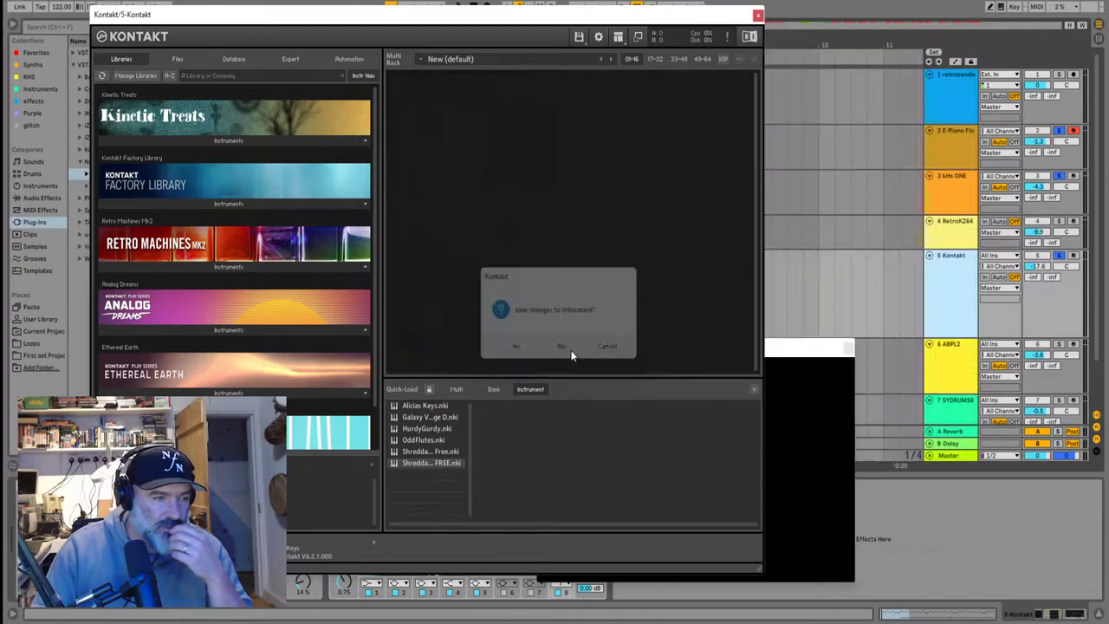
Load OddFlutes from the Quick-Load list, arm the Kontakt track and set its monitoring to Auto
double_click(422, 437)
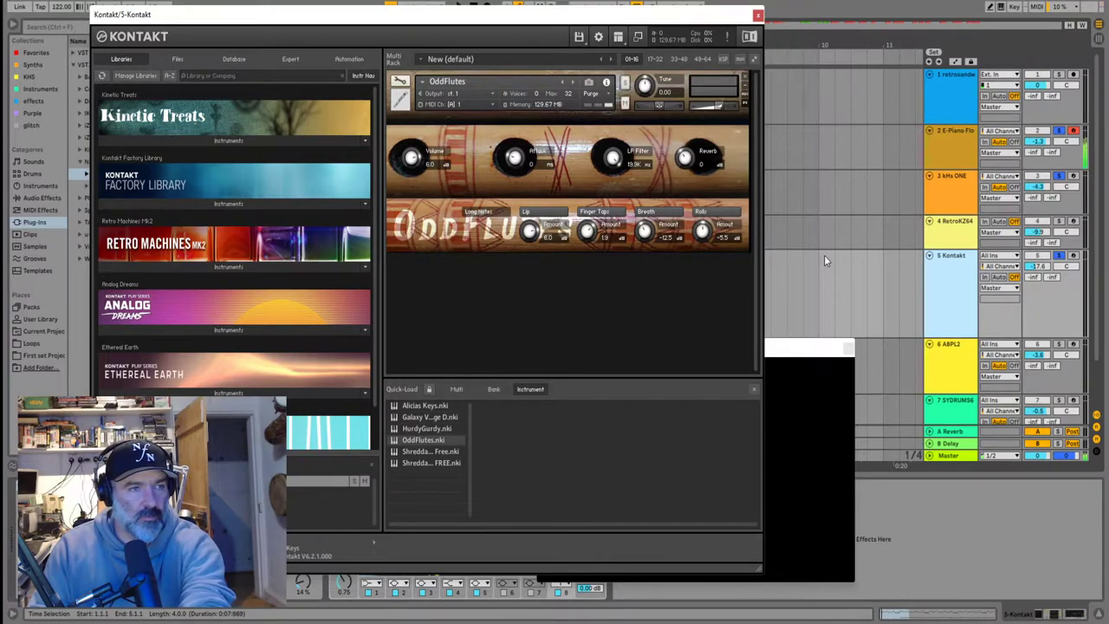
click(1072, 259)
click(939, 296)
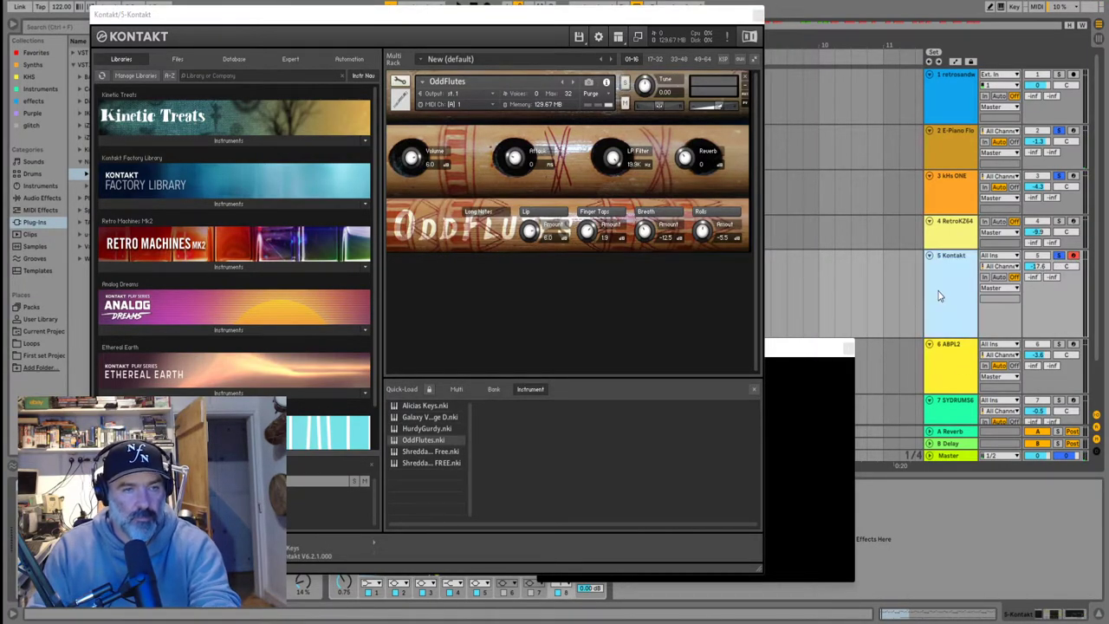
click(1000, 277)
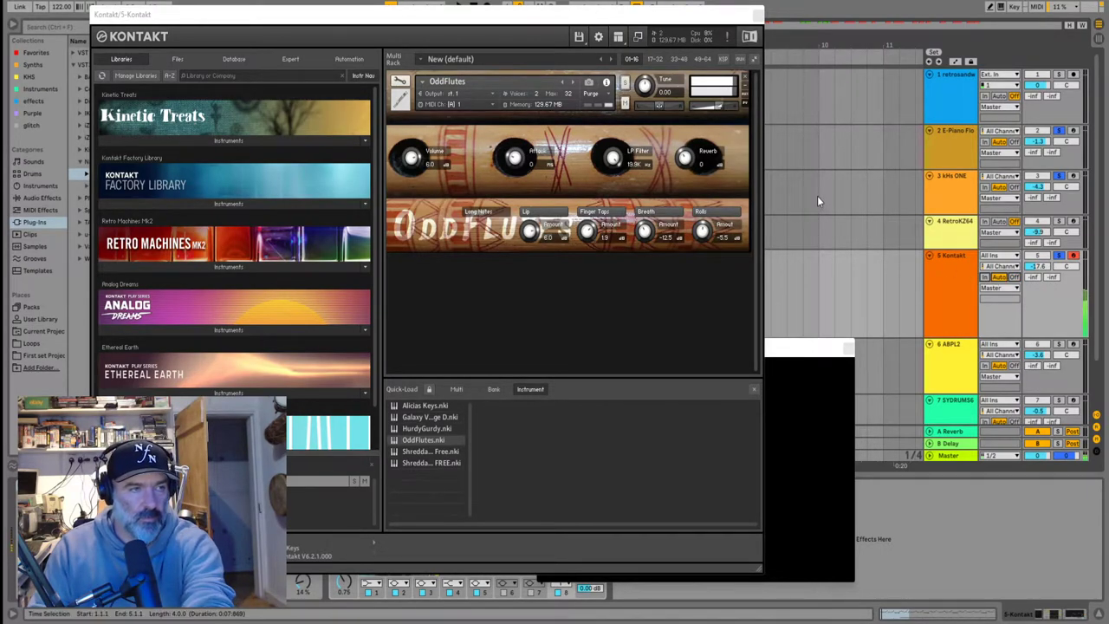
Replace OddFlutes with Shreddage 3 Precision Free and move the Kontakt window off the arrangement
click(746, 77)
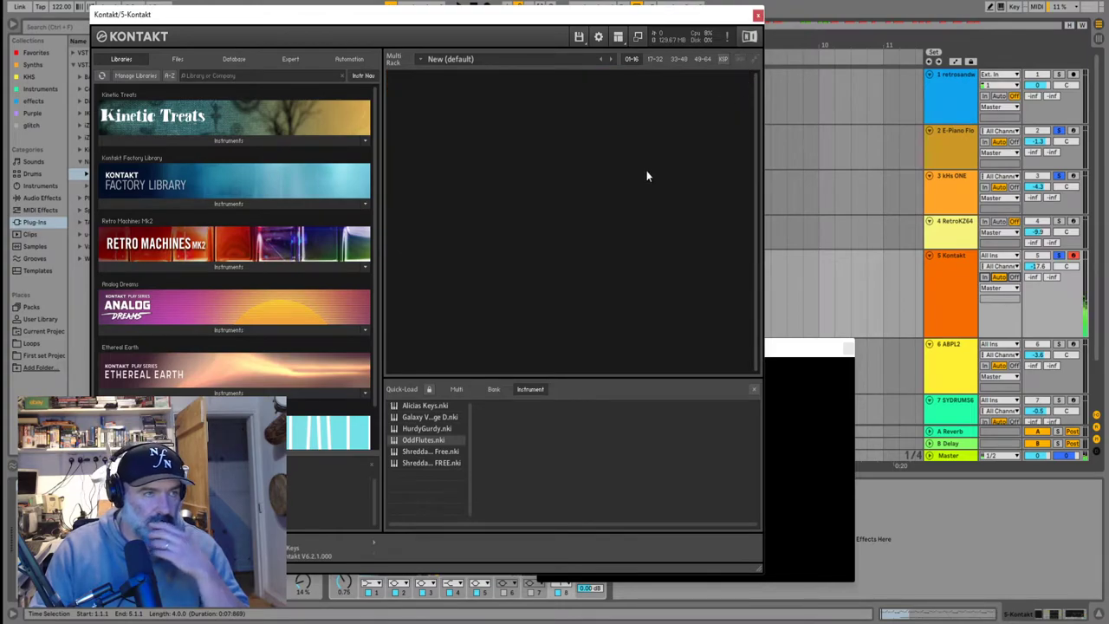
double_click(424, 451)
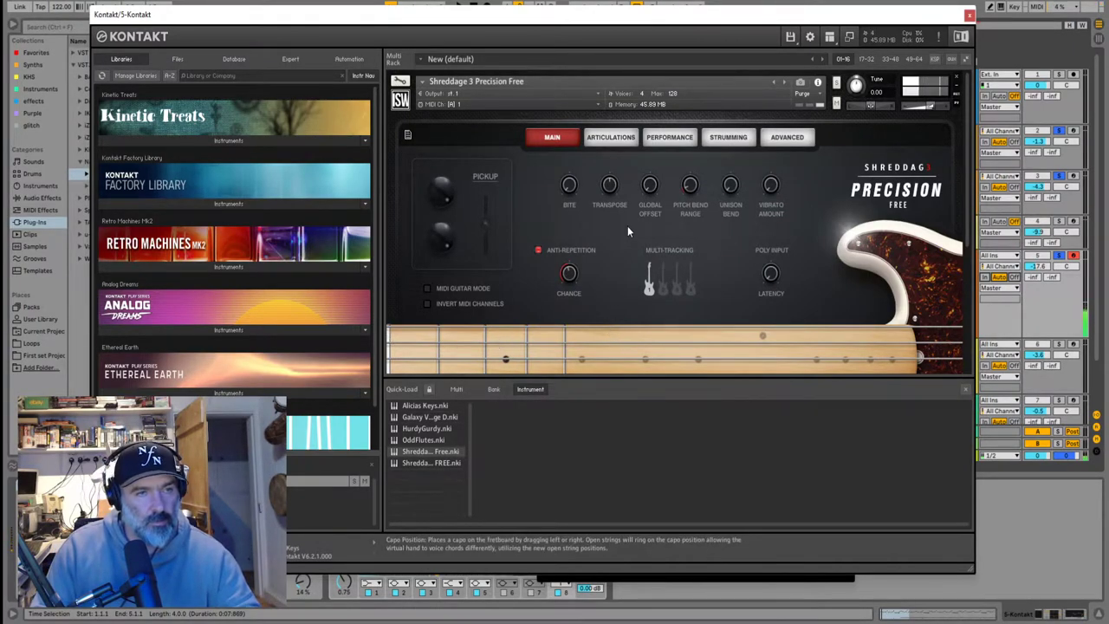
drag(655, 14, 1108, 62)
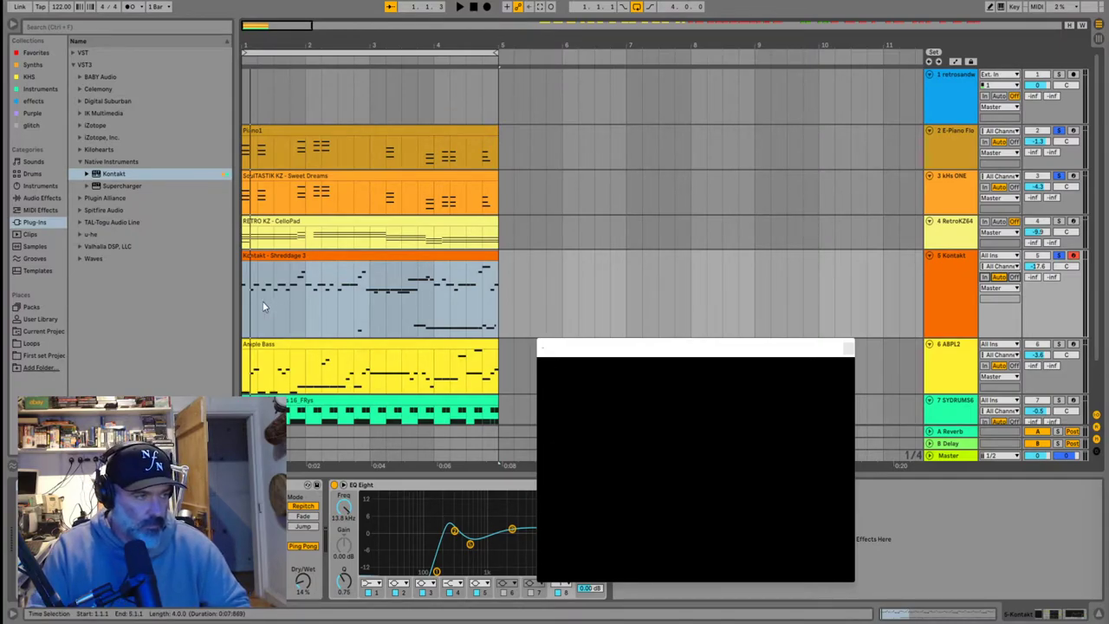
Transpose all notes of the Kontakt - Shreddage 3 clip down one octave and play the loop
click(279, 258)
key(space)
double_click(279, 258)
drag(501, 452, 355, 206)
click(169, 347)
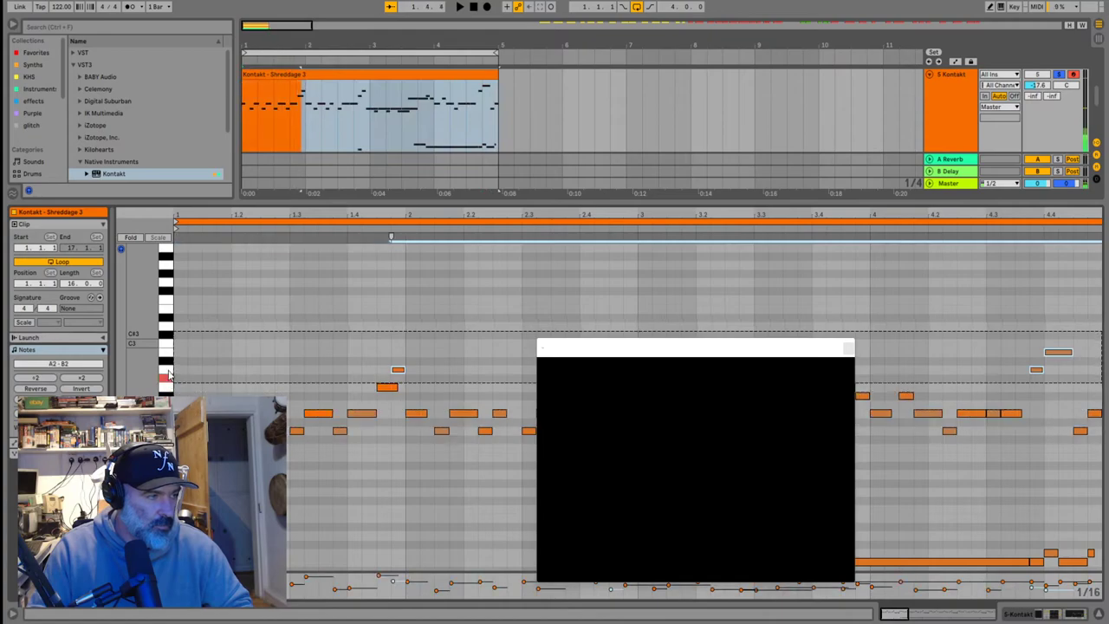
drag(169, 349, 167, 420)
key(ctrl+a)
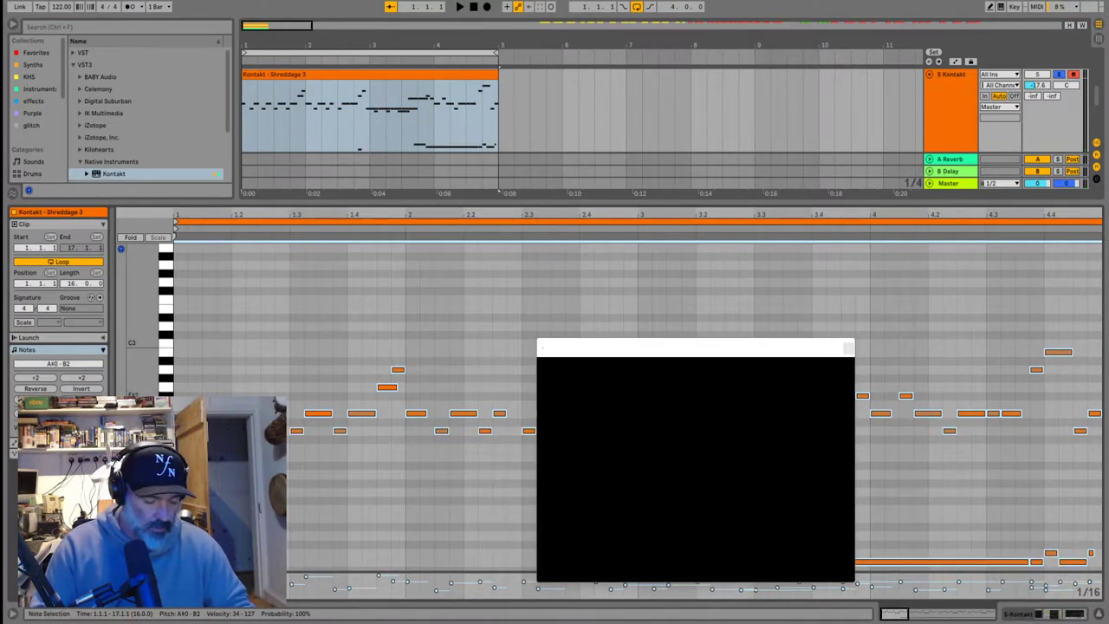
key(shift+Down)
key(space)
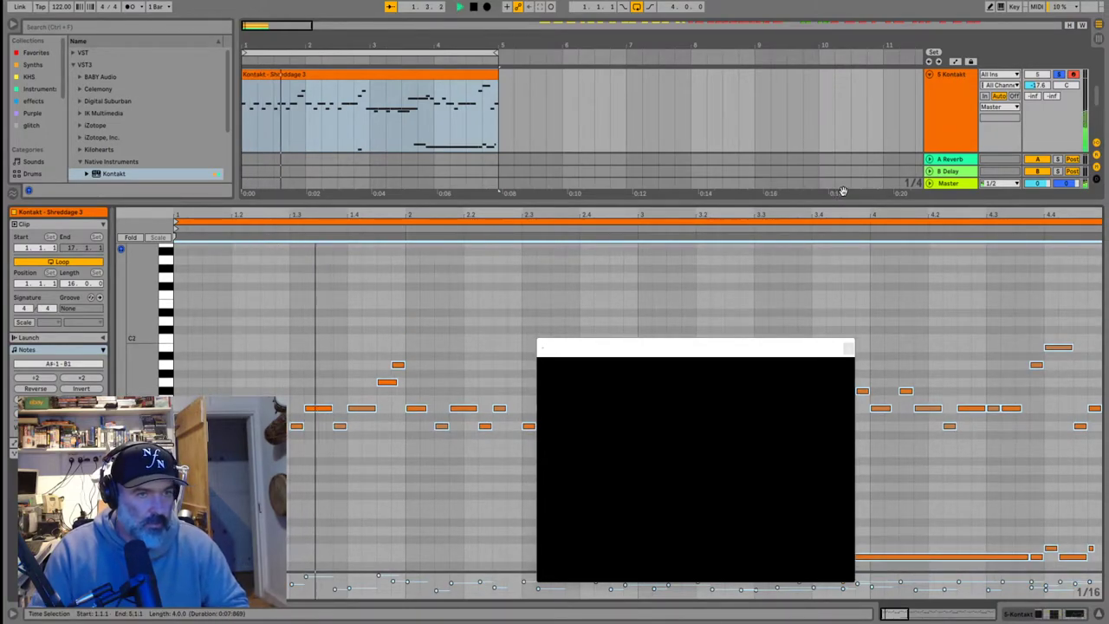
Enlarge the arrangement and check the Syntwave drums and Ample Bass clips against the Shreddage part during playback
drag(830, 192, 823, 478)
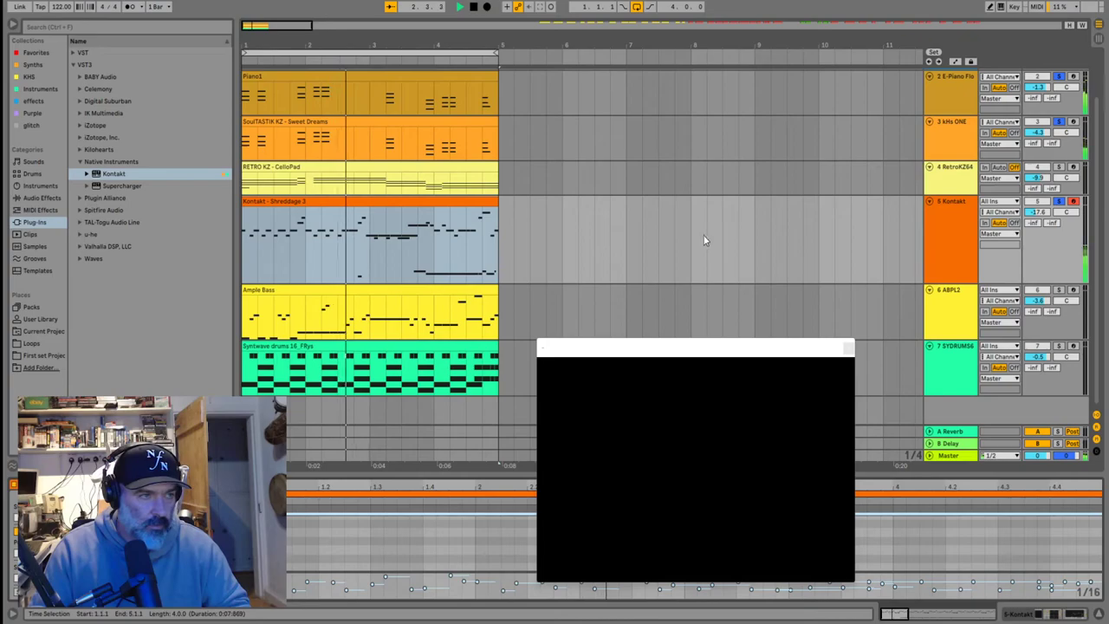
click(394, 349)
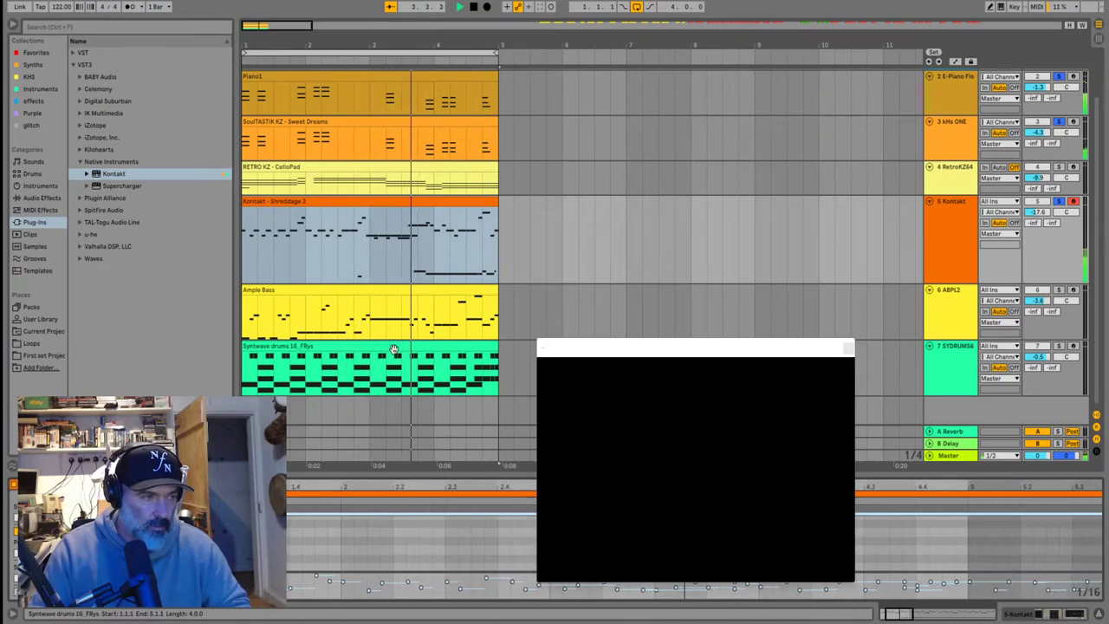
click(392, 349)
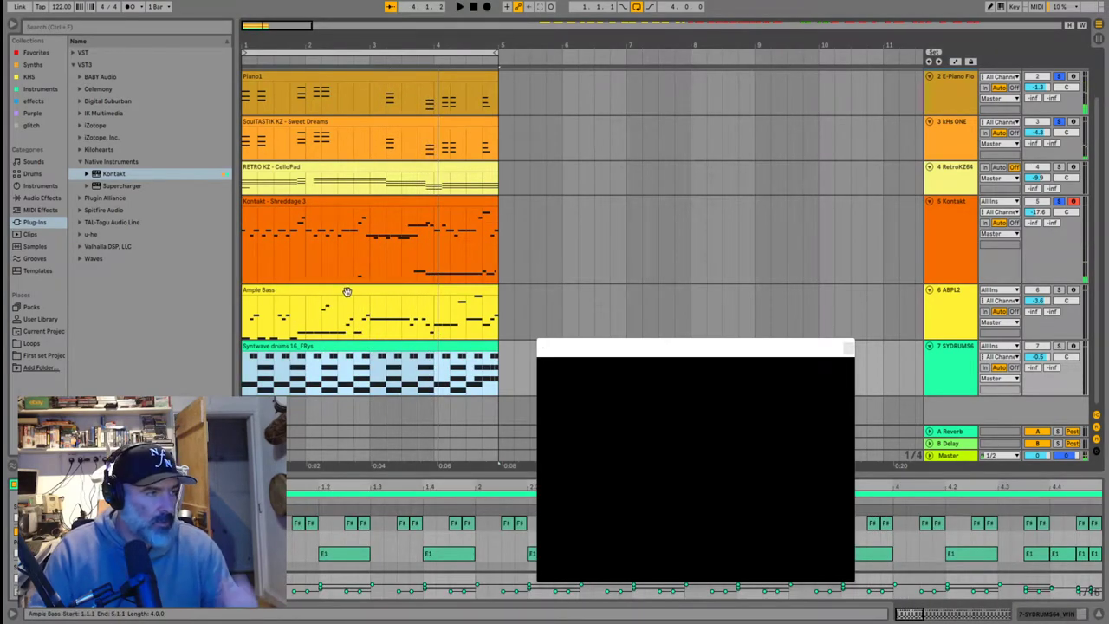
click(273, 290)
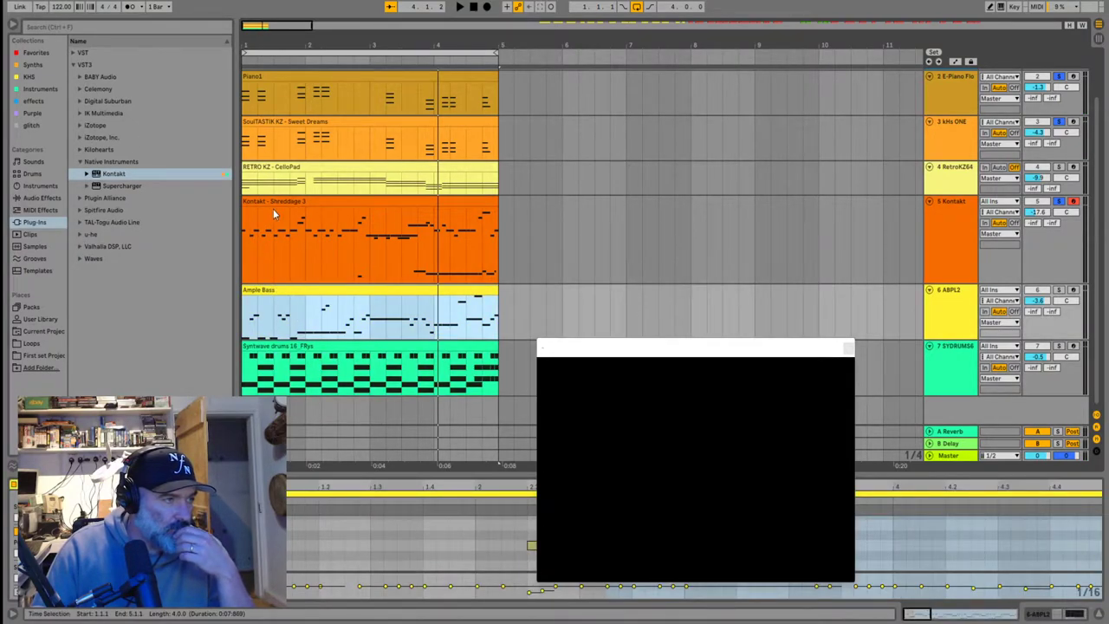
click(271, 216)
click(286, 293)
click(313, 254)
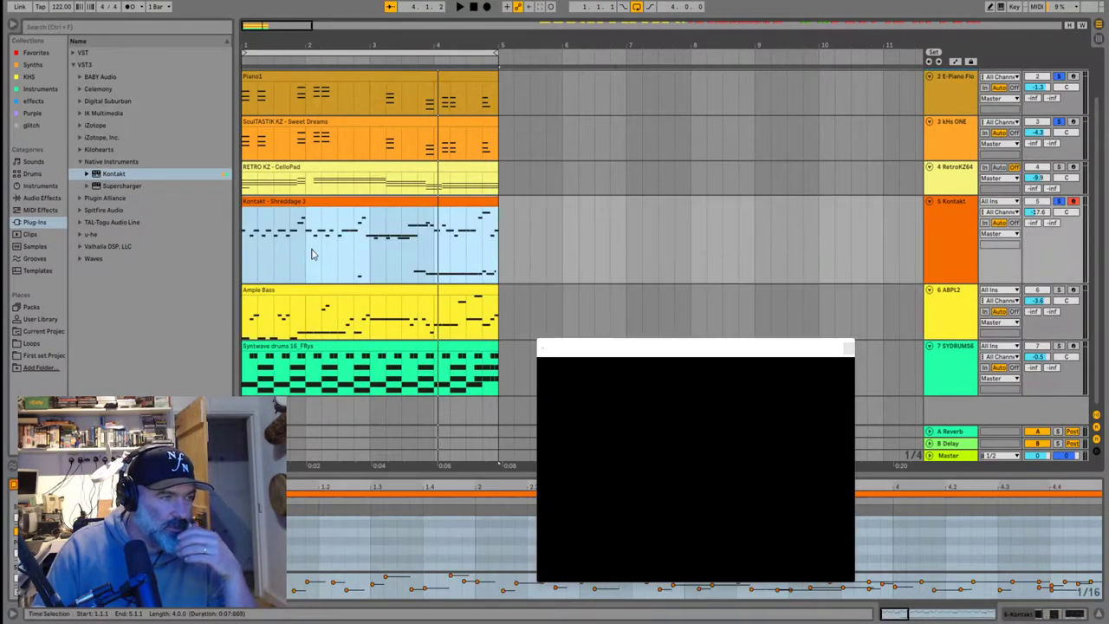
click(926, 249)
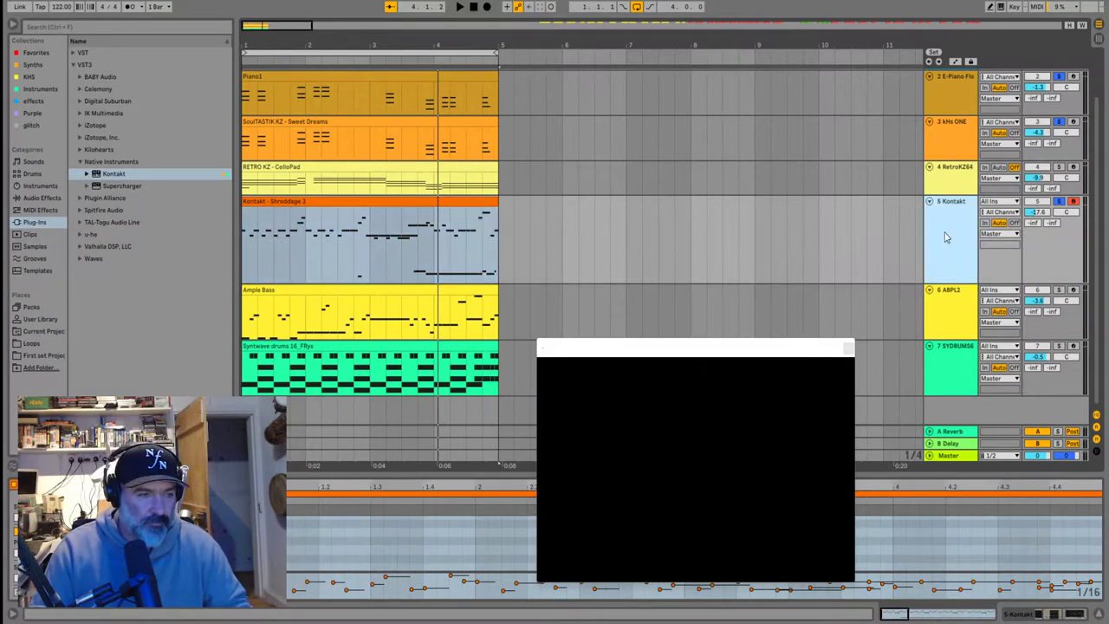
click(377, 221)
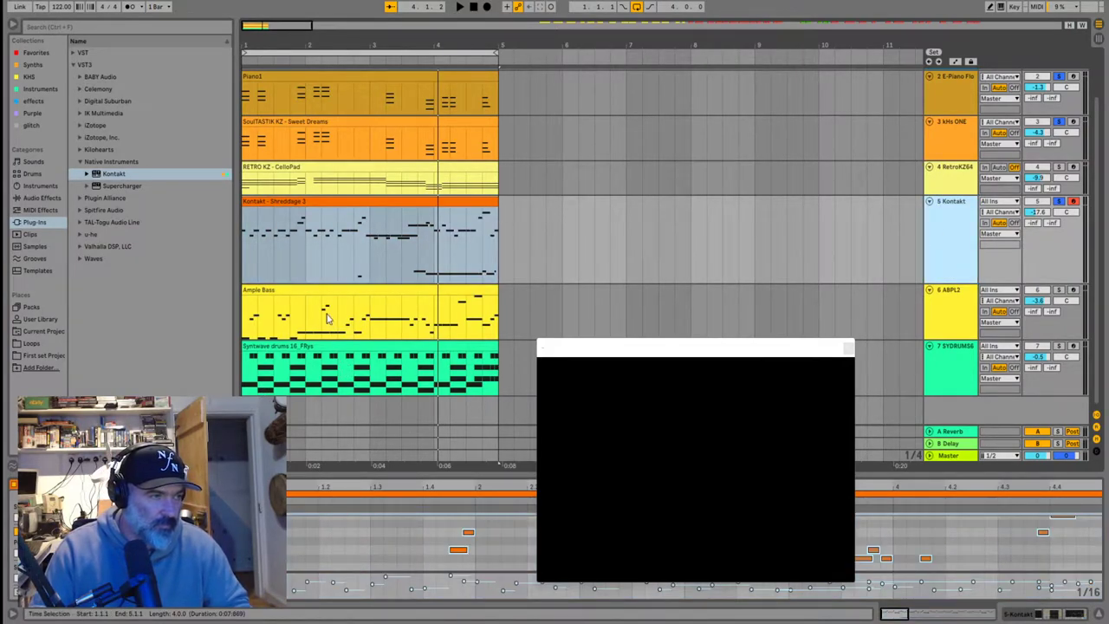
Replace the ABPL2 instrument on the Ample Bass track with the Native Instruments Kontakt VST3 plug-in
click(324, 308)
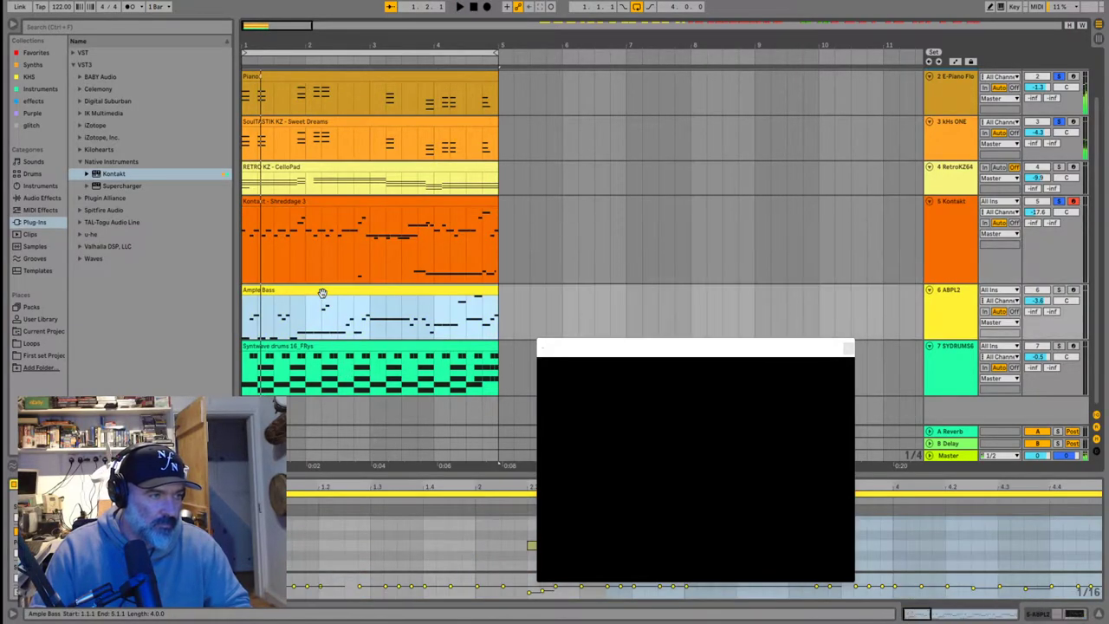
click(960, 326)
click(307, 289)
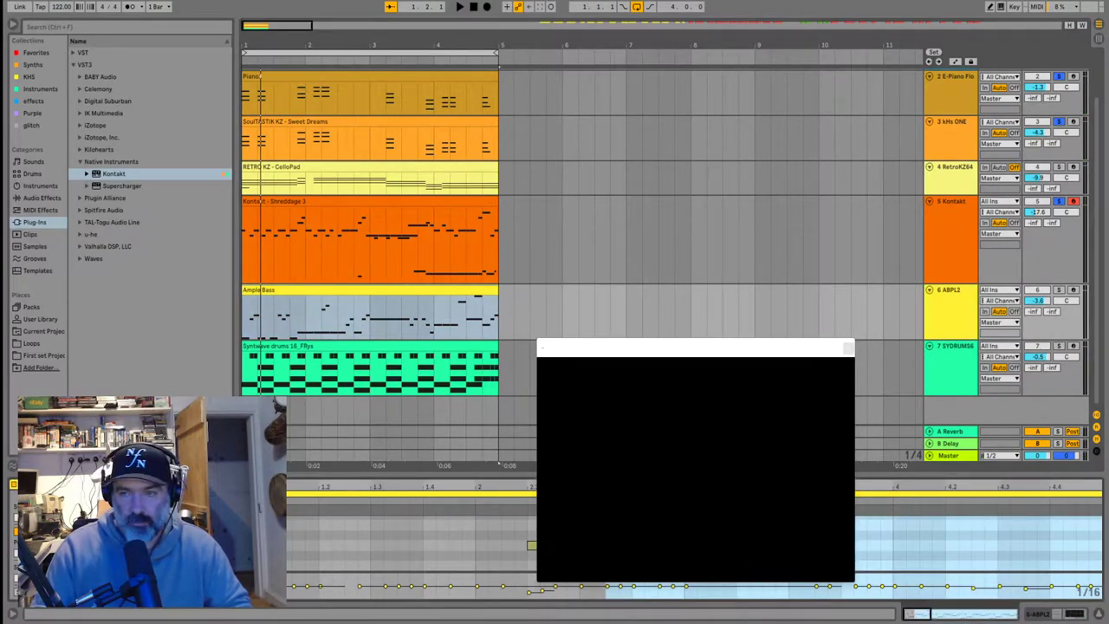
double_click(964, 304)
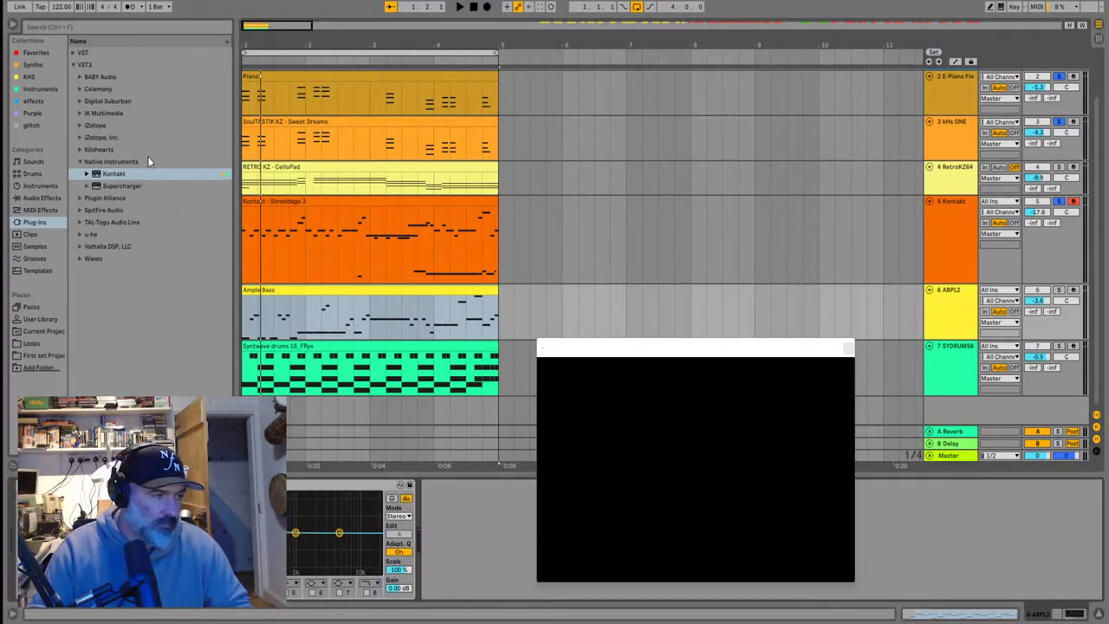
double_click(120, 174)
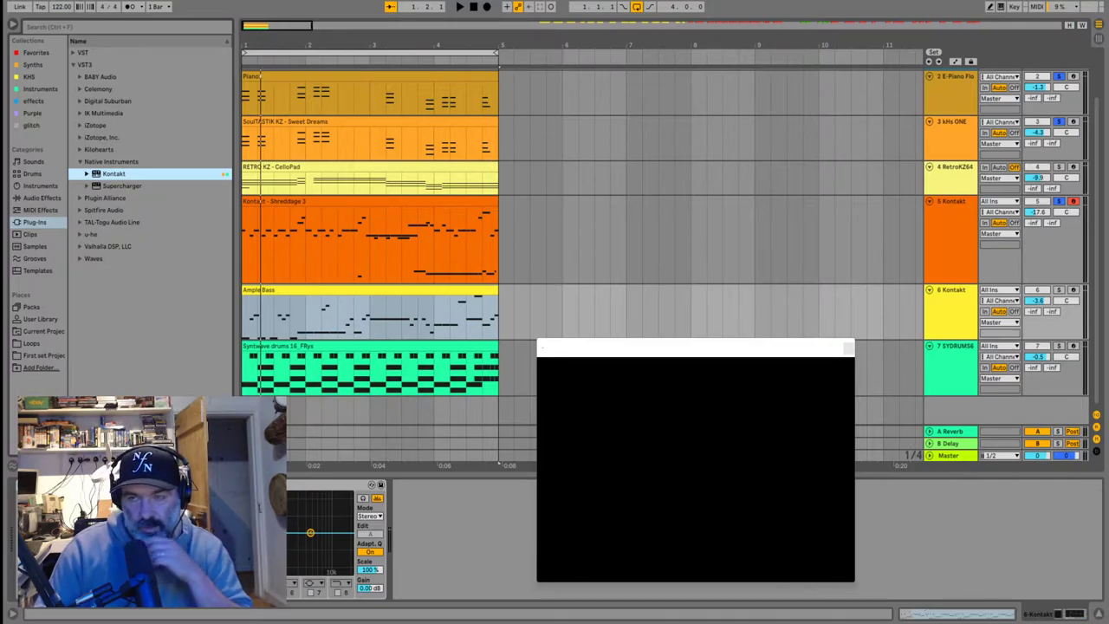
Play the arrangement with all track solos cleared and set the Kontakt bass track's volume to -3.8 dB
click(1058, 290)
key(space)
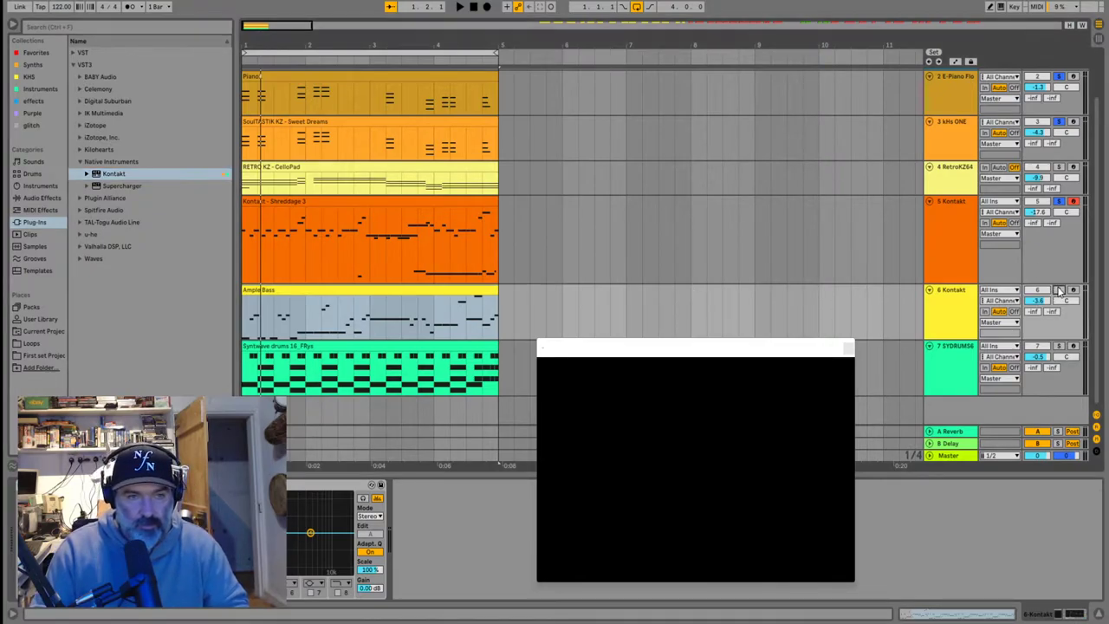
click(1060, 291)
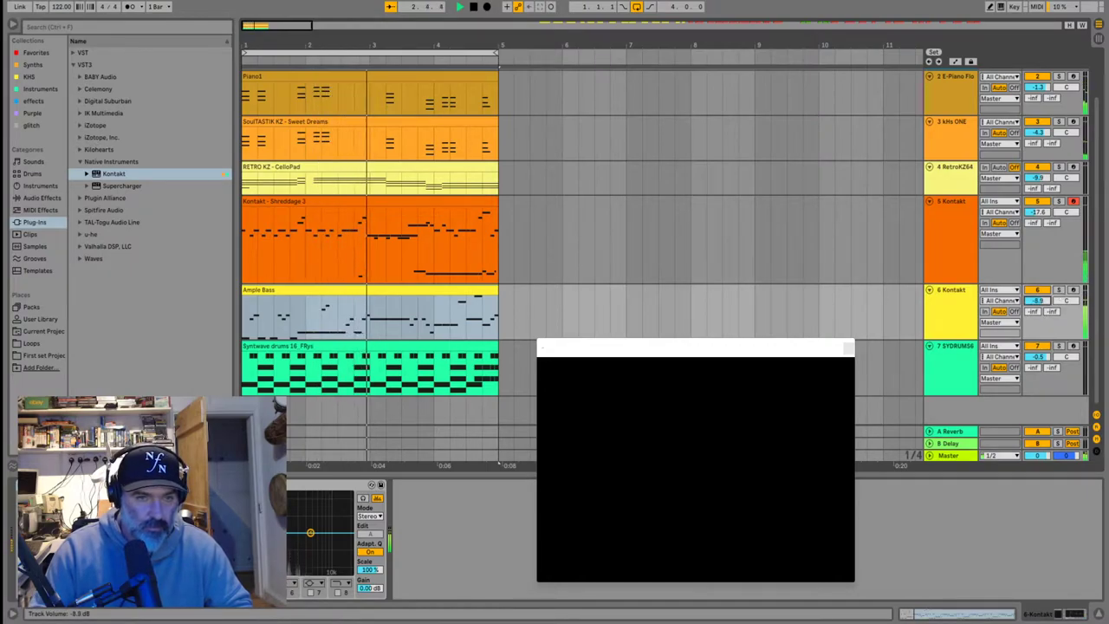
drag(1032, 302, 1032, 304)
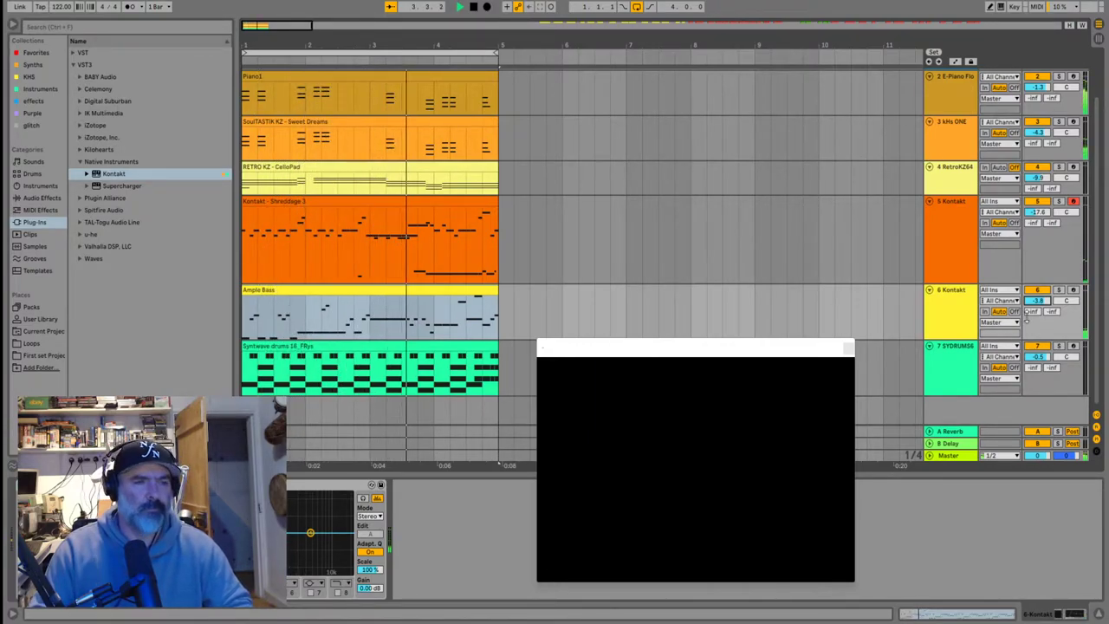
Transpose all notes in the Ample Bass clip up one octave and set its track volume to -4.2 dB during playback
click(440, 291)
key(ctrl+a)
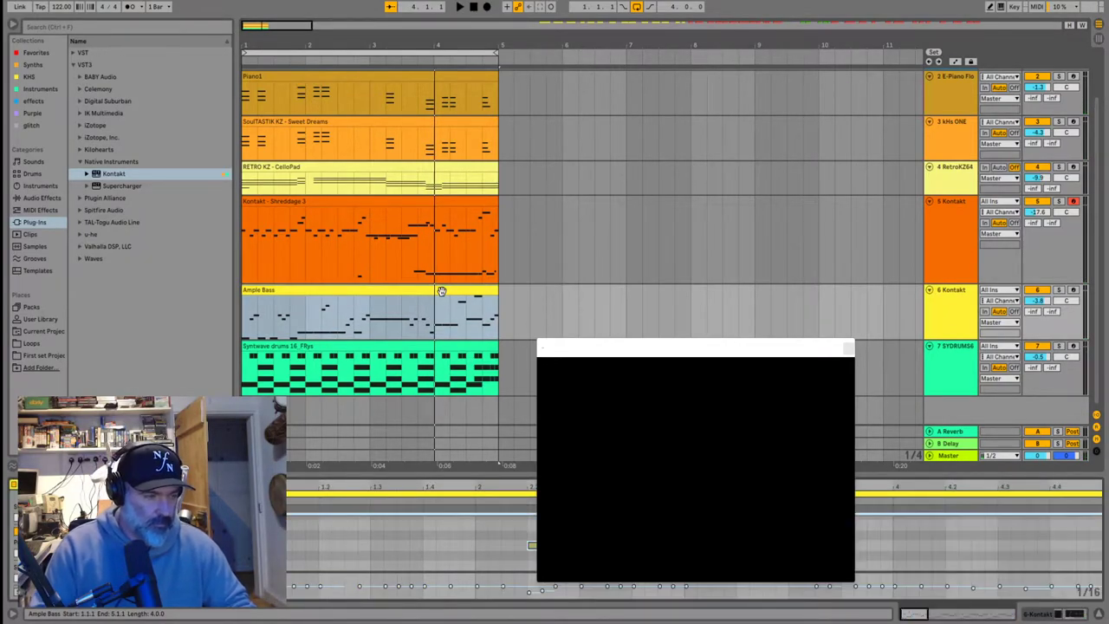
key(shift+Up)
key(space)
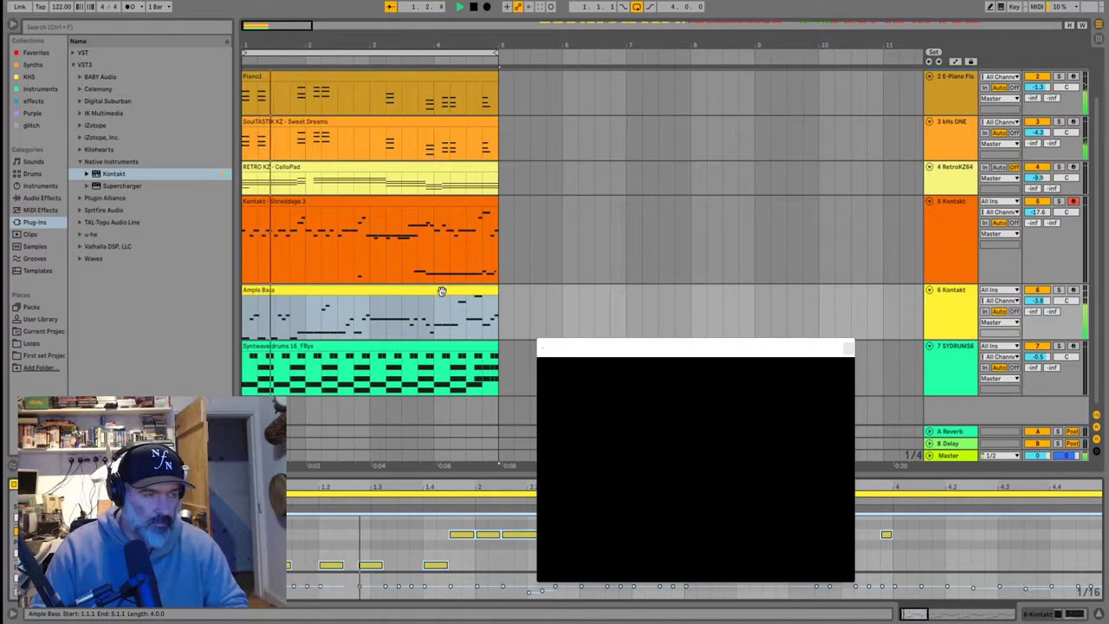
click(968, 324)
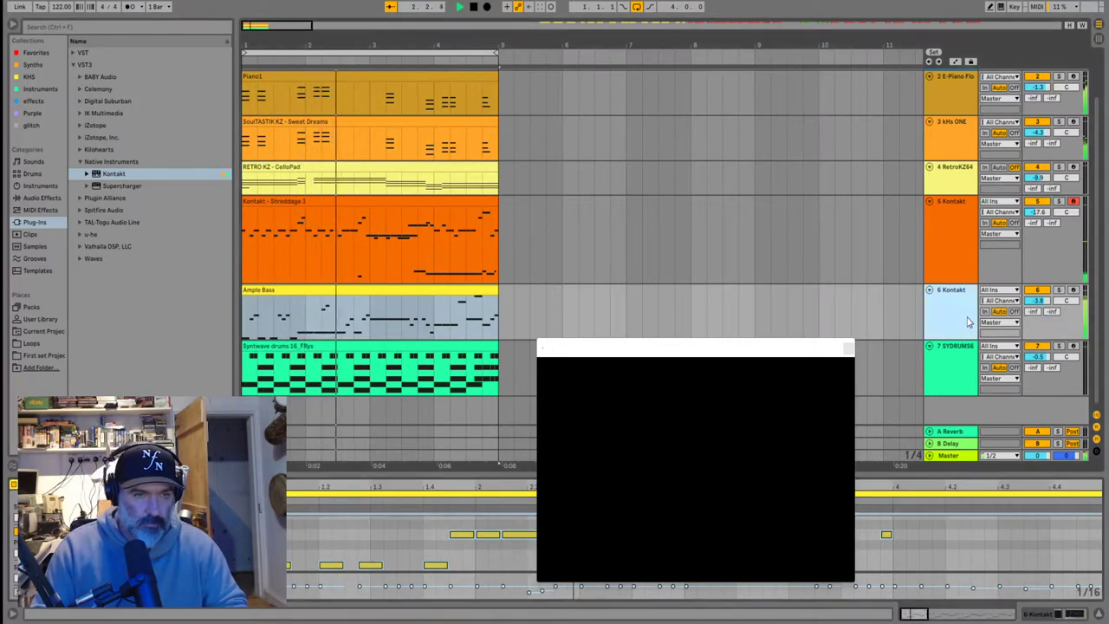
drag(1037, 300, 1037, 304)
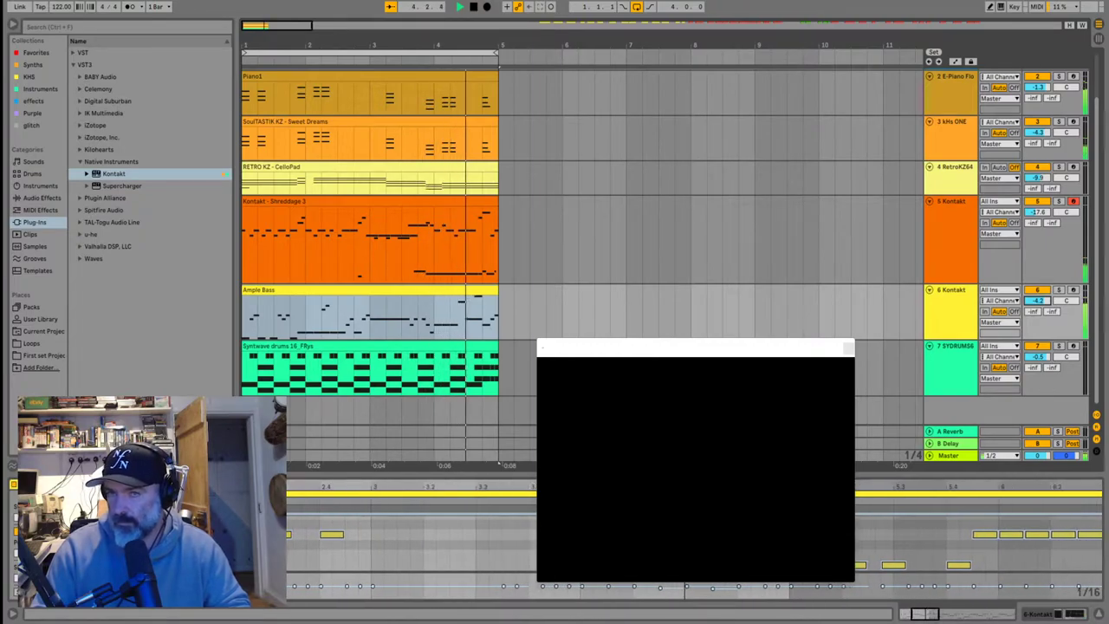
Enlarge the RetroKZ64 CelloPad track and replace its instrument with Kontakt
click(903, 235)
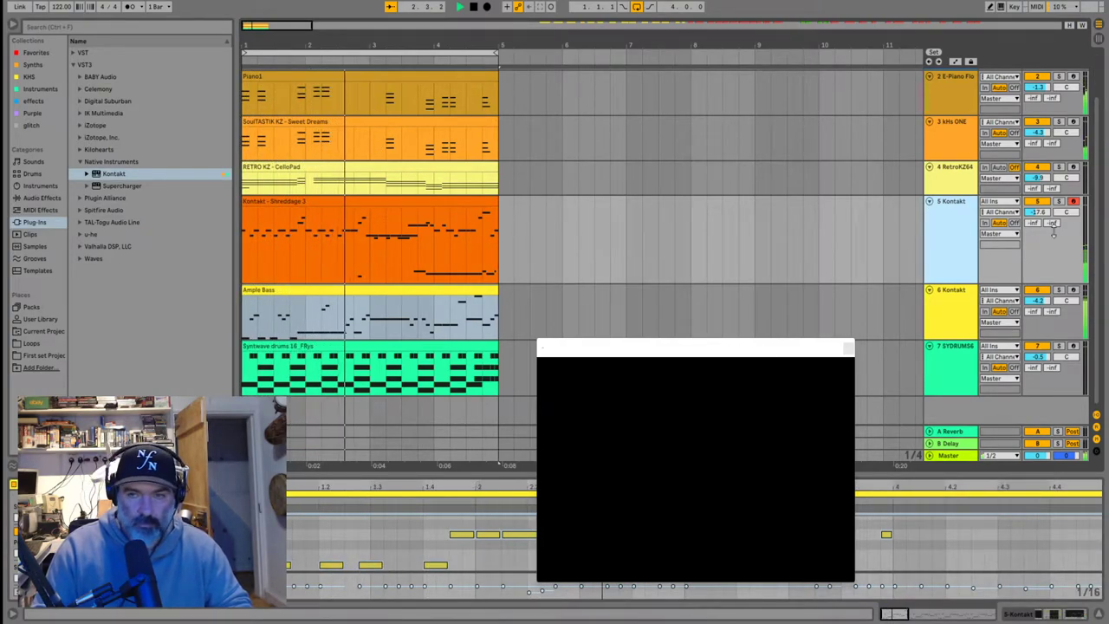
click(956, 177)
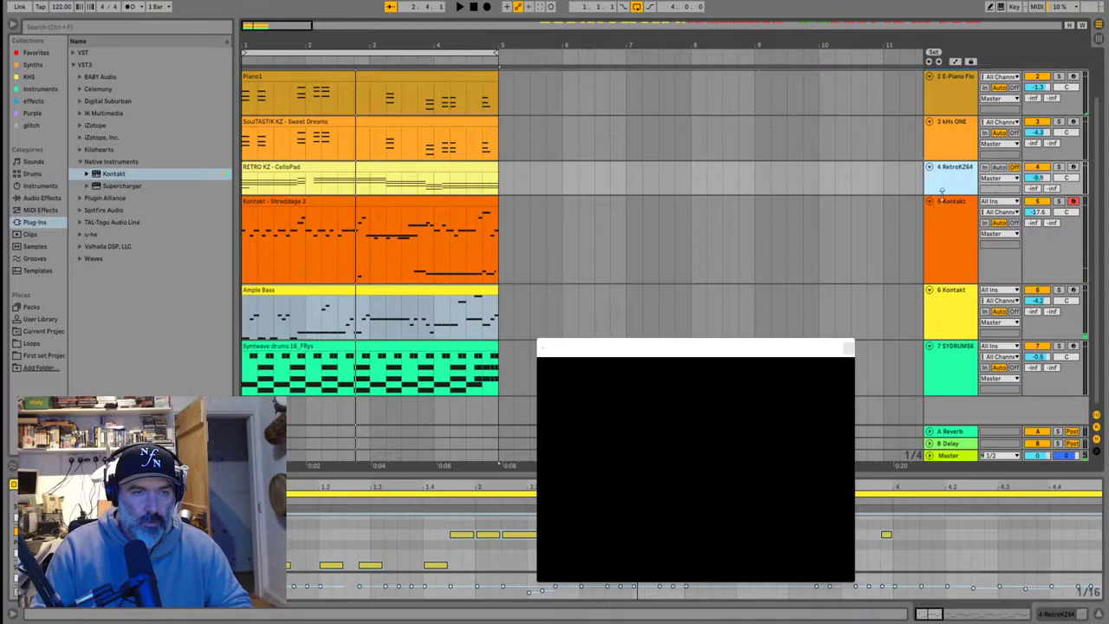
drag(944, 189, 944, 232)
click(383, 166)
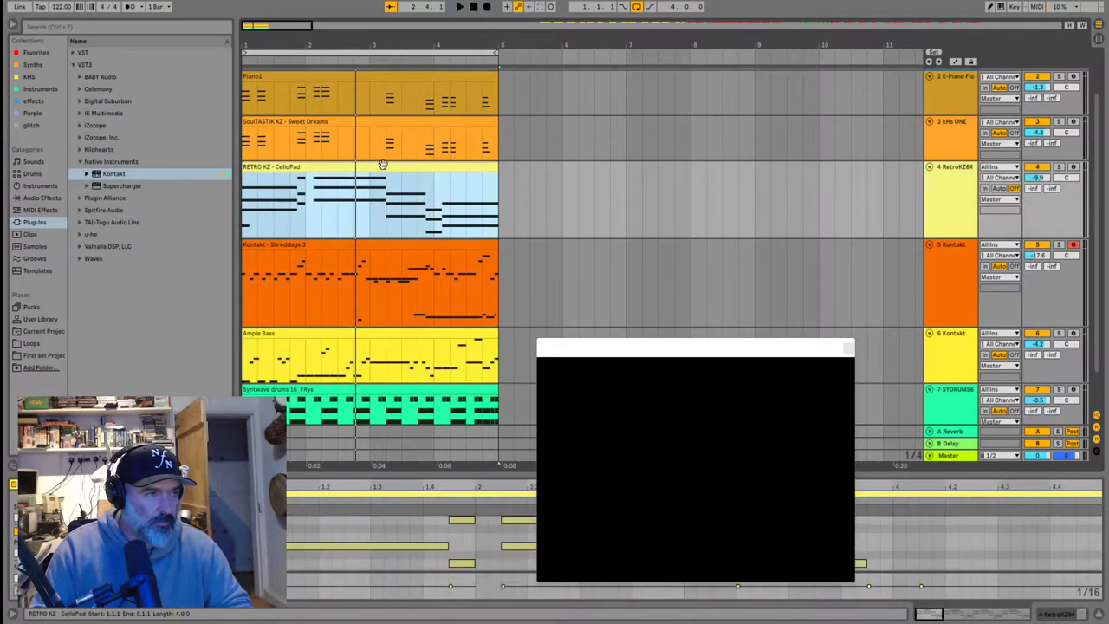
drag(111, 176, 916, 203)
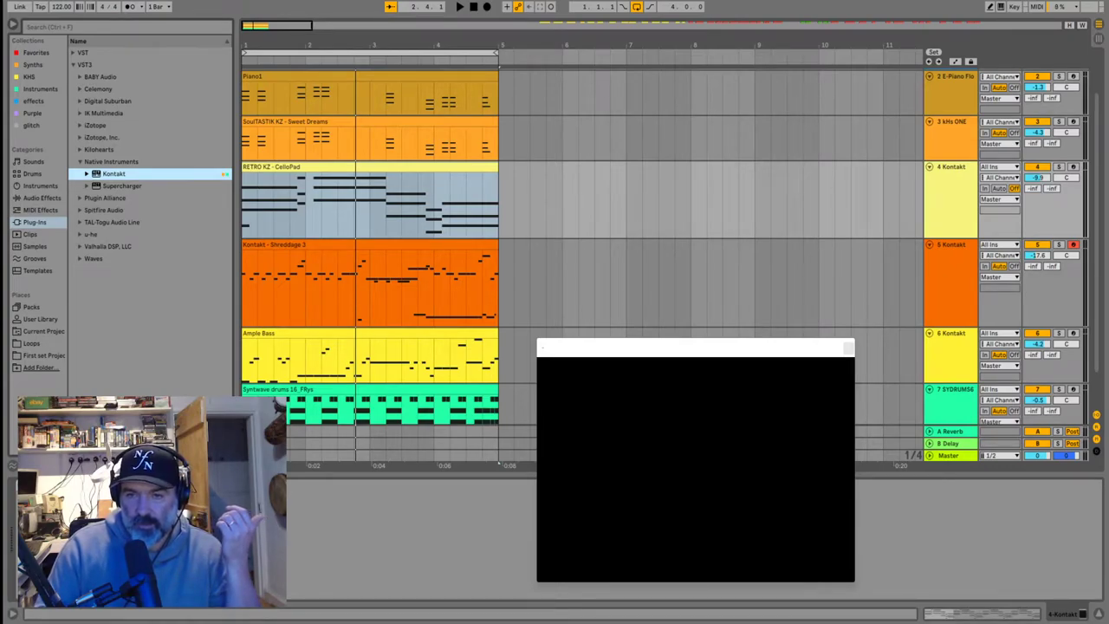
Solo the CelloPad track and arm it for recording with monitoring set to Auto
key(space)
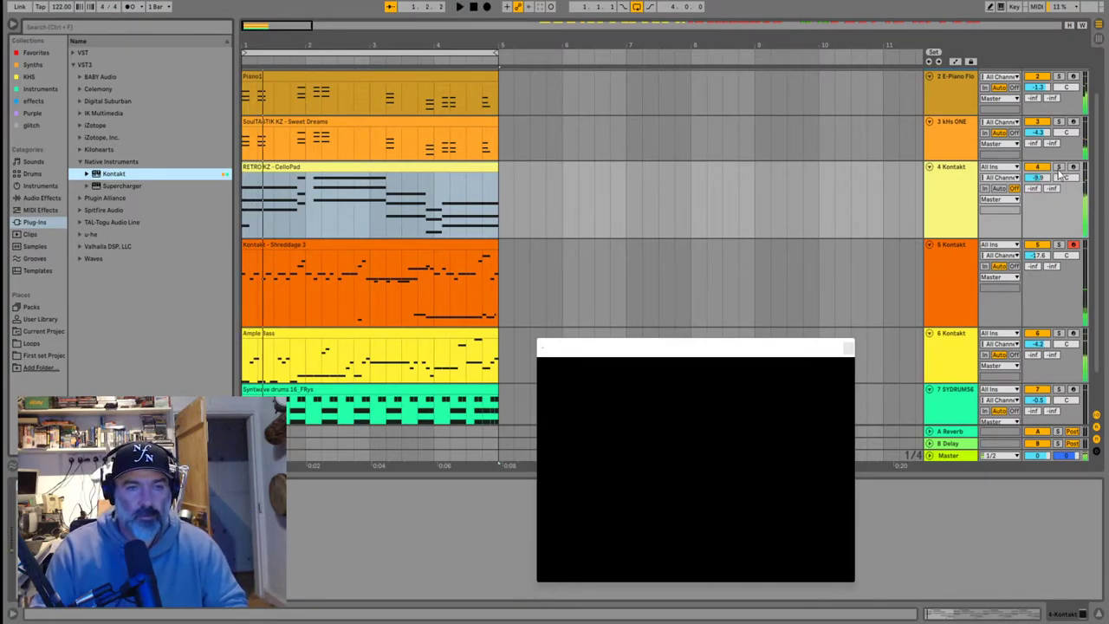
click(1059, 167)
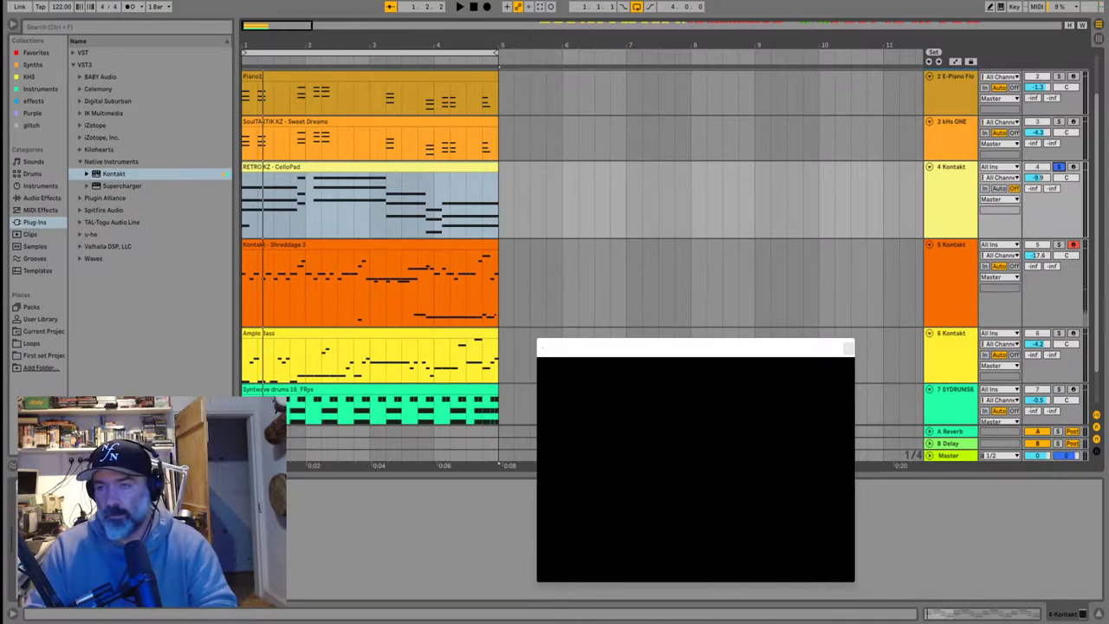
click(932, 184)
click(1073, 168)
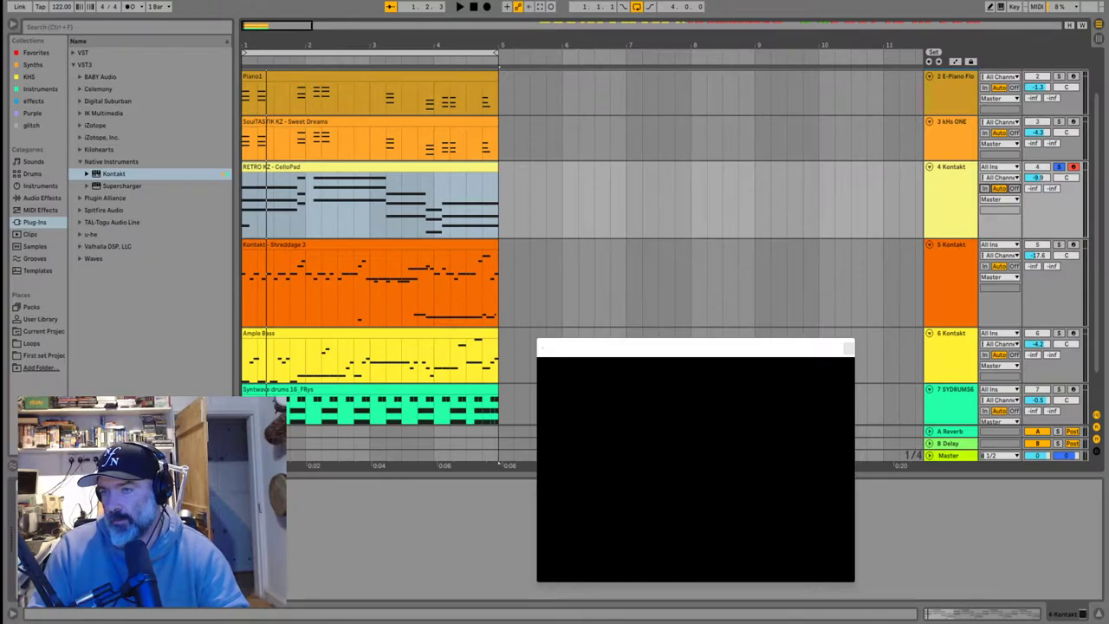
Play the loop, clear the CelloPad track's solo, and set its volume to -14.8 dB
key(space)
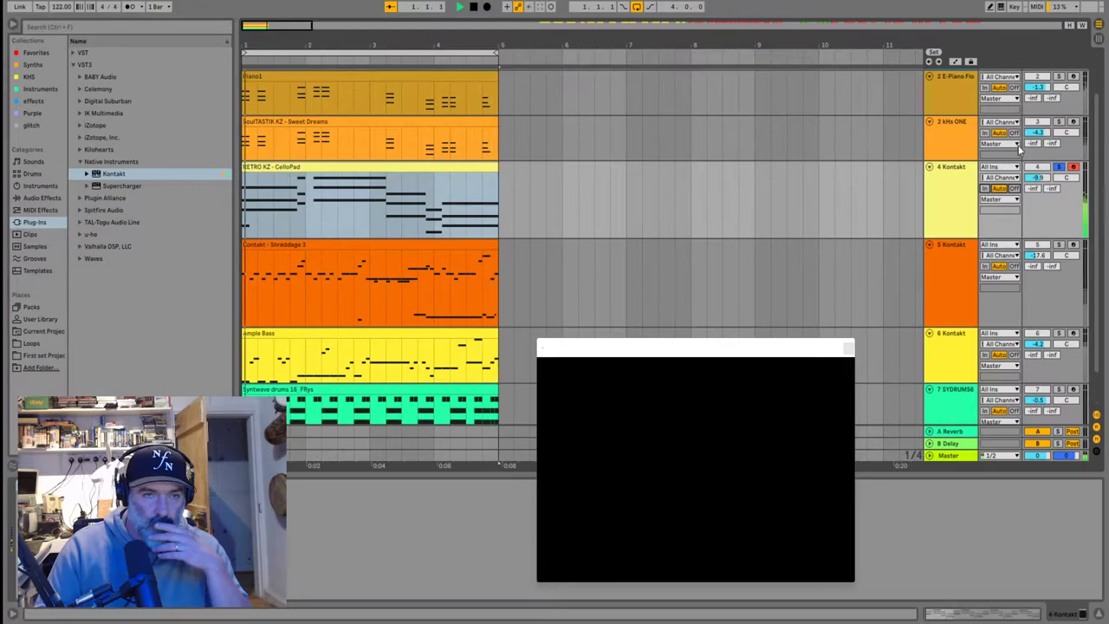
drag(1037, 178, 1037, 190)
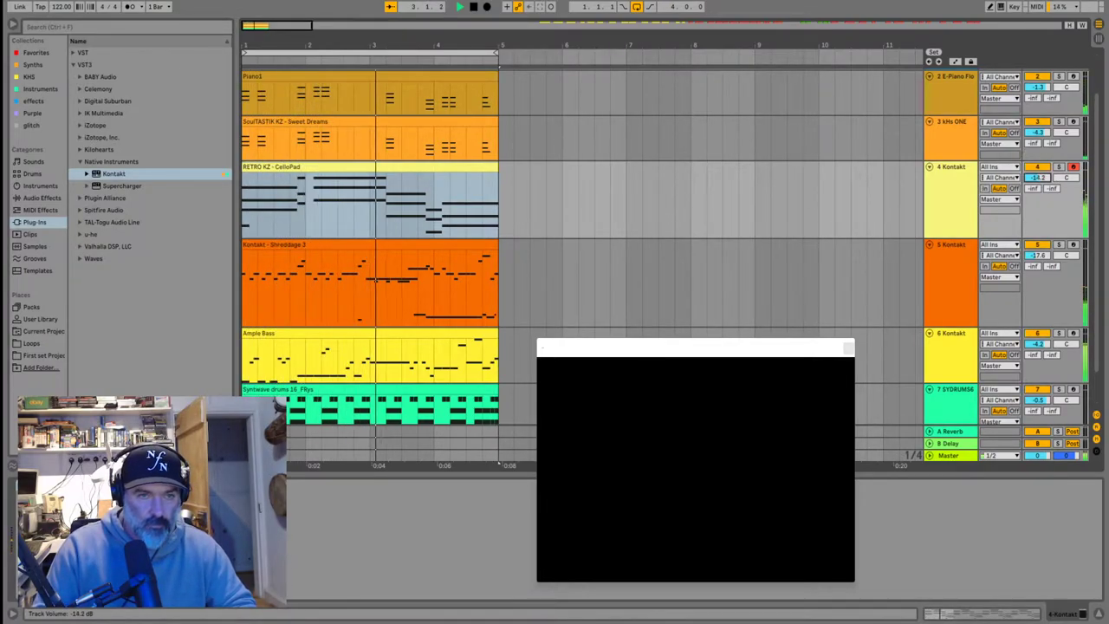
Solo the E-Piano track and replace its instrument with Kontakt, playing the loop to audition it
click(949, 123)
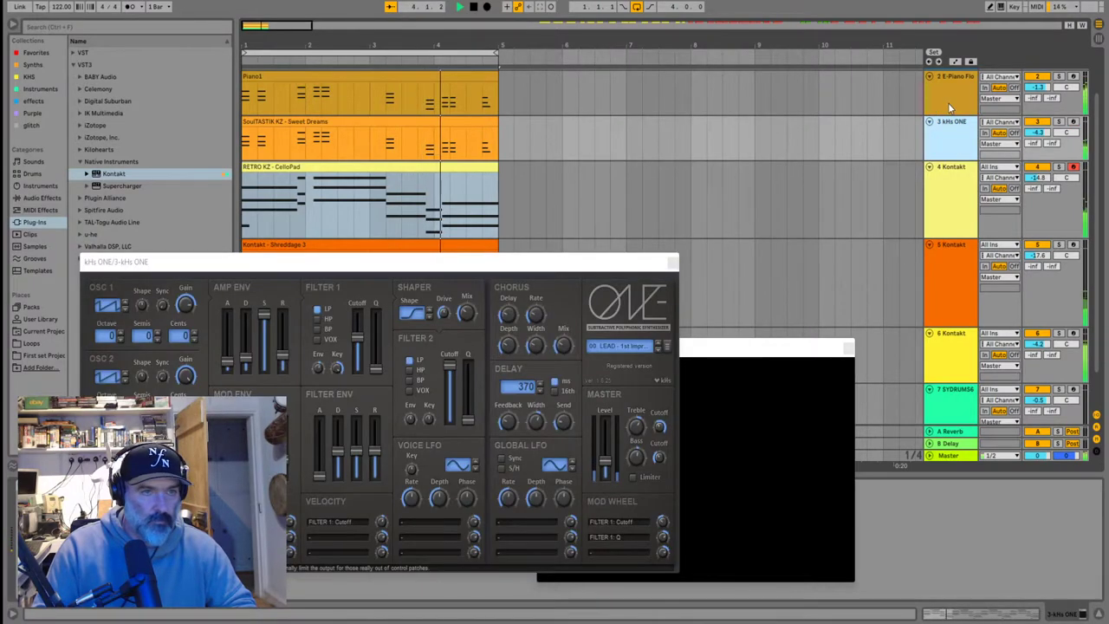
click(949, 107)
scroll(1054, 97, up, 1)
click(1059, 90)
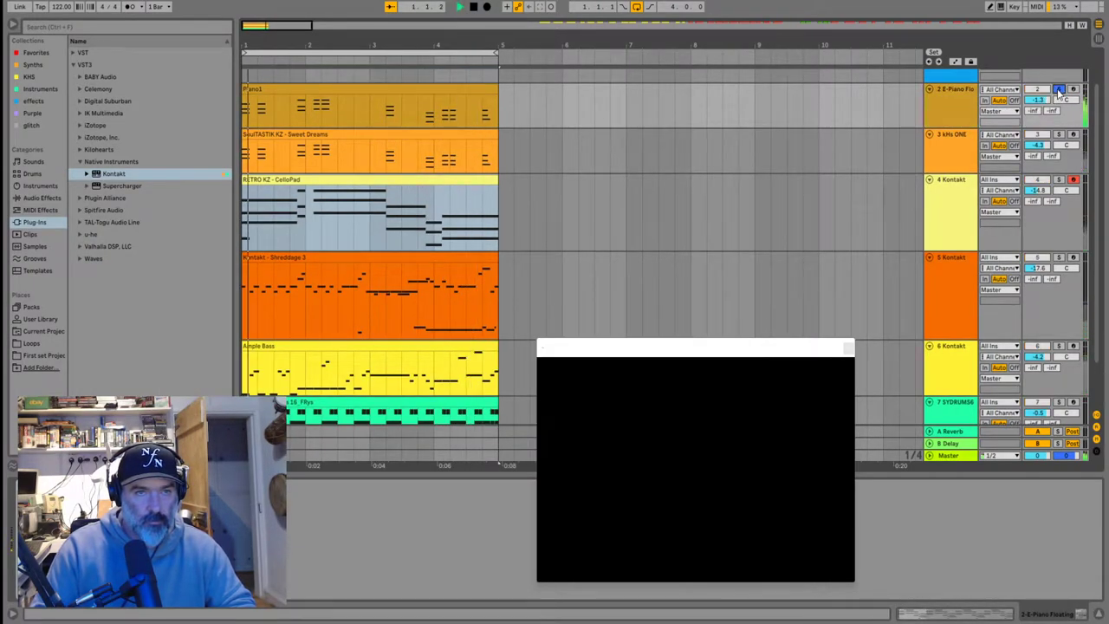
key(space)
click(954, 104)
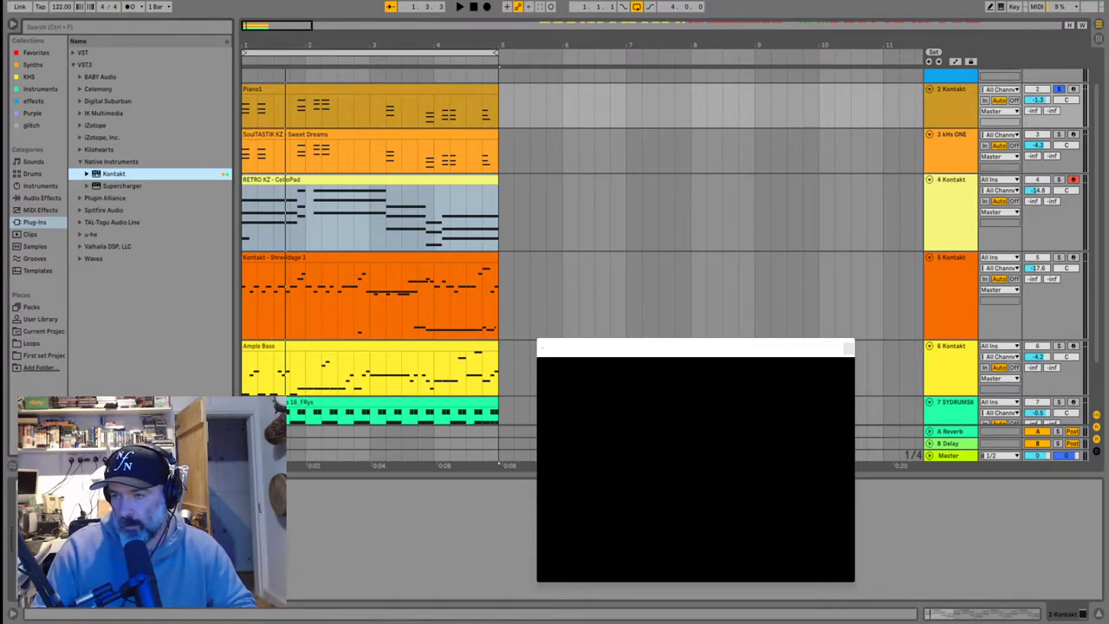
key(space)
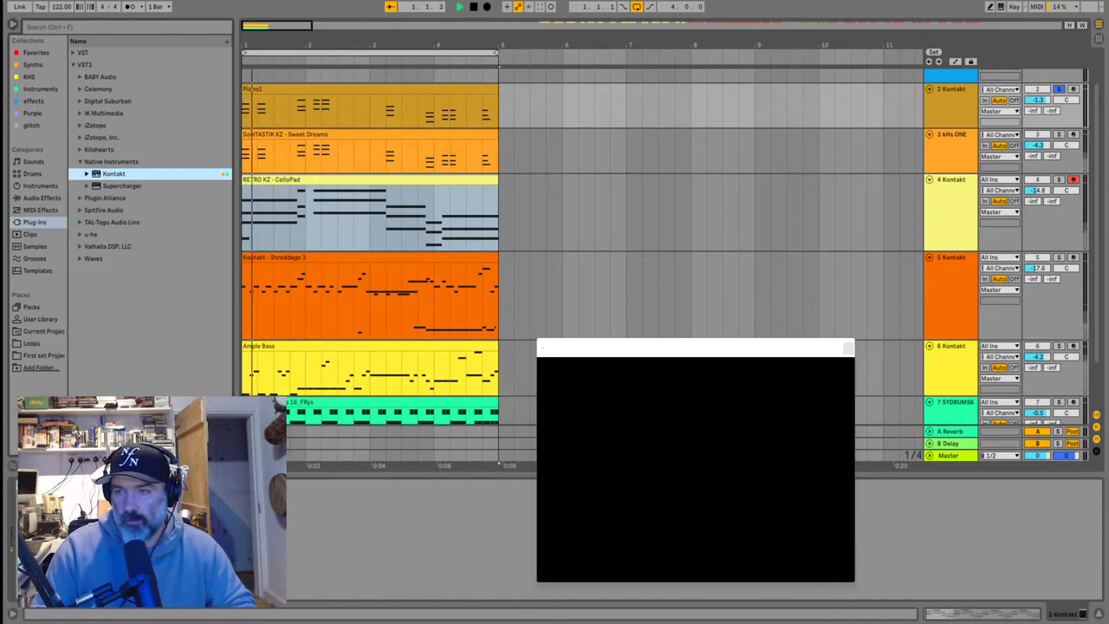
Arm the Piano1 clip's track for recording and undo the Kontakt replacement to restore its E-Piano instrument
click(1072, 90)
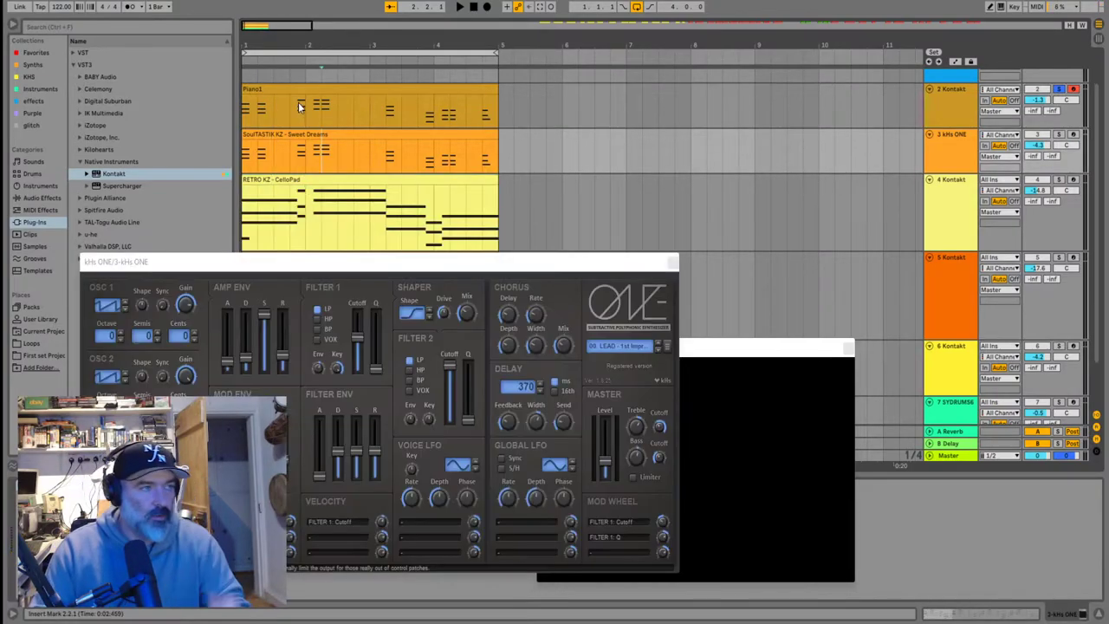
click(300, 95)
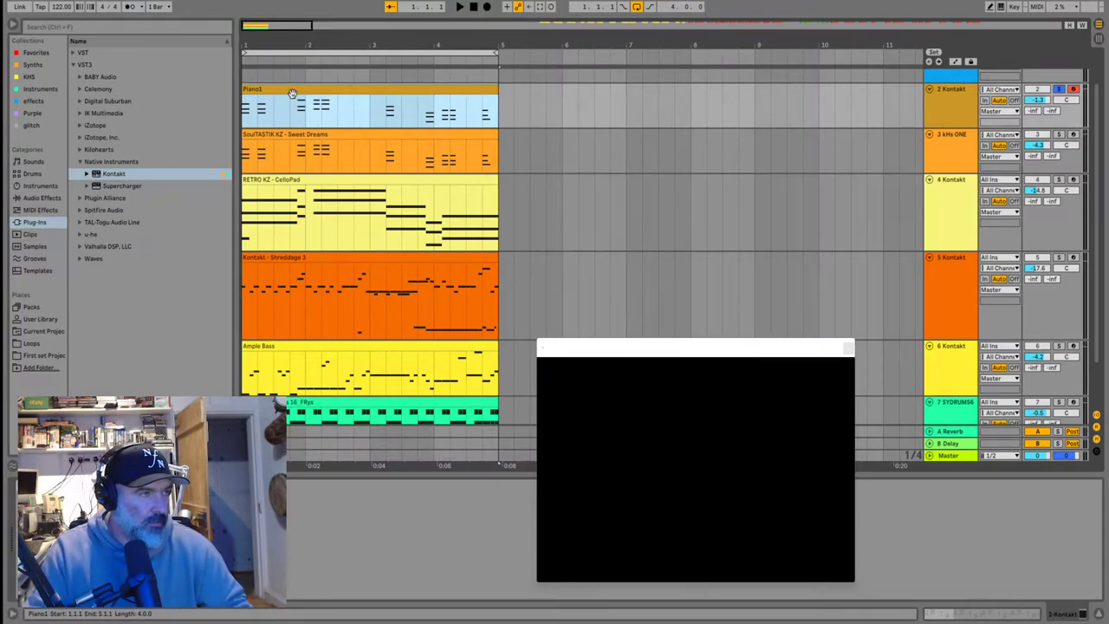
click(288, 134)
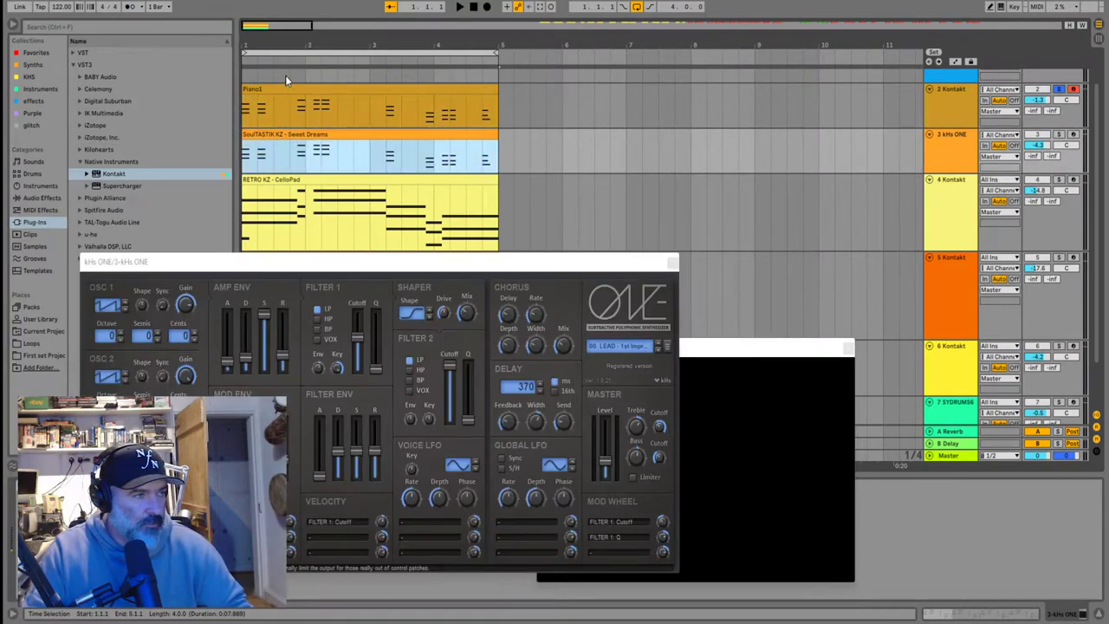
click(286, 91)
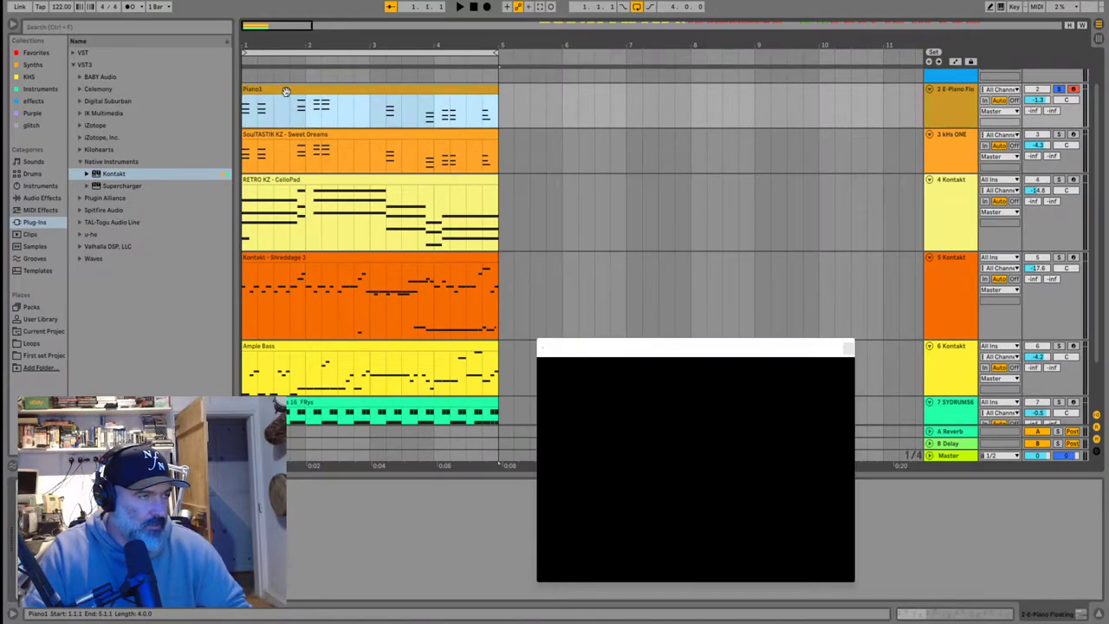
Audition the E-Piano track on its own, stop playback, and turn off its solo
key(space)
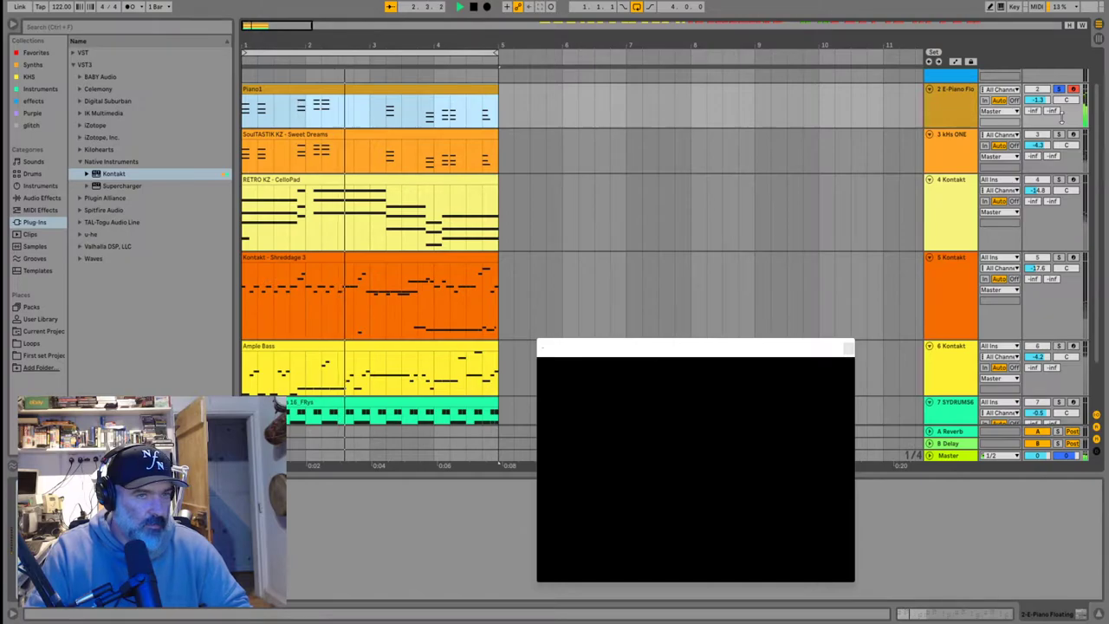
key(space)
double_click(953, 112)
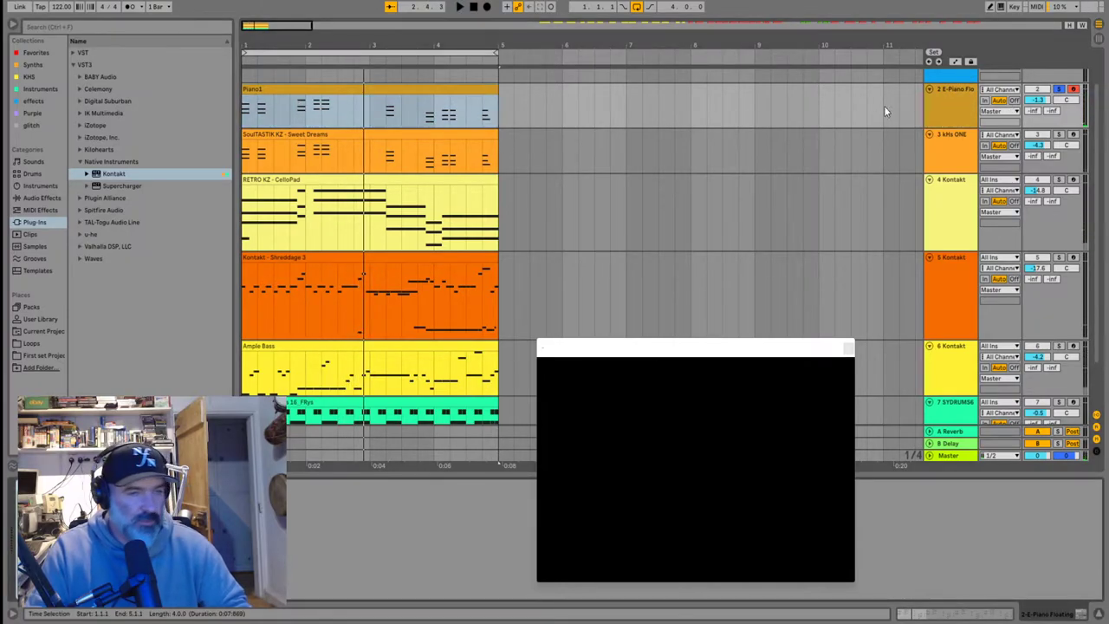
click(1058, 91)
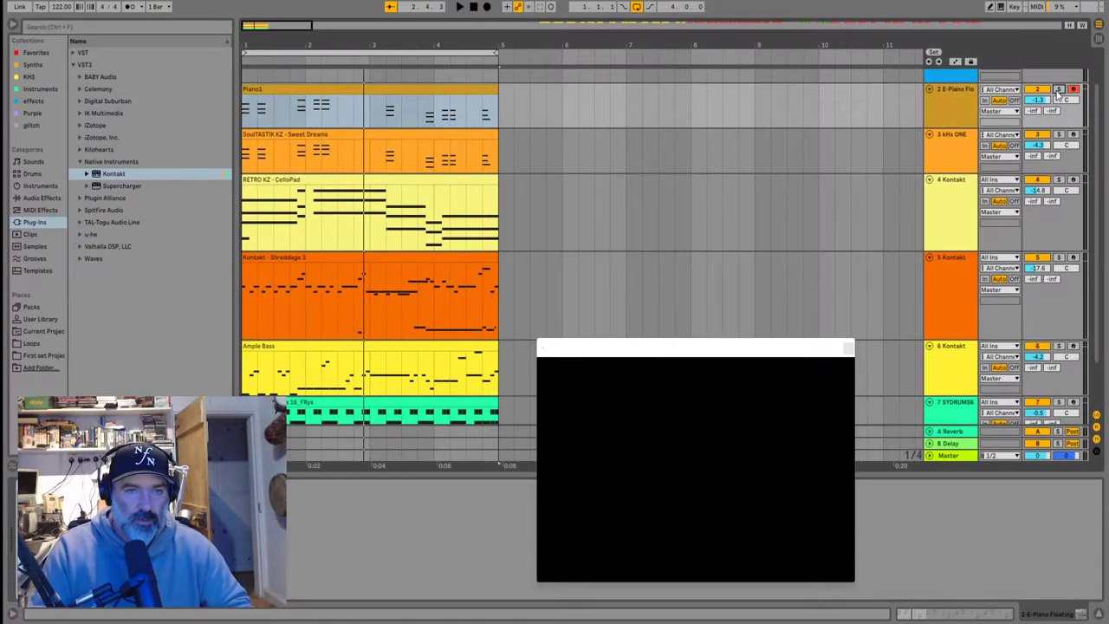
Replace the instrument on the Syntwave drums track with the 707 Core Kit and play the loop to audition it
scroll(515, 369, down, 3)
click(357, 349)
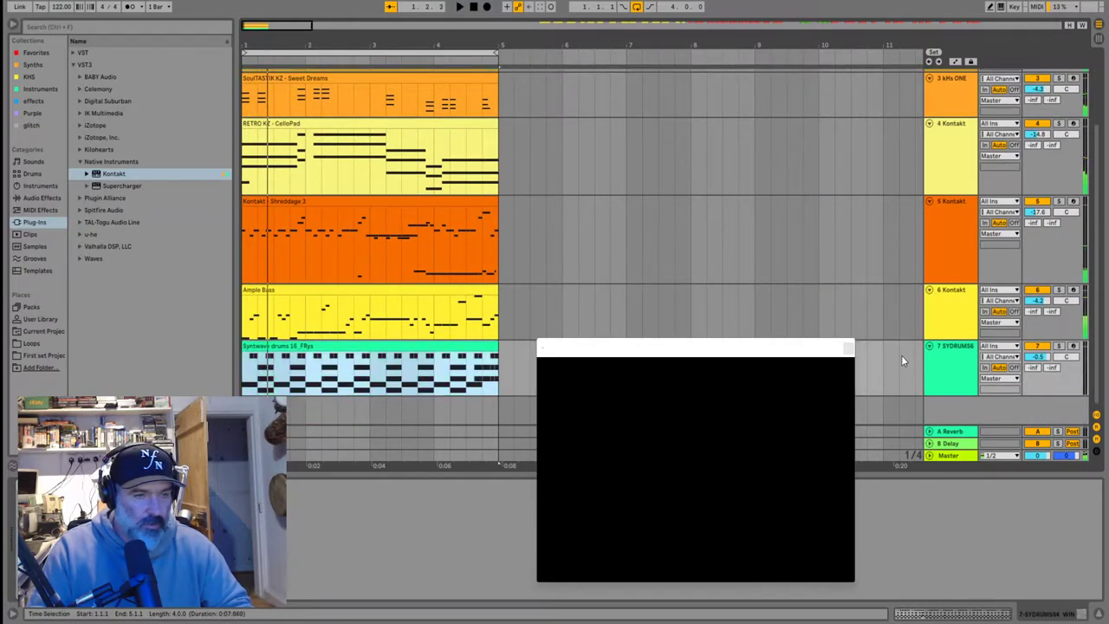
click(951, 365)
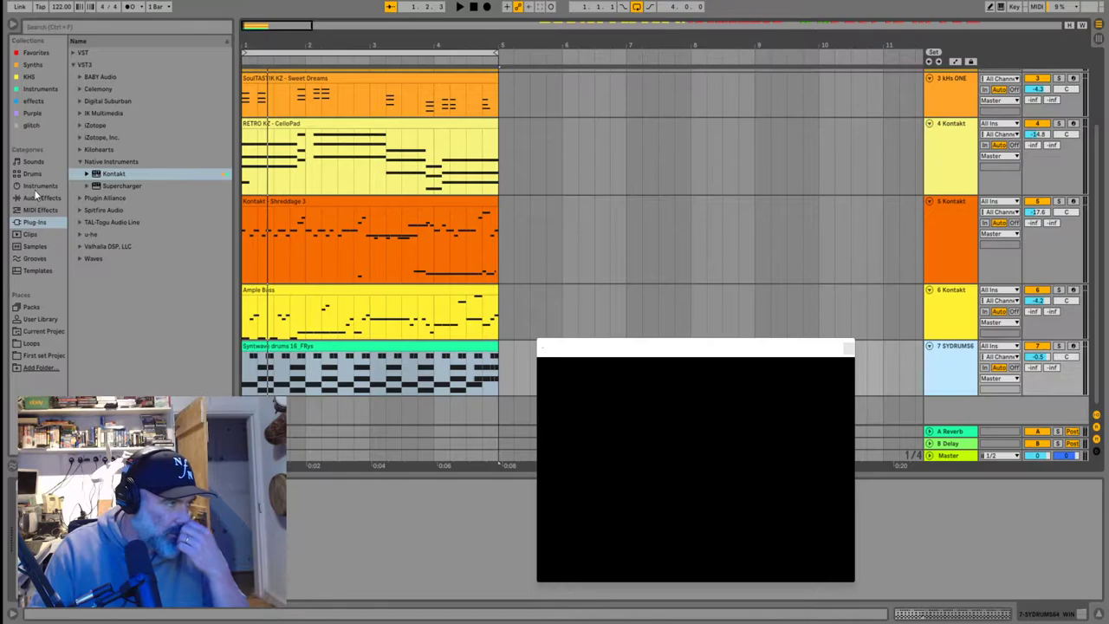
click(325, 347)
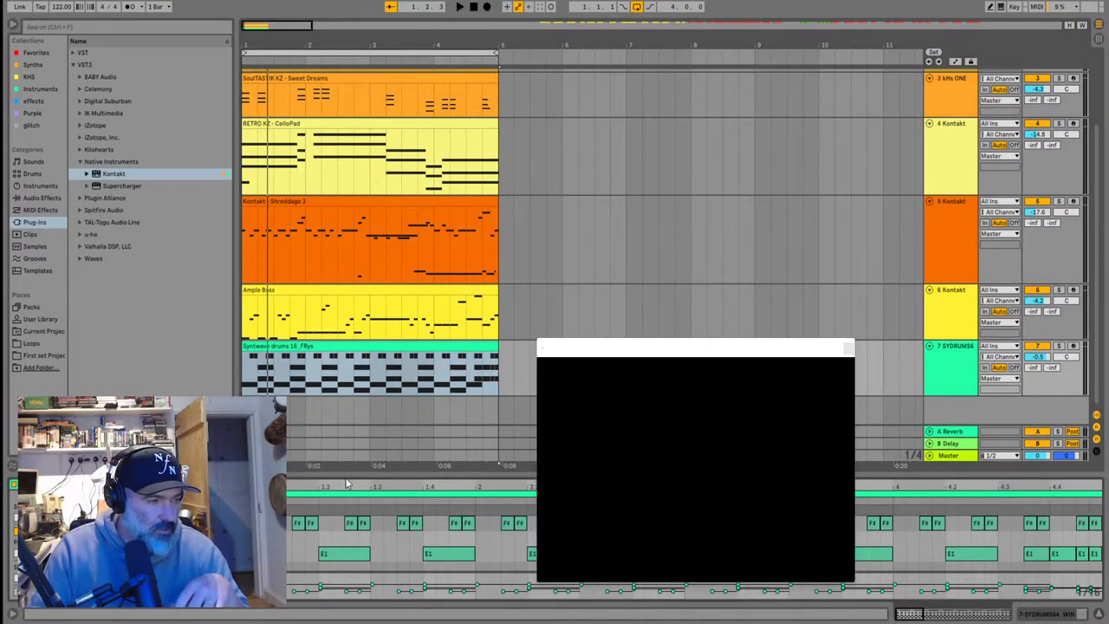
click(894, 350)
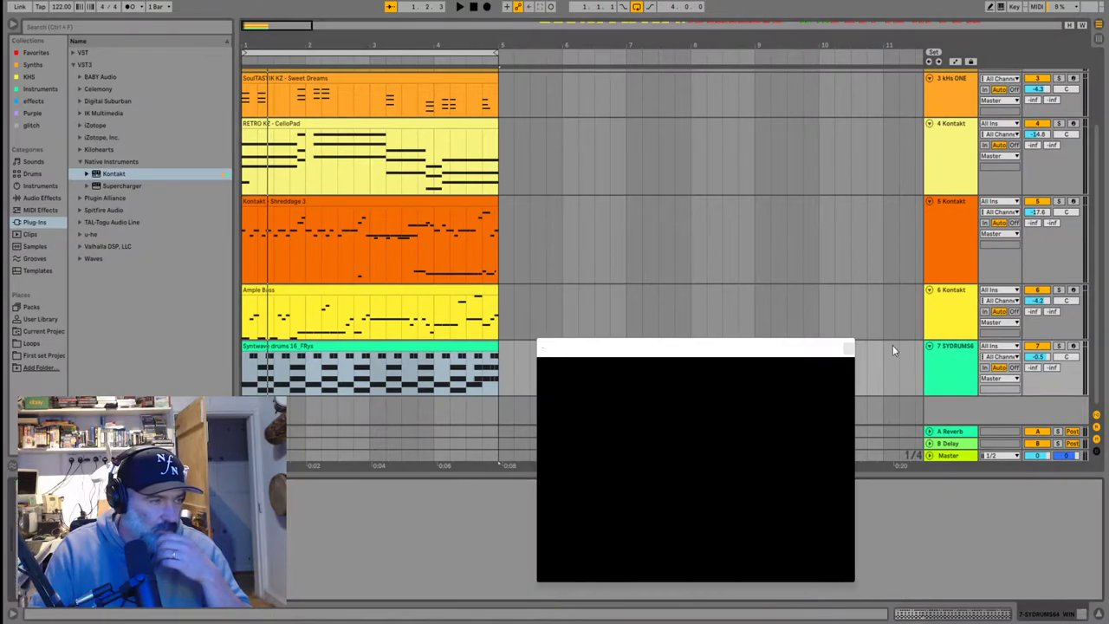
click(30, 173)
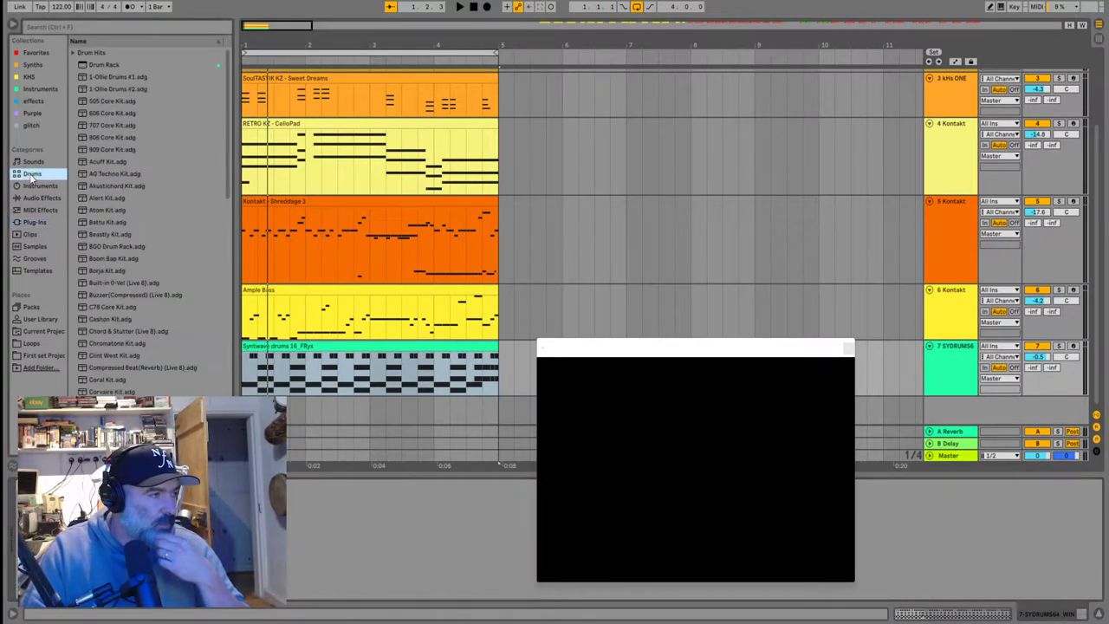
click(104, 126)
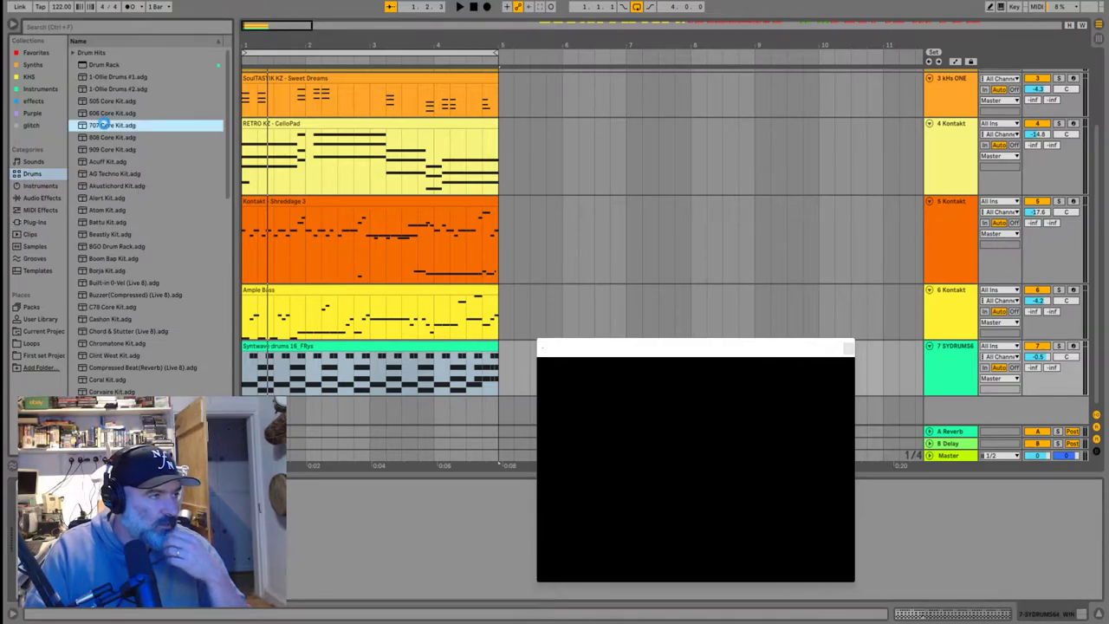
key(space)
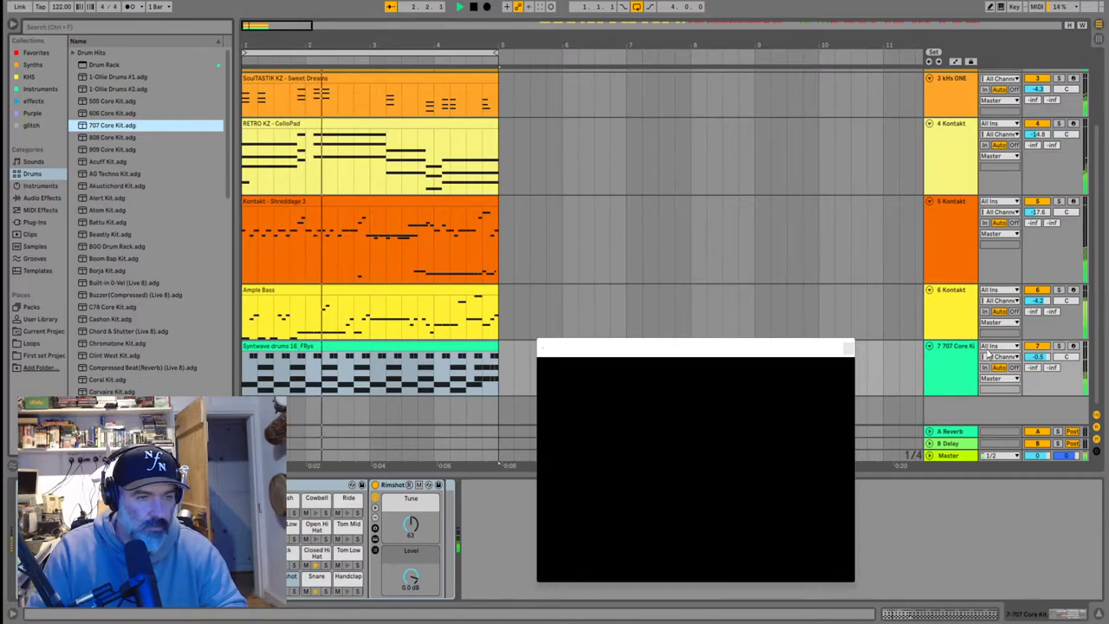
key(space)
Open the Syntwave drums clip's notes and enlarge the note editor to show more drum rows
click(958, 368)
click(481, 347)
double_click(459, 356)
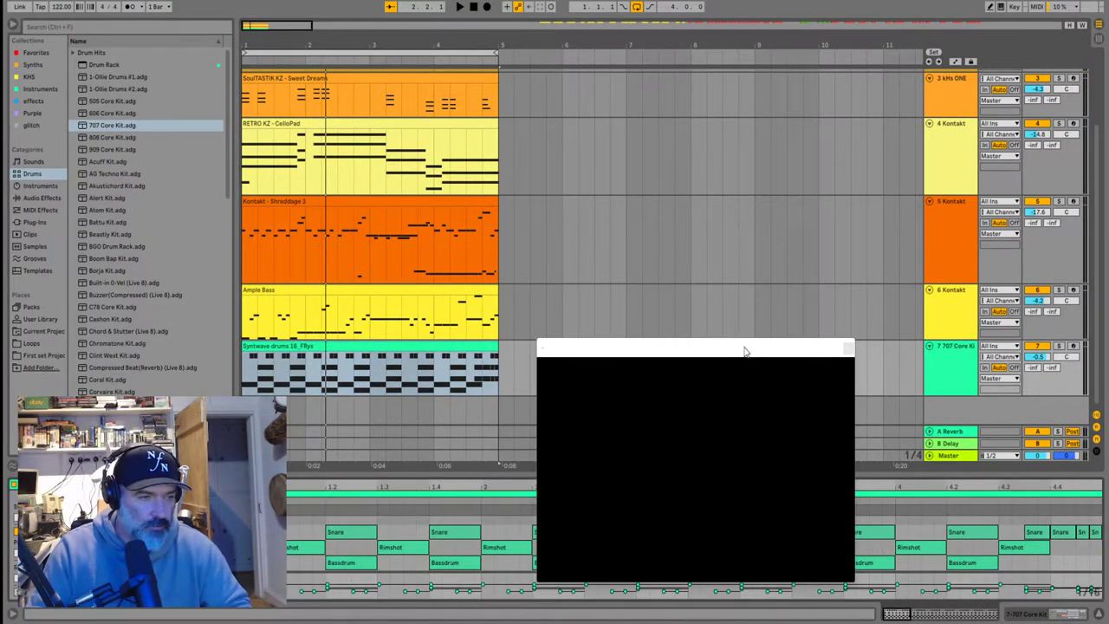
drag(404, 472, 404, 212)
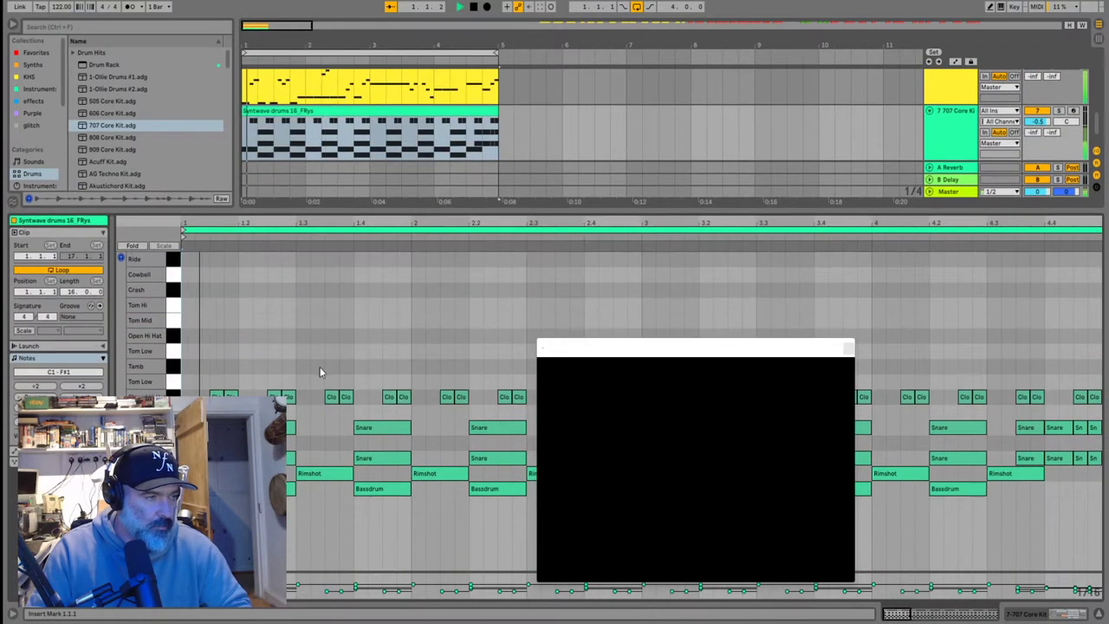
Play the loop and audition the drum clip's snare, rimshot and bassdrum hits
click(290, 446)
click(290, 457)
click(302, 473)
click(216, 474)
key(space)
click(173, 488)
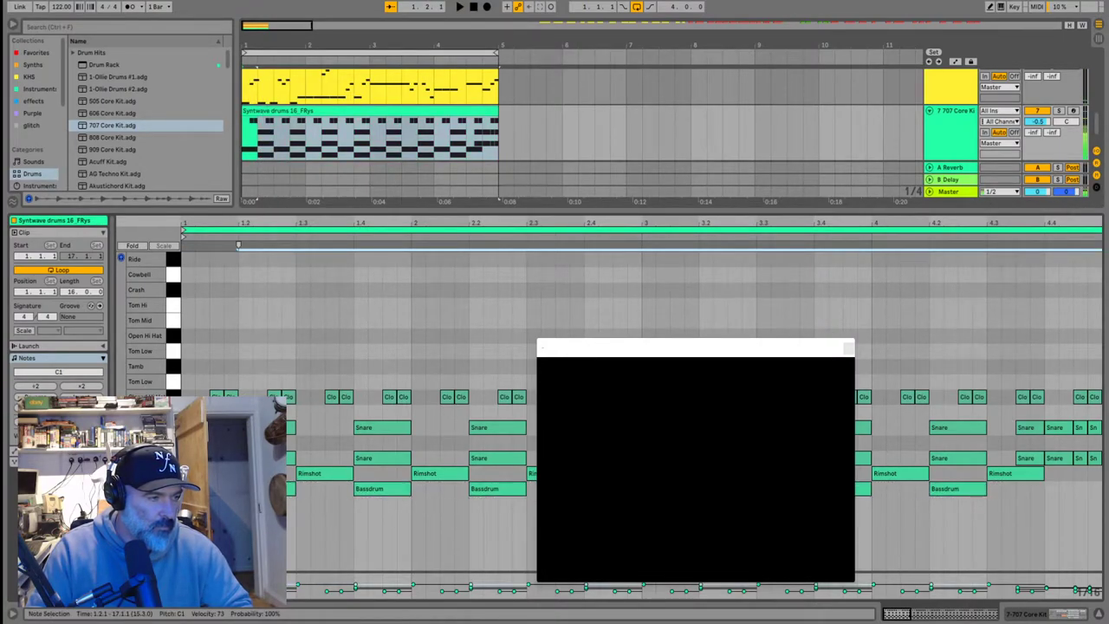
click(156, 473)
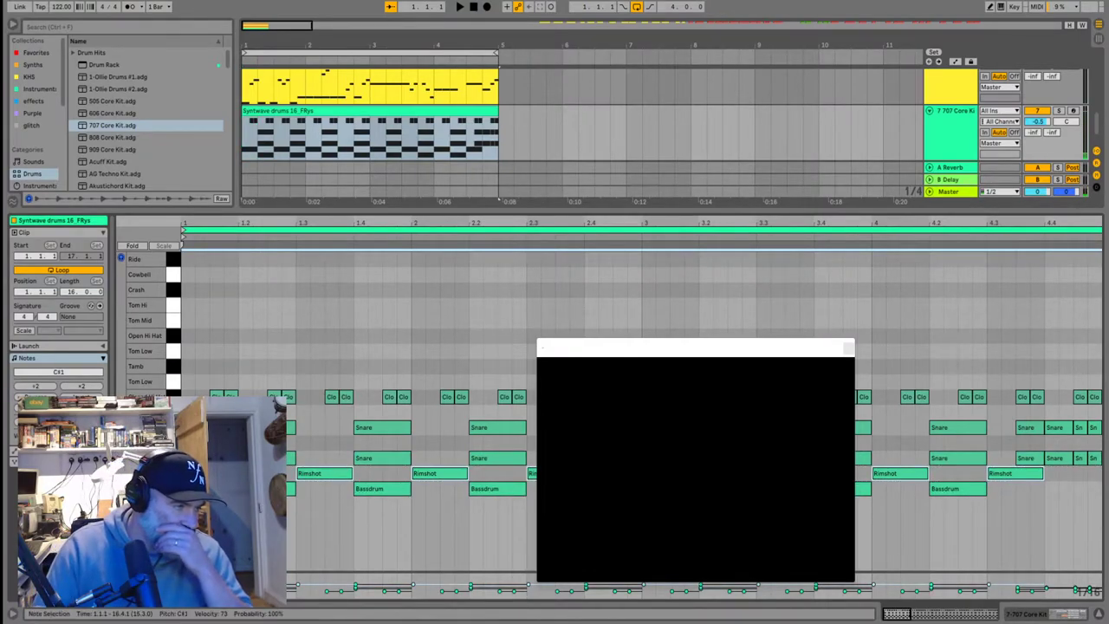
key(Down)
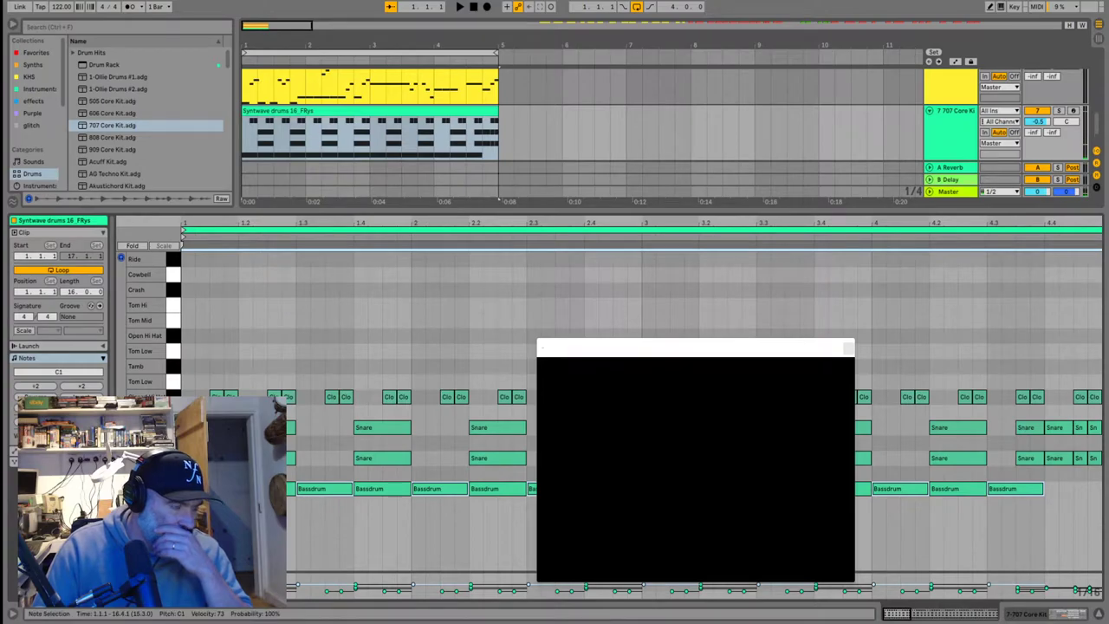
key(ctrl+z)
Move the drum clip's Bassdrum notes up to the Handclap row and its Rimshot notes down to the Bassdrum row
click(156, 489)
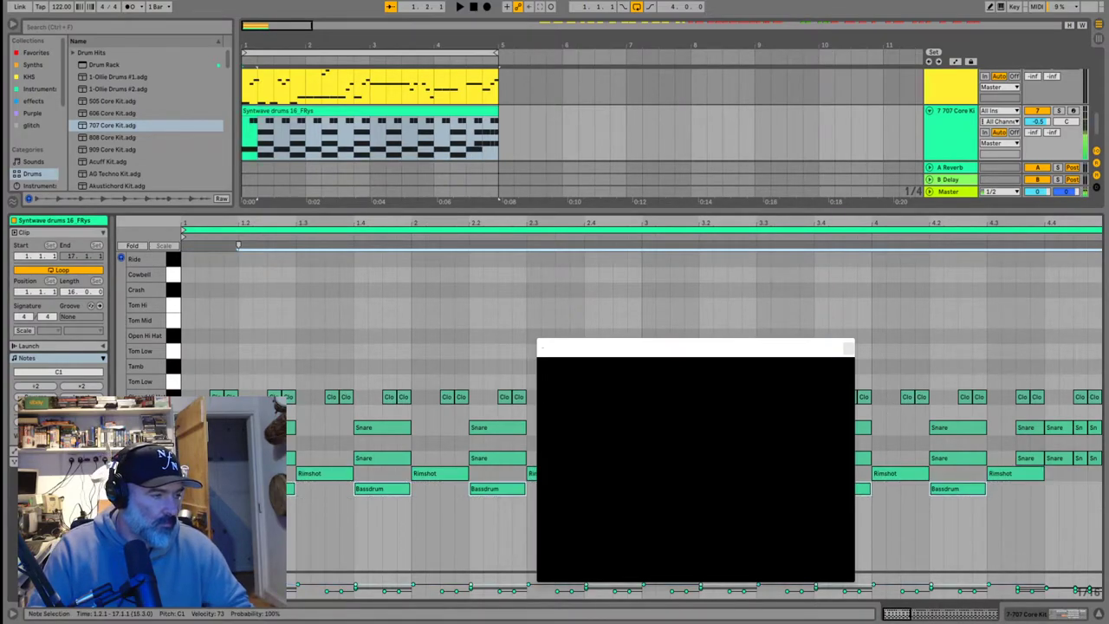
key(Up)
key(Up)
key(Up)
click(165, 473)
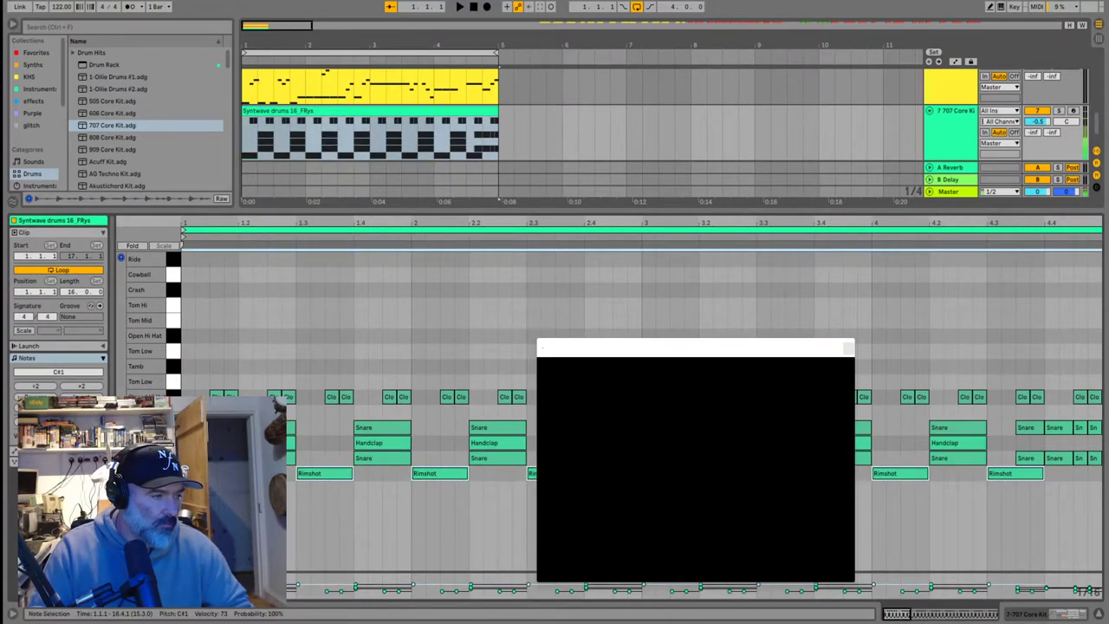
key(Down)
Lower the velocity of all the drum clip's Handclap notes and play the loop to hear them
click(266, 442)
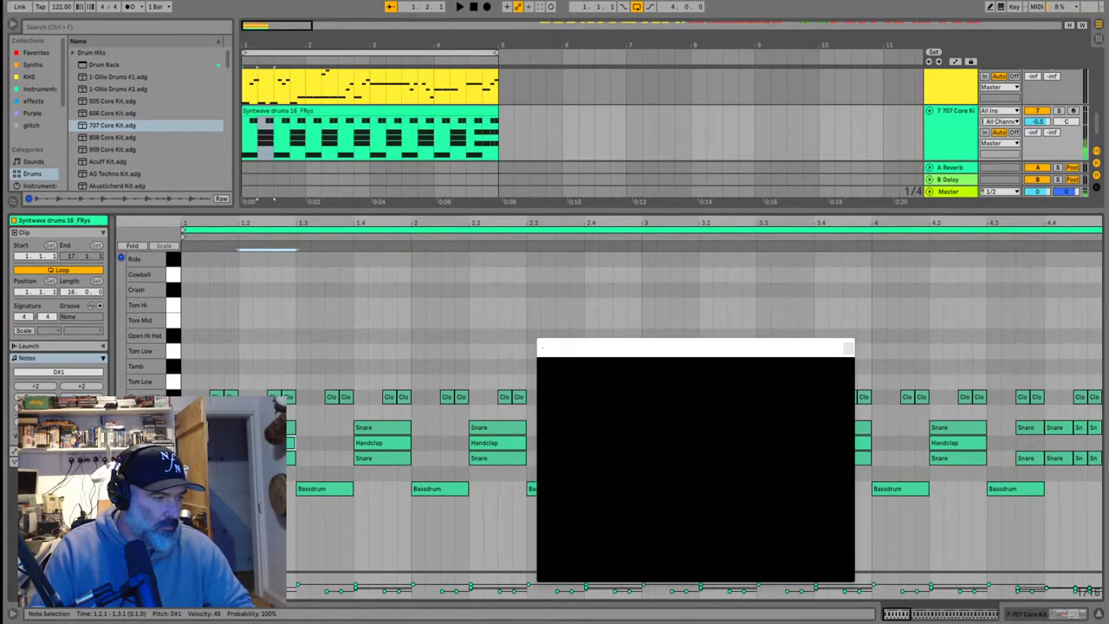
click(355, 588)
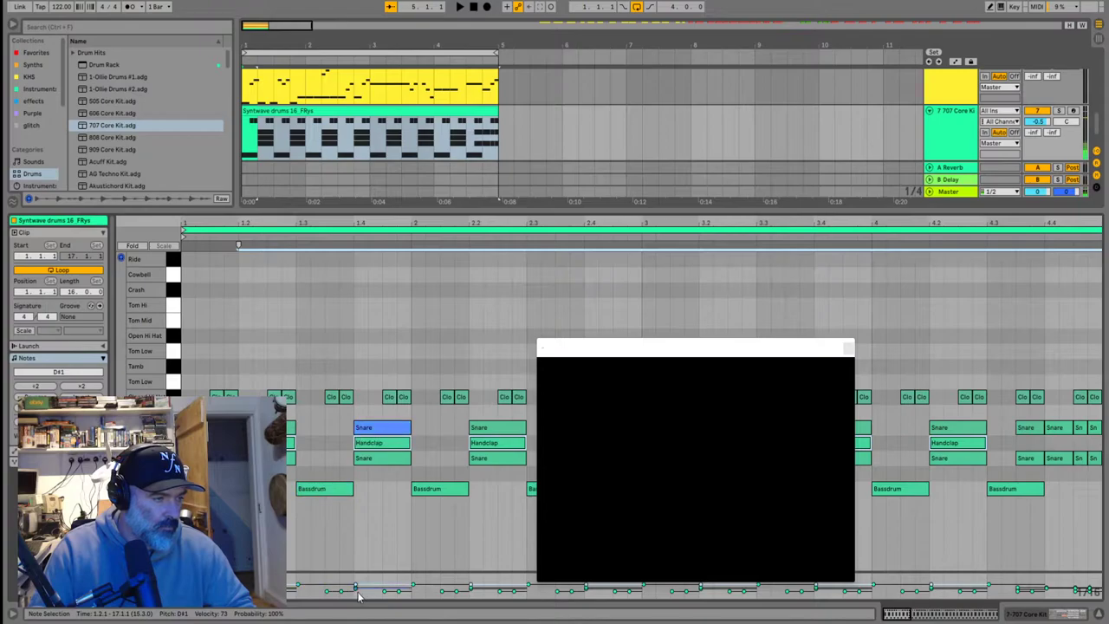
drag(355, 584, 355, 589)
key(space)
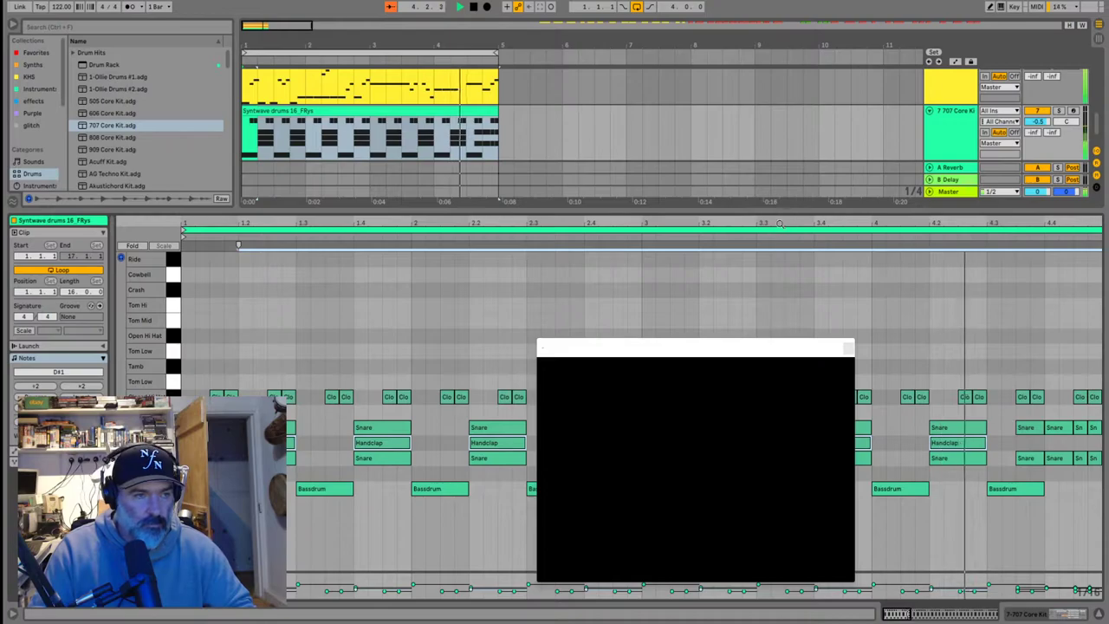
Reduce the note editor's height and open the kHs ONE synth window from track 3 during playback
drag(780, 224, 797, 396)
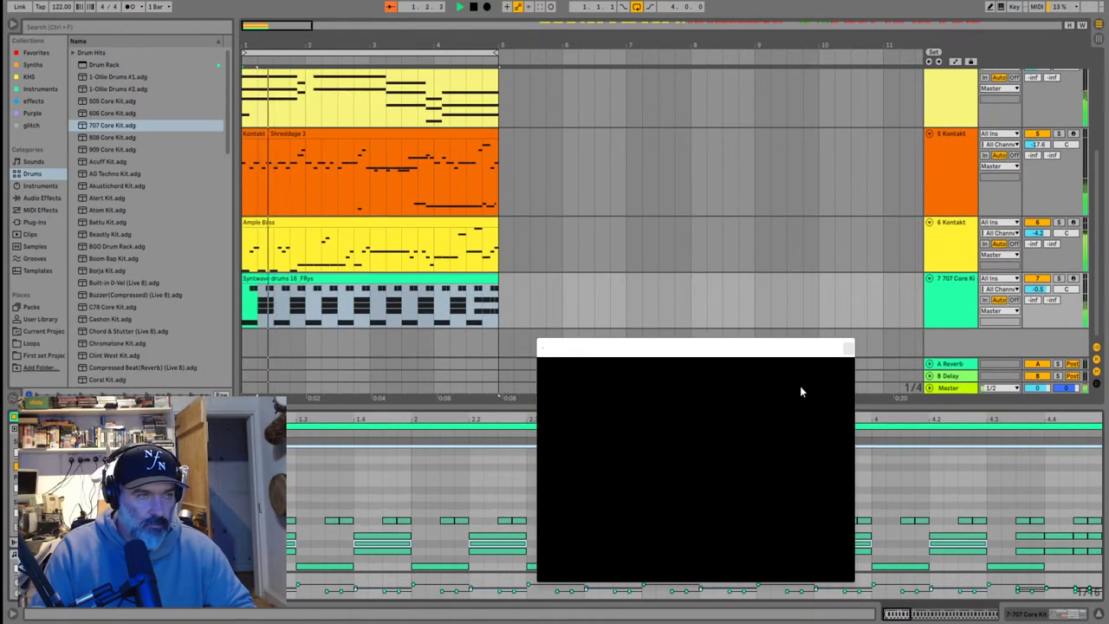
scroll(949, 150, up, 5)
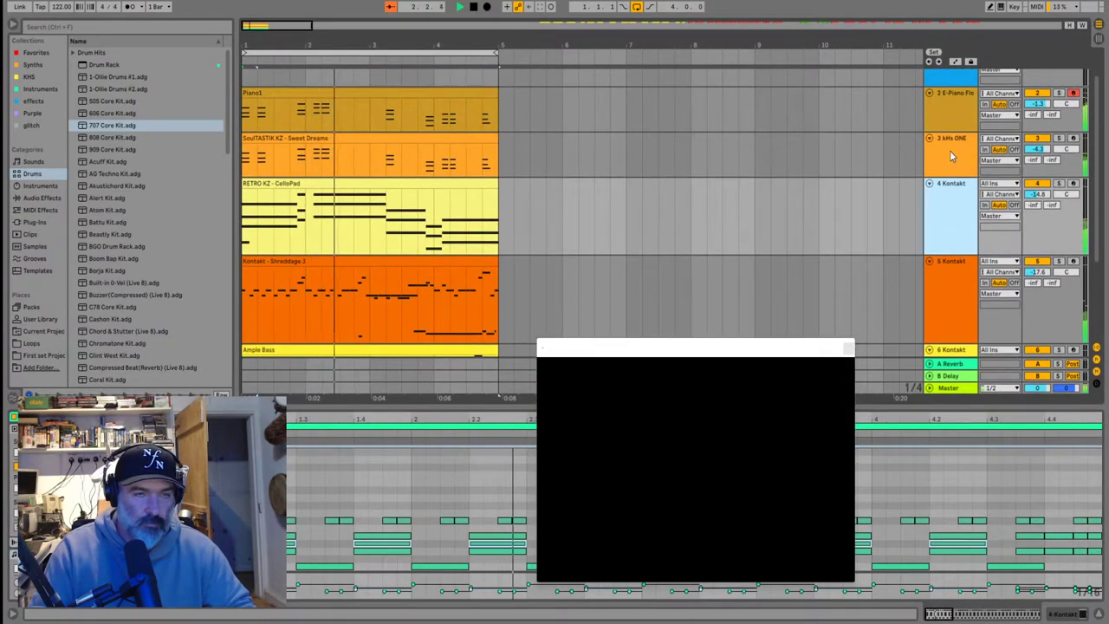
click(949, 149)
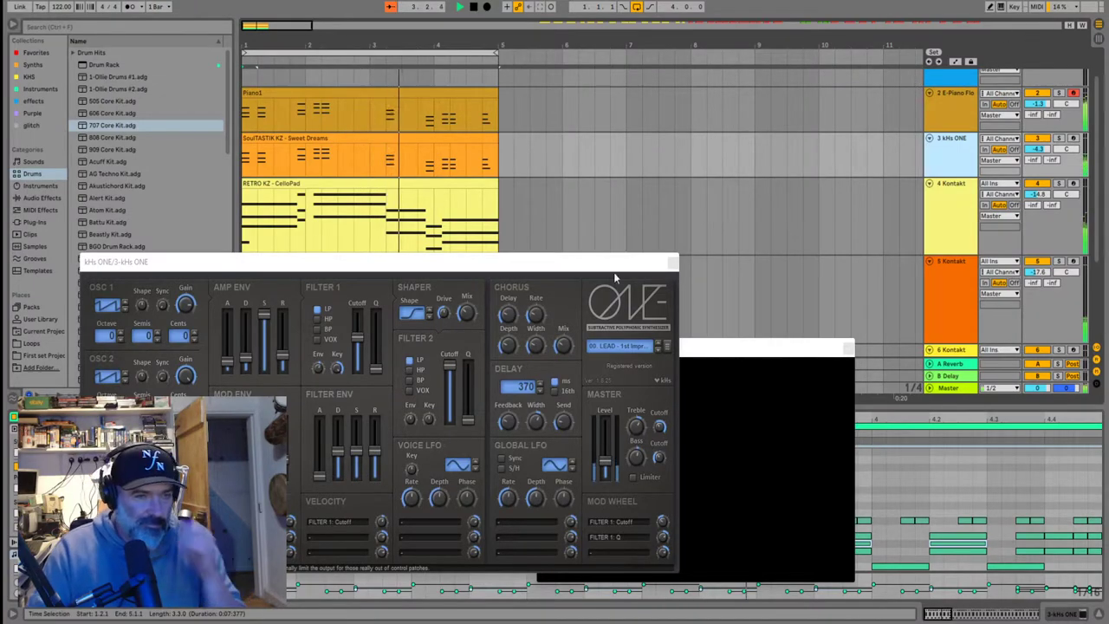
click(468, 142)
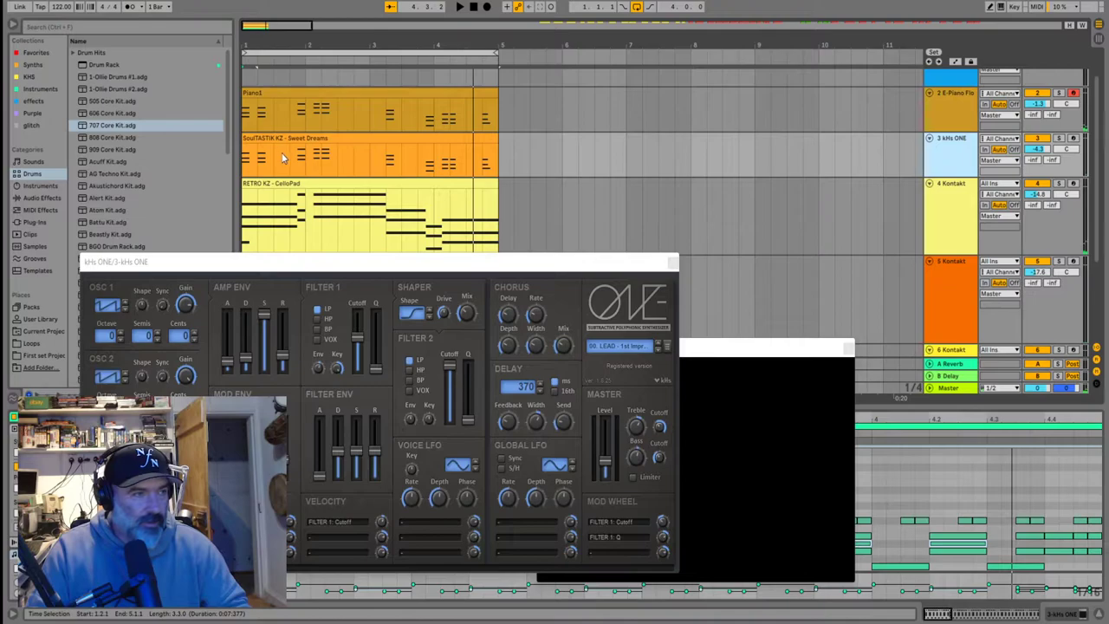
Zoom the arrangement out to about 53 bars, move the kHs ONE window off the clips, and open the Shreddage 3 clip
scroll(277, 155, down, 2)
key(minus)
click(247, 164)
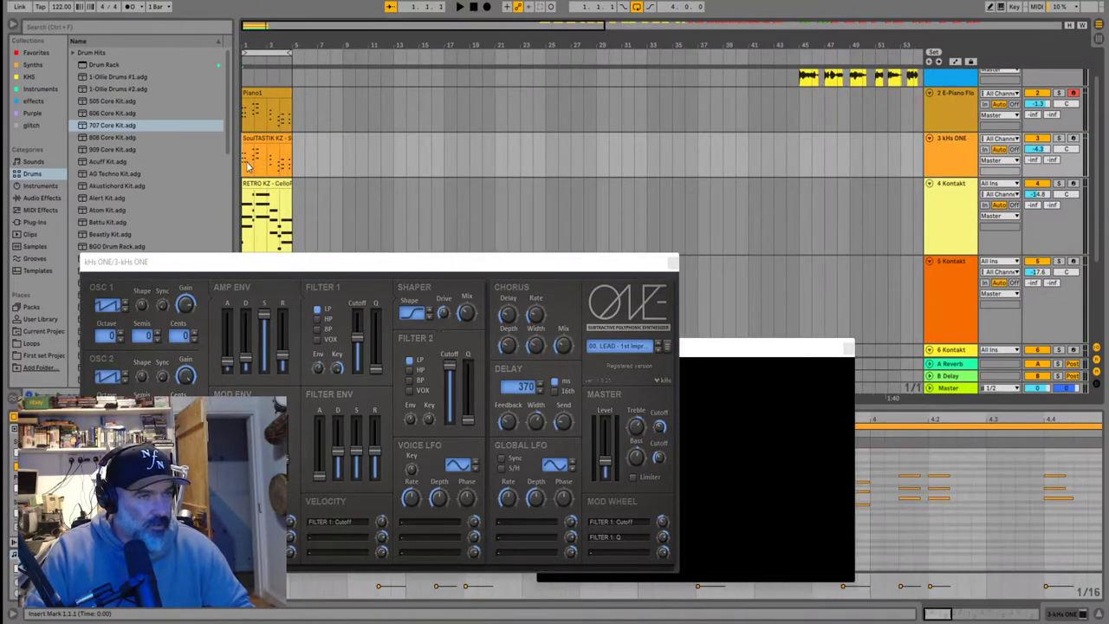
scroll(260, 170, up, 1)
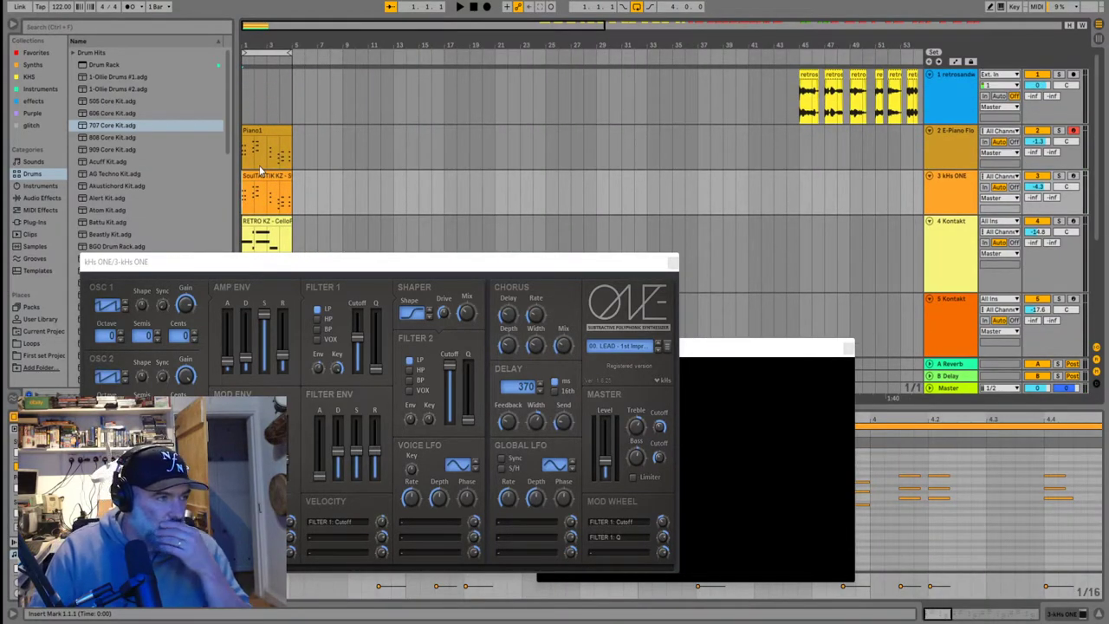
scroll(260, 169, down, 1)
drag(422, 264, 717, 249)
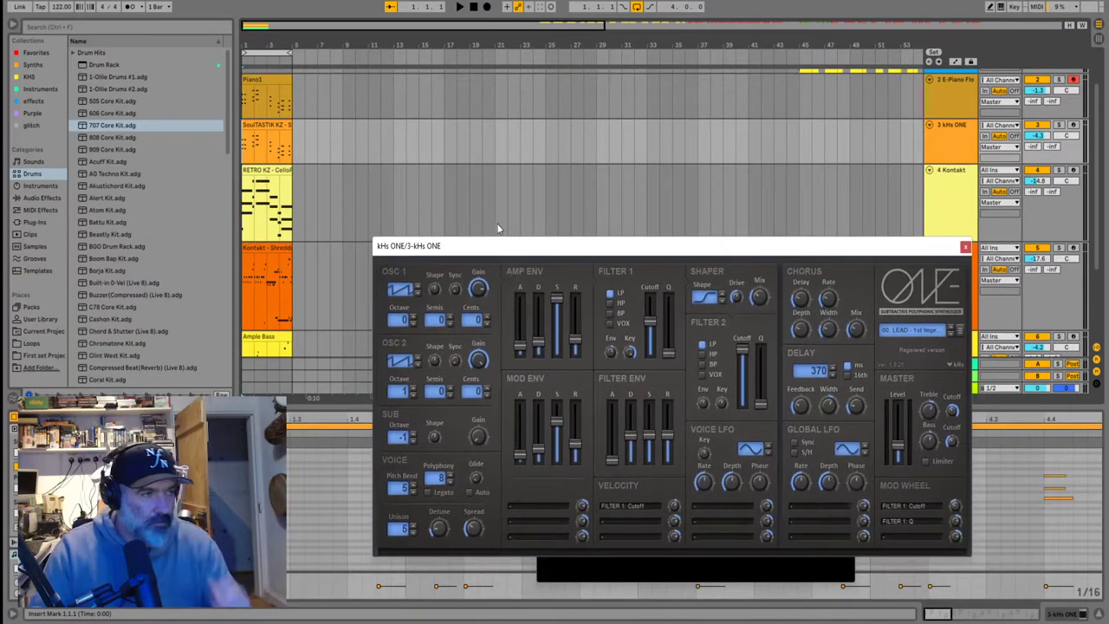
click(277, 247)
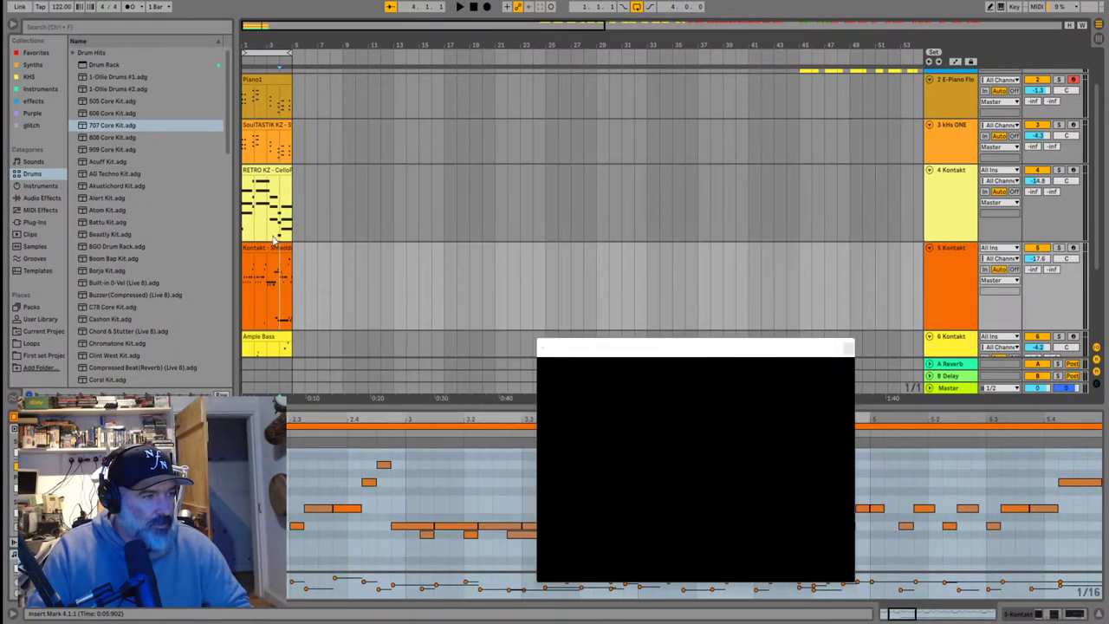
Reduce the heights of the CelloPad, Shreddage 3 and Ample Bass tracks so that the drum track fits on screen
click(948, 248)
click(960, 183)
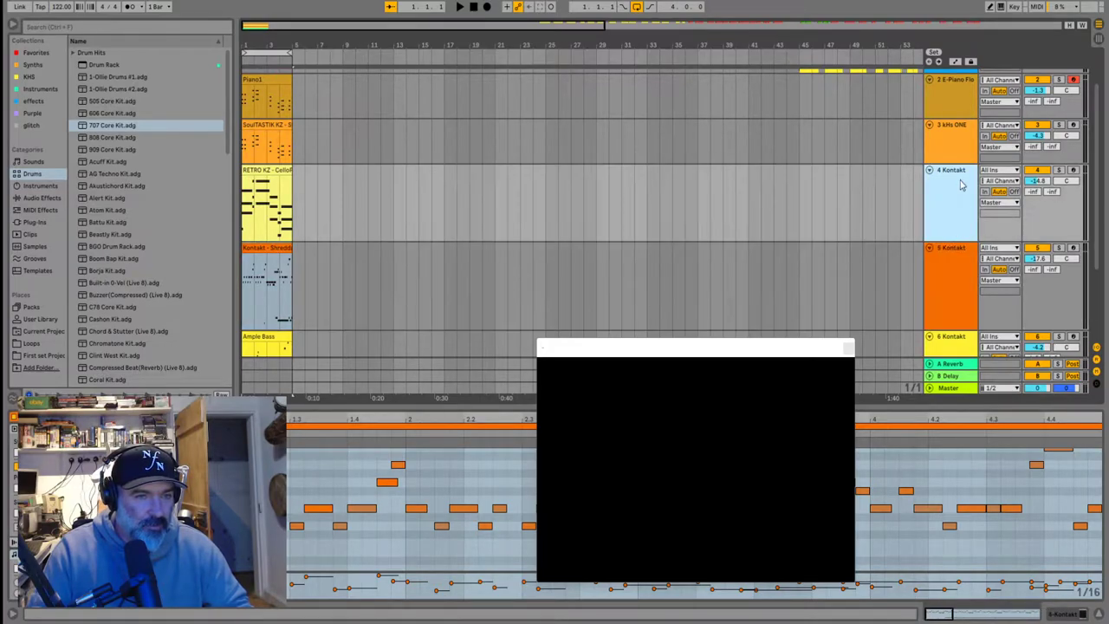
mouse_move(957, 227)
mouse_down()
mouse_move(955, 207)
mouse_move(953, 219)
mouse_up()
click(956, 266)
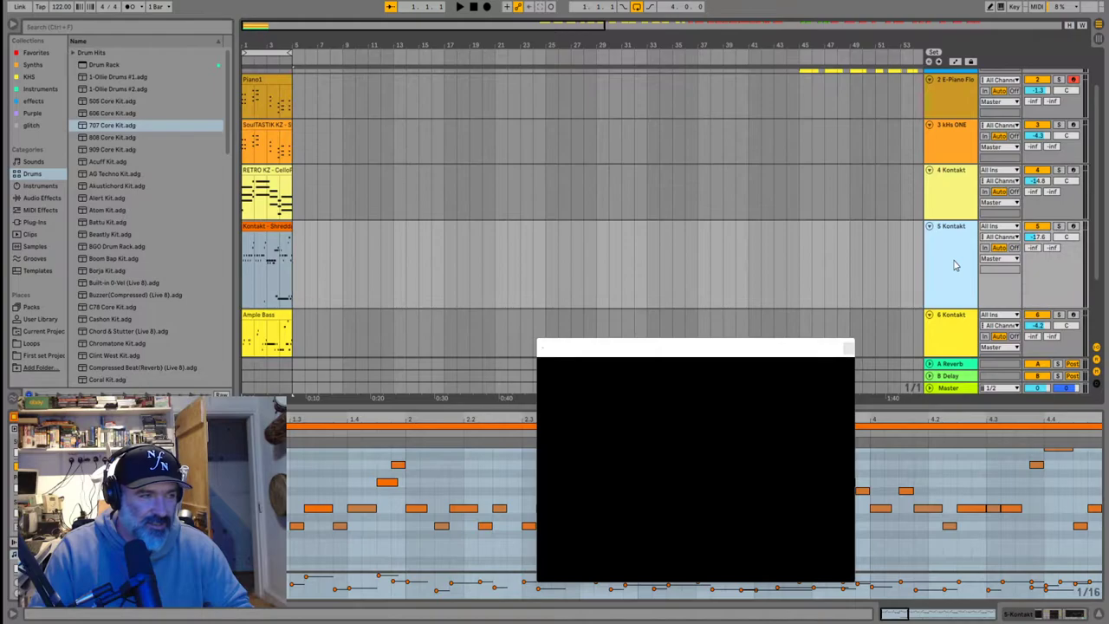
drag(942, 308, 944, 265)
click(950, 305)
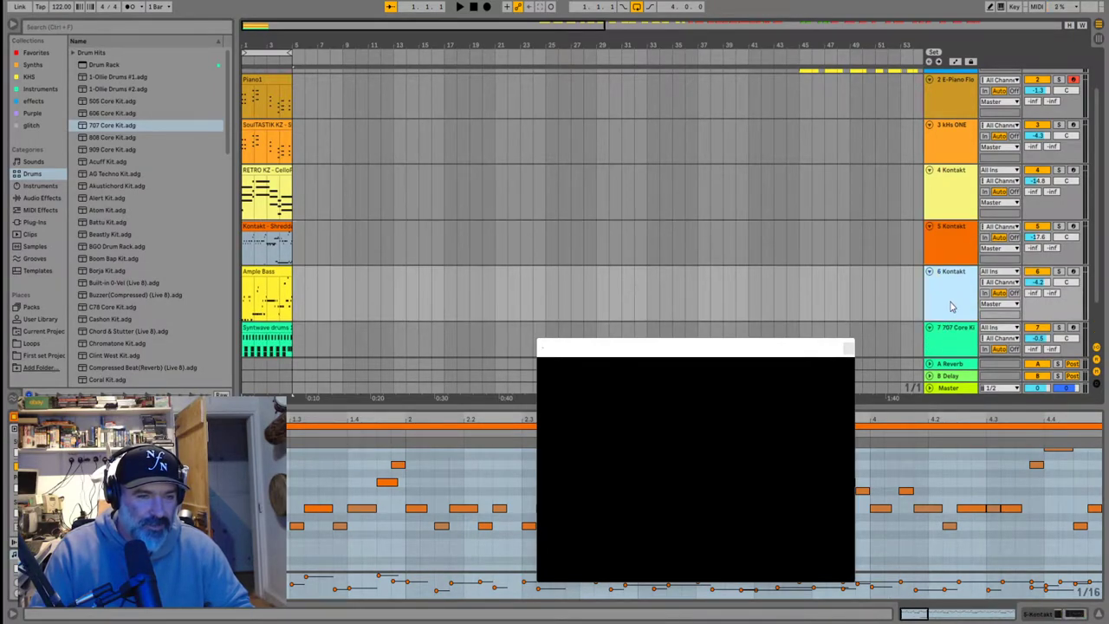
drag(948, 322, 947, 303)
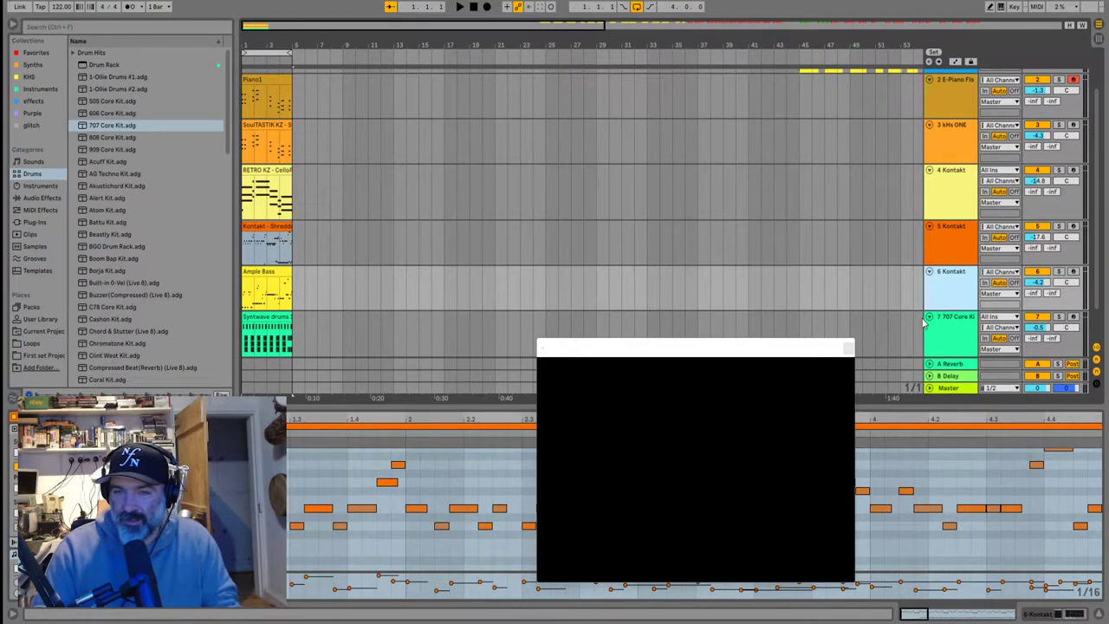
Play the loop and set the Shreddage 3 track's volume to -12.3 dB
click(249, 208)
scroll(252, 209, up, 2)
scroll(252, 251, down, 1)
key(space)
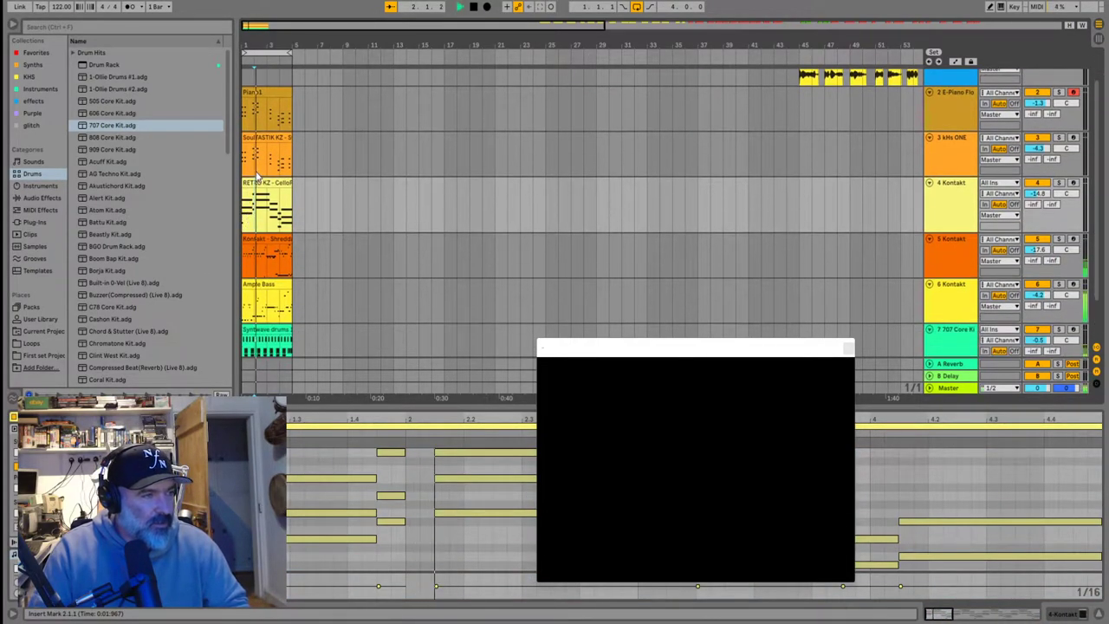
click(249, 265)
drag(1050, 249, 1059, 240)
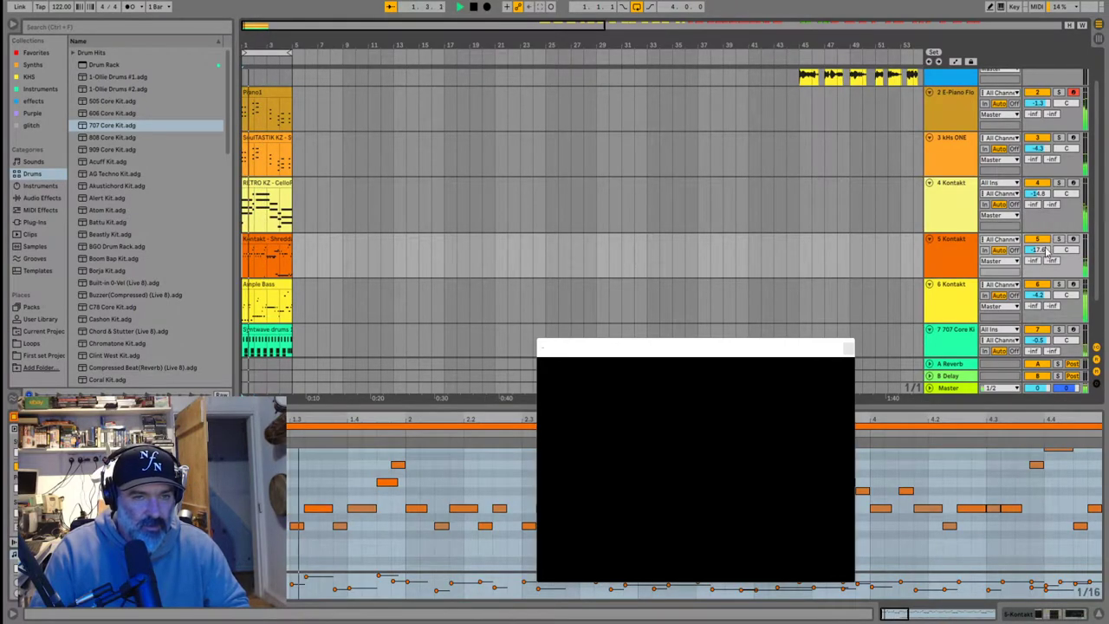
Solo the Shreddage 3 track to audition it, move the blank plug-in window off the clips, and clear the solo
click(1057, 239)
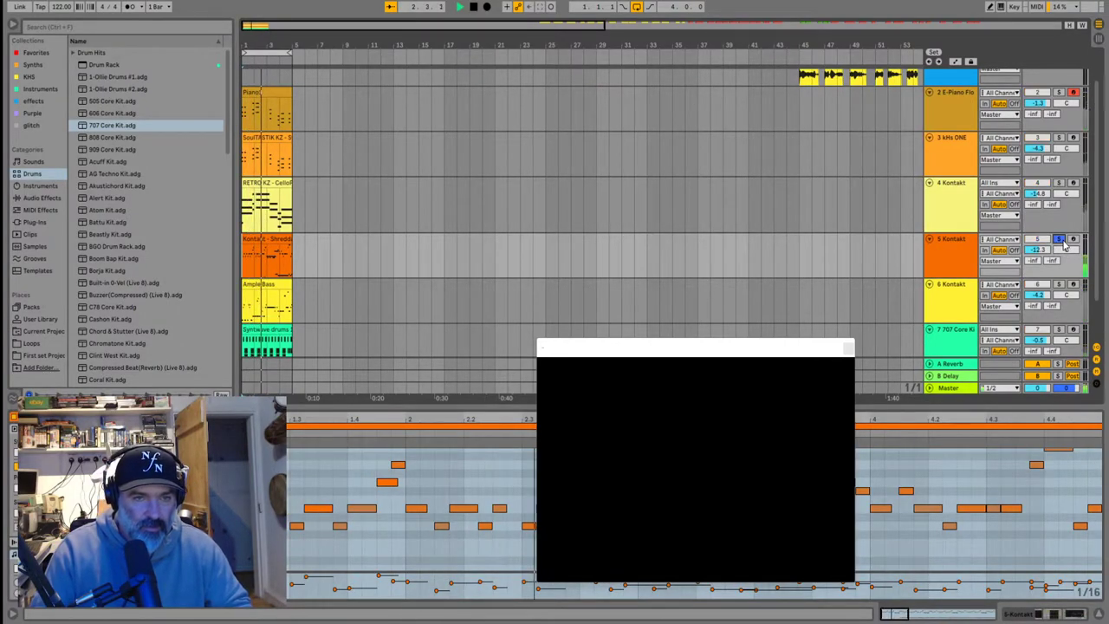
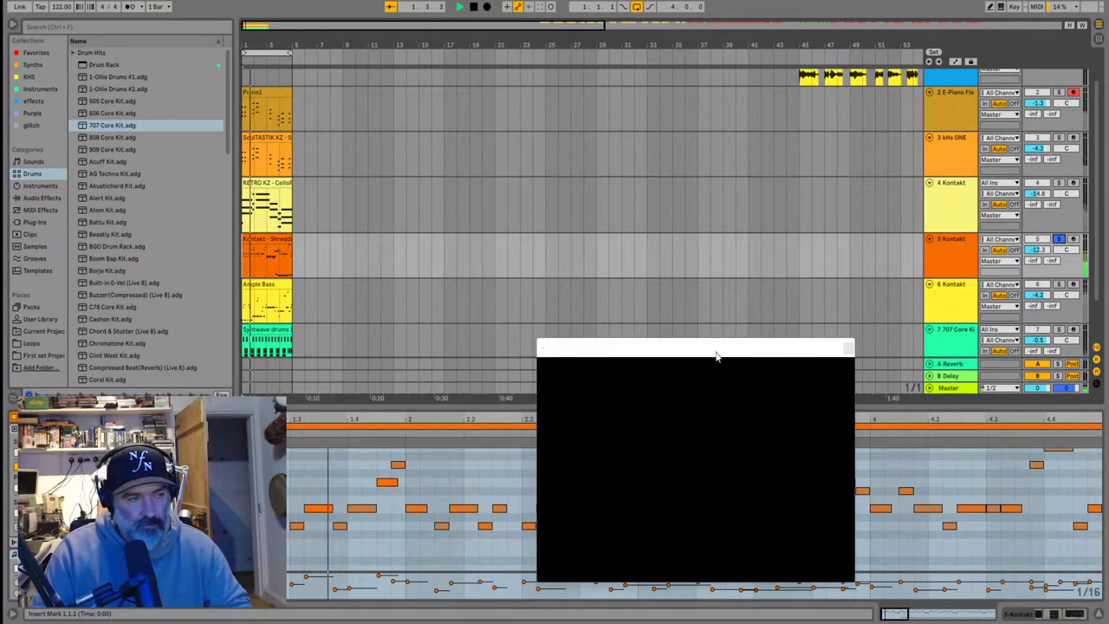
drag(691, 353, 938, 389)
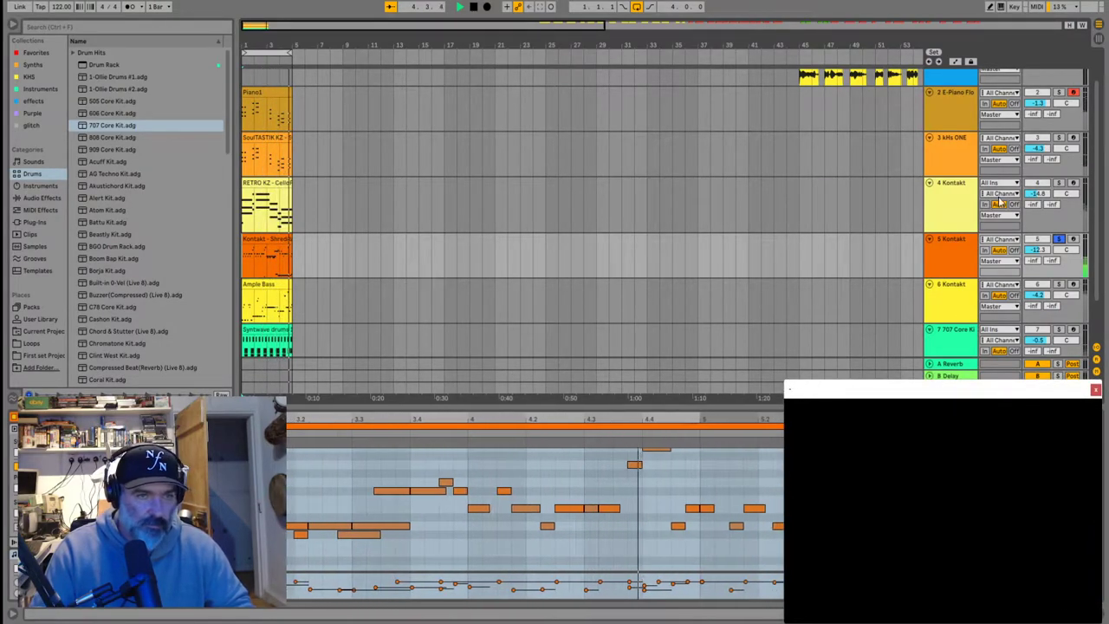
click(1058, 239)
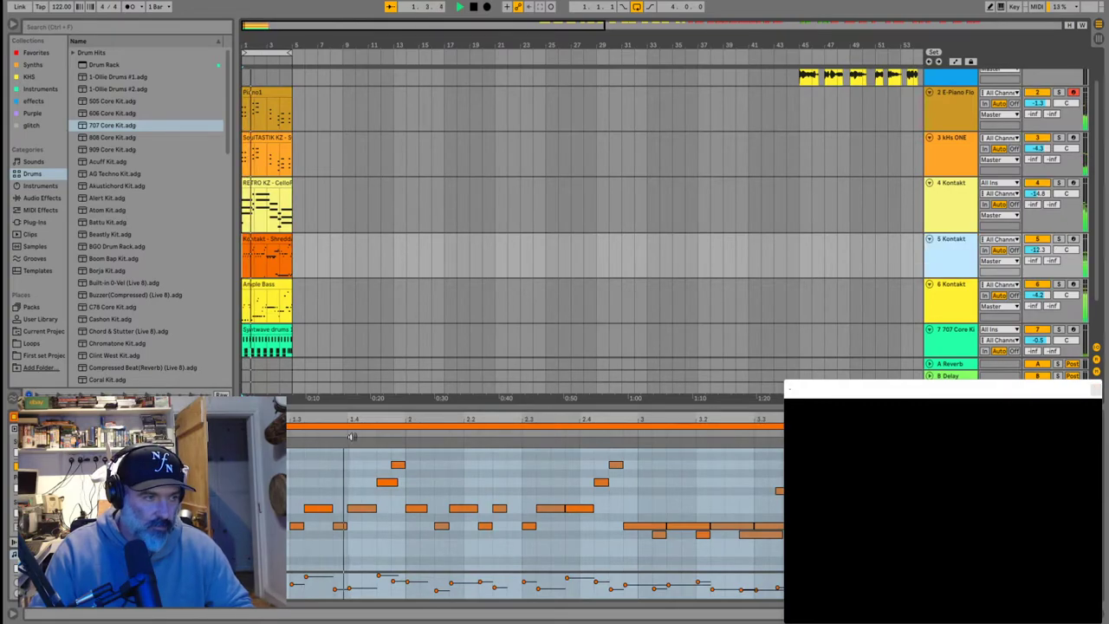
Transpose all notes of the Shreddage 3 clip down an octave and set the track's volume to -17.6 dB
click(374, 482)
key(ctrl+a)
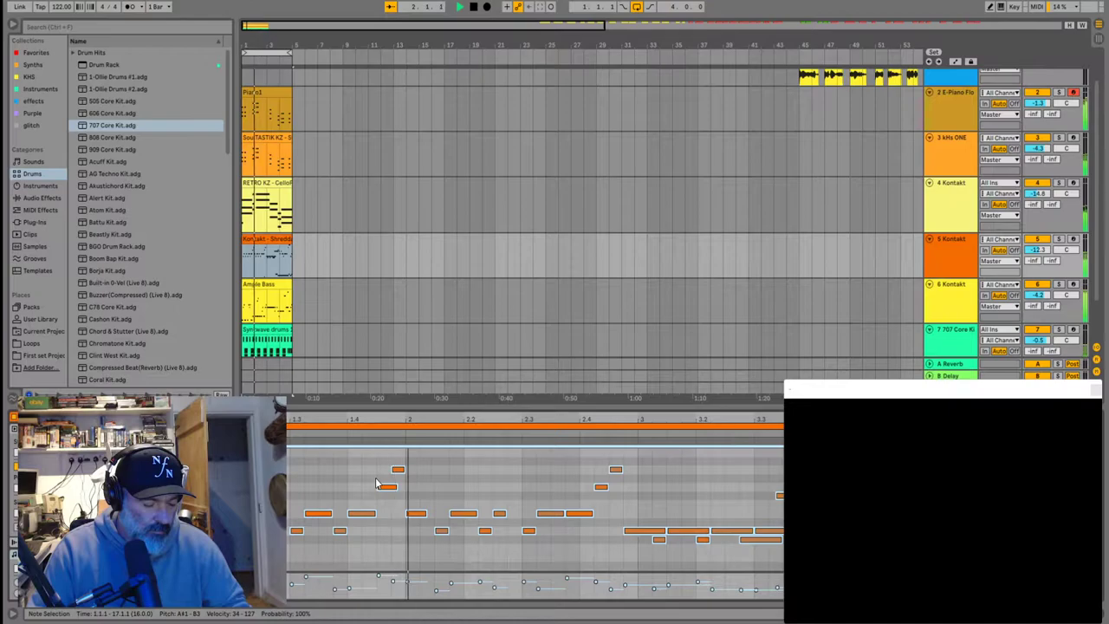
key(Delete)
click(346, 505)
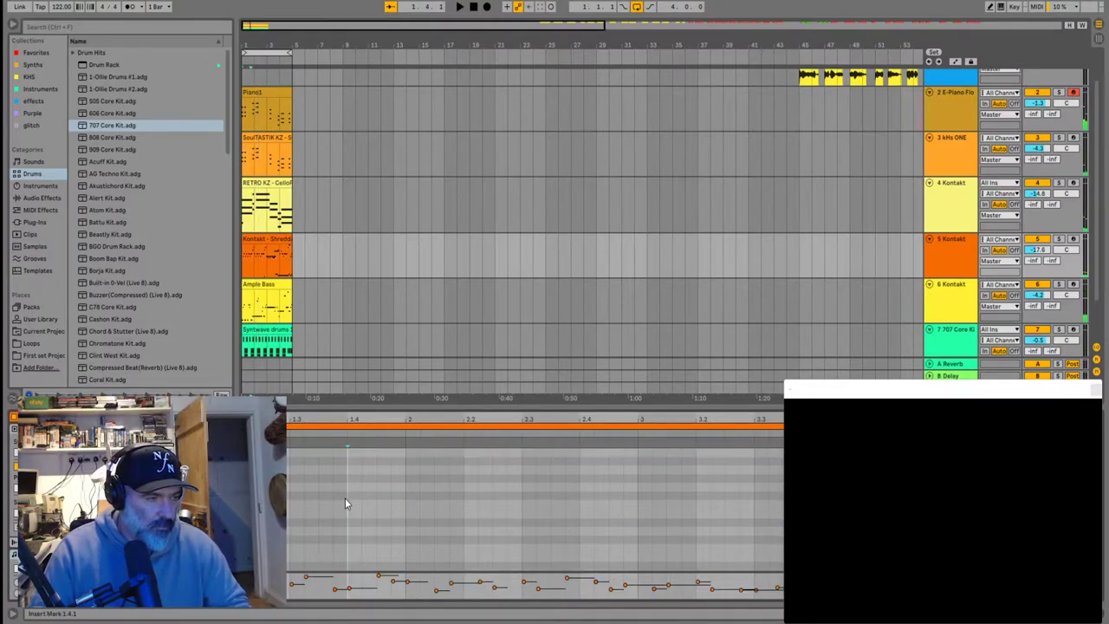
key(space)
scroll(250, 323, down, 2)
scroll(534, 509, down, 5)
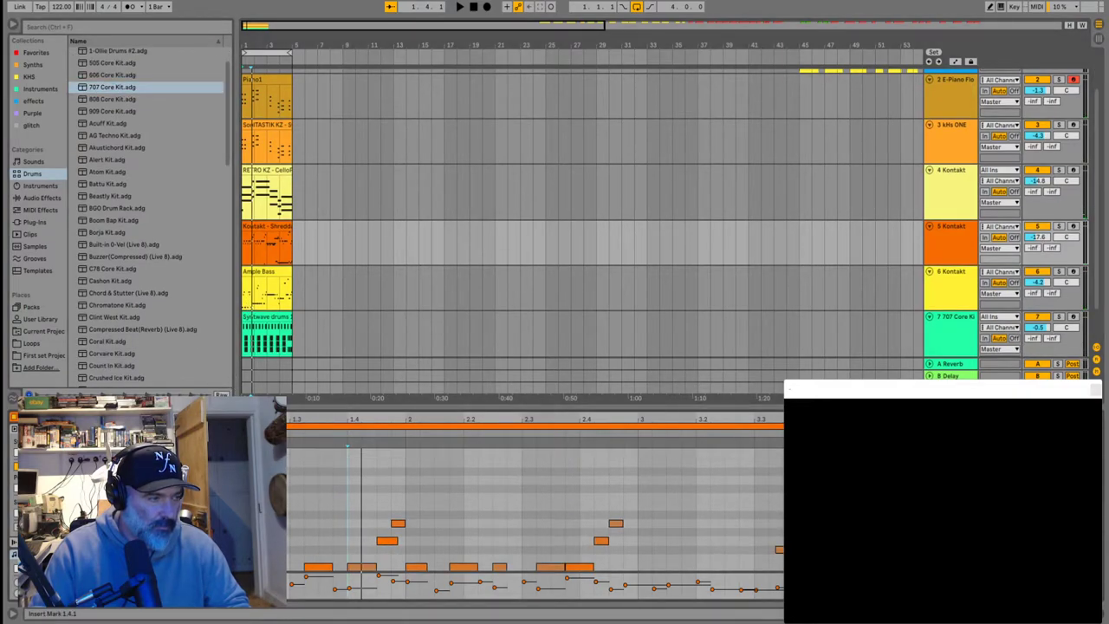
key(space)
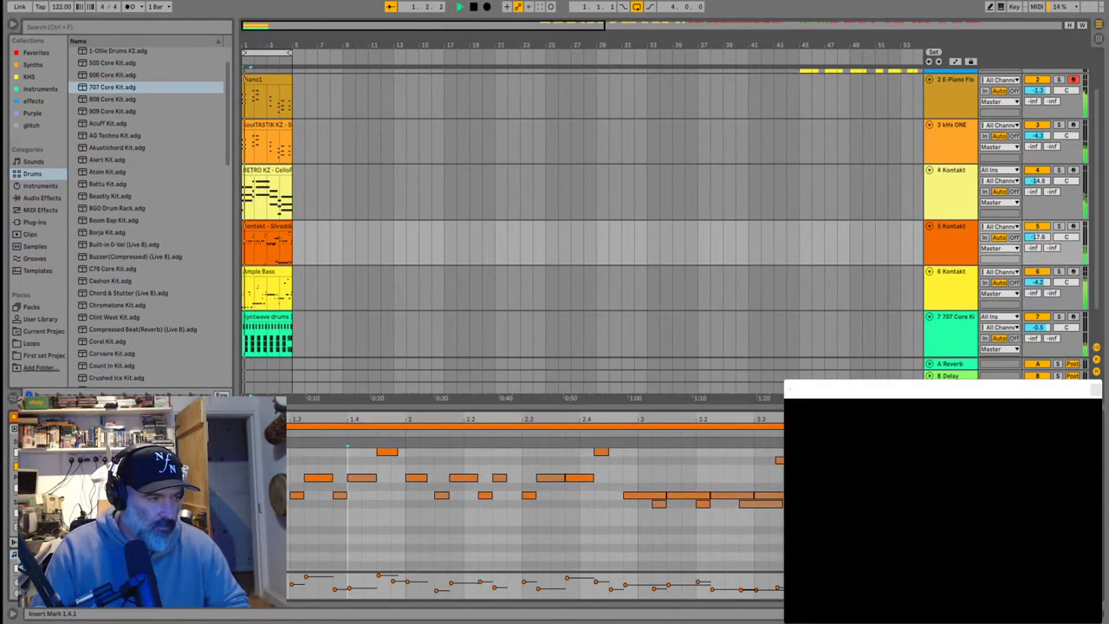
Solo the Shreddage 3 track and the 707 Core Kit drum track and play them together
click(947, 258)
key(space)
click(1058, 226)
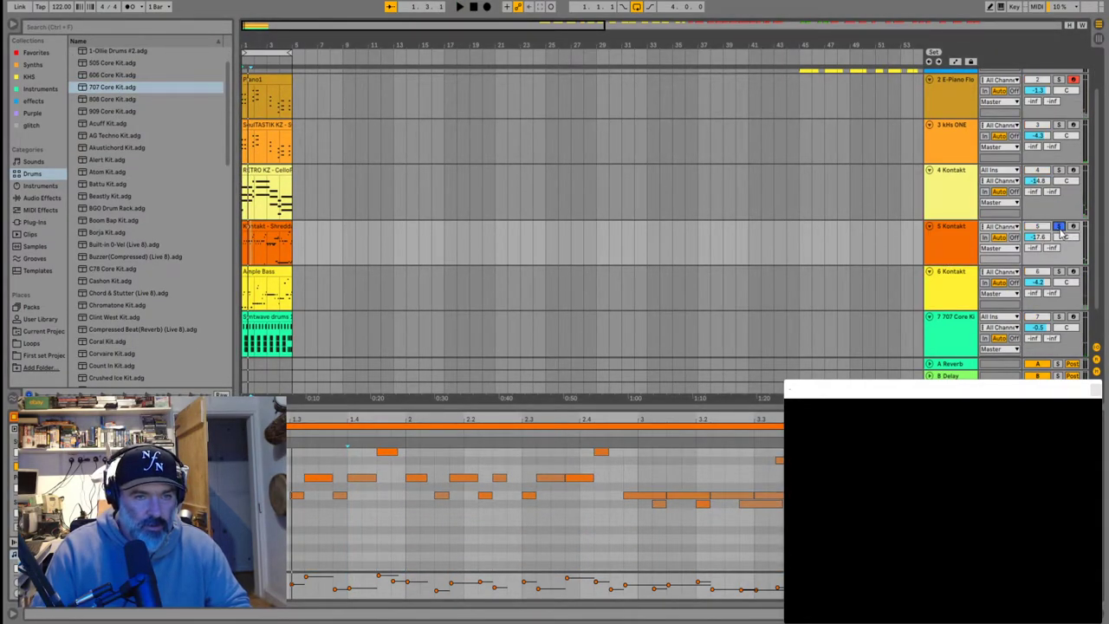
click(1058, 317)
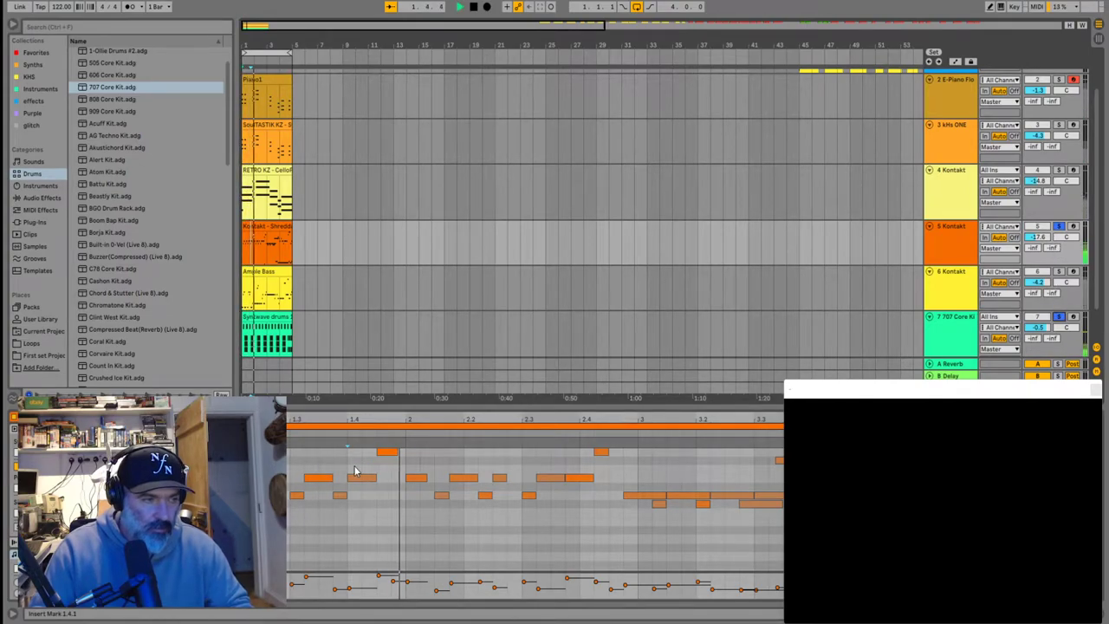
scroll(358, 495, up, 2)
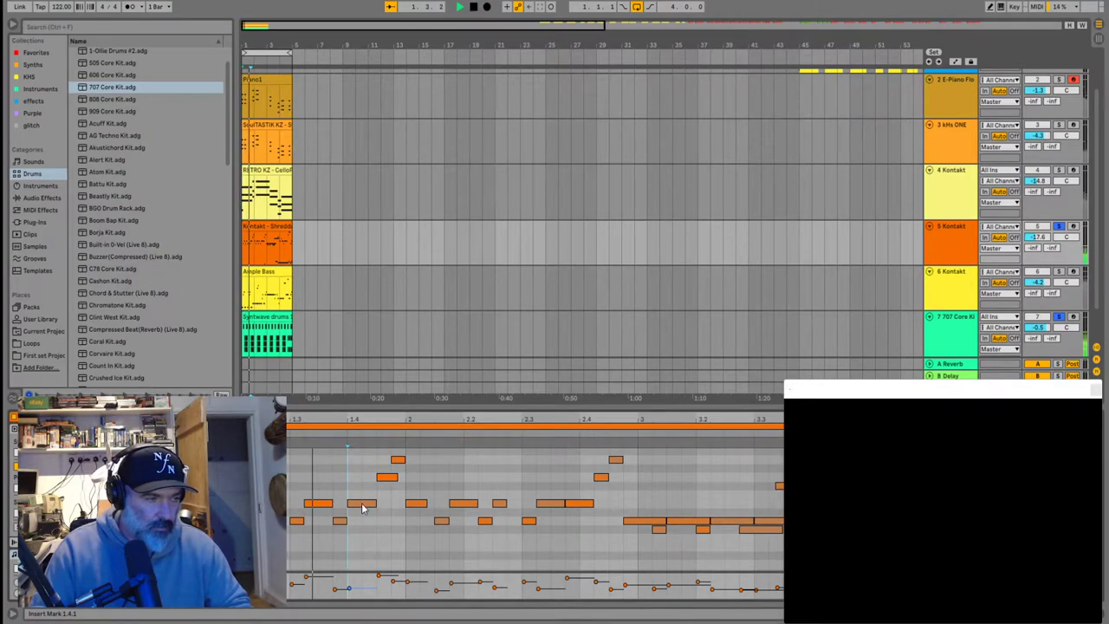
Try adding an E2 note at 1.4.3, moving the two upper notes to bar 2, and deleting the E2 and D2 notes there
click(342, 521)
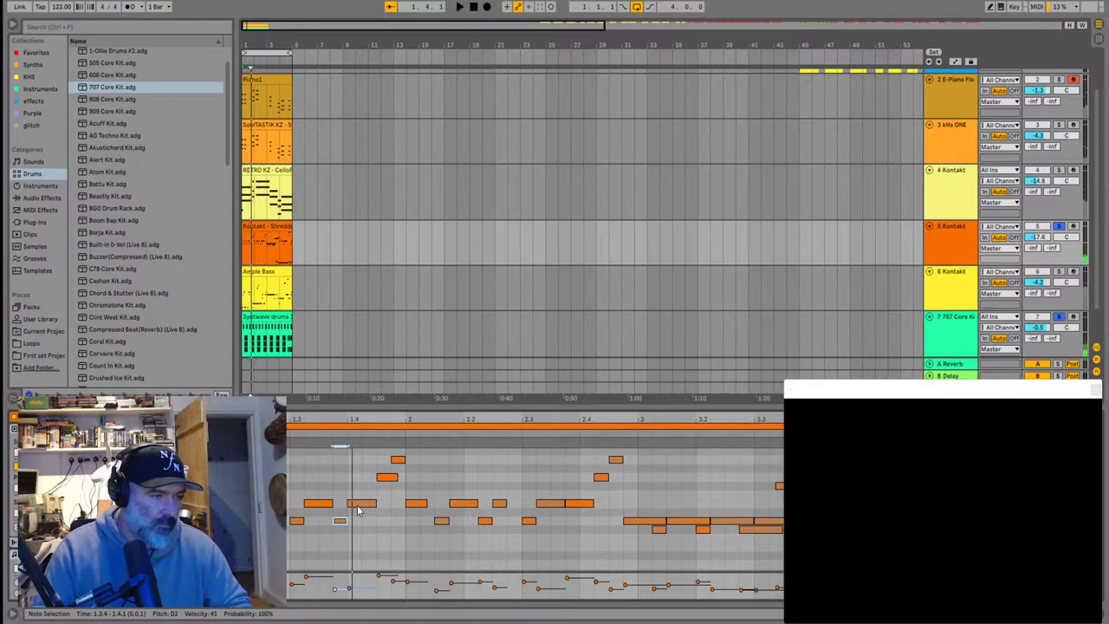
click(360, 503)
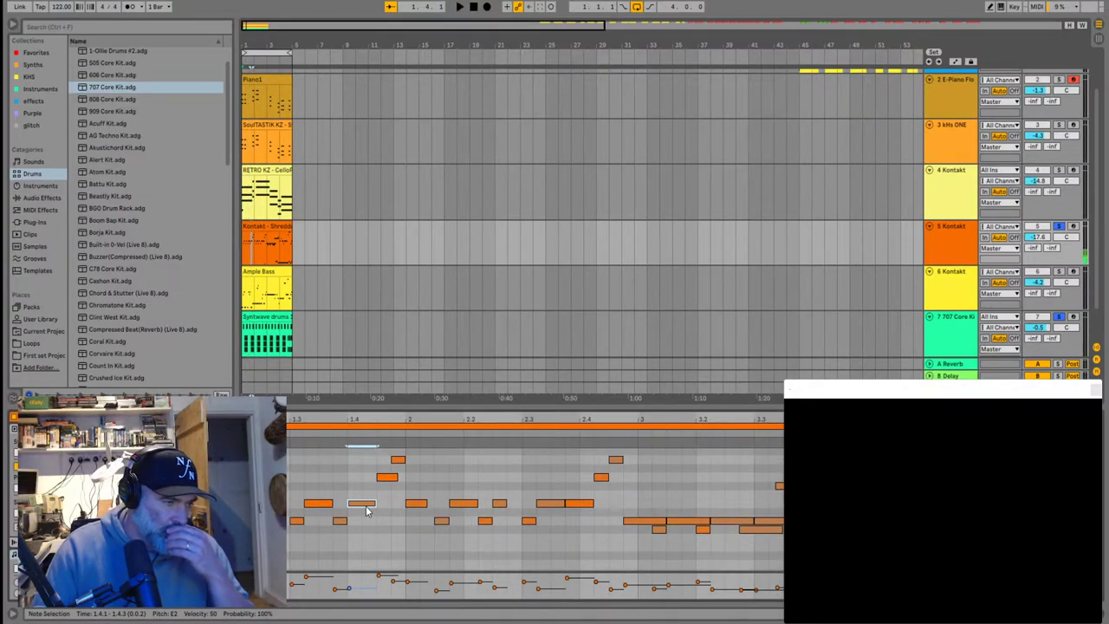
double_click(383, 511)
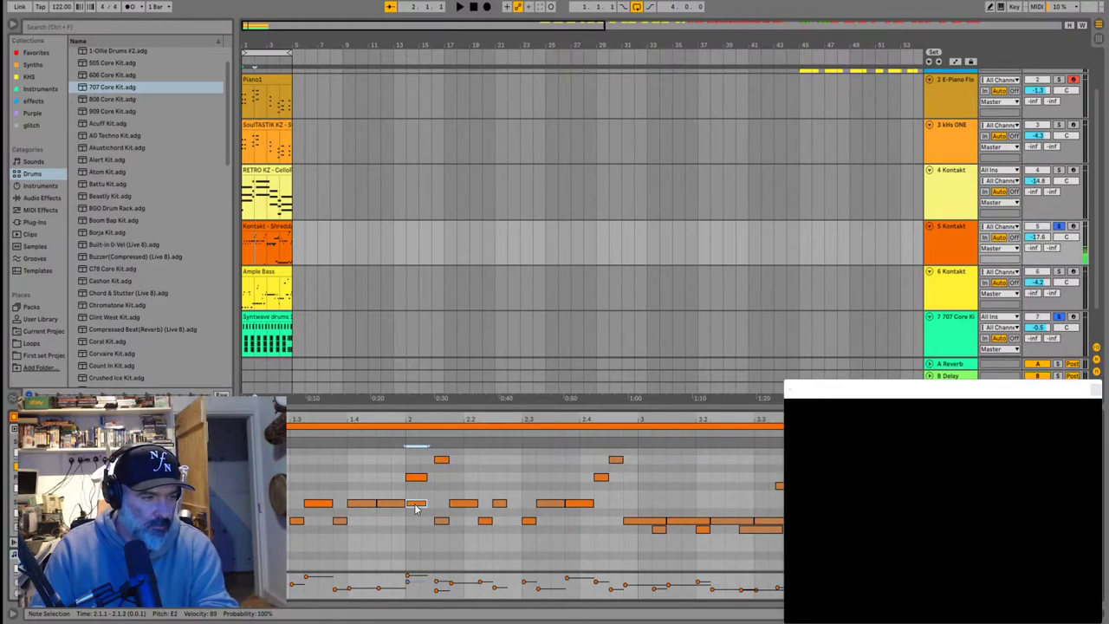
key(Delete)
click(442, 521)
key(Delete)
key(space)
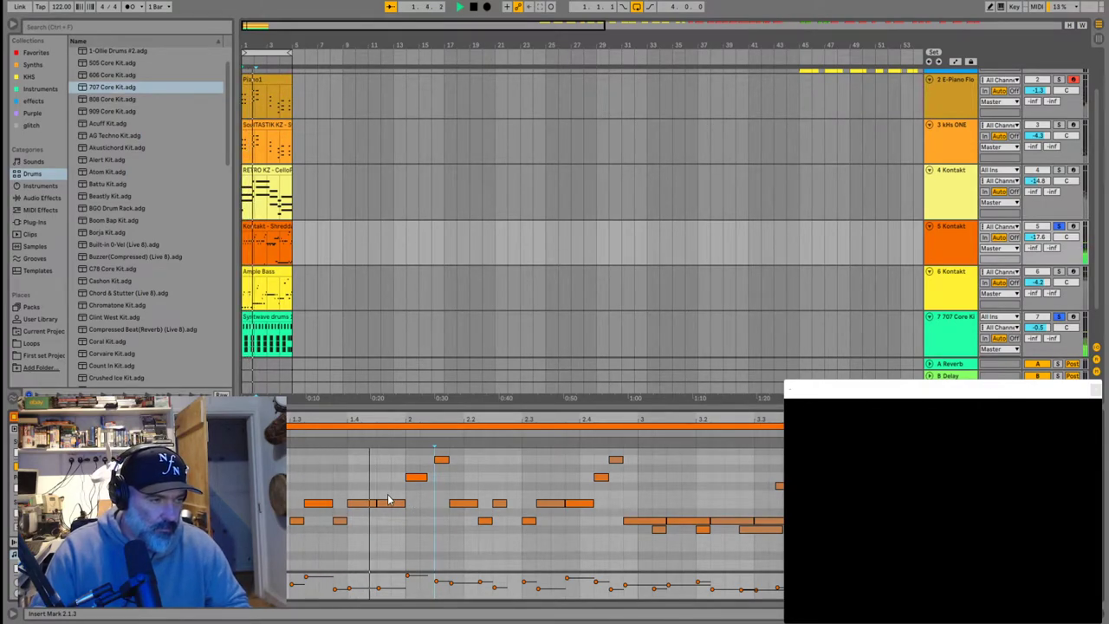
Undo the trial note edits around the start of bar 2 in the Shreddage 3 clip
key(ctrl+z)
key(ctrl+z)
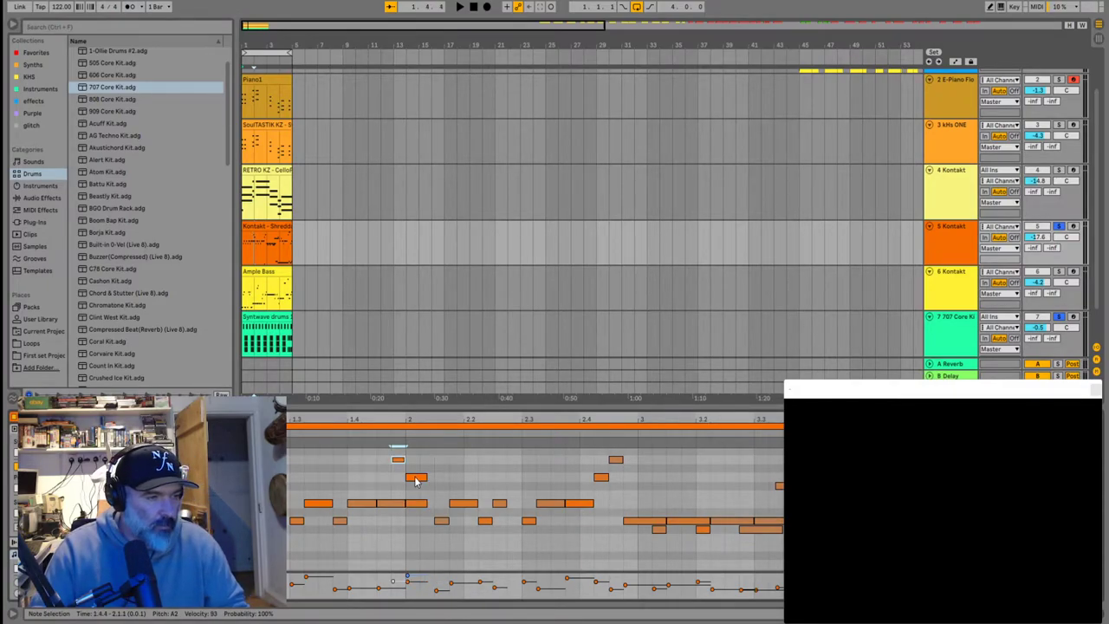
click(404, 542)
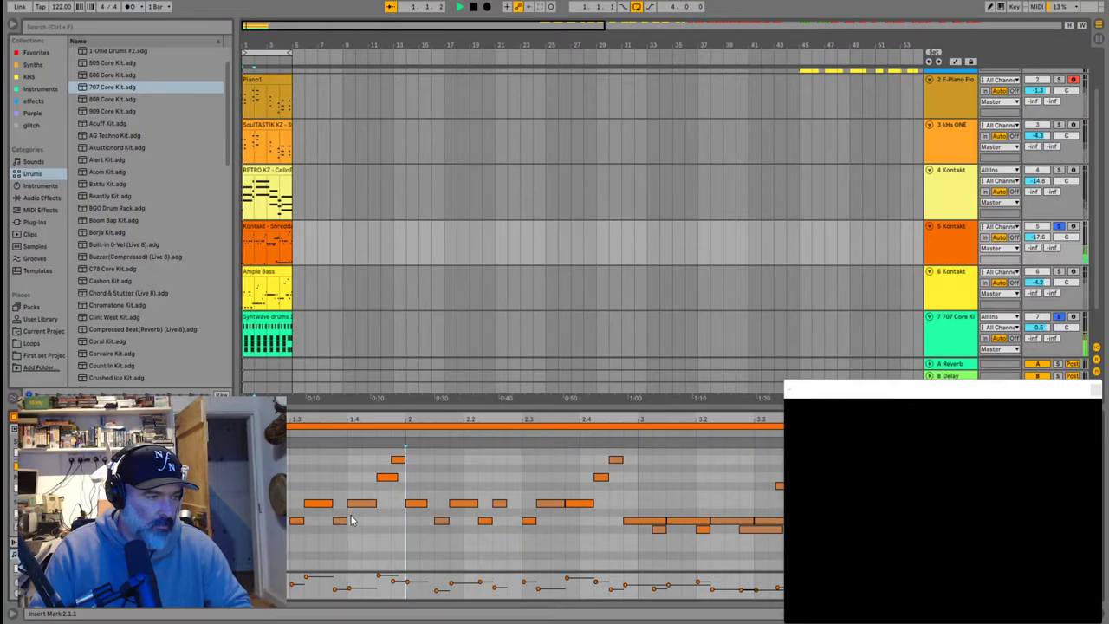
Move the Shreddage 3 notes from 1.4.1 to 2.1.1 one sixteenth earlier and delete the D2 note at 1.3.4
drag(353, 507, 335, 510)
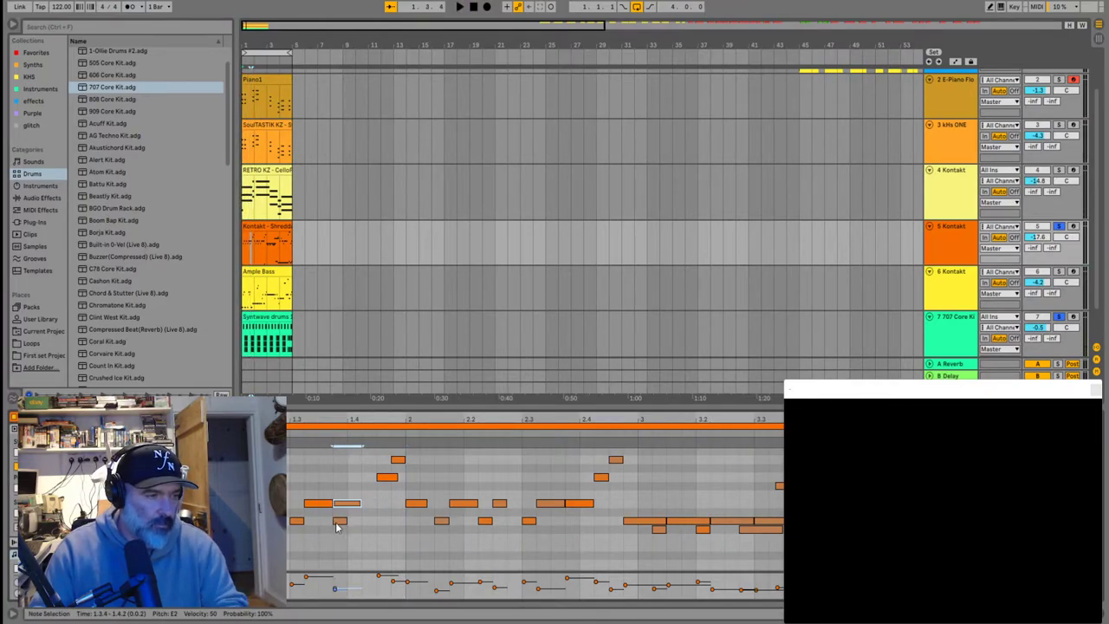
key(Delete)
drag(389, 482, 378, 488)
click(393, 459)
drag(392, 463, 388, 466)
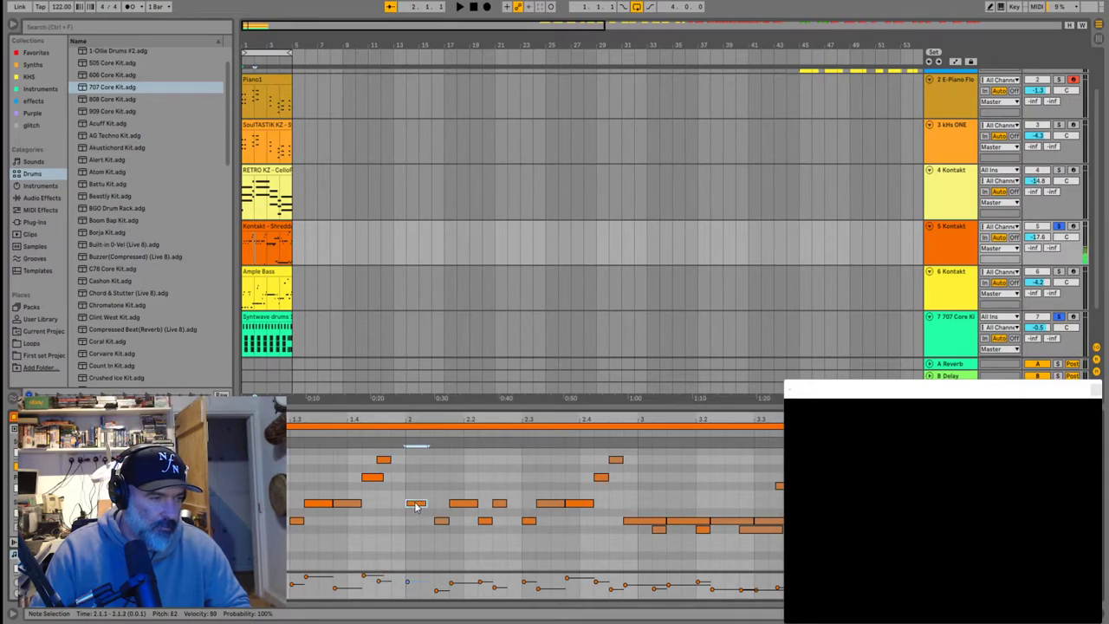
drag(414, 505, 403, 513)
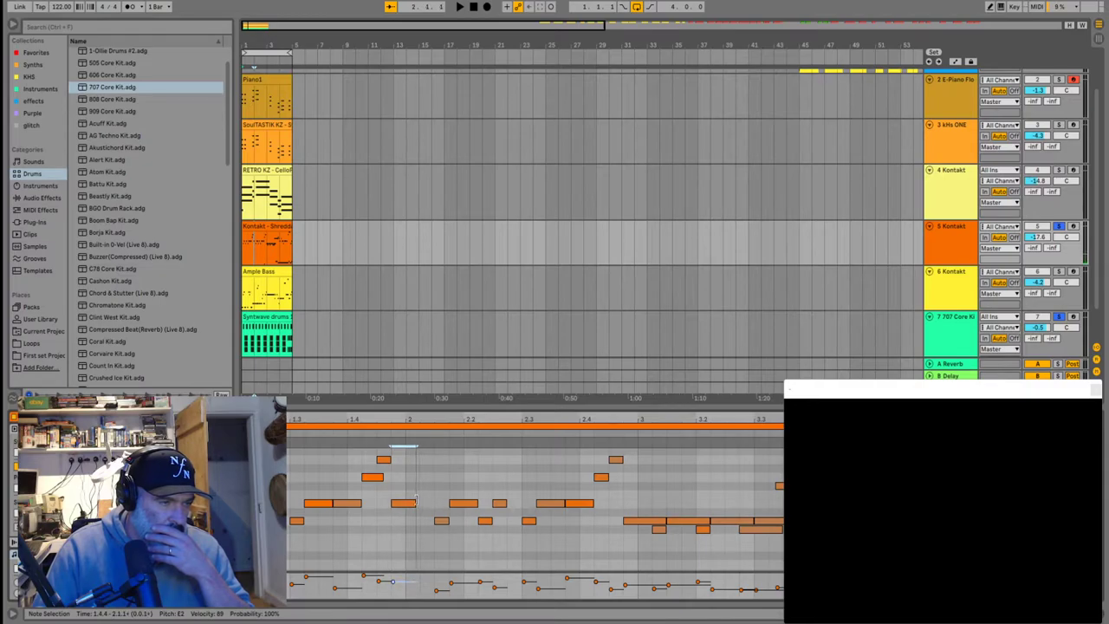
key(space)
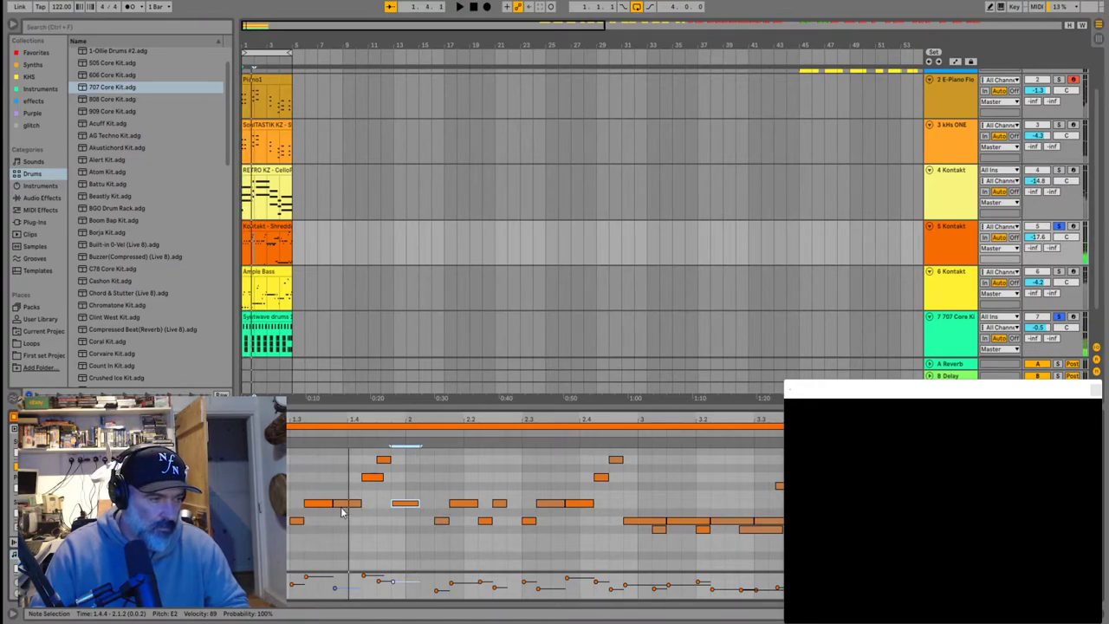
Nudge the four shifted notes before bar 2 about a thirty-second later and play the loop to check the timing
drag(407, 535, 353, 509)
key(space)
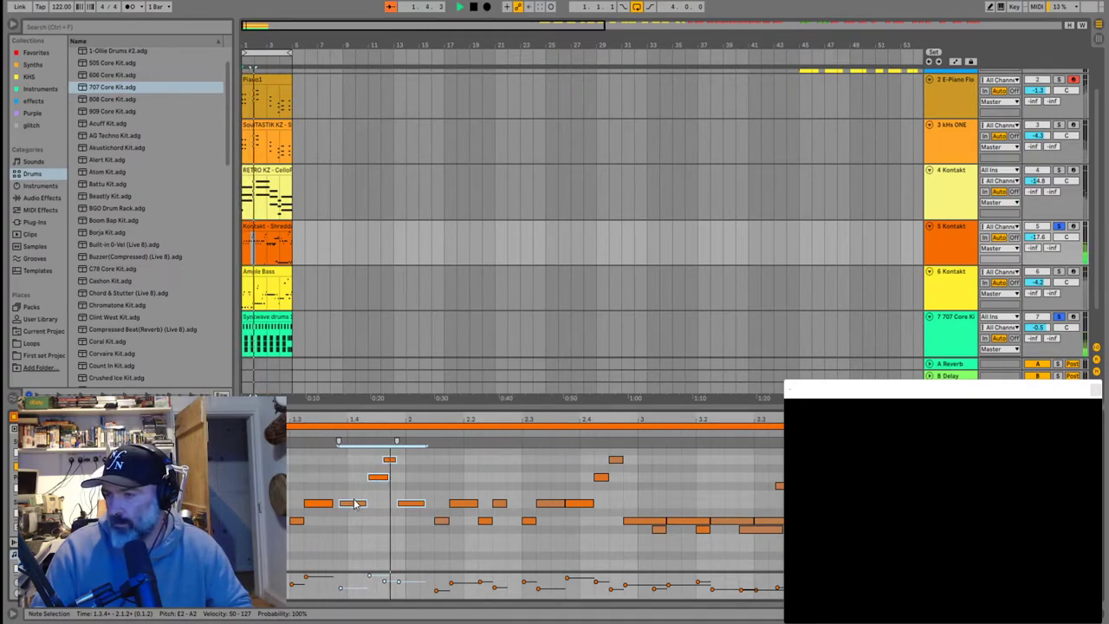
scroll(404, 517, up, 3)
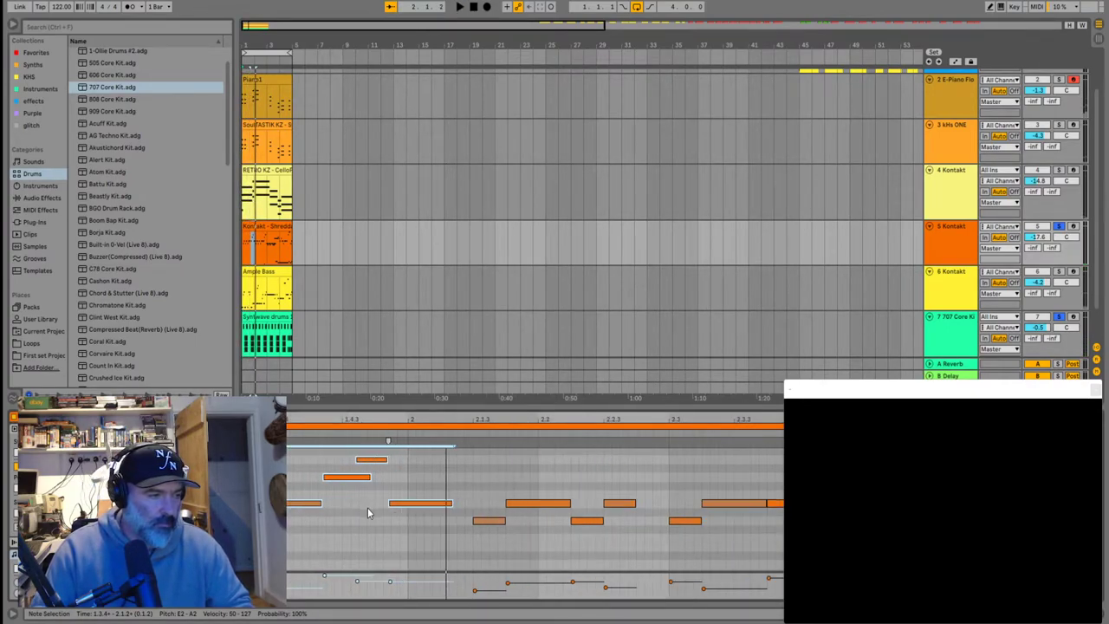
mouse_move(403, 508)
mouse_down()
mouse_move(423, 515)
mouse_move(409, 506)
mouse_up()
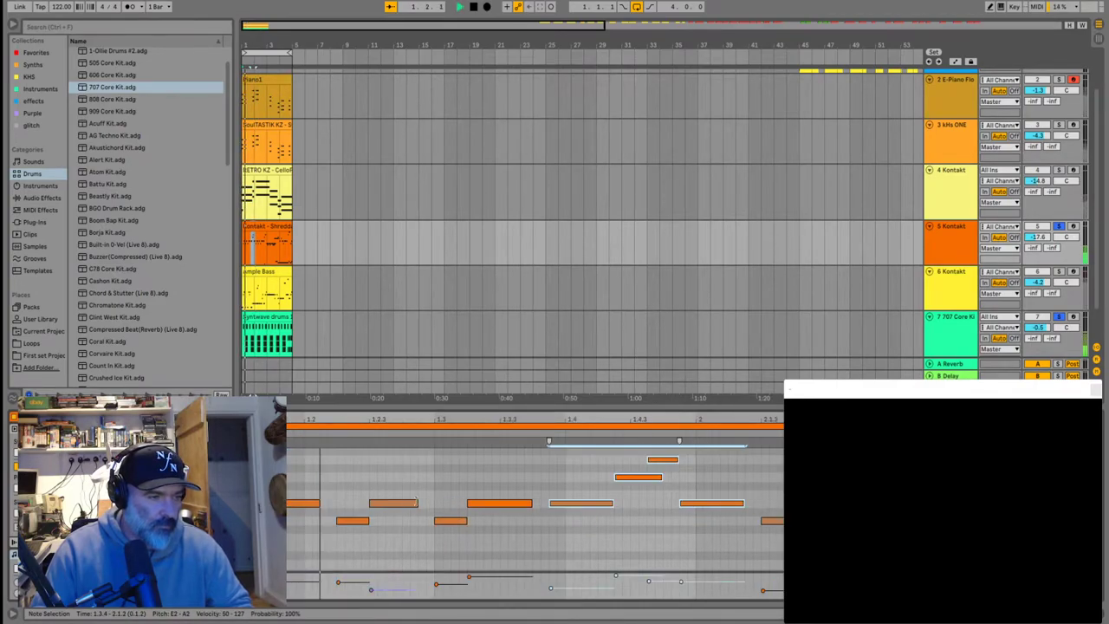
click(613, 504)
key(space)
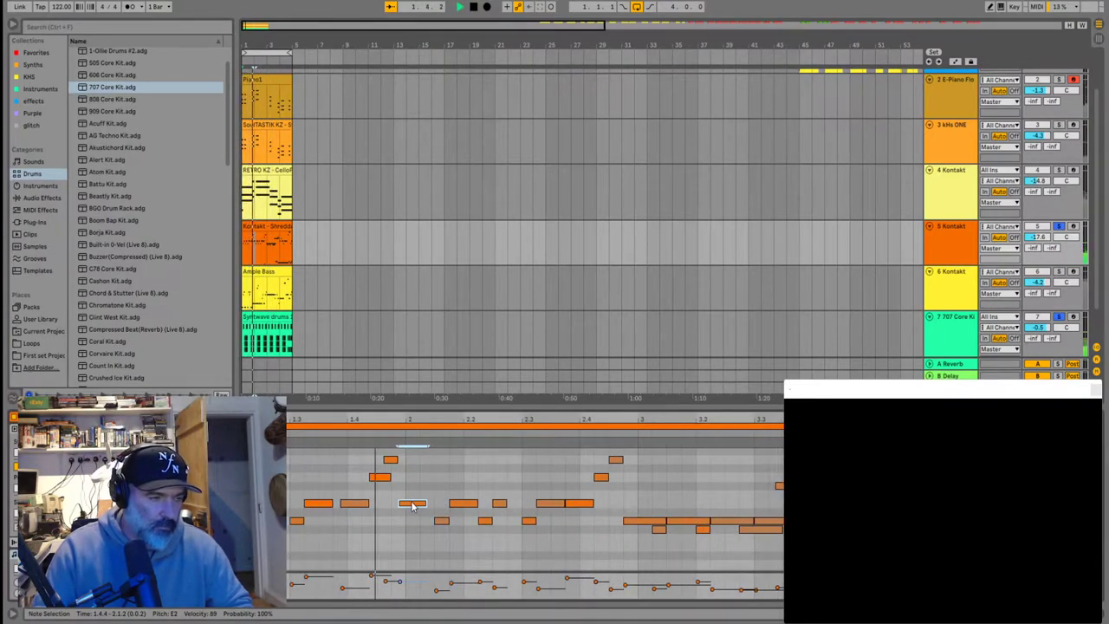
Move the D2 and E2 notes from 2.1.3 to 2.4.1 about a thirty-second earlier and play them
click(433, 523)
drag(425, 474, 732, 542)
key(space)
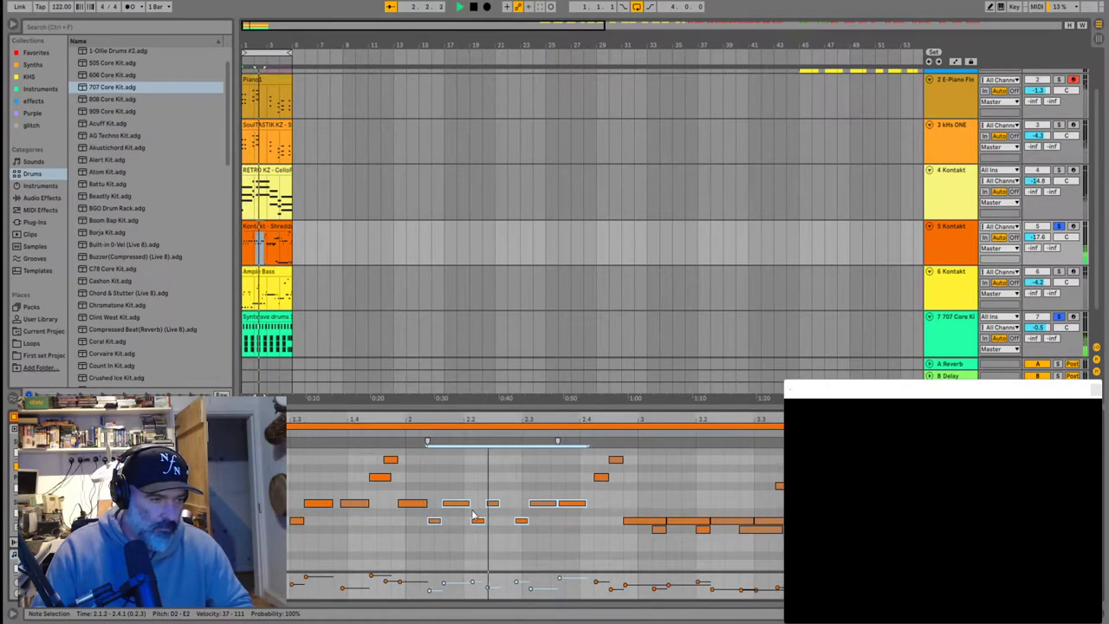
Lengthen the last E2 note of bar 2 slightly and start the G2, A2 and D2 notes after it about a thirty-second later
drag(586, 504, 606, 486)
key(space)
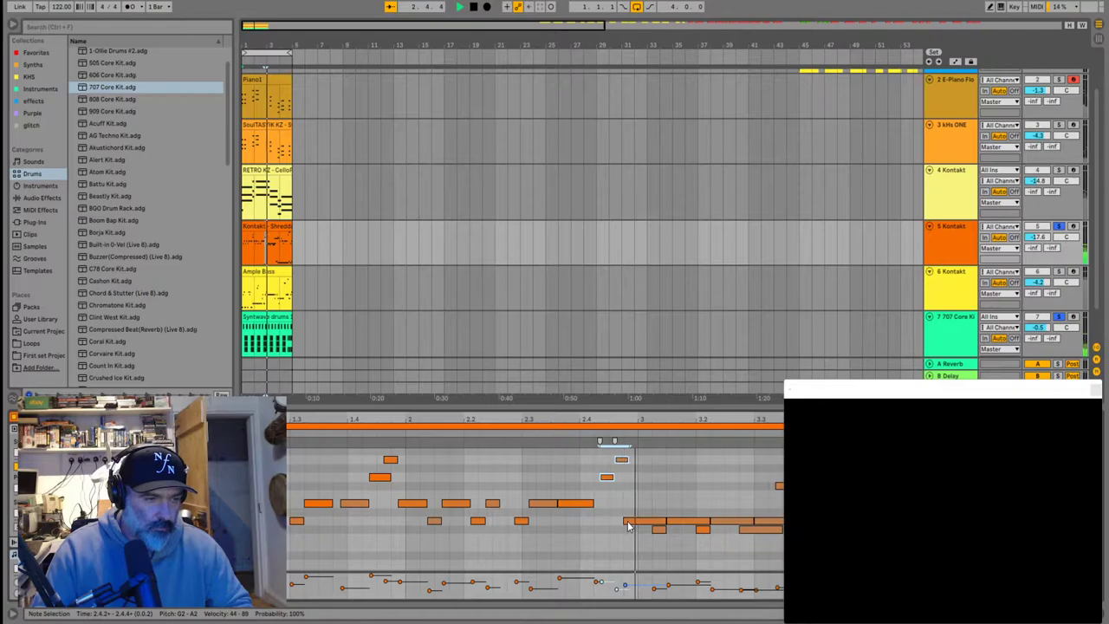
click(629, 523)
drag(607, 520, 614, 520)
key(space)
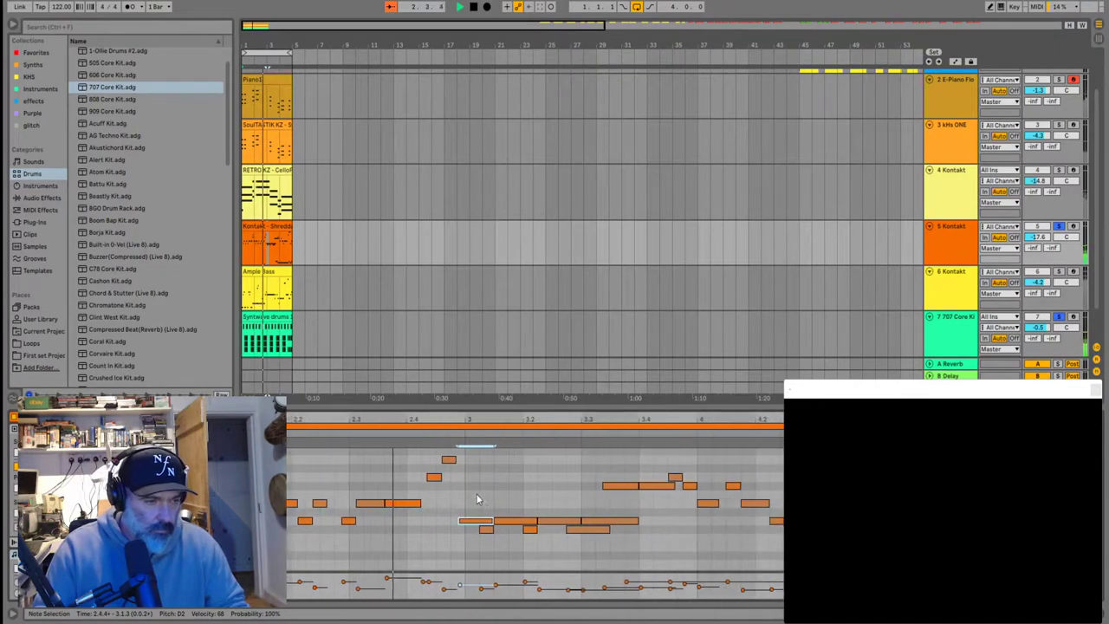
Shorten the D2 note leading into bar 3 and move the notes from 3.1.2 to 4.1.1 about a thirty-second later
drag(594, 559, 441, 503)
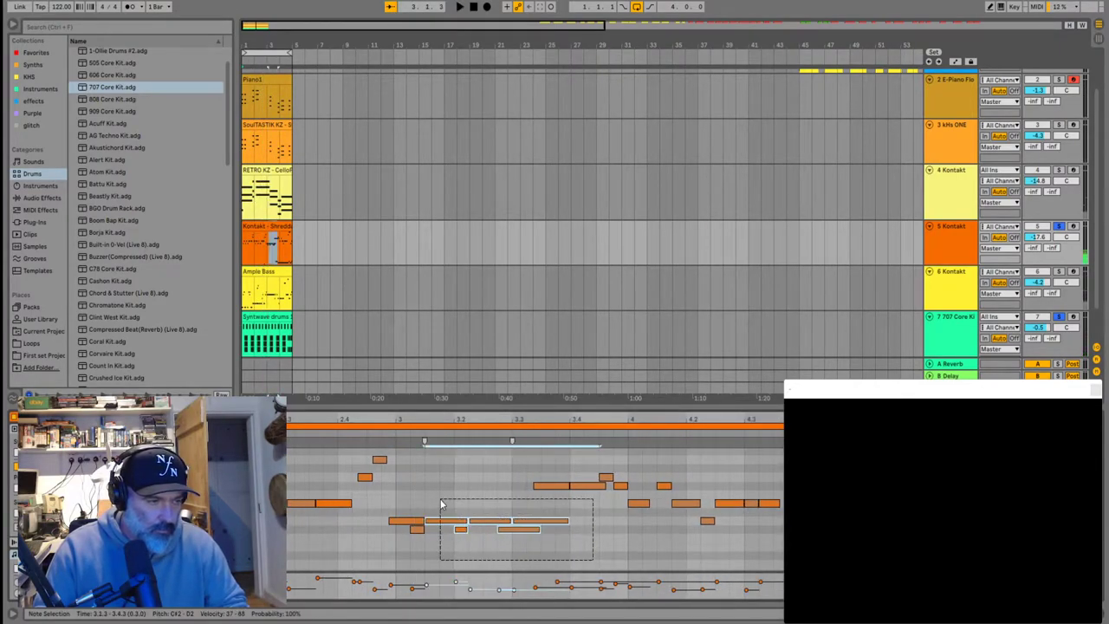
click(422, 521)
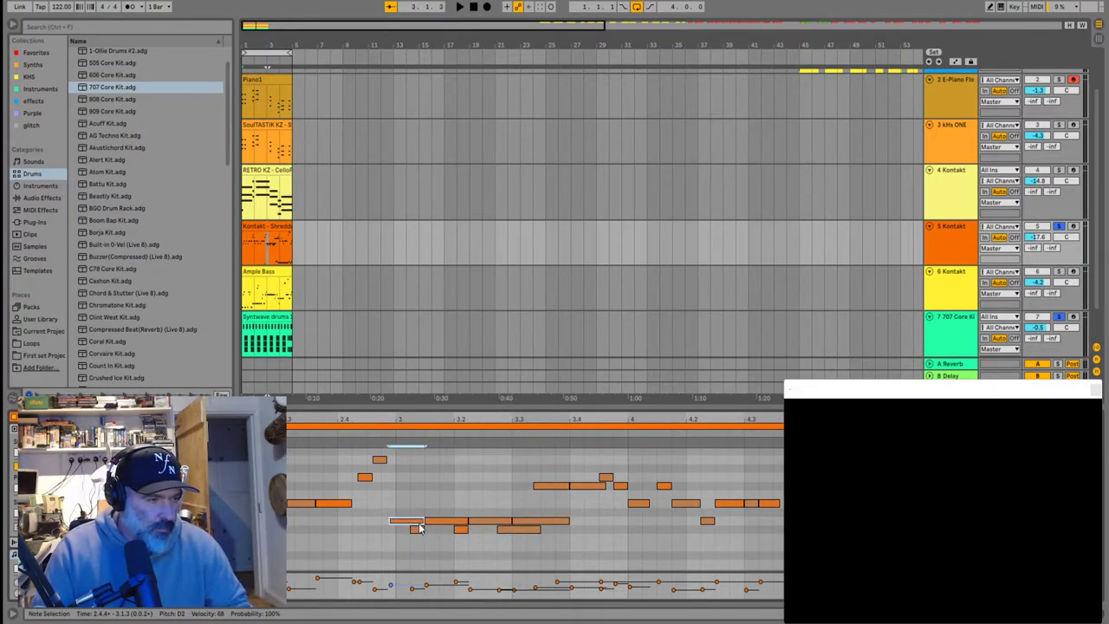
scroll(382, 530, left, 3)
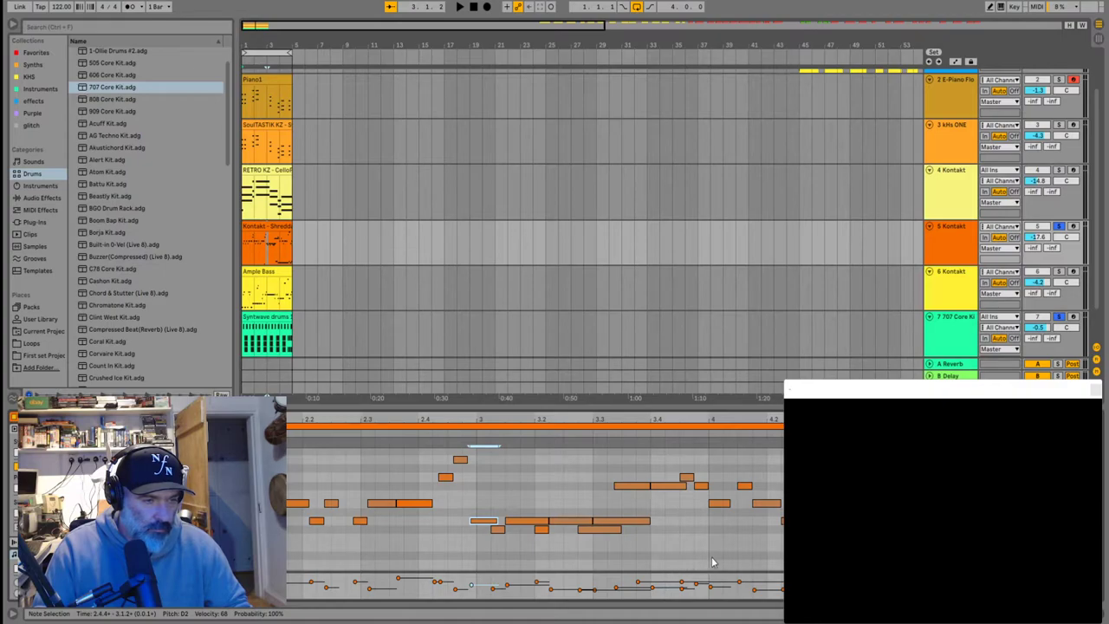
drag(700, 561, 497, 468)
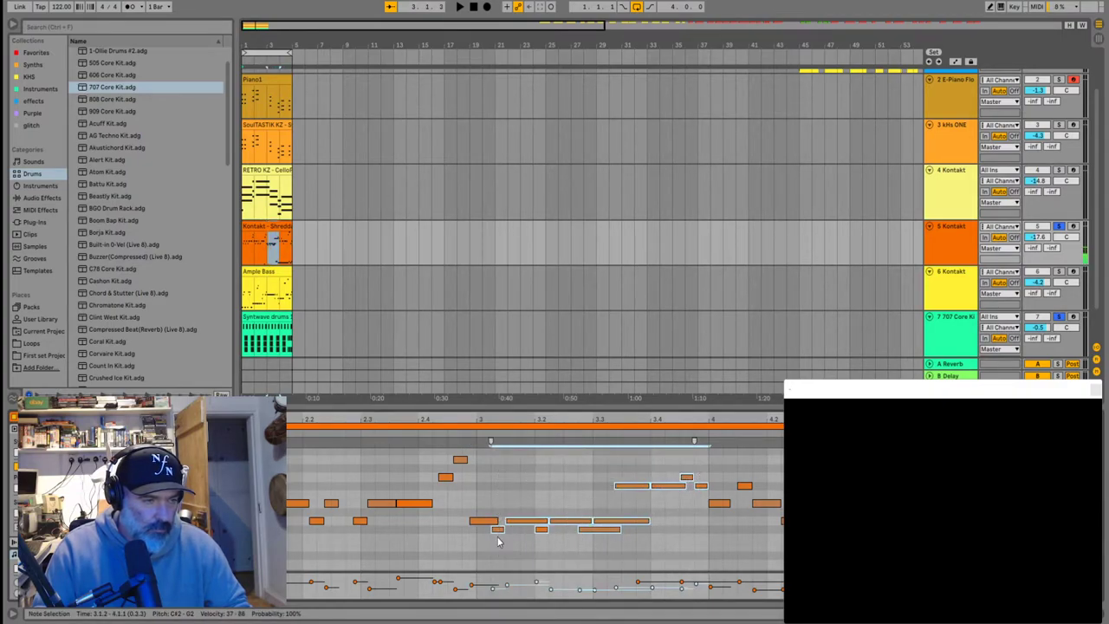
drag(494, 534, 502, 532)
key(space)
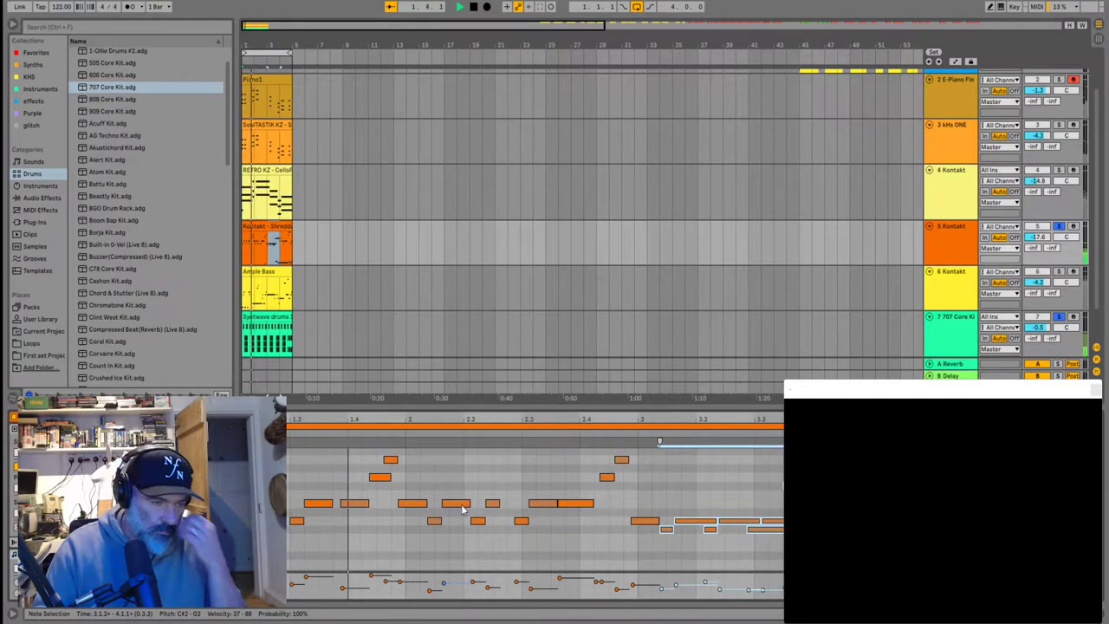
View the Ample Bass clip's notes during playback and reopen the Shreddage 3 clip
scroll(338, 294, up, 4)
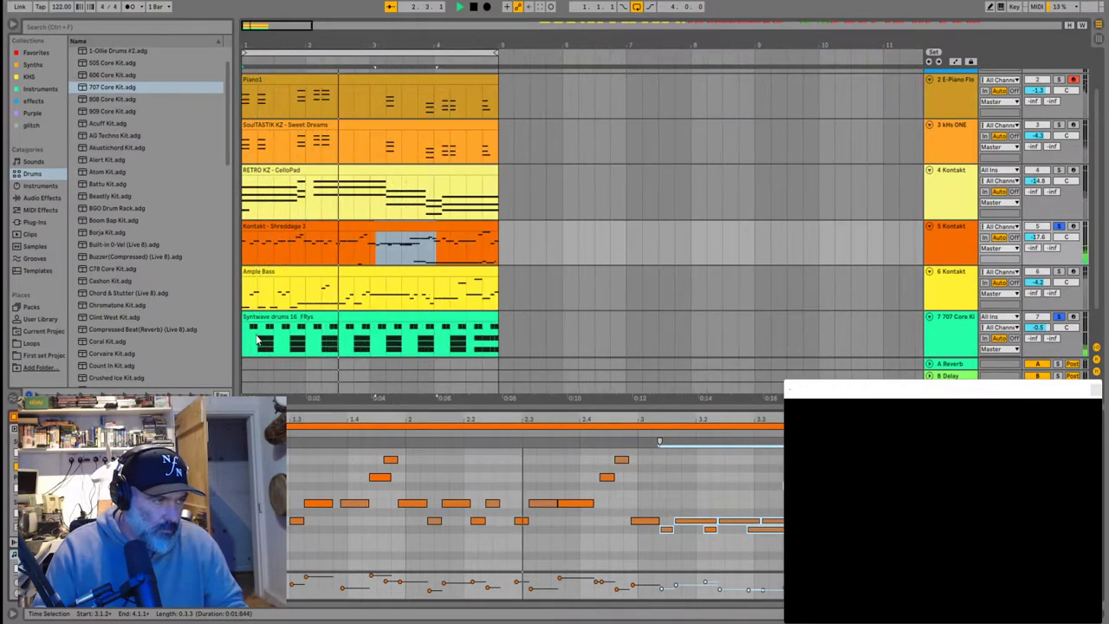
click(340, 301)
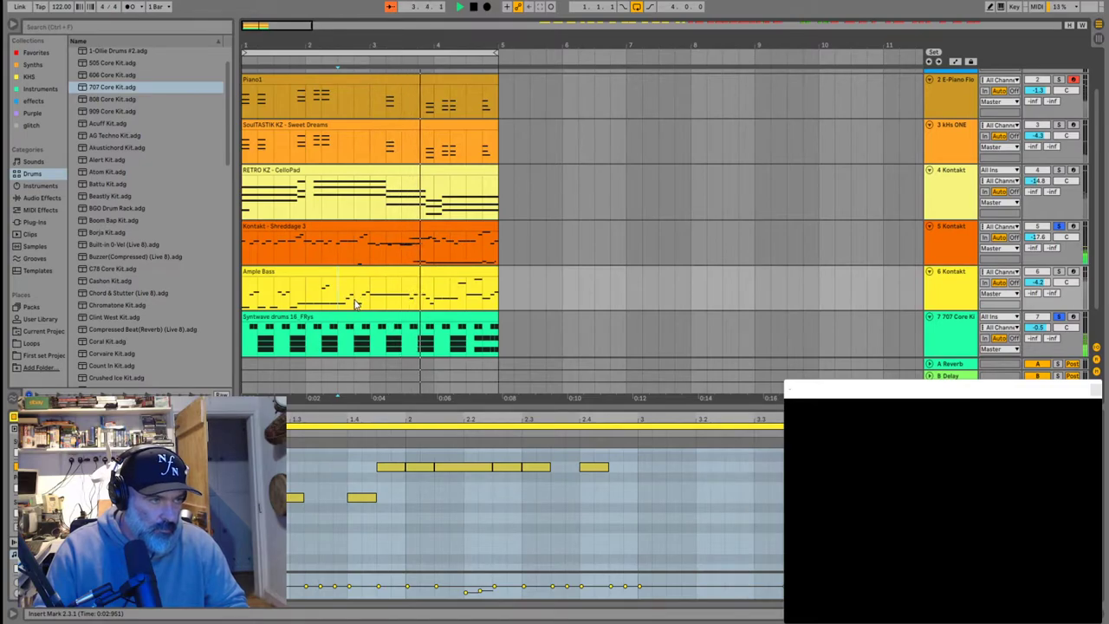
key(space)
click(385, 316)
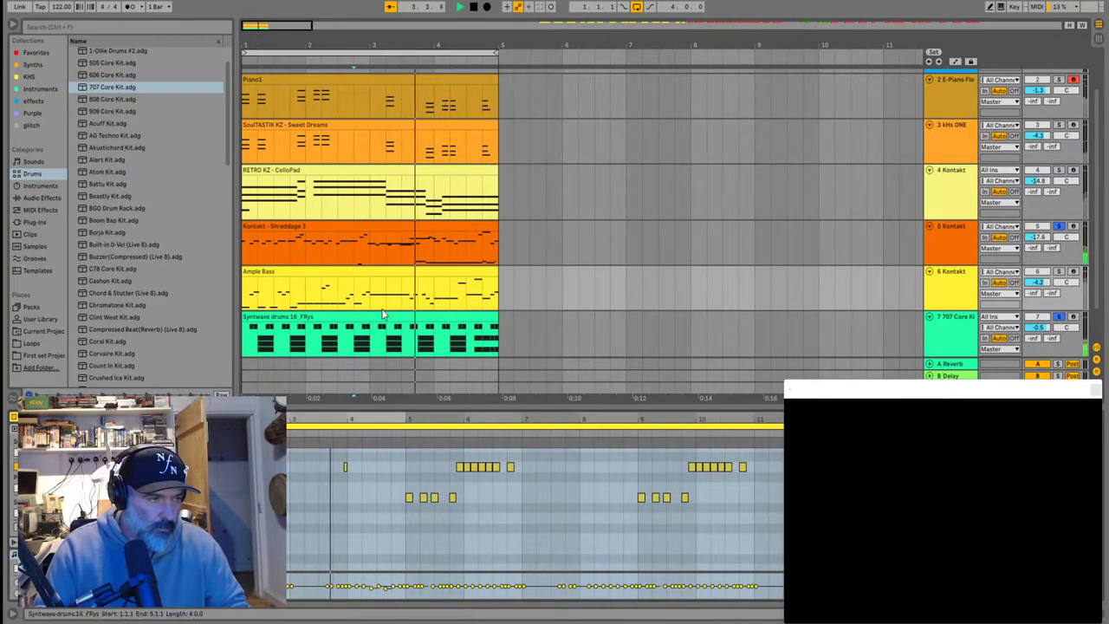
click(357, 253)
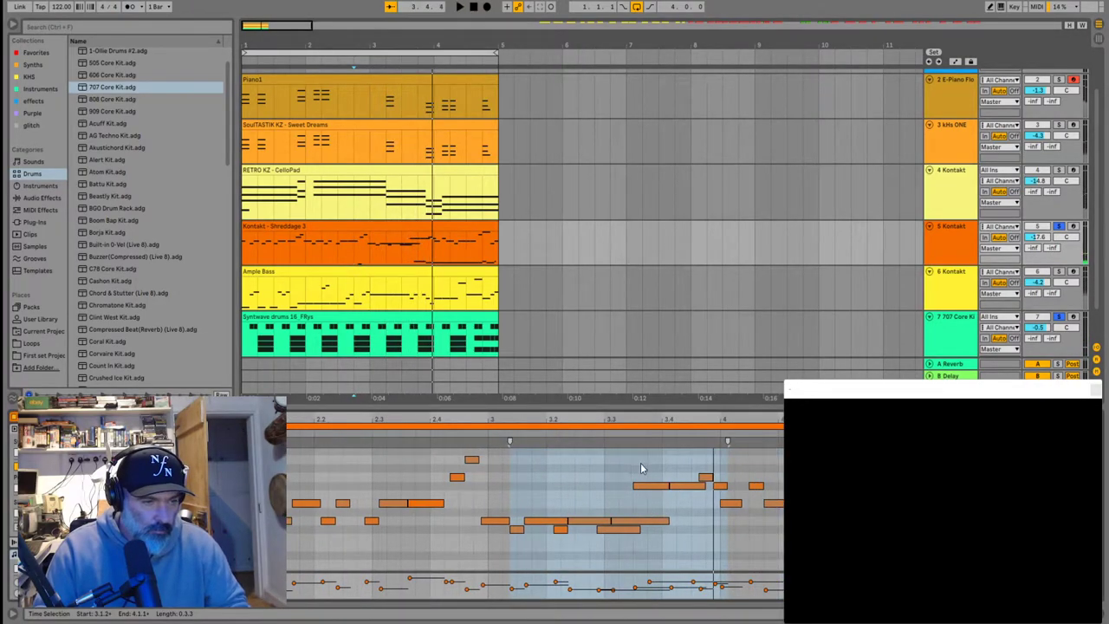
Move the Shreddage 3 notes from 3.3.2 to 4.4.3 about a thirty-second later
scroll(572, 507, up, 2)
key(space)
drag(368, 457, 425, 472)
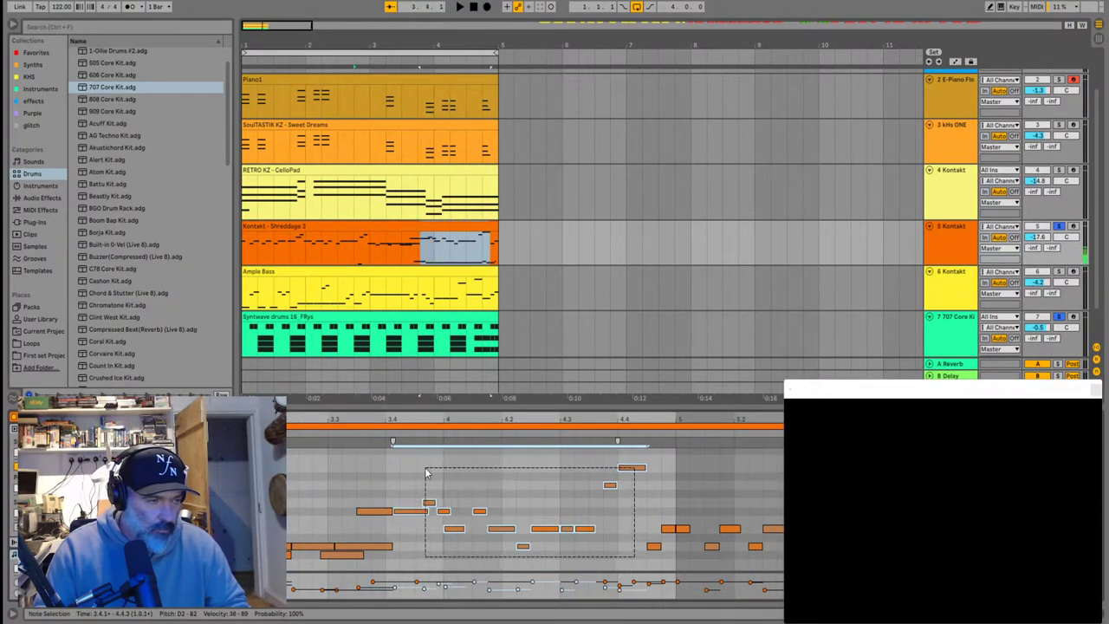
drag(364, 491, 599, 524)
drag(379, 455, 641, 551)
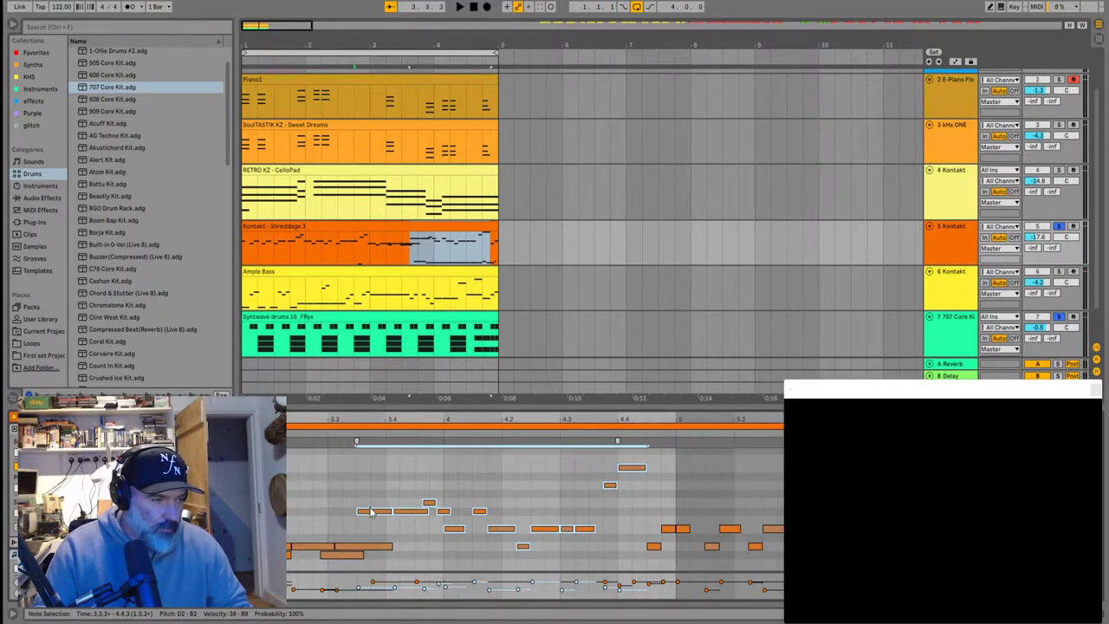
drag(371, 513, 382, 521)
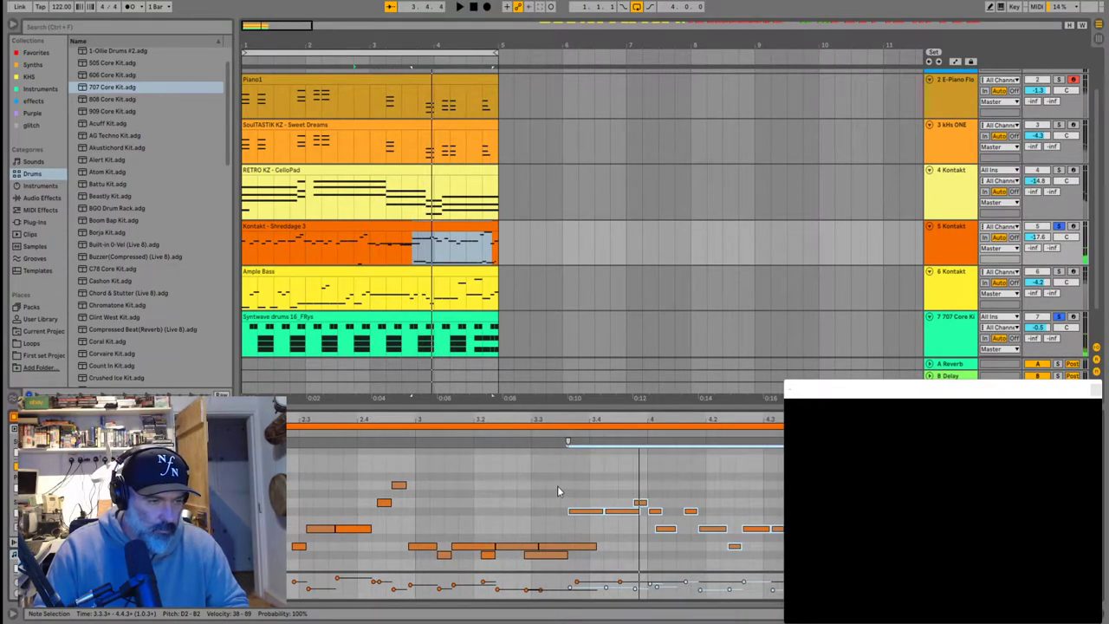
Move the D2 to G2 notes from the end of bar 3 up to 4.3.4 about a sixteenth later and play them
scroll(659, 498, down, 3)
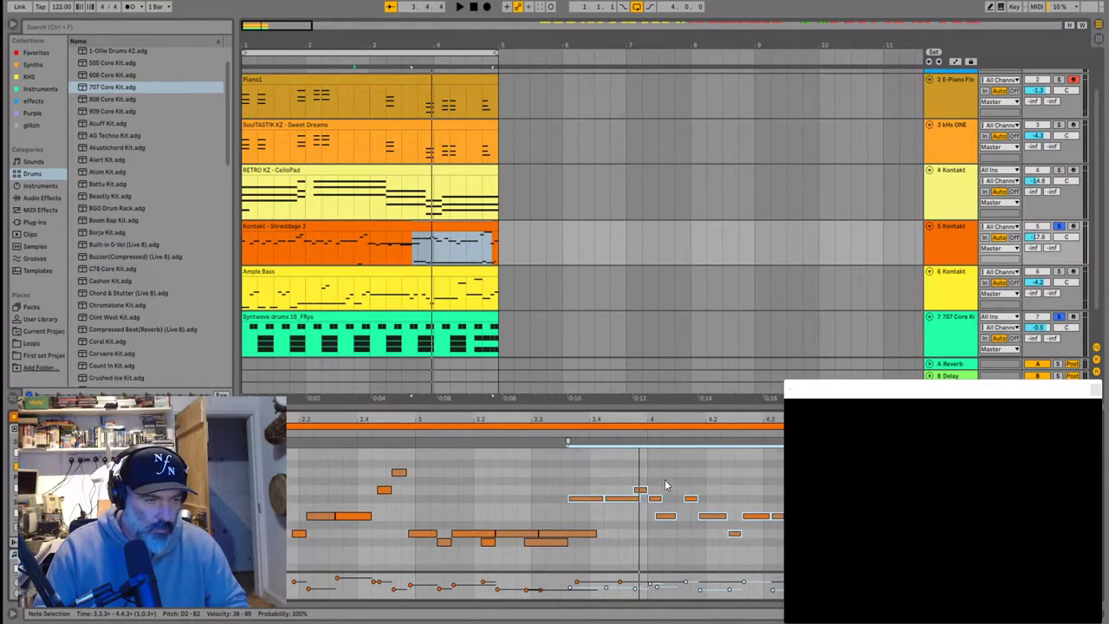
scroll(667, 483, left, 1)
click(666, 490)
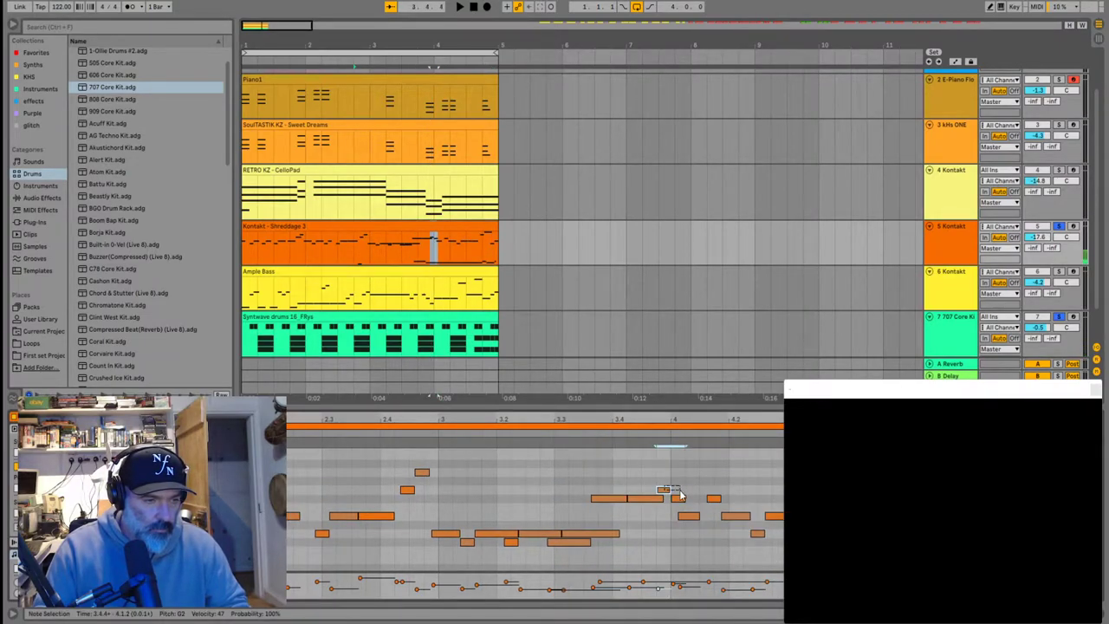
scroll(557, 485, down, 3)
scroll(557, 487, up, 2)
scroll(500, 496, right, 5)
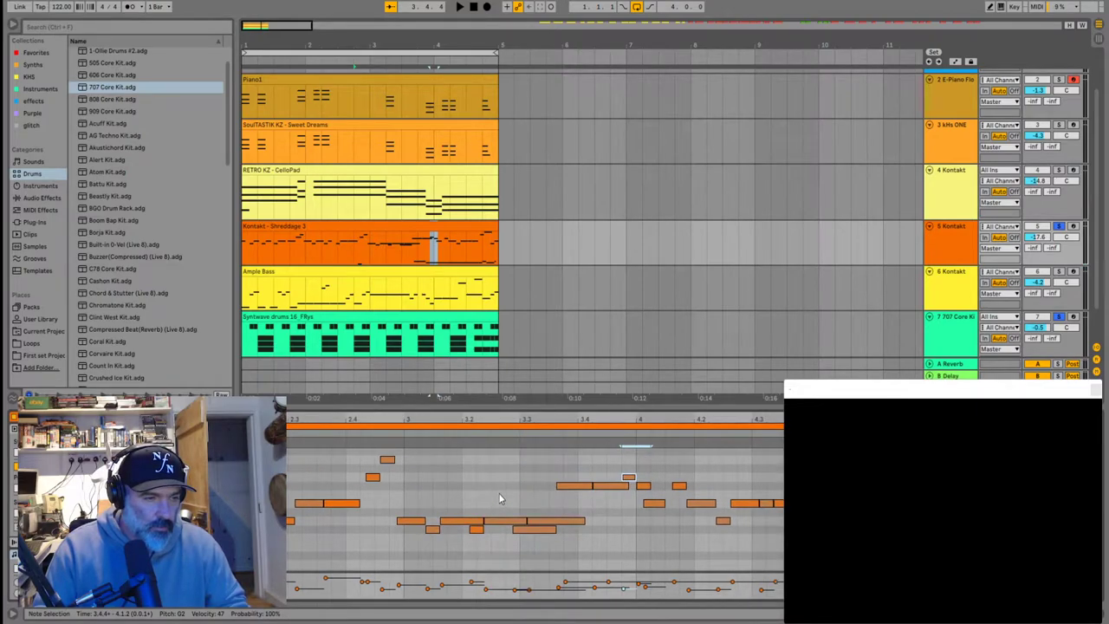
scroll(500, 498, right, 3)
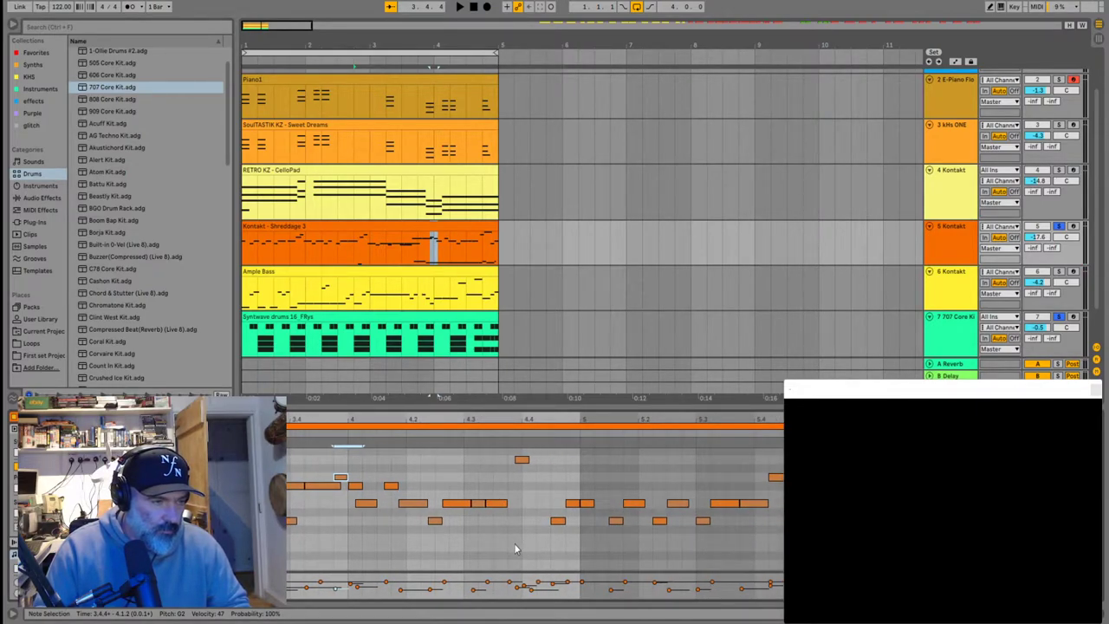
drag(522, 548, 353, 481)
key(space)
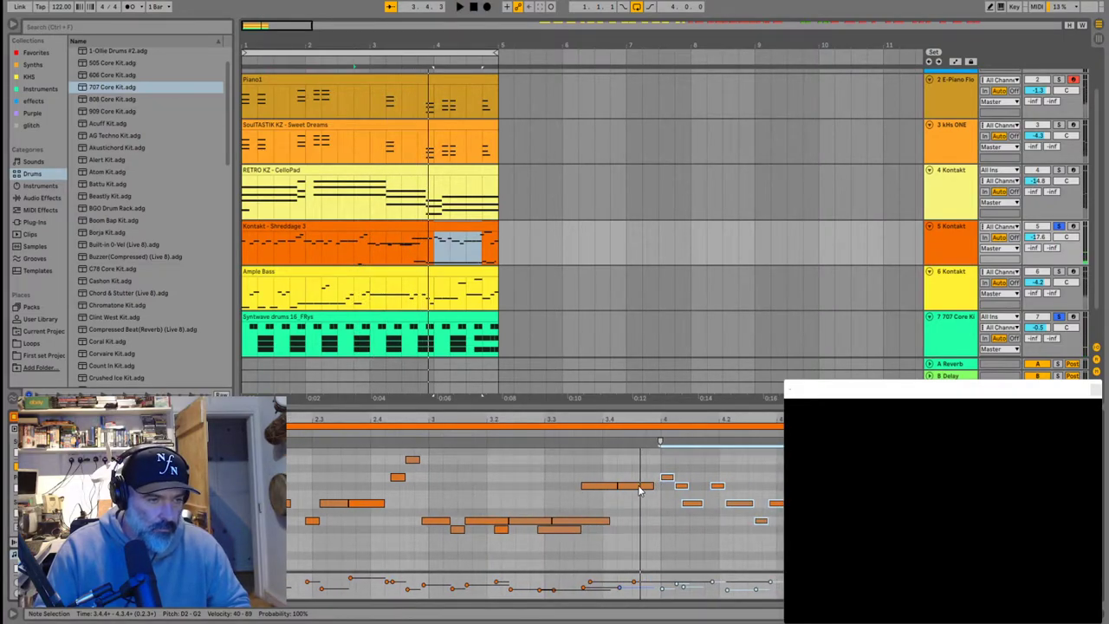
Delete the second long F#2 note before bar 4 and move the following G2, F#2 and E2 notes to start at about 3.4.1
click(640, 489)
key(Delete)
drag(658, 463, 648, 505)
key(space)
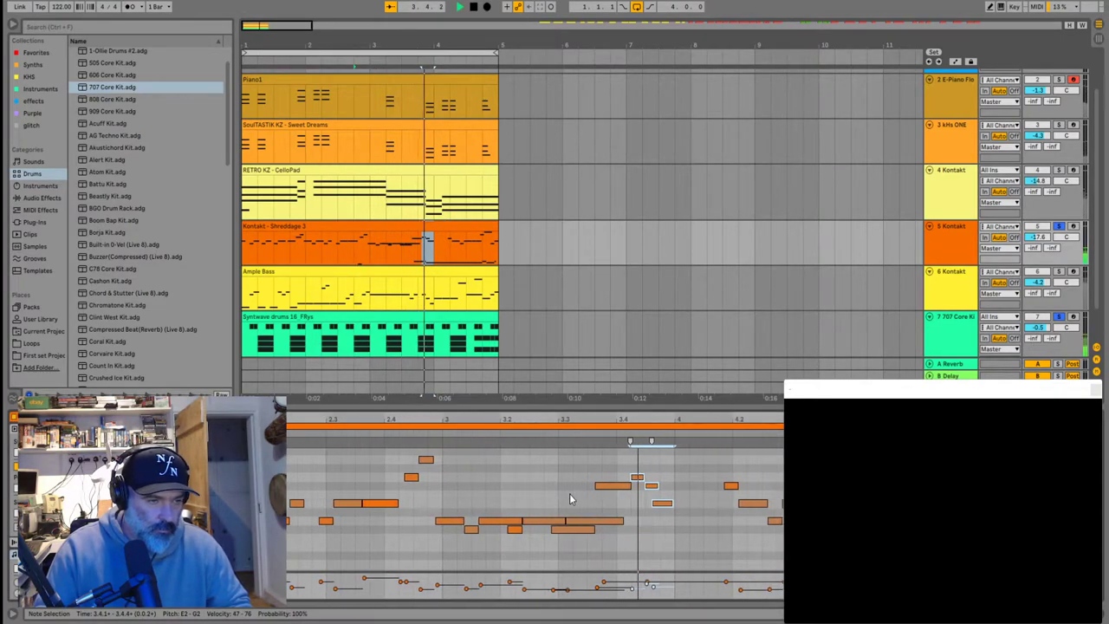
Lengthen the G2 note at 3.4.1 to meet the F#2, move the E2 after it to 3.4.4, and play the phrase
key(space)
click(605, 487)
click(587, 479)
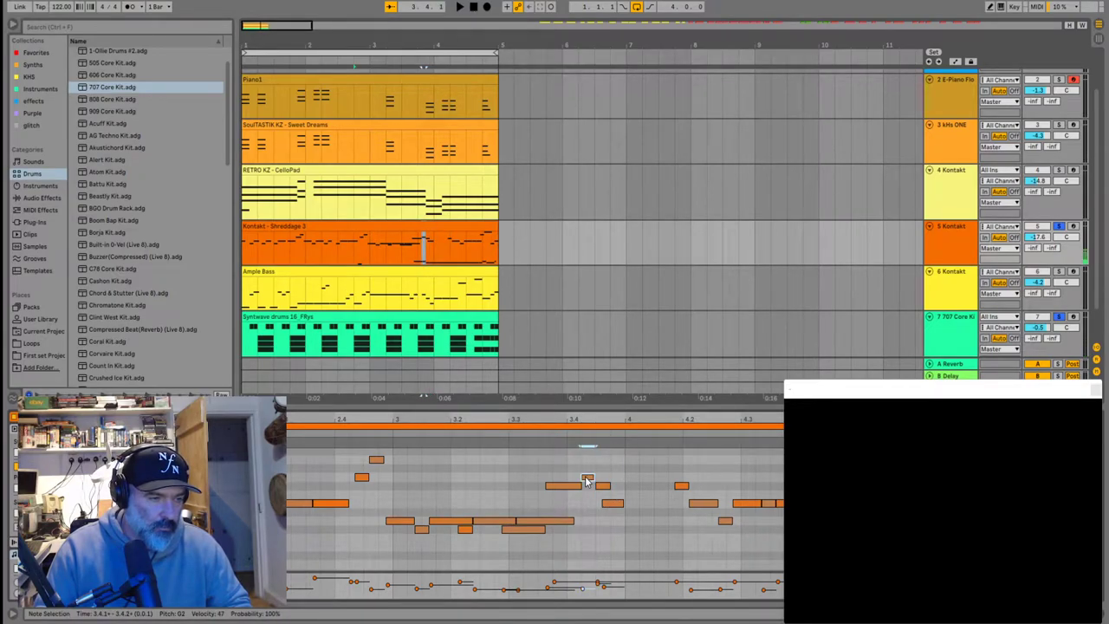
drag(608, 507, 620, 509)
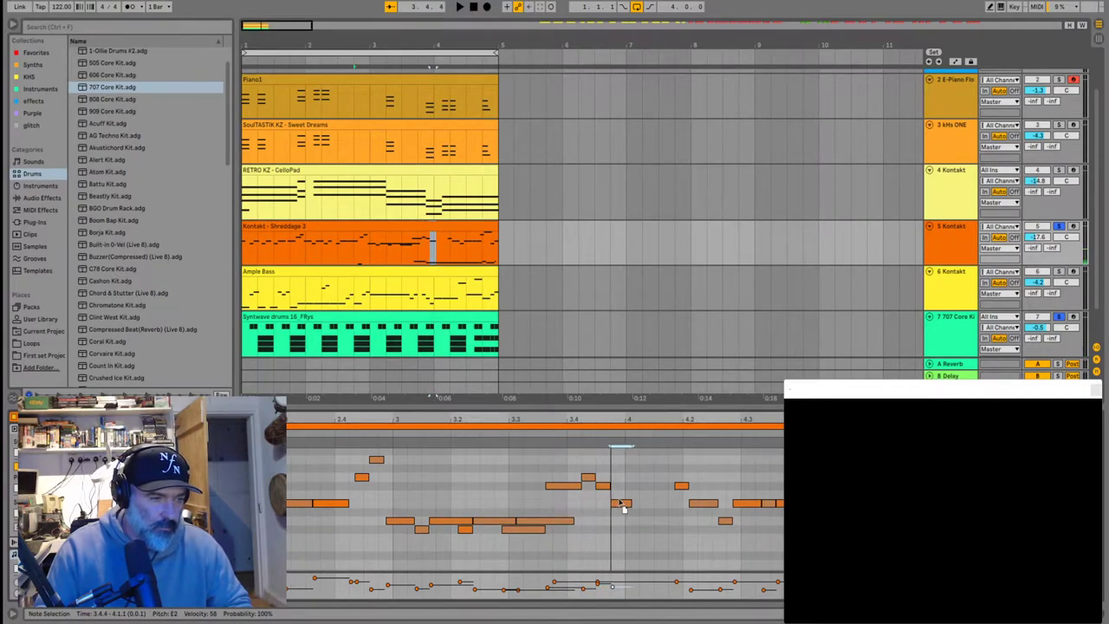
key(space)
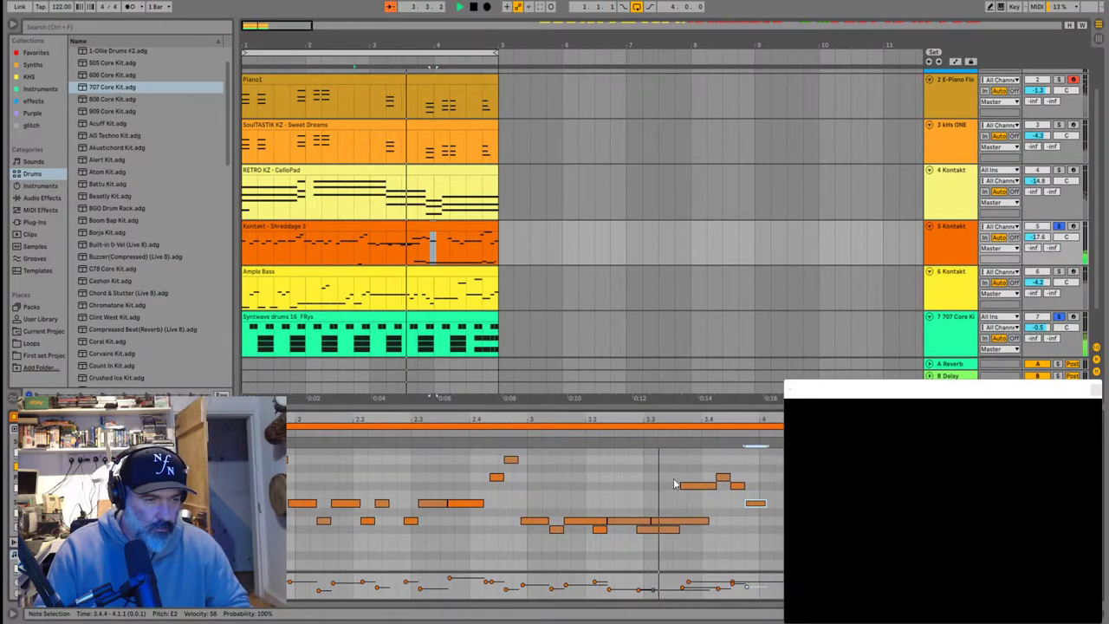
key(space)
Move the D2 to A2 notes from 4.1.4 to the end of bar 4 three sixteenths earlier, starting at about 4.1.1
scroll(598, 502, down, 5)
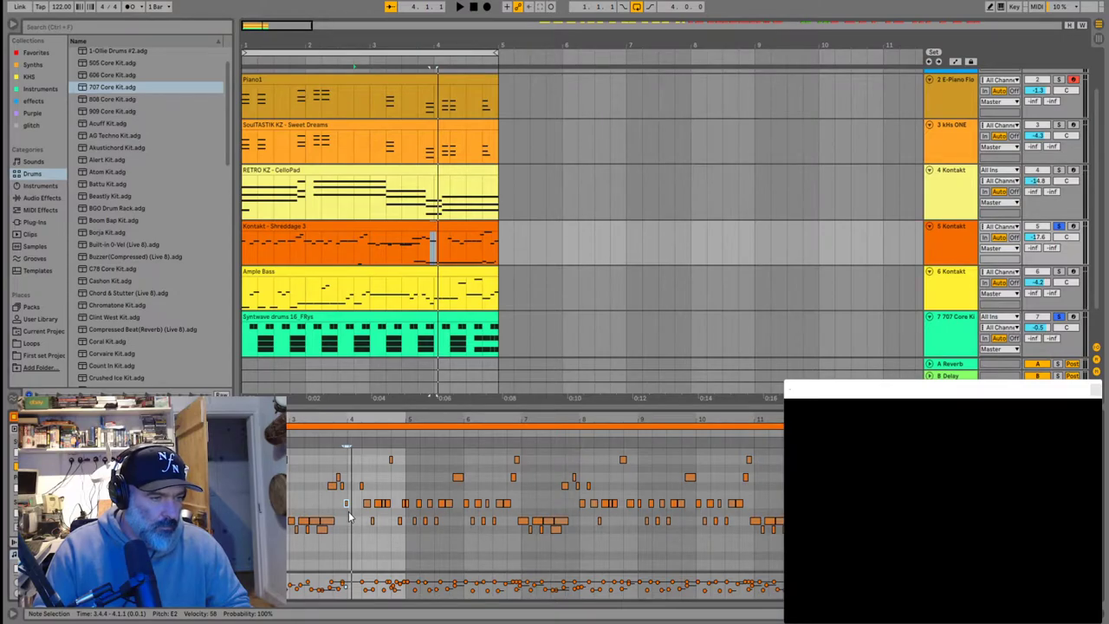
key(plus)
key(plus)
key(plus)
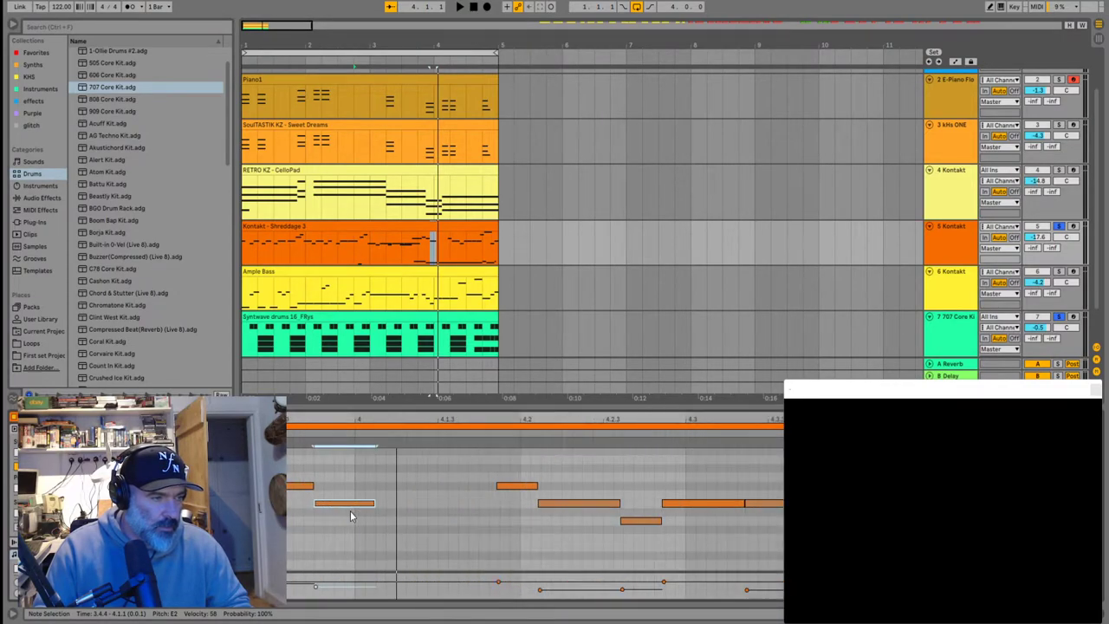
scroll(469, 497, down, 5)
drag(466, 461, 552, 553)
drag(472, 461, 567, 545)
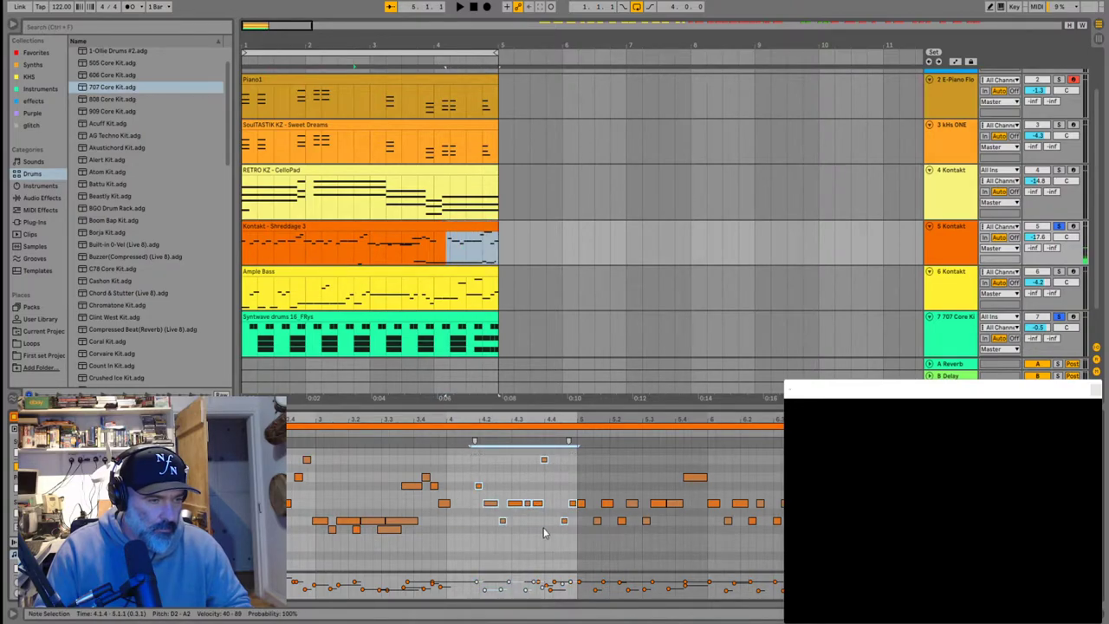
scroll(480, 502, up, 3)
key(space)
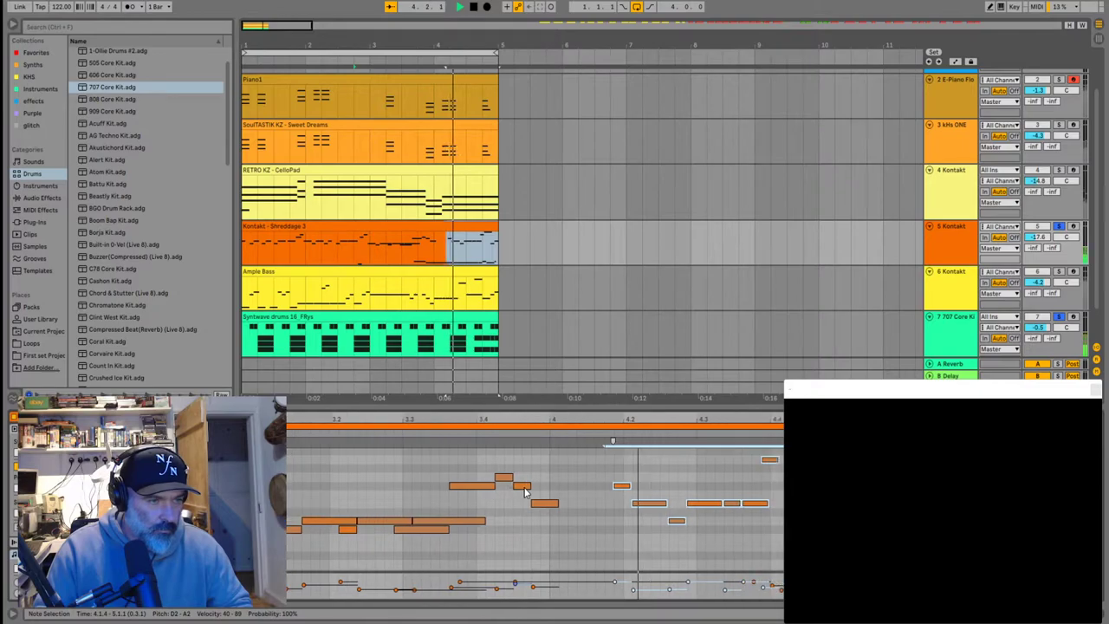
key(space)
key(space)
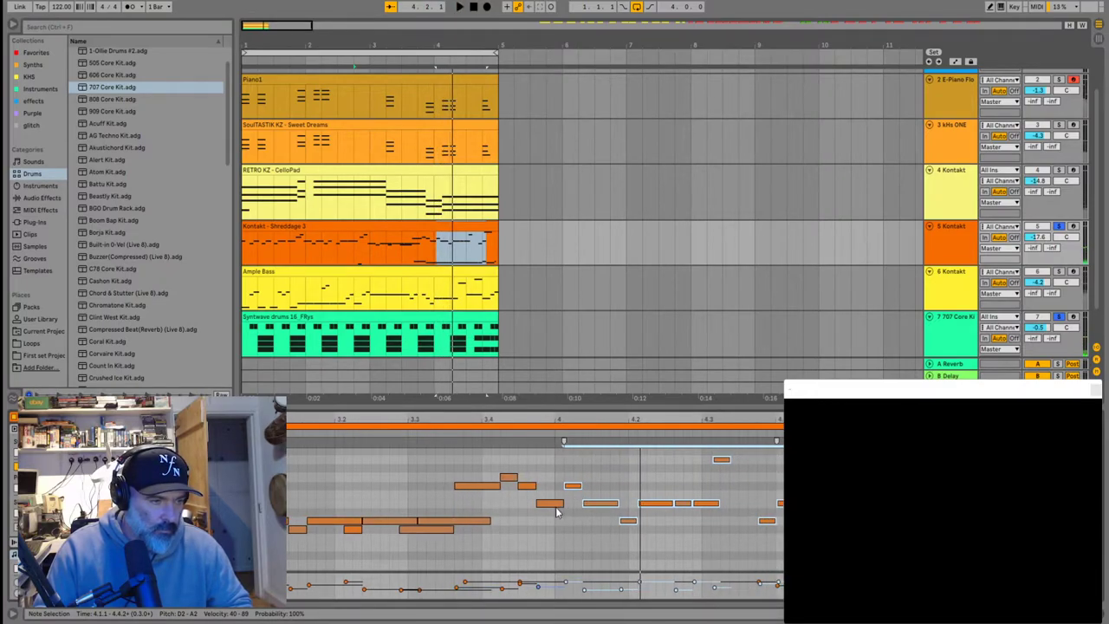
Play the guitar against the drums repeatedly around the end of bar 3 to check the transition into bar 4
click(431, 258)
key(space)
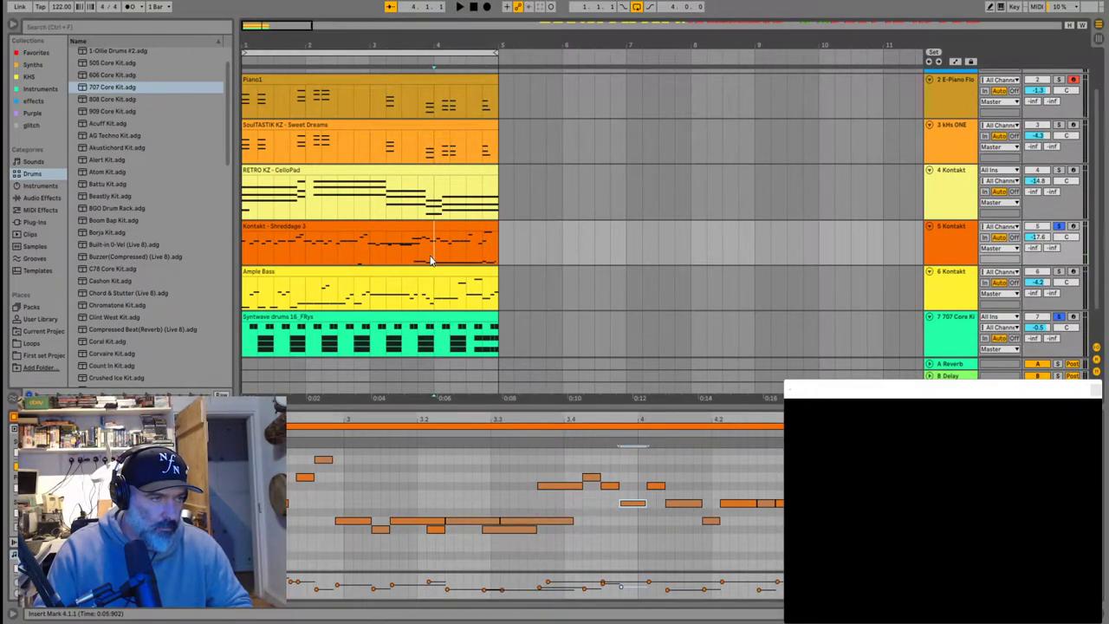
key(space)
click(418, 258)
key(space)
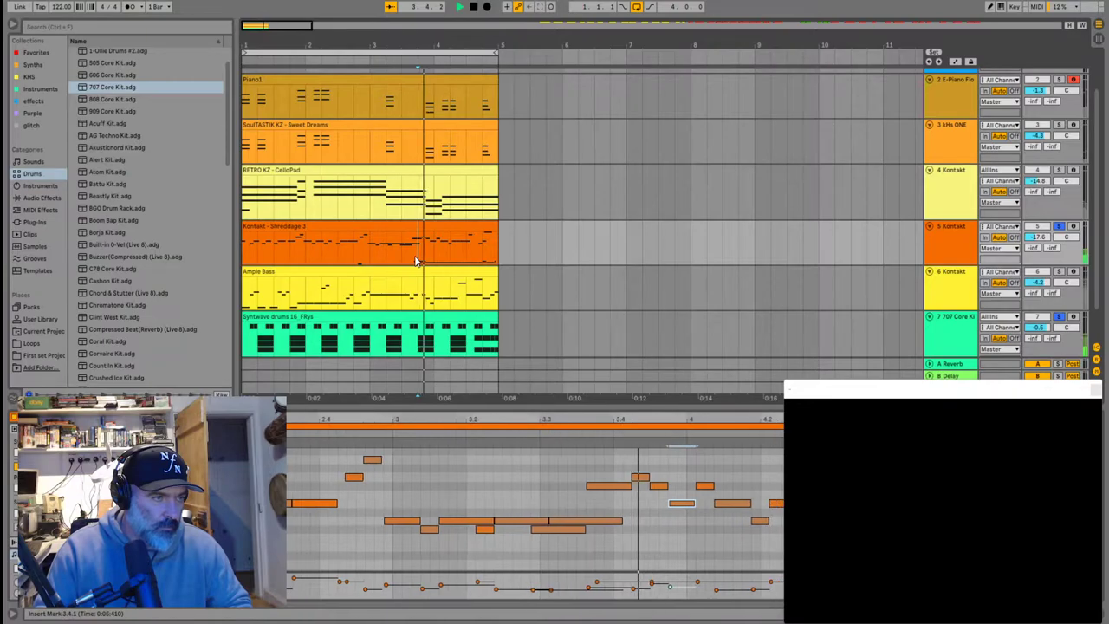
key(space)
key(space)
key(space)
key(space)
key(space)
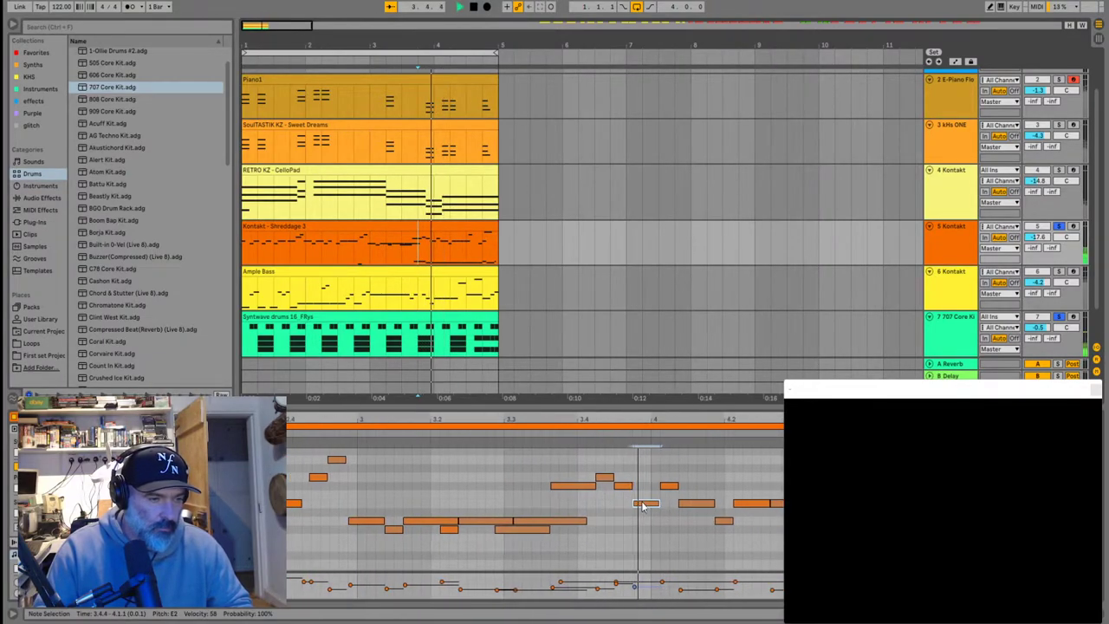
click(402, 252)
key(space)
key(space)
key(space)
key(space)
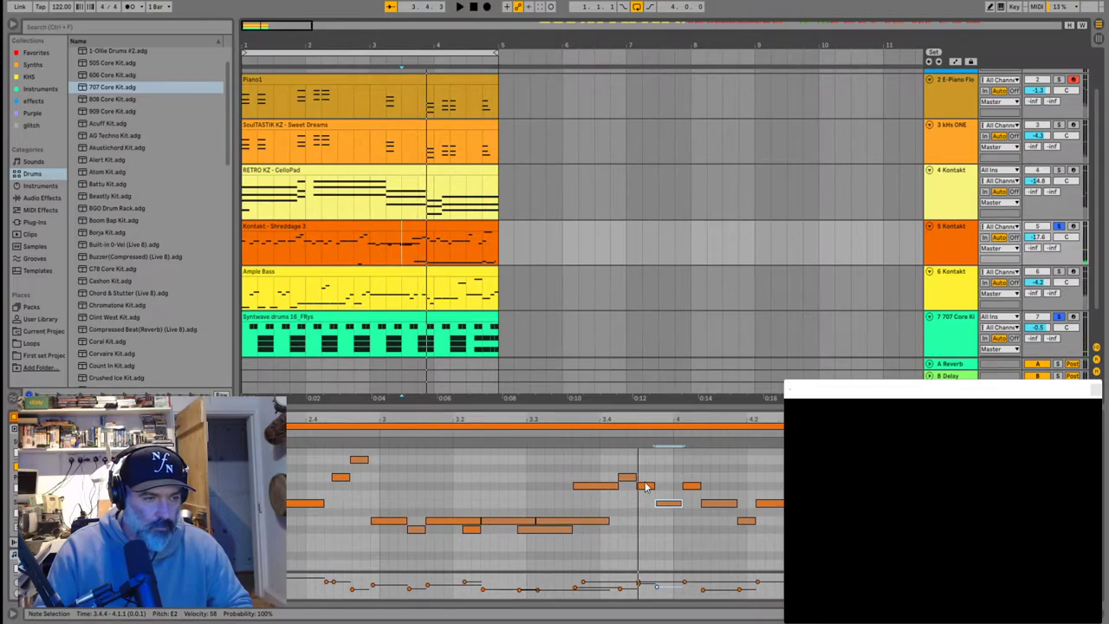
Try moving the F#2 note at 3.4.3 and the E2 at 3.4.4 slightly later, and undo both moves
drag(645, 487, 653, 484)
click(659, 501)
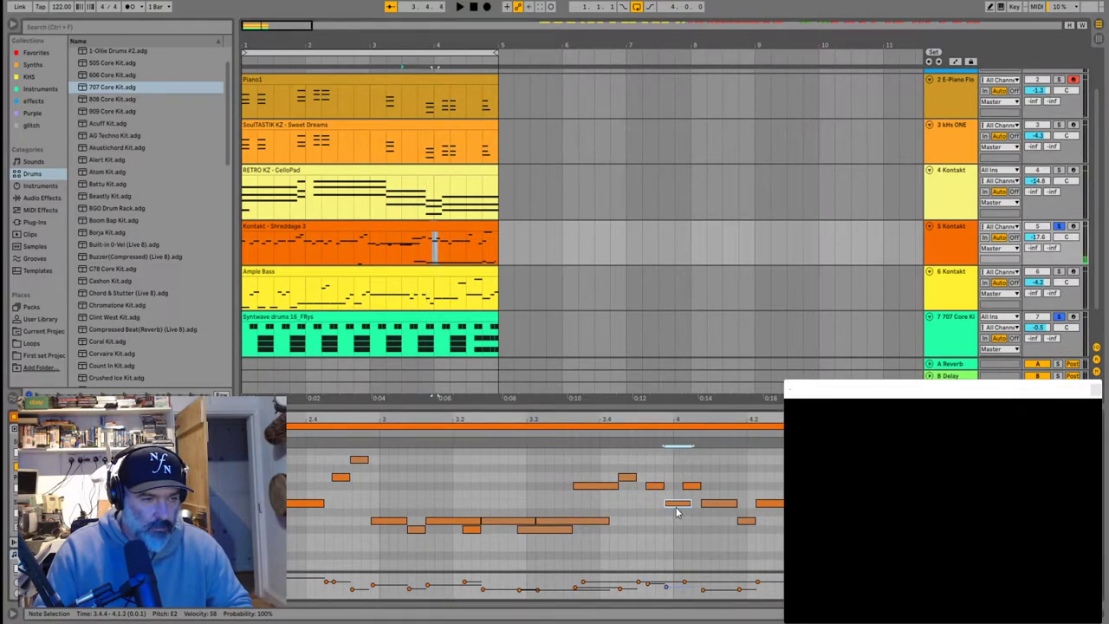
key(space)
key(space)
key(ctrl+z)
key(ctrl+z)
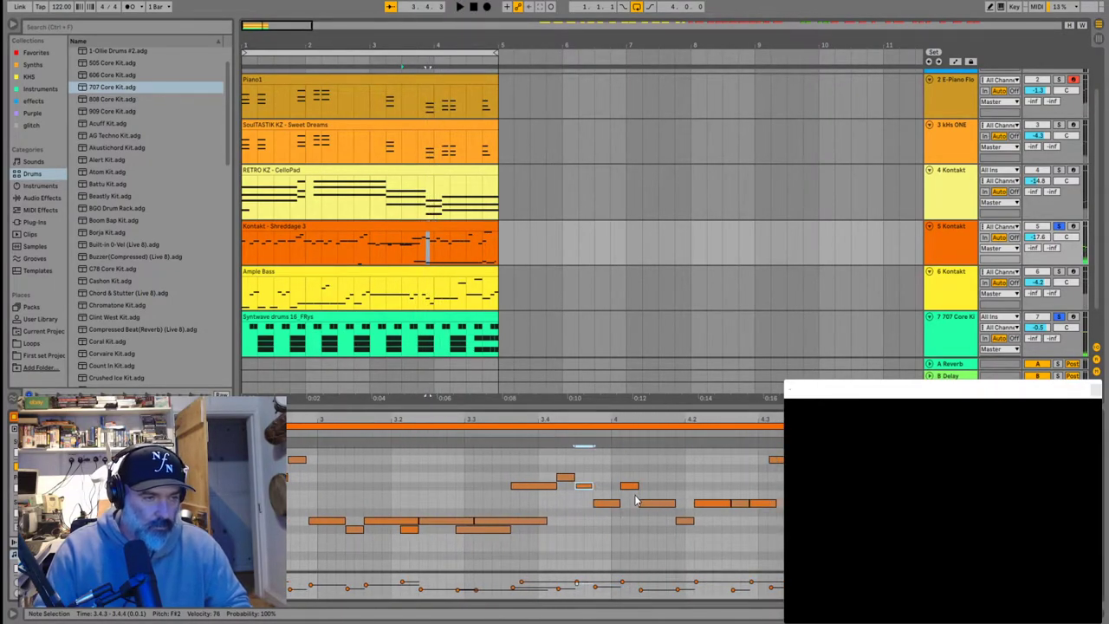
Transpose the F#2 note at 4.1.1 down to D2 and shift it slightly later
key(space)
click(646, 487)
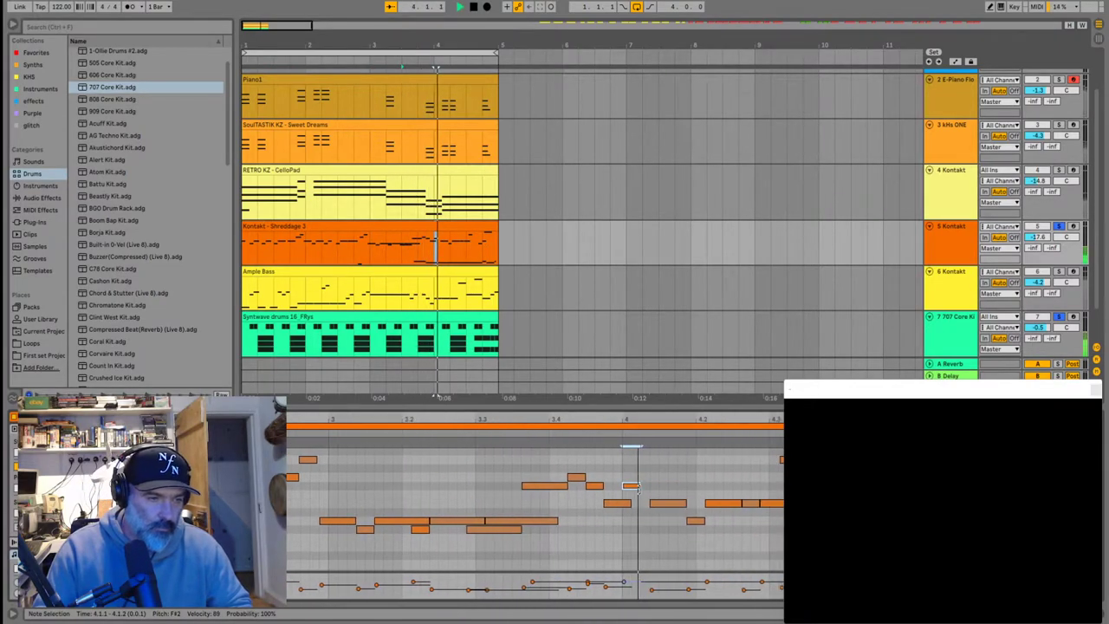
drag(587, 488, 595, 478)
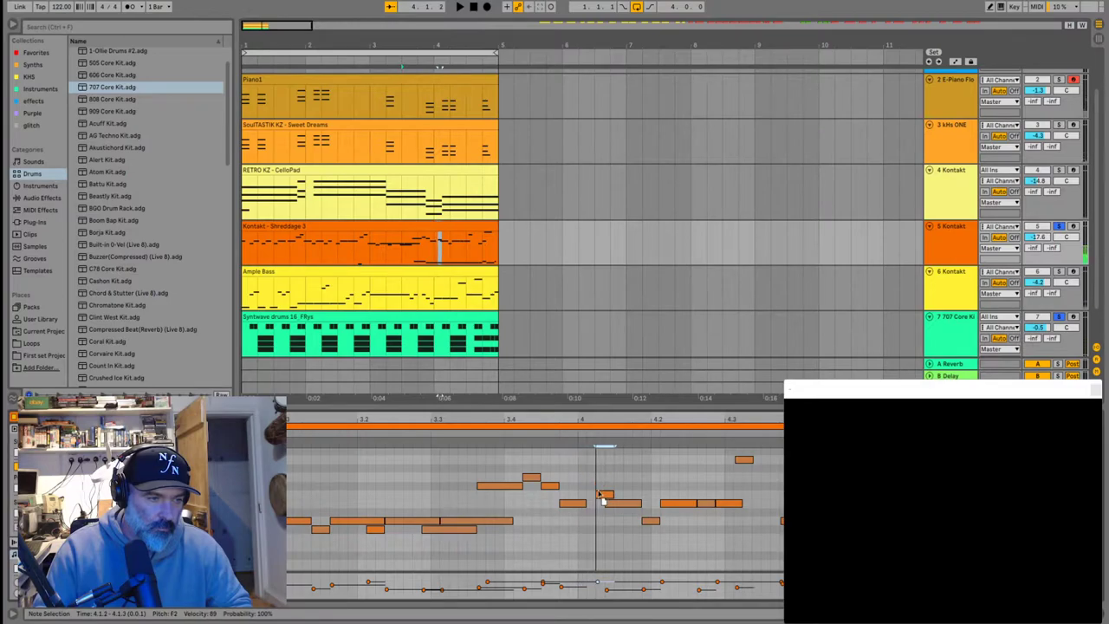
key(Up)
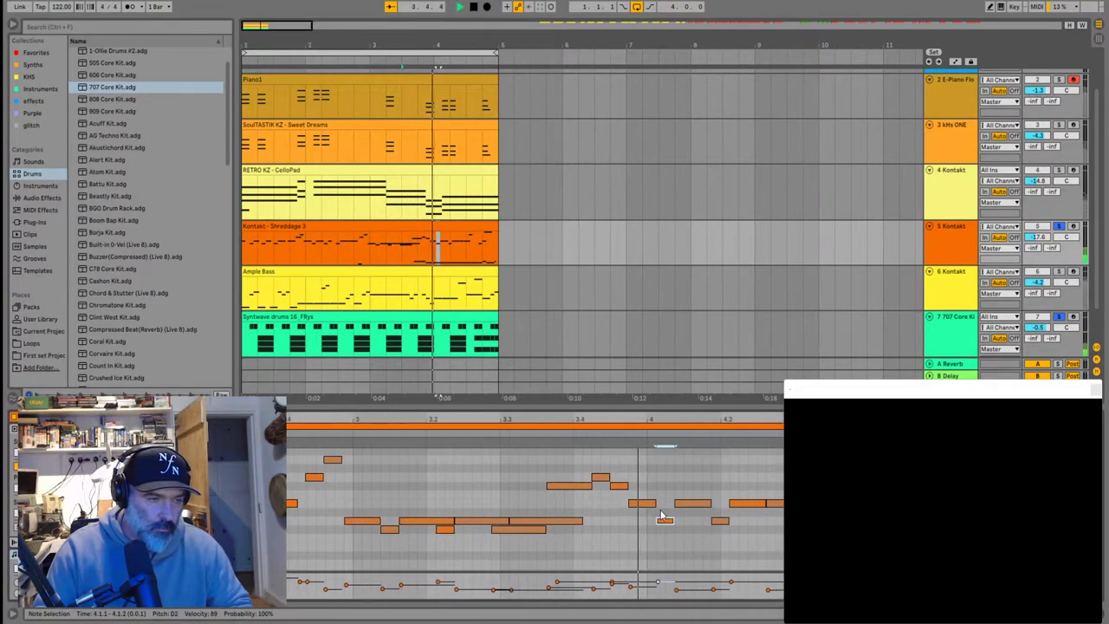
Extend the E2 note at 3.4.4 to 4.1.2, trim the next E2 to start at 4.1.3, and play the result
mouse_move(577, 522)
mouse_down()
mouse_move(588, 523)
mouse_move(577, 503)
mouse_up()
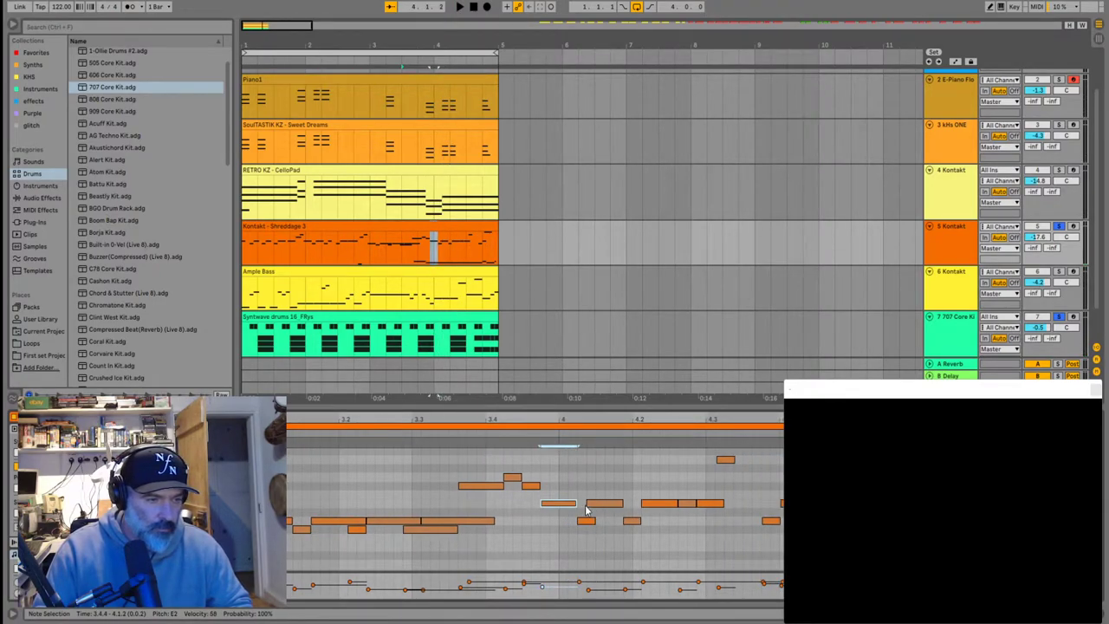
drag(588, 503, 594, 500)
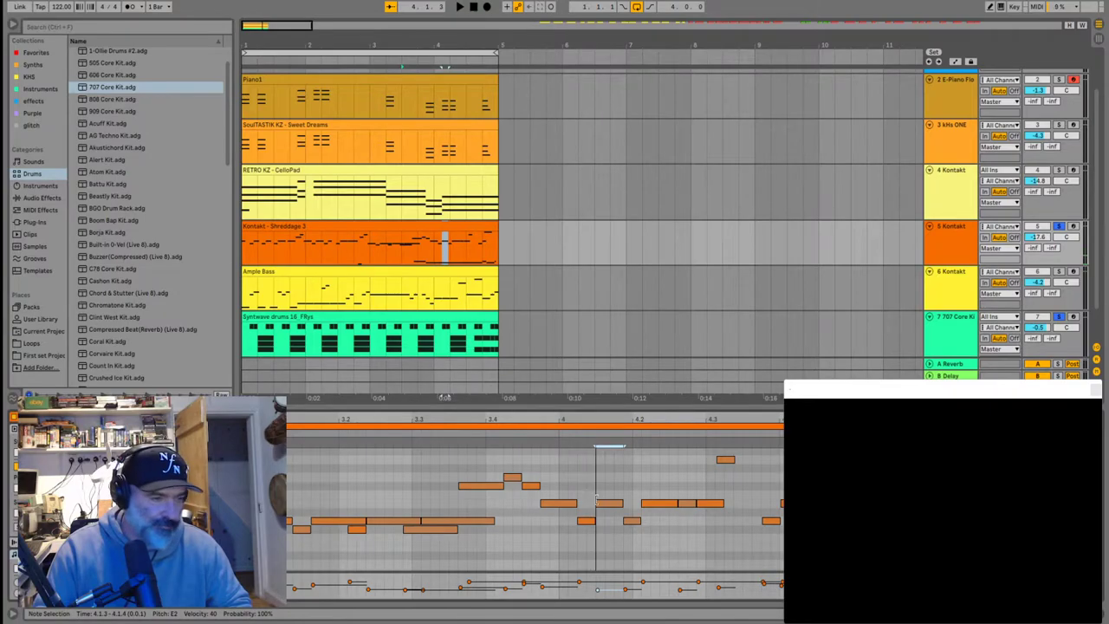
key(space)
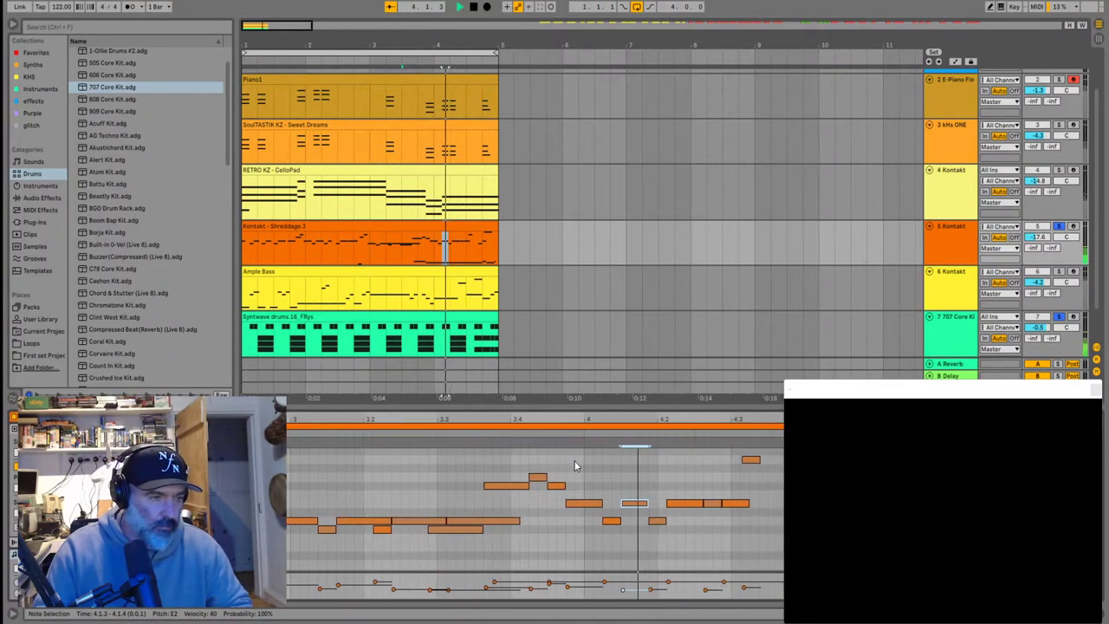
Play the loop with all tracks audible and raise the Shreddage 3 track volume to -11.3
key(space)
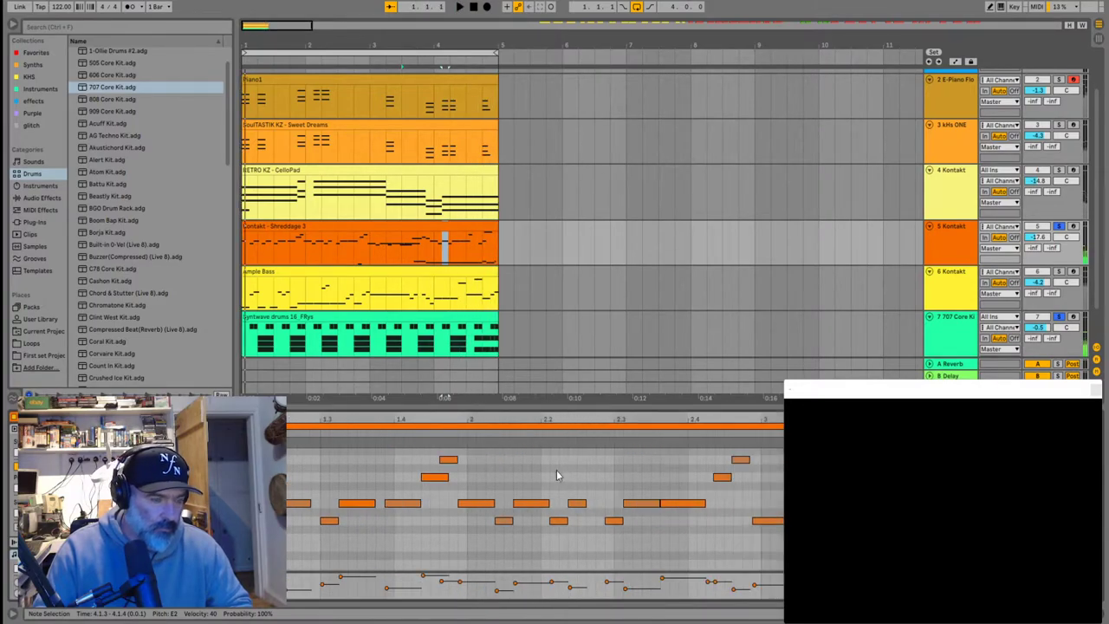
key(space)
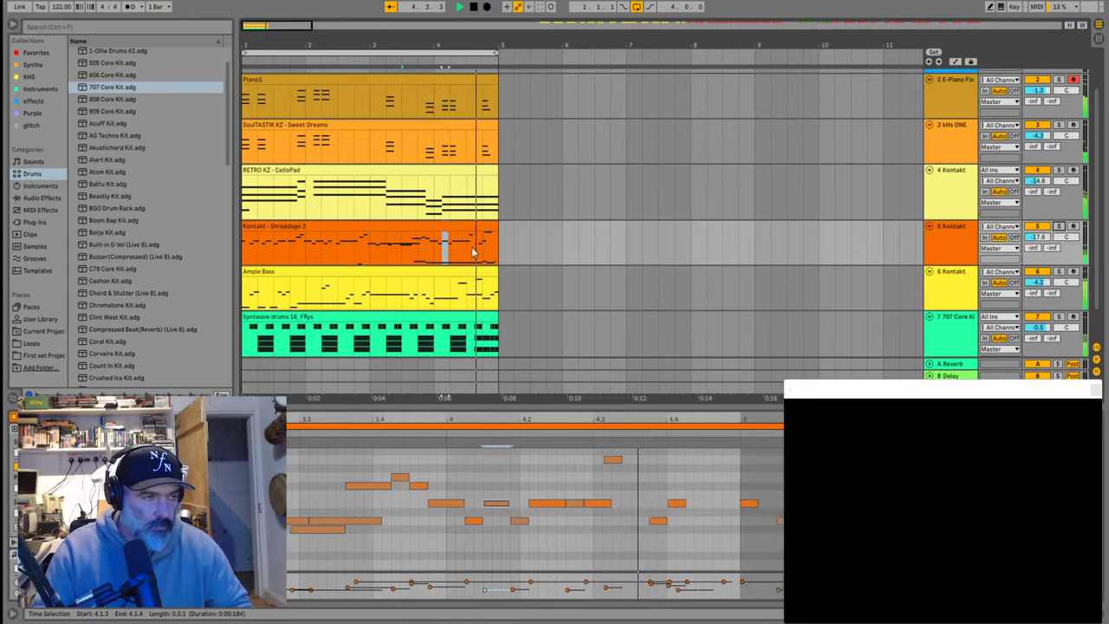
click(1040, 239)
drag(1040, 240, 1040, 229)
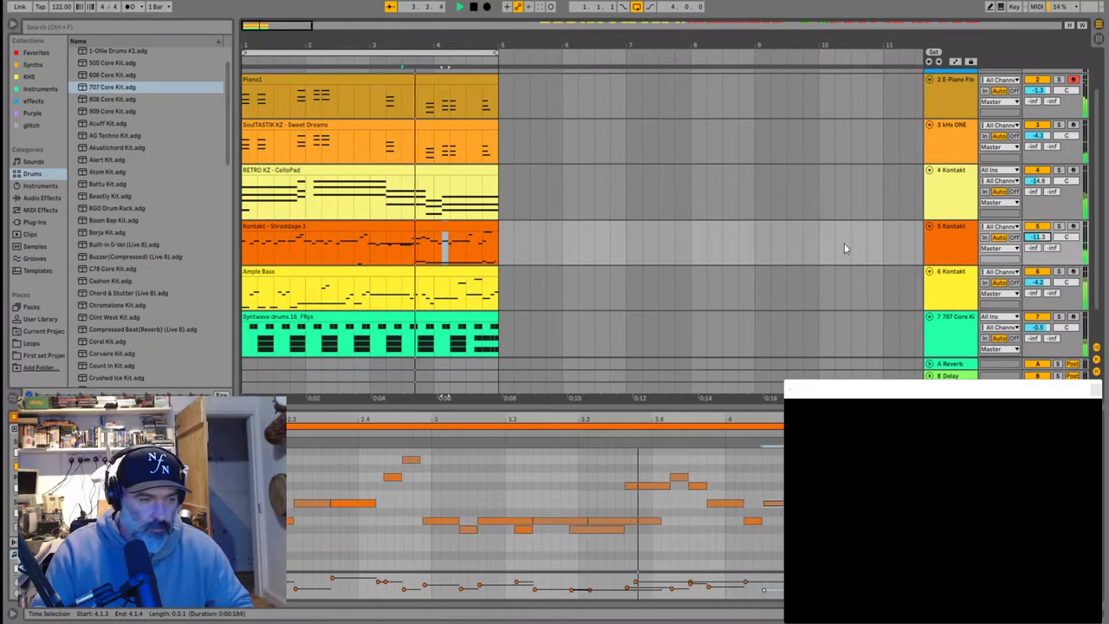
Listen to the full loop with all tracks, check the Shreddage 3 clip's notes, and stop playback
click(945, 241)
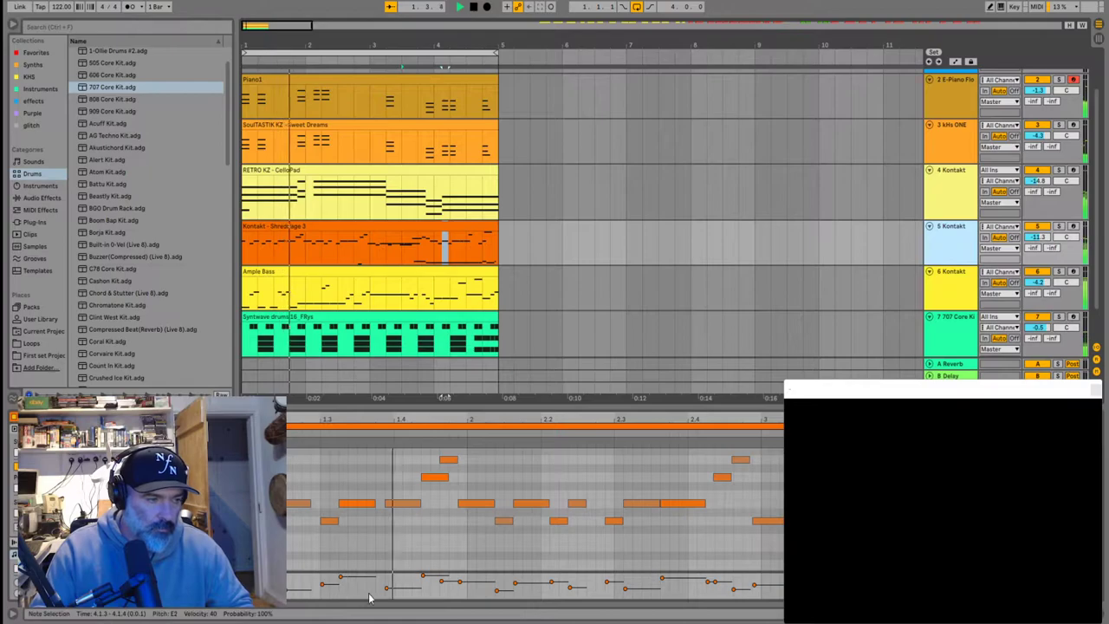
key(space)
key(ctrl+a)
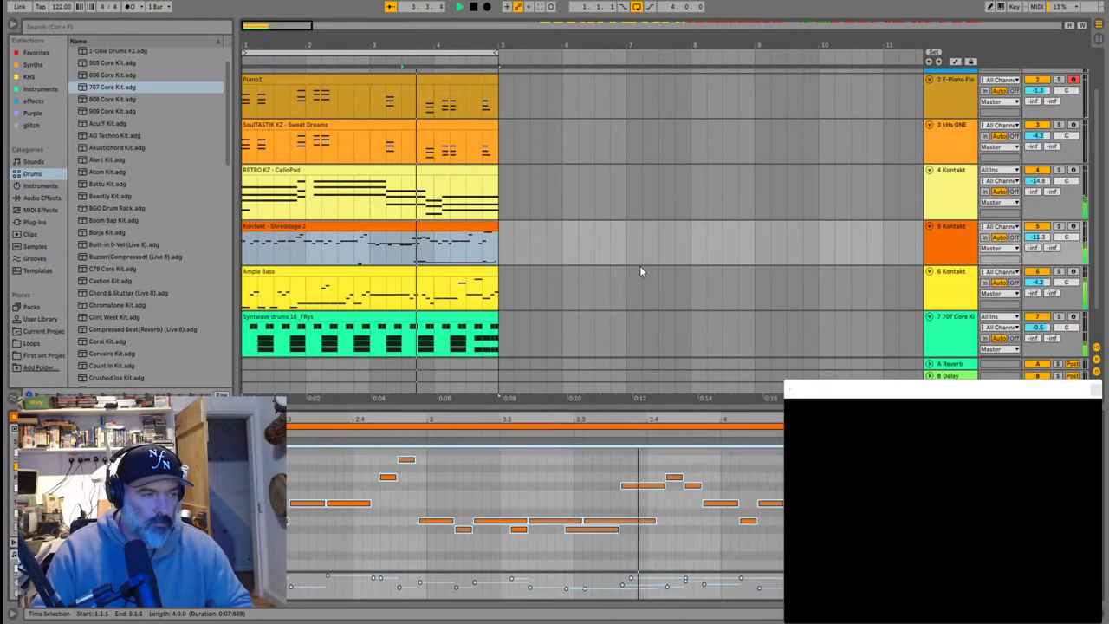
scroll(434, 264, down, 5)
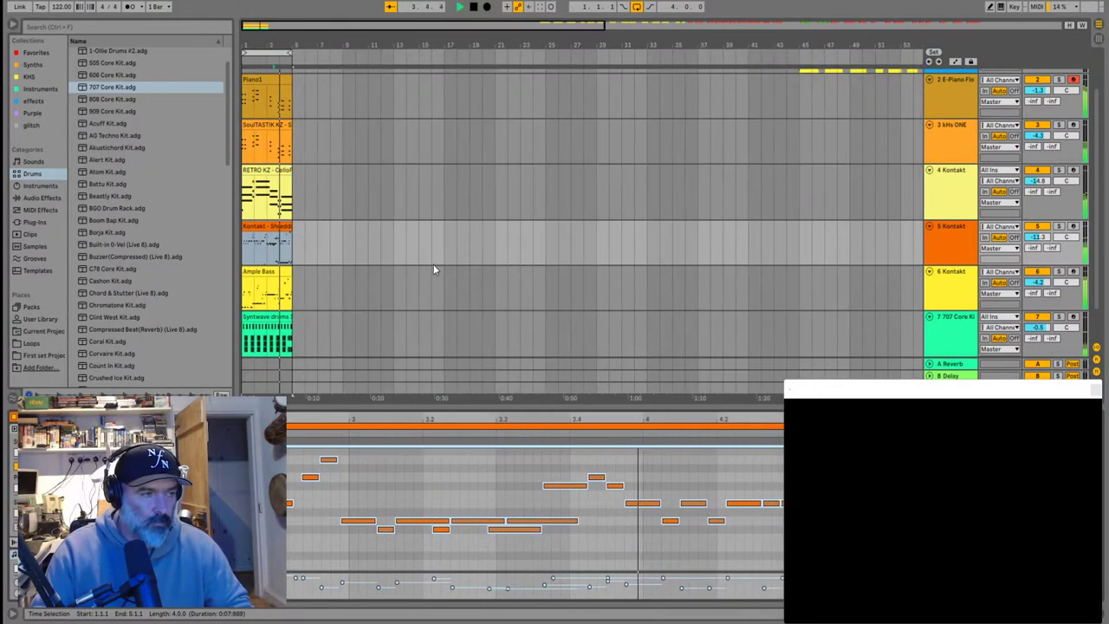
click(244, 290)
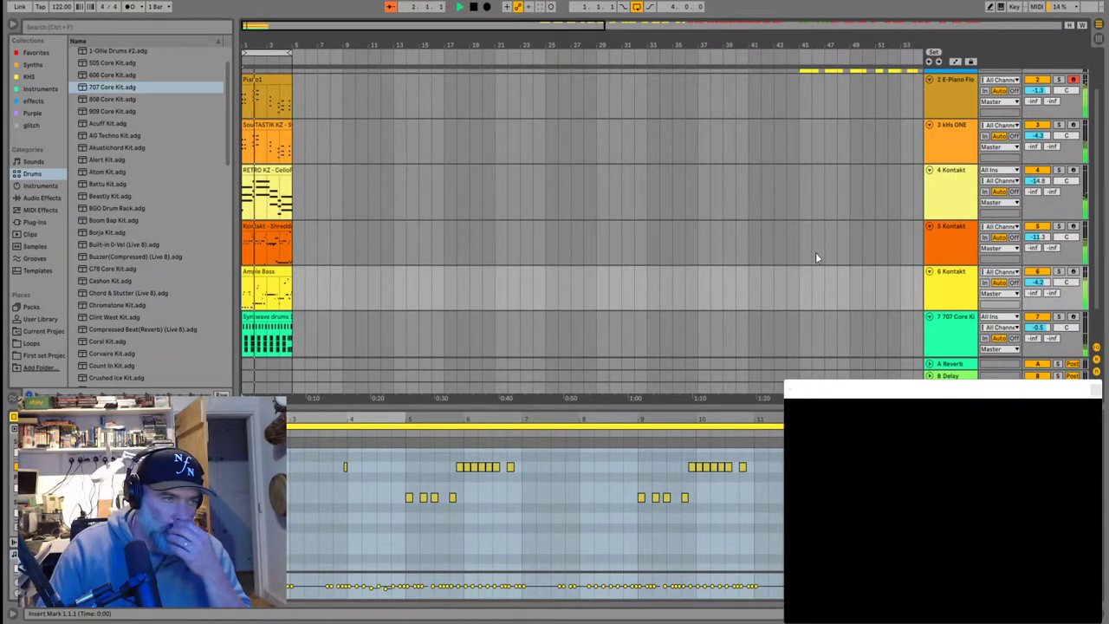
click(454, 247)
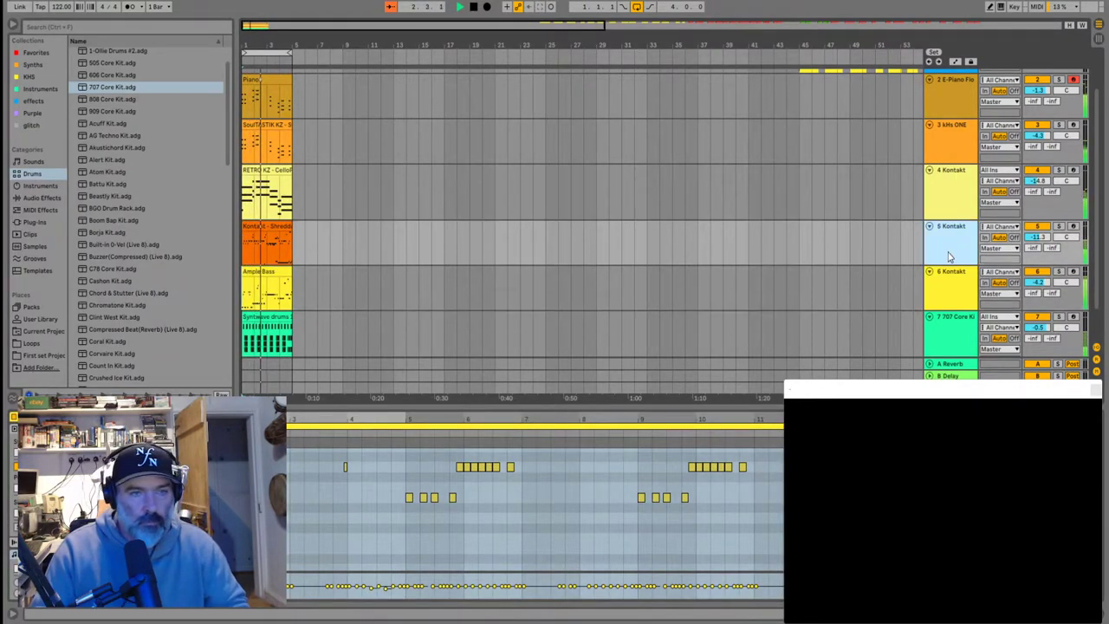
click(259, 229)
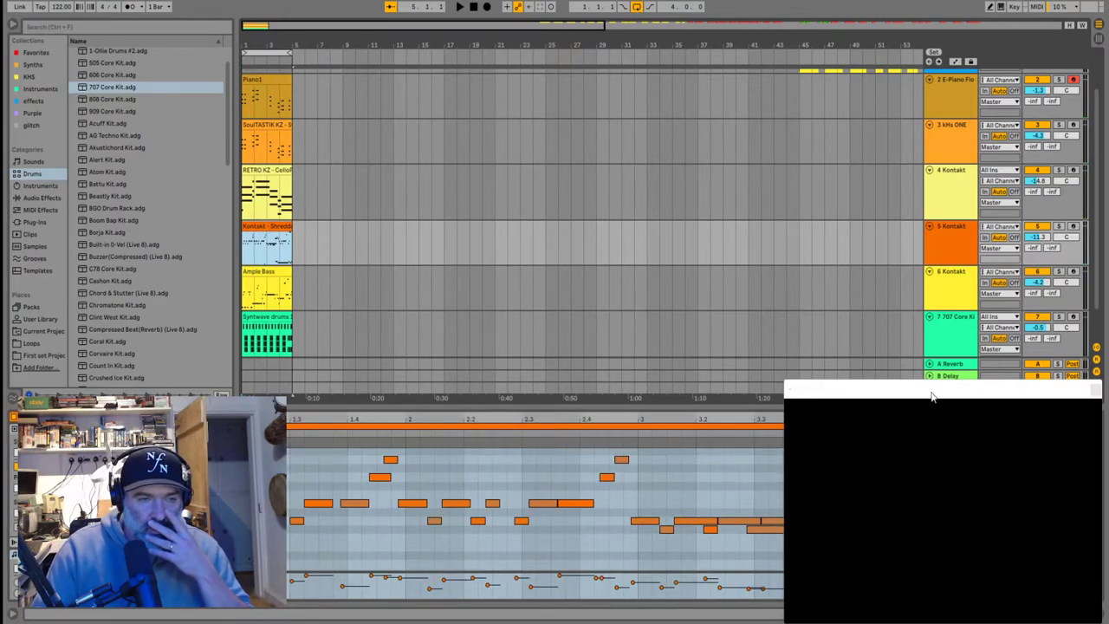
Select all the audio clips on the first track and move them earlier to start at about bar 11
scroll(387, 152, up, 2)
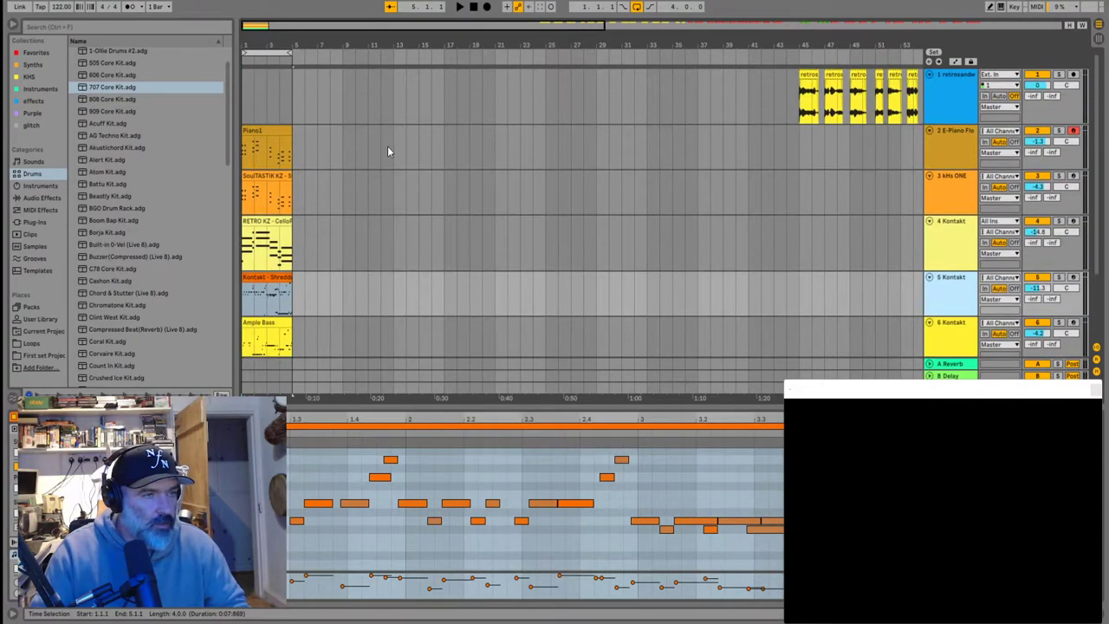
key(minus)
key(minus)
drag(869, 101, 299, 91)
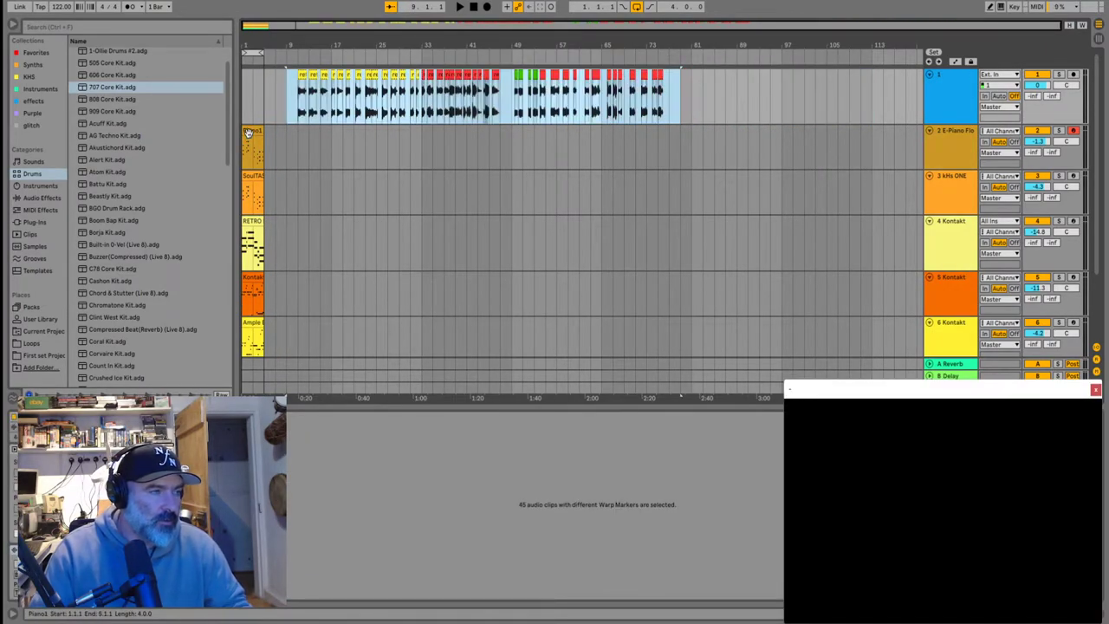
View the loop's MIDI clips together, from Piano1 down to the drums, and open the Synthwave drums clip's notes
click(248, 132)
scroll(259, 328, down, 2)
shift+click(261, 277)
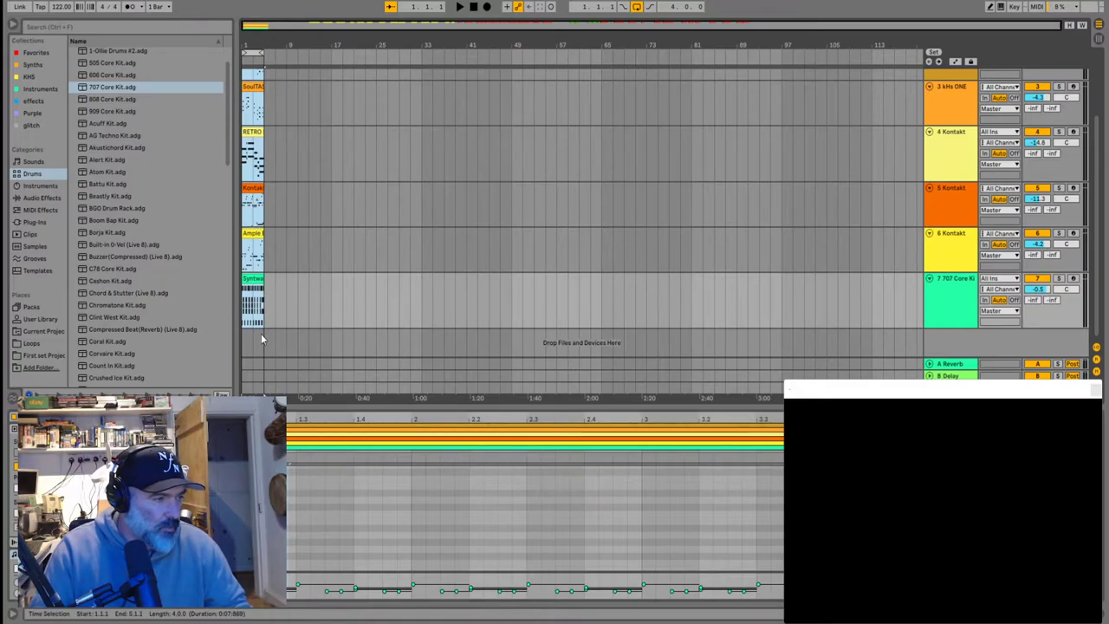
double_click(246, 278)
scroll(242, 305, up, 3)
scroll(243, 307, up, 6)
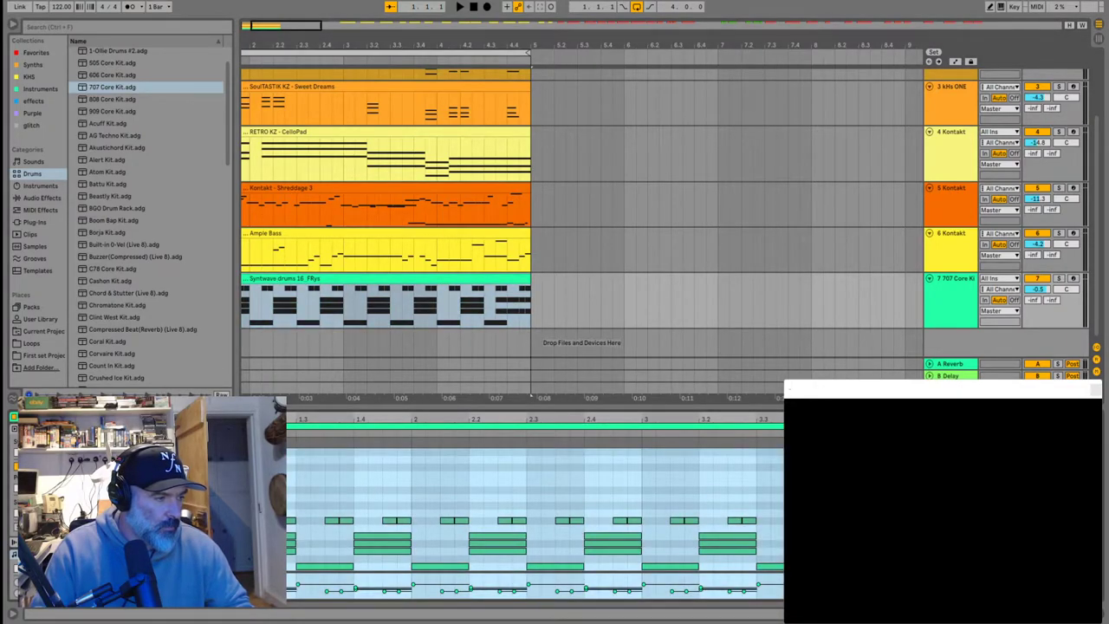
click(14, 542)
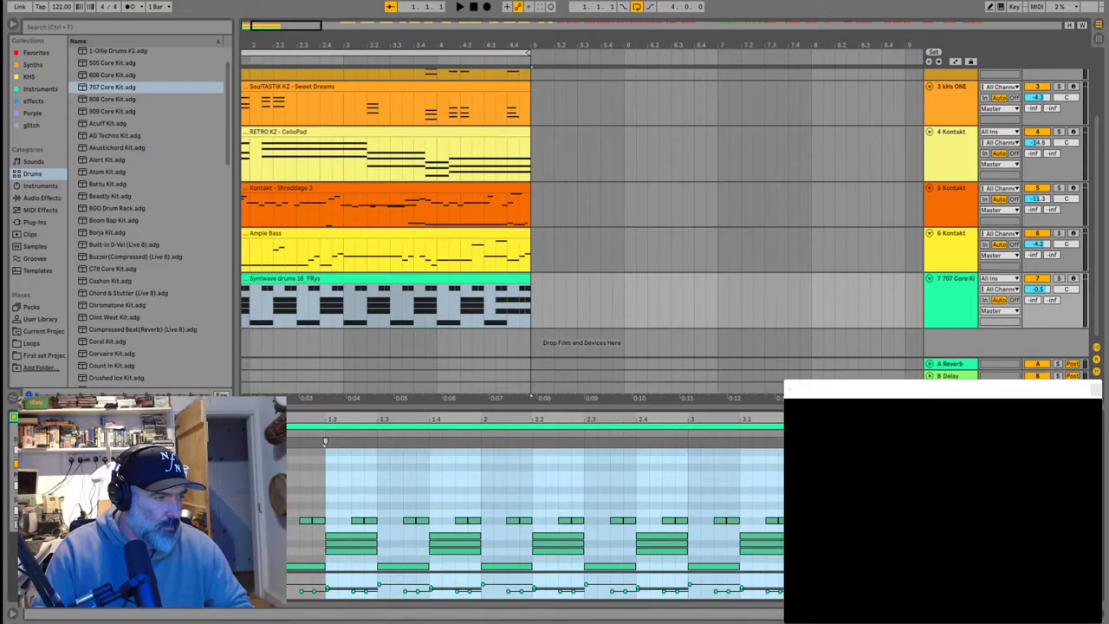
click(14, 429)
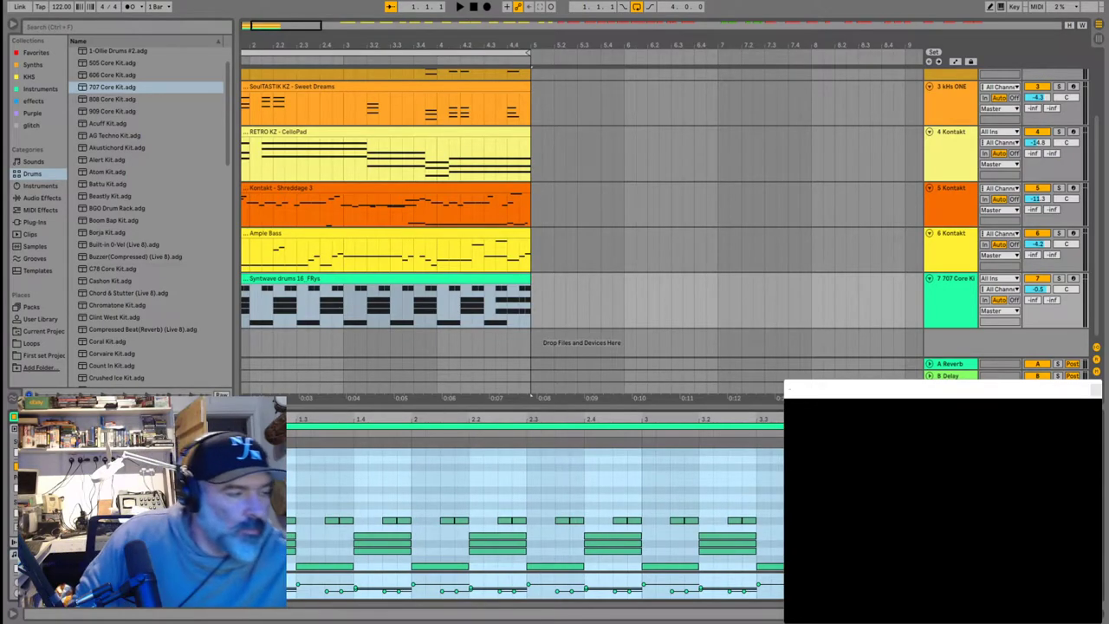
click(13, 400)
click(13, 399)
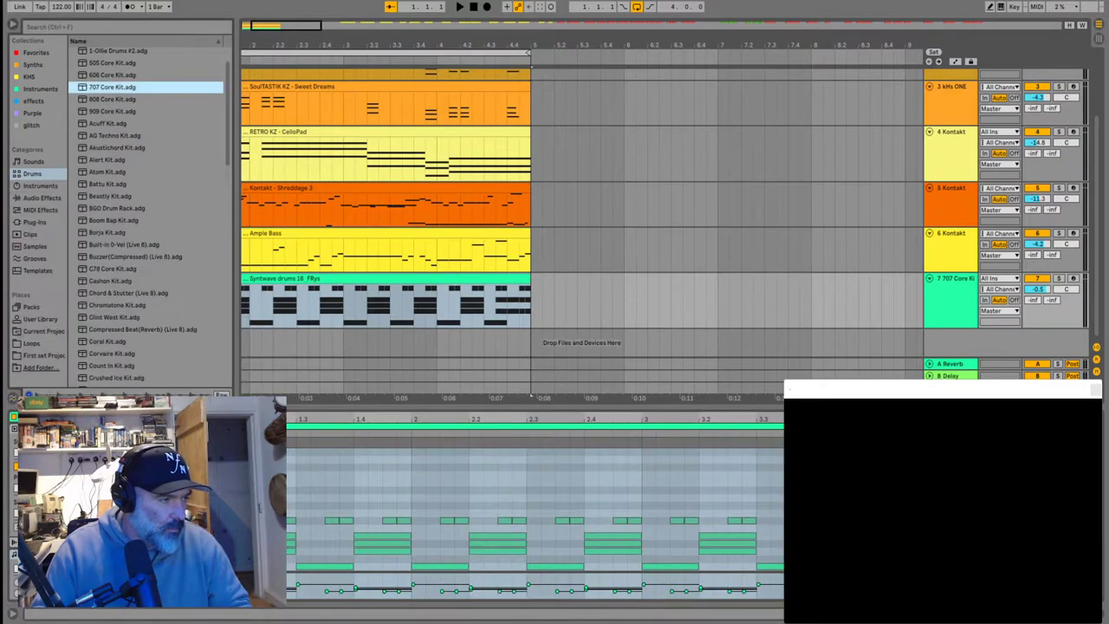
click(12, 616)
click(720, 321)
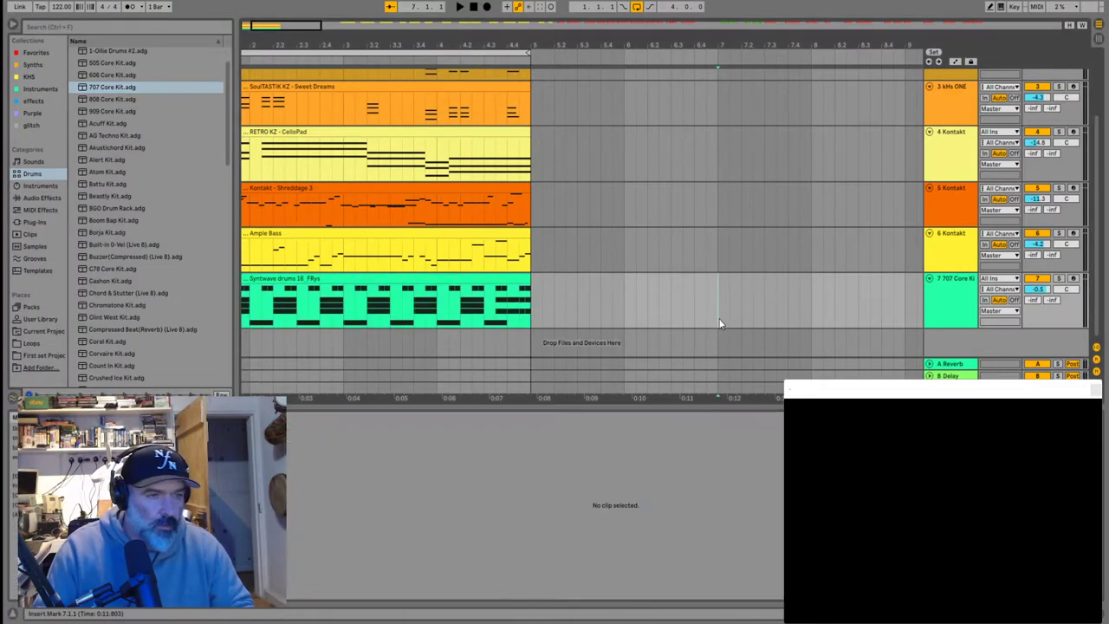
Reopen the Synthwave drums clip's notes and move the floating window out of the way of the note editor
key(shift+Tab)
double_click(404, 346)
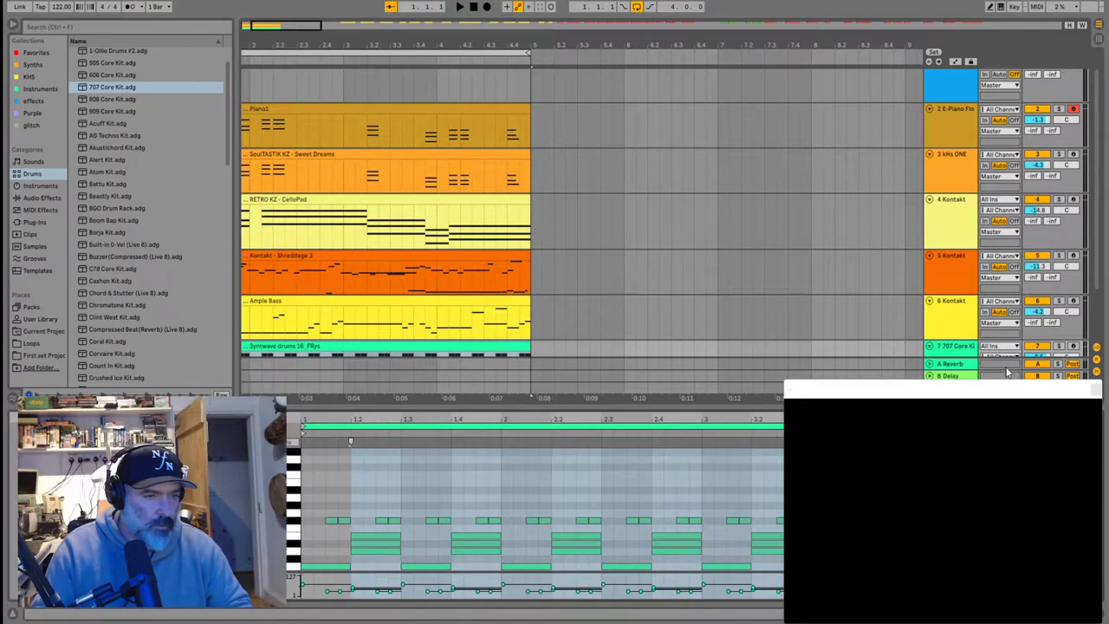
drag(970, 394, 1108, 355)
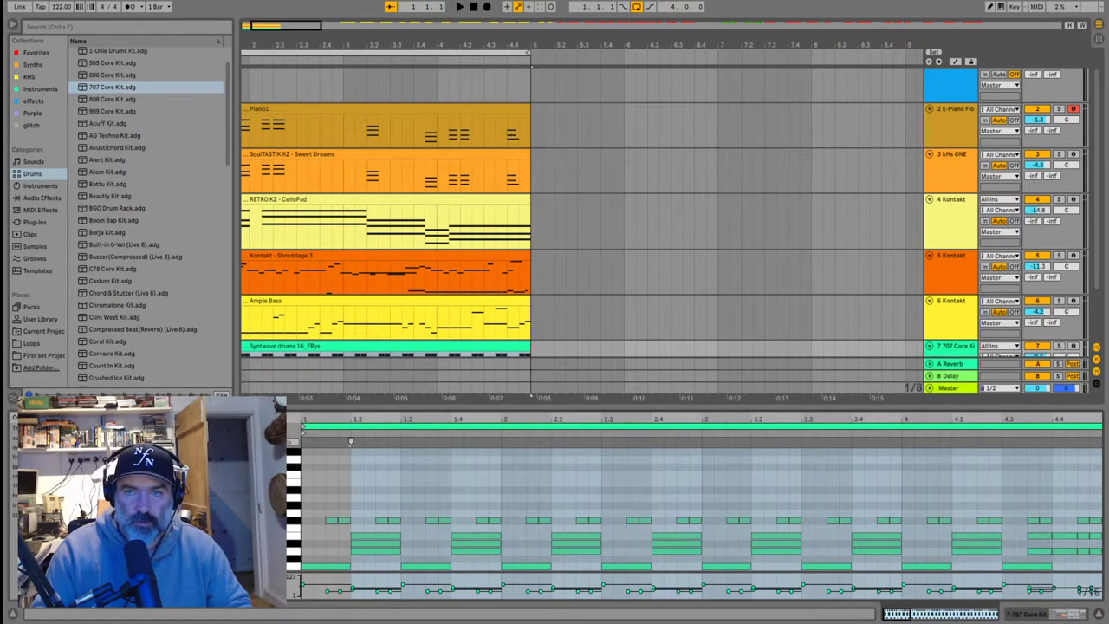
Look through the notes of the CelloPad, drum and Piano1 clips one after another
click(295, 254)
click(291, 238)
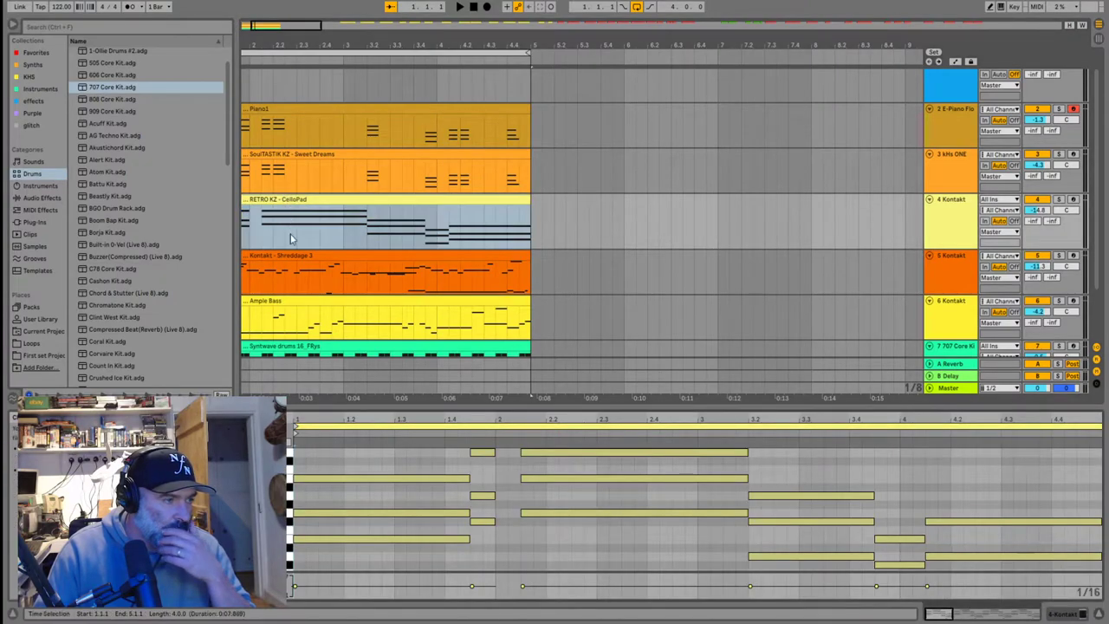
click(279, 343)
click(272, 129)
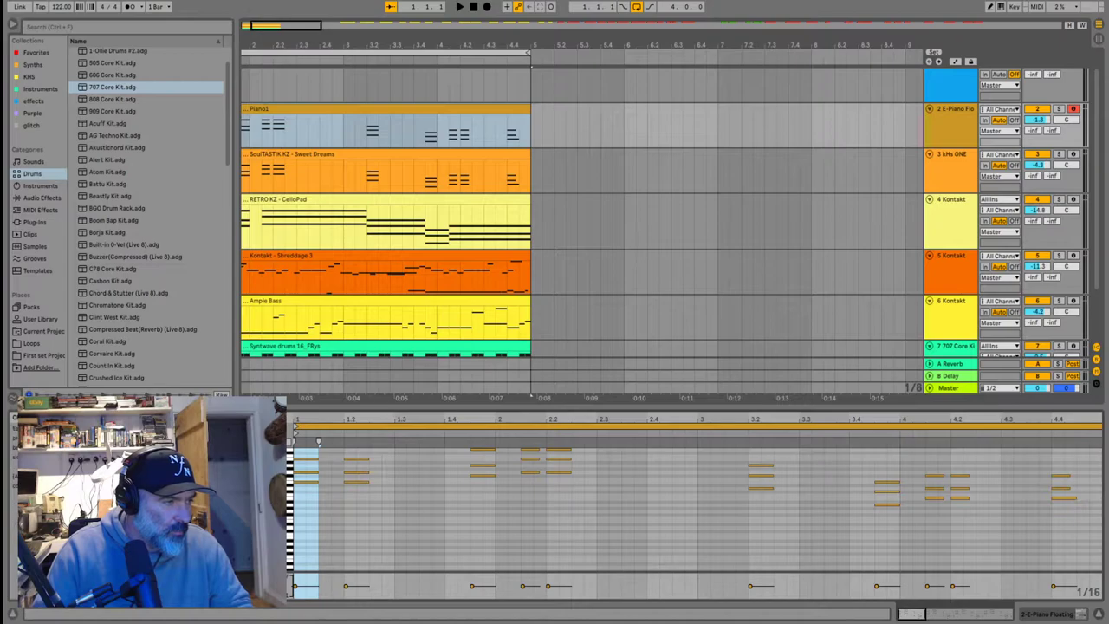
Fold the Piano1 note editor to its used notes, reveal the note ruler, and make the clip view taller
drag(318, 441, 225, 453)
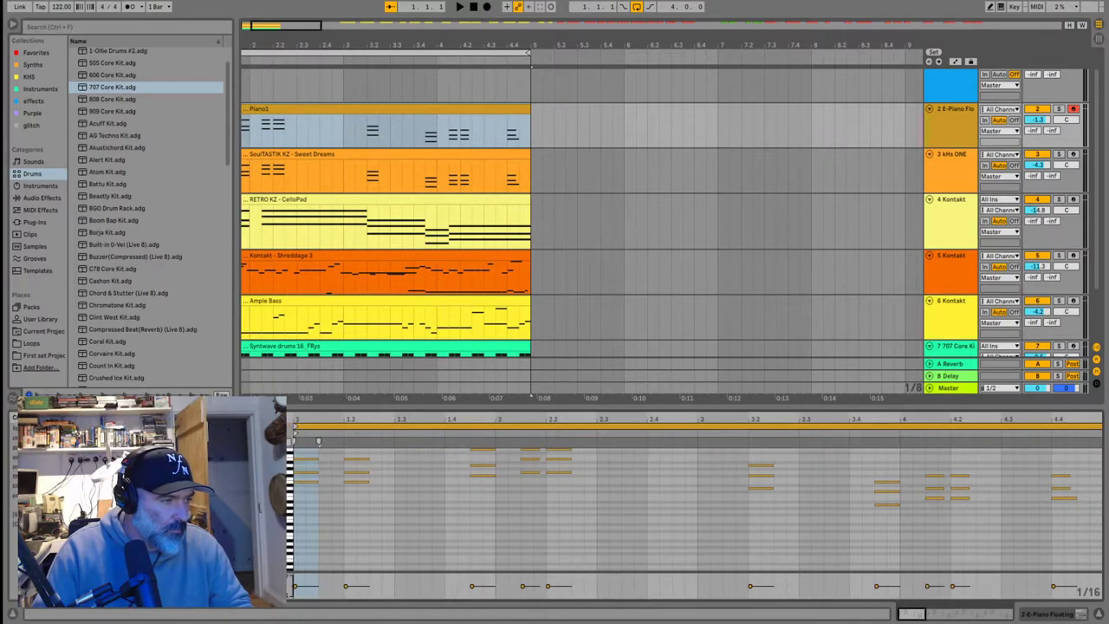
double_click(276, 439)
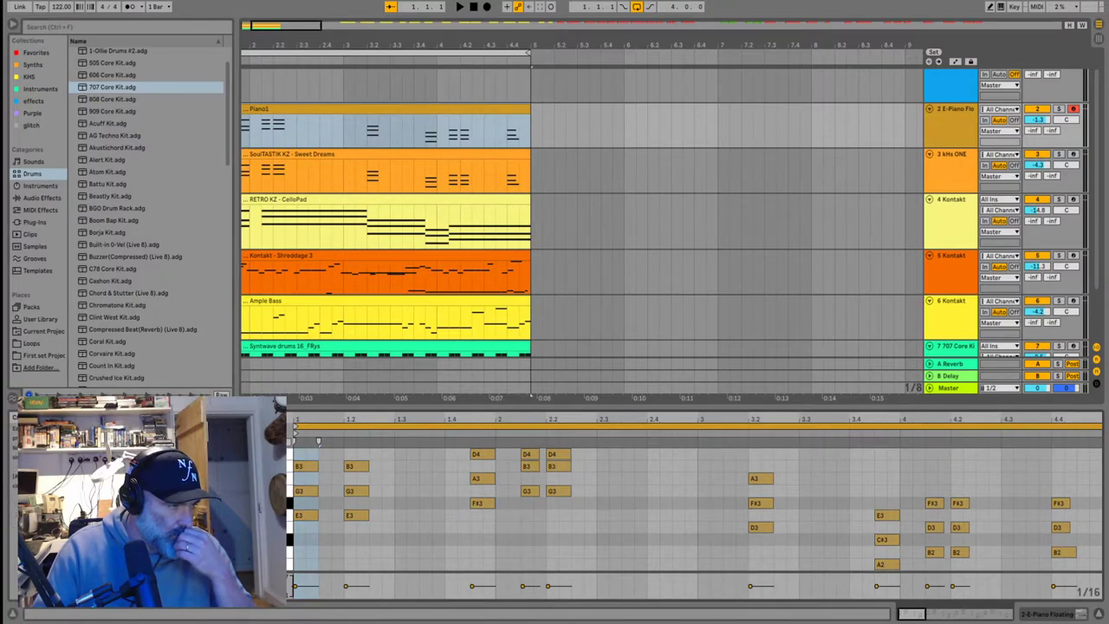
drag(235, 520, 329, 521)
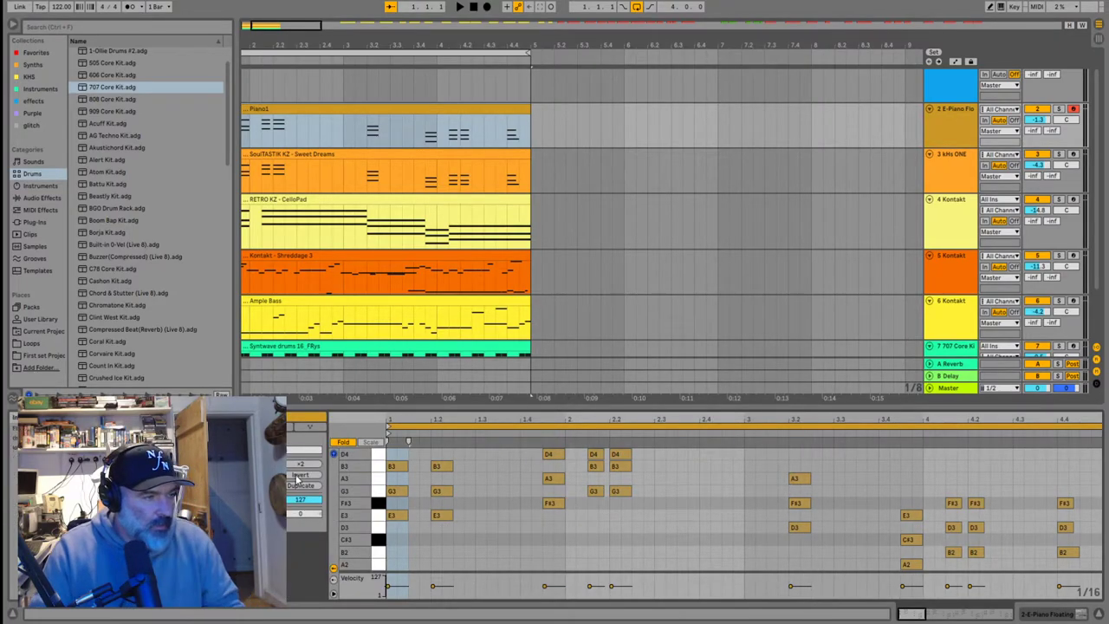
drag(353, 407, 351, 375)
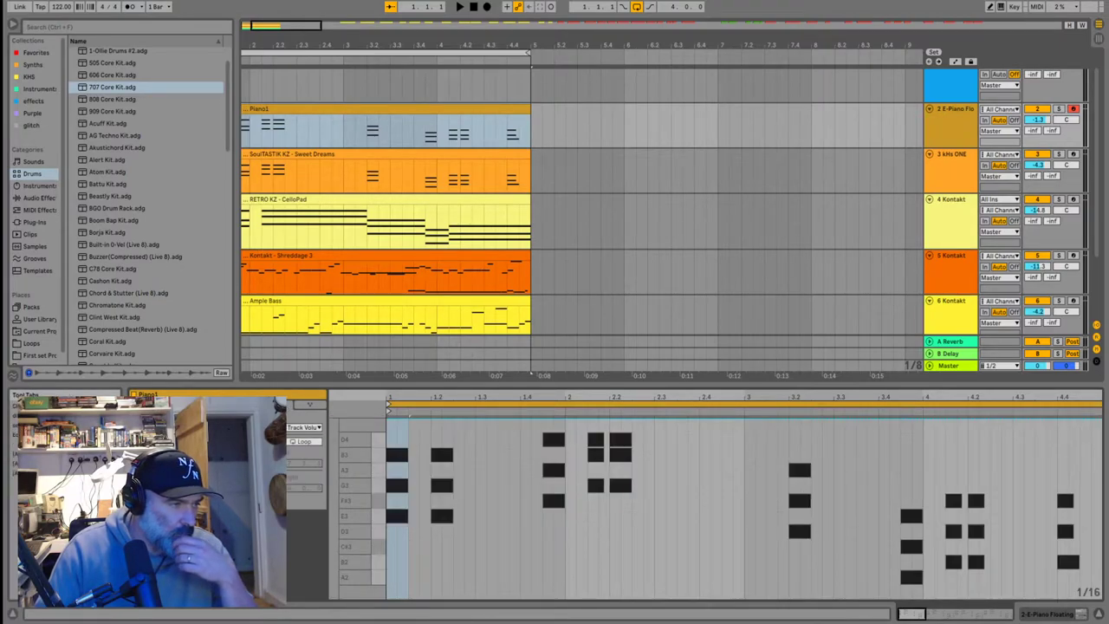
Review the Ample Bass clip's notes and expression lanes, and the device chains of the Kontakt and 707 Core Kit tracks
click(307, 300)
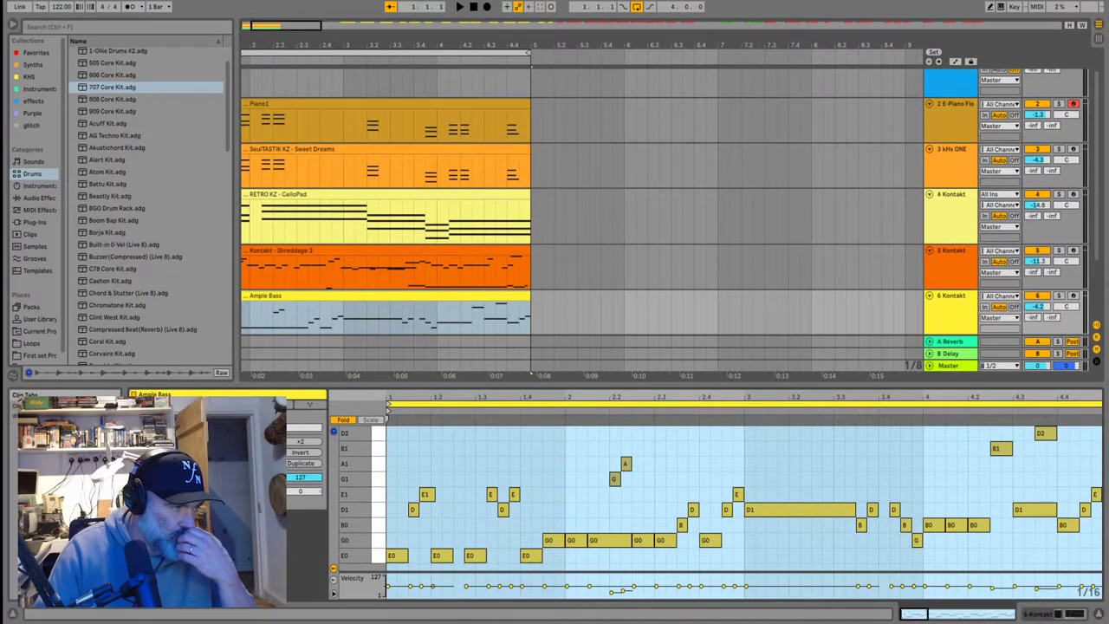
click(298, 395)
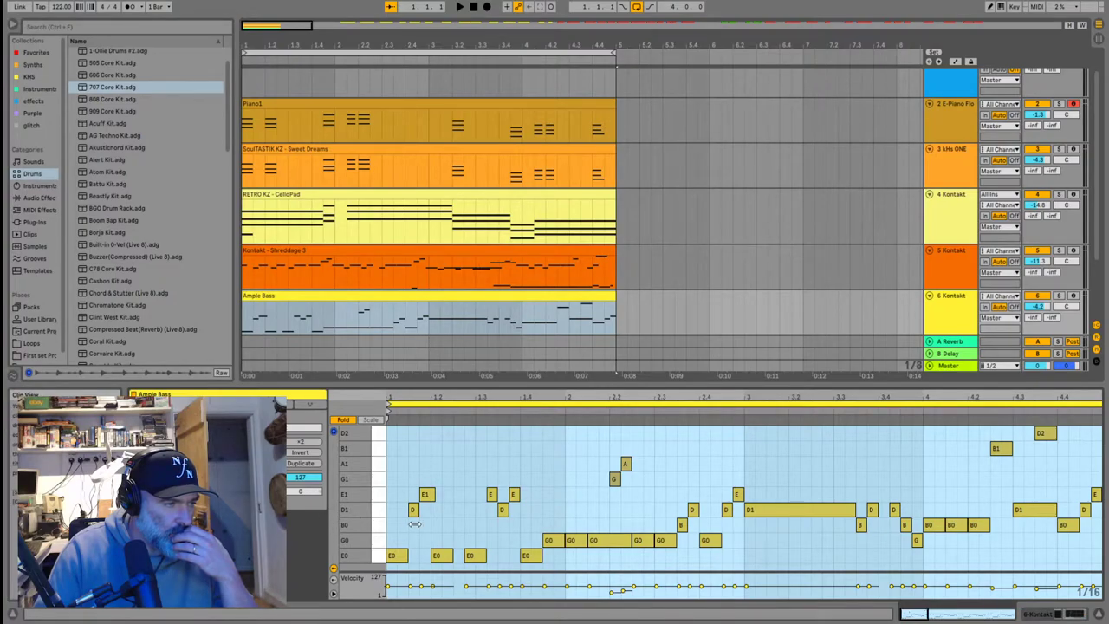
click(305, 406)
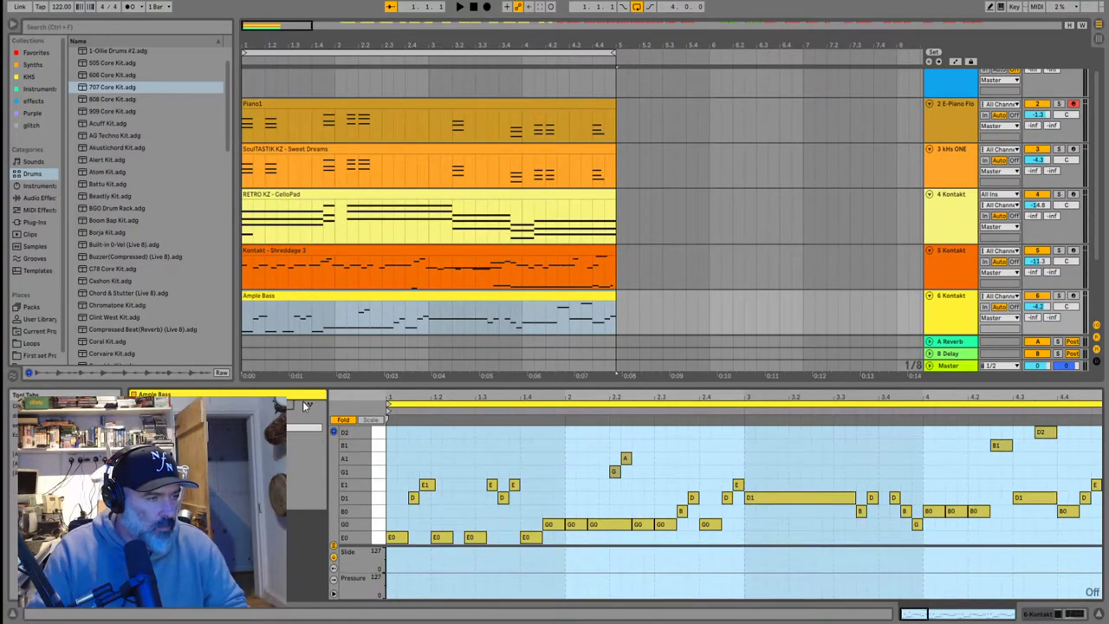
click(305, 406)
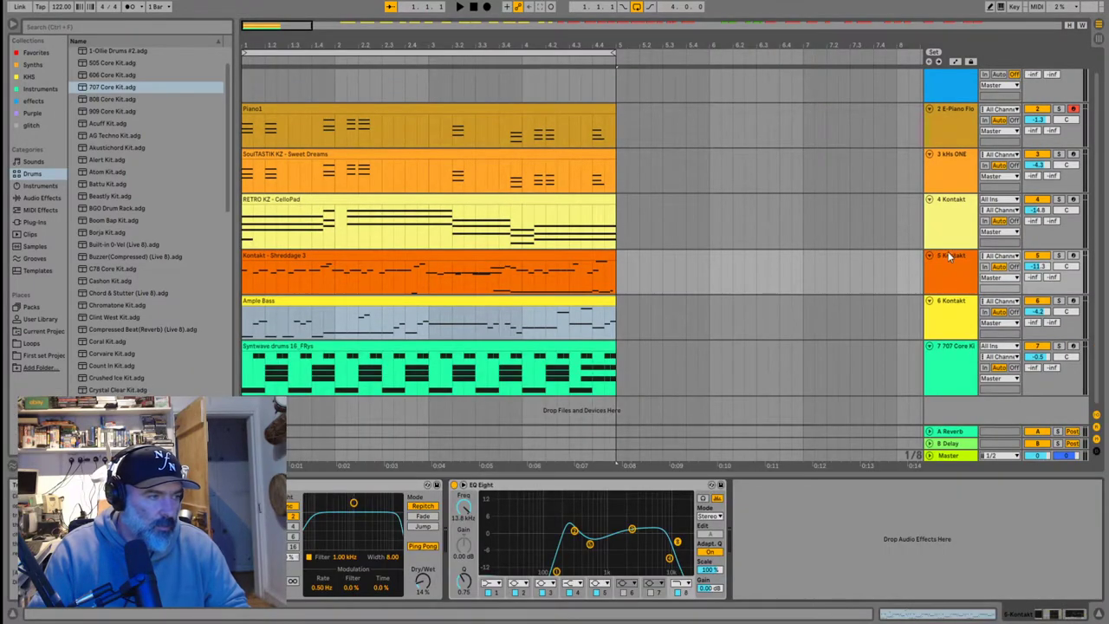
click(949, 231)
click(947, 366)
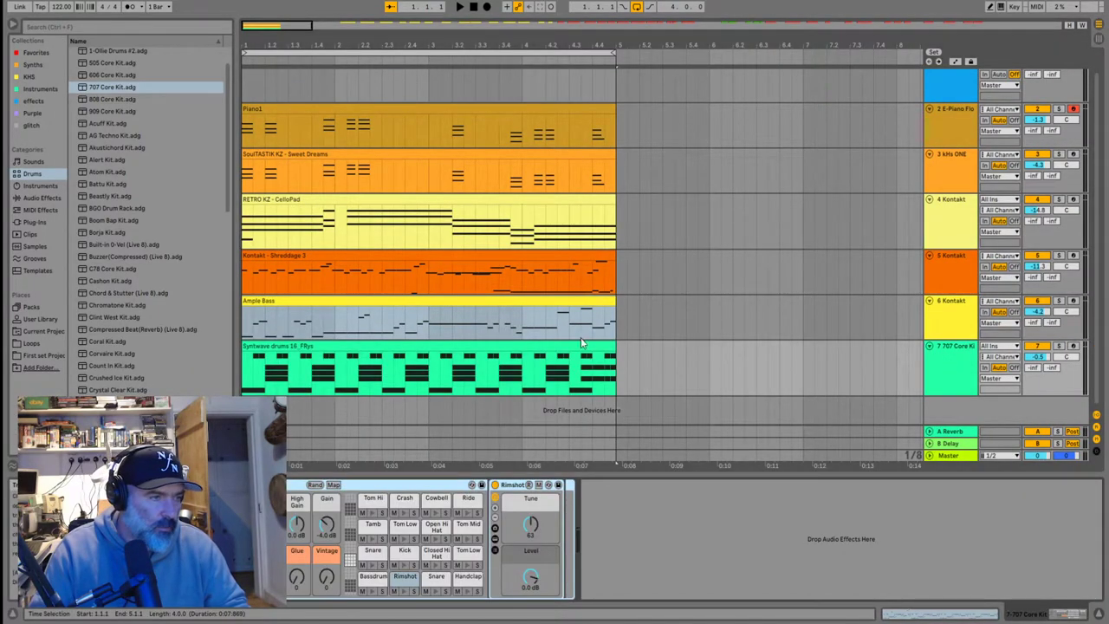
Open the Piano1 clip's notes and extend the end of the SoulTASTIK KZ - Sweet Dreams clip to 5.1.3
double_click(366, 121)
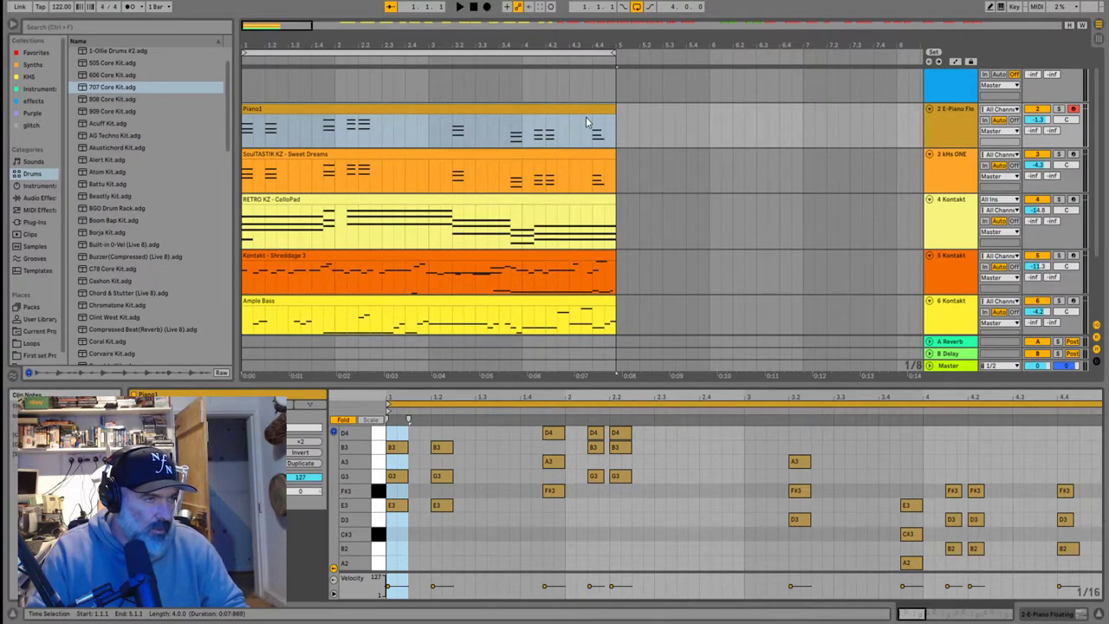
click(618, 116)
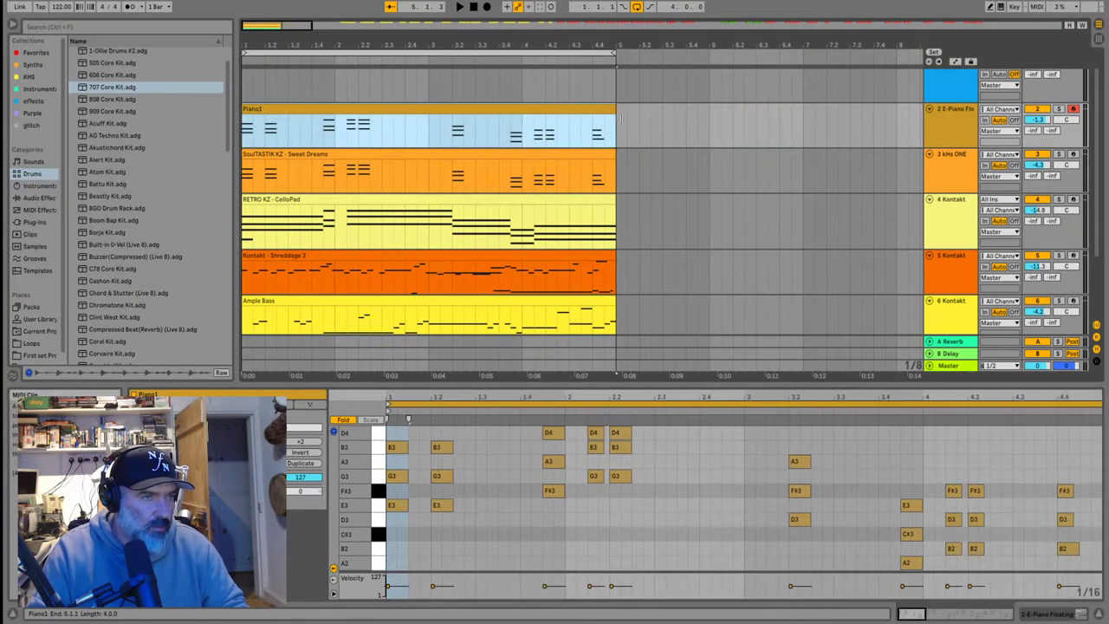
mouse_move(612, 154)
mouse_down()
mouse_move(711, 154)
mouse_move(627, 154)
mouse_up()
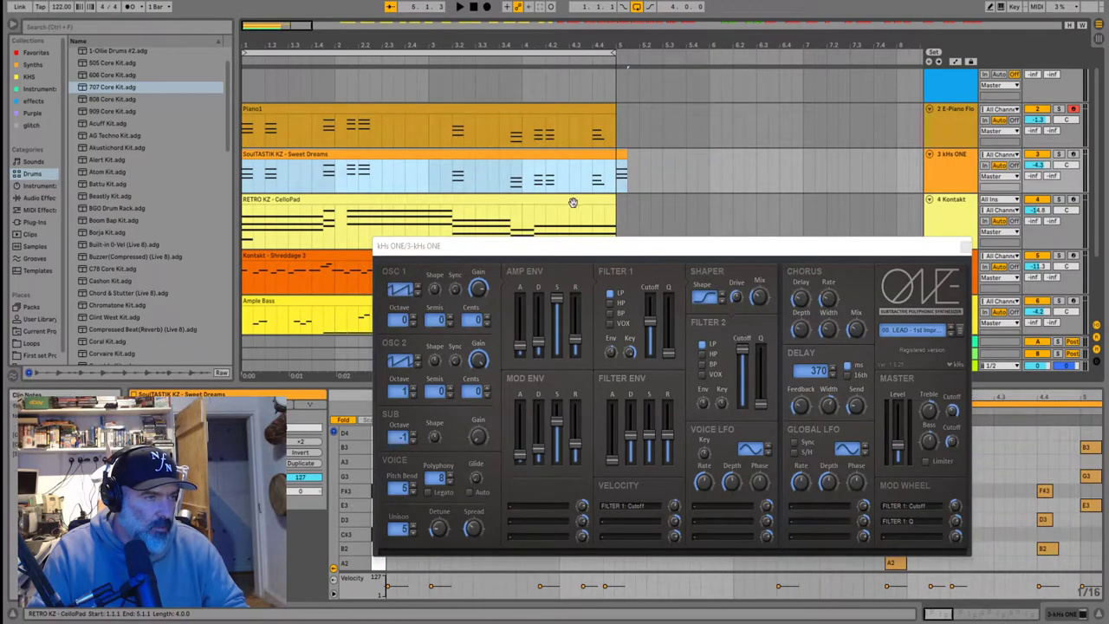
Check the notes of the CelloPad, Shreddage 3, Ample Bass and Synthwave drums clips in turn
click(599, 202)
scroll(598, 216, down, 3)
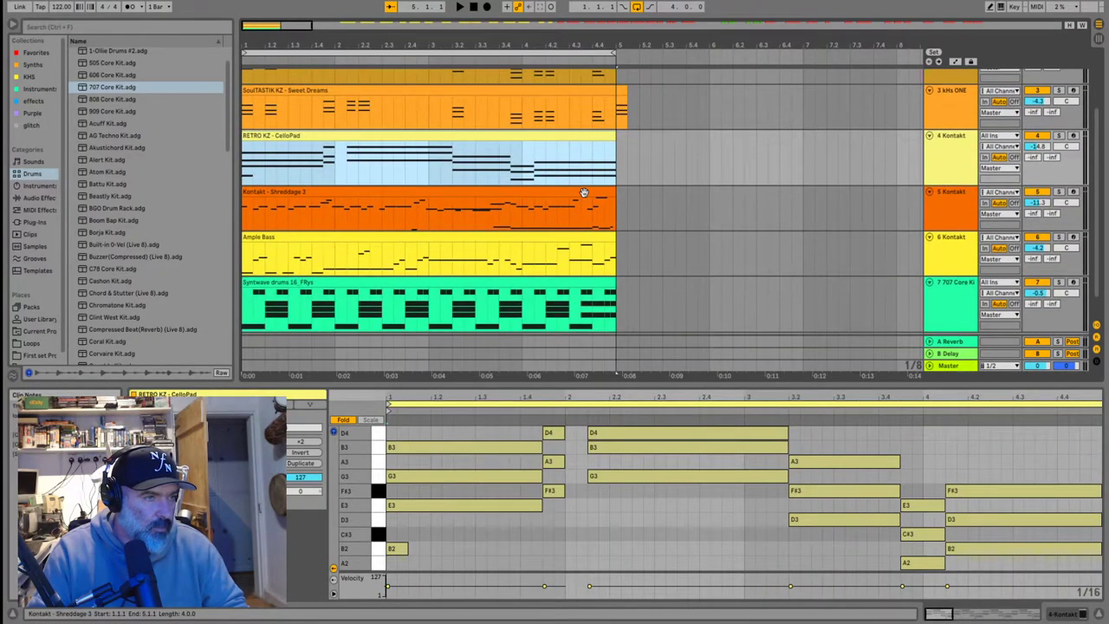
click(576, 212)
scroll(579, 251, down, 1)
click(578, 221)
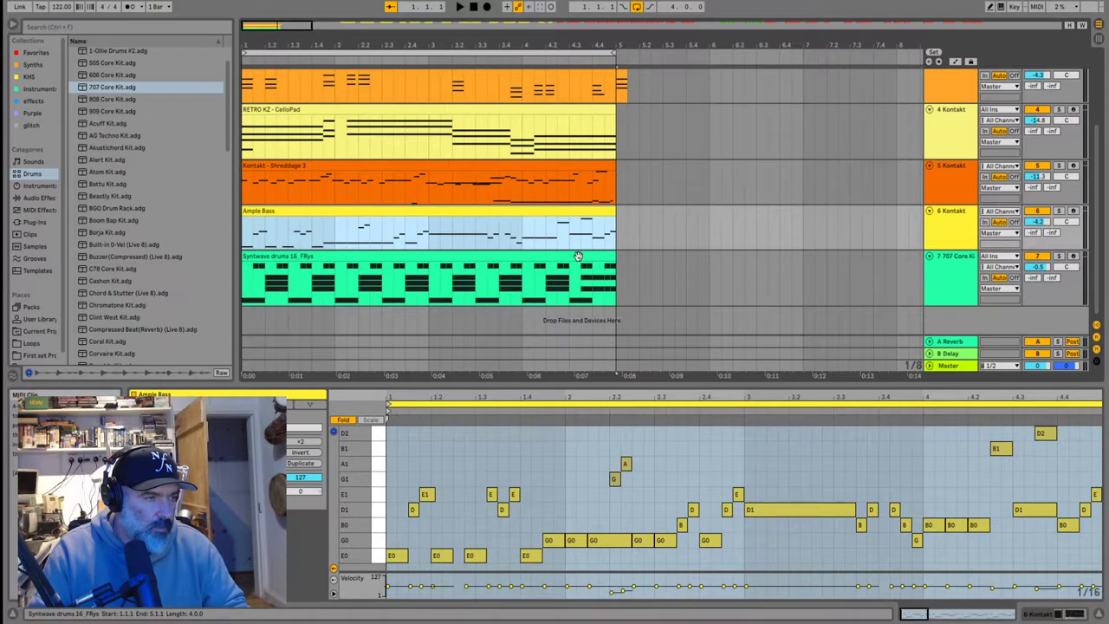
click(578, 255)
Select the six MIDI clips from Piano1 to the synthwave drums and extend them to loop until about 32.3.1
scroll(618, 282, up, 1)
scroll(619, 282, down, 5)
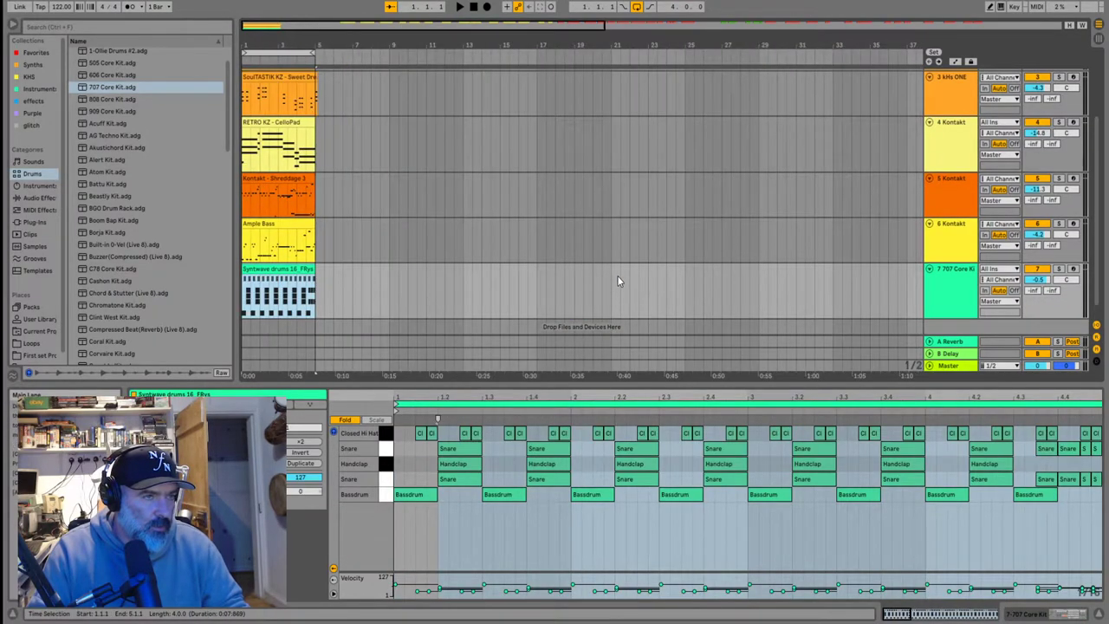
scroll(357, 288, up, 1)
scroll(356, 260, up, 4)
scroll(344, 178, down, 4)
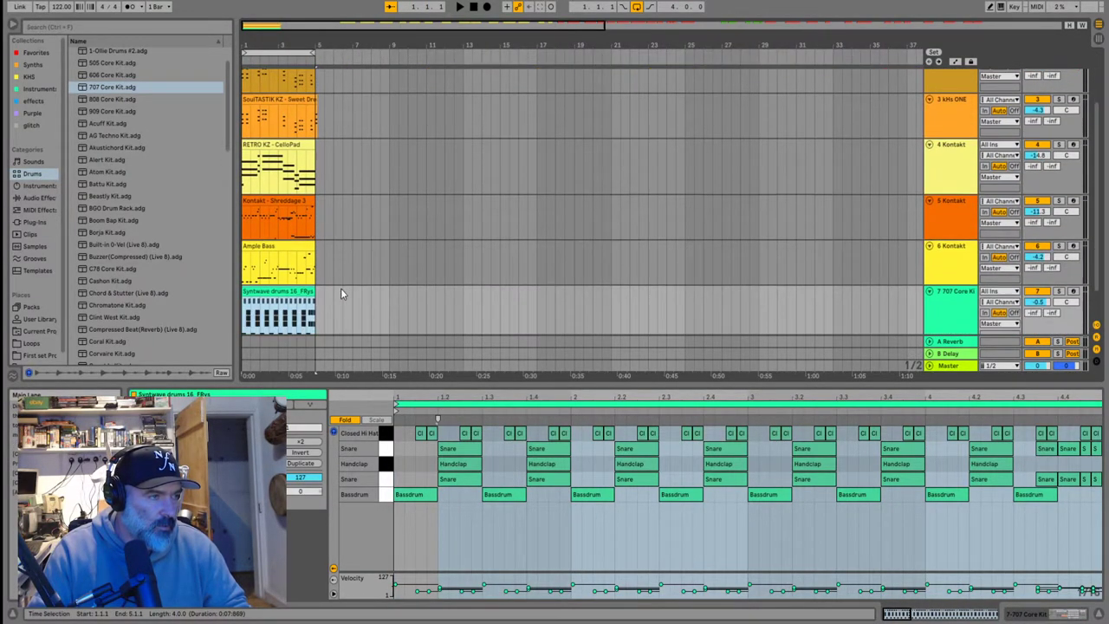
drag(342, 301, 293, 209)
key(ctrl+a)
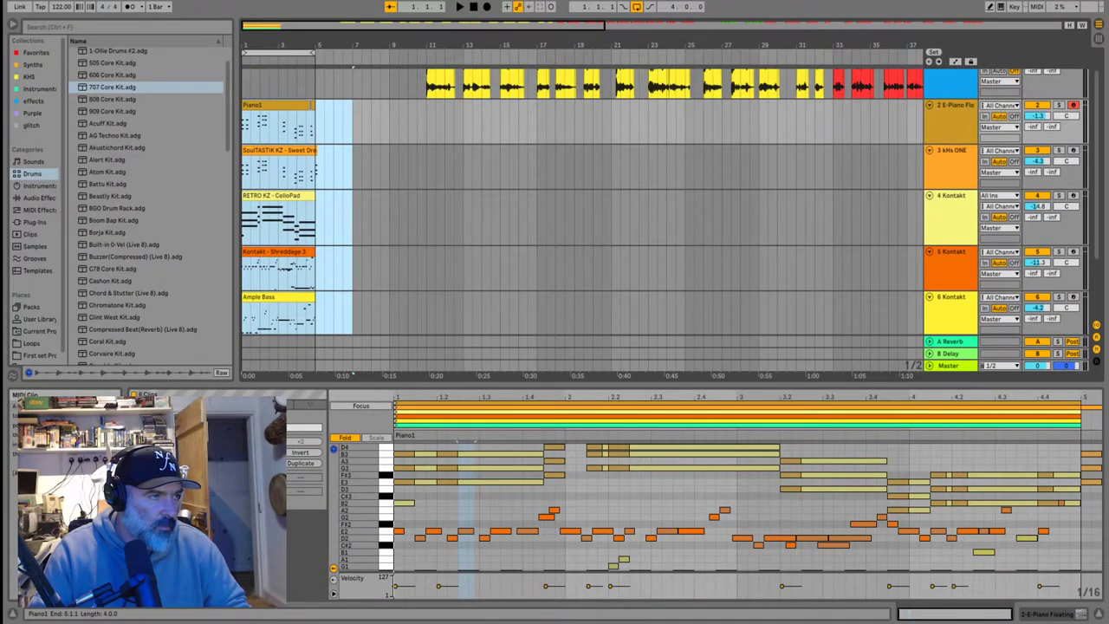
drag(754, 125, 825, 126)
click(278, 130)
drag(315, 154, 831, 164)
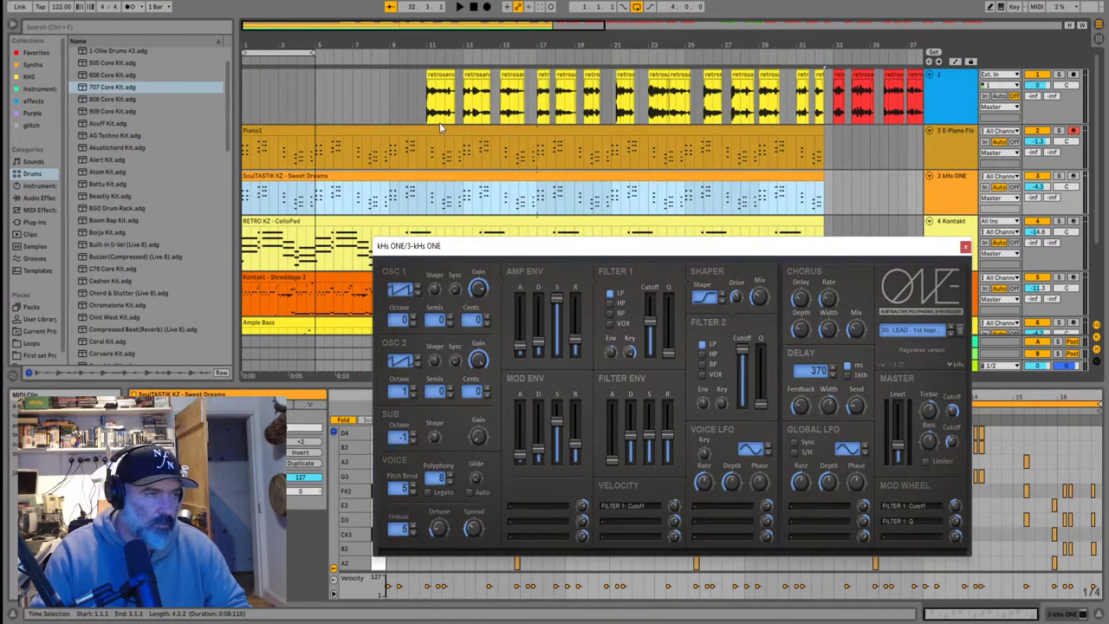
Select all the audio clips on track 1 and move them as a block to start at 41.1.1
key(minus)
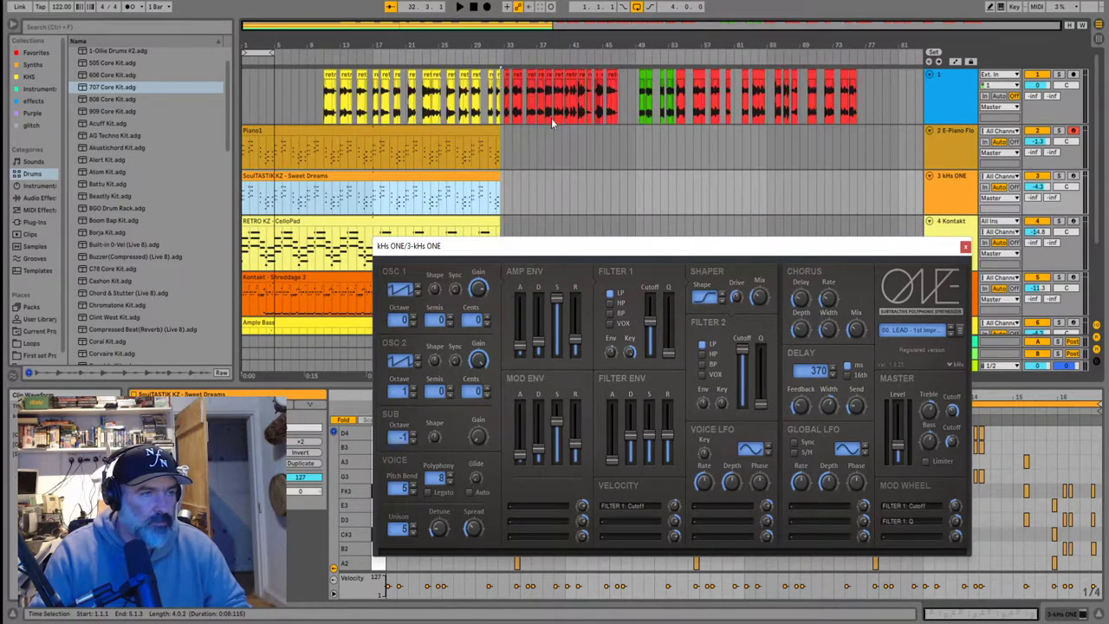
drag(882, 102, 691, 108)
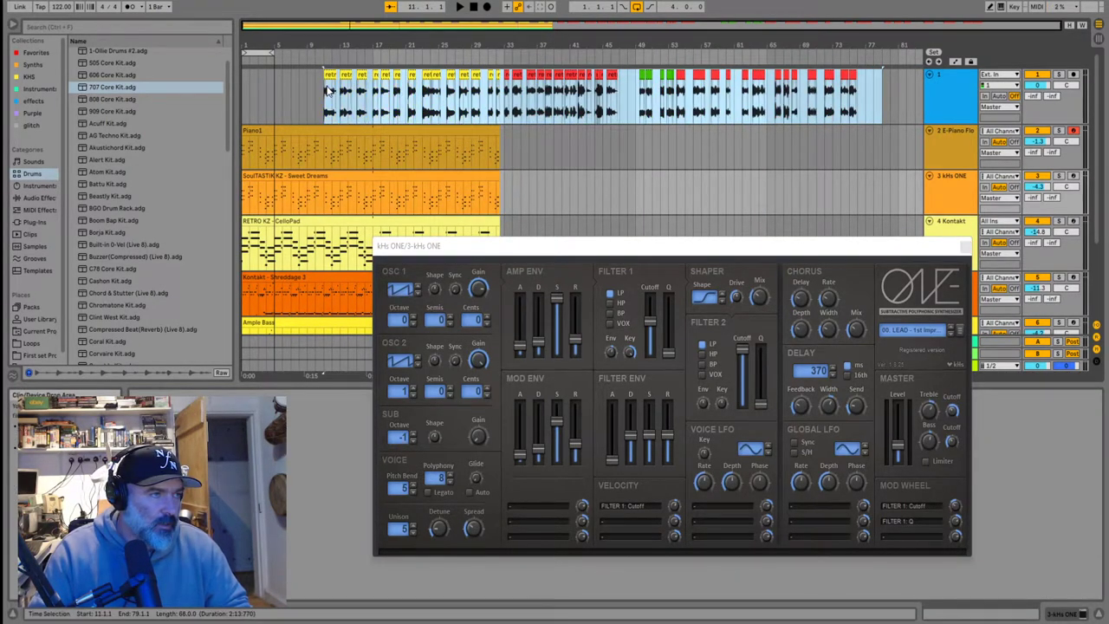
click(330, 77)
drag(353, 88, 576, 103)
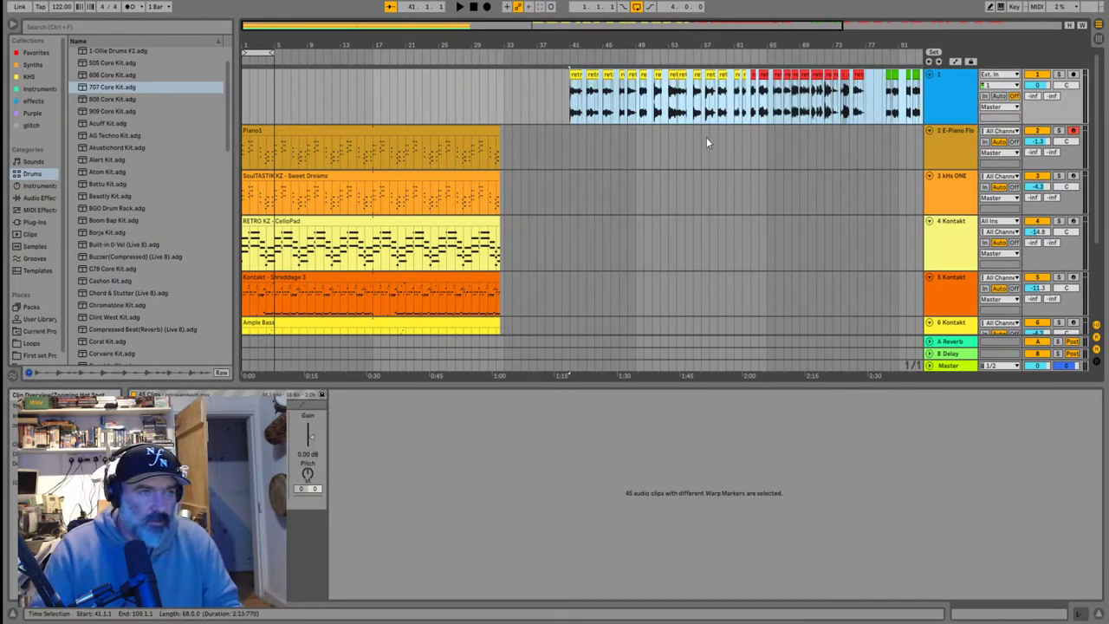
Audition the green and red audio clips between about bars 79 and 86
key(minus)
click(756, 106)
key(space)
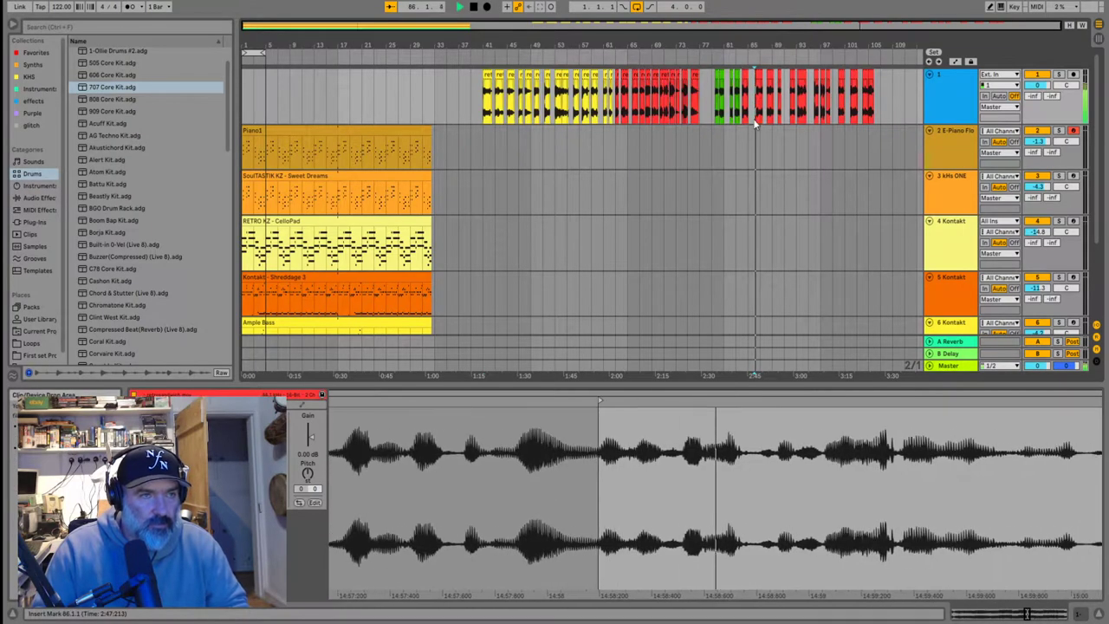
key(plus)
click(486, 110)
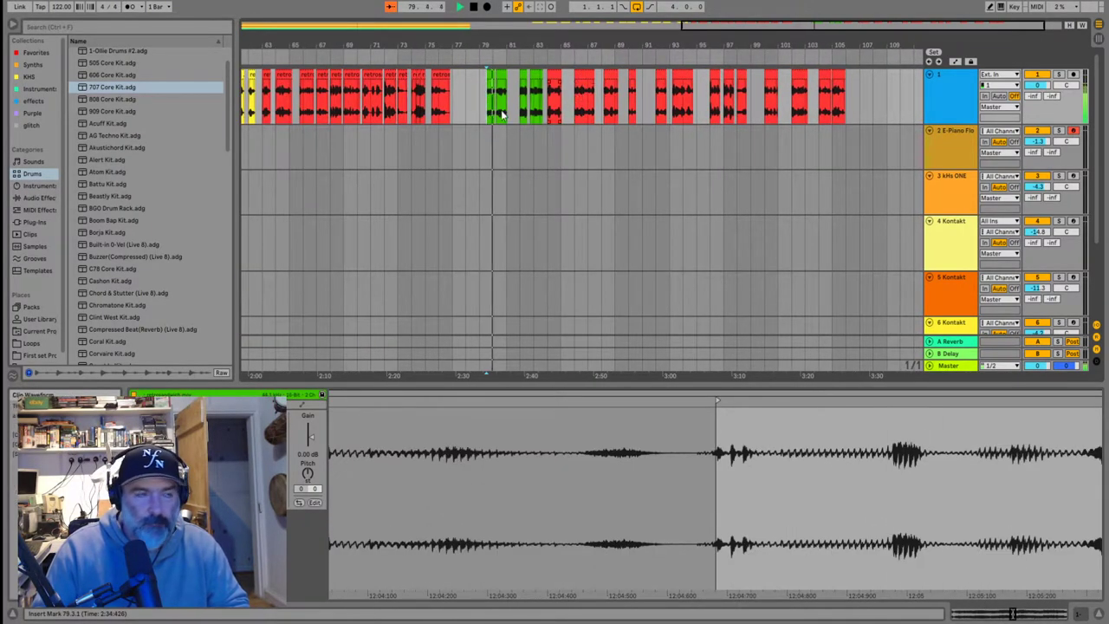
click(550, 107)
key(space)
key(space)
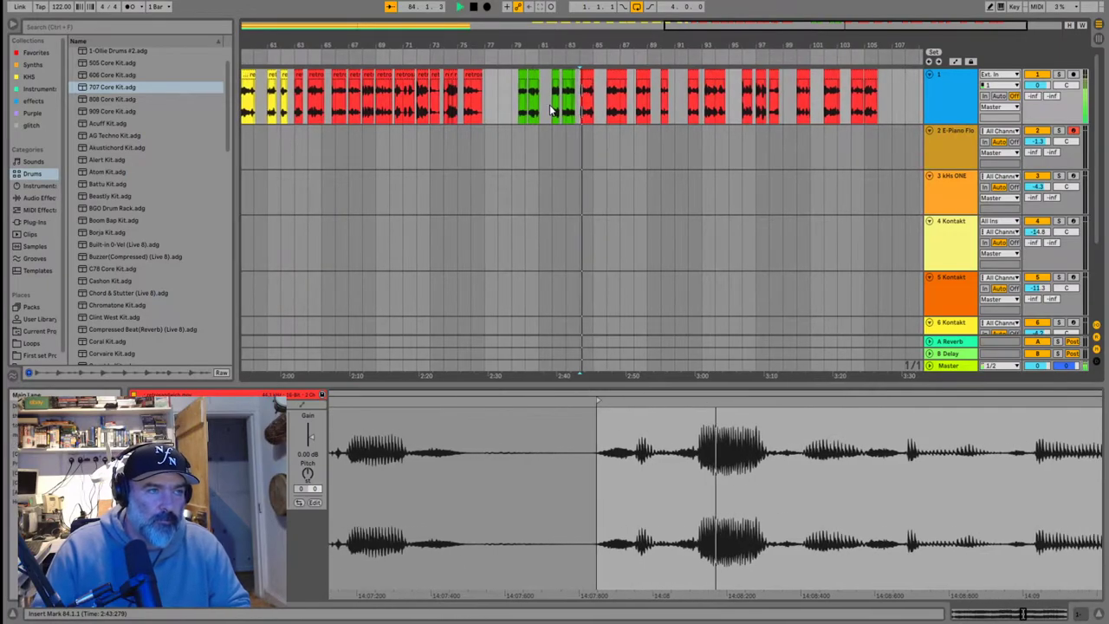
Audition the first group of red audio clips from about bar 63 to bar 70
click(300, 106)
key(space)
key(space)
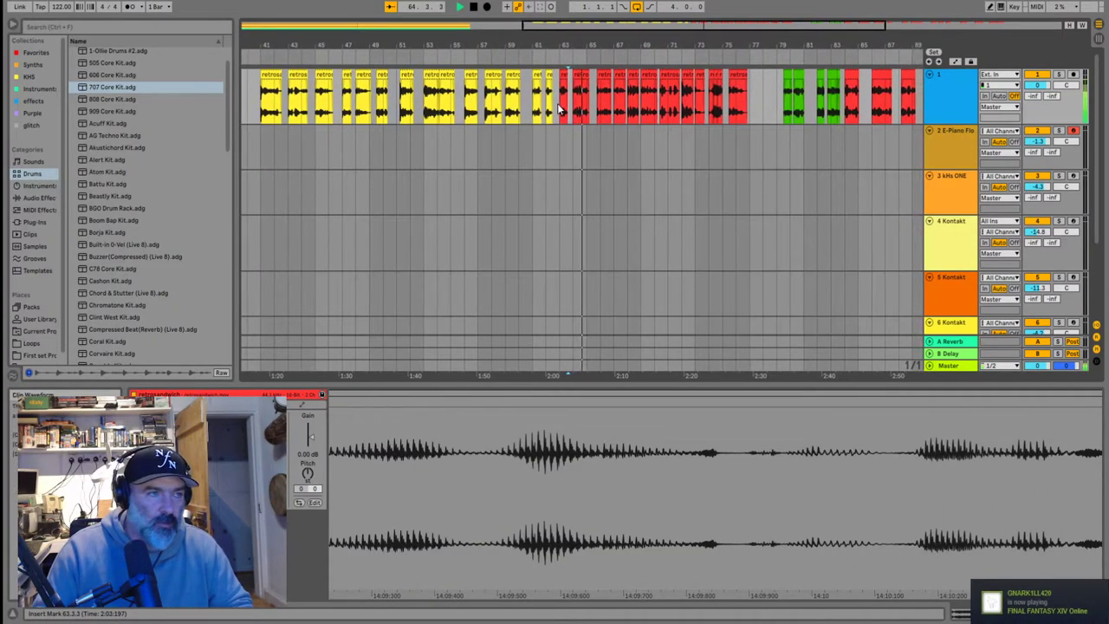
key(Left)
key(Right)
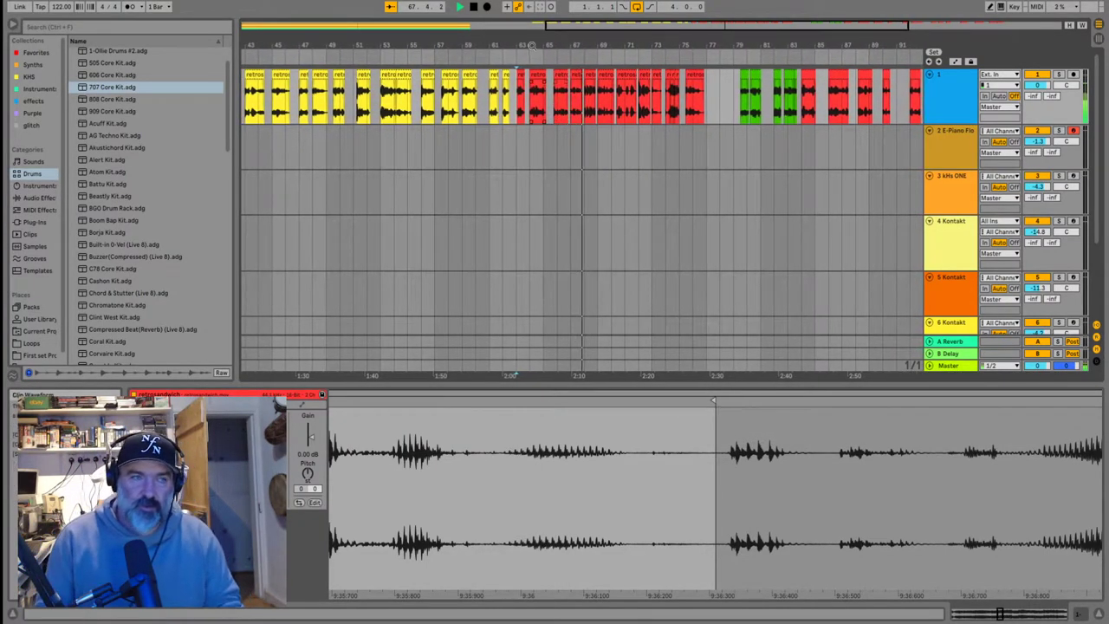
click(505, 165)
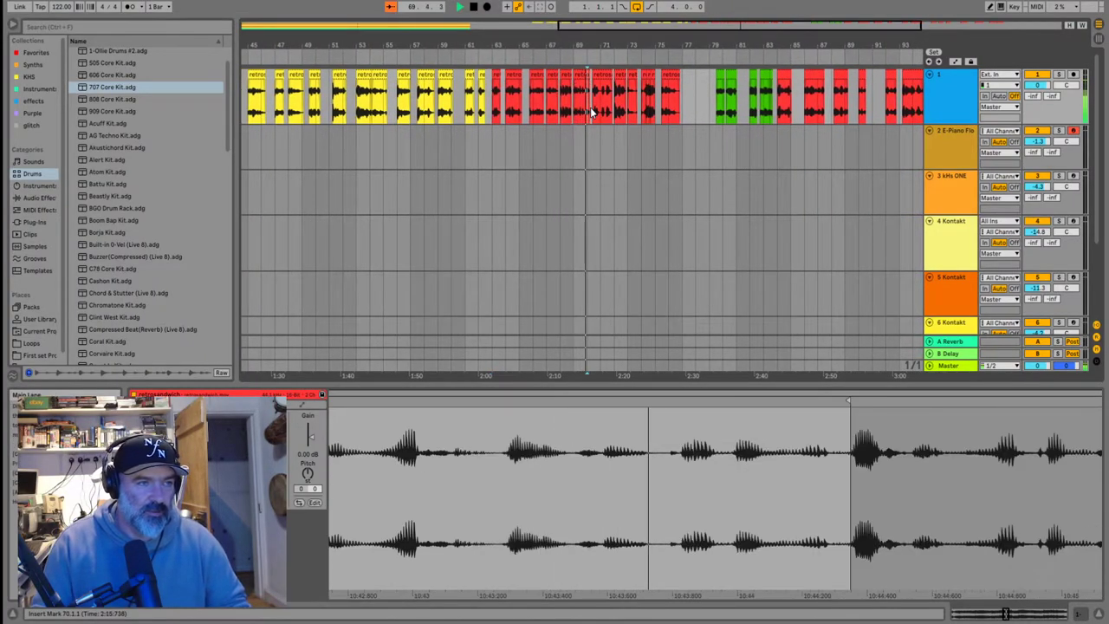
click(600, 107)
key(plus)
key(plus)
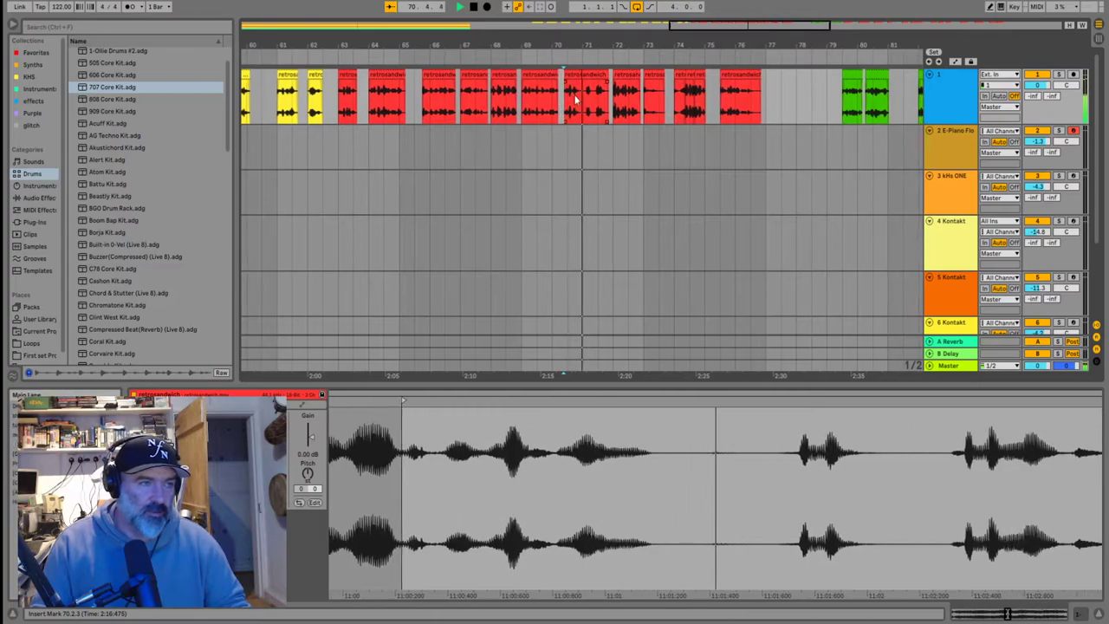
Copy the two red clips between about bars 70 and 73 and paste them on track 1 at 5.1.1
click(576, 90)
click(583, 73)
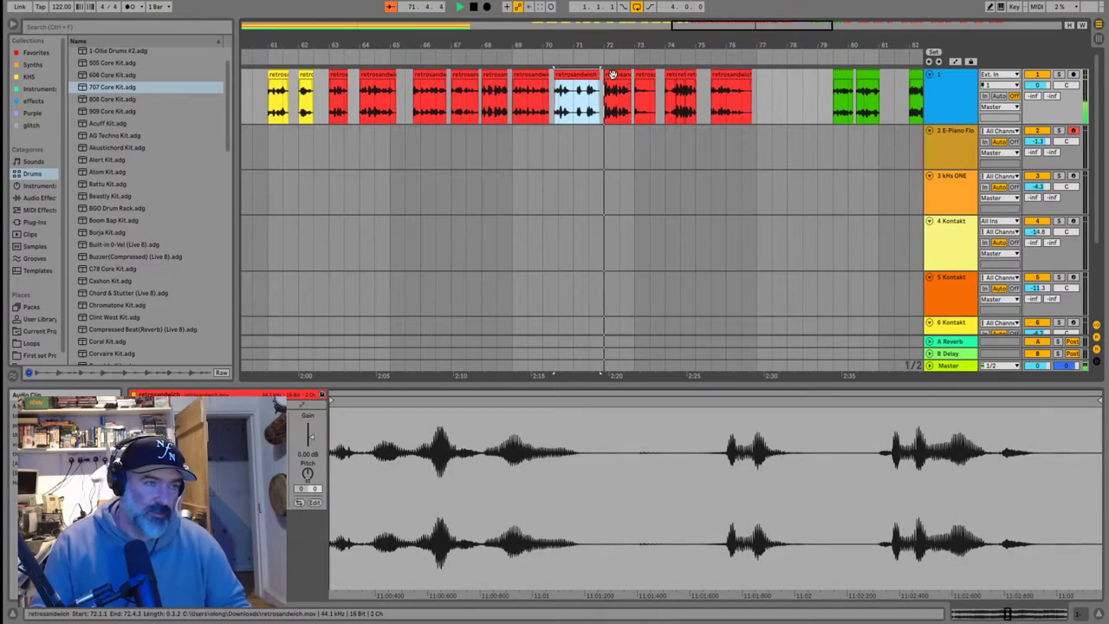
shift+click(614, 73)
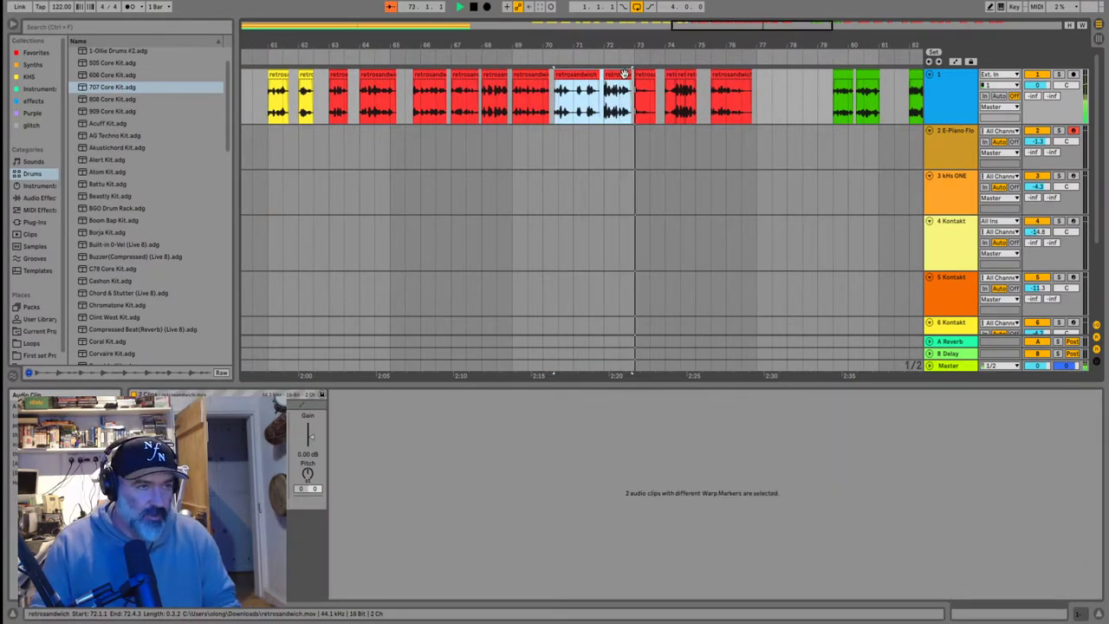
key(w)
click(266, 100)
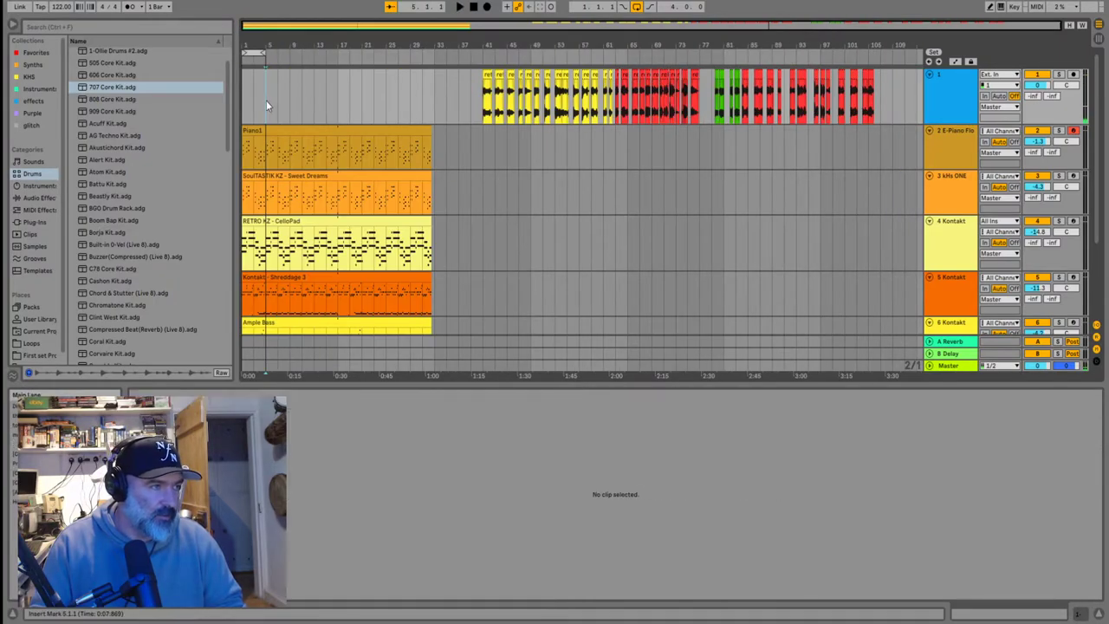
key(ctrl+v)
Play the red clips from bar 84 and move those after it earlier, placing later ones at 89.1.1, 90.1.1, 91.1.1 and 93.1.1
click(756, 114)
key(space)
scroll(765, 111, up, 5)
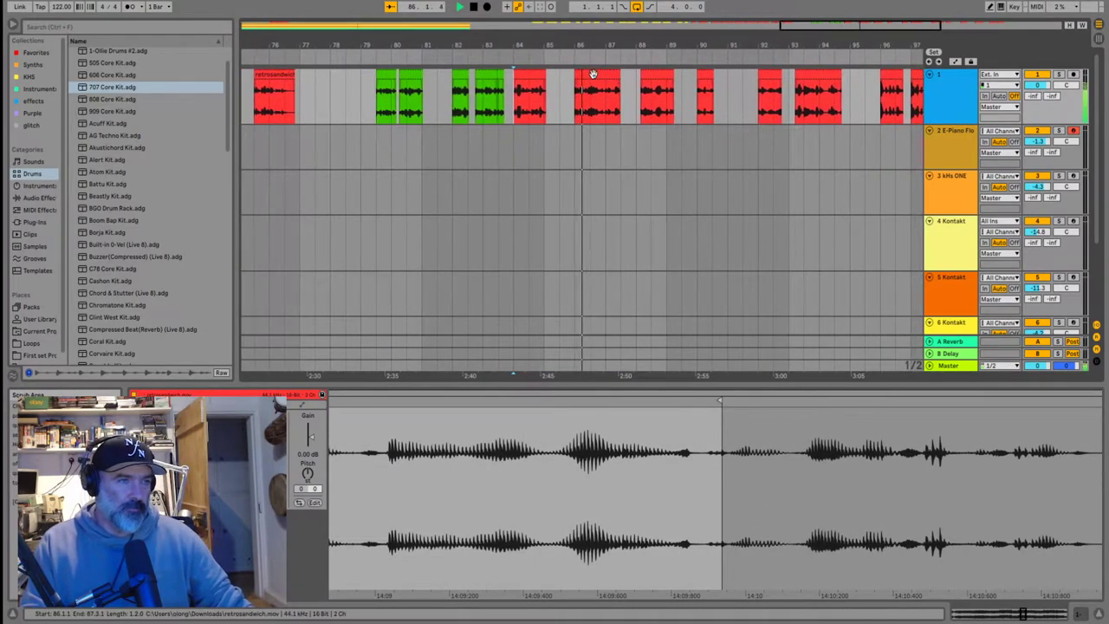
click(592, 77)
drag(649, 74, 634, 82)
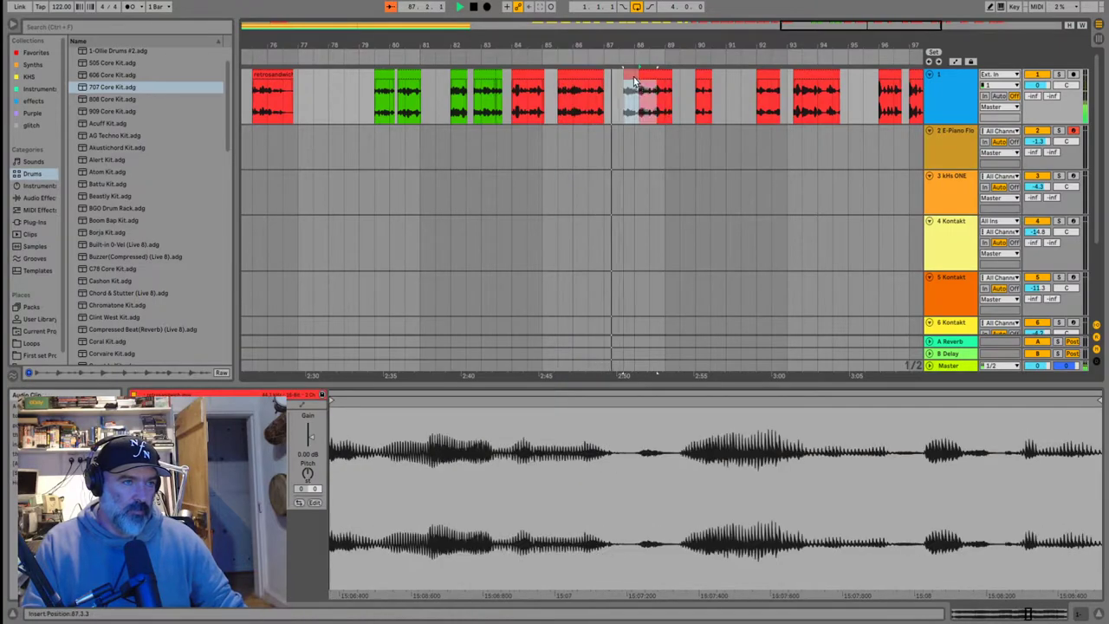
click(672, 85)
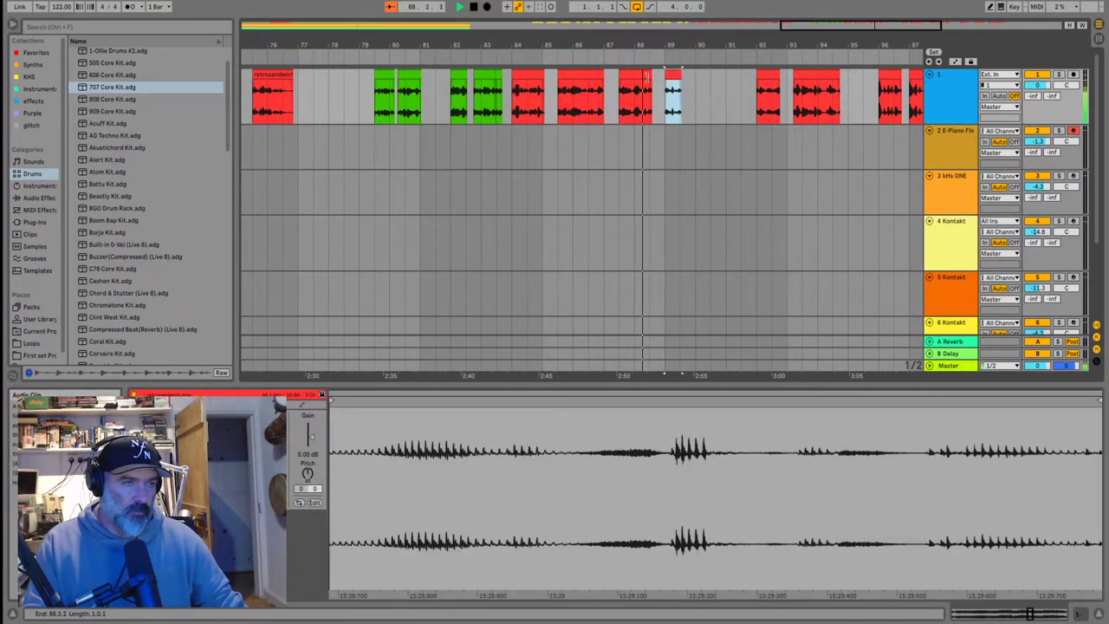
click(766, 76)
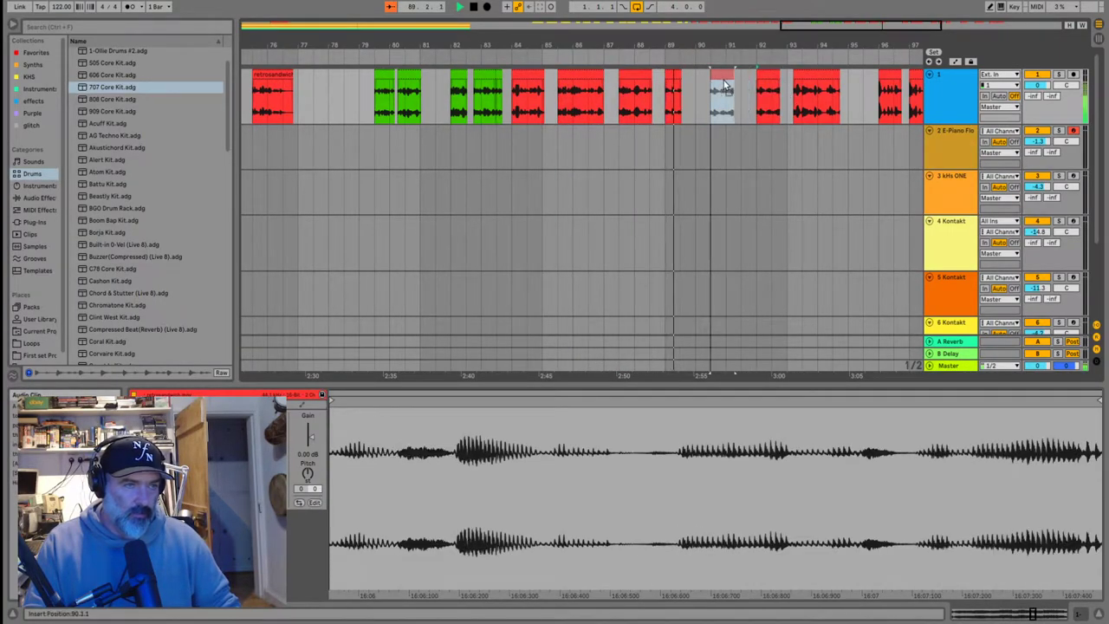
drag(803, 76, 736, 82)
click(816, 85)
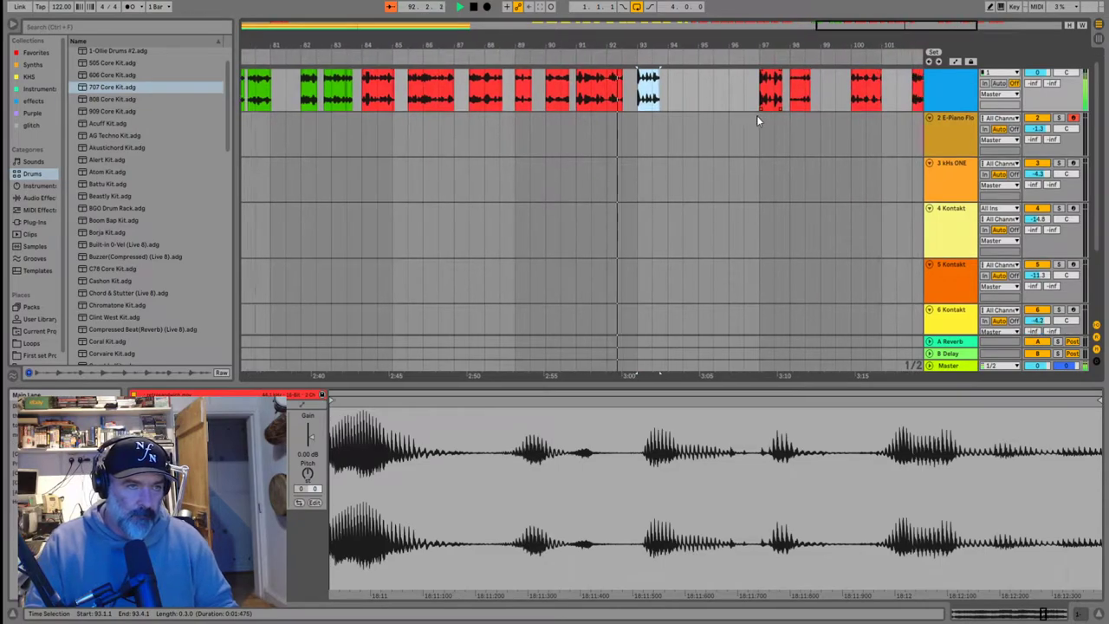
Shift the red clips beyond bar 96 earlier so that the first two start at 94.1.1 and 95.1.1
scroll(700, 122, down, 1)
scroll(710, 146, up, 2)
scroll(653, 113, right, 2)
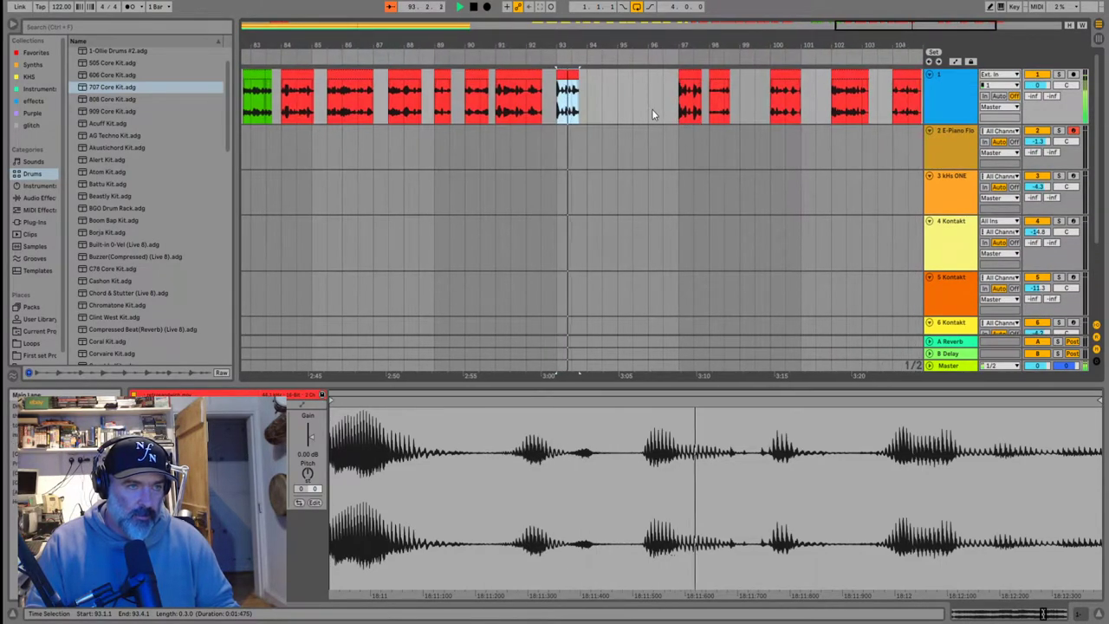
drag(799, 111, 411, 98)
click(412, 97)
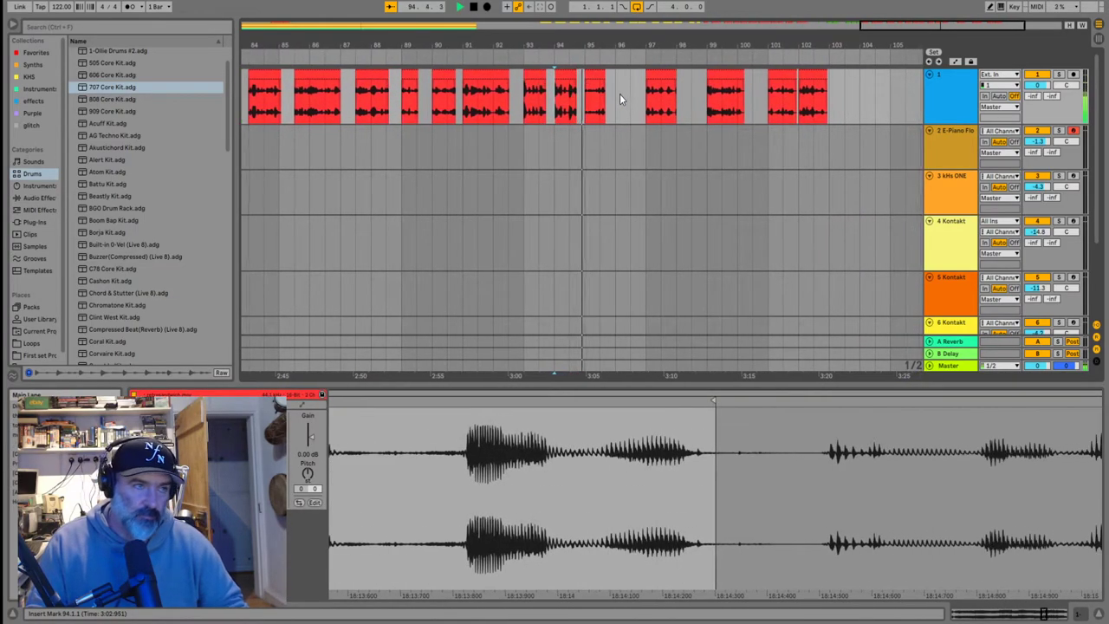
Move the last red clips earlier one by one, starting at 96.1.1, about 97.3.1, 99.1.1 and 100.1.1
click(640, 103)
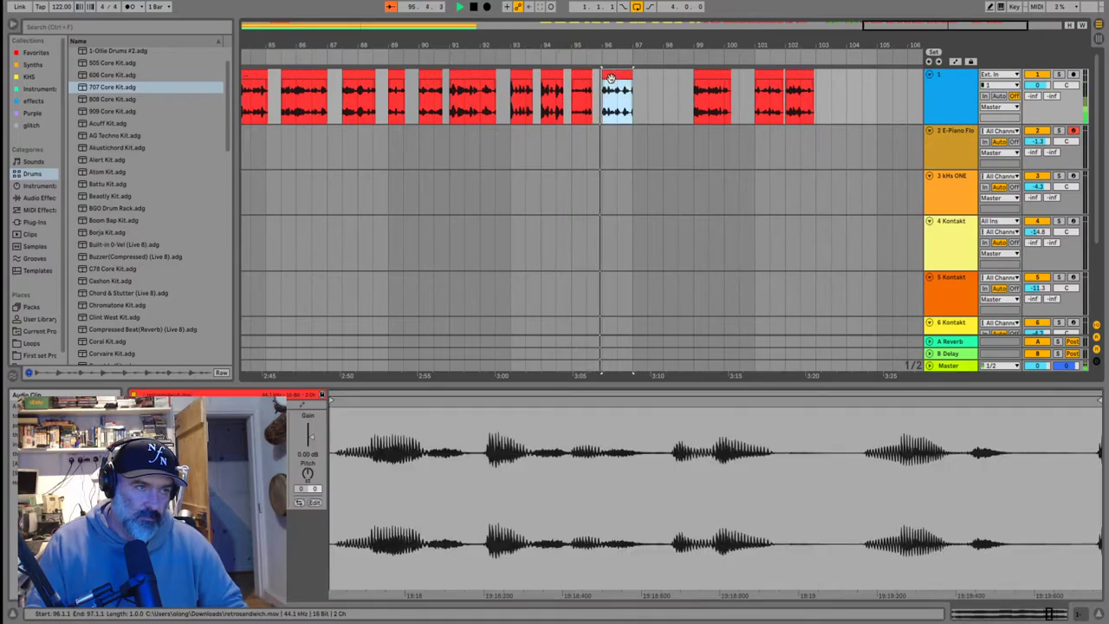
drag(715, 74, 675, 87)
click(609, 73)
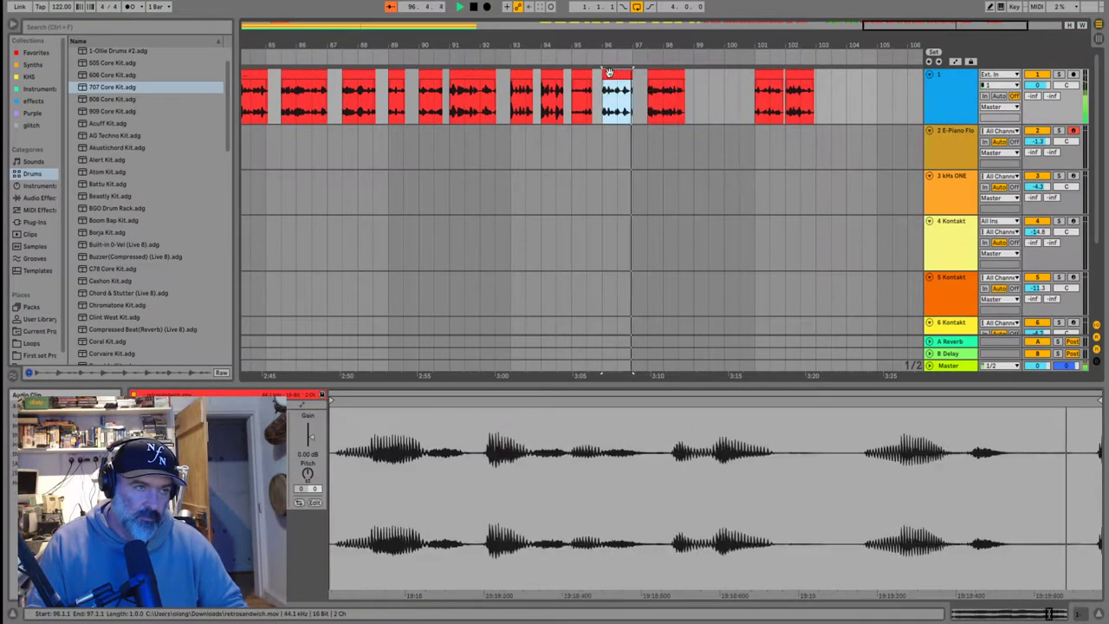
drag(771, 75, 743, 81)
click(772, 85)
Audition the last red clips, then copy one more of them to 9.1.1 on track 1
click(695, 111)
key(space)
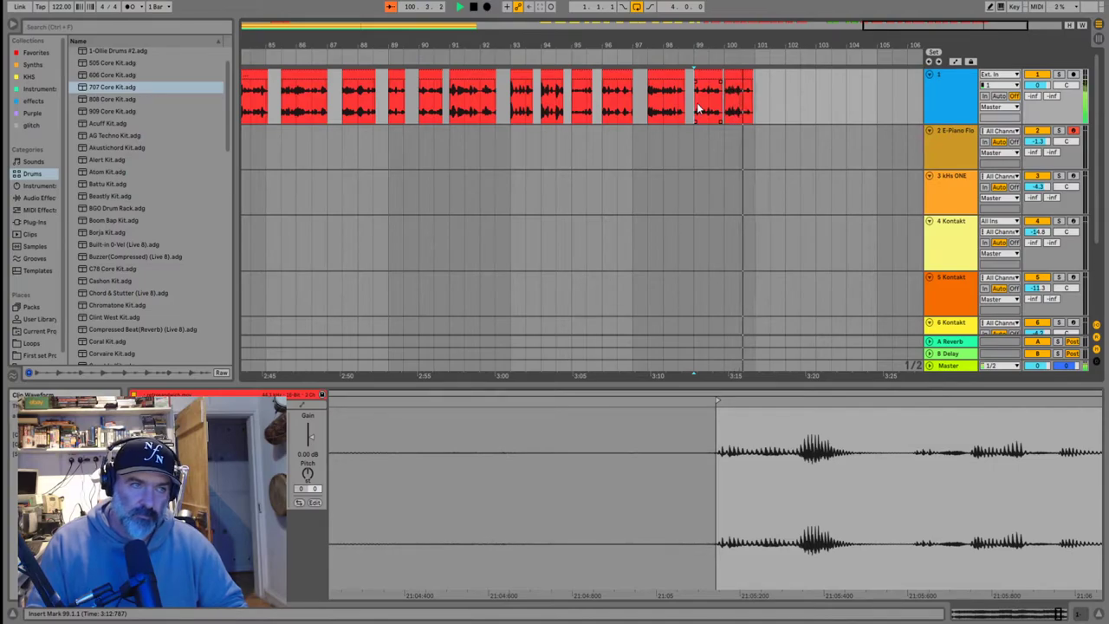
key(space)
click(652, 113)
key(space)
key(w)
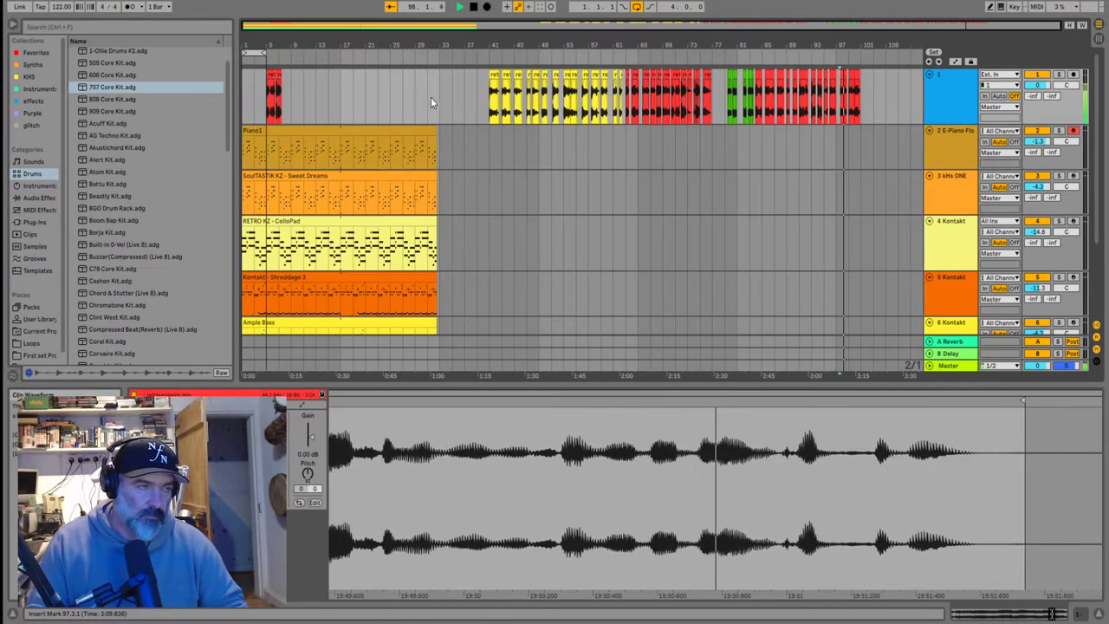
click(288, 98)
key(ctrl+v)
Play the pasted audio clips against the instrument tracks from just before bar 5
click(256, 108)
key(space)
scroll(259, 112, up, 6)
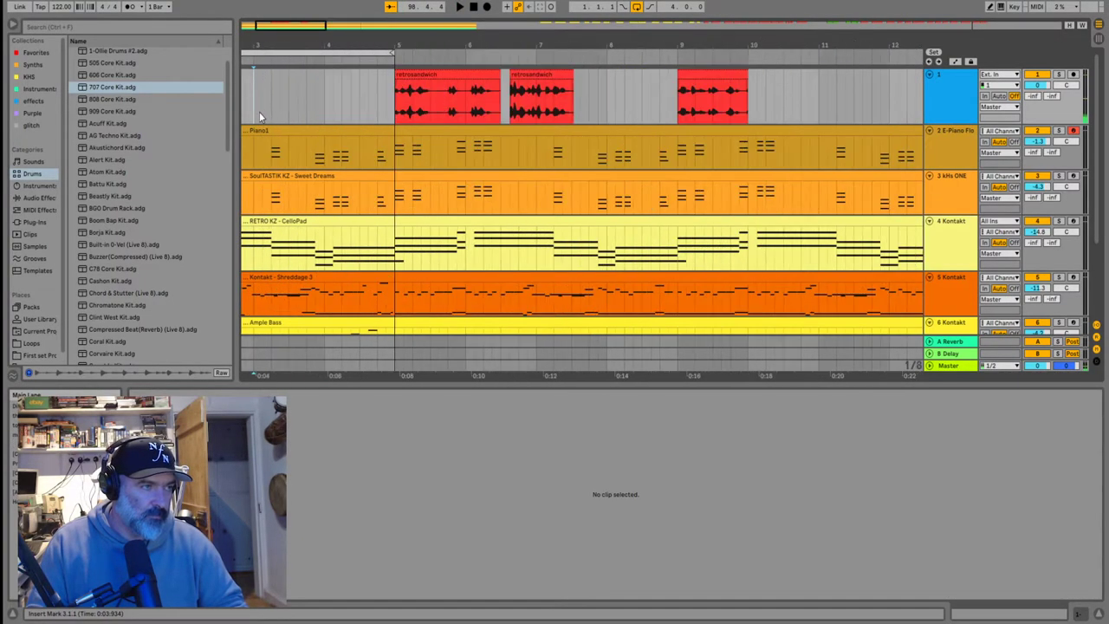
click(387, 106)
key(space)
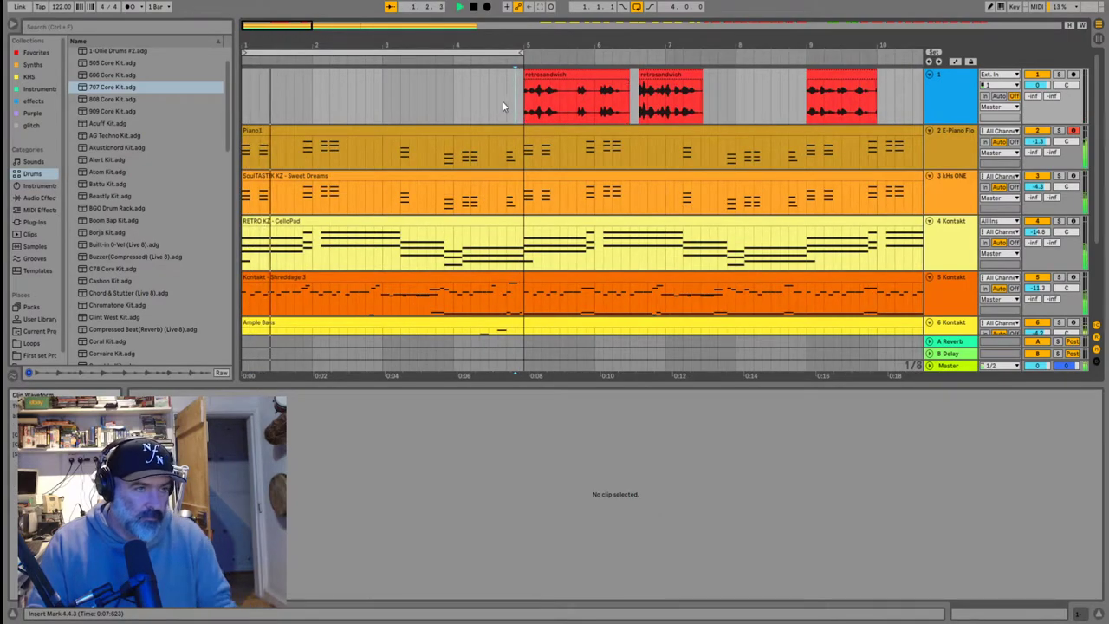
click(526, 104)
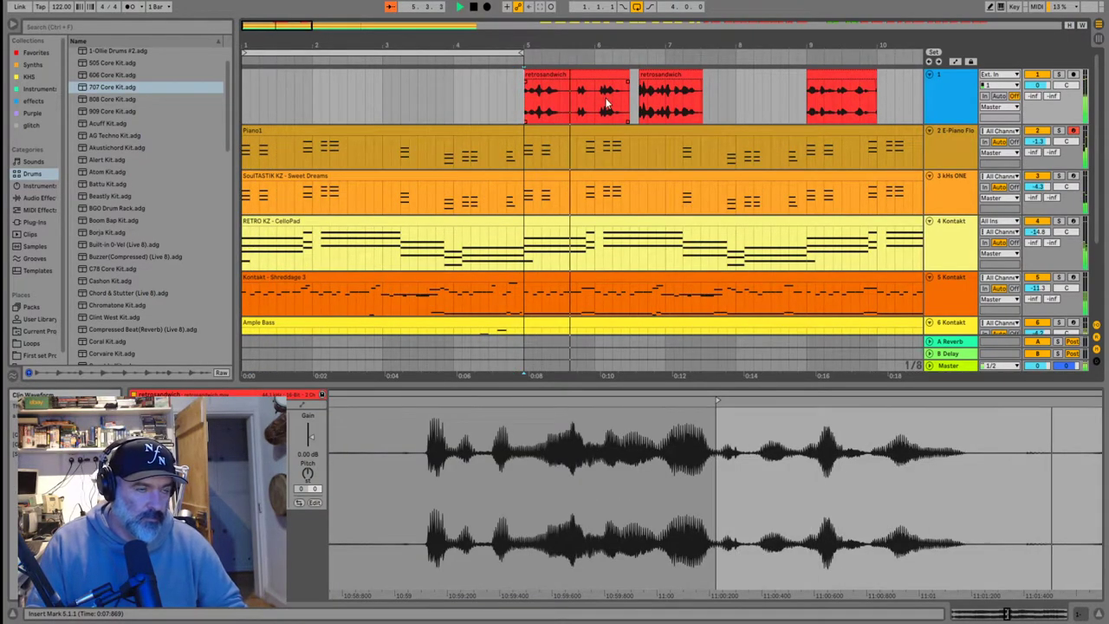
key(space)
key(space)
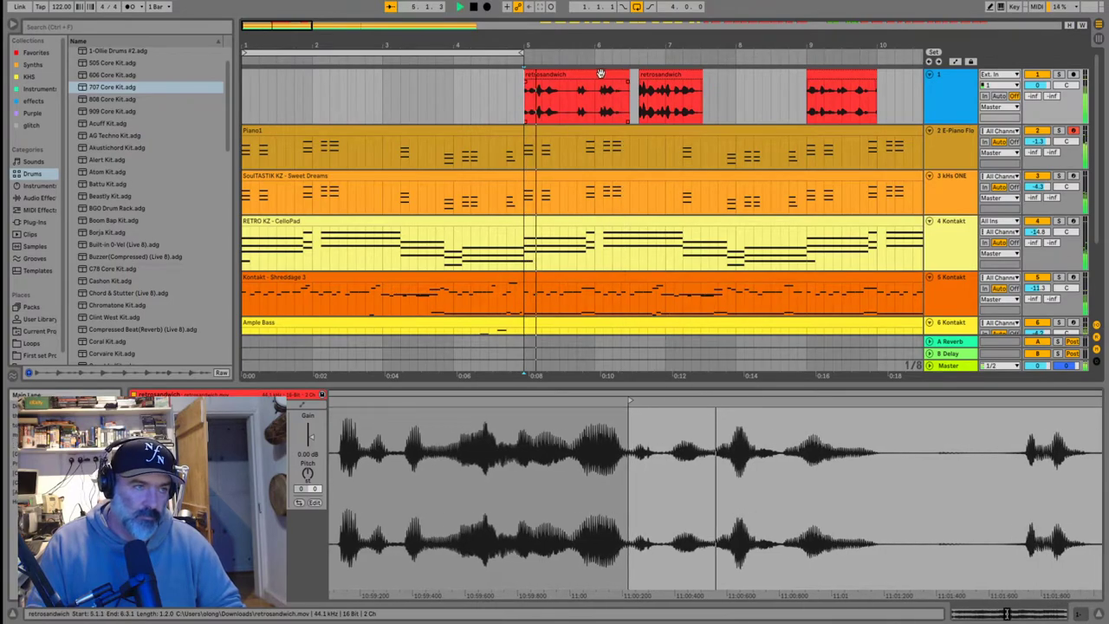
key(space)
Move the first pasted clip earlier to start at 4.4.2 and play the transition into bar 5
scroll(531, 105, up, 5)
key(space)
key(space)
drag(515, 76, 447, 80)
click(415, 101)
key(space)
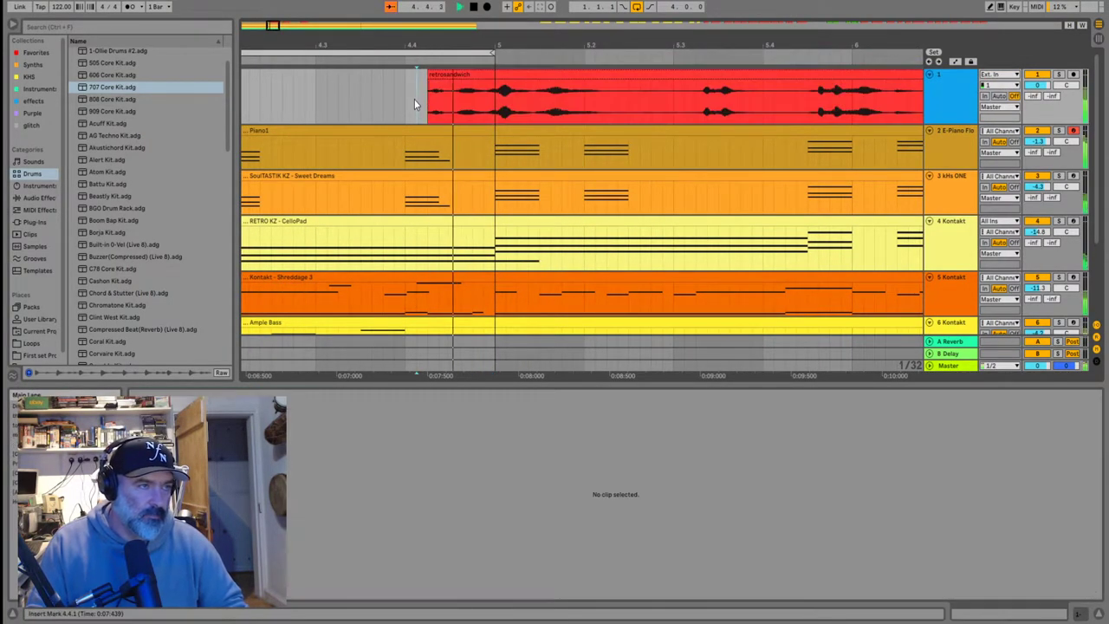
key(space)
key(space)
scroll(548, 104, down, 8)
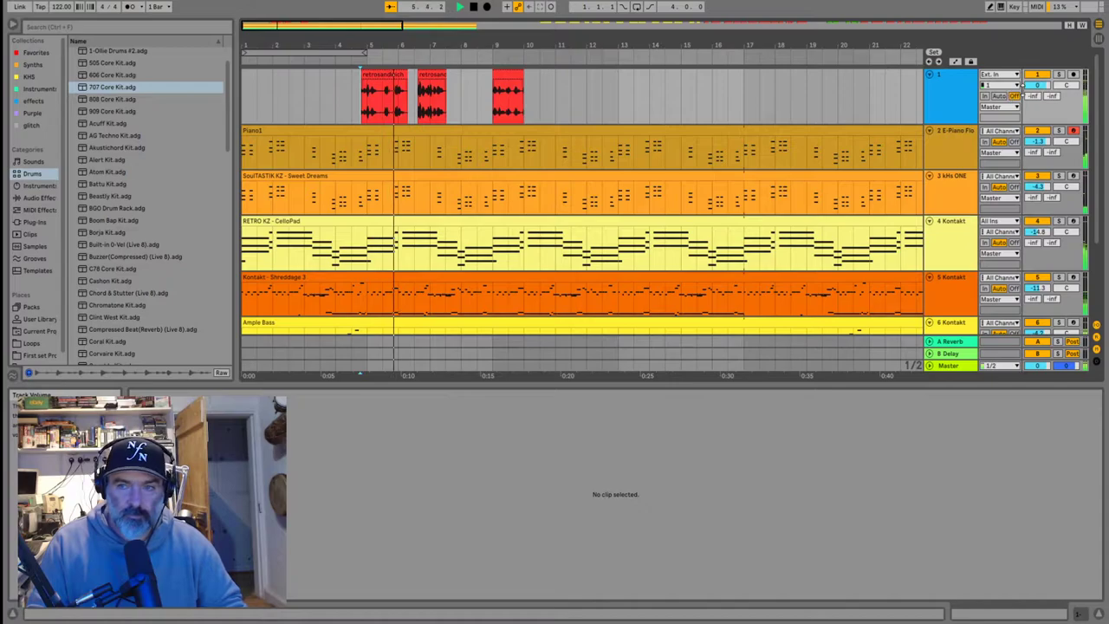
scroll(416, 93, up, 8)
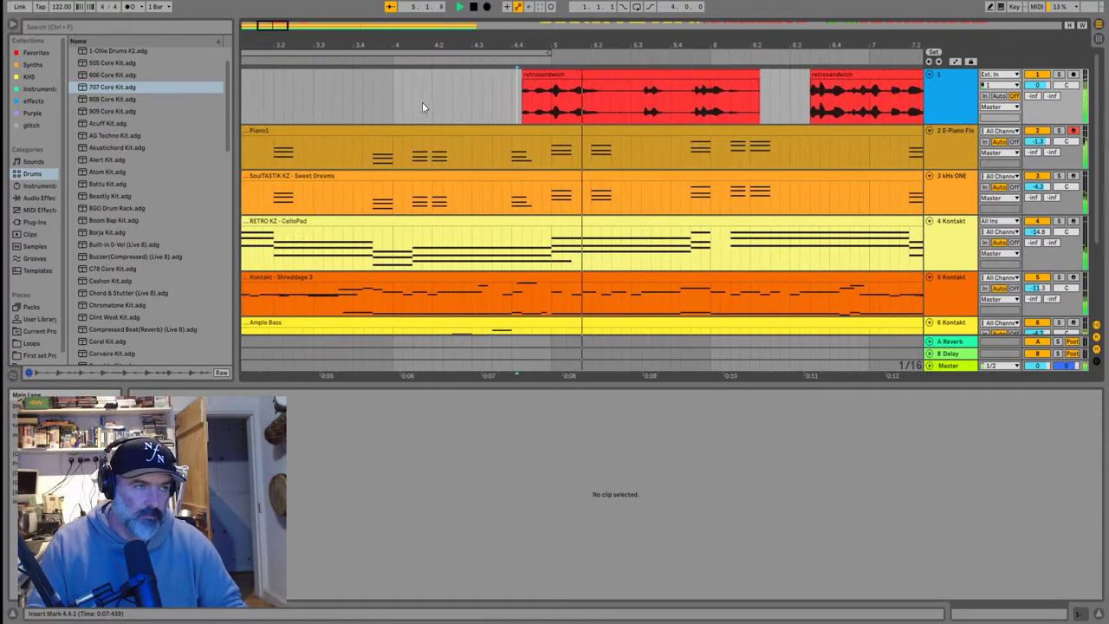
Play the transition into bar 5 and extend the first red clip's start back to 4.4.1
scroll(525, 106, up, 4)
click(520, 108)
scroll(511, 108, up, 4)
key(space)
scroll(508, 106, down, 5)
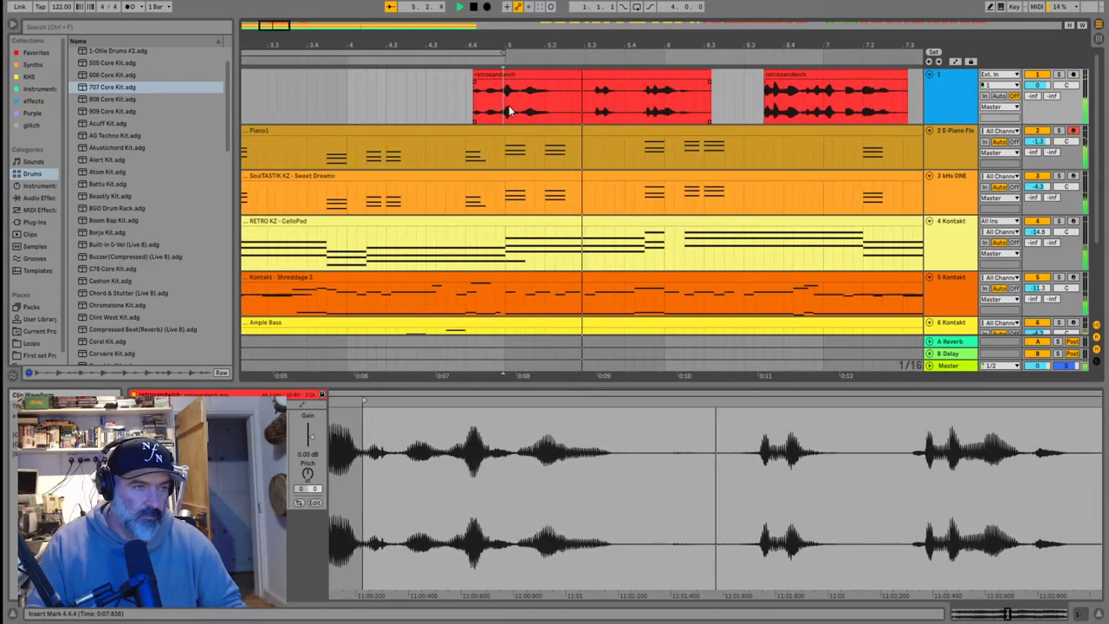
key(space)
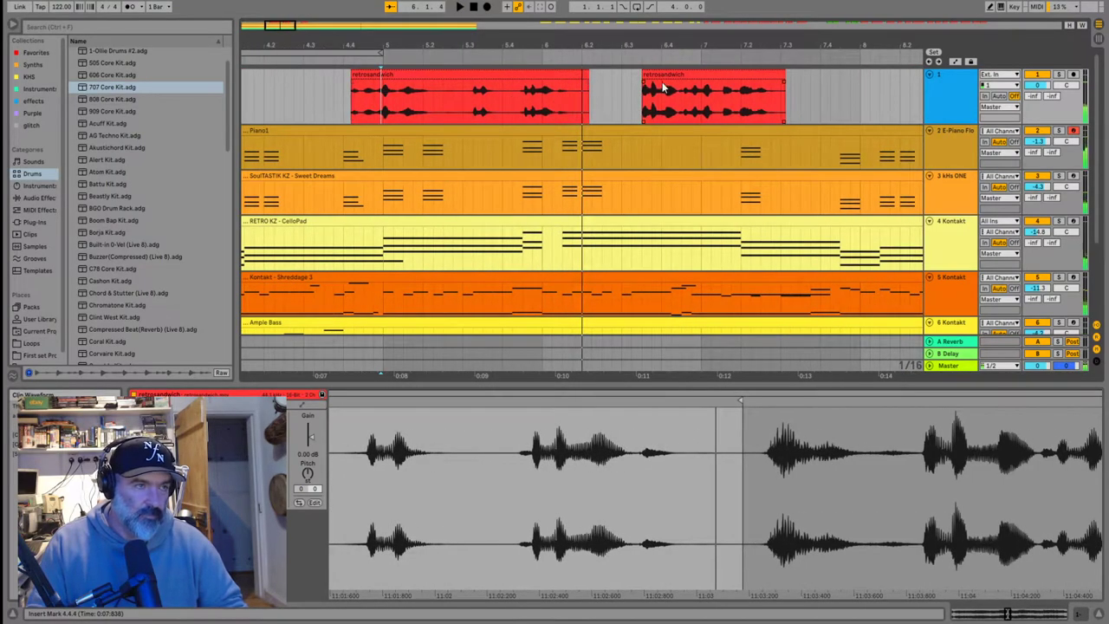
click(357, 84)
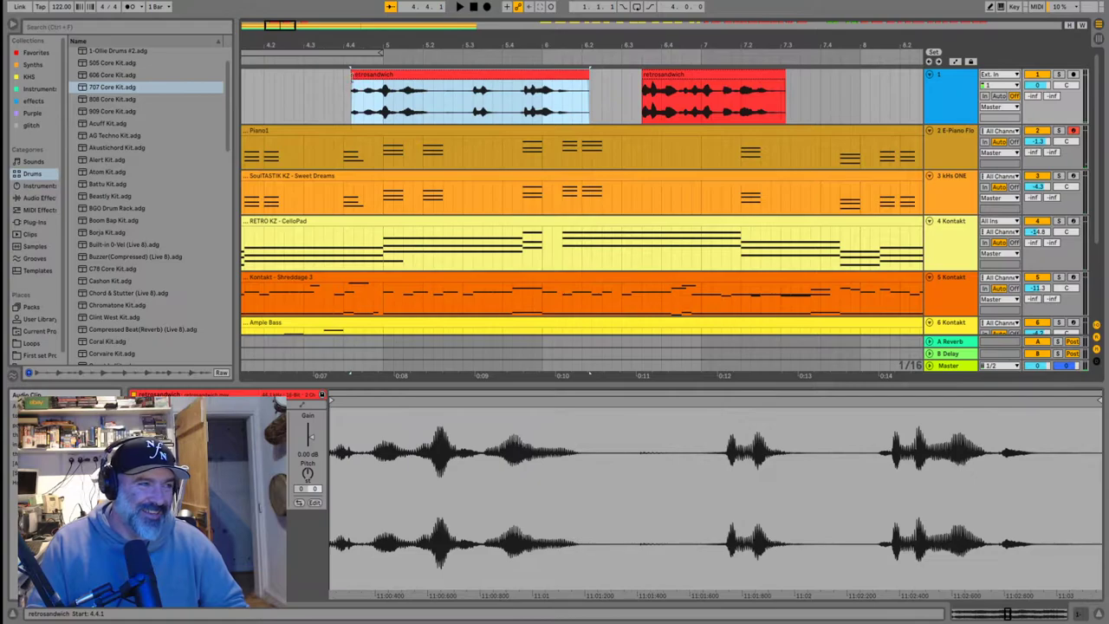
key(space)
key(space)
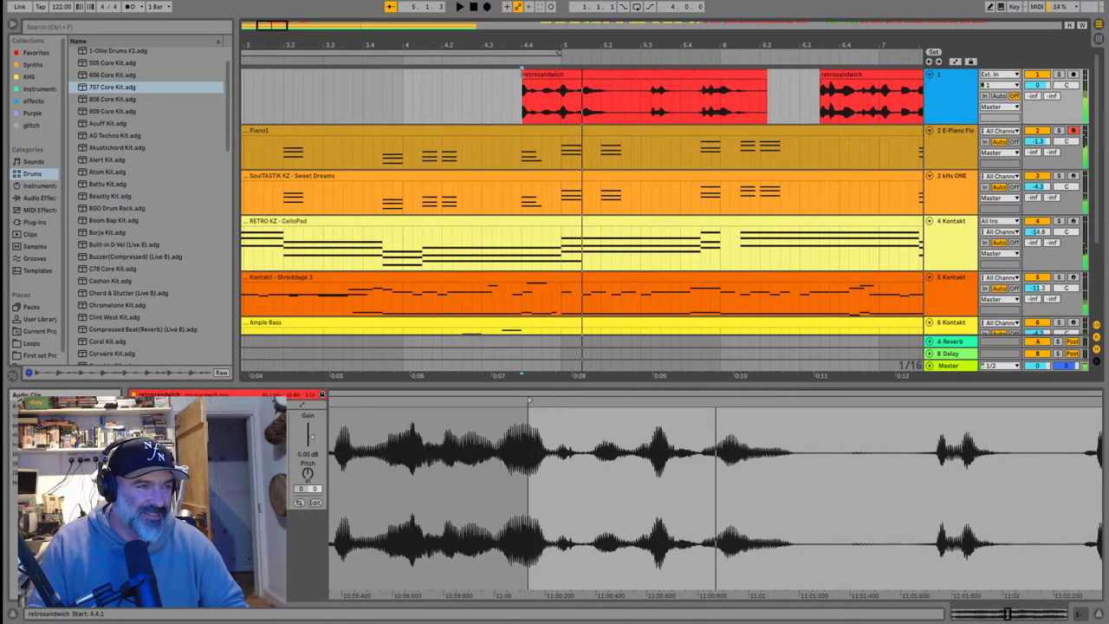
Try extending the first red clip's start back to 4.3.4, play it, and trim the start forward to 4.4.1
mouse_move(523, 79)
mouse_down()
mouse_move(451, 91)
mouse_move(513, 97)
mouse_up()
click(507, 99)
key(space)
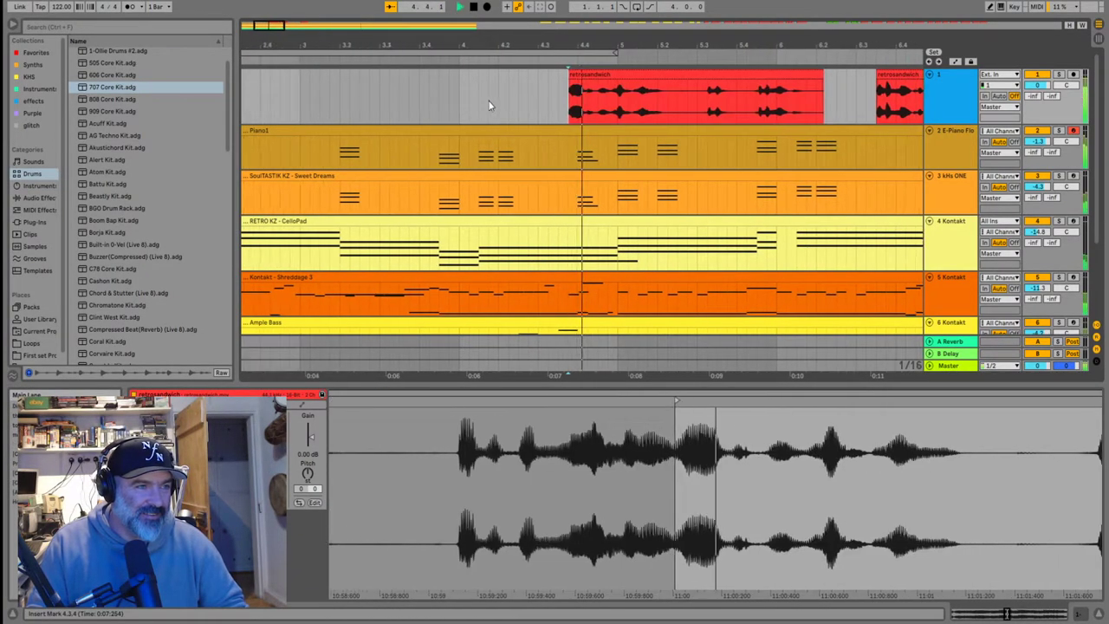
key(space)
key(space)
key(space)
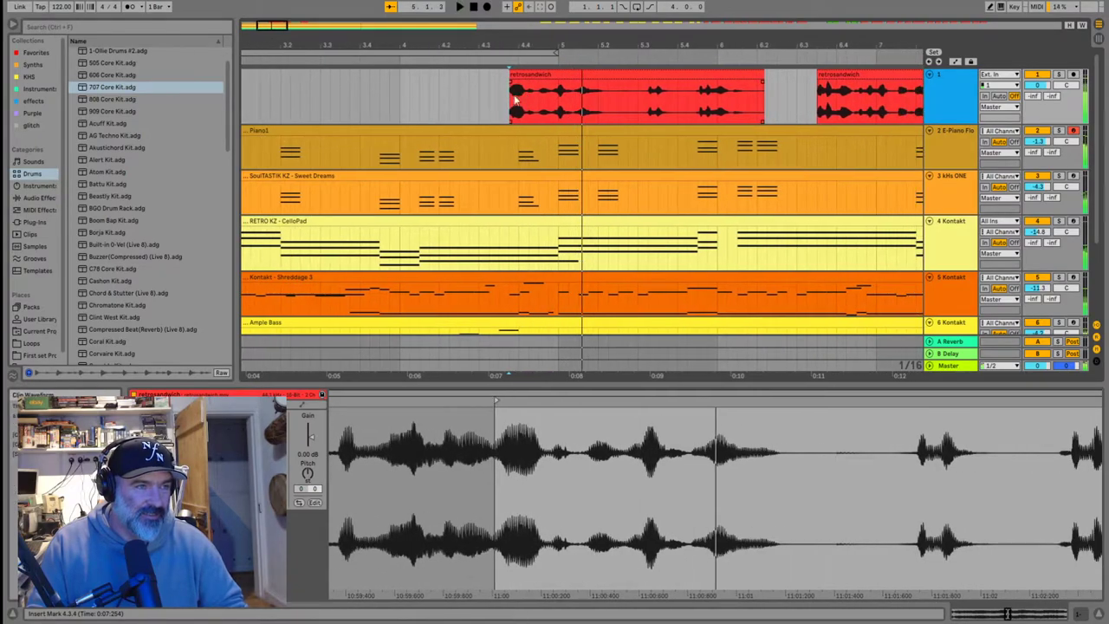
drag(511, 74, 520, 76)
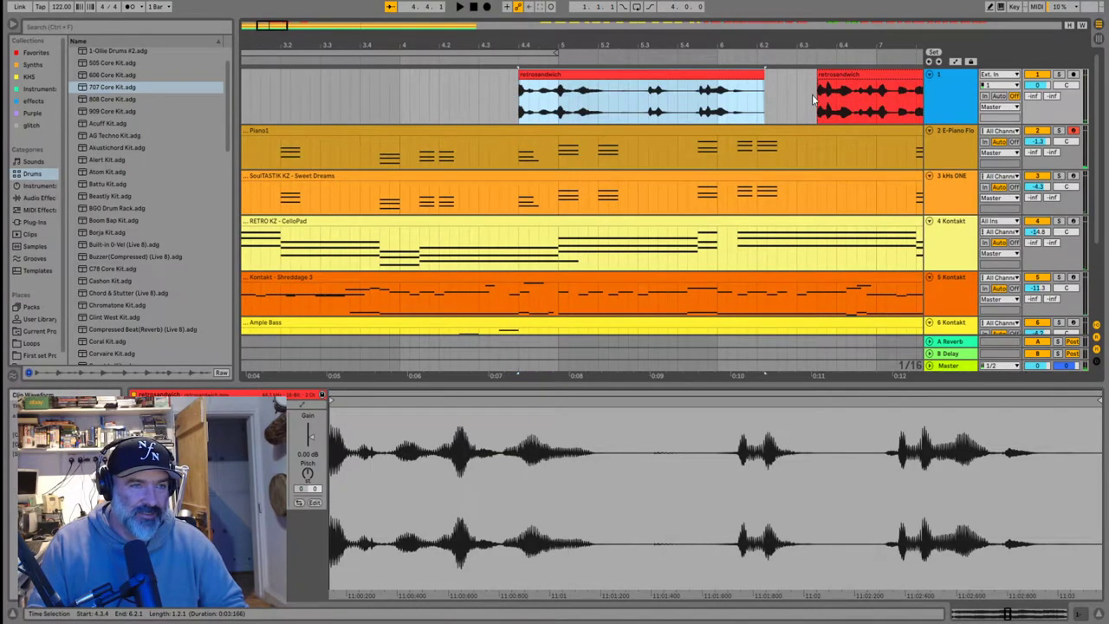
Play the second red clip against the music from 6.3.3, and again with a lead-in from 5.3.4
click(813, 98)
key(space)
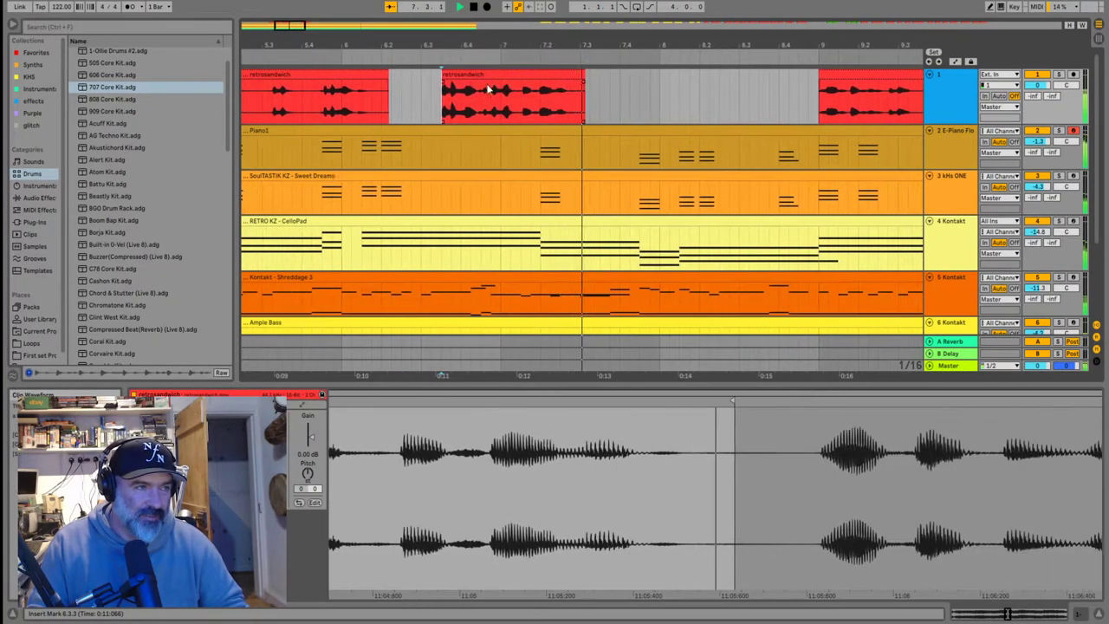
click(289, 92)
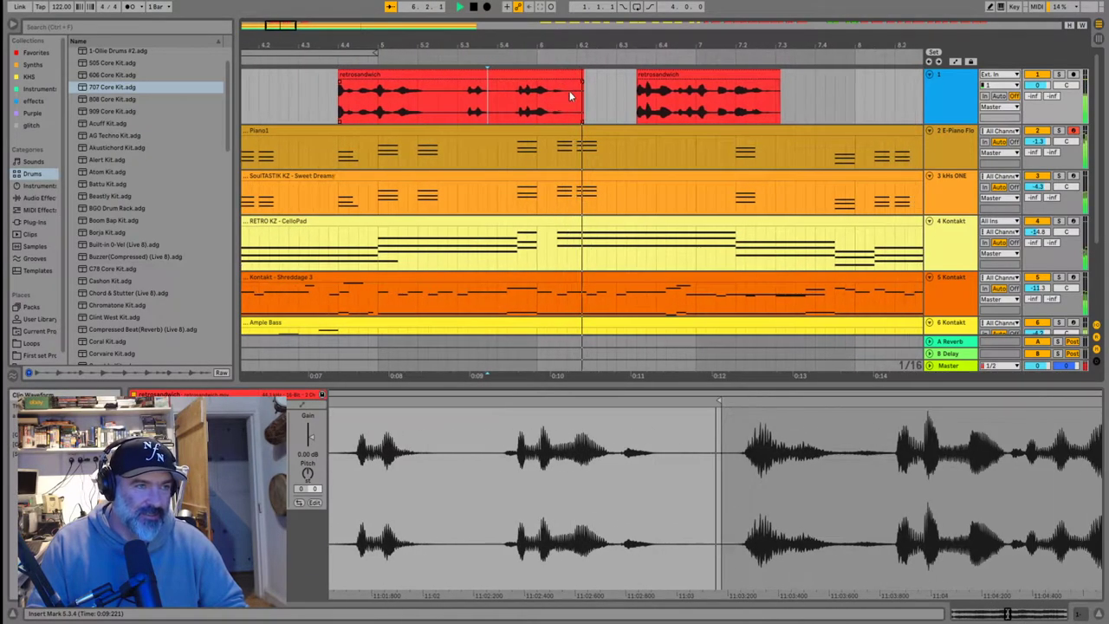
key(space)
key(space)
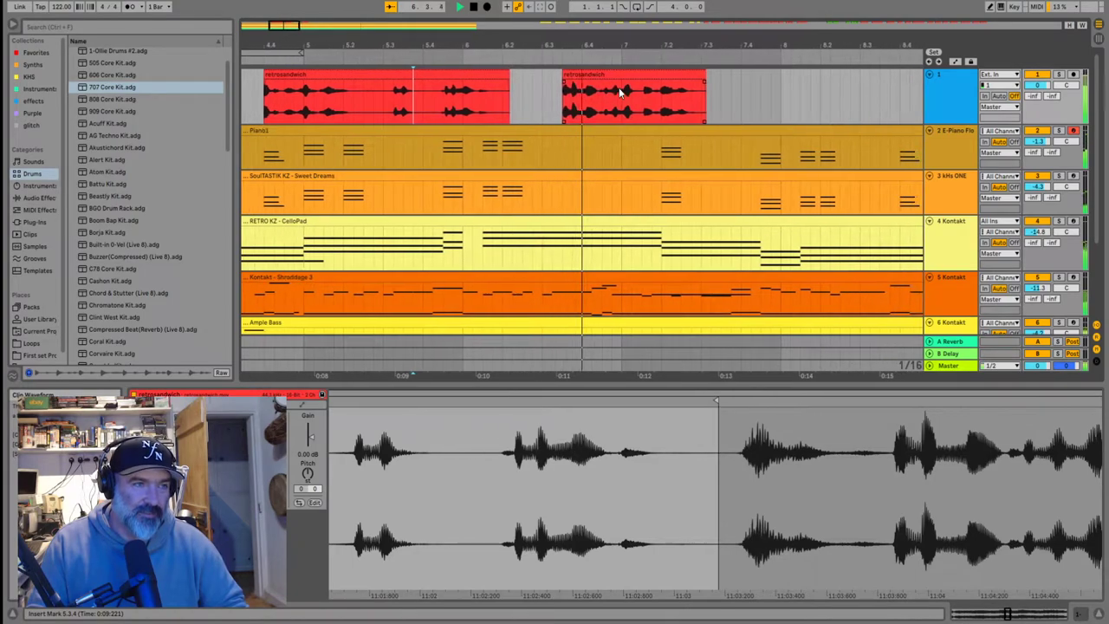
key(space)
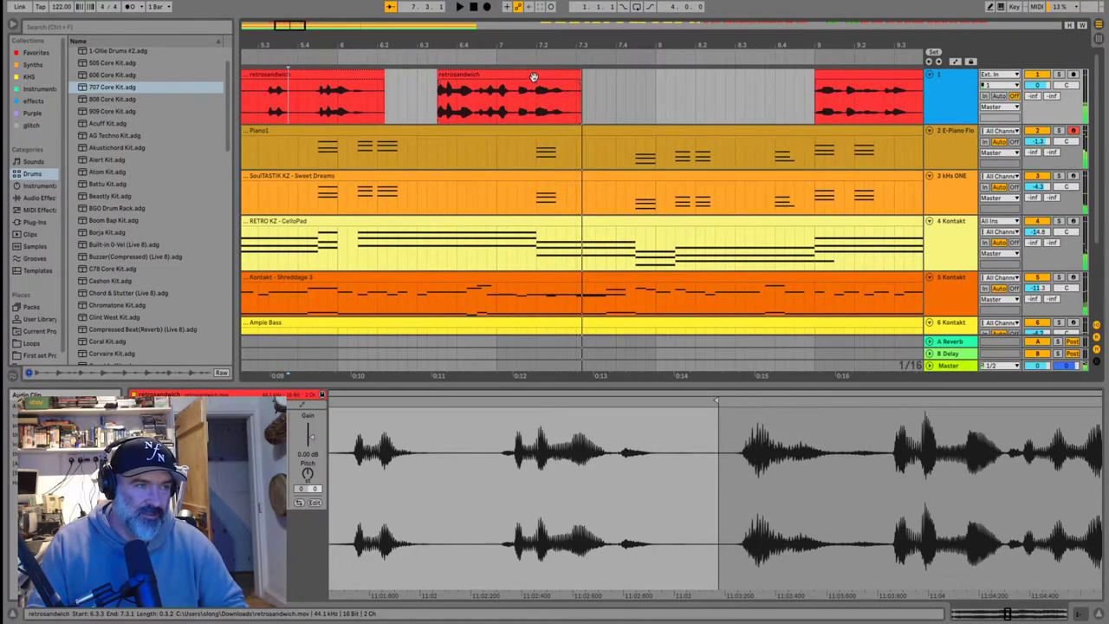
Move the second red clip later to start at 7.1.4 and play it against the chord change
mouse_move(539, 73)
mouse_down()
mouse_move(630, 90)
mouse_move(540, 86)
mouse_up()
click(500, 106)
scroll(559, 78, up, 3)
click(488, 108)
key(space)
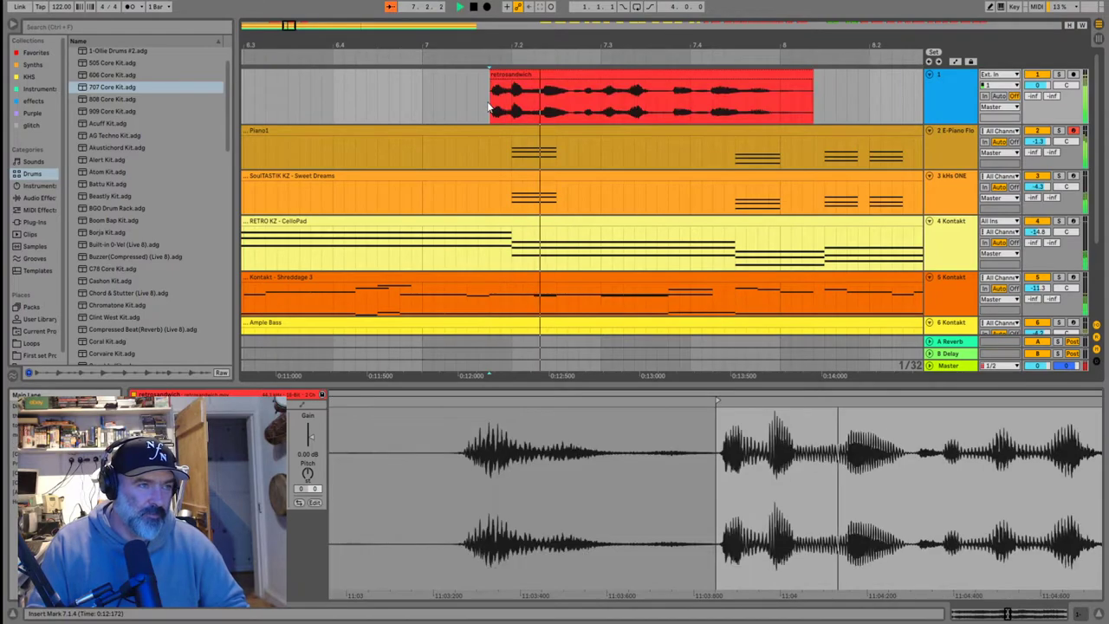
click(468, 104)
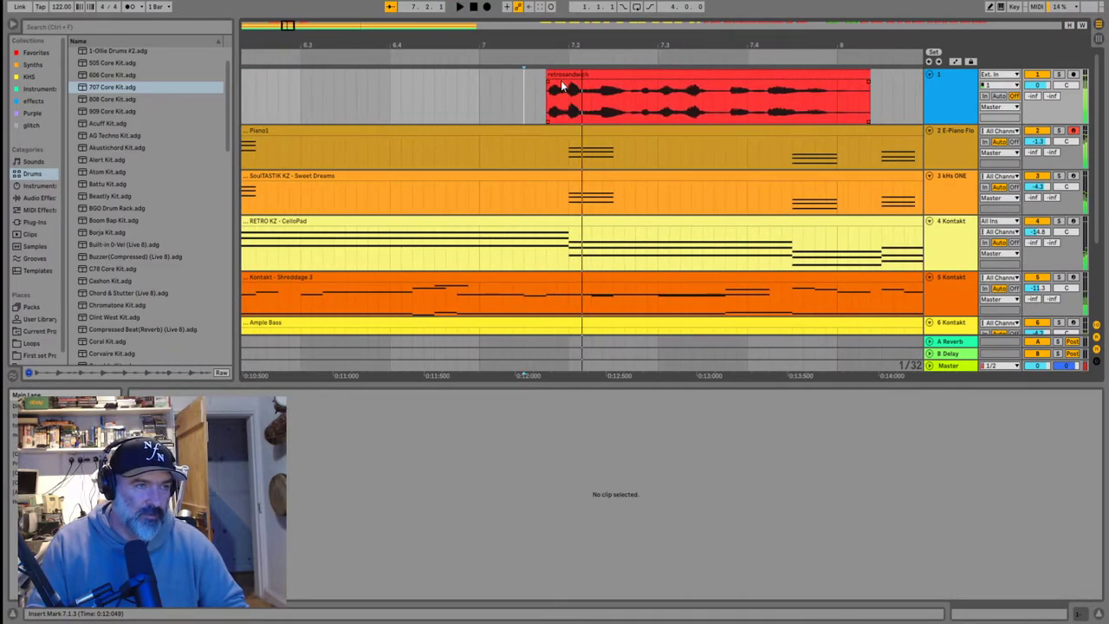
Move the second red clip earlier to start at about 7.1.2 and play it
drag(631, 72, 598, 89)
key(space)
click(561, 110)
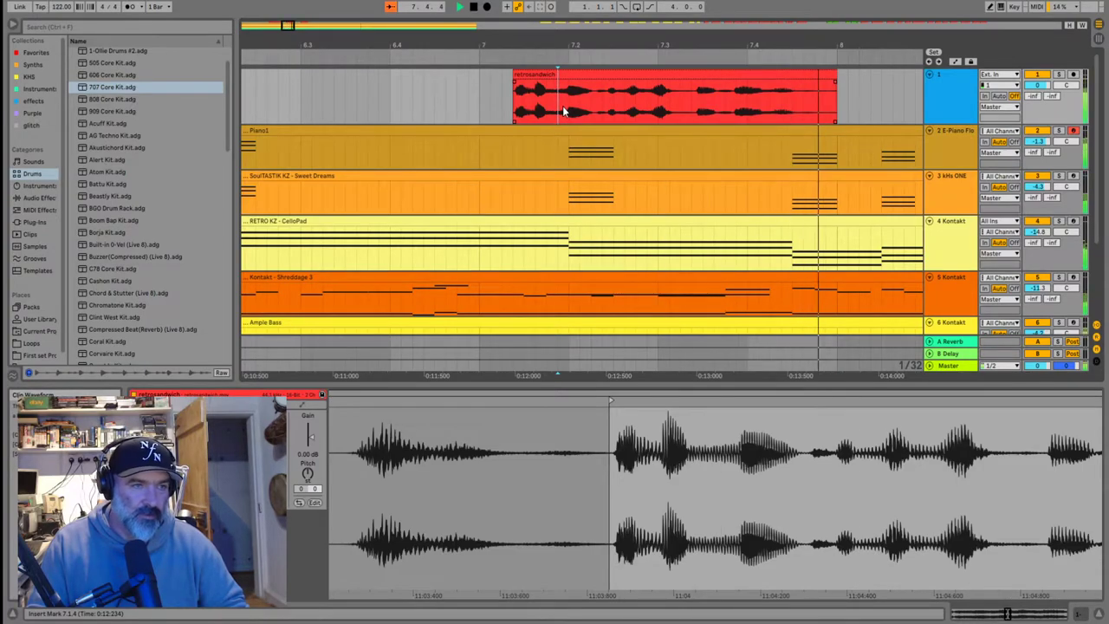
Play the third red clip from 9.1.1 and the whole three-clip sequence from 4.4.1
scroll(563, 111, down, 5)
click(706, 72)
click(696, 102)
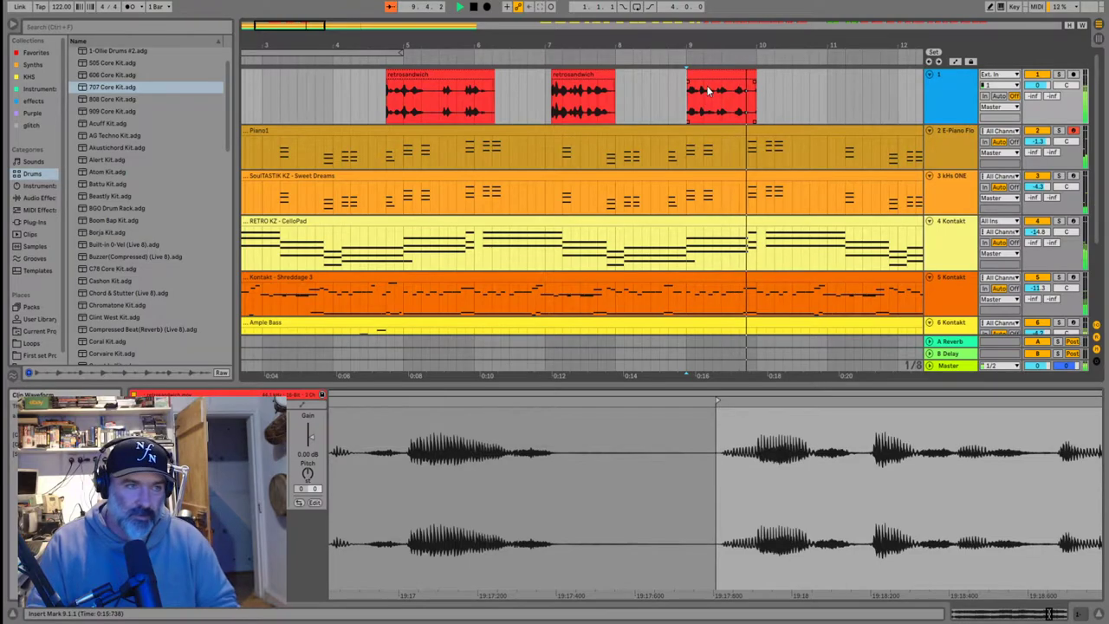
click(389, 103)
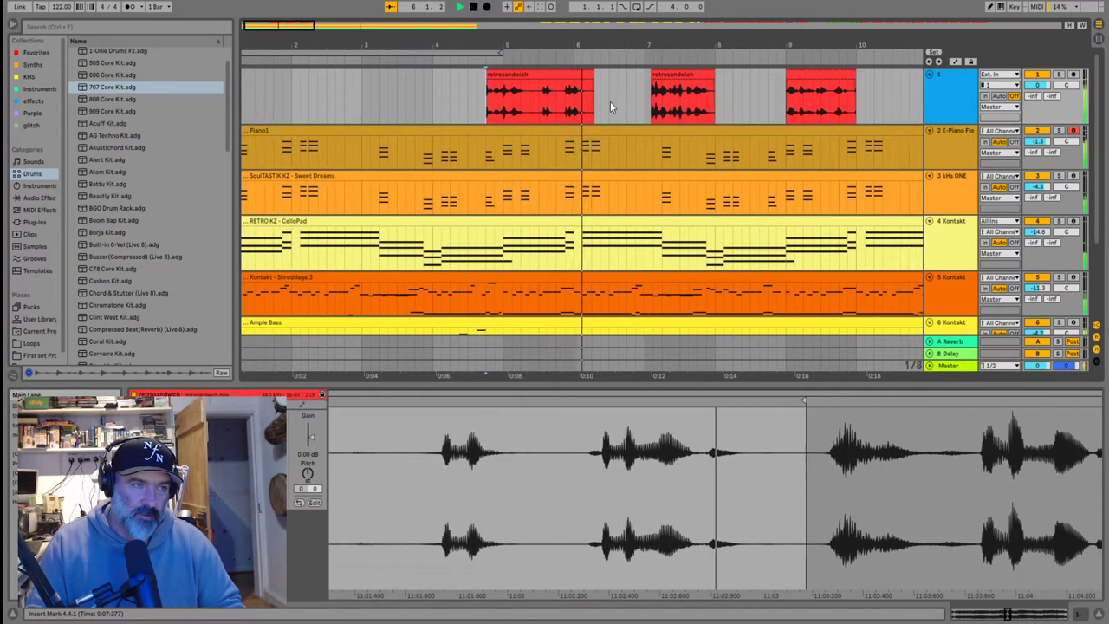
Audition further spoken source clips beyond the arrangement on track 1, from 41.1.1 up to the red clip at 64.1.1
key(minus)
key(minus)
click(797, 100)
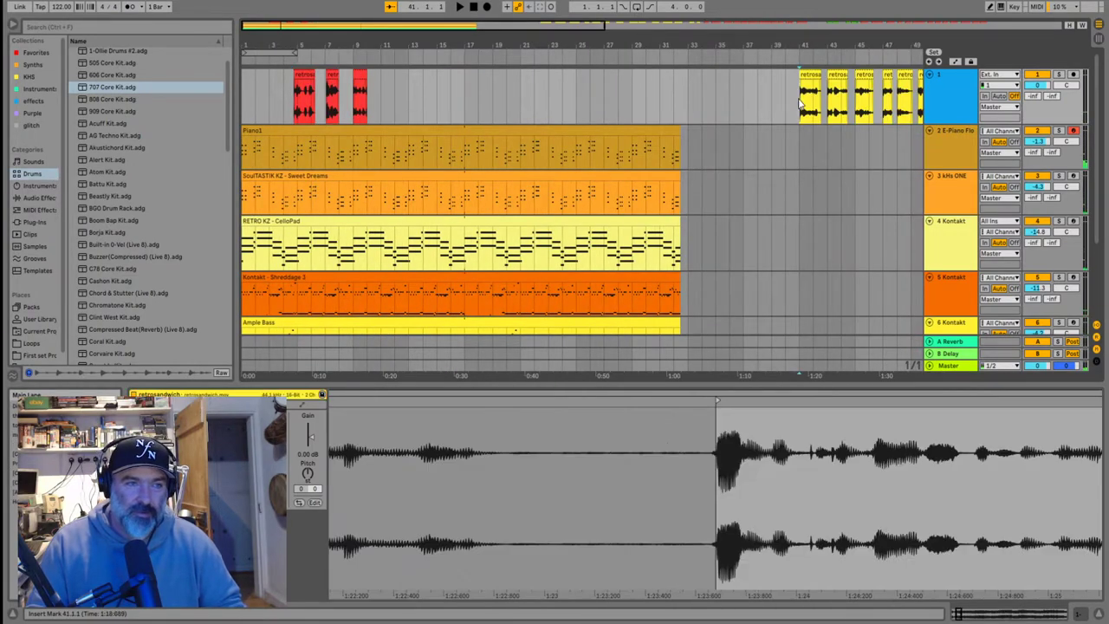
key(space)
key(minus)
click(627, 109)
key(space)
key(space)
key(plus)
key(plus)
click(591, 110)
key(space)
key(space)
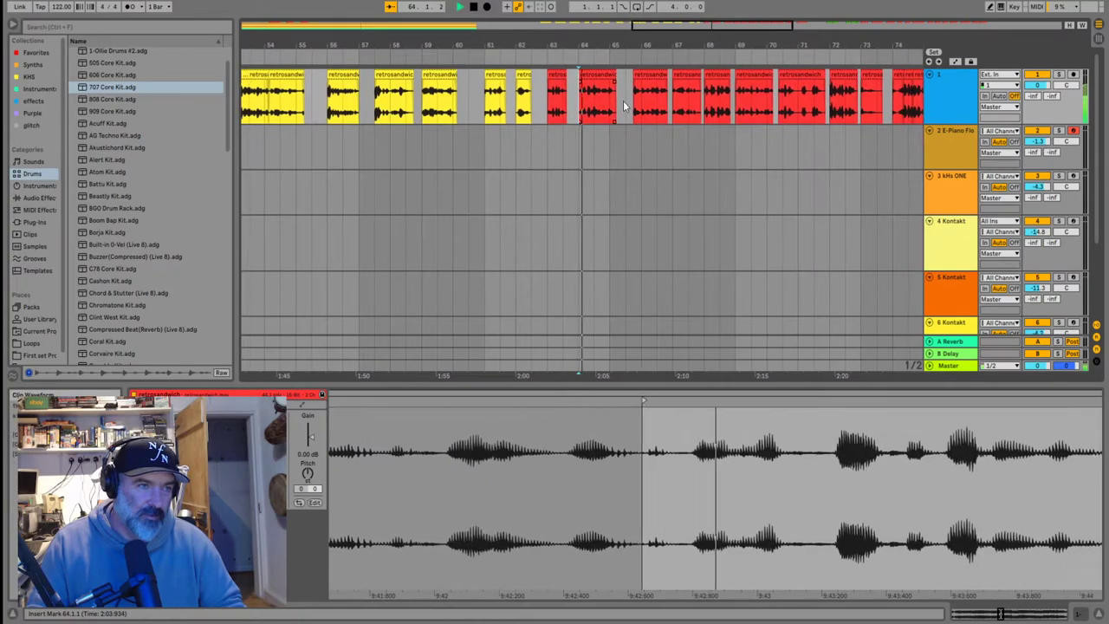
Copy the red clip at 64.1.1 to 3.1.1 on track 1
click(620, 106)
click(585, 78)
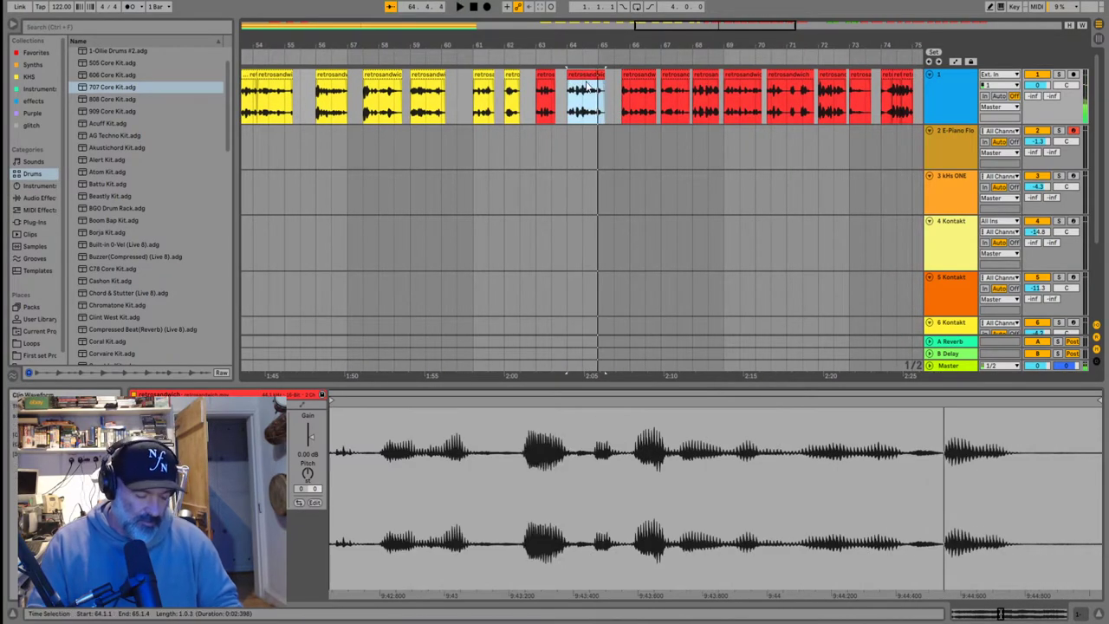
key(minus)
key(minus)
click(251, 110)
key(ctrl+v)
Play the copied clip with the instrument tracks from 3.1.1
click(254, 111)
key(plus)
key(plus)
key(space)
key(plus)
key(plus)
key(plus)
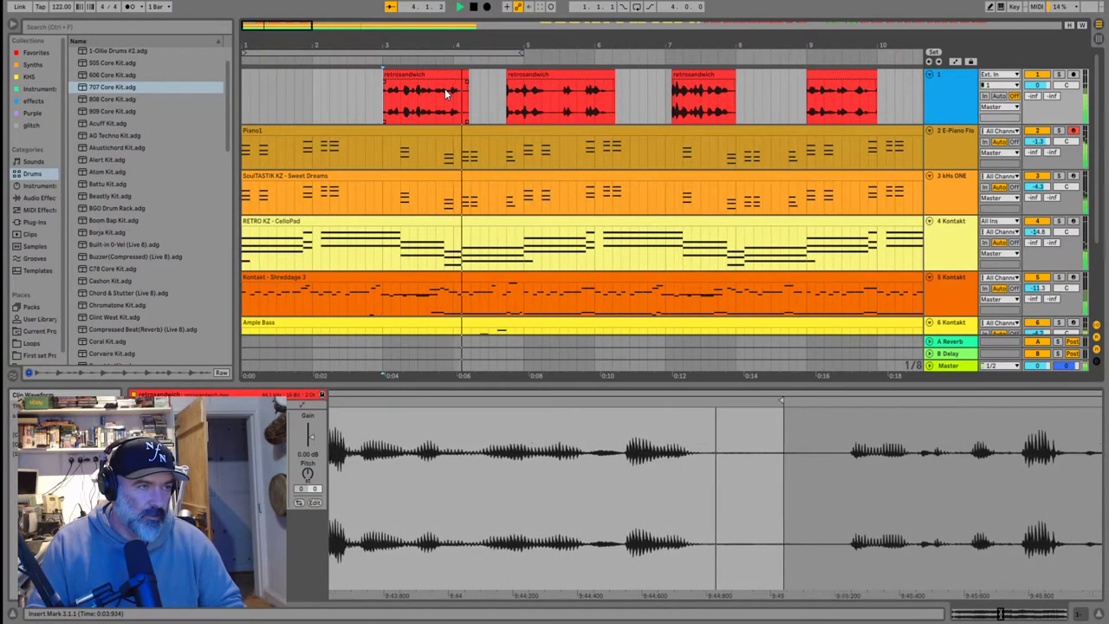
key(plus)
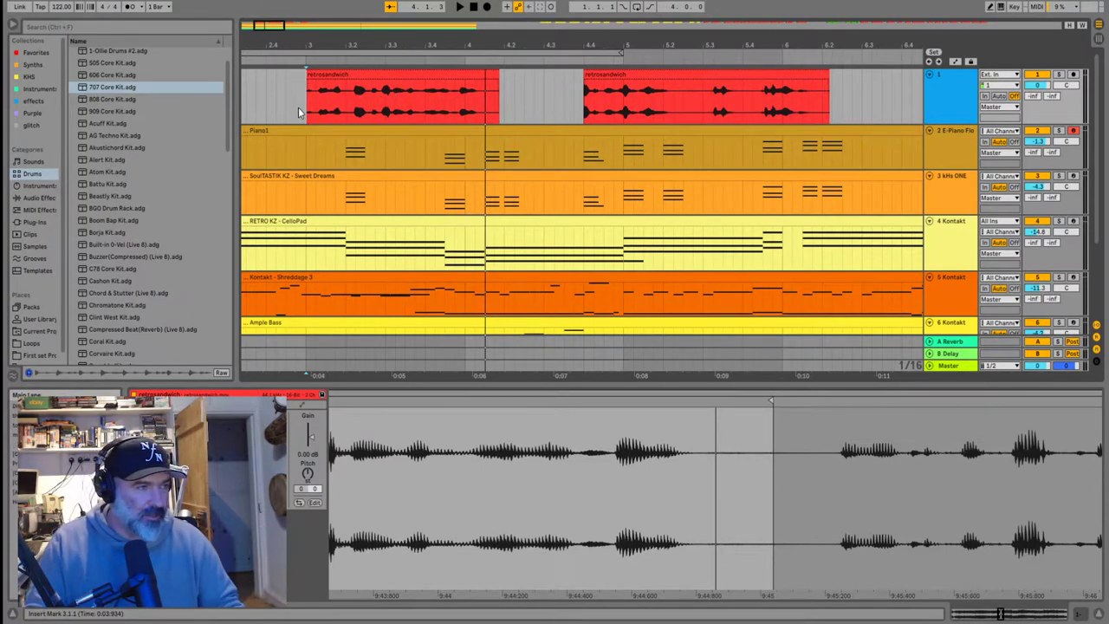
Move the copied clip one sixteenth earlier to start at 2.4.4 and play it from just before its start
drag(363, 76, 353, 76)
click(337, 109)
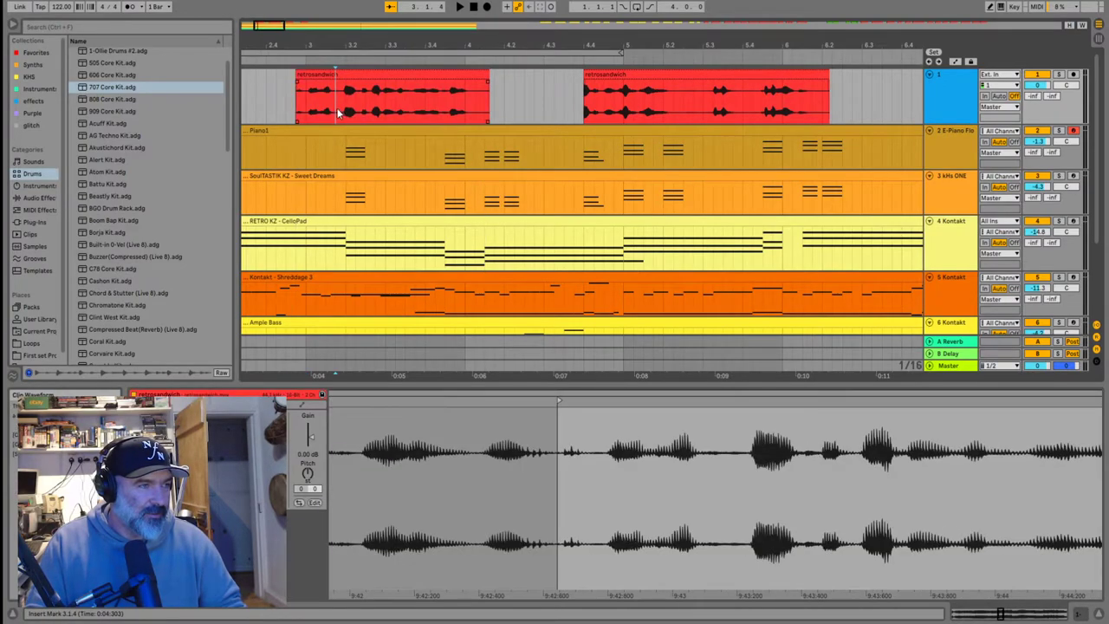
click(284, 113)
key(space)
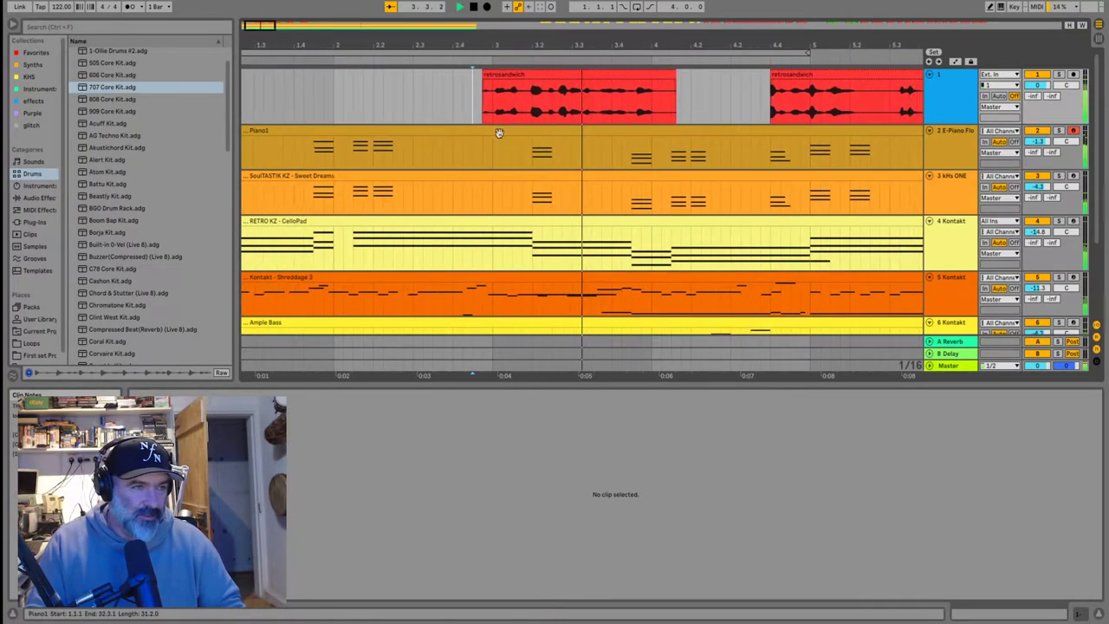
key(space)
Move the copied clip later to start at about 6.1.3, between the clips at 4.4.1 and bar 7
drag(592, 78, 568, 74)
drag(401, 74, 636, 81)
click(401, 100)
key(space)
Play the three adjoining red clips from 5.3.3 and again from 4.3.4
key(minus)
key(minus)
key(space)
click(569, 106)
key(space)
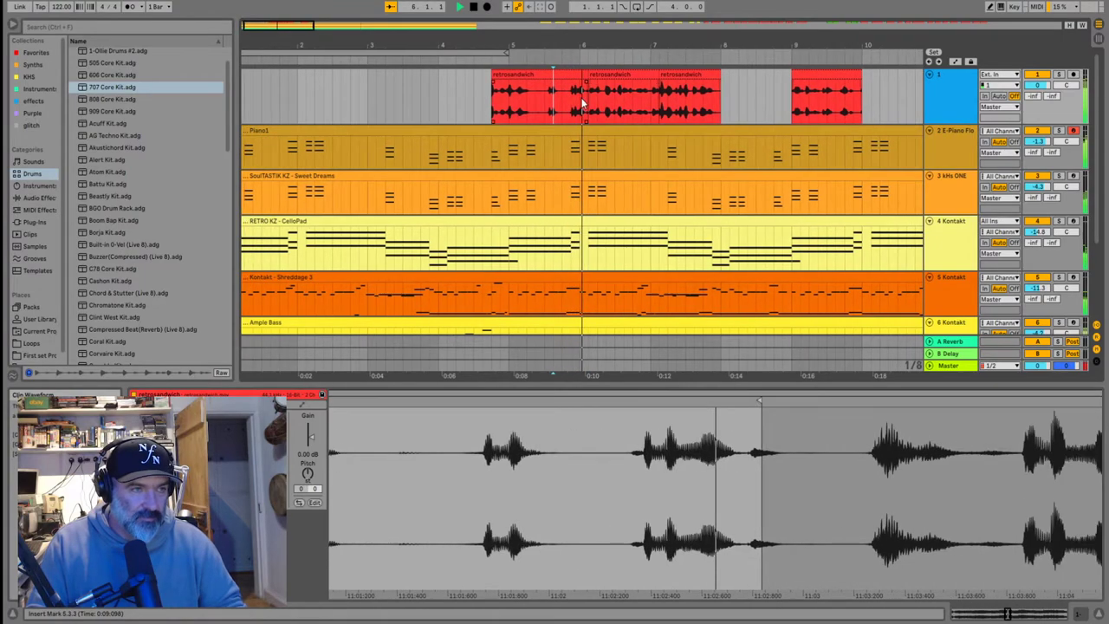
key(plus)
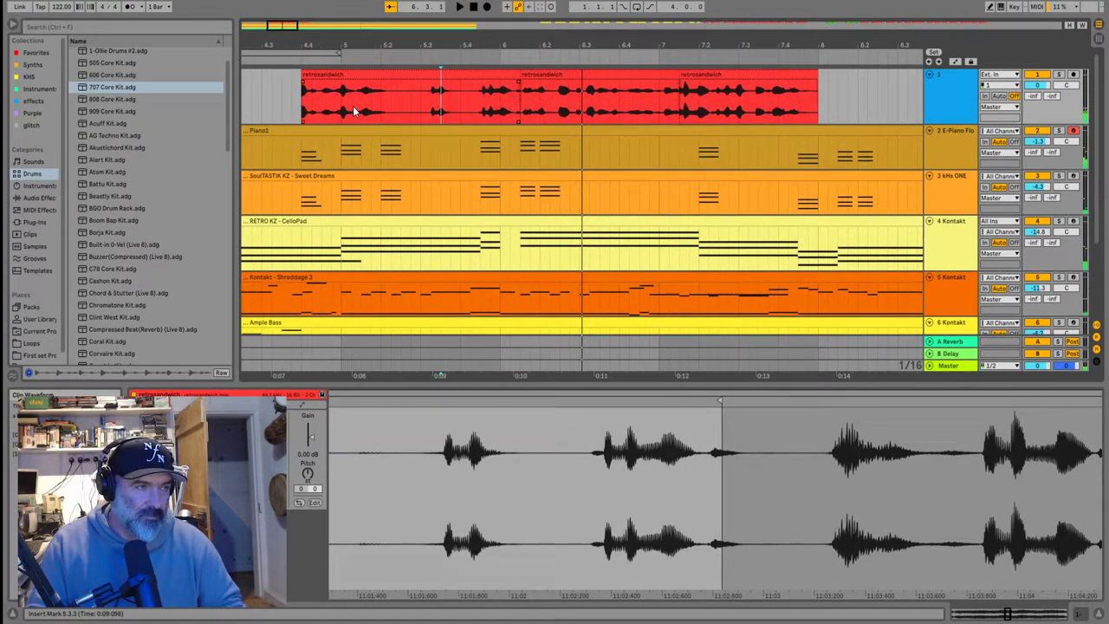
click(289, 100)
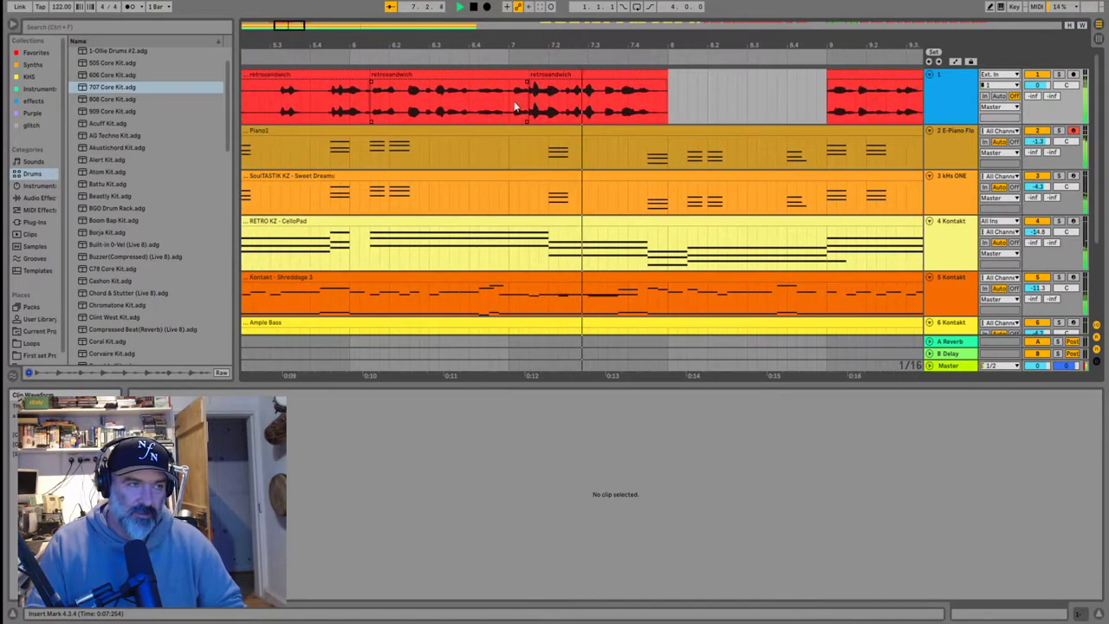
Move the red clip near bar 7 later to start at 7.4.1 and play it from 7.3.3
drag(489, 77, 587, 90)
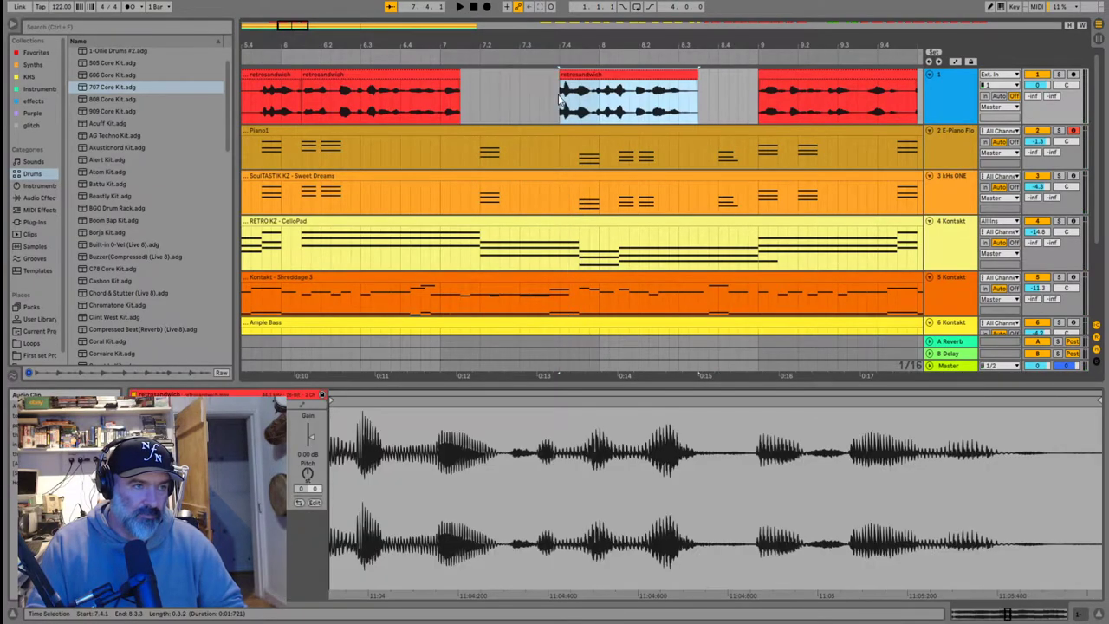
click(542, 106)
key(space)
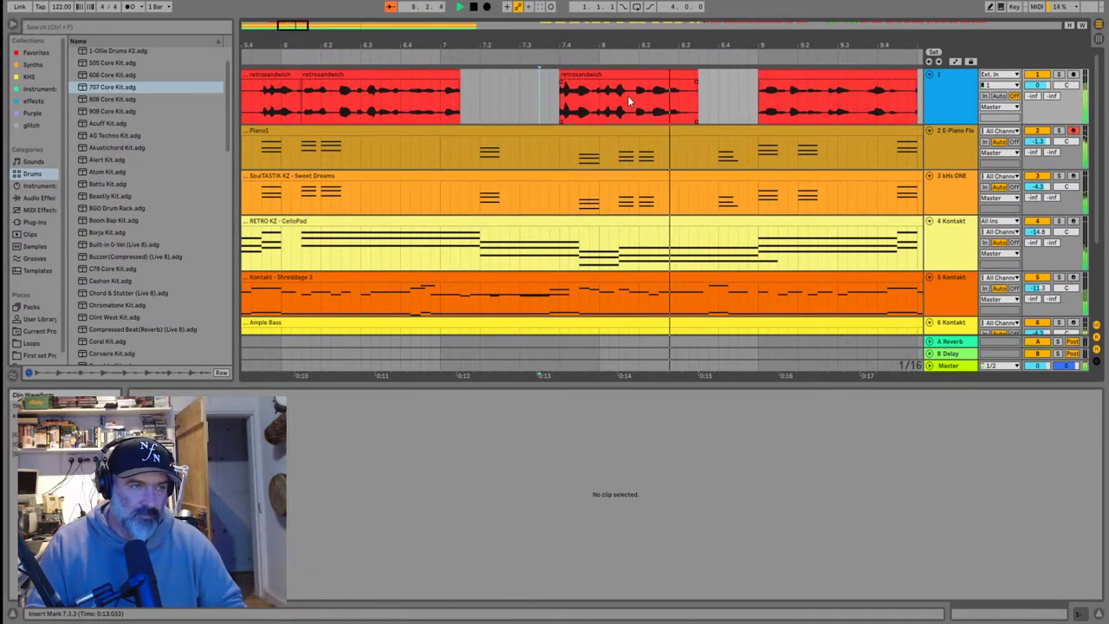
Move that clip on to about 8.1.3, trim its end to just before bar 9, and play it from 8.1.1
drag(633, 83, 721, 117)
click(717, 93)
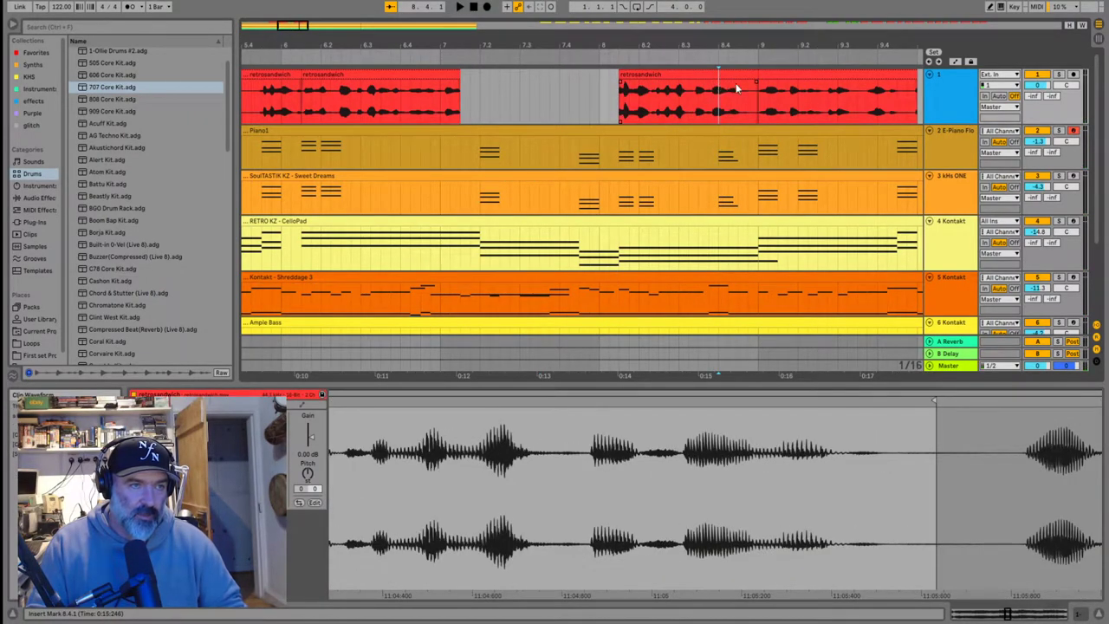
drag(756, 76, 725, 89)
scroll(730, 76, up, 3)
click(436, 102)
key(space)
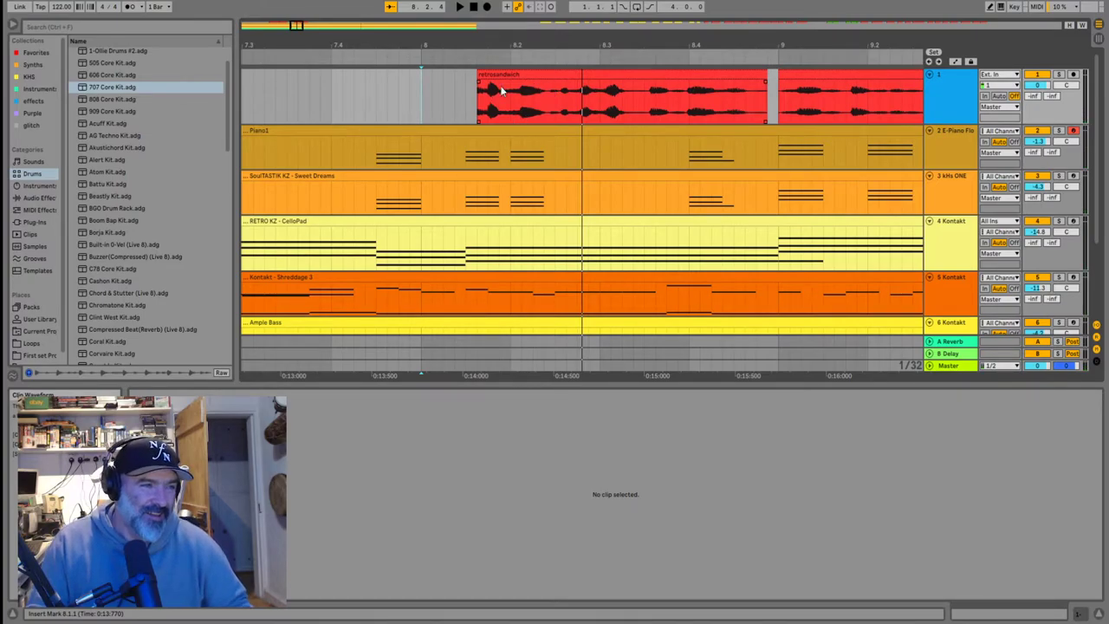
Nudge the trimmed clip to start at exactly 8.1.3 and play it from 8.1.2
click(500, 74)
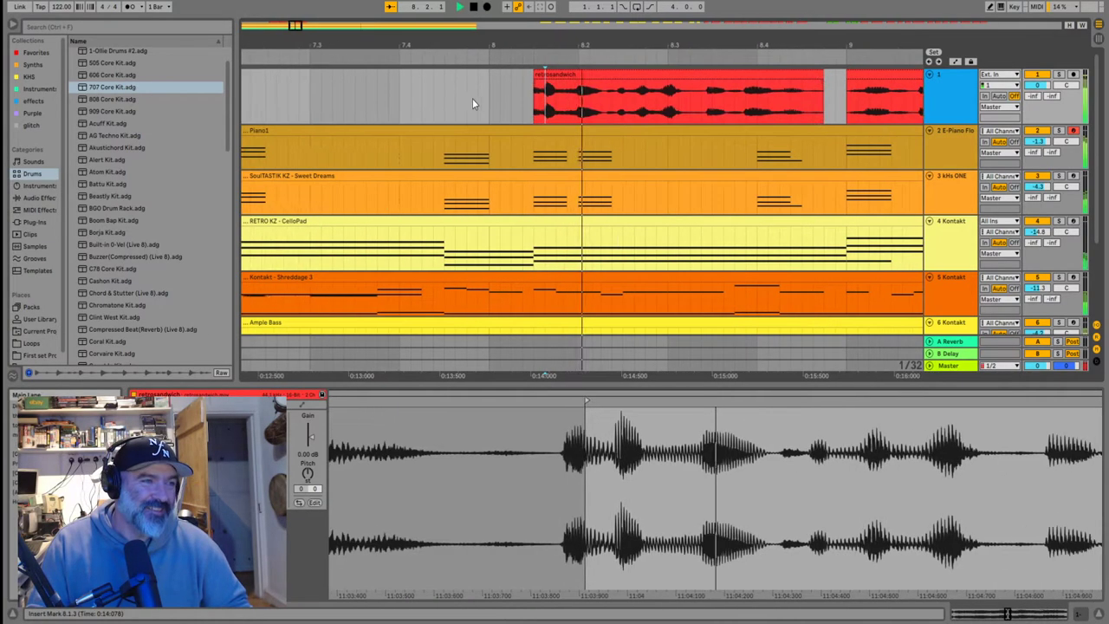
key(space)
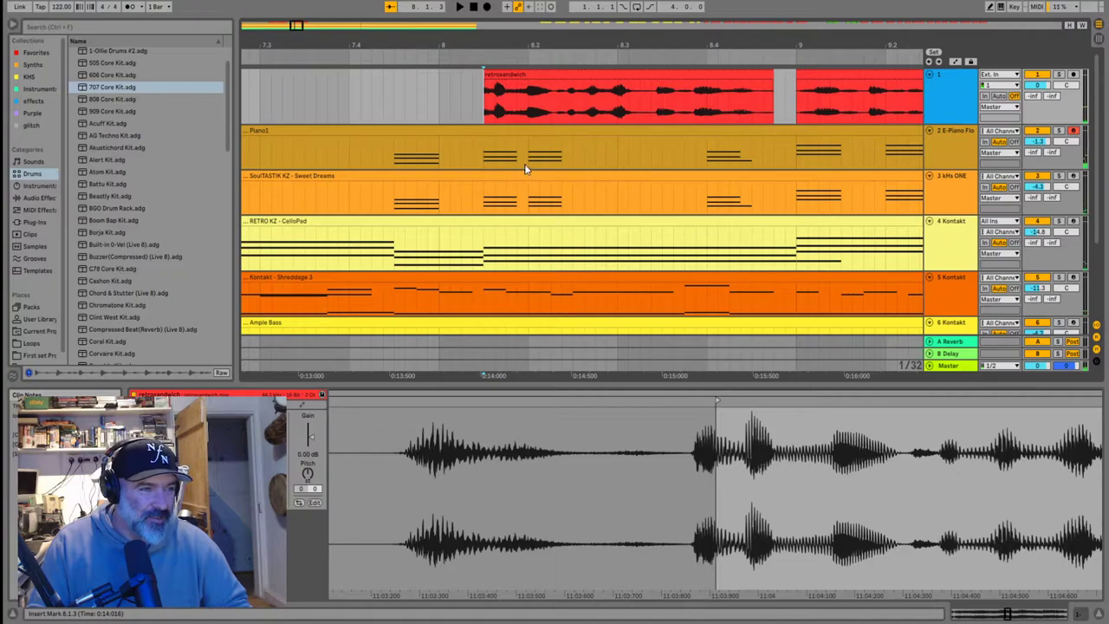
click(475, 107)
key(space)
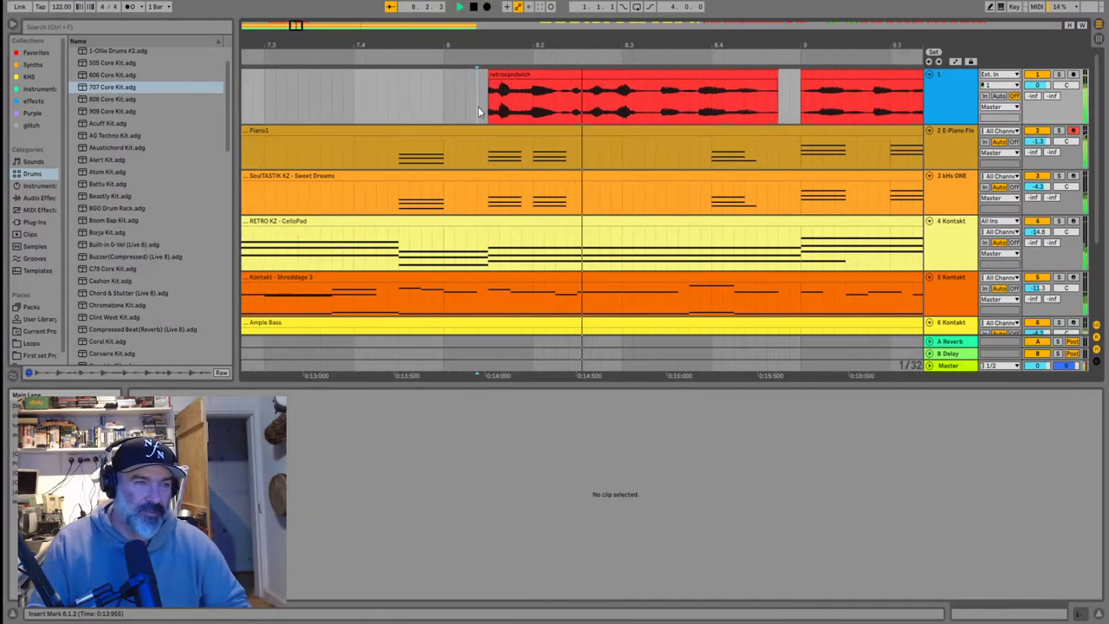
Play on into the clip at bar 9, and replay the whole vocal sequence from 4.4.3
scroll(478, 110, down, 4)
key(space)
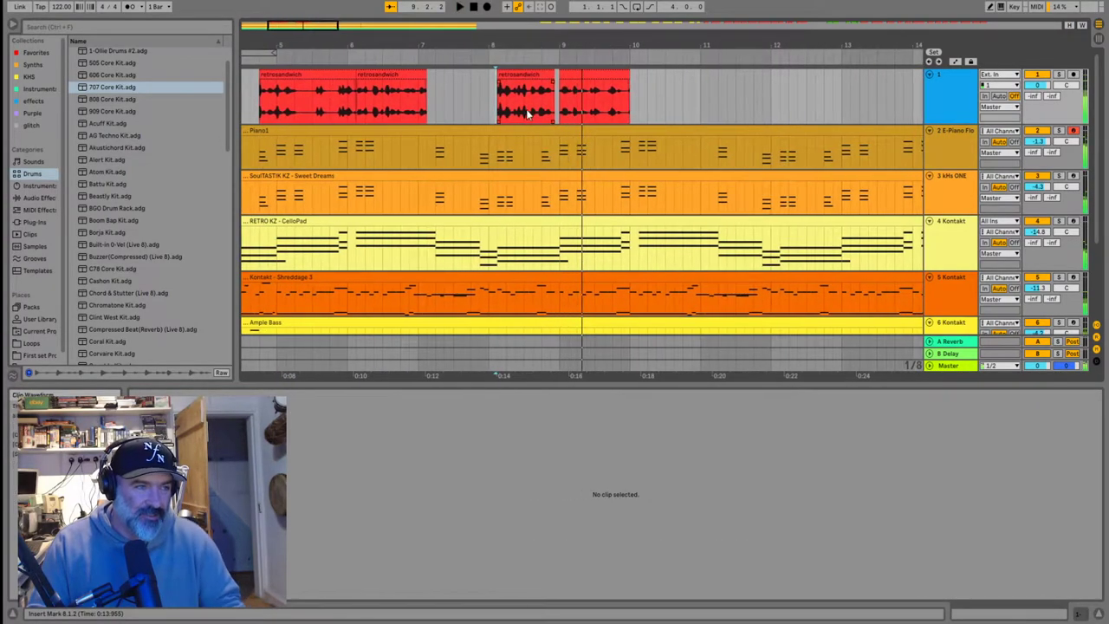
click(266, 98)
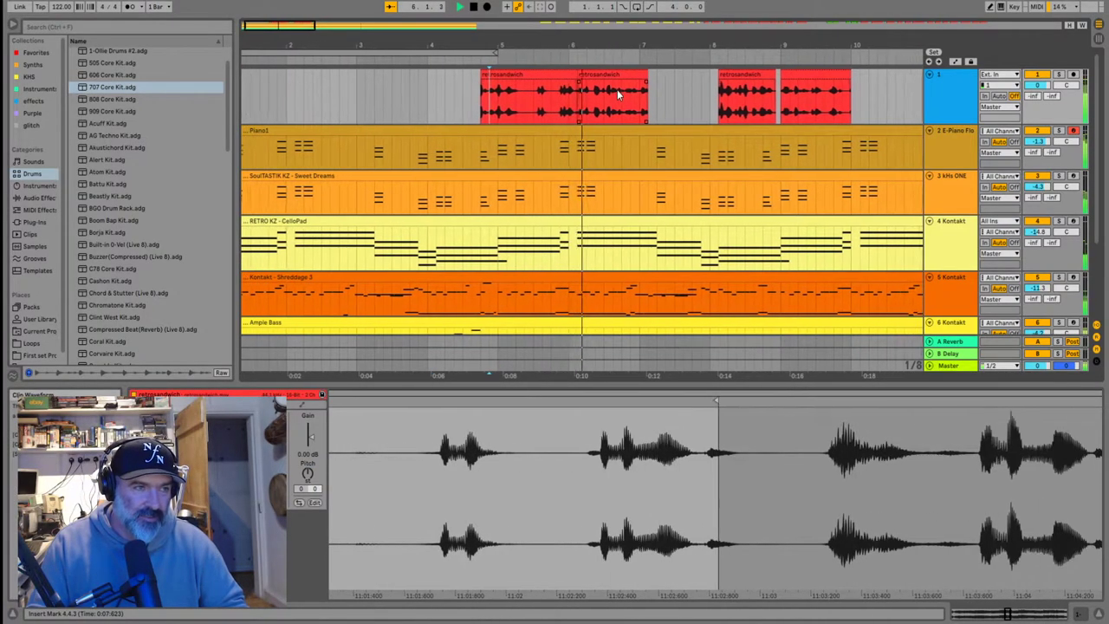
Move the red clip just after bar 6 later to start at 6.2.1, and play the transition from 5.4.3
key(space)
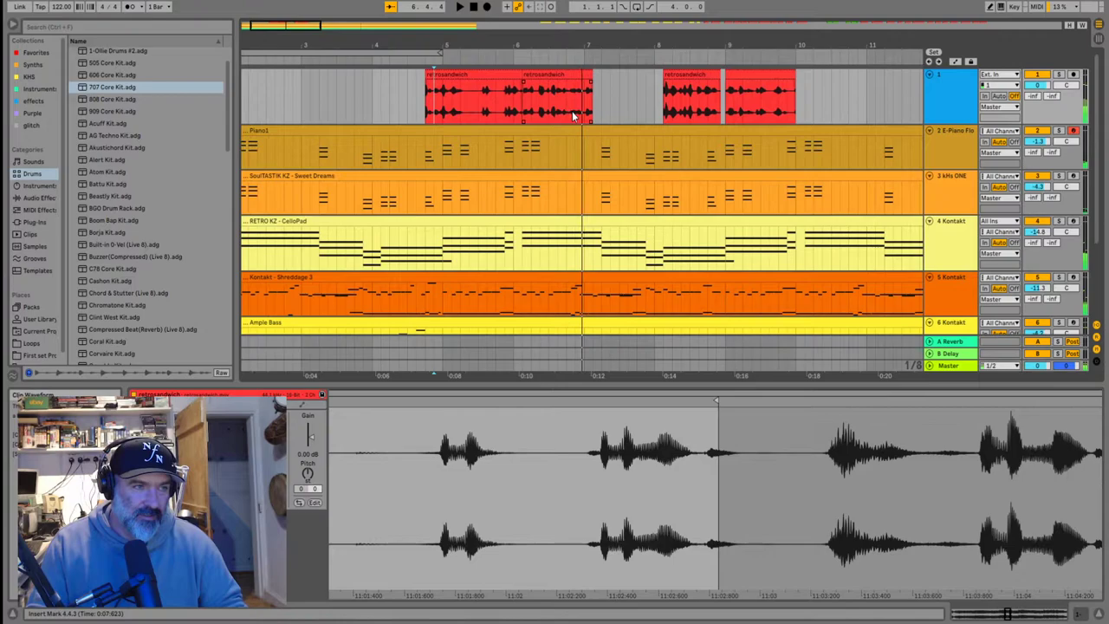
scroll(571, 100, up, 2)
click(583, 75)
drag(584, 75, 604, 76)
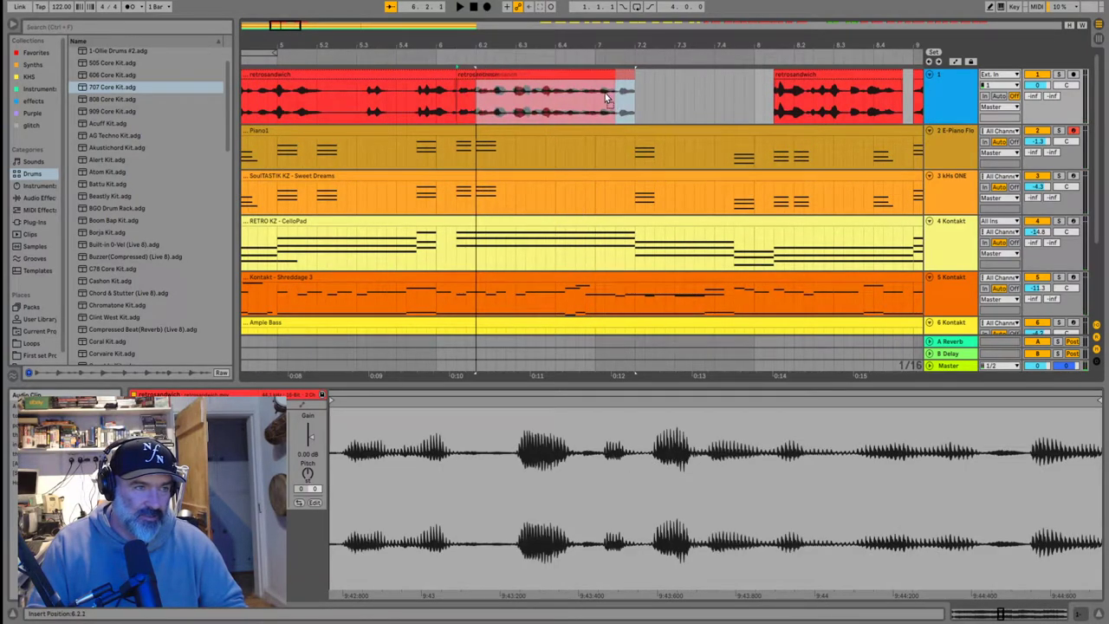
click(416, 102)
key(space)
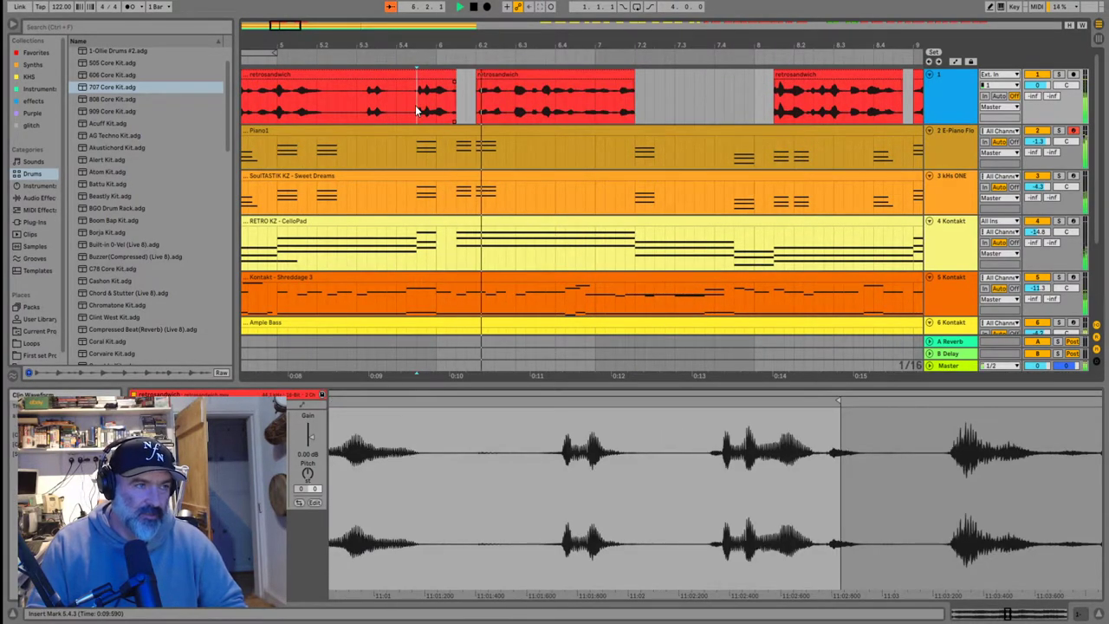
Move the clip near 6.2.1 earlier to just after 6.1.3, and play from 5.4.3 through bar 8
scroll(481, 104, up, 2)
drag(509, 77, 477, 81)
click(343, 106)
key(space)
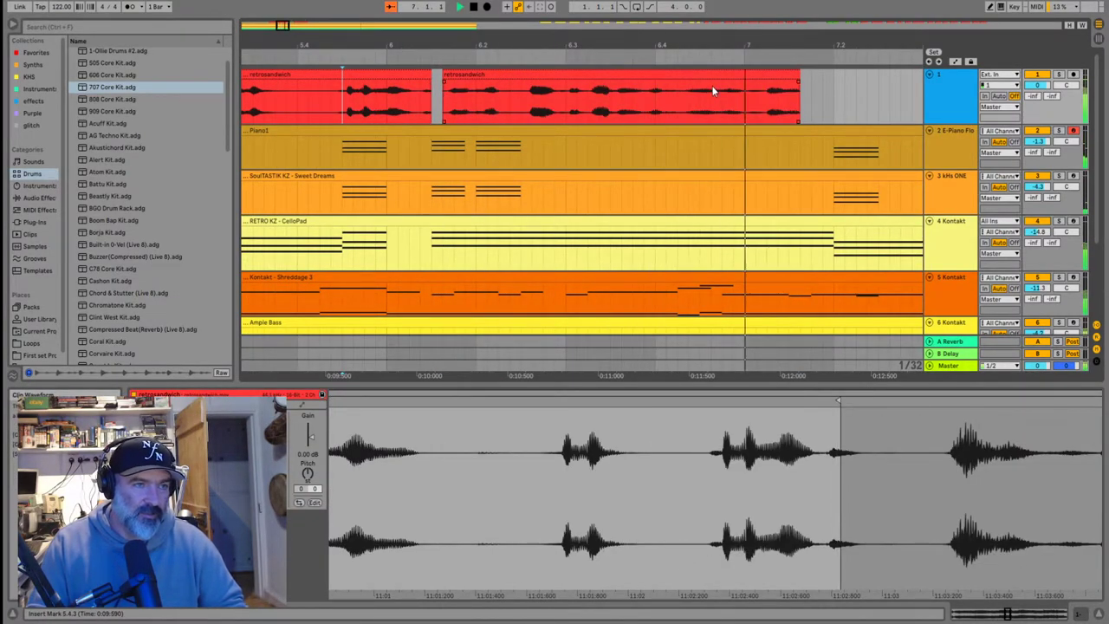
scroll(614, 111, down, 2)
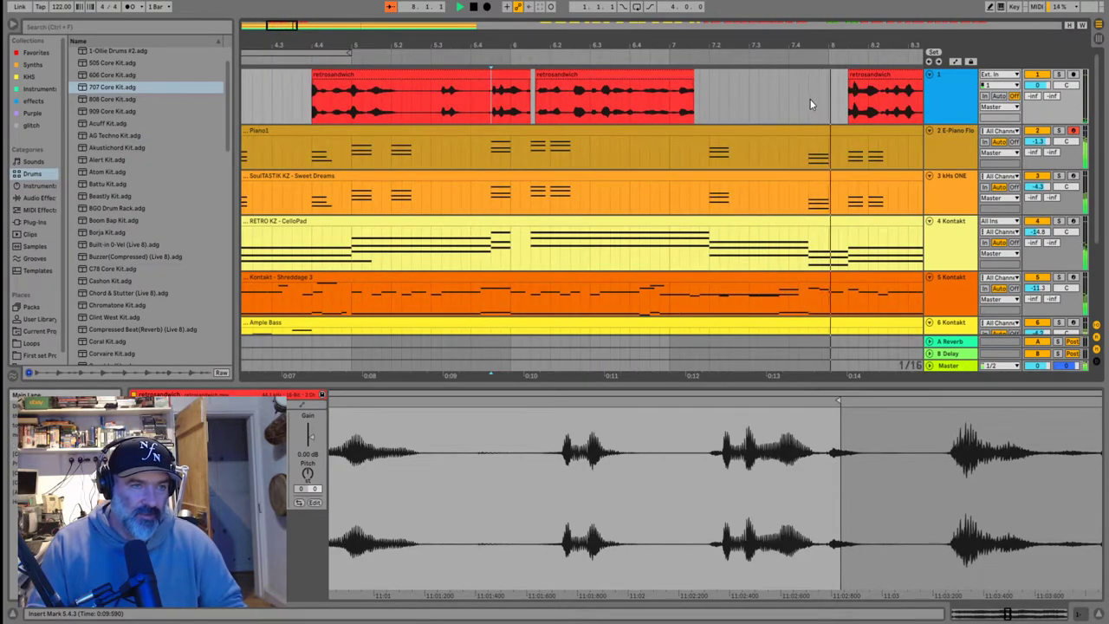
scroll(733, 108, down, 2)
scroll(745, 107, up, 2)
key(space)
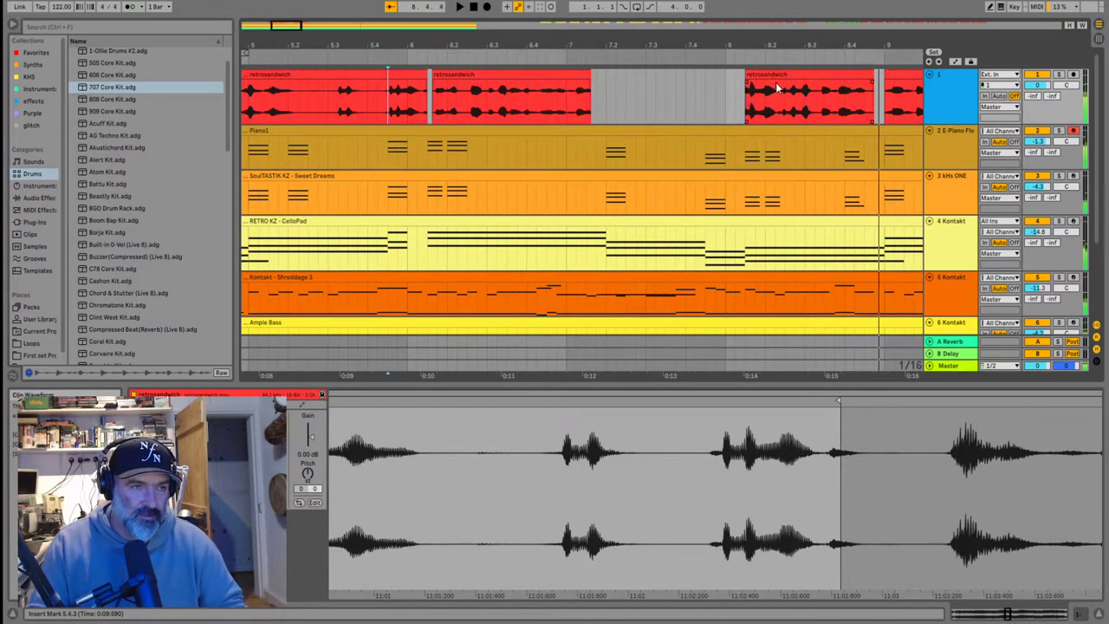
Move the red clip just after bar 8 earlier to start at 7.1.3, and play it from 6.4.4
drag(782, 90, 625, 100)
click(551, 109)
key(space)
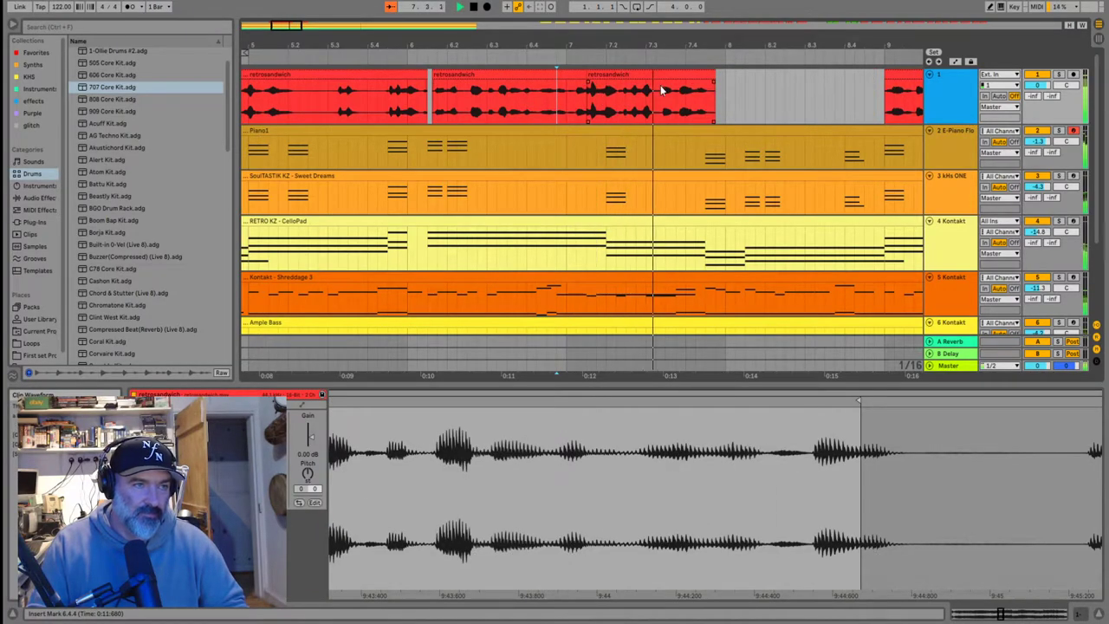
Move the third red clip later to start at 7.2.3 and play it from its beginning
key(space)
drag(676, 90, 697, 92)
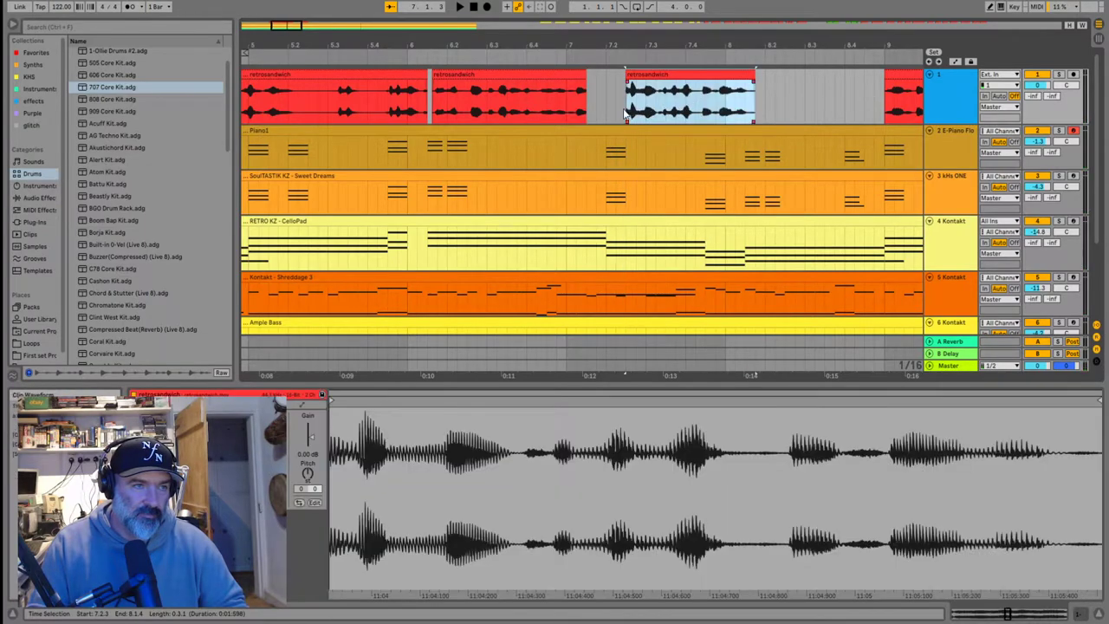
click(624, 114)
key(space)
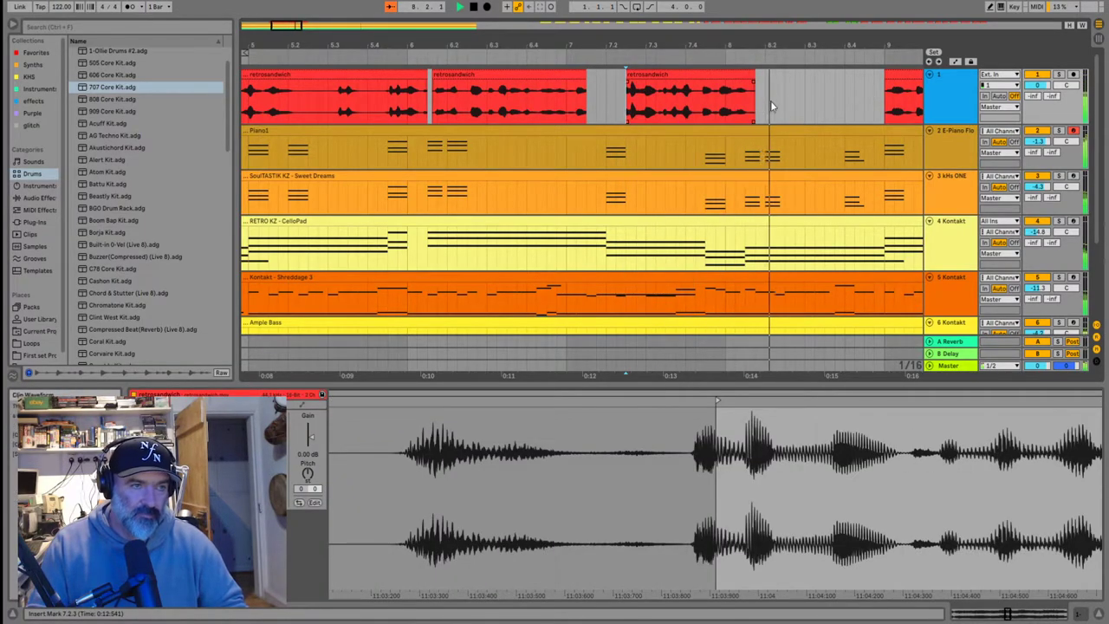
Extend that clip's start back to 7.1.3 to meet the previous clip, and play the join from 7.1.2 and from before bar 7
drag(625, 76, 587, 69)
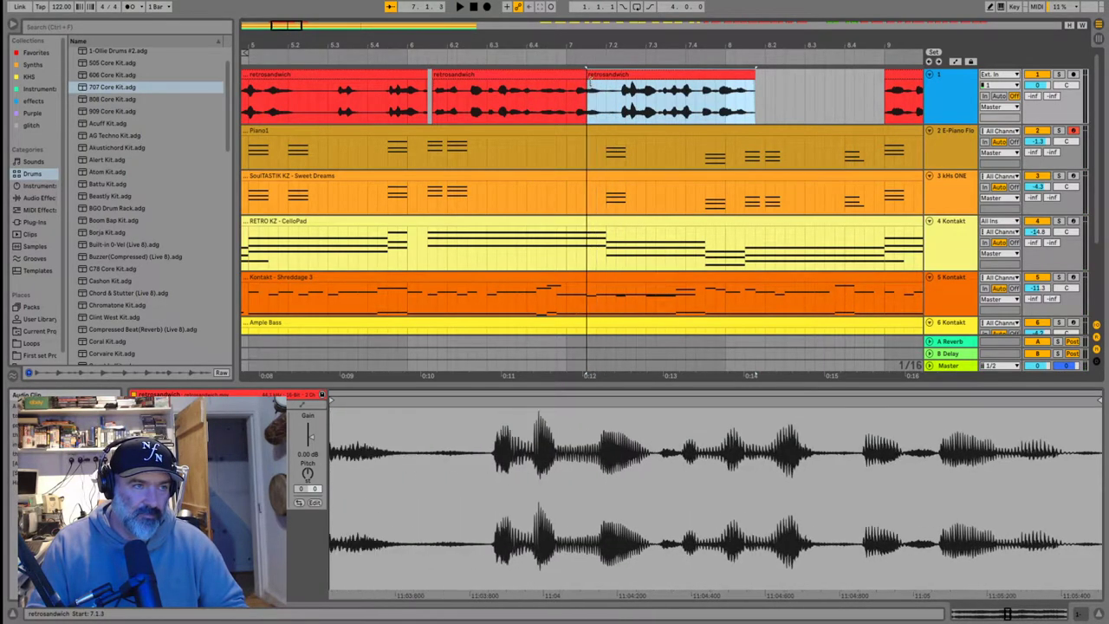
click(577, 105)
key(space)
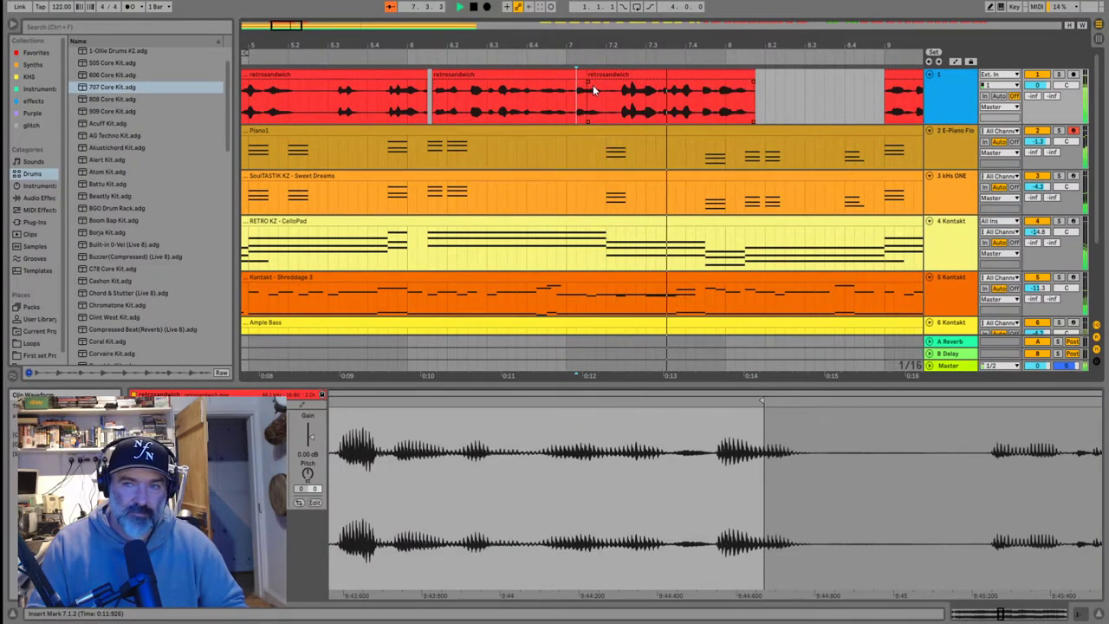
click(521, 101)
key(space)
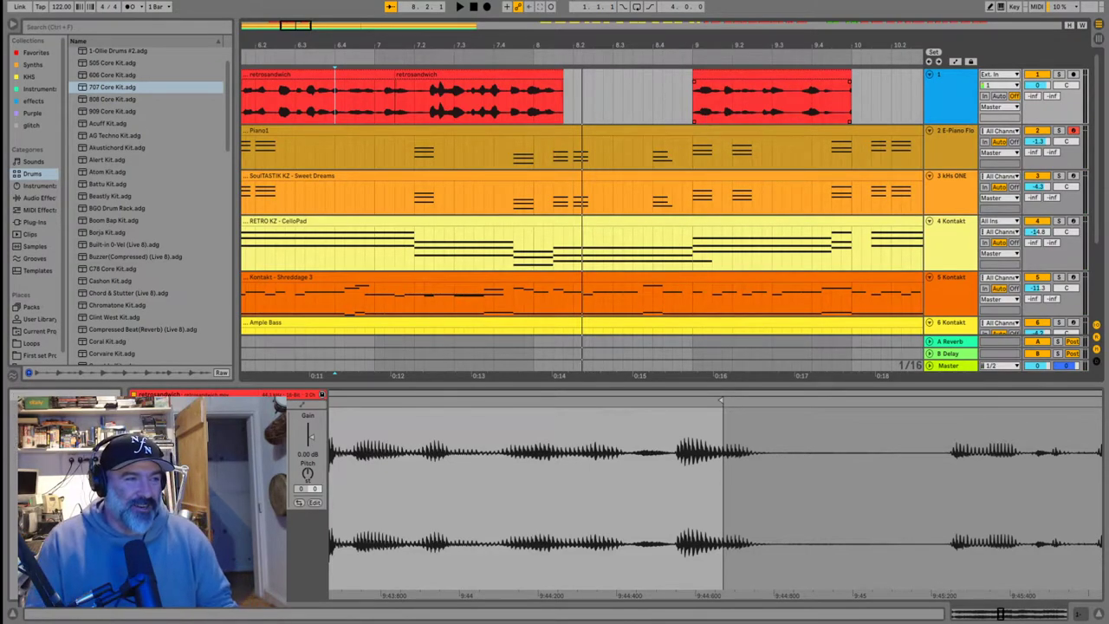
Replay the vocal sequence over the music from 4.4.1
scroll(424, 119, down, 5)
click(343, 99)
key(space)
scroll(433, 92, up, 4)
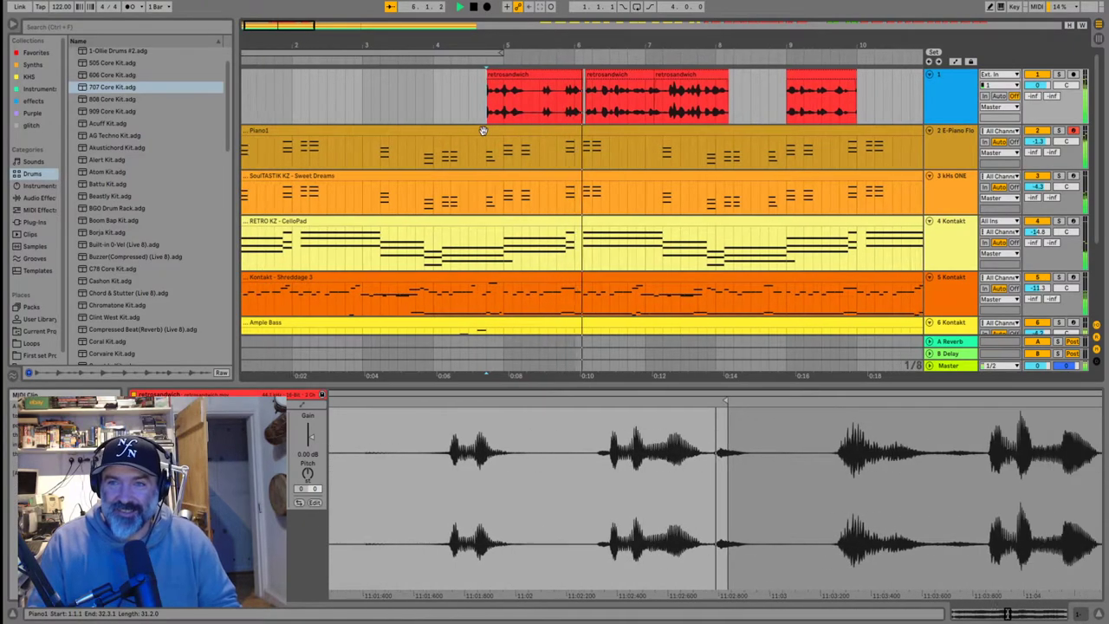
key(space)
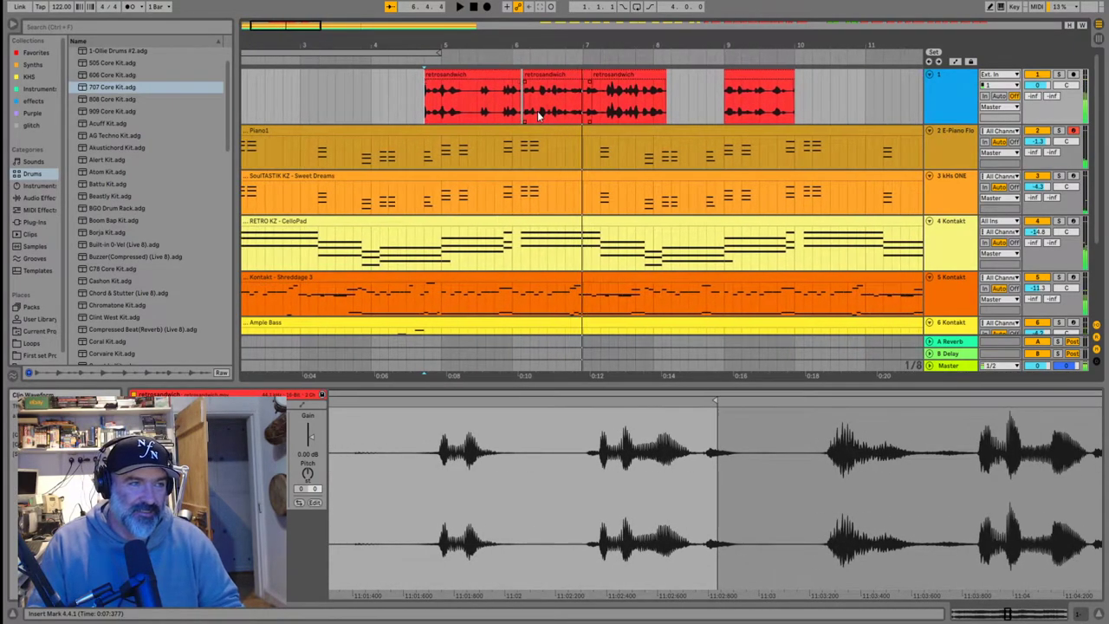
Extend the first red clip's end to close the gap before the second clip, just after 6.1.3
scroll(538, 113, up, 5)
click(457, 72)
click(349, 111)
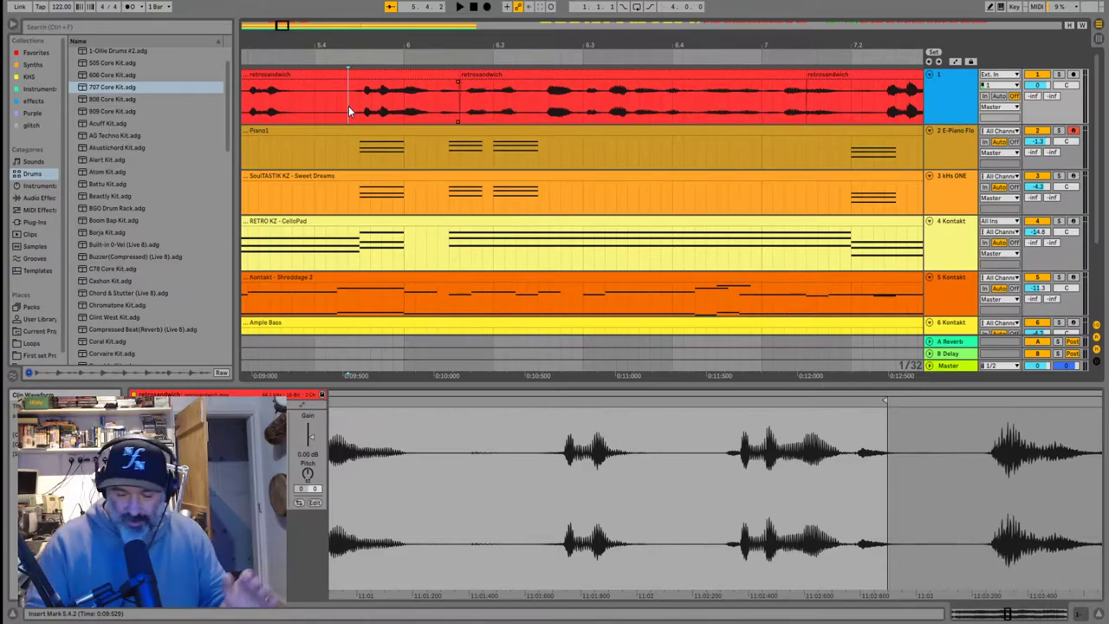
Play the joined vocal clips from 4.4.1, from just before bar 4, and from 7.2.3
key(minus)
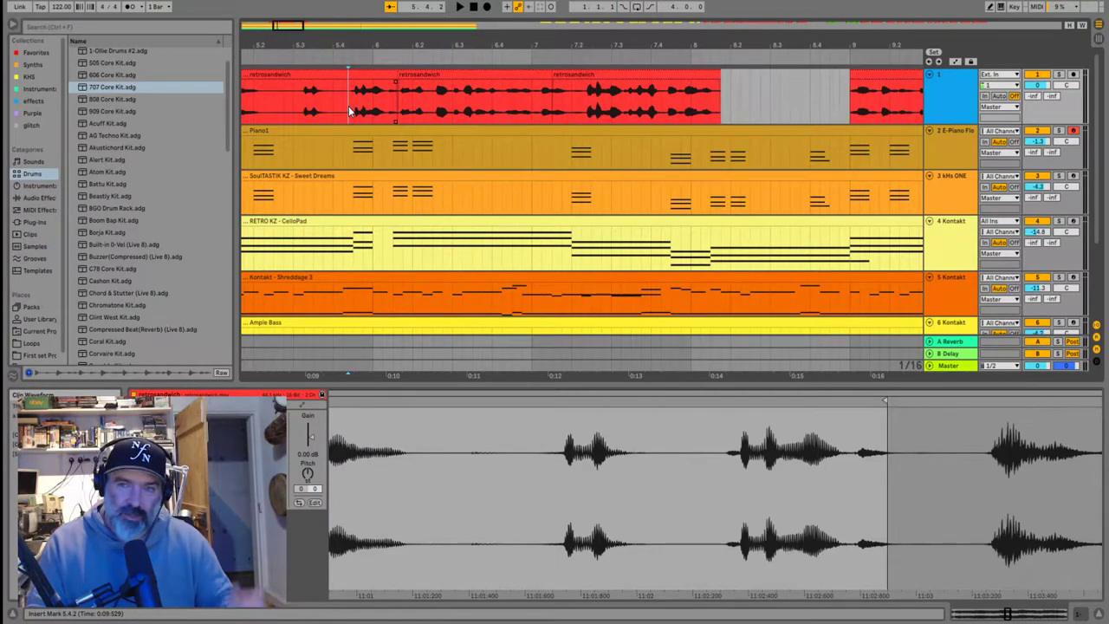
key(minus)
click(275, 103)
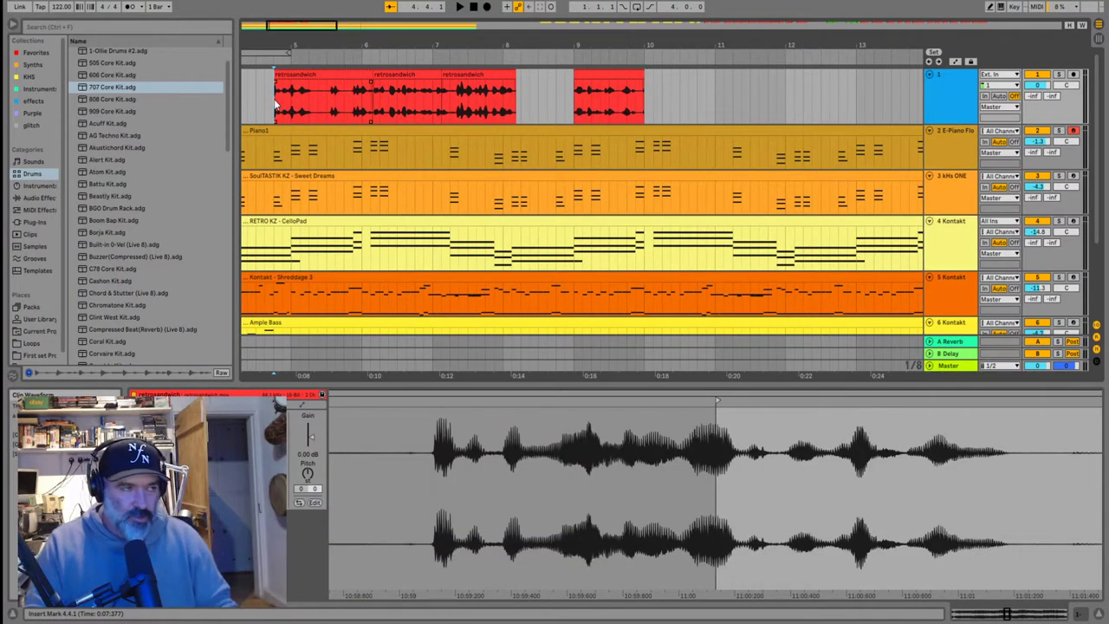
key(space)
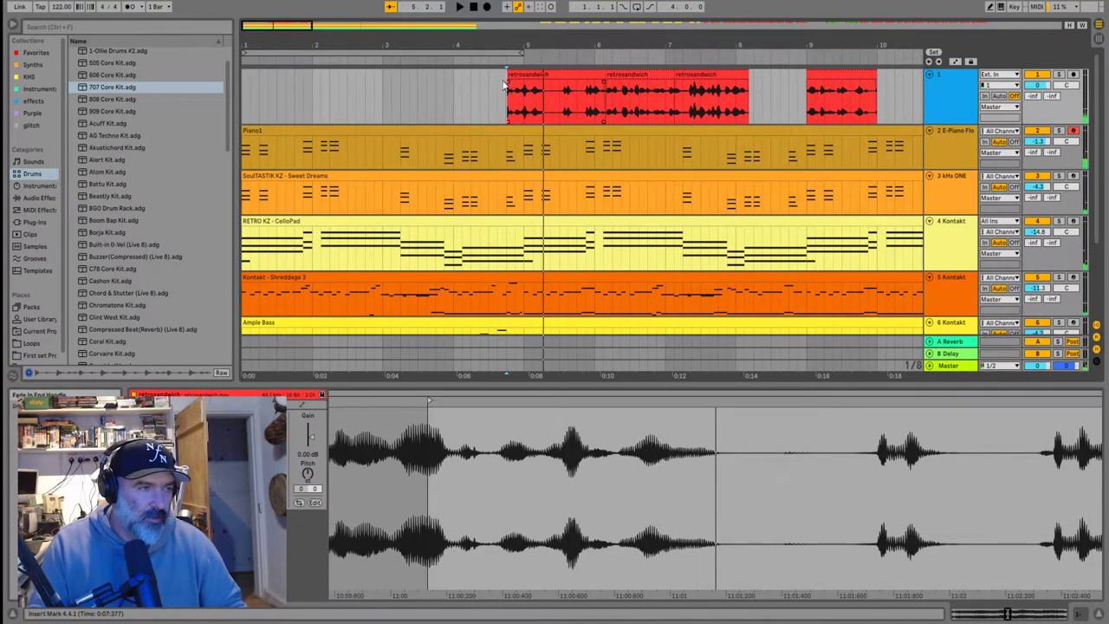
click(448, 104)
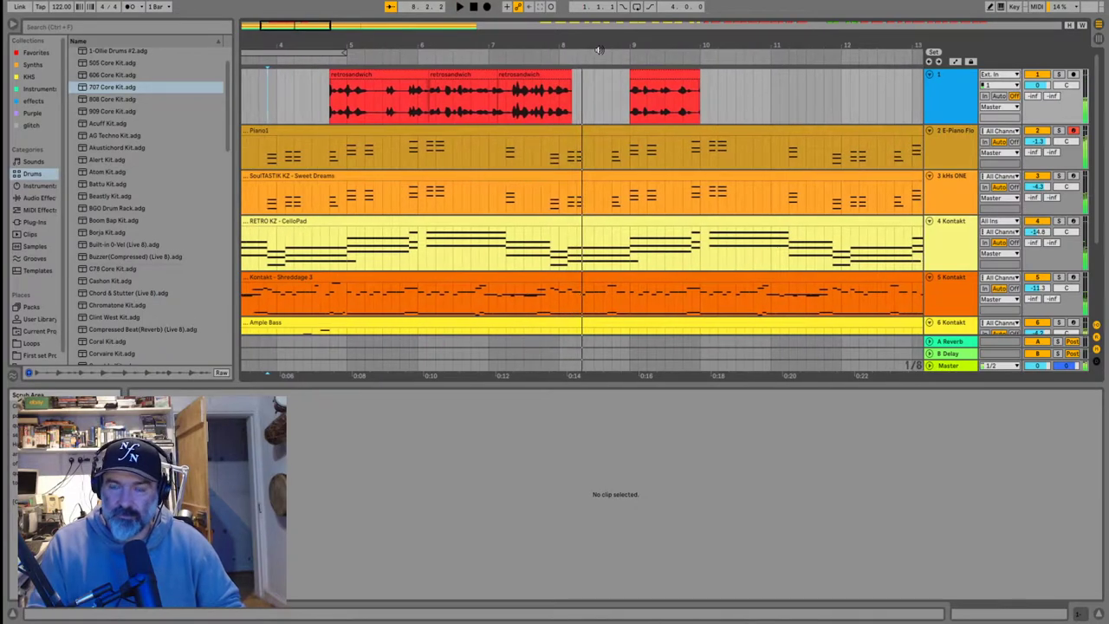
click(518, 103)
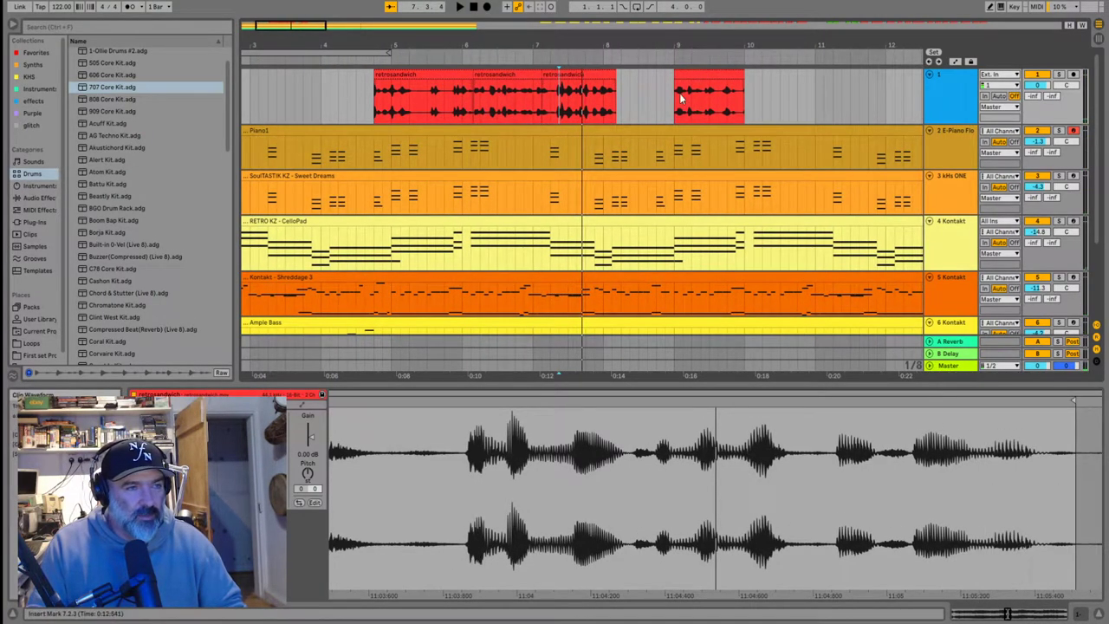
Split the Piano1 clip at 5.1.1 and move the four-bar loop region to bars 5 to 9
click(391, 154)
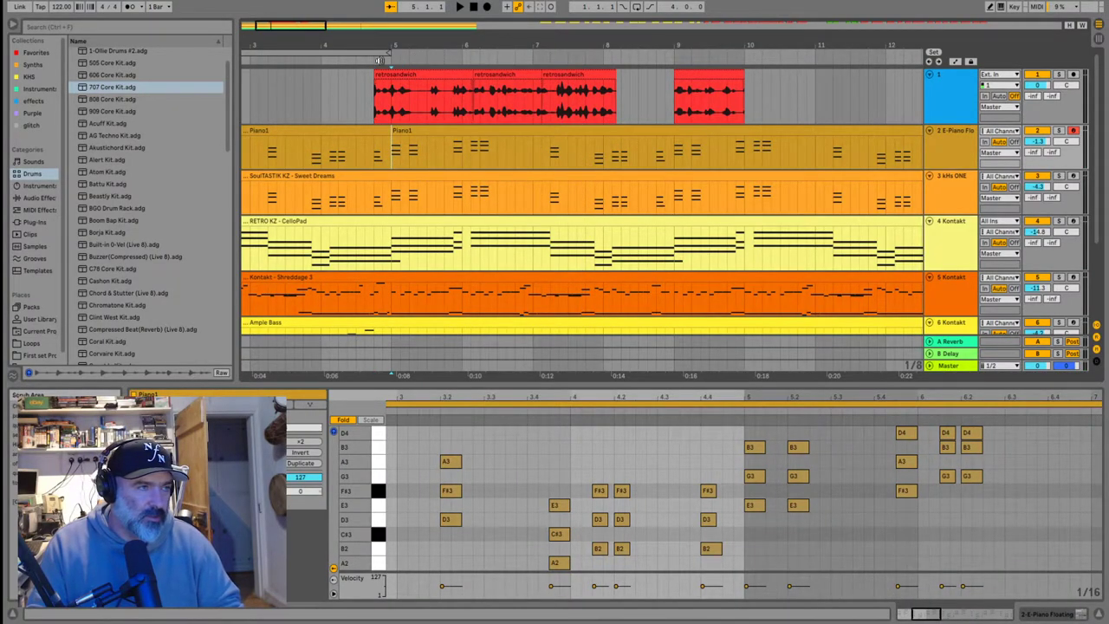
scroll(375, 63, down, 5)
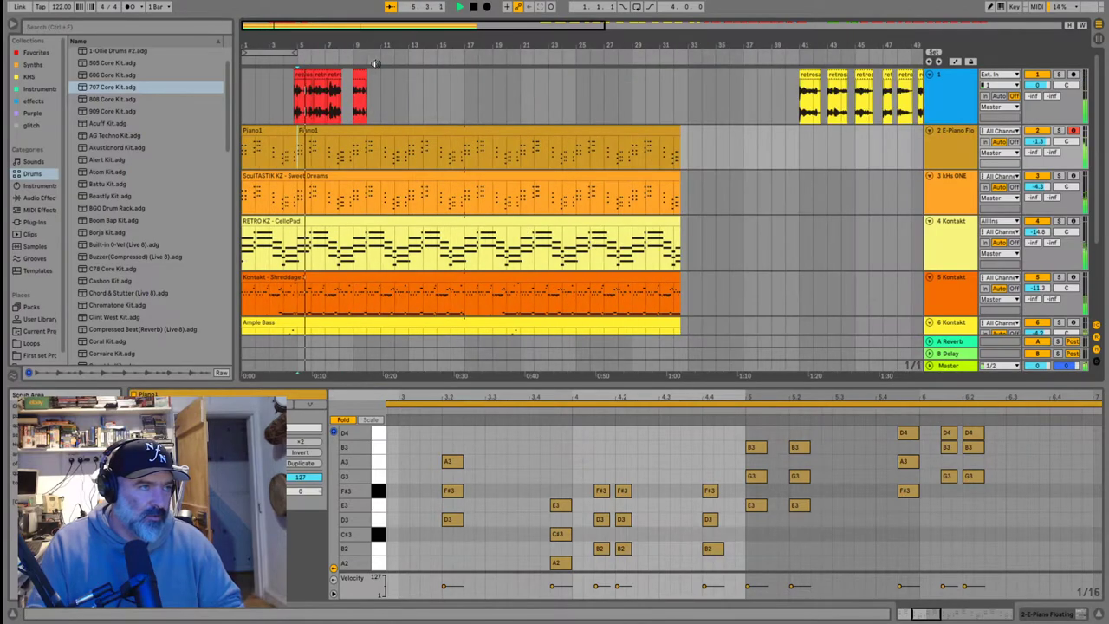
click(268, 54)
drag(266, 53, 332, 52)
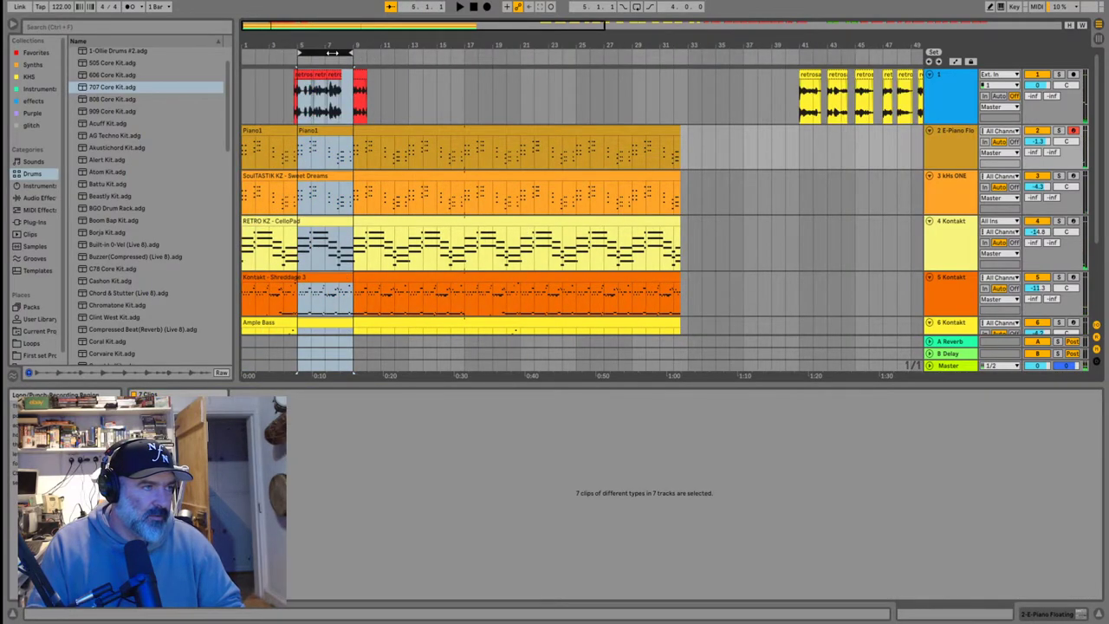
scroll(296, 109, up, 3)
scroll(377, 161, down, 1)
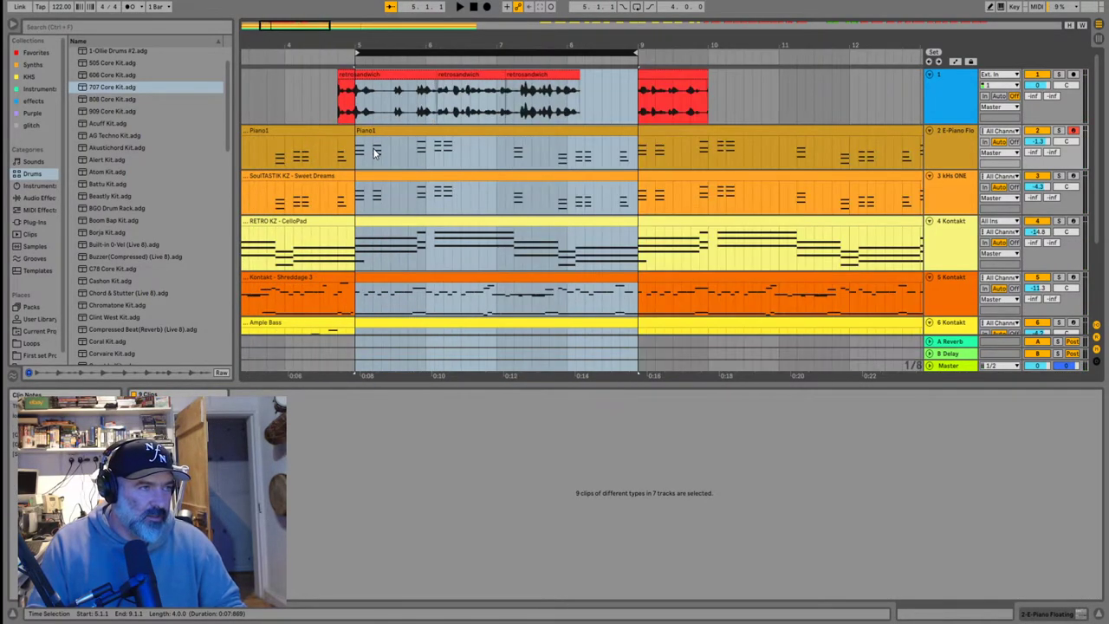
Split the Piano1 clip at 9.1.1 to isolate the four-bar section starting at bar 5
click(346, 155)
click(355, 152)
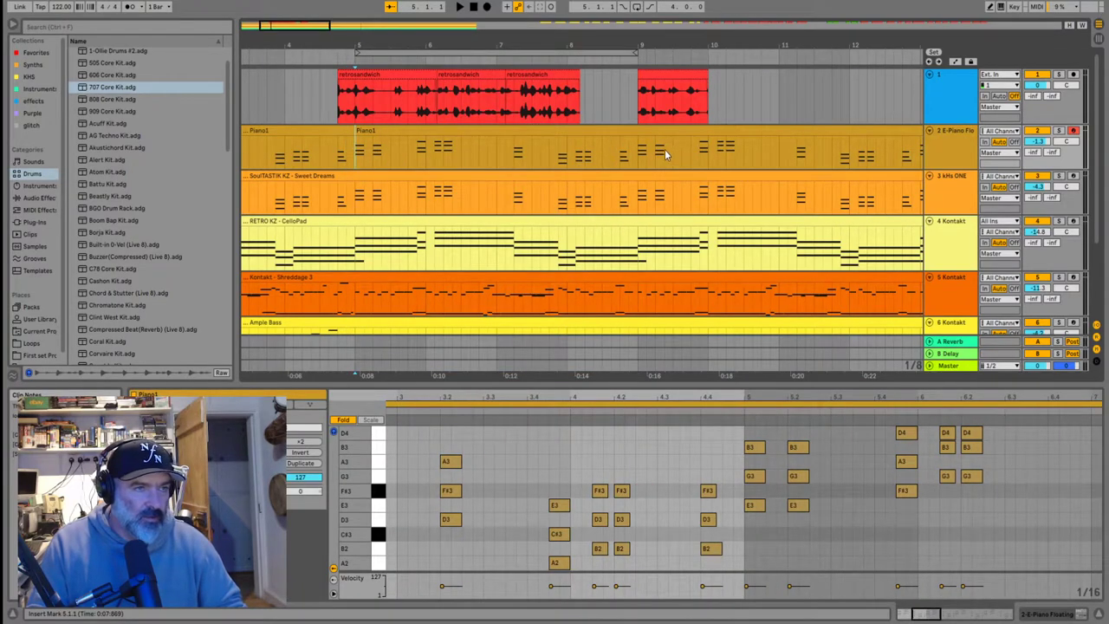
click(638, 153)
click(612, 141)
click(638, 154)
key(ctrl+e)
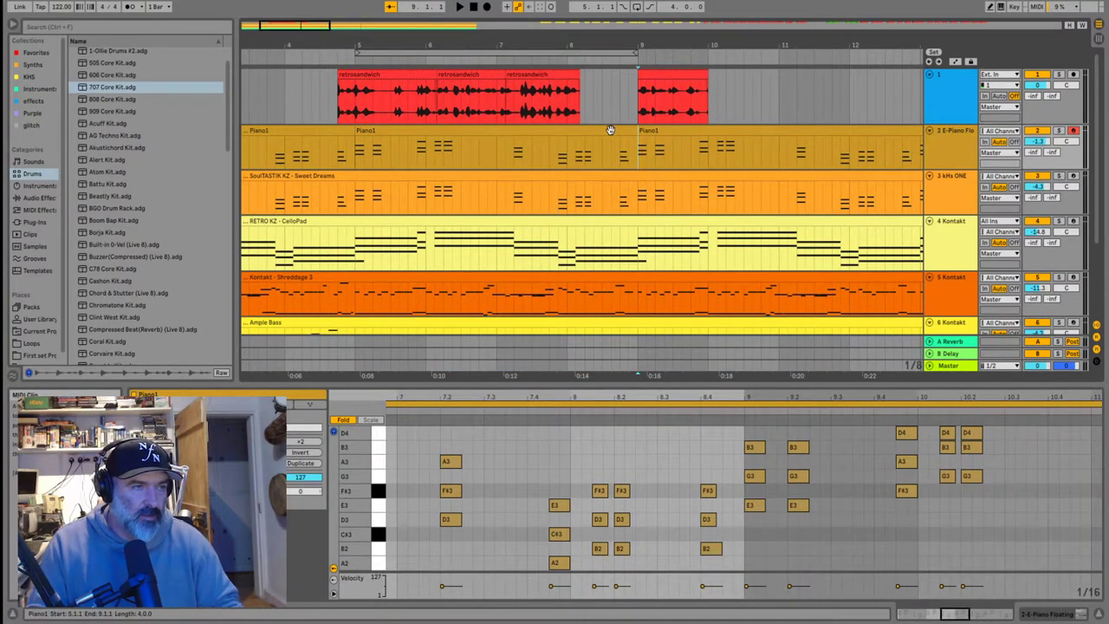
Recolour the isolated Piano1 clip between bars 5 and 9 brown
right_click(610, 130)
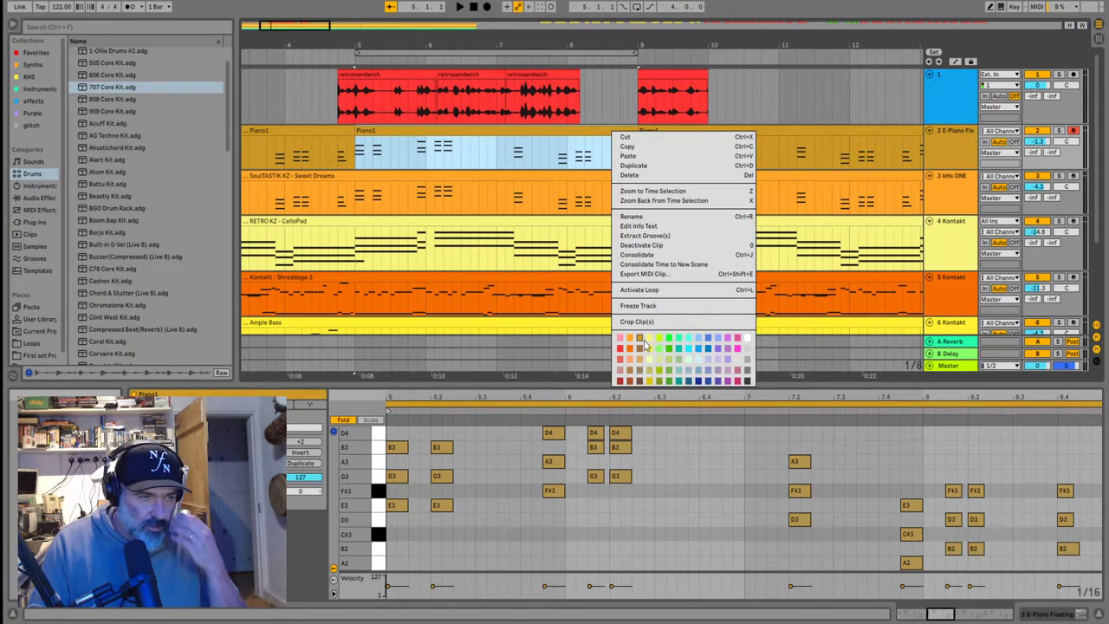
click(639, 350)
click(353, 143)
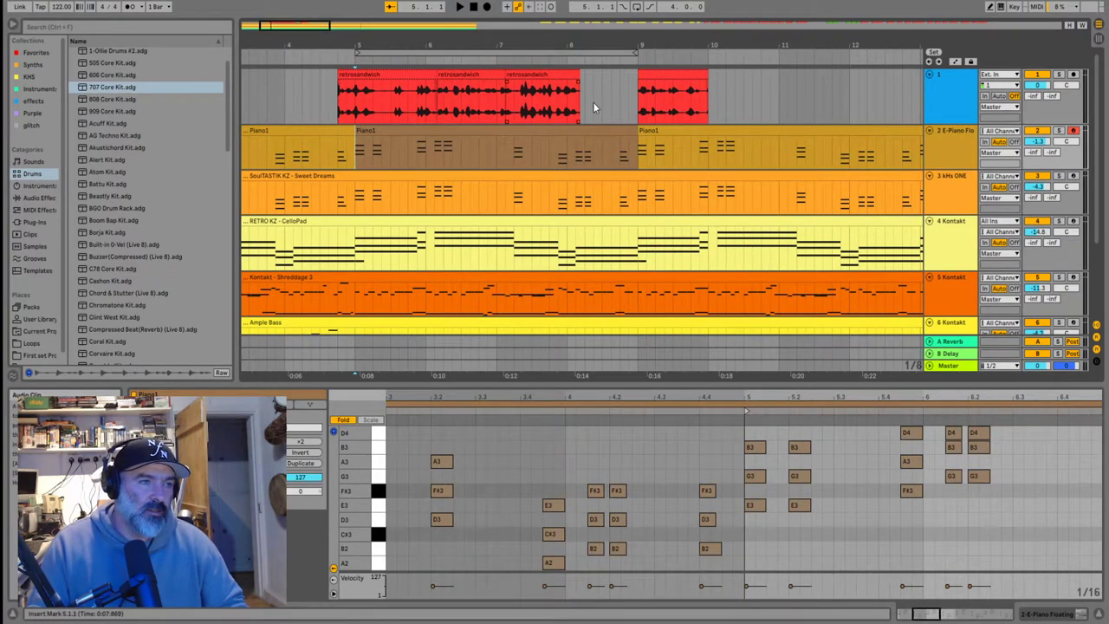
Copy the brown four-bar Piano1 clip and paste it at bar 9
key(minus)
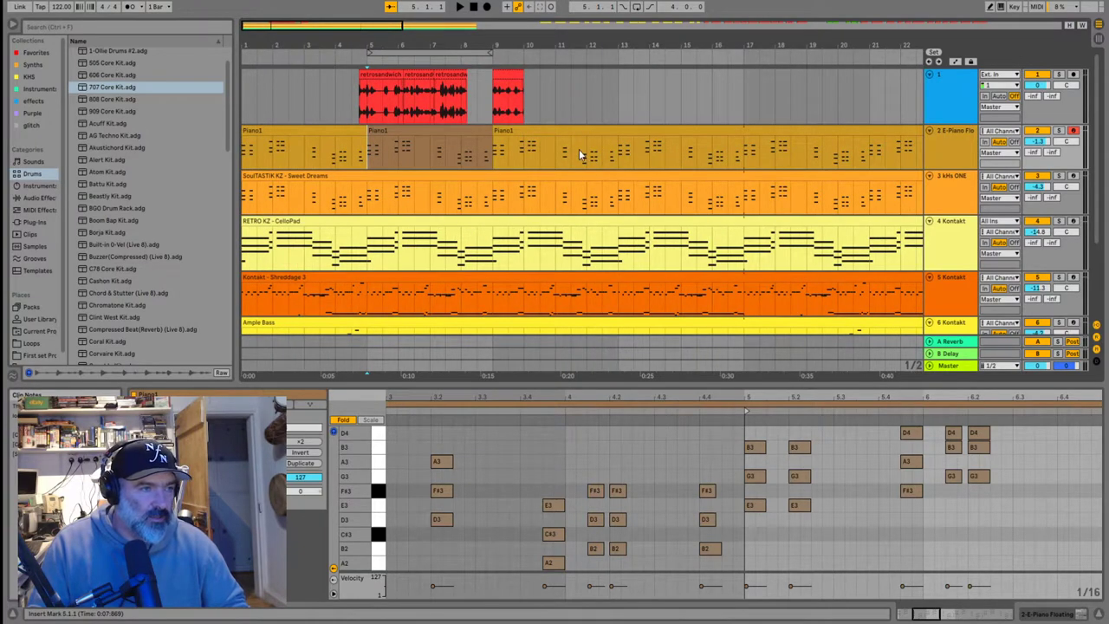
click(436, 151)
key(ctrl+c)
click(498, 153)
key(ctrl+v)
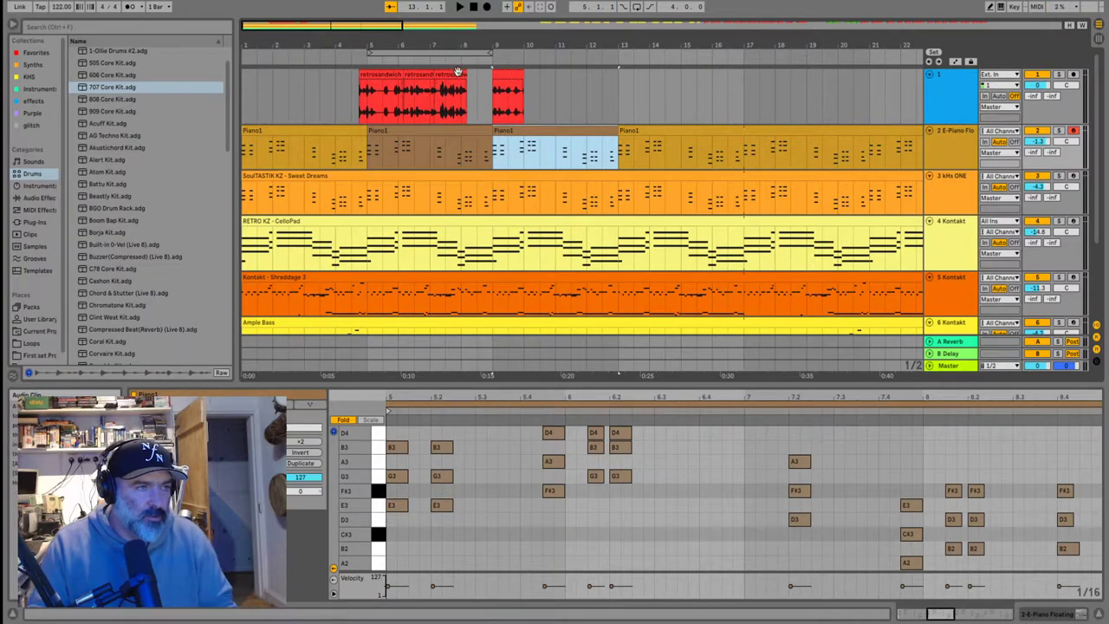
Audition the unused red spoken clips one after another from bar 63 through bar 68
key(minus)
key(minus)
click(627, 108)
key(space)
key(plus)
key(plus)
key(plus)
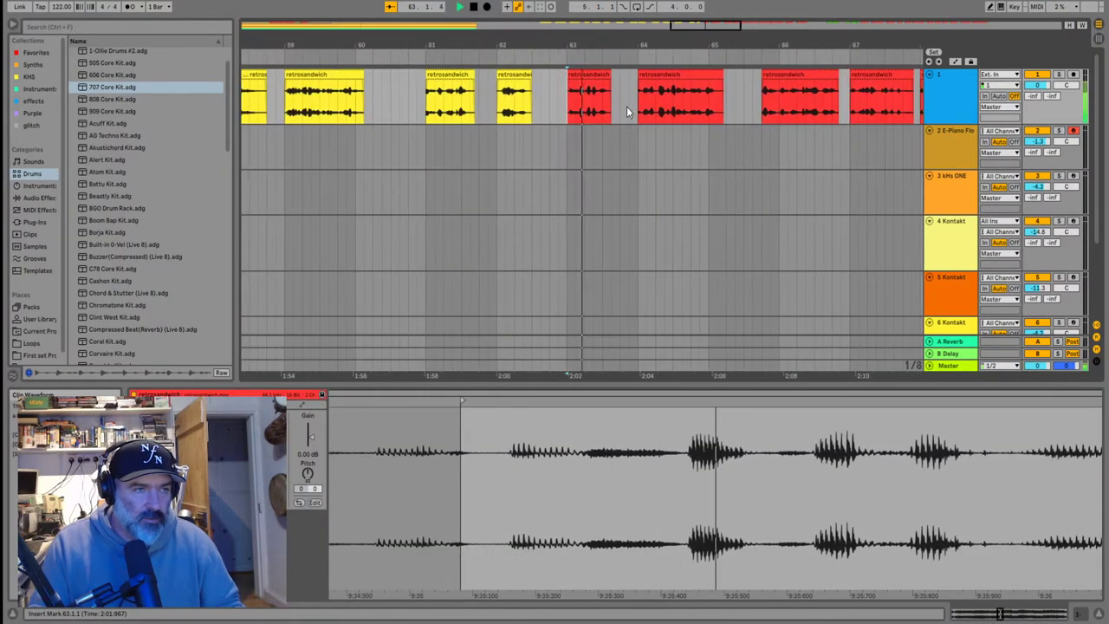
click(595, 111)
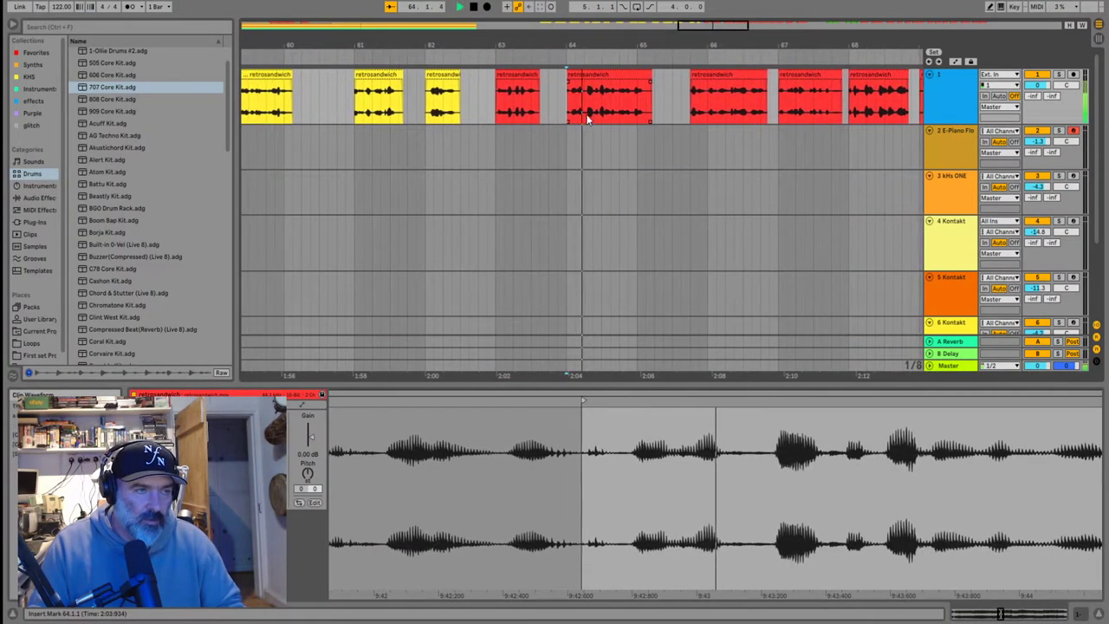
click(633, 109)
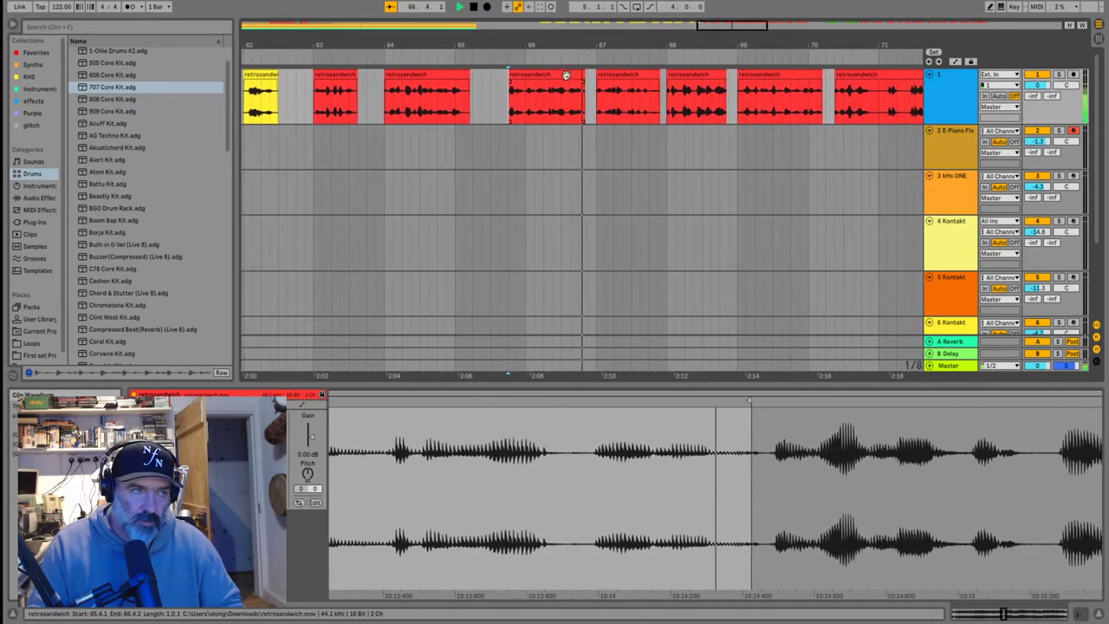
click(562, 75)
click(582, 113)
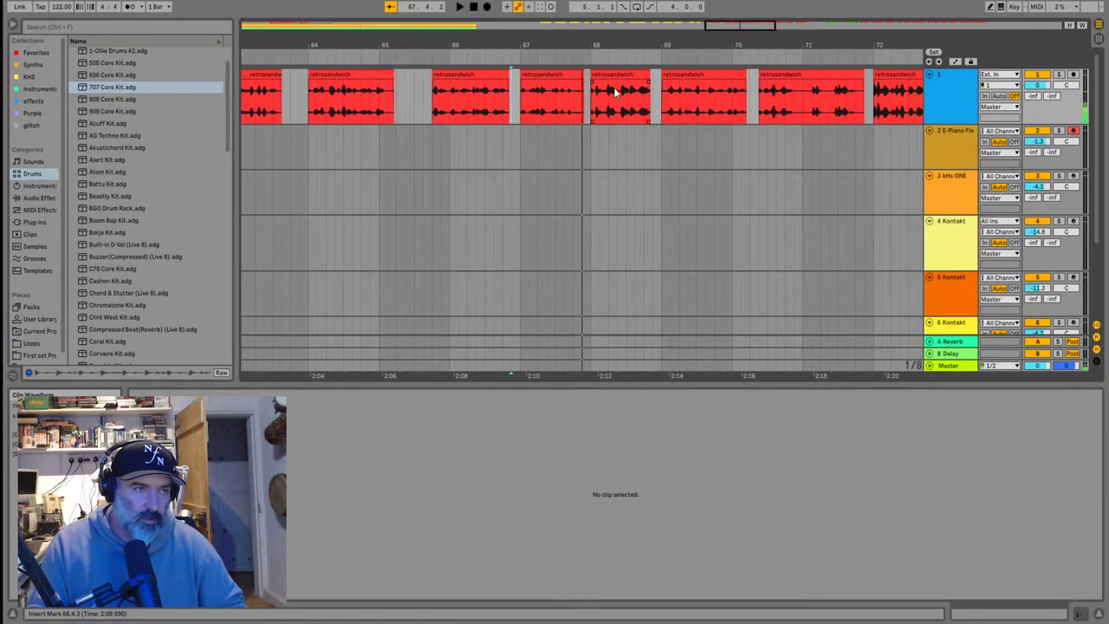
click(591, 106)
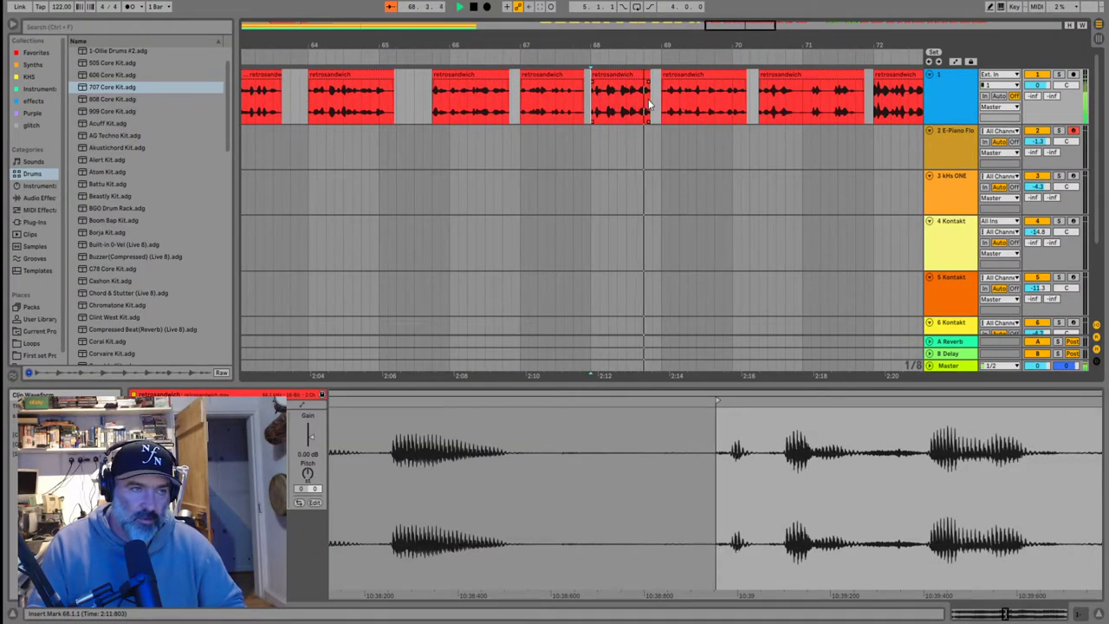
Audition the remaining unused red spoken clips one after another from bar 68 through bar 76
click(651, 102)
click(659, 99)
key(space)
key(space)
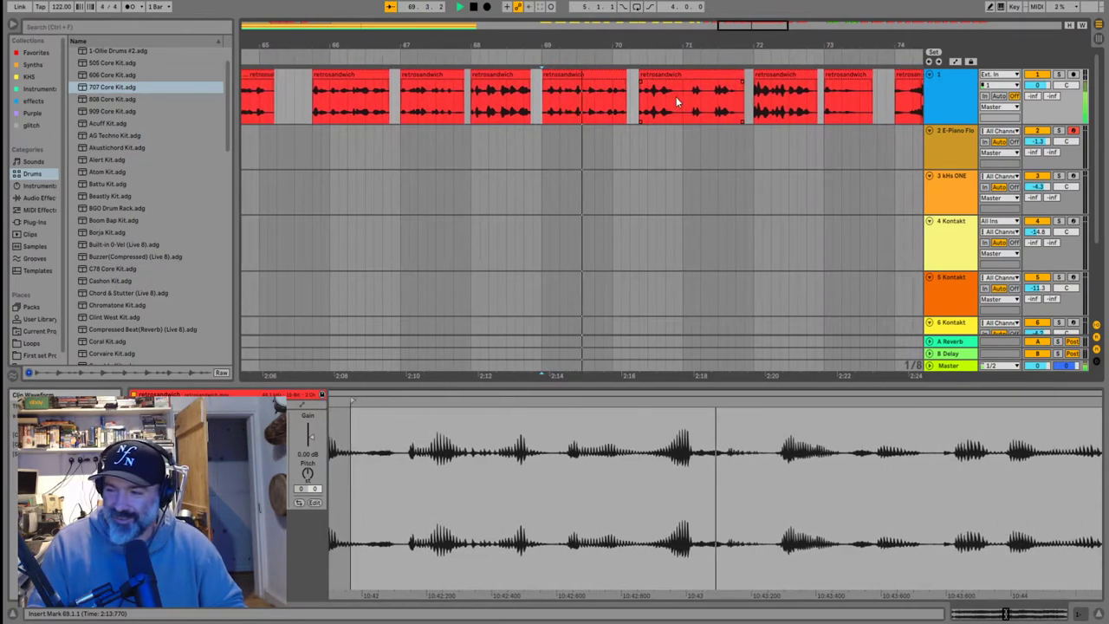
click(606, 105)
key(space)
key(space)
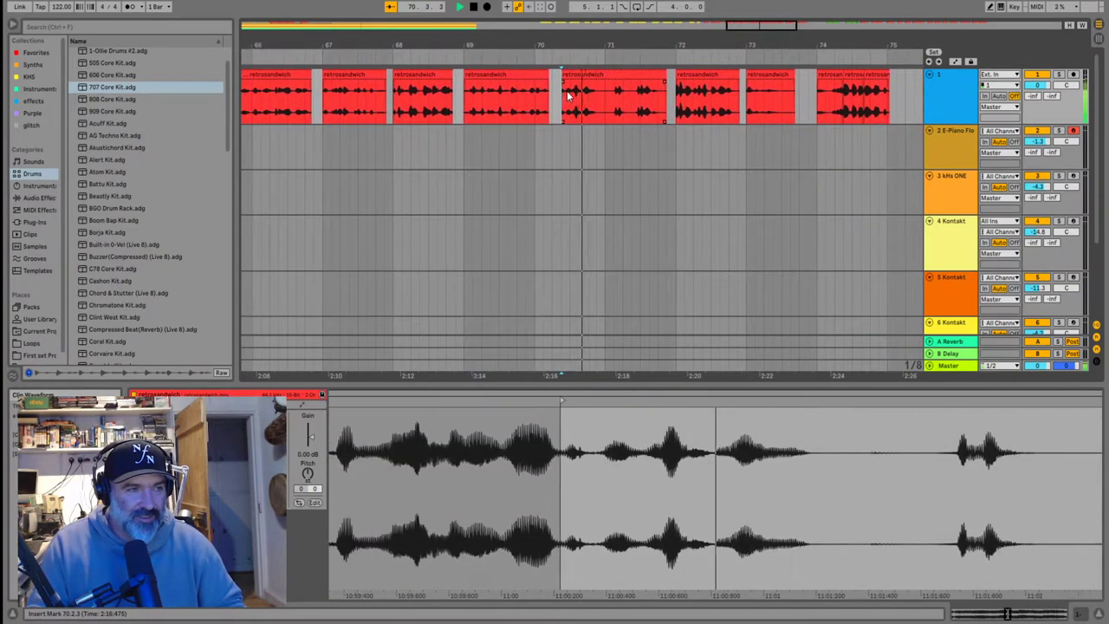
click(627, 106)
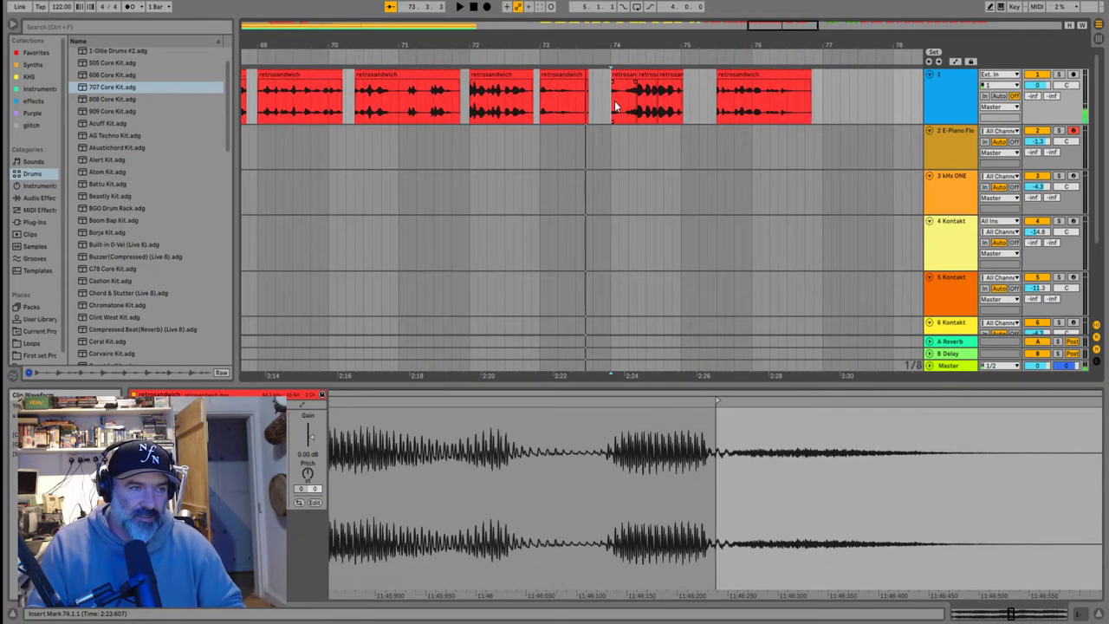
click(612, 100)
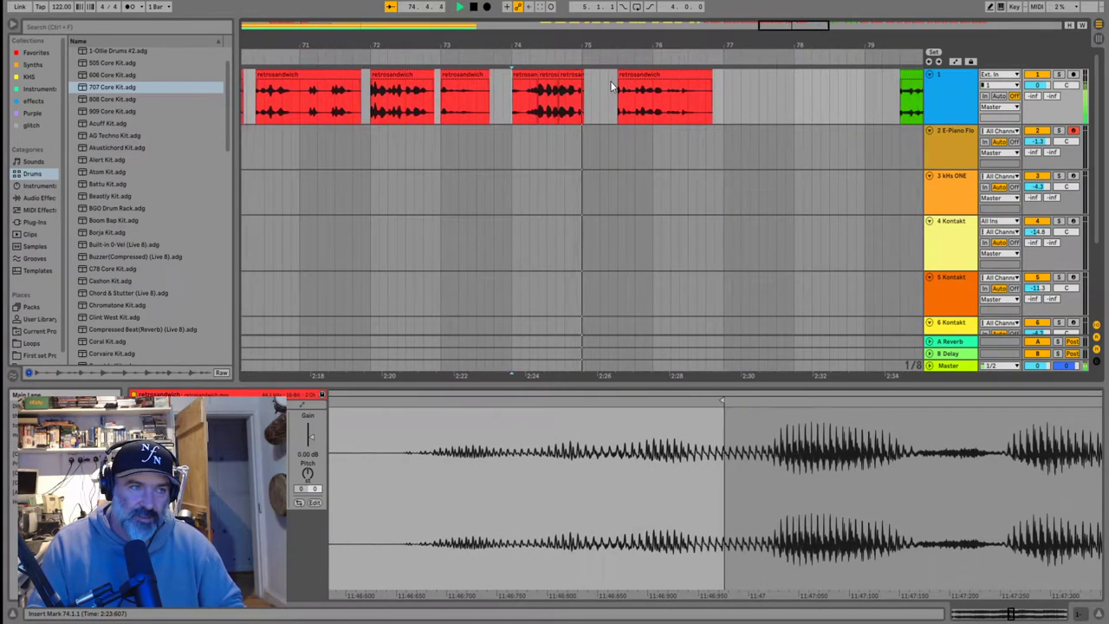
click(608, 104)
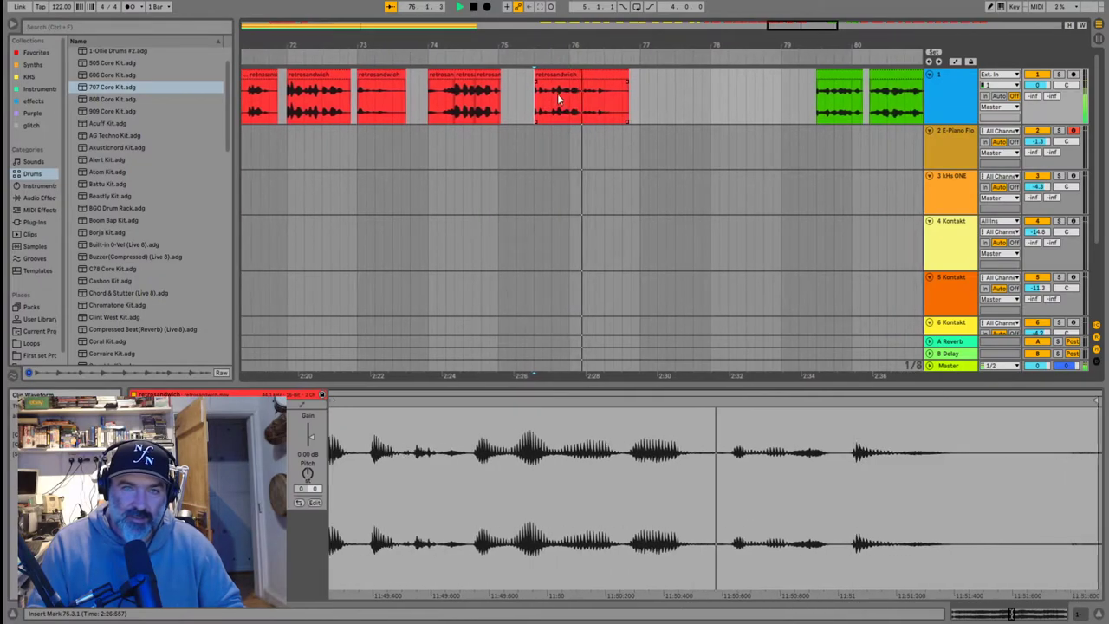
click(426, 87)
key(space)
scroll(558, 110, down, 5)
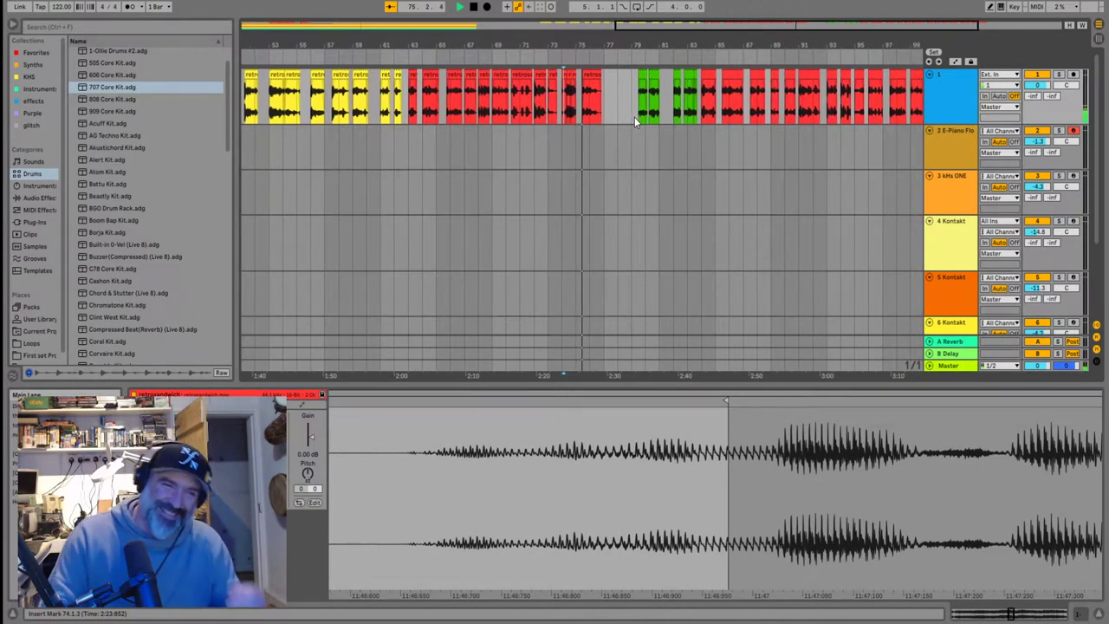
Audition the clips from 83.1.1, copy the red spoken clip at 84.1.1 and paste it at 11.1.1
click(596, 116)
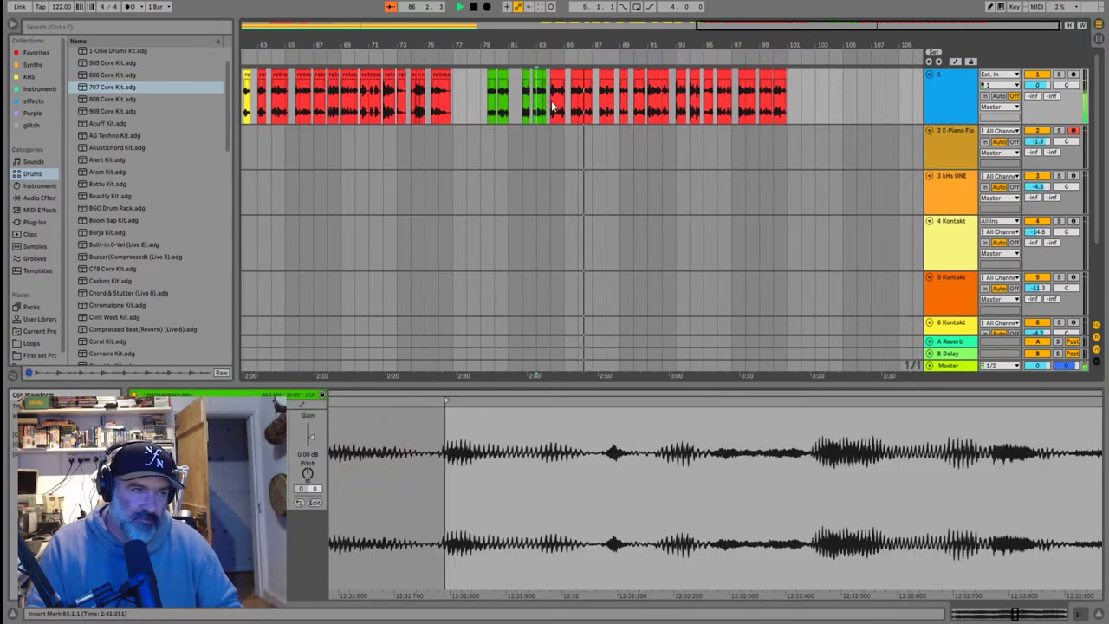
click(555, 73)
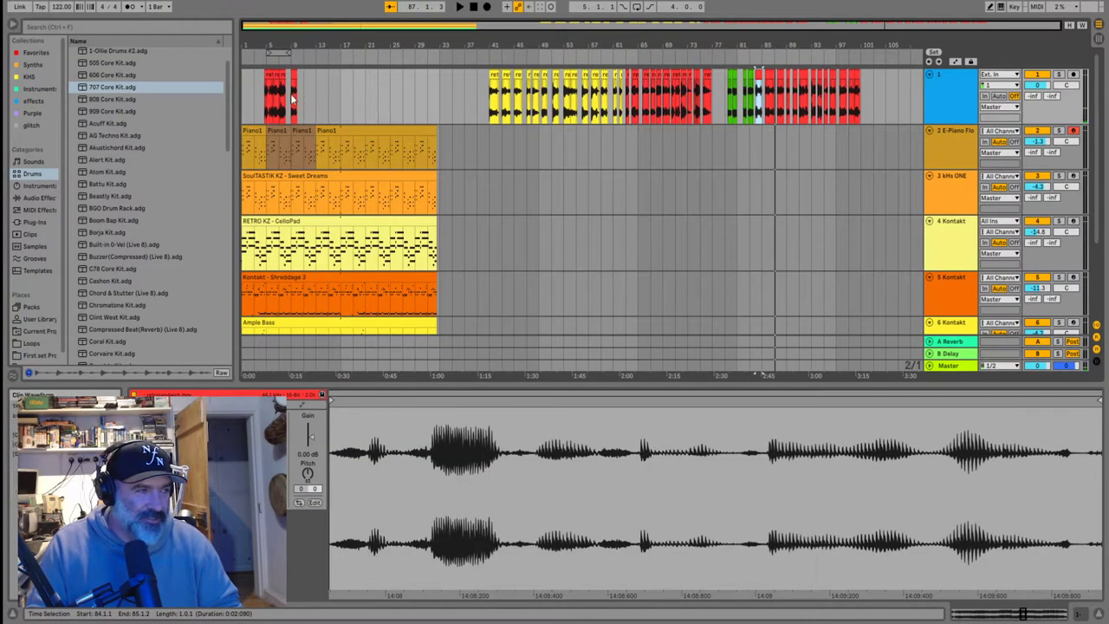
click(294, 99)
click(306, 100)
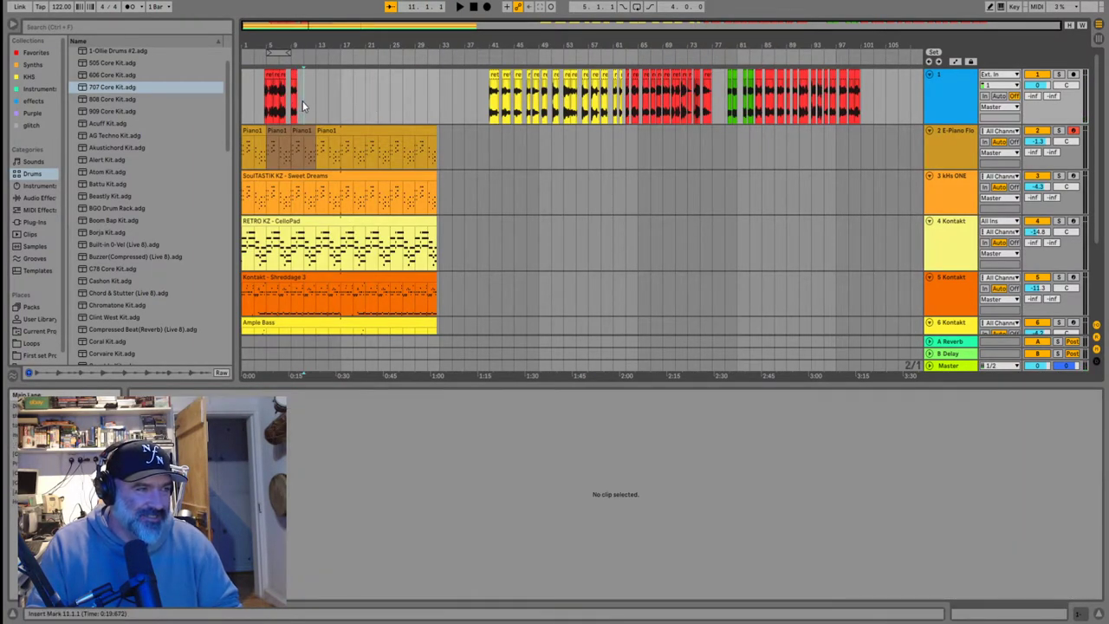
Play back the placed spoken clips over the music from 5.1.1
click(266, 110)
key(space)
key(z)
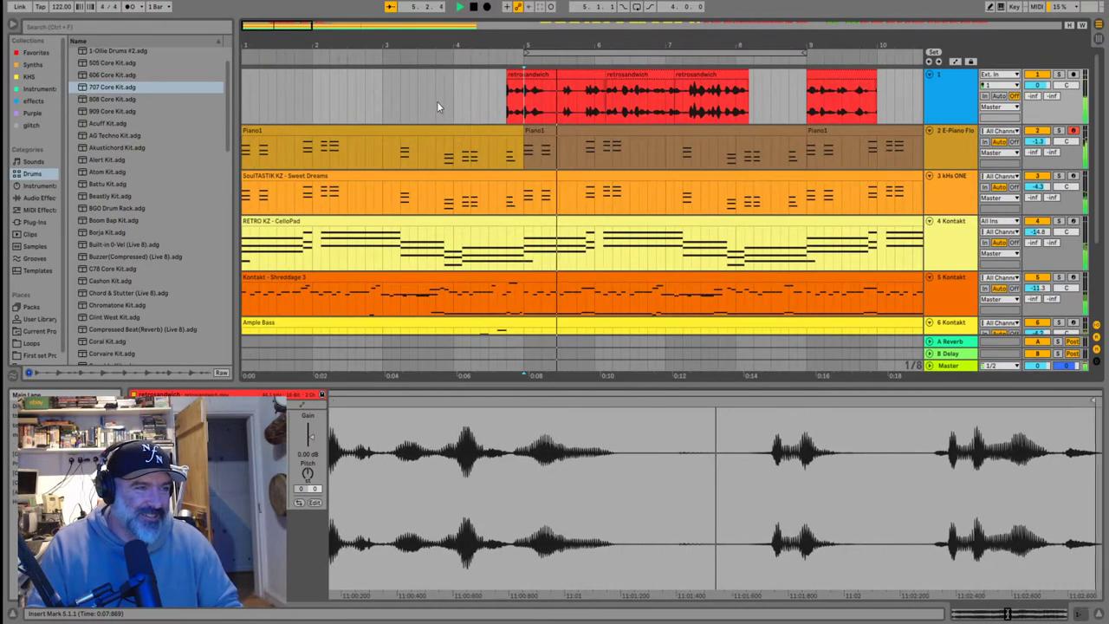
key(space)
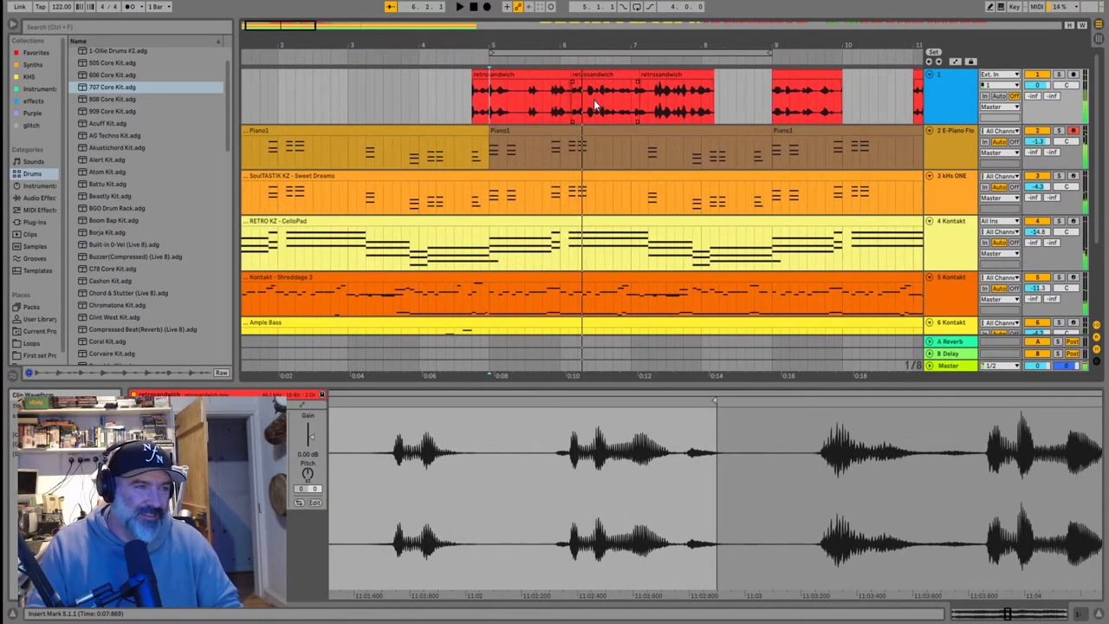
key(space)
Move the spoken clip starting at 6.1.3 out of the phrase to 14.1.1
click(633, 77)
scroll(631, 80, down, 1)
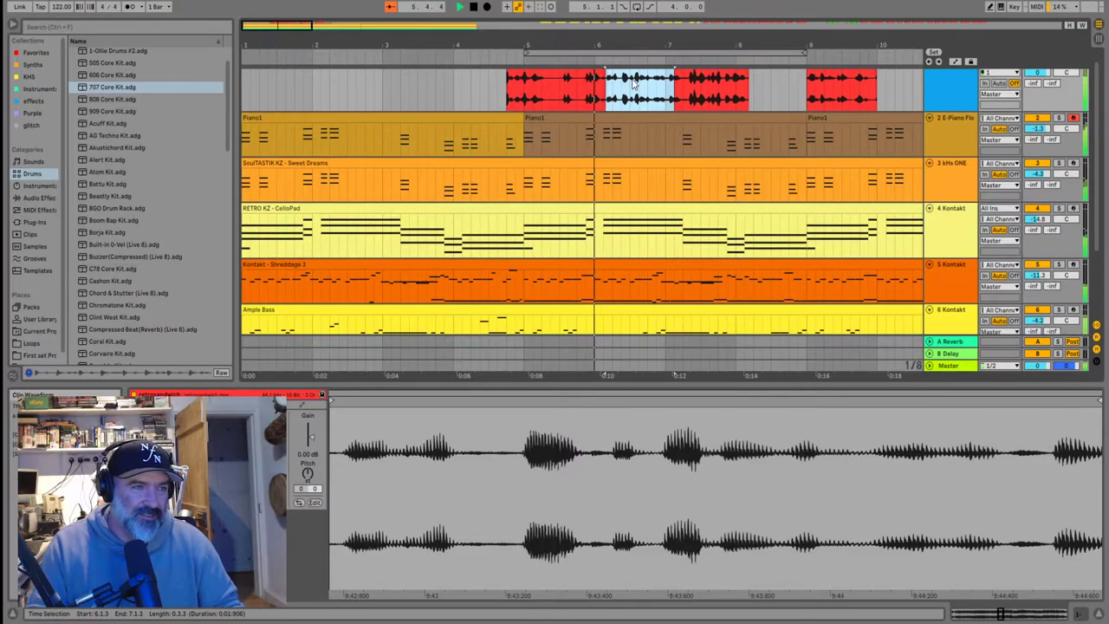
scroll(552, 98, down, 4)
key(space)
scroll(552, 99, up, 1)
scroll(314, 76, up, 2)
drag(324, 75, 572, 75)
scroll(363, 92, up, 2)
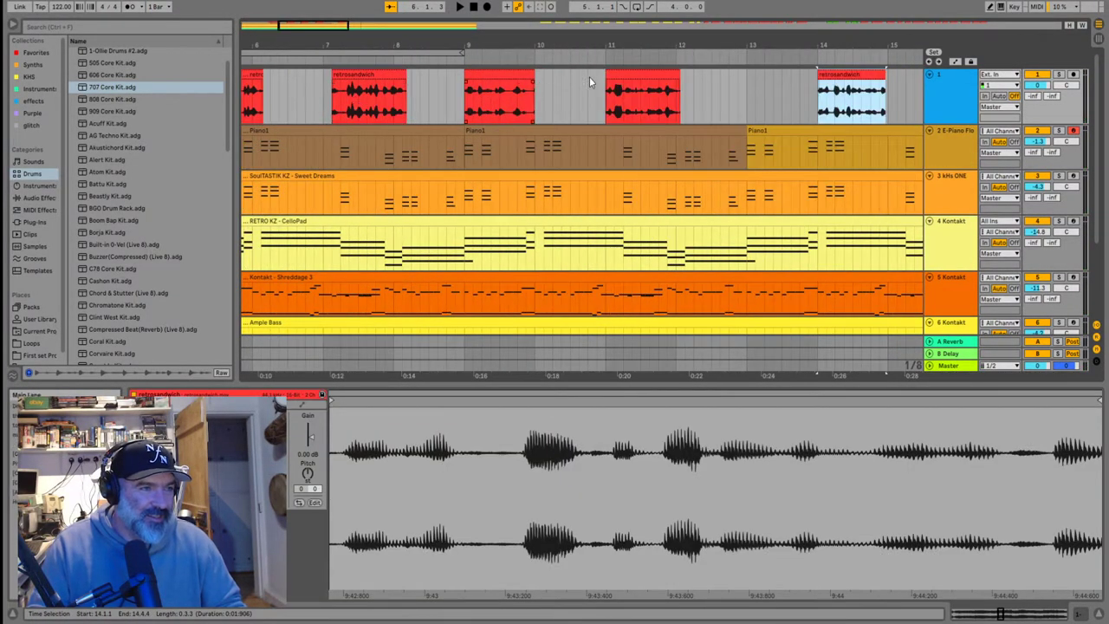
Move the spoken clip from 11.1.1 to 6.1.3 and play back the passage from 5.4.3 and 5.3.1
key(Left)
key(Left)
key(Left)
key(Left)
key(Left)
key(Left)
key(Left)
key(Left)
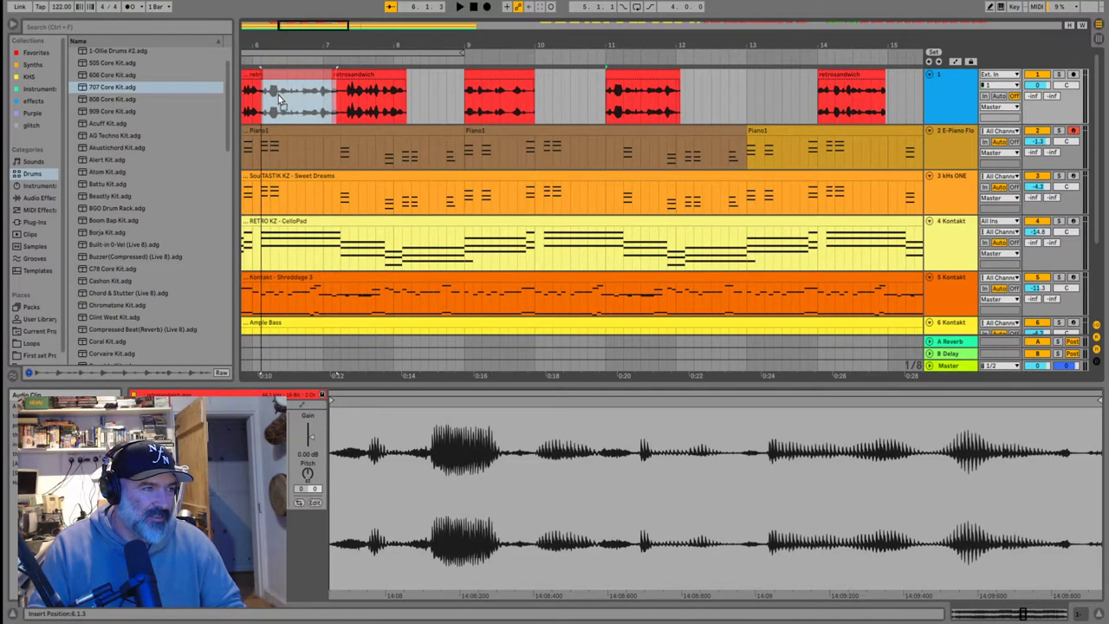
click(246, 109)
key(space)
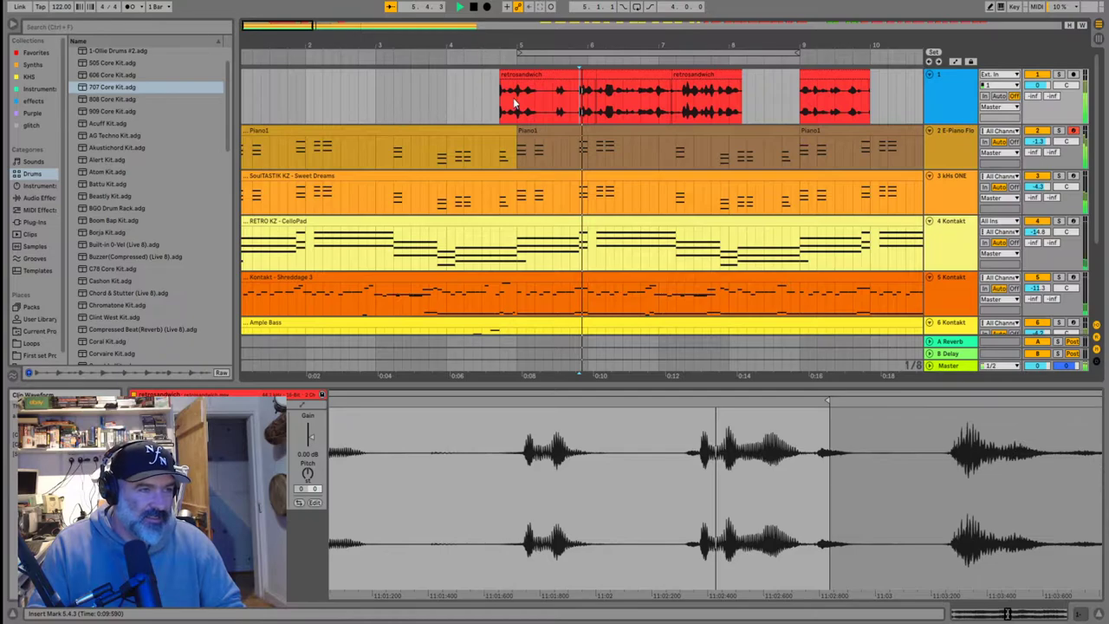
click(552, 102)
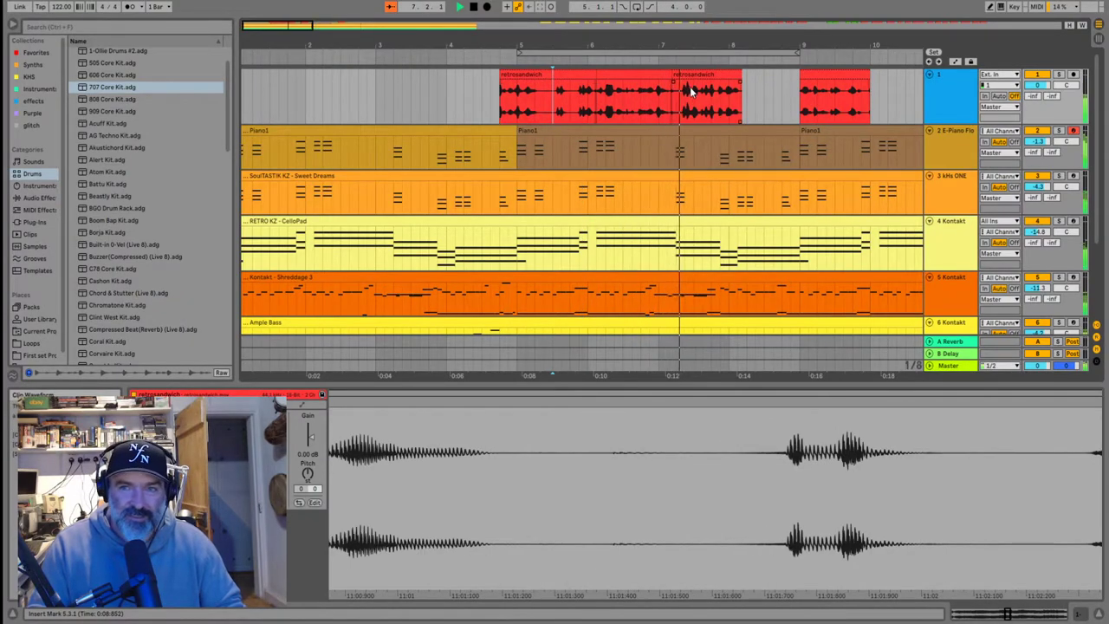
Audition the unused red clips from 63.1.1 and copy the short spoken clip at bar 63
click(828, 76)
click(828, 77)
scroll(604, 97, down, 6)
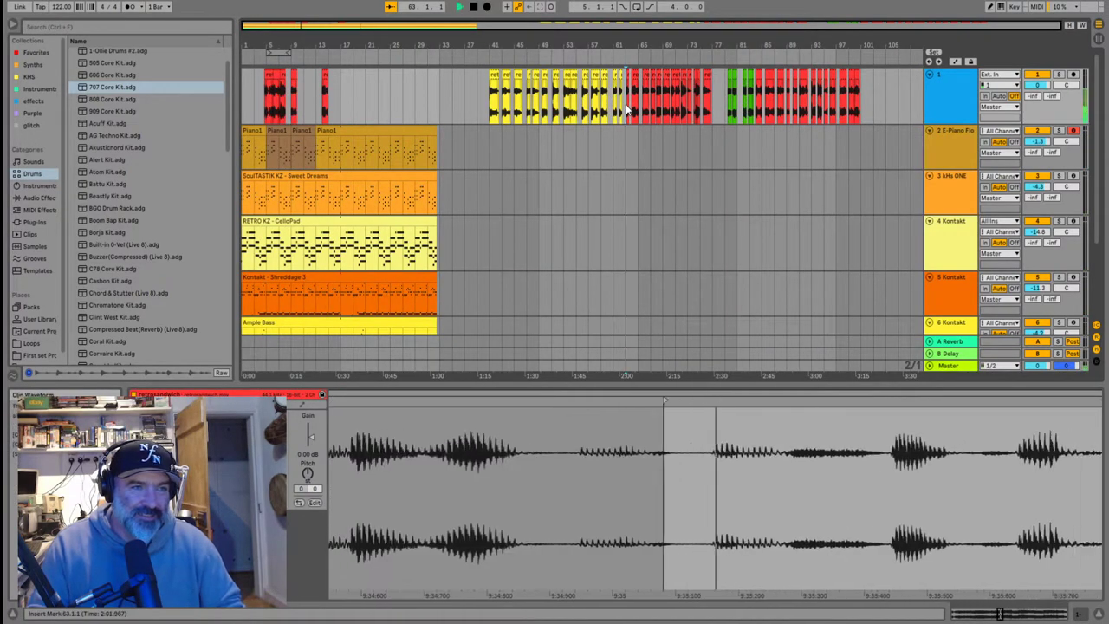
click(626, 104)
scroll(628, 102, up, 3)
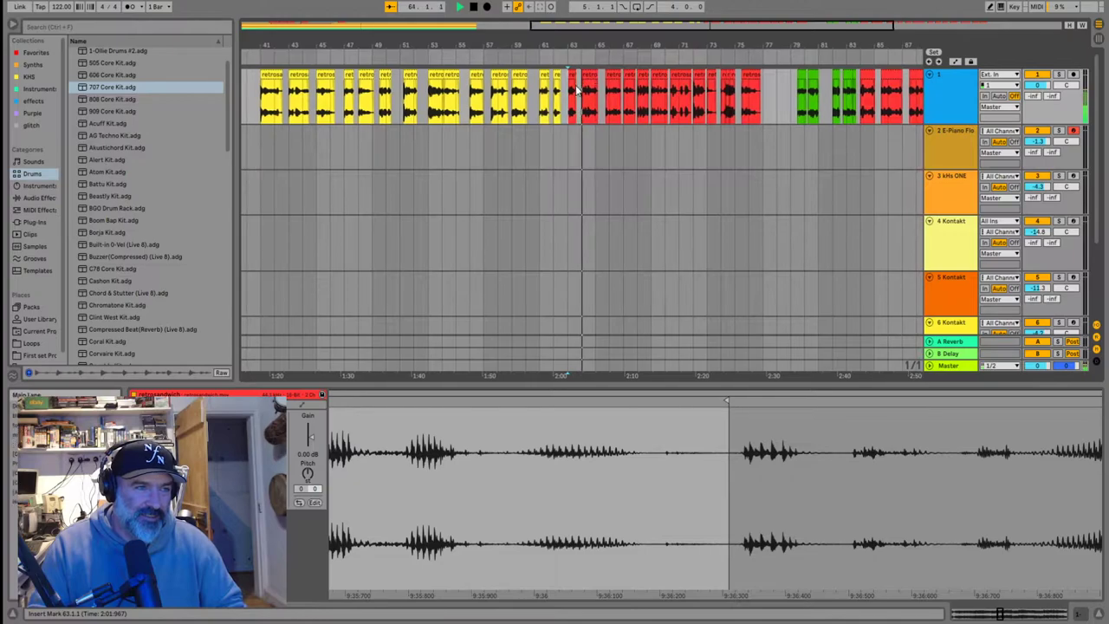
click(568, 74)
scroll(489, 97, left, 10)
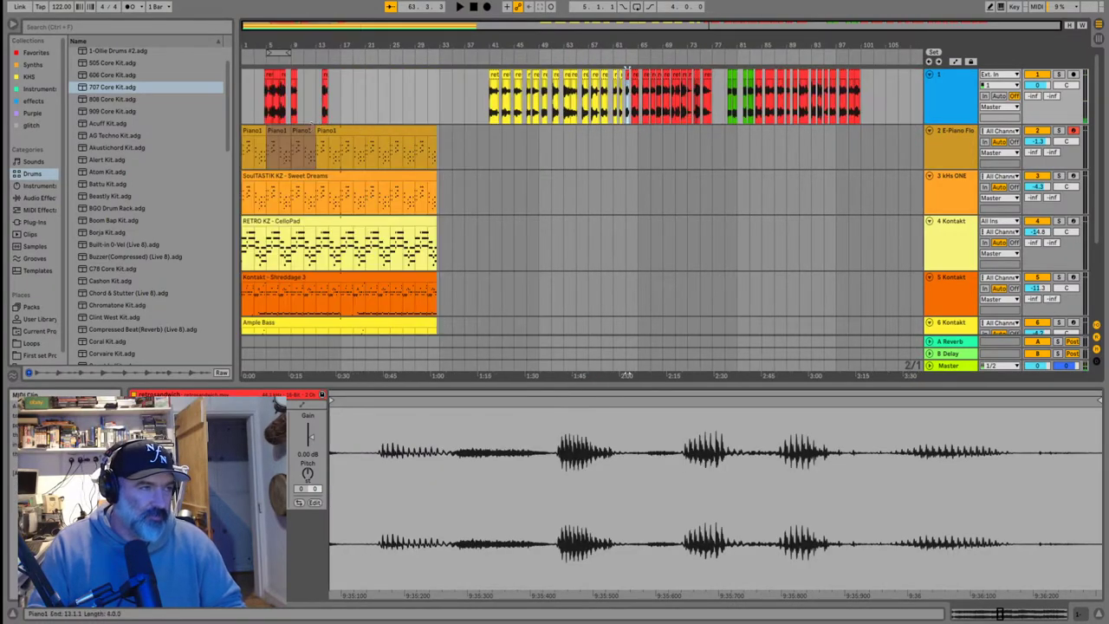
Play the arrangement from 6.1.1 and paste the copied spoken clip at 8.2.3
click(298, 108)
click(257, 119)
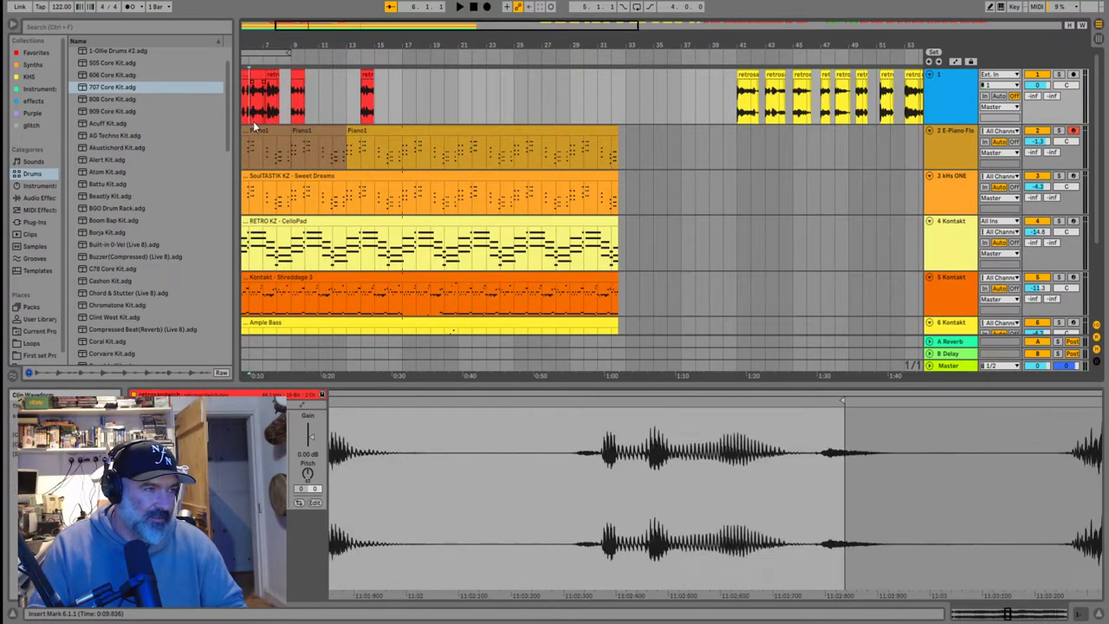
key(space)
key(plus)
key(plus)
key(plus)
key(plus)
click(710, 110)
key(ctrl+v)
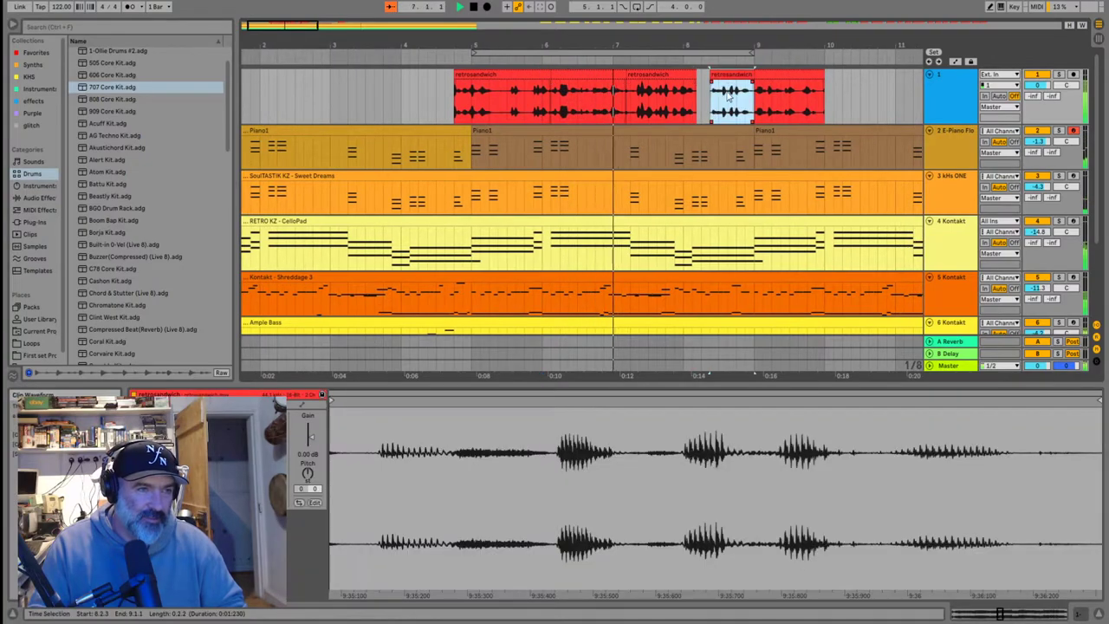
Shift the pasted spoken clip earlier to 8.2.1 and play it back from 8.1.1
scroll(706, 96, up, 4)
drag(703, 84, 702, 84)
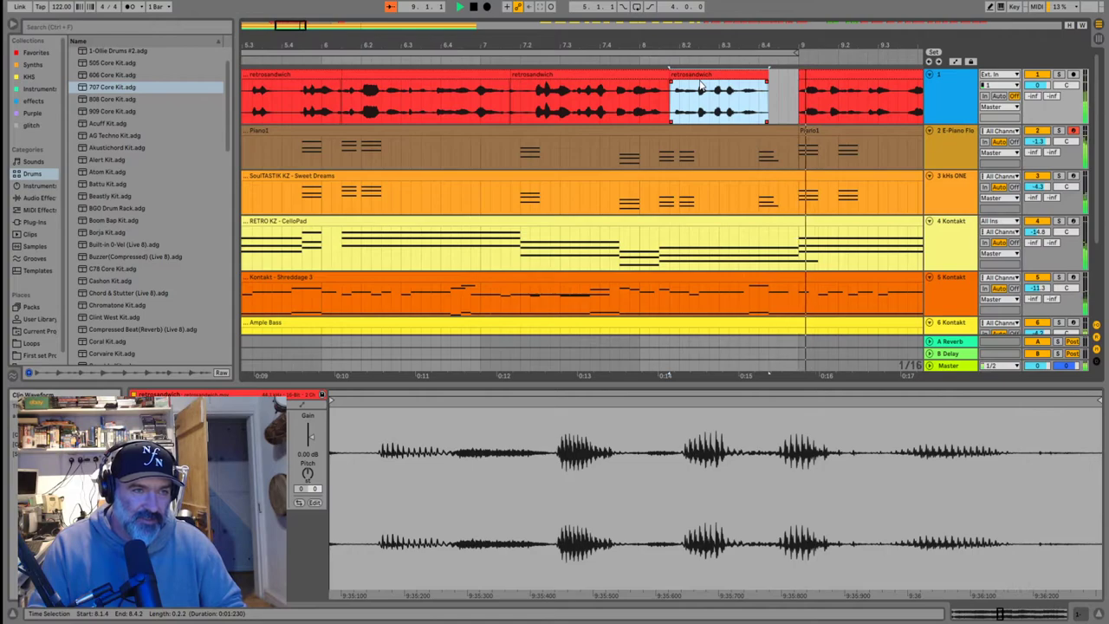
drag(699, 78, 709, 76)
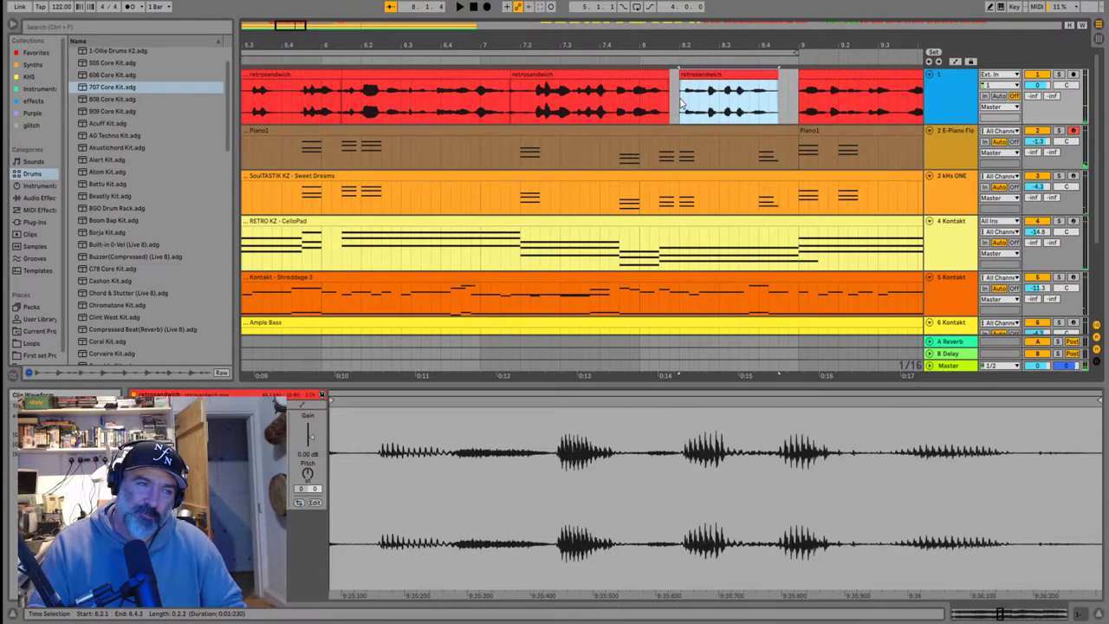
click(637, 111)
key(space)
scroll(610, 108, down, 2)
scroll(609, 107, down, 5)
scroll(610, 108, up, 2)
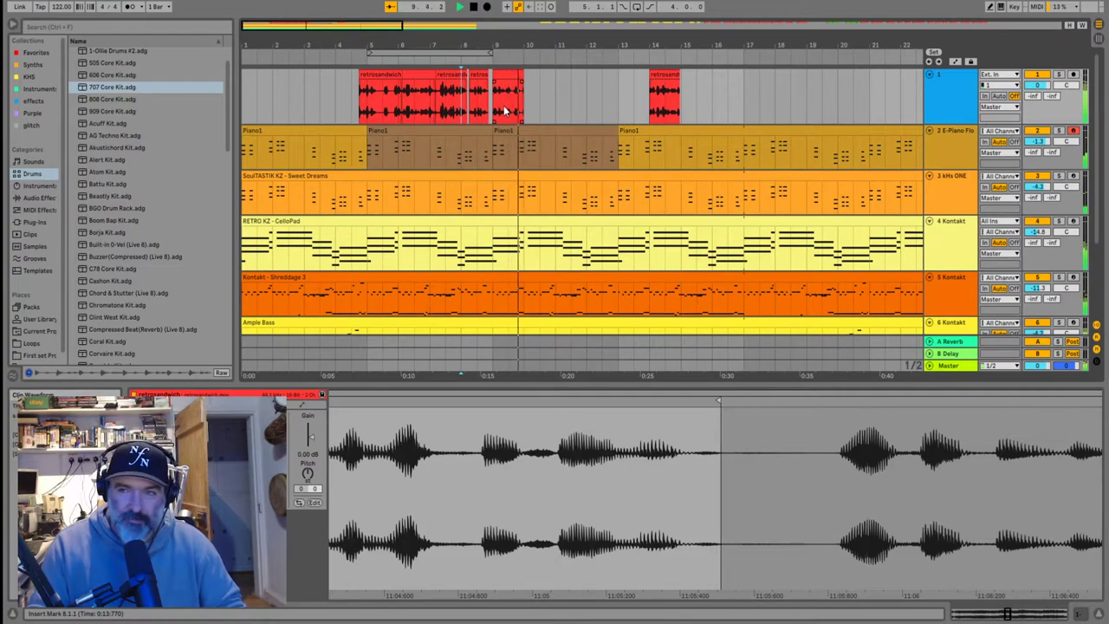
Play the spoken phrase from 5.1.1 and delete the short clip at 8.2.1
click(367, 107)
key(space)
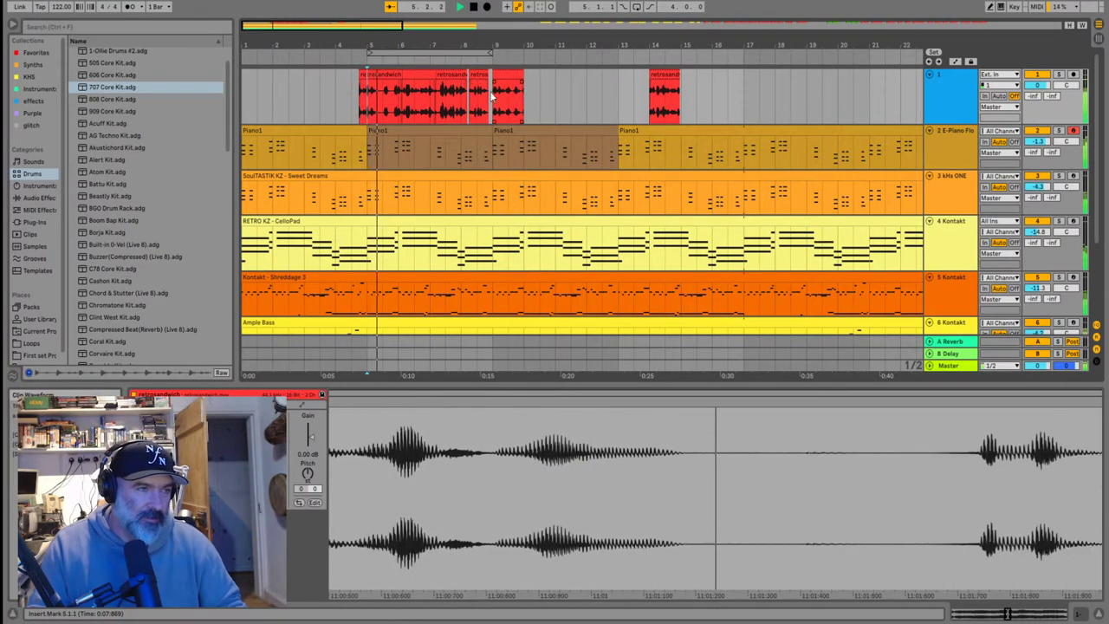
scroll(537, 95, up, 2)
key(ctrl+z)
key(Delete)
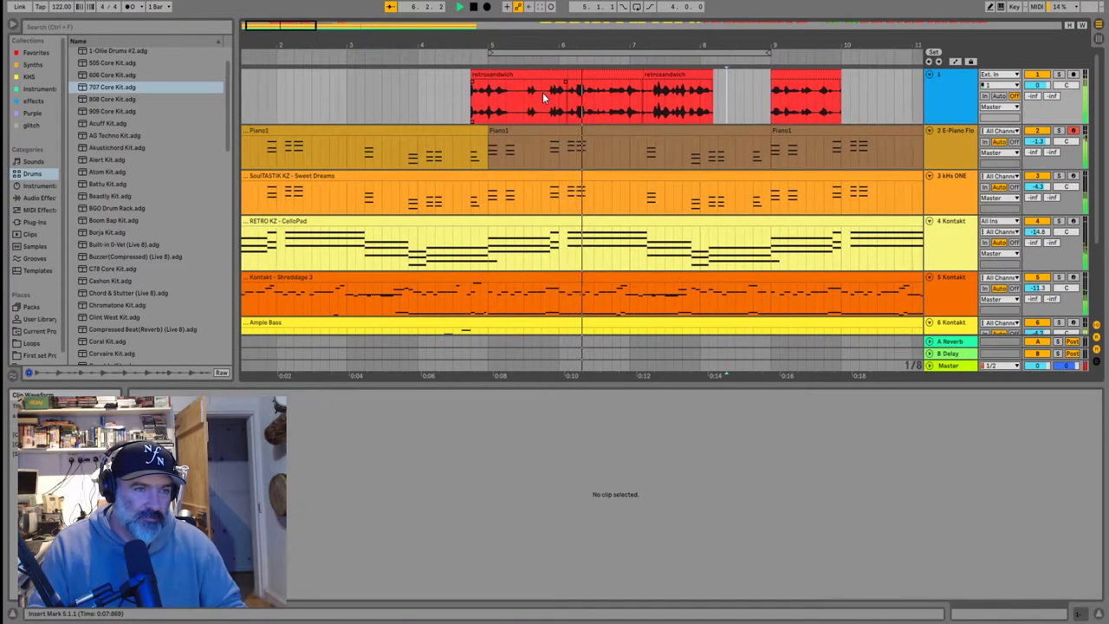
Move the spoken clip at 6.1.3 to 10.3.1 and play back from 4.4.1
key(space)
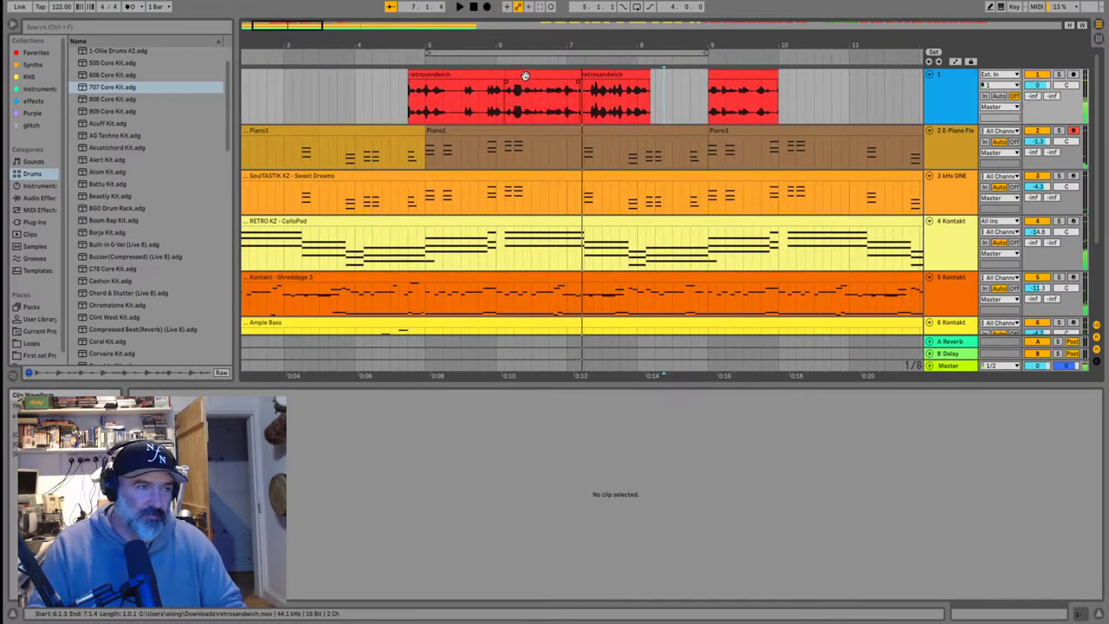
drag(525, 75, 857, 86)
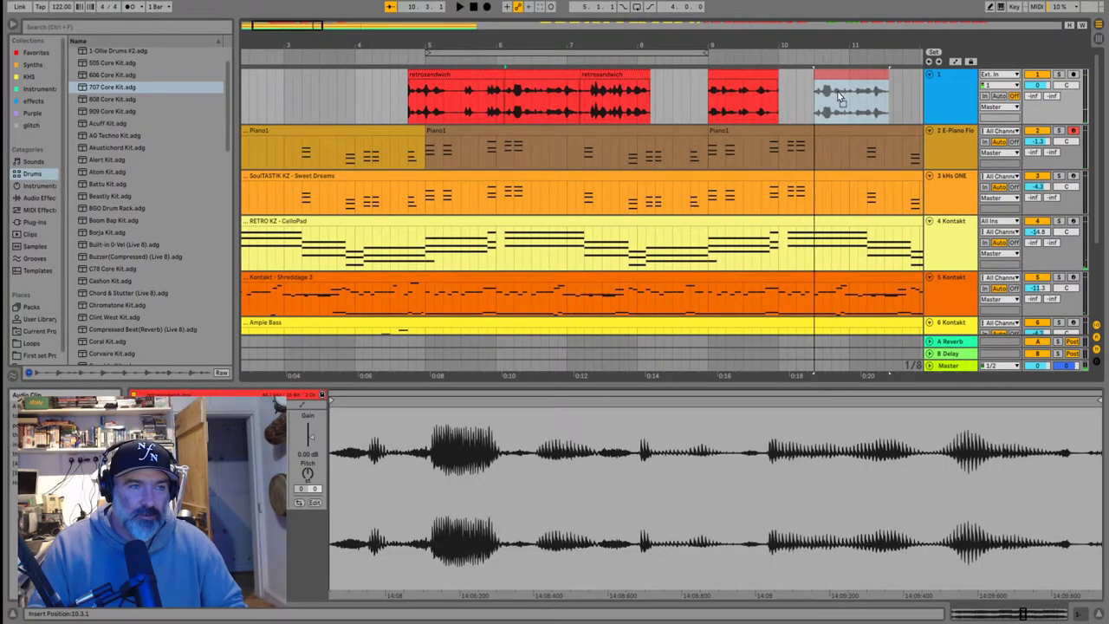
click(451, 98)
click(410, 108)
key(space)
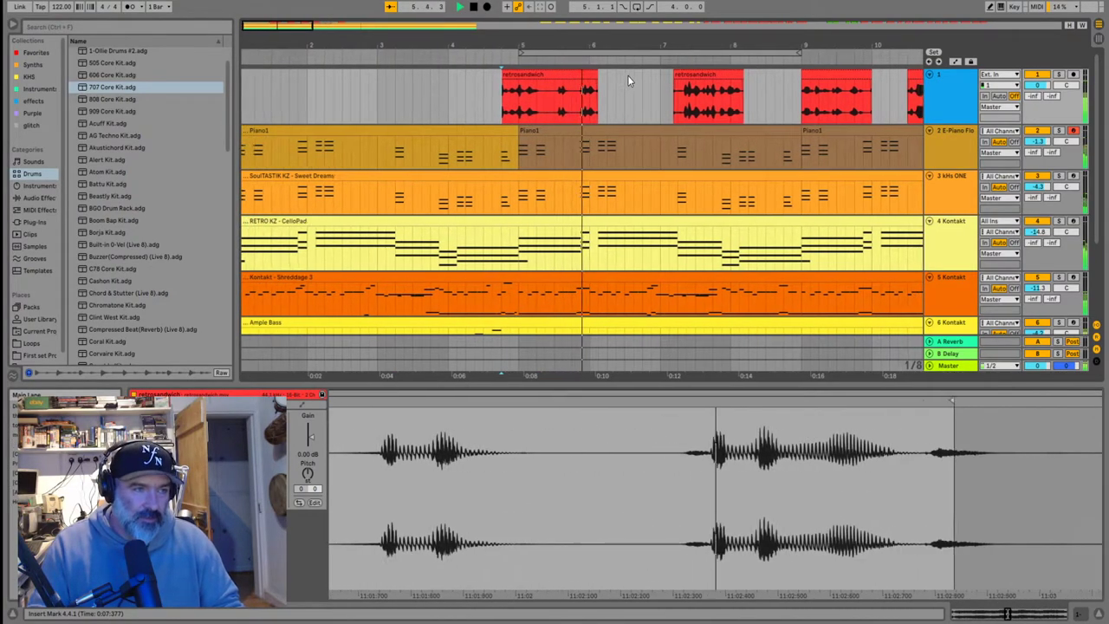
Move the spoken clip near the start of bar 7 to 6.1.4 and play back the transition from 5.4.4 and 5.3.4
key(space)
drag(653, 76, 586, 82)
click(586, 86)
key(z)
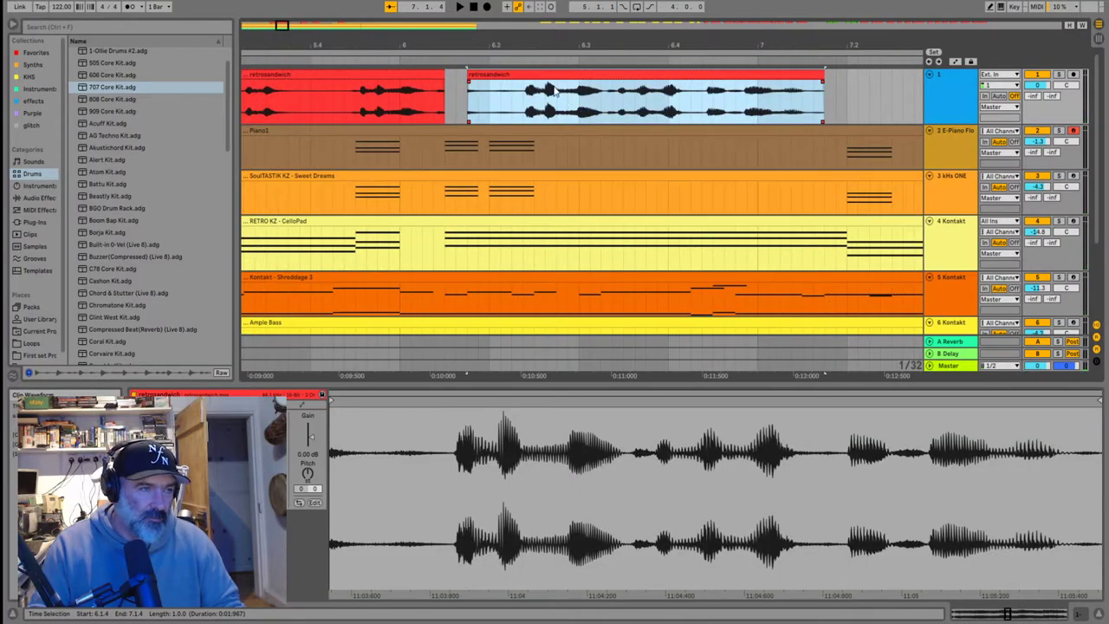
click(377, 108)
key(space)
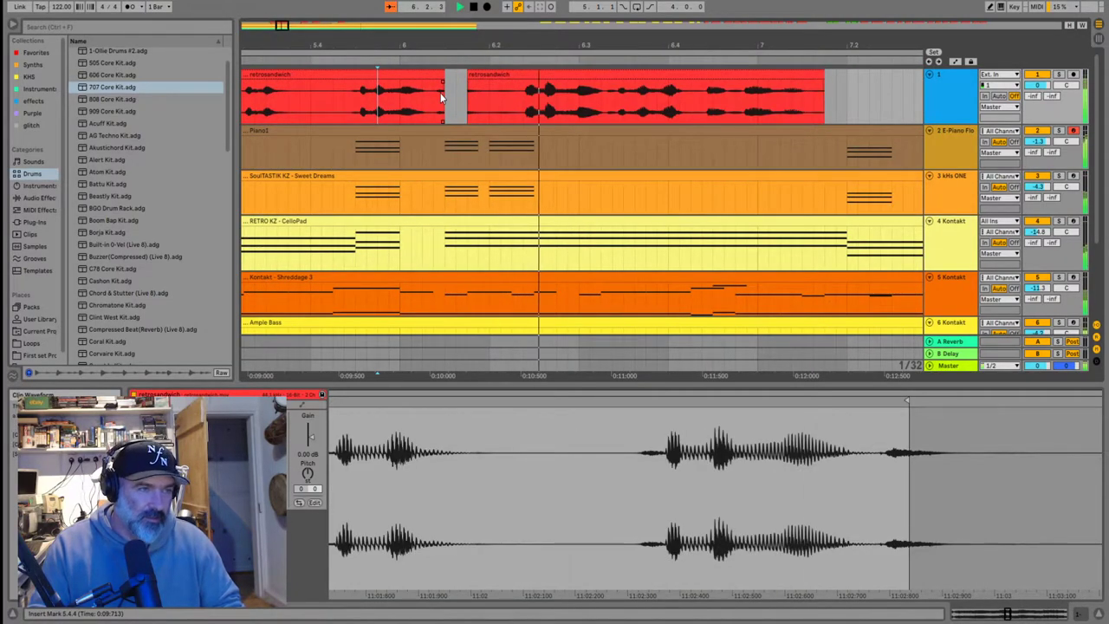
click(302, 105)
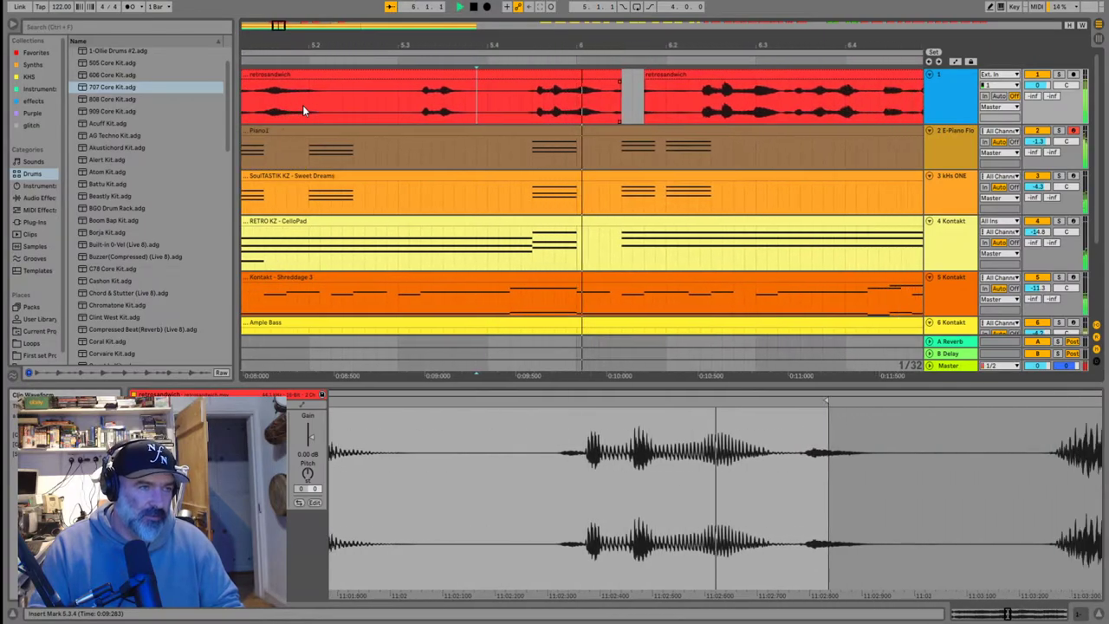
key(space)
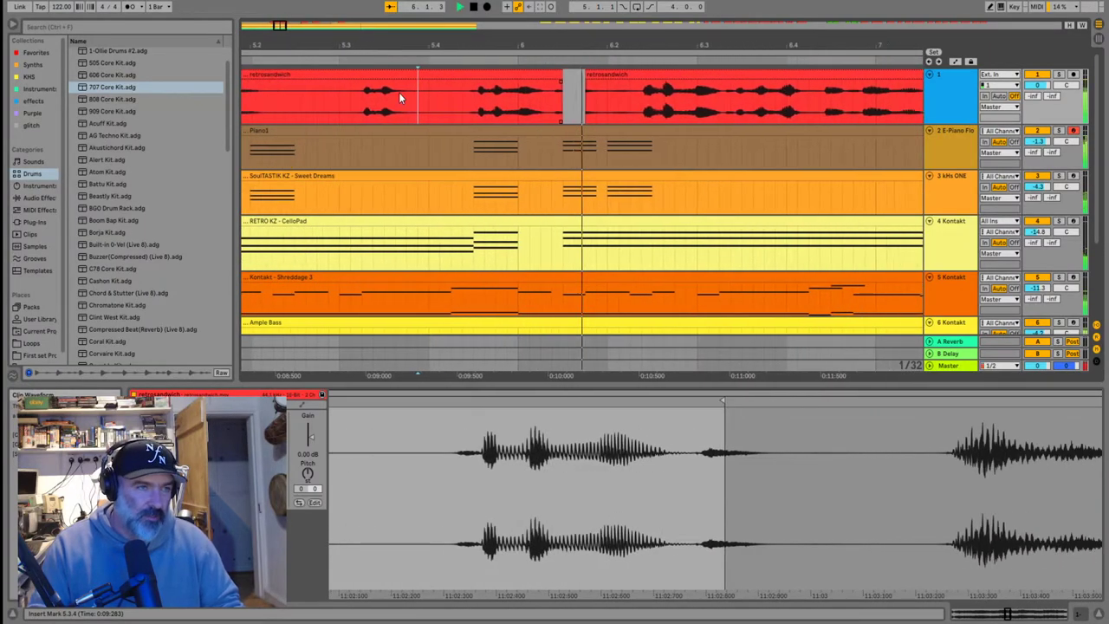
Nudge the spoken clip at 6.1.4 earlier to just before 6.1.3, overlapping the preceding clip's end, and play back from 5.3.4
key(space)
drag(551, 80, 528, 87)
click(386, 102)
key(space)
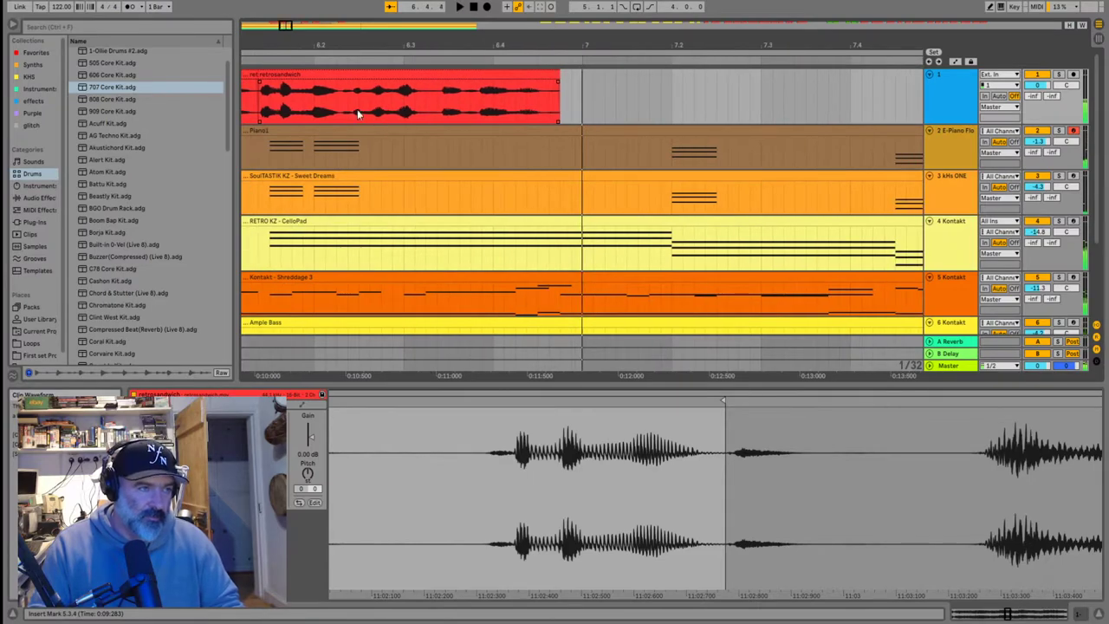
click(306, 112)
scroll(262, 112, up, 3)
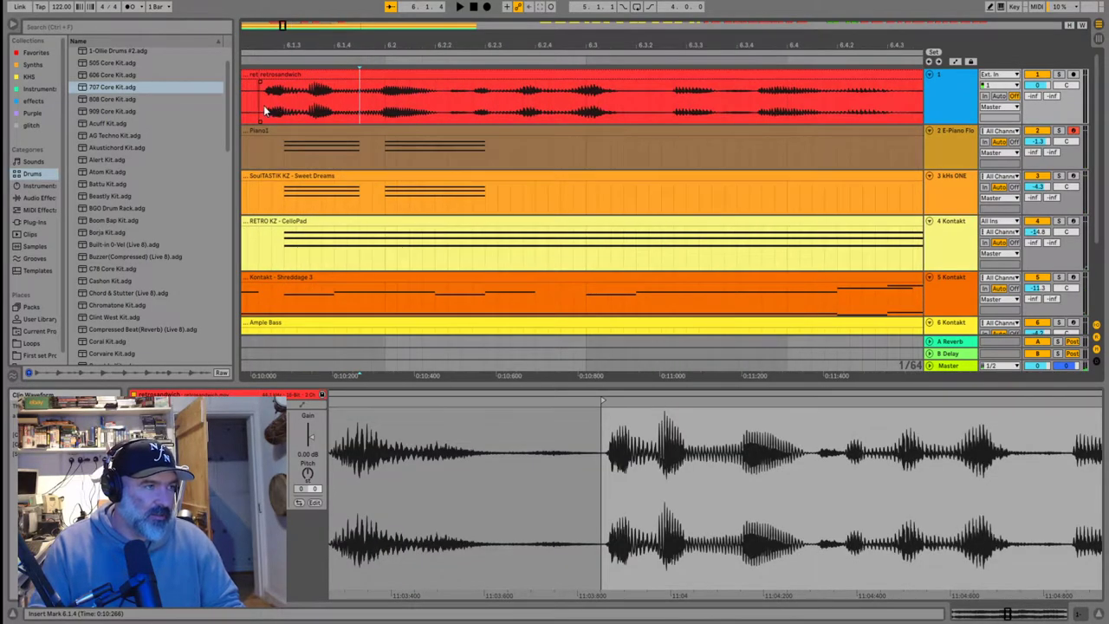
Split the spoken clip near 6.1.2 at the gap between words just before 6.2.1
click(262, 105)
click(372, 111)
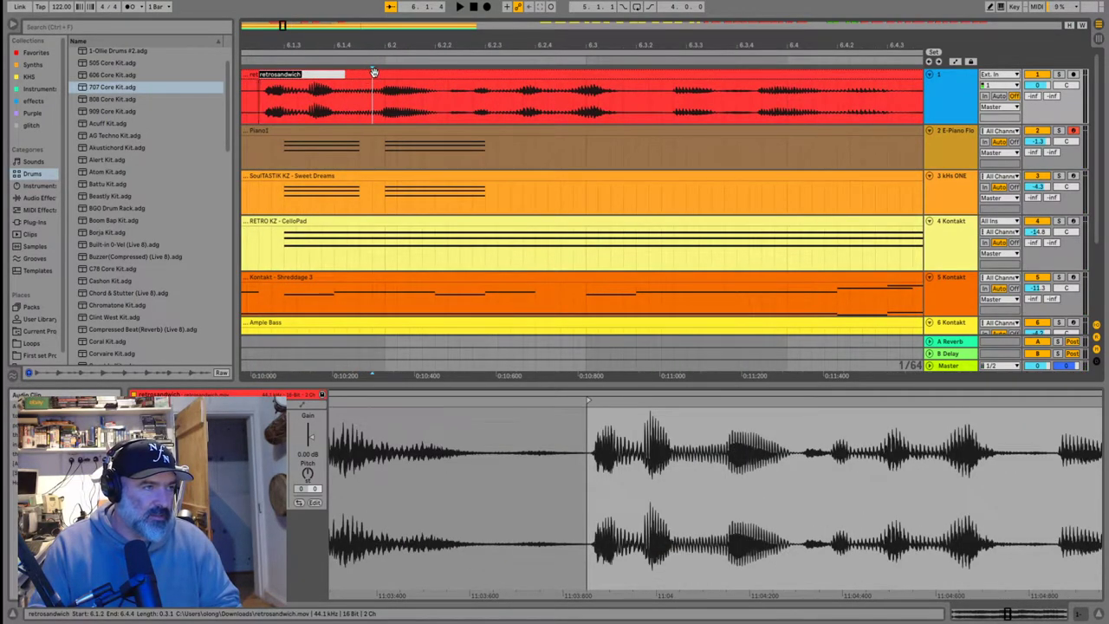
key(plus)
click(397, 102)
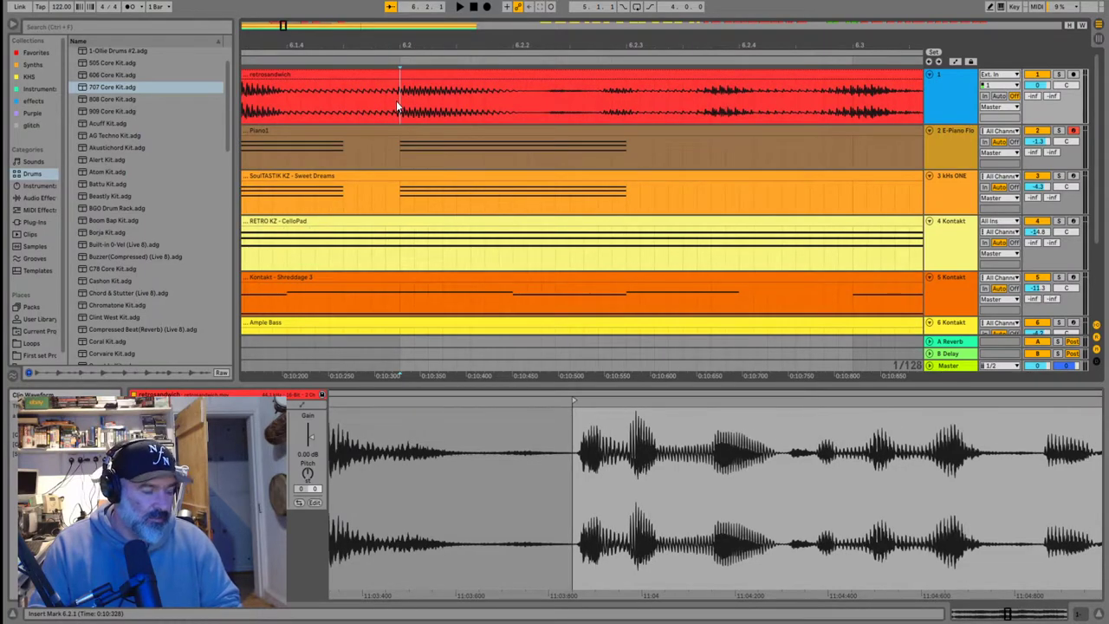
click(385, 101)
key(ctrl+e)
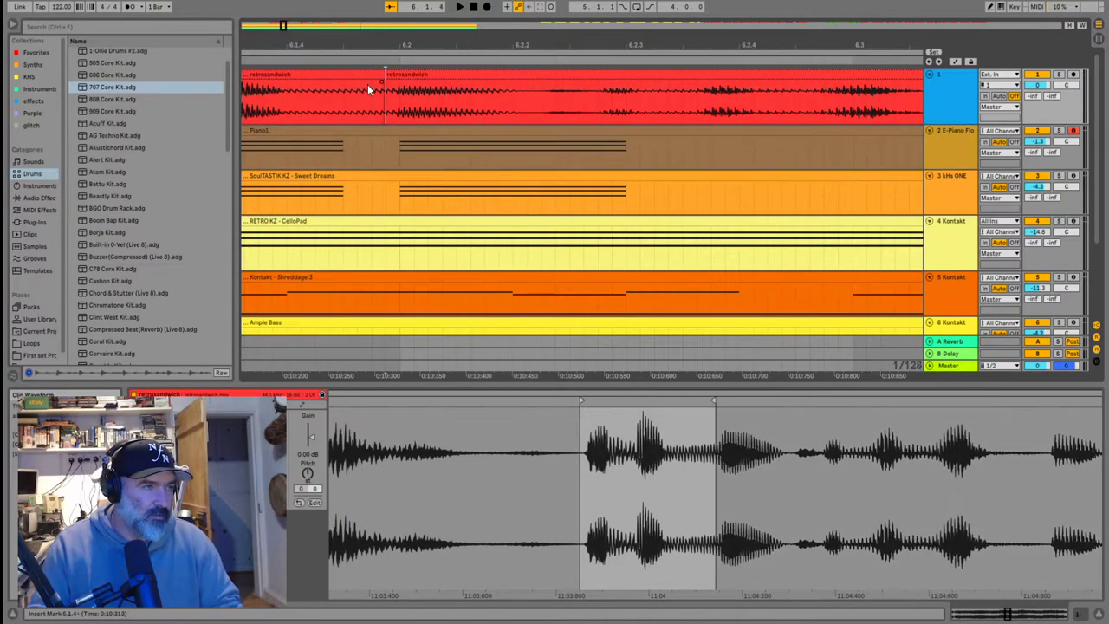
Move the first split piece slightly later so it butts against the second, extend its start, and play back from 6.1.2
click(387, 76)
drag(384, 77, 343, 76)
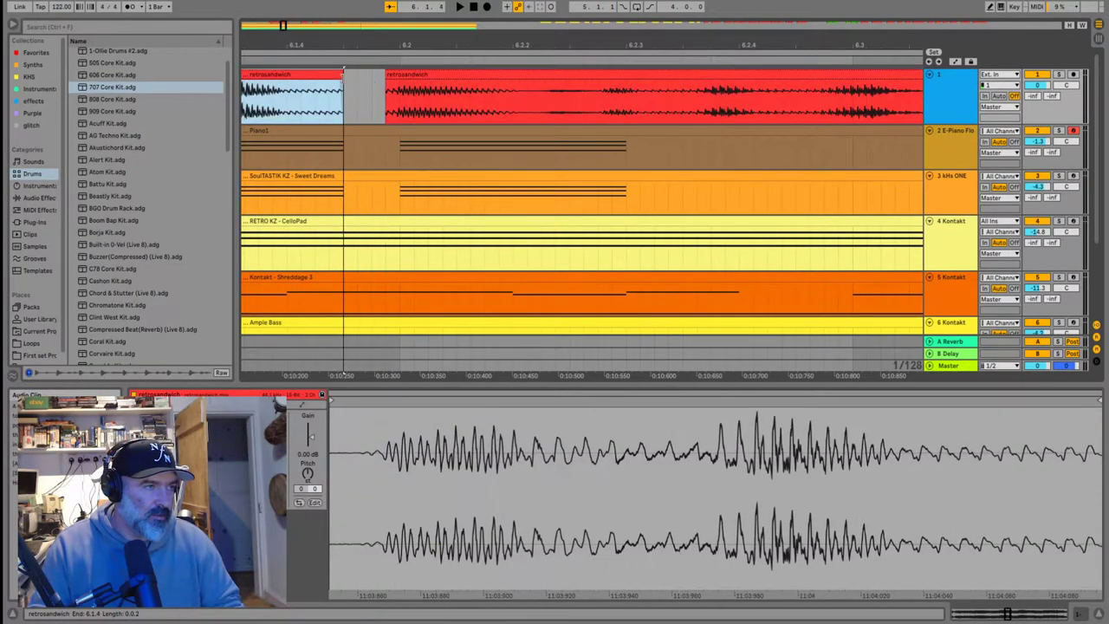
scroll(266, 106, left, 5)
drag(373, 73, 417, 88)
drag(344, 73, 277, 91)
click(256, 109)
key(space)
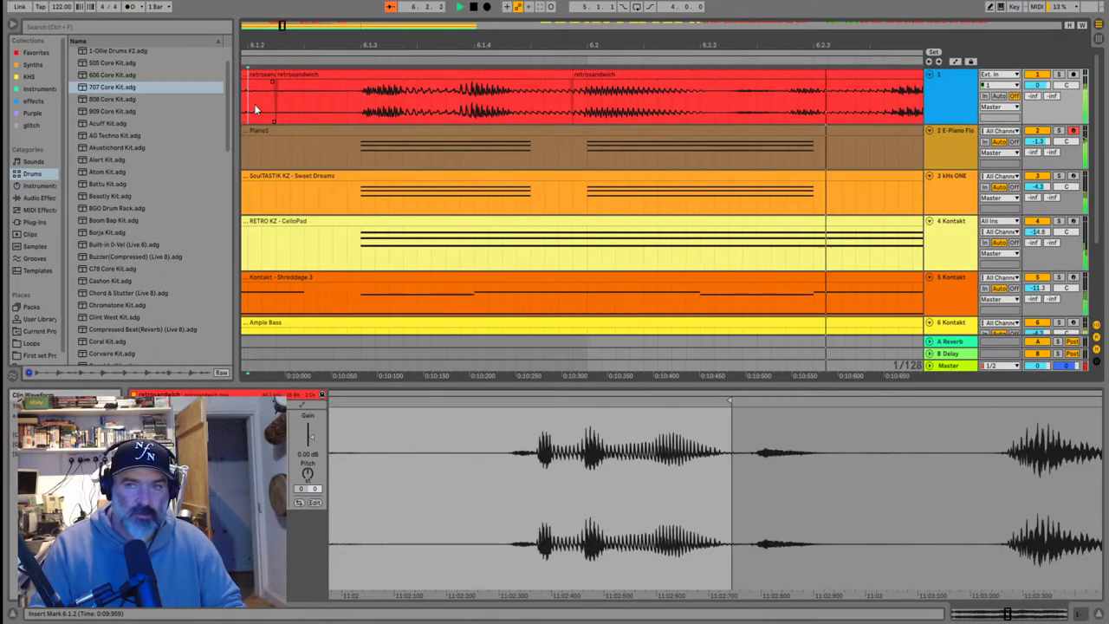
Play back the retimed spoken clips from 5.3.1 to check the transition through bar 6
scroll(402, 110, down, 10)
scroll(451, 100, up, 5)
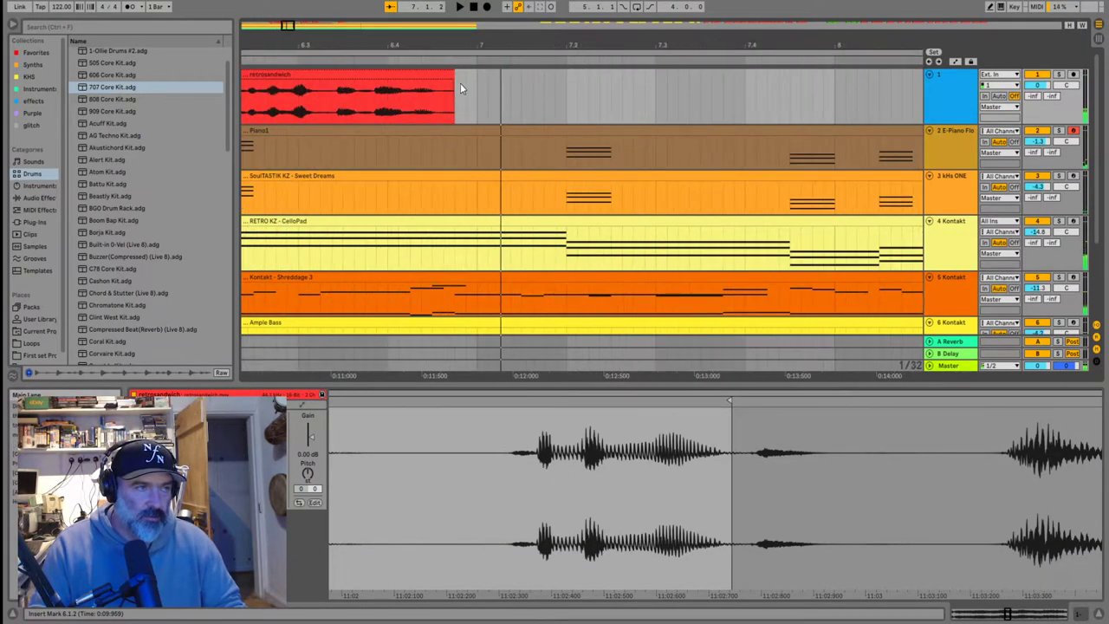
scroll(398, 104, down, 5)
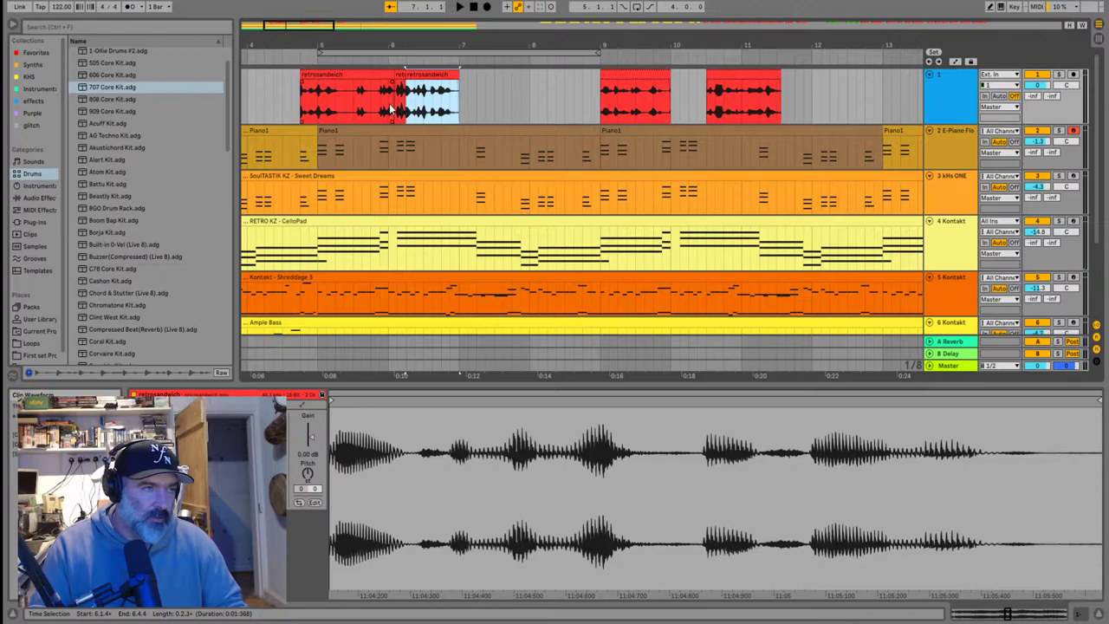
click(390, 109)
click(379, 106)
click(623, 74)
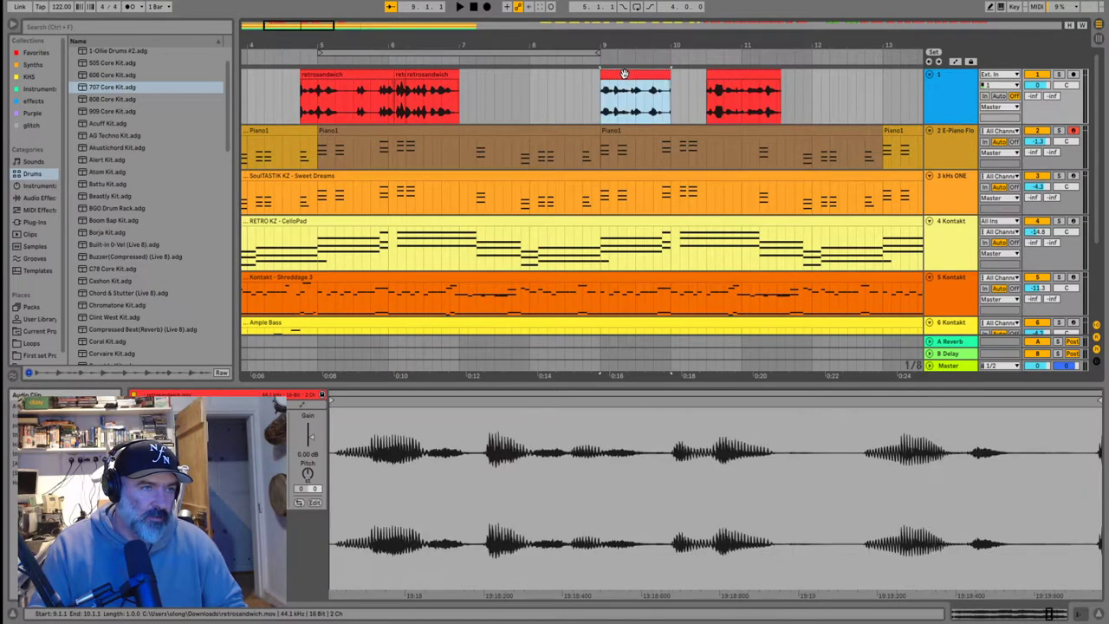
click(411, 107)
key(space)
click(506, 93)
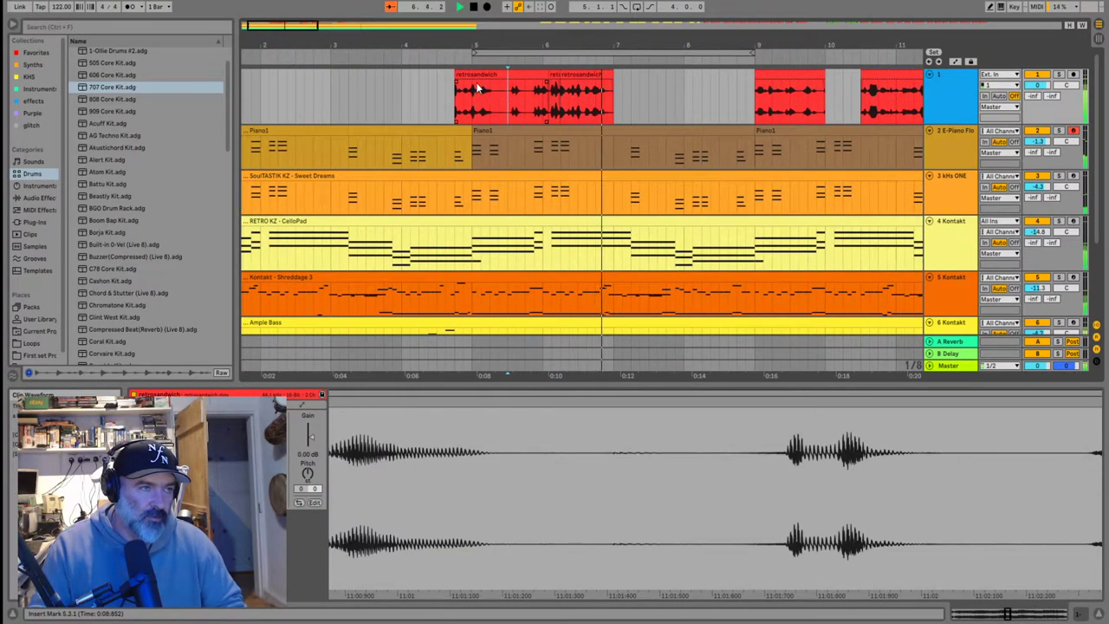
Play back the spoken phrase from 5.1.1 and again from 4.4.3
click(474, 75)
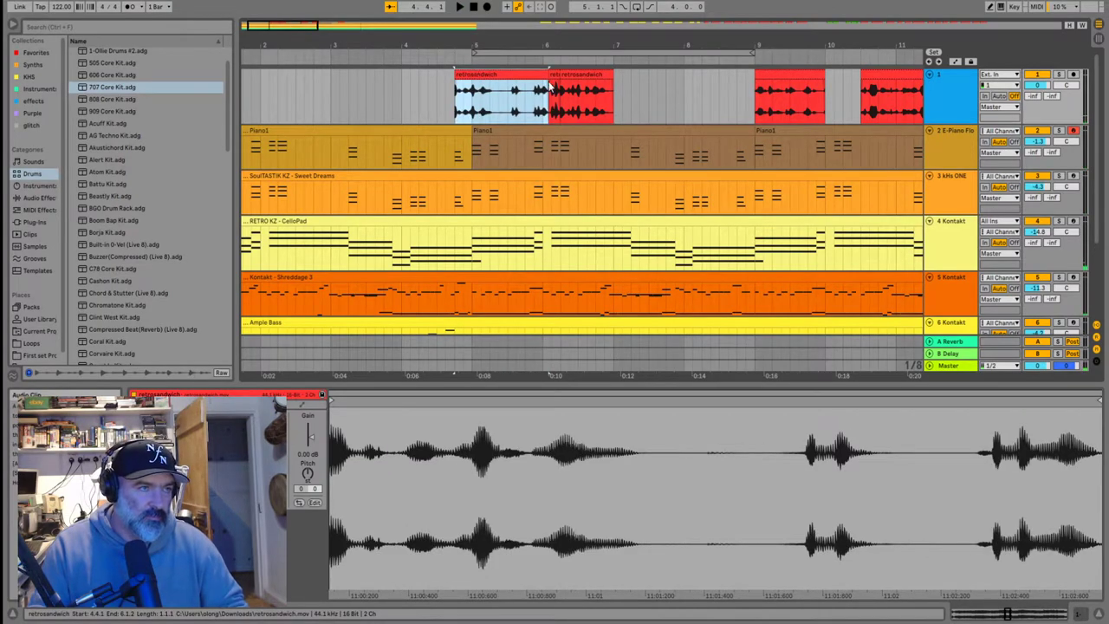
click(475, 109)
key(space)
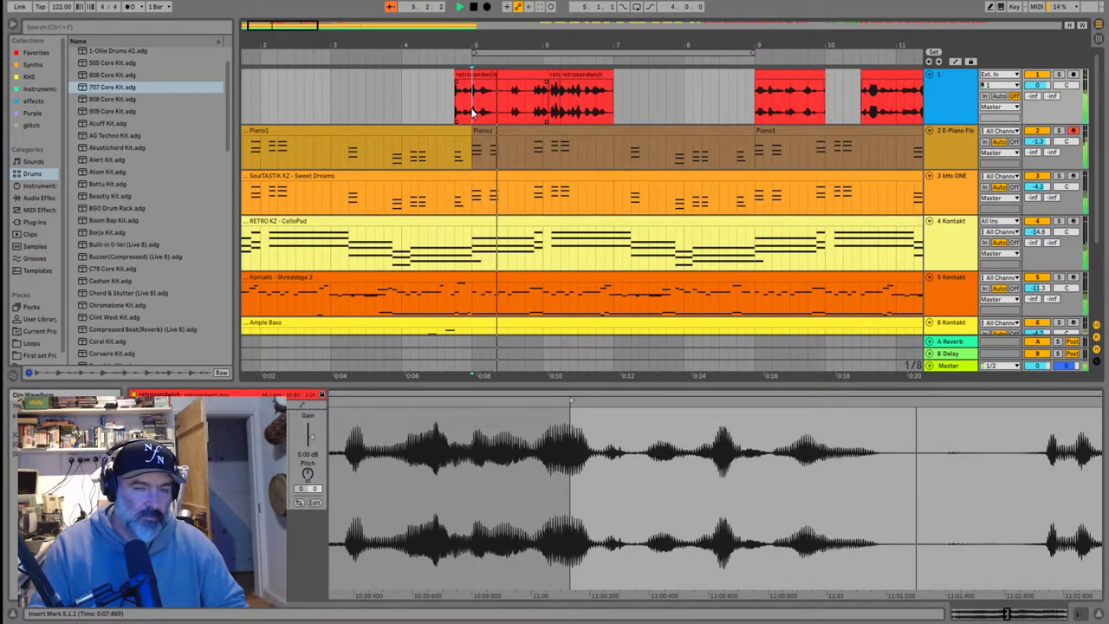
key(space)
click(462, 109)
key(space)
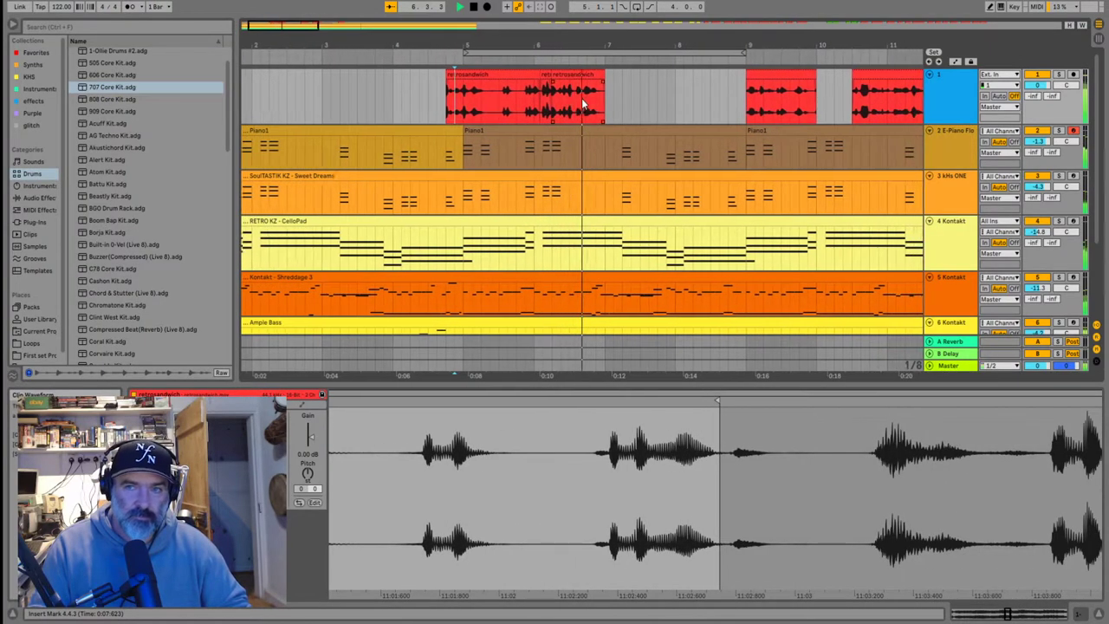
Try the spoken clip from 10.3.3 at 7.1.1 during playback and undo the move
drag(839, 90, 567, 100)
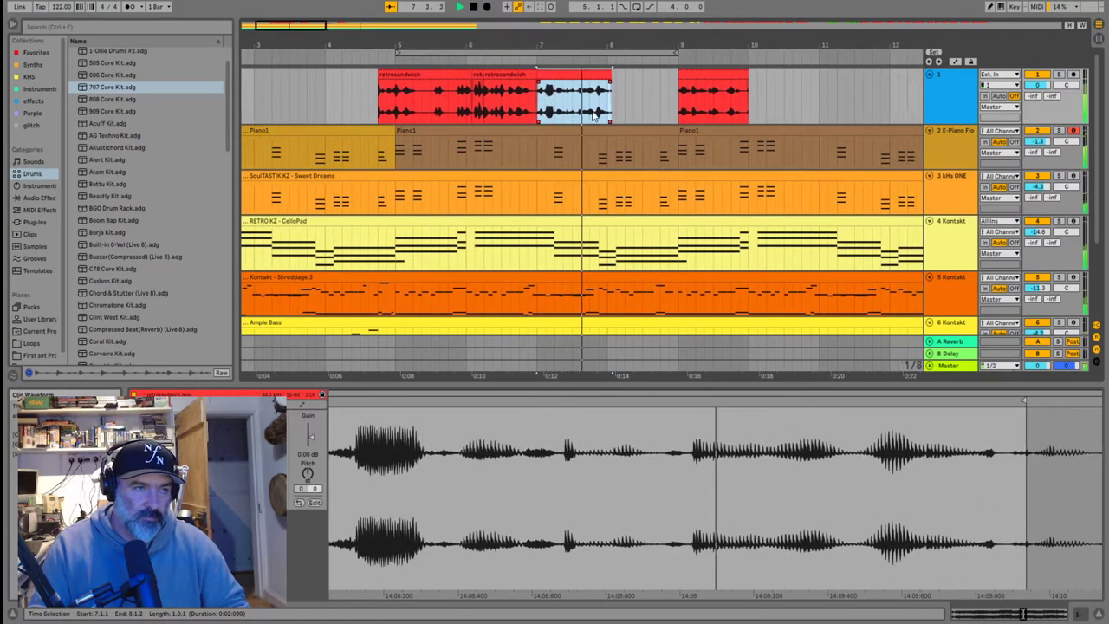
key(ctrl+z)
Audition the red spoken clips at 9.1.1, 10.3.3 and 14.1.1
click(649, 110)
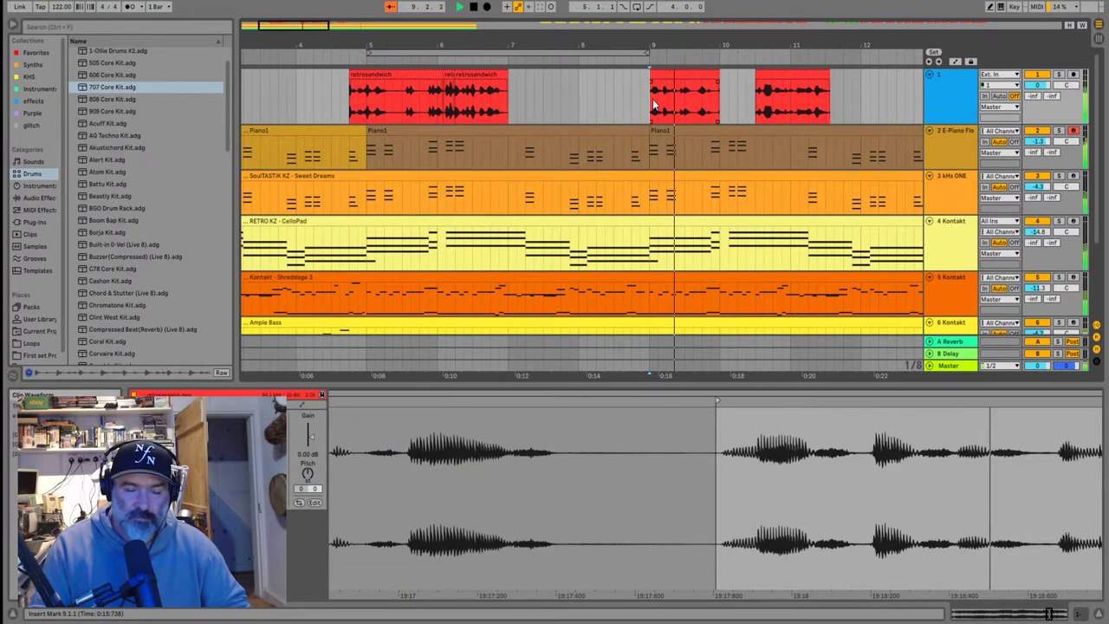
scroll(634, 114, down, 5)
scroll(583, 98, down, 2)
scroll(290, 101, up, 2)
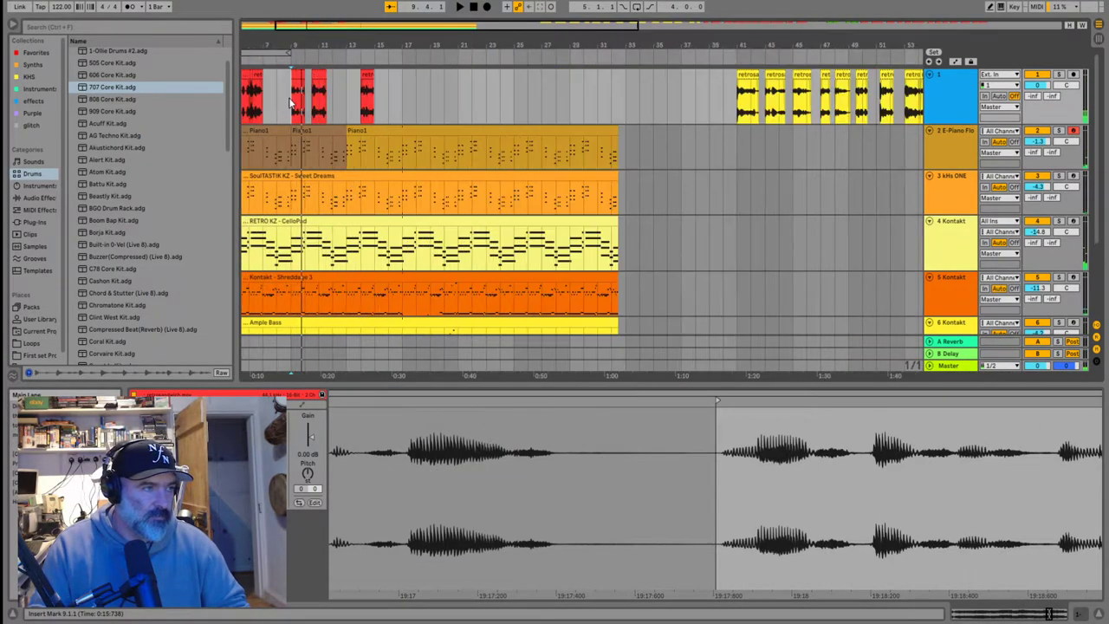
click(311, 104)
key(space)
key(space)
click(421, 106)
key(space)
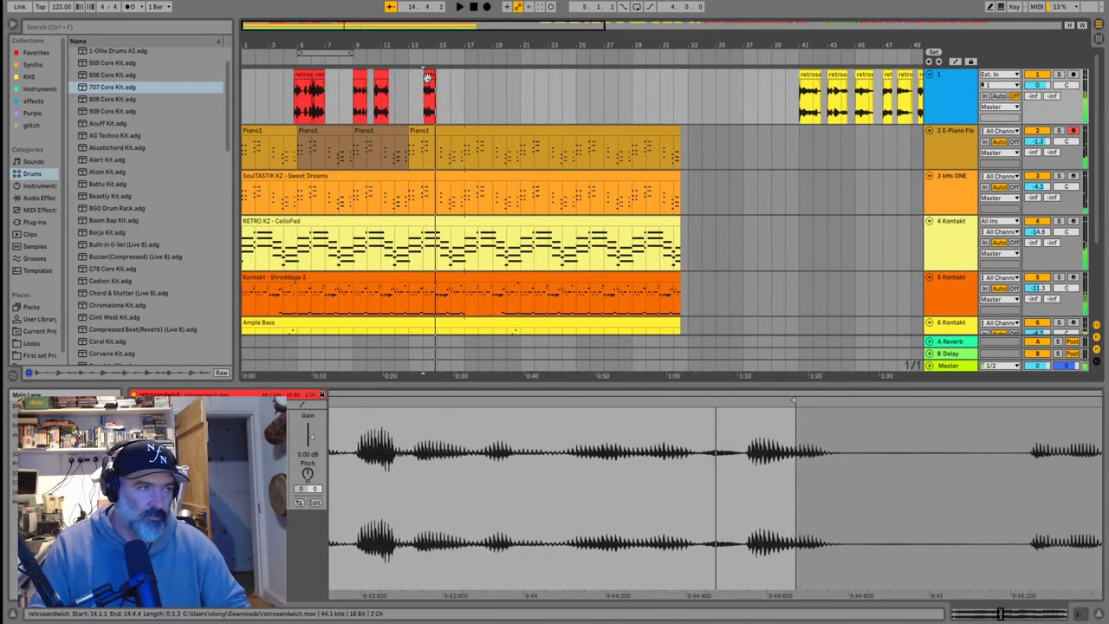
Move the spoken clip from 14.1.1 to 7.1.1 and play back the phrase leading into it
click(322, 97)
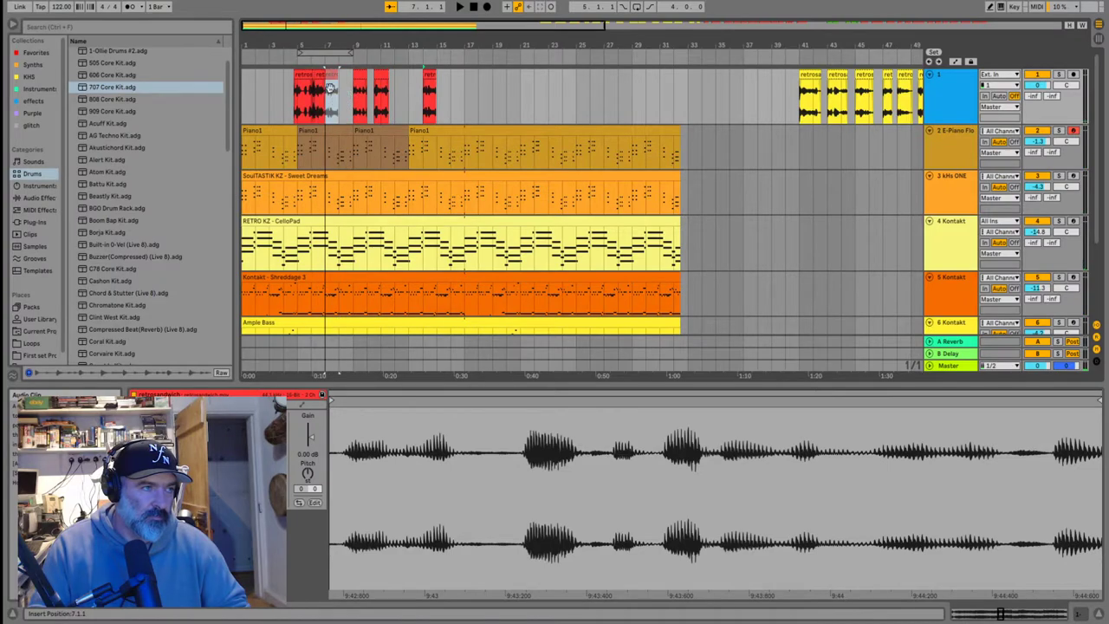
drag(330, 87, 330, 88)
click(295, 108)
key(space)
key(space)
Move the spoken clip from 7.1.1 to 3.3.4, ahead of the clip at 4.4.1, and play back from its start
scroll(280, 110, up, 3)
drag(383, 78, 296, 90)
scroll(290, 95, up, 3)
click(299, 91)
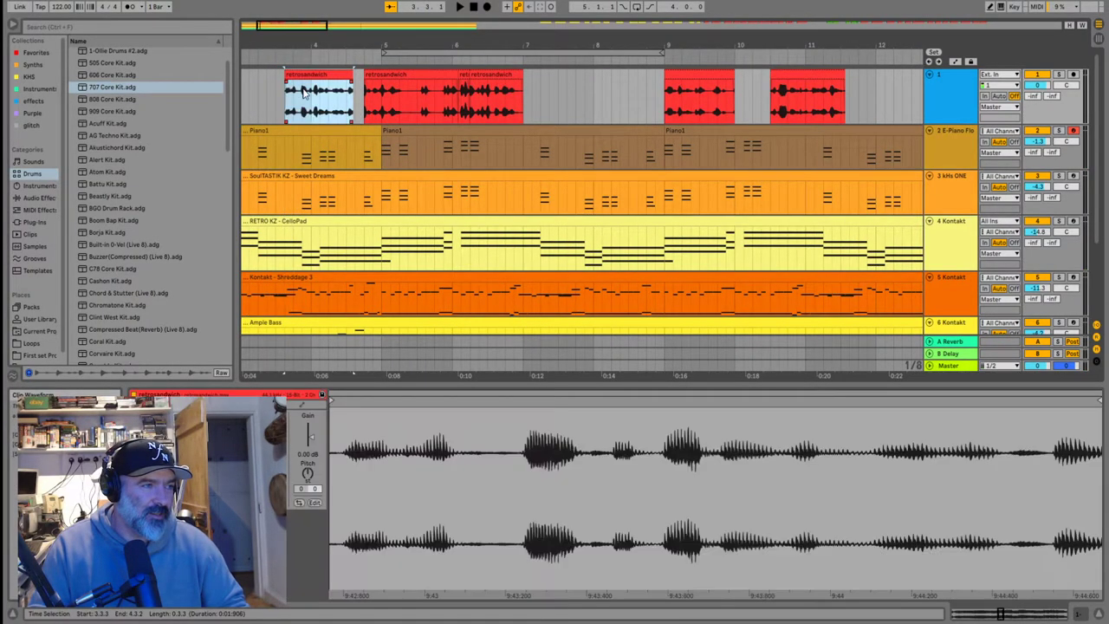
scroll(294, 93, up, 3)
drag(338, 72, 351, 81)
click(272, 112)
key(space)
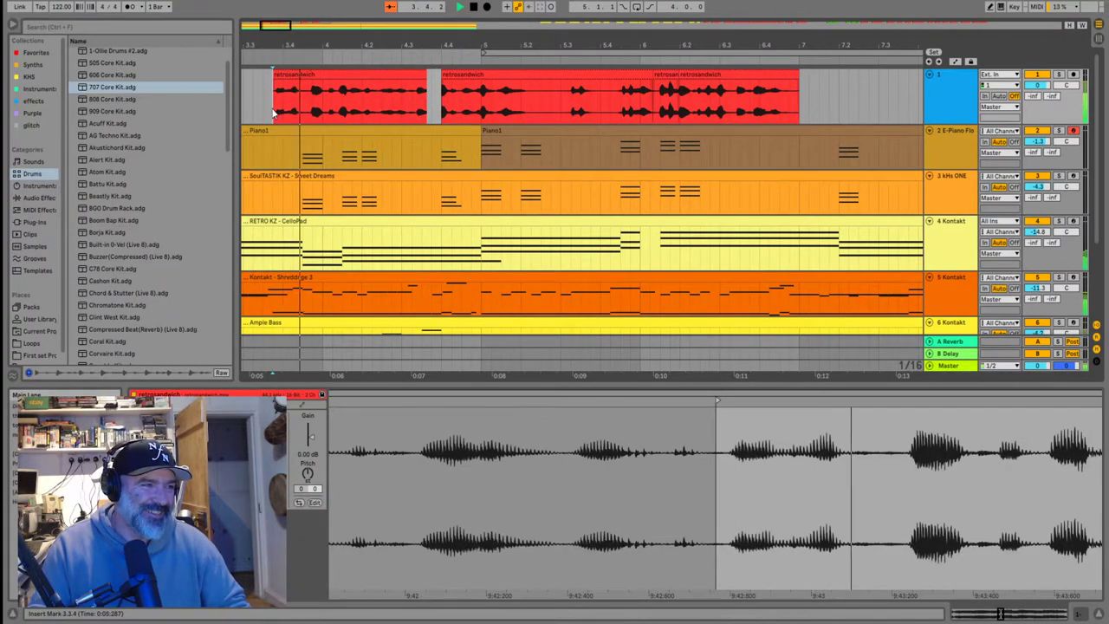
key(space)
Extend the start of the spoken clip at 4.4.1 back to 4.3.3 and play back across the join
drag(443, 76, 428, 78)
click(401, 96)
key(space)
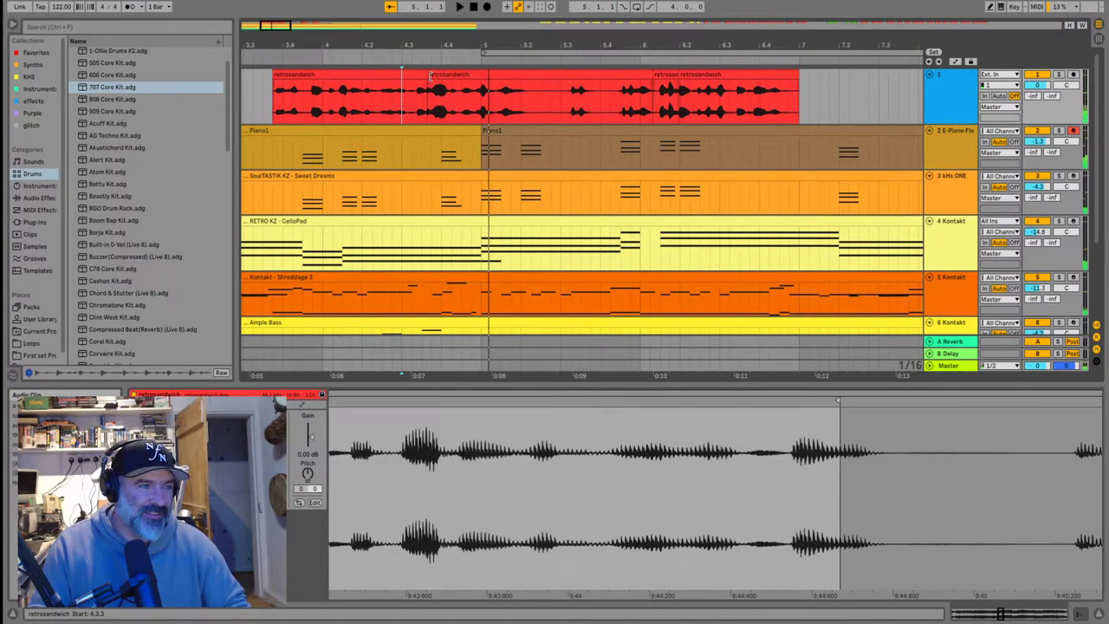
key(space)
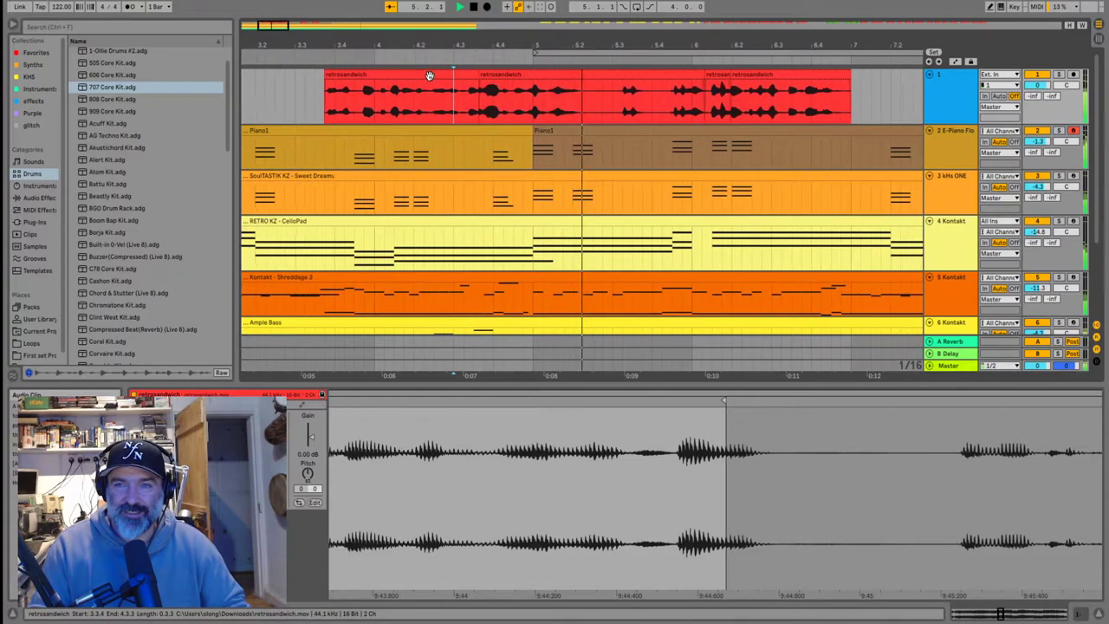
key(space)
Play back the spoken phrases from 3.3.4 and undo the extension of the second clip's start
scroll(405, 84, down, 5)
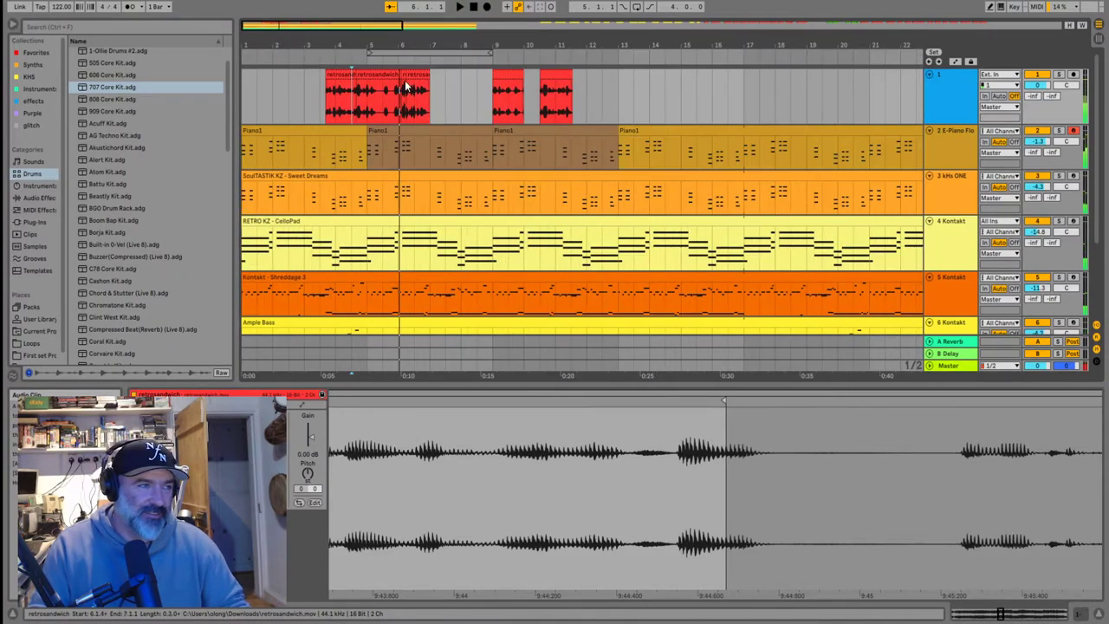
click(325, 100)
key(space)
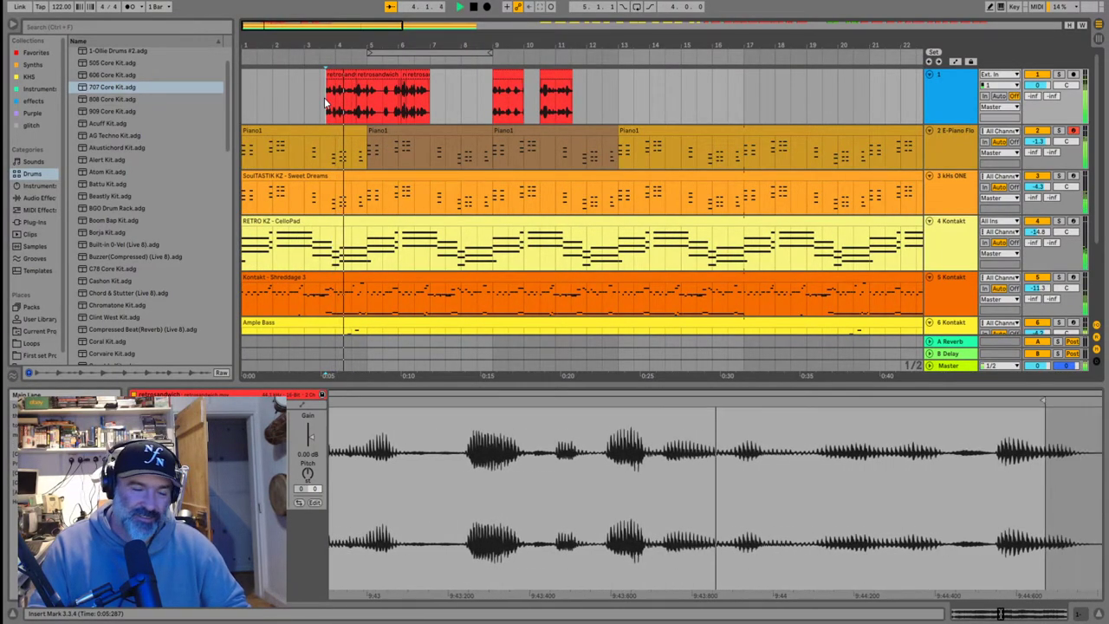
key(space)
key(ctrl+e)
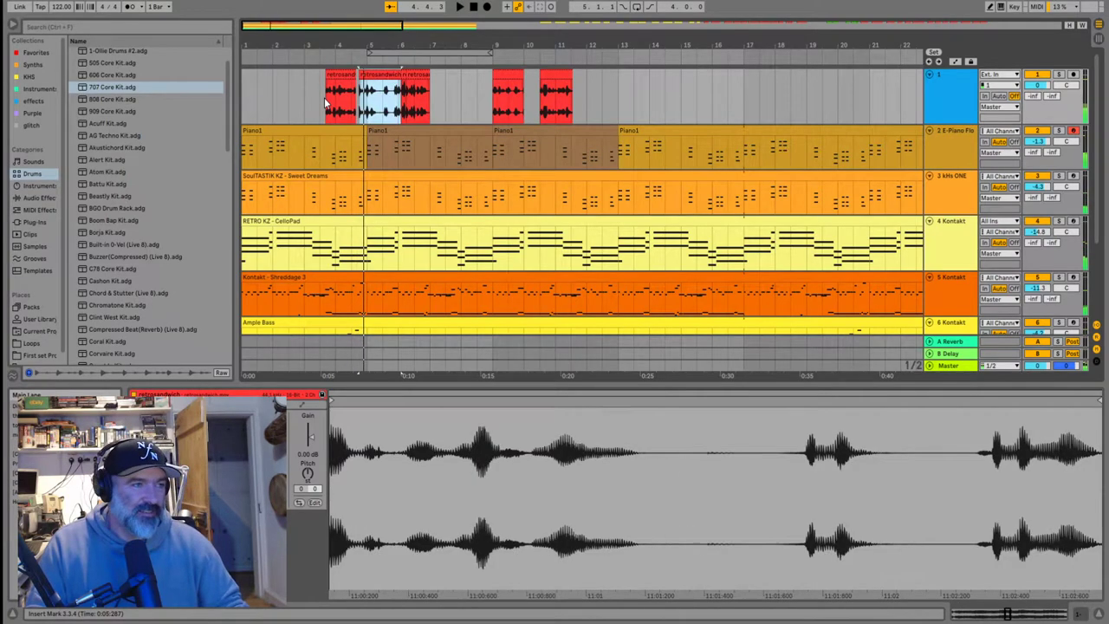
Move the first spoken clip from bar 3 to 12.3.3 and show the whole arrangement
click(324, 97)
drag(329, 76, 619, 111)
key(w)
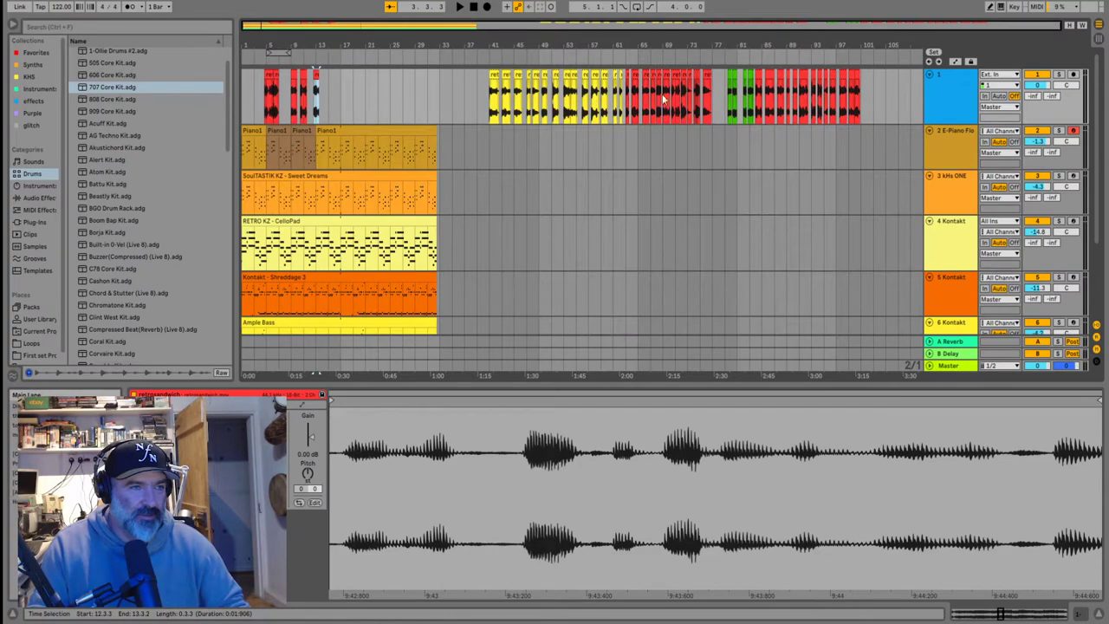
Audition the yellow spoken clips from 41.1.1, 43.1.1, 45.1.1 and around bar 48
click(492, 102)
key(space)
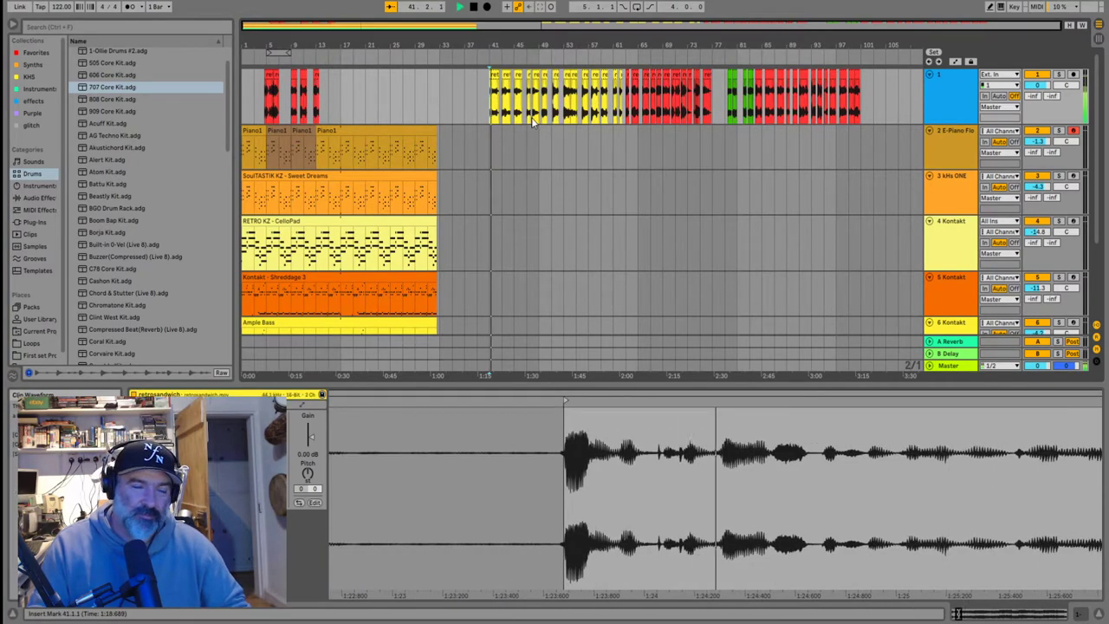
key(plus)
key(plus)
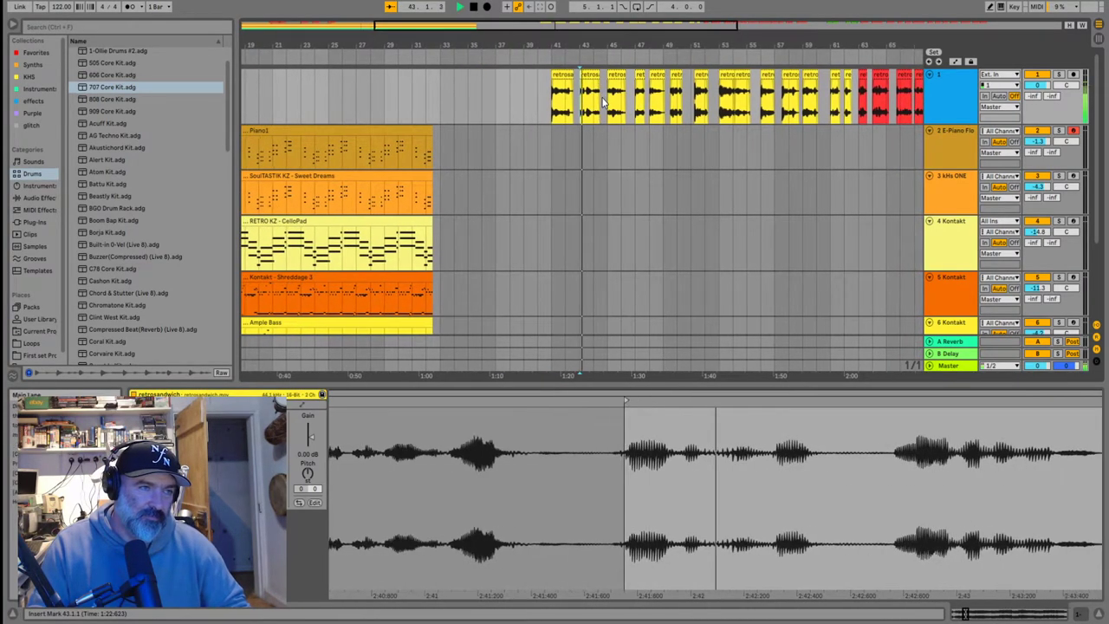
click(606, 104)
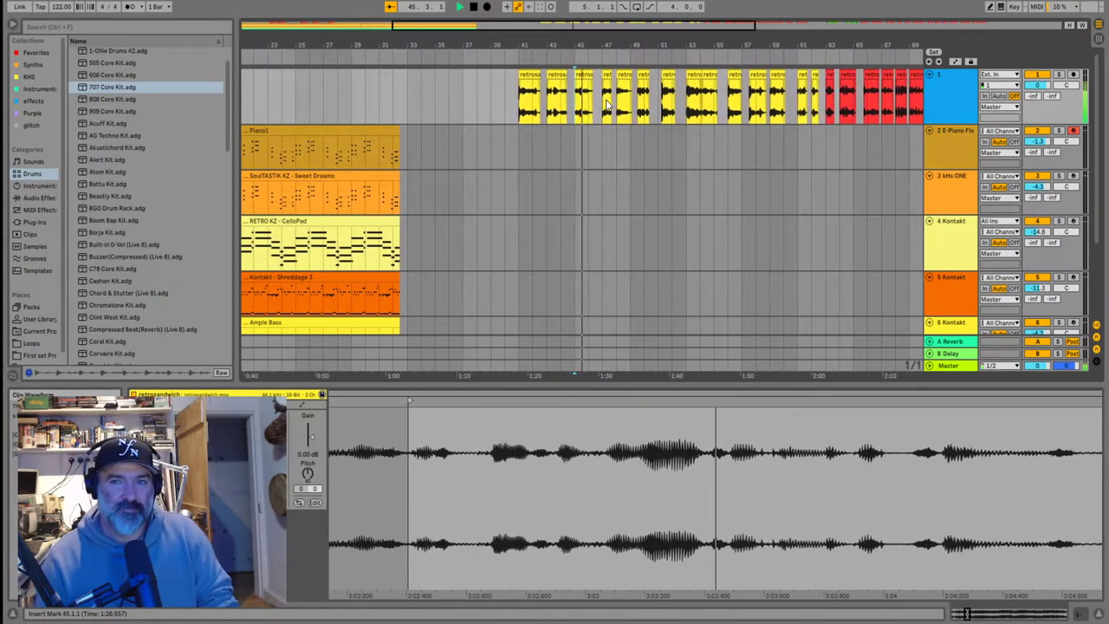
key(space)
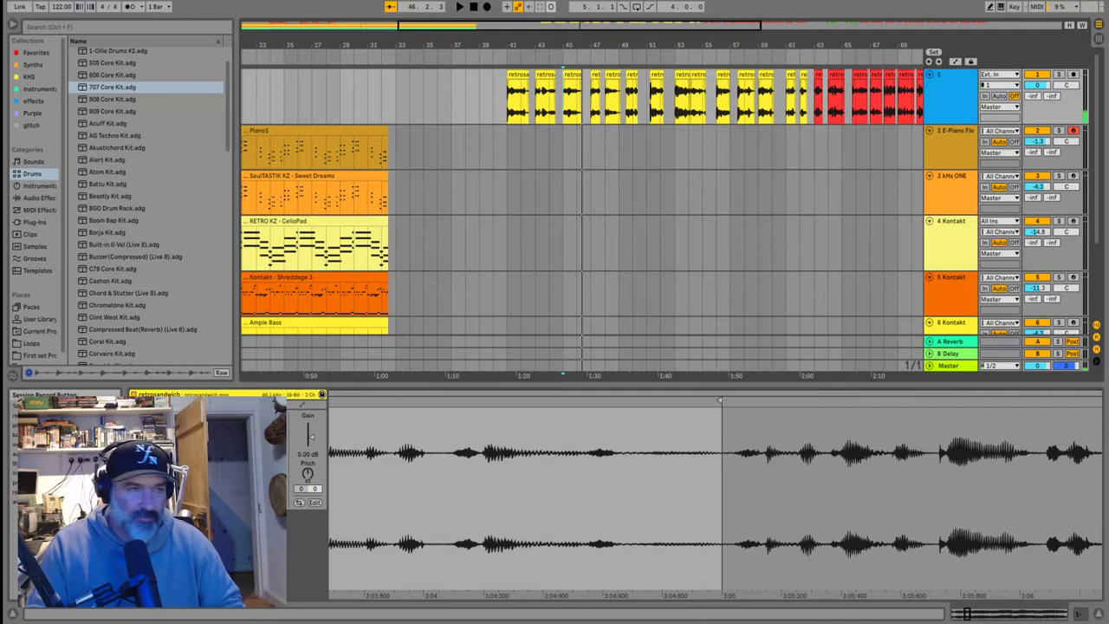
click(594, 113)
key(space)
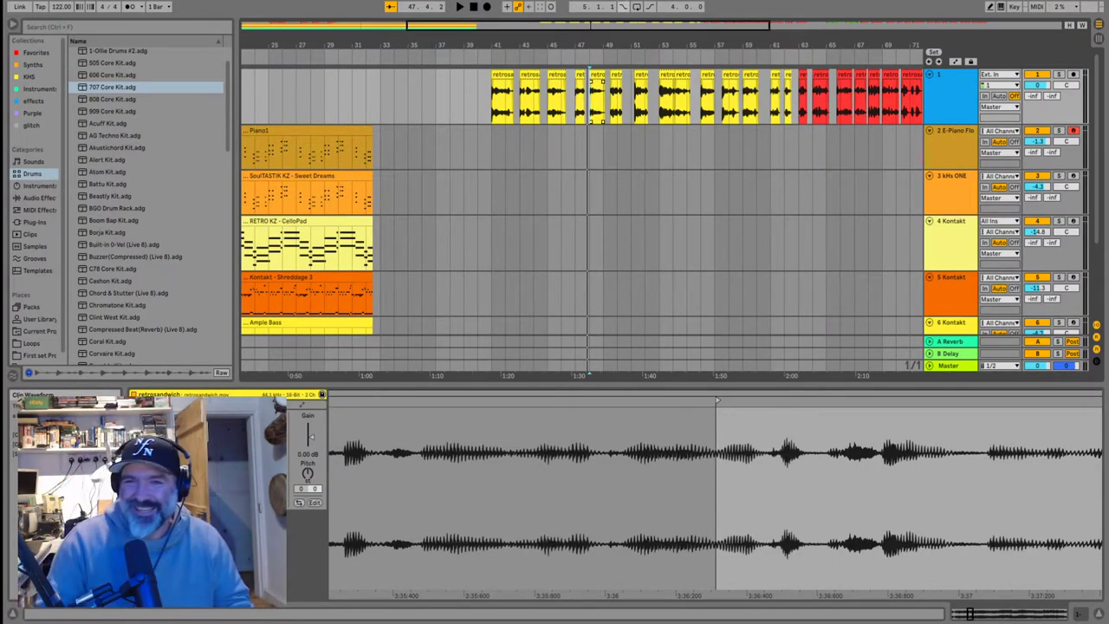
Move the video preview window clear of the audio track's clips
drag(783, 153, 975, 375)
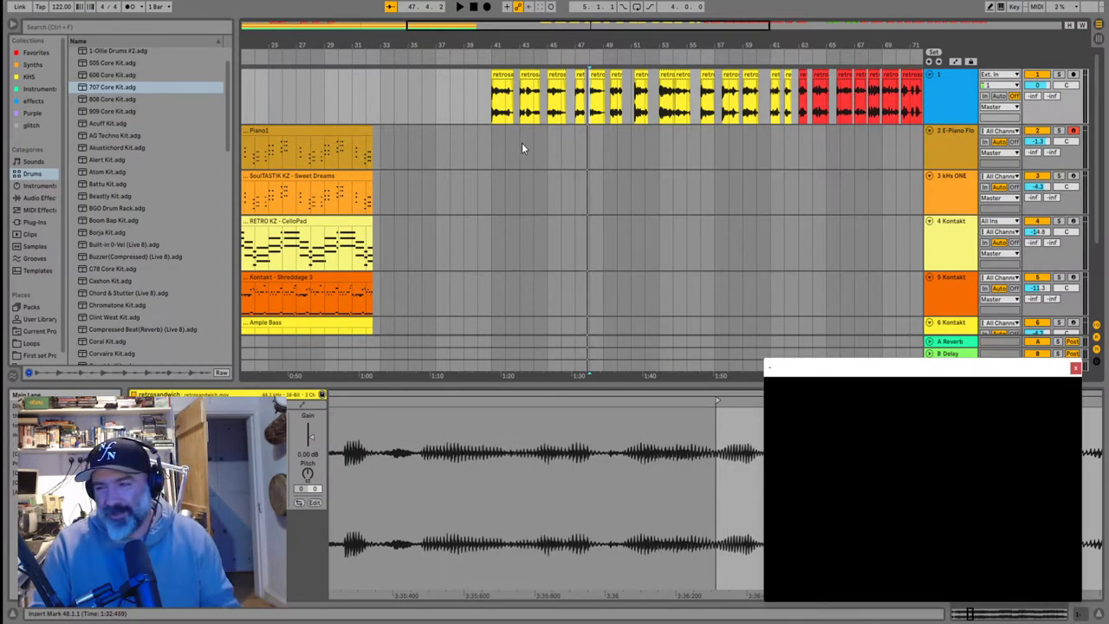
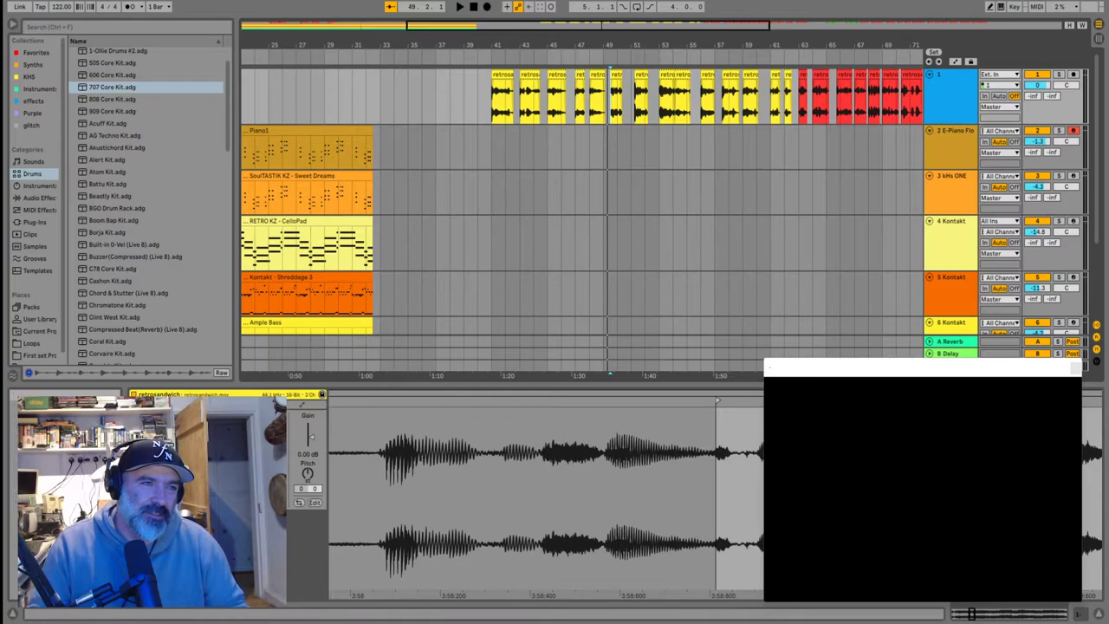
drag(865, 369, 826, 356)
Play the yellow spoken clip from 49.1.1 and save the Live set
click(603, 117)
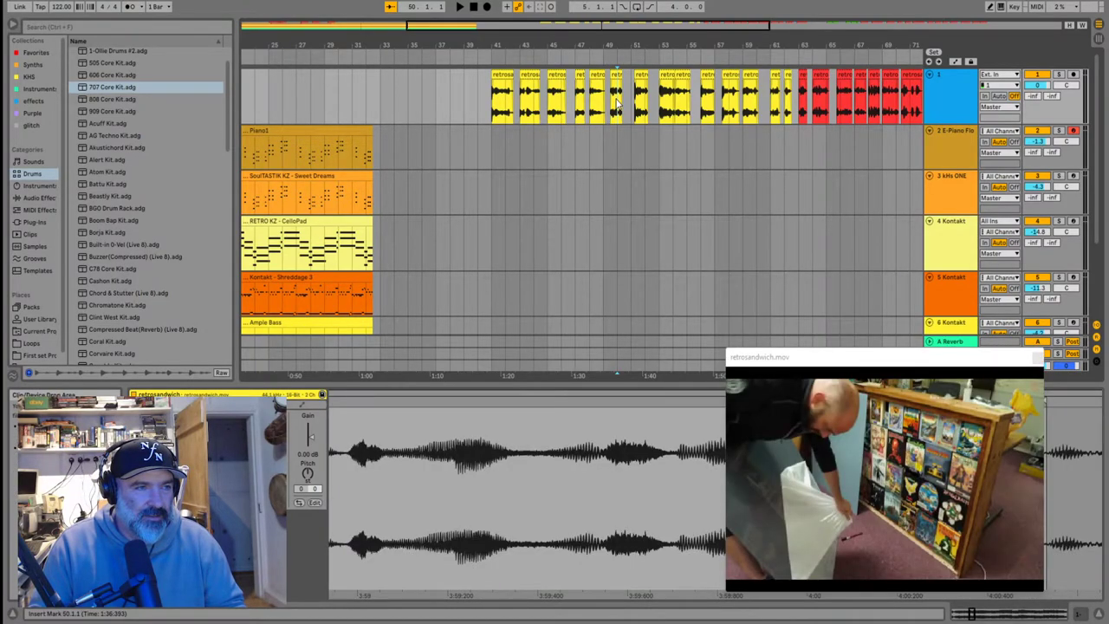
key(space)
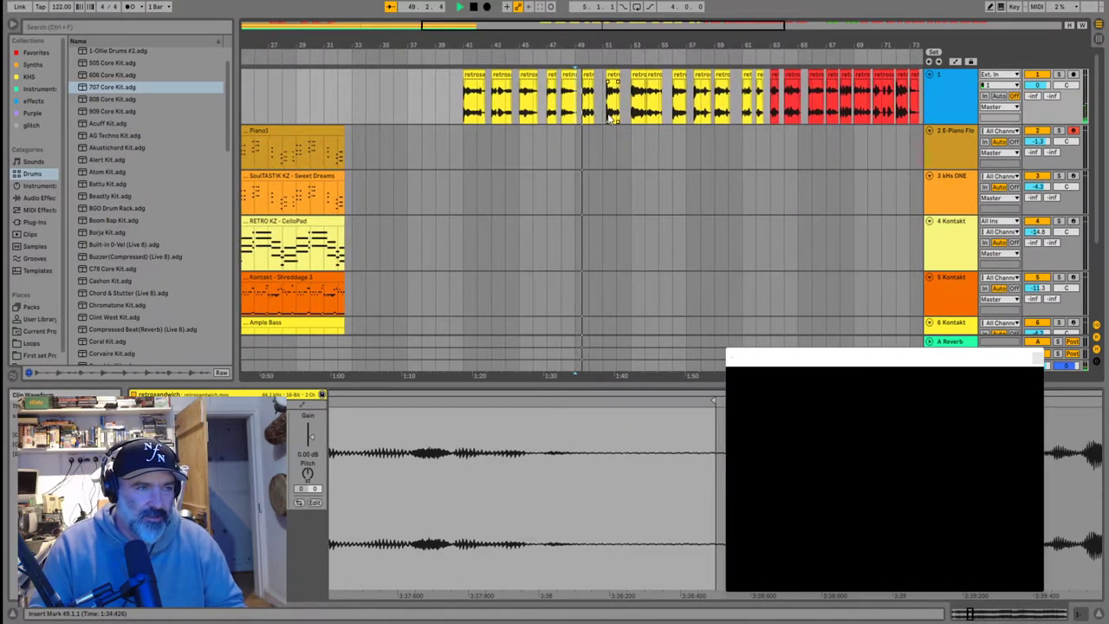
key(space)
key(ctrl+s)
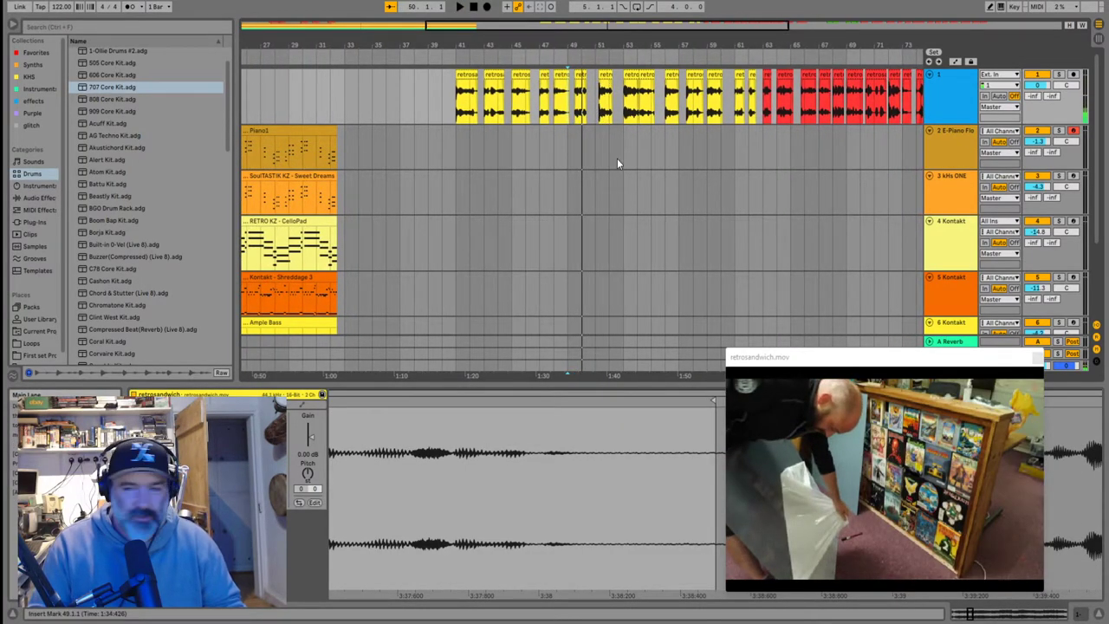
Audition the yellow spoken clips from 51.2.1, 53.1.1 and 56.1.1
click(604, 102)
key(space)
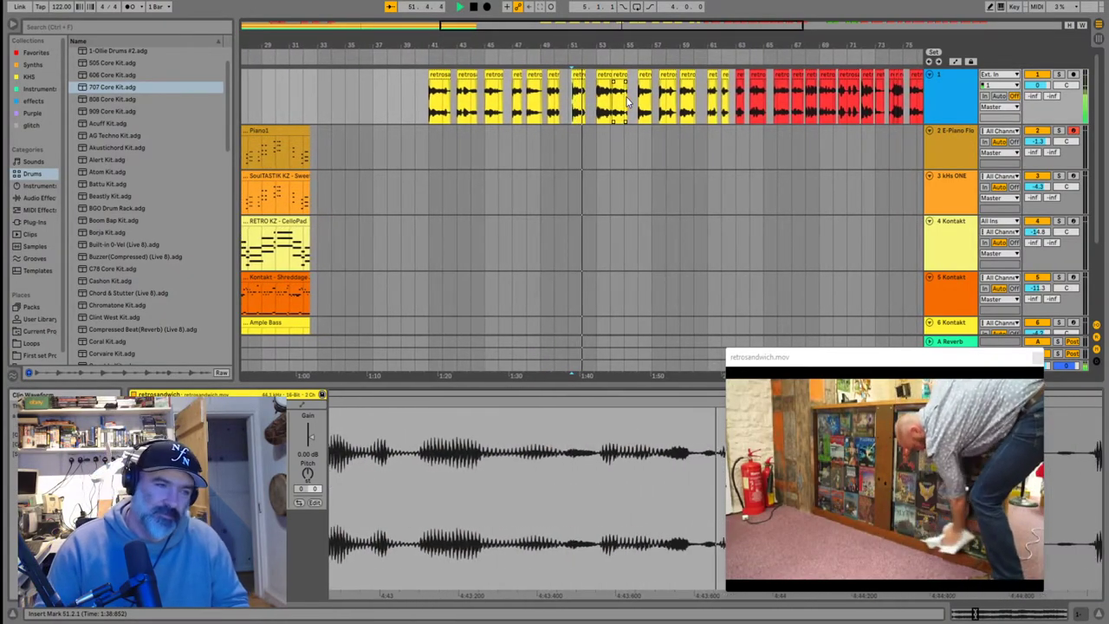
click(594, 113)
key(space)
key(space)
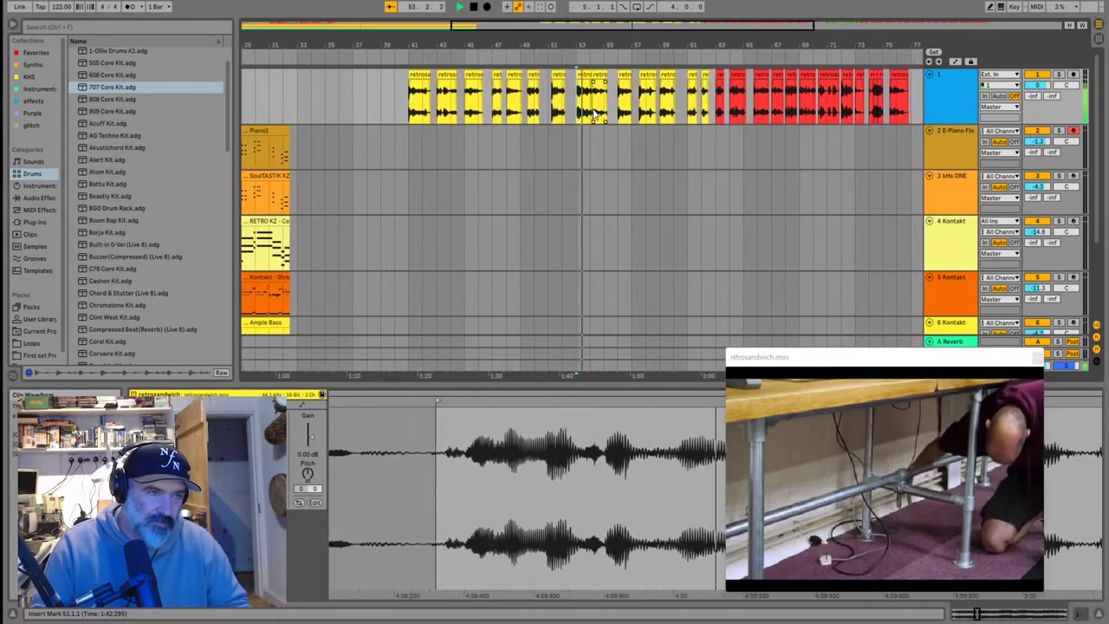
click(618, 112)
key(space)
key(space)
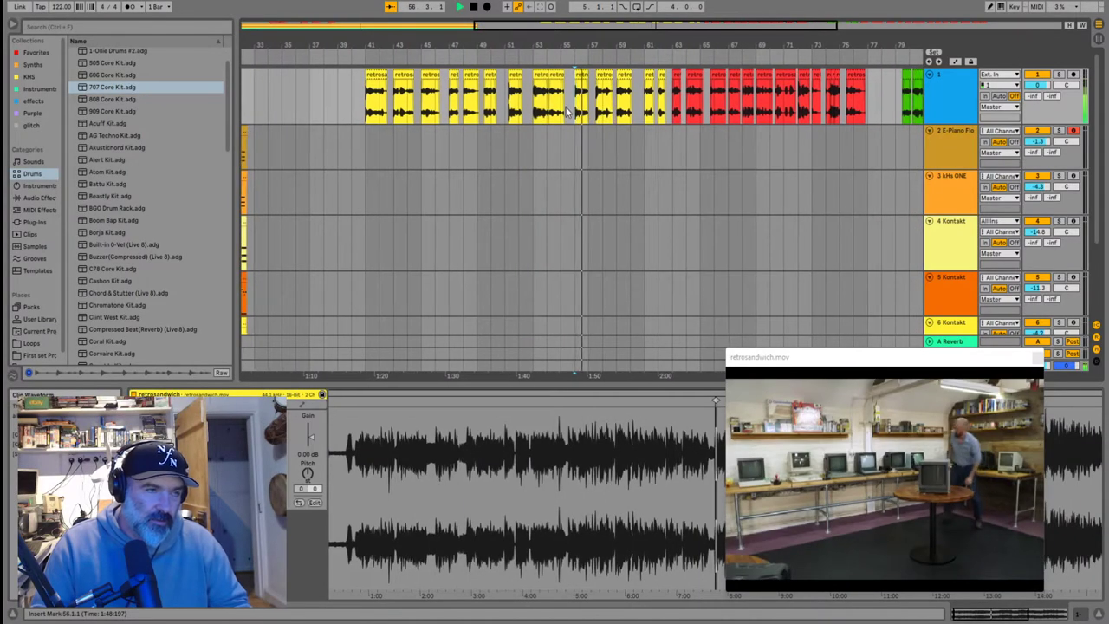
Audition the remaining yellow spoken clips from 57.3.1, 59.1.1, 61.1.1 and 62.1.1
click(592, 111)
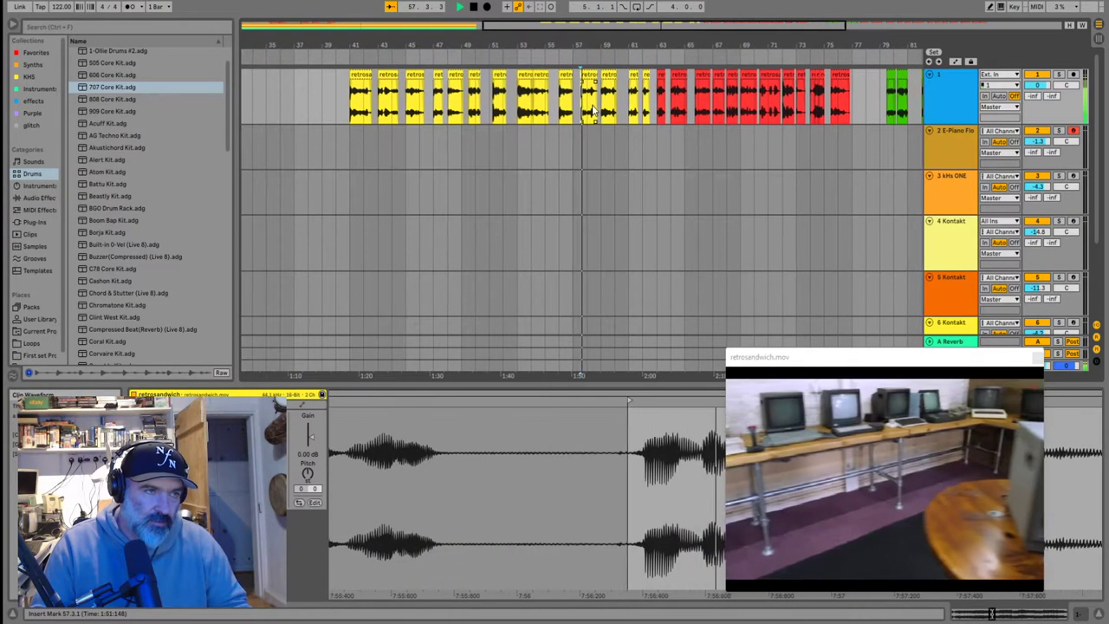
click(595, 111)
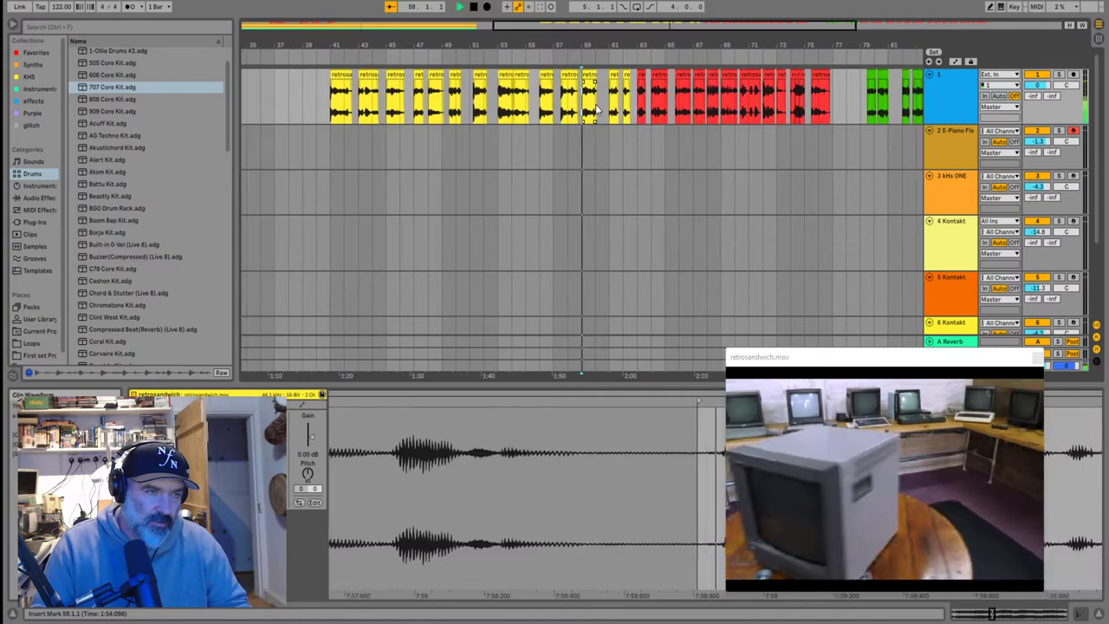
click(603, 111)
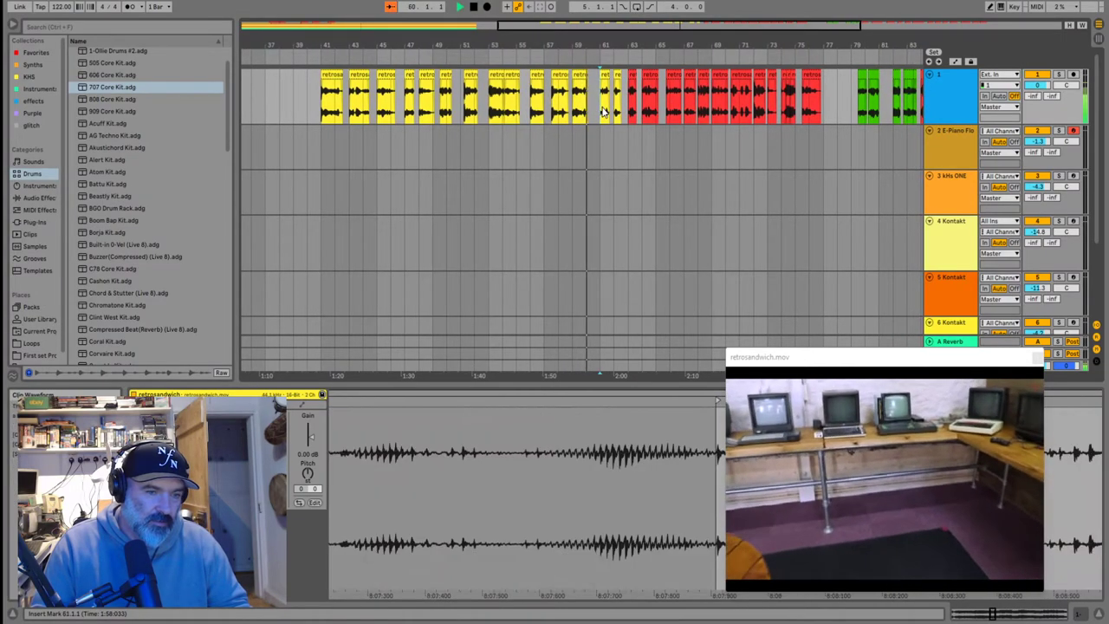
key(space)
key(space)
click(590, 114)
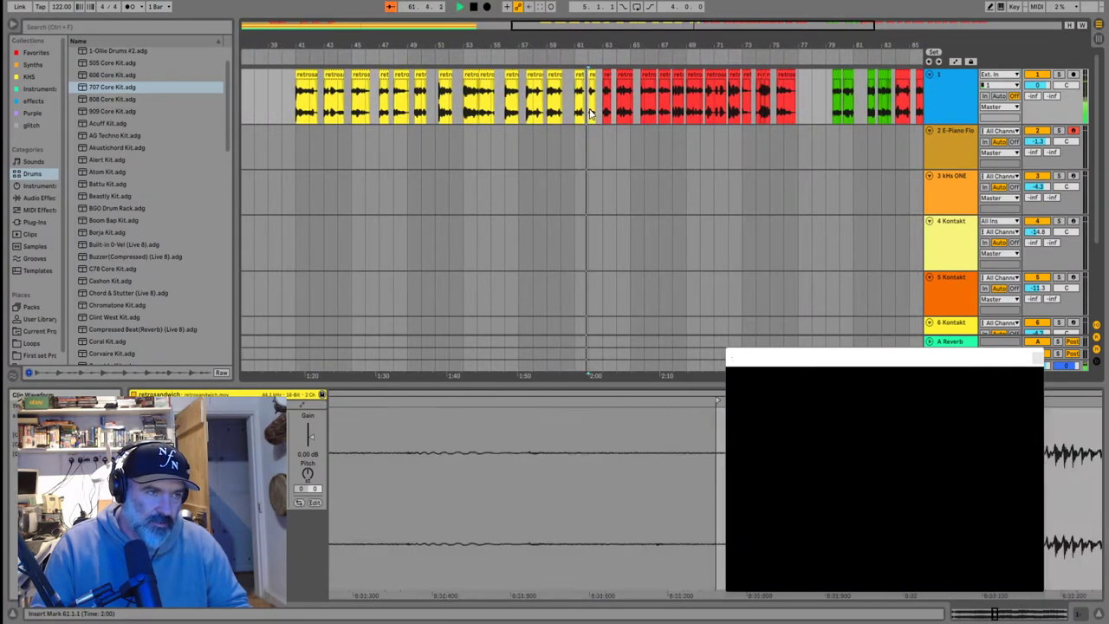
key(space)
key(space)
Audition the first red spoken clips after the yellow group from 63.1.1 and select the one starting at 64.1.1
key(plus)
key(plus)
click(594, 109)
key(space)
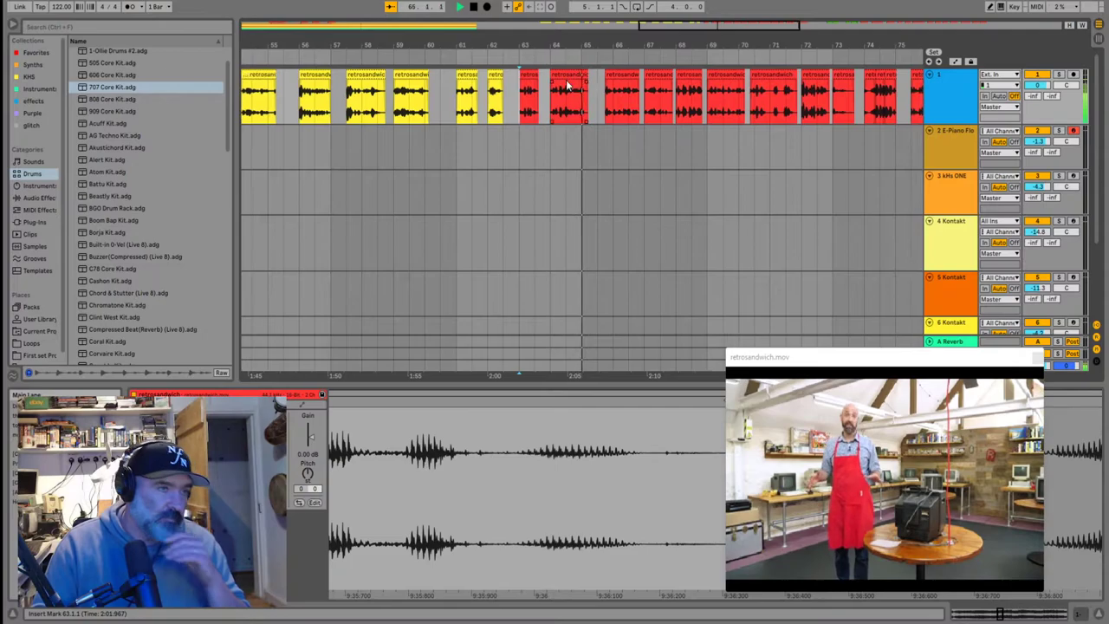
click(565, 77)
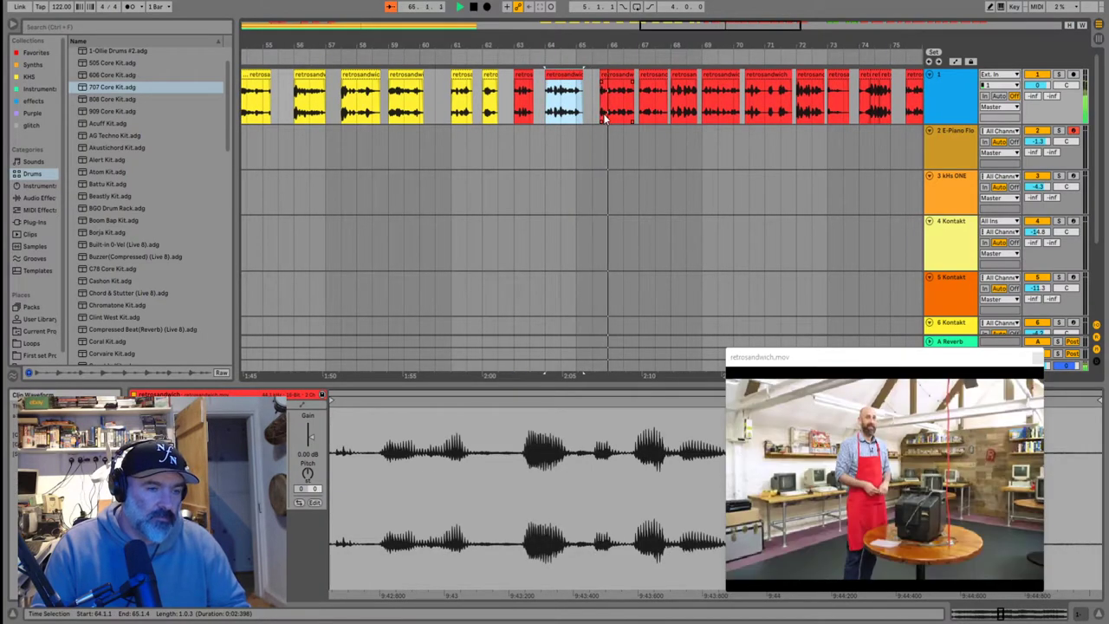
Copy the red spoken clip that starts at 65.4.1 and paste it on the audio track at 7.1.1
click(606, 78)
click(609, 87)
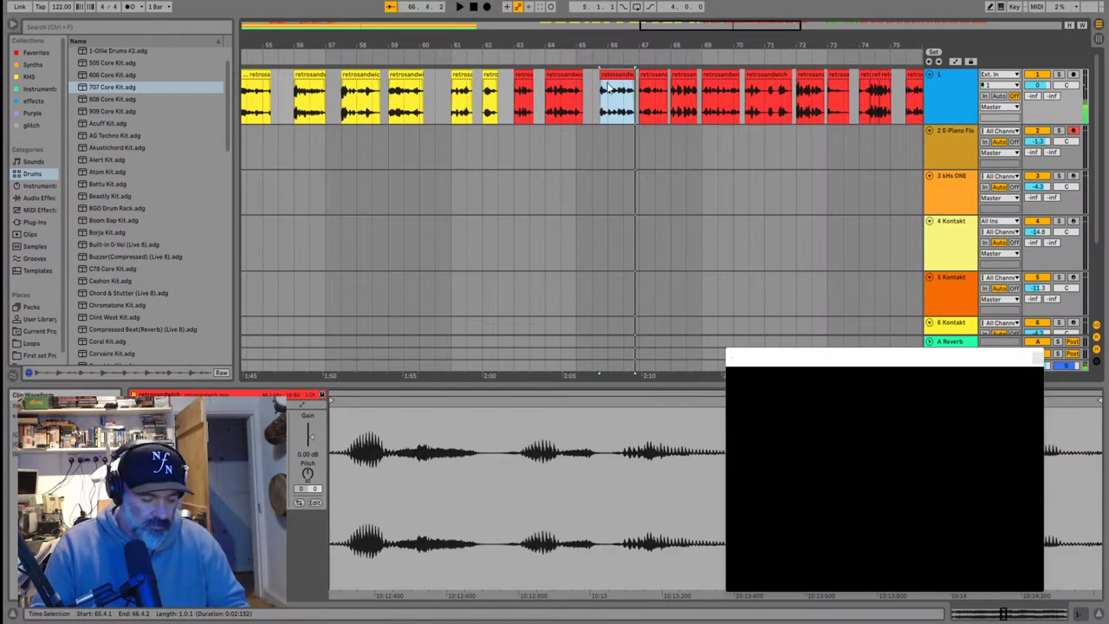
key(w)
click(268, 110)
key(space)
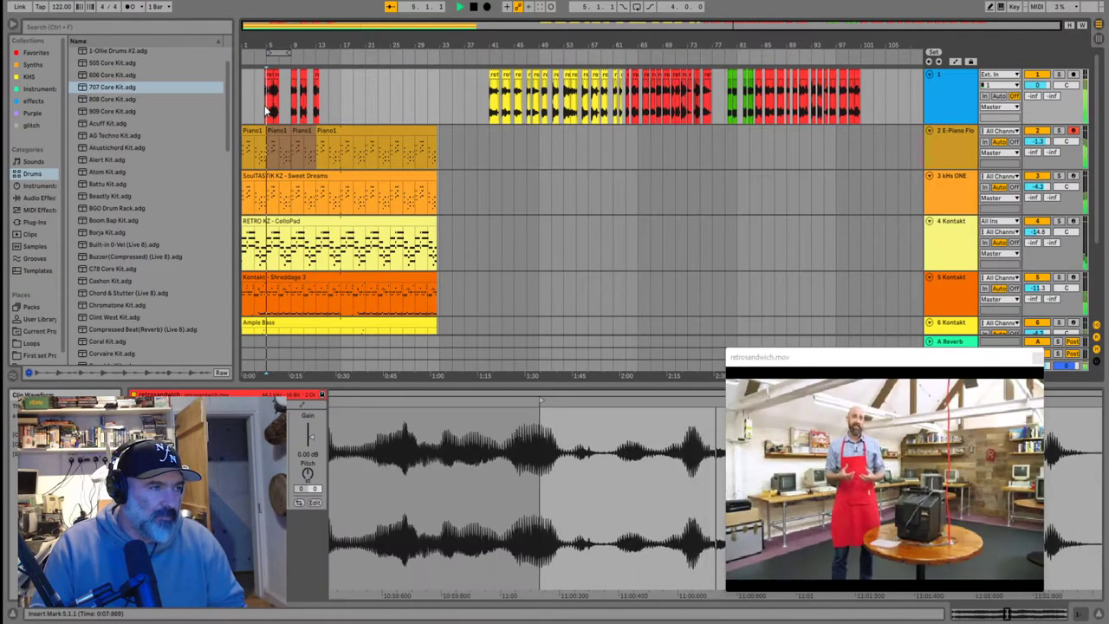
key(plus)
key(plus)
click(433, 109)
key(plus)
key(shift+Right)
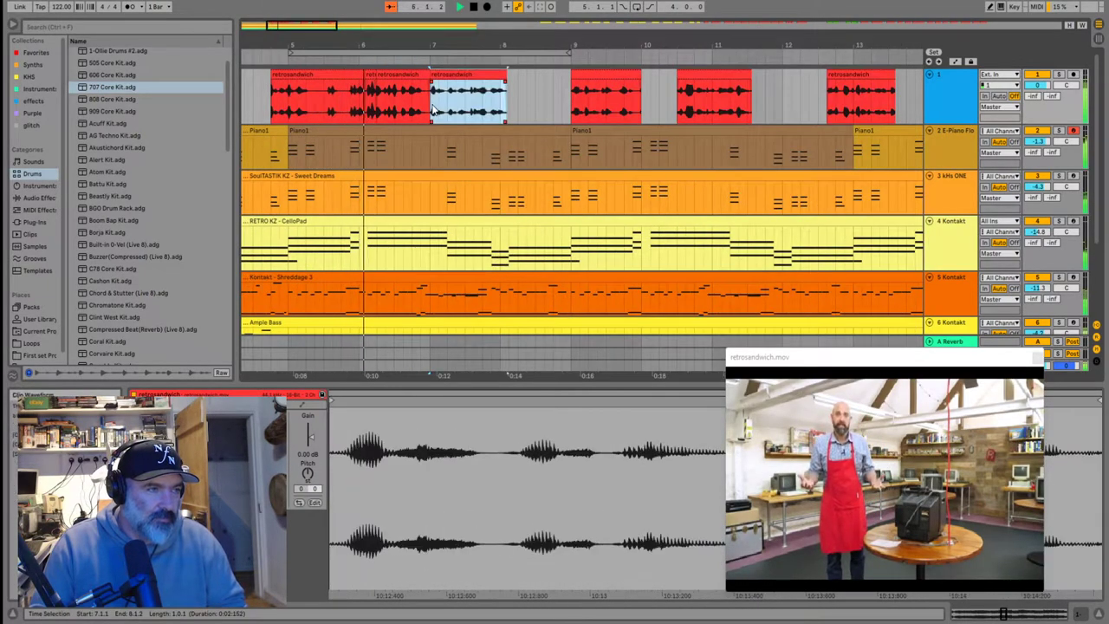
Listen to the pasted spoken clip against the music around bar 7
key(plus)
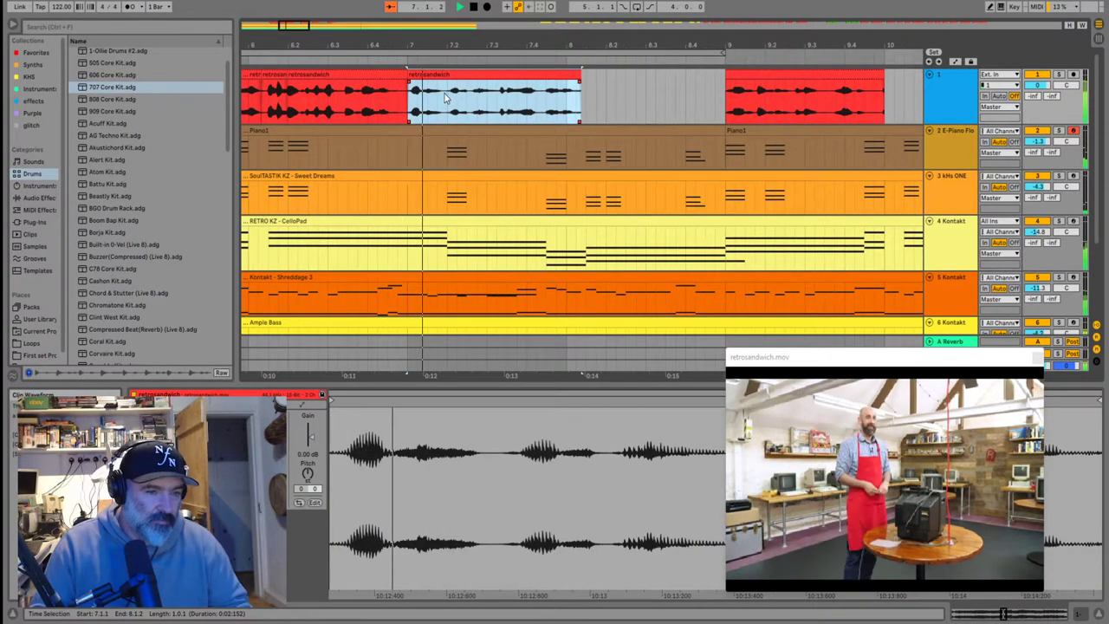
key(space)
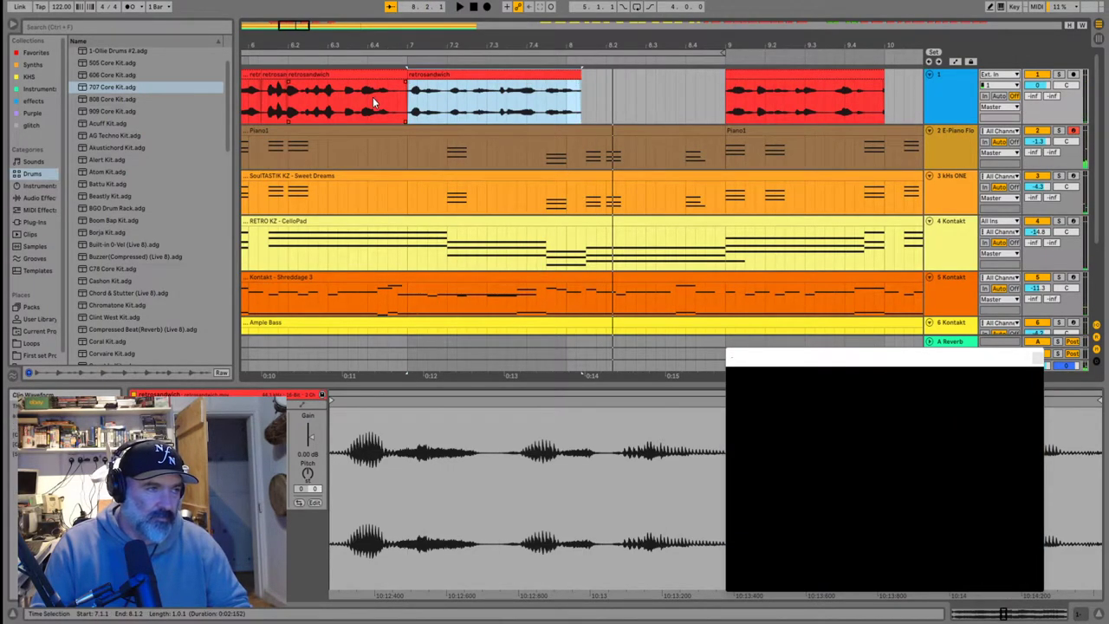
key(space)
key(space)
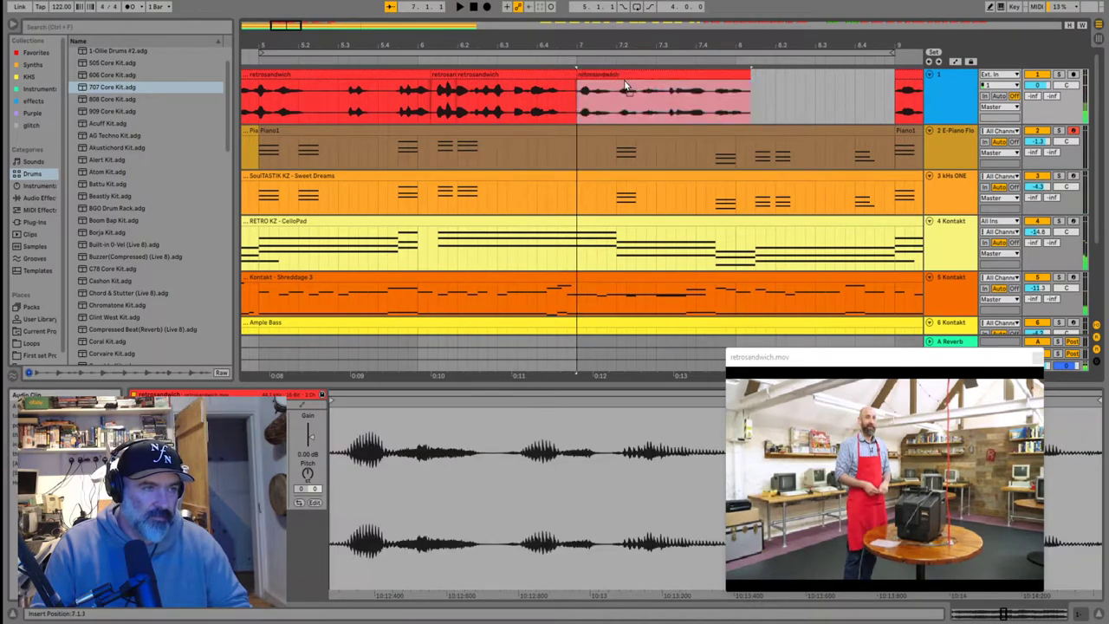
Move the pasted spoken clip later so it starts just before 7.2.1, and play it with the music
drag(637, 82, 625, 77)
click(594, 113)
key(space)
scroll(617, 80, up, 3)
click(611, 105)
key(space)
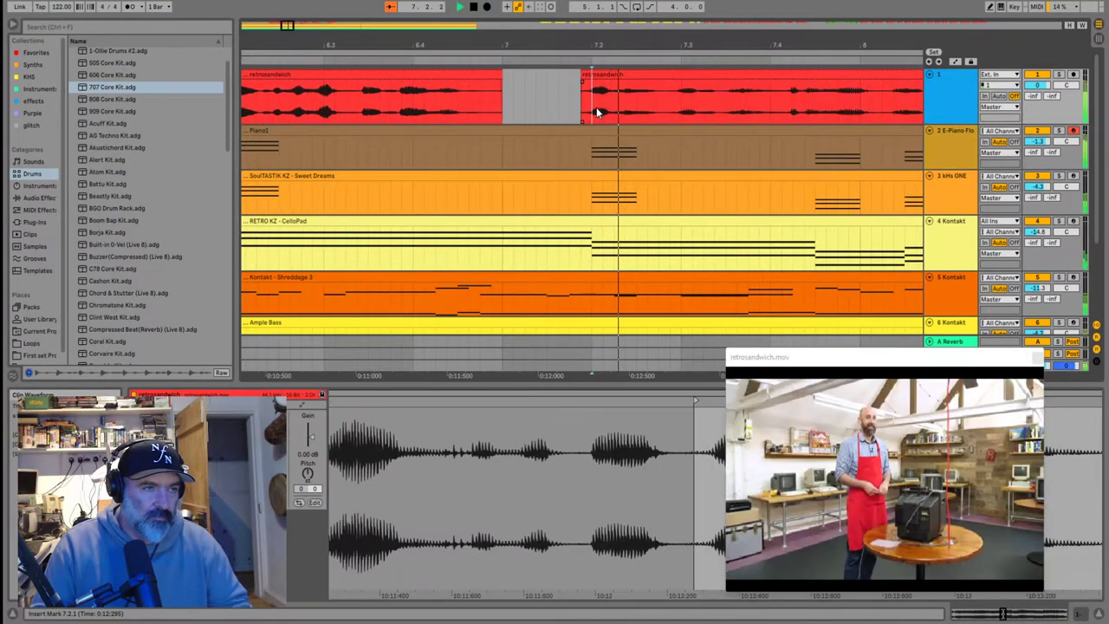
scroll(580, 111, down, 3)
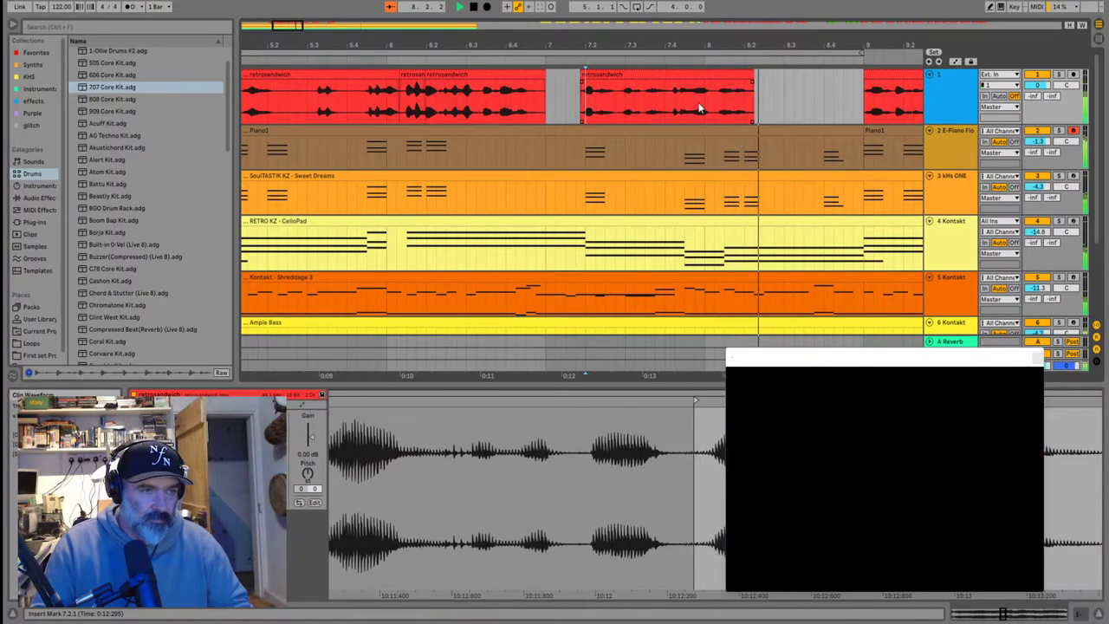
Adjust the start of the bar 7 spoken clip to about 7.1.3 and try extending its end to 8.3.2
drag(582, 76, 545, 77)
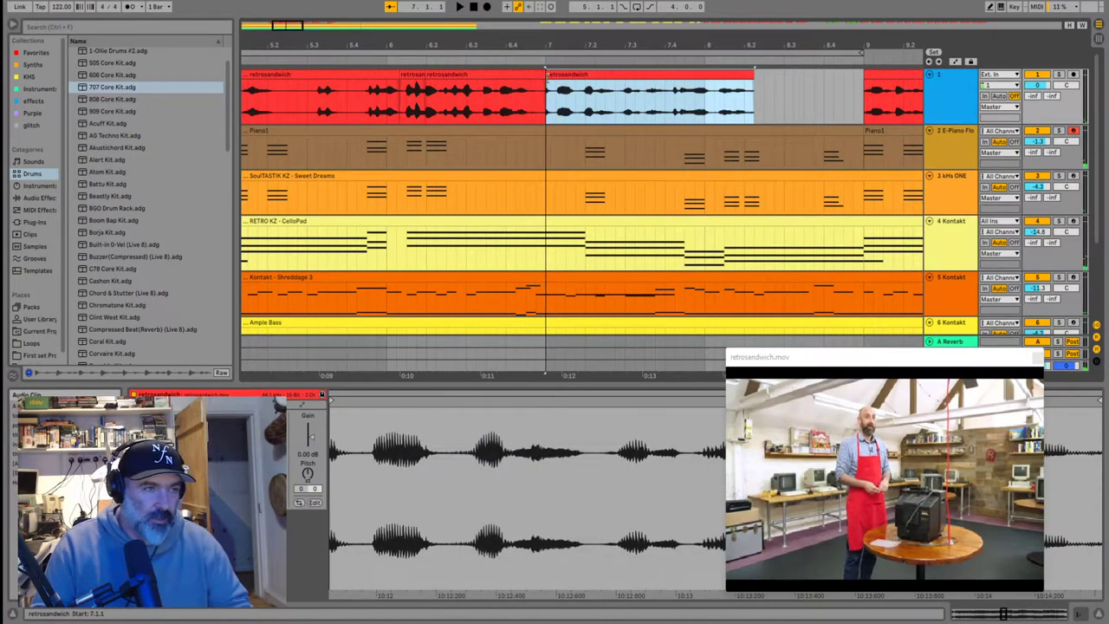
click(516, 112)
key(space)
drag(548, 76, 580, 76)
scroll(556, 87, up, 4)
drag(656, 76, 630, 67)
click(326, 99)
key(space)
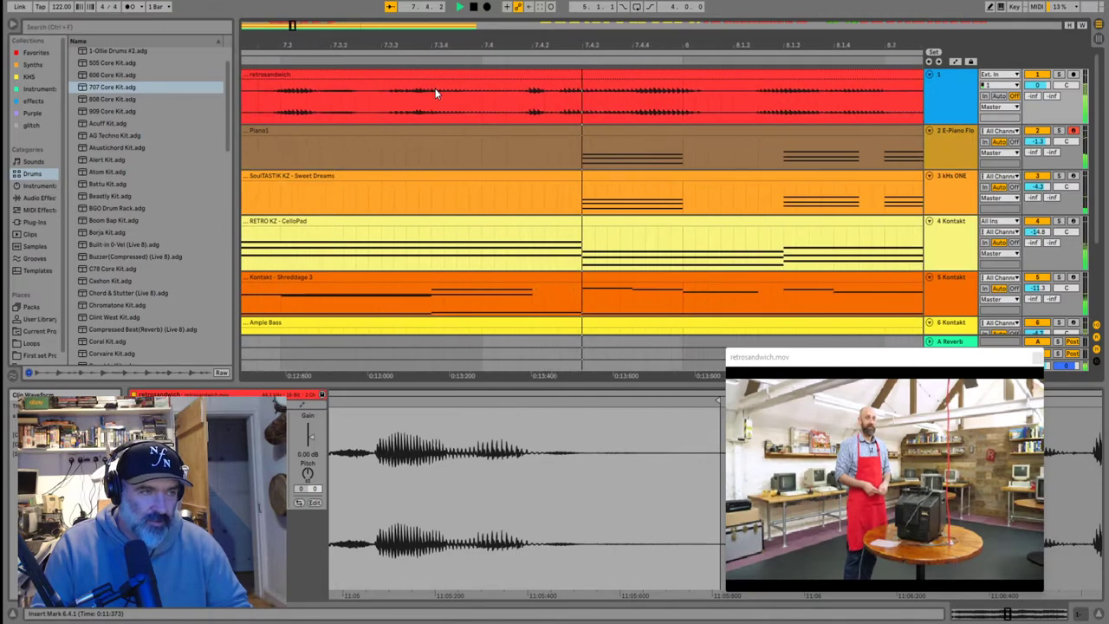
scroll(528, 94, down, 4)
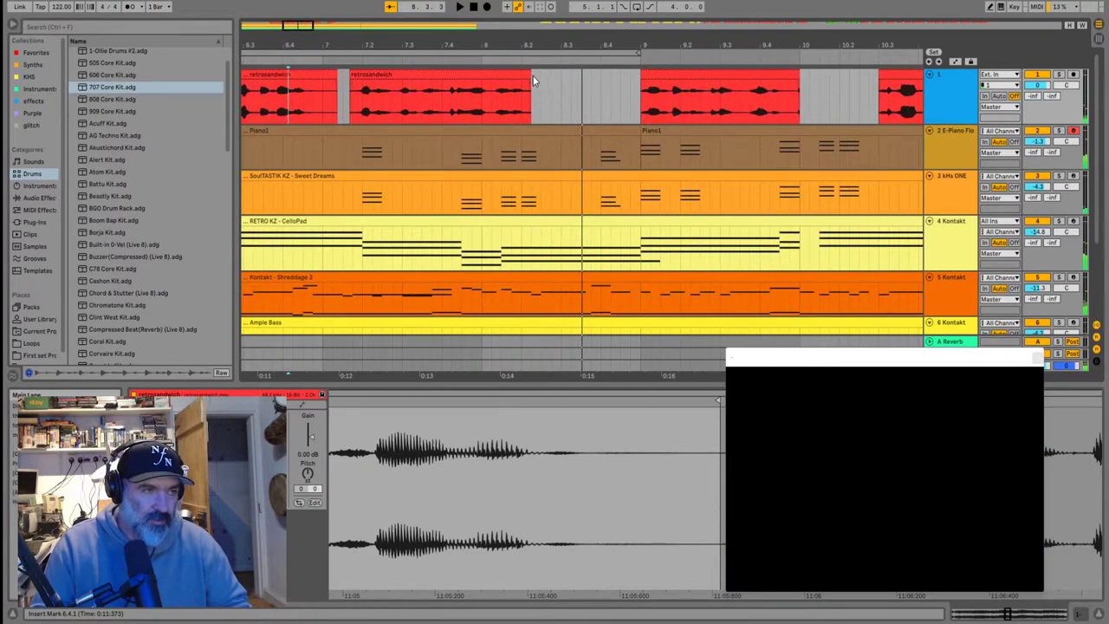
click(525, 74)
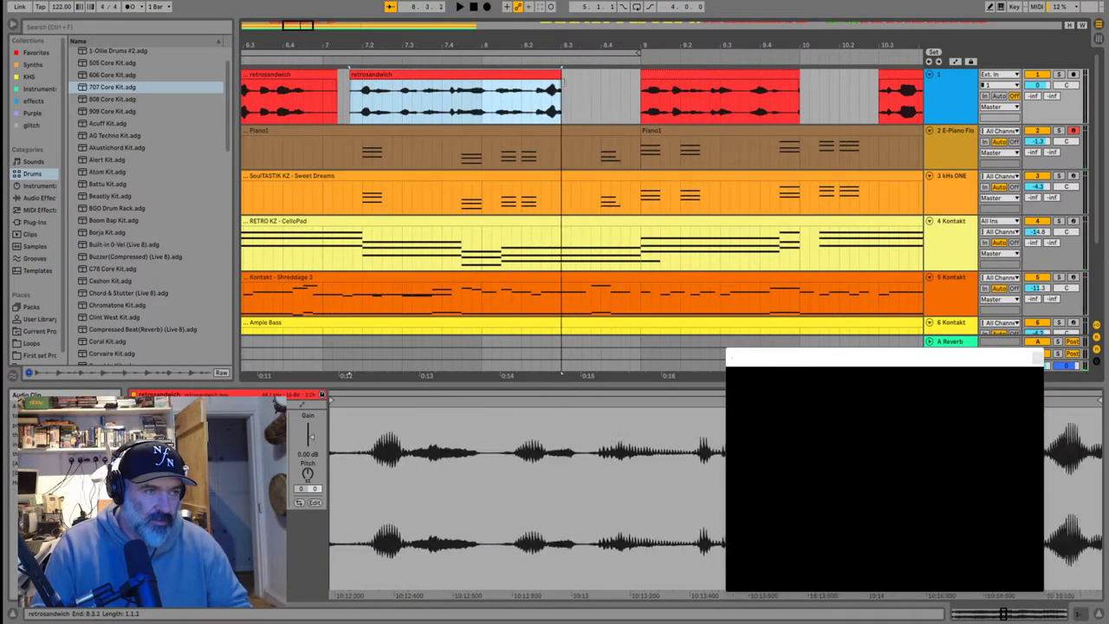
click(469, 110)
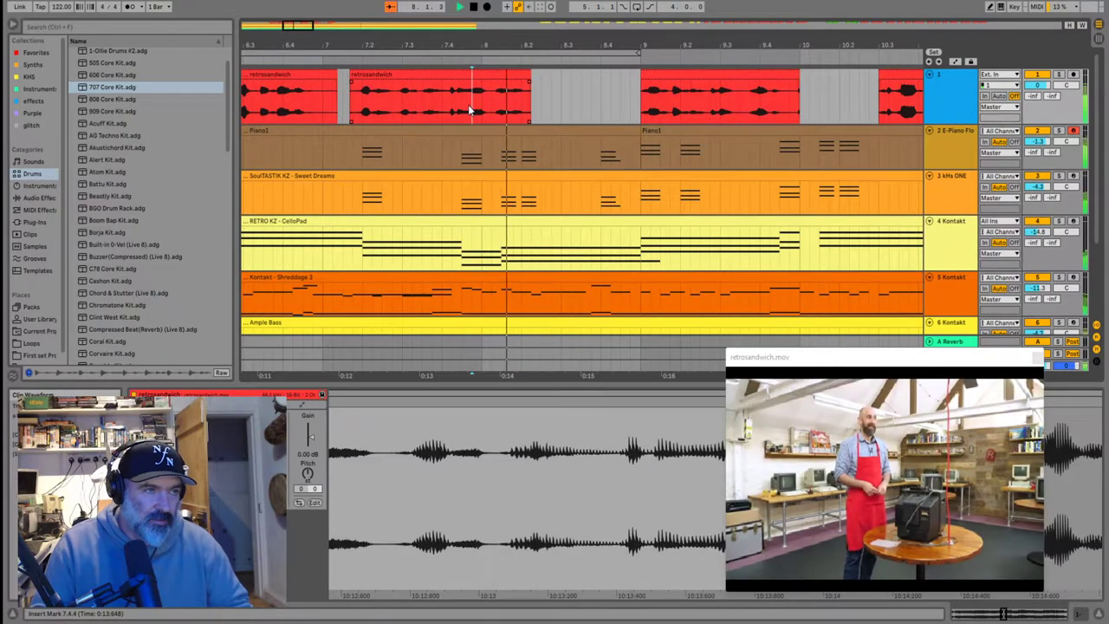
Audition the spoken clip at 9.1.1 several times against the music
click(644, 106)
key(space)
key(space)
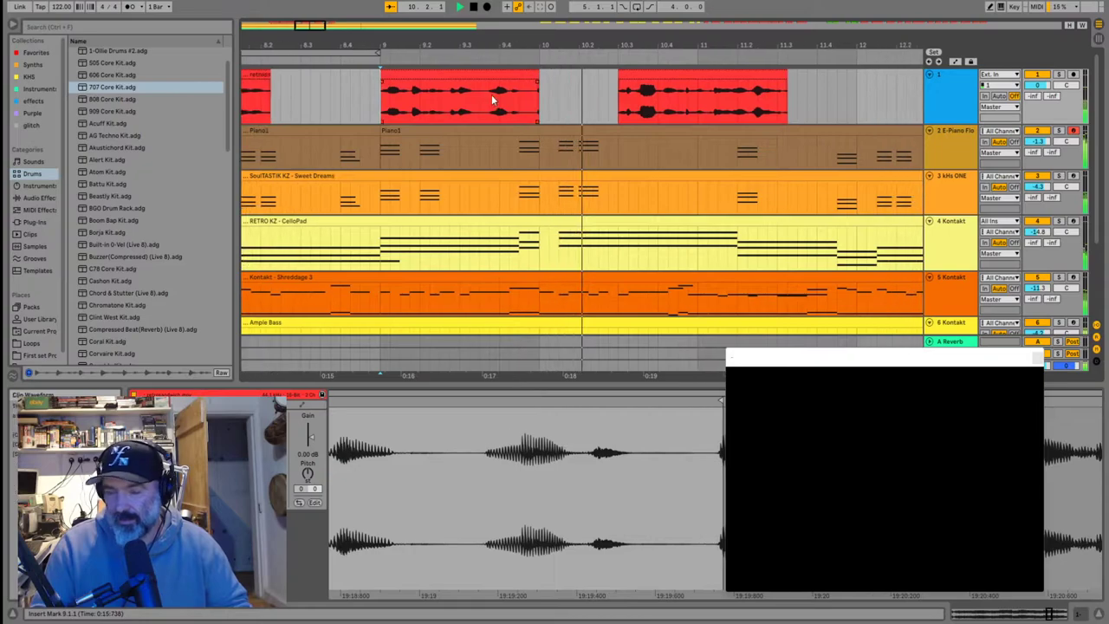
key(space)
key(space)
key(minus)
key(minus)
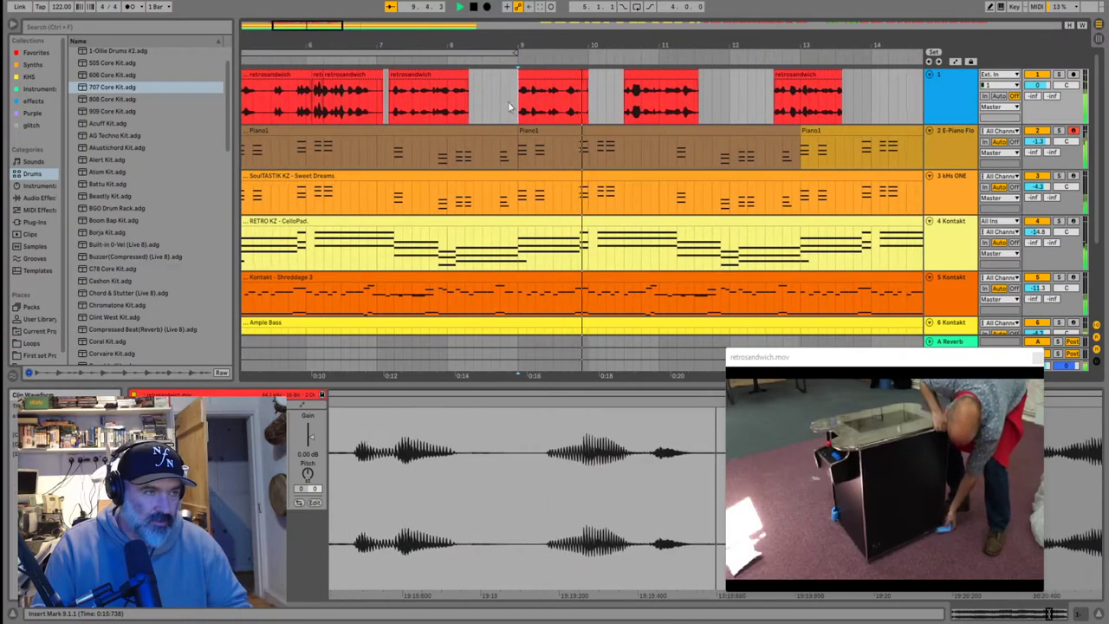
Play the arrangement from 4.3.1 to check the sequence of placed spoken clips
scroll(479, 108, down, 3)
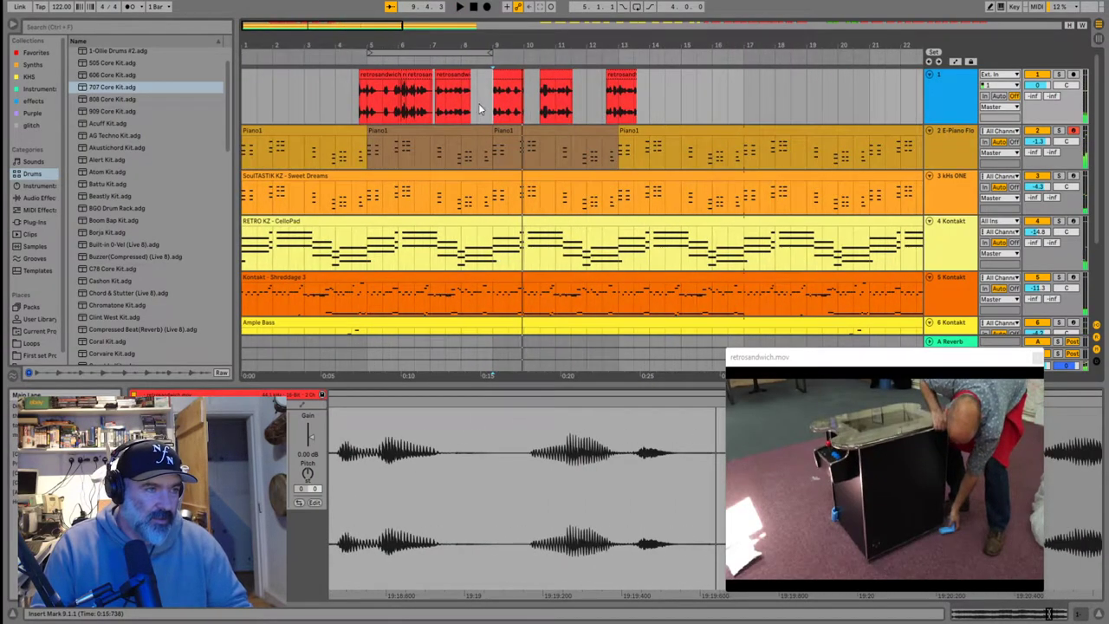
click(357, 110)
click(354, 107)
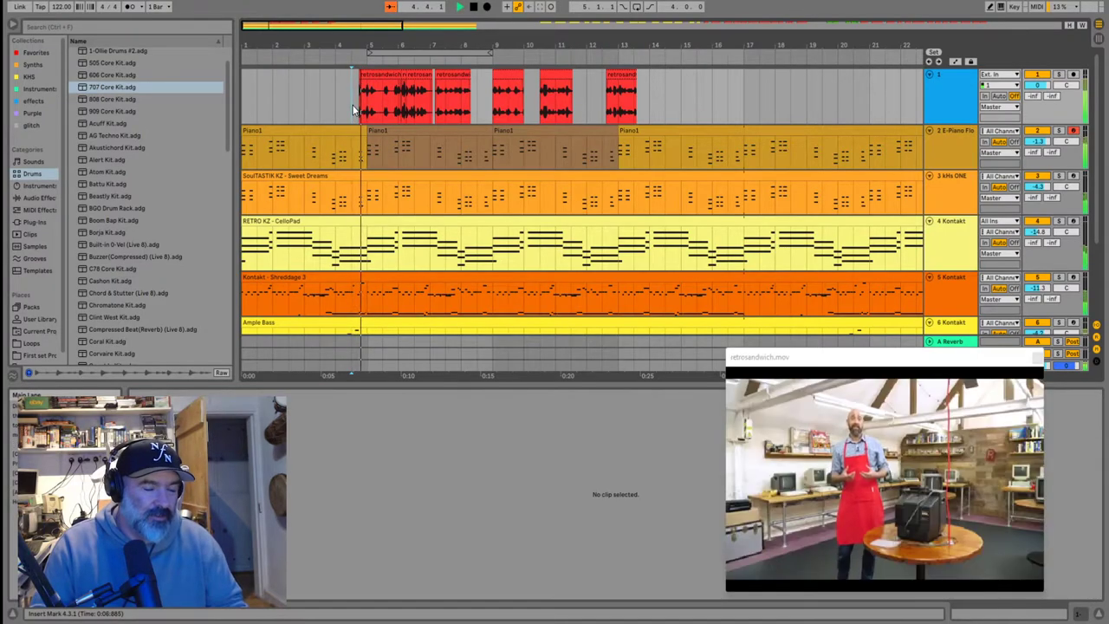
scroll(354, 107, up, 3)
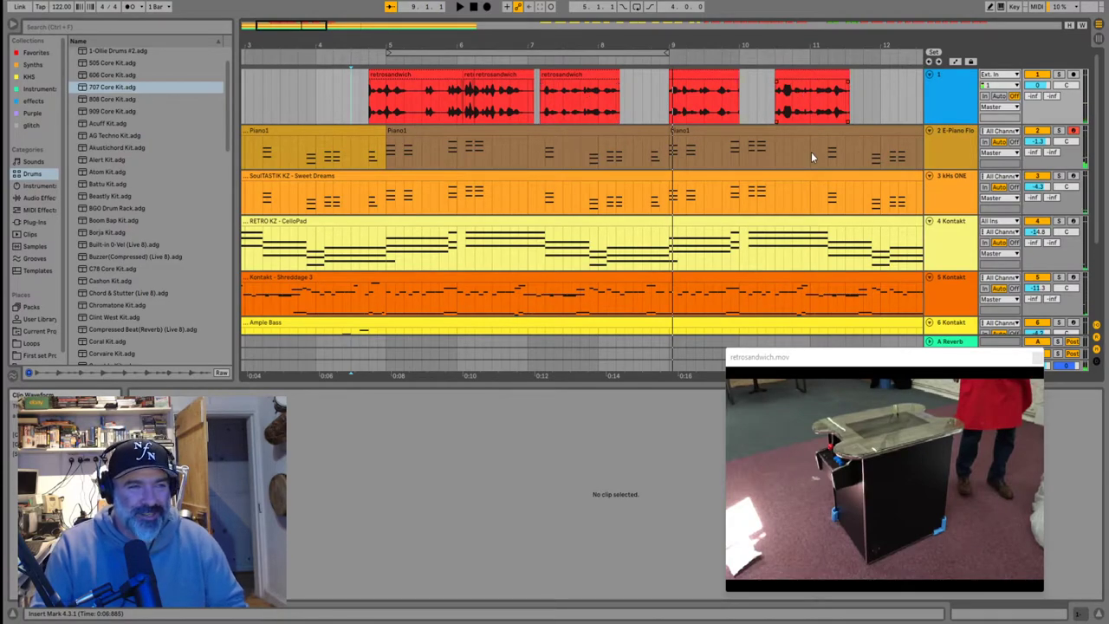
Replay the passage from 9.1.1 and select the spoken clip spanning bar 9
click(673, 110)
key(space)
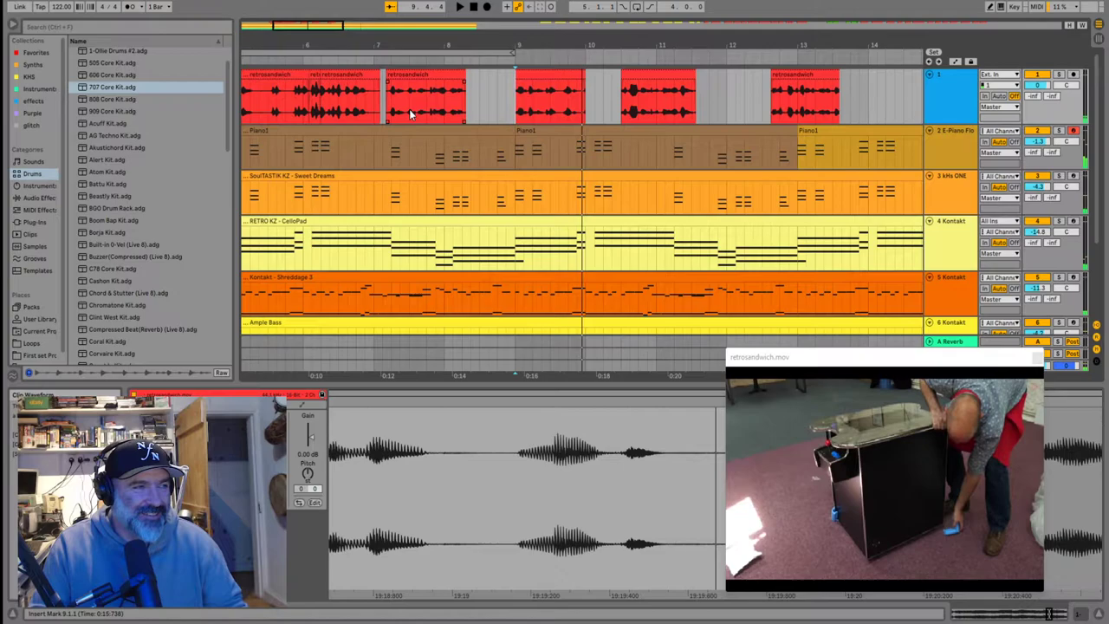
scroll(329, 108, down, 5)
key(plus)
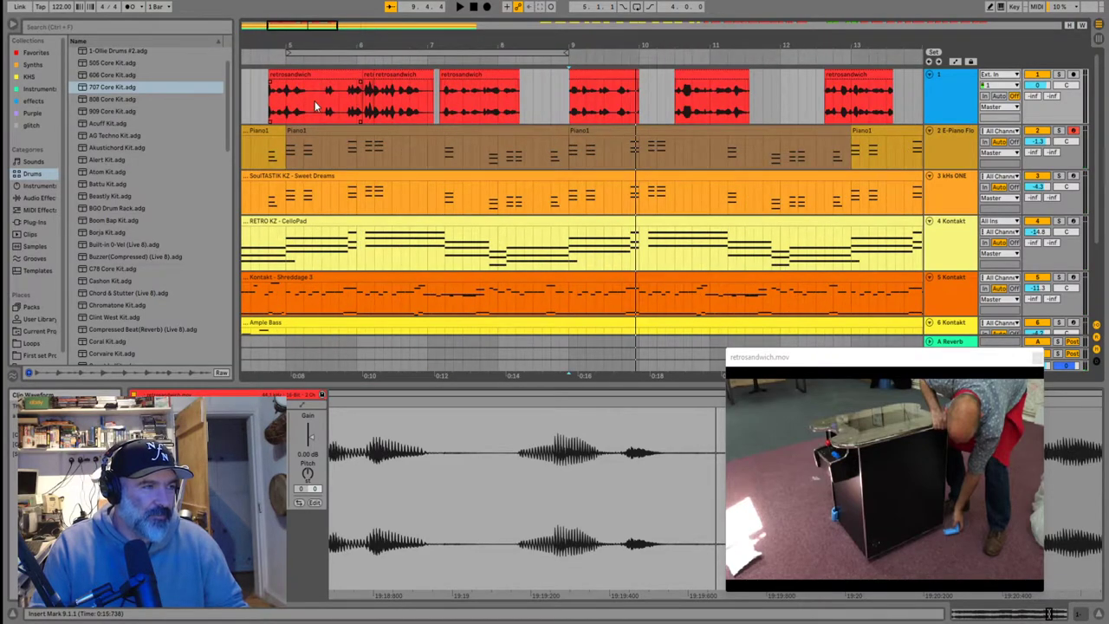
key(space)
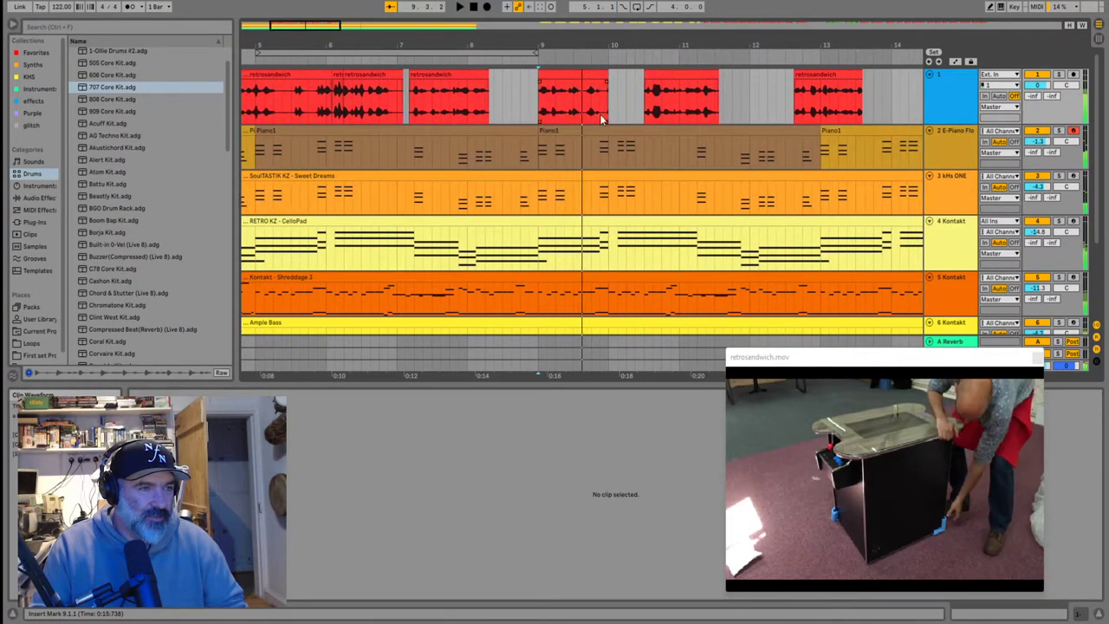
click(604, 84)
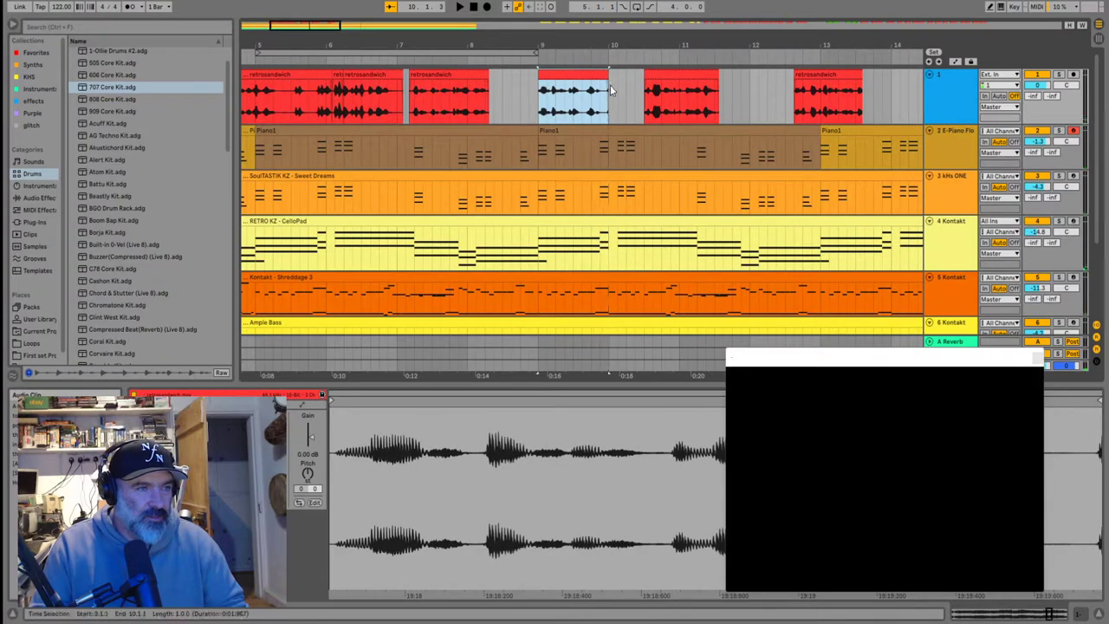
Split the first spoken clip at 5.3.1 and 5.4.1 and select the isolated one-beat piece
click(281, 99)
key(plus)
key(plus)
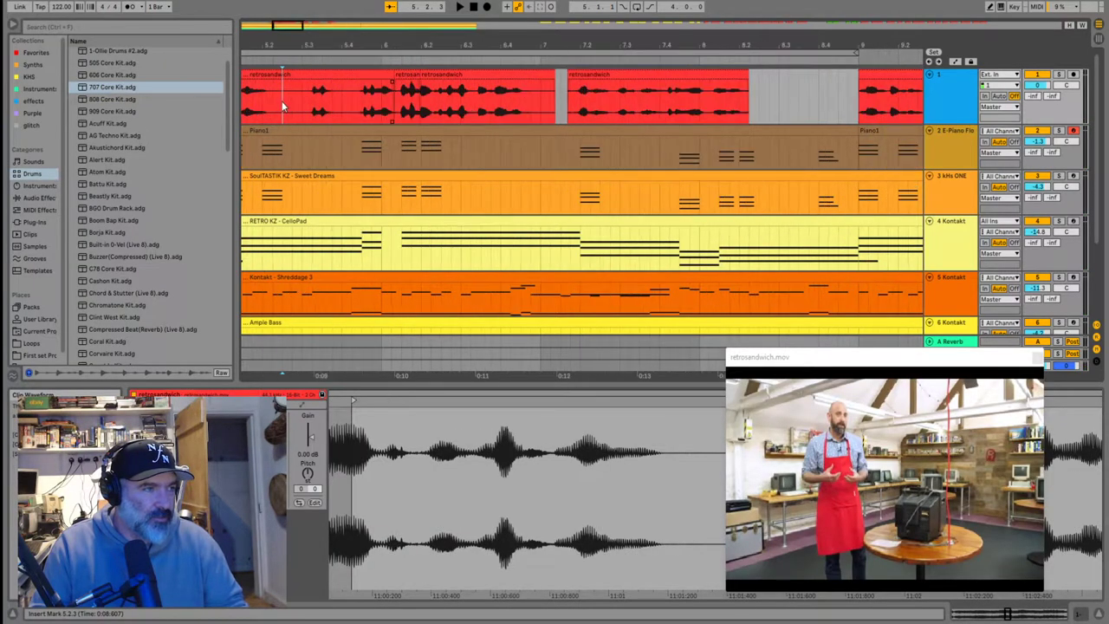
click(246, 106)
key(space)
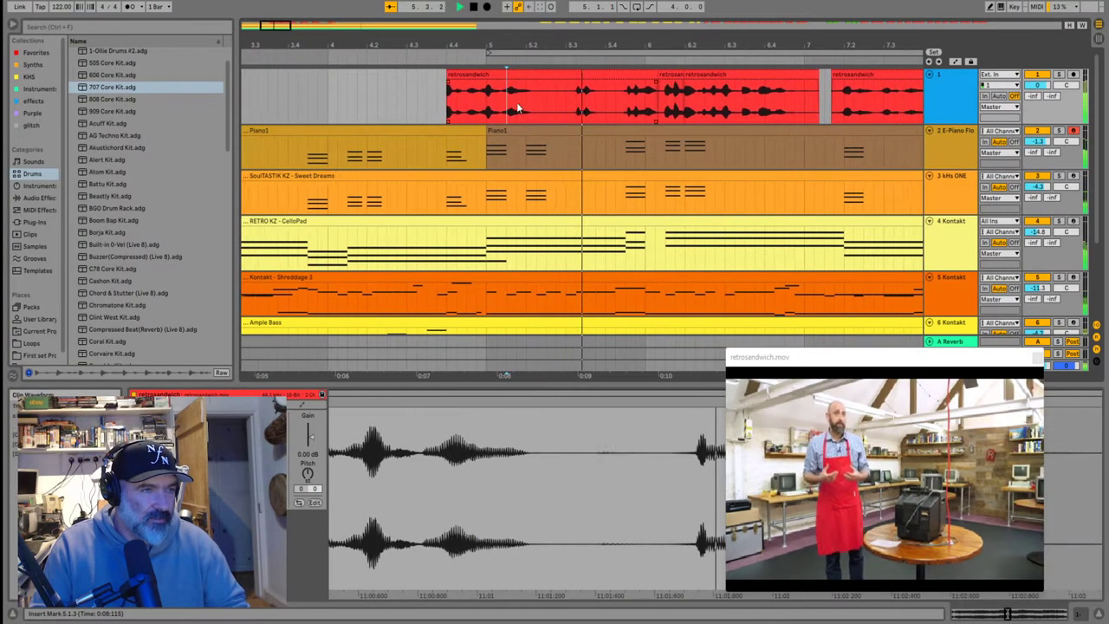
key(space)
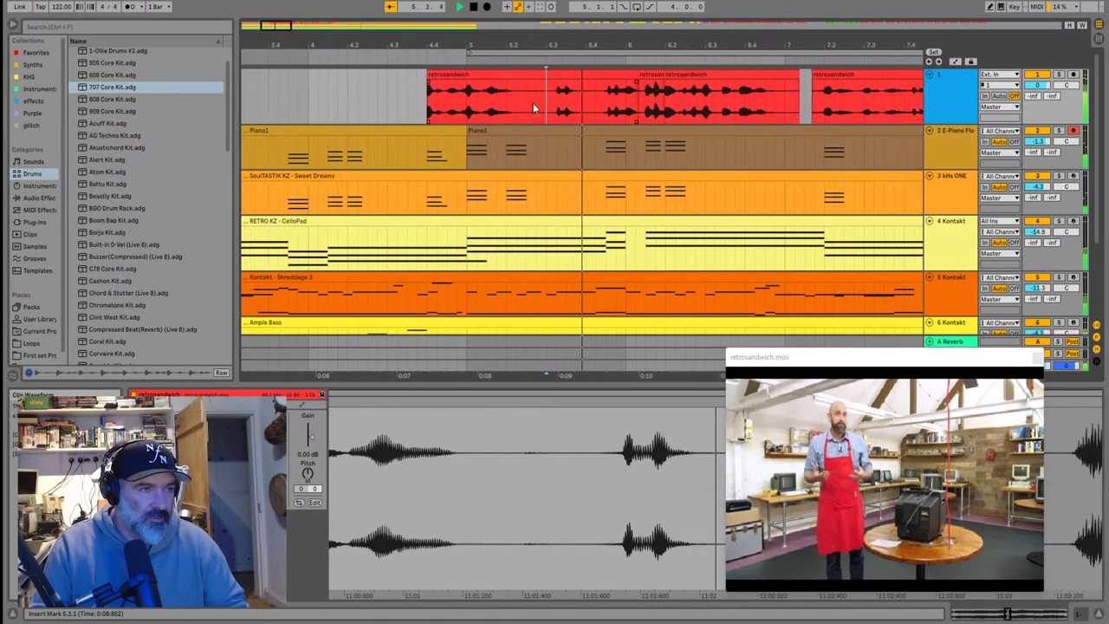
click(544, 104)
click(578, 104)
click(564, 75)
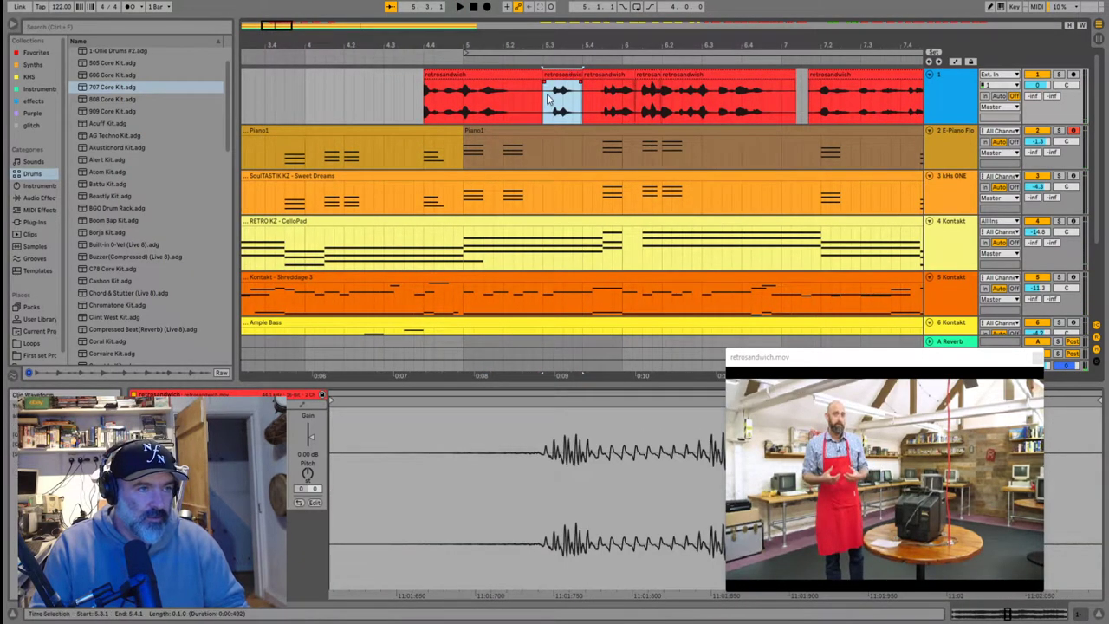
Play the spoken clip in bar 9 from several start points to find where an extra word fits
key(minus)
key(minus)
click(821, 102)
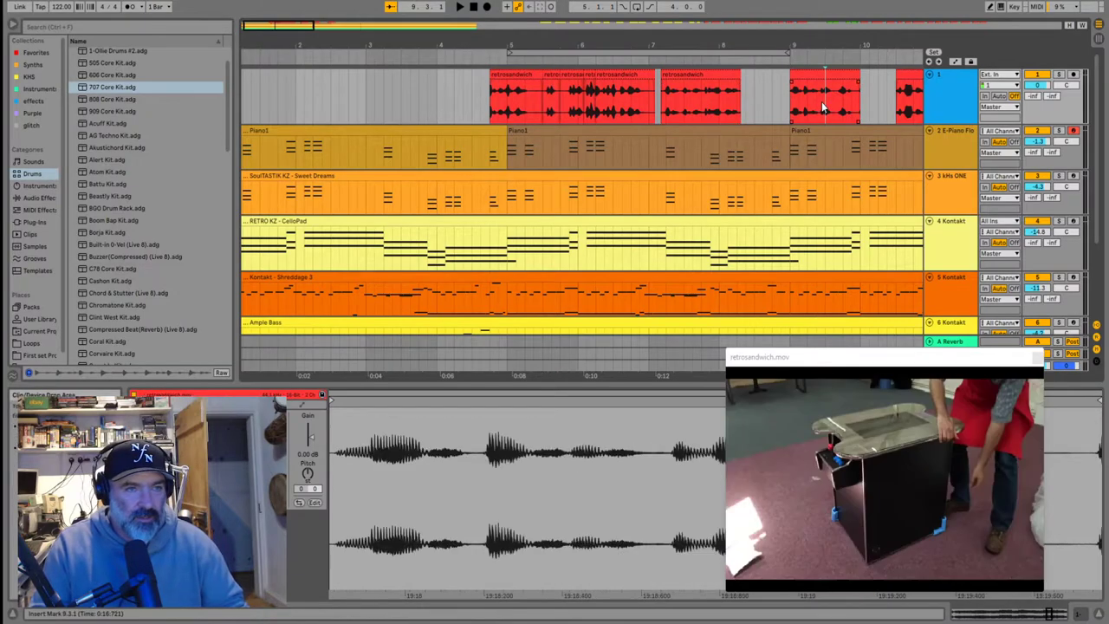
key(space)
key(plus)
key(plus)
key(plus)
key(plus)
key(space)
click(394, 103)
key(space)
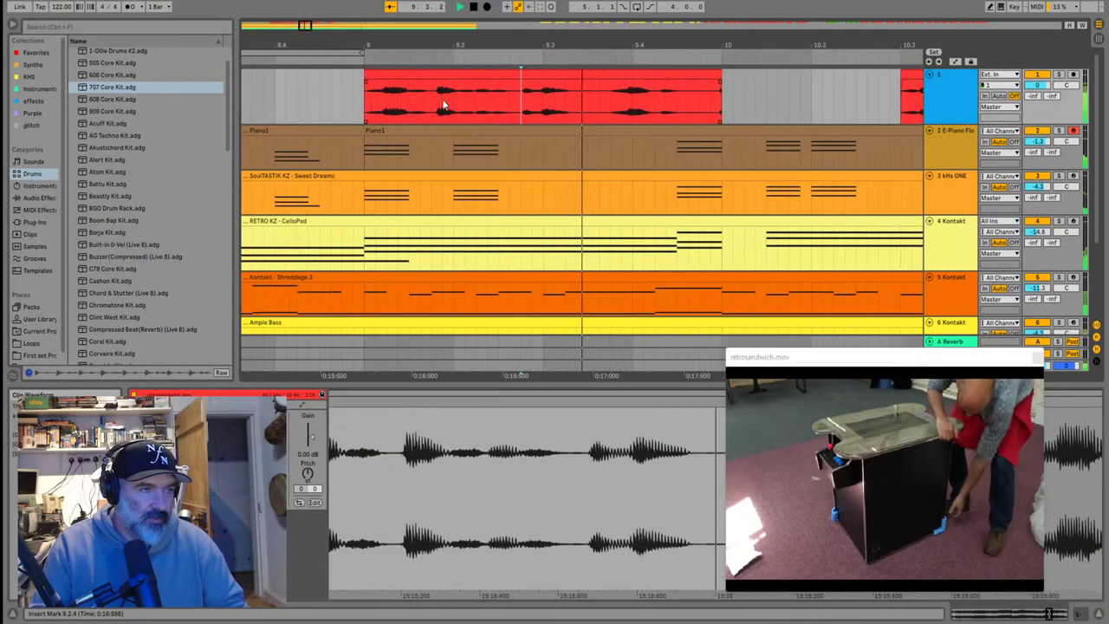
key(space)
click(323, 102)
key(space)
Duplicate the spoken audio track and clear all clips from the copy between 4.3.1 and 14.1.1
click(945, 102)
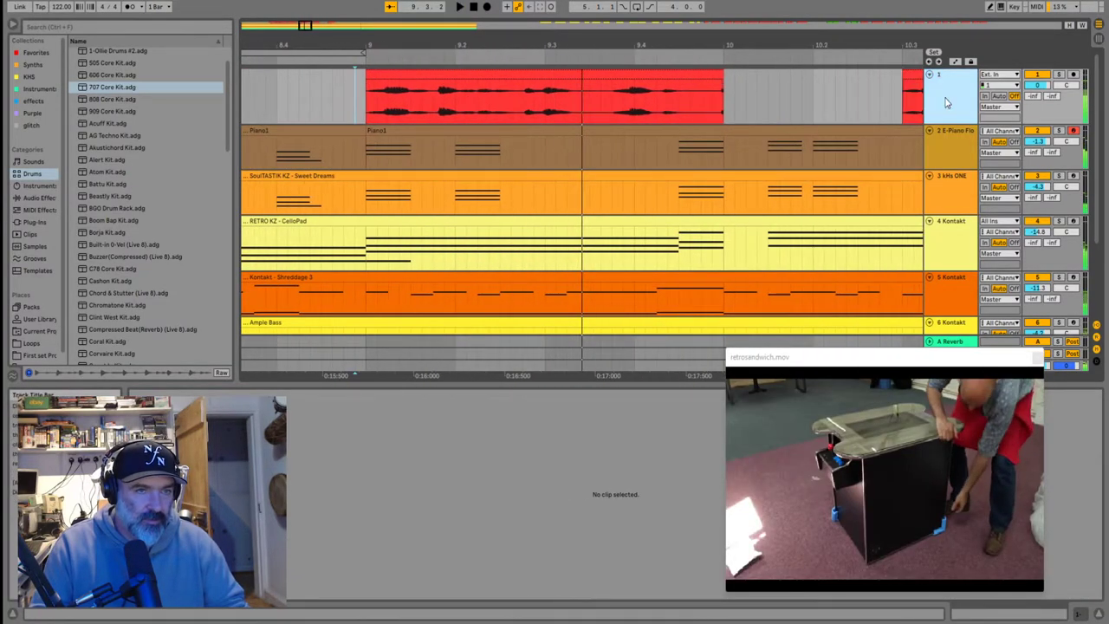
key(ctrl+d)
click(939, 156)
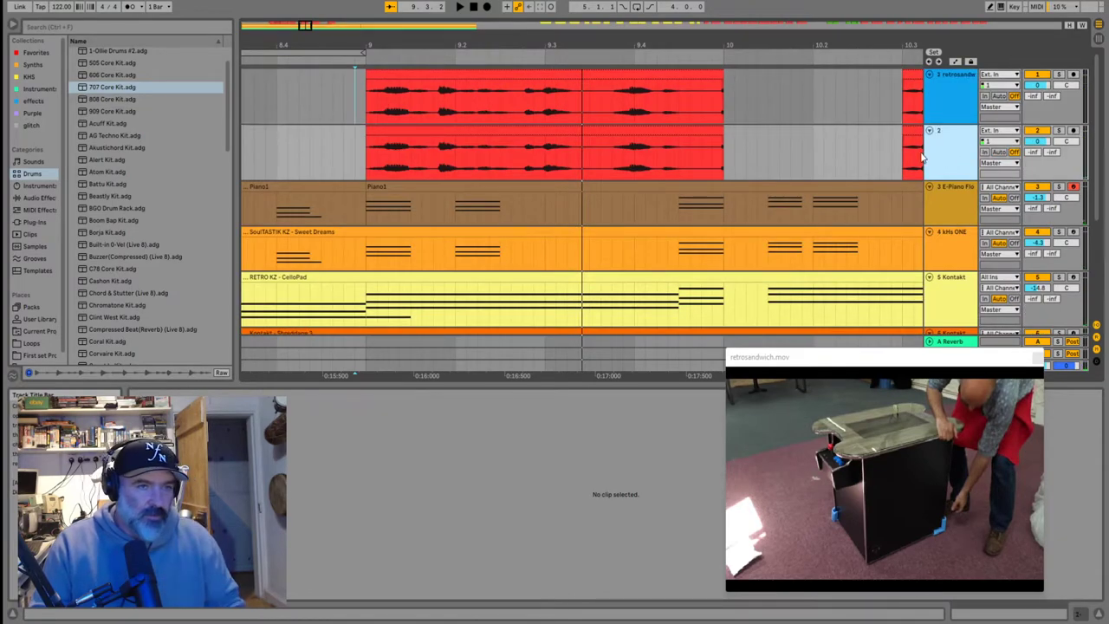
scroll(552, 156, down, 8)
drag(349, 147, 603, 150)
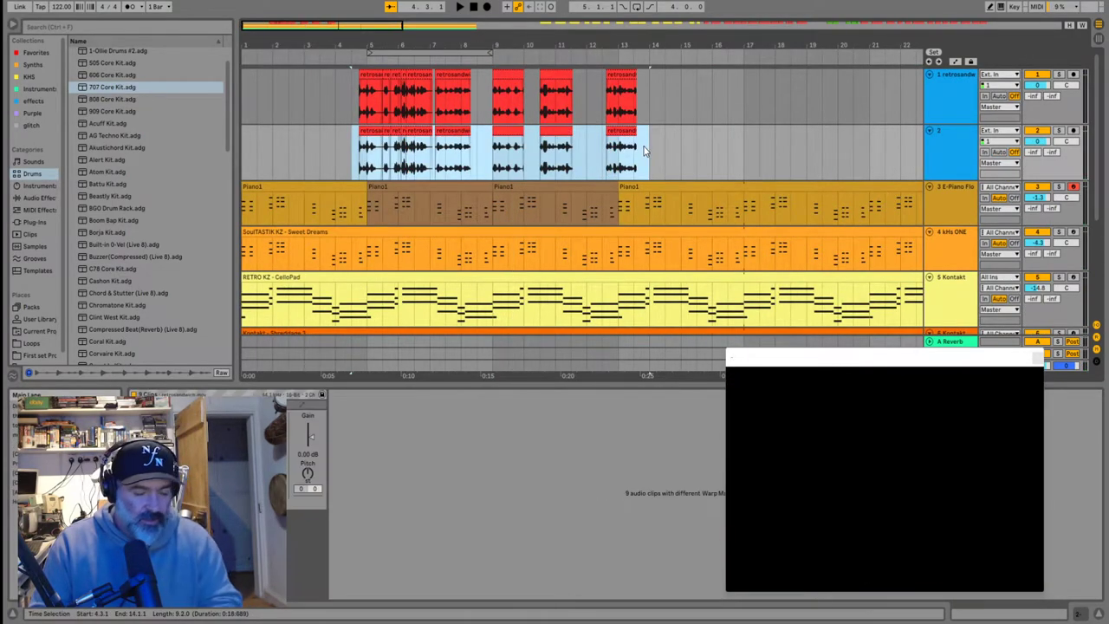
key(Delete)
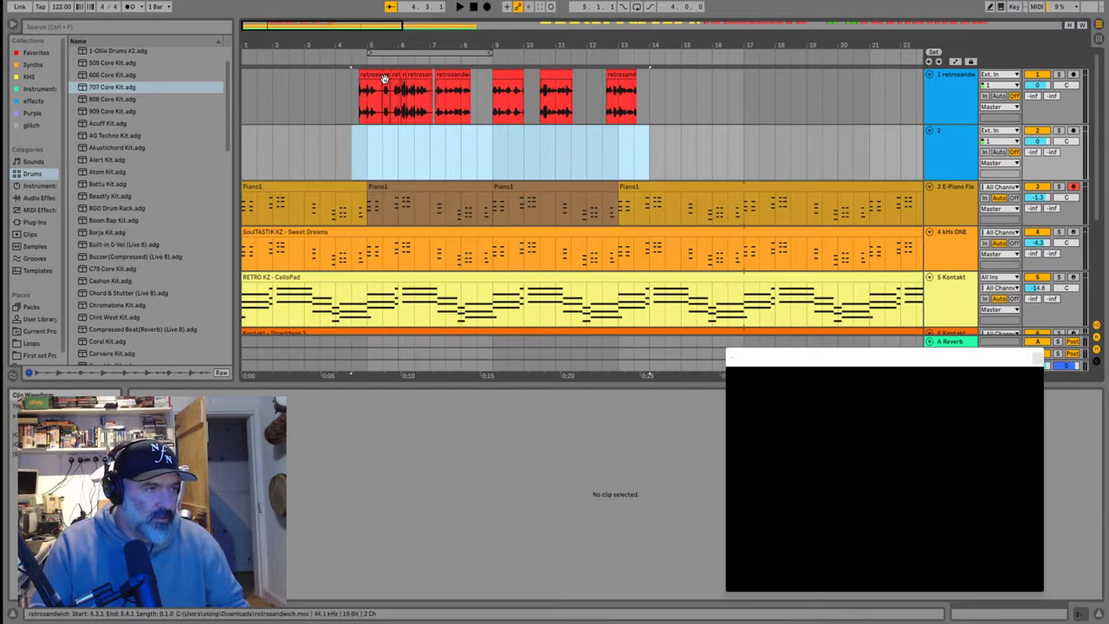
Copy the one-beat spoken piece at 5.3.1 to the empty second track, position it at 9.3.3 and audition it
click(383, 78)
click(502, 138)
key(space)
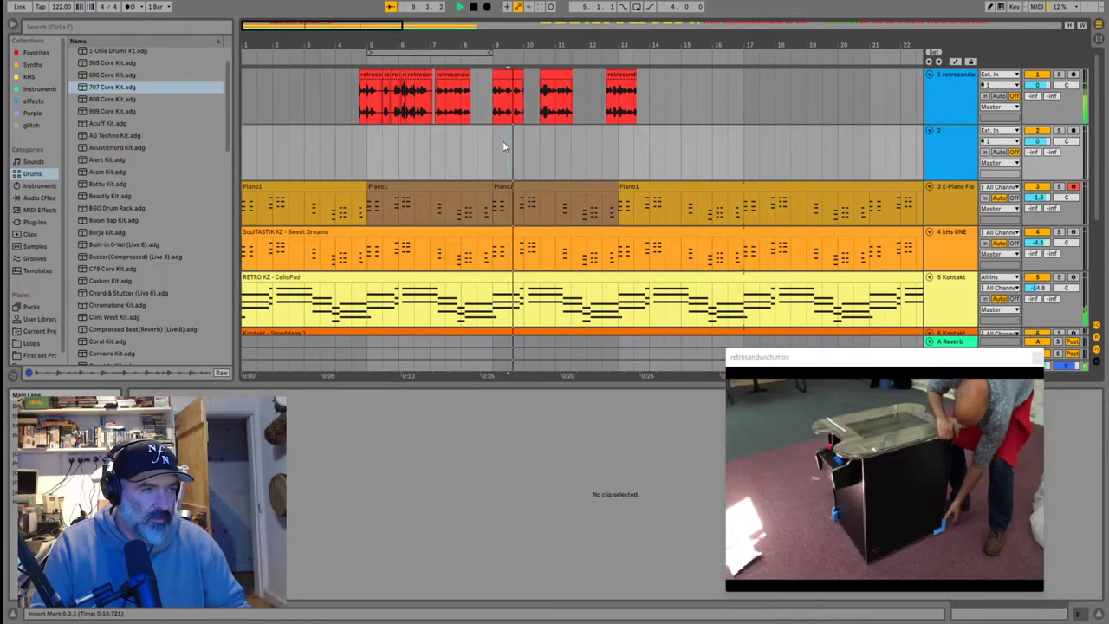
scroll(504, 140, up, 5)
click(384, 146)
key(space)
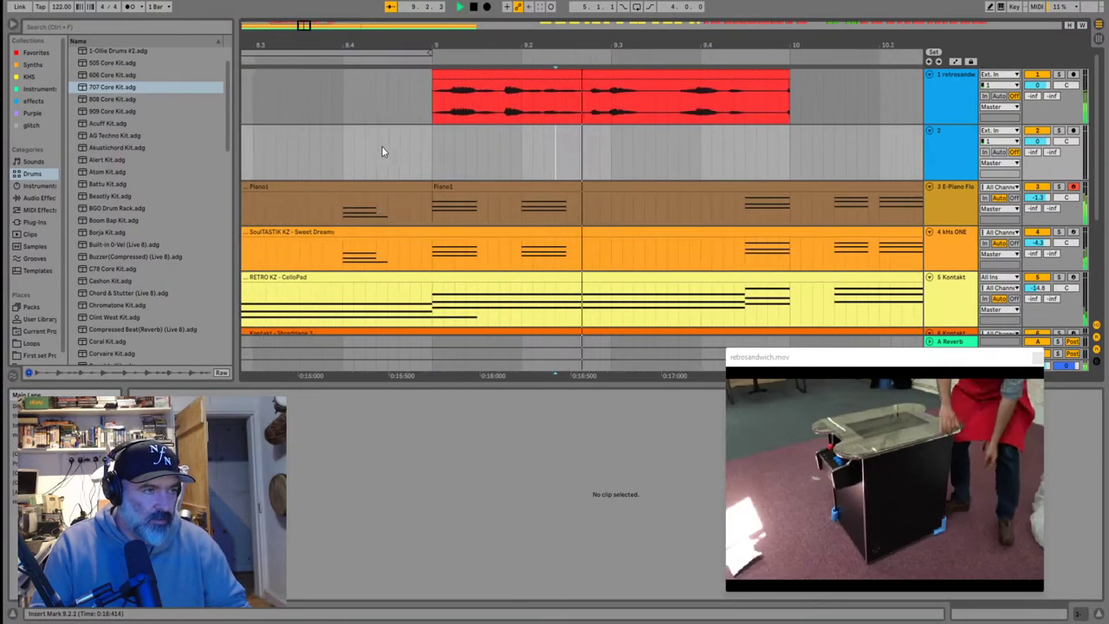
click(596, 142)
key(ctrl+v)
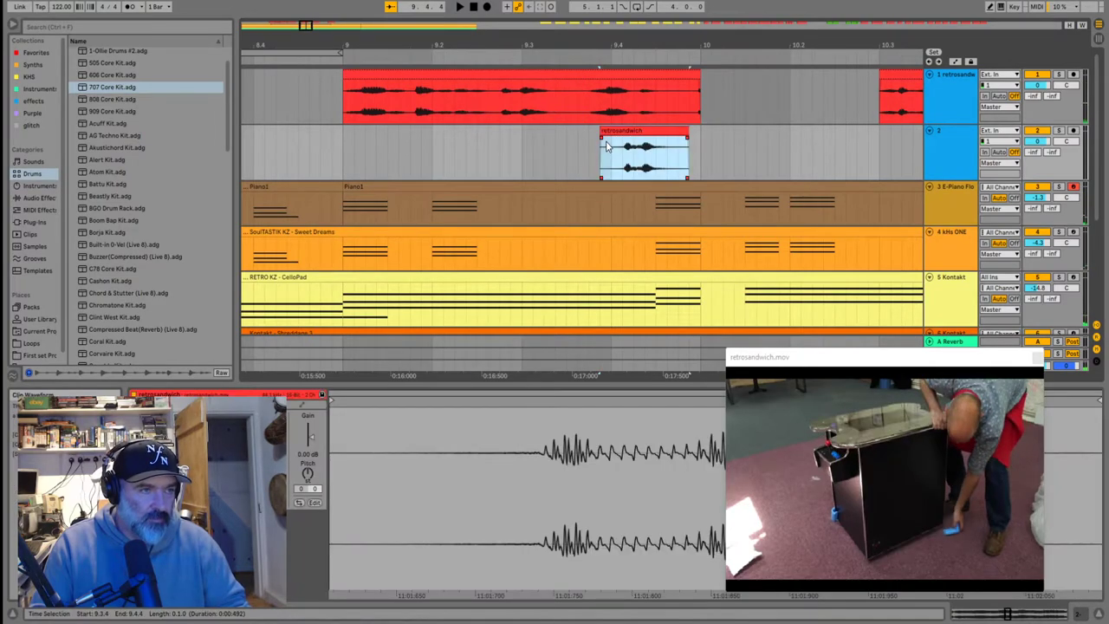
drag(621, 130, 591, 141)
click(524, 151)
key(space)
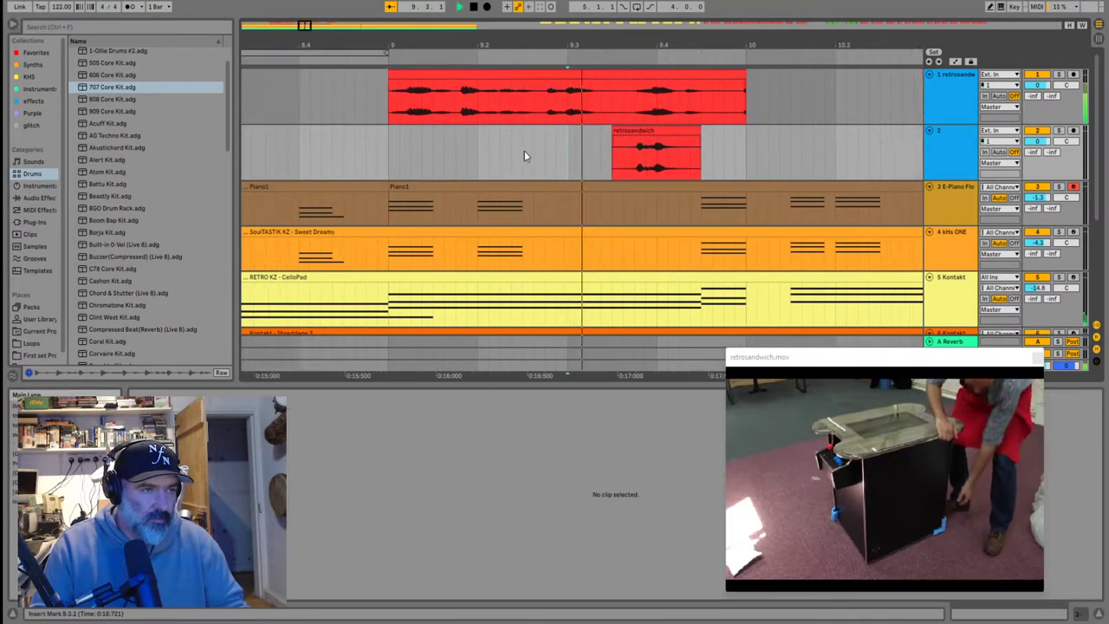
key(space)
Split the bar 9 spoken clip on the first track at 9.3.4 and move the remainder to start at 9.4.3
click(491, 108)
key(ctrl+e)
drag(511, 73, 556, 86)
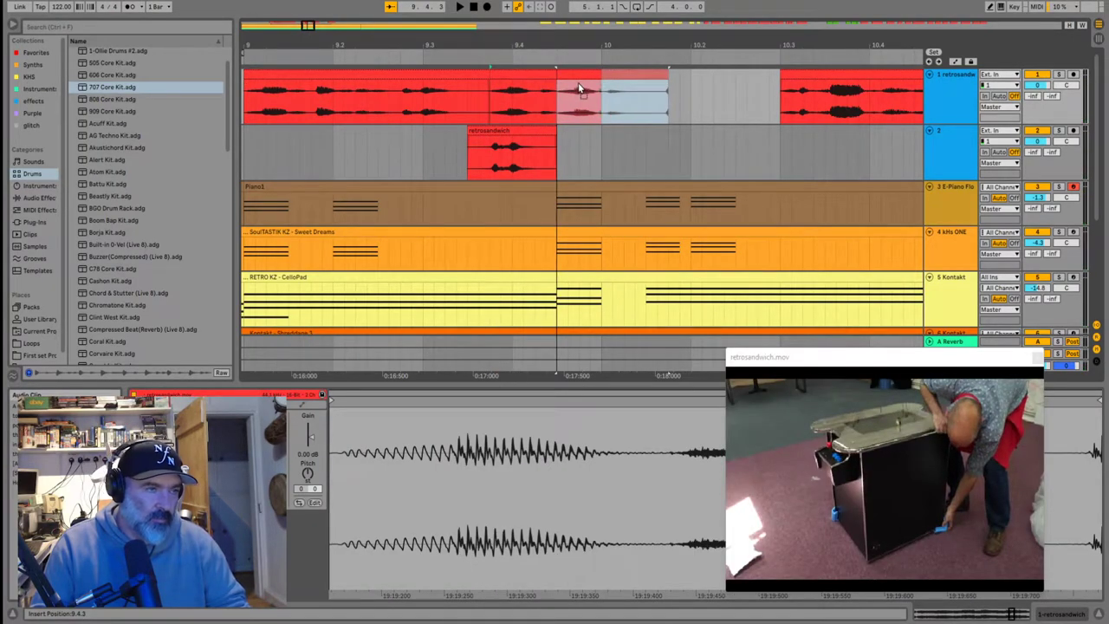
Play bar 9 to check the rearranged phrase and select the spoken clip spanning 9.1.1 to 9.3.4
click(414, 142)
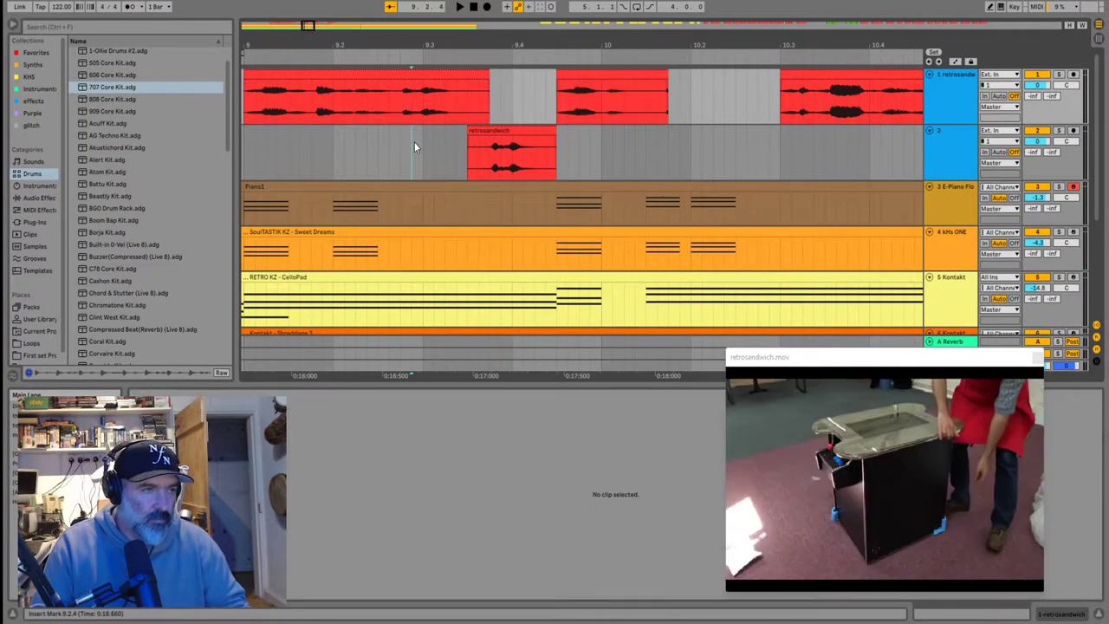
key(space)
click(271, 158)
key(space)
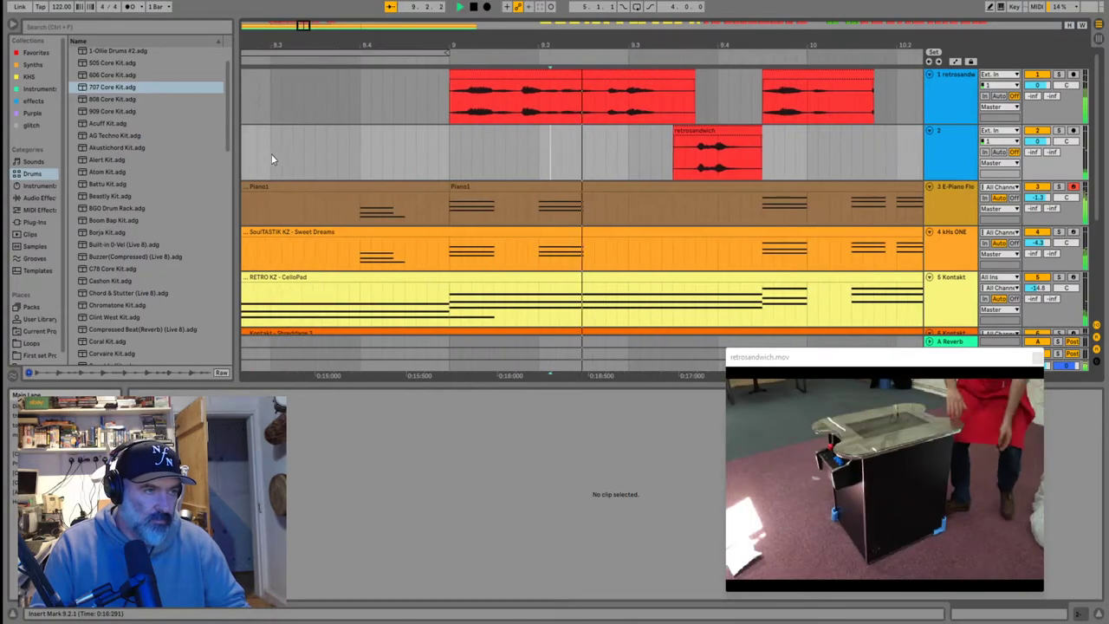
key(space)
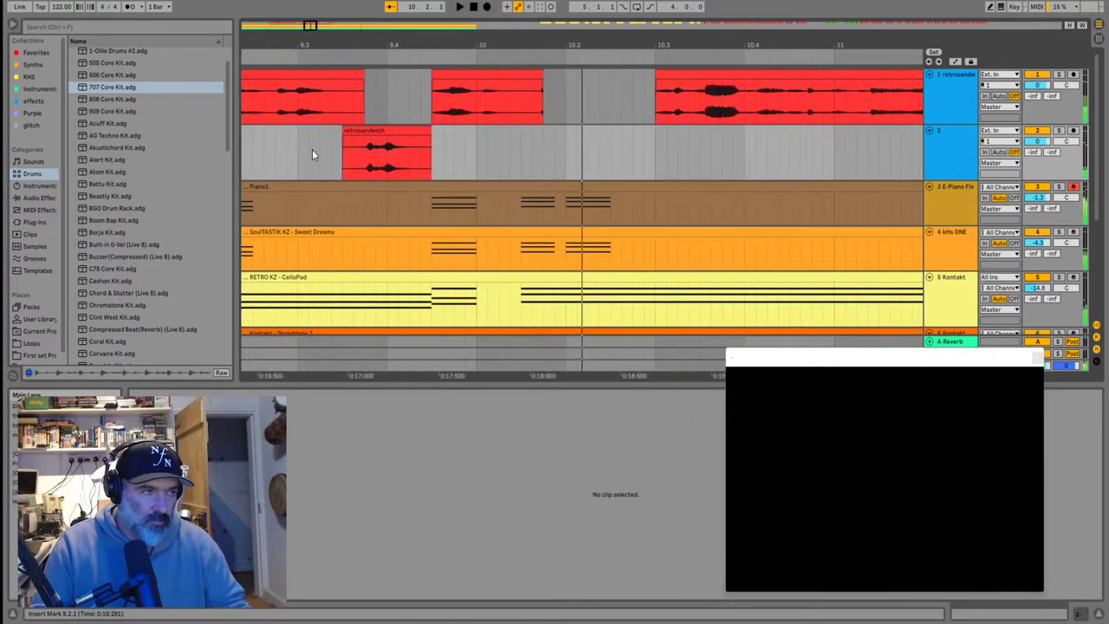
click(359, 78)
mouse_move(365, 86)
mouse_down()
mouse_move(422, 86)
mouse_move(364, 87)
mouse_up()
Replay the spoken sequence from 9.2.1 and again from 8.4.2 to check the inserted word's timing
scroll(322, 117, down, 5)
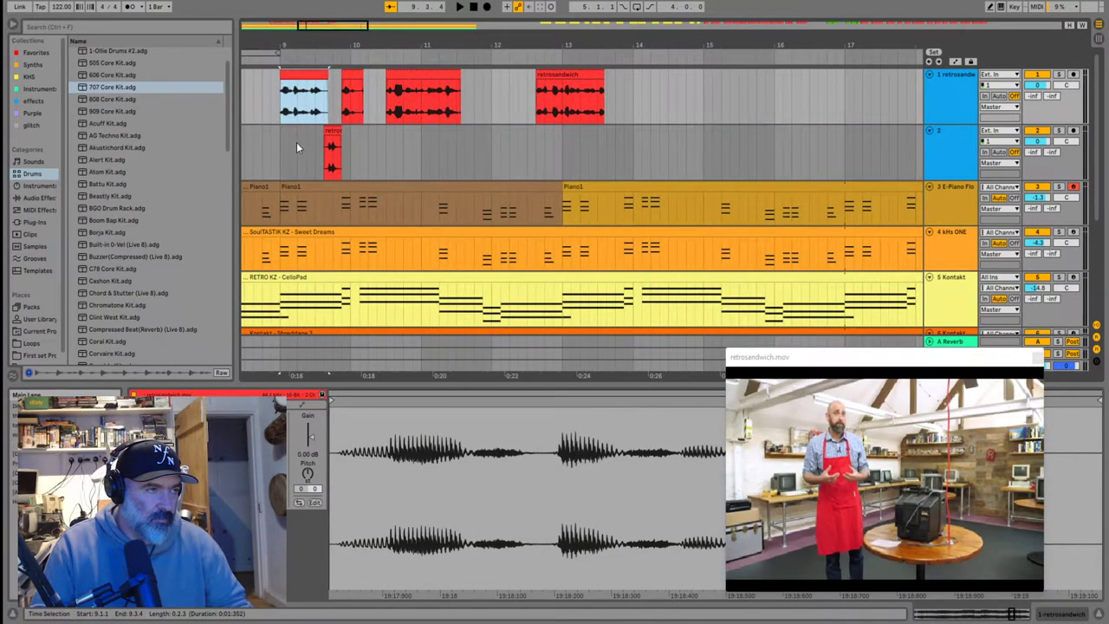
click(296, 142)
key(space)
scroll(365, 136, up, 3)
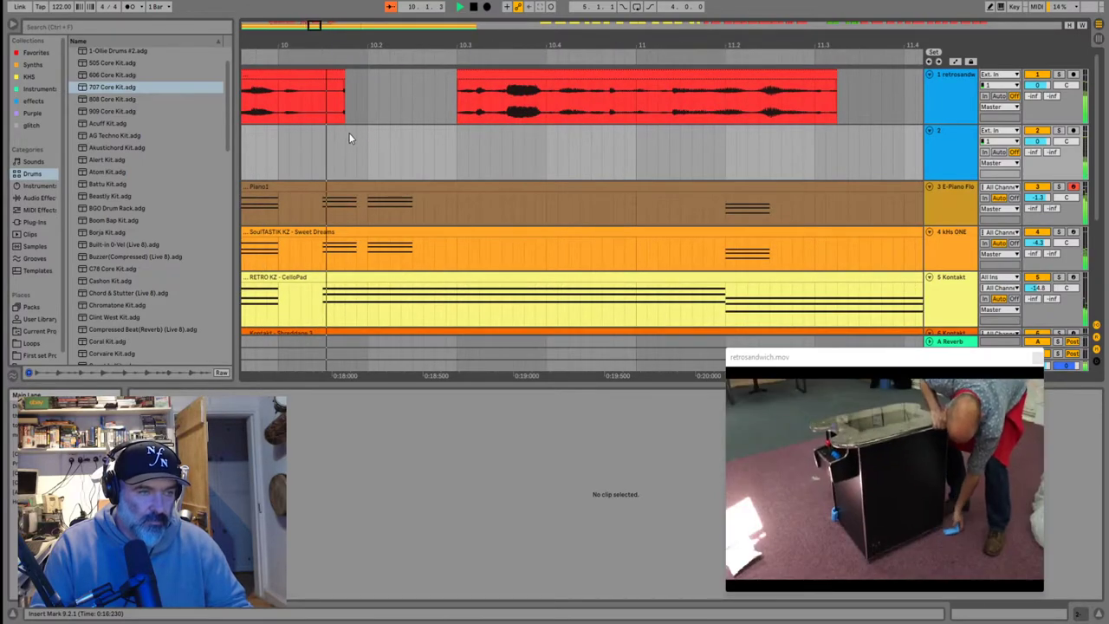
scroll(352, 138, down, 4)
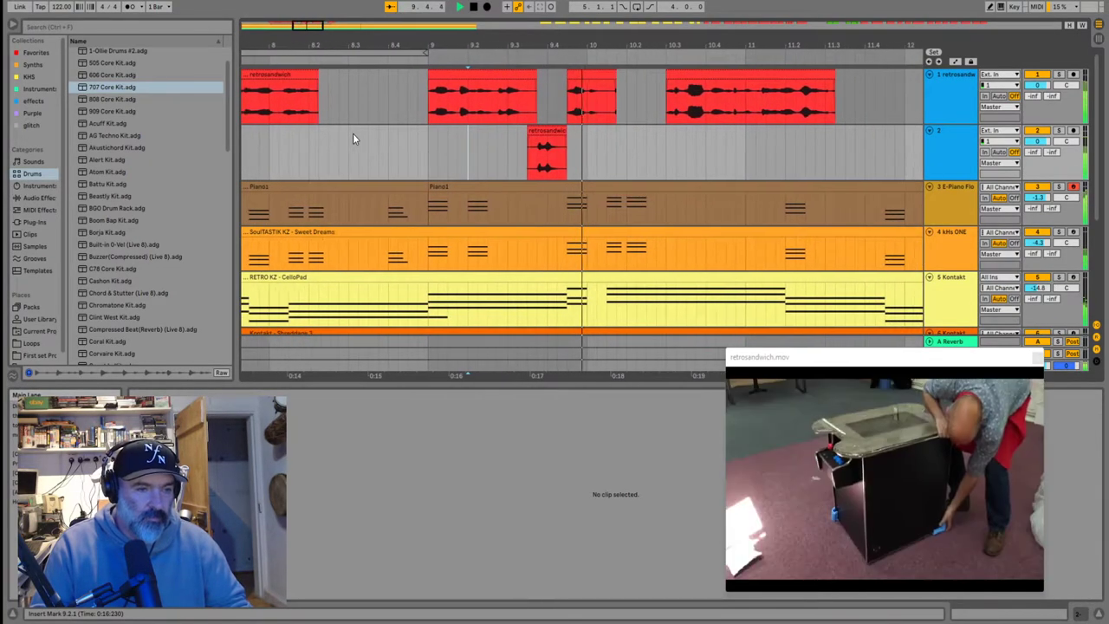
click(343, 154)
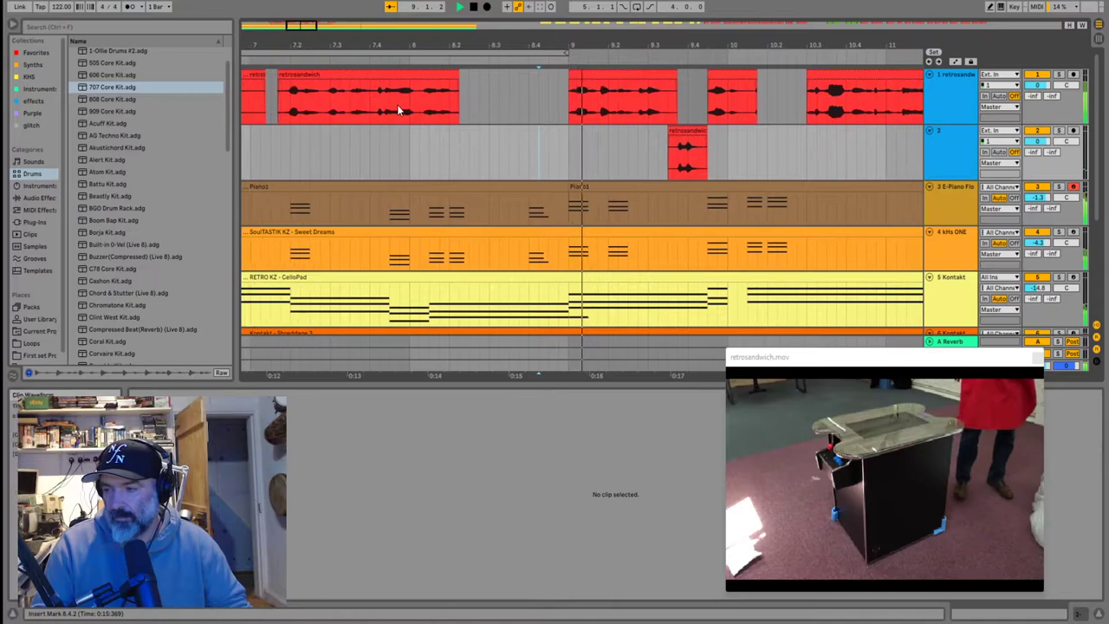
scroll(381, 114, down, 5)
scroll(398, 121, up, 3)
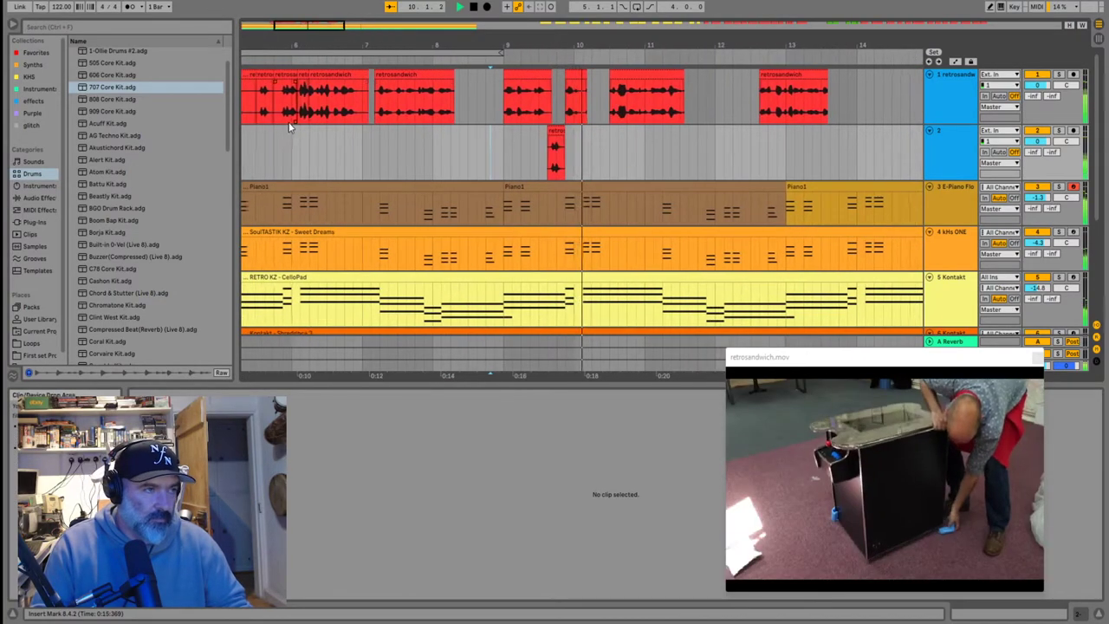
Play from 5.3.1, split the spoken clip at 5.4.4 and select the piece spanning 5.4.4 to 6.1.2
click(254, 116)
scroll(444, 121, up, 8)
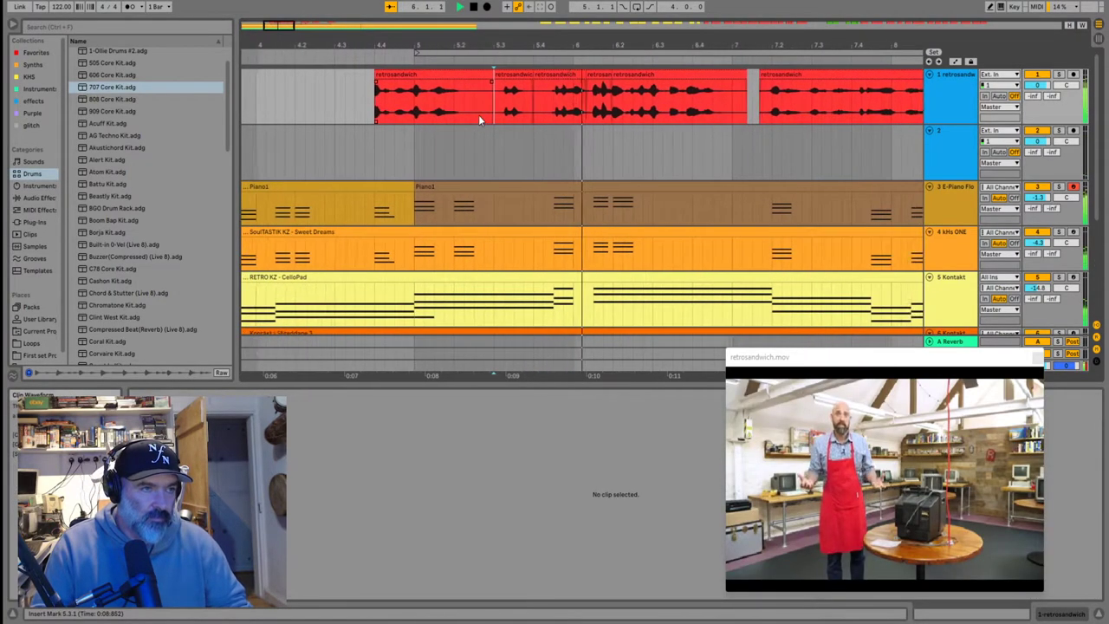
click(554, 100)
key(ctrl+e)
click(588, 76)
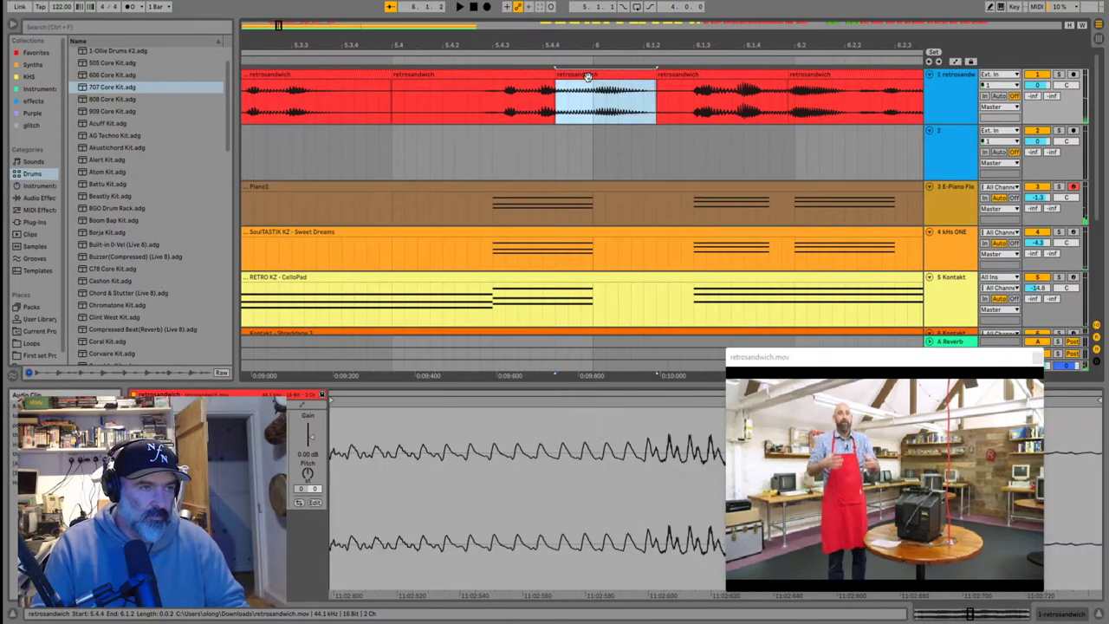
scroll(656, 131, down, 10)
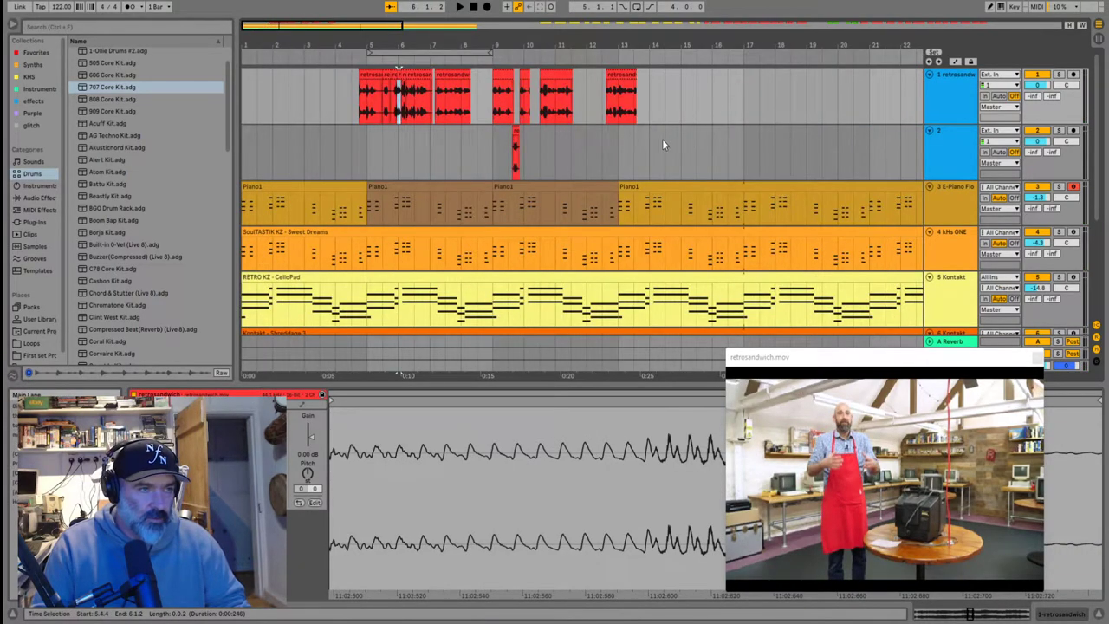
Try a short retrosandwich snippet at 9.3.3 on the second audio track and audition it
scroll(533, 143, up, 5)
scroll(532, 155, up, 3)
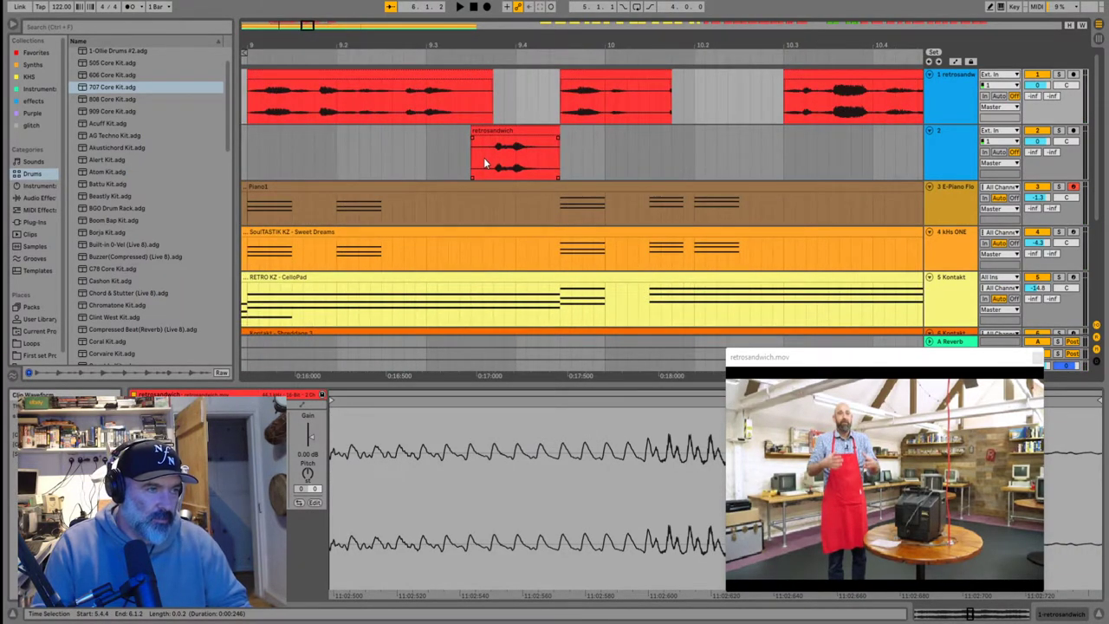
click(388, 155)
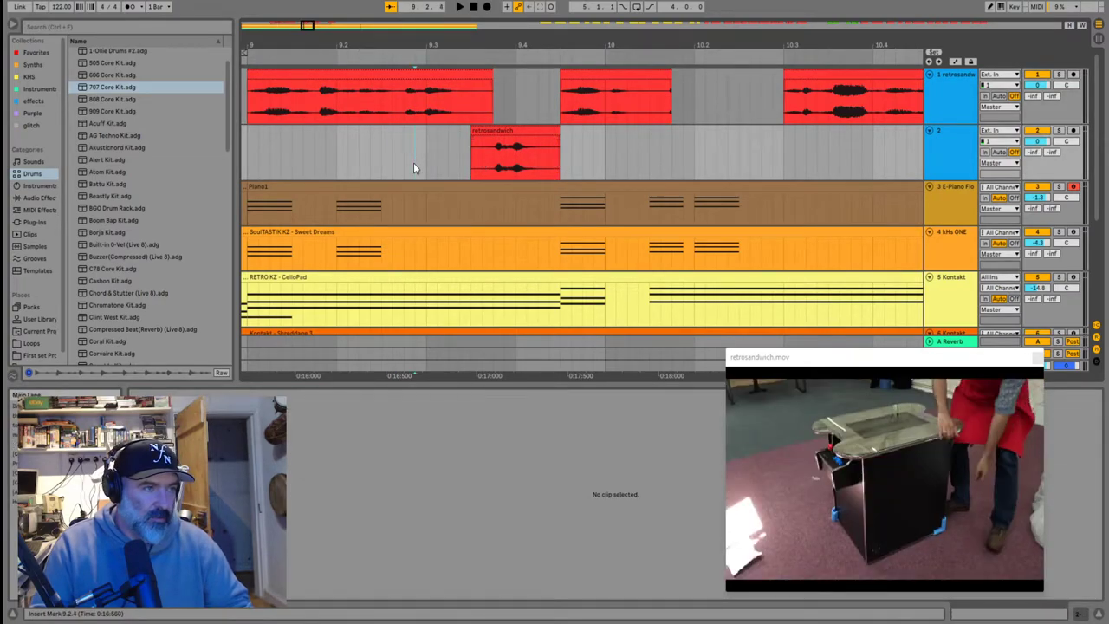
click(472, 159)
key(space)
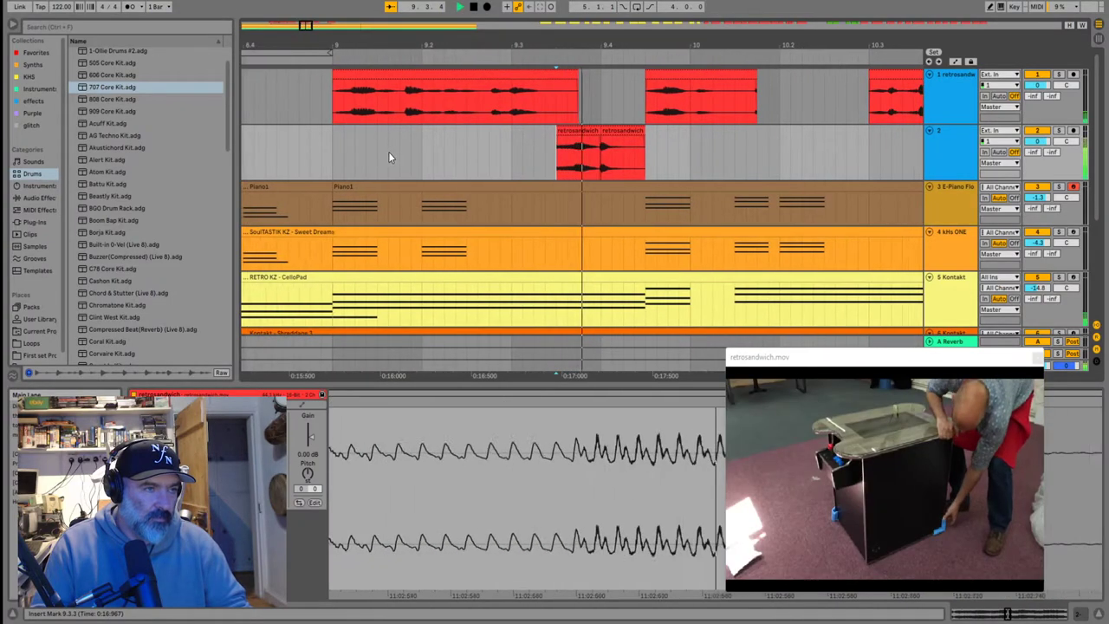
click(381, 159)
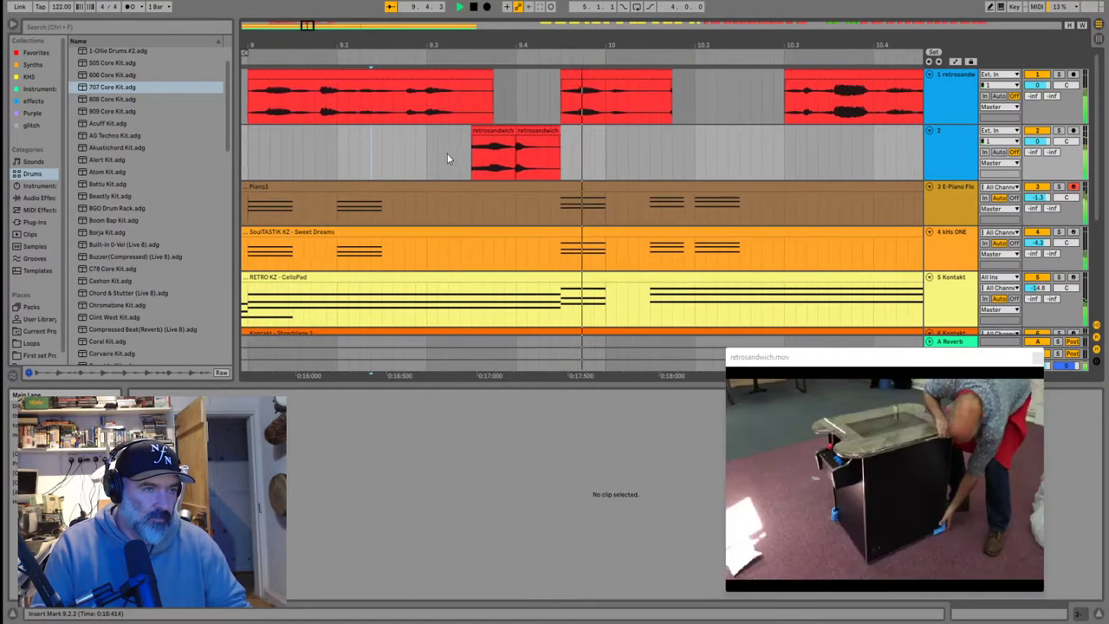
click(487, 131)
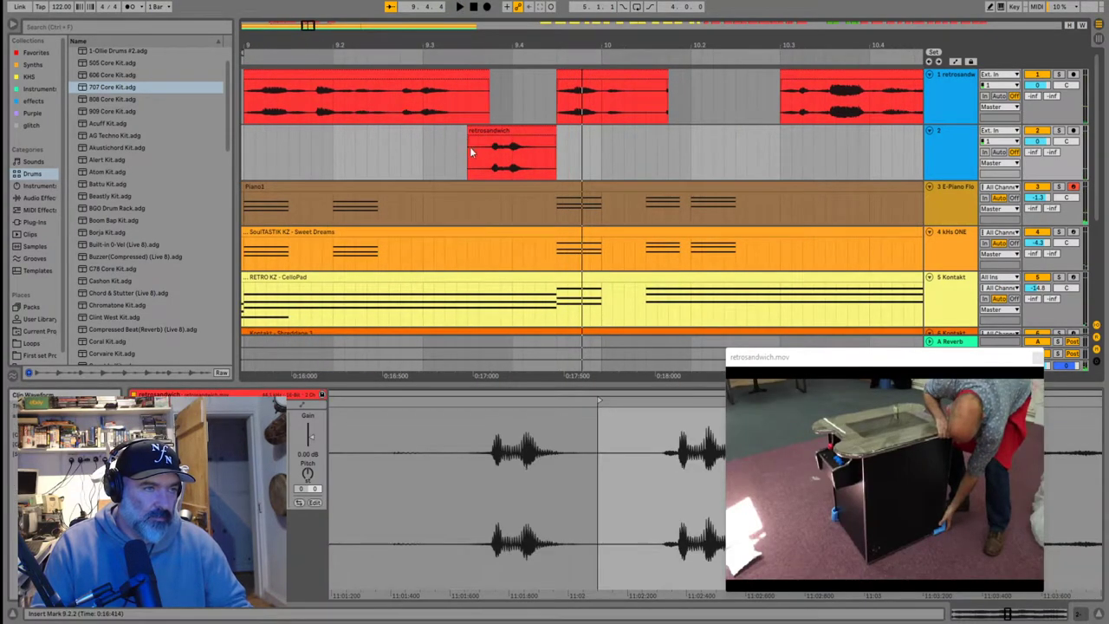
click(447, 153)
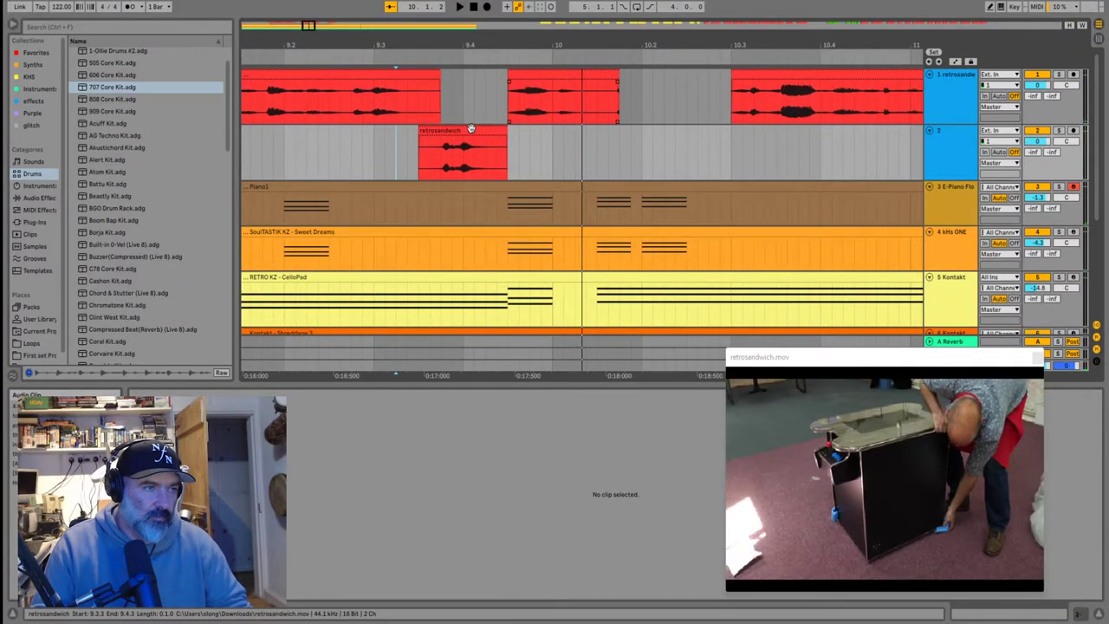
Paste the snippet at 10.1.4 on the second audio track, extend its start back to 10.1.3, and audition it
click(625, 129)
key(ctrl+v)
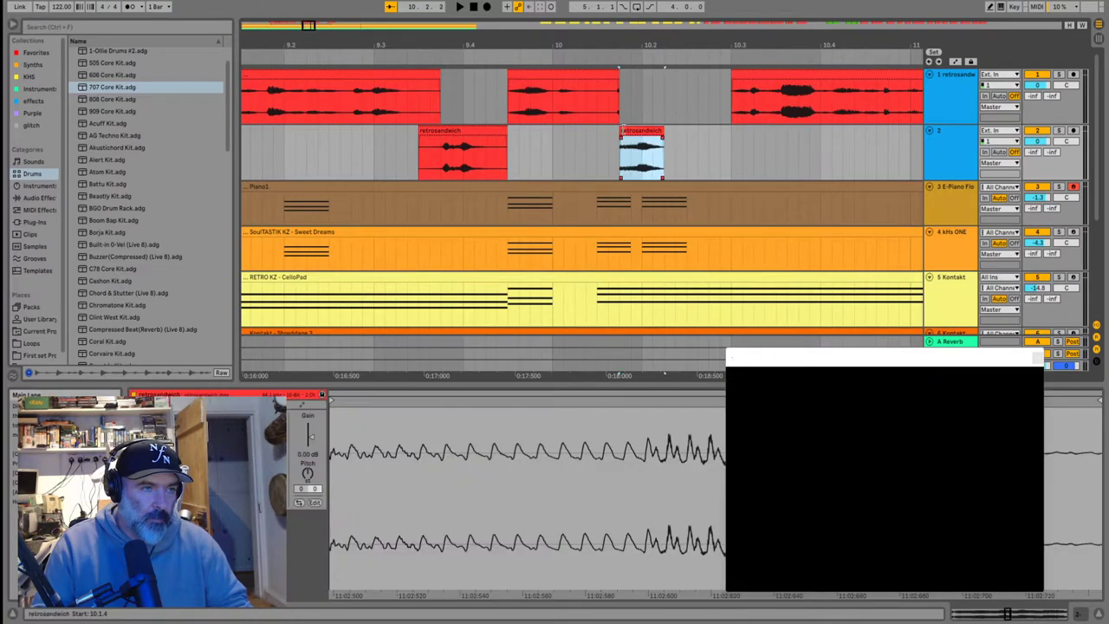
drag(620, 137, 594, 143)
click(459, 165)
key(space)
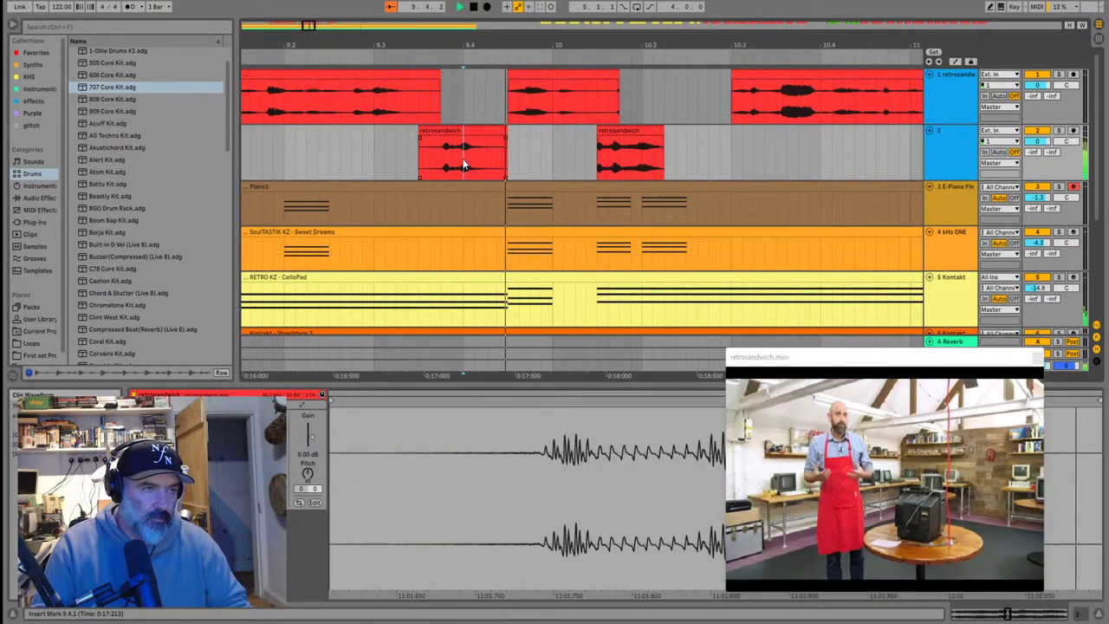
Move the snippet at 10.1.3 from the second audio track up to the first and play it back
drag(628, 128, 620, 118)
click(290, 147)
key(space)
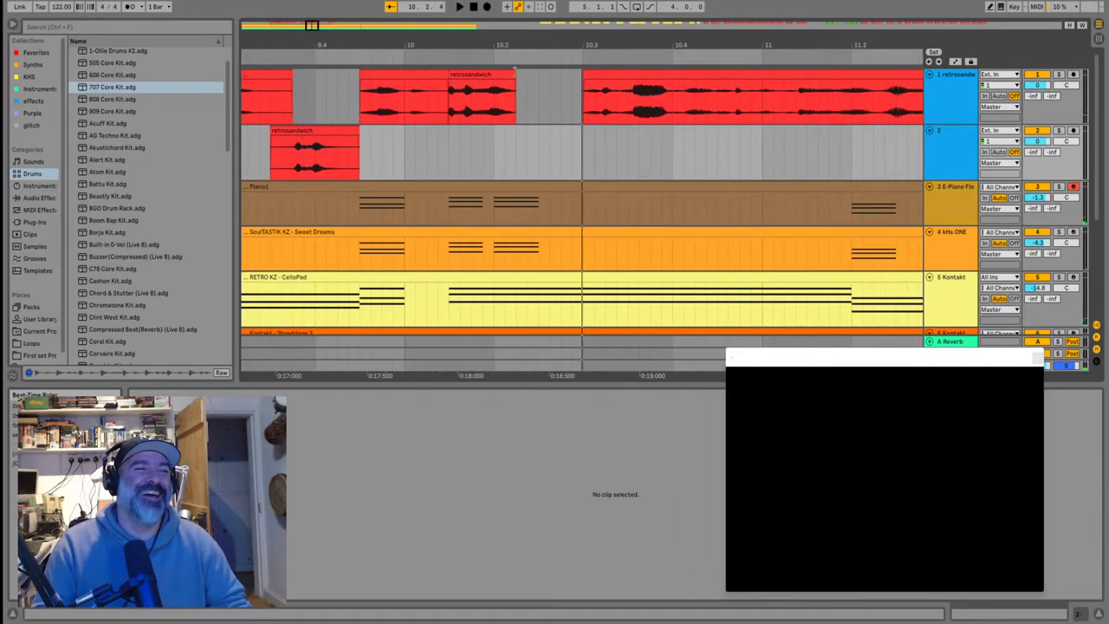
Extend the end of the 10.1.3 snippet to meet the neighbouring clip at 10.3.1 and audition the join
drag(515, 83, 584, 84)
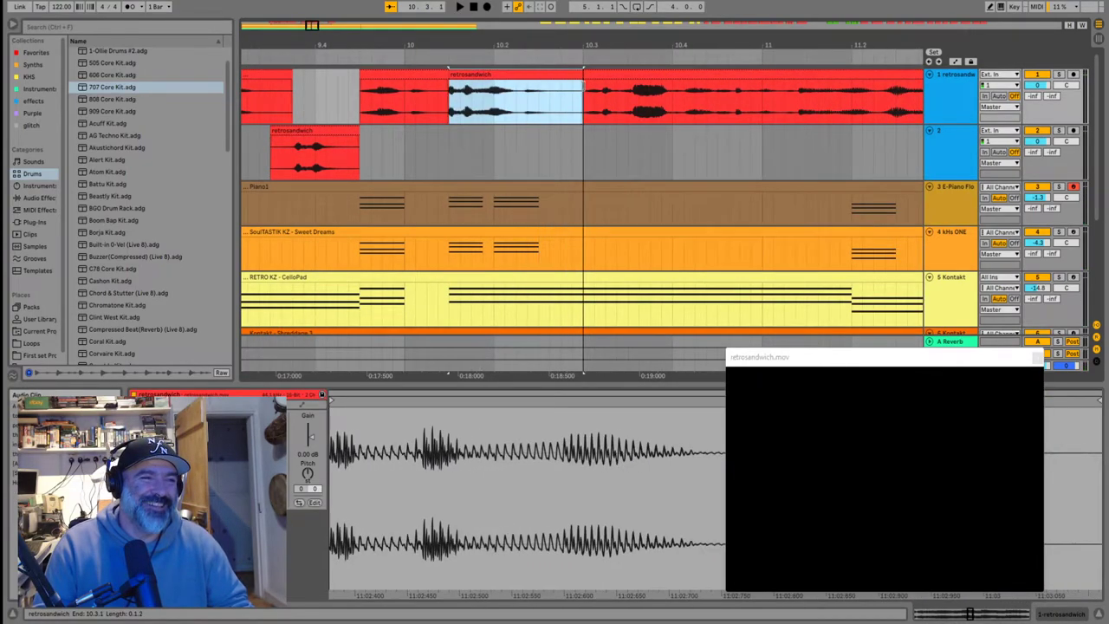
click(488, 111)
key(space)
key(space)
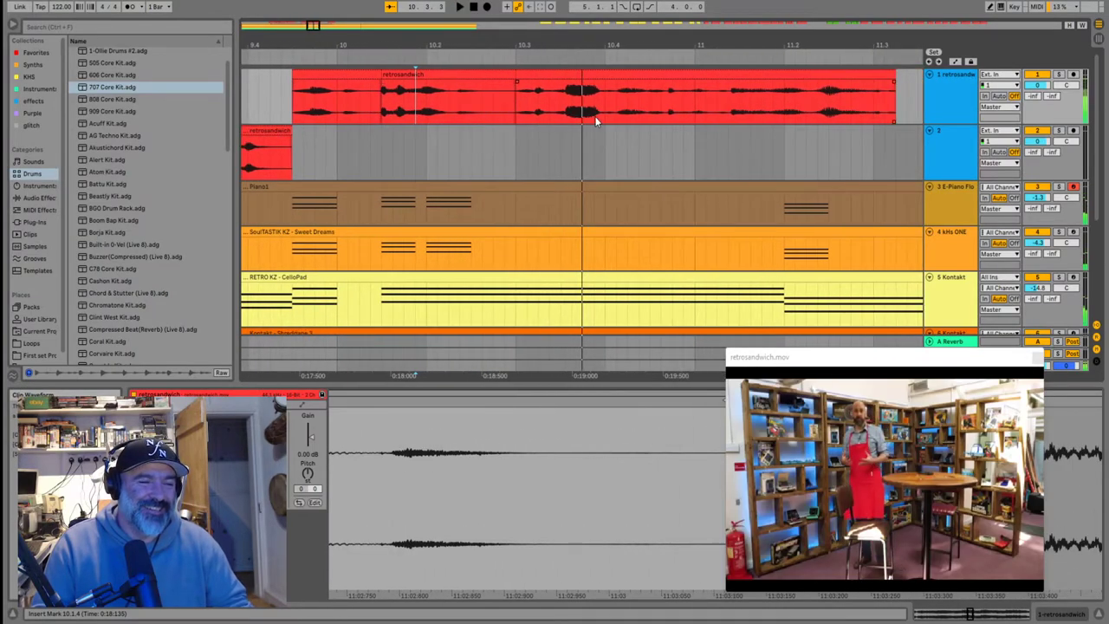
Move the first-track clip at 10.3.1 out to about 14.3 and put the clip from 12.3.3 in its place
scroll(596, 114, down, 5)
click(371, 123)
key(space)
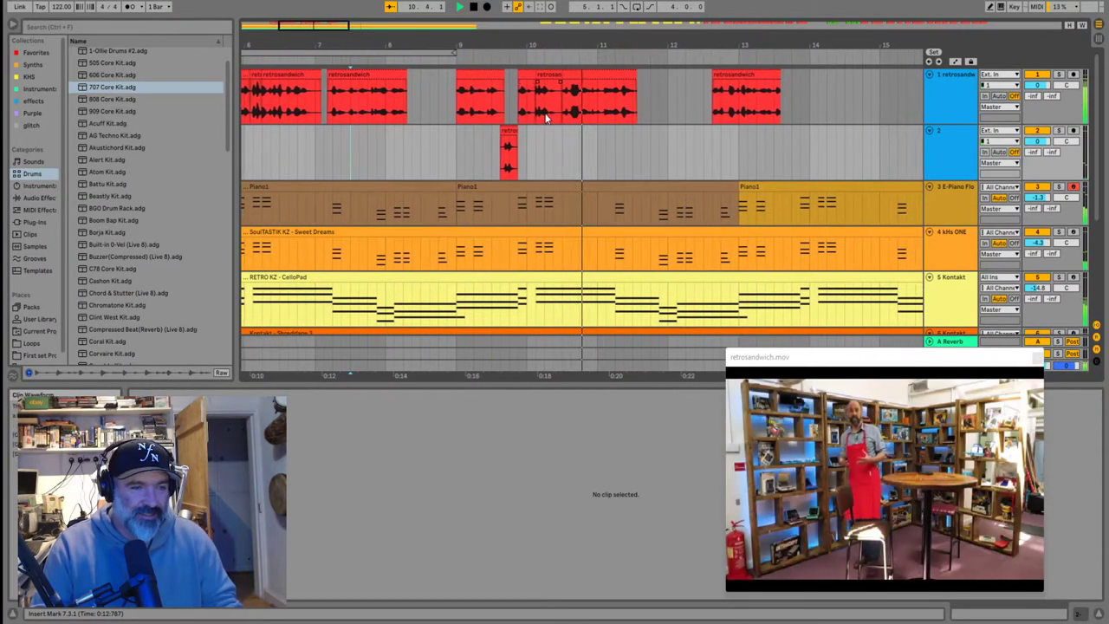
click(671, 104)
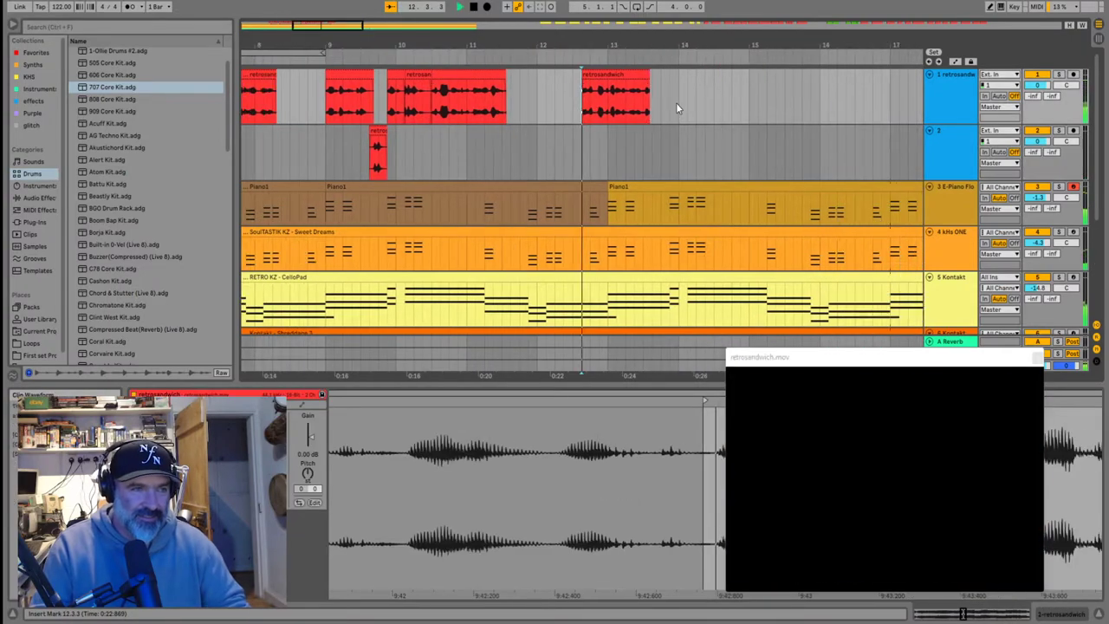
key(space)
drag(413, 75, 695, 77)
drag(585, 75, 436, 77)
click(353, 109)
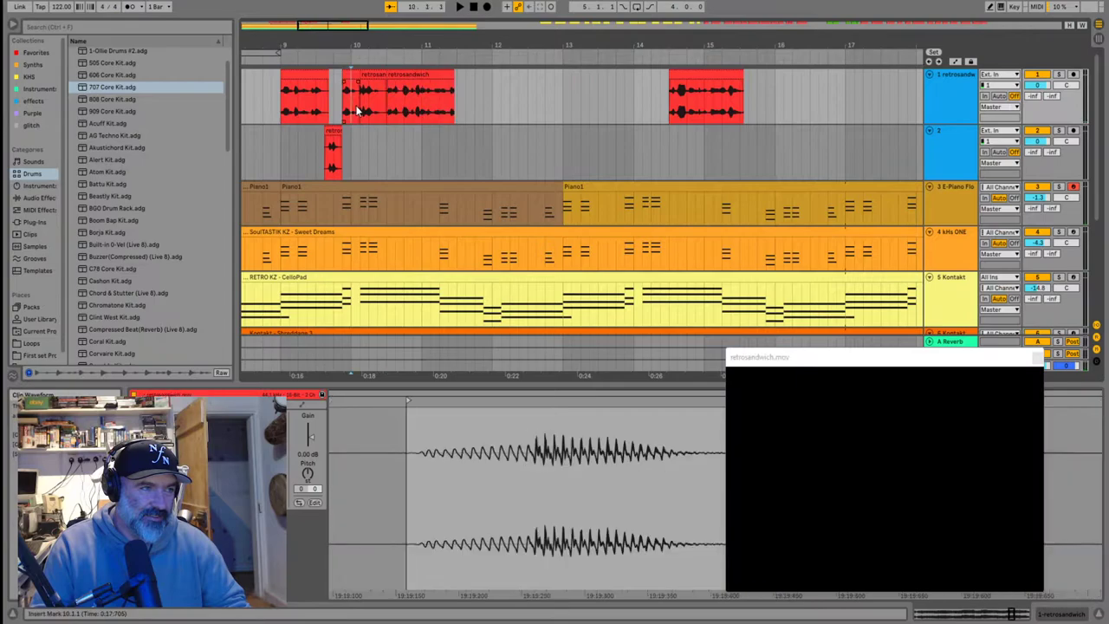
key(space)
Move the clip at 10.3.1 on the first audio track earlier to 10.2.3 and audition the transition from 10.1.2
drag(520, 45, 466, 94)
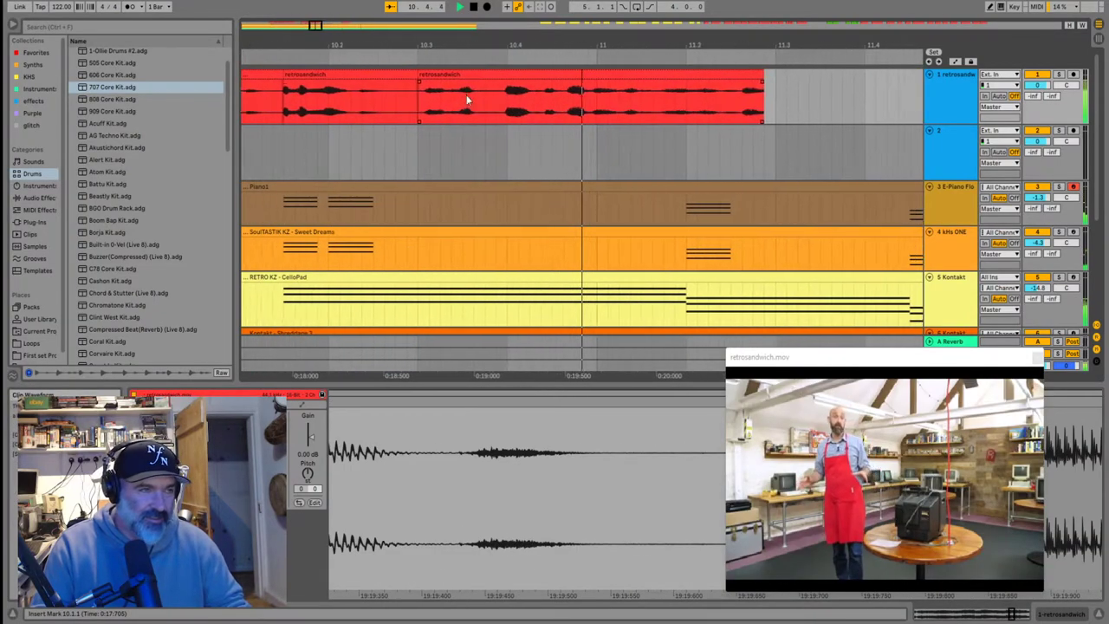
key(space)
key(space)
drag(660, 76, 615, 89)
click(496, 111)
key(space)
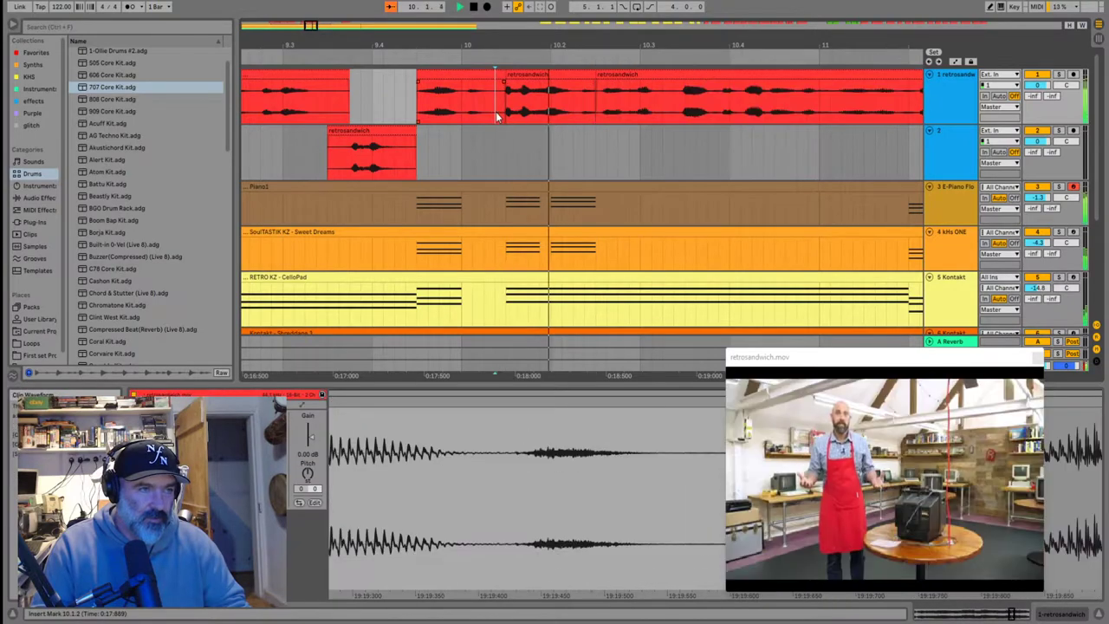
Move the first-track clip parked near 14.3 to 11.2.3 and play the transition from 11.1.2
scroll(576, 112, down, 4)
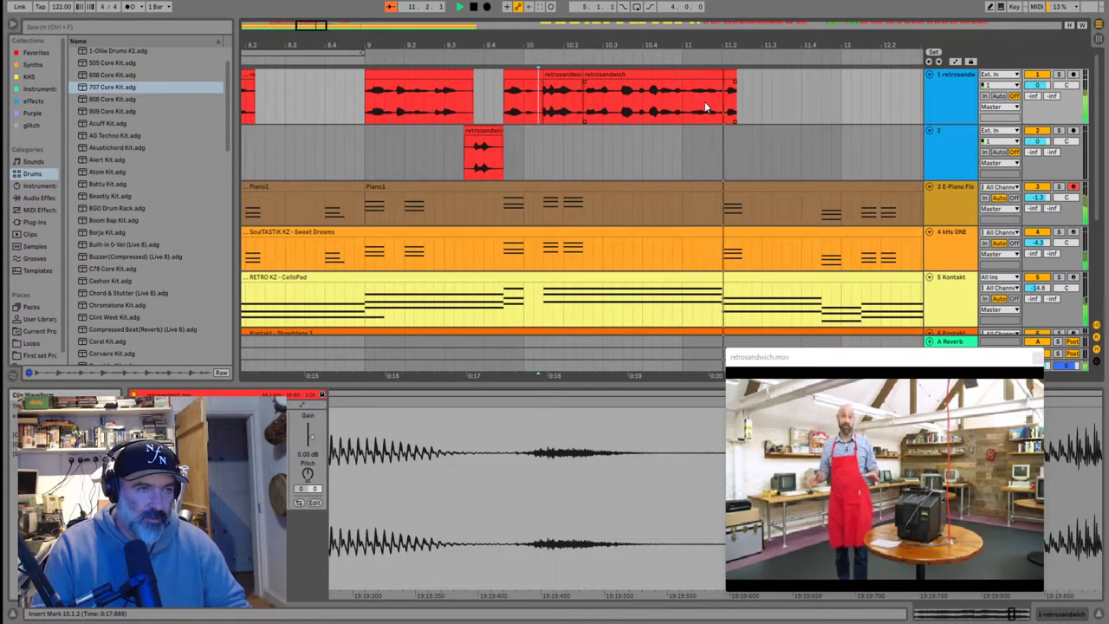
key(minus)
key(minus)
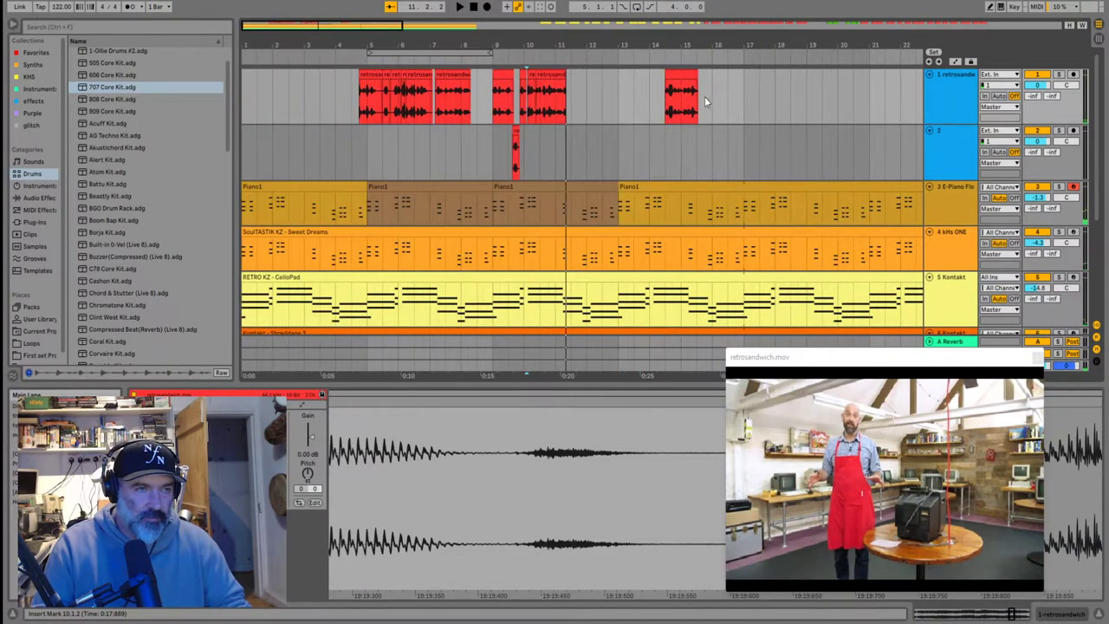
key(plus)
drag(677, 87, 456, 91)
key(plus)
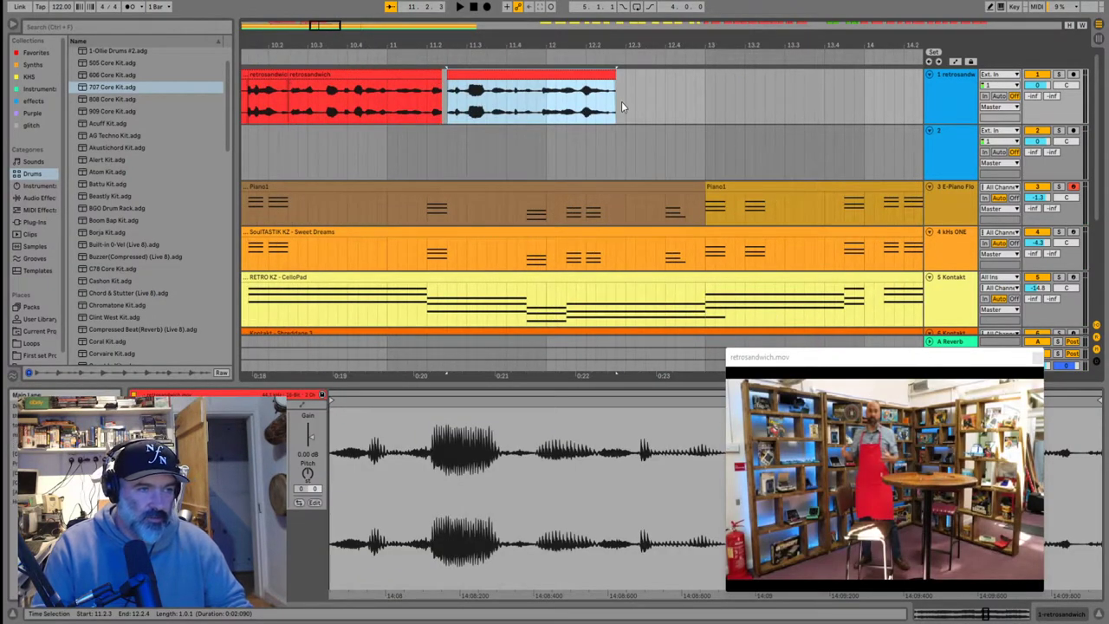
click(393, 104)
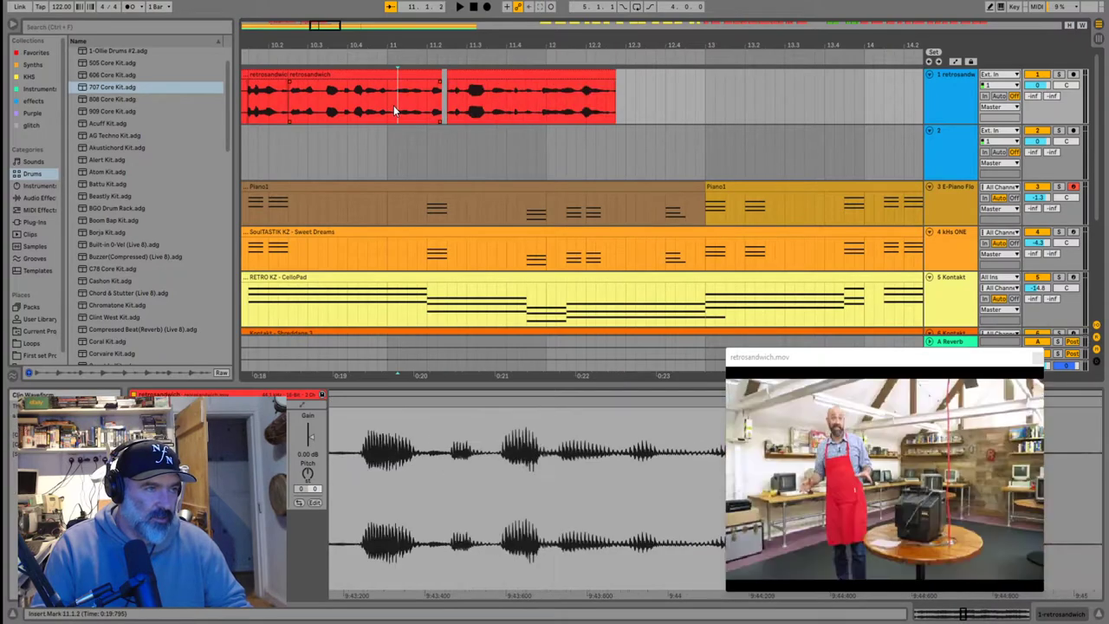
key(space)
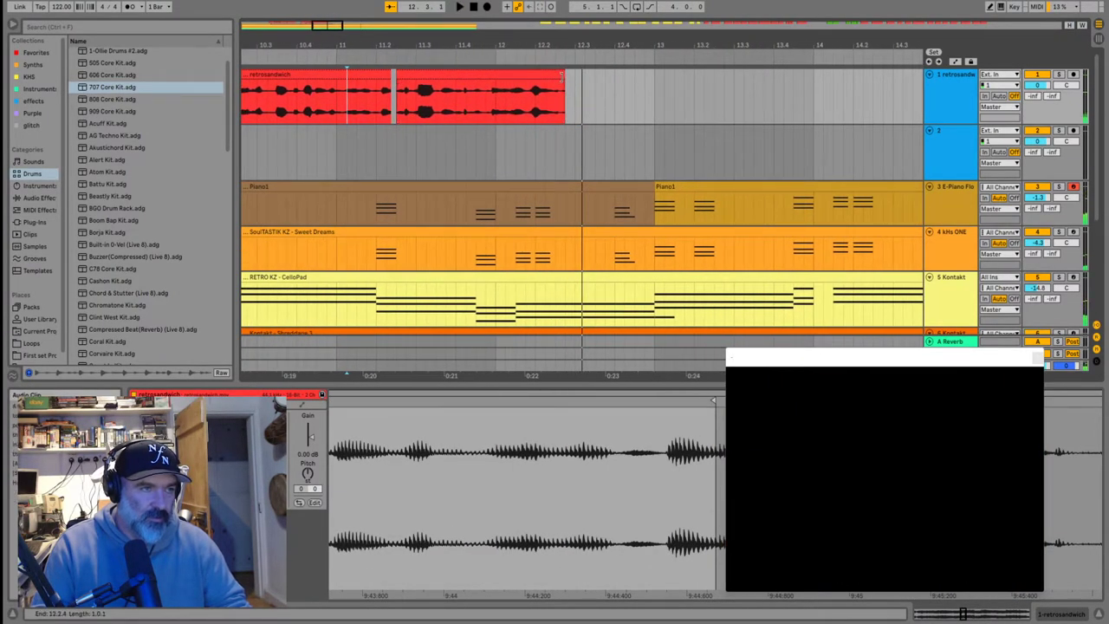
Try extending the end of the clip that starts at 11.2.3 and audition the longer ending
drag(563, 86, 584, 91)
click(517, 119)
key(space)
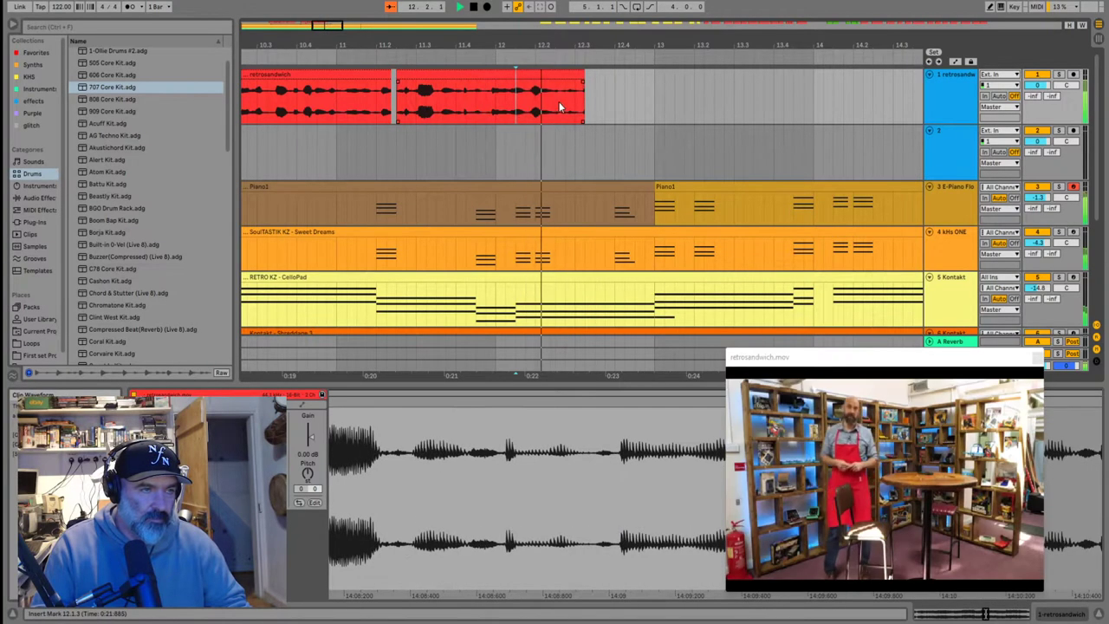
key(space)
key(ctrl+z)
key(space)
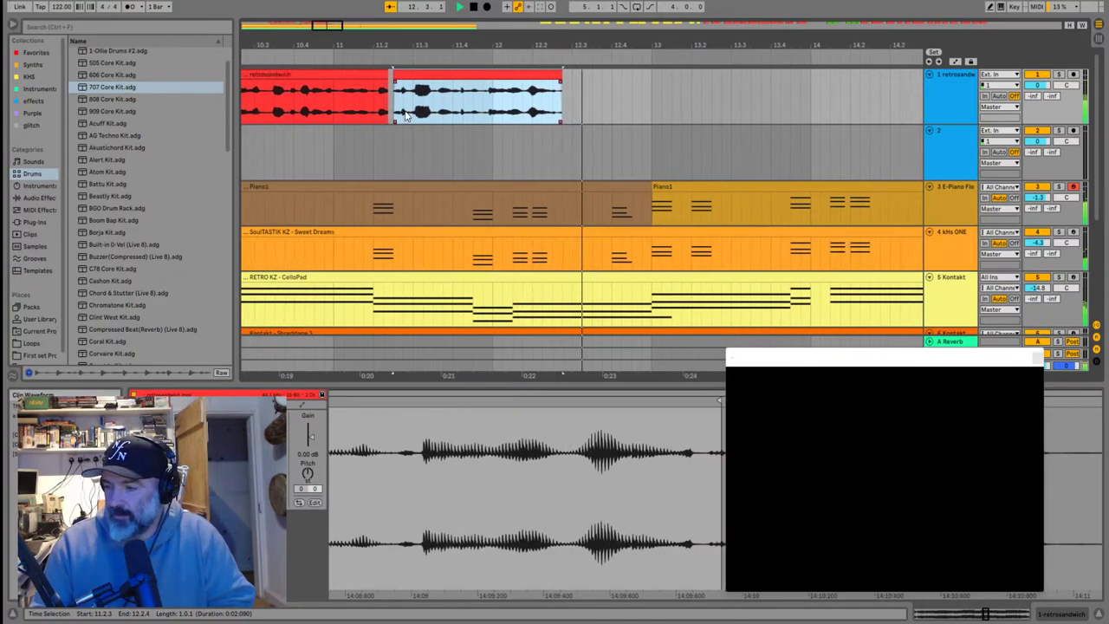
key(space)
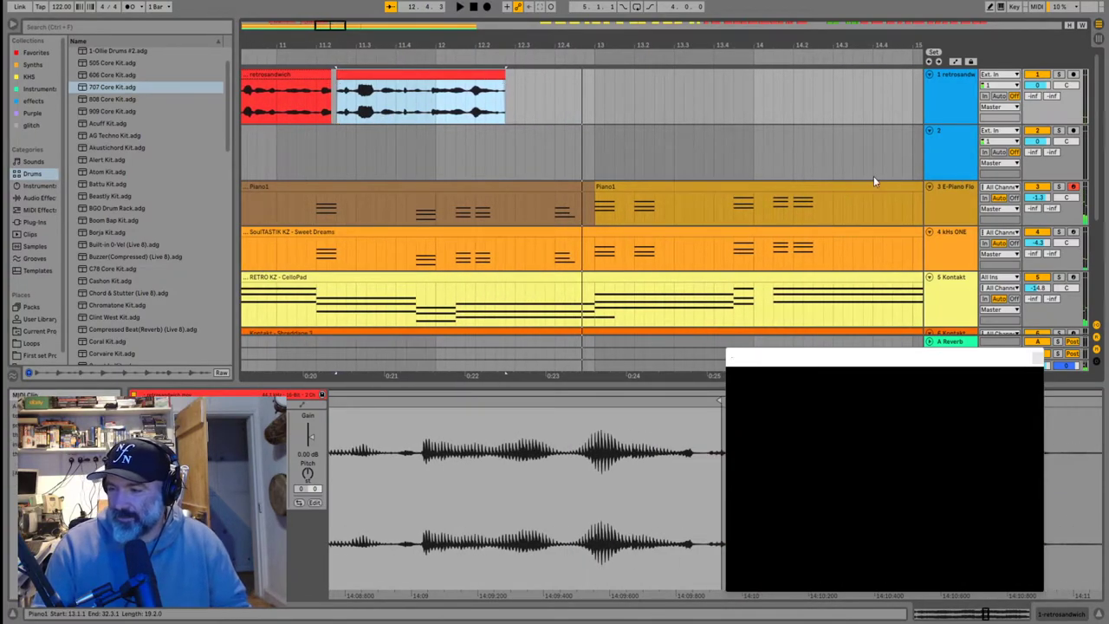
Play the vocal arrangement from 4.4.1 and replay the phrases around bar 6 to review the cuts
scroll(719, 191, down, 3)
scroll(315, 134, down, 5)
click(272, 110)
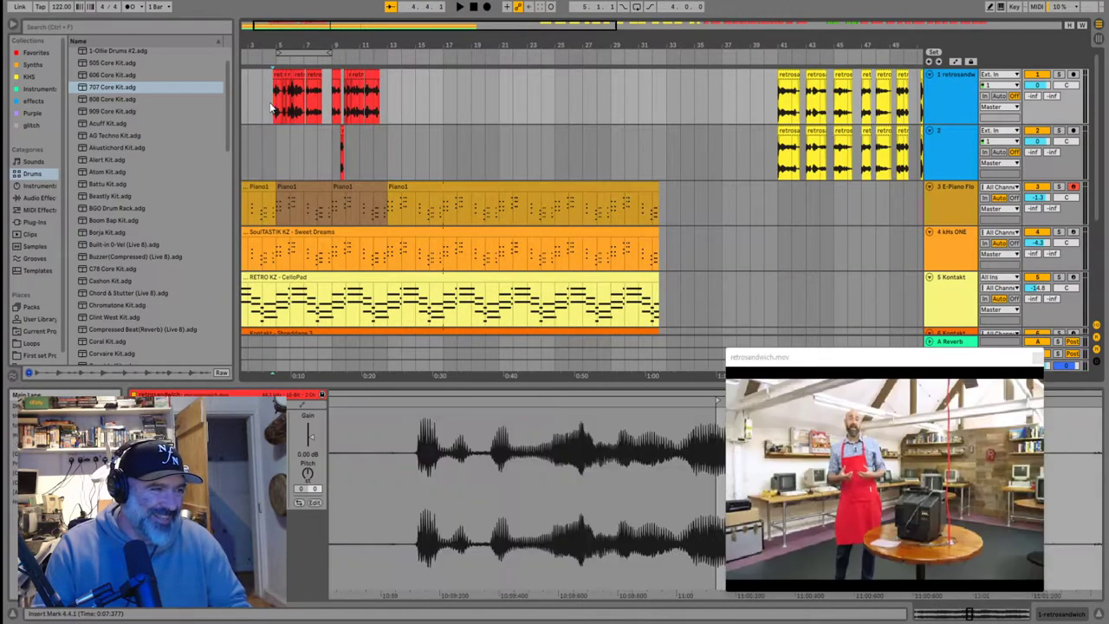
key(space)
scroll(390, 133, up, 3)
scroll(407, 126, up, 3)
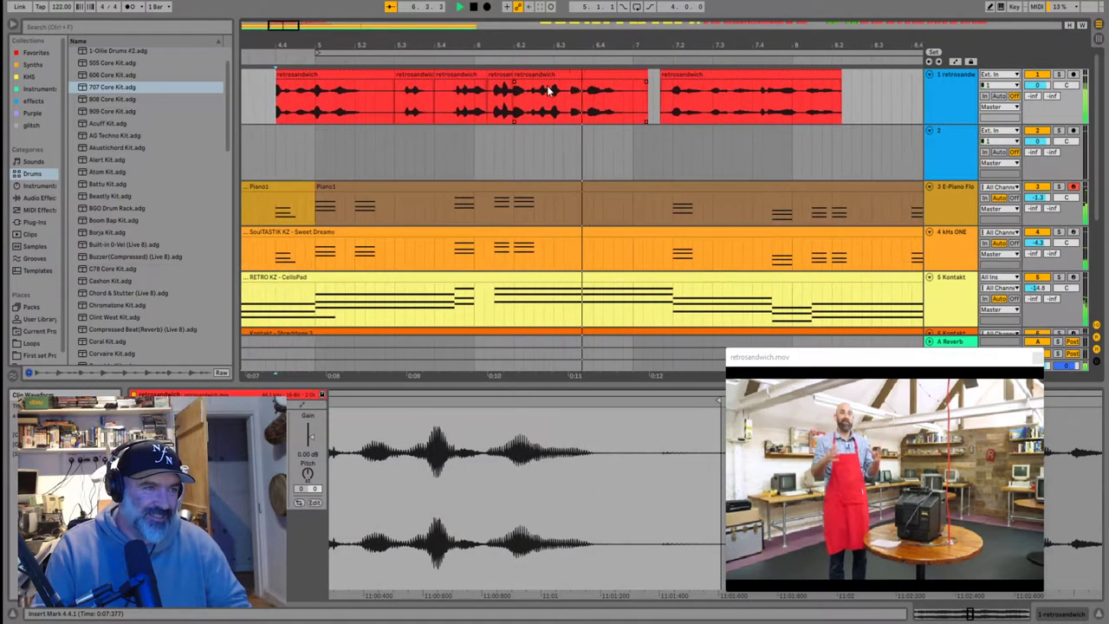
click(514, 102)
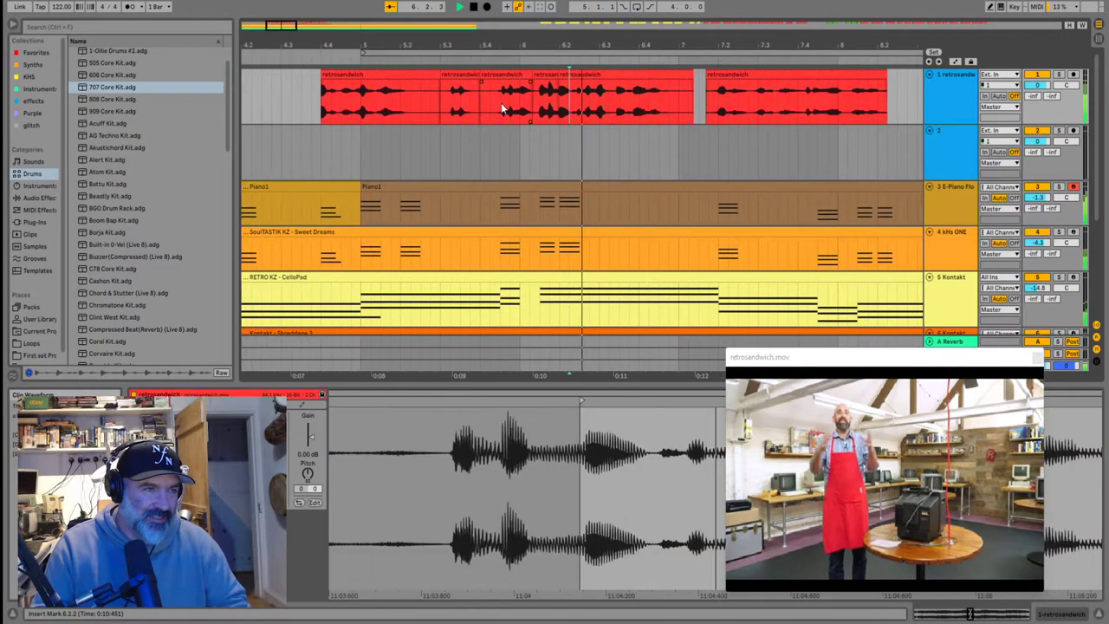
click(496, 99)
key(space)
key(space)
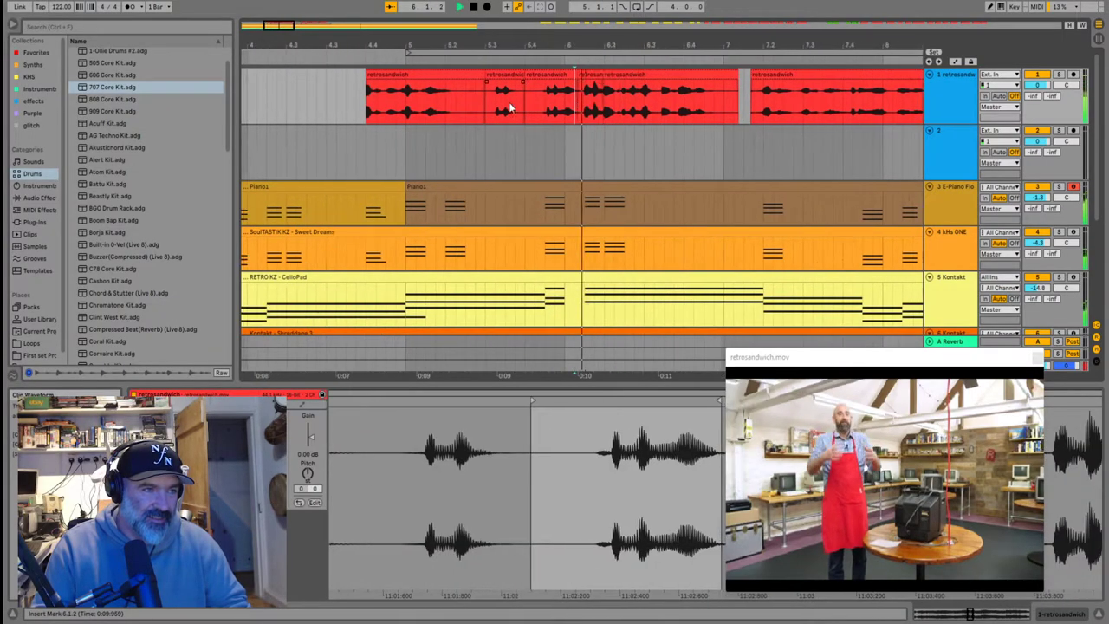
Copy the two adjacent first-track clips spanning about 6.1.2 to 7.1.2
click(511, 75)
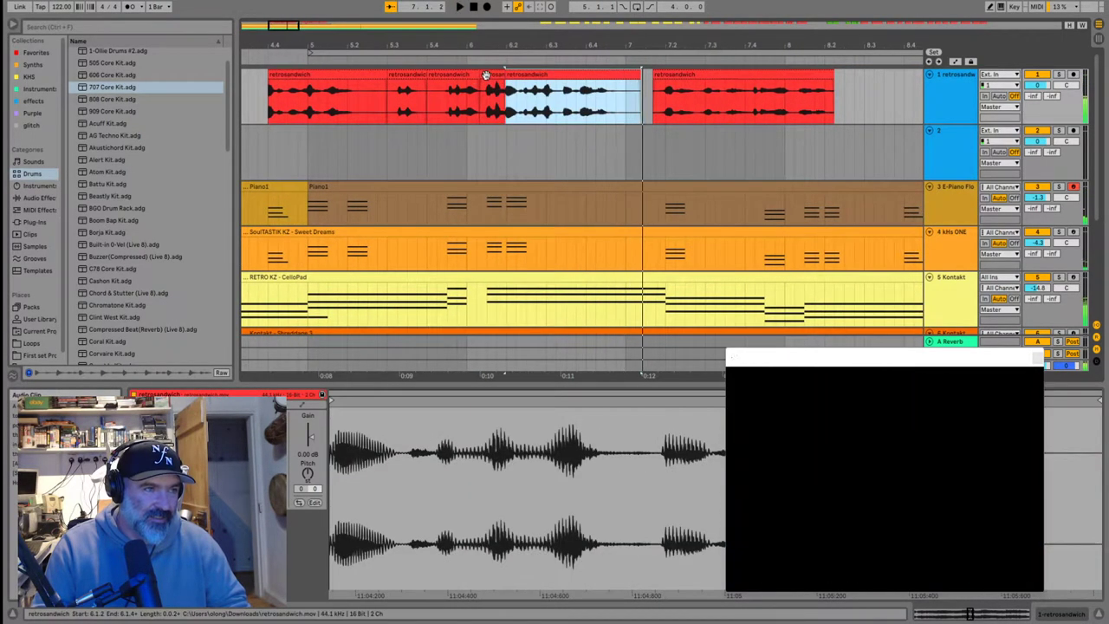
key(space)
click(487, 75)
shift+click(543, 76)
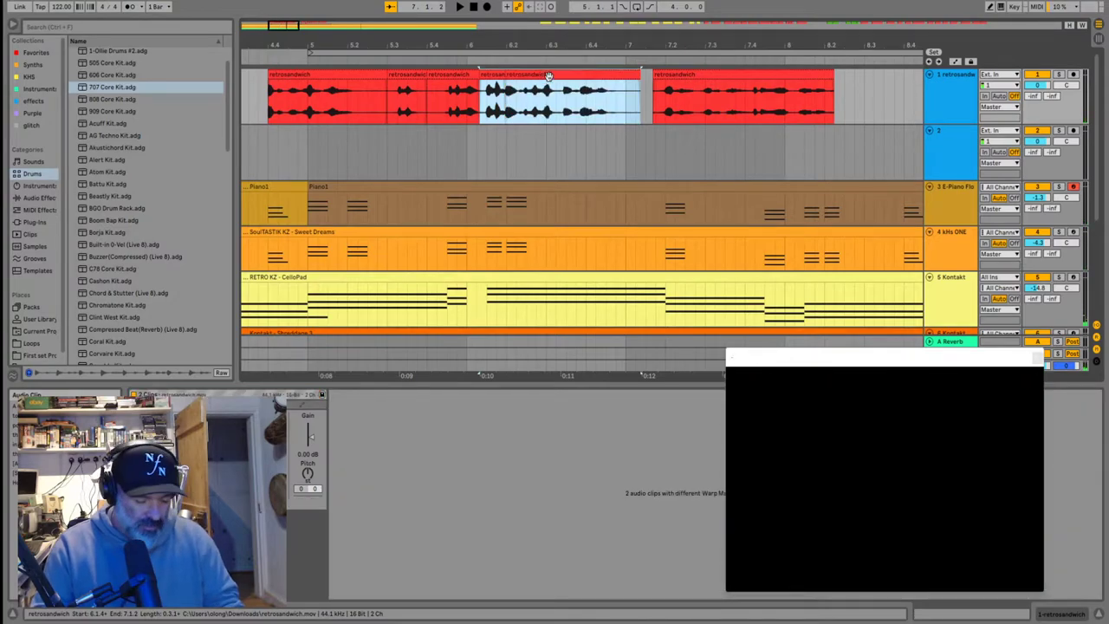
Play through the phrases and shift the first-track clip at bar 9 slightly earlier to 8.4.4
click(422, 100)
key(space)
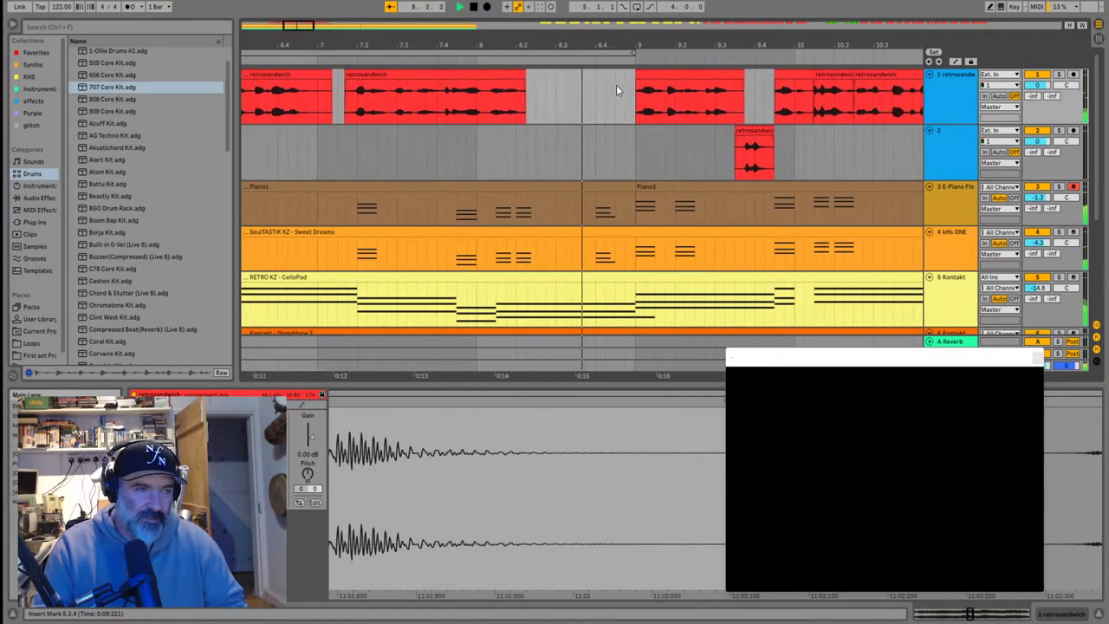
key(space)
click(438, 103)
key(space)
key(space)
drag(531, 76, 522, 88)
click(448, 106)
key(space)
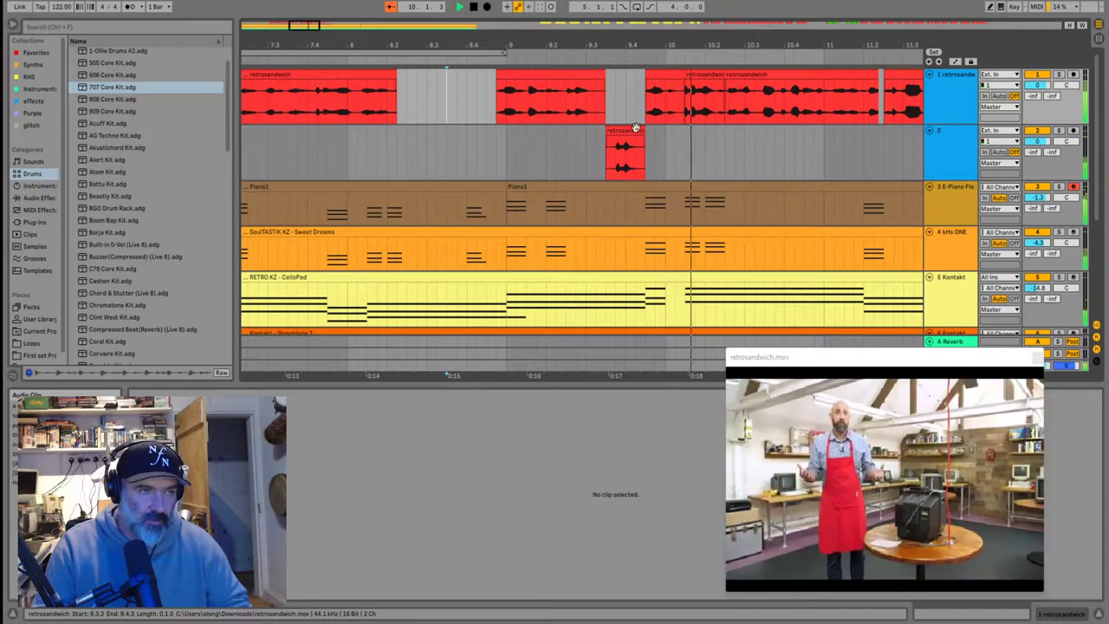
Audition the first-track clip at 10.2.3 and move it to free space at about 12.3.2
click(558, 159)
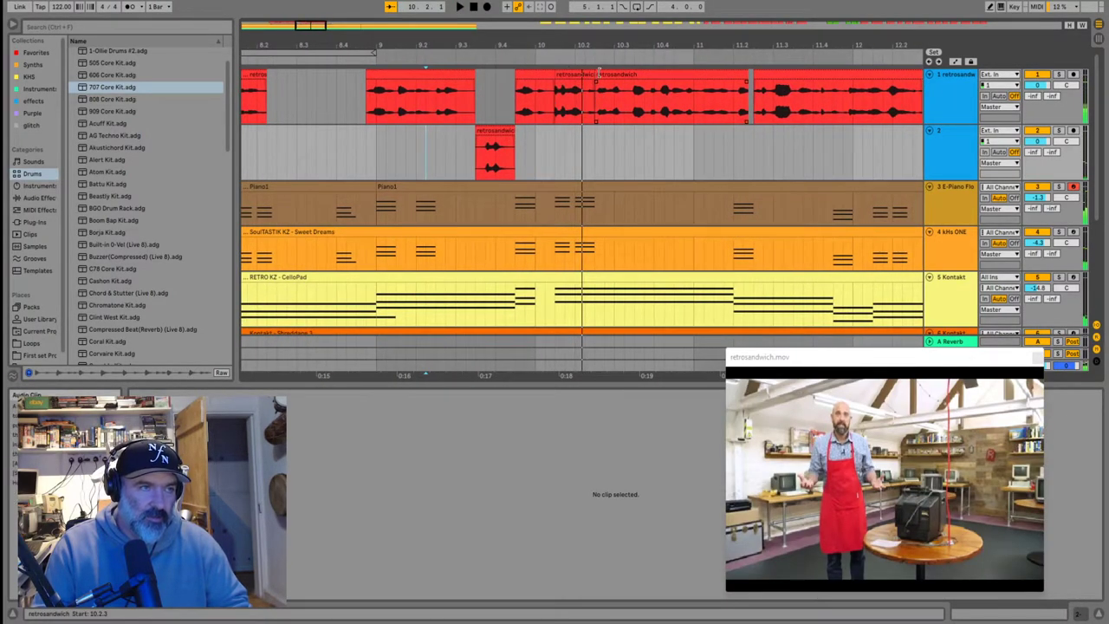
click(599, 110)
key(space)
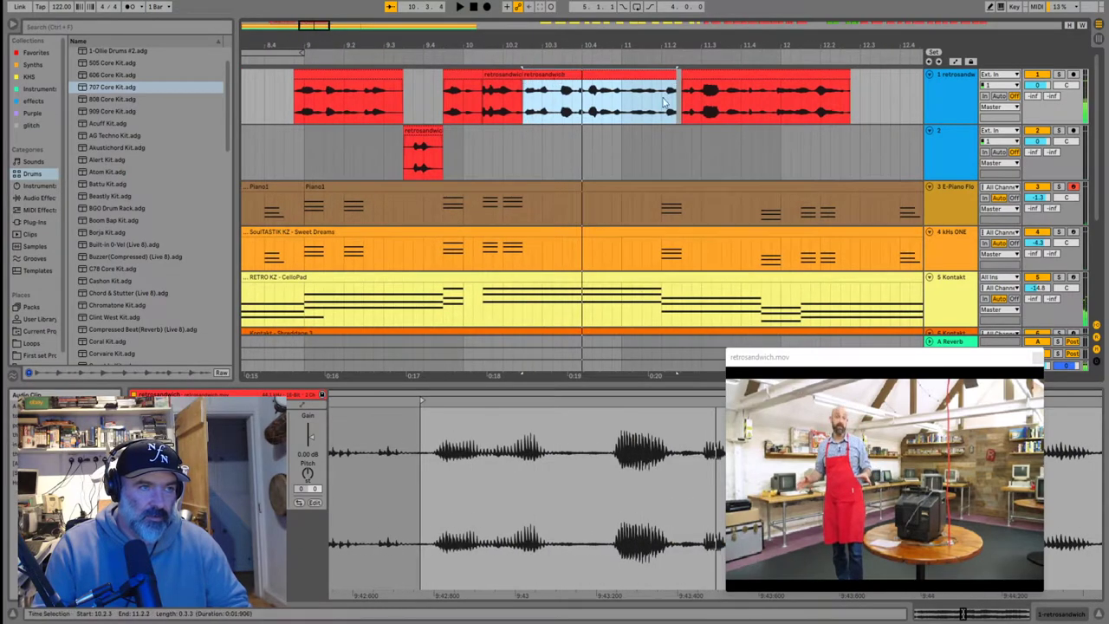
click(720, 75)
click(633, 74)
drag(627, 96, 867, 151)
drag(776, 128, 878, 111)
Paste the two copied clips at 10.2.3 on the second audio track and play back from 10.1.3
click(515, 158)
key(ctrl+v)
click(500, 155)
key(space)
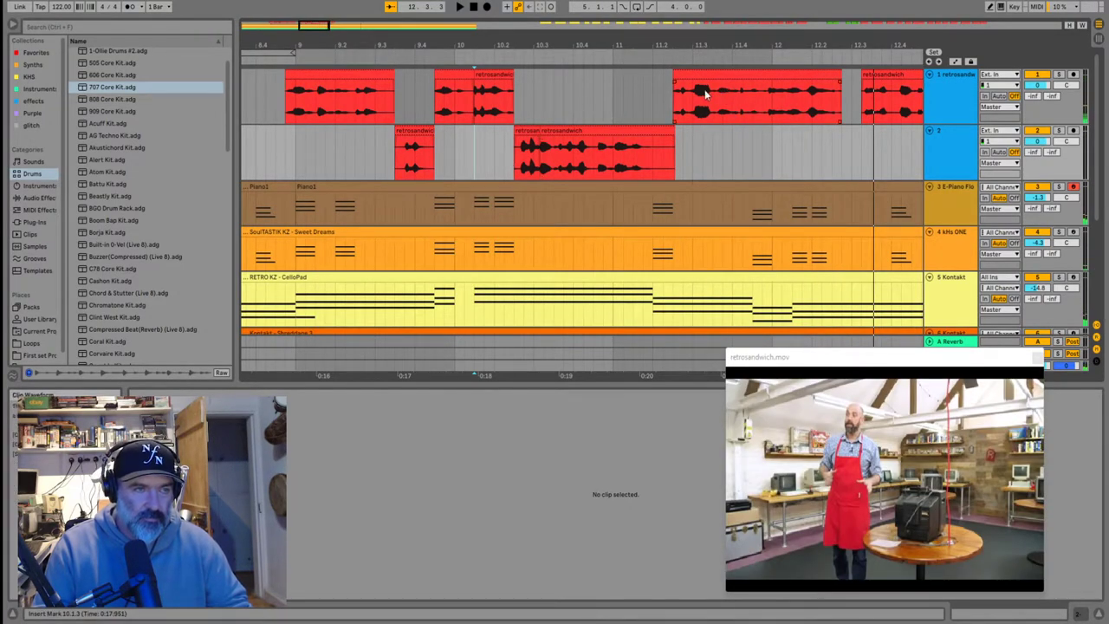
Park the first-track clip from 11.2.3 at bar 15, move the 12.3.2 clip to 11.2.3 in its place, and play it back
scroll(705, 94, down, 10)
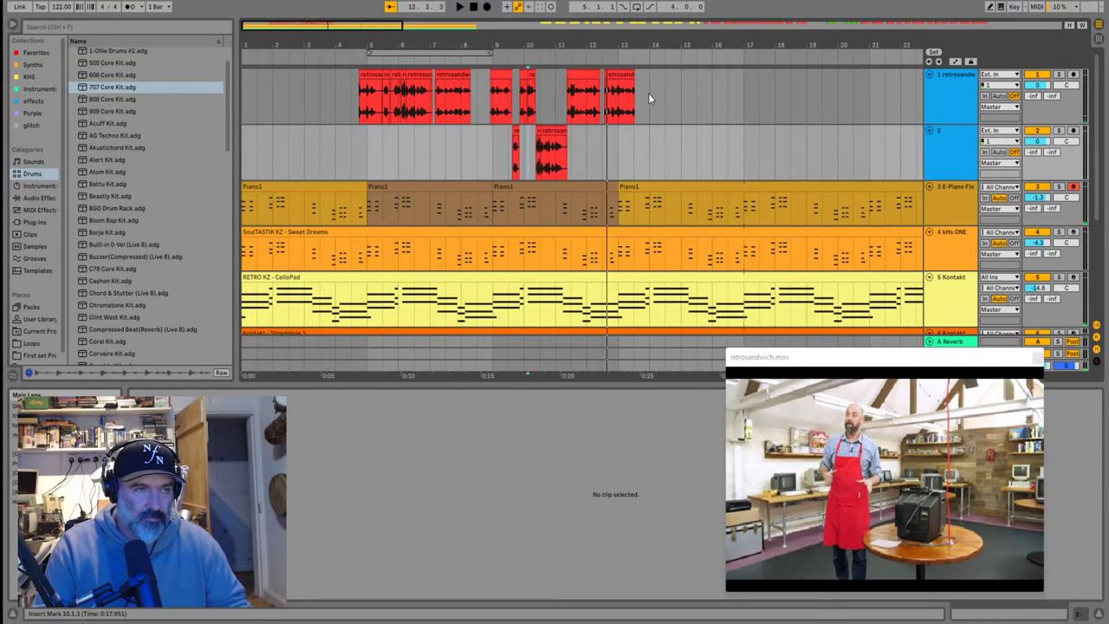
scroll(648, 94, up, 5)
drag(539, 74, 805, 76)
drag(628, 74, 527, 97)
click(436, 151)
key(space)
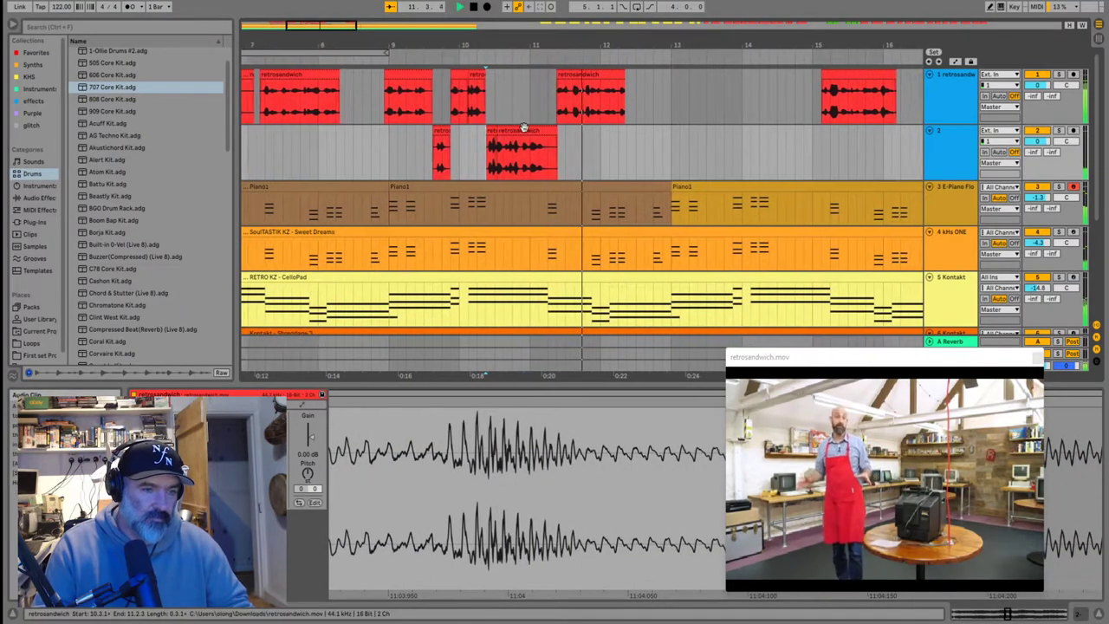
key(space)
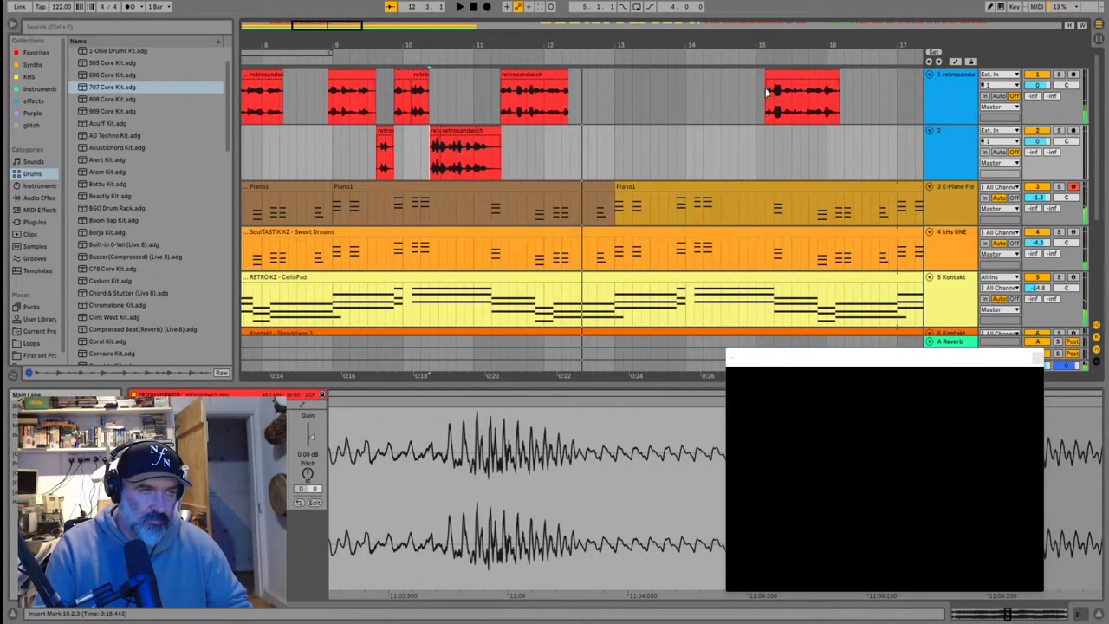
Try the parked bar 15 clip at 12.2.3 on the first track with playback from 12.1.1, and undo the move
drag(779, 74, 565, 90)
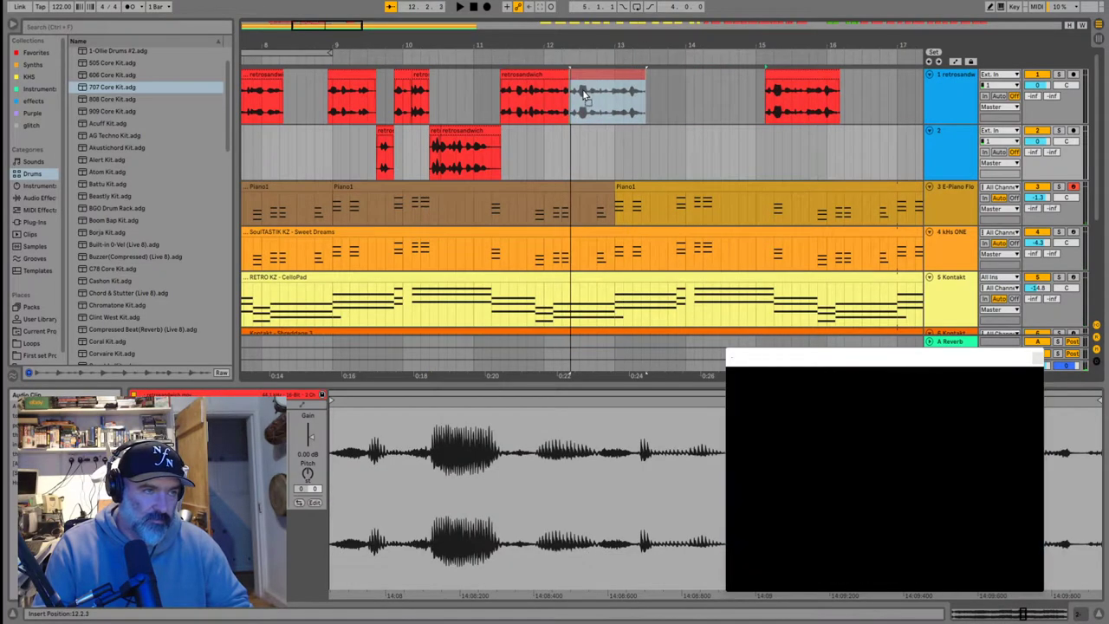
click(548, 104)
key(space)
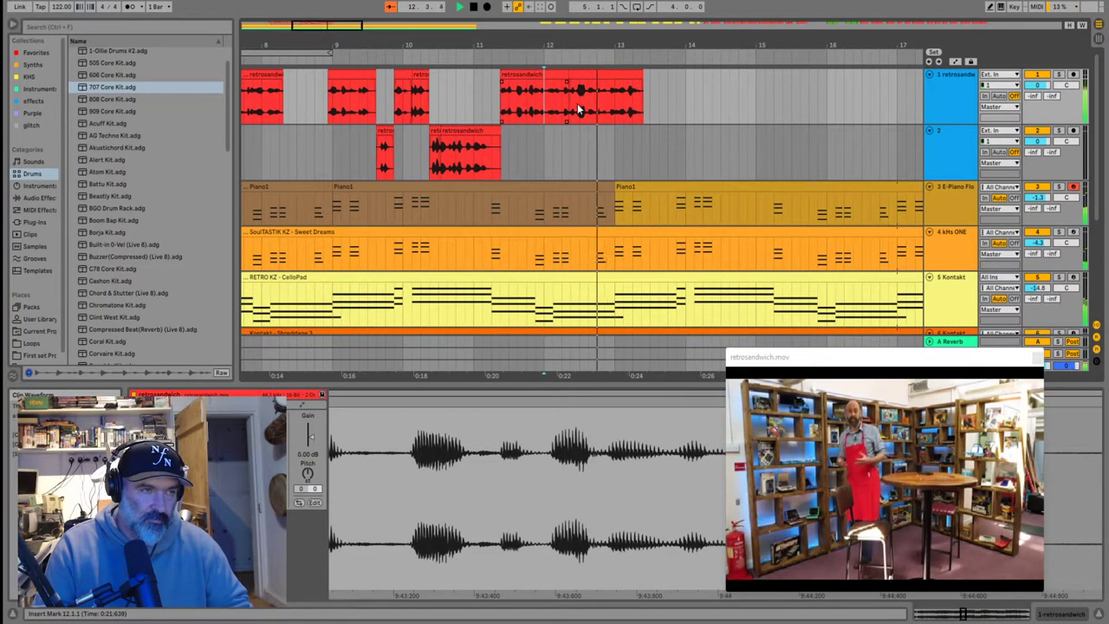
key(space)
key(ctrl+z)
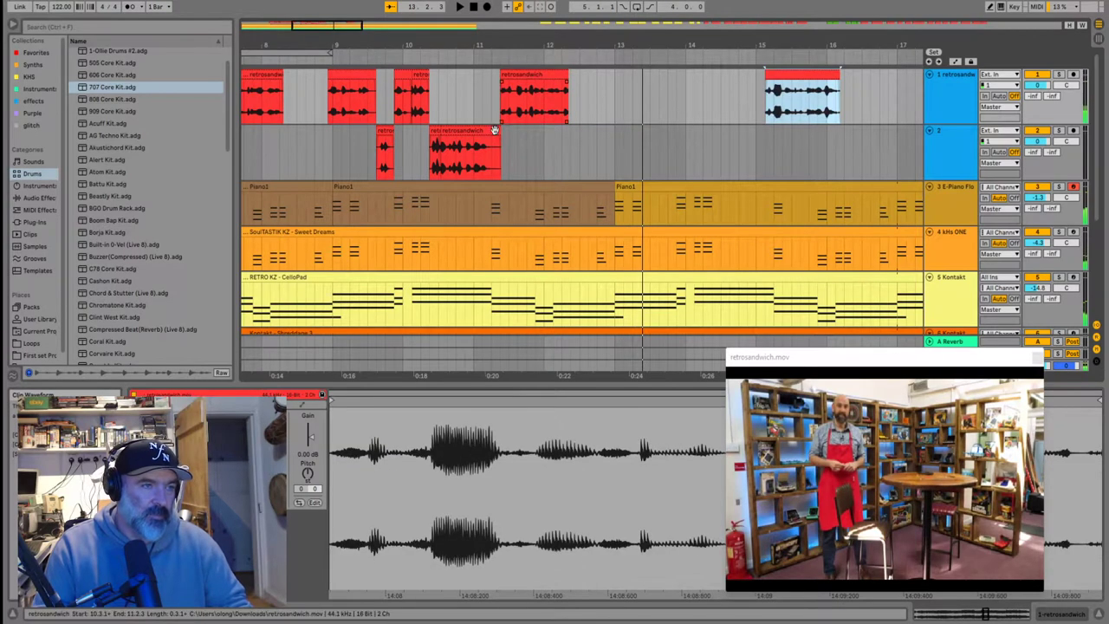
Return to 5.1.1 in the arrangement and audition the opening phrase from there
key(x)
click(296, 150)
key(plus)
key(plus)
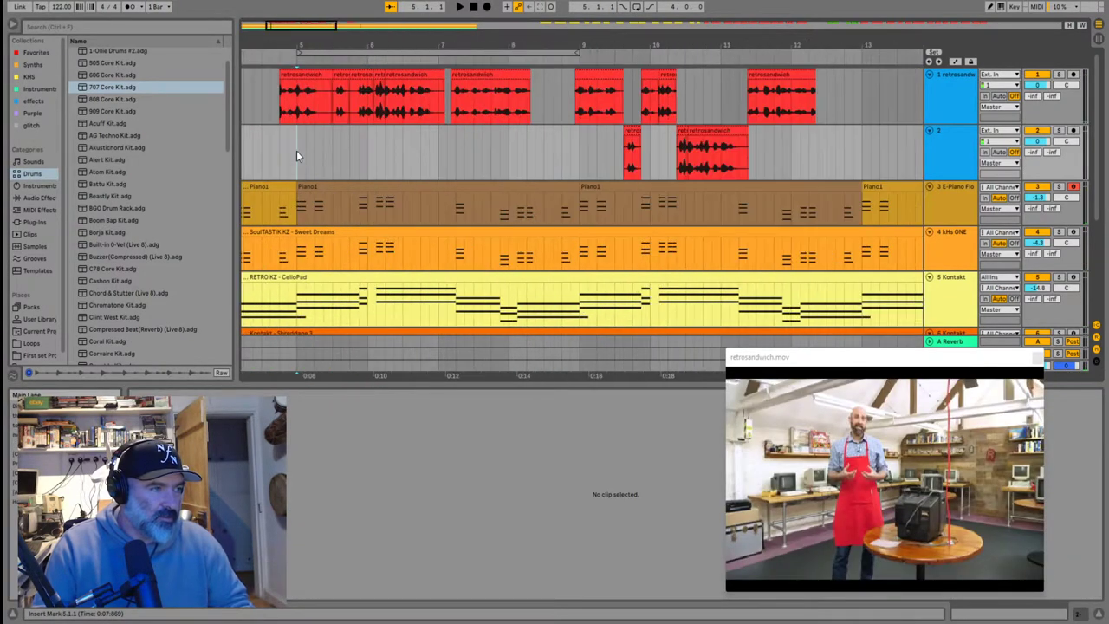
key(minus)
key(minus)
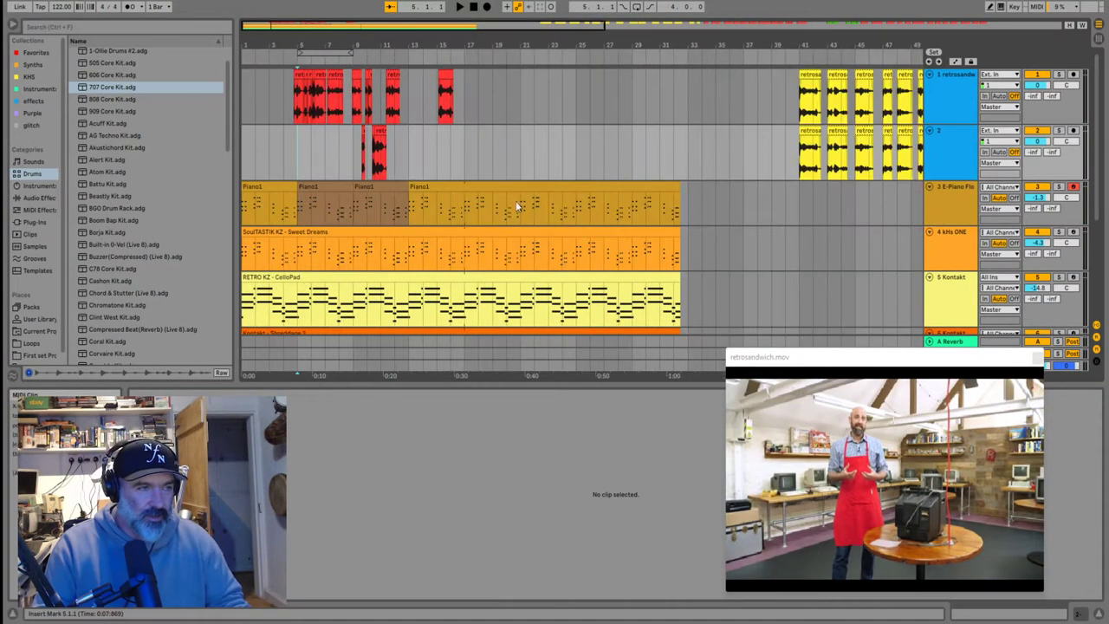
click(429, 197)
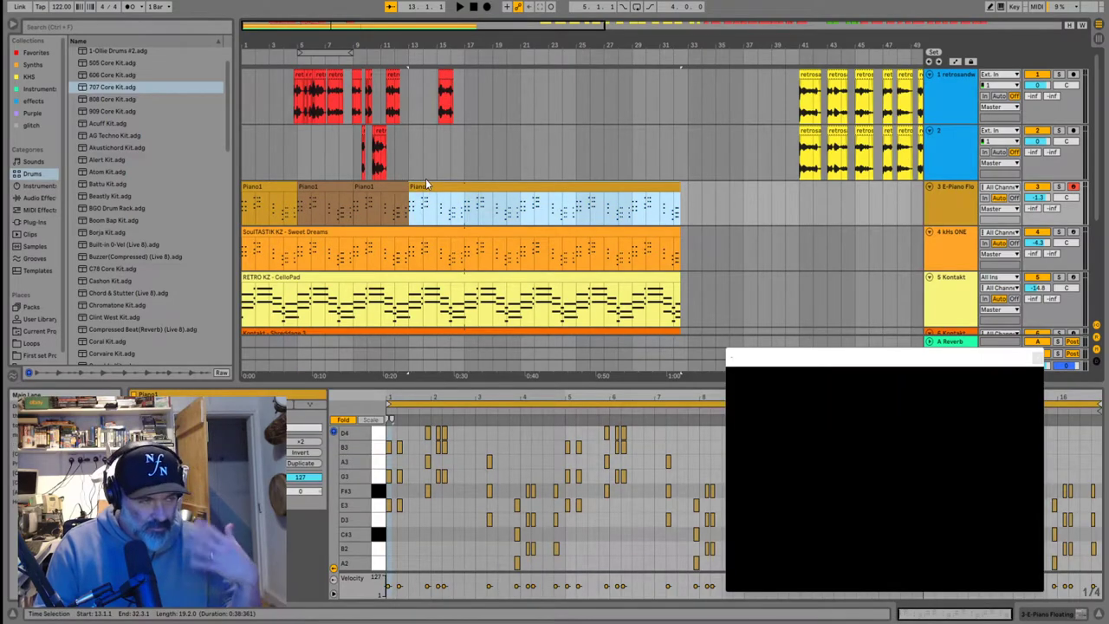
click(299, 112)
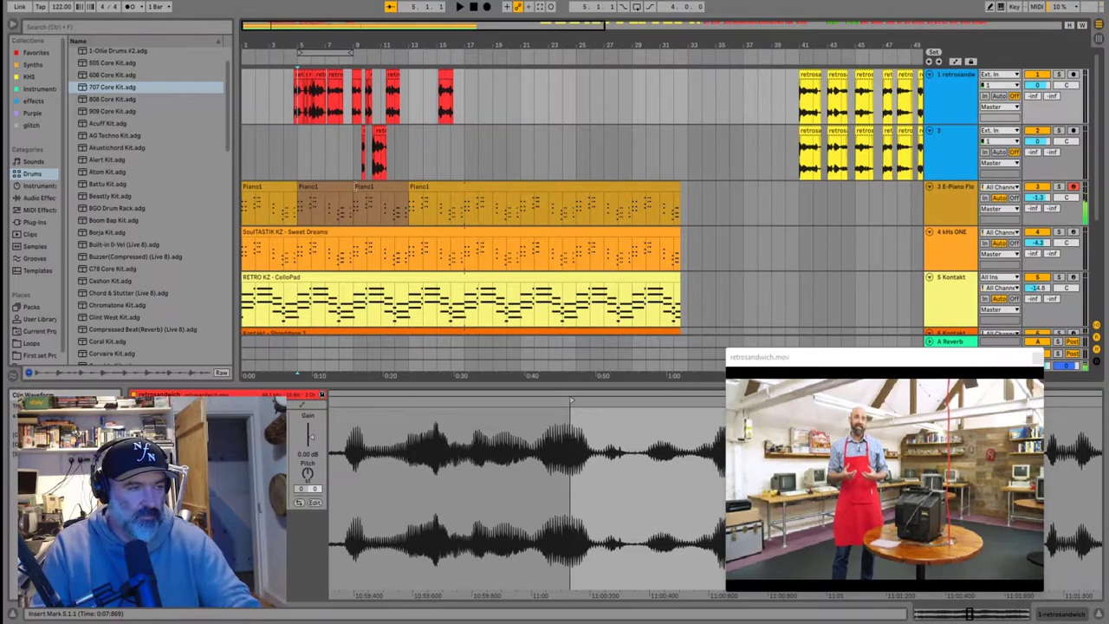
key(space)
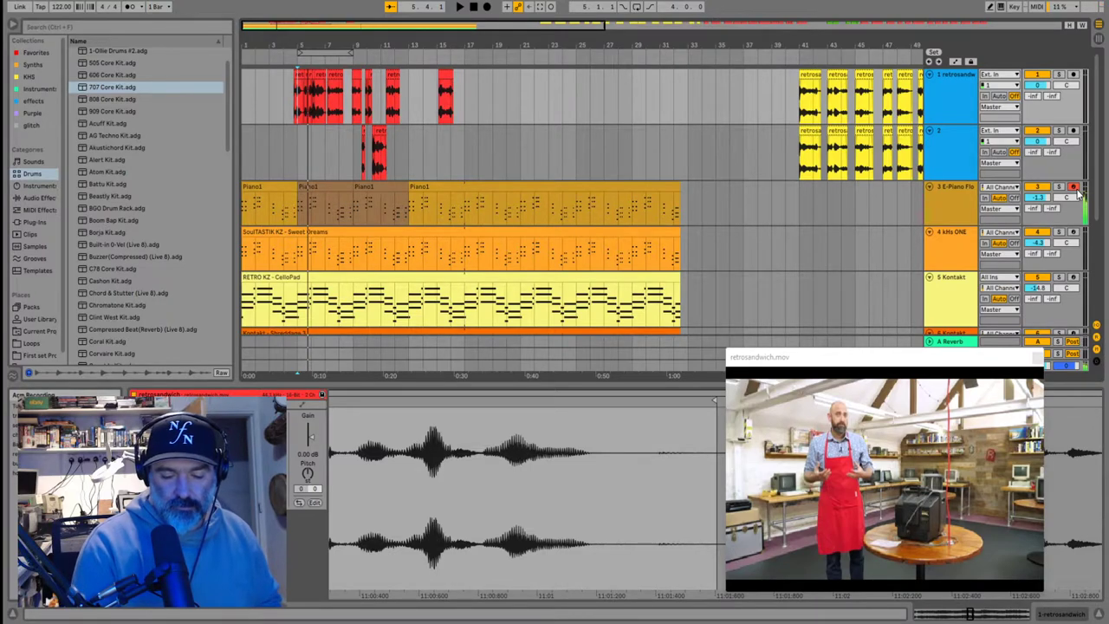
key(space)
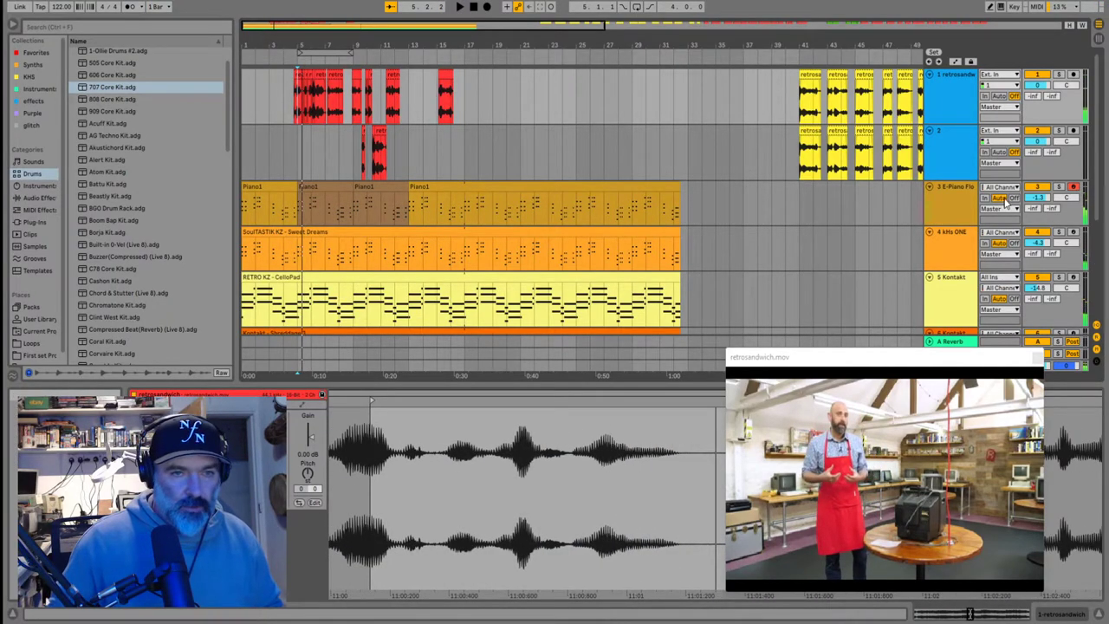
Solo the E-Piano track and audition it repeatedly from 5.1.1
click(1057, 187)
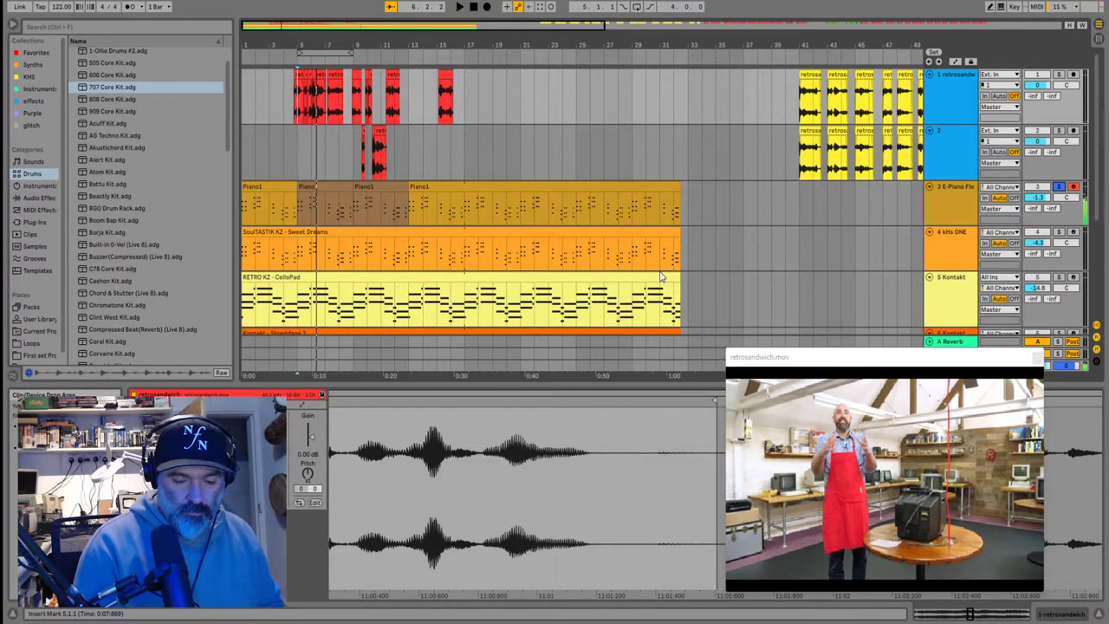
key(space)
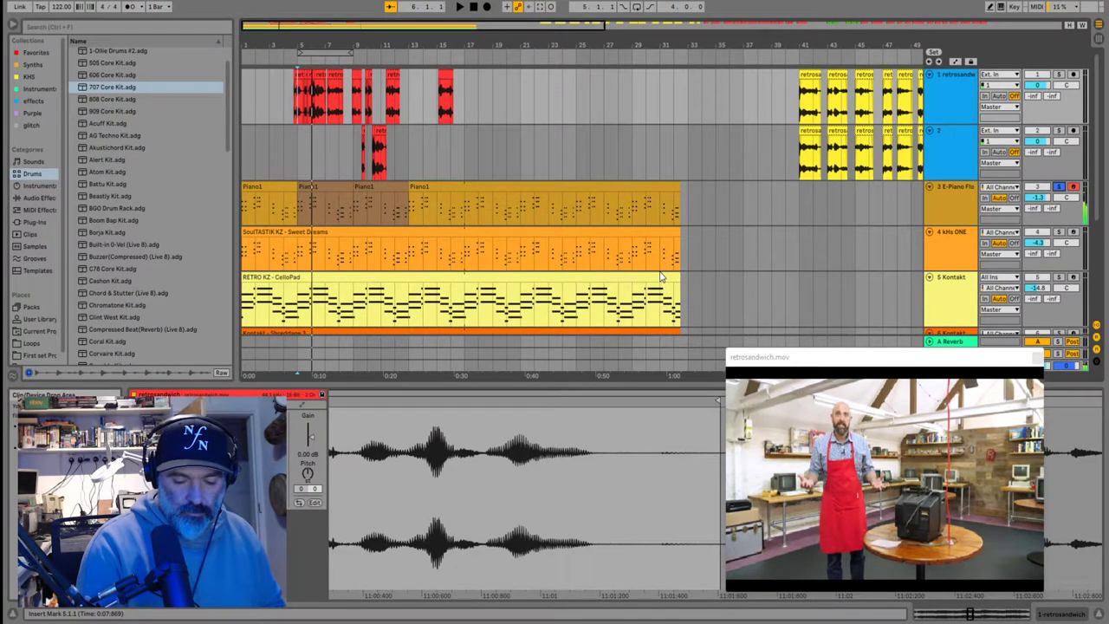
key(space)
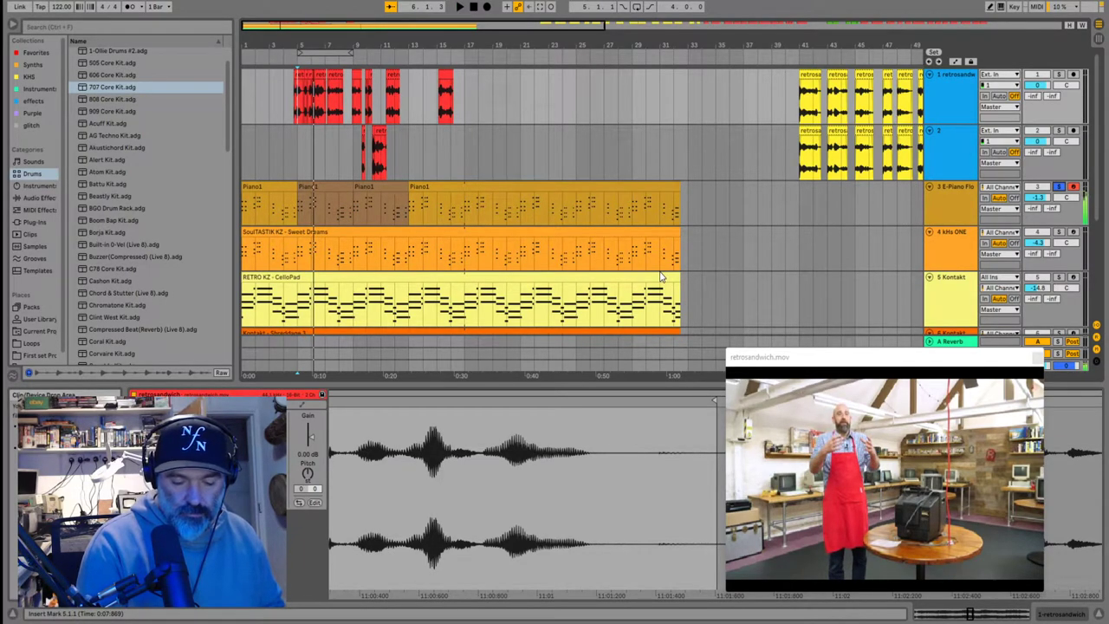
key(space)
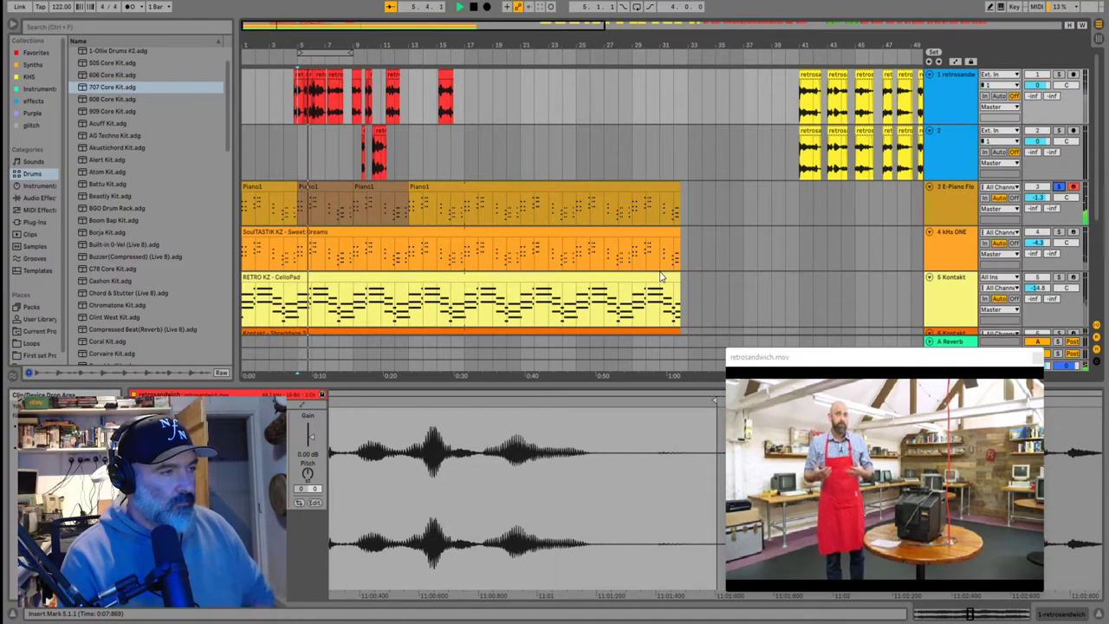
key(space)
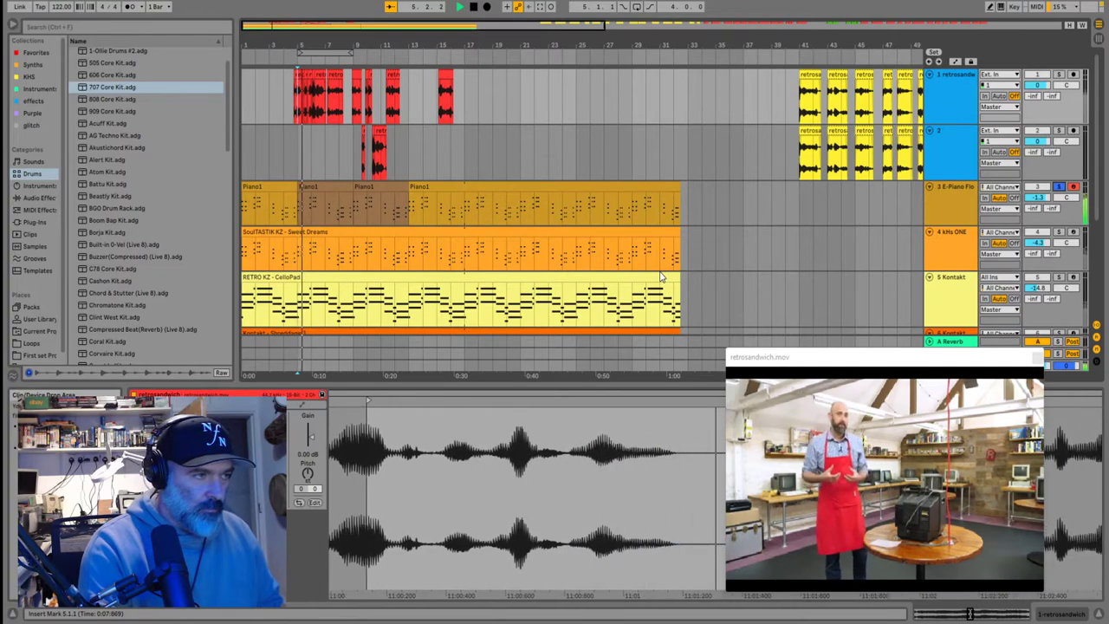
key(space)
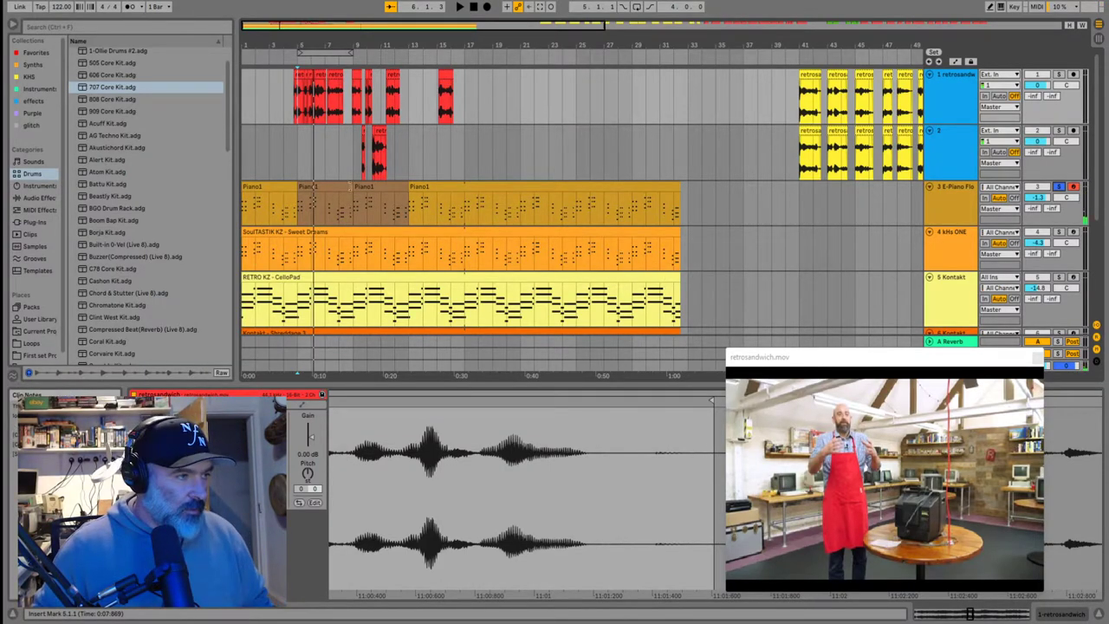
Open the Piano1 clip at bar 5 and check its E3, F#3, A3 and D4 chord notes
click(320, 187)
click(535, 486)
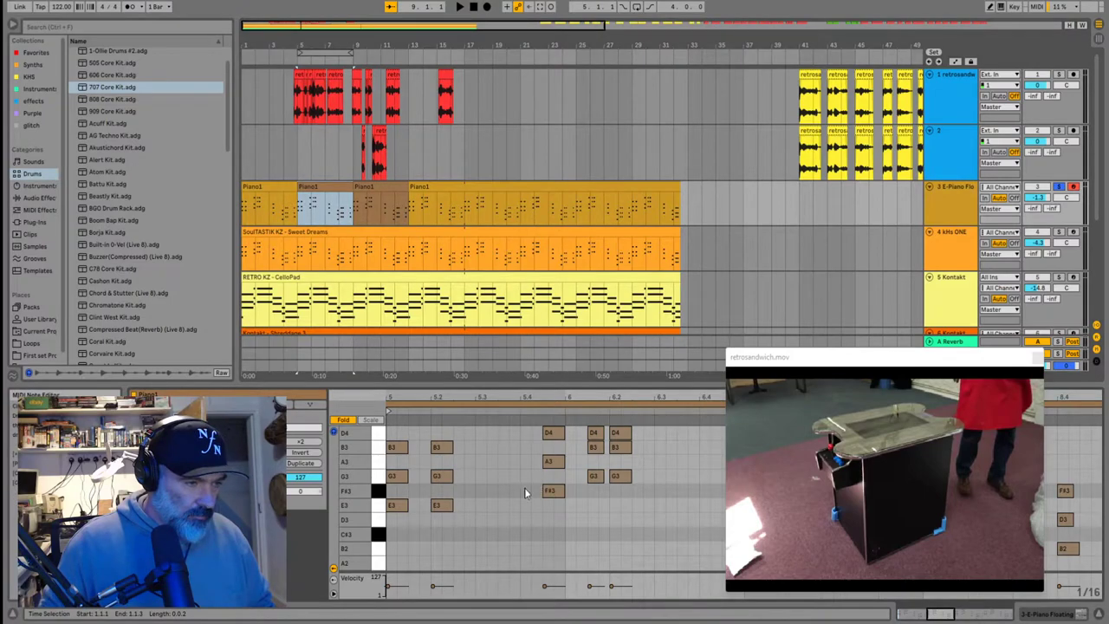
click(391, 504)
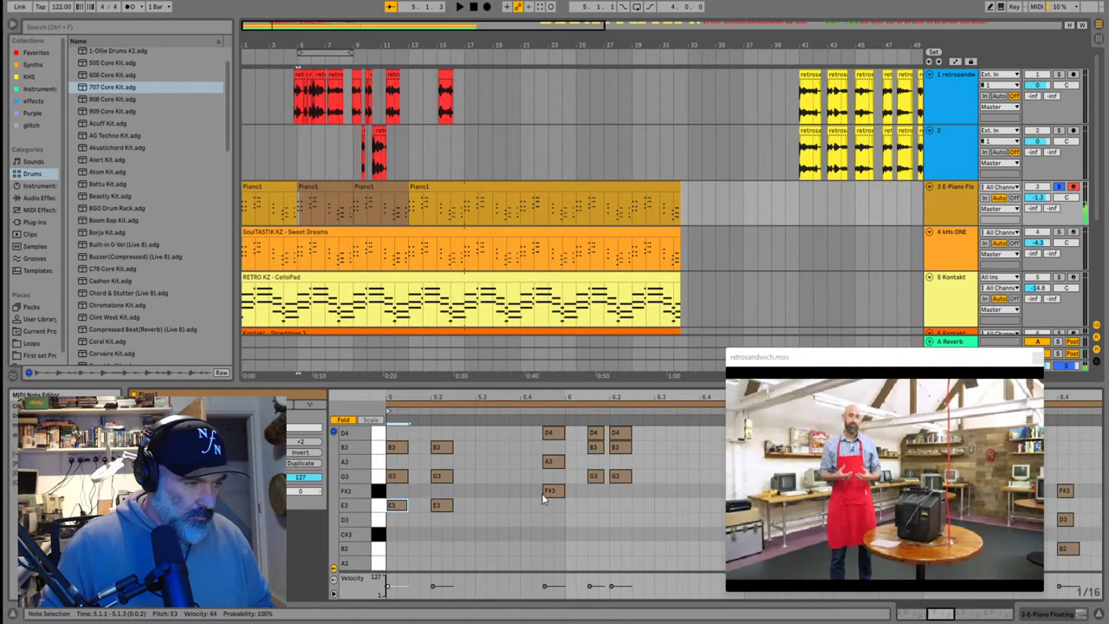
click(546, 494)
click(548, 464)
click(551, 435)
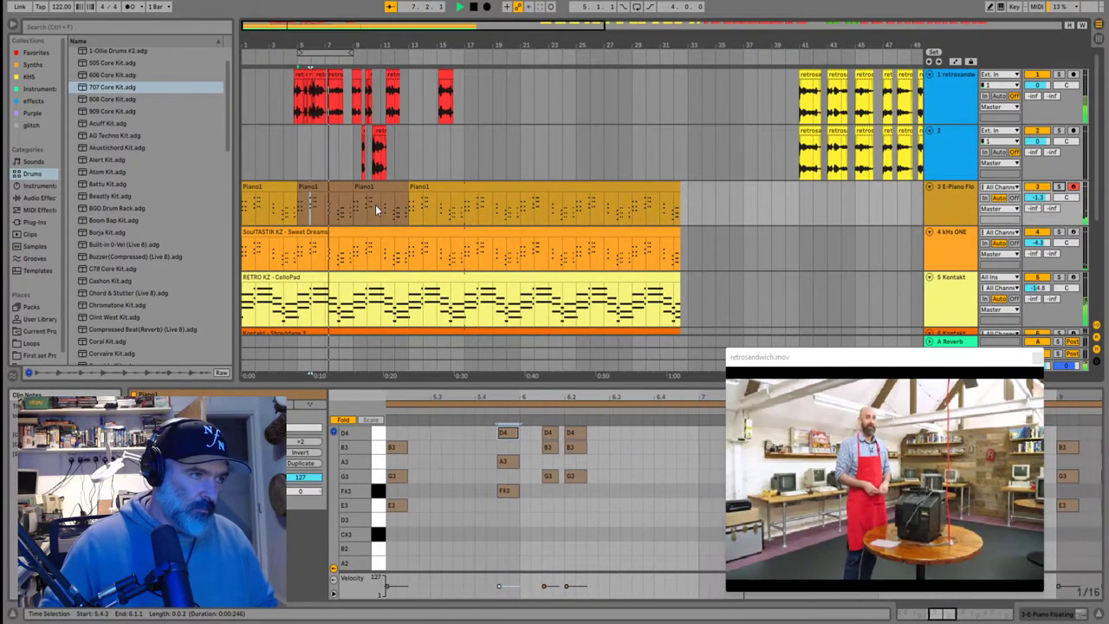
Audition the bar 9 phrases on both audio tracks, starting playback from 9.2.1 and 9.2.2
click(375, 205)
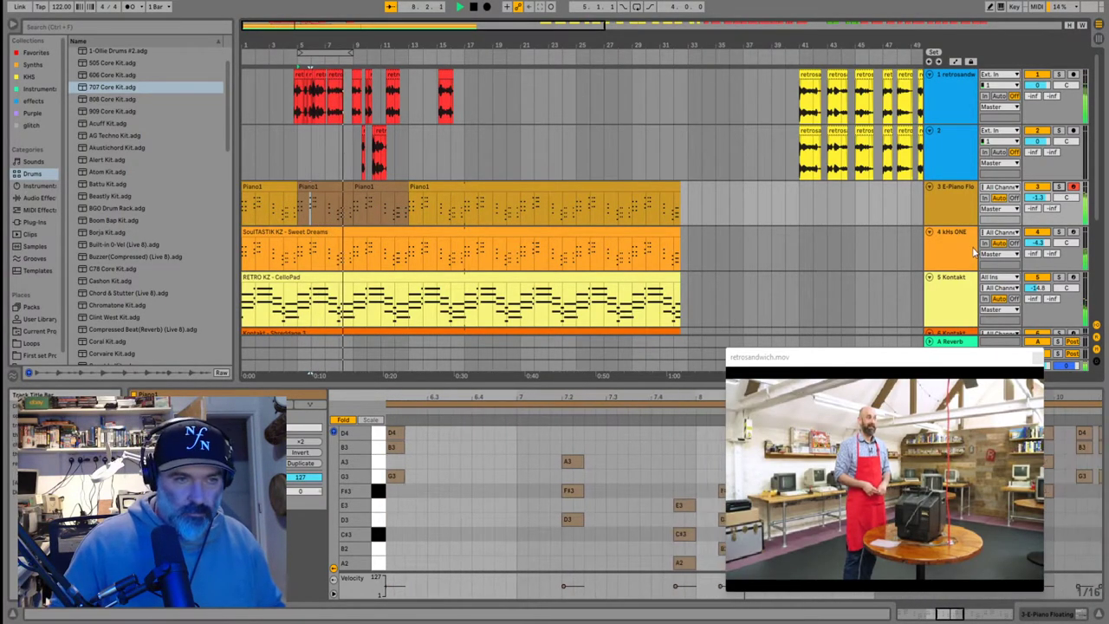
scroll(372, 170, up, 5)
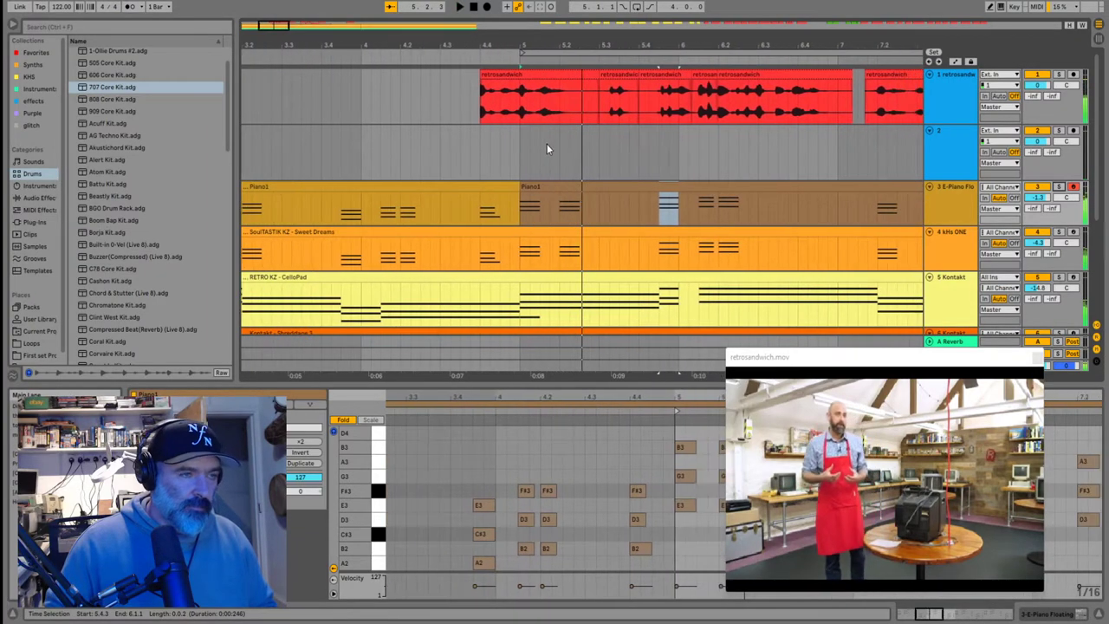
key(space)
scroll(545, 147, down, 3)
click(823, 151)
key(space)
scroll(676, 151, up, 5)
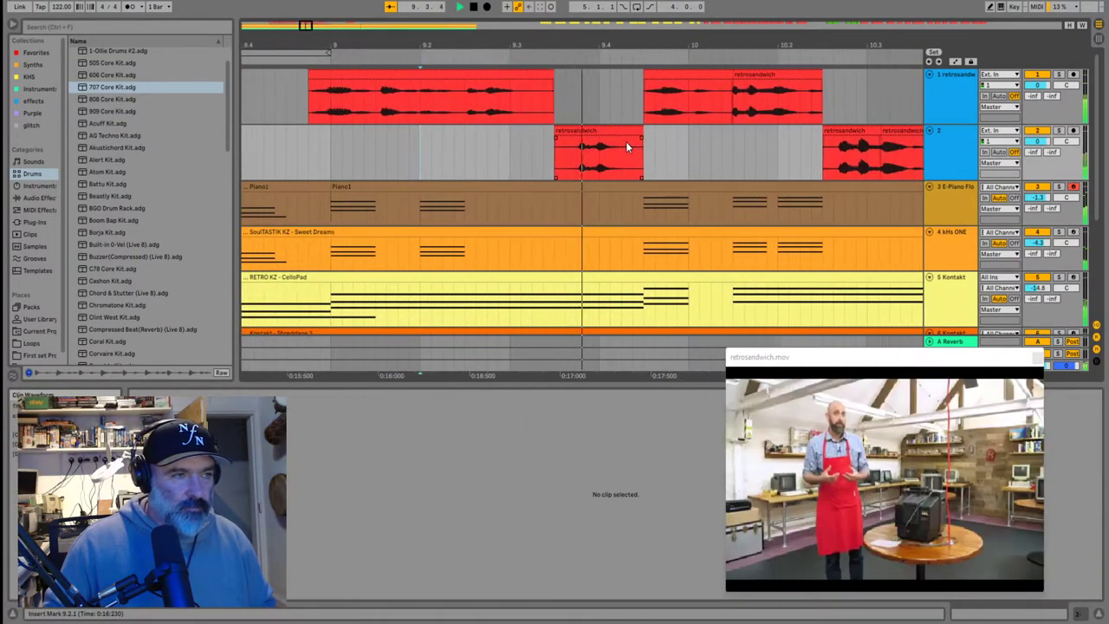
key(space)
click(446, 139)
key(space)
key(space)
click(448, 142)
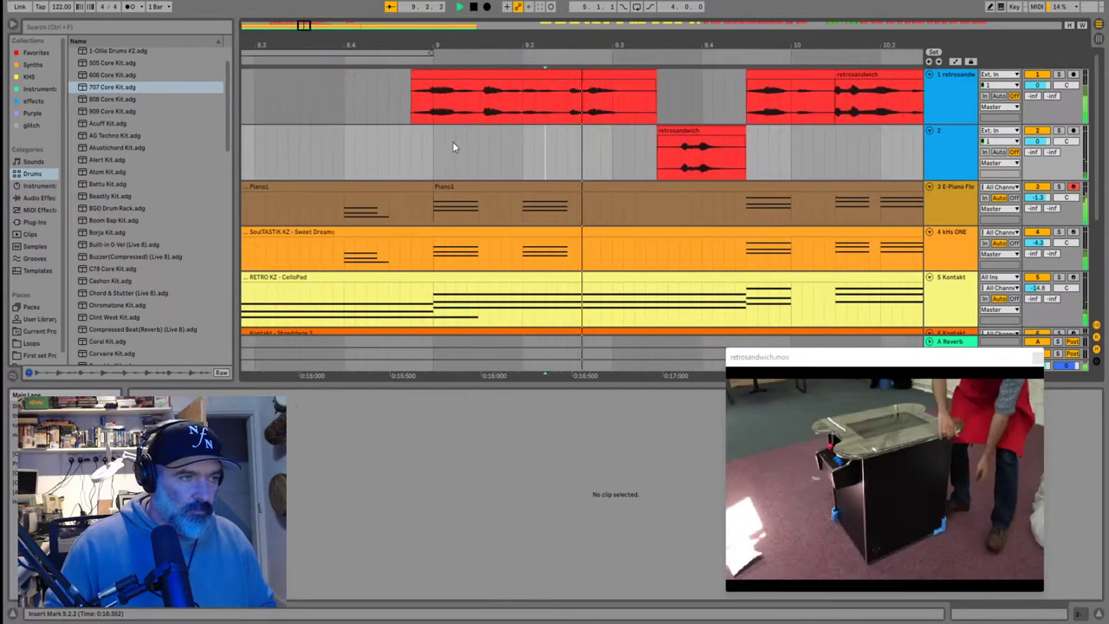
Shift the second-track clip at 9.3.3 slightly earlier to 9.3.2 and play the phrase back from around 9.2.4
mouse_move(589, 131)
mouse_down()
mouse_move(557, 129)
mouse_move(573, 134)
mouse_up()
click(511, 143)
key(space)
key(space)
click(554, 72)
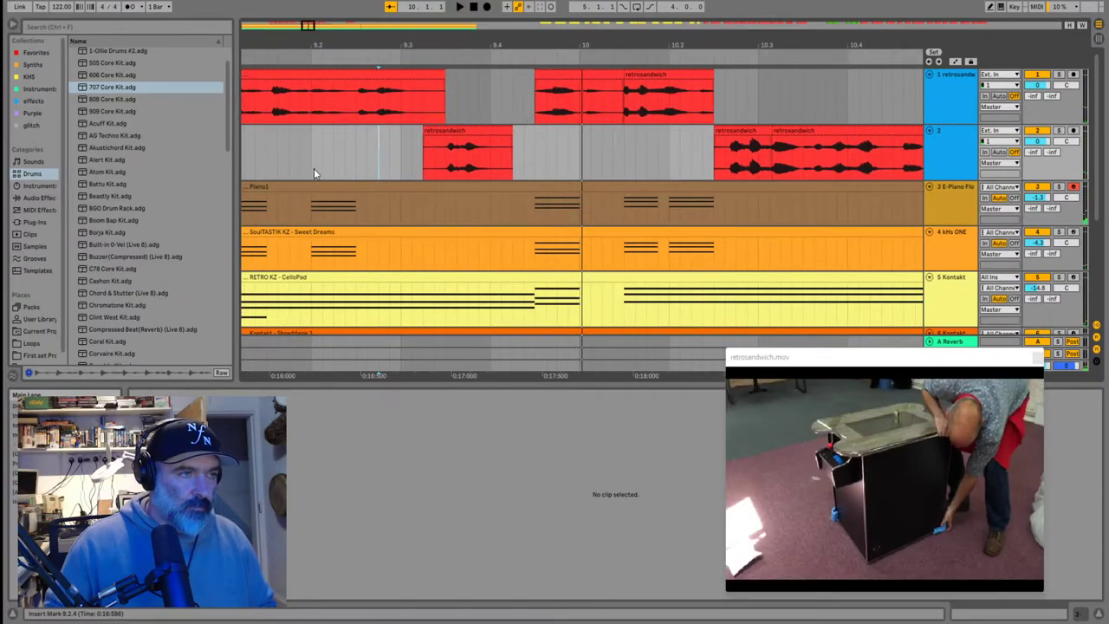
click(307, 153)
key(space)
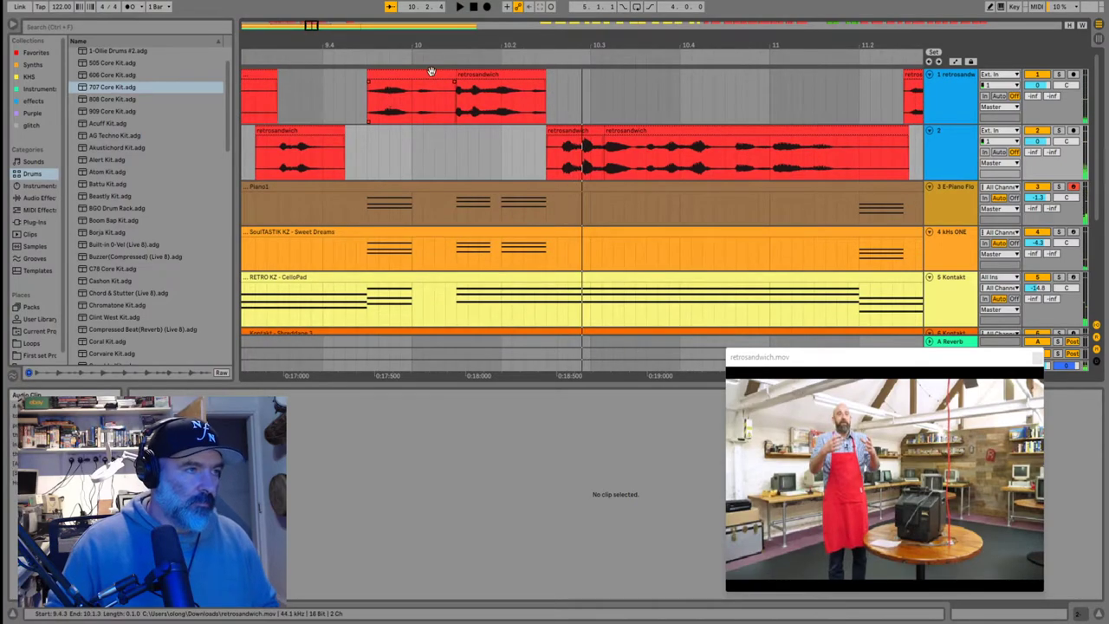
Move the two adjacent first-track clips at 9.4.3 earlier to about 9.4.1 and audition from 9.3.2
click(425, 77)
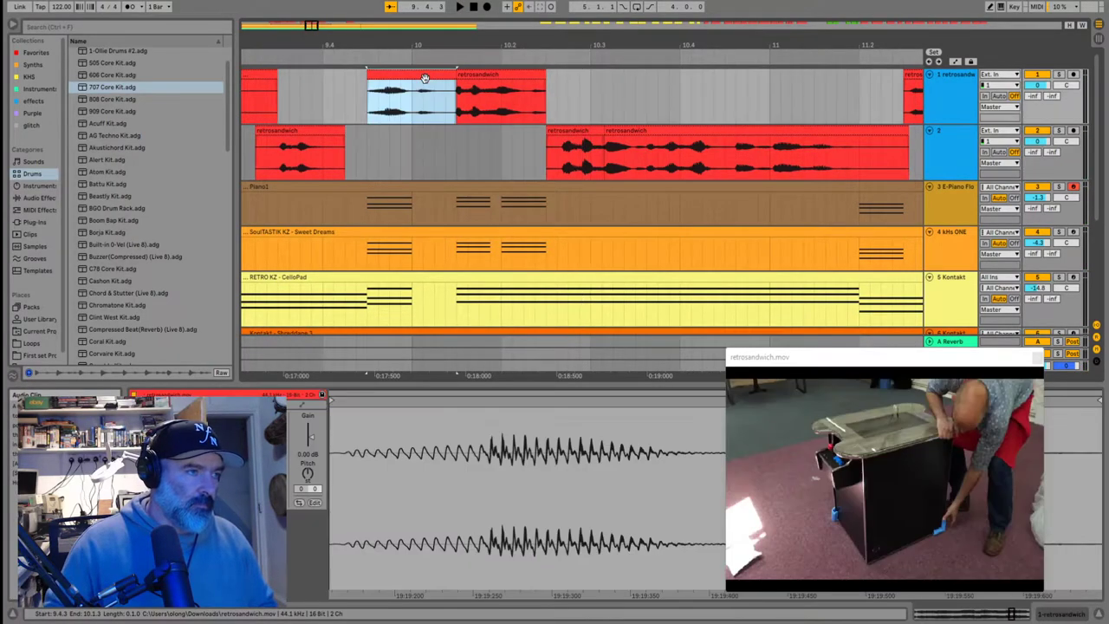
shift+click(473, 77)
drag(443, 76, 407, 83)
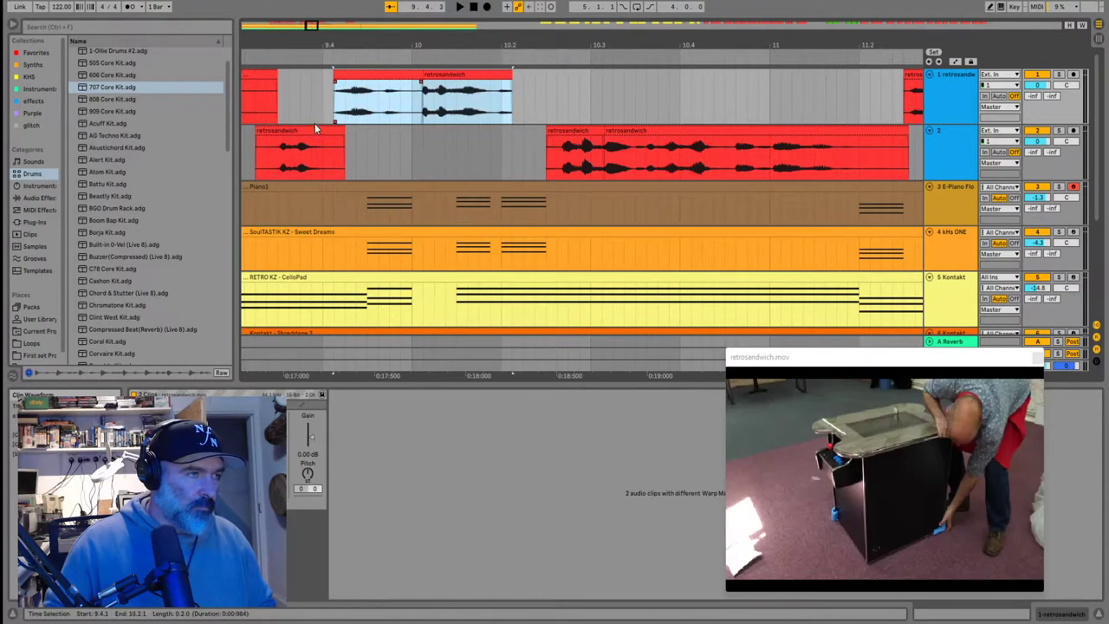
click(268, 157)
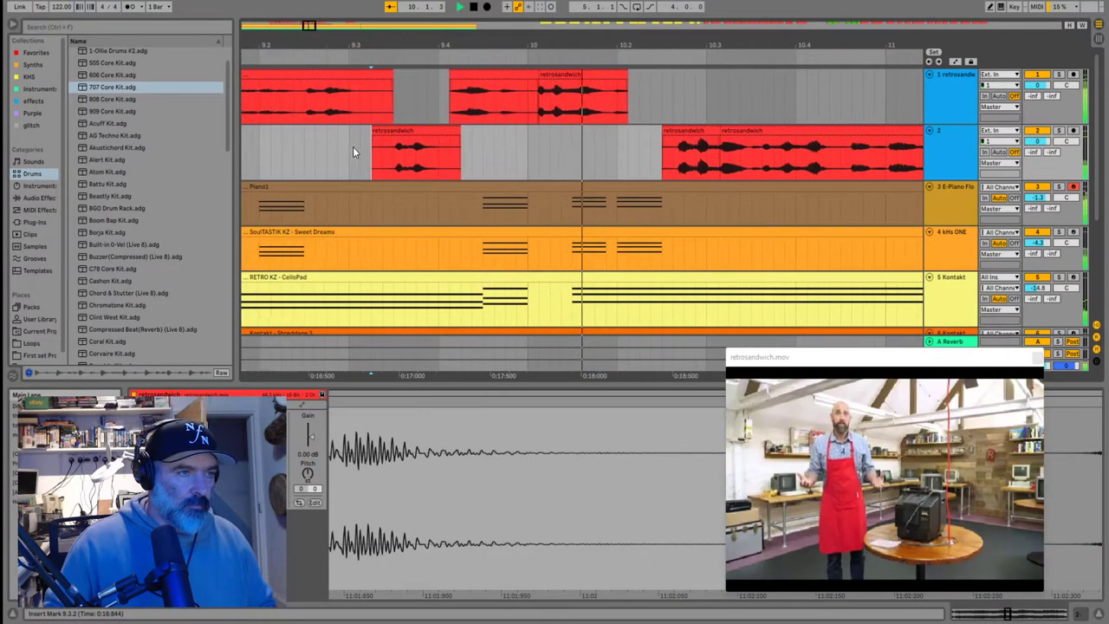
Copy the first-track clip at about 9.4.1, paste it at 10.2.1 on the same track, and play back from 9.3.2
click(433, 89)
click(421, 77)
key(ctrl+c)
click(528, 98)
key(ctrl+v)
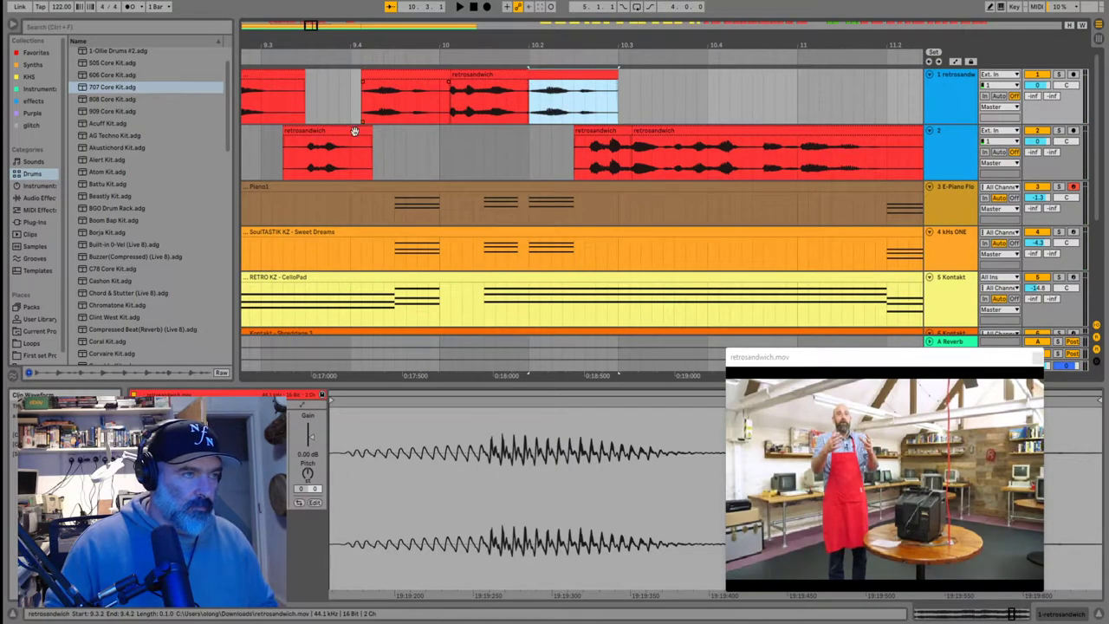
click(354, 130)
key(space)
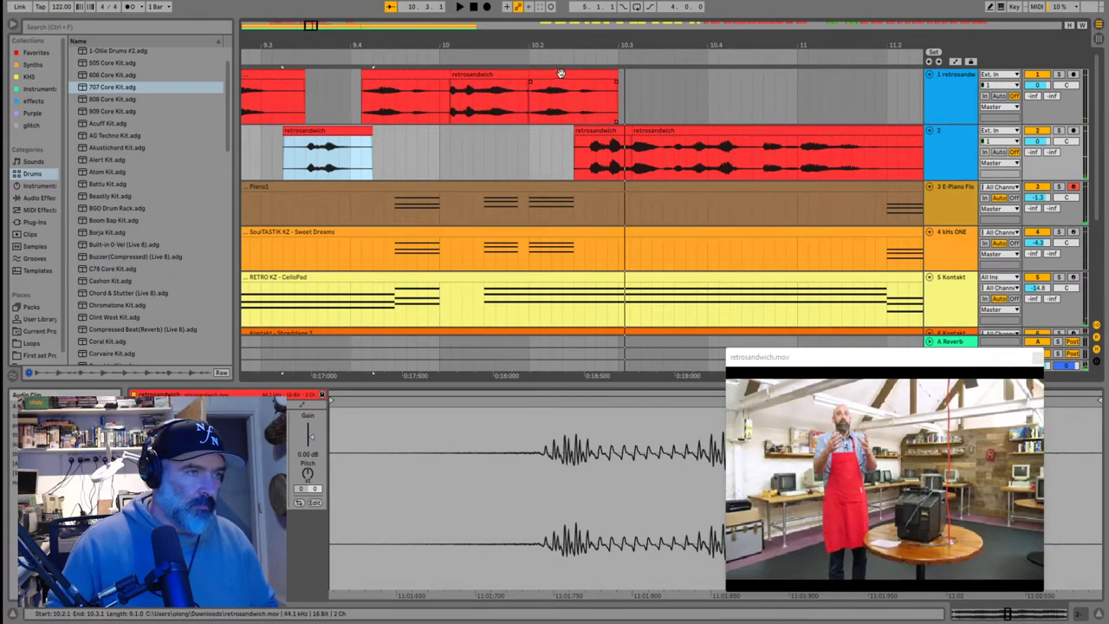
Nudge the adjacent first-track pair earlier so its second clip starts at bar 10, and play back from 10.1.3
click(492, 78)
key(space)
shift+click(407, 77)
drag(502, 78, 486, 96)
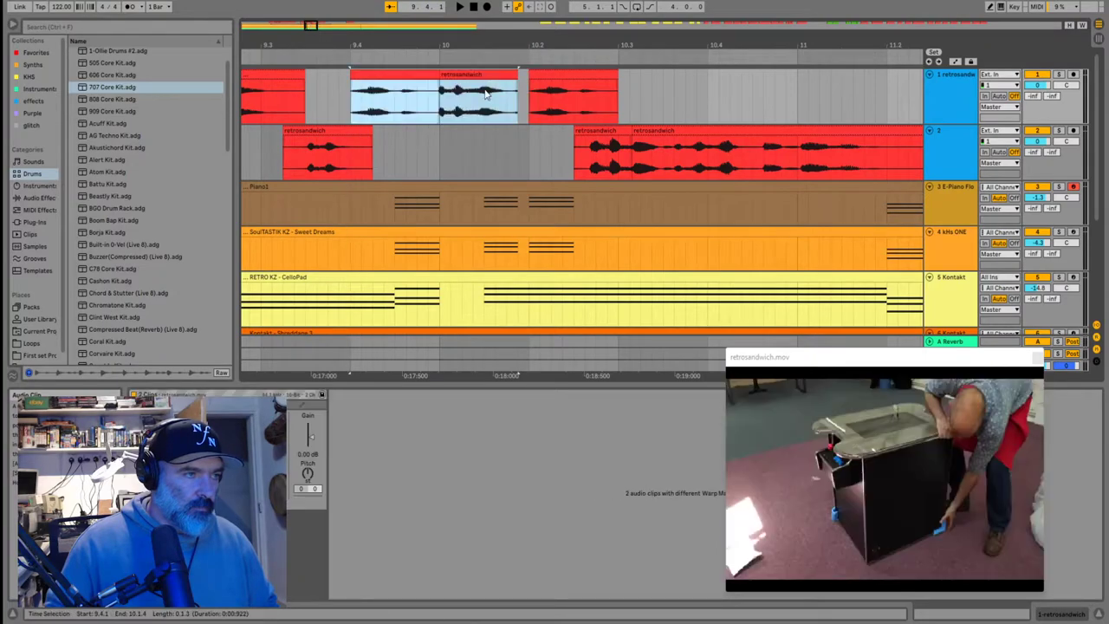
click(479, 121)
key(space)
key(space)
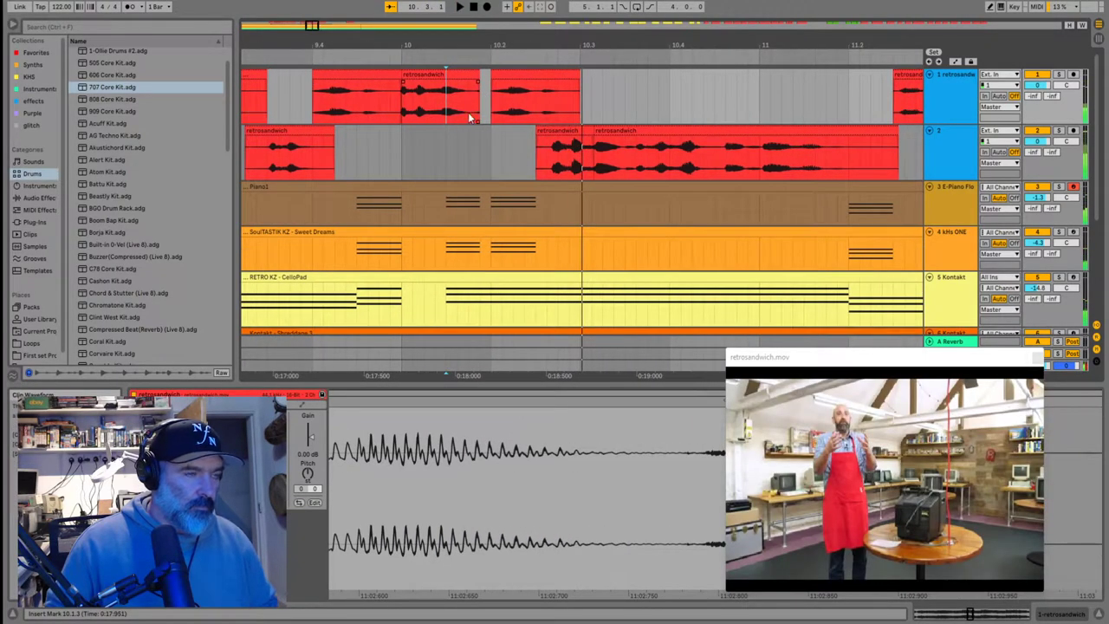
Undo the pasted clip and both moves of the first-track pair, and audition the phrase around 9.3
key(ctrl+z)
key(ctrl+z)
key(ctrl+z)
key(space)
key(space)
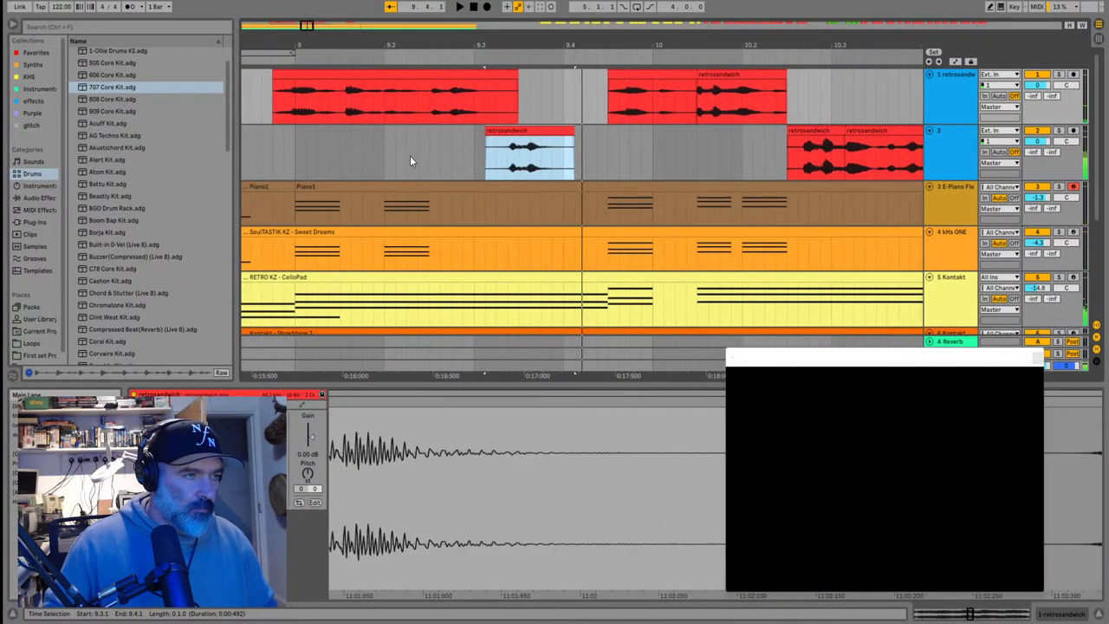
Duplicate the second-track clip at 9.3.1 to 9.4.1, trim the silence from the copy's start, and play it back
click(417, 153)
key(space)
key(space)
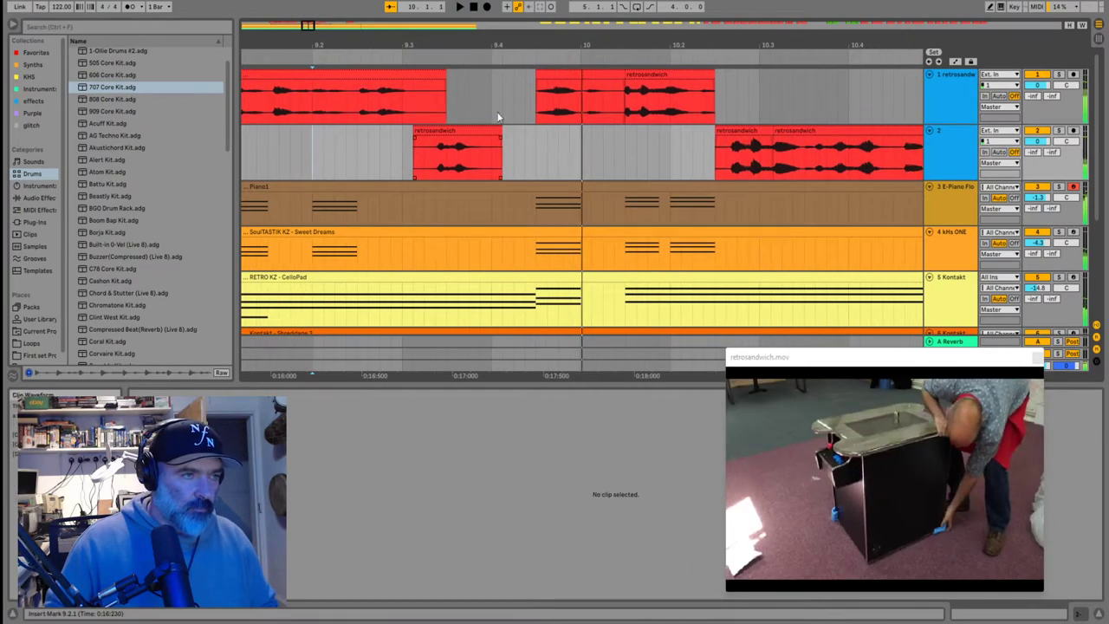
click(476, 130)
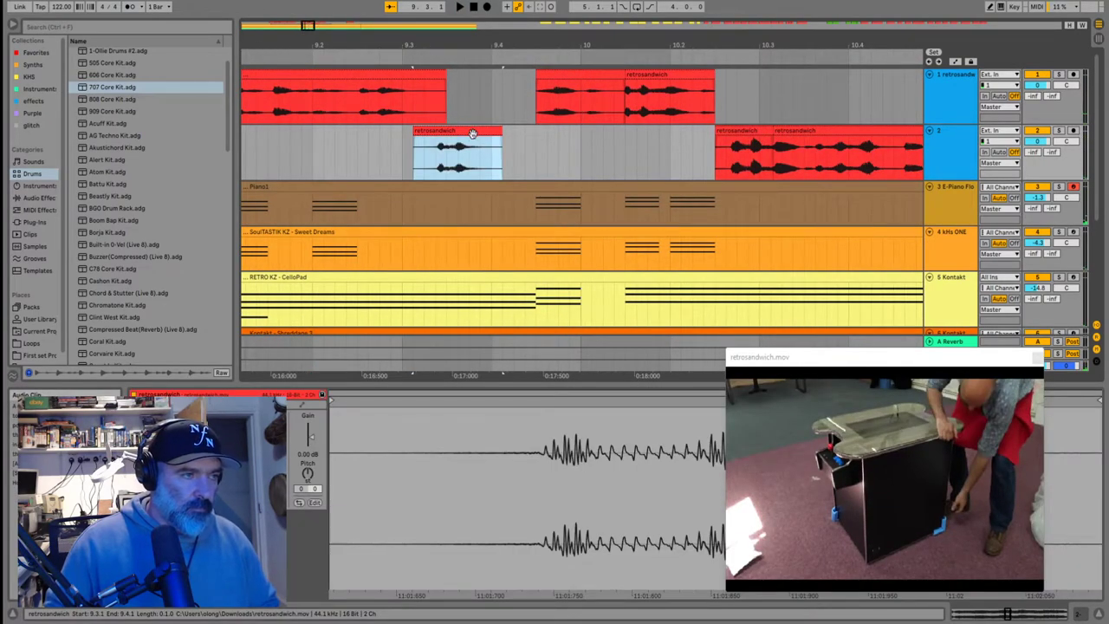
key(ctrl+d)
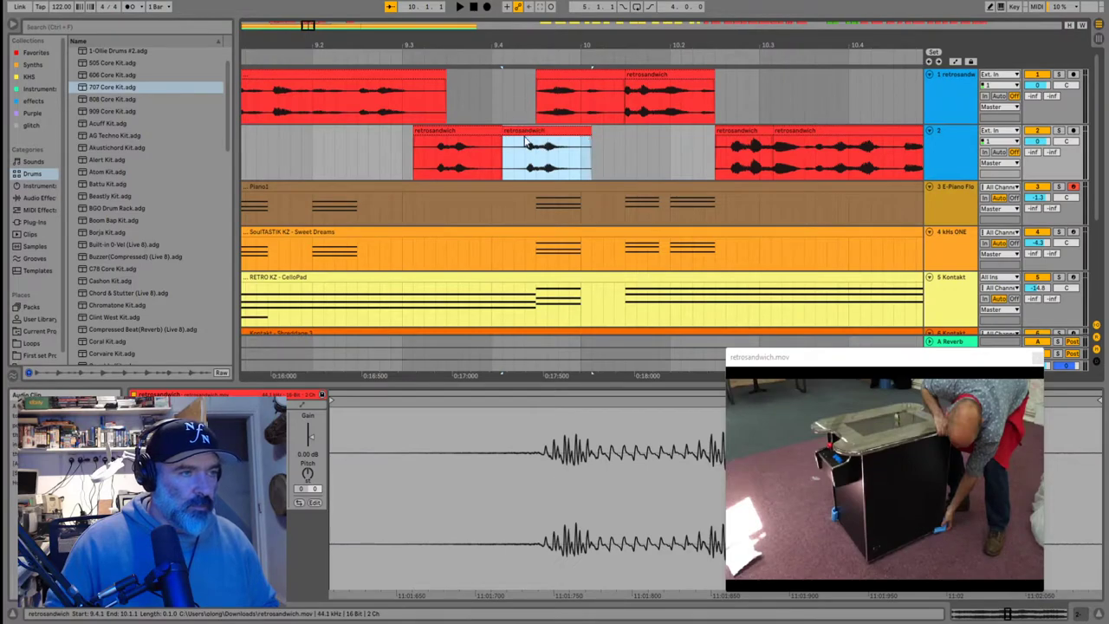
drag(505, 132, 505, 160)
click(518, 150)
key(space)
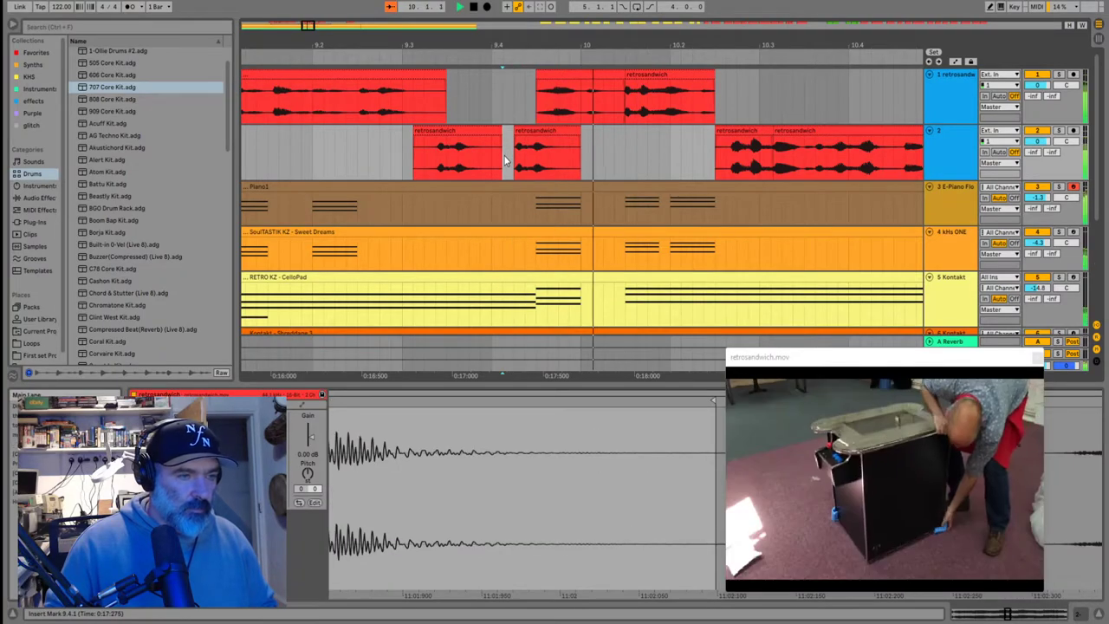
Move the trimmed duplicate on the second track earlier to 9.4.1 and audition it
click(402, 163)
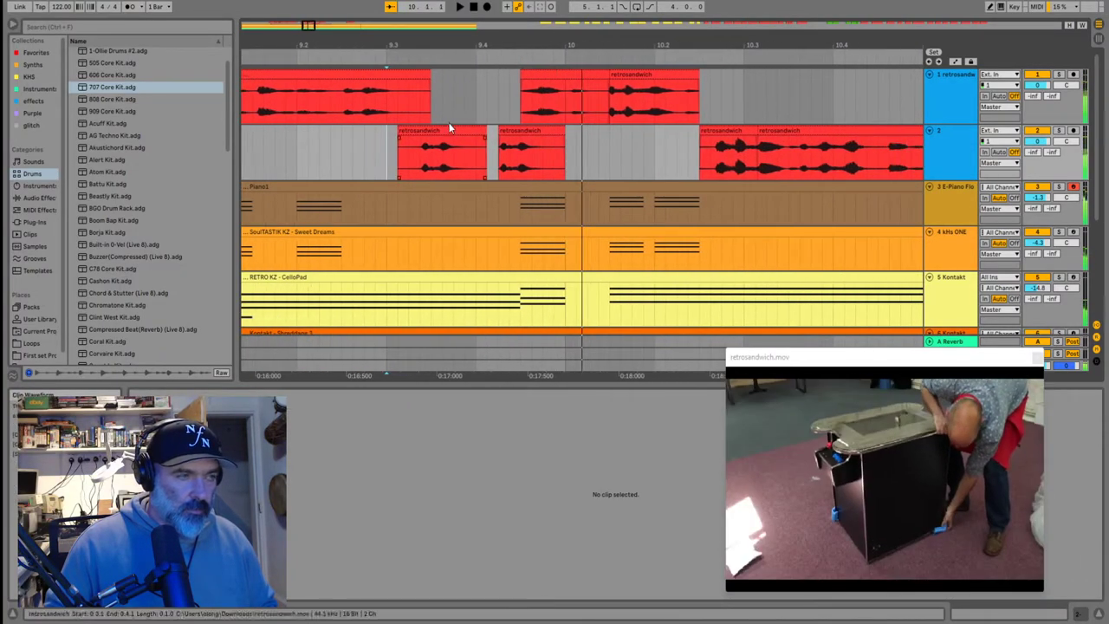
drag(499, 129, 489, 130)
key(space)
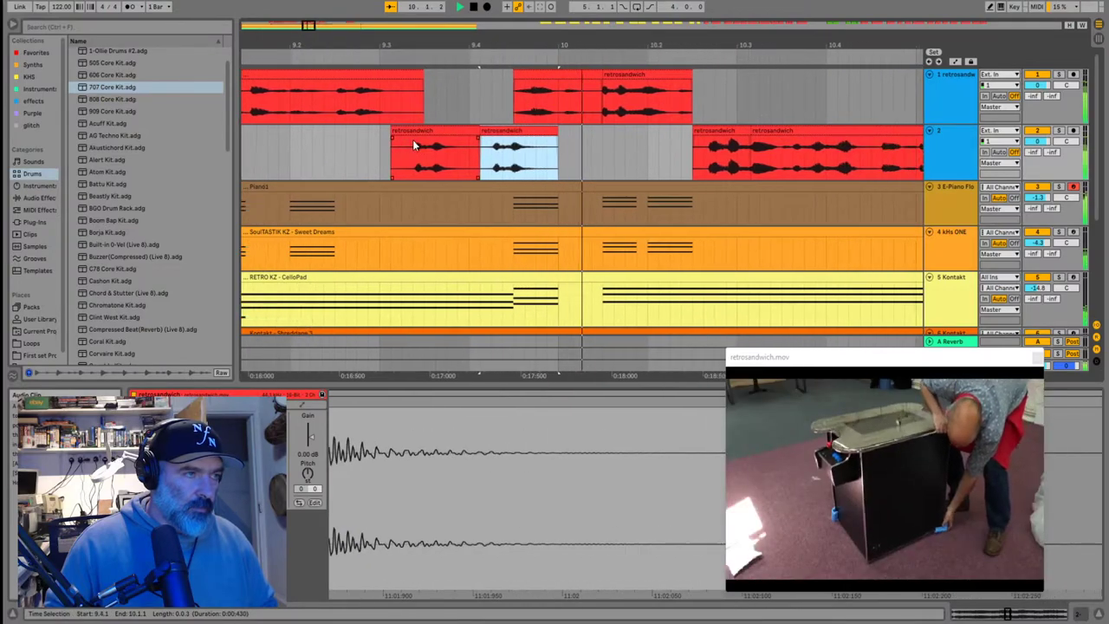
Play the first-track phrase from 8.4.4 and split its clip at 9.2.3
key(minus)
key(minus)
click(363, 100)
key(space)
key(space)
key(plus)
key(plus)
key(plus)
key(plus)
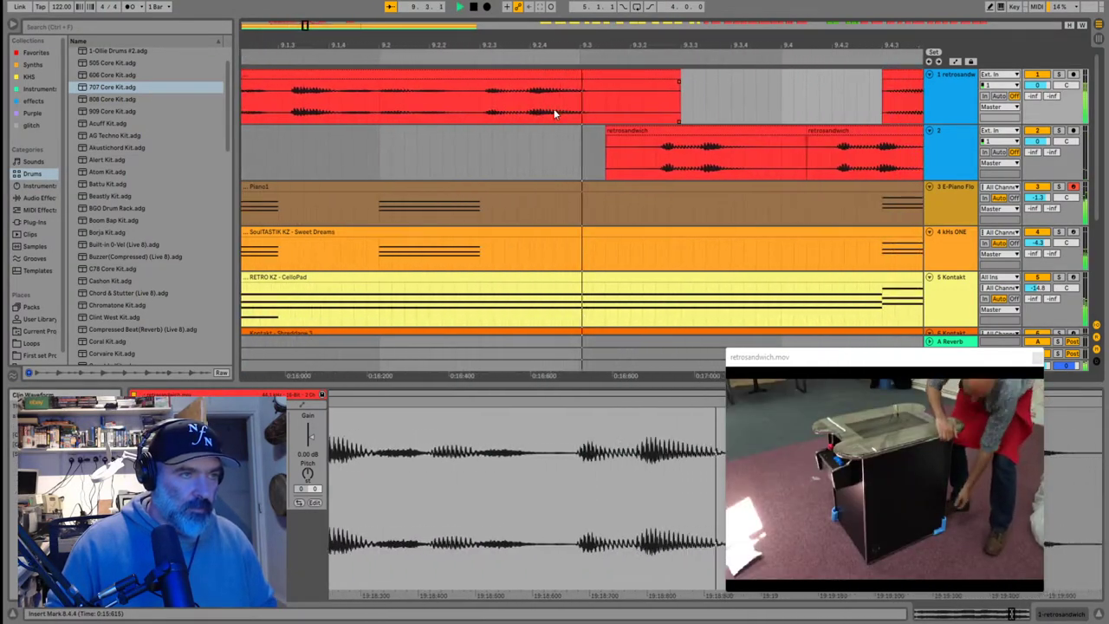
key(space)
click(427, 101)
key(ctrl+e)
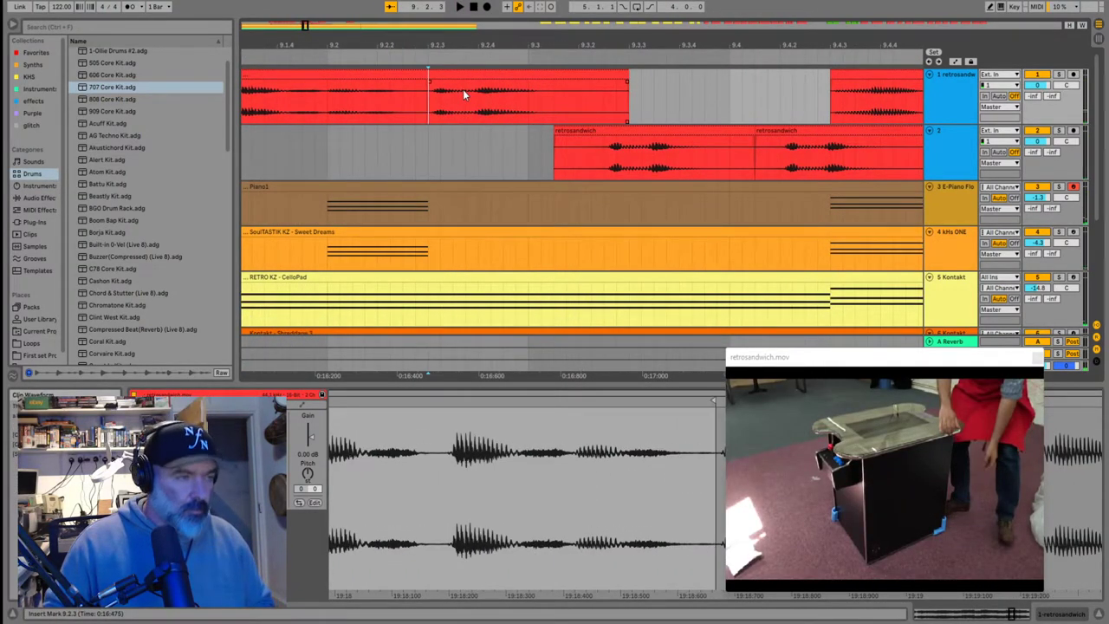
Replace the duplicated second-track clip with a copy of the split-off first-track ending, position it at 9.4.1, and audition from 9.3.2
mouse_move(627, 75)
mouse_down()
mouse_move(578, 75)
mouse_move(552, 93)
mouse_move(627, 94)
mouse_up()
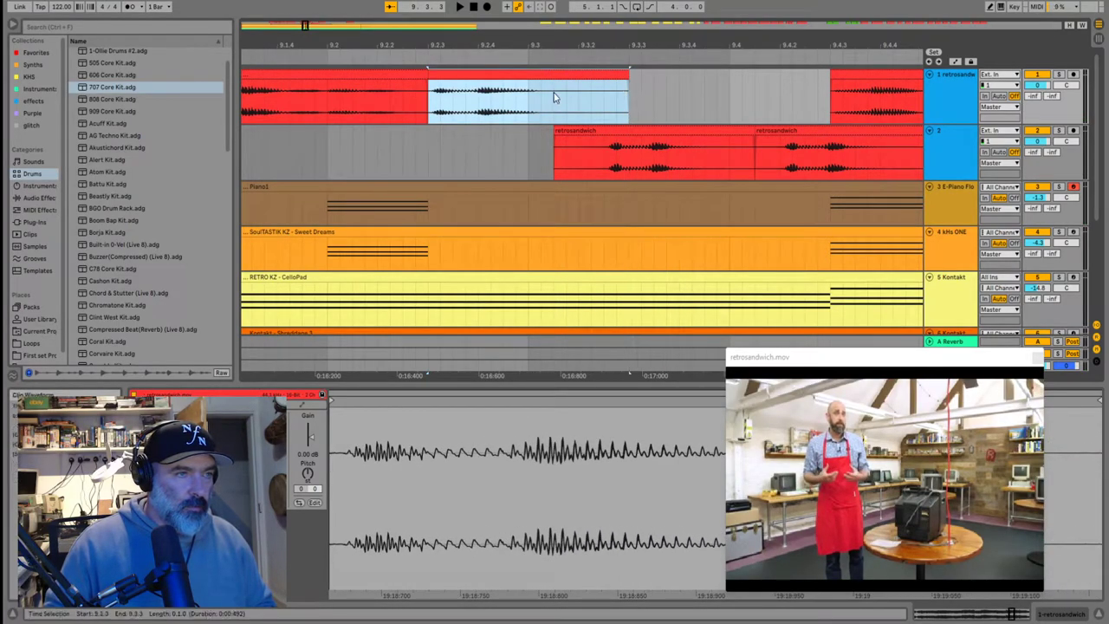
drag(758, 164, 796, 152)
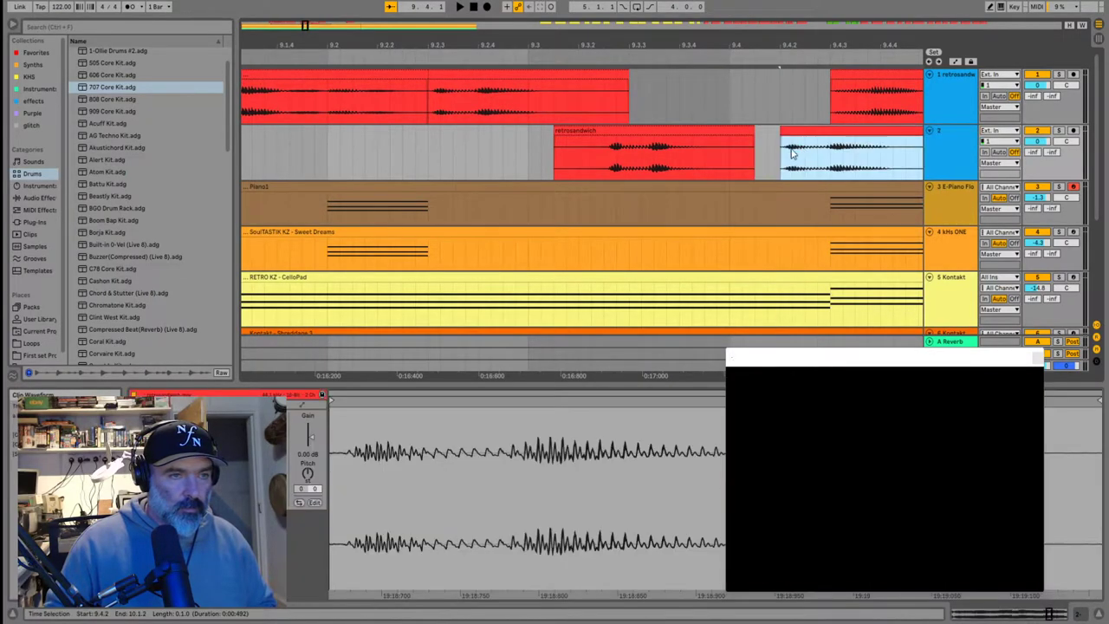
click(606, 158)
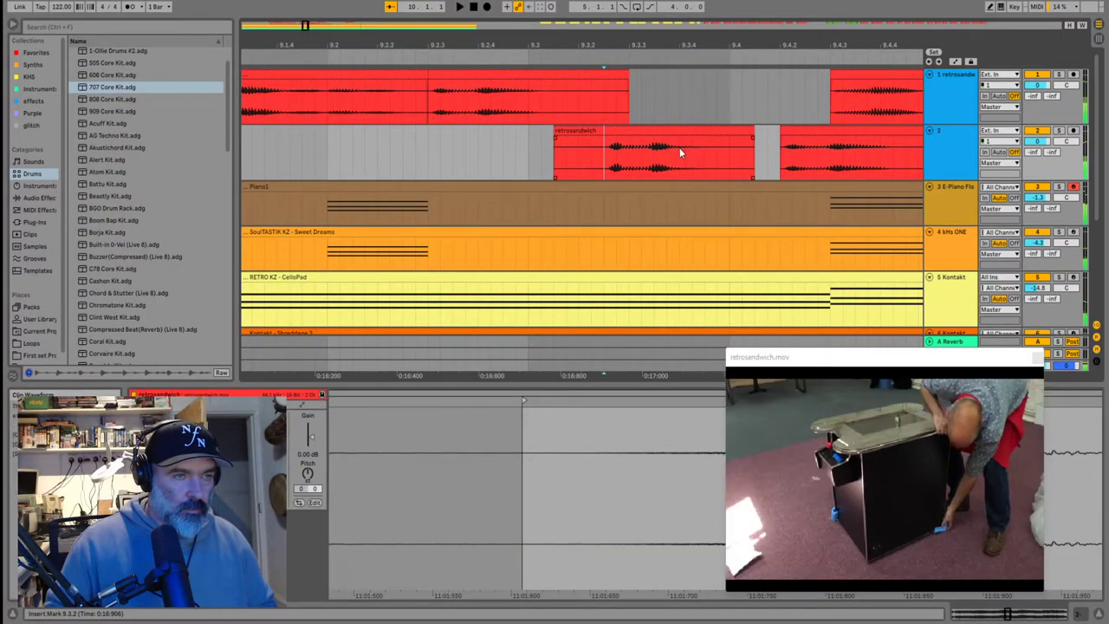
key(minus)
key(plus)
drag(719, 139, 652, 144)
click(680, 144)
click(433, 174)
key(space)
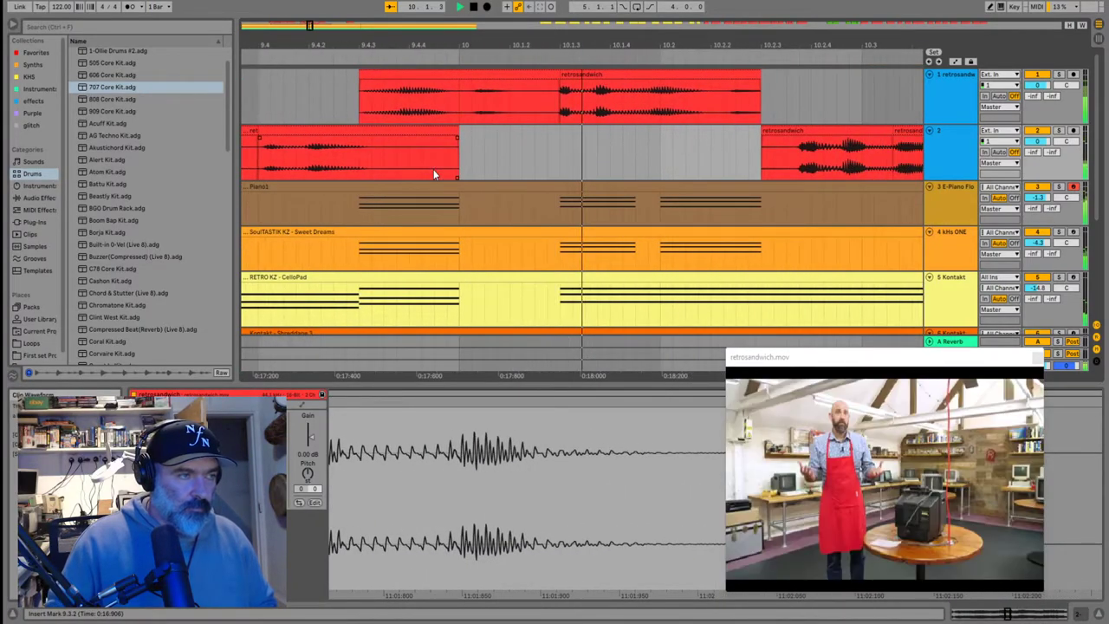
Replay the phrase and nudge the second-track clip at 9.4.1 slightly later
key(space)
key(space)
drag(572, 134, 583, 134)
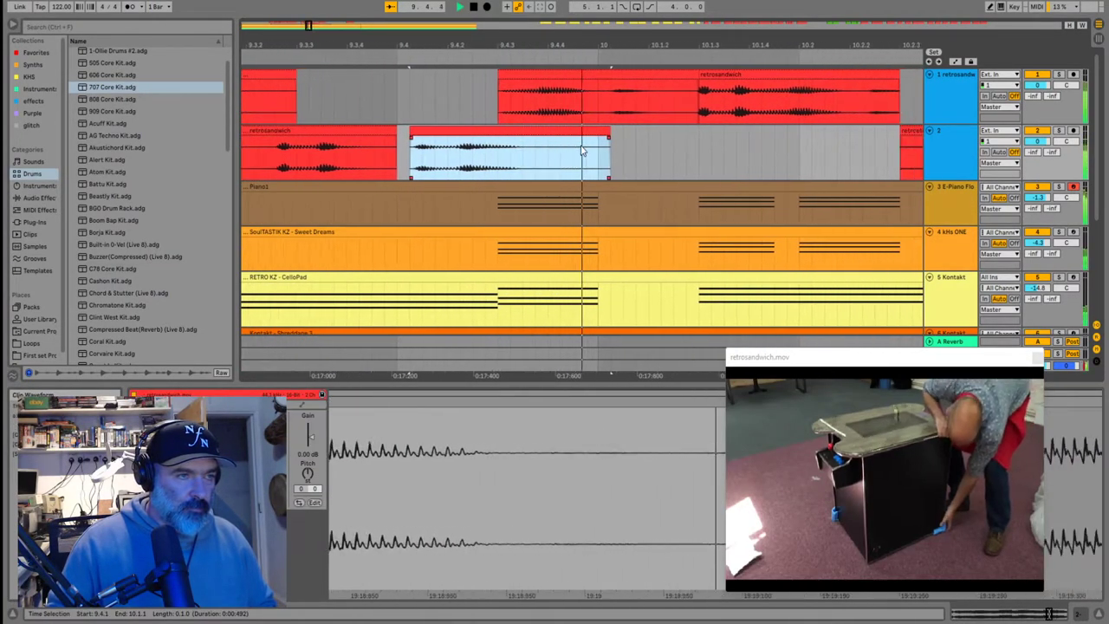
Move the first-track clip at 9.4.3 earlier to about 9.4.2 and play back the phrase
click(473, 78)
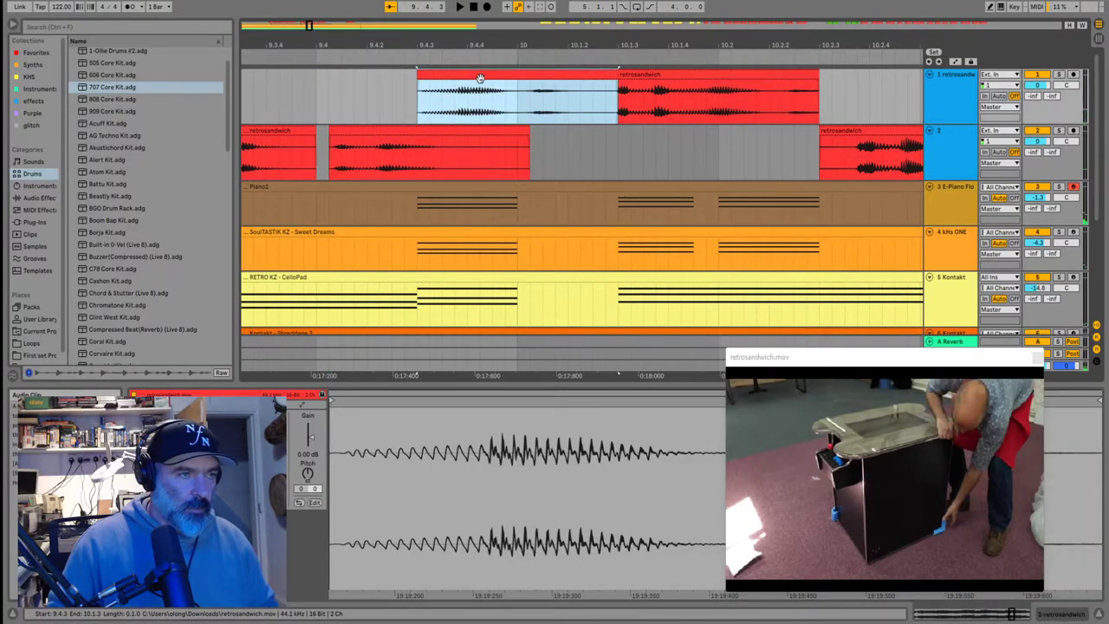
drag(482, 79, 461, 94)
click(271, 130)
key(space)
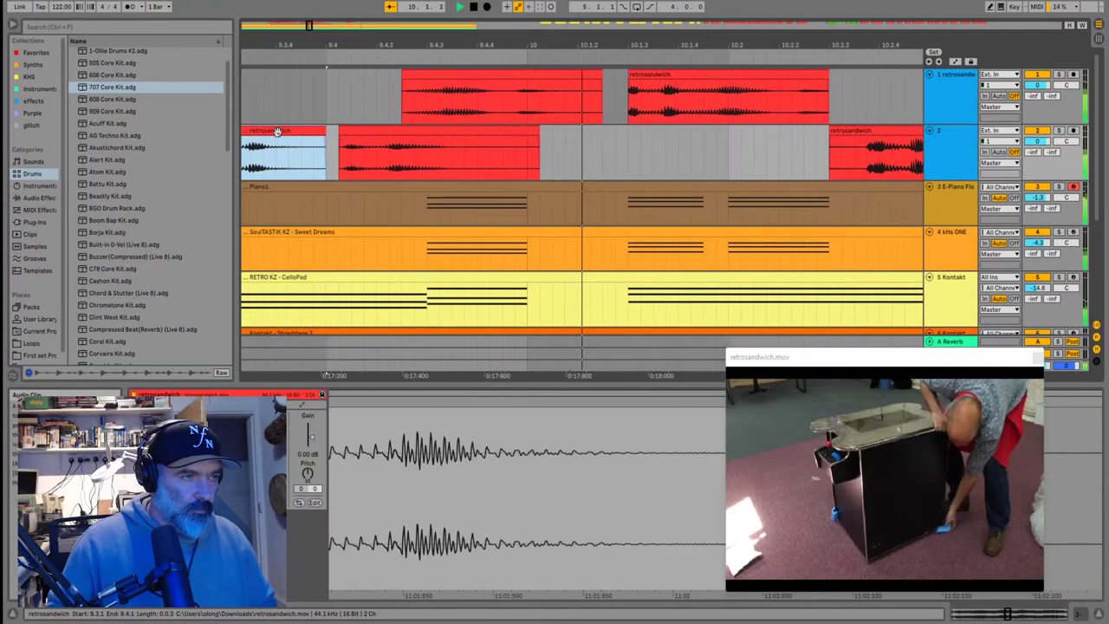
Move the second-track clip back to 9.4.1, directly against the preceding clip, and audition it
key(space)
drag(347, 132, 336, 133)
key(space)
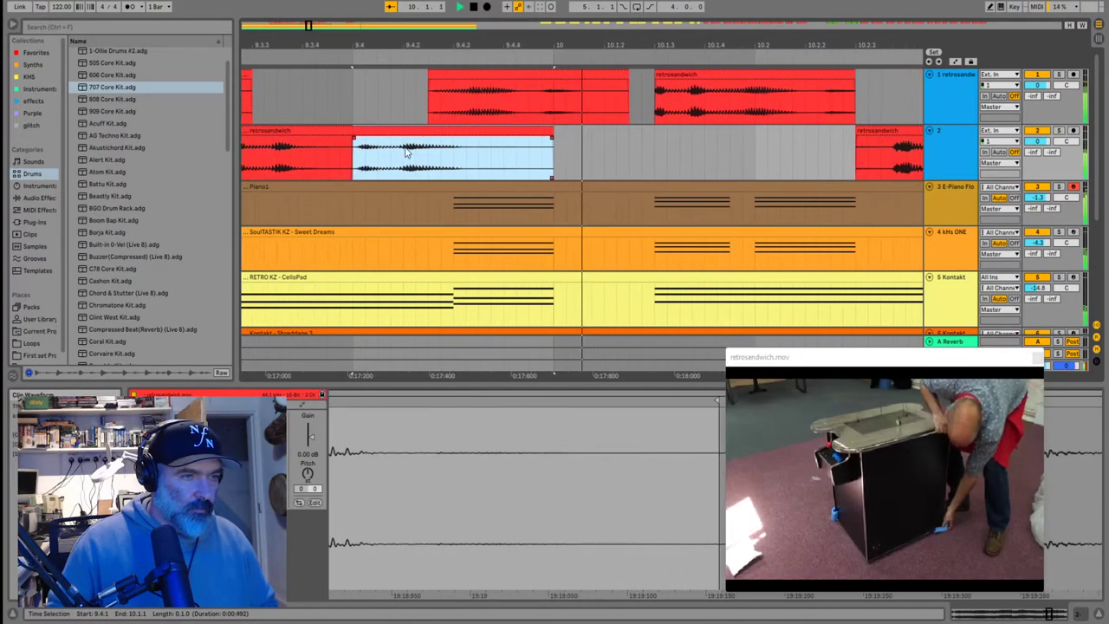
key(space)
Audition the arrangement from just before 9.2, and again from 8.4.4 through the clips after bar 11
scroll(358, 161, down, 5)
click(255, 159)
key(space)
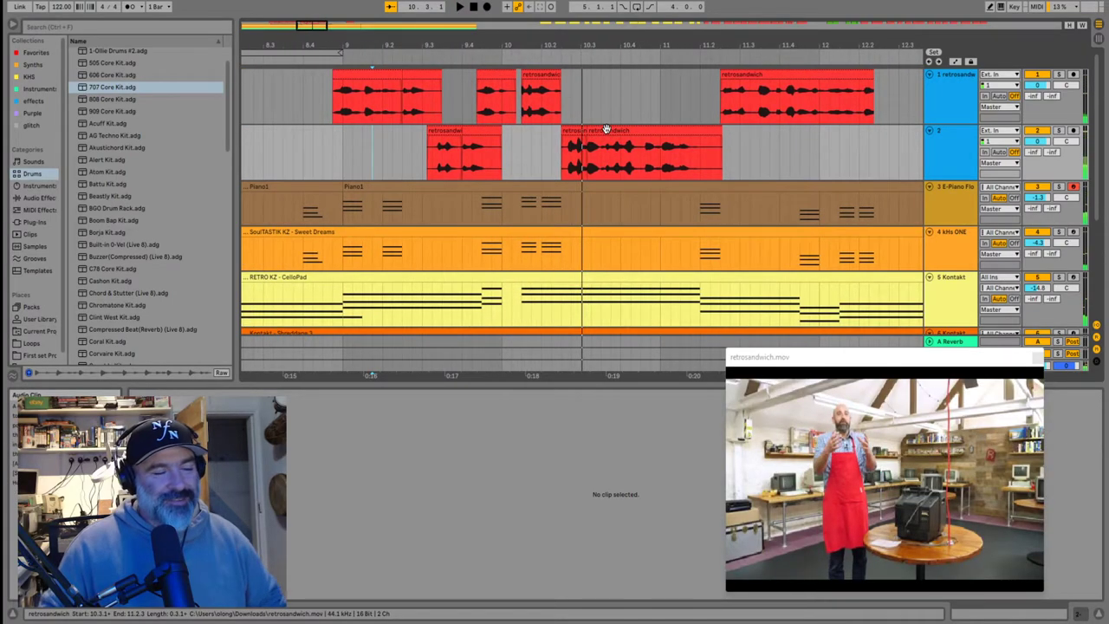
click(329, 95)
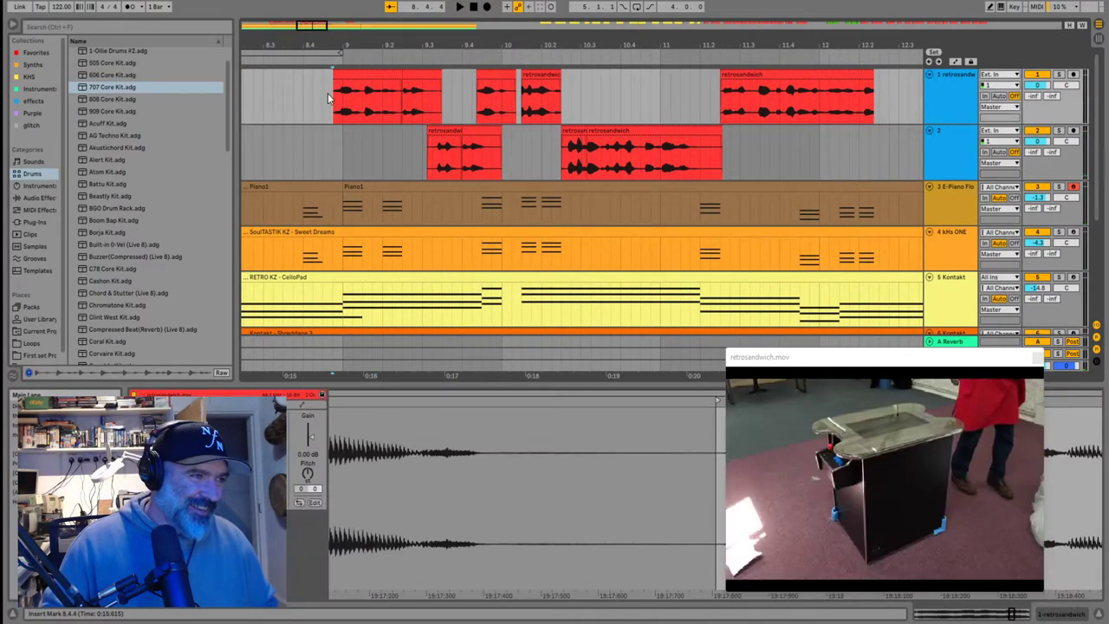
key(space)
click(678, 140)
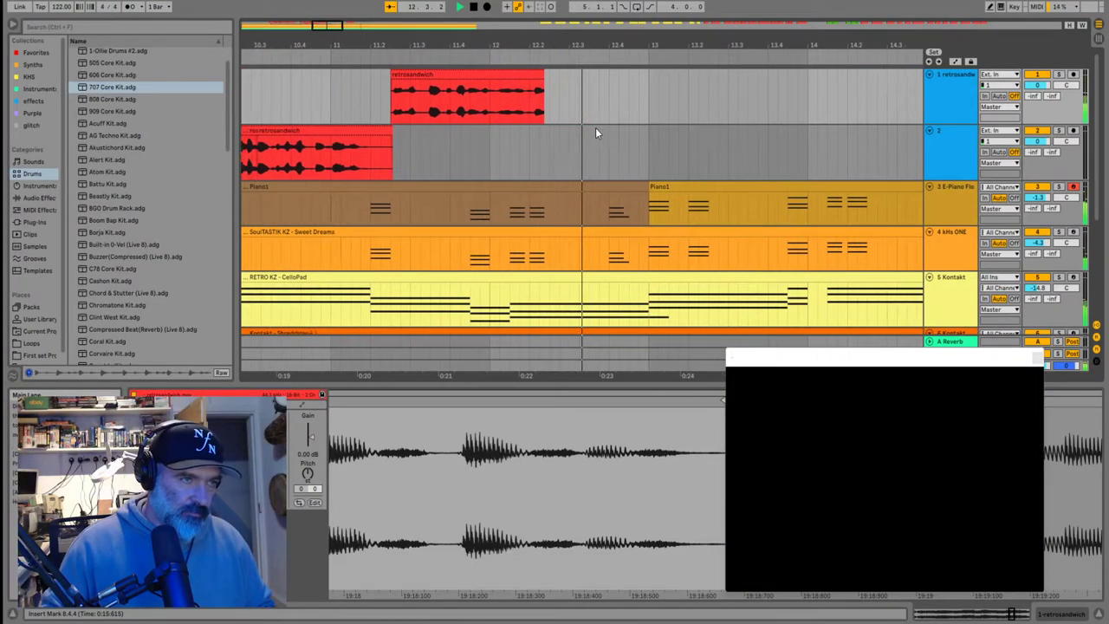
key(space)
Move the first-track clip after 11.2 later to about 13.4.3, place the clip from bar 15 at 11.2.1, and play back
scroll(473, 141, down, 3)
click(446, 121)
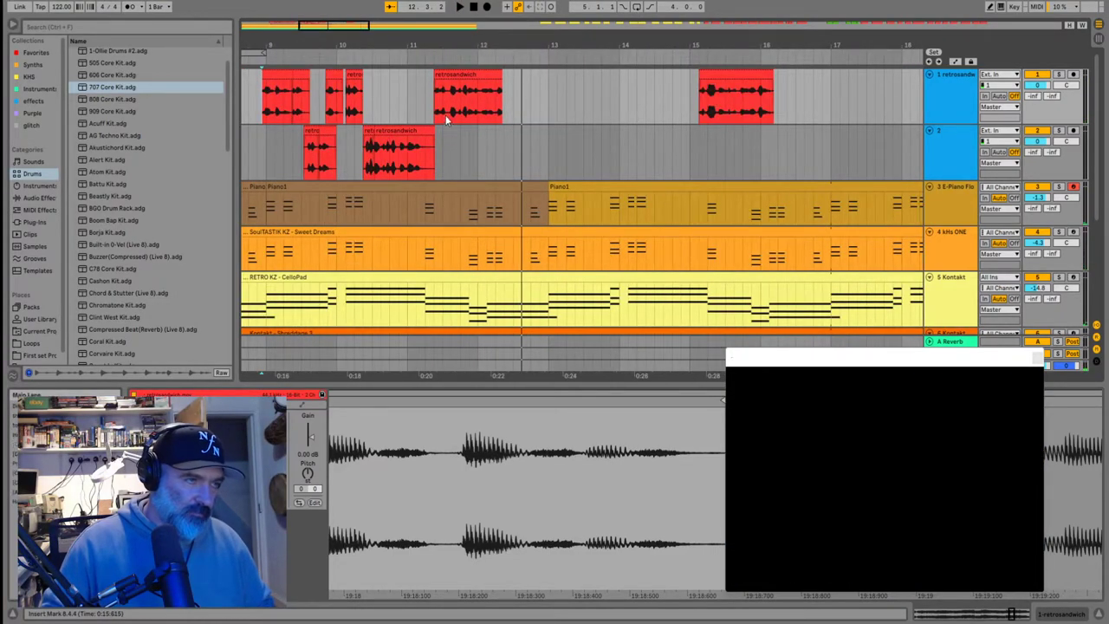
drag(466, 76, 643, 89)
drag(755, 76, 483, 96)
drag(399, 114, 407, 114)
key(space)
scroll(465, 115, up, 5)
scroll(467, 111, down, 5)
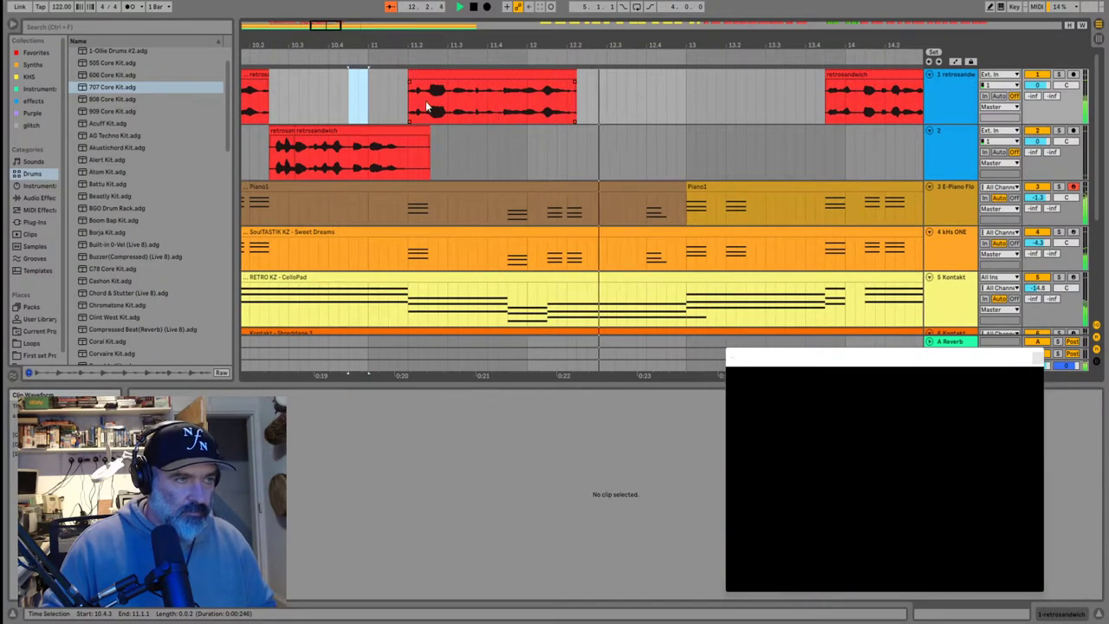
Move the first-track clip at 11.2.1 earlier to 11.1.4, and audition from 10.3.4
click(340, 105)
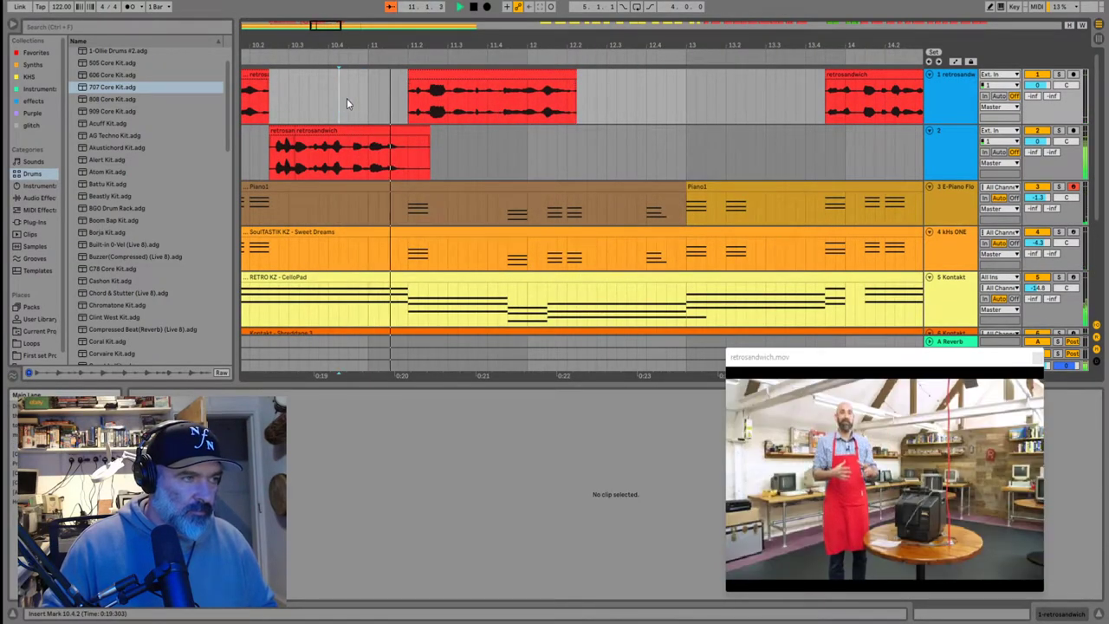
key(space)
click(327, 99)
key(space)
key(space)
drag(449, 78, 439, 79)
click(317, 105)
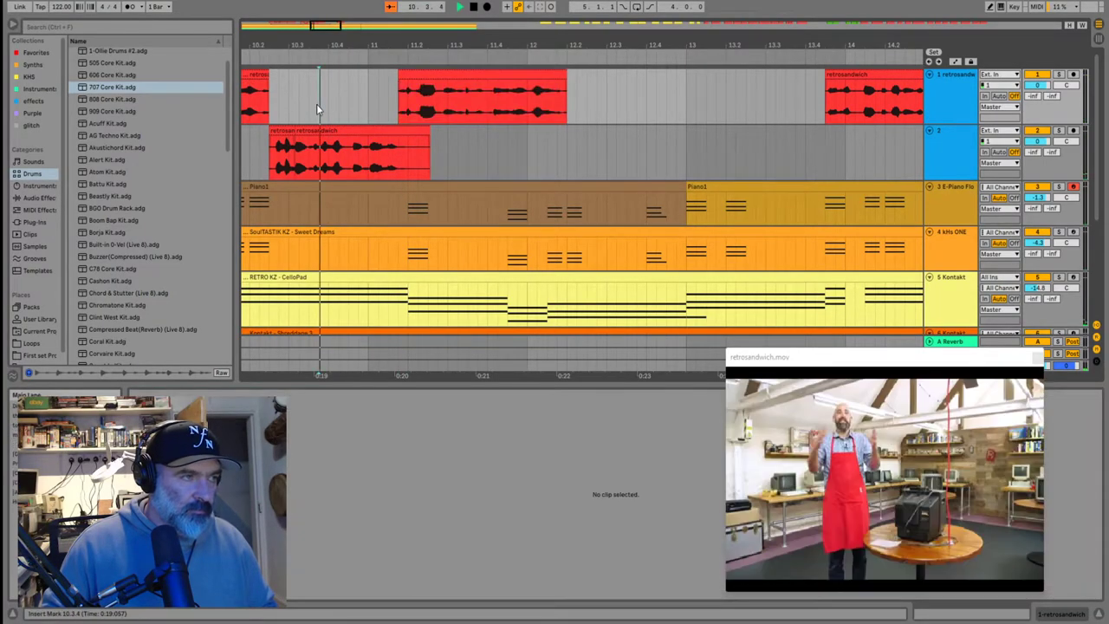
Move the same first-track clip earlier to 11.1.3 and audition it from 10.4.4, 10.3.3 and 10.2.3
click(435, 82)
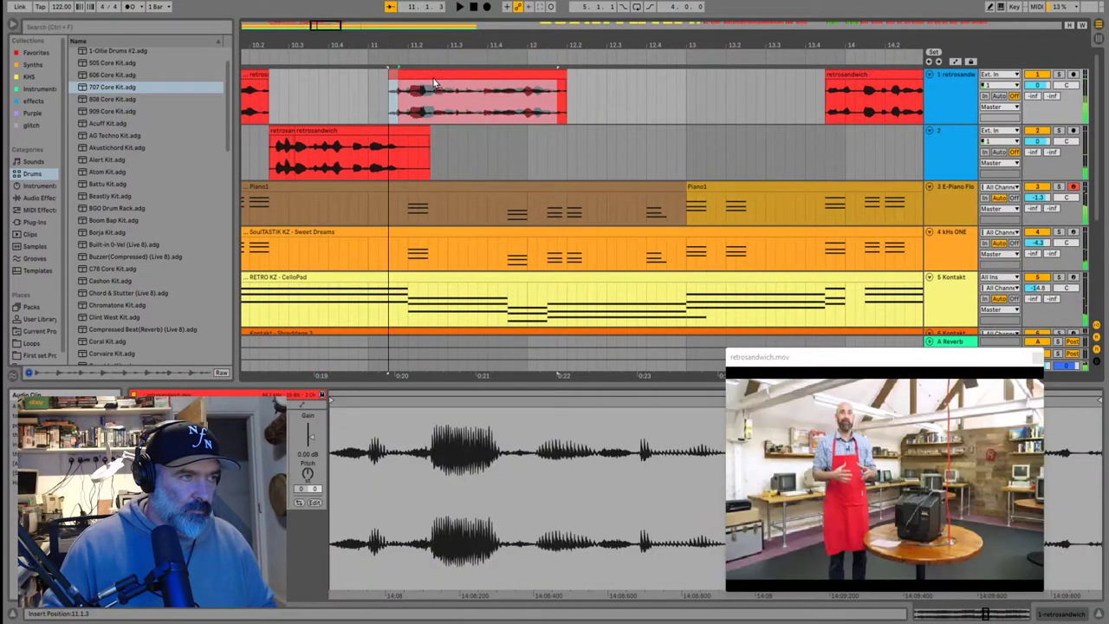
click(359, 104)
key(space)
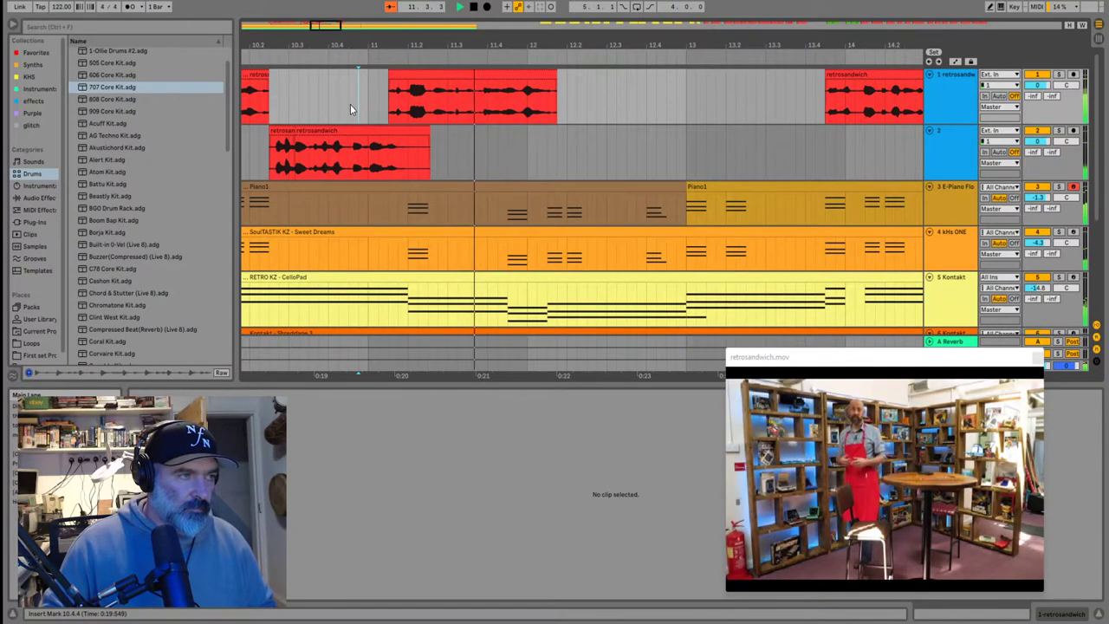
click(307, 104)
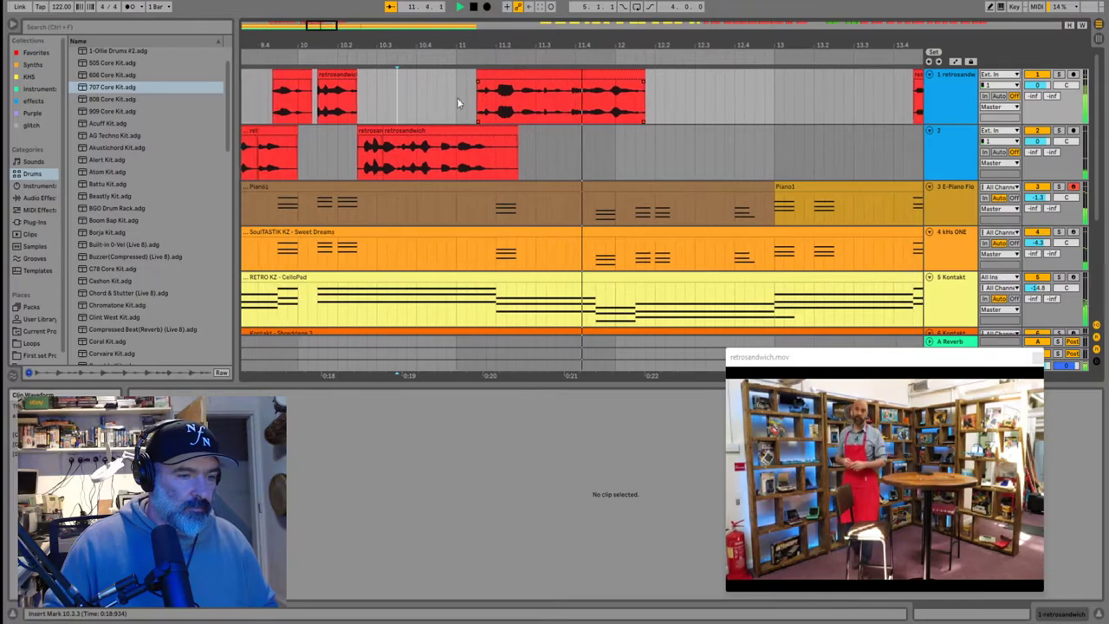
click(337, 137)
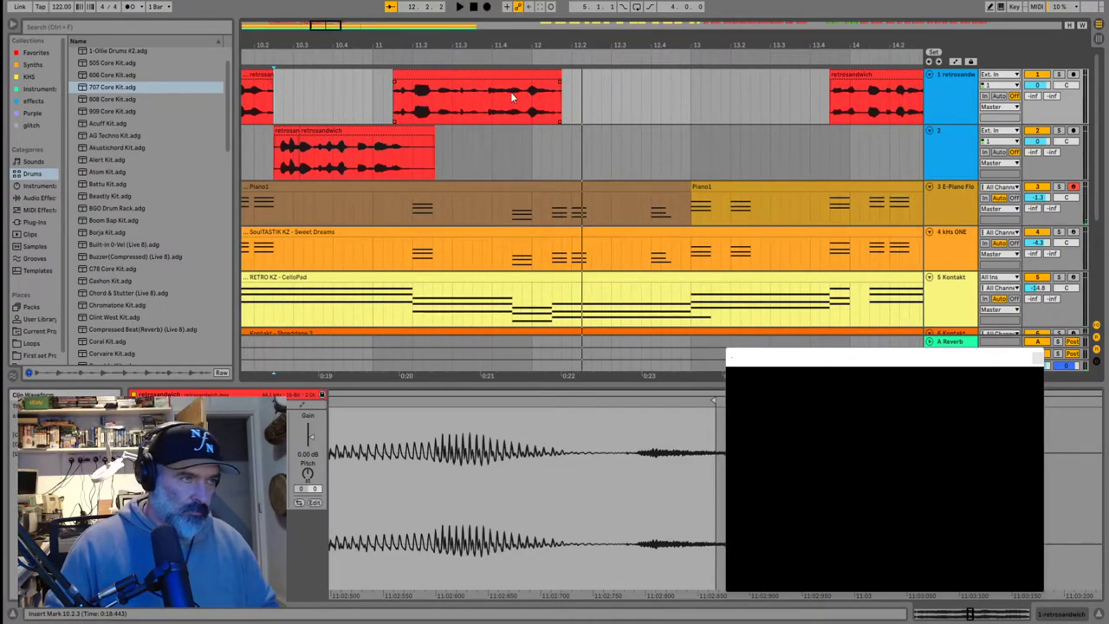
Move the first-track clip at 11.1.3 to 11.2.1 and audition the phrase from 10.4.4
click(501, 73)
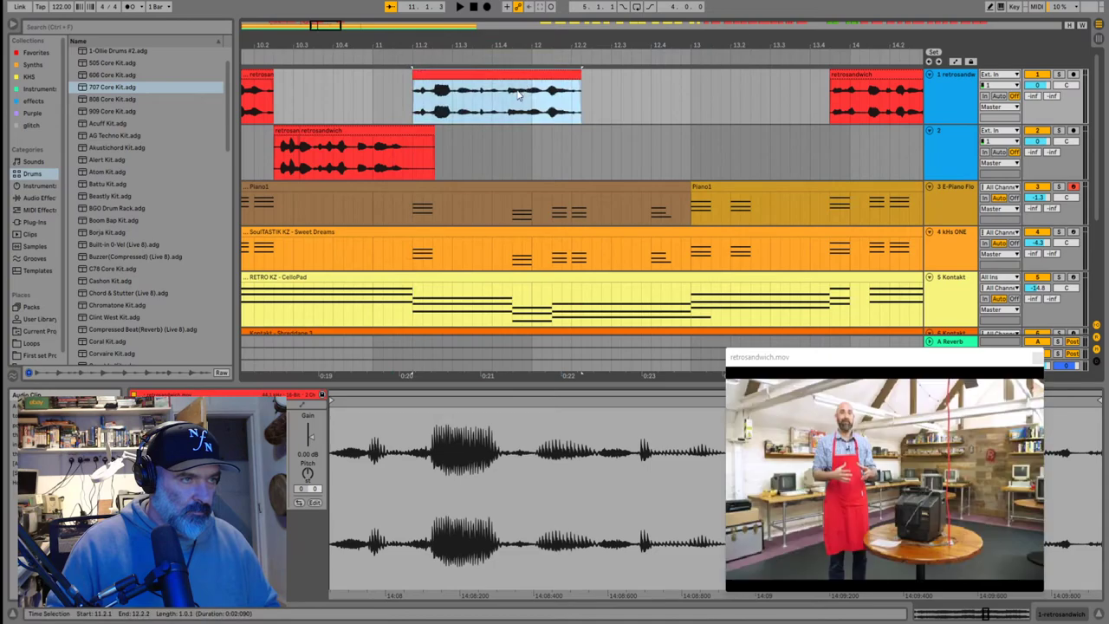
key(space)
click(390, 105)
key(space)
key(space)
click(349, 104)
key(space)
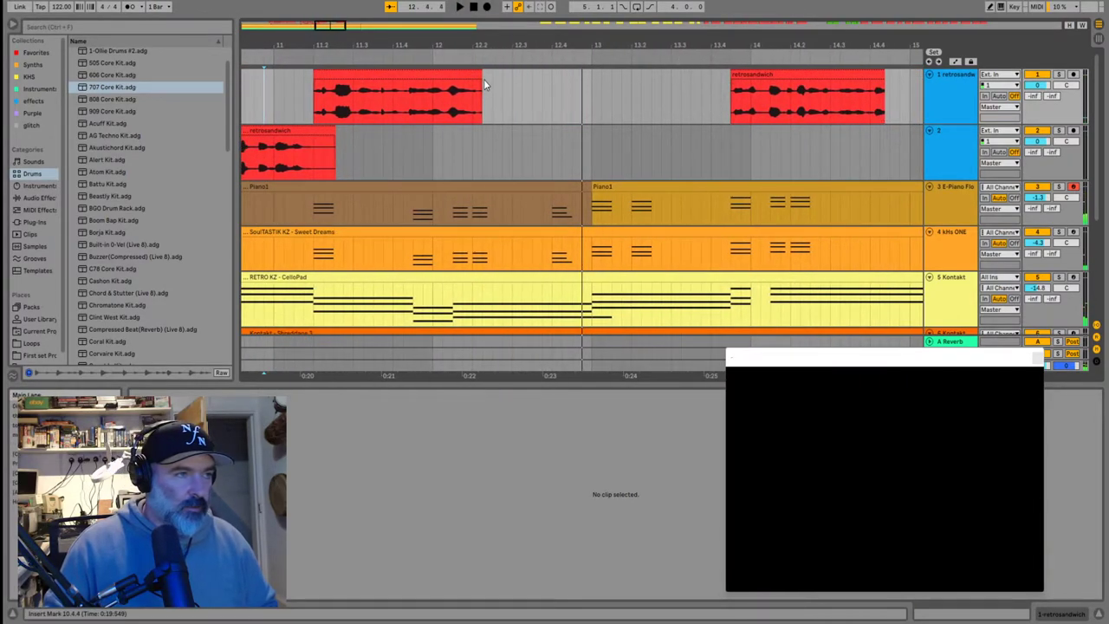
Audition the end of the first-track clip from 12.1.4, and the whole arrangement from the first retrosandwich clip
click(480, 74)
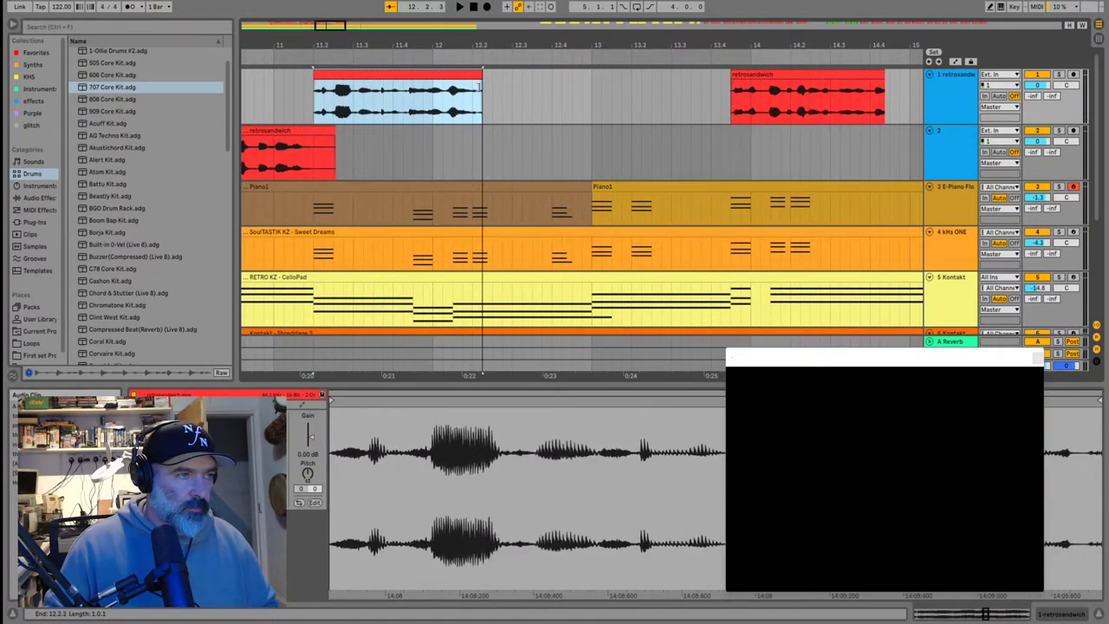
click(461, 104)
key(space)
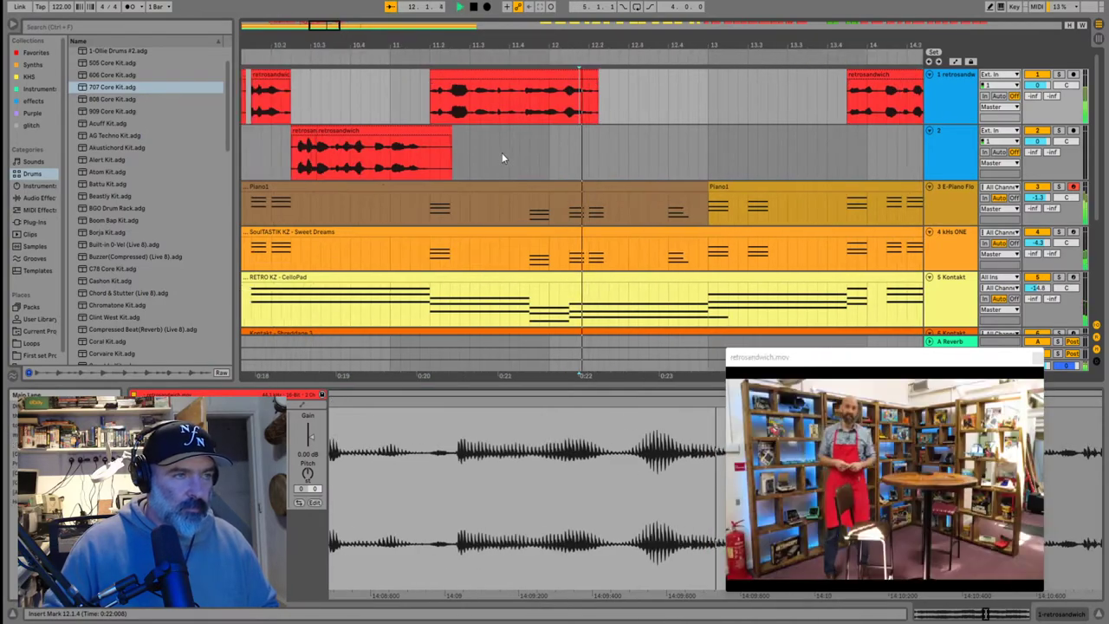
scroll(571, 147, down, 5)
click(324, 103)
key(space)
key(space)
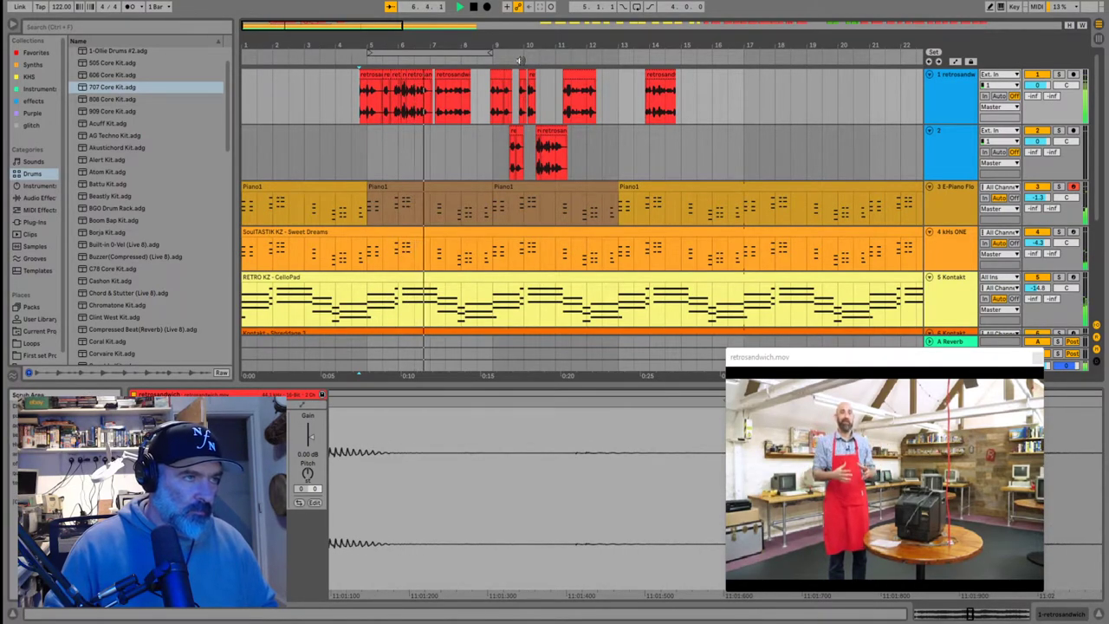
Set the arrangement loop to start at 4.3.1 with a length of 8.0.0, and enable looping
drag(492, 55, 600, 55)
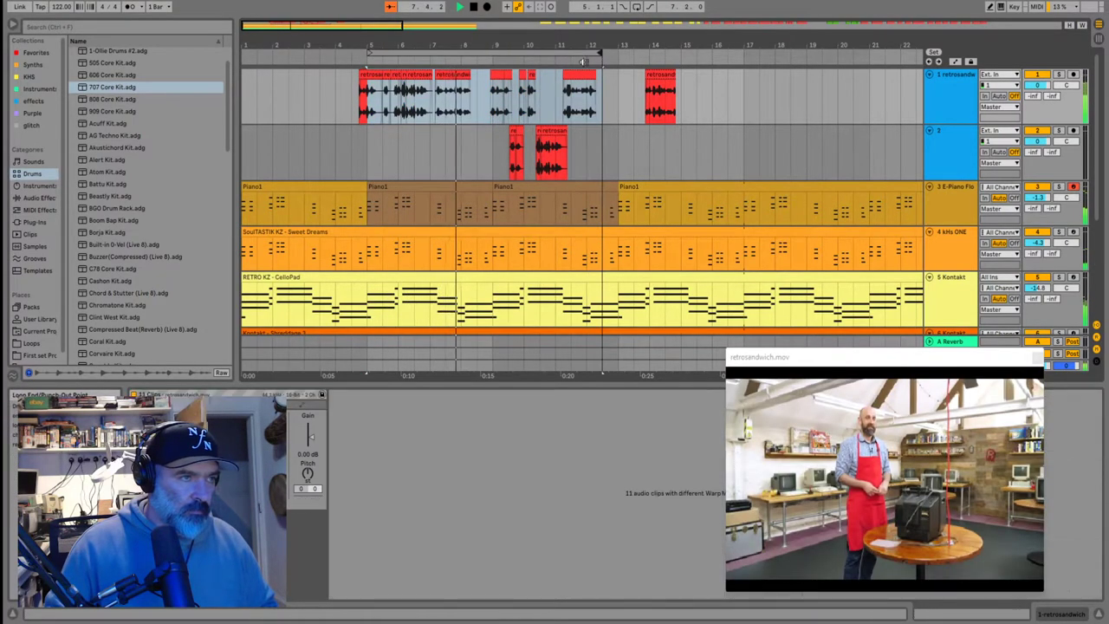
drag(370, 55, 351, 55)
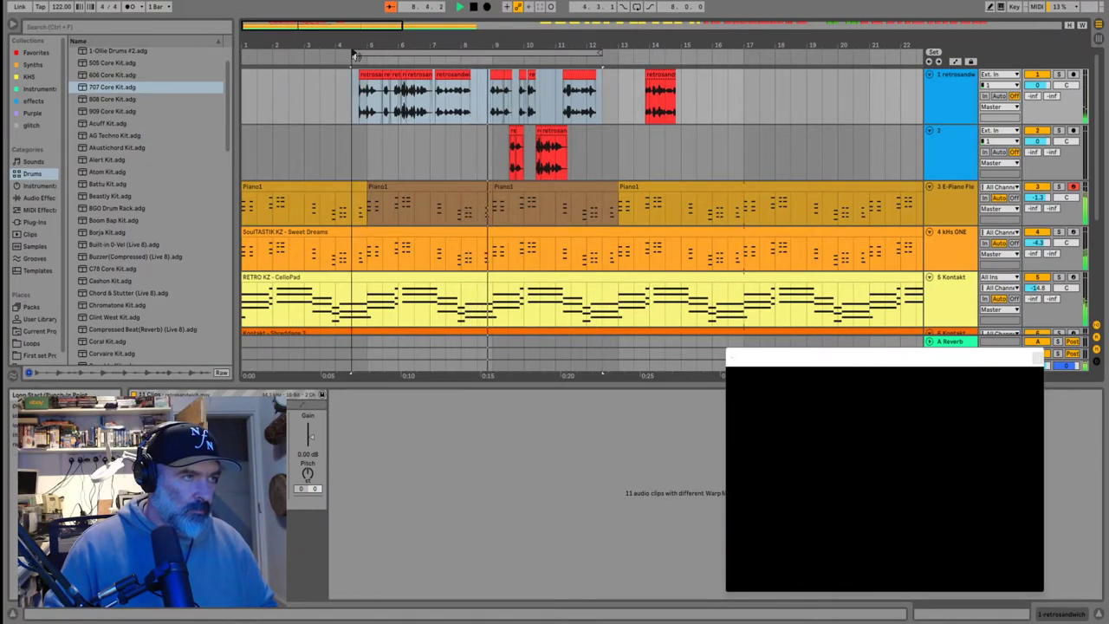
click(636, 8)
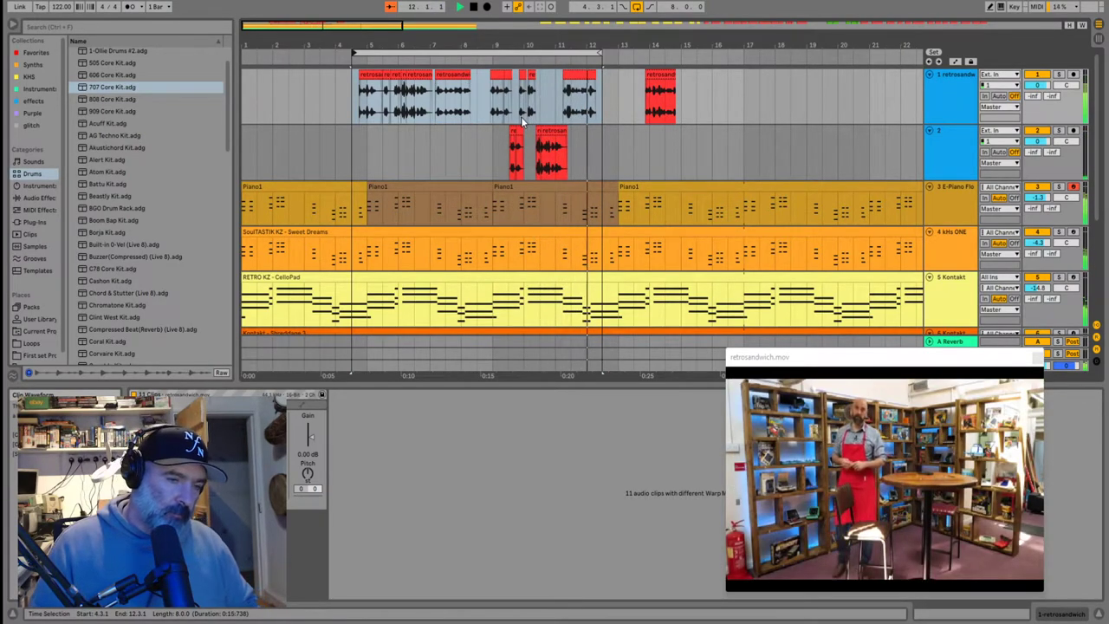
Stop playback and examine the timing of the retrosandwich clips around 9.3.2, 9.2.3 and 9.1.1
key(space)
scroll(521, 116, up, 5)
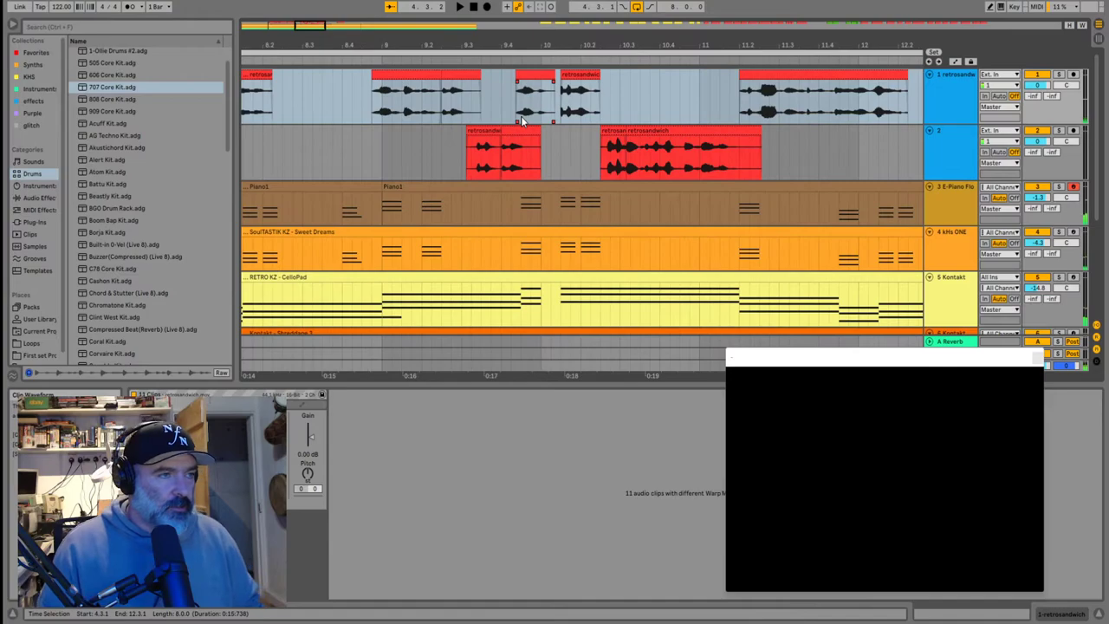
click(472, 99)
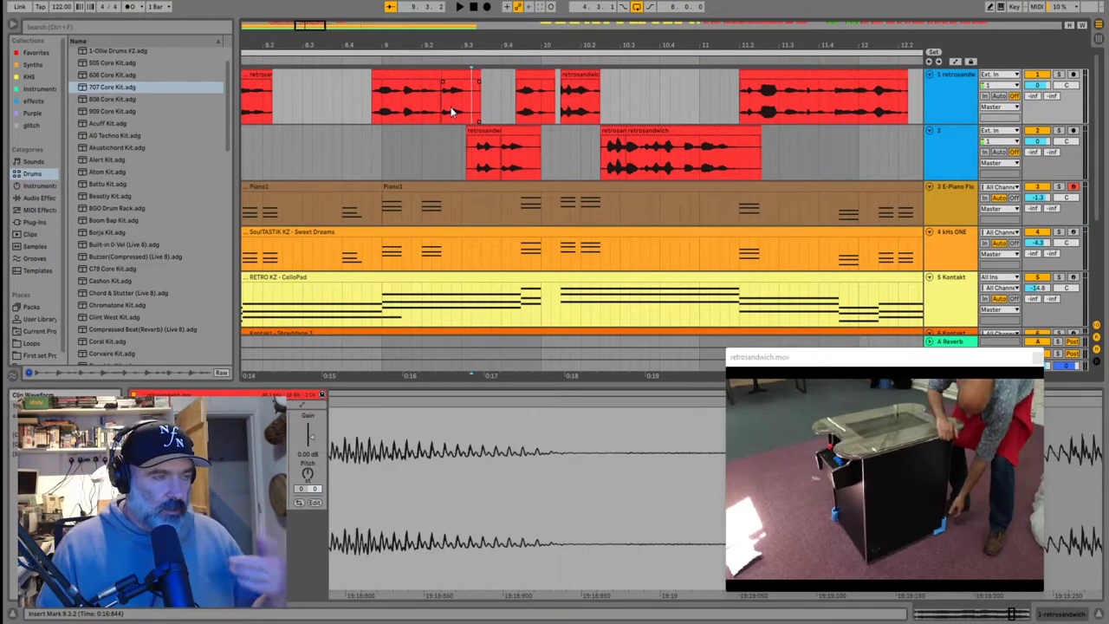
click(446, 115)
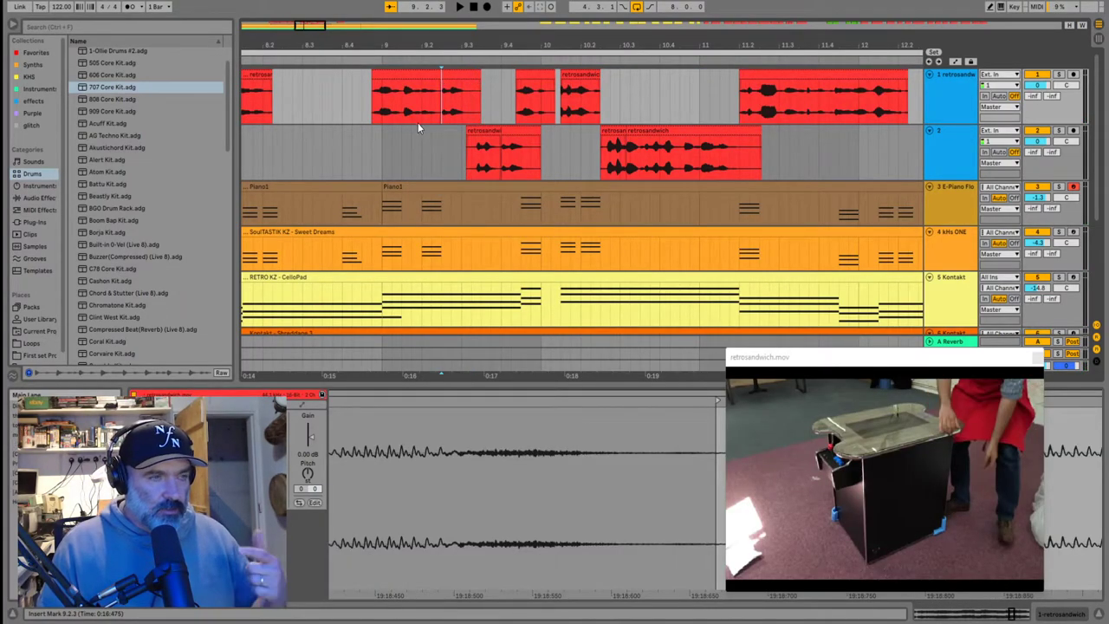
click(382, 139)
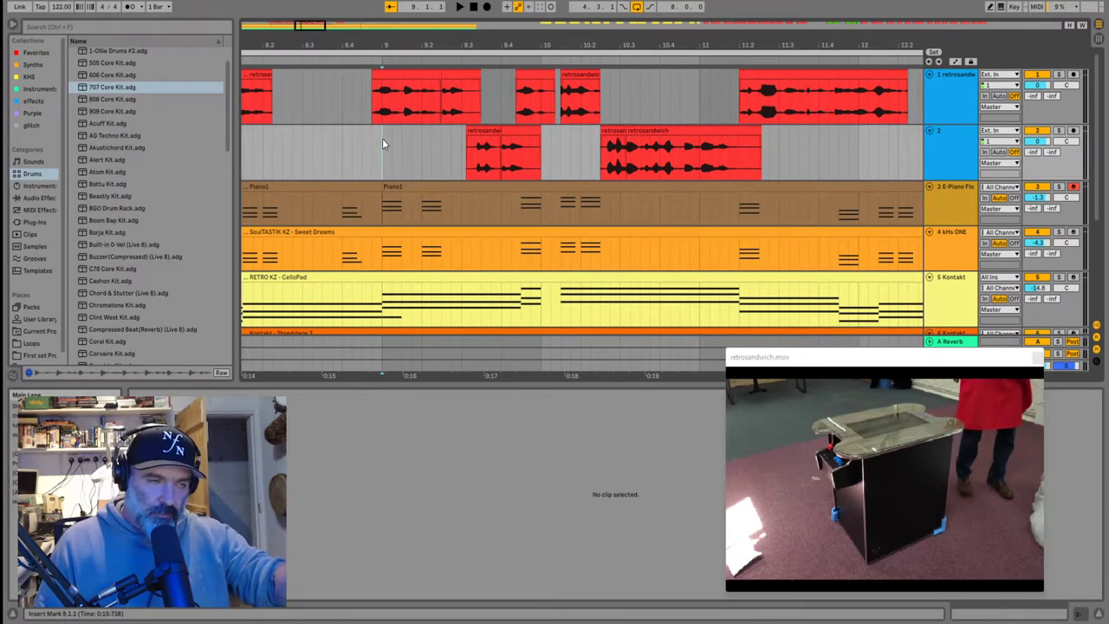
key(minus)
key(minus)
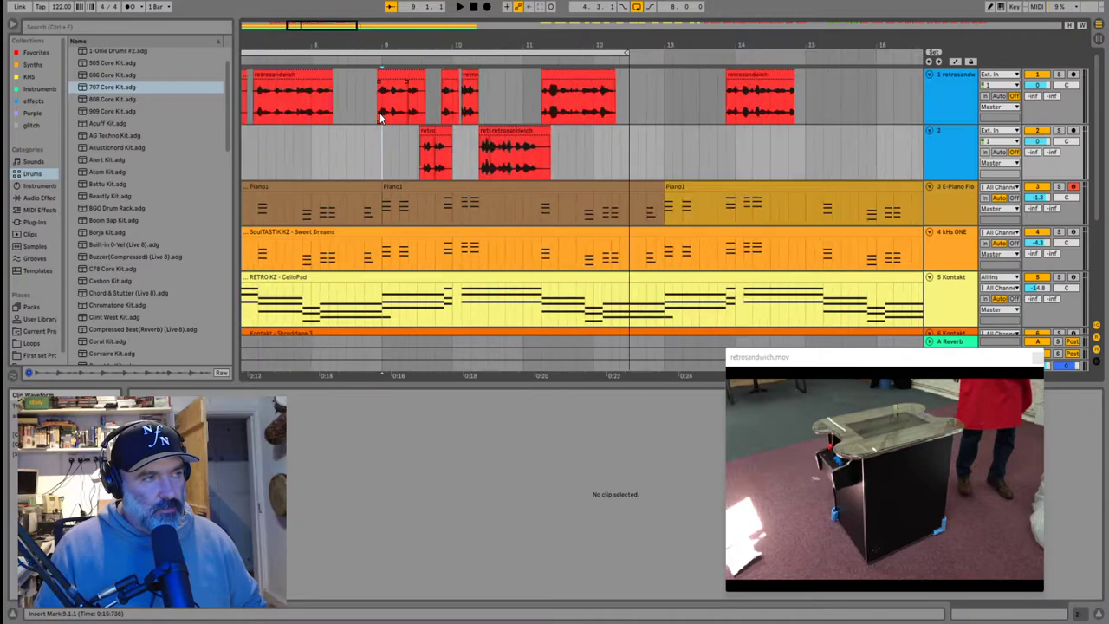
Audition the looped section from 9.1.1 through the loop's restart
scroll(381, 129, down, 5)
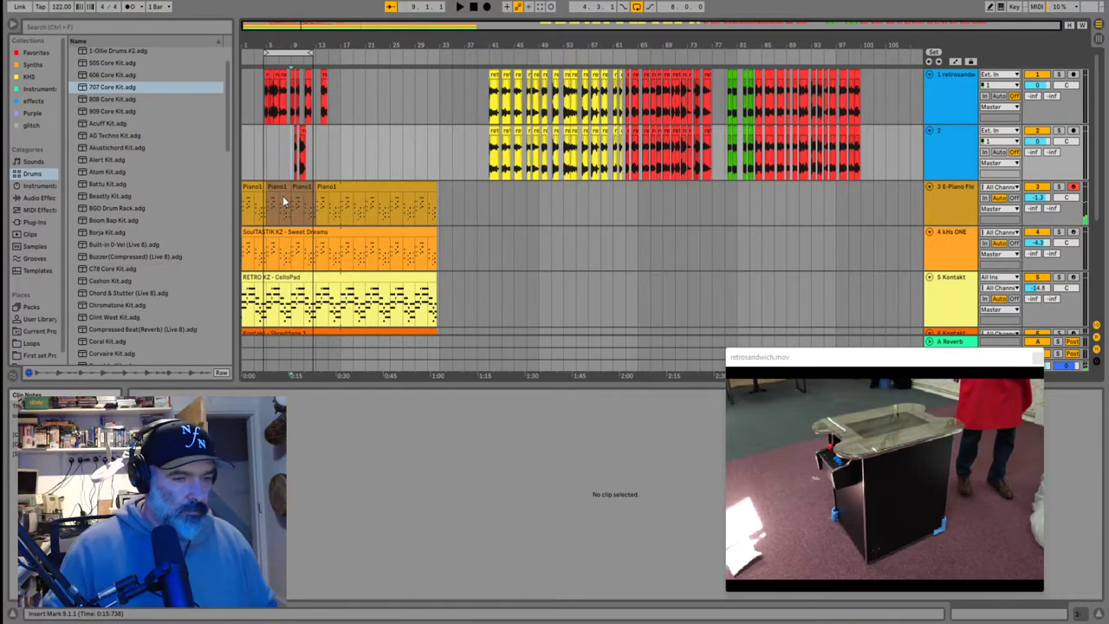
key(space)
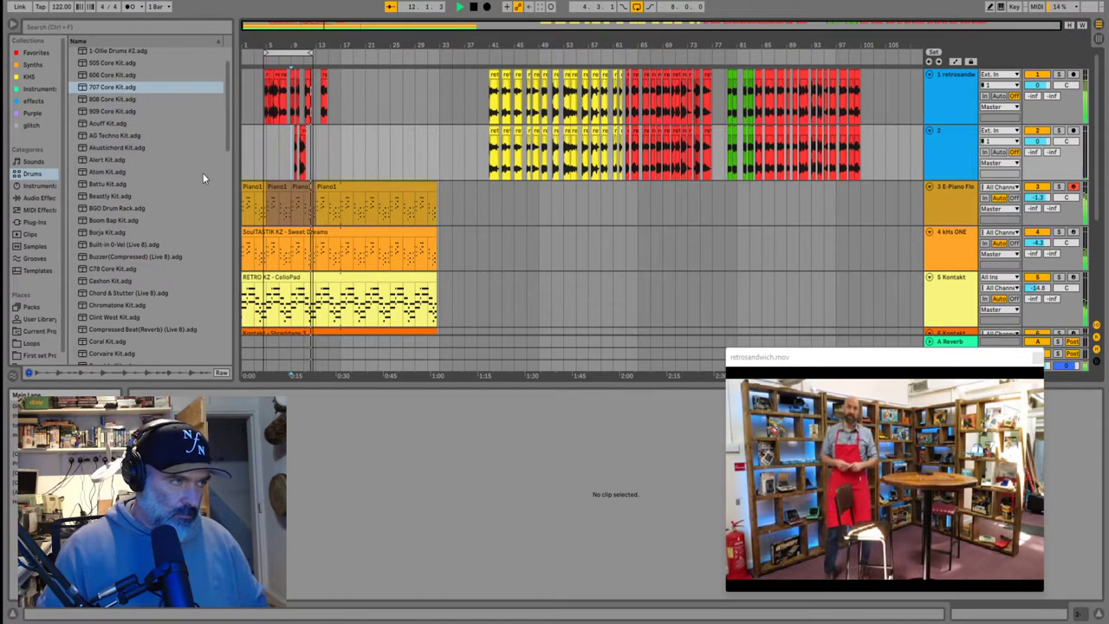
key(space)
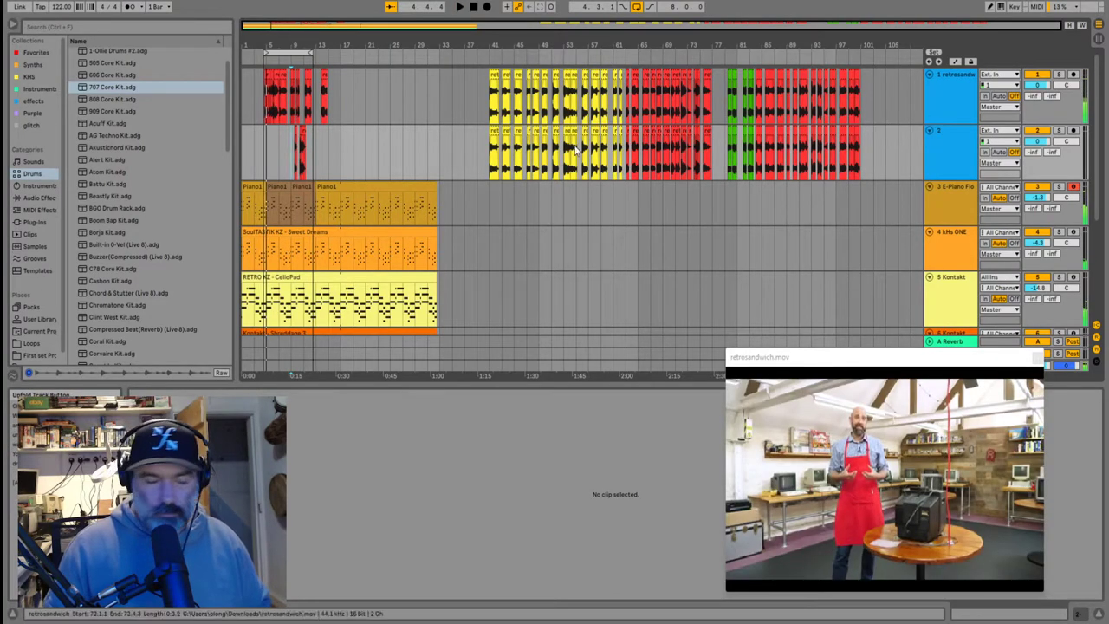
key(space)
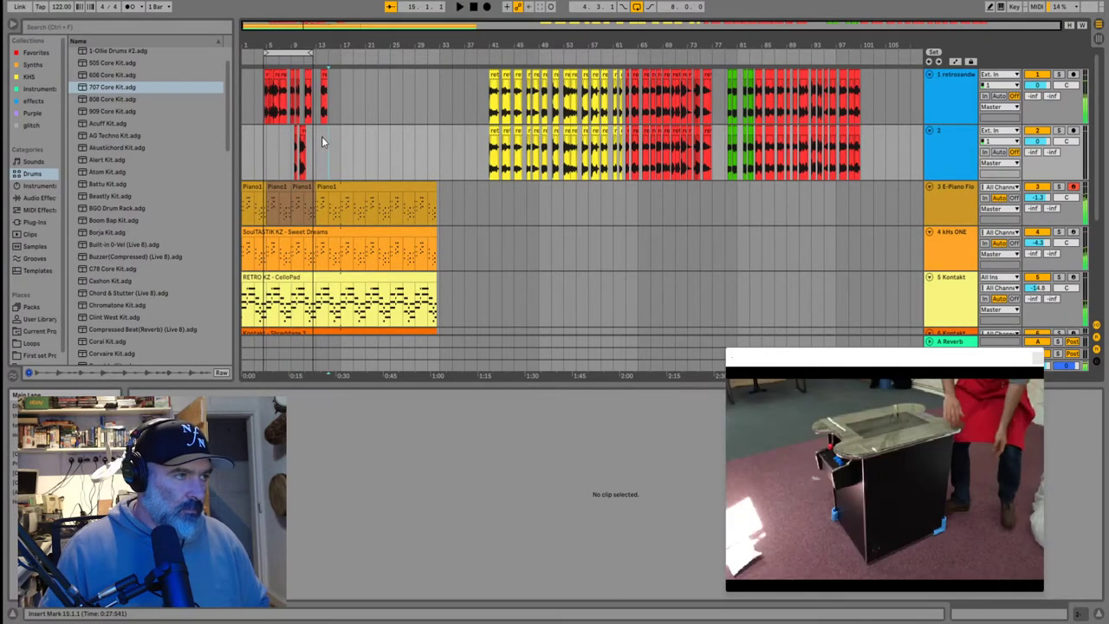
Audition the unused red retrosandwich clips from 63.1.1 and 66.4.2
click(328, 137)
click(631, 199)
key(space)
scroll(632, 199, up, 4)
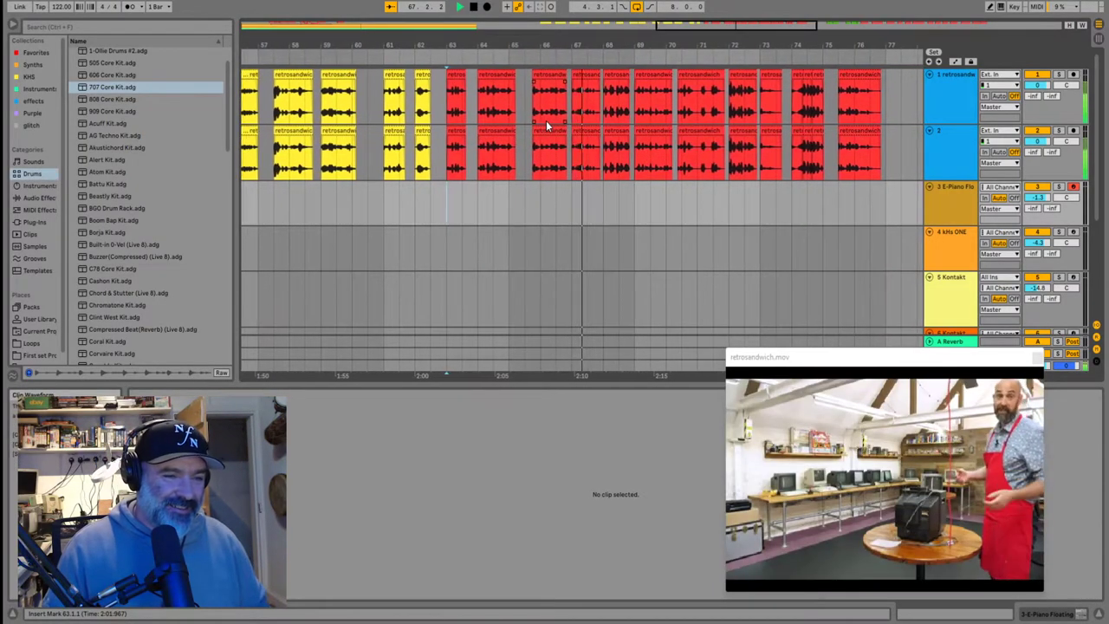
click(553, 102)
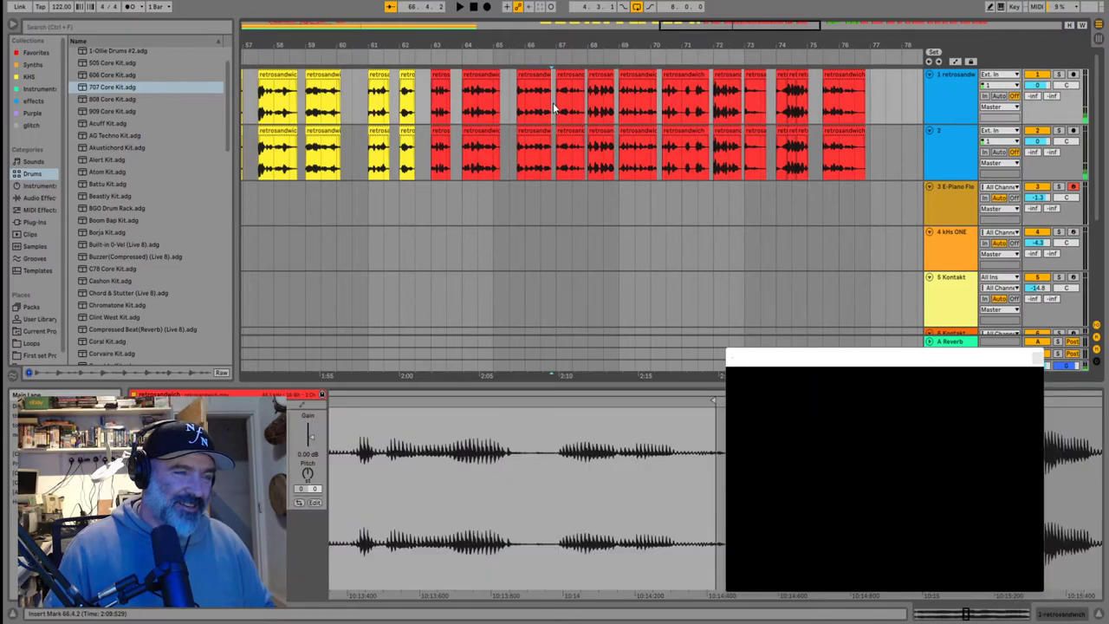
key(space)
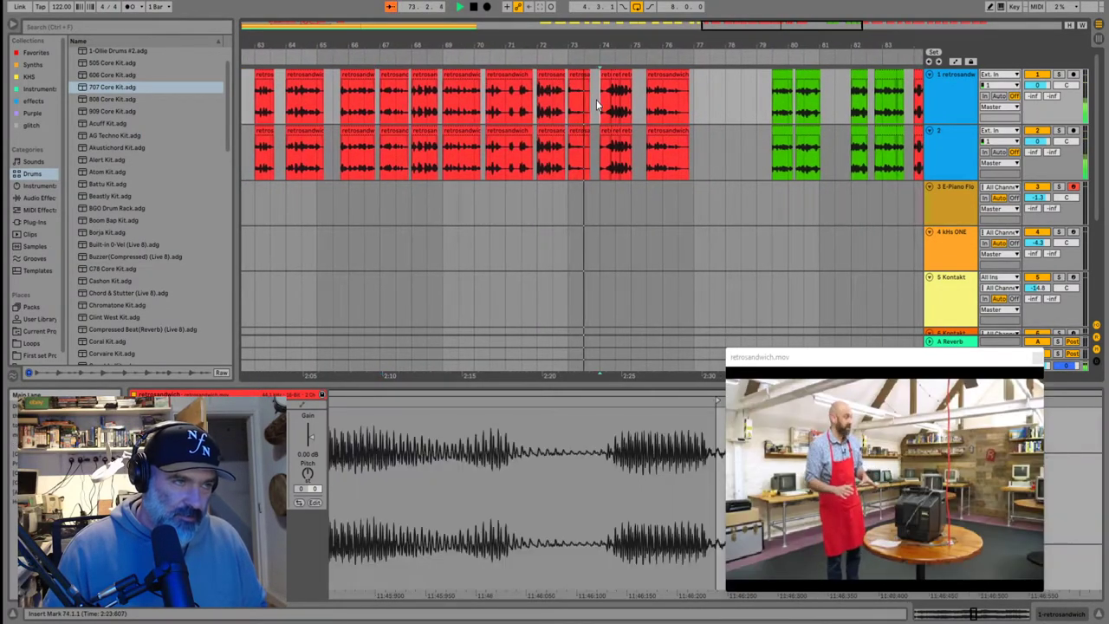
Audition the unused red clips from 74.1.1 and 75.3.1 for a closing phrase
click(596, 100)
click(598, 104)
click(612, 104)
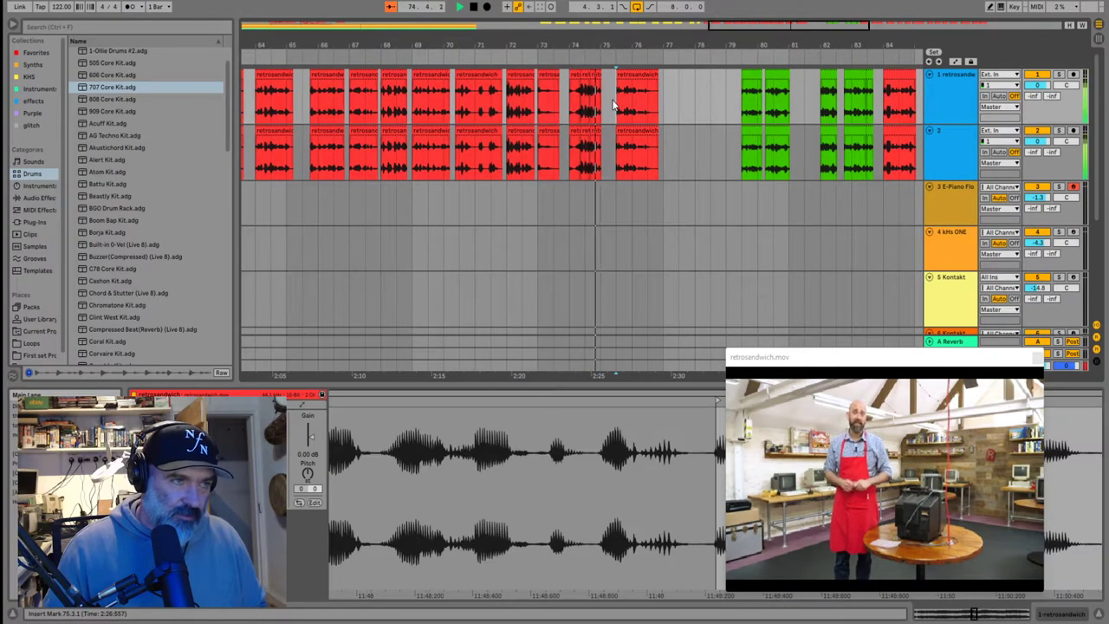
key(space)
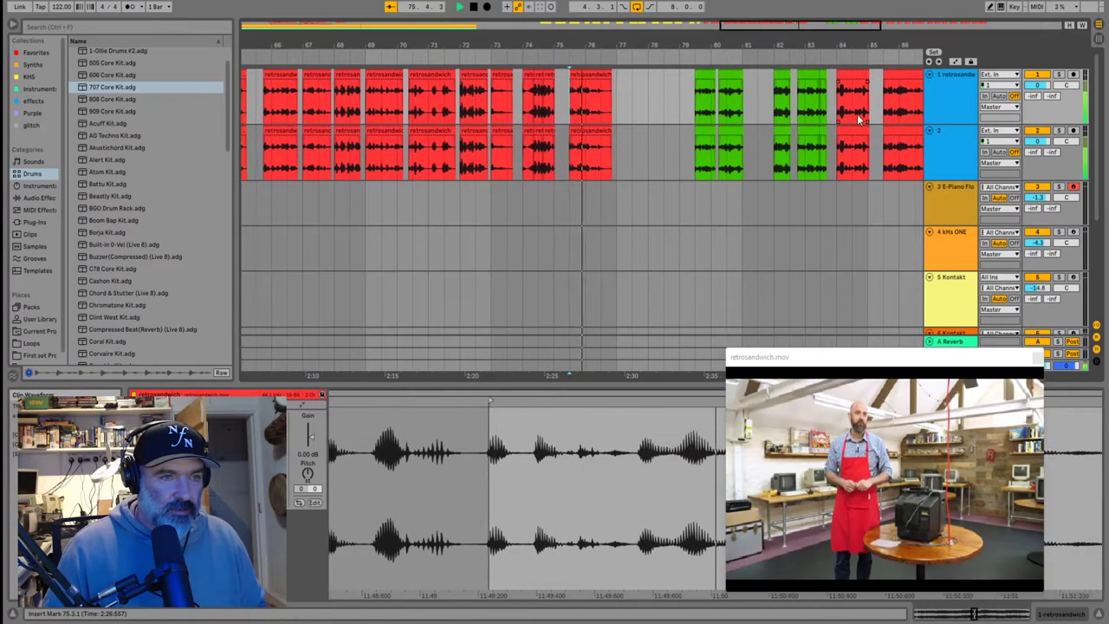
click(835, 111)
key(space)
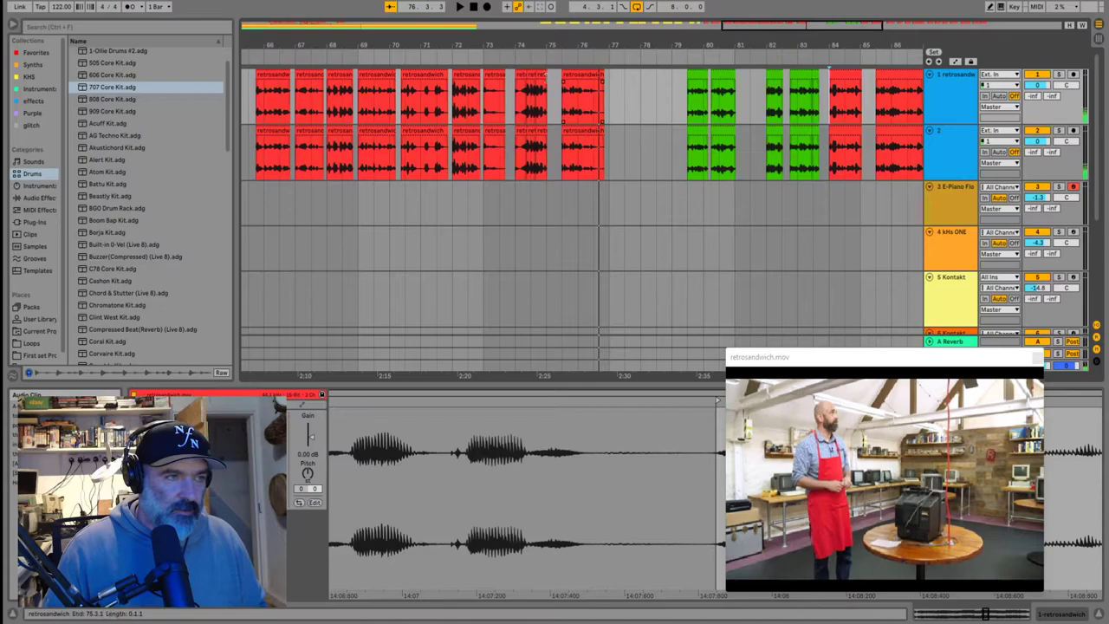
Delete the duplicate unused clips on the second track between 35.1.1 and 105.1.1
click(567, 77)
key(ctrl+e)
drag(604, 98, 570, 97)
scroll(395, 154, down, 5)
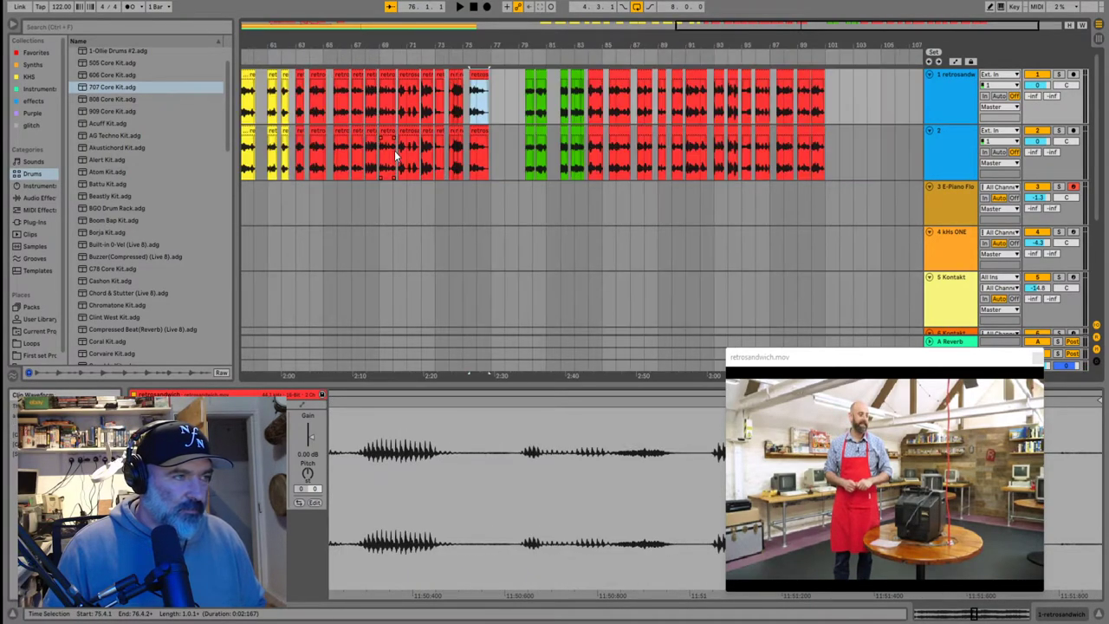
drag(890, 162, 456, 155)
key(Delete)
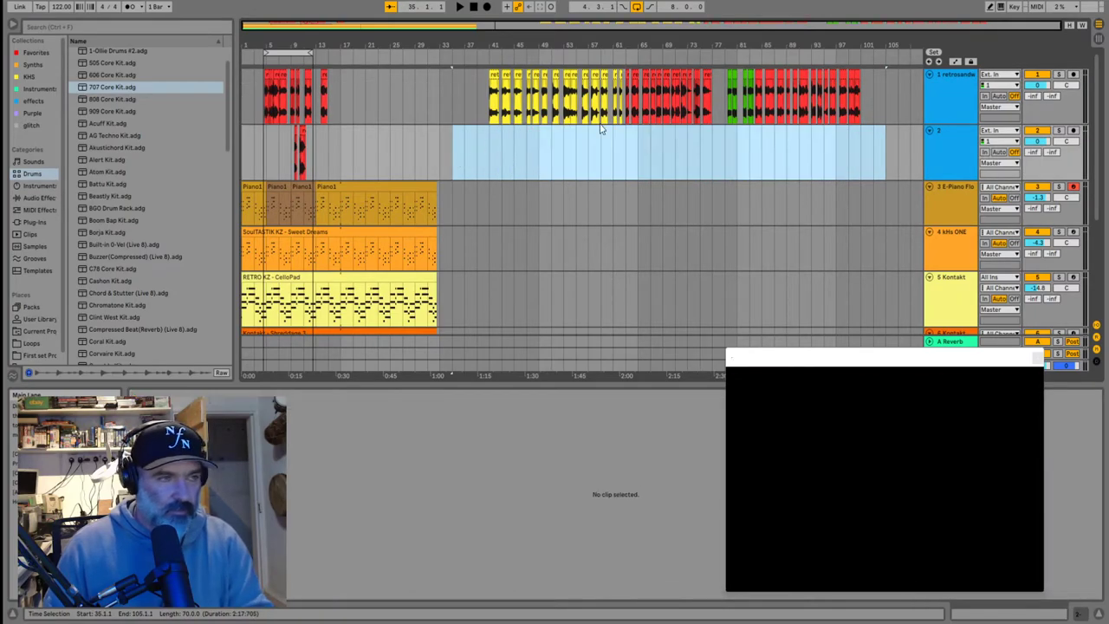
Copy the first-track clip at 75.3.1 and paste it on the second track at 12.2.1
click(702, 102)
key(space)
scroll(702, 102, up, 5)
key(space)
click(559, 75)
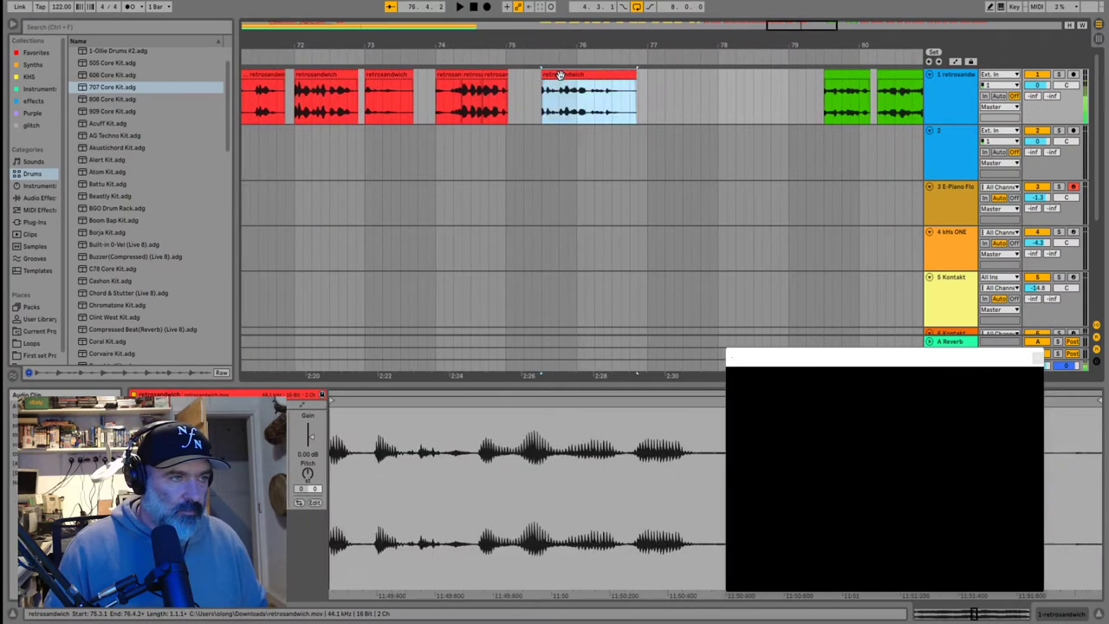
key(x)
click(307, 112)
key(space)
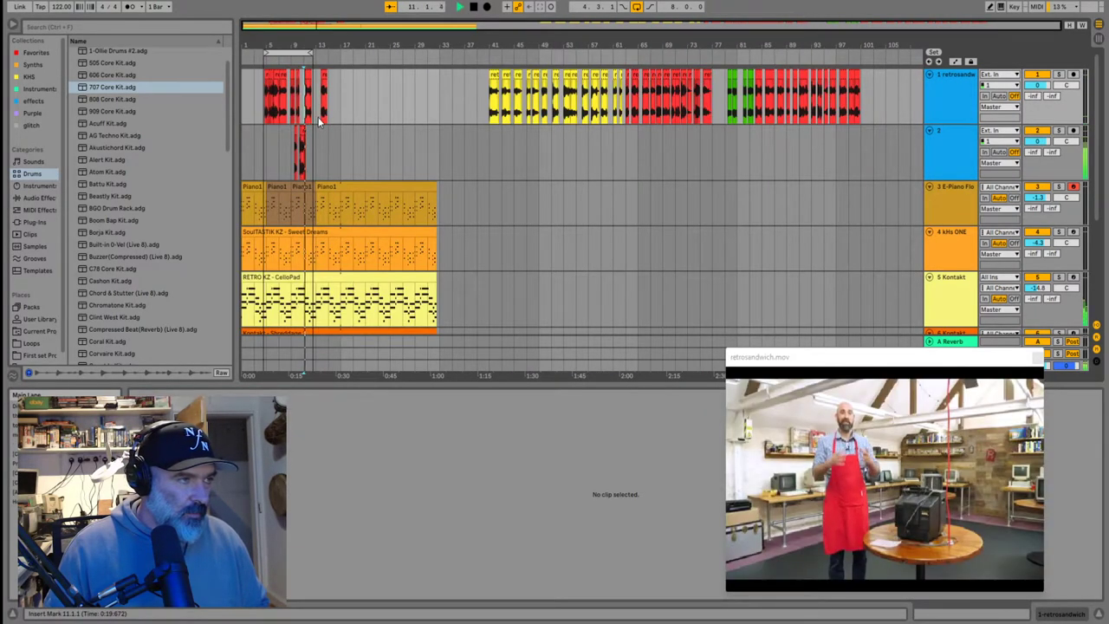
key(z)
key(space)
click(582, 153)
key(ctrl+v)
Audition the pasted second-track clip from 12.1.3
click(576, 154)
key(space)
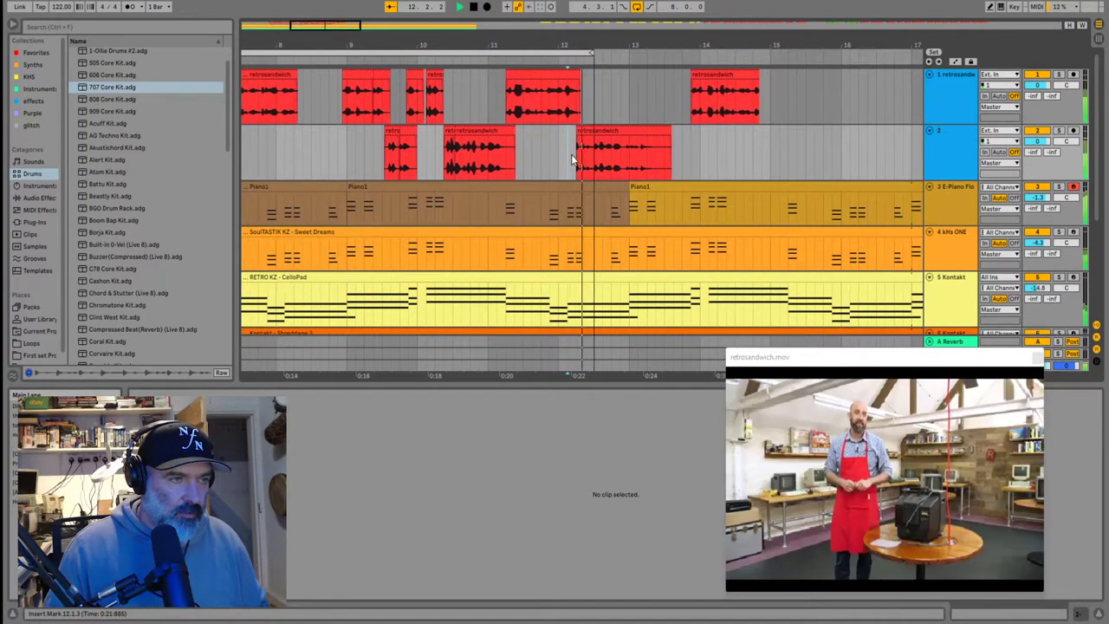
key(space)
key(space)
key(space)
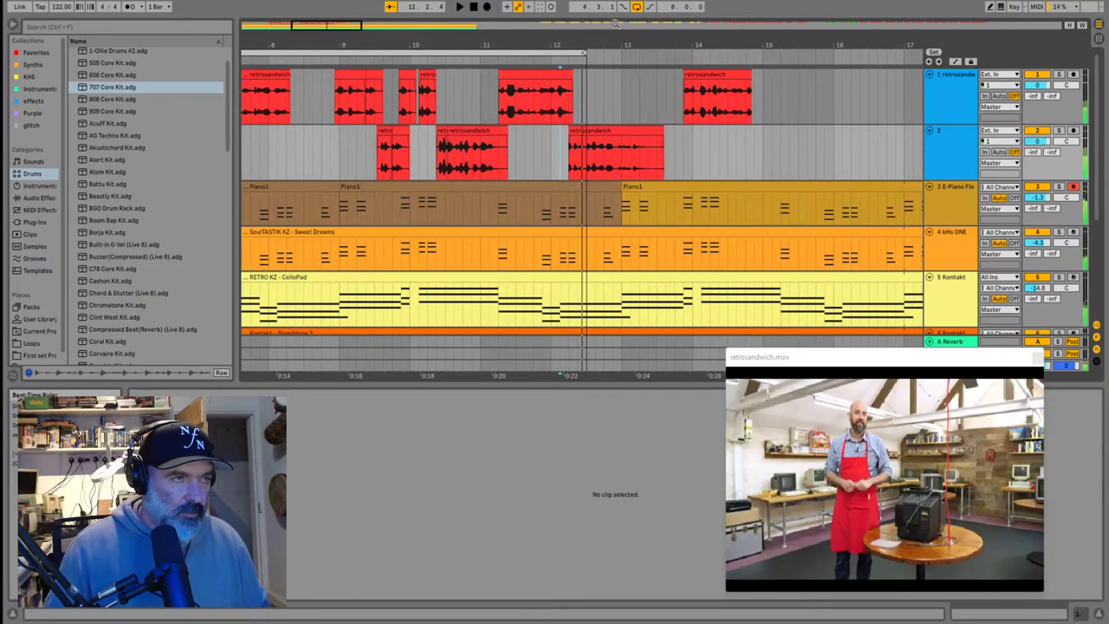
Disable arrangement looping and audition the phrase from 11.1.3 through the pasted clip
click(634, 8)
click(552, 132)
key(space)
key(plus)
key(plus)
key(space)
key(space)
key(space)
click(404, 142)
key(space)
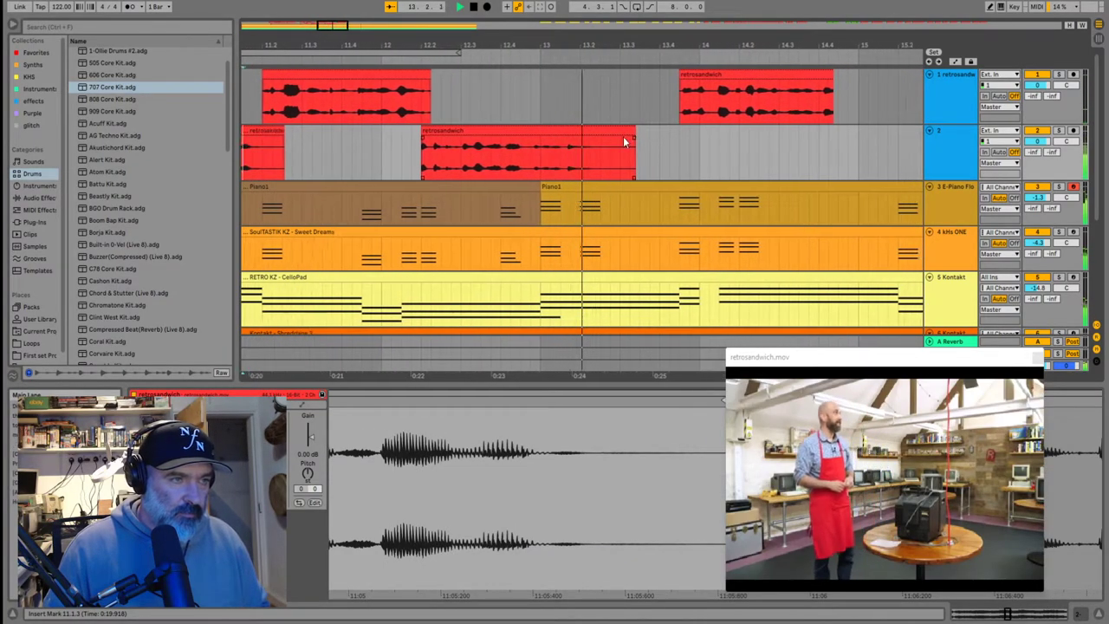
Delete the pasted retrosandwich clip at 12.2.1 from the second track
click(581, 137)
key(Delete)
scroll(569, 138, down, 5)
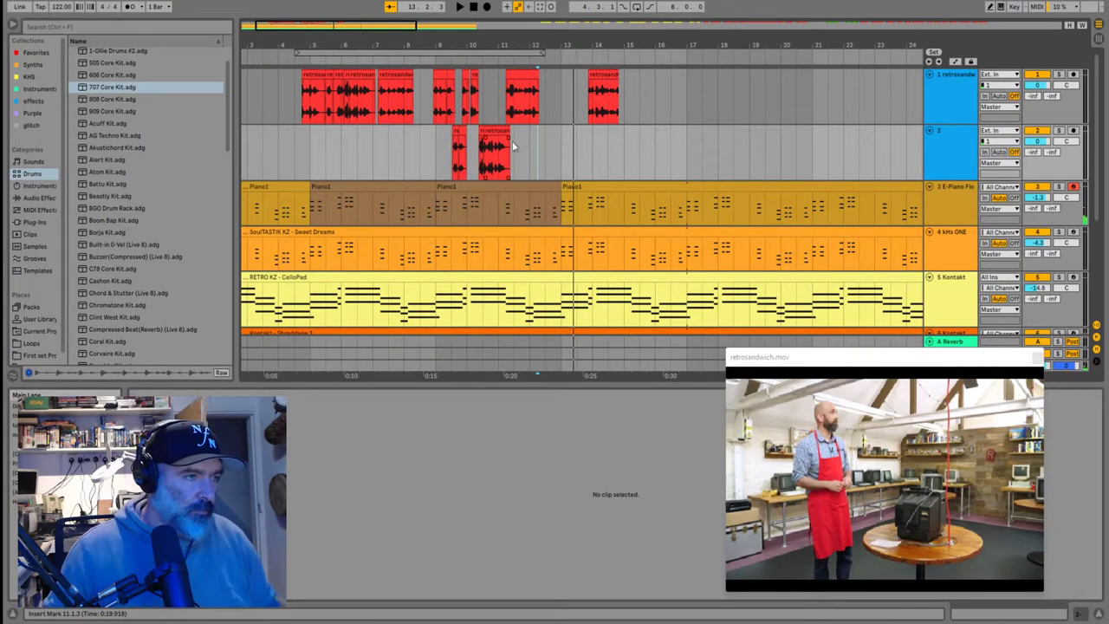
Audition the arrangement from 9.1.1, 6.1.1 and 7.1.1
click(433, 208)
key(space)
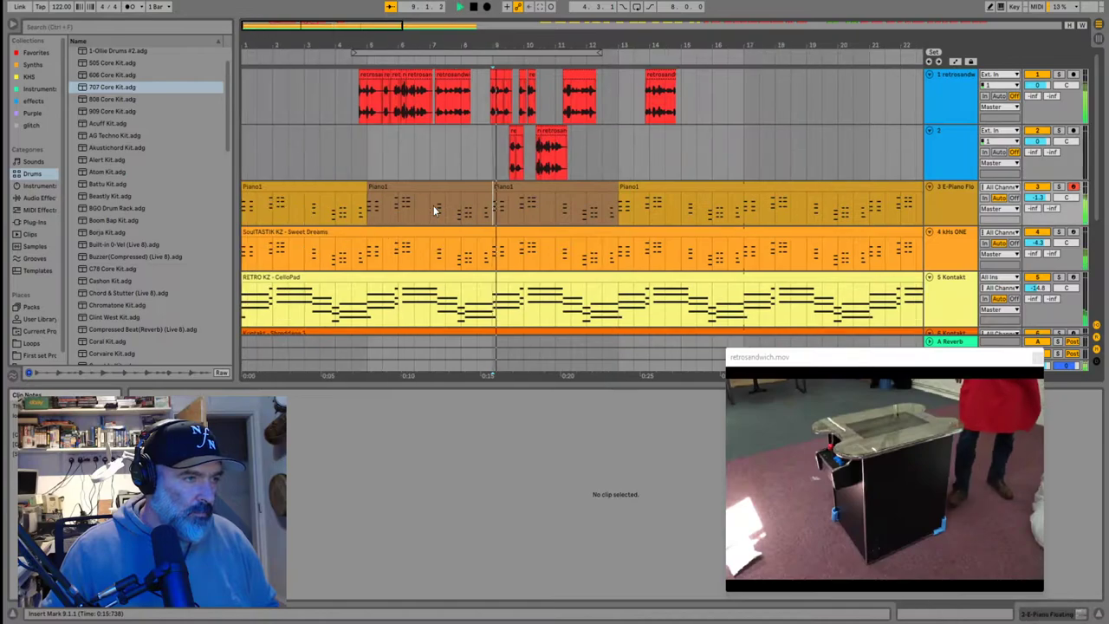
click(398, 212)
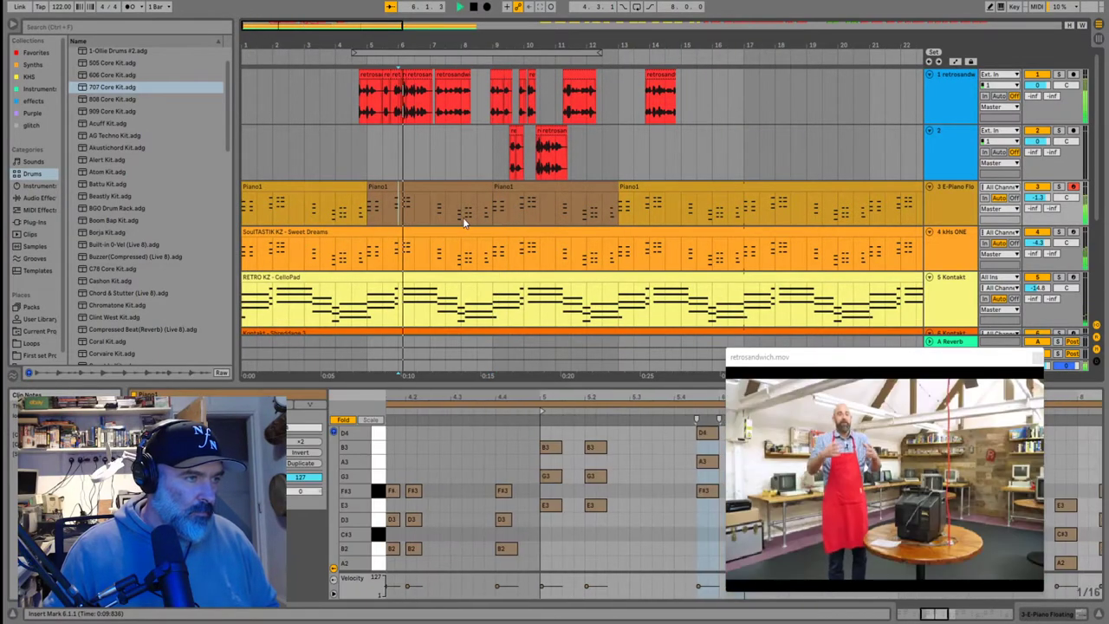
click(433, 215)
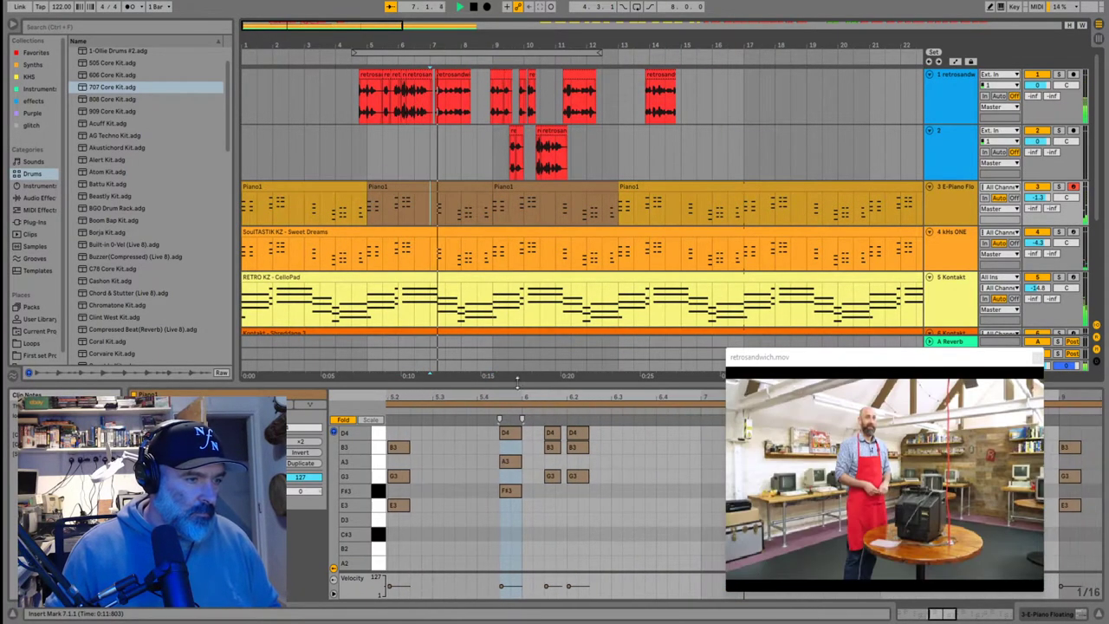
key(space)
Examine the Piano1 clip's chords around 7.2.2 and the E3 note at 7.4.3
scroll(540, 460, right, 4)
click(588, 520)
click(590, 494)
click(593, 477)
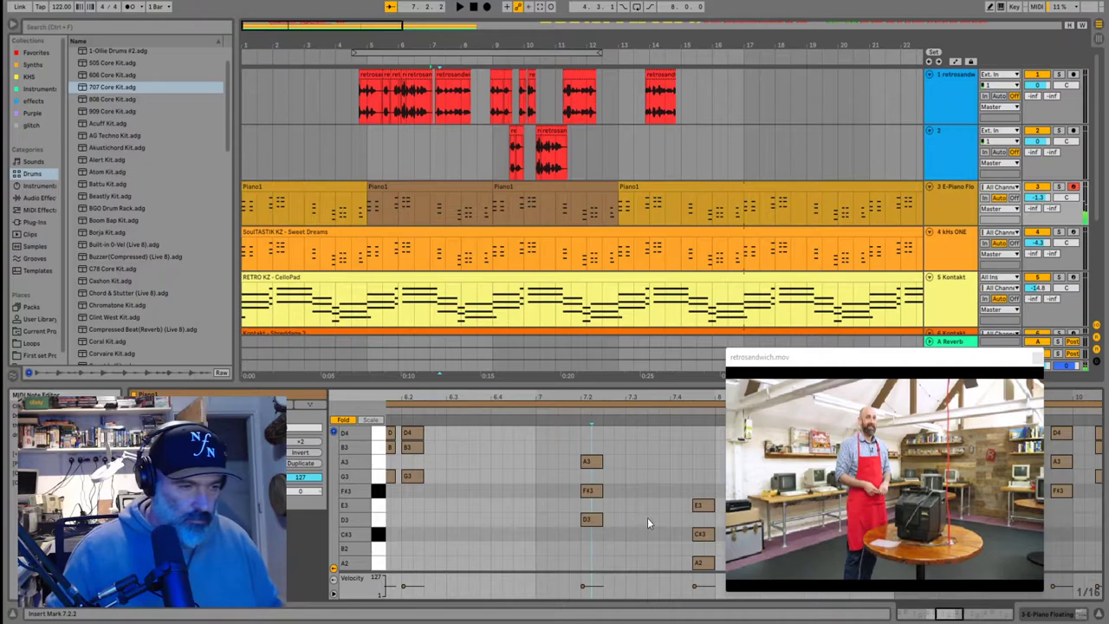
click(703, 505)
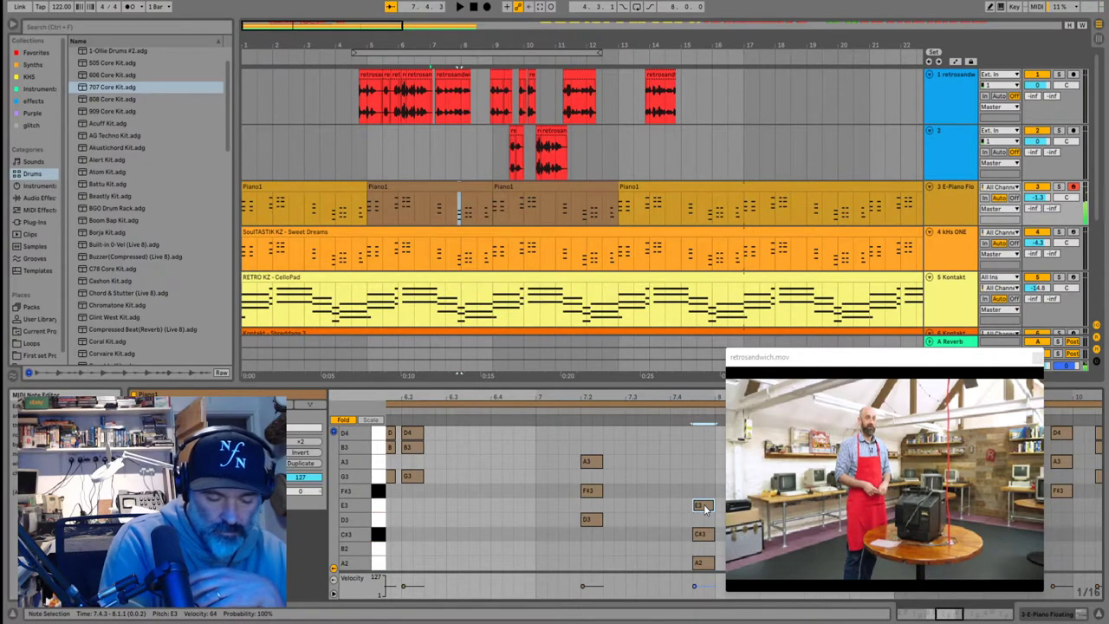
Audition the arrangement again, including from 11.3.1, and review its full length
key(space)
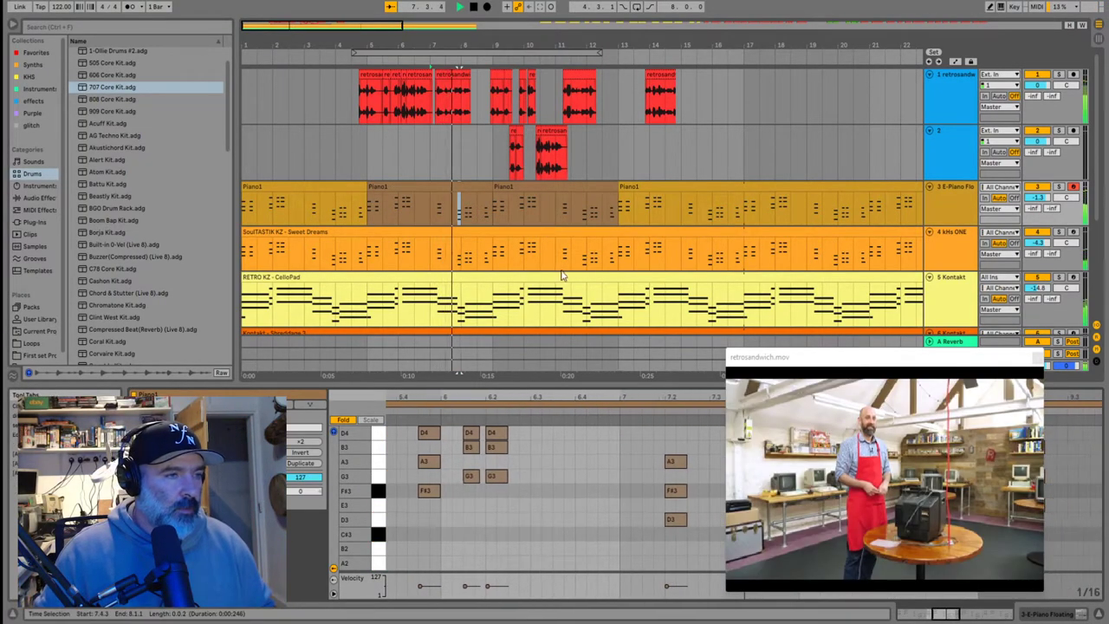
click(571, 201)
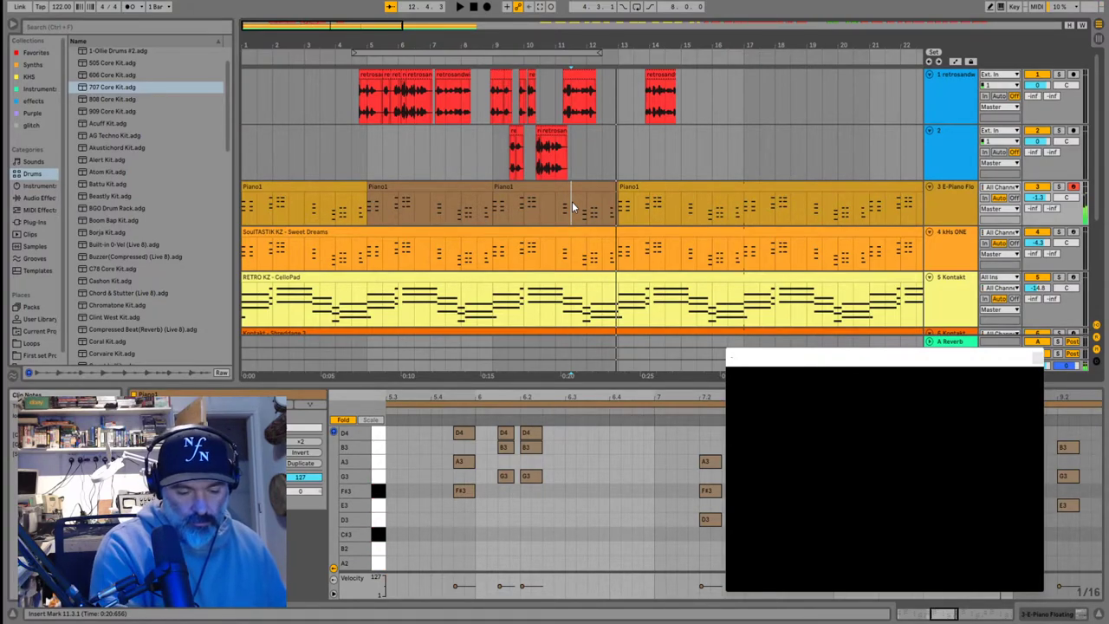
key(space)
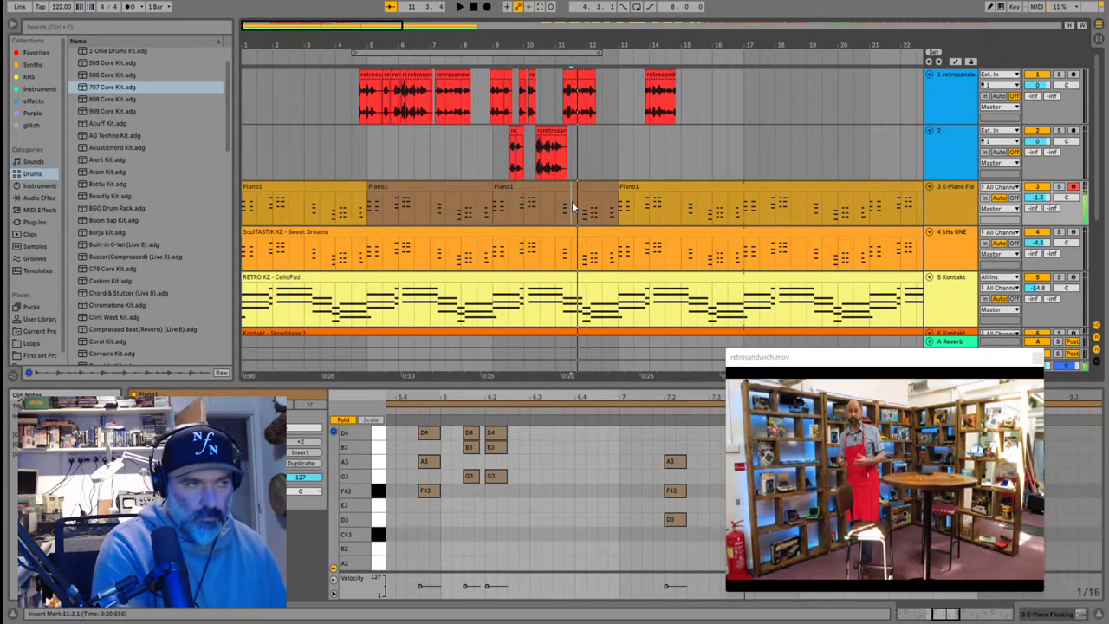
key(space)
key(space)
key(w)
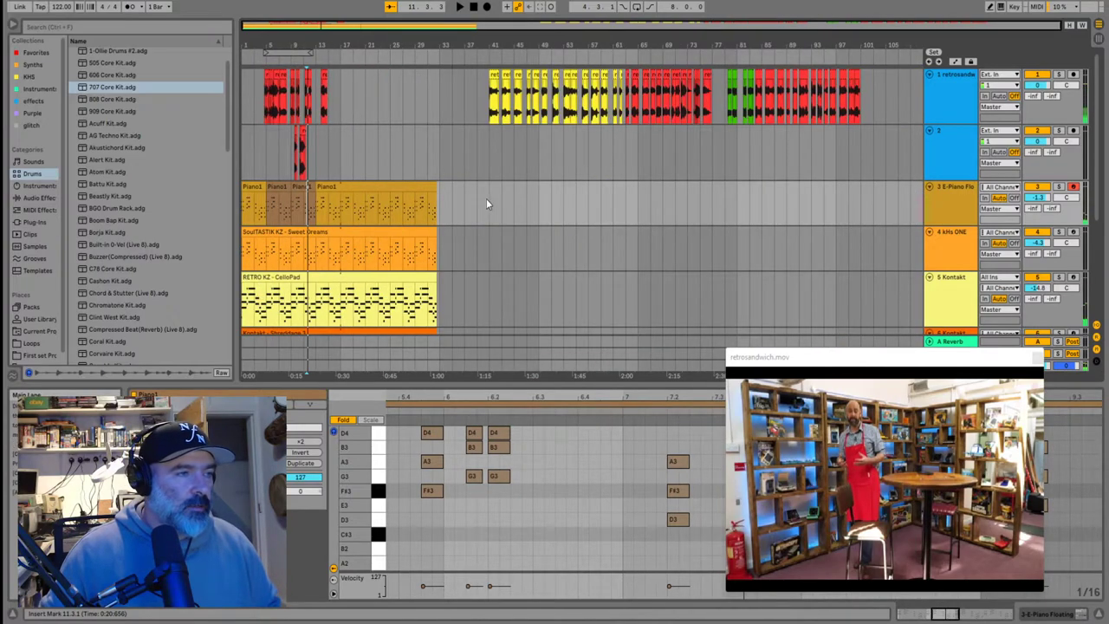
Enable the metronome and play from the empty section at 103.1.1
click(446, 205)
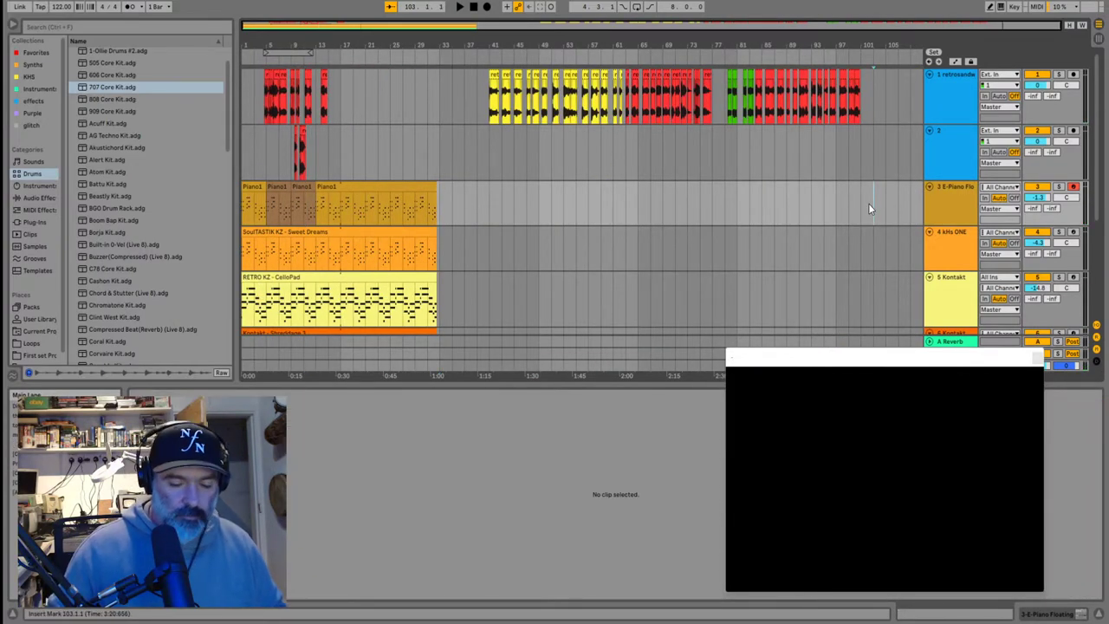
click(130, 7)
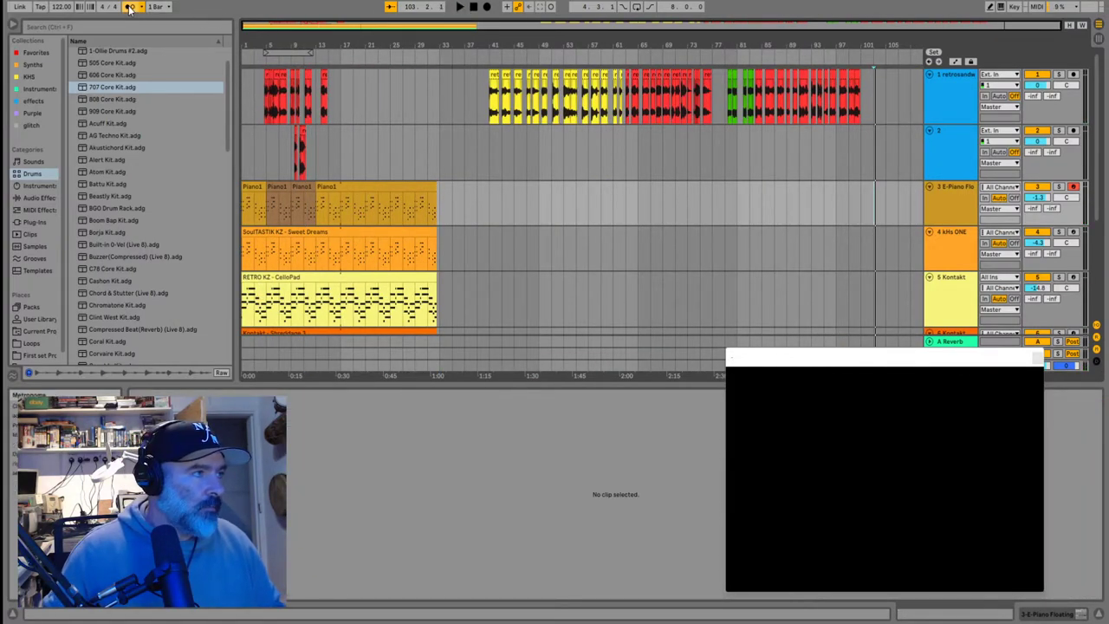
key(space)
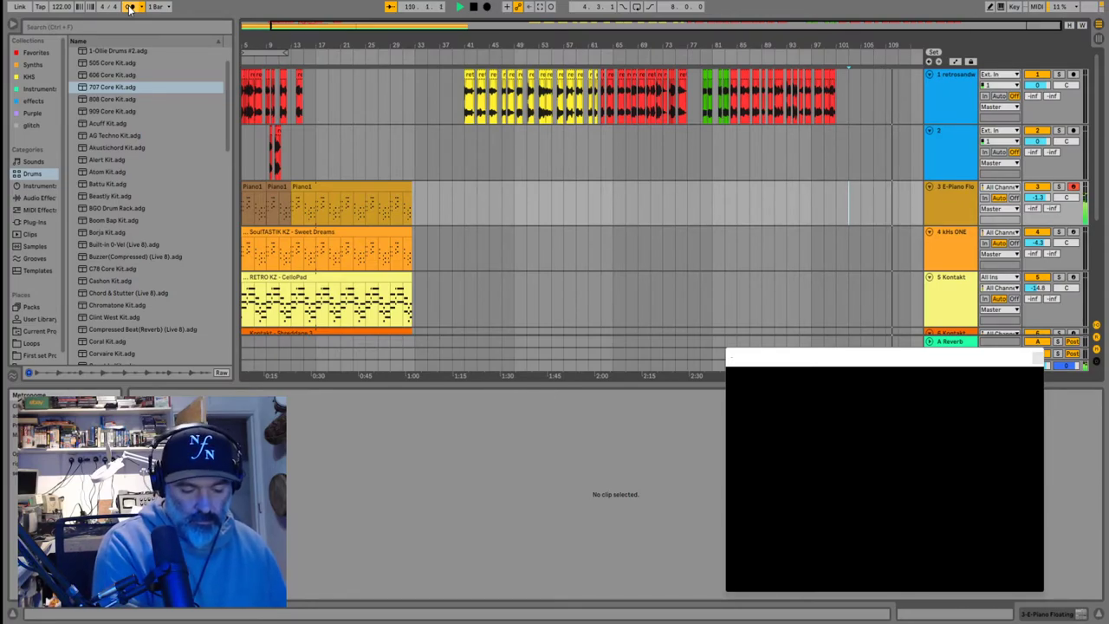
Stop playback and copy the Syntwave drums 16_FRys clip on the 707 Core Kit track to 97.1.1
key(space)
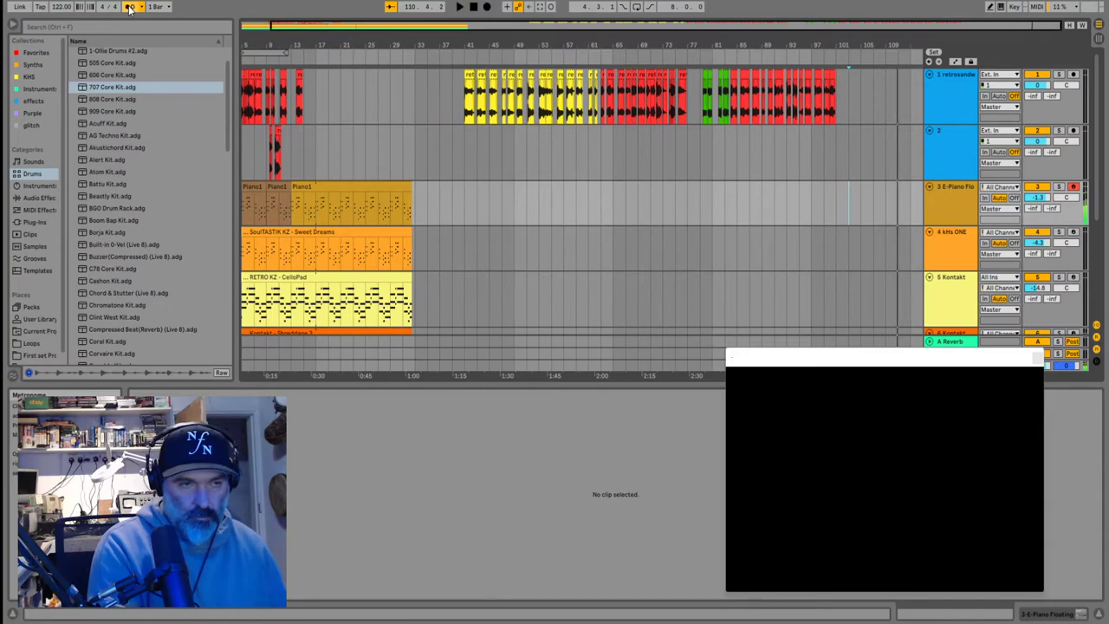
scroll(284, 275, down, 5)
drag(286, 257, 895, 289)
click(294, 273)
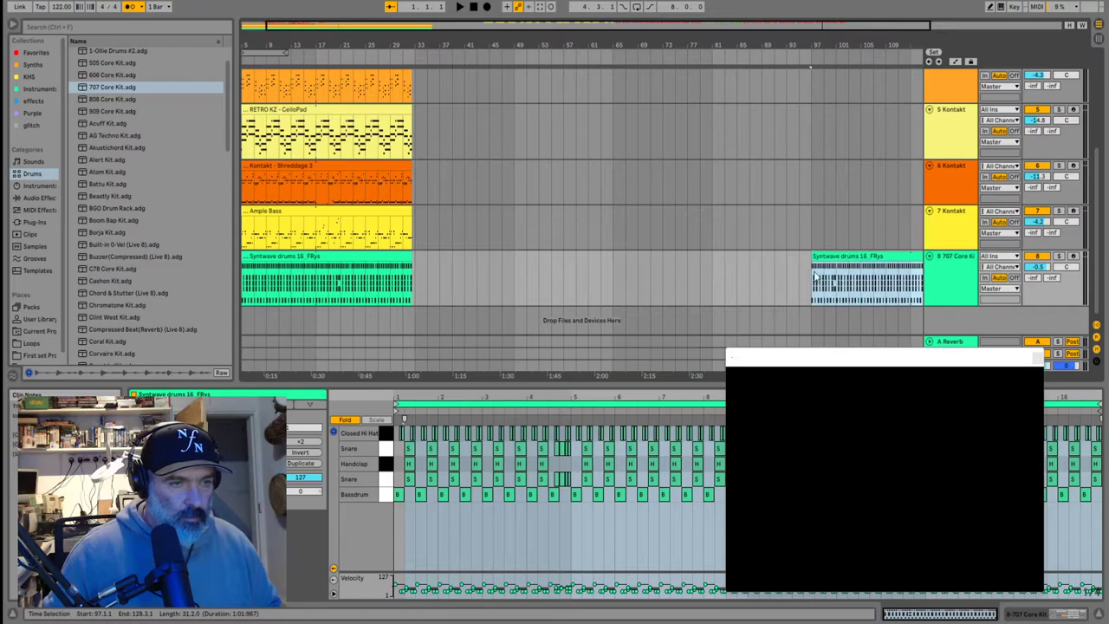
Audition the copied drums from 97.1.1, and move the clip so it starts at 103.1.1, clear of the vocal clips
click(812, 276)
key(space)
scroll(813, 275, right, 3)
scroll(693, 200, up, 4)
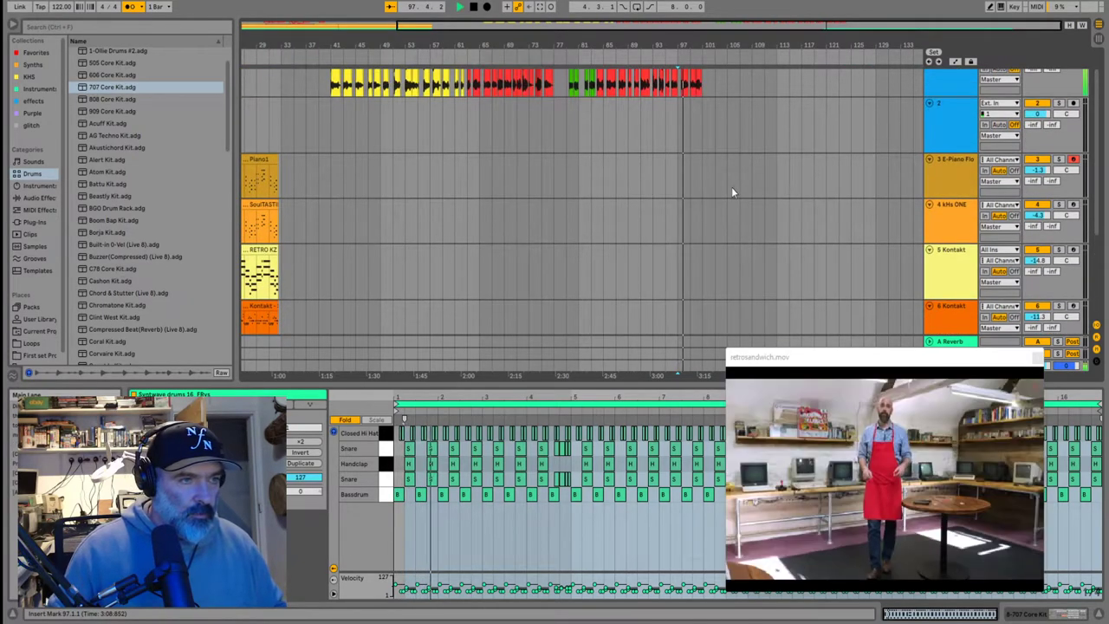
key(space)
scroll(723, 225, down, 3)
drag(704, 271, 743, 273)
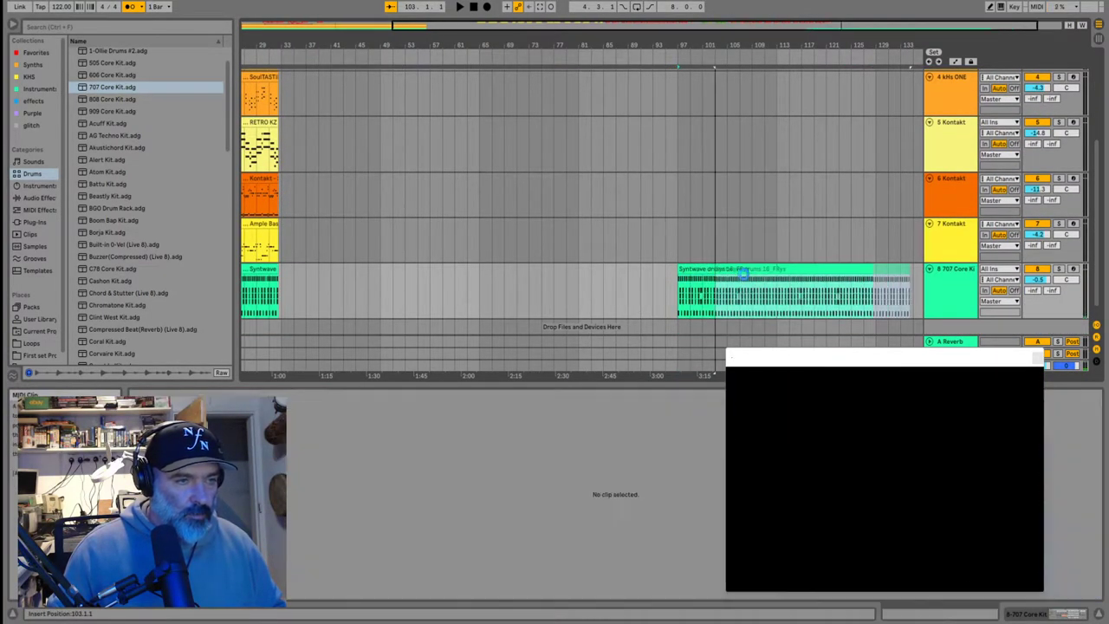
click(743, 271)
Play the drums from 103.1.1 and record an E-Piano Floating chord part over them on track 3
key(space)
scroll(665, 179, up, 3)
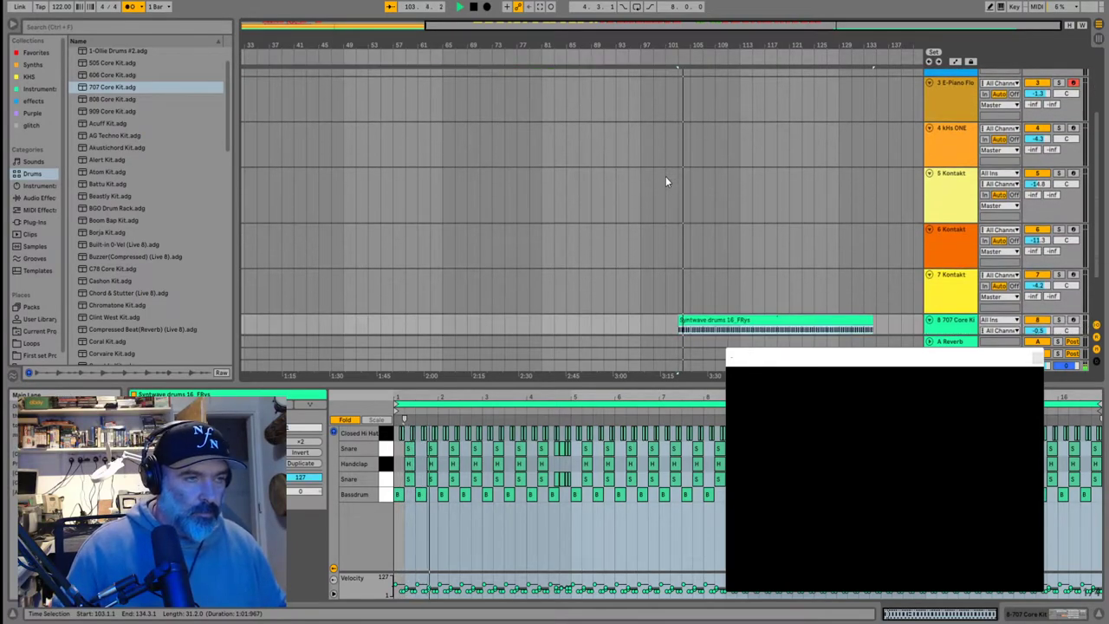
scroll(665, 175, up, 3)
scroll(665, 176, left, 3)
scroll(665, 190, down, 2)
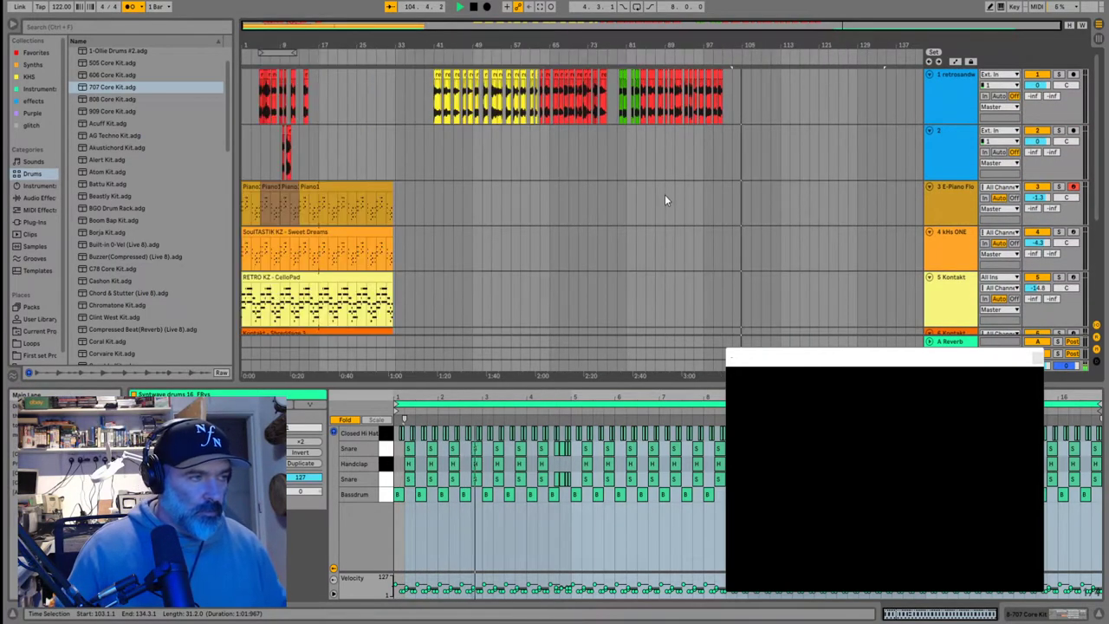
click(729, 206)
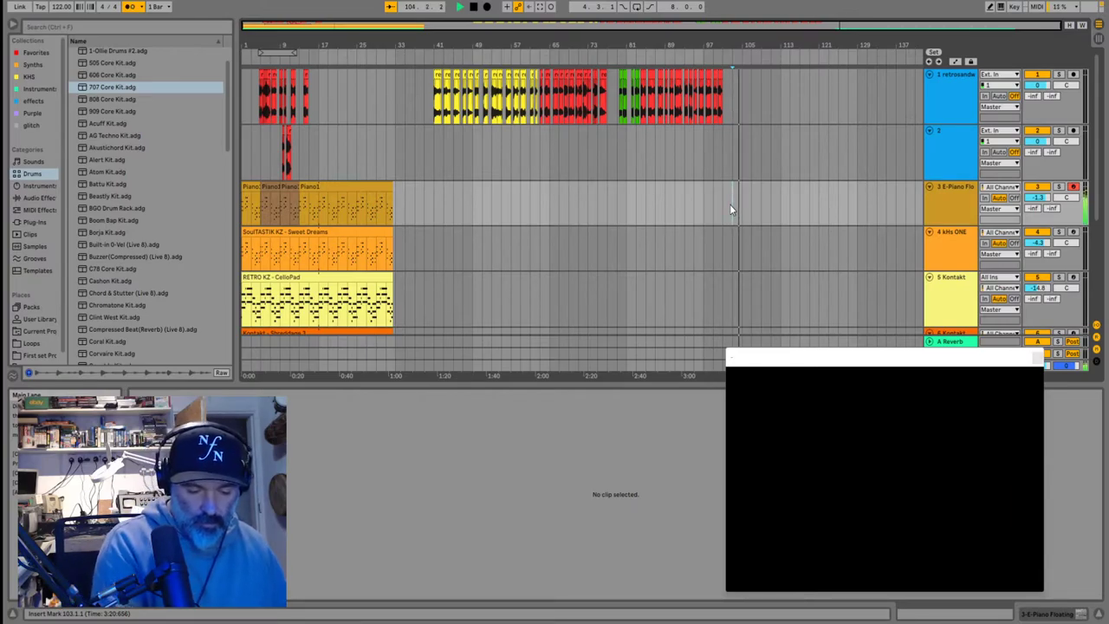
key(F9)
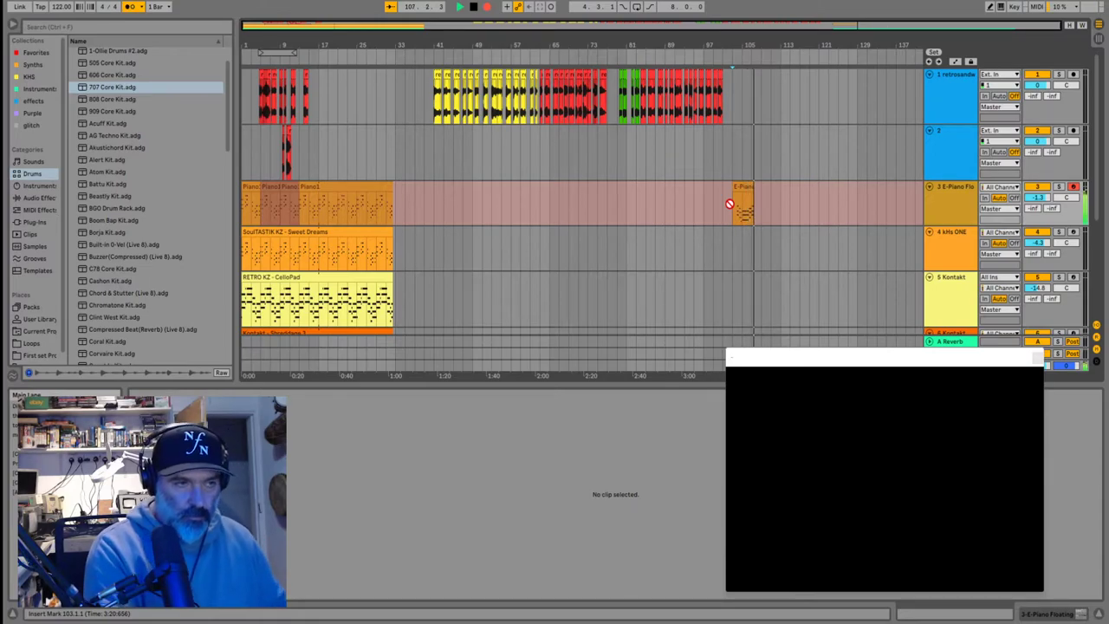
key(space)
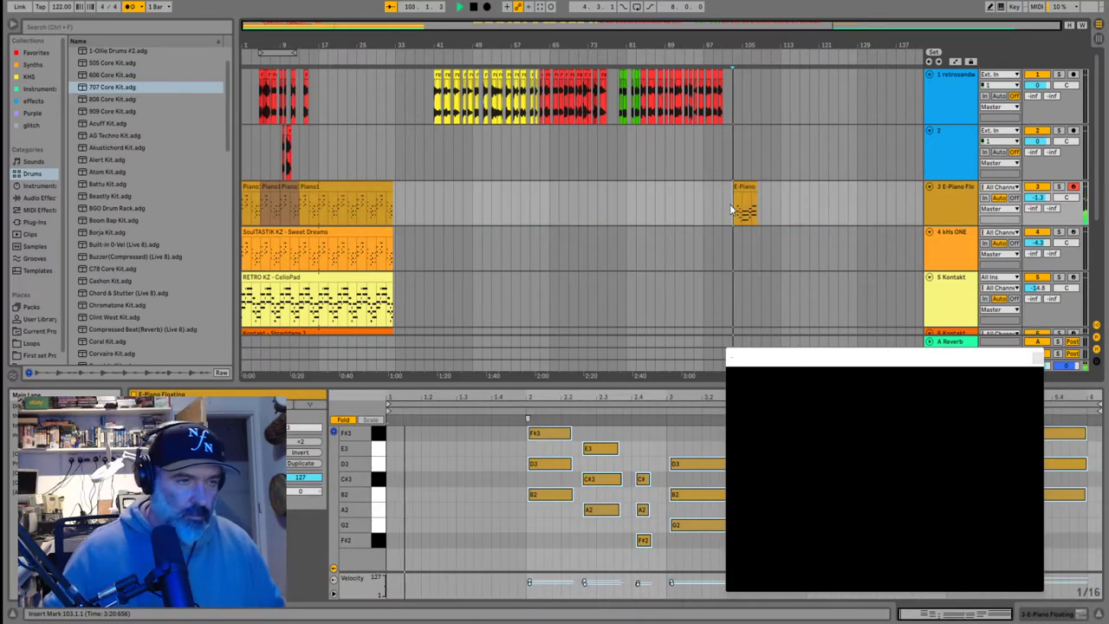
Play the newly recorded E-Piano Floating clip against the drums from 103.1.1
scroll(730, 210, up, 5)
scroll(638, 225, down, 2)
key(space)
scroll(573, 116, down, 2)
scroll(571, 108, up, 1)
drag(586, 96, 559, 114)
click(551, 129)
key(space)
scroll(564, 112, down, 2)
scroll(572, 104, up, 1)
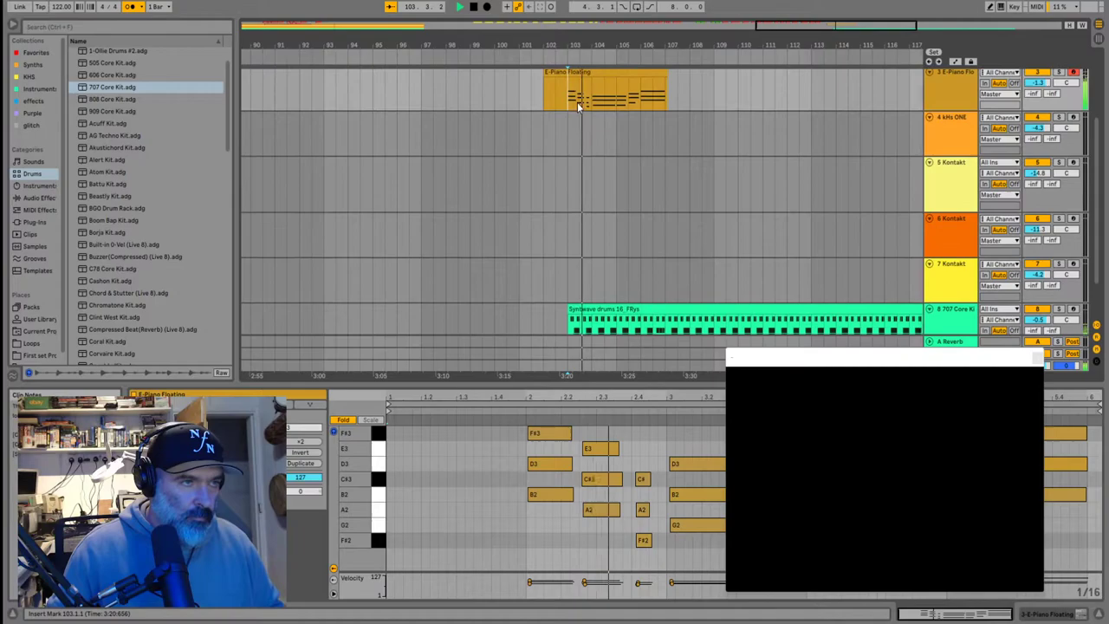
scroll(576, 106, up, 1)
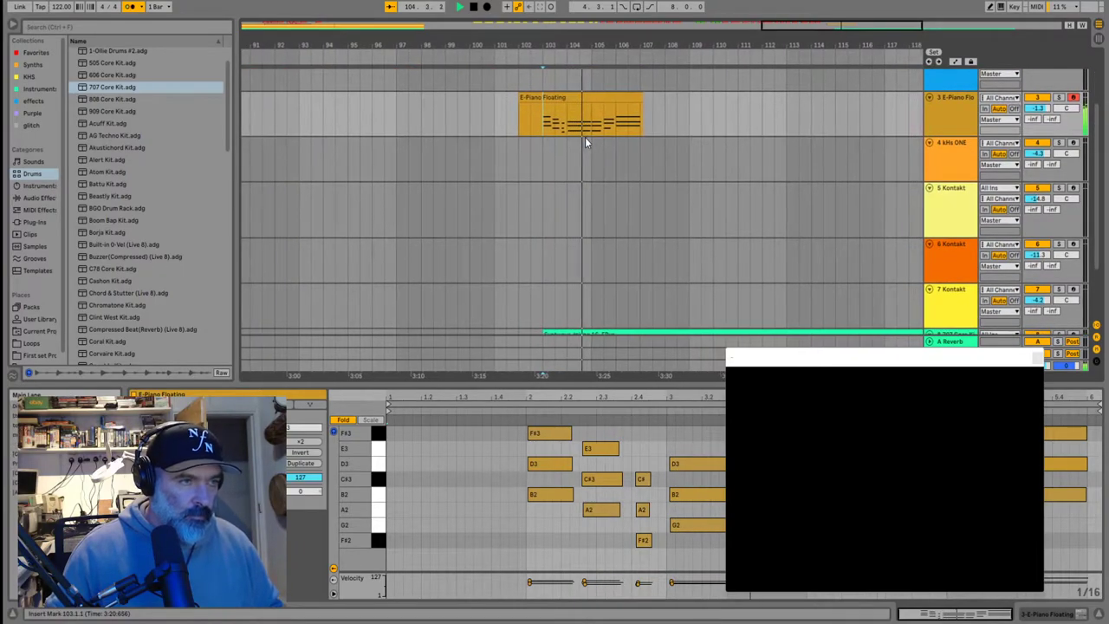
key(space)
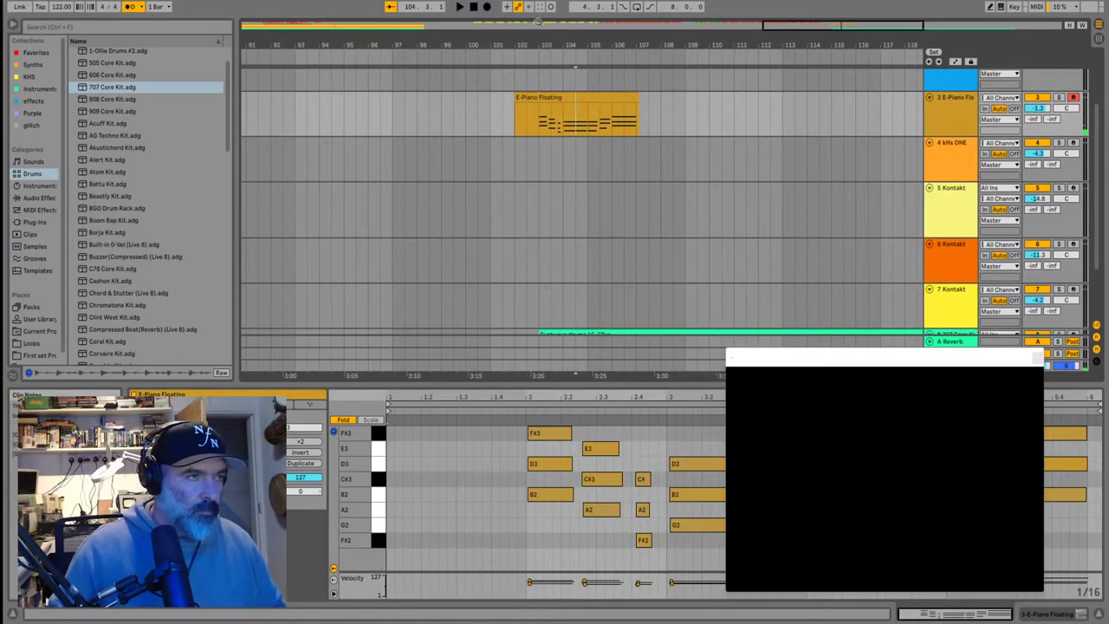
Replay the E-Piano Floating chords from 104.3.1 and again from 103.1.1
key(space)
click(582, 131)
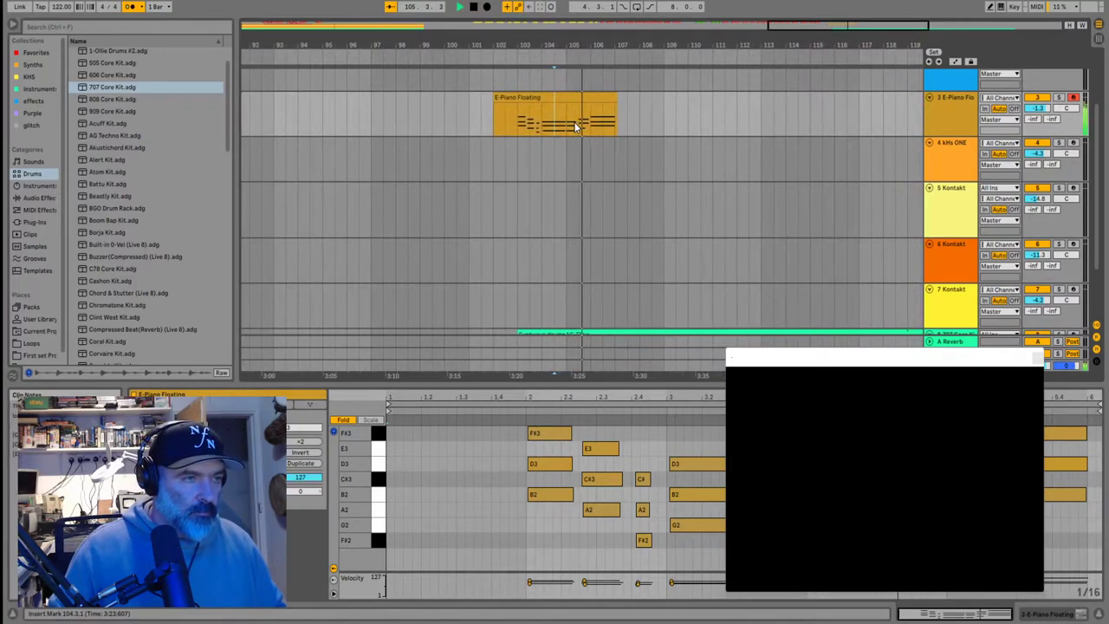
scroll(542, 134, up, 1)
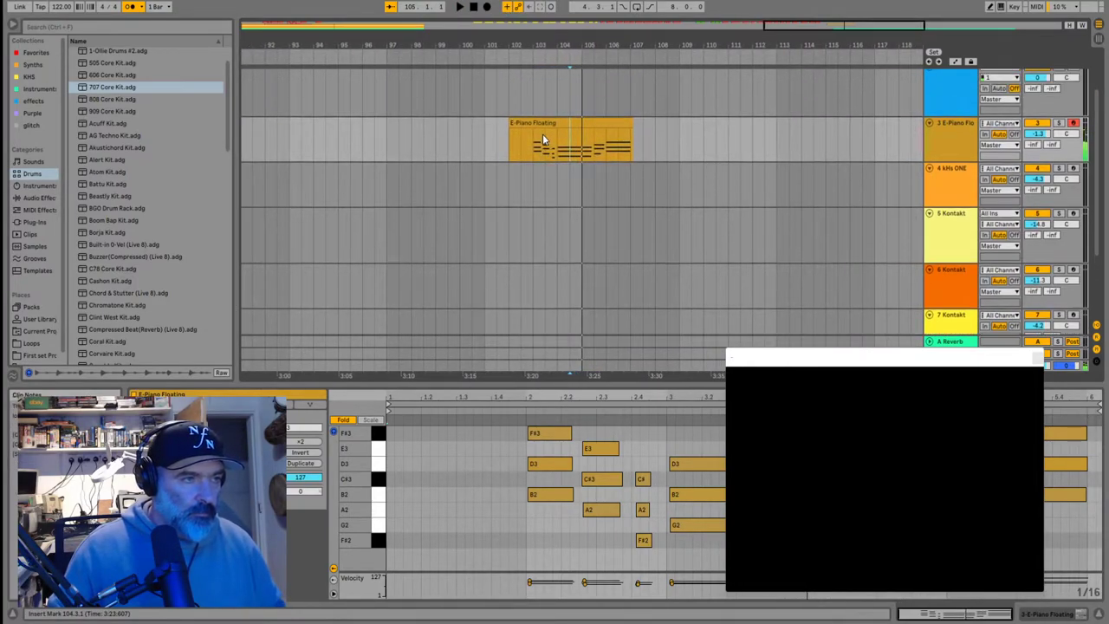
click(532, 156)
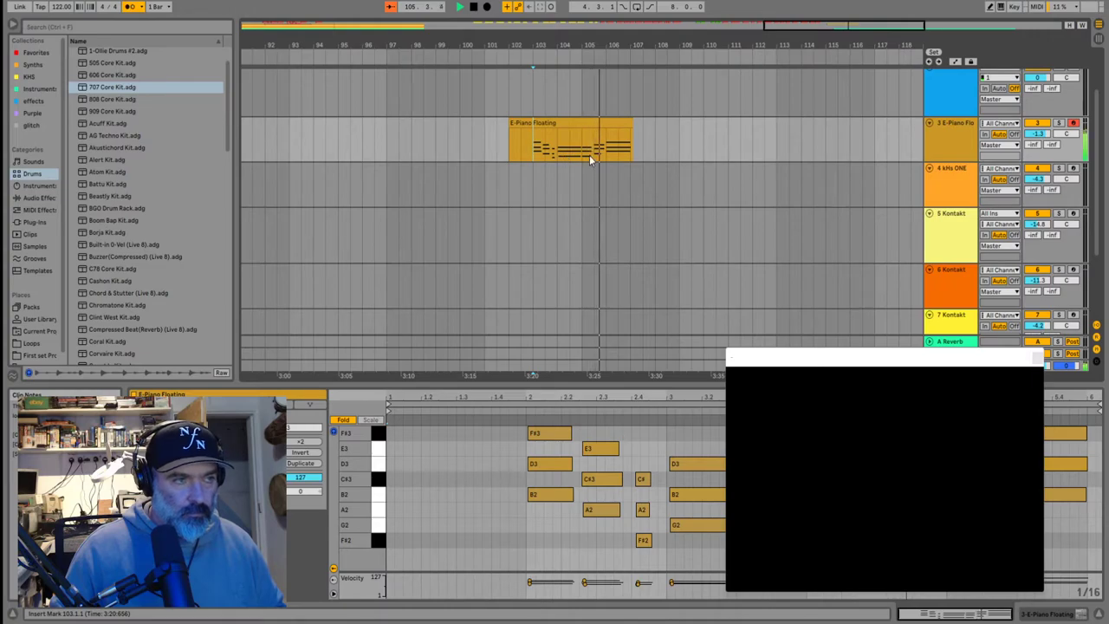
scroll(614, 158, down, 2)
scroll(613, 153, up, 1)
key(space)
Trim the E-Piano Floating clip to run from 103.1.1 to 107.1.1 and check its start
click(524, 87)
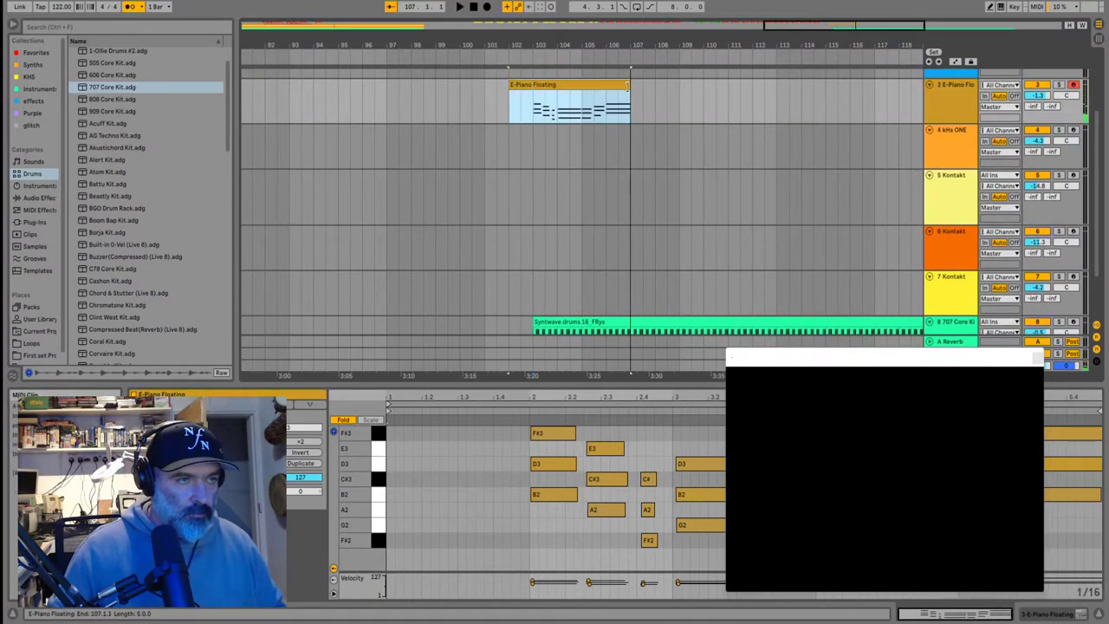
drag(510, 85, 534, 85)
click(533, 108)
key(space)
key(space)
scroll(576, 123, down, 1)
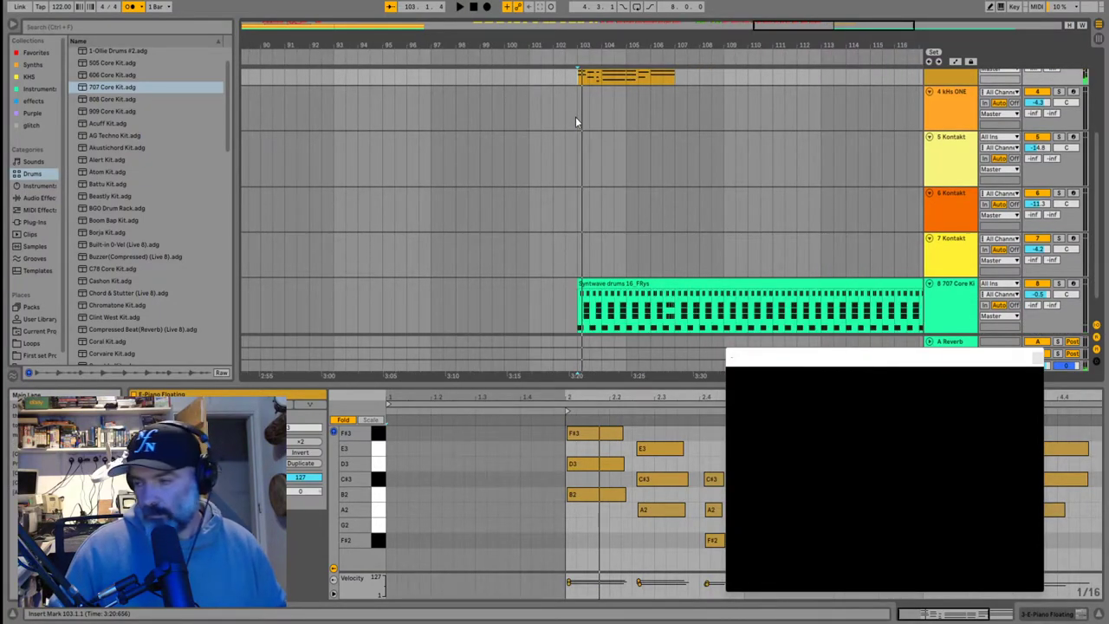
scroll(575, 117, up, 2)
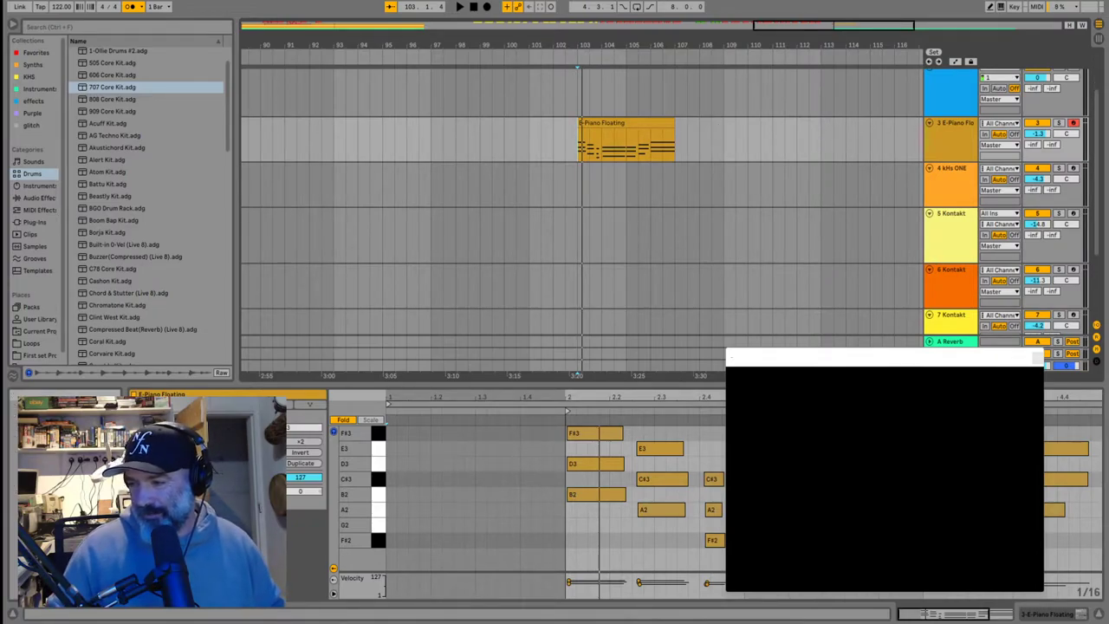
scroll(594, 121, down, 1)
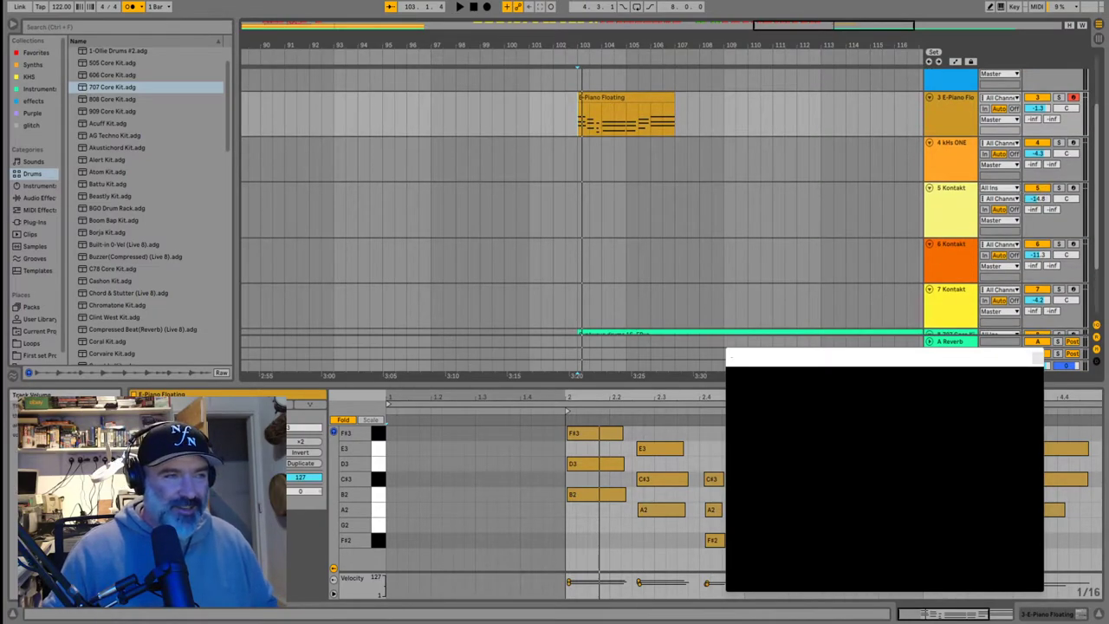
Audition the red retrosandwich clips from 65.1.1 and 68.1.1 for a usable phrase
scroll(594, 115, down, 5)
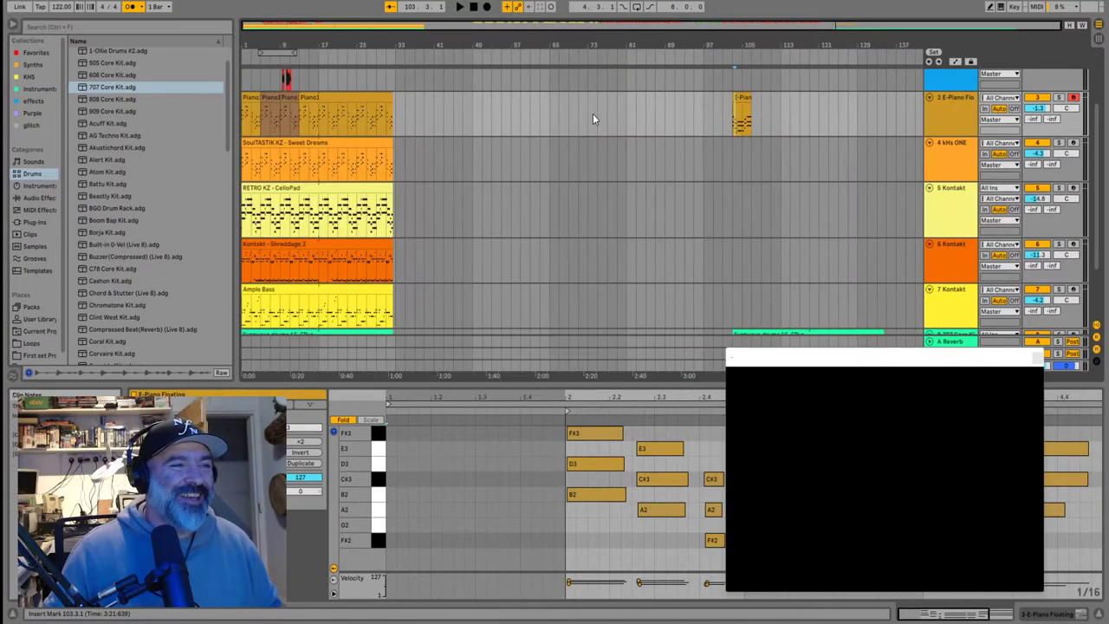
scroll(600, 136, up, 3)
click(277, 123)
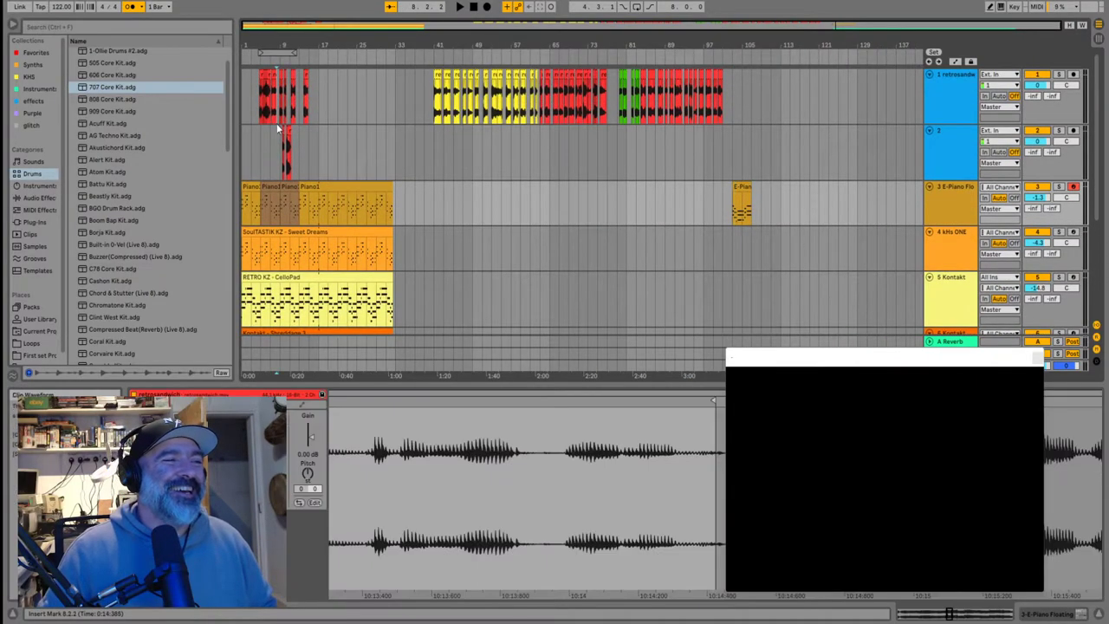
click(548, 108)
key(space)
scroll(548, 108, up, 6)
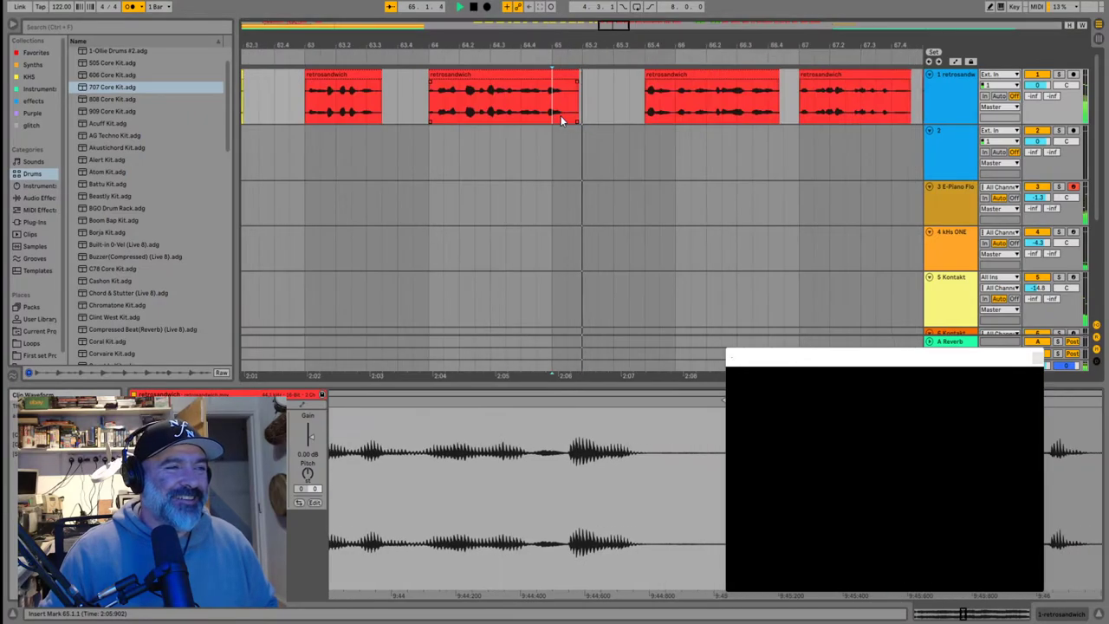
click(599, 106)
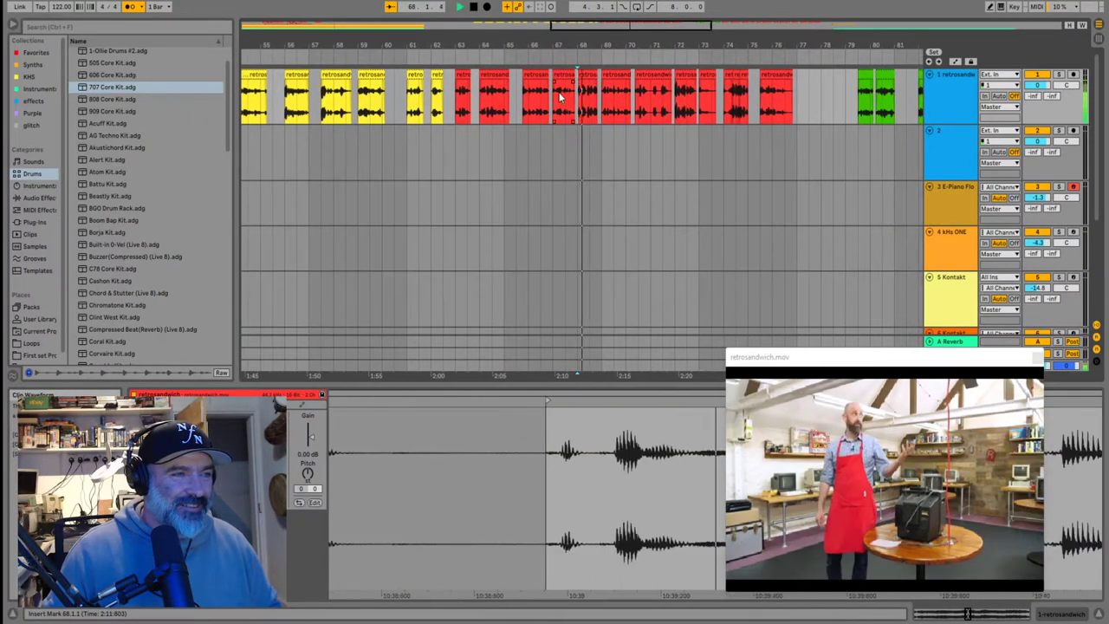
Copy the two neighbouring retrosandwich clips from 67.1.1 and paste them at 23.1.1 on track 1
shift+click(556, 87)
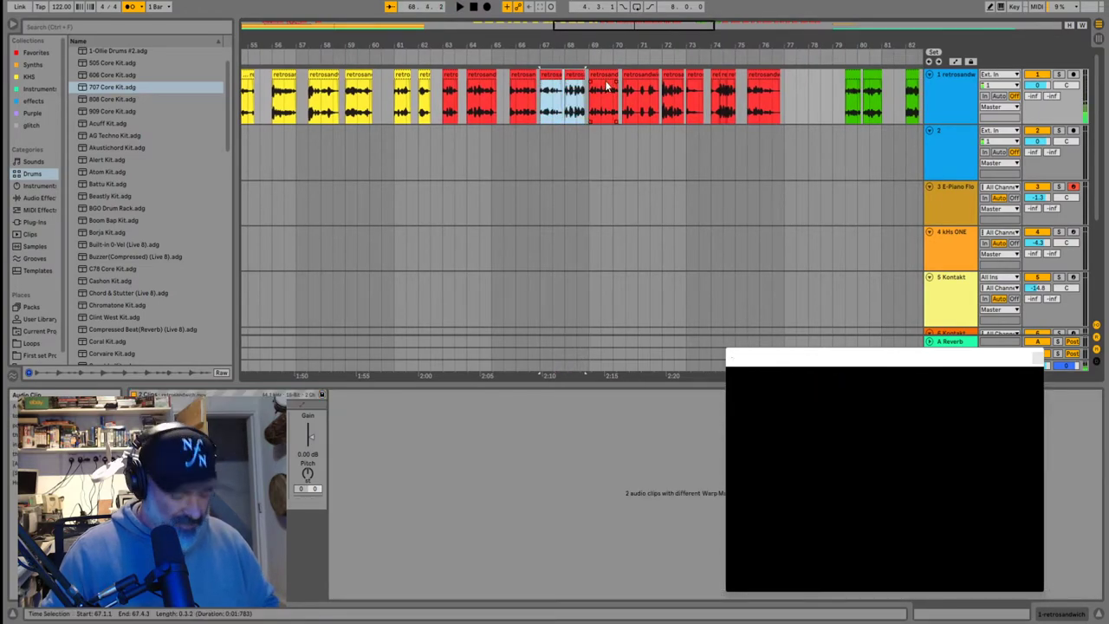
scroll(561, 95, down, 6)
click(353, 104)
key(ctrl+v)
scroll(354, 105, up, 8)
click(352, 101)
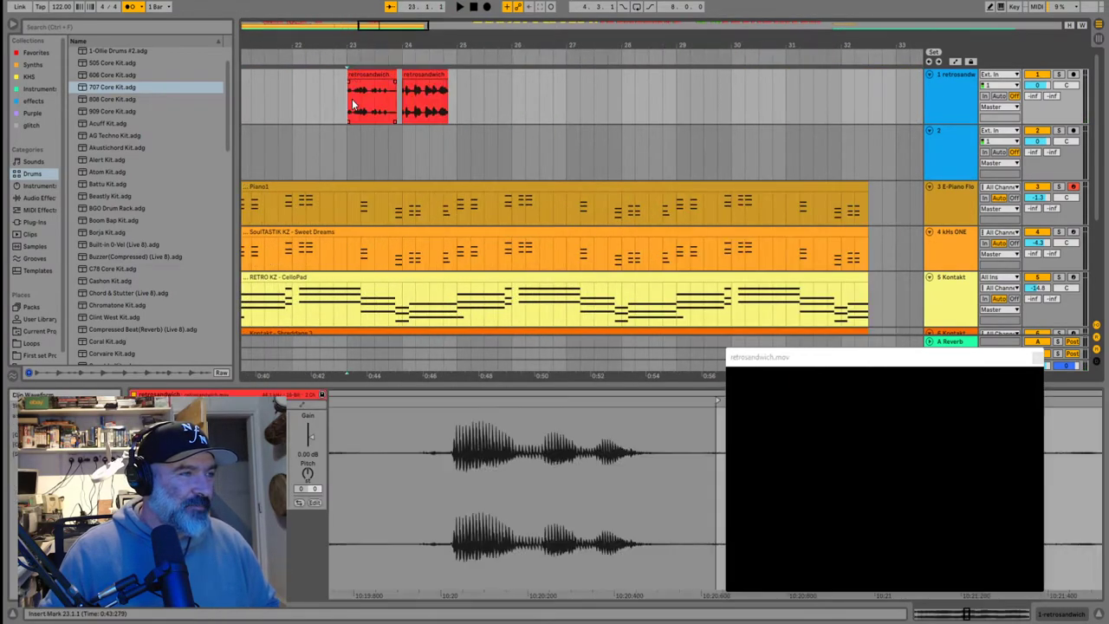
Move the second pasted retrosandwich clip to 22.1.1, ahead of the other, and play from there
key(space)
key(space)
click(631, 74)
drag(648, 75, 550, 92)
click(503, 108)
key(space)
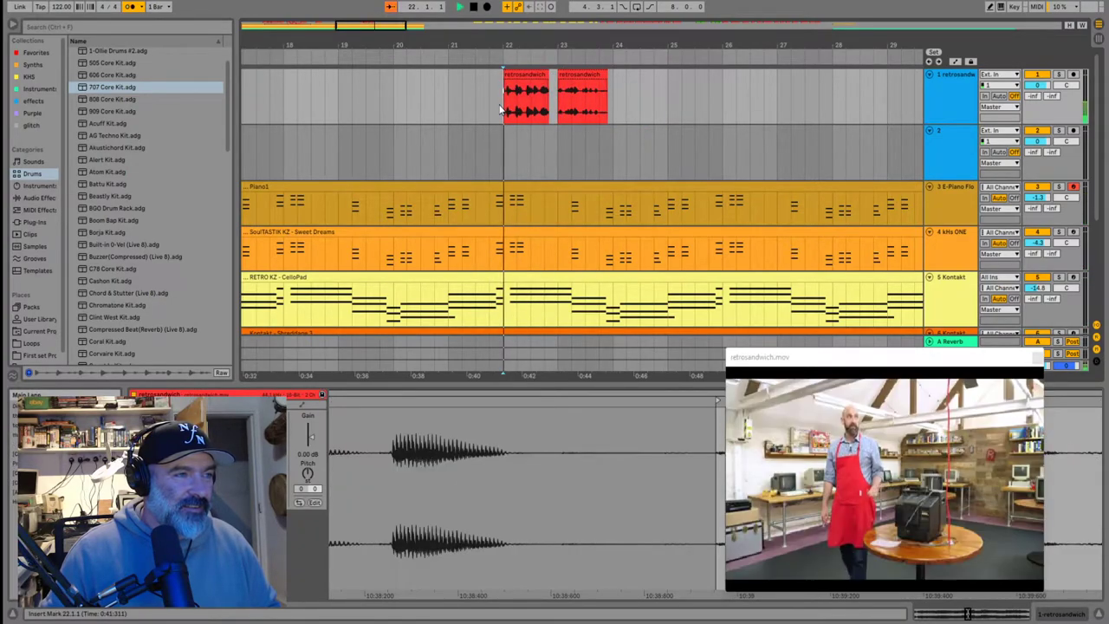
Move the clip at 23.1.1 back to 22.4.2 against the preceding clip, and play the pair from 21.4.4
scroll(522, 108, up, 4)
key(space)
drag(734, 74, 705, 77)
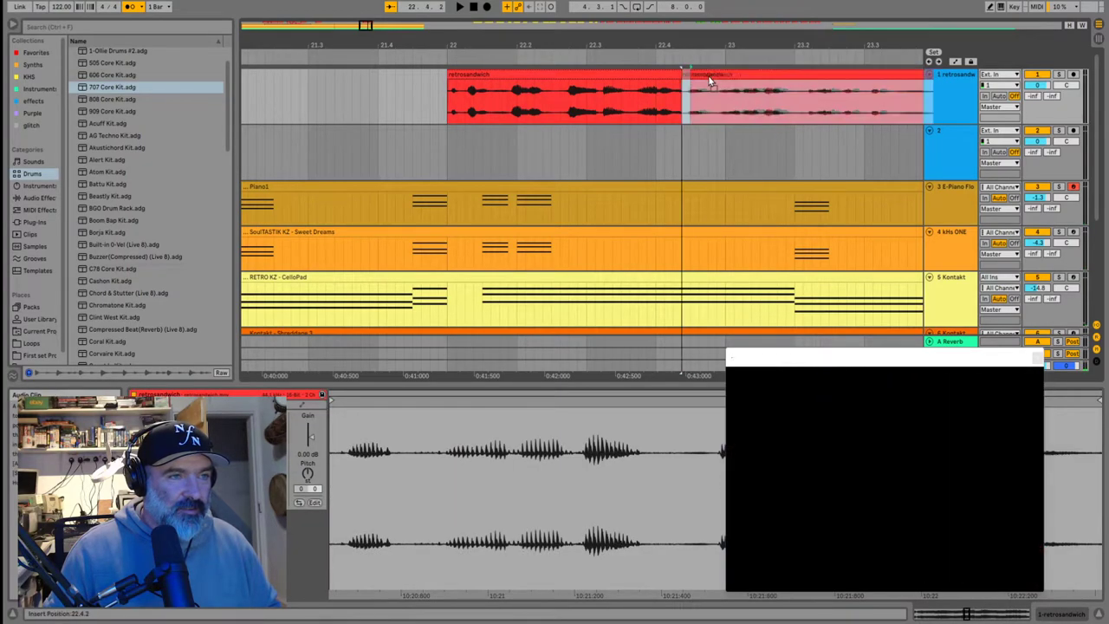
click(437, 106)
key(space)
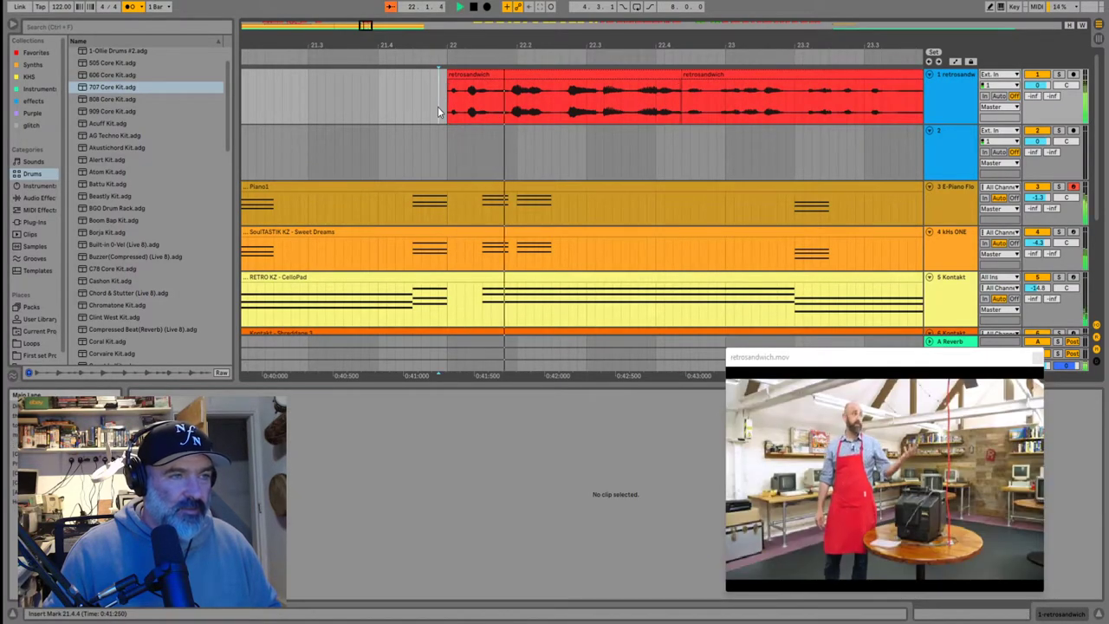
Examine the joined retrosandwich pair starting at 22.1.1 and its timing against the backing notes
key(minus)
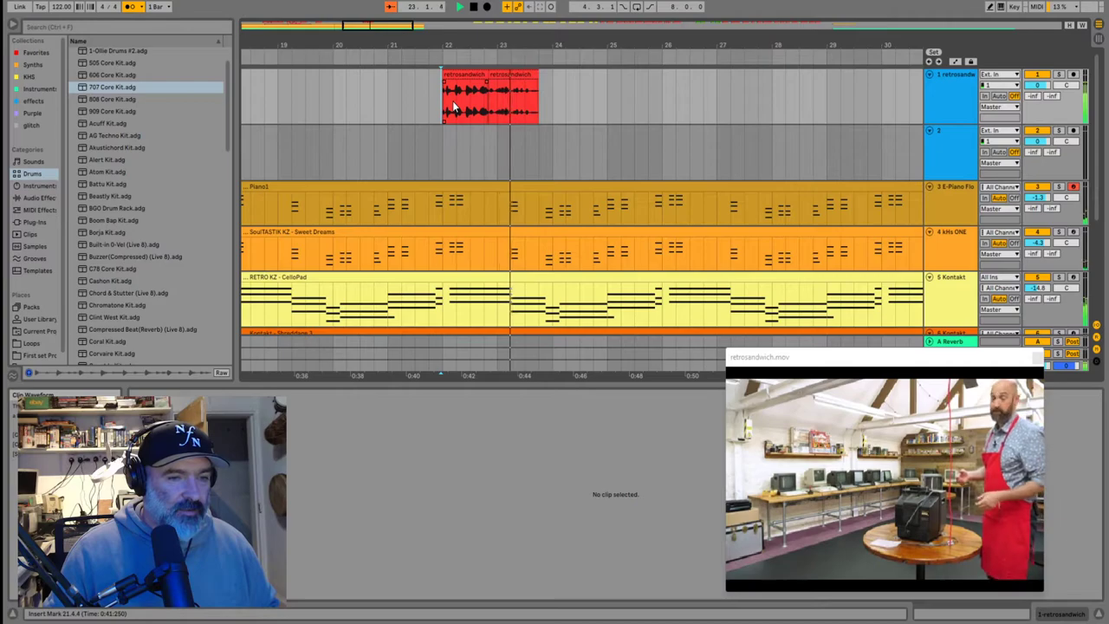
click(538, 73)
scroll(538, 74, up, 2)
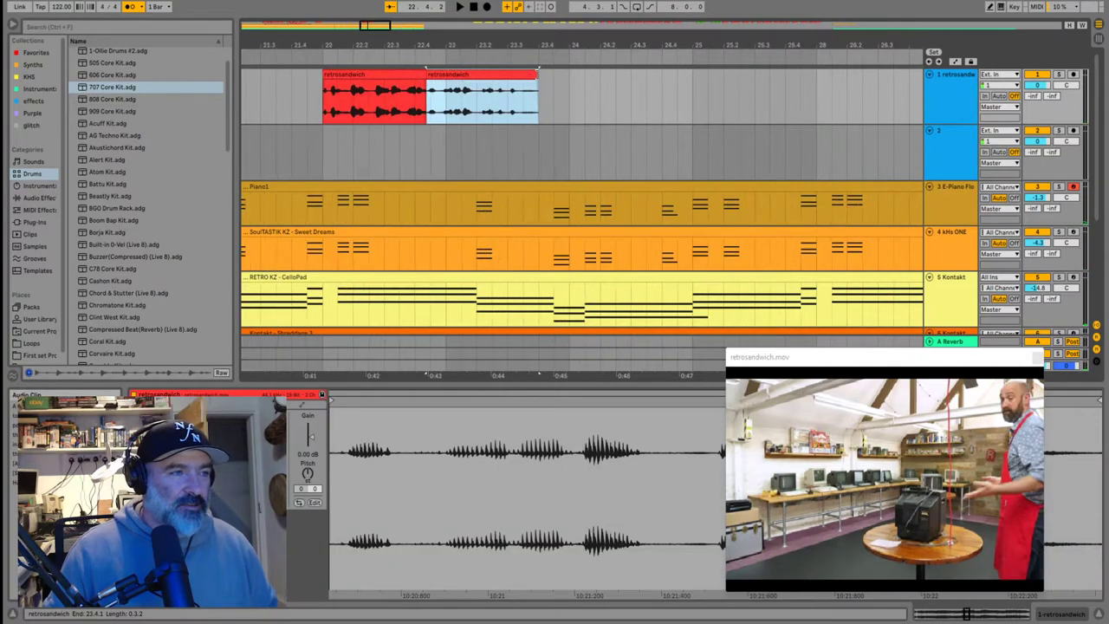
click(329, 113)
scroll(414, 112, up, 2)
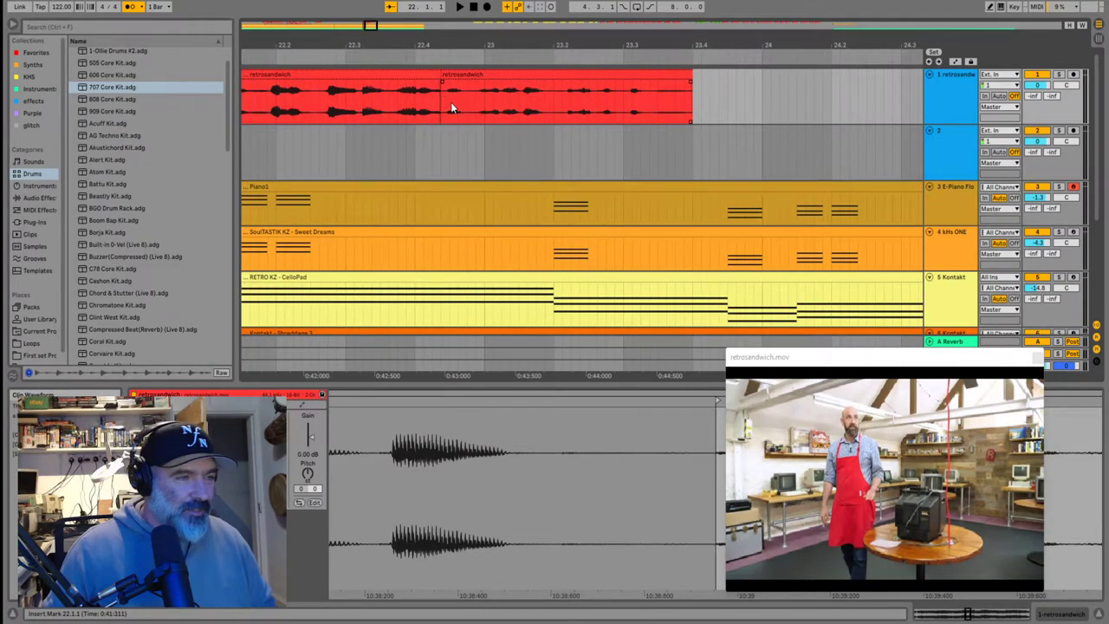
scroll(450, 101, down, 2)
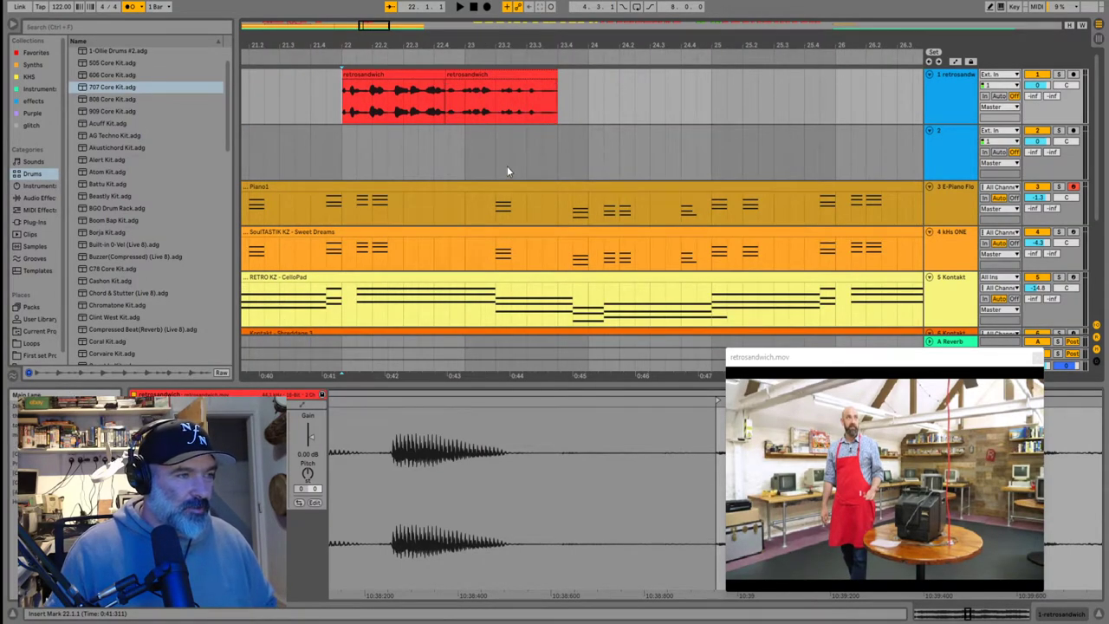
scroll(503, 165, down, 3)
click(380, 160)
click(442, 75)
shift+click(497, 76)
scroll(498, 76, down, 5)
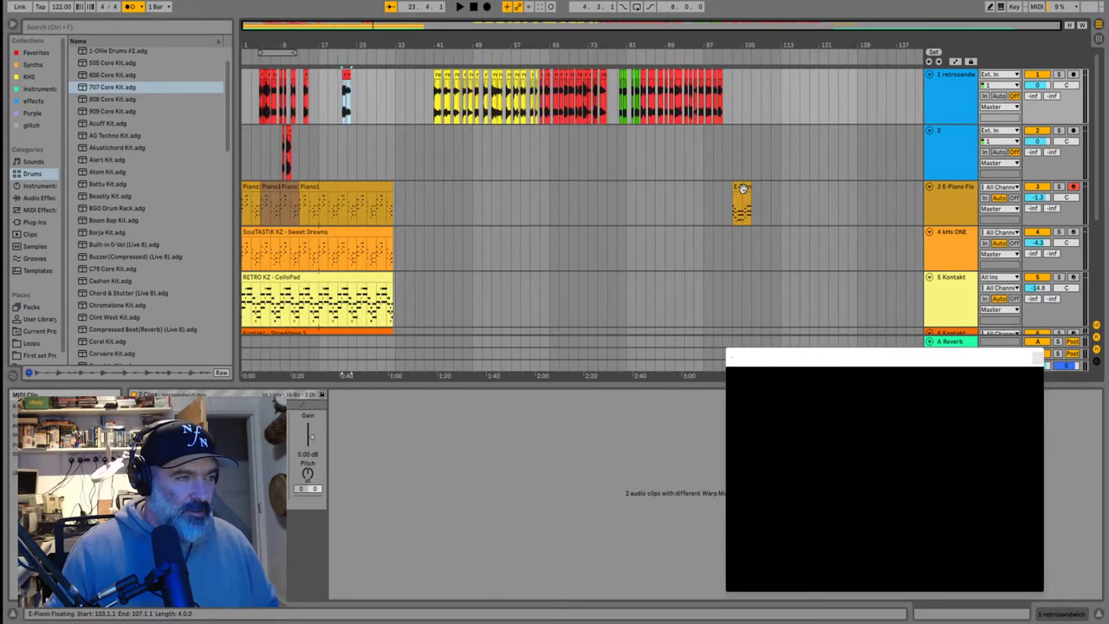
Play the E-Piano Floating clip with its drums from 103.1.1
click(346, 195)
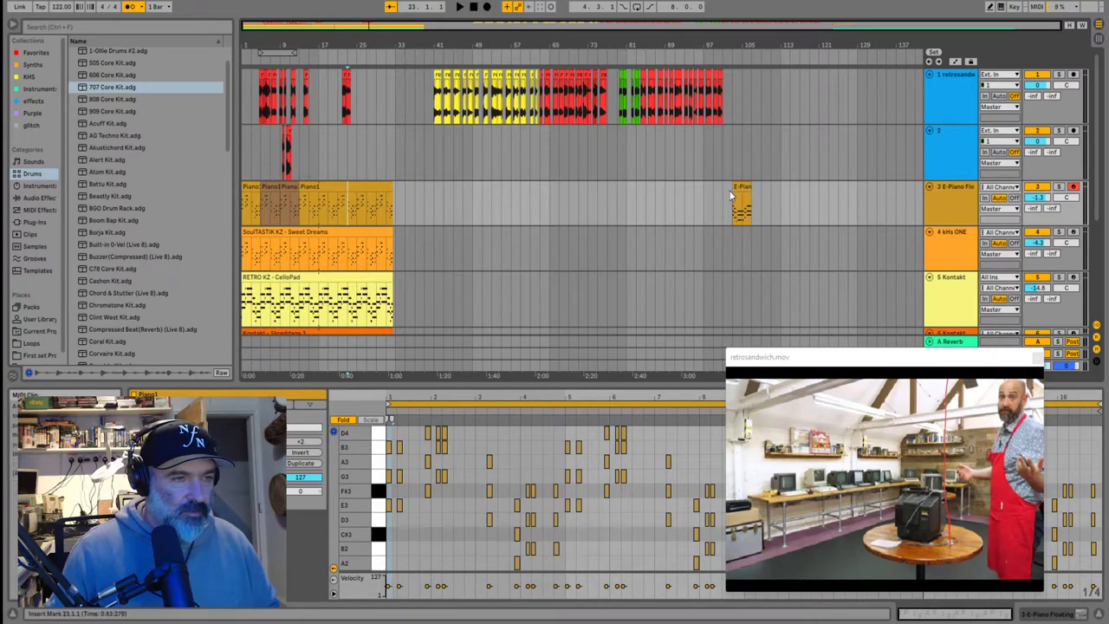
click(731, 198)
key(space)
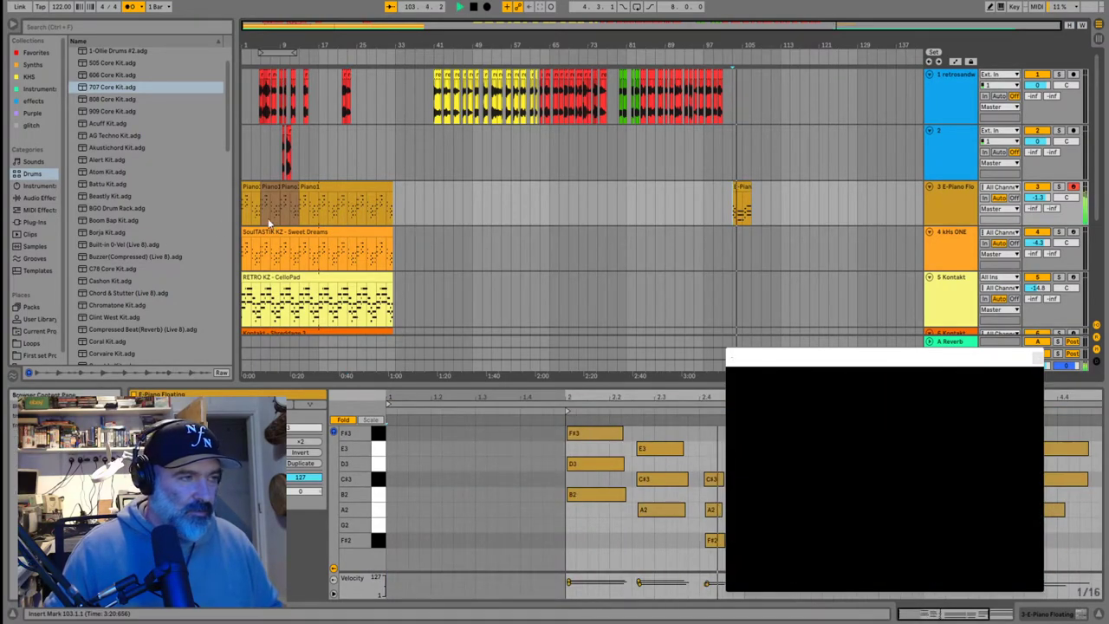
Play the end of the long Piano1 clip on the E-Piano track from 29.1.1
click(341, 211)
key(space)
key(space)
click(375, 204)
key(space)
key(space)
scroll(375, 204, down, 1)
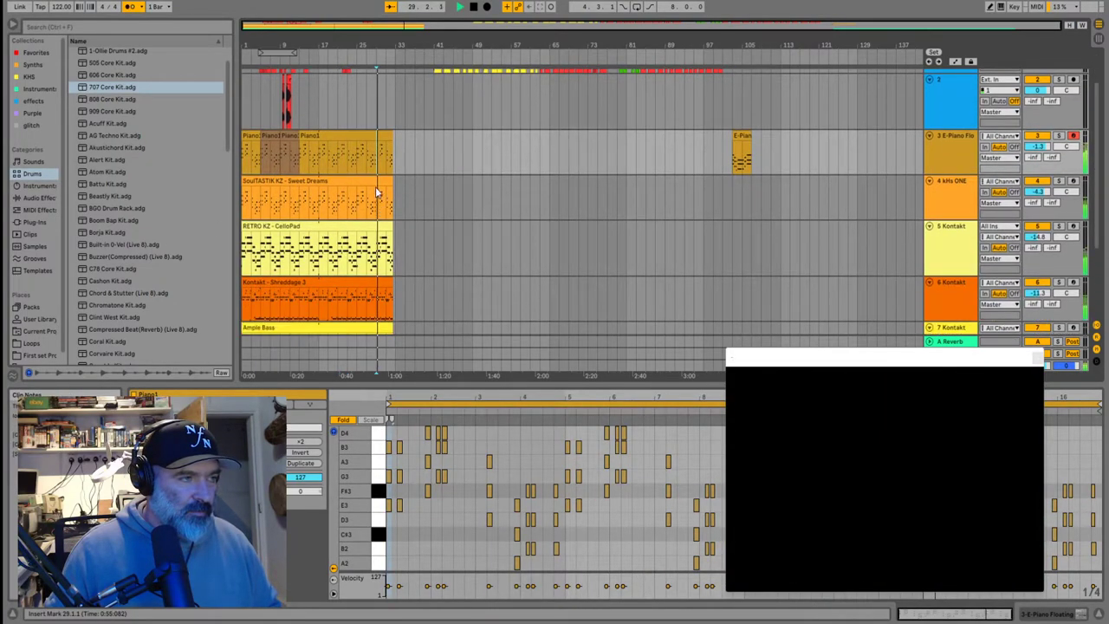
Copy the E-Piano track's material from 29.1.1 to 107.1.1 onto the kHs ONE track and Kontakt track 5
shift+click(742, 137)
drag(742, 137, 742, 203)
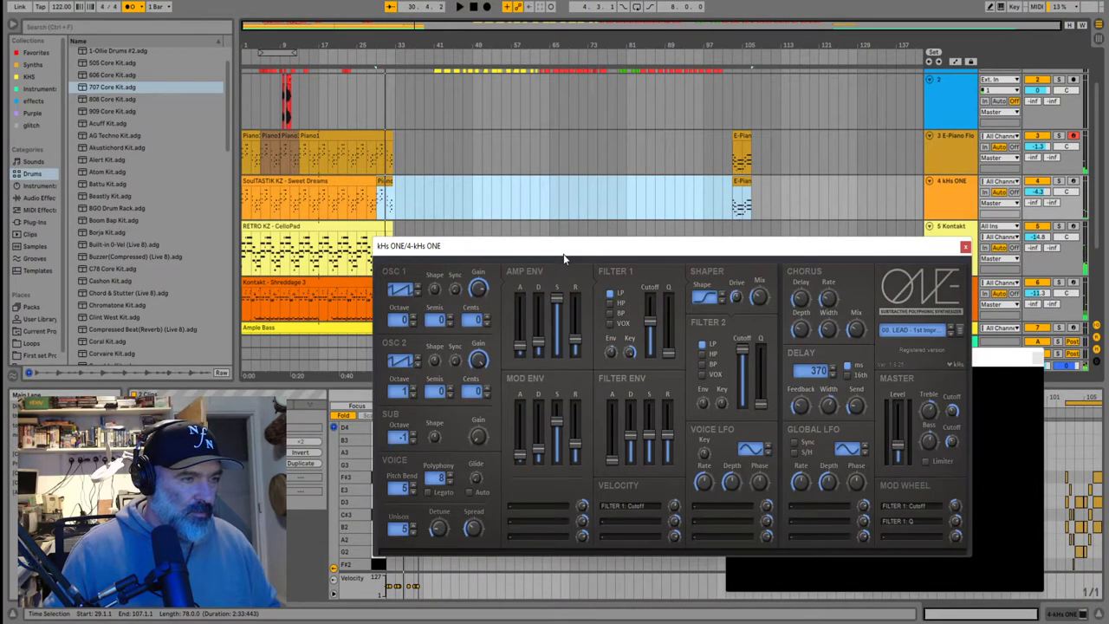
drag(563, 254, 595, 327)
drag(743, 193, 739, 251)
Play the layered E-Piano Floating copies with the drums from 103.1.1
click(732, 246)
key(space)
scroll(730, 244, down, 2)
scroll(730, 244, up, 1)
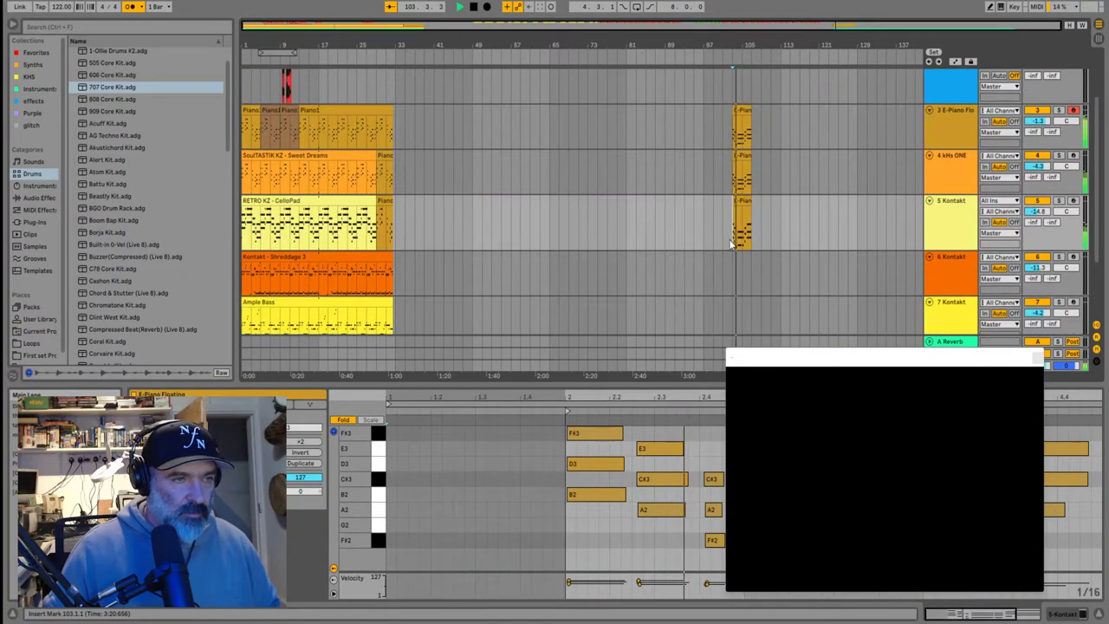
scroll(731, 243, down, 1)
key(space)
key(space)
scroll(734, 198, up, 1)
key(space)
scroll(734, 179, up, 4)
scroll(764, 198, down, 6)
scroll(399, 140, up, 3)
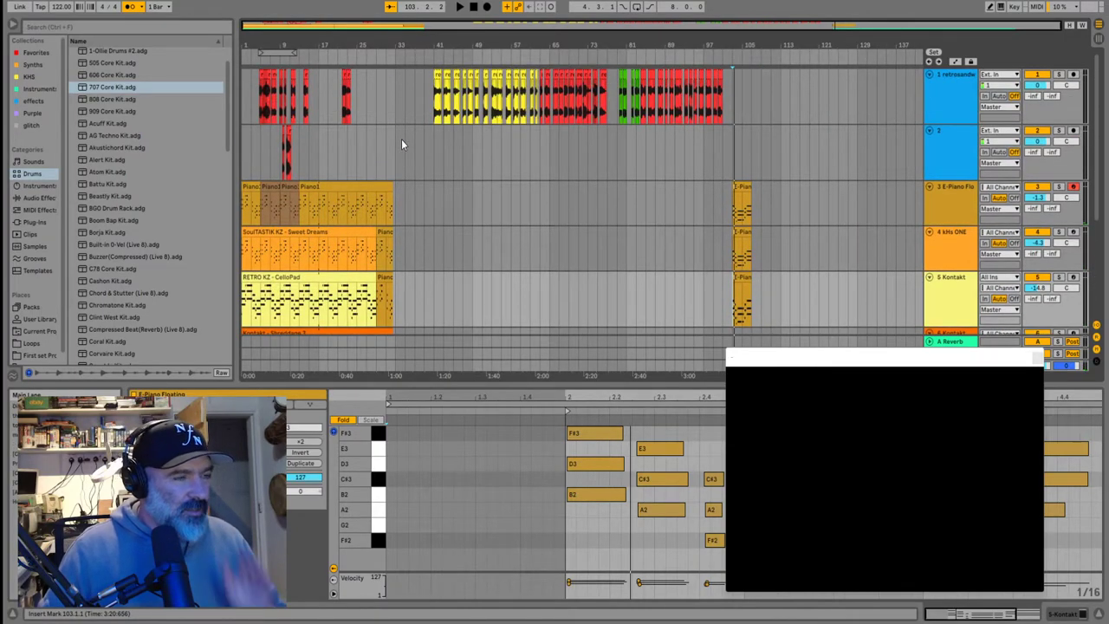
Play the opening retrosandwich clips over the backing from 5.1.1
click(260, 129)
scroll(260, 129, up, 5)
key(space)
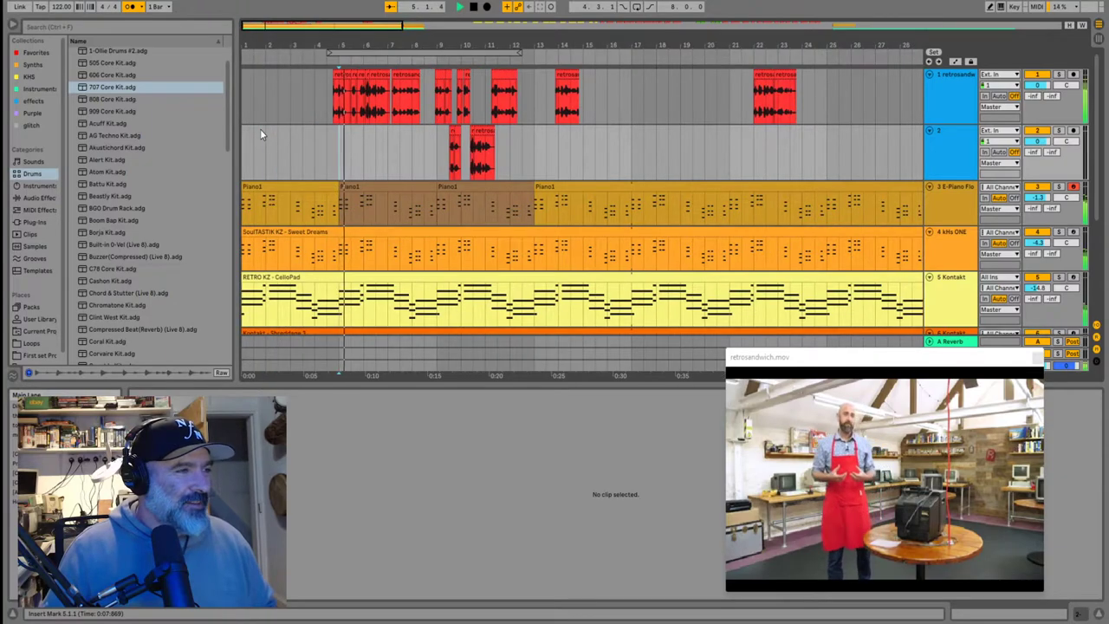
key(space)
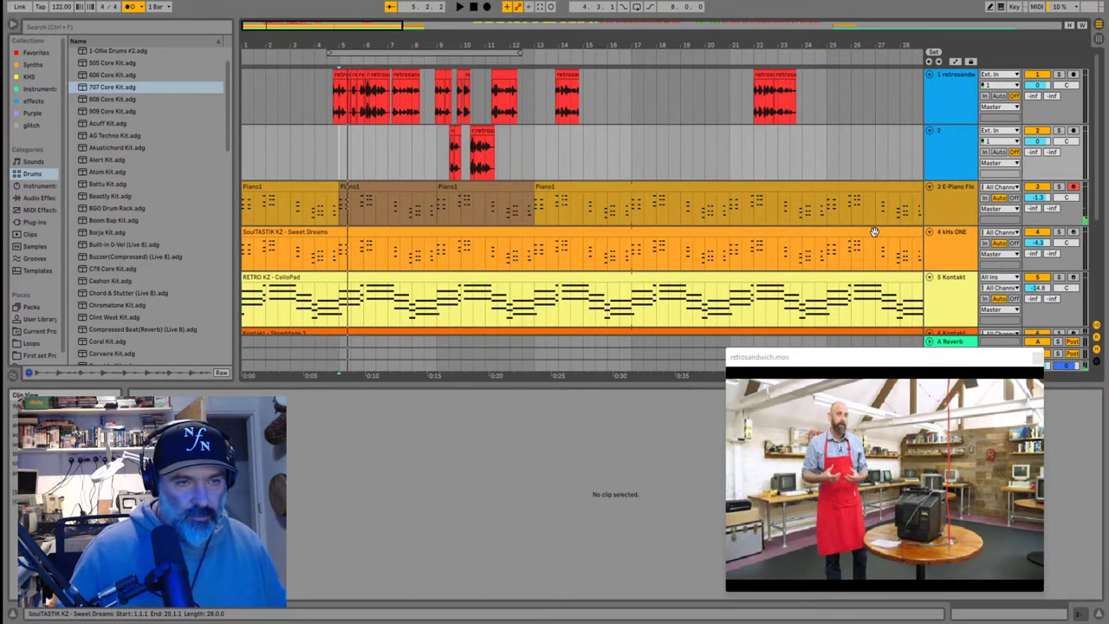
Select the kHs ONE track with its synth showing and briefly play the arrangement from 5.1.1
click(944, 249)
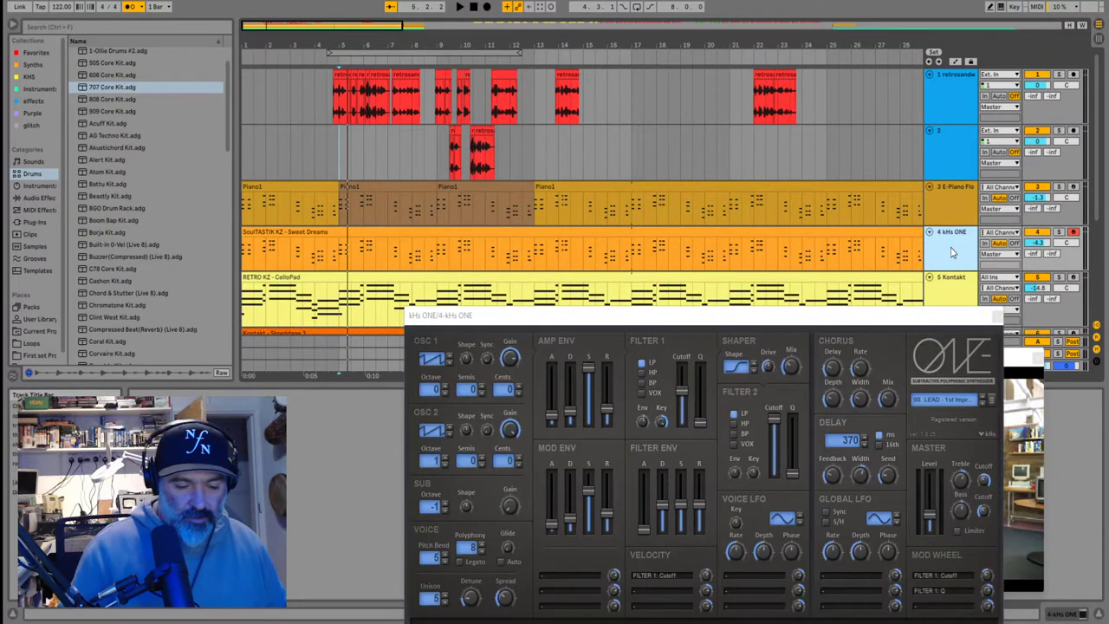
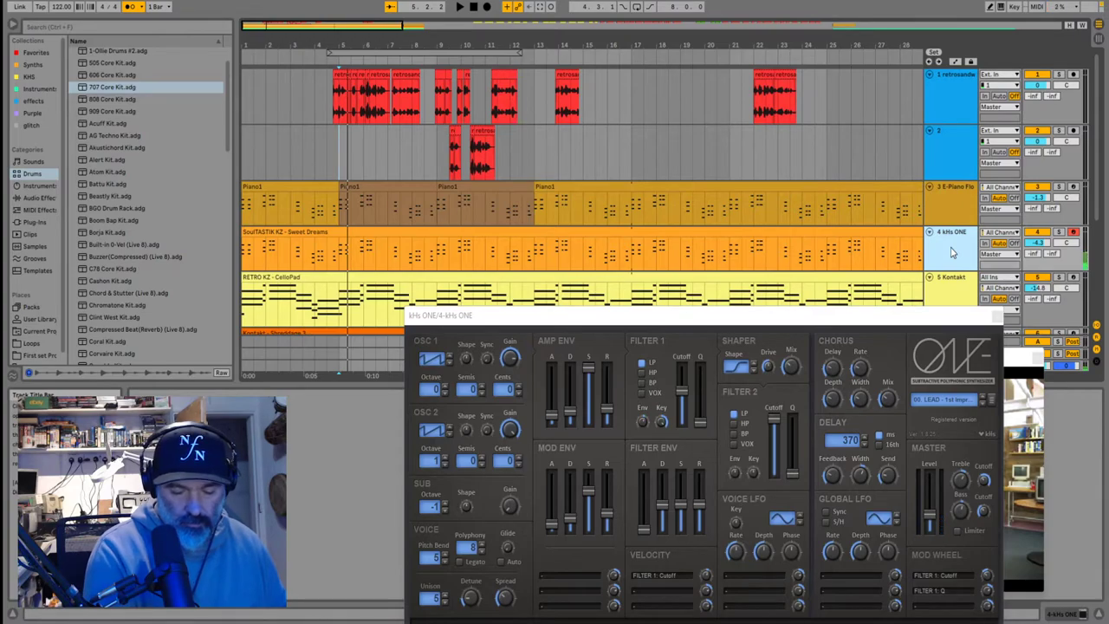
key(space)
key(space)
key(w)
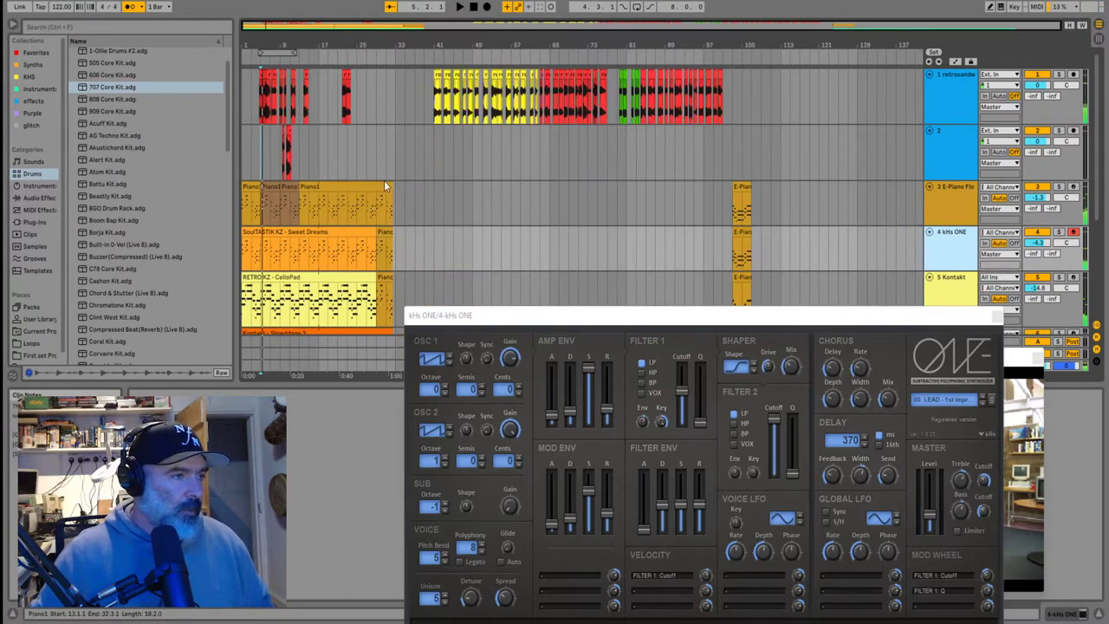
While playing from 23.1.1, set the volume of the E-Piano track to -4.3, Kontakt track 6 to -12.3 and Kontakt track 7 to -5.8 dB
click(350, 197)
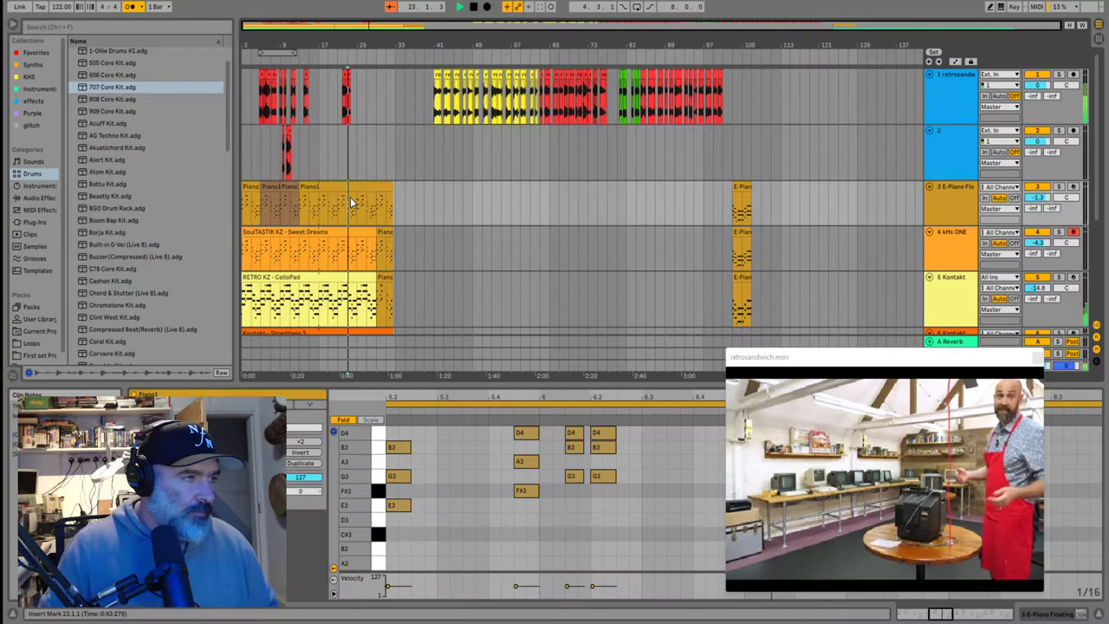
key(space)
click(444, 136)
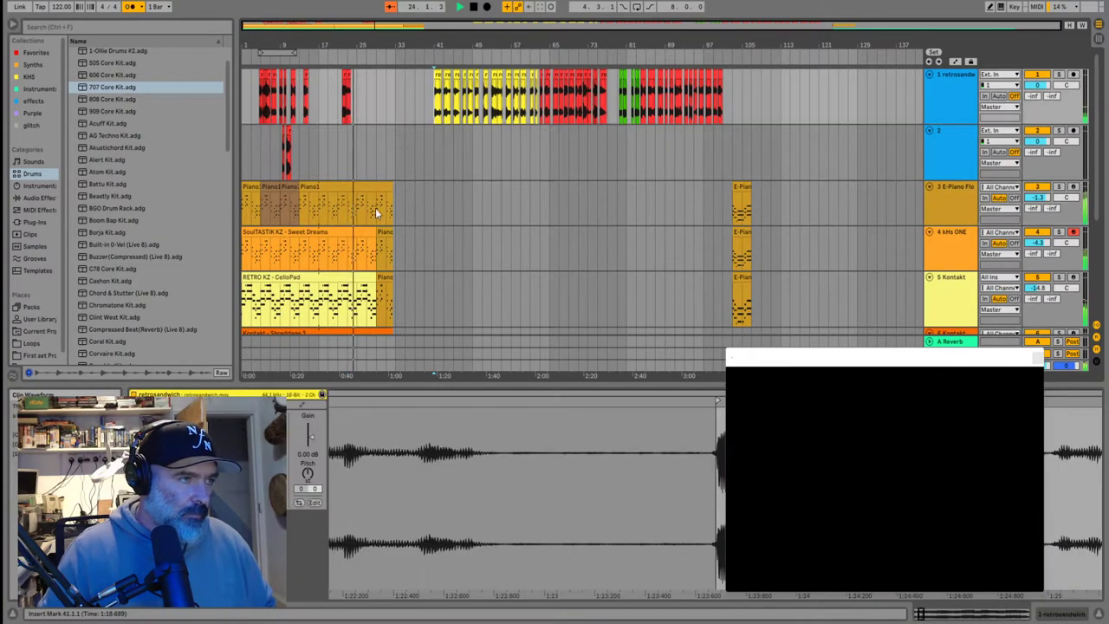
scroll(351, 216, down, 3)
scroll(832, 119, up, 4)
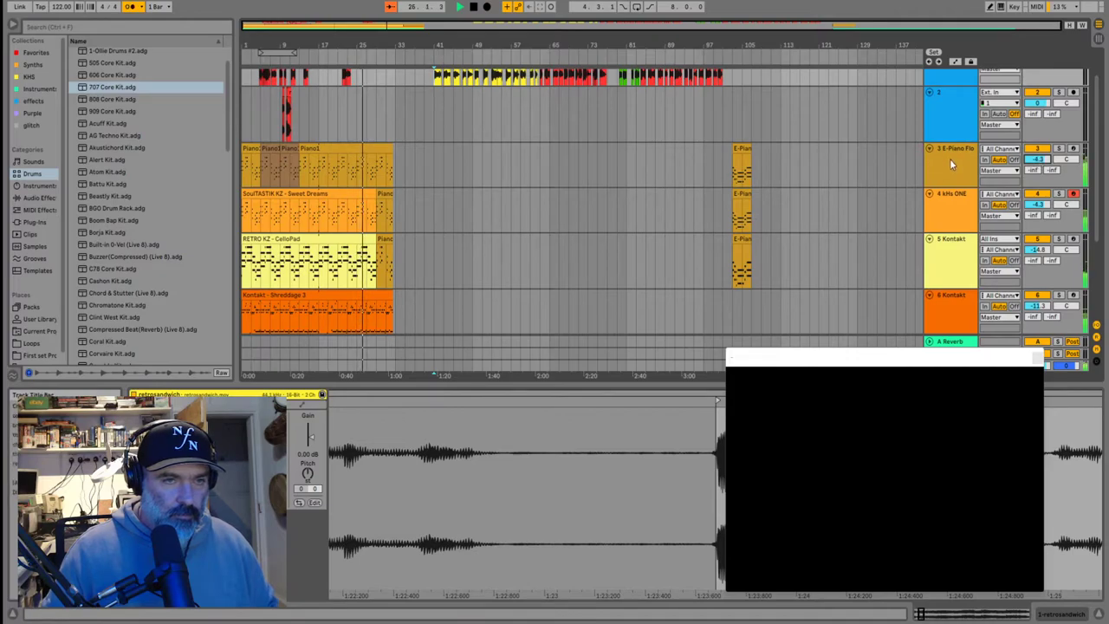
scroll(483, 208, down, 3)
drag(1037, 222, 1043, 225)
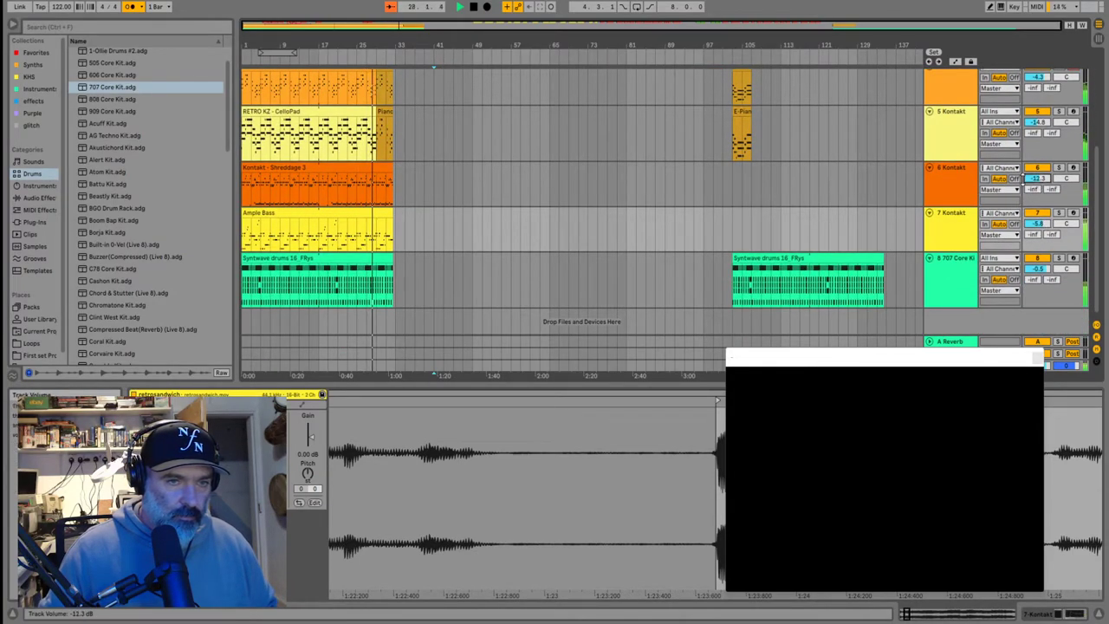
scroll(361, 187, up, 2)
key(space)
scroll(361, 188, up, 2)
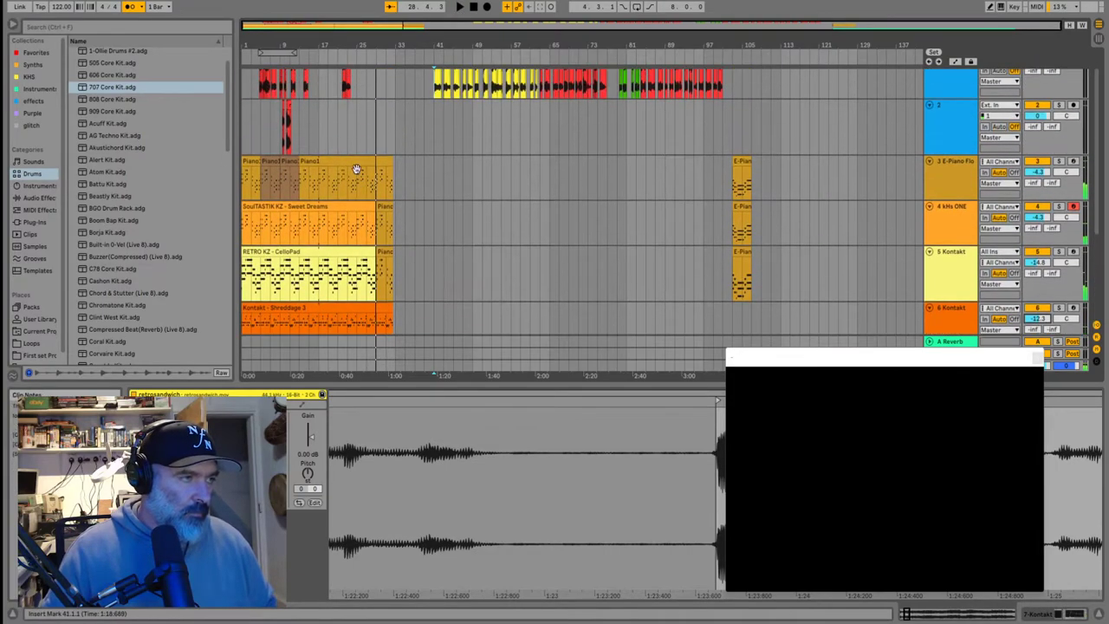
click(373, 182)
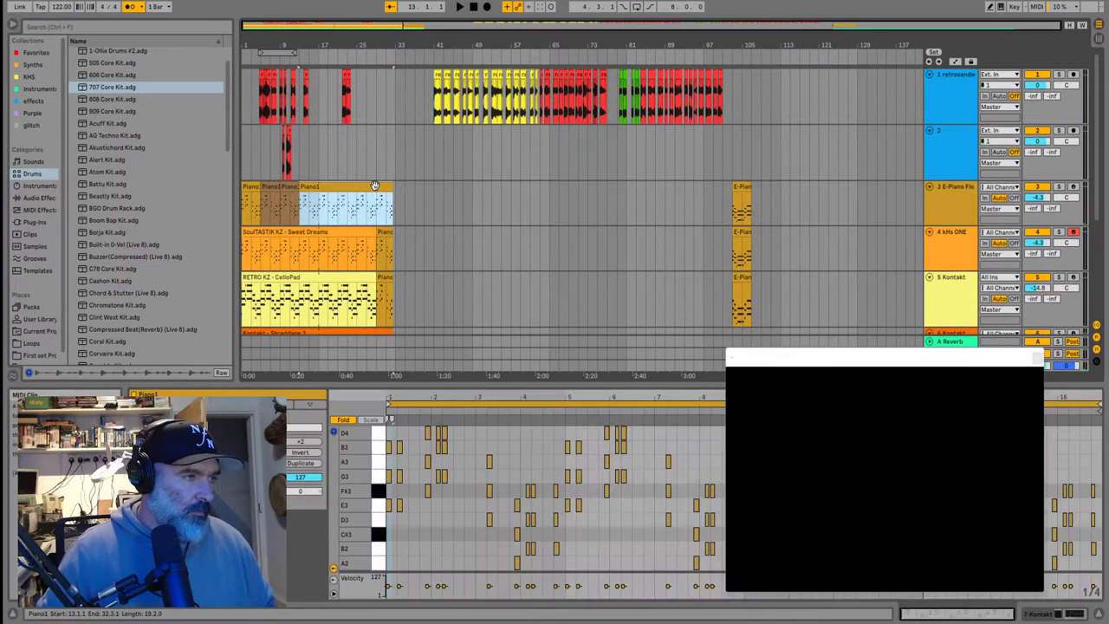
click(257, 154)
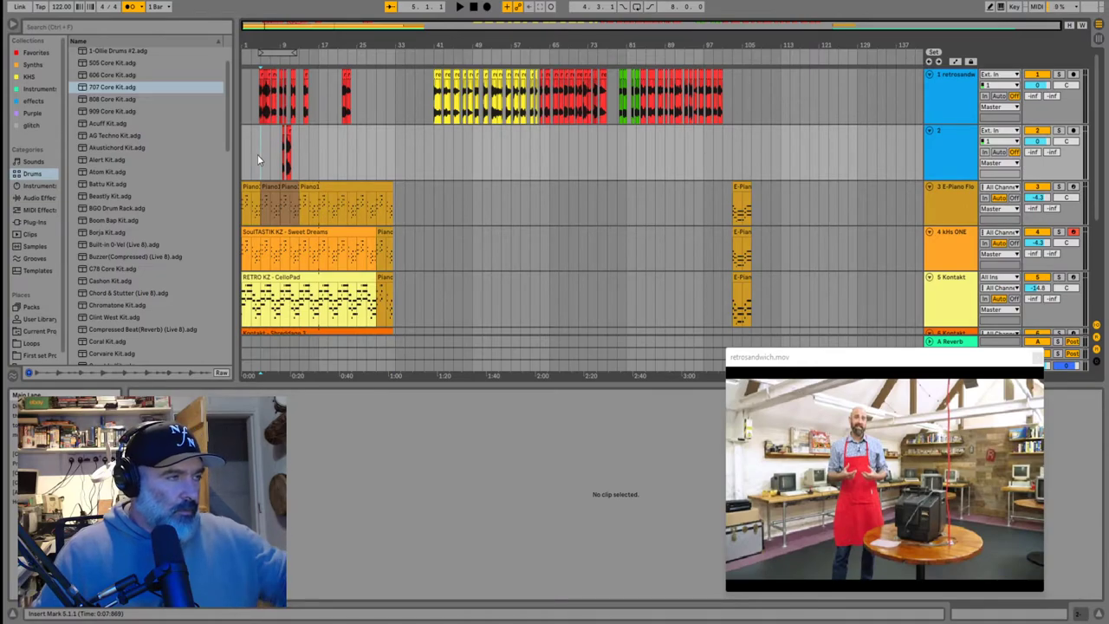
scroll(257, 154, up, 5)
scroll(254, 143, down, 1)
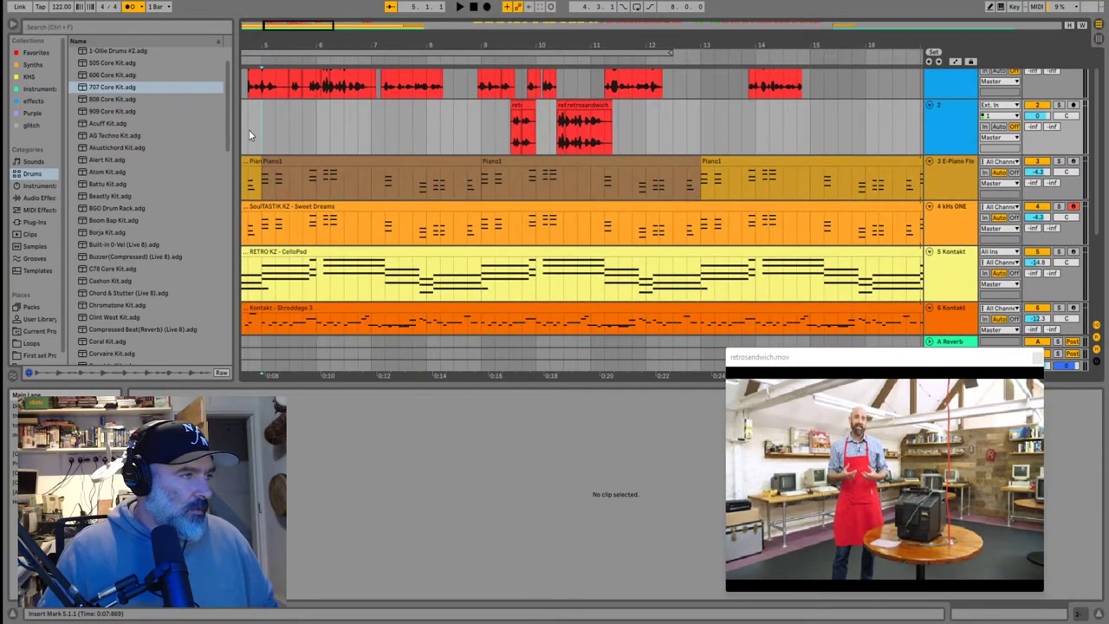
scroll(249, 129, down, 5)
scroll(246, 112, up, 1)
click(248, 115)
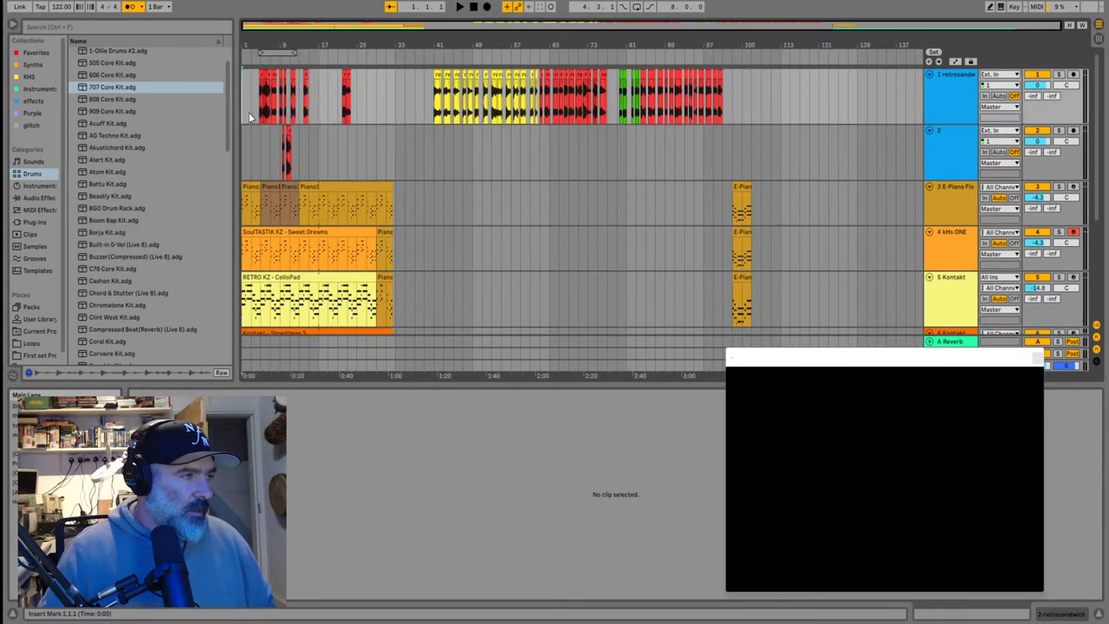
Play the E-Piano and drum section again from 103.1.1 with the adjusted track volumes
click(738, 201)
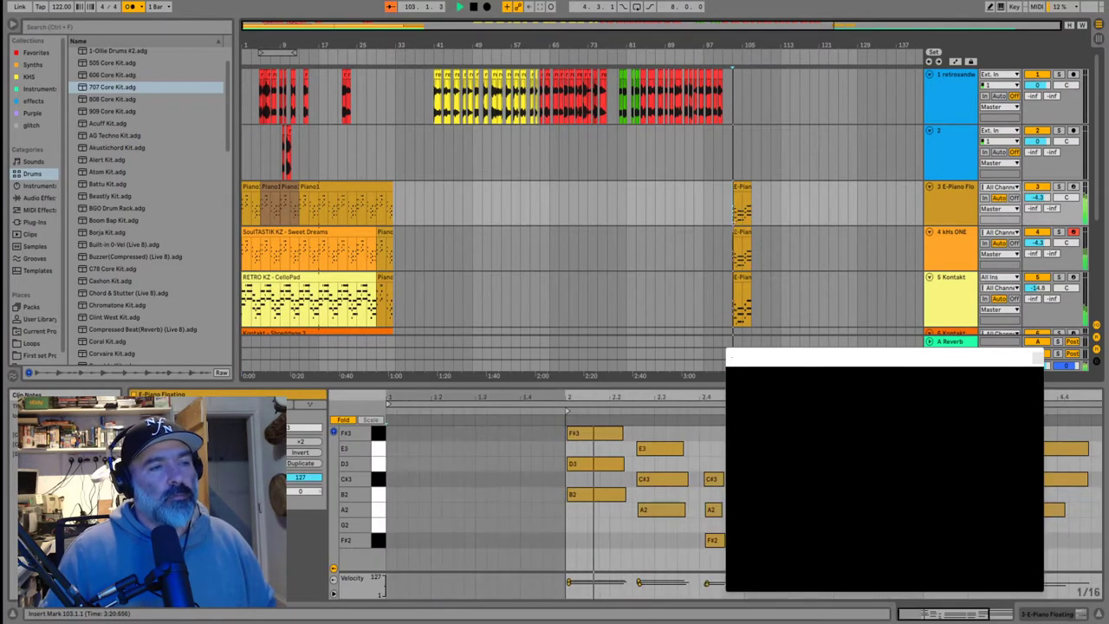
scroll(728, 229, down, 3)
scroll(728, 229, up, 3)
scroll(741, 205, down, 3)
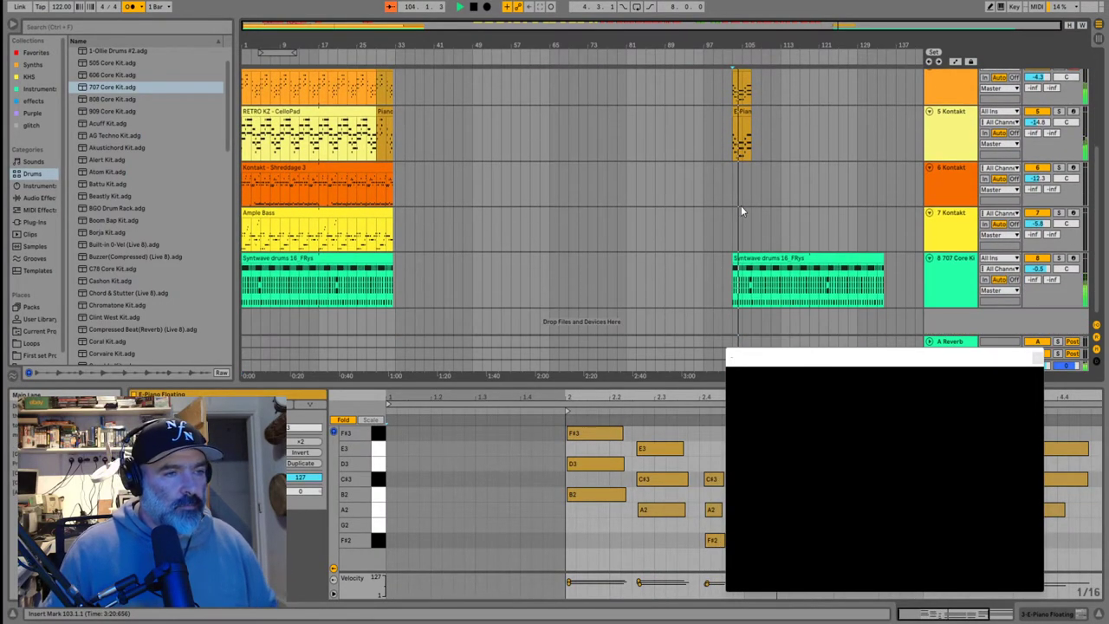
scroll(740, 210, up, 3)
Play the yellow retrosandwich clips on track 1 starting at 41.1.1, 43.1.1 and 45.1.1
click(428, 103)
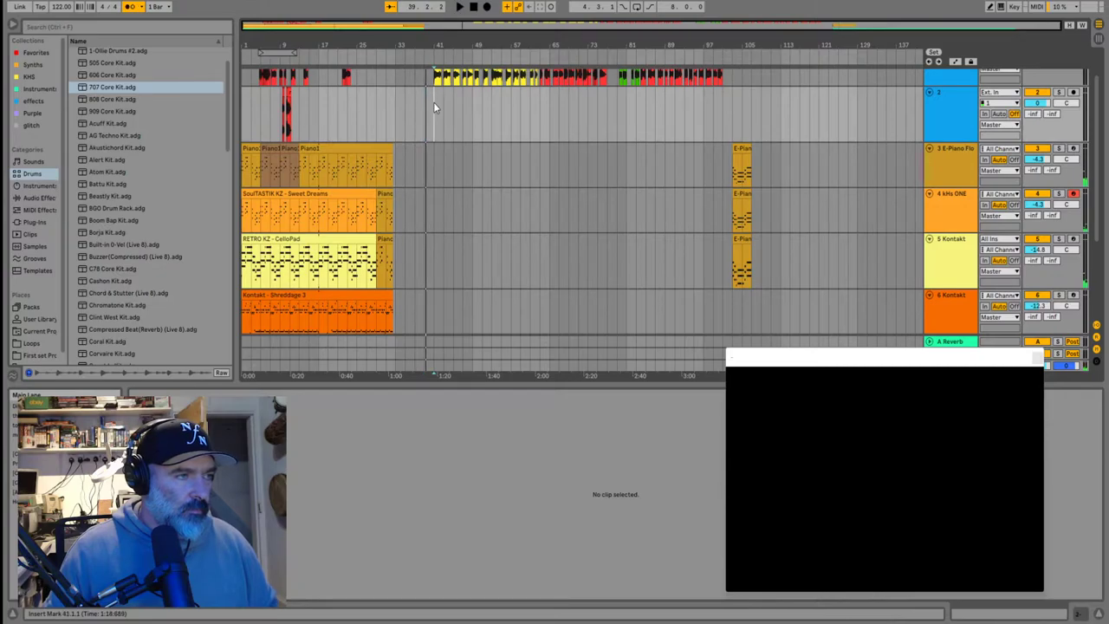
click(435, 101)
scroll(435, 102, up, 2)
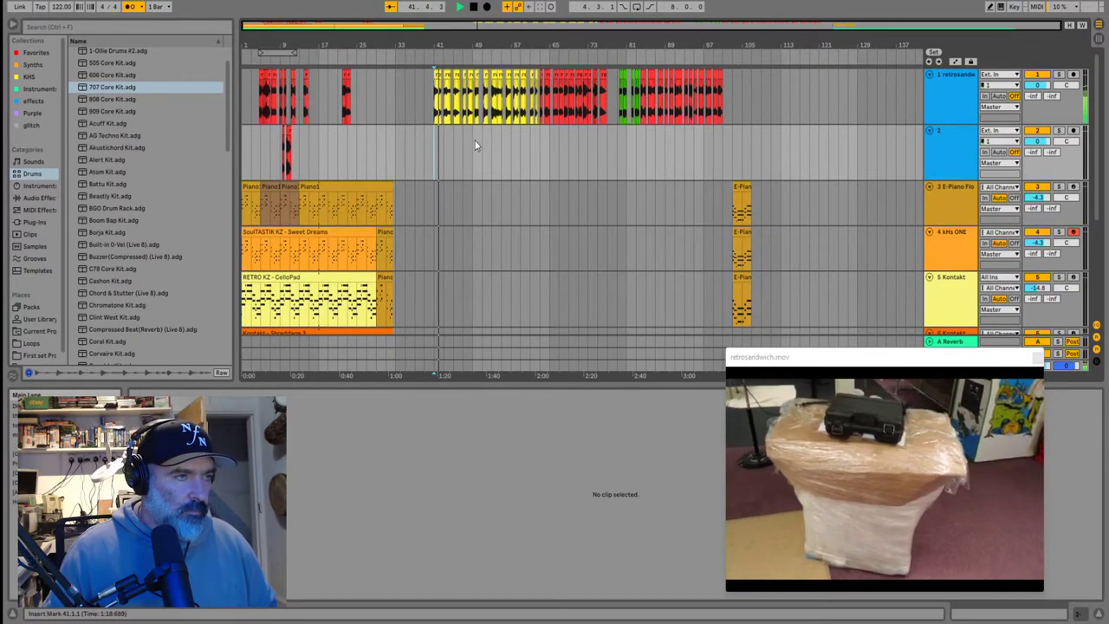
scroll(470, 139, up, 3)
click(589, 116)
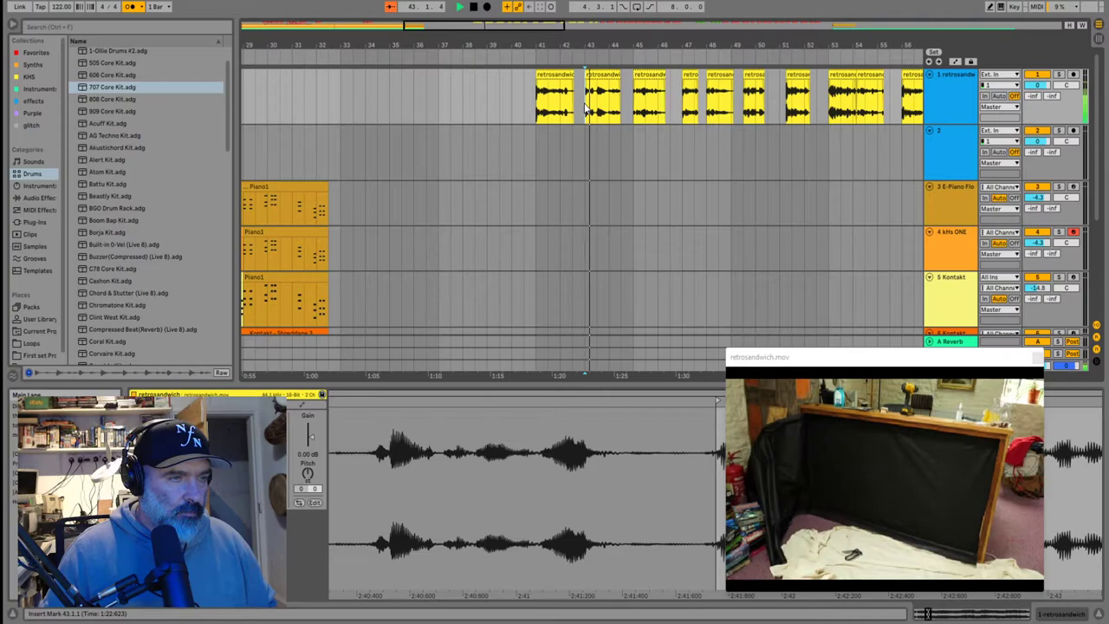
click(633, 106)
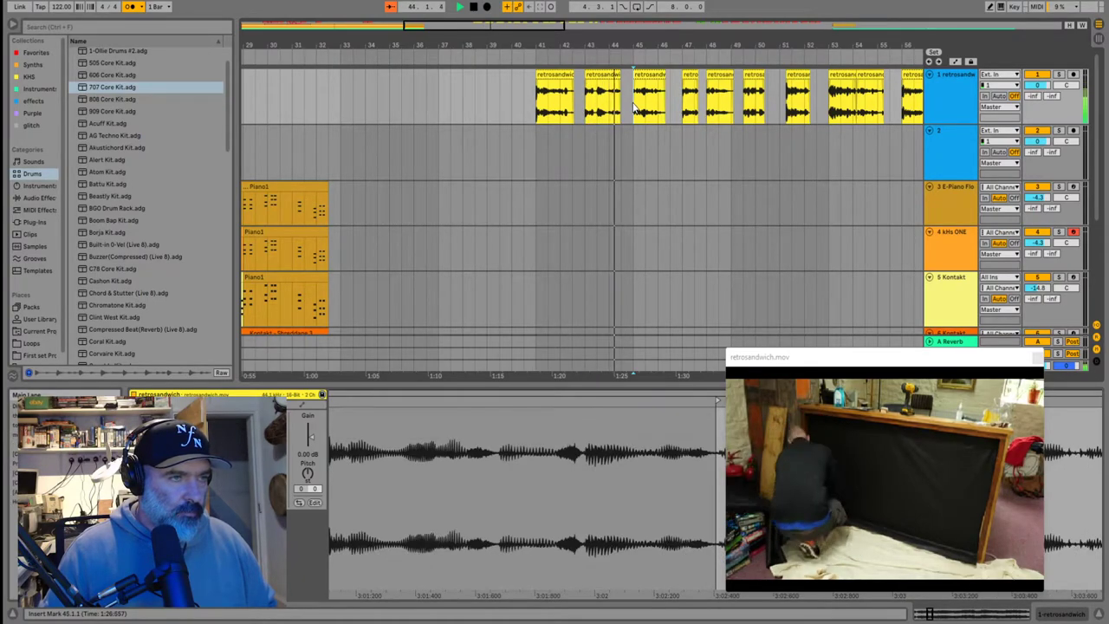
scroll(693, 107, down, 4)
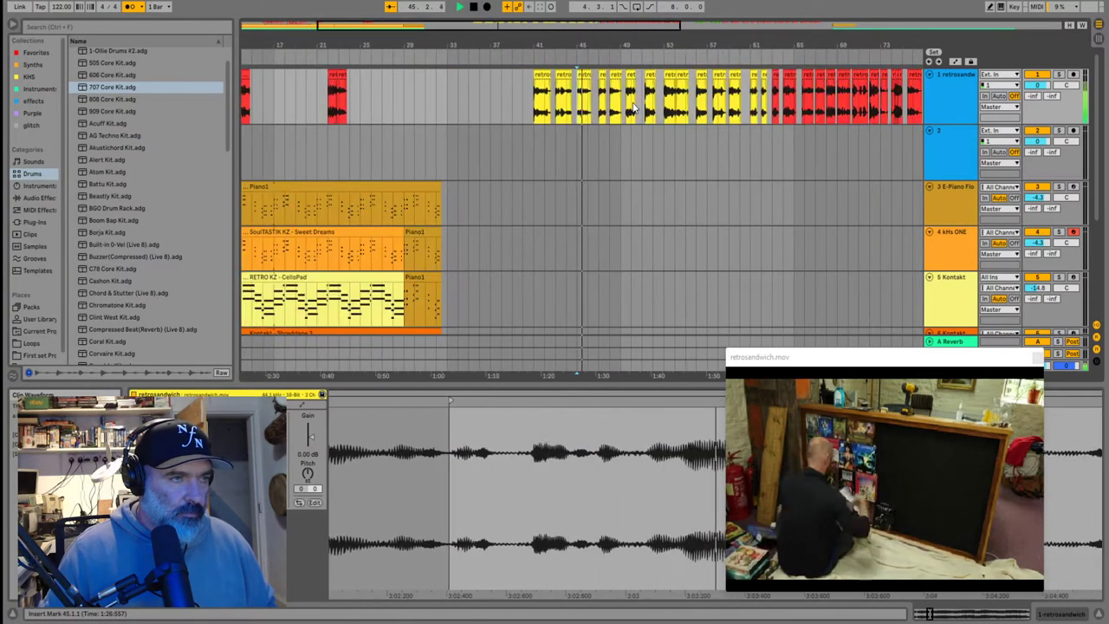
scroll(730, 106, down, 2)
Play the yellow retrosandwich clips on track 1 starting at 47.1.1, 48.1.1 and 49.3.1
click(589, 102)
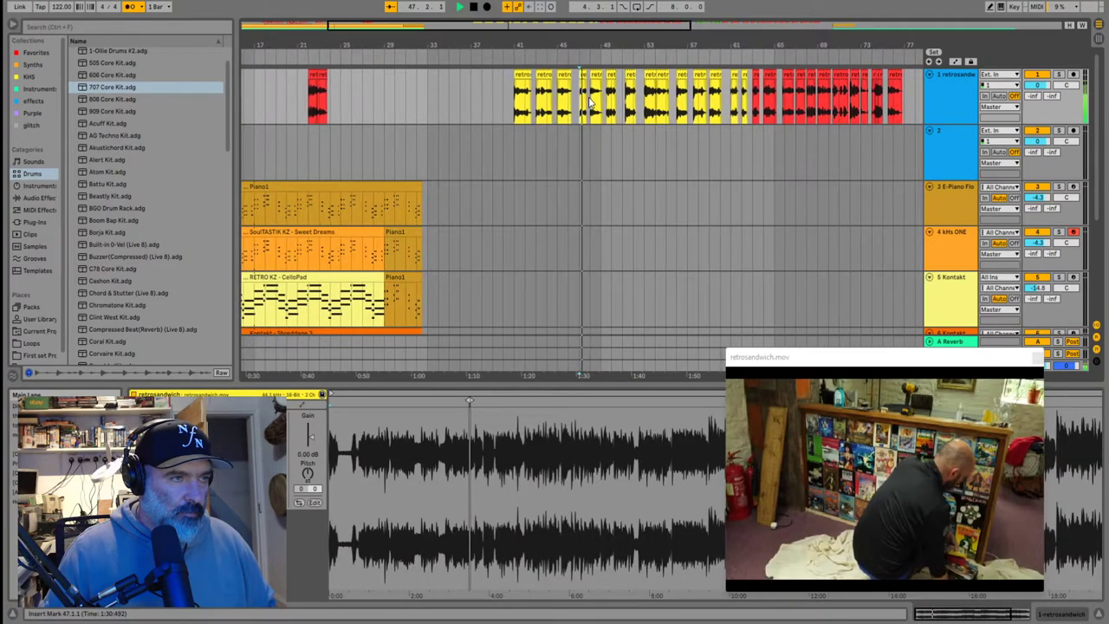
click(590, 102)
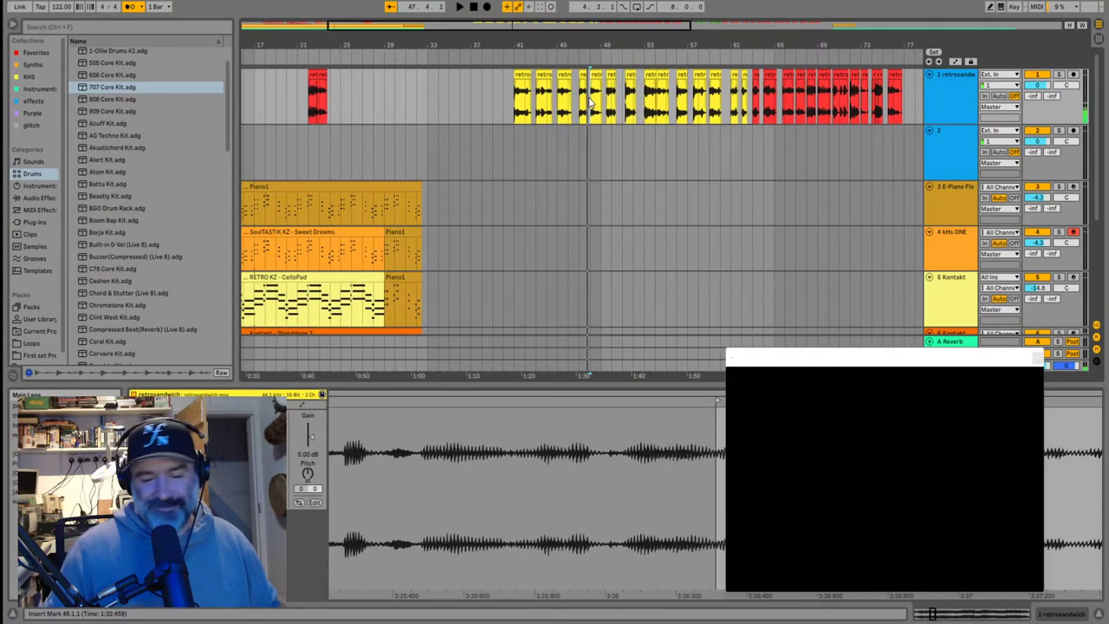
key(space)
scroll(589, 103, up, 3)
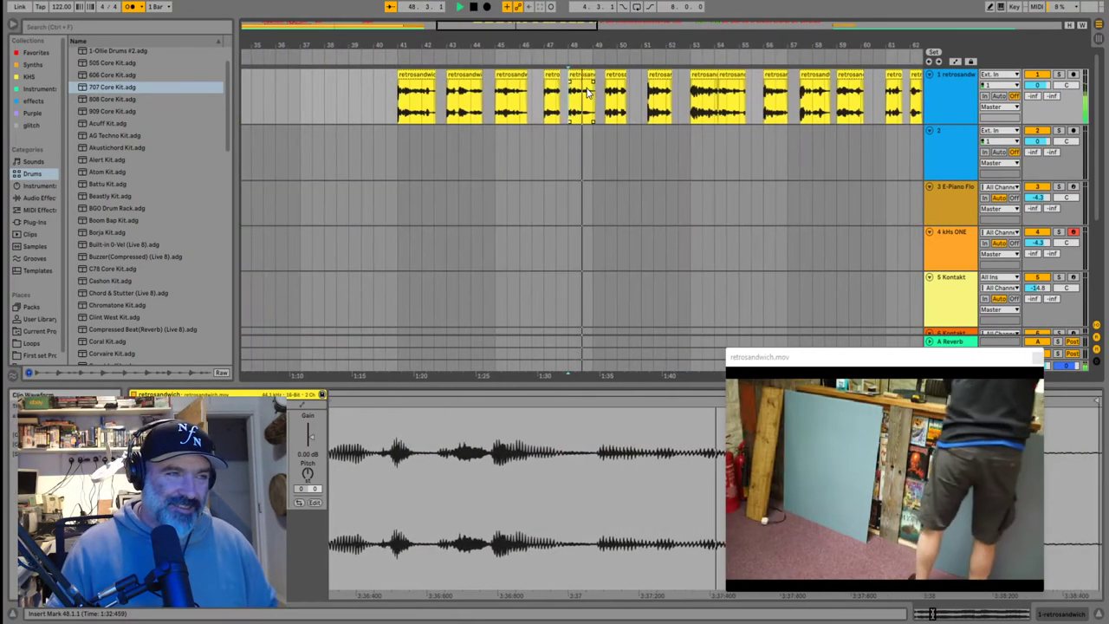
key(space)
click(535, 111)
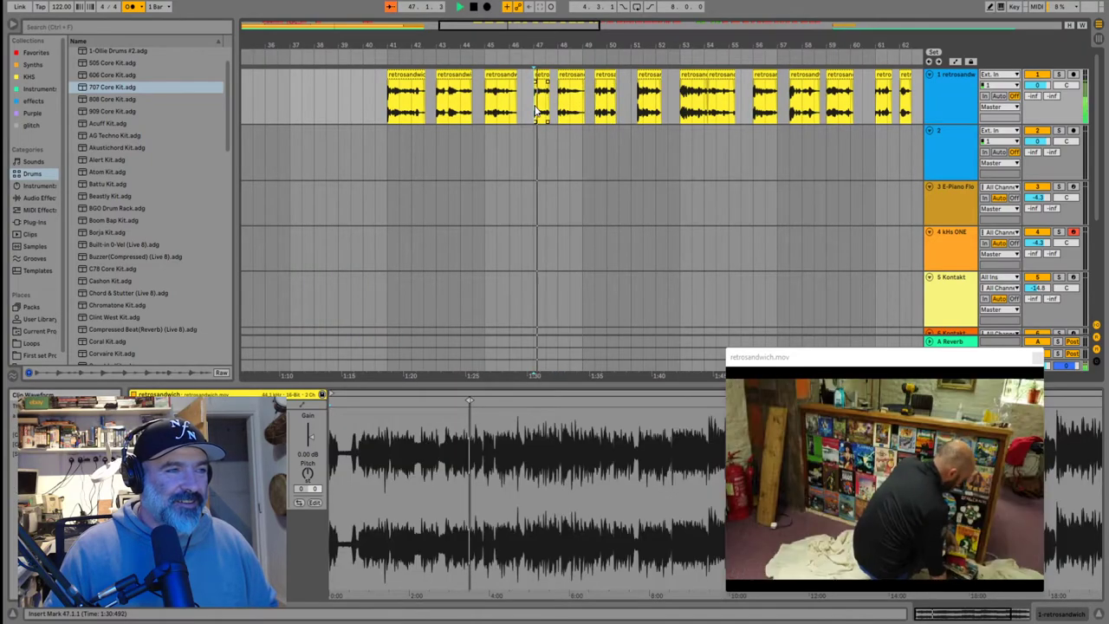
scroll(537, 109, up, 2)
click(639, 111)
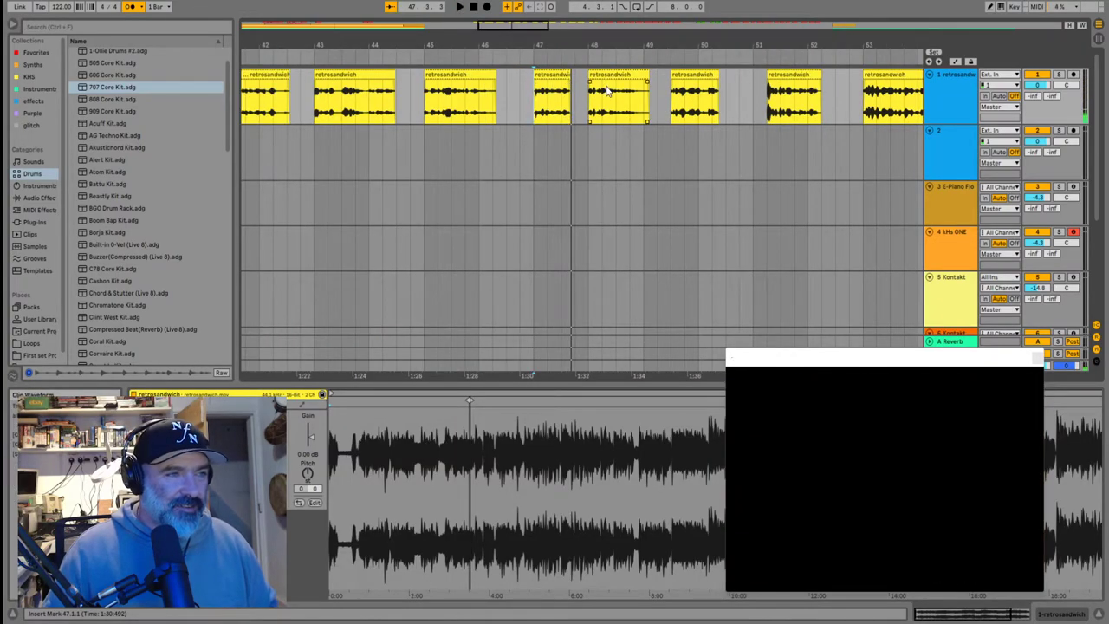
key(space)
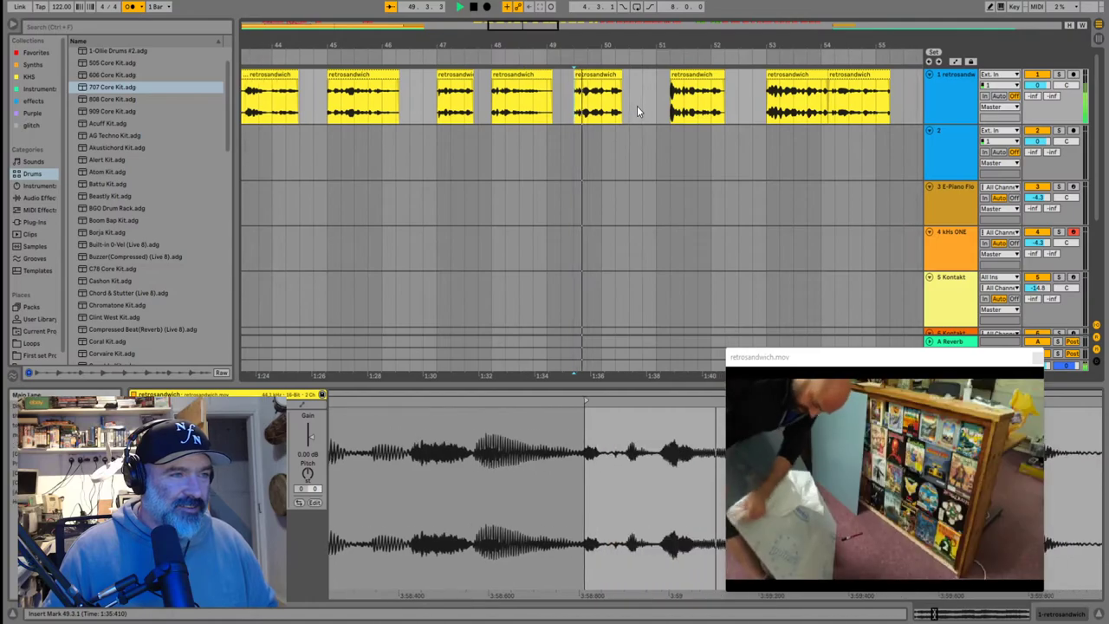
Move the retrosandwich clip at 49.3.1 down to track 2, starting at 46.1.1
click(382, 163)
key(space)
click(745, 75)
drag(744, 74, 564, 132)
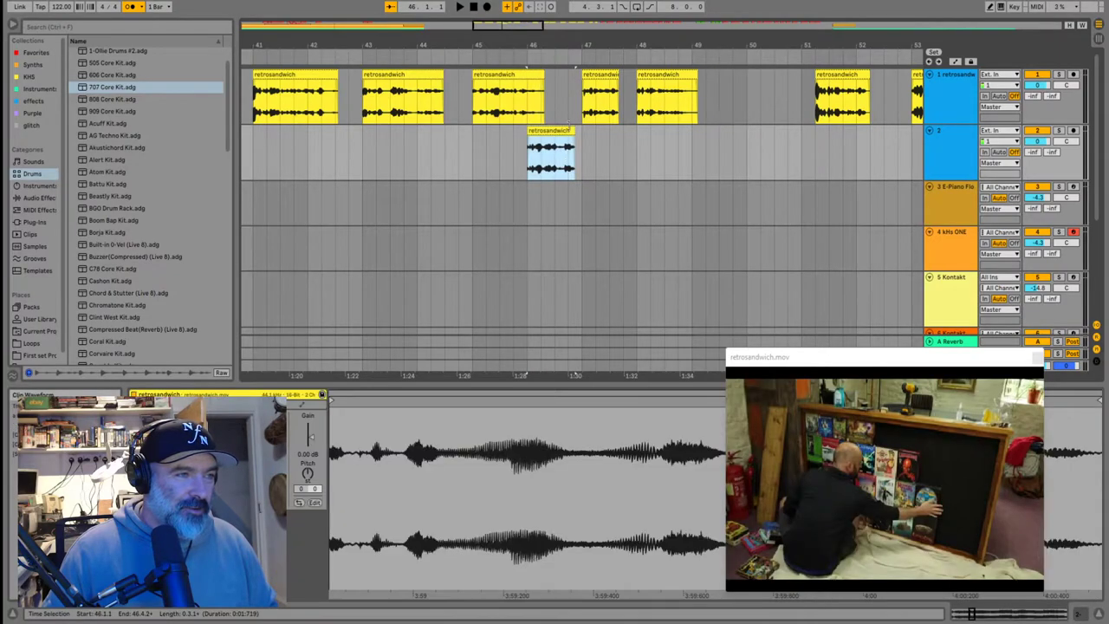
Shift the two track 1 clips at 47.1.1 and 48.1.1 one beat later
click(608, 86)
shift+click(645, 76)
drag(599, 76, 612, 81)
Move the yellow retrosandwich clip on track 2 to 46.3.1 and play from its start
drag(558, 131, 582, 140)
click(559, 162)
key(space)
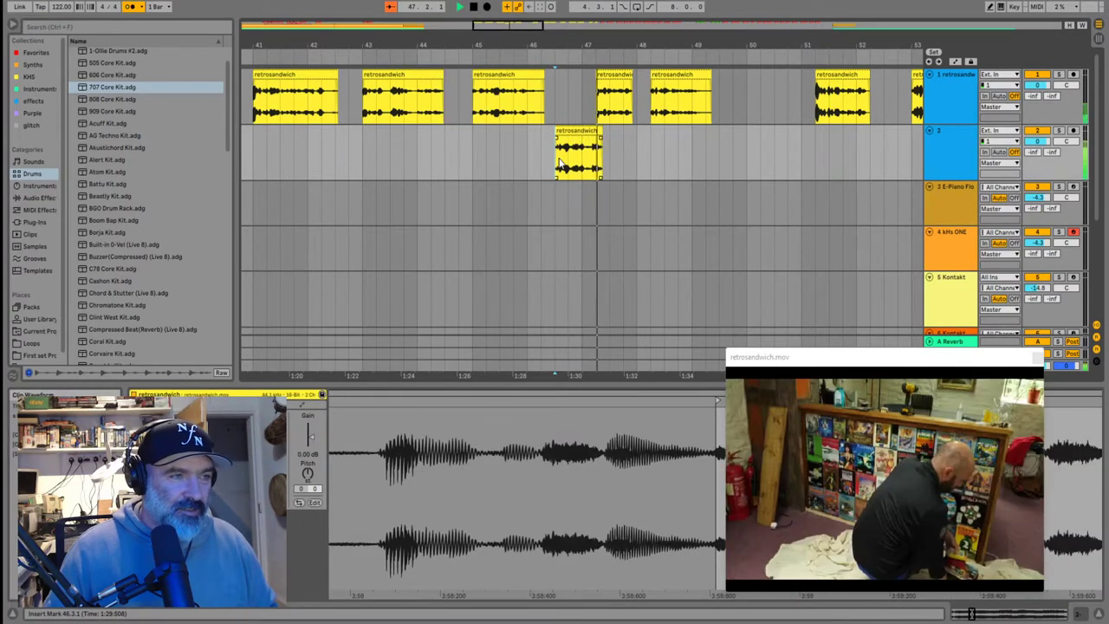
Move the second shifted track 1 clip back to 48.1.1 and play the phrase from 46.2.1
drag(673, 74, 658, 76)
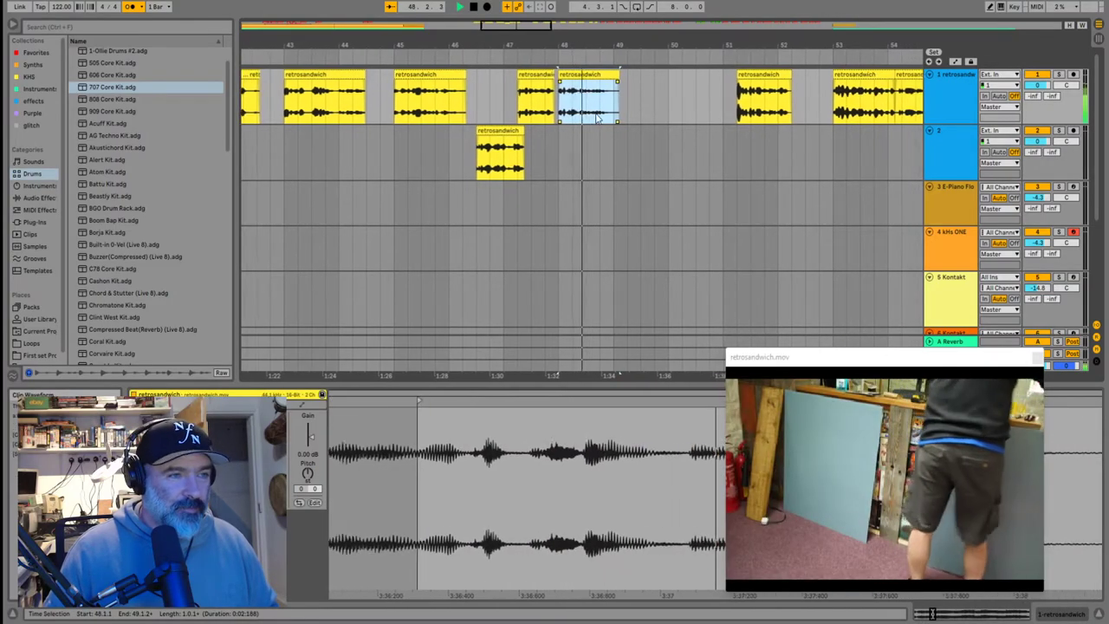
click(437, 144)
key(space)
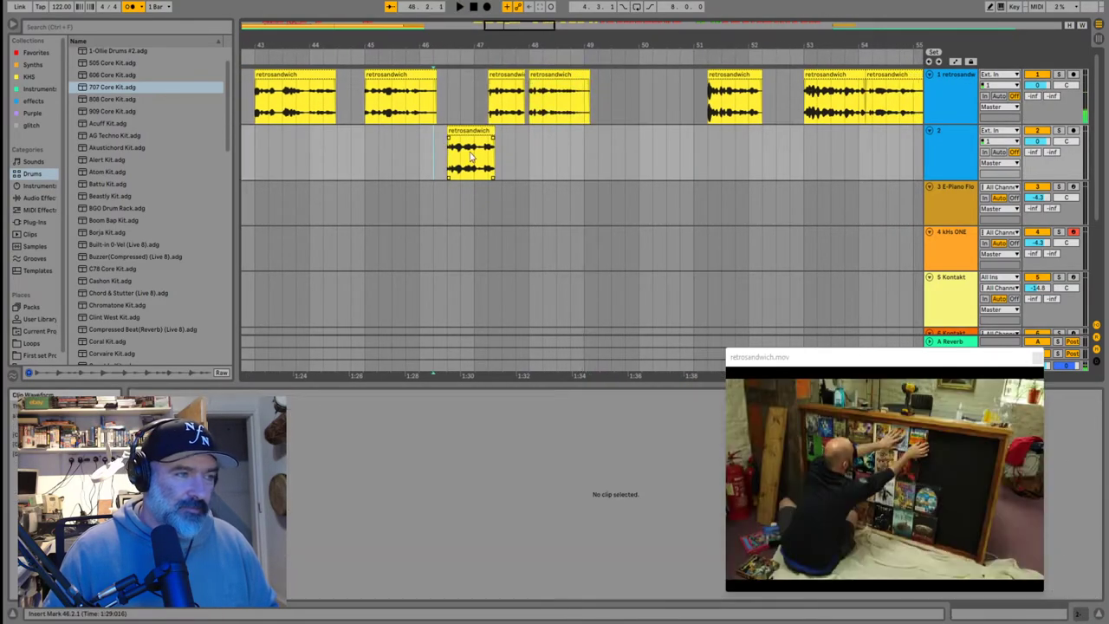
Play the phrase from the track 2 clip at 46.3.1 and trim the end of the track 1 clip at 48.1.1 to about one bar
click(499, 89)
scroll(455, 161, up, 2)
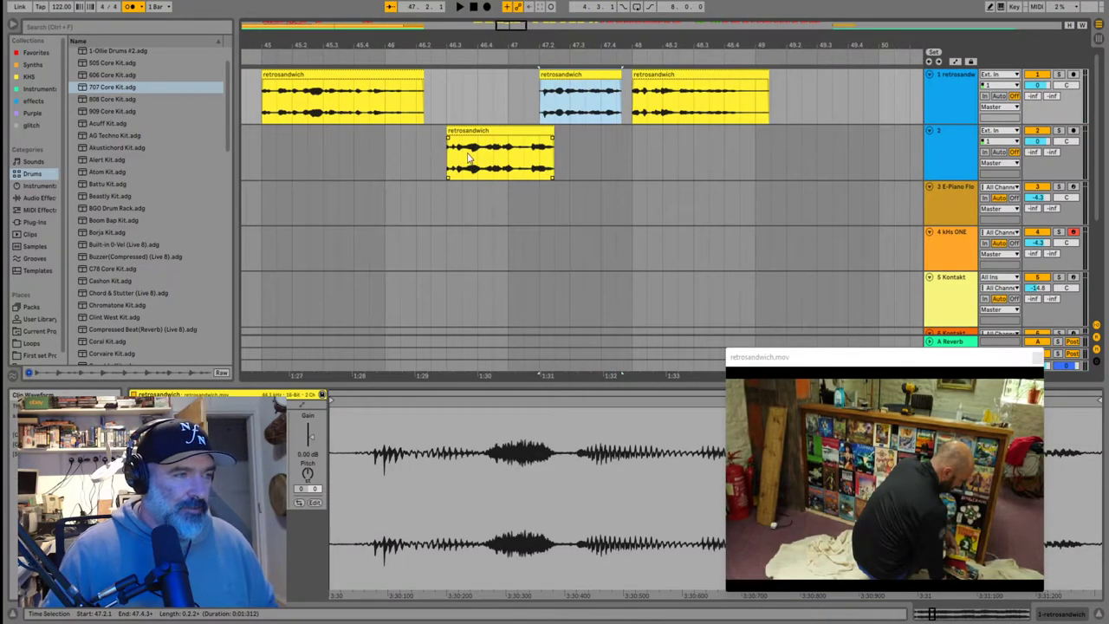
click(483, 130)
key(space)
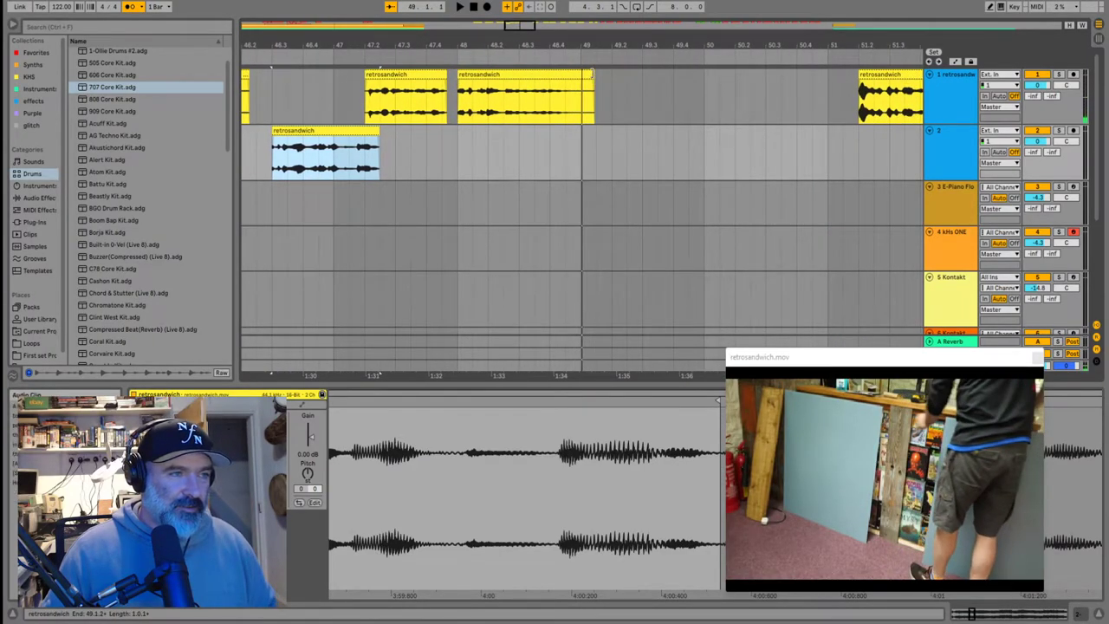
drag(594, 75, 580, 74)
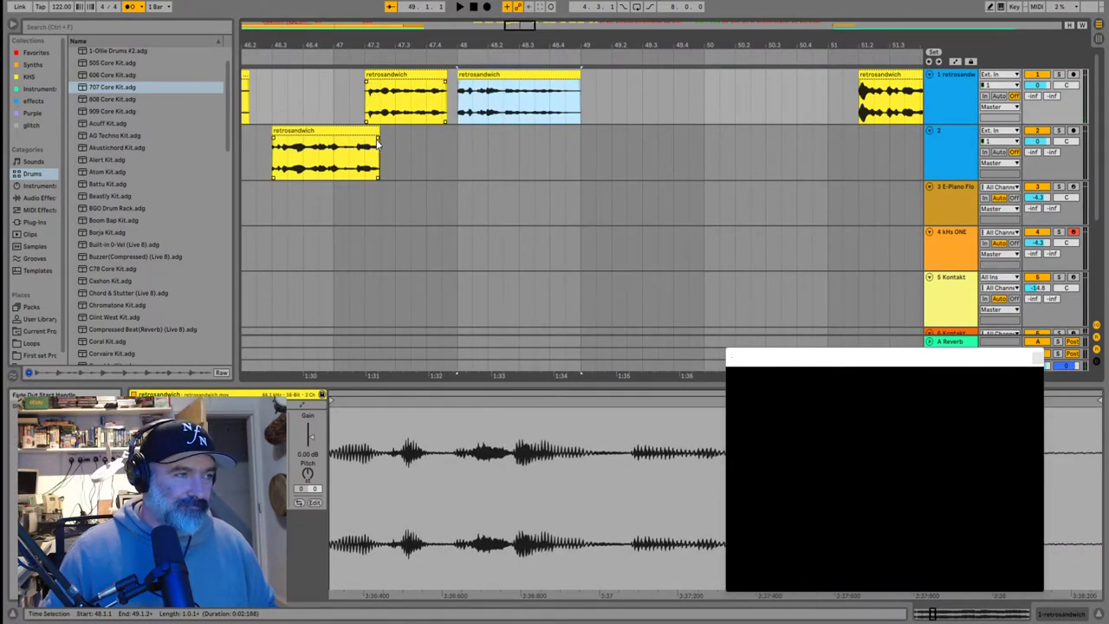
Audition the track 1 phrase from 53.1.1 and replay the earlier phrase from 46.3.1
scroll(579, 117, down, 3)
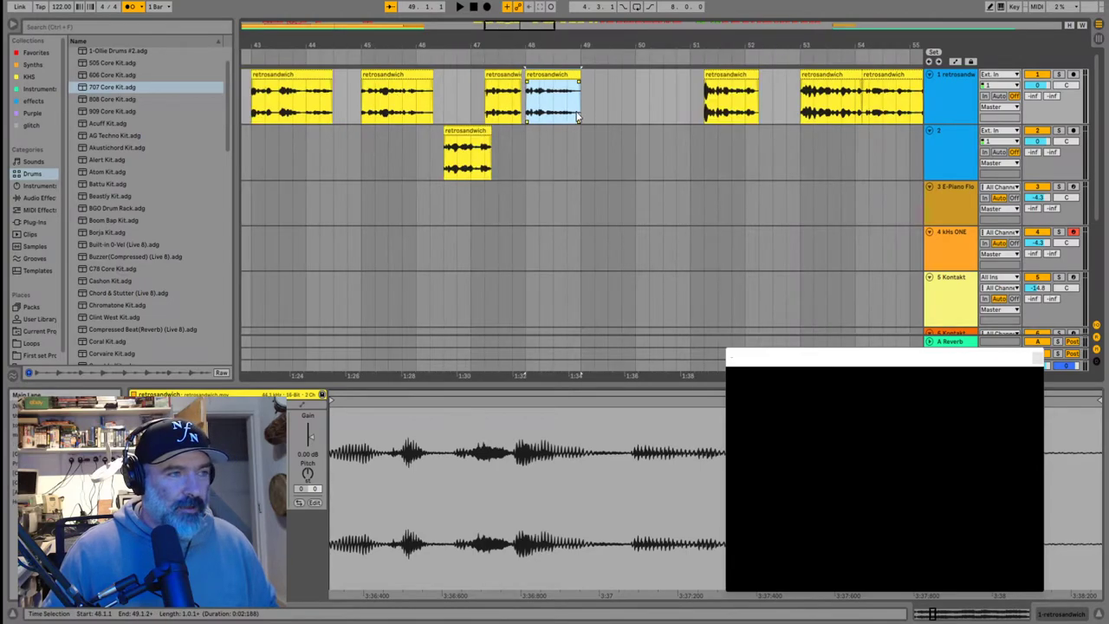
click(667, 114)
key(space)
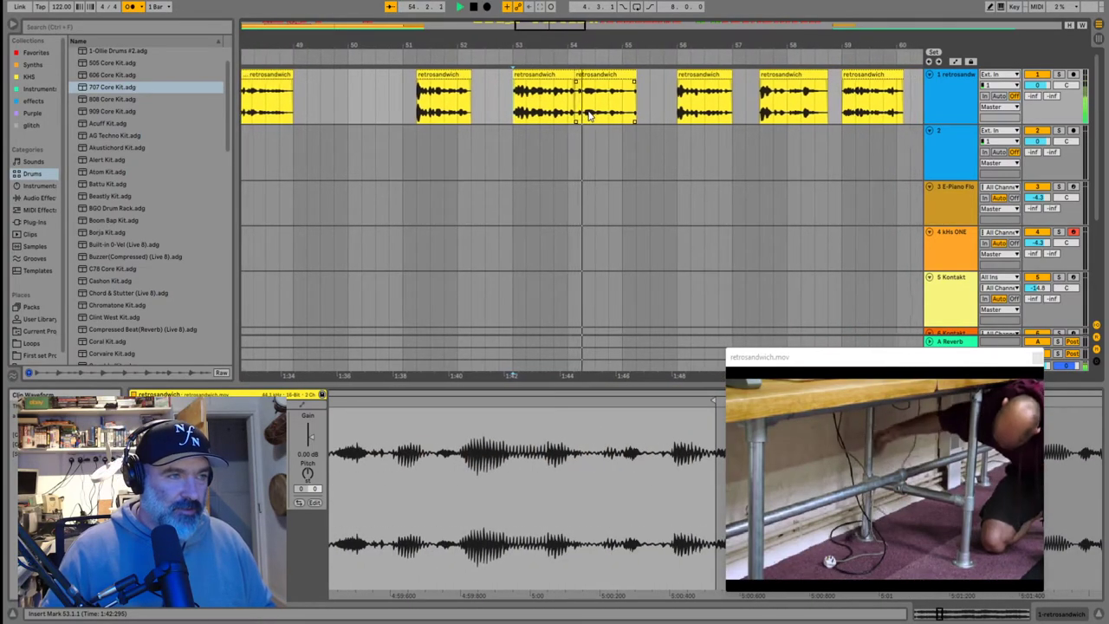
scroll(528, 103, down, 5)
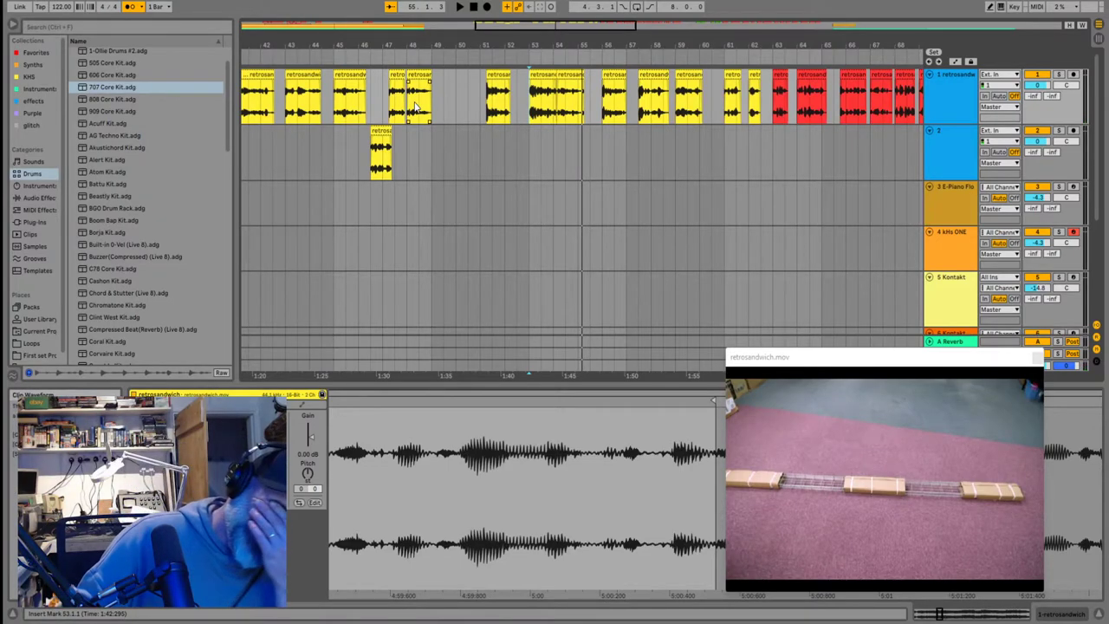
click(373, 155)
key(space)
scroll(560, 118, up, 6)
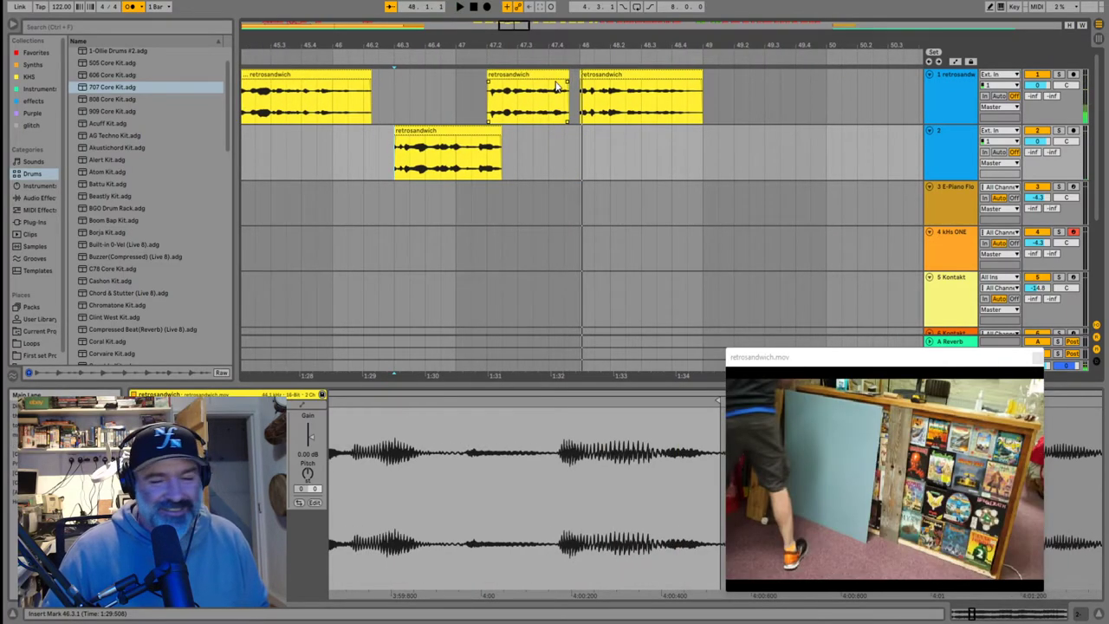
Move the retrosandwich clip at 46.3.1 on track 2 up to track 1, starting at 50.1.1
scroll(573, 91, down, 5)
click(578, 130)
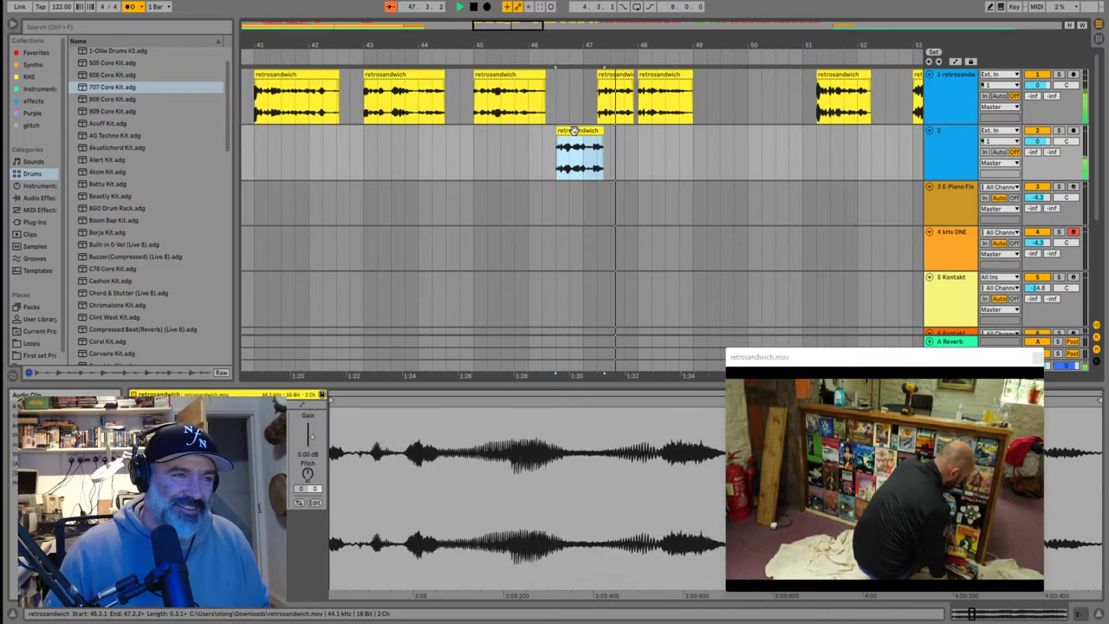
drag(573, 131, 765, 75)
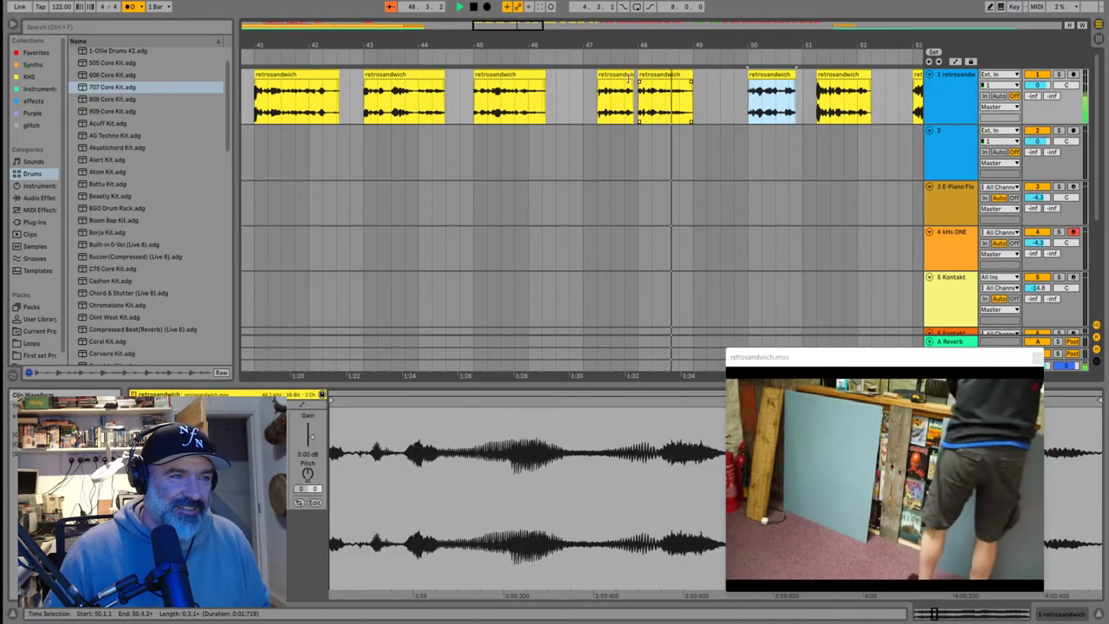
Shift the two neighbouring track 1 clips after bar 47 together so that they start at 48.1.1
click(632, 76)
shift+click(660, 76)
drag(684, 87, 685, 87)
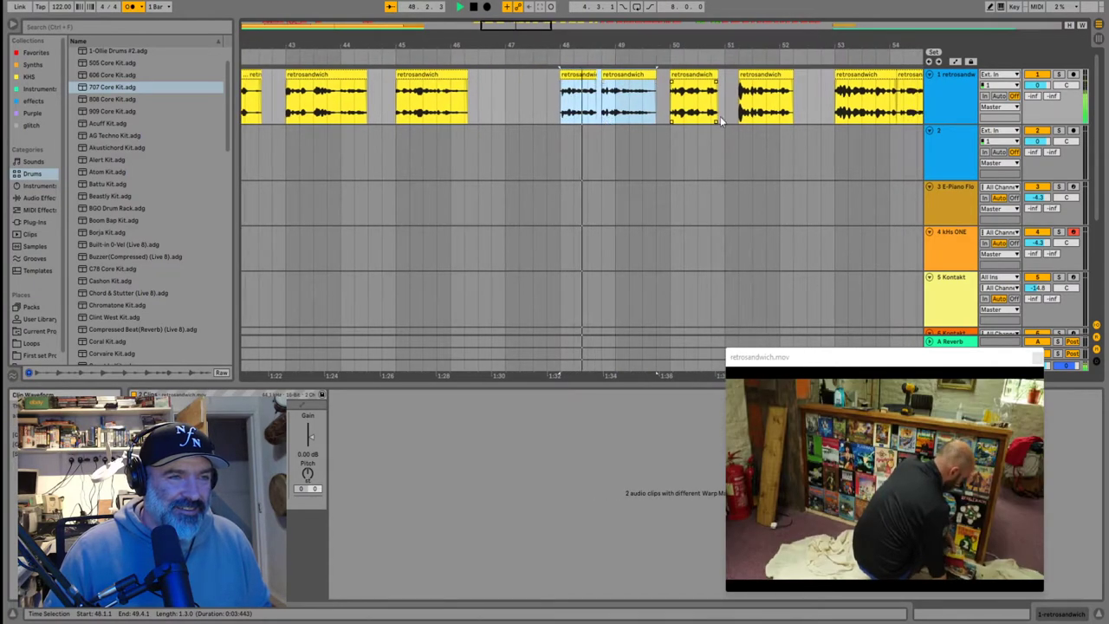
Audition the two adjoining yellow clips on track 1 from 53.1.1
click(875, 98)
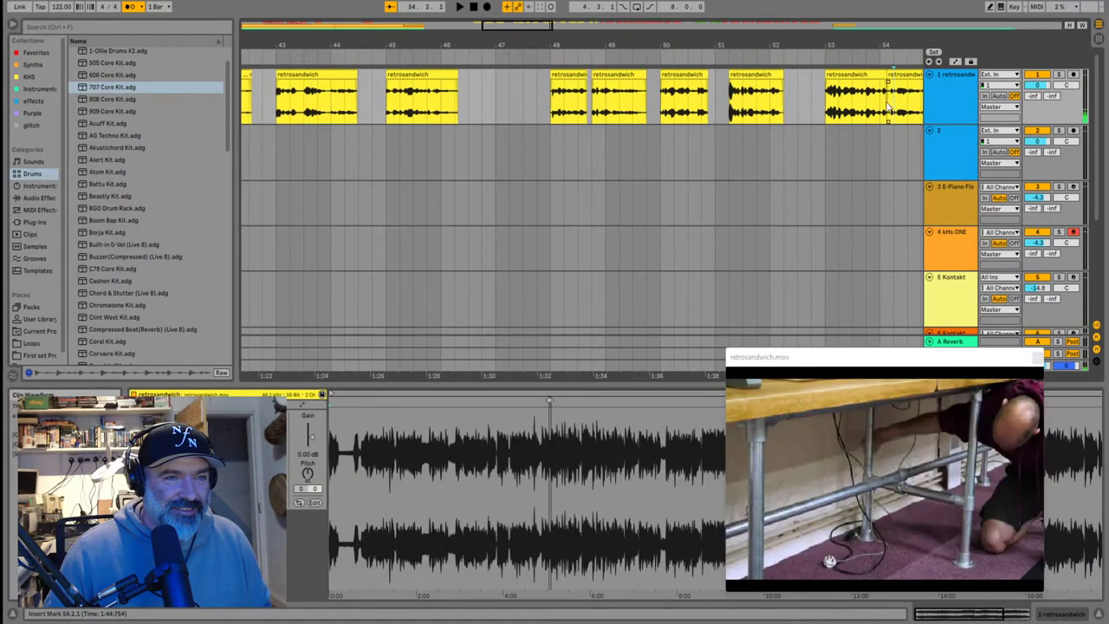
click(837, 115)
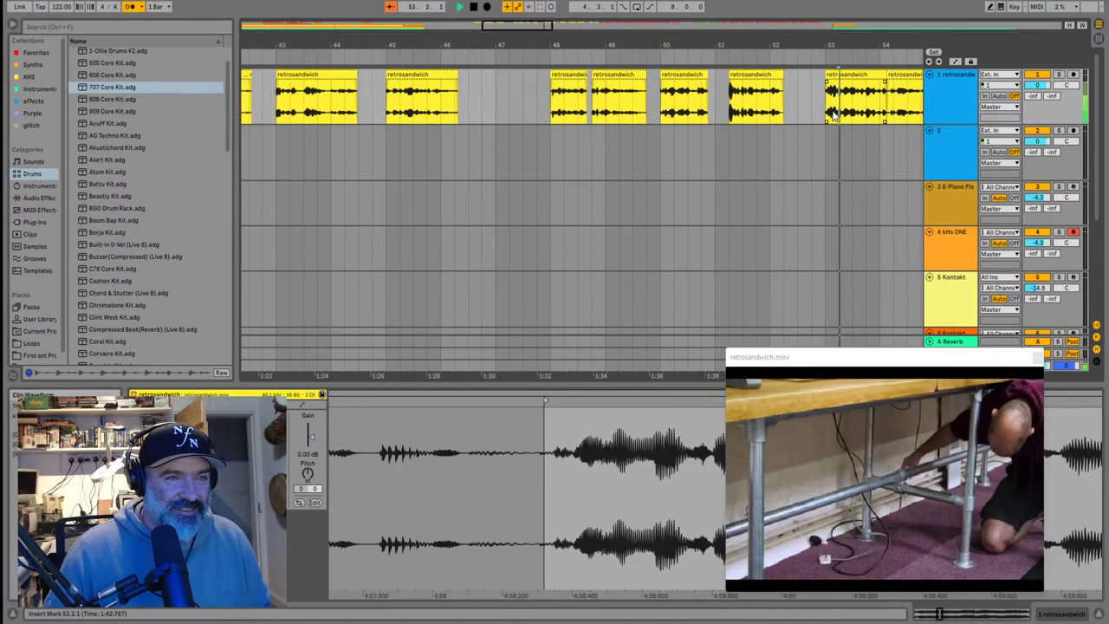
click(829, 110)
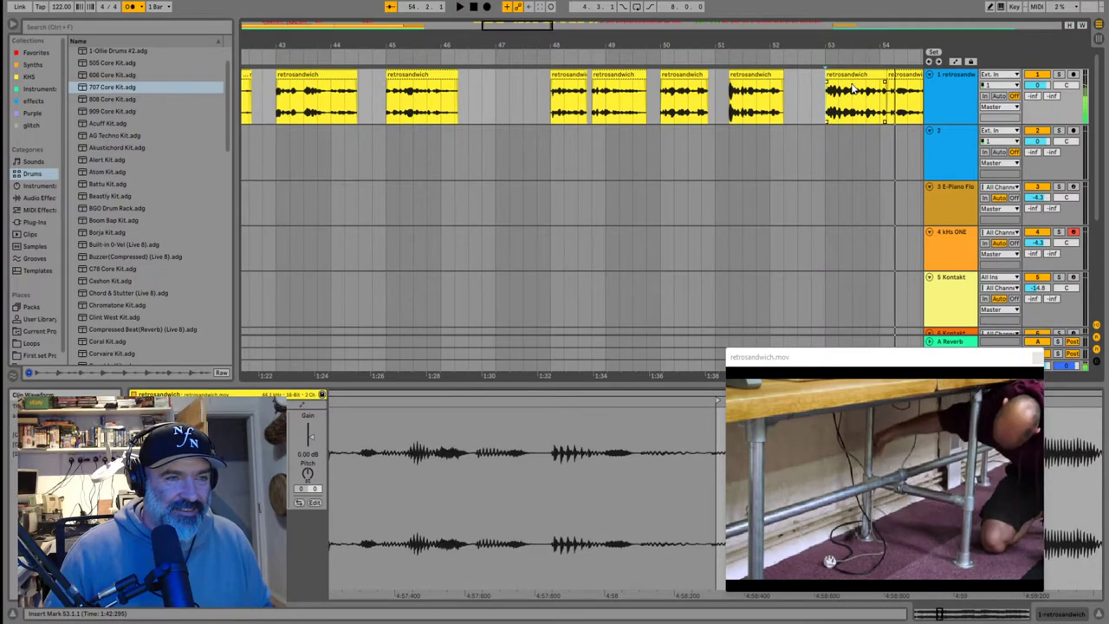
key(space)
key(space)
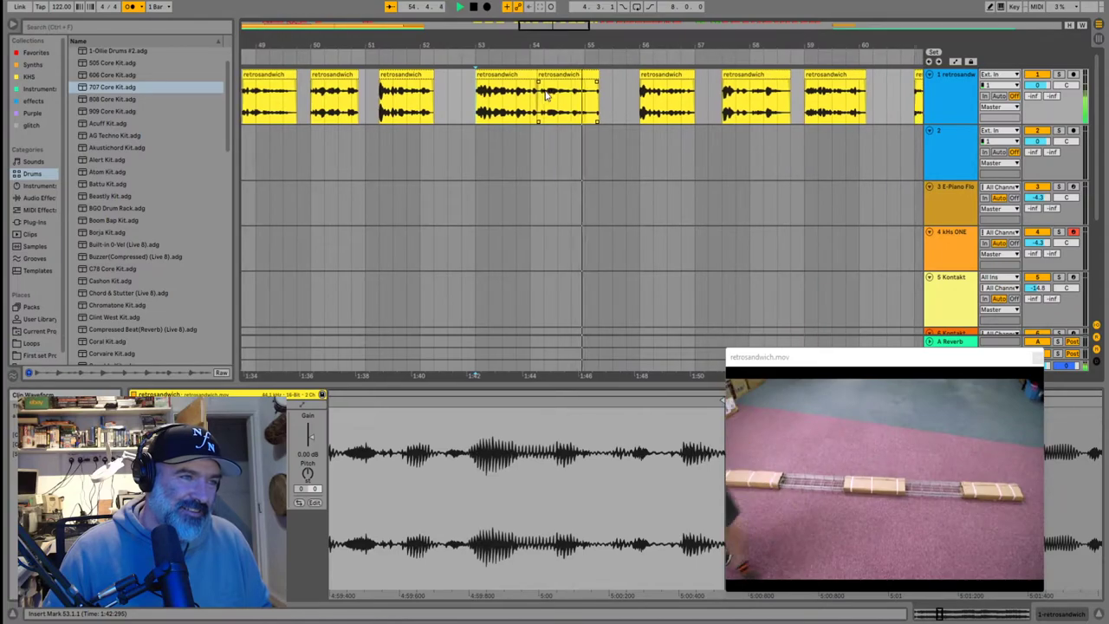
Move the clip at 54.1.3 back to 46.4.3 so it ends against the clip at 48.1.1, and play from 46.4.1
click(542, 76)
scroll(551, 78, down, 2)
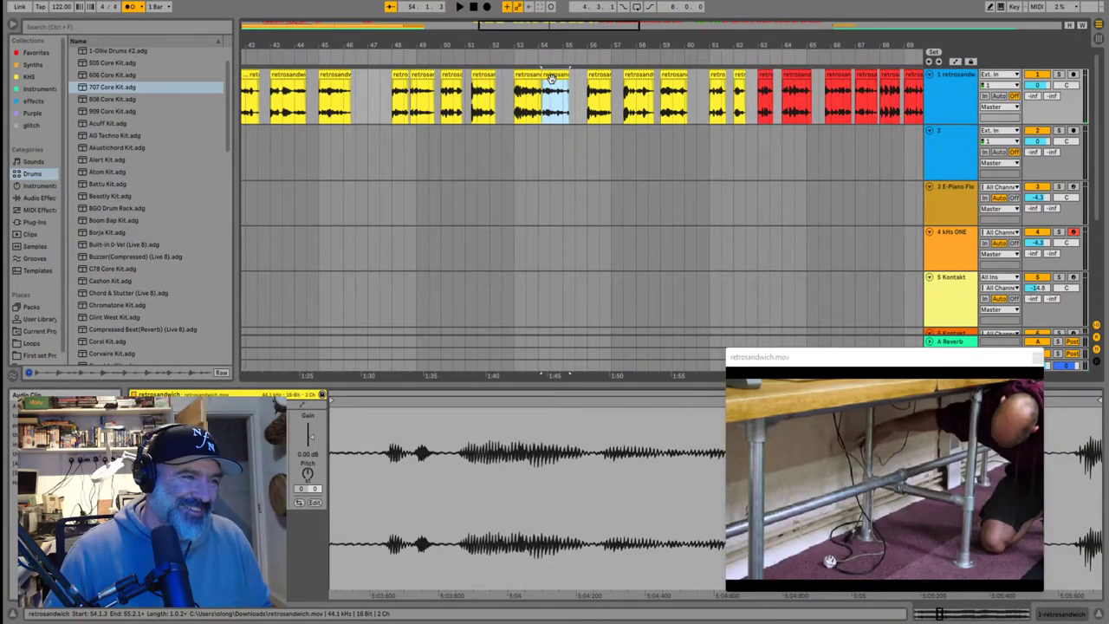
click(353, 115)
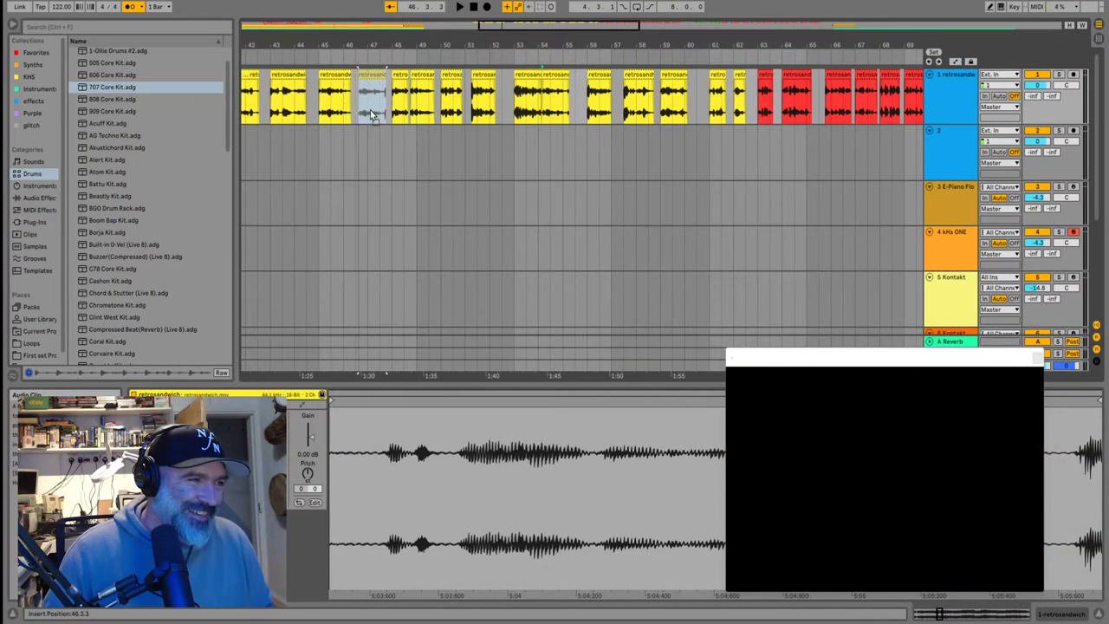
key(plus)
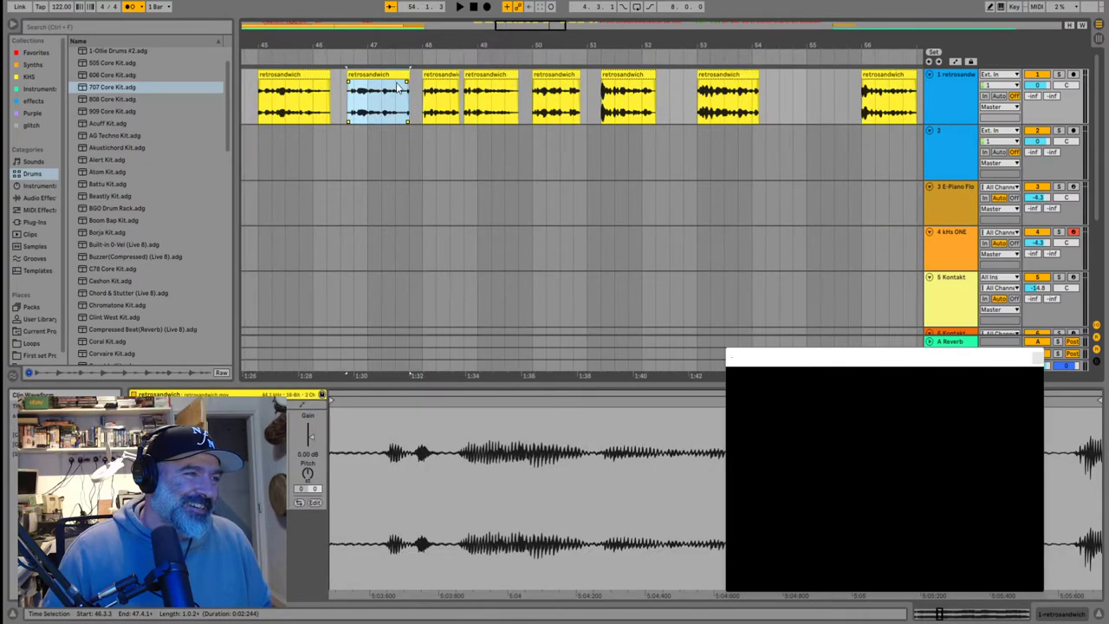
key(plus)
drag(408, 76, 422, 88)
click(291, 118)
key(space)
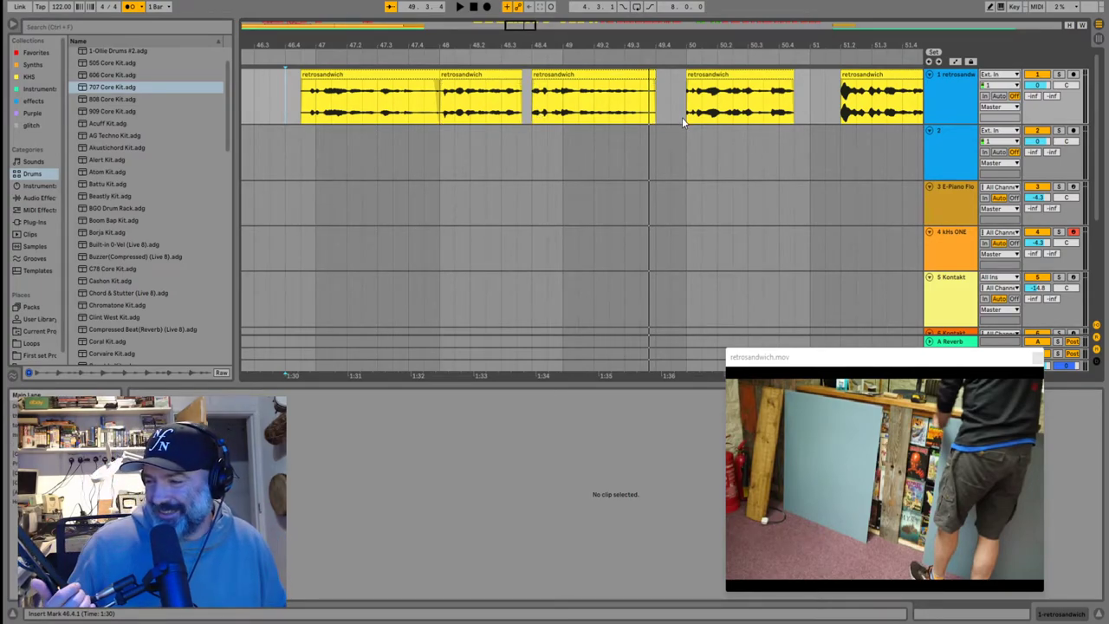
Audition the red retrosandwich clips on track 1 from 63.1.1
scroll(477, 116, down, 10)
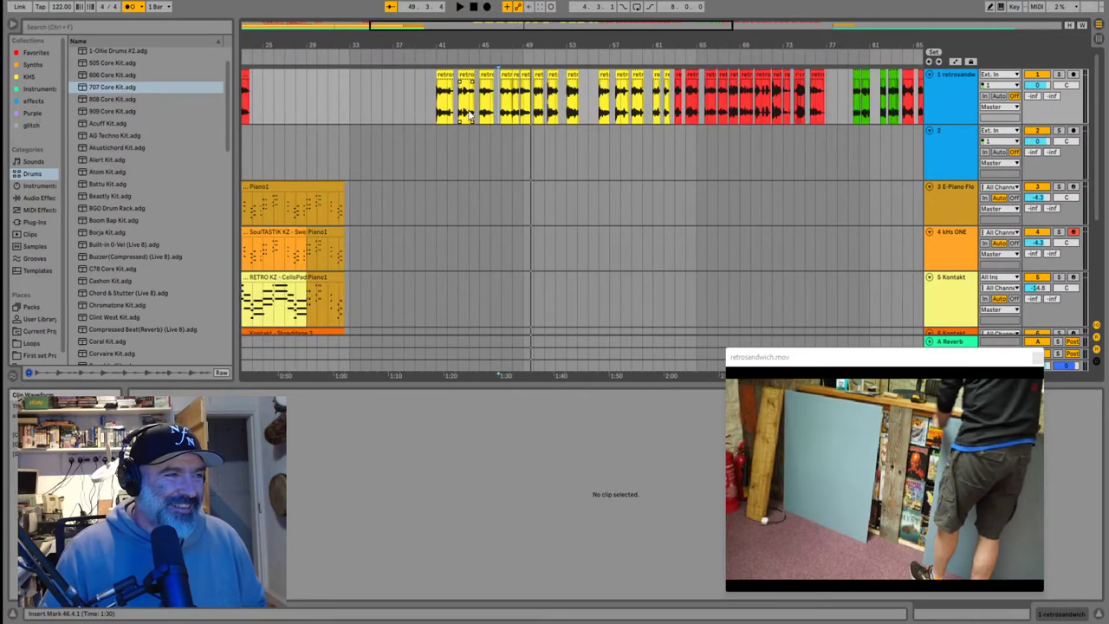
click(447, 108)
click(680, 115)
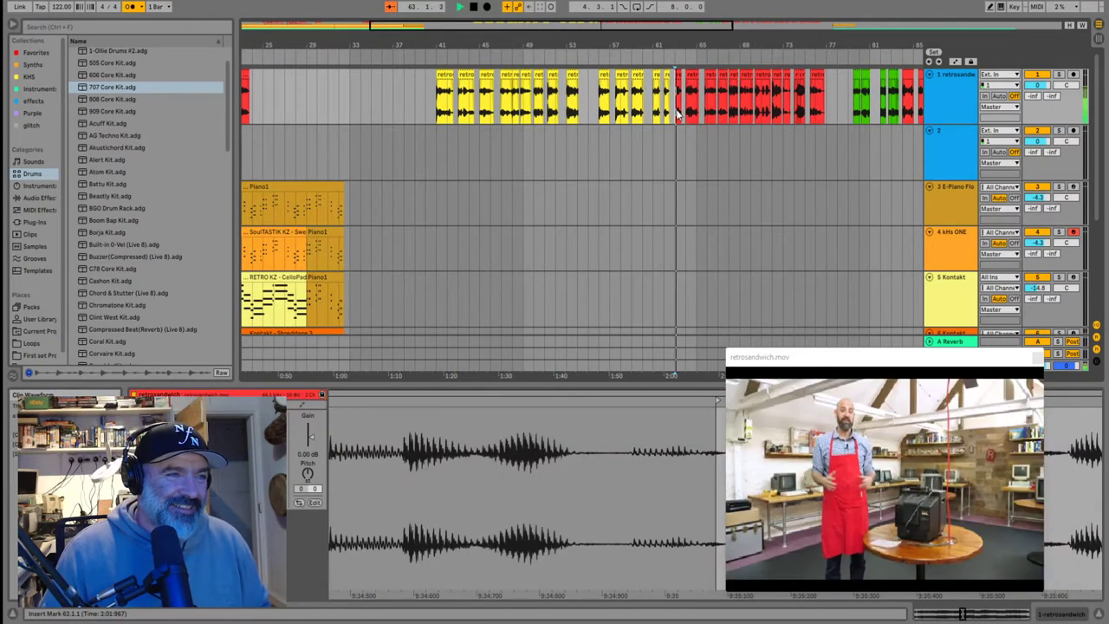
key(plus)
key(space)
key(plus)
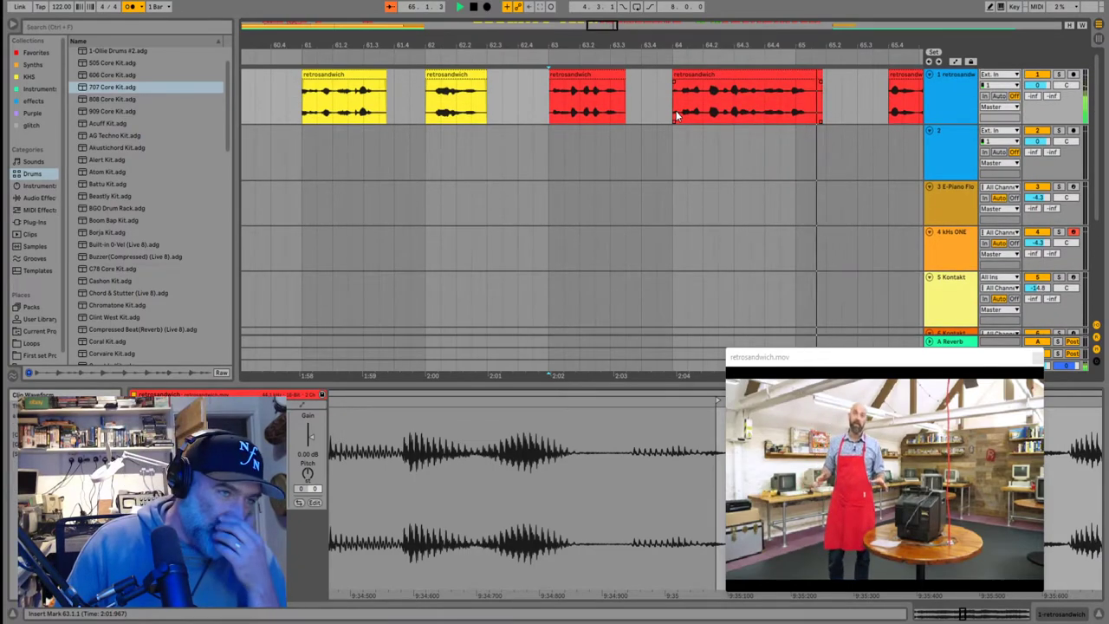
key(minus)
key(minus)
key(minus)
key(minus)
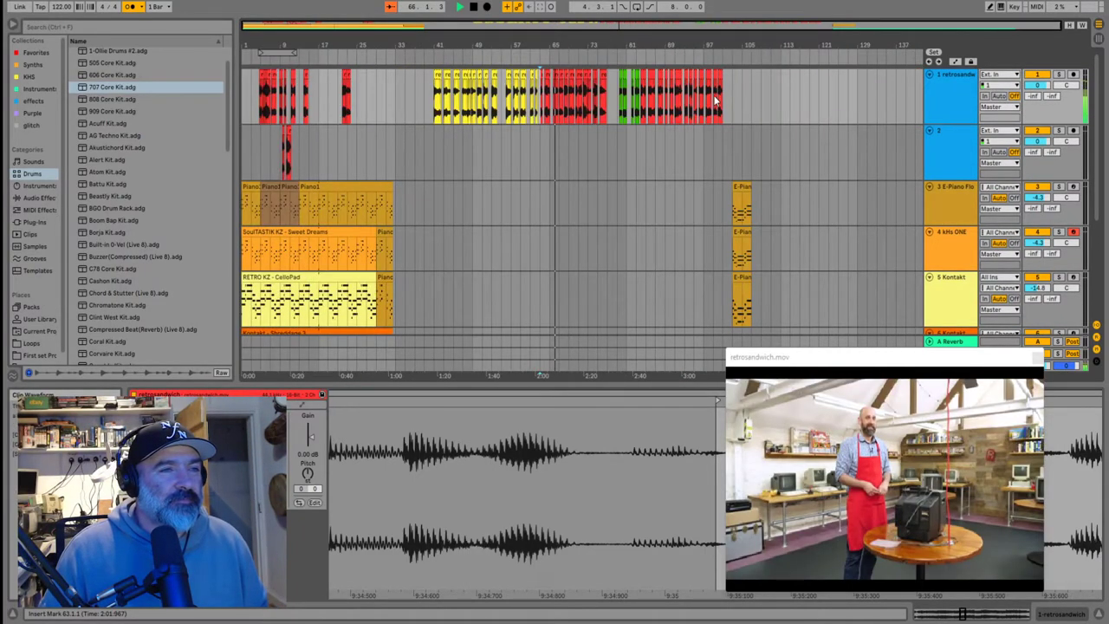
Audition the red clips around 85.1.1 and the green clips from 79.3.1 on track 1
click(645, 113)
key(space)
key(space)
key(plus)
key(plus)
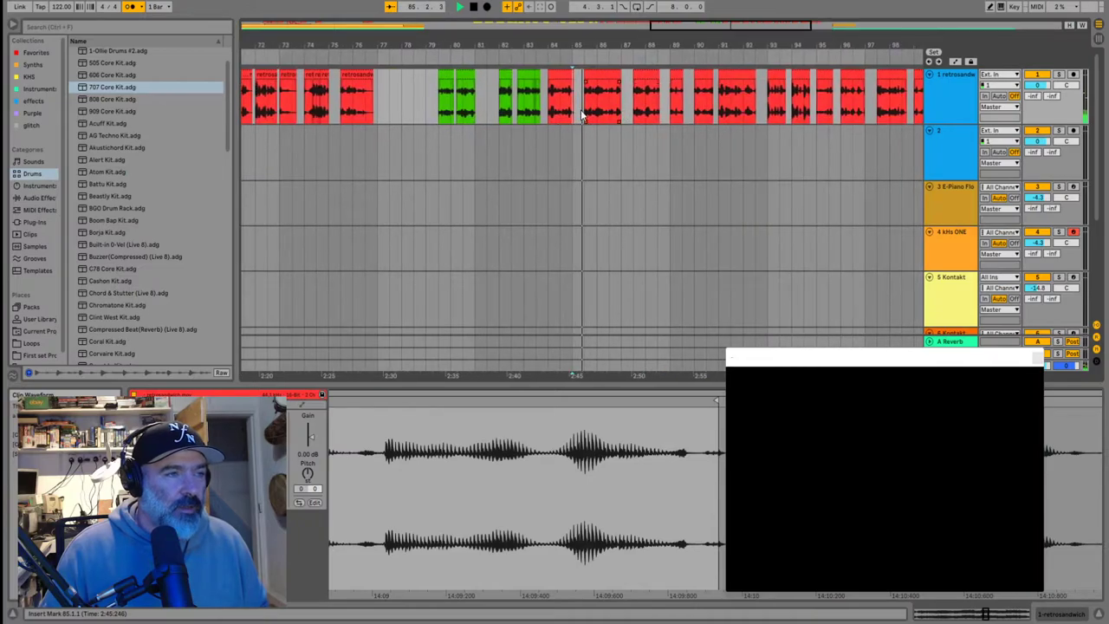
click(535, 113)
click(435, 113)
key(space)
key(space)
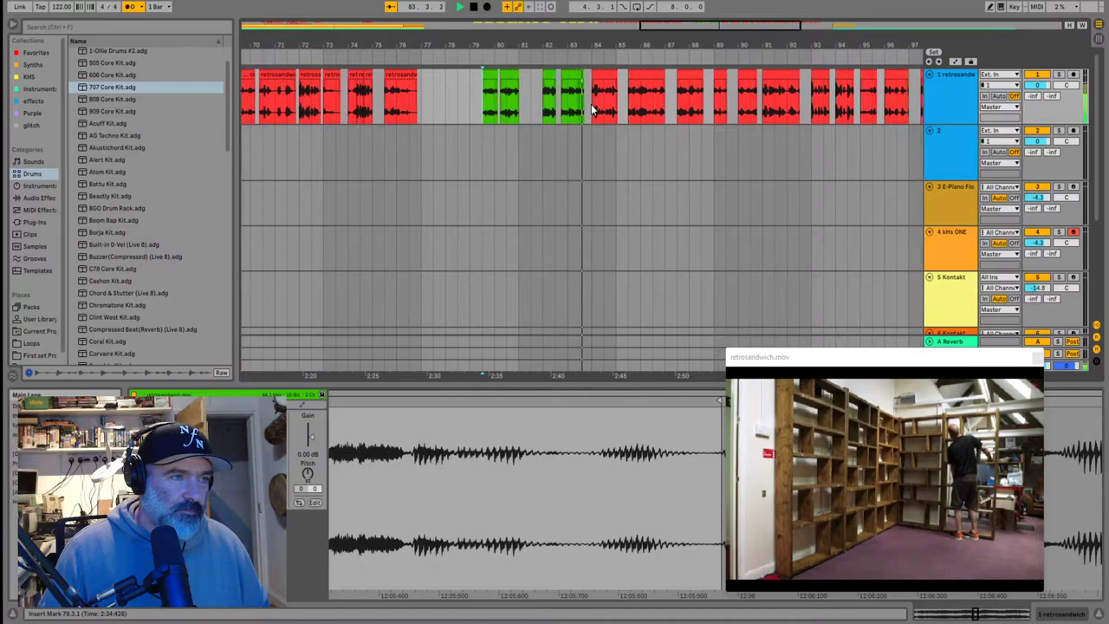
Audition the red clips following the green group, from bar 84 and from 85.2.1
click(592, 104)
key(plus)
key(plus)
click(615, 93)
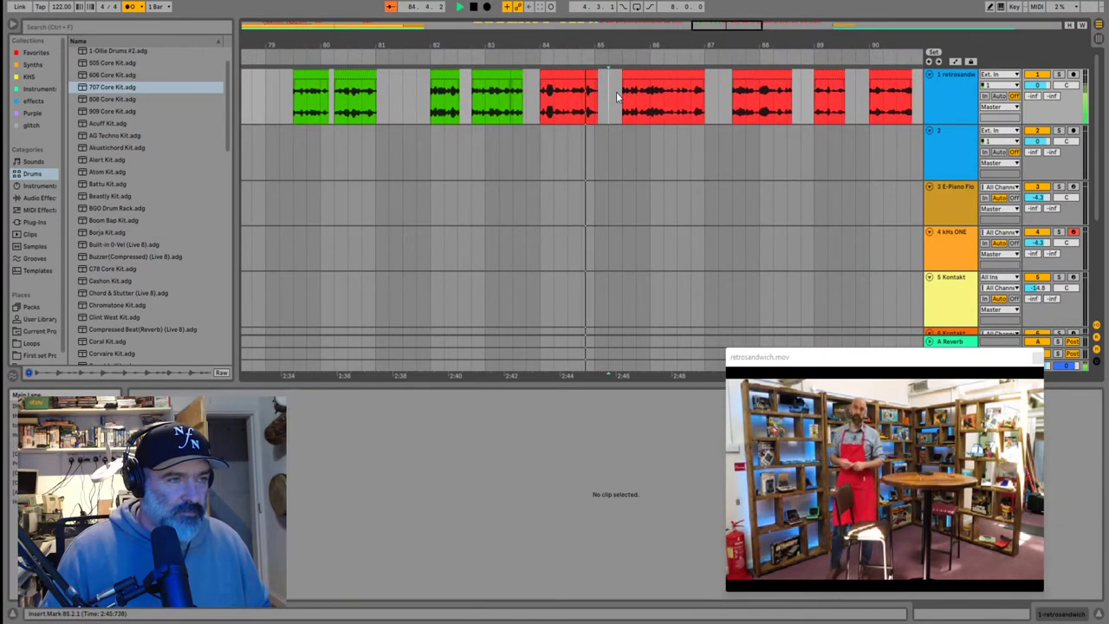
key(space)
key(space)
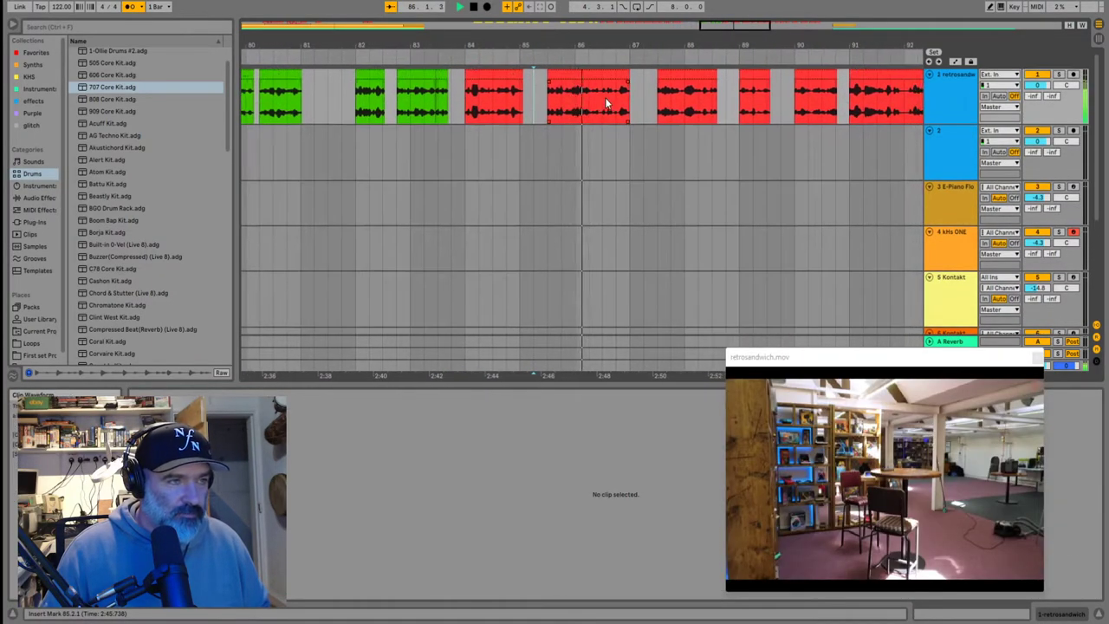
Move the red clip at 87.3.1 down to track 2, starting at 88.1.1
scroll(597, 111, down, 3)
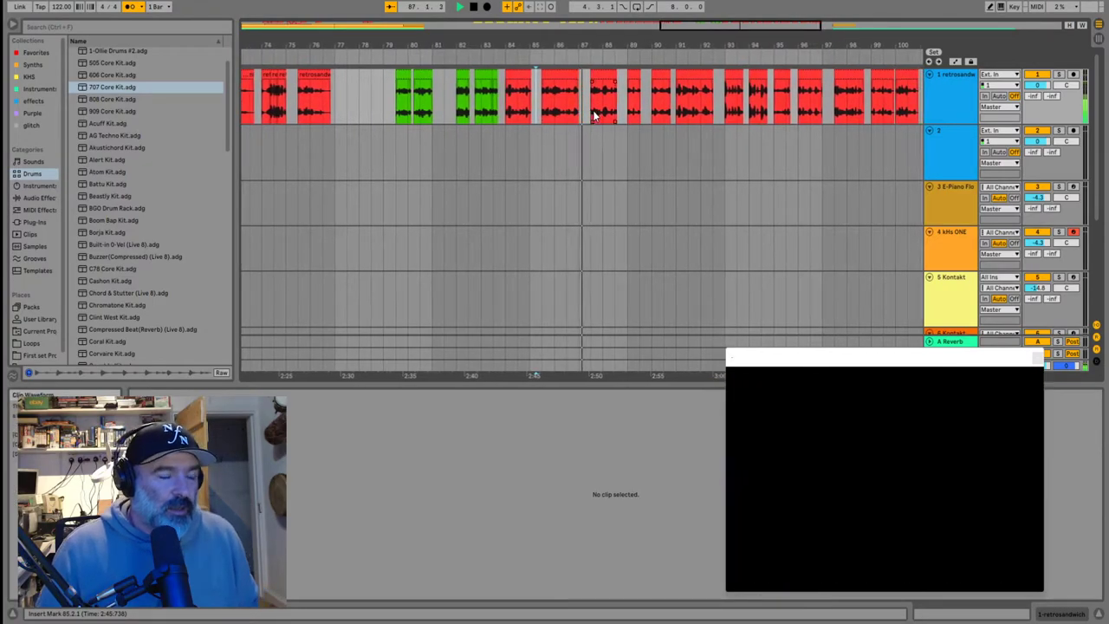
click(594, 115)
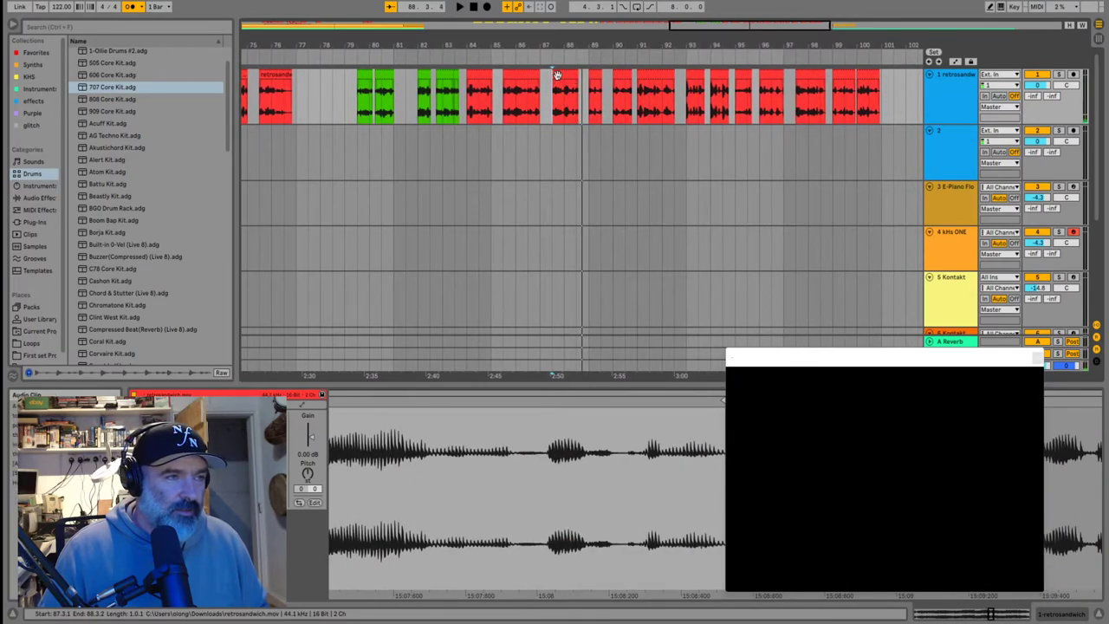
drag(564, 73, 568, 129)
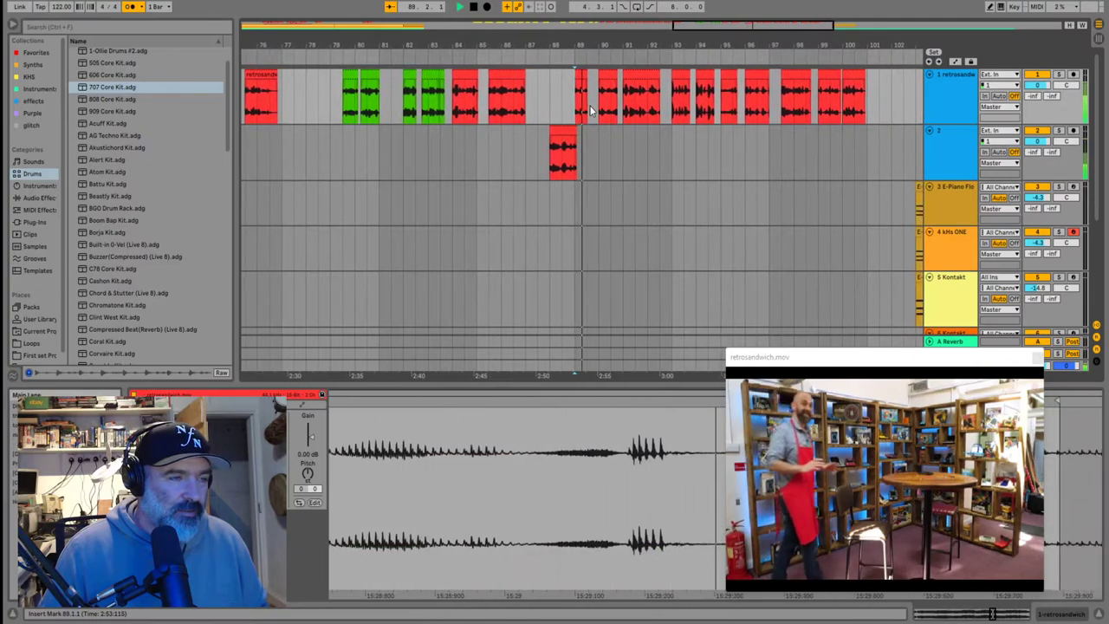
Shift the short red track 1 clip at 89.1.1 one beat later to 89.2.1 and play the phrase
scroll(592, 106, up, 5)
key(space)
click(524, 74)
drag(525, 74, 556, 75)
click(535, 94)
key(space)
Audition the red track 1 clips from 90.1.1 and from 91.1.1
click(602, 104)
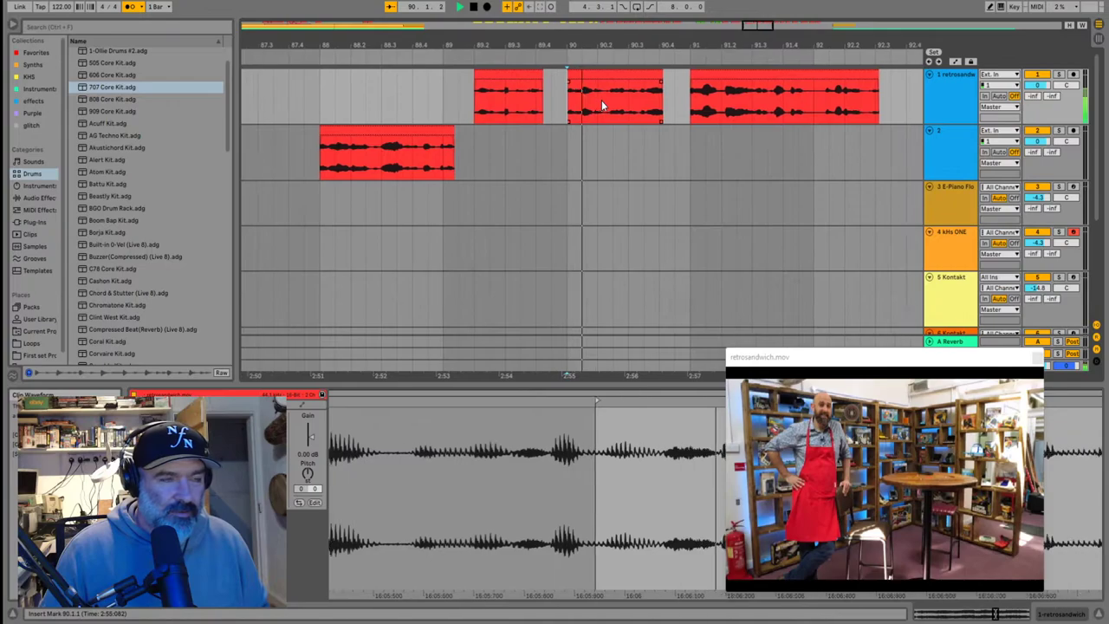
key(minus)
key(space)
click(590, 107)
key(space)
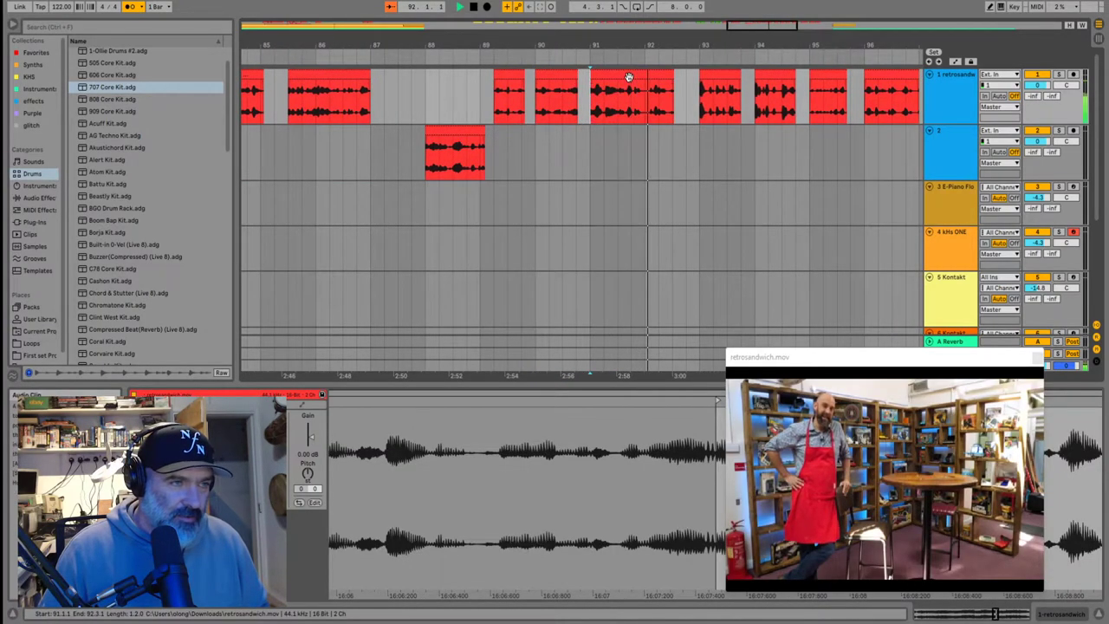
Audition the individual red track 1 clips starting at 93.1.1, 94.1.1 and 95.1.1
key(space)
click(698, 103)
key(space)
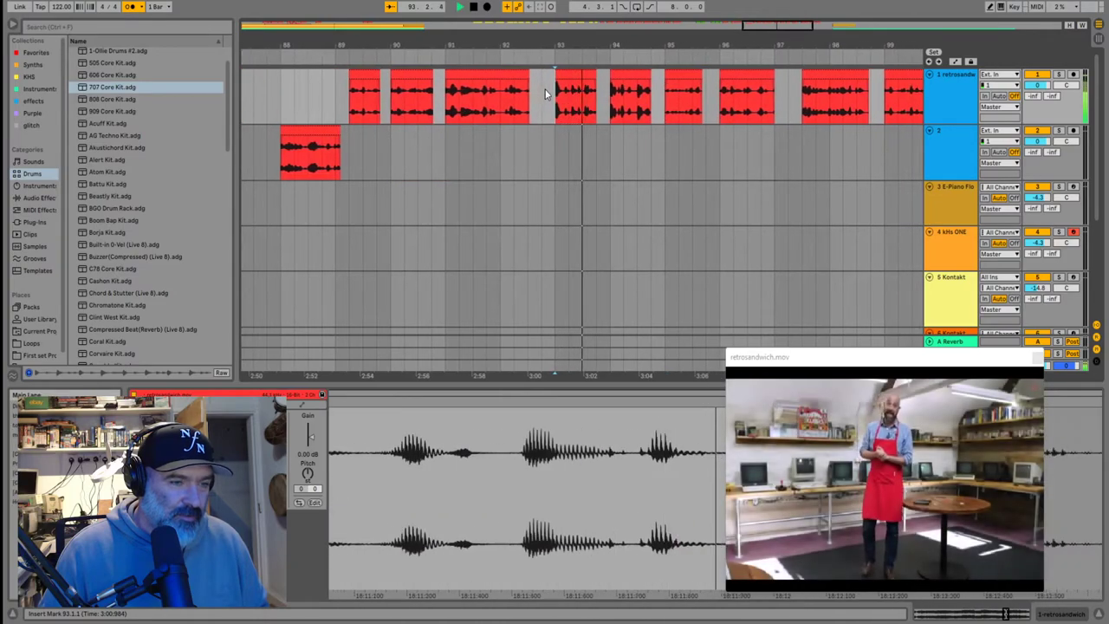
key(space)
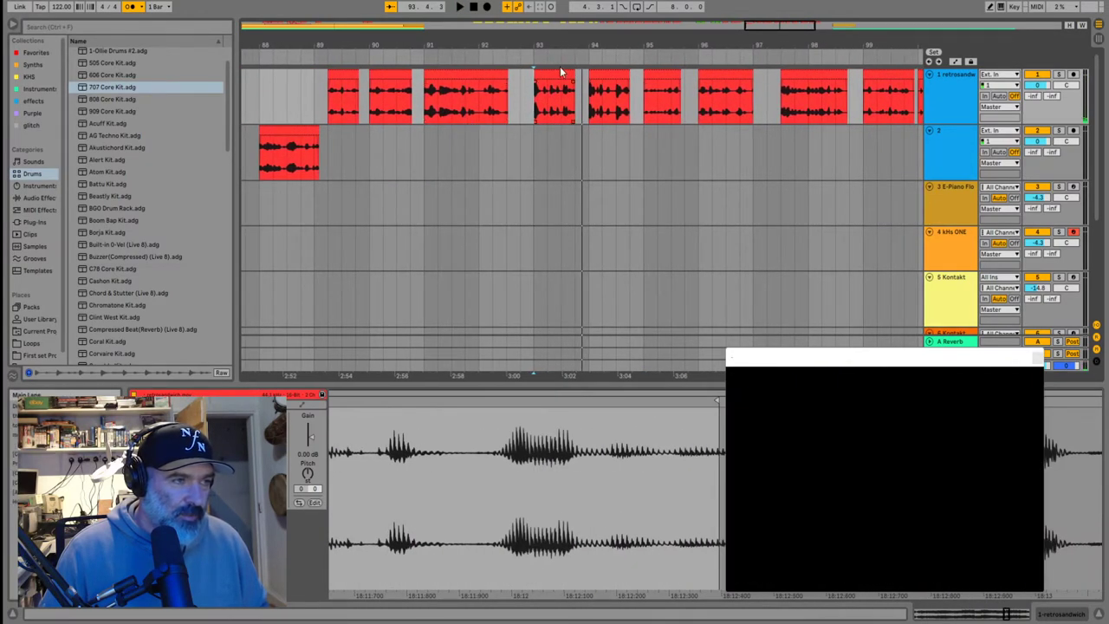
click(589, 108)
key(space)
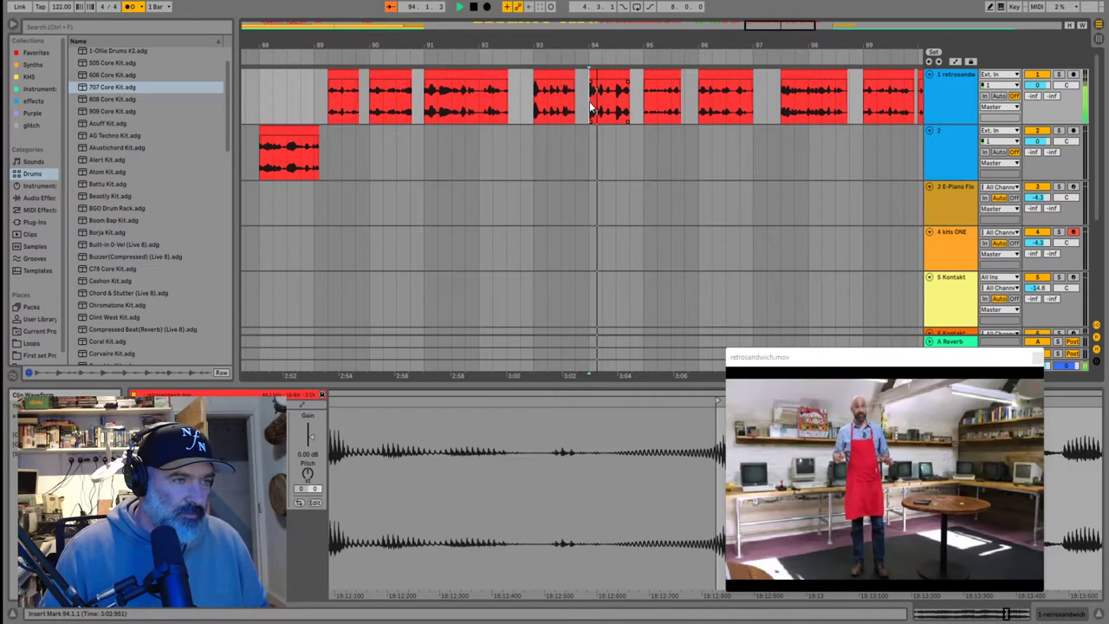
key(space)
click(642, 101)
key(space)
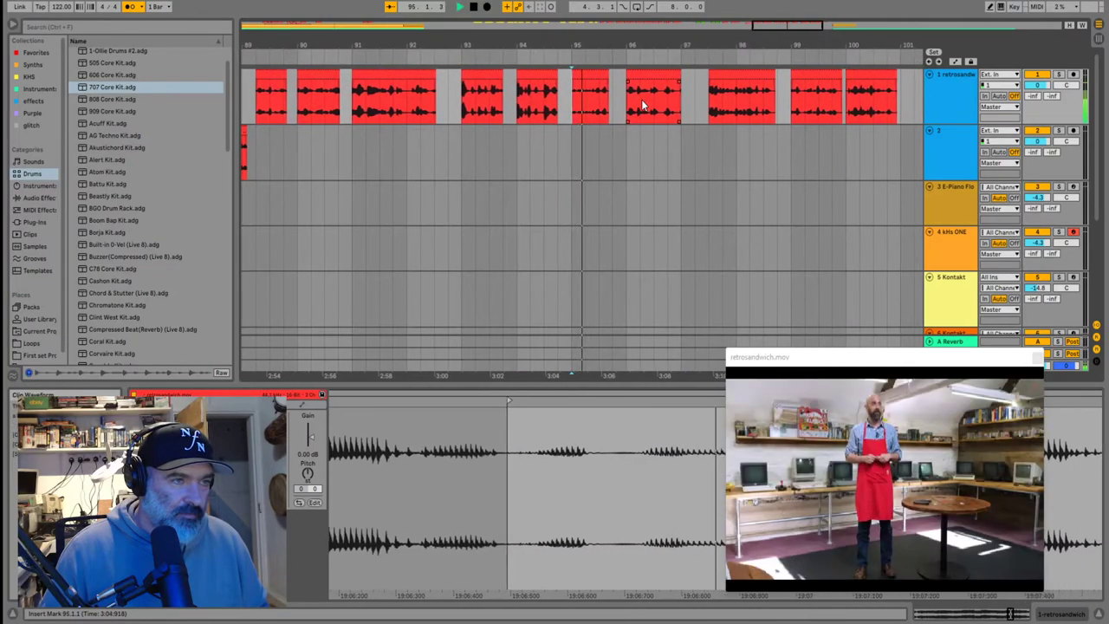
Audition the red track 1 clip starting at 96.1.1
click(598, 105)
key(space)
key(space)
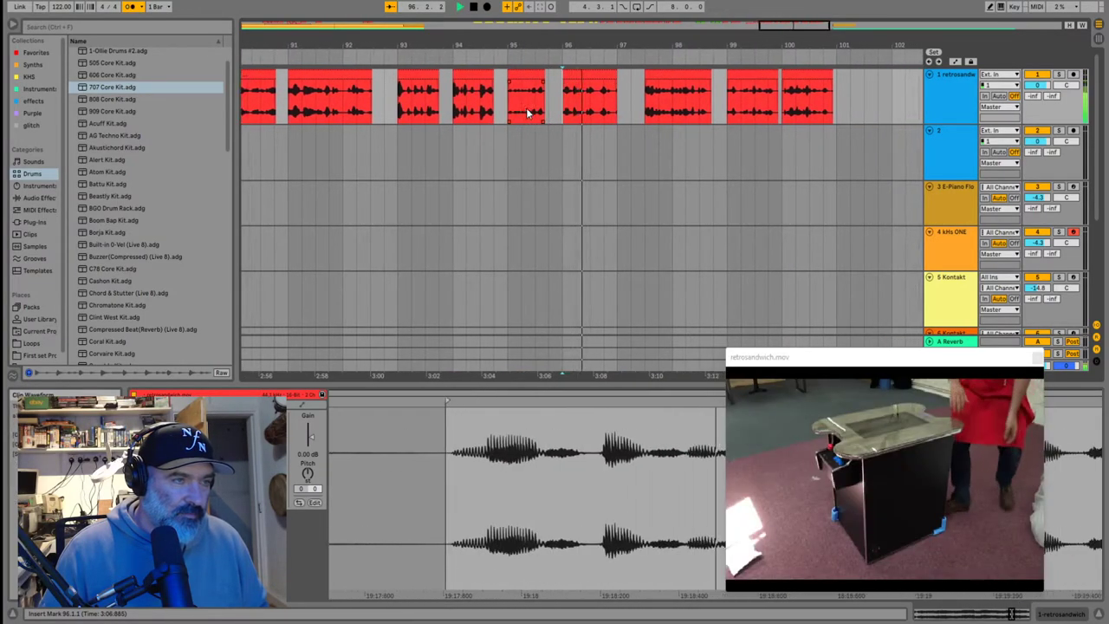
scroll(523, 111, down, 2)
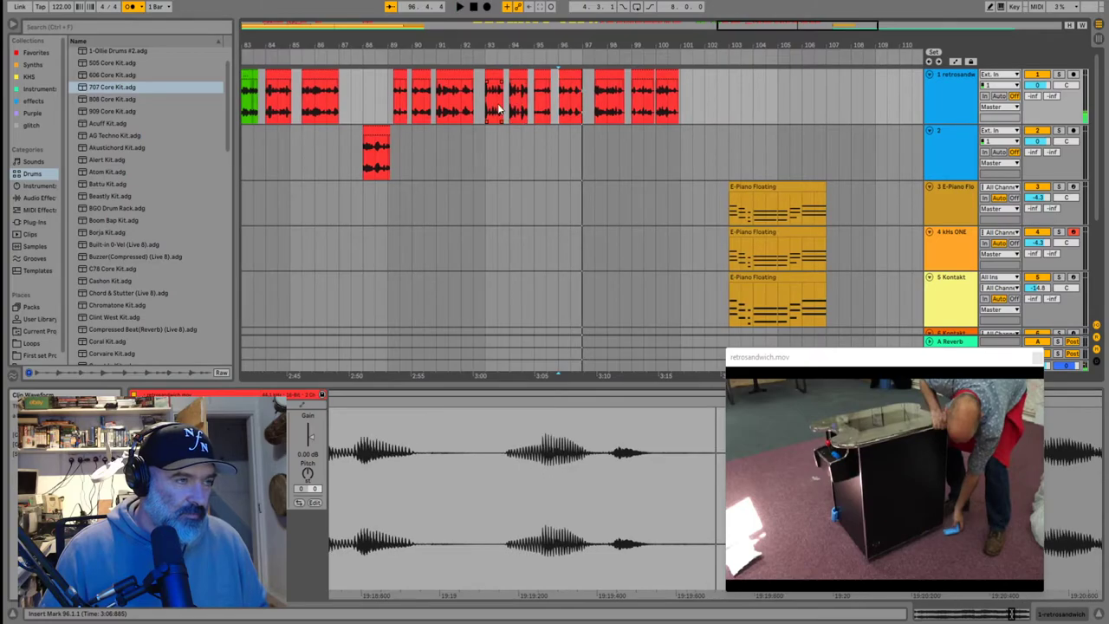
Move the red track 1 clip at 93.1.1 down to track 2 at 87.2.1, ahead of the existing red clip, and play it
click(544, 75)
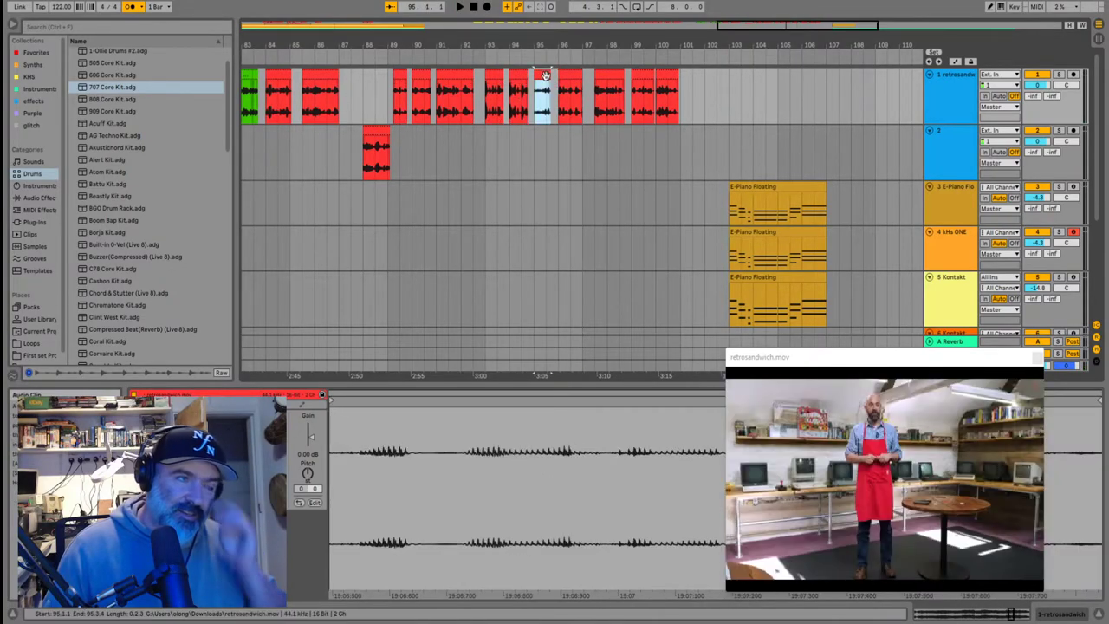
click(489, 111)
drag(582, 70, 435, 132)
scroll(436, 133, up, 2)
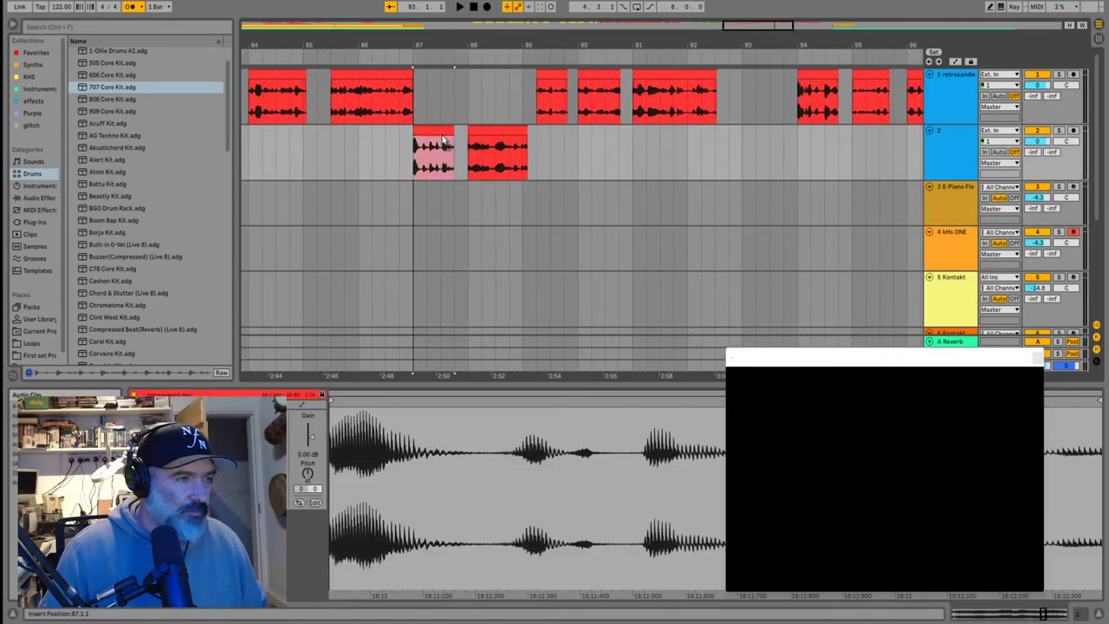
click(441, 150)
key(space)
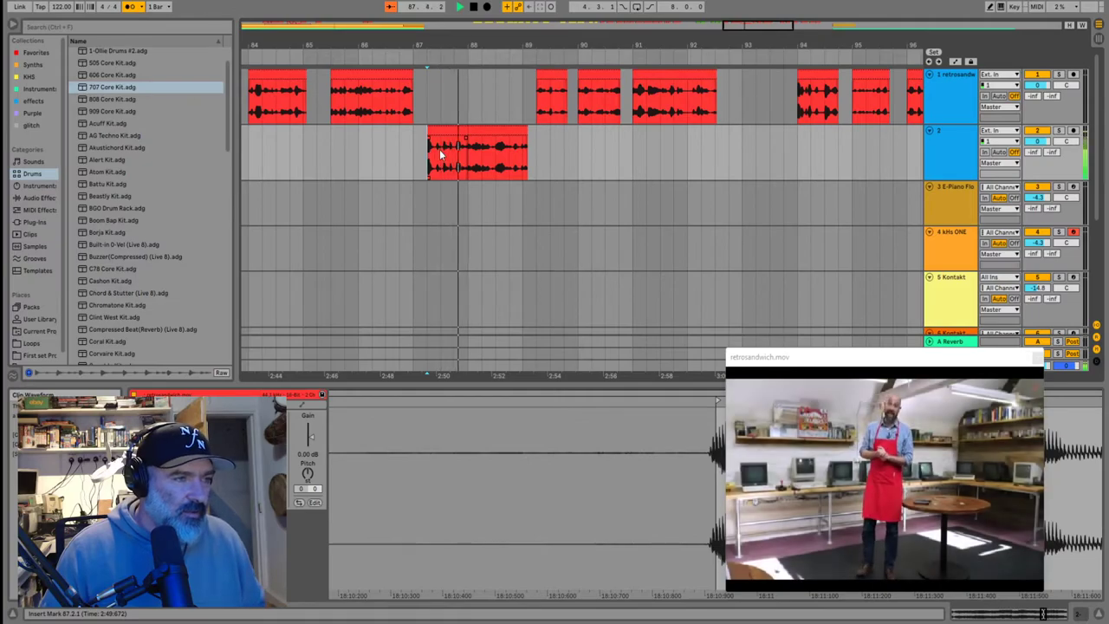
Shift the first track 2 clip to 87.1.1, start the second at 87.4.3 directly behind it, and audition the join
drag(437, 131, 470, 134)
scroll(465, 143, up, 2)
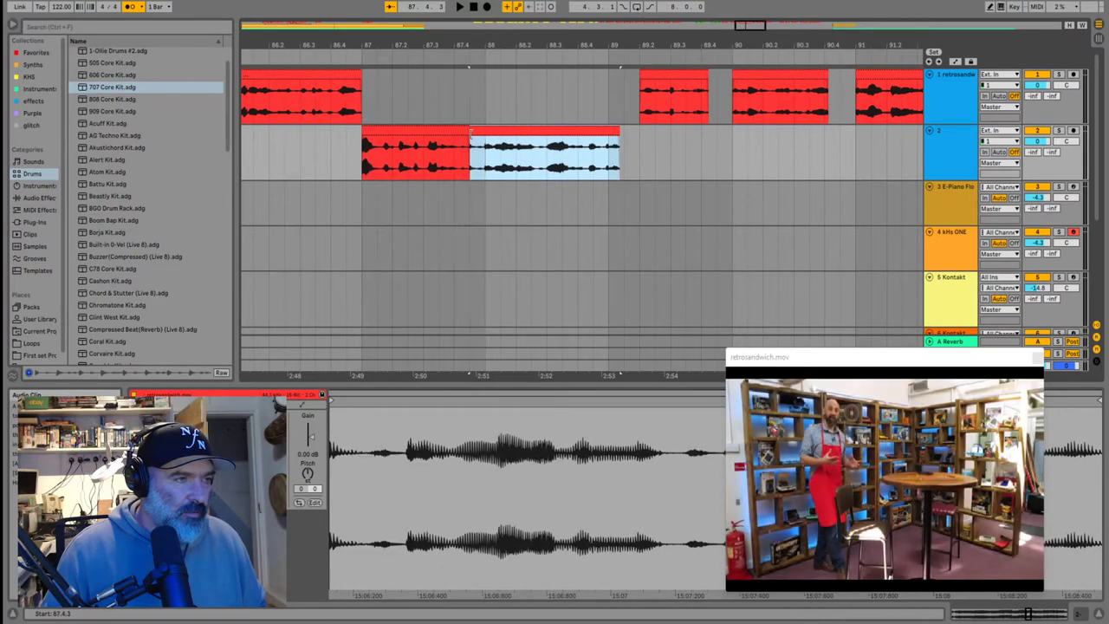
click(451, 162)
key(space)
scroll(458, 161, up, 2)
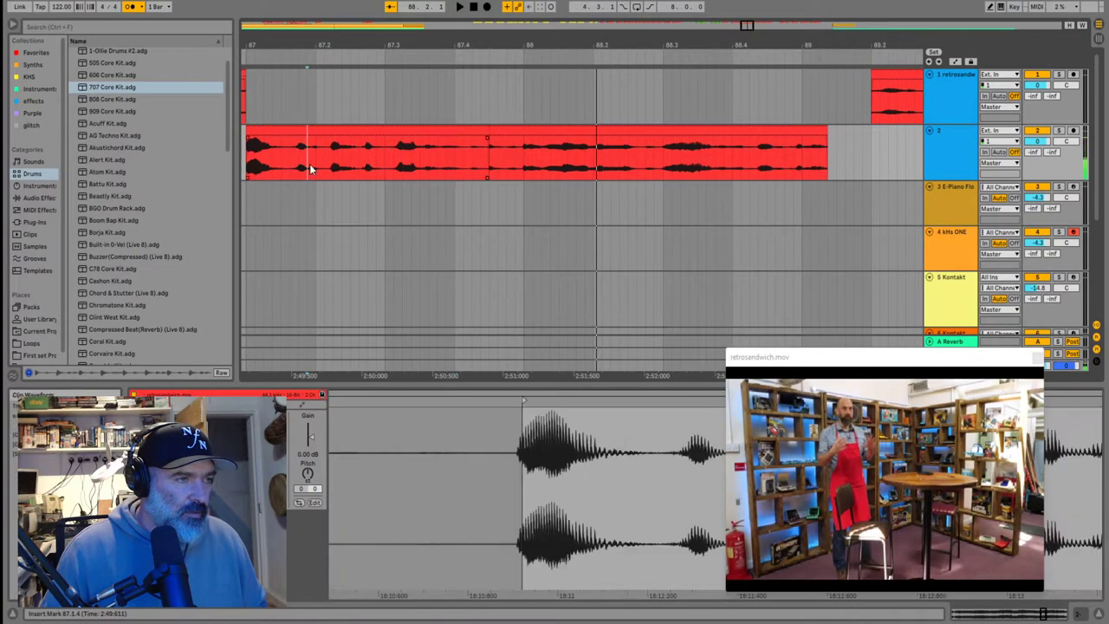
click(309, 164)
key(space)
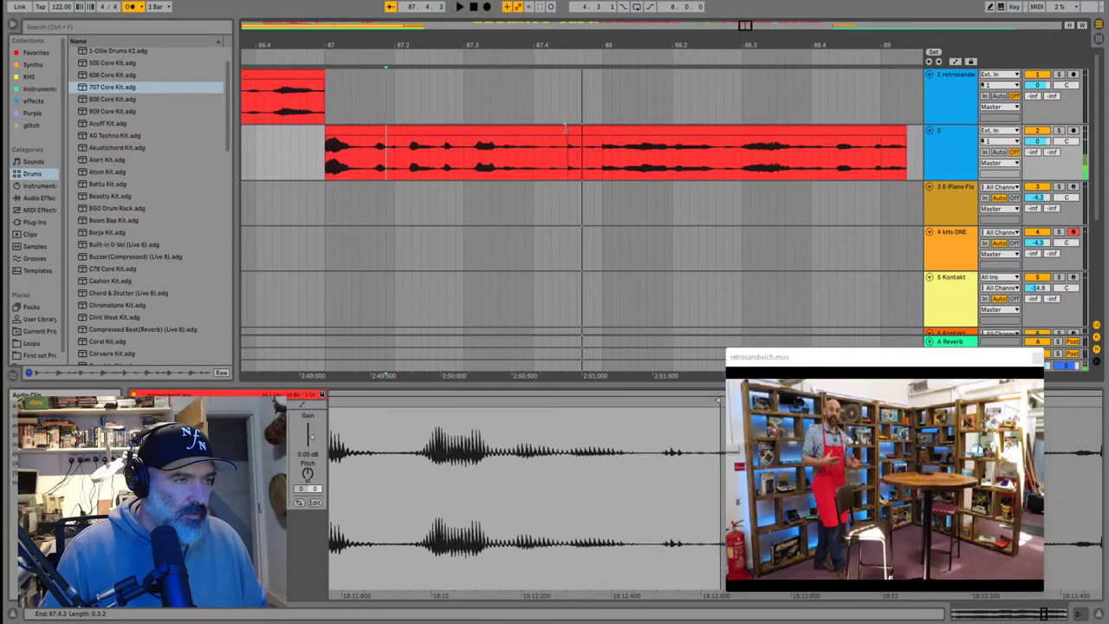
Fine-tune the boundary between the two track 2 clips near 87.4.3 and play across it
drag(566, 133, 551, 134)
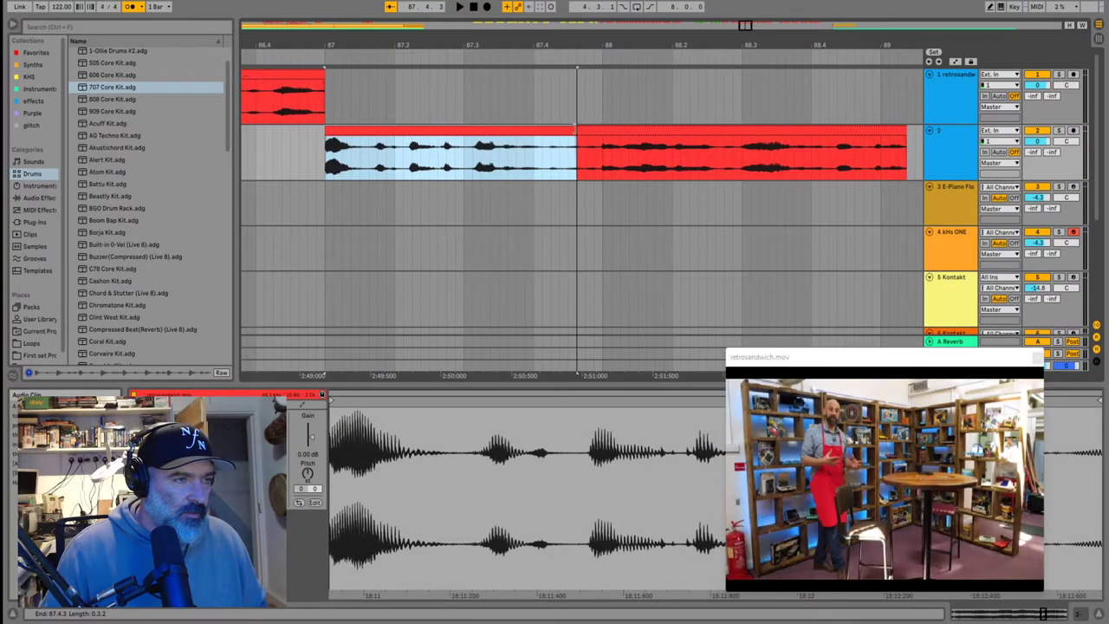
click(521, 158)
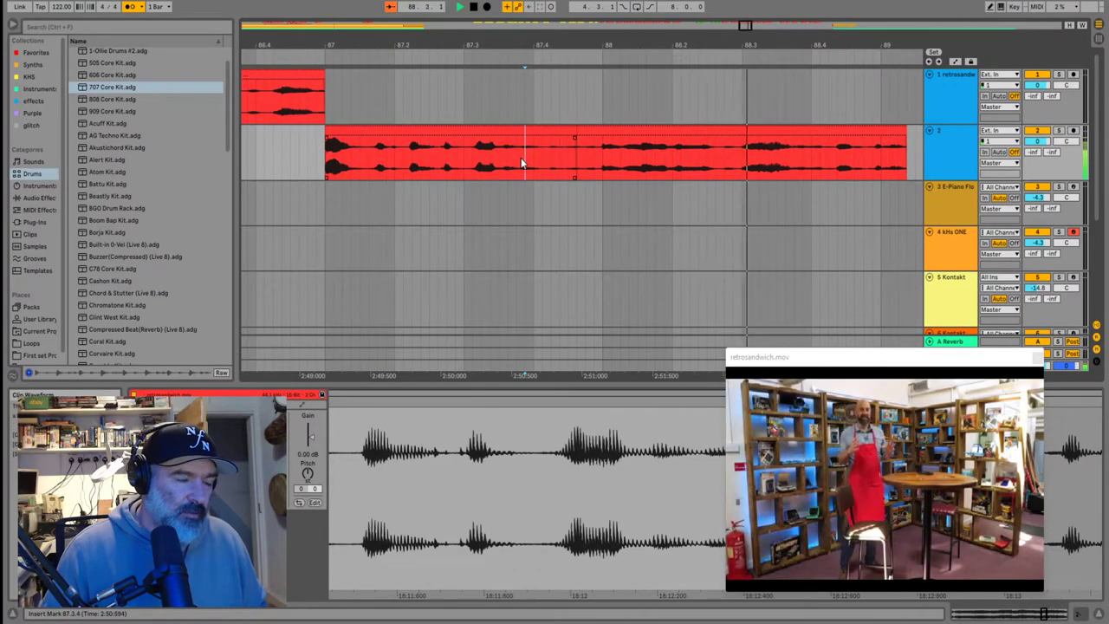
scroll(521, 158, down, 2)
key(space)
Extend the end of the second track 2 clip slightly further past 89.1.1 and audition the ending
mouse_move(693, 137)
mouse_down()
mouse_move(714, 133)
mouse_move(698, 139)
mouse_up()
click(679, 173)
key(space)
key(space)
click(681, 152)
key(space)
key(space)
Play the track 2 phrase in bar 87 and the red track 1 clip starting at 91.1.1
key(plus)
key(plus)
key(minus)
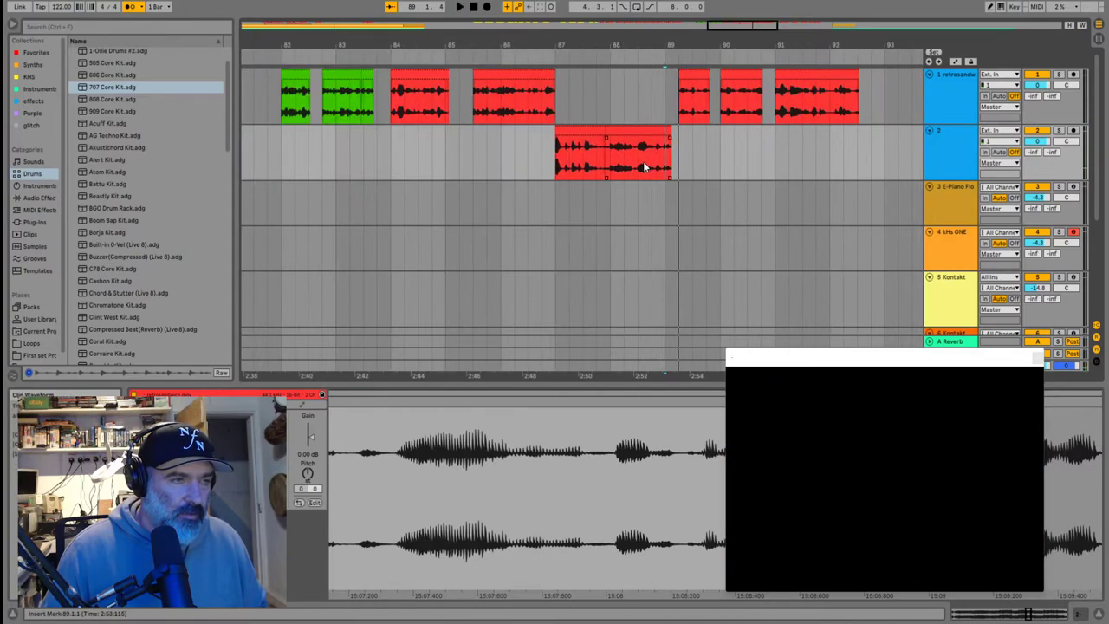
key(space)
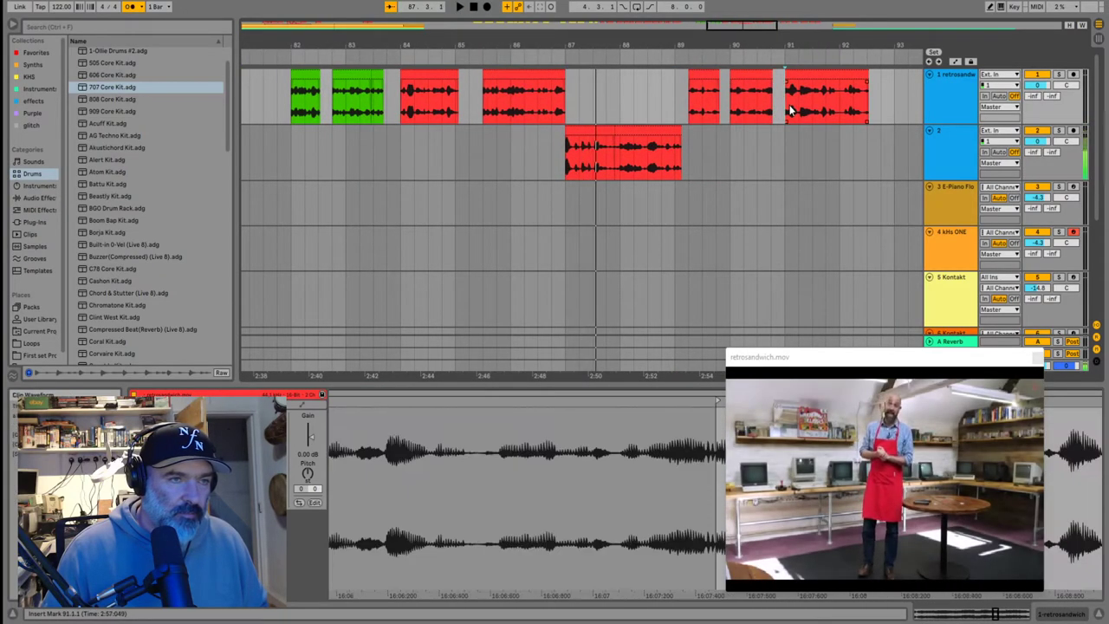
key(minus)
key(minus)
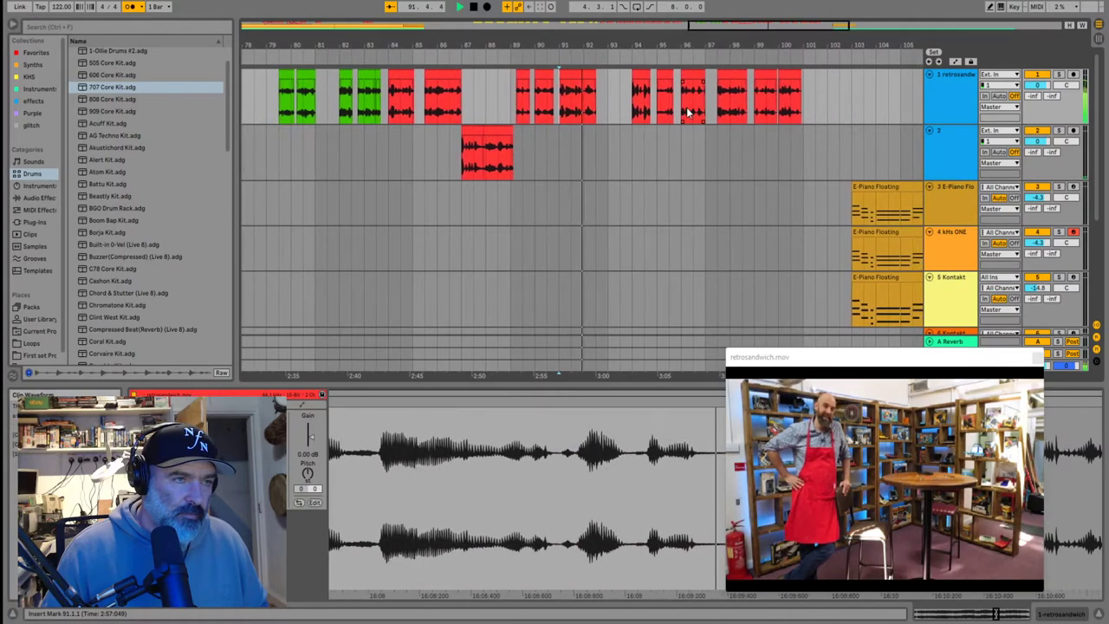
key(space)
Audition the red track 1 clip at 97.3.1 and move it to track 2 at 89.1.3, directly after the phrase
click(685, 110)
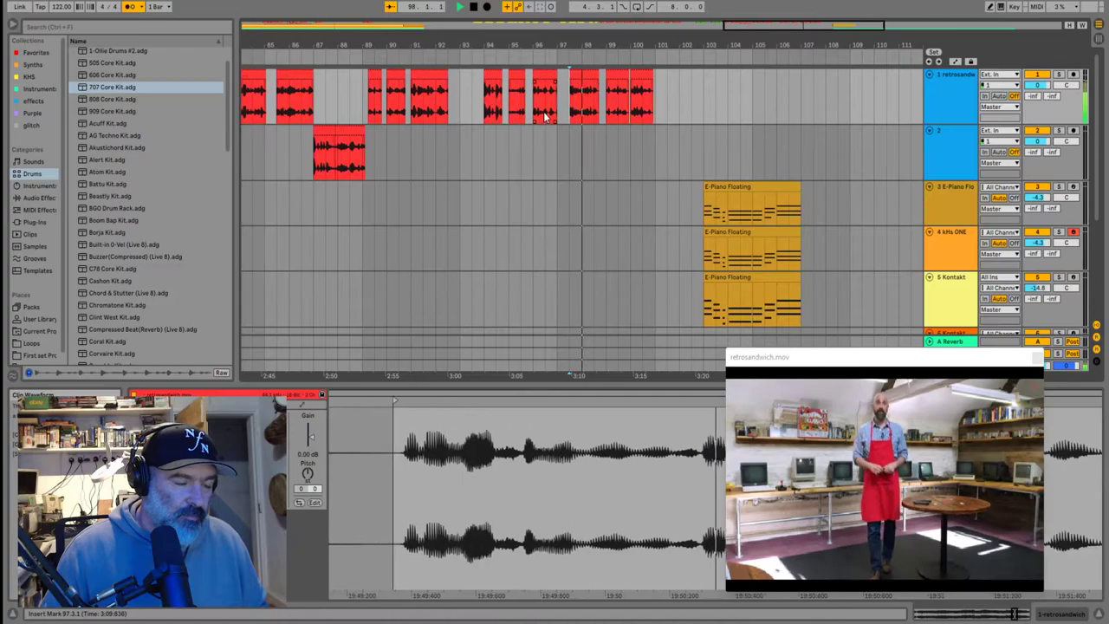
key(space)
drag(566, 76, 555, 97)
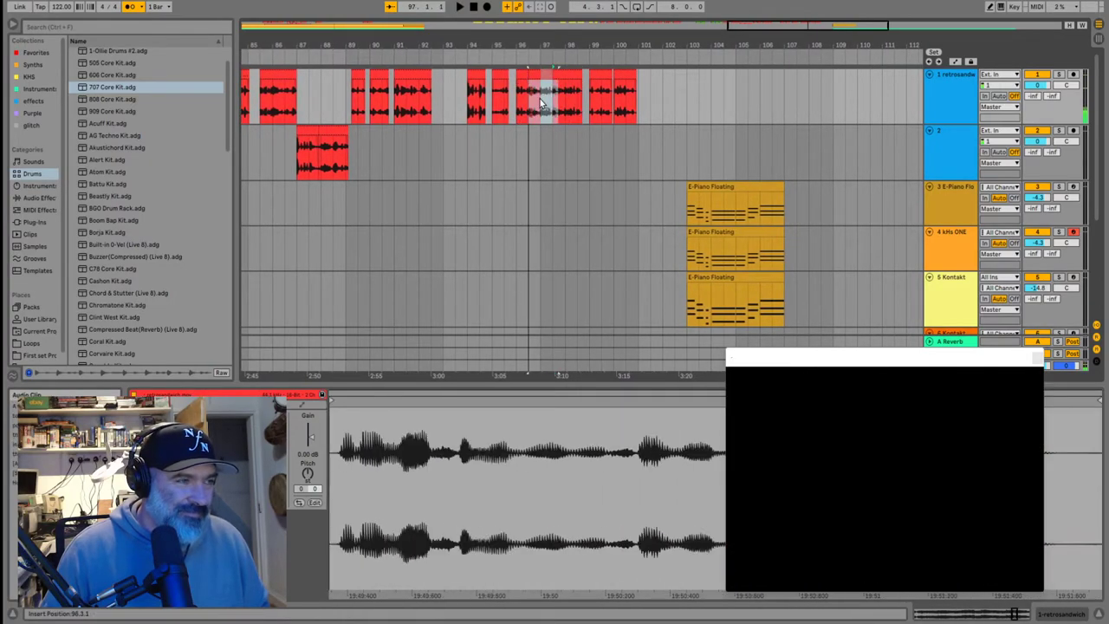
click(368, 167)
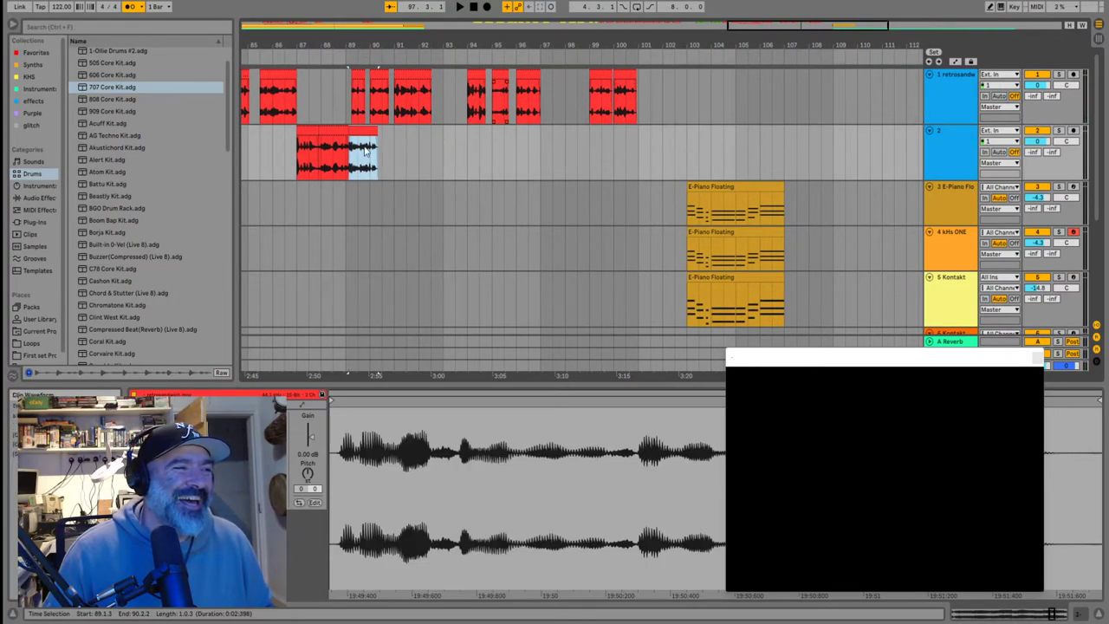
Shift the track 1 clips from 89.2.1 onward three bars later, play track 2 from 88.1.1, and select the phrase's last clip
click(299, 168)
drag(719, 113, 432, 91)
click(327, 161)
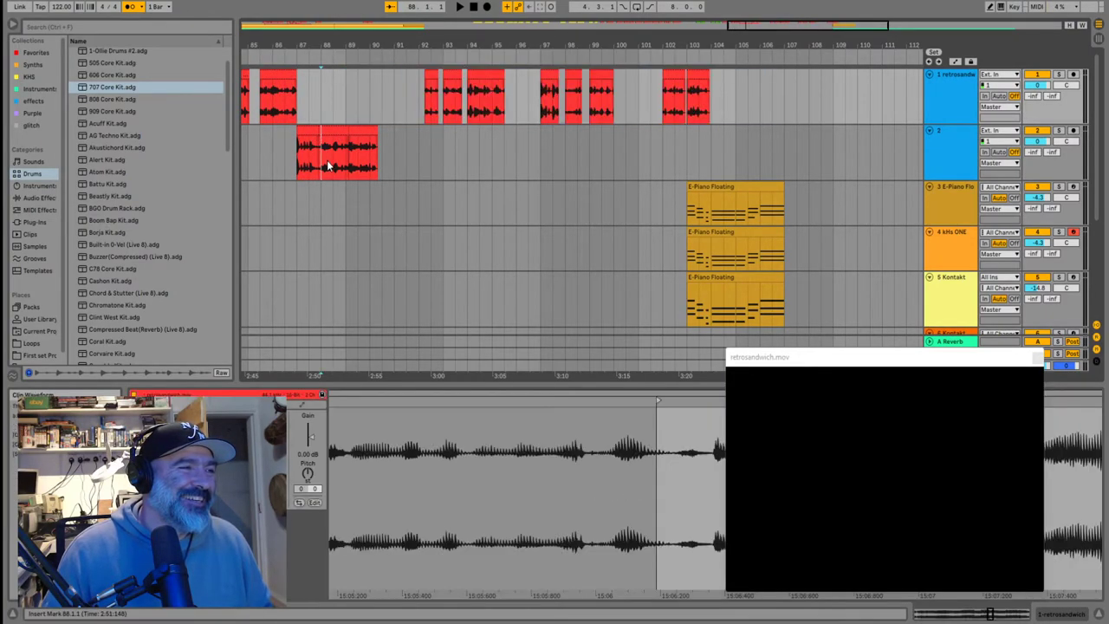
key(space)
scroll(531, 183, up, 4)
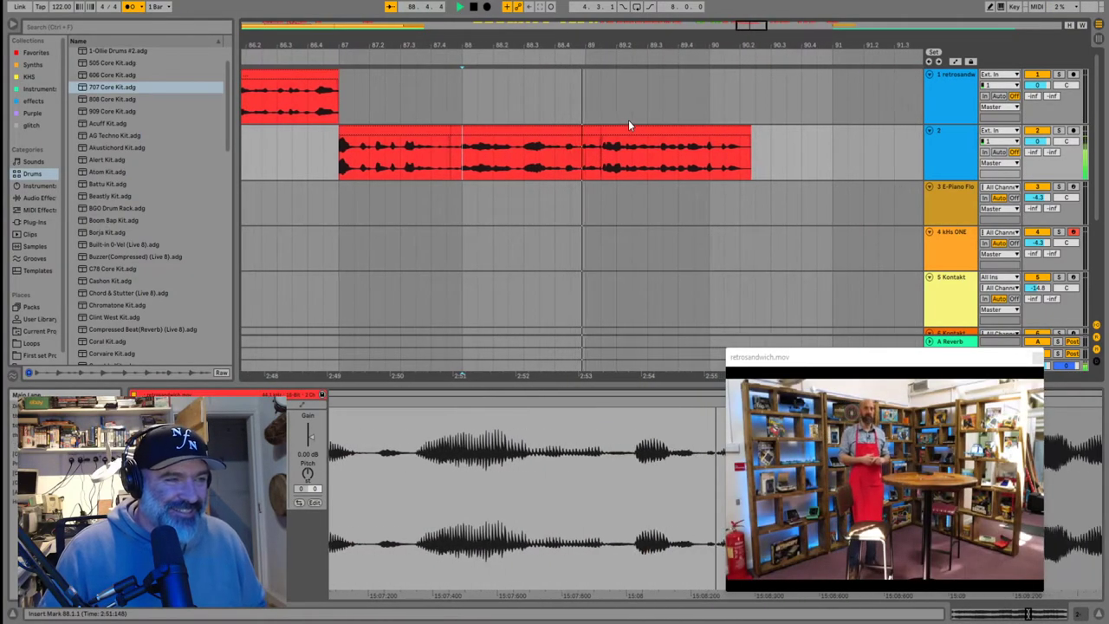
scroll(608, 126, down, 3)
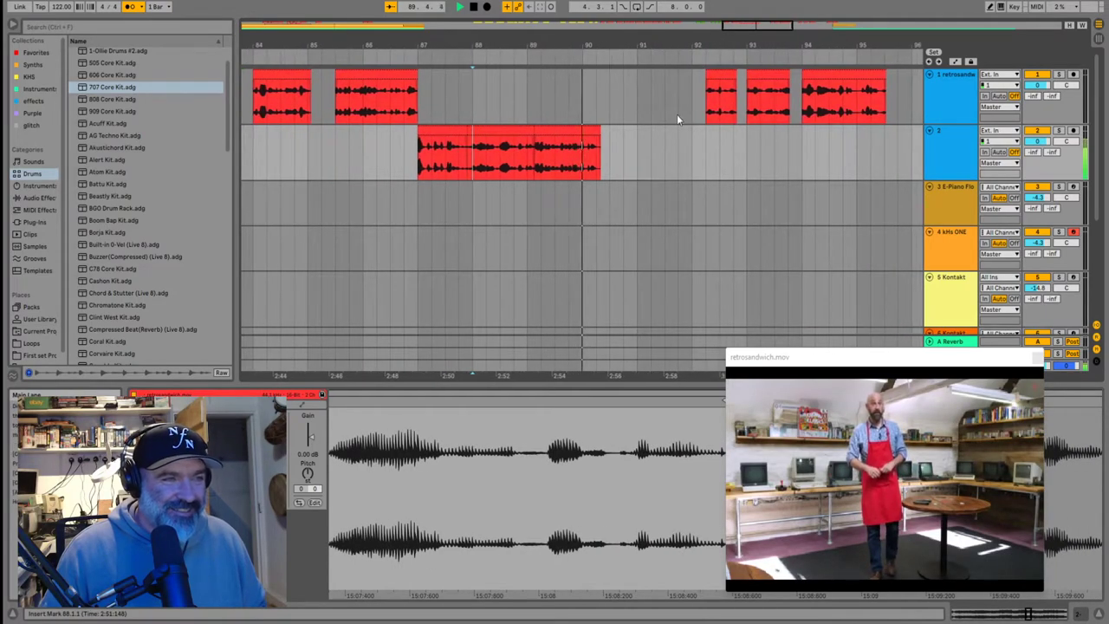
key(space)
drag(517, 148, 578, 149)
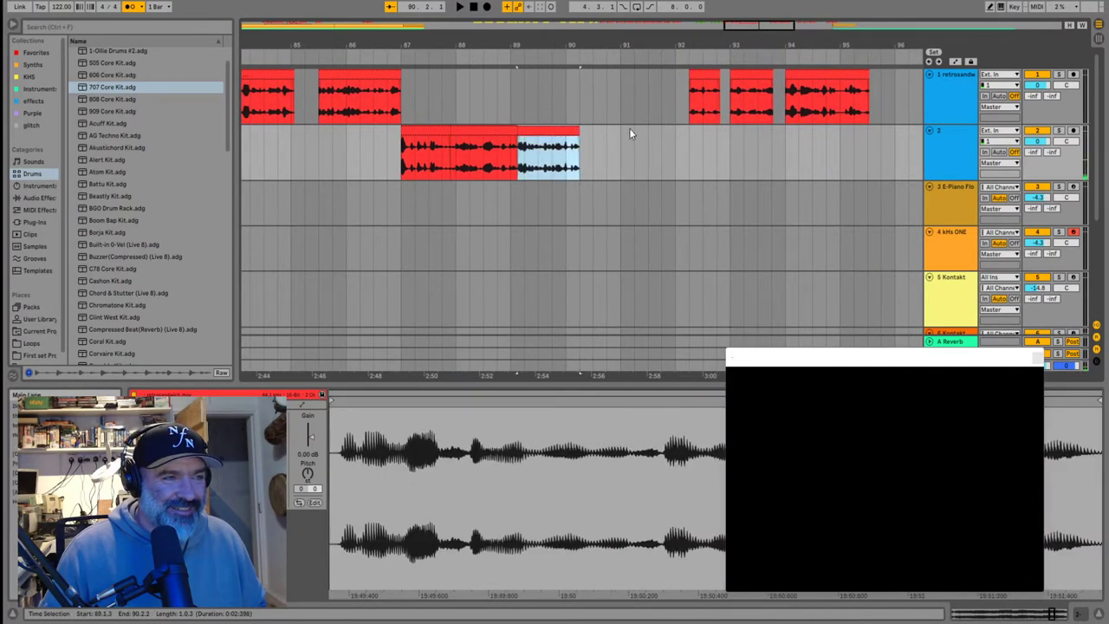
Audition the red track 1 clips starting at 92.2.1 and 98.1.1
click(690, 110)
key(space)
click(860, 112)
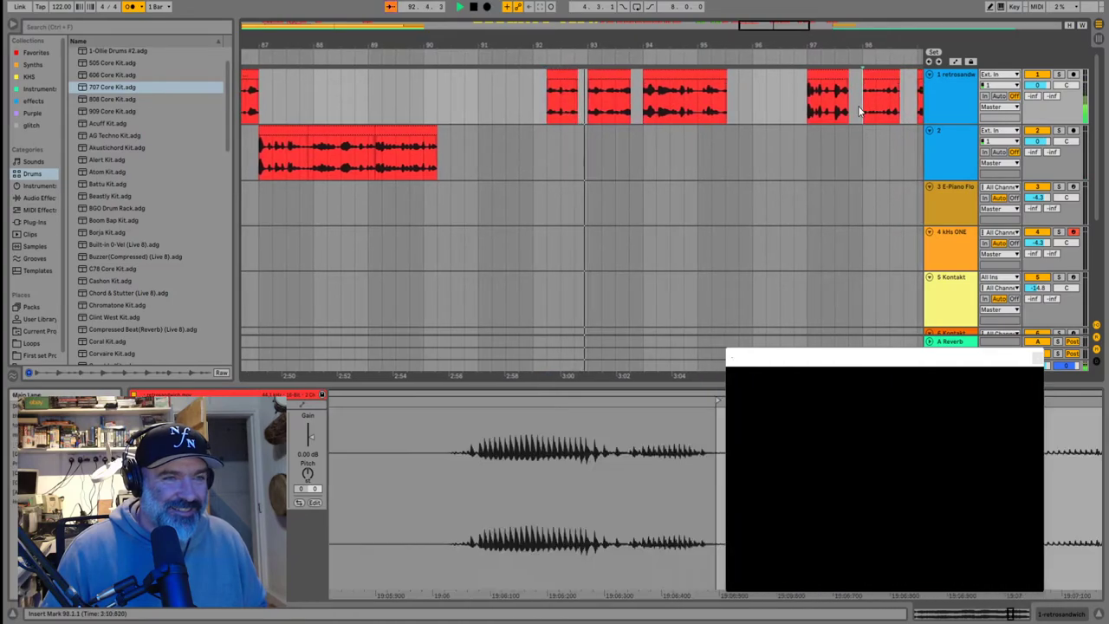
key(space)
key(space)
key(space)
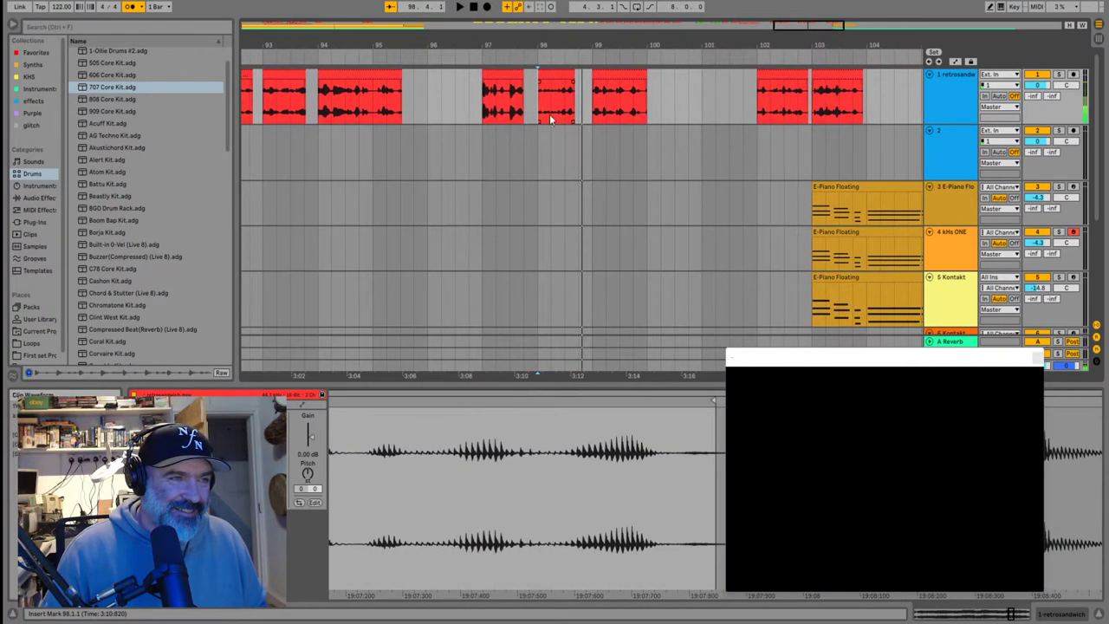
Audition the red track 1 clips starting at 99.1.1, 102.1.1 and 103.1.1
click(594, 104)
key(space)
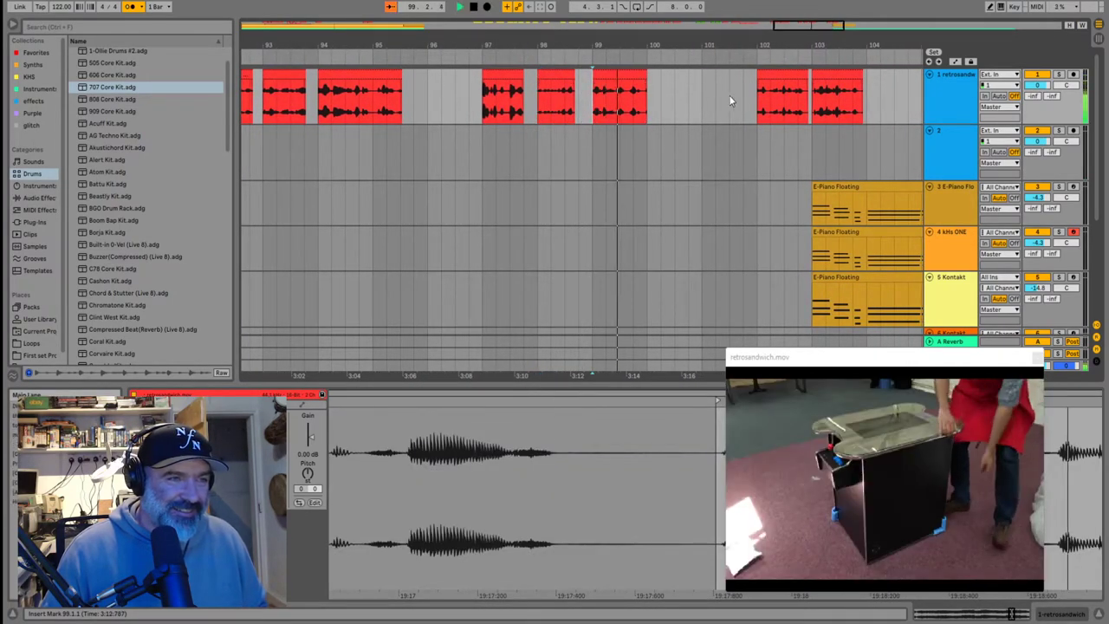
click(758, 107)
key(space)
key(space)
click(611, 110)
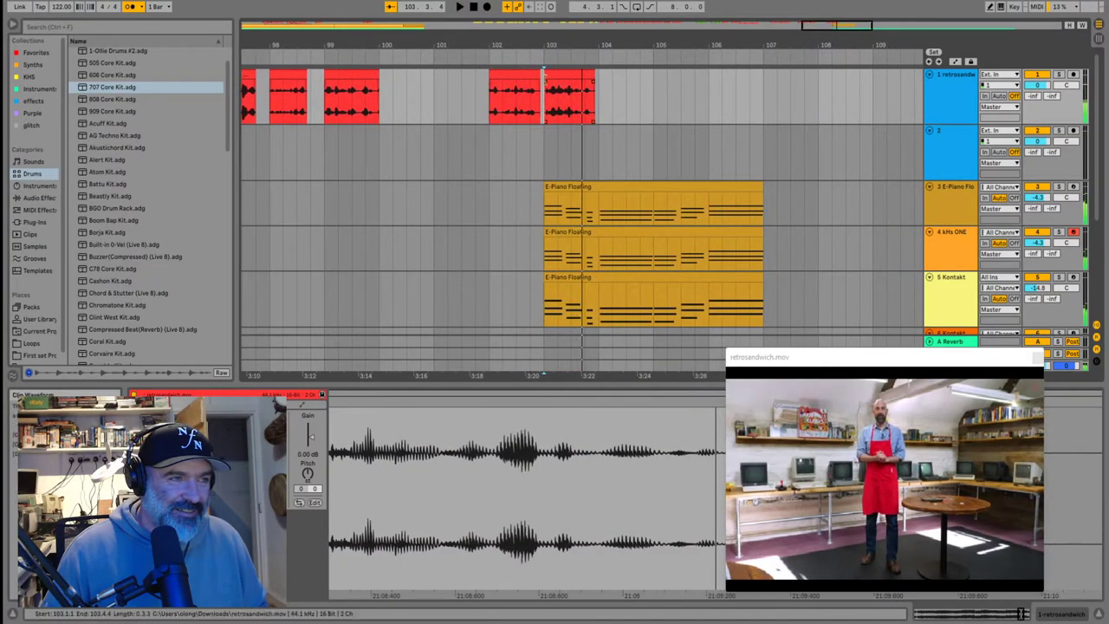
Move the two track 1 clips at 102.1.1 and 103.1.1 together so the first starts at 100.2.1
click(519, 73)
shift+click(577, 73)
drag(518, 76, 422, 76)
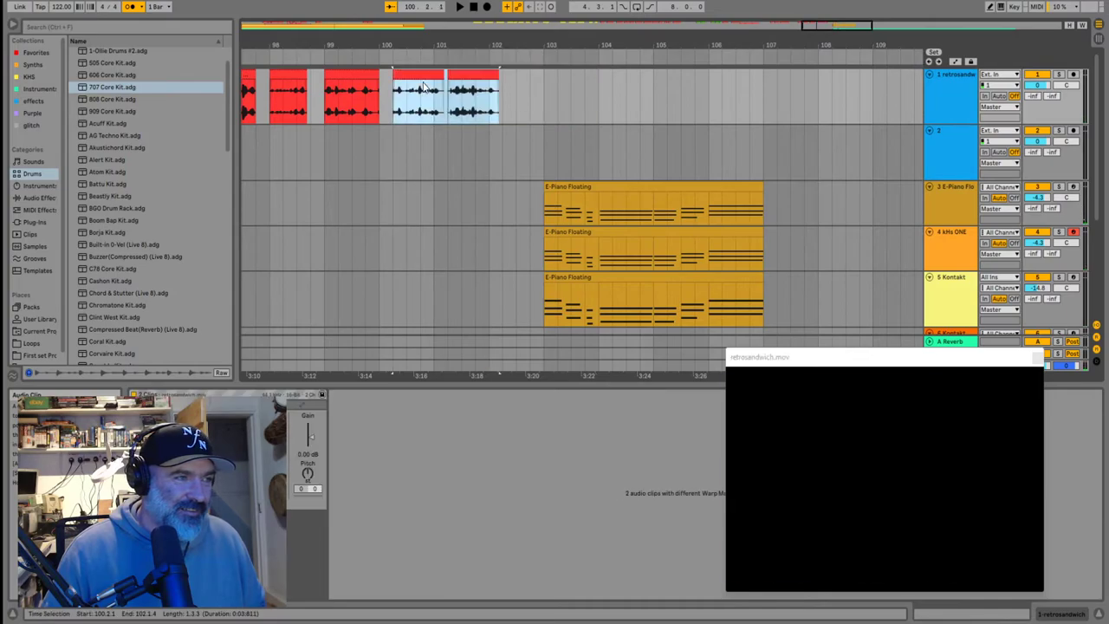
click(392, 99)
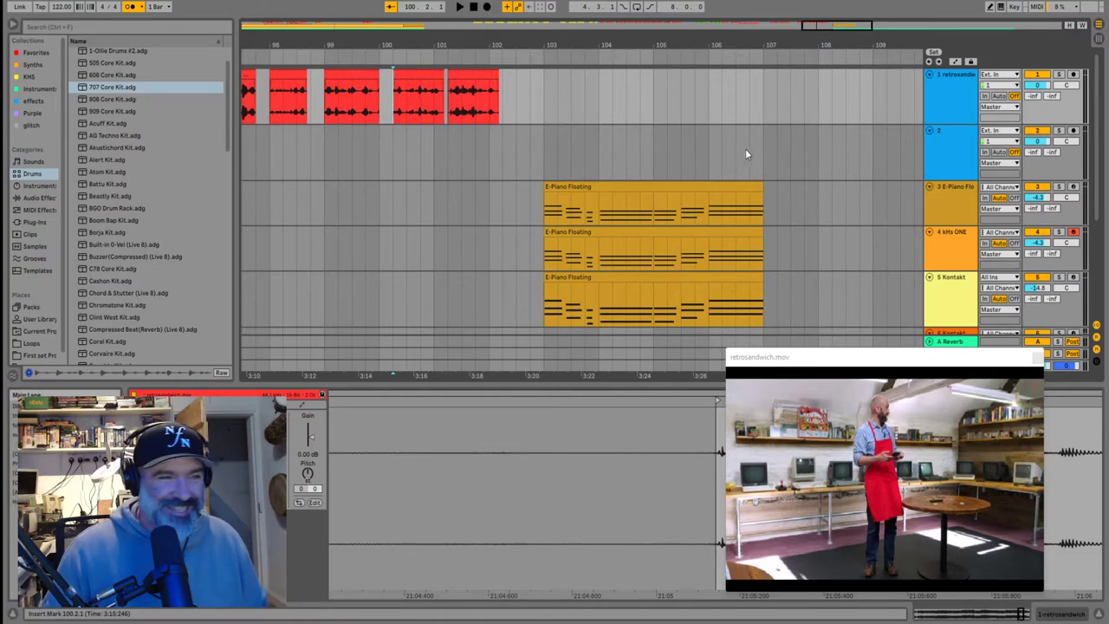
Play the track 2 phrase from 87.1.1
scroll(482, 128, down, 5)
click(303, 134)
scroll(309, 130, up, 3)
key(space)
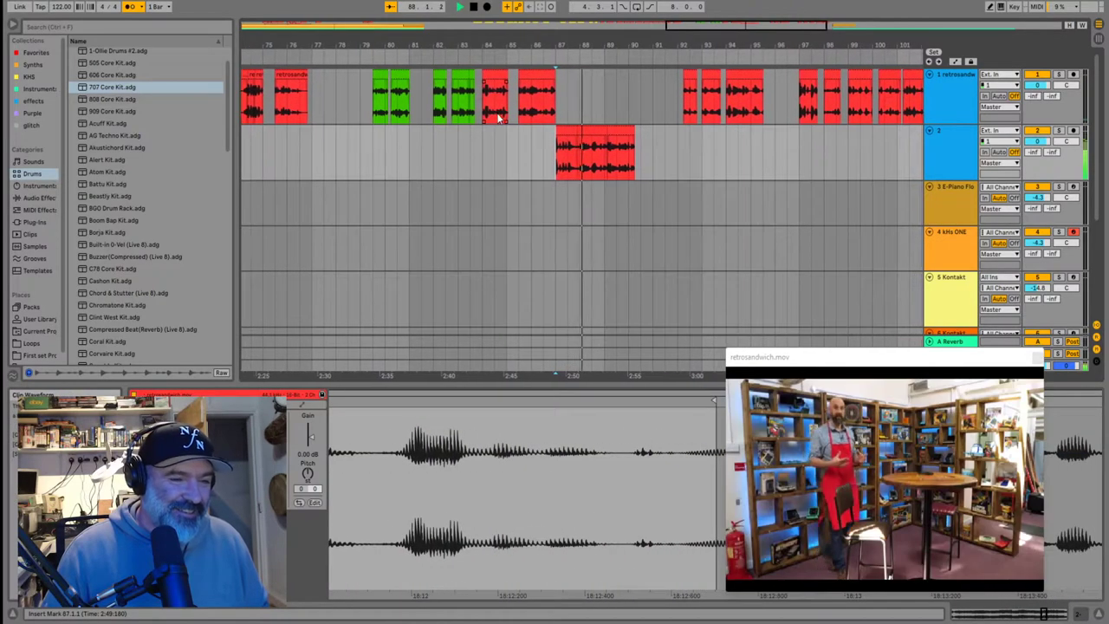
click(465, 110)
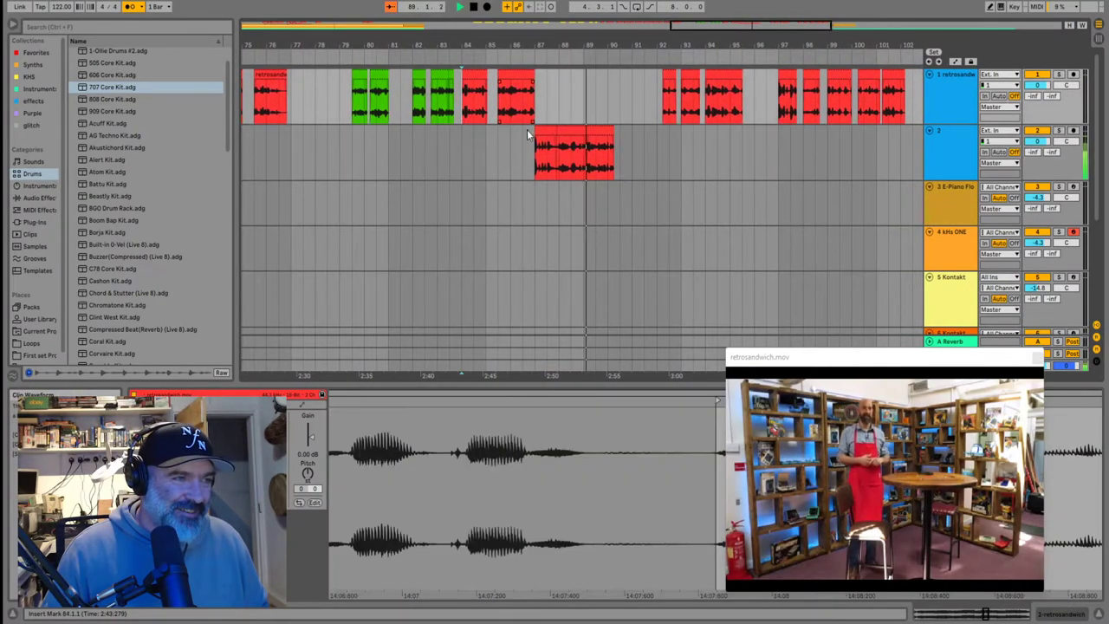
key(space)
Move the first track 2 clip up to track 1 at 87.3.1 and audition the track 1 clips from 84.1.1
drag(542, 130, 555, 104)
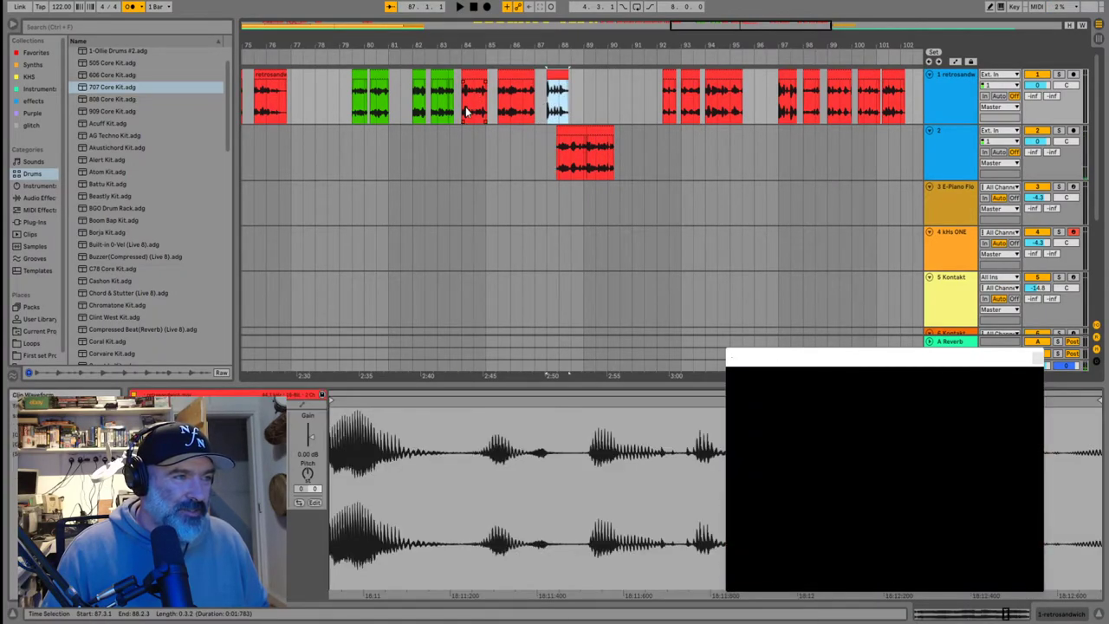
click(465, 107)
key(space)
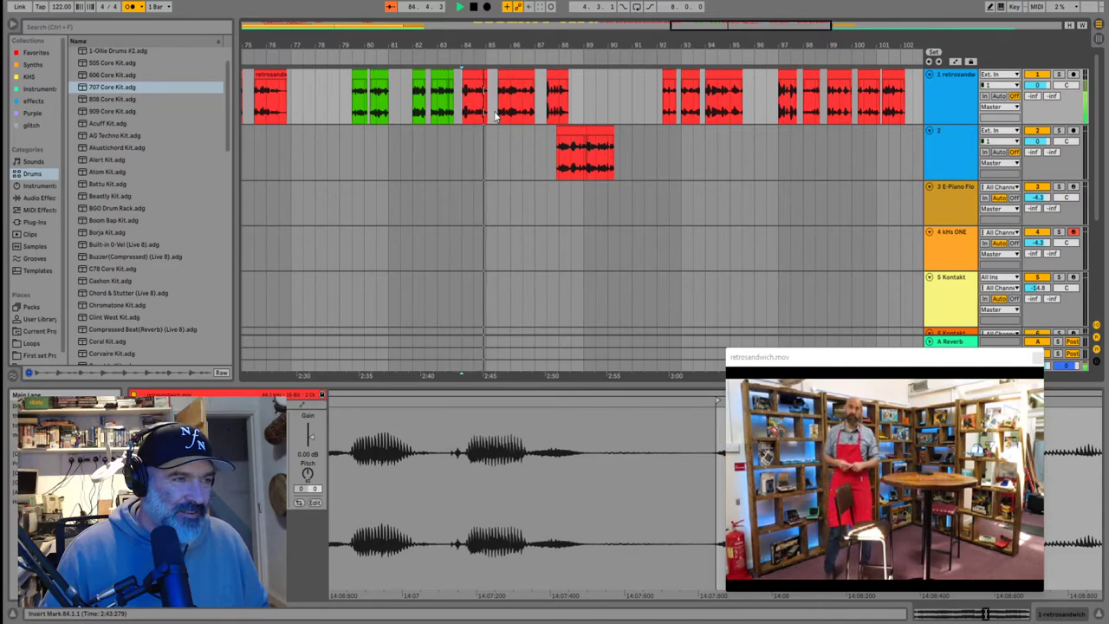
click(495, 114)
key(space)
Move the red track 1 clip at 84.1.1 to track 2 directly after the last clip, and play from 90.1.1
click(546, 73)
drag(545, 72, 700, 165)
click(679, 166)
key(space)
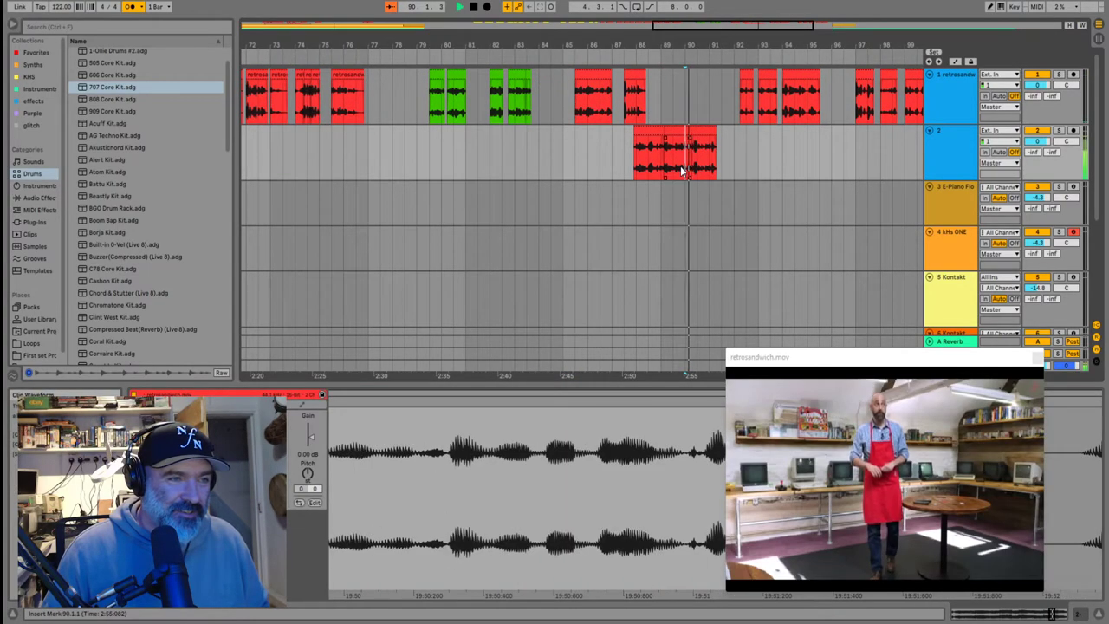
scroll(681, 166, up, 5)
scroll(462, 128, down, 3)
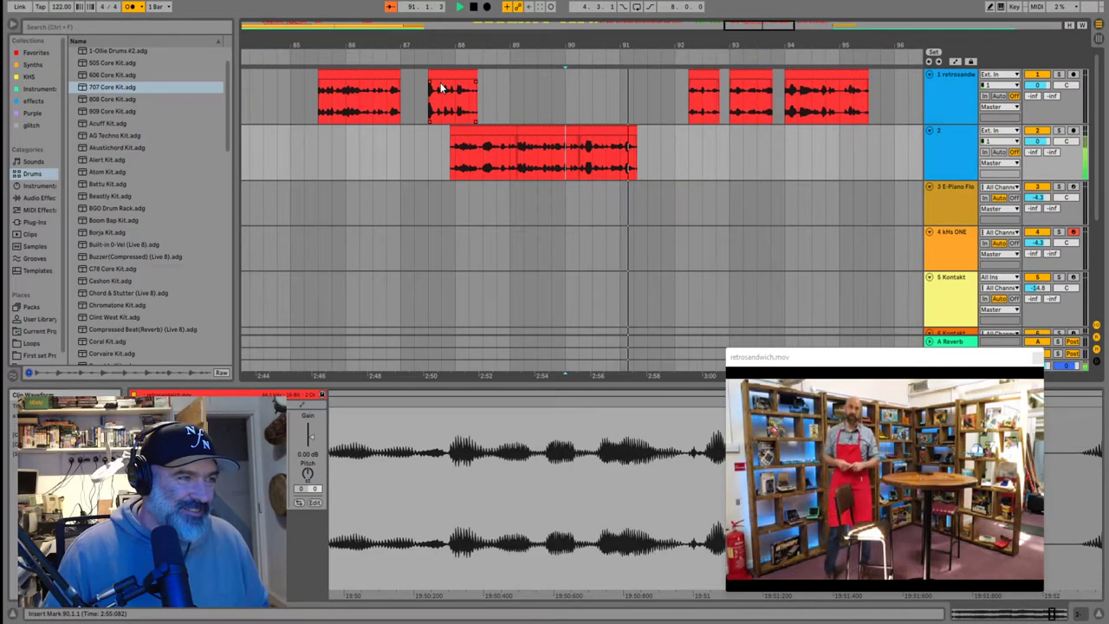
Move the red track 1 clip at 85.3.1 to 84.3.1 and the one at 87.3.1 to 86.3.1
scroll(319, 108, left, 5)
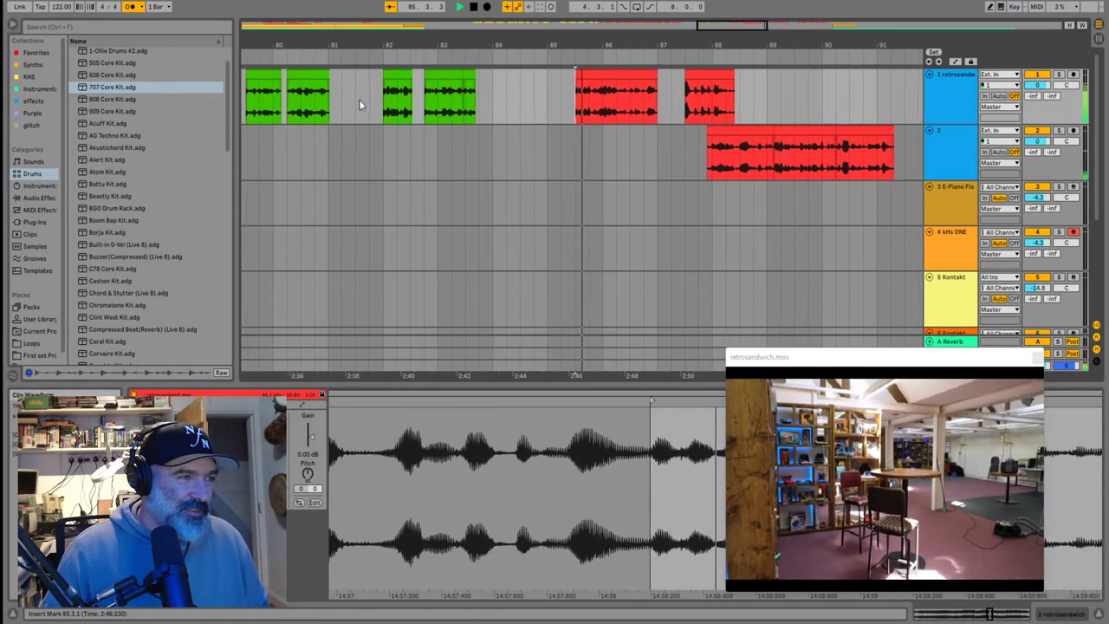
click(573, 78)
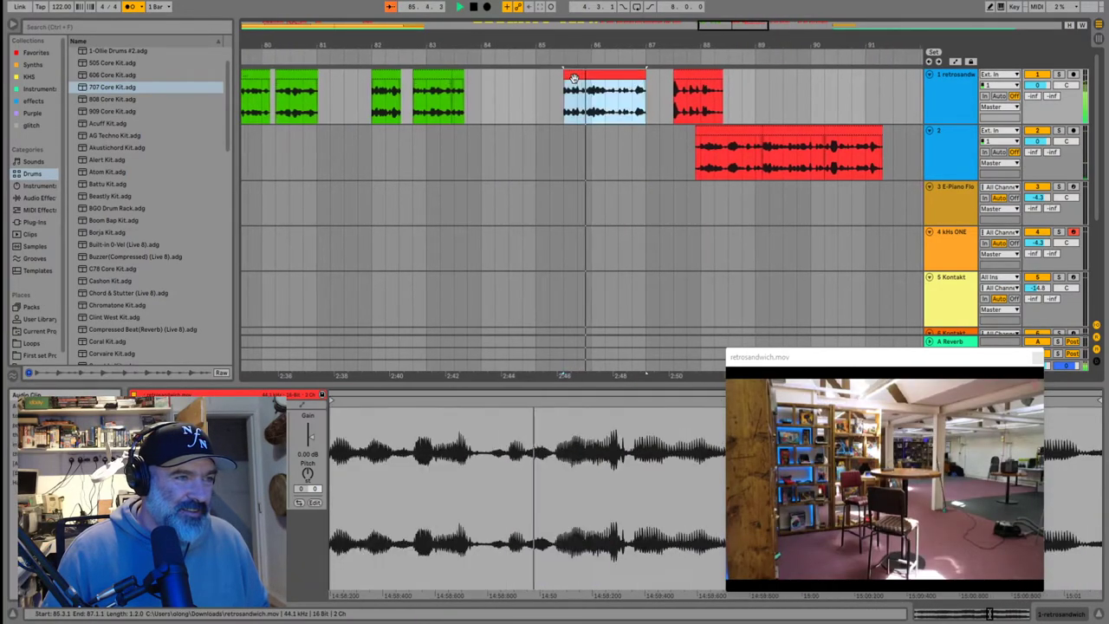
drag(552, 89, 553, 88)
key(space)
drag(702, 77, 647, 84)
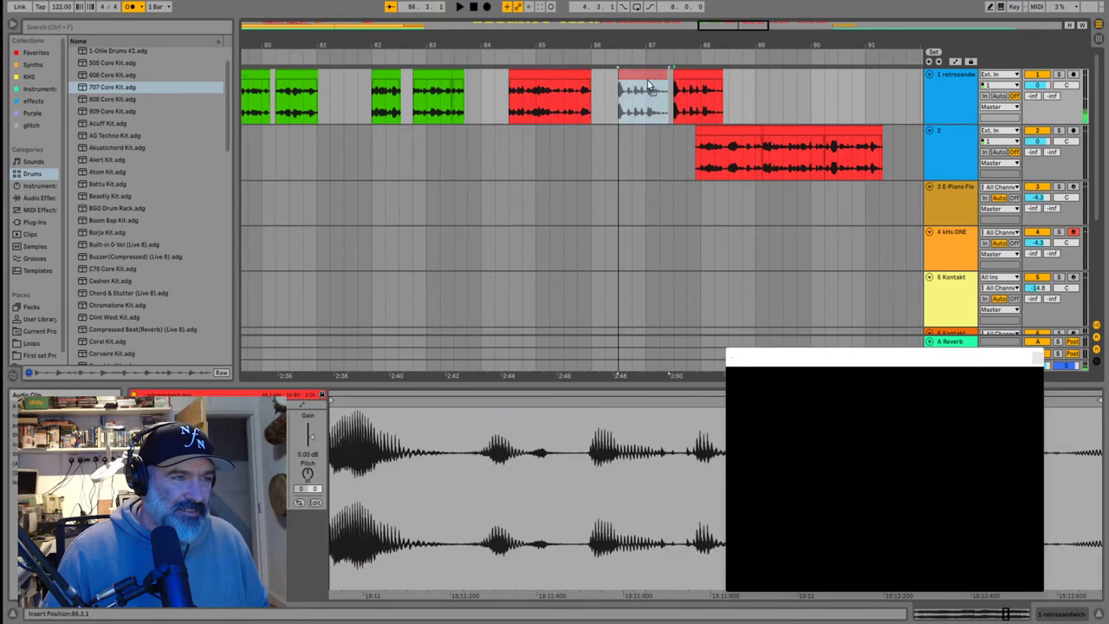
Play the track 1 phrase from 86.3.1 up to the track 2 clips
key(space)
scroll(667, 123, down, 3)
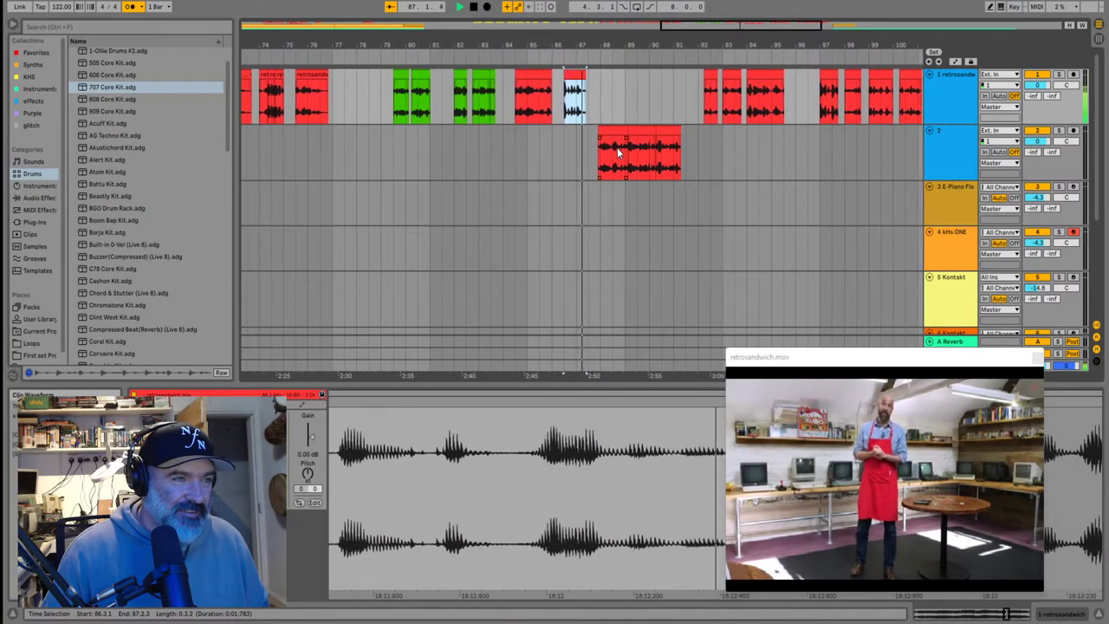
click(588, 151)
scroll(305, 124, down, 1)
scroll(389, 128, down, 4)
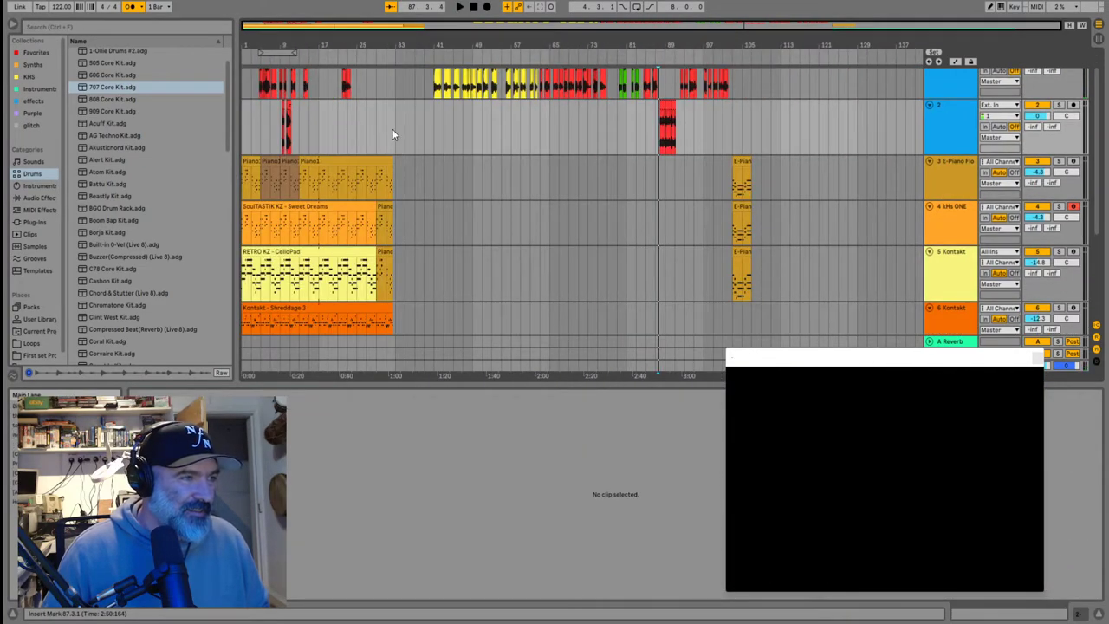
Audition the red track 1 clip at 63.1.1
scroll(531, 113, up, 1)
scroll(688, 106, up, 2)
click(355, 109)
key(space)
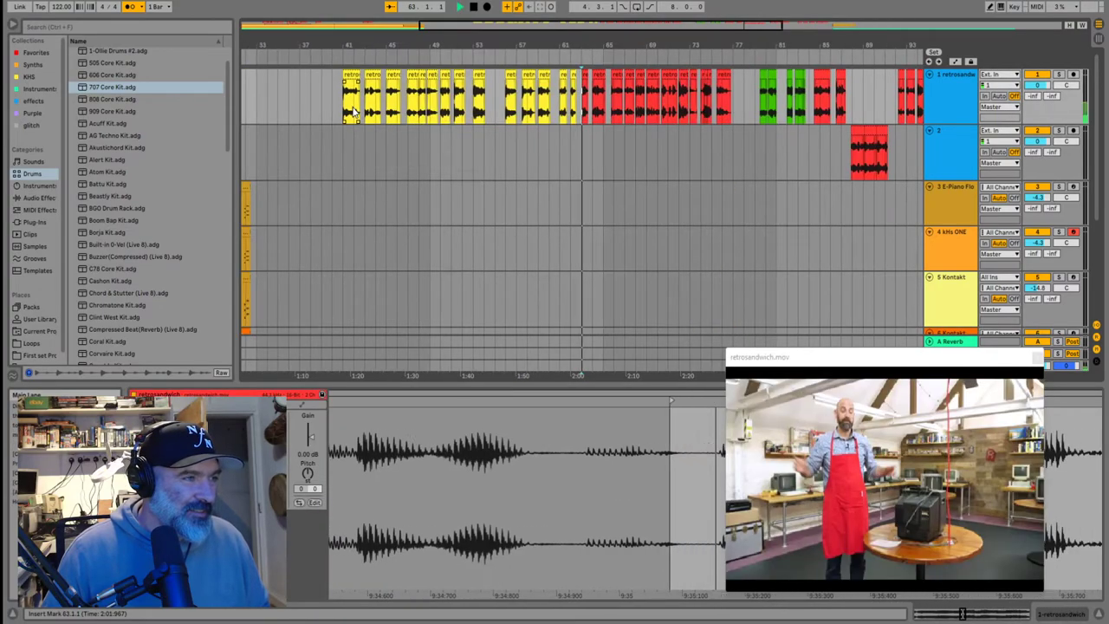
key(space)
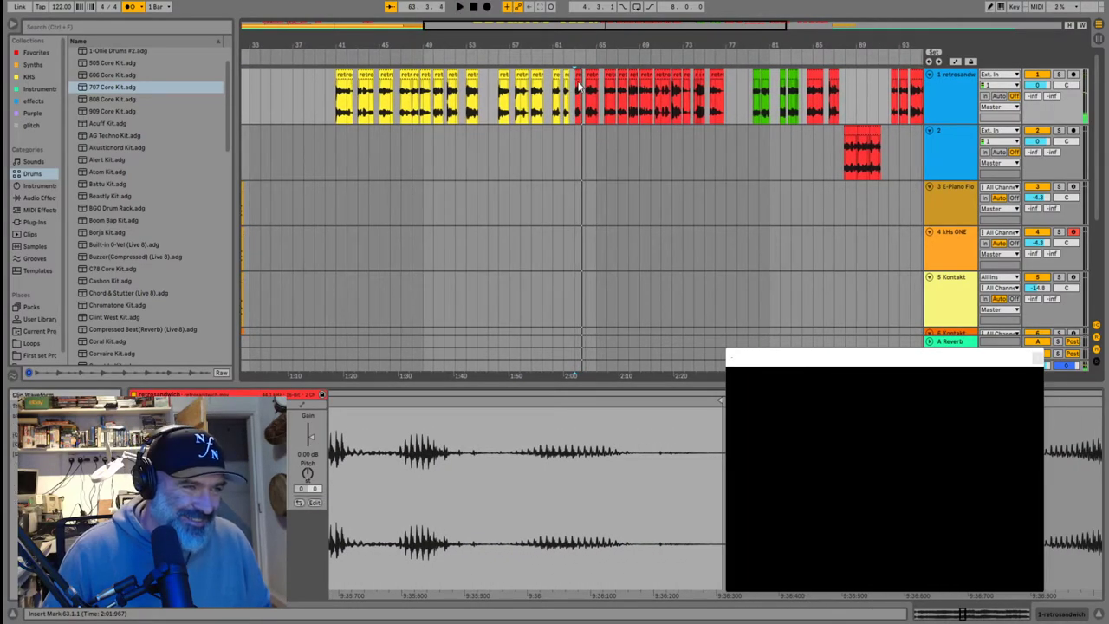
Copy the red track 1 clip at 63.1.1 to track 2, directly after the last clip of the phrase near 91.1.1
drag(575, 82, 580, 82)
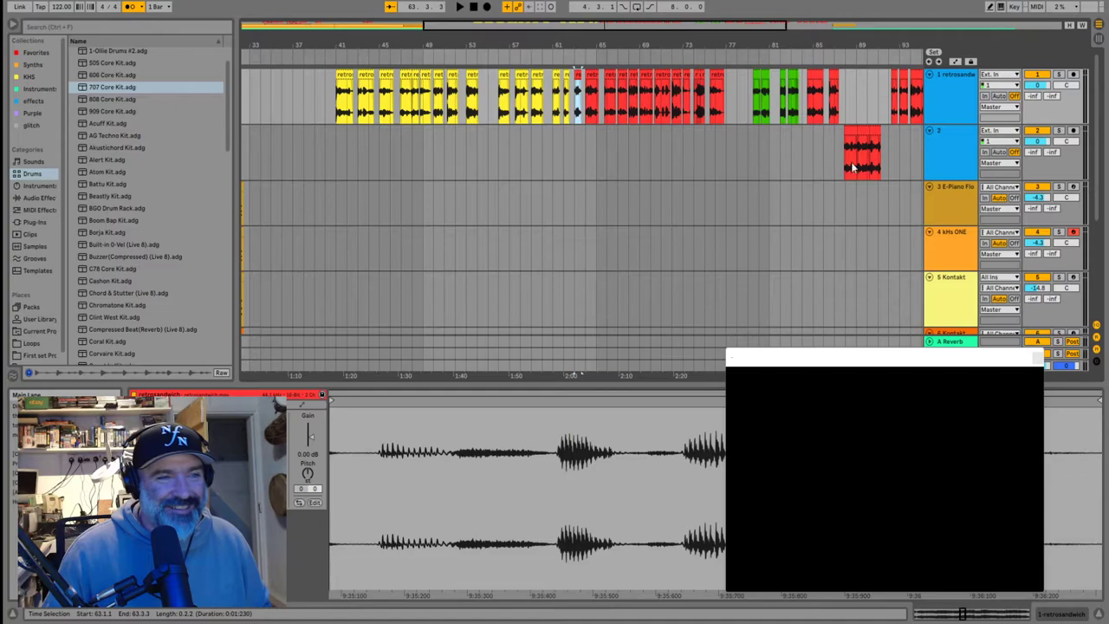
click(811, 161)
key(ctrl+v)
scroll(845, 148, up, 5)
click(838, 151)
key(space)
drag(416, 148, 754, 173)
Play the extended track 2 phrase from 89.4.1, and once more from its start at 87.4.3
click(657, 163)
key(space)
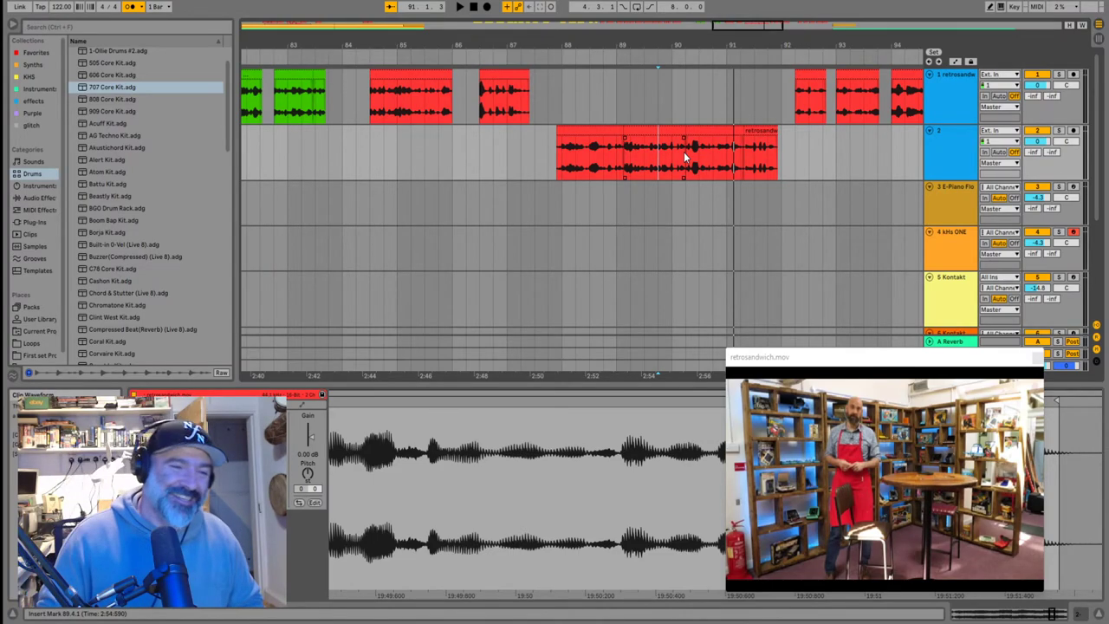
click(552, 157)
key(space)
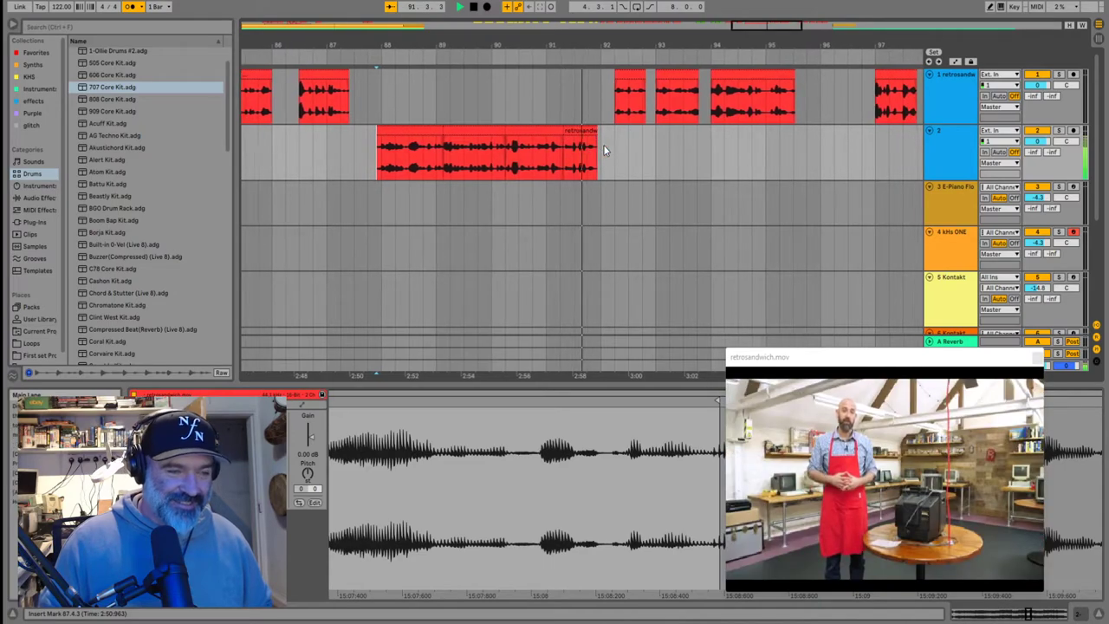
Play the track 1 clips from 92.1.1
click(588, 106)
key(space)
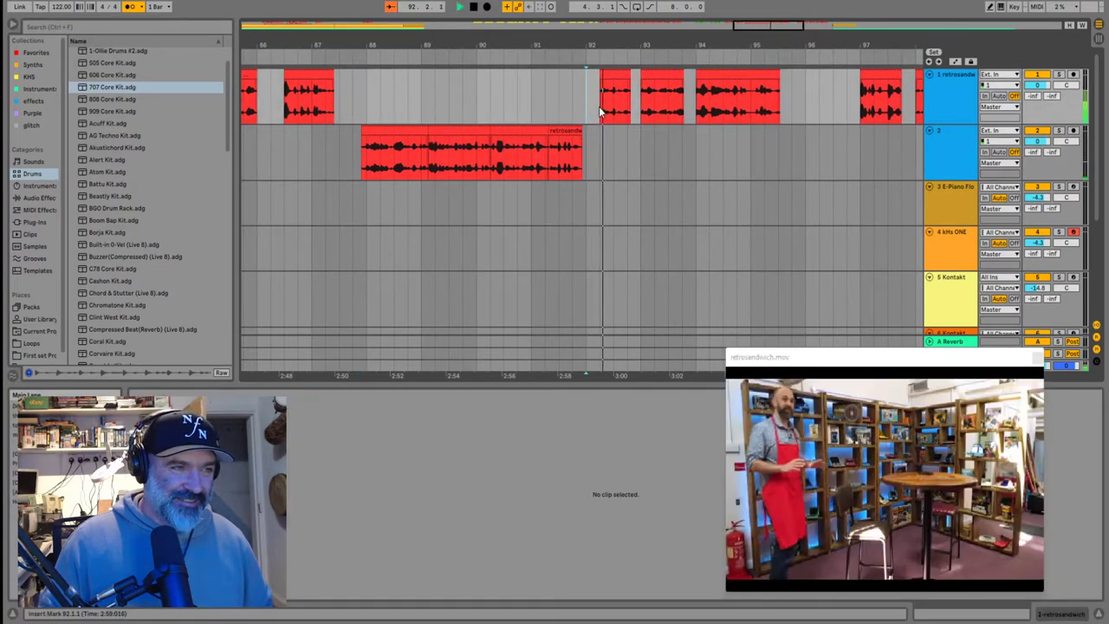
scroll(599, 110, down, 5)
key(space)
Audition the red track 1 clips from 63.4.1
click(336, 109)
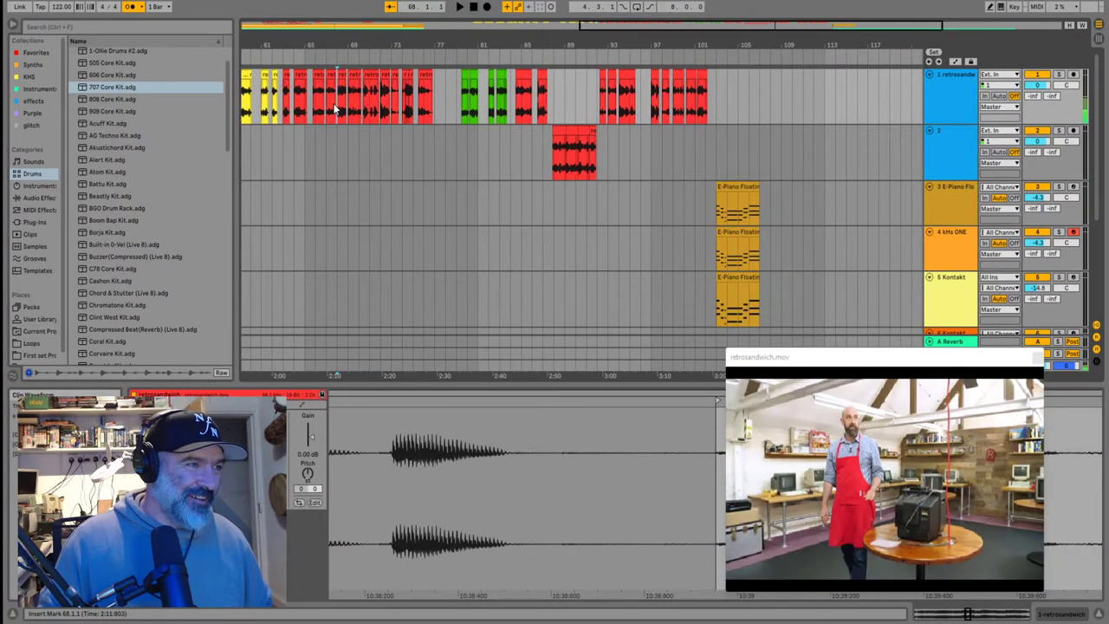
click(312, 104)
key(space)
scroll(314, 105, up, 5)
click(486, 104)
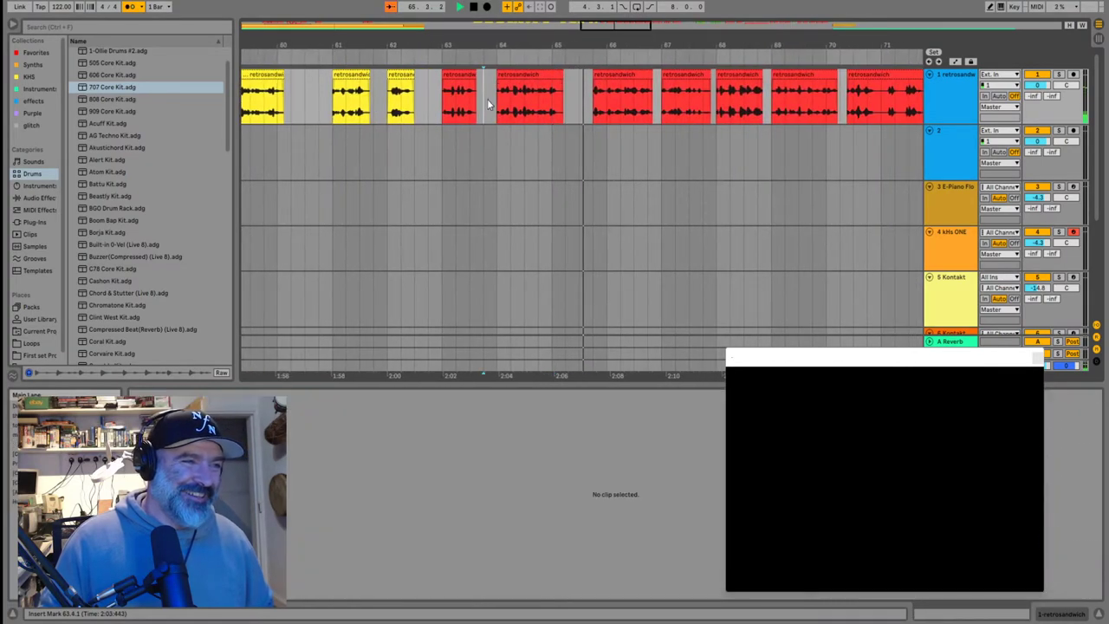
key(space)
key(space)
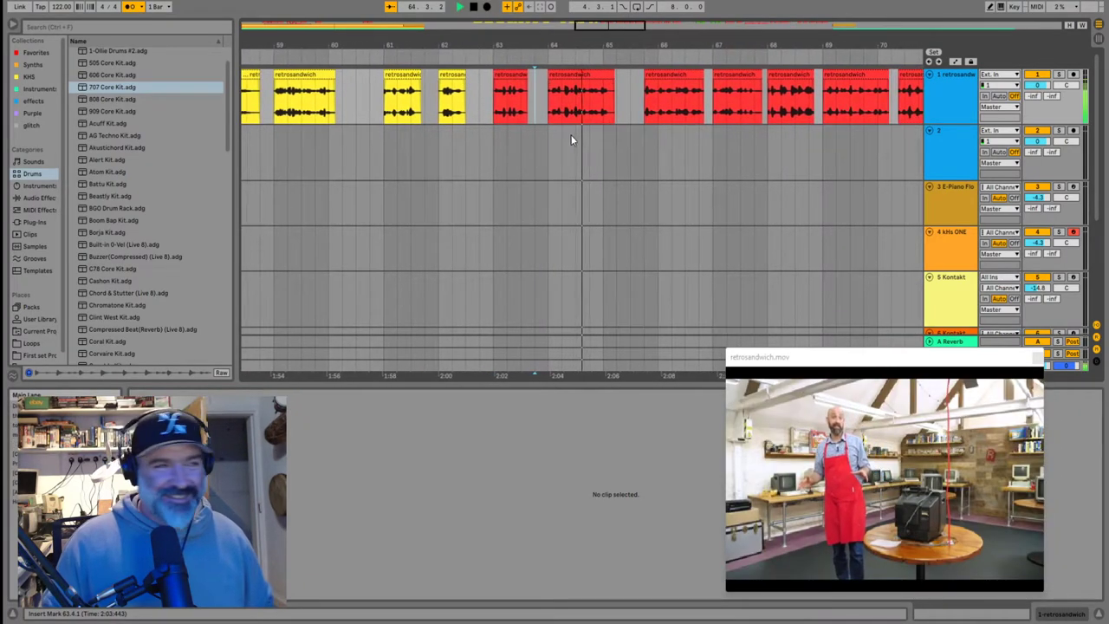
Audition the red track 1 clips one after another from 67.1.1 to 75.3.1, and replay from 74.2.1
click(608, 108)
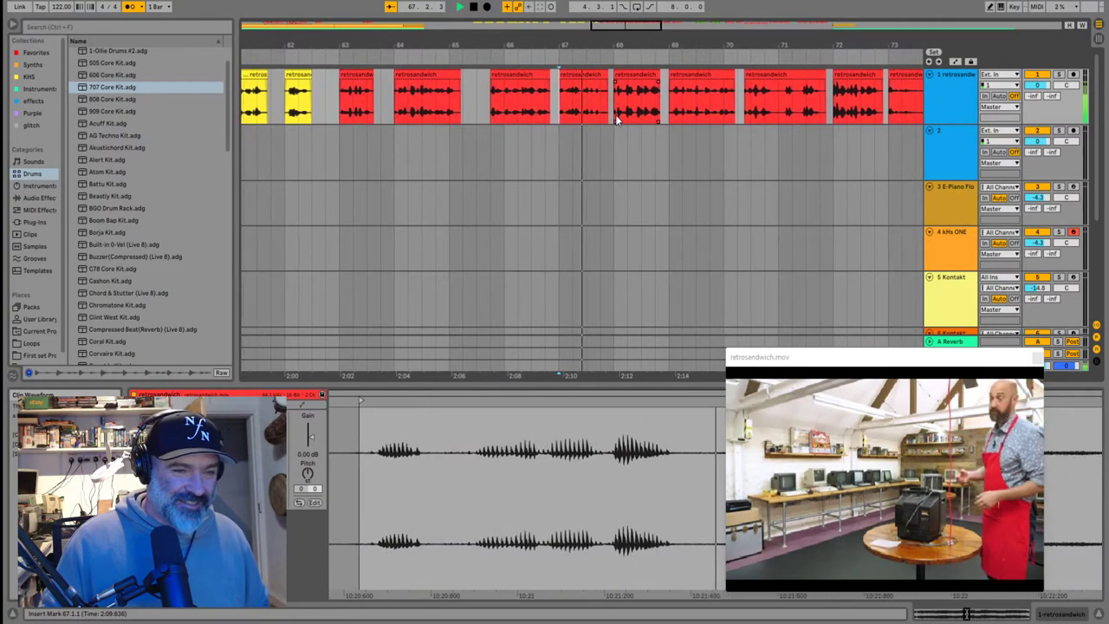
click(616, 116)
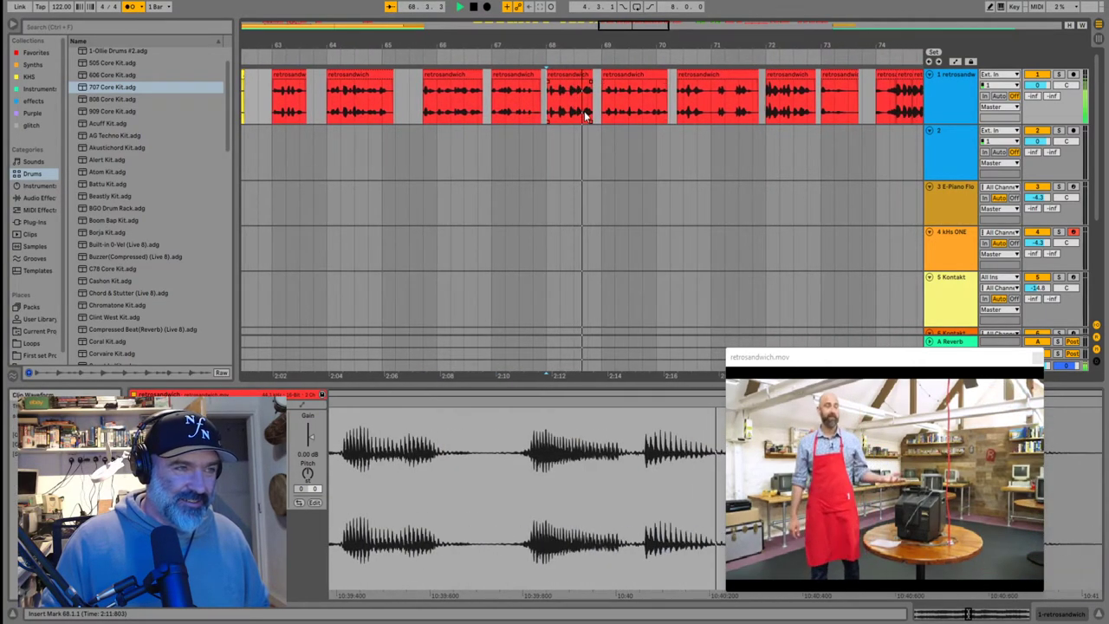
click(611, 112)
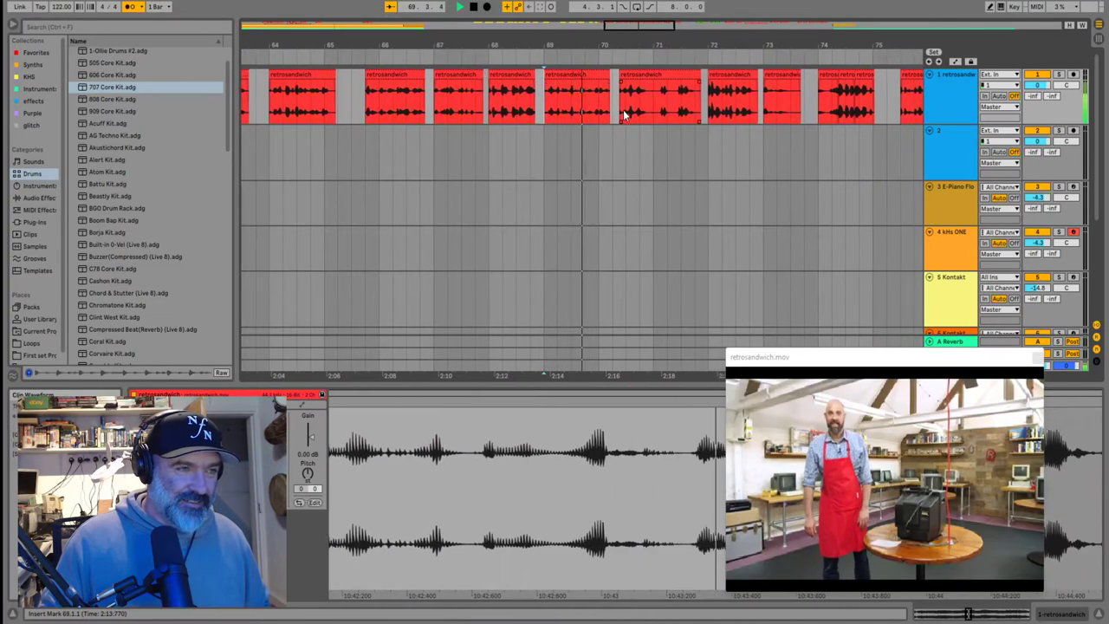
click(608, 116)
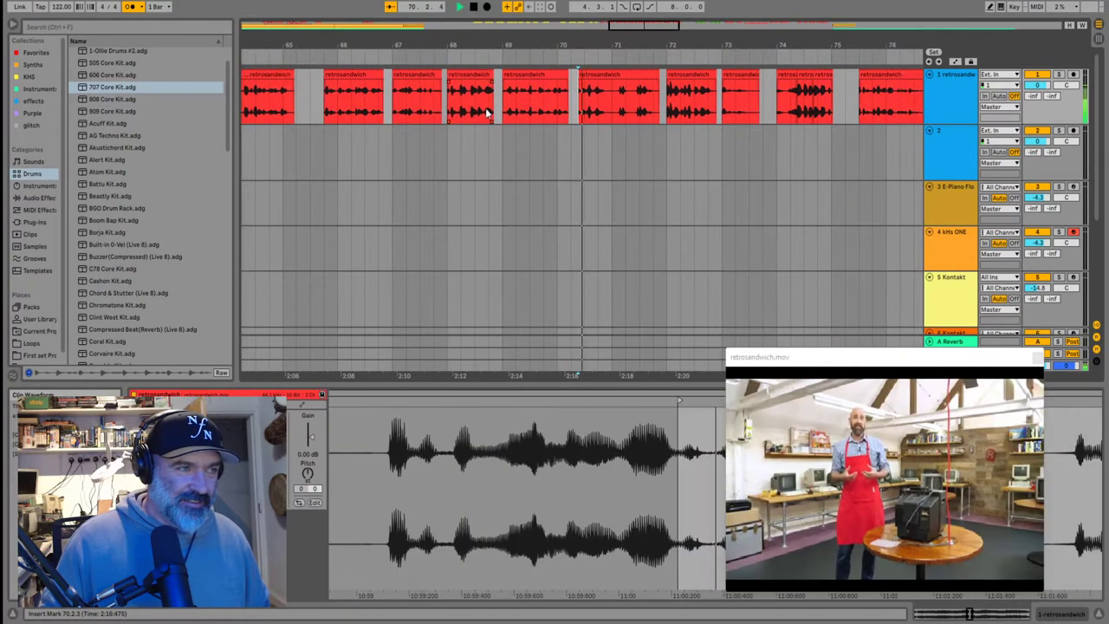
click(627, 110)
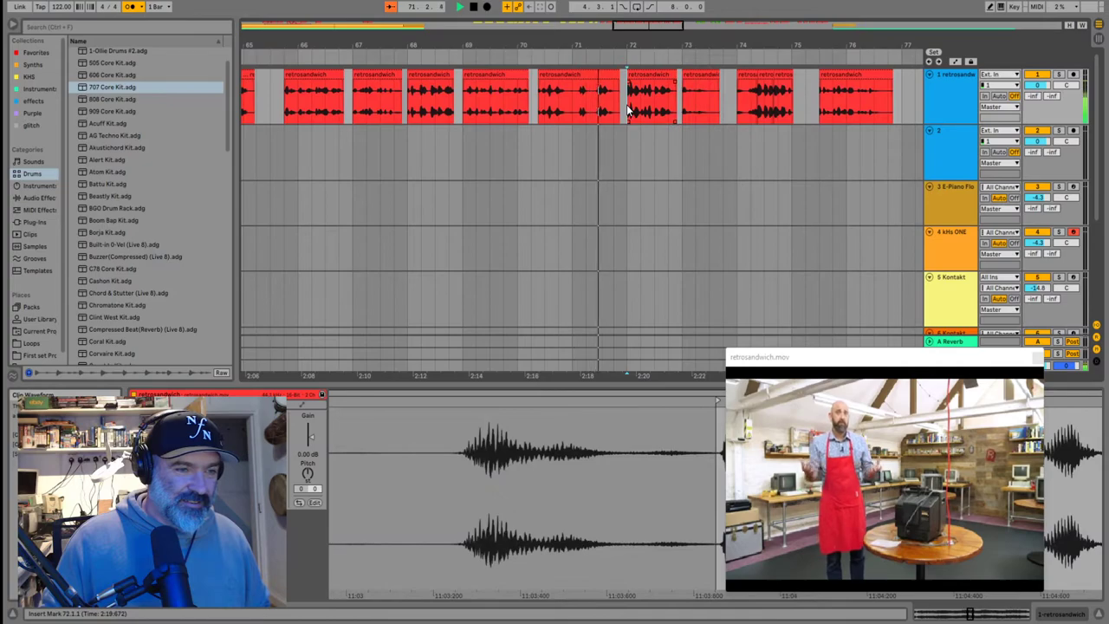
click(664, 113)
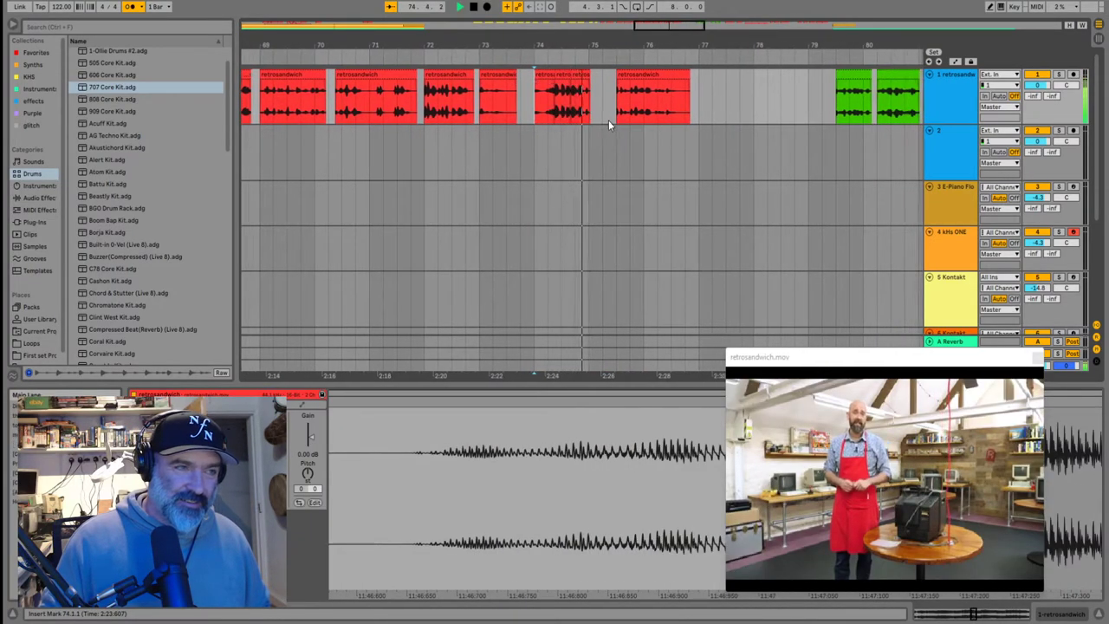
click(608, 112)
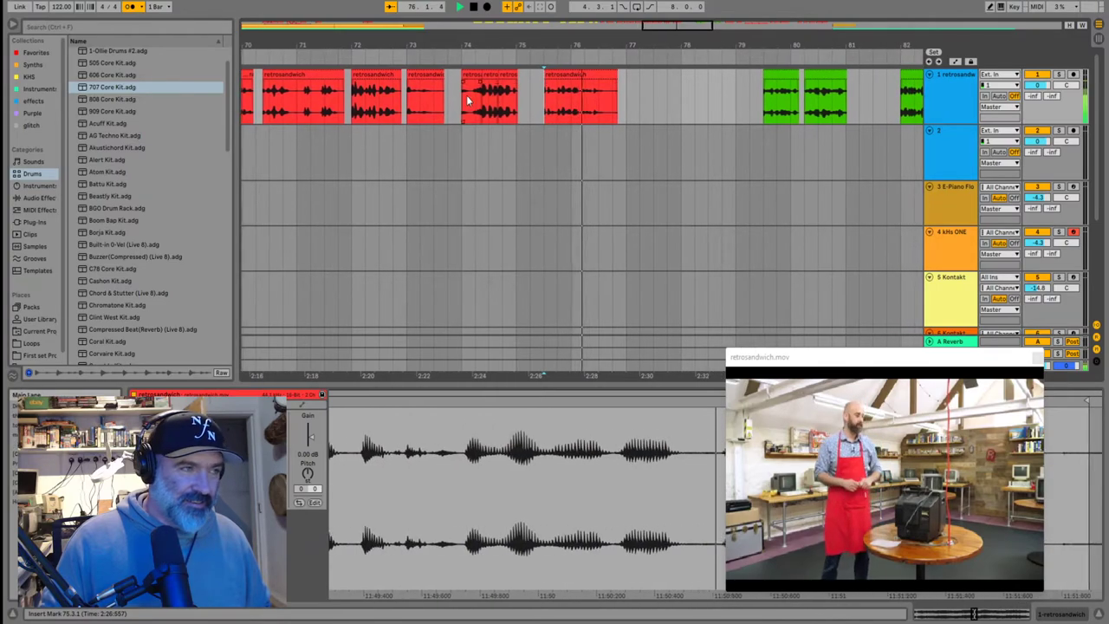
click(470, 94)
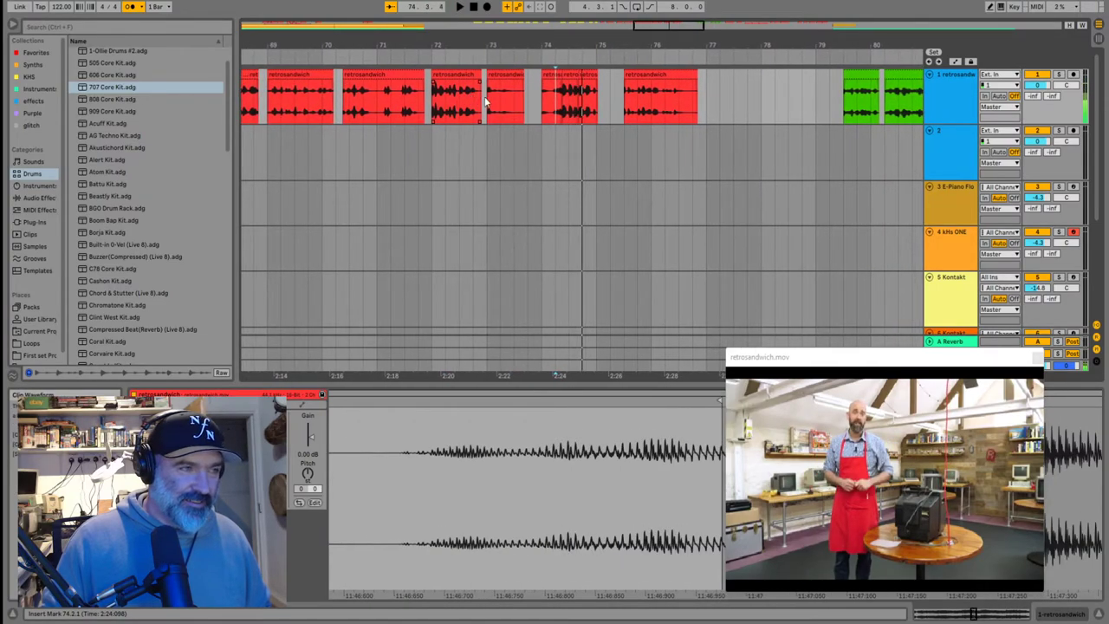
key(space)
Play the opening retrosandwich phrase over the Sweet Dreams backing from 5.1.1
scroll(367, 107, down, 5)
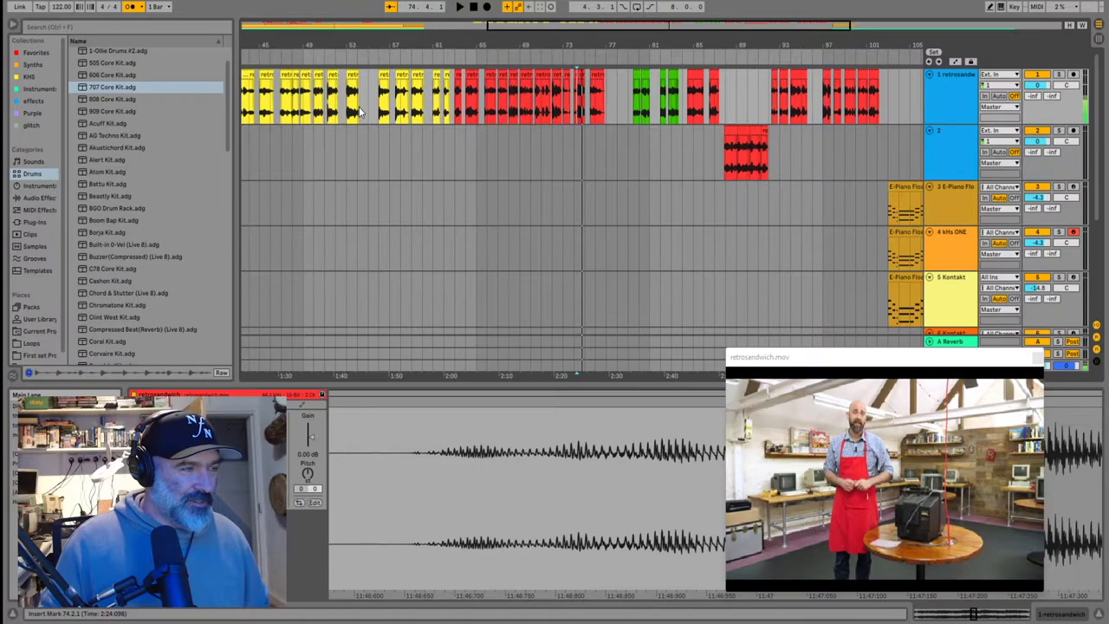
scroll(305, 112, down, 5)
click(262, 110)
key(space)
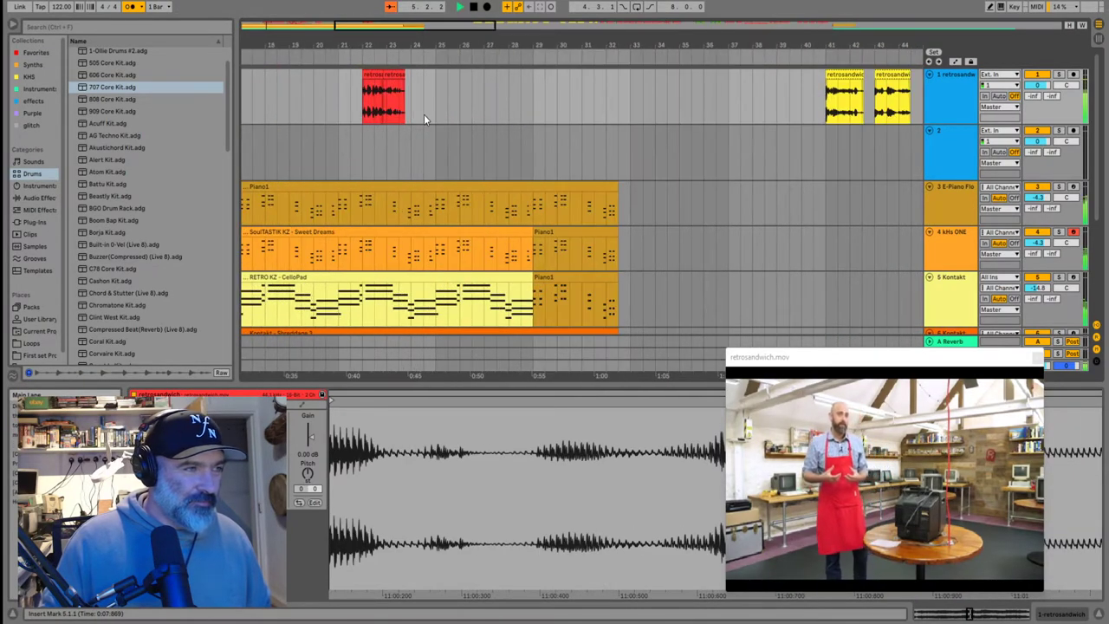
scroll(260, 134, up, 3)
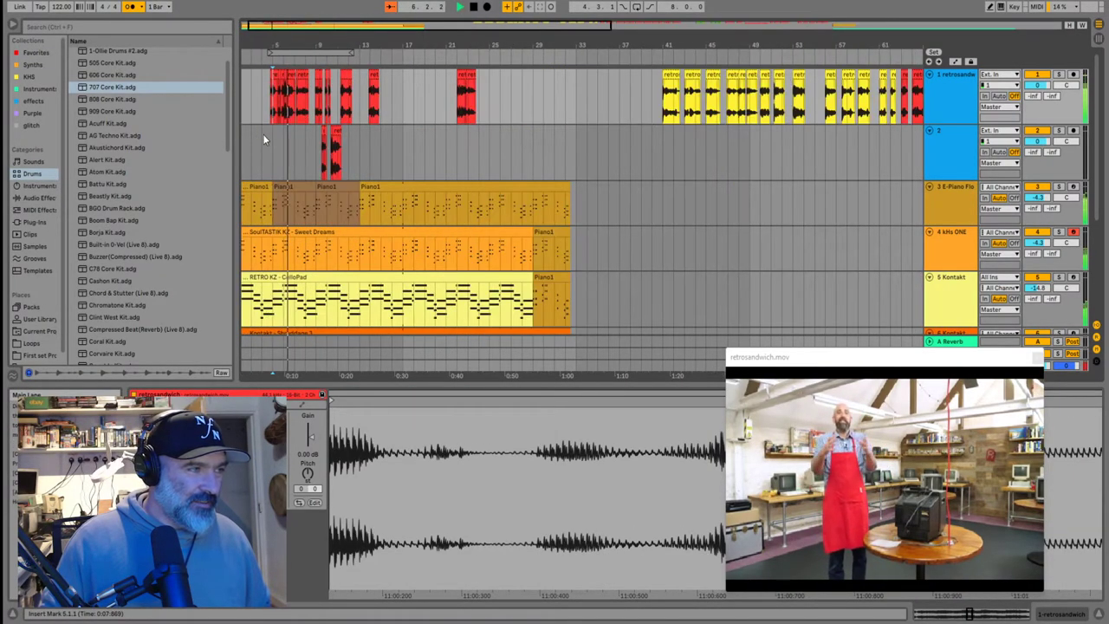
scroll(263, 133, up, 4)
click(302, 112)
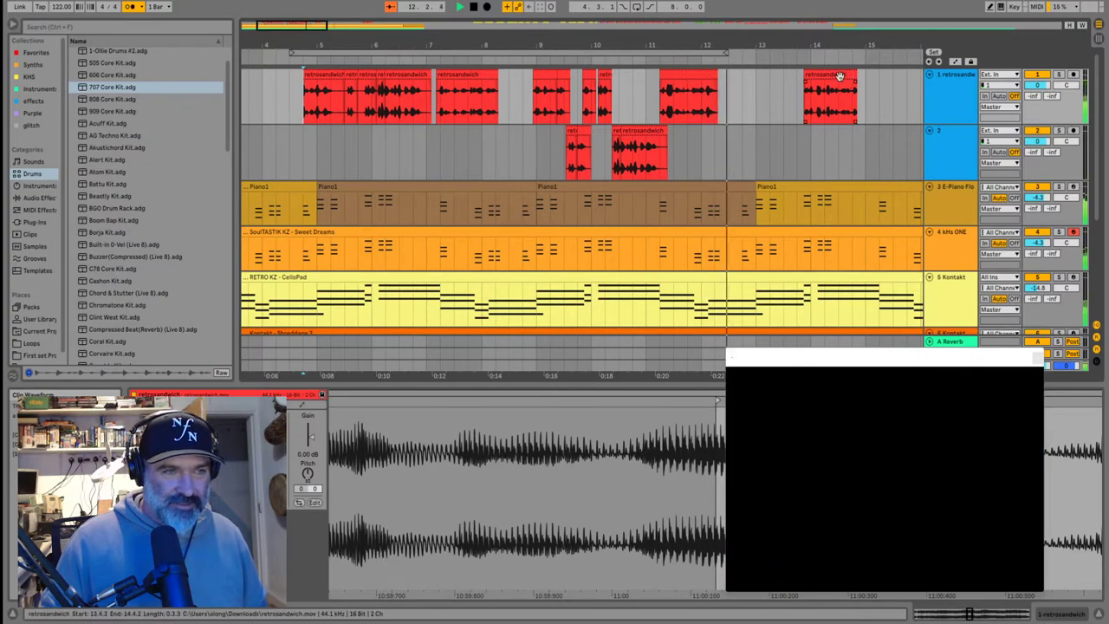
Audition the track 1 clip at 13.4.3, replay the clips after bar 9, and select the clip at 11.2.1
click(812, 105)
key(space)
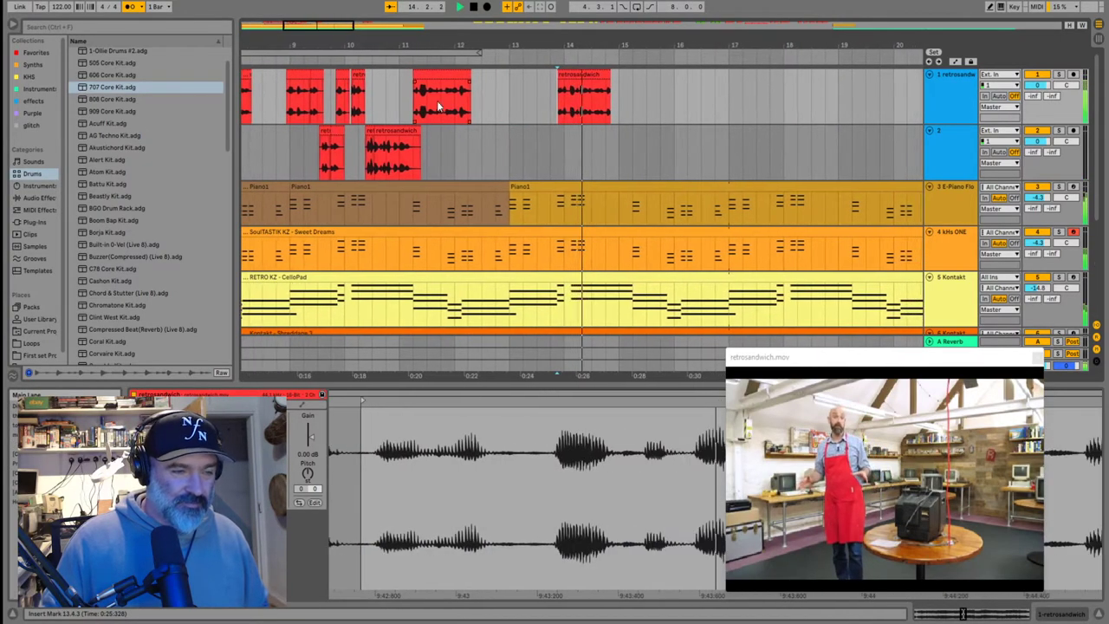
click(304, 107)
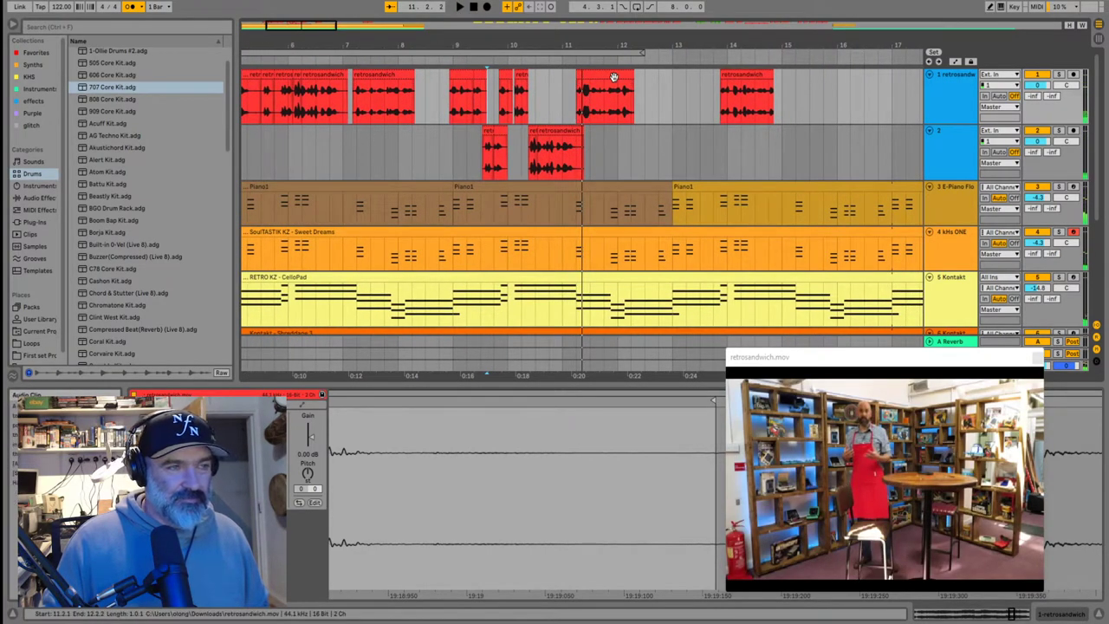
click(613, 77)
Replay the opening phrase from 5.1.1 with the backing
scroll(468, 111, down, 4)
click(278, 111)
click(282, 110)
key(space)
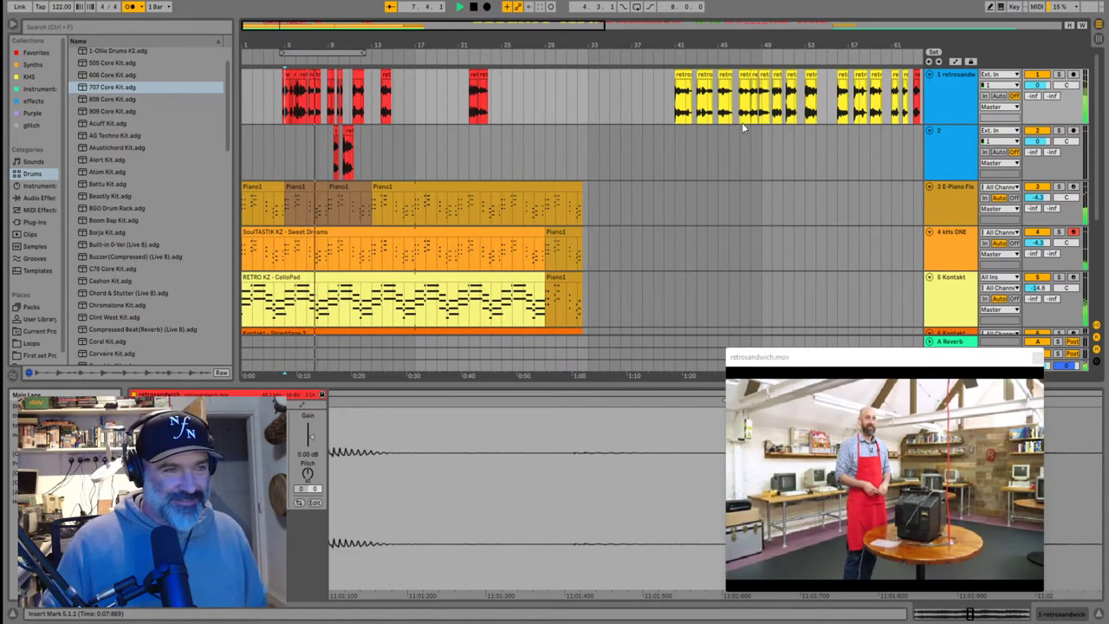
Audition the yellow track 1 clip at 47.1.1 and the red clip at 64.1.1
click(743, 113)
key(space)
key(space)
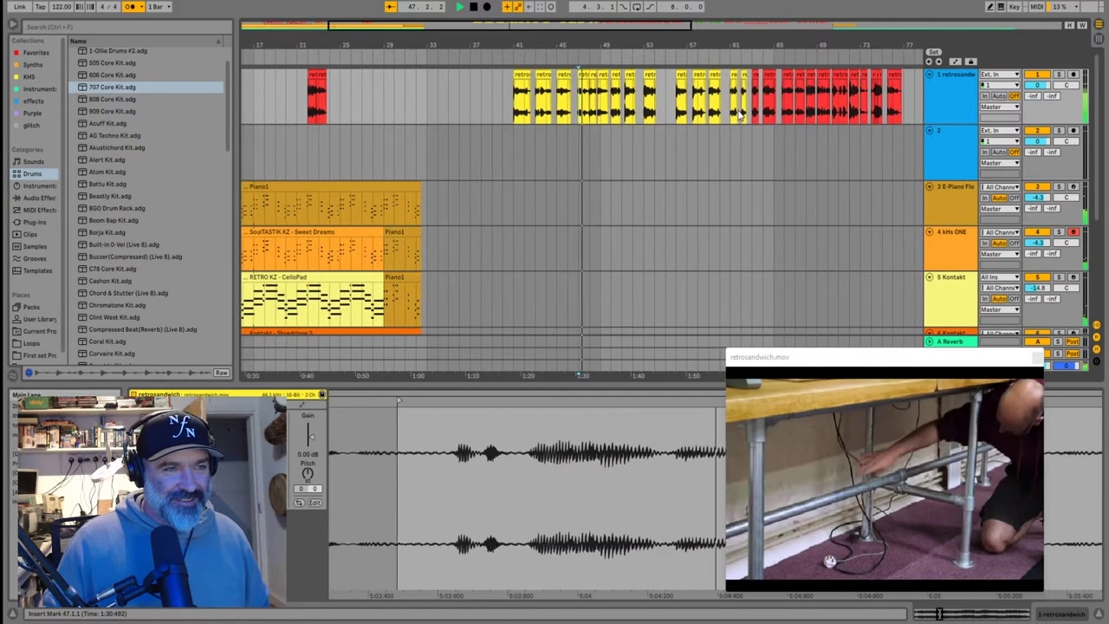
click(764, 115)
key(space)
key(space)
scroll(619, 116, up, 5)
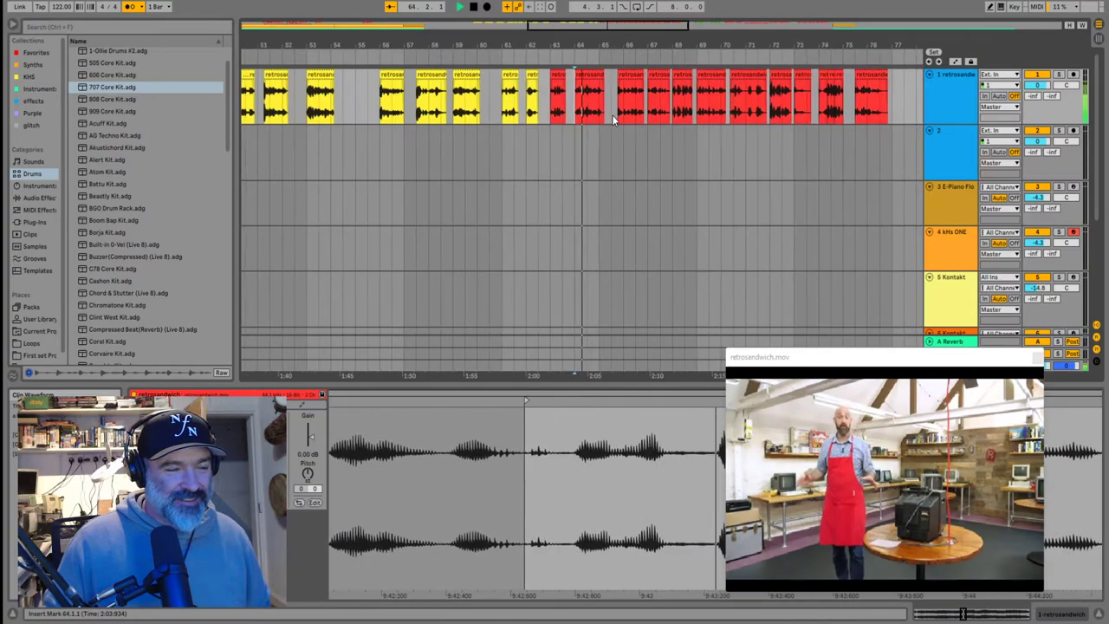
Audition the red track 1 clip at 67.1.1 and select it
click(645, 110)
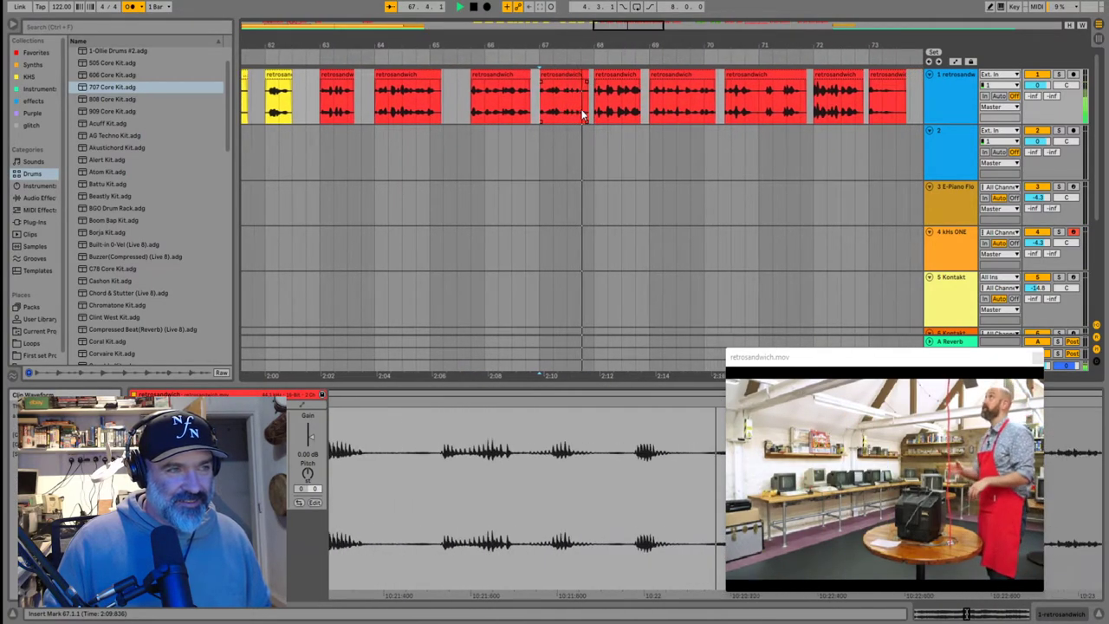
click(503, 76)
key(space)
scroll(519, 117, down, 5)
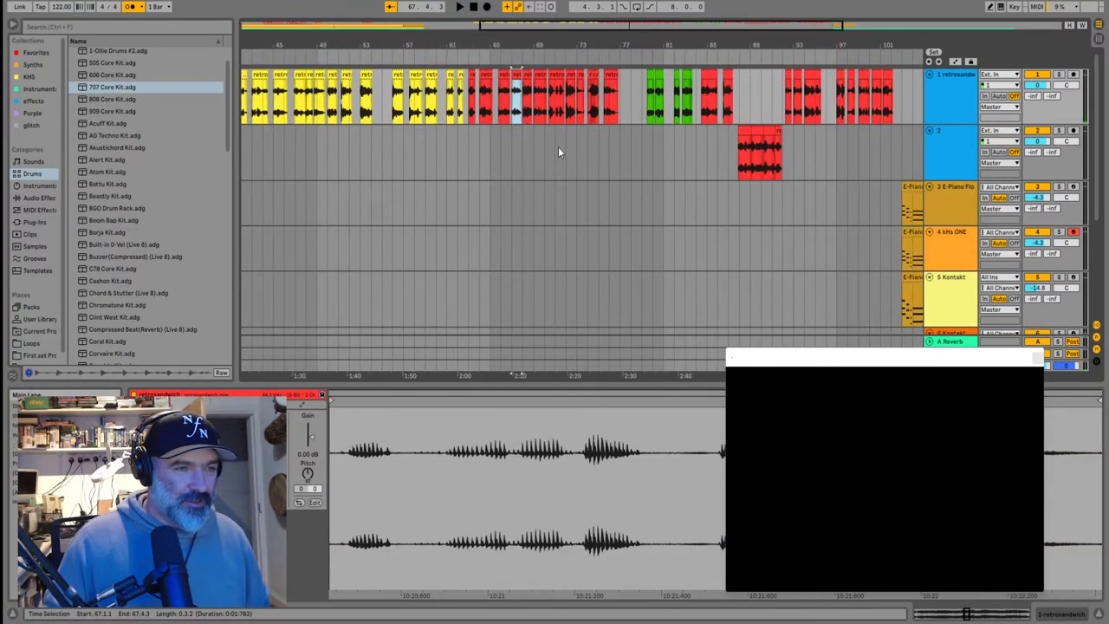
Play the pair of red track 1 clips at 22.1.1 over the backing
scroll(372, 144, down, 3)
scroll(336, 136, up, 3)
click(359, 106)
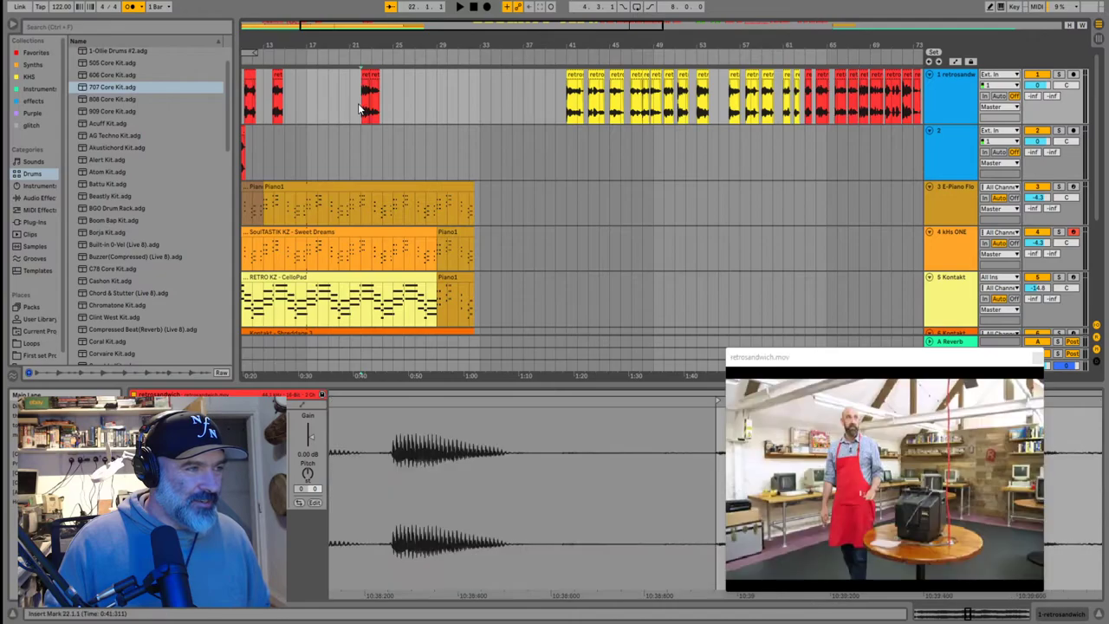
key(space)
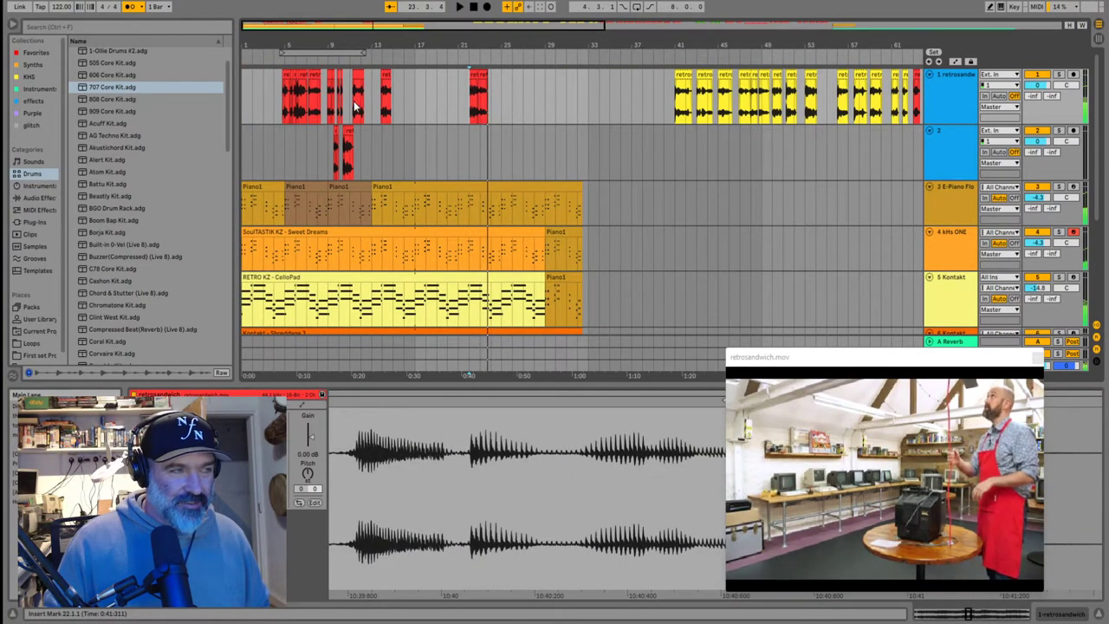
Play from 11.1.1 and delete the track 1 clip at 11.2.1
key(space)
click(354, 111)
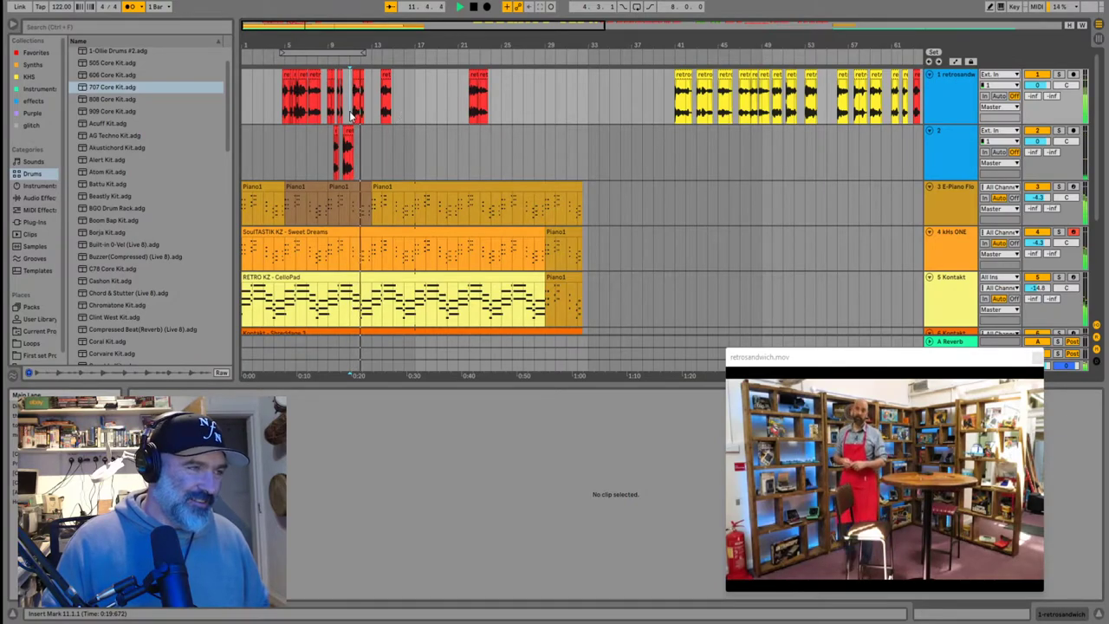
scroll(365, 108, up, 3)
click(354, 77)
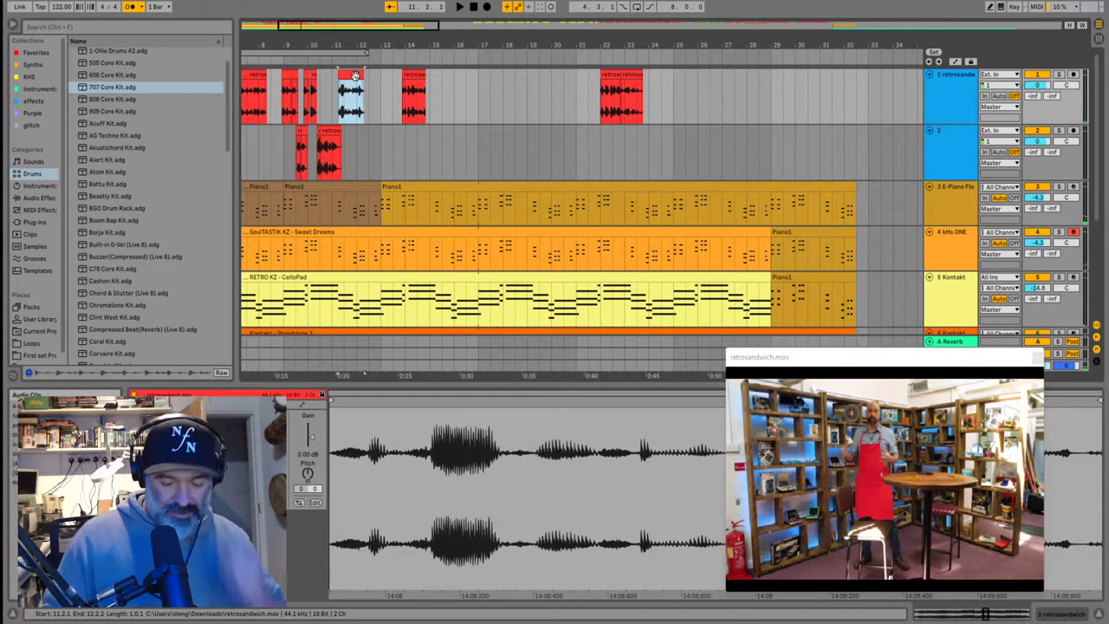
key(Delete)
click(400, 105)
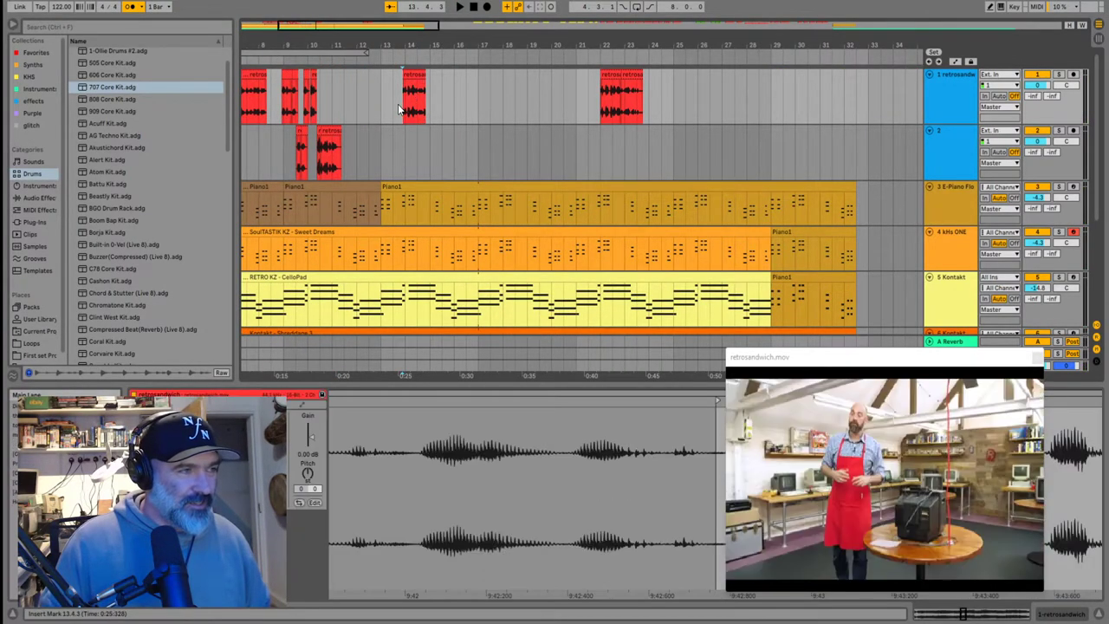
Play the track 2 clips from 10.3.1 over the backing
click(324, 162)
key(space)
scroll(421, 166, up, 3)
key(space)
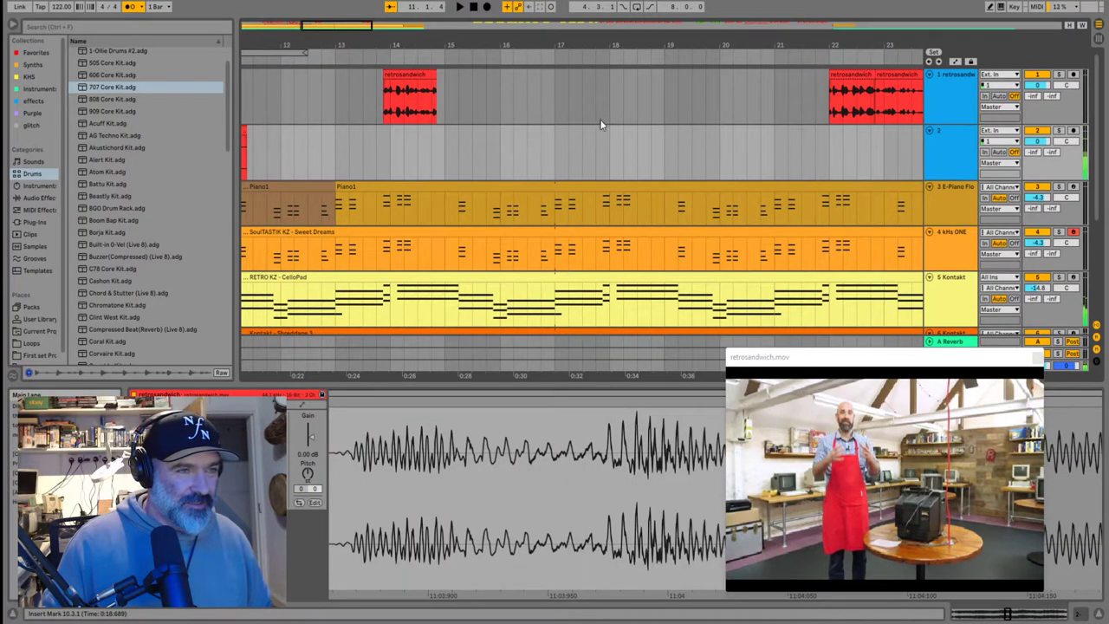
Audition the pair of red track 1 clips at bar 22 and try extending the first clip's start back to 21.4.1
click(814, 107)
scroll(719, 109, down, 10)
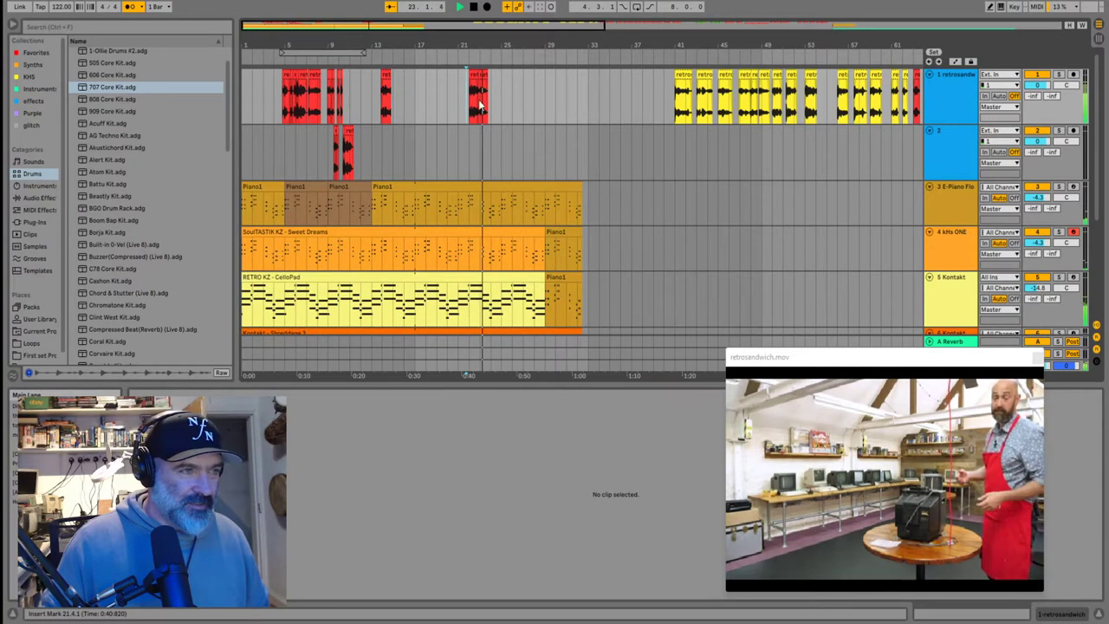
scroll(459, 103, up, 6)
key(space)
drag(490, 81, 479, 79)
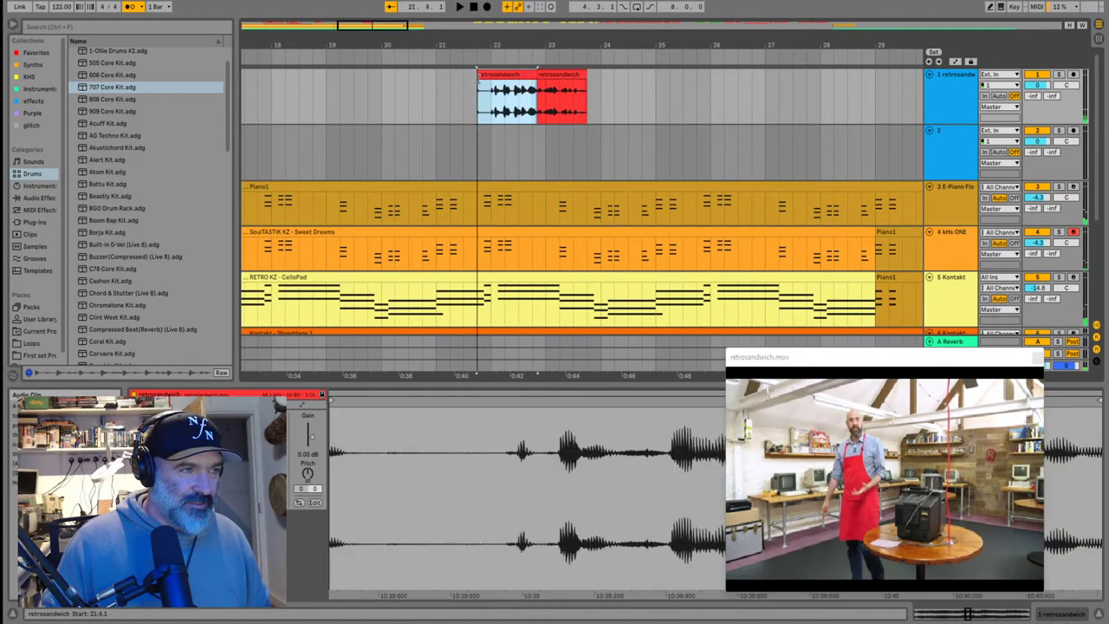
click(466, 99)
scroll(364, 104, down, 12)
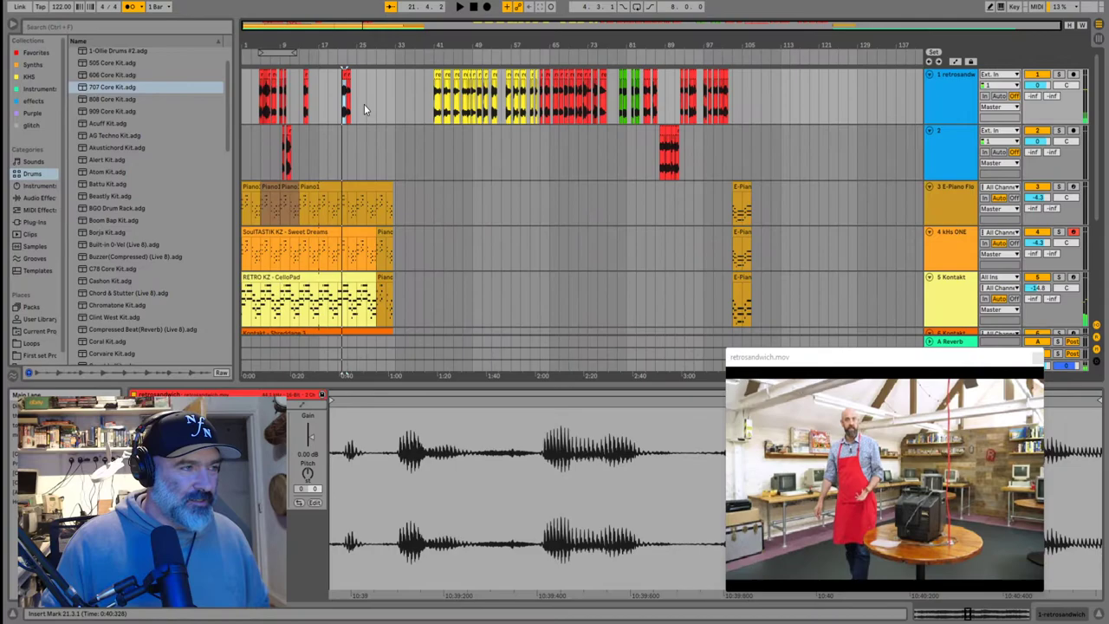
Audition the red clips from 9.1.1, 14.1.1 and 7.2.1 over the backing
click(282, 116)
scroll(286, 121, up, 5)
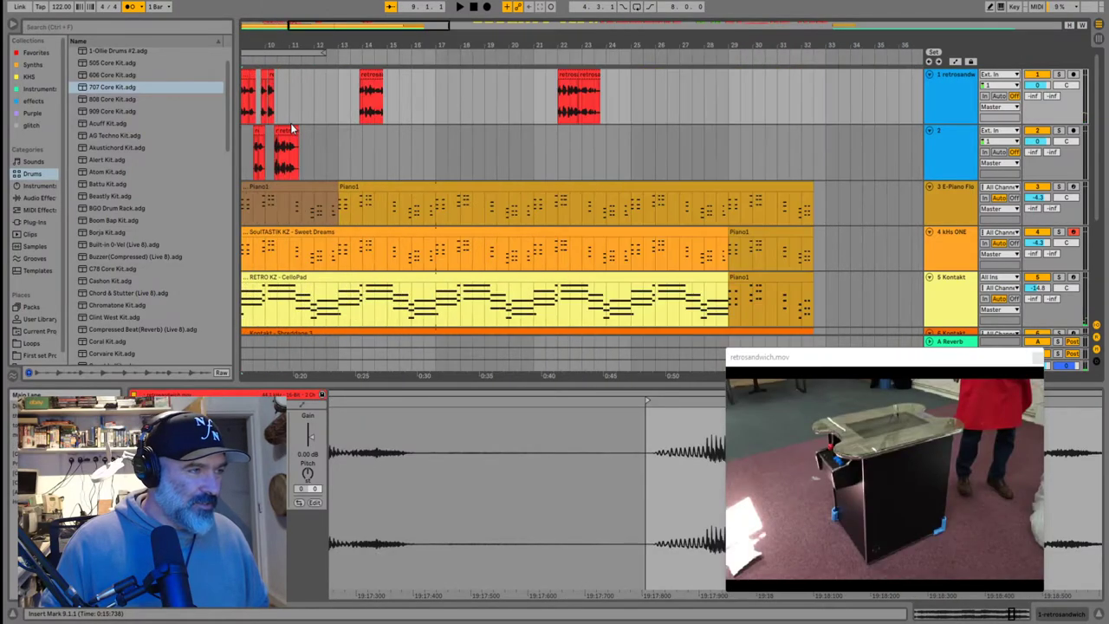
click(374, 89)
scroll(355, 104, up, 5)
key(space)
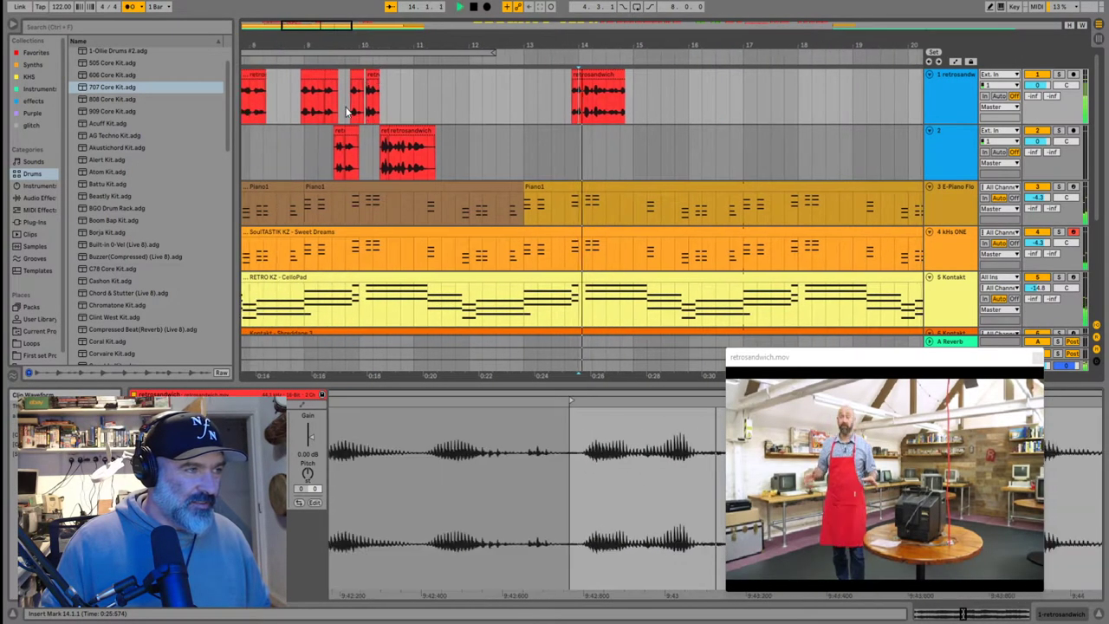
scroll(347, 111, left, 5)
click(471, 111)
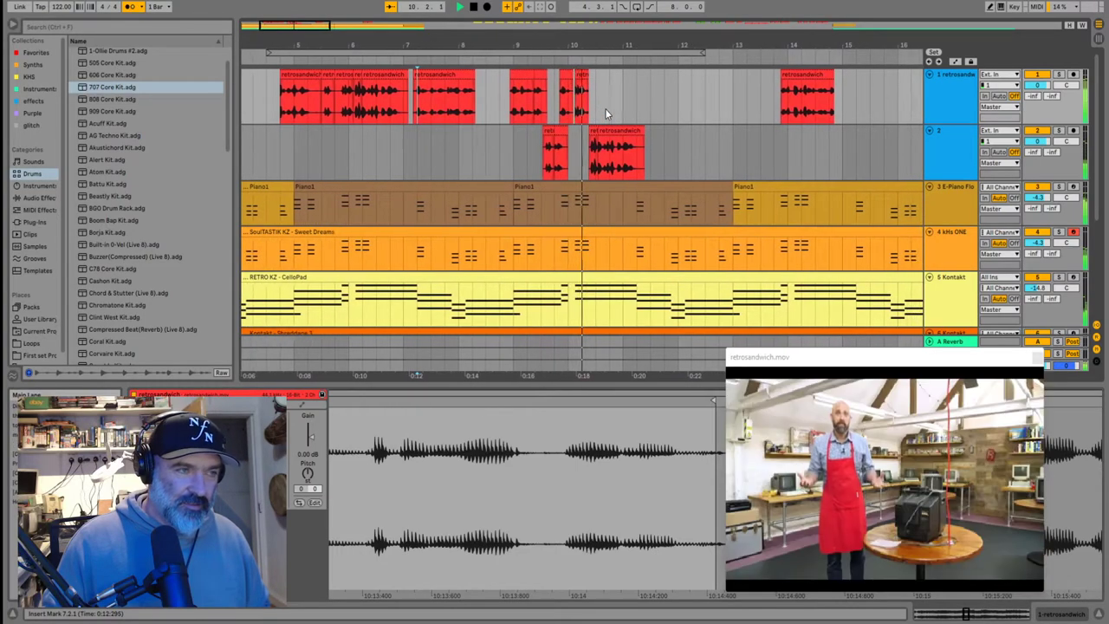
key(space)
key(space)
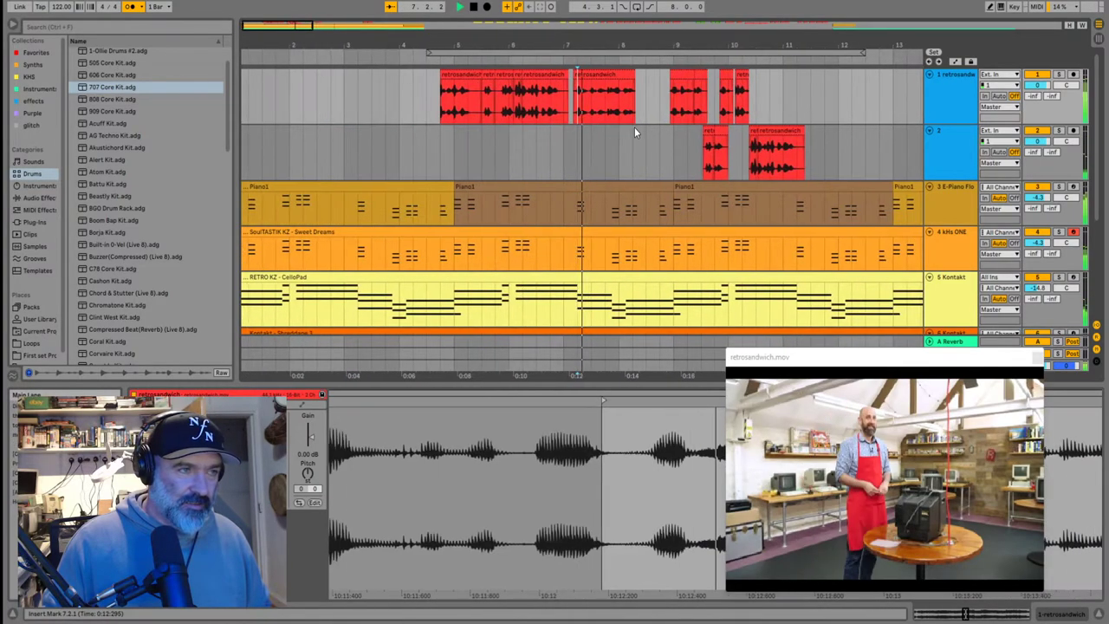
Play the phrase from 9.1.1 and move the short track 1 clip just before bar 10 to start at 9.4.2
scroll(684, 123, up, 3)
click(716, 144)
key(space)
key(space)
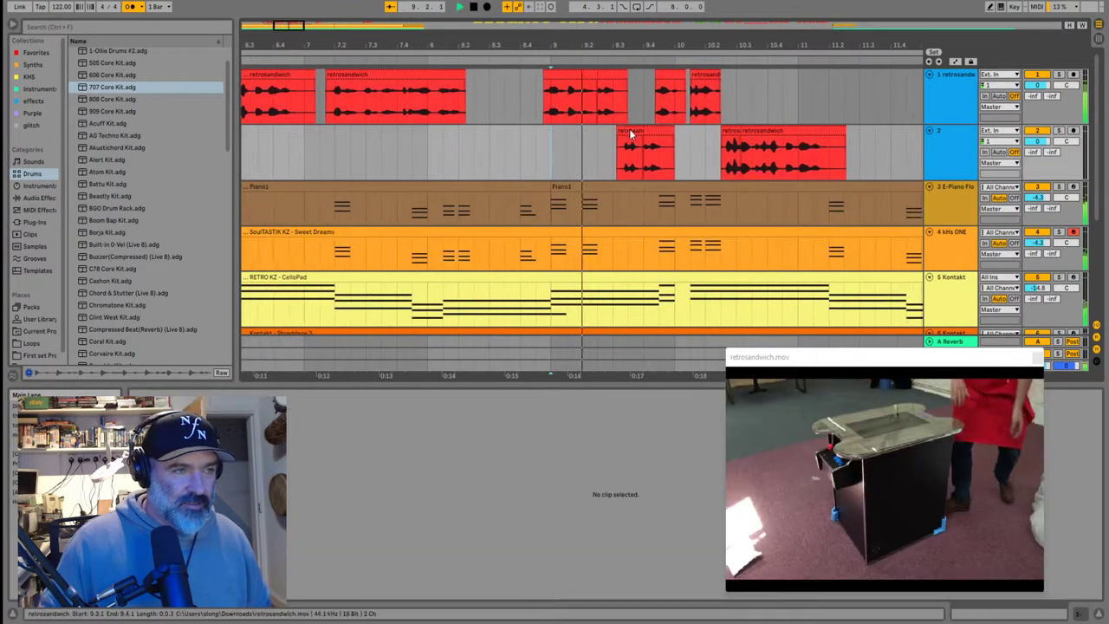
scroll(652, 123, up, 4)
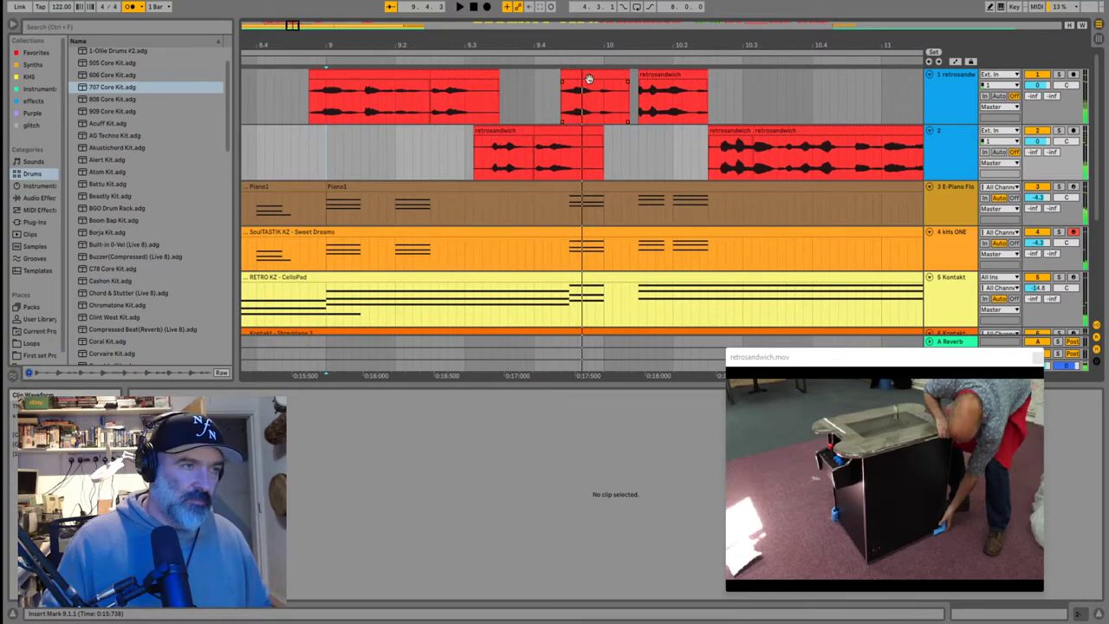
click(588, 78)
scroll(589, 90, up, 3)
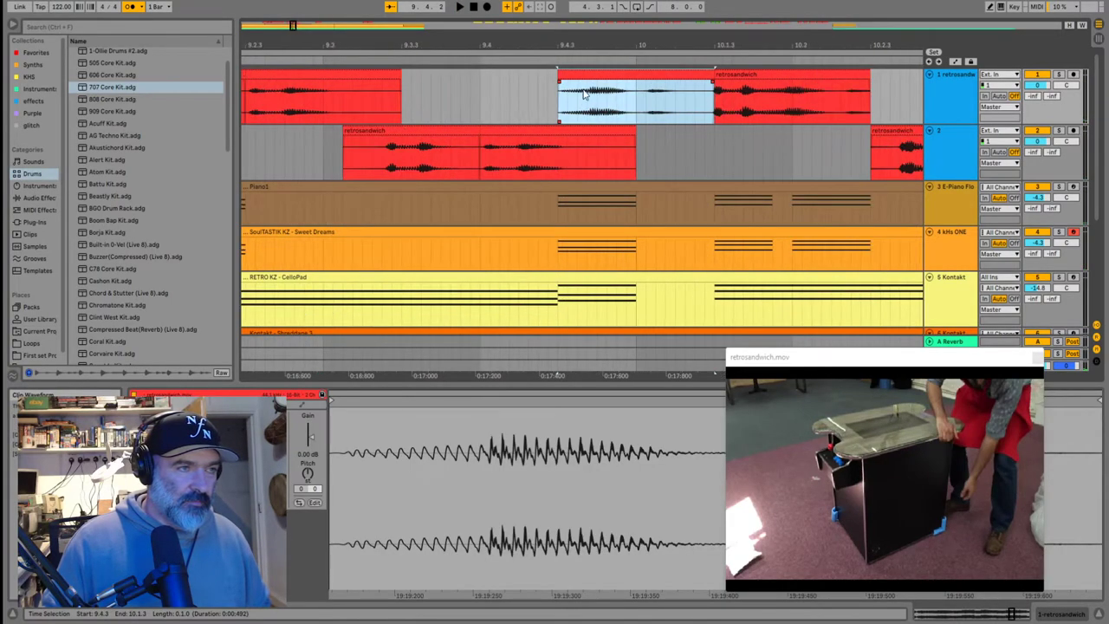
click(570, 89)
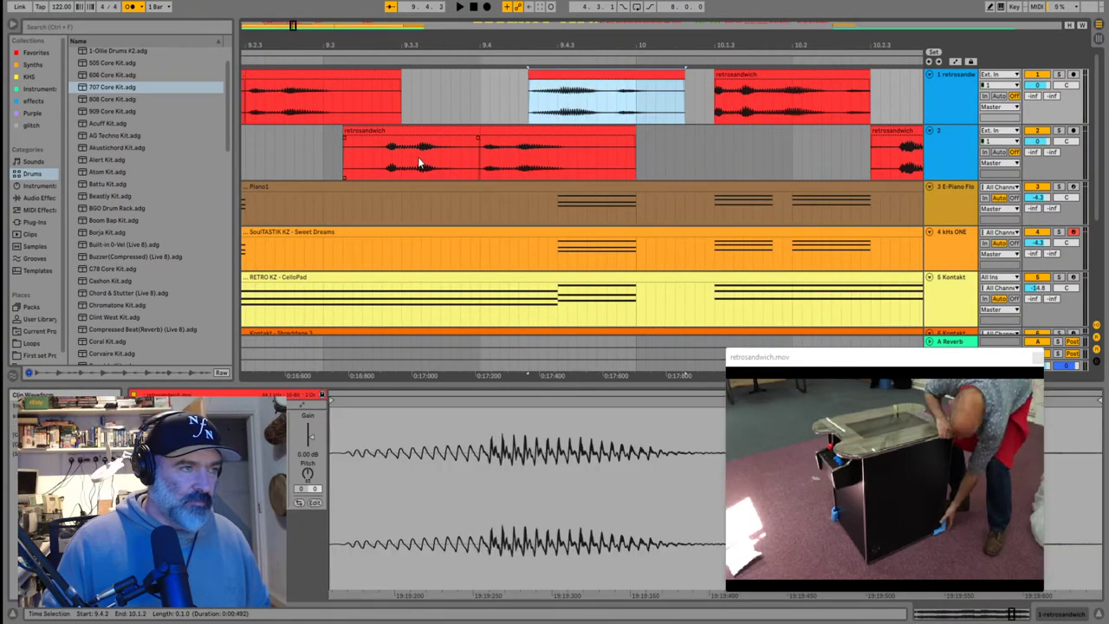
Nudge both adjoining track 2 clips near 9.3 slightly earlier, with the second starting at 9.3.4, and replay them
click(304, 161)
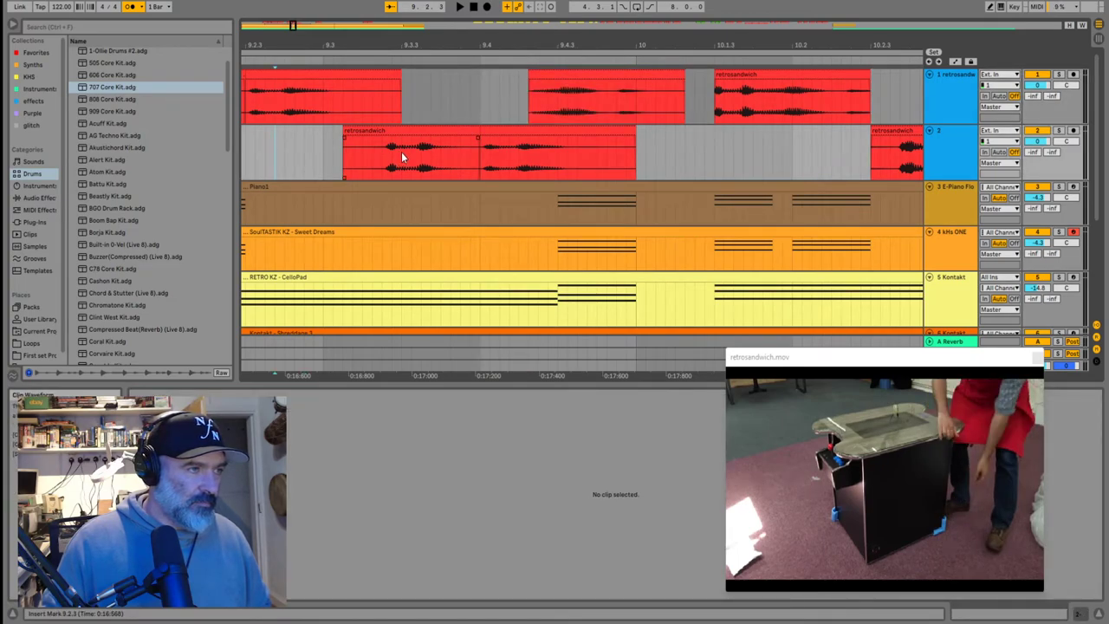
drag(425, 131, 414, 131)
click(264, 158)
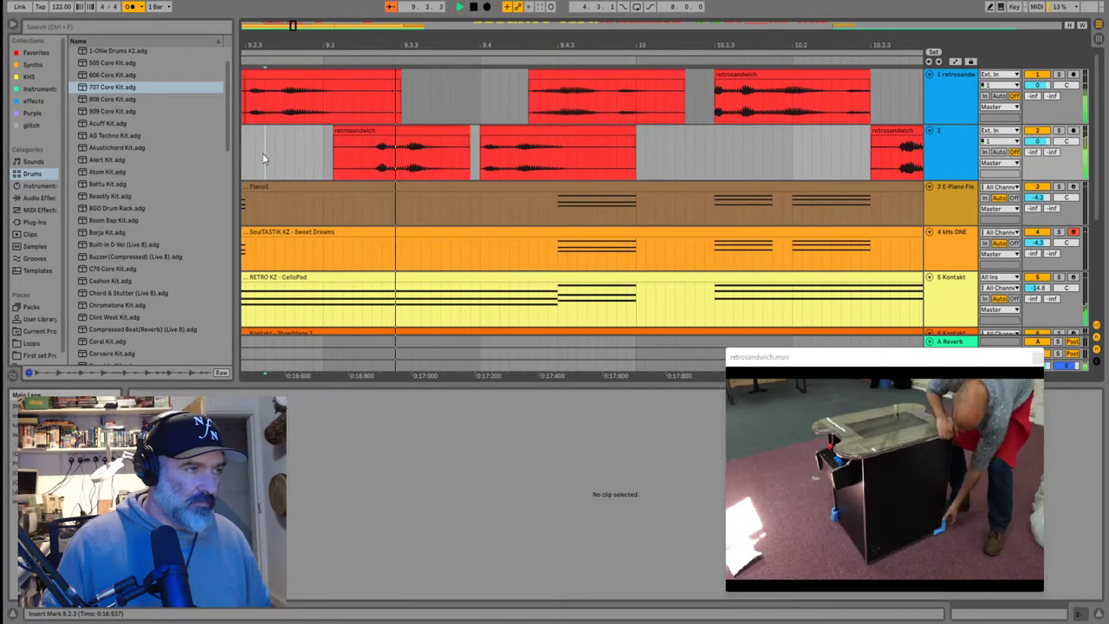
drag(511, 128, 504, 132)
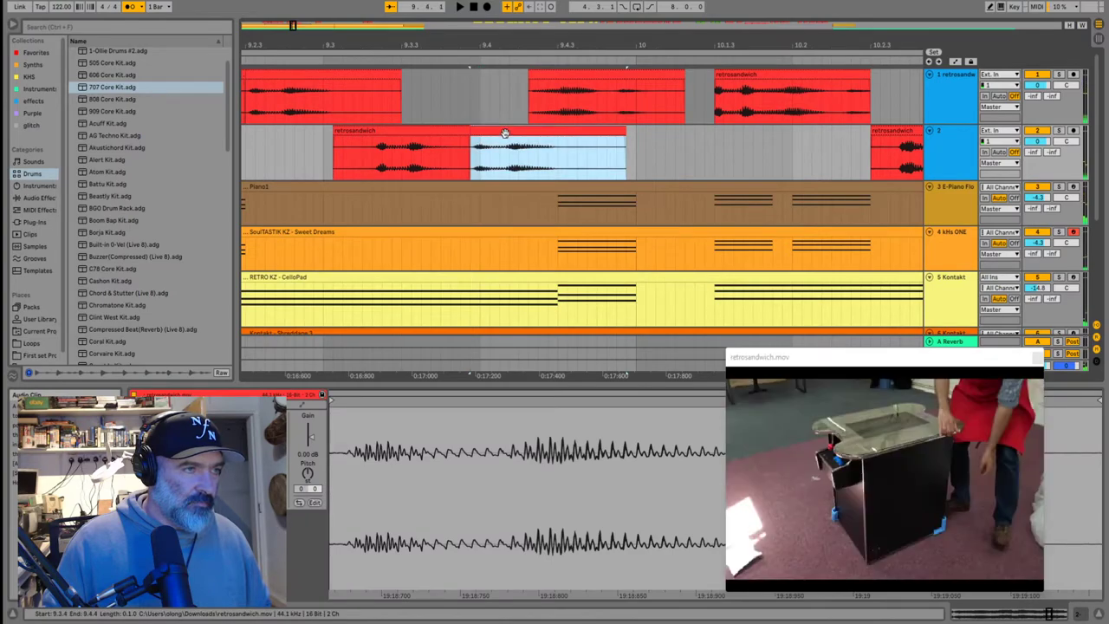
click(343, 167)
key(space)
key(space)
key(space)
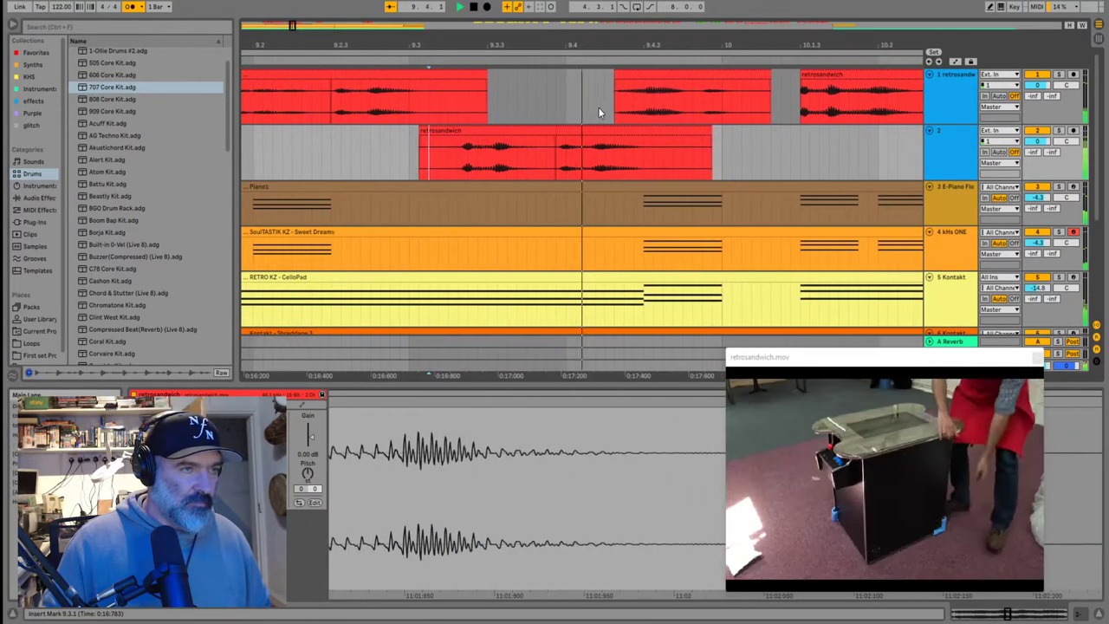
Nudge the track 1 clip at 9.4.2 slightly earlier and play the phrase from 9.1.3
drag(587, 73, 576, 74)
click(490, 106)
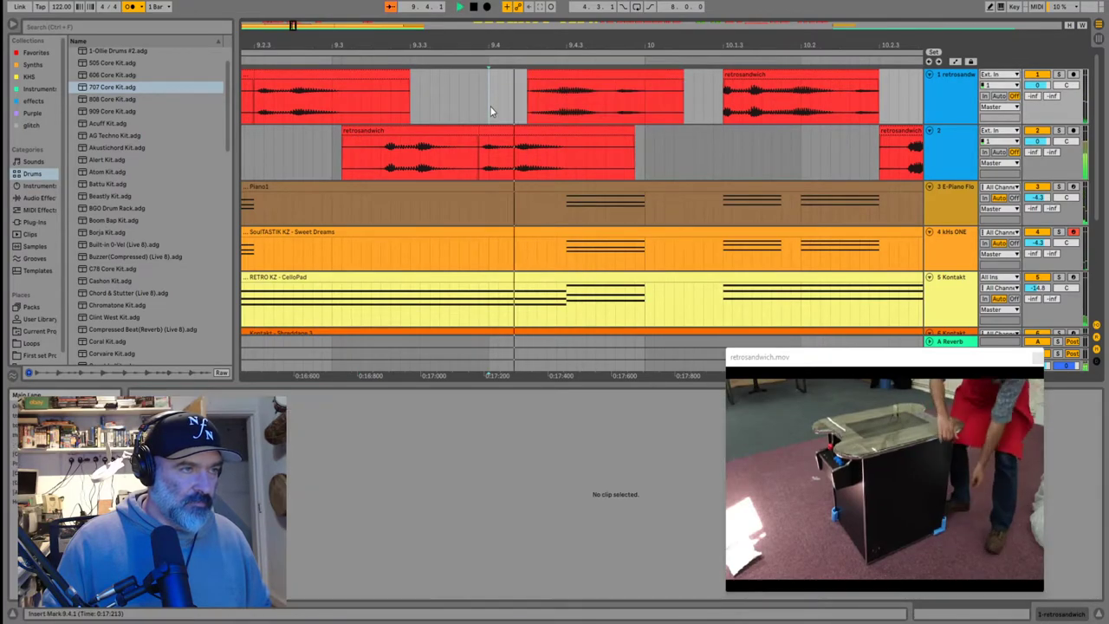
click(321, 161)
key(space)
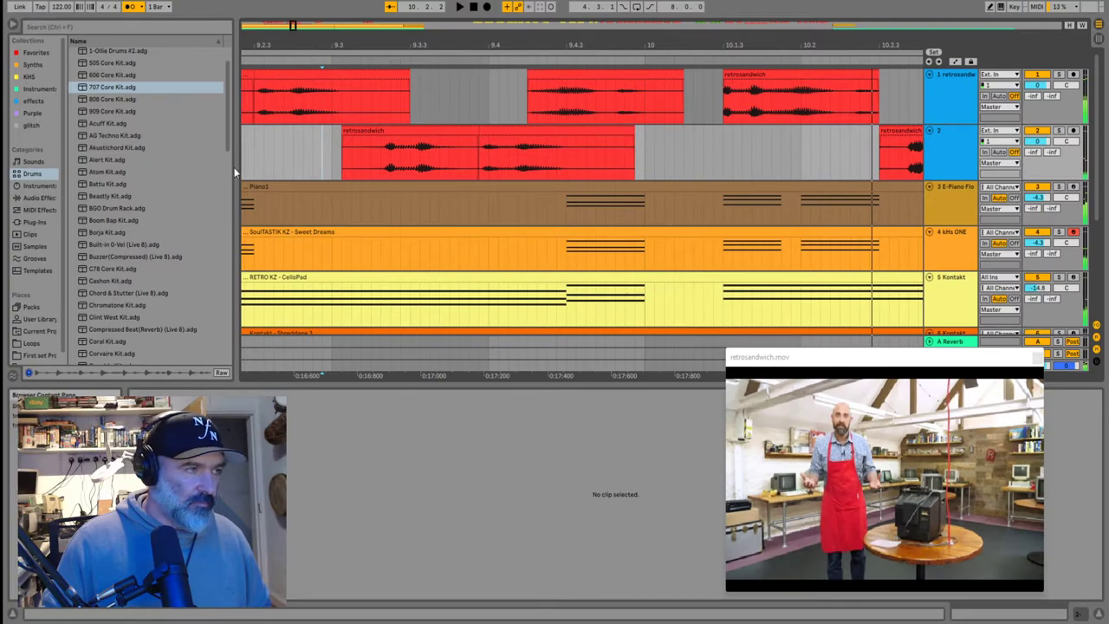
key(space)
scroll(259, 151, down, 4)
click(339, 145)
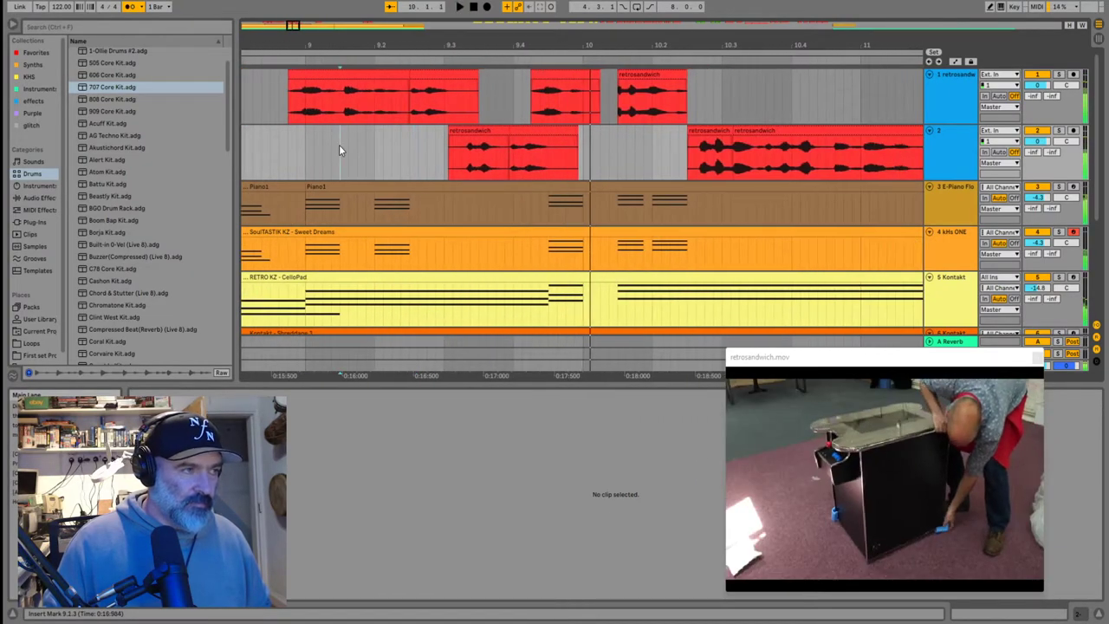
key(space)
key(space)
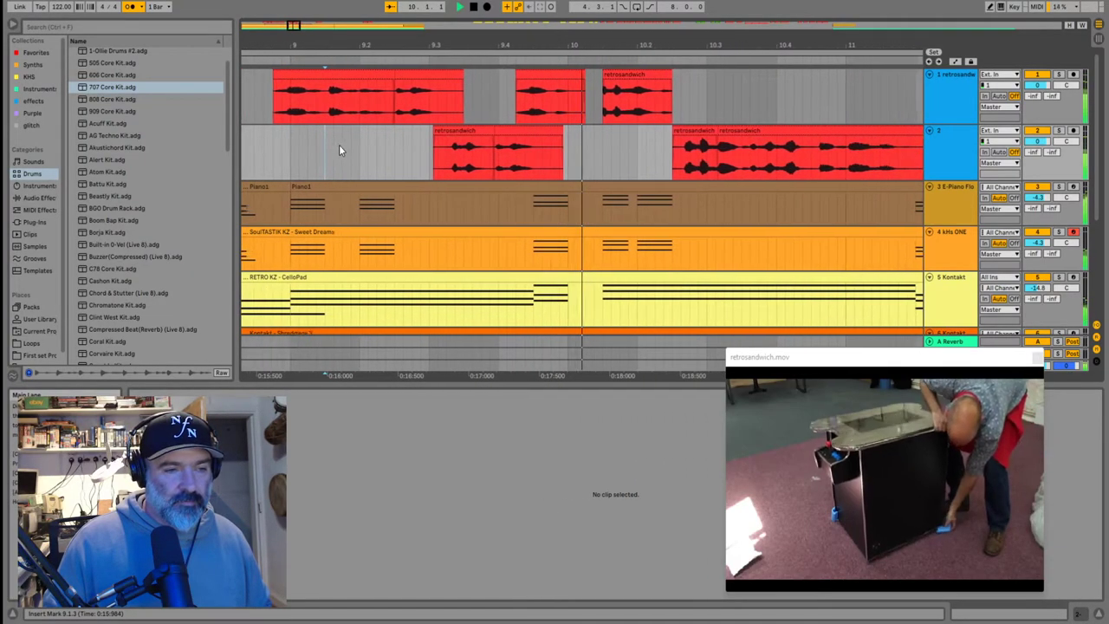
Close the gap between the last two track 1 clips of the phrase, starting the second at about bar 10, and replay from 9.4.4
drag(470, 72, 492, 75)
scroll(482, 87, up, 3)
click(442, 98)
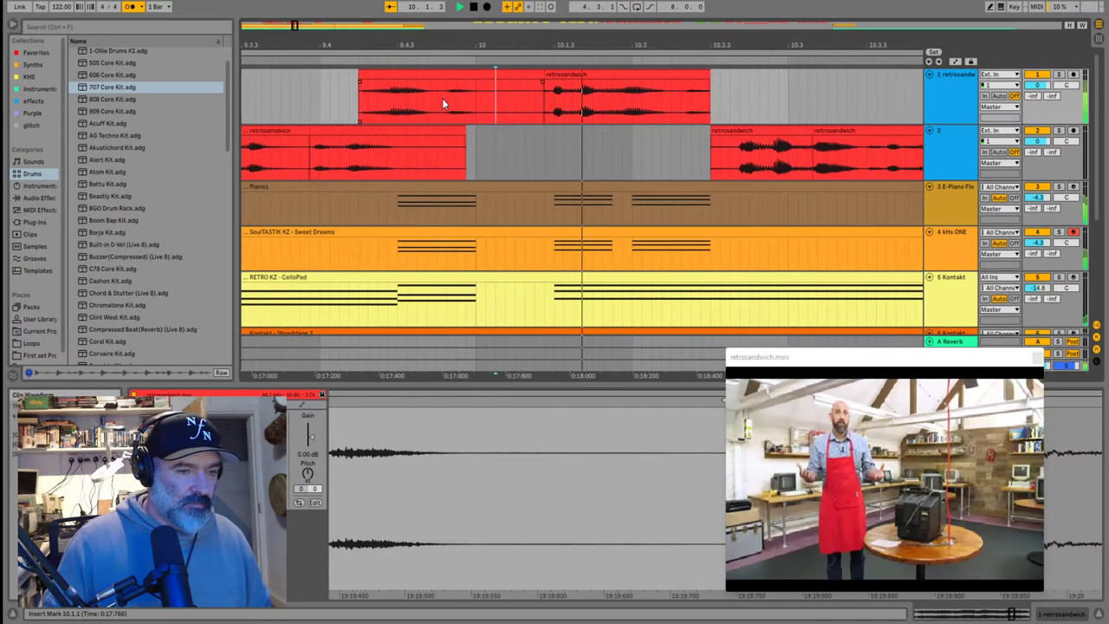
drag(361, 77, 298, 93)
click(271, 98)
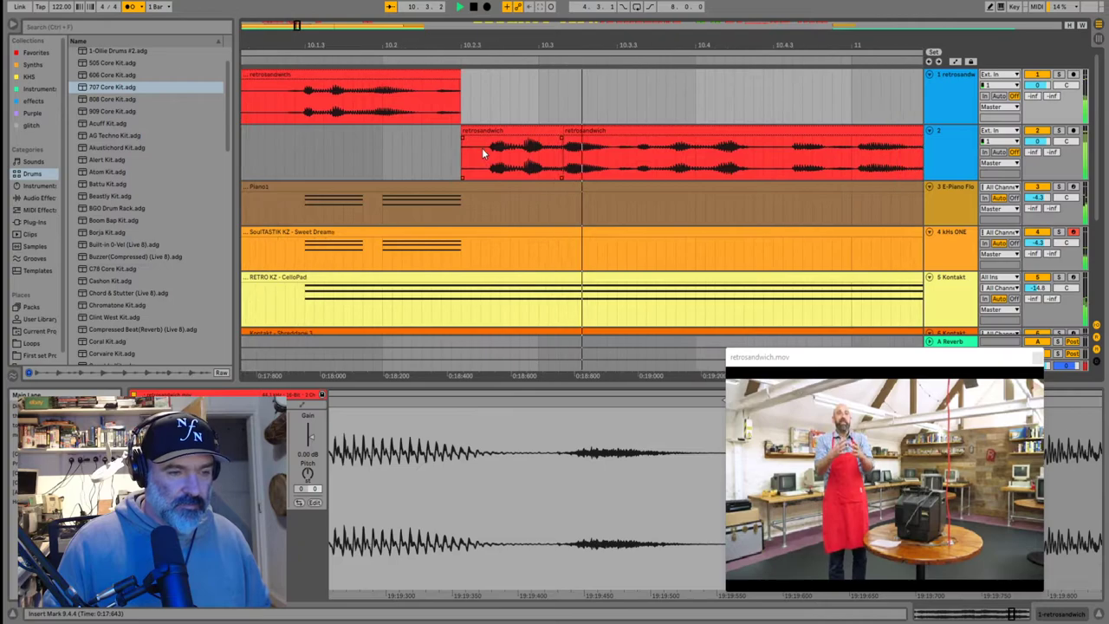
scroll(483, 152, down, 10)
key(space)
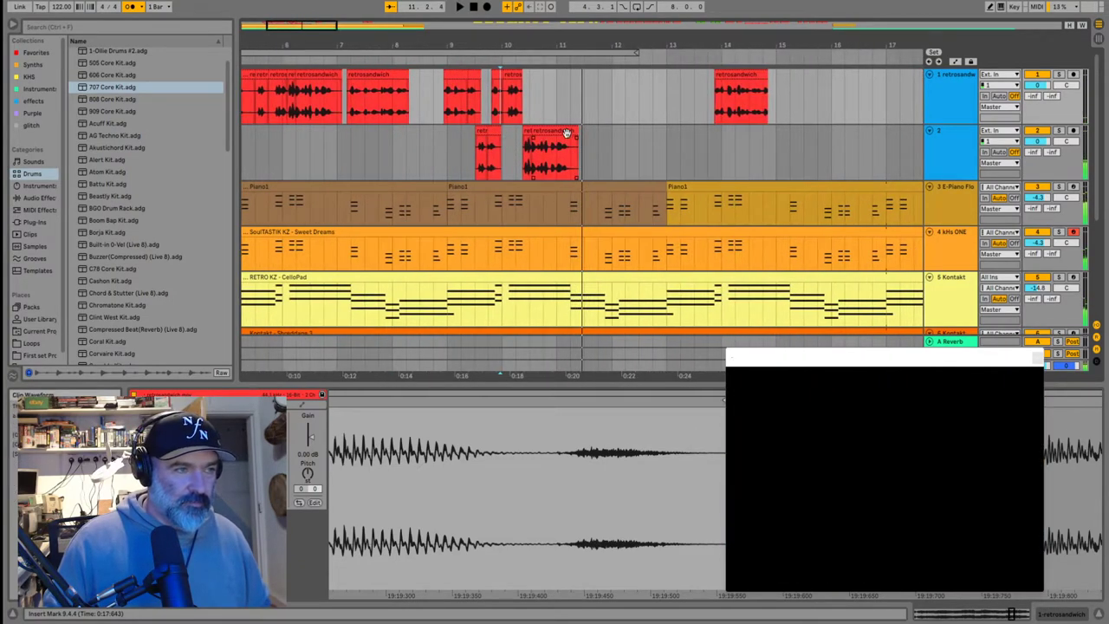
Audition the yellow track 1 clip at 41.1.1
scroll(630, 155, down, 3)
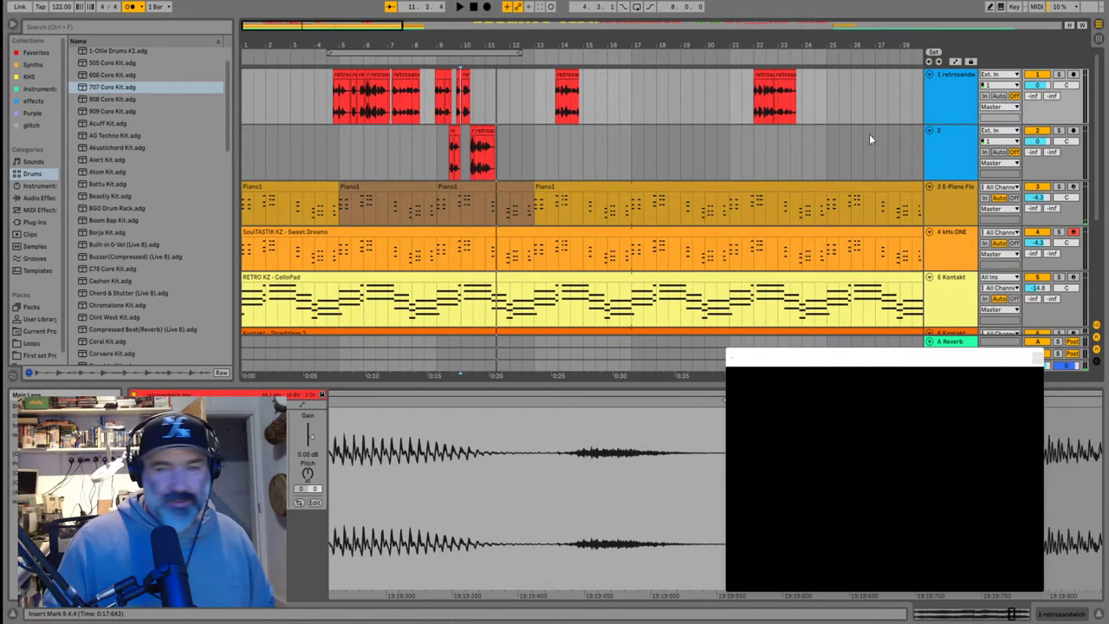
key(minus)
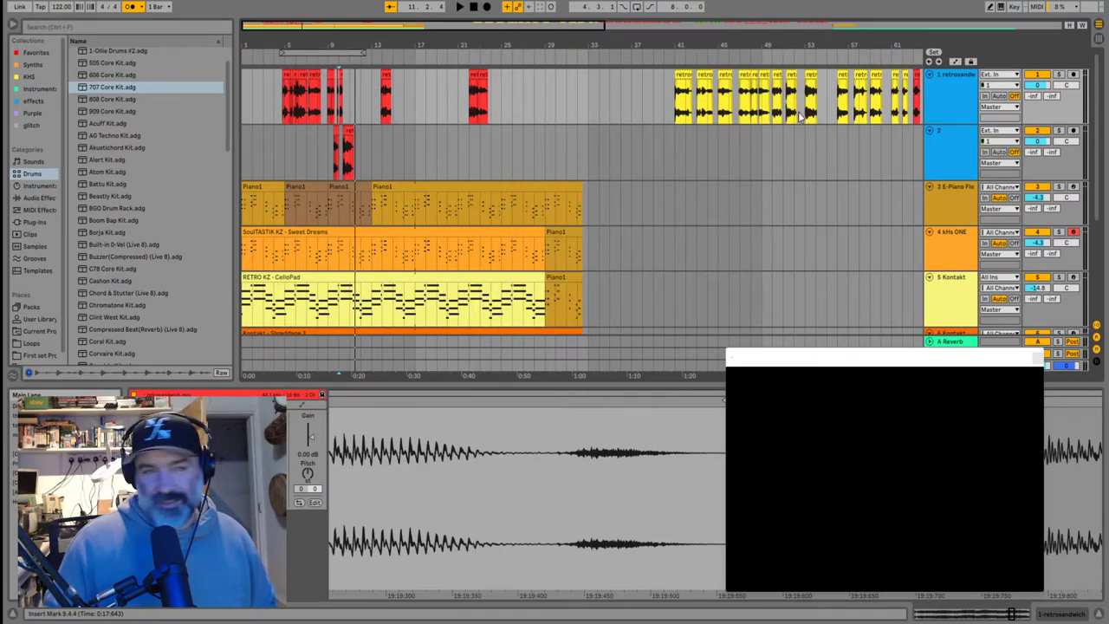
click(675, 110)
key(space)
key(plus)
key(plus)
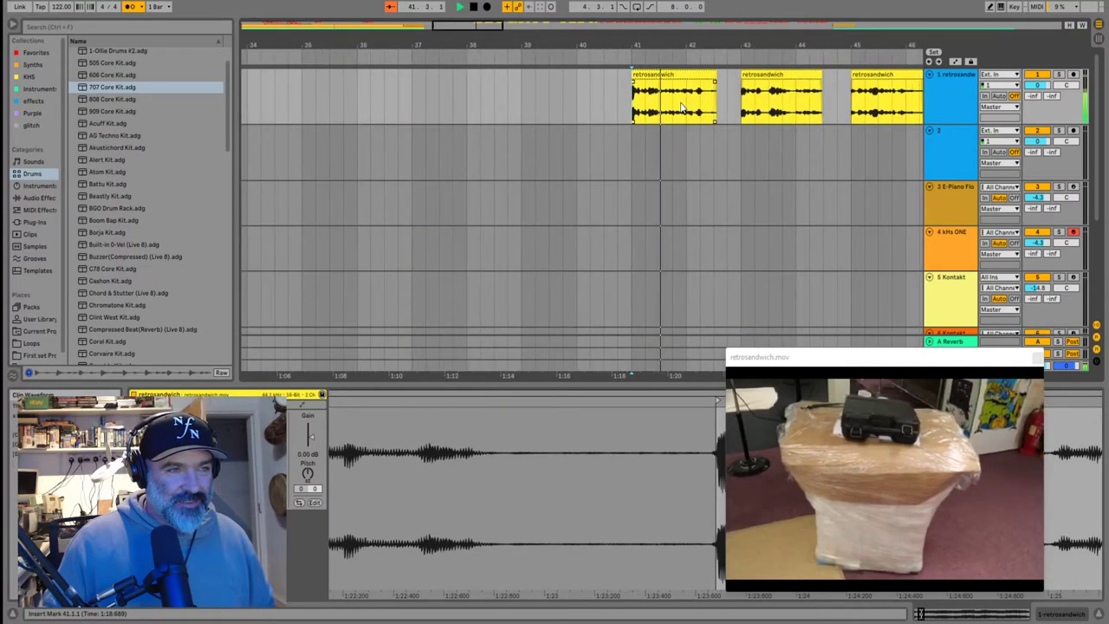
key(minus)
key(minus)
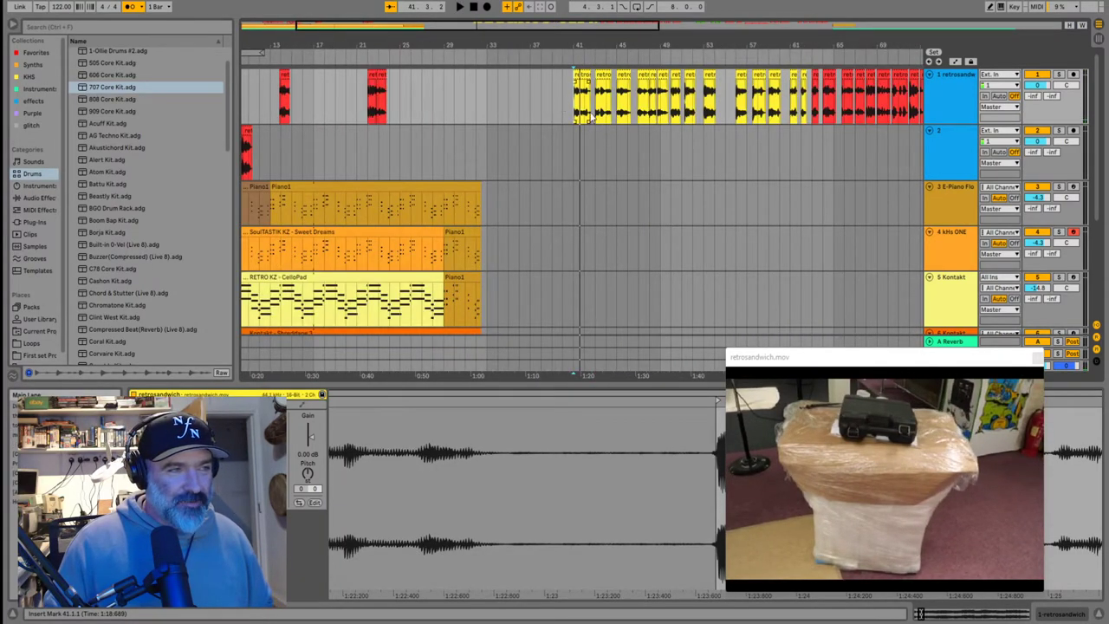
Audition the red track 1 clip at 22.1.1 and the yellow clips at 41.1.1 and 43.1.1
click(371, 104)
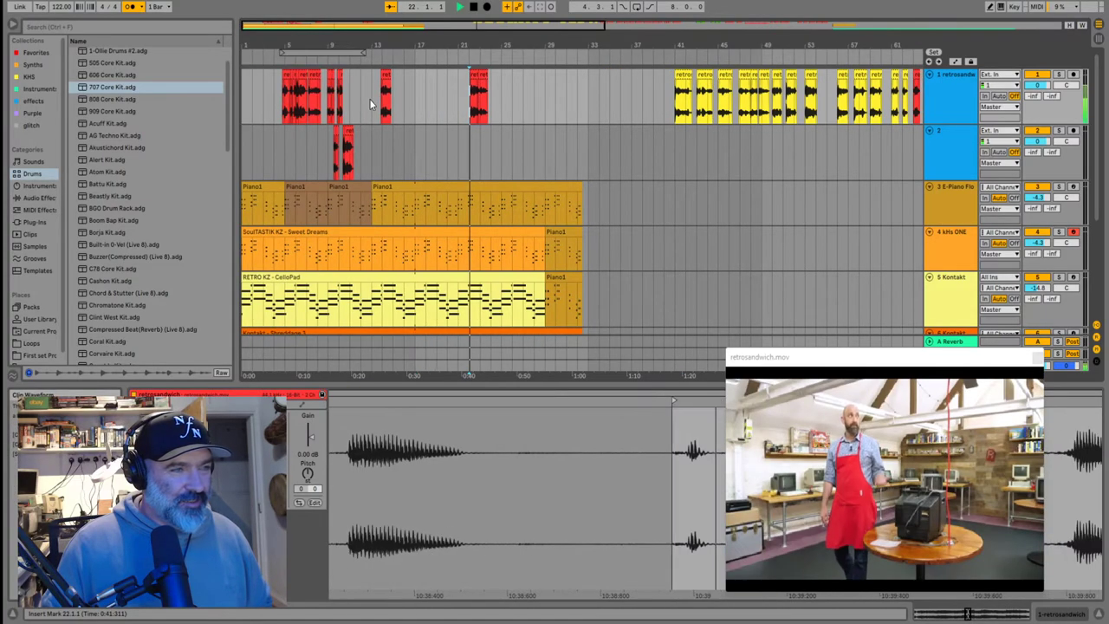
click(678, 111)
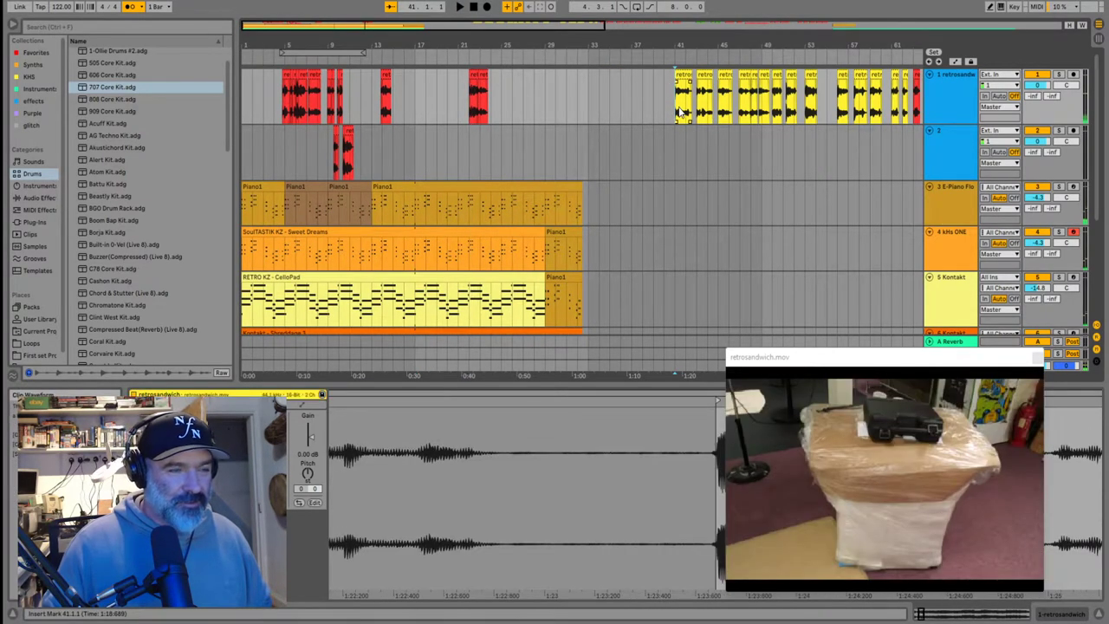
key(plus)
click(617, 108)
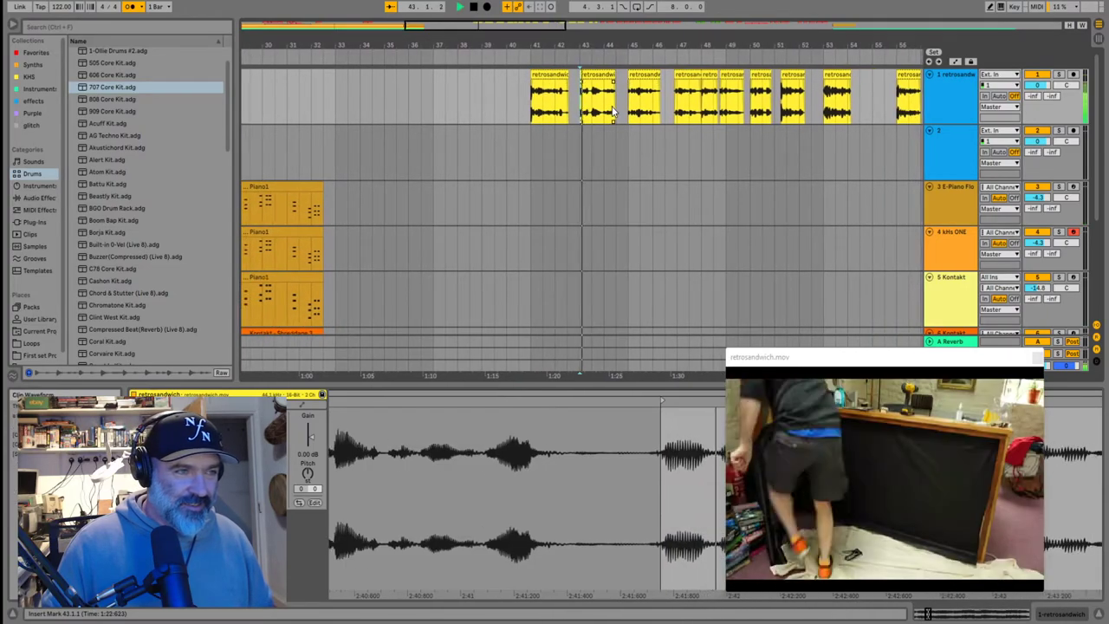
key(minus)
key(minus)
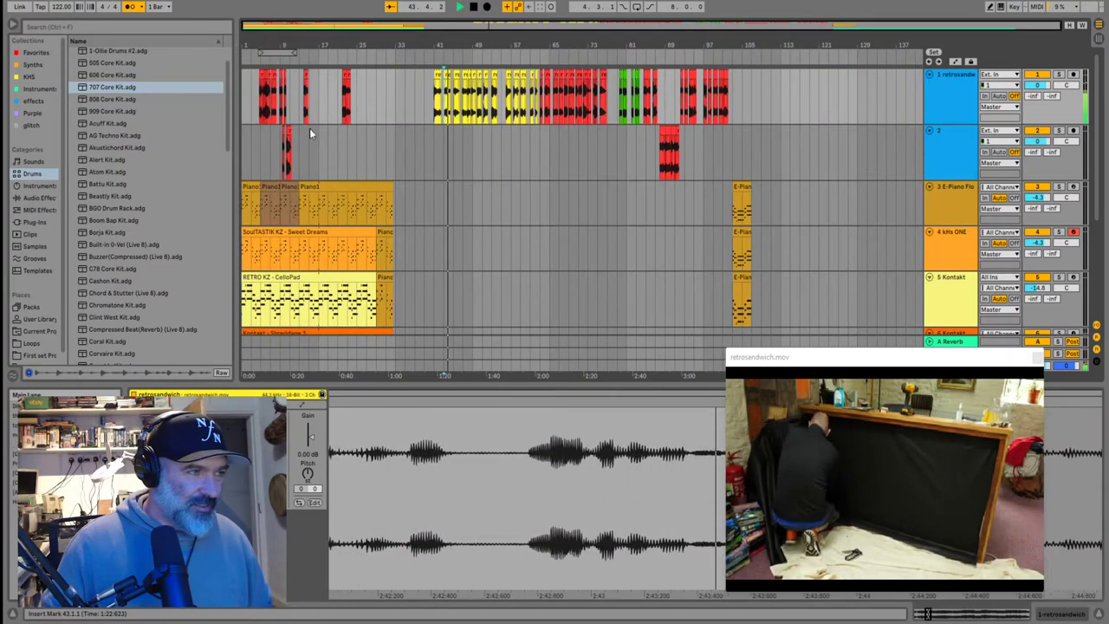
Play the phrase from 9.3.4 over the backing
click(284, 142)
key(space)
key(space)
key(plus)
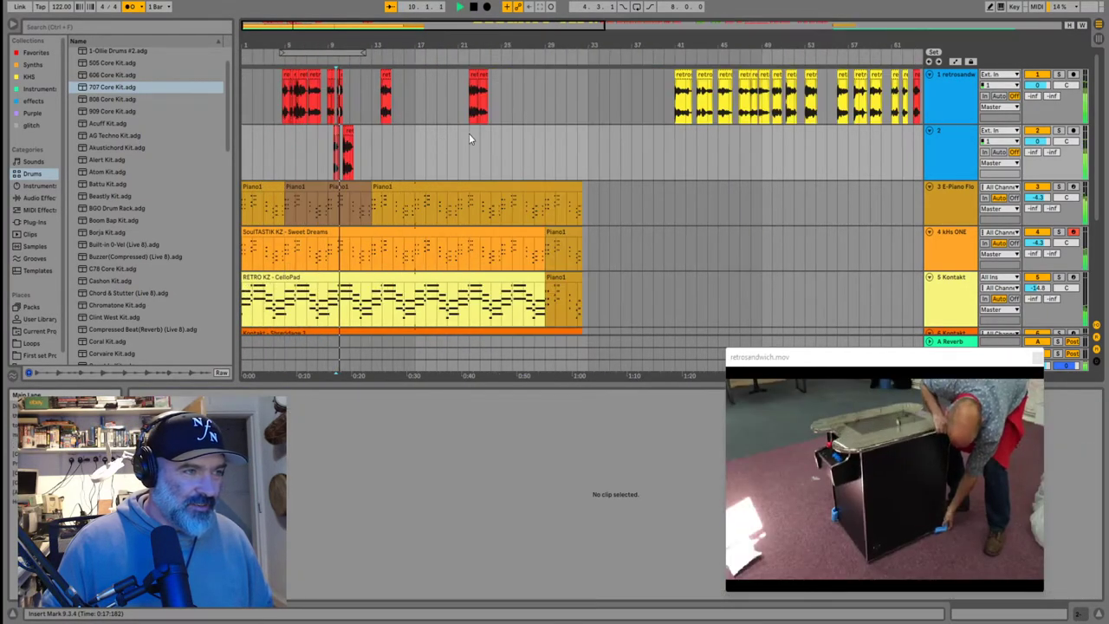
Copy the yellow track 1 clip at 43.1.1 to 11.1.1 and play from 10.2.3
click(706, 91)
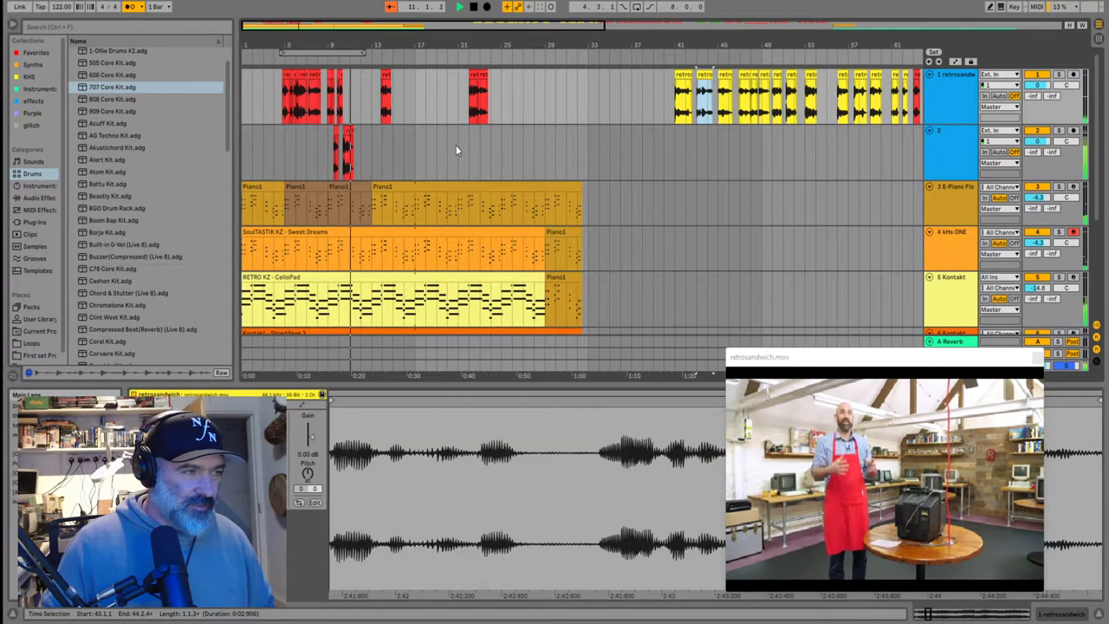
click(353, 114)
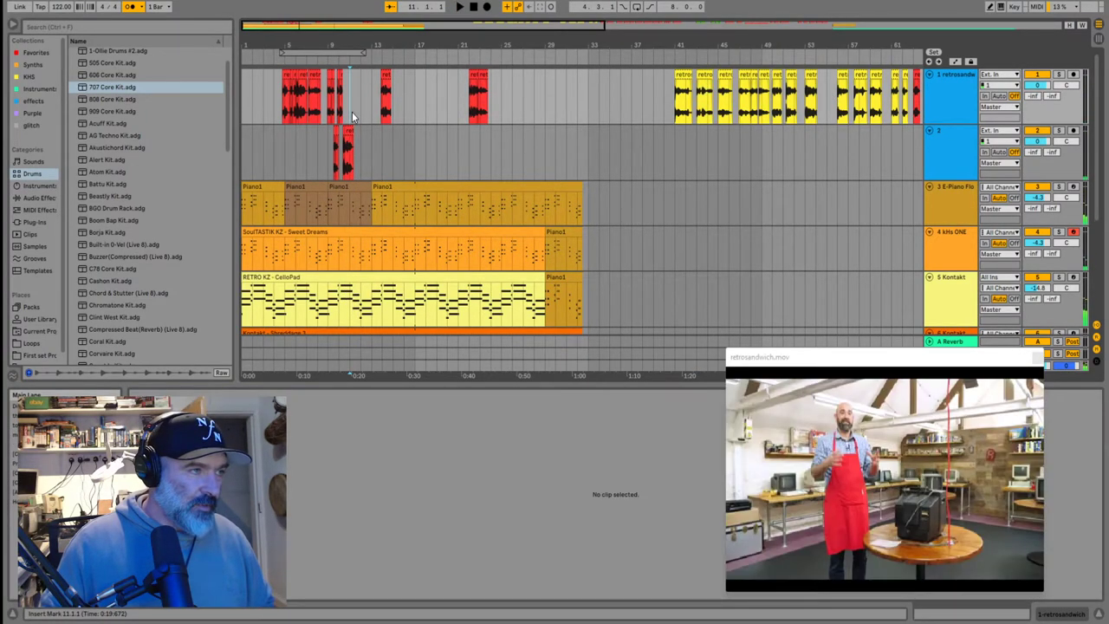
key(plus)
key(ctrl+v)
click(336, 107)
key(plus)
key(plus)
key(plus)
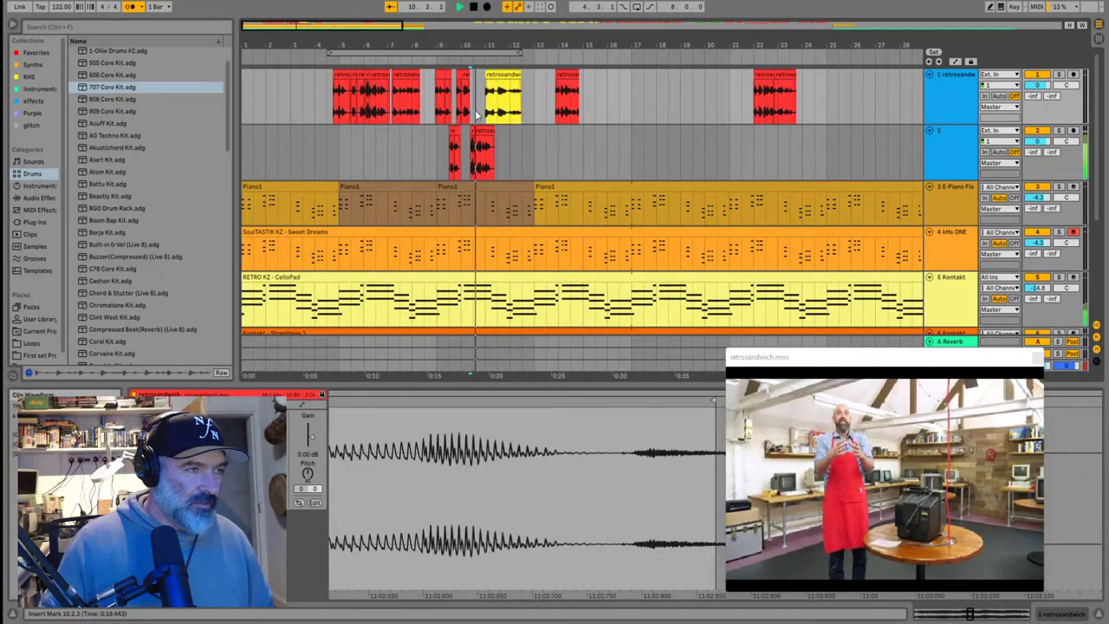
Move the yellow track 1 clip to 11.2.1 and play it over the backing from 11.1.1
drag(596, 75, 573, 84)
click(540, 105)
key(space)
key(space)
key(space)
key(space)
click(533, 98)
key(space)
key(space)
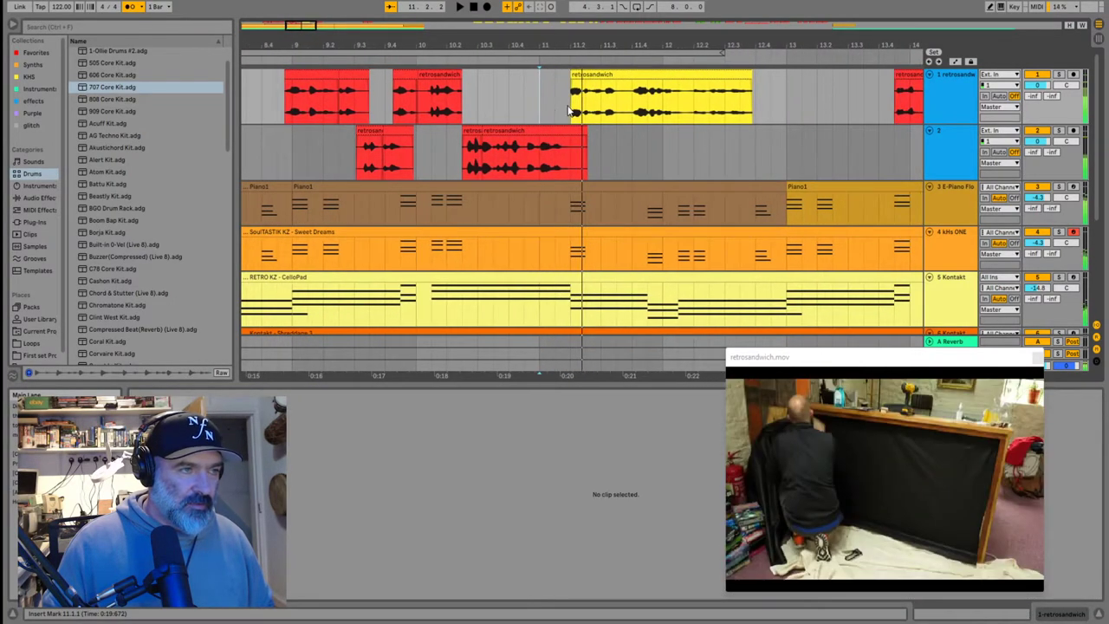
scroll(580, 104, up, 2)
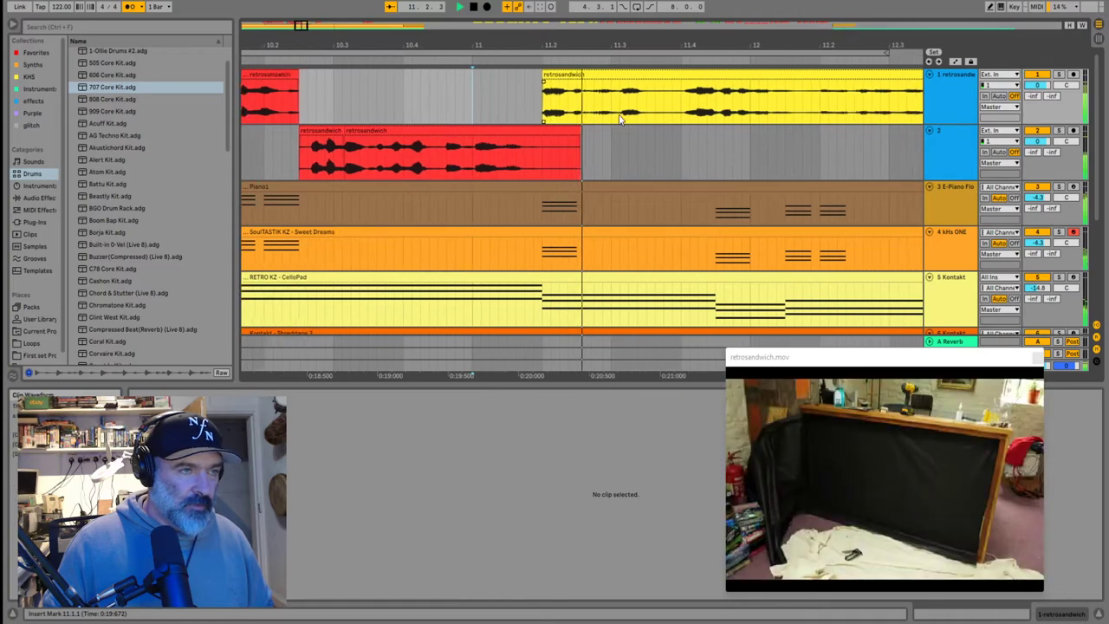
click(433, 110)
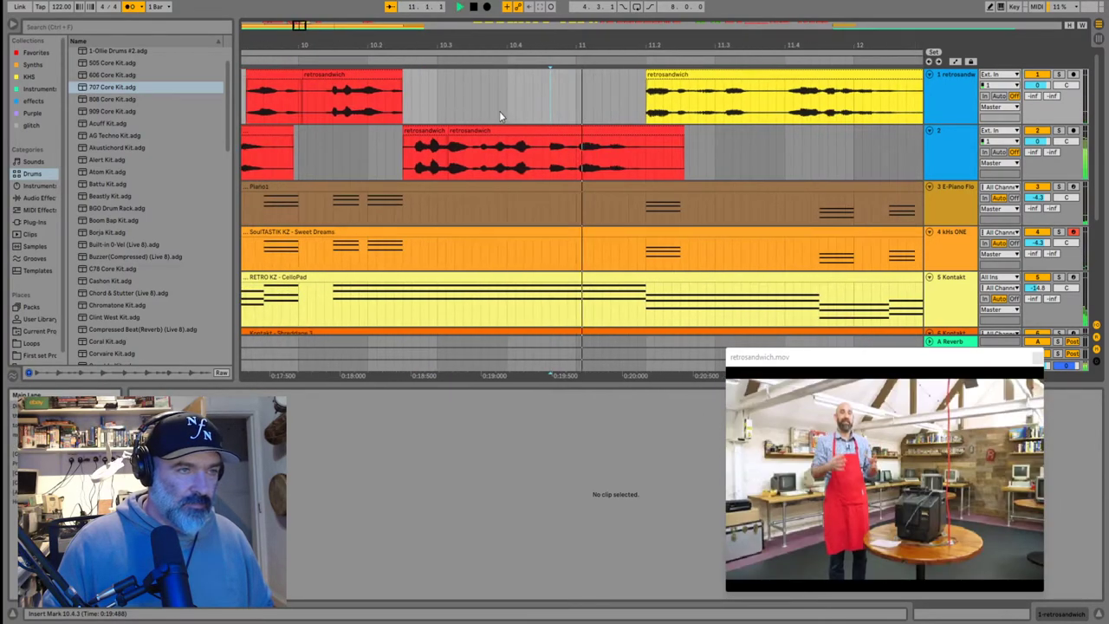
Move the yellow track 1 clip to 11.2.2 and set its end to 13.1.1
click(669, 85)
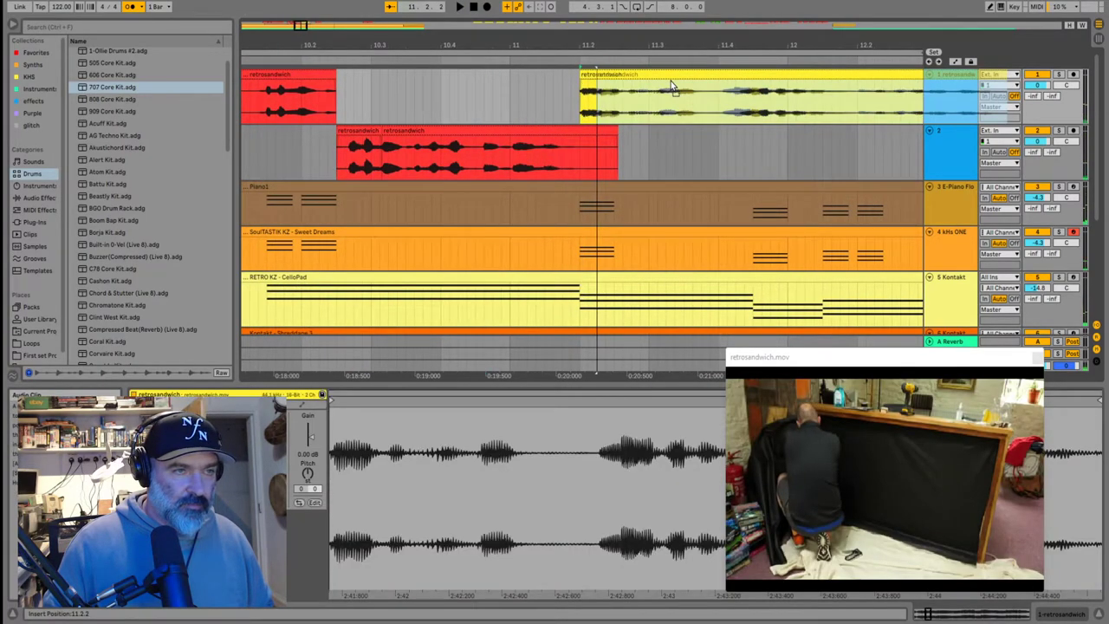
drag(671, 85, 670, 81)
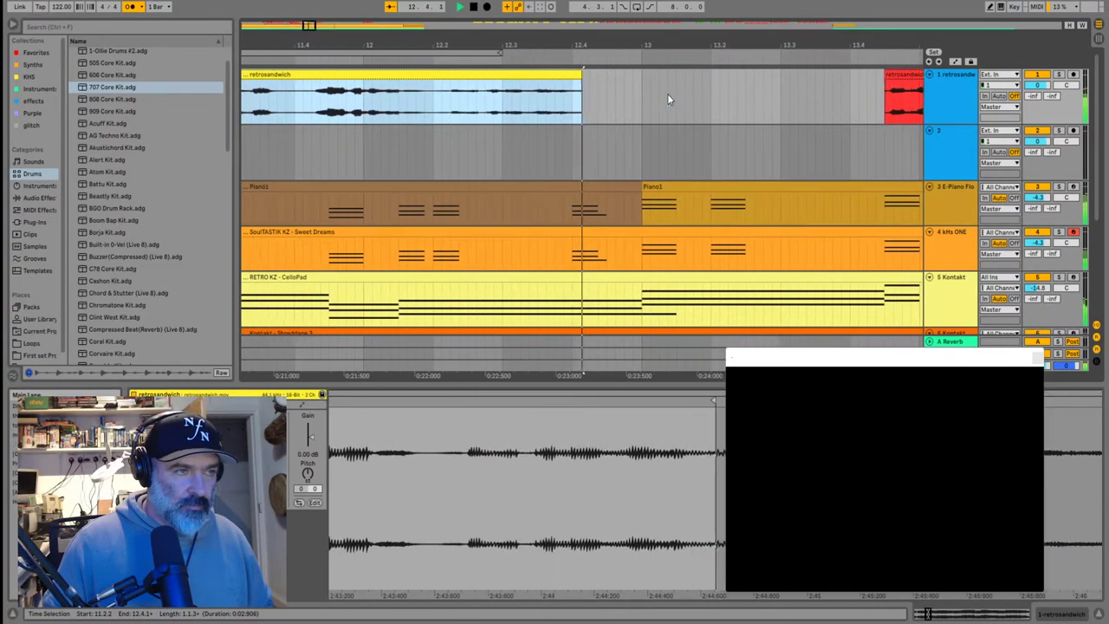
drag(515, 69, 582, 70)
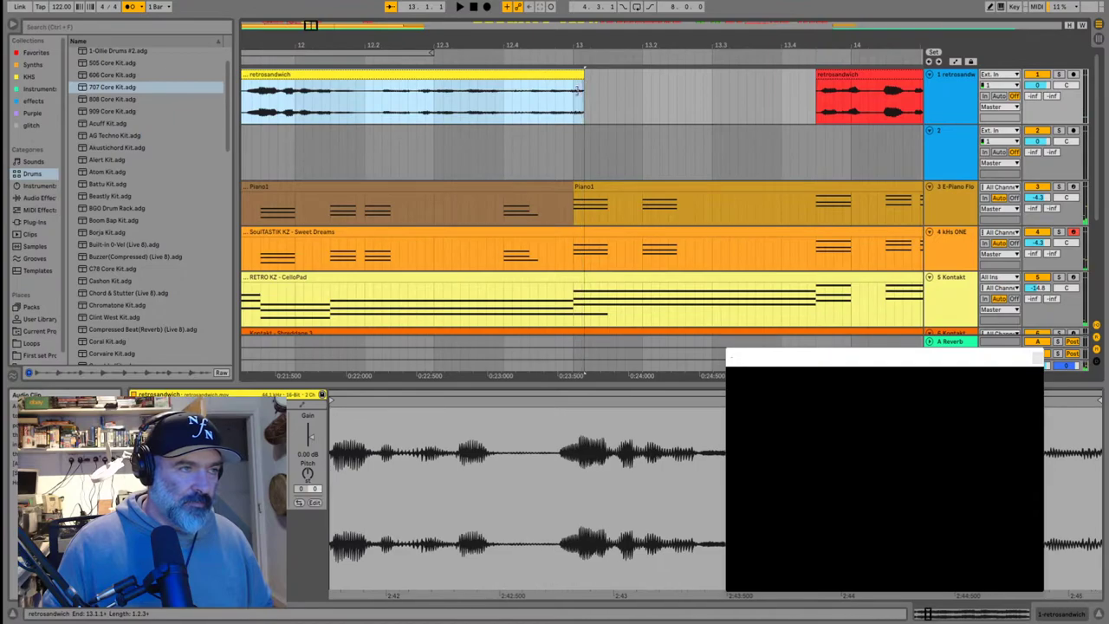
click(480, 113)
key(space)
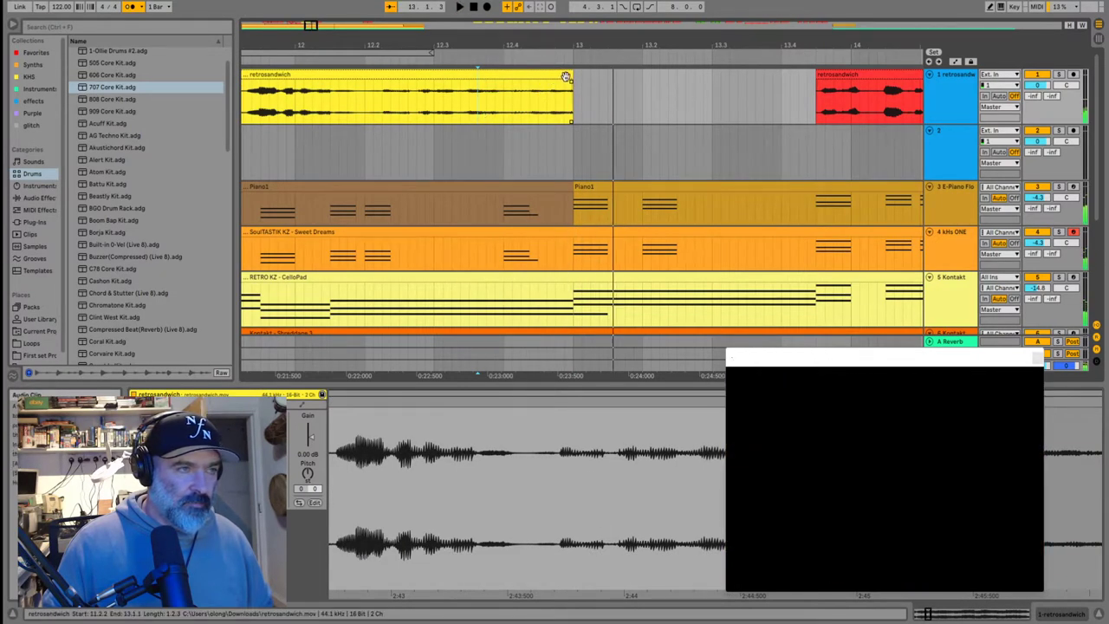
Add a fade-out of about one beat to the end of the yellow track 1 clip and play it
click(565, 76)
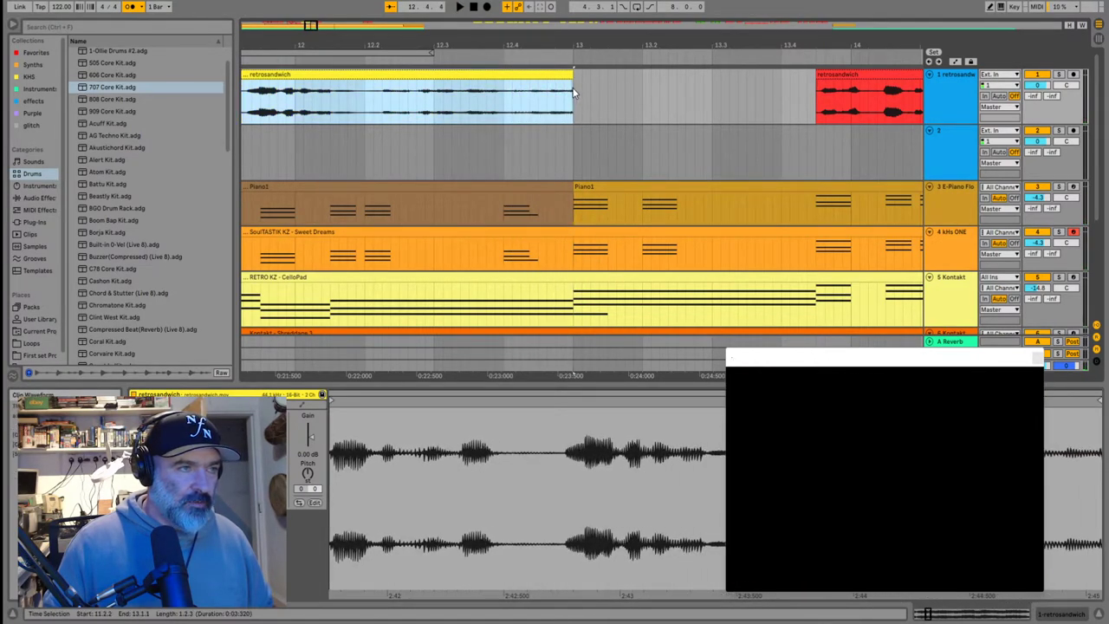
drag(570, 84, 493, 92)
click(386, 114)
key(space)
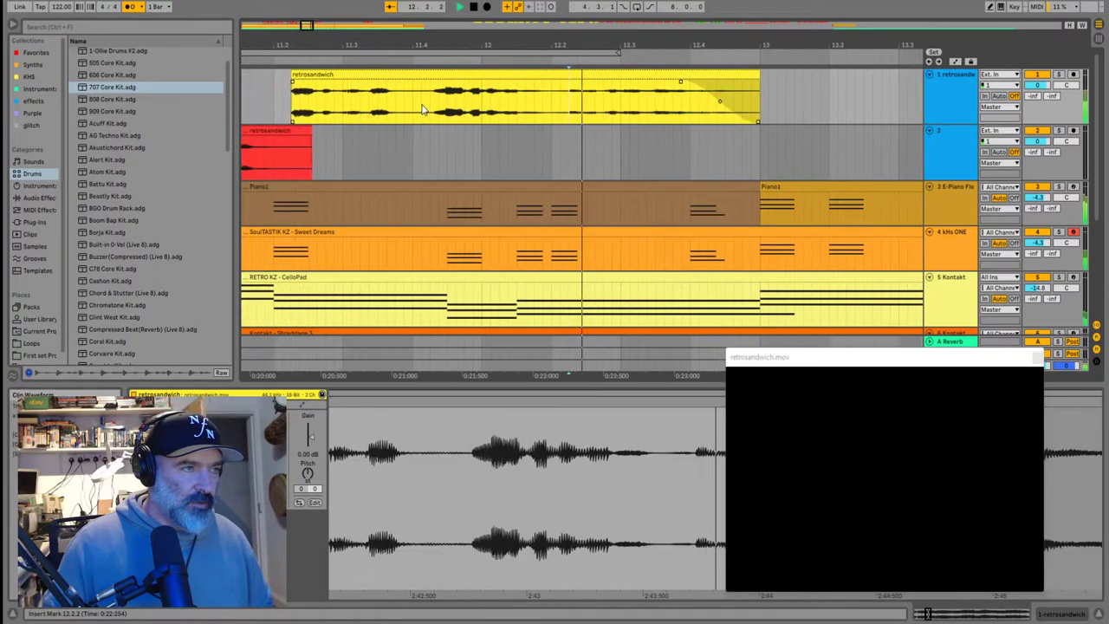
scroll(425, 110, down, 5)
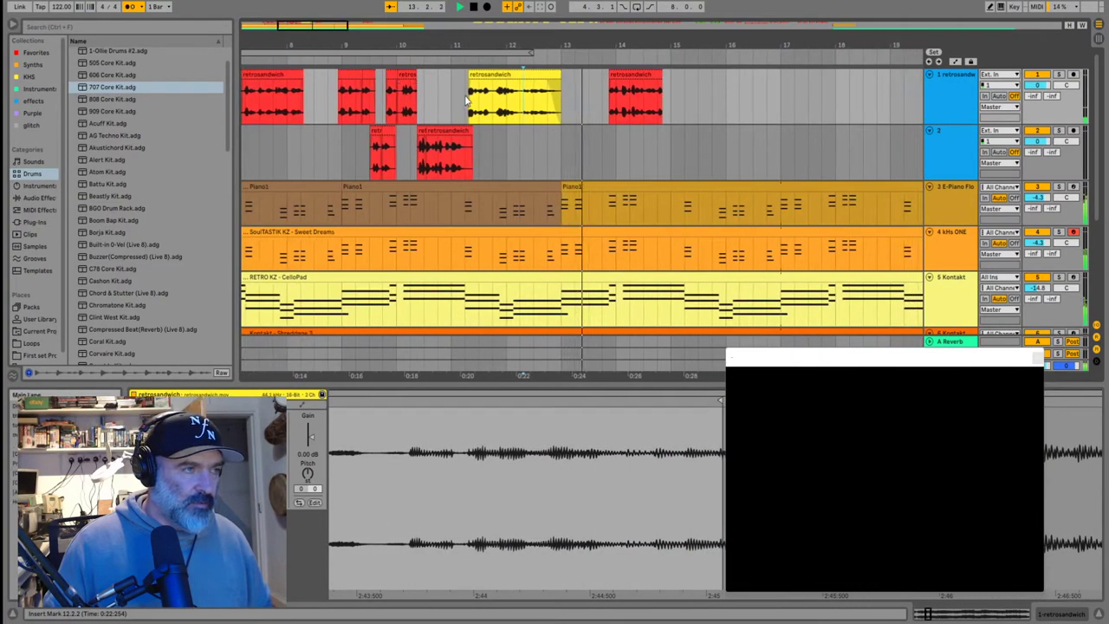
click(466, 101)
key(space)
Examine the overlap of the red track 2 clip and the yellow clip near 11.2, playing from 10.3.3
click(444, 121)
key(plus)
key(plus)
key(plus)
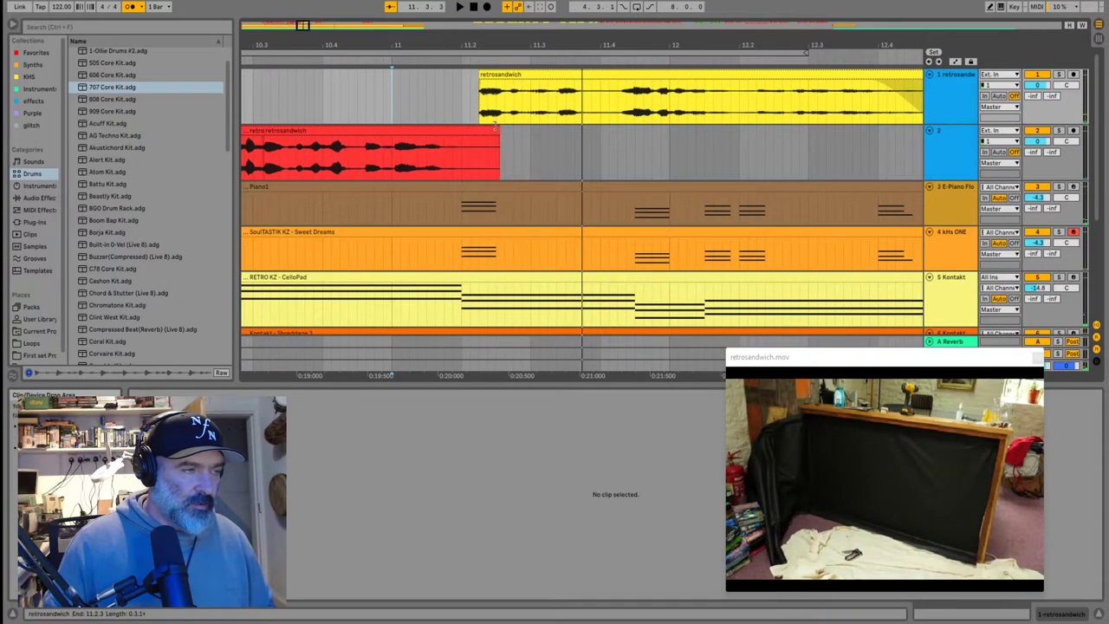
click(495, 128)
key(minus)
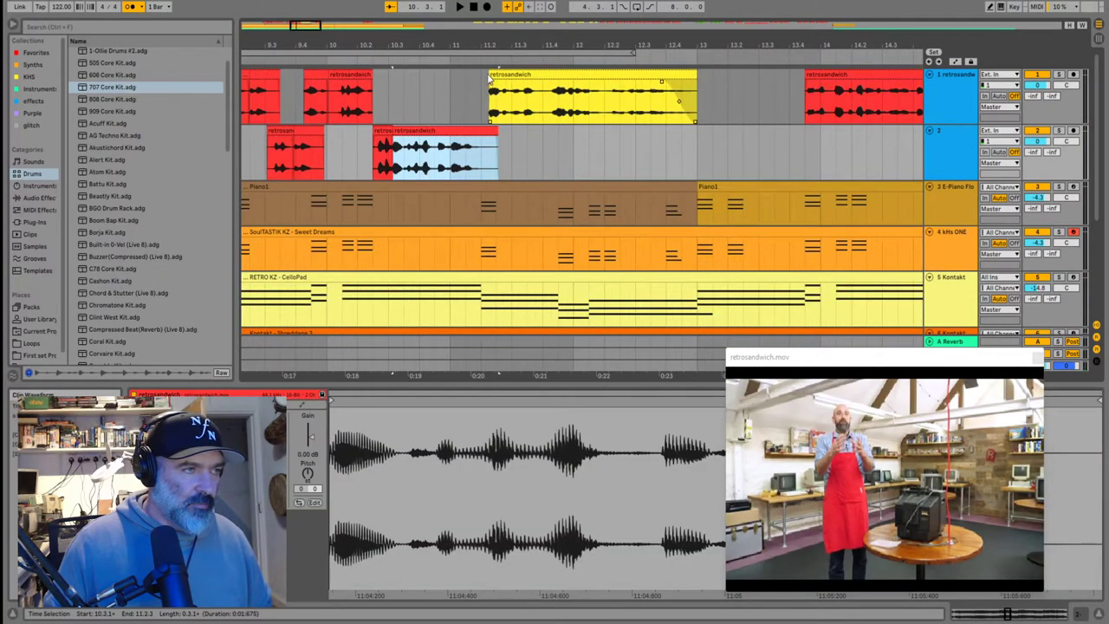
click(402, 91)
key(space)
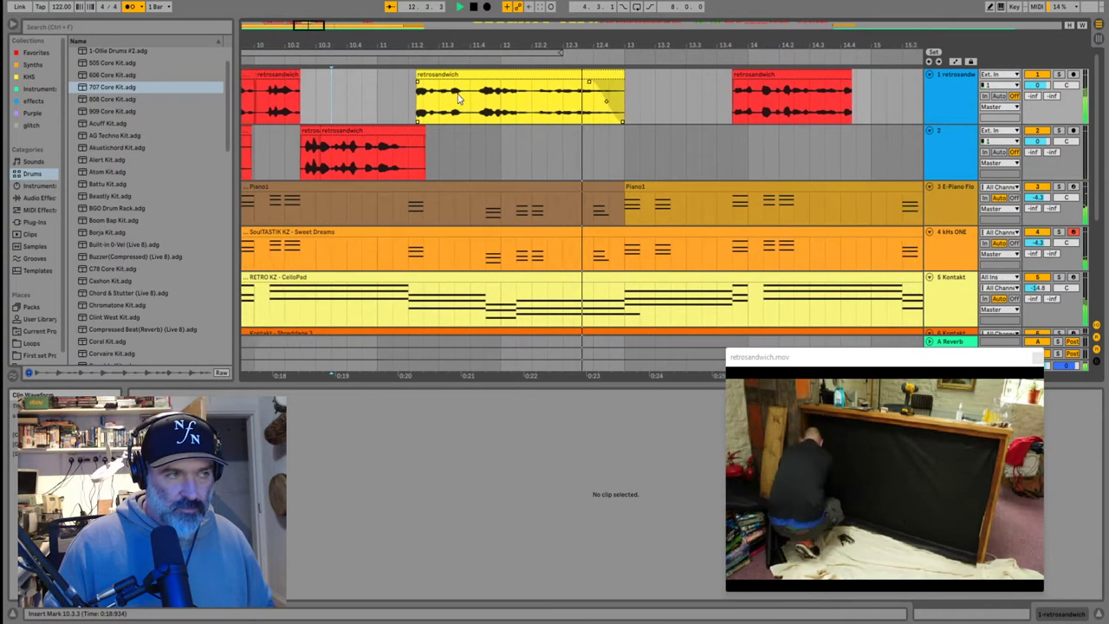
key(space)
Try extending the red track 2 clip's end to about 12.3 and play the revealed speech
click(475, 145)
drag(480, 144, 404, 143)
key(ctrl+z)
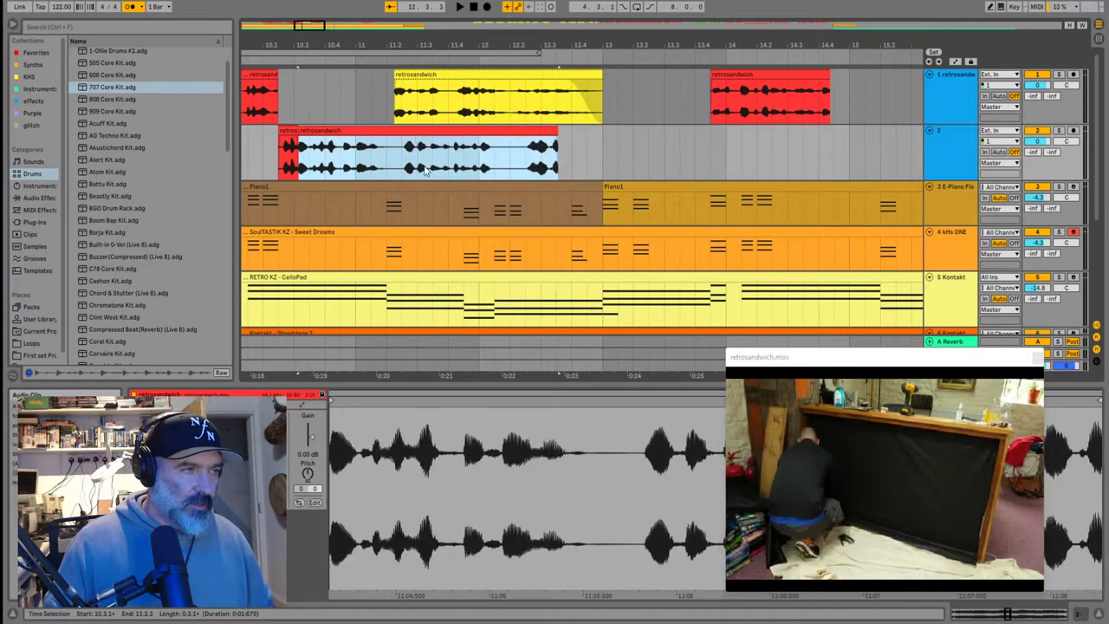
click(405, 158)
key(space)
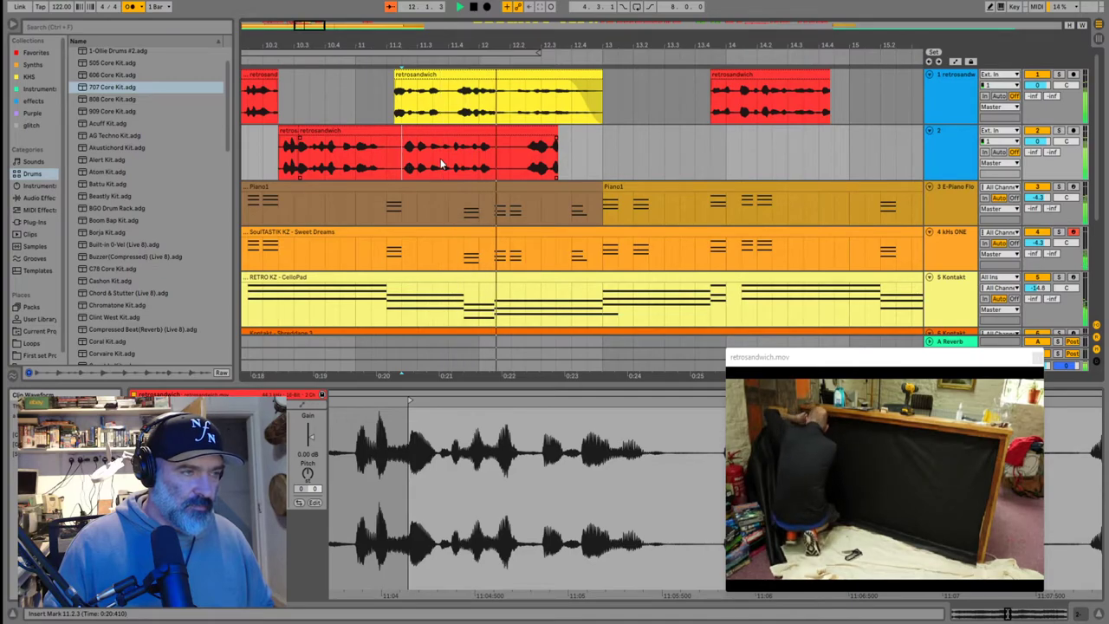
key(ctrl+y)
key(space)
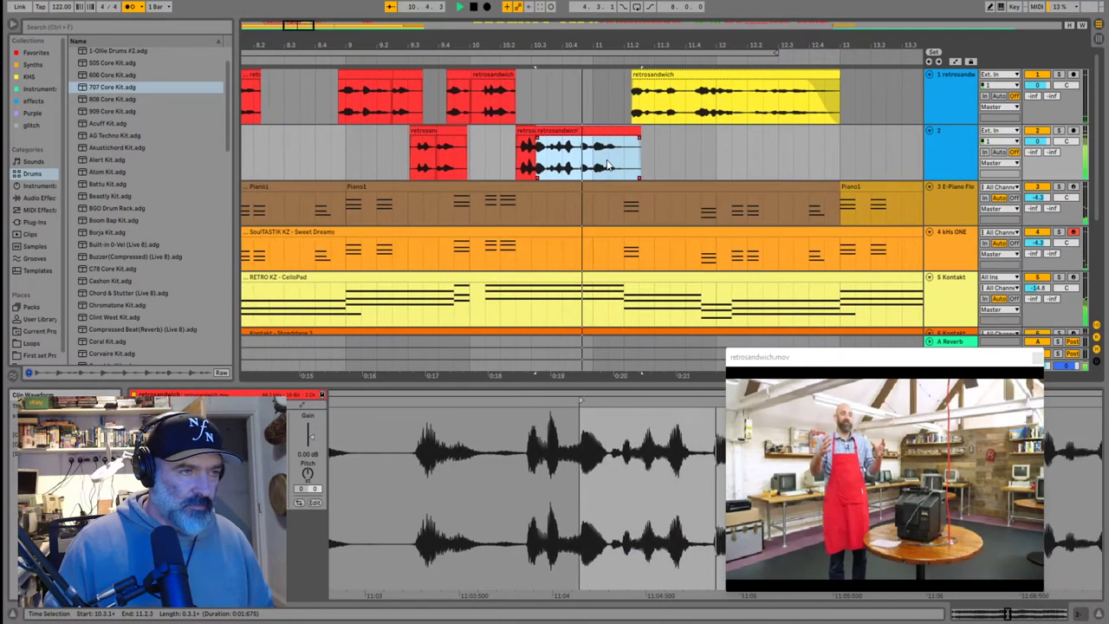
click(606, 160)
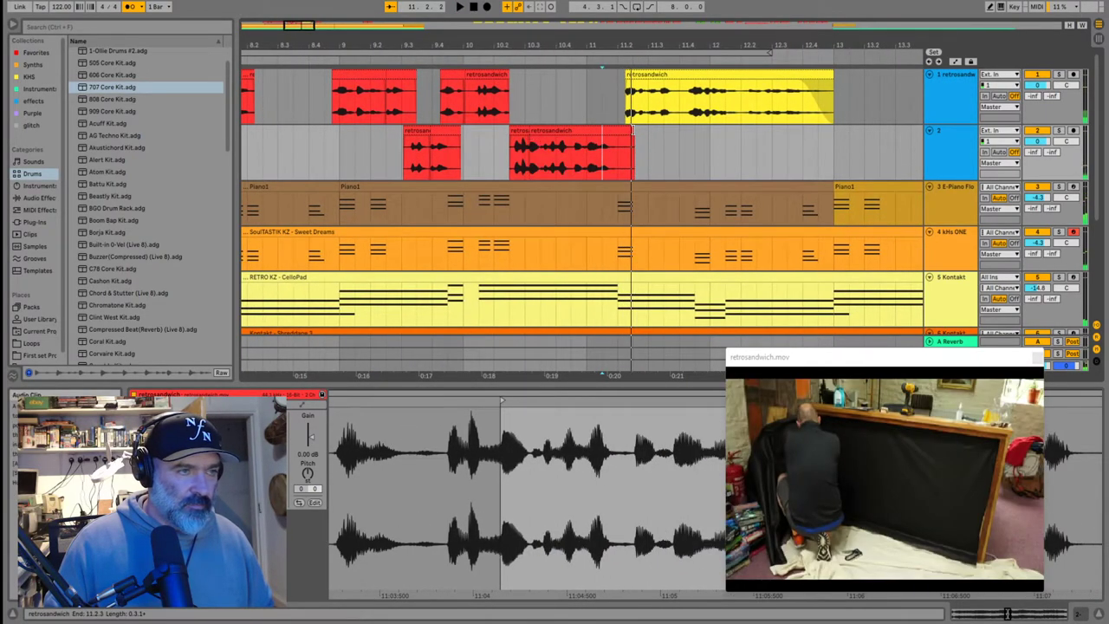
Extend the red track 2 clip, split it at 11.2.3 and move the split-off part to 13.1.1
drag(633, 131, 756, 134)
click(633, 160)
key(ctrl+e)
drag(662, 132, 875, 161)
click(855, 162)
key(space)
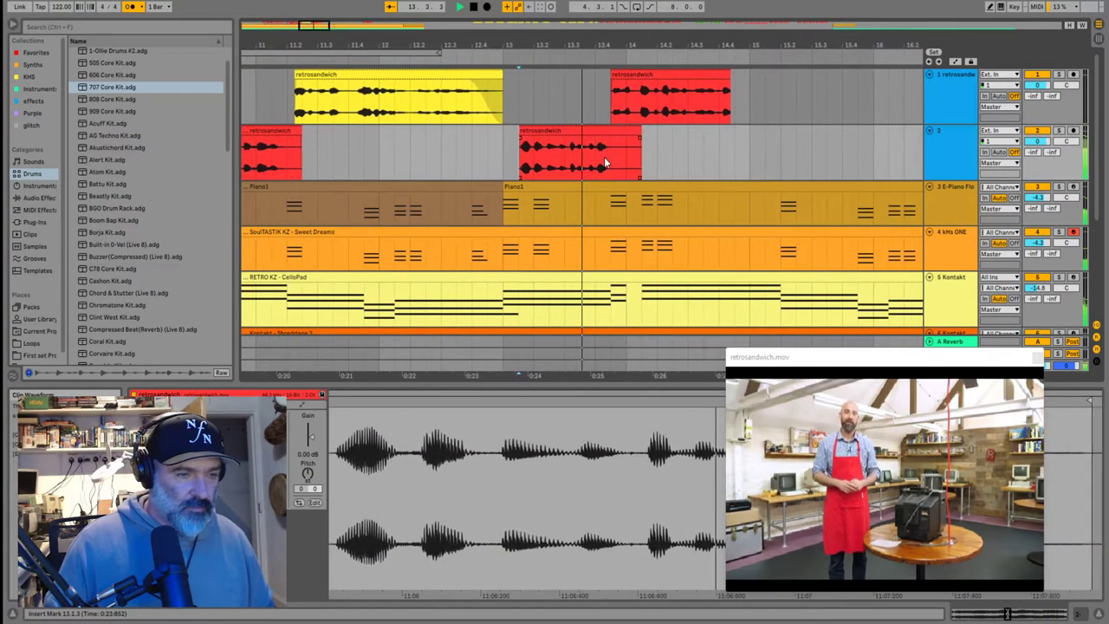
key(space)
drag(504, 132, 492, 133)
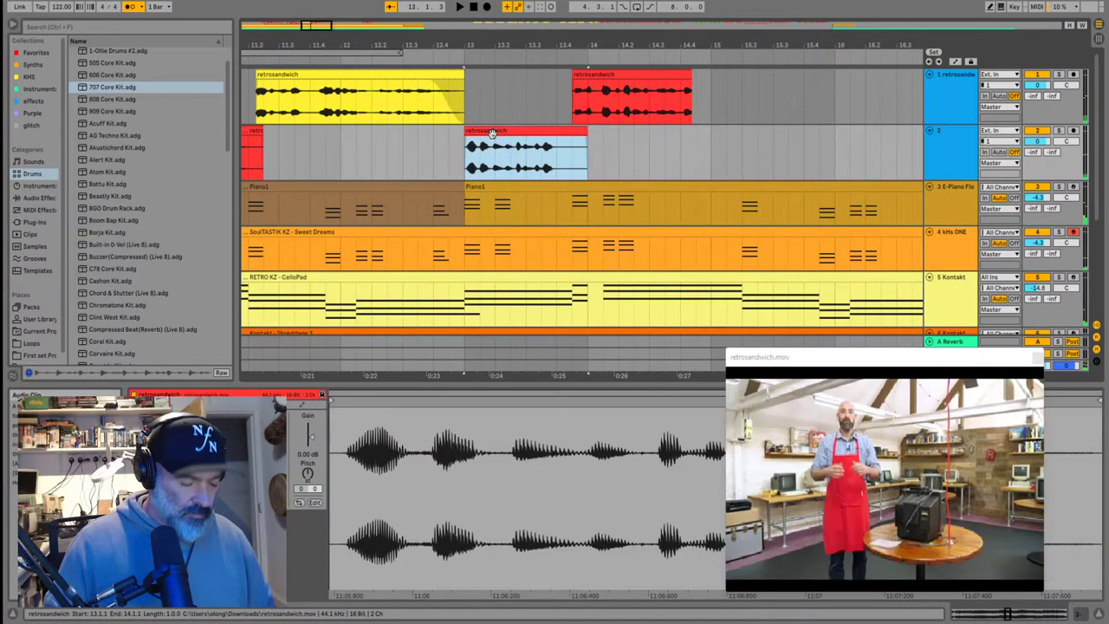
Cut the split-off track 2 clip at 13.1.1 and play the red phrase around bar 87
key(Delete)
scroll(689, 176, down, 10)
scroll(688, 171, right, 10)
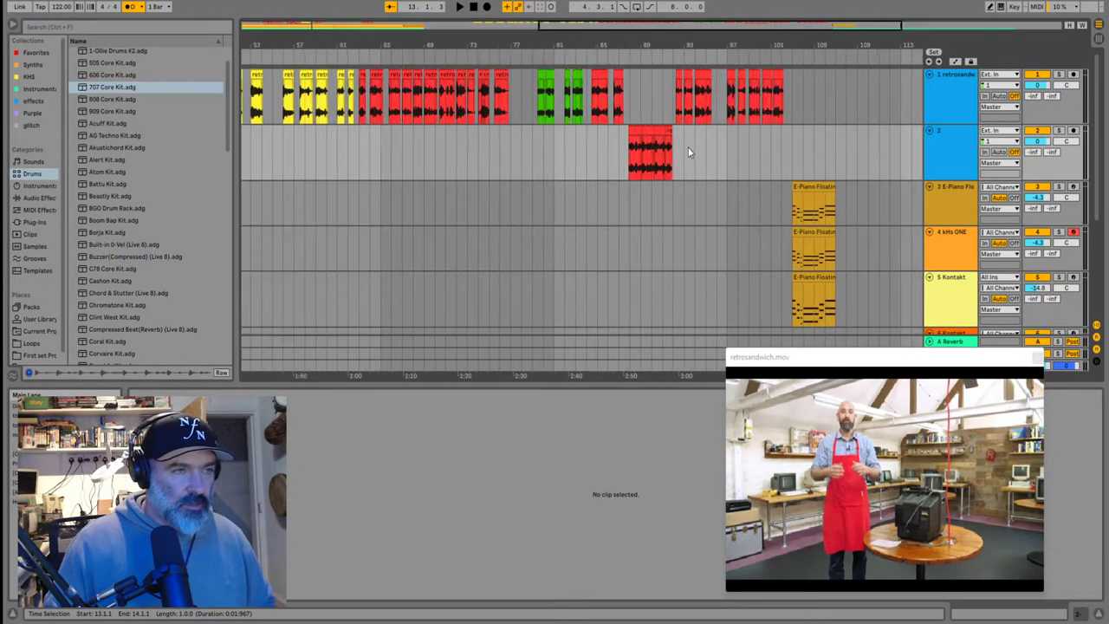
click(618, 158)
scroll(592, 152, up, 3)
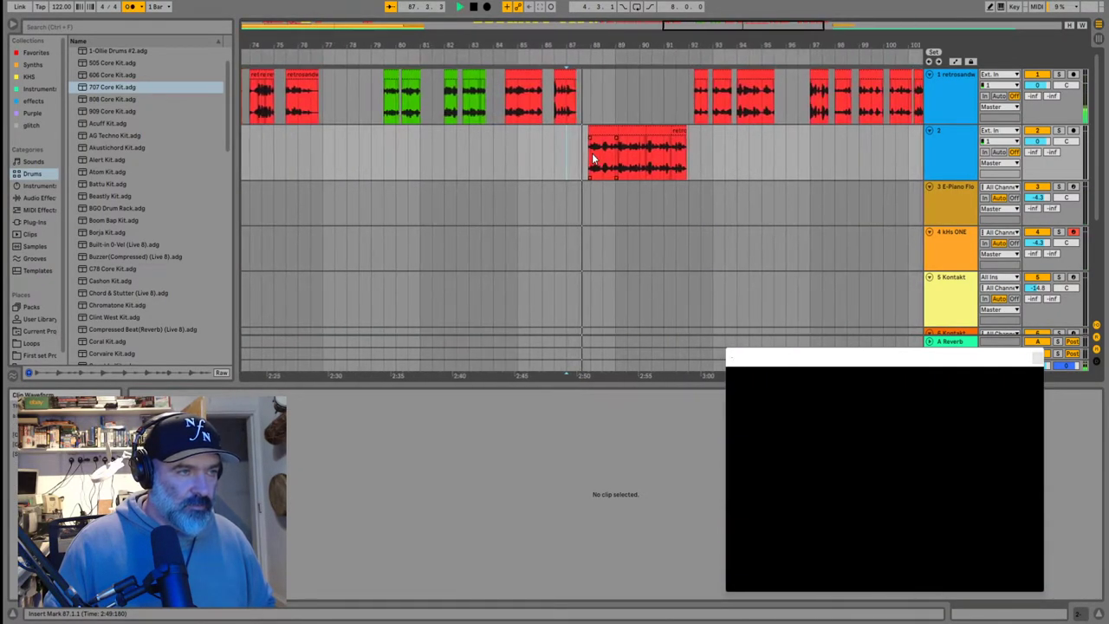
click(582, 154)
click(521, 155)
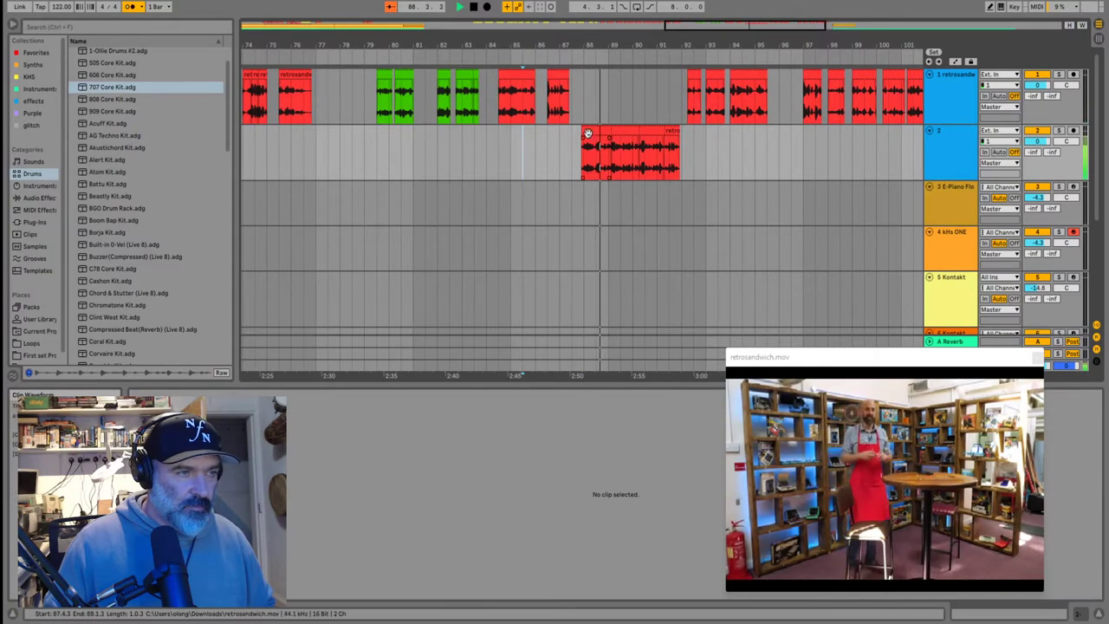
Shift the four red track 2 clips after bar 87 about one bar later and paste the cut clip at 87.3.1
click(588, 132)
click(674, 129)
drag(590, 130, 615, 130)
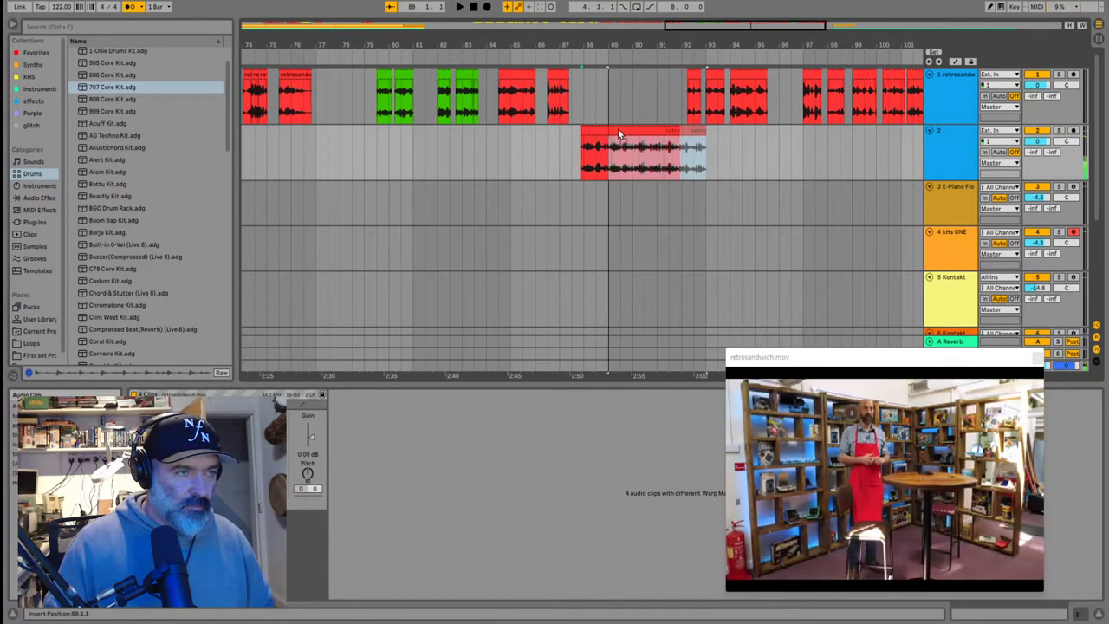
key(ctrl+v)
scroll(570, 160, up, 3)
click(571, 160)
key(space)
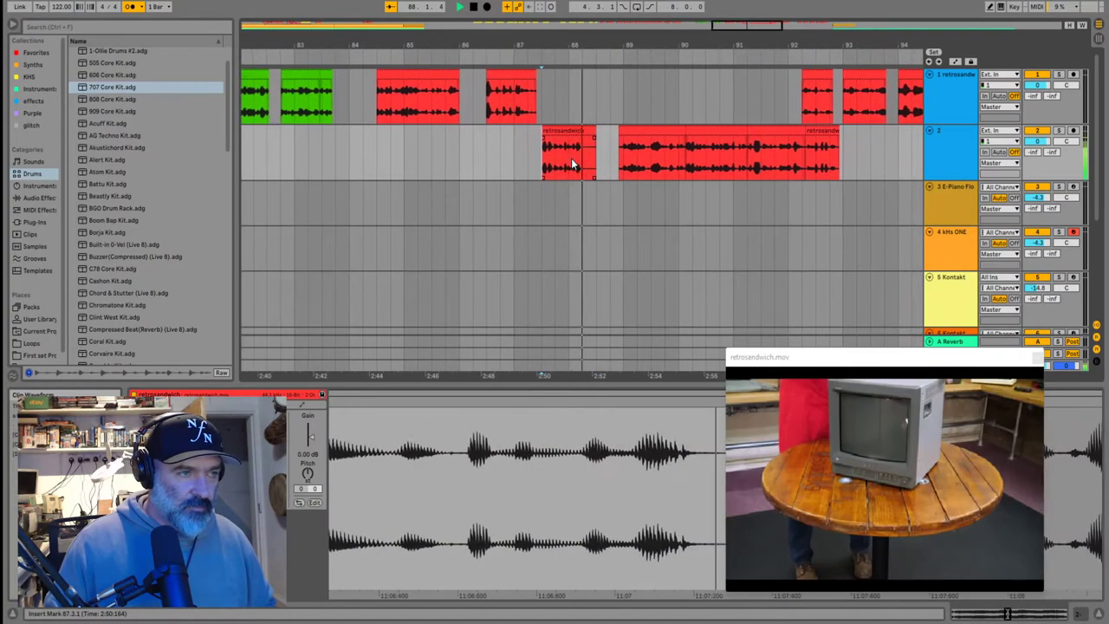
key(space)
Trim the pasted clip's end to 88.2.1 and move the following track 2 clip against it
click(621, 131)
scroll(597, 132, up, 3)
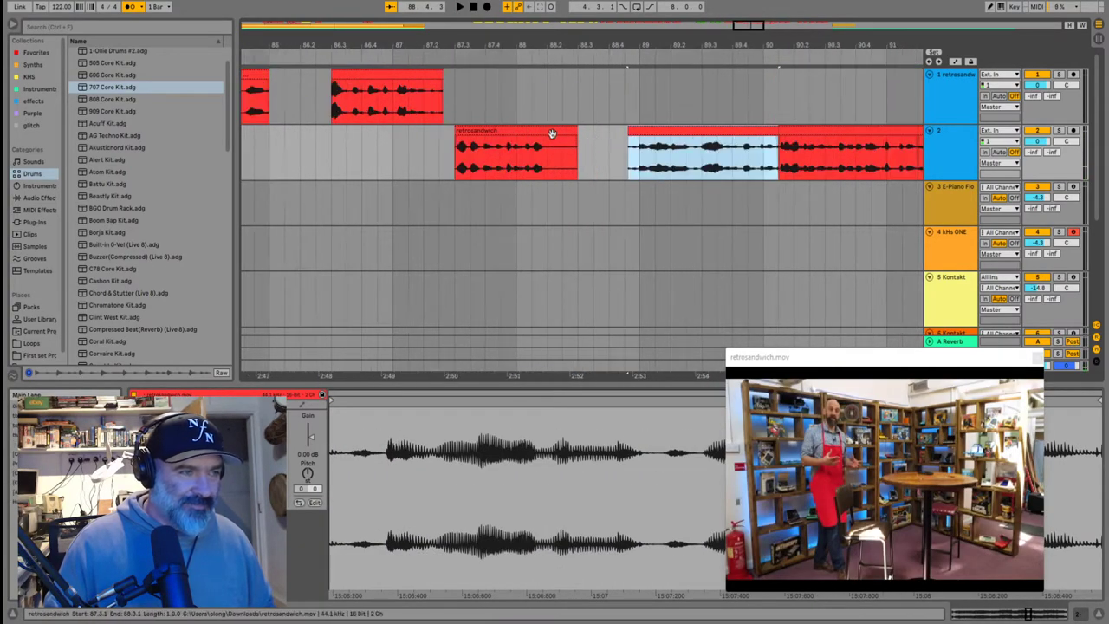
drag(575, 131, 548, 132)
drag(670, 128, 555, 136)
click(564, 156)
key(space)
key(space)
click(433, 152)
key(space)
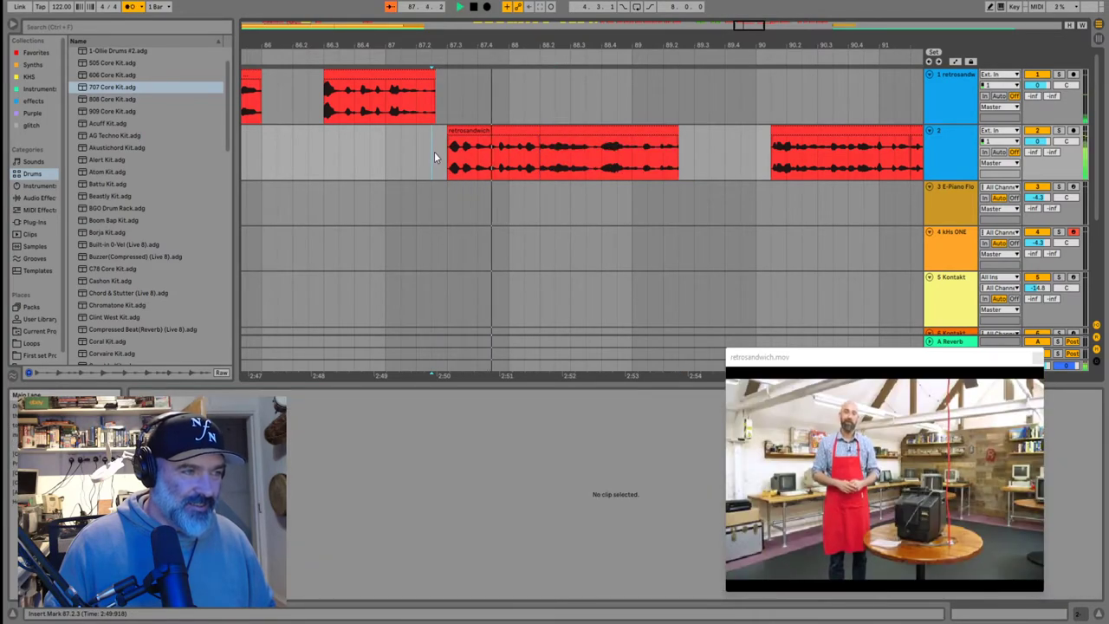
key(space)
Adjust the second track 2 clip to start at 88.2.1 and play the join from 87.3.3
click(570, 134)
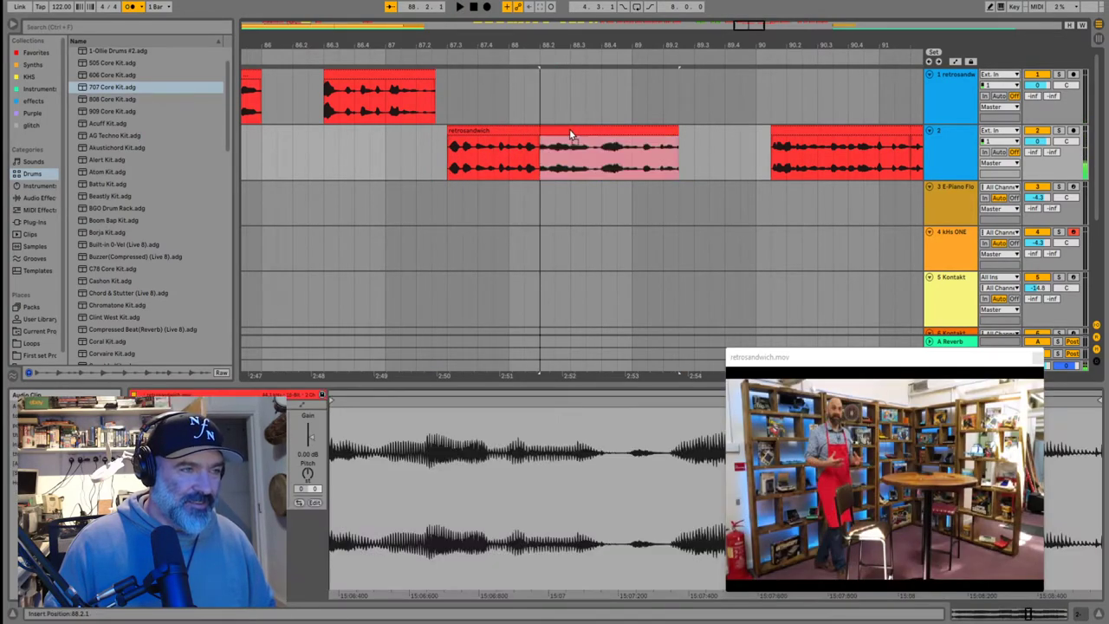
drag(578, 137, 542, 134)
click(524, 165)
key(space)
click(534, 149)
key(space)
key(space)
click(464, 157)
key(space)
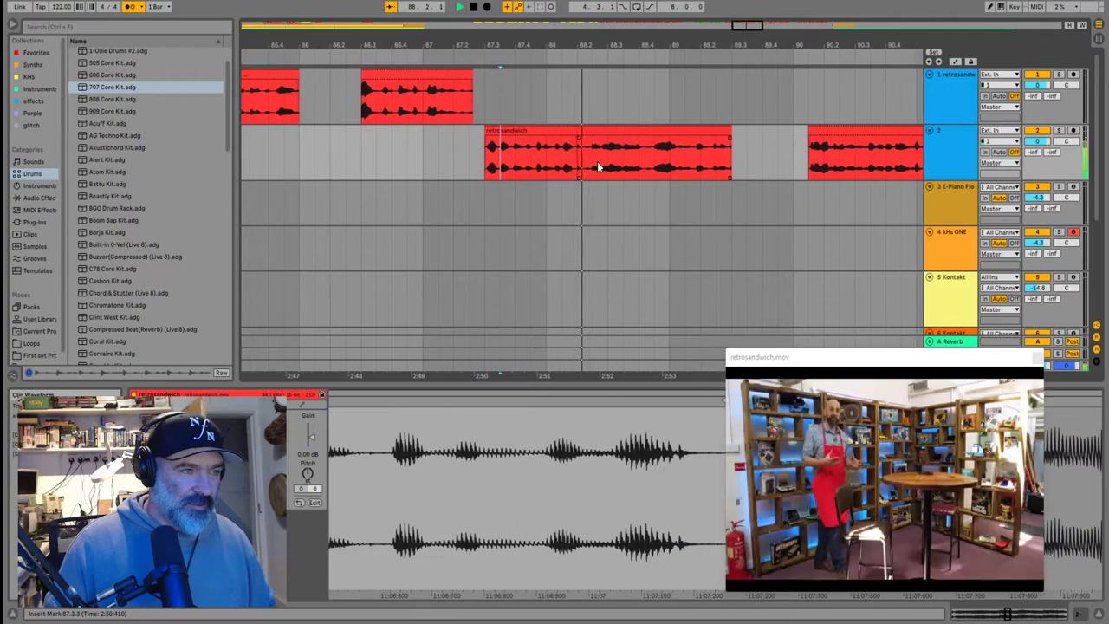
key(space)
Extend the end of the track 2 clip at 87.3.1 to 88.2.2 and play across the join
click(559, 131)
scroll(553, 149, up, 3)
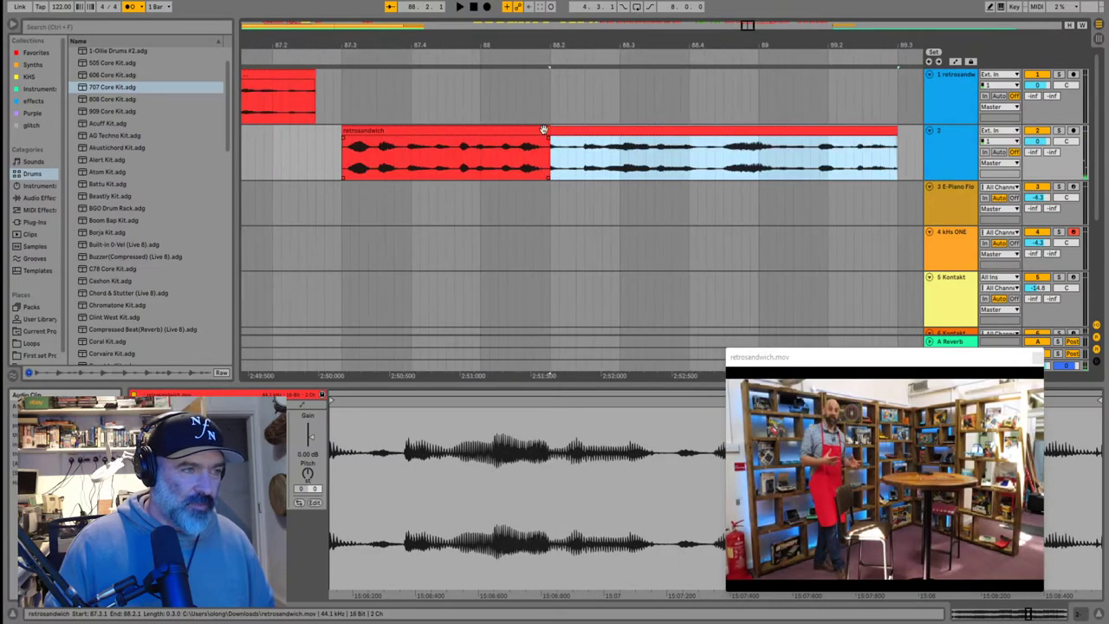
click(543, 131)
drag(545, 132, 569, 127)
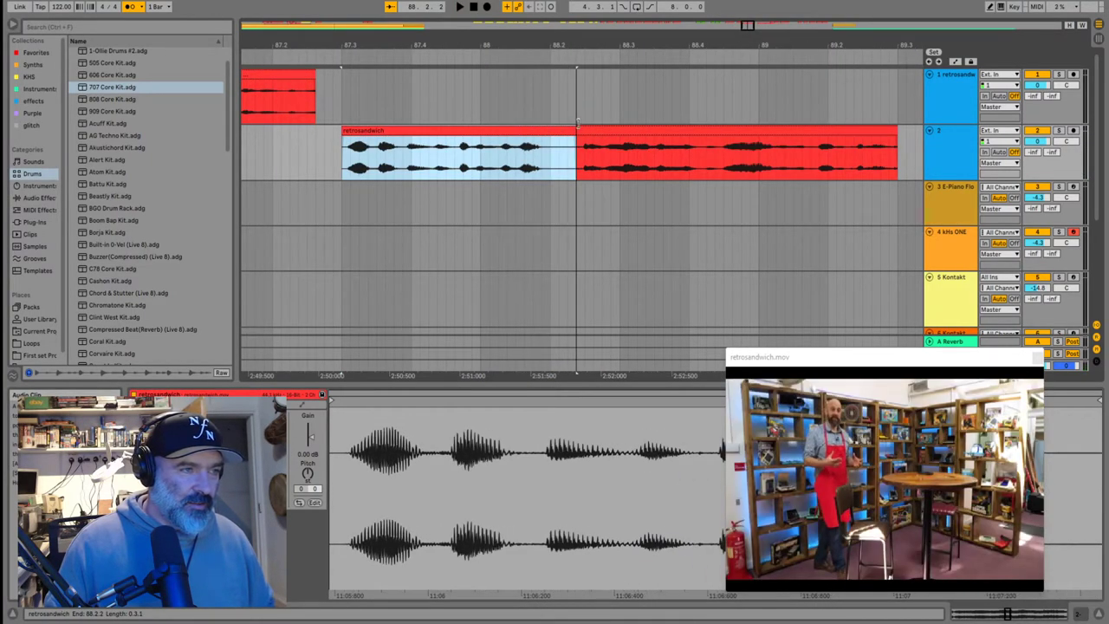
click(521, 157)
key(space)
scroll(521, 157, down, 5)
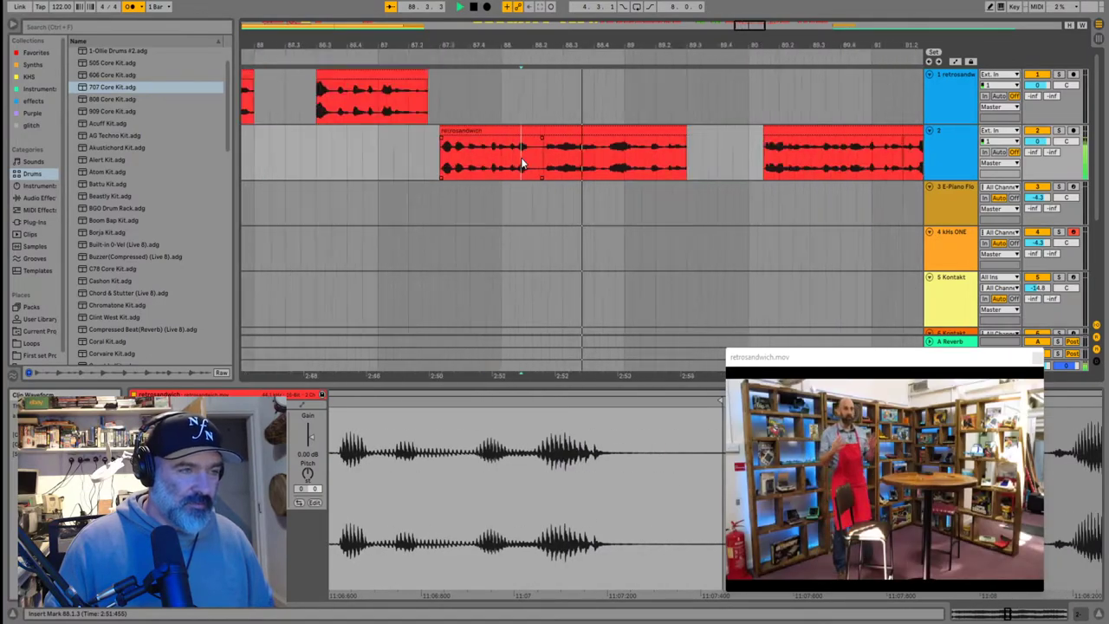
key(space)
Move the three track 2 clips at 90.1.3 earlier so they directly follow the preceding clip at about 89.3.1
click(638, 132)
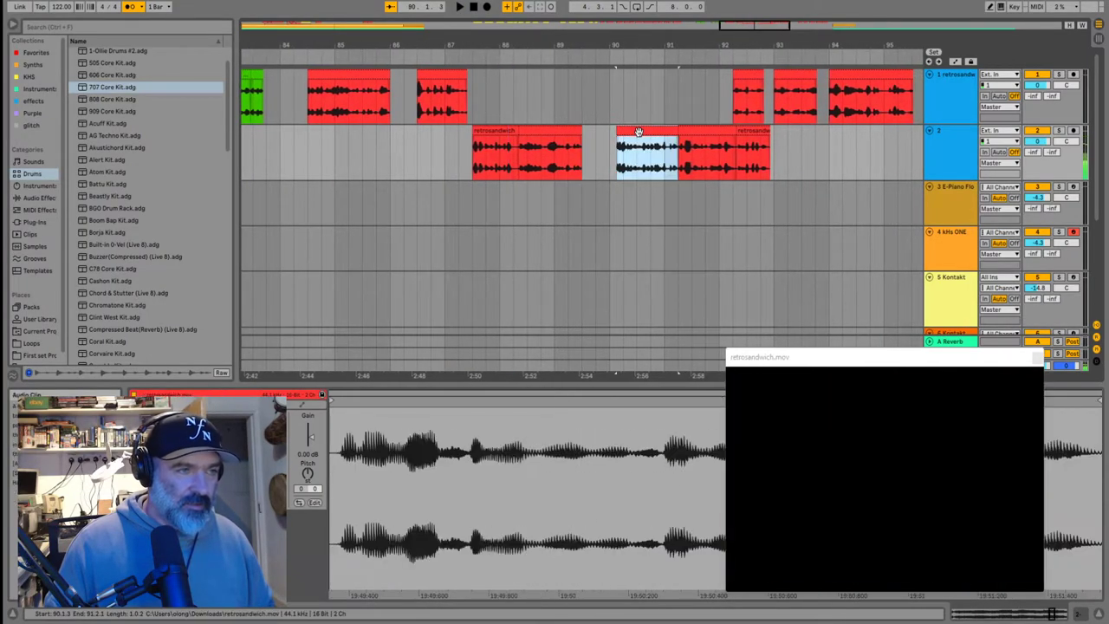
shift+click(756, 134)
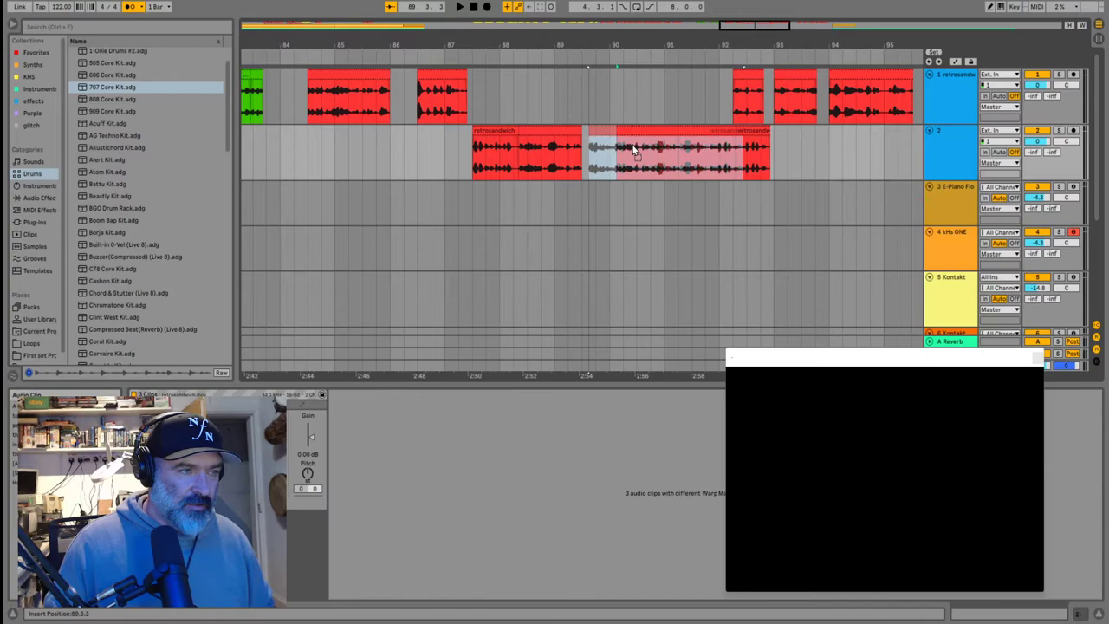
drag(632, 151, 632, 151)
click(472, 165)
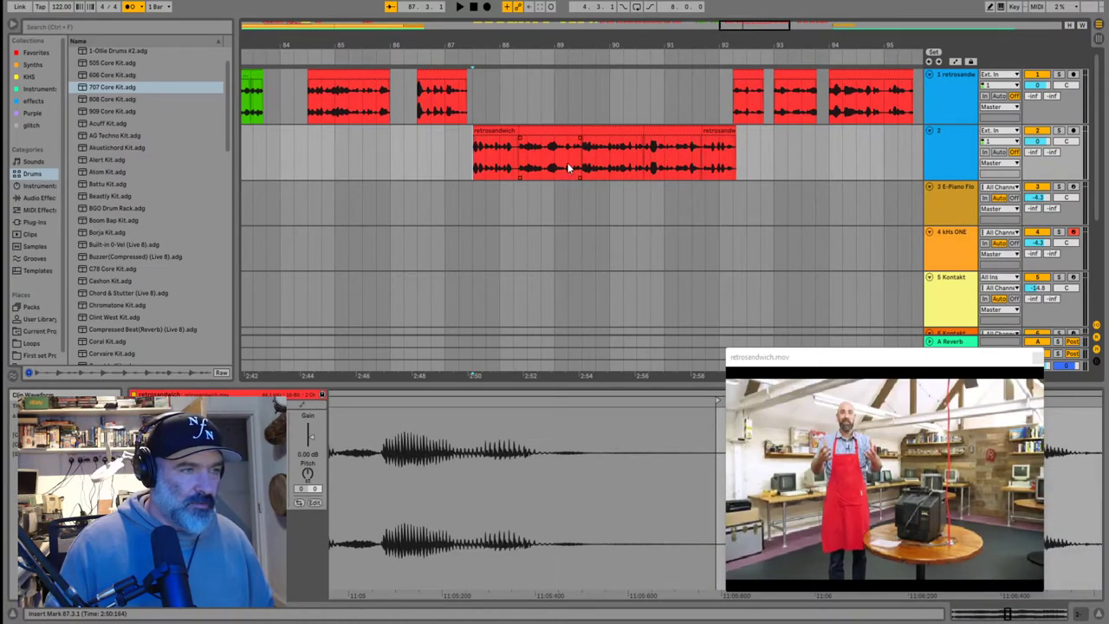
Move the five adjoining track 2 clips to start at 103.1.1 above the E-Piano Floating clips and play them together
scroll(570, 168, down, 2)
scroll(558, 145, up, 1)
click(549, 133)
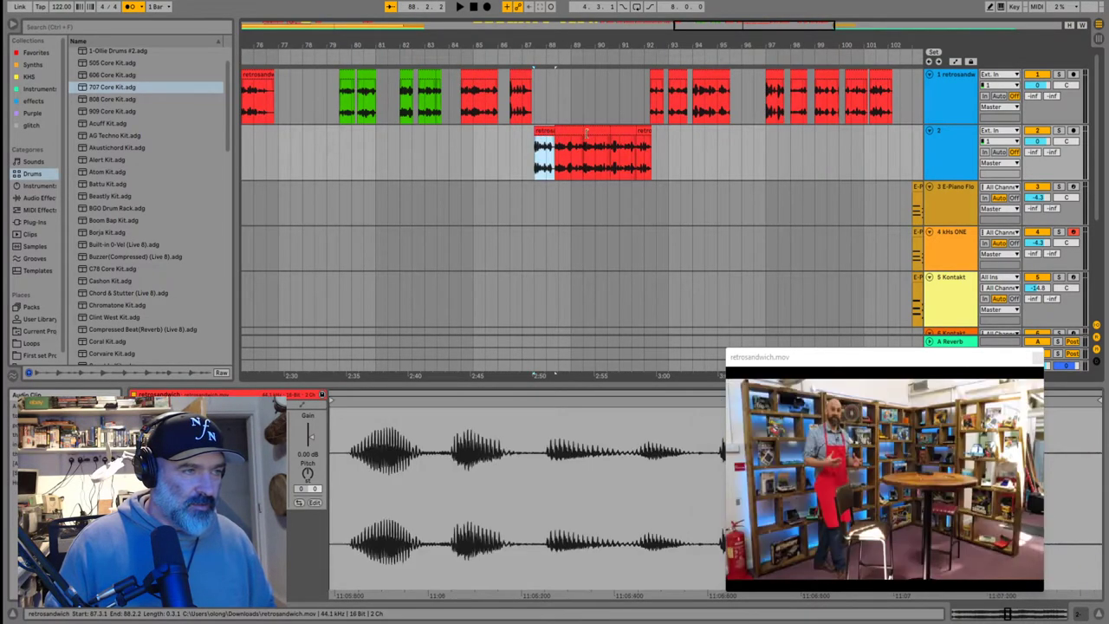
click(546, 130)
drag(545, 136, 583, 136)
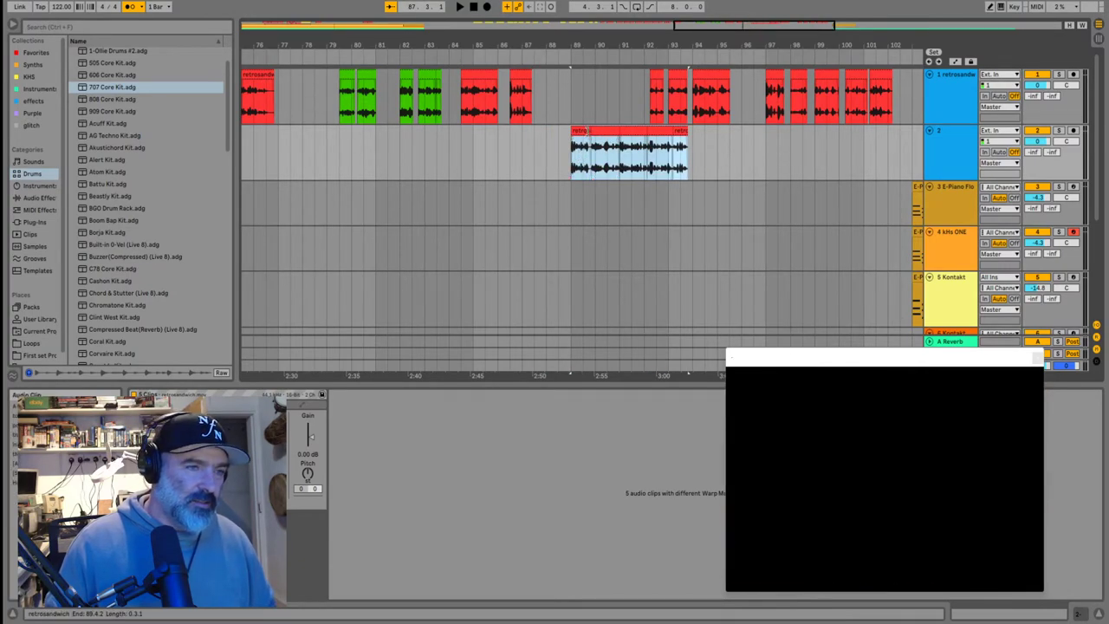
scroll(587, 131, down, 10)
scroll(679, 133, up, 6)
scroll(640, 133, down, 3)
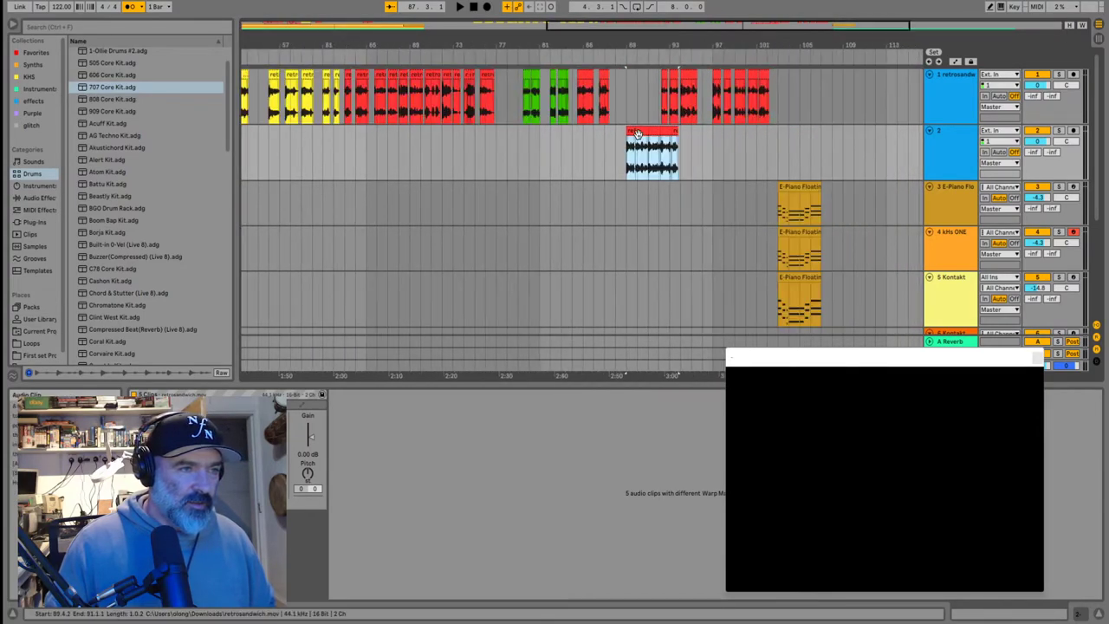
drag(632, 133, 782, 132)
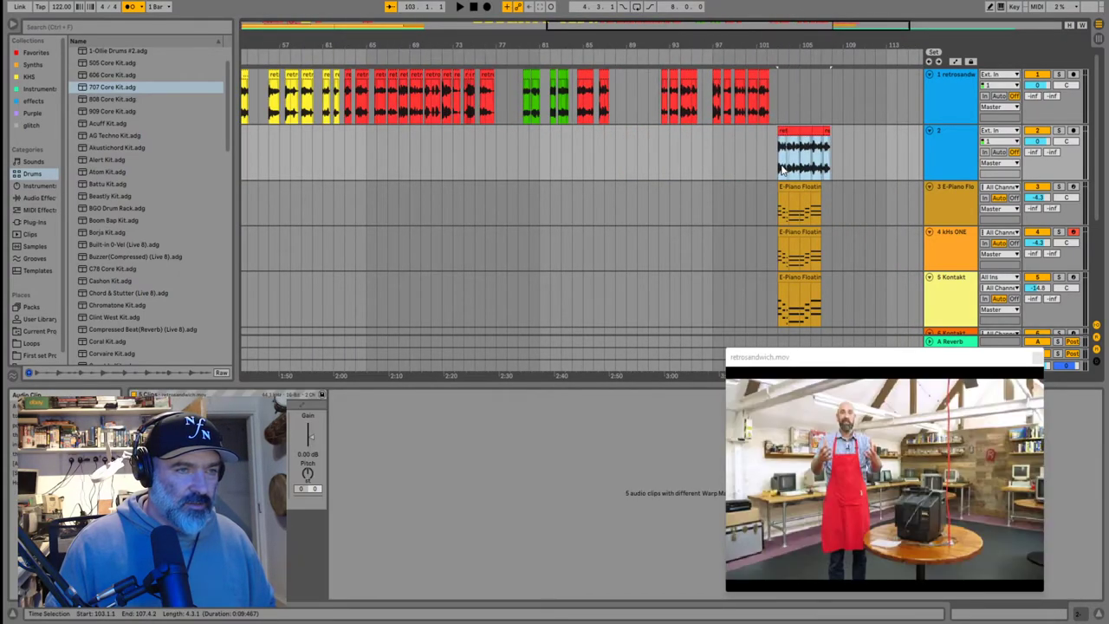
key(space)
scroll(615, 158, up, 8)
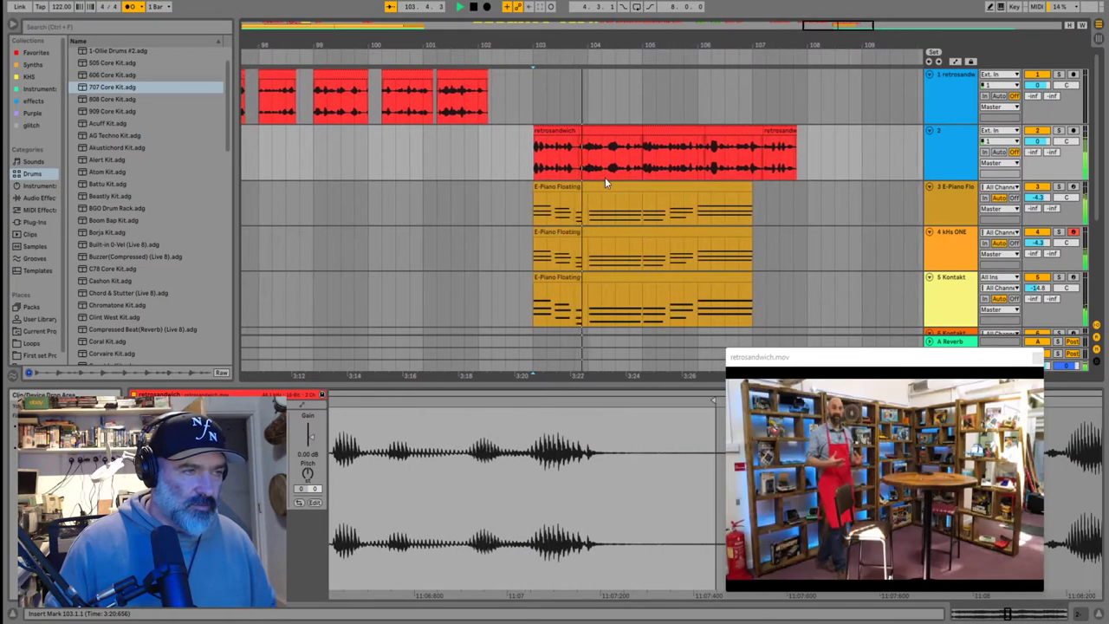
scroll(529, 201, down, 2)
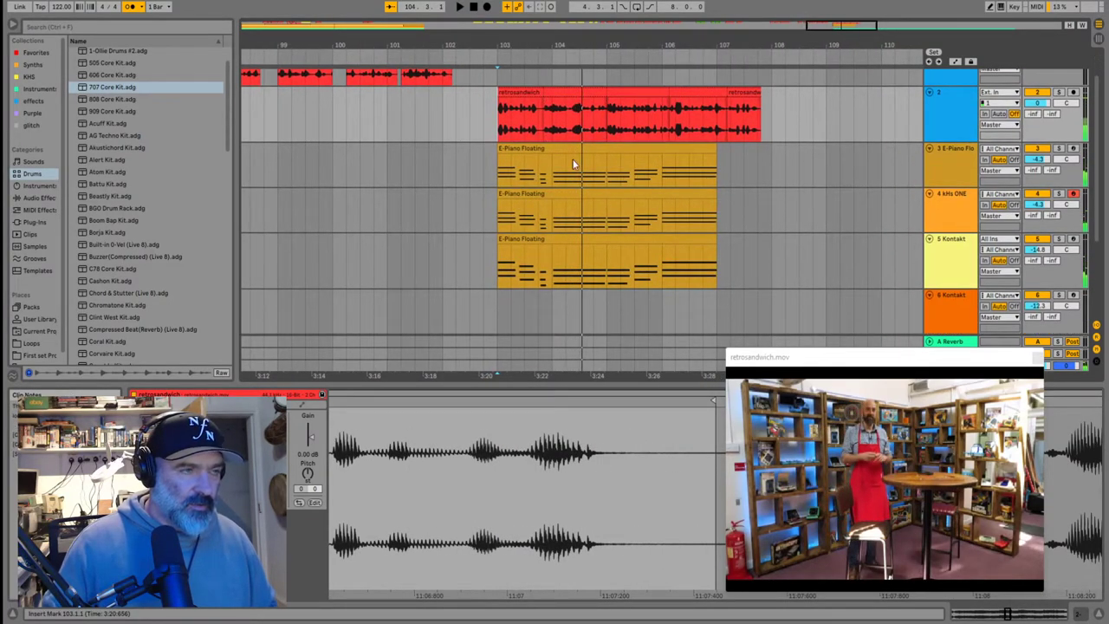
Split the E-Piano Floating clips on tracks 3, 4 and 5 at 105.1.1
click(503, 180)
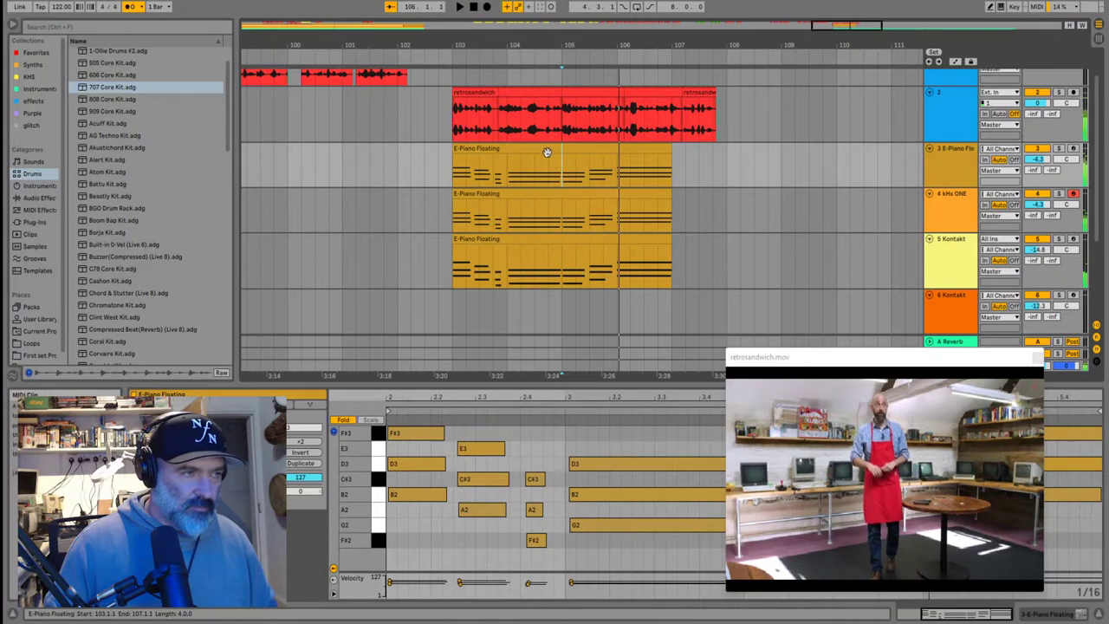
click(562, 227)
key(ctrl+e)
click(561, 251)
key(ctrl+e)
Move the first halves of the three E-Piano Floating clips behind the second halves, starting at 107.1.1
click(553, 230)
click(549, 237)
shift+click(529, 149)
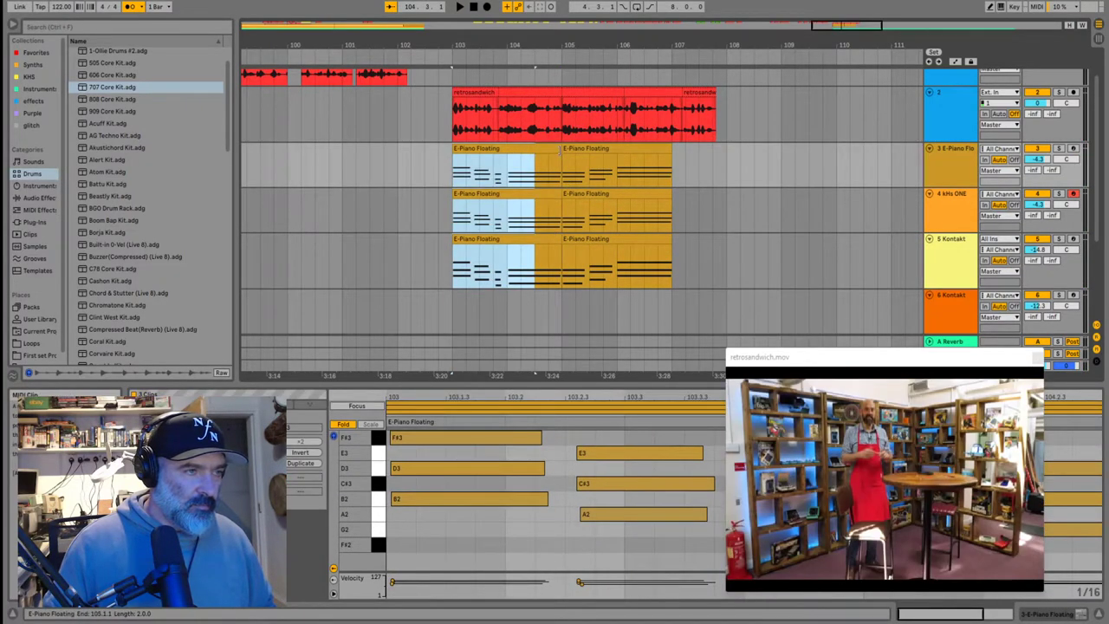
shift+click(559, 151)
drag(537, 148, 760, 180)
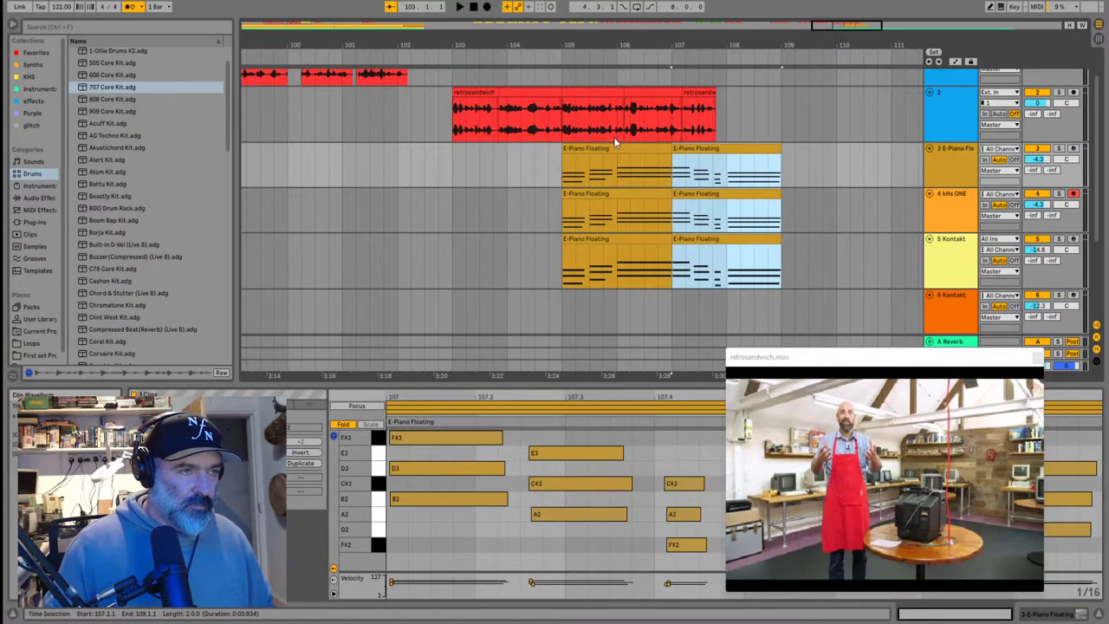
Shift all six E-Piano Floating clip halves back to start at 103.1.1 and play them with the track 2 phrase
click(613, 148)
shift+click(755, 240)
drag(635, 150, 529, 155)
key(space)
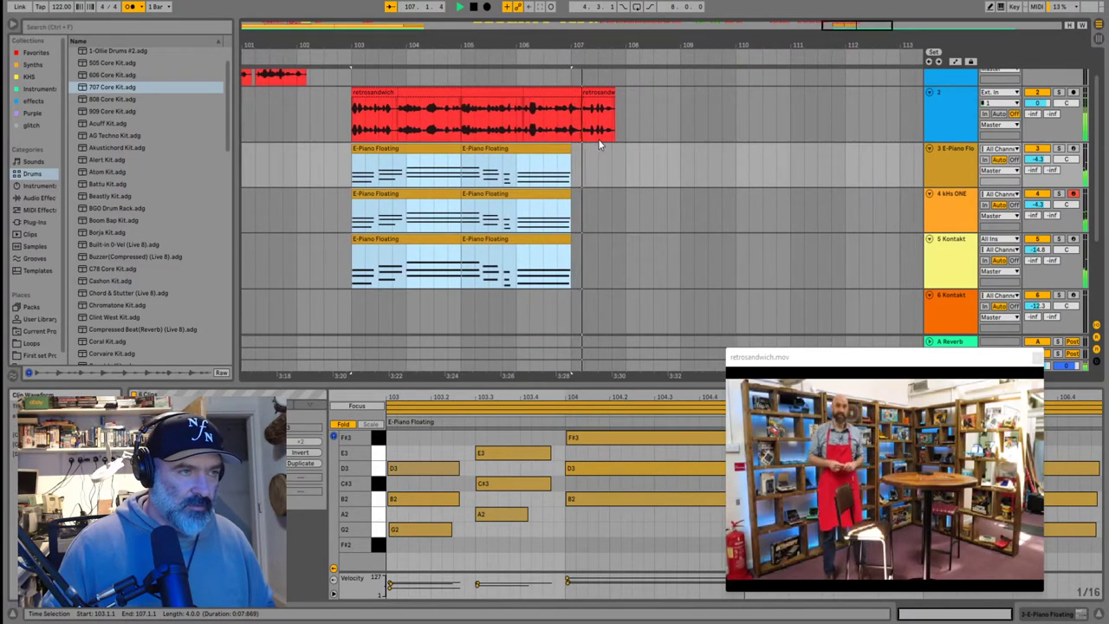
Move the last track 2 clip to about 106.1.4, over the preceding clip's beginning, and play the phrase ending from 106.1.1
click(462, 122)
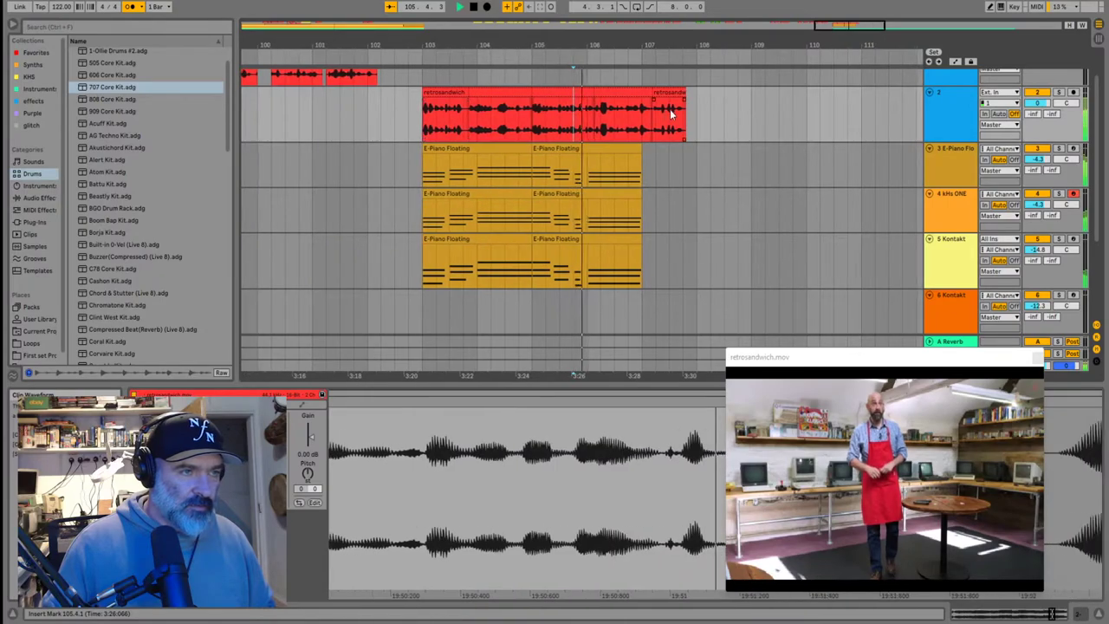
click(648, 94)
click(595, 111)
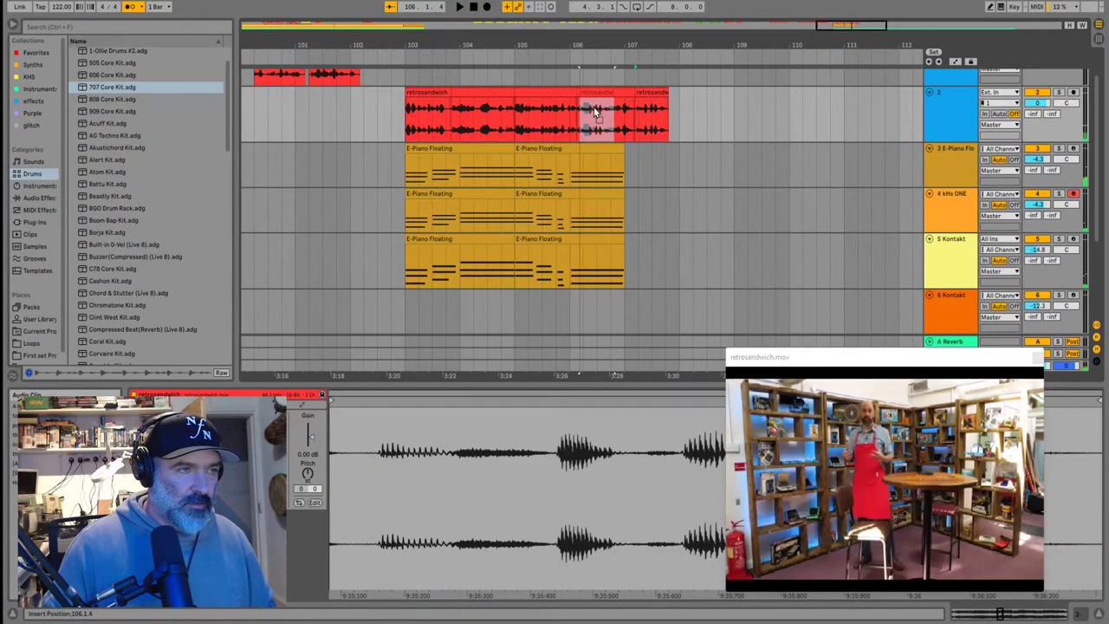
key(ctrl+shift+Delete)
click(569, 119)
key(space)
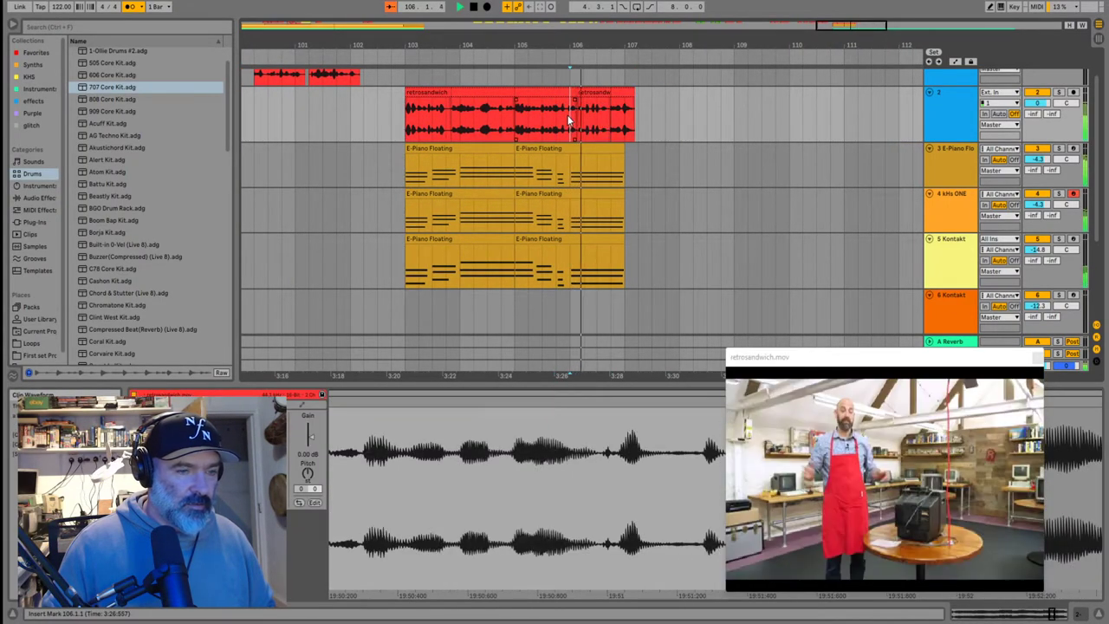
key(space)
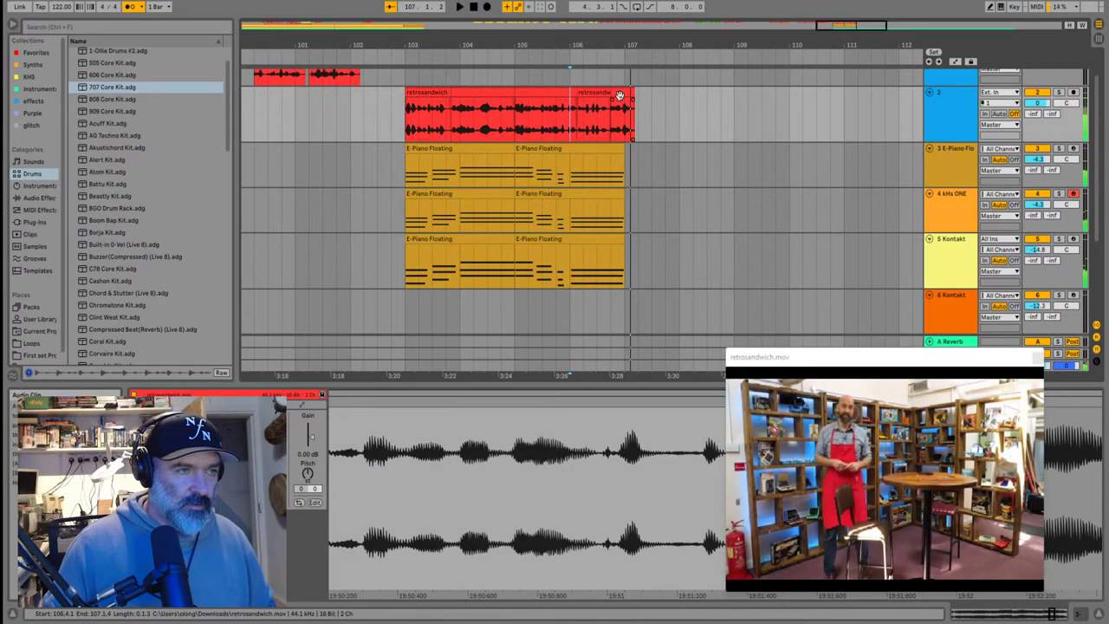
Undo the last edit to the final retrosandwich clip on track 2 and play the phrase from 102.4.1
key(ctrl+z)
click(601, 94)
click(393, 133)
key(space)
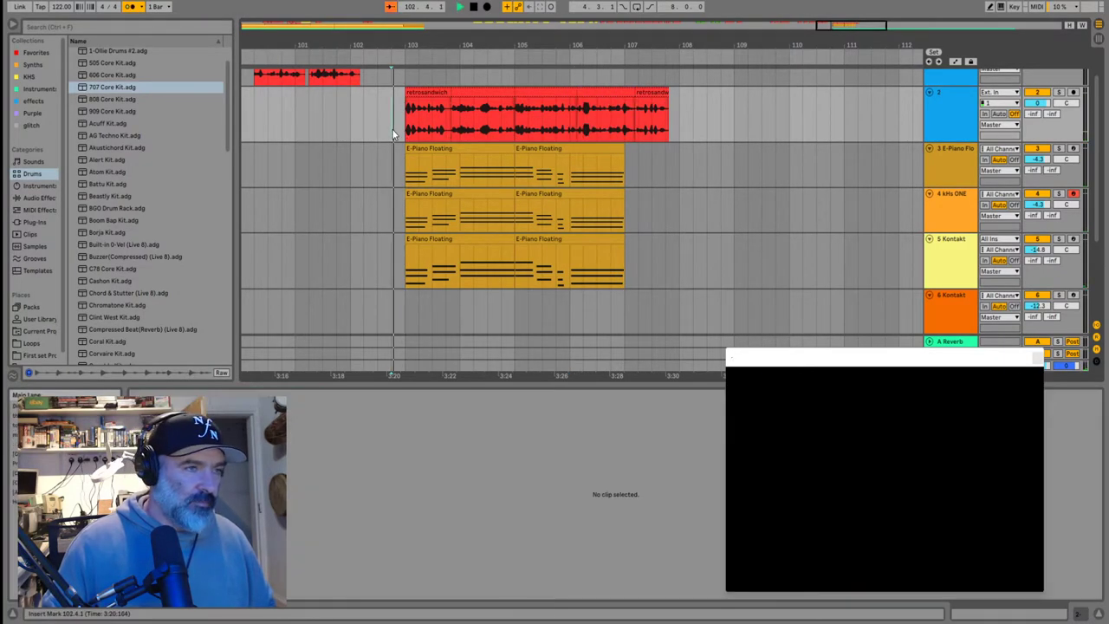
scroll(442, 123, up, 5)
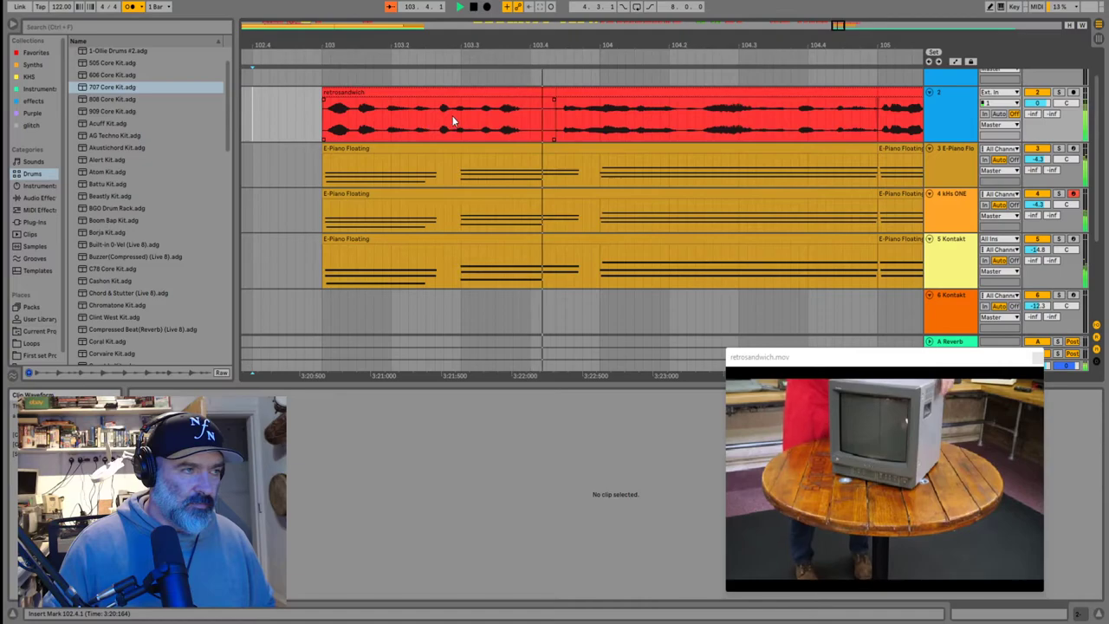
Audition the retrosandwich clips on track 2, playing from 103.4.3, 105.4.1 and 105.4.3 to check the cut near bar 106
click(598, 95)
click(560, 120)
scroll(560, 120, down, 3)
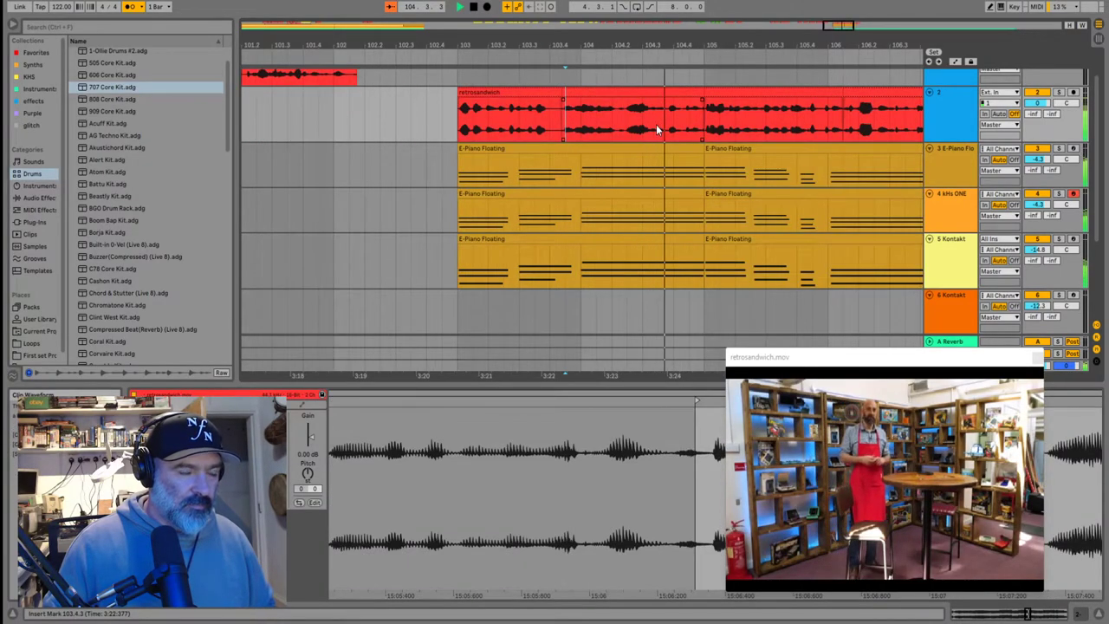
scroll(655, 124, down, 5)
scroll(656, 124, up, 2)
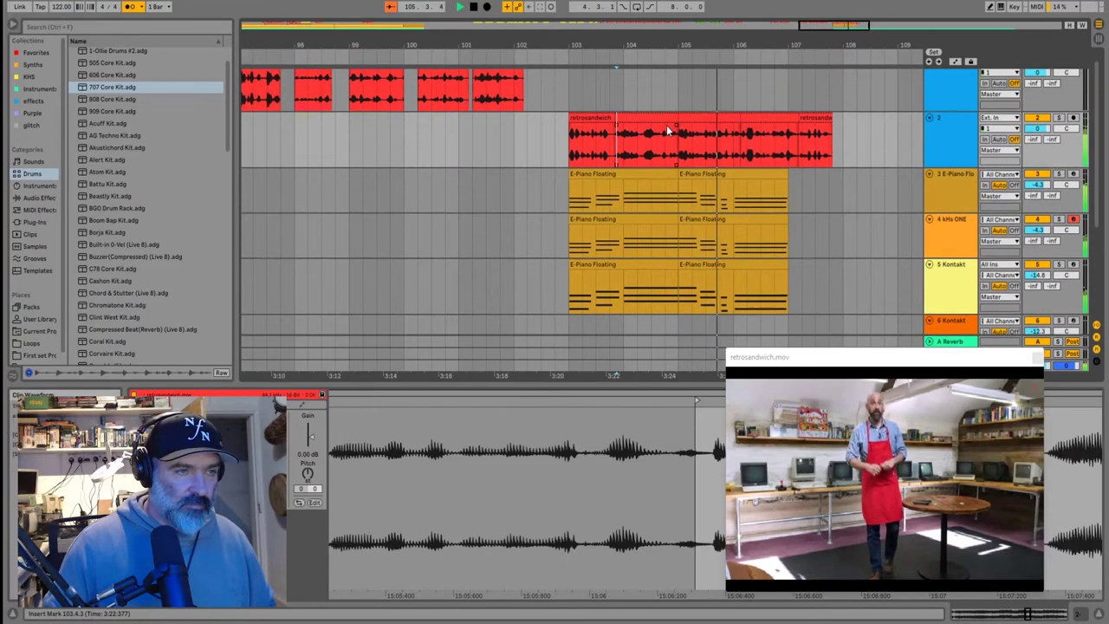
click(731, 153)
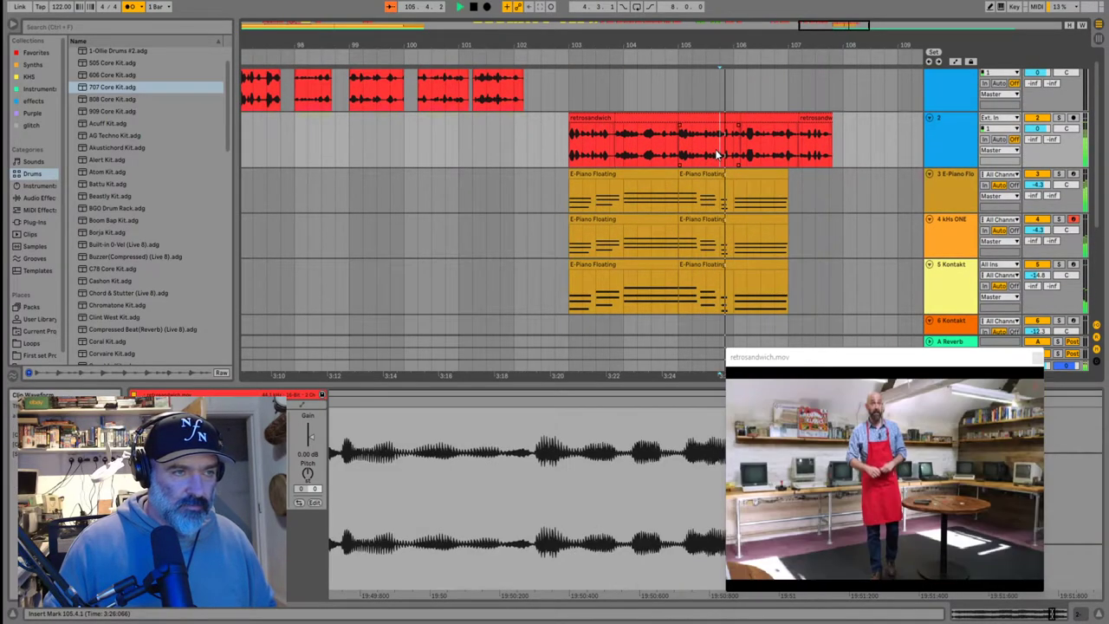
scroll(823, 147, up, 5)
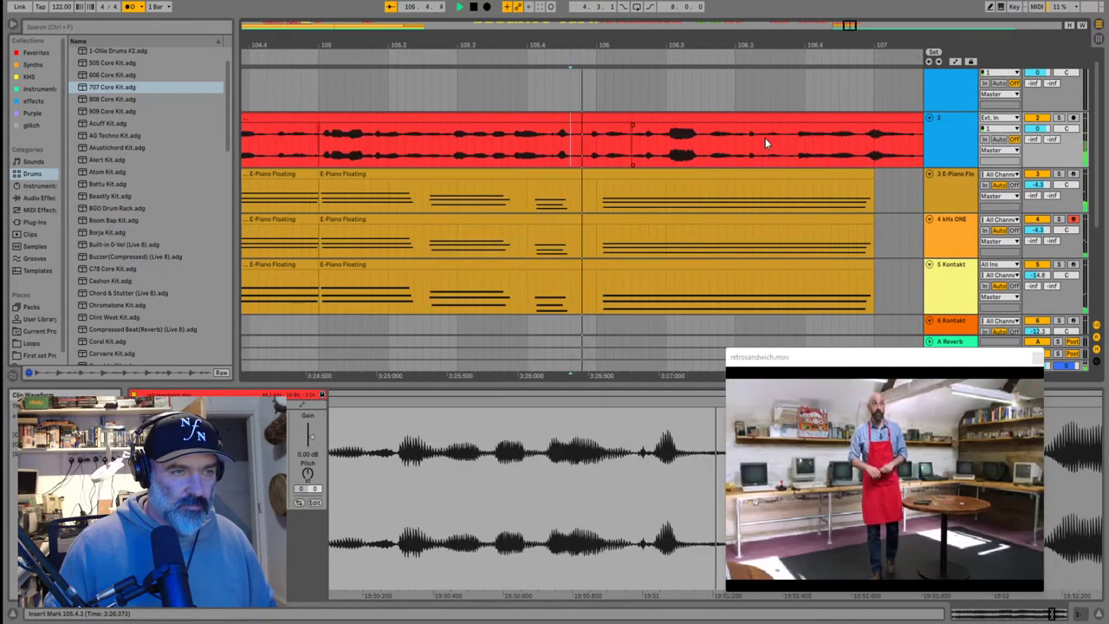
click(542, 146)
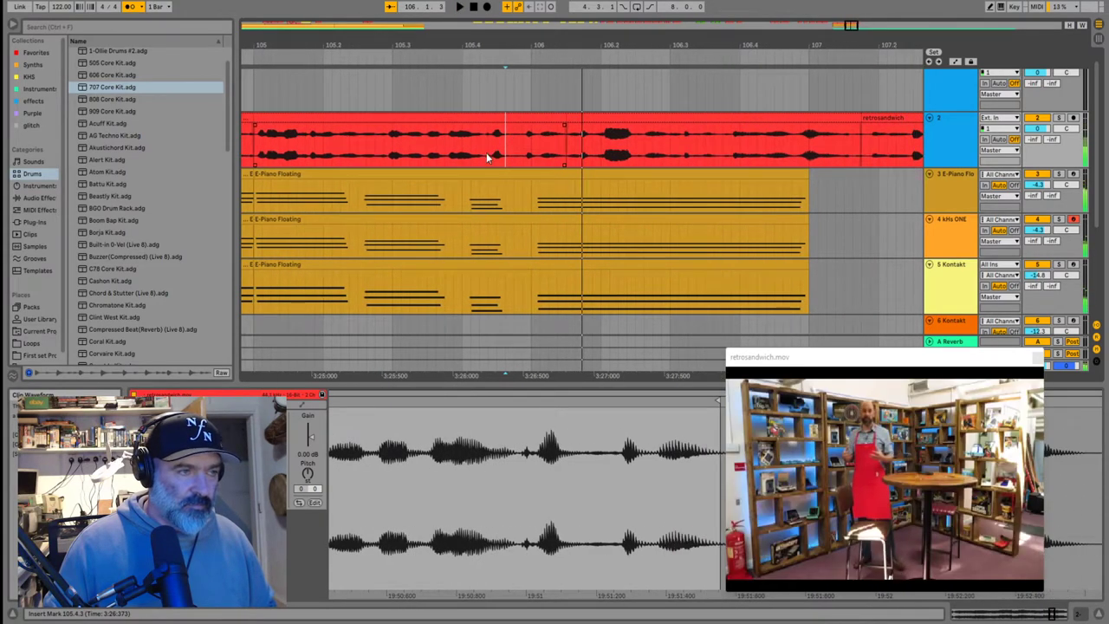
click(418, 147)
key(space)
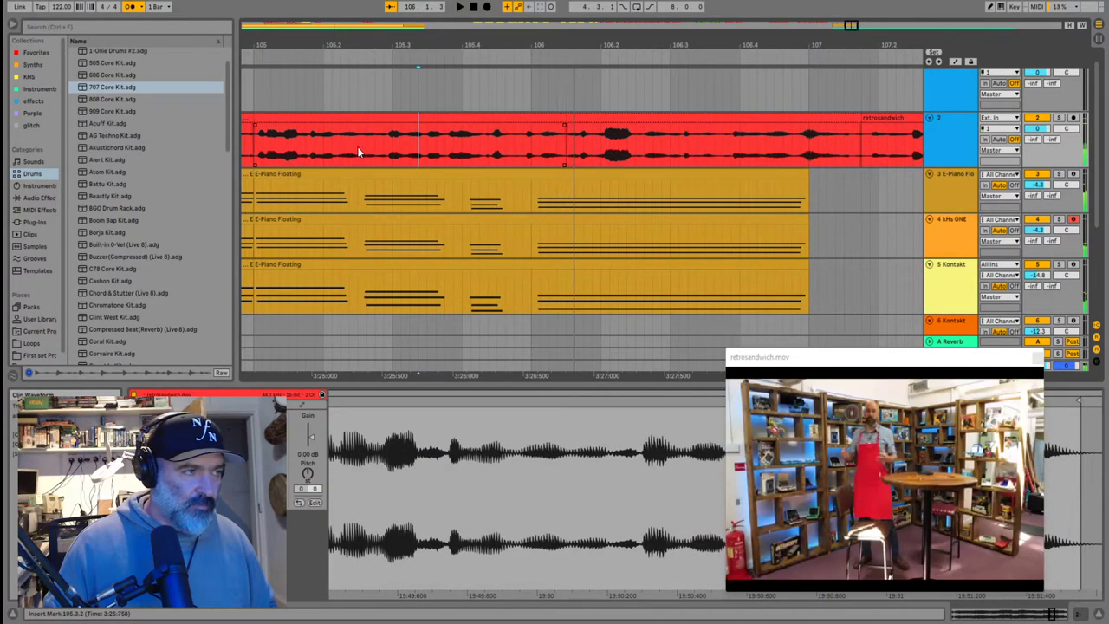
Listen to the track 2 transition into bar 105, playing from just before it at 104.4.4
click(259, 151)
key(space)
key(space)
click(398, 149)
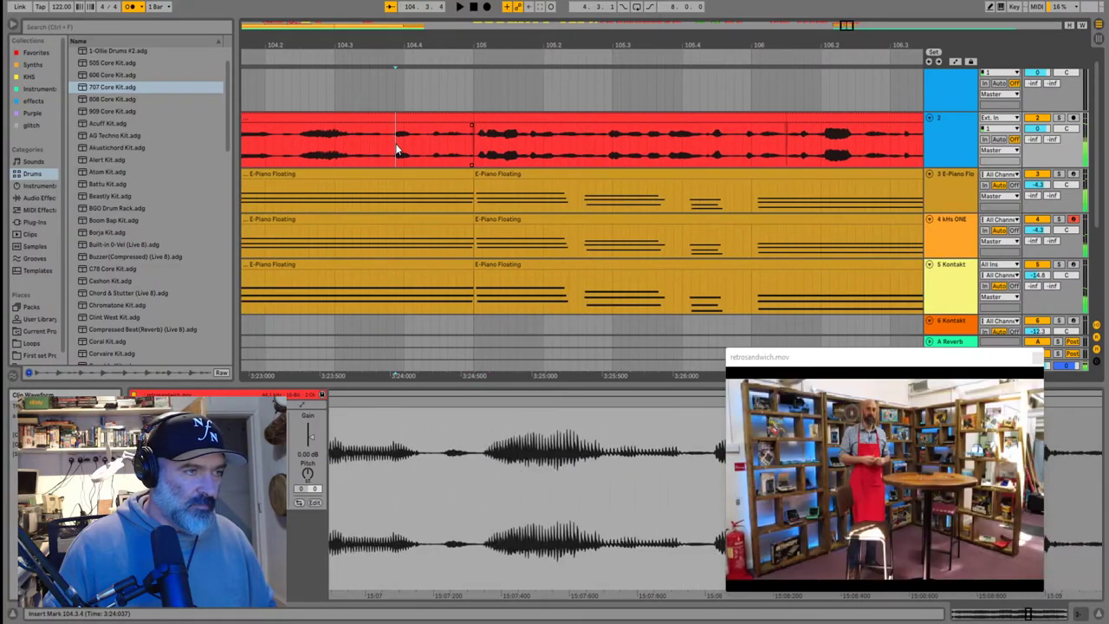
key(space)
drag(546, 115, 432, 174)
scroll(610, 119, up, 3)
click(440, 152)
key(space)
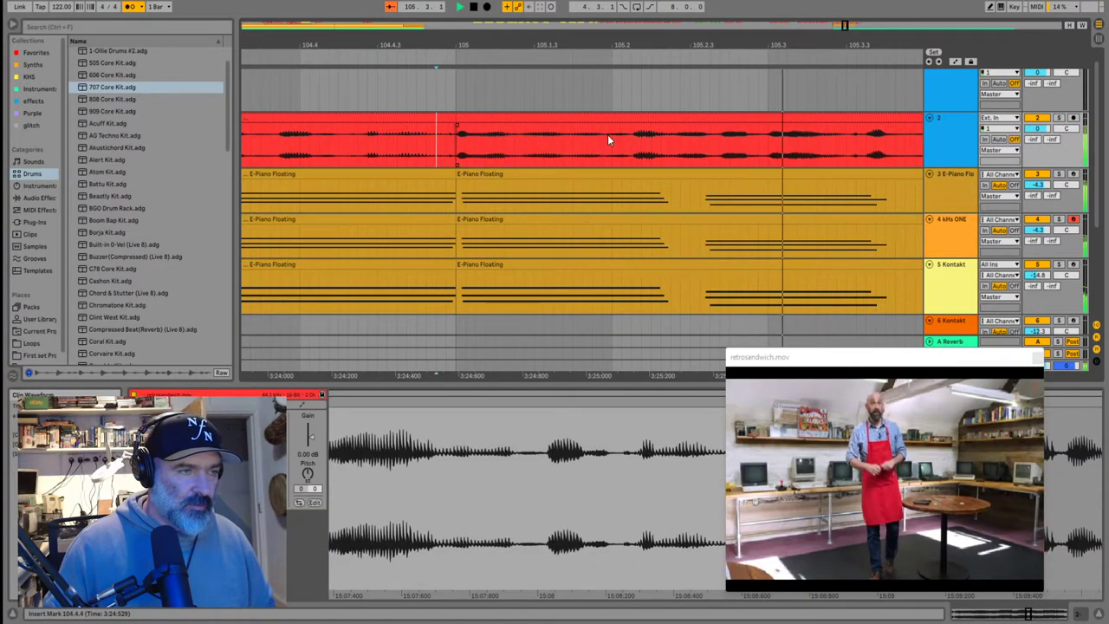
scroll(607, 134, down, 3)
Move the track 2 clip starting just after bar 106 about one beat earlier and extend its start back to 105.4.3
drag(885, 125, 819, 124)
click(803, 149)
key(space)
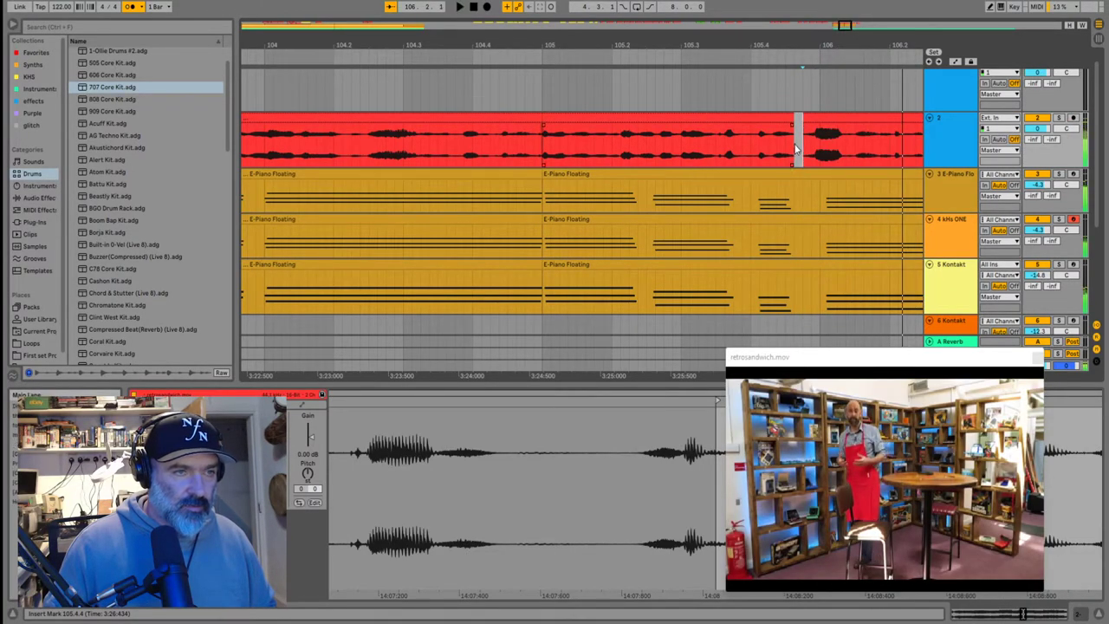
click(803, 117)
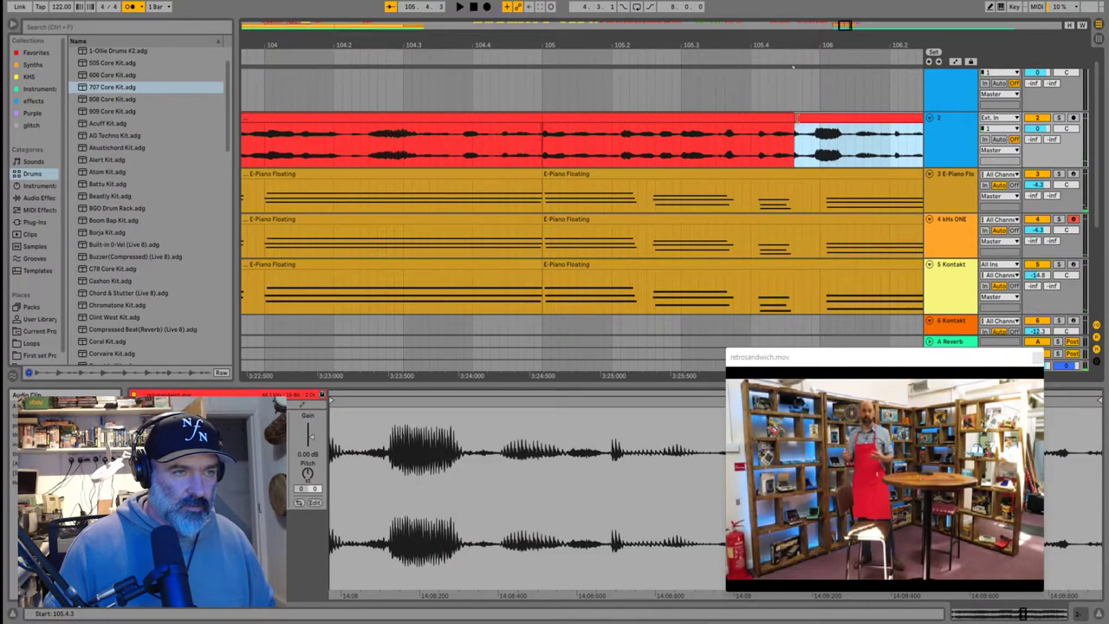
Play track 2 from 105.2.3 to check the timing of the moved clip against the piano chords
click(768, 133)
scroll(659, 148, down, 3)
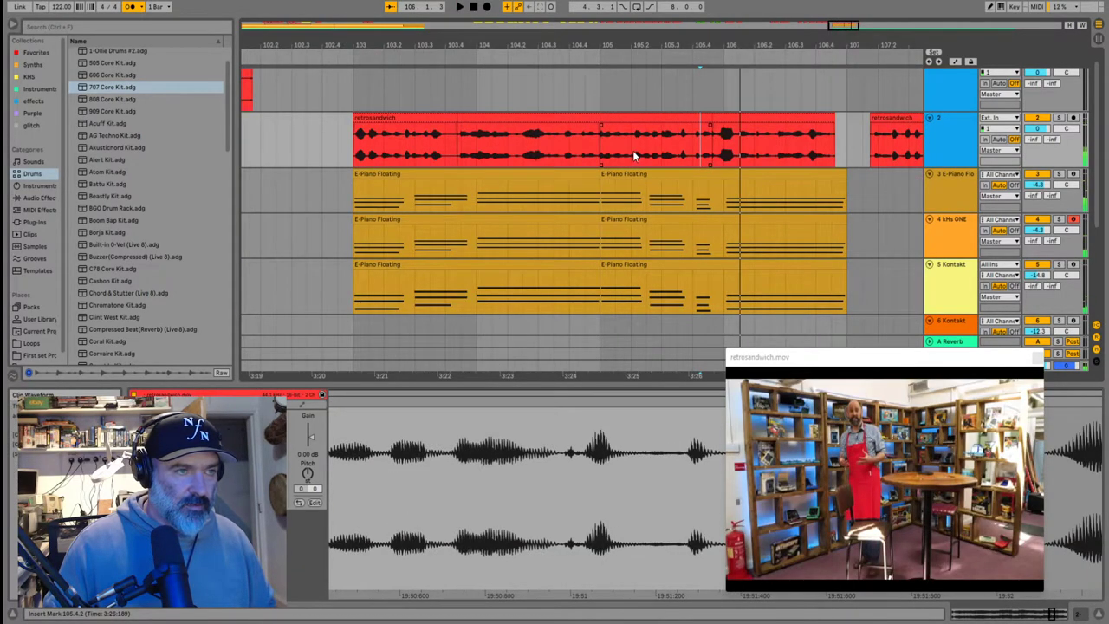
click(646, 151)
key(space)
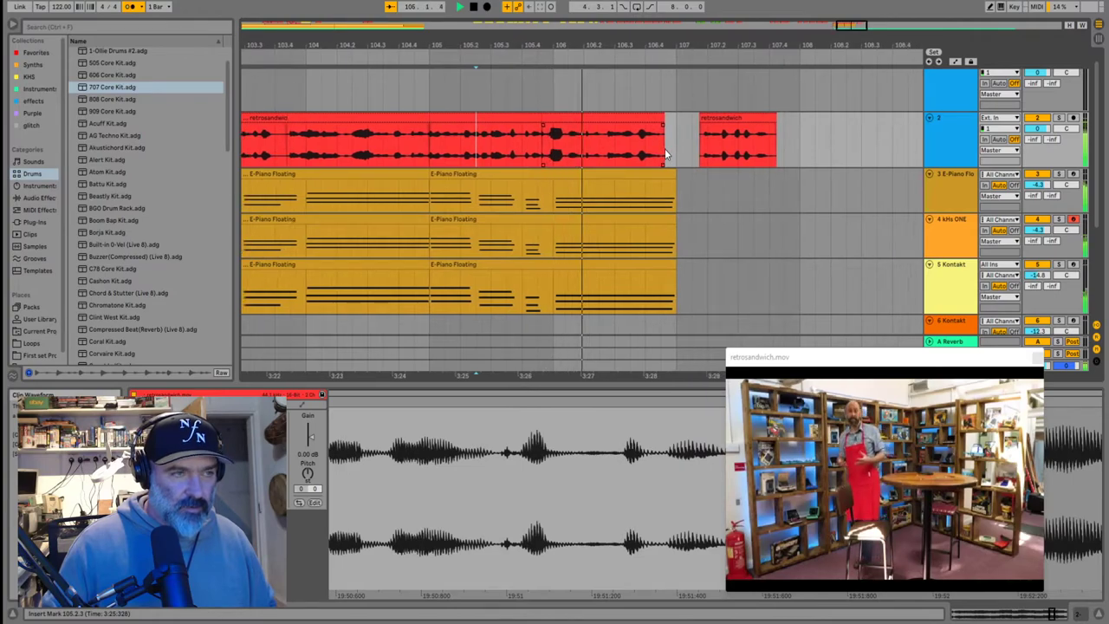
key(space)
Shift the track 2 clip near bar 106 to 106.1.1, extend its start to 105.4.2 and play the transition from 105.3.1
drag(559, 118, 569, 118)
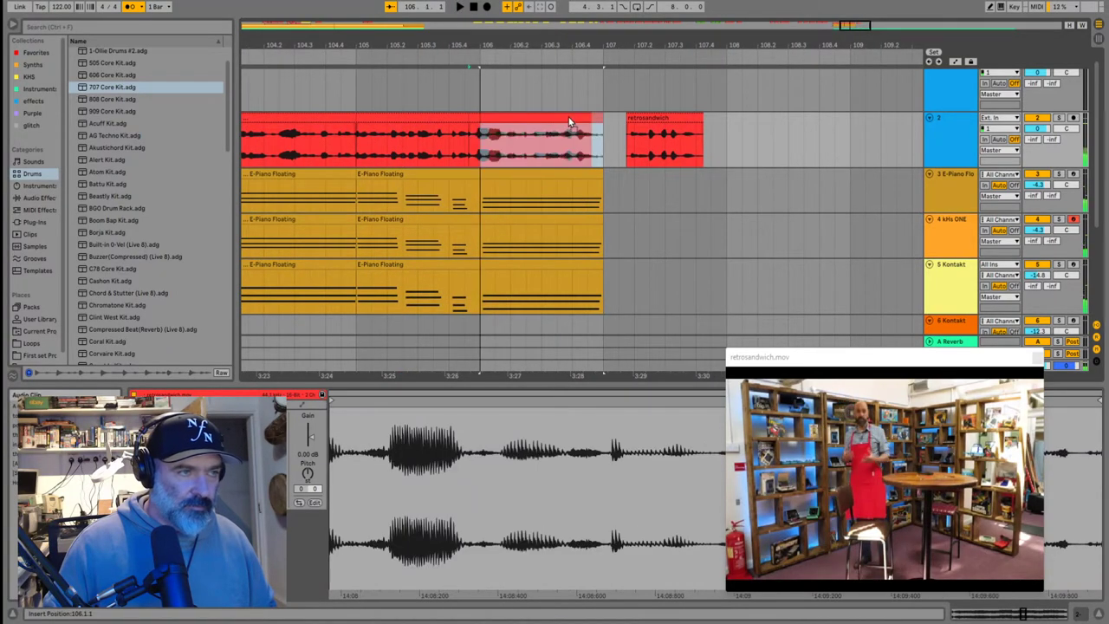
key(ctrl+e)
drag(482, 119, 471, 121)
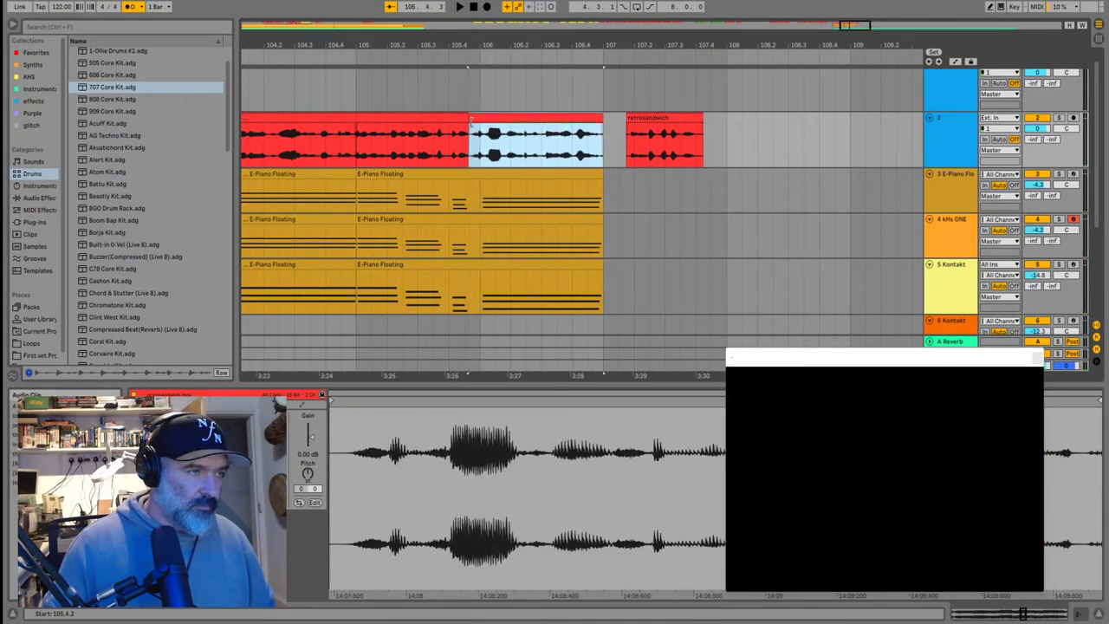
click(415, 154)
key(space)
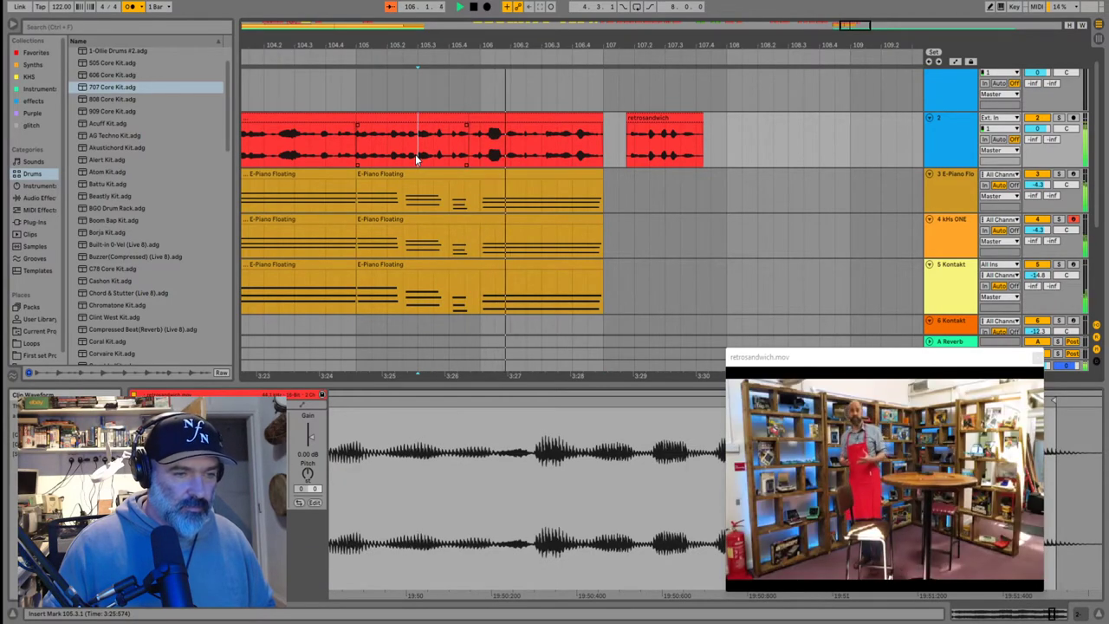
key(space)
click(656, 118)
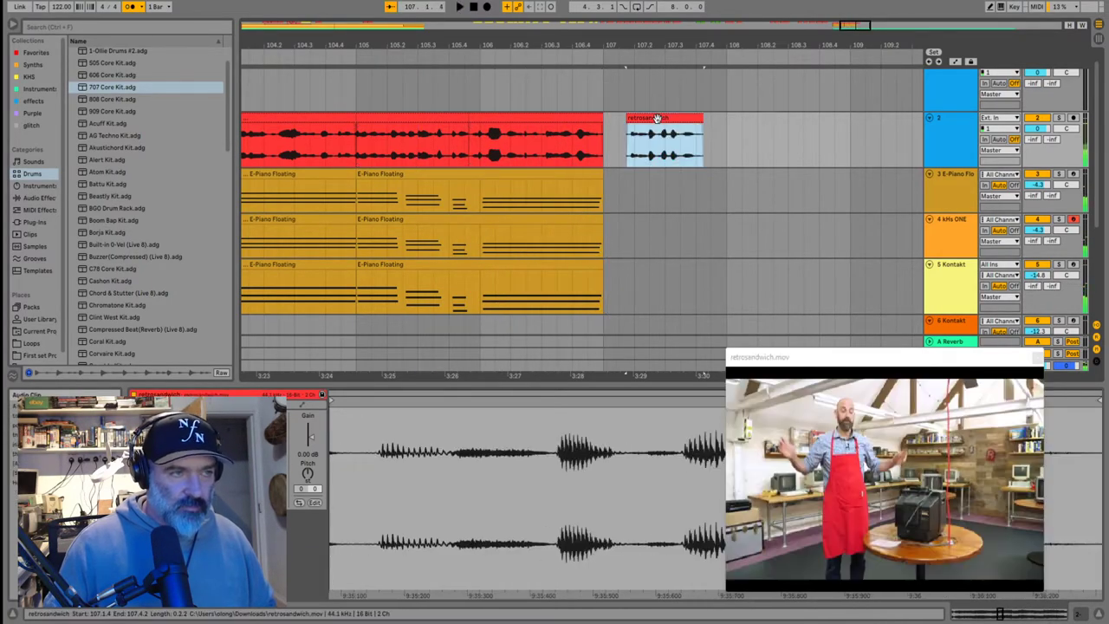
scroll(653, 127, down, 3)
key(minus)
key(minus)
key(minus)
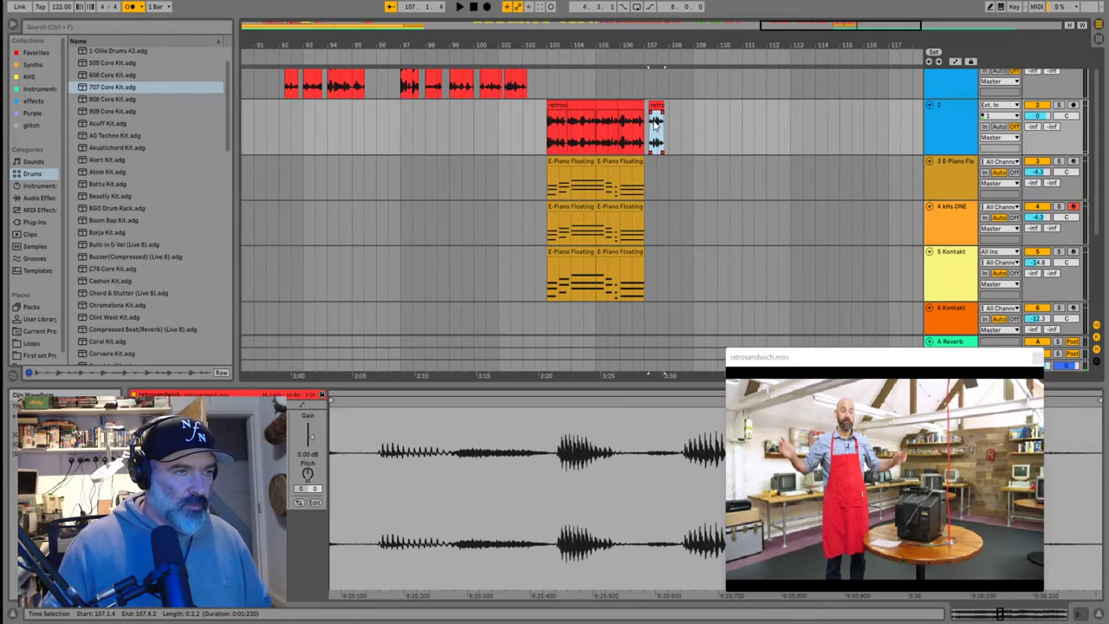
click(573, 188)
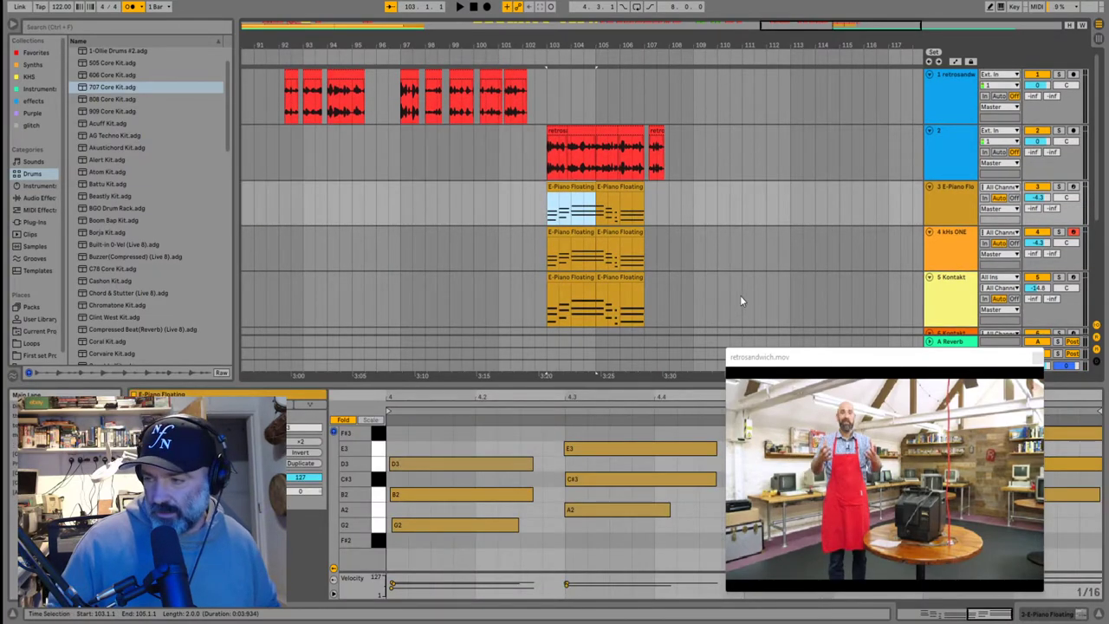
click(630, 277)
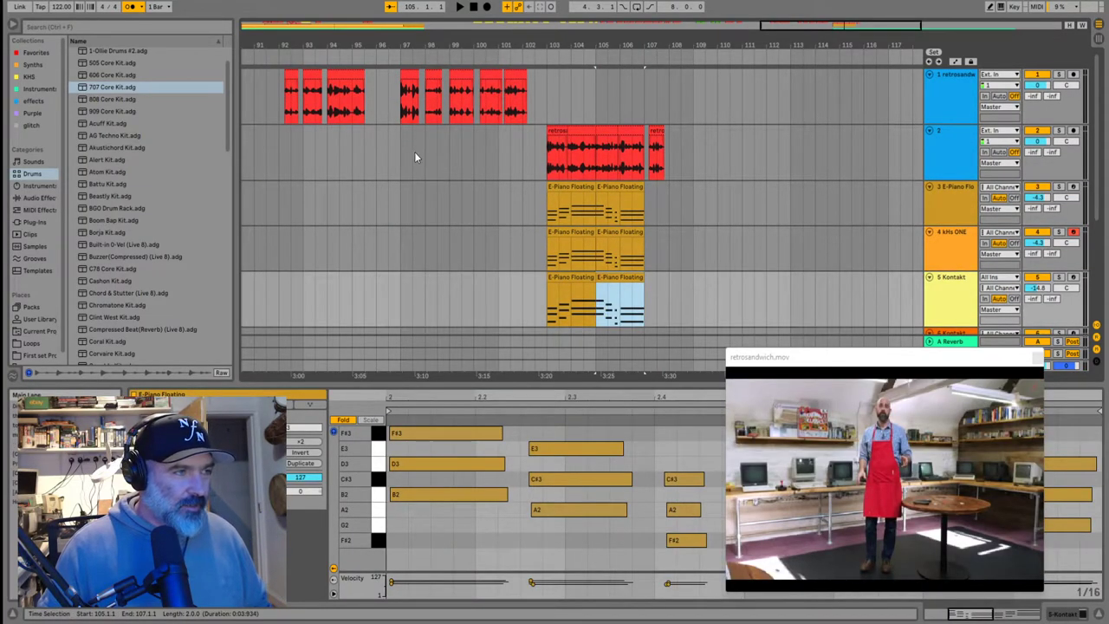
scroll(407, 160, down, 5)
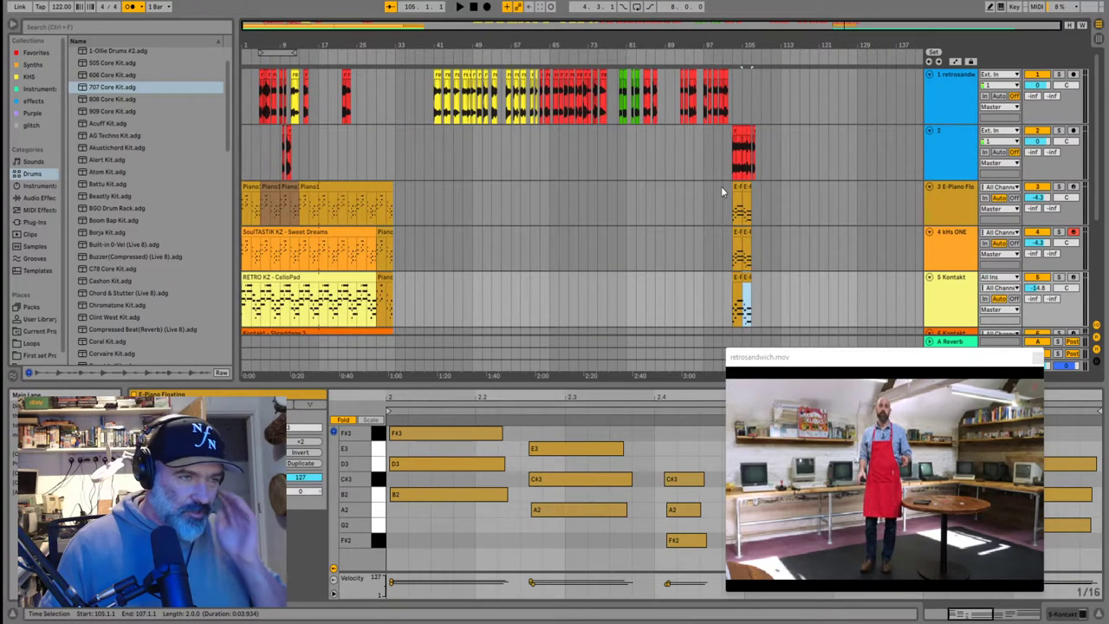
Audition the first yellow retrosandwich clips on track 1, playing from bars 41 and 43
click(433, 129)
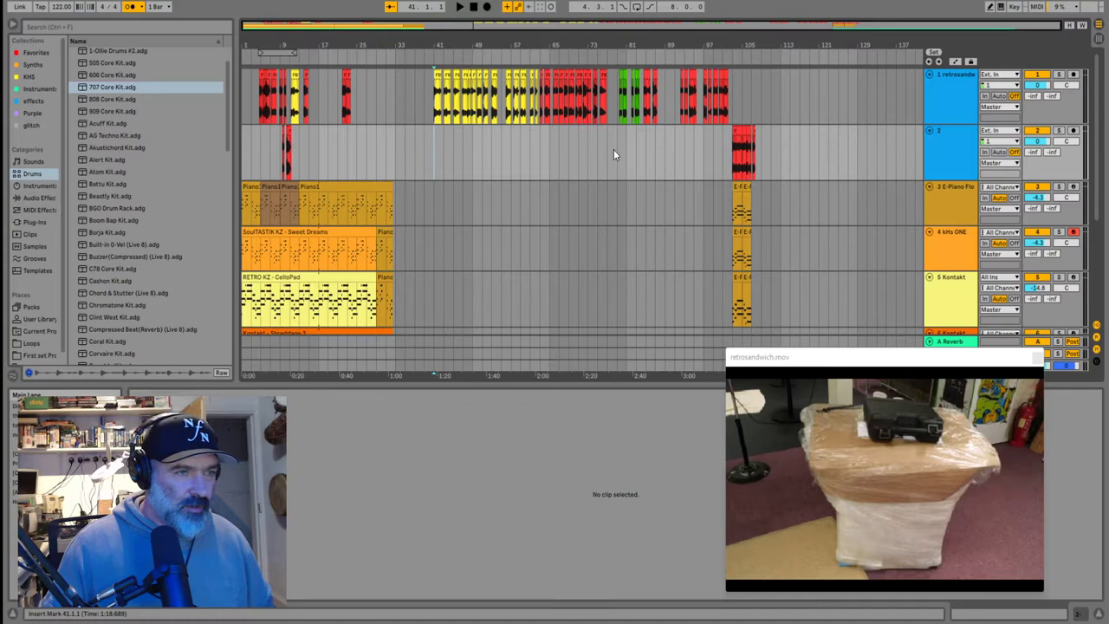
scroll(741, 138, up, 3)
scroll(292, 152, down, 3)
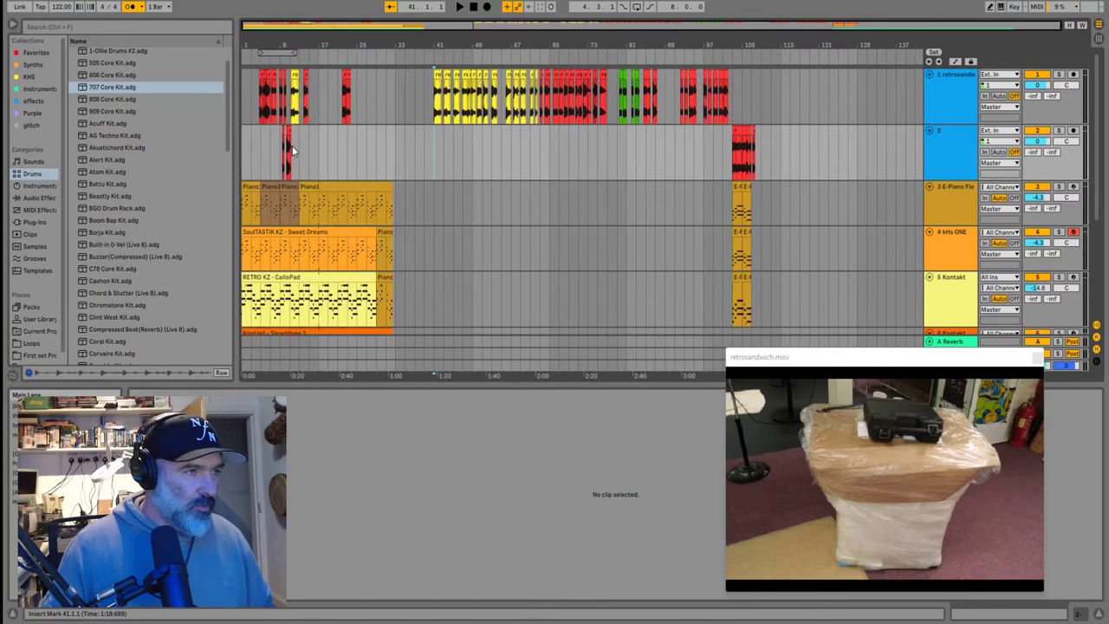
click(437, 114)
key(space)
scroll(441, 123, up, 5)
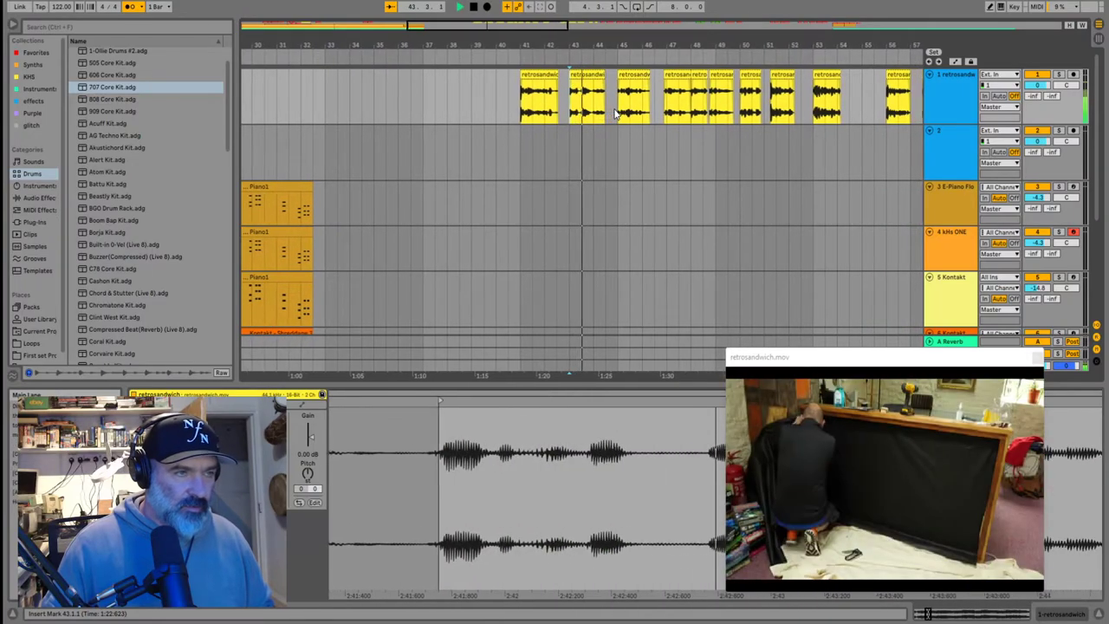
click(518, 109)
key(space)
key(space)
Audition the yellow retrosandwich clips on track 1 between bars 45 and 50
click(676, 109)
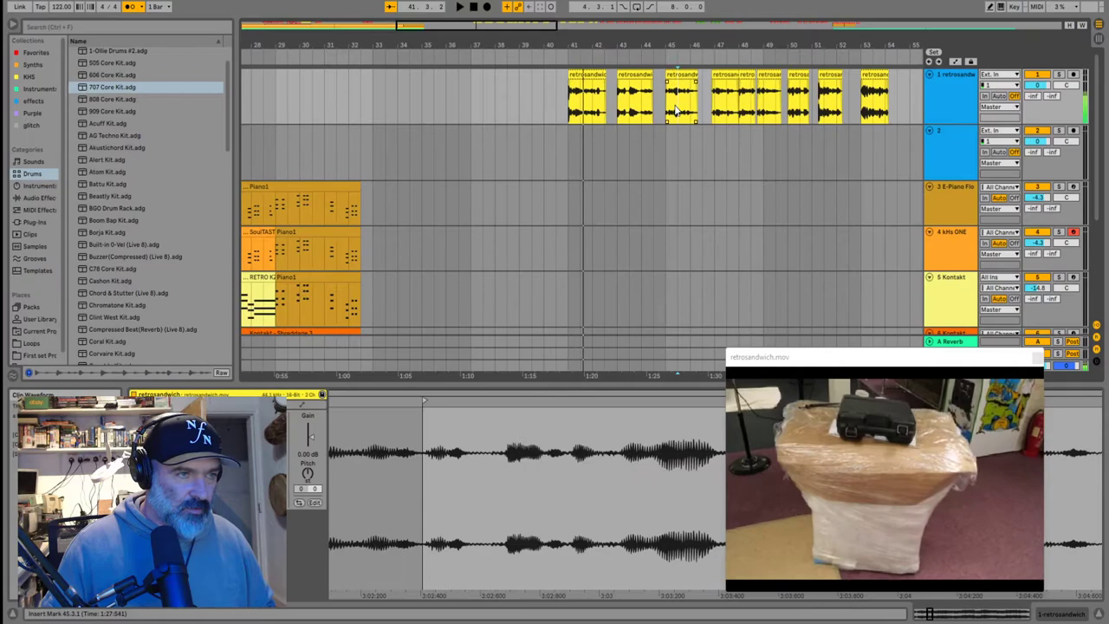
key(space)
key(space)
click(606, 110)
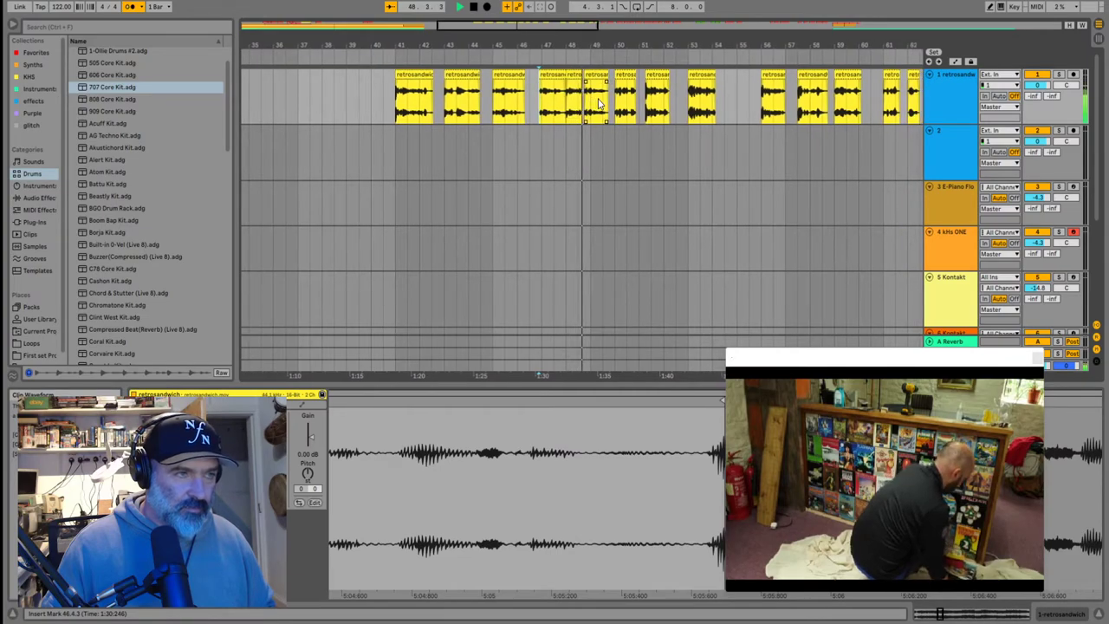
click(572, 76)
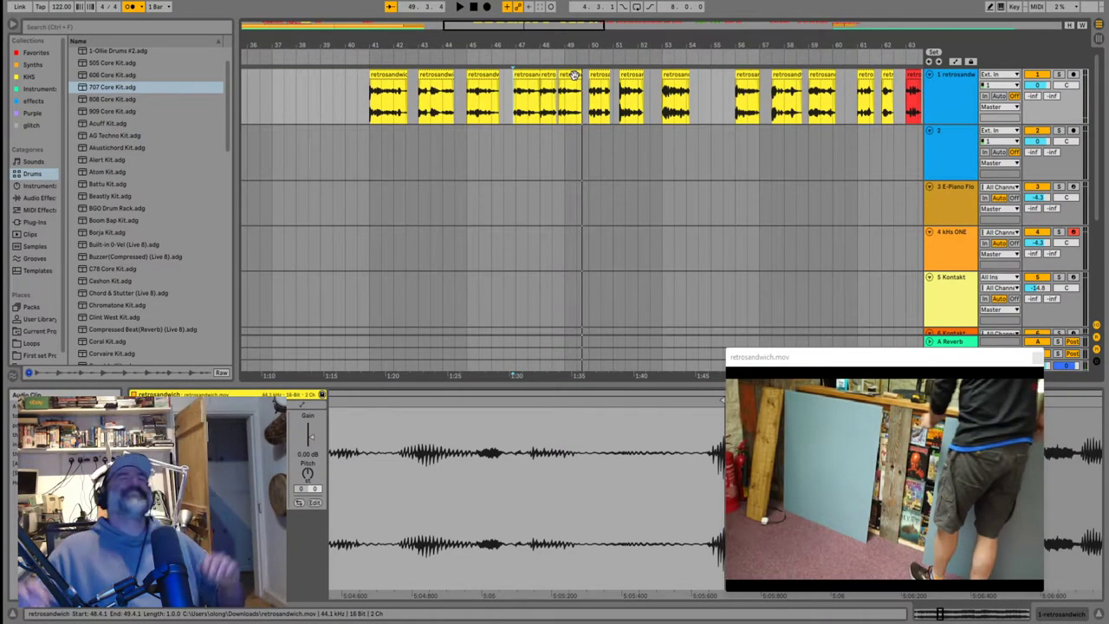
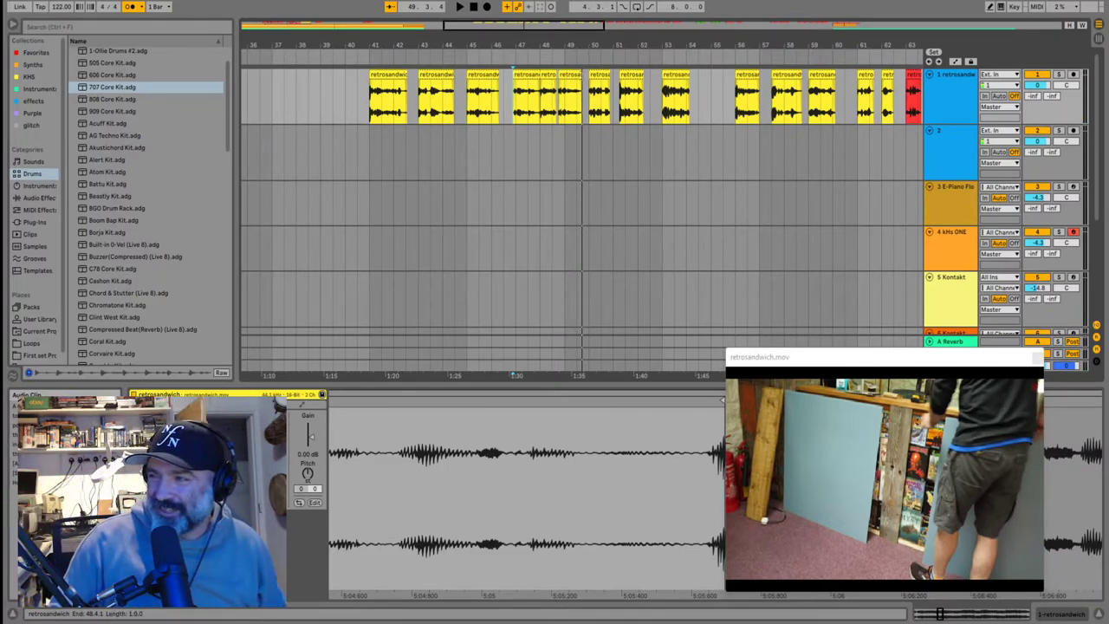
click(585, 88)
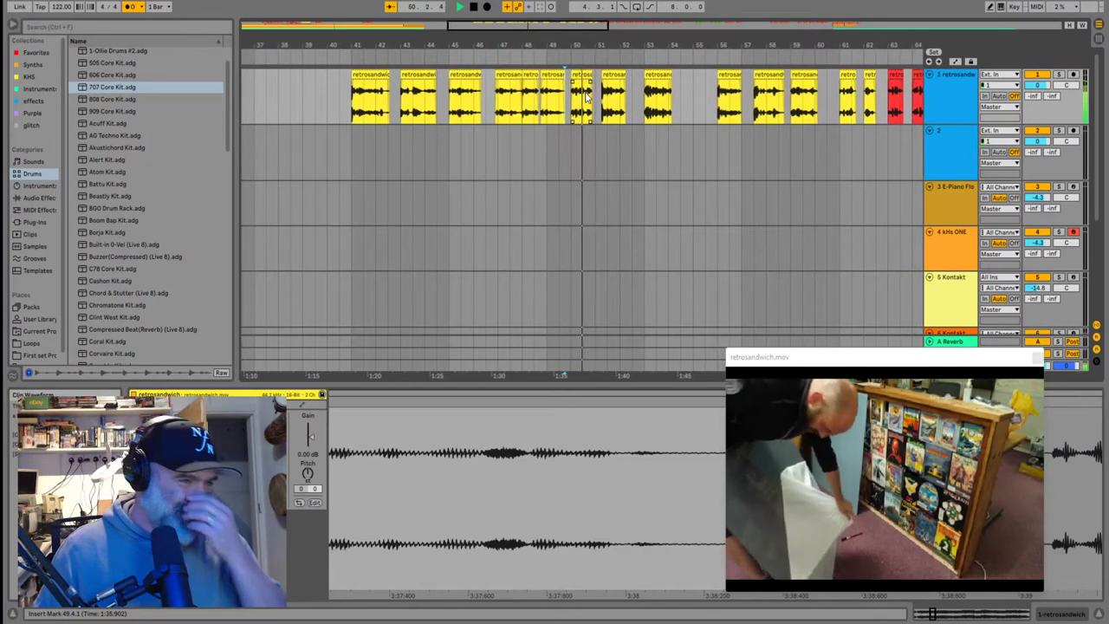
Audition the yellow retrosandwich clips on track 1 that start near bars 51 and 53
click(593, 111)
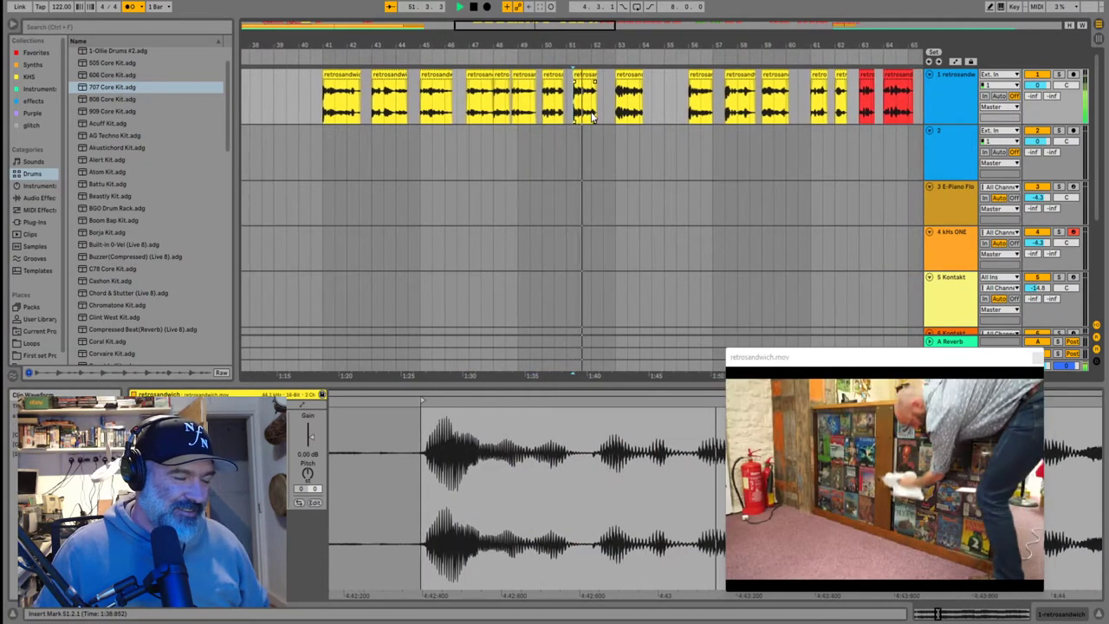
click(609, 95)
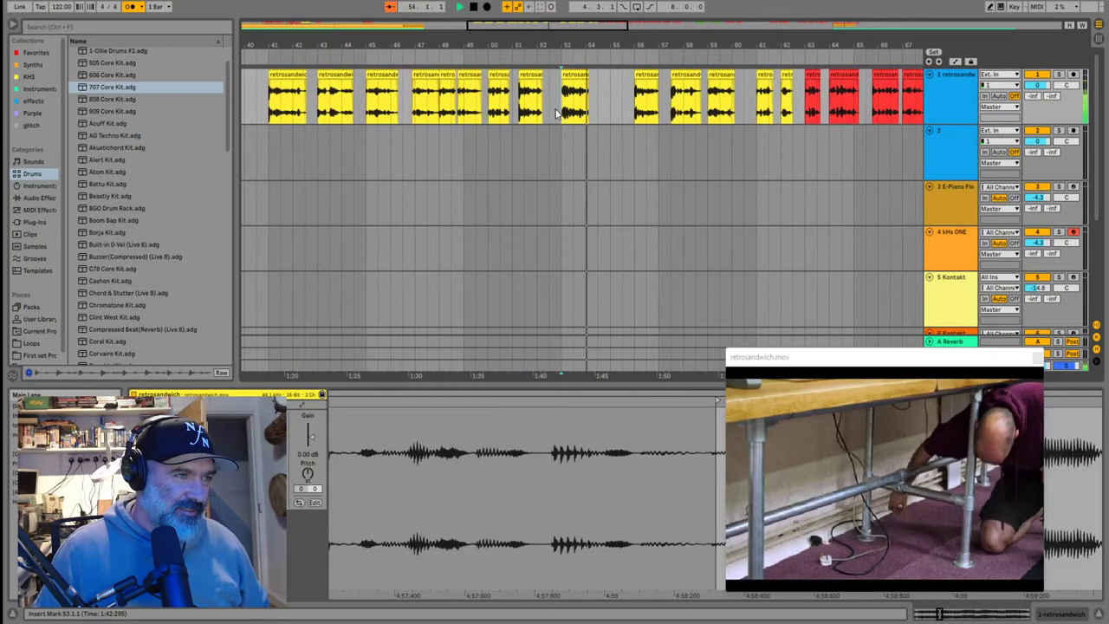
click(507, 95)
key(space)
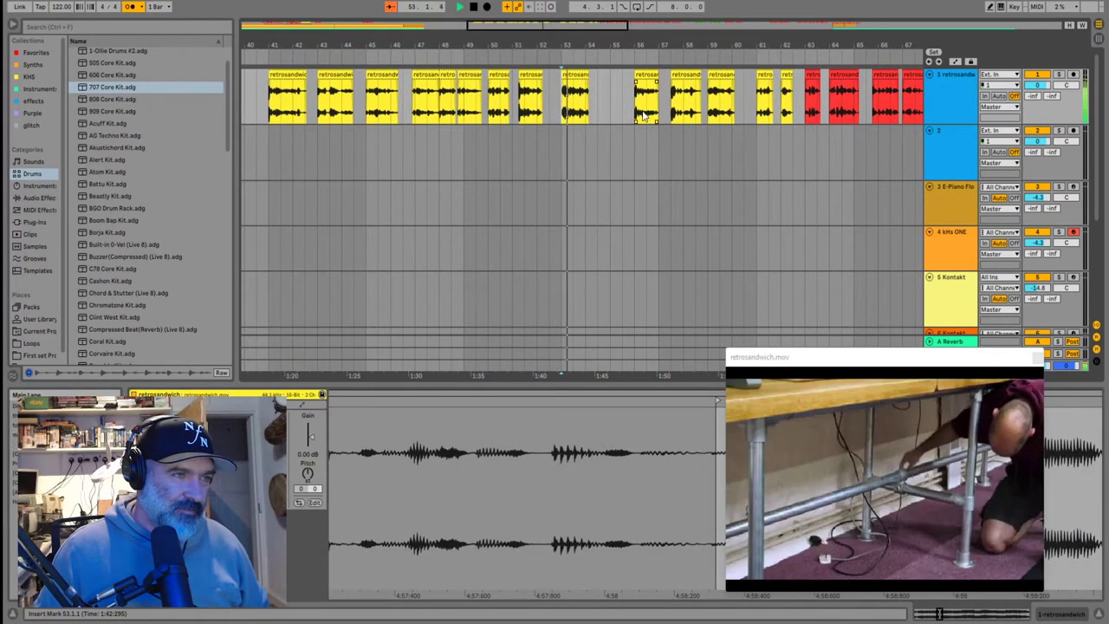
Audition the yellow retrosandwich clips on track 1 between bars 56 and 62, replaying the one at 59.1.1
click(637, 115)
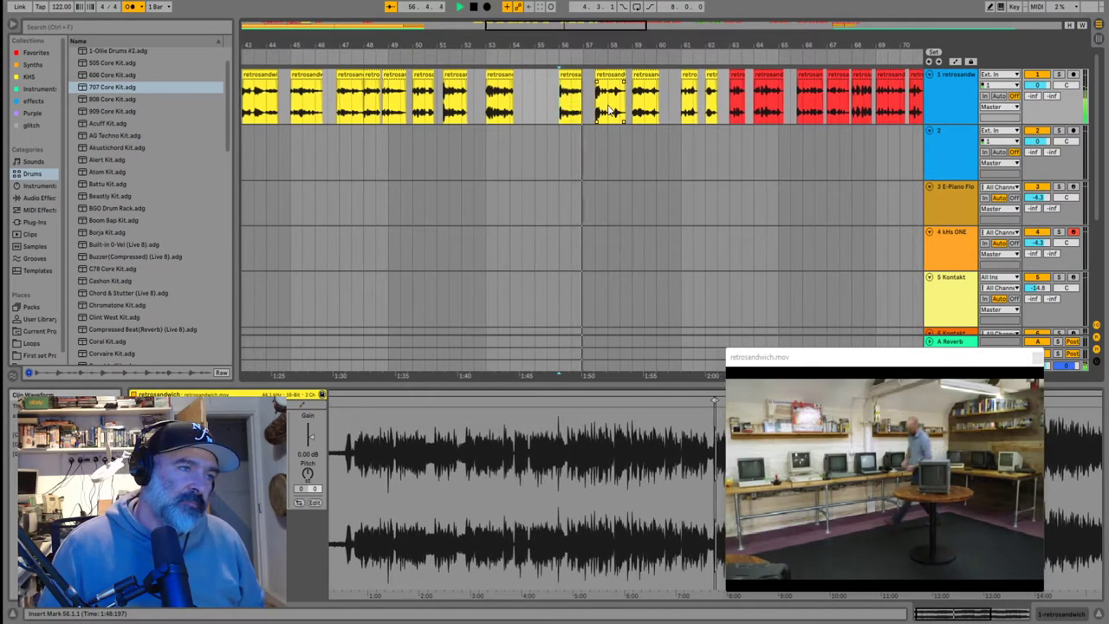
click(592, 110)
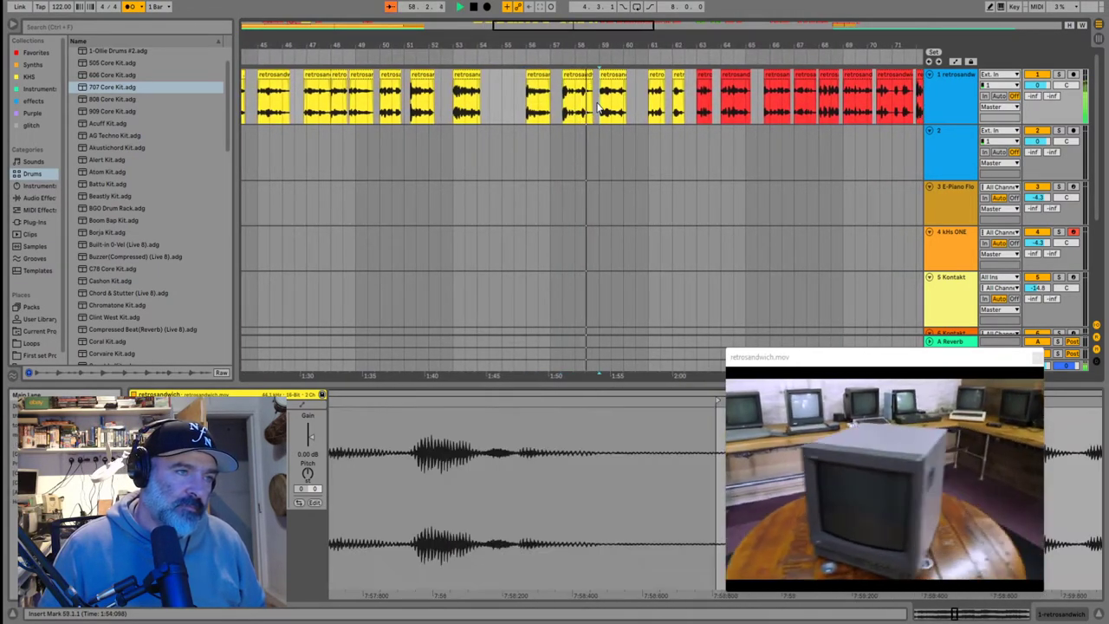
click(595, 109)
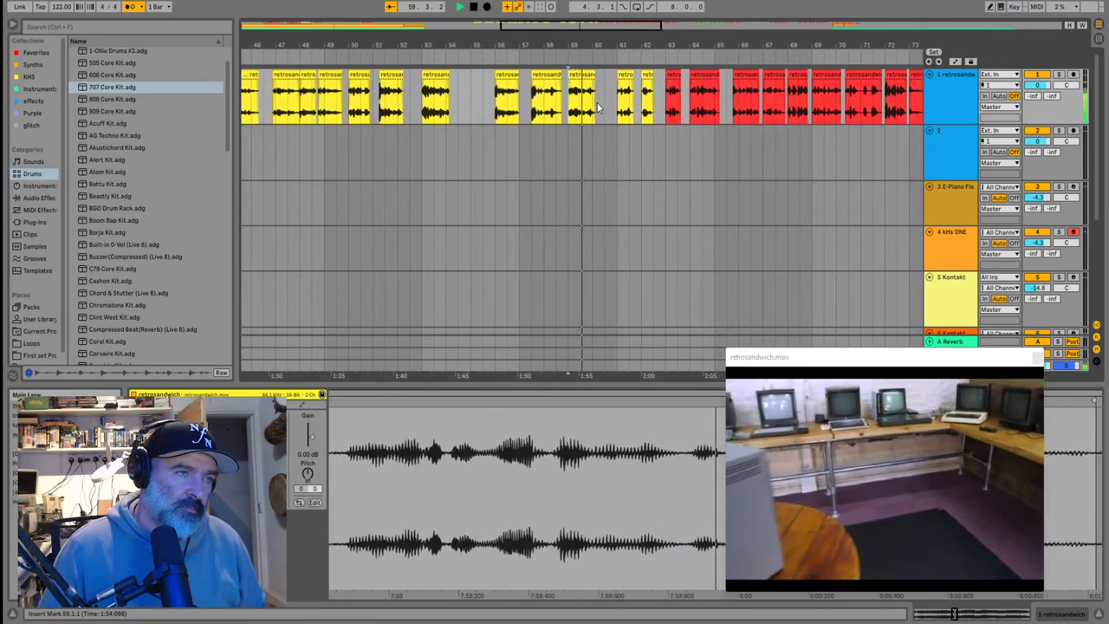
click(608, 110)
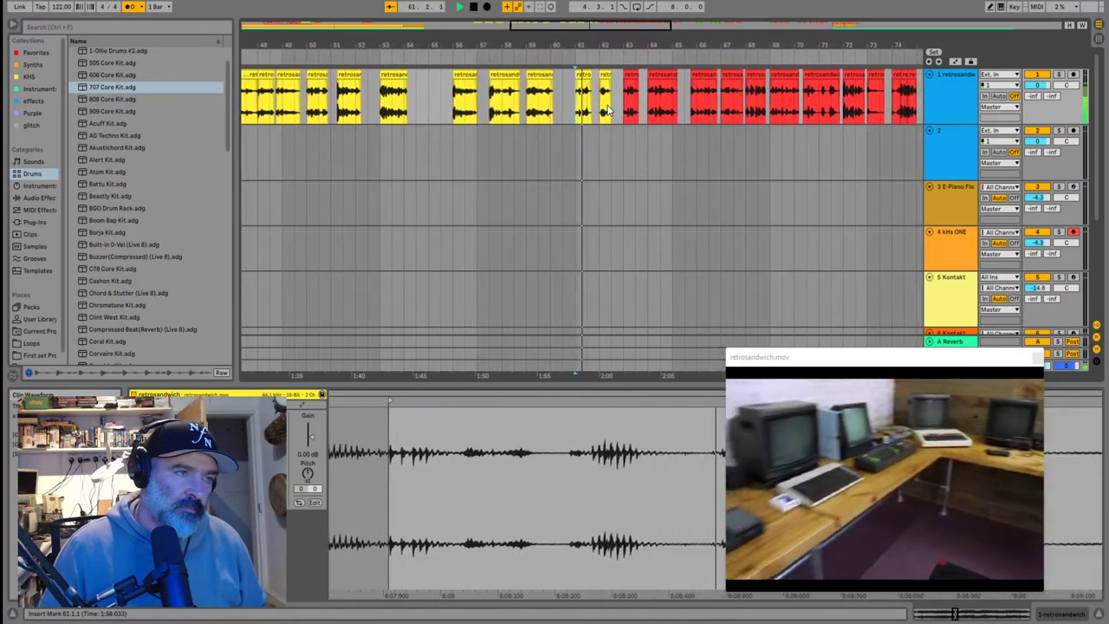
key(space)
key(space)
click(530, 102)
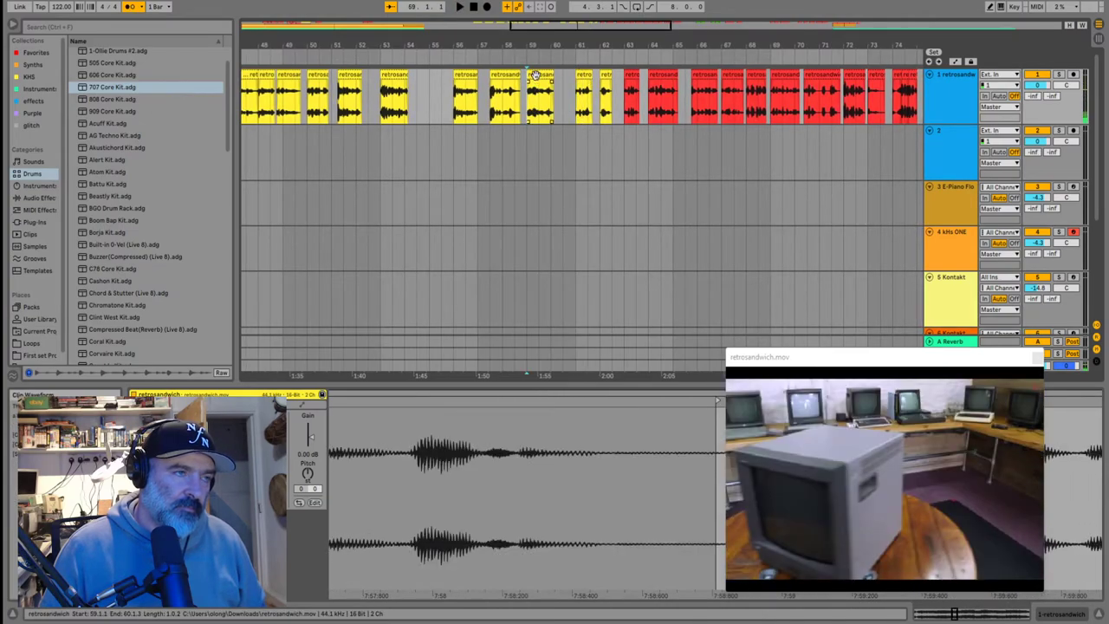
click(537, 75)
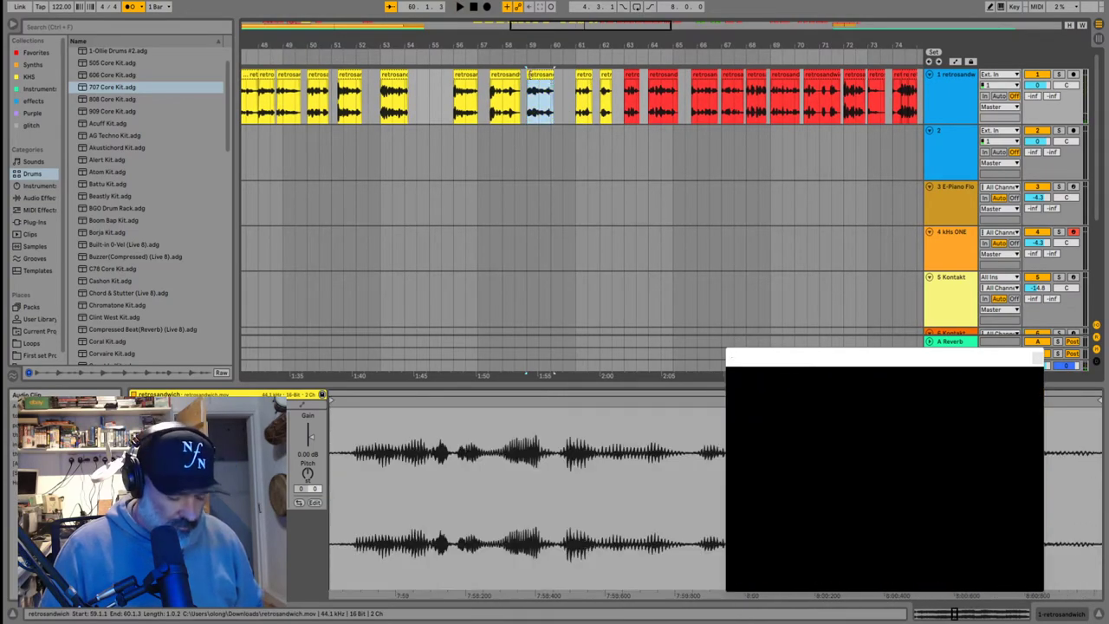
key(x)
Listen to the red vocal cuts on track 1 from 5.1.1, 13.4.3 and 6.1.4
click(265, 109)
key(space)
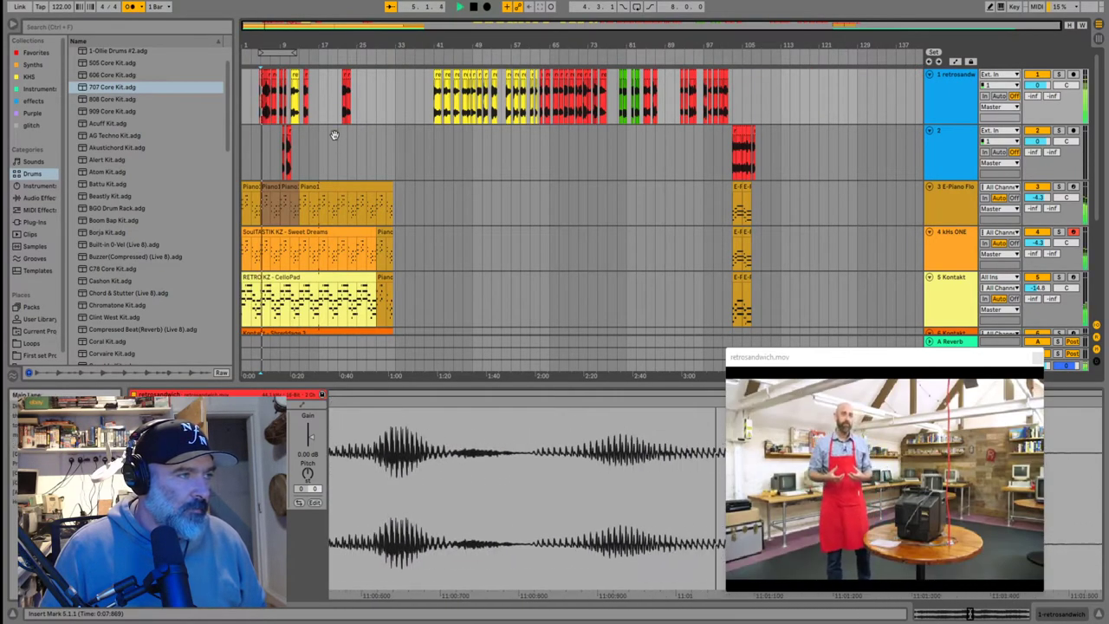
key(plus)
key(plus)
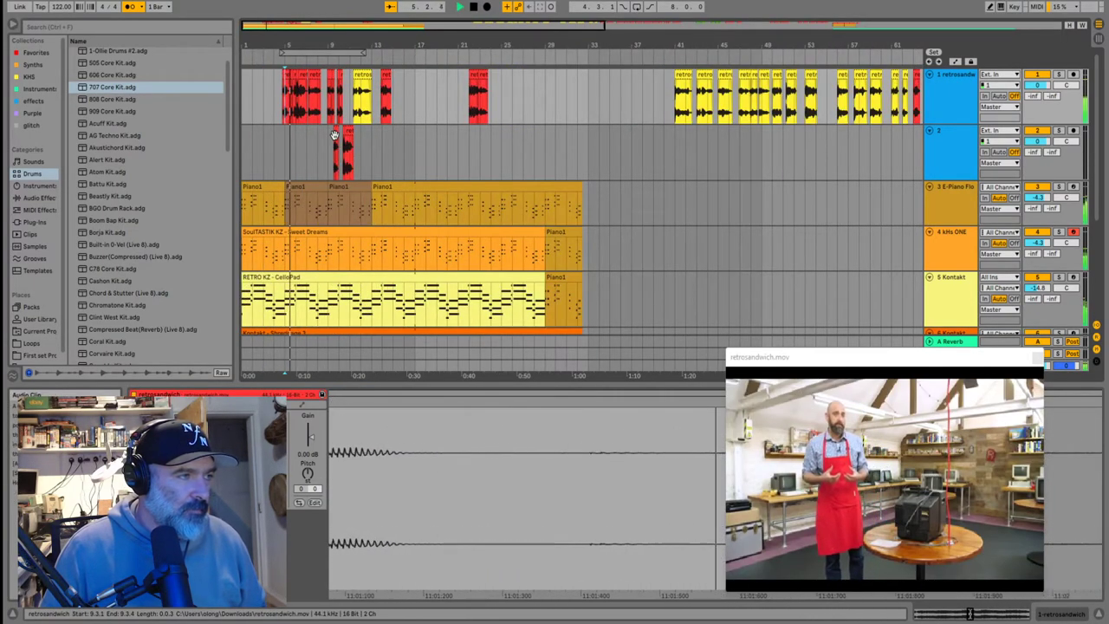
click(381, 112)
key(plus)
key(plus)
click(438, 110)
key(space)
key(space)
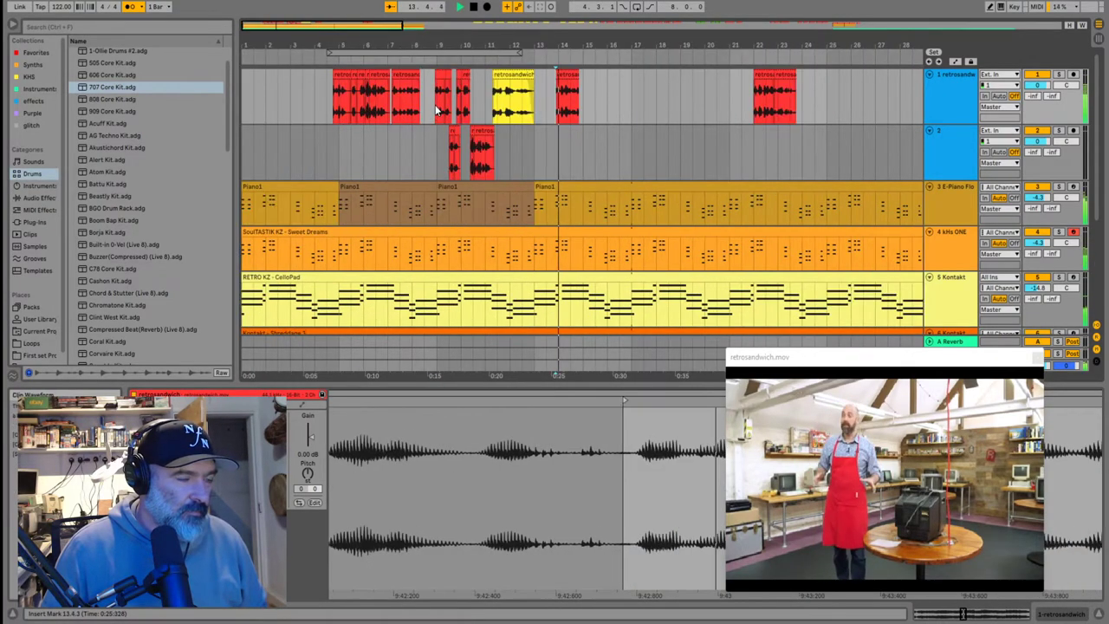
click(371, 110)
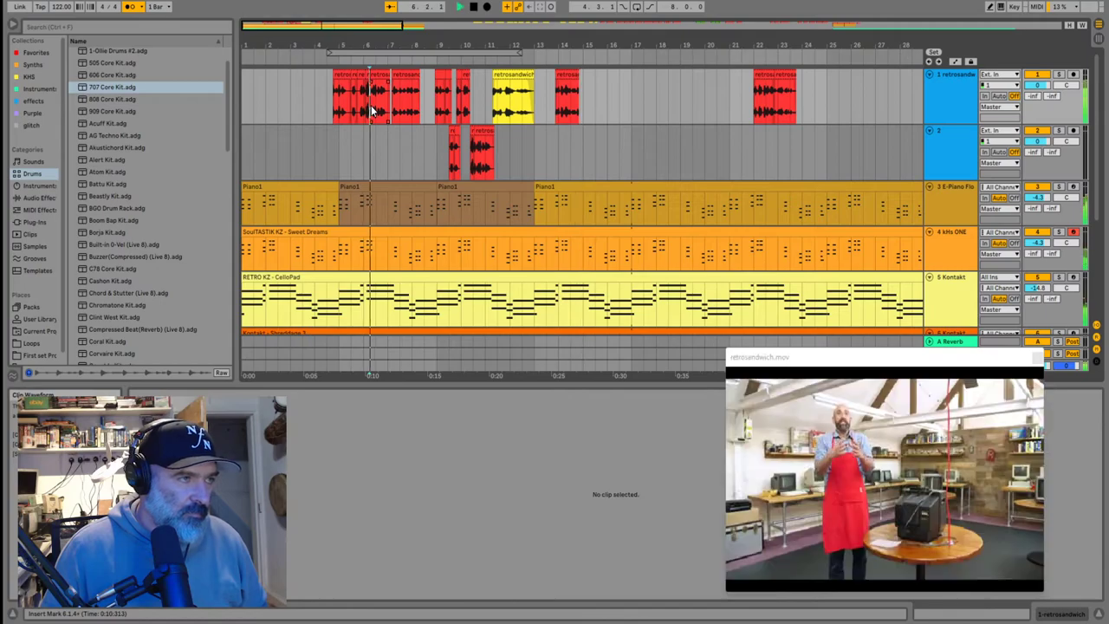
key(plus)
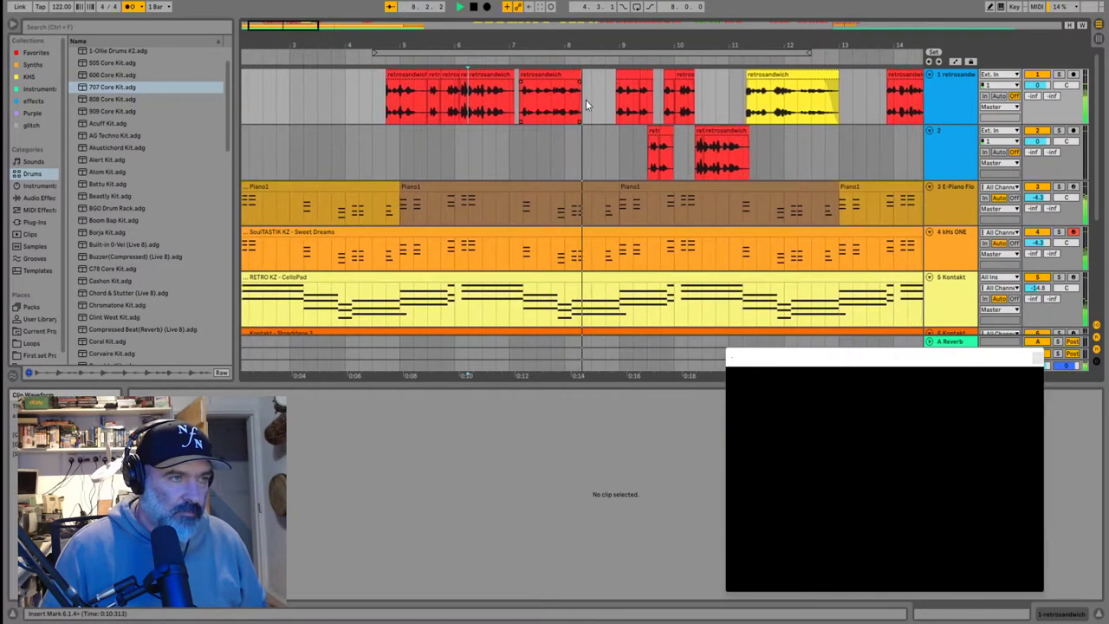
Try the red track 1 clip from near bar 14 on track 2 at 8.2.1 and play it from 7.2.1
drag(902, 75, 580, 163)
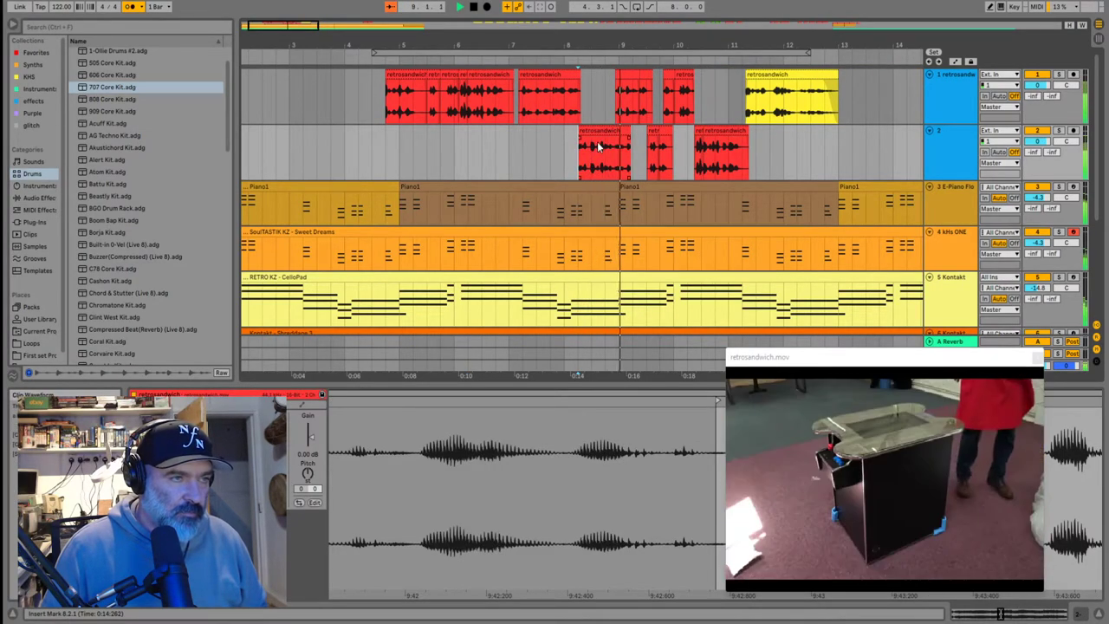
click(517, 159)
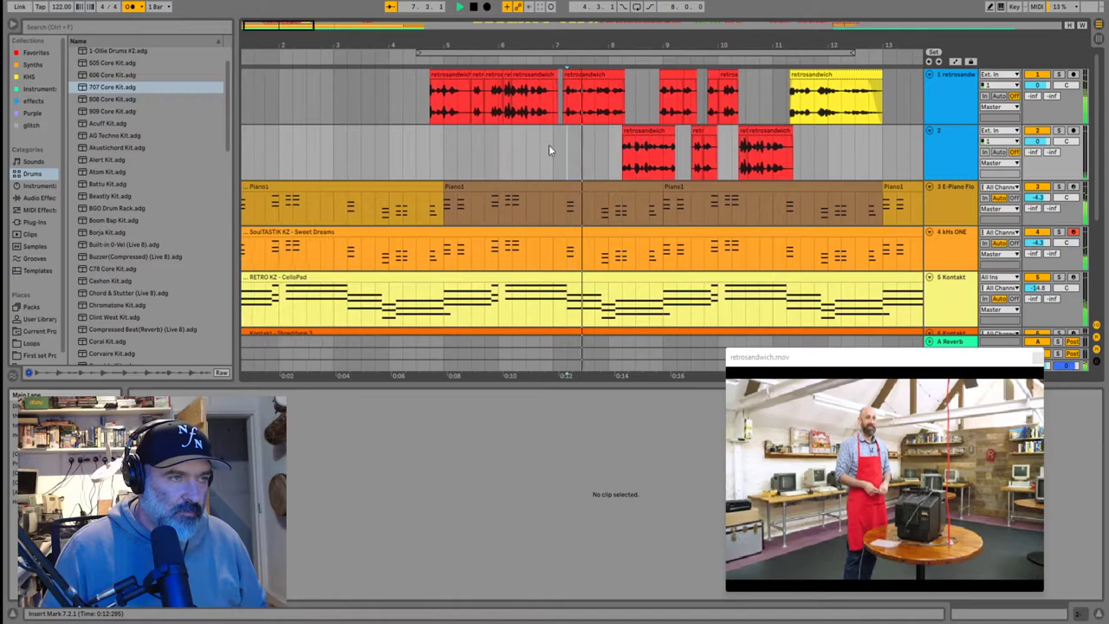
key(plus)
key(plus)
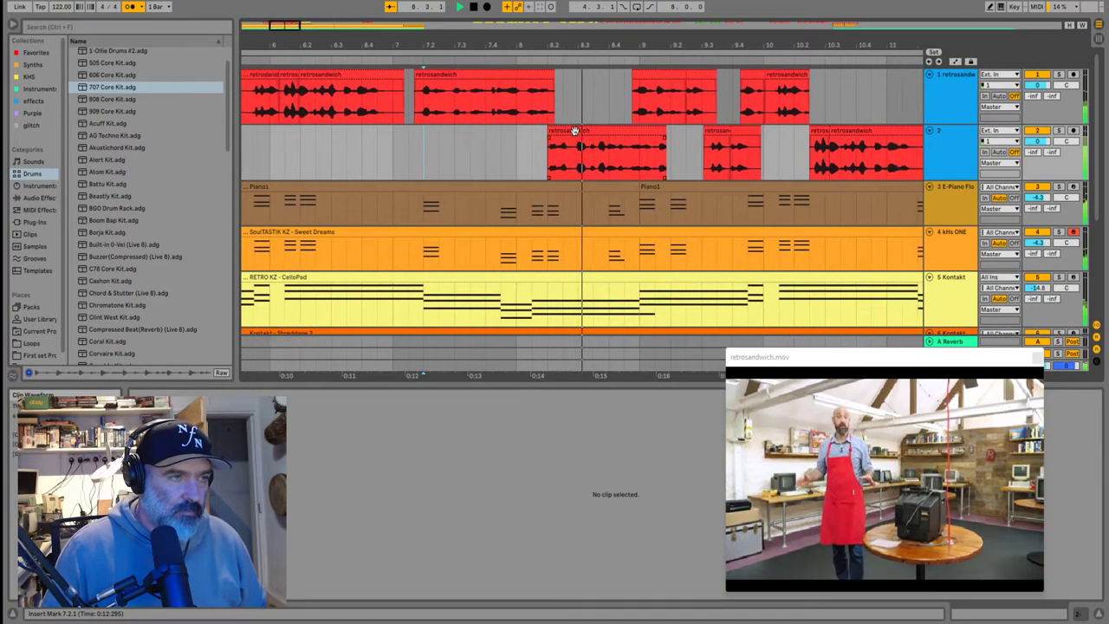
Try trimming that track 2 clip's beginning up to 8.3.1, shifting the remainder back to 8.2.1, and playing the result
click(573, 149)
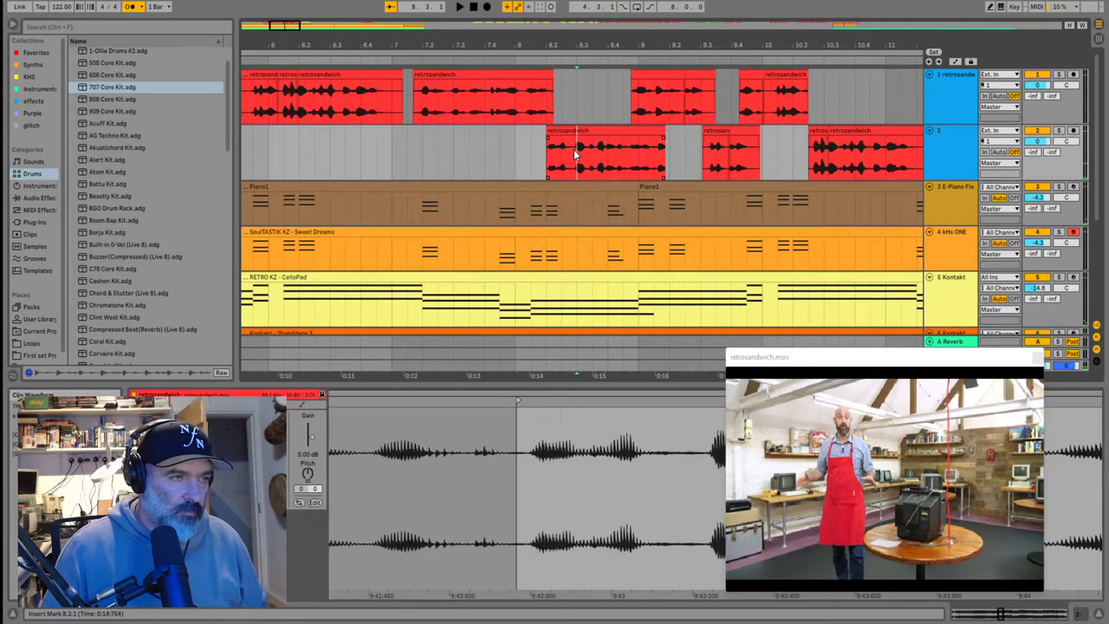
mouse_move(573, 149)
mouse_down()
mouse_move(544, 148)
mouse_move(531, 134)
mouse_move(548, 135)
mouse_up()
click(538, 154)
key(space)
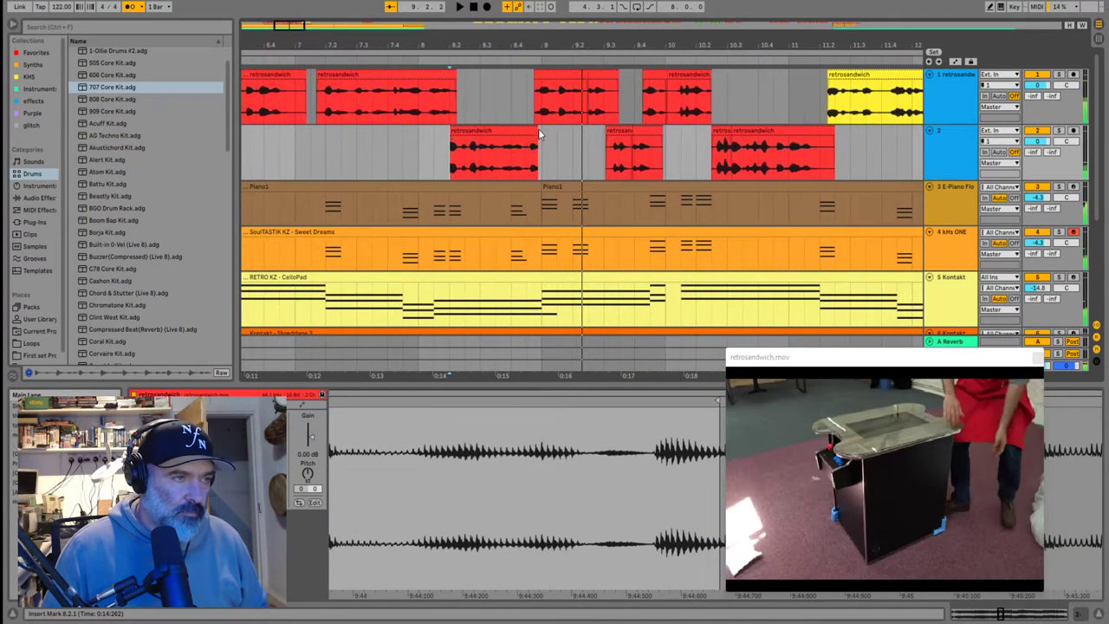
Undo the trimming of the clip at 8.2.1 and its move from track 1 to track 2
click(539, 130)
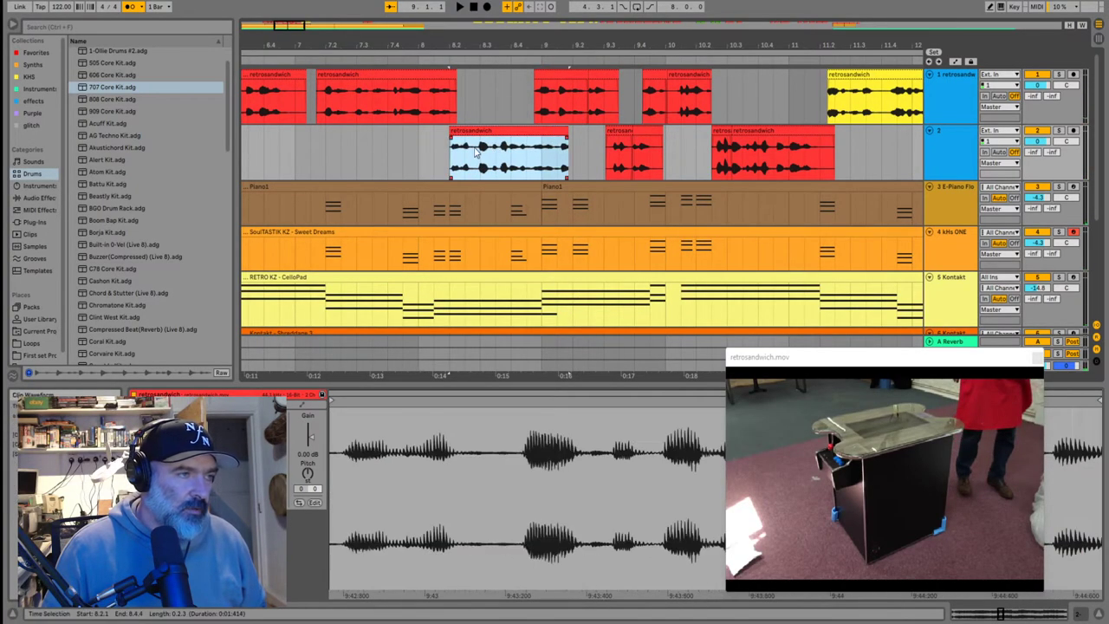
key(Delete)
scroll(475, 152, down, 6)
scroll(390, 128, up, 2)
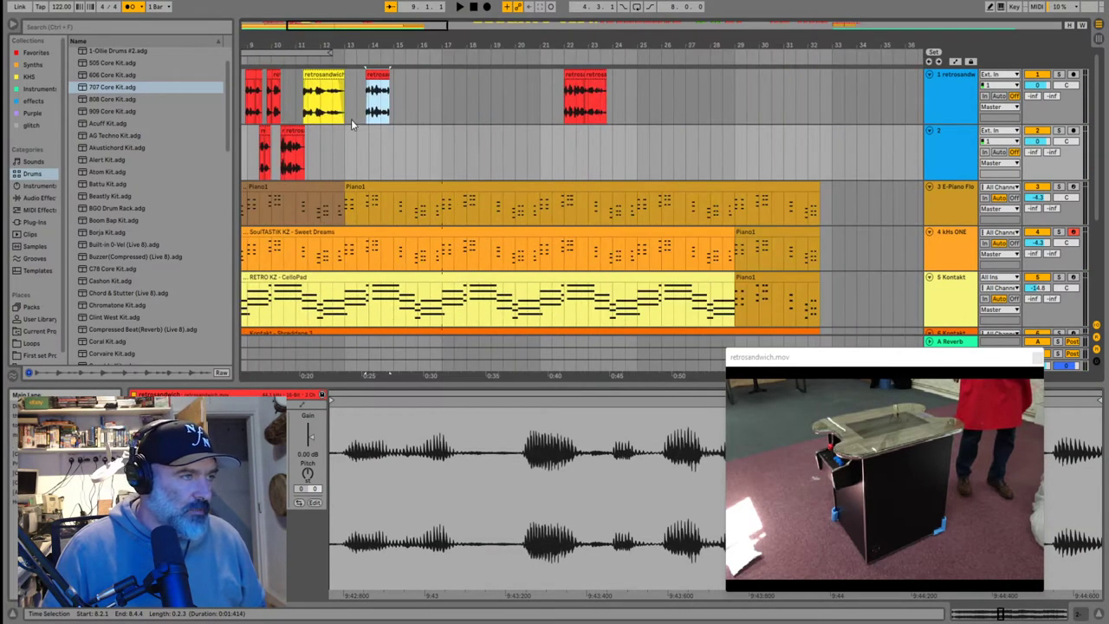
Play the vocal cuts around bar 9 from 9.1.1 and 9.1.3 to check how the two tracks overlap
click(248, 119)
key(space)
scroll(295, 138, up, 2)
scroll(357, 141, up, 3)
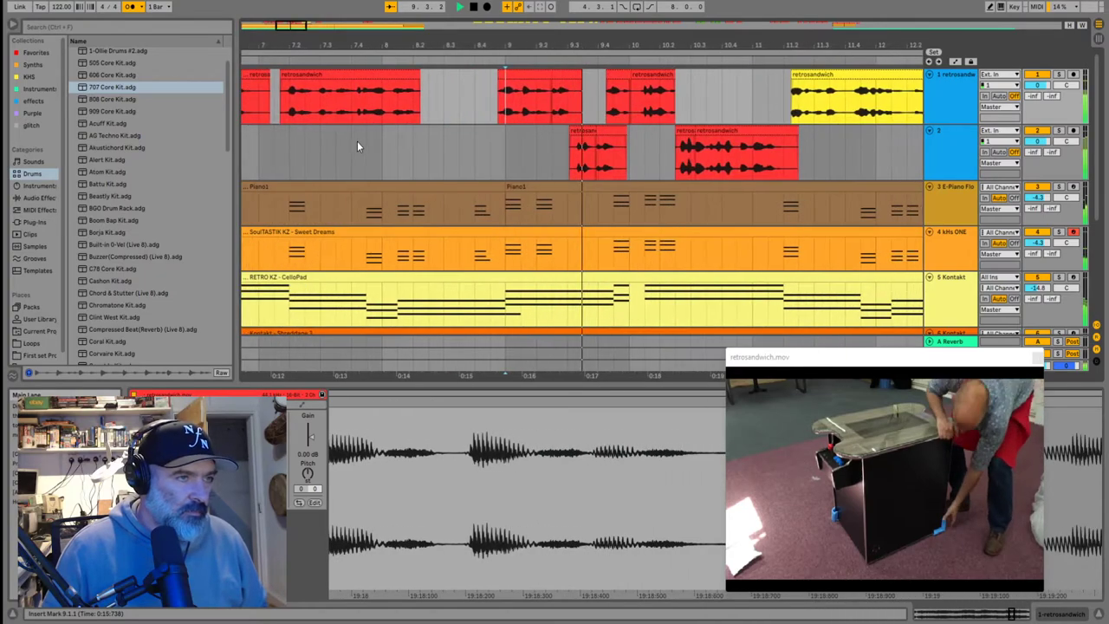
click(574, 148)
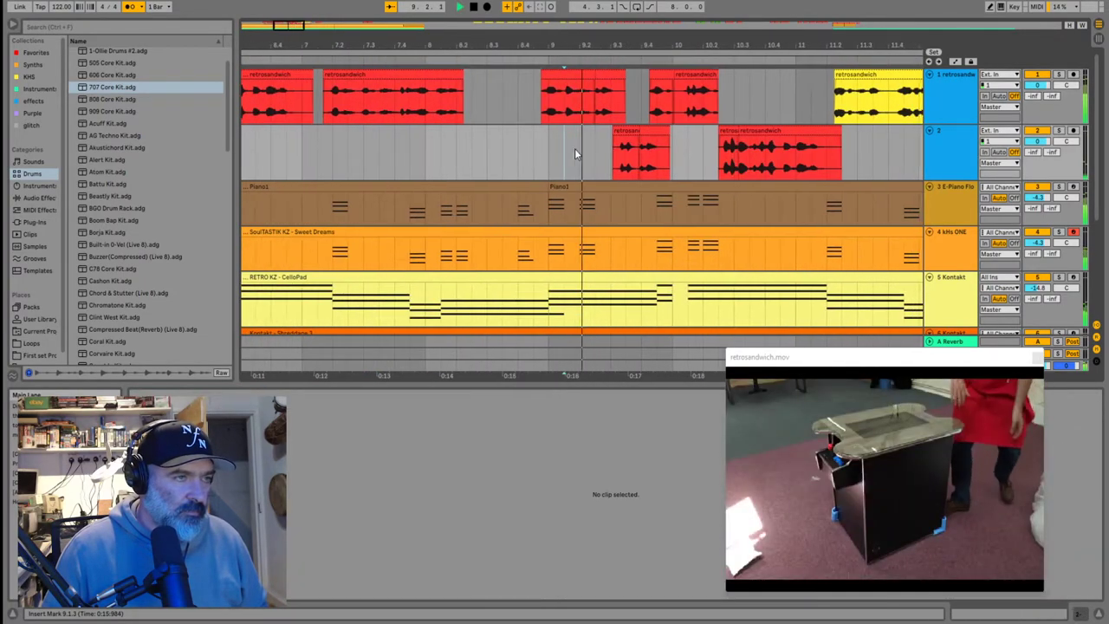
scroll(589, 150, up, 3)
key(space)
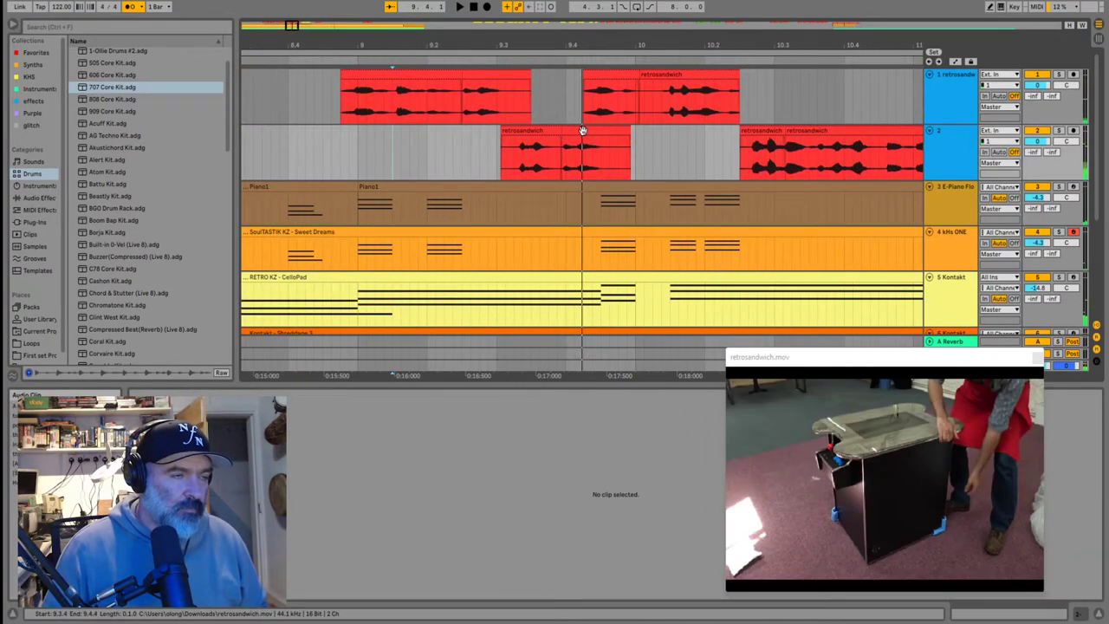
Extend the start of the track 1 clip before bar 10 to 9.4.1 and delete the track 2 clip at 9.3.4
click(582, 130)
drag(587, 77, 569, 78)
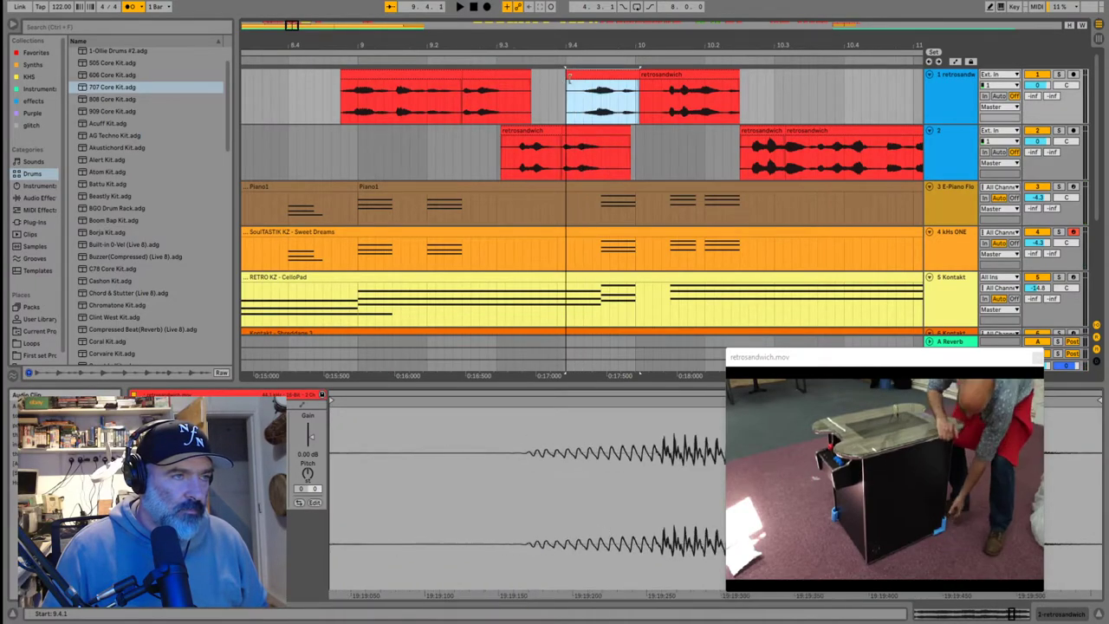
click(569, 131)
key(Delete)
key(space)
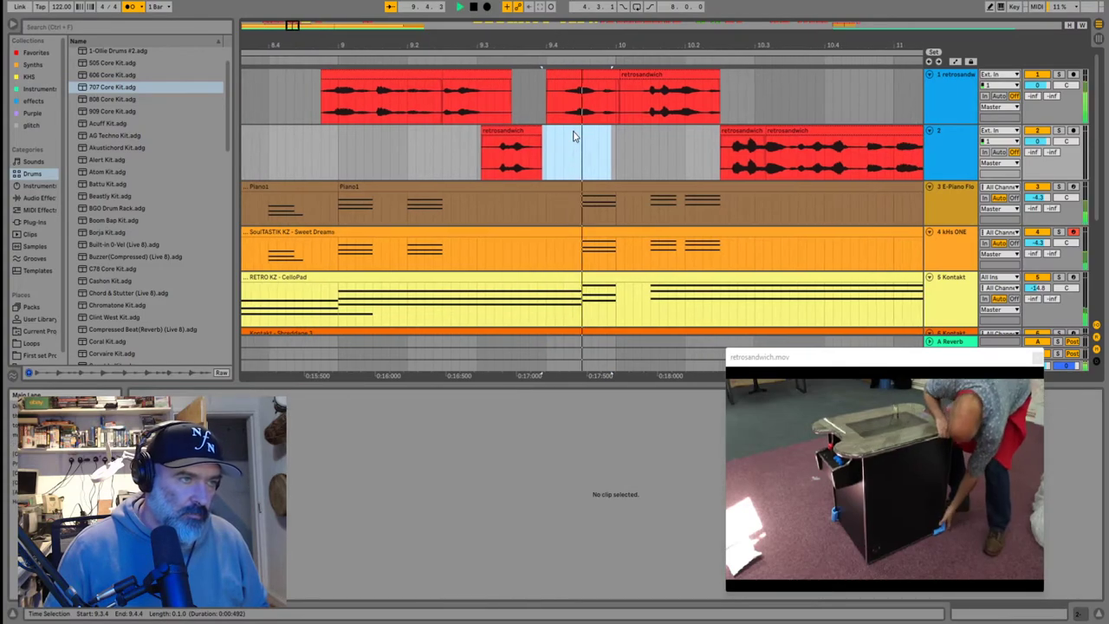
Play the edited vocal transition from 9.3.2 and 9.2.2 to check its timing
key(space)
click(437, 149)
key(space)
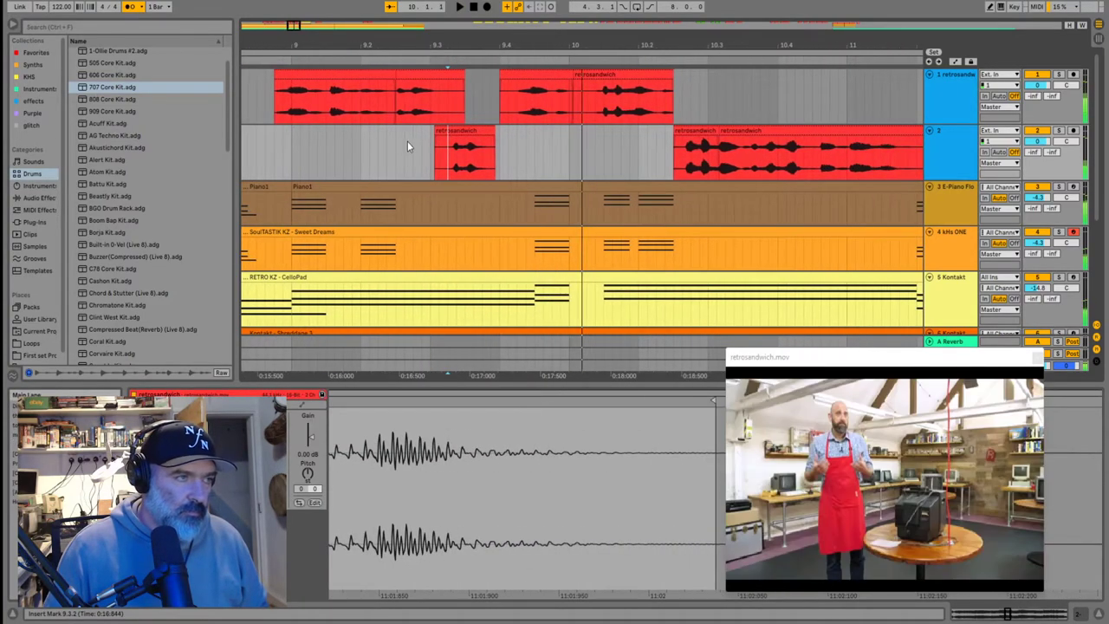
click(386, 142)
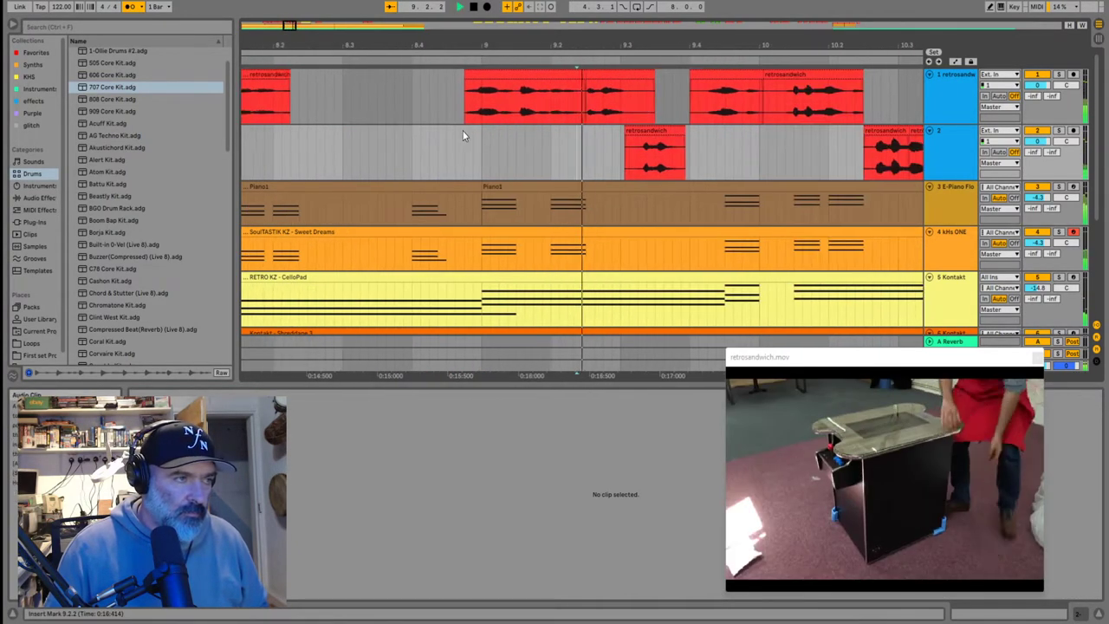
key(space)
Shift the short track 2 clip at 9.3.1 slightly later and play the transition from 9.2.4
click(567, 141)
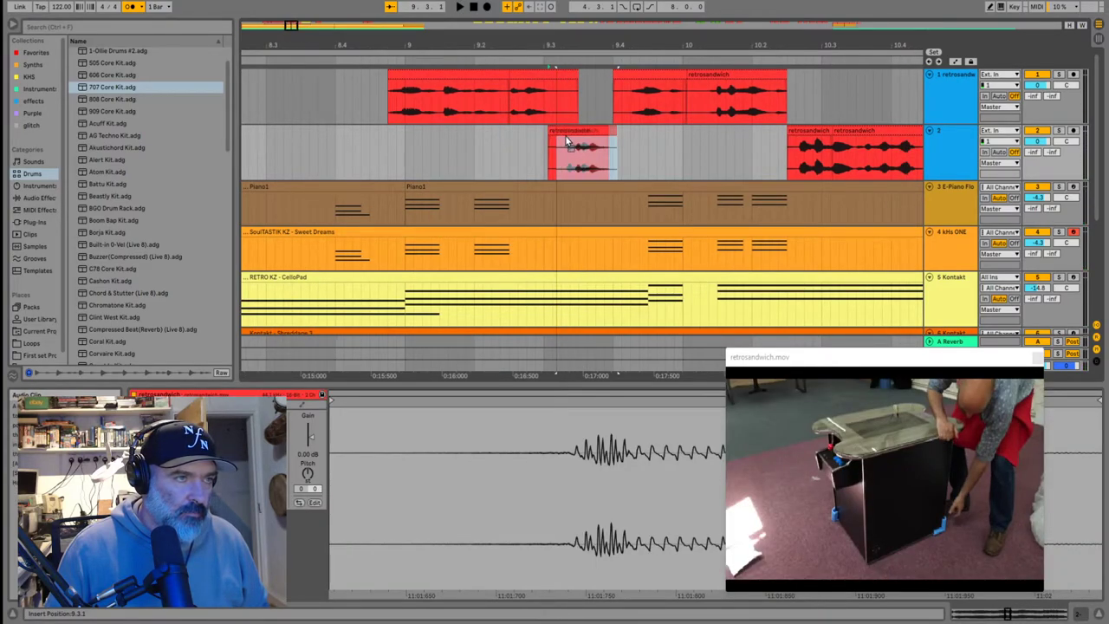
click(522, 153)
key(space)
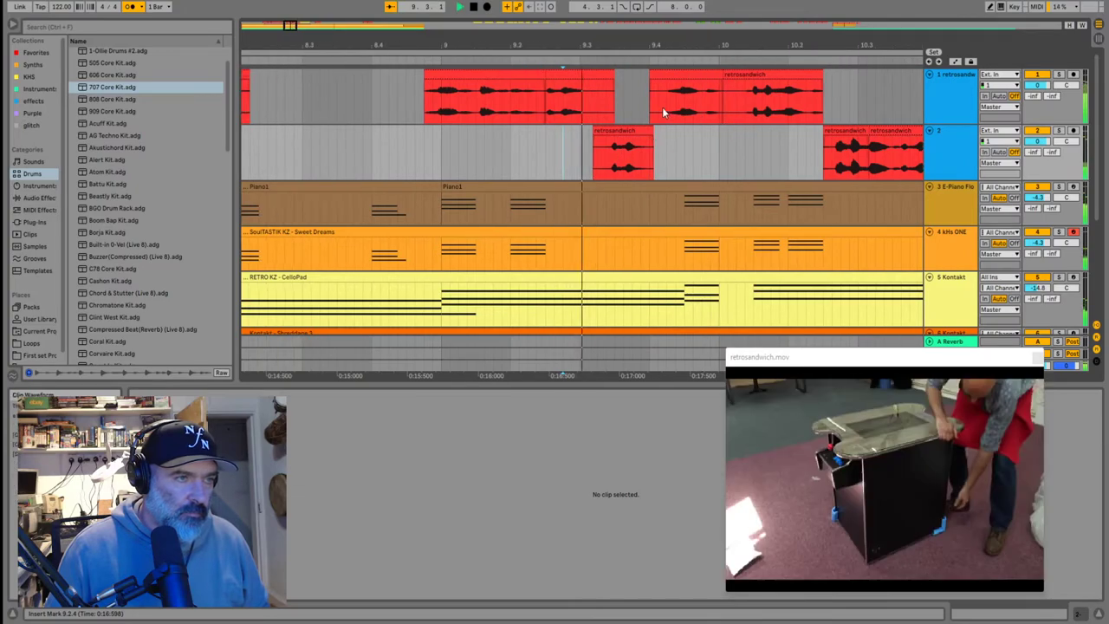
Shift the track 1 clip at 9.4.1 earlier, close behind the preceding clip, and play the transition from 9.2.4
key(space)
click(592, 76)
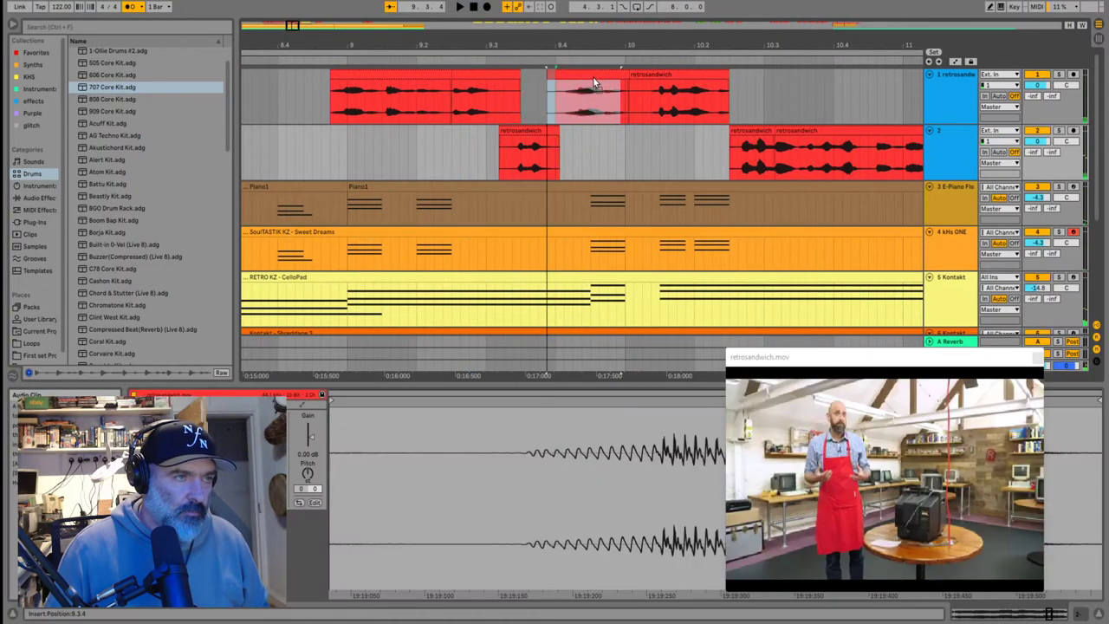
drag(578, 88, 577, 88)
click(476, 104)
key(space)
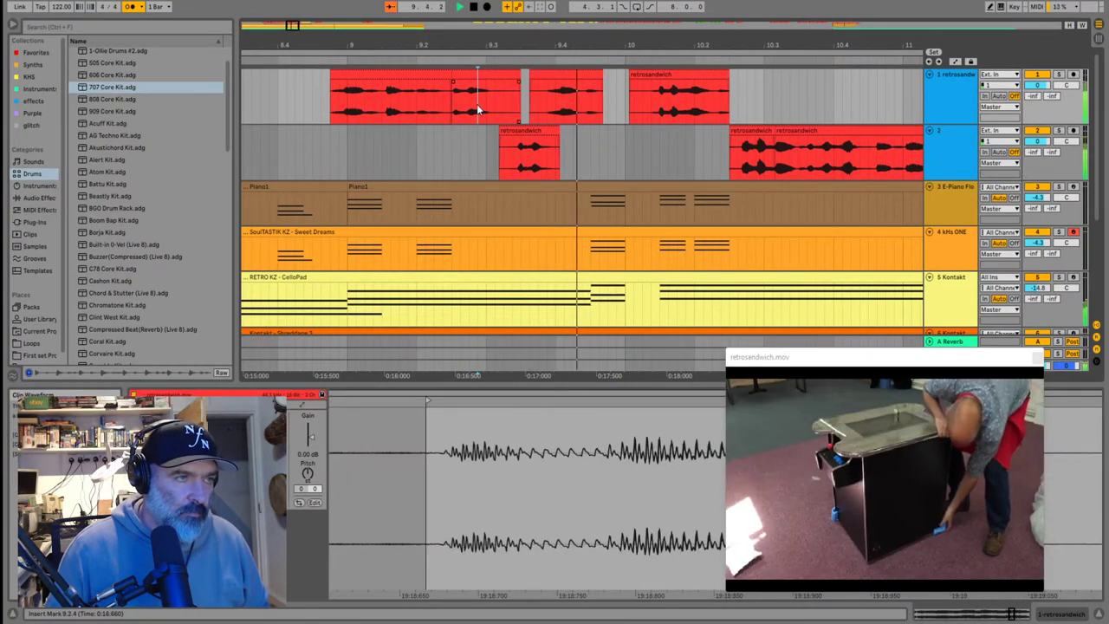
Close the track 1 gap before bar 10 by extending the shifted clip's end and the next clip's start to 10.1.1, and play from 9.2.1
click(597, 73)
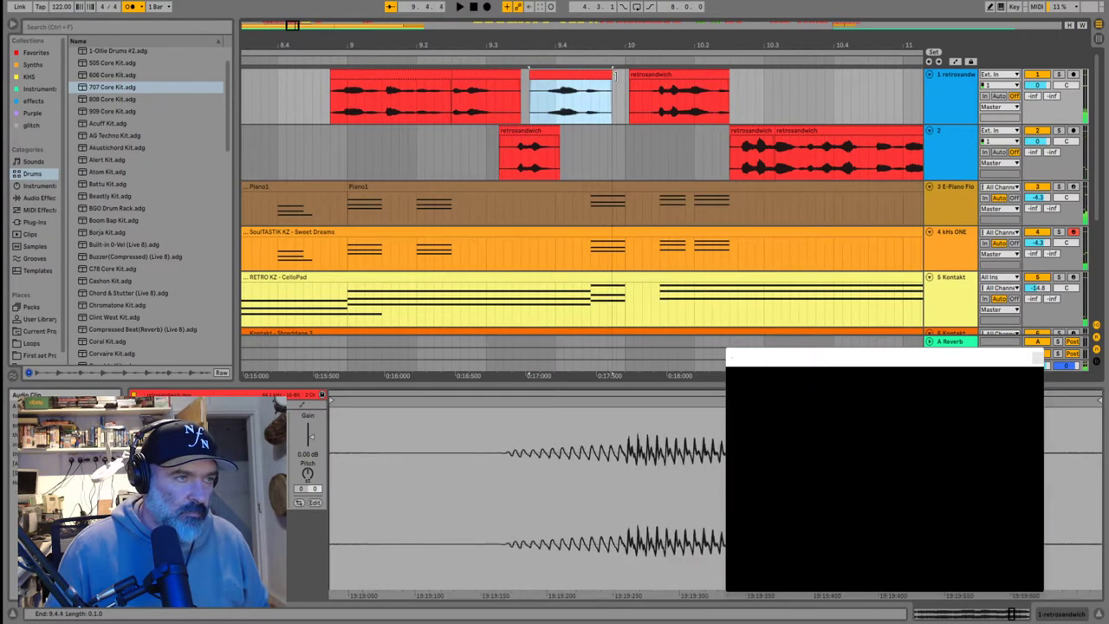
click(637, 89)
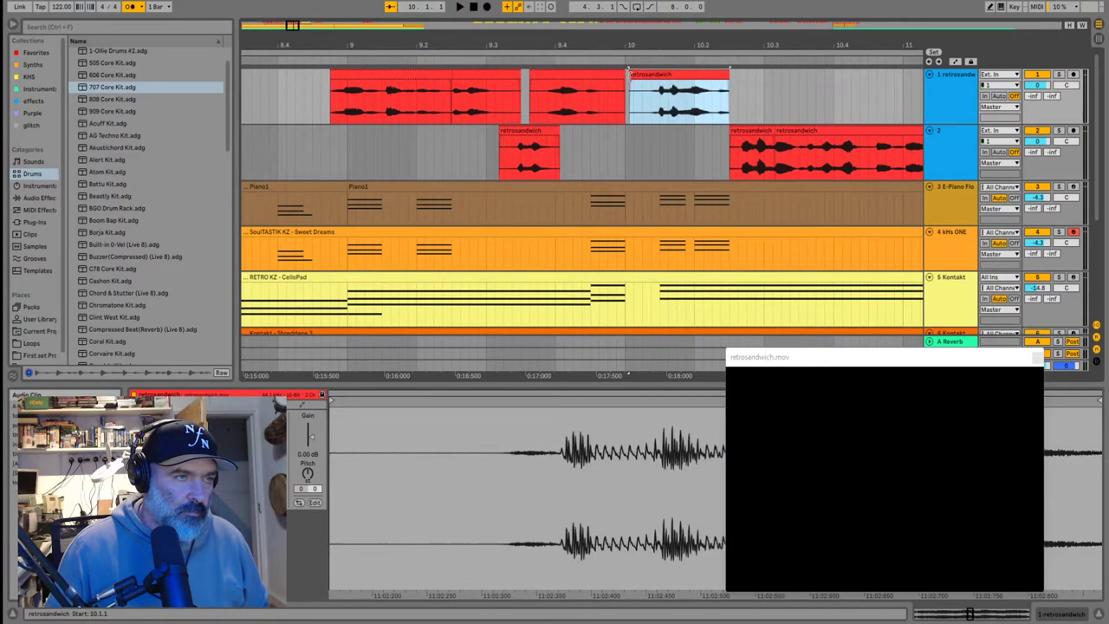
click(424, 145)
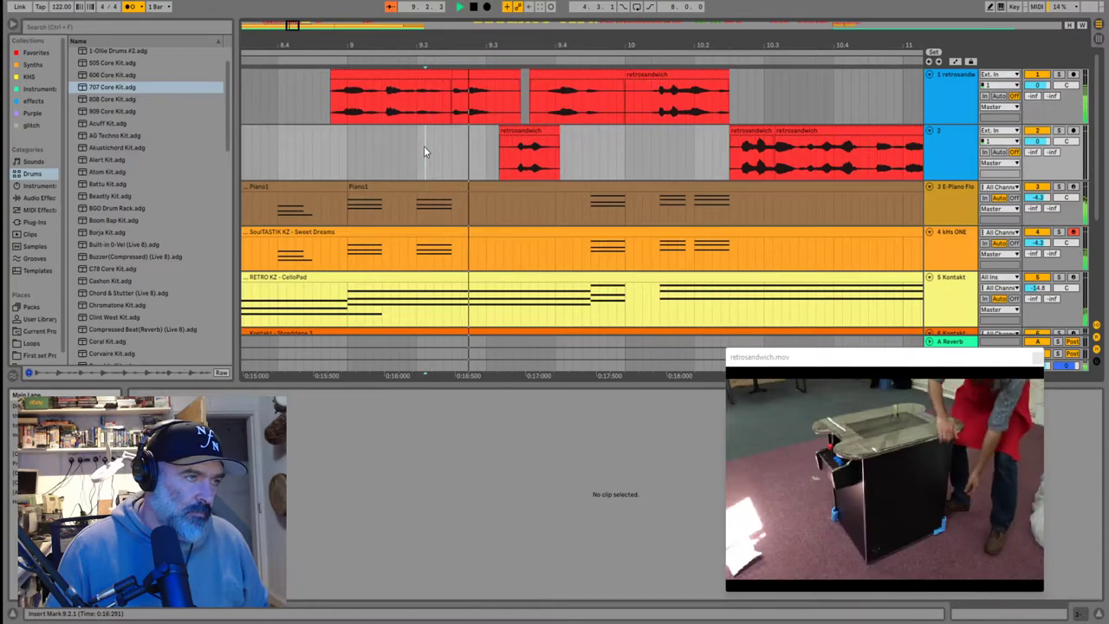
Close the small track 1 gap before 9.4 by extending the later clip's start back to 9.3.3, and play from 9.2.1
key(space)
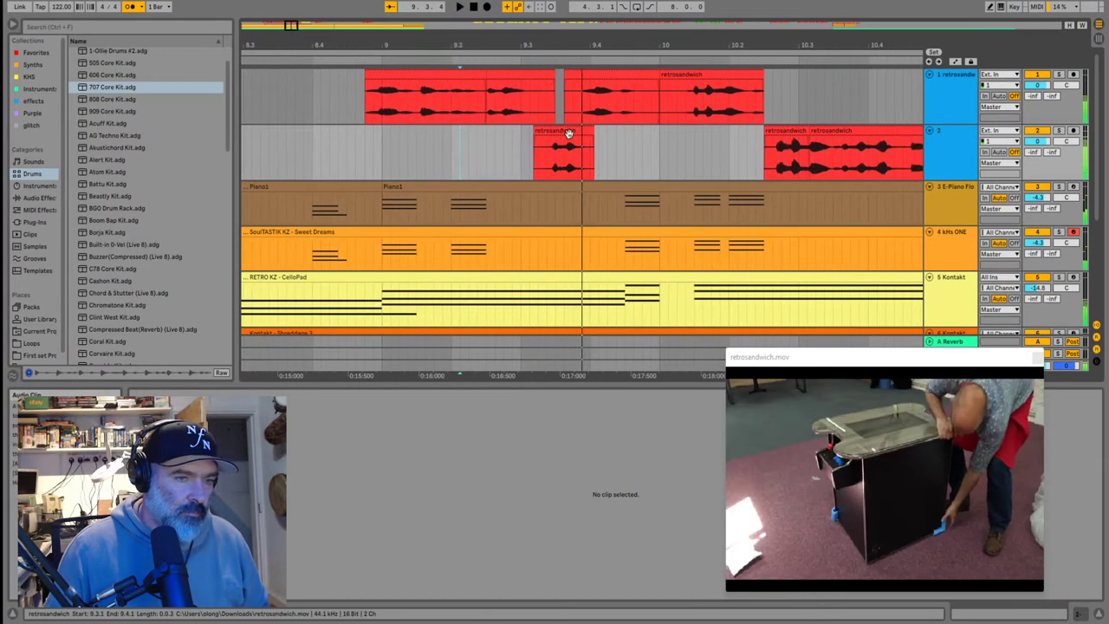
click(565, 76)
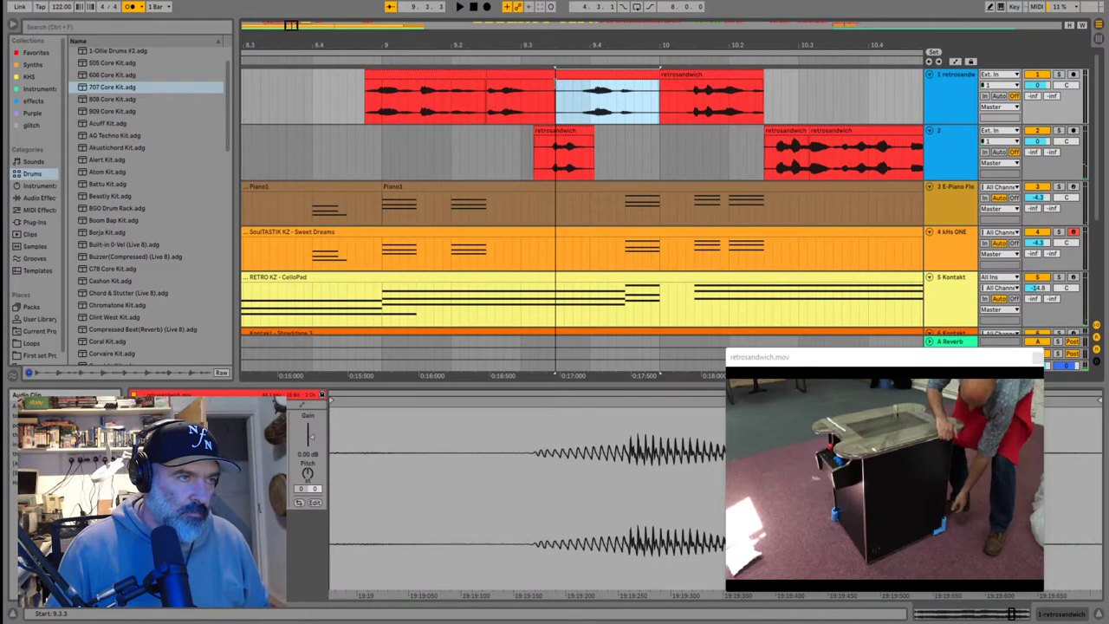
click(506, 130)
key(space)
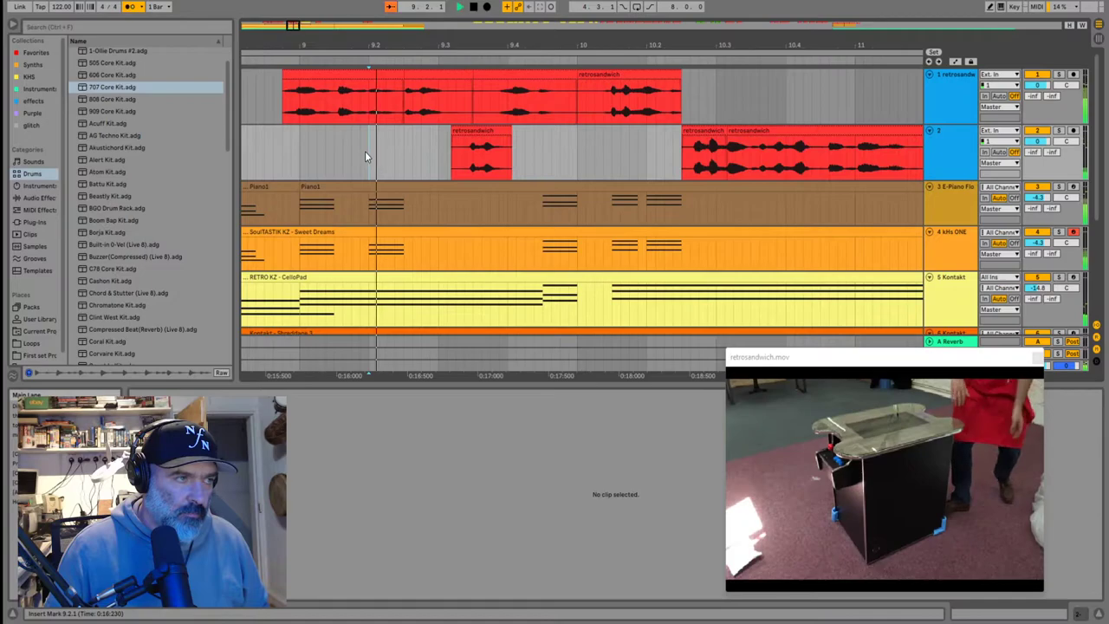
click(364, 153)
key(space)
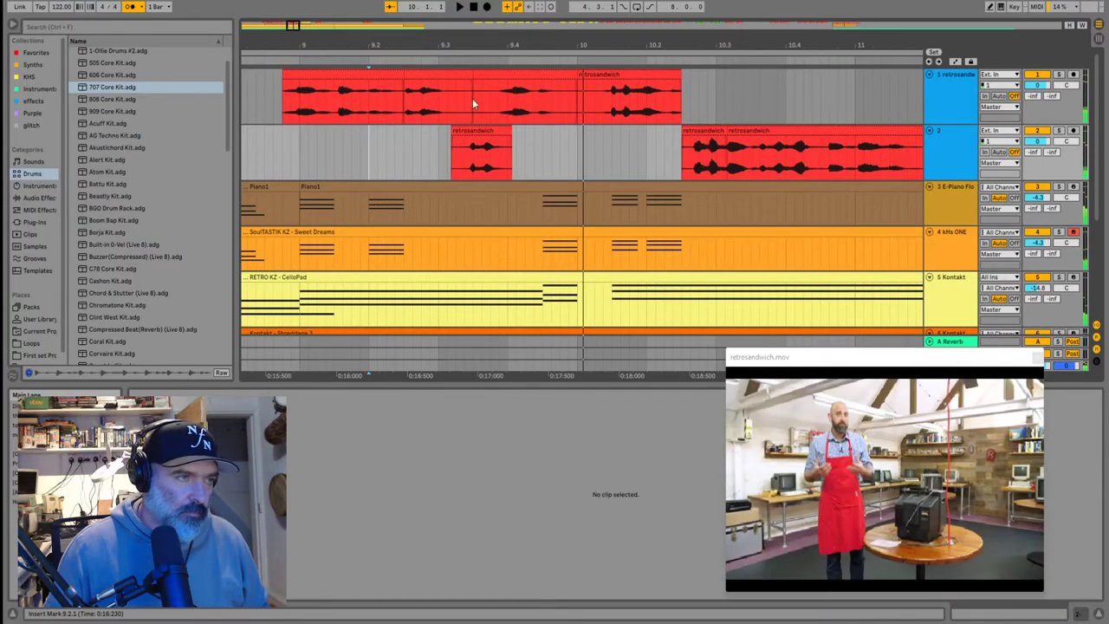
Trim the adjoining track 1 clips around 9.3.3 to open a gap alongside the short track 2 clip, and play from 9.2.3
drag(475, 75, 452, 79)
click(413, 167)
key(space)
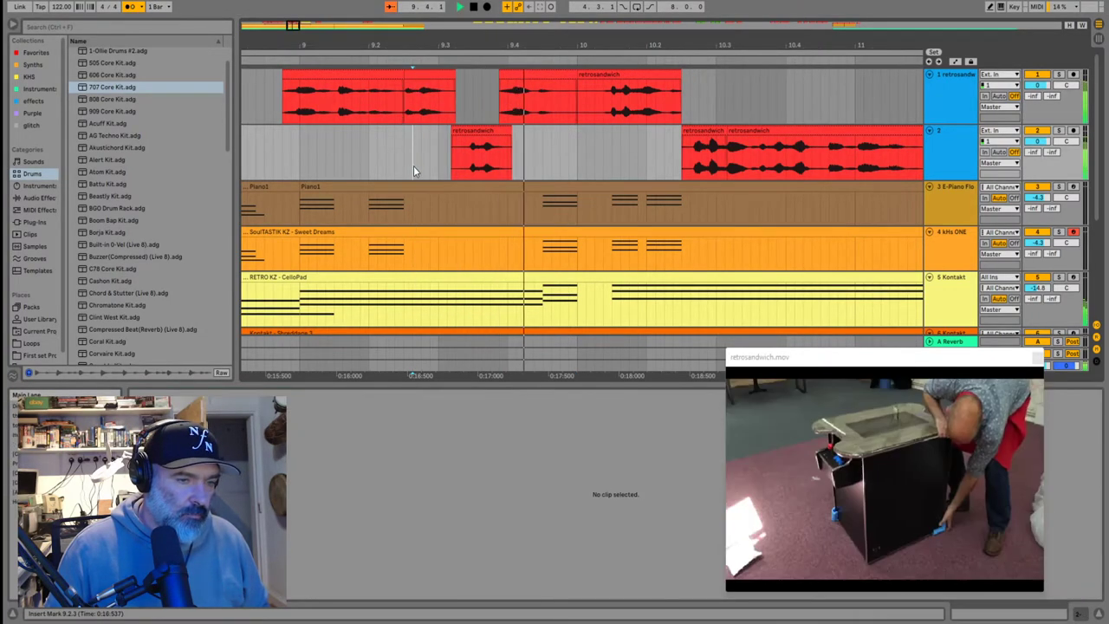
scroll(504, 129, up, 3)
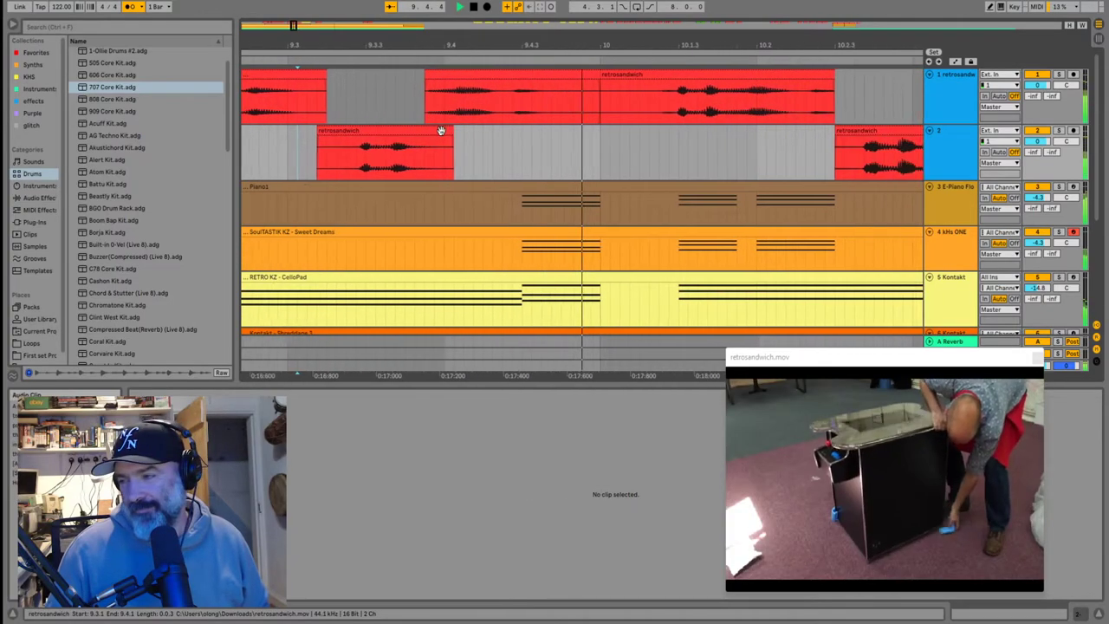
click(954, 121)
key(space)
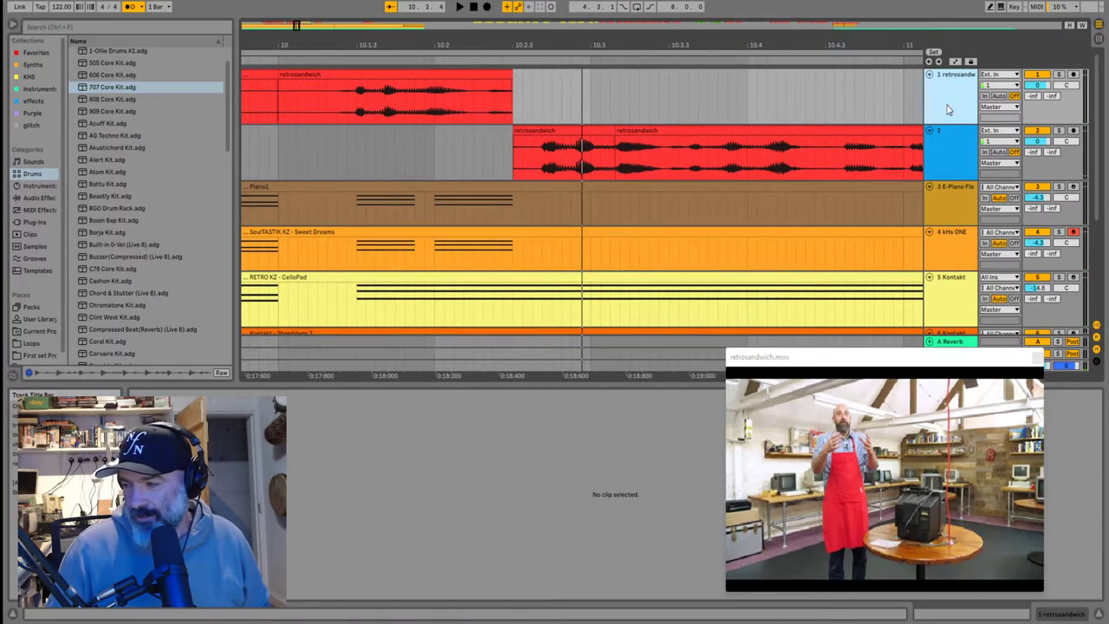
Examine the vocal clips and their video frames at 9.3.1, 9.4.1, 7.2.1 and 4.4.1
scroll(738, 106, down, 1)
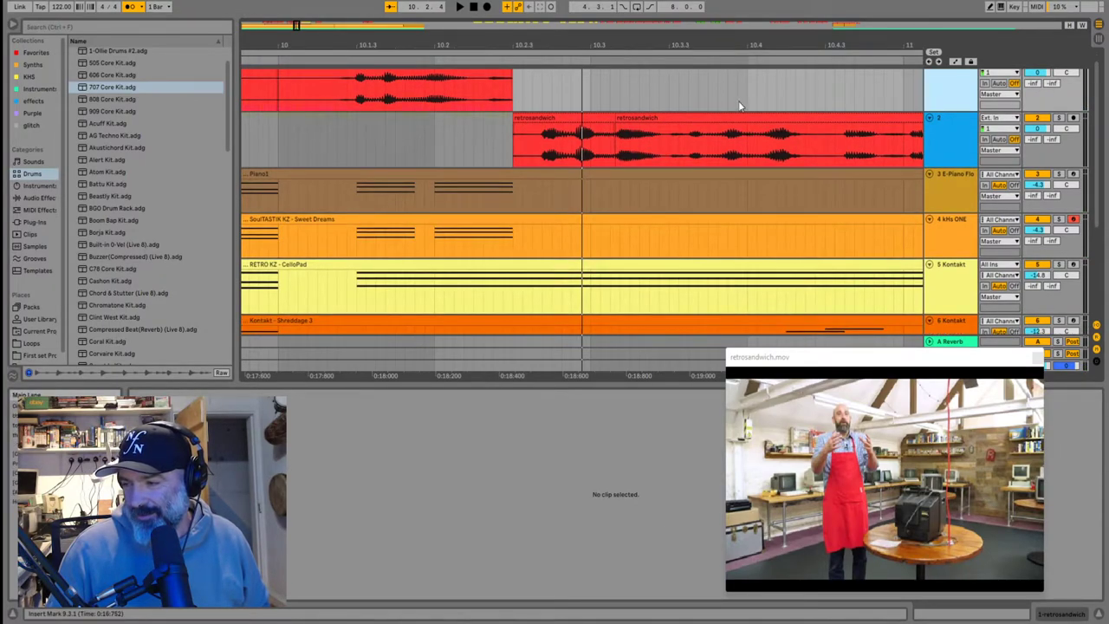
scroll(652, 95, down, 2)
scroll(537, 110, down, 4)
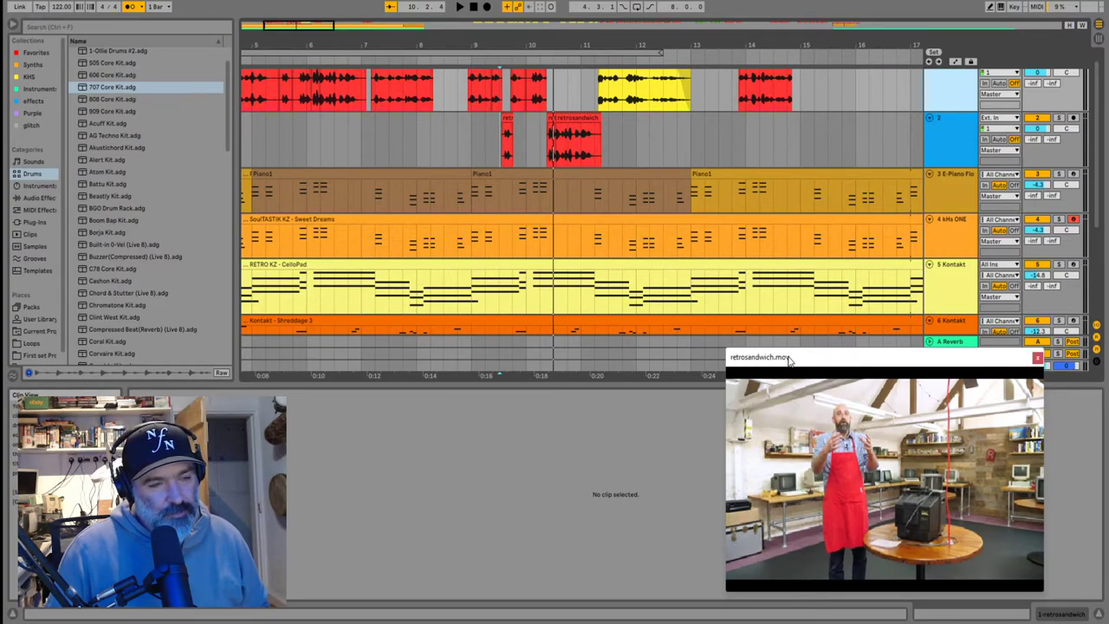
click(493, 122)
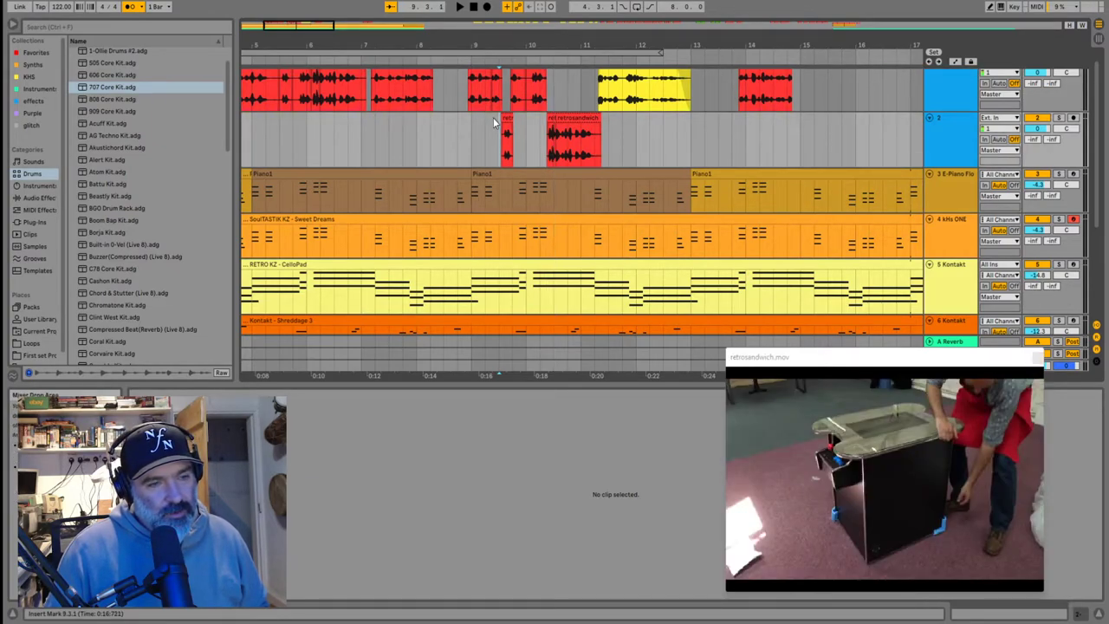
click(510, 101)
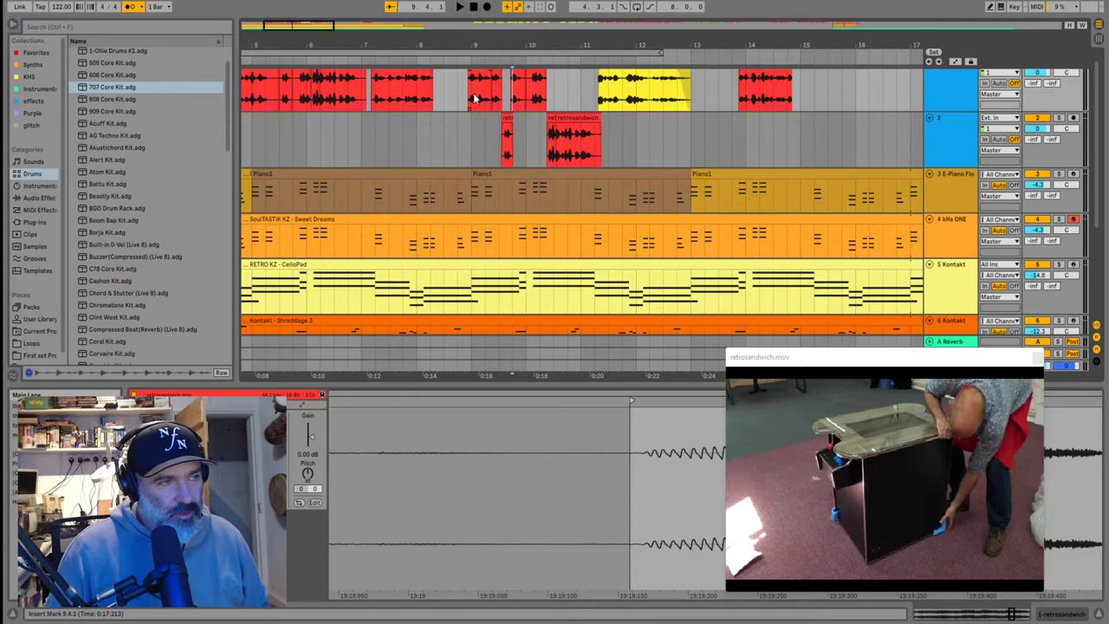
click(475, 99)
click(375, 88)
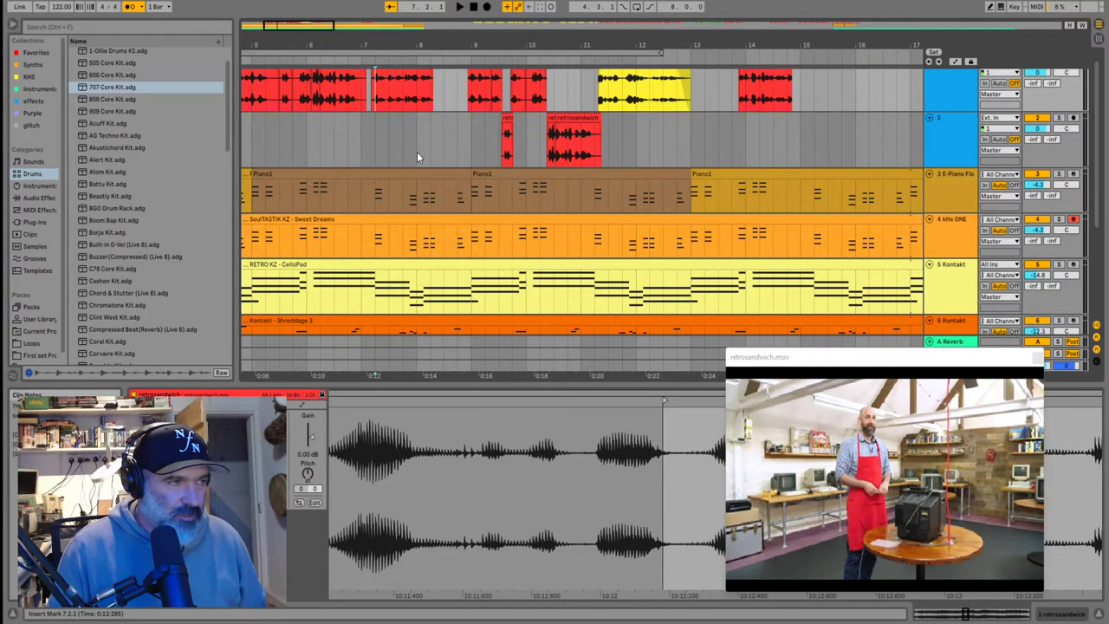
scroll(417, 153, down, 5)
scroll(286, 97, up, 5)
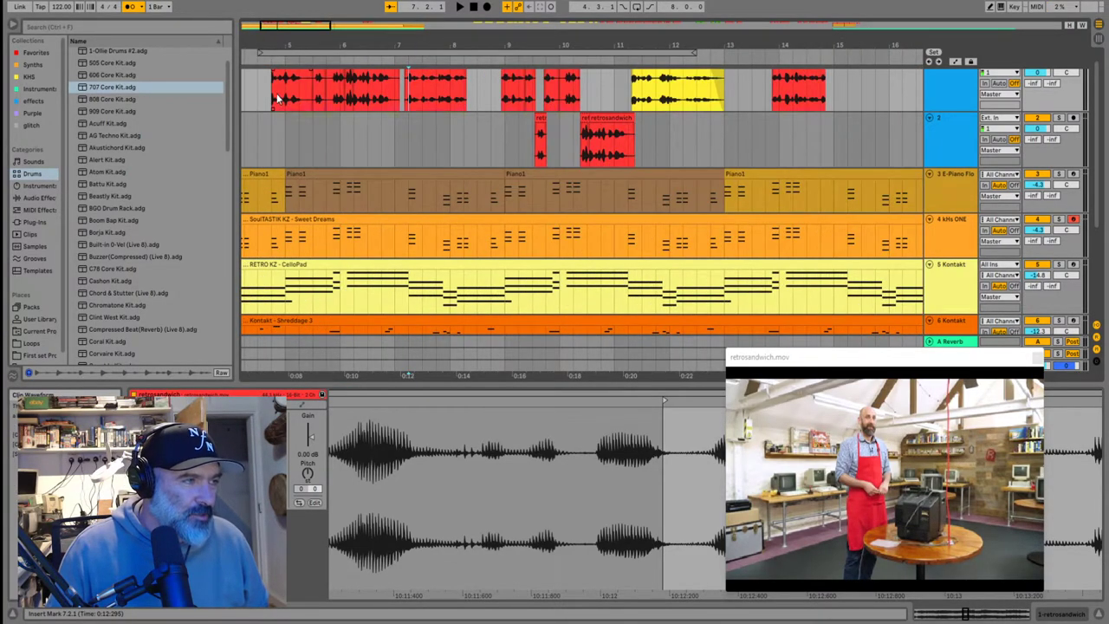
click(272, 103)
scroll(282, 130, up, 1)
key(minus)
key(minus)
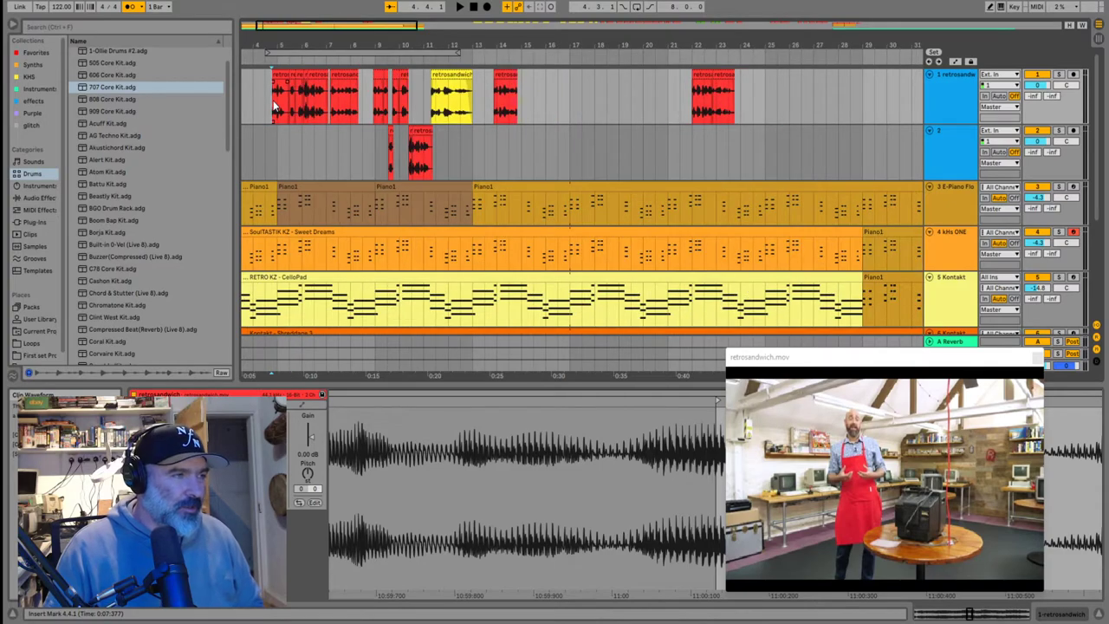
Play the arrangement from 9.3.4 through the yellow track 1 clip up to about bar 13
click(393, 105)
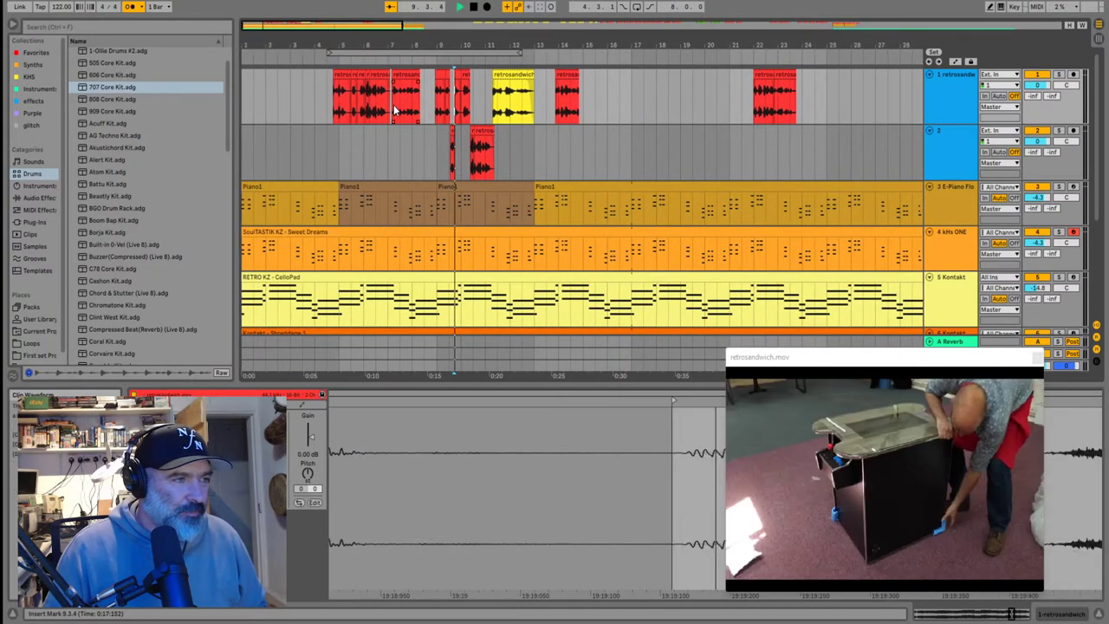
key(space)
key(plus)
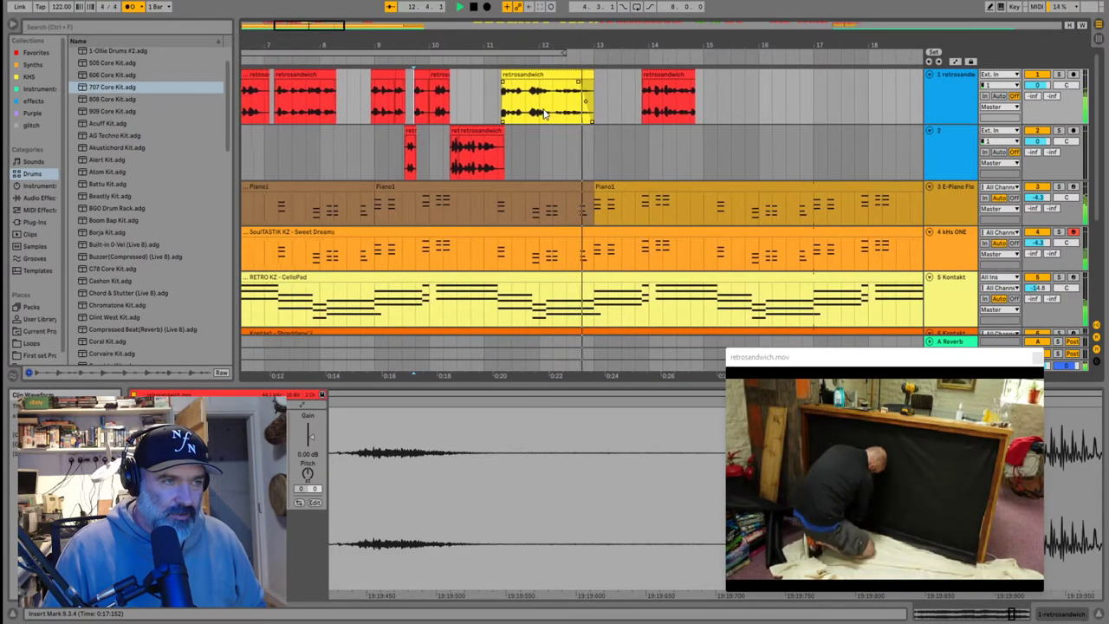
scroll(598, 134, down, 2)
click(536, 155)
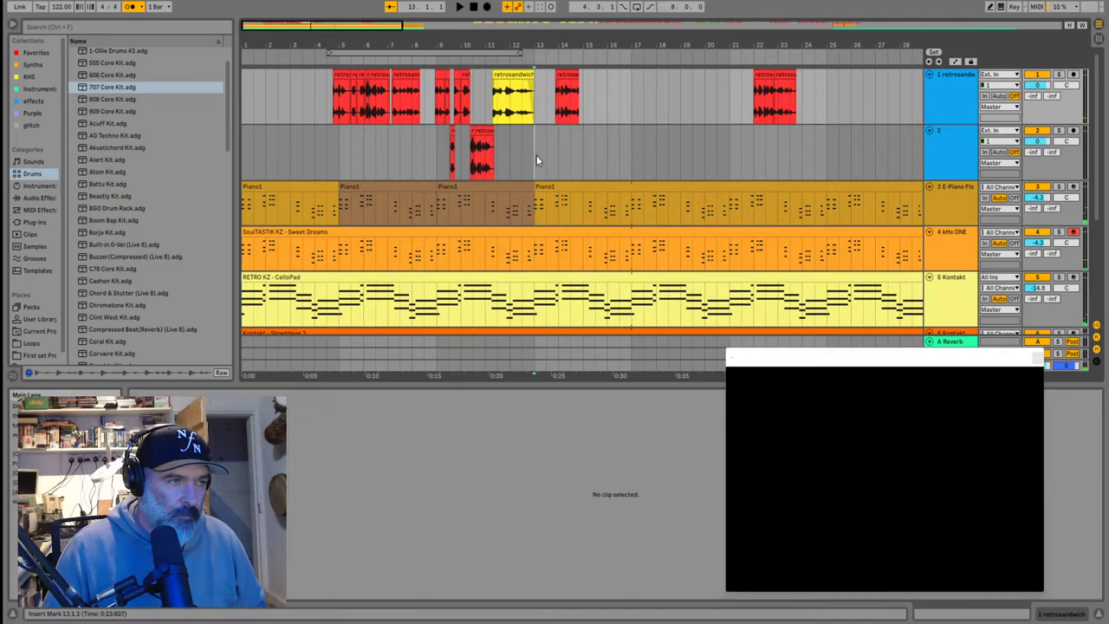
Move the track 1 clip at 13.4.3 to 25.4.3, after the bar 22 clips, and play from 22.1.1 and 26.1.1
scroll(536, 155, down, 4)
key(plus)
key(plus)
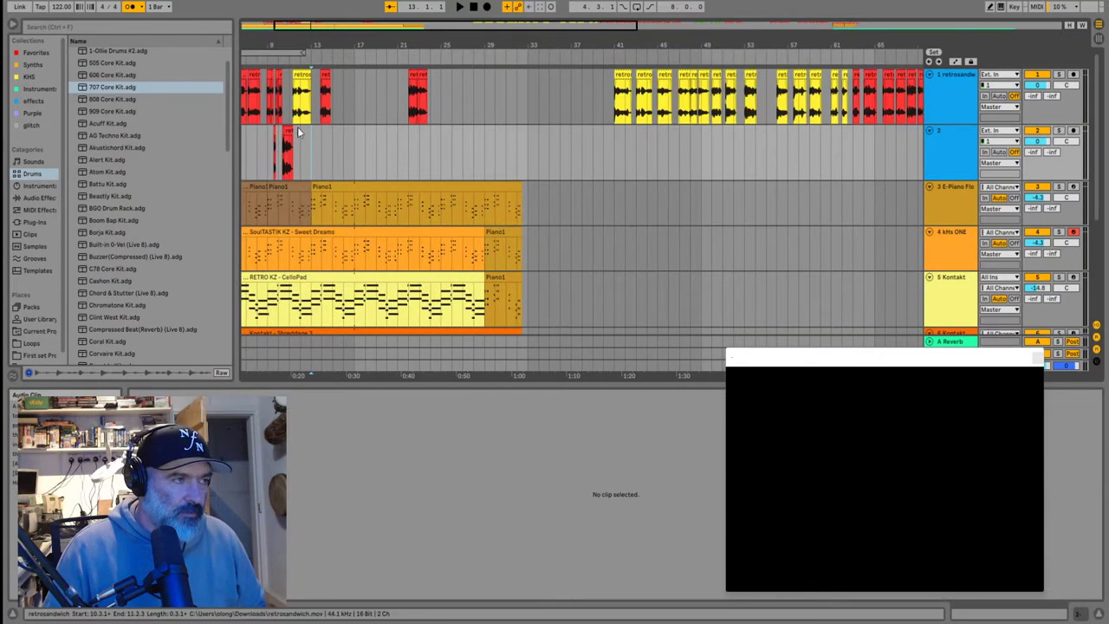
click(326, 74)
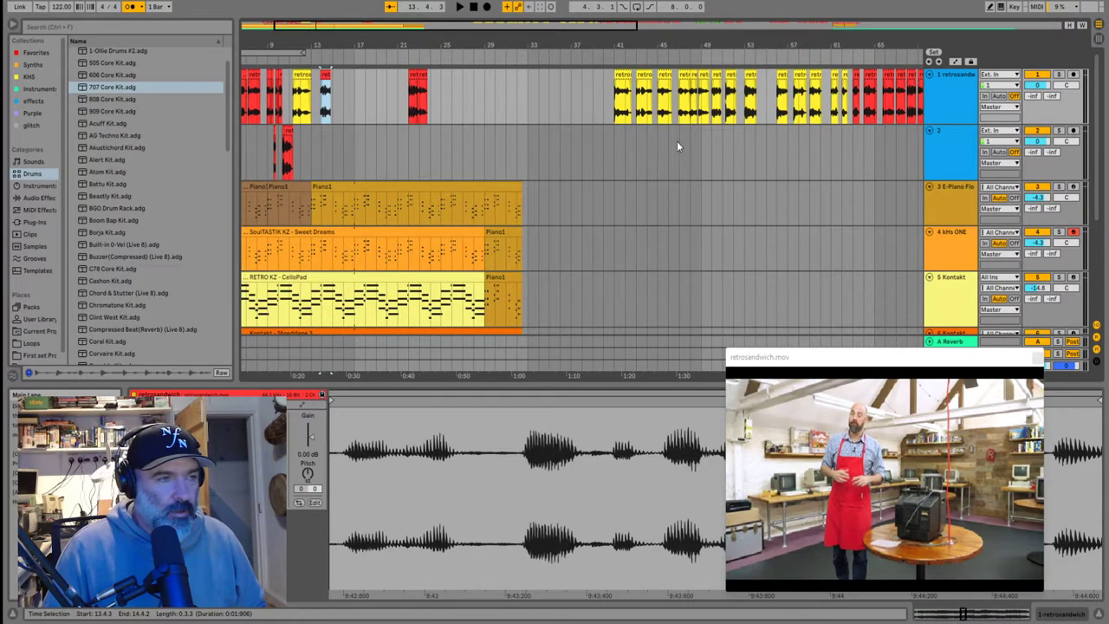
drag(324, 76, 454, 91)
click(406, 99)
key(space)
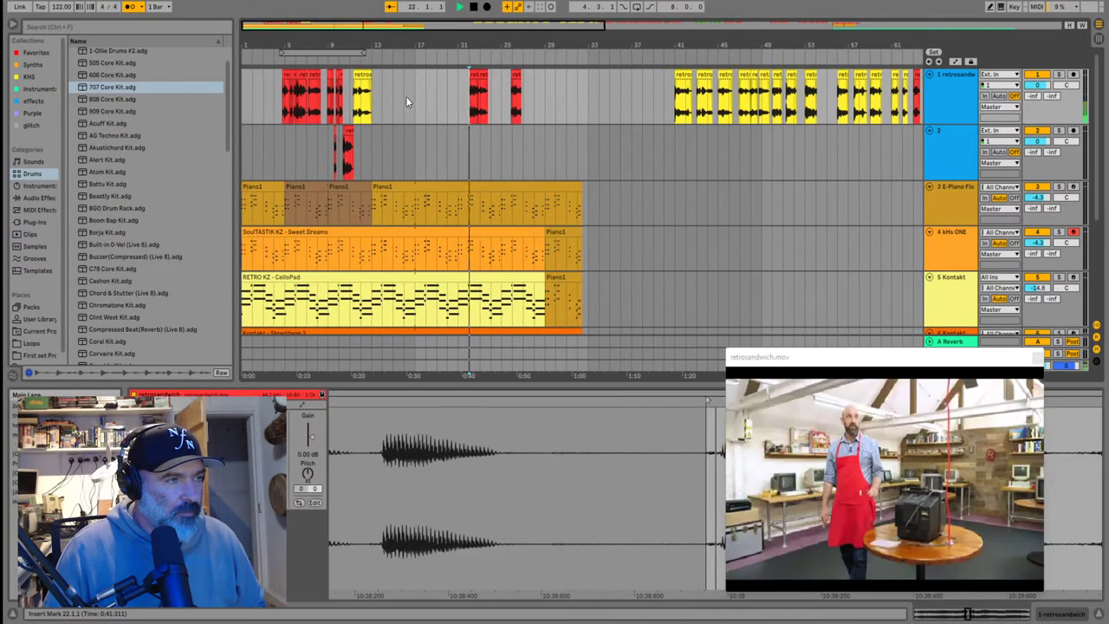
click(513, 104)
key(space)
key(space)
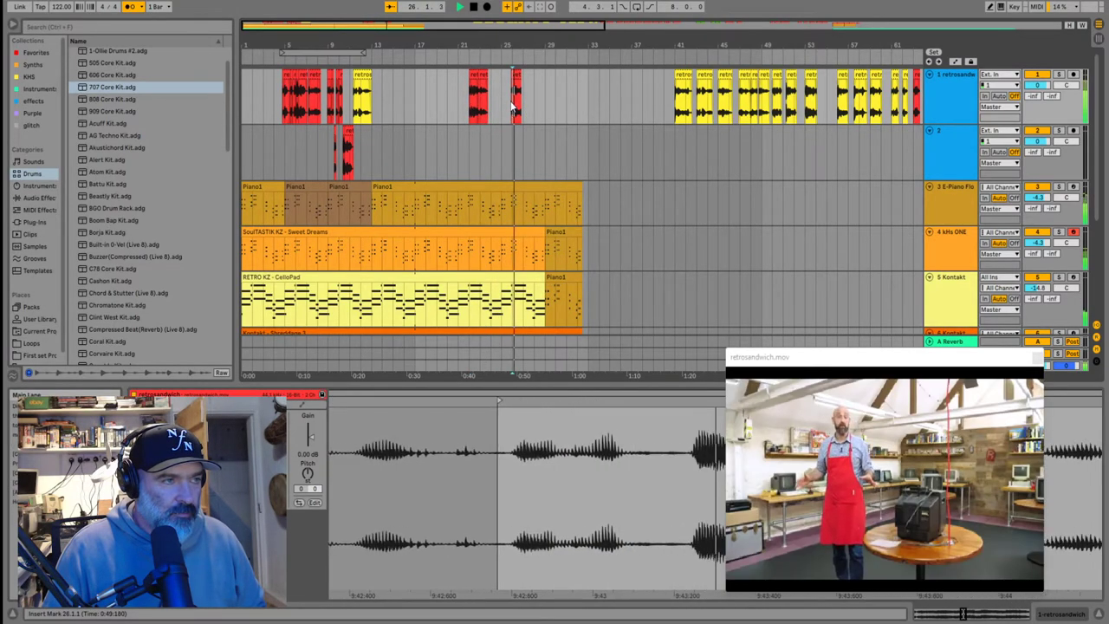
Move the track 1 clip at 25.4.3 to 21.1.1, ahead of the bar 22 clips, and play from 20.4.1
scroll(512, 104, up, 2)
click(579, 78)
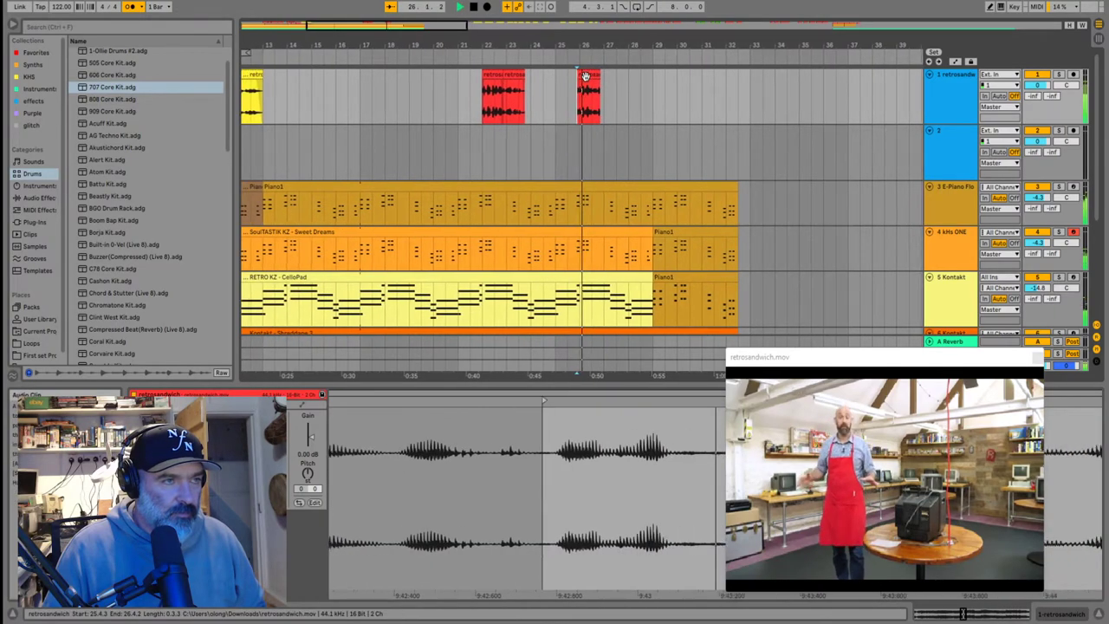
drag(580, 78, 456, 81)
scroll(444, 102, up, 2)
click(451, 100)
key(space)
Extend the bar 21 clip's end to 22.1.1 against the following clip, and select all three adjoining track 1 clips
click(548, 96)
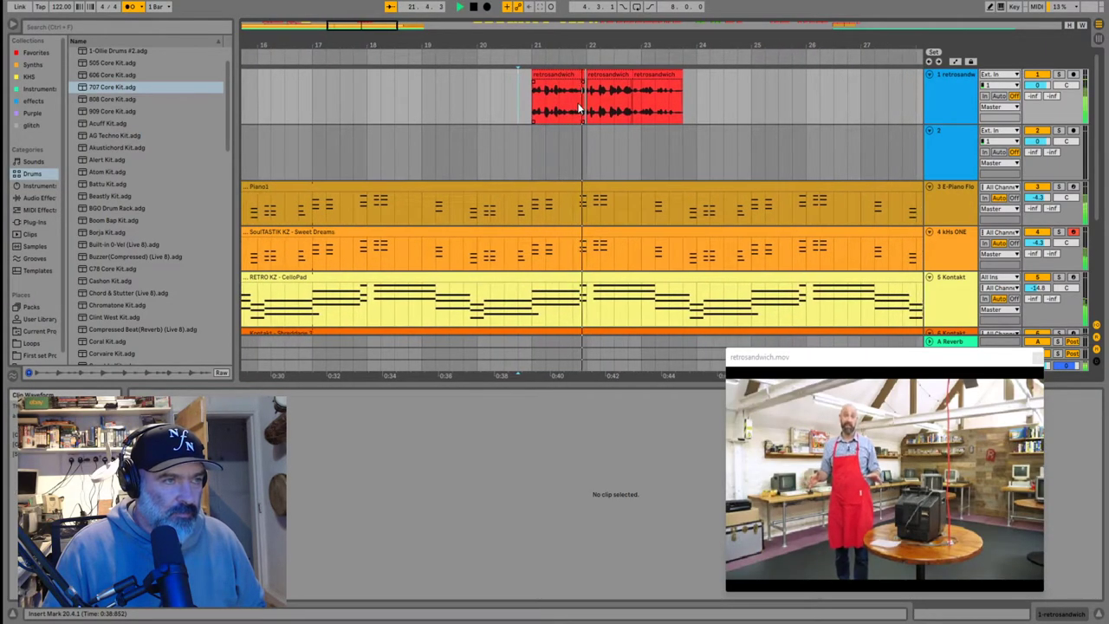
drag(553, 78, 558, 77)
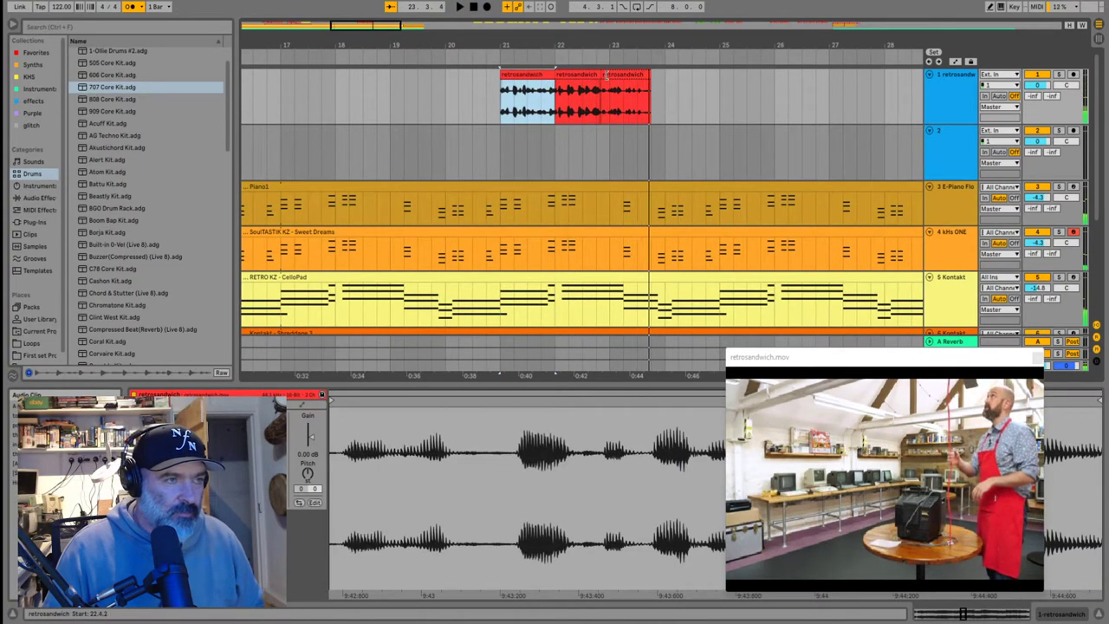
shift+click(623, 73)
Play the arrangement from 3.1.1 and from 4.4.1 through bar 12 to check the vocal sequence
scroll(575, 122, right, 15)
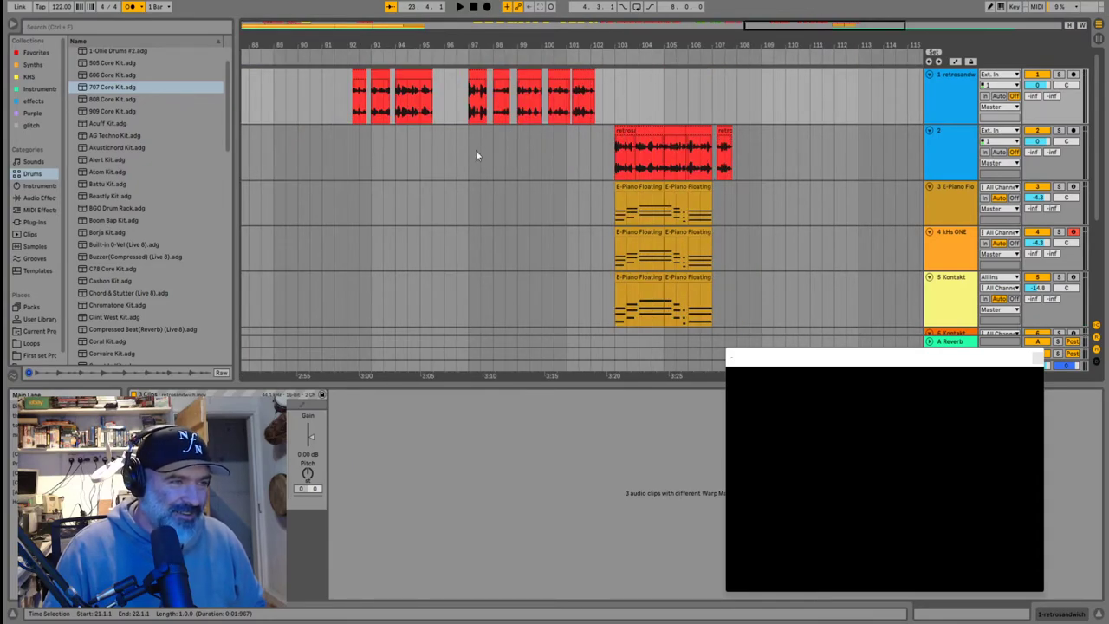
scroll(737, 152, down, 4)
scroll(529, 172, down, 4)
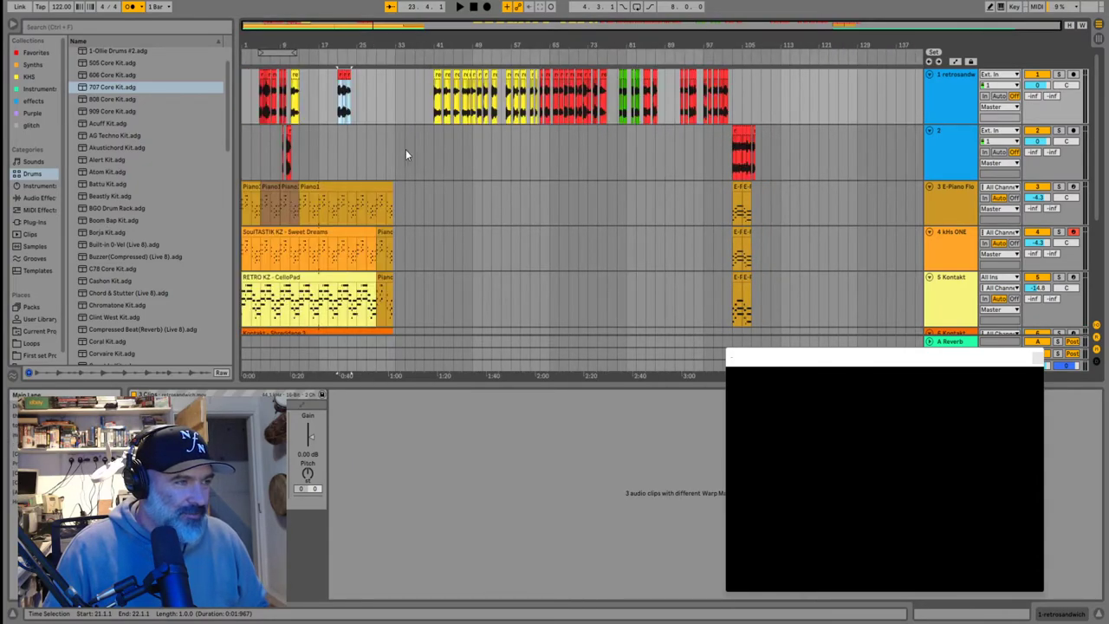
scroll(340, 138, up, 4)
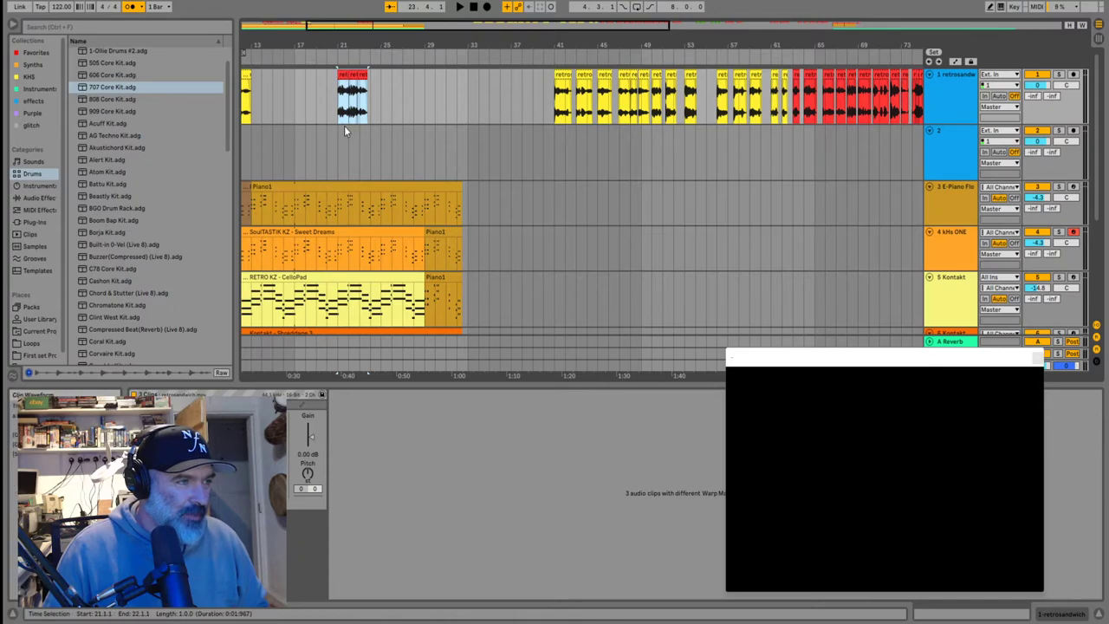
scroll(339, 137, down, 3)
click(255, 141)
key(space)
scroll(279, 137, up, 5)
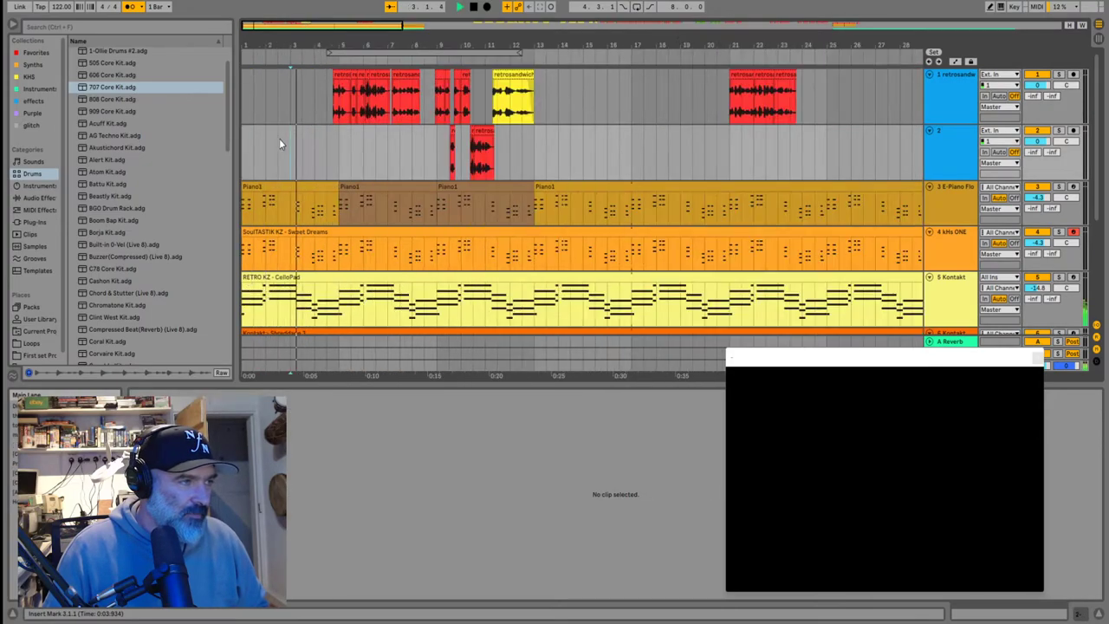
click(333, 111)
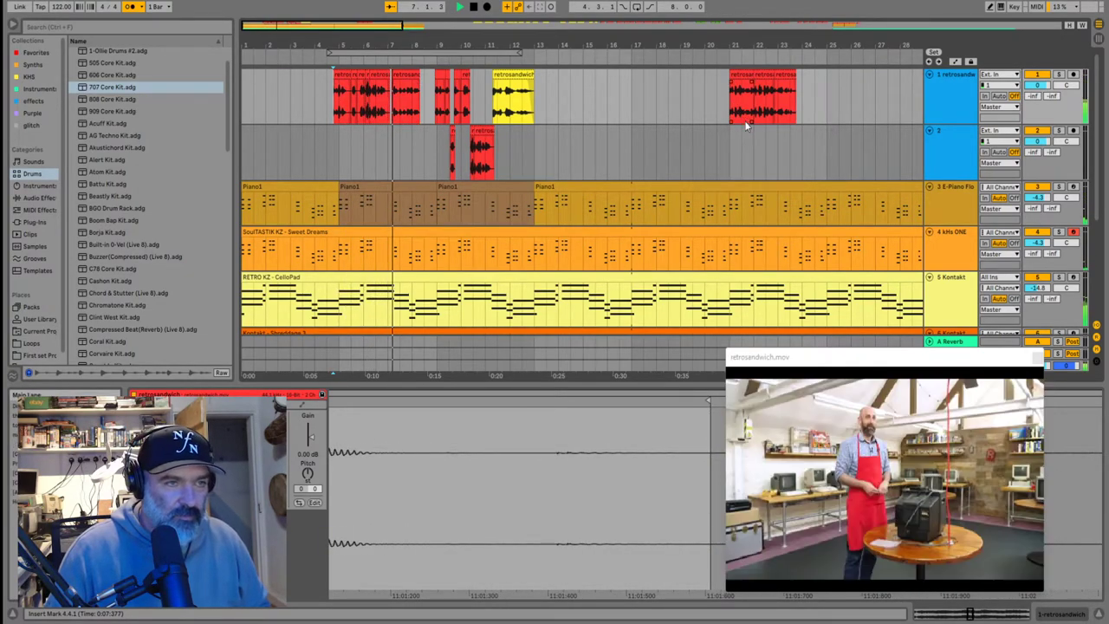
click(730, 140)
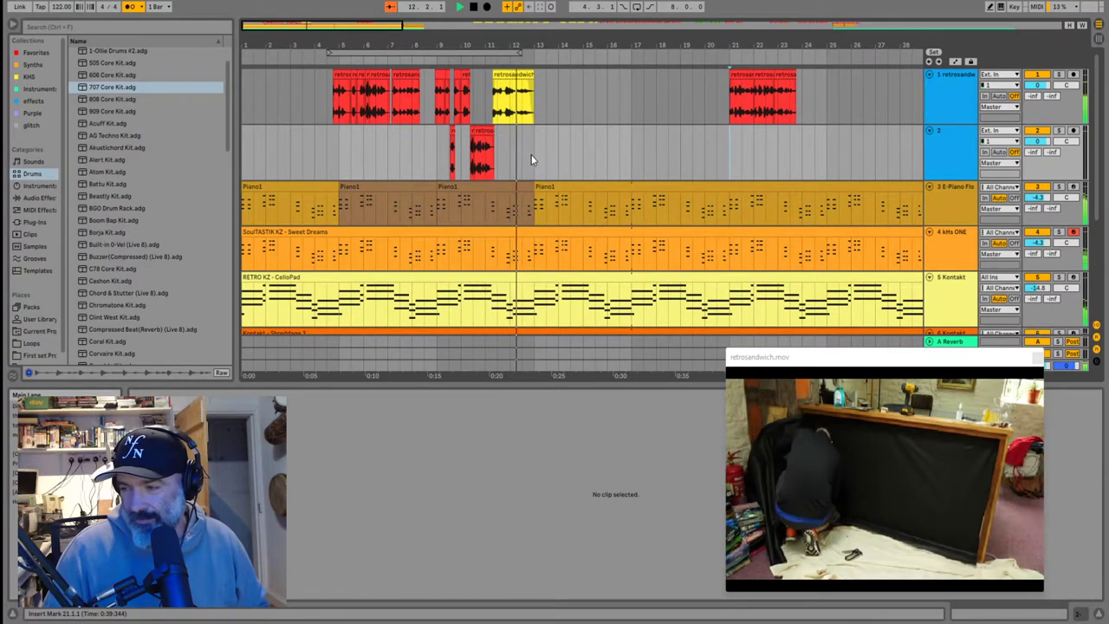
Audition the green track 1 speech clips from 79.3.1 and 82.1.1
click(738, 102)
key(w)
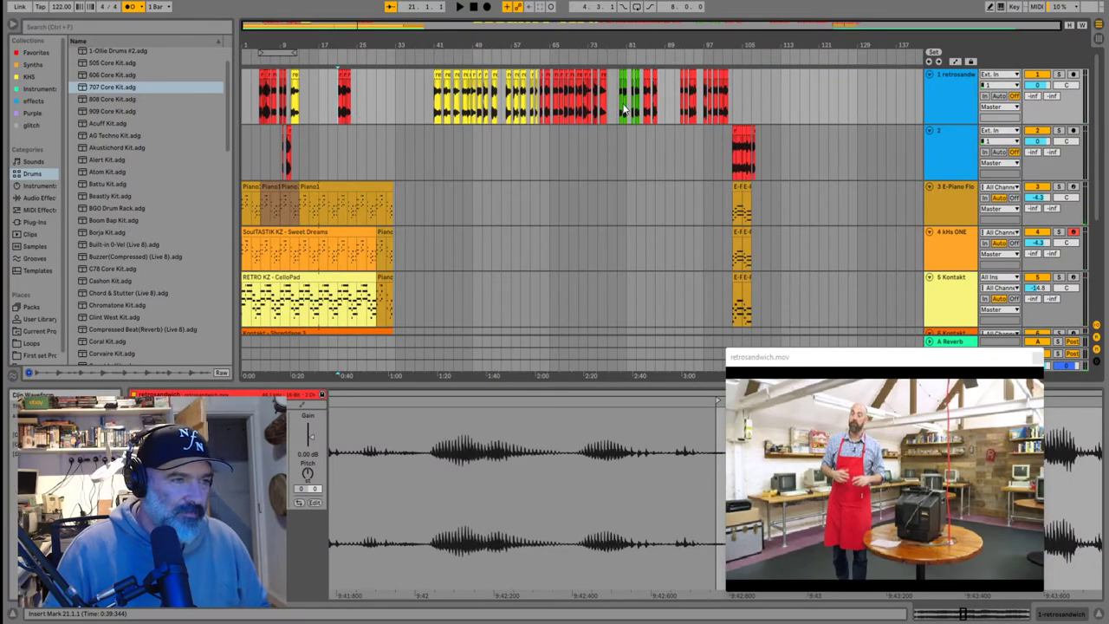
click(622, 110)
key(plus)
key(plus)
key(space)
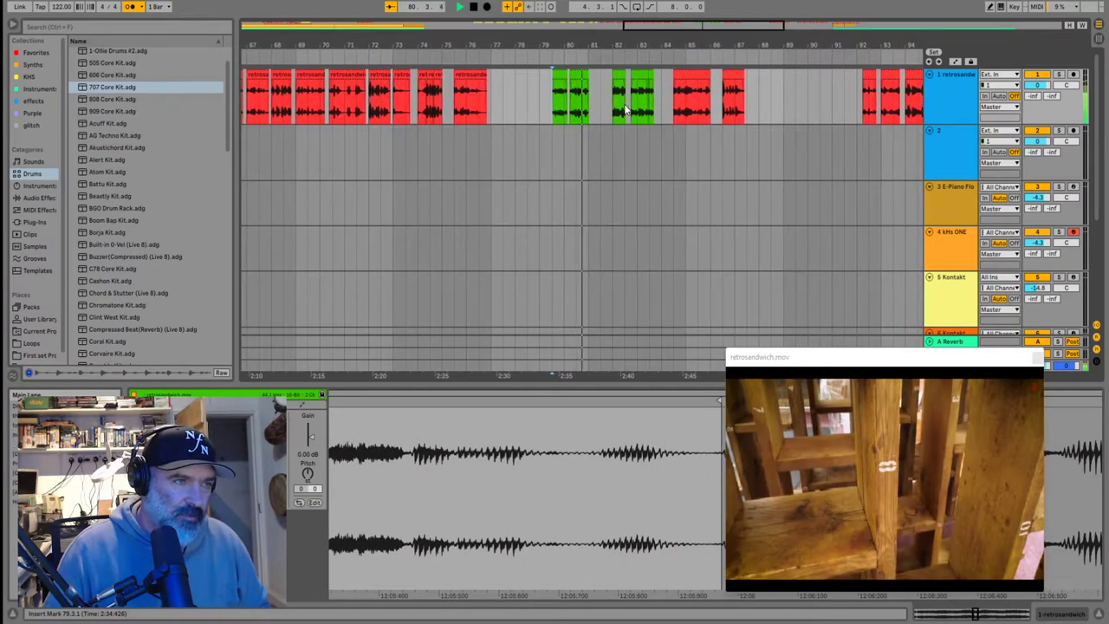
key(plus)
key(plus)
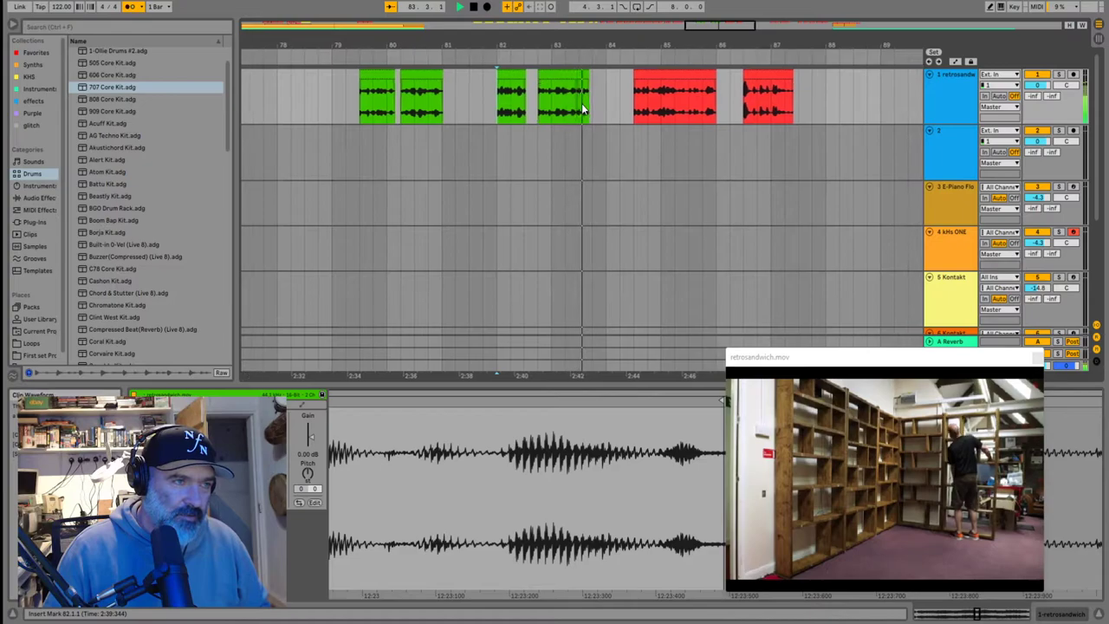
key(space)
click(598, 111)
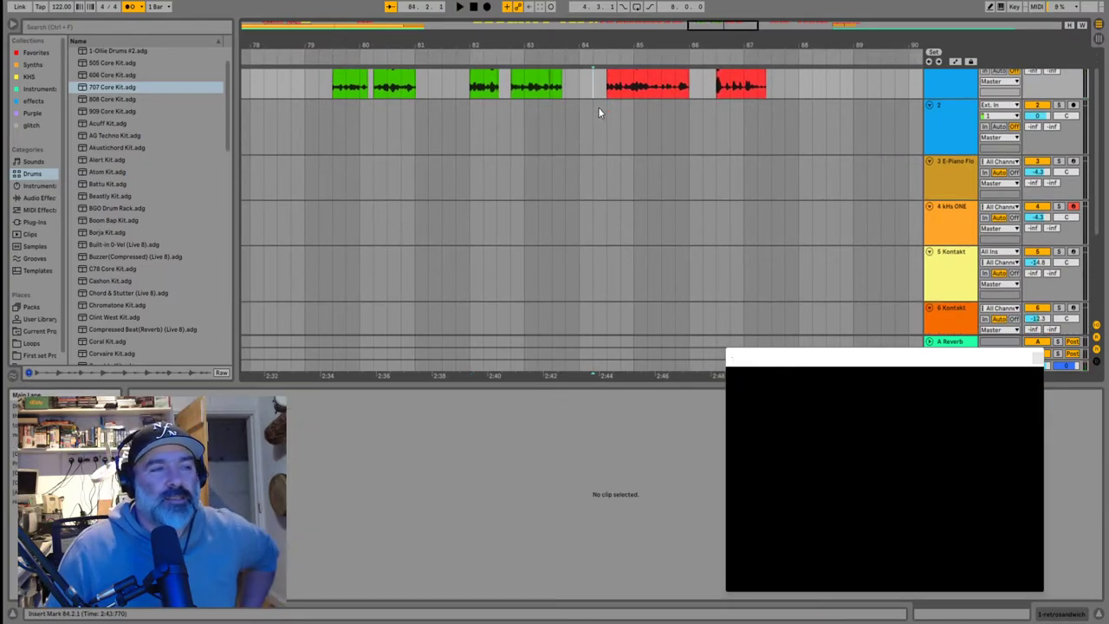
key(minus)
key(minus)
key(minus)
key(minus)
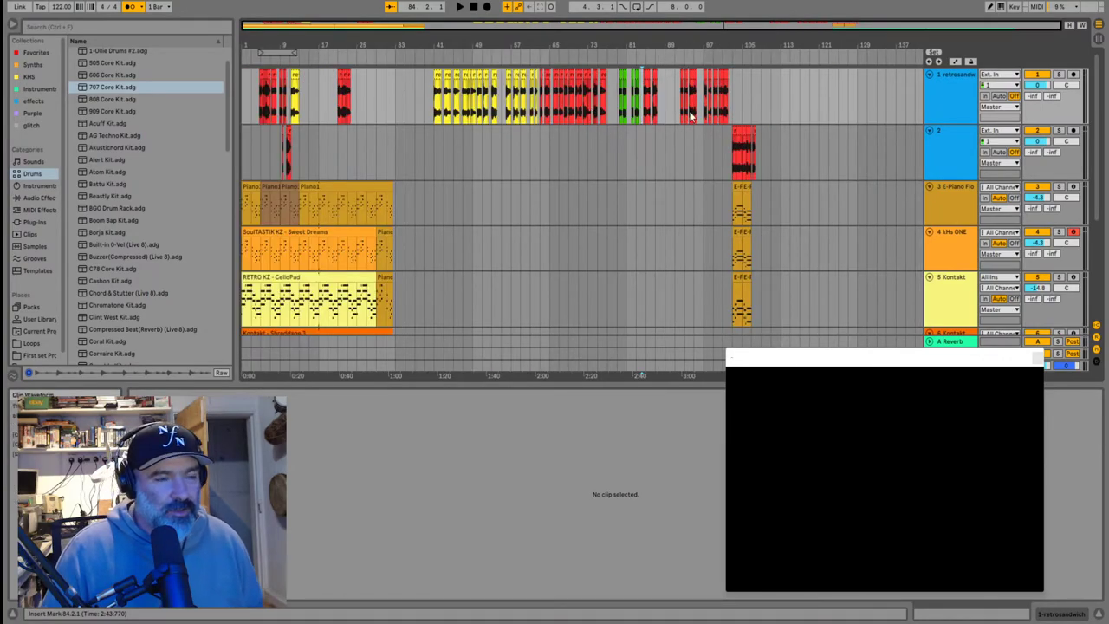
Play the layered E-Piano Floating chords with the track 2 vocal clips from 103.1.1
click(263, 107)
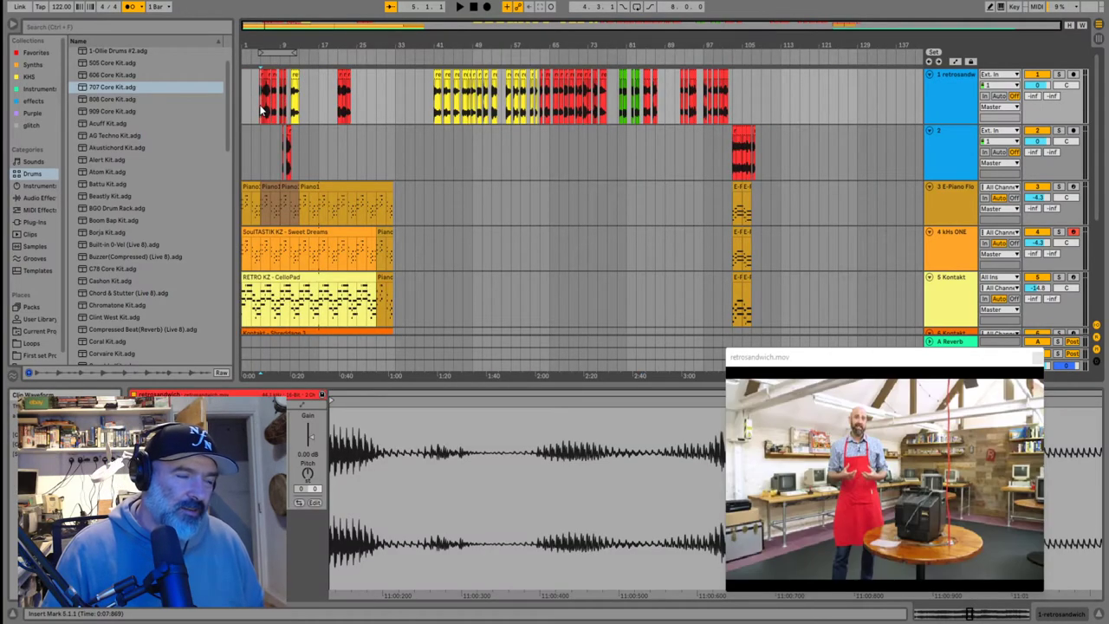
click(741, 221)
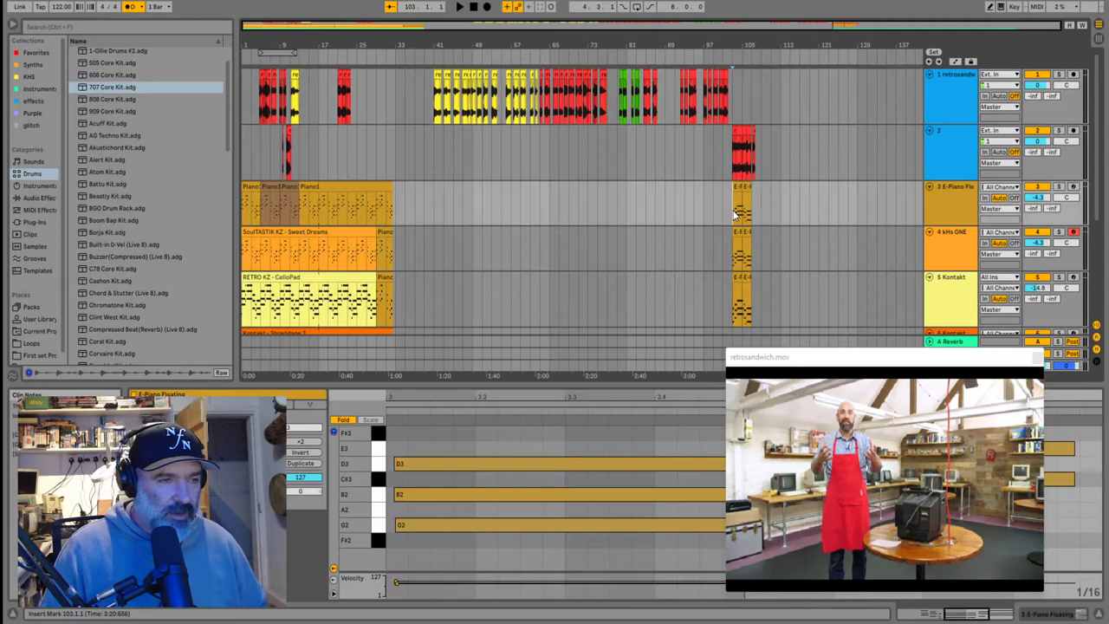
key(space)
key(plus)
key(plus)
key(plus)
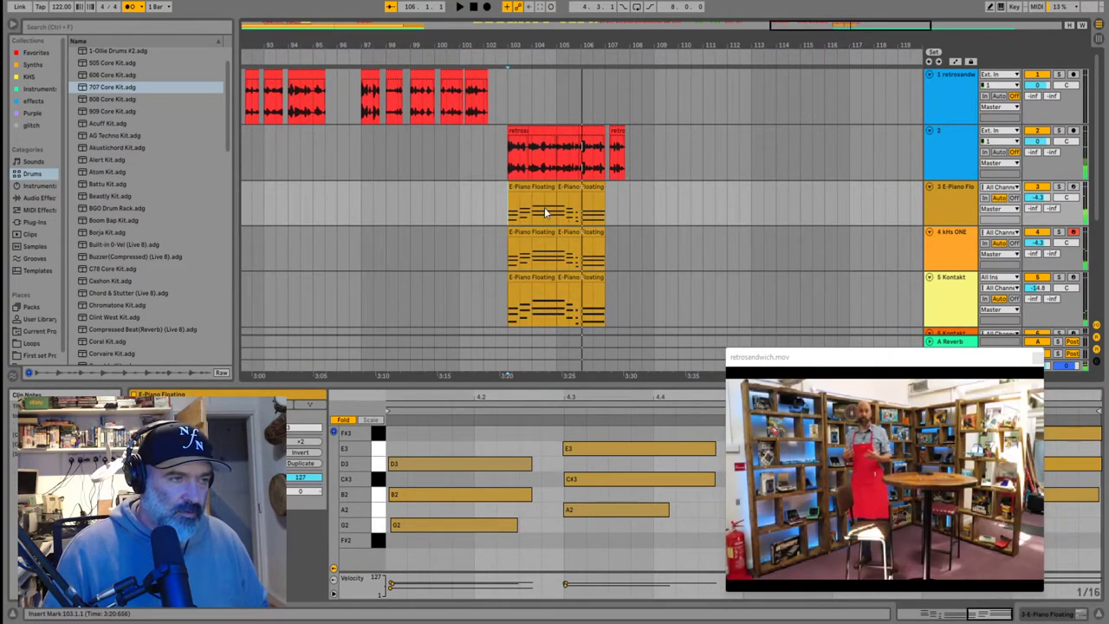
key(space)
scroll(655, 216, up, 2)
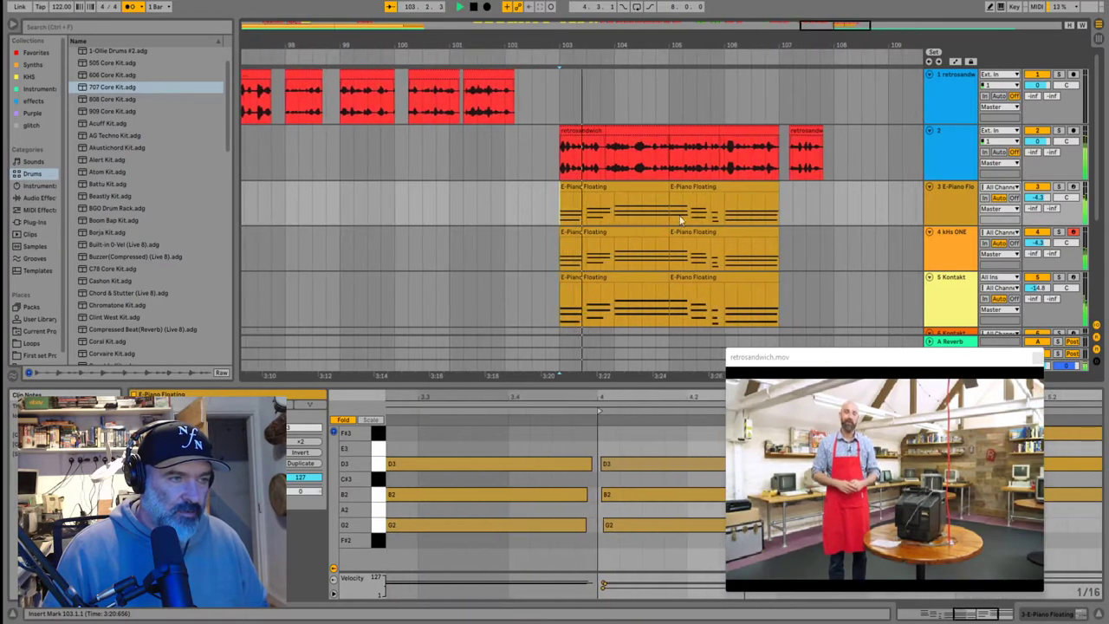
Deactivate the kHs ONE track and Kontakt track 5, and enlarge the track 3 E-Piano lane while playing from 103.1.1
click(1038, 233)
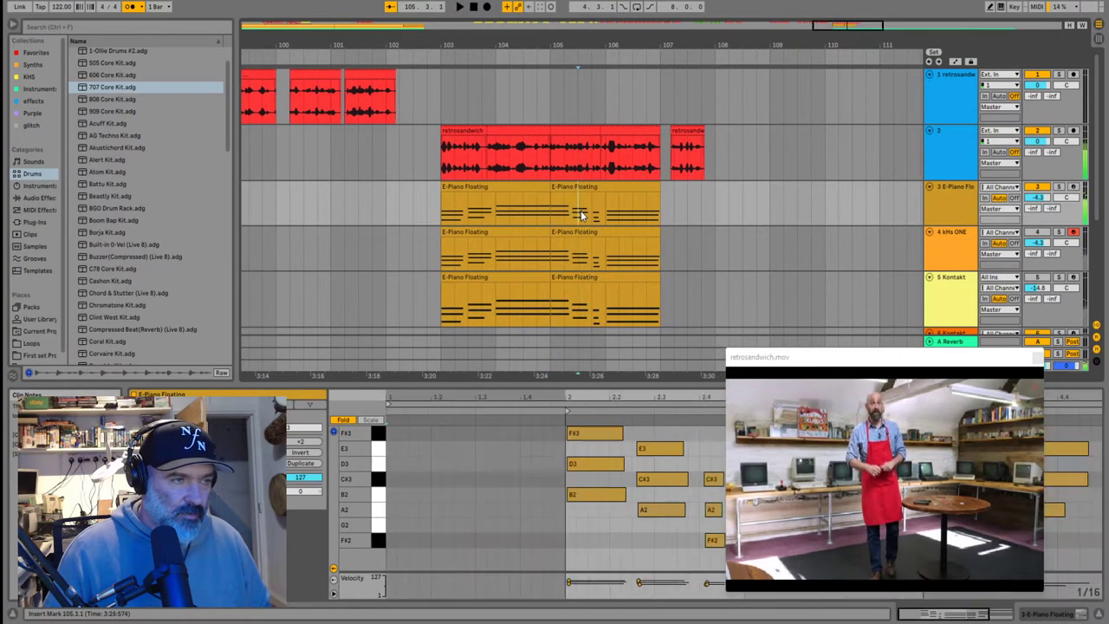
click(441, 217)
key(space)
scroll(582, 216, down, 2)
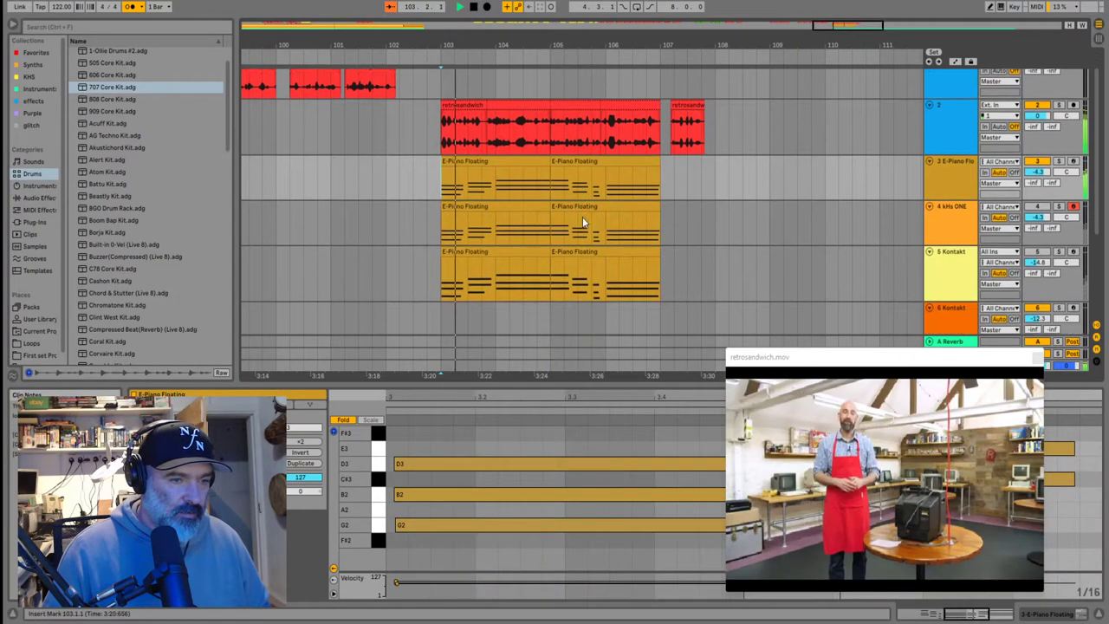
drag(940, 185, 939, 219)
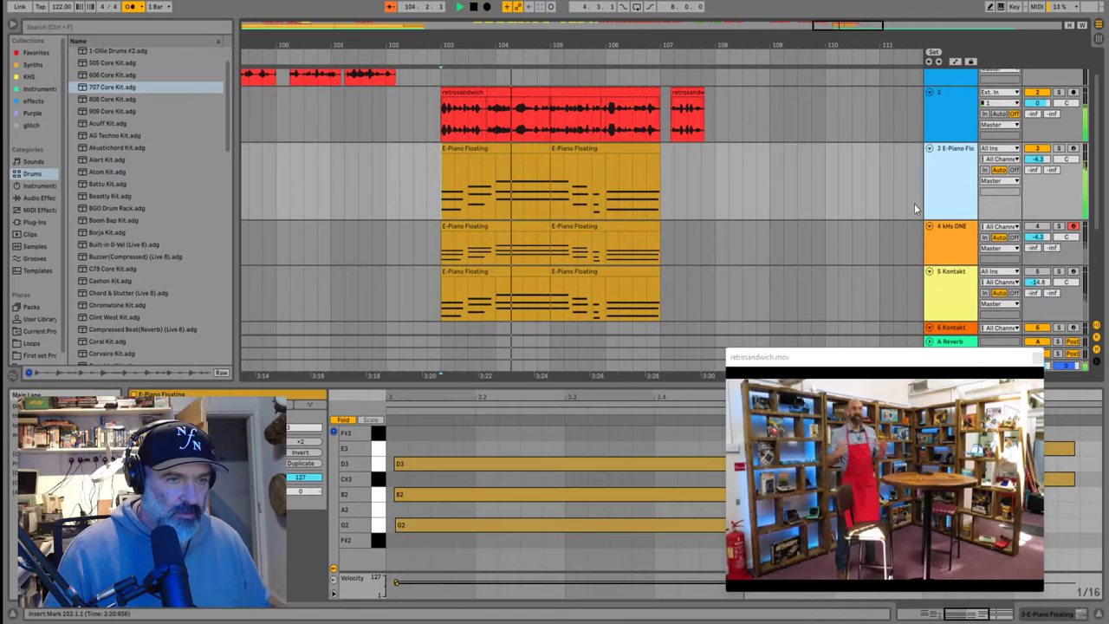
key(space)
In the track 3 clip at 105.1.1, unfold the note view, raise the first chord's B2 to A3, and play the result
click(561, 148)
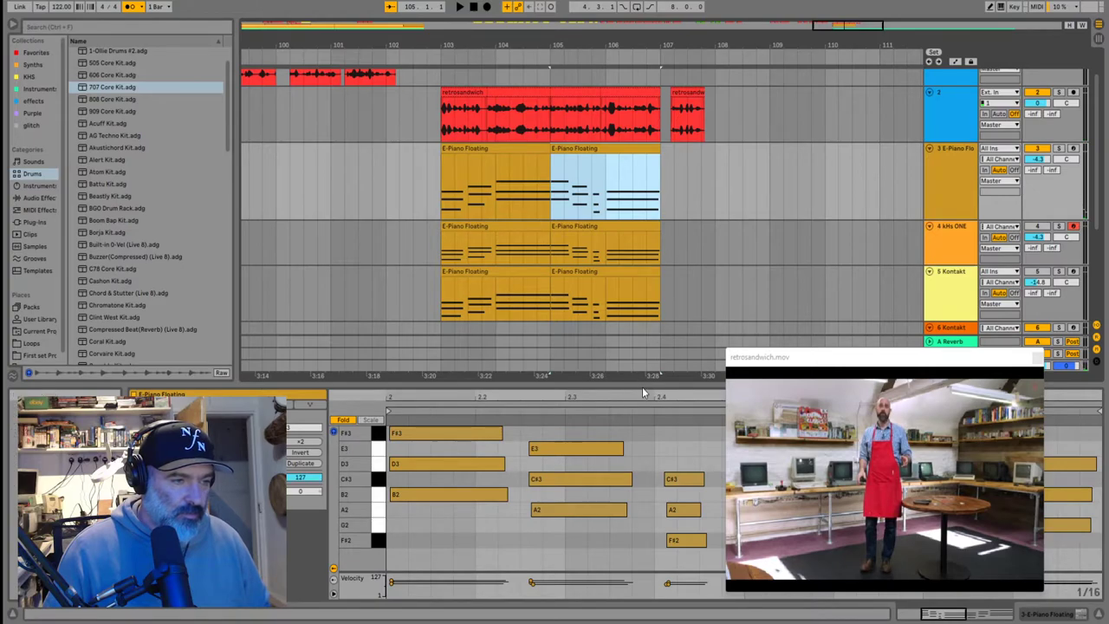
key(space)
scroll(640, 449, right, 3)
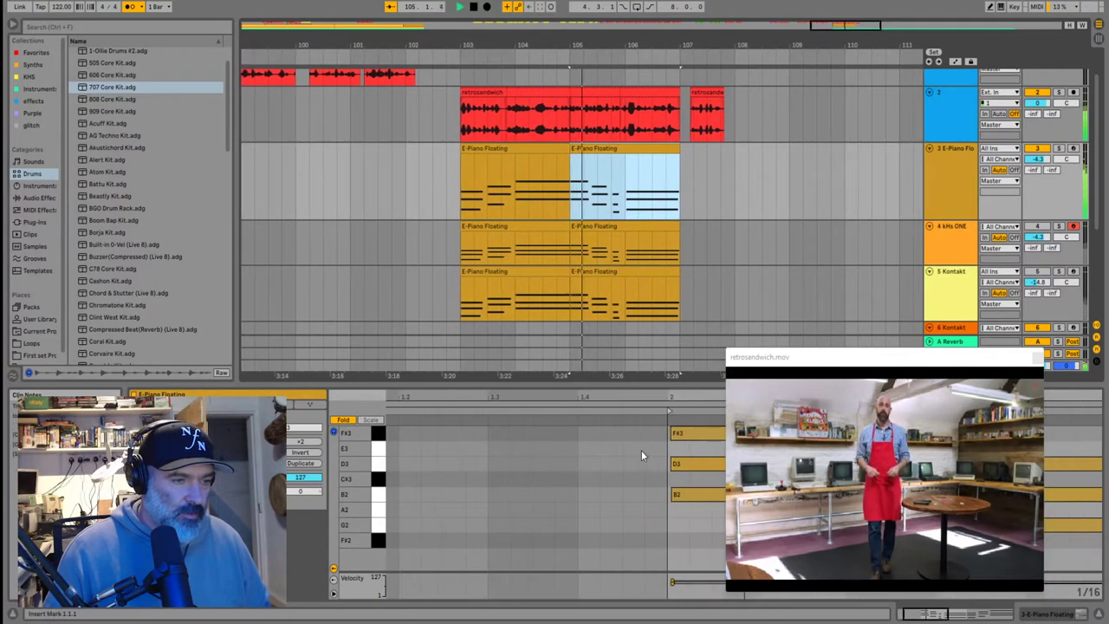
drag(620, 509, 597, 431)
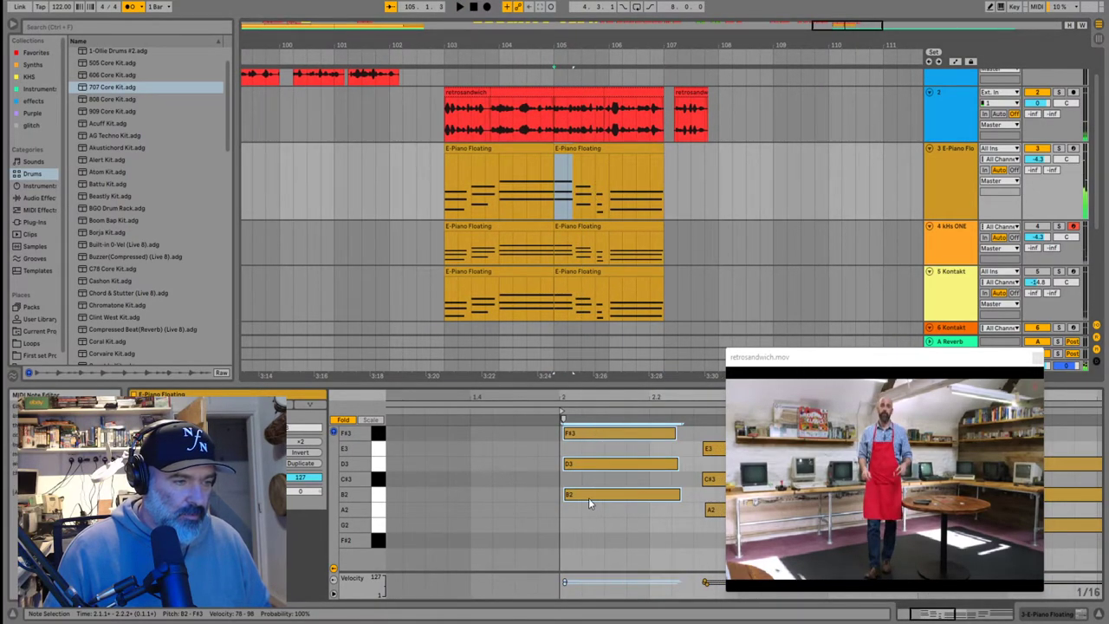
click(591, 465)
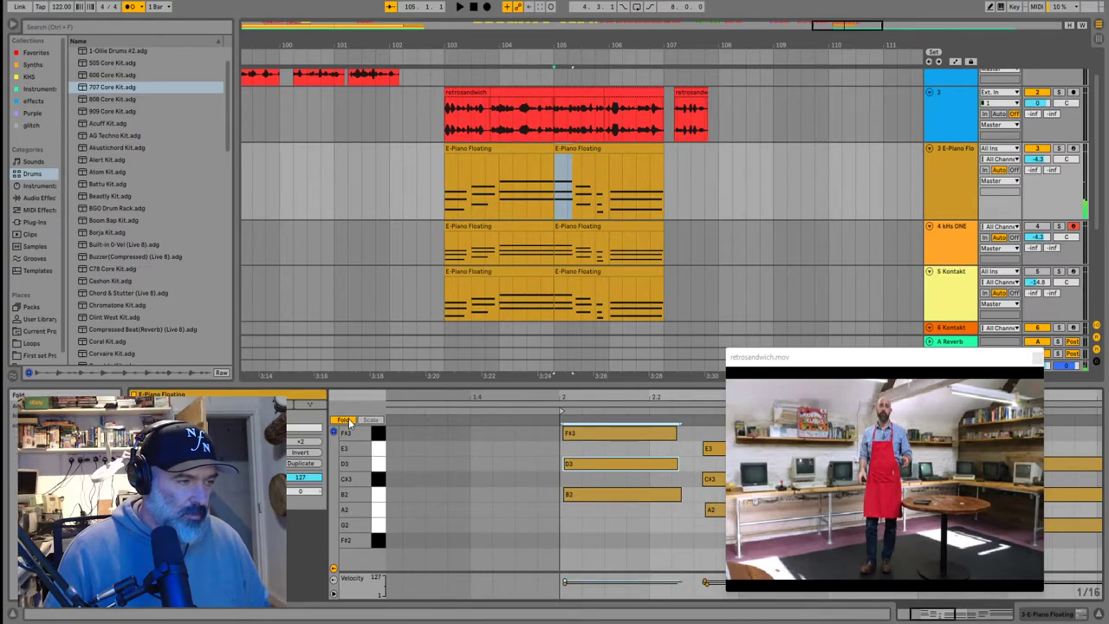
click(348, 421)
click(589, 457)
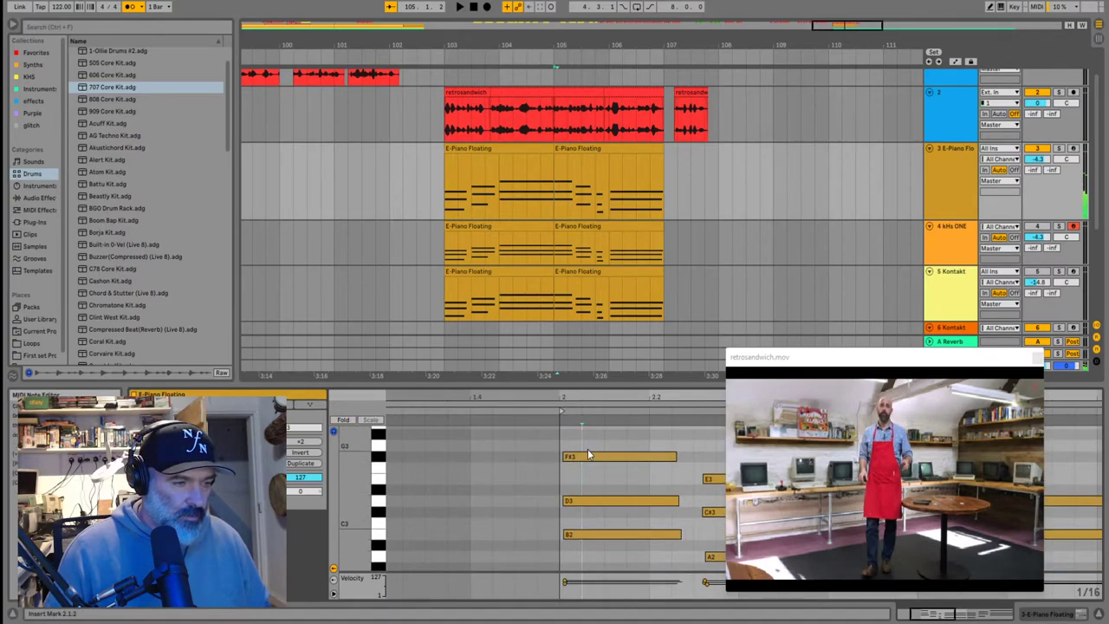
drag(591, 536, 591, 424)
scroll(589, 460, up, 2)
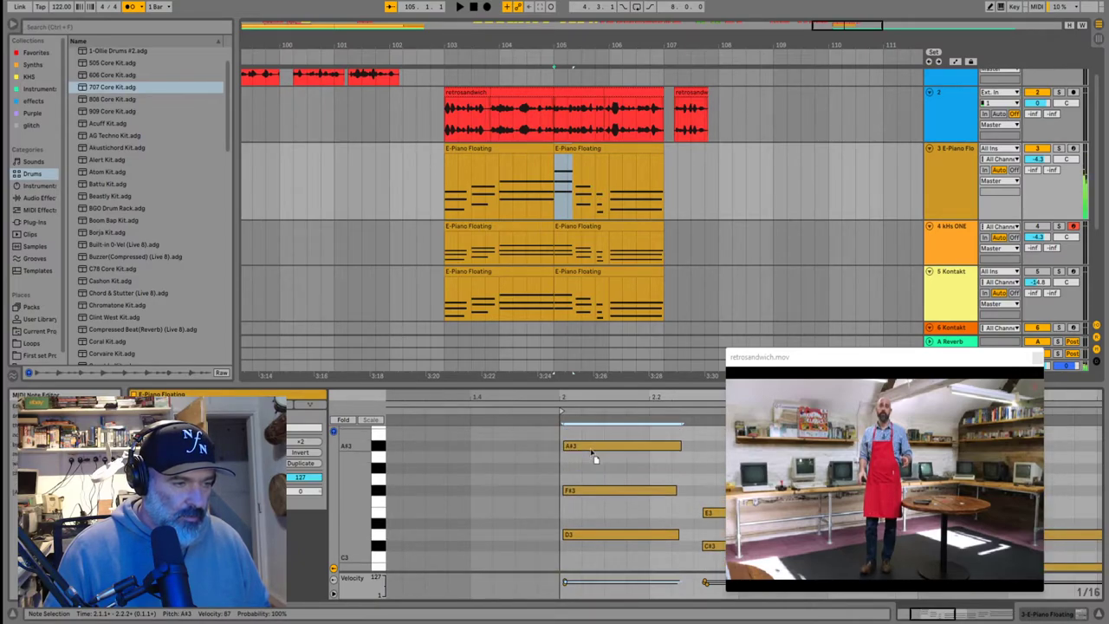
key(Down)
key(space)
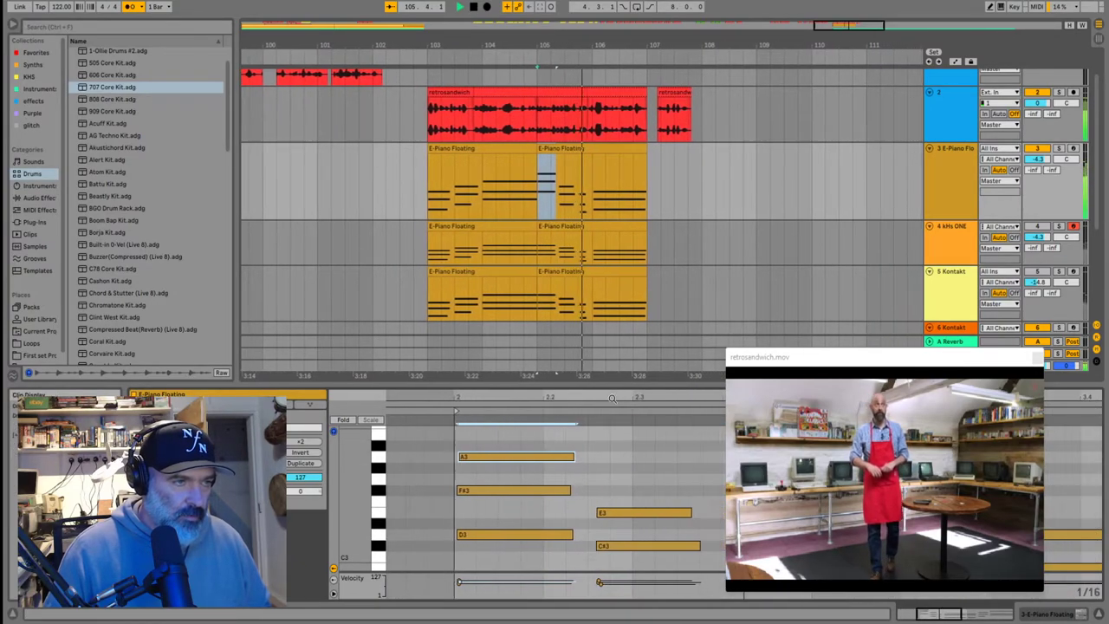
Play the track 3 E-Piano chords from 103.1.1 to check them against the vocal, and look over the lower tracks
scroll(613, 368, down, 2)
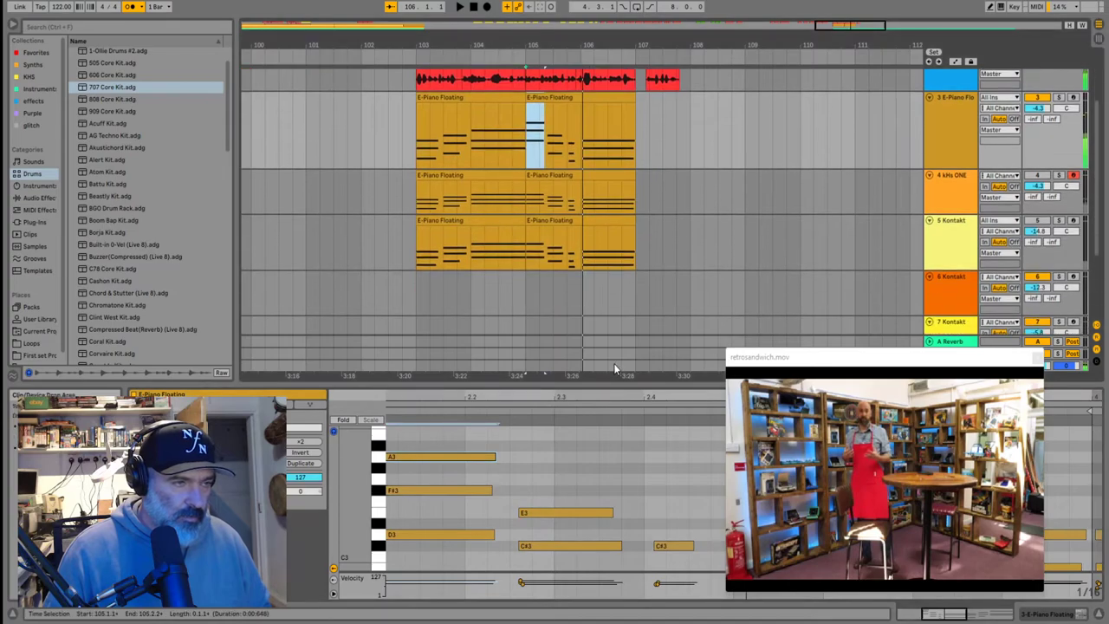
click(414, 154)
key(space)
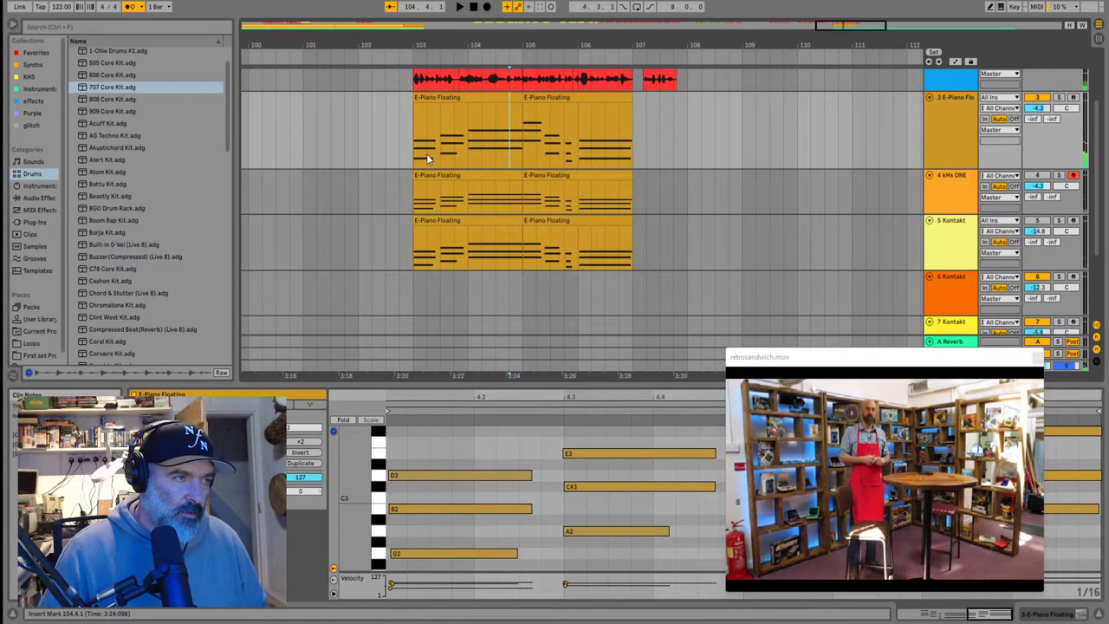
key(space)
key(space)
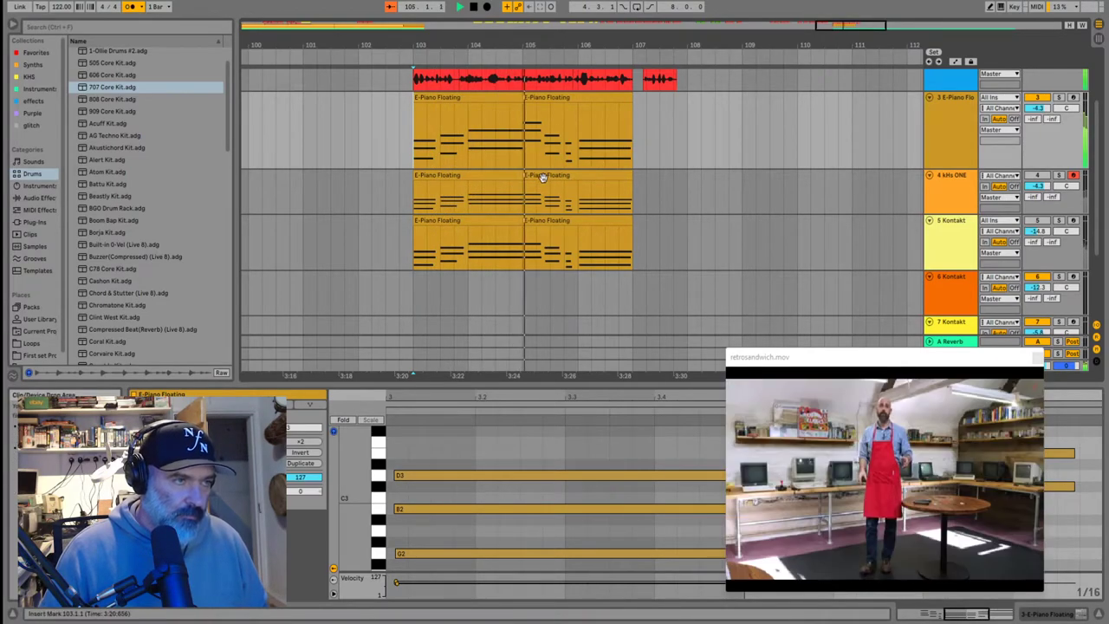
scroll(598, 225, down, 3)
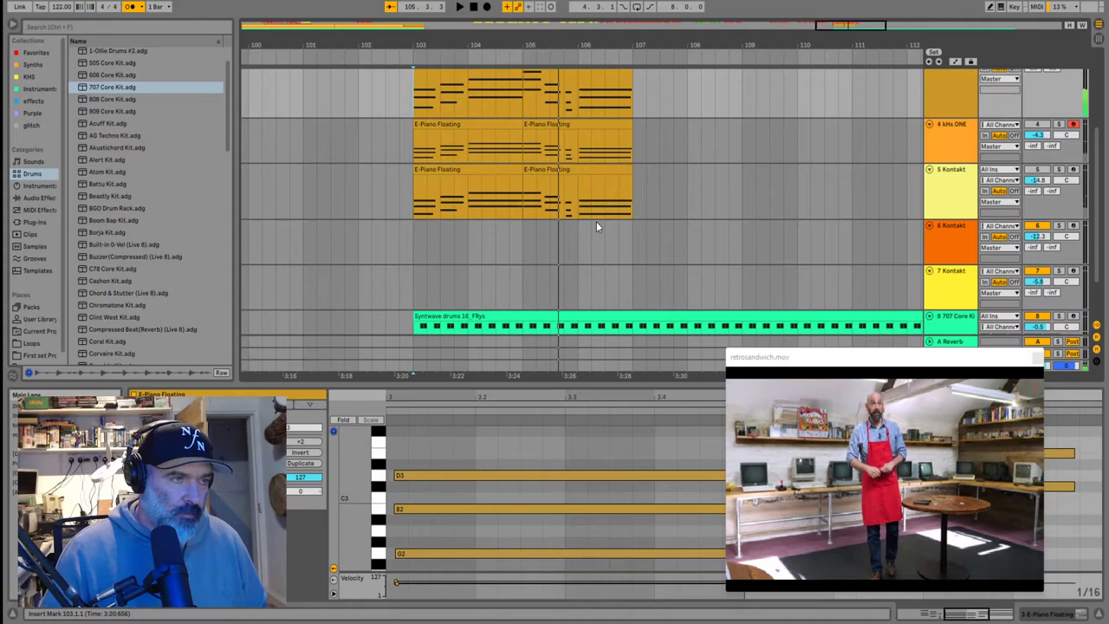
scroll(598, 223, up, 2)
scroll(607, 275, down, 1)
scroll(607, 282, down, 1)
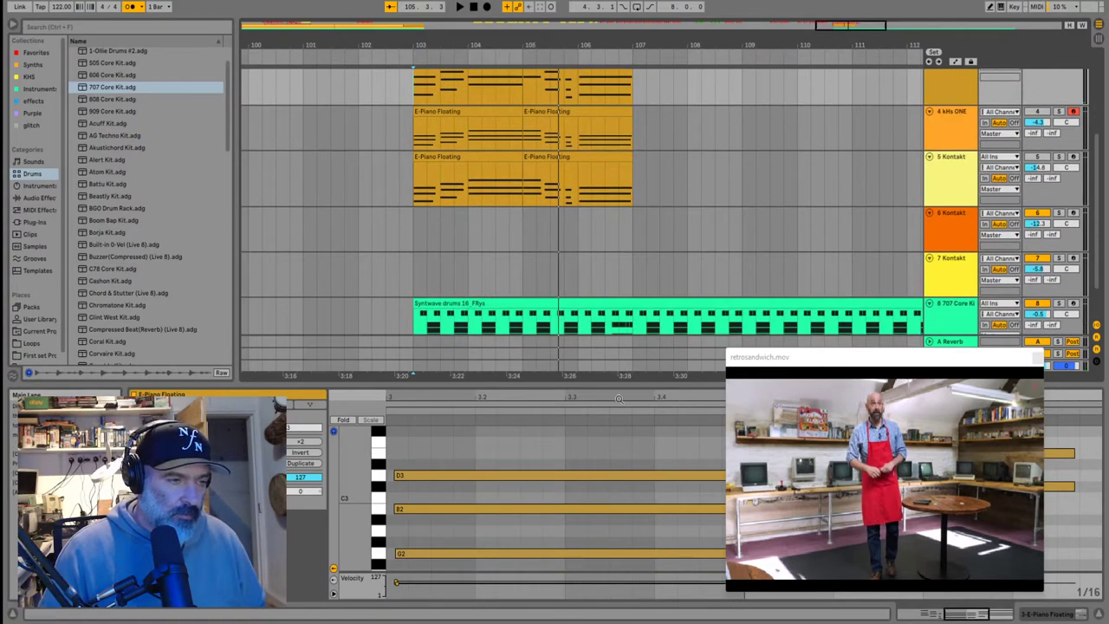
Enlarge the note editor, open the second E-Piano Floating clip on track 3, and play its chords from 105.1.1
drag(628, 386, 632, 236)
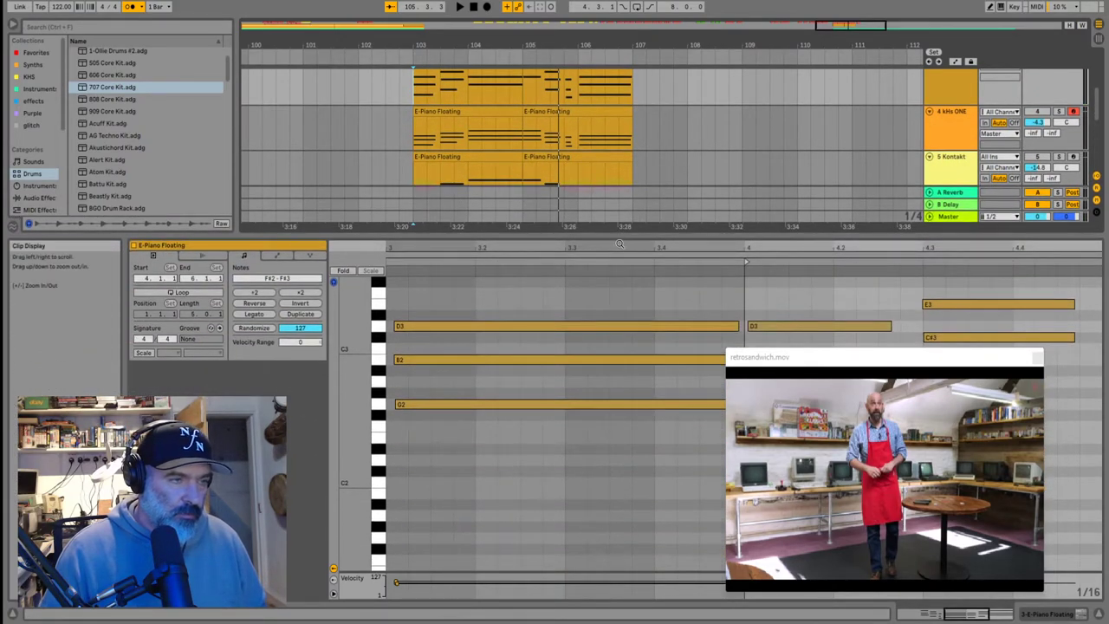
scroll(783, 310, up, 1)
scroll(614, 149, up, 3)
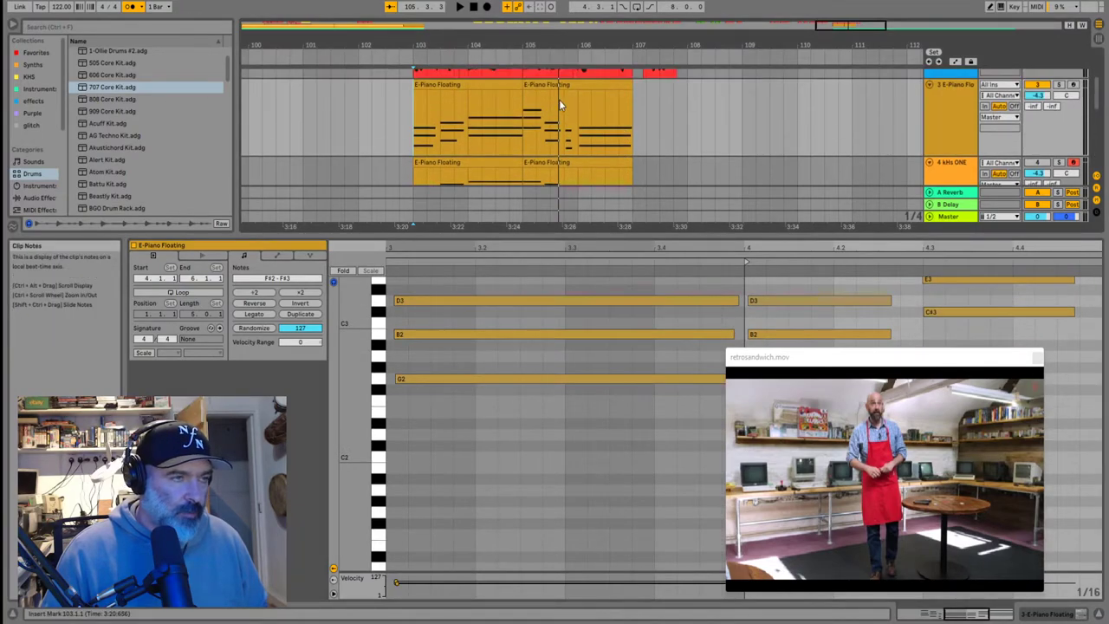
click(556, 85)
drag(844, 372, 1108, 320)
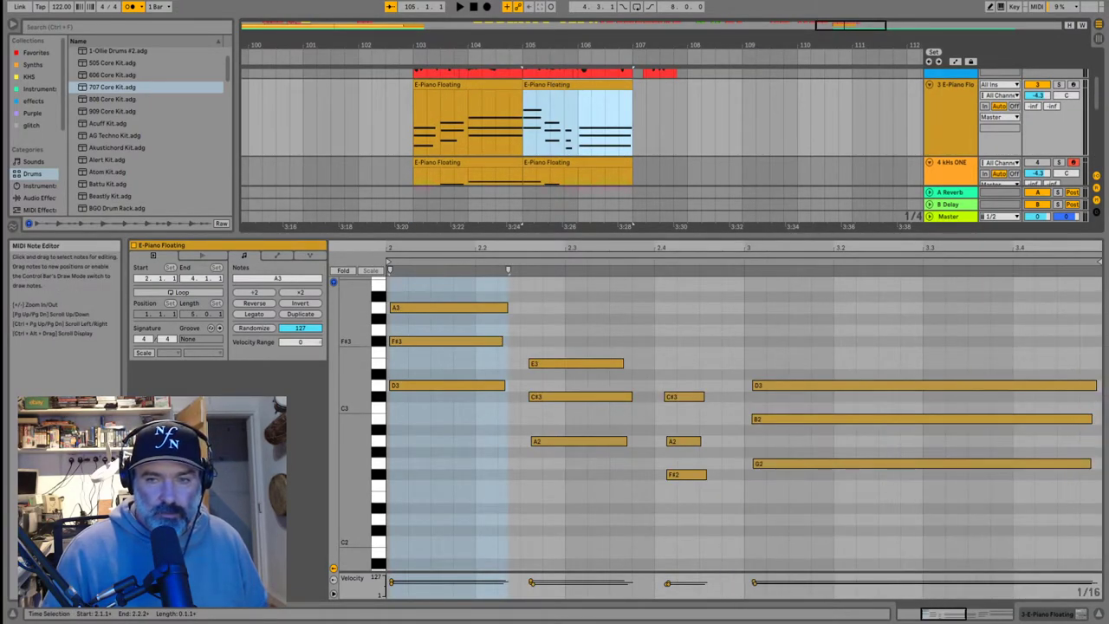
scroll(621, 300, down, 3)
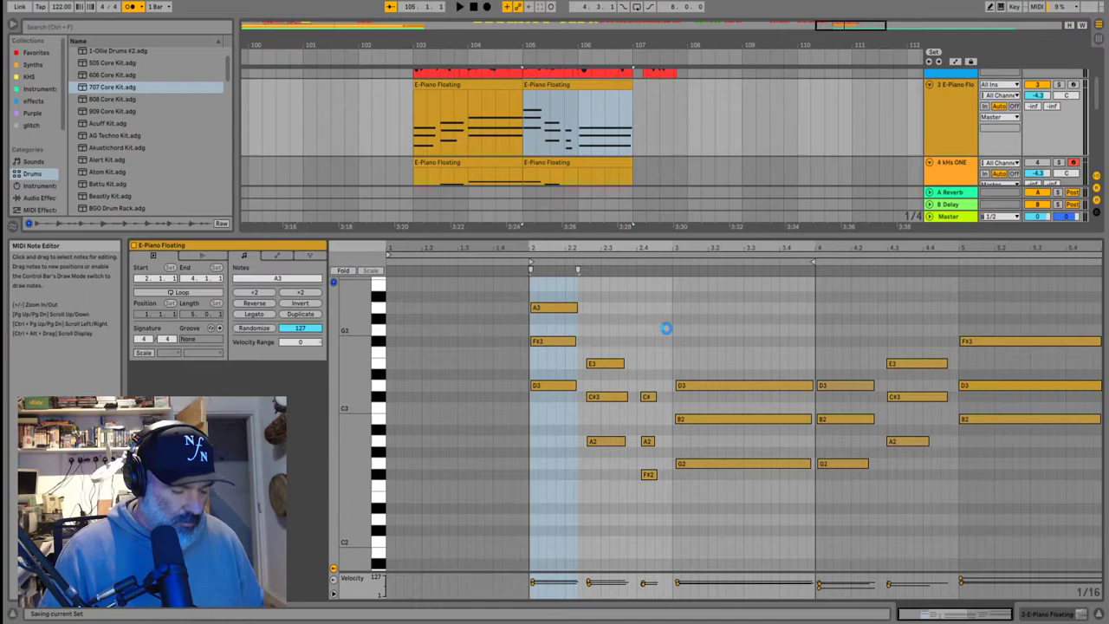
click(827, 388)
key(space)
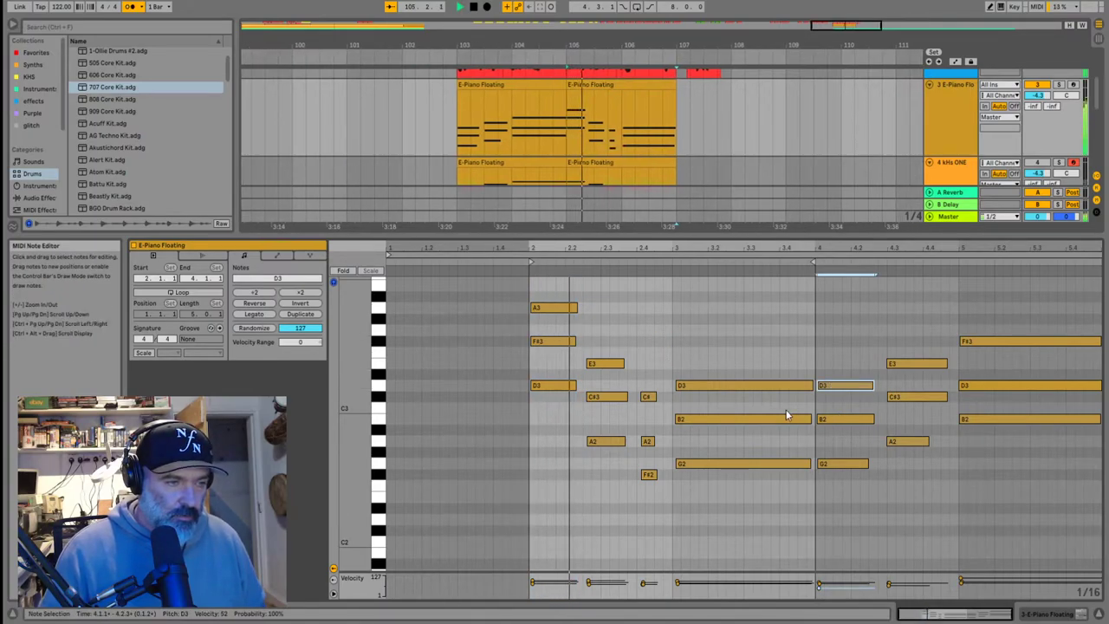
key(space)
Delete the short F#2-A2-C#3 chord at 2.4, move the following G2-B2-D3 chord to 2.4.1, and play it
click(657, 495)
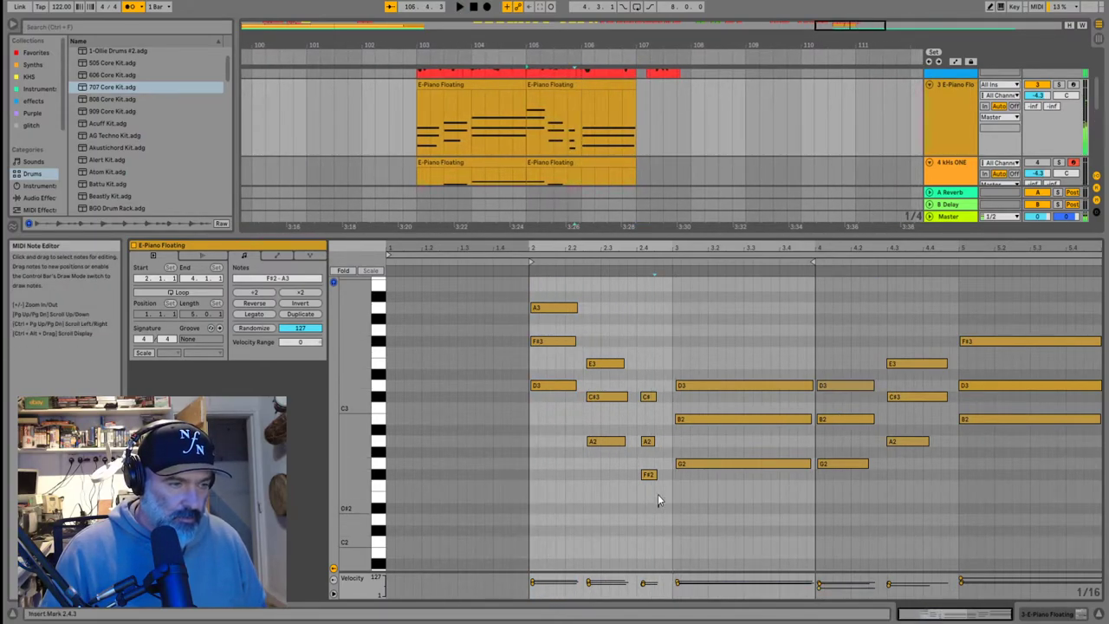
key(Delete)
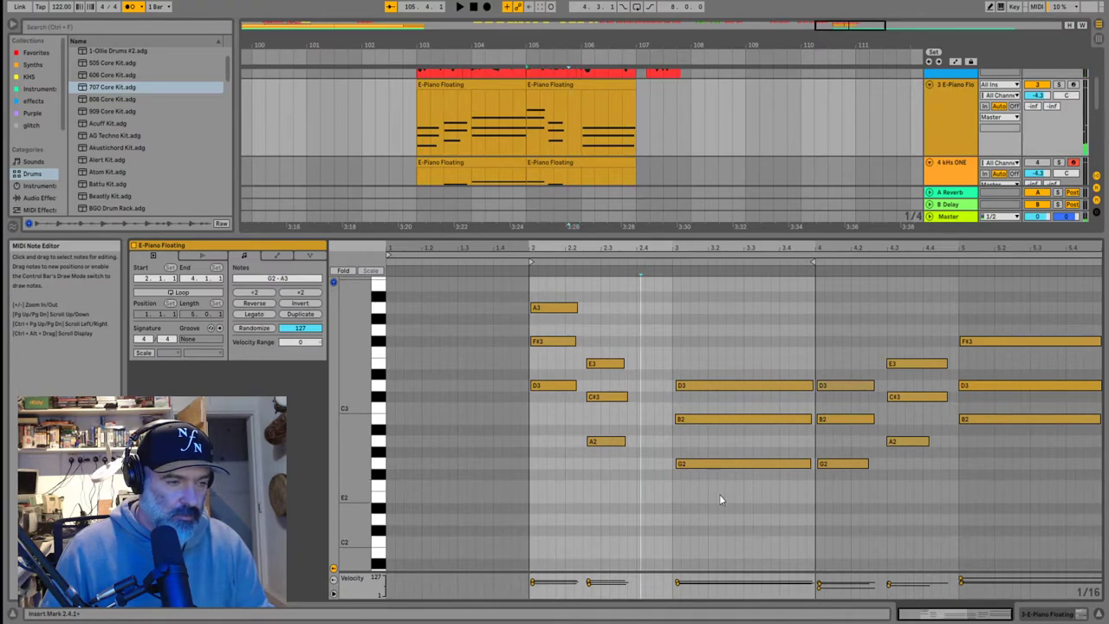
drag(719, 495, 664, 386)
key(space)
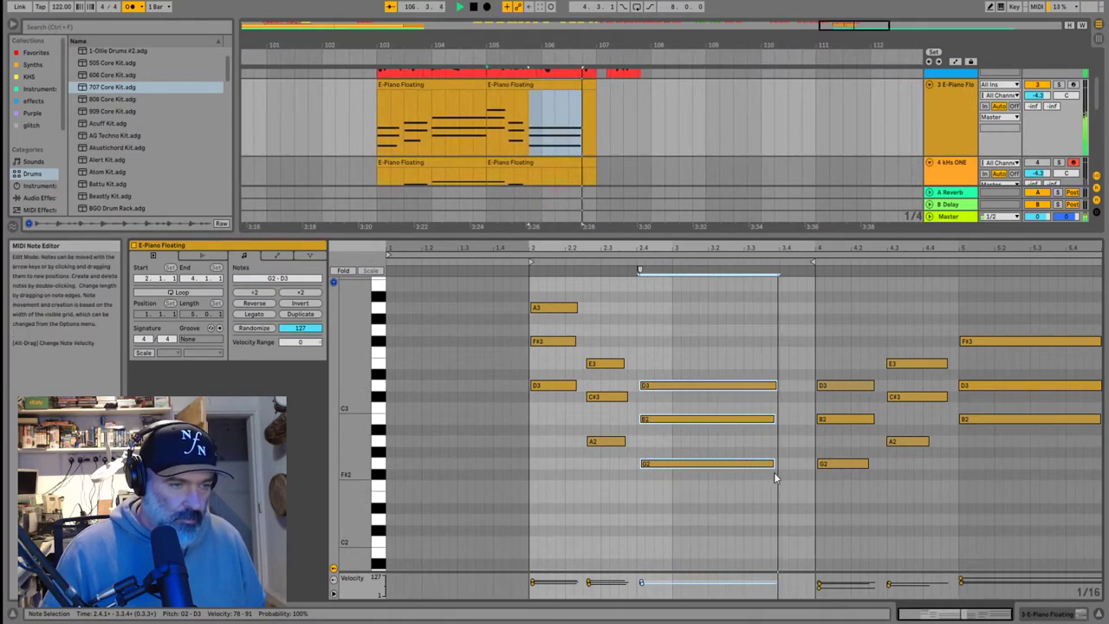
Lengthen the G2-B2-D3 chord to about 3.4.4, lower its D3 note to D2, and play it
drag(745, 479, 692, 347)
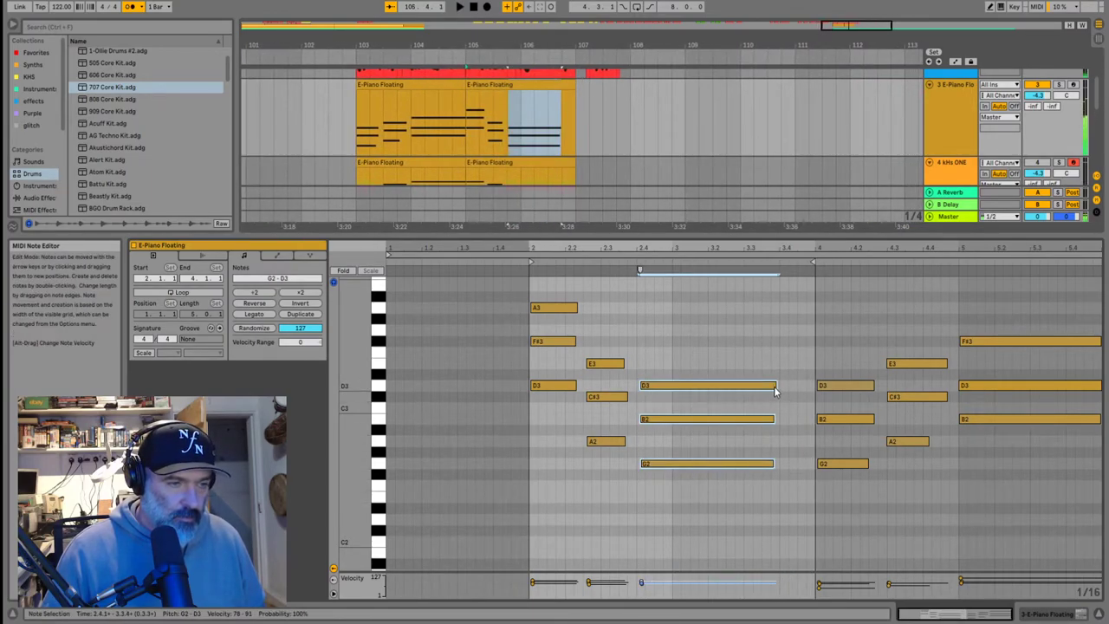
drag(777, 384, 736, 518)
click(756, 381)
key(space)
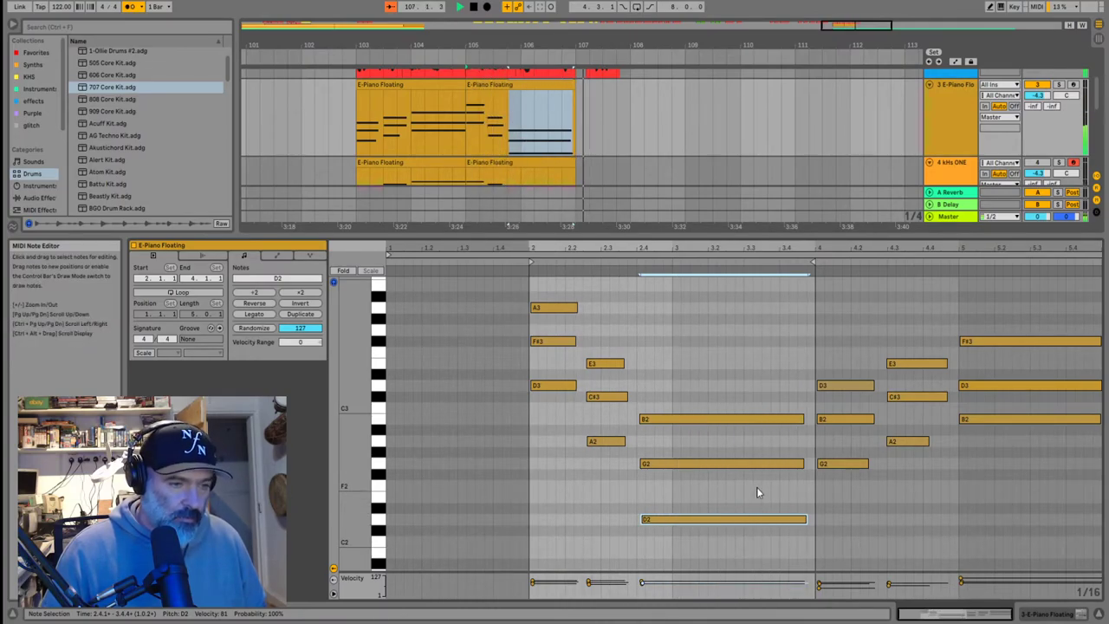
Consolidate the two track 3 E-Piano Floating clips between 103.1.1 and 107.1.1 into one clip
click(423, 97)
shift+click(492, 84)
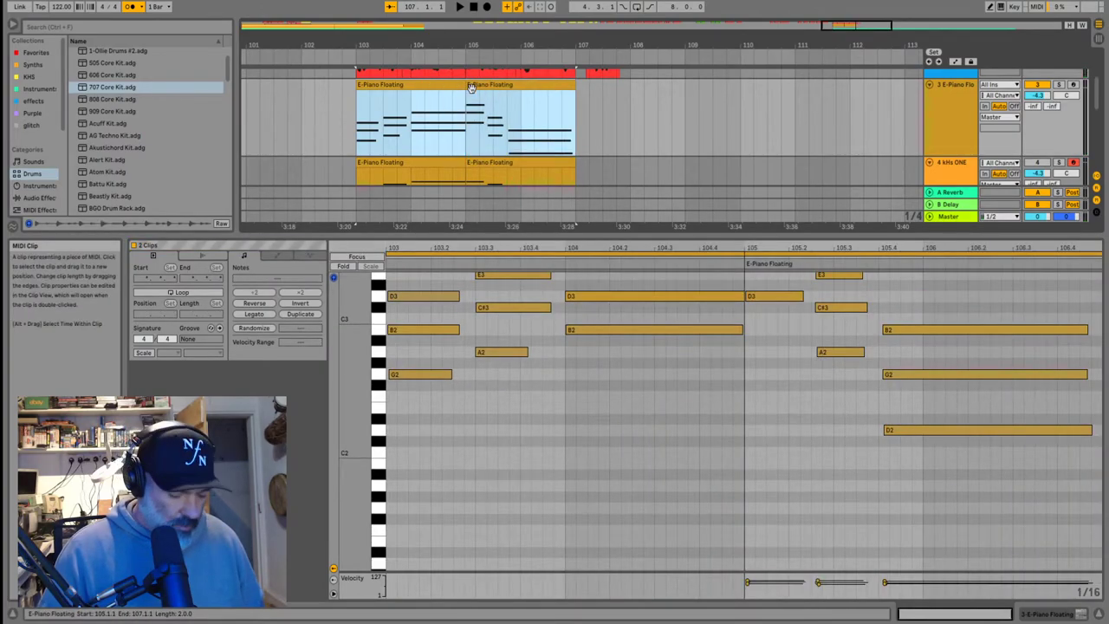
key(ctrl+j)
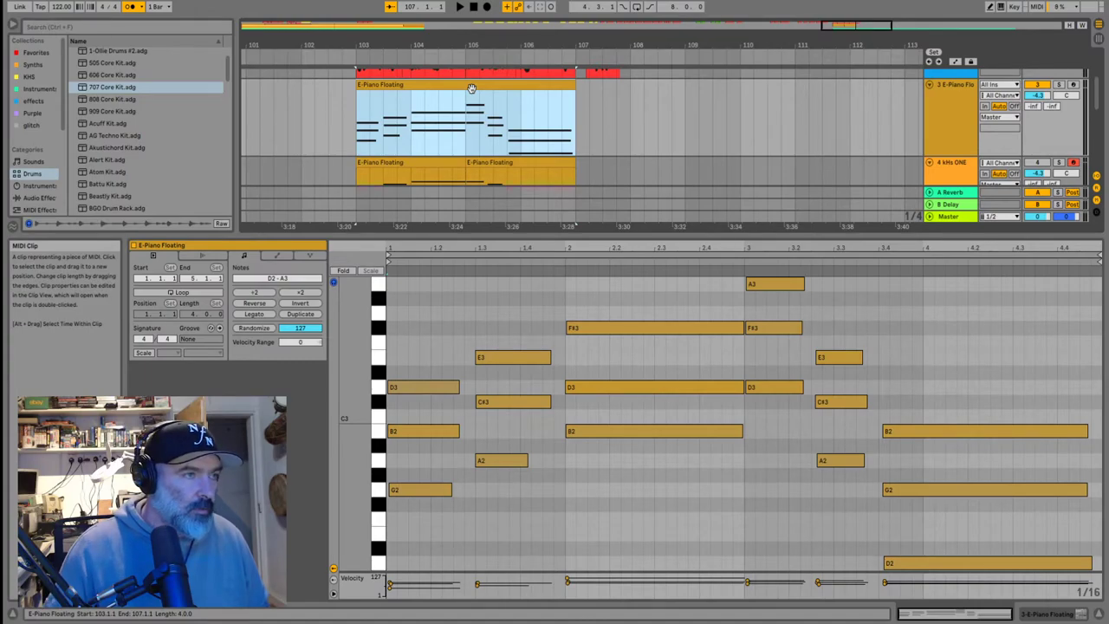
Zoom the arrangement out around the E-Piano Floating clips on tracks 3 to 5 and play from about bar 104
scroll(473, 93, down, 5)
scroll(522, 140, down, 3)
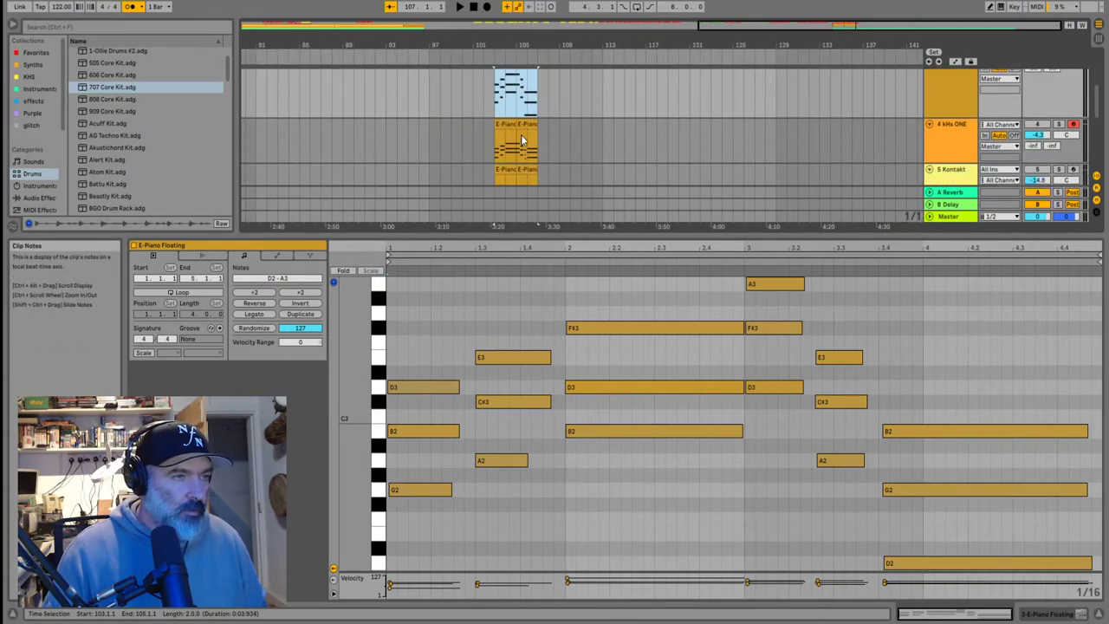
click(500, 136)
key(space)
scroll(554, 121, up, 1)
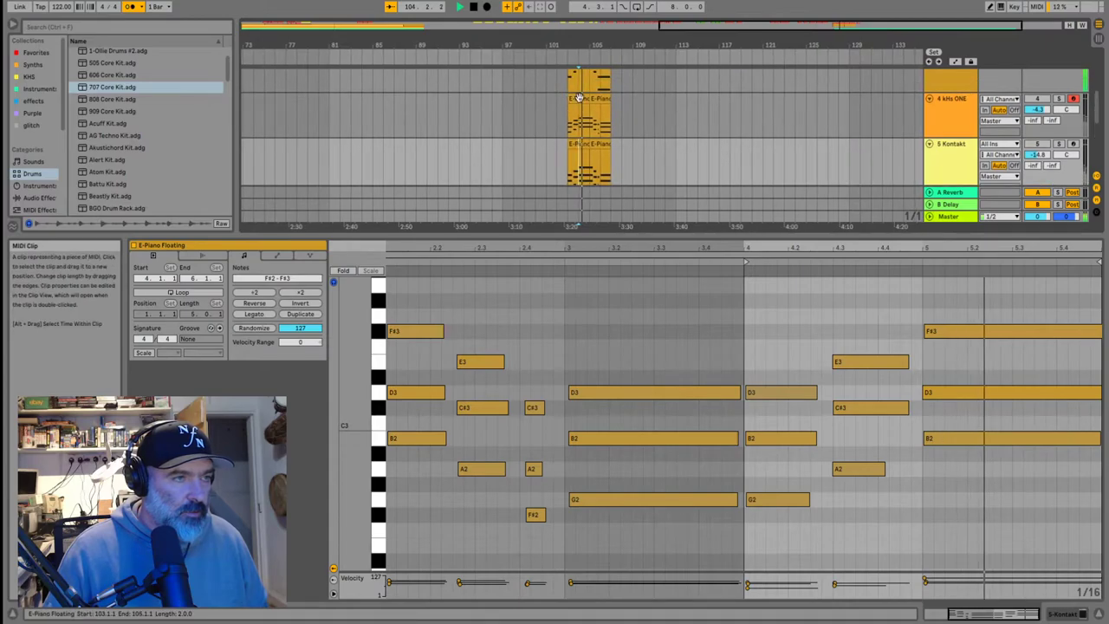
Delete both E-Piano Floating clips from the kHs ONE track between 103.1.1 and 107.1.1
click(579, 99)
shift+click(596, 98)
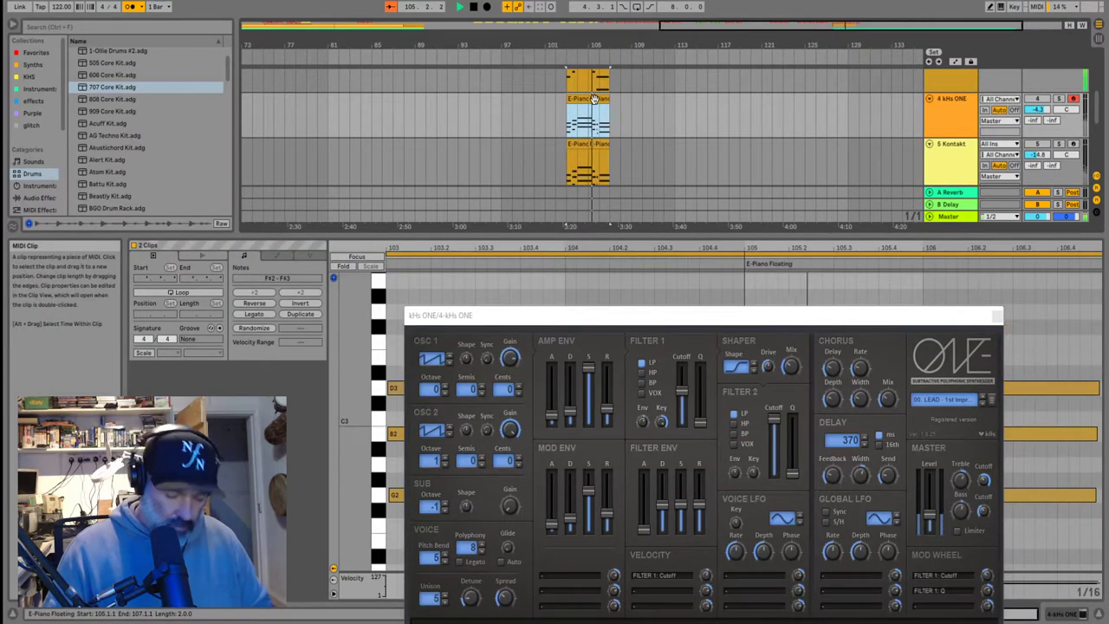
key(Delete)
scroll(594, 138, down, 2)
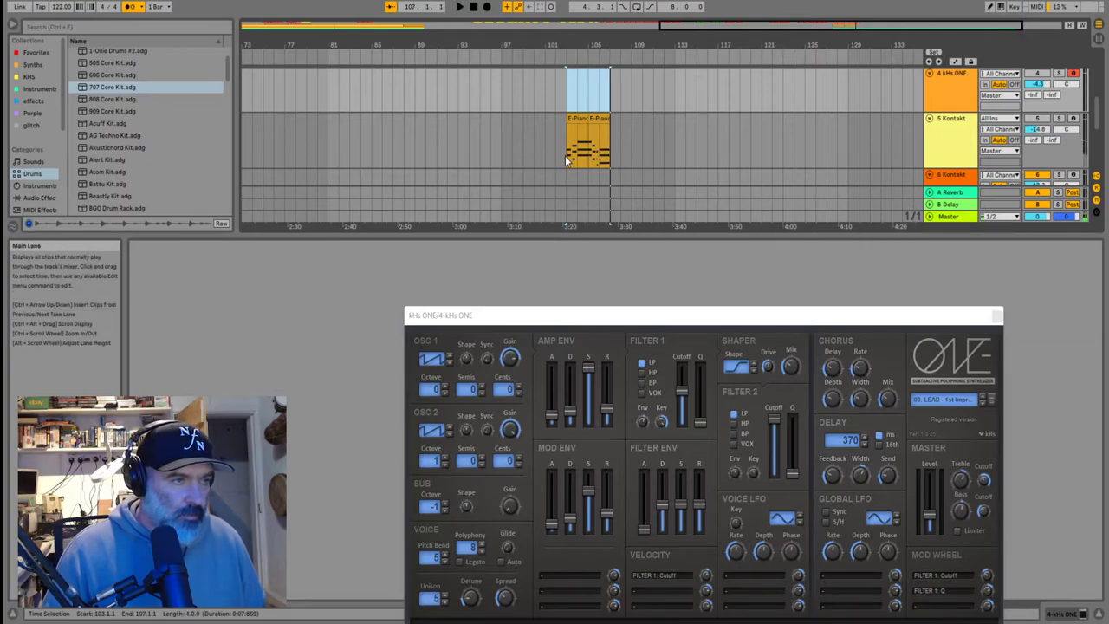
Inspect the chord notes of the E-Piano Floating clips on the 5 Kontakt track and play them from 103.1.1
click(598, 149)
click(651, 499)
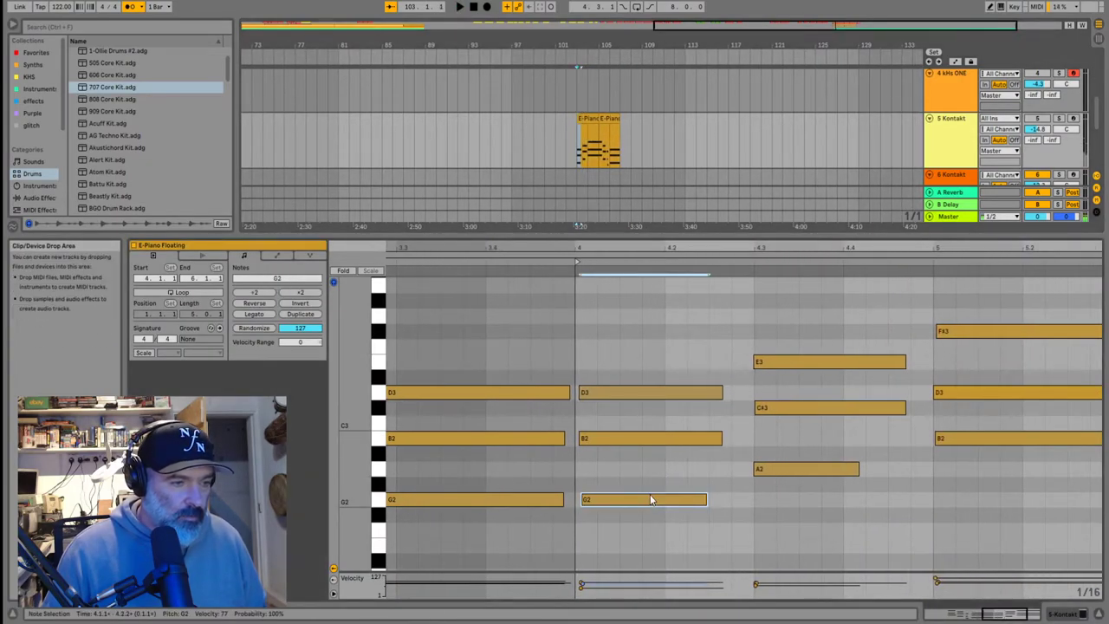
scroll(666, 353, up, 4)
scroll(649, 372, down, 4)
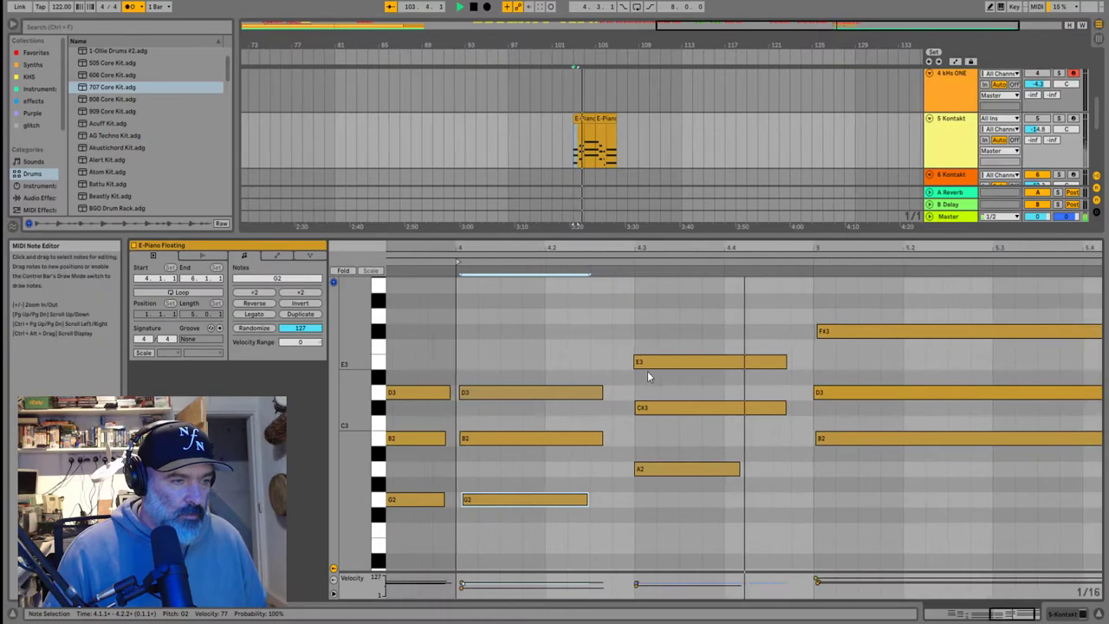
scroll(652, 401, down, 2)
scroll(652, 404, down, 2)
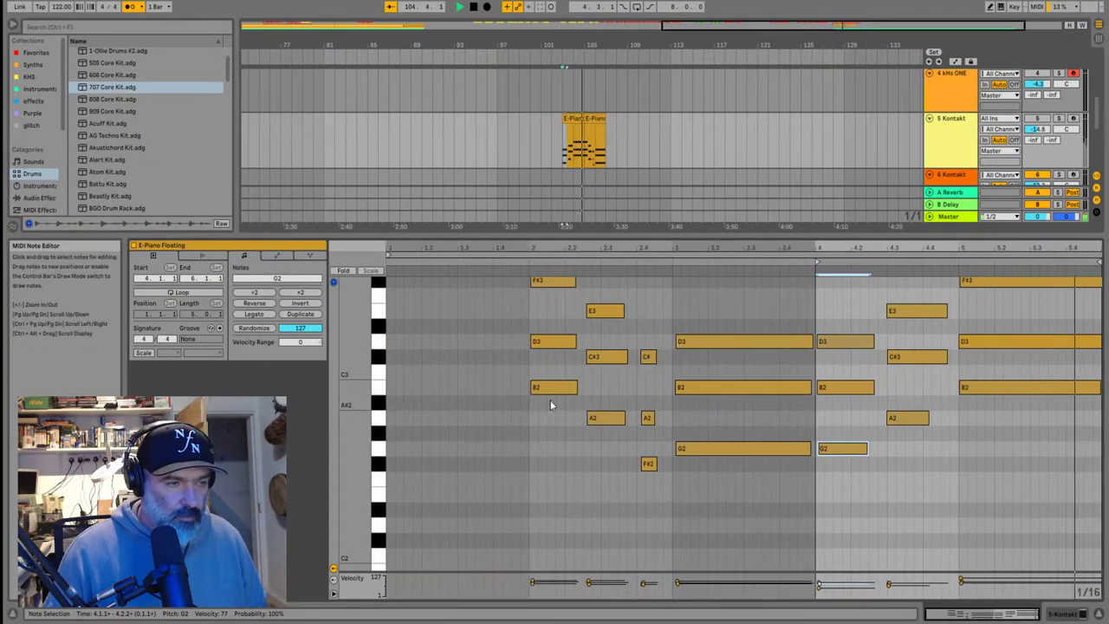
click(557, 163)
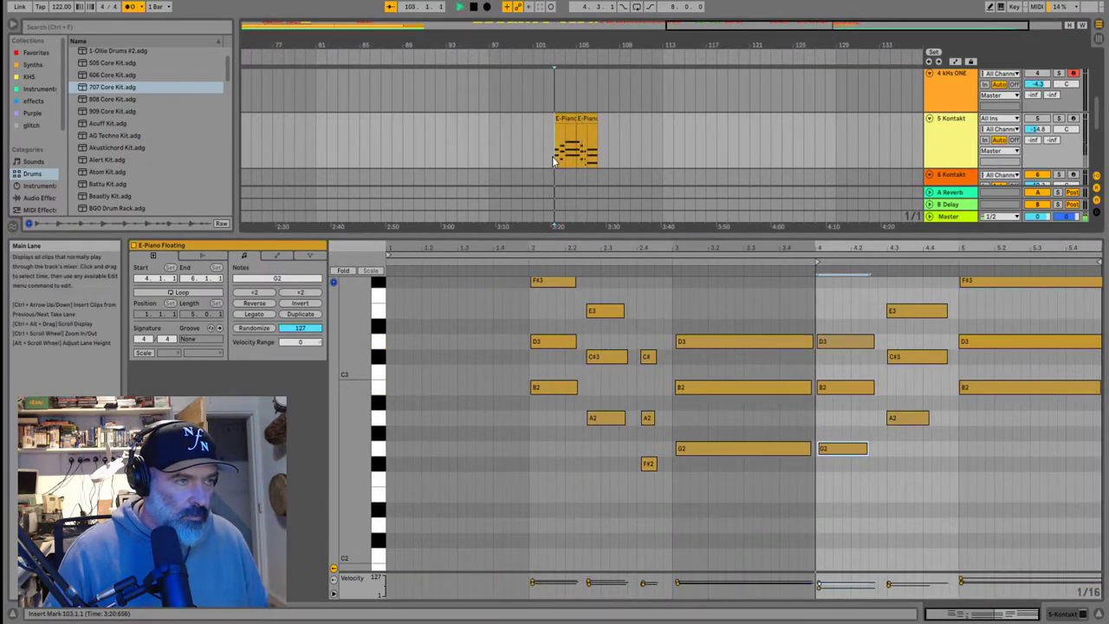
key(space)
key(space)
Consolidate the two E-Piano Floating clips on the 5 Kontakt track between 103.1.1 and 107.1.1 into one clip and play it
click(603, 120)
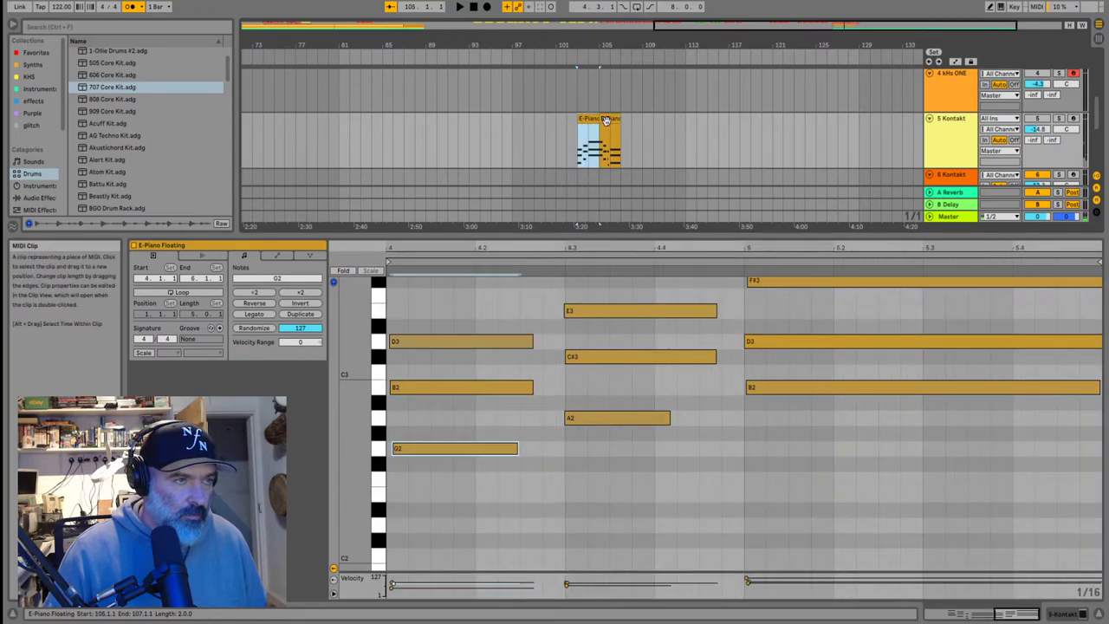
click(605, 119)
key(space)
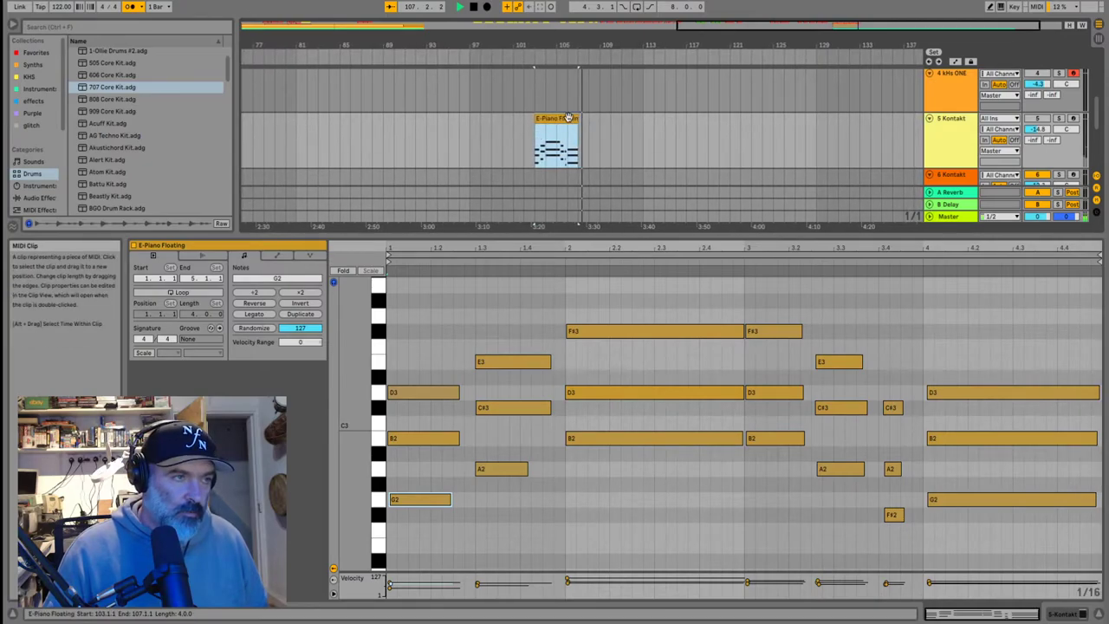
Loop the consolidated E-Piano Floating clip on the 5 Kontakt track, extend it to 119.1.1, and play from 103.1.1
click(184, 294)
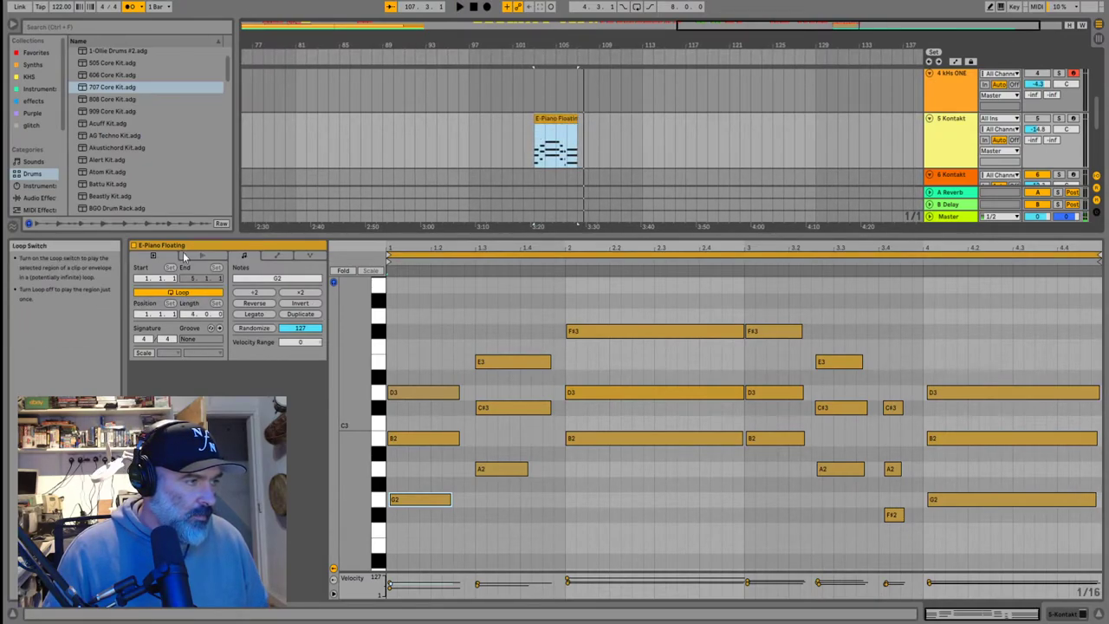
drag(616, 129, 752, 130)
click(582, 146)
key(space)
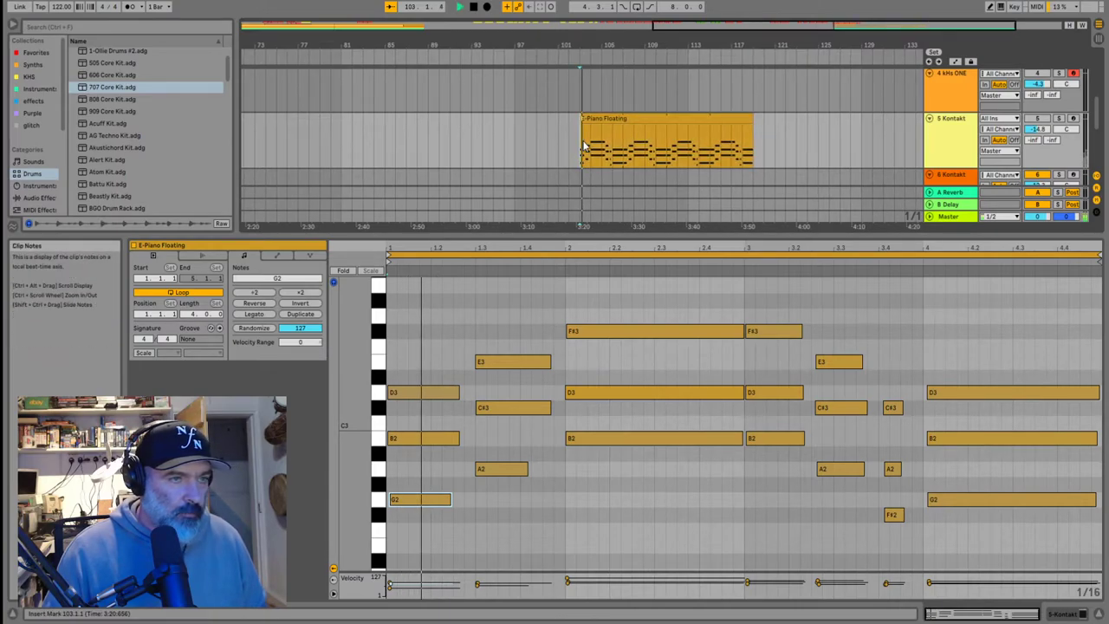
Examine the Syntwave drums 16_FRys clip on the 707 Core Kit track during playback, then stop and return to the E-Piano track
scroll(606, 130, down, 5)
click(622, 123)
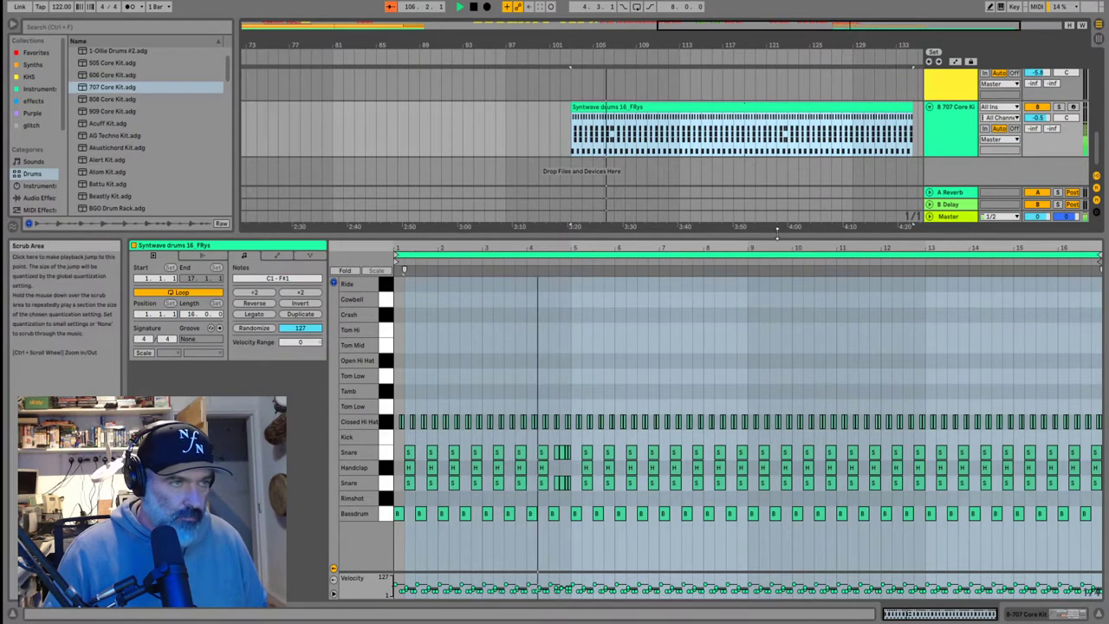
scroll(762, 169, up, 5)
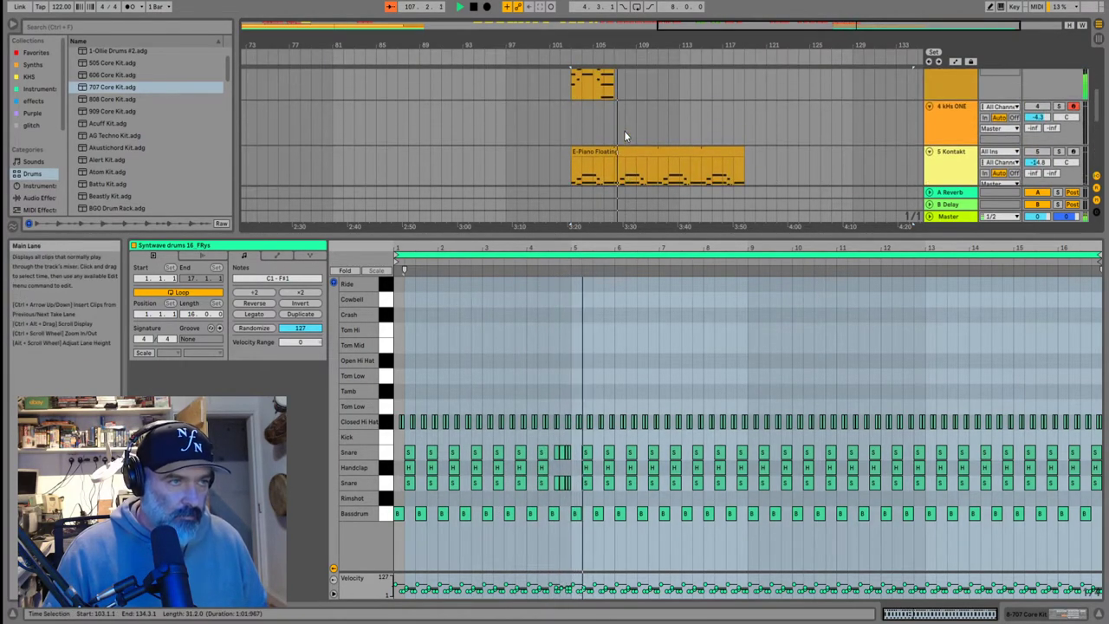
scroll(627, 131, down, 2)
scroll(635, 127, up, 3)
key(space)
scroll(597, 105, up, 2)
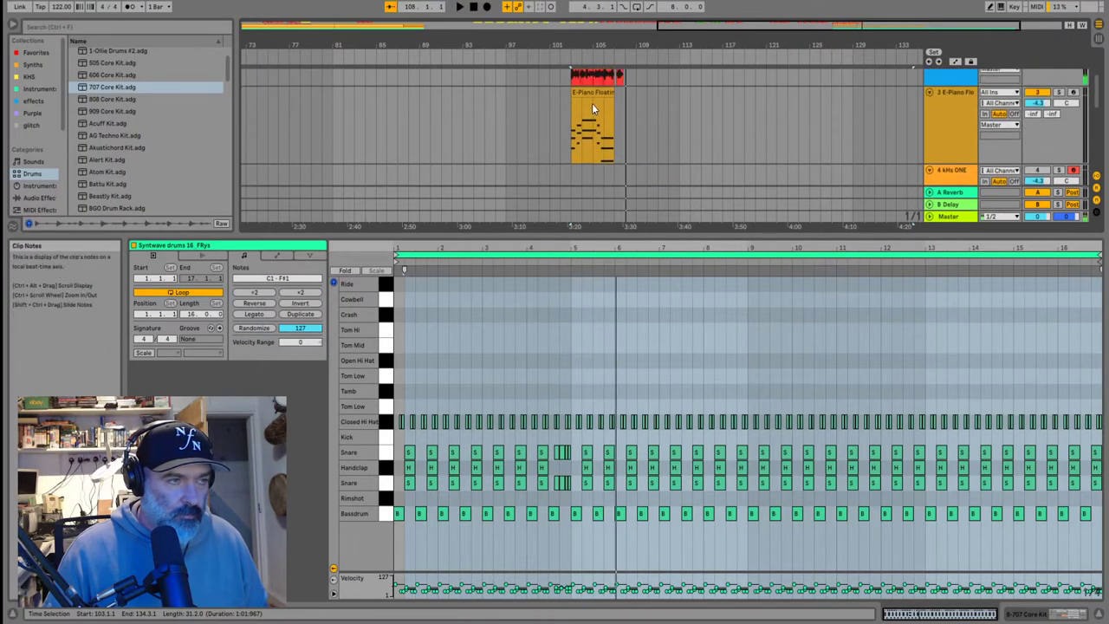
Turn on looping for the track 3 E-Piano Floating clip and extend it to 124.1.1, playing from 103.1.1 to check it
click(586, 91)
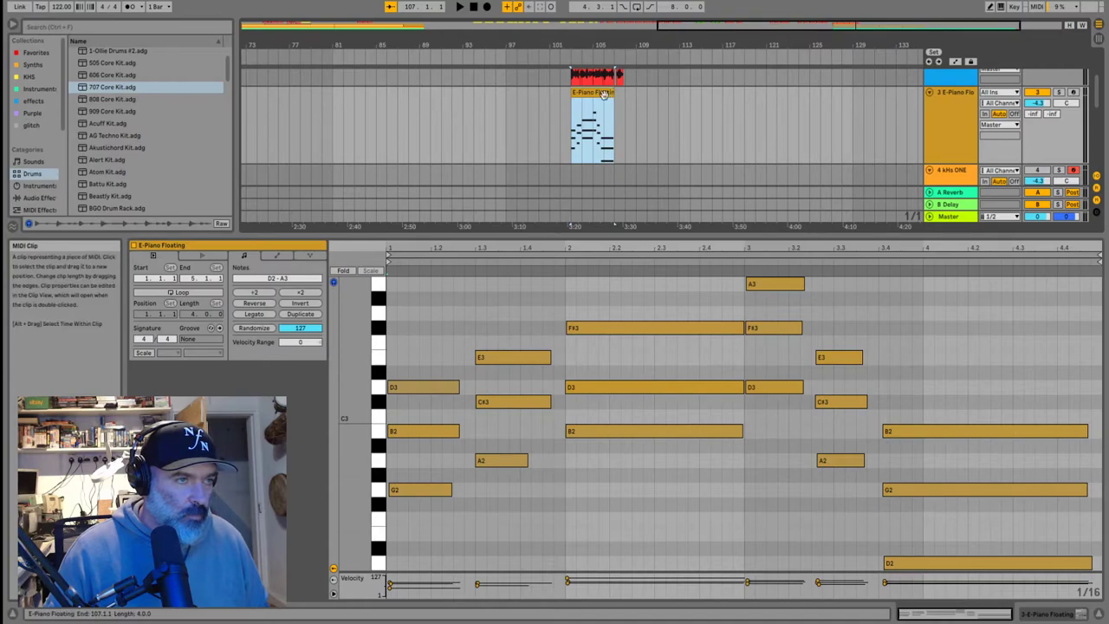
click(177, 291)
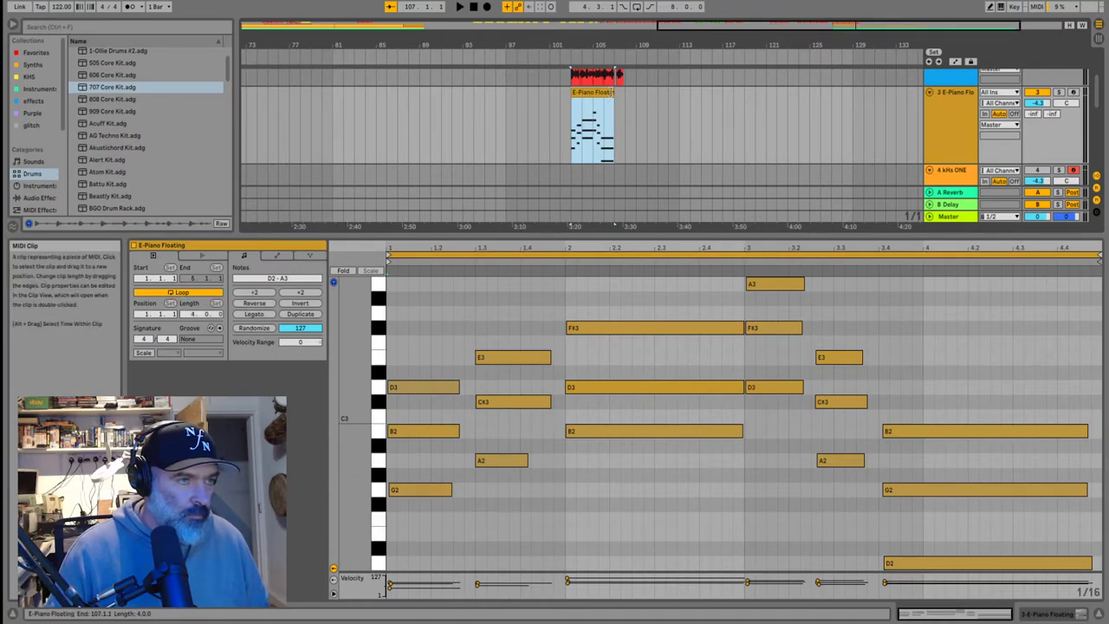
drag(614, 112, 736, 104)
click(573, 130)
key(space)
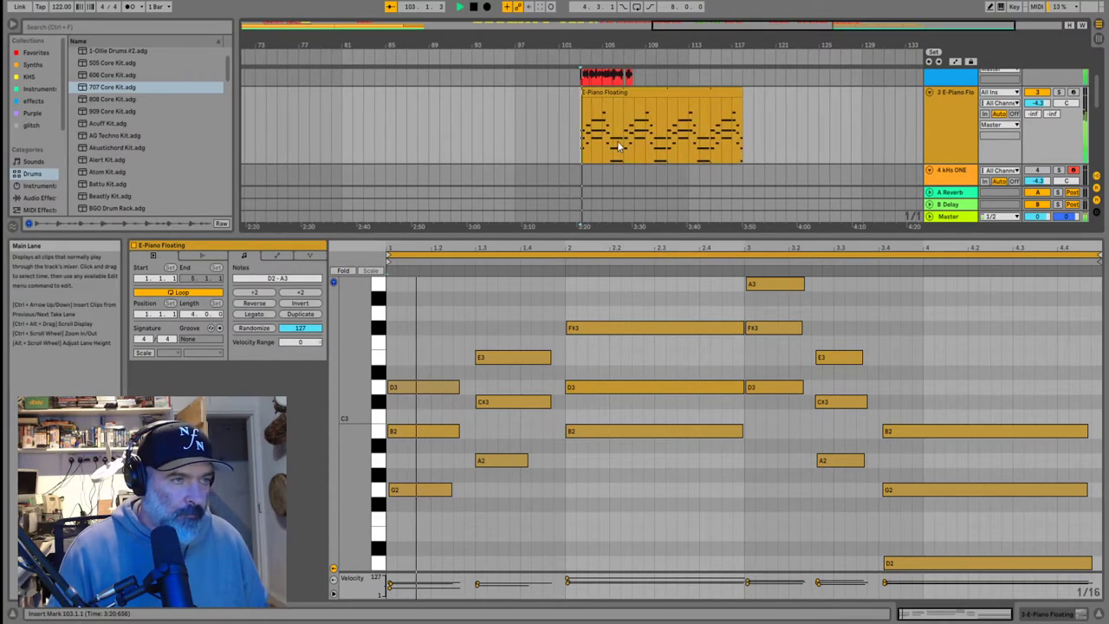
click(743, 102)
drag(738, 103, 802, 103)
Enlarge the arrangement area by shrinking the clip detail area so more tracks fit on screen
scroll(754, 147, down, 2)
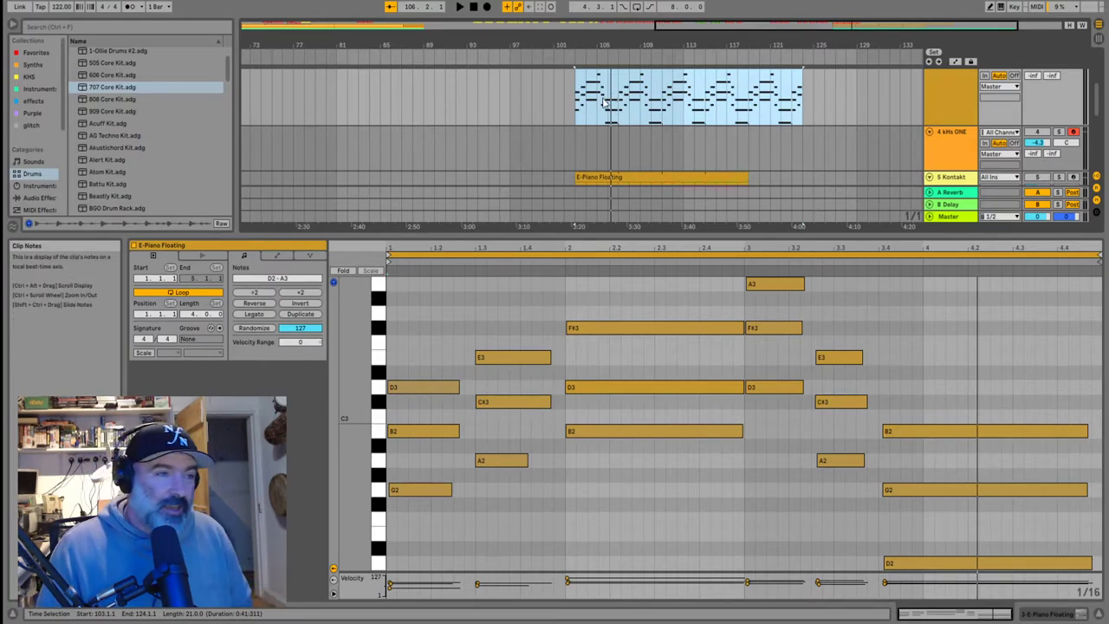
scroll(608, 116, up, 2)
scroll(612, 127, down, 4)
drag(616, 235, 619, 376)
scroll(640, 265, up, 1)
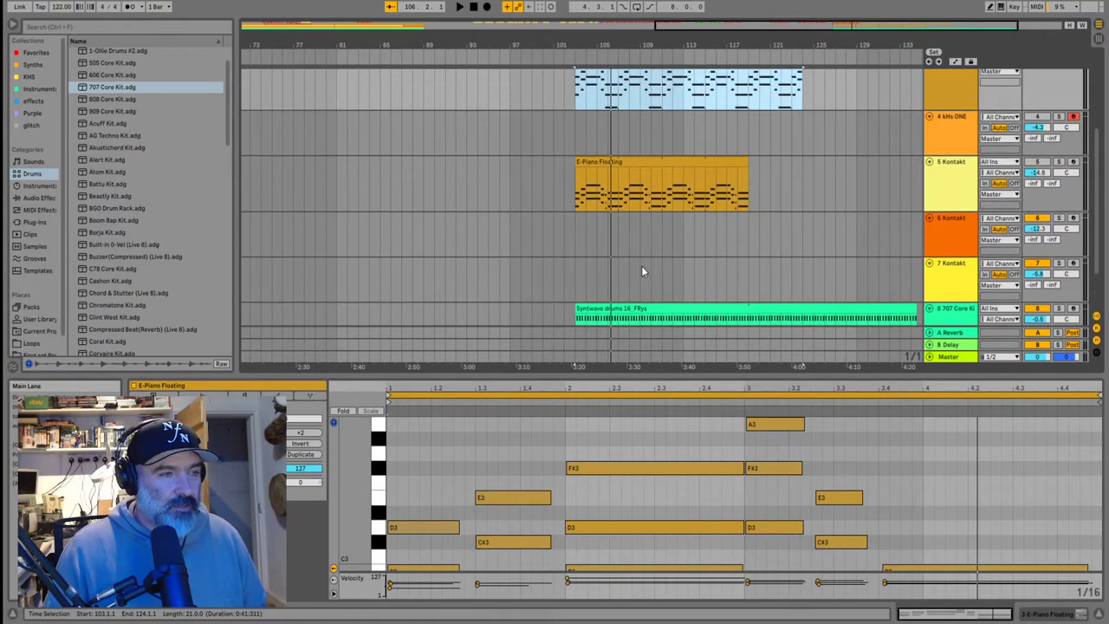
Delete the E-Piano Floating clip from the 5 Kontakt track between 103.1.1 and 119.1.1
click(633, 164)
scroll(618, 195, up, 1)
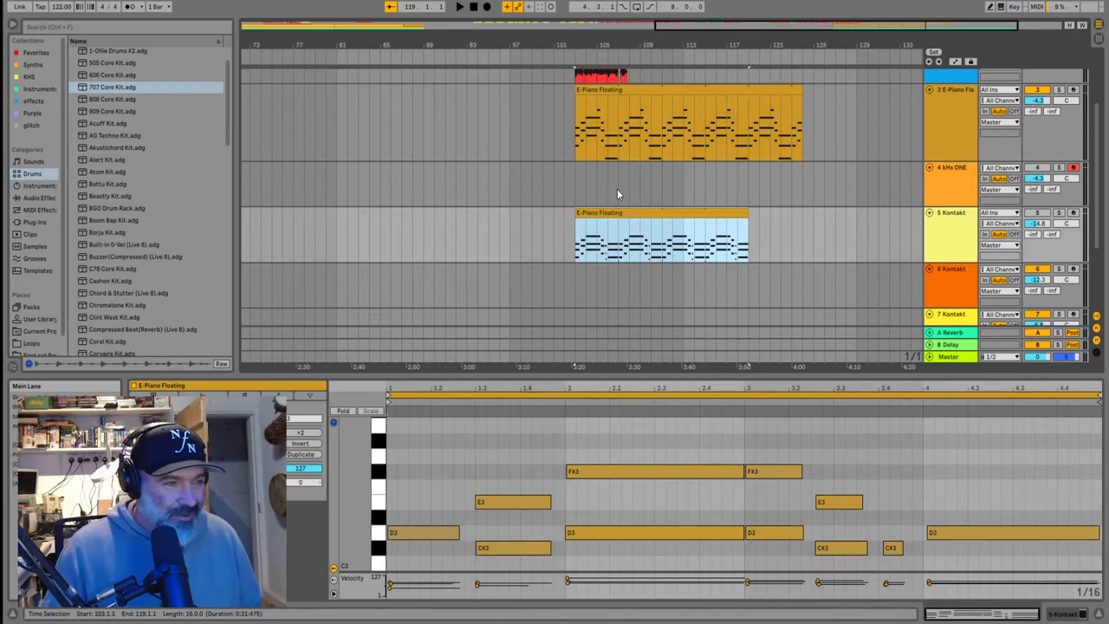
click(625, 220)
click(616, 210)
key(Delete)
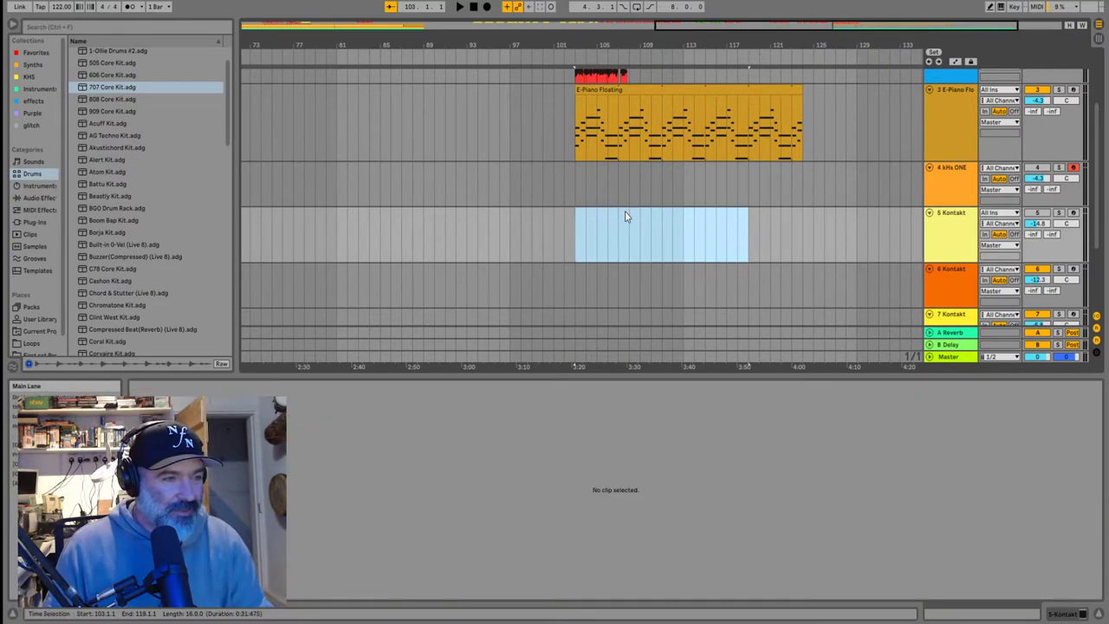
Copy the extended E-Piano Floating clip from track 3 onto the 5 Kontakt track, spanning 103.1.1 to 124.1.1
click(624, 84)
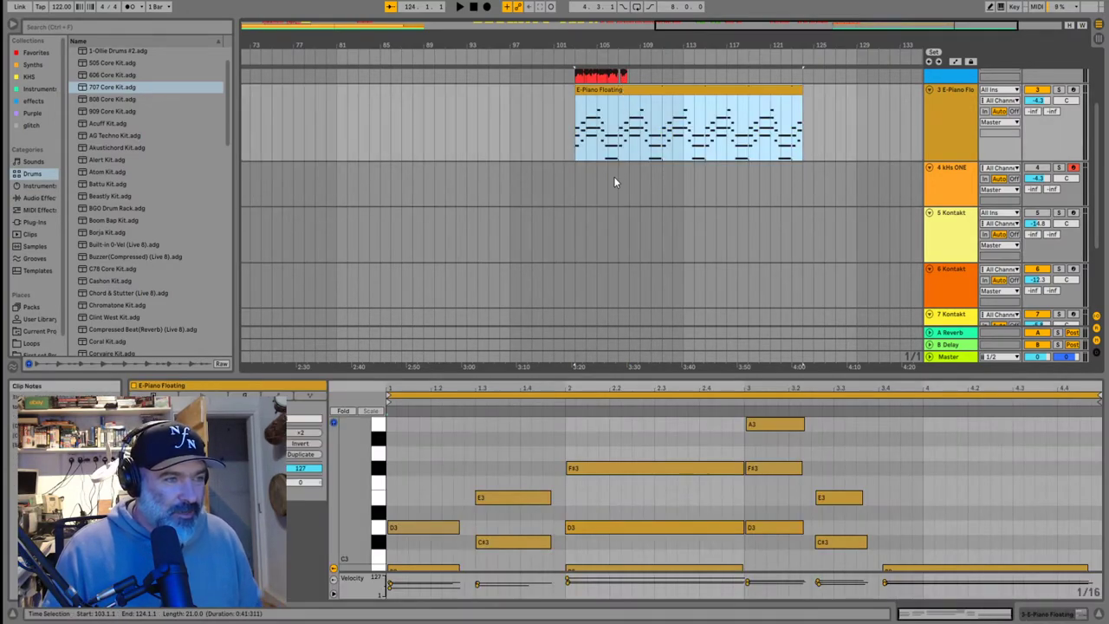
click(578, 239)
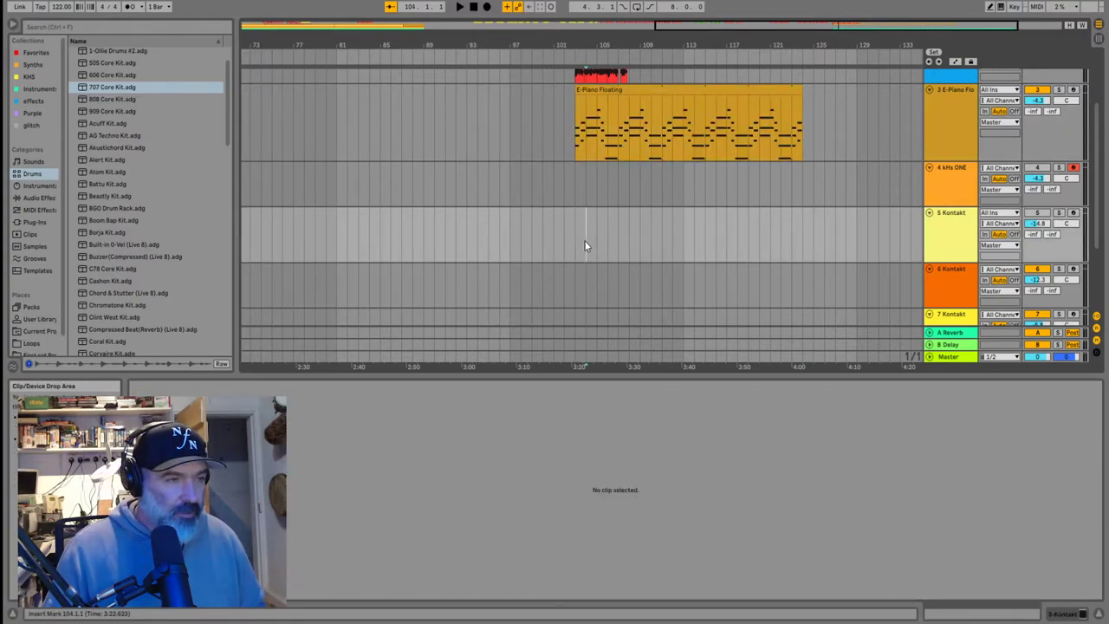
key(ctrl+v)
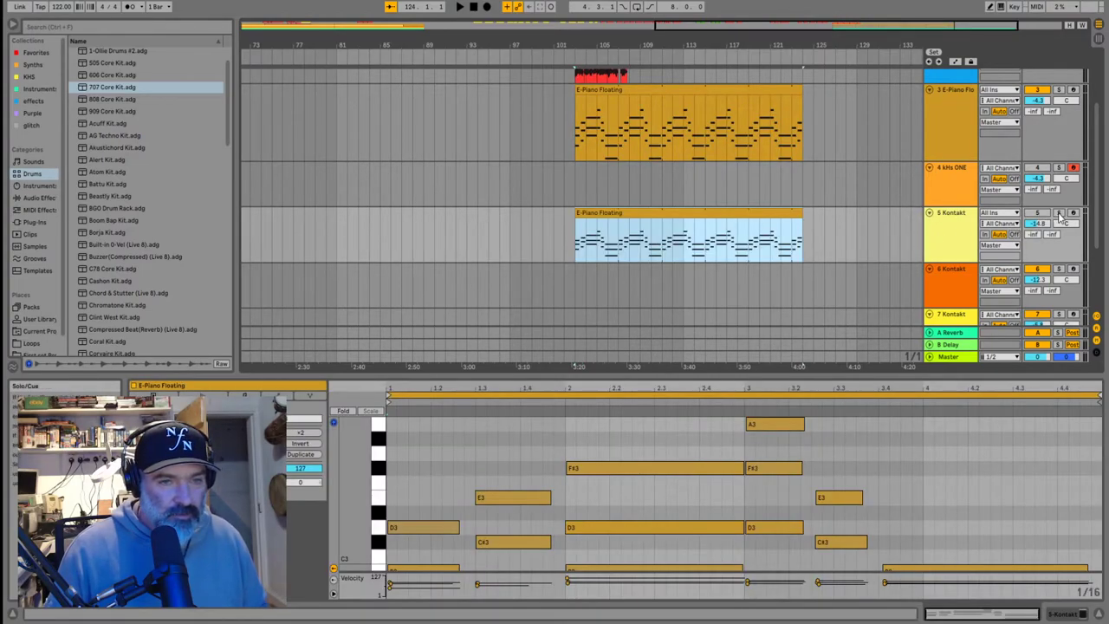
Solo the 5 Kontakt and track 3 E-Piano tracks and listen to the two layers together
click(1058, 212)
key(space)
click(1058, 90)
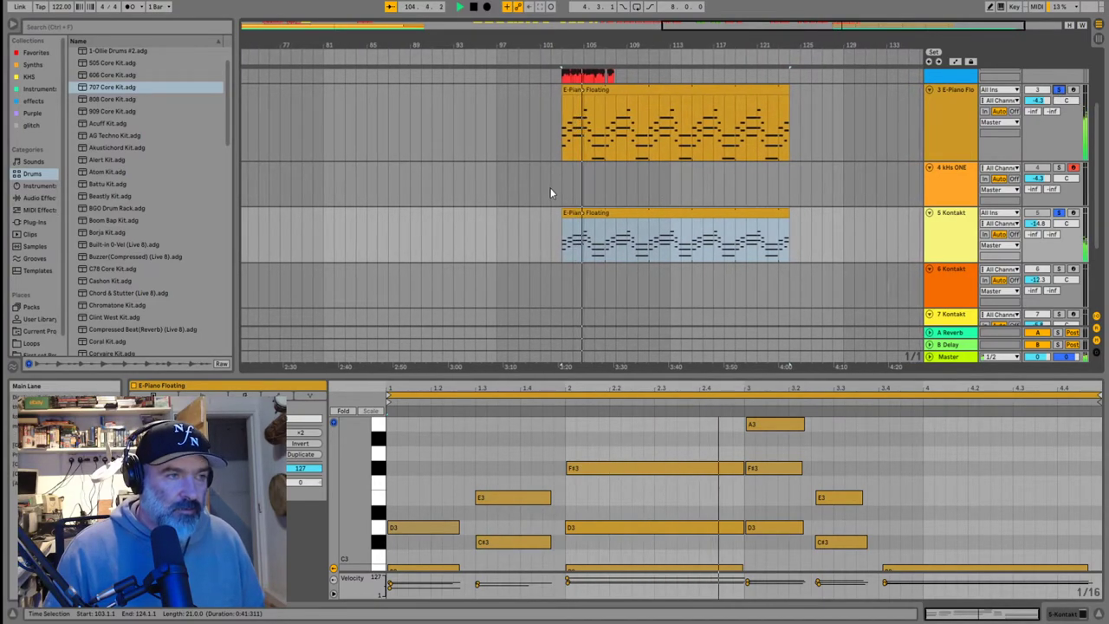
click(618, 214)
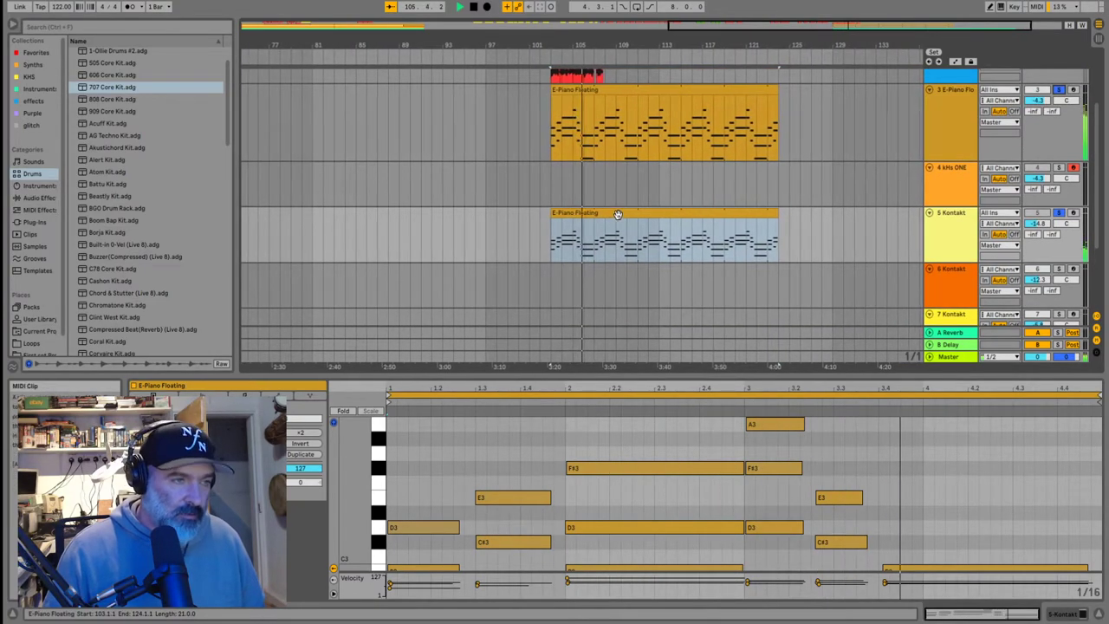
Place the insert marker at 103.1.1 on the 7 Kontakt track, select that track, and play briefly from there
scroll(578, 218, down, 4)
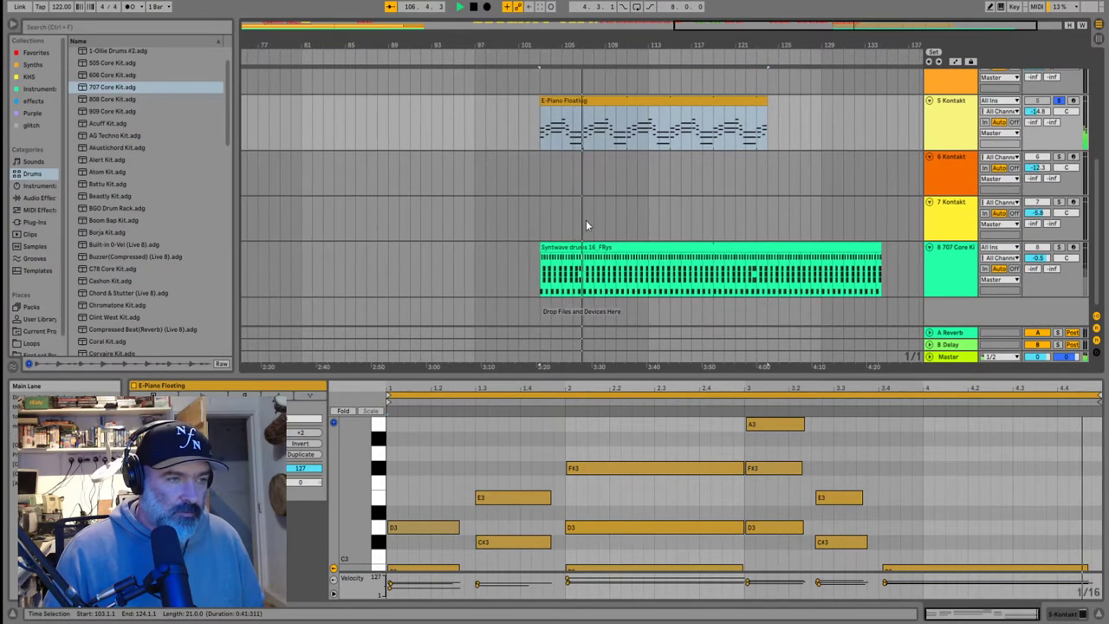
click(596, 247)
click(533, 223)
key(space)
click(965, 218)
key(space)
key(space)
Solo and arm the 6 Kontakt track to audition its instrument, then release both
click(1058, 158)
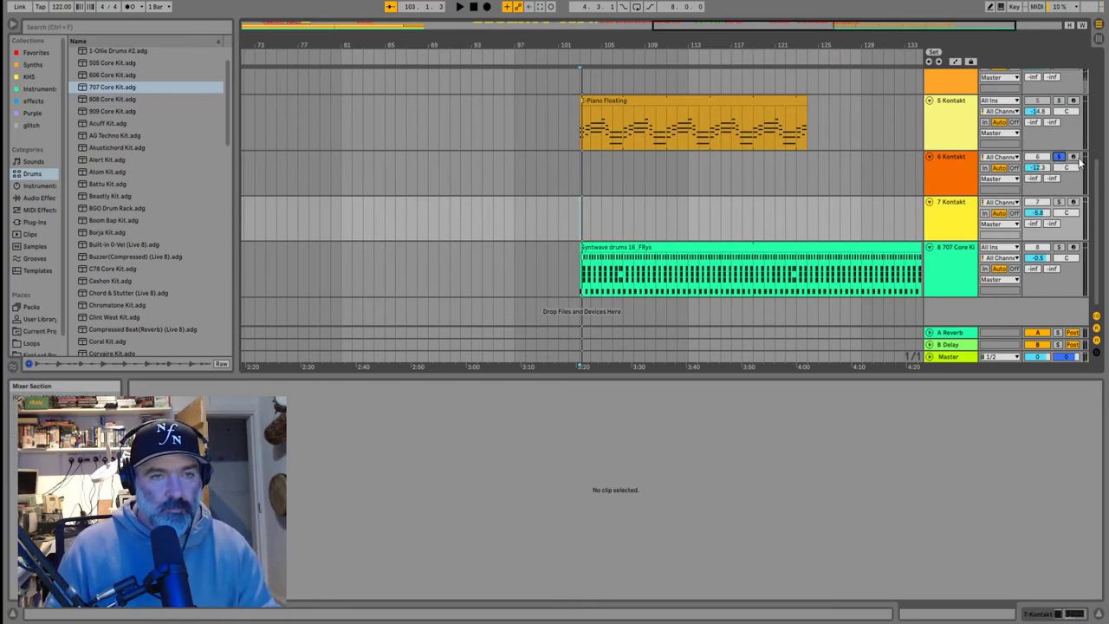
click(1073, 156)
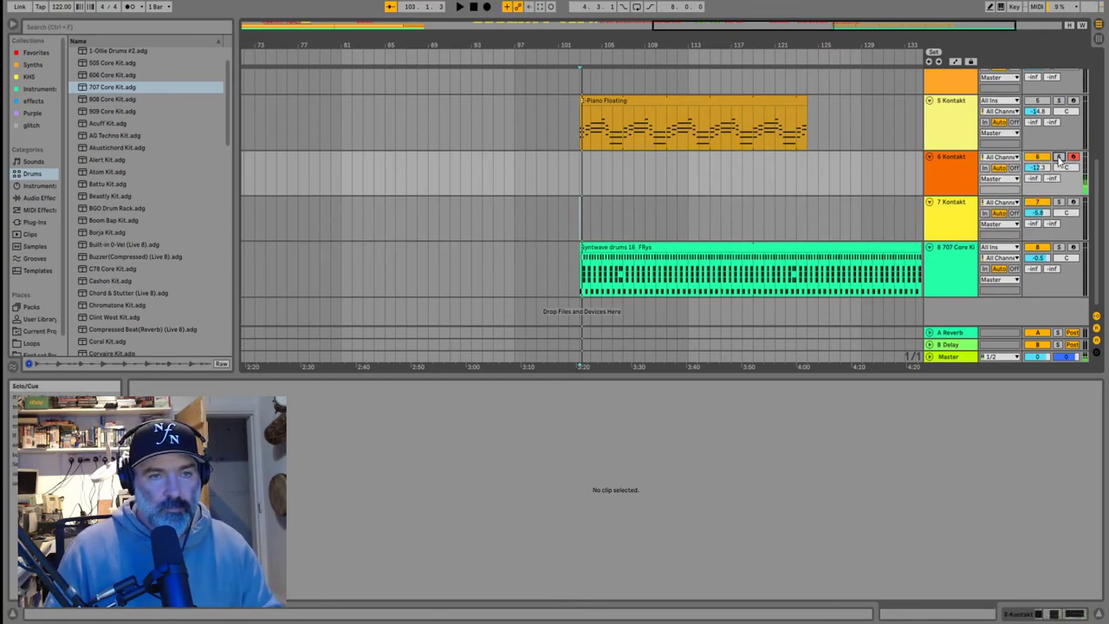
click(1071, 149)
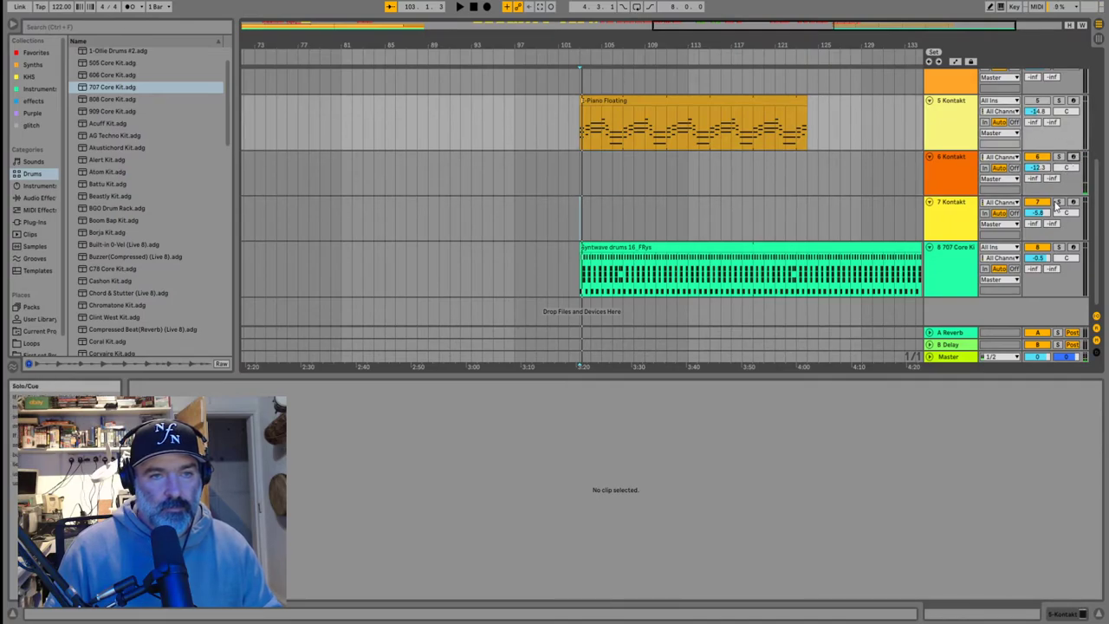
Arm and solo the 7 Kontakt track and try out its instrument, playing from 103.1.1
click(1072, 202)
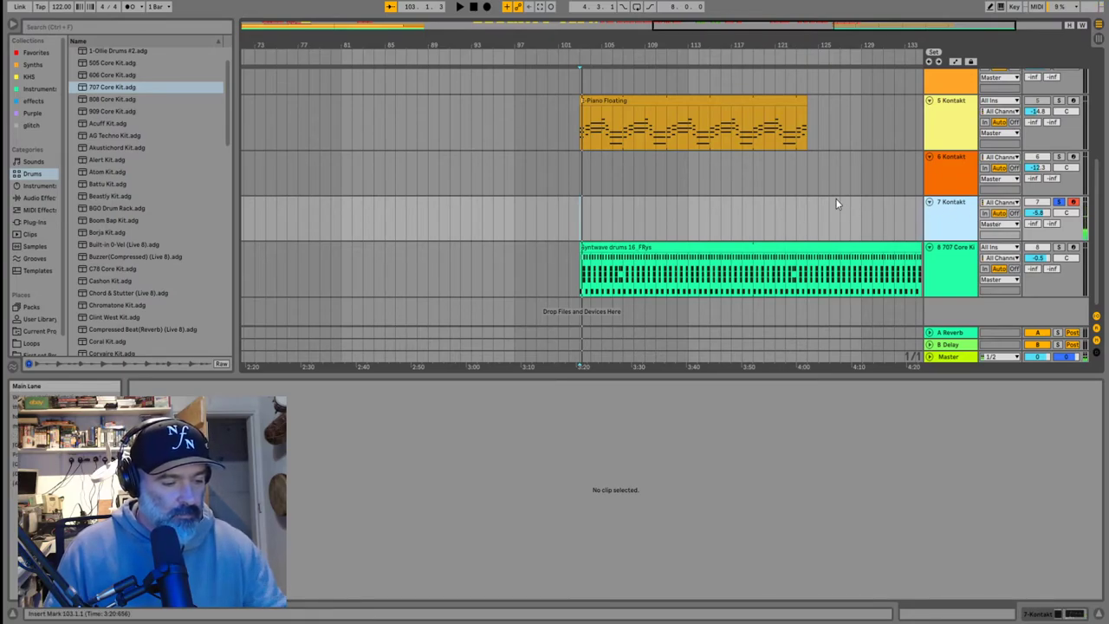
key(space)
click(579, 181)
key(space)
key(space)
click(1034, 214)
click(1074, 203)
click(575, 218)
key(space)
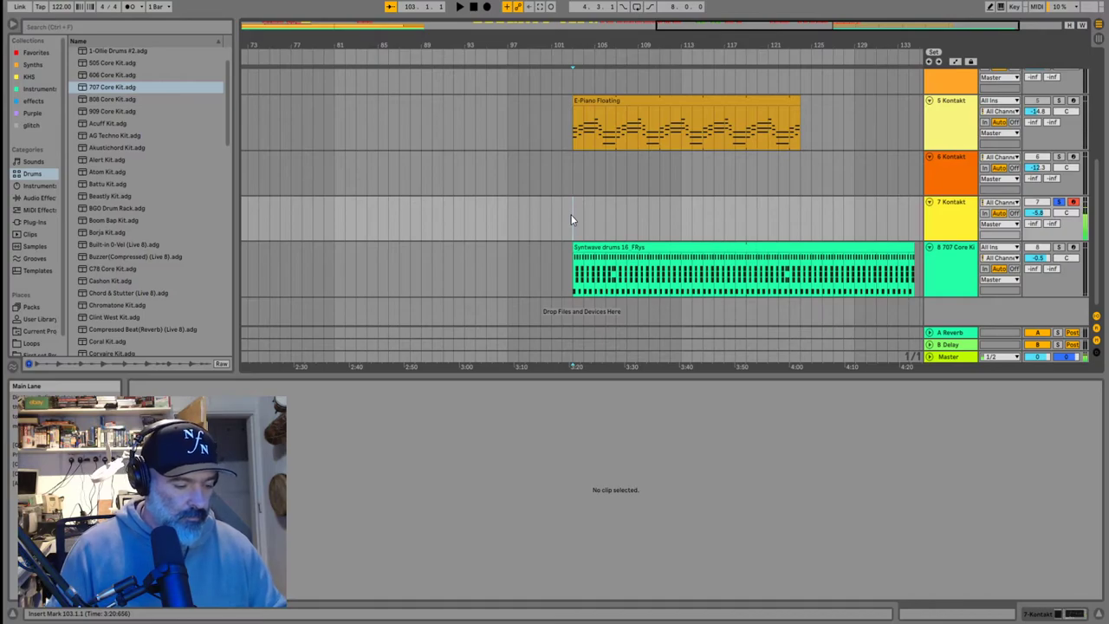
key(space)
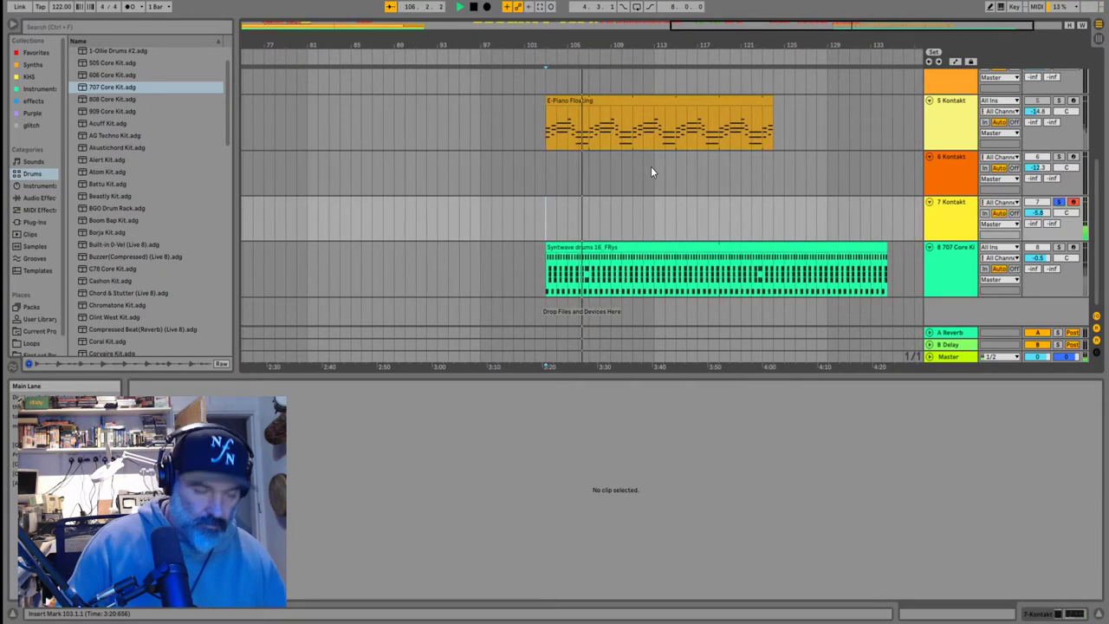
Unsolo the 7 Kontakt track and rehearse its part with the other active tracks playing
scroll(967, 148, up, 2)
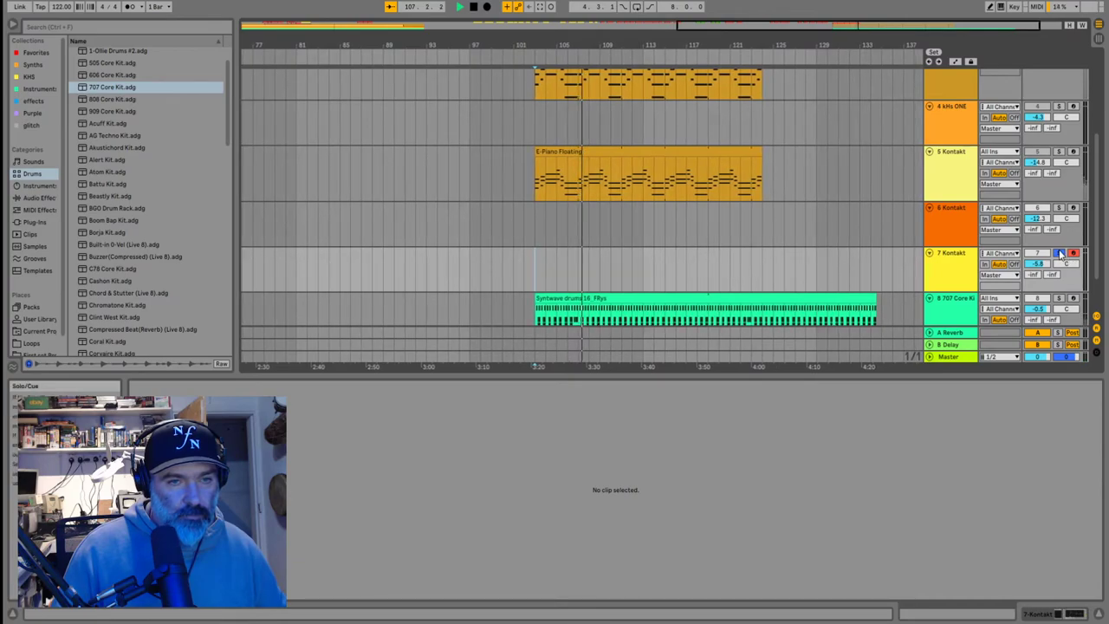
click(1057, 252)
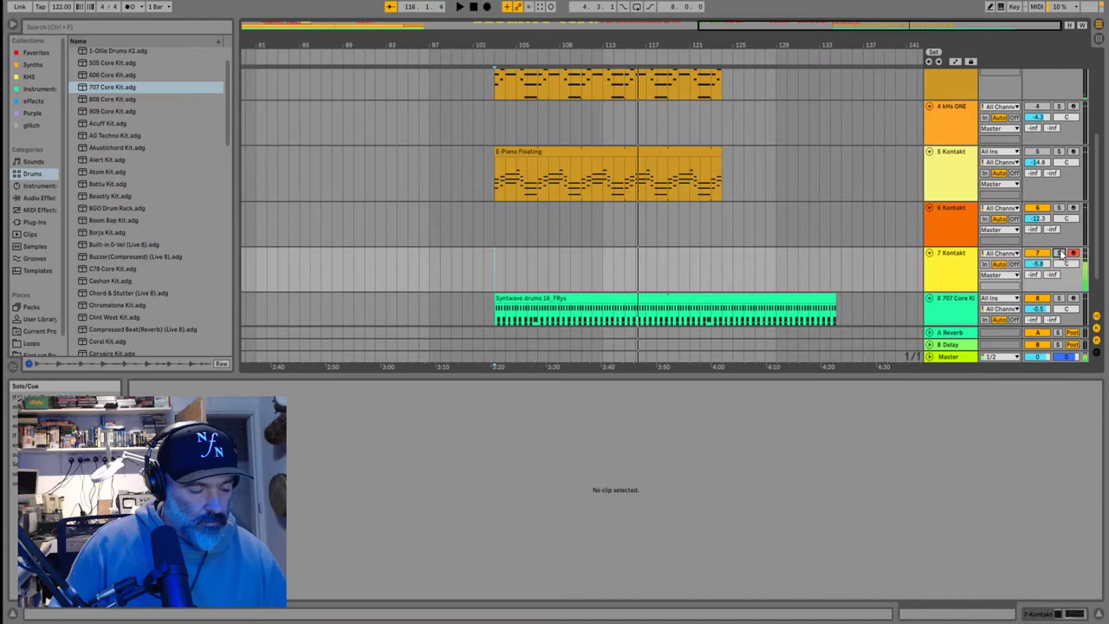
key(space)
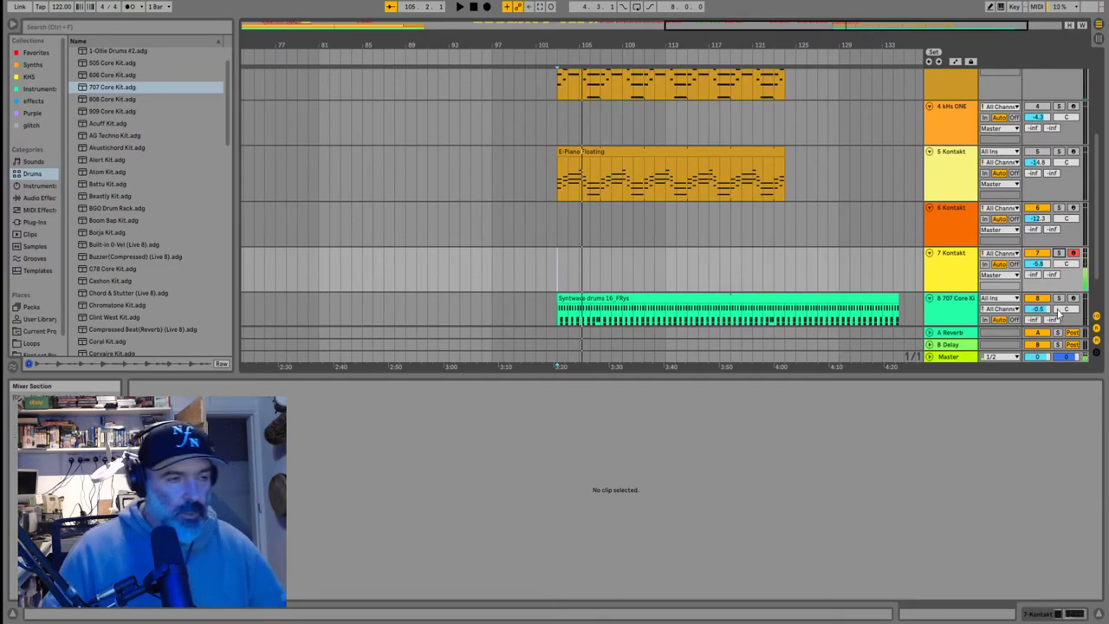
Record a bass part about seven bars long onto the armed 7 Kontakt track from 103.1.1, and play it back
key(space)
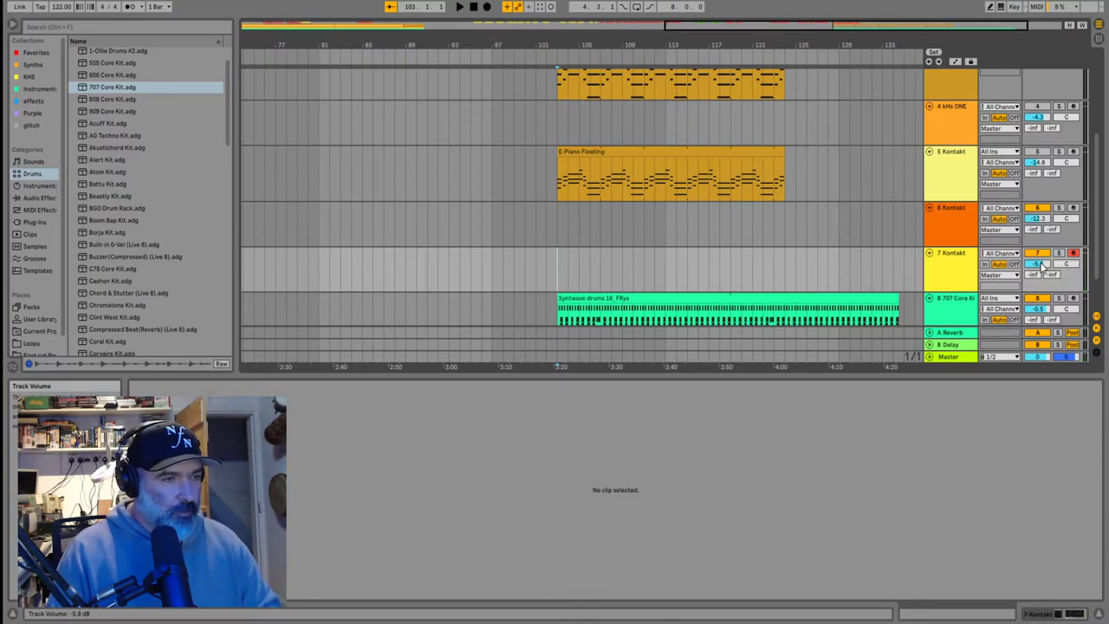
key(F9)
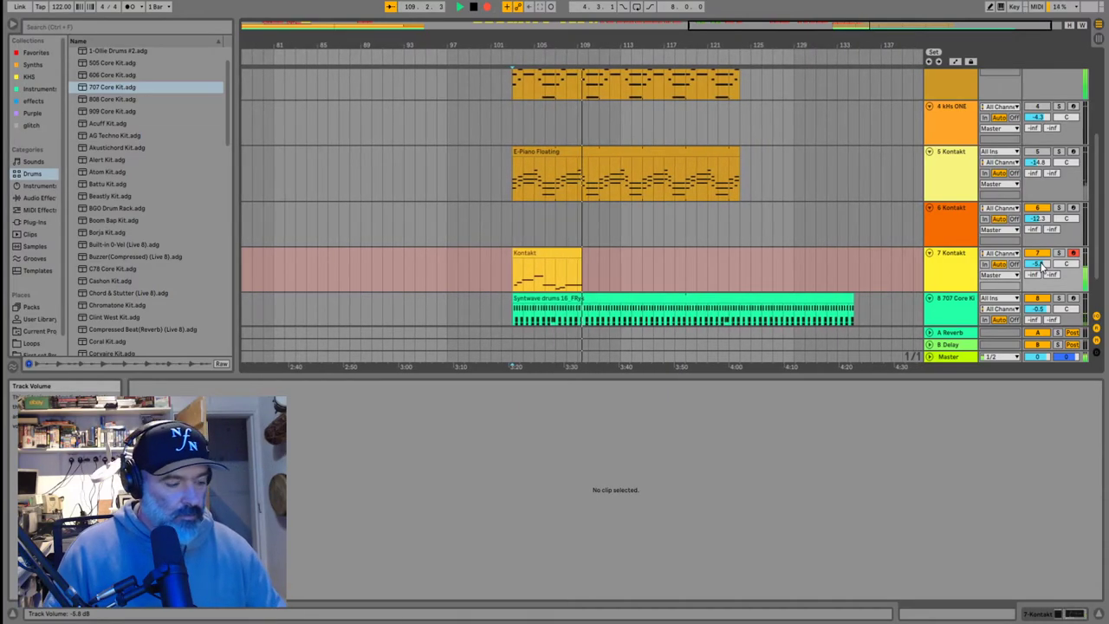
key(space)
key(space)
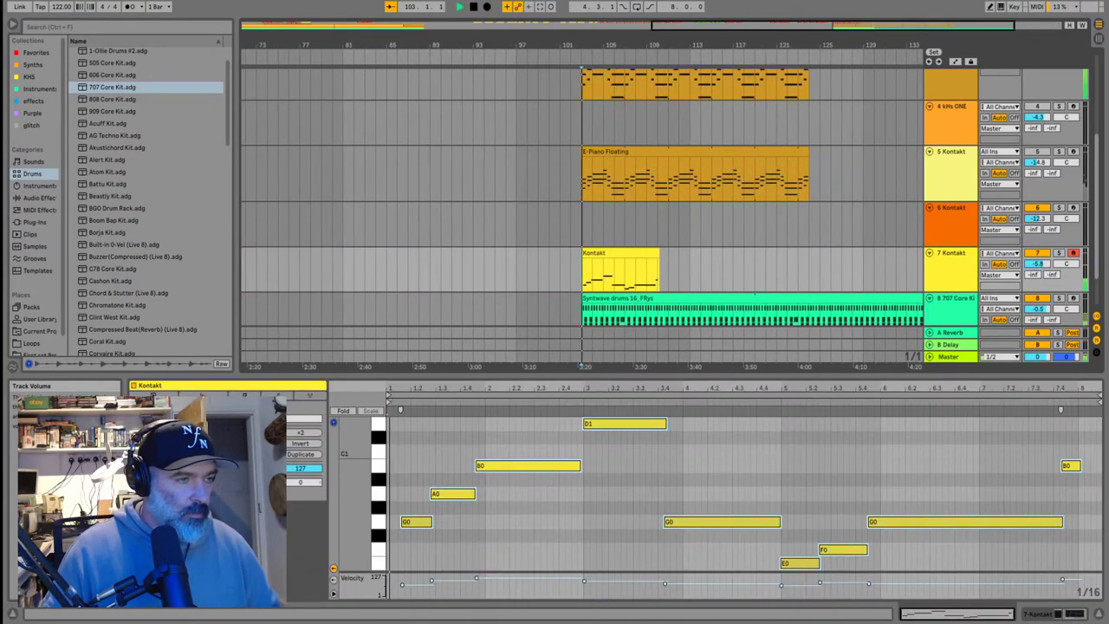
Align the recorded clip's opening notes: G0 to 1.1.1, A0 to 1.3.1, B0 to 2.1.1 and D1 to 3.1.1
mouse_move(402, 524)
mouse_down()
mouse_move(388, 526)
mouse_move(401, 524)
mouse_up()
click(442, 536)
click(415, 525)
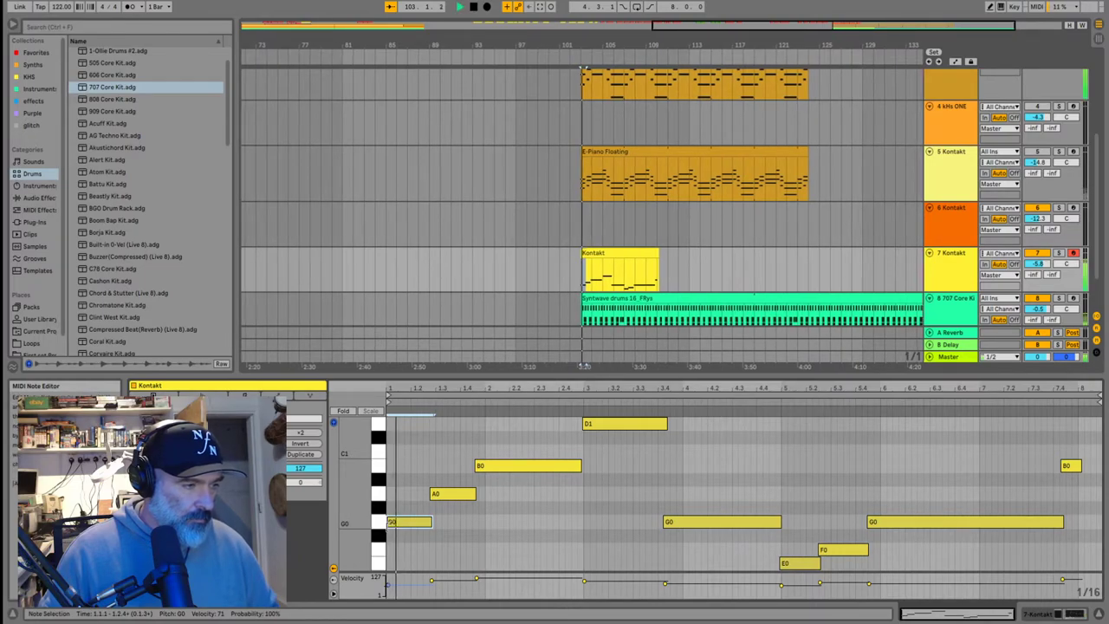
drag(446, 495, 499, 469)
click(621, 427)
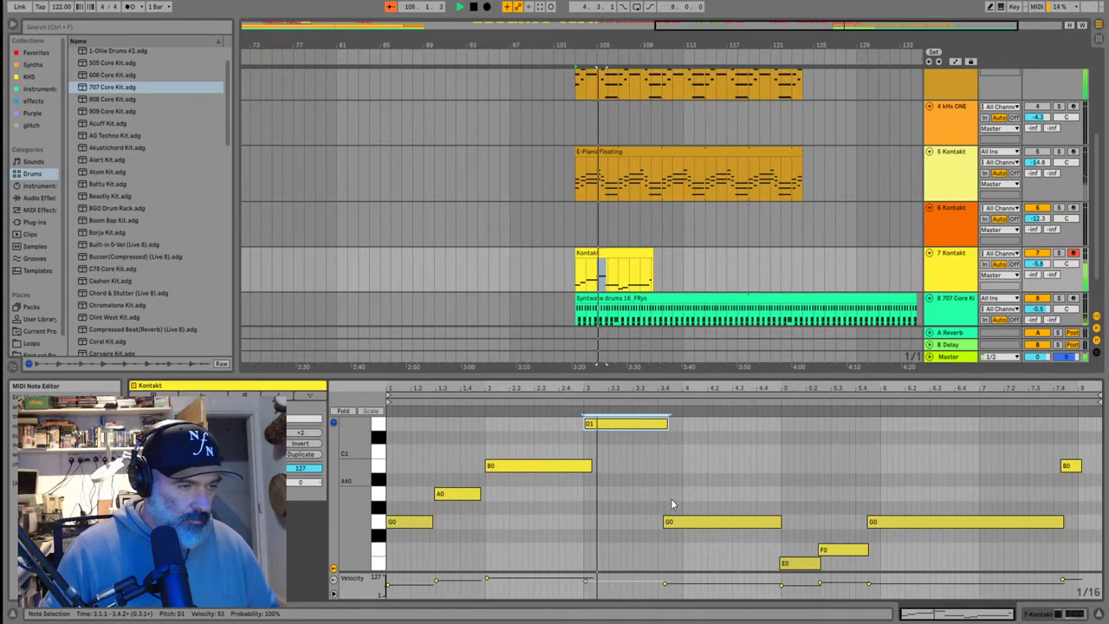
Align the clip's remaining long notes: second G0 to 3.4.1, E0 to 5.1.1, F0 to 5.3.1 and last G0 to about 5.4.4
click(681, 525)
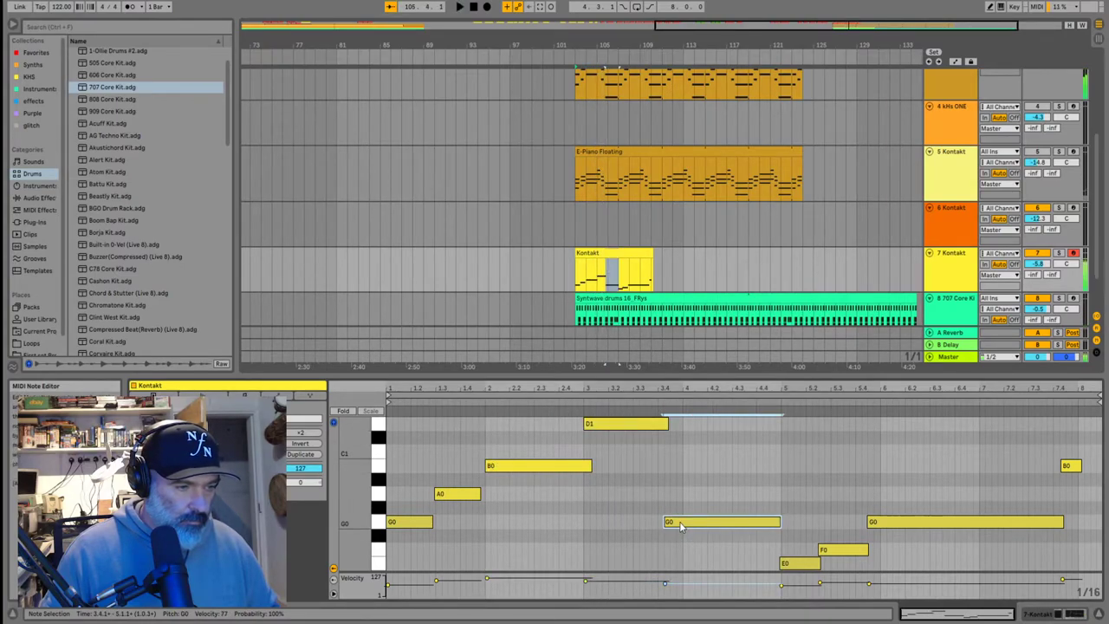
click(810, 563)
drag(831, 557, 847, 561)
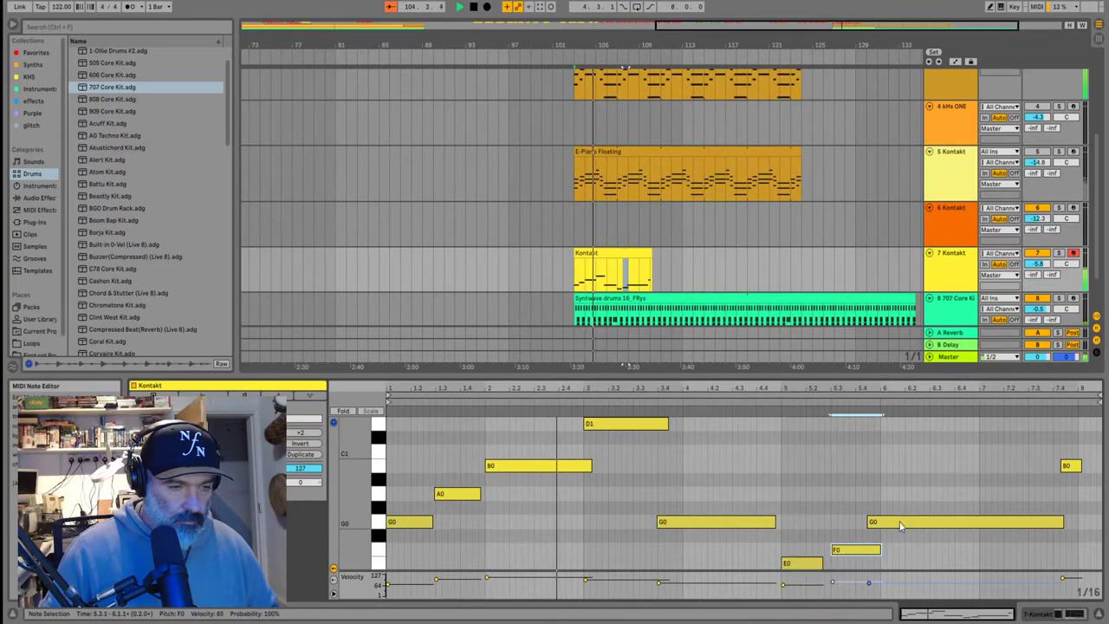
drag(901, 525, 916, 525)
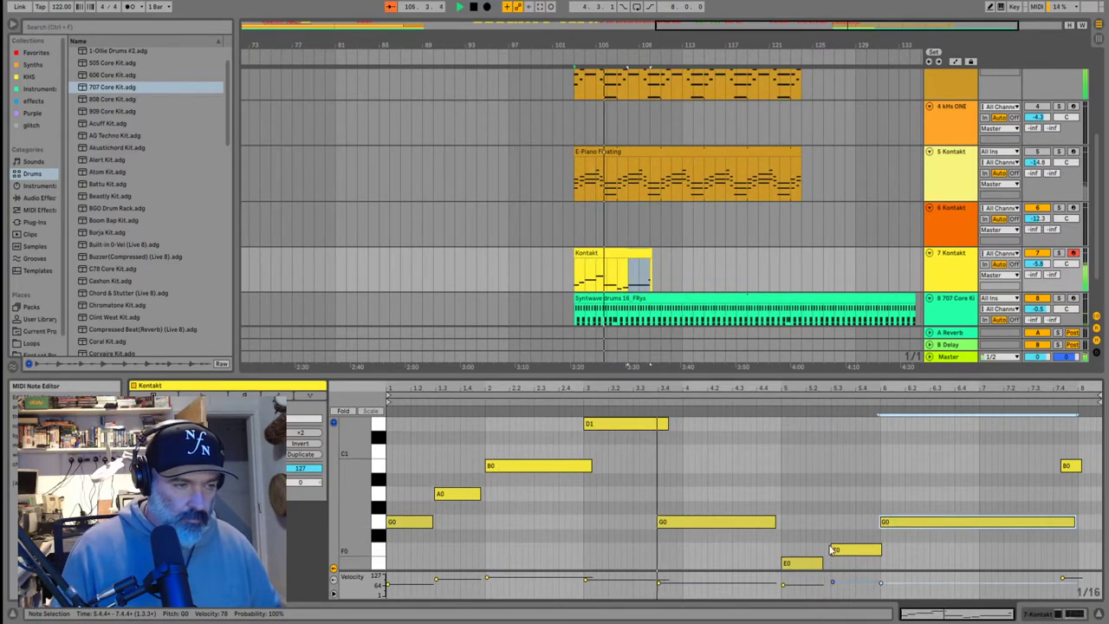
Add an F#0 note at 1.4.2 with velocity 23, and shorten the A0 before it to end at about 1.4.2
scroll(649, 435, up, 3)
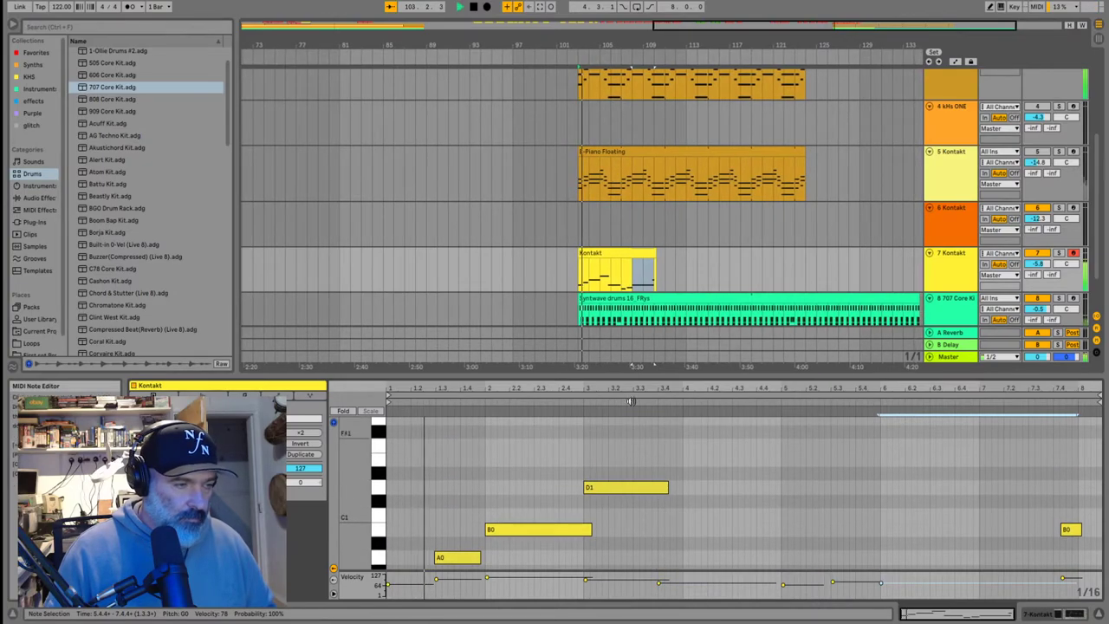
drag(620, 379, 620, 228)
key(space)
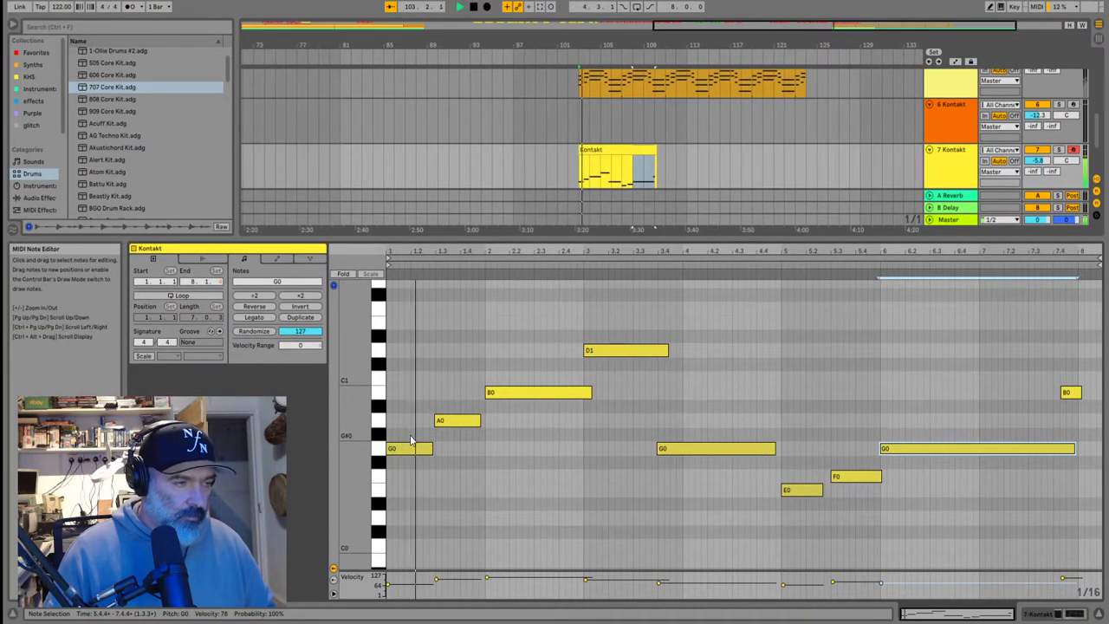
key(space)
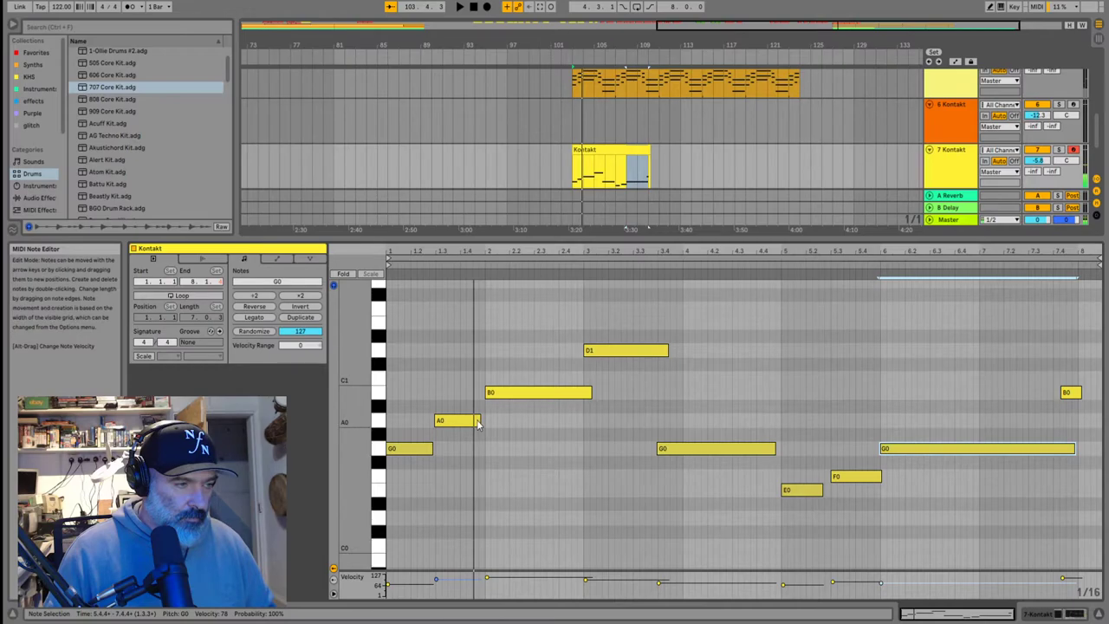
double_click(468, 462)
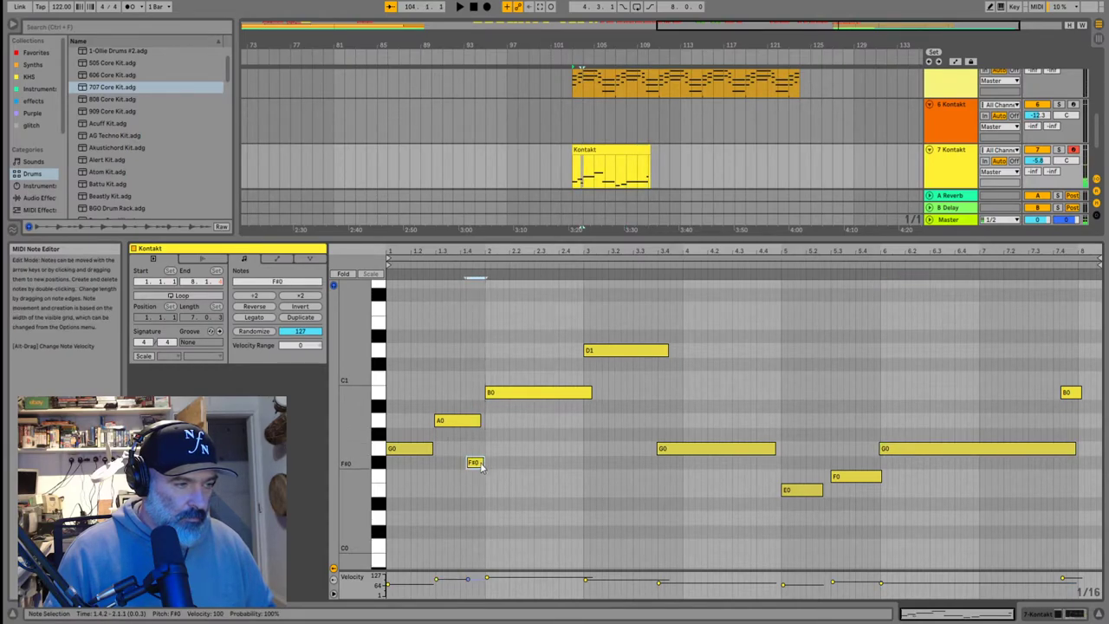
drag(482, 491, 485, 466)
key(space)
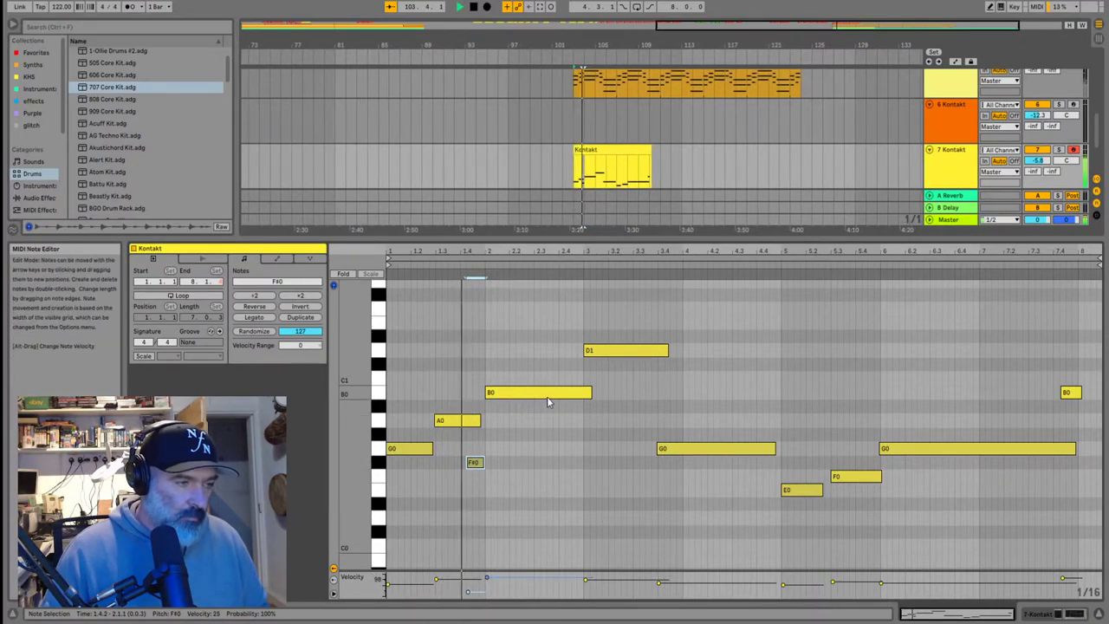
click(476, 421)
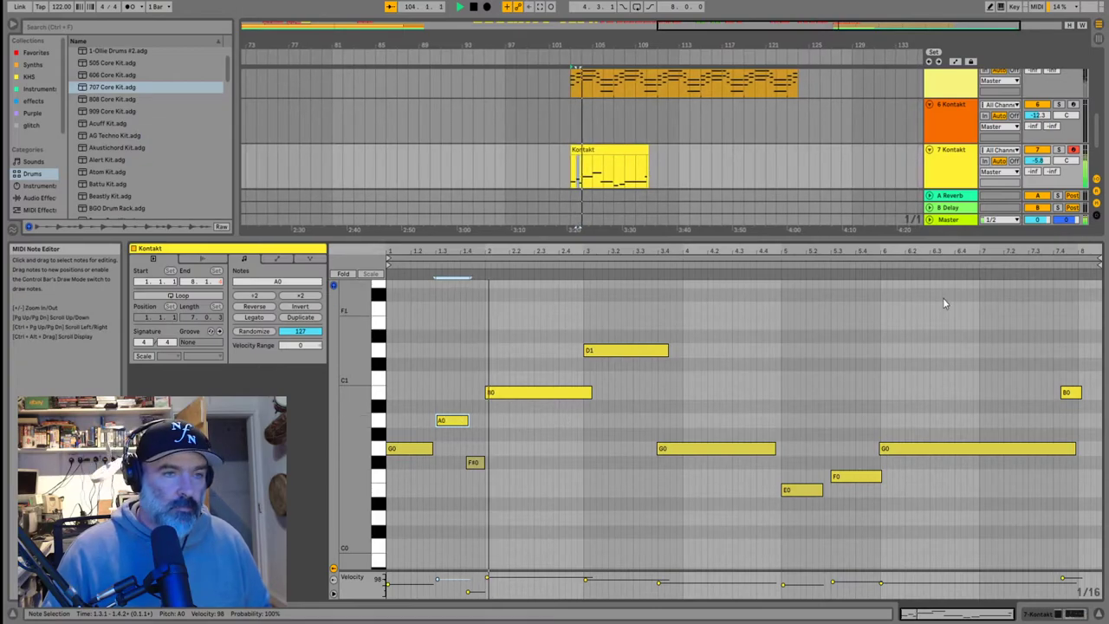
Solo the 7 Kontakt and 8 707 Core Kit tracks to hear the bass part with the drums only
scroll(1051, 108, up, 3)
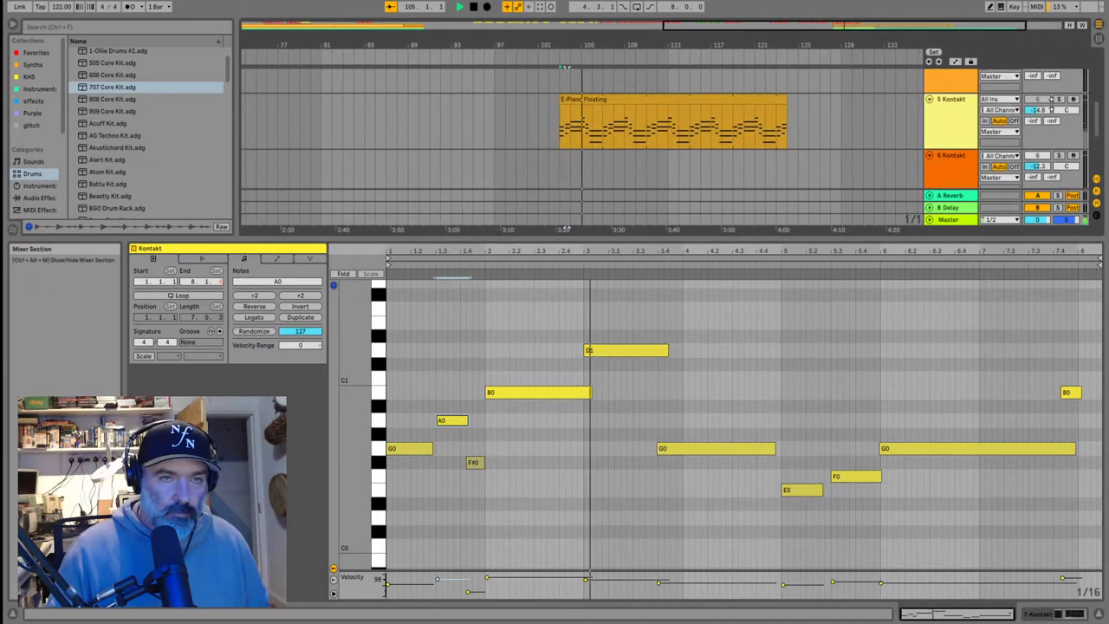
scroll(1048, 139, down, 4)
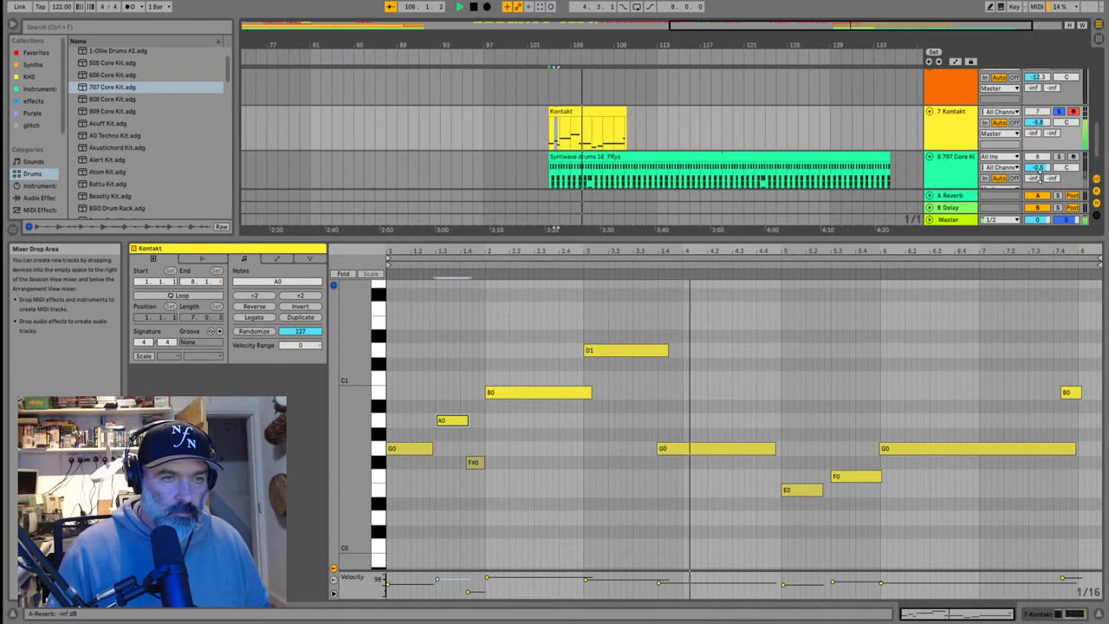
scroll(1040, 173, down, 1)
scroll(1052, 139, up, 6)
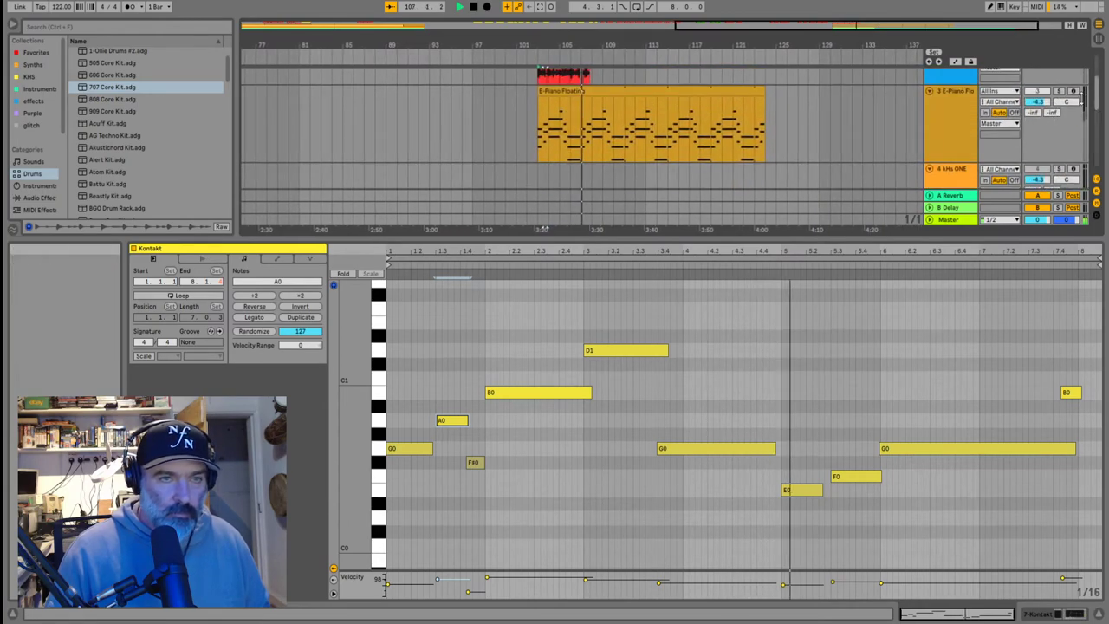
scroll(646, 173, down, 4)
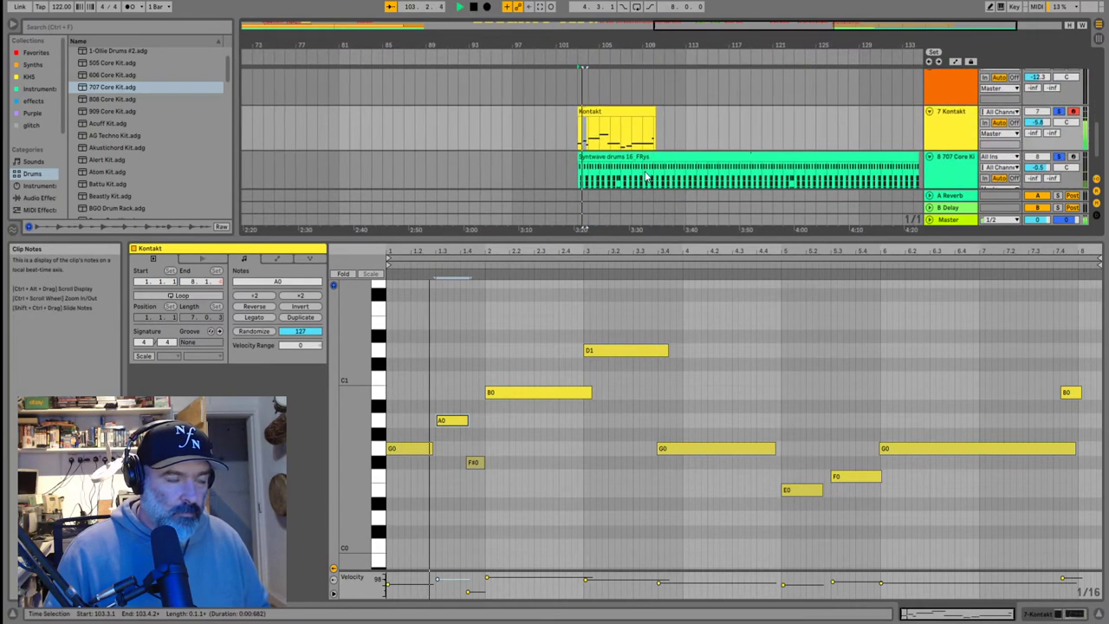
Shorten the B0 note in bar 2 to end at 2.4.1, and add a second B0 at 2.4.3 with velocity 80
drag(634, 243, 639, 298)
scroll(641, 502, down, 2)
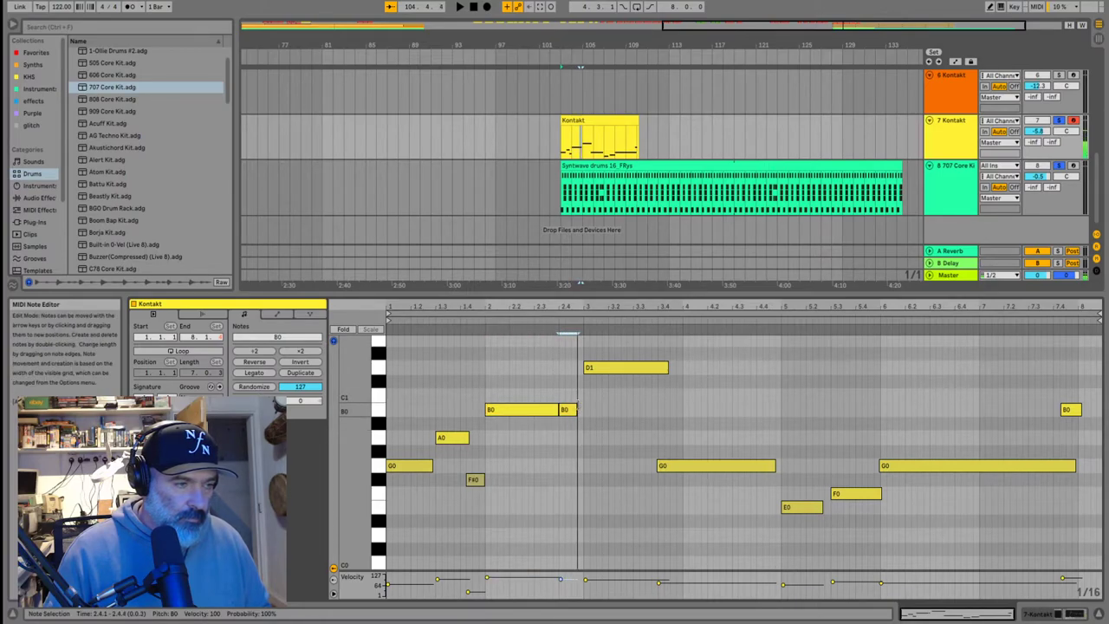
scroll(621, 394, up, 1)
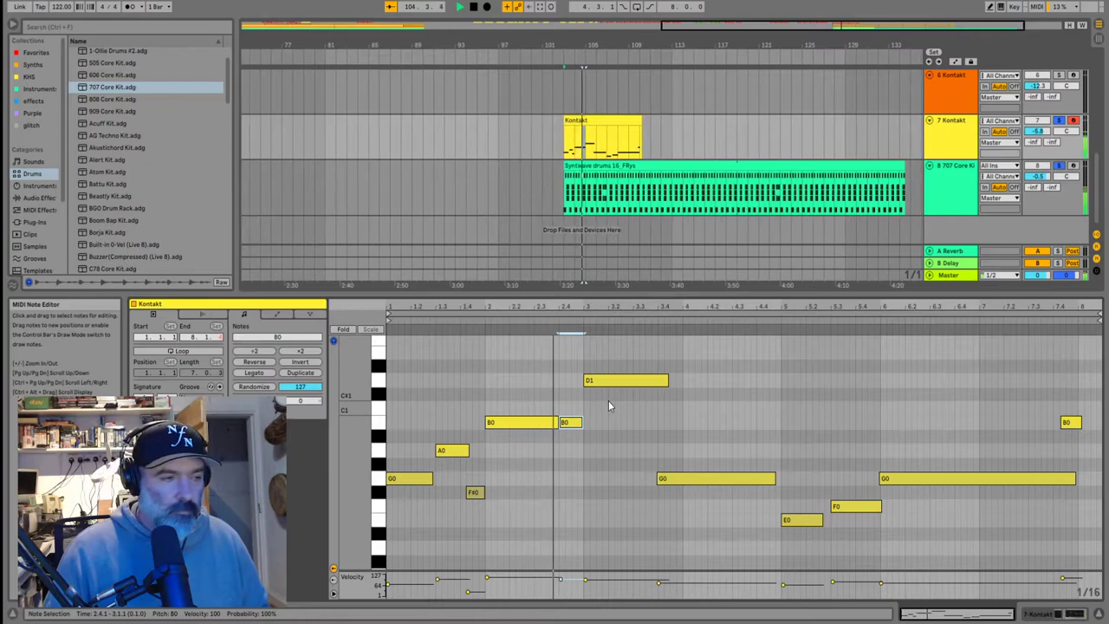
drag(572, 422, 580, 423)
key(space)
click(573, 446)
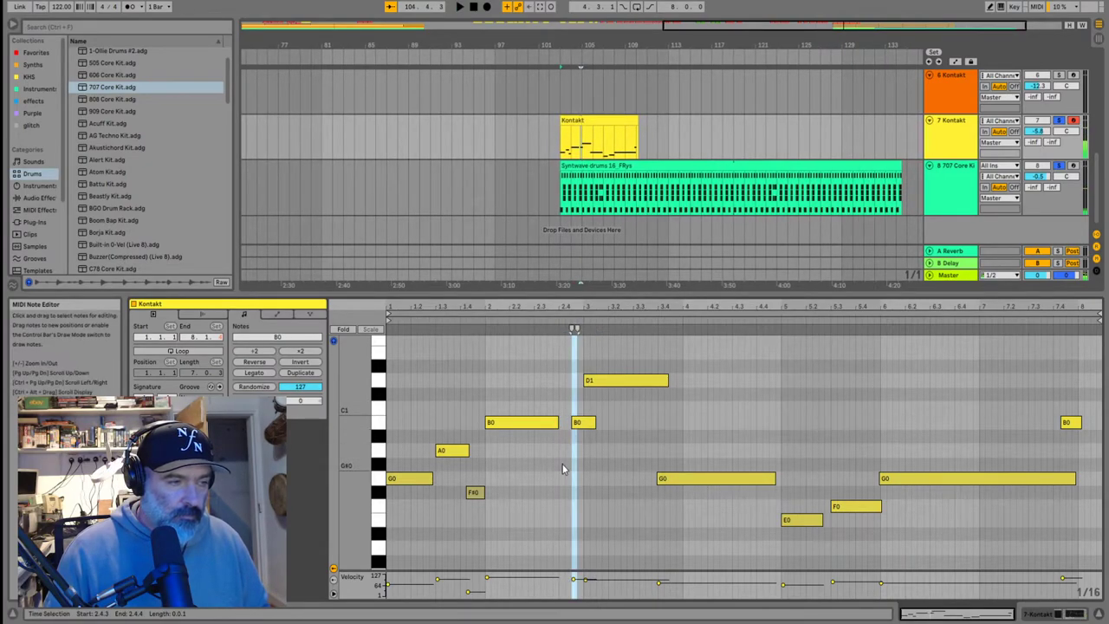
Play the soloed bass and drum tracks from 104.1.1 to check the added note
click(575, 206)
key(space)
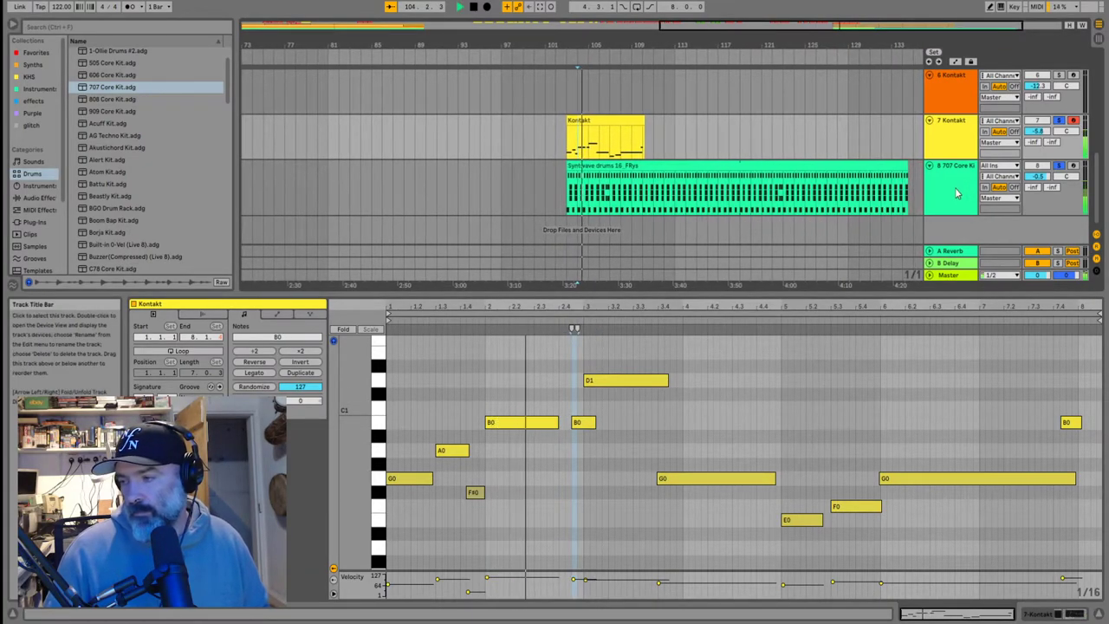
scroll(660, 141, up, 5)
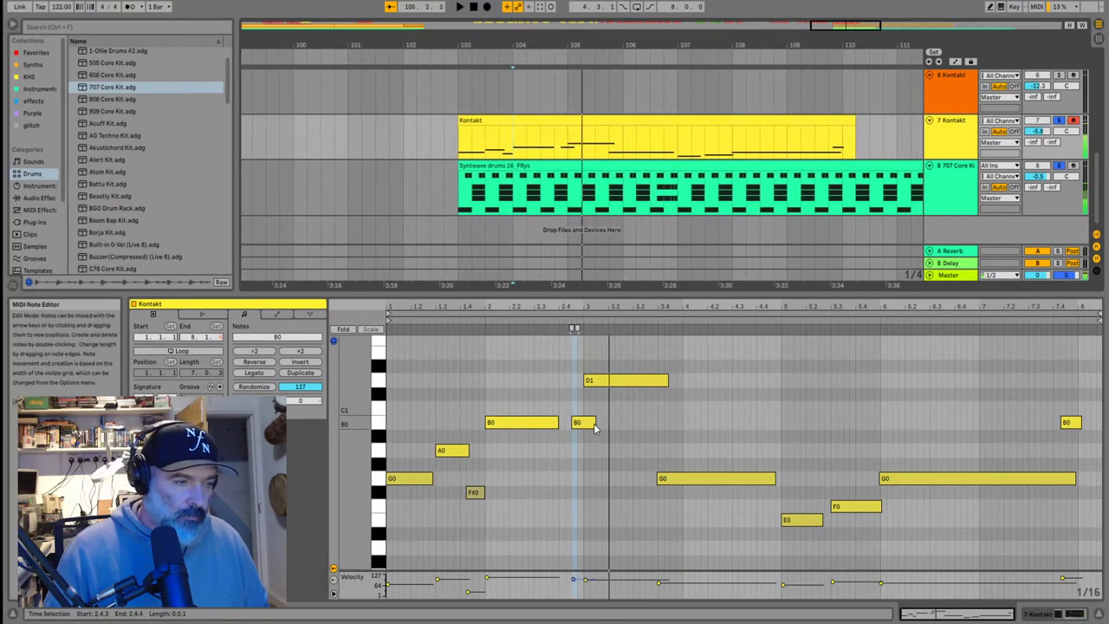
Shorten the added B0 to end at 3.1.1 with a lower velocity, and lengthen the preceding B0 to 2.4.2
drag(595, 422, 582, 422)
mouse_move(568, 623)
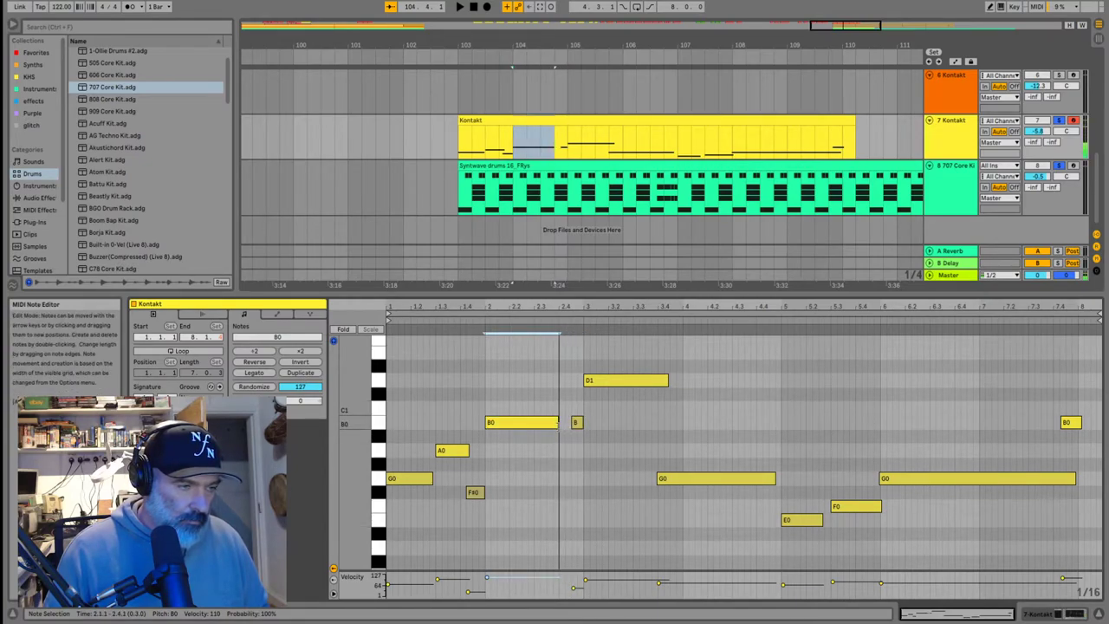
key(space)
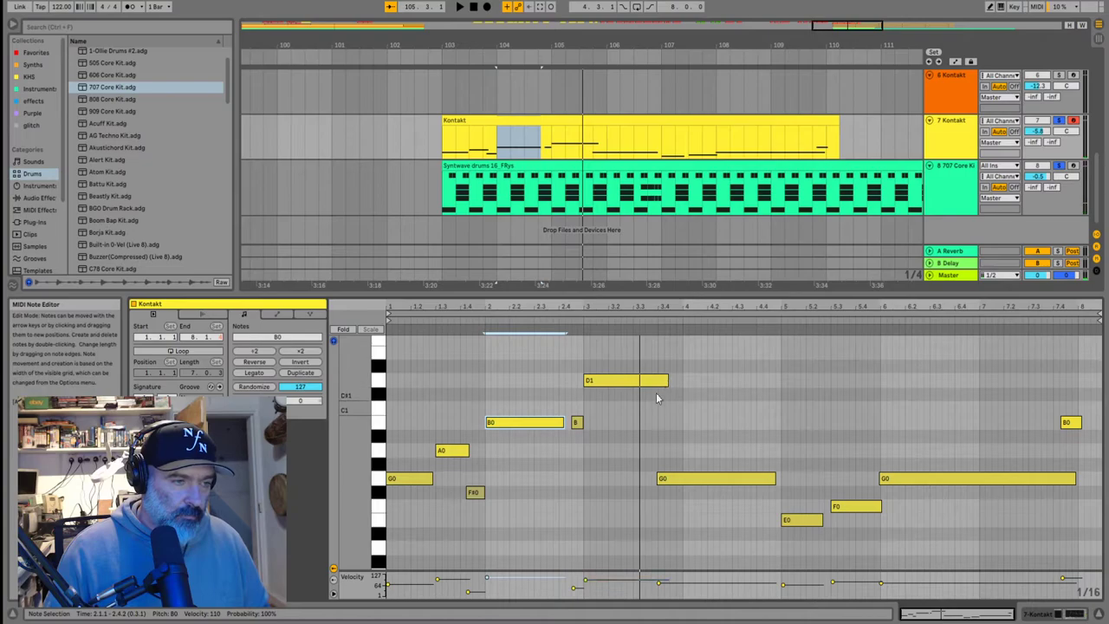
Shorten the D1 note to end at 3.3.1, and add an E1 from 3.3.1 to 3.4.1 with velocity 21
scroll(683, 387, up, 1)
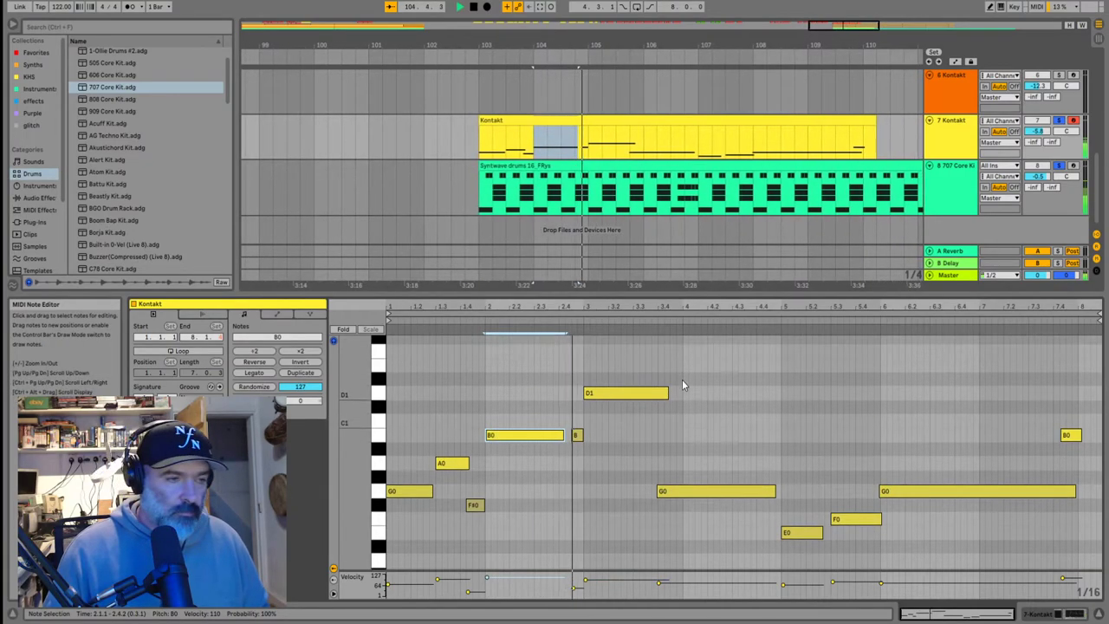
scroll(682, 387, up, 3)
click(638, 447)
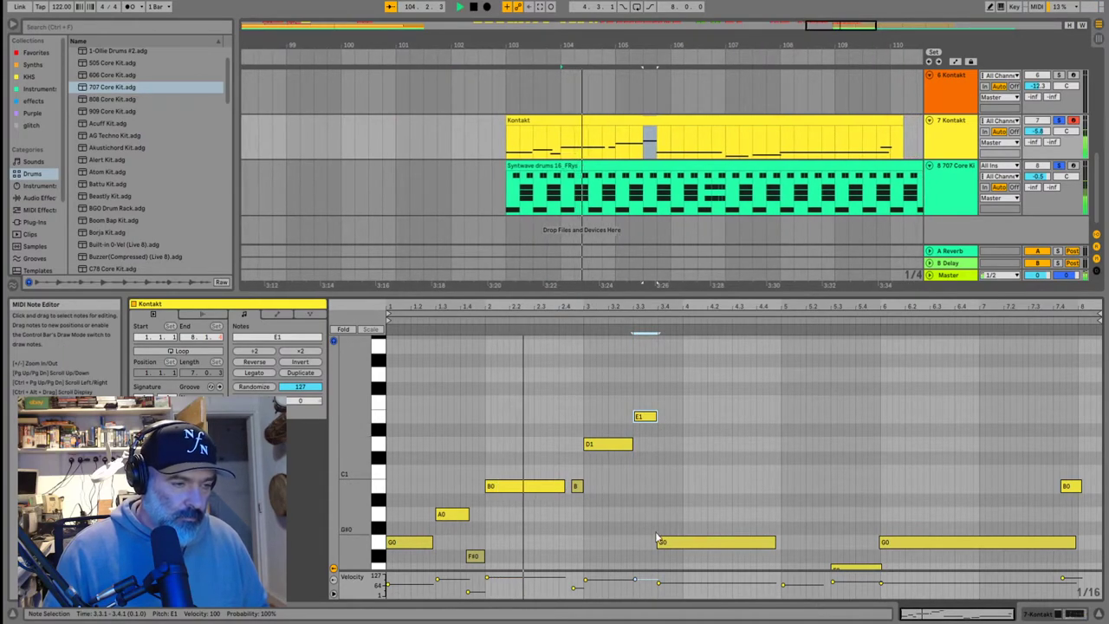
scroll(658, 426, down, 2)
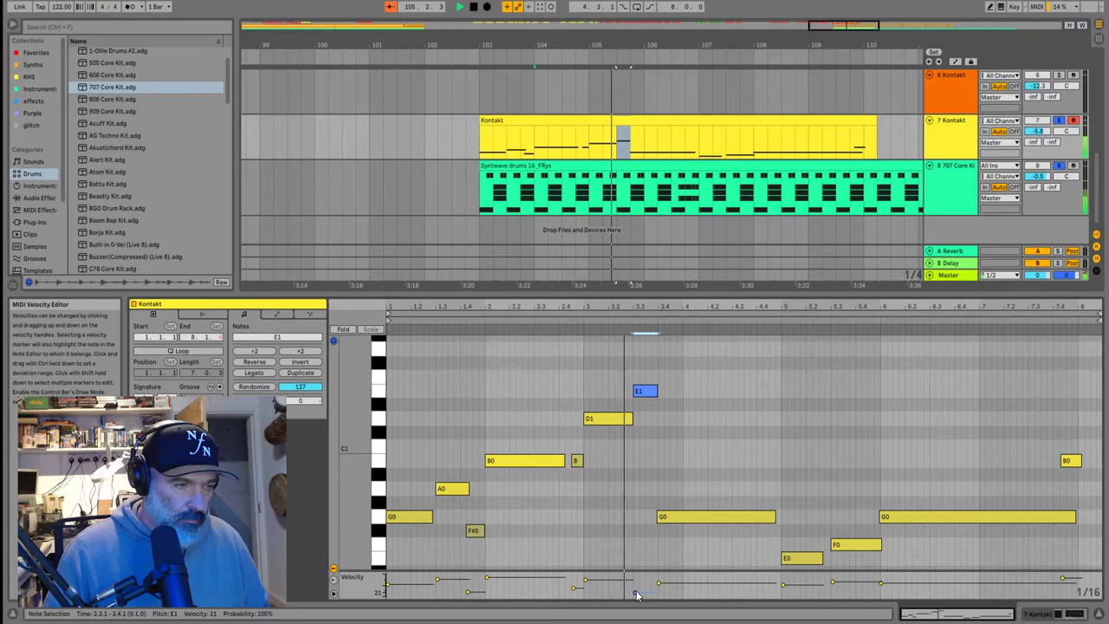
Audition the E0, F0 and long G0 notes between bars 5 and 6 of the Kontakt clip
scroll(673, 514, down, 6)
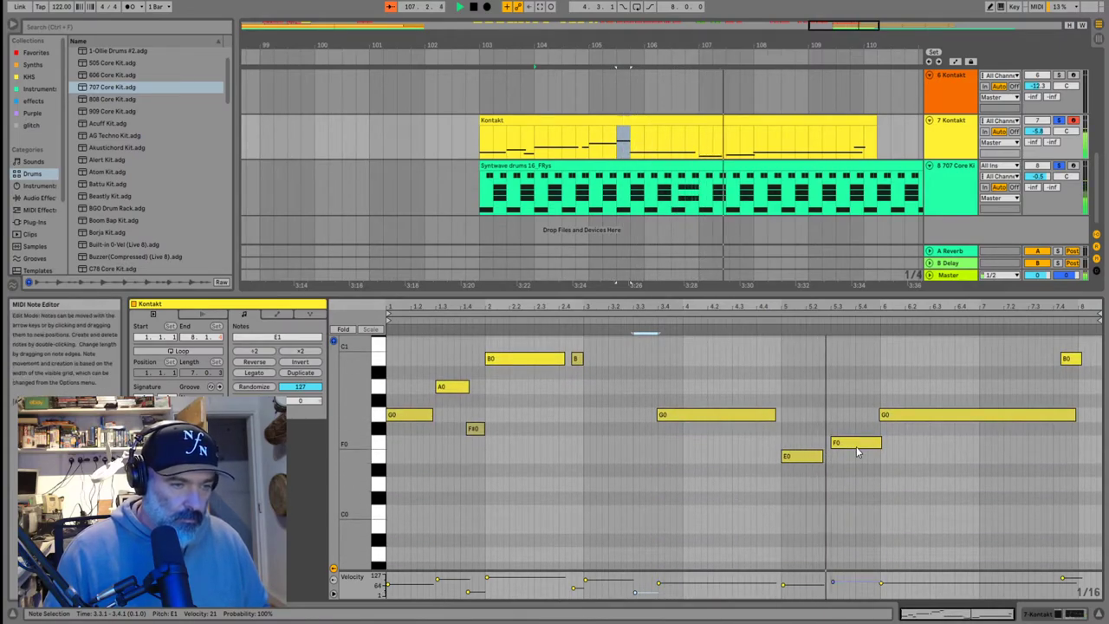
click(893, 415)
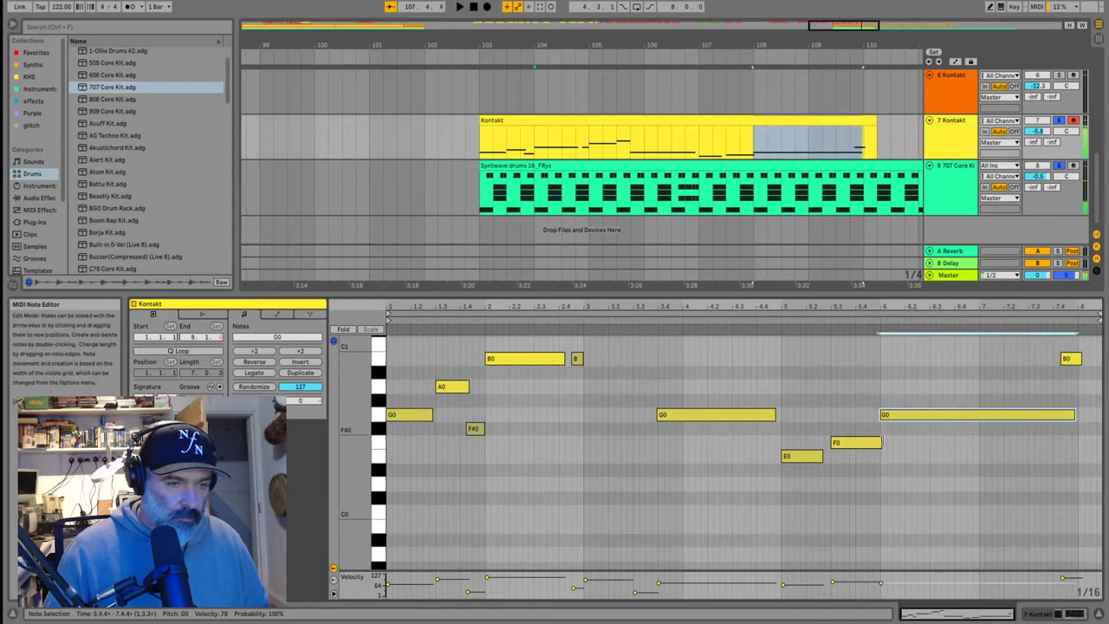
click(870, 444)
click(806, 459)
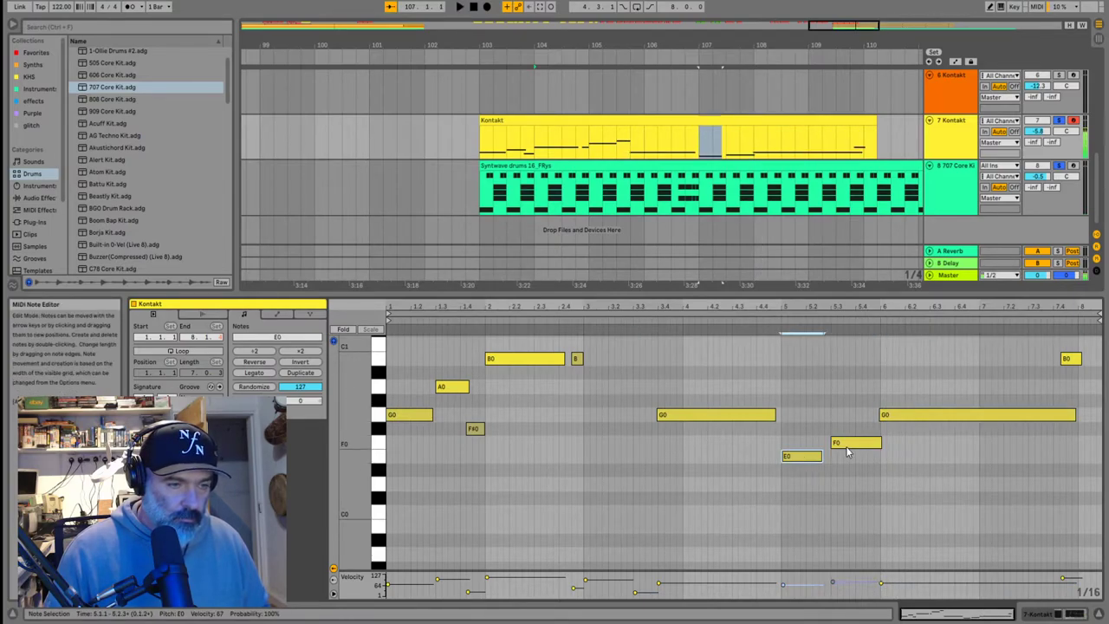
click(890, 415)
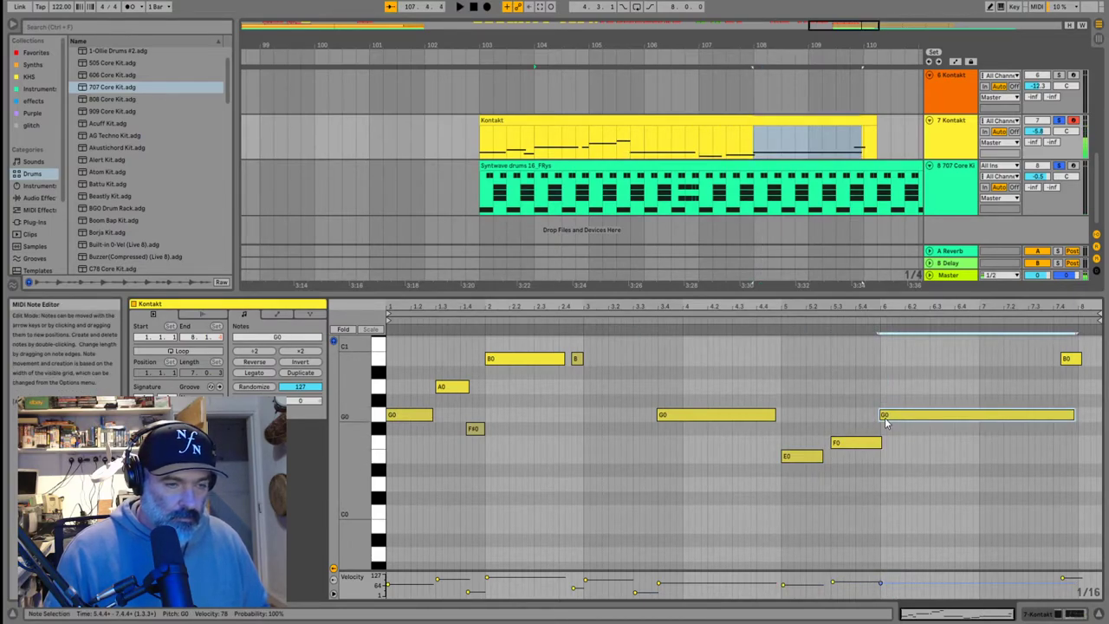
click(887, 437)
Stop playback and extend the end of the Kontakt bass clip to 112.1.1
key(space)
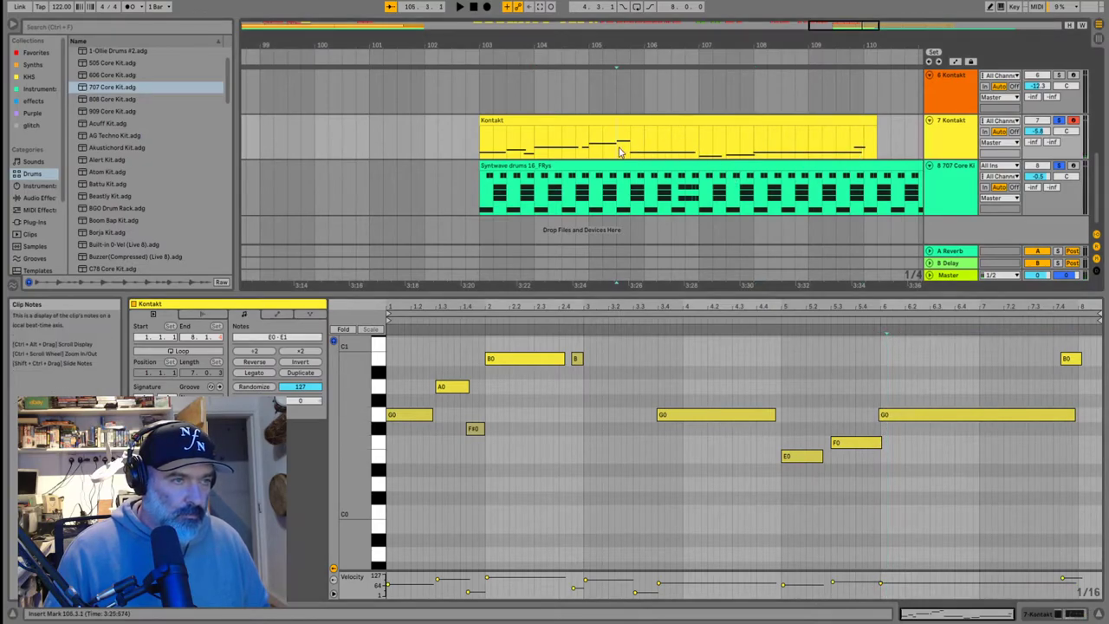
drag(812, 136, 869, 138)
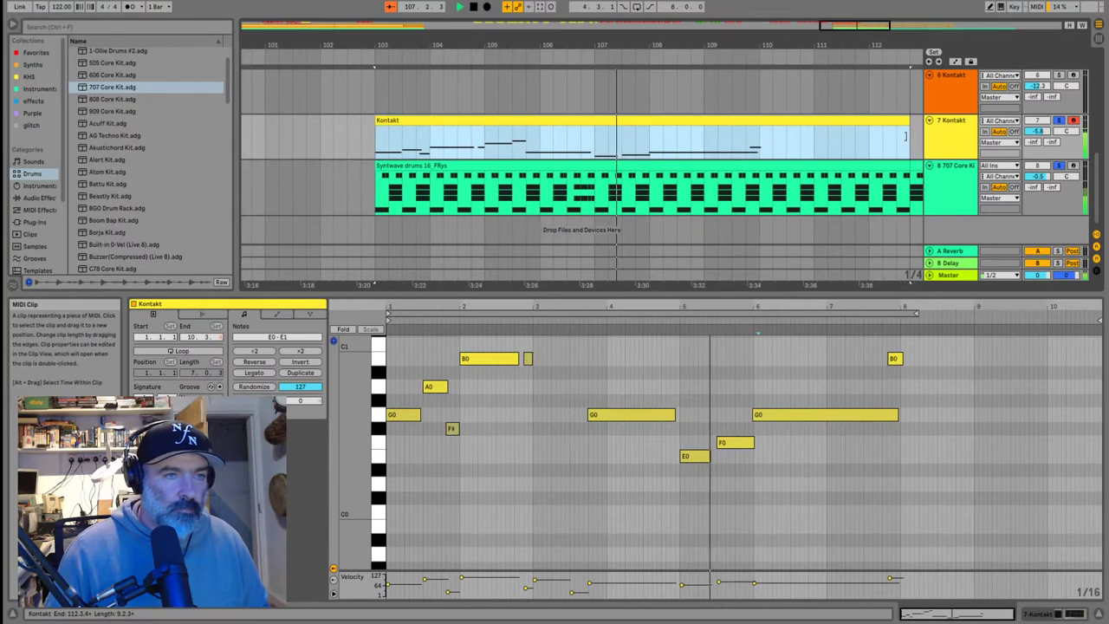
Raise the F0 at 5.3.1 to F#0 with velocity 22, and set the following long G0's velocity to 60
click(753, 444)
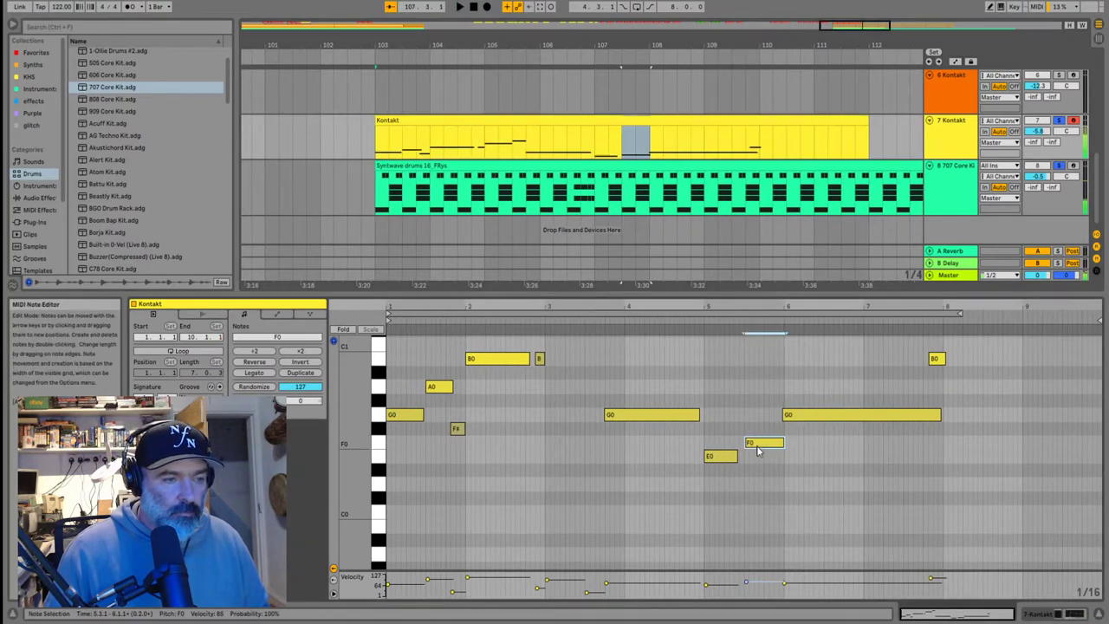
key(space)
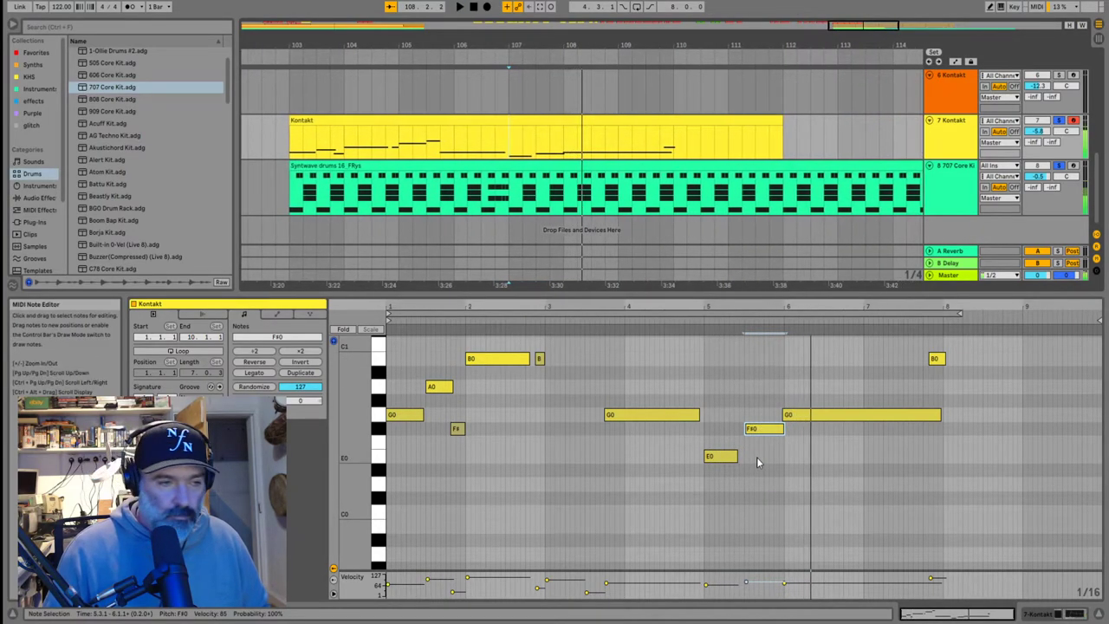
key(space)
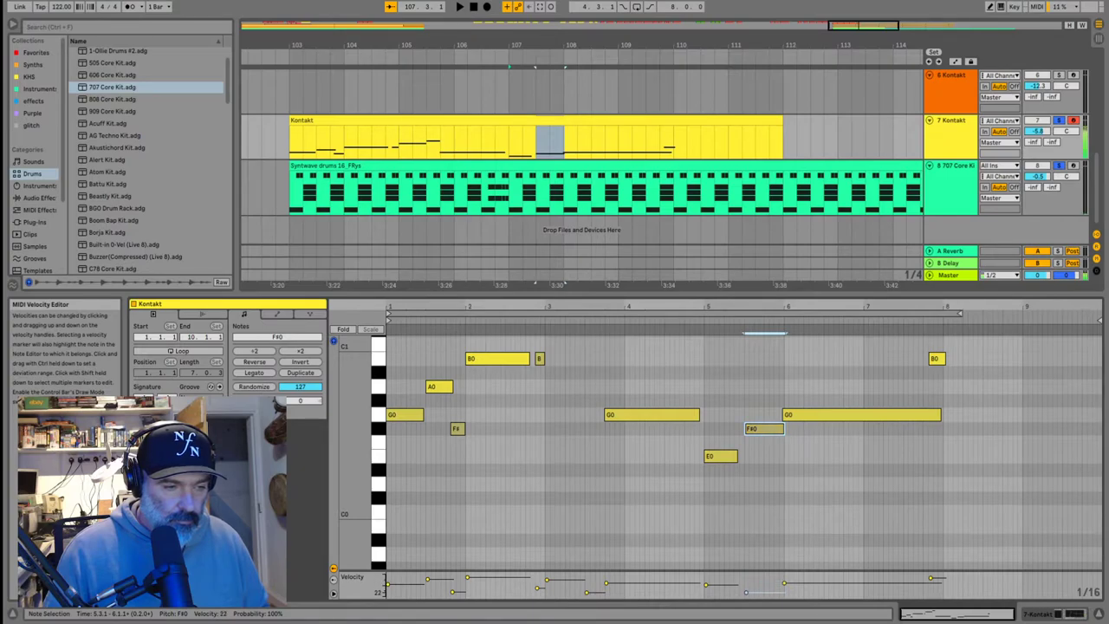
click(784, 581)
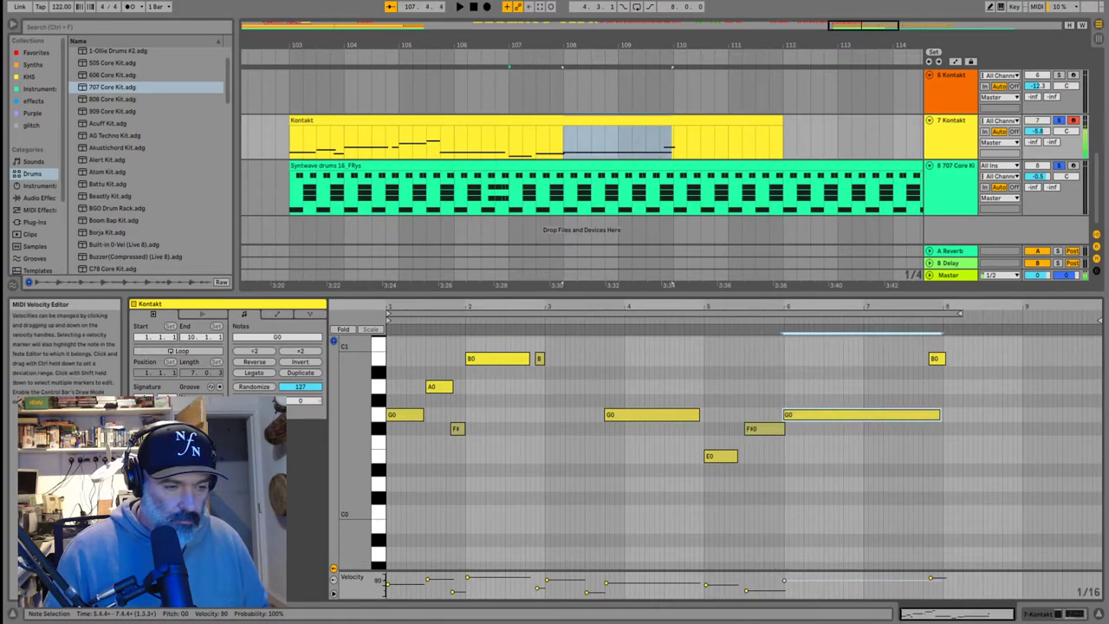
Try starting the long G0 at 6.1.1 during playback, and move it back to 5.4.4
key(space)
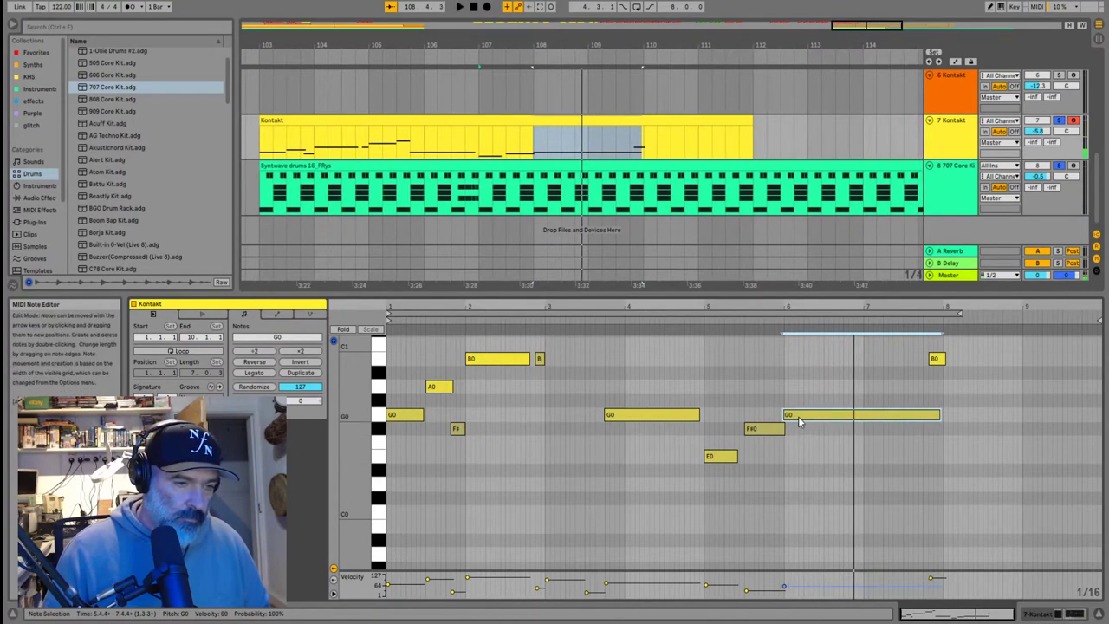
key(space)
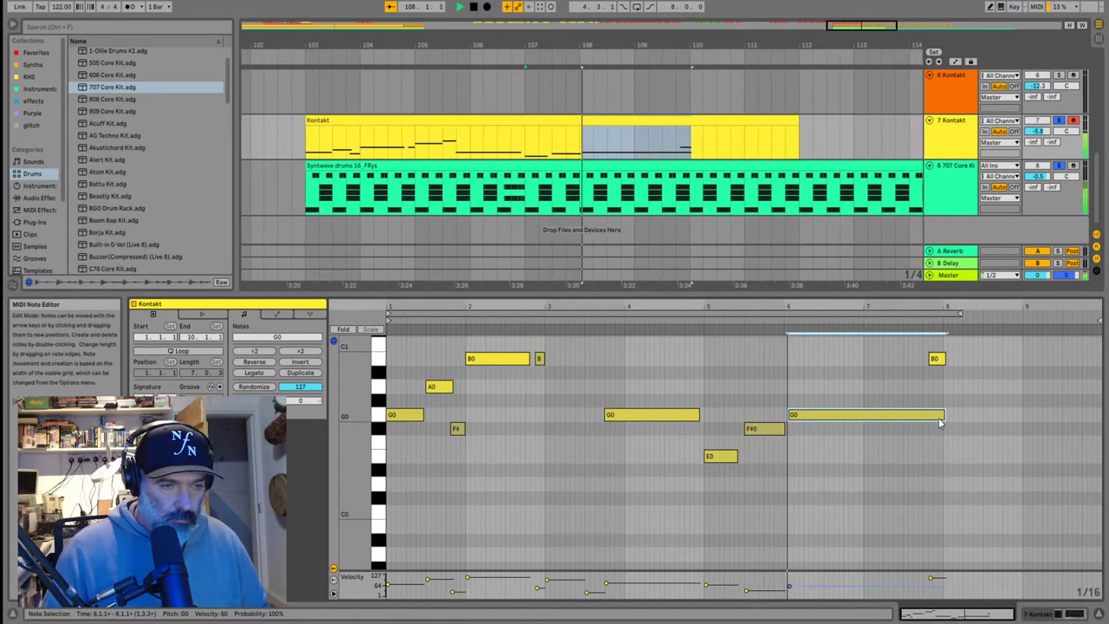
key(space)
drag(917, 416, 913, 417)
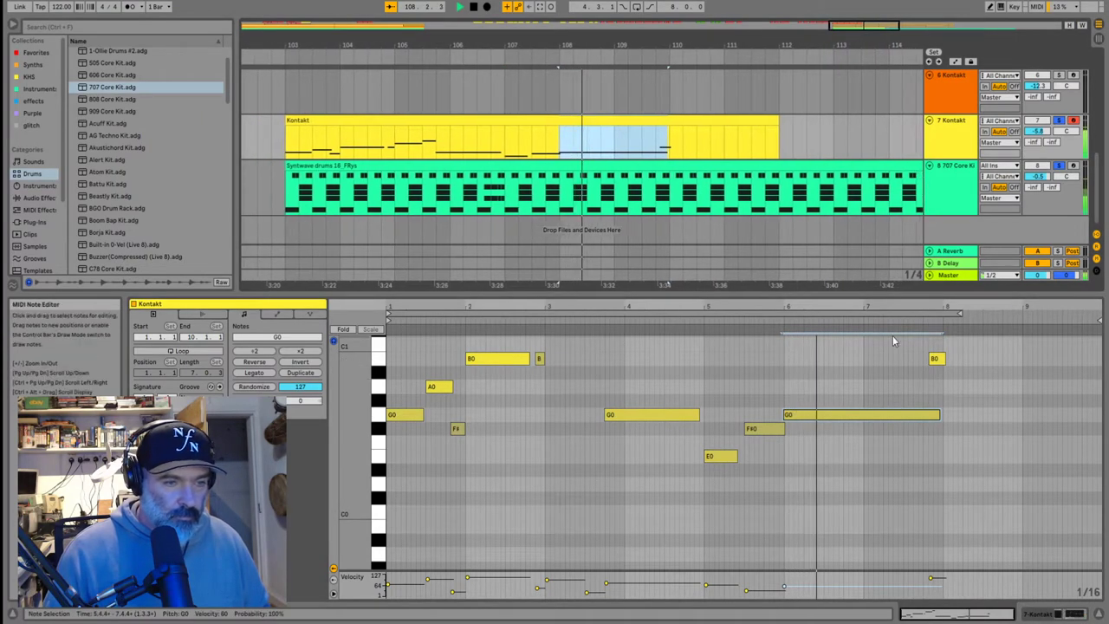
key(space)
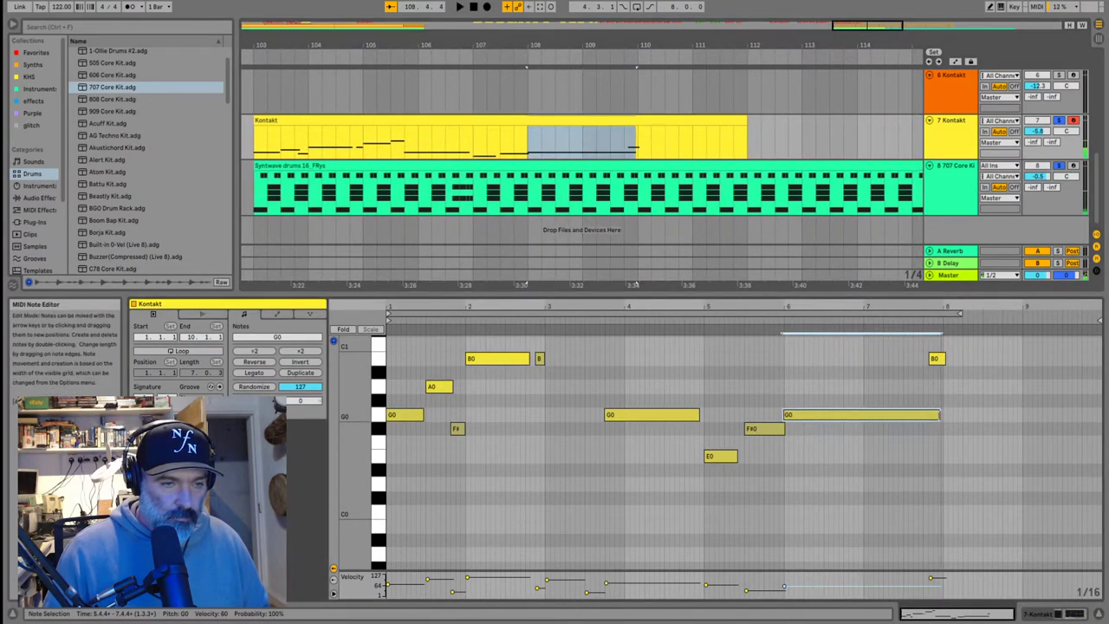
Shorten the long G0 to end at bar 7, and add a G0 from 7.1.1 to 7.3.1 and an A0 at 7.3.1
click(867, 420)
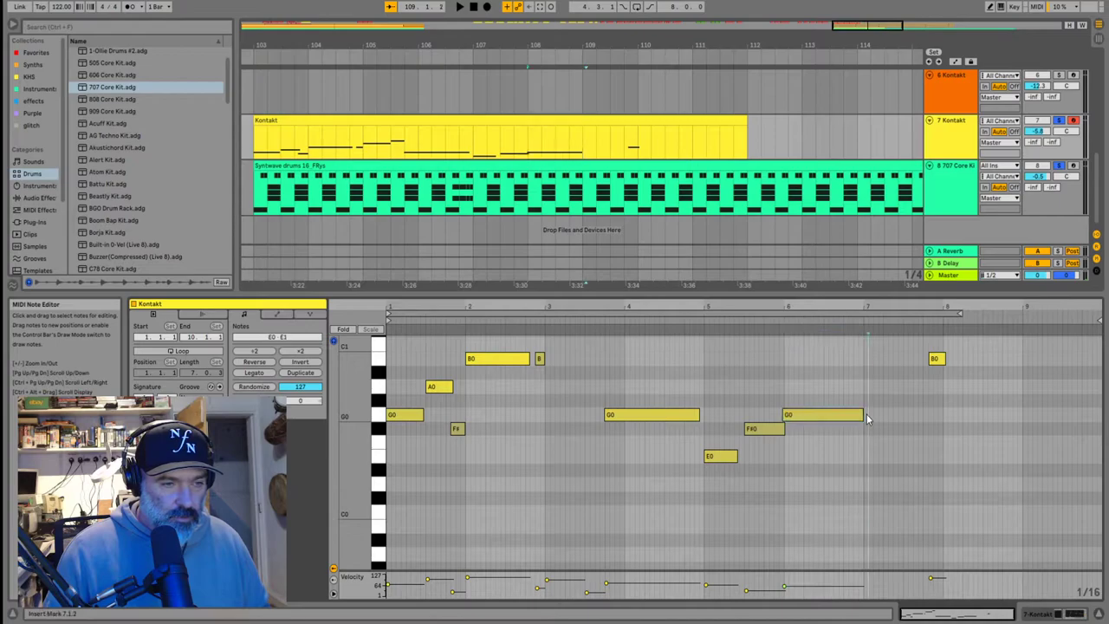
drag(839, 419, 941, 391)
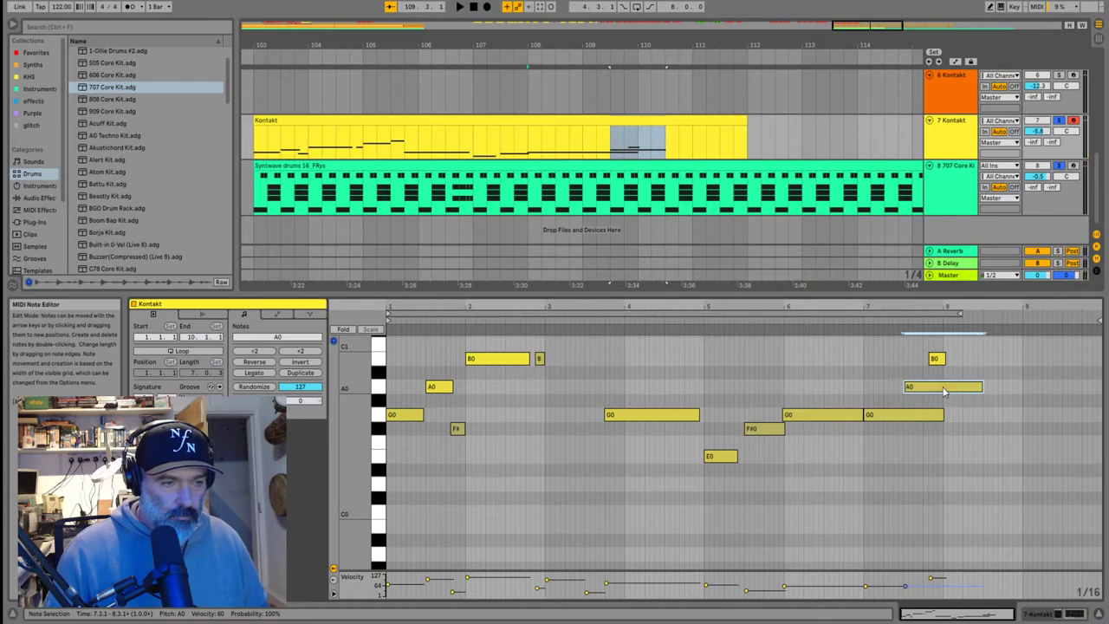
key(space)
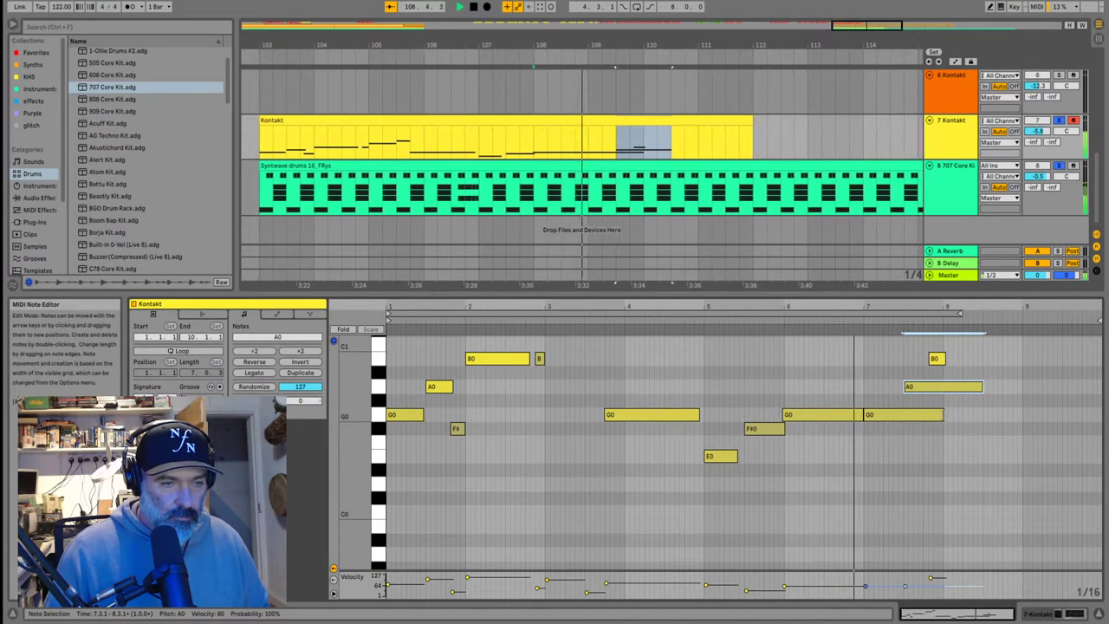
drag(942, 414, 919, 414)
Place the last B0 at 7.4.1 with a one-bar length and velocity 64, and shorten the preceding A0 to end at 7.4.1
click(935, 358)
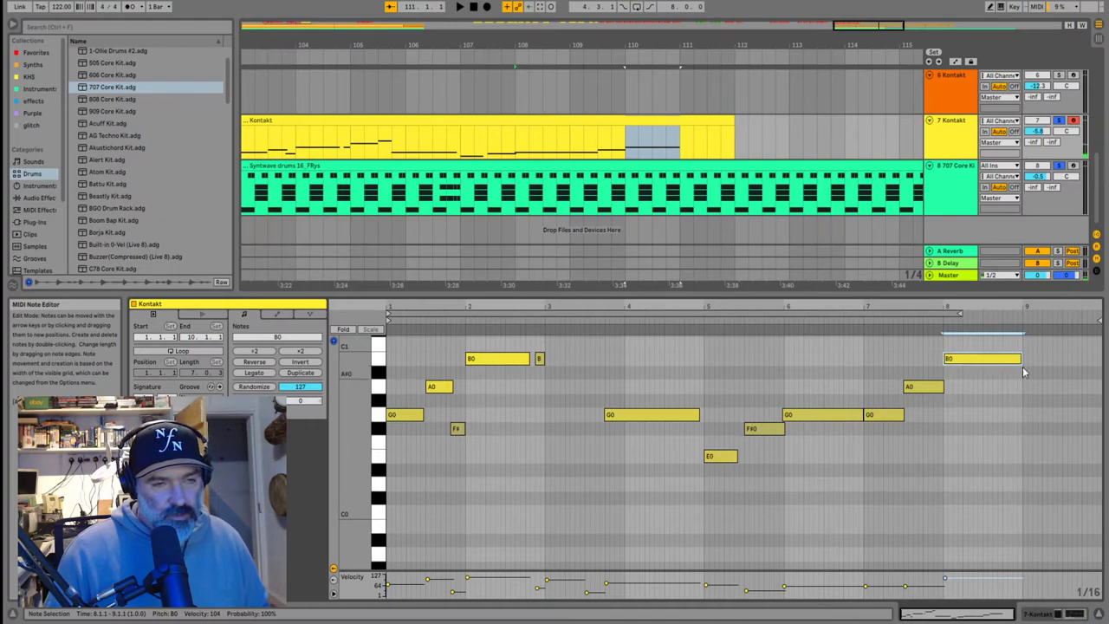
key(space)
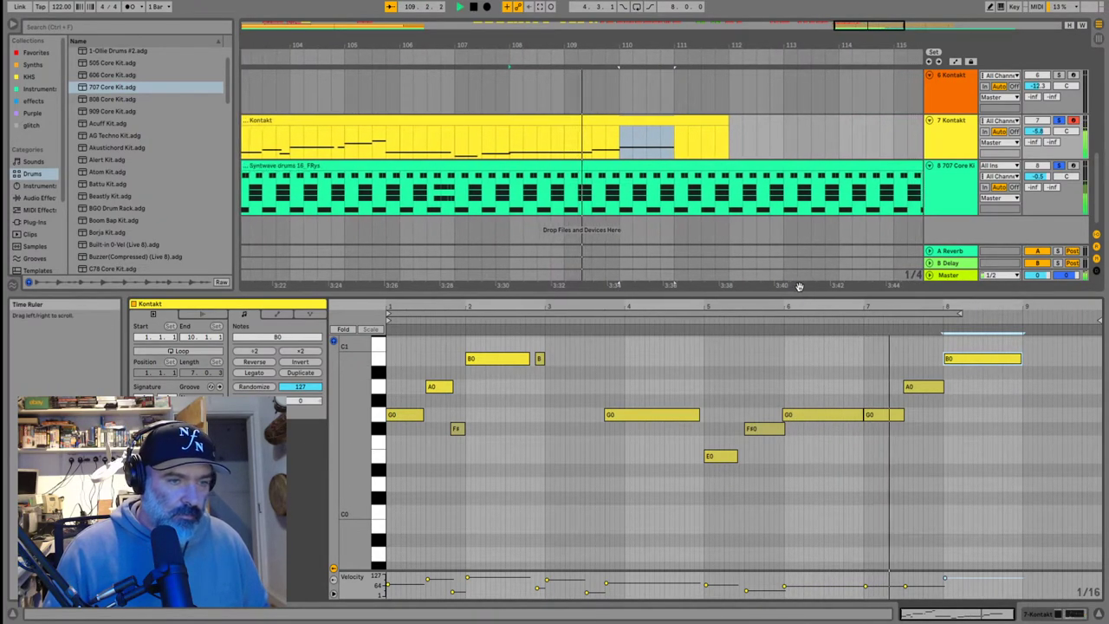
key(space)
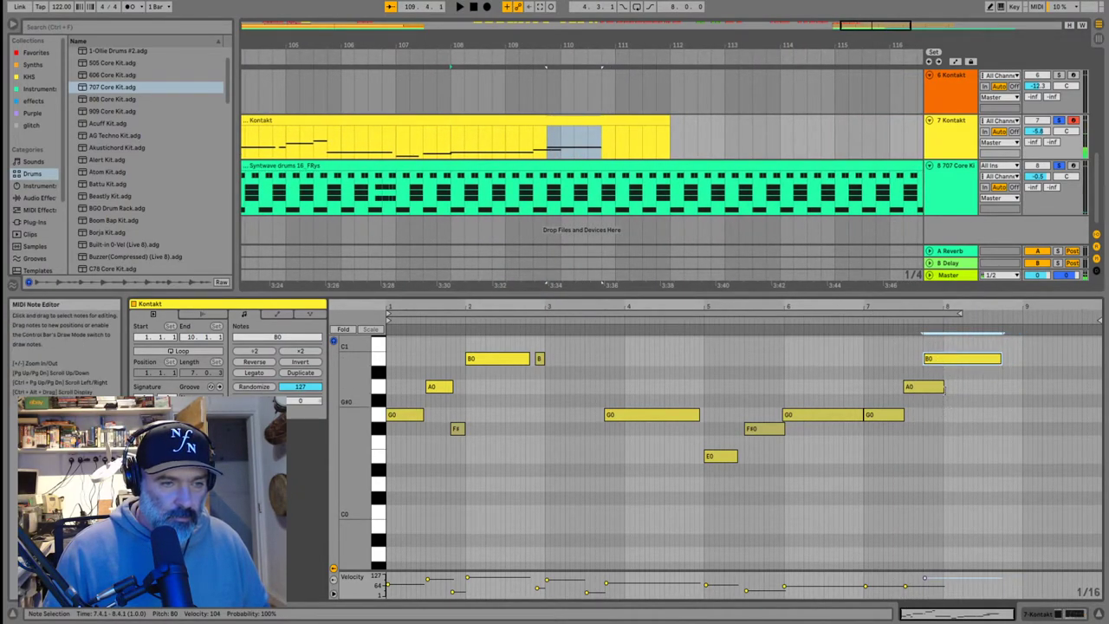
click(939, 387)
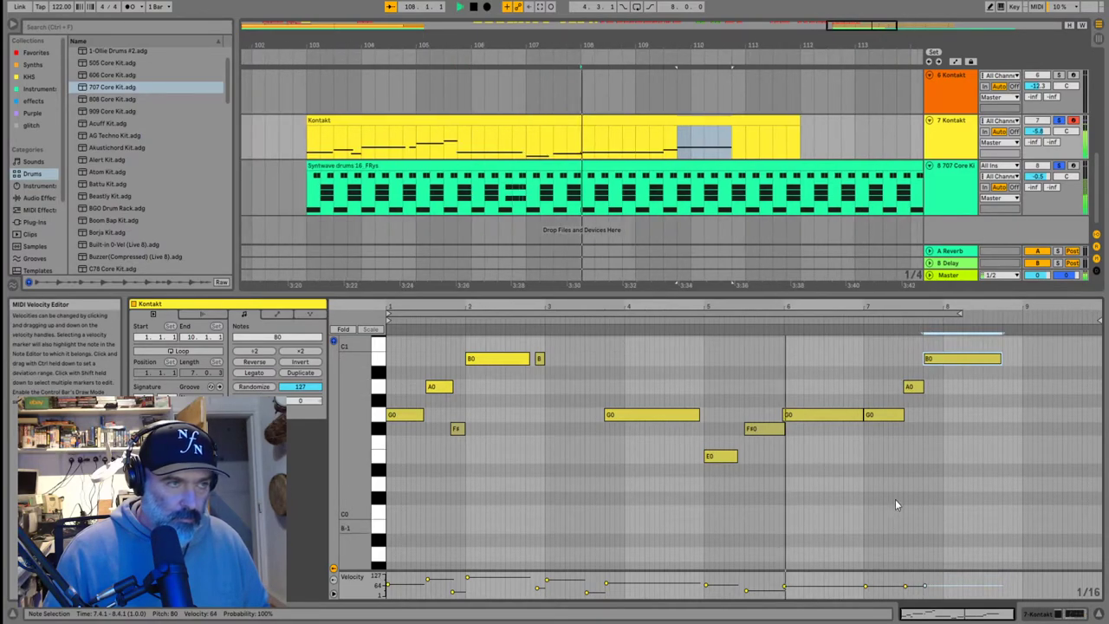
Play the soloed tracks from 108.1.1 and again from 109.1.1 to check the reworked bass ending
scroll(730, 154, up, 3)
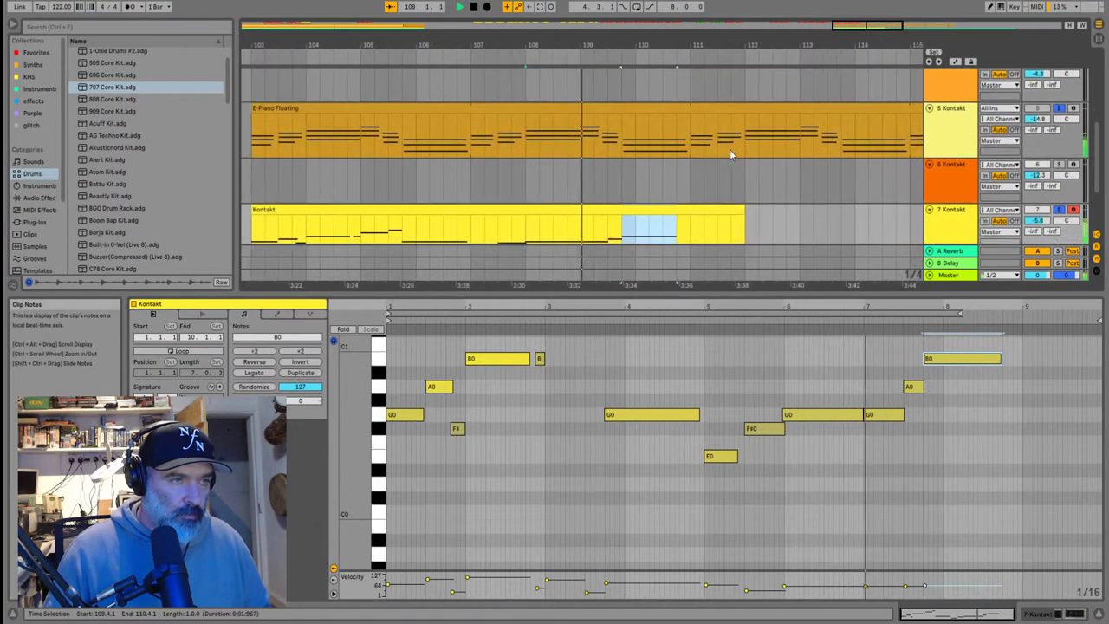
scroll(730, 151, up, 4)
scroll(672, 149, down, 6)
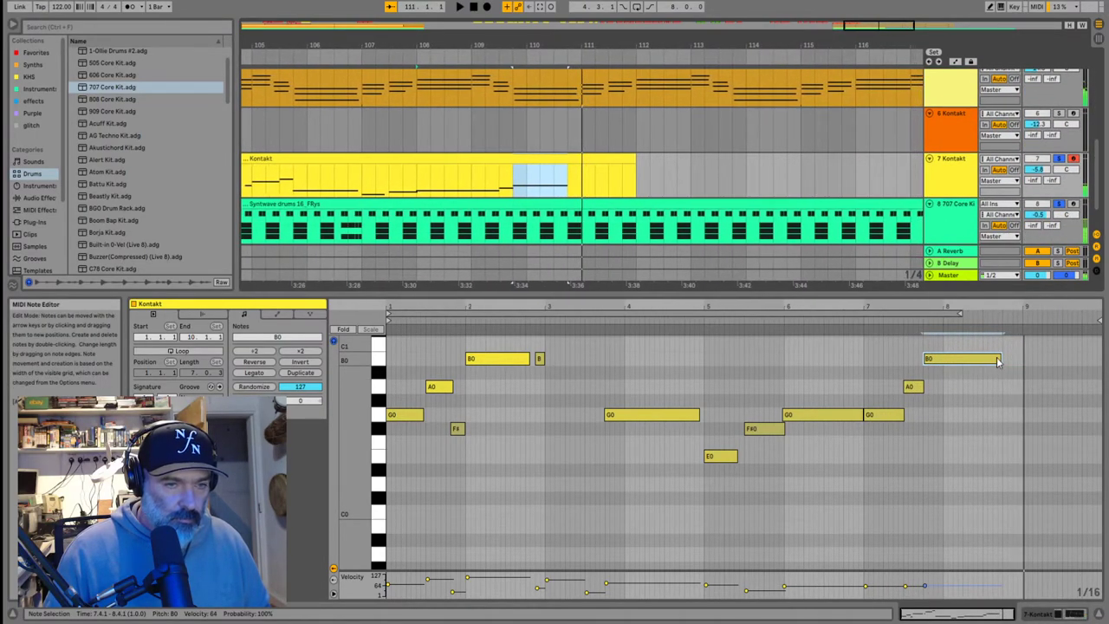
click(910, 389)
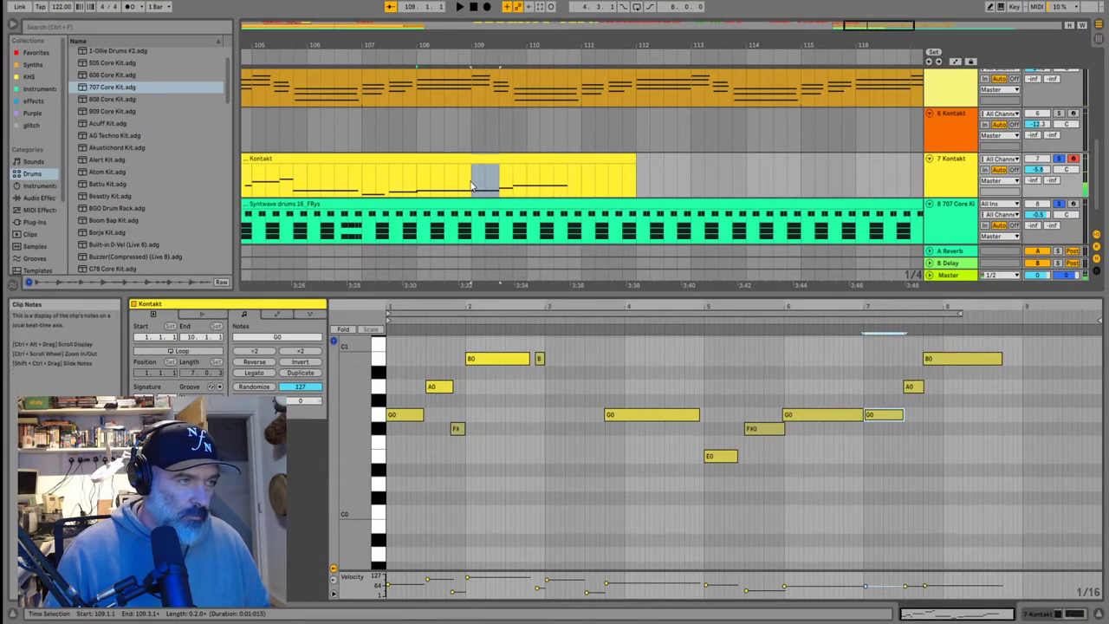
key(space)
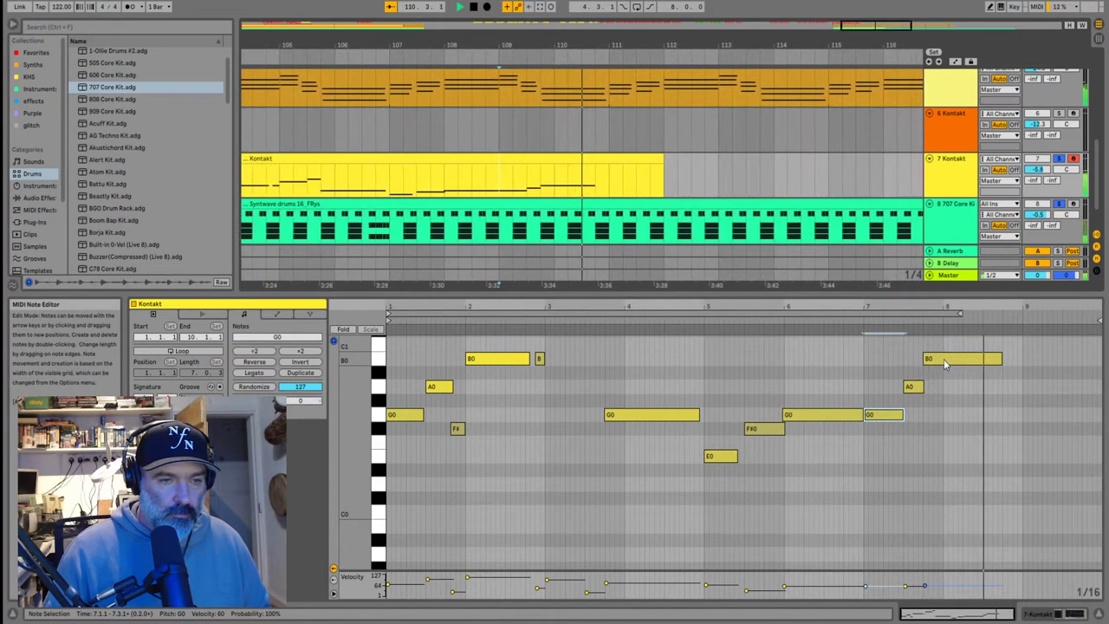
Lengthen the last B0 to end at 9.1.1 and replay the ending from bar 109
drag(1002, 358, 1017, 359)
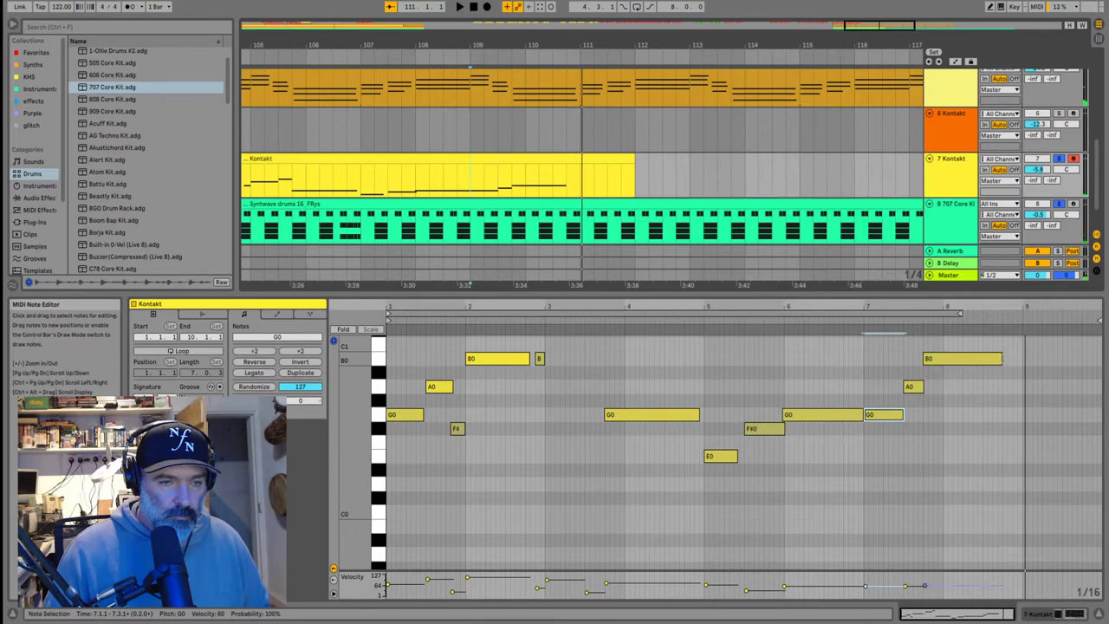
key(space)
click(402, 415)
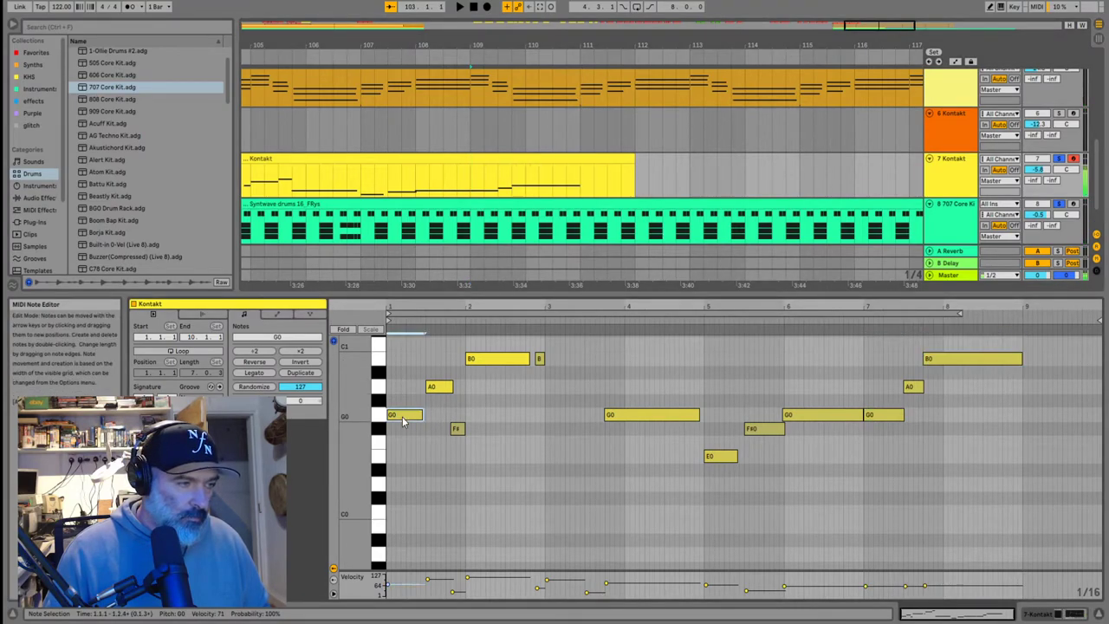
key(space)
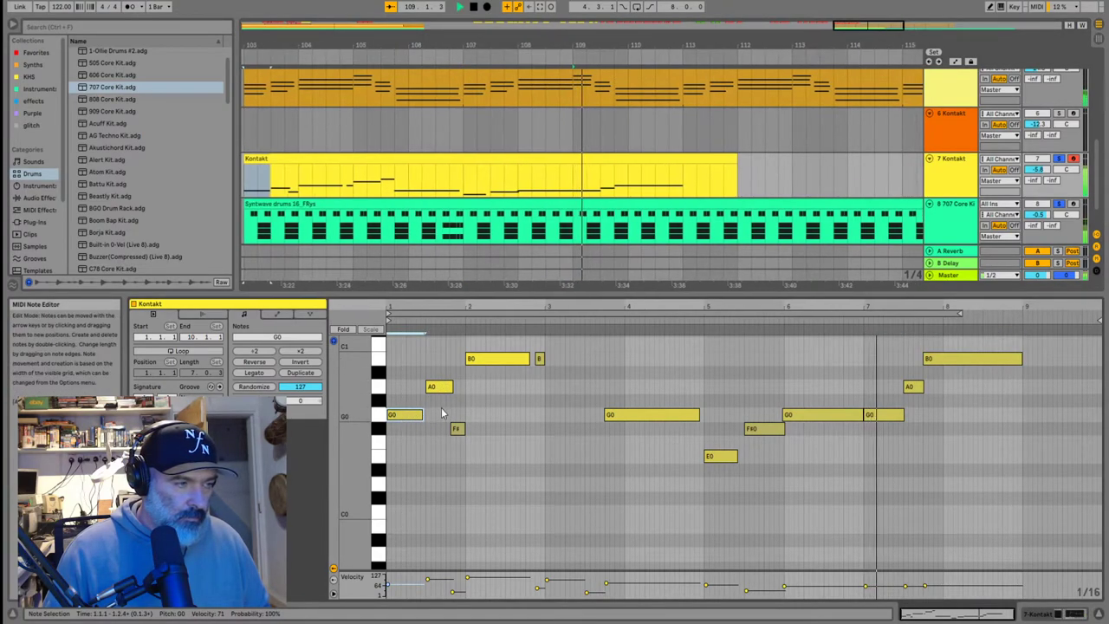
click(389, 449)
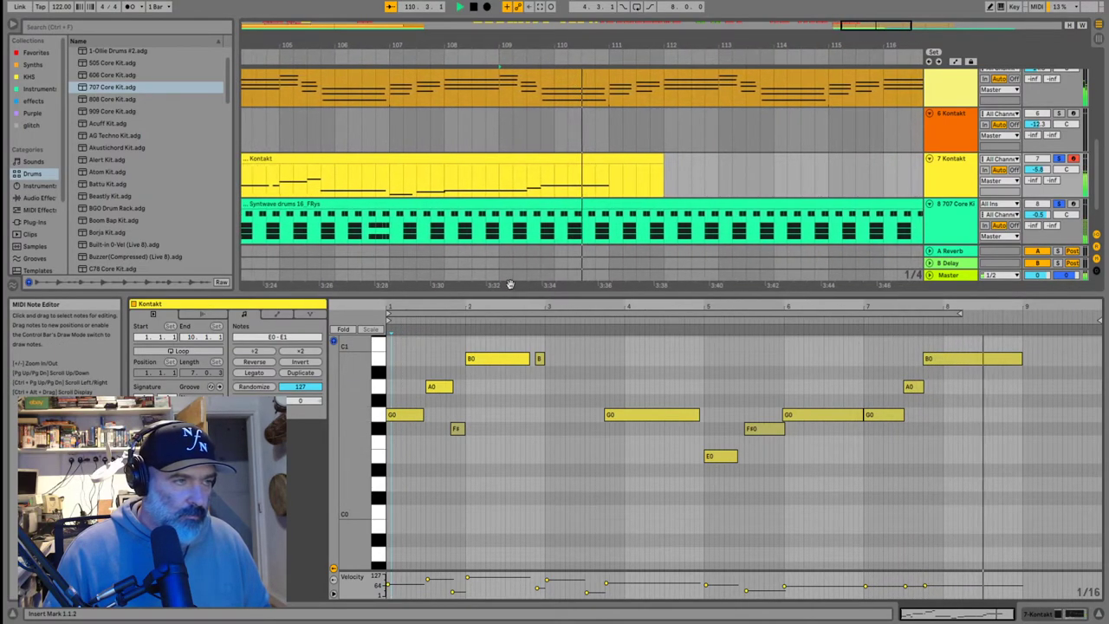
Shorten the Kontakt bass clip to end at 111.1.1 and duplicate it directly after itself, from bar 111 to 119
drag(631, 164, 580, 165)
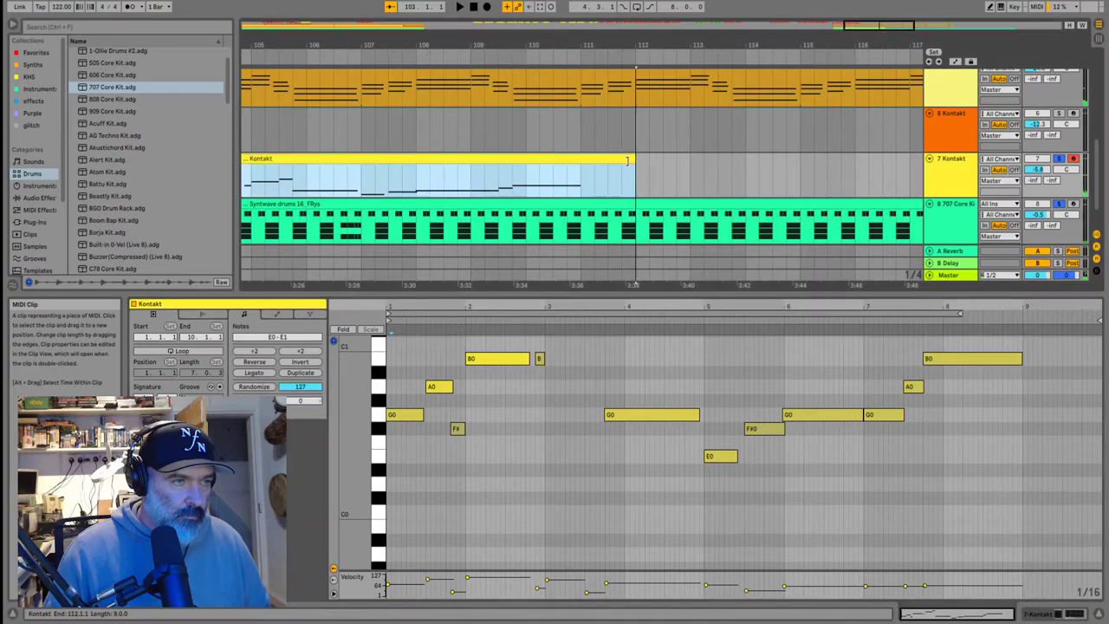
scroll(401, 190, down, 4)
click(497, 184)
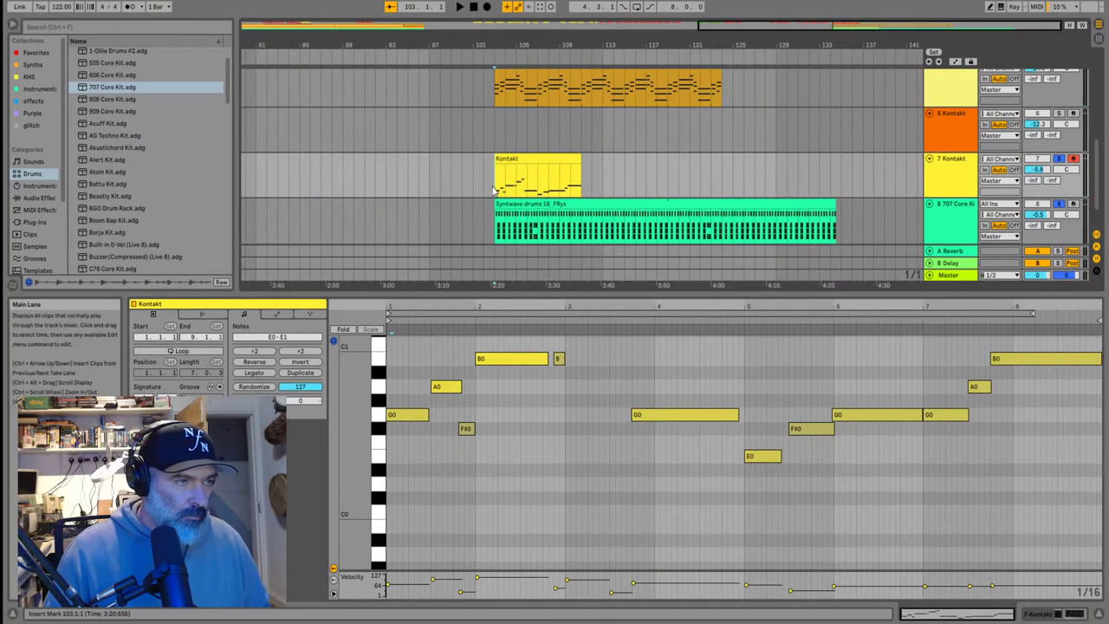
scroll(515, 183, up, 1)
scroll(513, 178, up, 2)
scroll(508, 160, down, 1)
click(580, 223)
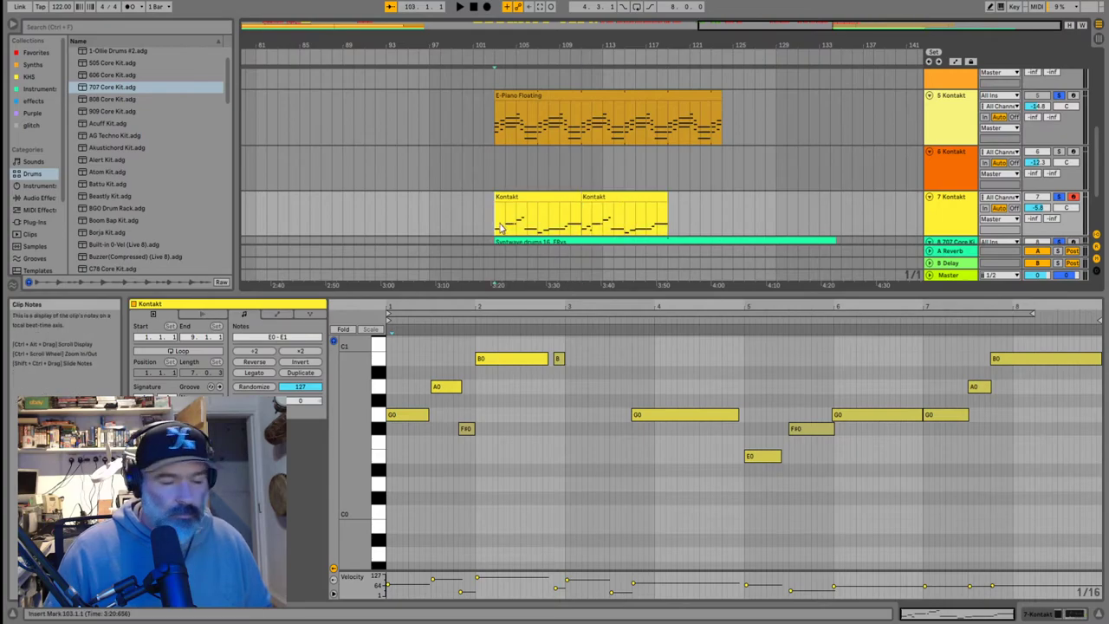
Play the arrangement from 103.1.1 and follow the full bassline in the note editor to check it against the drums
key(space)
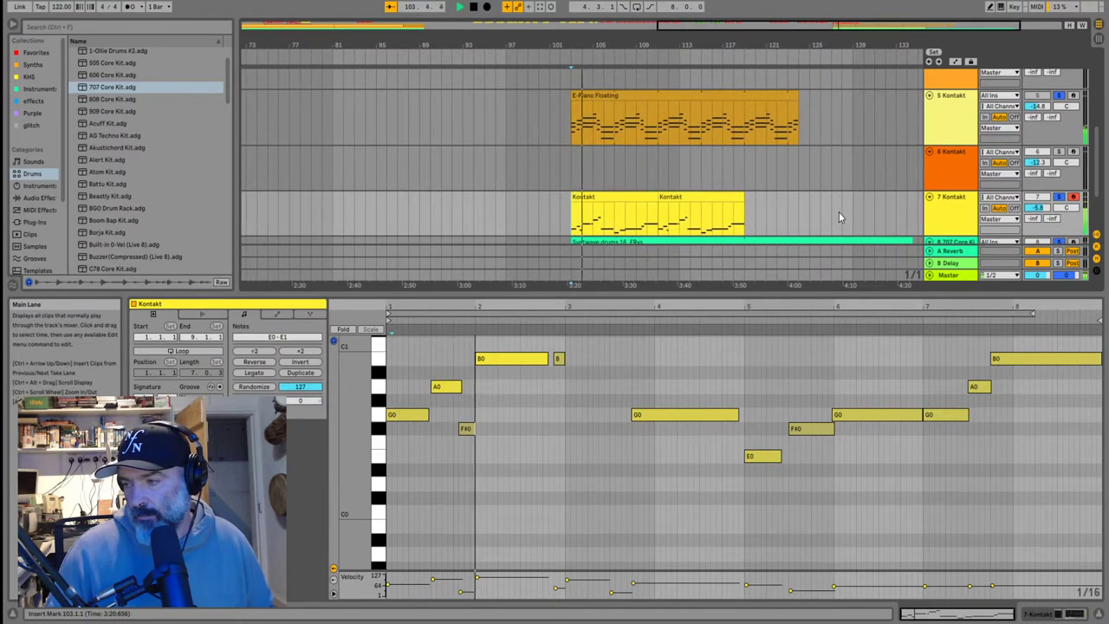
scroll(637, 203, down, 2)
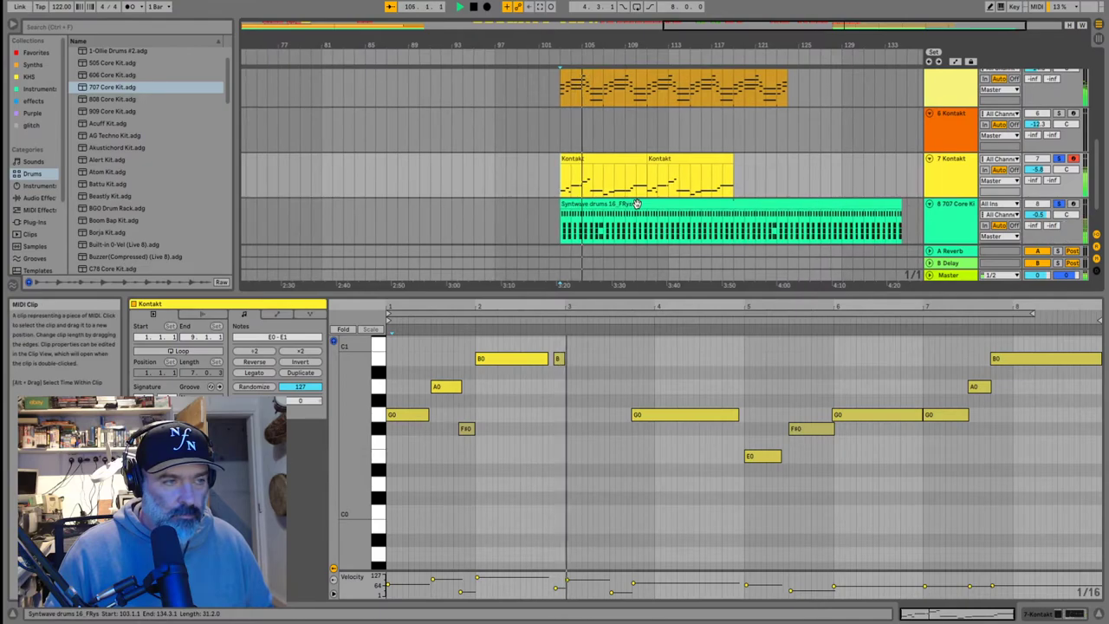
scroll(637, 202, down, 2)
scroll(651, 396, down, 2)
scroll(651, 396, up, 5)
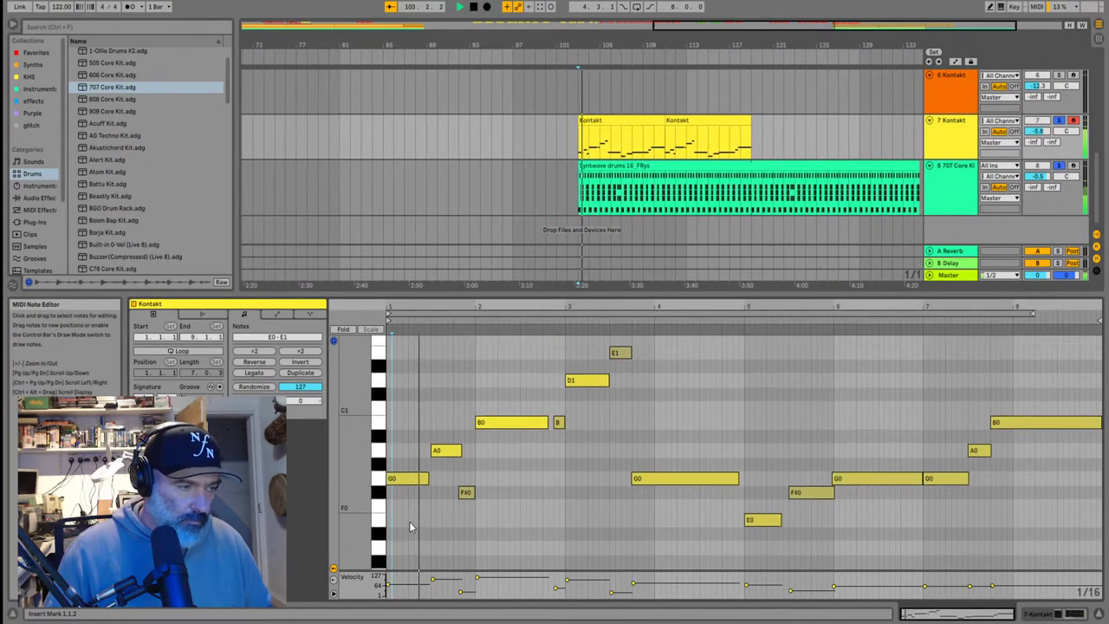
scroll(411, 526, down, 1)
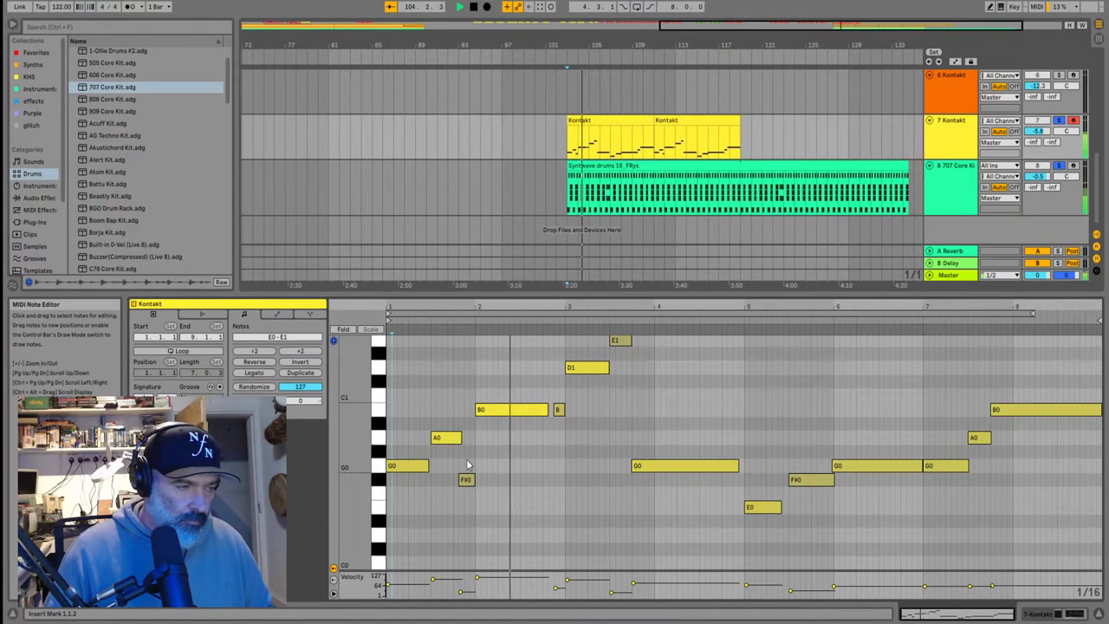
scroll(576, 414, up, 2)
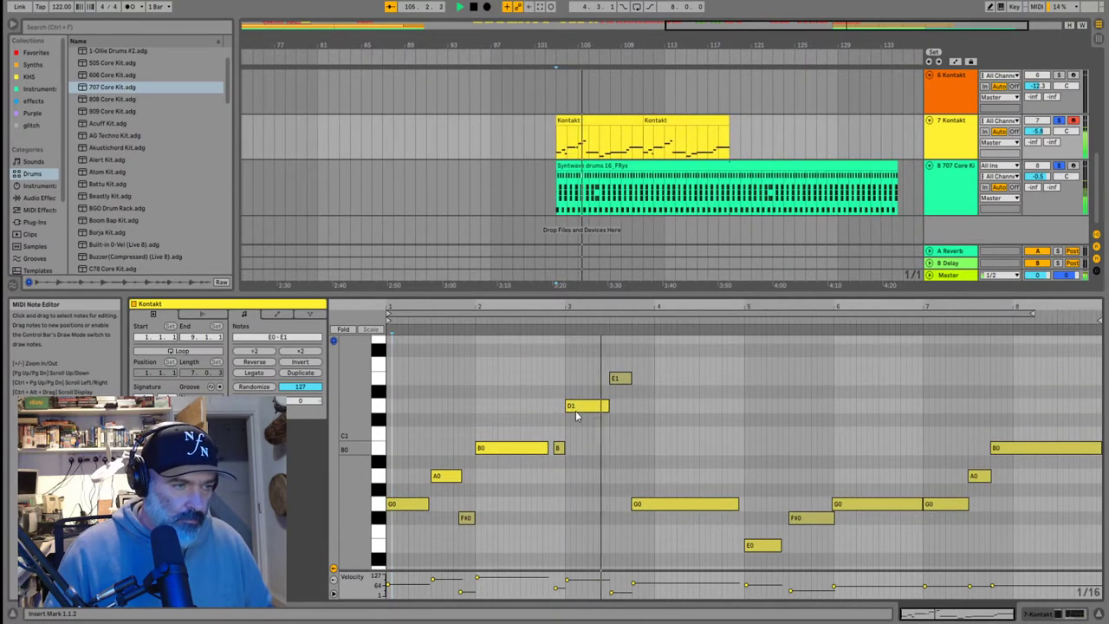
scroll(718, 445, down, 2)
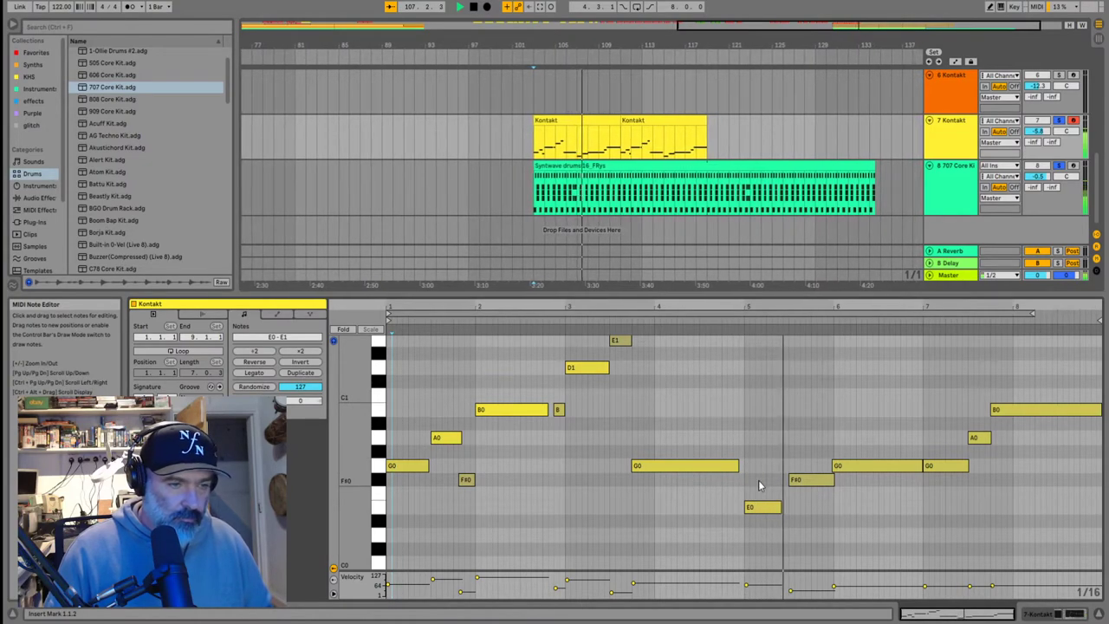
scroll(759, 484, up, 2)
scroll(761, 483, up, 2)
scroll(761, 483, down, 2)
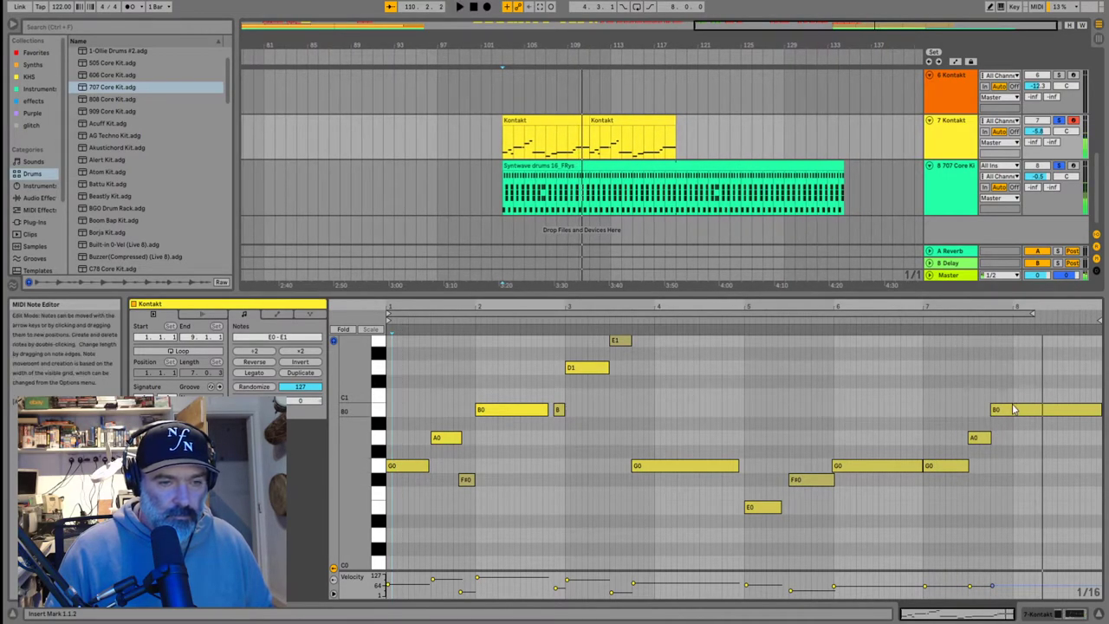
Try the first Kontakt clip's last bass note at F0 and play from 103.1.1 and 113.1.1 to compare the endings
click(959, 465)
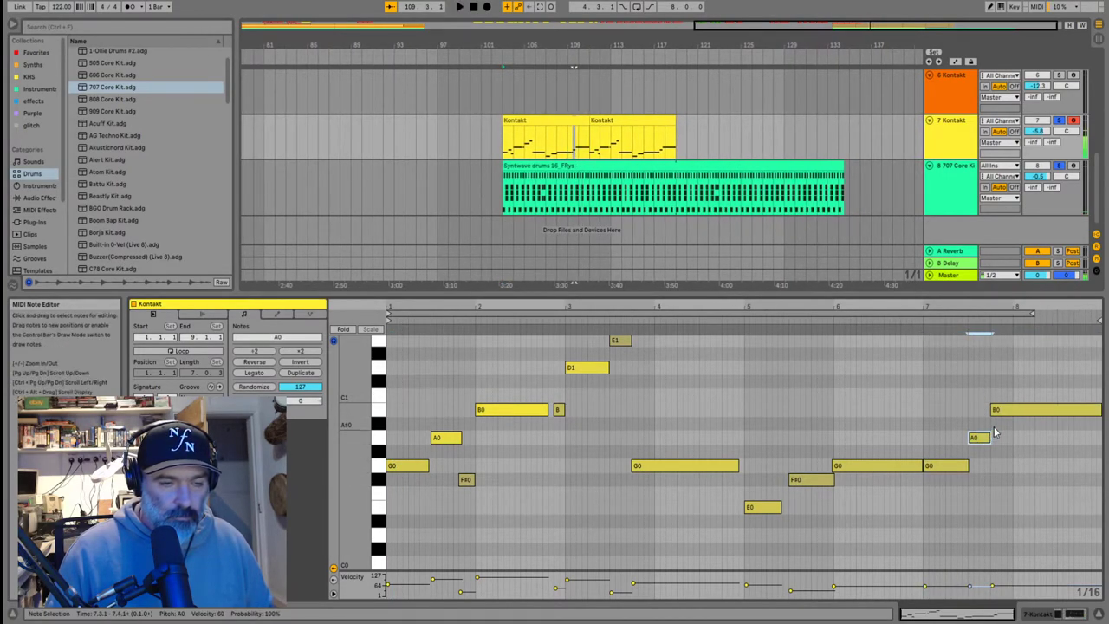
drag(1032, 413, 1030, 481)
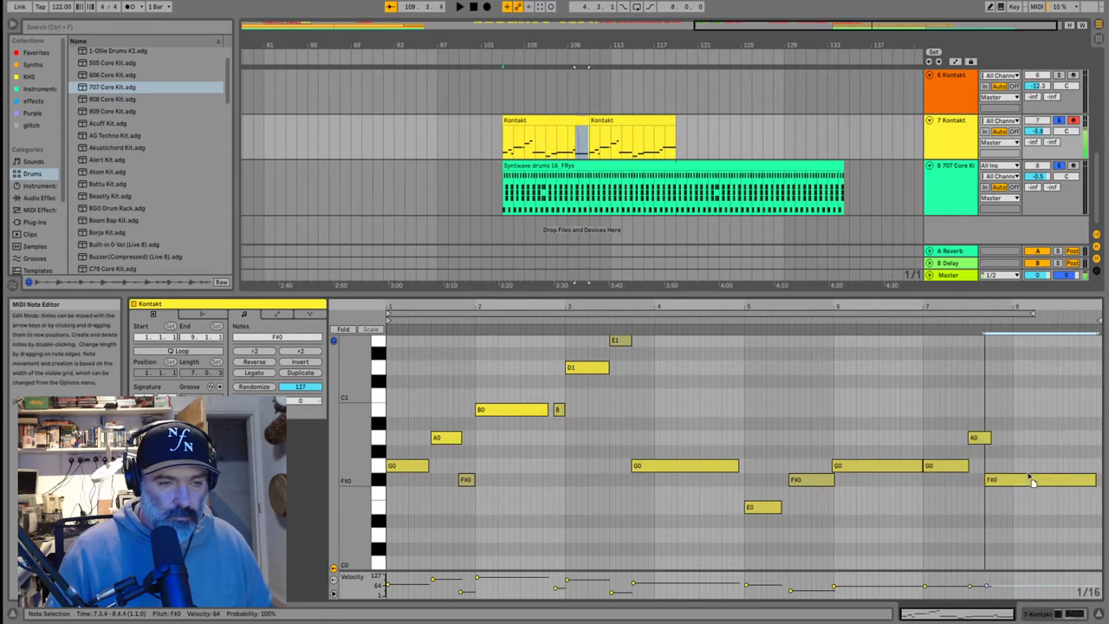
key(space)
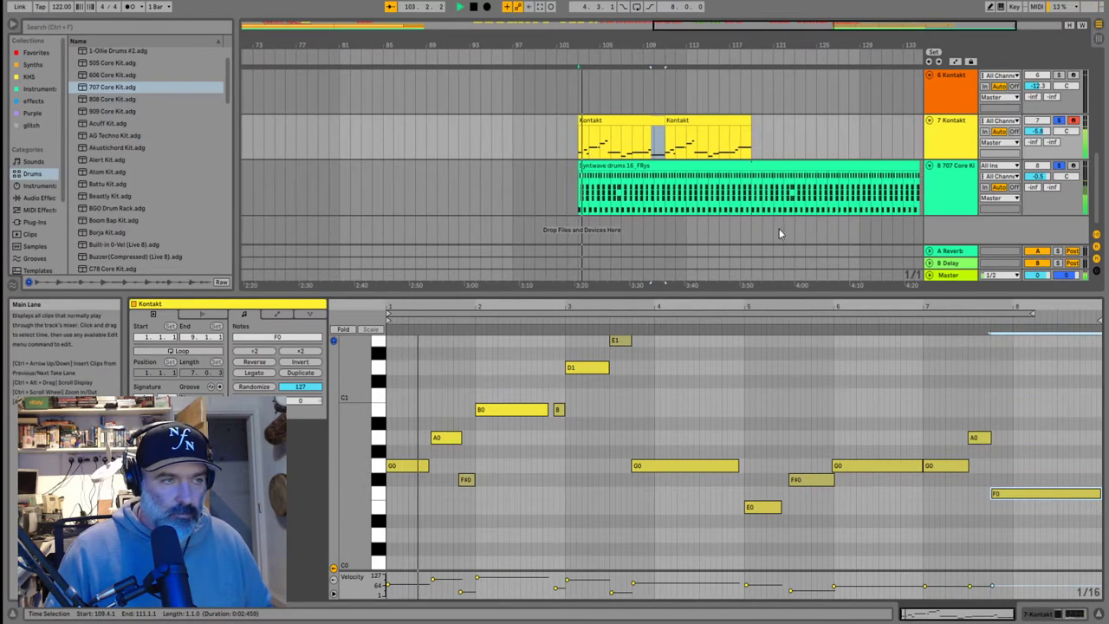
click(683, 152)
key(space)
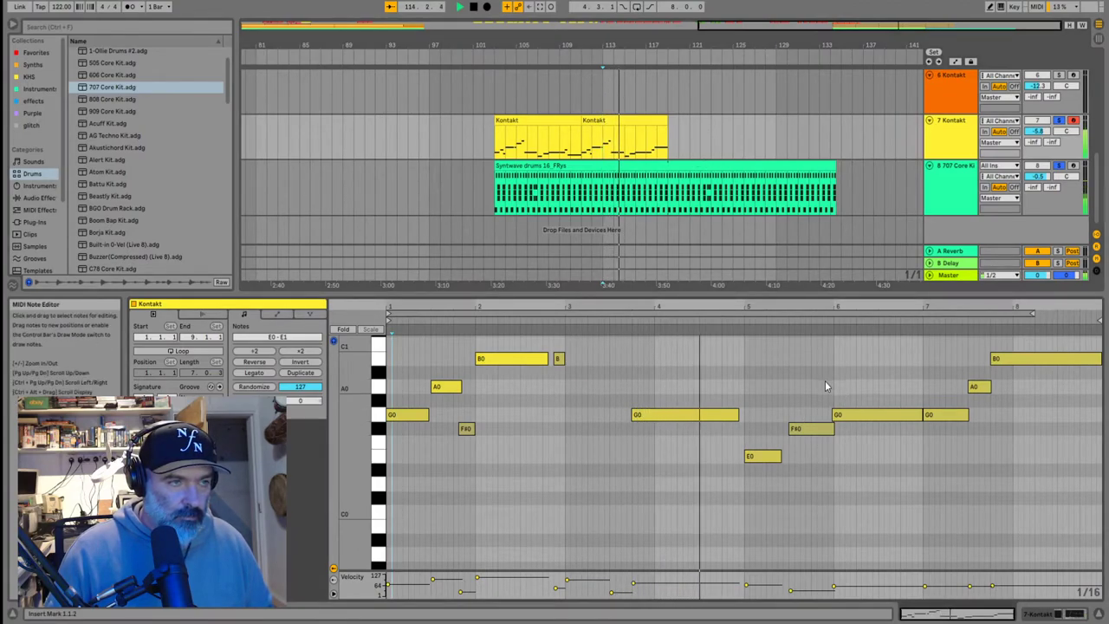
scroll(554, 377, up, 3)
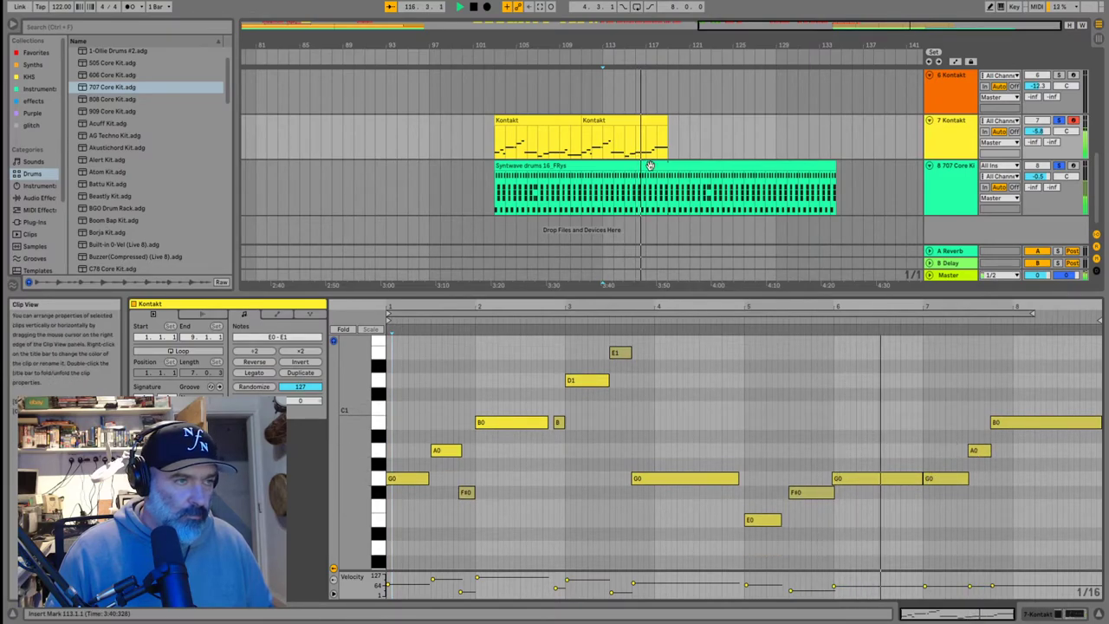
Delete the duplicate Kontakt clip from bar 111 to 119 and lengthen the remaining bass clip to end at 115.3.1
click(625, 119)
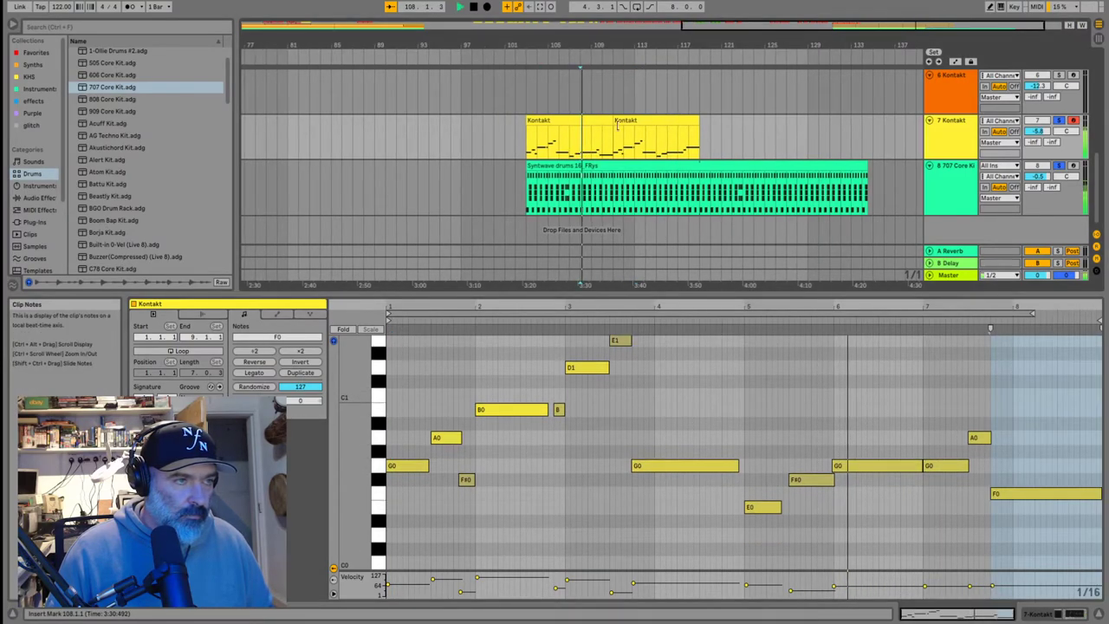
key(Delete)
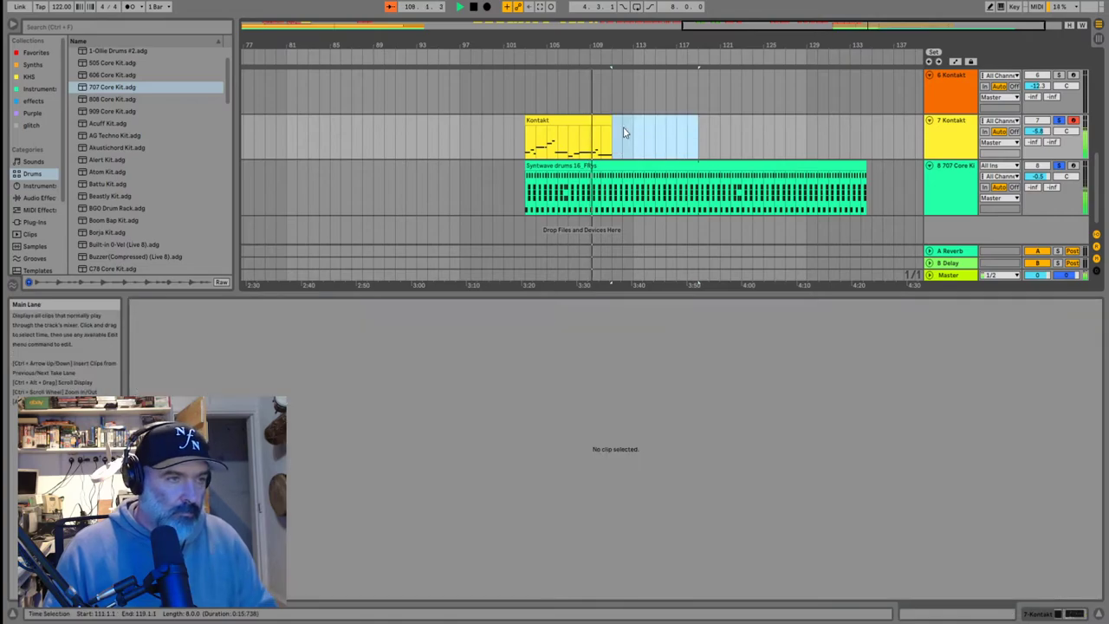
scroll(602, 154, up, 3)
click(626, 118)
drag(624, 118, 729, 141)
Raise the bassline's last note to E1 and play the ending from bar 108
click(796, 496)
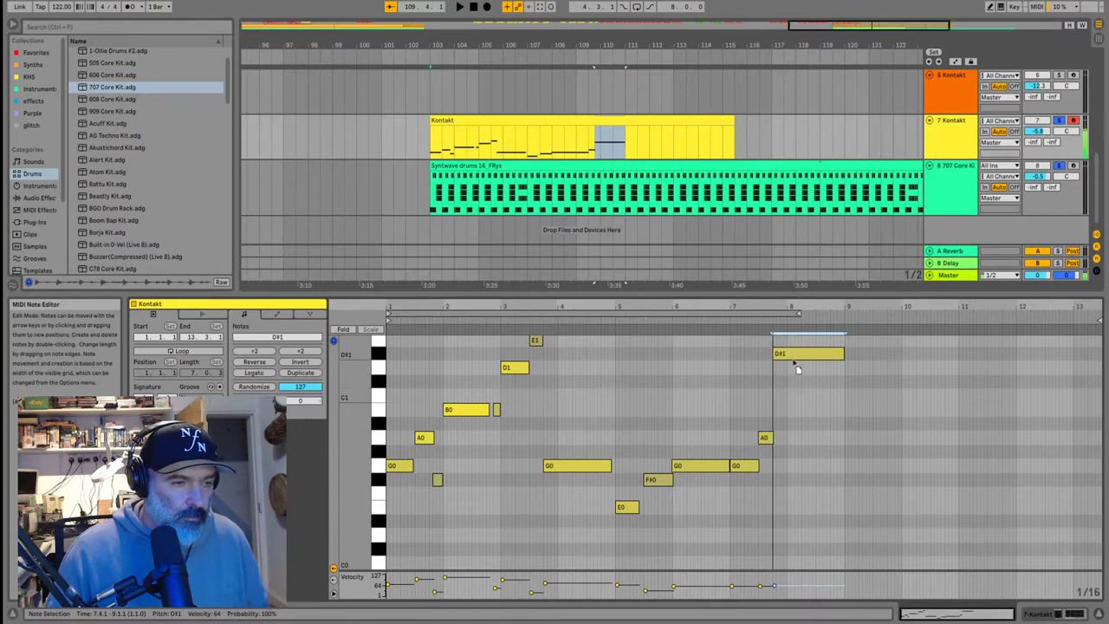
key(space)
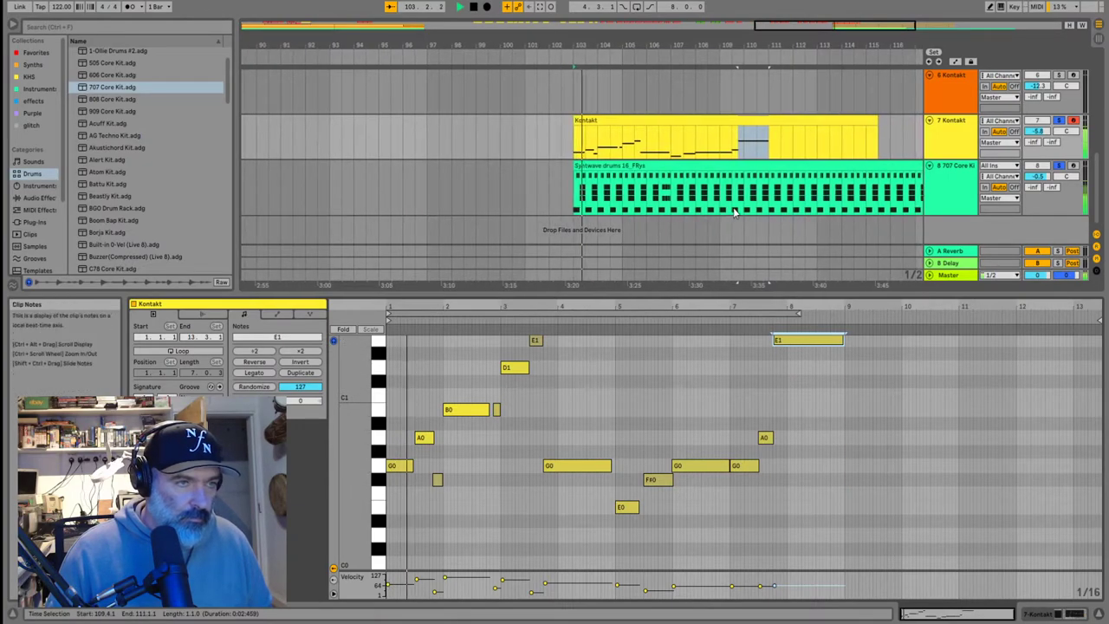
key(space)
click(695, 158)
key(space)
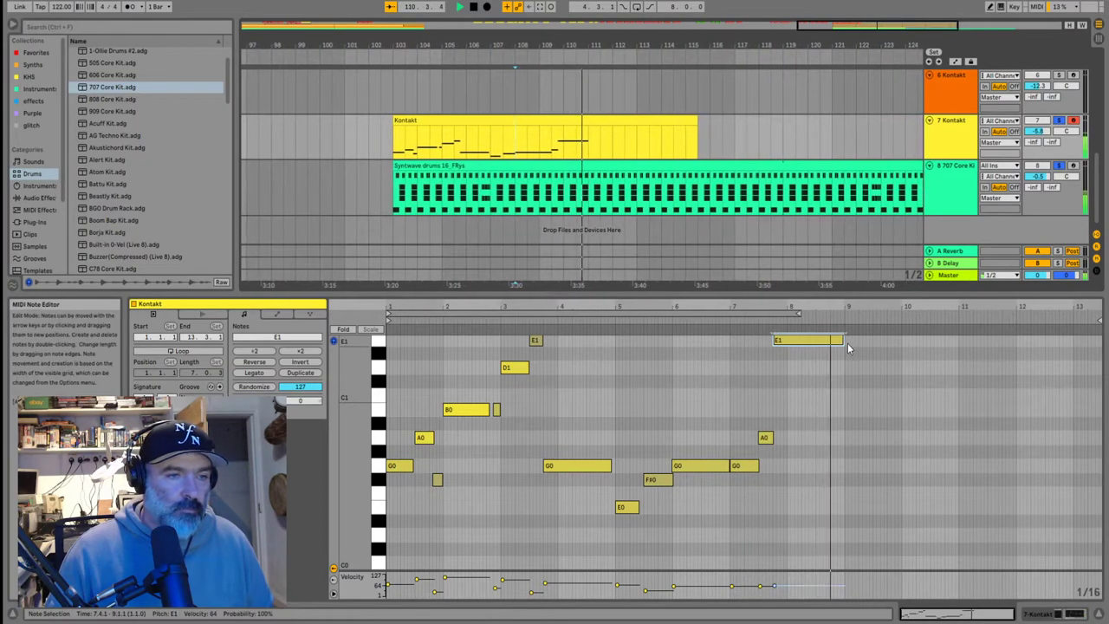
Shorten the Kontakt bass clip to end at 111.1.1 and turn on looping for it
drag(680, 122, 572, 146)
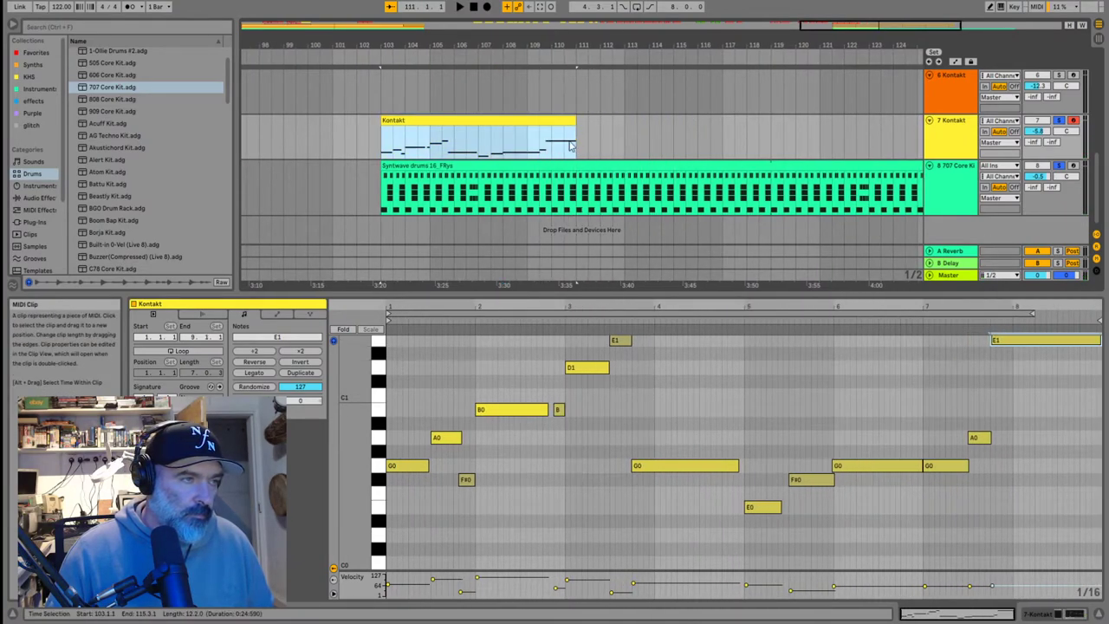
double_click(473, 119)
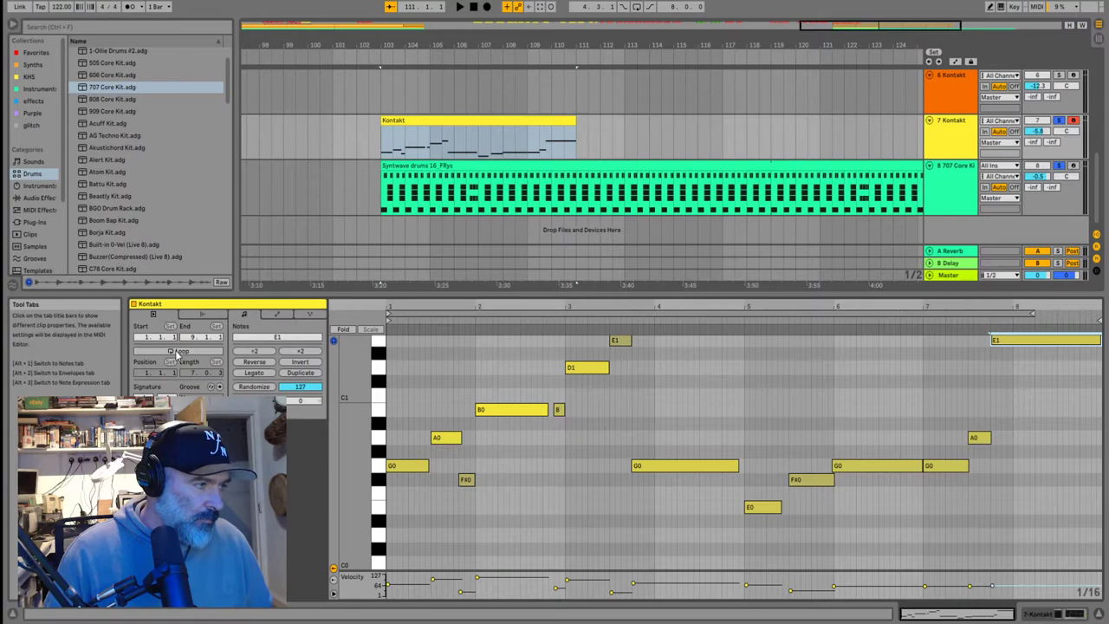
click(178, 352)
scroll(564, 115, down, 3)
click(564, 119)
scroll(595, 152, up, 3)
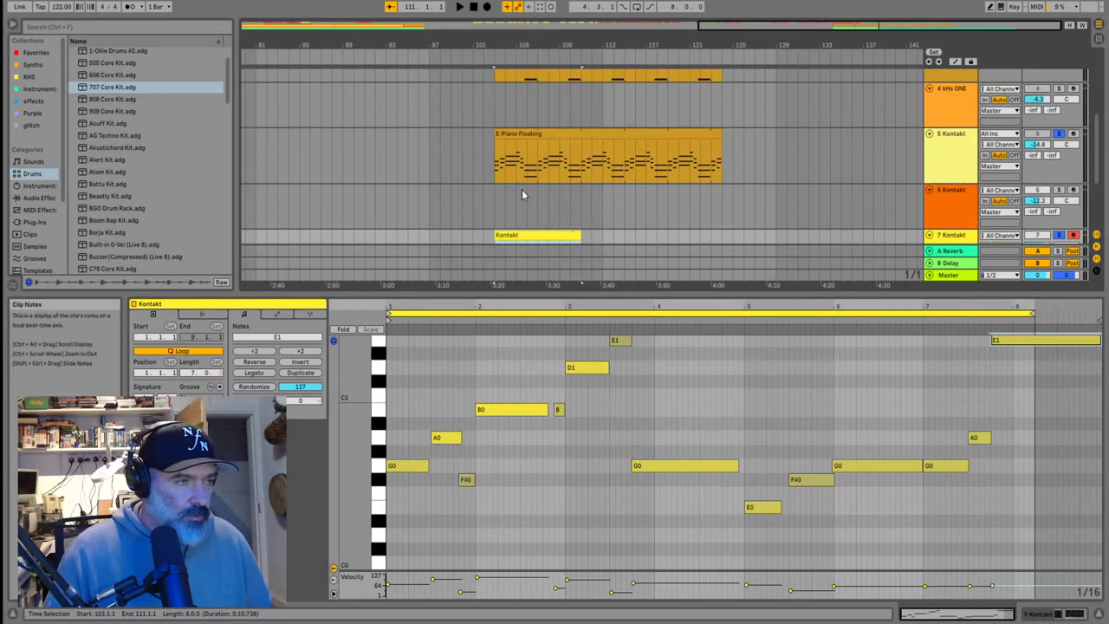
View the E-Piano Floating chords on track 5 and play the looped Kontakt clip against them from 103.1.1 and 107.1.1
scroll(522, 192, down, 2)
click(545, 141)
scroll(554, 184, down, 2)
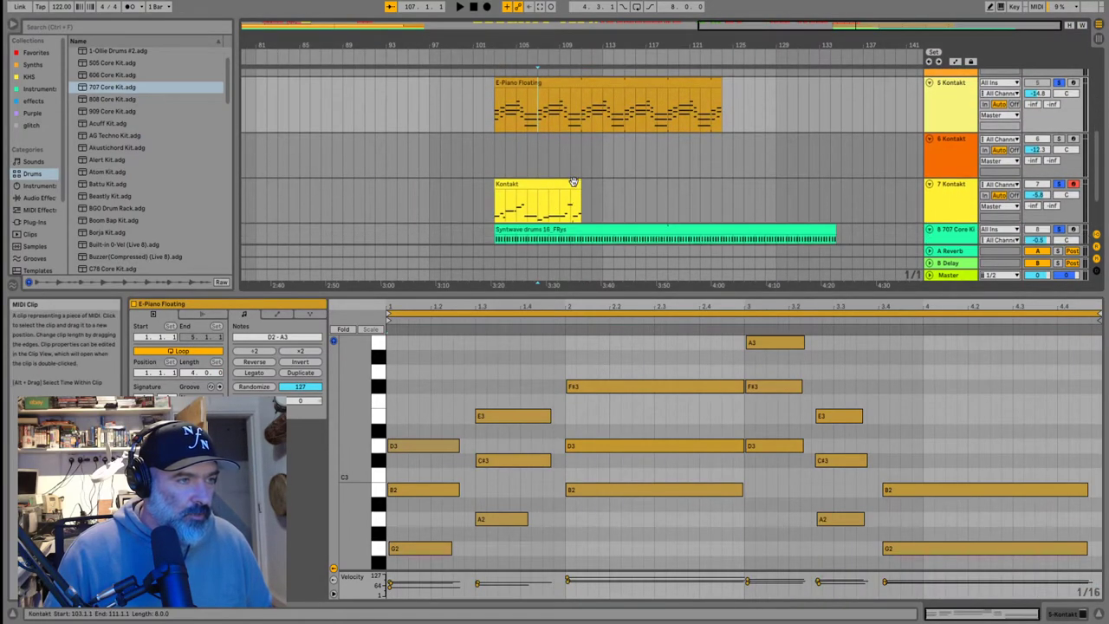
scroll(566, 204, down, 1)
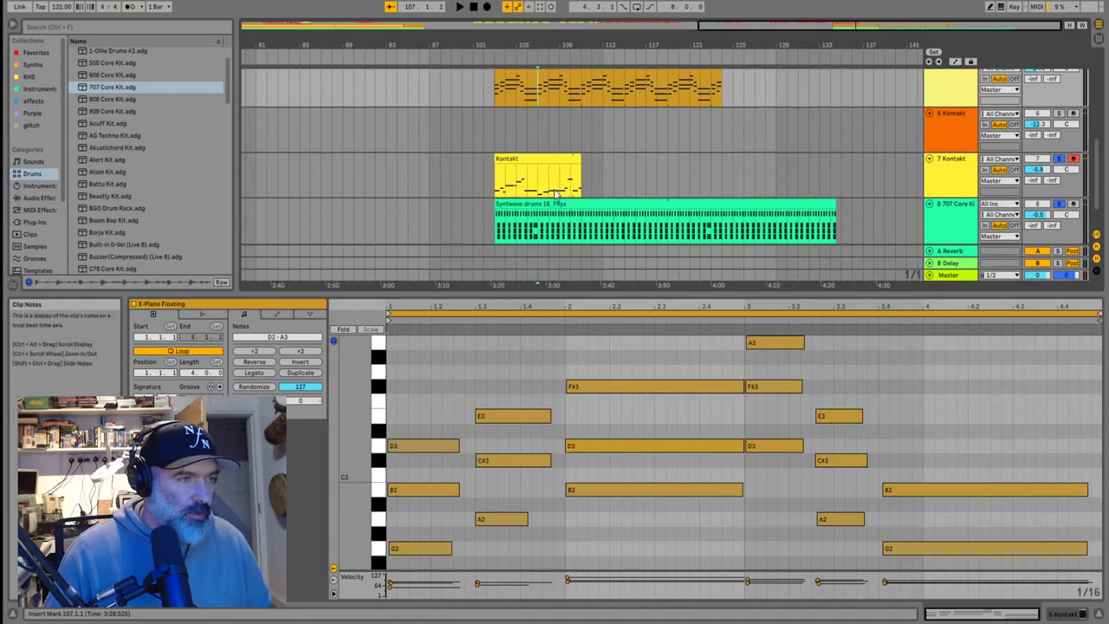
click(557, 192)
scroll(574, 172, up, 3)
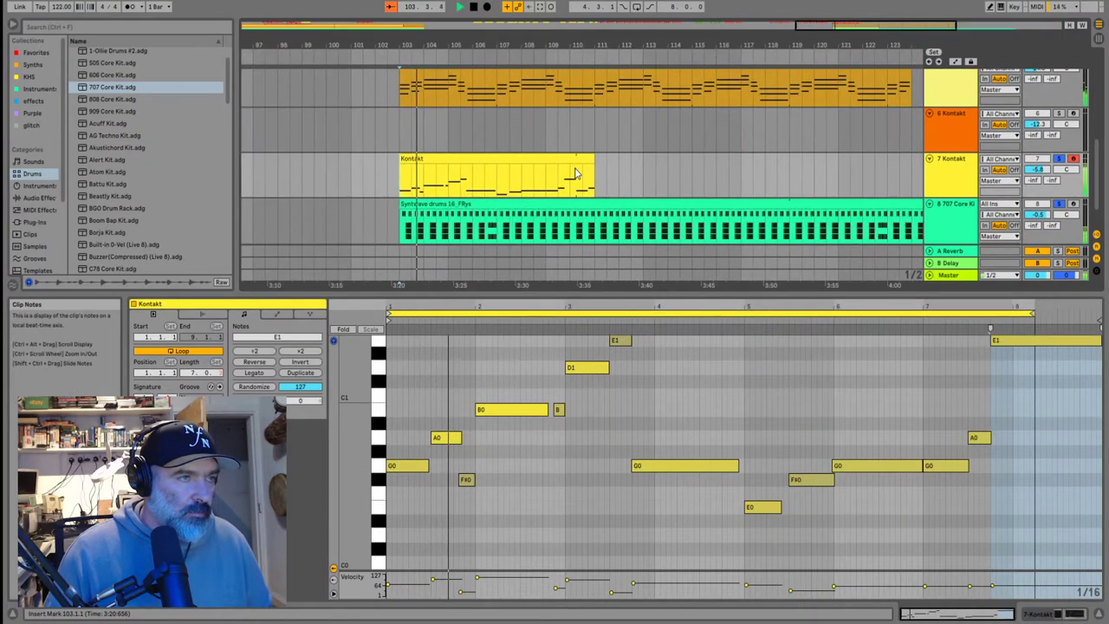
scroll(500, 158, up, 1)
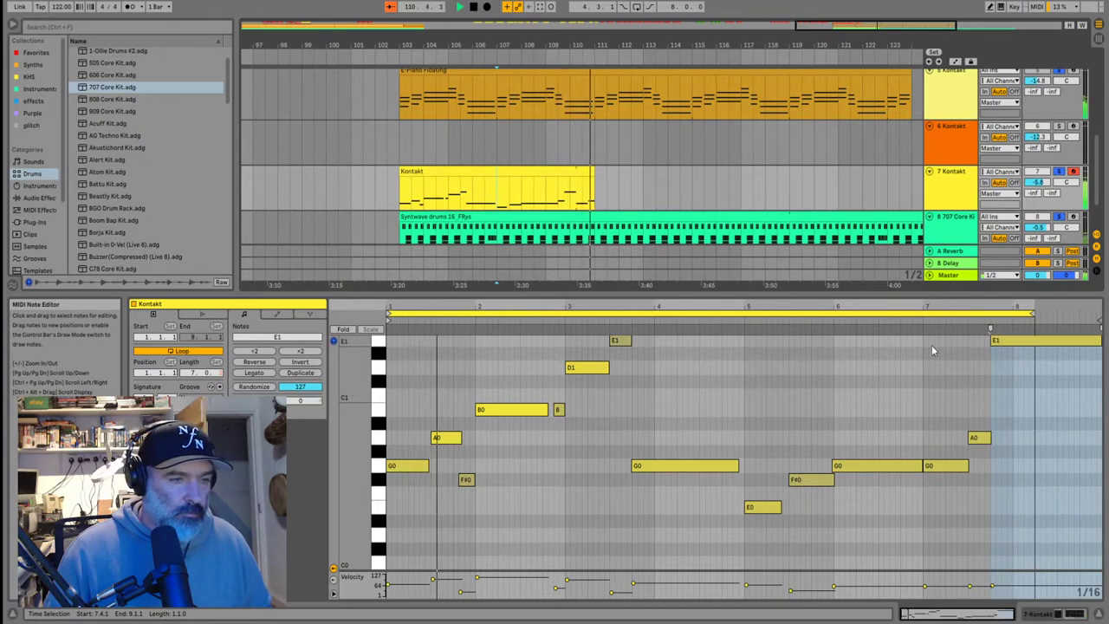
Set the Kontakt clip's loop length to 8 bars and extend the looped clip to about bar 121
mouse_move(1030, 313)
mouse_down()
mouse_move(1100, 314)
mouse_move(1039, 314)
mouse_up()
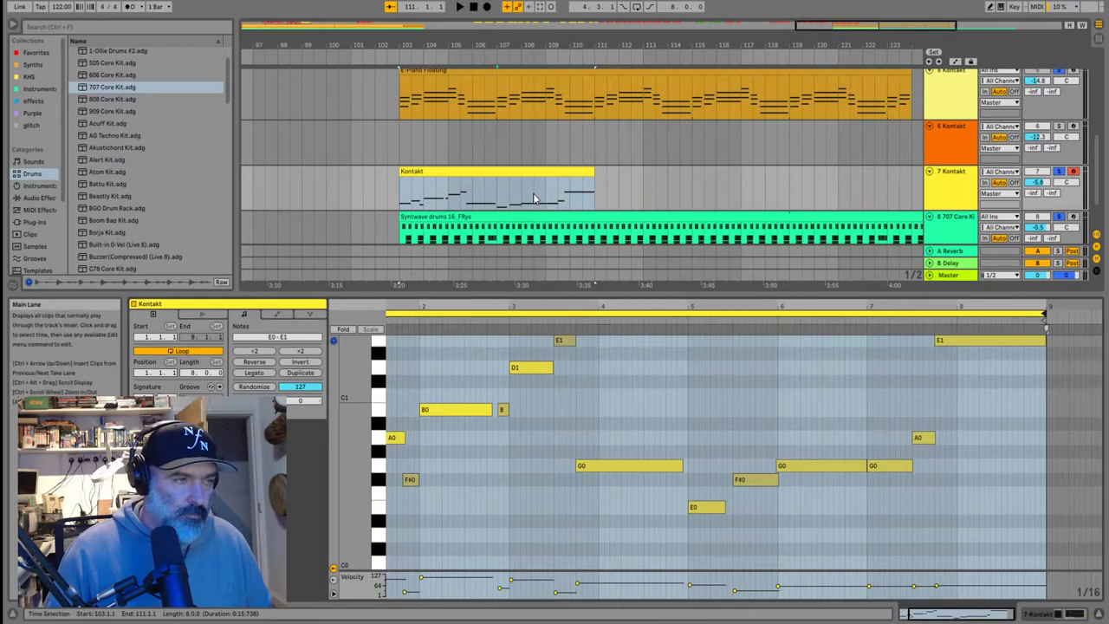
click(534, 199)
key(space)
click(587, 172)
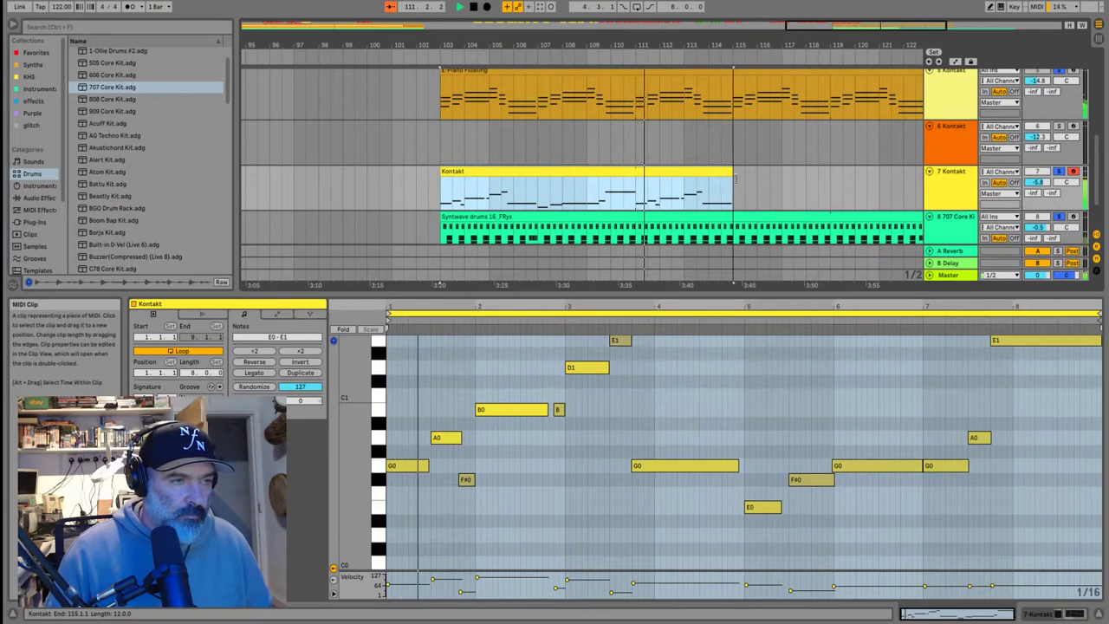
drag(785, 181, 896, 181)
Turn off solo on the E-Piano, Kontakt and 707 Core Kit tracks and disarm track 7 Kontakt
scroll(694, 183, down, 3)
scroll(692, 183, up, 4)
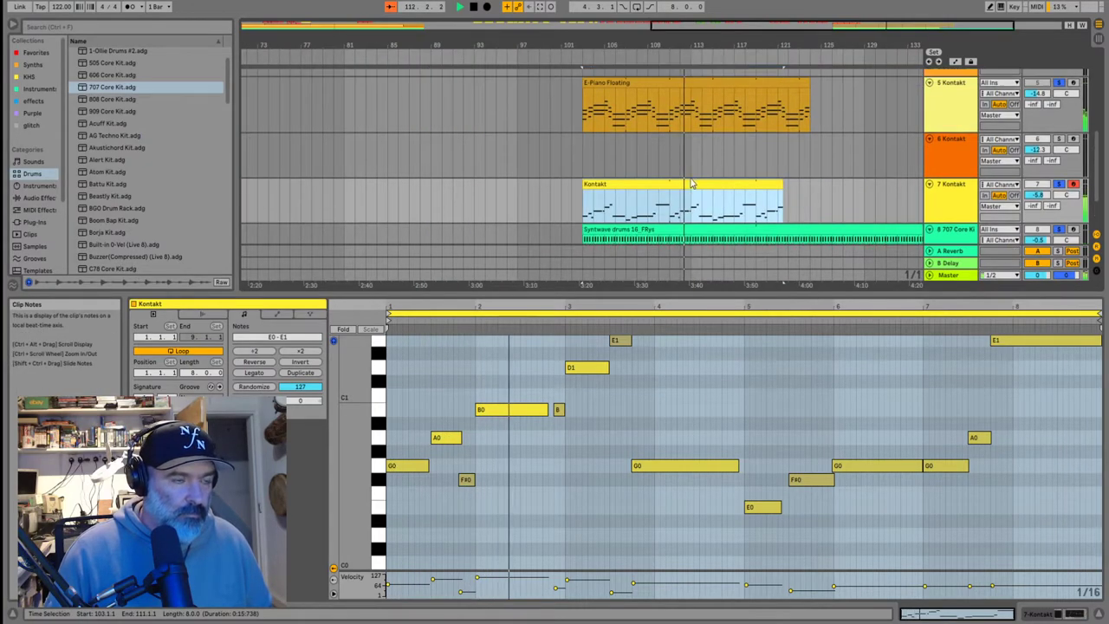
scroll(691, 182, up, 4)
scroll(686, 181, down, 3)
scroll(590, 187, up, 2)
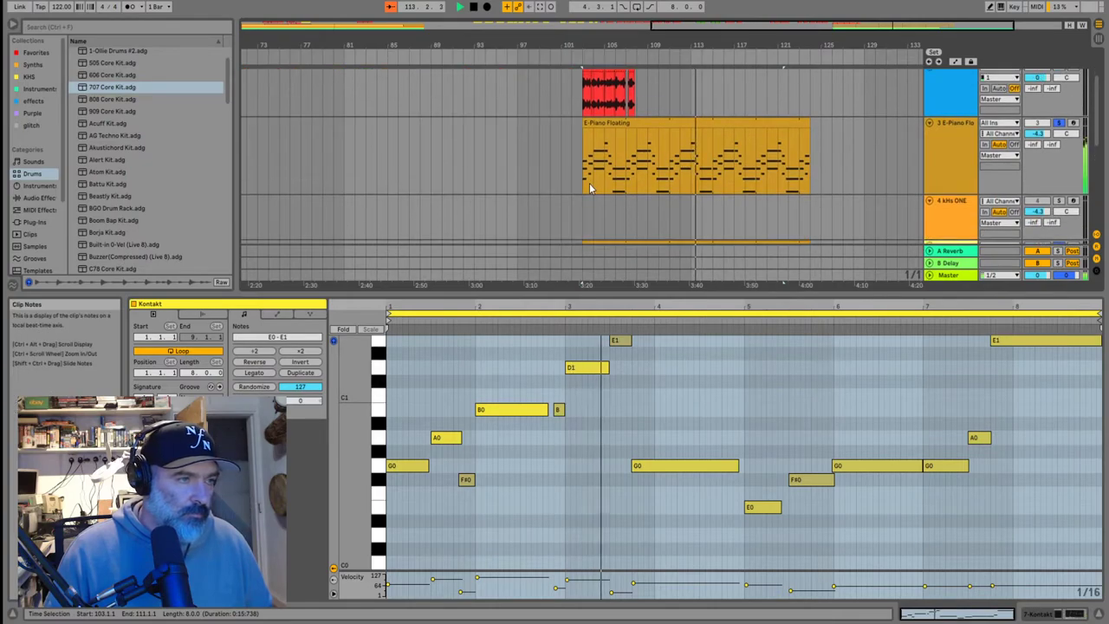
click(586, 214)
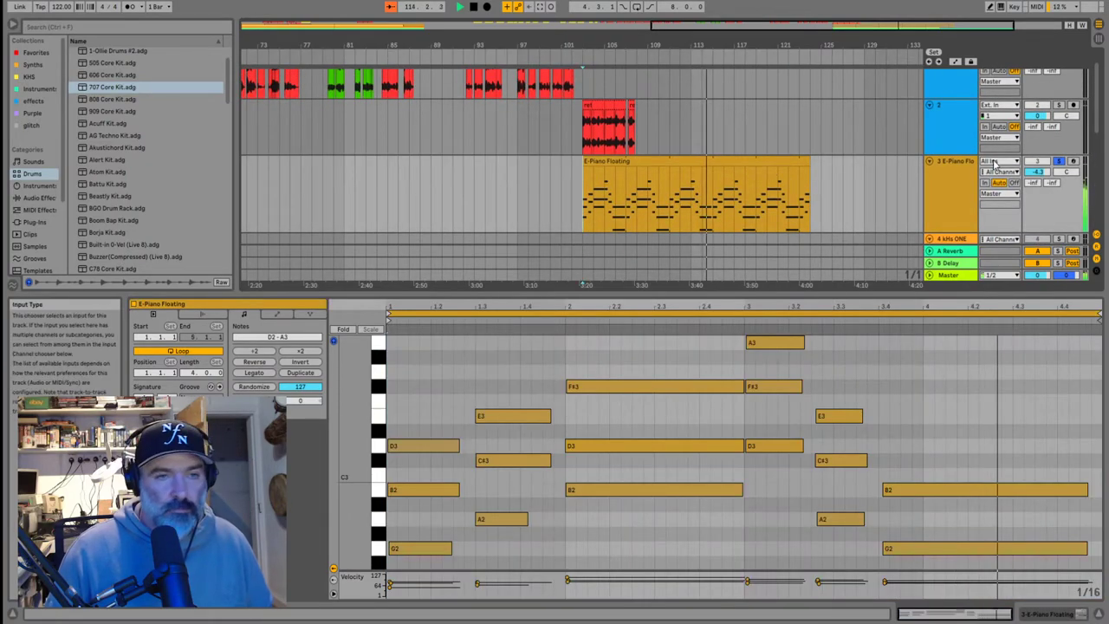
scroll(1055, 171, down, 4)
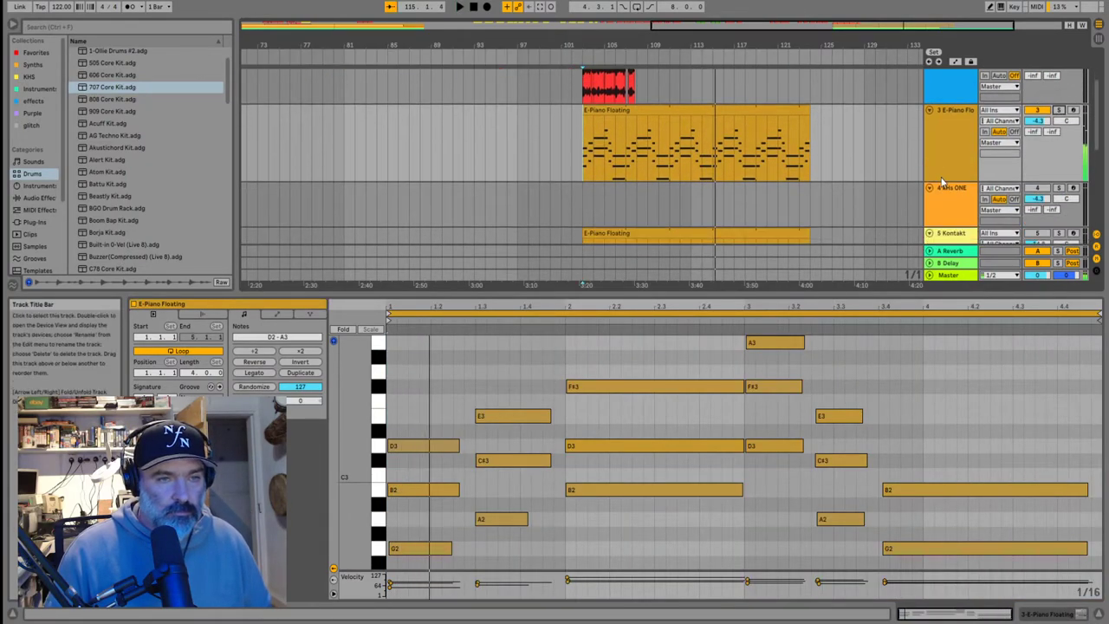
scroll(1011, 201, down, 2)
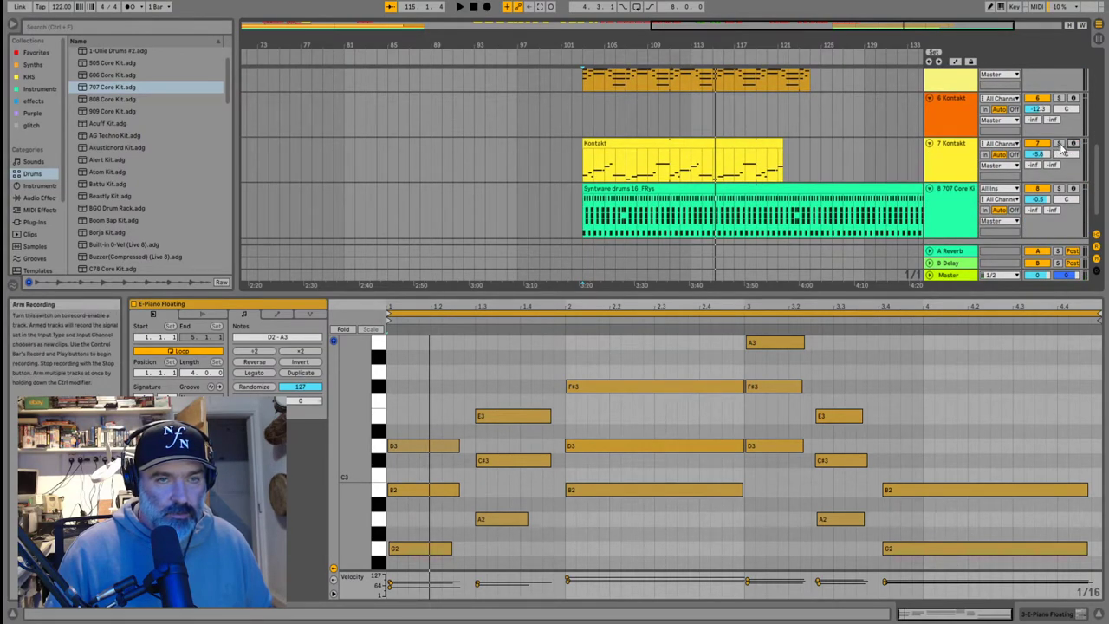
Play the full mix from 103.1.1 to hear the speech clips with the E-Piano, bass and drums
scroll(763, 147, up, 6)
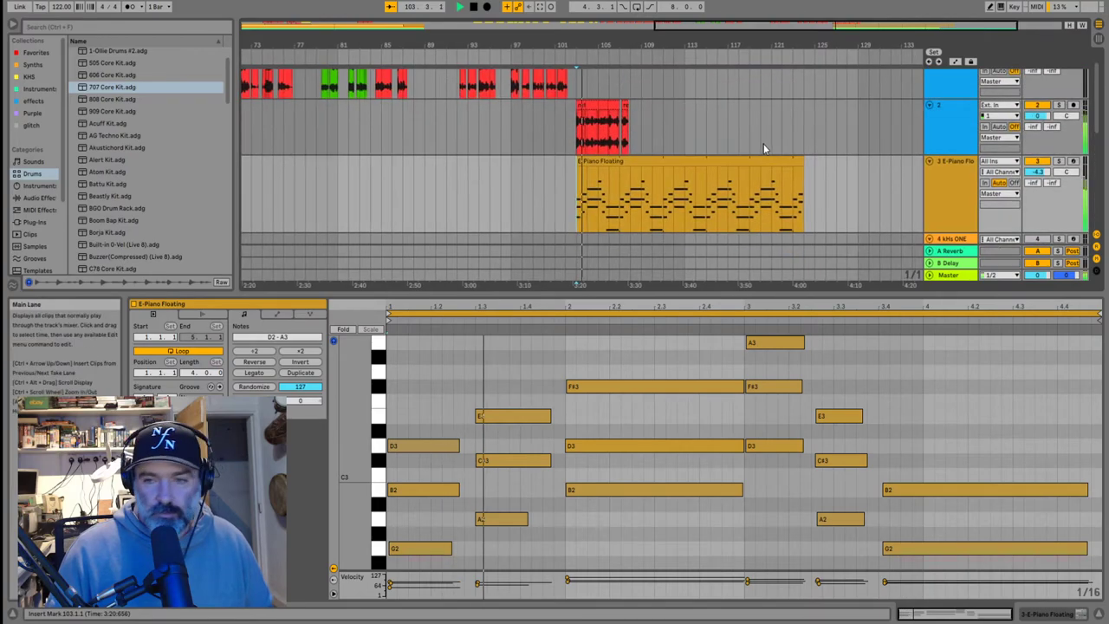
scroll(589, 178, down, 2)
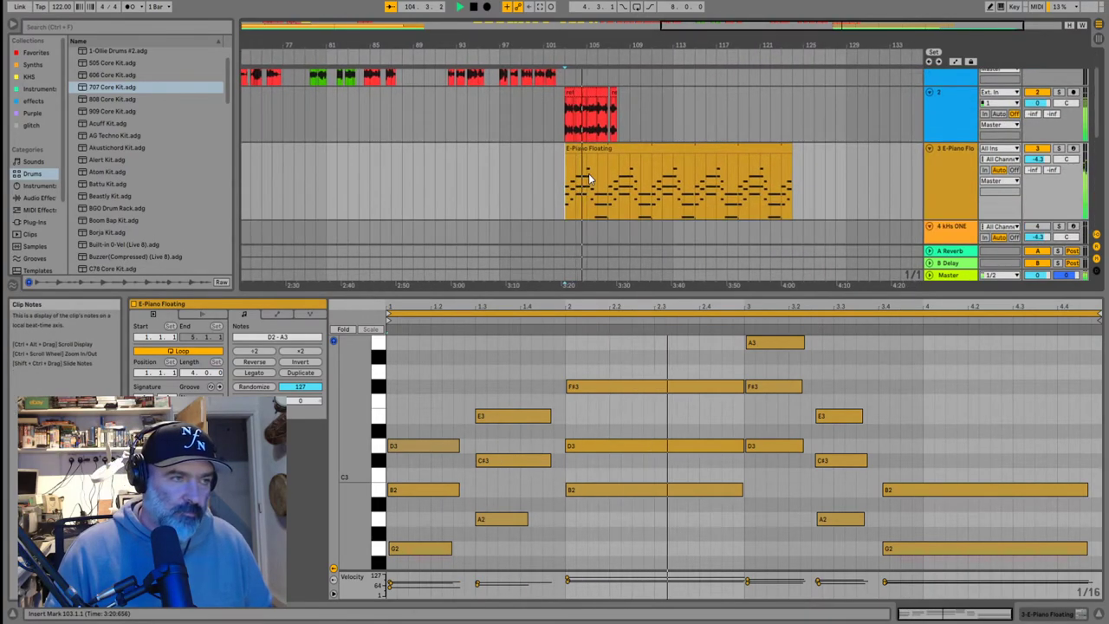
scroll(589, 178, up, 1)
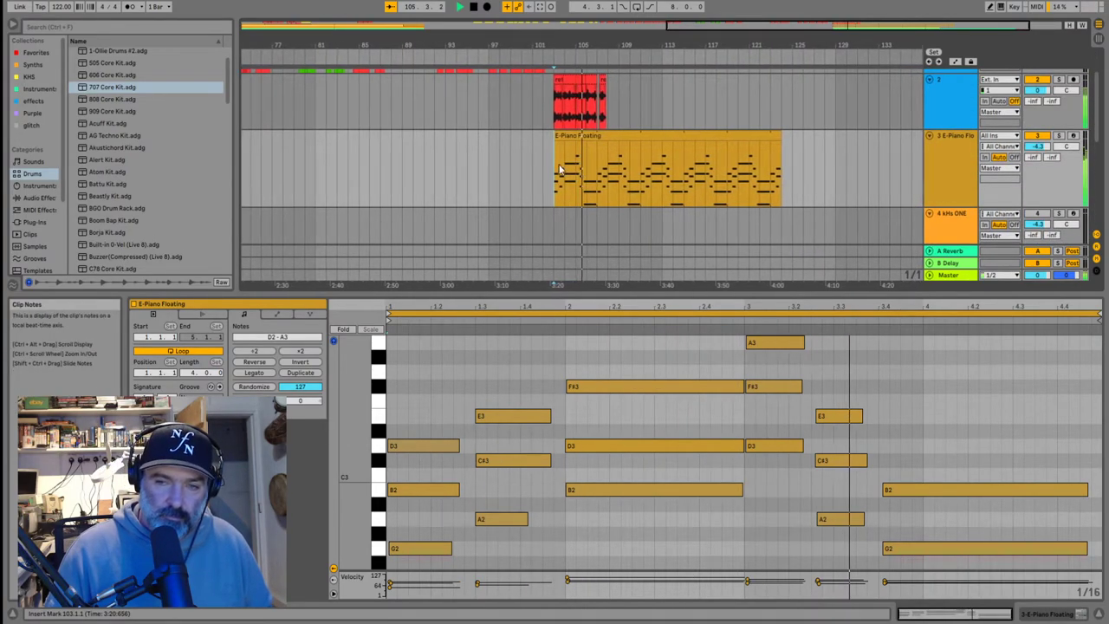
scroll(587, 136, up, 1)
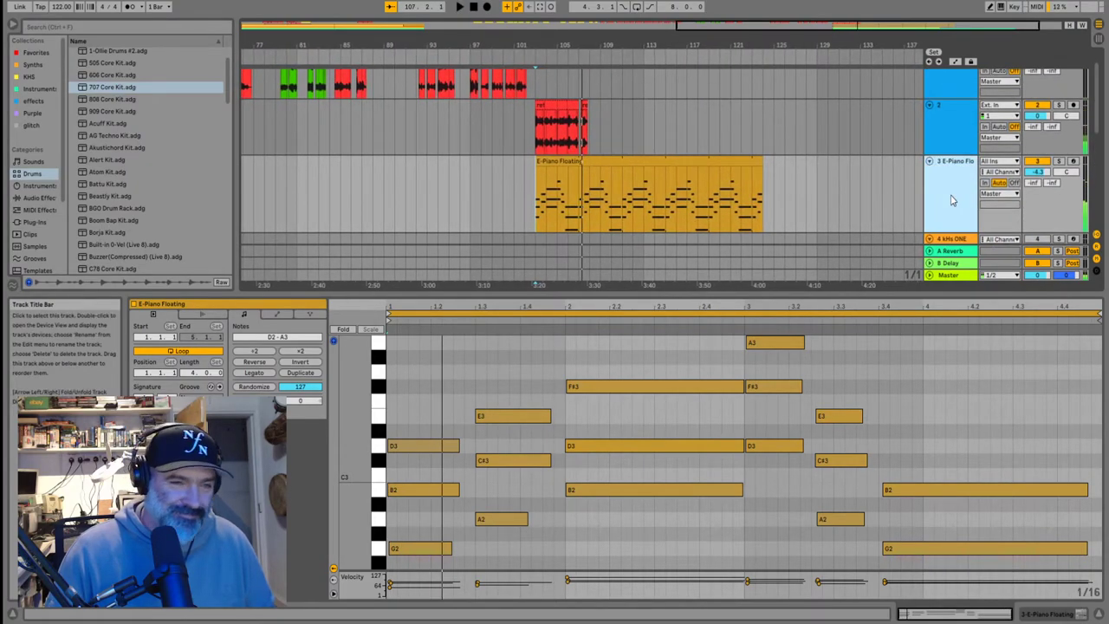
Lower the volume of track 3 E-Piano to -6.6 dB during playback
scroll(950, 200, down, 5)
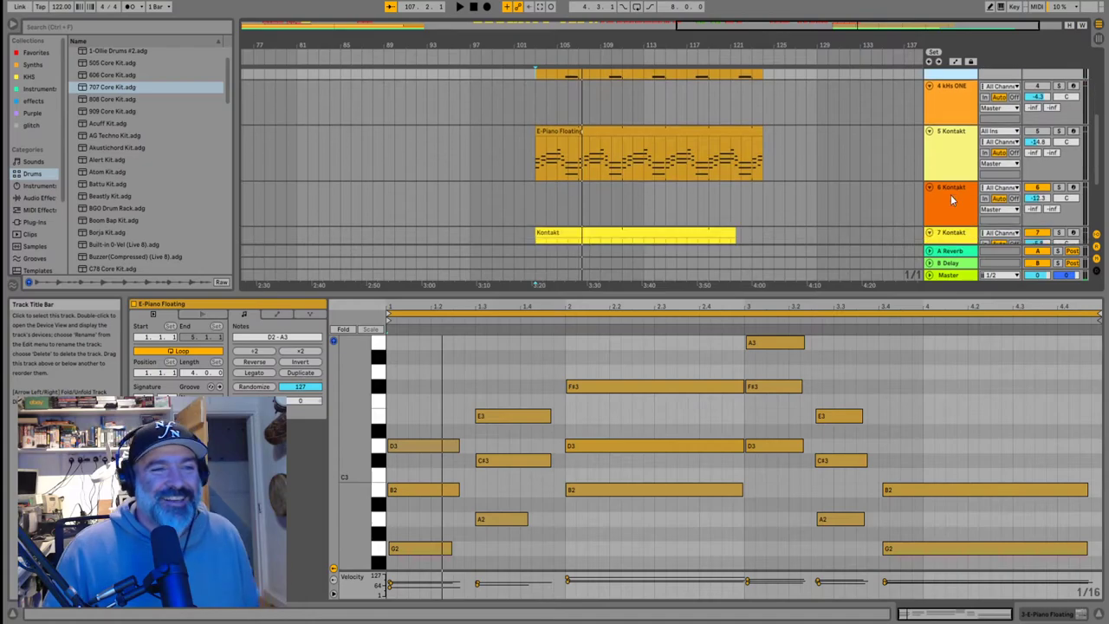
scroll(957, 227, up, 5)
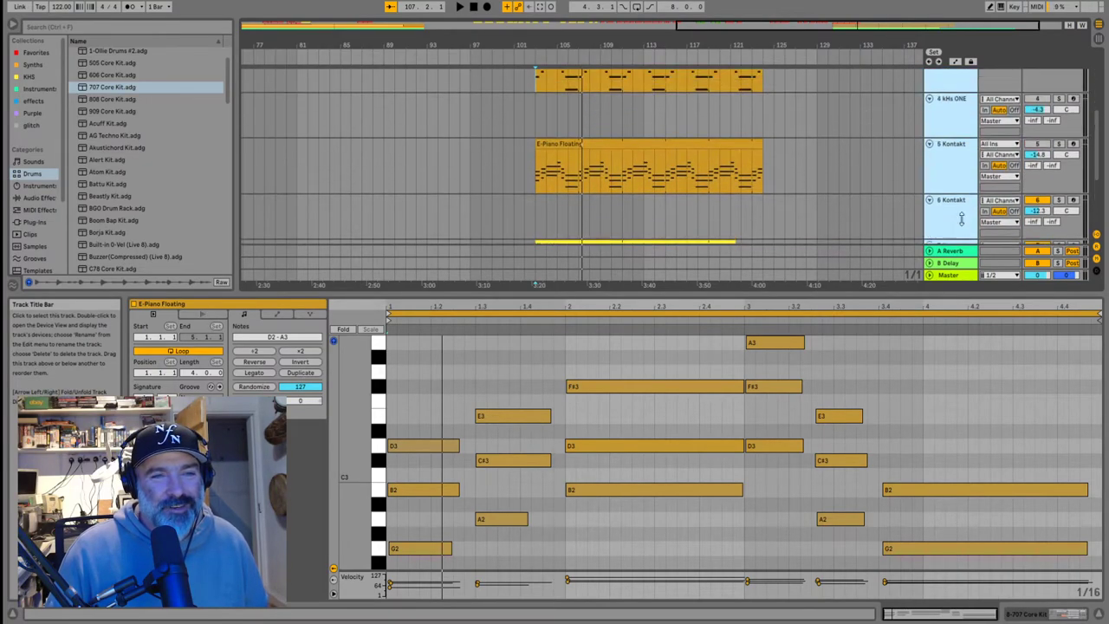
key(space)
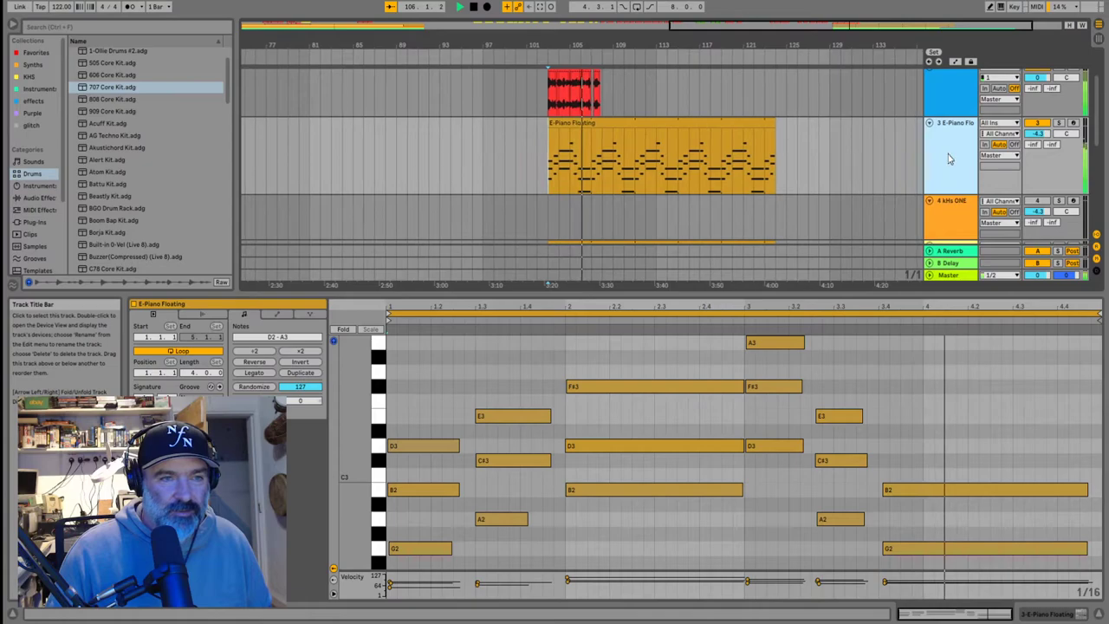
drag(1037, 133, 1037, 146)
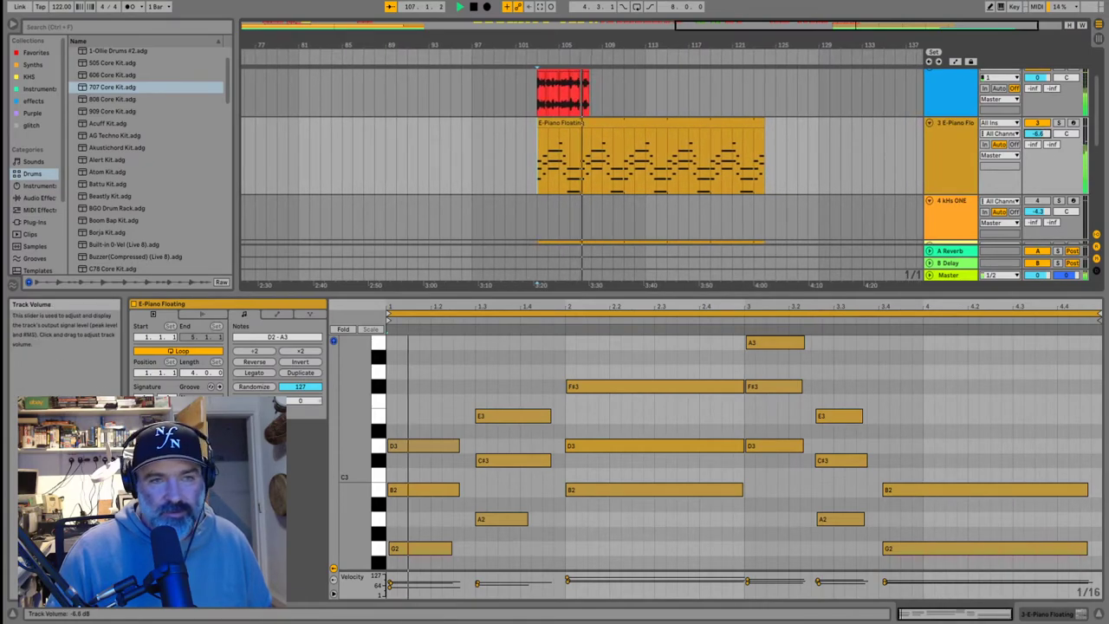
key(space)
Play the speech clips on track 2 from 106.2.1 to check the gap before the last one
scroll(571, 121, up, 5)
click(541, 102)
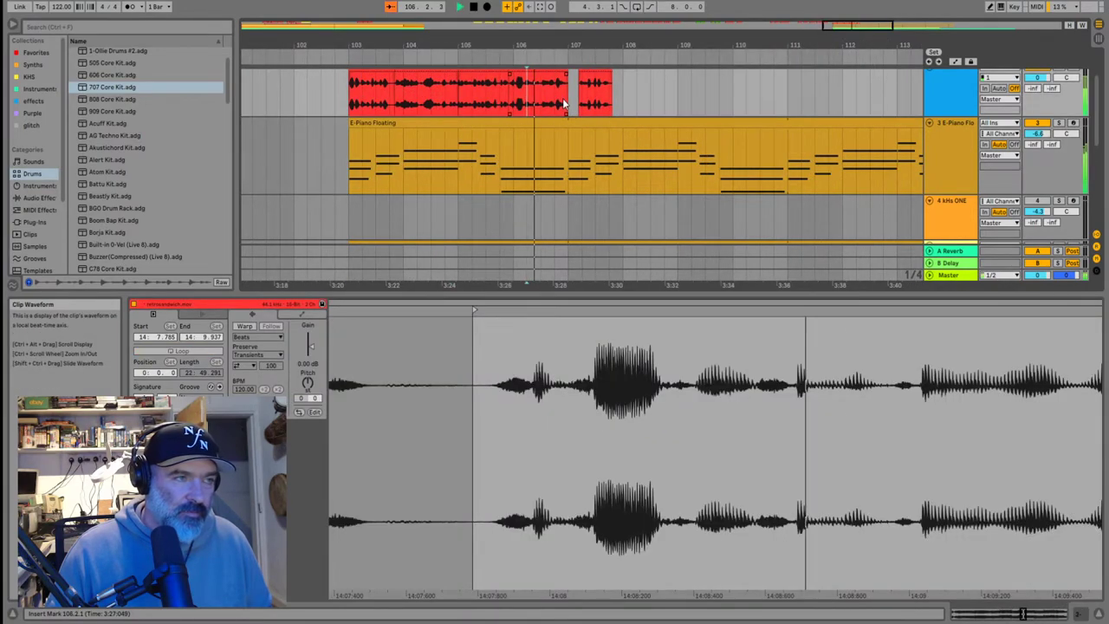
scroll(562, 98, up, 5)
Move the last retrosandwich speech clip on track 2 earlier to start at 107.1.2 and play the transition from 106.4.4
drag(653, 79, 652, 102)
click(653, 105)
click(556, 116)
key(space)
key(space)
scroll(626, 113, up, 3)
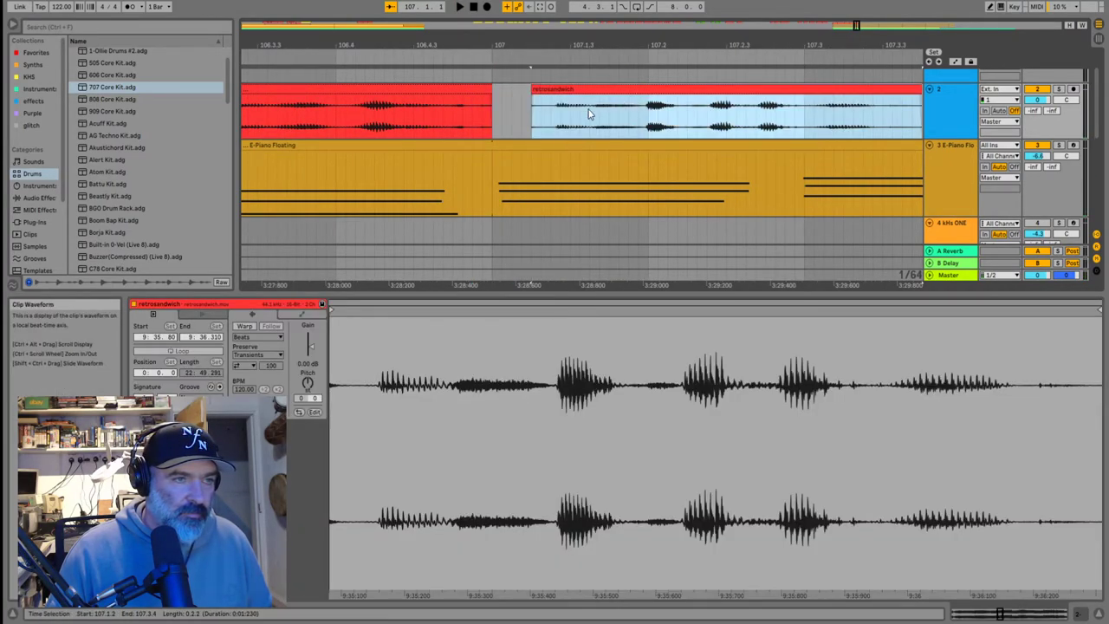
click(471, 114)
key(space)
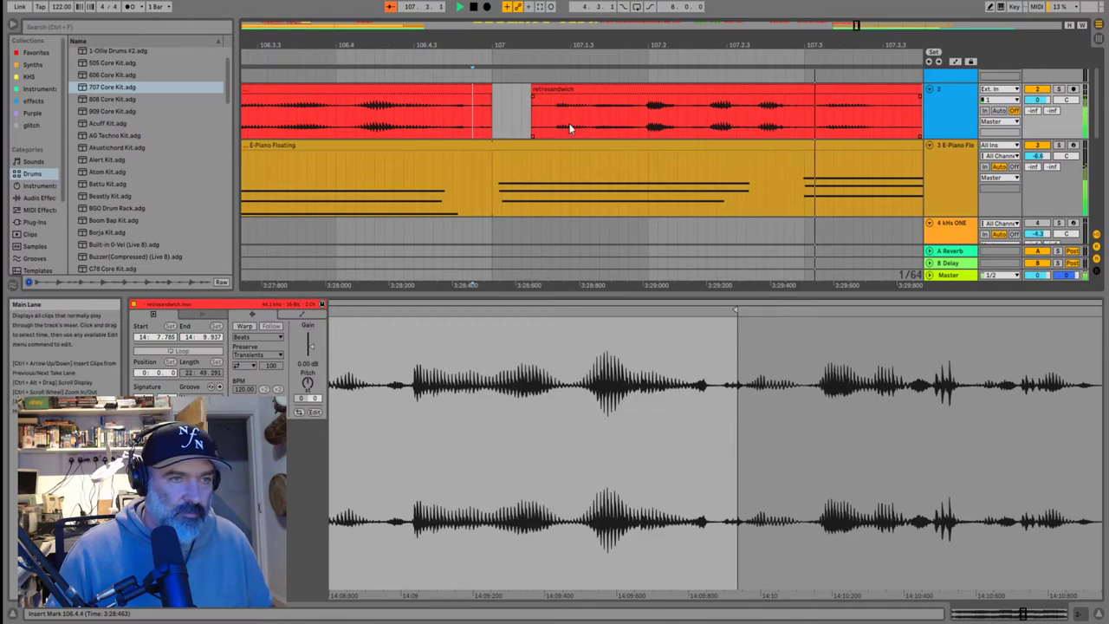
Move the last retrosandwich speech clip on track 2 earlier to close the gap after the preceding clip
key(space)
drag(531, 89, 492, 90)
drag(474, 119, 481, 119)
scroll(472, 121, down, 3)
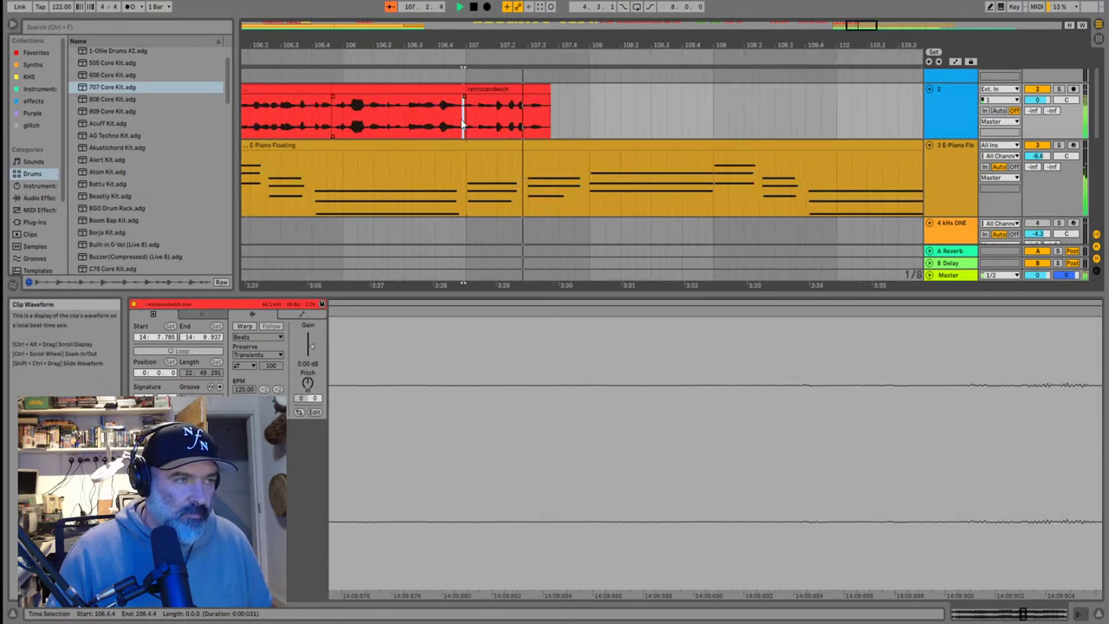
Audition the speech clips on track 1 between bars 84 and 94 to choose the next phrase
scroll(513, 121, down, 8)
scroll(597, 118, up, 1)
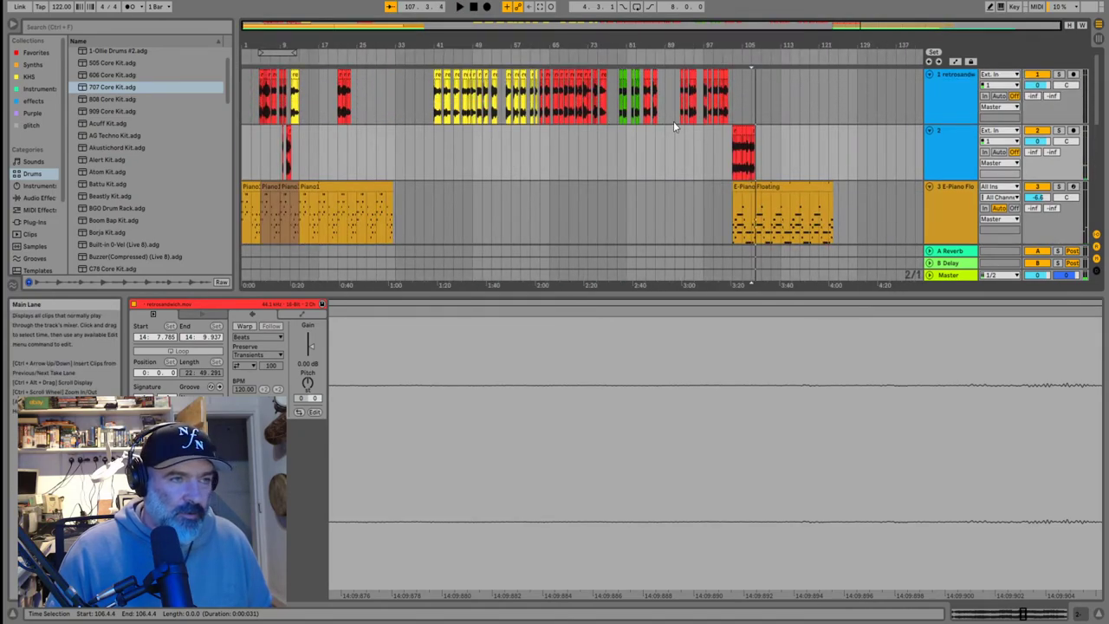
scroll(702, 108, up, 5)
click(345, 108)
key(space)
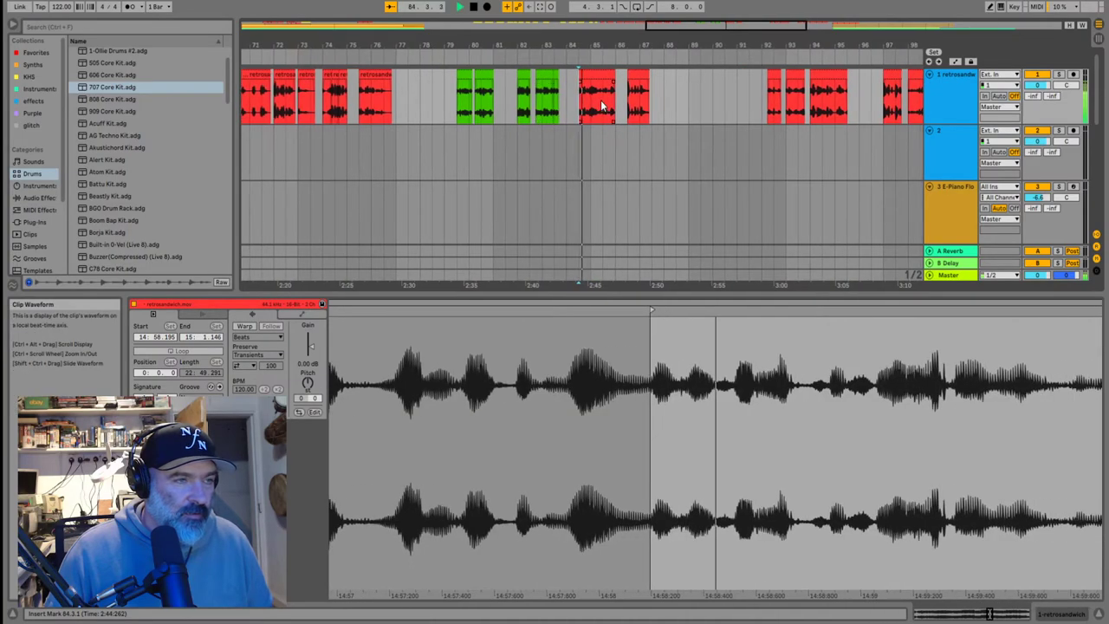
click(584, 104)
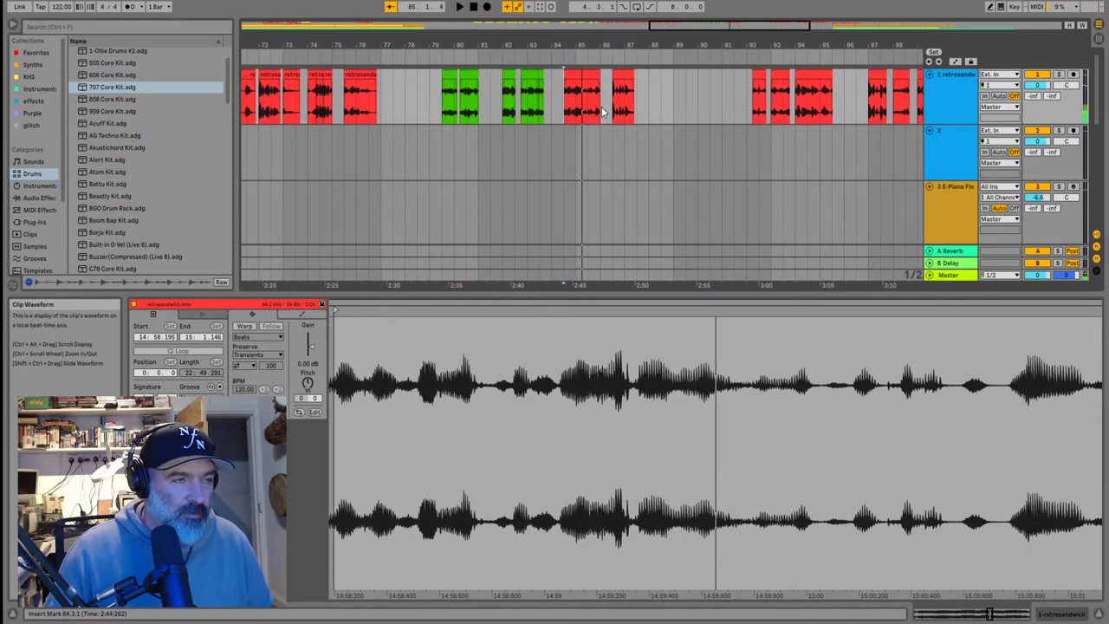
click(615, 110)
click(617, 74)
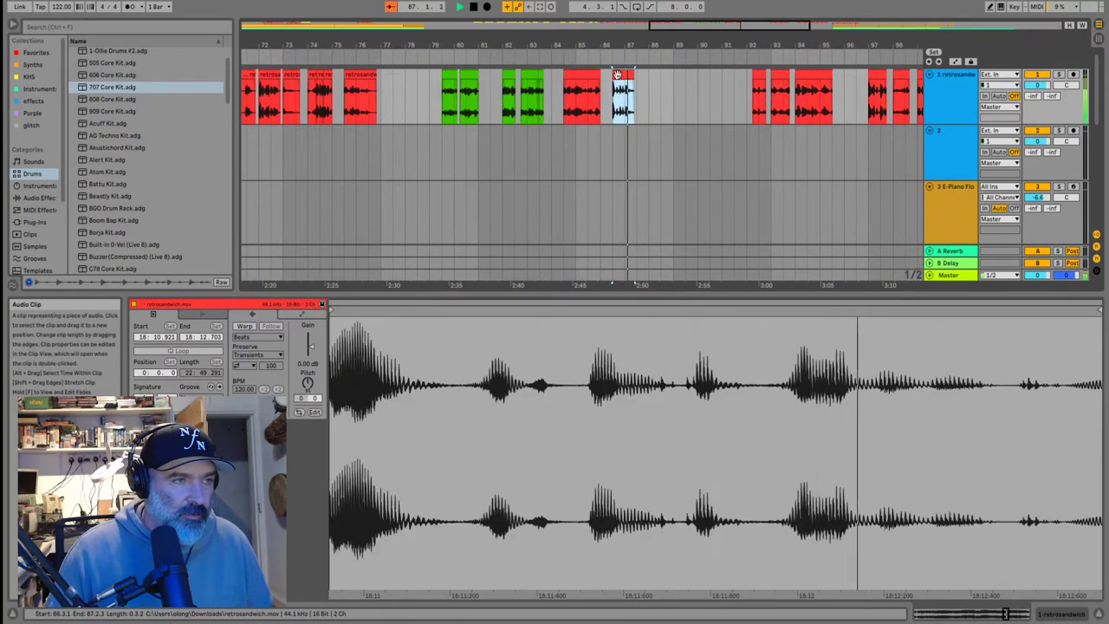
click(763, 94)
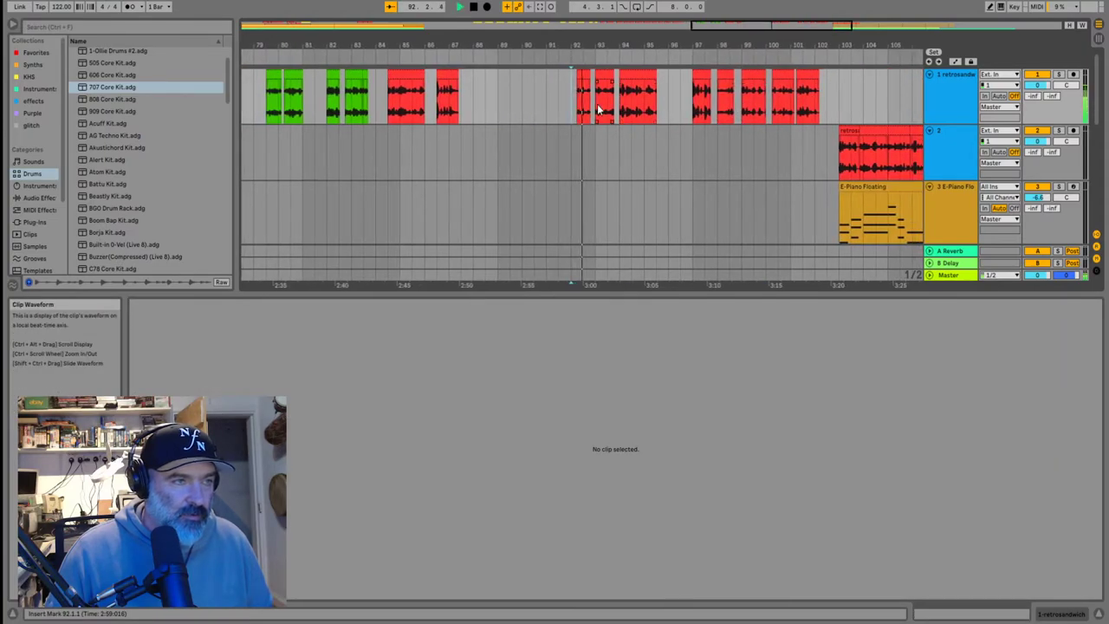
click(606, 97)
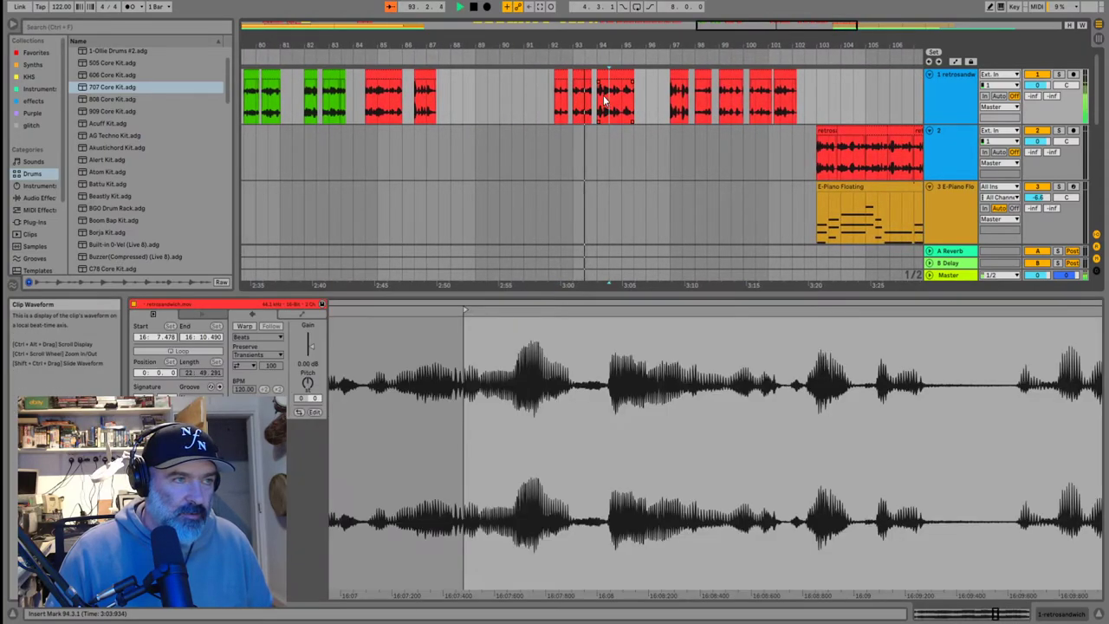
click(578, 77)
Copy the speech clip at 94.1.1 on track 1 and paste it after the last clip on track 2 at 107.3.4
click(607, 75)
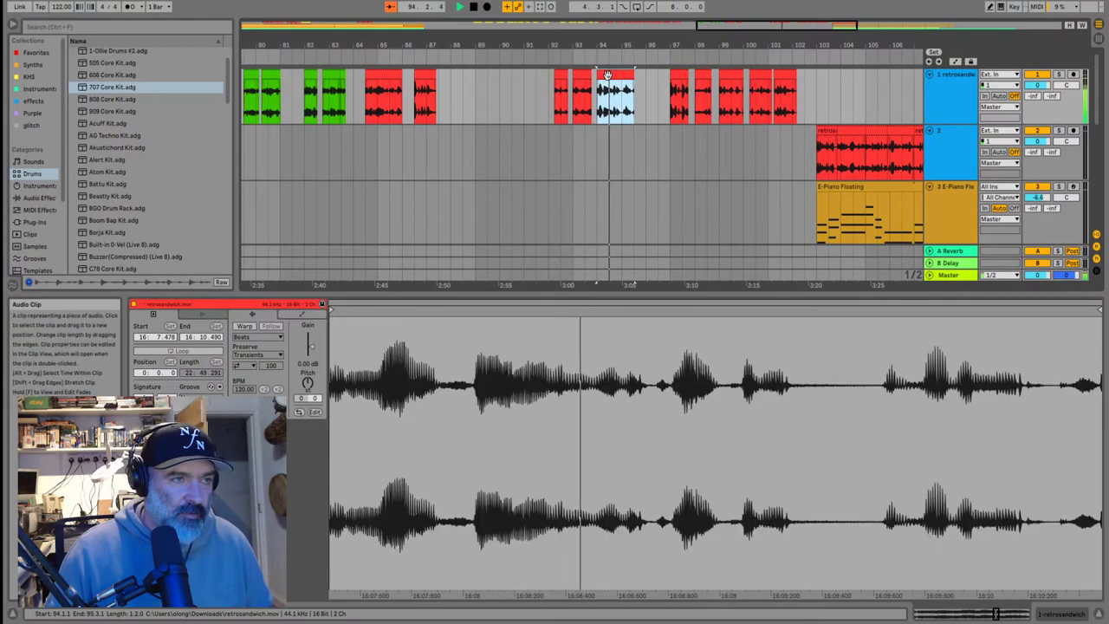
scroll(641, 100, down, 2)
click(758, 158)
scroll(753, 156, up, 8)
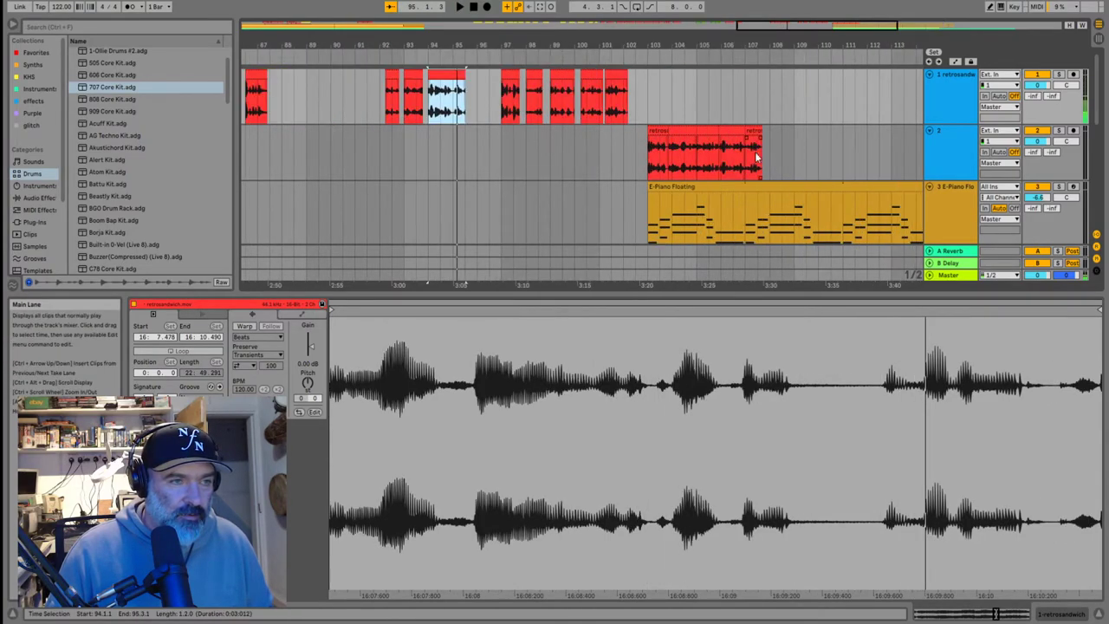
key(space)
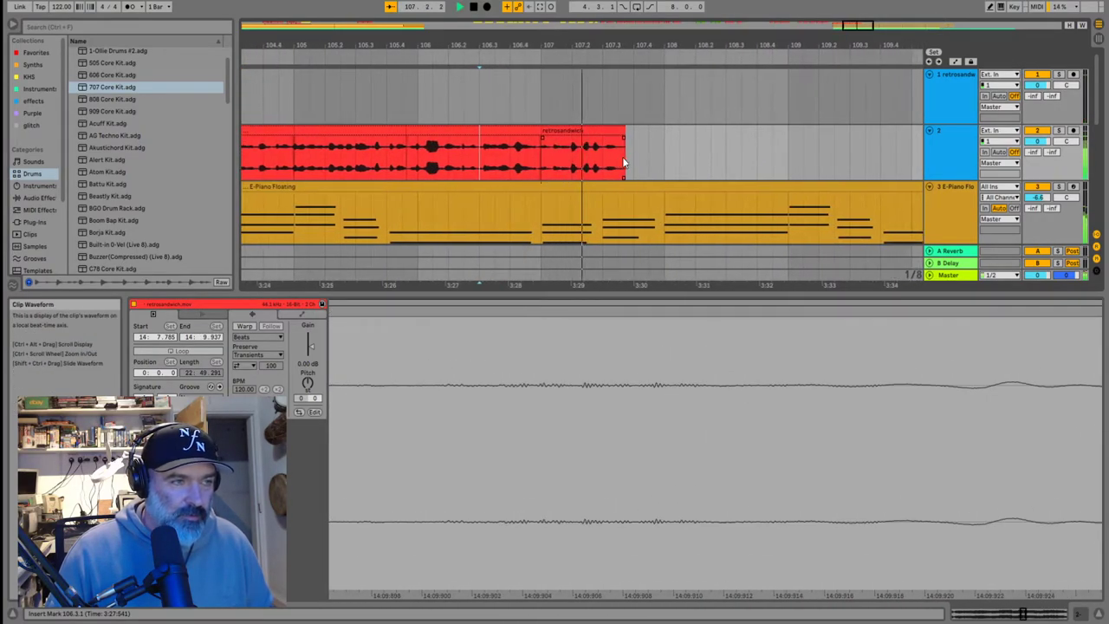
click(572, 165)
key(ctrl+v)
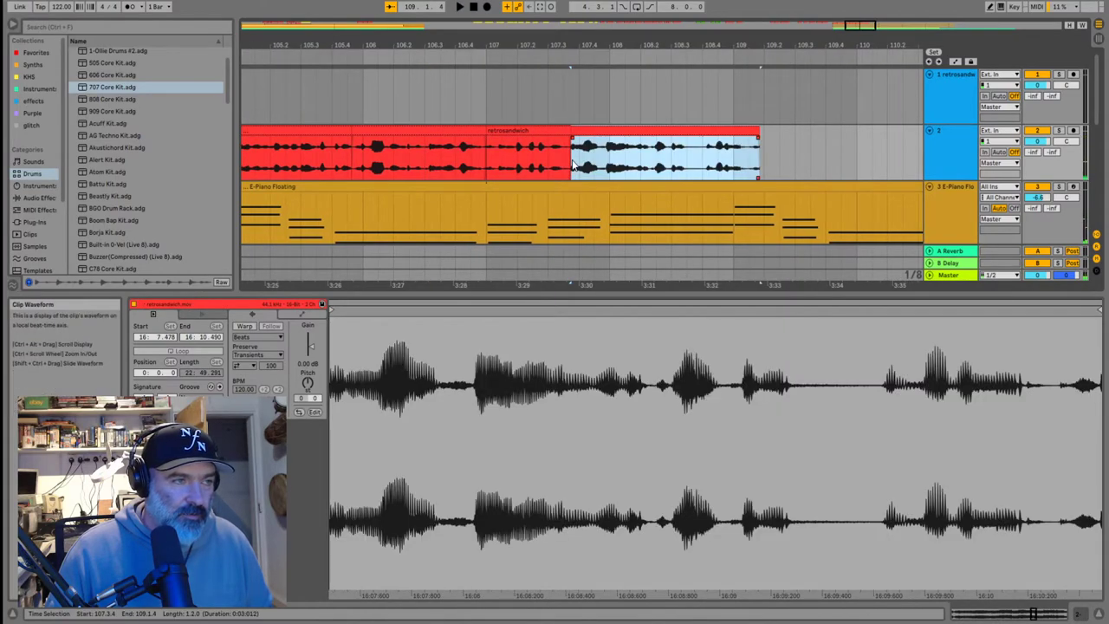
Move the pasted speech clip on track 2 slightly earlier to start at 107.3.3 and play the join from 107.3.1
click(573, 165)
key(space)
key(space)
scroll(559, 169, up, 3)
drag(582, 141, 574, 144)
click(491, 165)
key(space)
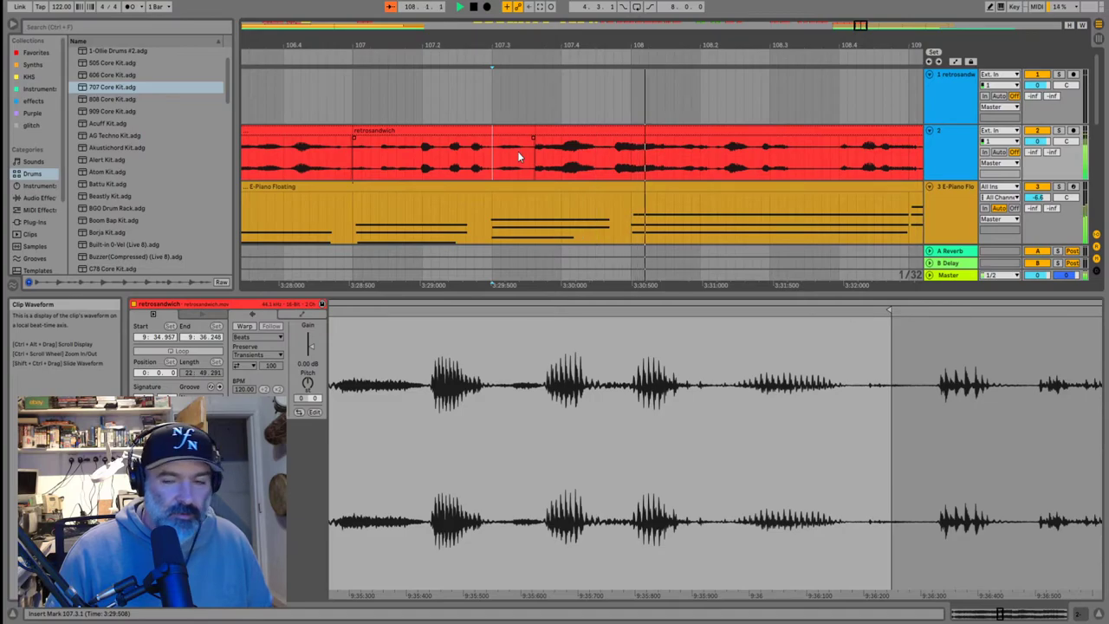
scroll(520, 155, down, 3)
key(space)
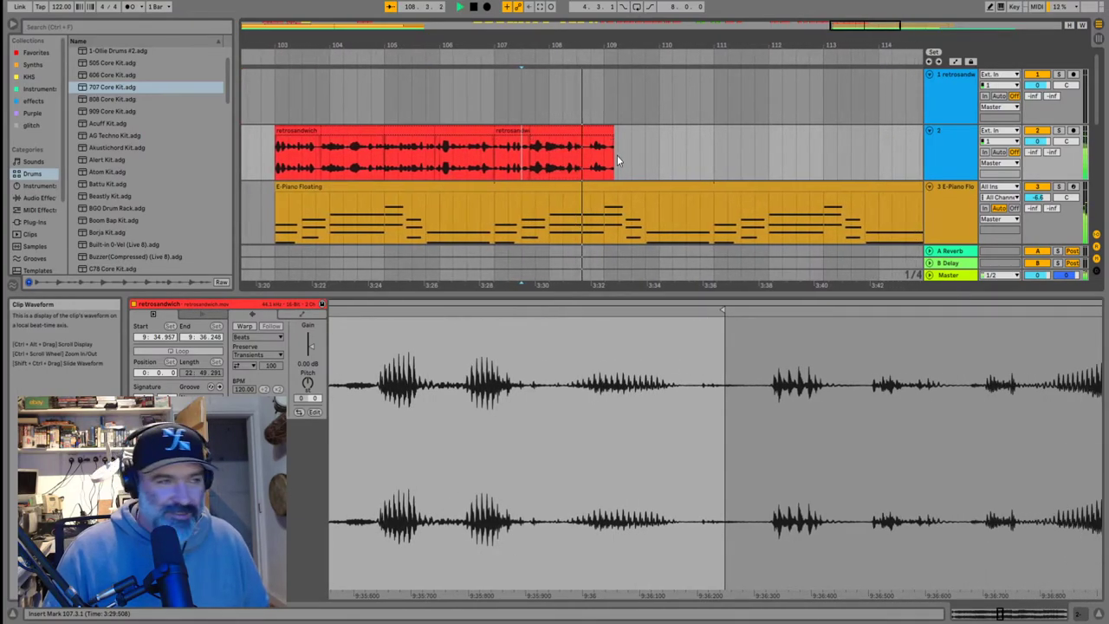
Audition the speech clips on track 1 between bars 92 and 101 for a further phrase
click(576, 131)
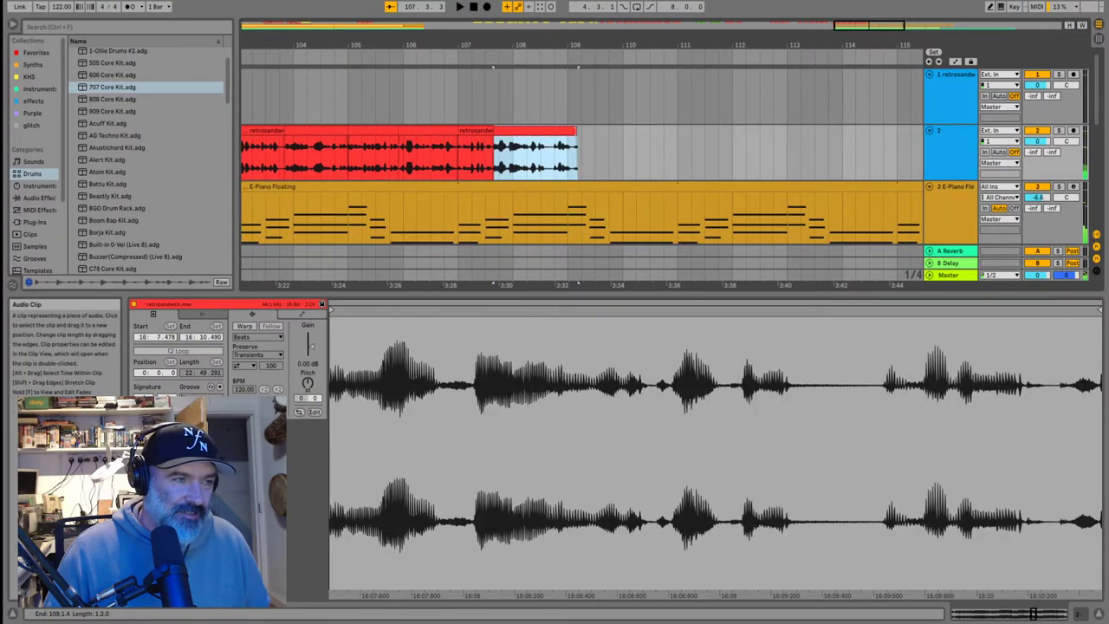
scroll(571, 144, down, 5)
scroll(571, 145, up, 5)
scroll(571, 148, down, 2)
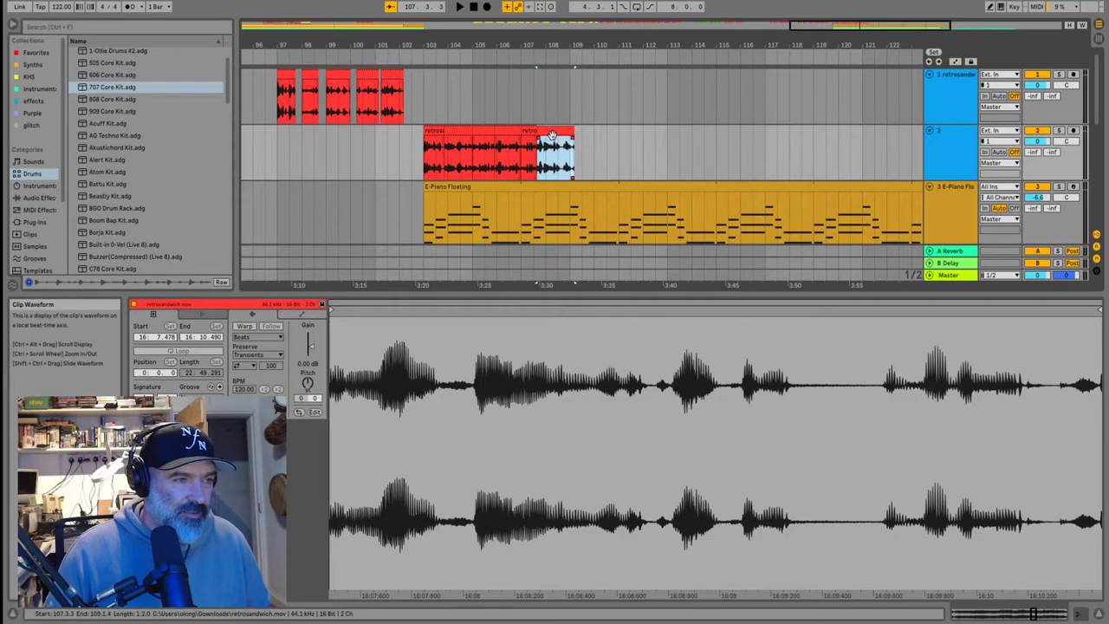
click(284, 107)
key(space)
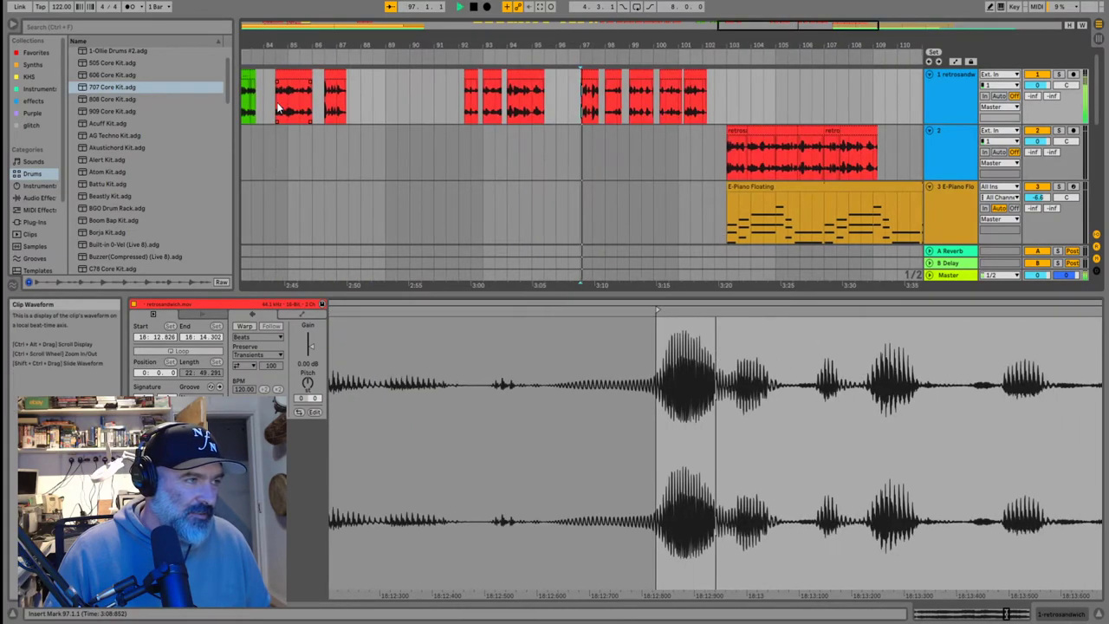
click(451, 109)
key(space)
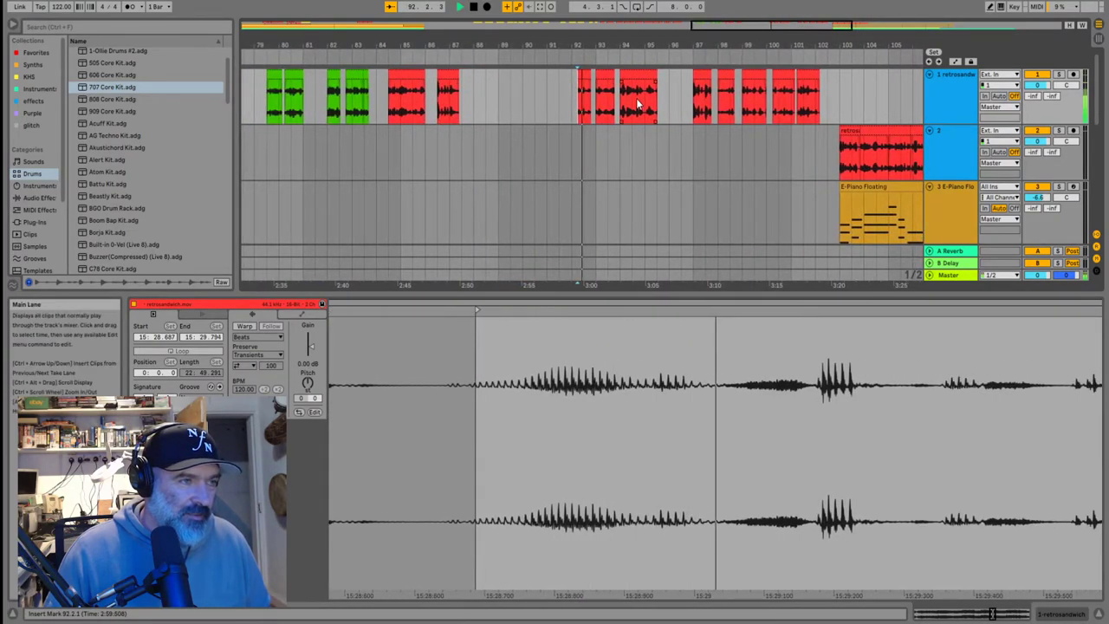
click(586, 113)
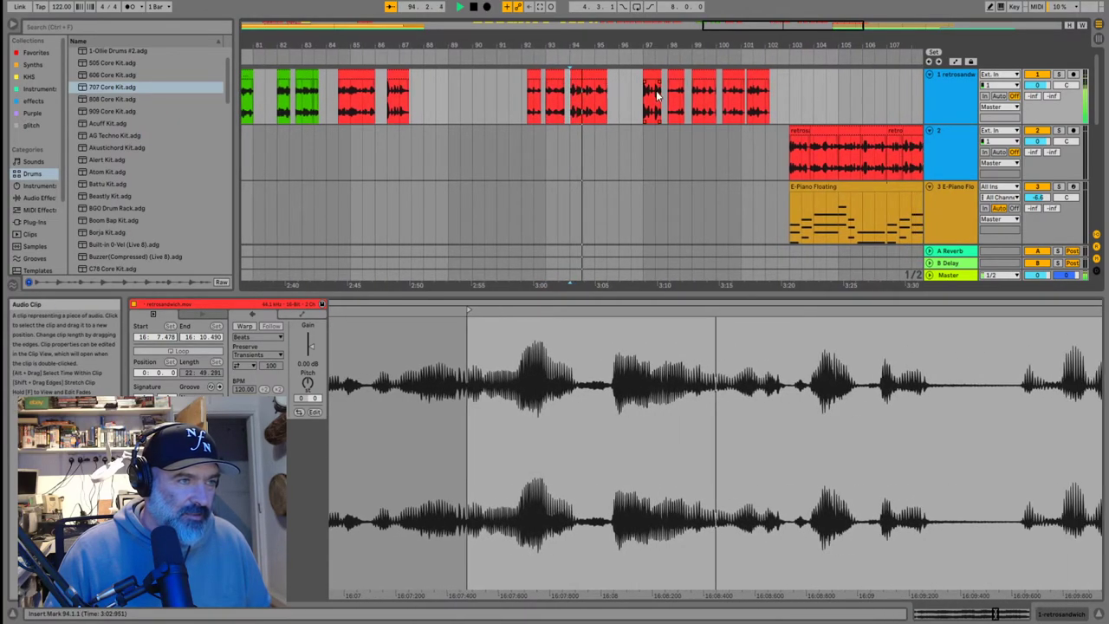
click(635, 99)
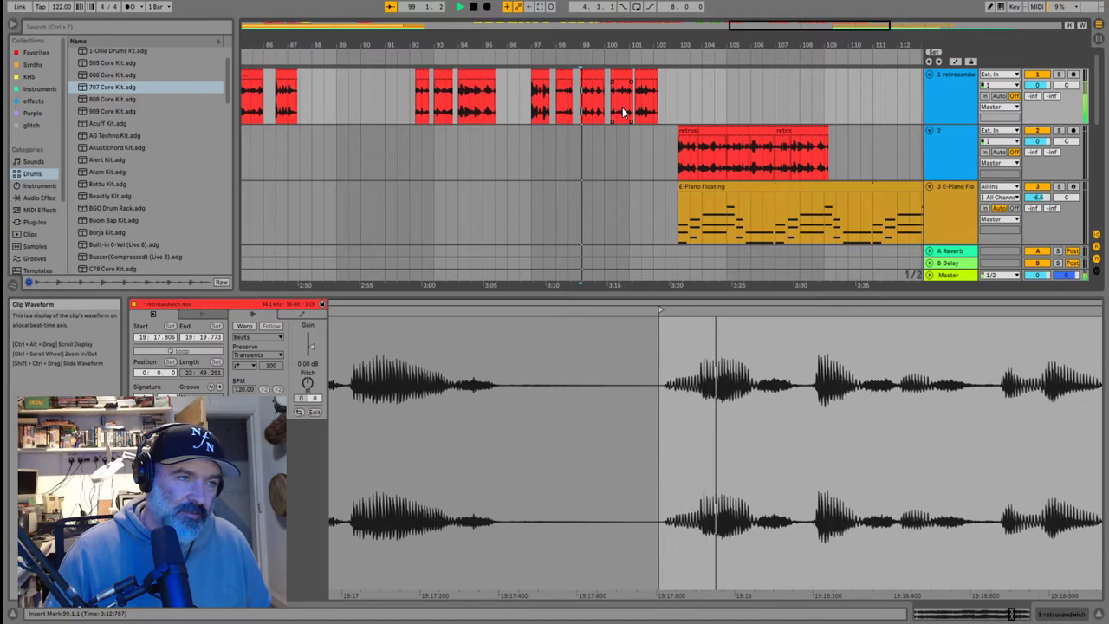
click(604, 111)
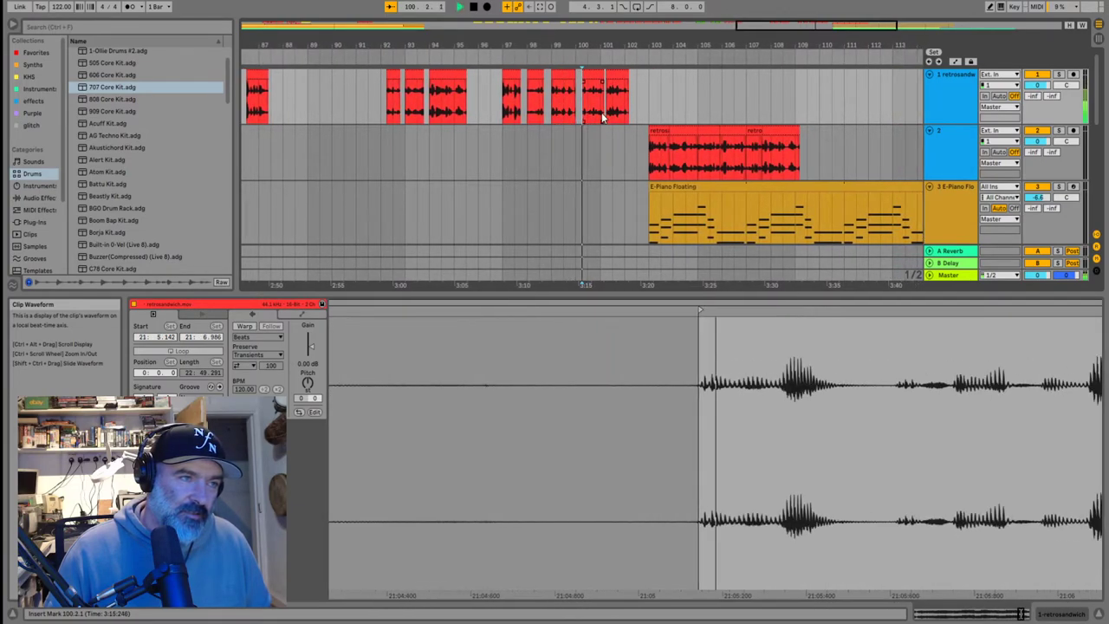
click(599, 114)
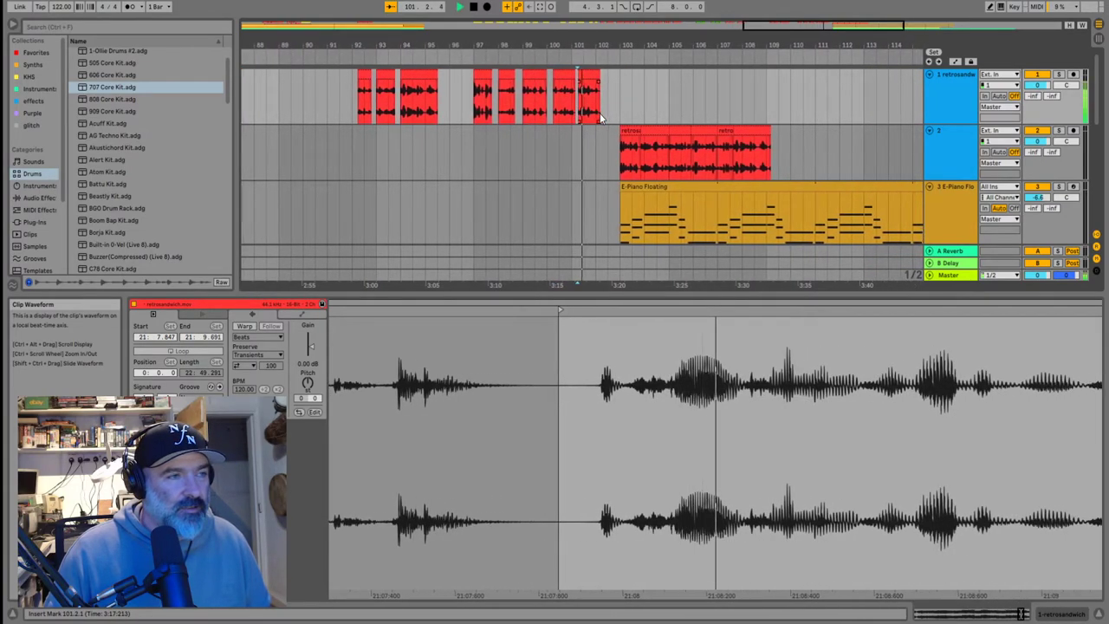
Copy the speech clip at 101.2.1 on track 1, paste it on track 2 at 109.1.3 over the last clip's end, and play it
click(572, 75)
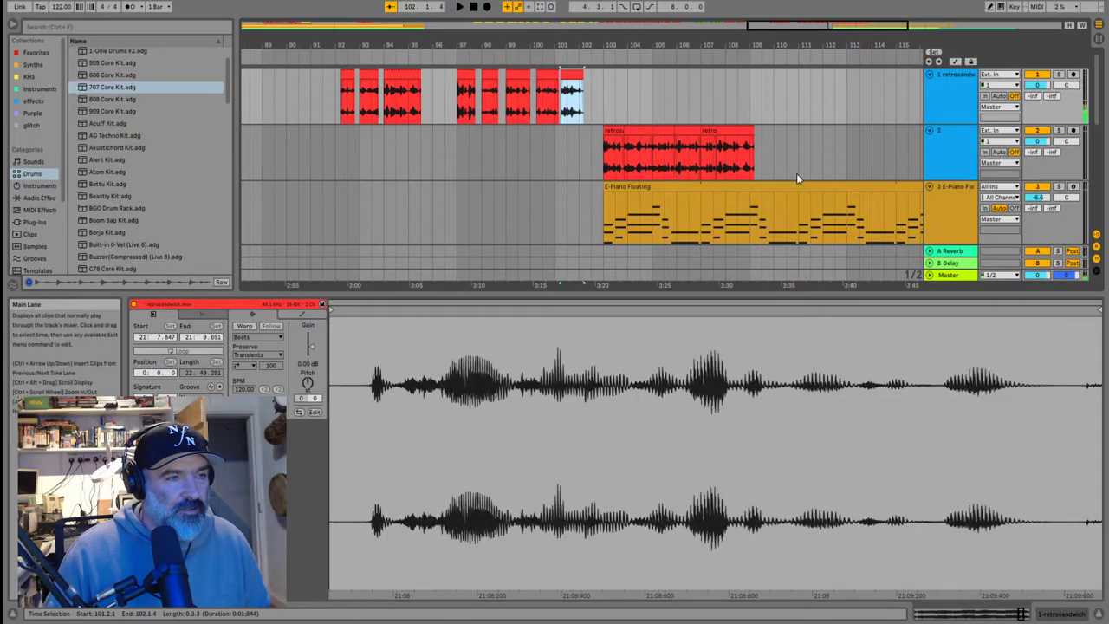
scroll(736, 162, up, 5)
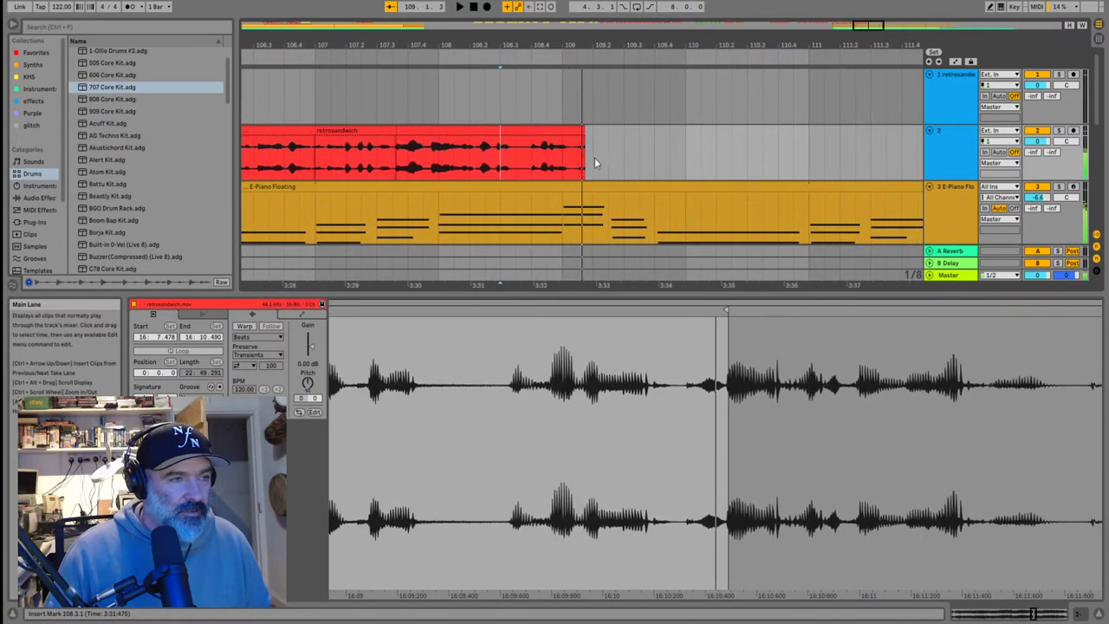
drag(586, 131, 577, 132)
click(578, 149)
key(ctrl+v)
click(578, 149)
key(space)
scroll(577, 148, down, 3)
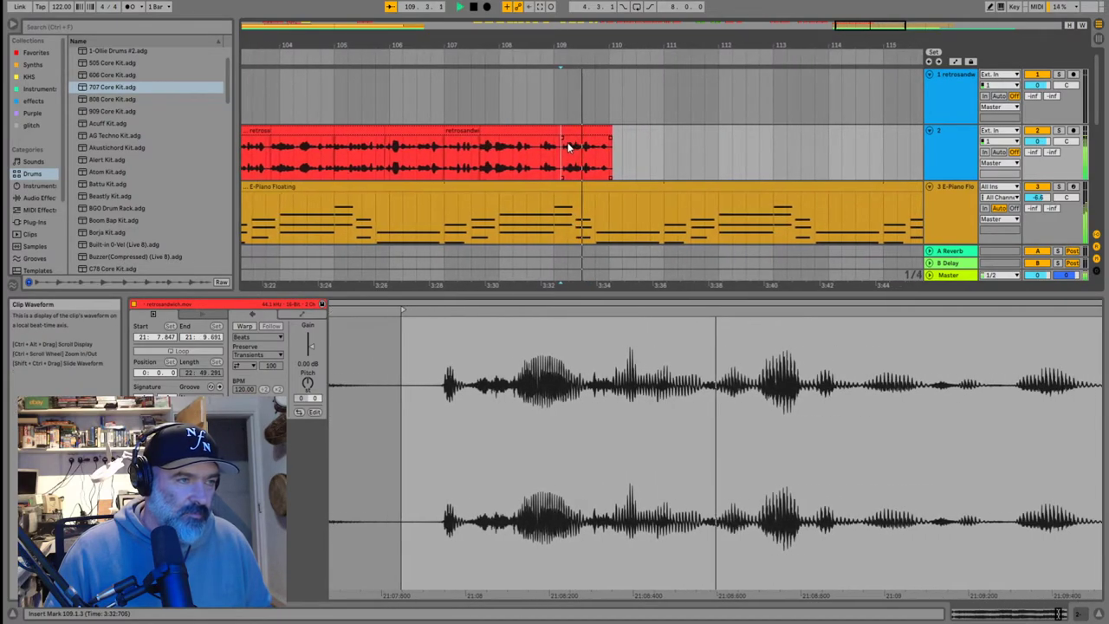
Move the speech clip at 107.3.3 on track 2 to 110.1.1, put the newly pasted clip in its place, and play from 107.2.1
click(530, 129)
drag(642, 147, 637, 147)
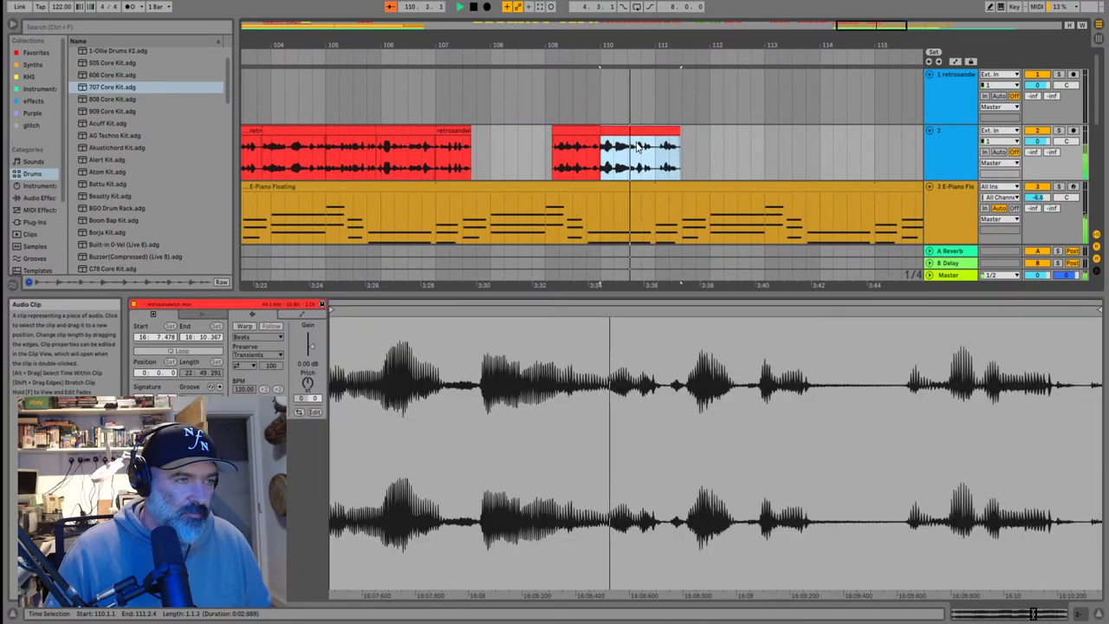
drag(564, 143, 485, 151)
click(444, 148)
key(space)
scroll(576, 158, up, 5)
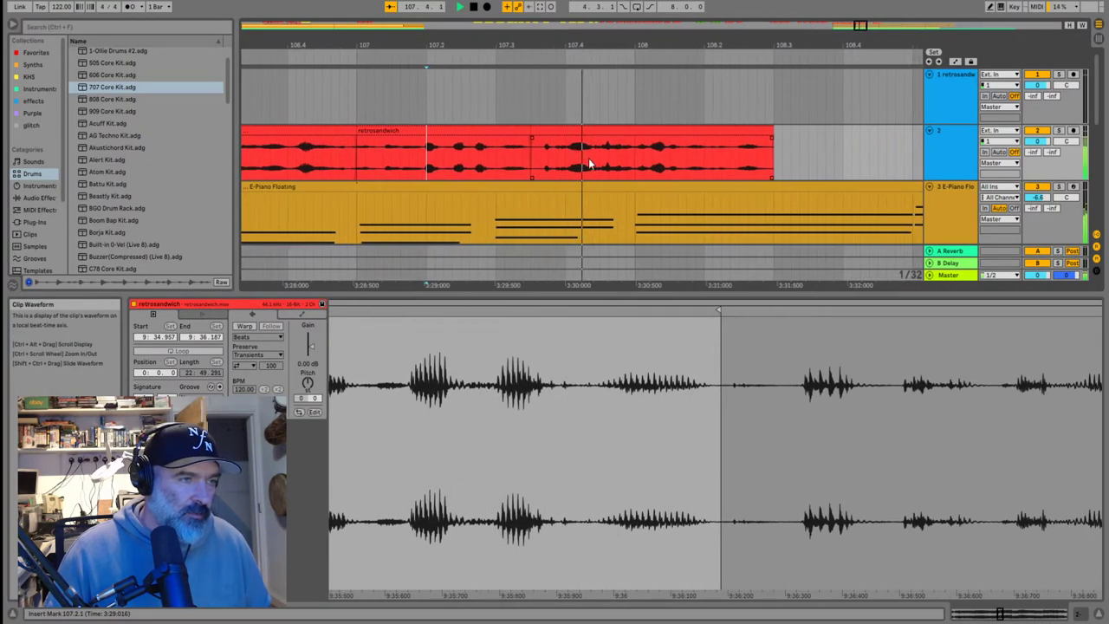
Move the speech clip at 110.1.1 on track 2 directly behind the preceding clip and play the join from 108.2.1
scroll(583, 159, down, 5)
drag(687, 130, 604, 131)
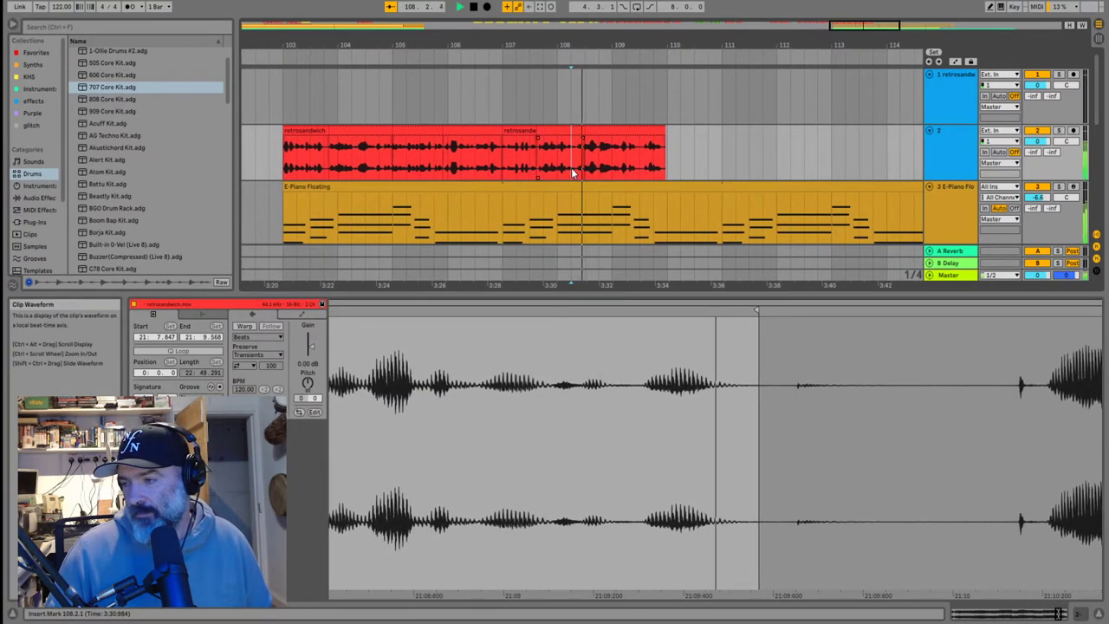
key(space)
scroll(575, 158, down, 3)
Split the E-Piano Floating clip on track 3 at 111.1.1 and colour its first part light blue
click(619, 212)
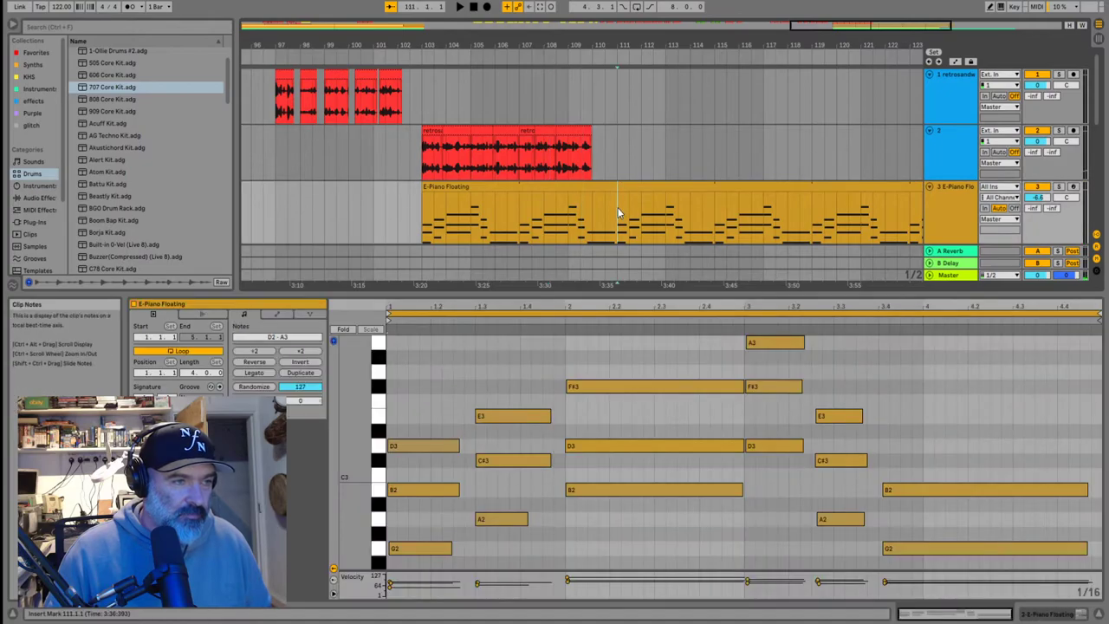
click(595, 184)
right_click(598, 189)
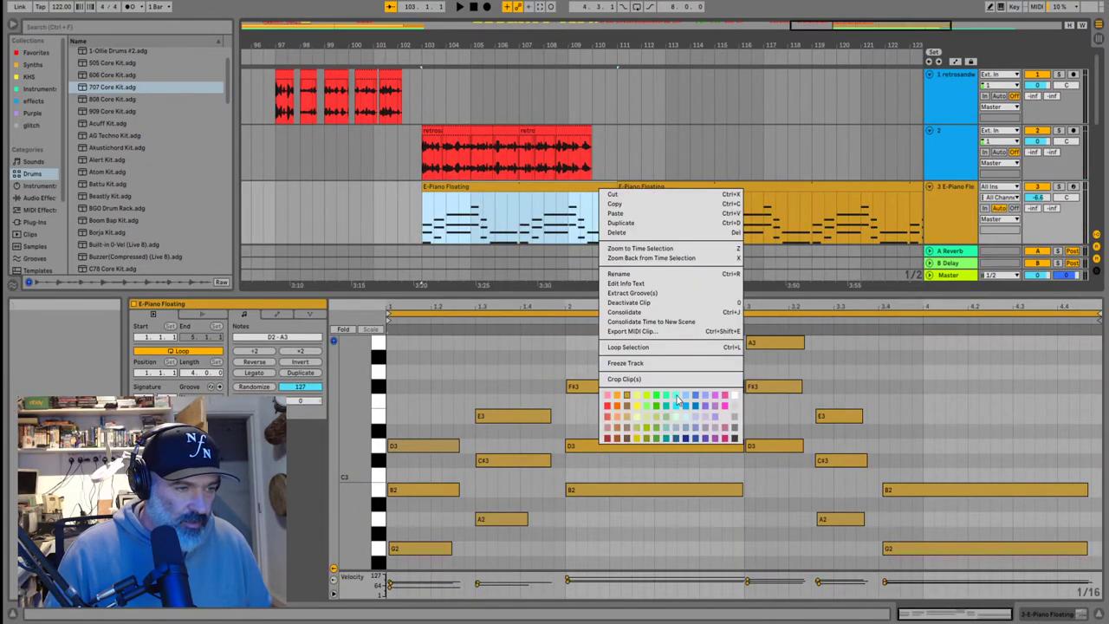
click(688, 401)
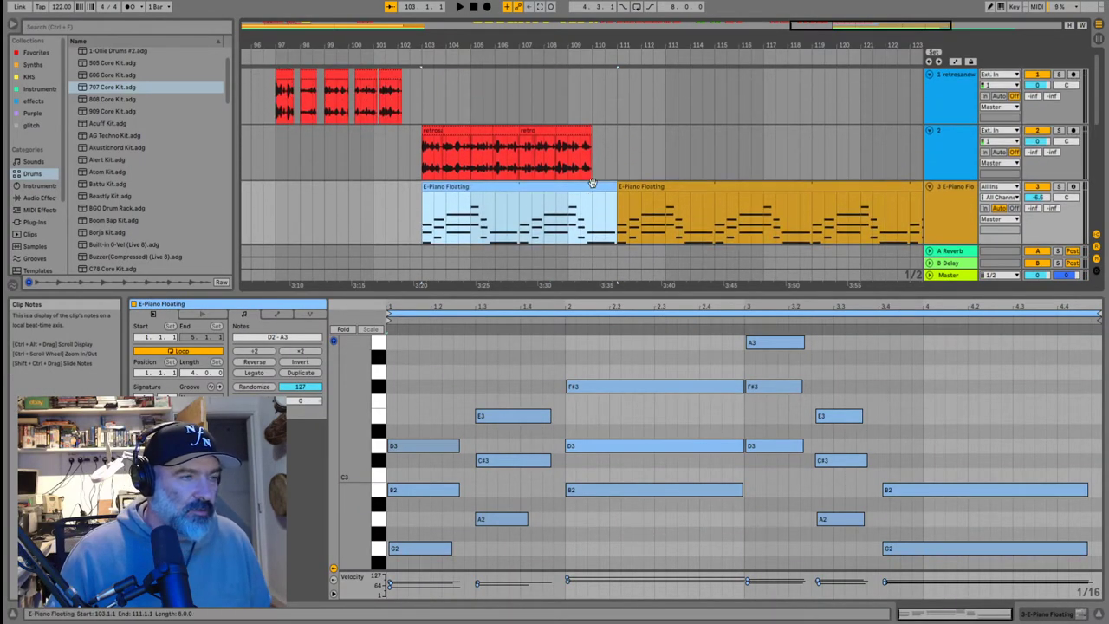
Play the arranged speech clips with the E-Piano from 103.1.1 and again from 110.1.1
scroll(416, 135, down, 2)
scroll(379, 147, down, 2)
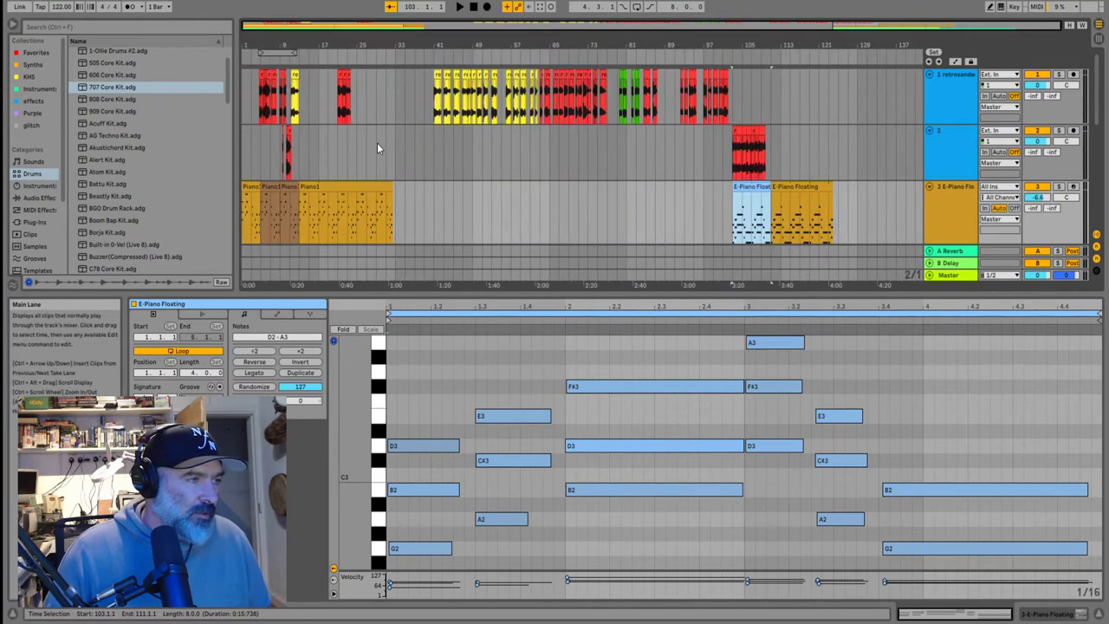
click(758, 168)
key(space)
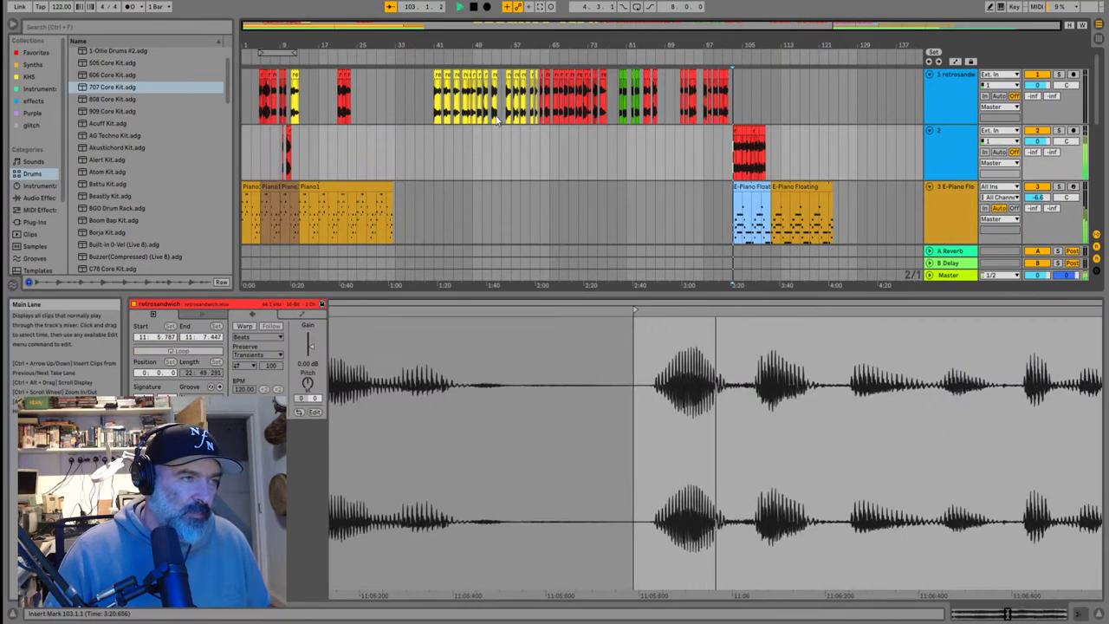
key(plus)
key(plus)
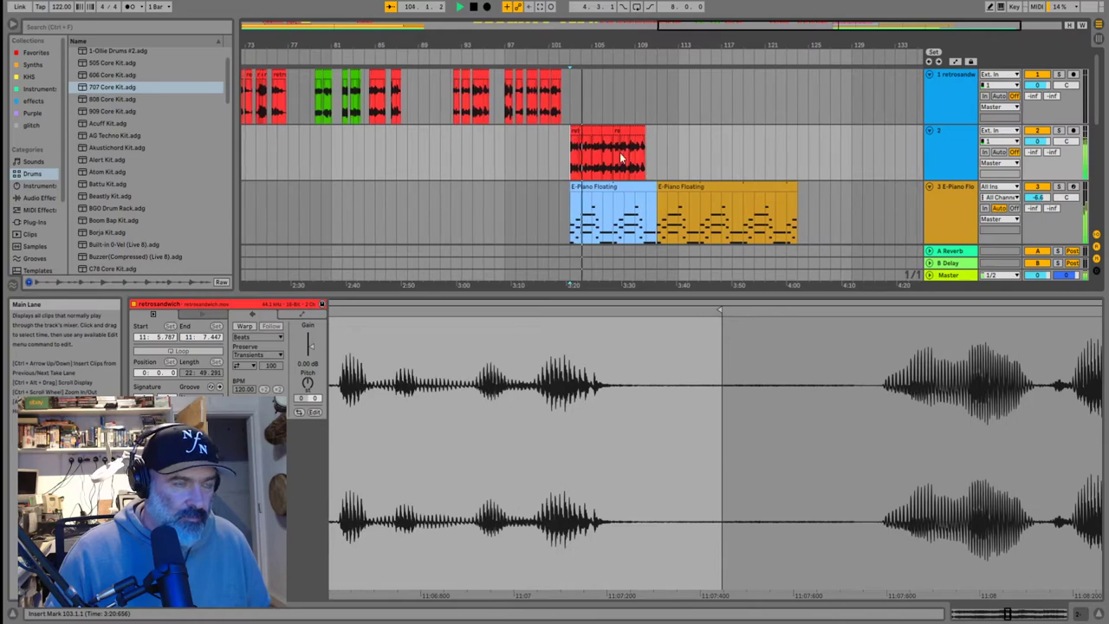
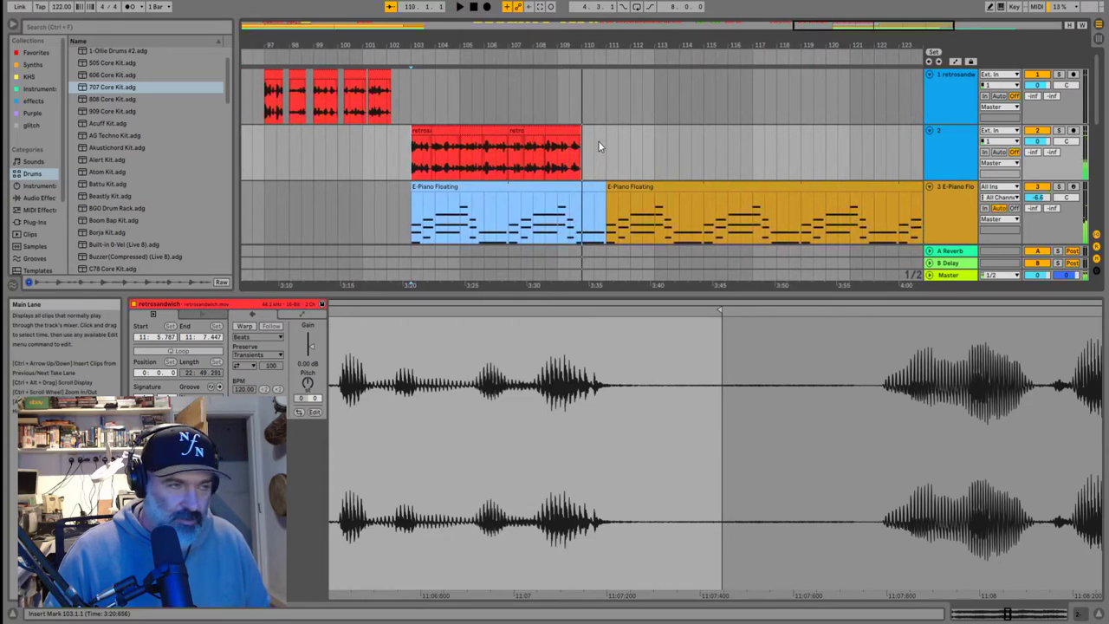
click(584, 173)
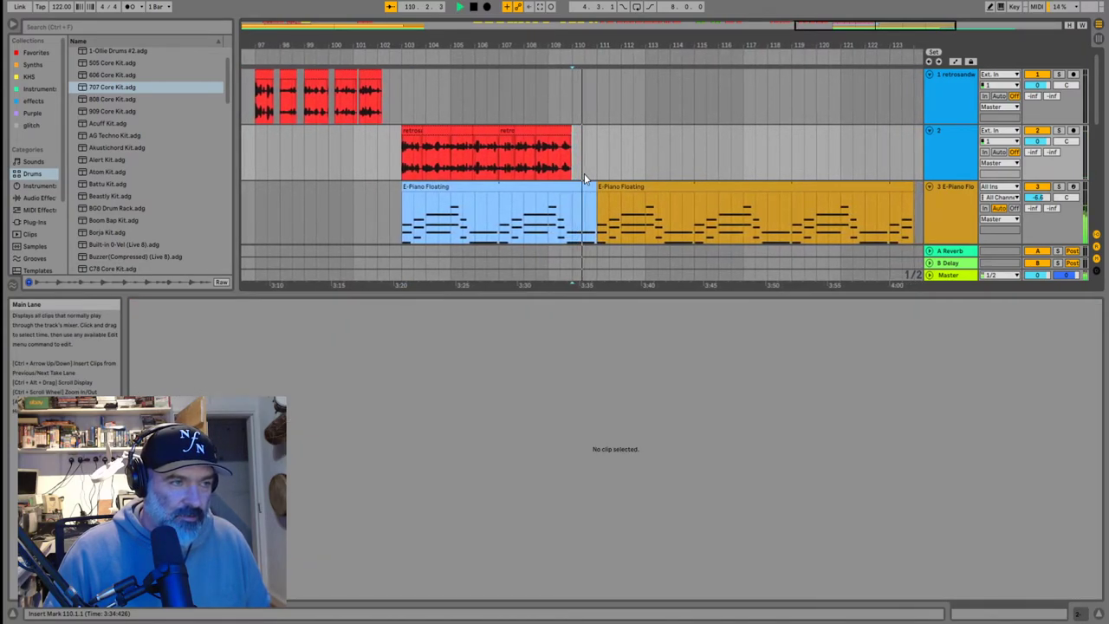
Stop playback and split the E-Piano Floating clip on track 5, the Kontakt bass clip and the Syntwave drums clip at 111.1.1
key(space)
scroll(563, 200, down, 2)
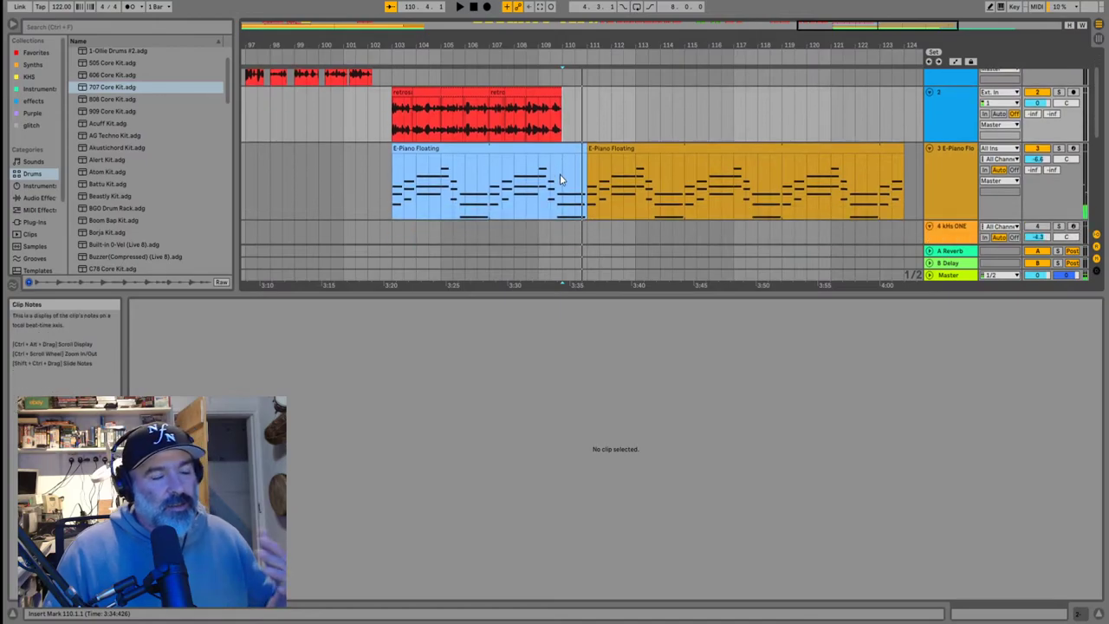
click(570, 153)
scroll(569, 152, down, 4)
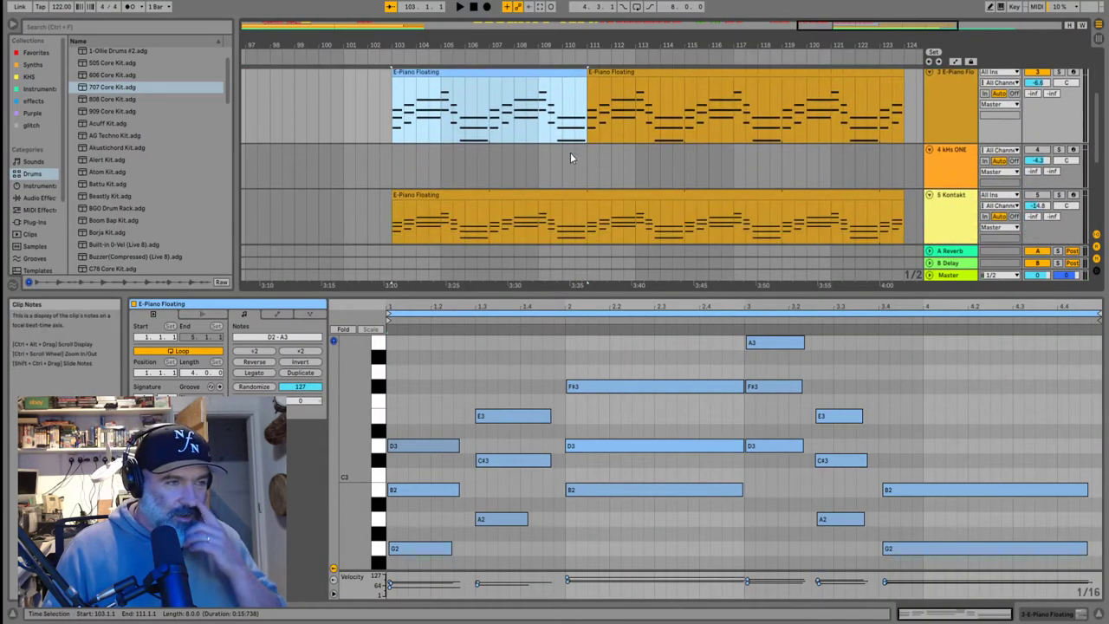
click(586, 191)
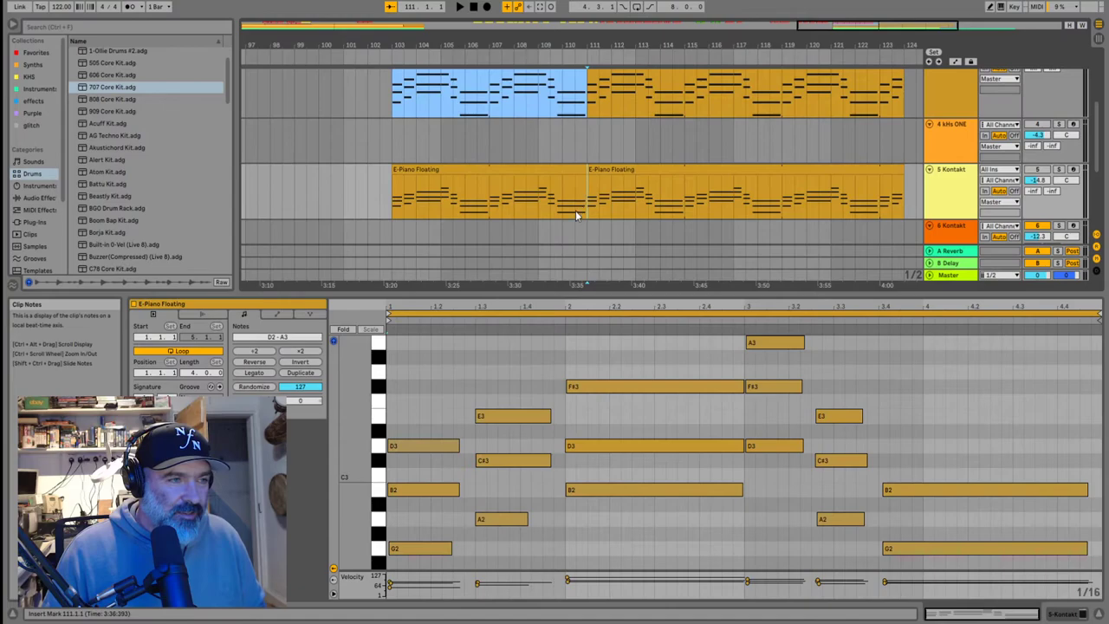
scroll(580, 178, down, 4)
click(585, 163)
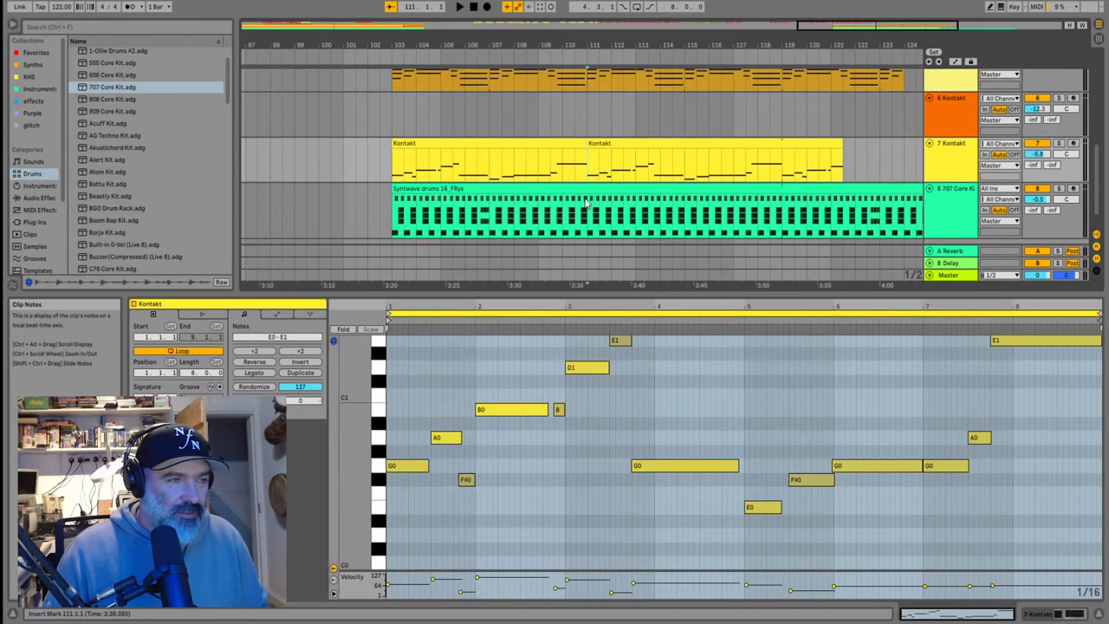
click(585, 204)
key(ctrl+e)
Select the clips from 103.1.1 to 111.1.1 on tracks 2 to 8
key(w)
scroll(564, 180, up, 6)
click(759, 116)
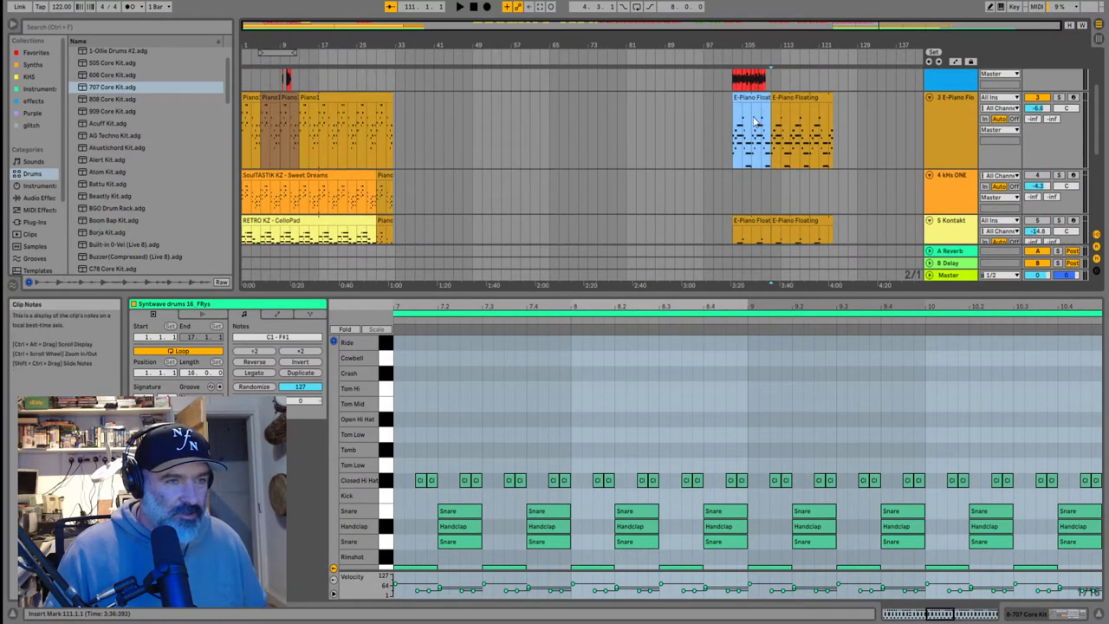
scroll(745, 86, up, 2)
click(735, 103)
scroll(751, 237, down, 4)
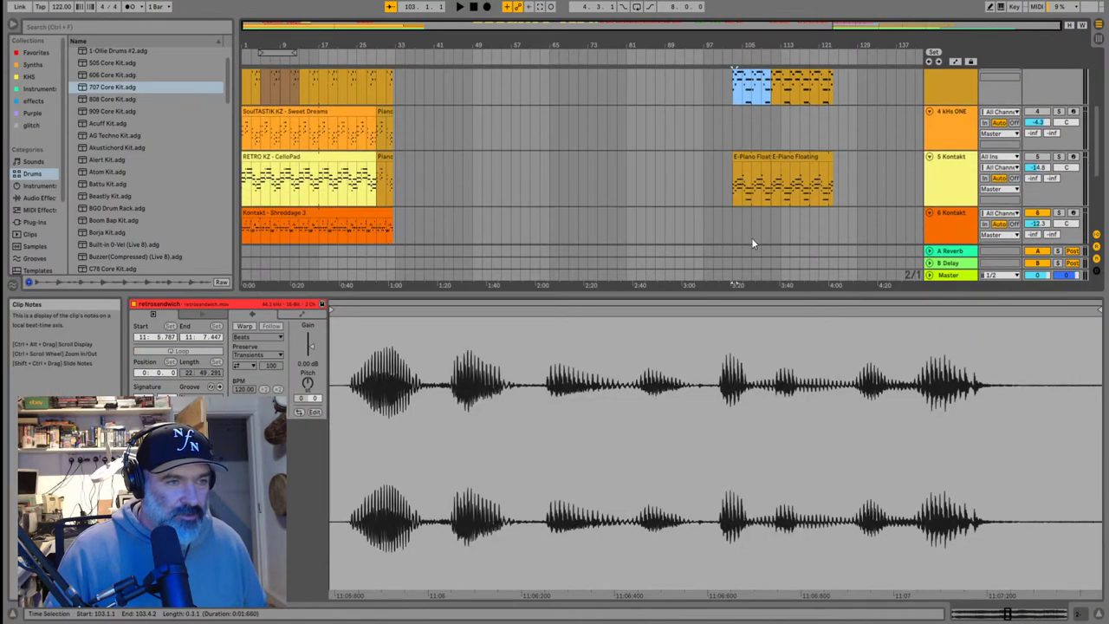
scroll(751, 242, down, 4)
shift+click(767, 187)
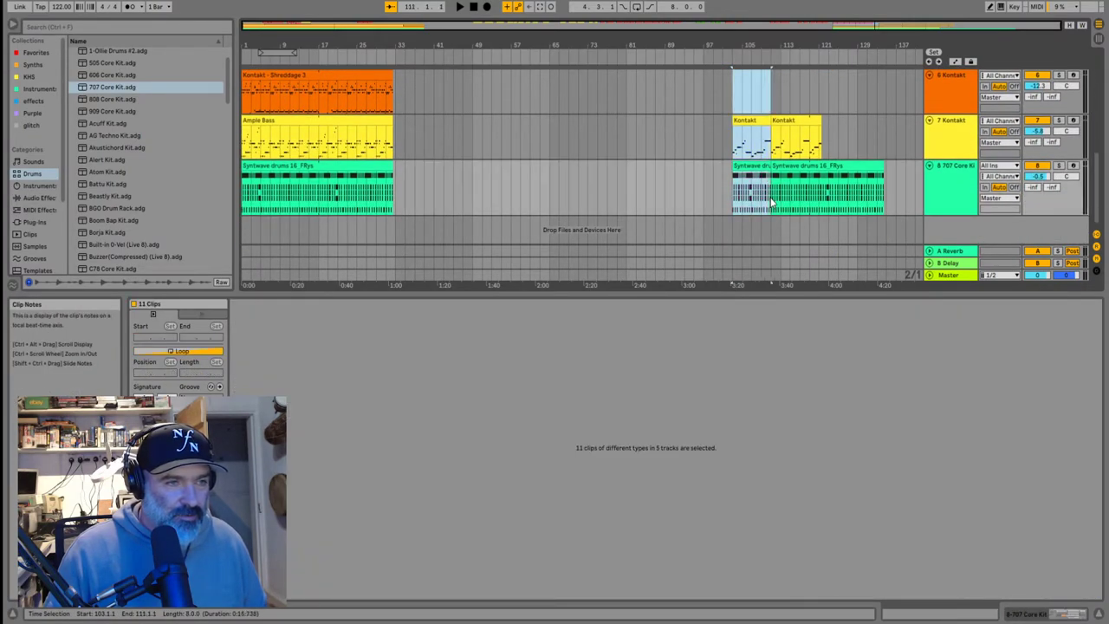
scroll(260, 108, up, 6)
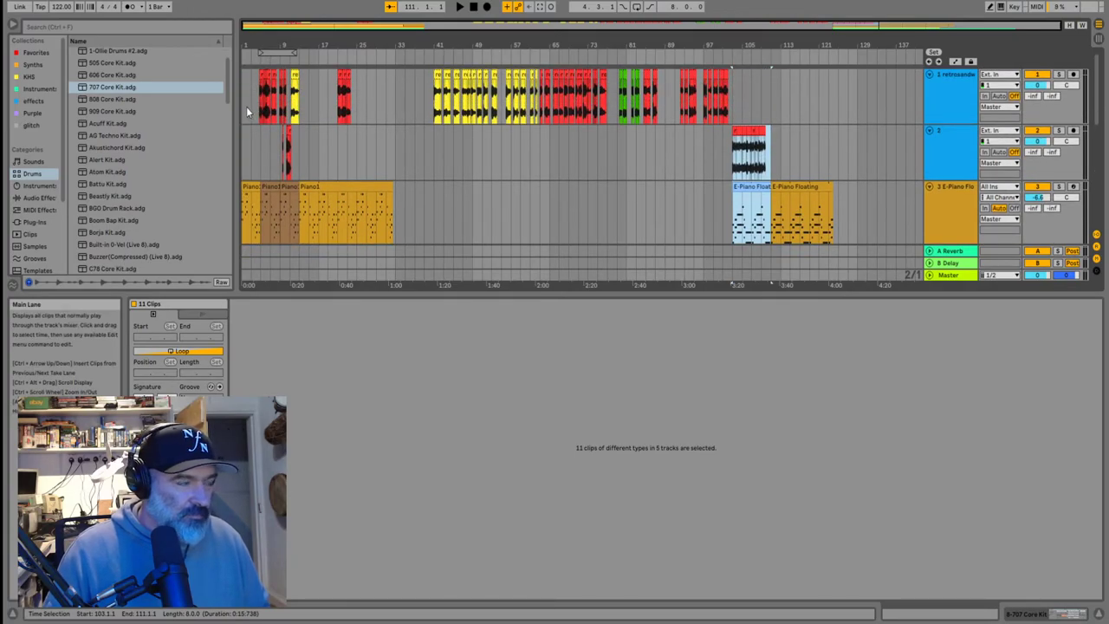
Delete everything from 111.1.1 to 134.3.1 on tracks 3 to 8
click(793, 213)
scroll(793, 189, down, 4)
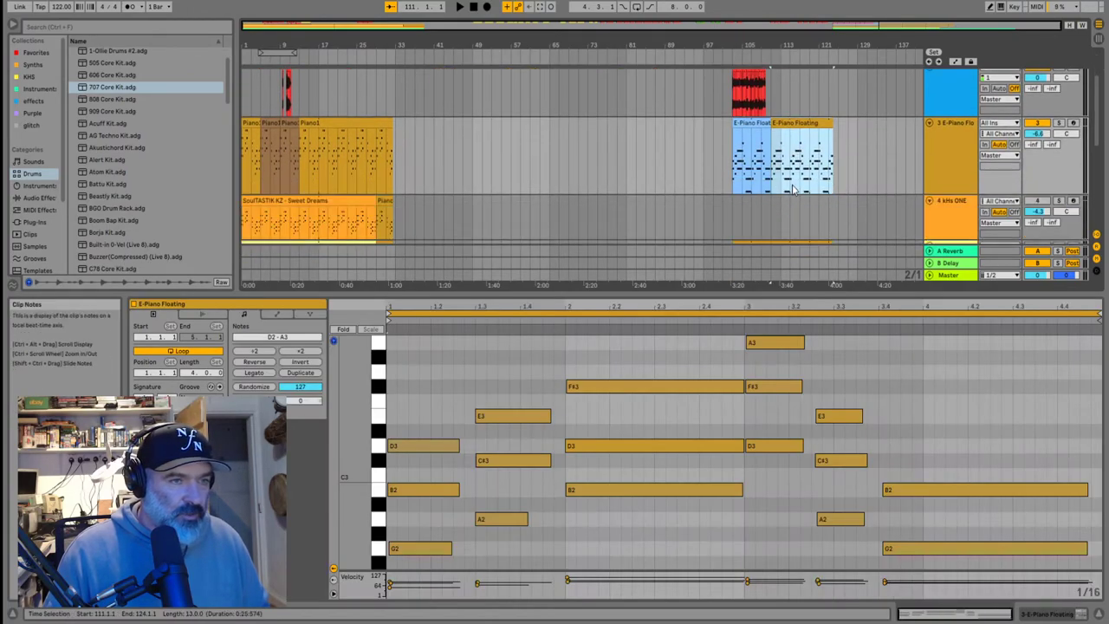
scroll(795, 190, down, 3)
shift+click(836, 199)
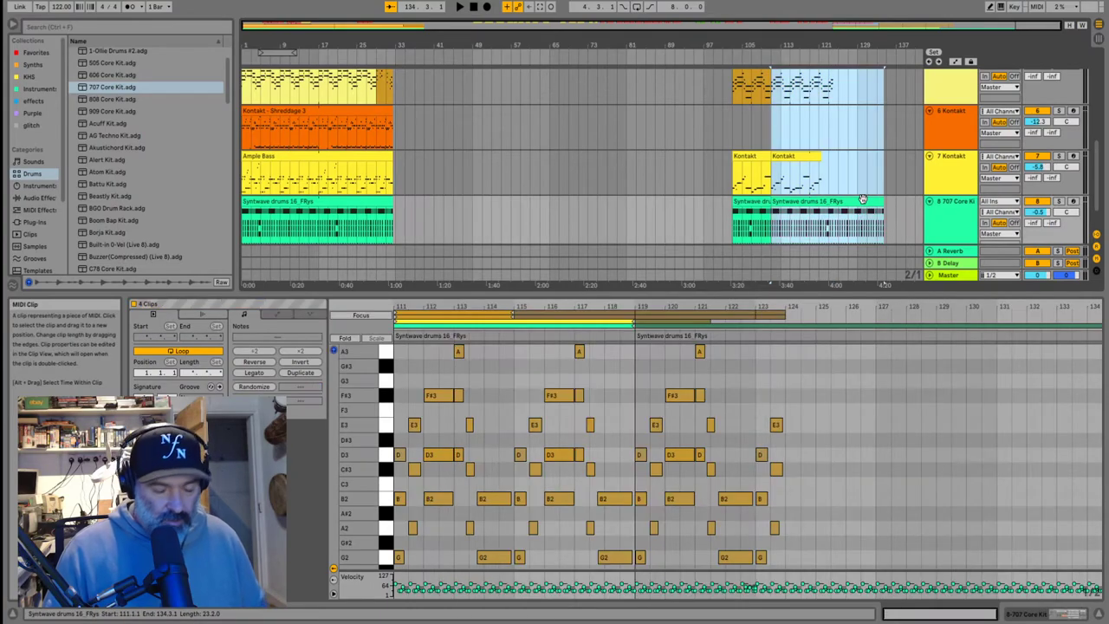
key(Delete)
Split the first retrosandwich speech clip on track 1 at 5.1.1
scroll(287, 141, up, 6)
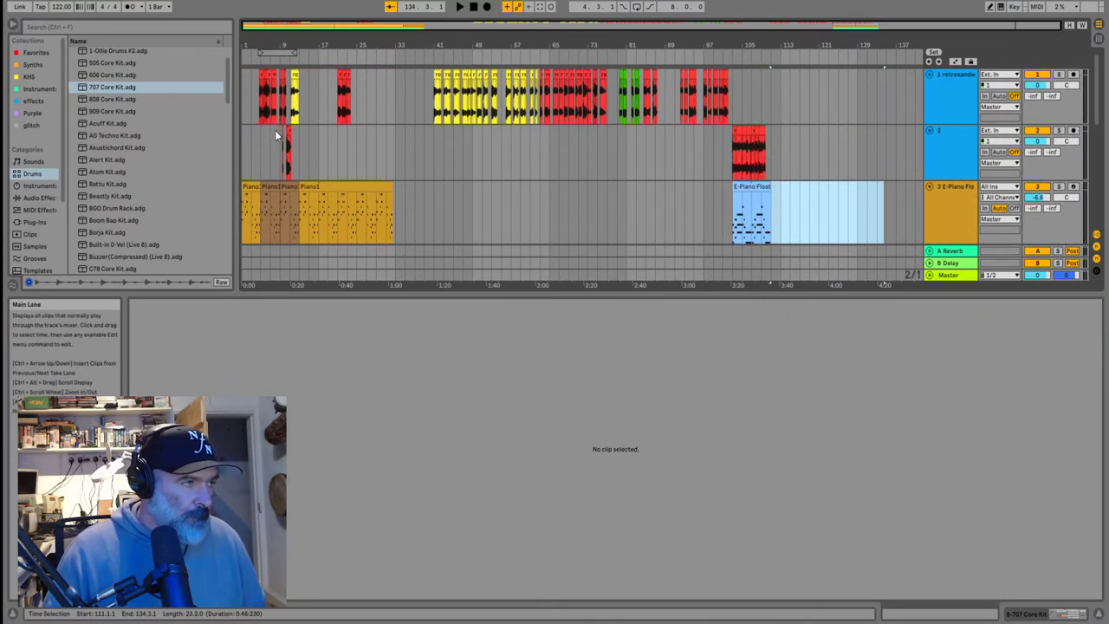
click(261, 154)
scroll(267, 147, up, 5)
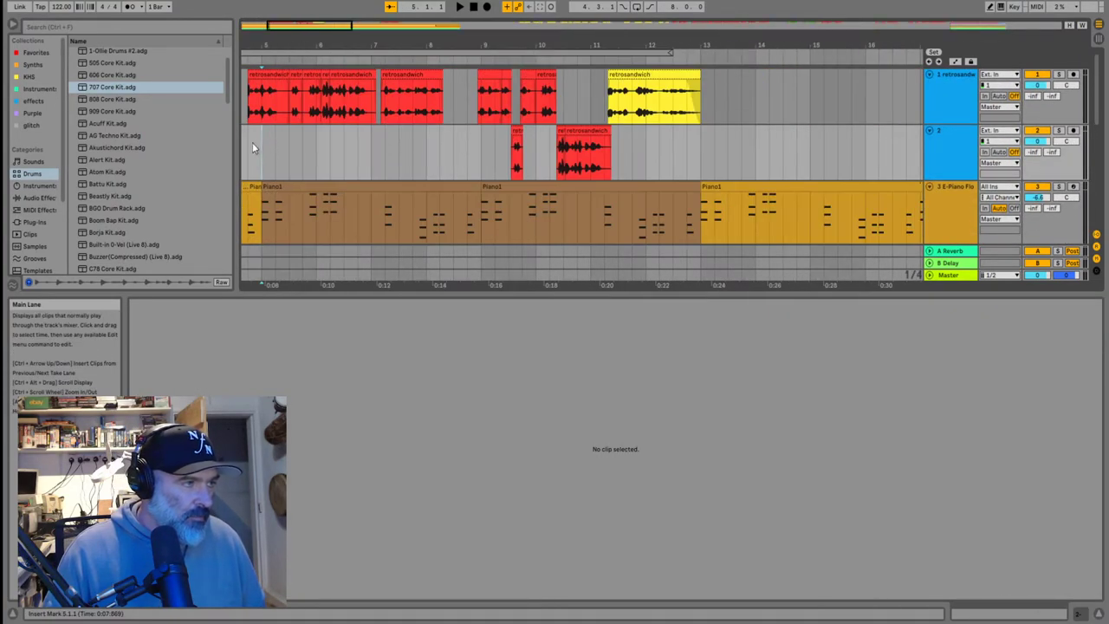
click(257, 120)
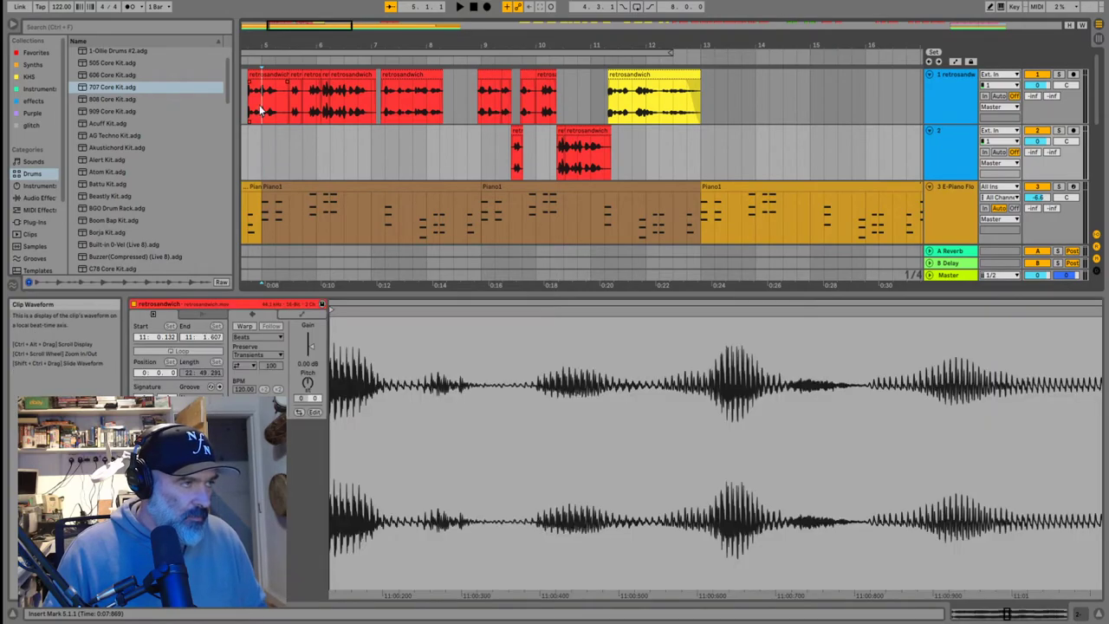
click(260, 166)
scroll(263, 187, down, 3)
Split the Sweet Dreams, CelloPad, Shreddage 3, Ample Bass and Syntwave drums clips on tracks 4 to 8 at 5.1.1
click(262, 178)
key(ctrl+e)
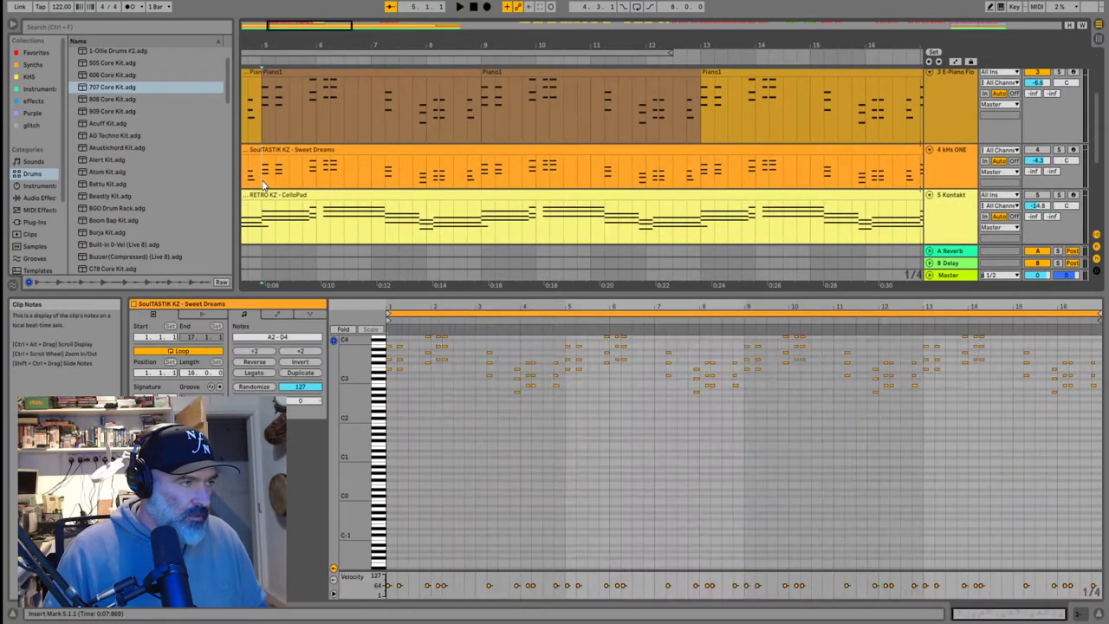
click(261, 219)
key(ctrl+e)
scroll(261, 227, down, 6)
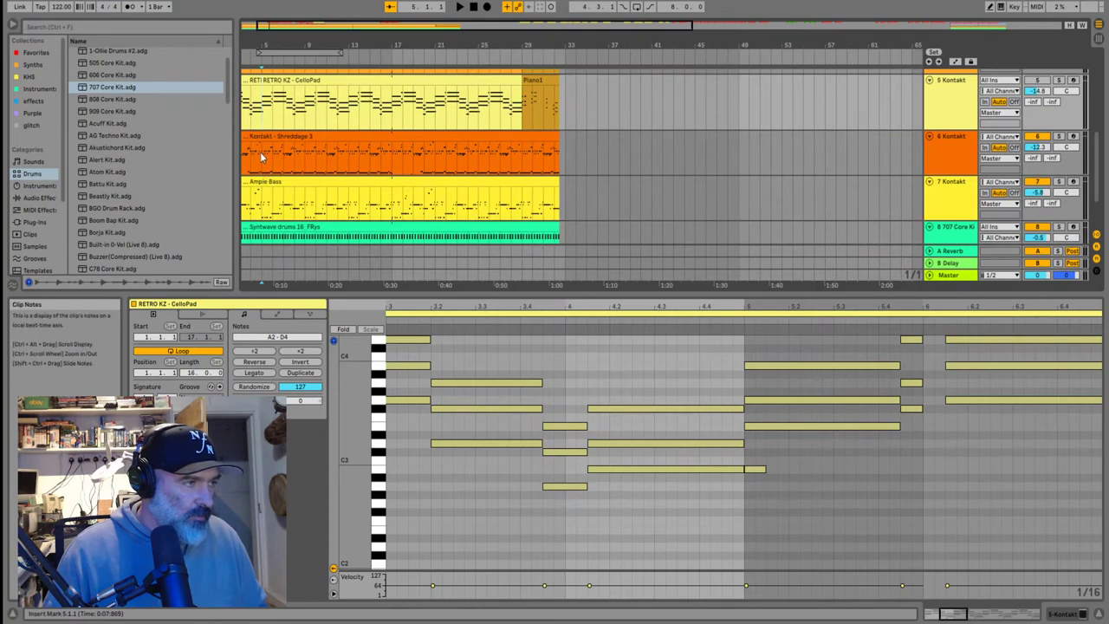
click(261, 157)
click(264, 195)
click(294, 230)
Split the Sweet Dreams clip on track 4 and the CelloPad clip on track 5 at 13.1.1
scroll(293, 179, up, 5)
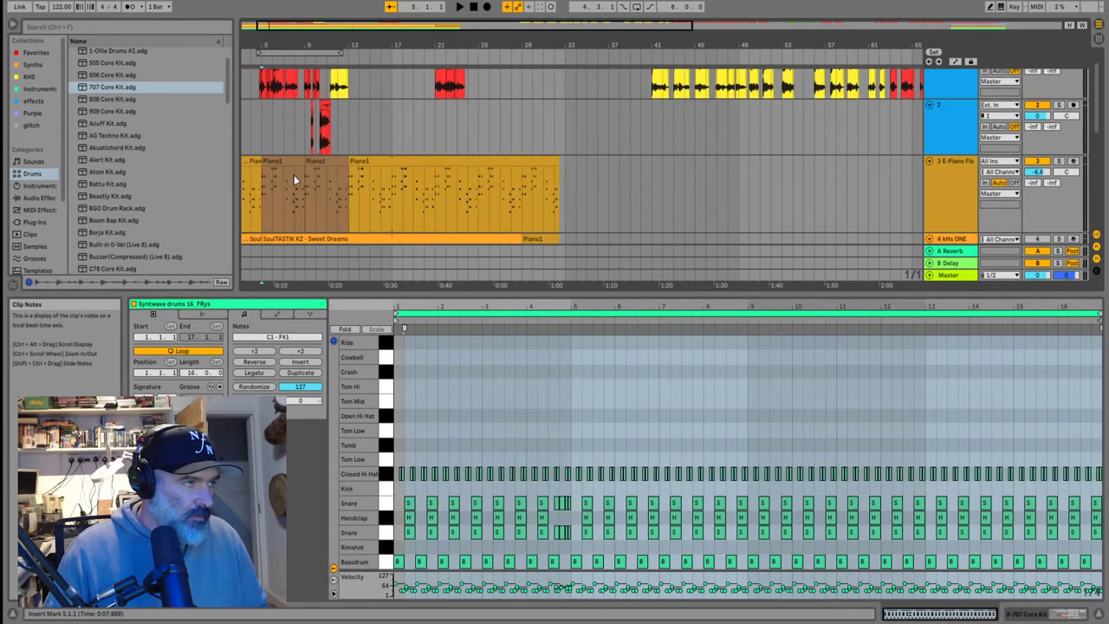
scroll(294, 175, down, 2)
click(348, 169)
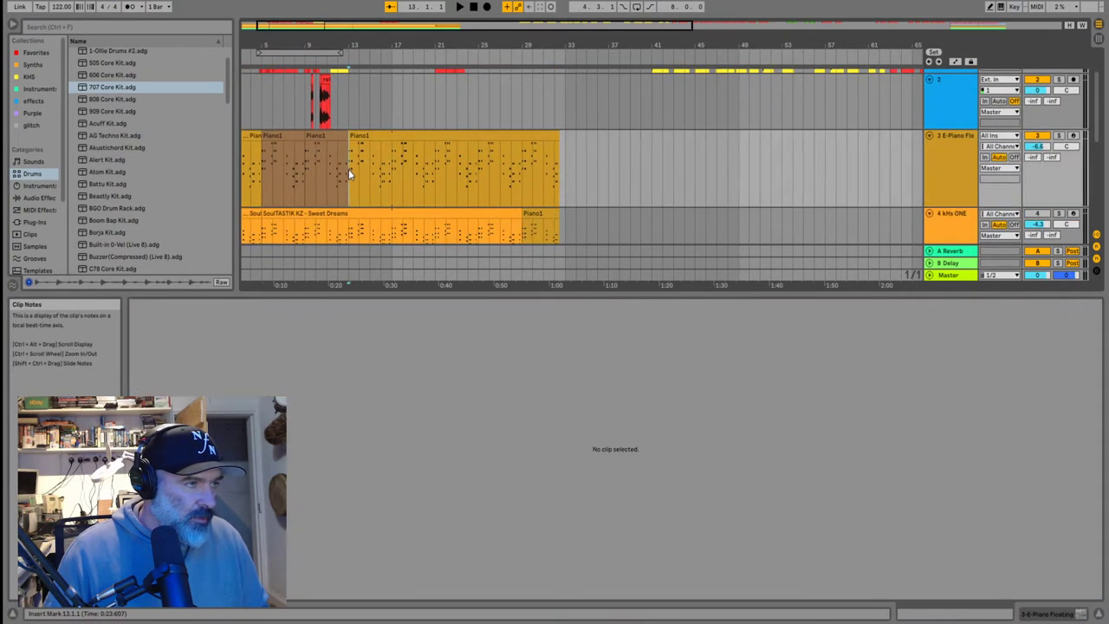
click(349, 230)
scroll(355, 169, down, 5)
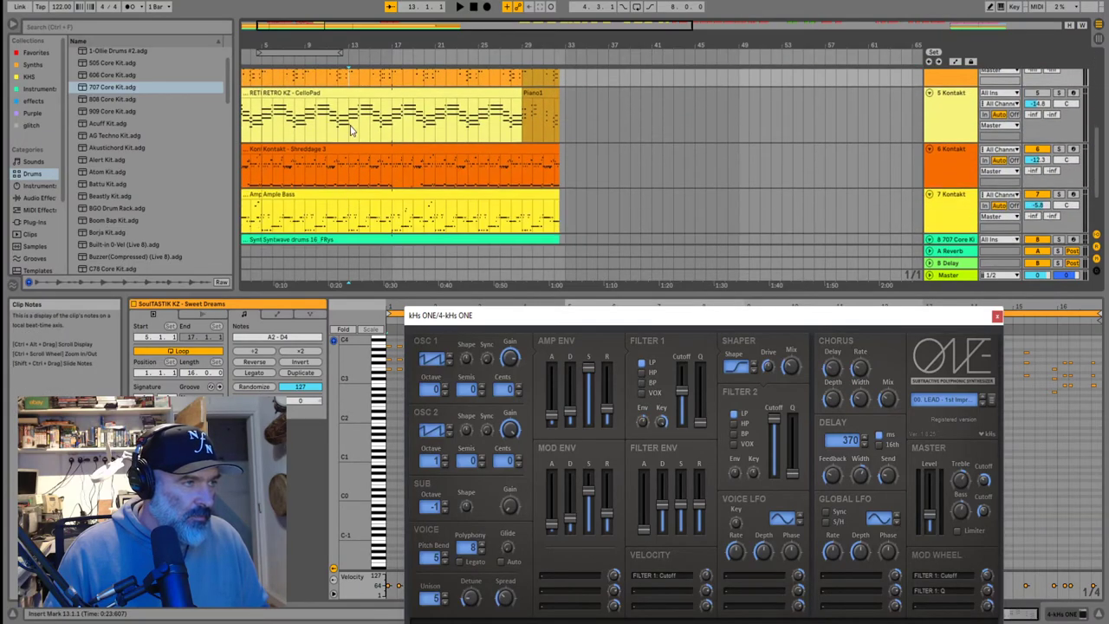
click(353, 132)
key(ctrl+e)
Split the Shreddage 3, Ample Bass and Syntwave drums clips on tracks 6 to 8 at 13.1.1
click(343, 180)
key(ctrl+e)
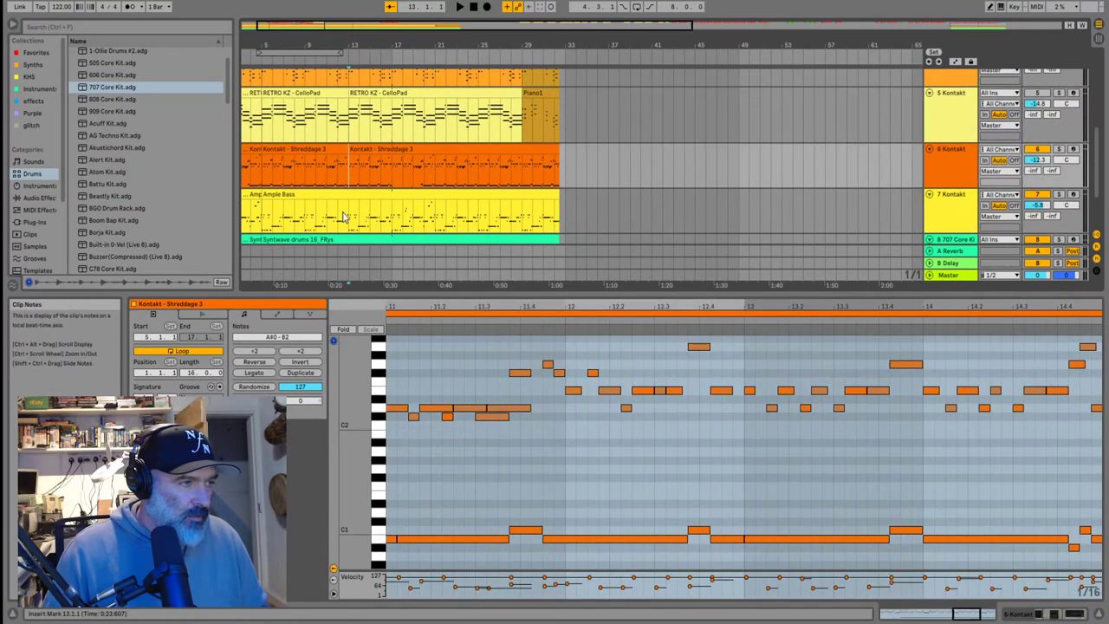
click(344, 216)
key(ctrl+e)
scroll(344, 217, down, 3)
scroll(285, 126, up, 5)
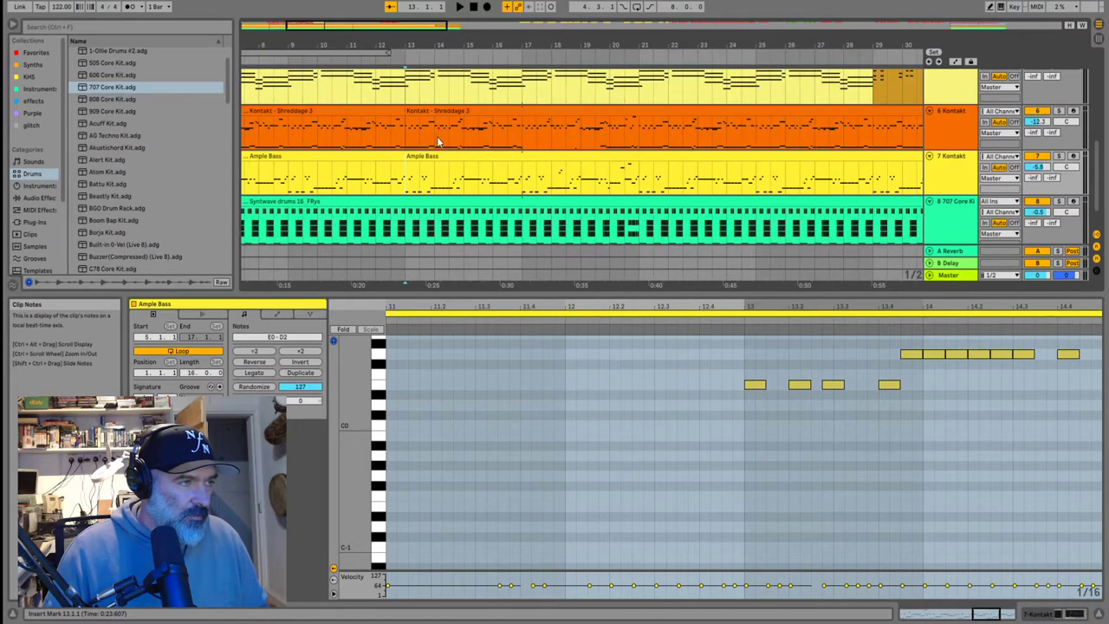
click(405, 221)
Copy the section from 5.1.1 to 13.1.1 across all eight tracks and paste it at 111.1.1
key(w)
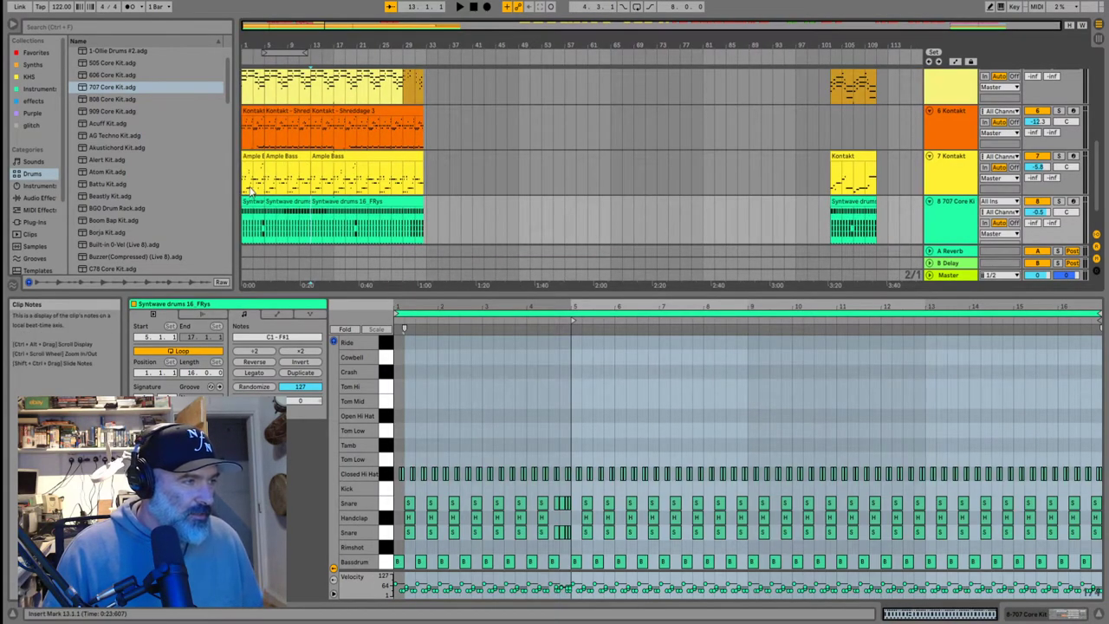
click(275, 201)
scroll(284, 186, up, 5)
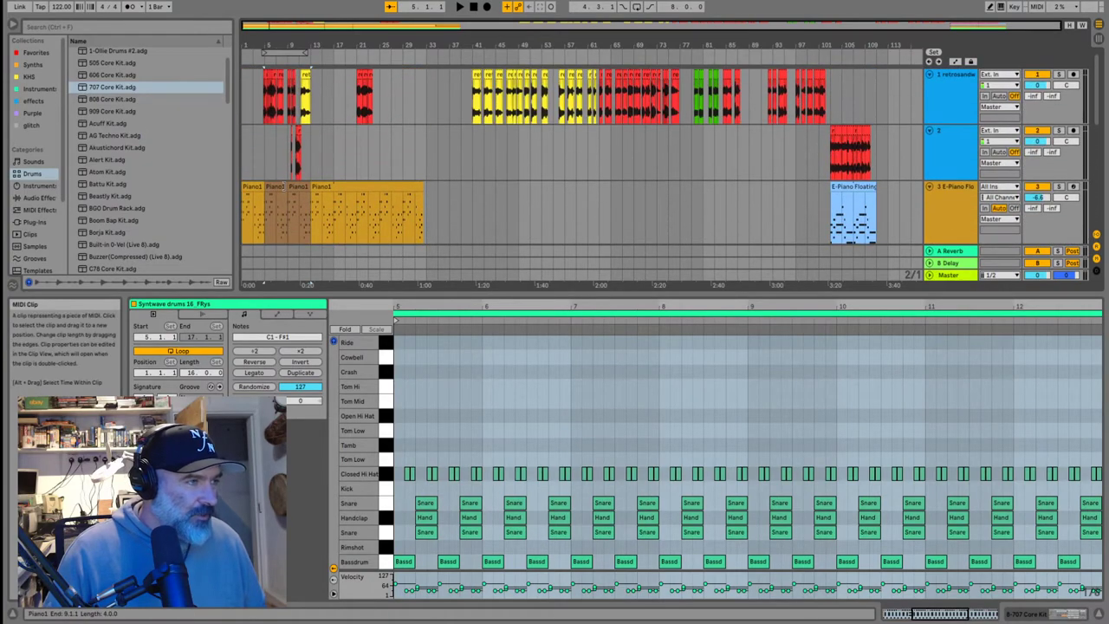
click(263, 95)
scroll(262, 95, up, 5)
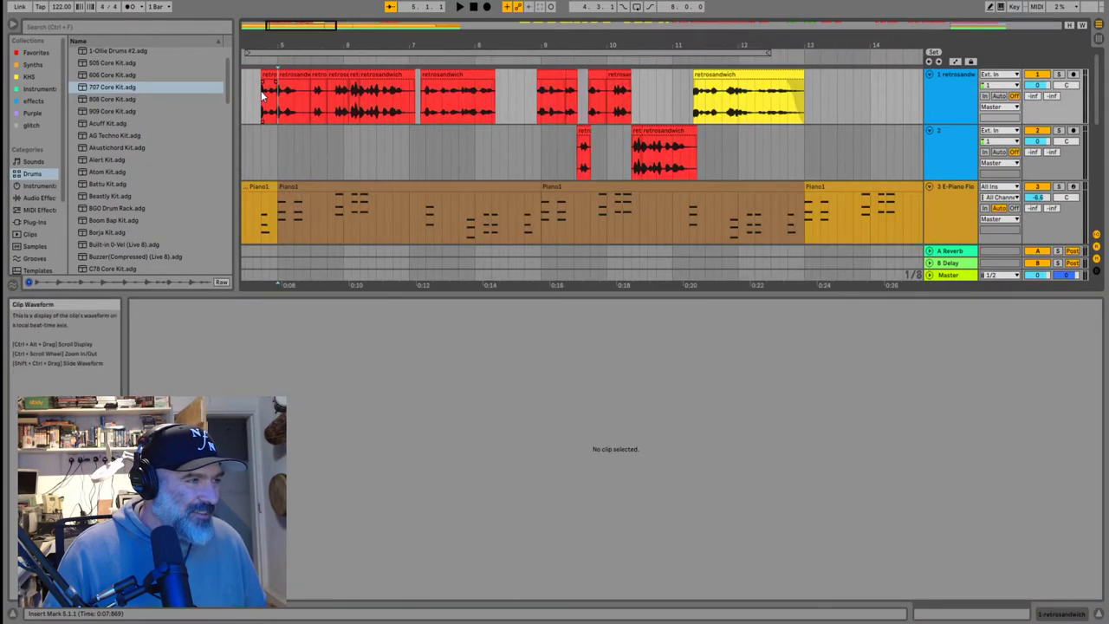
drag(275, 91, 310, 91)
scroll(407, 180, down, 4)
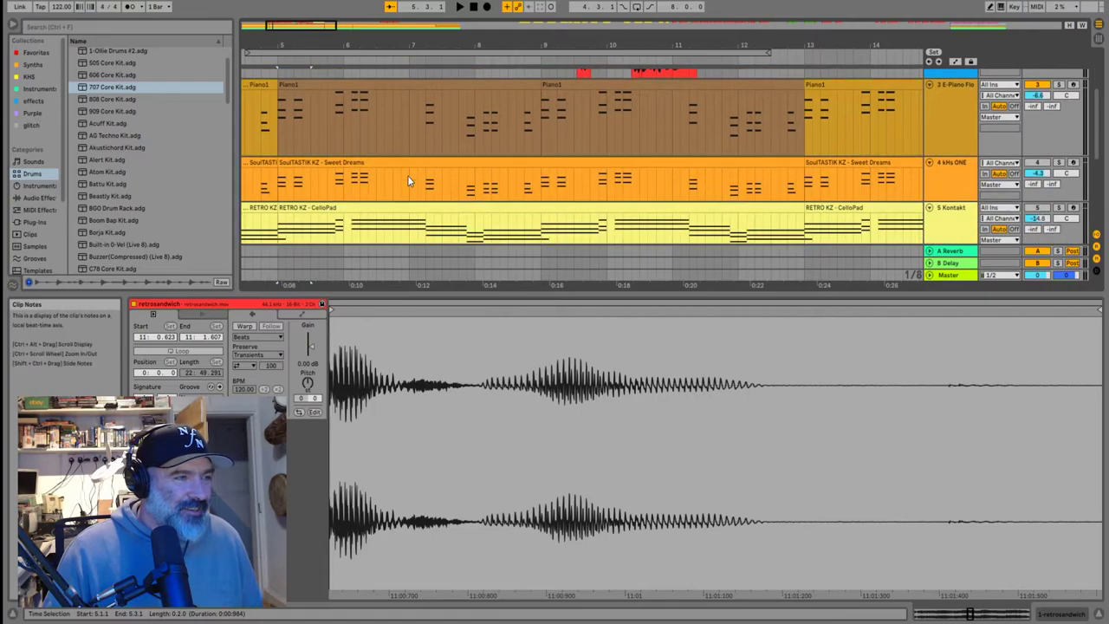
scroll(407, 180, down, 5)
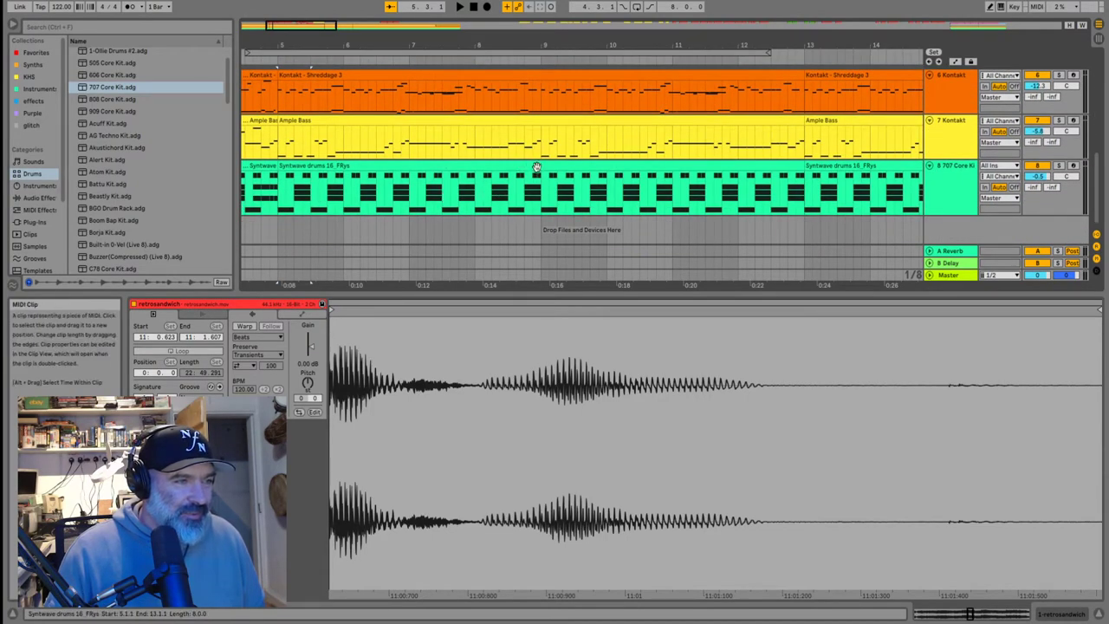
shift+click(536, 167)
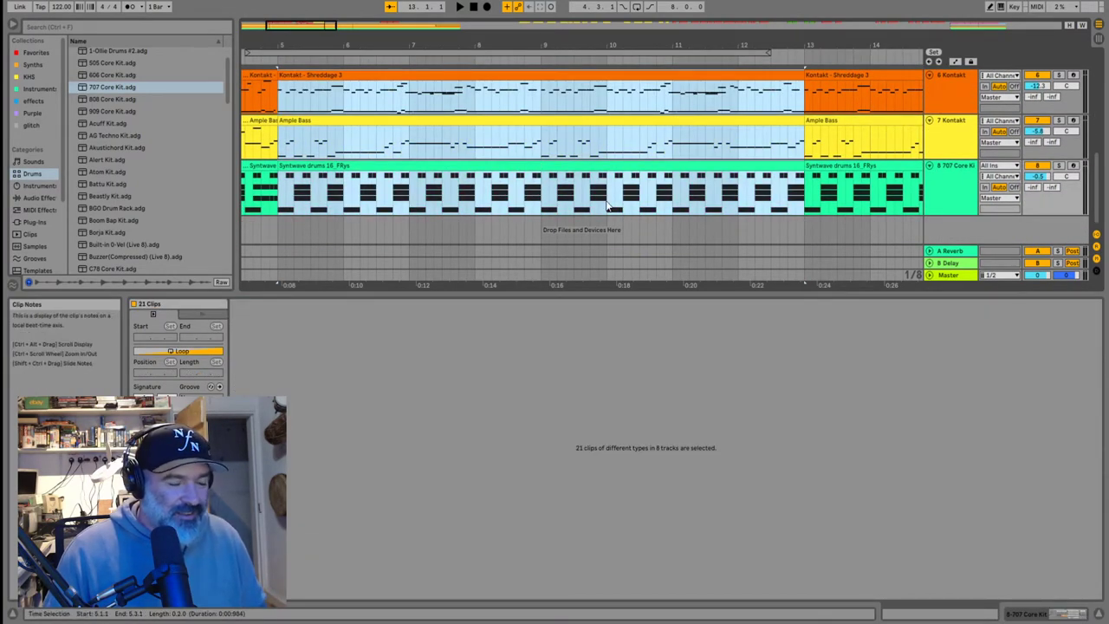
scroll(588, 164, down, 3)
scroll(621, 149, up, 8)
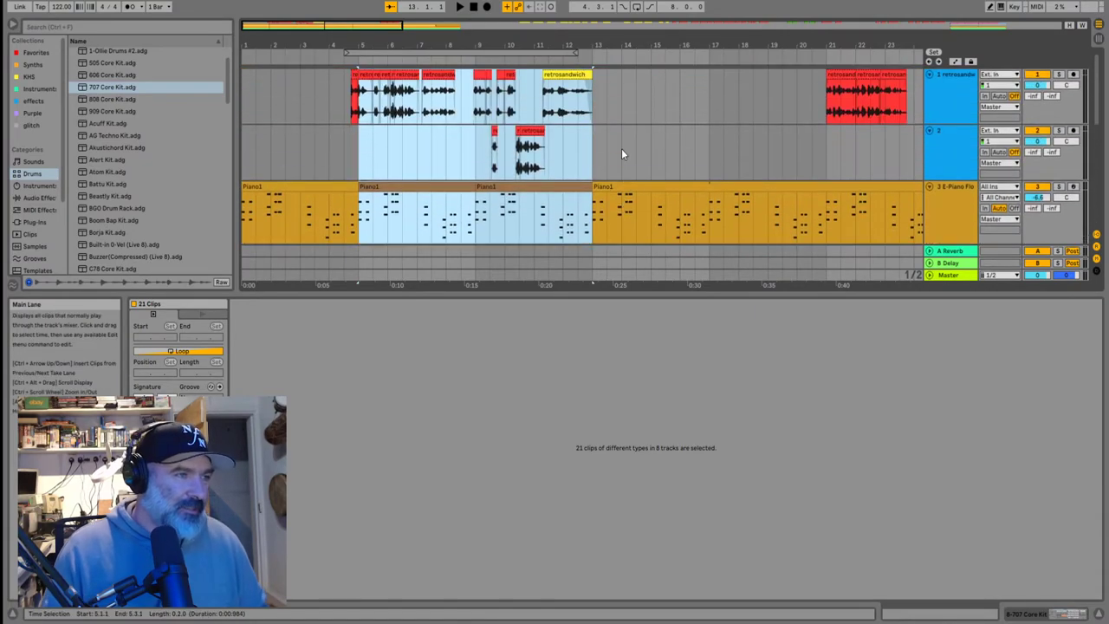
scroll(621, 148, down, 5)
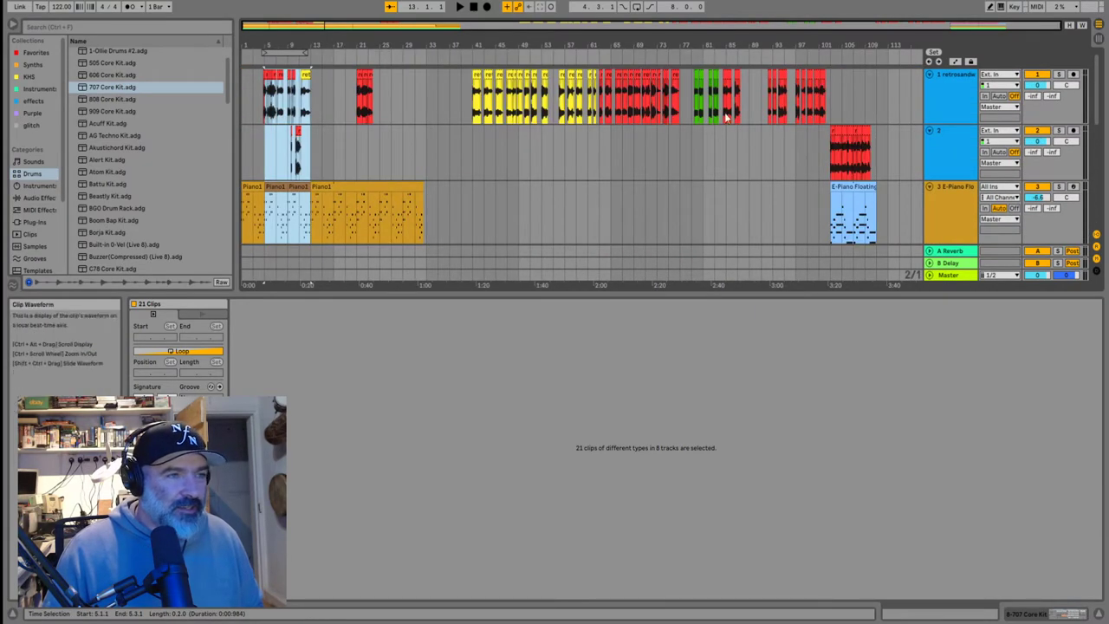
click(876, 101)
key(ctrl+v)
Play the pasted section from 111.1.1, and play the transition into it from 109.3.3
click(876, 101)
key(space)
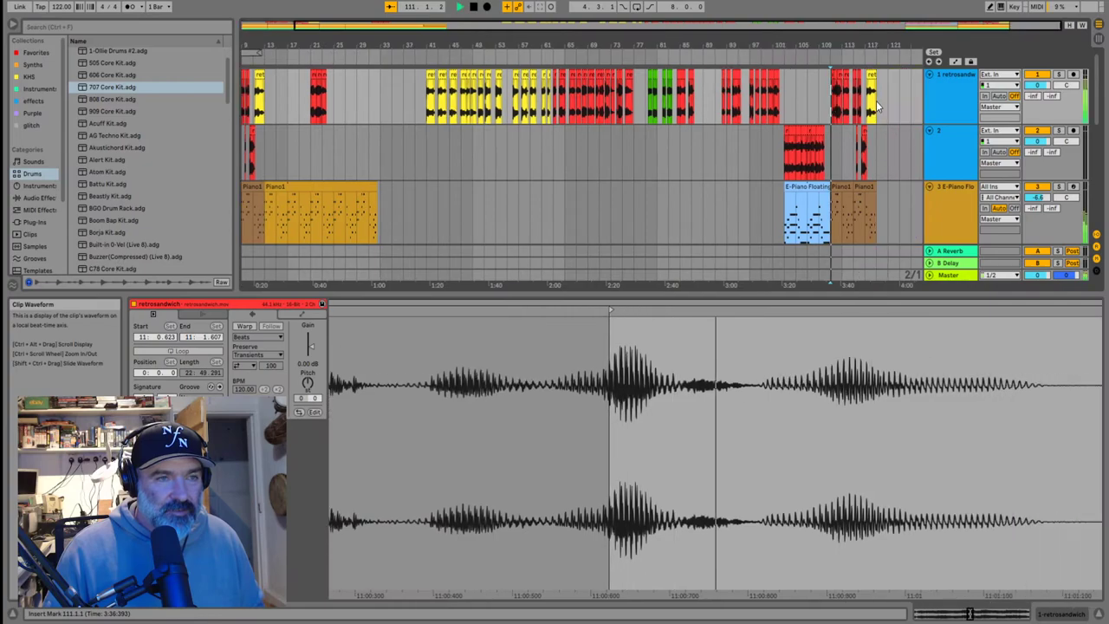
scroll(772, 138, up, 8)
click(447, 110)
scroll(459, 147, down, 4)
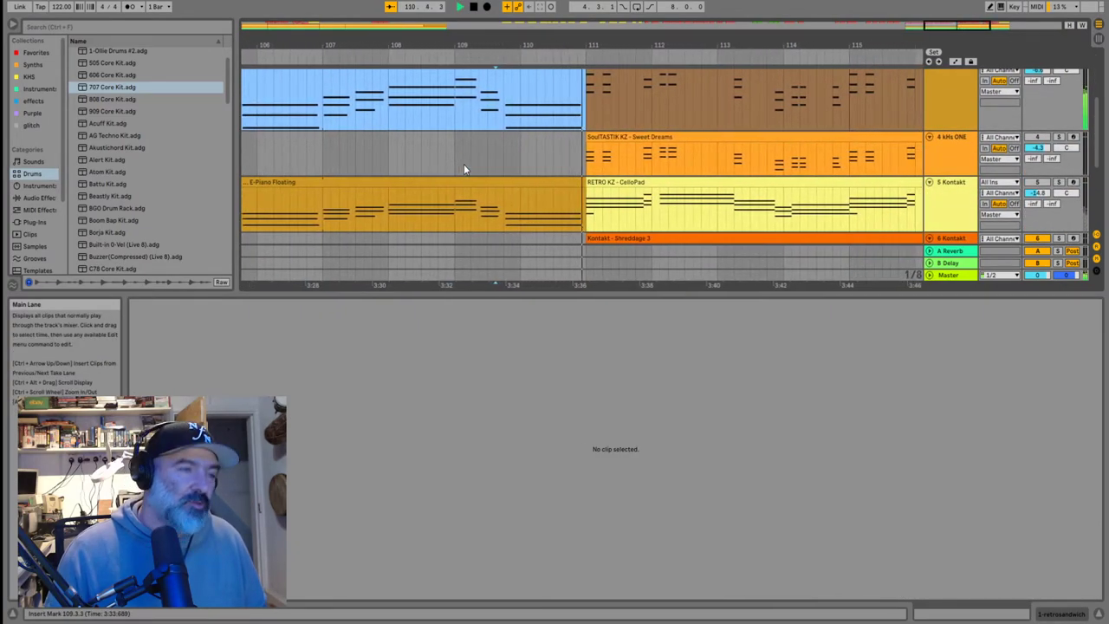
scroll(464, 164, up, 4)
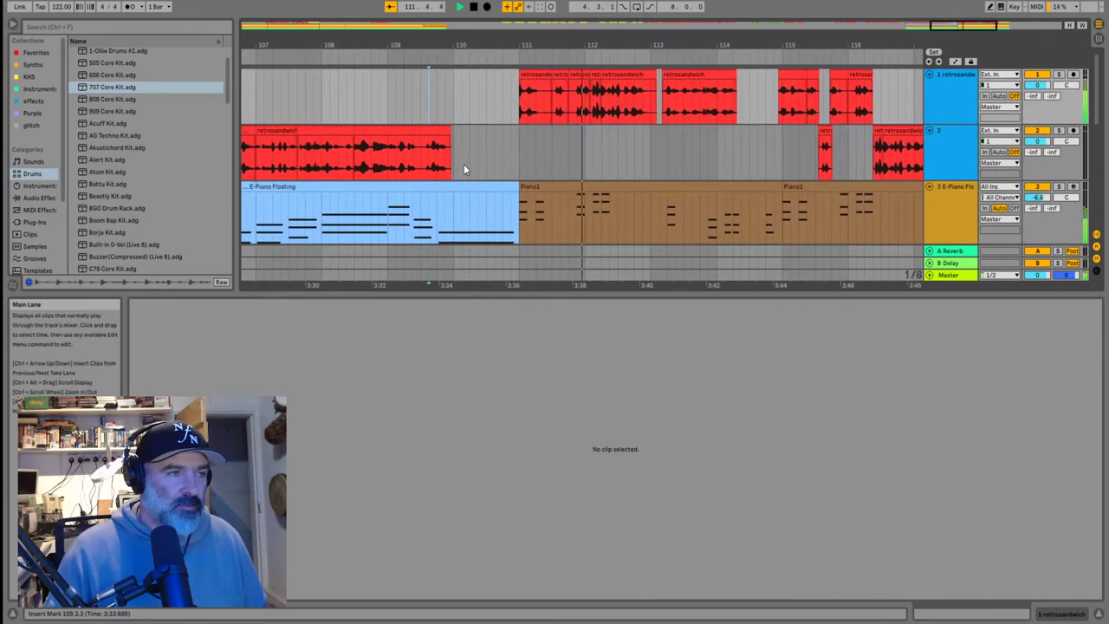
Extend the start of the first pasted speech clip on track 1 back to 110.4.1 and play the transition from 110.1.3
mouse_move(513, 81)
mouse_down()
mouse_move(473, 81)
mouse_move(497, 87)
mouse_up()
click(487, 89)
key(space)
key(space)
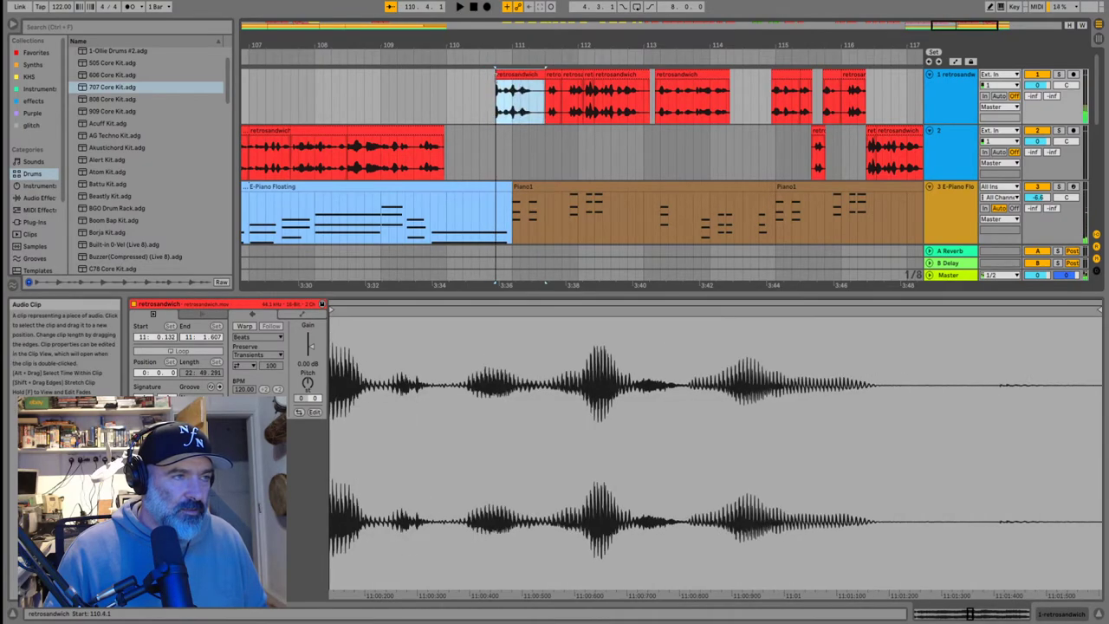
click(499, 118)
click(452, 111)
key(space)
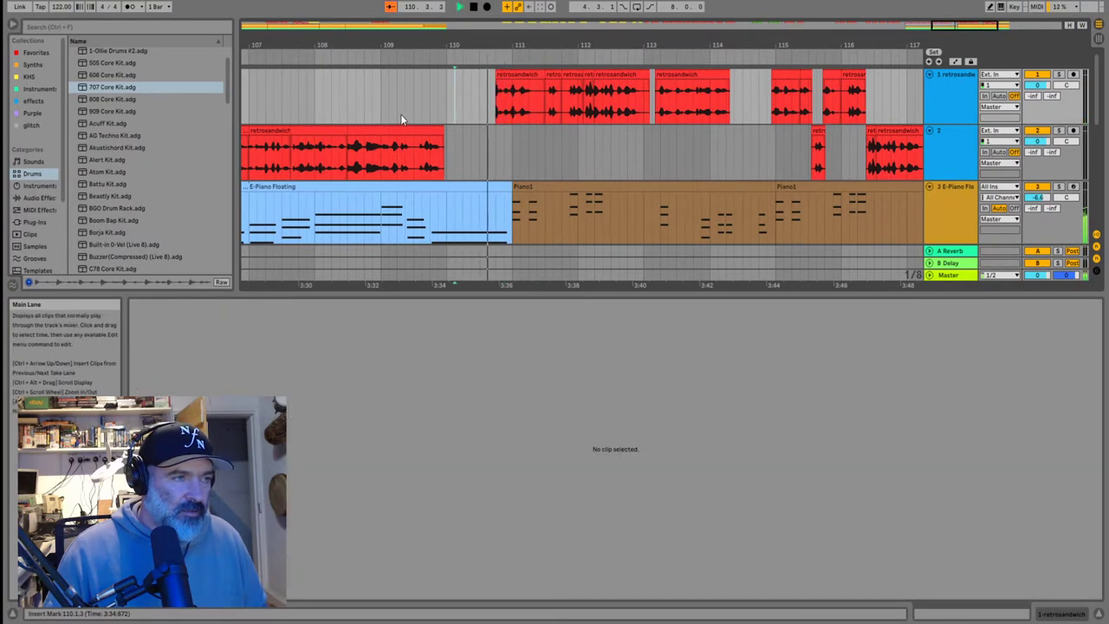
key(space)
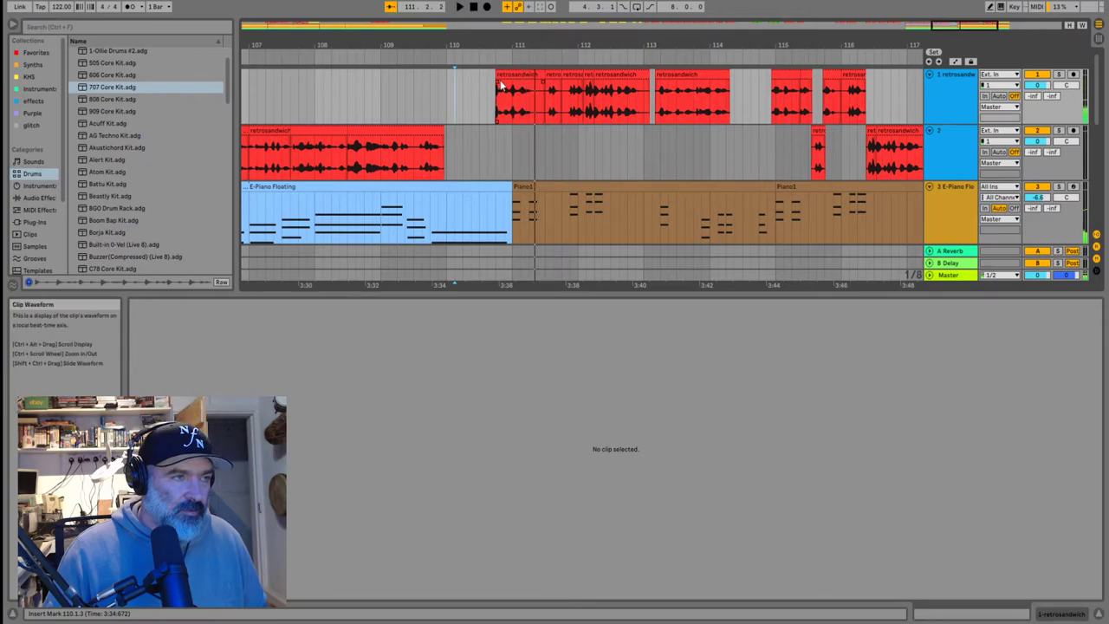
Trim the start of the first pasted speech clip on track 1 to 110.4.2
scroll(498, 80, up, 3)
drag(497, 76, 506, 76)
scroll(436, 122, down, 8)
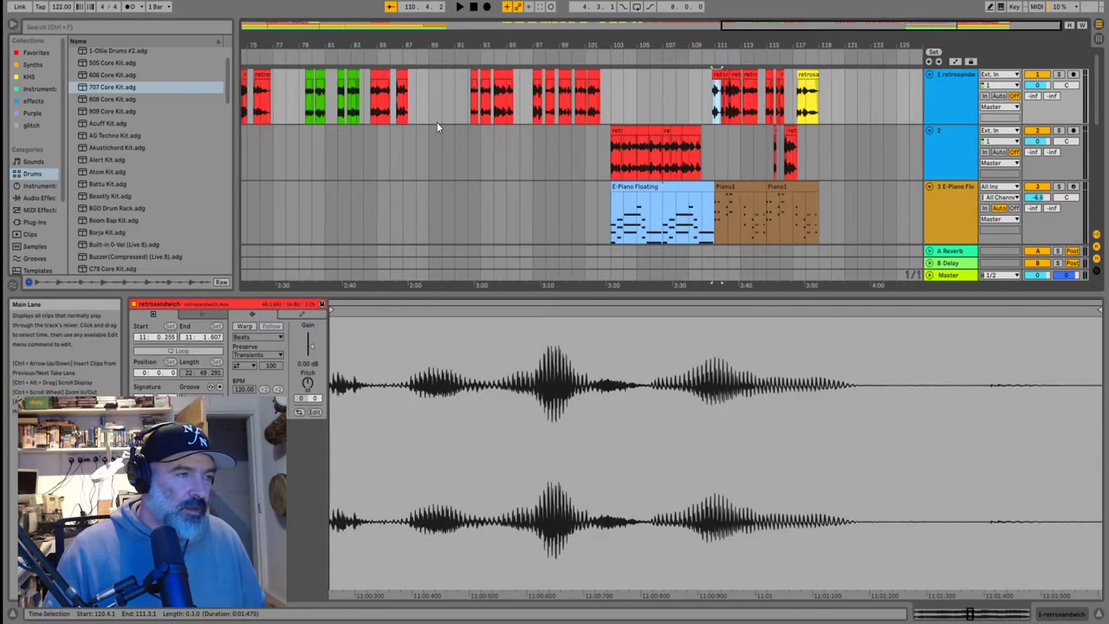
Extend the start of the pasted SoulTASTIK KZ - Sweet Dreams clip on track 4 back to 110.3.1 and play the transition
scroll(695, 161, up, 3)
scroll(695, 162, down, 4)
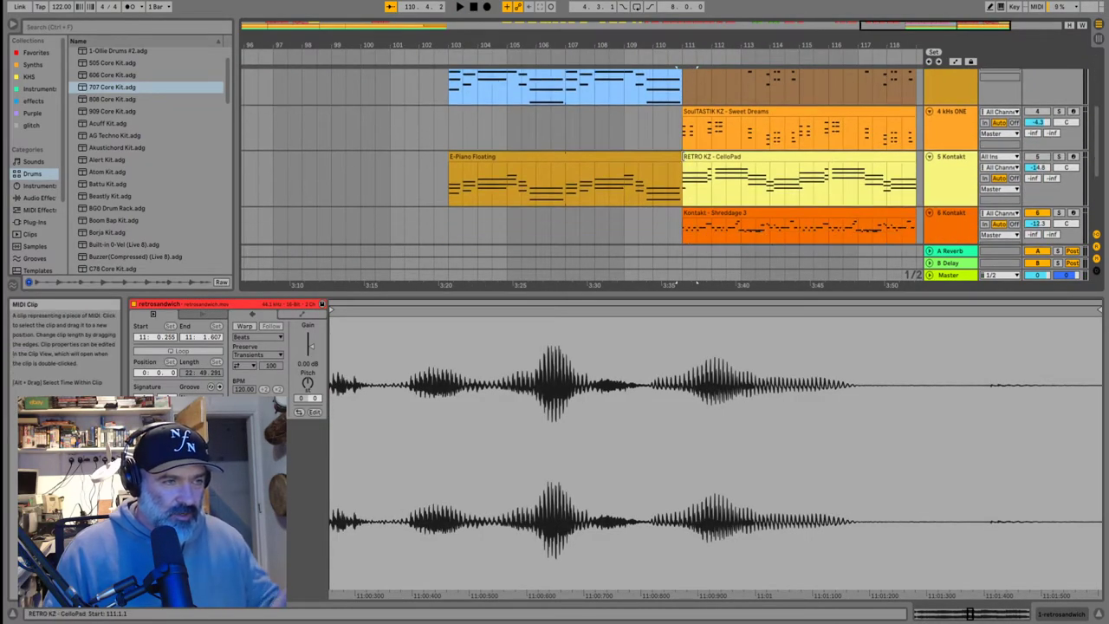
click(684, 176)
click(659, 137)
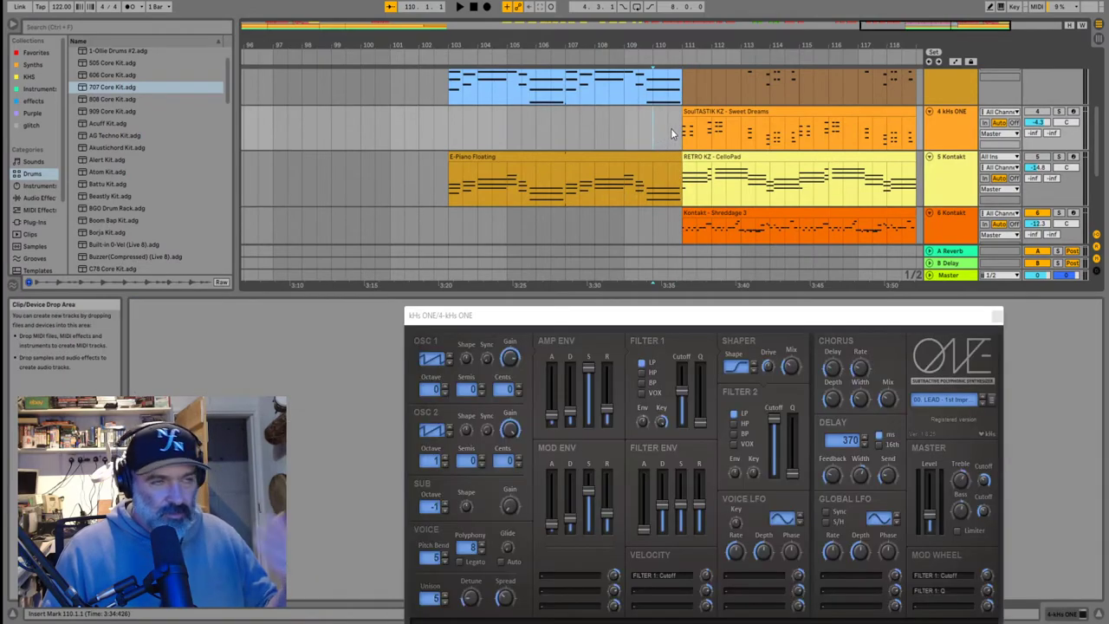
drag(683, 125, 654, 125)
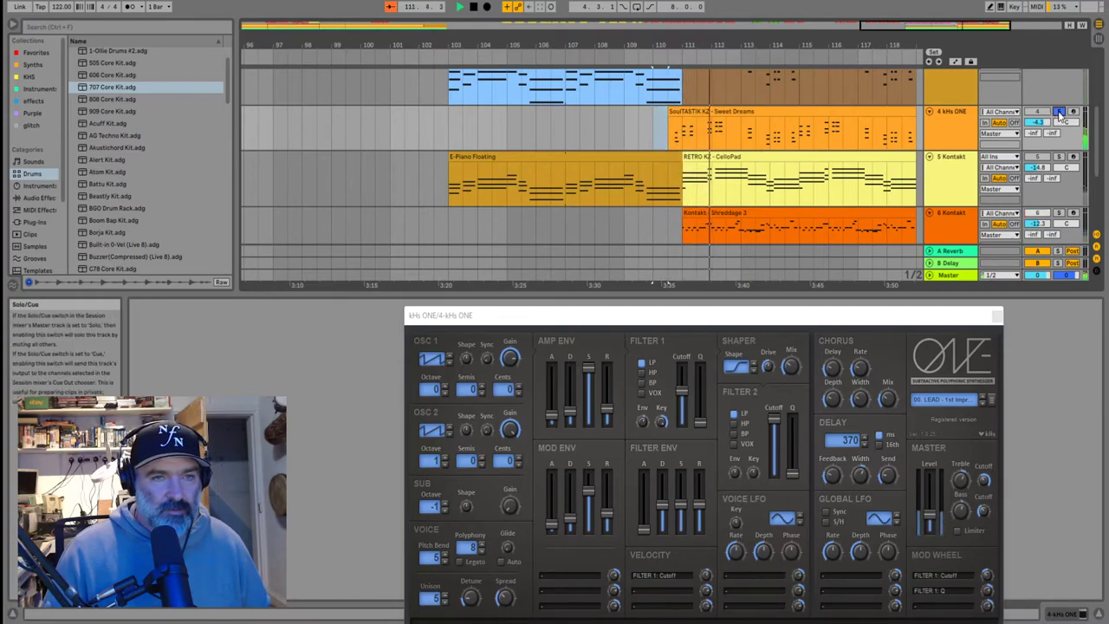
click(652, 138)
key(space)
key(space)
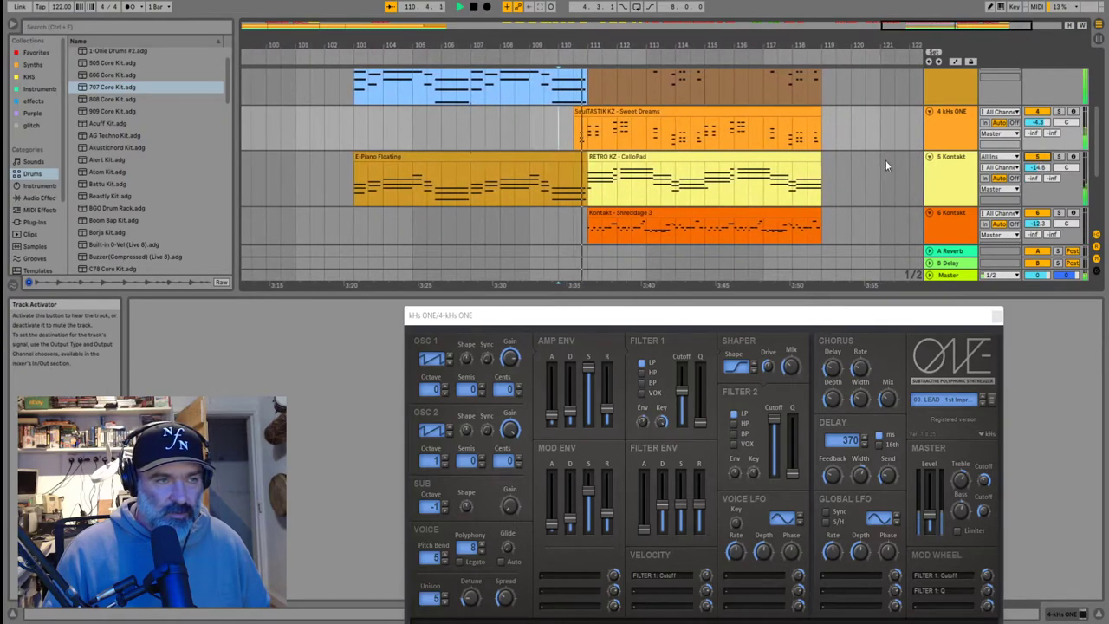
Play the arrangement from 103.1.1 and again from 108.1.1, examining how the clips on all tracks lead into 111.1.1
double_click(342, 182)
key(space)
key(space)
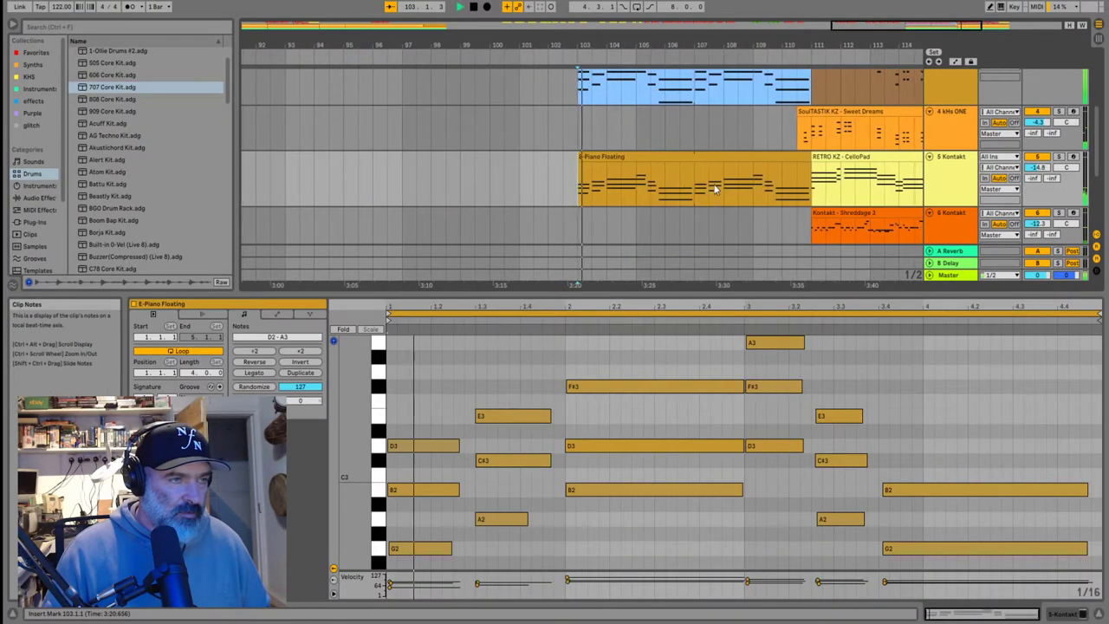
scroll(775, 188, up, 5)
scroll(774, 192, down, 7)
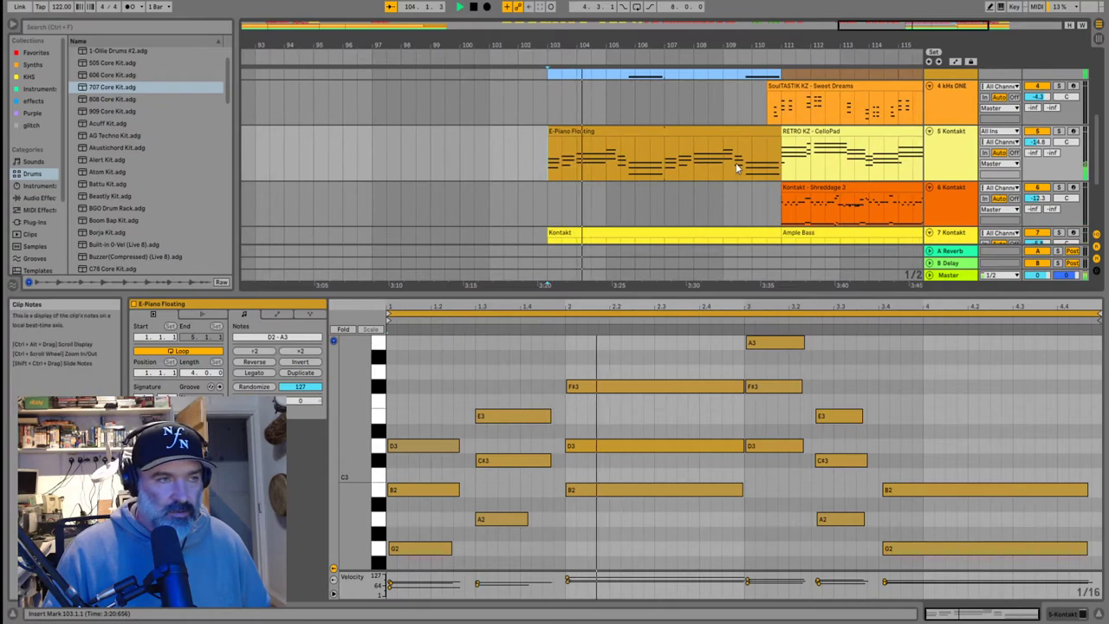
scroll(665, 182, down, 2)
scroll(701, 177, down, 5)
scroll(718, 175, up, 2)
scroll(717, 173, up, 3)
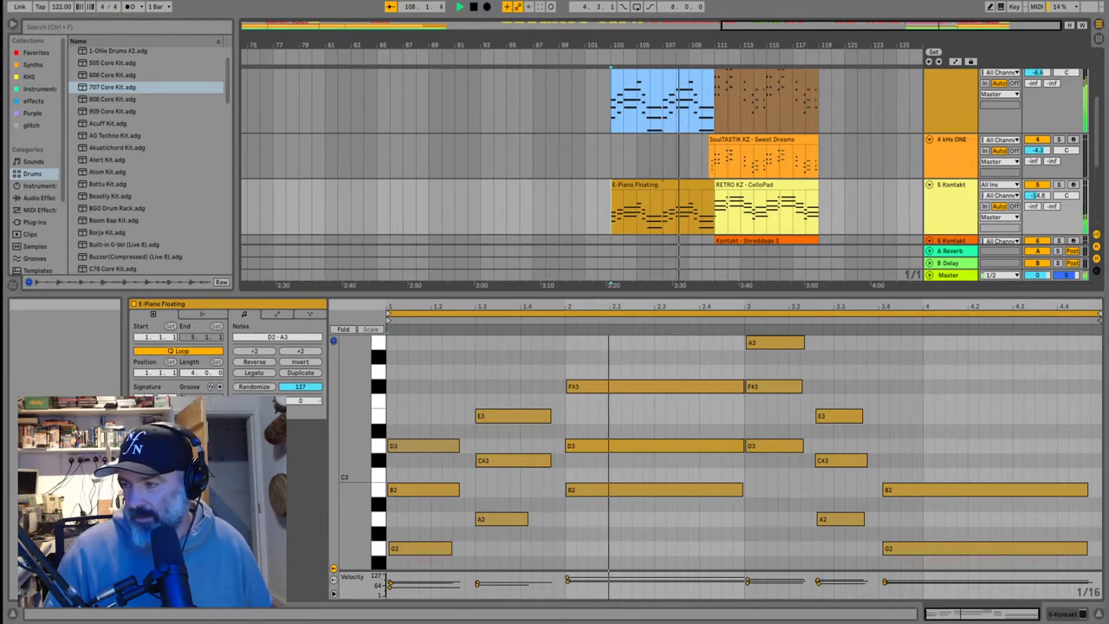
scroll(757, 111, up, 3)
scroll(599, 136, up, 3)
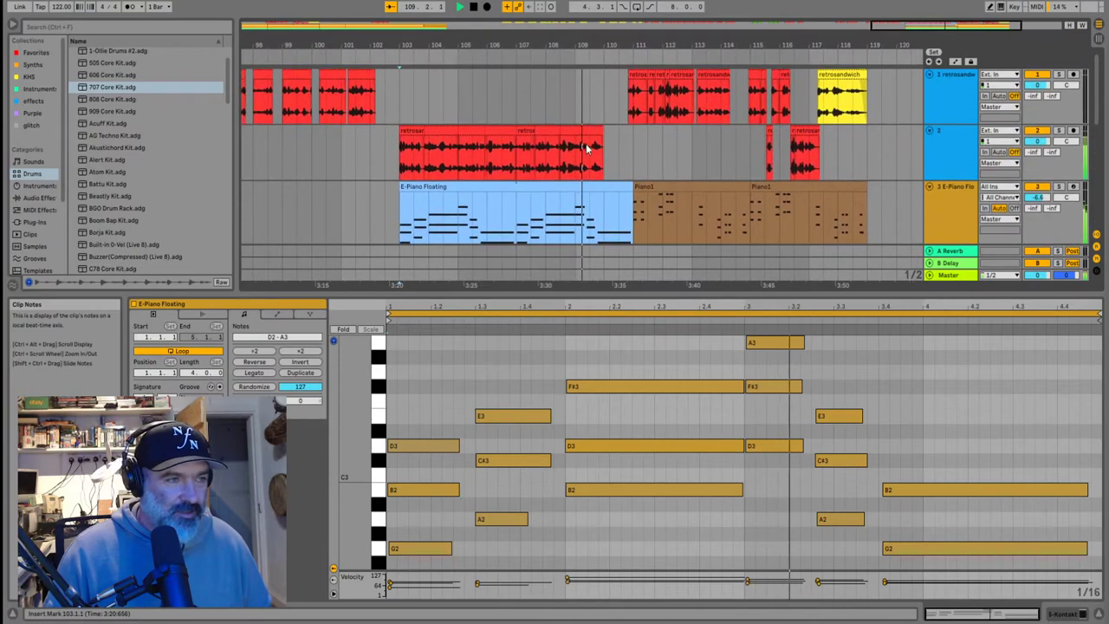
scroll(587, 146, down, 1)
click(589, 156)
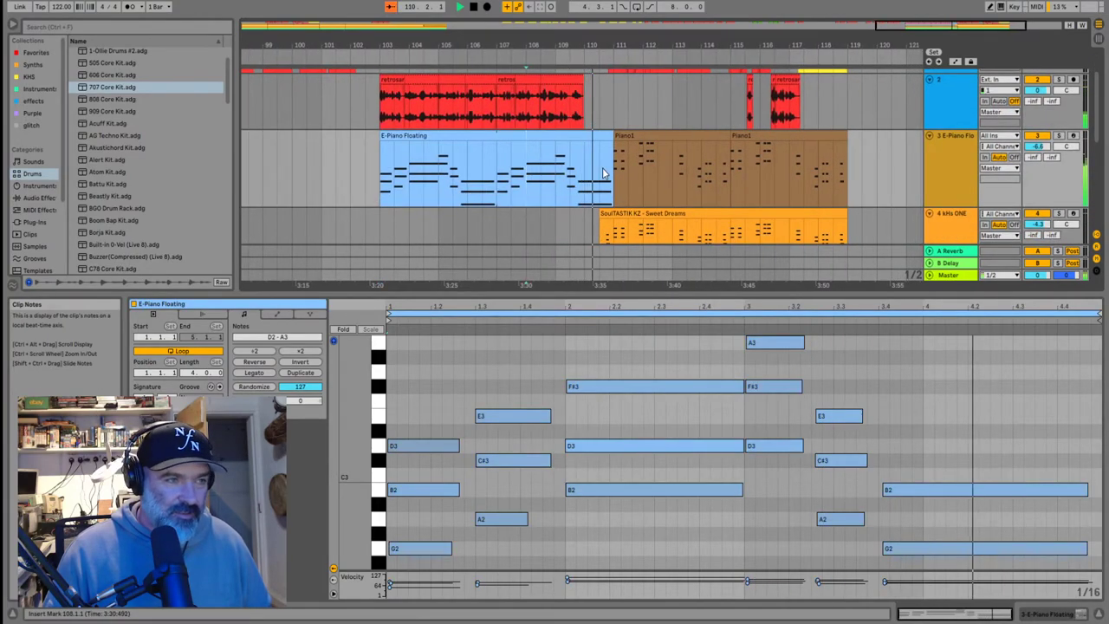
Restore the start of the Sweet Dreams clip on track 4 to 111.1.1
click(599, 216)
scroll(617, 108, up, 2)
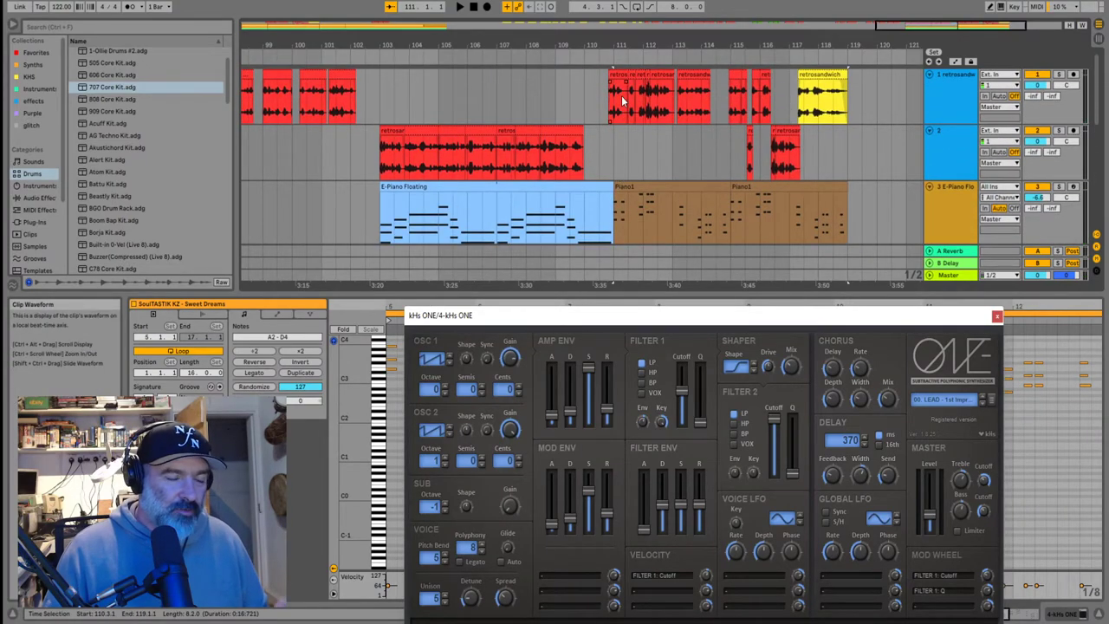
click(613, 144)
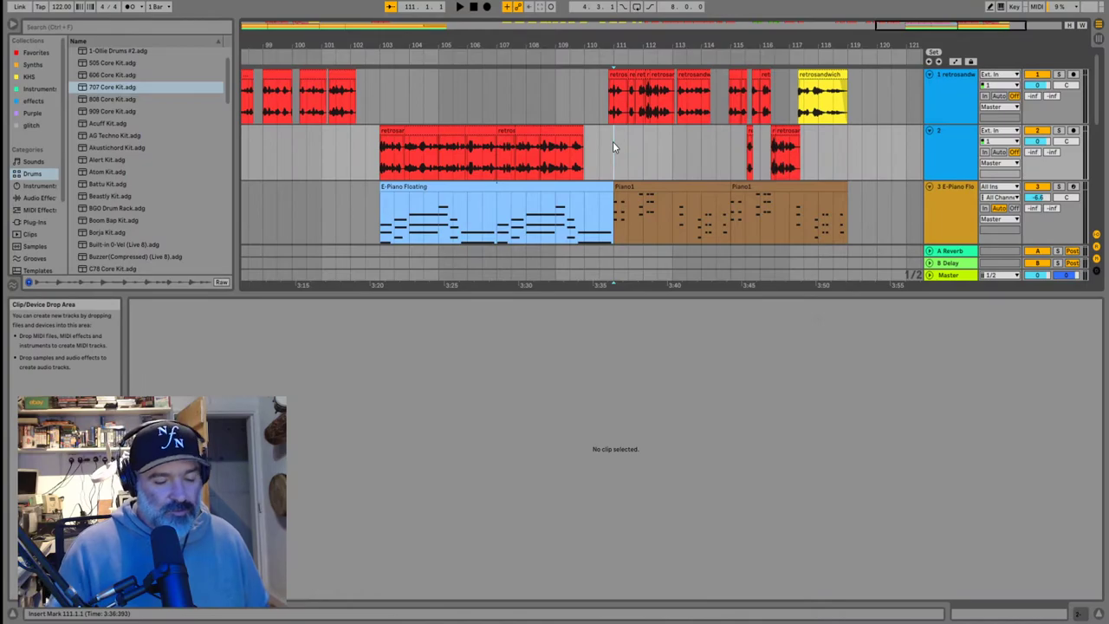
Arm the E-Piano track 3 for recording and play the transition from 110.1.1 to try live notes over it
click(583, 202)
key(space)
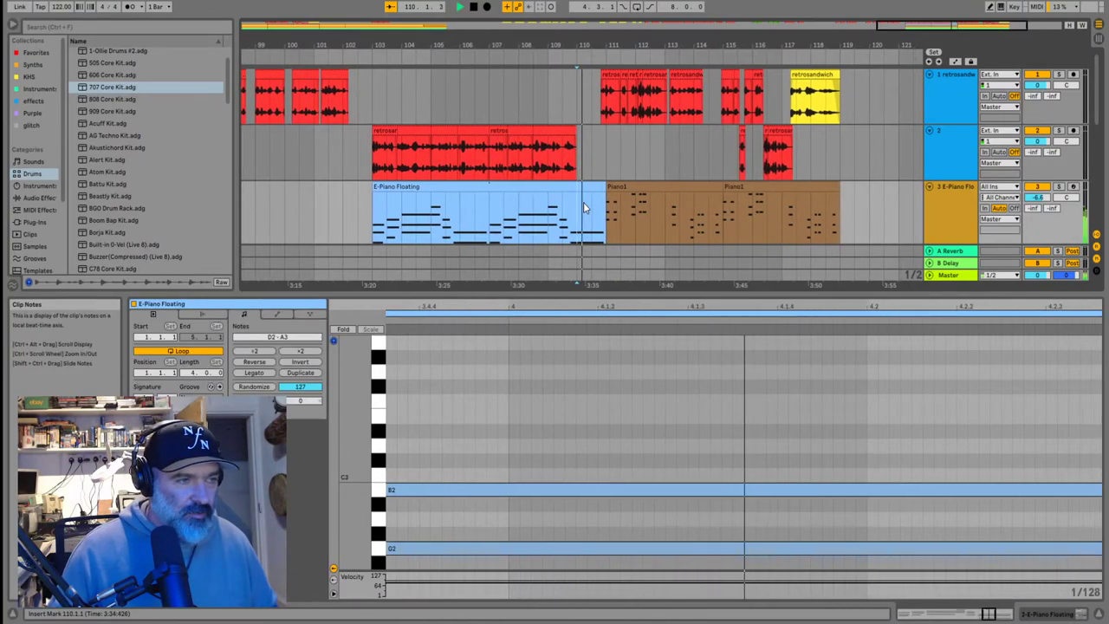
scroll(582, 204, down, 2)
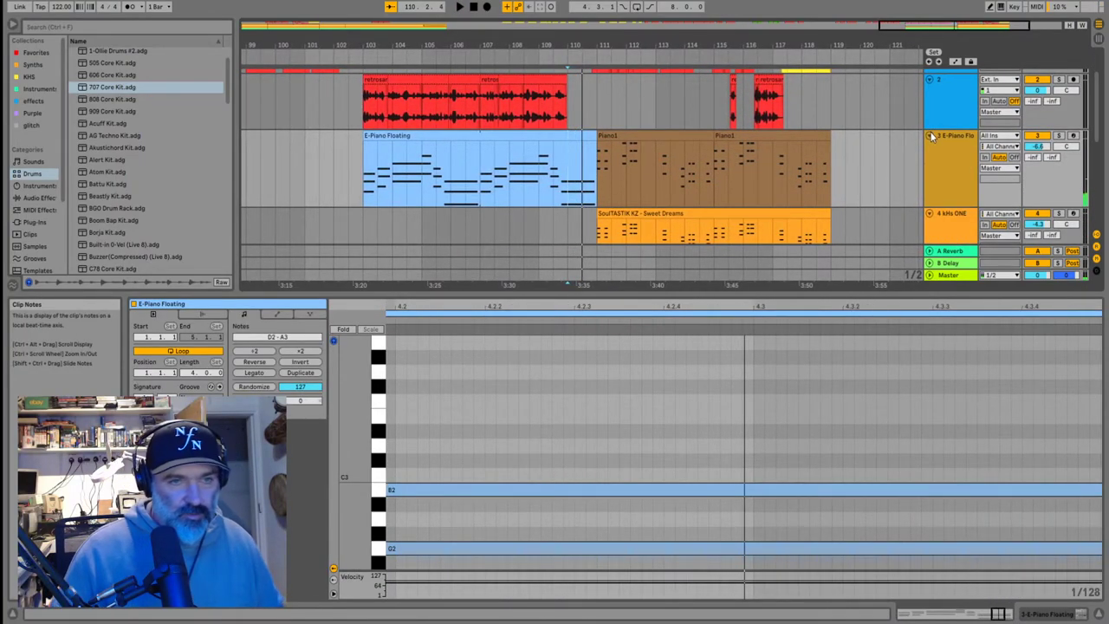
click(1072, 136)
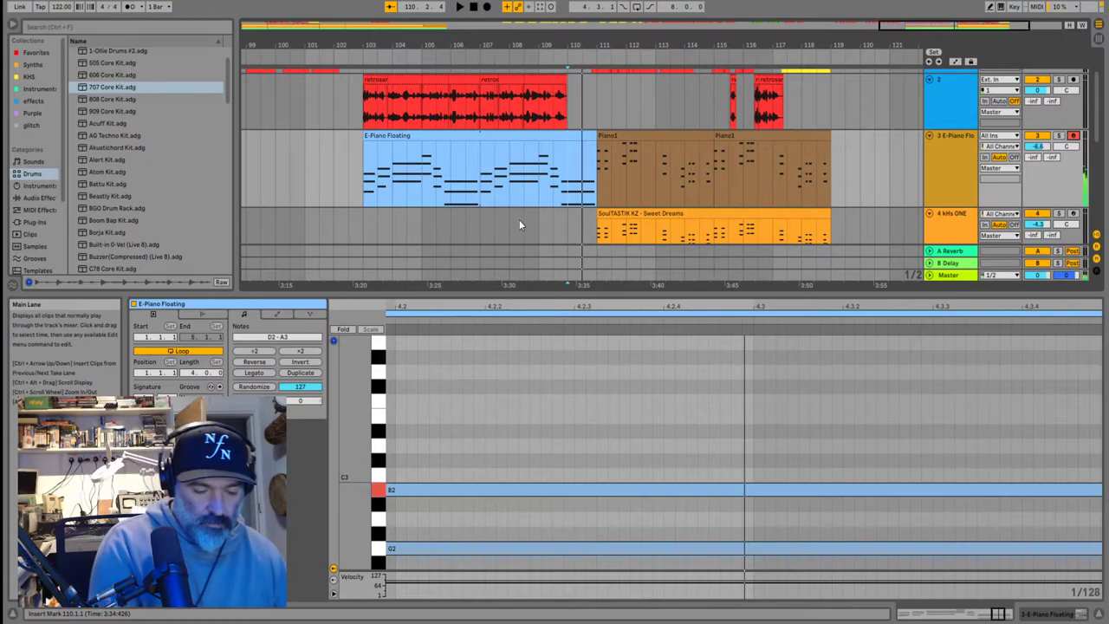
key(space)
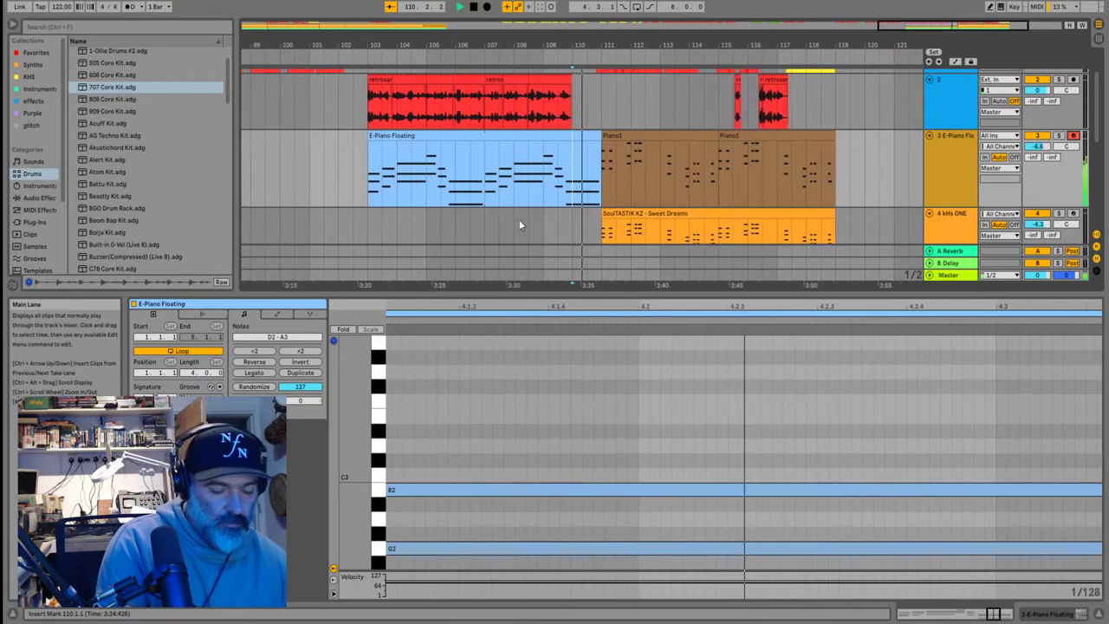
key(space)
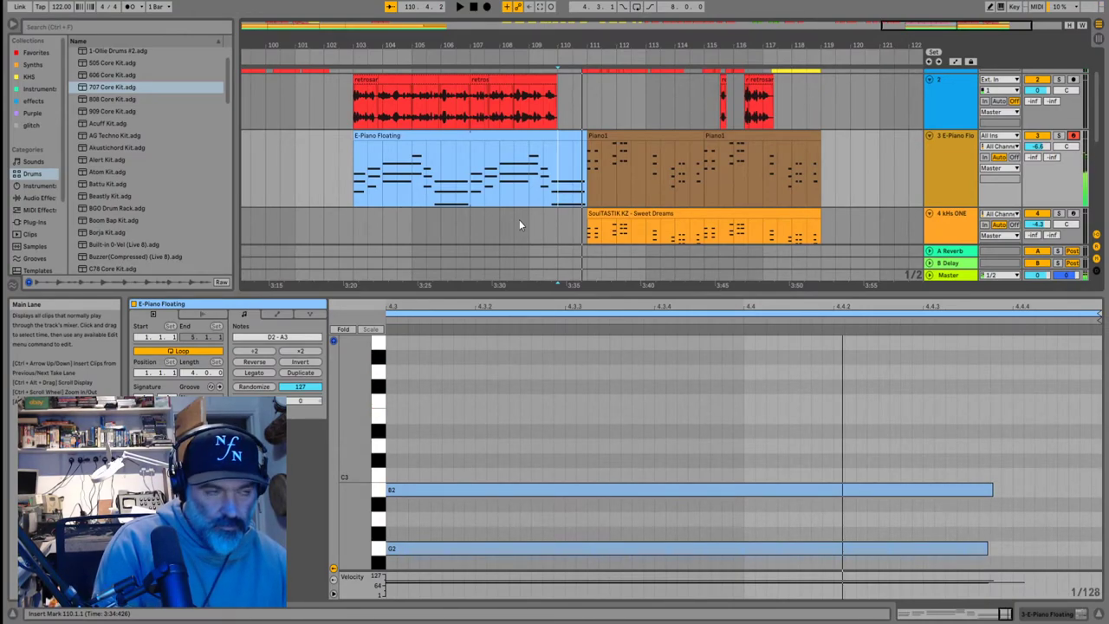
key(space)
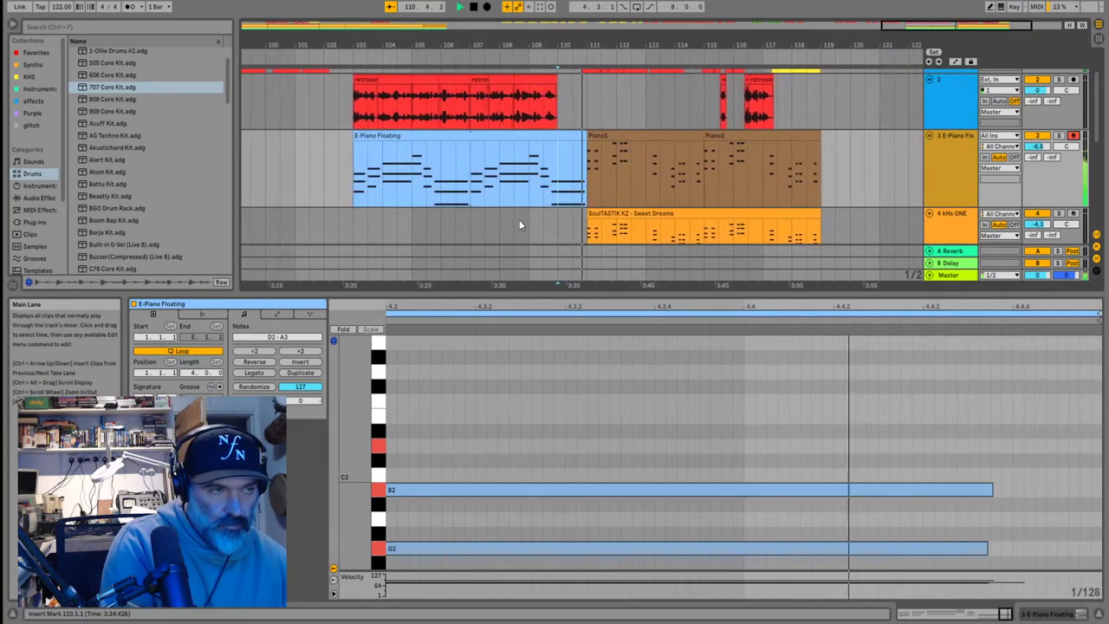
key(space)
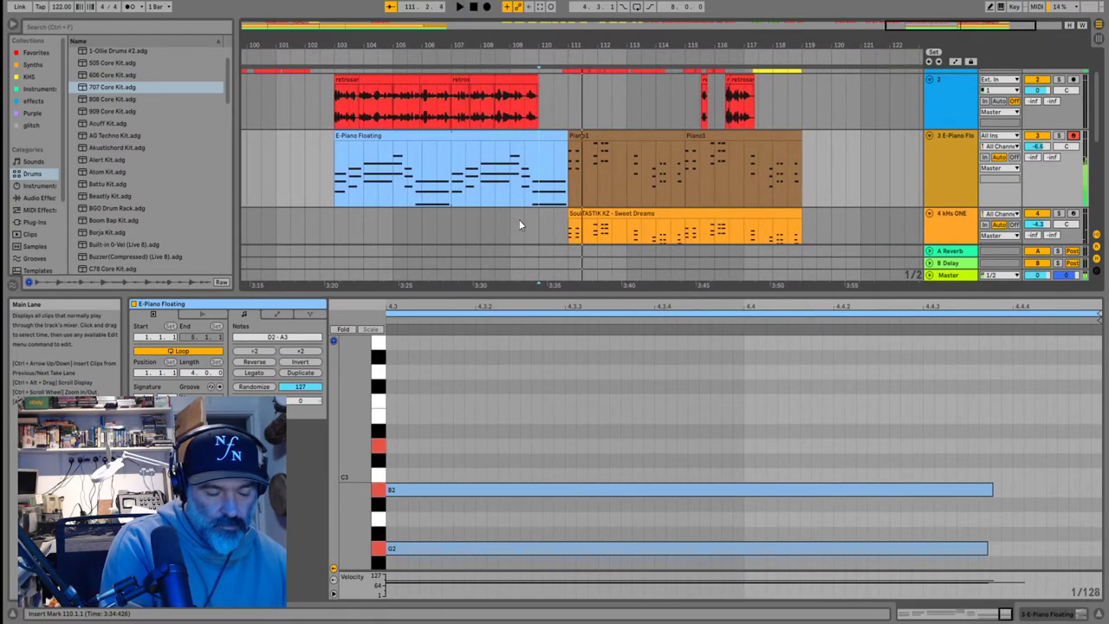
Open the Kontakt bass clip on track 7 and play it from 103.1.1, examining its notes up to the end
scroll(615, 167, down, 2)
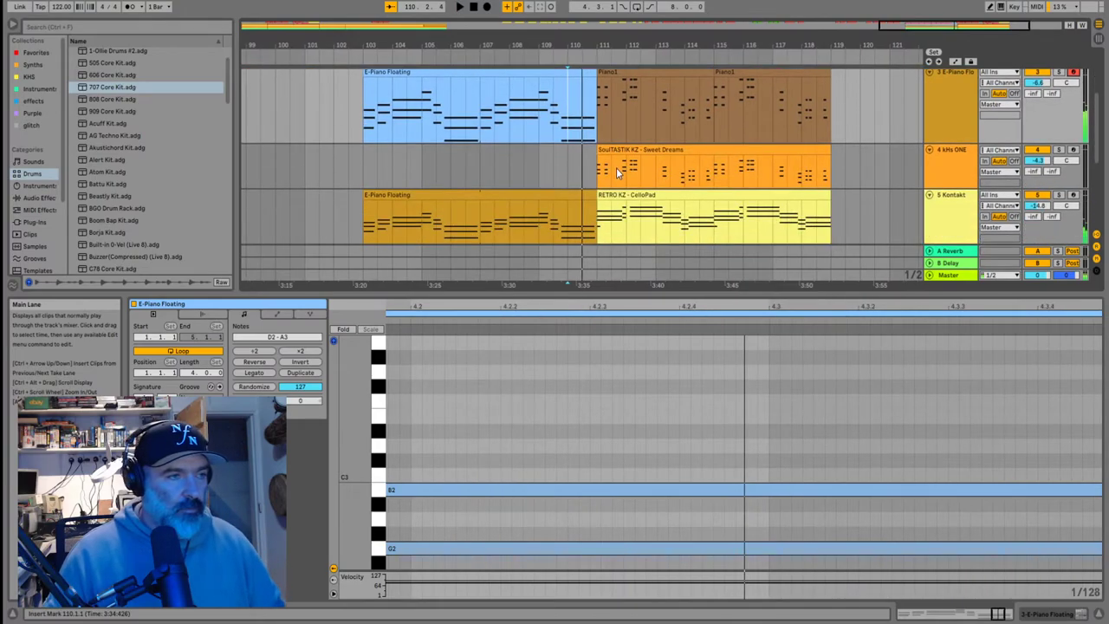
scroll(616, 167, down, 1)
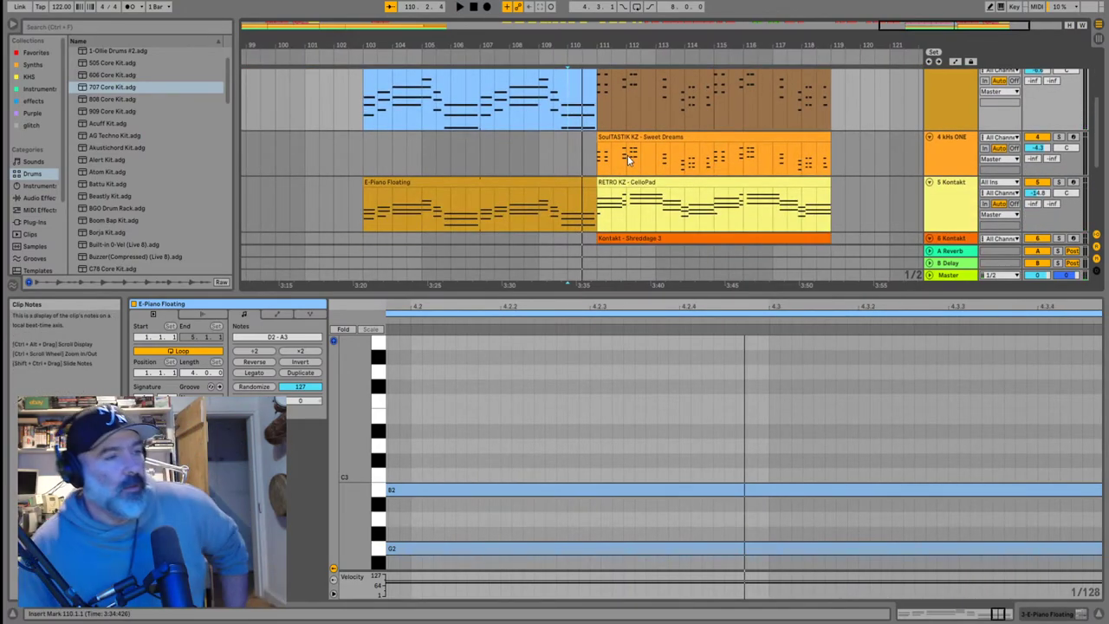
scroll(627, 155, down, 1)
scroll(634, 341, down, 2)
scroll(634, 345, down, 3)
scroll(552, 173, up, 3)
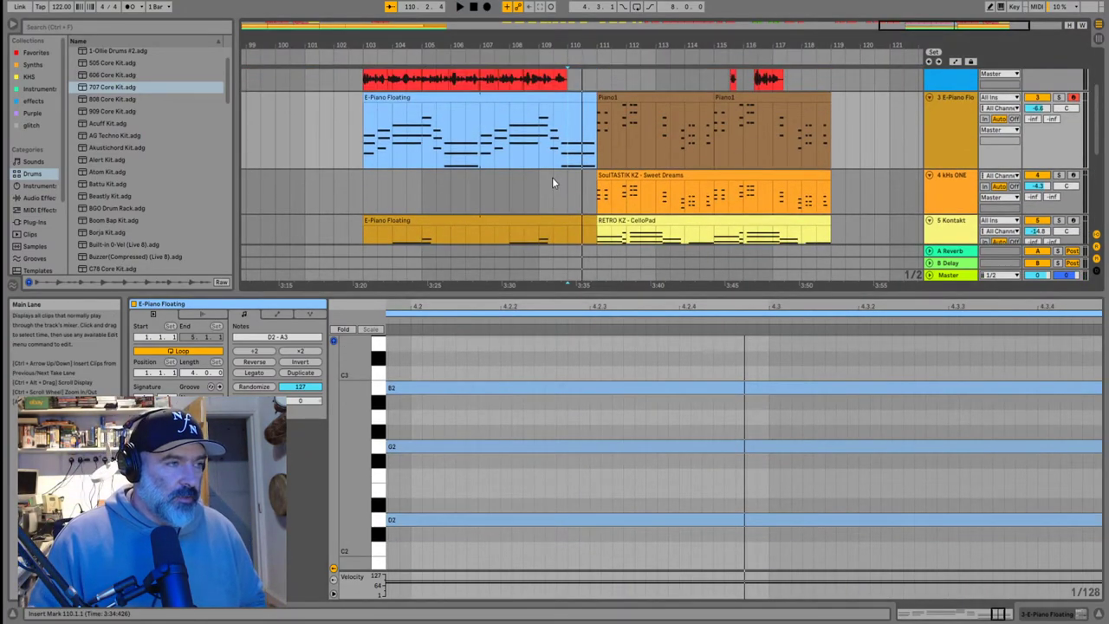
scroll(551, 177, down, 4)
scroll(581, 176, down, 4)
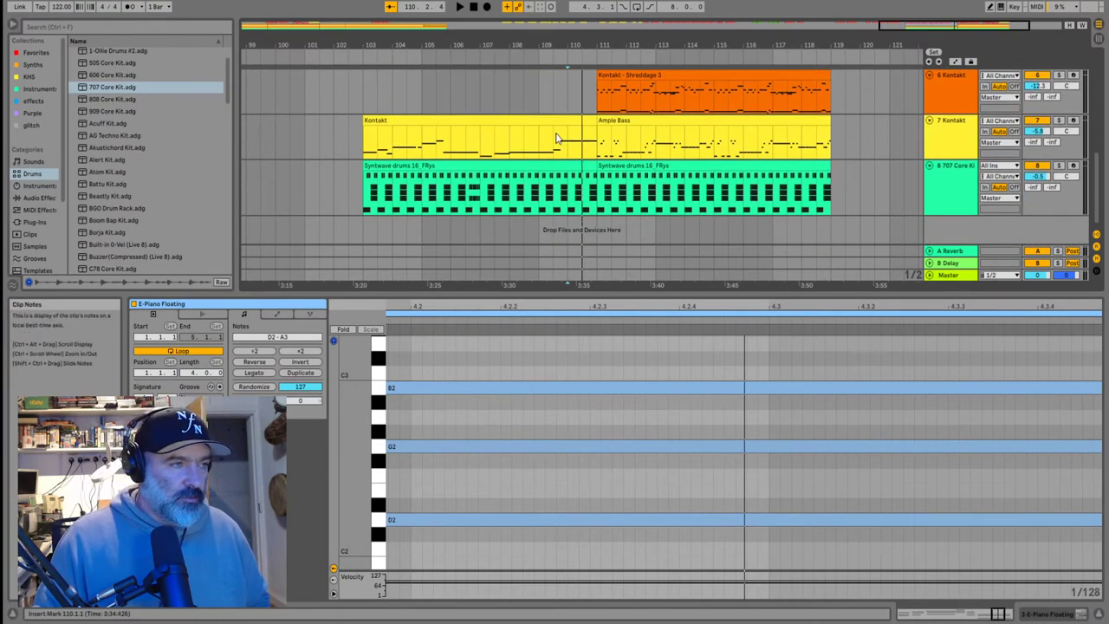
click(560, 138)
key(space)
scroll(921, 397, up, 3)
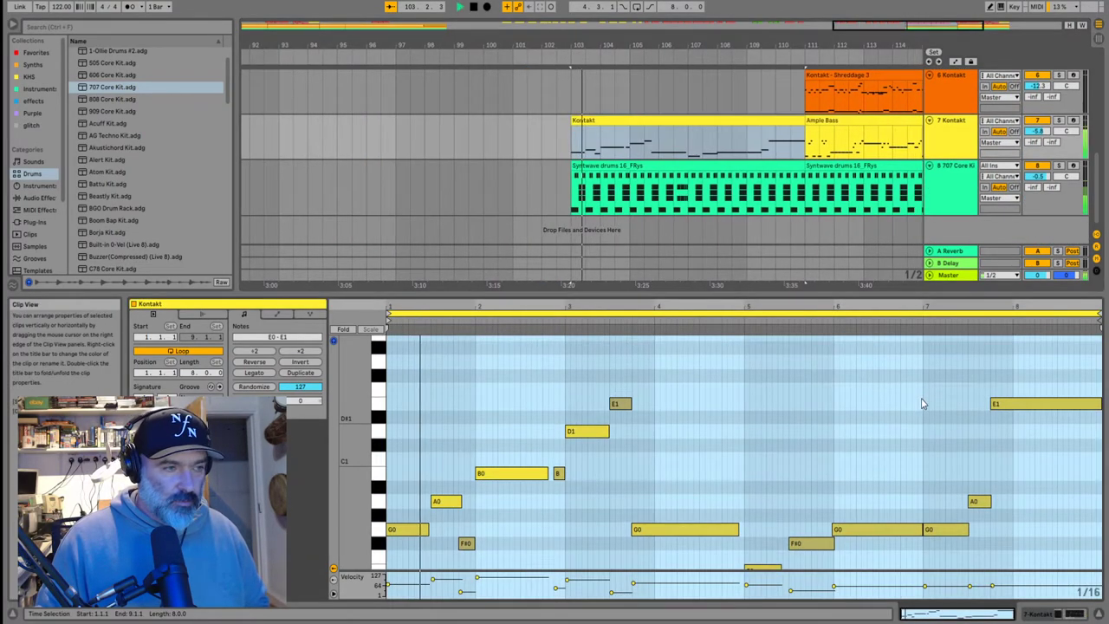
scroll(667, 115, down, 3)
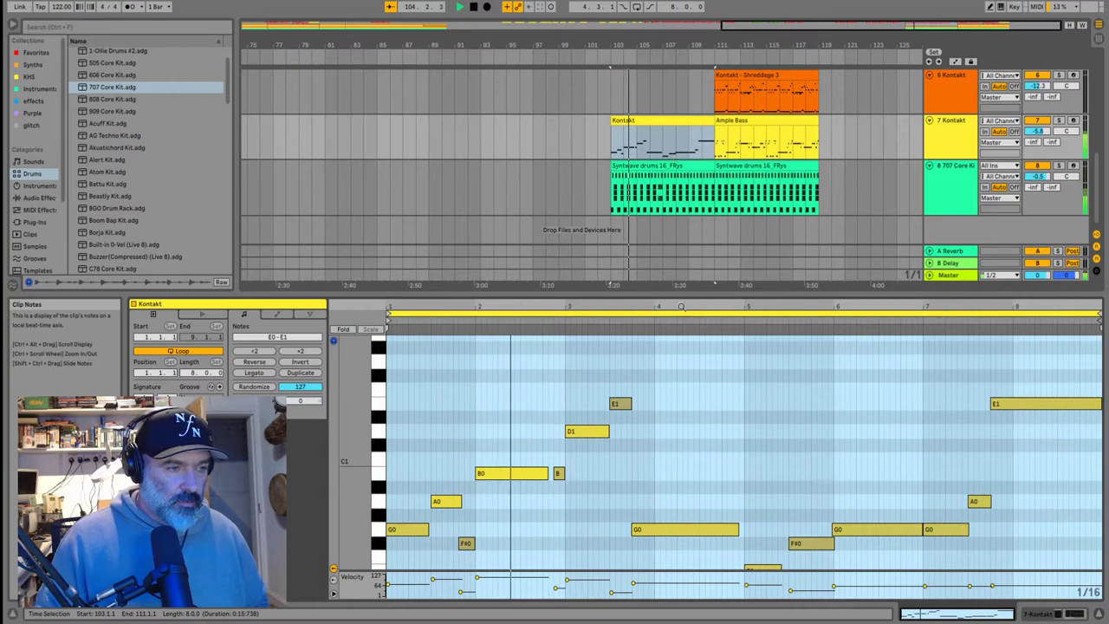
scroll(737, 366, down, 3)
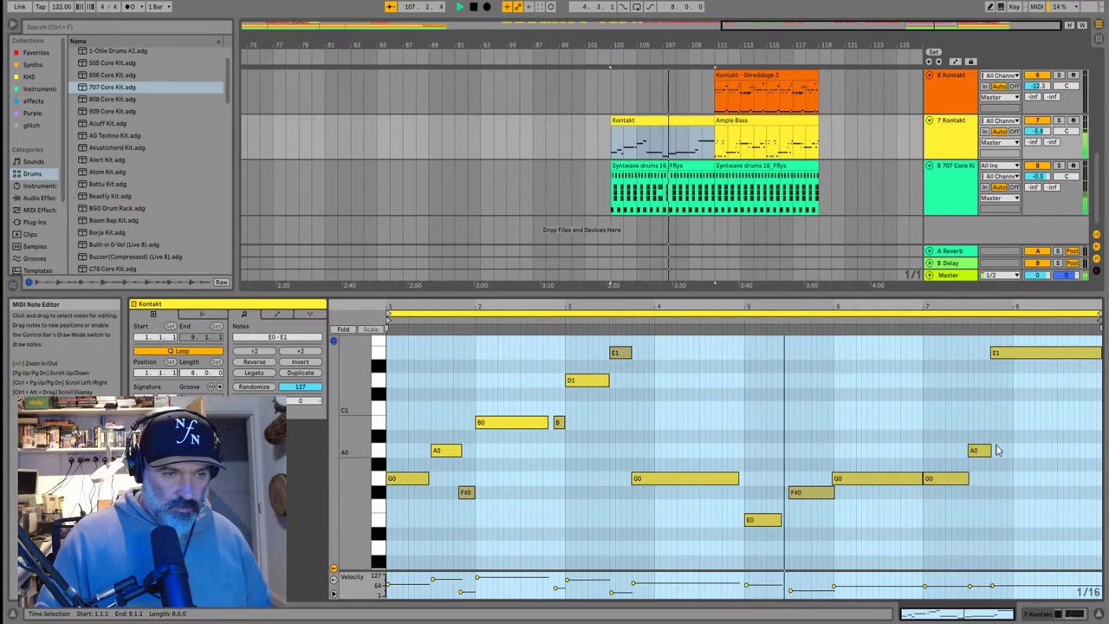
scroll(914, 446, down, 1)
scroll(890, 437, up, 5)
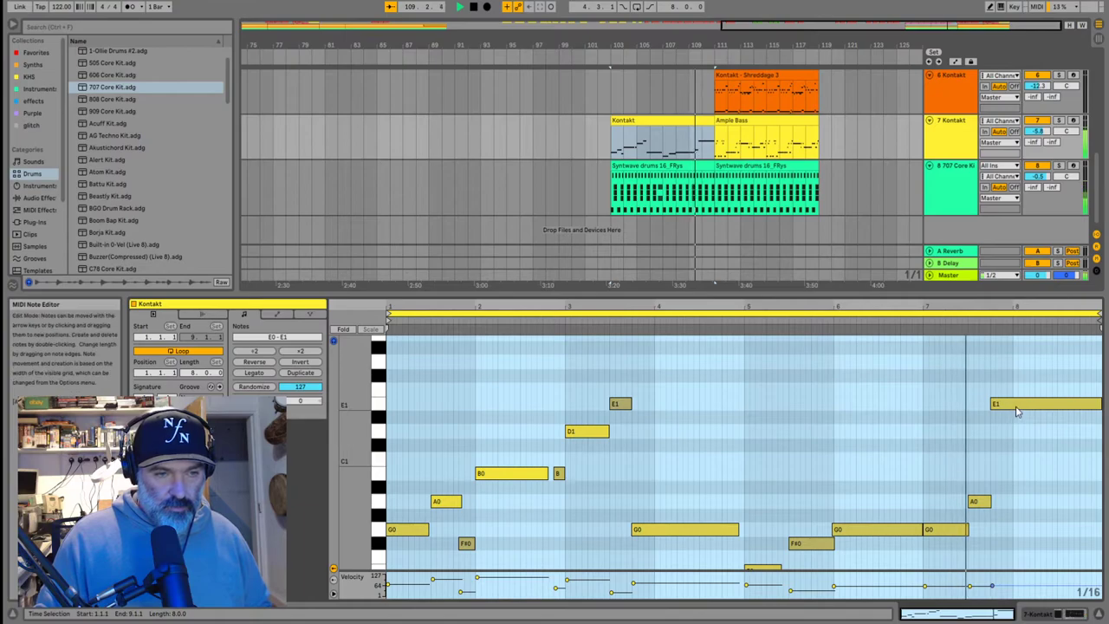
Try lowering the final E1 note of the Kontakt bass clip to D1 and play the transition from 109.1.1
drag(1022, 410, 1022, 438)
key(space)
click(690, 139)
key(space)
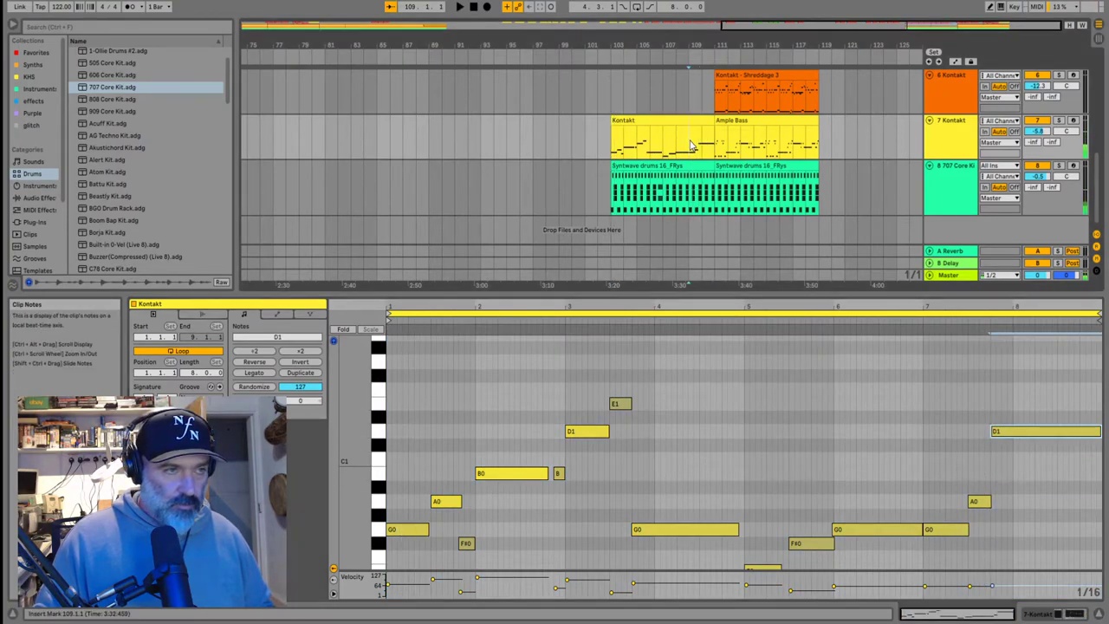
Stop playback and raise the final note of the Kontakt bass clip back to E1
drag(710, 45, 783, 219)
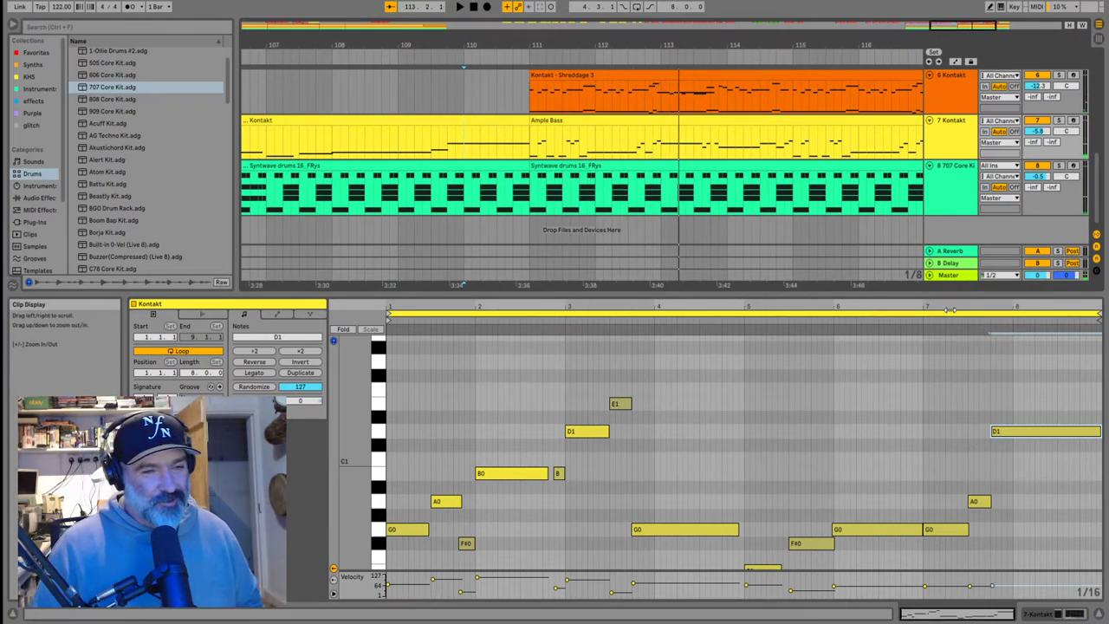
key(space)
key(Up)
key(Up)
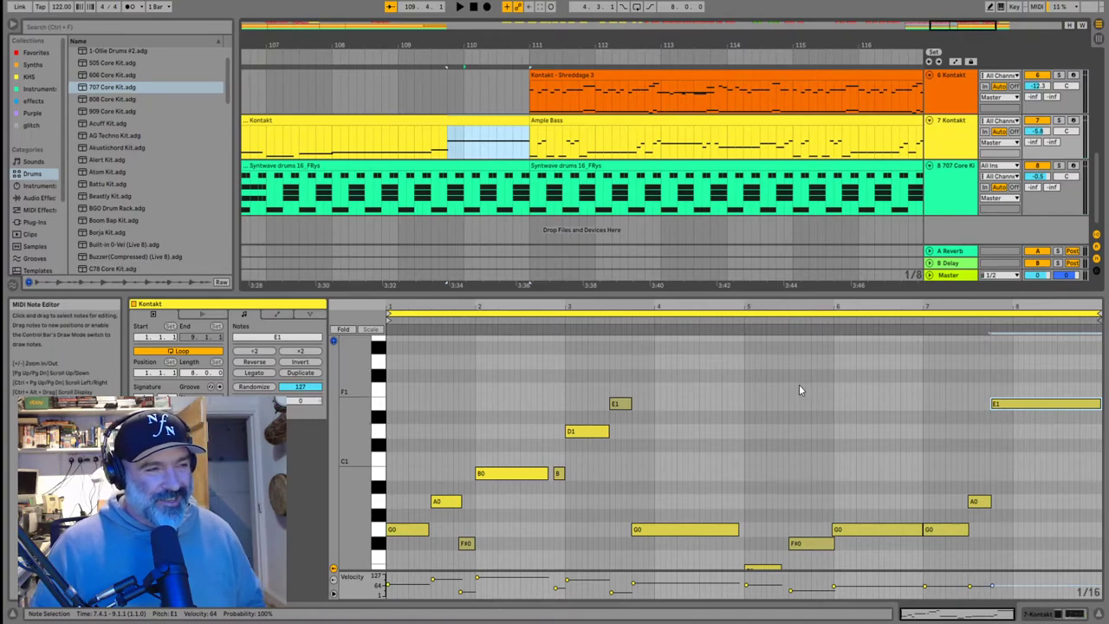
Play the speech clips on track 2 from 108.1.1 to check the gap before the pasted section
click(439, 137)
scroll(441, 140, up, 1)
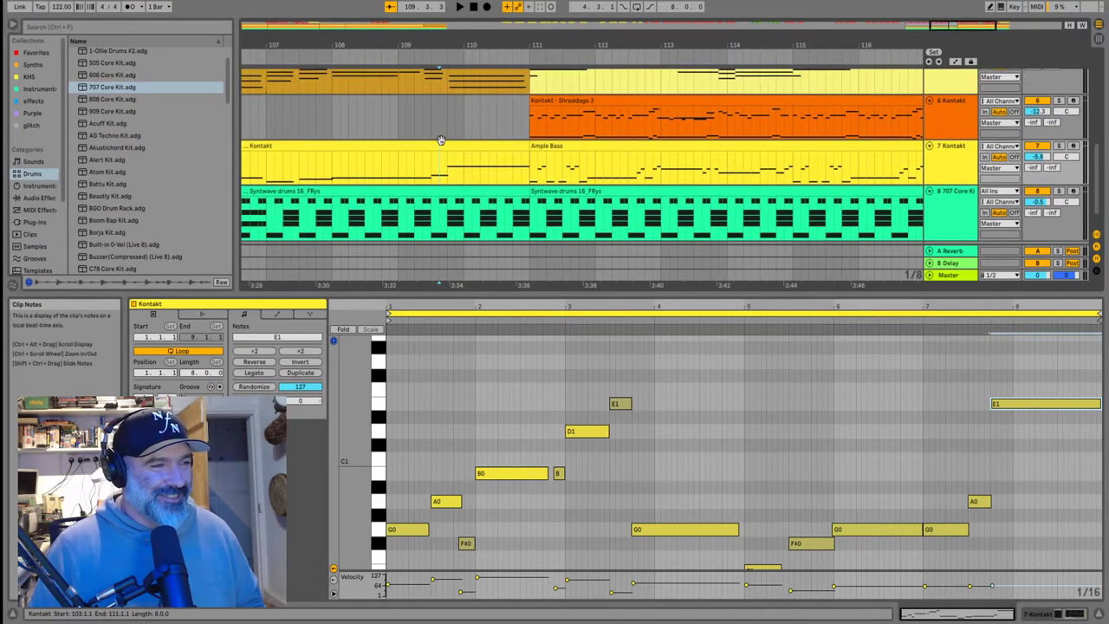
scroll(441, 140, up, 2)
scroll(441, 140, up, 2)
scroll(440, 143, down, 3)
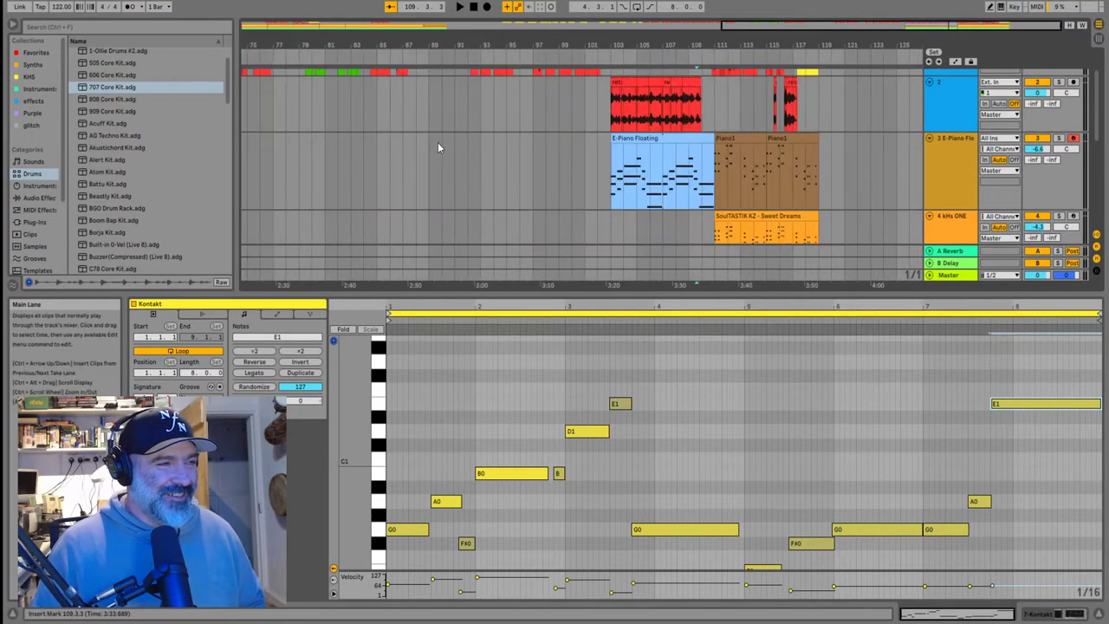
scroll(648, 156, up, 2)
click(613, 166)
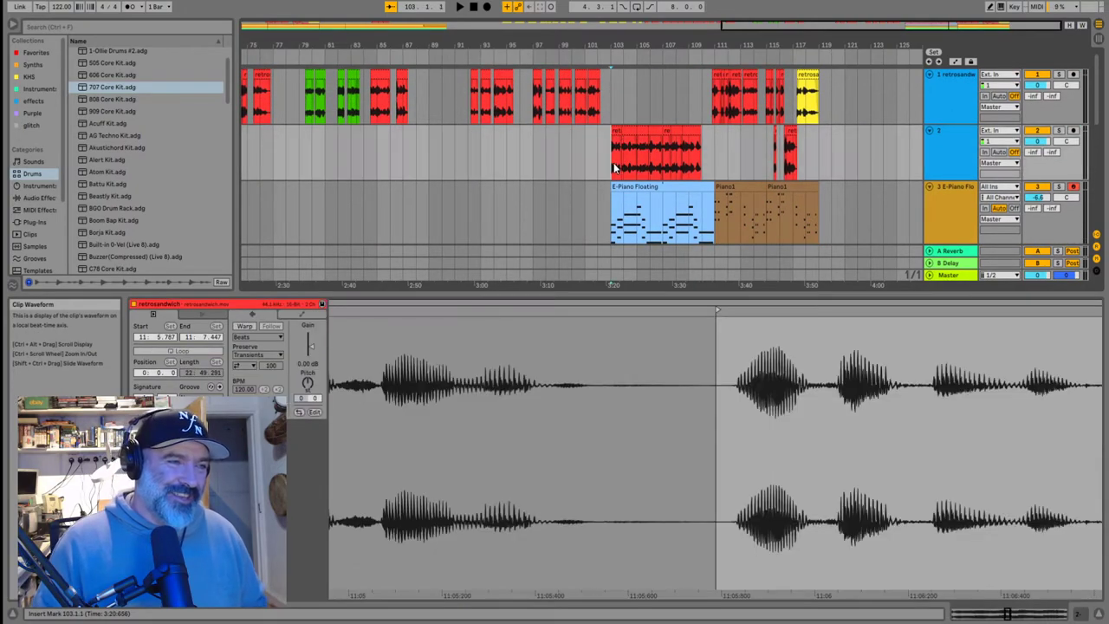
click(678, 165)
key(space)
Extend the end of track 2's last speech clip before bar 111 to the start of track 1's next clip, and play from 110.1.1
key(plus)
key(plus)
key(plus)
key(plus)
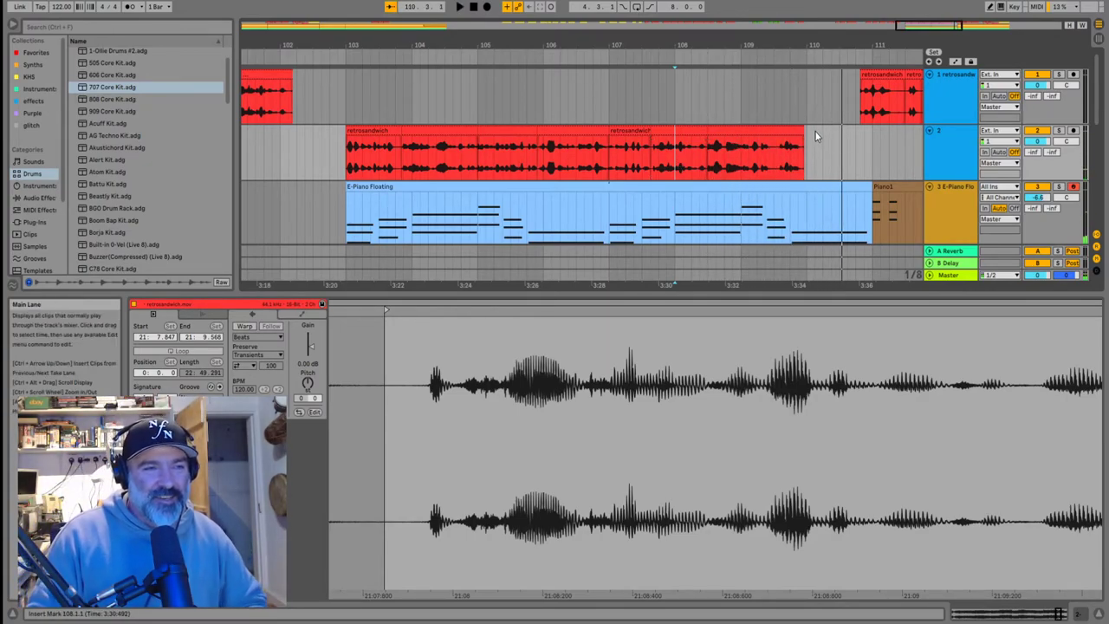
drag(801, 130, 860, 131)
click(808, 163)
key(space)
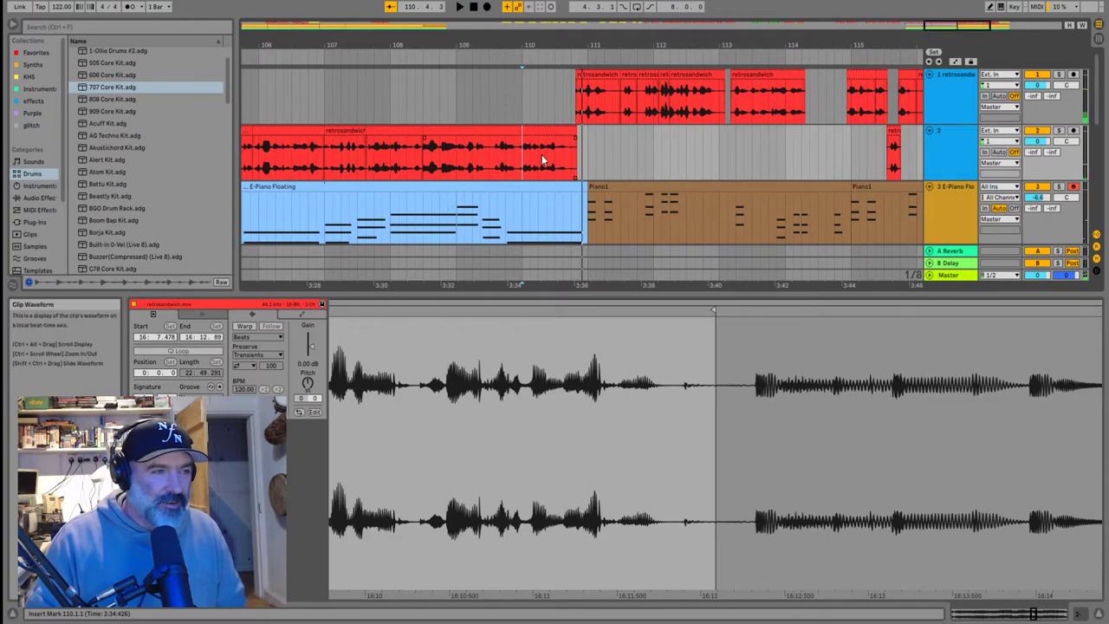
scroll(623, 153, down, 4)
scroll(601, 131, up, 3)
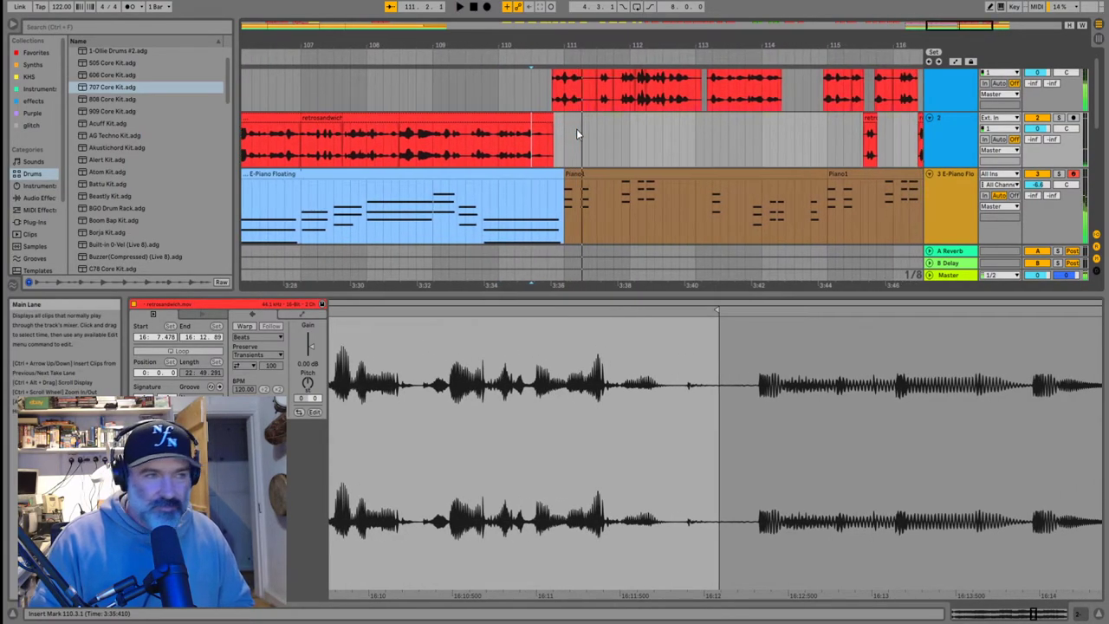
Play the transition into the pasted section, first from 109.3.1 and again from 109.4.1
scroll(571, 121, up, 1)
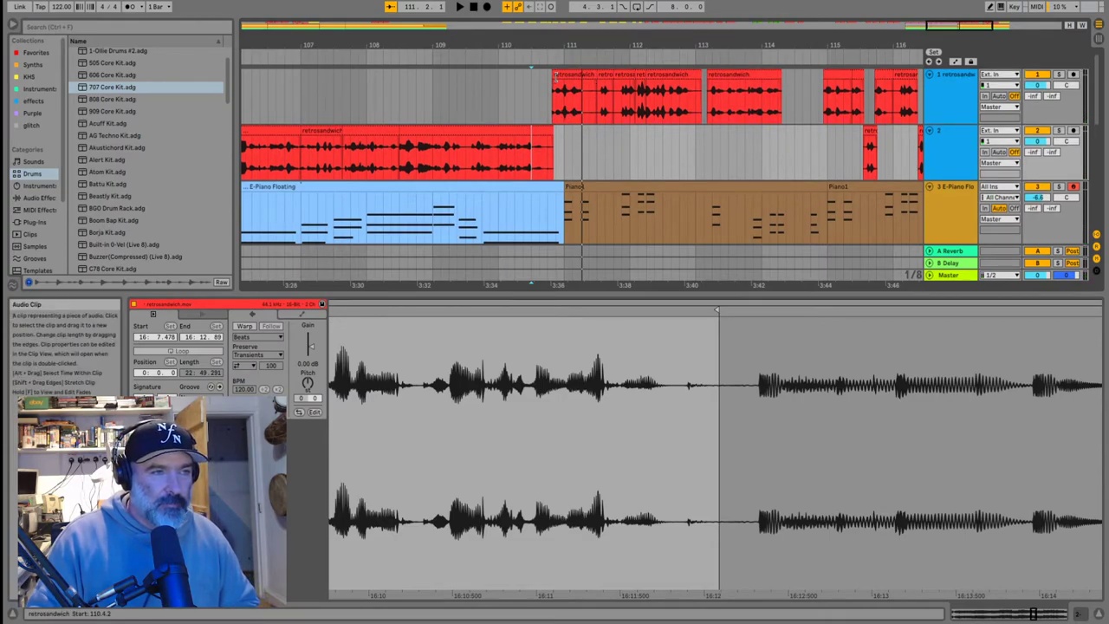
click(462, 94)
key(space)
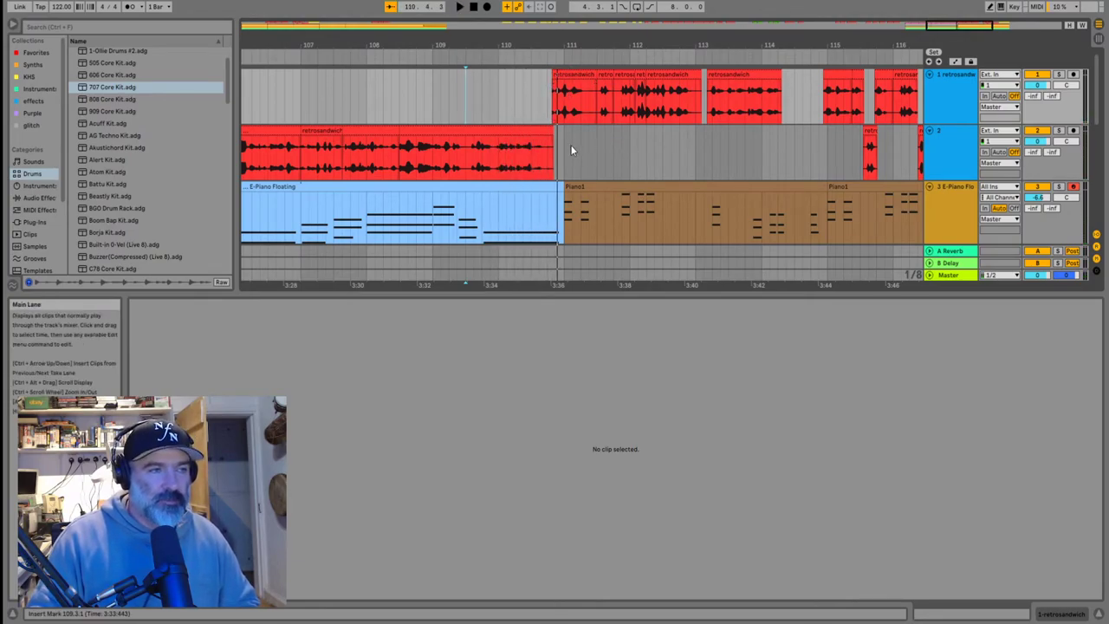
click(482, 221)
key(space)
scroll(519, 203, down, 1)
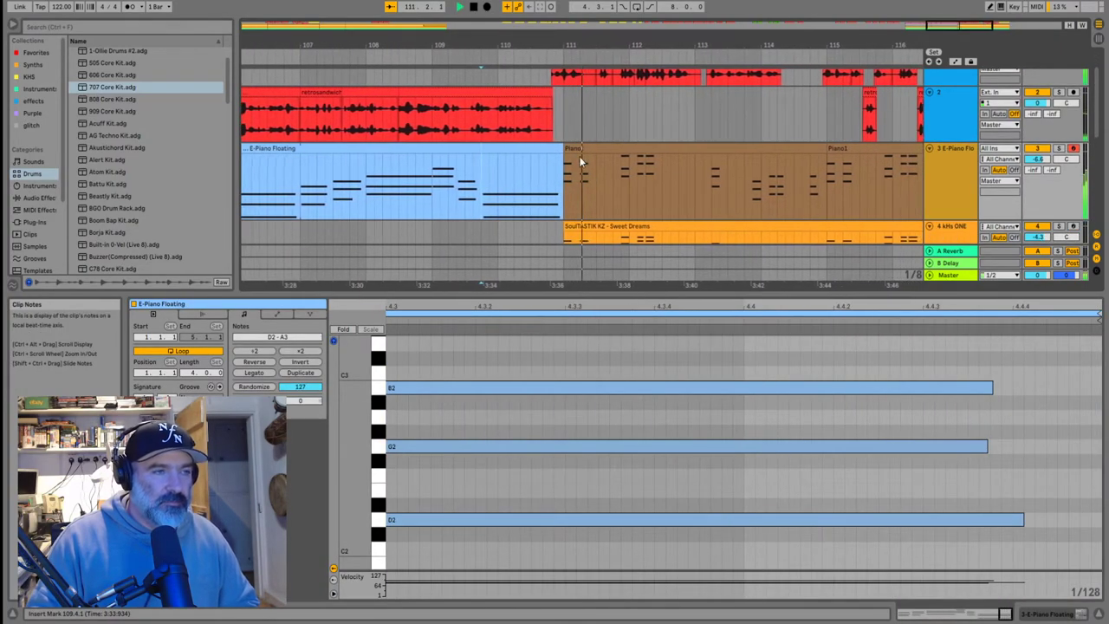
scroll(572, 146, up, 1)
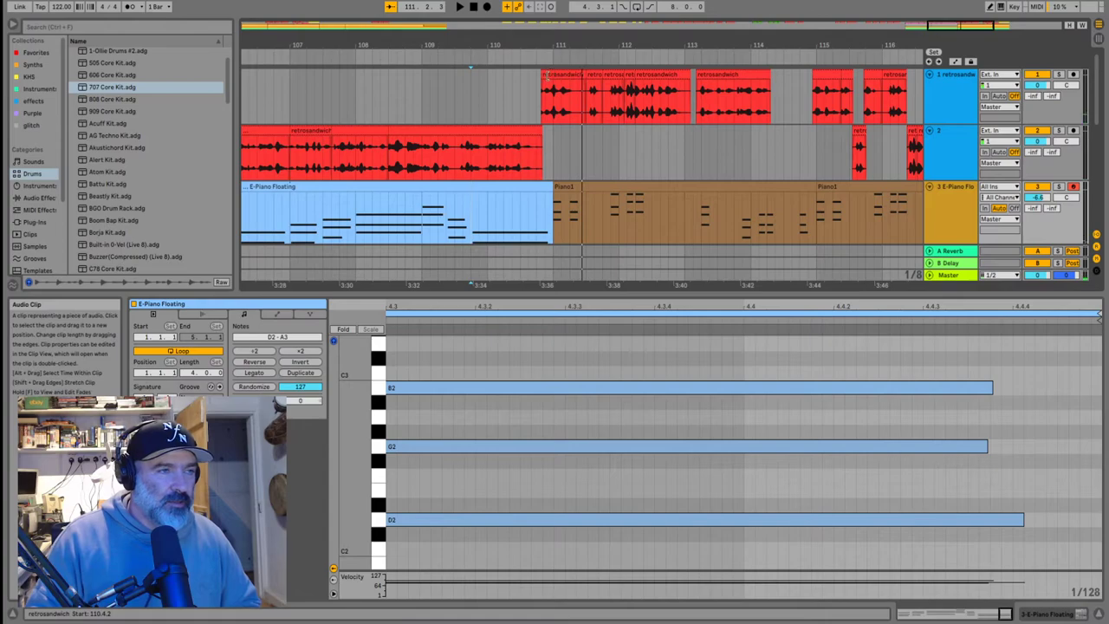
Trim the start of track 1's first speech clip in the pasted section to 111.1.1
click(549, 74)
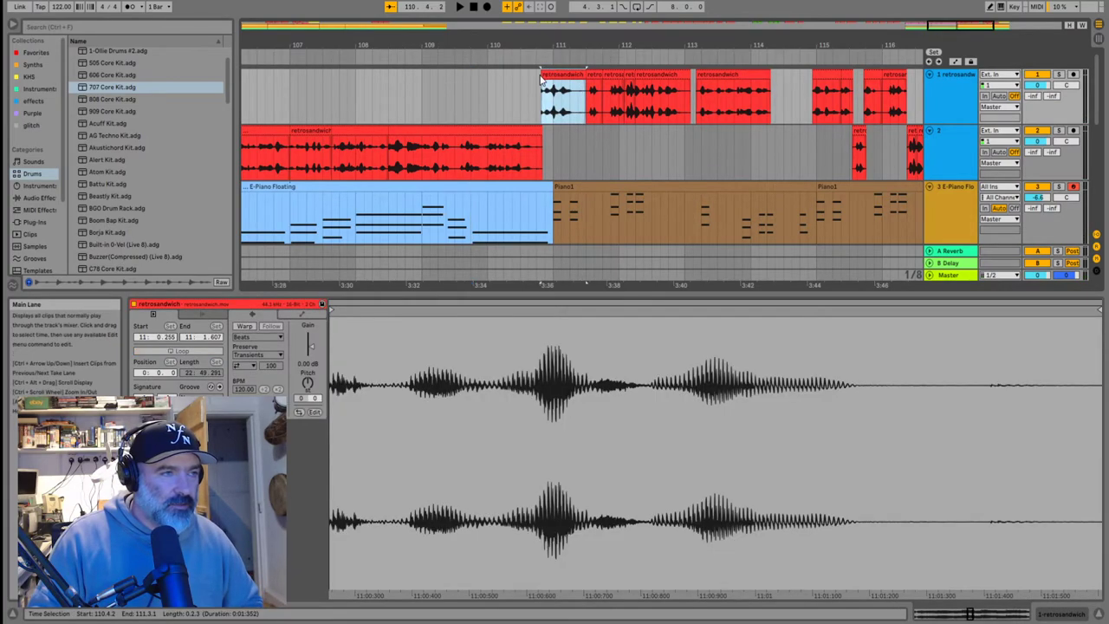
click(541, 78)
drag(542, 76, 553, 76)
Select all clips of the pasted section across the eight tracks and move them half a bar to start at 111.3.1
scroll(588, 134, down, 1)
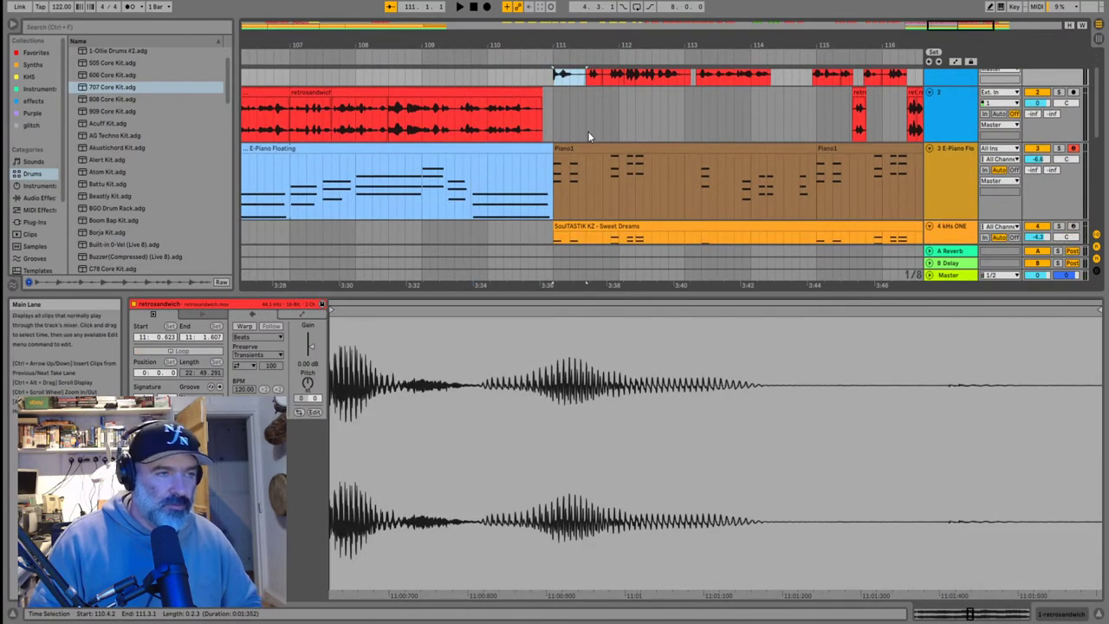
key(x)
scroll(896, 217, down, 3)
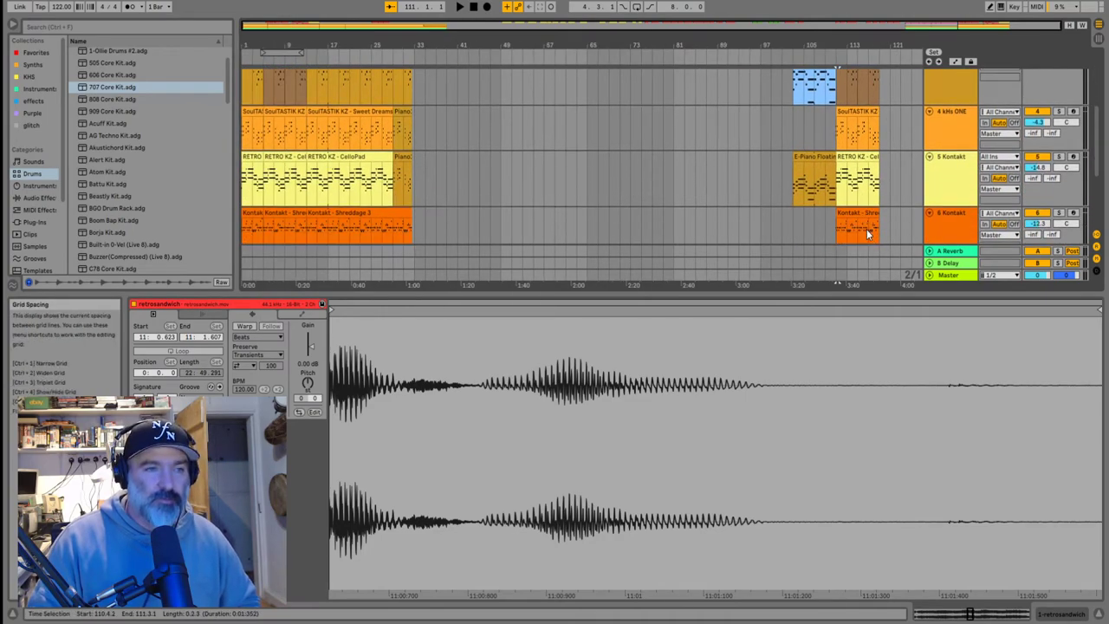
scroll(870, 230, down, 3)
shift+click(875, 165)
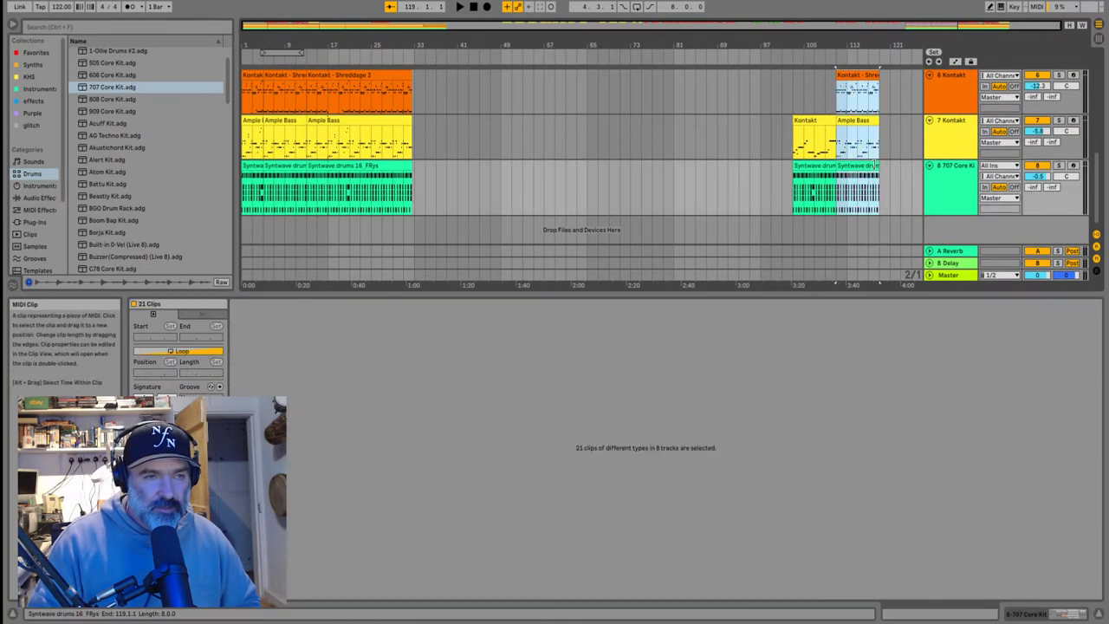
scroll(868, 138, up, 7)
scroll(862, 102, up, 5)
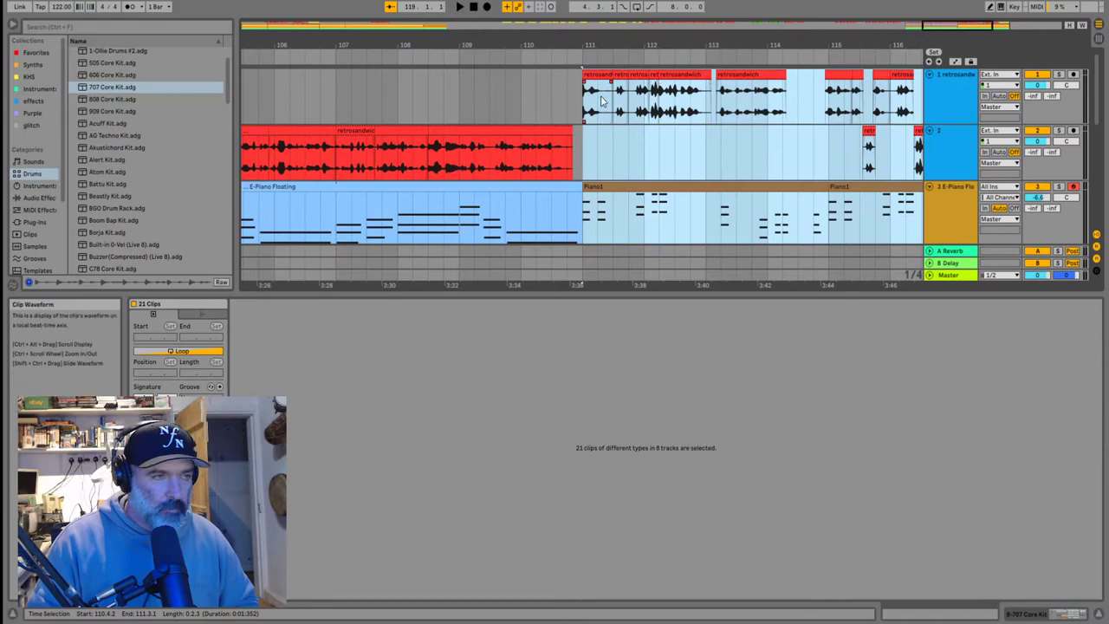
scroll(594, 75, right, 1)
drag(583, 76, 612, 84)
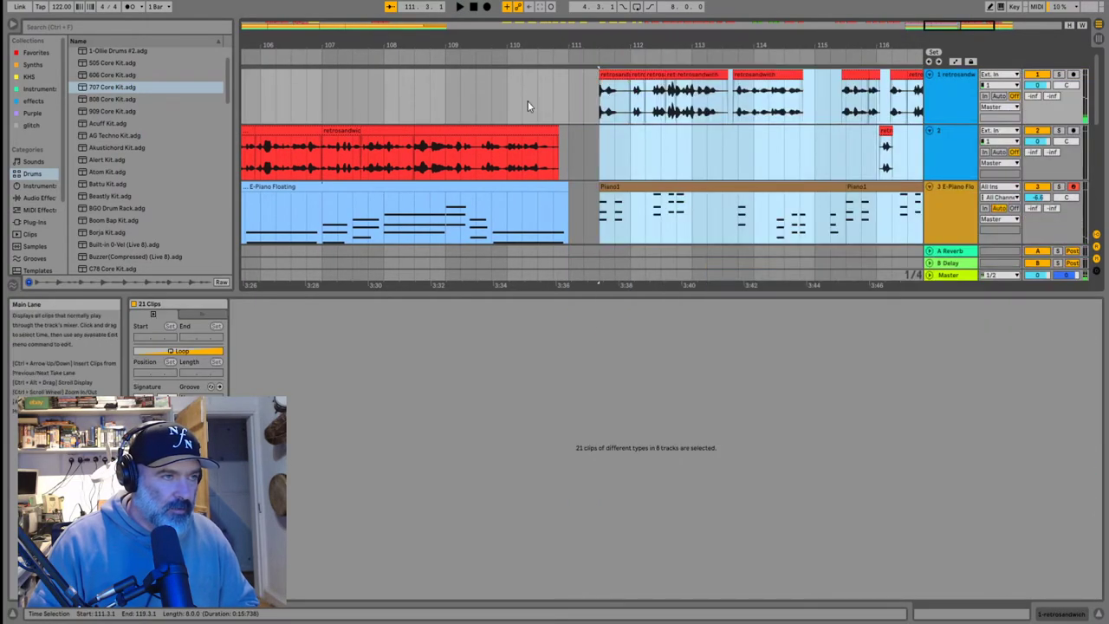
Play from 110.2.1 through the half-bar gap before the moved section and review it on the instrument tracks
click(527, 106)
key(space)
scroll(554, 117, down, 1)
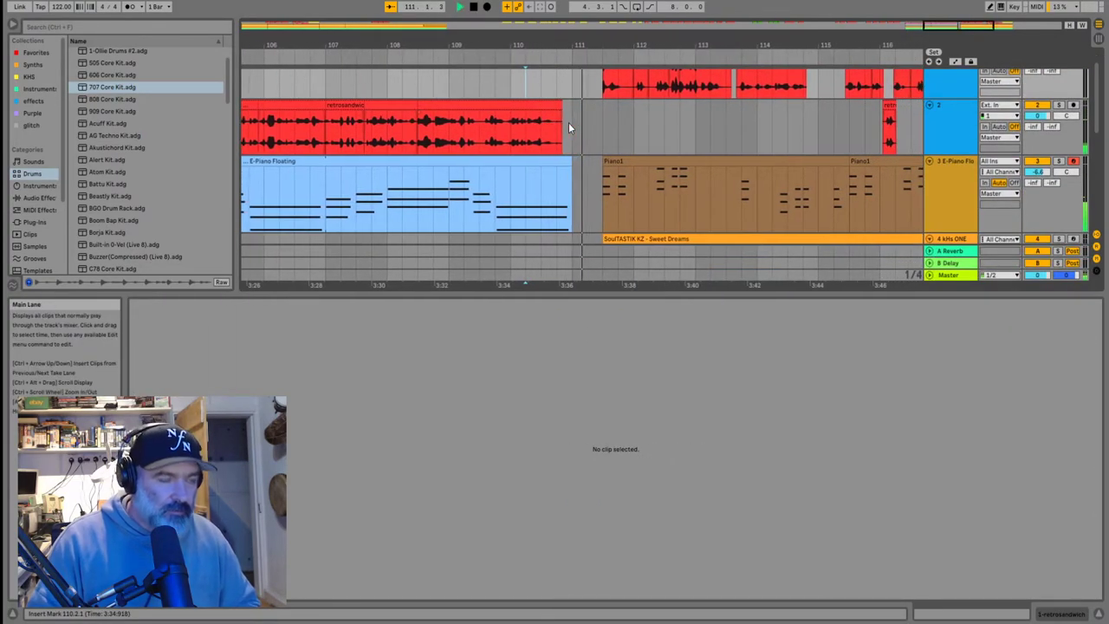
scroll(569, 127, down, 7)
key(space)
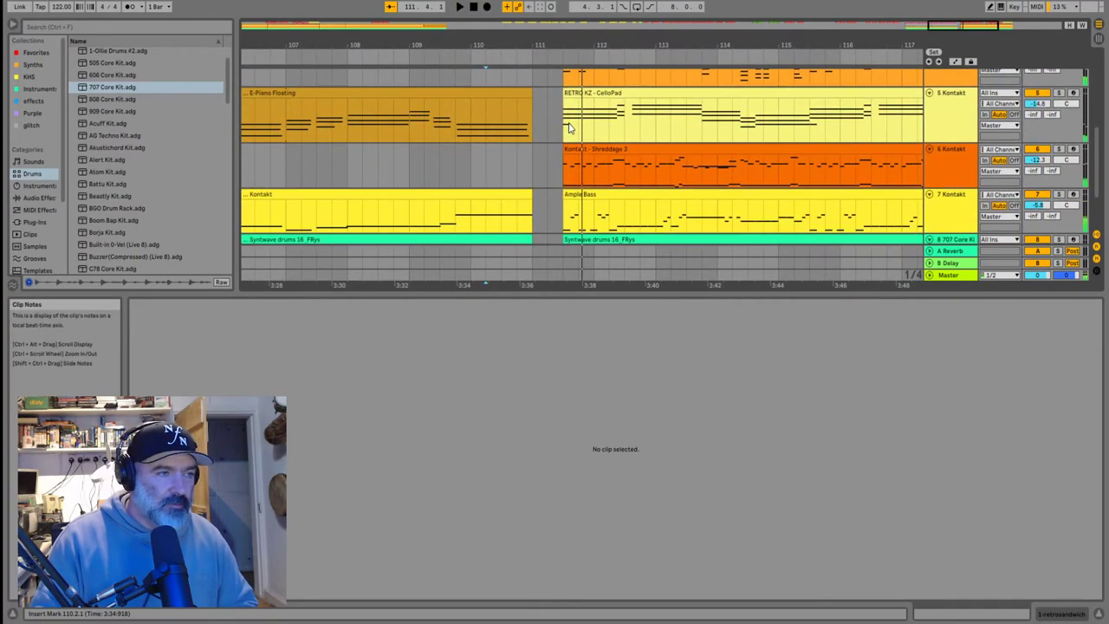
Extend the drum clip on the 707 Core Kit track to 111.3.1 and play it from 110.1.1
scroll(555, 165, down, 3)
drag(529, 169, 562, 169)
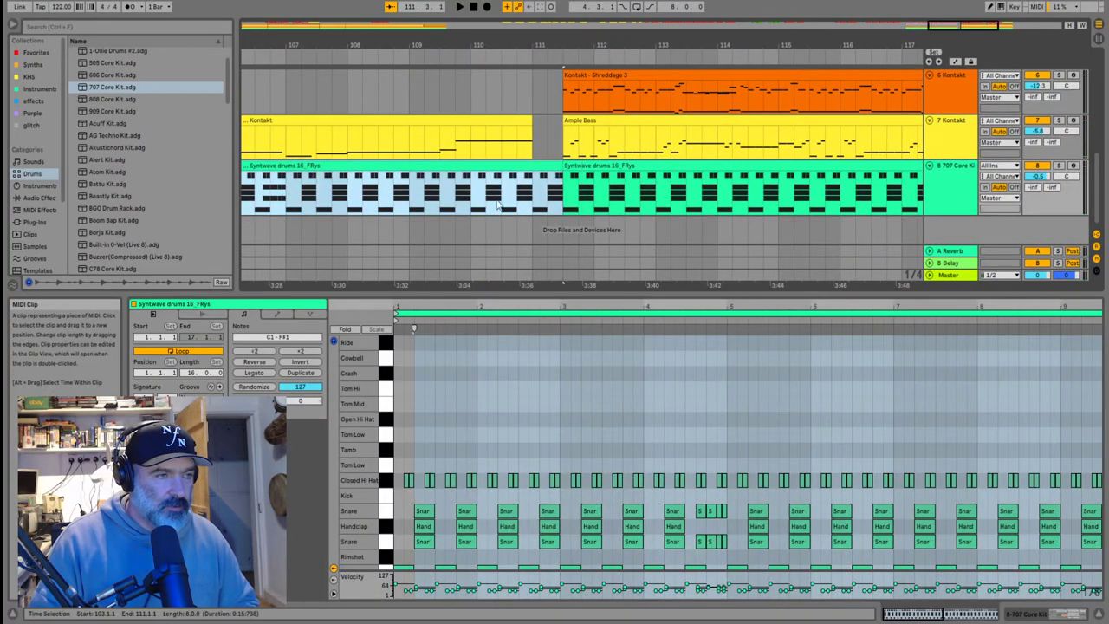
click(475, 211)
key(space)
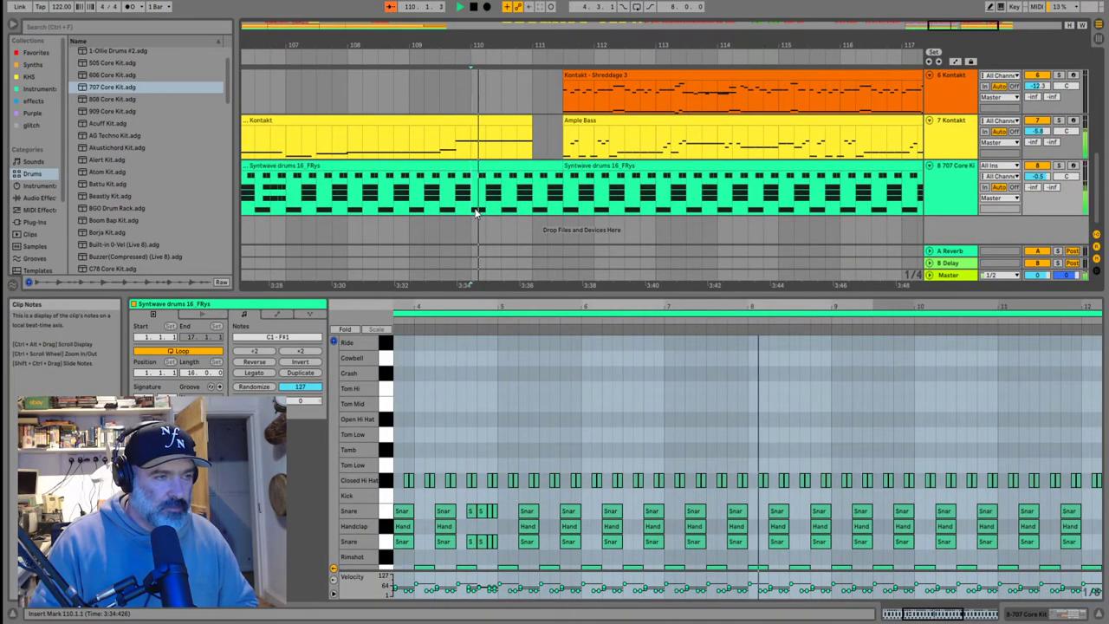
Split out the half-bar drum fill at 106.3.1, copy it to 111.1.1, and play the transition
click(264, 195)
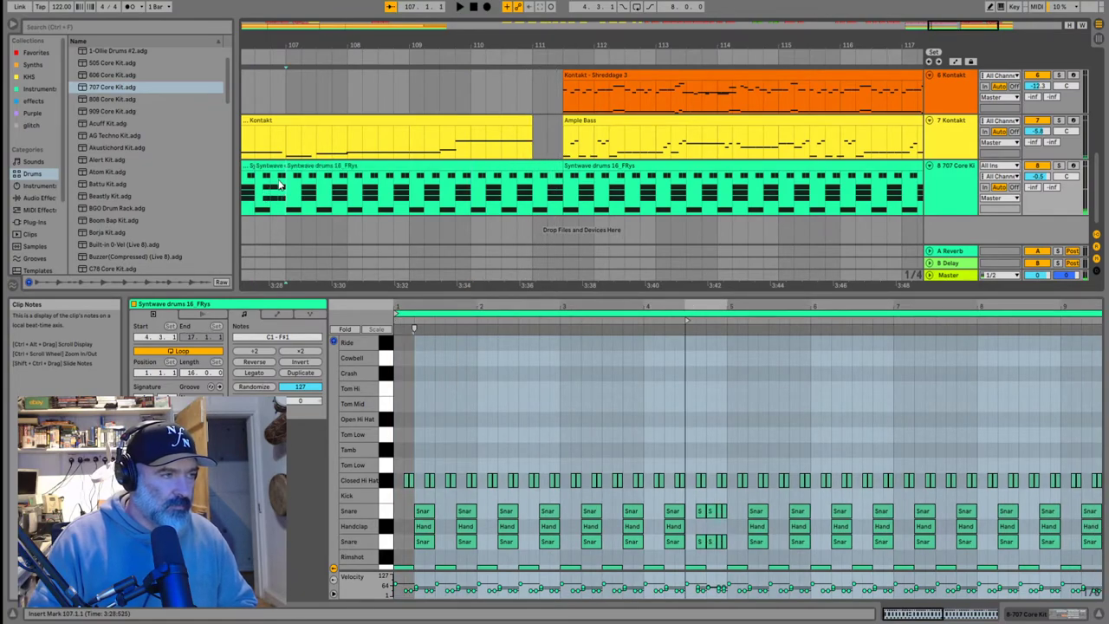
click(274, 165)
click(530, 191)
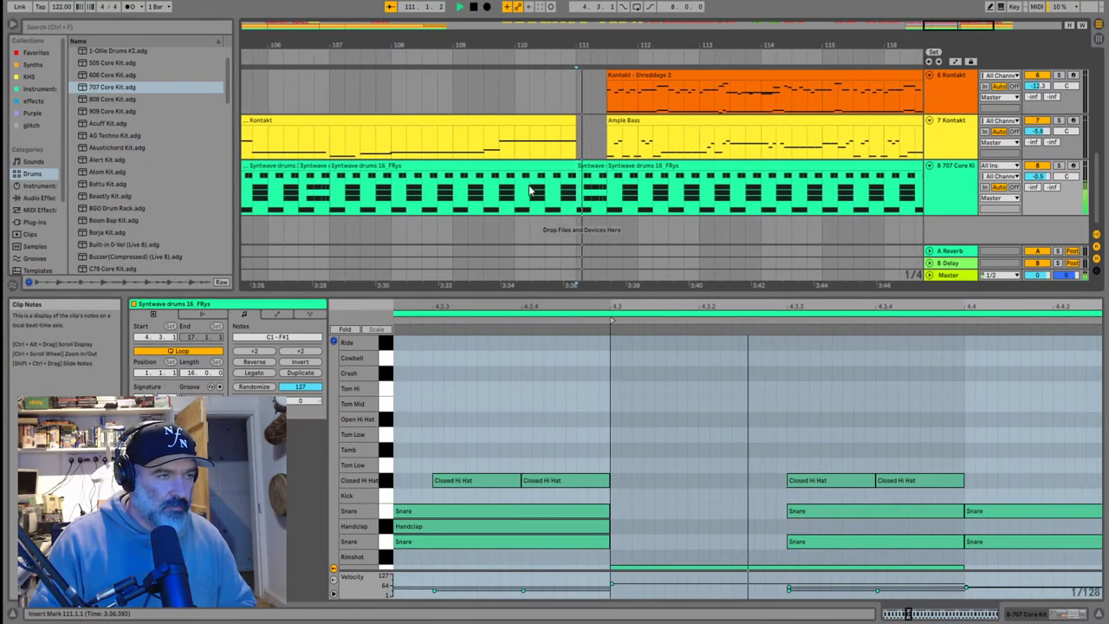
Extend the end of track 7's Kontakt bass clip to the Ample Bass clip at 111.3.1 and play the join
click(511, 136)
scroll(559, 148, up, 3)
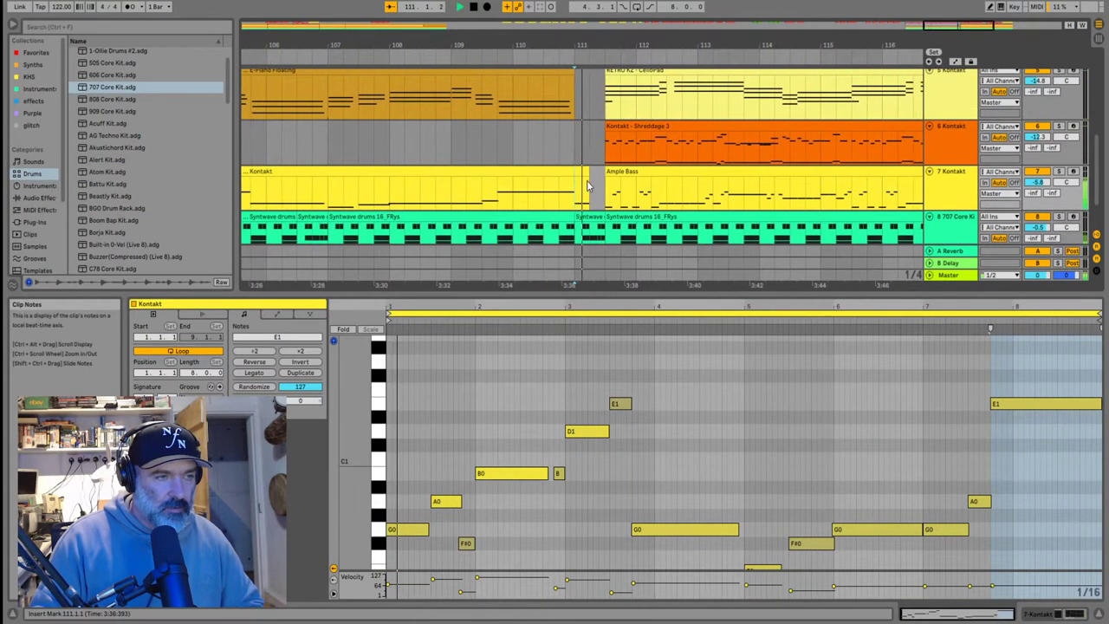
key(space)
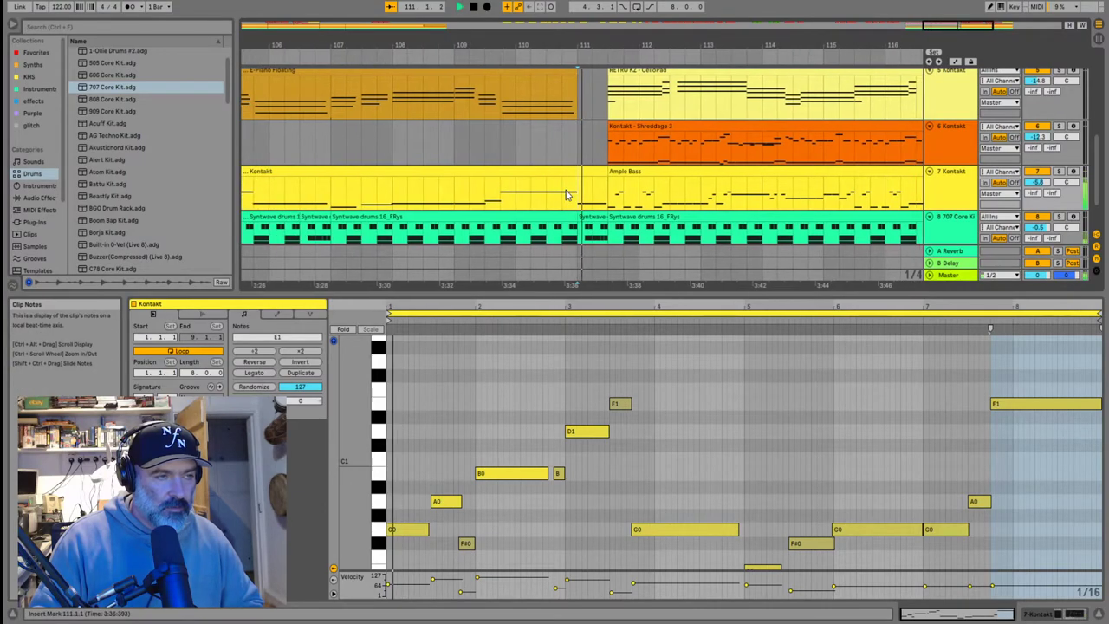
Play from 110.1.1 to check the extended bass and the drum fill leading into 111.3.1
click(472, 131)
key(space)
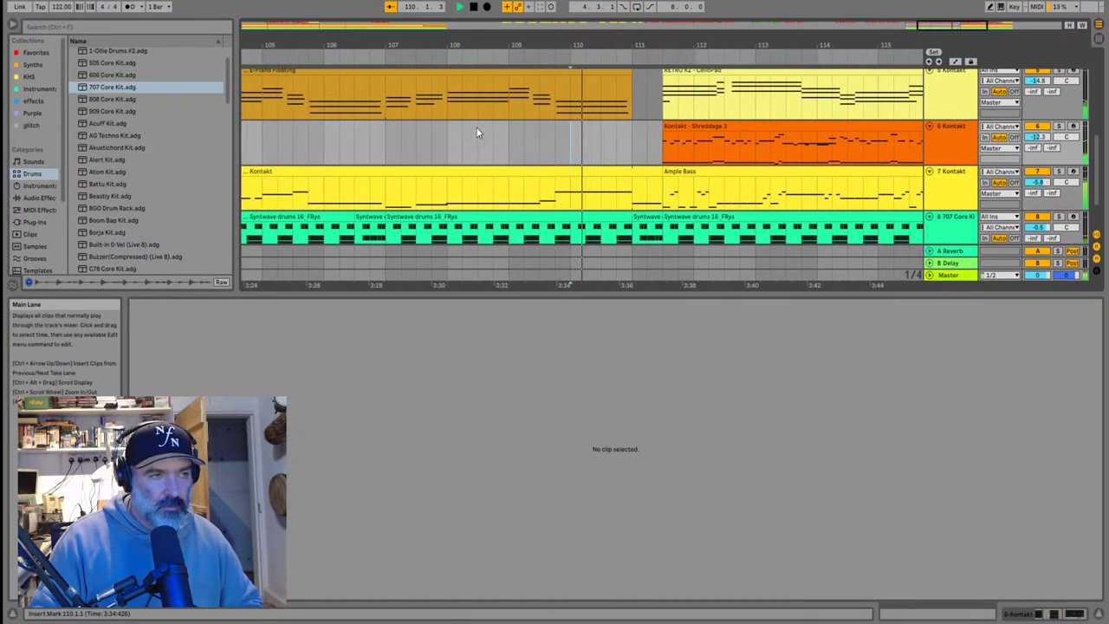
scroll(528, 136, up, 4)
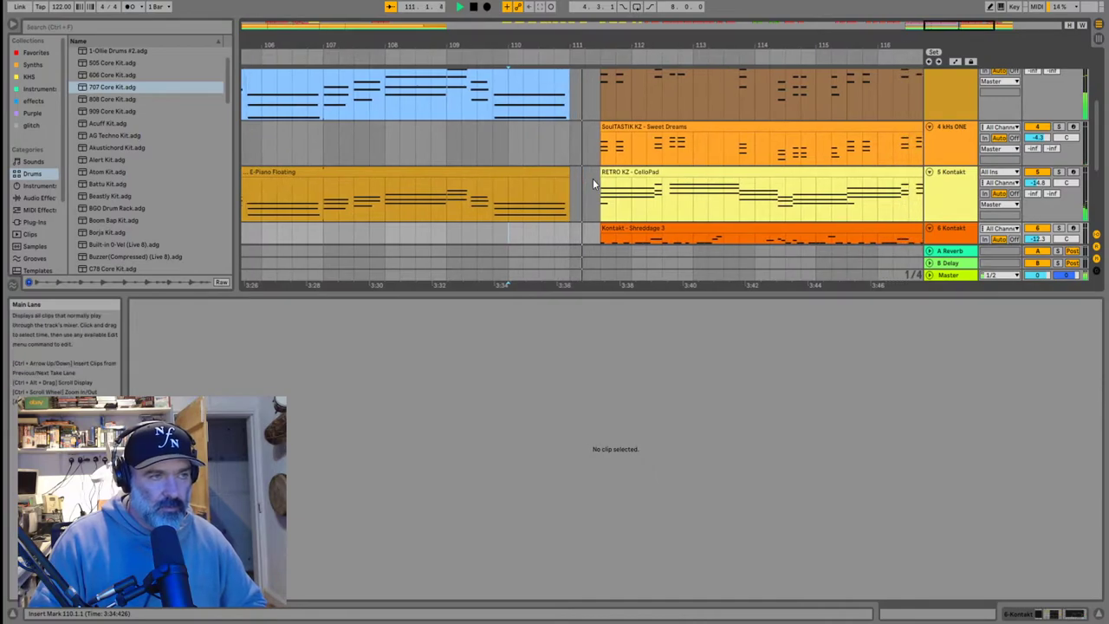
scroll(594, 183, up, 2)
key(space)
Split the Kontakt bass clip at 111.1.1, raise the G0 note in the half-bar piece to A#0, and play the transition
scroll(575, 198, down, 5)
scroll(575, 198, down, 2)
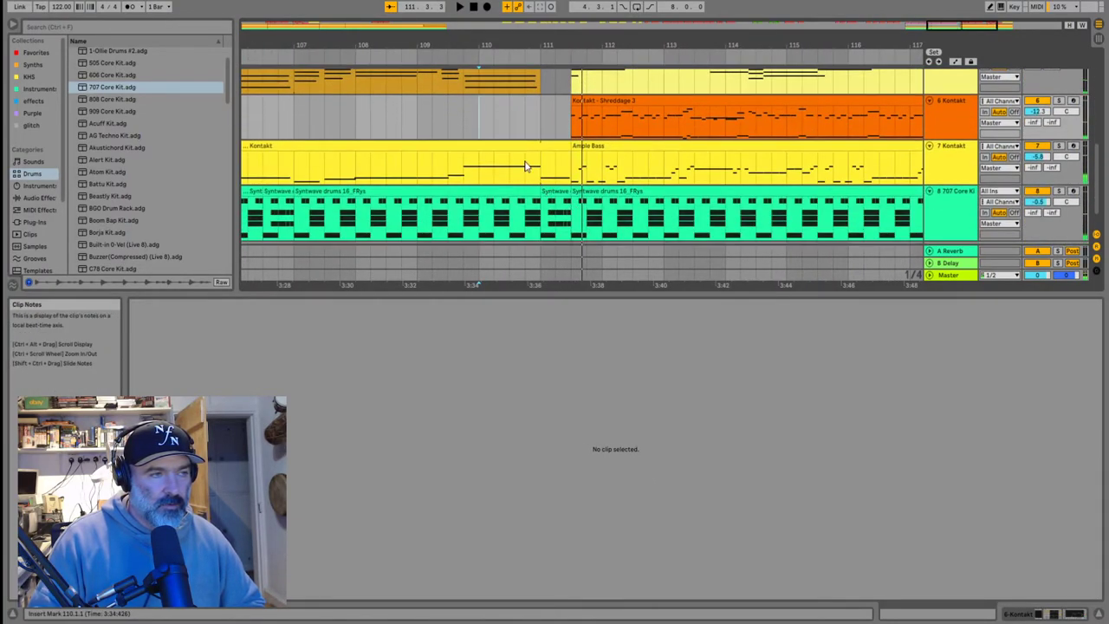
click(536, 167)
click(554, 165)
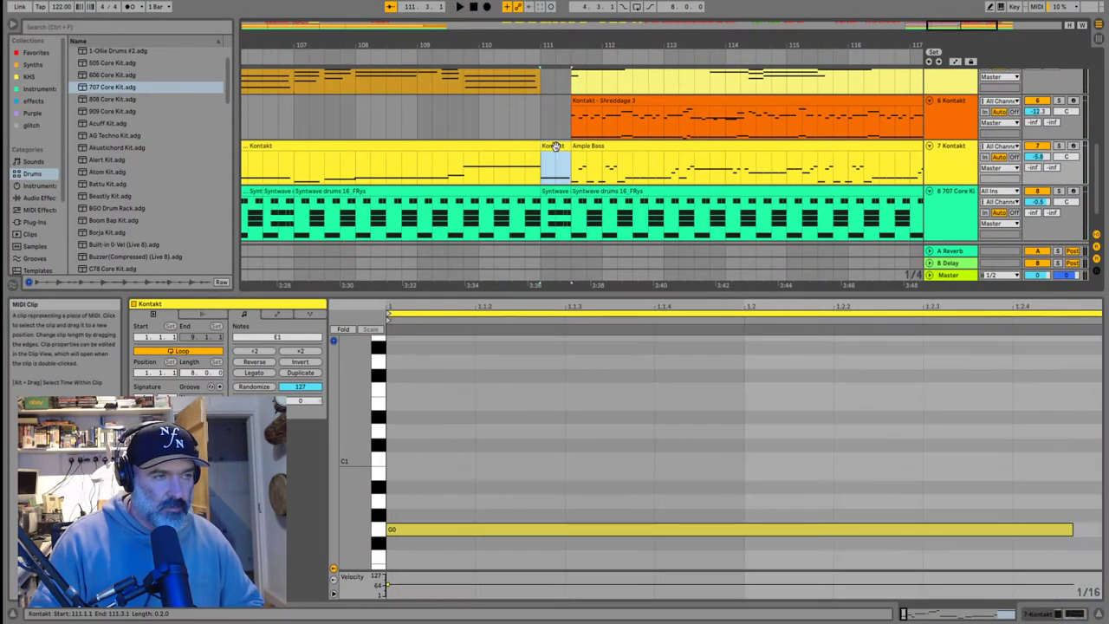
click(688, 530)
drag(688, 535, 683, 490)
key(space)
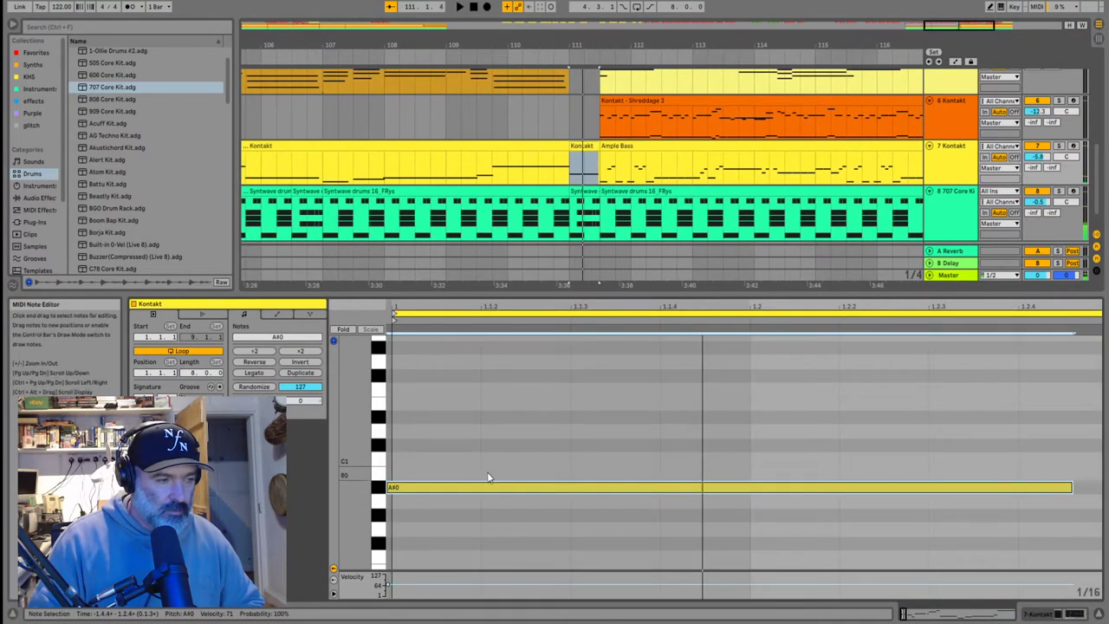
Try lowering the note in the short bass clip at bar 111 to A0 and listen to the transition
key(space)
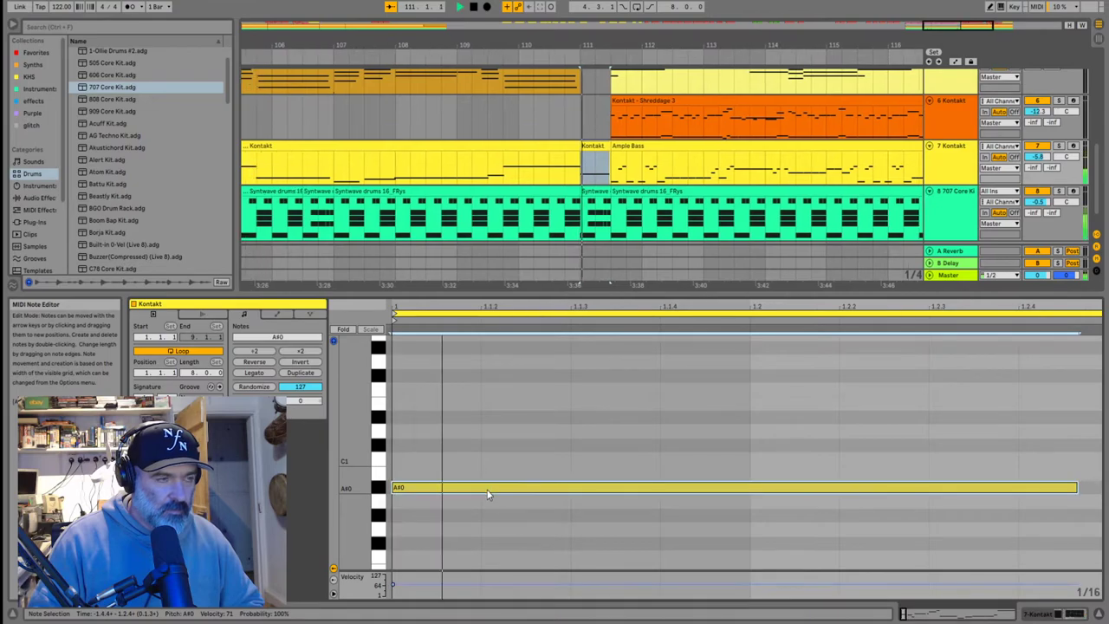
key(space)
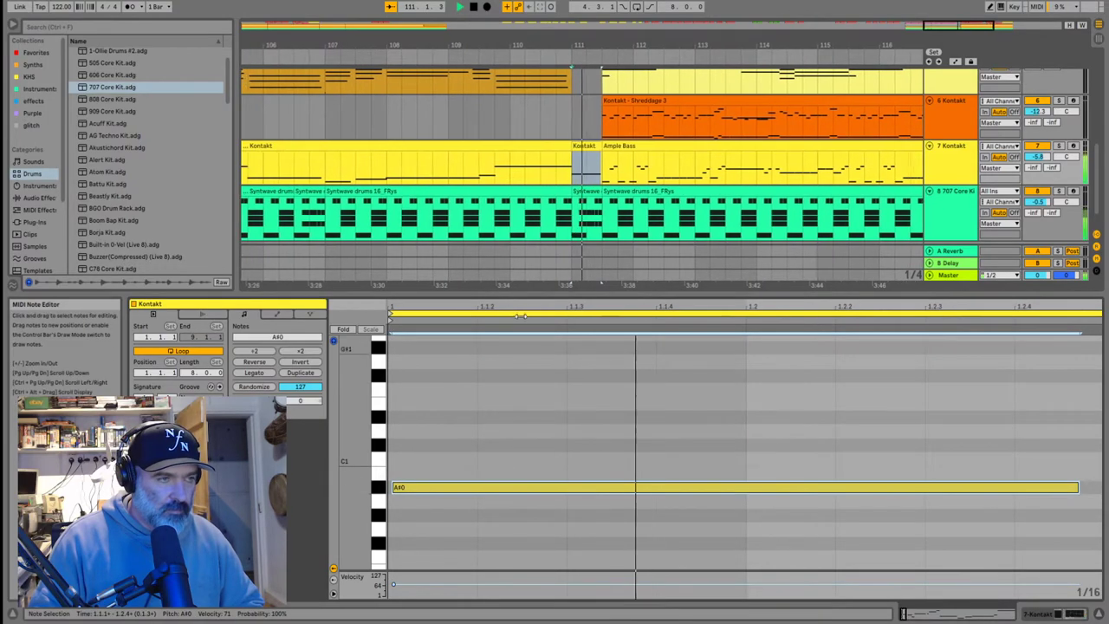
key(Down)
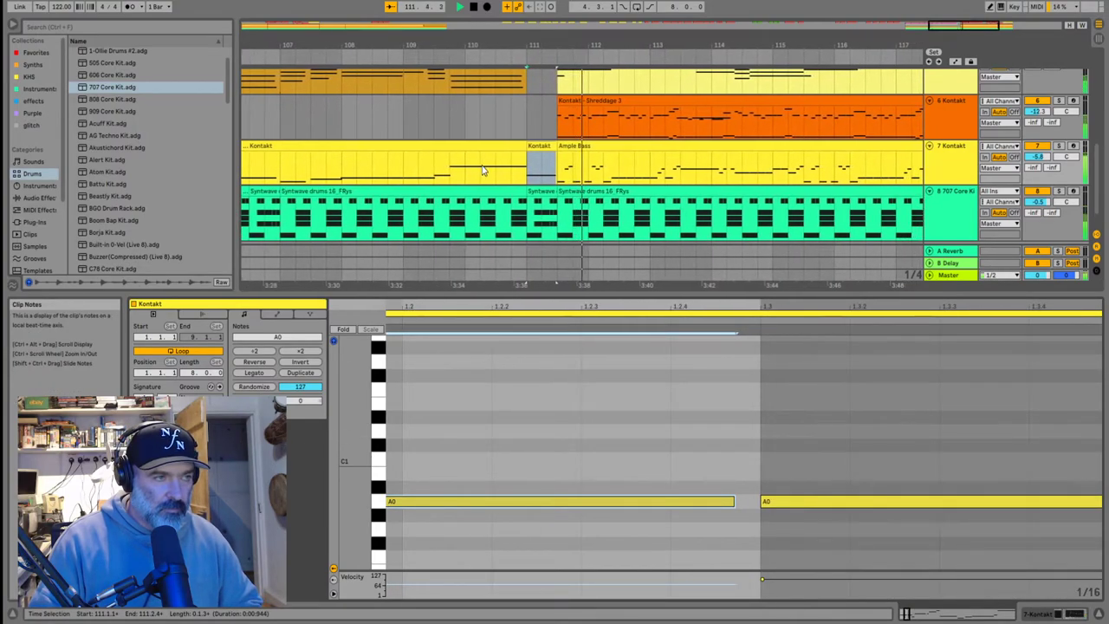
click(483, 172)
key(space)
key(space)
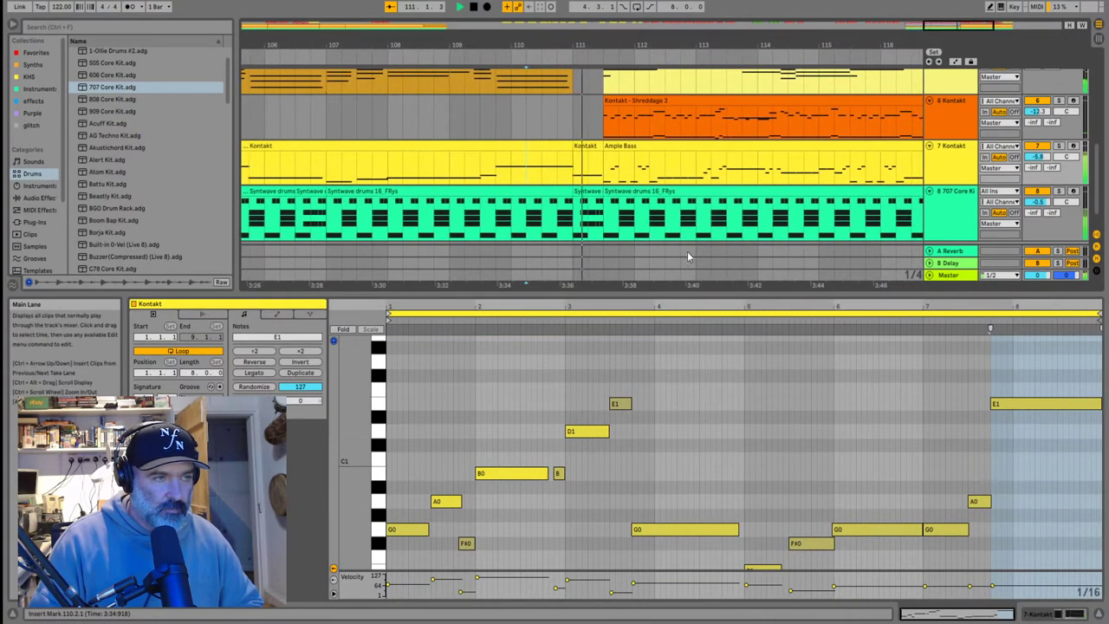
Try raising the short bar 111 bass clip's note to B0 and play back the lead-in from bar 110
click(563, 147)
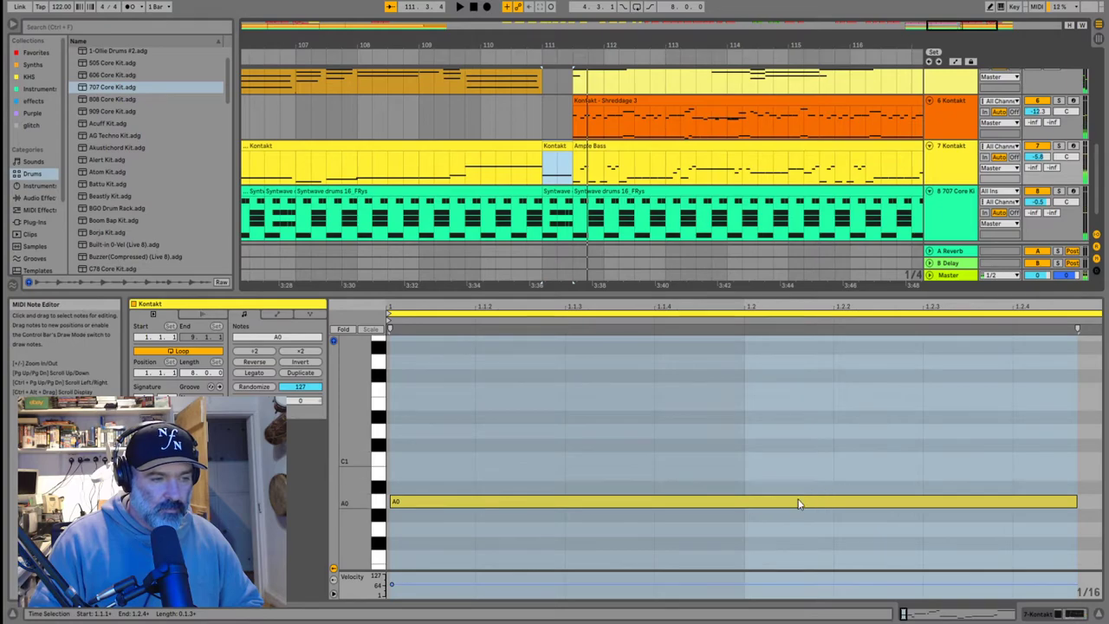
drag(798, 503, 797, 475)
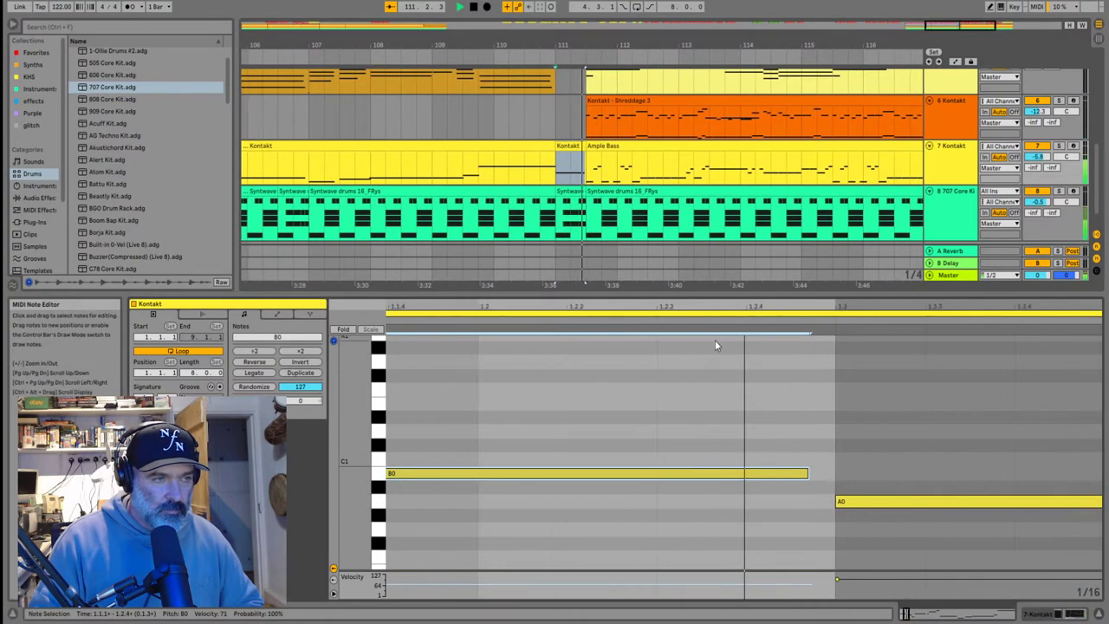
click(465, 163)
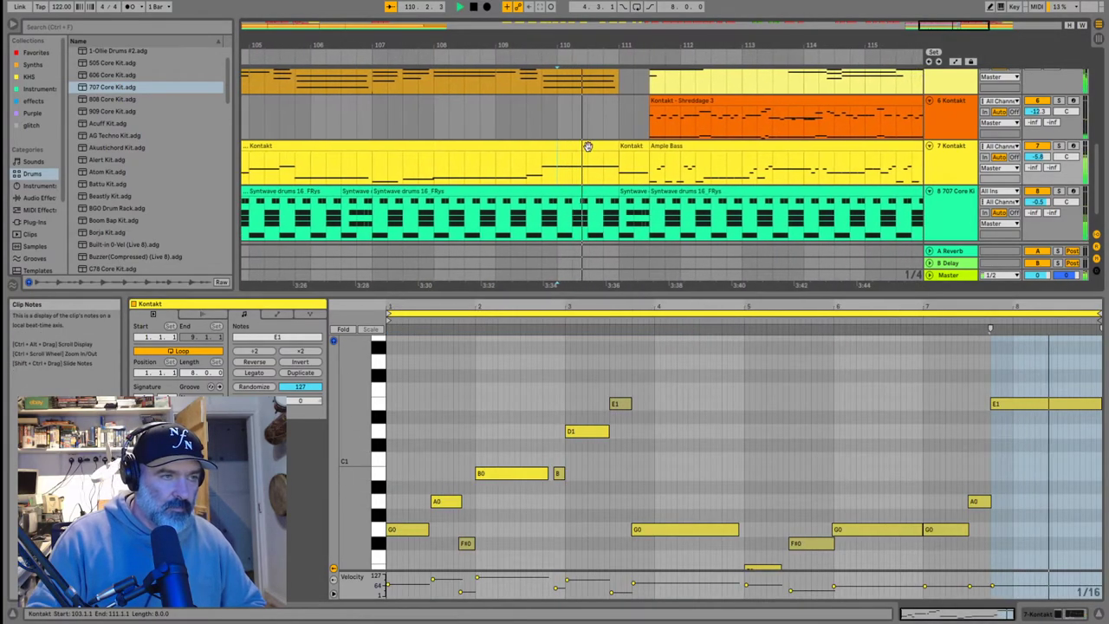
key(space)
Delete the short Kontakt bass clip at bar 111 and play the transition from 109.4.1
click(567, 150)
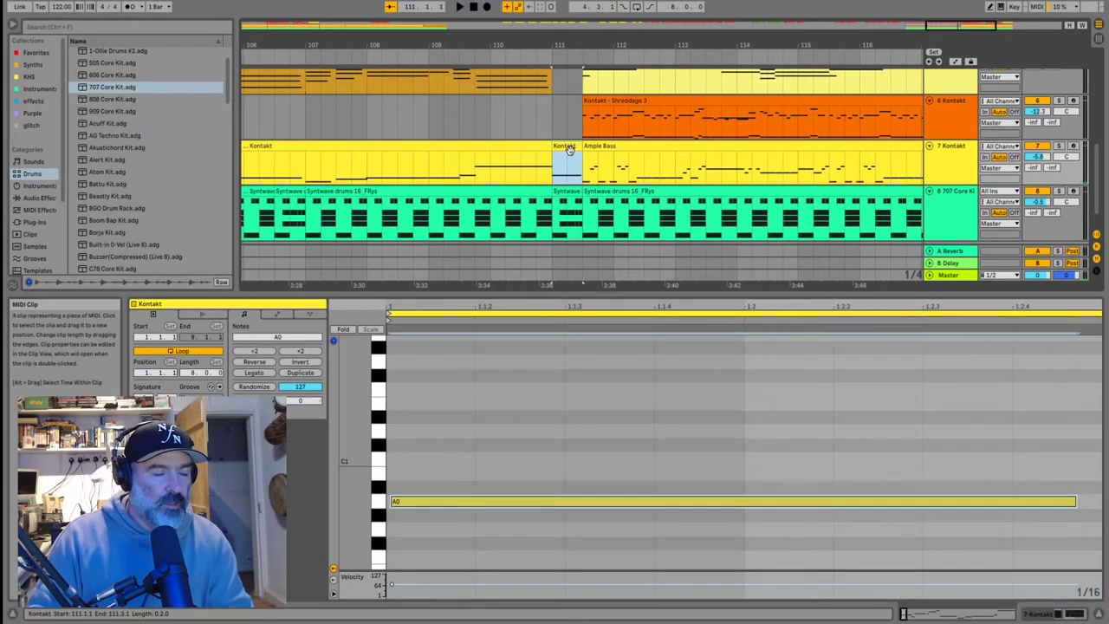
key(Delete)
scroll(570, 149, up, 5)
scroll(570, 153, down, 5)
click(478, 152)
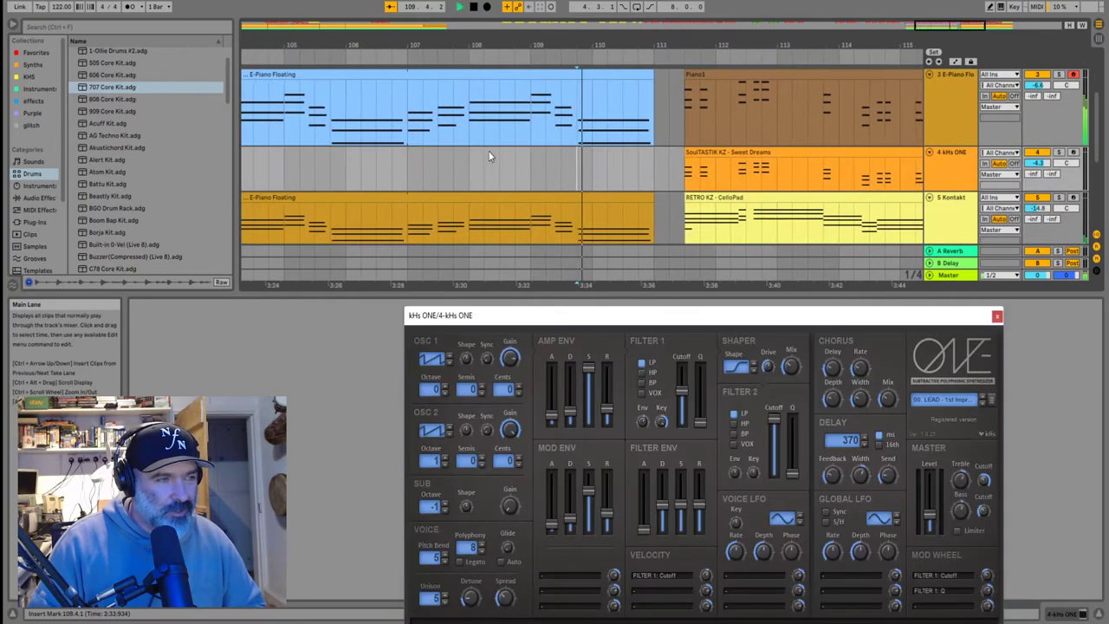
click(597, 113)
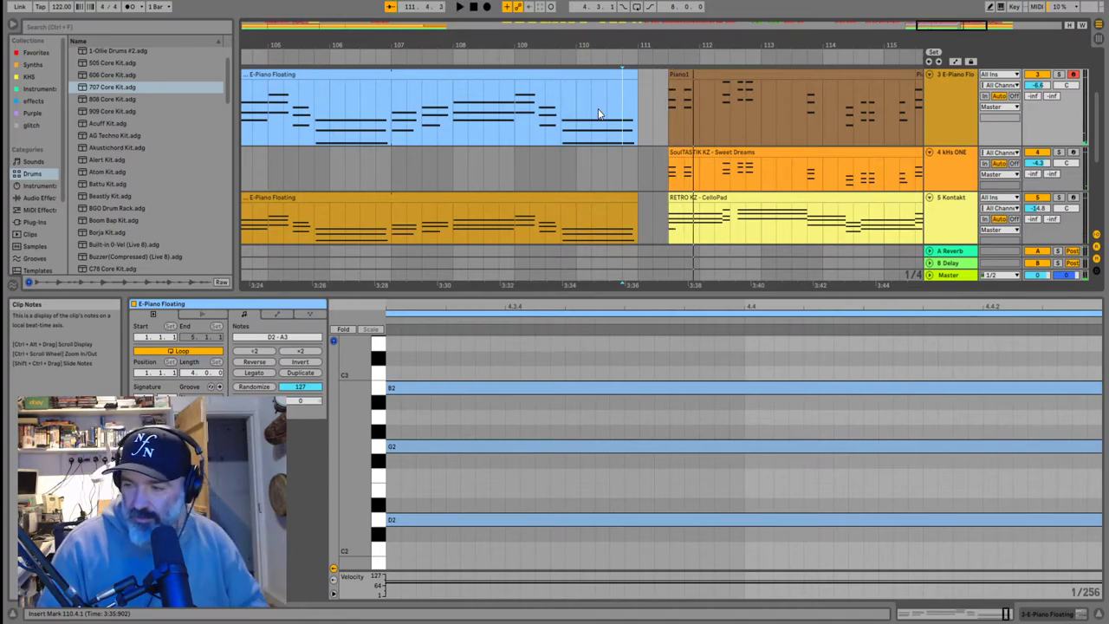
Play the section from bar 103 through bar 111 while reviewing the clips on all tracks
ctrl+scroll(597, 113, down, 3)
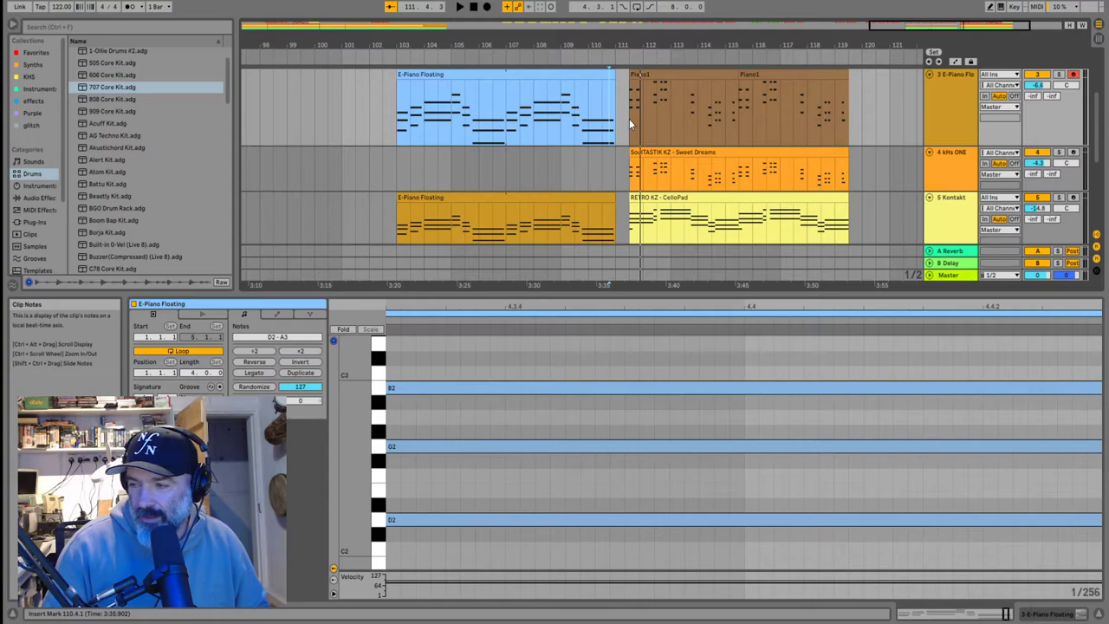
ctrl+scroll(615, 111, down, 5)
scroll(822, 208, down, 3)
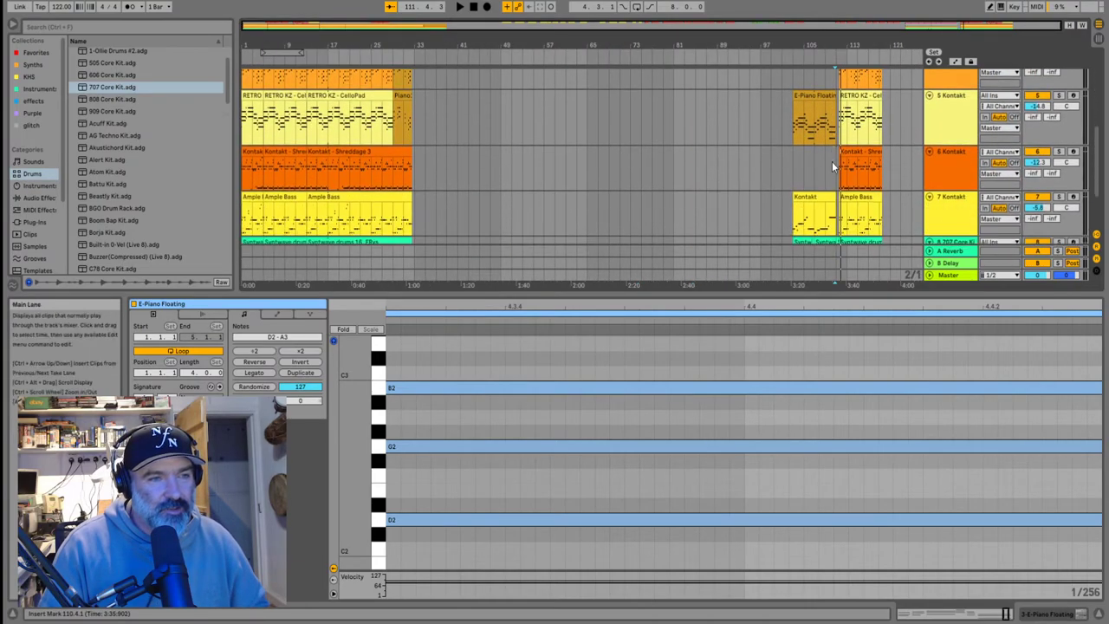
click(795, 227)
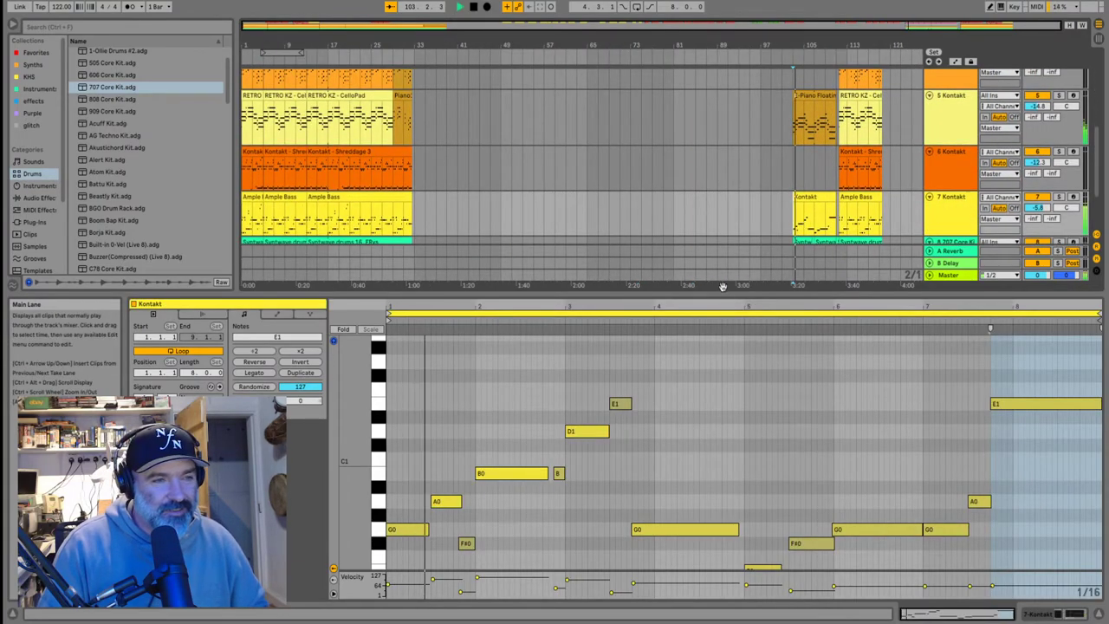
scroll(773, 219, down, 2)
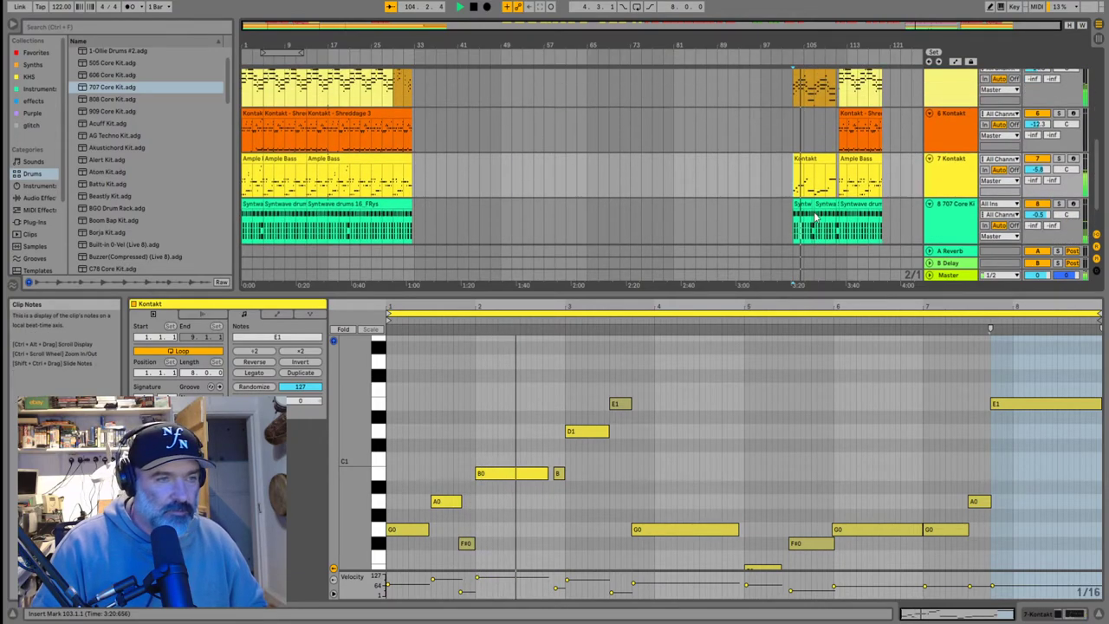
scroll(829, 195, up, 3)
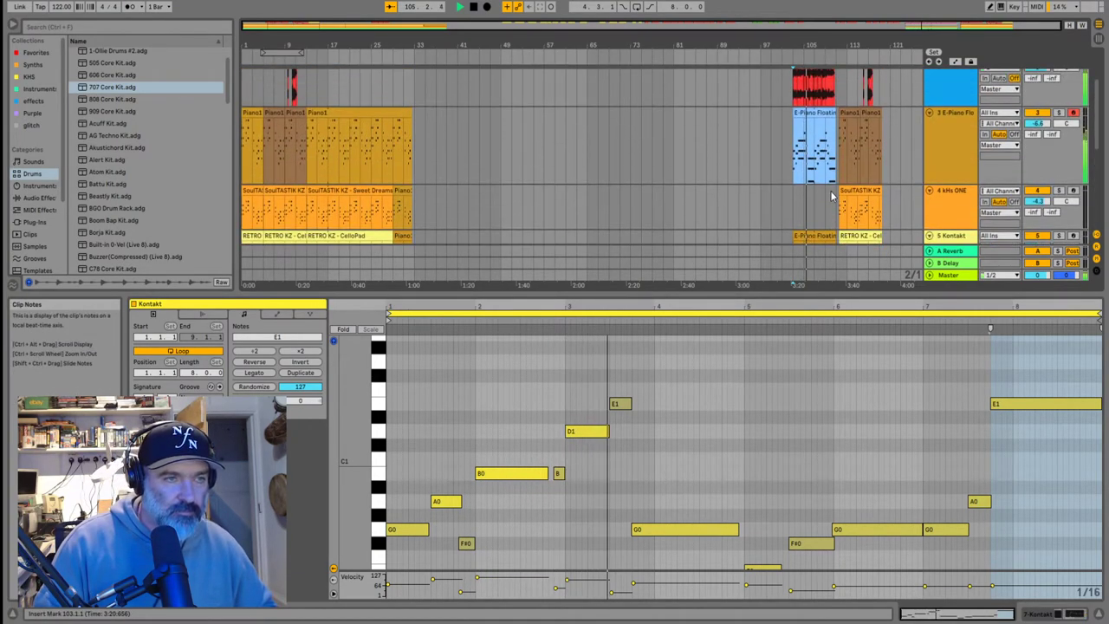
scroll(831, 196, down, 2)
scroll(831, 196, up, 3)
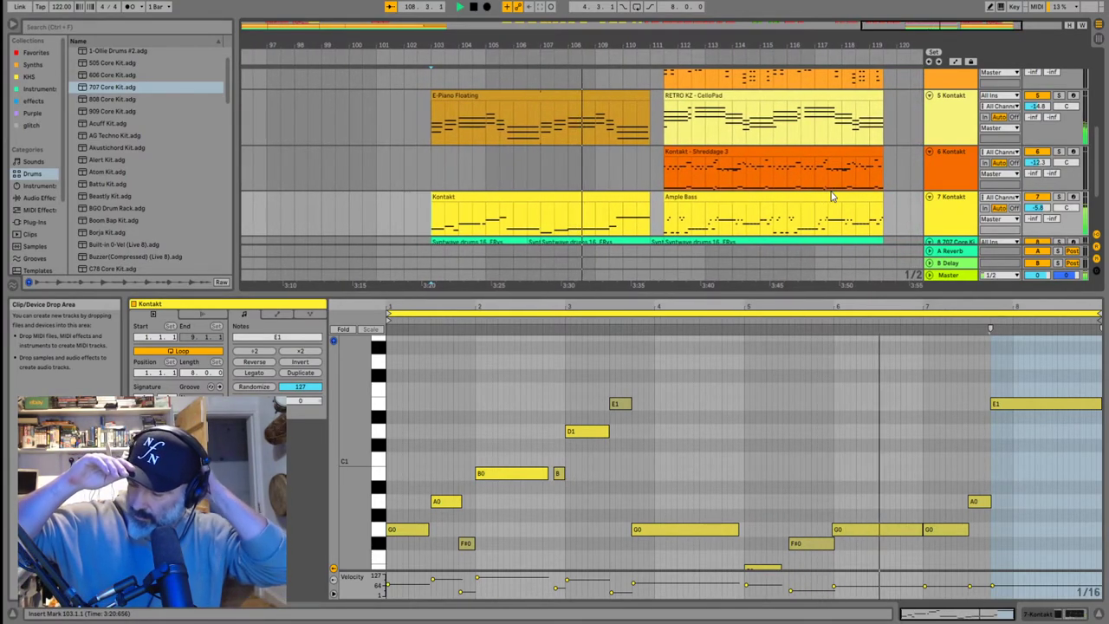
scroll(829, 192, up, 3)
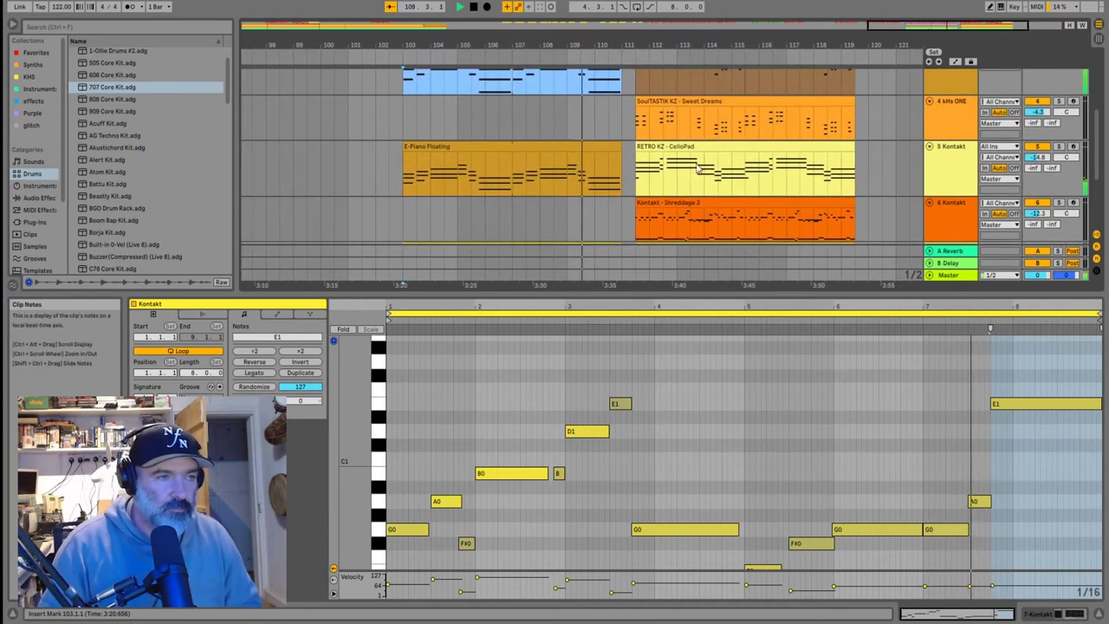
scroll(666, 145, up, 2)
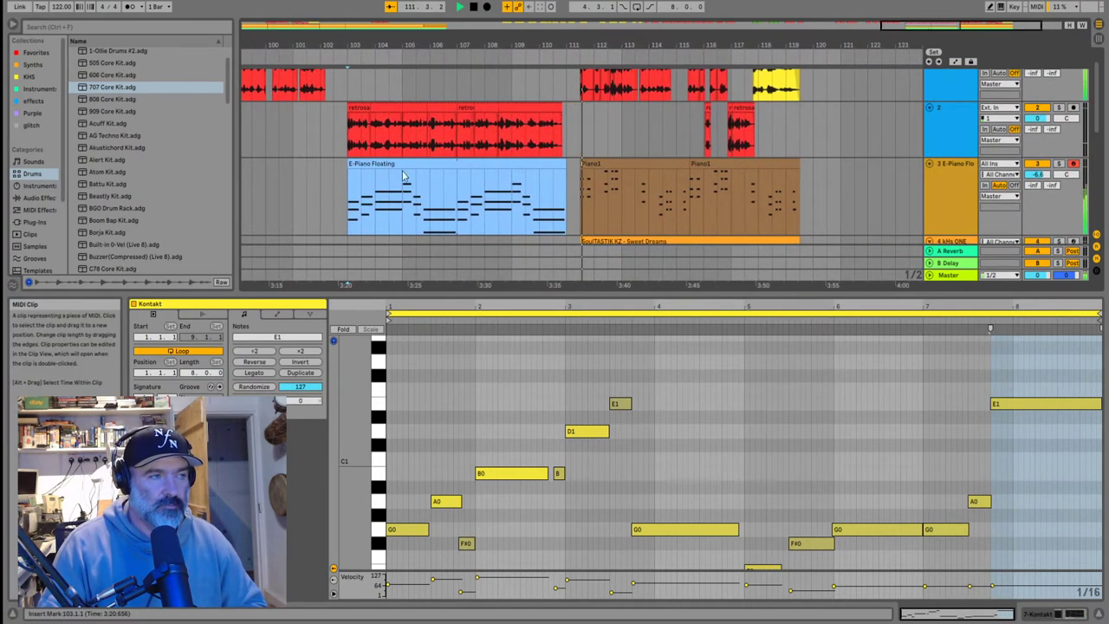
Replay from the start of the E-Piano Floating clip at bar 103, following the retrosandwich audio clips on track 2
click(353, 167)
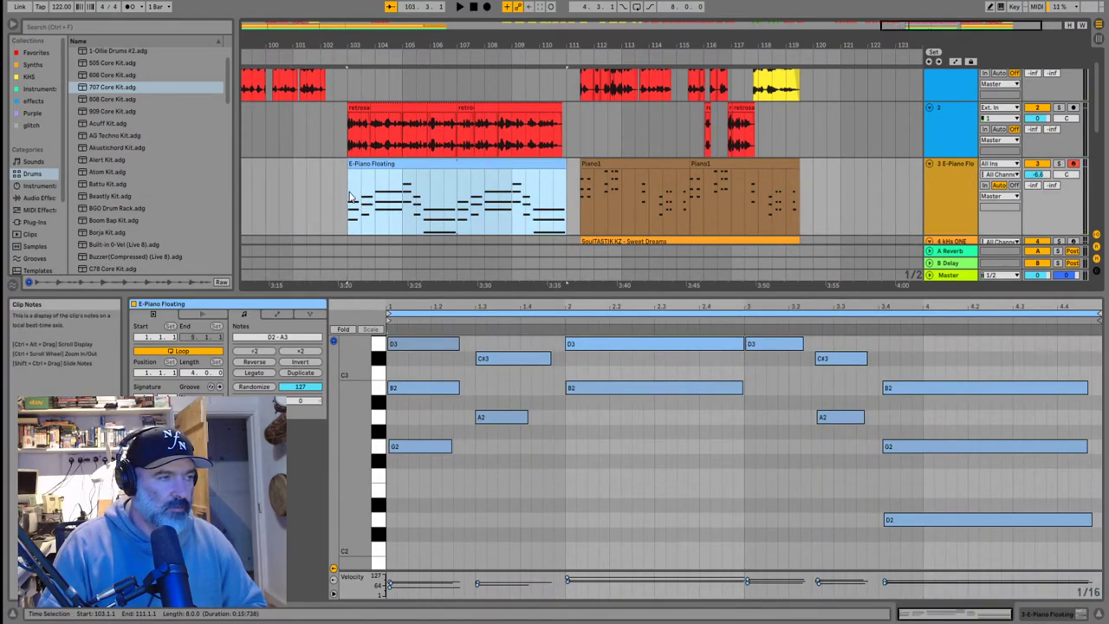
key(space)
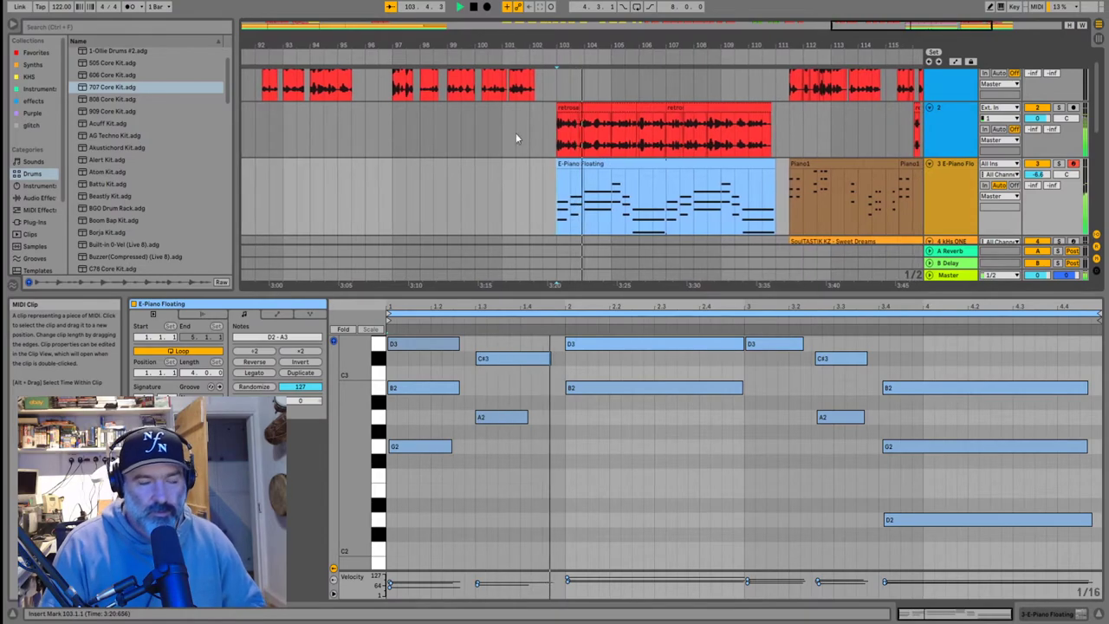
scroll(553, 133, up, 5)
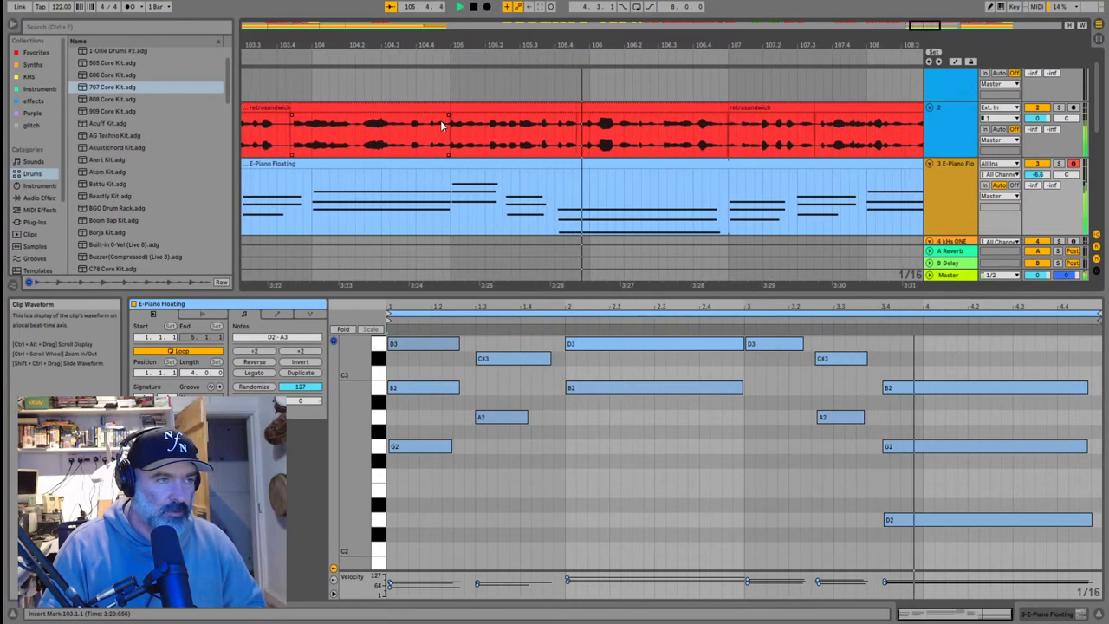
ctrl+scroll(519, 121, down, 3)
Move the retrosandwich audio clip that ends at bar 107 on track 2 back to about bar 100, then play from 103.3.1
click(572, 109)
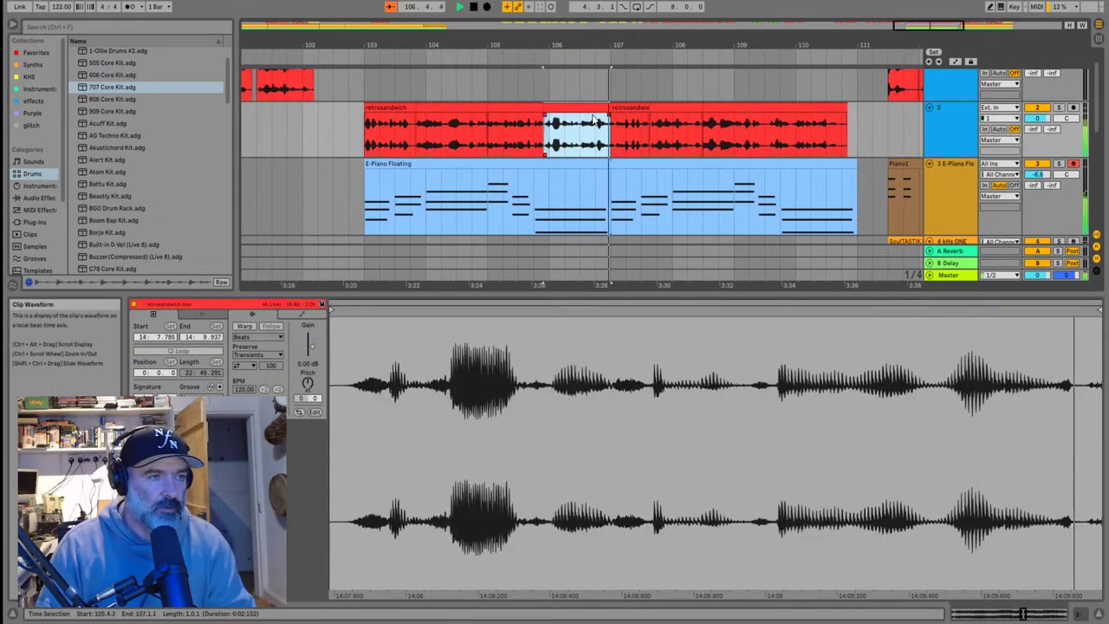
ctrl+scroll(588, 113, down, 3)
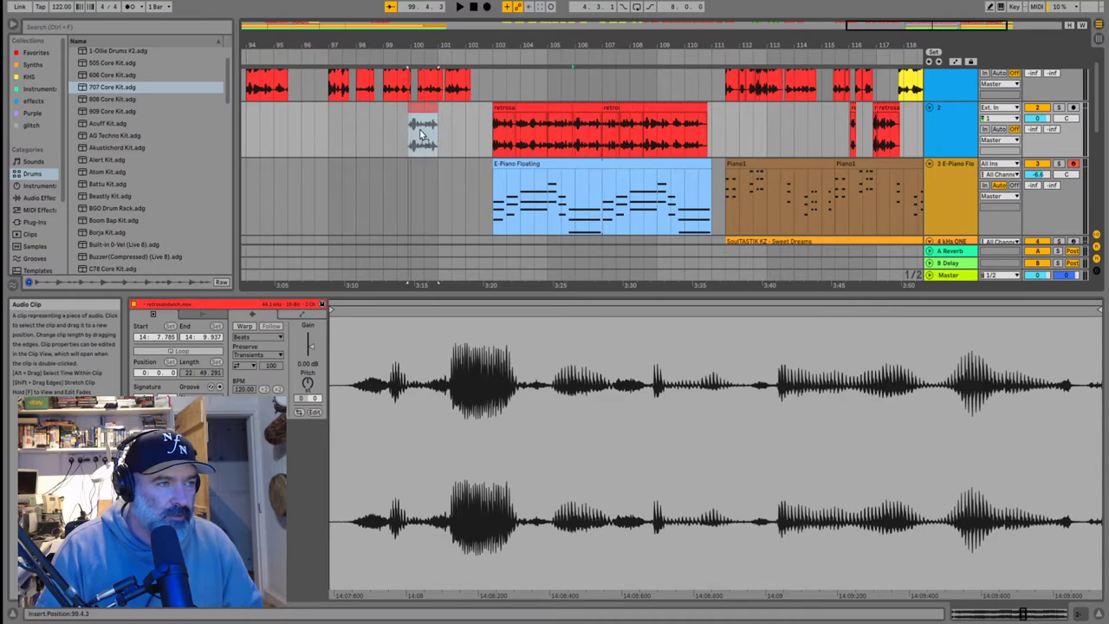
click(511, 146)
ctrl+scroll(568, 137, up, 3)
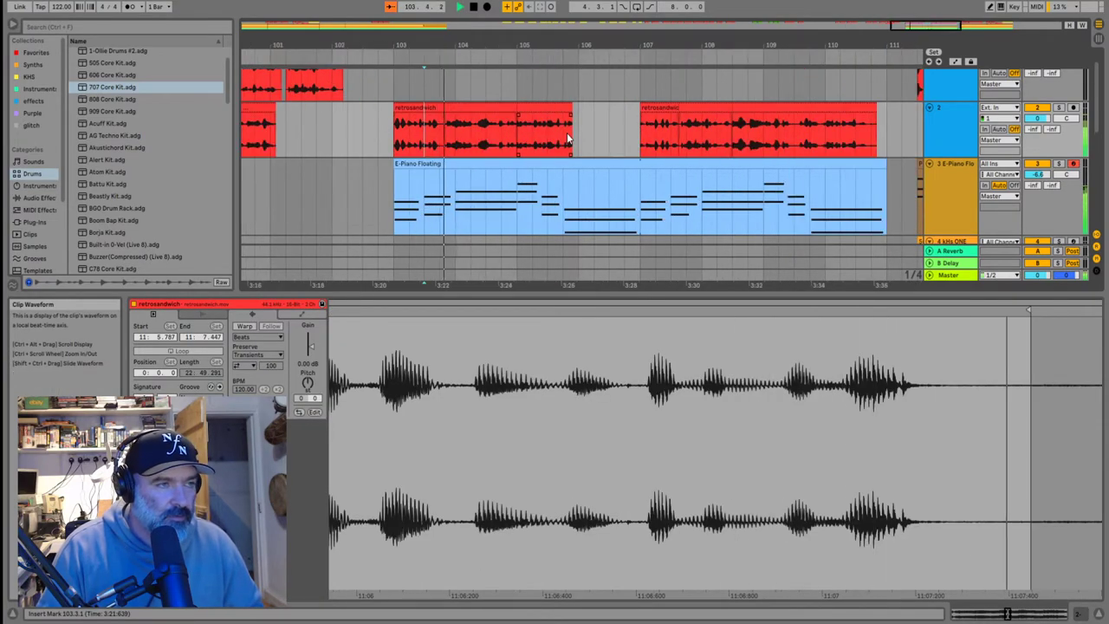
Shift the track 2 audio clip starting at bar 105 to 105.2.1, then extend its start back to 105.1.1
drag(528, 119, 536, 116)
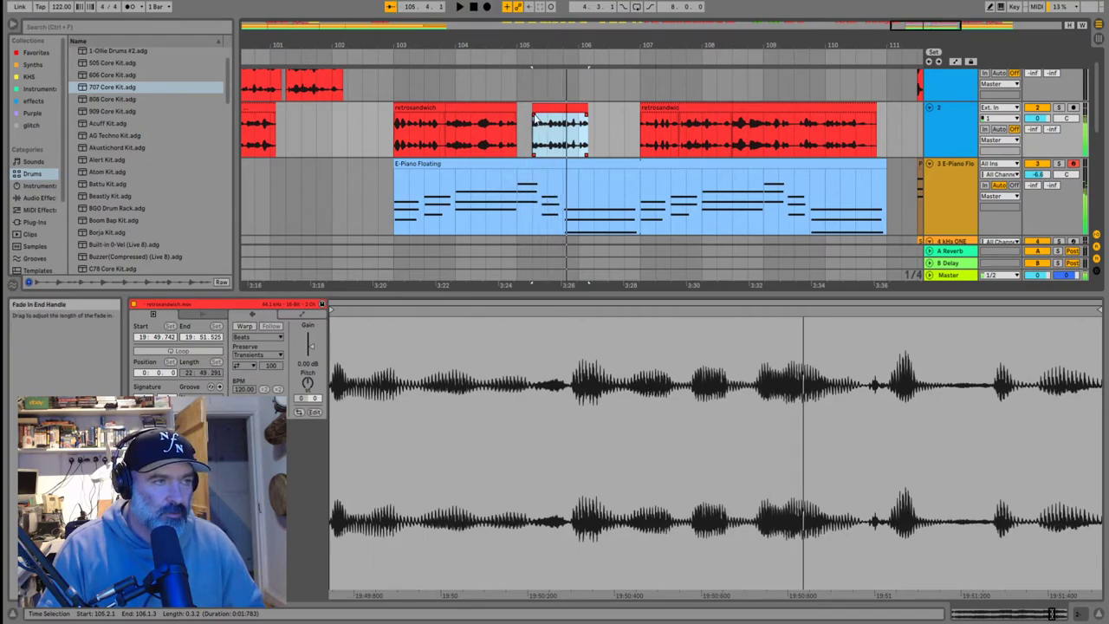
ctrl+scroll(535, 119, up, 3)
drag(533, 110, 500, 118)
click(520, 128)
key(space)
key(space)
click(499, 135)
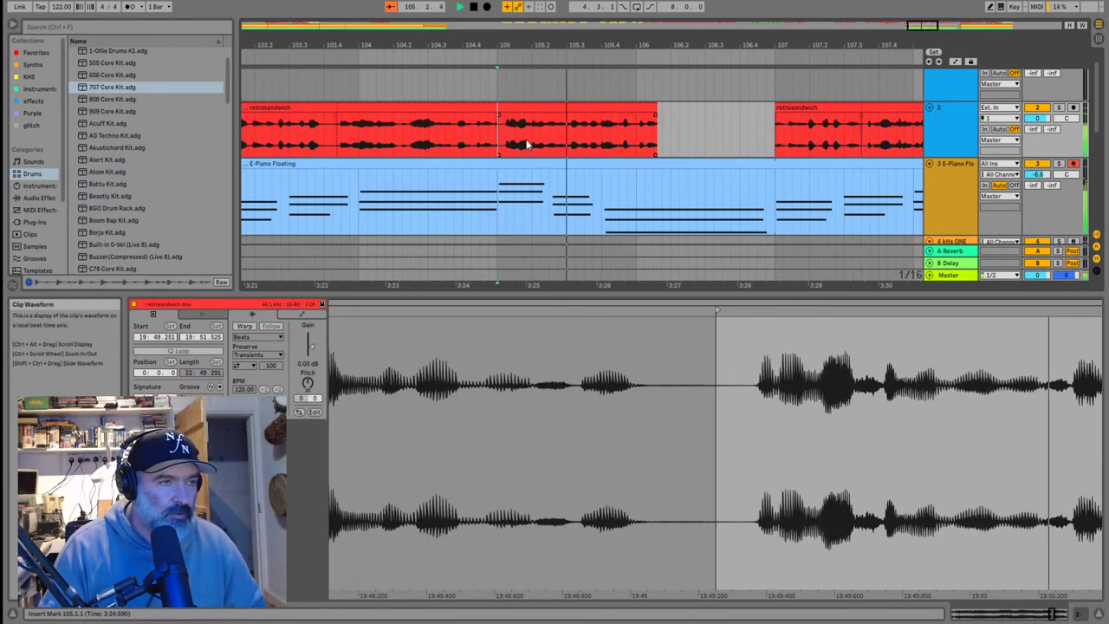
click(406, 130)
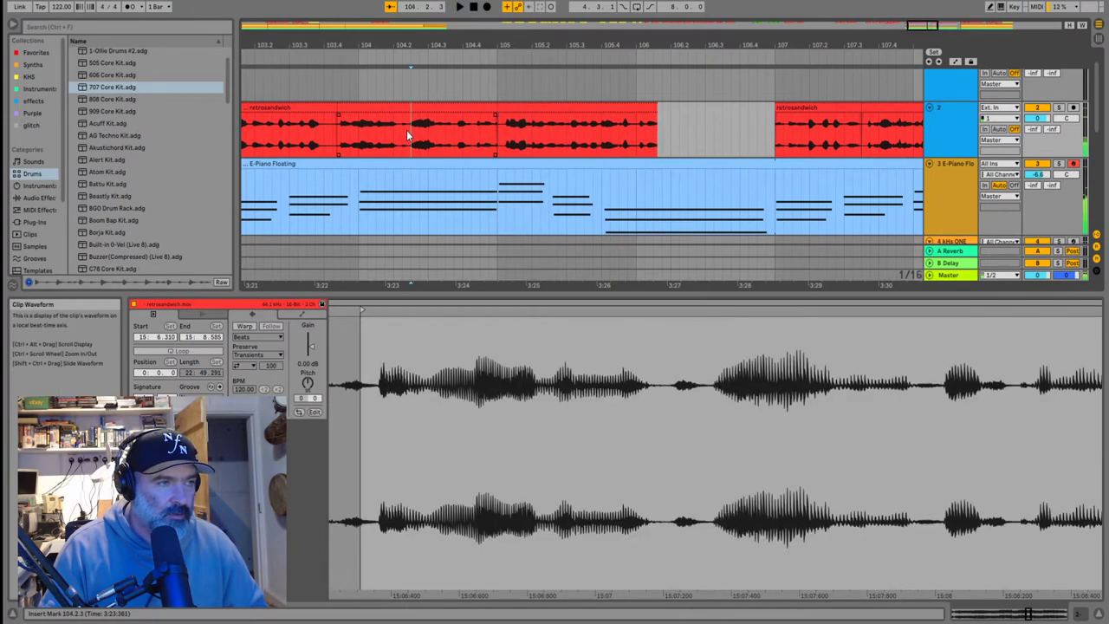
Move the extended audio clip on track 2 to start at 105.2.1 and check its timing from 104.4.3 and 104.2.1
click(520, 113)
drag(544, 108, 545, 109)
click(482, 149)
key(space)
scroll(598, 160, up, 1)
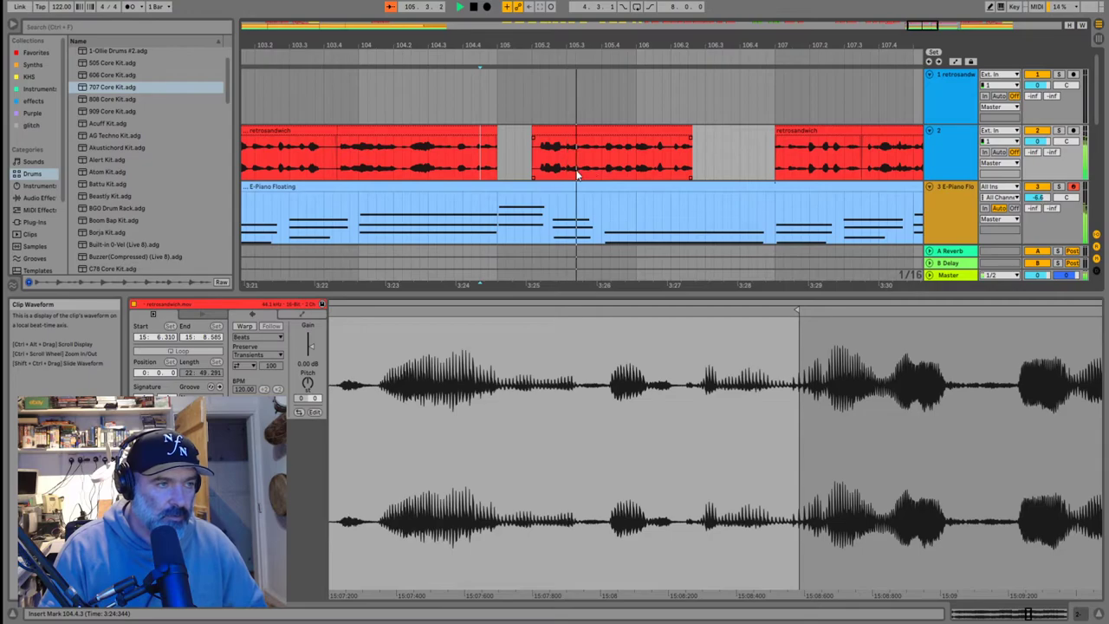
click(394, 166)
key(space)
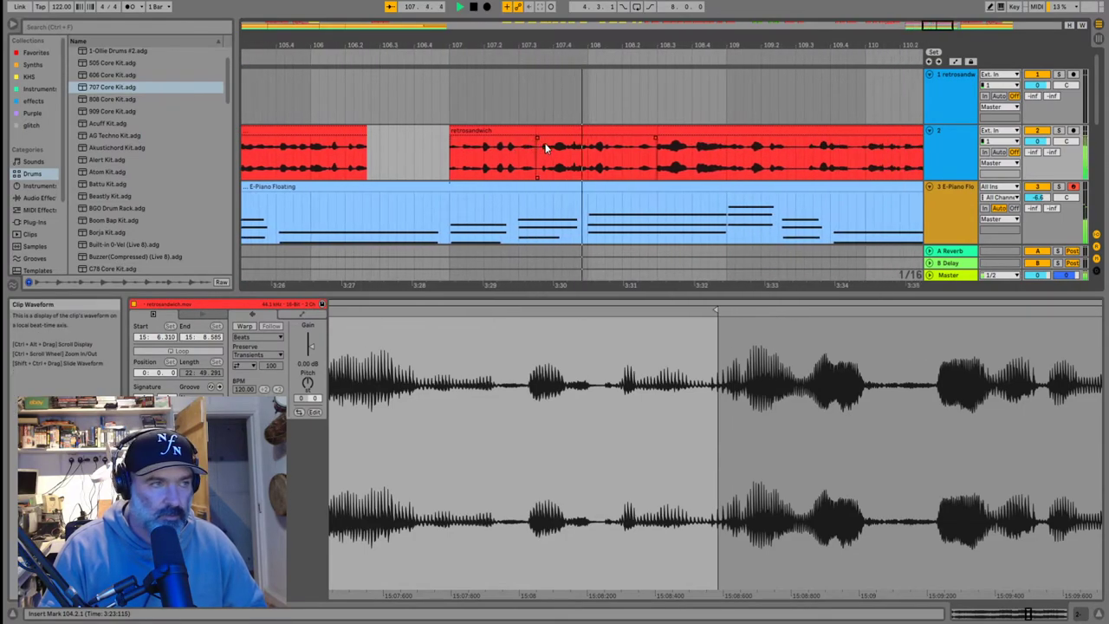
scroll(489, 141, down, 2)
key(space)
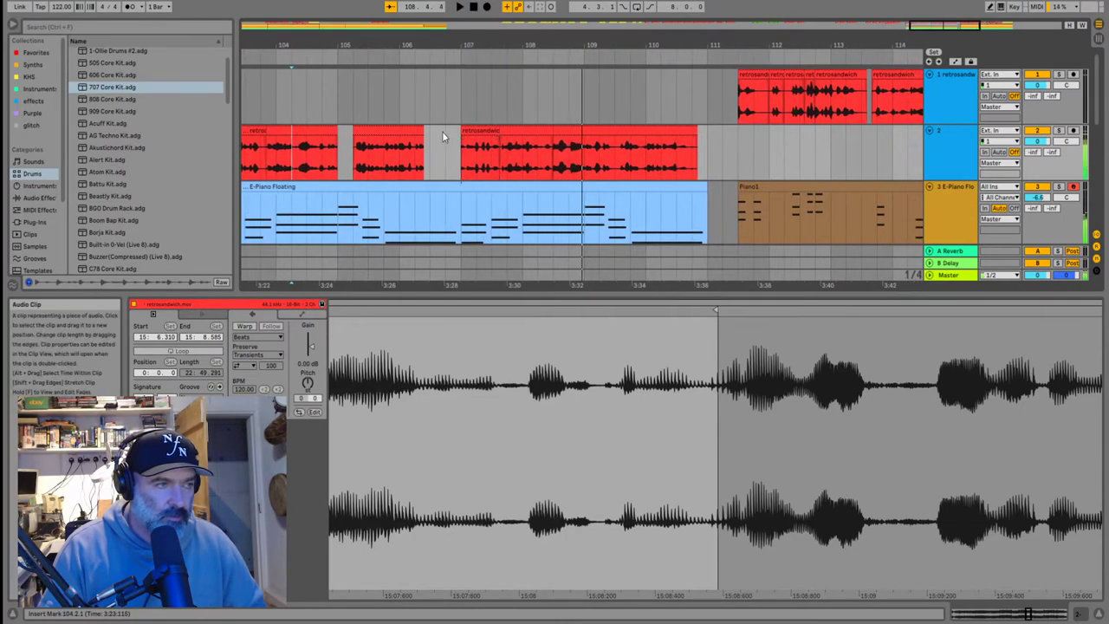
Play back the spaced-out track 2 audio clips from 104.2.1 and again from bar 103
key(space)
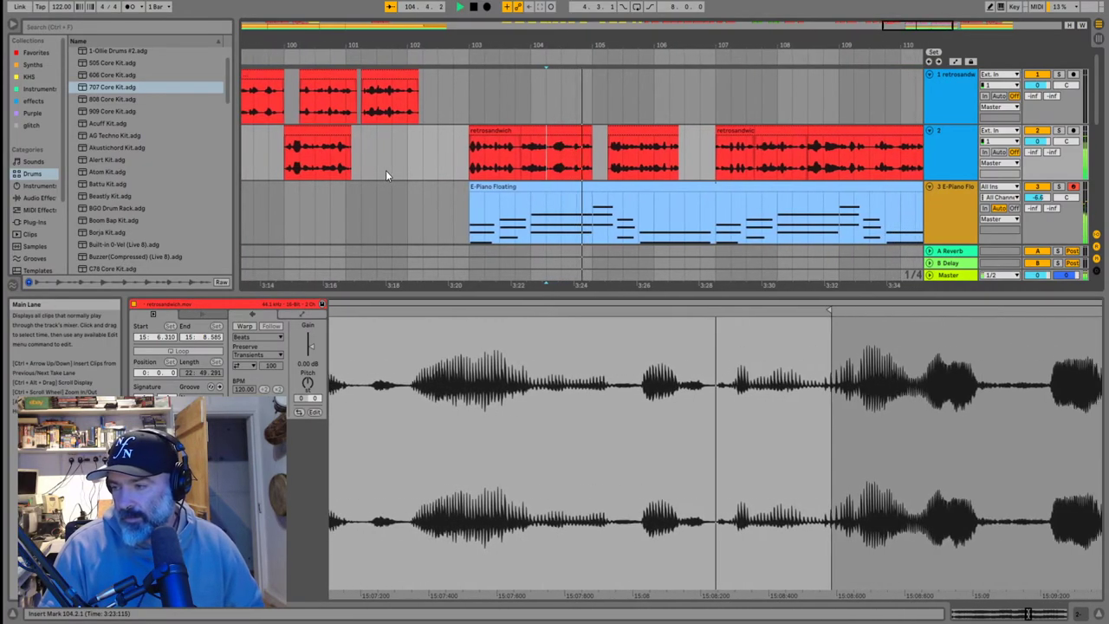
key(space)
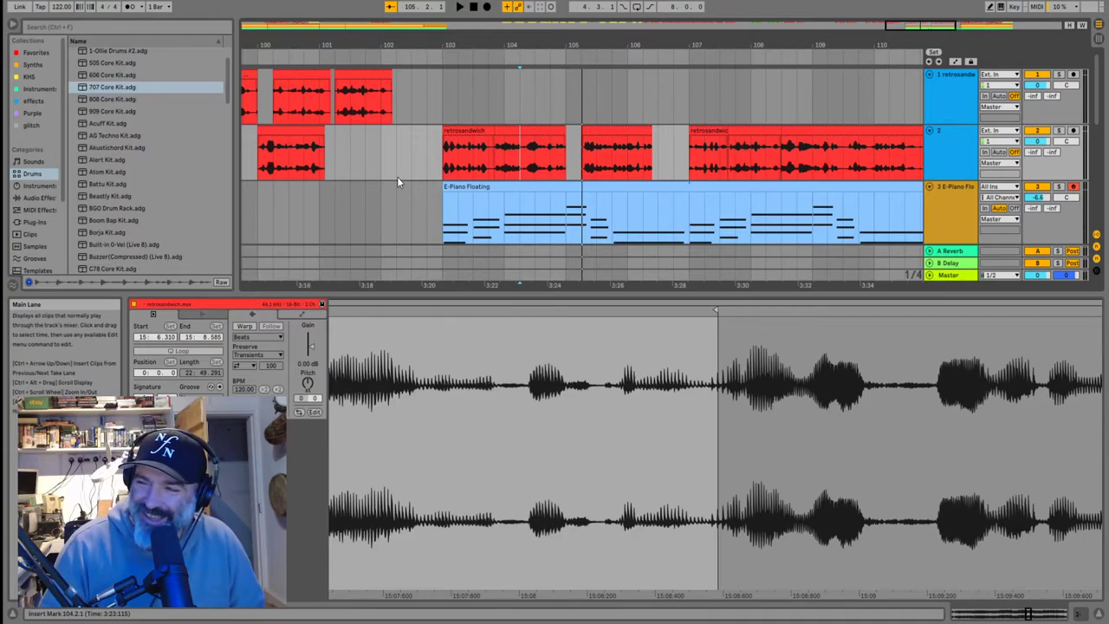
click(449, 153)
key(space)
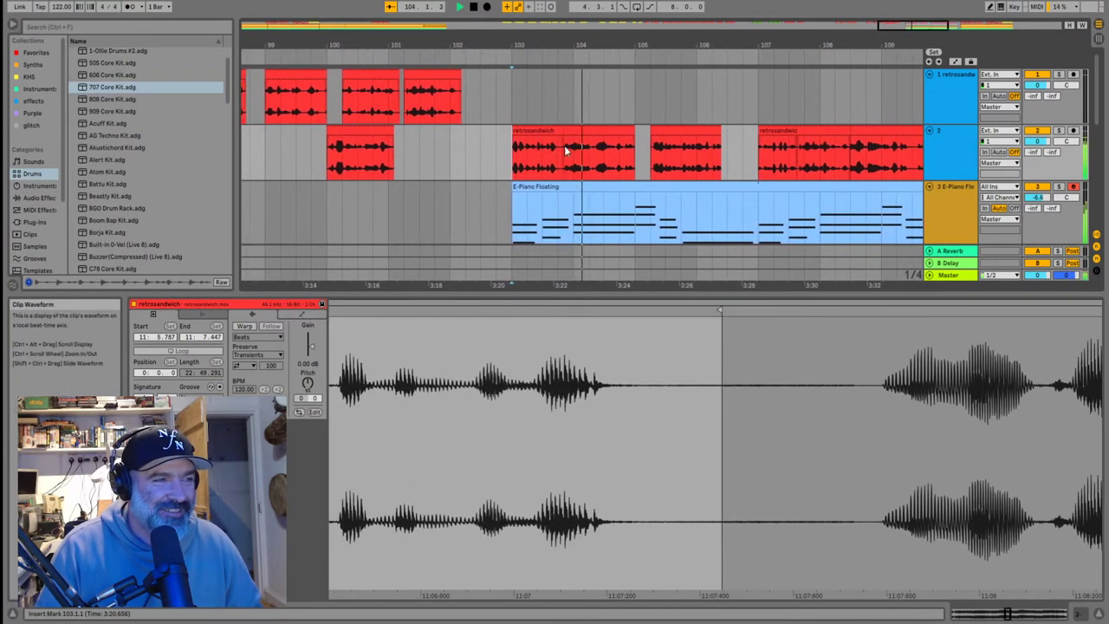
scroll(582, 144, up, 2)
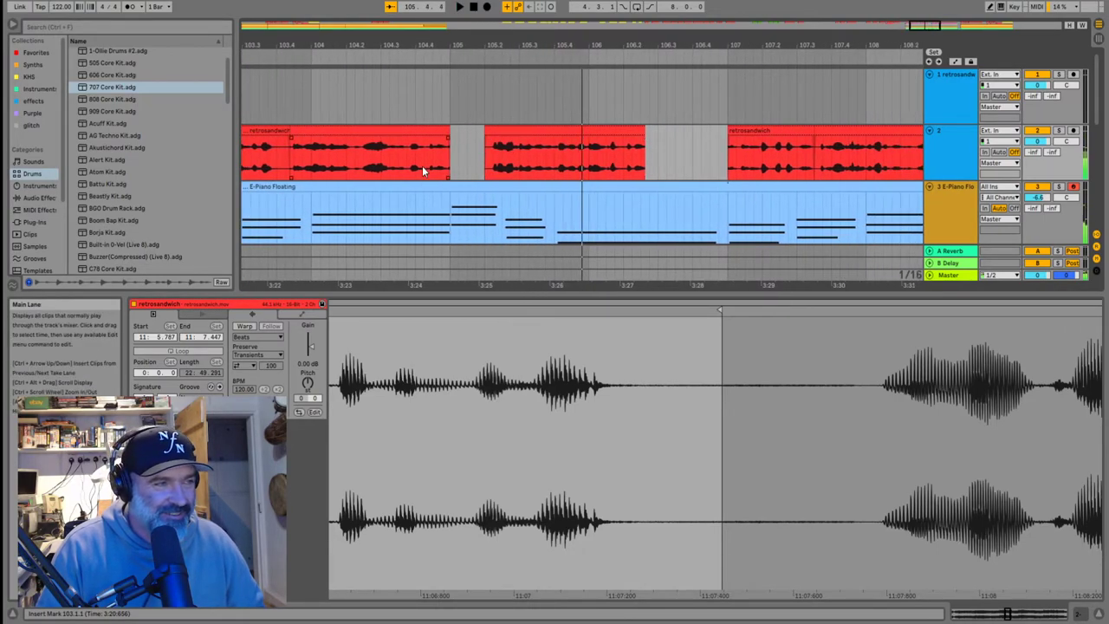
Extend the end of the track 2 audio clip that stops at bar 105 to 105.1.4
click(395, 160)
drag(448, 132, 475, 132)
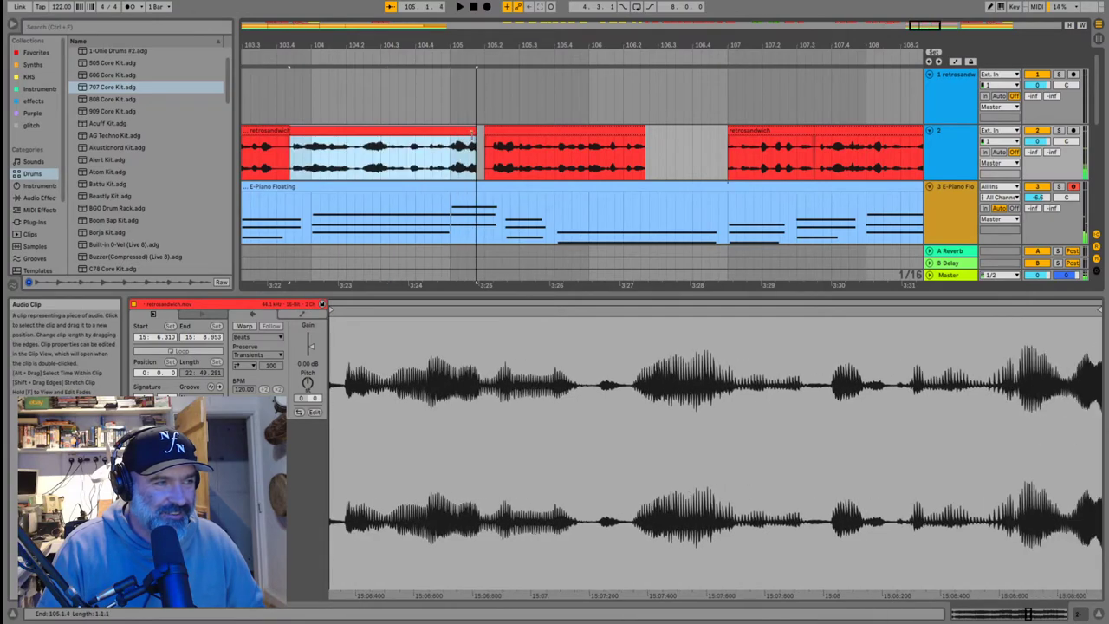
Play the end of the first track 2 clip from 105.1.1 and trim its end to 105.1.3
click(434, 168)
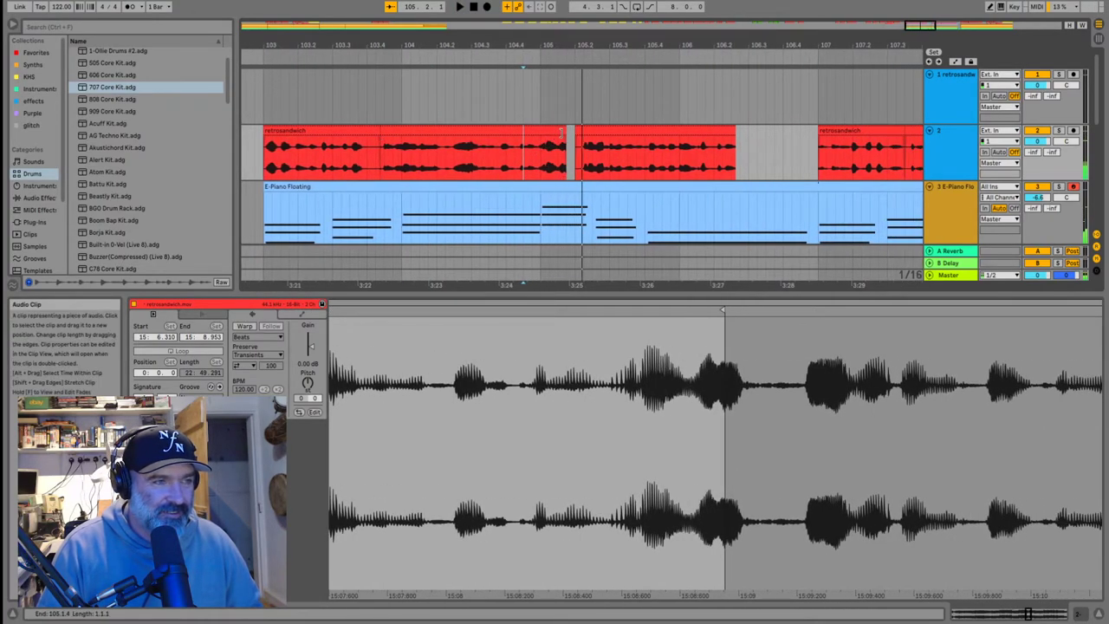
click(536, 159)
key(space)
key(space)
key(space)
key(space)
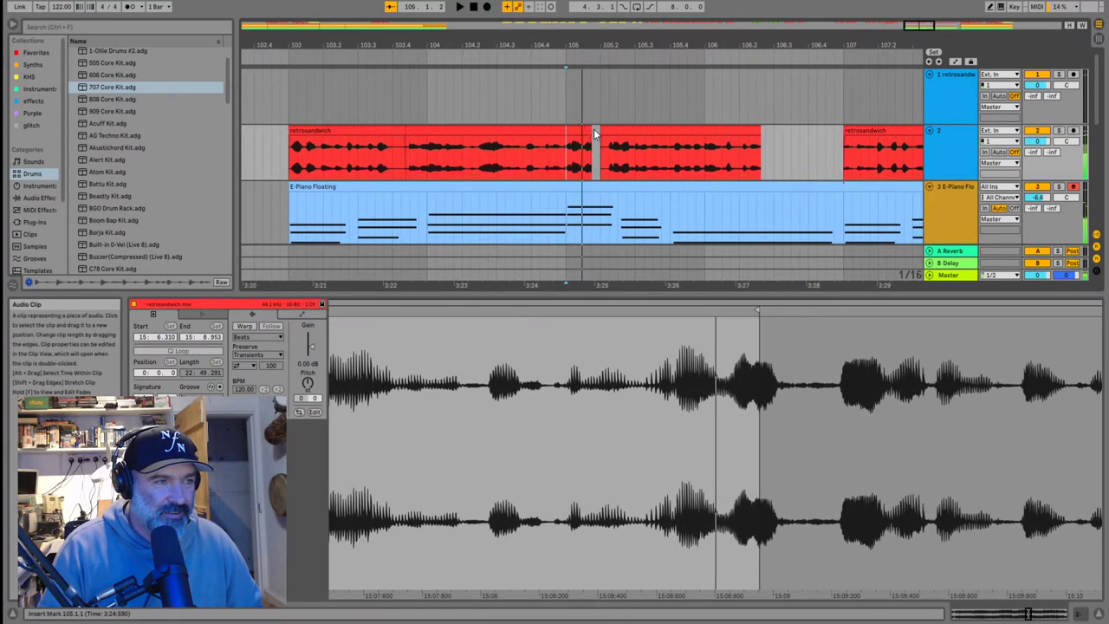
drag(586, 130, 582, 131)
Check the following track 2 clip from 105.2.3 and trim its start to 105.2.2
click(614, 155)
key(space)
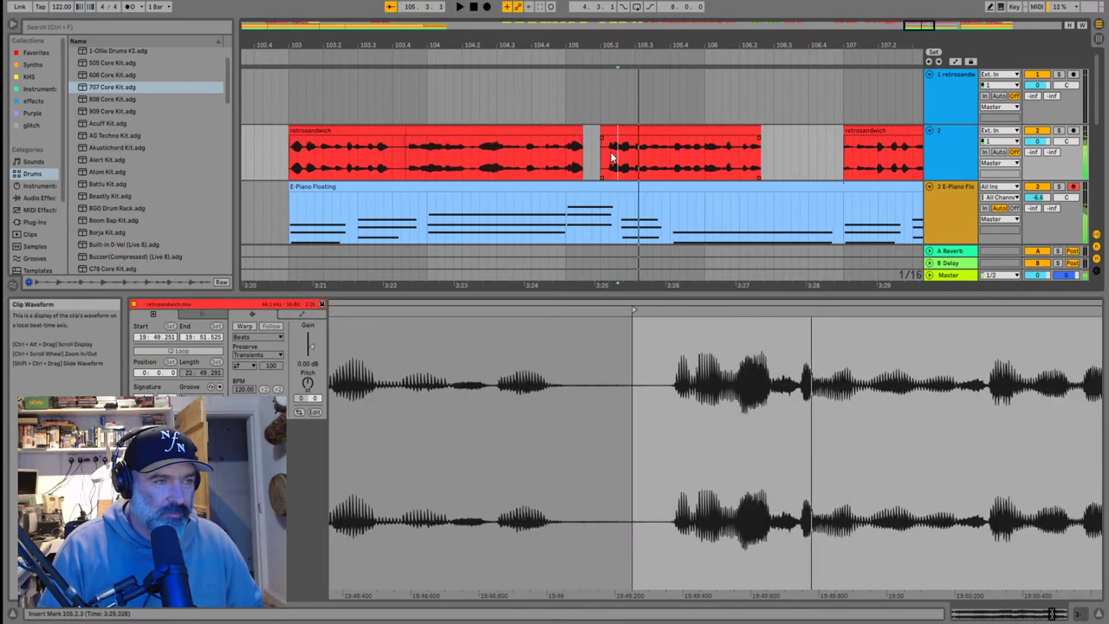
key(space)
key(super)
click(600, 128)
drag(602, 131, 610, 130)
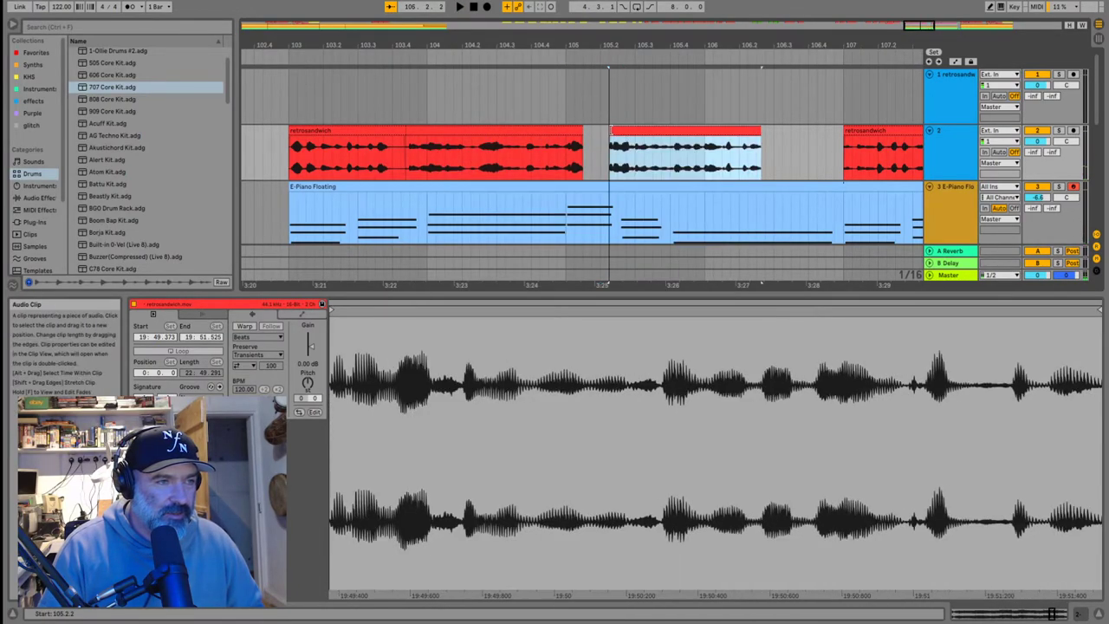
Play the end of the track 2 clip before the gap and trim it back to 105.1.1
click(547, 151)
key(space)
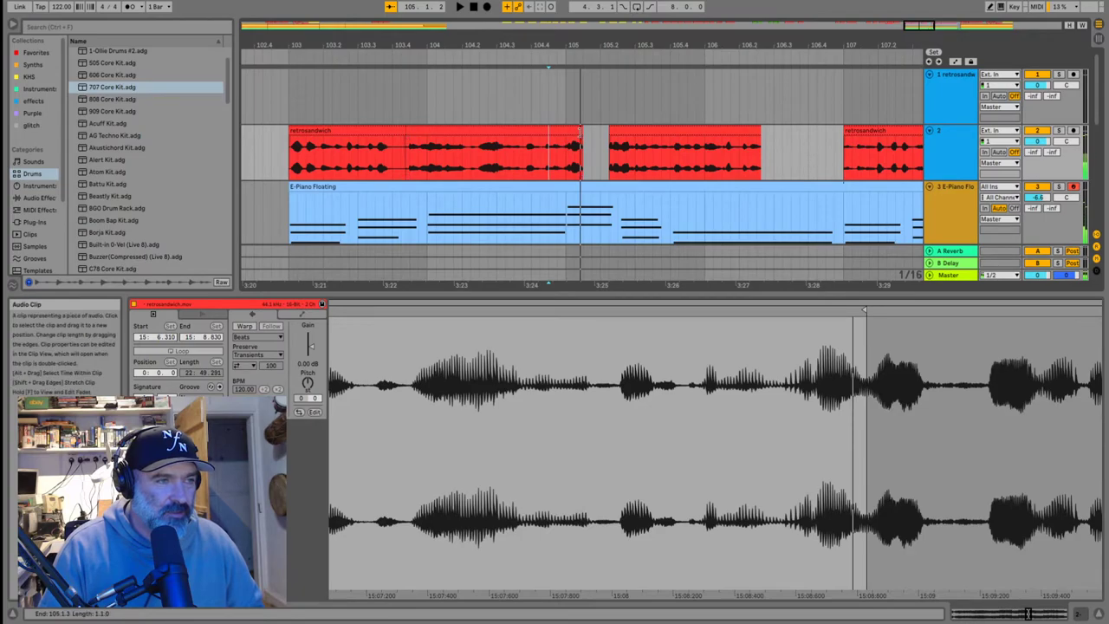
drag(406, 147, 567, 139)
scroll(563, 147, up, 5)
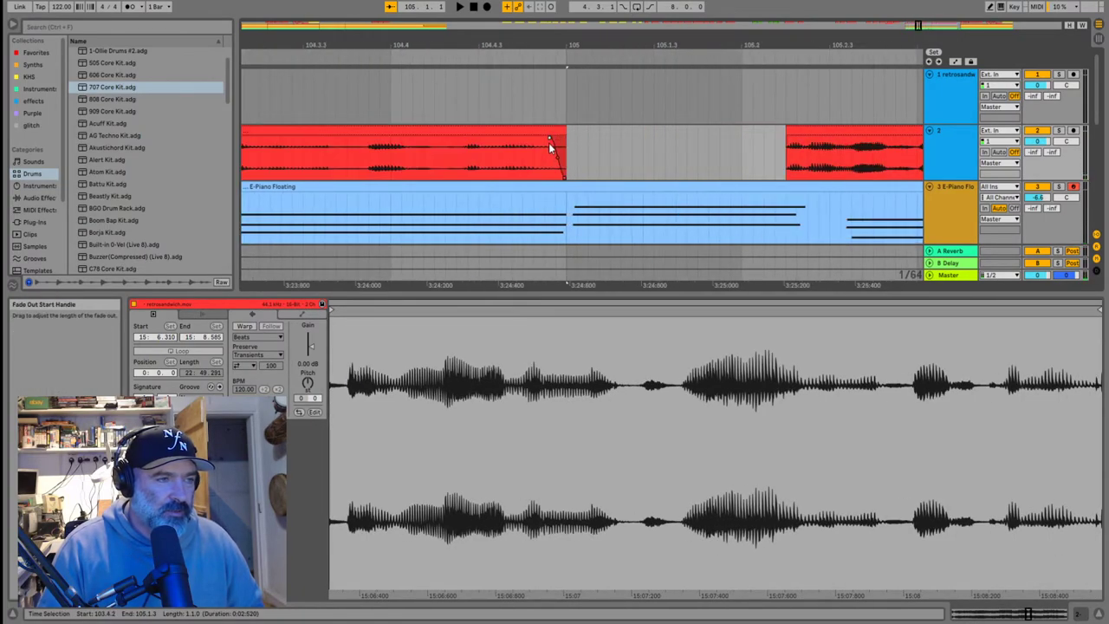
scroll(552, 153, down, 5)
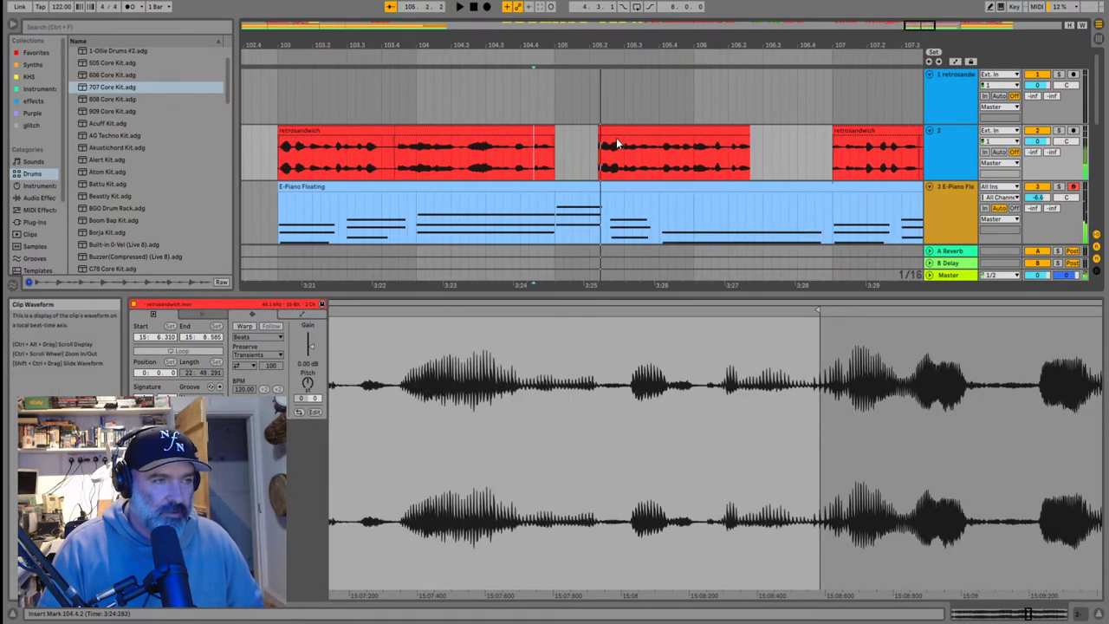
Check the timing of the track 2 clip starting at 105.2.2 and move it to start at 105.1.4
click(616, 137)
mouse_move(598, 132)
mouse_down()
mouse_move(573, 132)
mouse_move(597, 132)
mouse_up()
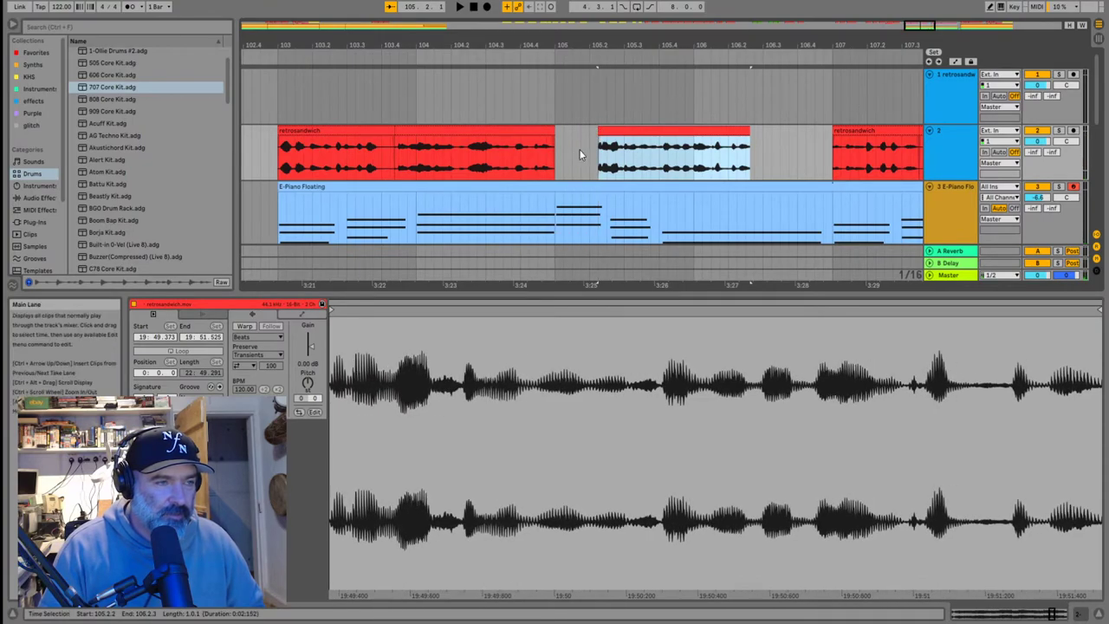
click(624, 166)
click(559, 165)
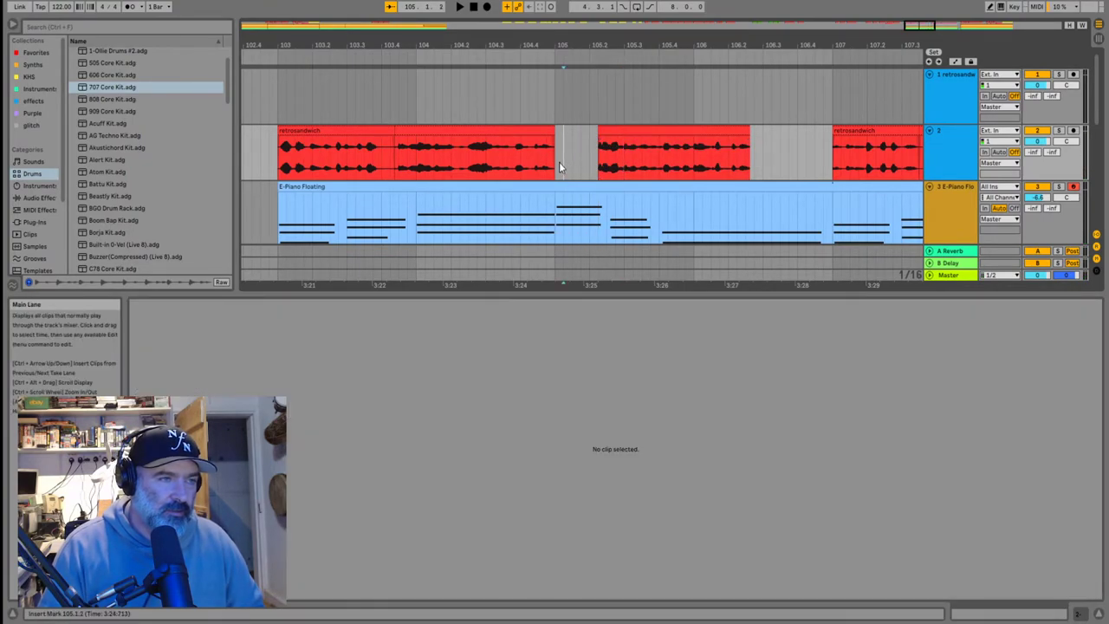
scroll(559, 164, right, 3)
scroll(592, 157, up, 3)
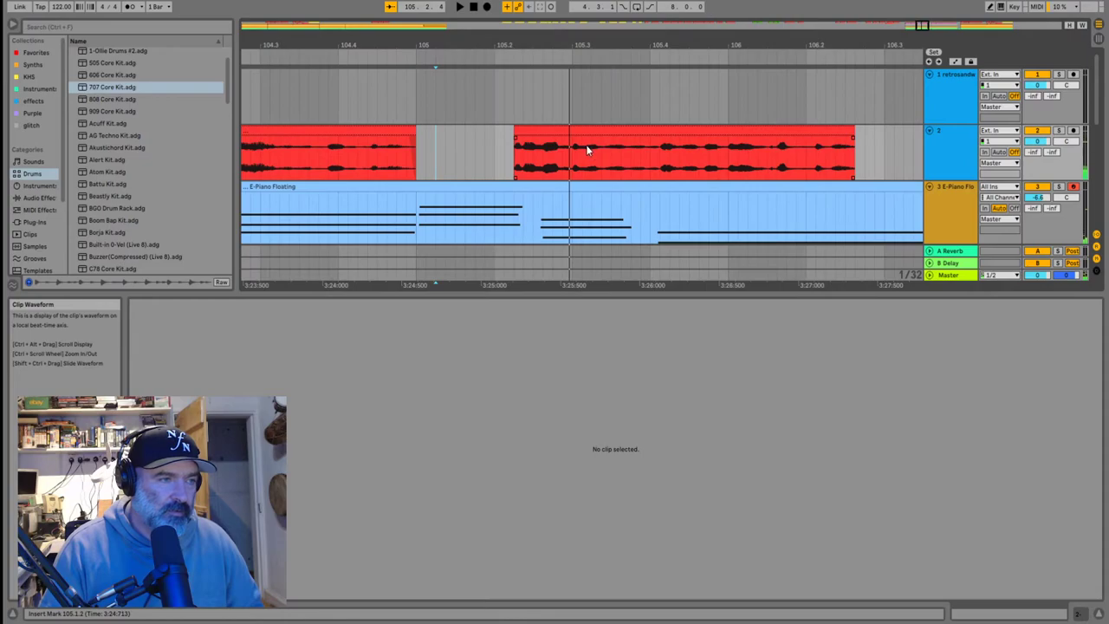
drag(583, 140, 566, 142)
click(554, 146)
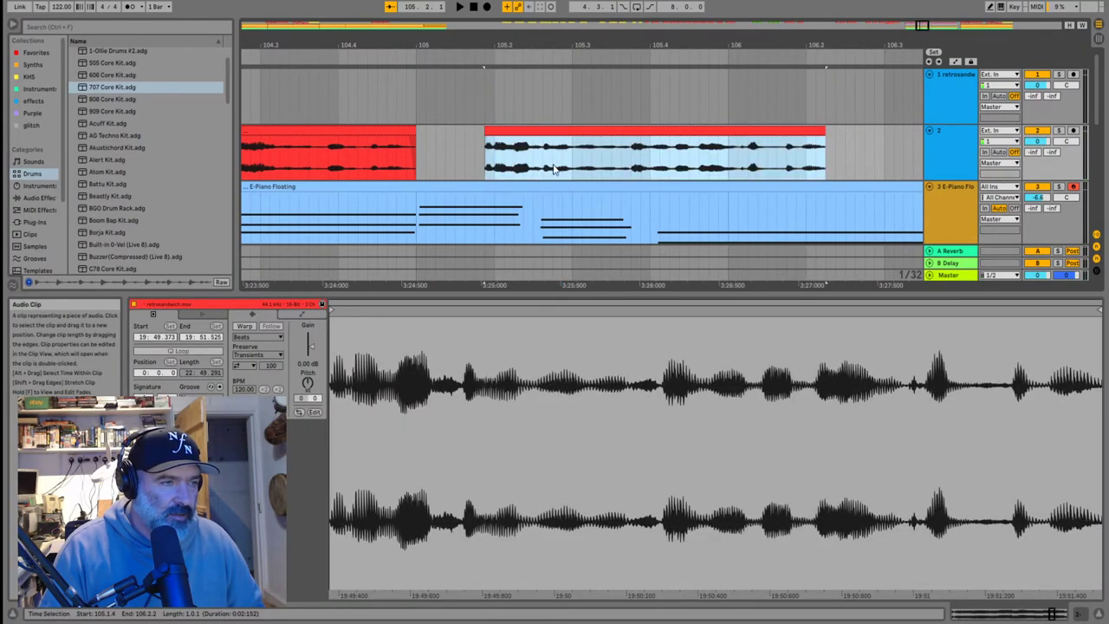
Shift the E-Piano clip's B2, G2 and D2 chord slightly earlier so that it starts around 3.4.1
scroll(660, 234, down, 3)
scroll(606, 189, down, 3)
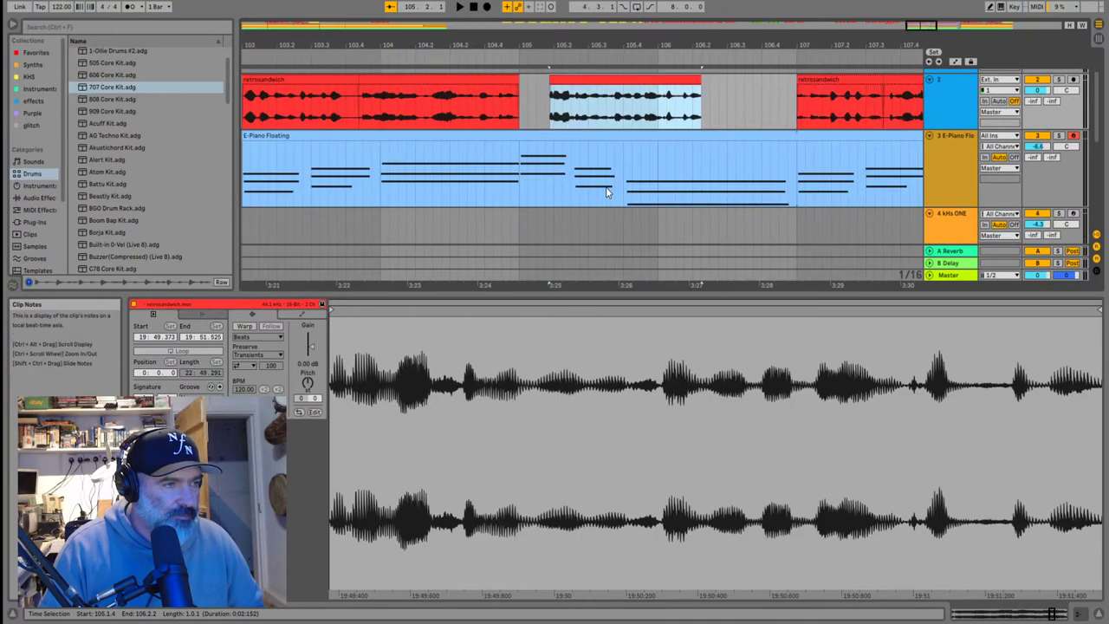
click(504, 186)
click(563, 126)
scroll(563, 126, up, 3)
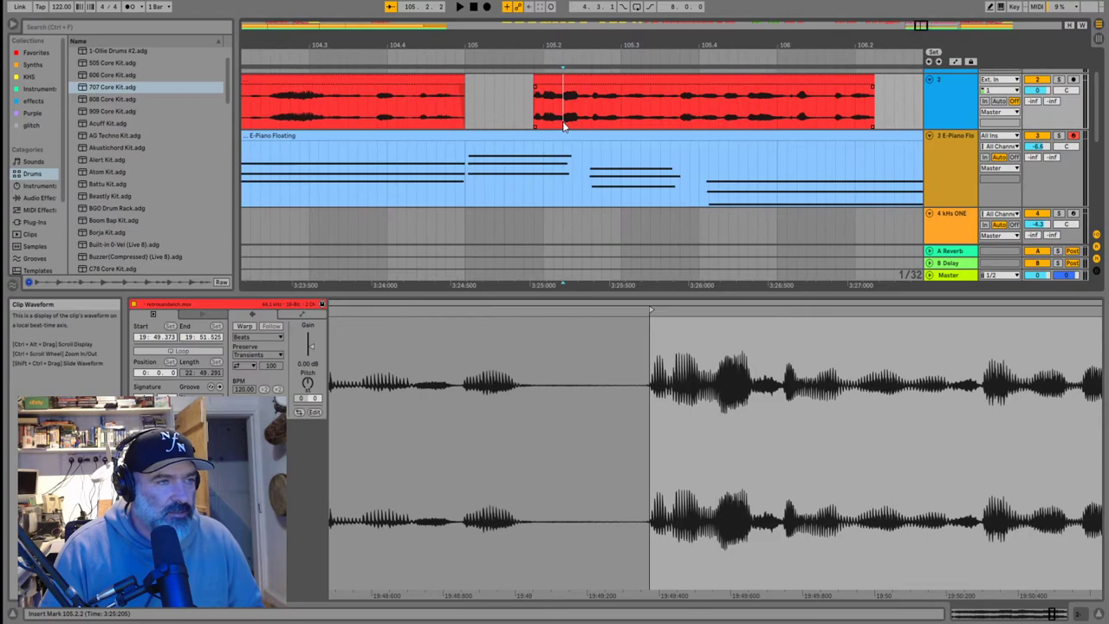
click(591, 124)
click(727, 196)
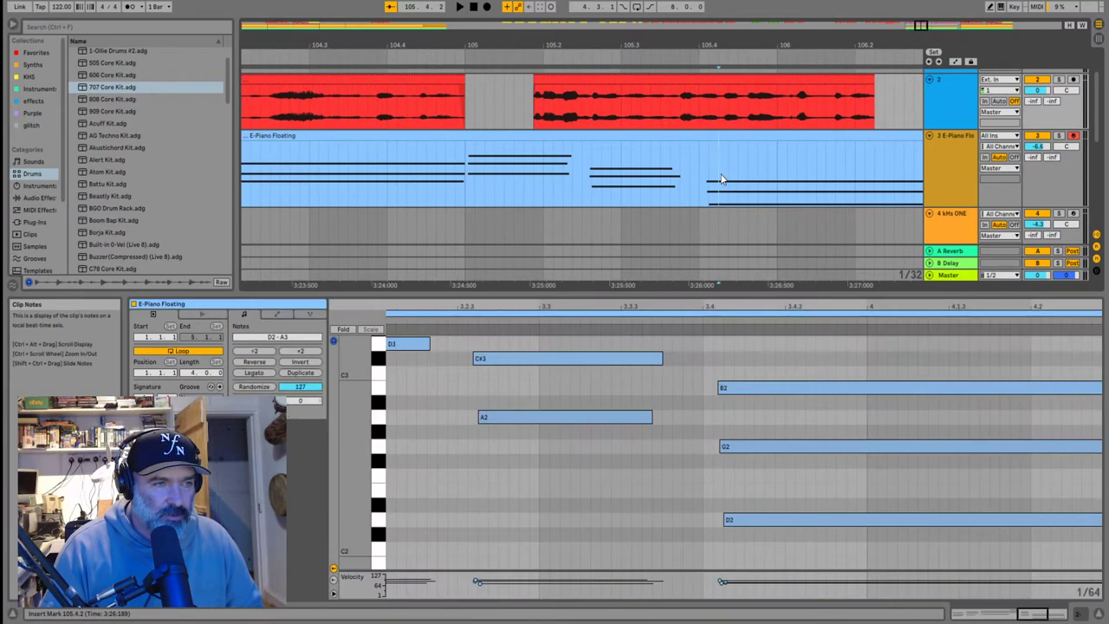
drag(768, 523, 759, 523)
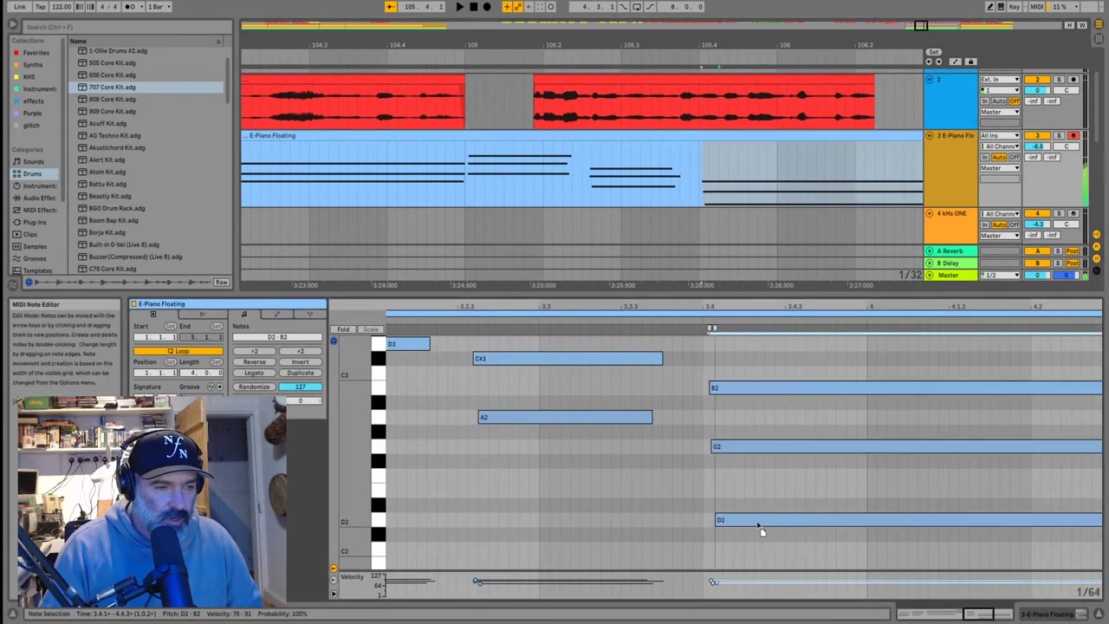
Play back the arrangement from 105.1.4 through the transition at bar 111
click(531, 118)
key(space)
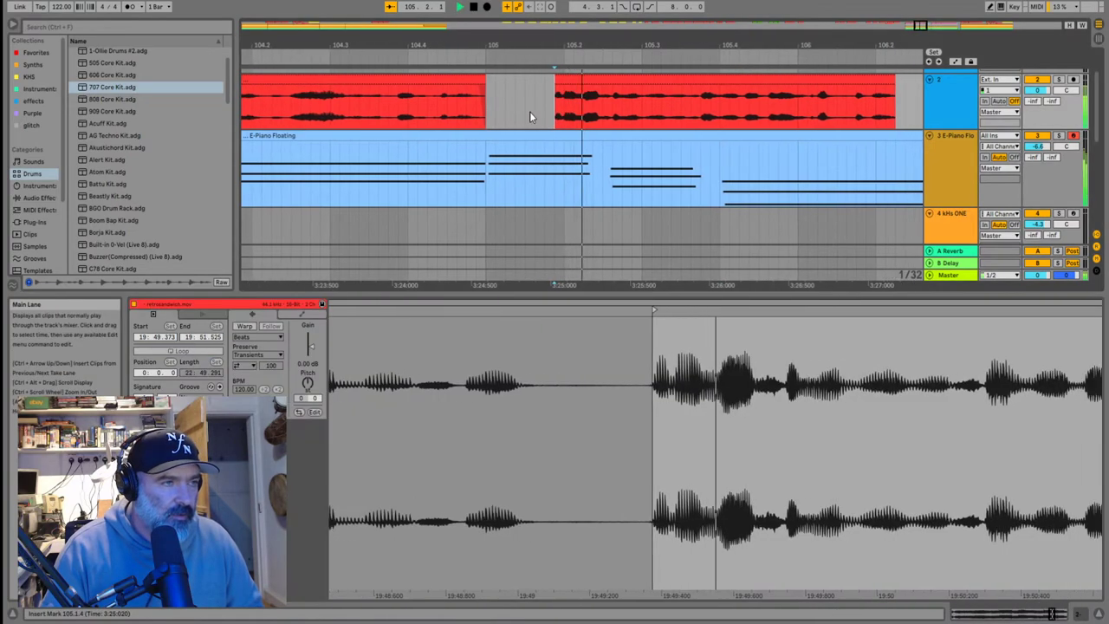
scroll(529, 110, down, 6)
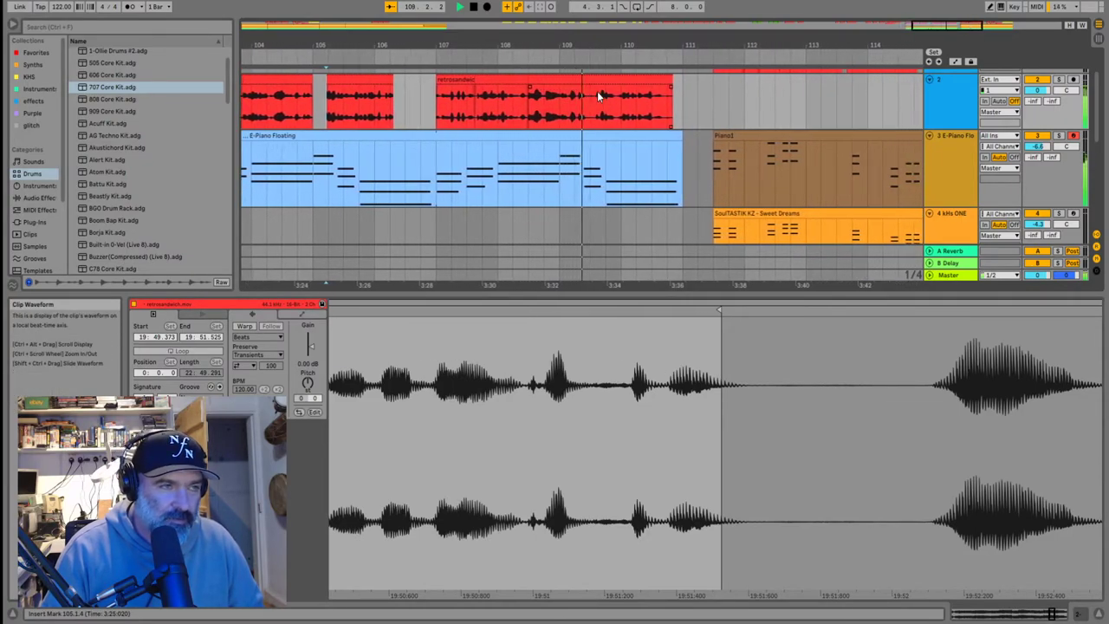
scroll(598, 98, down, 1)
scroll(598, 98, up, 2)
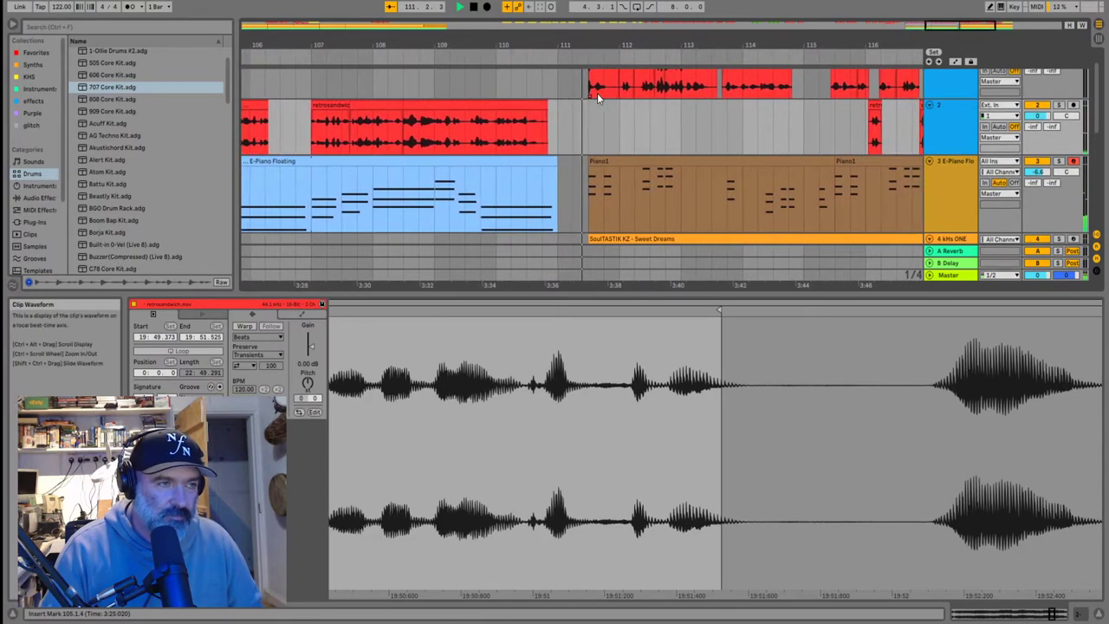
key(space)
scroll(590, 135, up, 1)
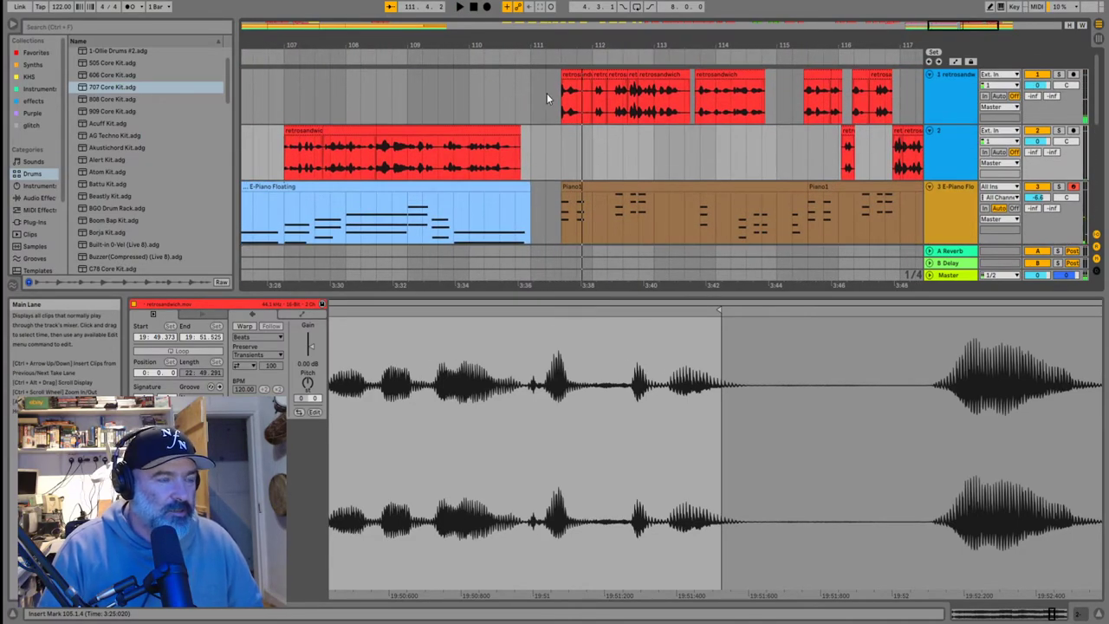
Extend the start of track 1's first clip in bar 111 back to 111.2.1 and play it
drag(562, 77, 546, 74)
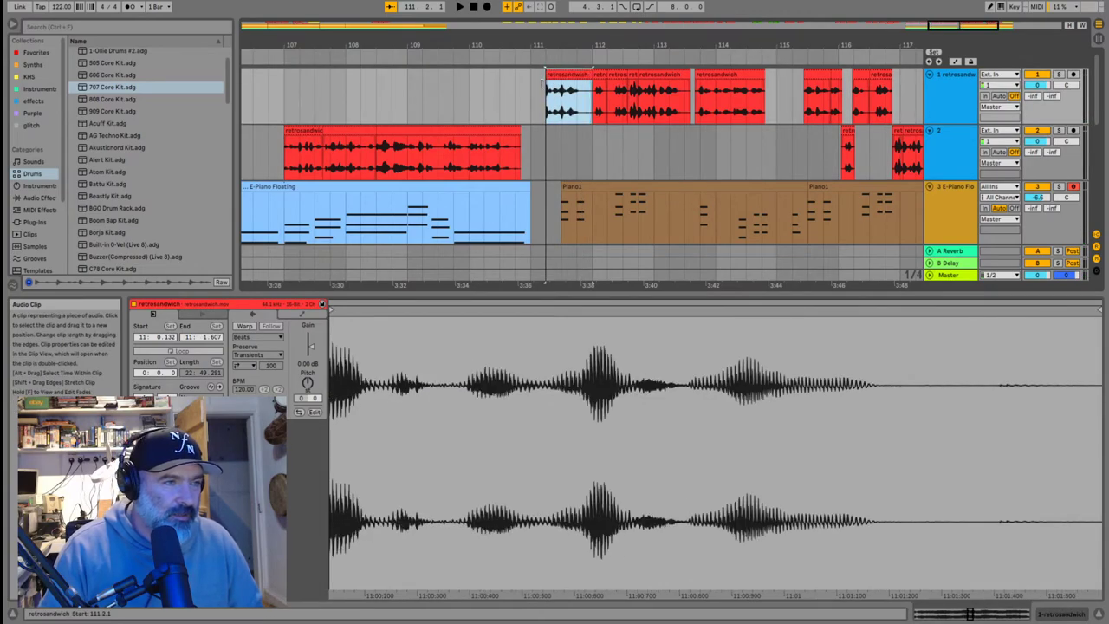
click(543, 84)
key(space)
key(space)
scroll(542, 84, up, 5)
key(space)
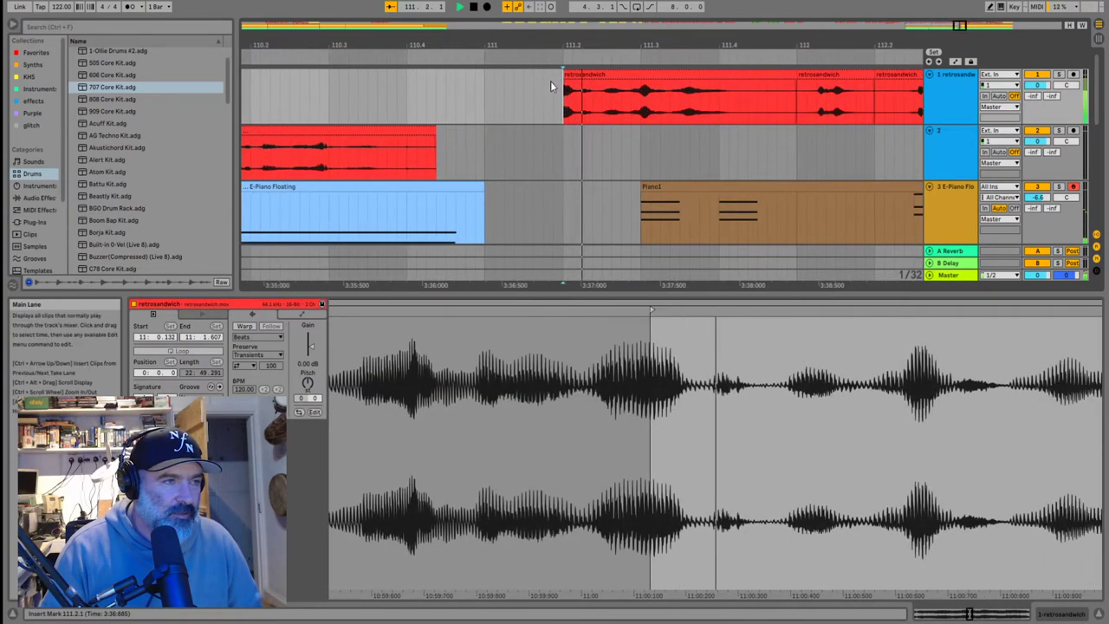
key(space)
Clear track 1 from 110.4.4 to 111.2.2 so the clip starts at 111.2.2, and check it by playback
drag(534, 72, 434, 83)
click(554, 96)
key(space)
key(space)
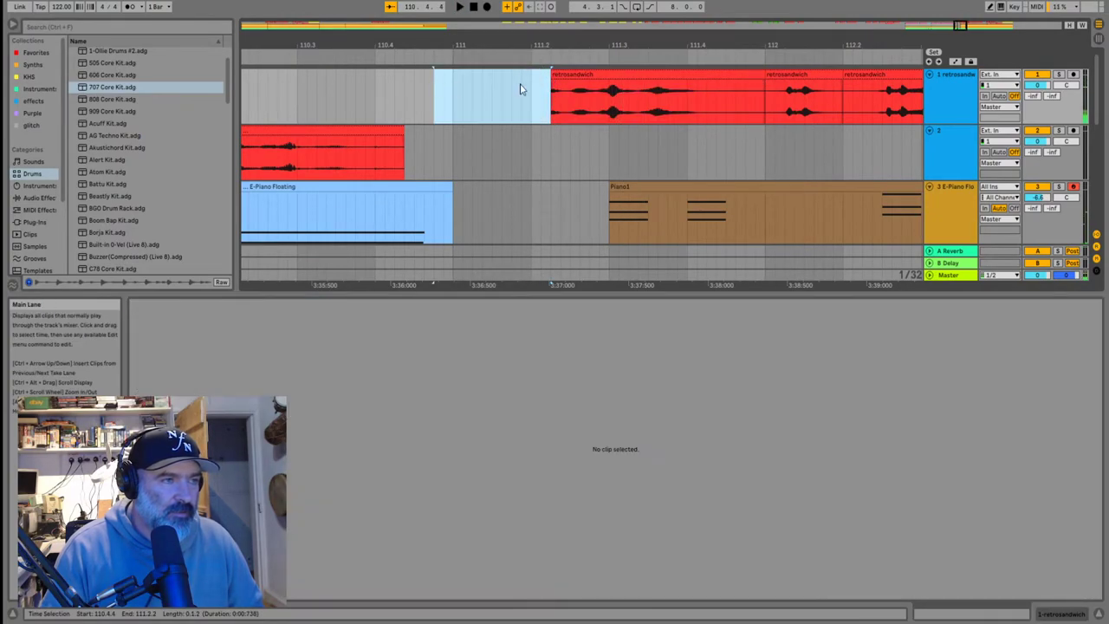
Try extending the start of the track 1 clip back to 110.4.4, then undo the extension
drag(555, 76, 437, 83)
click(453, 99)
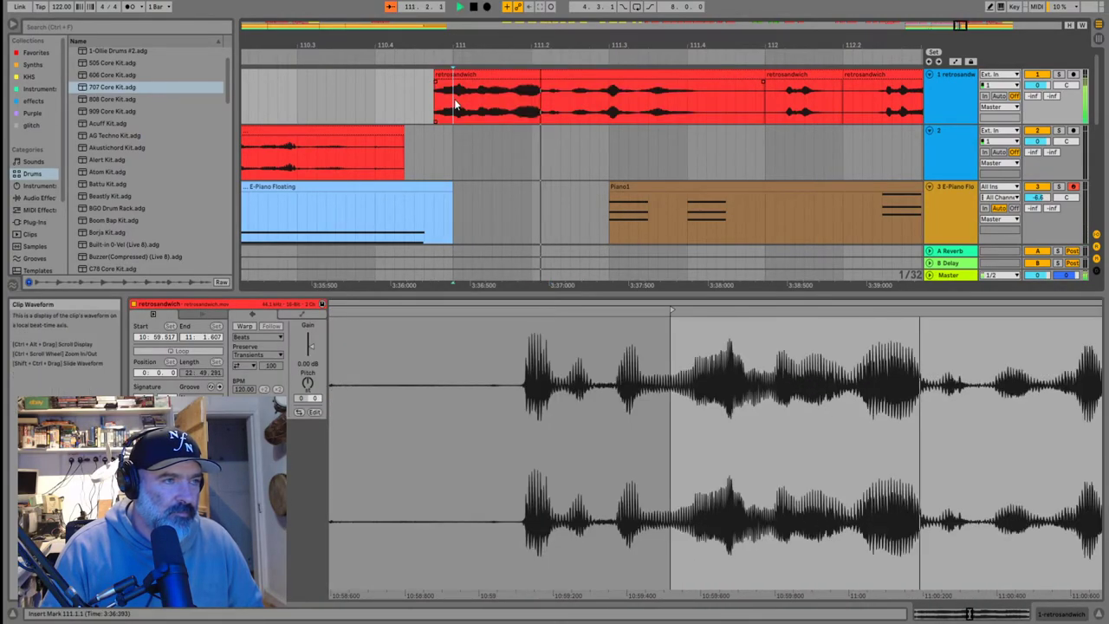
key(ctrl+z)
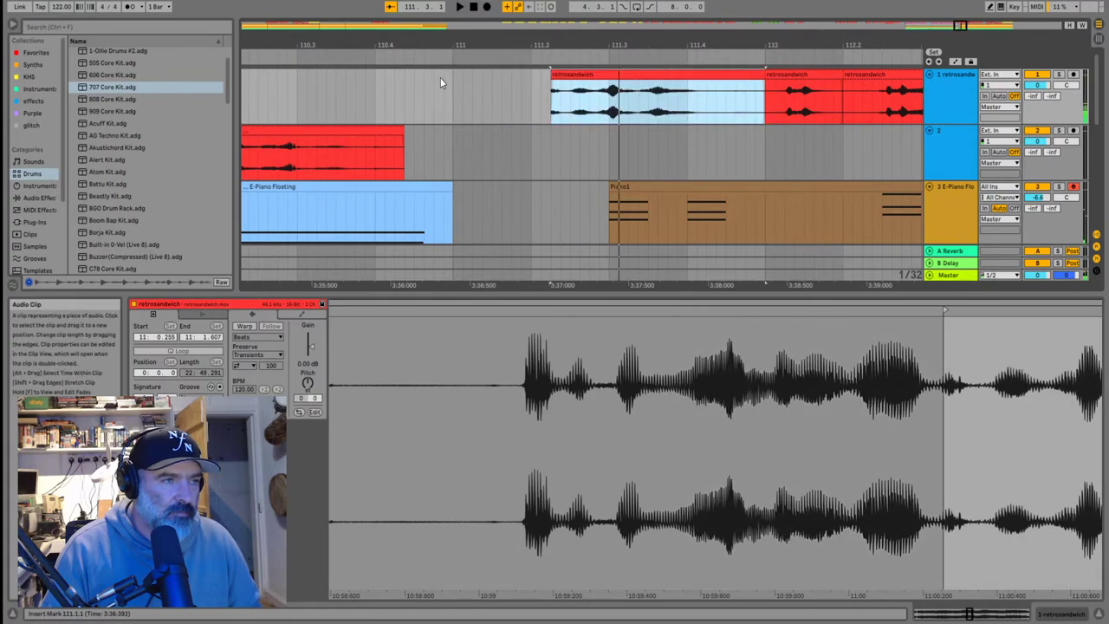
Play back the section from 111.2.2 to the yellow retrosandwich clip near bar 119
click(568, 89)
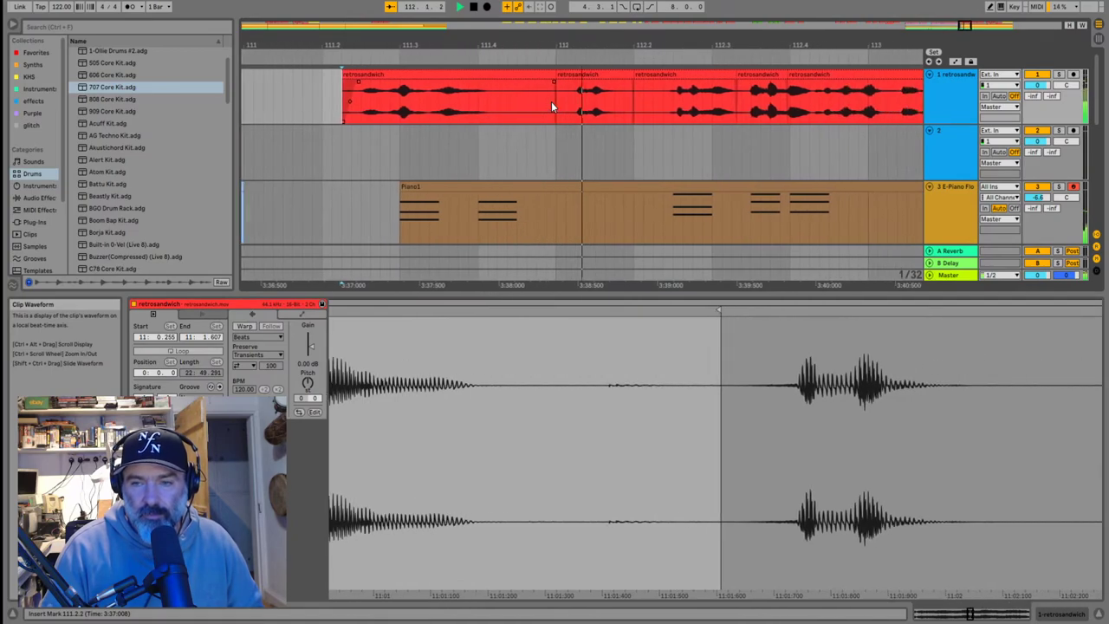
scroll(553, 106, down, 2)
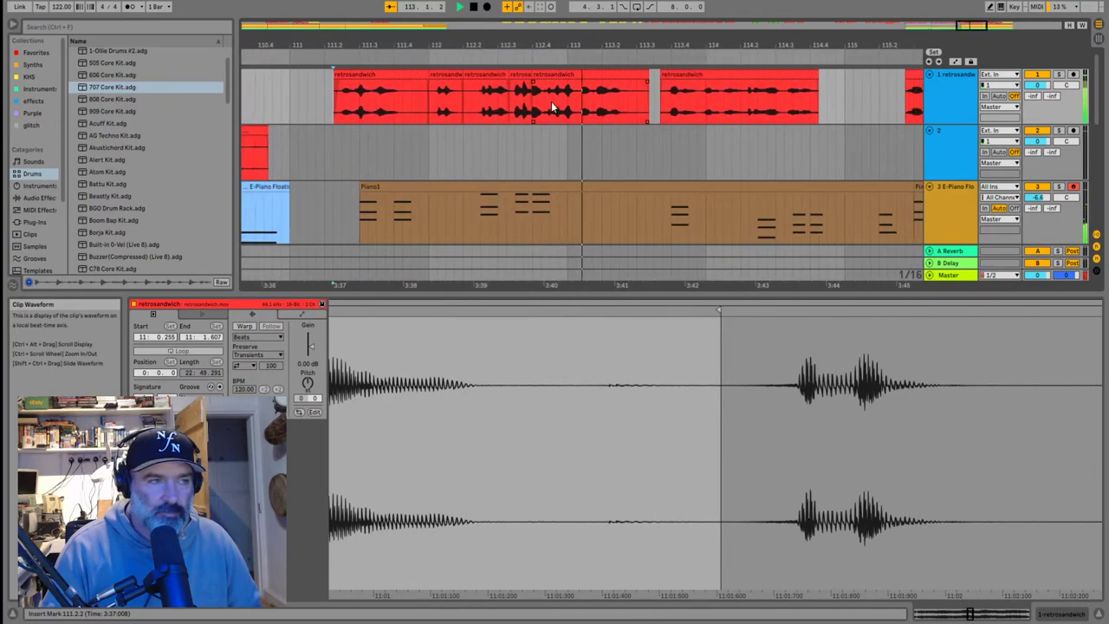
scroll(553, 106, down, 2)
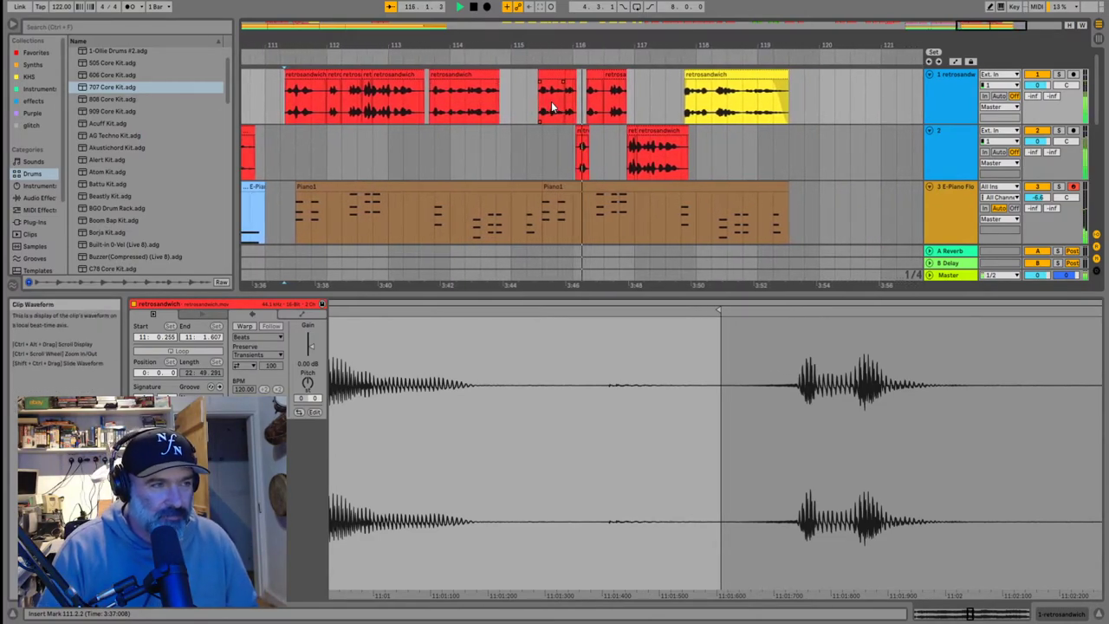
key(minus)
key(minus)
key(plus)
key(plus)
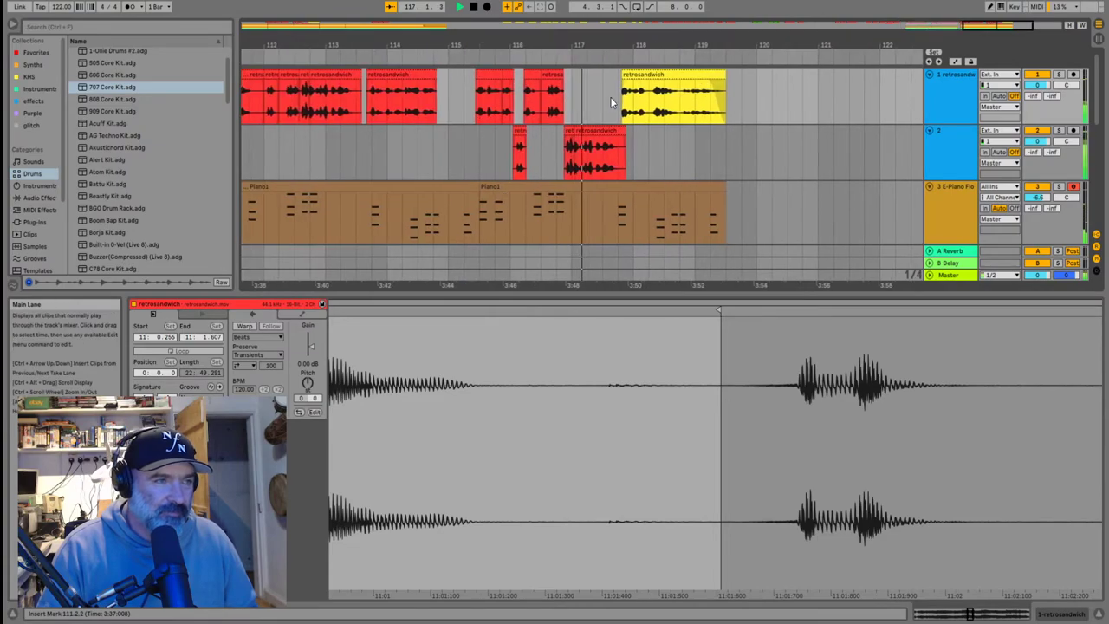
key(minus)
key(minus)
key(plus)
key(plus)
key(minus)
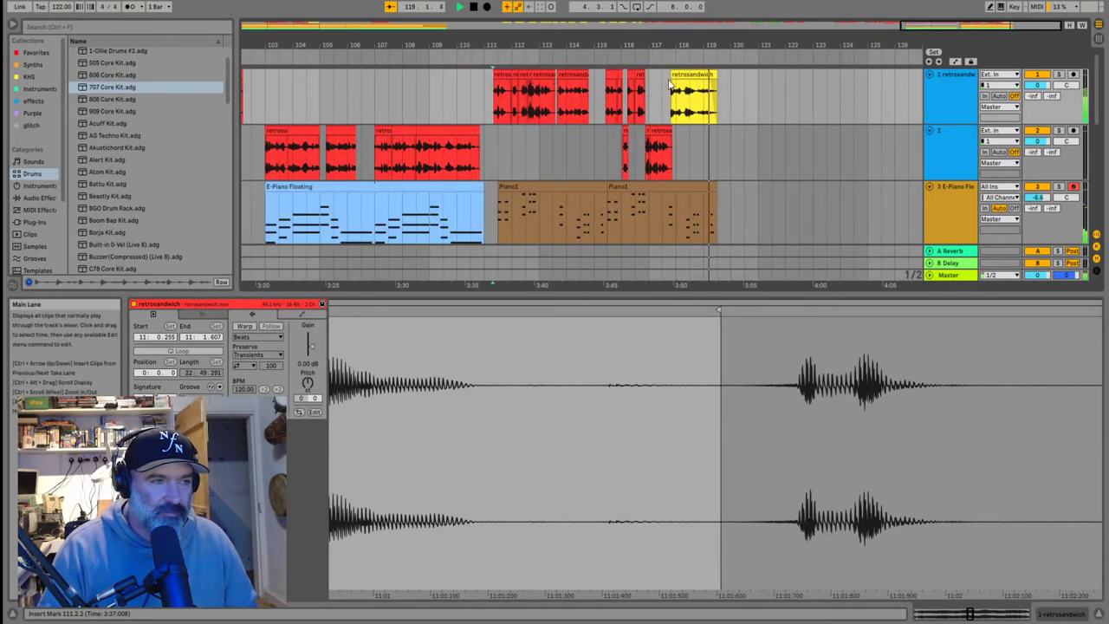
click(695, 74)
key(space)
key(minus)
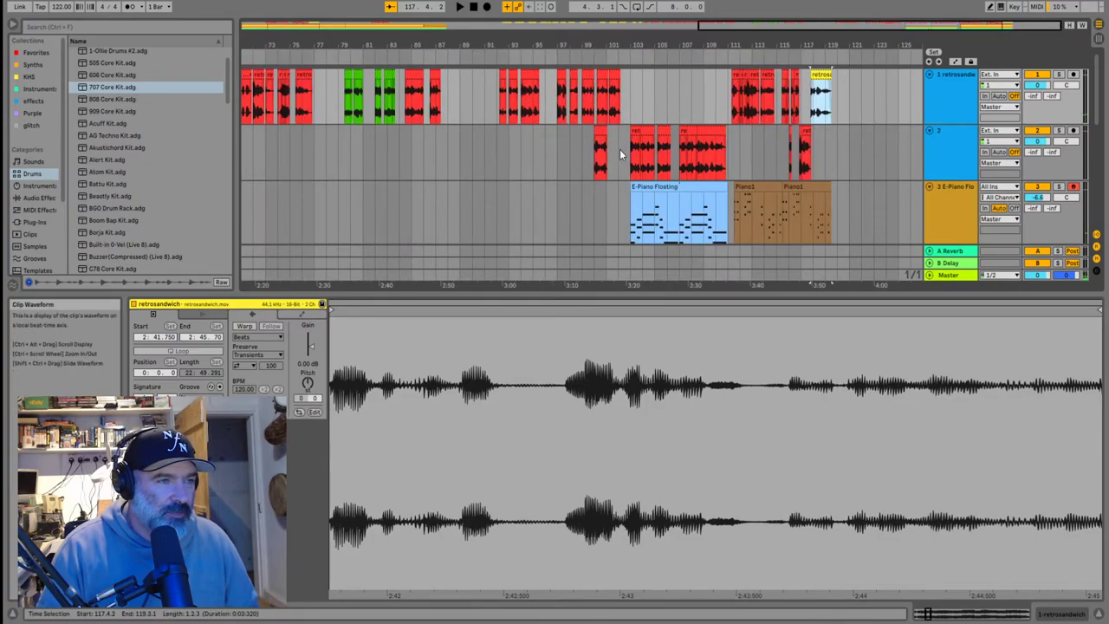
Try cutting the track 2 audio clip that starts at 100.1.1, then undo the cut
key(plus)
click(592, 152)
click(585, 131)
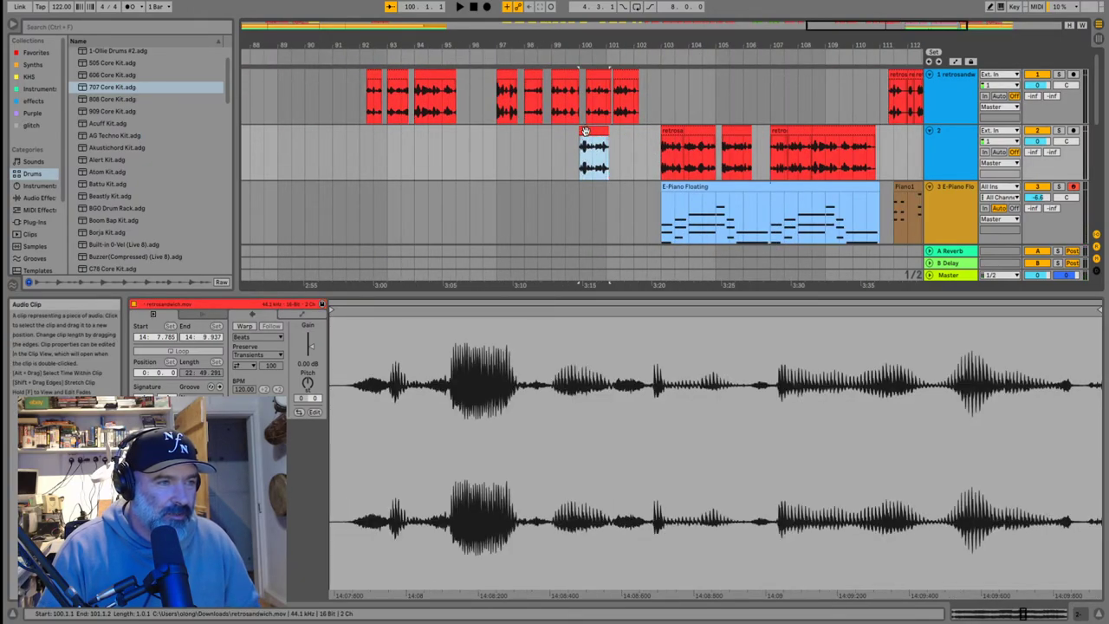
key(ctrl+x)
scroll(626, 143, down, 4)
scroll(889, 119, up, 2)
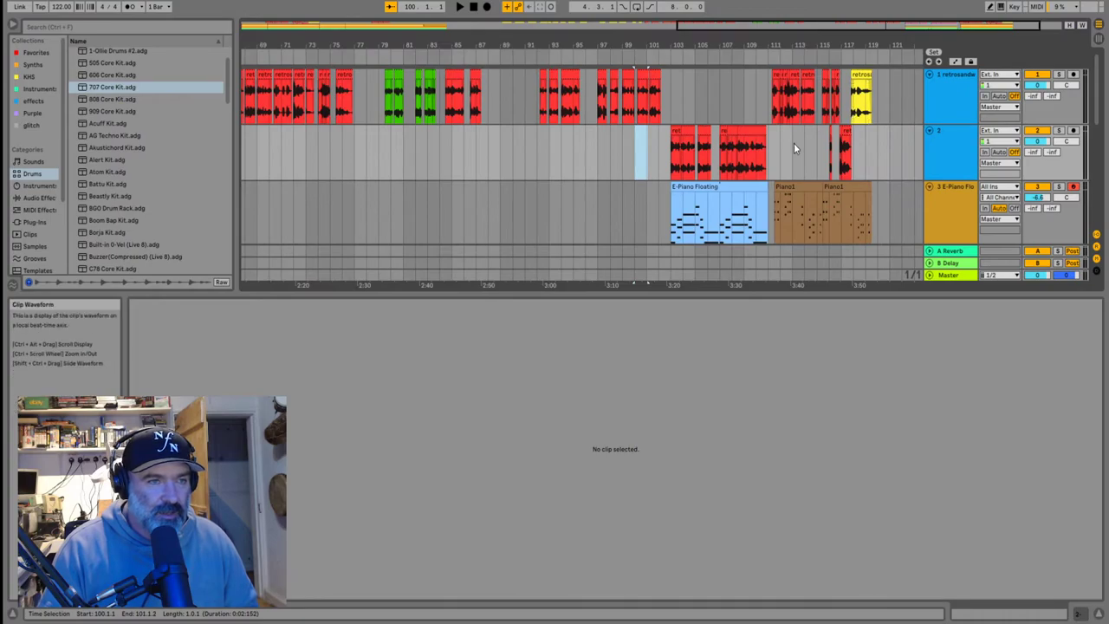
key(ctrl+z)
Trim the start of track 1's first clip in bar 111 to 111.3.1, aligned with the Piano1 clip
key(plus)
key(plus)
click(583, 75)
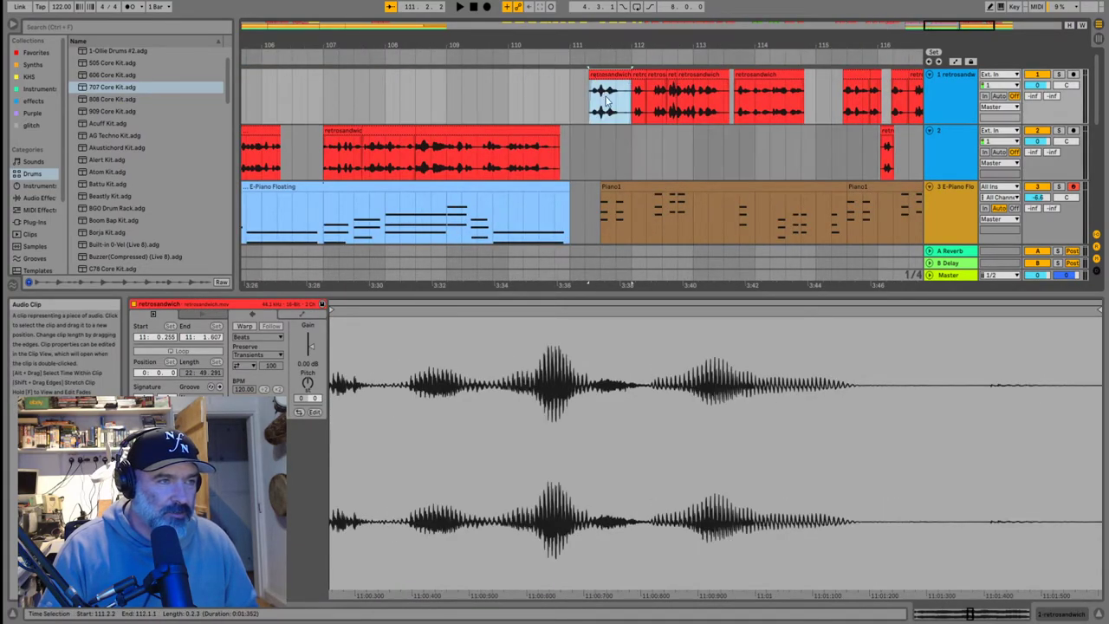
drag(591, 75, 602, 75)
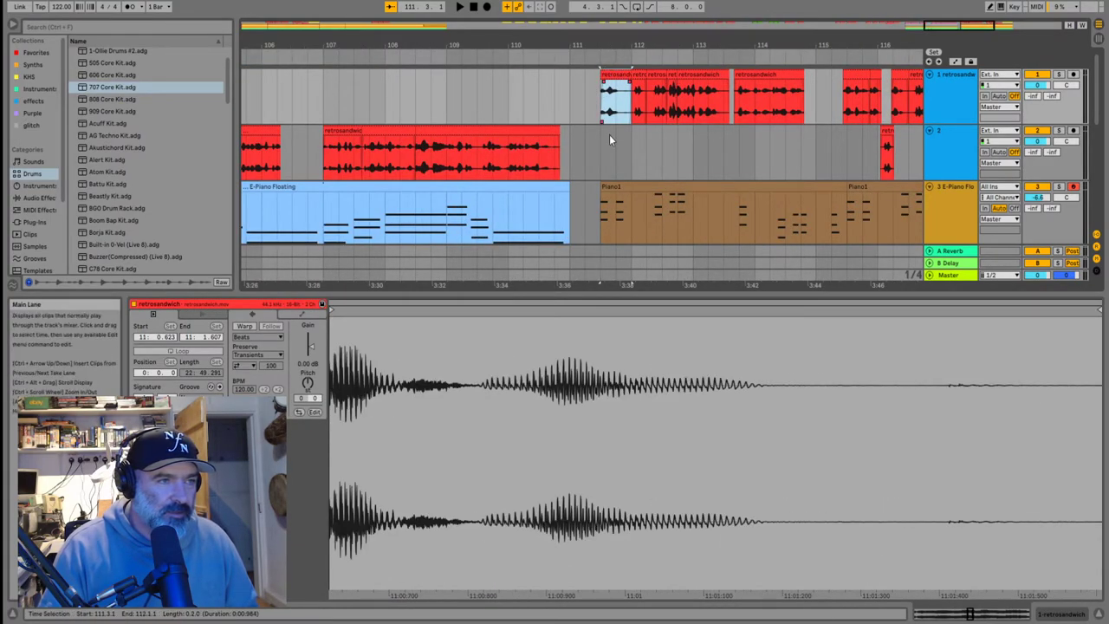
Duplicate the section from 111.3.1 to 119.3.1 across all eight tracks, directly after itself
key(minus)
key(minus)
scroll(800, 209, down, 8)
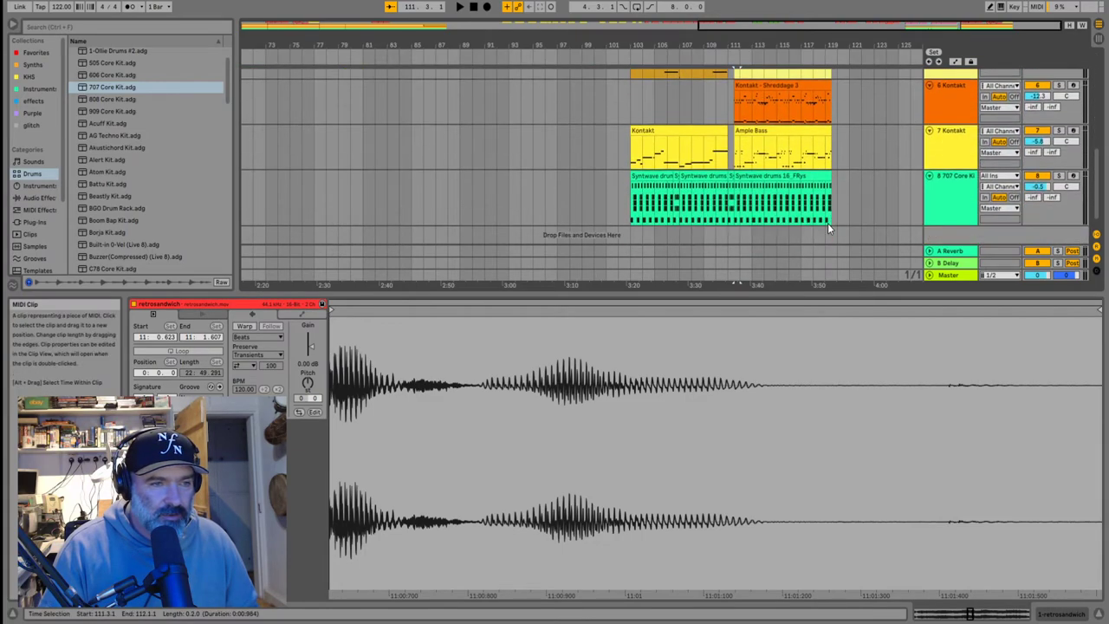
shift+click(827, 216)
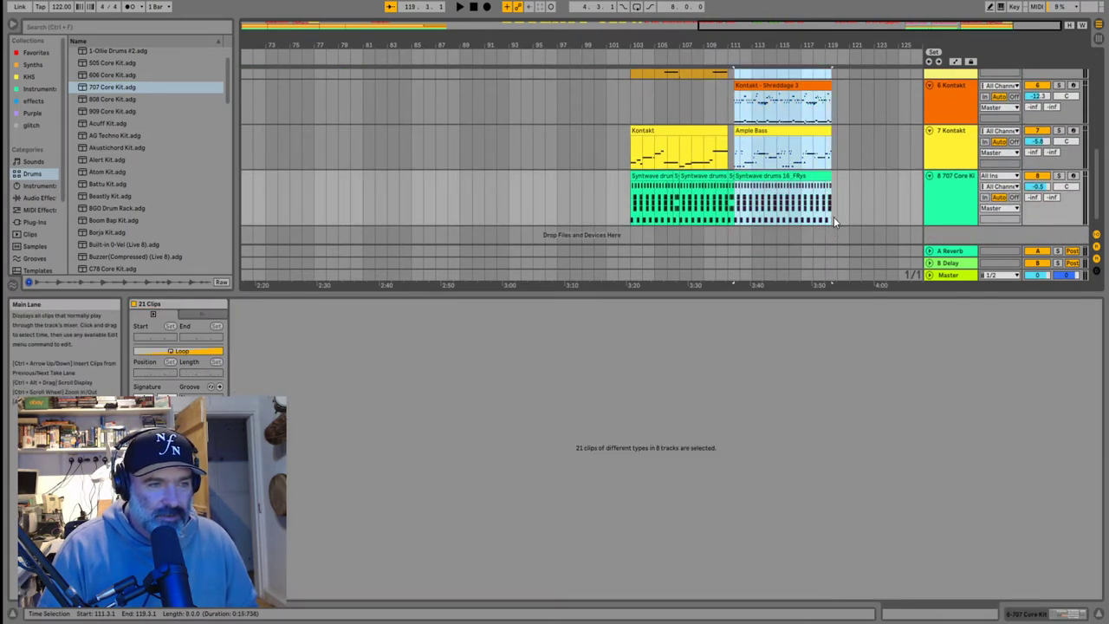
scroll(835, 220, up, 10)
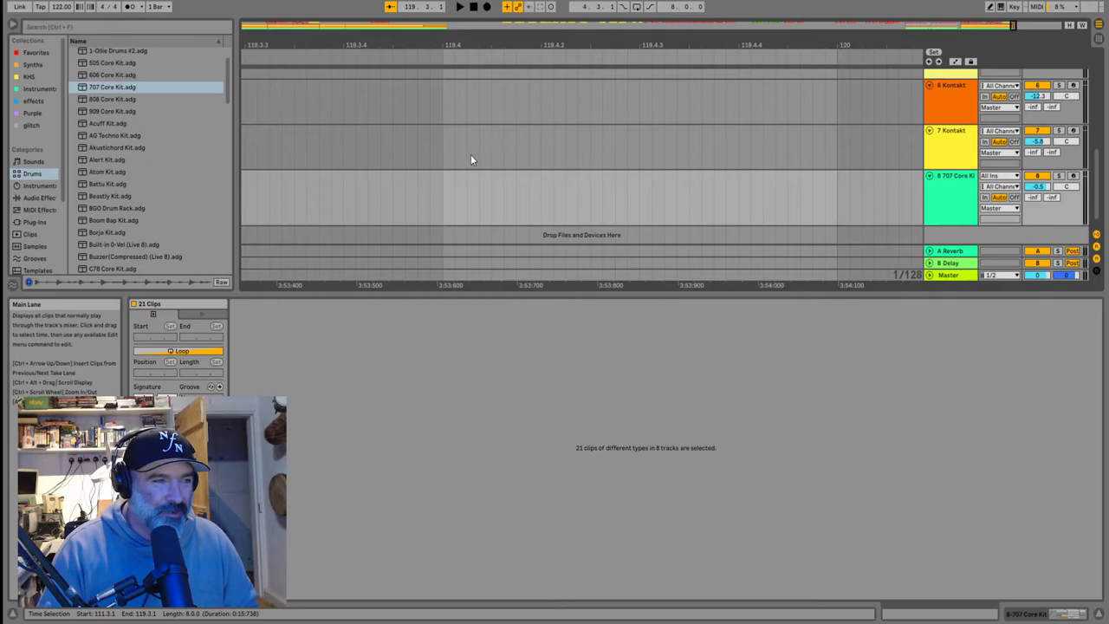
scroll(470, 159, down, 8)
scroll(459, 139, up, 8)
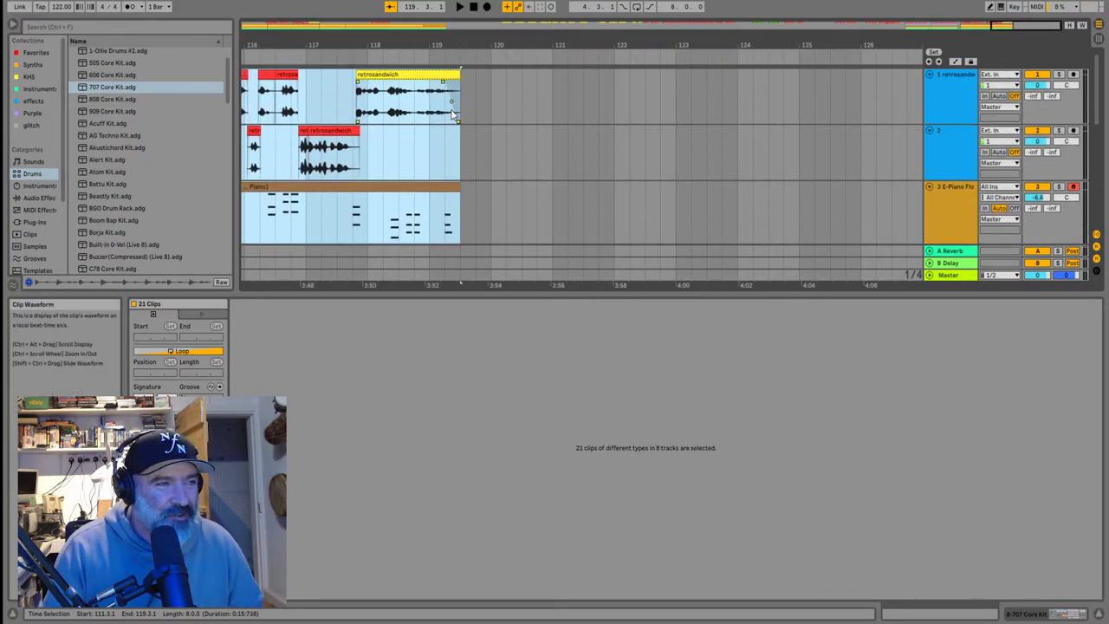
key(ctrl+d)
Replace the yellow track 1 clip at 117.4.2 with a copy of track 2's clip at 100.1.1, placed at 117.4.1
scroll(462, 98, down, 3)
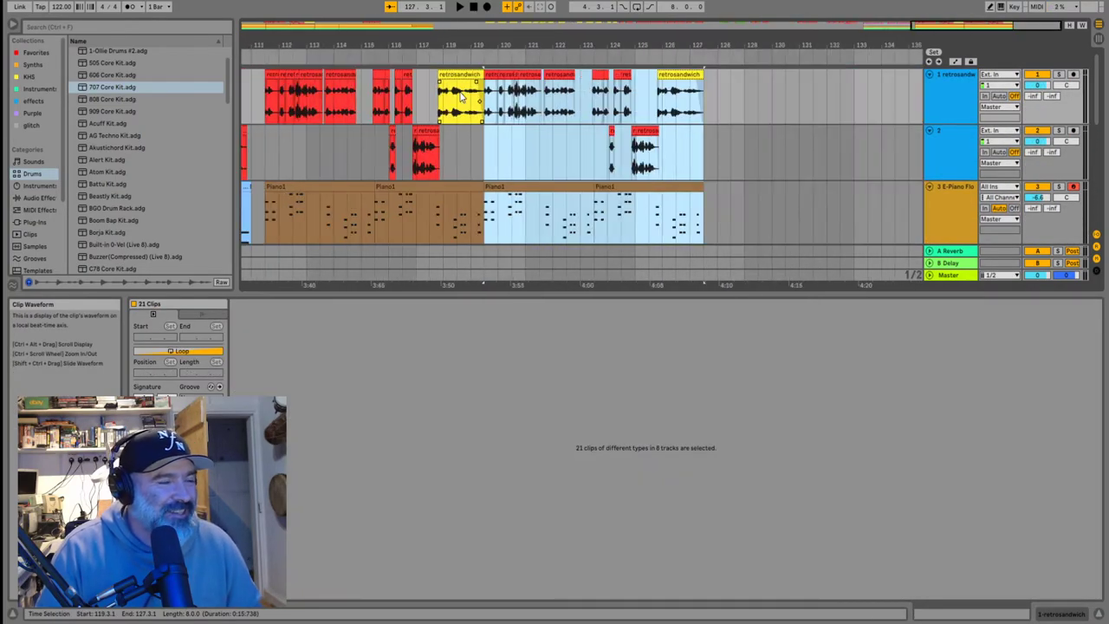
scroll(461, 98, down, 6)
click(733, 145)
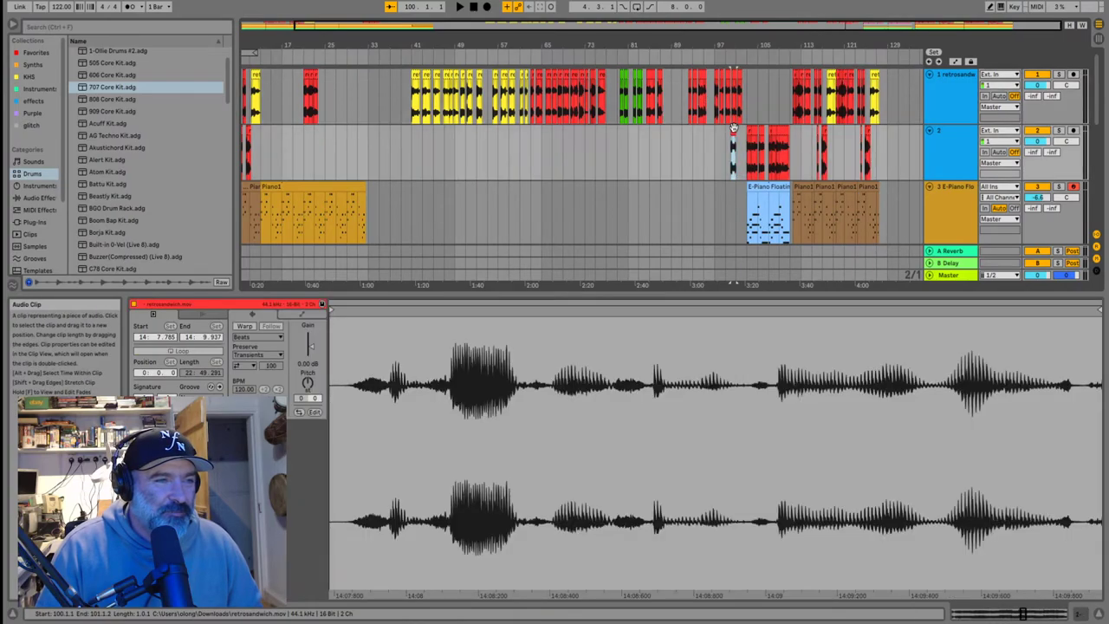
scroll(825, 78, up, 3)
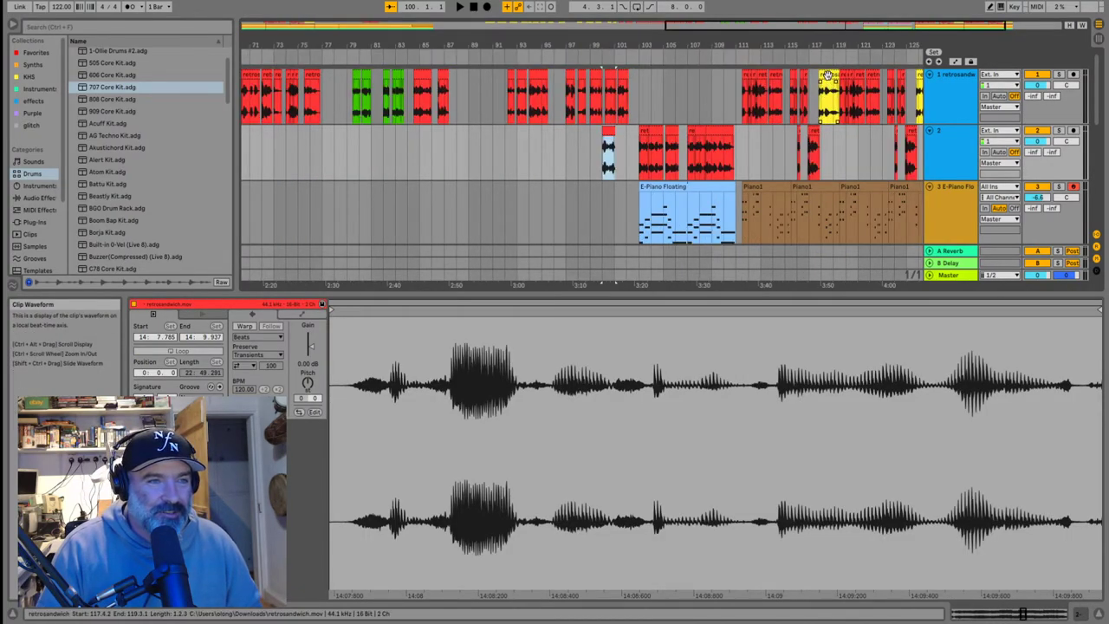
click(827, 76)
key(Delete)
scroll(825, 110, up, 5)
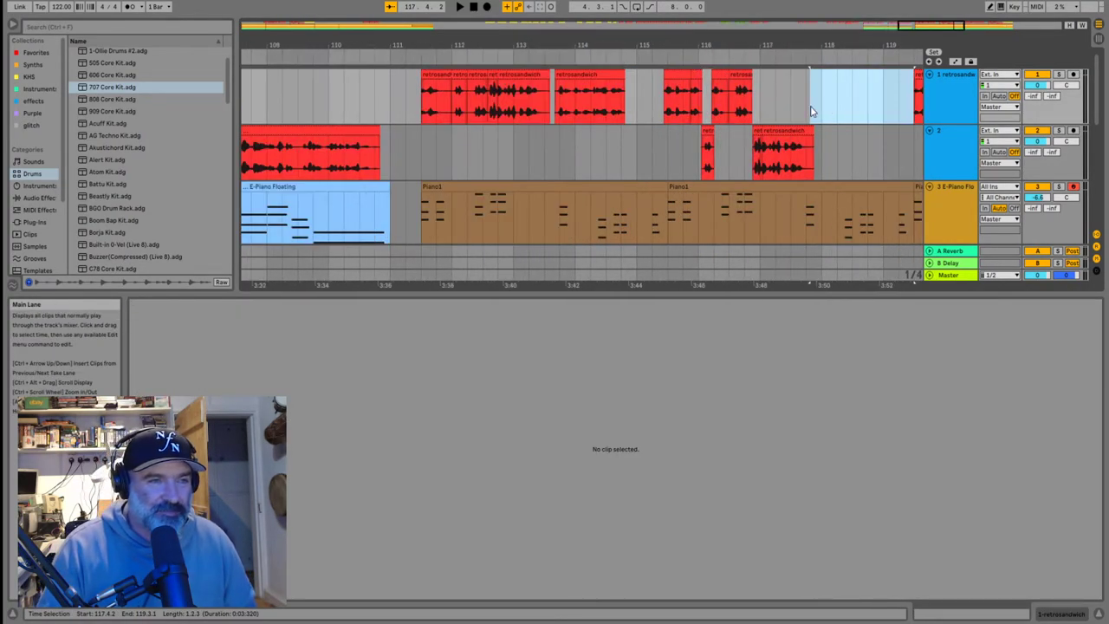
click(809, 107)
key(ctrl+v)
scroll(810, 107, up, 5)
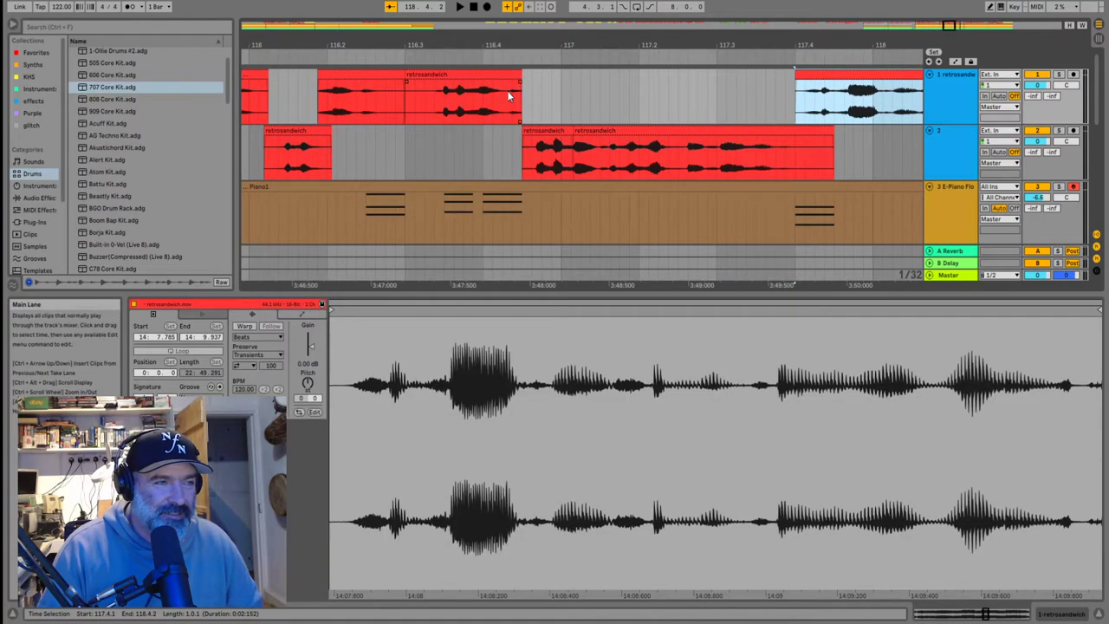
Play back the section from 116.4.3 through the pasted clip on track 1
click(530, 106)
key(space)
scroll(790, 114, down, 3)
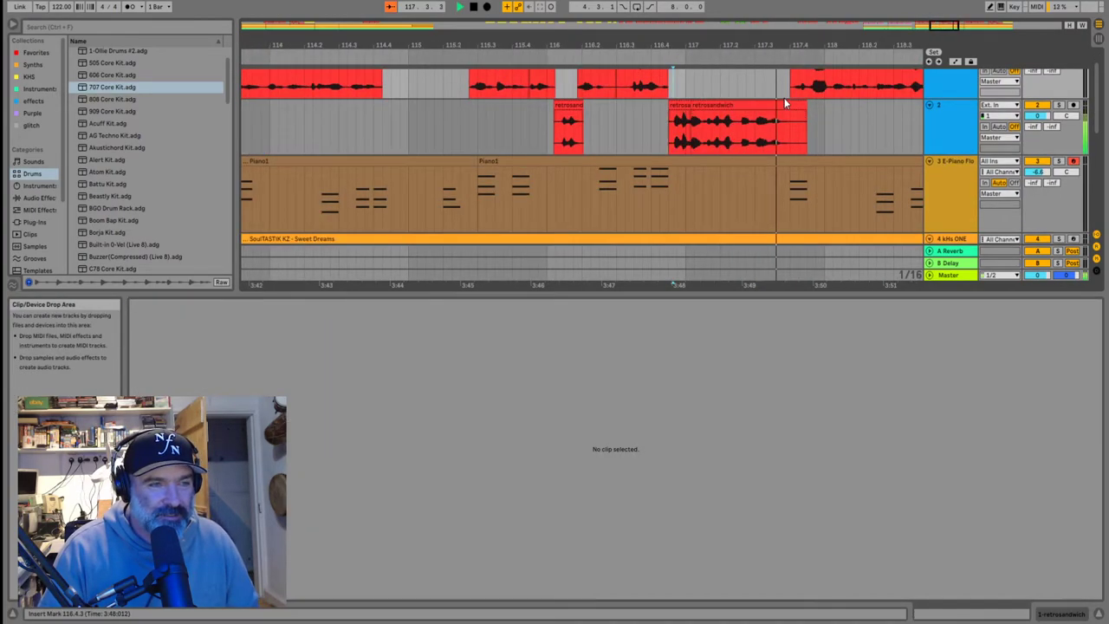
scroll(784, 98, down, 5)
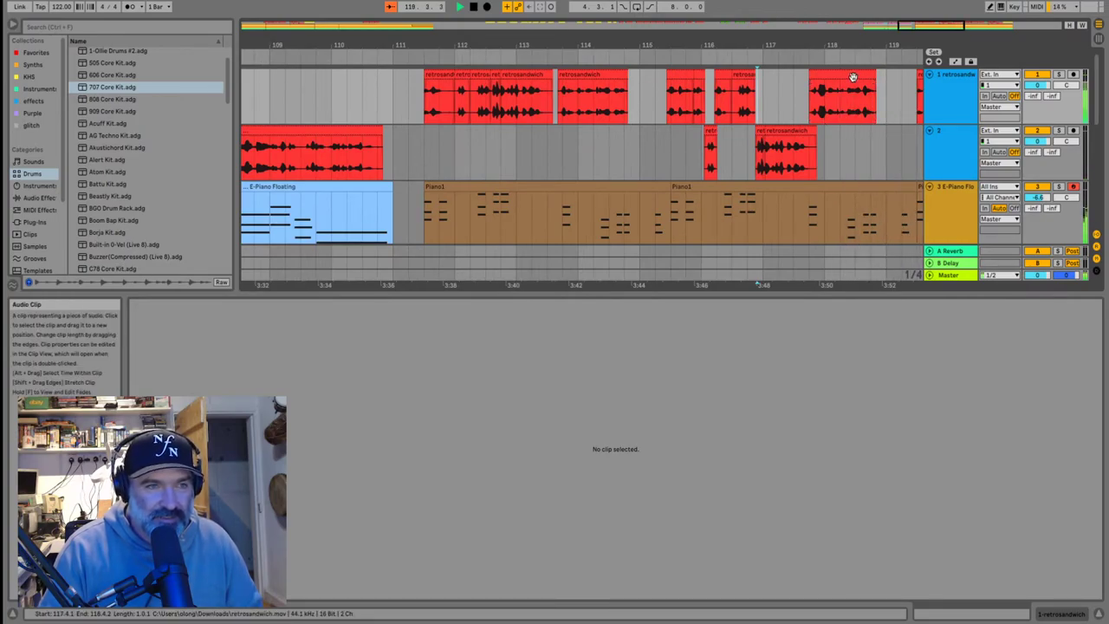
Try moving the pasted track 1 clip to 118.2.2 and slightly further, then undo the moves
drag(827, 80, 856, 79)
scroll(889, 76, up, 3)
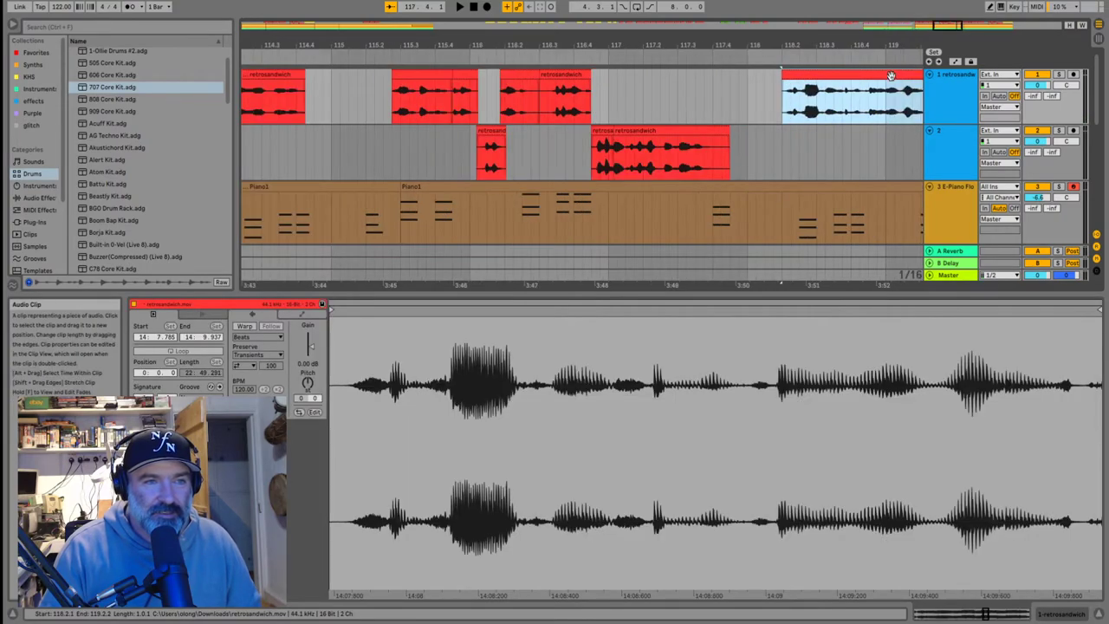
scroll(762, 93, down, 5)
scroll(796, 97, up, 5)
drag(626, 76, 652, 72)
click(517, 109)
key(space)
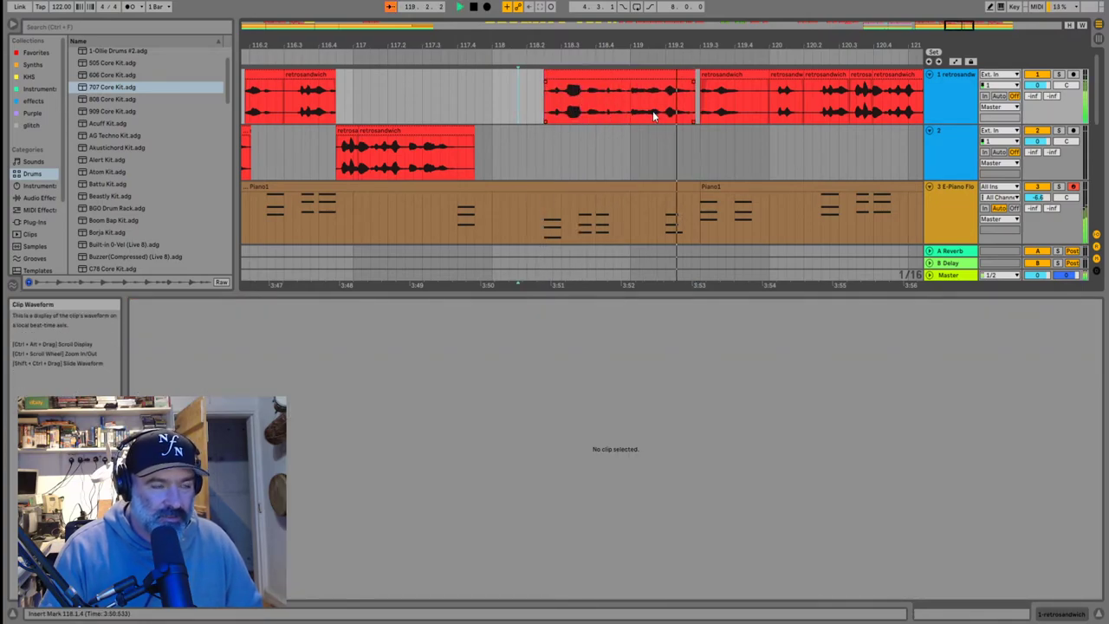
key(space)
key(super+z)
key(super+z)
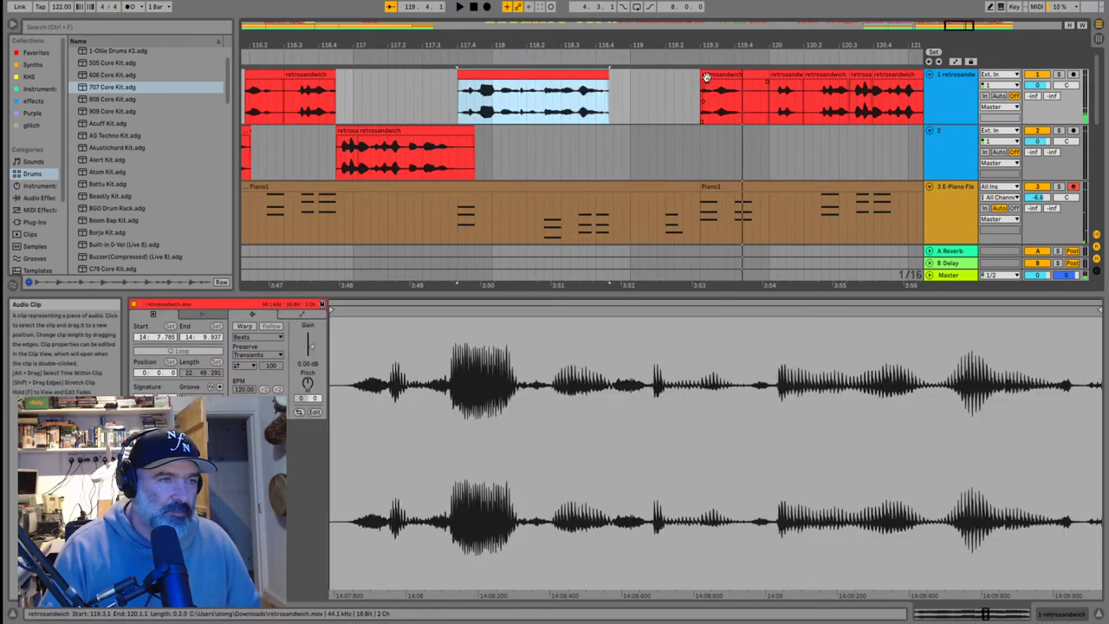
key(super+z)
Extend the start of track 1's clip at 119.3.1 back to about 119.2.2 and play from 117.3.1
click(665, 112)
key(space)
click(422, 104)
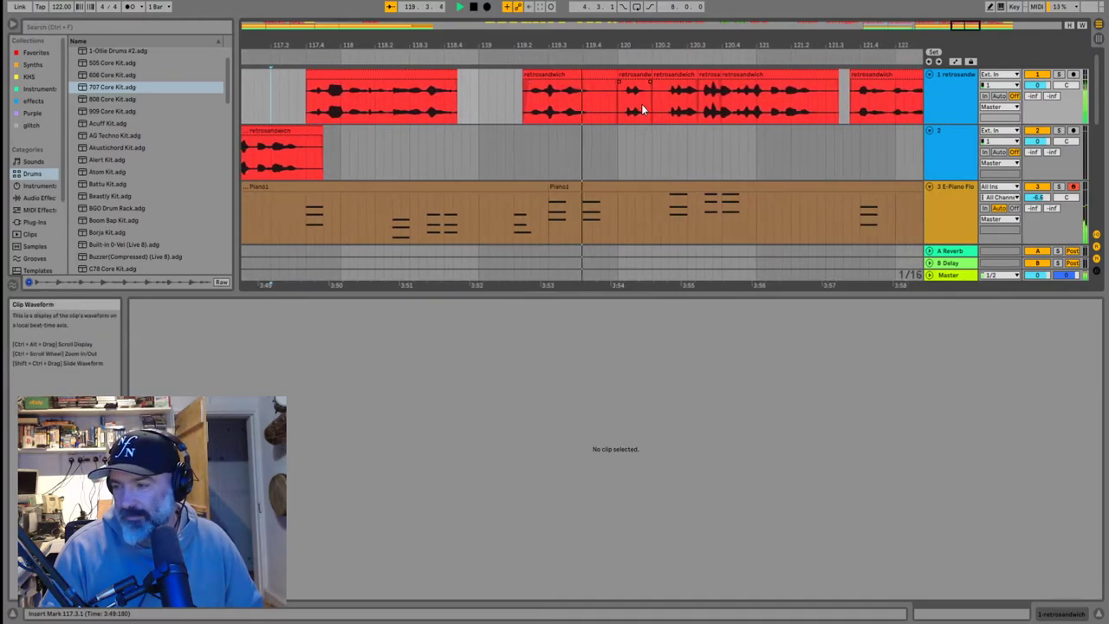
Examine the whole arrangement across the audio and instrument tracks, comparing the opening section with the breakdown and the ending
scroll(651, 115, down, 5)
scroll(654, 118, down, 5)
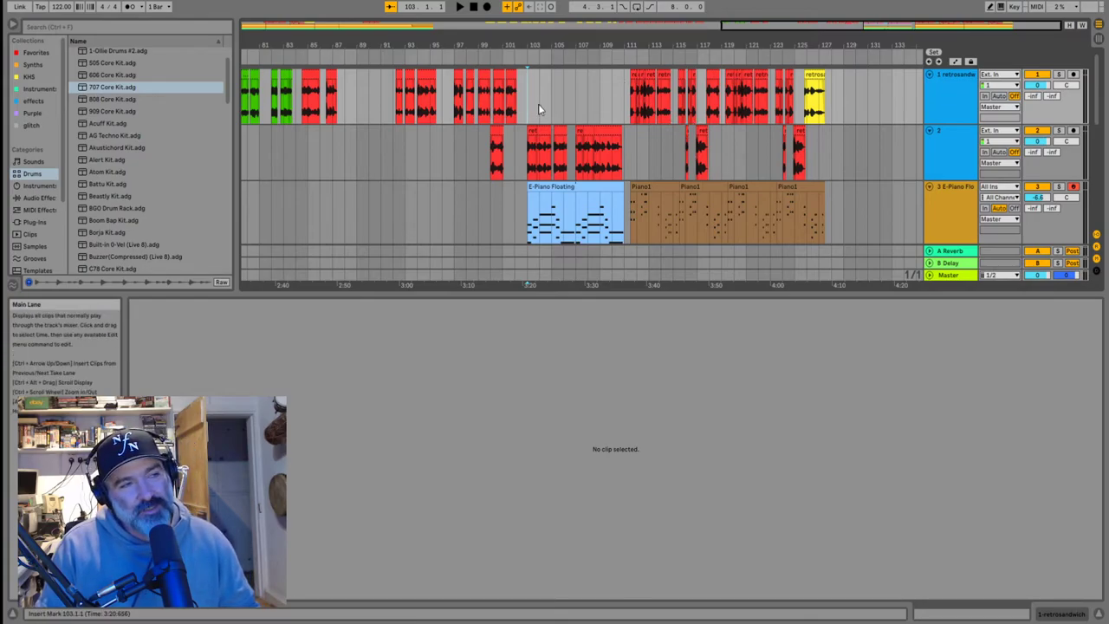
scroll(530, 102, down, 2)
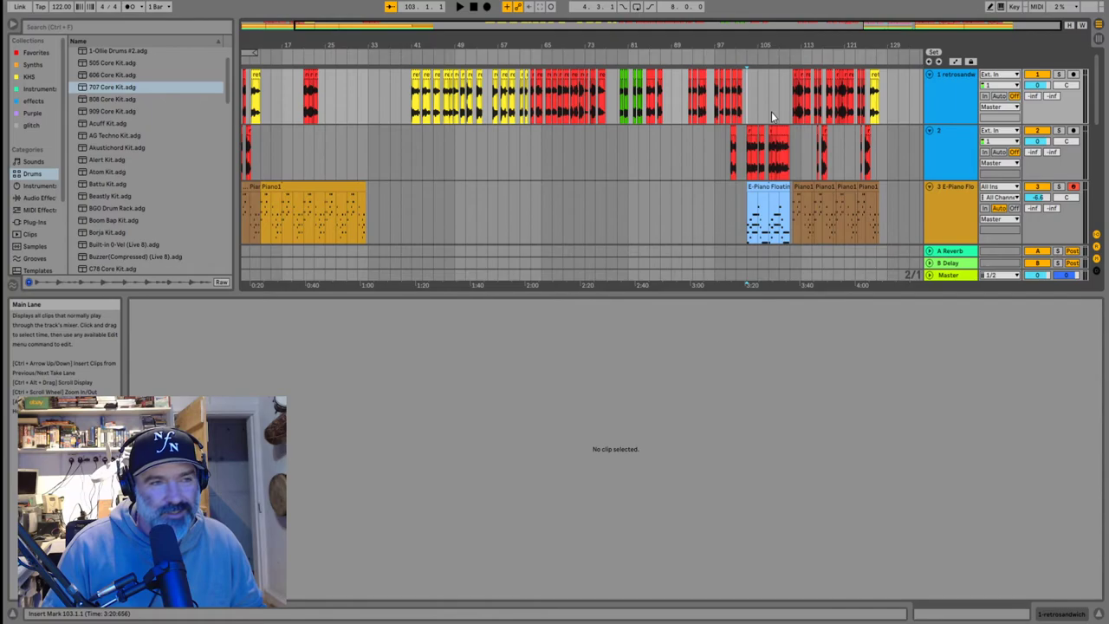
scroll(772, 116, down, 5)
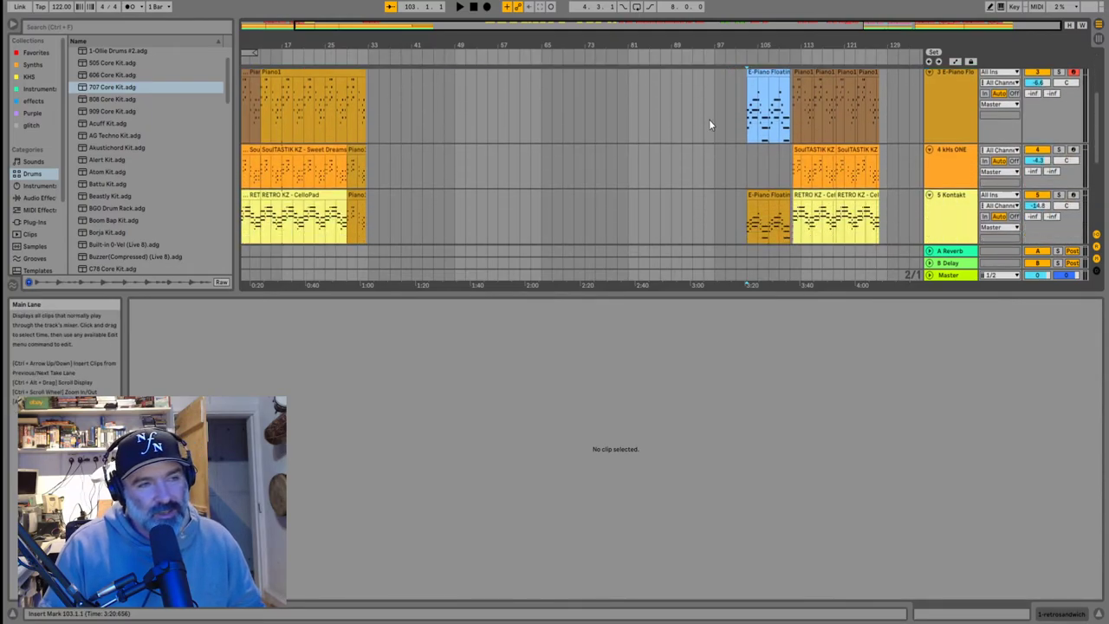
scroll(708, 124, down, 3)
scroll(855, 150, up, 3)
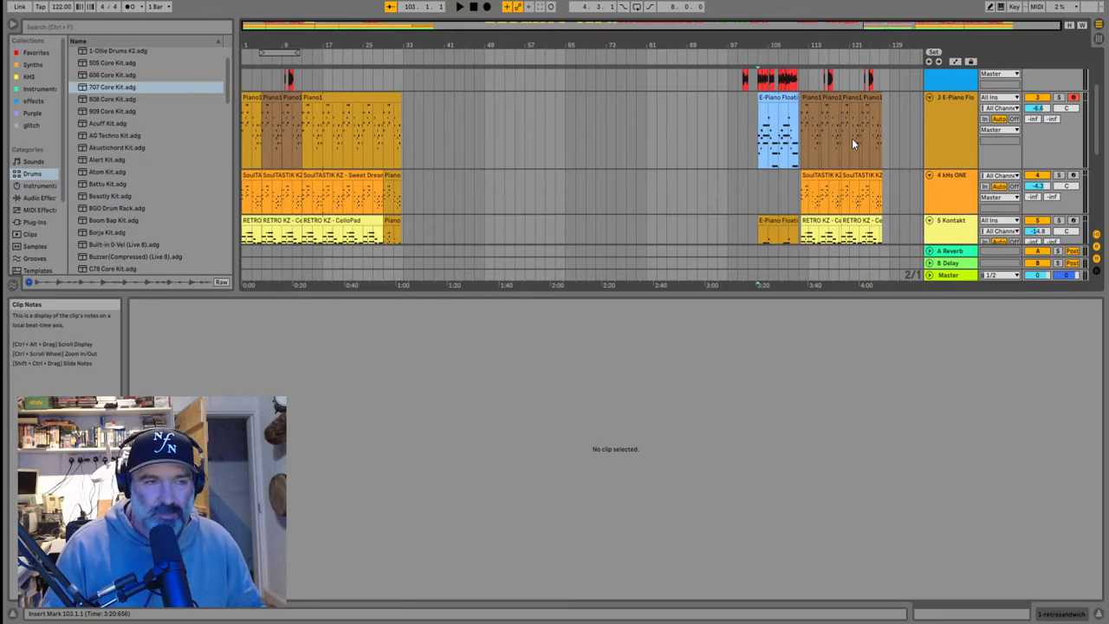
scroll(853, 143, up, 3)
scroll(853, 142, down, 3)
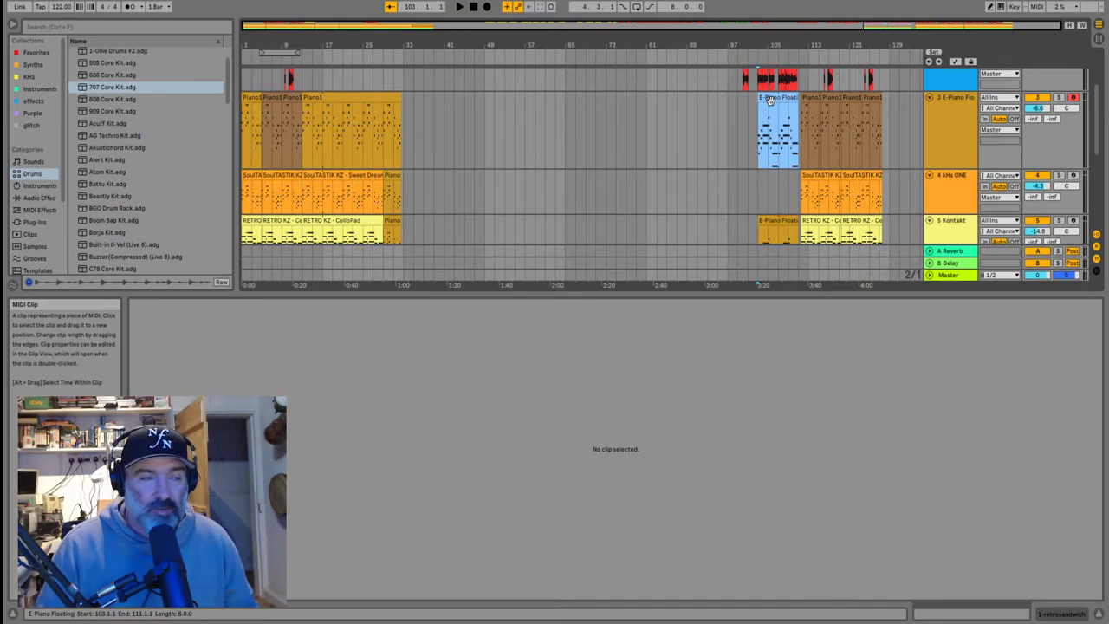
scroll(770, 100, up, 3)
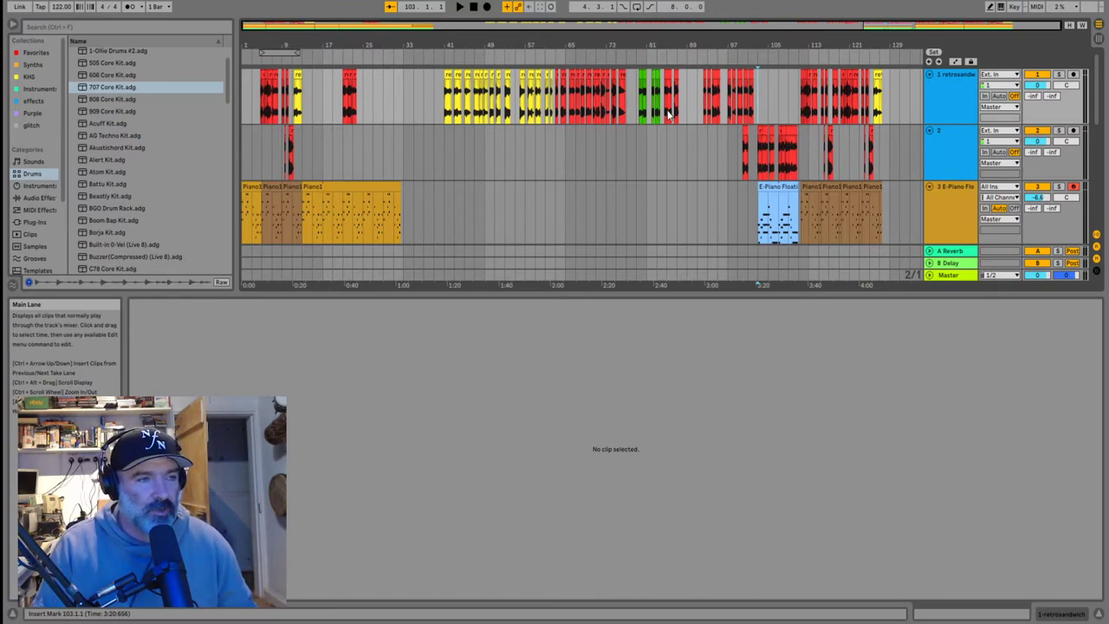
scroll(758, 149, up, 4)
click(758, 149)
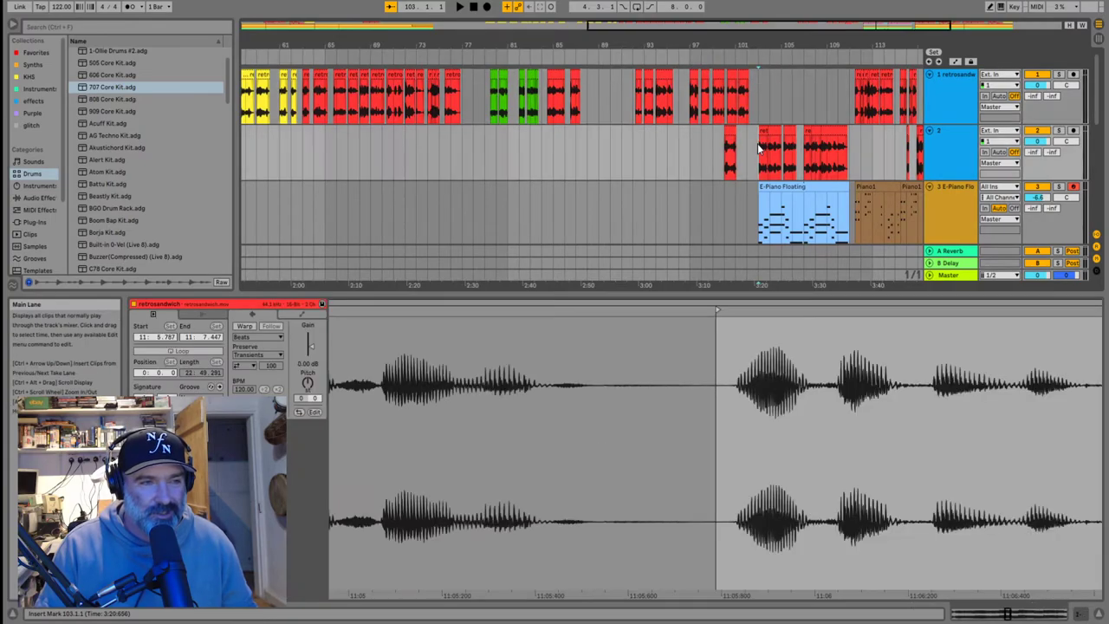
scroll(758, 149, down, 5)
scroll(894, 136, up, 4)
scroll(689, 145, down, 4)
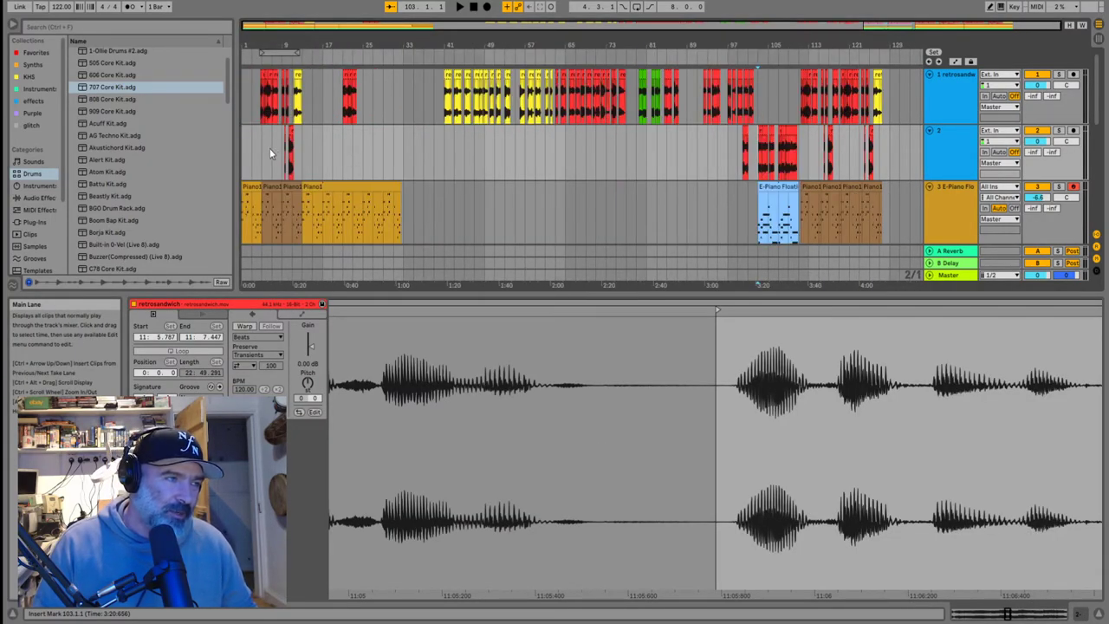
scroll(738, 146, up, 3)
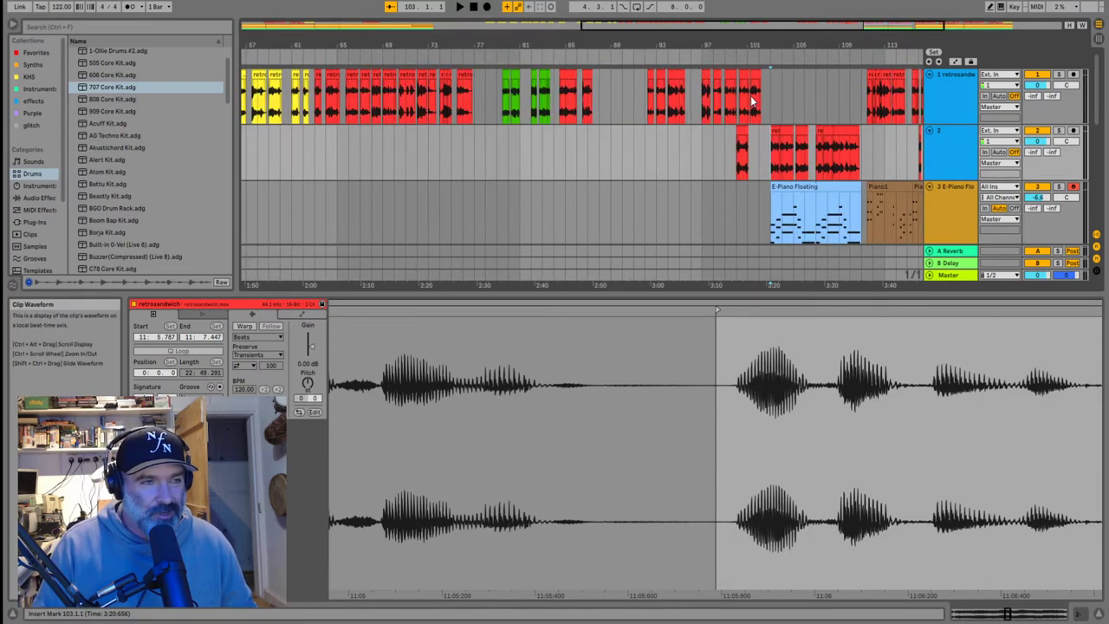
Audition track 2's audio clip at 100.1.1 and move it to track 1 at 90.1.1
click(738, 145)
key(space)
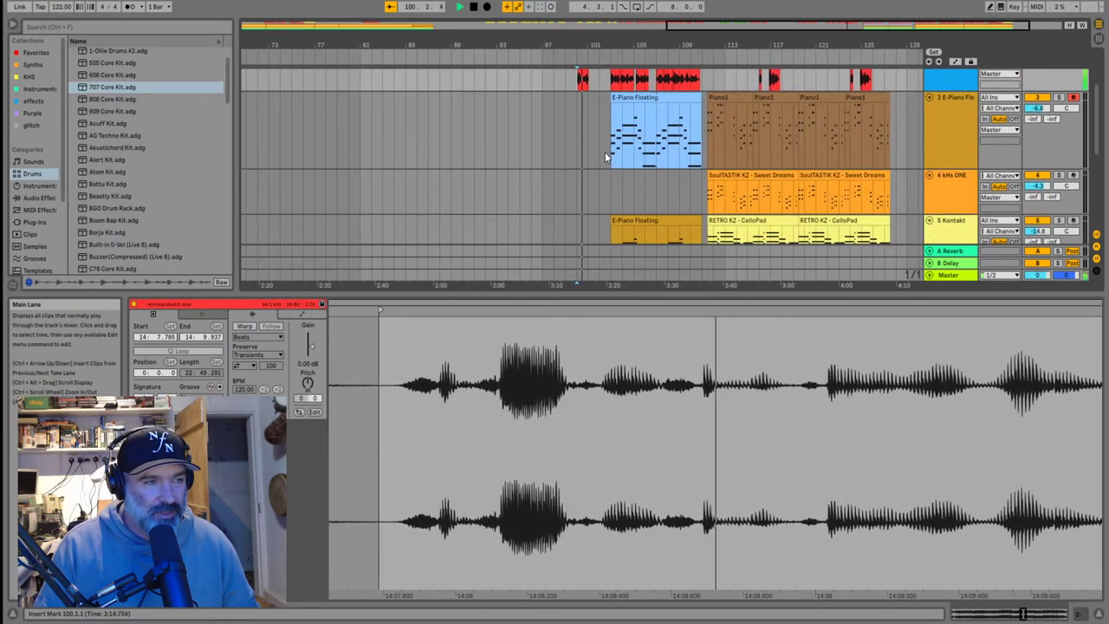
key(space)
click(479, 117)
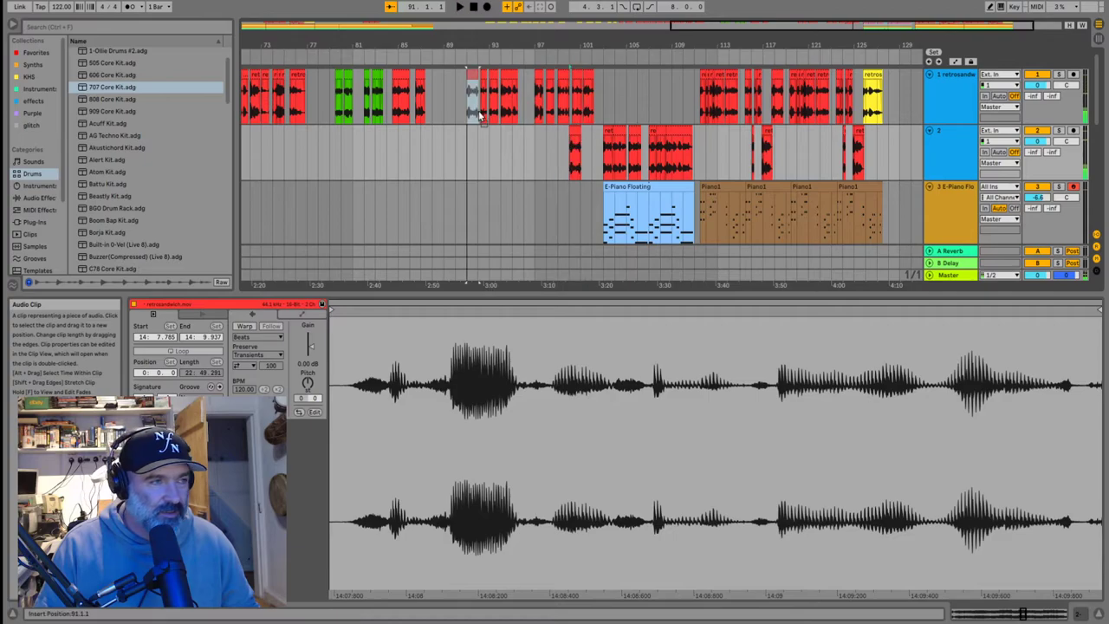
click(466, 103)
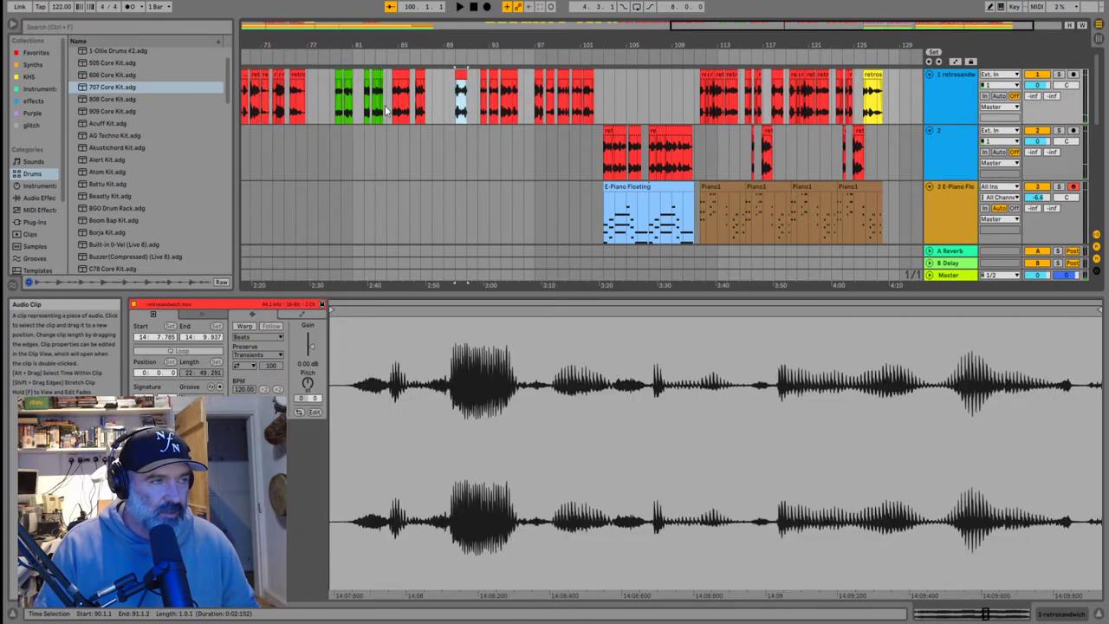
Play back the E-Piano Floating breakdown from 103.1.1 into the Piano1 section
click(602, 94)
key(space)
scroll(655, 119, down, 2)
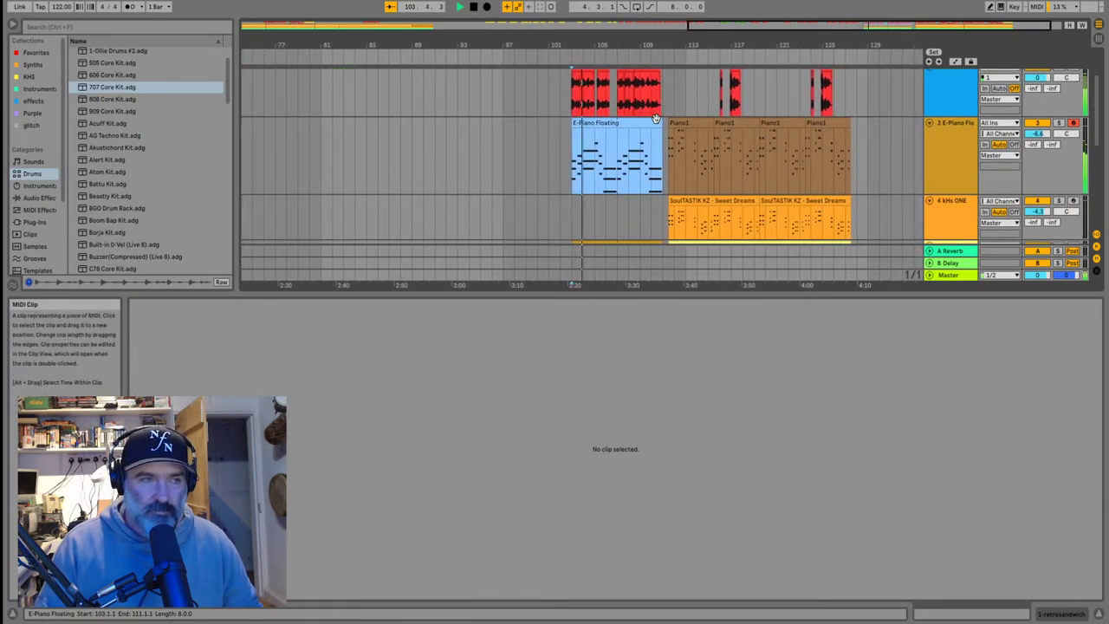
scroll(656, 118, up, 2)
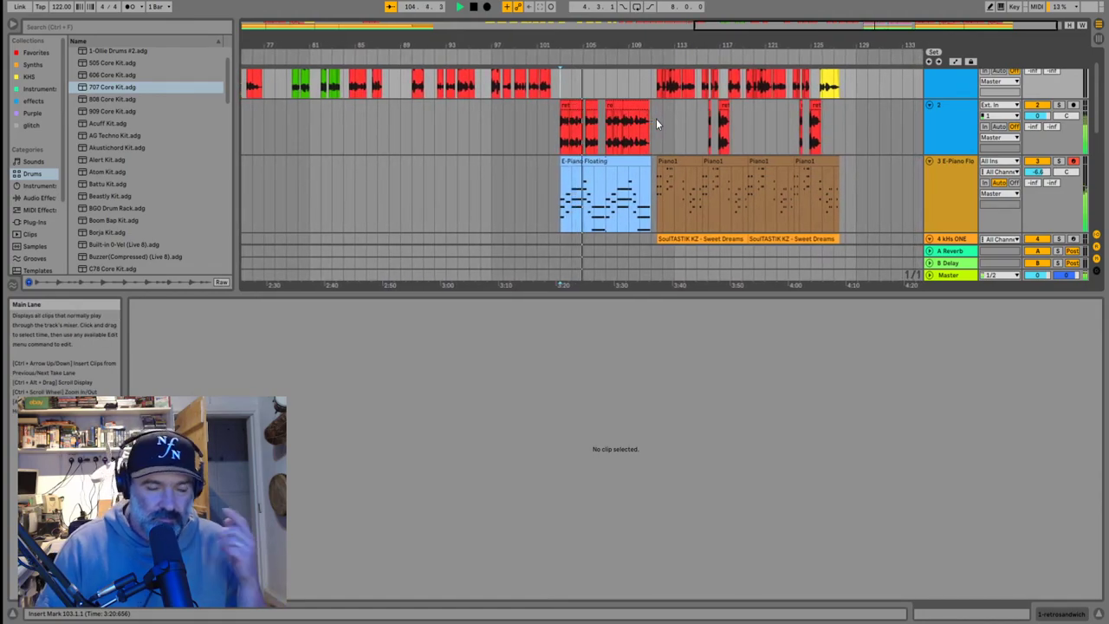
scroll(656, 118, down, 4)
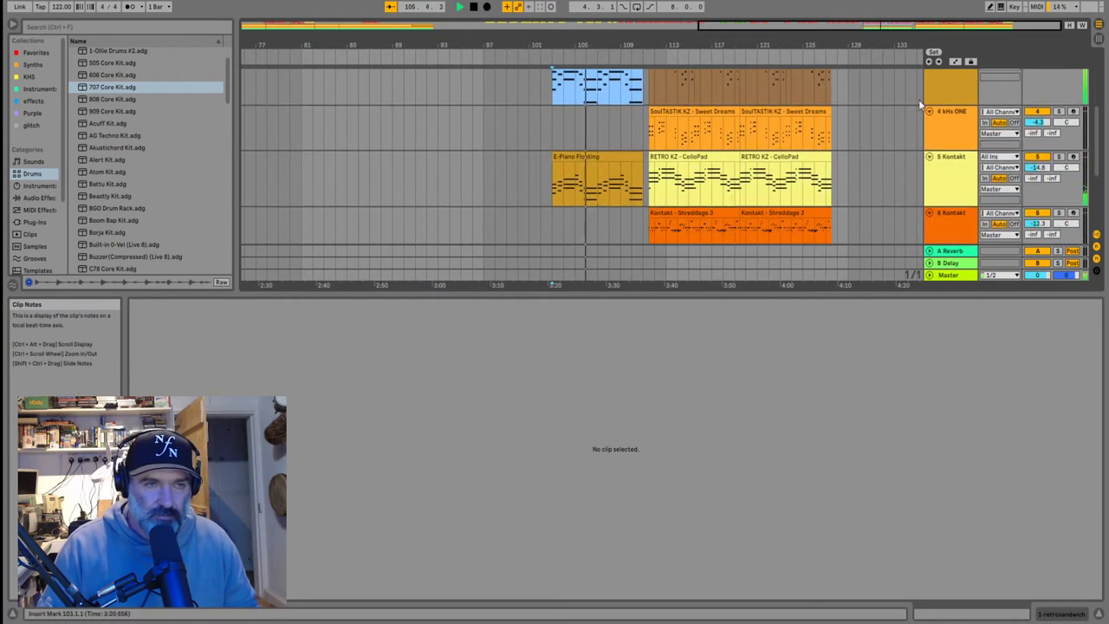
scroll(936, 108, up, 2)
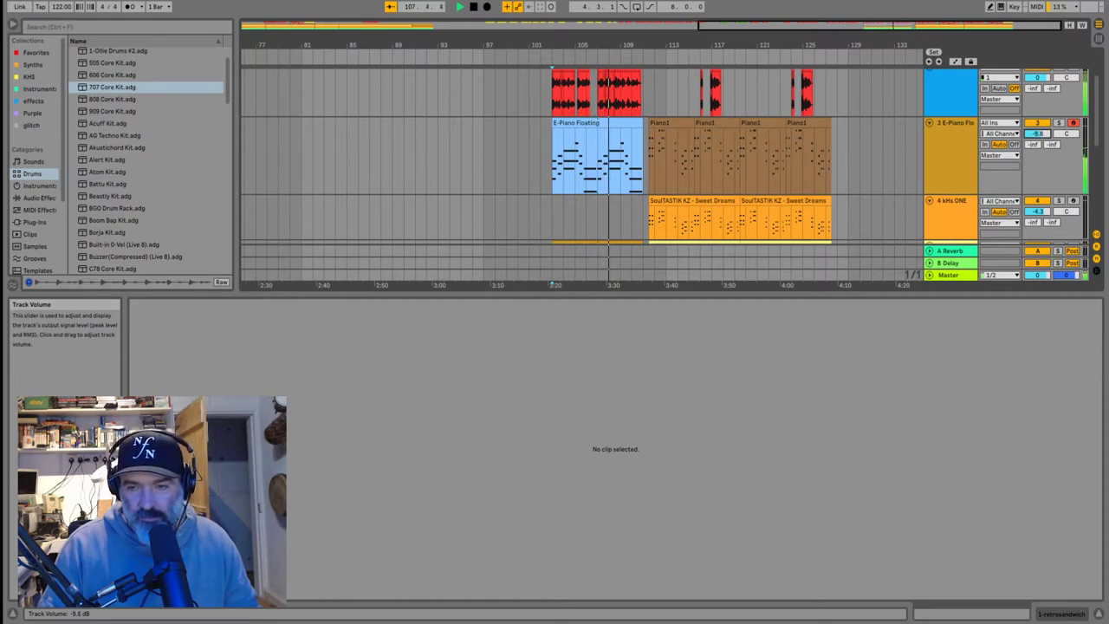
Reduce the height of the E-Piano Floating track and select the first Sweet Dreams clip on the kHs ONE track
drag(950, 193, 950, 171)
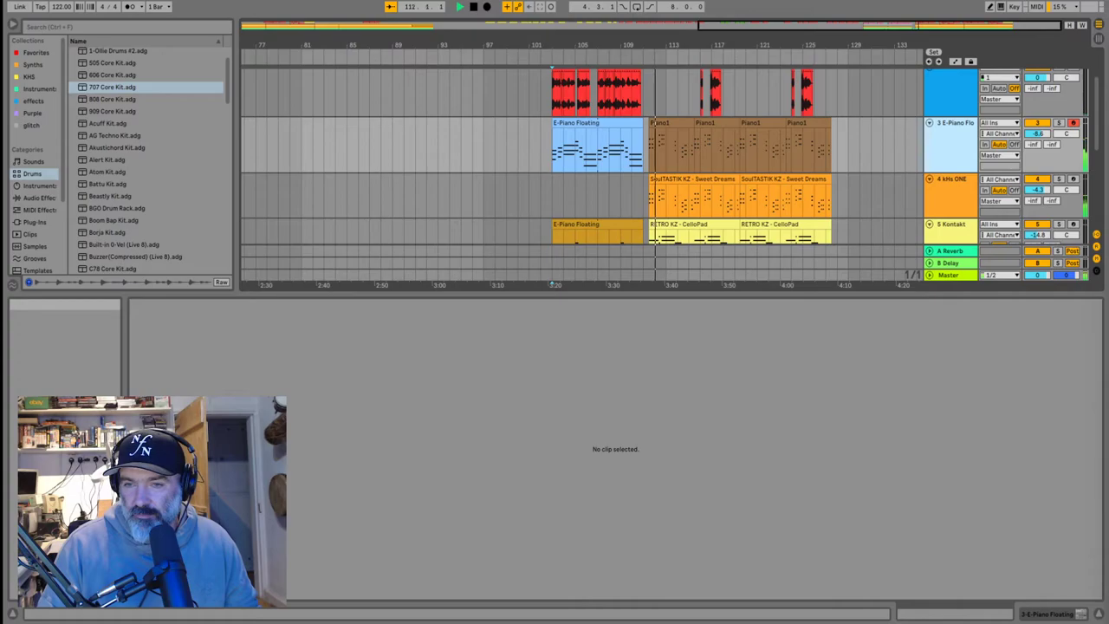
click(707, 178)
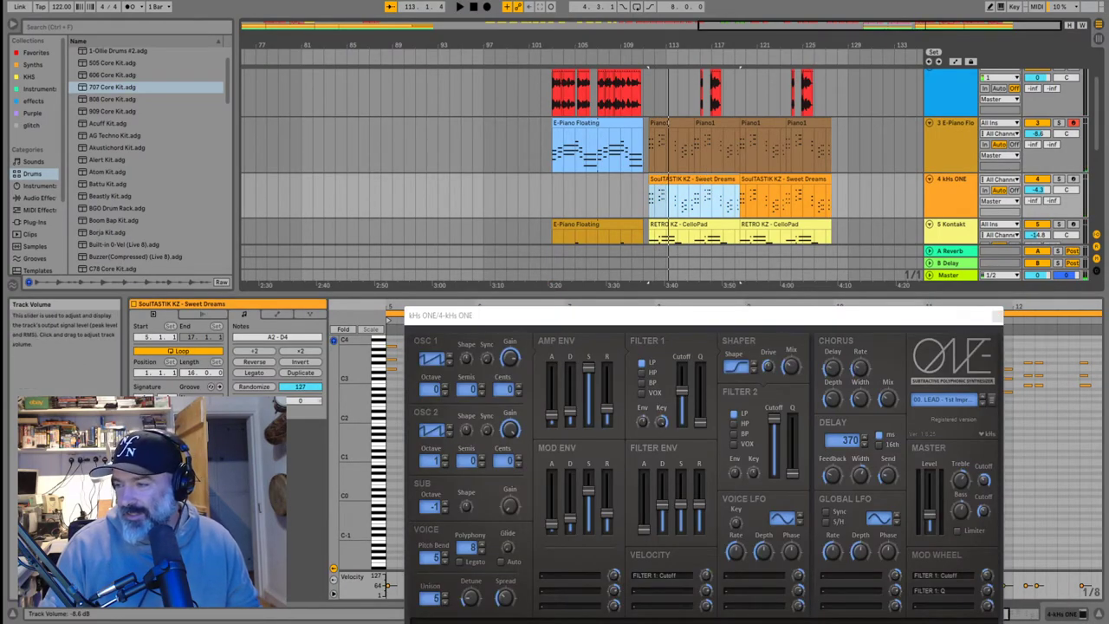
Switch to the web browser and skip the ad to watch the Grand Theft Audios #1 video on YouTube
drag(1108, 69, 449, 35)
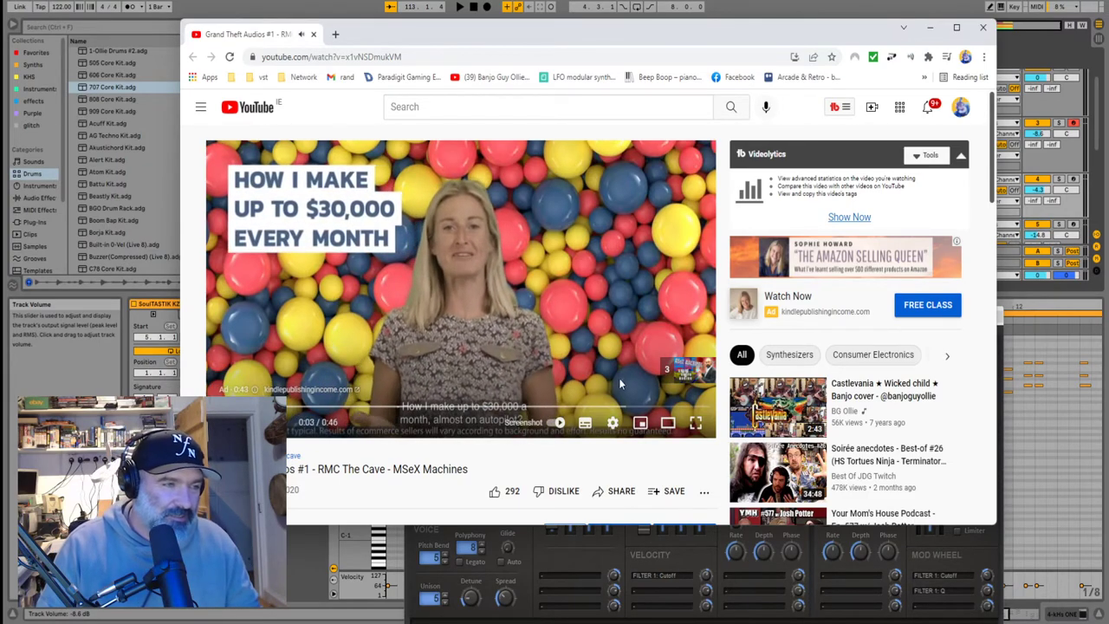
click(688, 370)
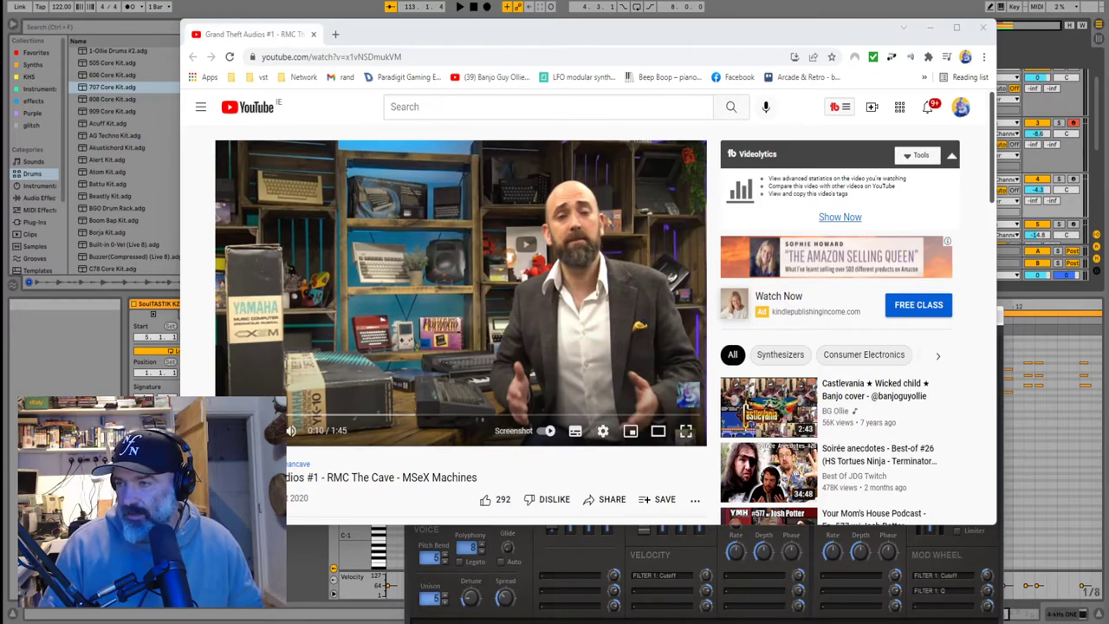
Watch the Grand Theft Audios #1 video from near its start, then open the BG Ollie channel page
click(225, 415)
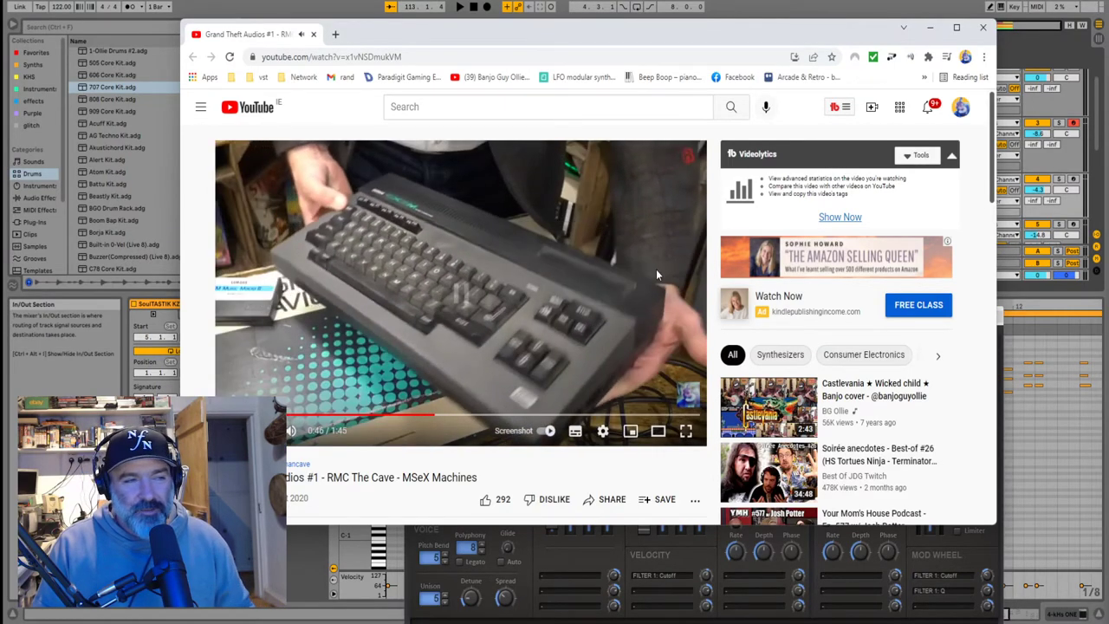
scroll(658, 268, down, 7)
scroll(663, 268, up, 5)
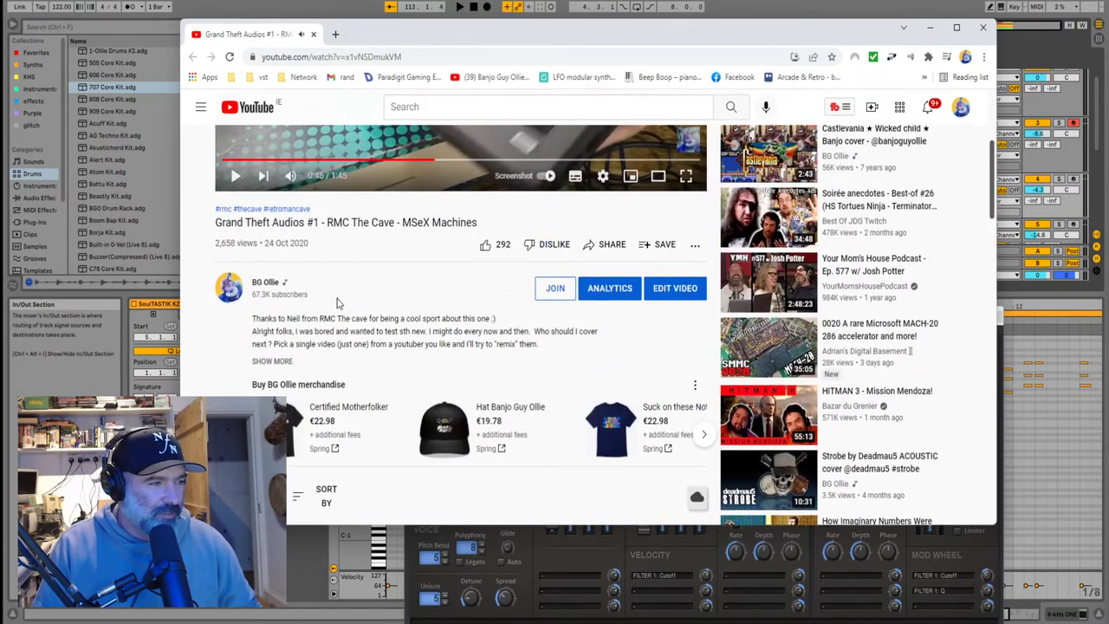
click(262, 284)
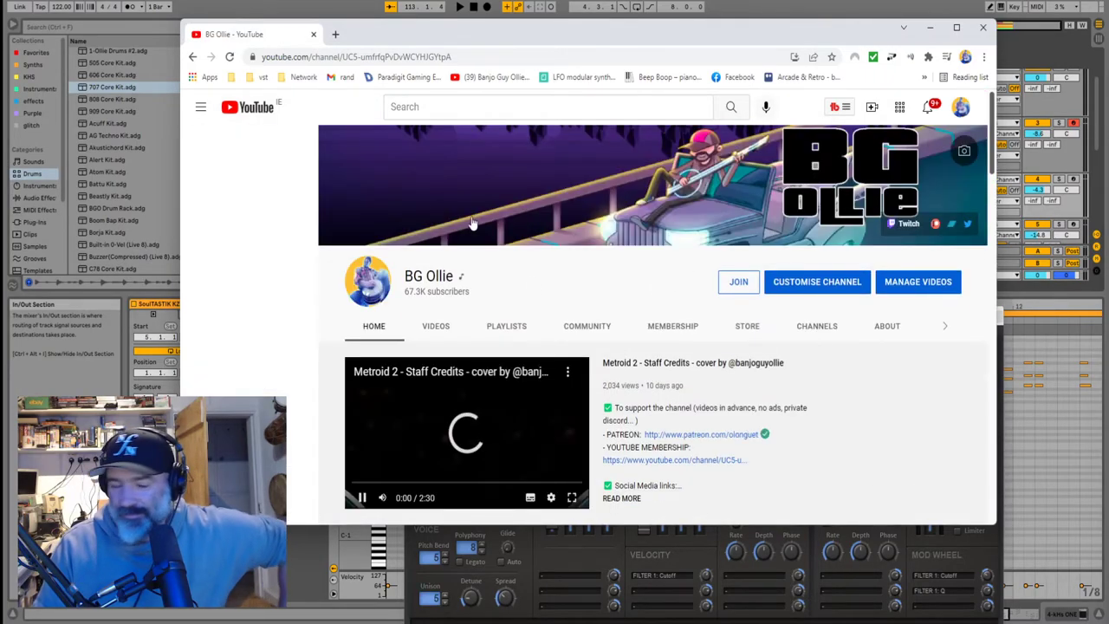
Browse the BG Ollie channel's Silliness videos for other remixed YouTuber videos
scroll(412, 267, down, 3)
scroll(569, 269, down, 10)
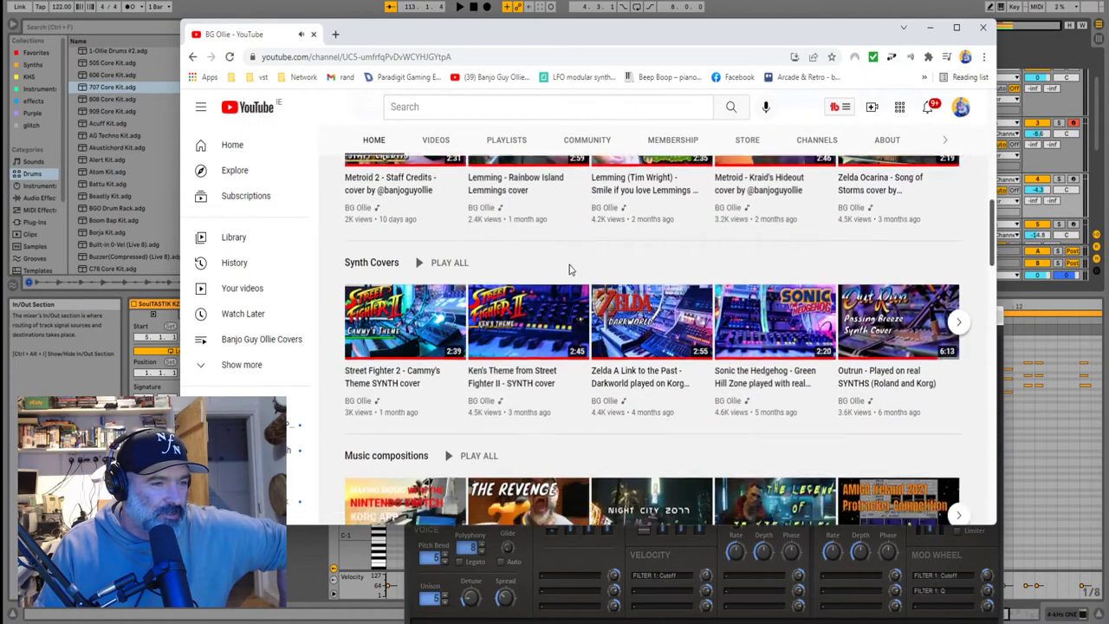
scroll(569, 270, down, 5)
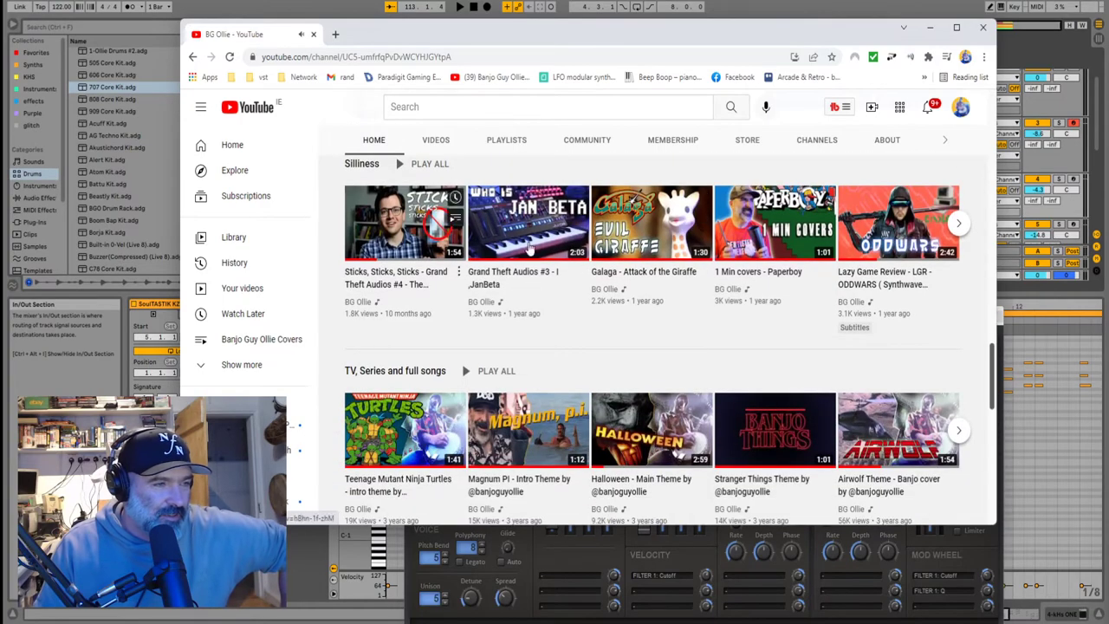
click(958, 223)
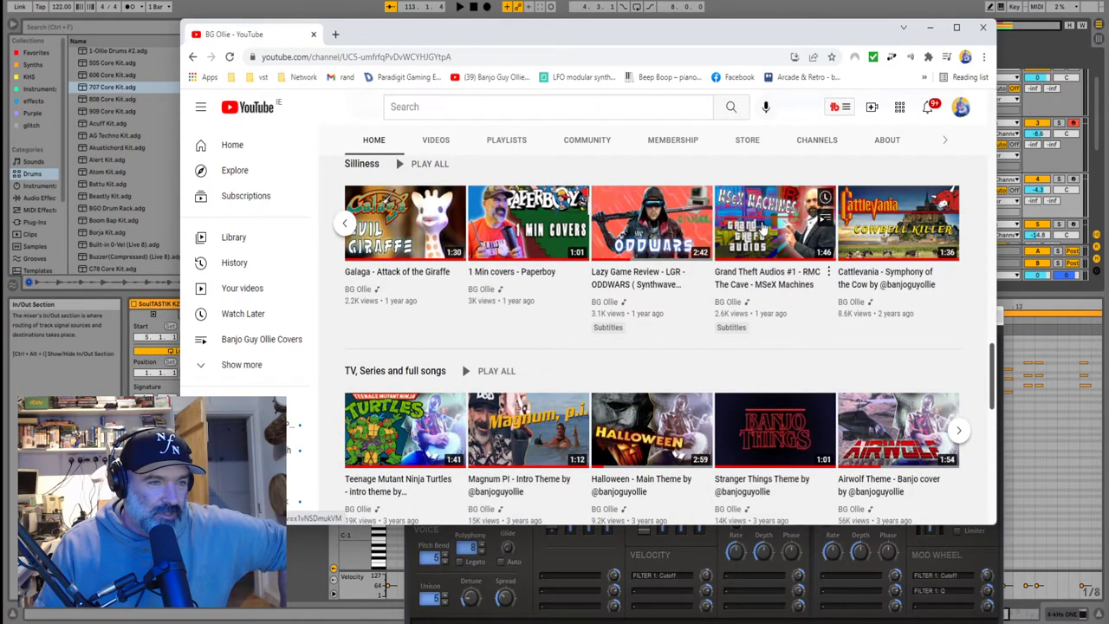
scroll(663, 280, up, 2)
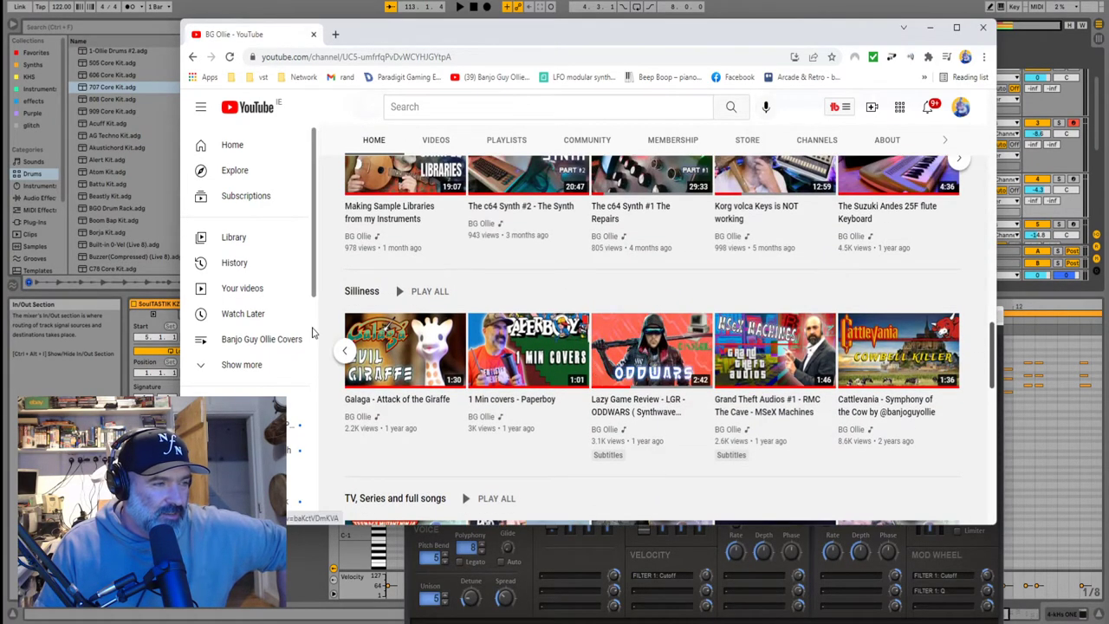
click(358, 350)
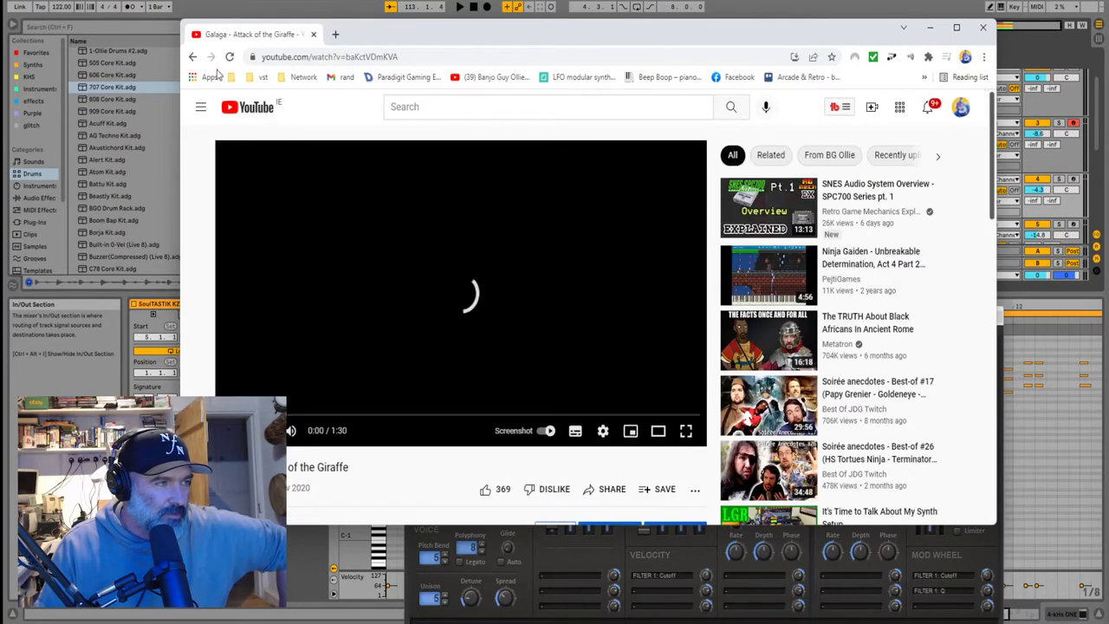
click(192, 57)
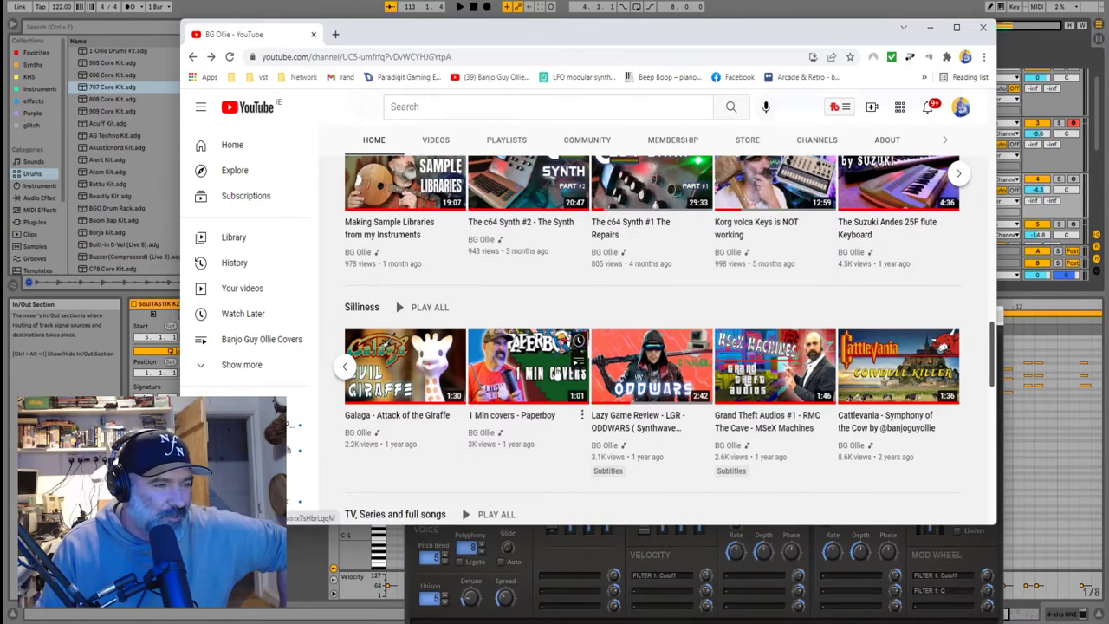
click(345, 371)
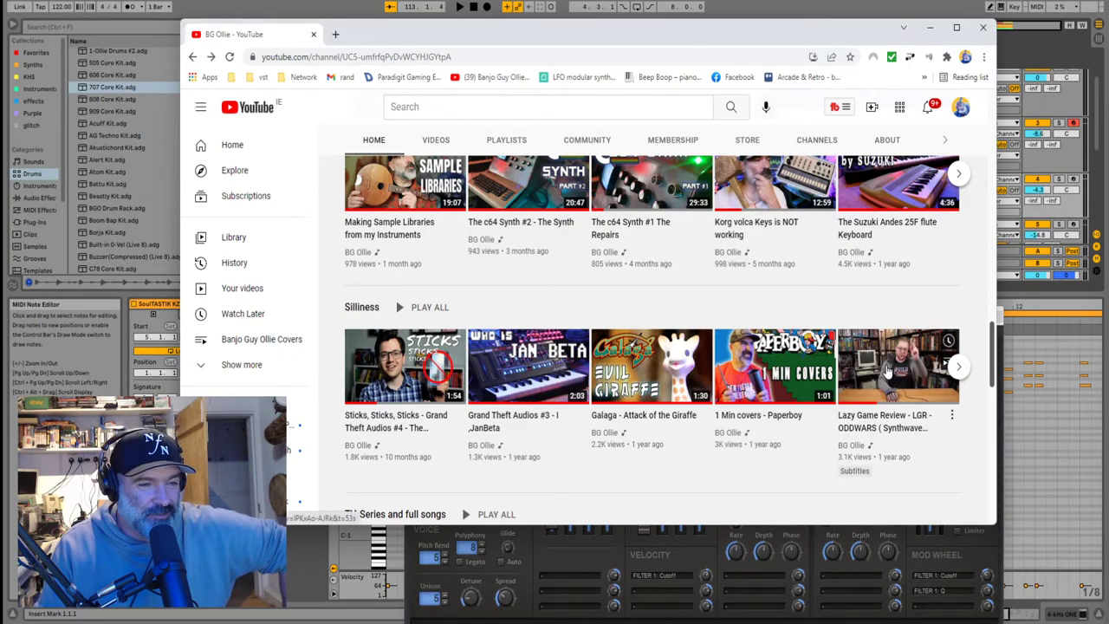
click(958, 366)
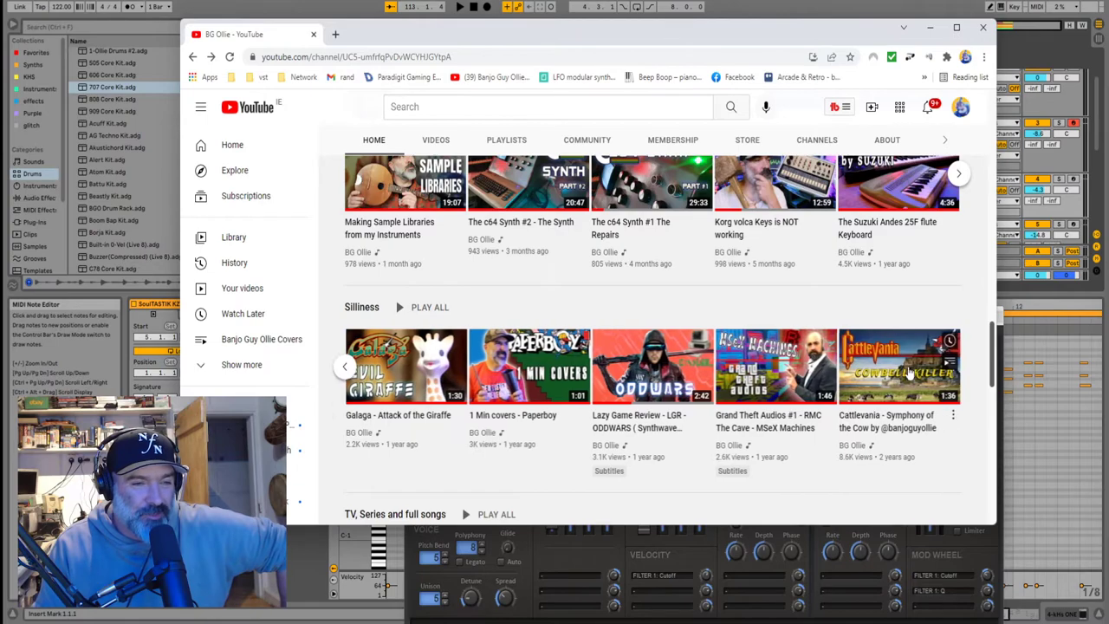
Watch part of the Lazy Game Review - LGR - ODDWARS video, then close the browser to return to the arrangement
click(649, 388)
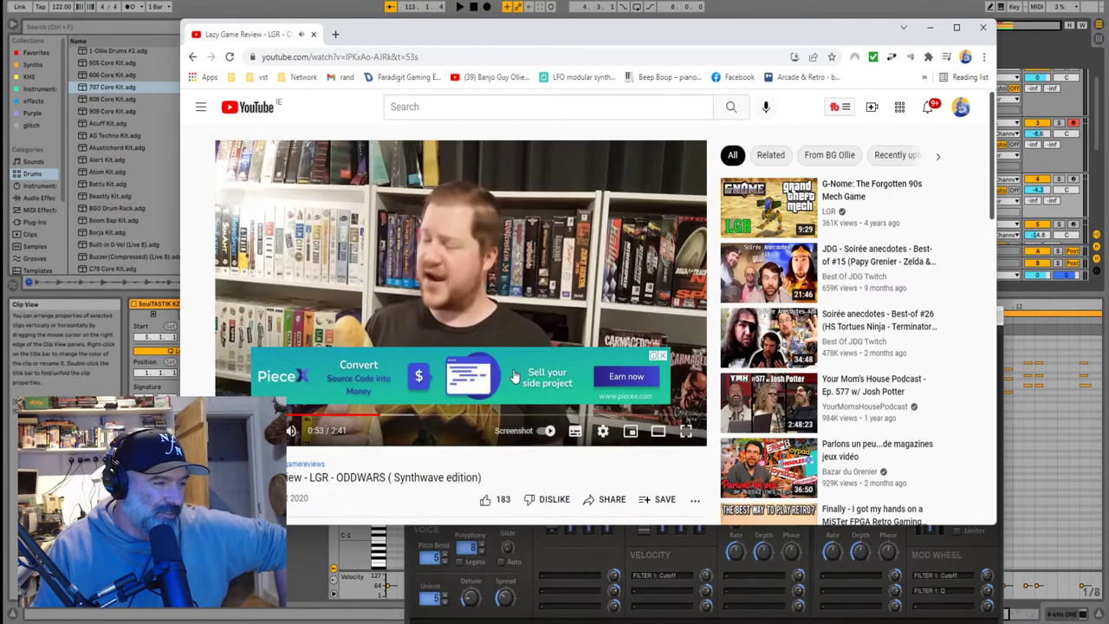
click(304, 416)
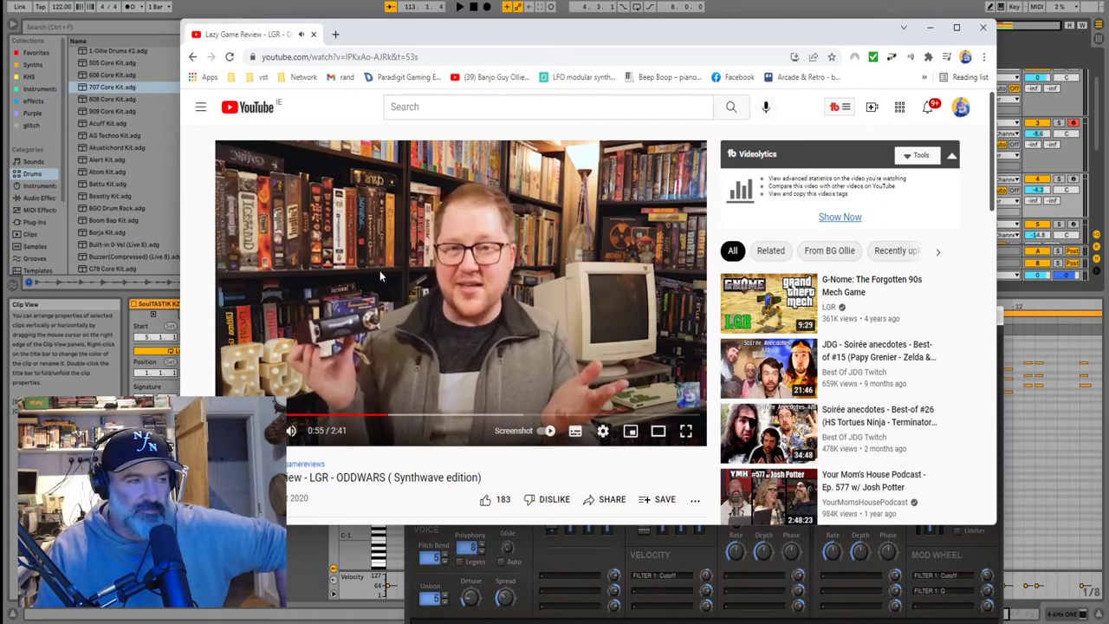
click(536, 227)
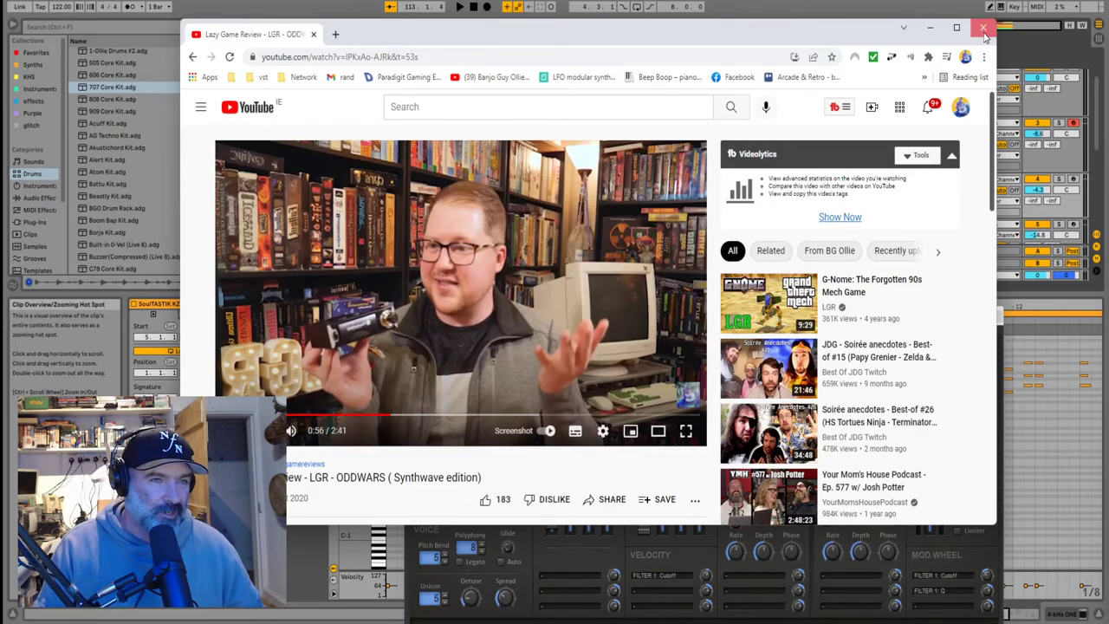
click(983, 28)
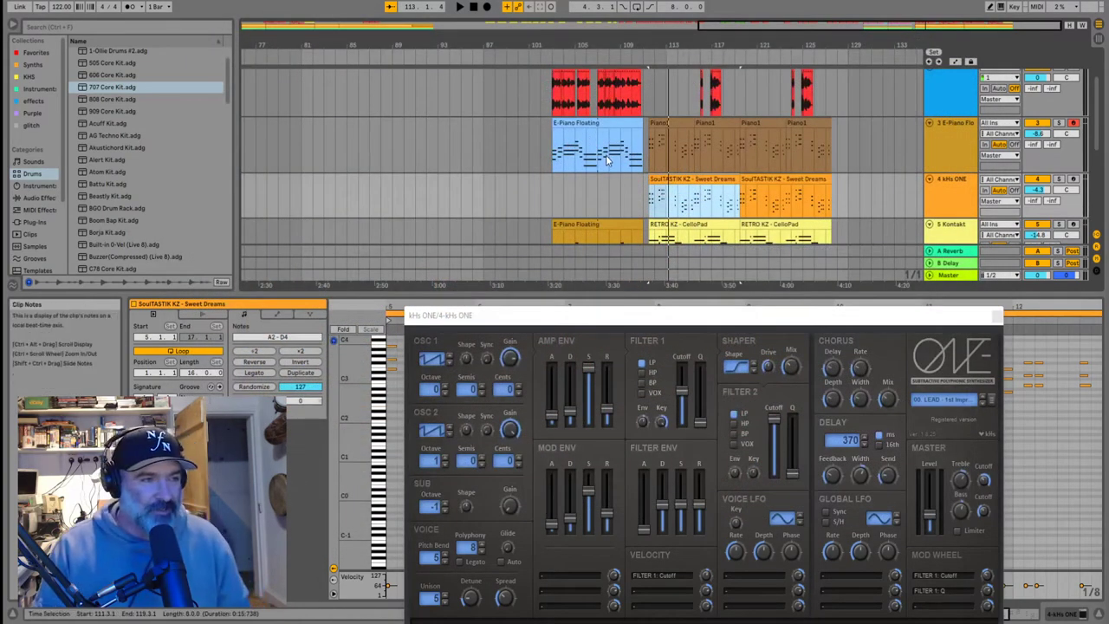
Examine the clips around the breakdown and audition the E-Piano Floating clip briefly from 103.1.1
click(654, 147)
key(plus)
key(plus)
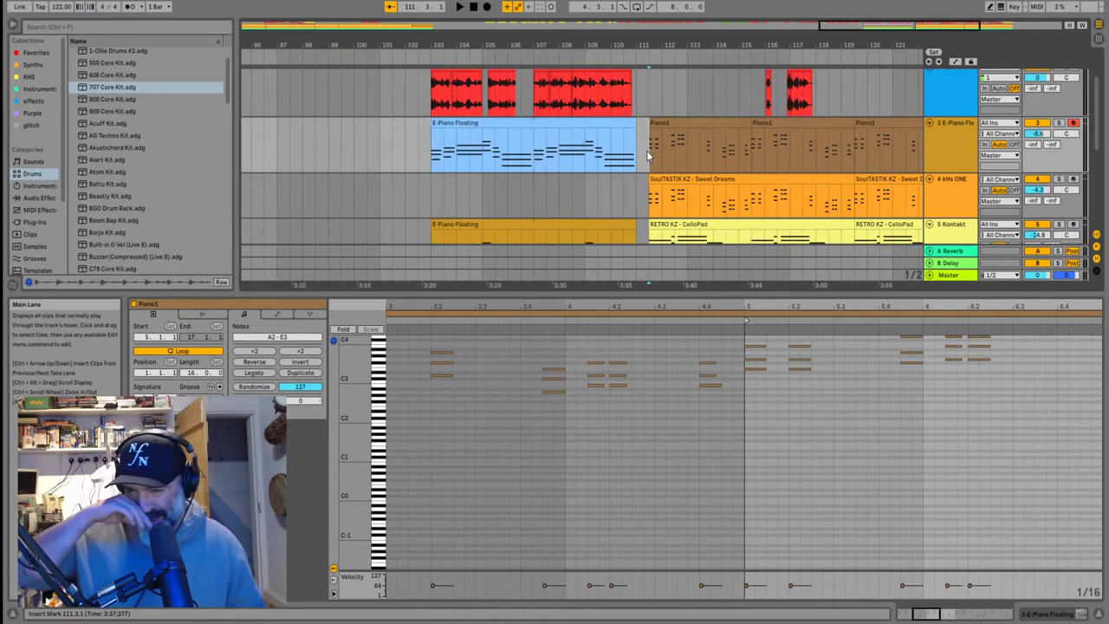
scroll(646, 150, up, 2)
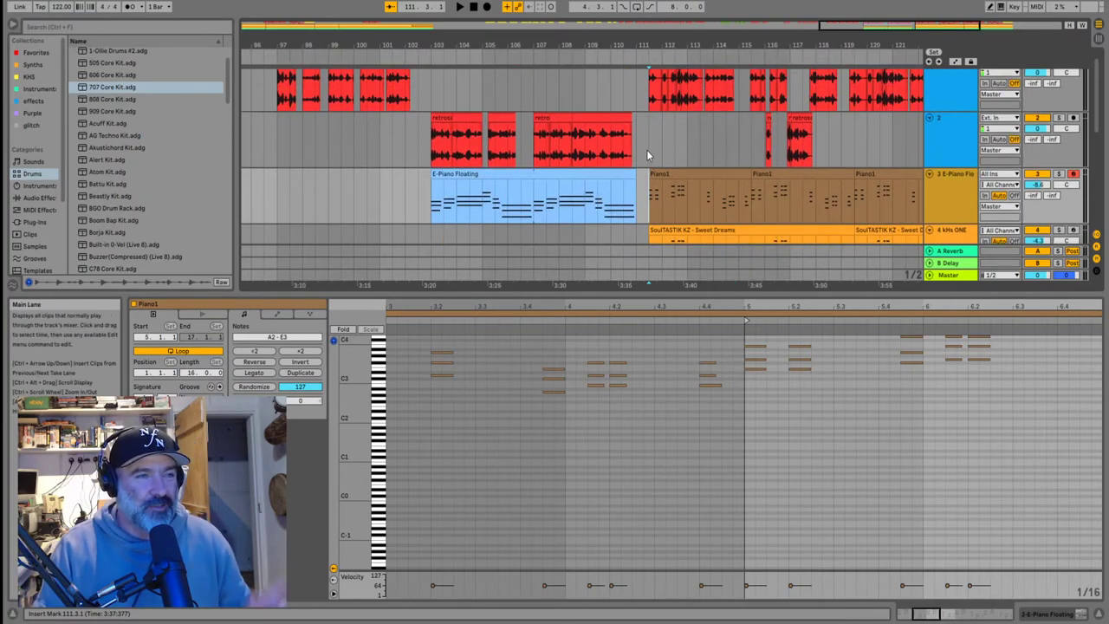
scroll(538, 174, down, 3)
scroll(545, 183, down, 2)
click(553, 164)
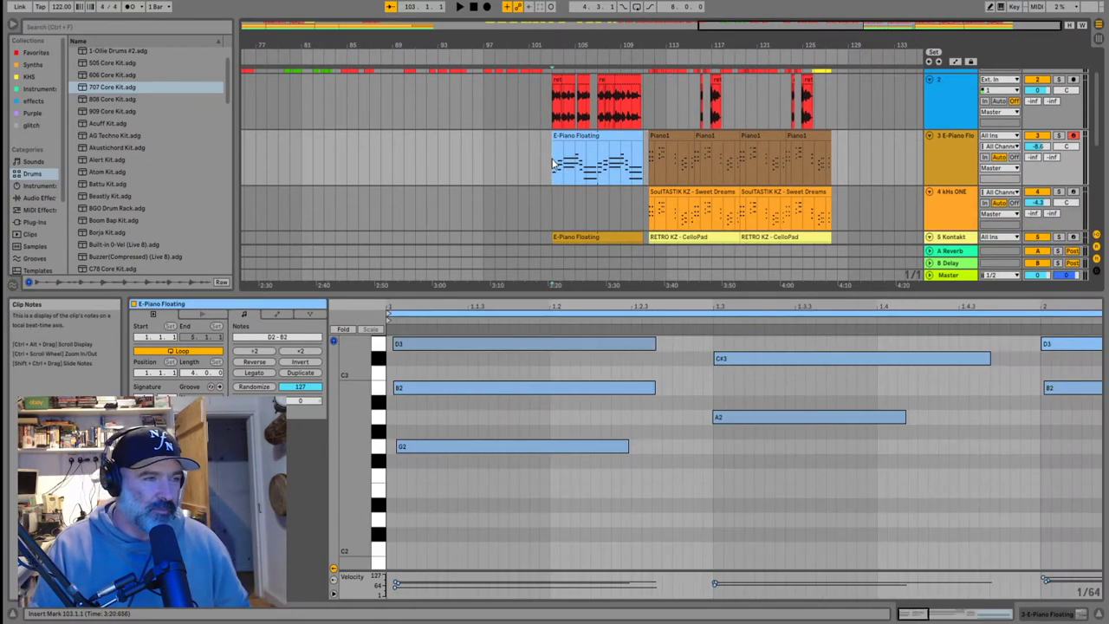
key(space)
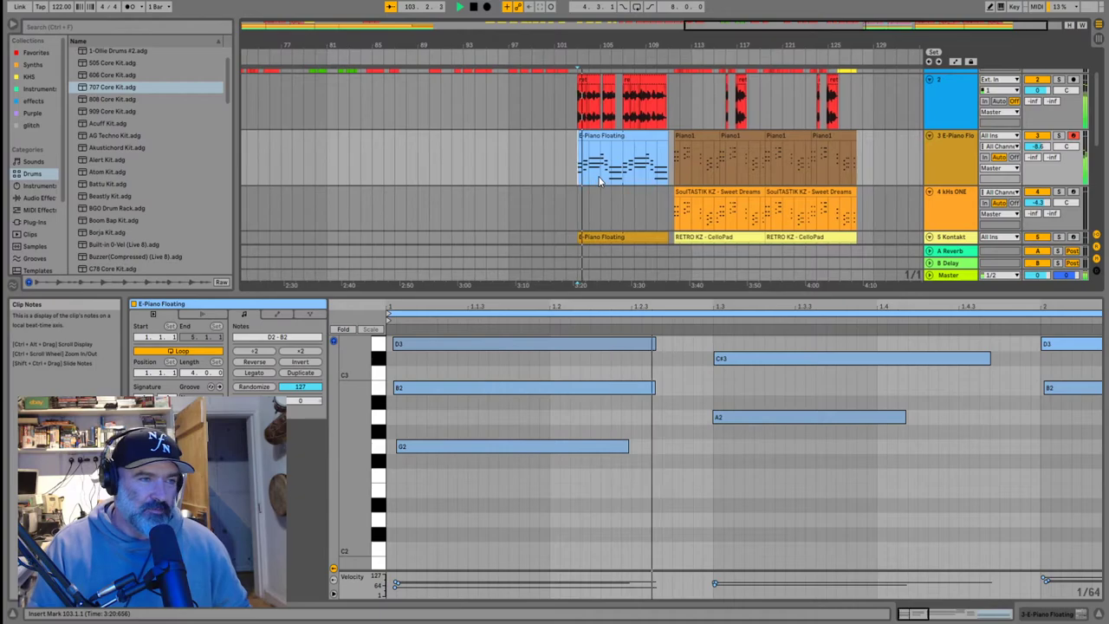
scroll(600, 181, up, 1)
key(space)
scroll(598, 180, up, 3)
scroll(597, 181, down, 5)
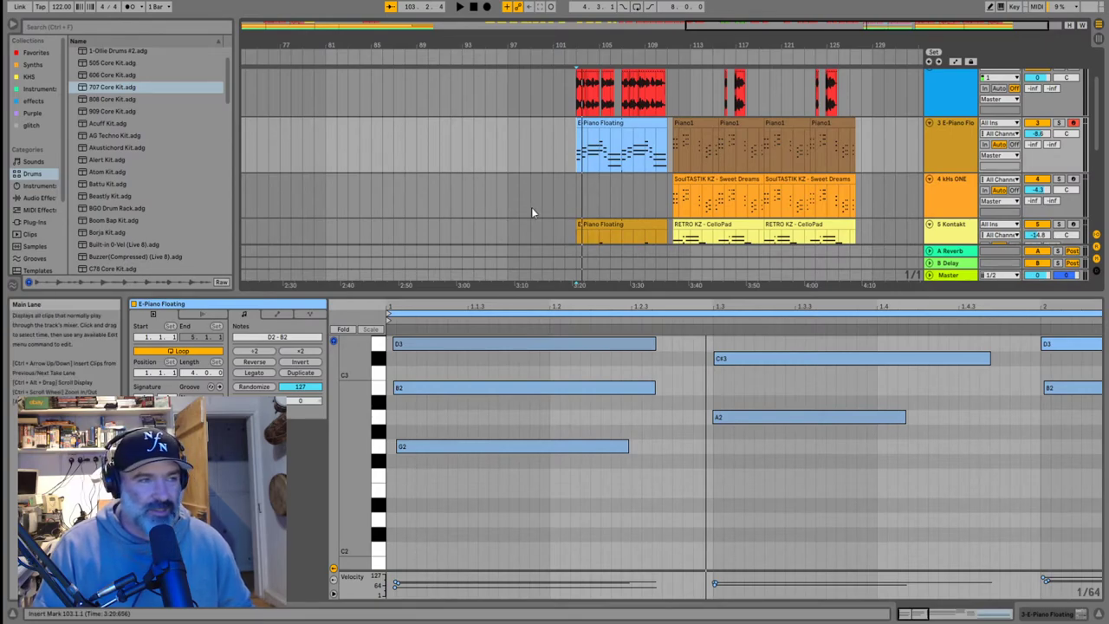
Save the set from the kHs ONE track and place the retrosandwich.mov video window below the arrangement
click(577, 191)
key(ctrl+s)
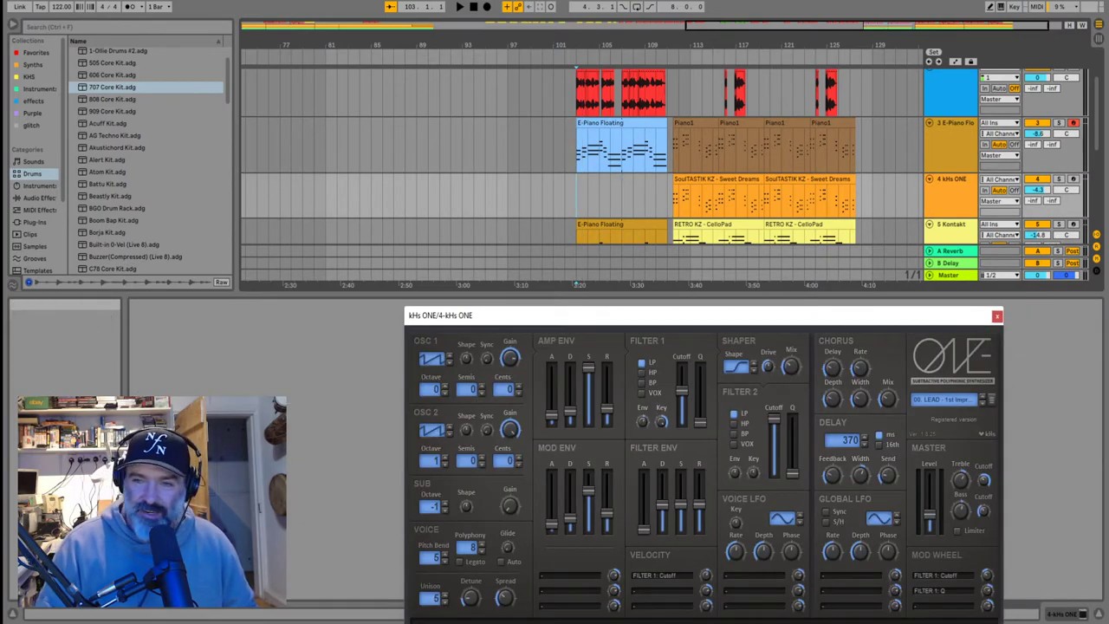
drag(1108, 287, 296, 323)
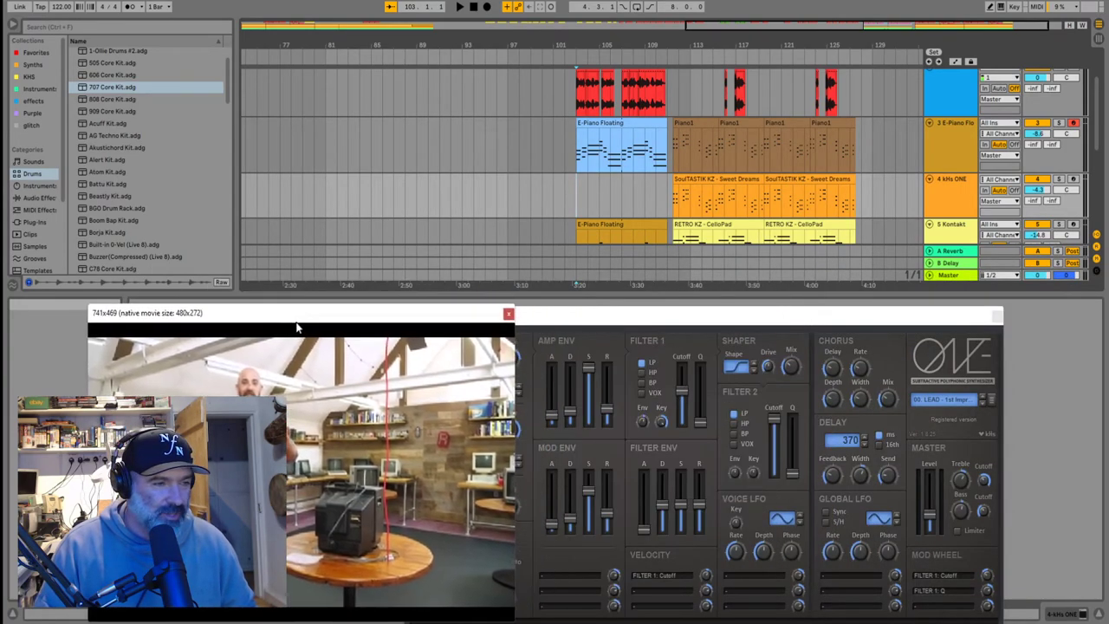
click(776, 318)
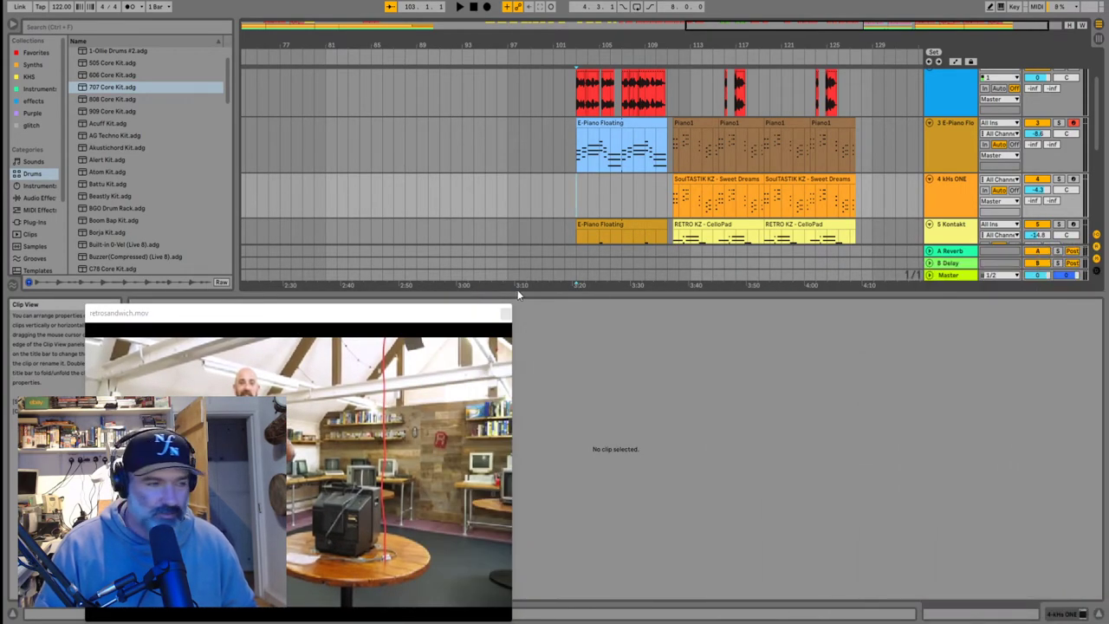
drag(408, 317, 794, 311)
Play the breakdown from 103.1.1 into the Piano1 section with the retrosandwich.mov video window open
key(space)
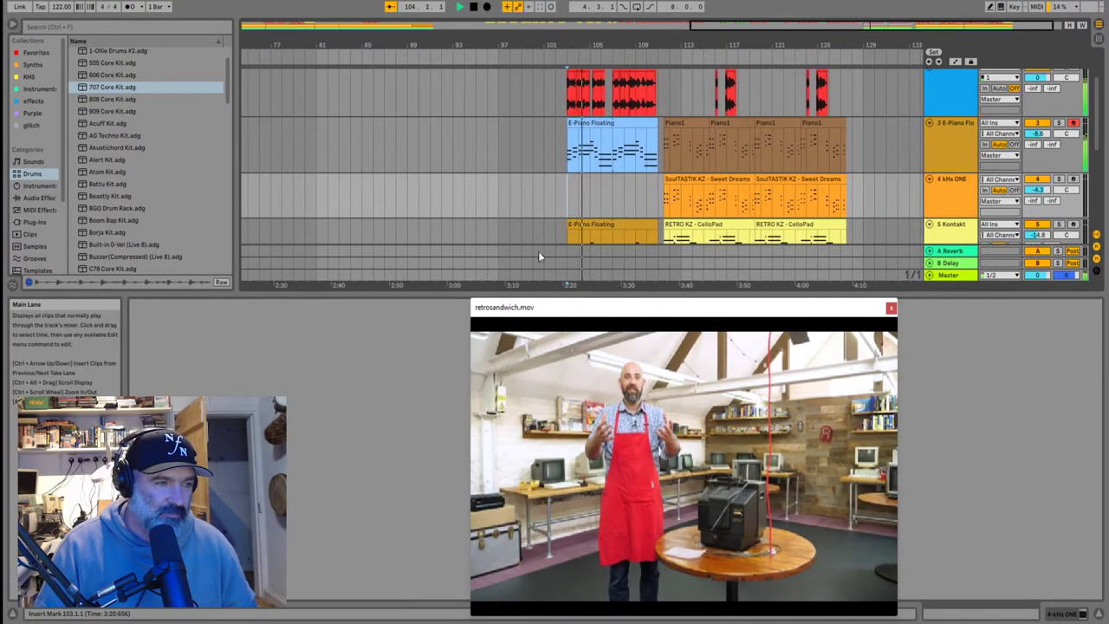
scroll(618, 191, up, 2)
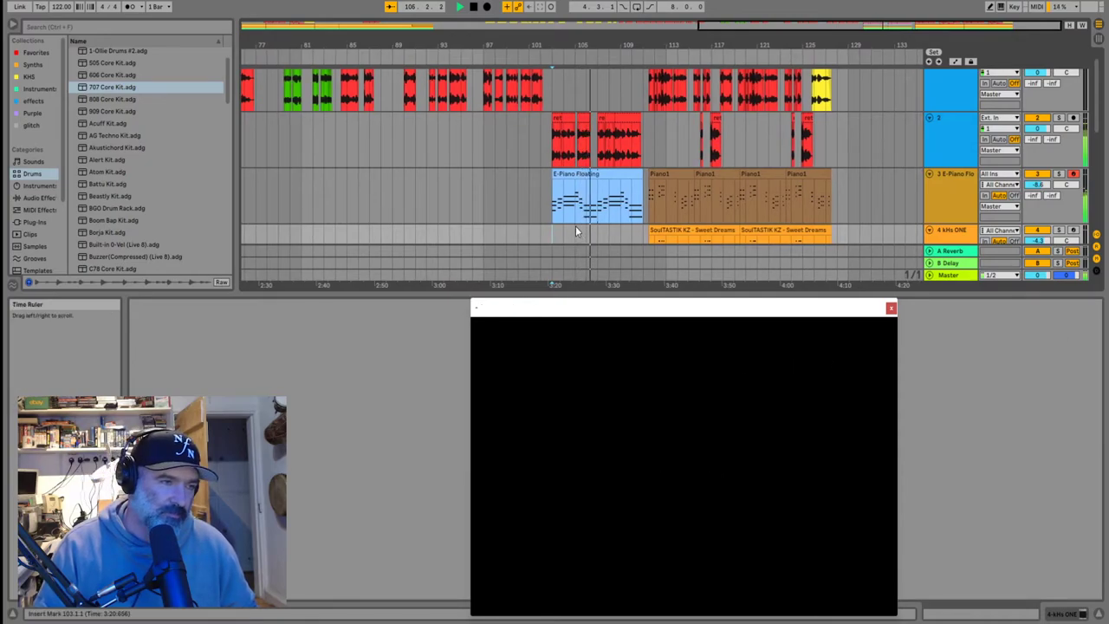
click(559, 207)
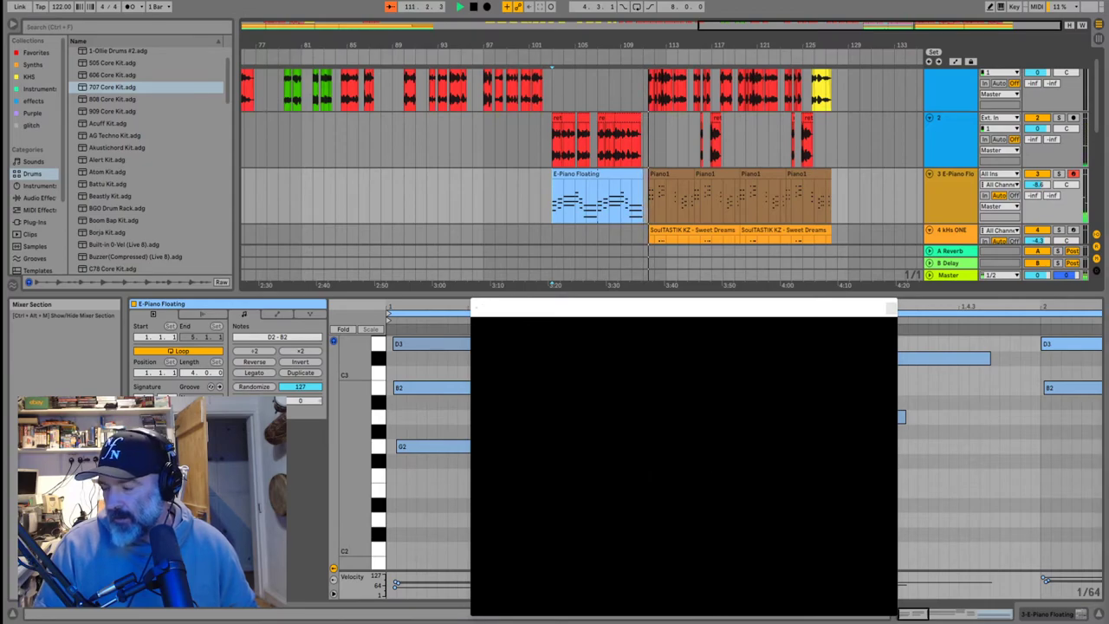
click(900, 318)
key(space)
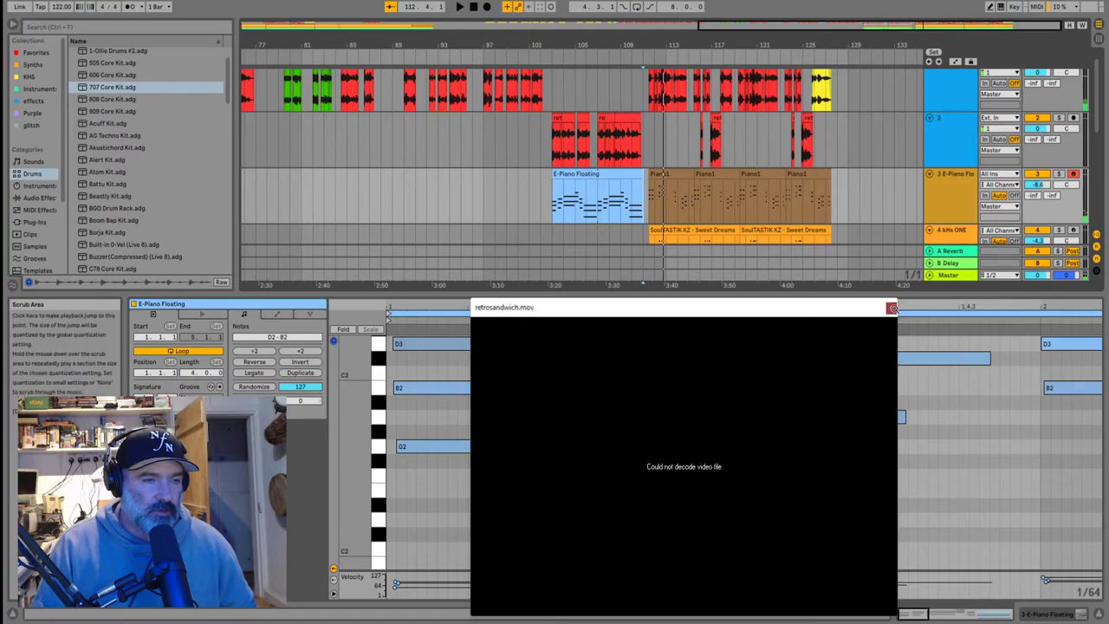
Close the retrosandwich.mov video window and reopen it to reload the video preview
click(893, 308)
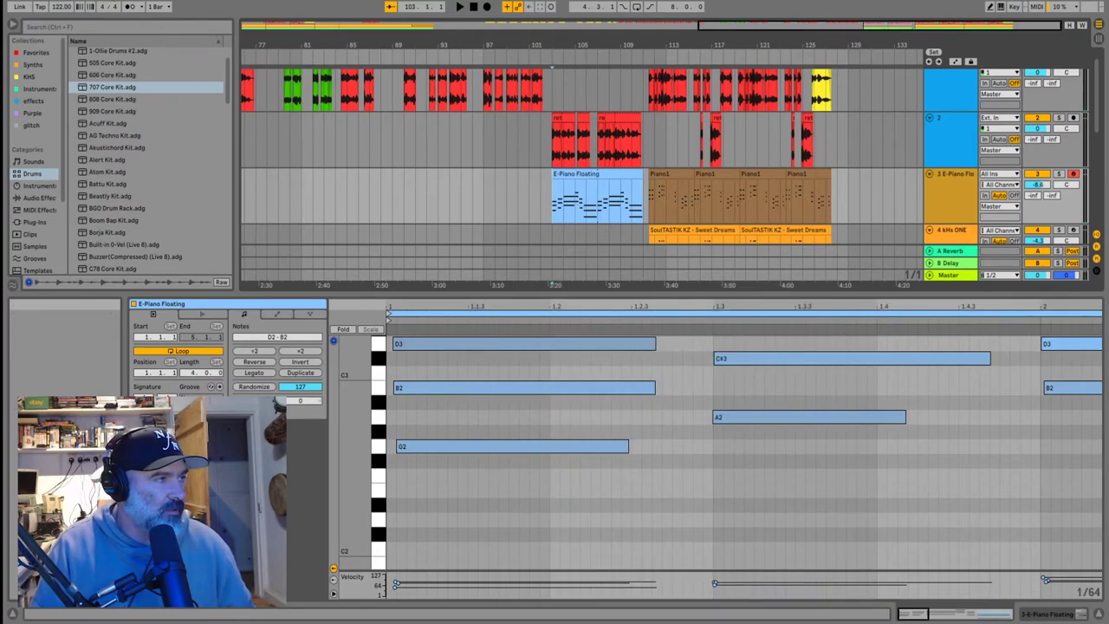
click(103, 0)
mouse_move(79, 0)
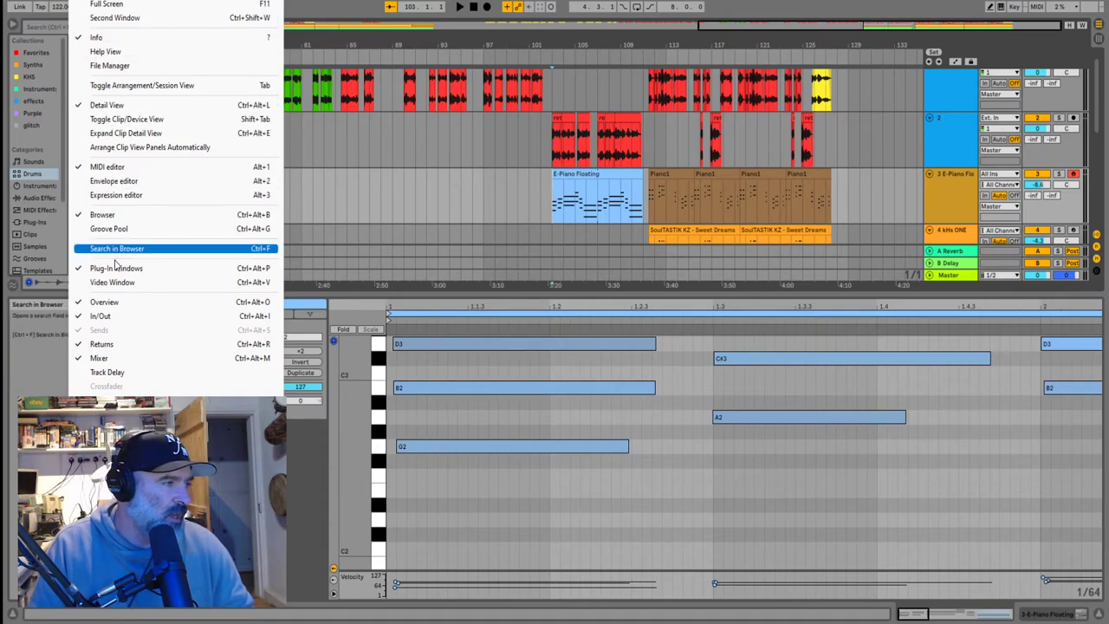
click(112, 281)
scroll(533, 191, left, 2)
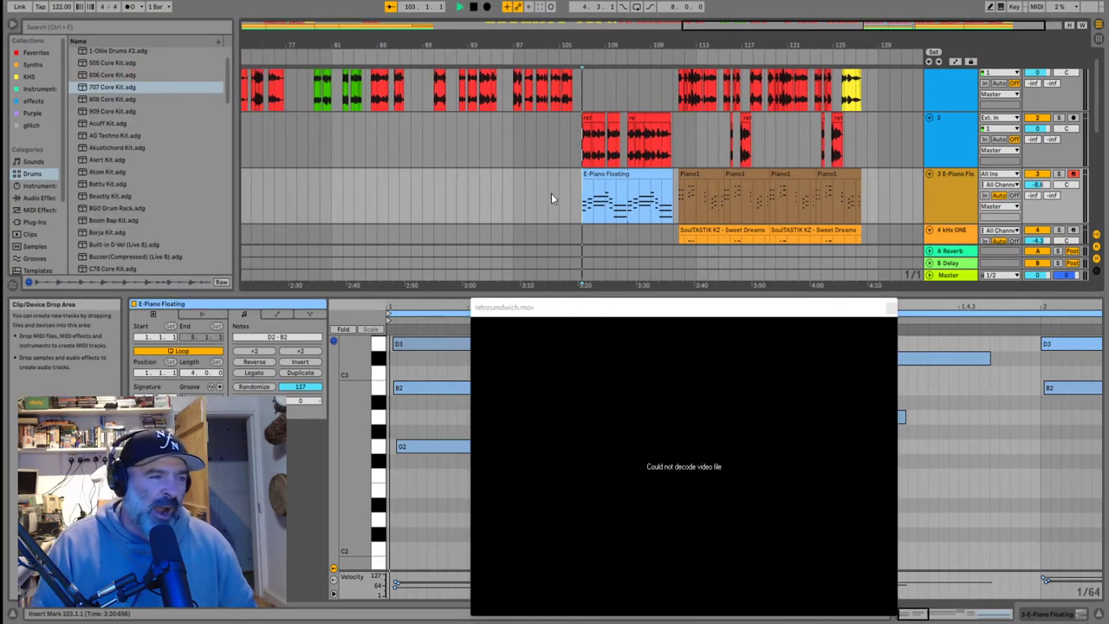
Play the first Piano1 section briefly from 5.1.1 to test the video preview
scroll(572, 203, down, 3)
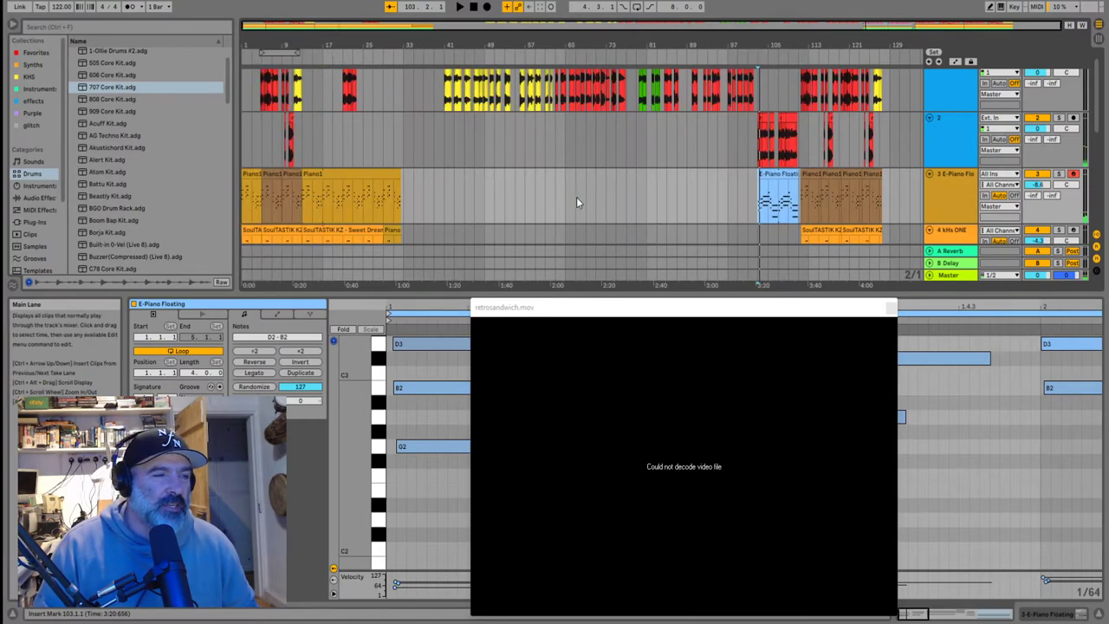
click(265, 197)
key(space)
key(space)
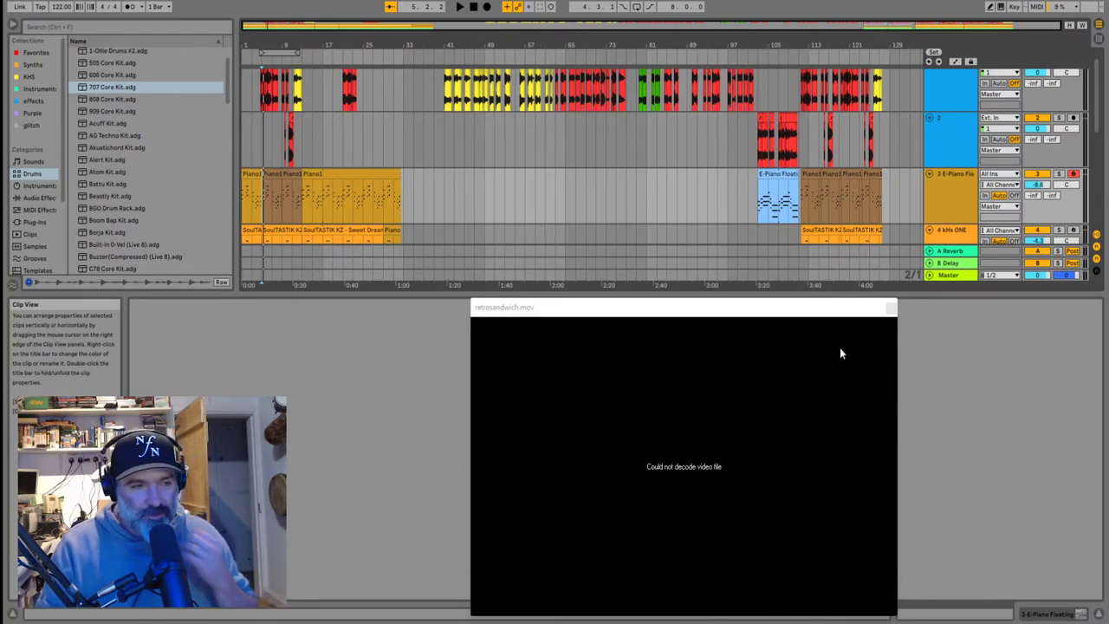
Reposition the video window, test playback from 103.1.1, and shrink the window to about 523x367
drag(777, 310, 644, 289)
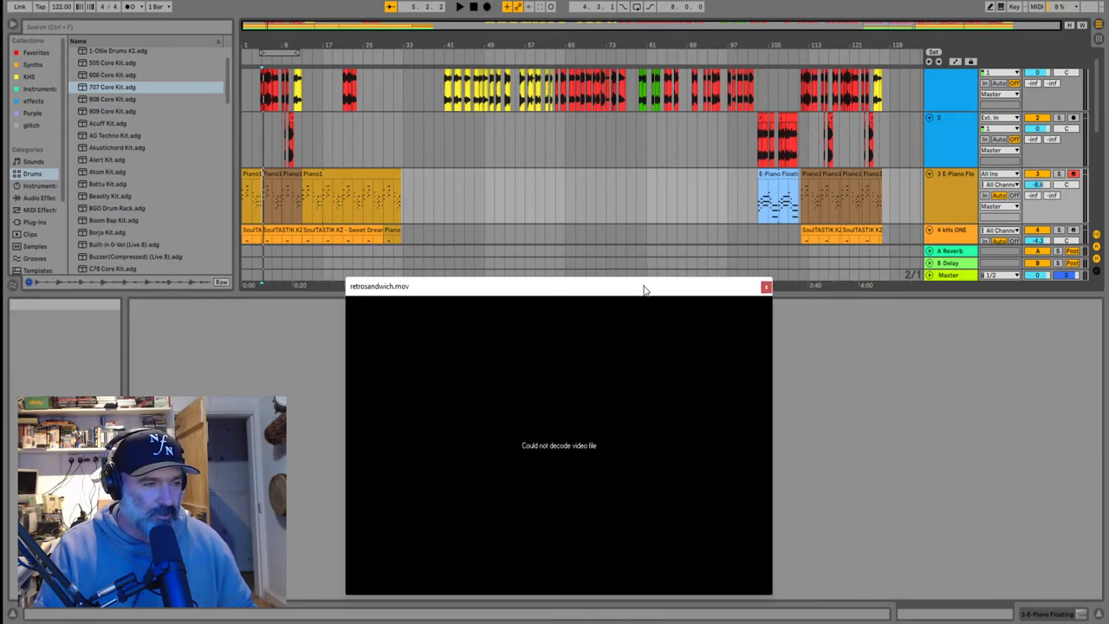
click(762, 199)
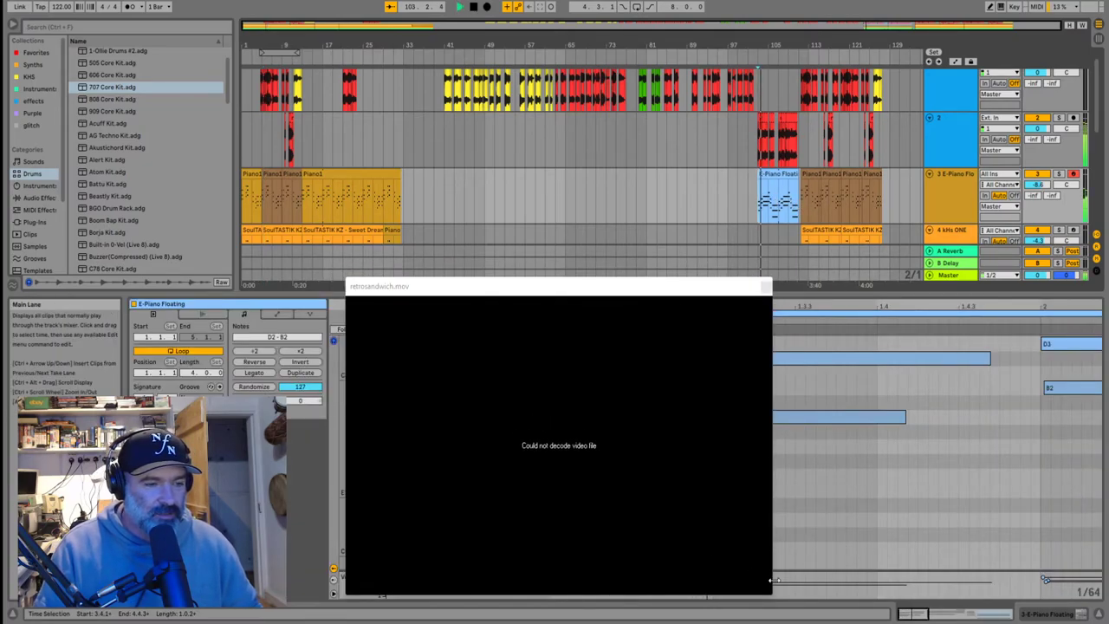
drag(769, 594, 646, 528)
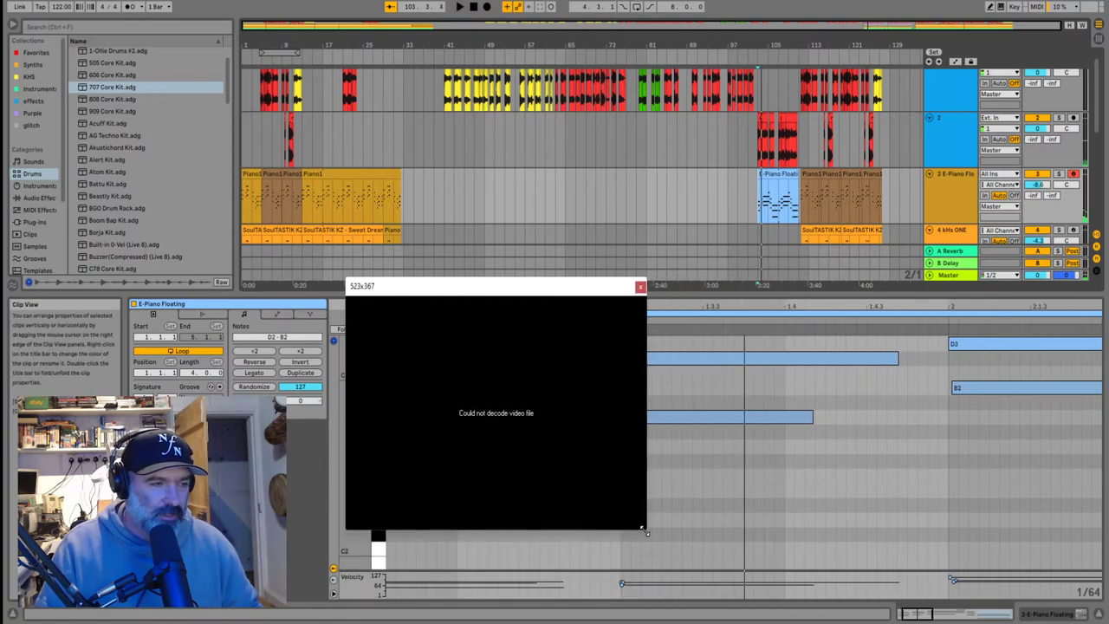
Move the video window over the lower editor area and play the breakdown from 103.1.1
drag(512, 291, 595, 336)
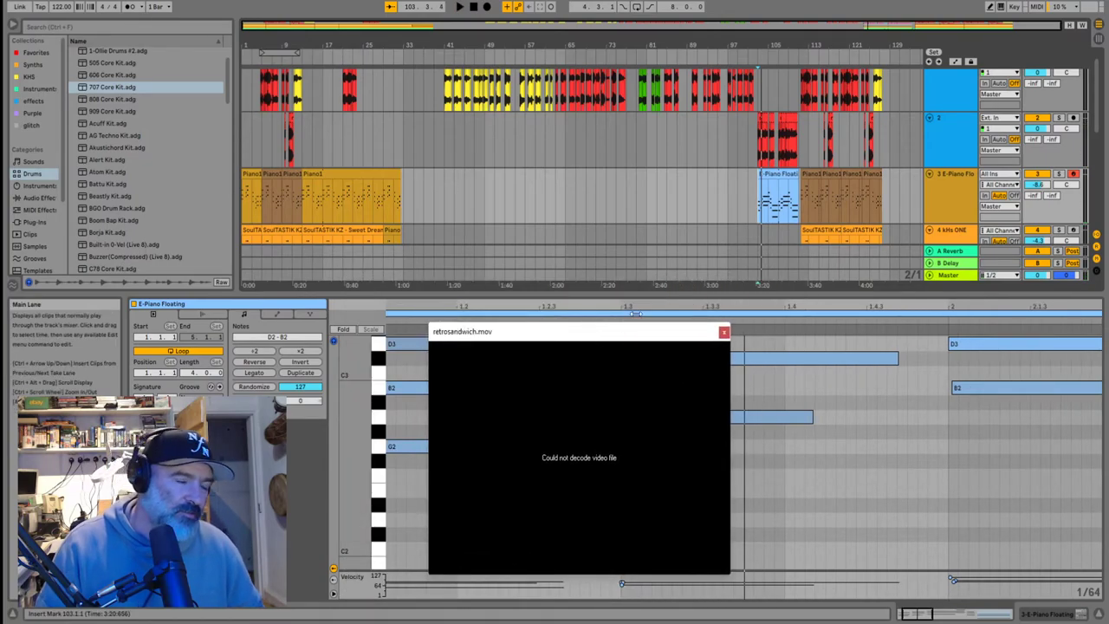
scroll(780, 206, up, 1)
scroll(819, 192, down, 2)
scroll(819, 191, up, 2)
click(797, 386)
key(space)
scroll(807, 208, up, 5)
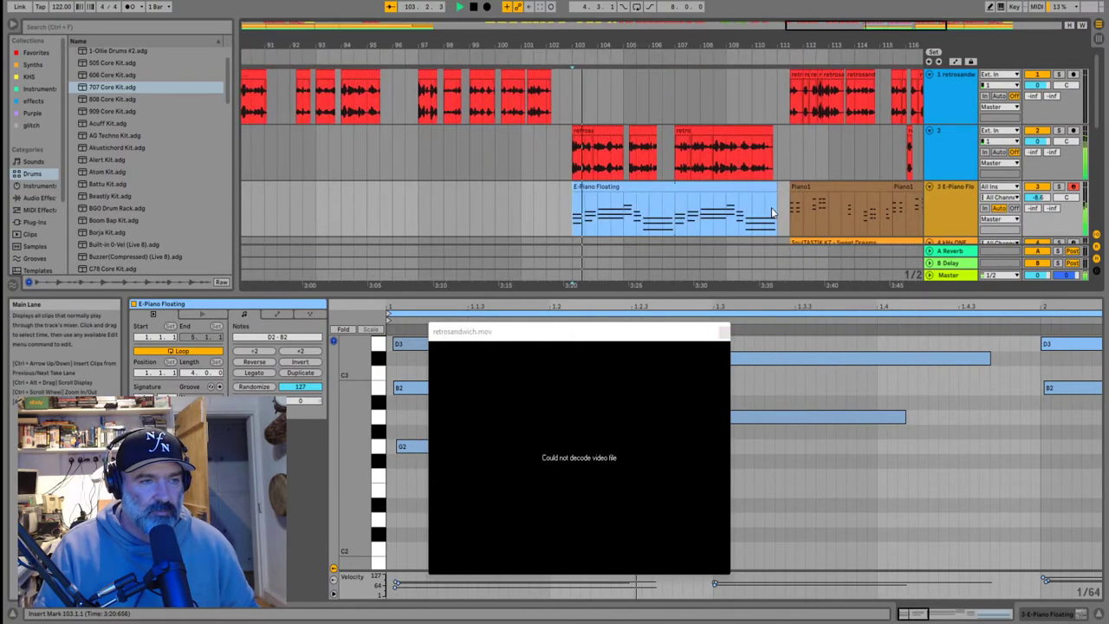
Examine the breakdown's vocal, E-Piano, Kontakt and drum clips across all tracks while playback runs into bar 111
scroll(751, 217, down, 1)
scroll(750, 212, down, 3)
scroll(707, 170, down, 2)
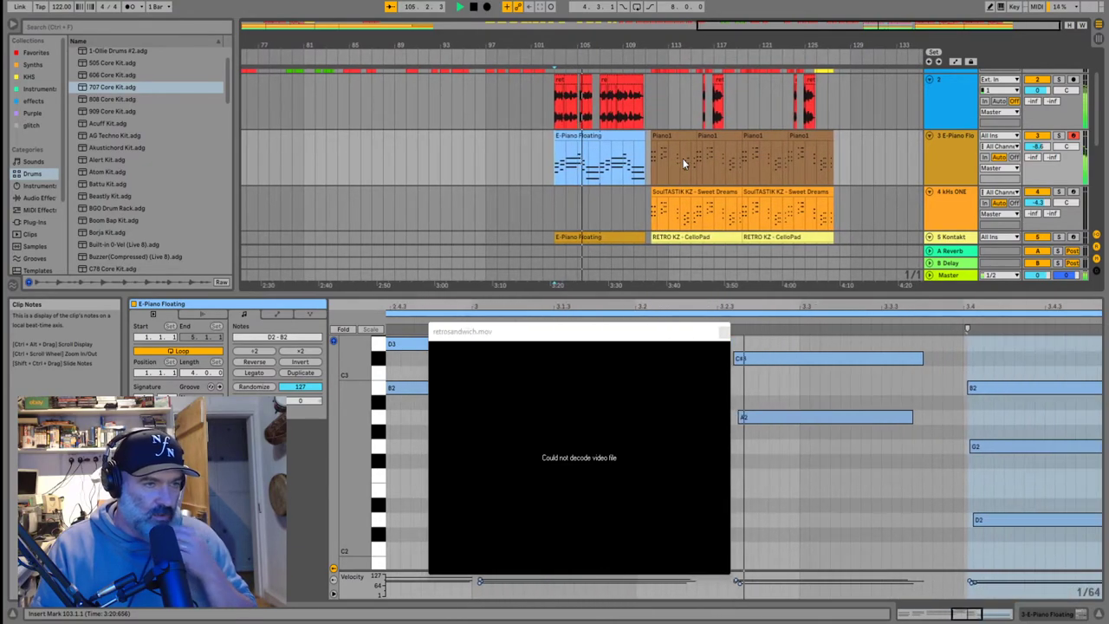
scroll(666, 171, up, 2)
scroll(667, 170, down, 2)
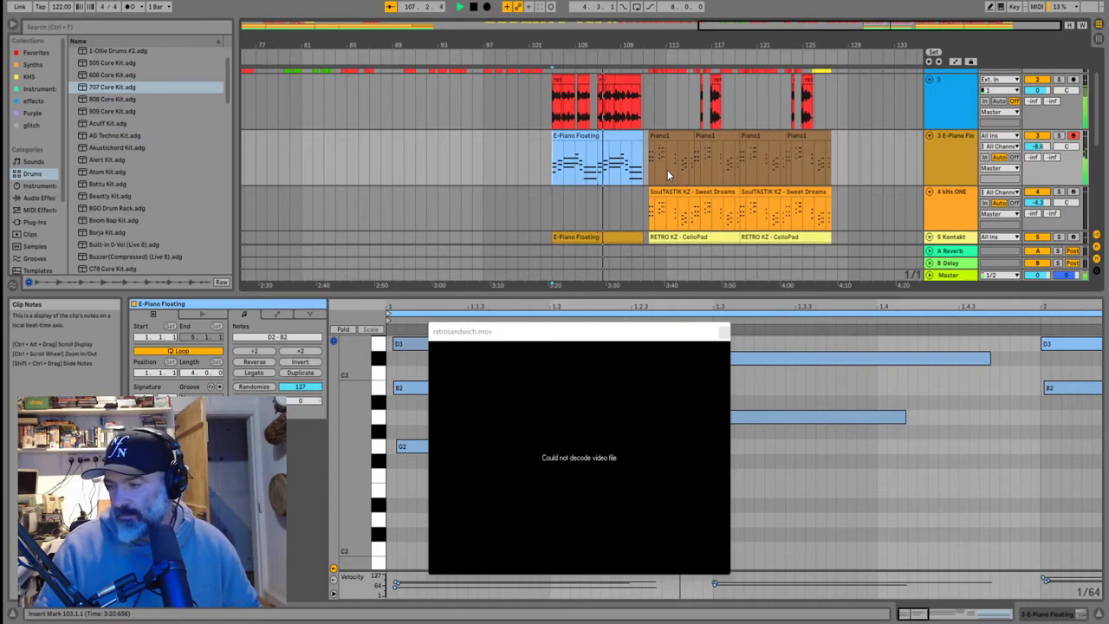
scroll(641, 158, down, 3)
scroll(622, 153, up, 1)
scroll(623, 152, down, 1)
scroll(623, 153, down, 2)
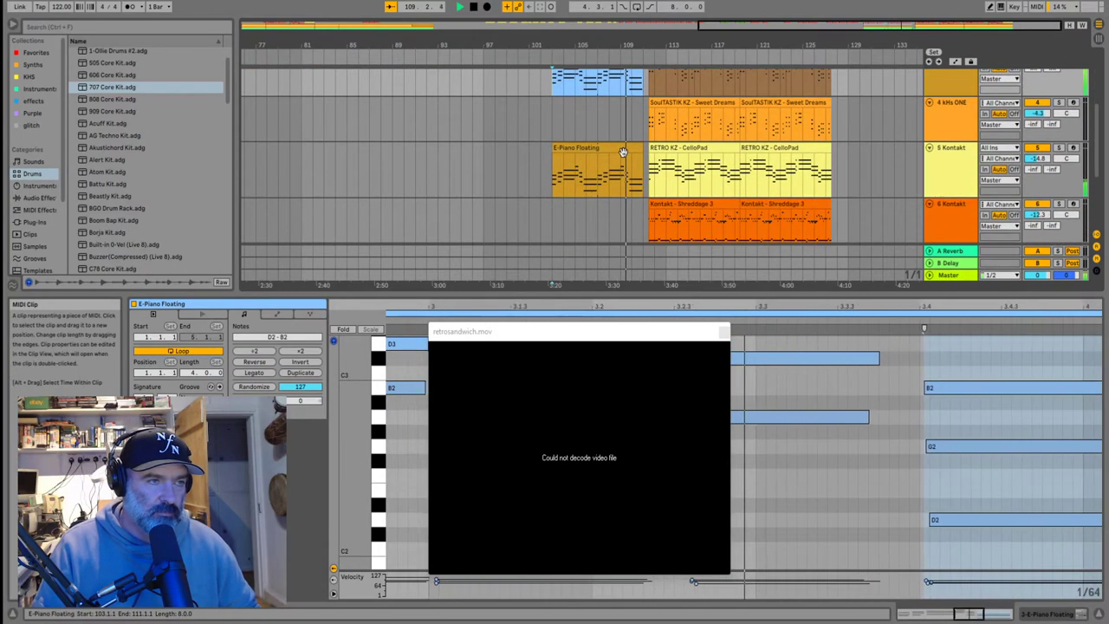
scroll(623, 152, down, 1)
scroll(624, 161, up, 2)
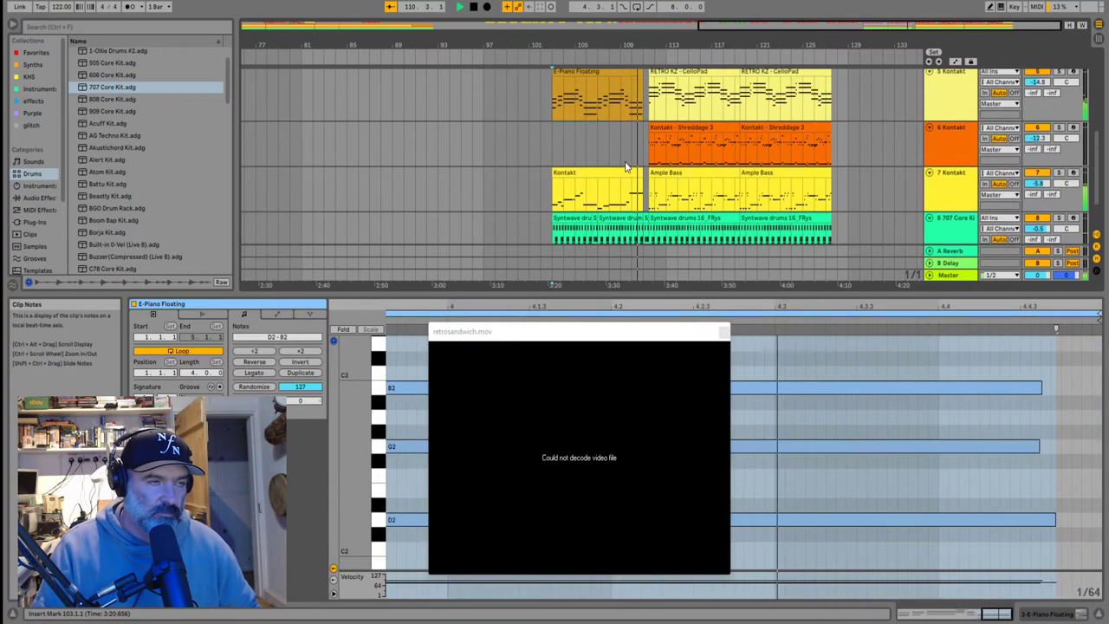
scroll(625, 161, up, 1)
scroll(624, 161, up, 2)
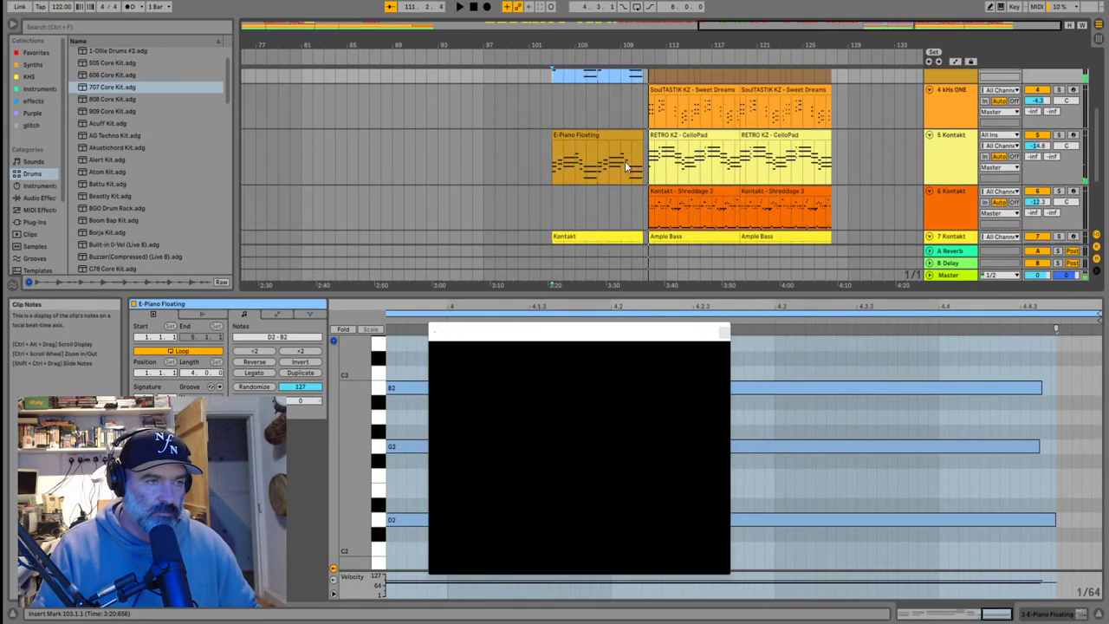
scroll(622, 137, up, 3)
scroll(625, 141, down, 2)
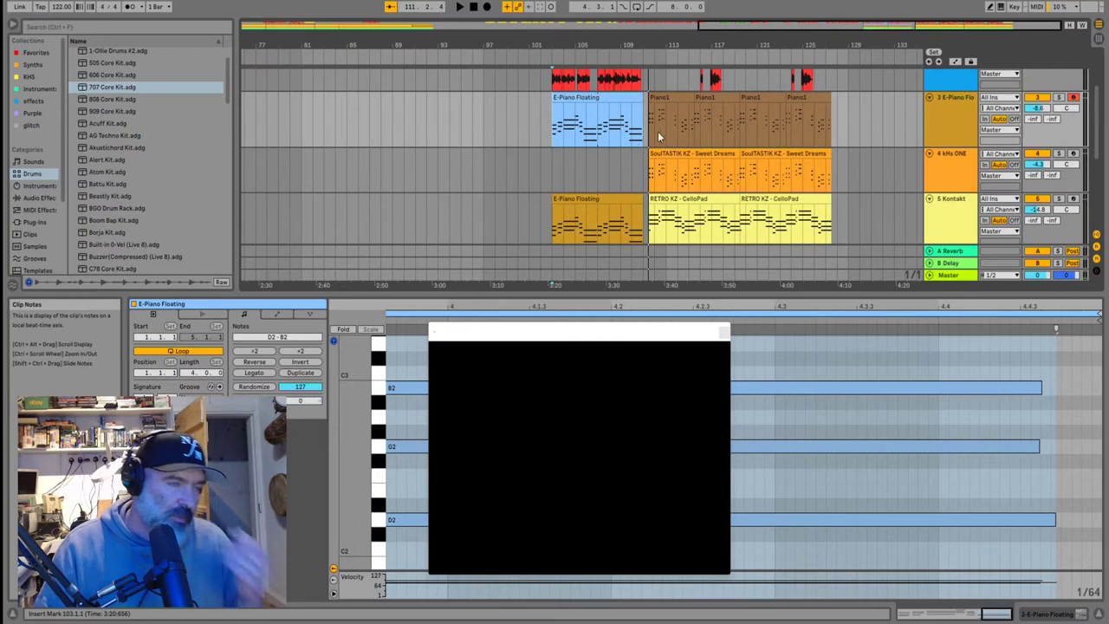
scroll(654, 126, up, 3)
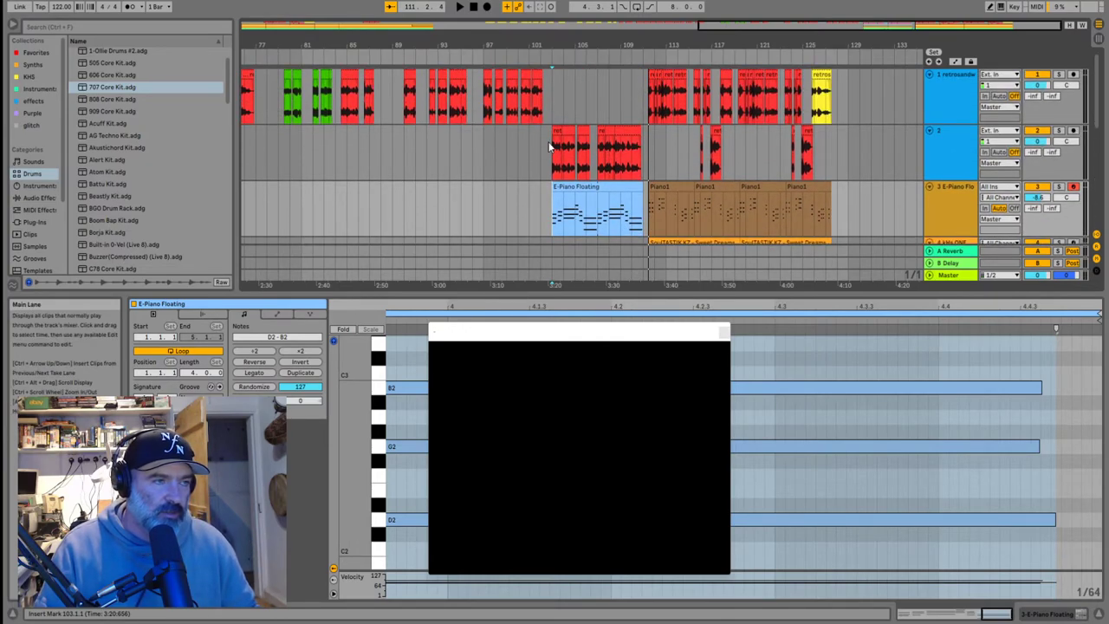
Copy the breakdown clips from 103.1.1 to 111.1.1 on track 2 through the 707 Core Kit track to 41.1.1
click(616, 149)
scroll(619, 148, down, 2)
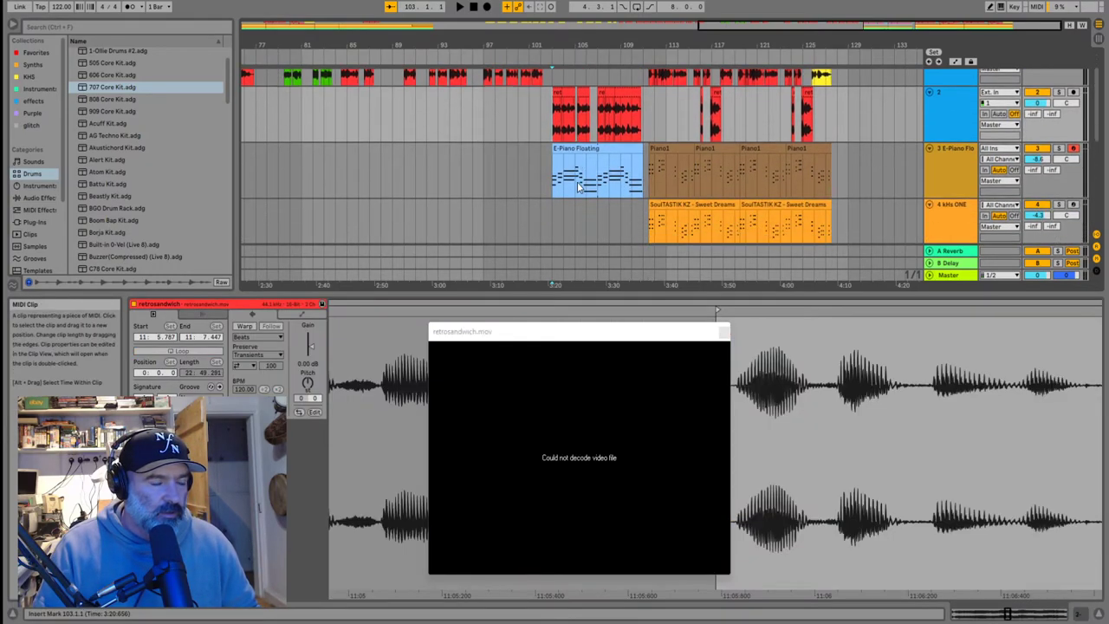
scroll(641, 137, up, 2)
scroll(644, 138, down, 4)
scroll(617, 152, up, 2)
scroll(620, 159, down, 5)
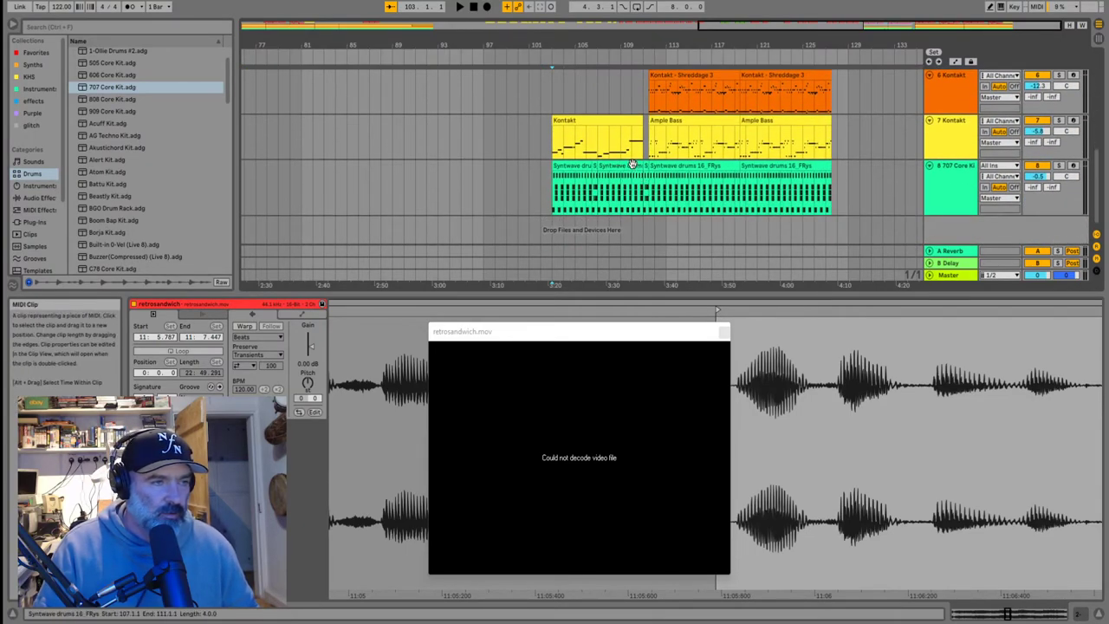
shift+click(632, 168)
ctrl+scroll(641, 177, down, 3)
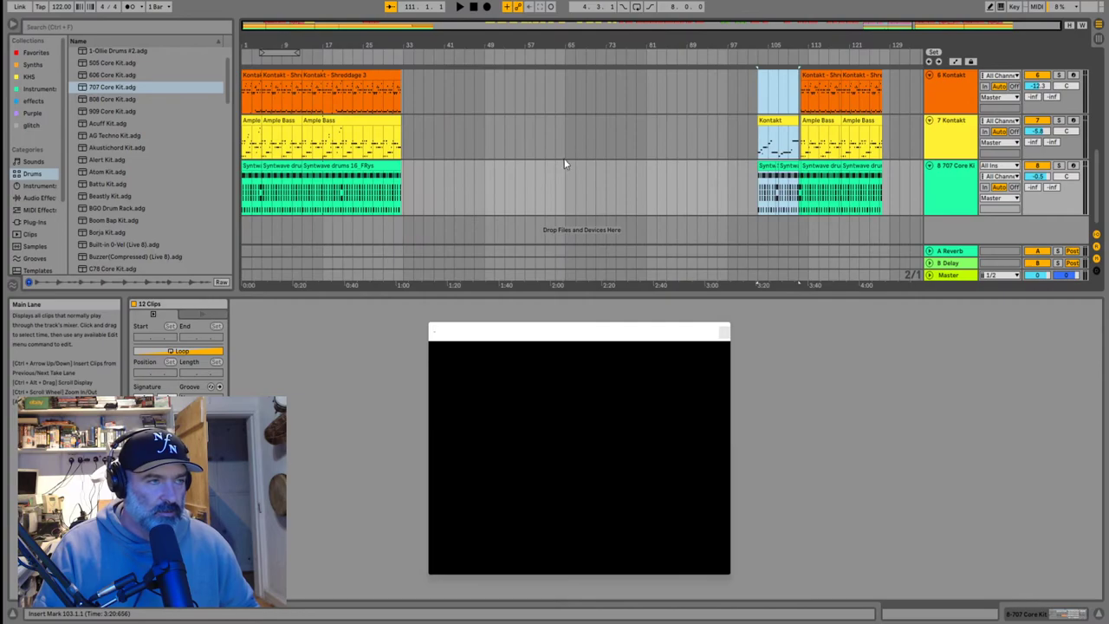
scroll(747, 148, up, 6)
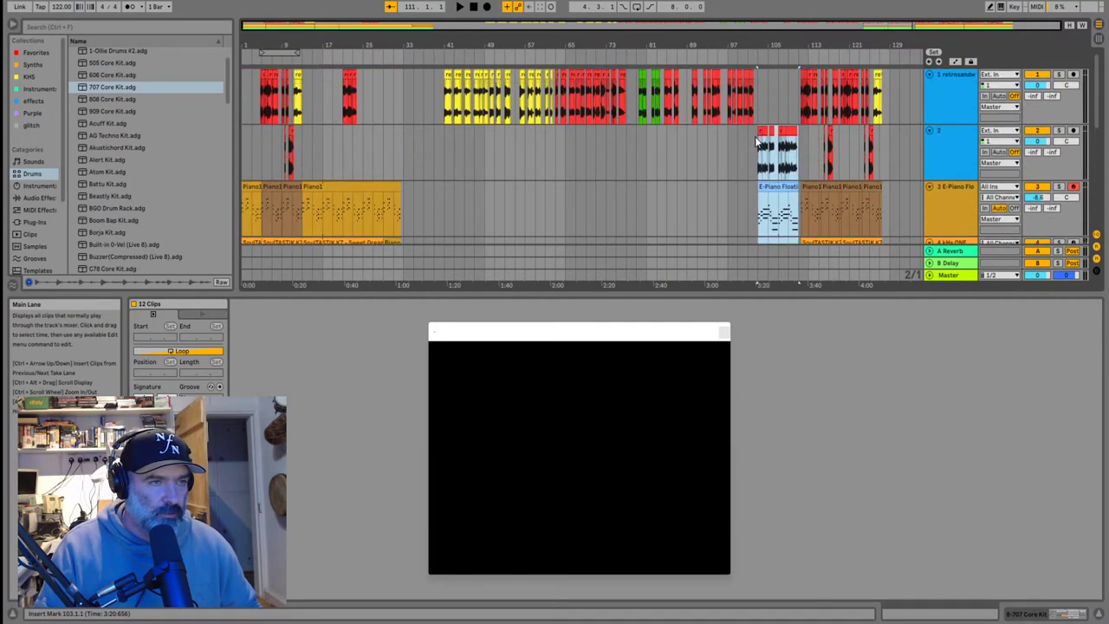
click(442, 152)
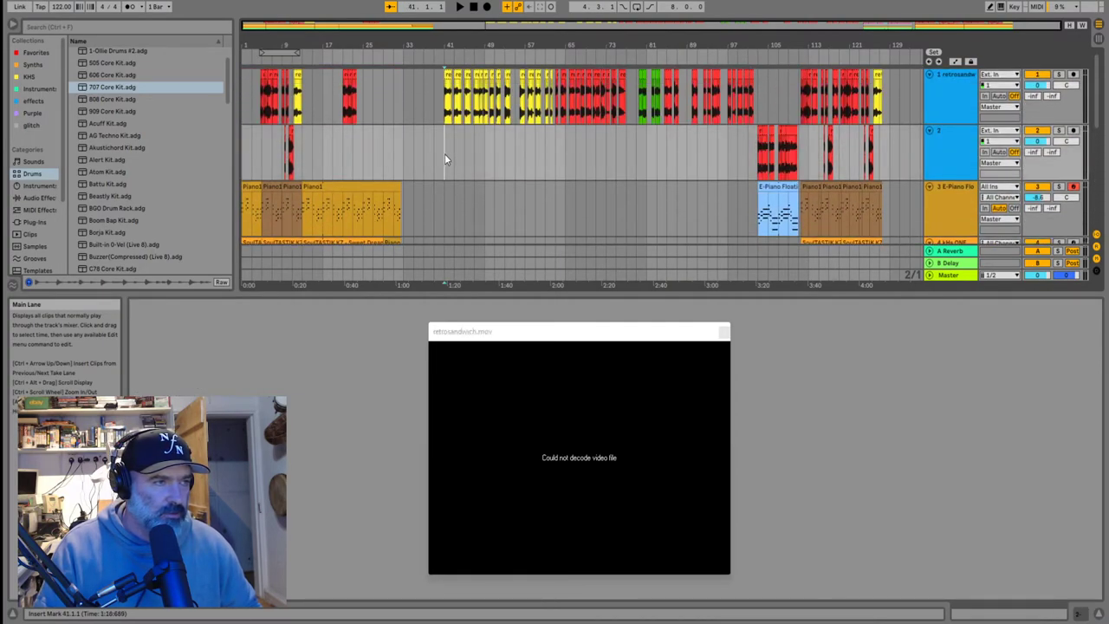
key(ctrl+v)
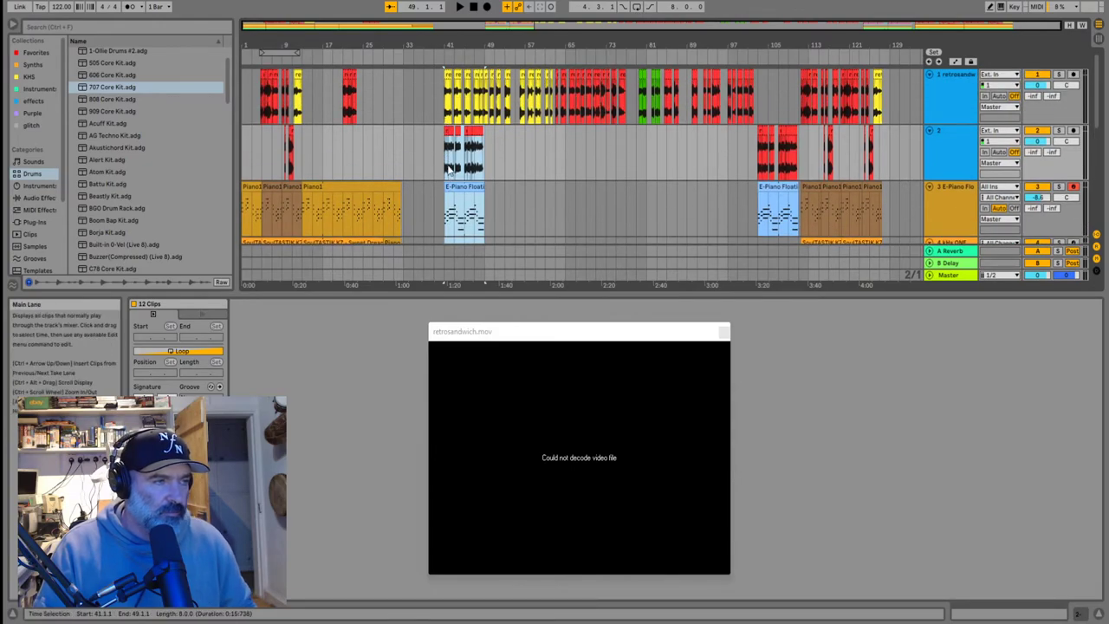
Play the pasted breakdown briefly around bar 41, starting from 40.4.1
click(443, 158)
key(space)
ctrl+scroll(440, 158, up, 6)
click(493, 157)
key(space)
ctrl+scroll(517, 149, down, 3)
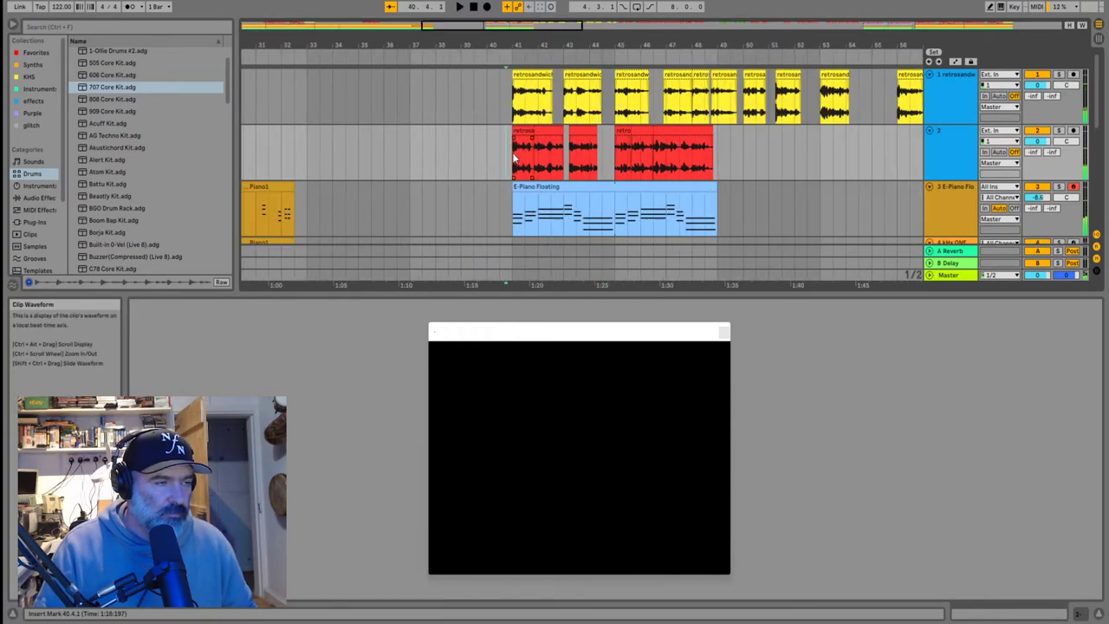
Delete the pasted red retrosandwich clips on track 2 between 41.1.1 and 48.4.2
click(521, 131)
shift+click(686, 129)
key(Delete)
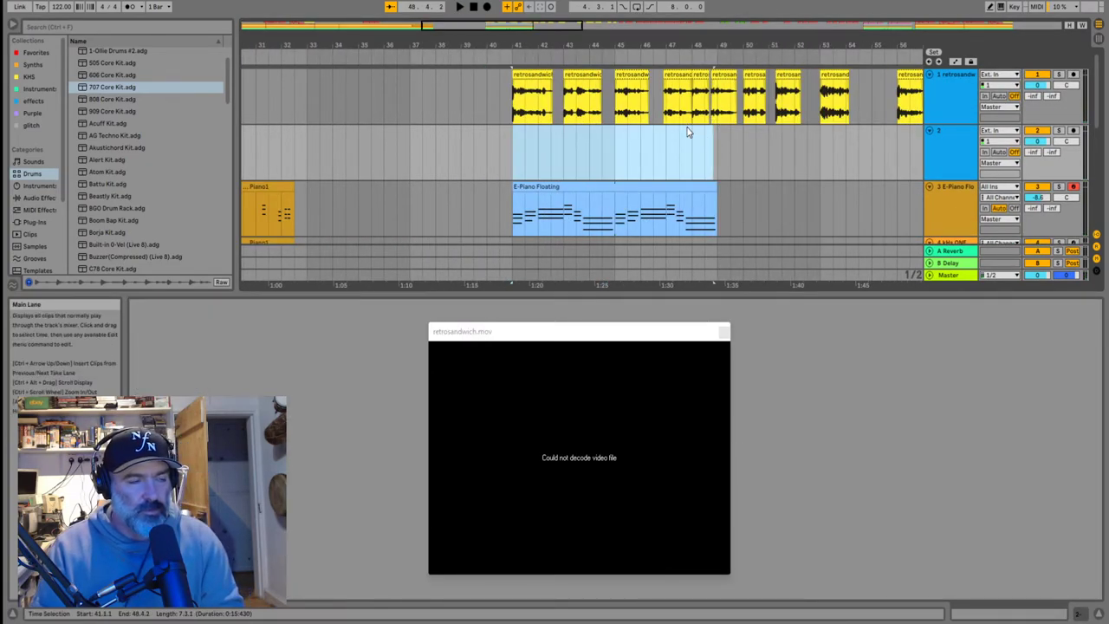
Move the breakdown's red retrosandwich clips from track 2 up to track 1, keeping them at 103.1.1
ctrl+scroll(689, 134, down, 5)
ctrl+scroll(807, 131, up, 5)
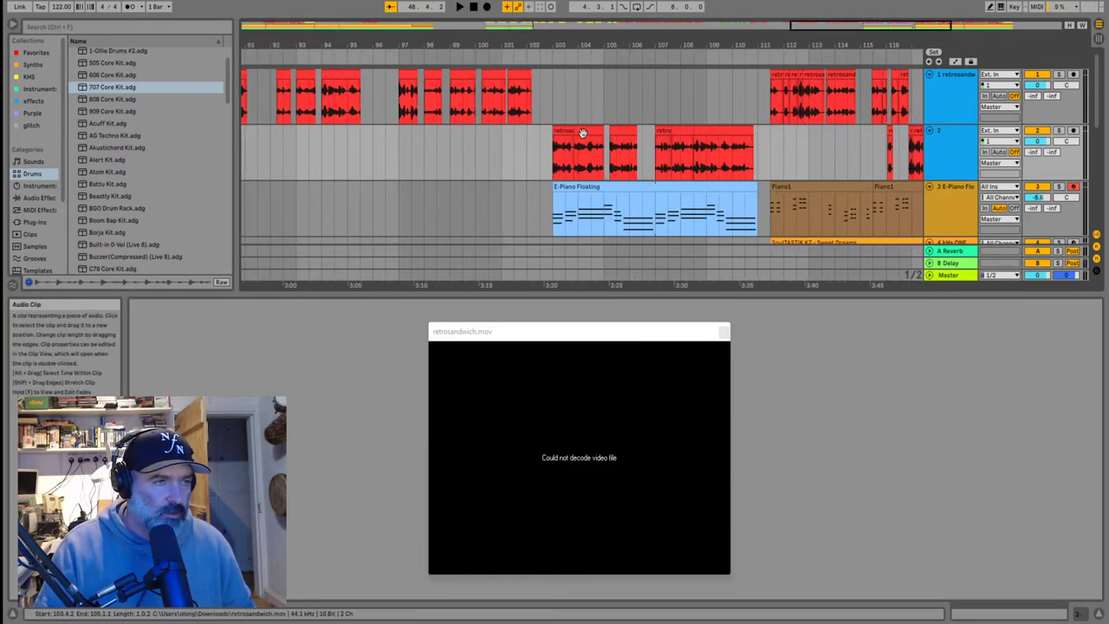
click(694, 139)
shift+click(564, 128)
drag(564, 128, 569, 98)
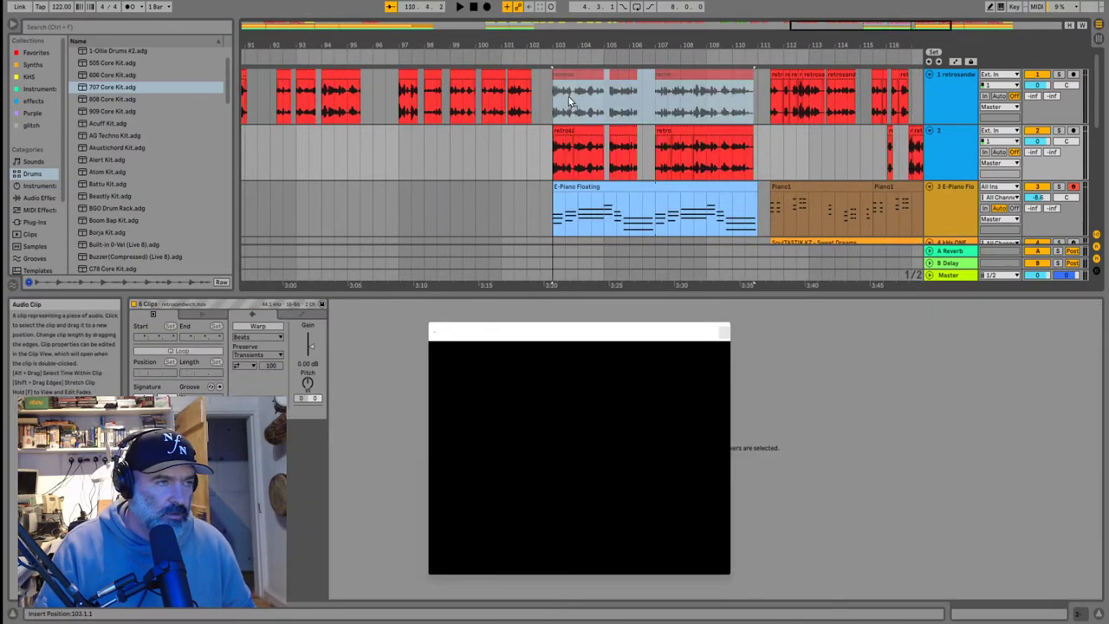
Colour all retrosandwich clips on tracks 1 and 2 from 103.1.1 to bar 127 bright green
scroll(620, 98, down, 3)
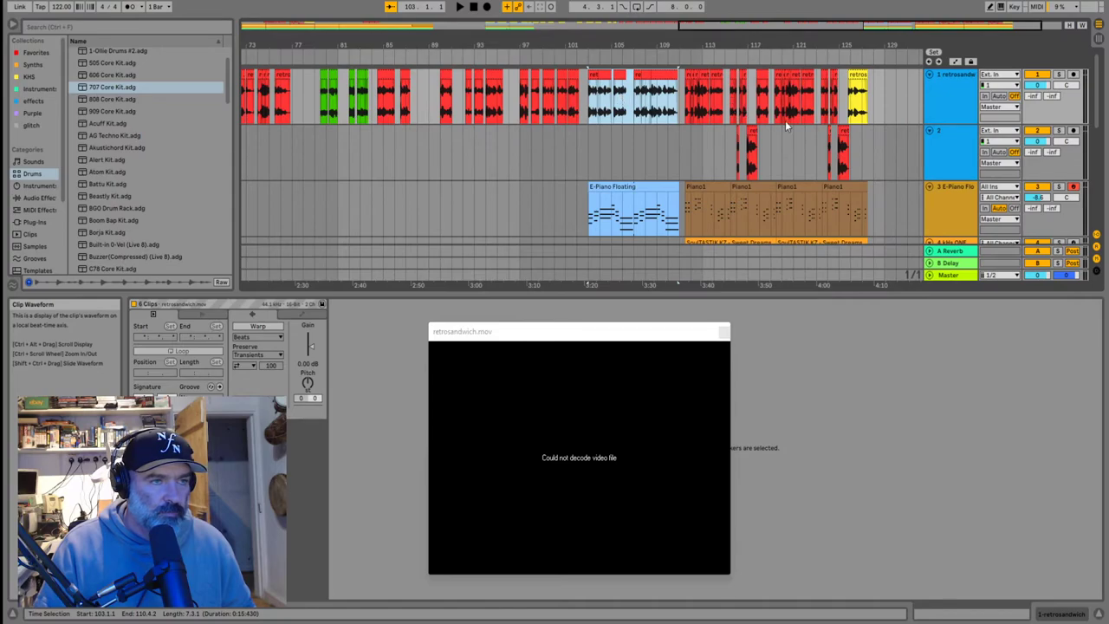
shift+click(866, 152)
right_click(863, 73)
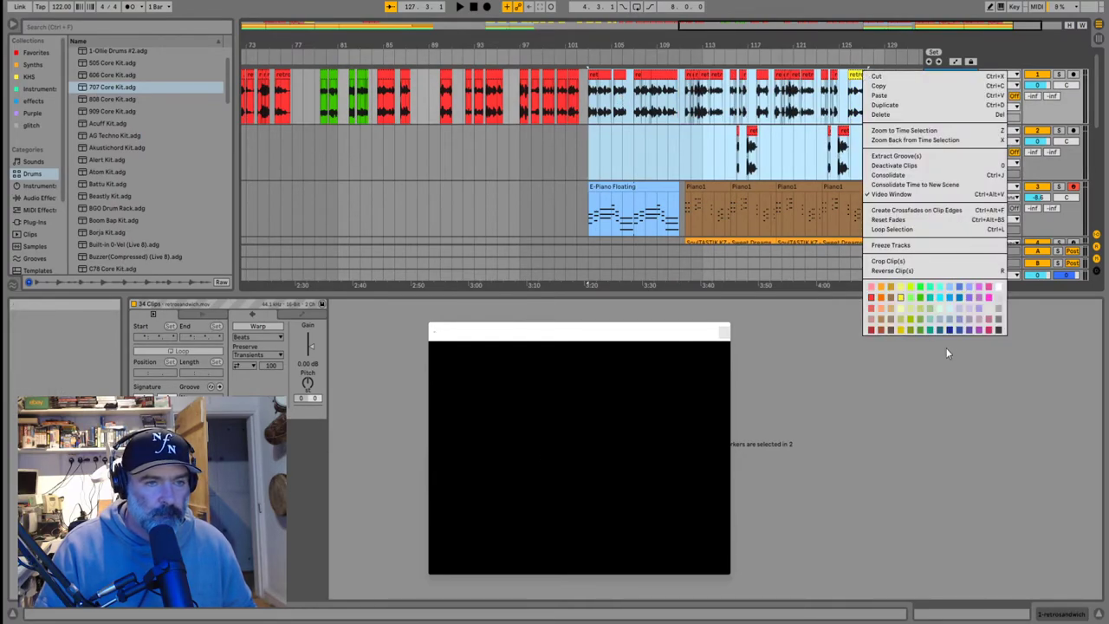
click(923, 297)
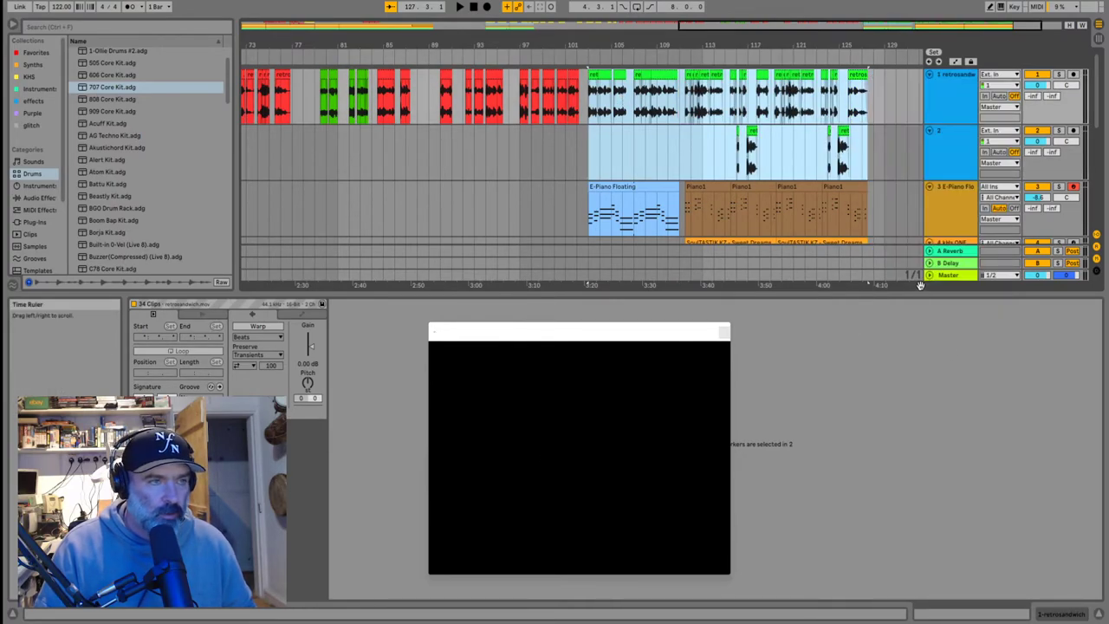
click(591, 103)
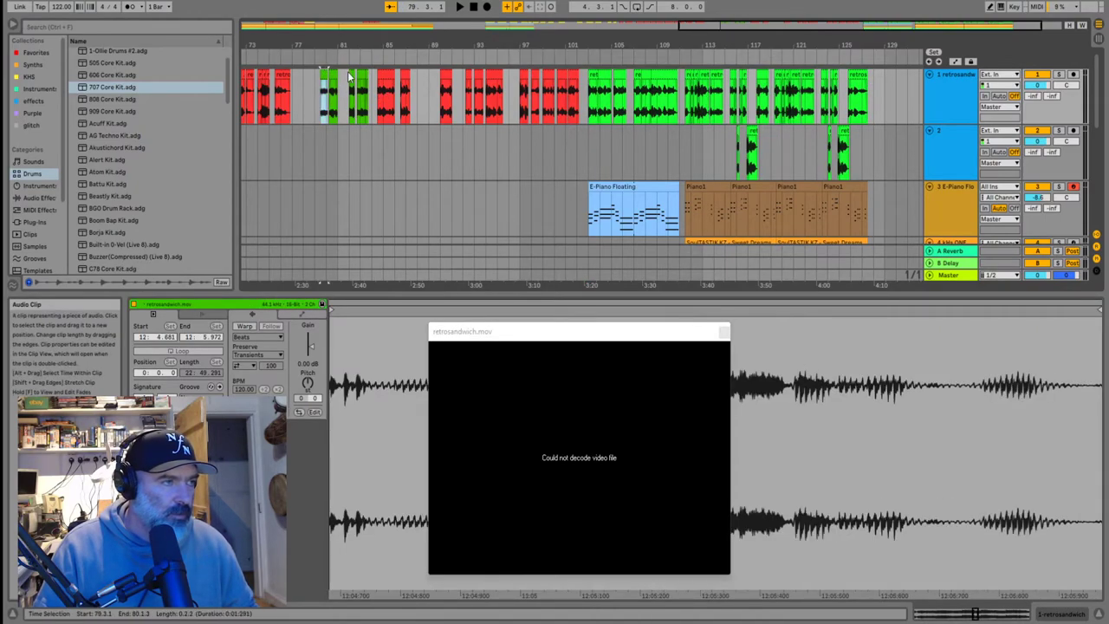
right_click(368, 73)
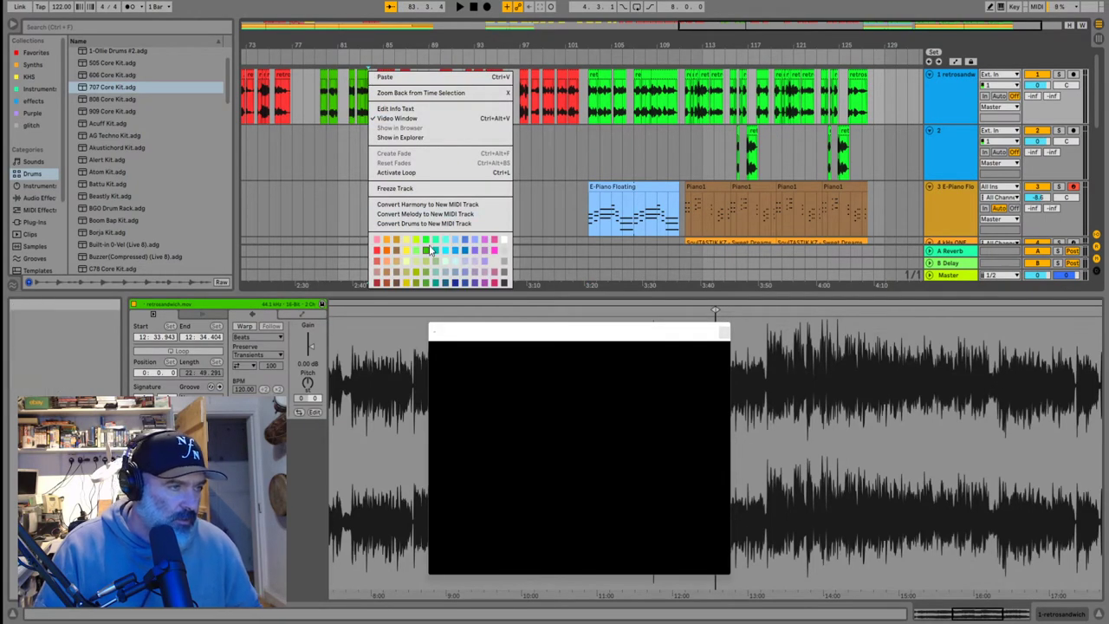
click(334, 79)
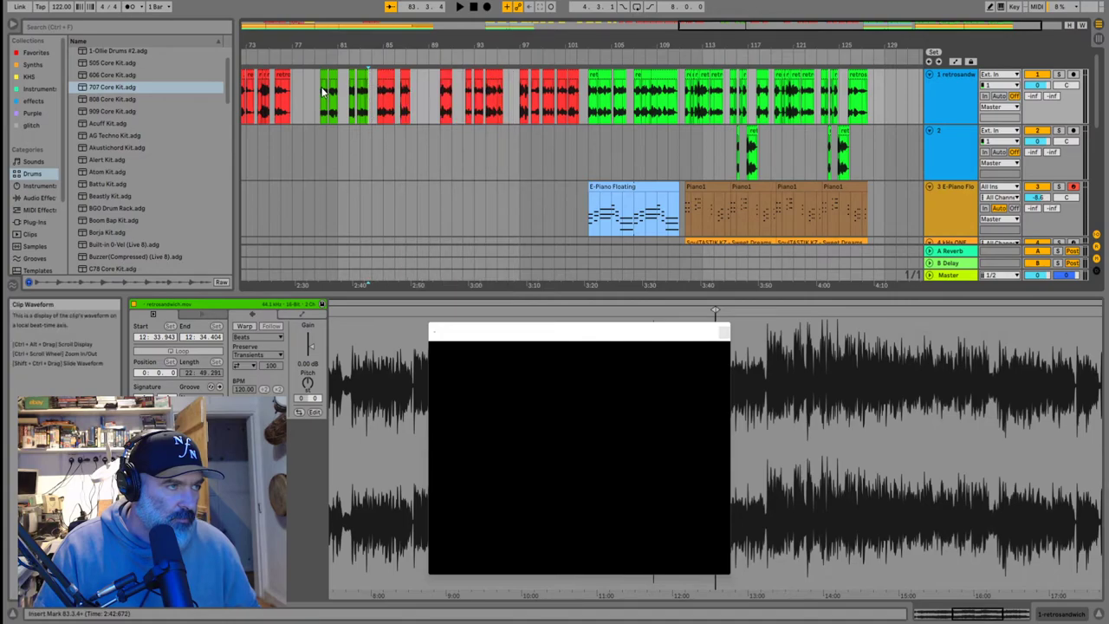
click(365, 100)
Recolour the dark green retrosandwich clips on track 1 between 79.3.1 and 83.3.4 to magenta
scroll(336, 101, up, 2)
click(299, 81)
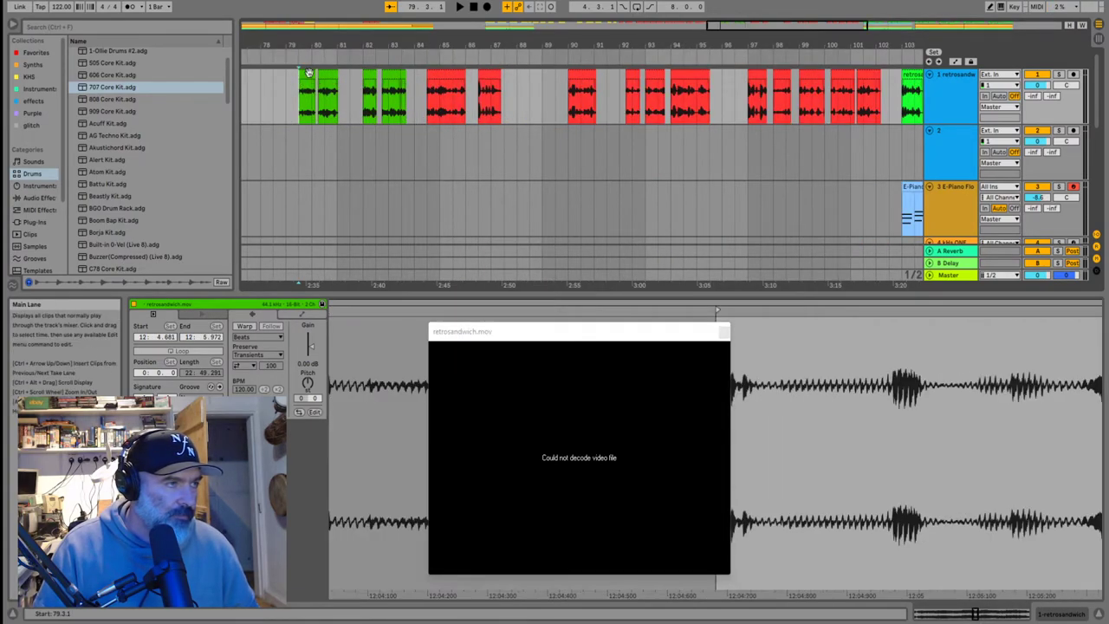
shift+click(403, 71)
right_click(381, 74)
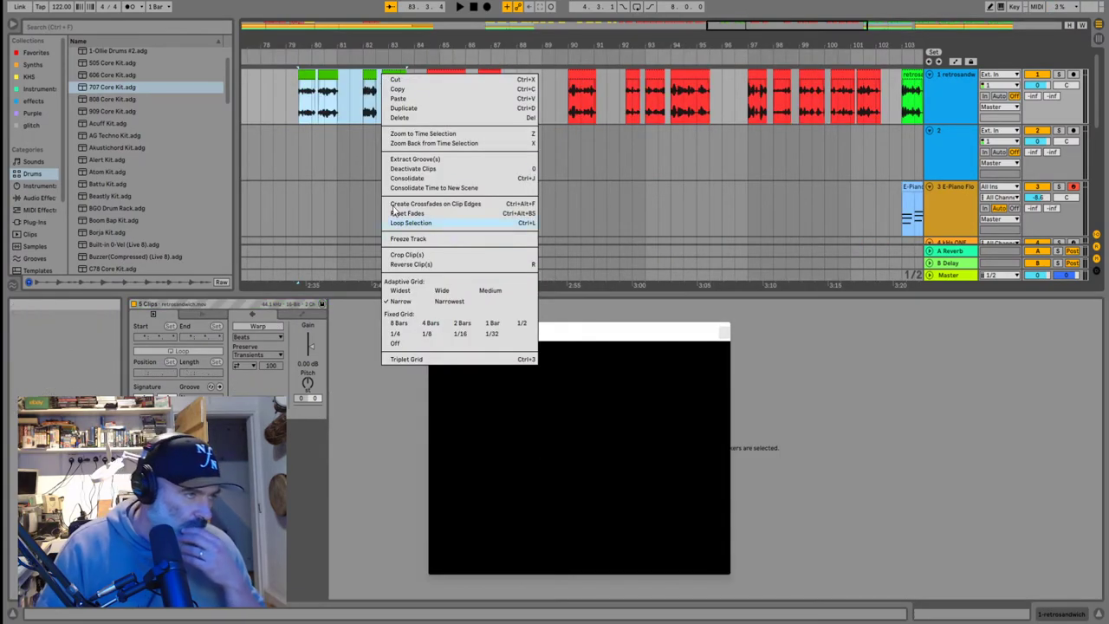
right_click(308, 75)
click(377, 198)
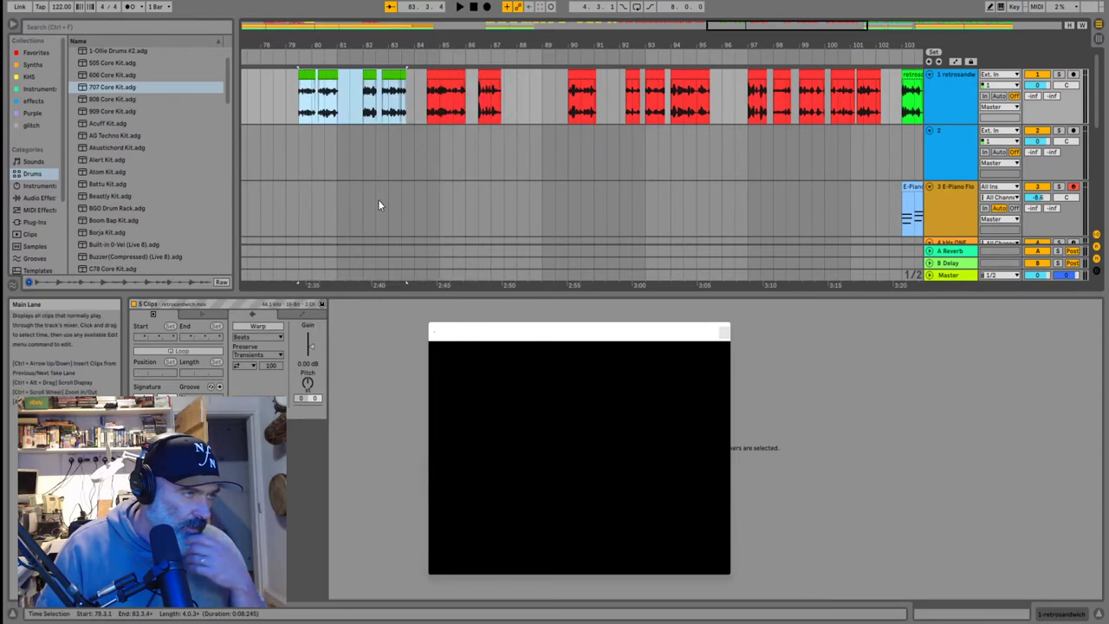
right_click(310, 76)
click(434, 305)
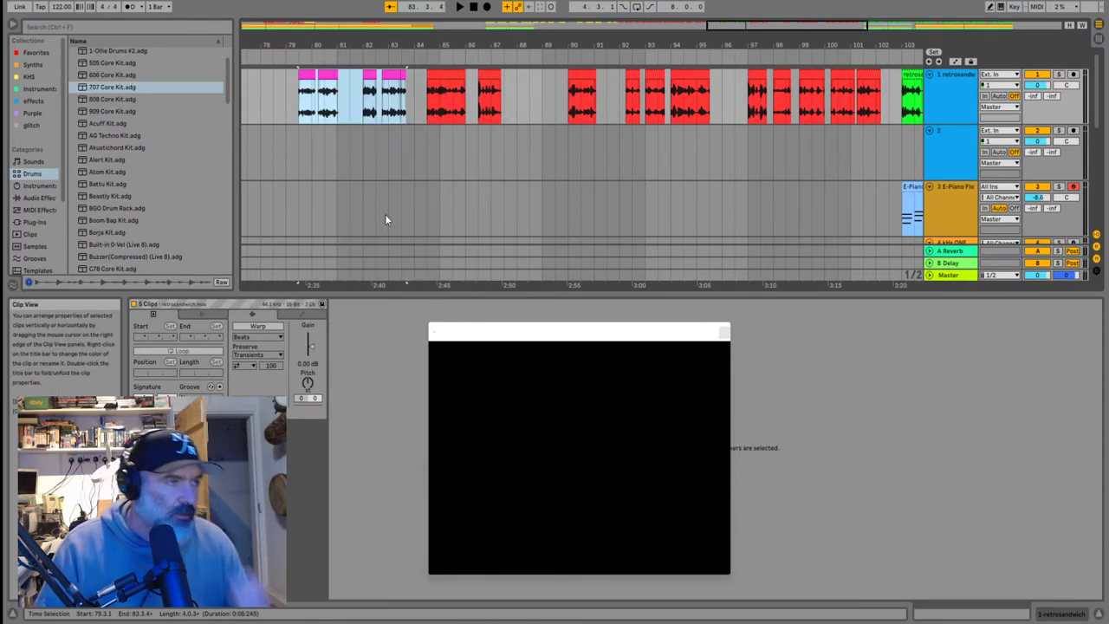
Play the yellow vocal clips over the copied backing from 41.1.1
key(x)
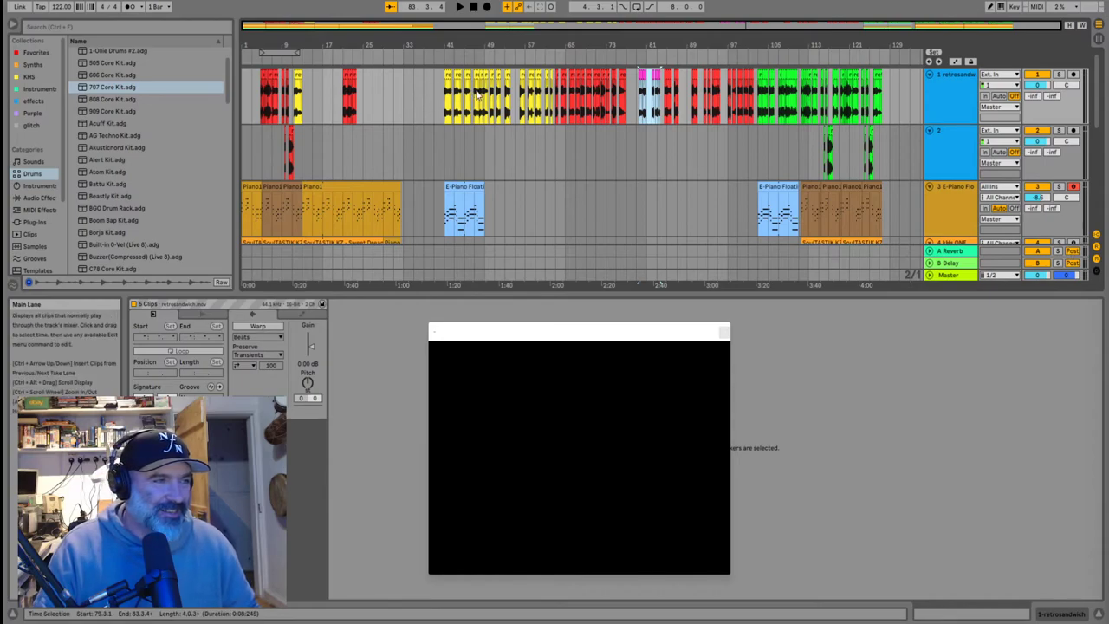
click(440, 108)
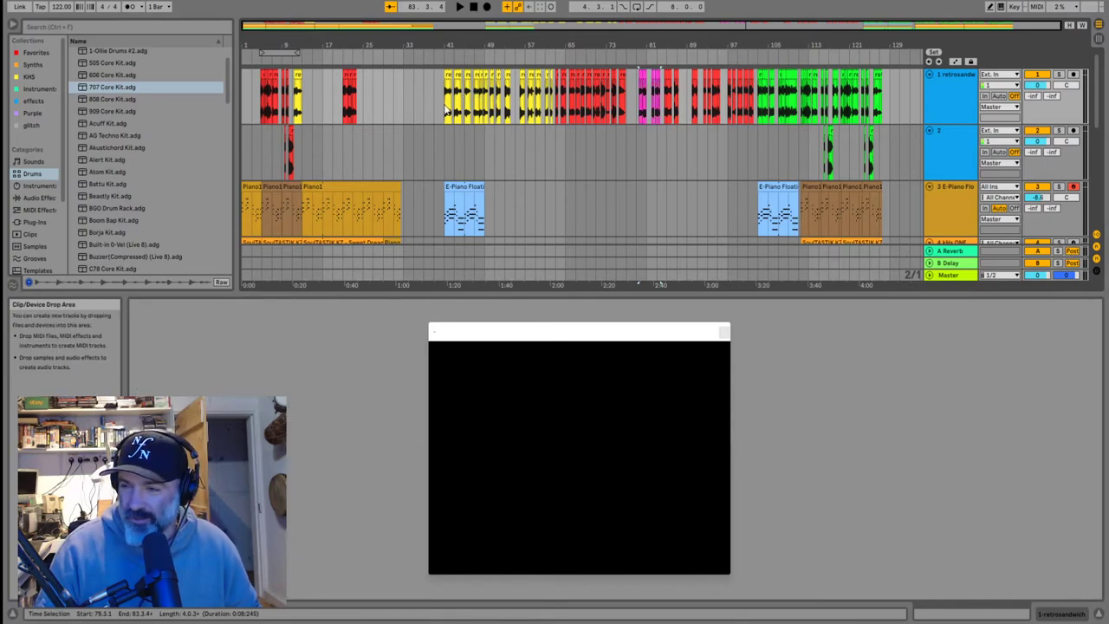
scroll(444, 107, up, 5)
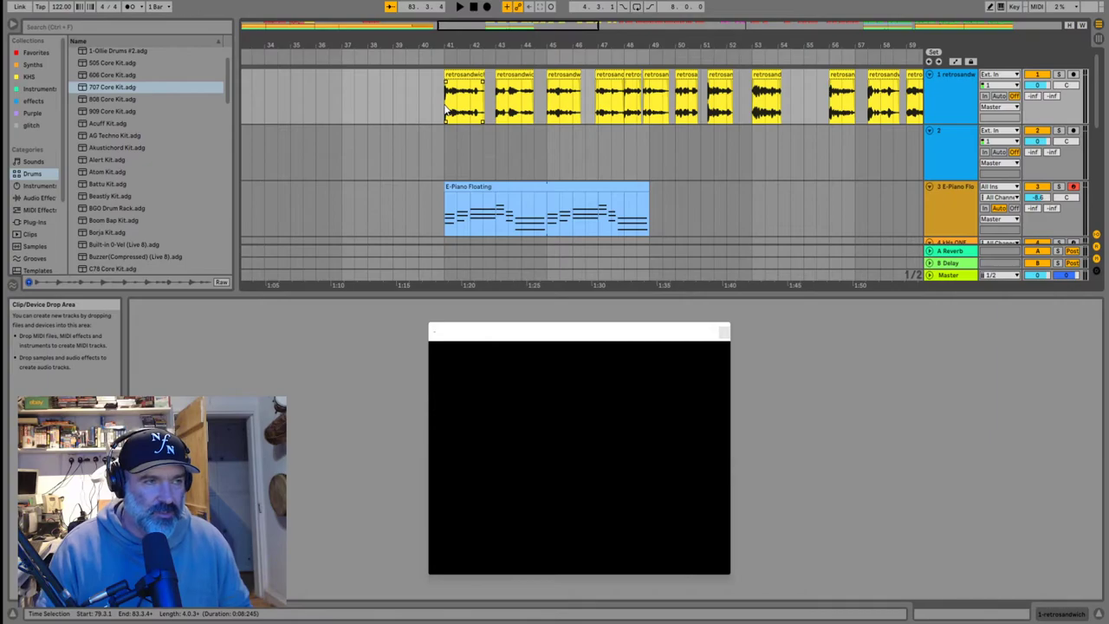
scroll(453, 104, up, 2)
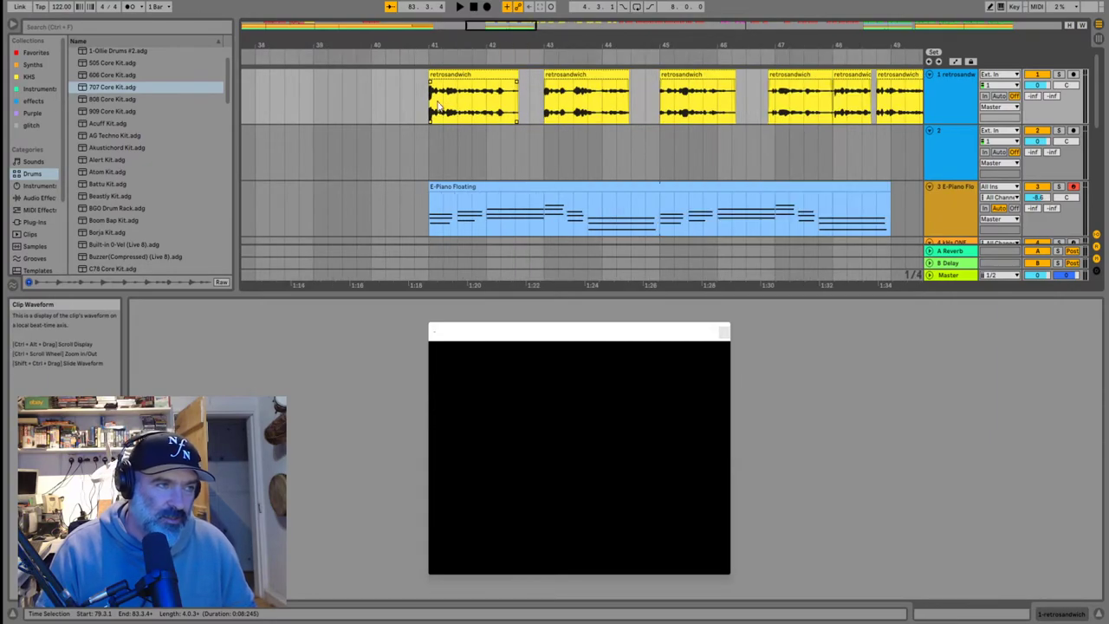
click(431, 104)
key(space)
scroll(642, 114, down, 2)
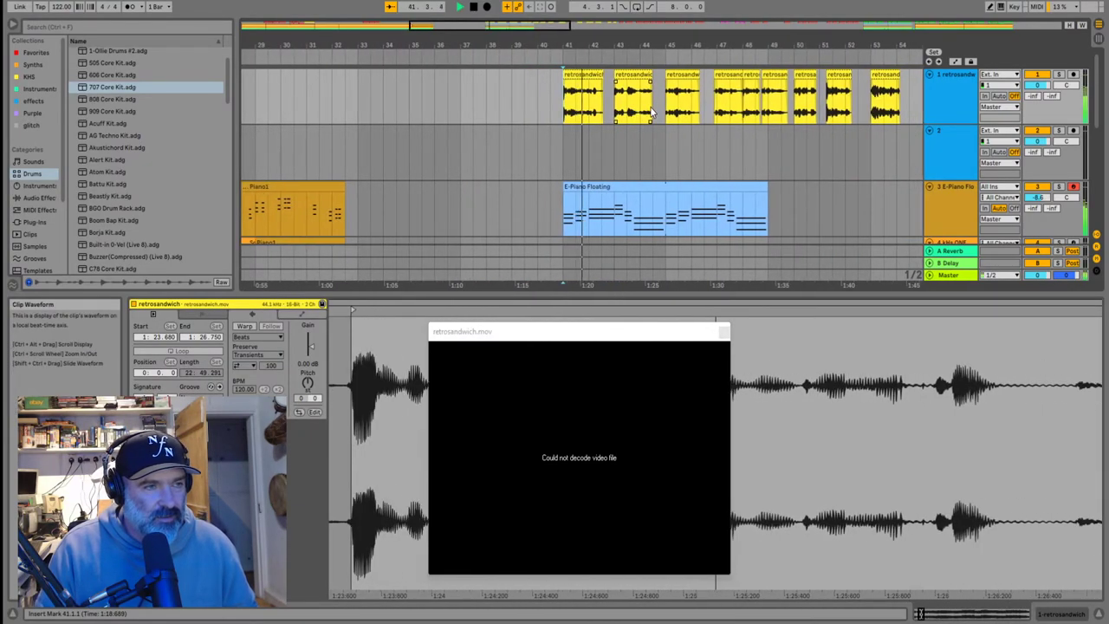
scroll(605, 120, down, 1)
scroll(606, 119, up, 1)
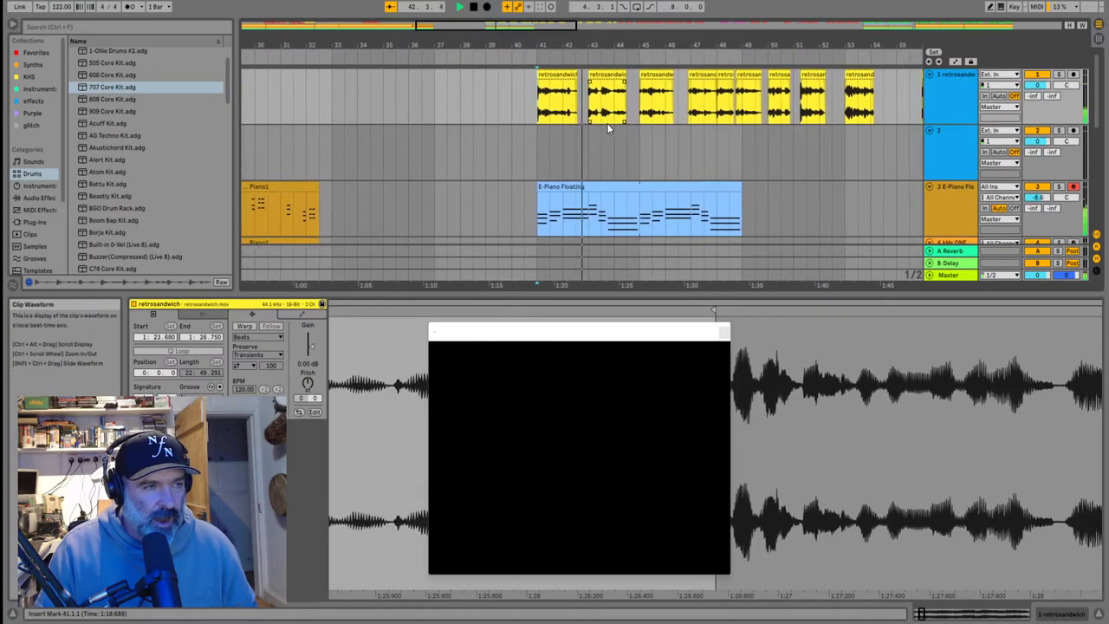
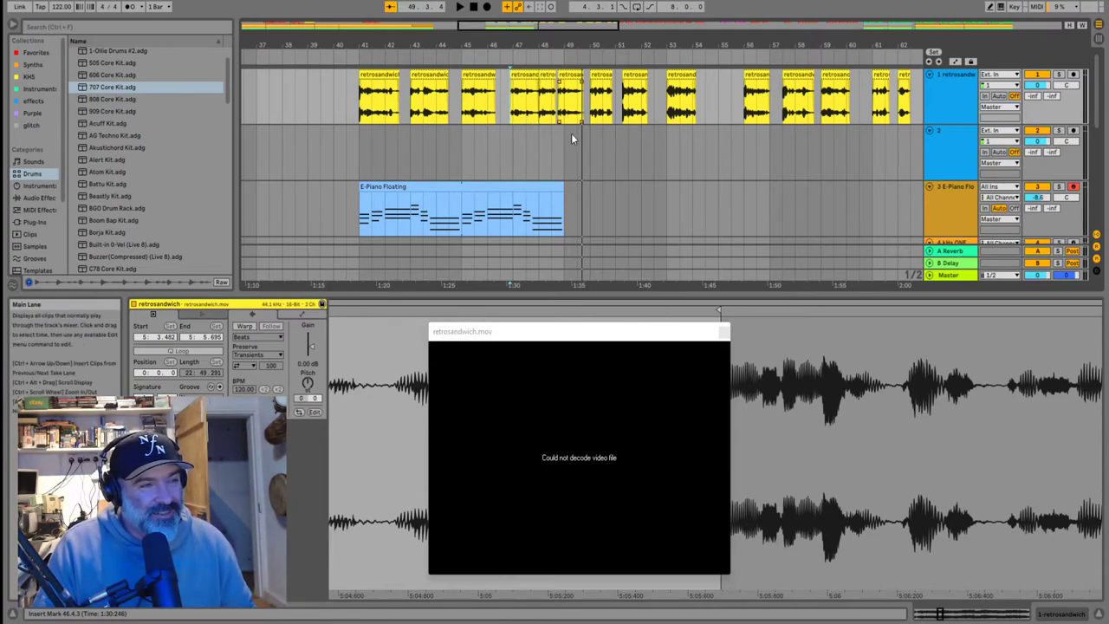
Audition the yellow vocal clips on track 1 starting at 50.1.1, 51.3.1 and 53.1.1
click(596, 76)
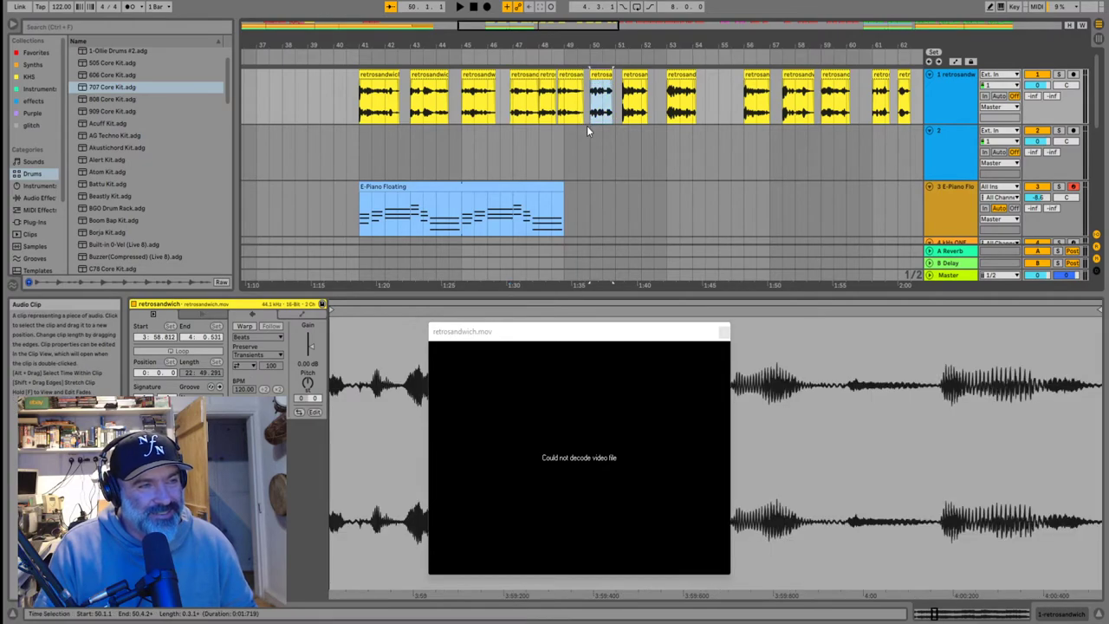
click(588, 129)
key(space)
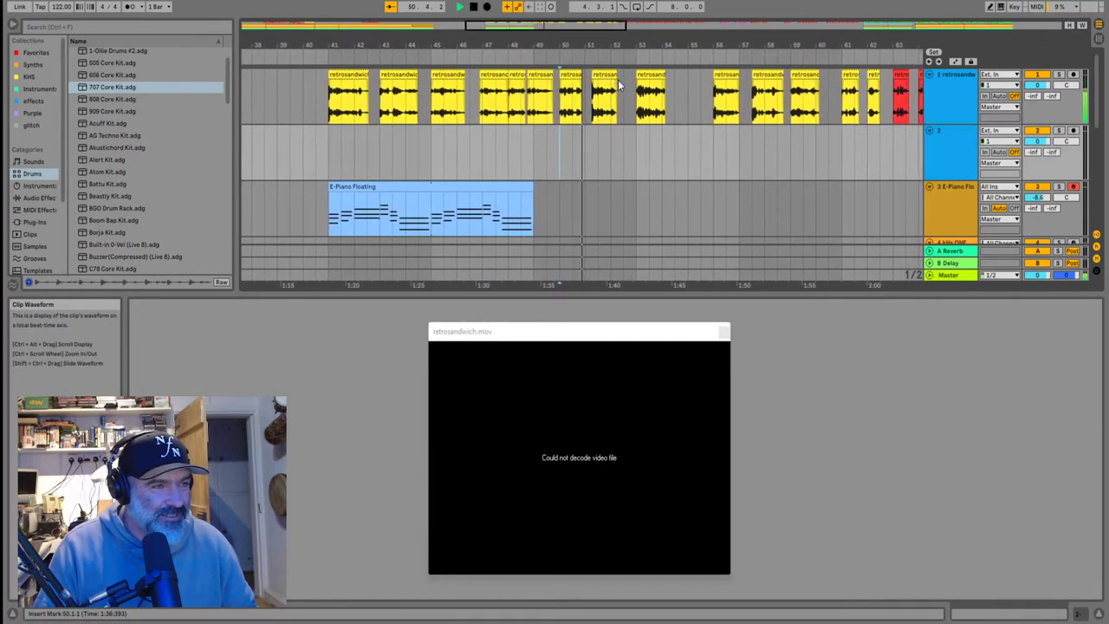
key(space)
click(593, 106)
click(593, 116)
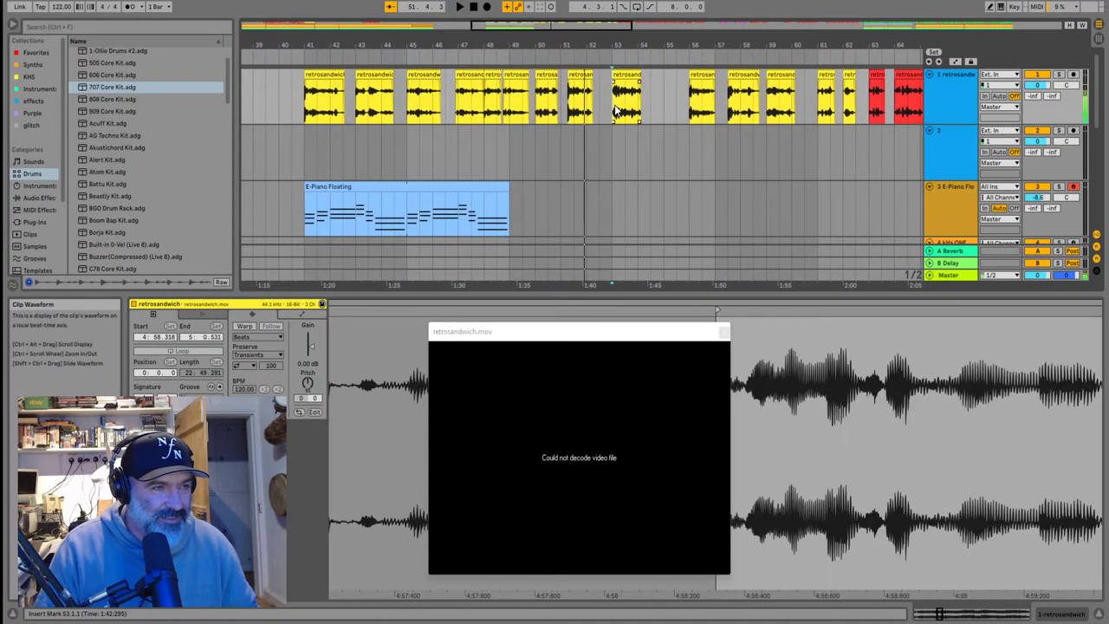
key(space)
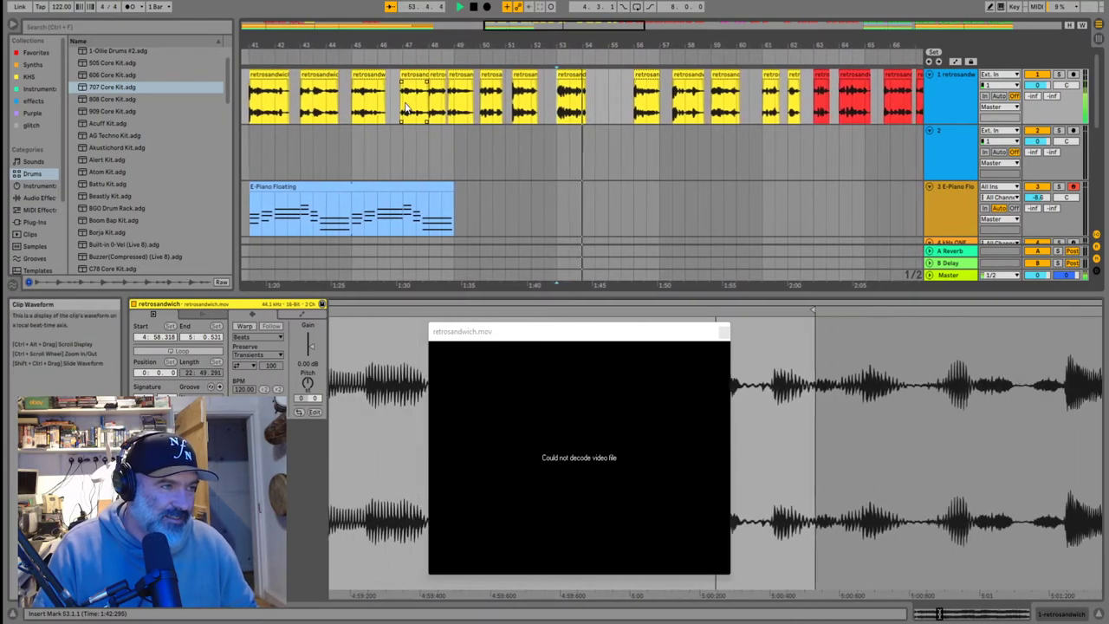
Audition the yellow vocal at 47.1.1 and move the three clips starting at 41.1.1 earlier, in front of the E-Piano Floating clip
click(395, 110)
key(space)
key(space)
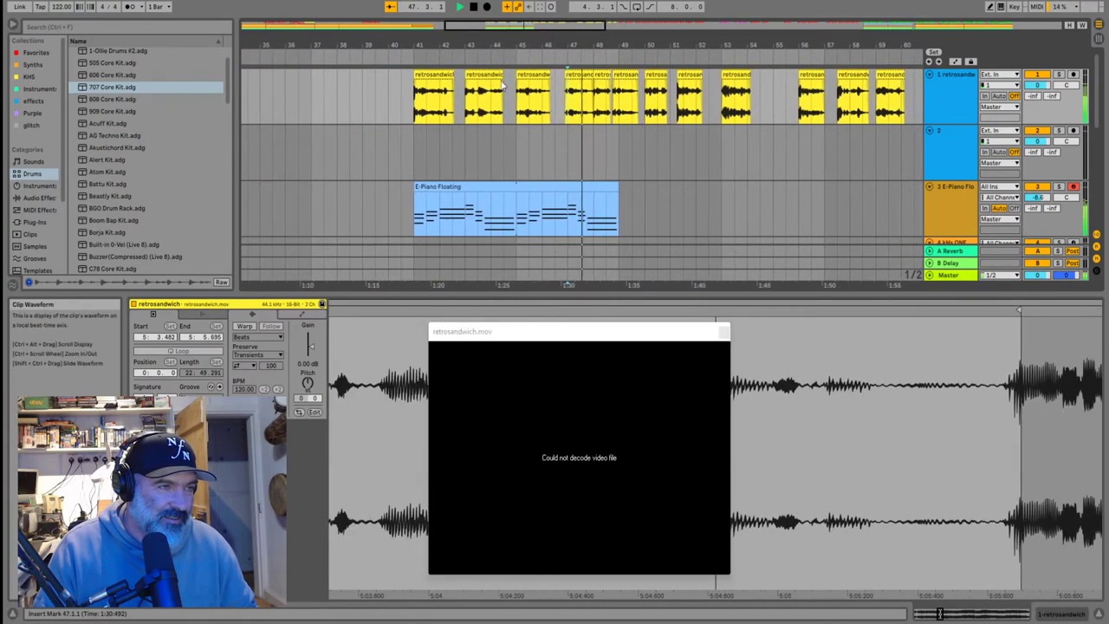
click(424, 80)
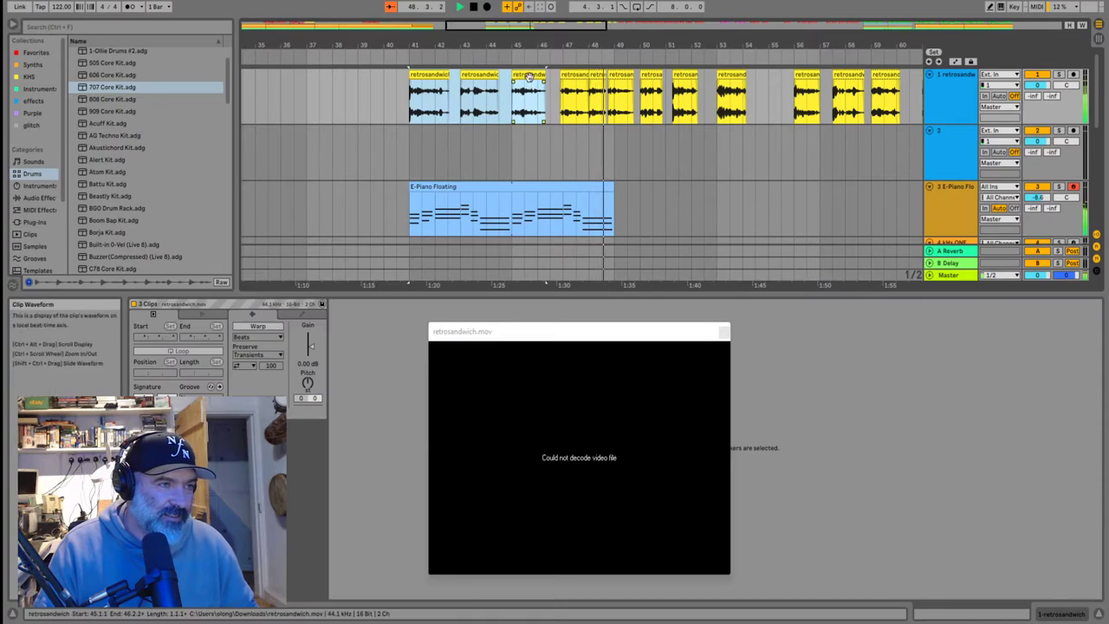
drag(528, 76, 392, 100)
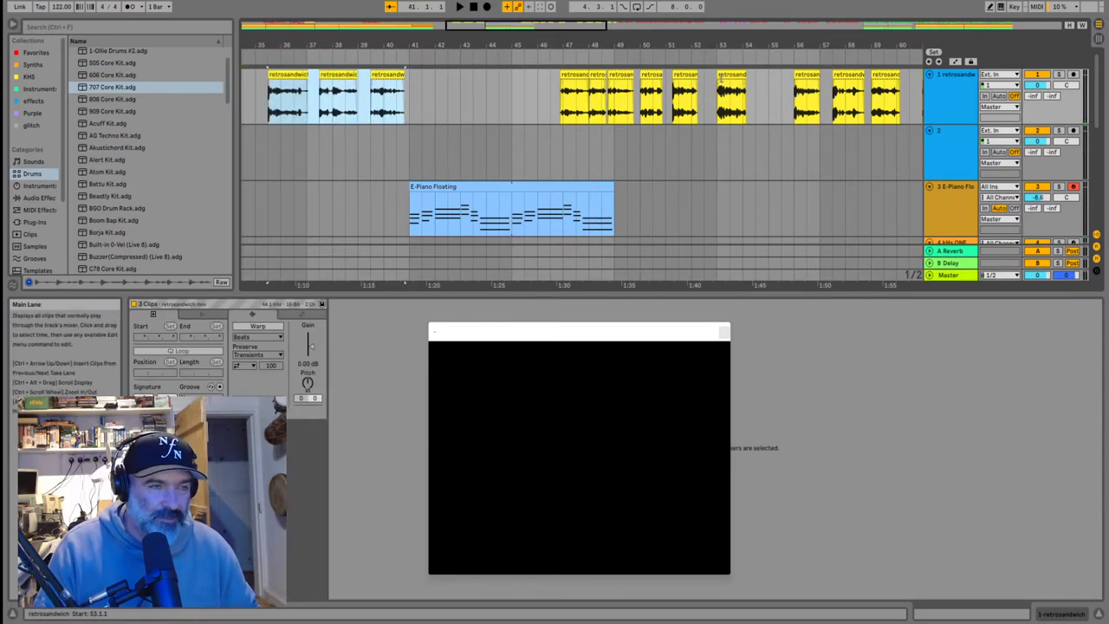
Compare the yellow vocal clips at 53.1.1, 56.1.1, 57.3.1 and 59.1.1 with the one starting at 46.4.3 by playing them
click(720, 110)
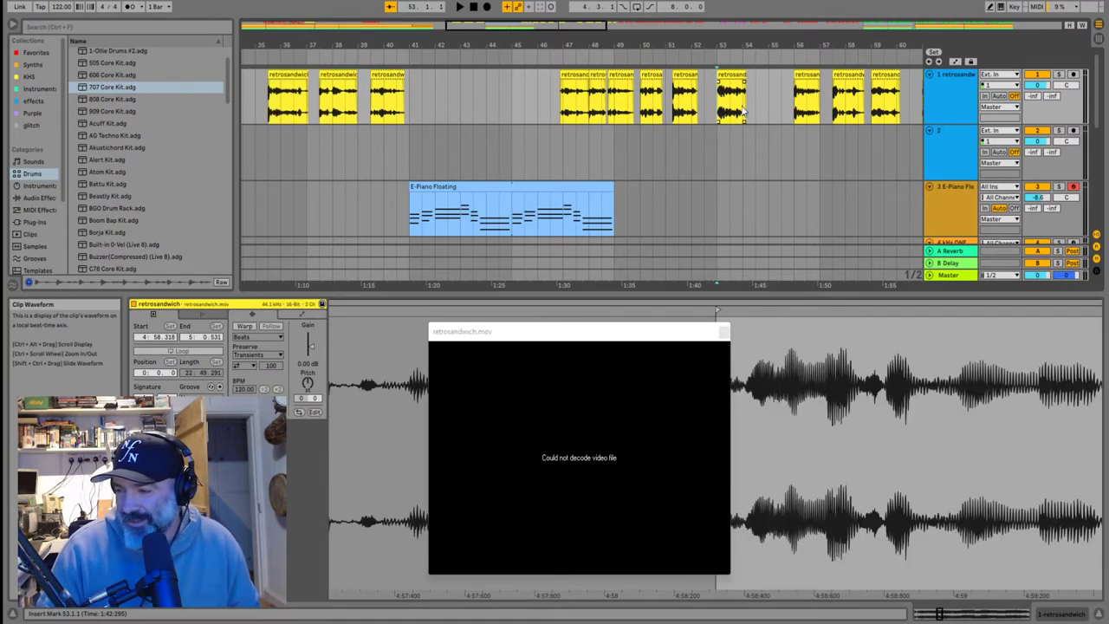
key(space)
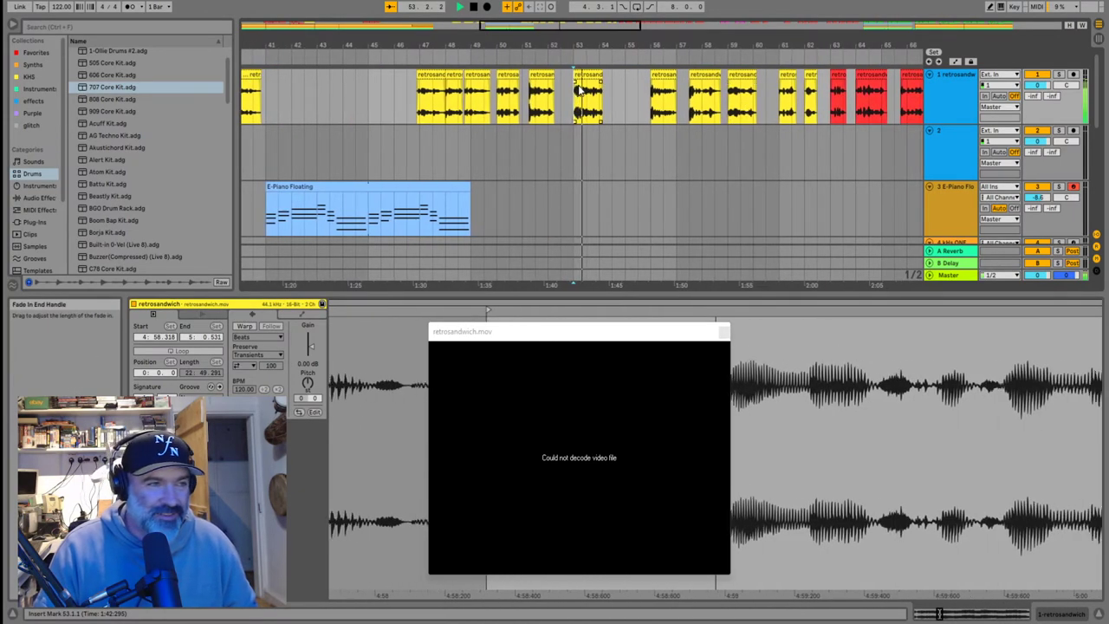
click(654, 101)
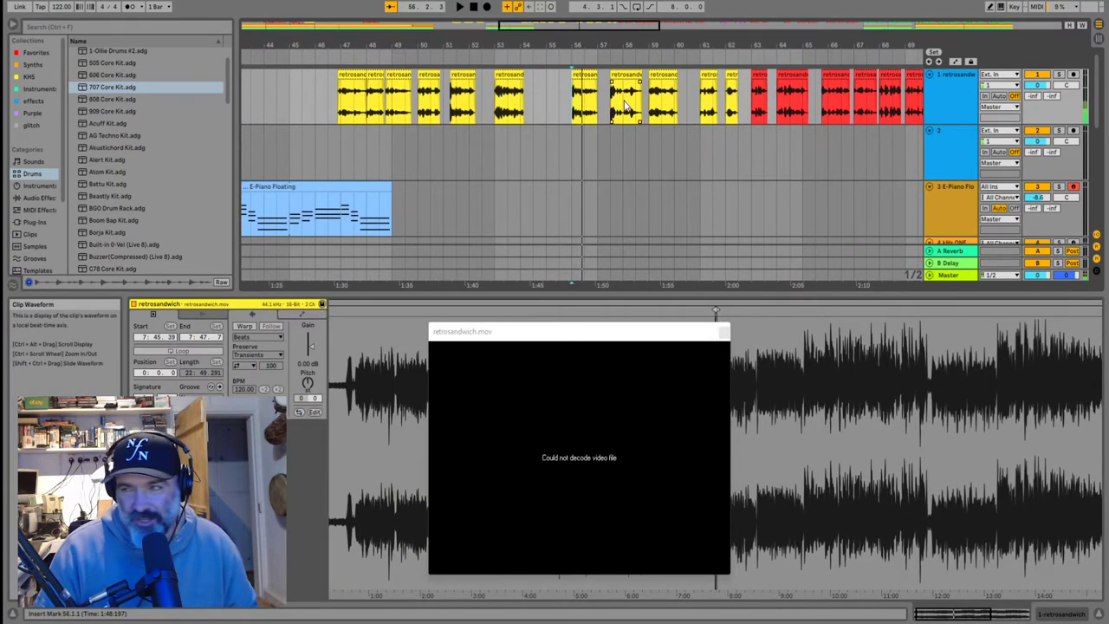
click(612, 112)
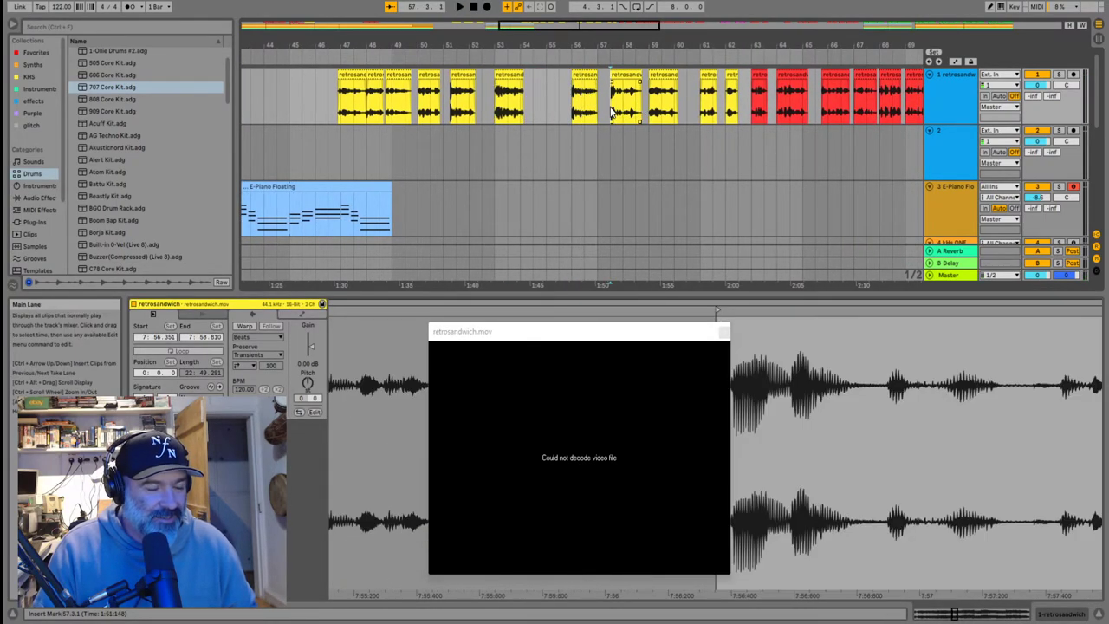
key(space)
click(612, 113)
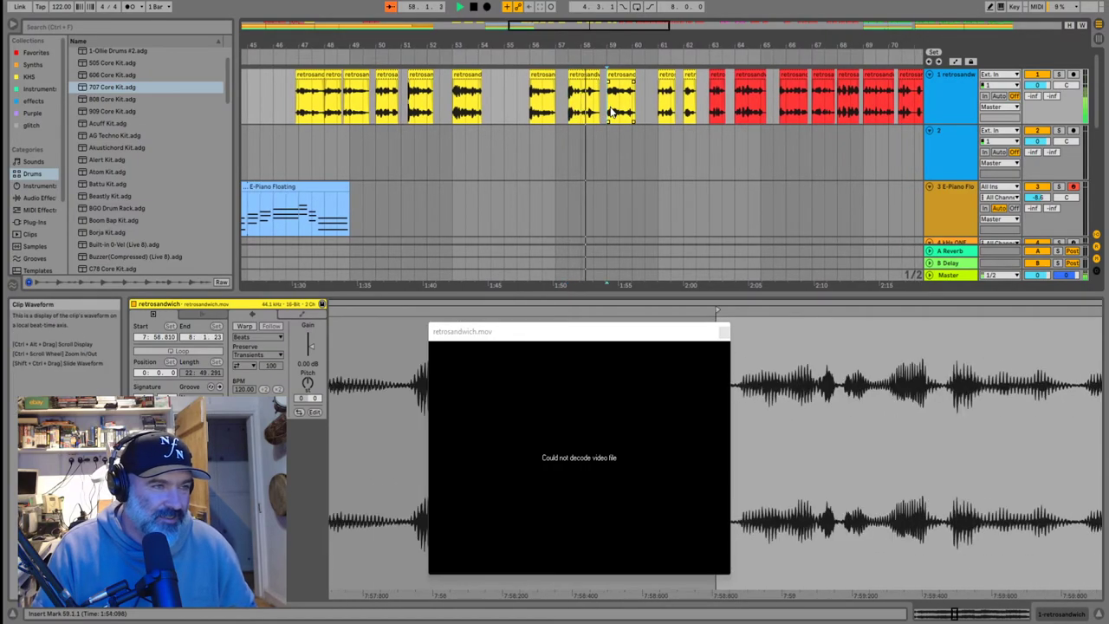
click(295, 106)
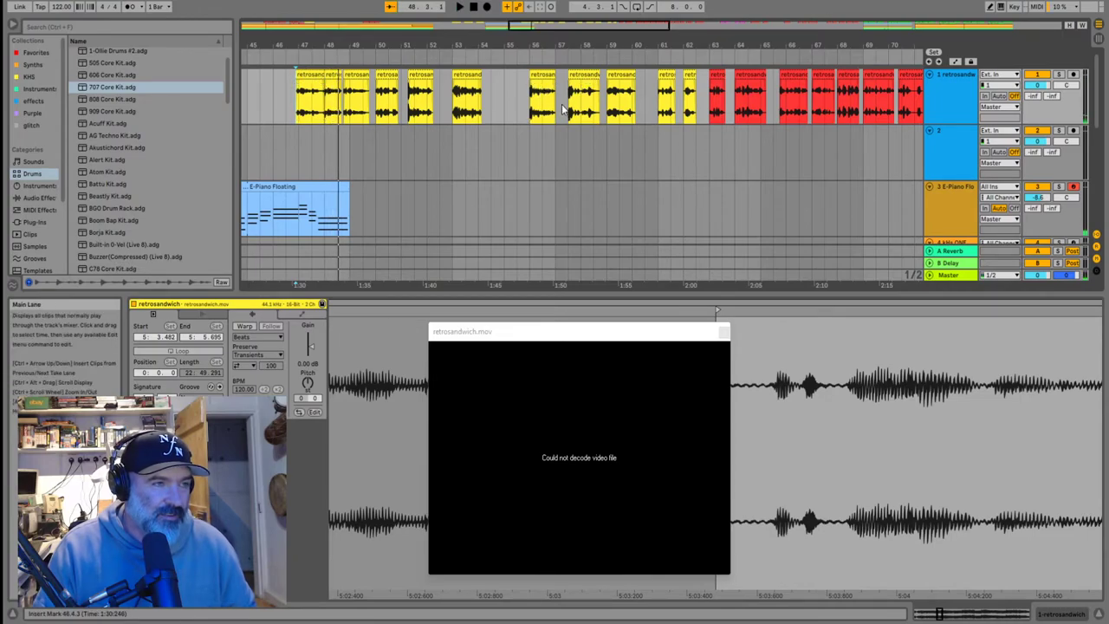
Move the yellow vocal clip from 57.3.1 on track 1 to 47.1.1 on track 2
click(587, 78)
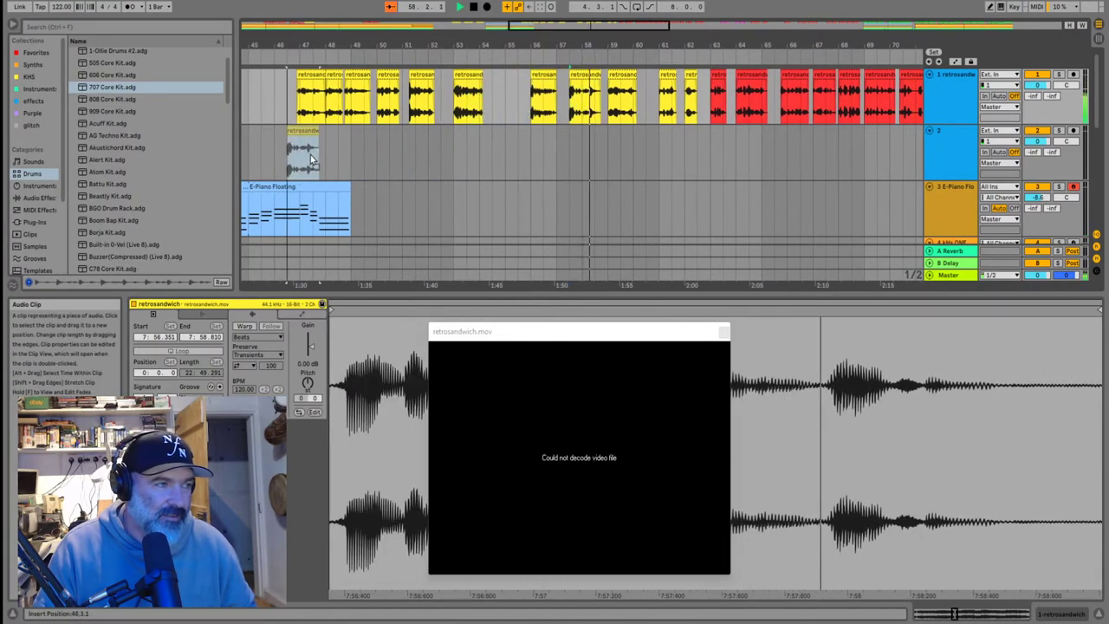
drag(320, 145, 319, 146)
key(space)
scroll(286, 141, up, 2)
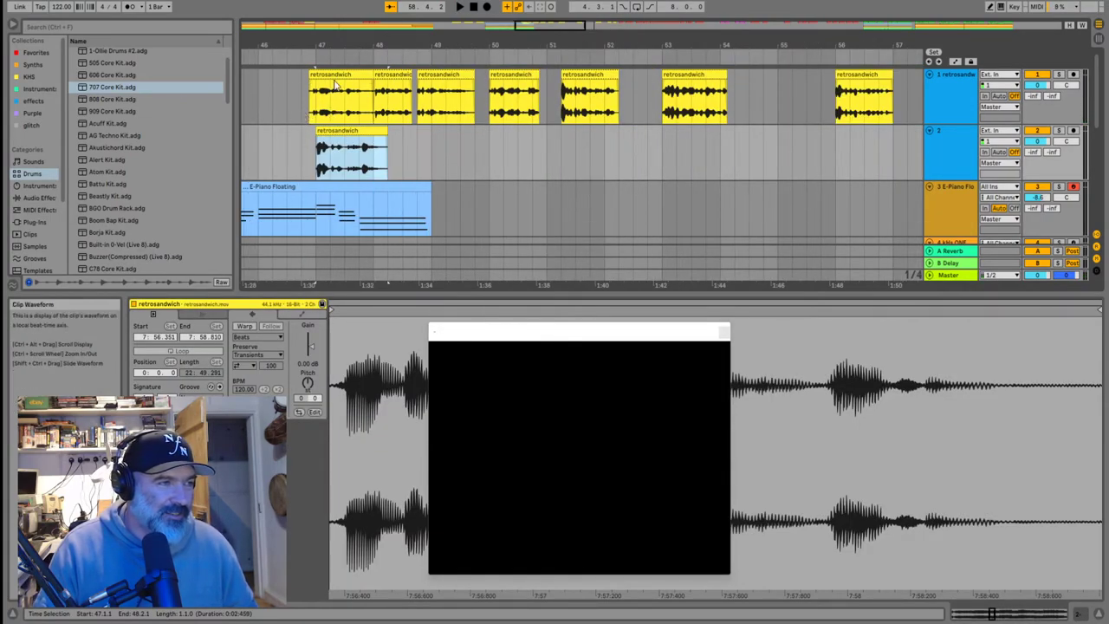
Place the one-bar vocal before bar 48 at 46.1.1 on track 1, and trim the track 2 clip to end at 48.1.1
drag(311, 71, 274, 94)
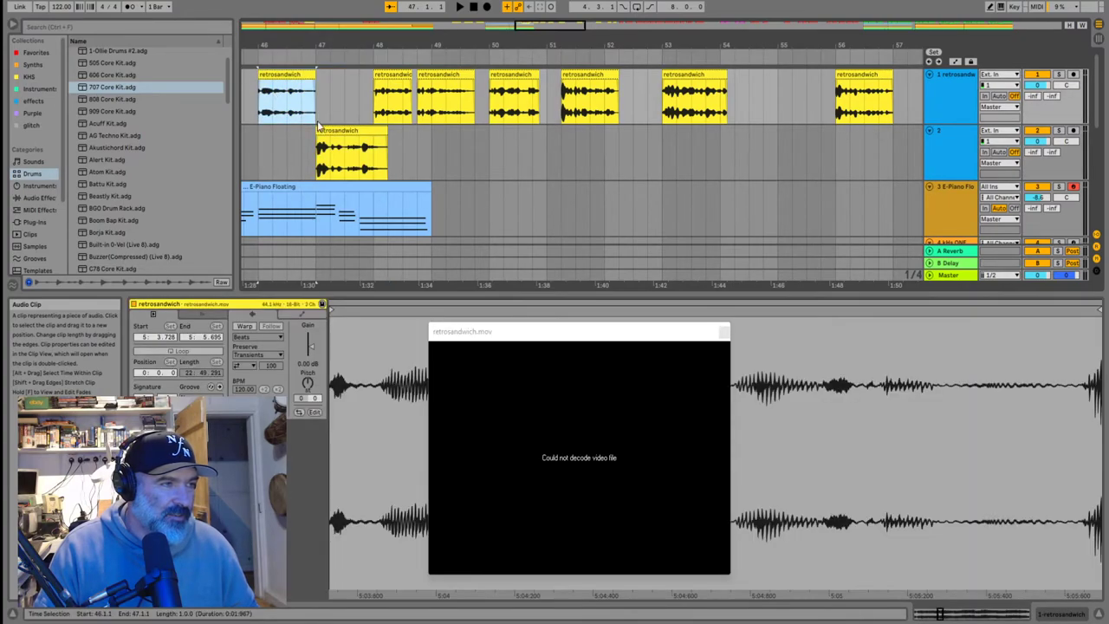
drag(388, 136, 375, 133)
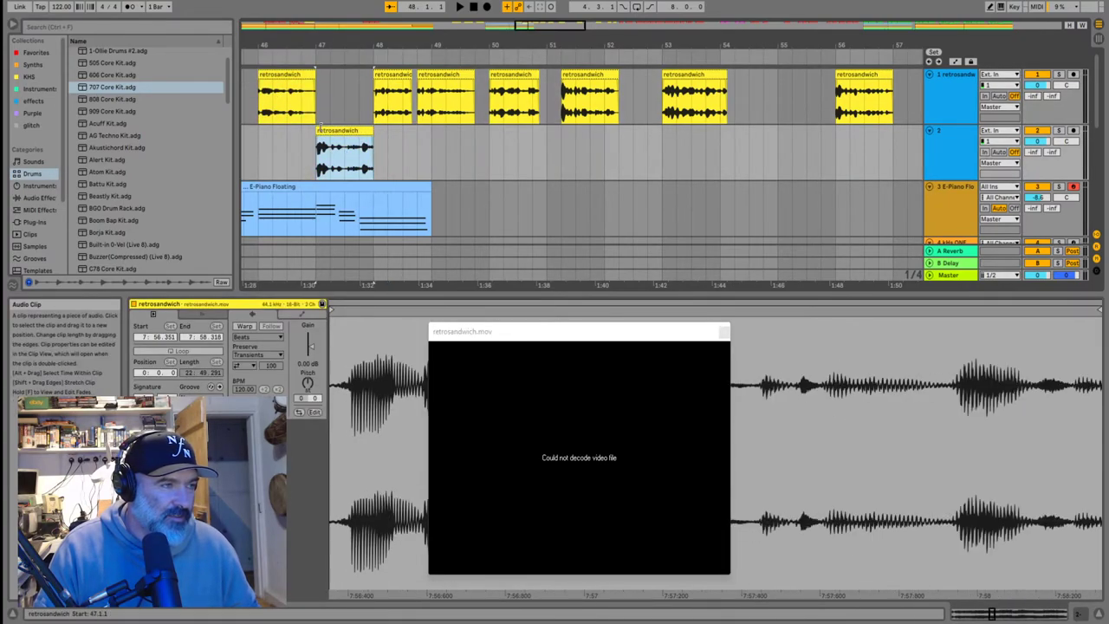
Nudge the track 2 vocal clip earlier by a 1/32 note to 46.4.4 and extend its end to 48.1.1
click(256, 166)
scroll(253, 161, up, 2)
scroll(279, 144, down, 5)
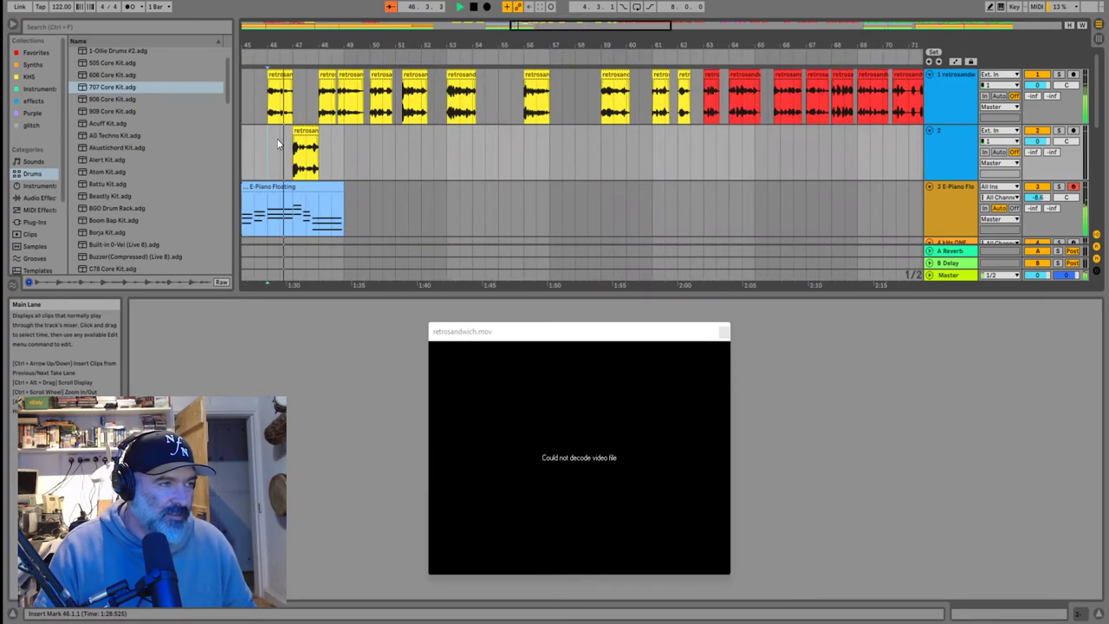
scroll(260, 132, up, 5)
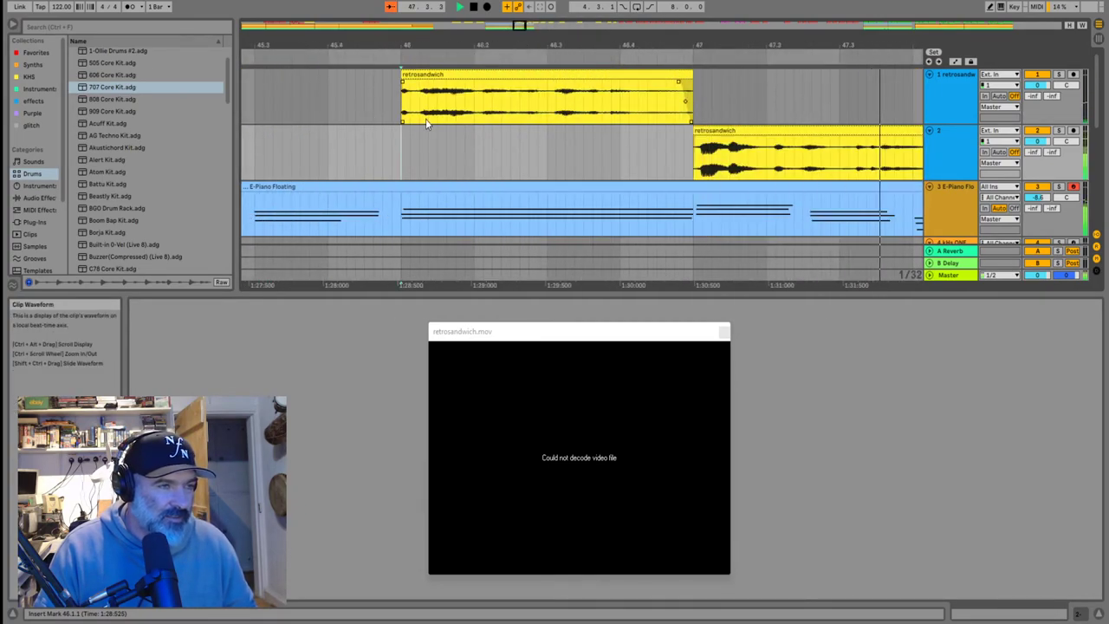
scroll(425, 119, down, 2)
scroll(520, 152, up, 3)
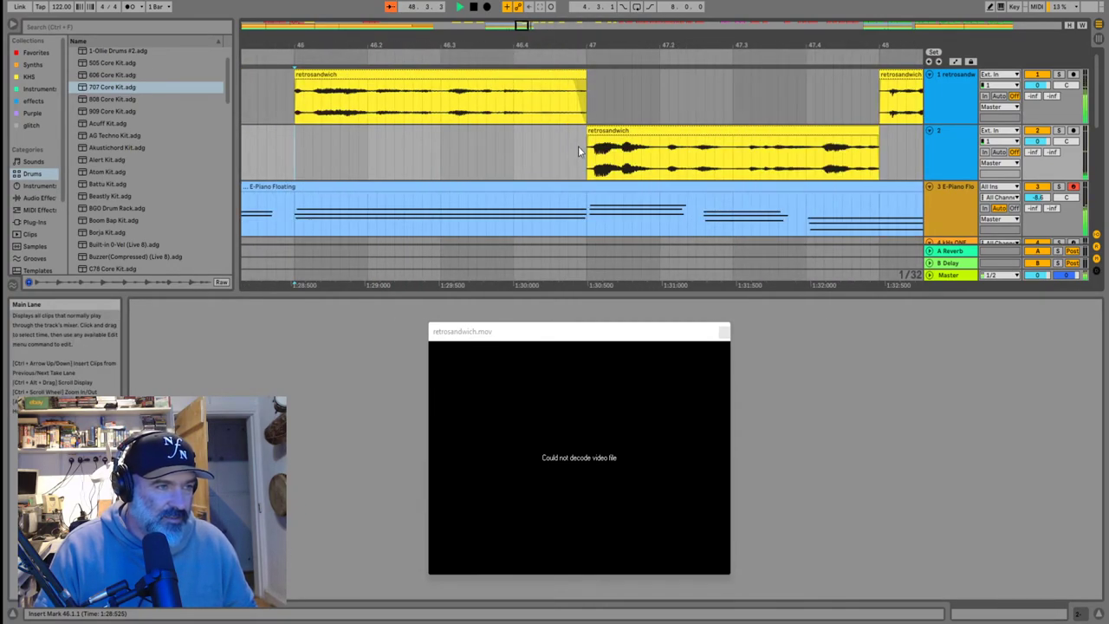
drag(613, 130, 604, 130)
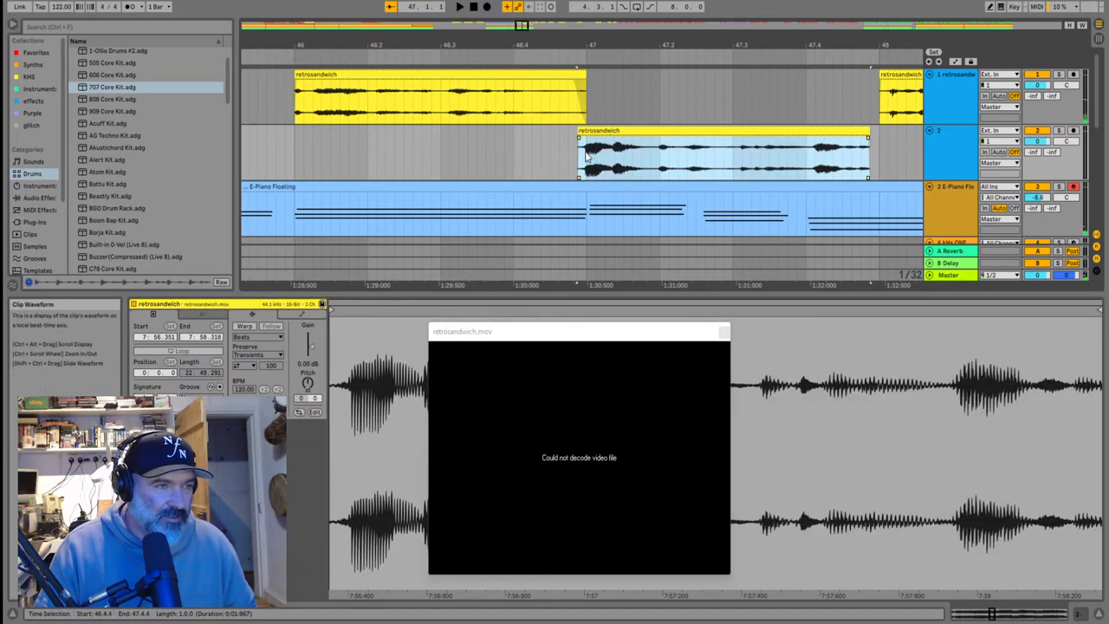
key(space)
click(517, 163)
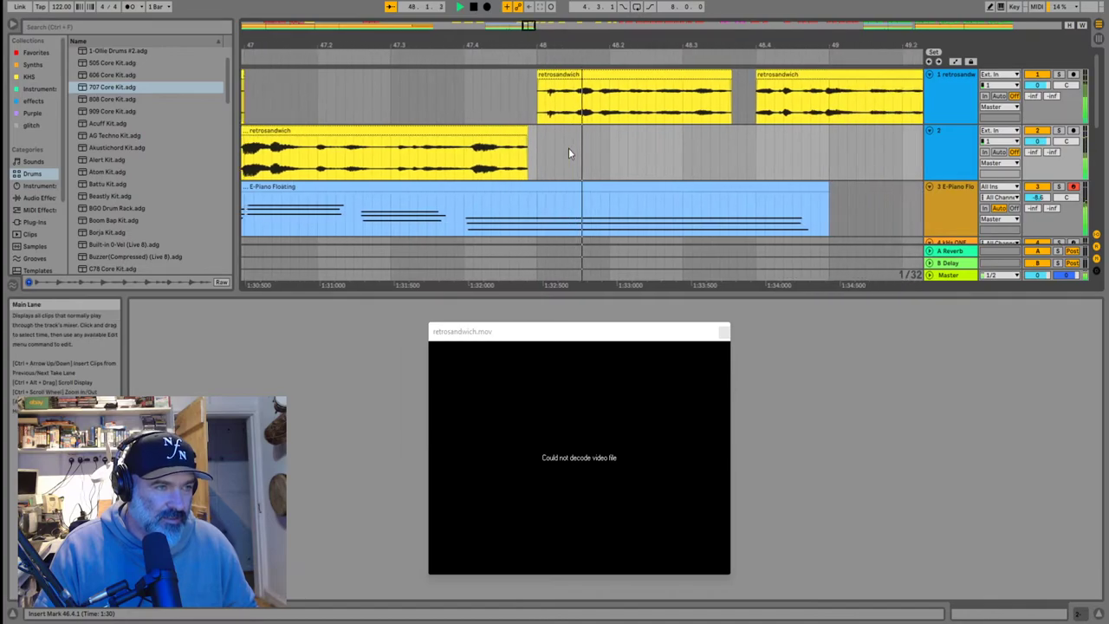
drag(476, 136, 485, 136)
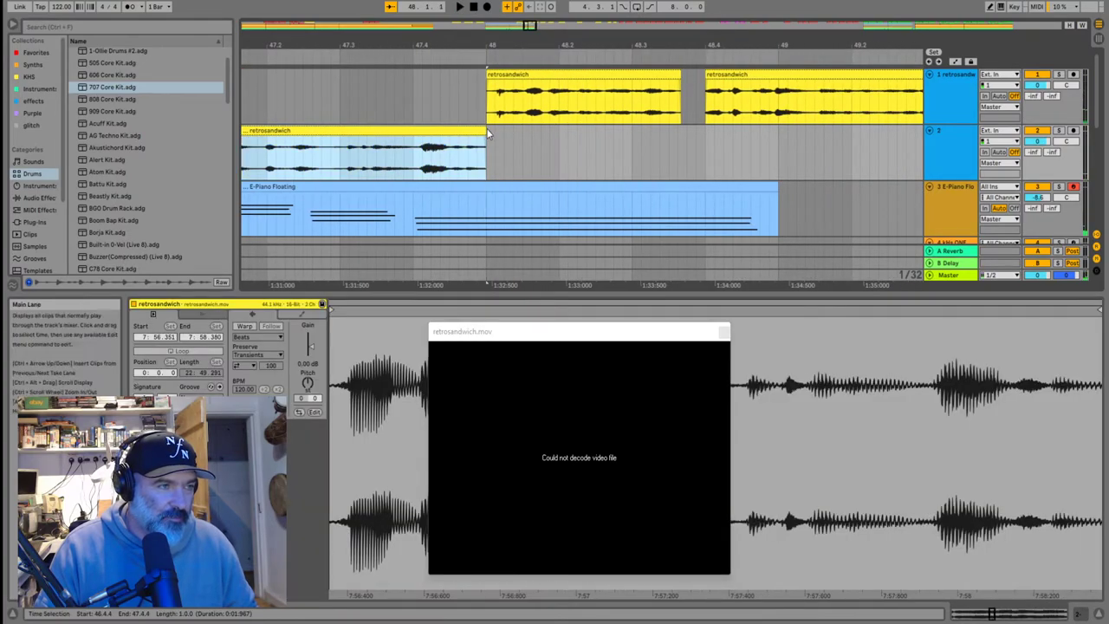
Extend the start of the track 1 vocal clip at 46.1.1 back to 45.4.4 and play the joined phrase
scroll(480, 129, down, 4)
scroll(266, 102, up, 4)
mouse_move(343, 74)
mouse_down()
mouse_move(292, 75)
mouse_move(322, 75)
mouse_up()
key(space)
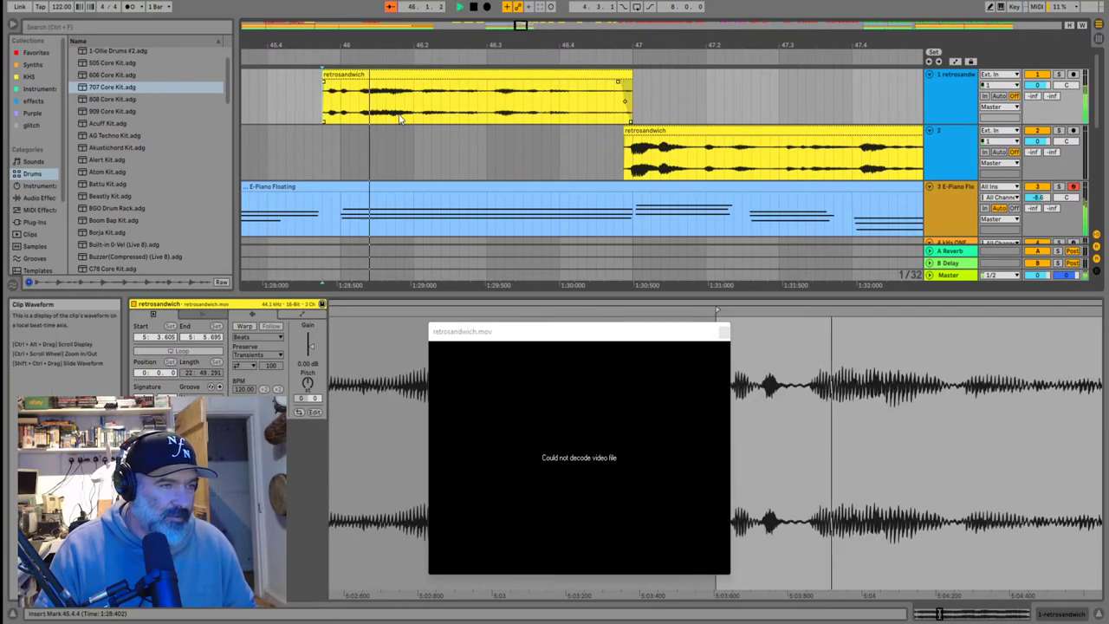
scroll(401, 120, down, 4)
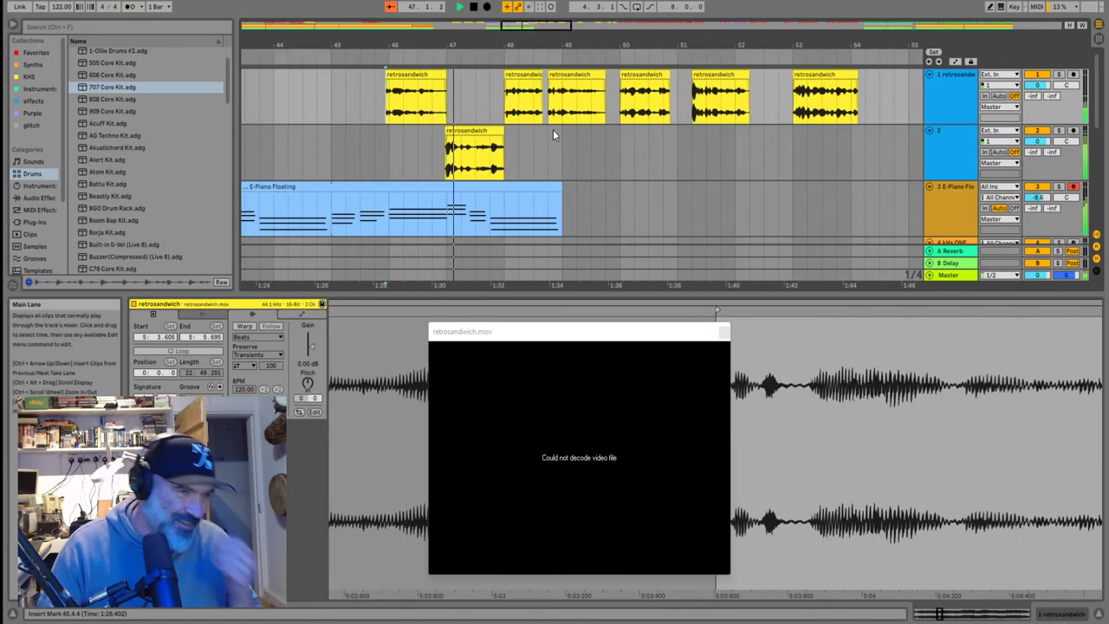
key(space)
Audition the track 1 vocal clips from 48.1.1 and 50.1.1 against the rearranged phrase
click(512, 110)
key(space)
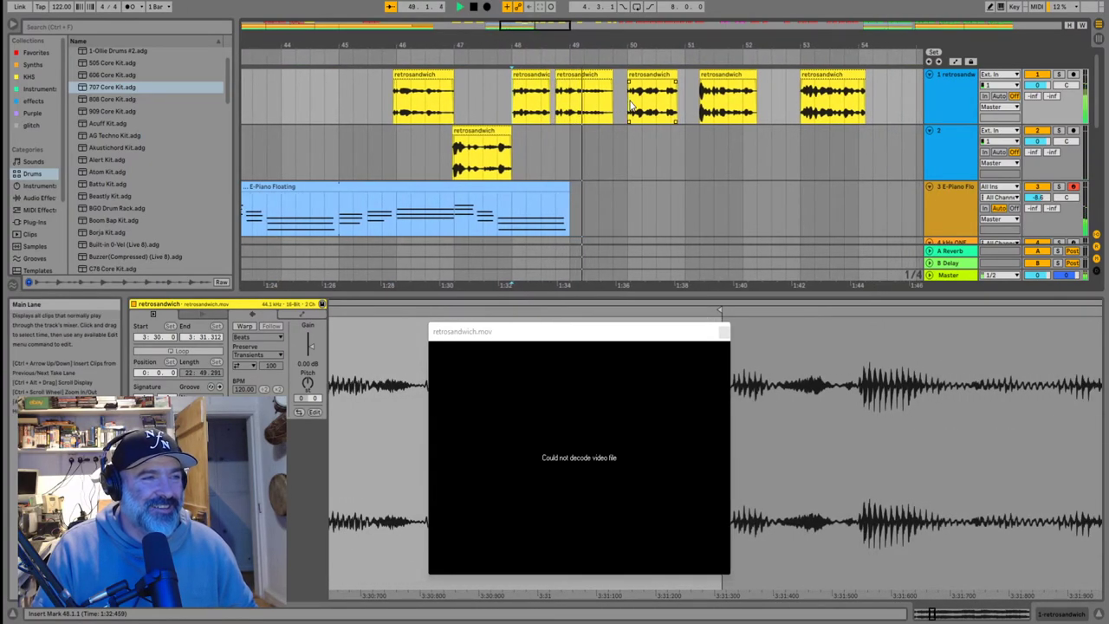
key(space)
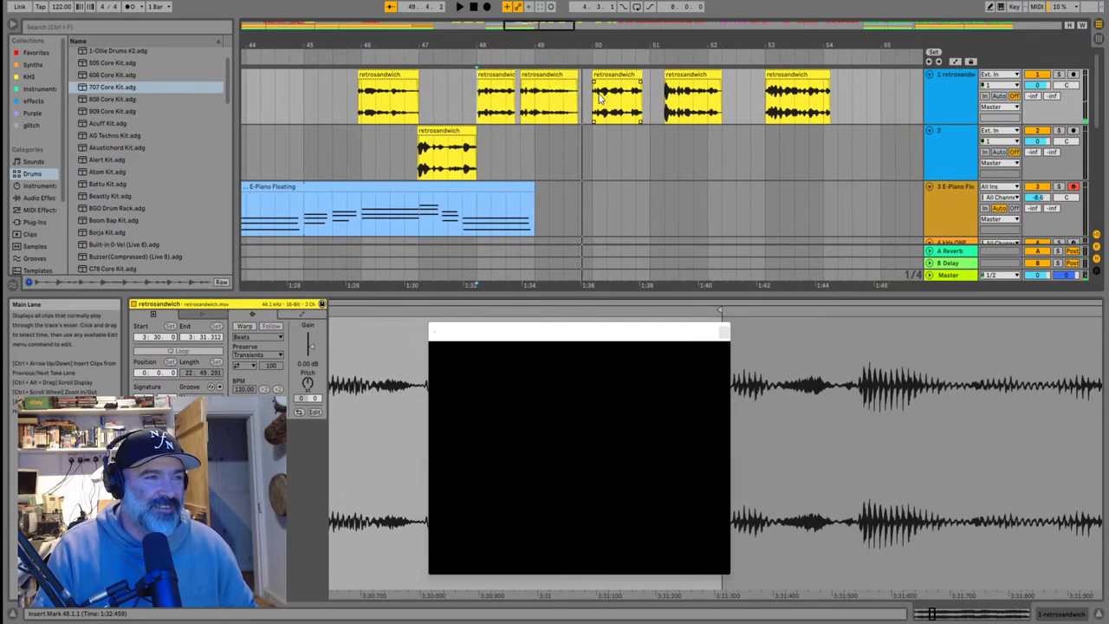
click(414, 134)
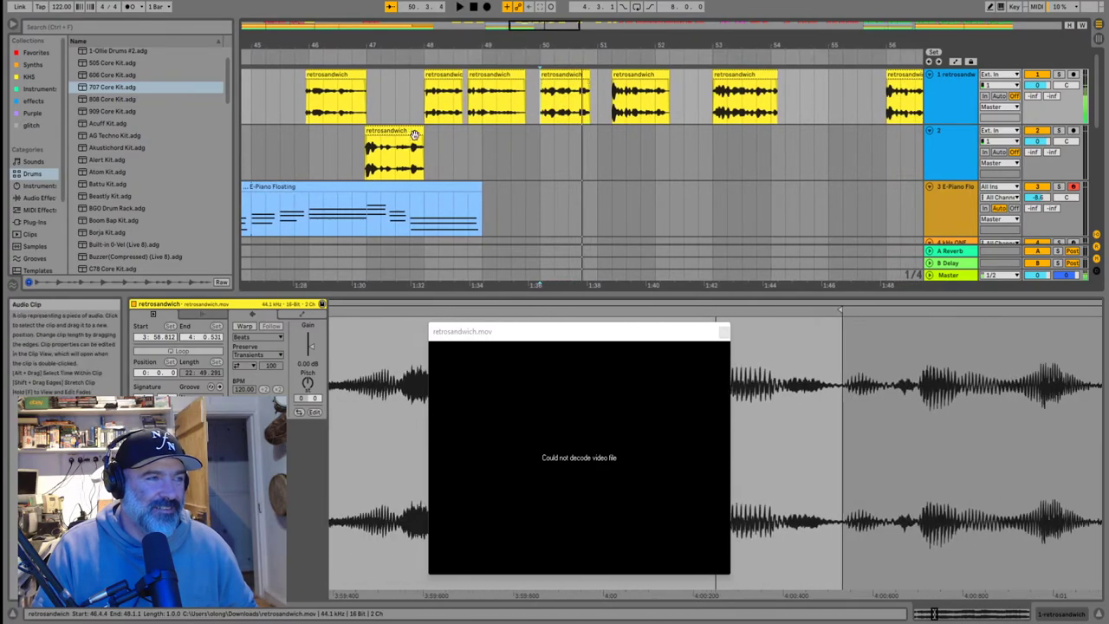
scroll(485, 135, down, 3)
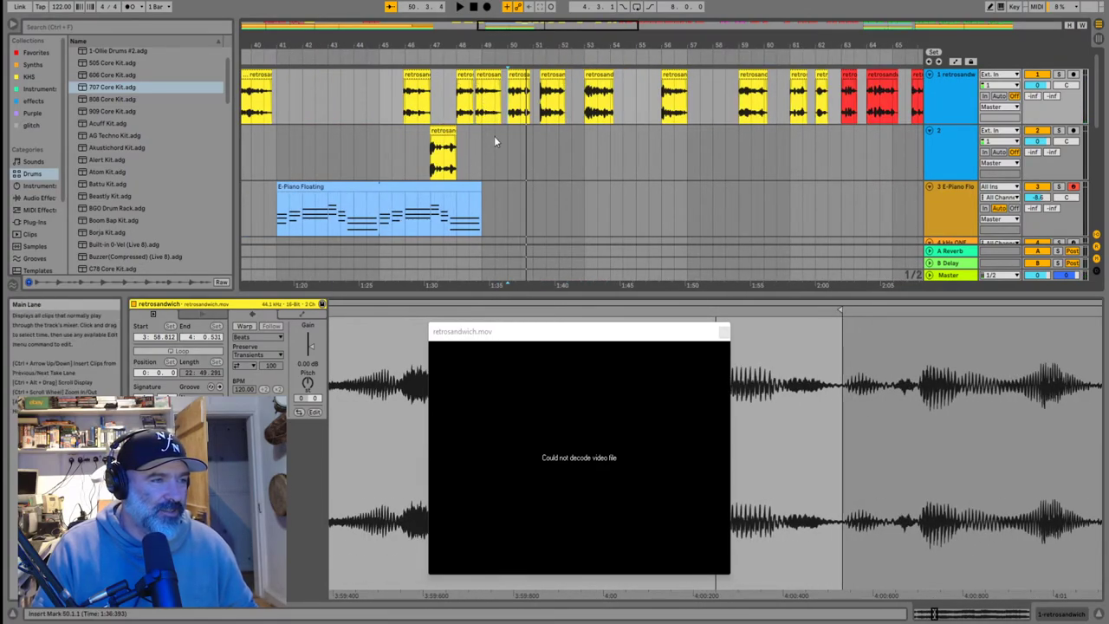
Audition the remaining yellow vocals at 51.3.1, 53.1.1 and 56.1.1, and replay the phrase from 46.1.1
click(548, 103)
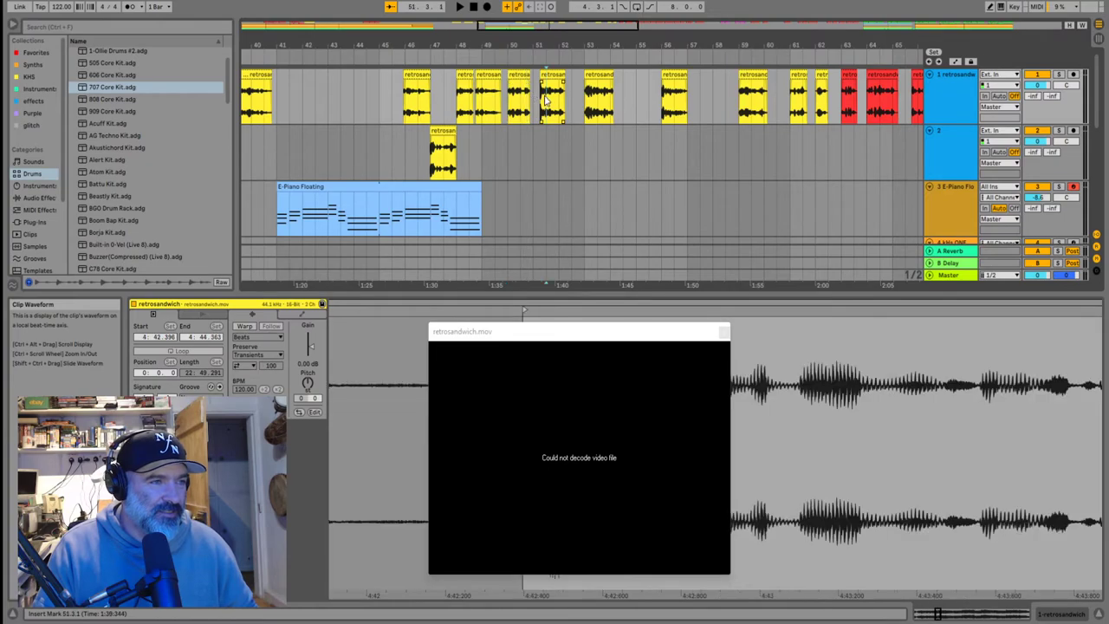
key(space)
click(603, 111)
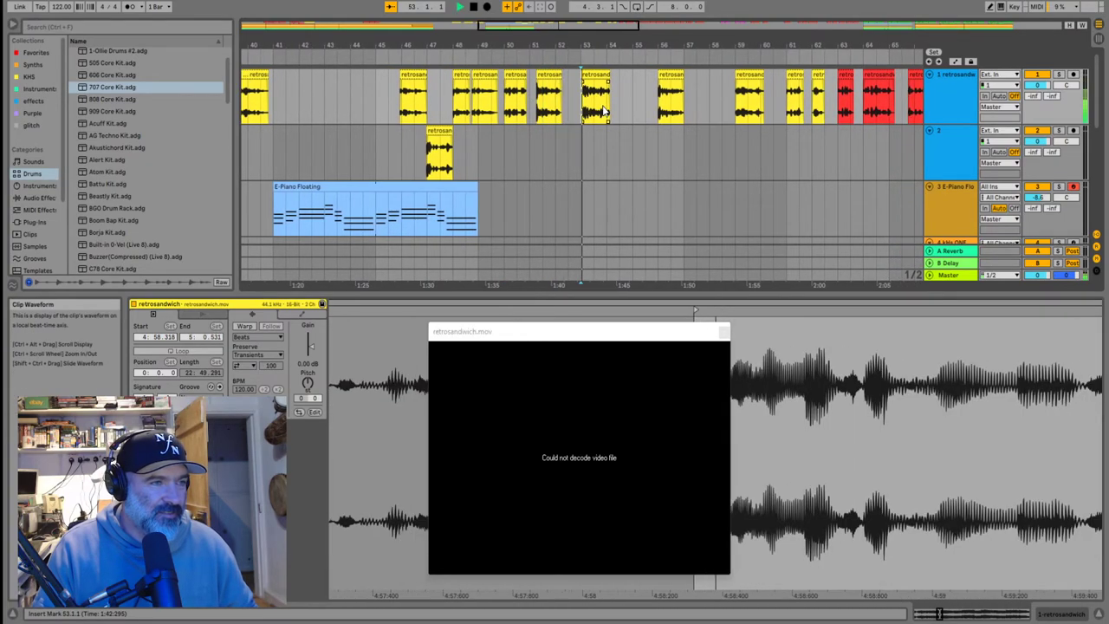
key(space)
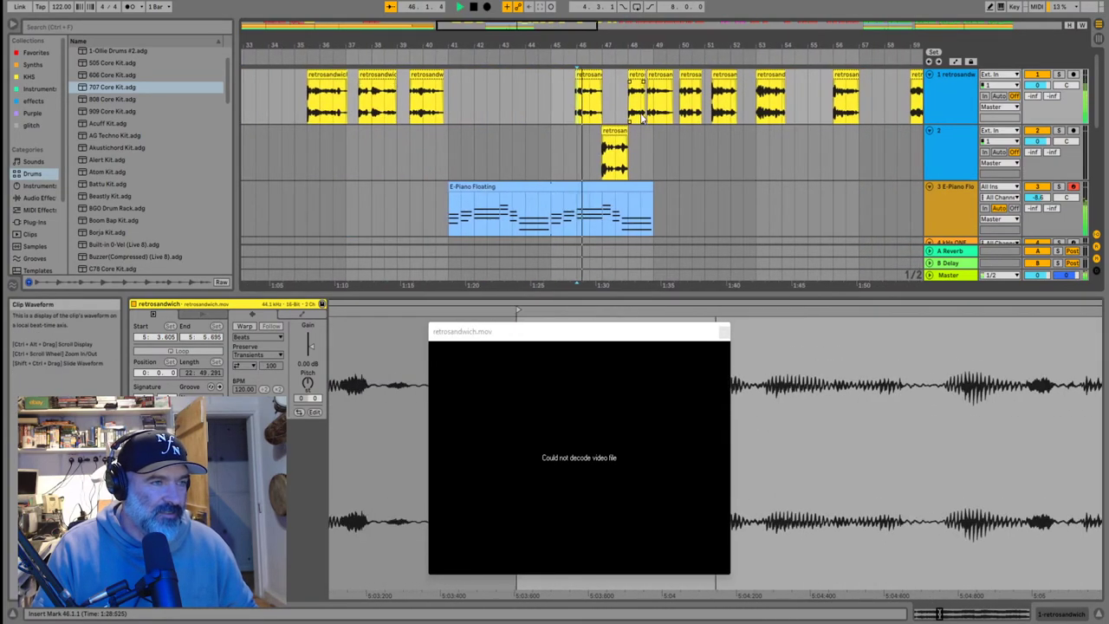
click(743, 116)
key(space)
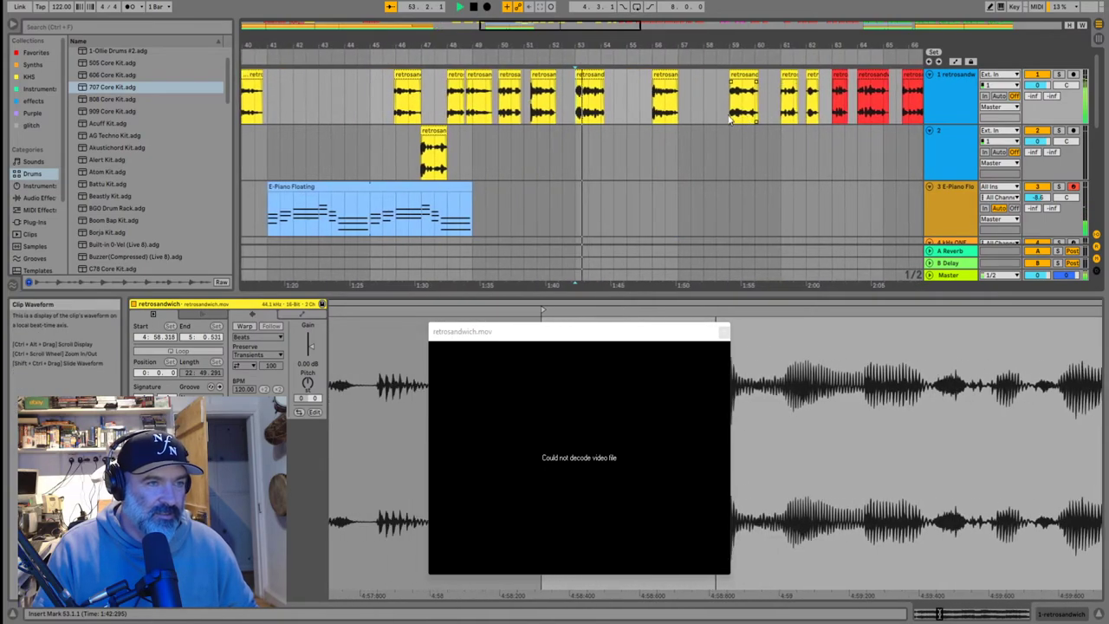
click(645, 114)
key(space)
key(space)
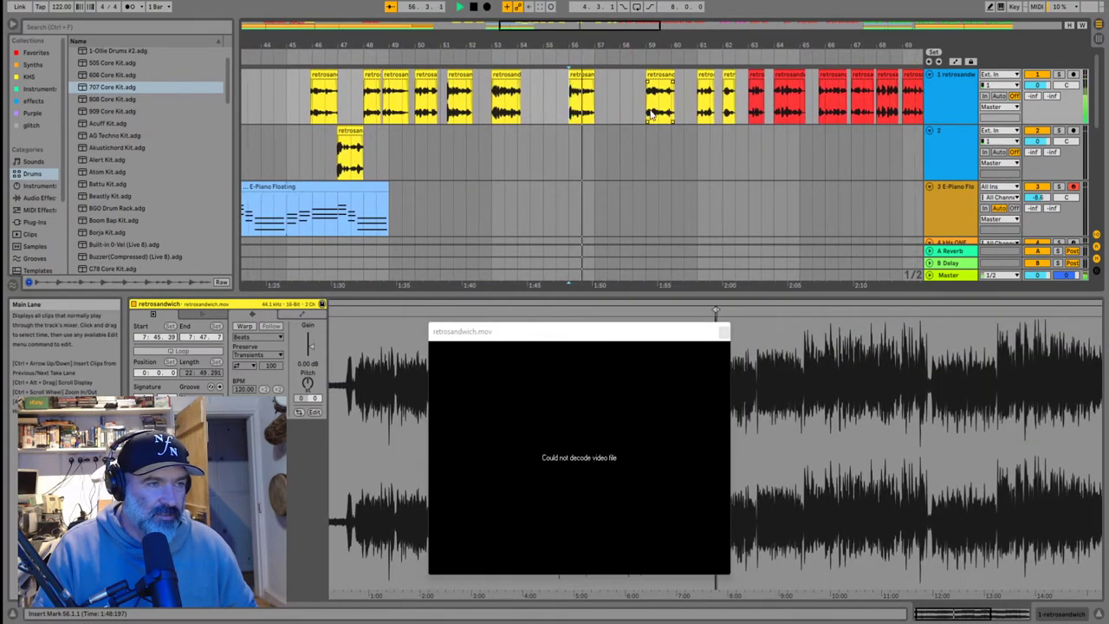
Audition the last yellow vocal clips on track 1 at 59.1.1, 61.1.1 and 62.1.1
click(647, 114)
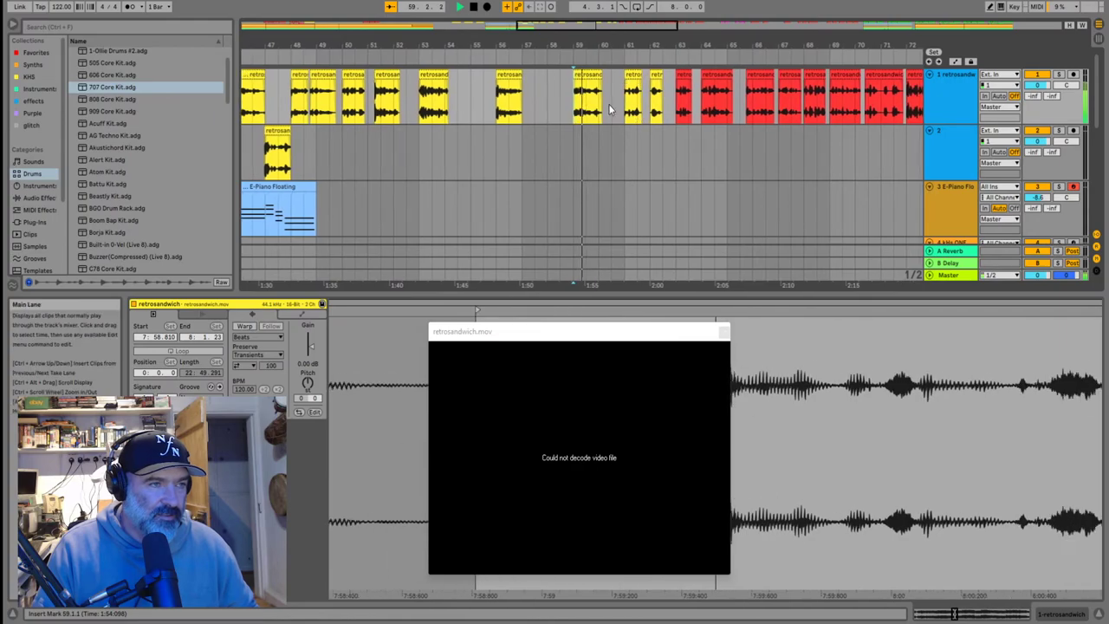
click(620, 110)
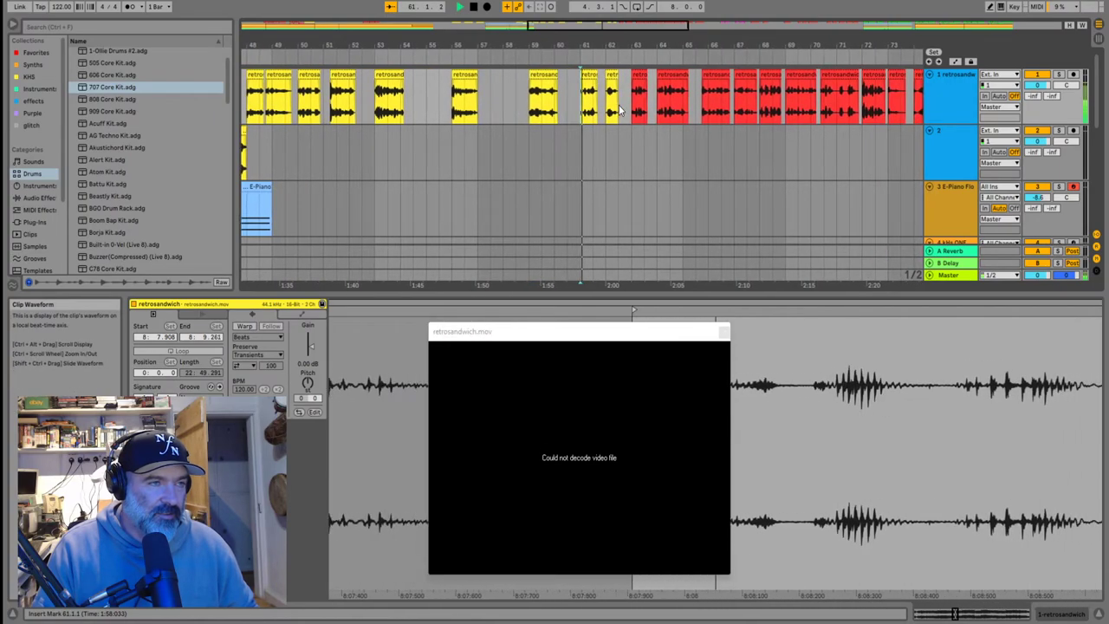
click(595, 117)
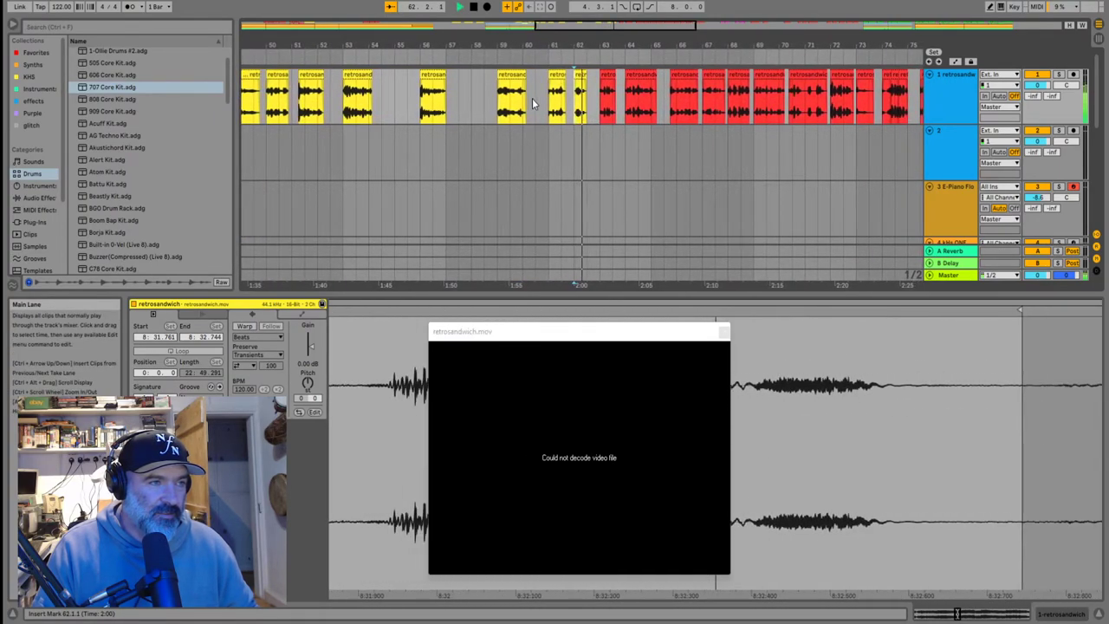
scroll(531, 93, down, 3)
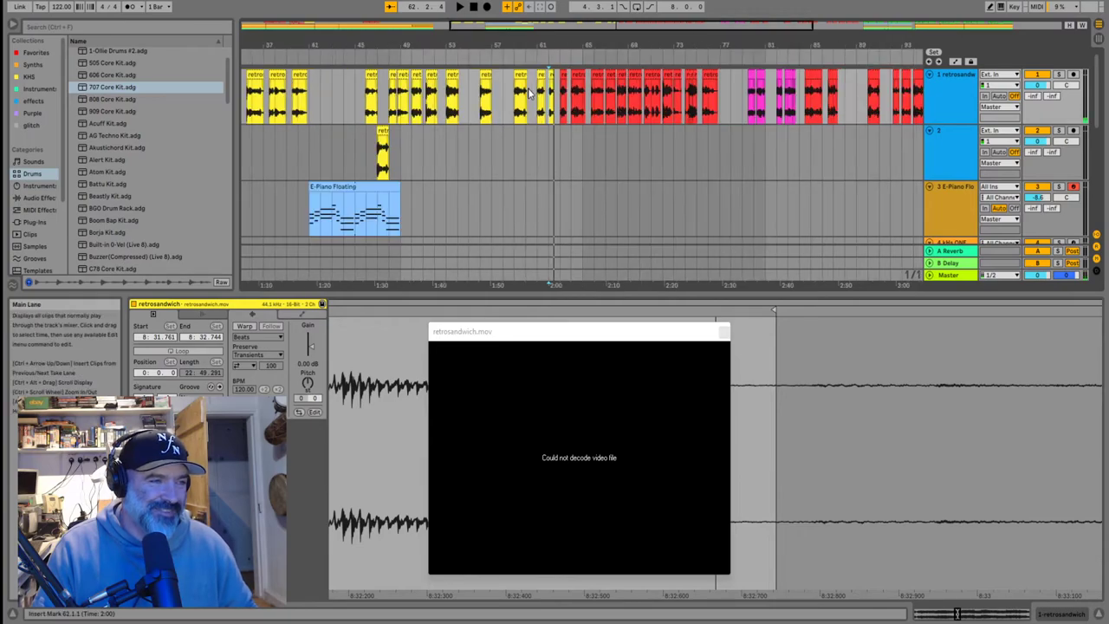
Audition the magenta vocal clips on track 1 from 79.3.1, 82.1.1 and 80.1.1
click(753, 95)
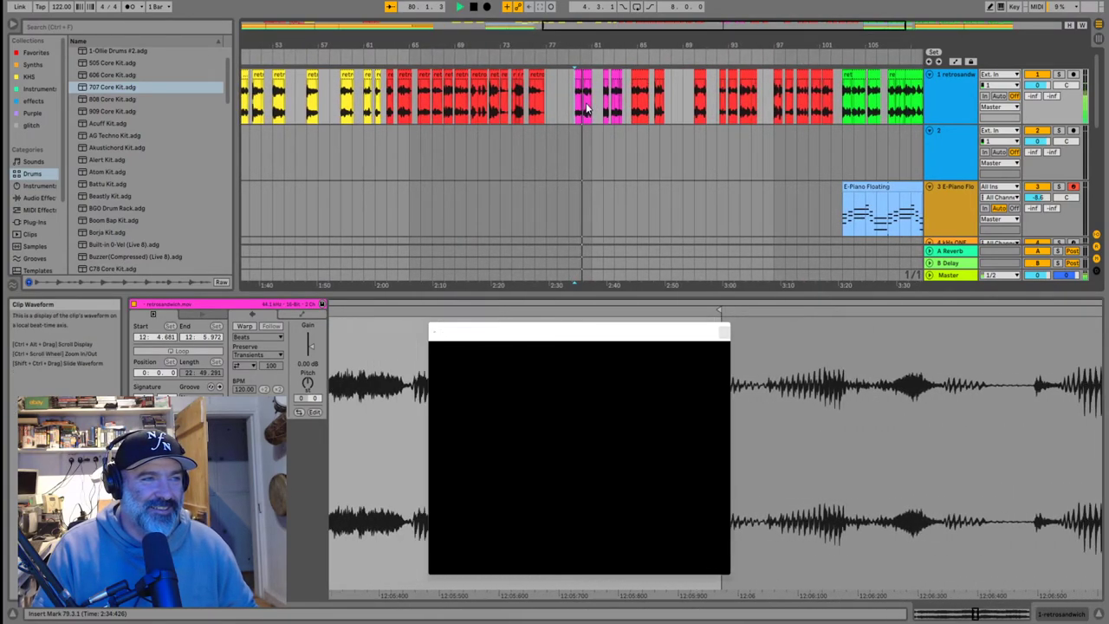
click(597, 110)
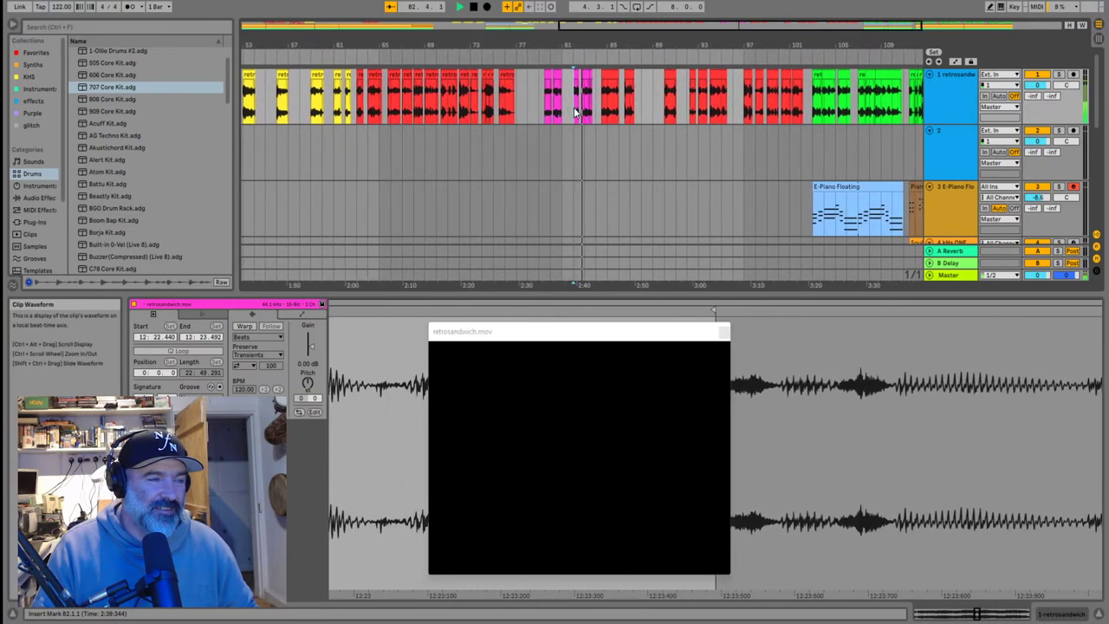
click(556, 113)
key(space)
key(w)
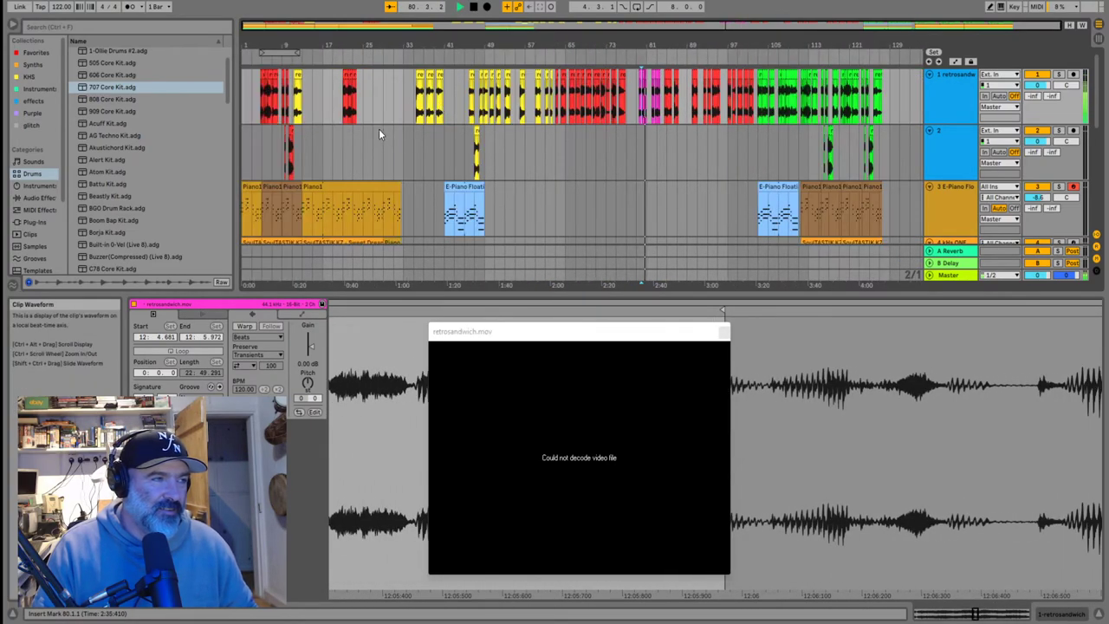
scroll(468, 145, up, 2)
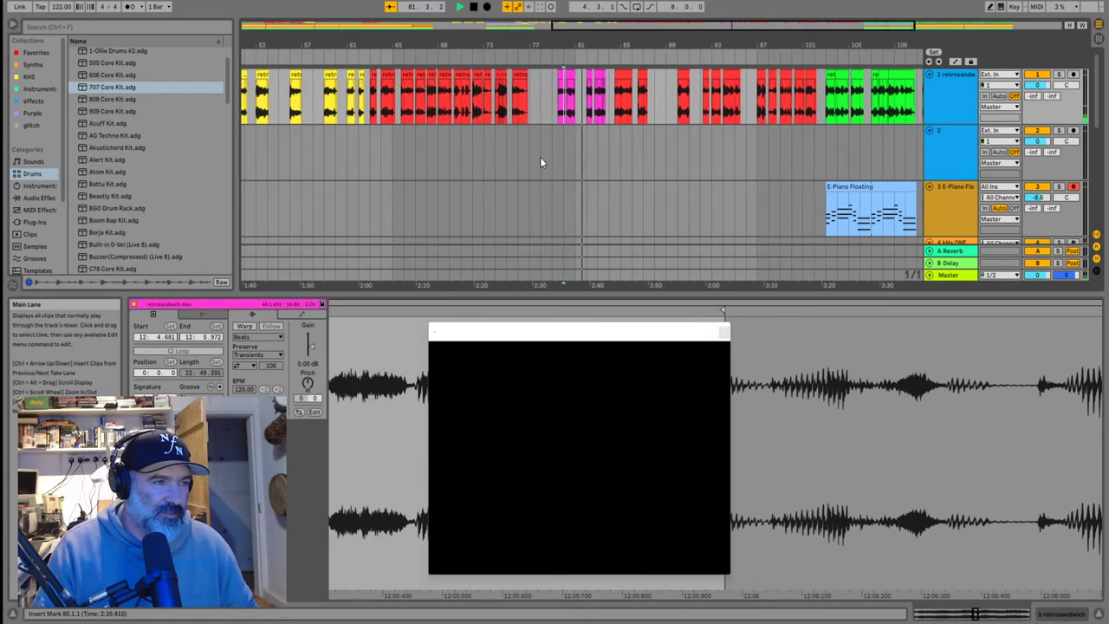
scroll(468, 147, down, 2)
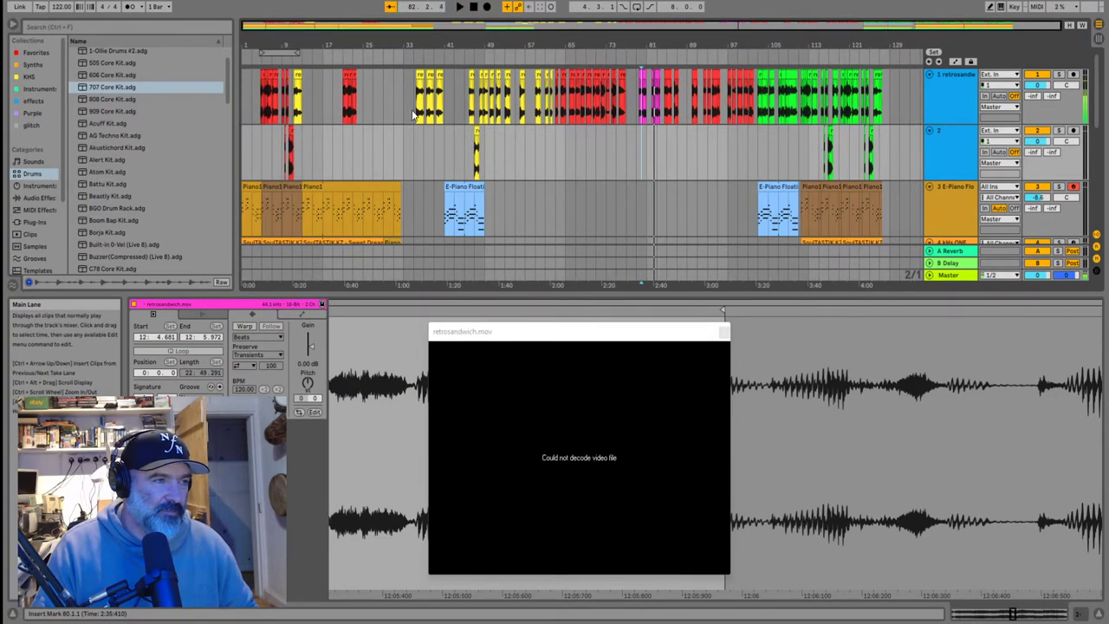
Audition the three yellow vocal clips before the E-Piano section, from 35.3.1 through the one at 39.3.1
click(414, 115)
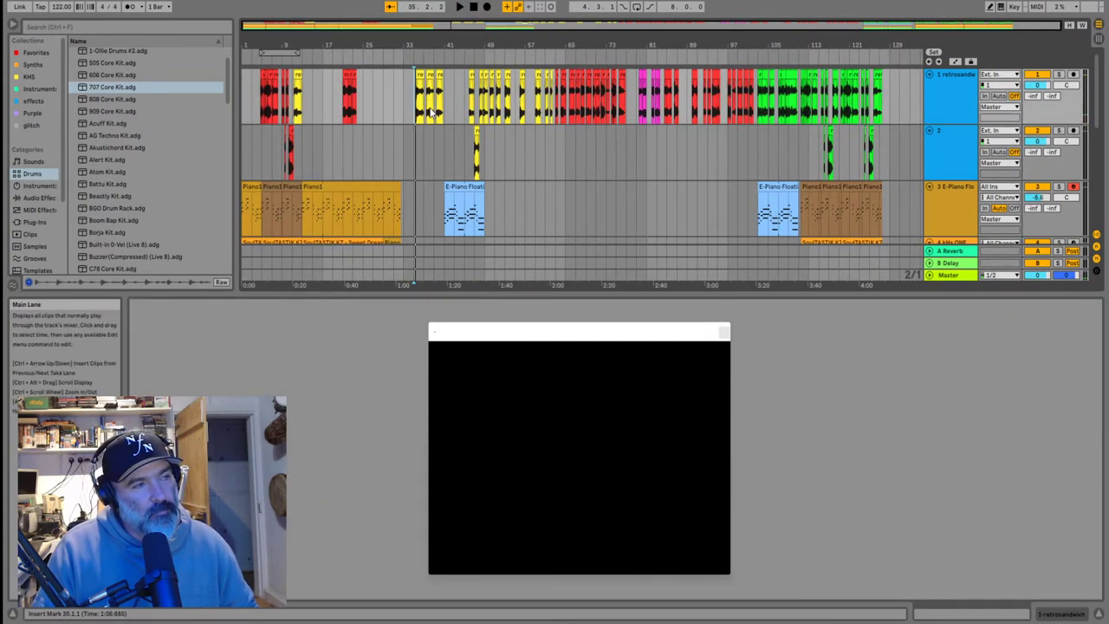
scroll(418, 110, up, 3)
click(423, 104)
key(space)
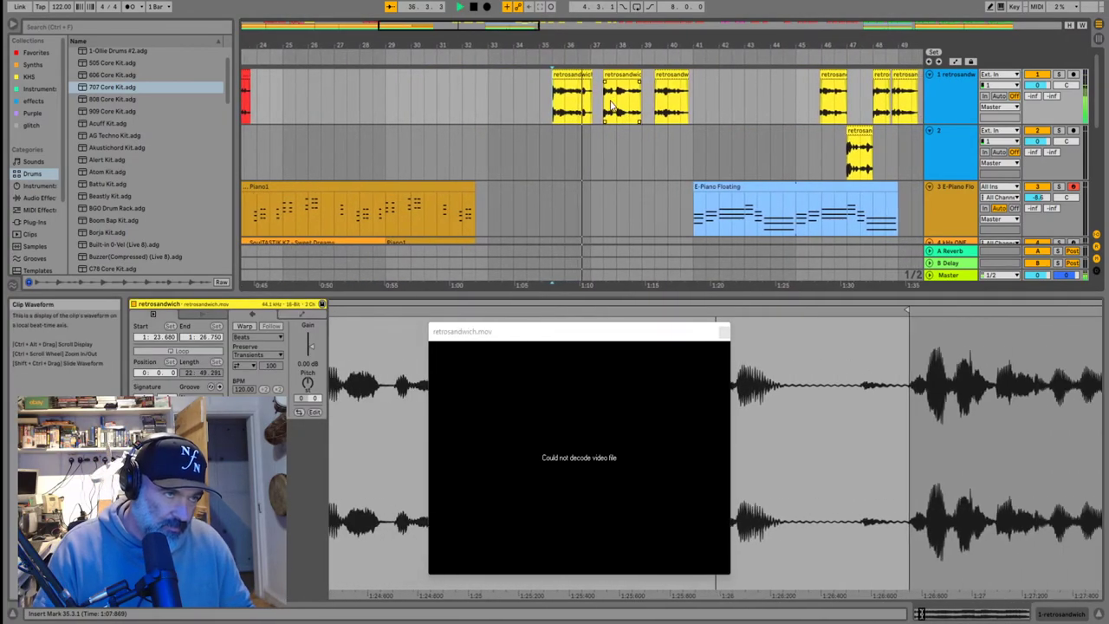
click(608, 98)
click(613, 101)
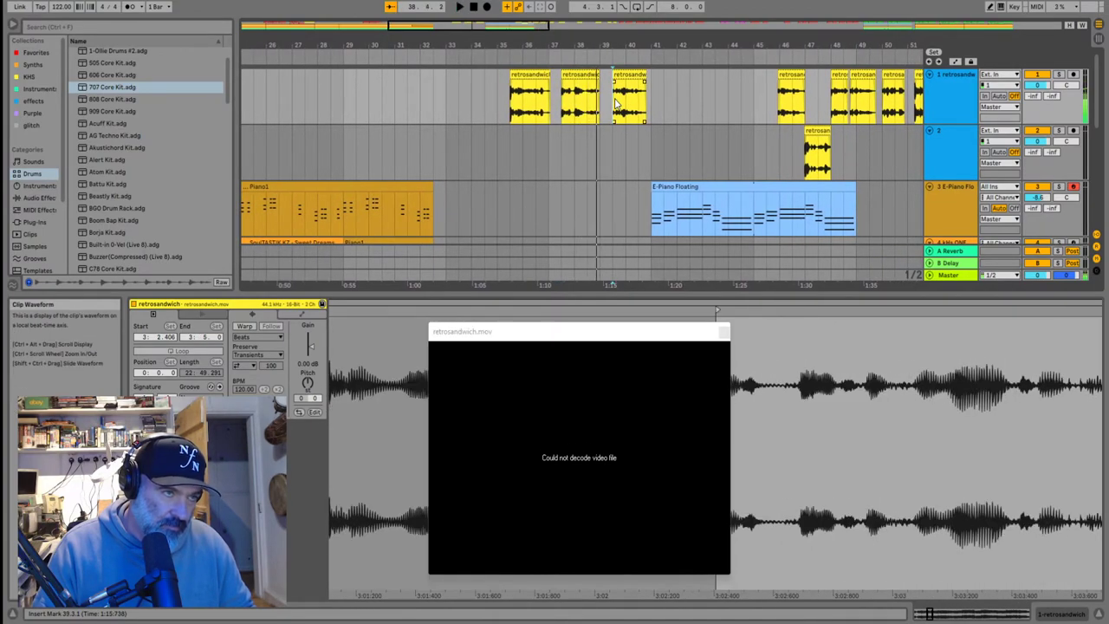
key(space)
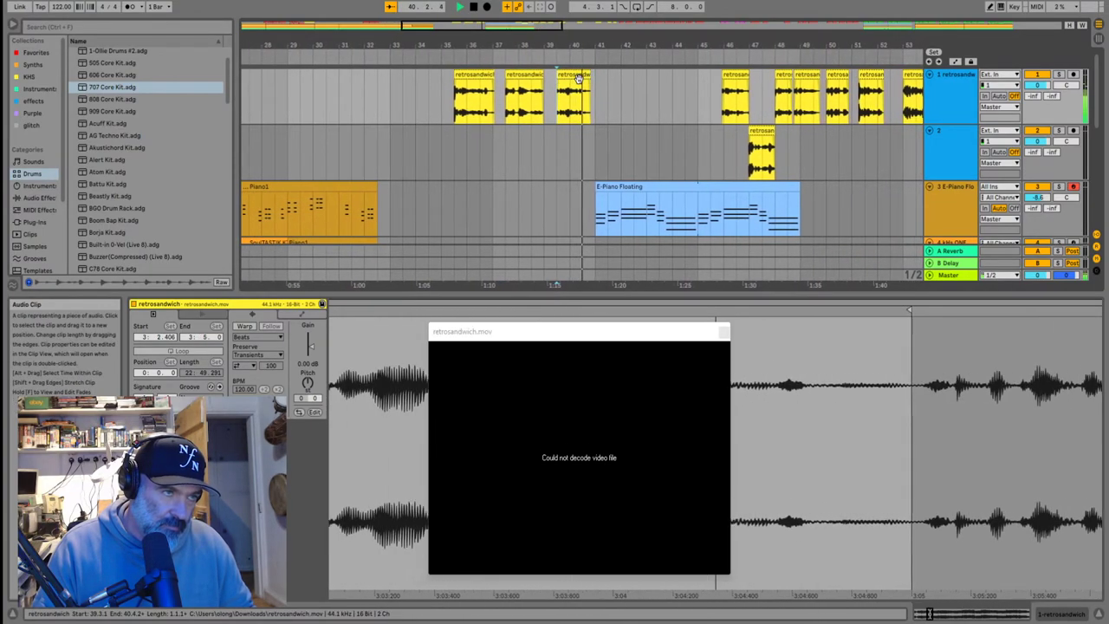
key(space)
scroll(701, 121, down, 4)
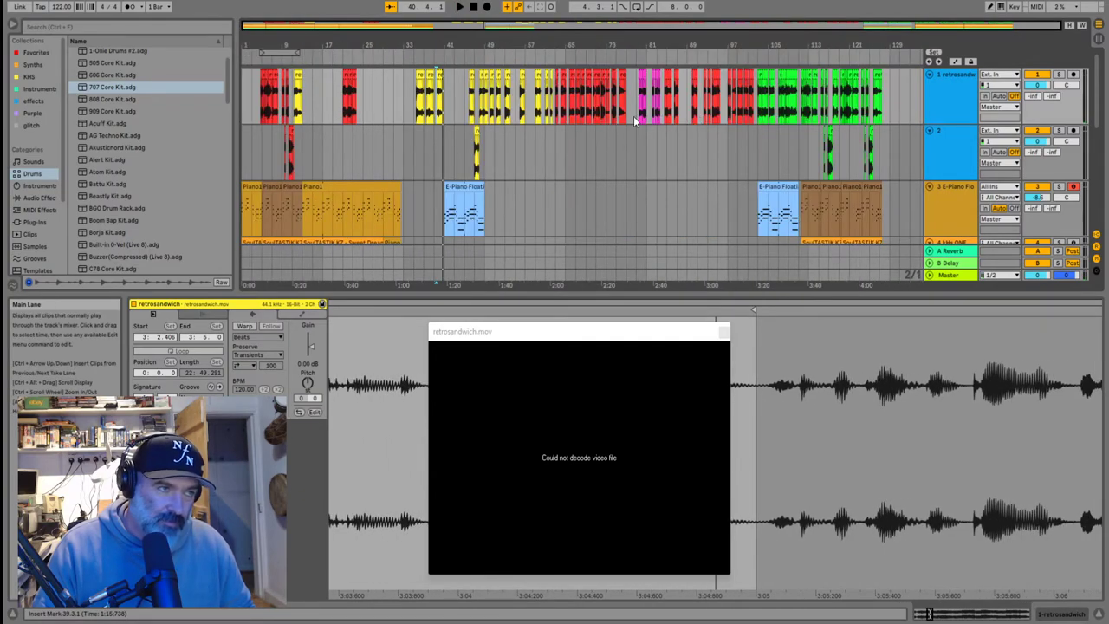
Audition the red vocal clips between the yellow and magenta groups, ending with the one at 76.1.1
click(557, 107)
key(space)
scroll(560, 109, up, 3)
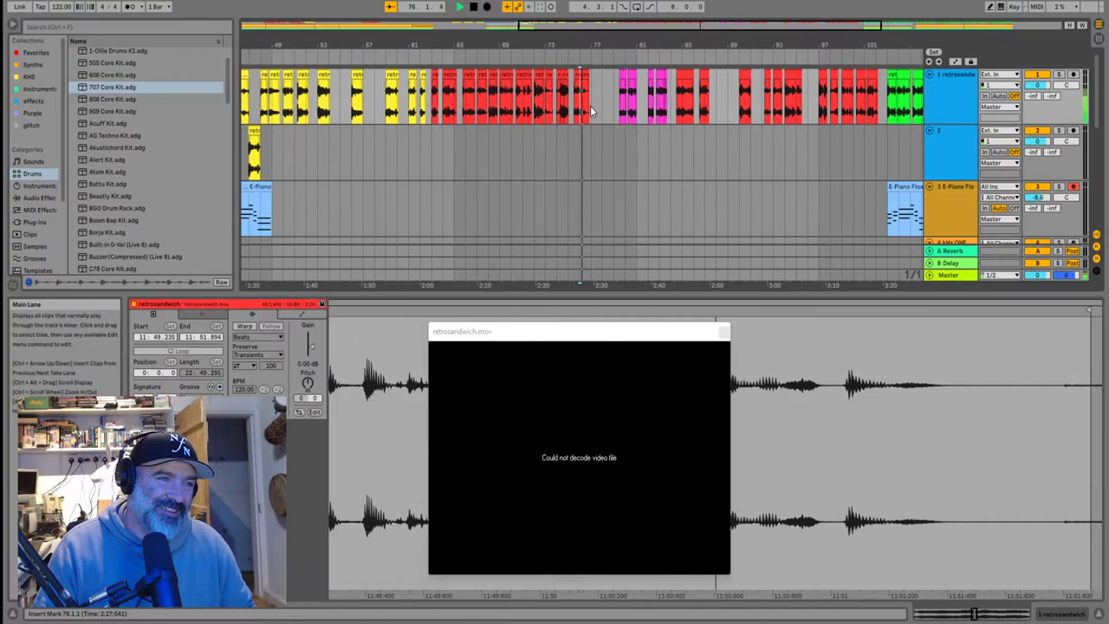
scroll(441, 116, down, 4)
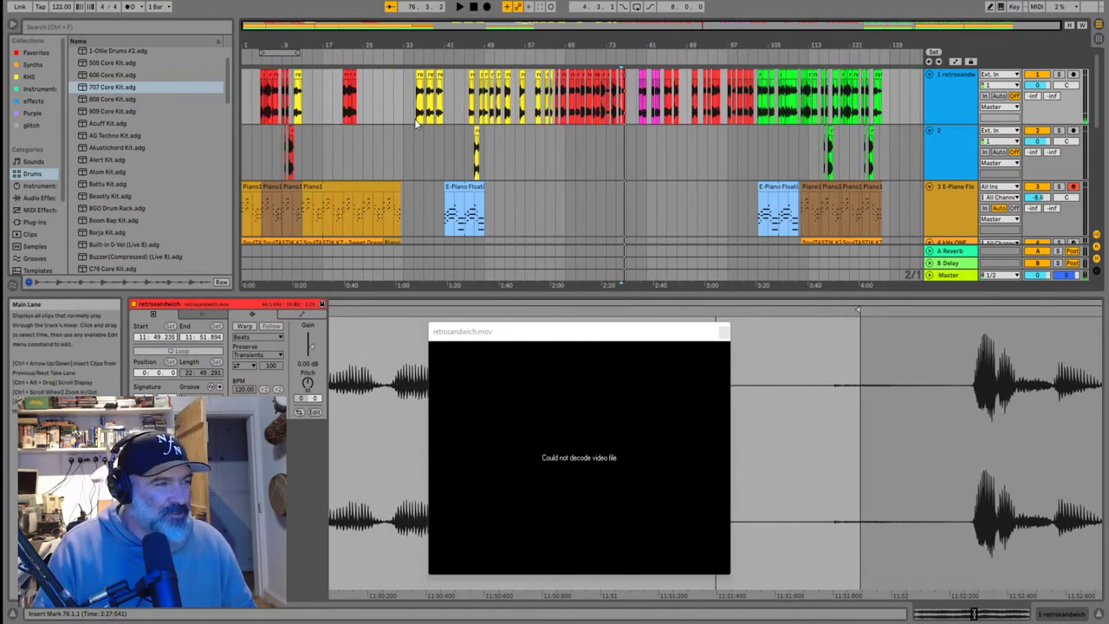
Audition the red vocal group from 21.1.1 over the Piano1 backing and select its three clips
click(342, 108)
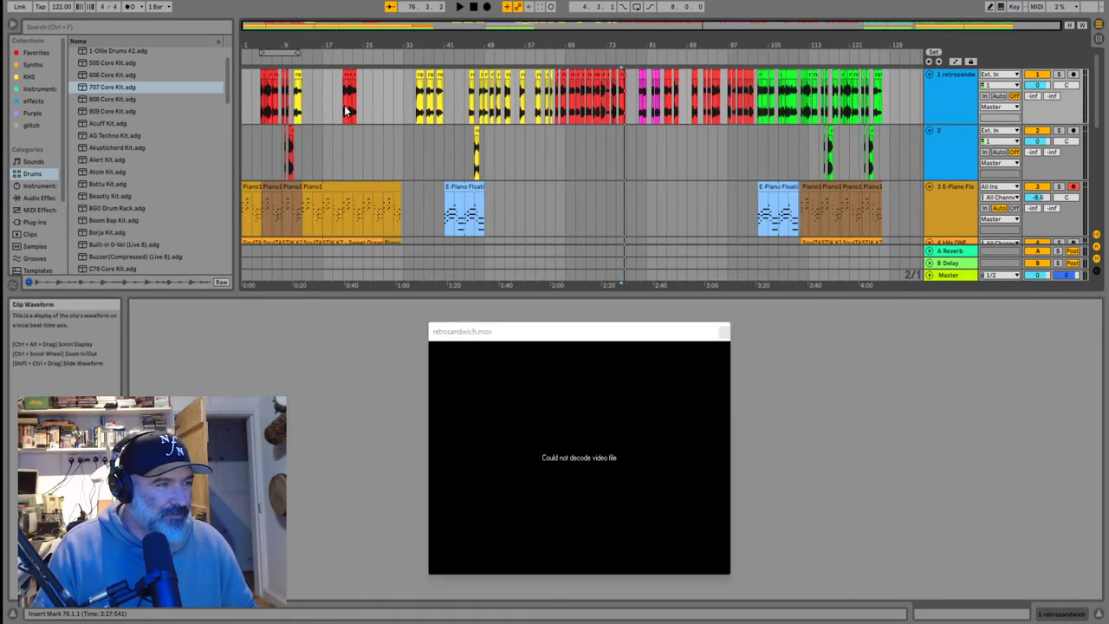
click(346, 110)
key(space)
scroll(349, 111, up, 6)
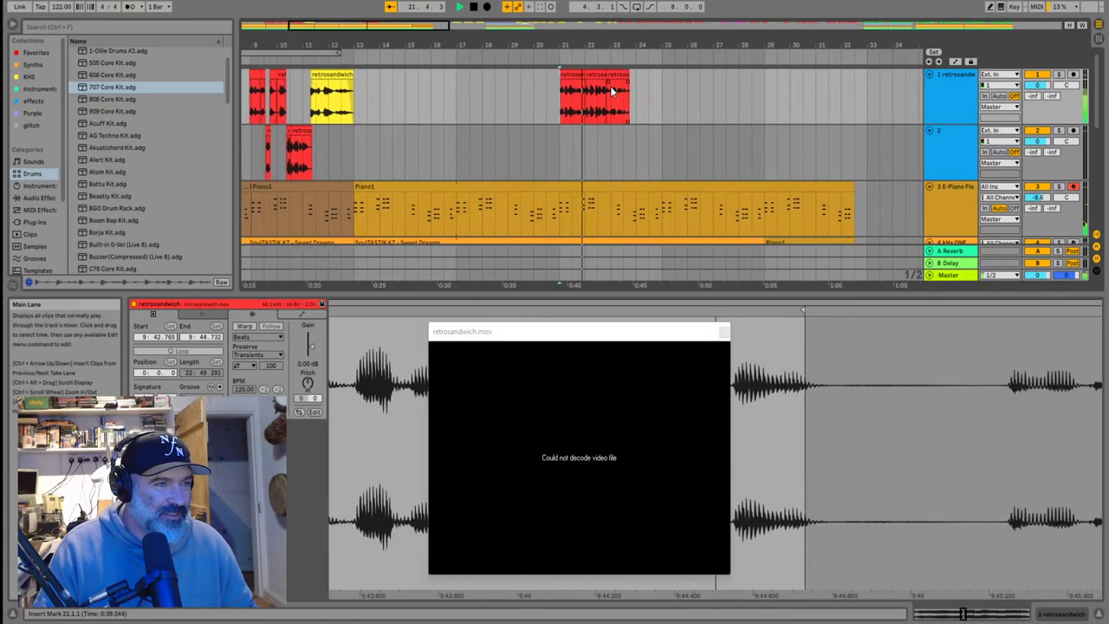
click(613, 75)
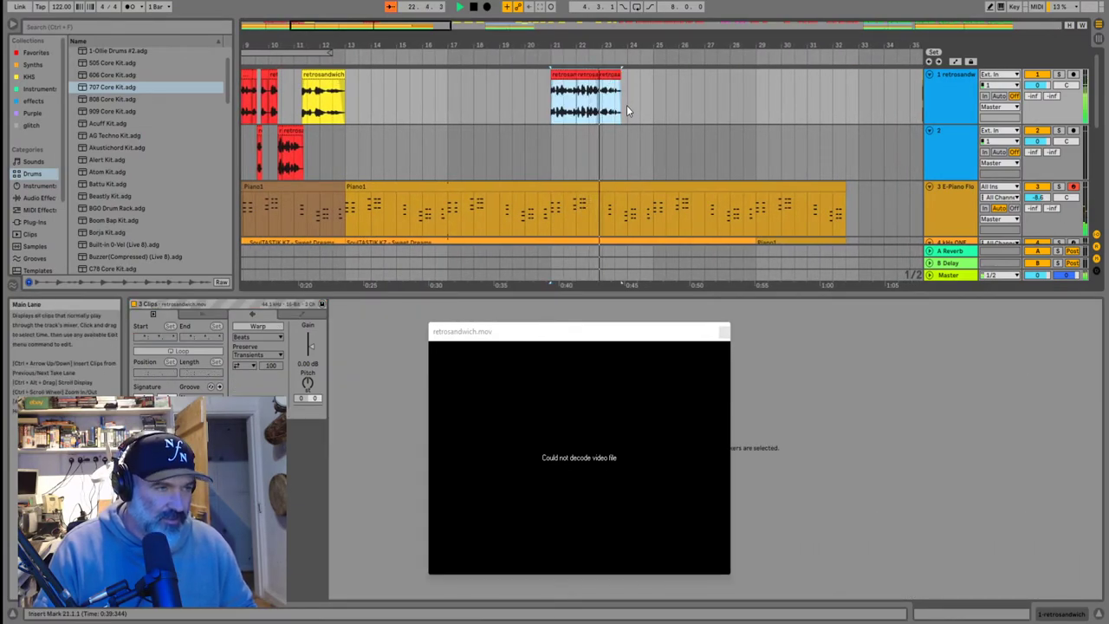
key(minus)
key(minus)
key(minus)
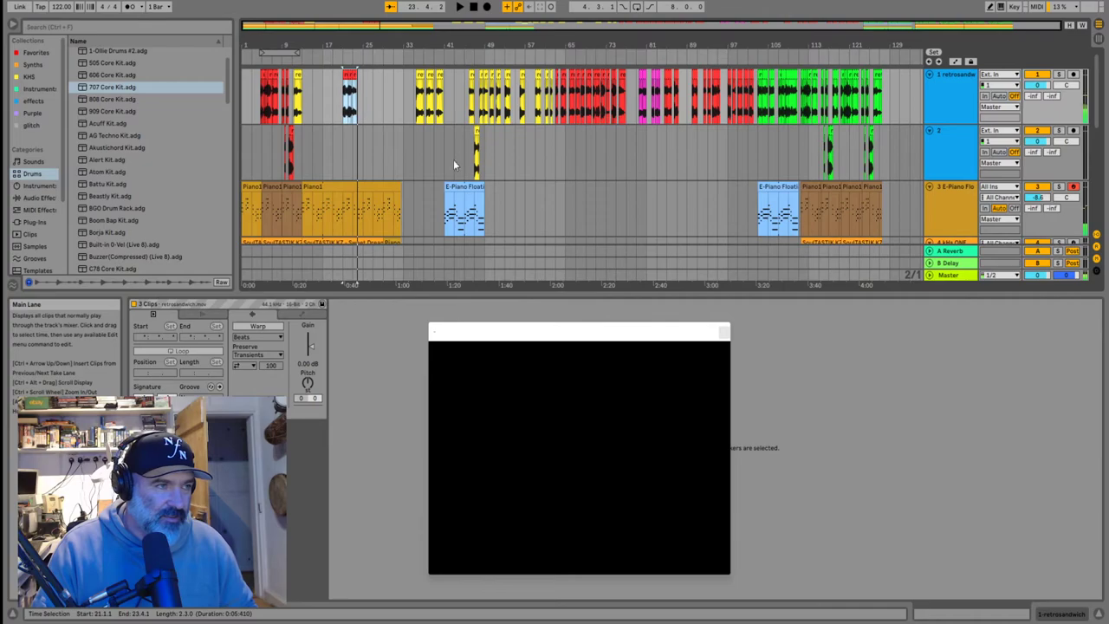
Play the E-Piano backing from 43.1.1 and 44.1.1, and check the yellow vocal clip at 46.1.1 against it
click(453, 156)
key(space)
key(plus)
key(plus)
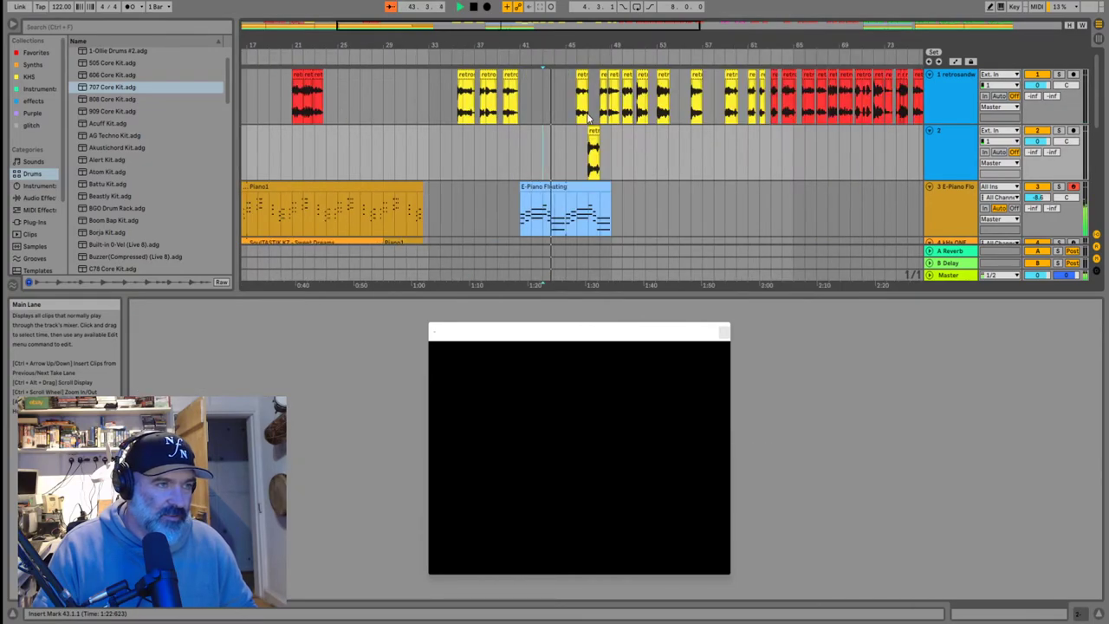
click(594, 105)
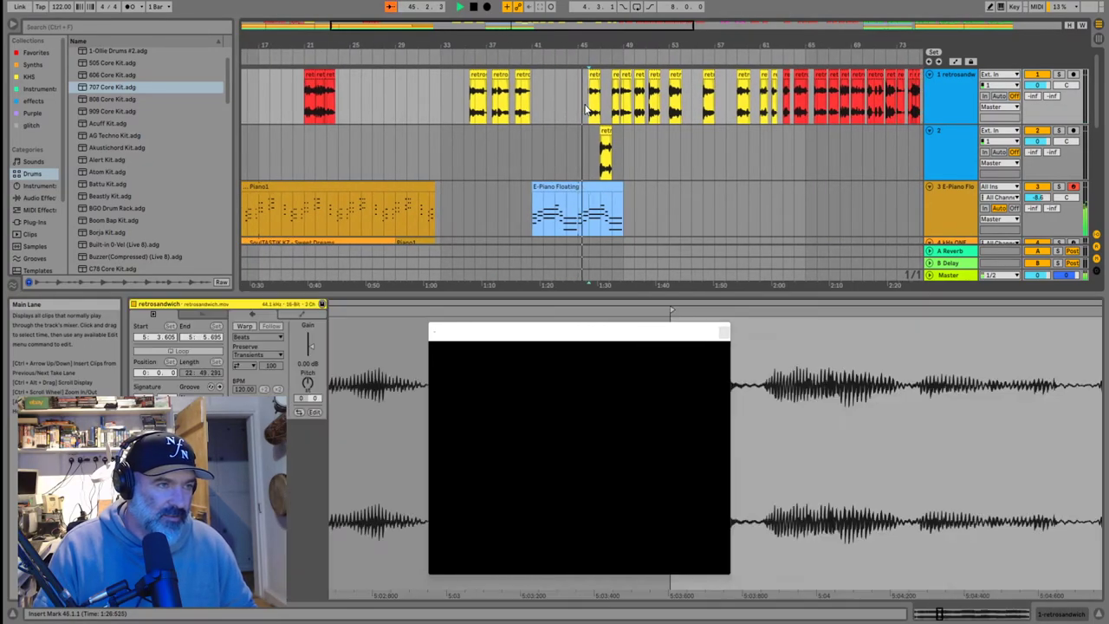
key(space)
key(space)
click(549, 103)
key(space)
key(space)
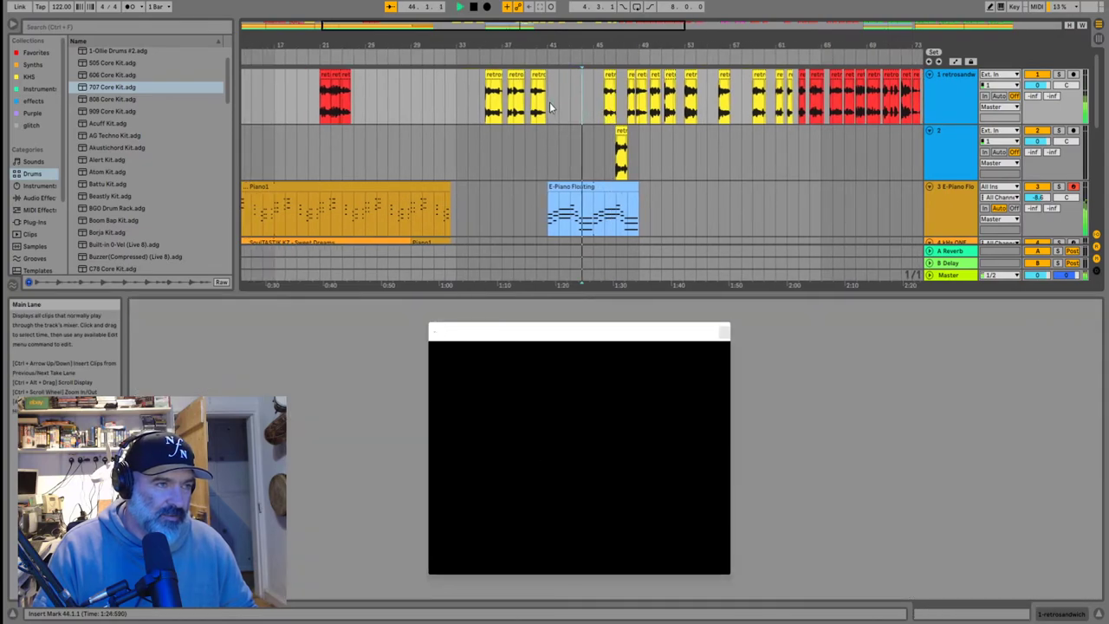
Try extending the start of the track 1 vocal clip near 46.1.1 back to about 44.3.1, play it and undo the extension
key(plus)
key(plus)
key(space)
drag(616, 75, 575, 76)
click(576, 86)
key(space)
key(plus)
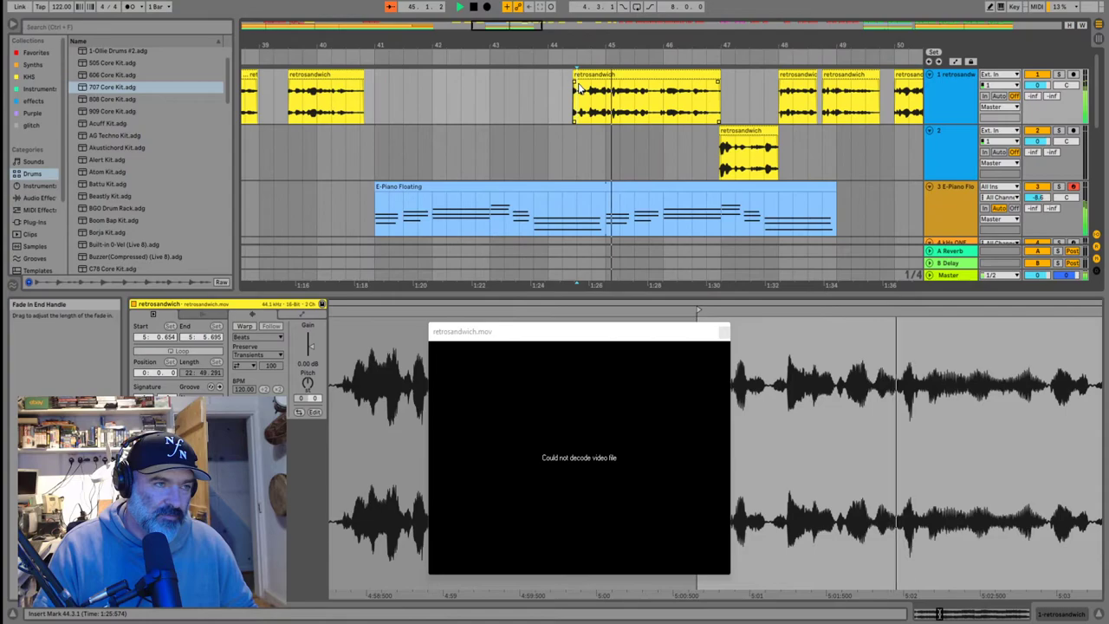
key(ctrl+z)
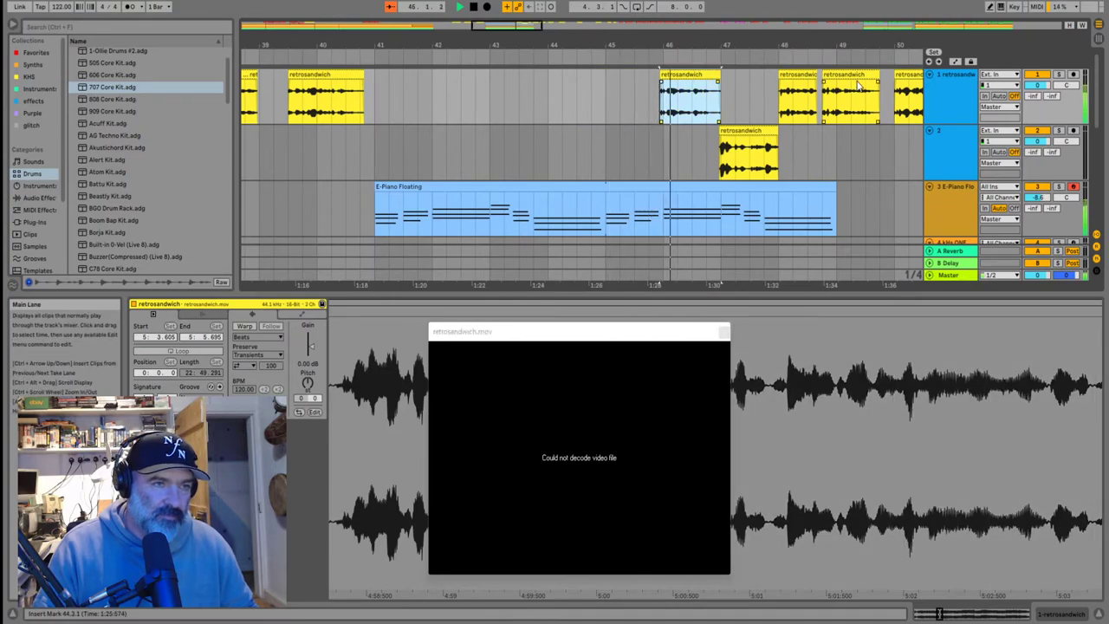
Audition the yellow vocal clips on track 1 from 49.1.1 through the one at 51.2.1
key(minus)
click(756, 92)
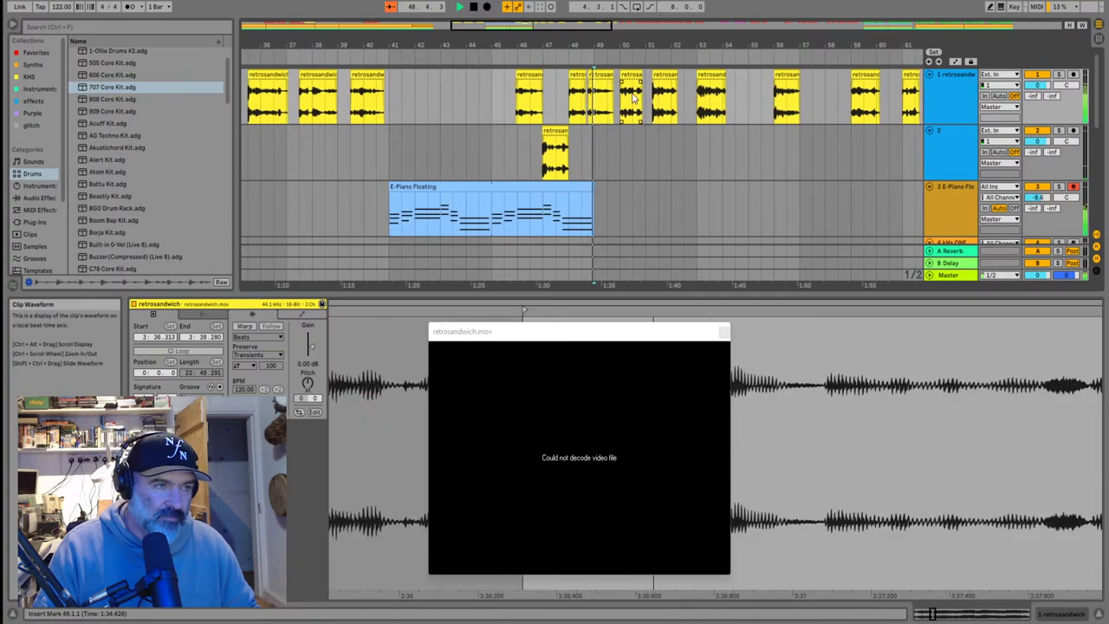
click(604, 97)
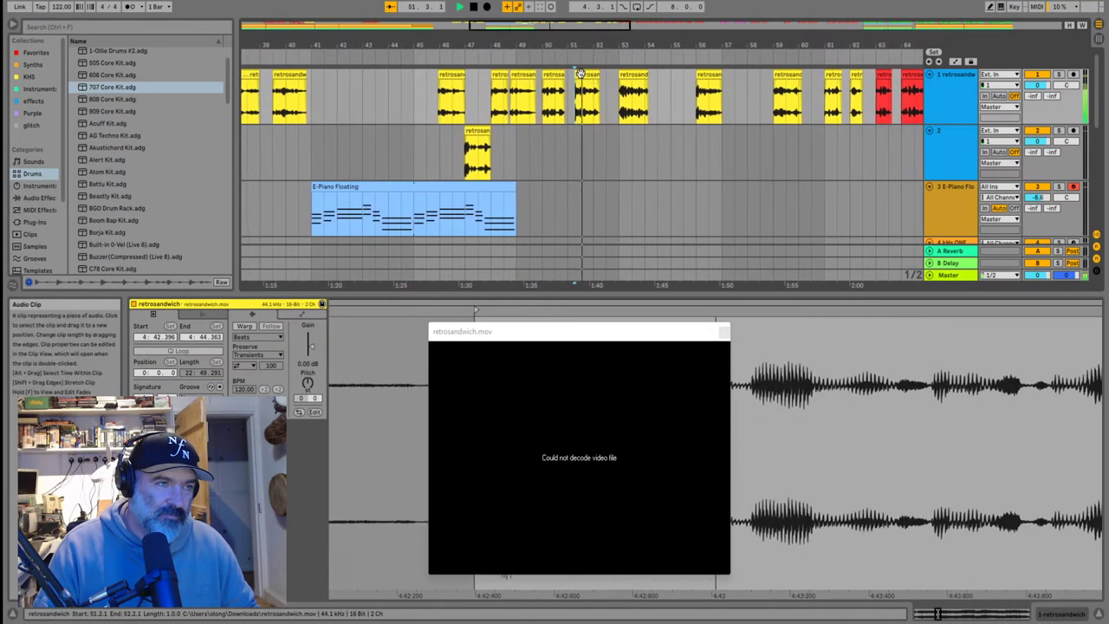
click(599, 88)
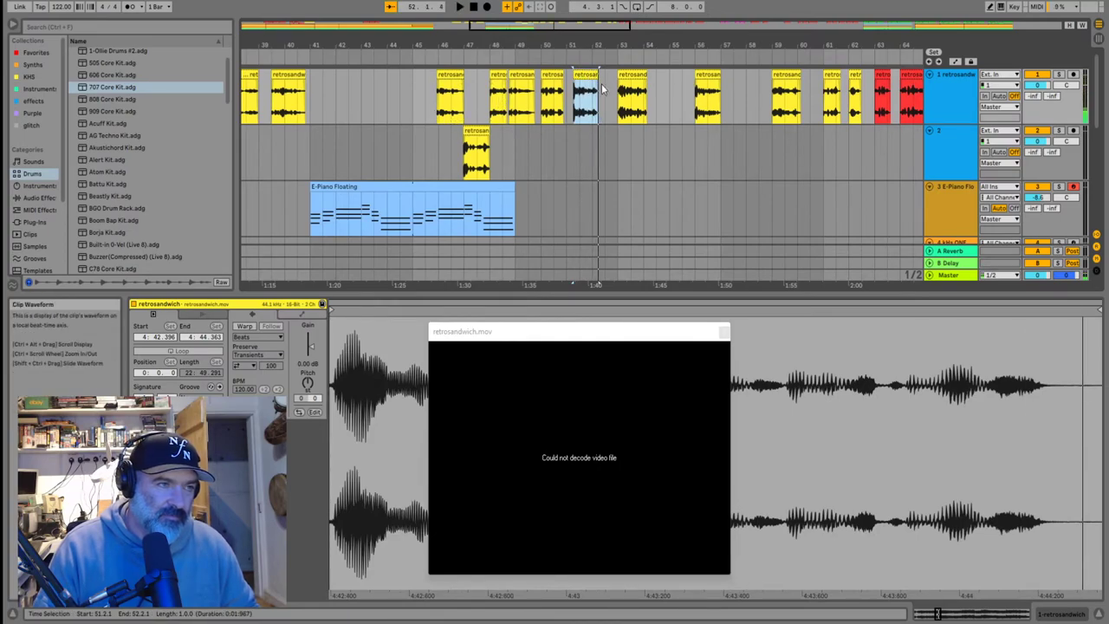
Copy the yellow vocal clip at 53.1.1 and paste it on track 1 at 45.1.1
click(624, 98)
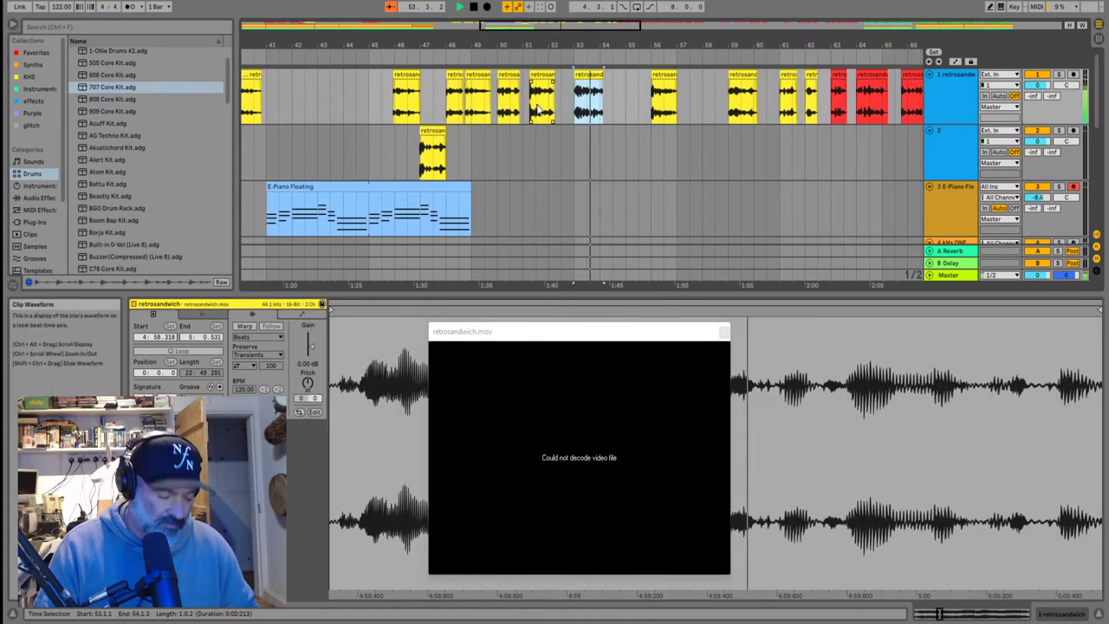
click(369, 104)
key(space)
key(ctrl+v)
scroll(378, 125, up, 3)
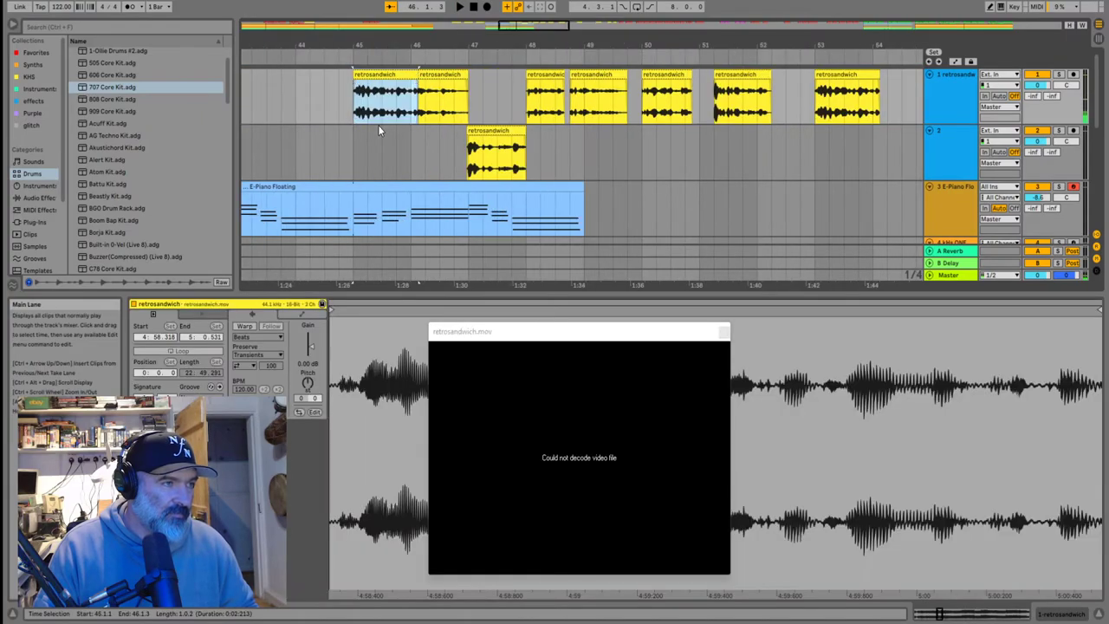
Move the pasted vocal clip earlier to 44.4.1 and extend the start of the following clip back to 45.4.3
scroll(373, 120, up, 5)
scroll(386, 119, down, 3)
drag(387, 84, 392, 76)
click(490, 75)
drag(490, 76, 461, 77)
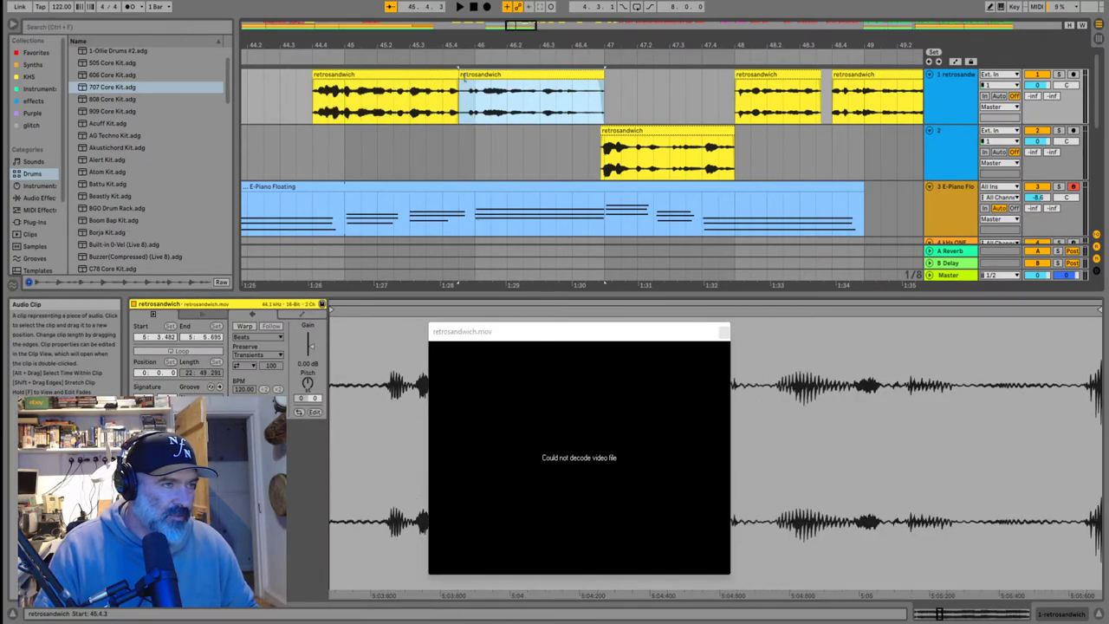
Play the rearranged vocal phrase from 44.4.1 and replay the passage from 48.3.1
click(328, 111)
key(space)
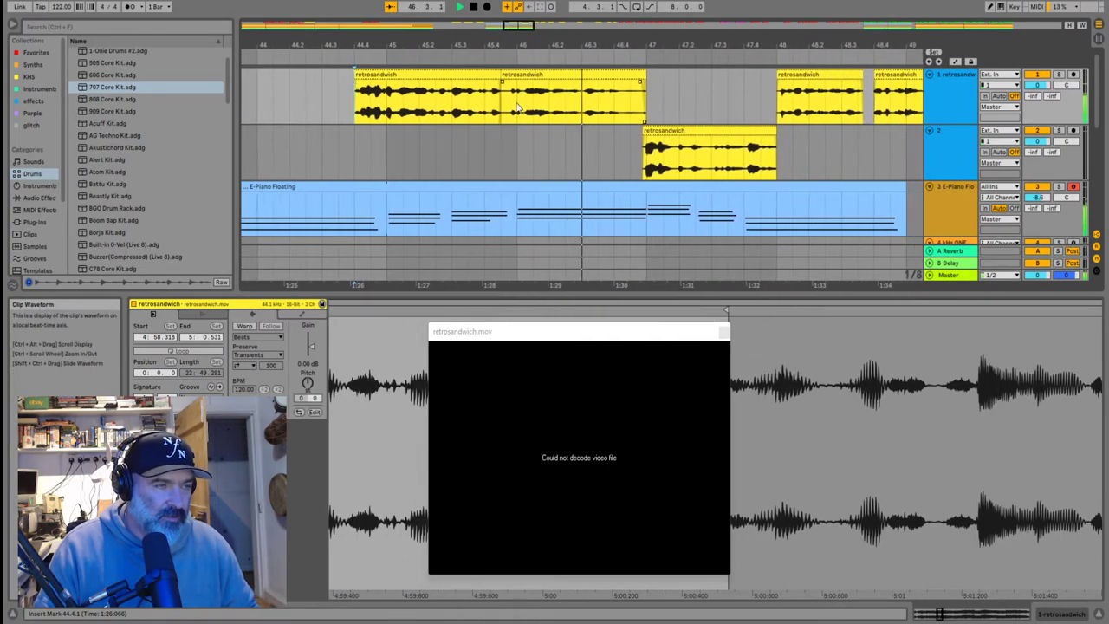
scroll(641, 149, down, 3)
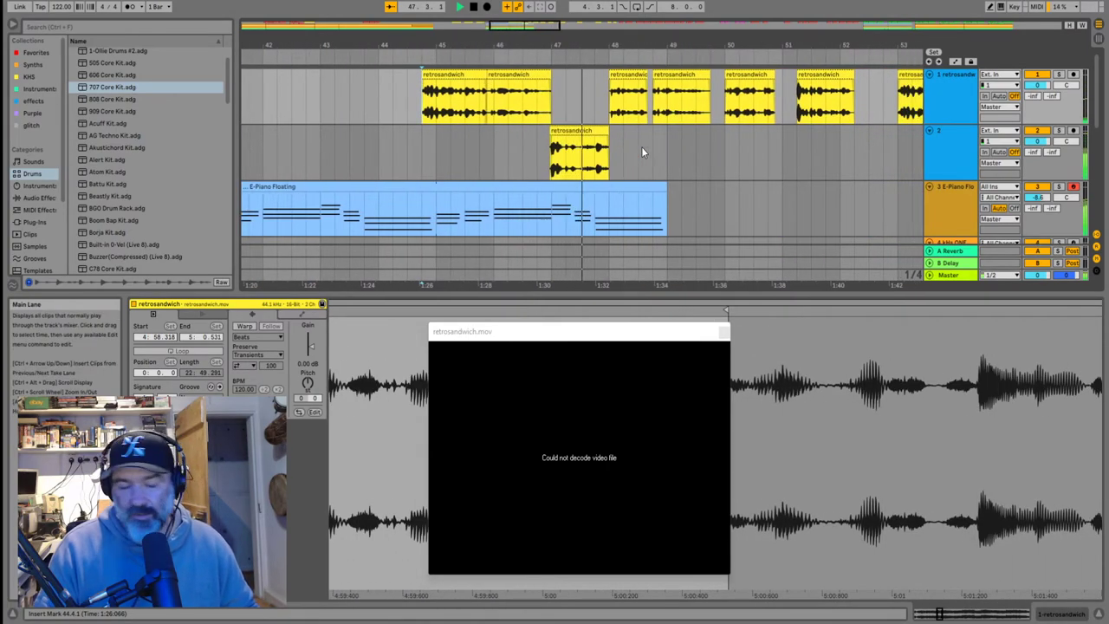
key(minus)
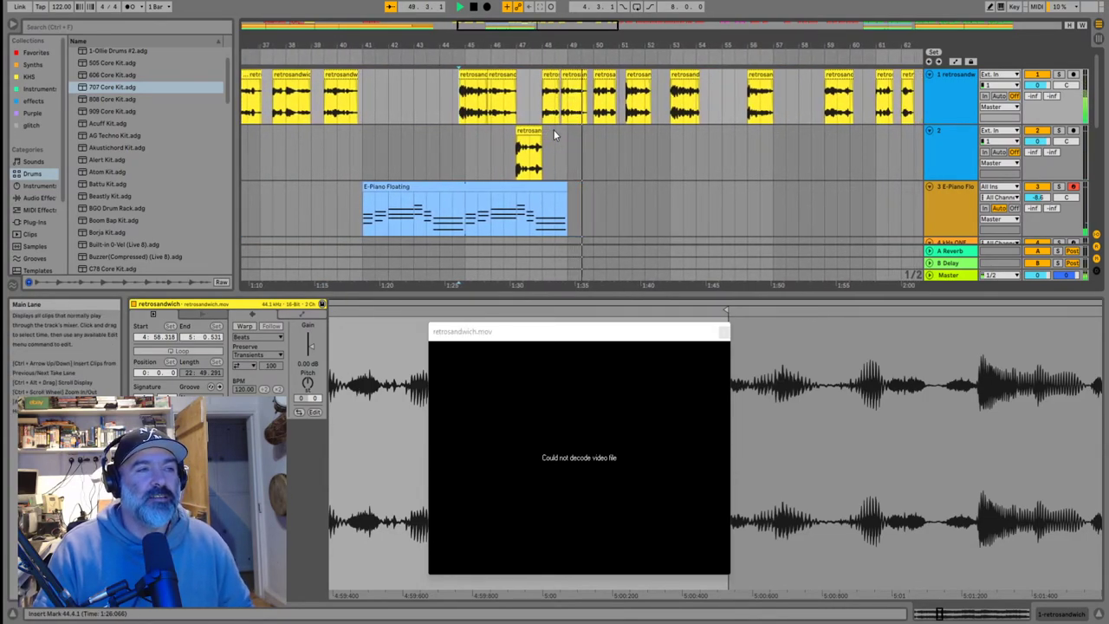
click(545, 139)
key(plus)
key(plus)
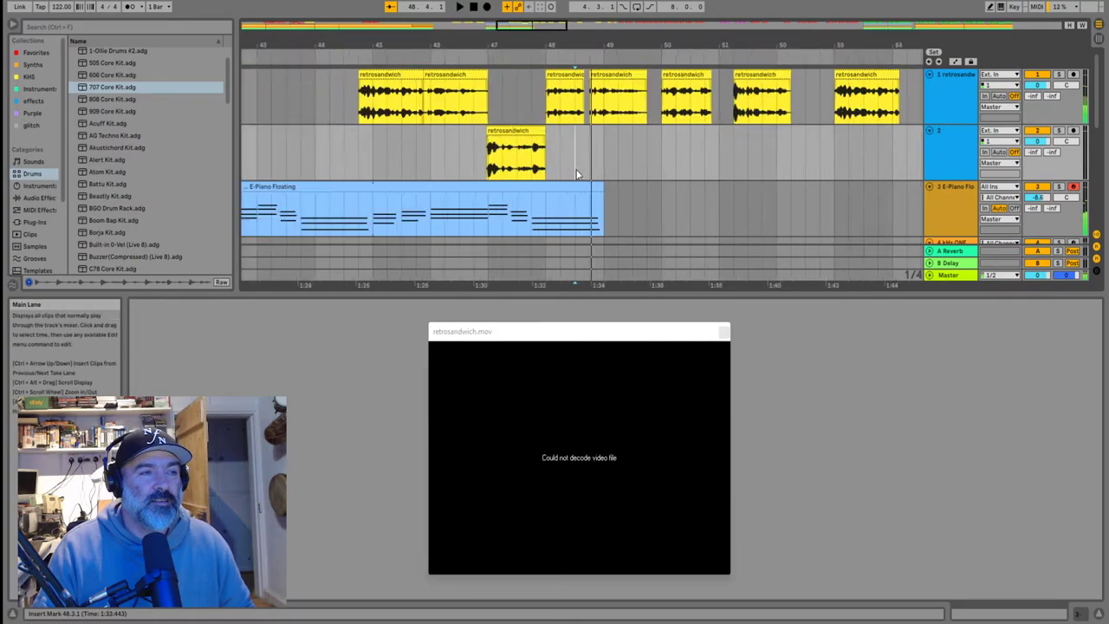
Play the green vocal section from 103.1.1 and then from the Piano1 part at bar 111
key(plus)
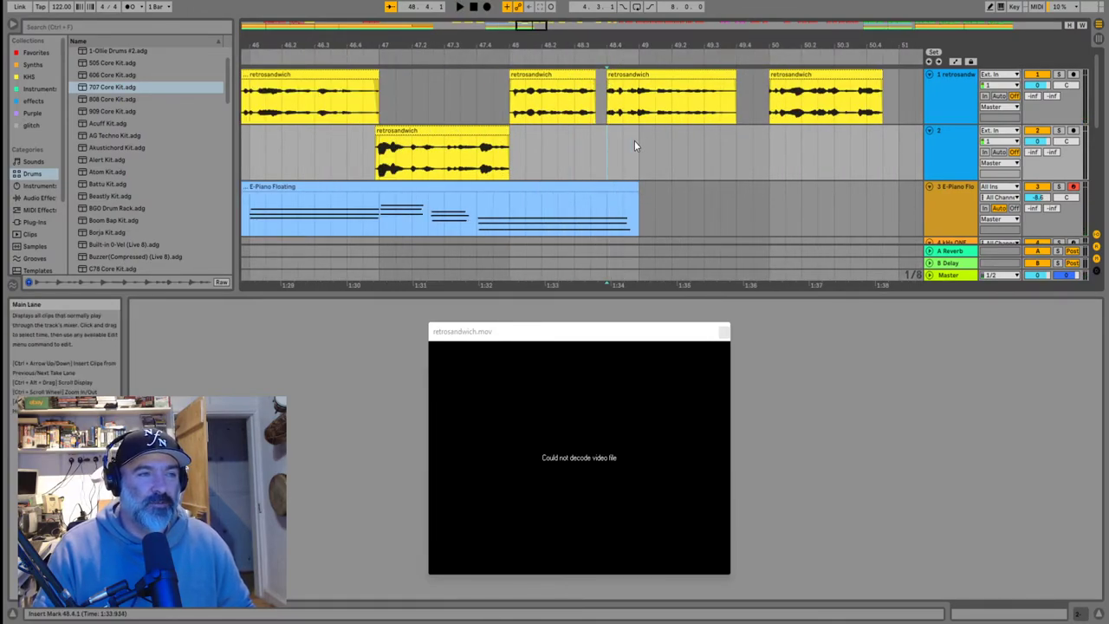
key(minus)
key(minus)
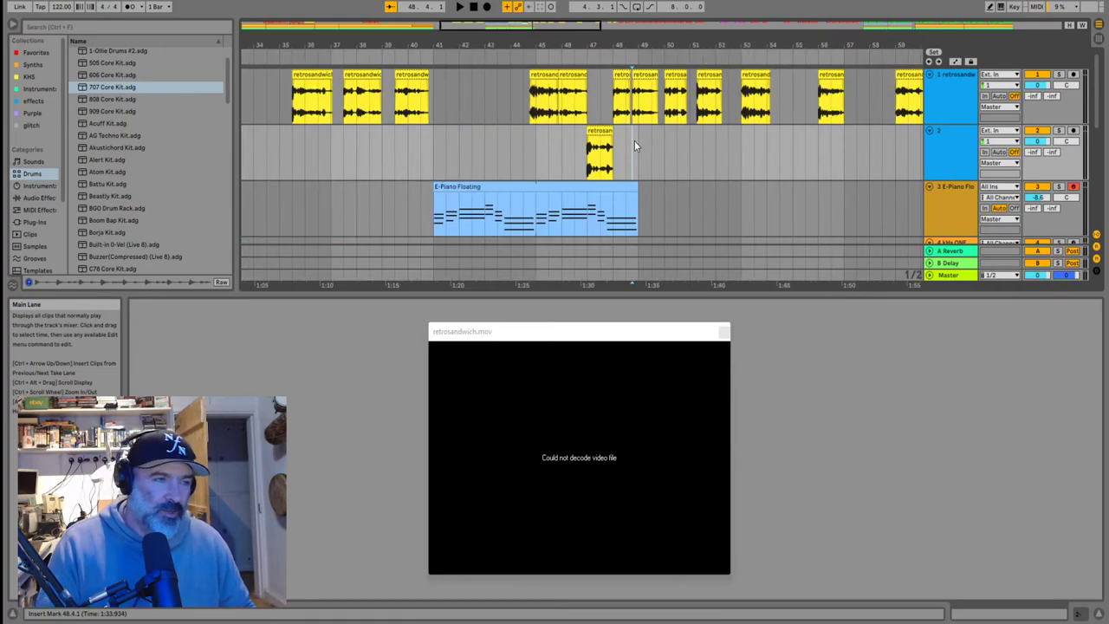
key(minus)
key(minus)
double_click(786, 202)
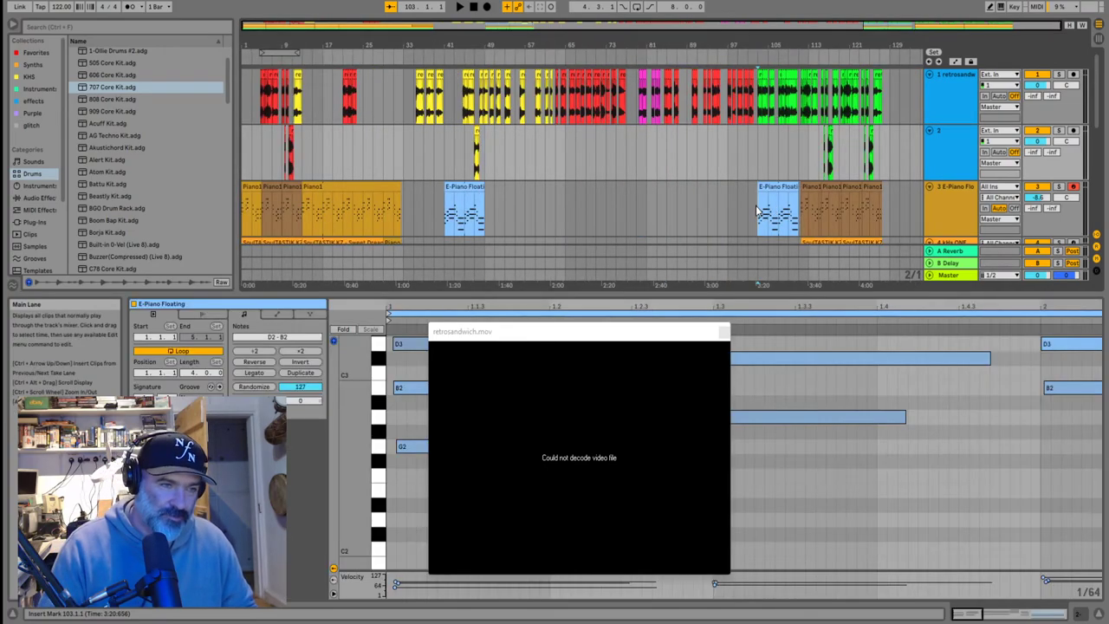
key(space)
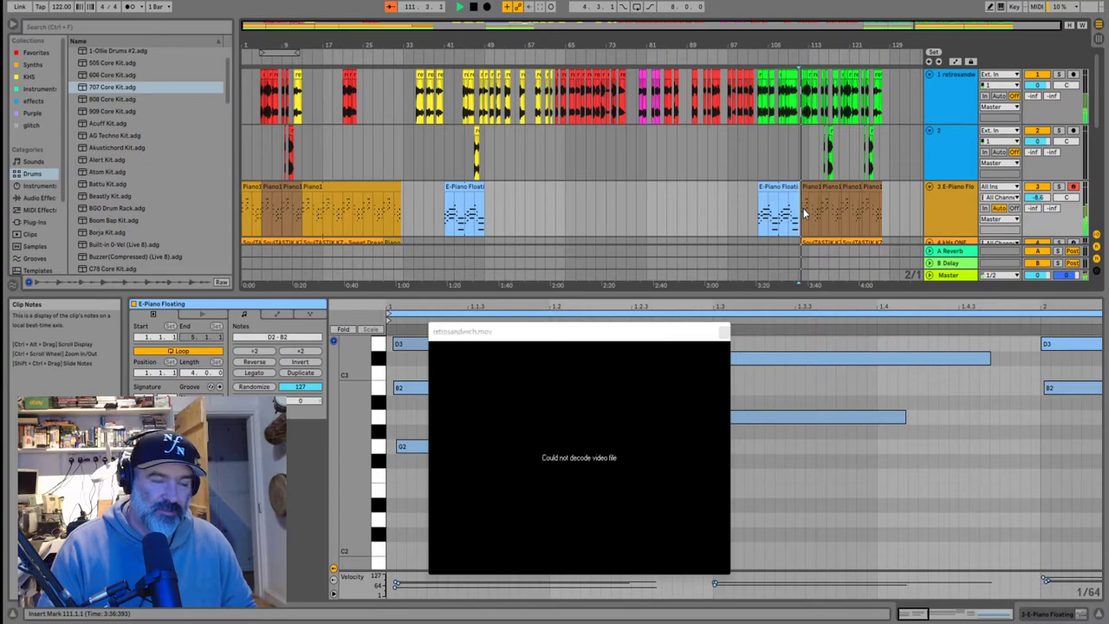
key(plus)
click(803, 212)
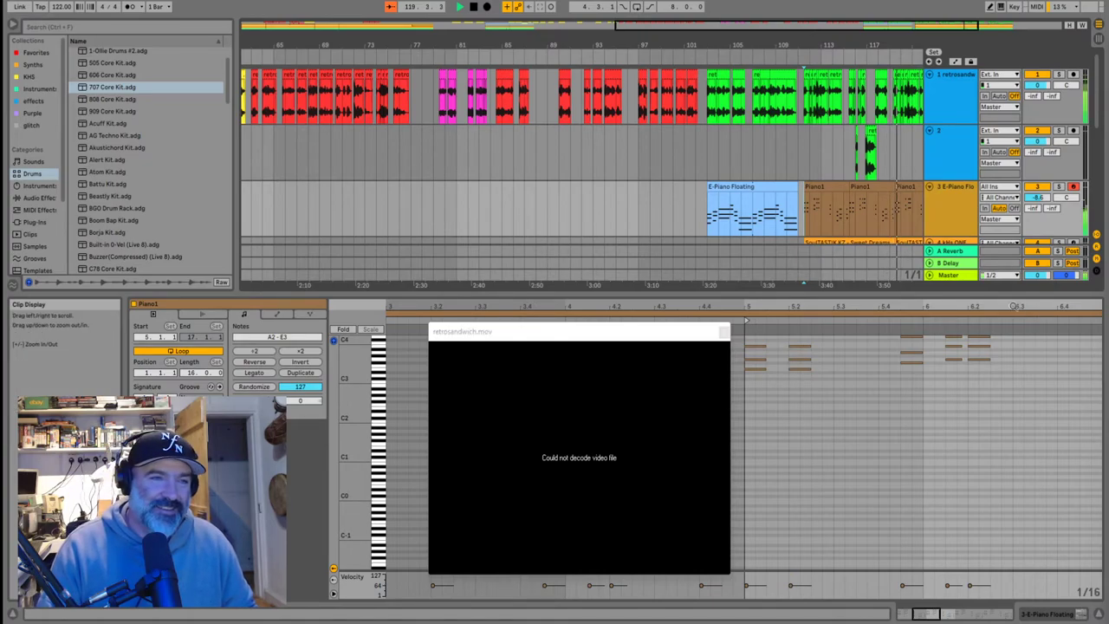
Set the insert marker at 72.1.1 on track 2 and save the live set
click(625, 335)
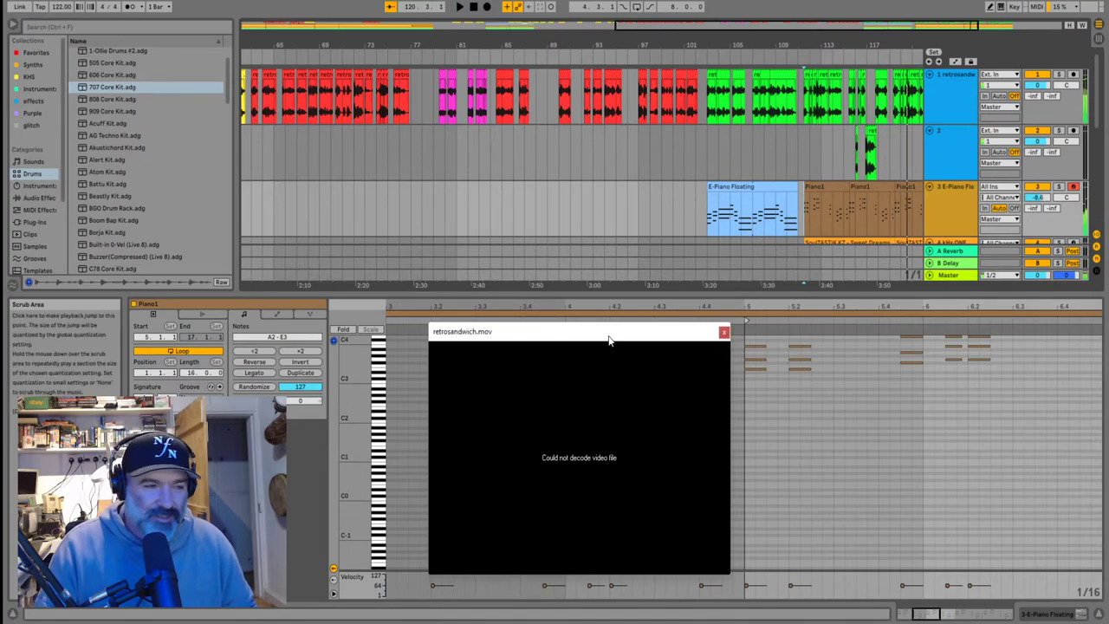
click(347, 155)
key(ctrl+s)
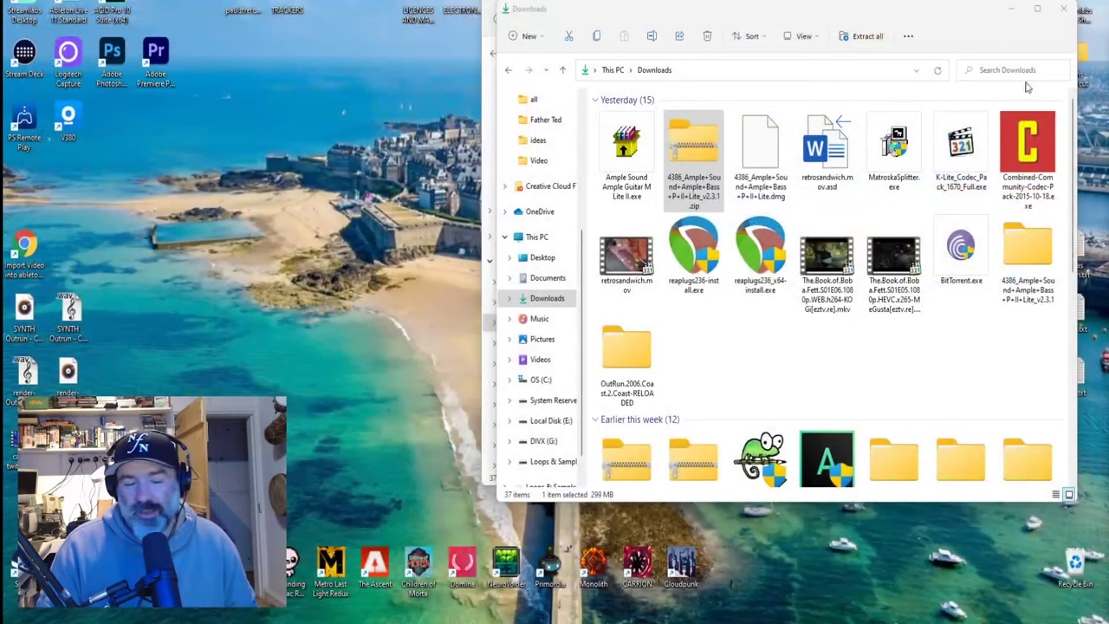
Close the Downloads folder window and reopen the recent set retrosandwich.als
click(1062, 9)
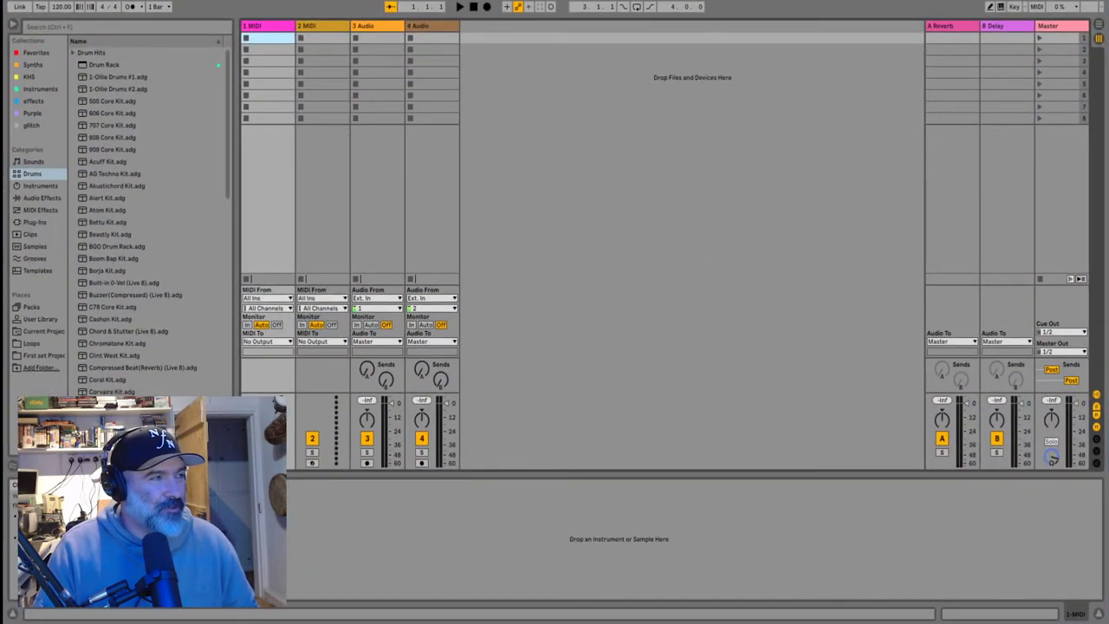
click(13, 0)
mouse_move(67, 33)
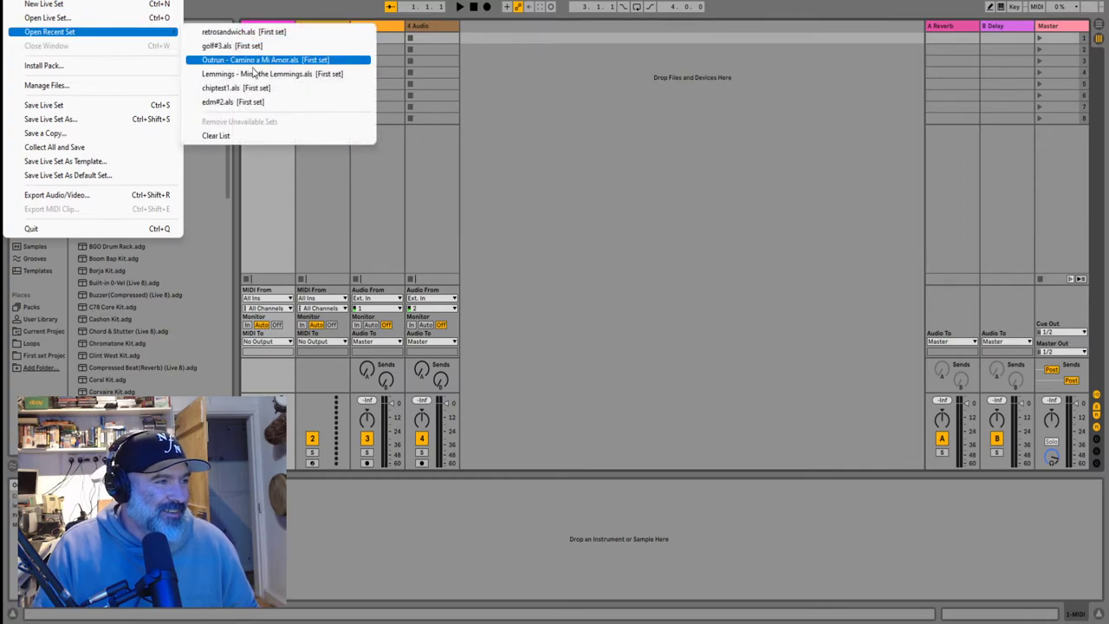
click(253, 33)
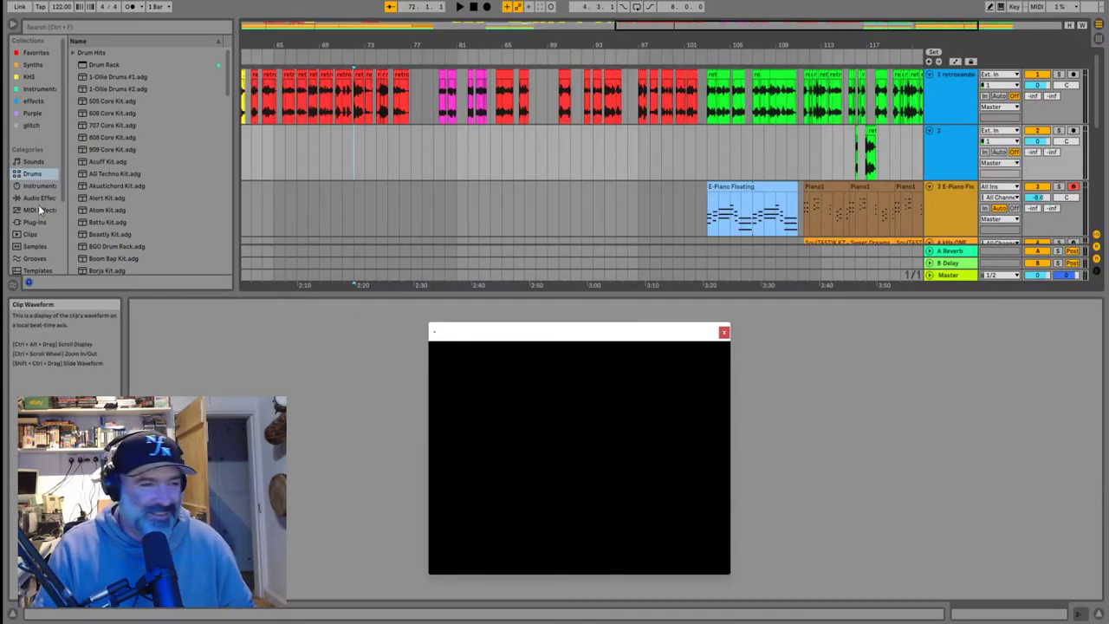
Check the video preview at 83.1.1 and play the reopened set from 44.1.1 over the E-Piano Floating clip
scroll(438, 146, down, 3)
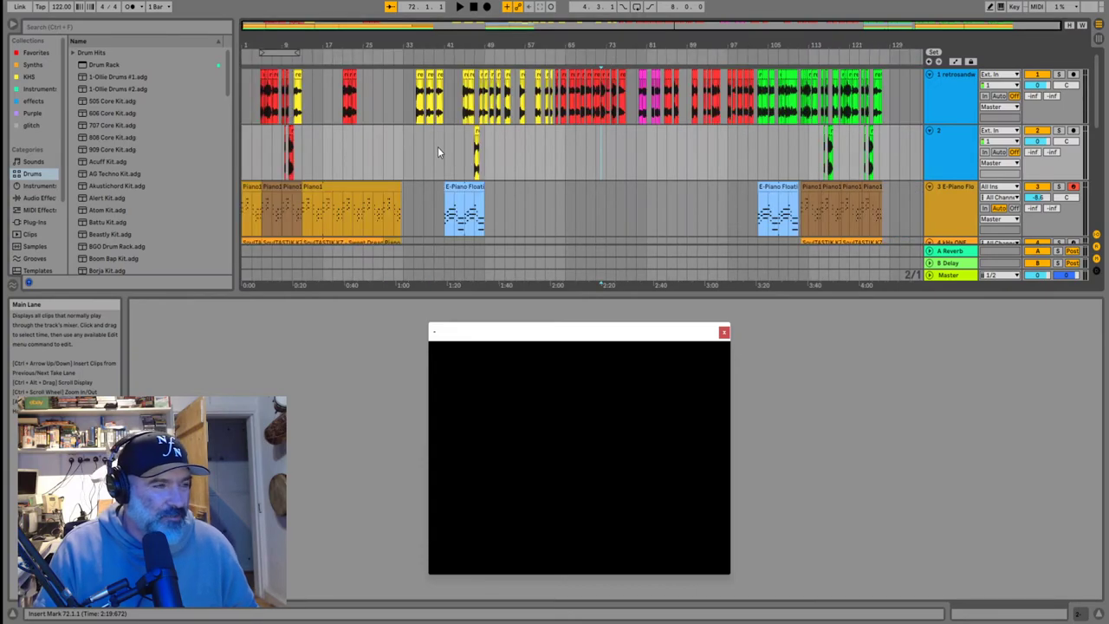
click(656, 134)
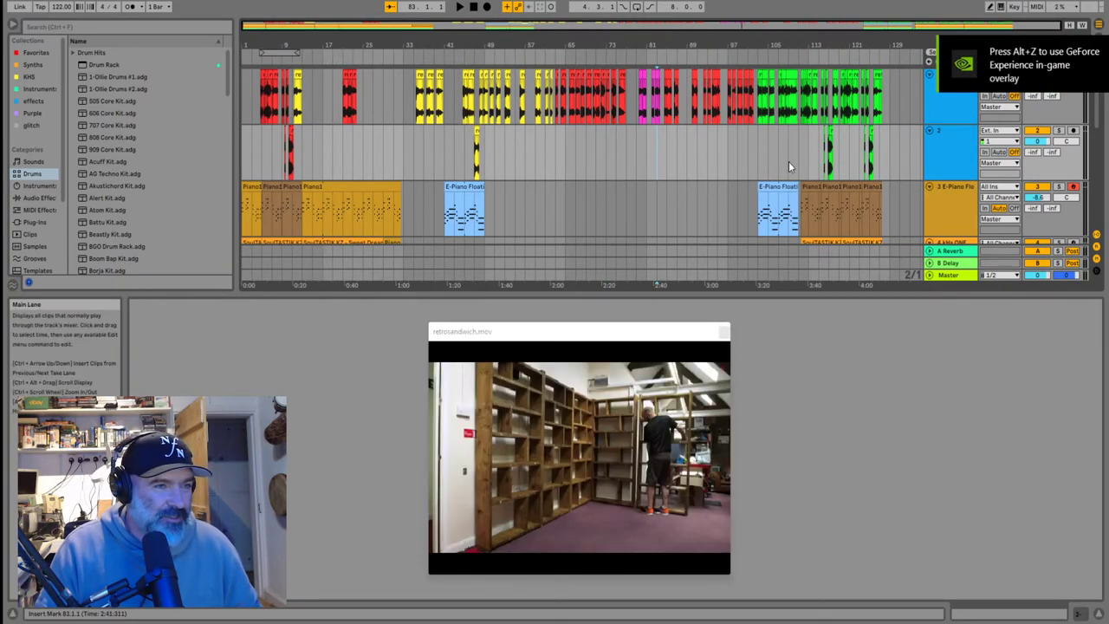
scroll(480, 145, up, 3)
click(493, 145)
key(space)
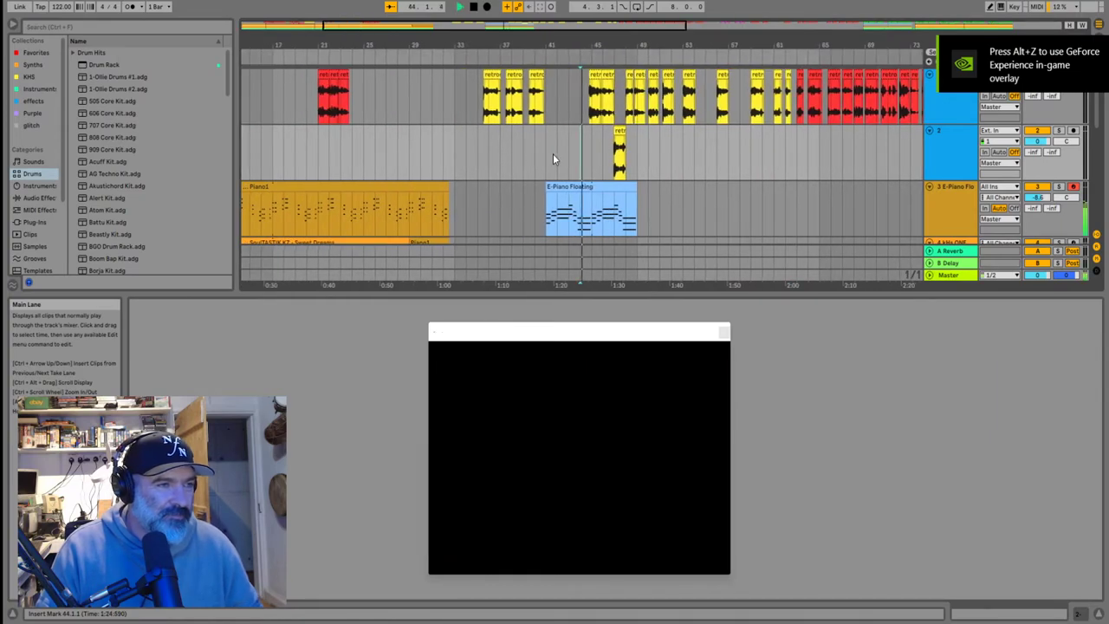
scroll(607, 158, up, 3)
scroll(610, 158, down, 1)
scroll(609, 157, up, 3)
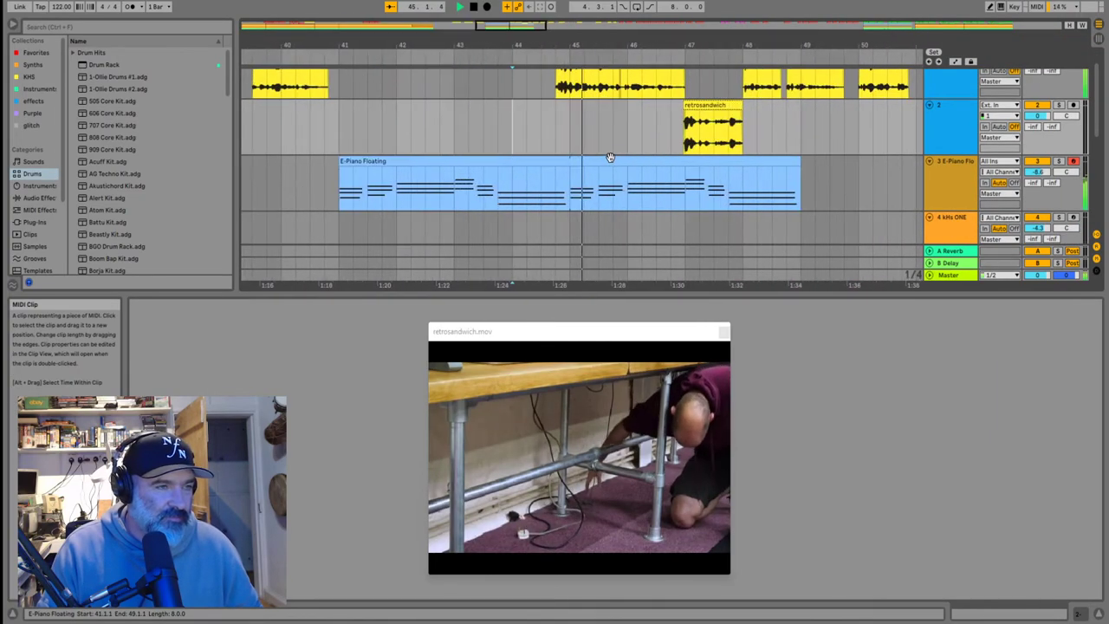
scroll(609, 158, down, 6)
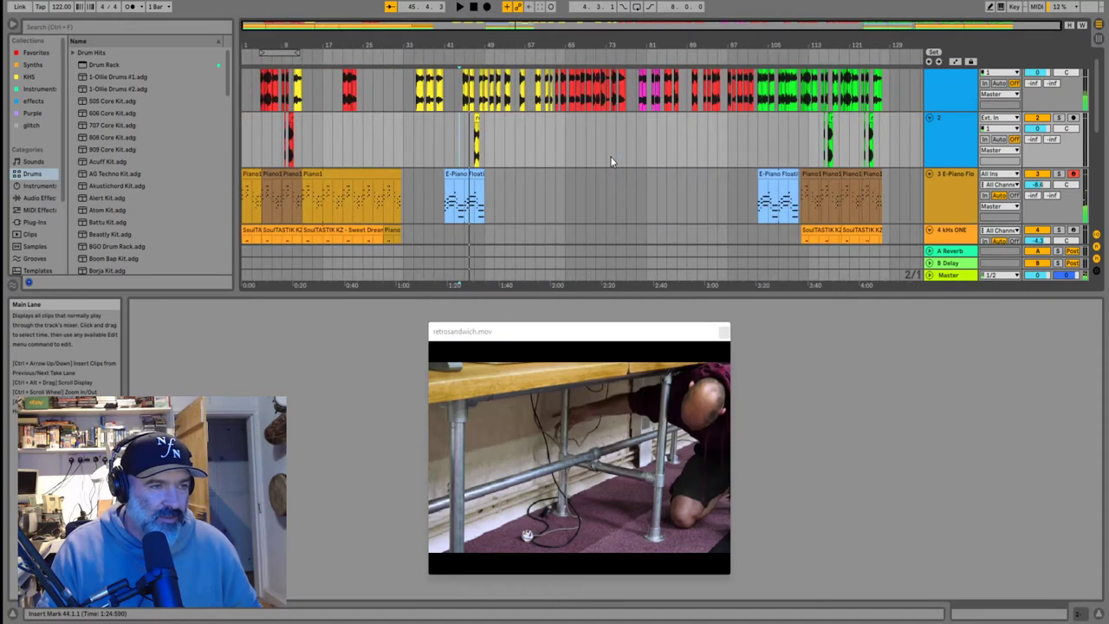
Play the green vocal section from 103.1.1 and follow it to the end of the E-Piano Floating clip
click(765, 141)
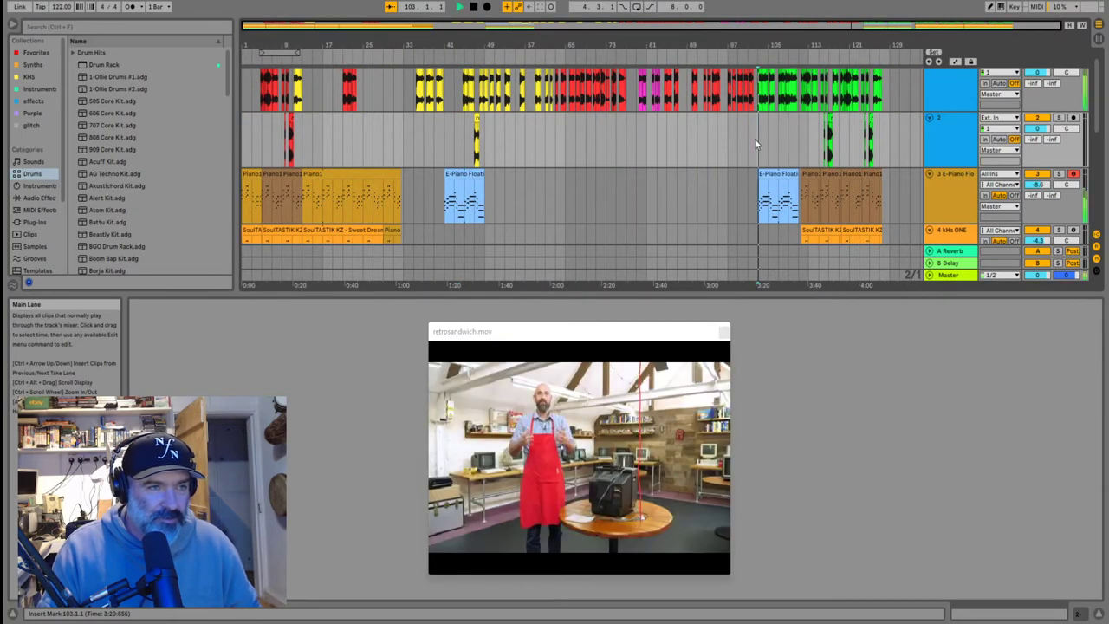
scroll(762, 143, up, 6)
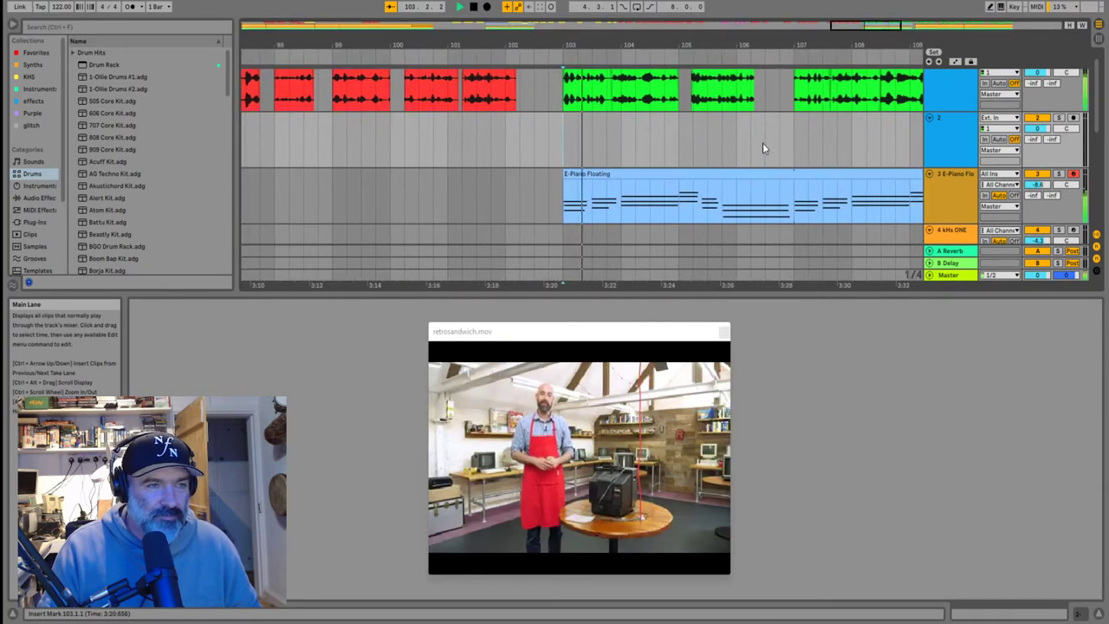
scroll(615, 134, down, 1)
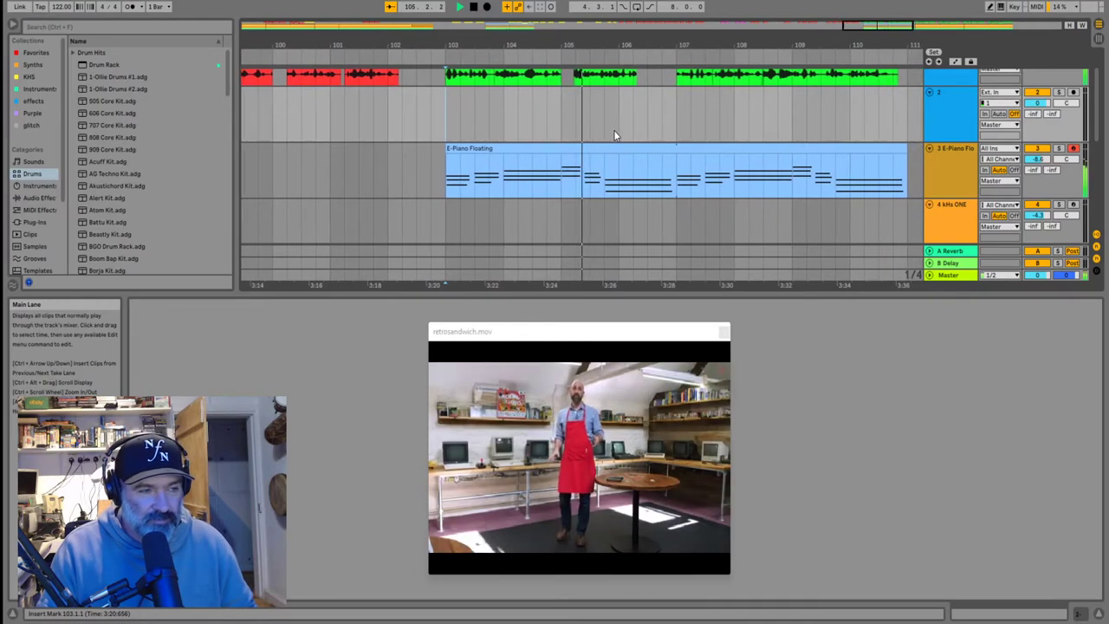
scroll(613, 134, down, 4)
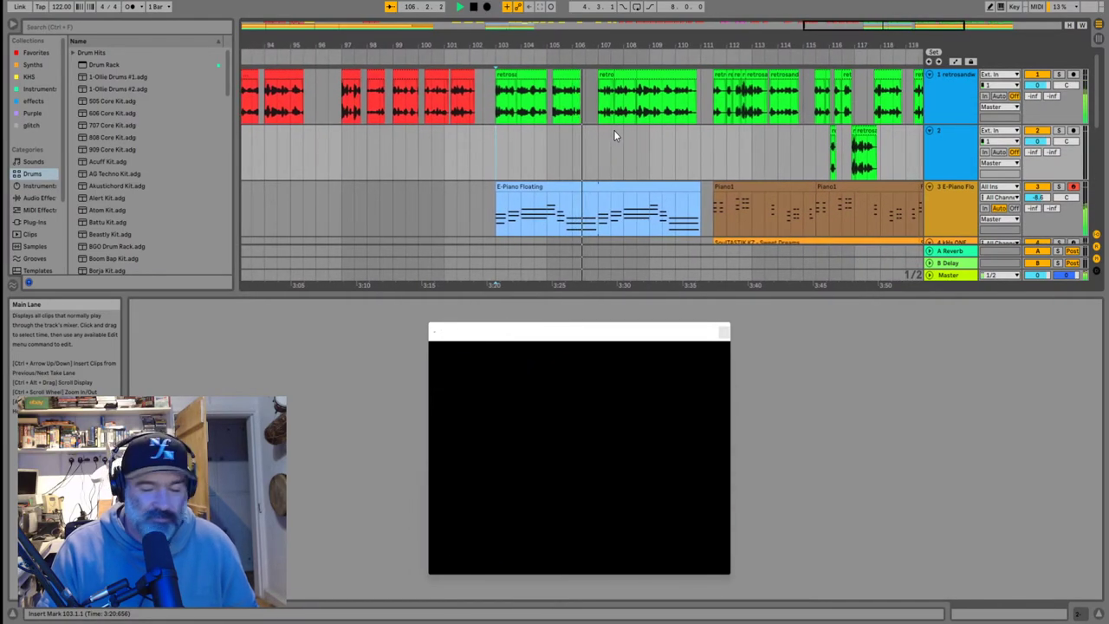
scroll(614, 134, down, 4)
scroll(614, 135, up, 7)
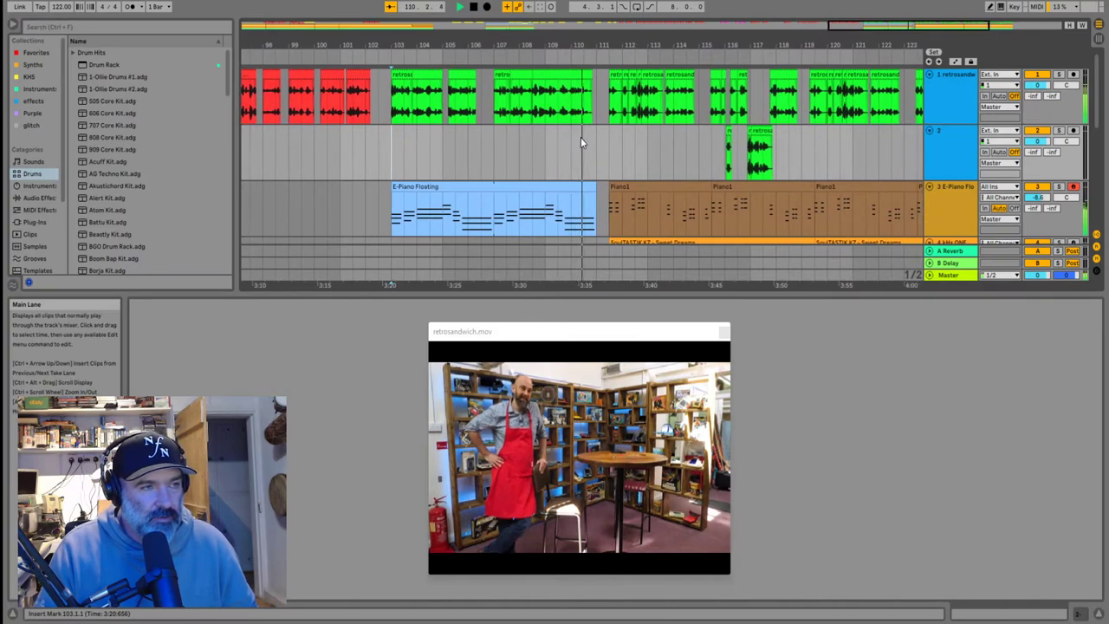
scroll(572, 139, down, 3)
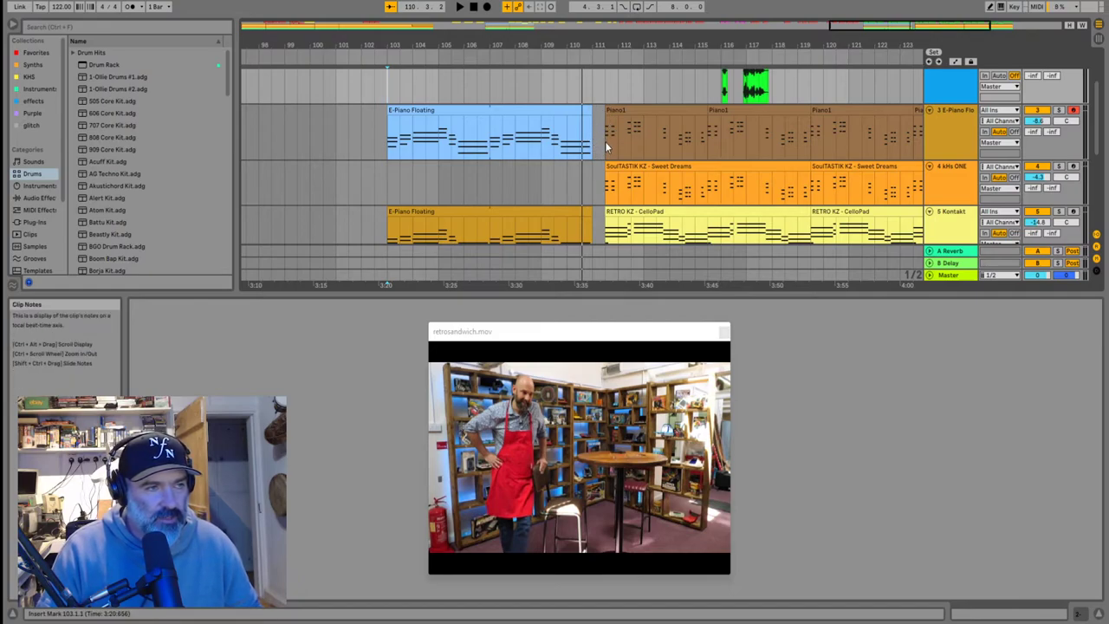
Play the full-band section from 111.3.1 and inspect its clips on the lower instrument tracks
click(606, 147)
key(space)
scroll(608, 145, up, 3)
scroll(608, 145, down, 2)
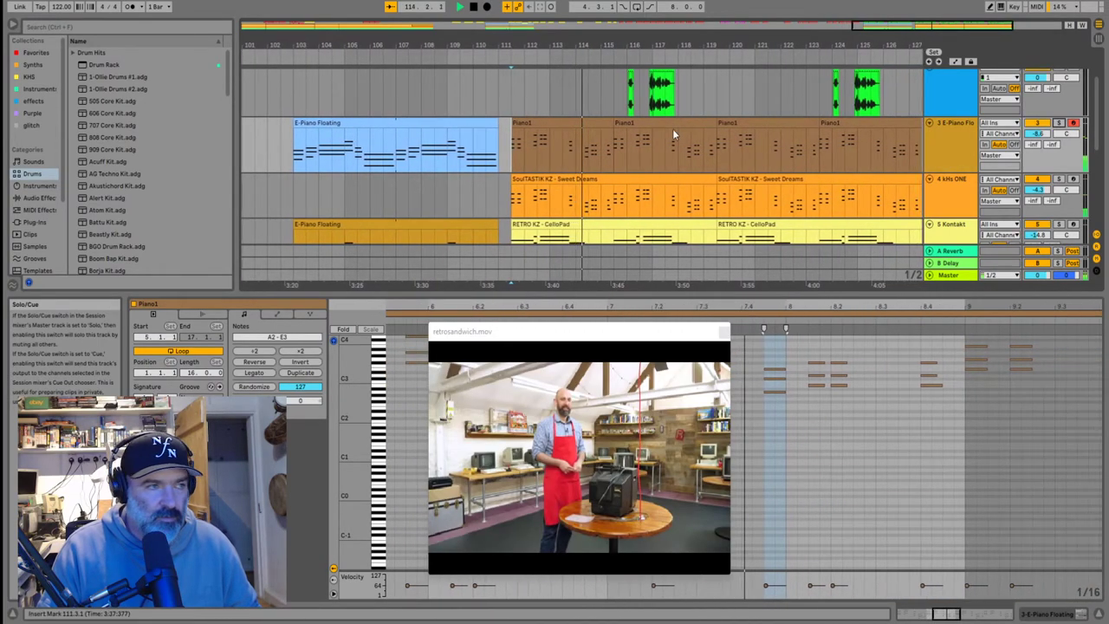
scroll(435, 147, down, 5)
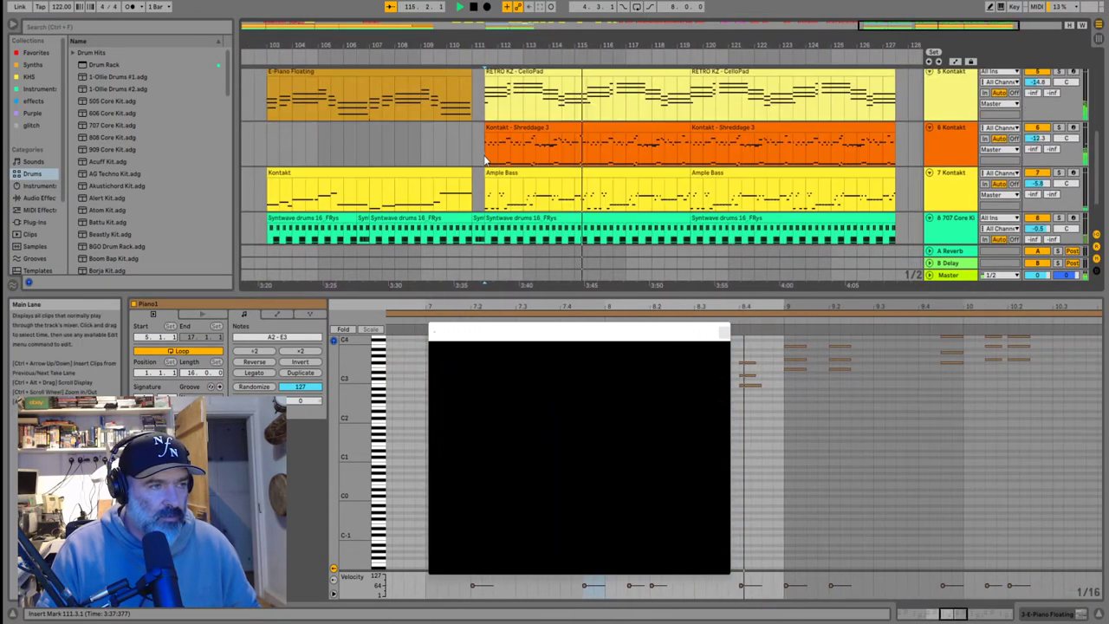
Compare the Ample Bass and Kontakt clips on track 7, replaying the Kontakt bass part from 103.1.1
click(819, 151)
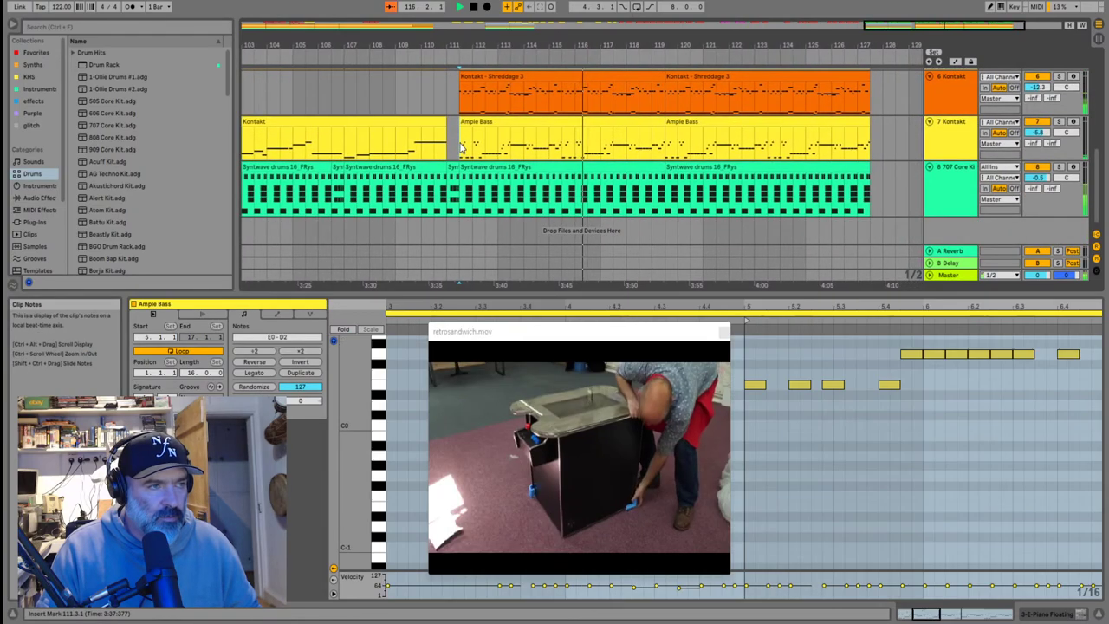
click(469, 148)
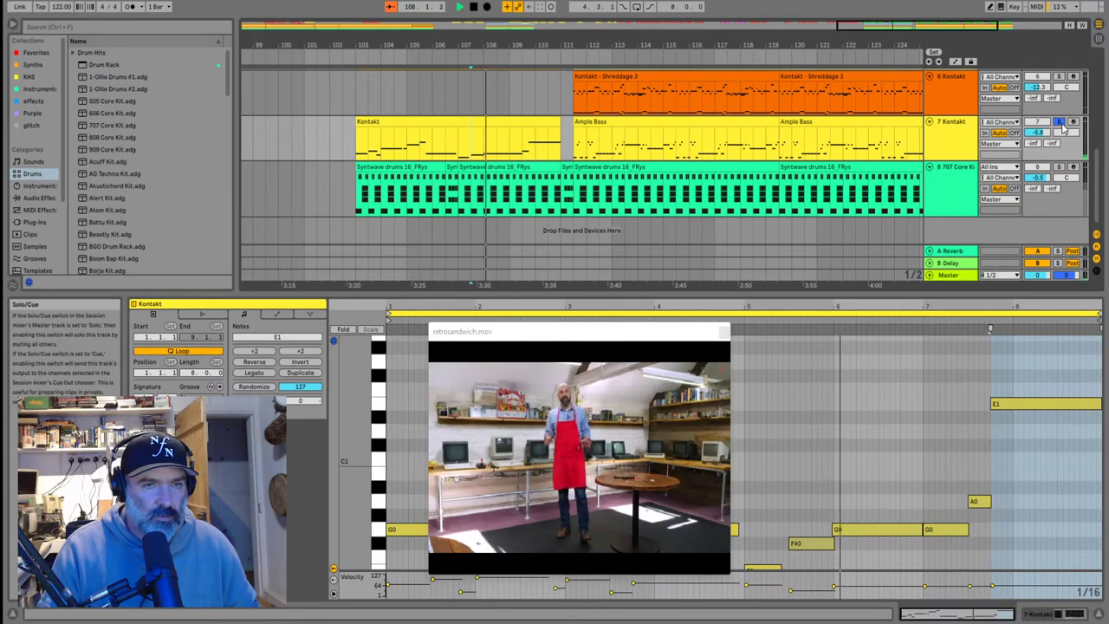
key(space)
click(358, 145)
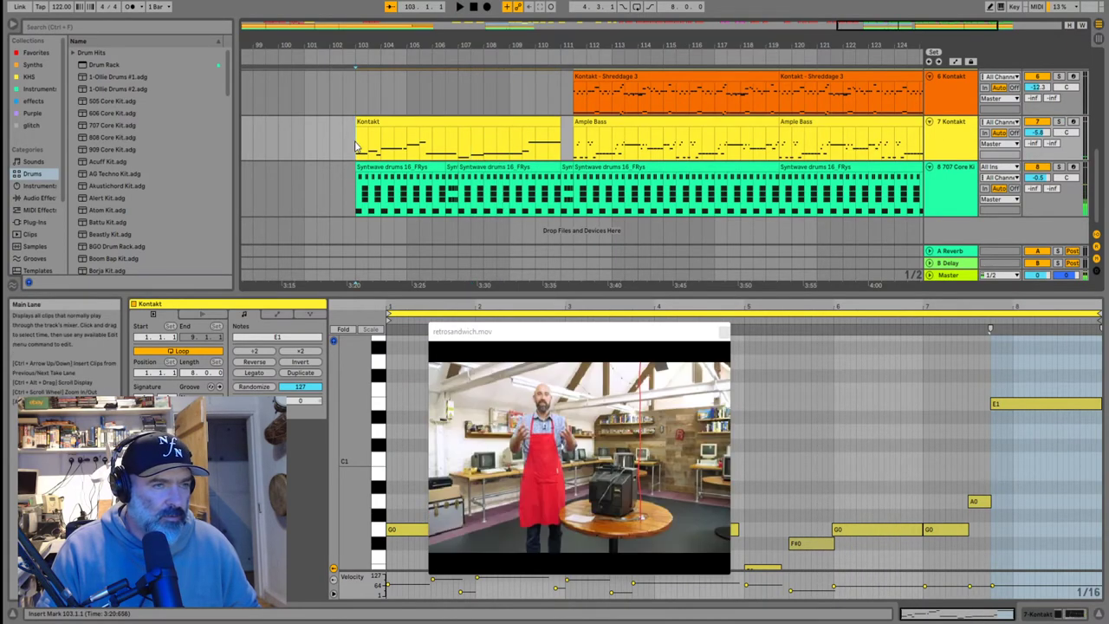
key(space)
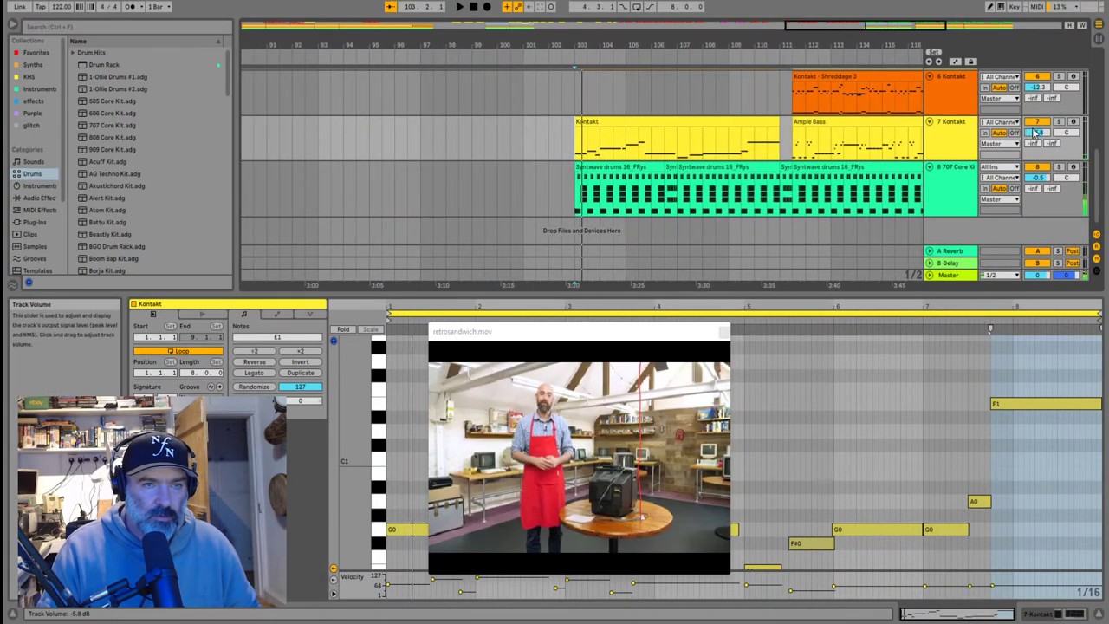
Show track 7's device chain during playback from 103.1.1 and place the insert marker at 111.3.1
scroll(1034, 136, up, 1)
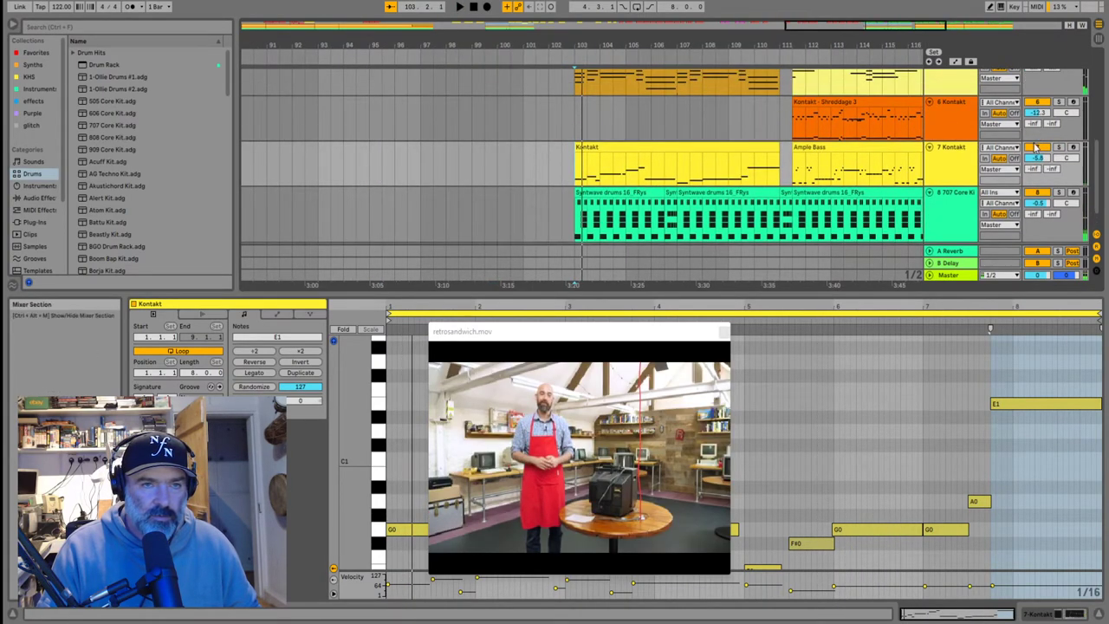
double_click(964, 166)
key(space)
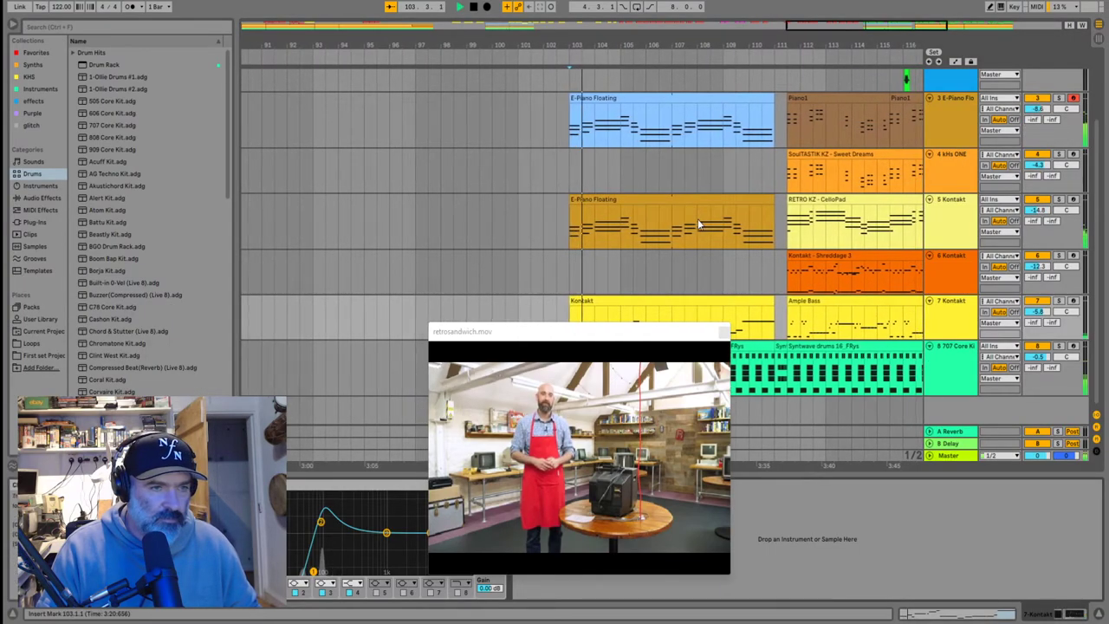
click(567, 314)
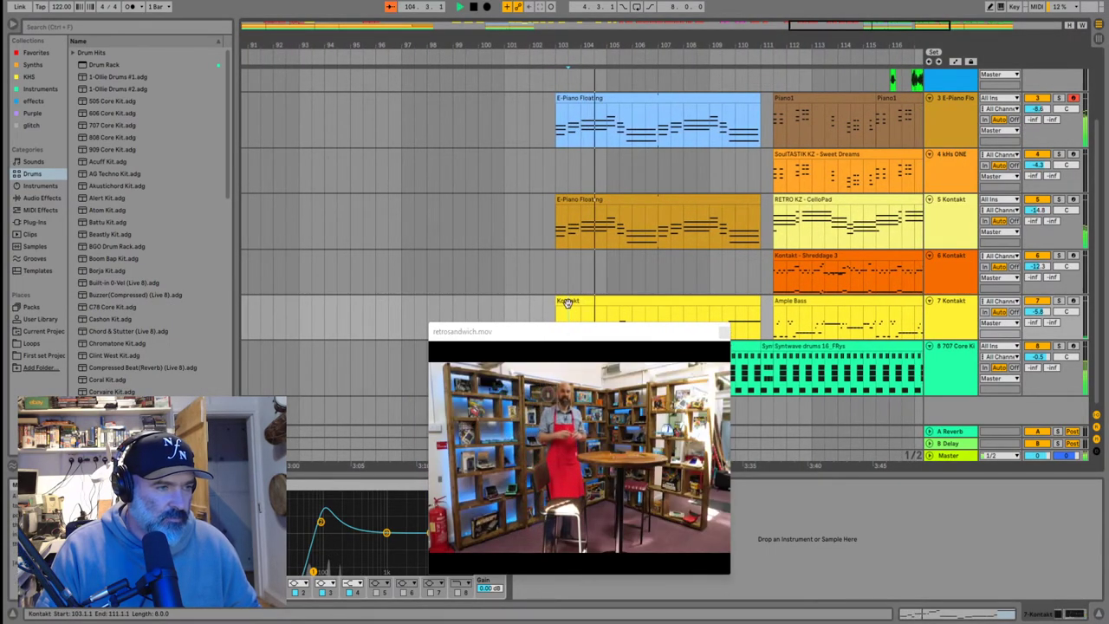
click(789, 312)
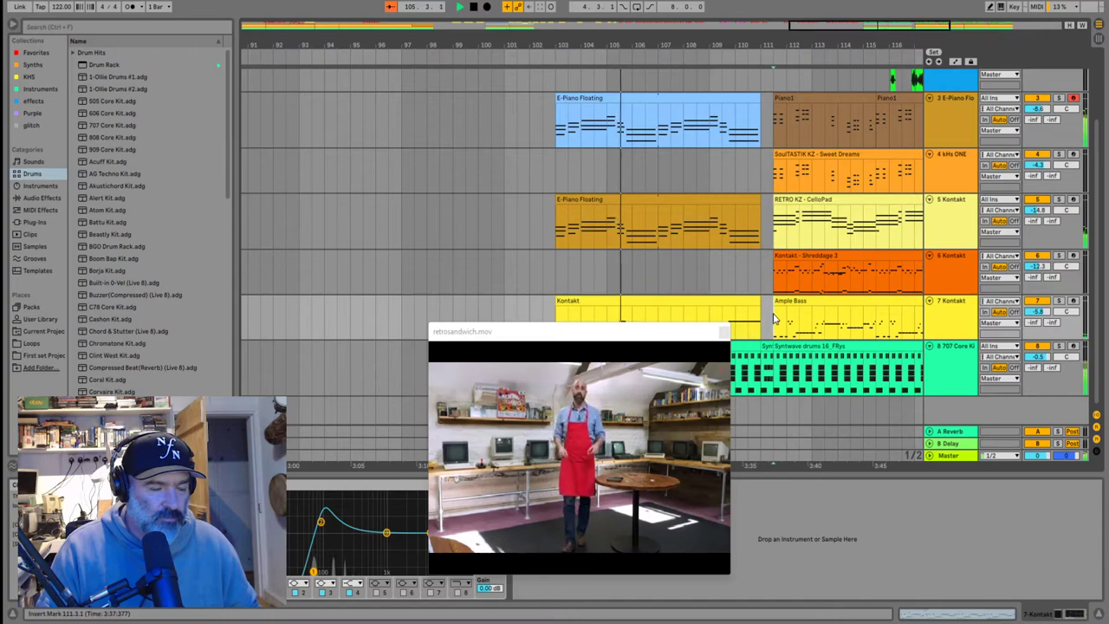
Move the retrosandwich.mov video window away from the track 7 bass clips and disarm track 3
drag(600, 334, 420, 356)
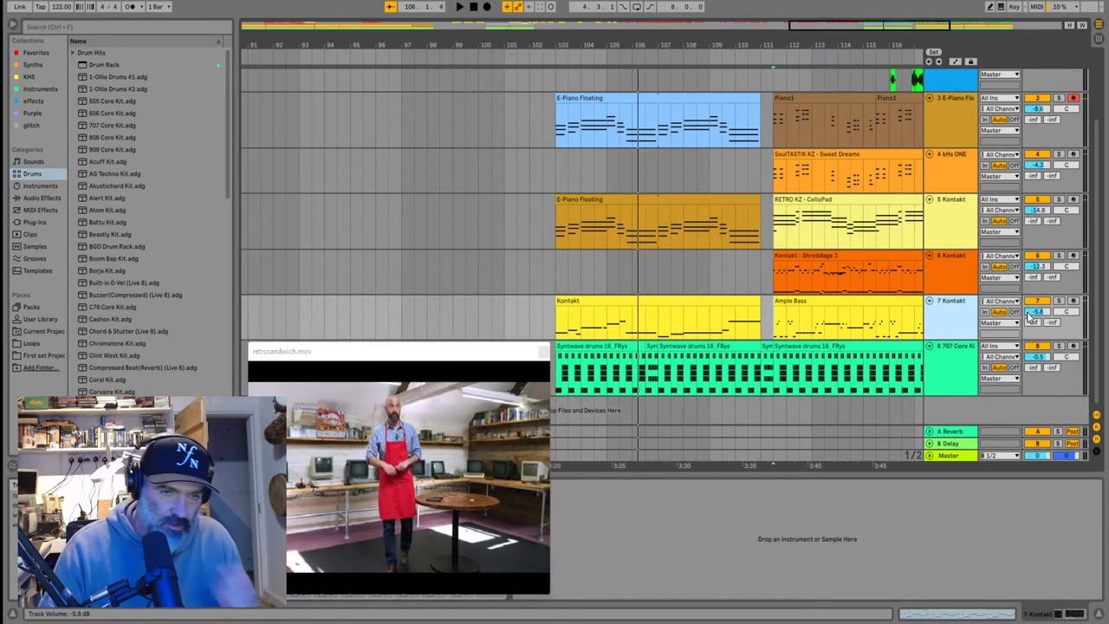
click(1075, 99)
Compare playback from 111.3.1 with the section at 103.1.1 and the matching Kontakt bass clip at bar 41
key(space)
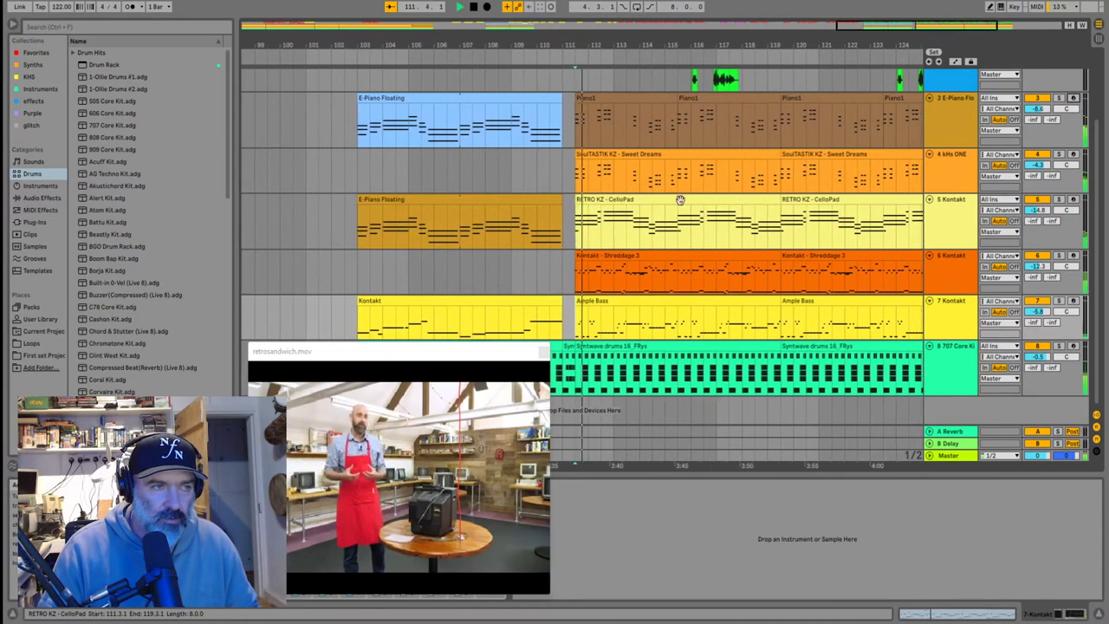
click(354, 328)
key(space)
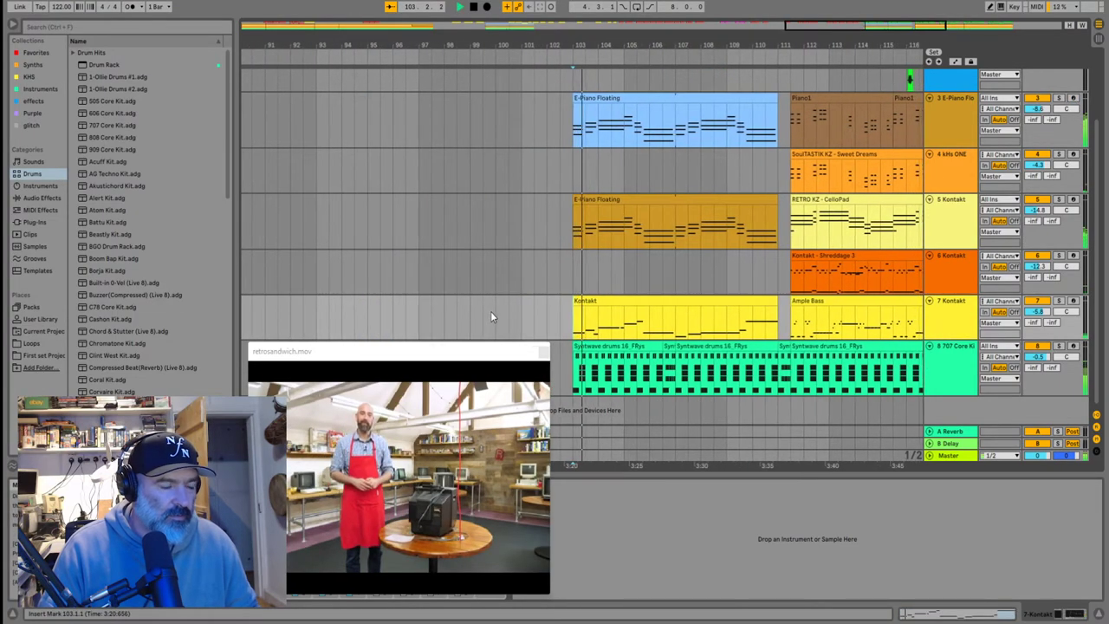
key(w)
click(449, 325)
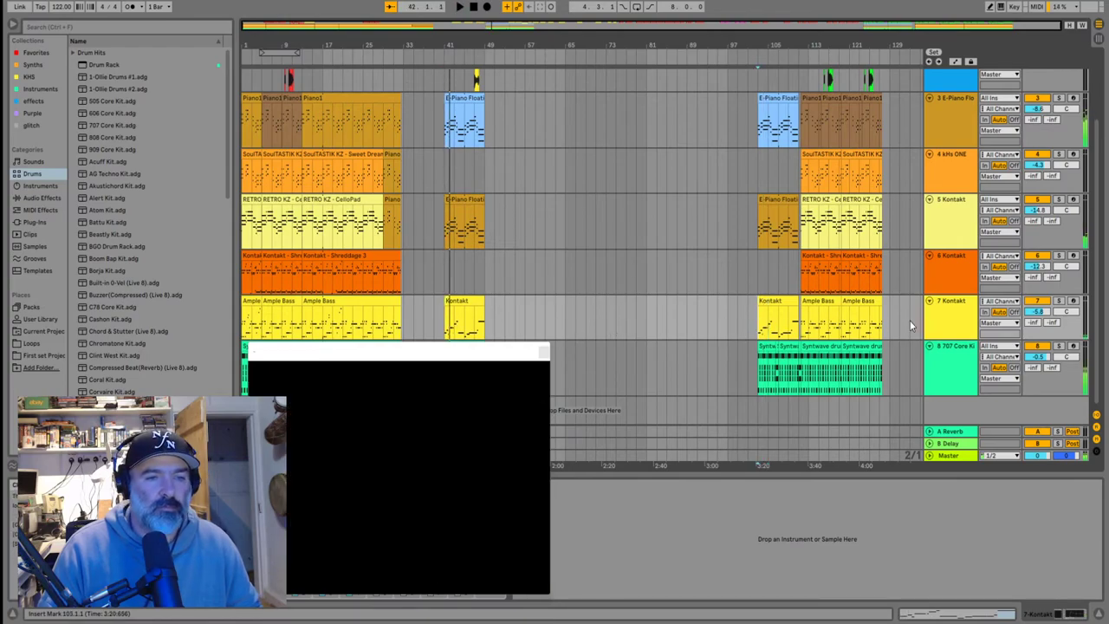
Solo track 7 during playback from 103.1.1 and move the retrosandwich.mov video window off the bass clips
key(space)
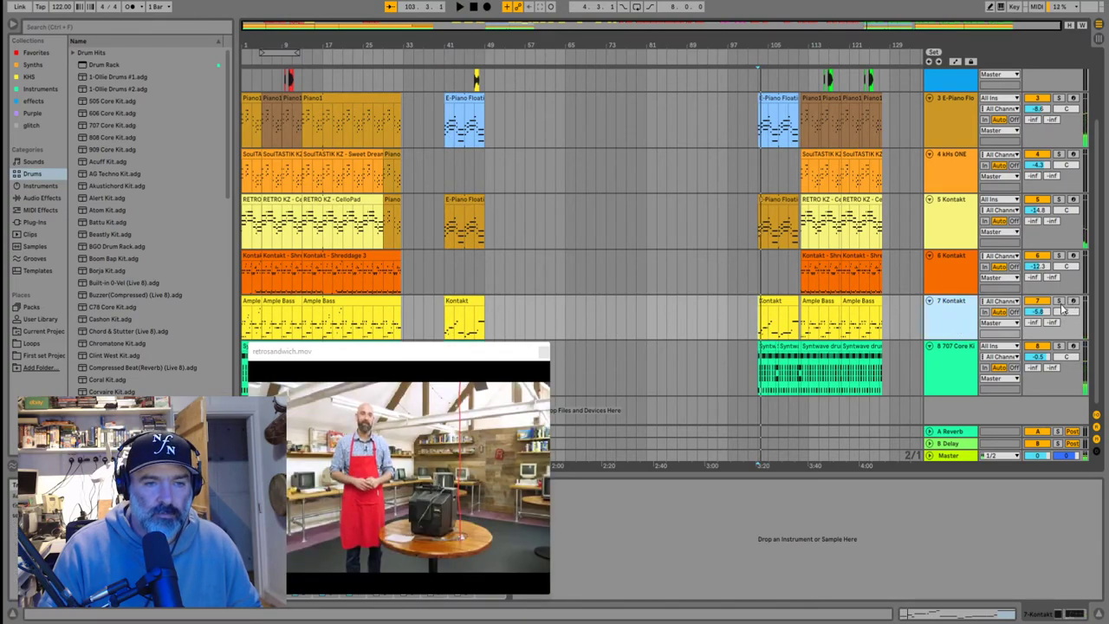
click(1058, 301)
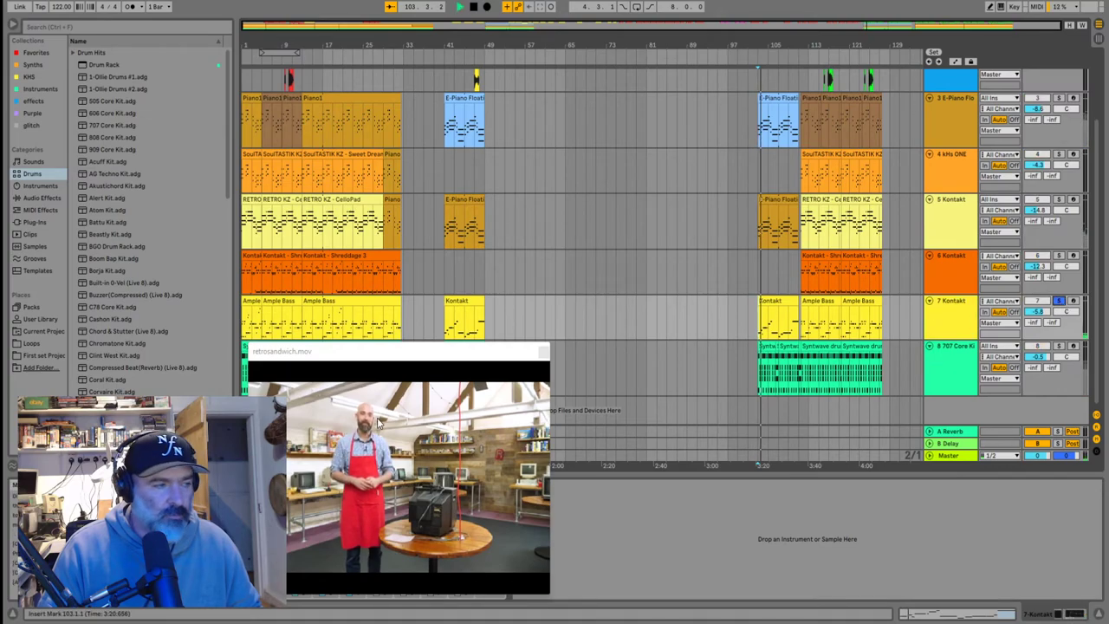
drag(339, 348, 481, 287)
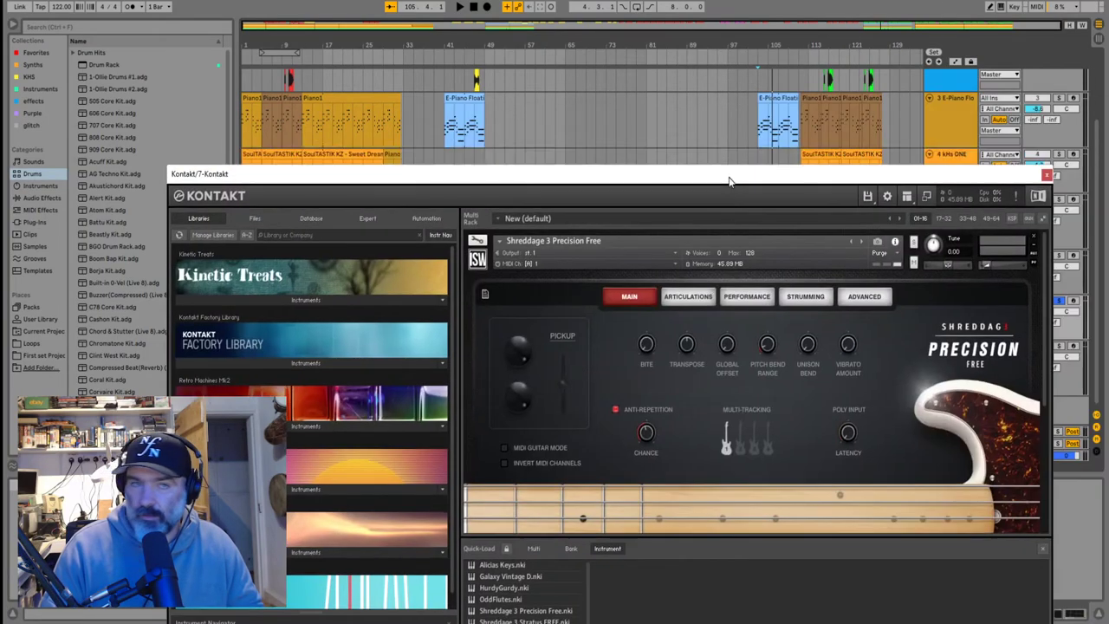
Reload Shreddage 3 Precision Free in track 7's Kontakt without saving instrument changes, and play it with the other tracks
drag(731, 179, 685, 39)
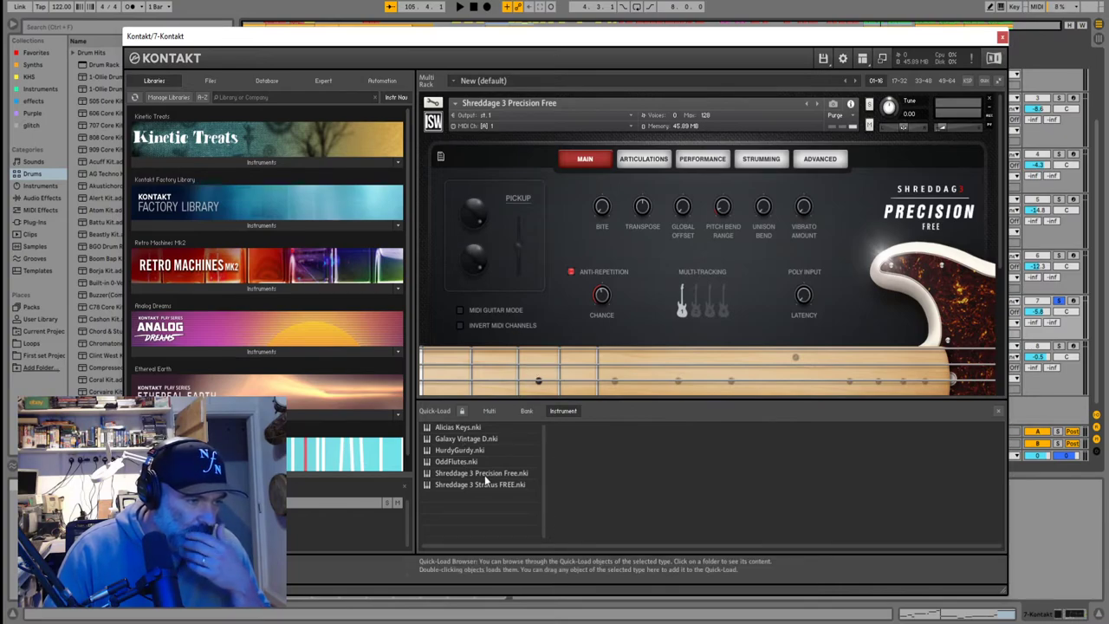
click(991, 102)
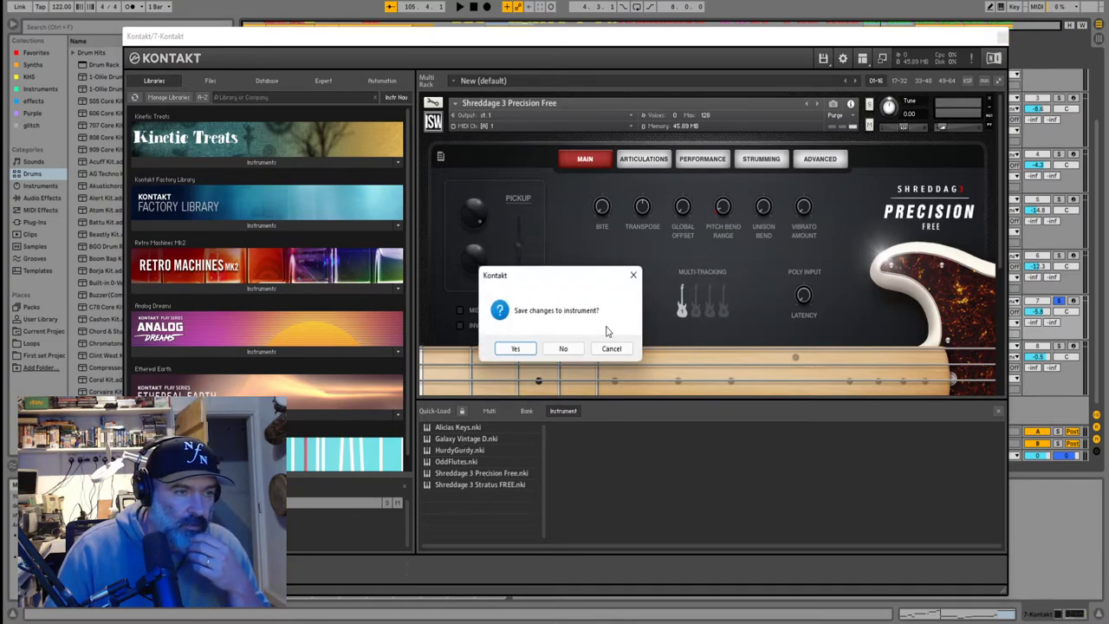
click(563, 348)
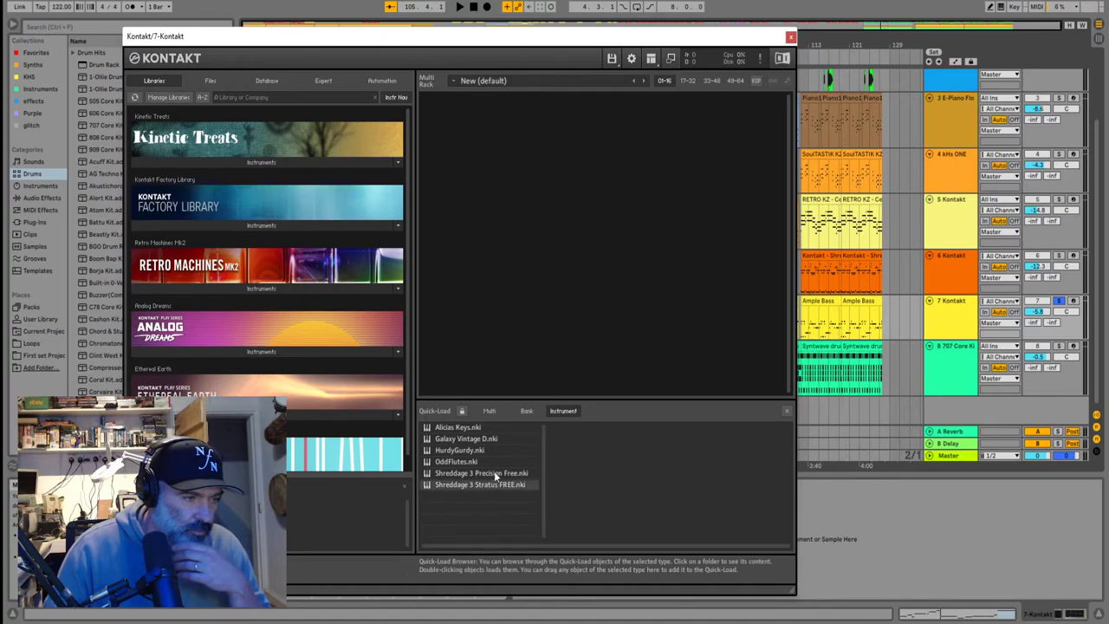
double_click(495, 474)
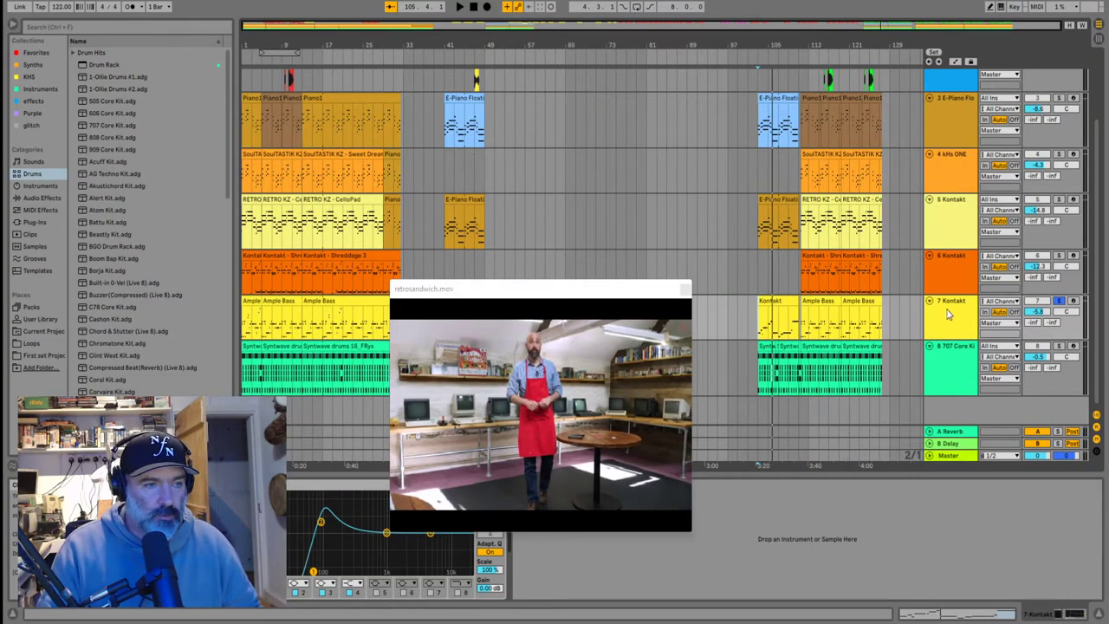
key(space)
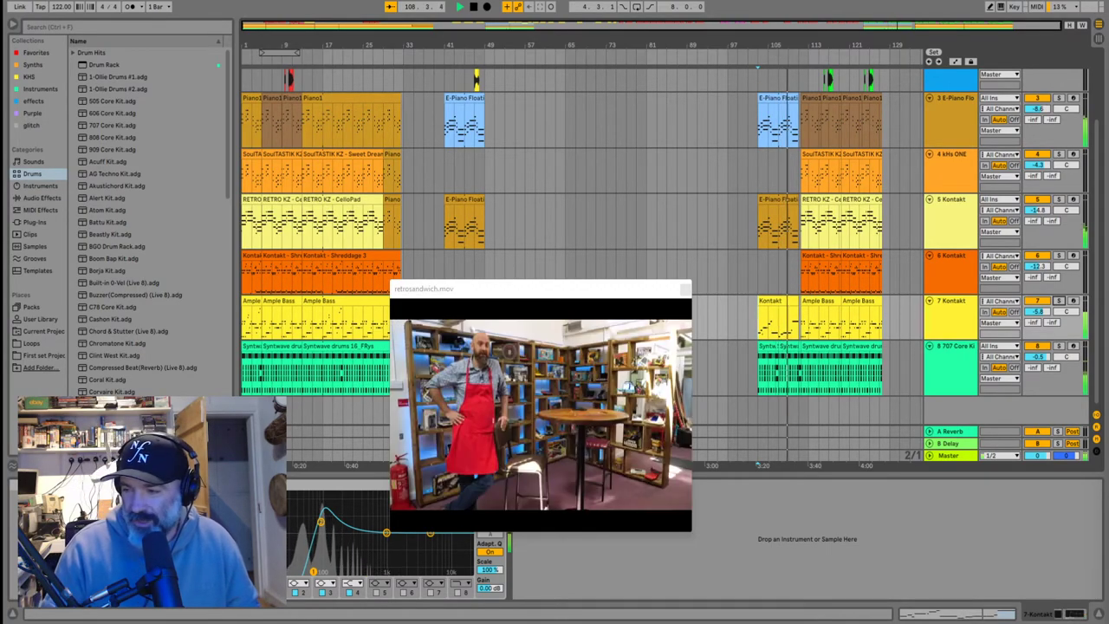
key(space)
Play the section from 111.3.1 and move the retrosandwich.mov video window clear of the arrangement clips
scroll(798, 323, up, 5)
click(802, 325)
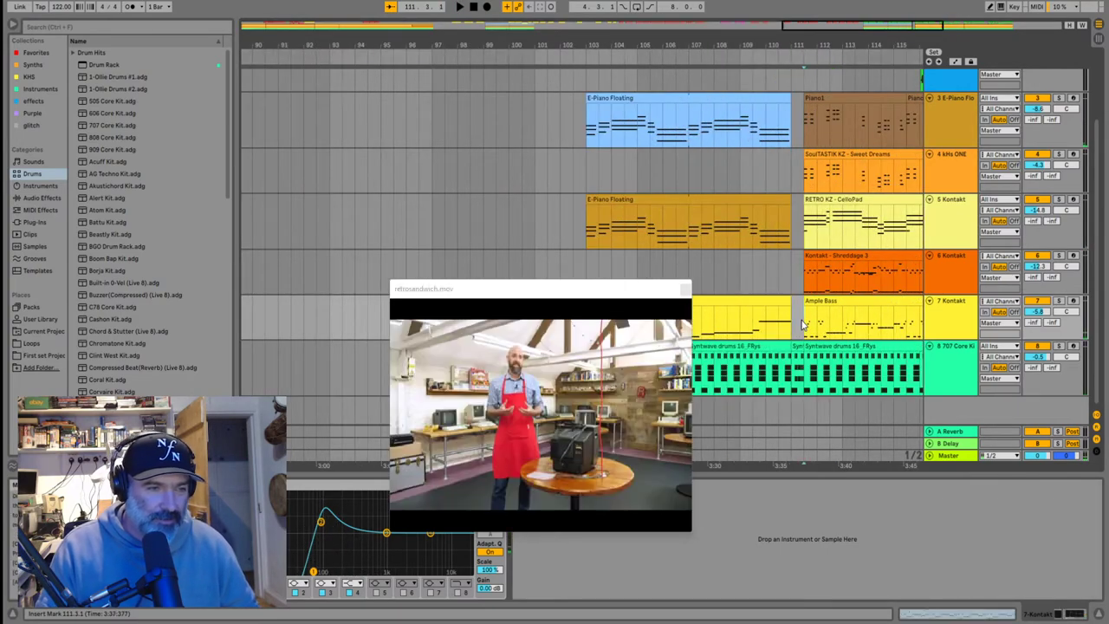
scroll(804, 324, down, 4)
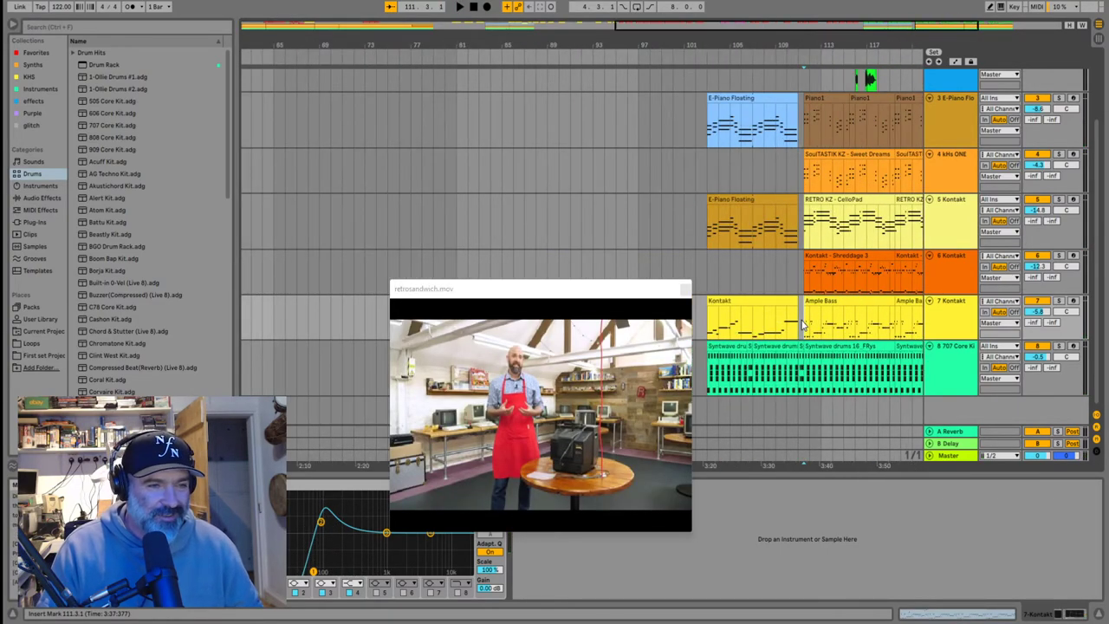
scroll(790, 317, left, 2)
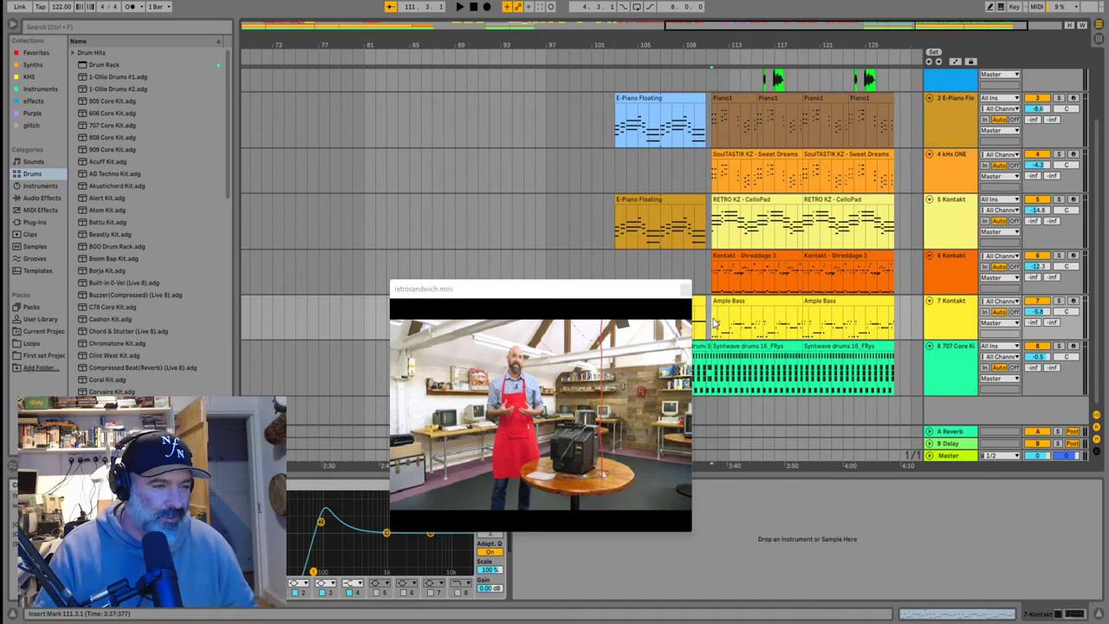
scroll(716, 323, right, 3)
key(space)
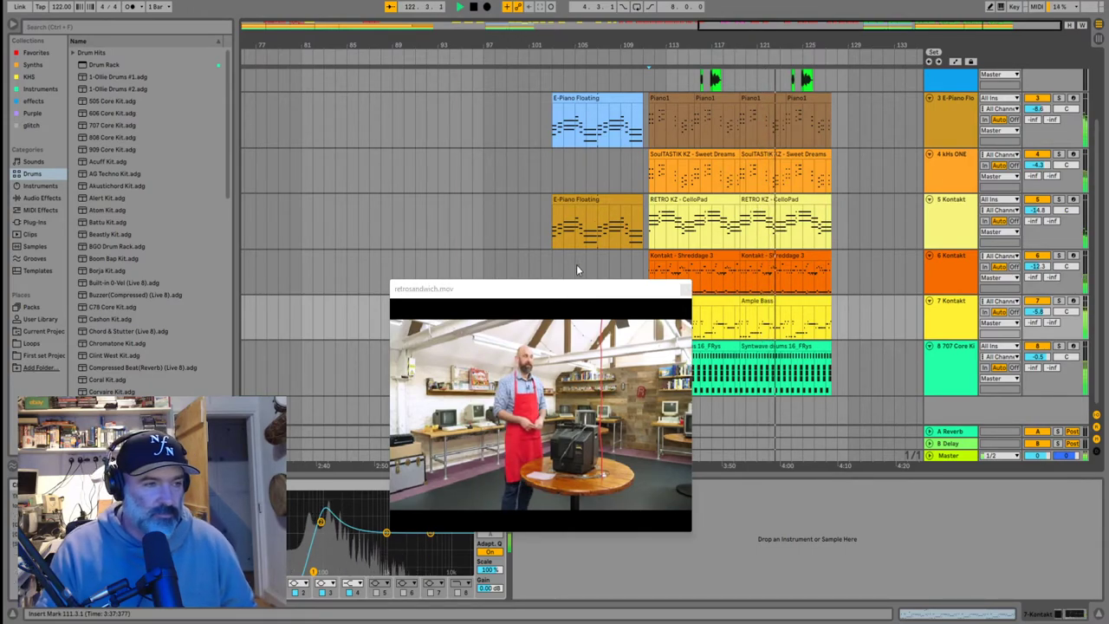
drag(545, 295, 398, 99)
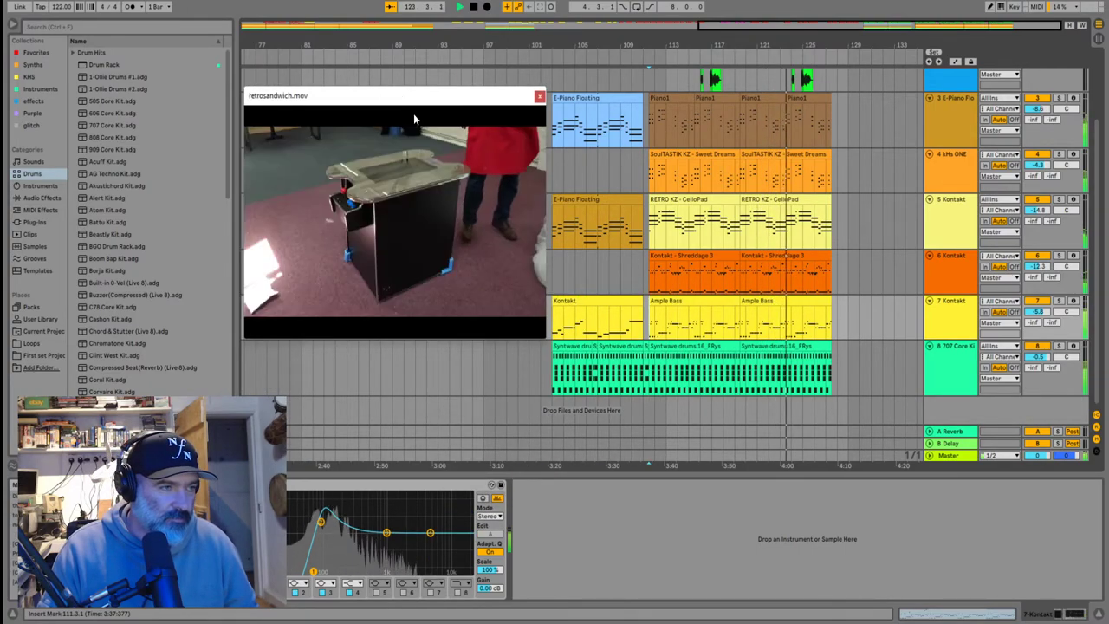
drag(392, 98, 903, 389)
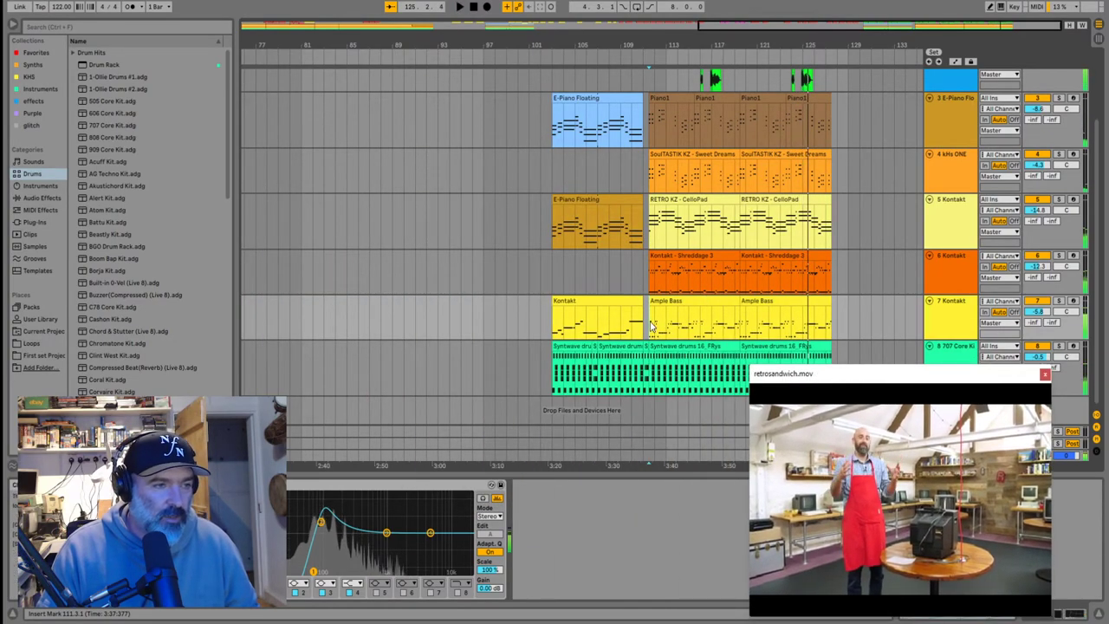
Play from 44.1.1 to check the yellow vocal clips against the E-Piano and Kontakt bass section
key(w)
click(443, 231)
scroll(441, 227, up, 2)
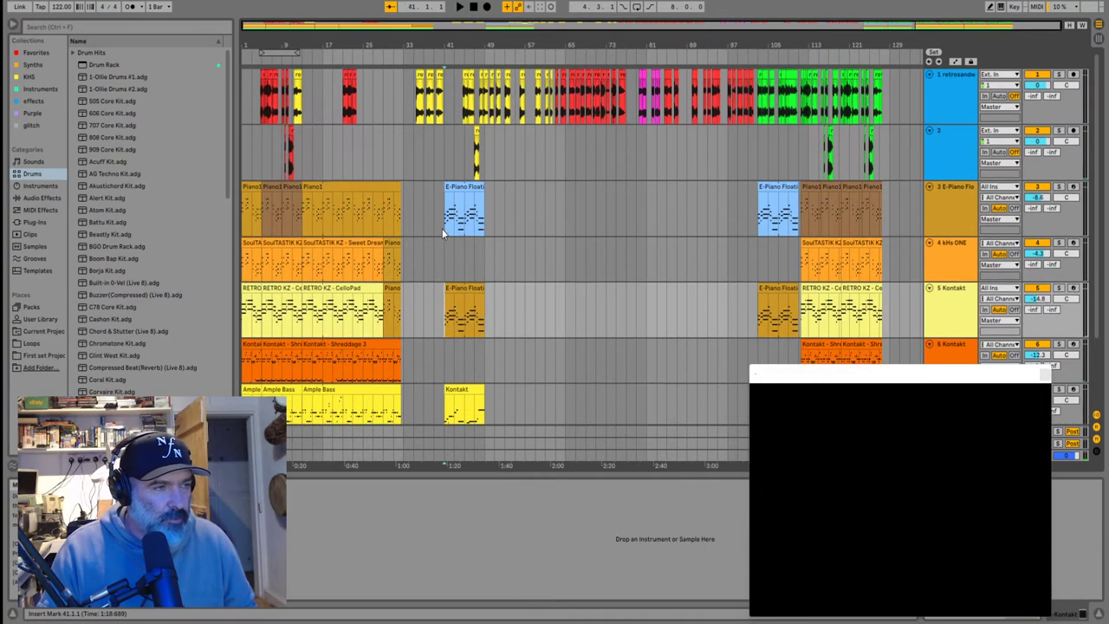
scroll(466, 207, up, 3)
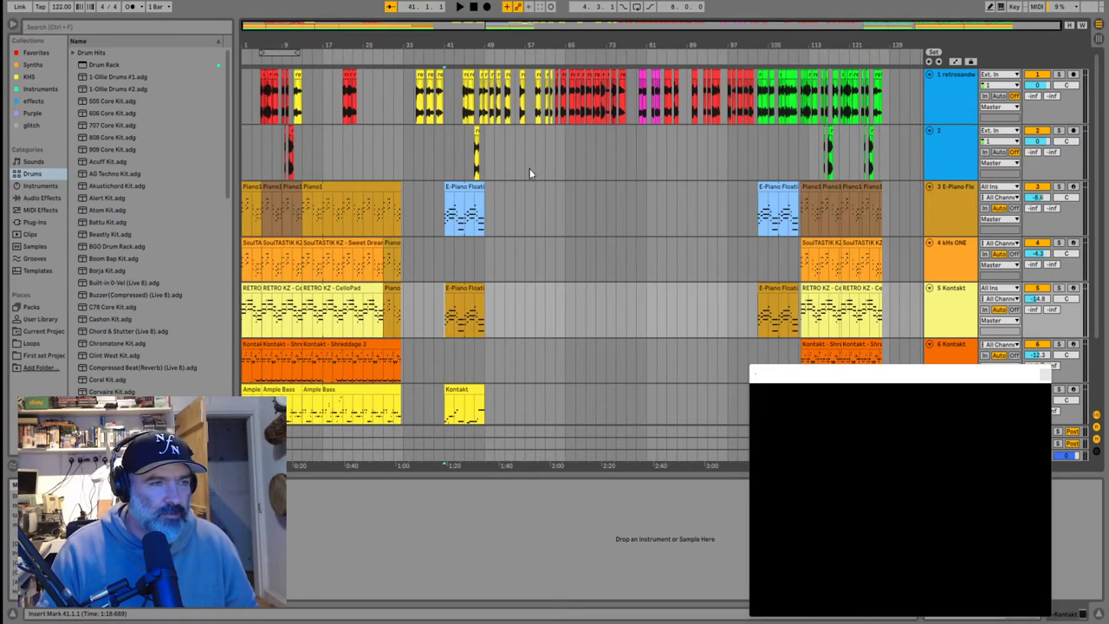
scroll(453, 166, up, 5)
click(475, 152)
key(space)
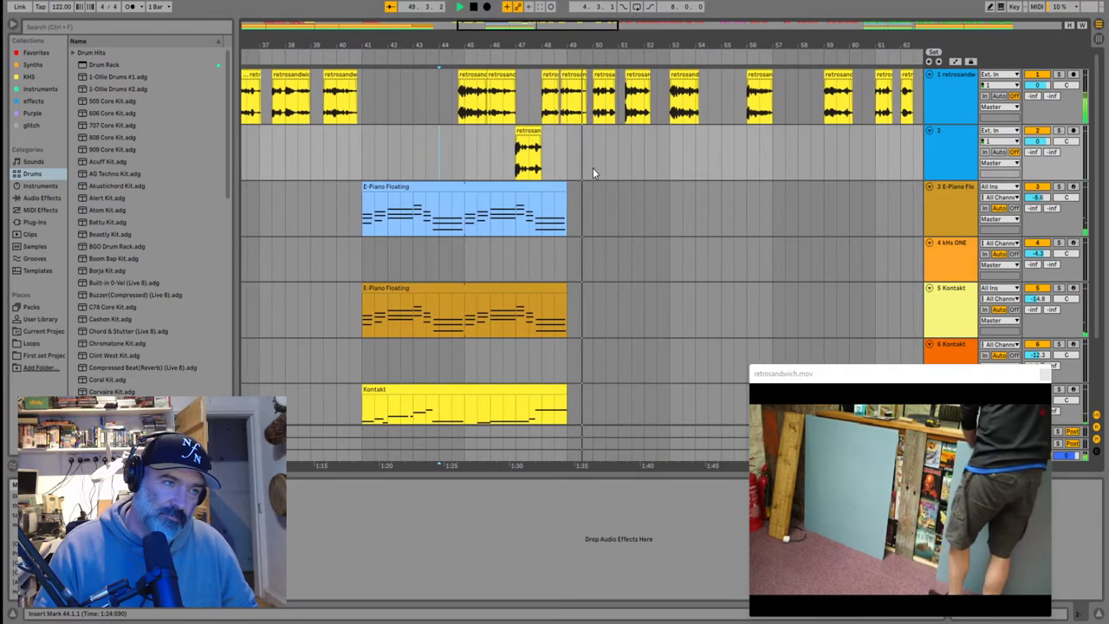
key(space)
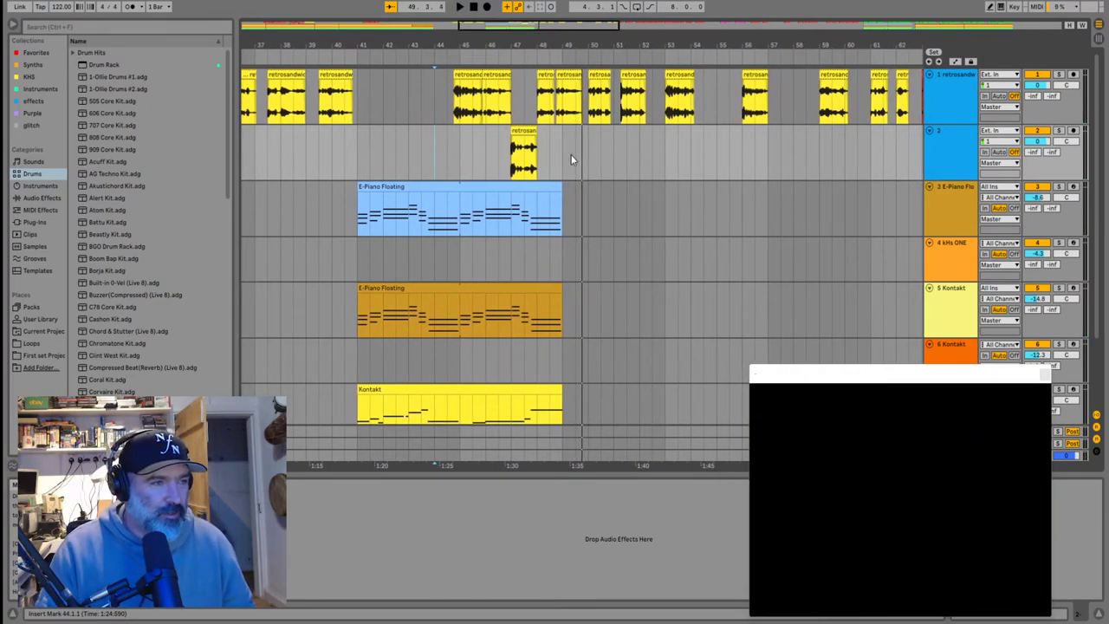
Move the two yellow track 1 vocal clips after bar 48 to start at 49.1.1 and 50.2.1, checking playback from 48.3.1
scroll(571, 154, up, 3)
drag(551, 76, 567, 77)
click(512, 120)
key(space)
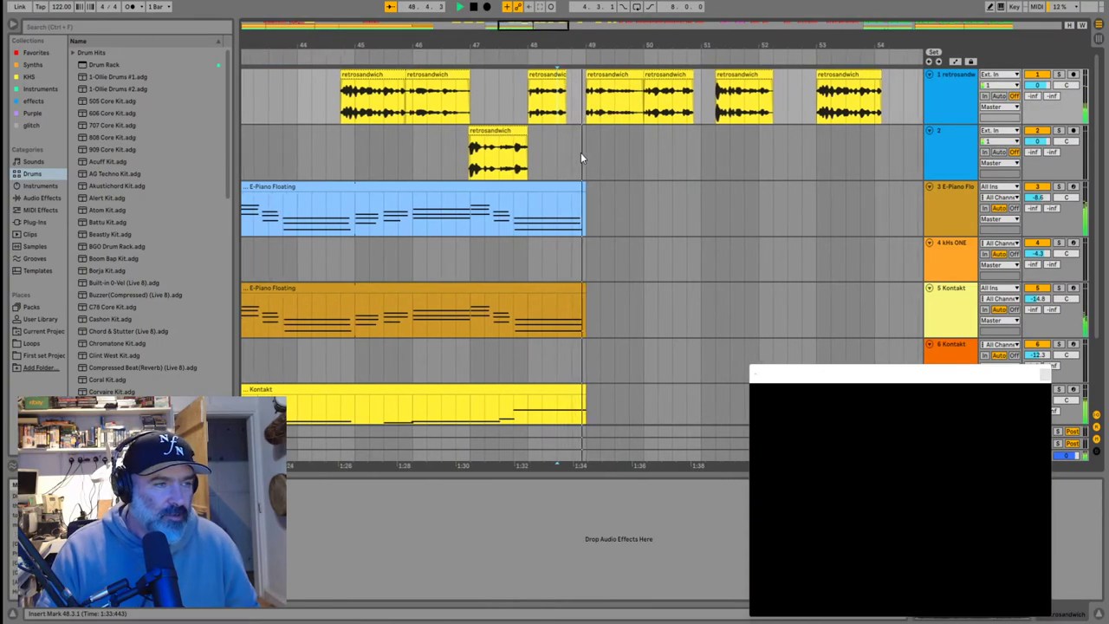
key(space)
drag(611, 76, 632, 79)
scroll(521, 172, down, 3)
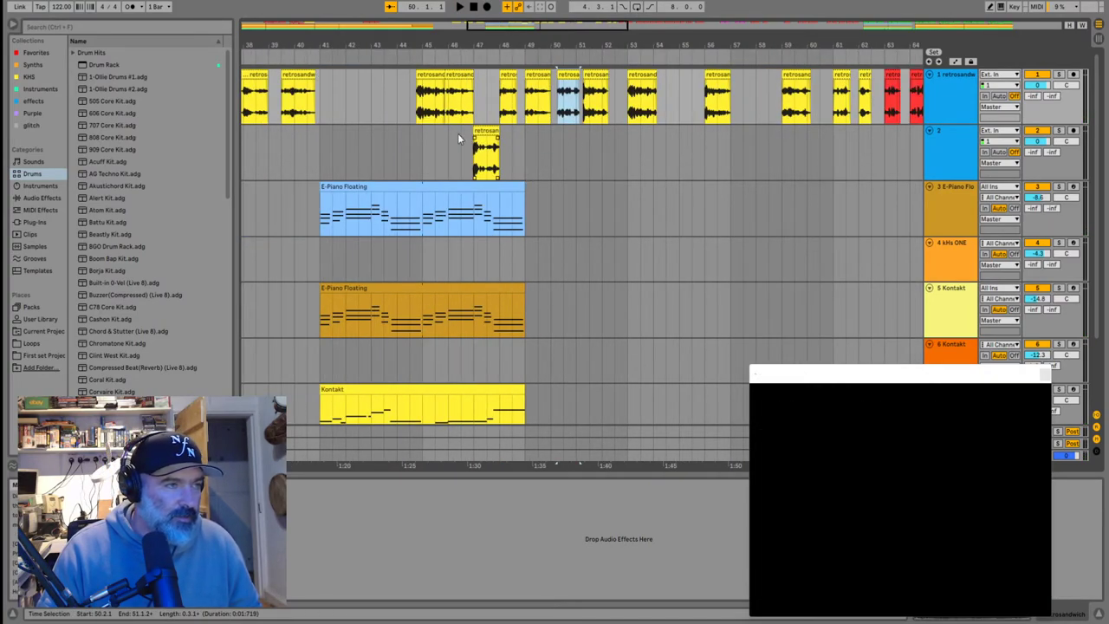
Copy the yellow vocal clip at 35.3.1 on track 1 to 131.1.1, beyond the end of the arrangement
click(340, 113)
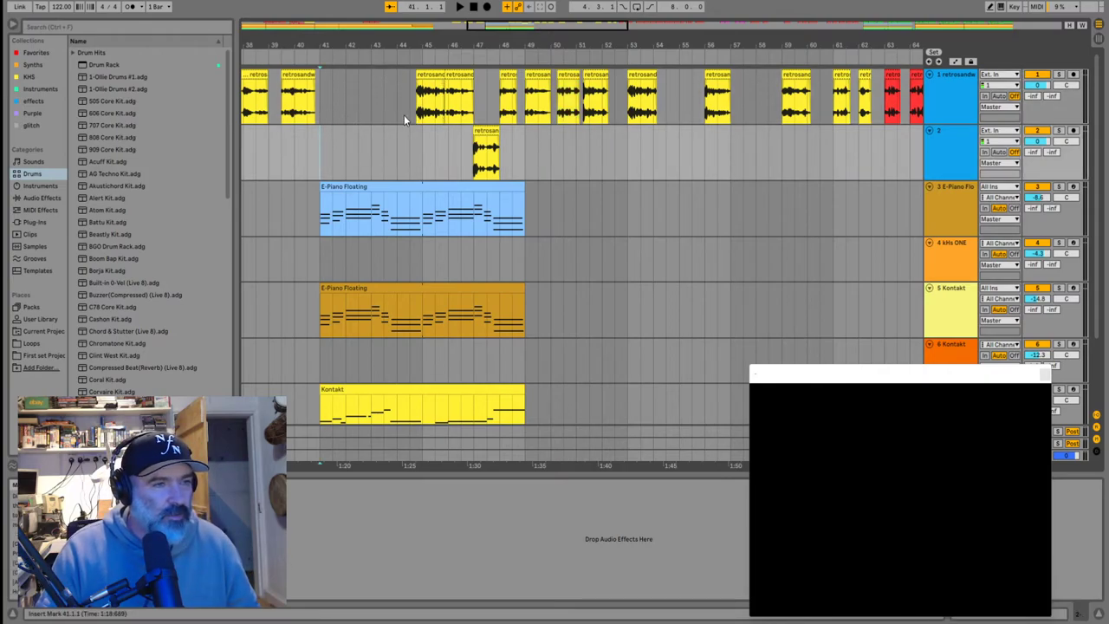
scroll(398, 107, down, 5)
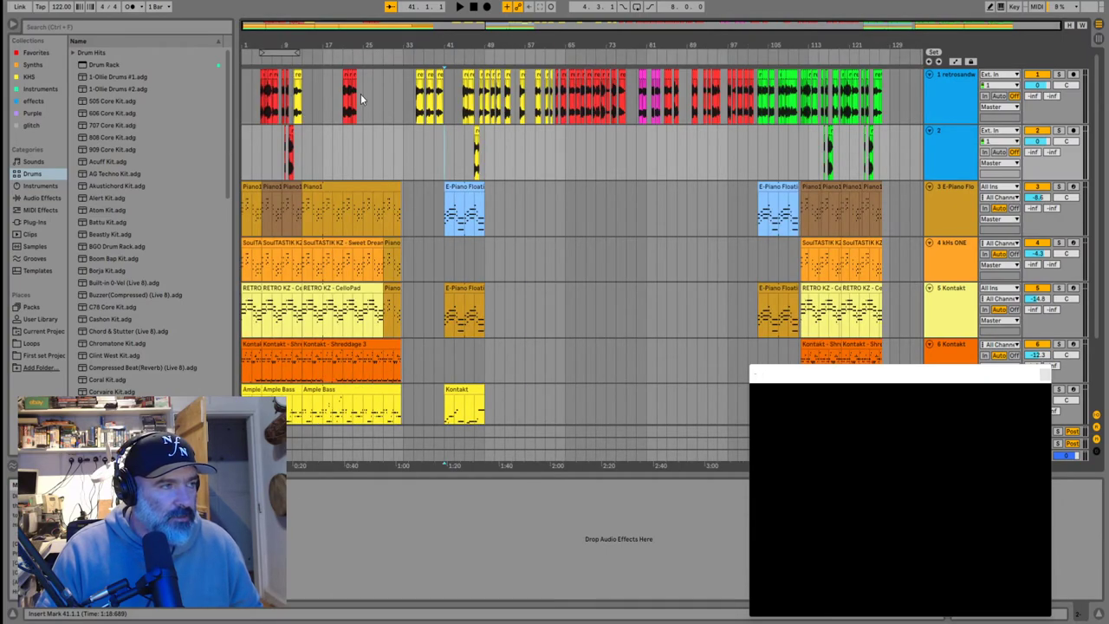
click(877, 90)
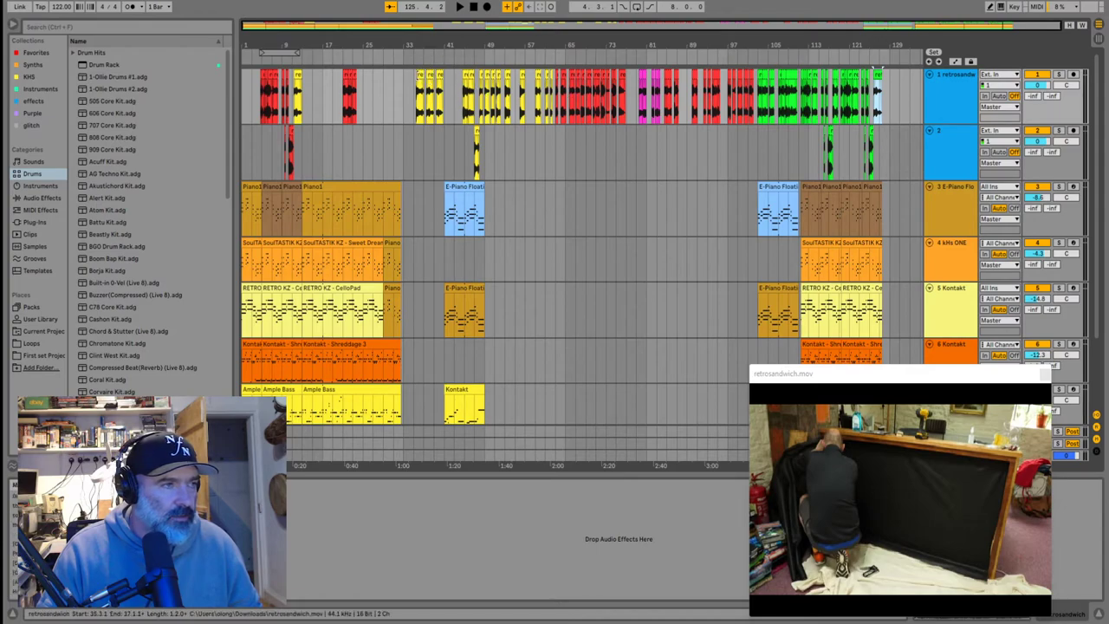
click(416, 73)
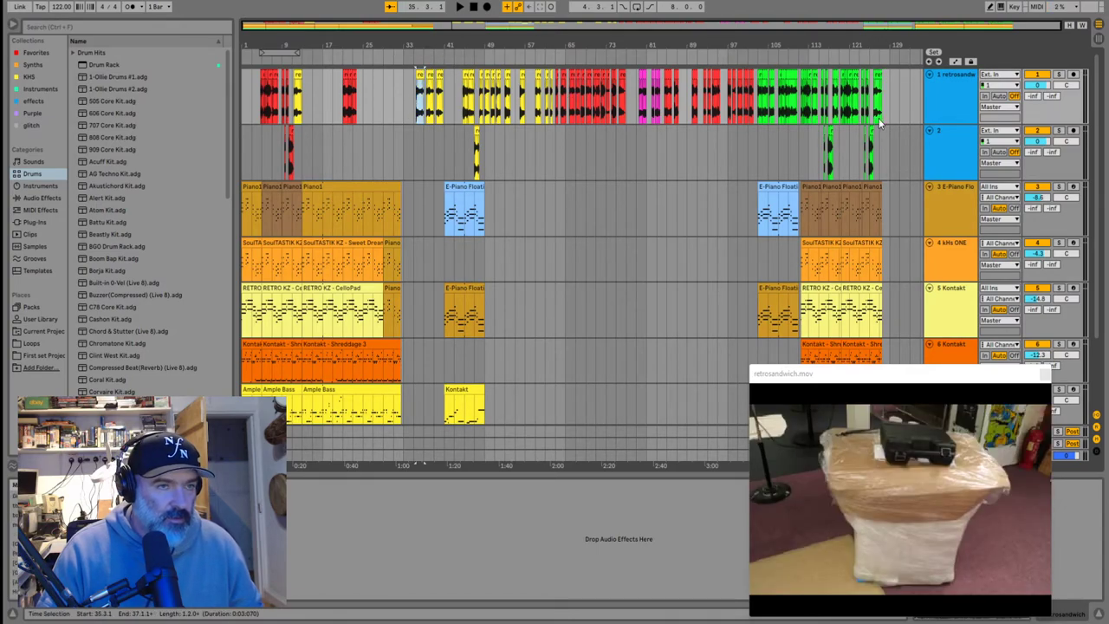
click(902, 104)
key(ctrl+v)
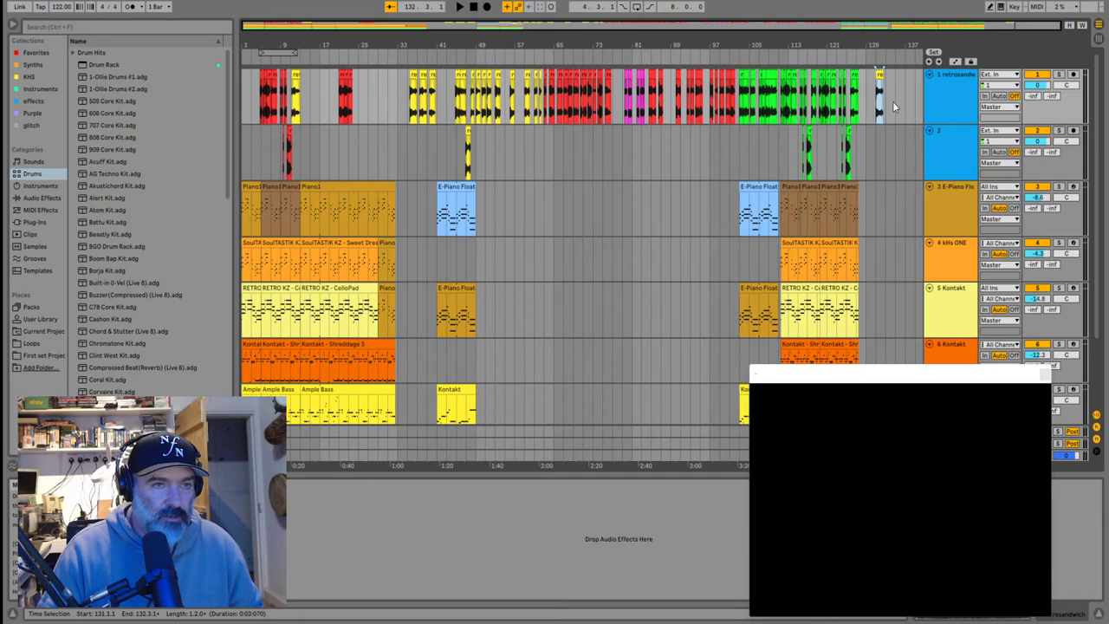
Duplicate the retrosandwich vocal track and delete the upper copy's clips from 1.1.1 to 129.1.1
click(945, 100)
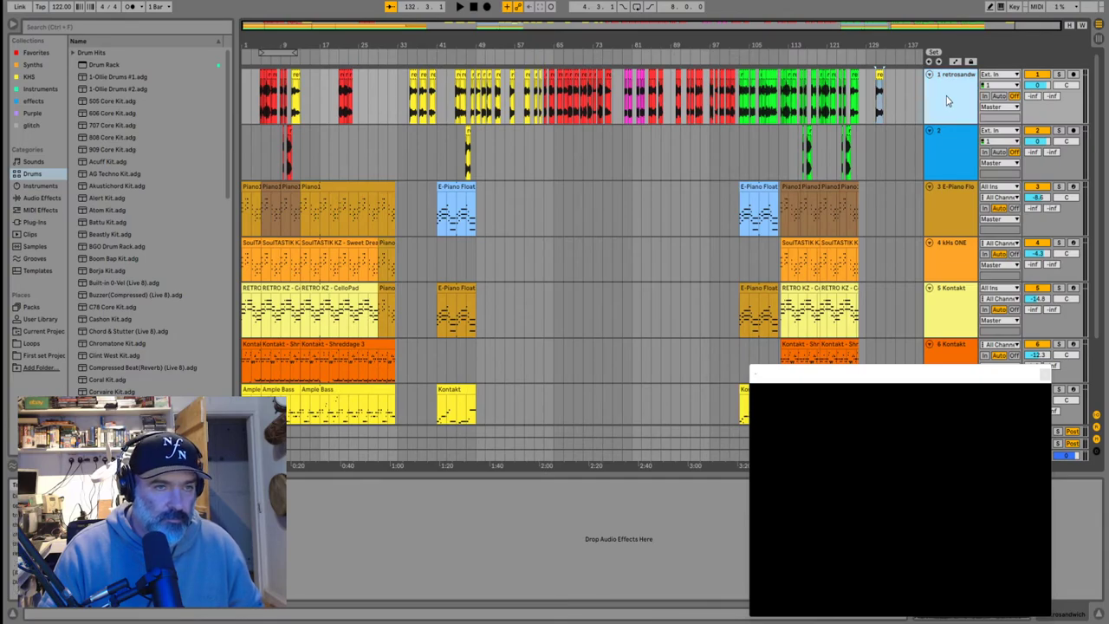
key(ctrl+d)
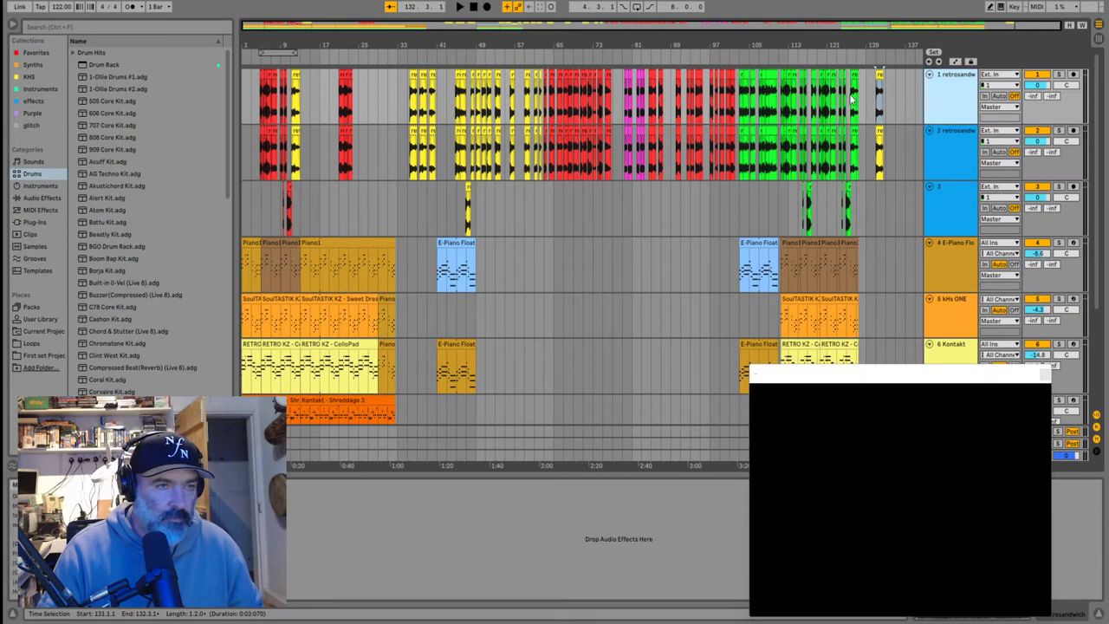
drag(865, 99, 179, 102)
key(Delete)
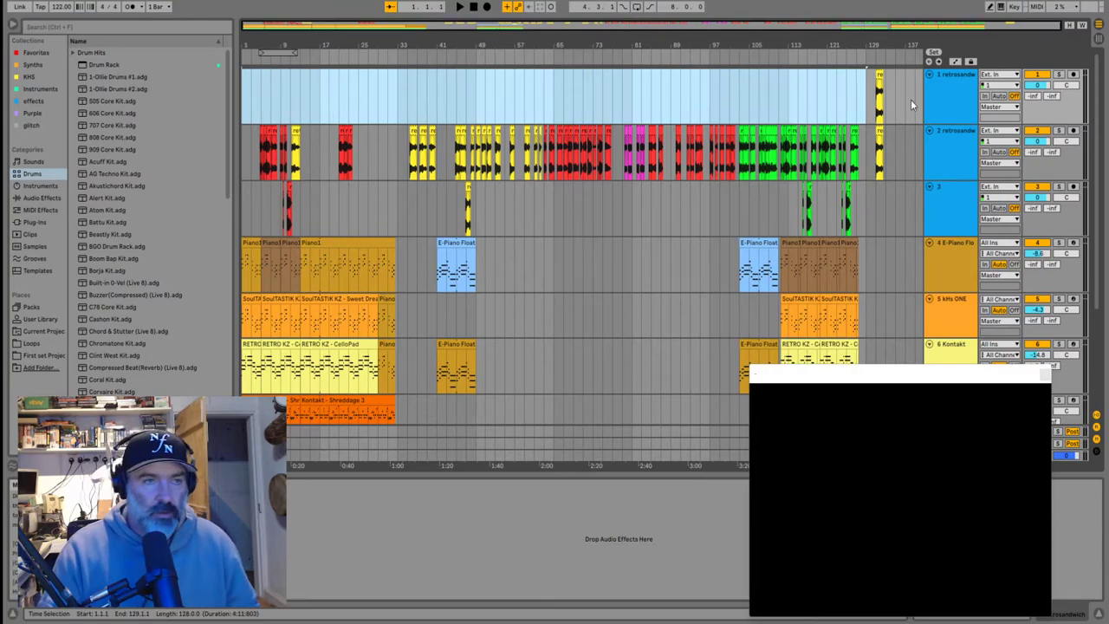
Extend the remaining yellow clip on track 1 back to 88.2.4 and out to 314.3.1
click(878, 73)
drag(877, 86, 667, 87)
click(730, 73)
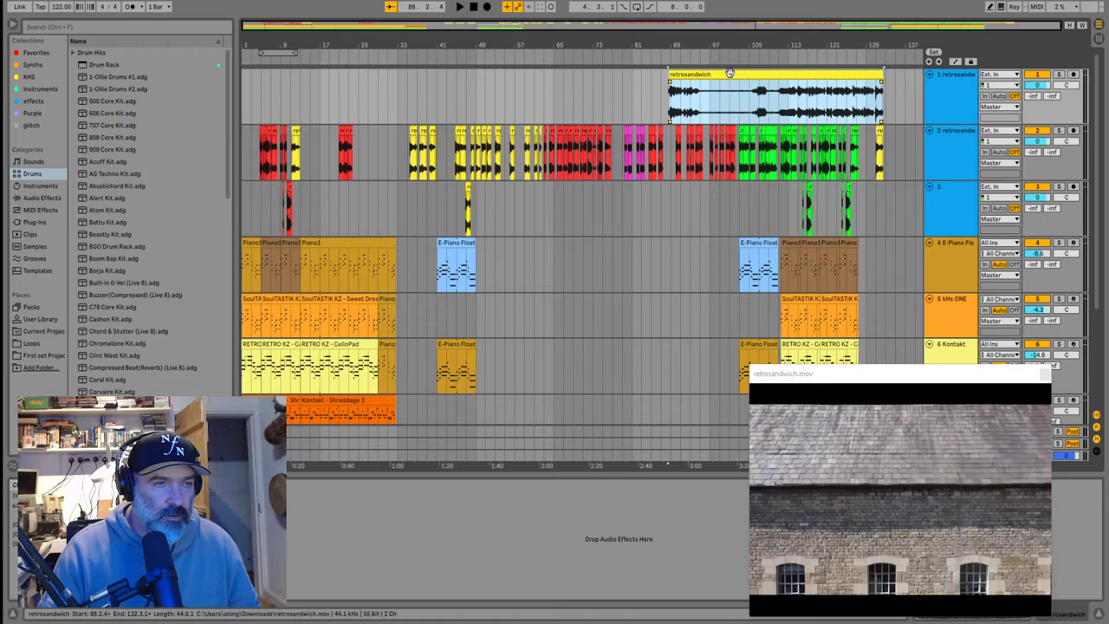
drag(882, 86, 1108, 87)
drag(712, 74, 926, 90)
mouse_move(572, 27)
mouse_down()
mouse_move(571, 86)
mouse_move(571, 27)
mouse_up()
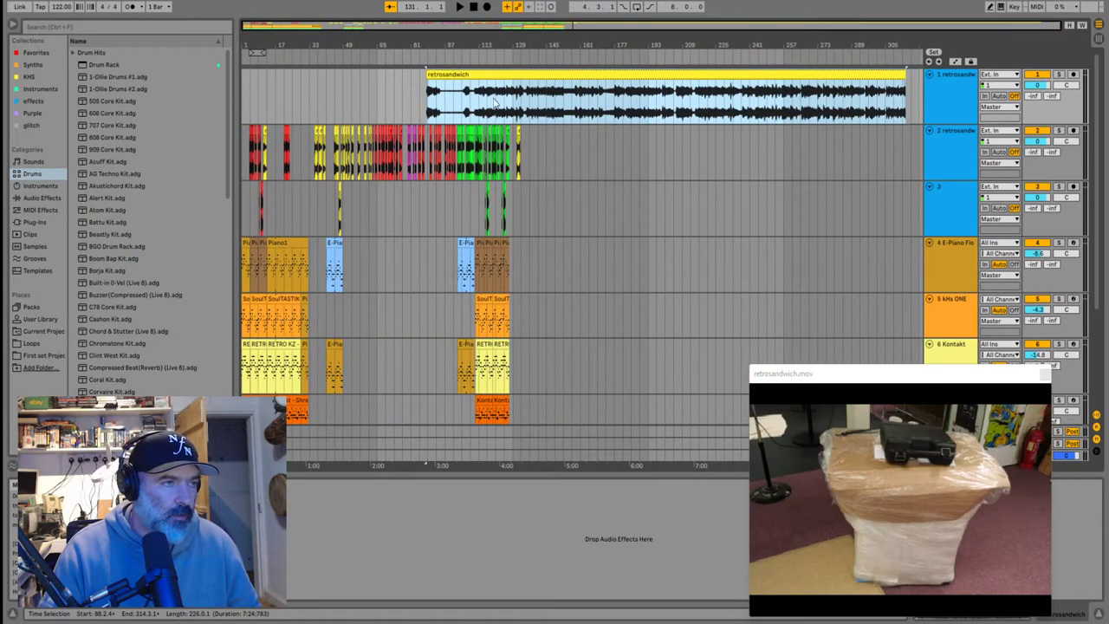
Lengthen the retrosandwich clip on track 1 to about 696 bars and place its start around bar 141, past the arrangement
drag(465, 74, 282, 75)
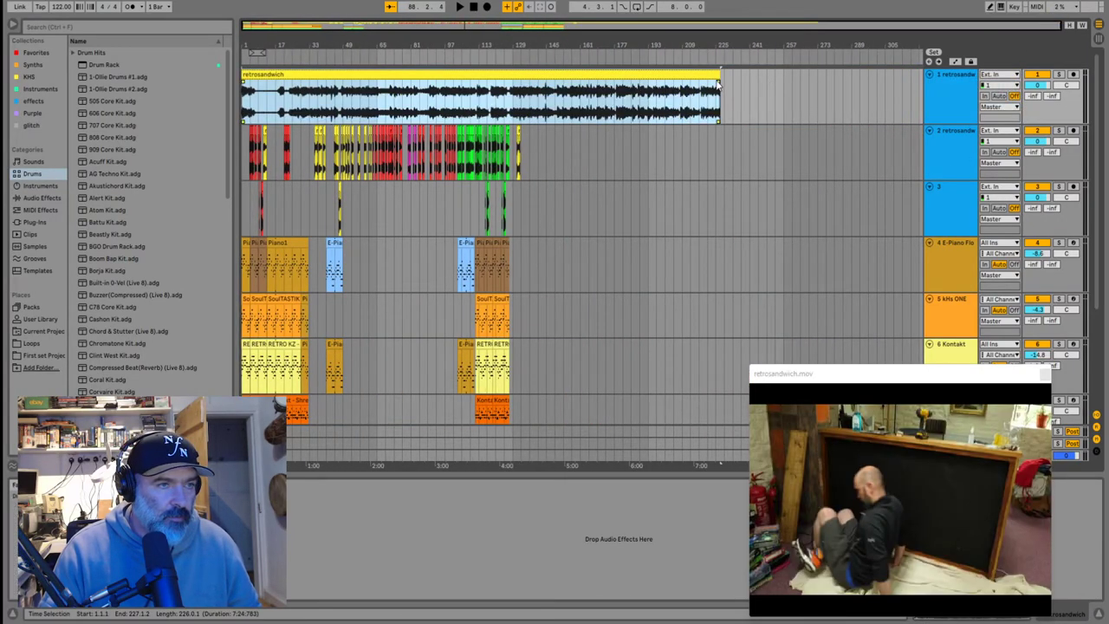
drag(719, 72, 1100, 72)
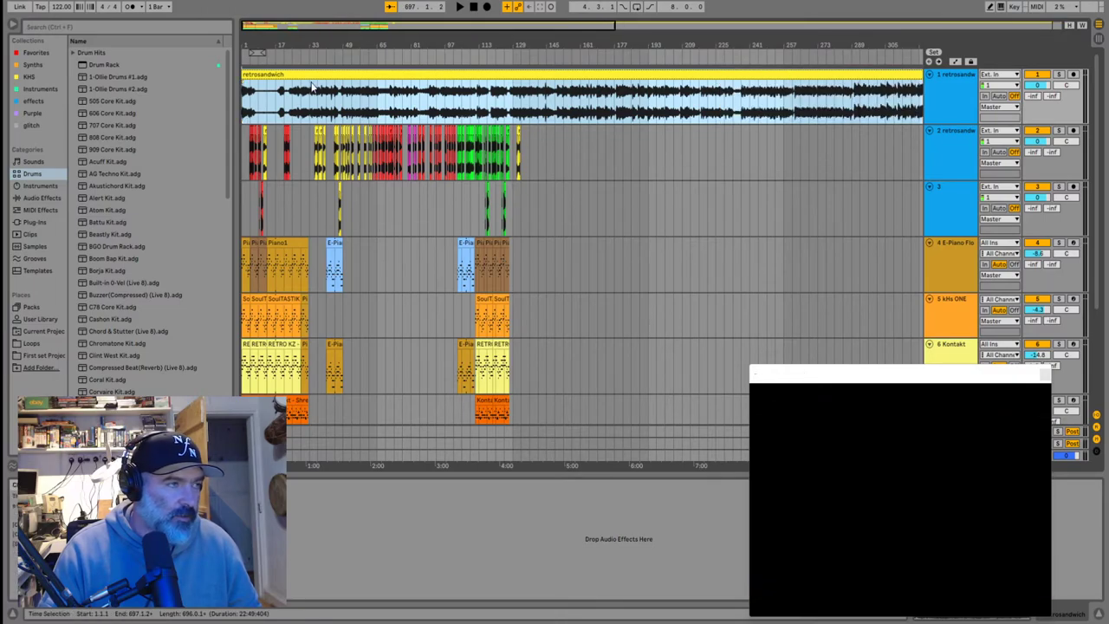
drag(307, 75, 604, 100)
Audition the full retrosandwich clip on track 1 from its start and around 161.1.1, 165.1.1 and 177.1.1
key(space)
click(578, 108)
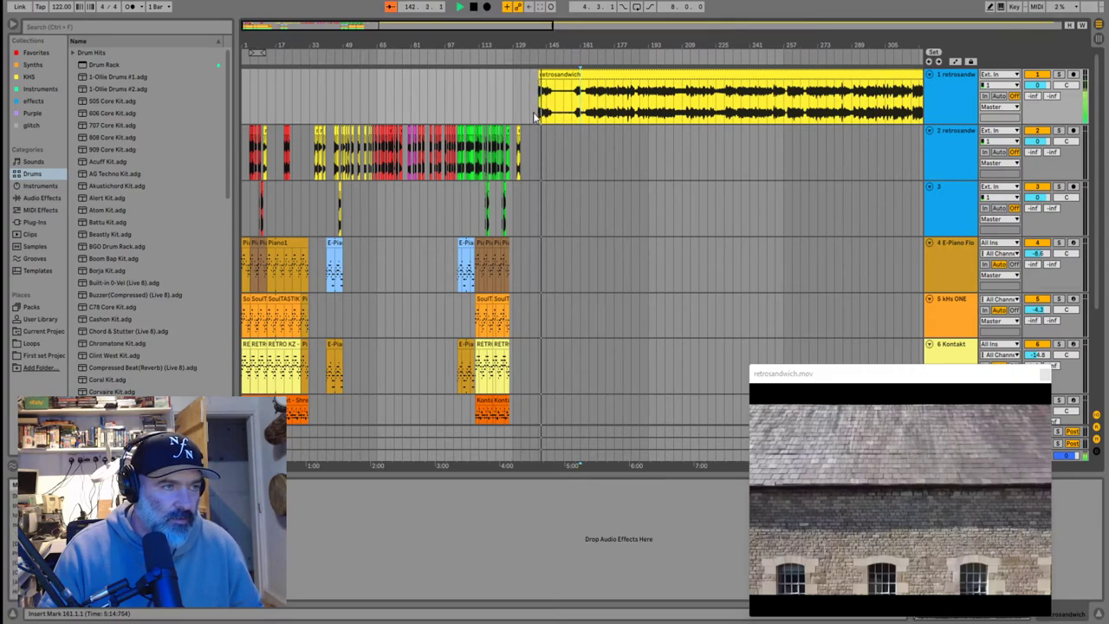
key(space)
scroll(580, 105, up, 2)
click(595, 105)
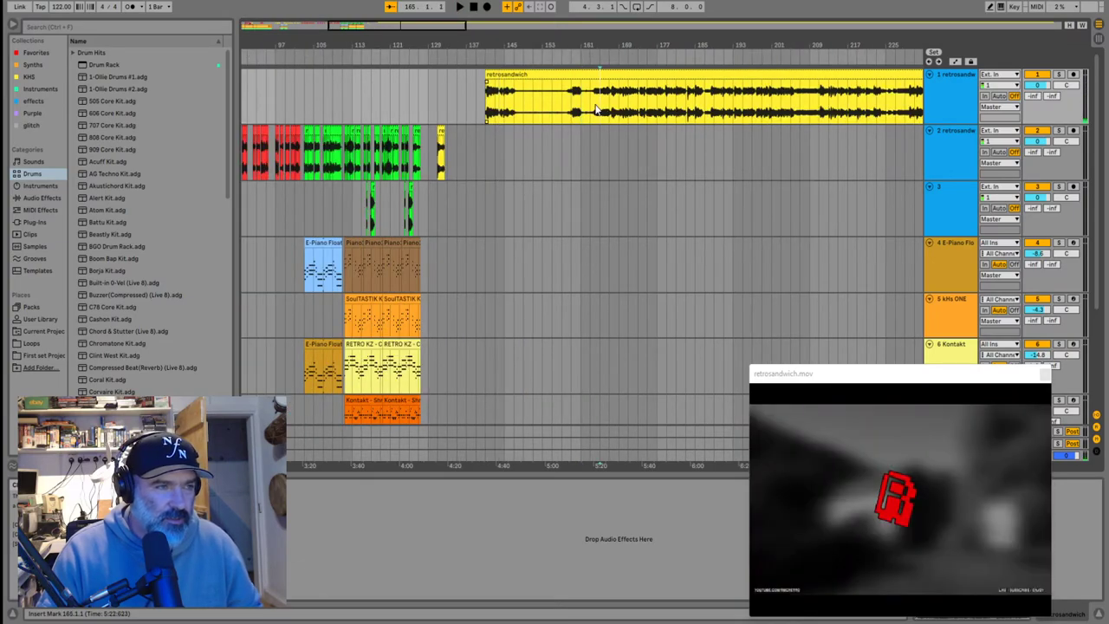
click(610, 110)
key(space)
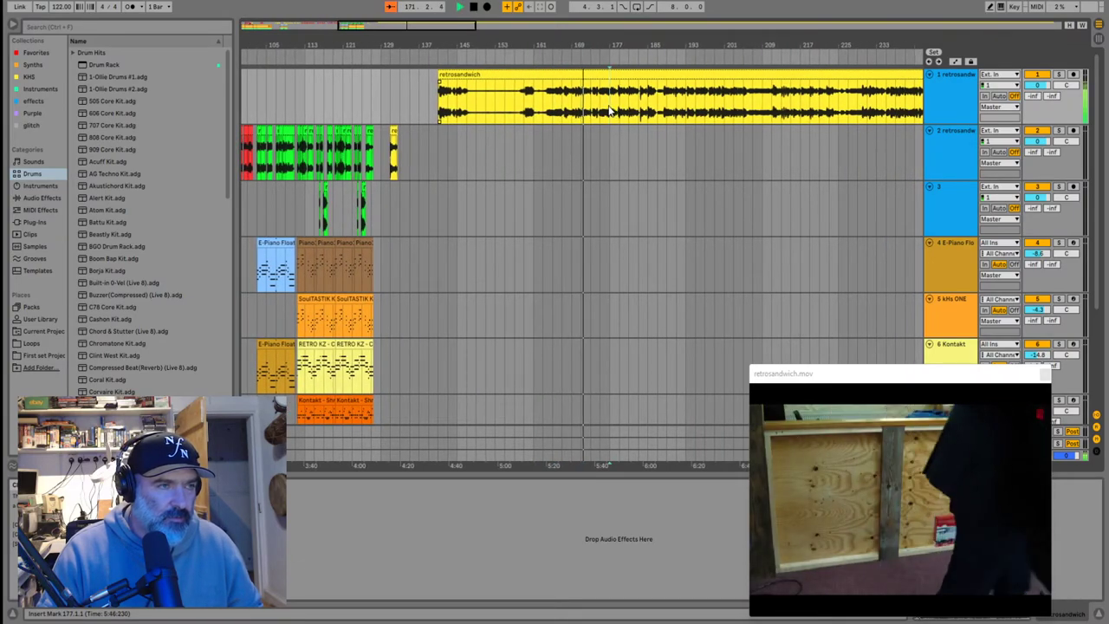
Trim the start of the retrosandwich clip on track 1 to 167.1.1
drag(438, 73, 561, 71)
click(581, 102)
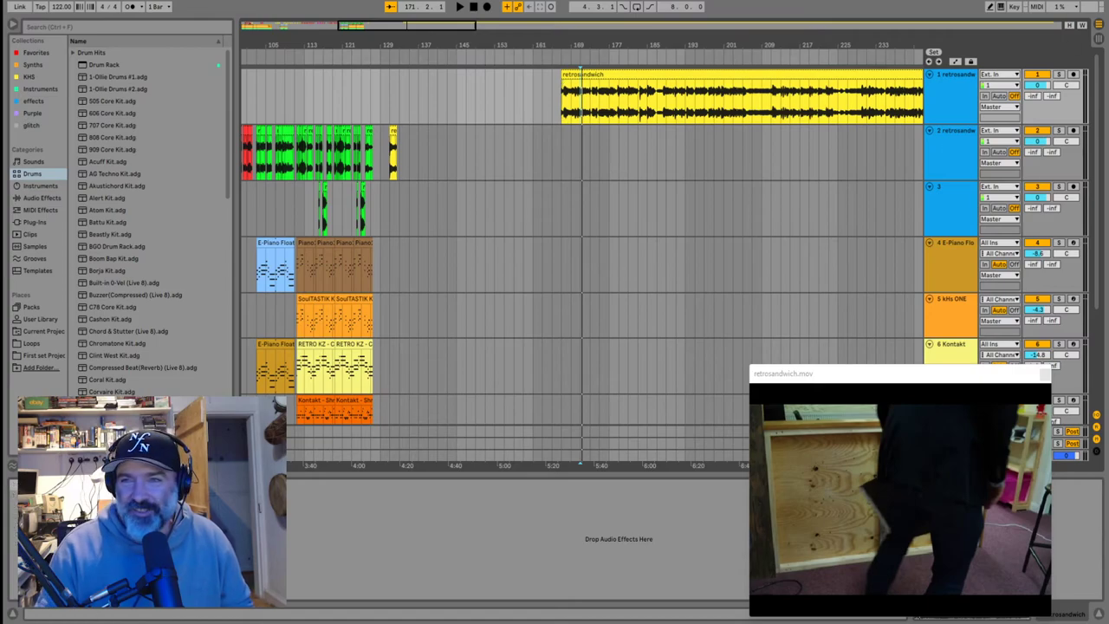
click(556, 105)
key(w)
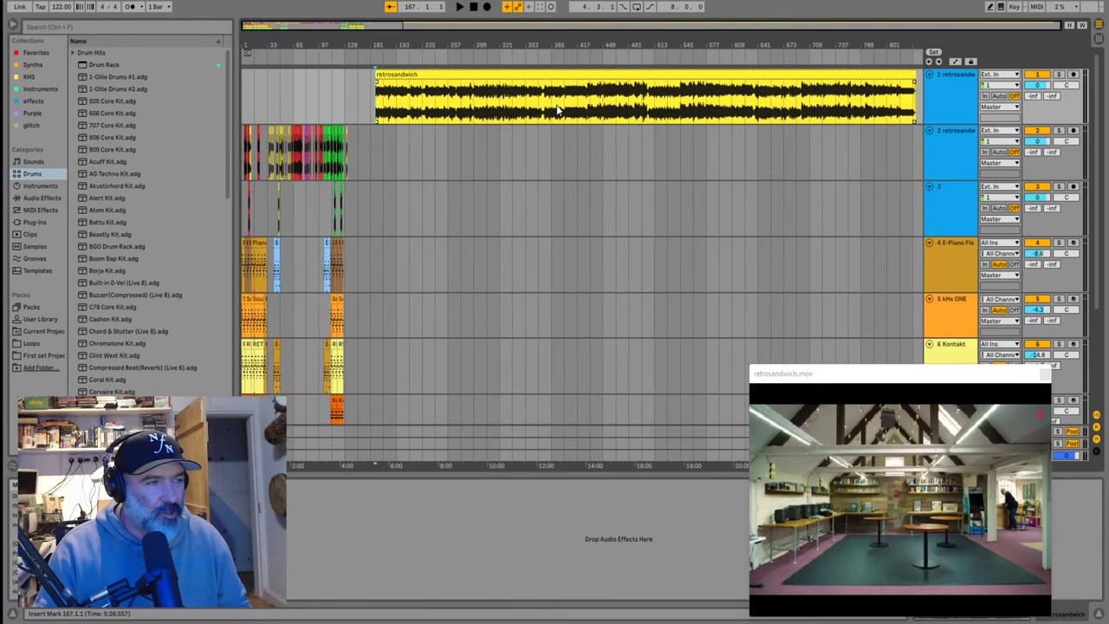
Copy the material on all lower tracks from 41.1.1 to 51.1.1 and paste it after the arrangement at 128.1.1
click(280, 215)
key(plus)
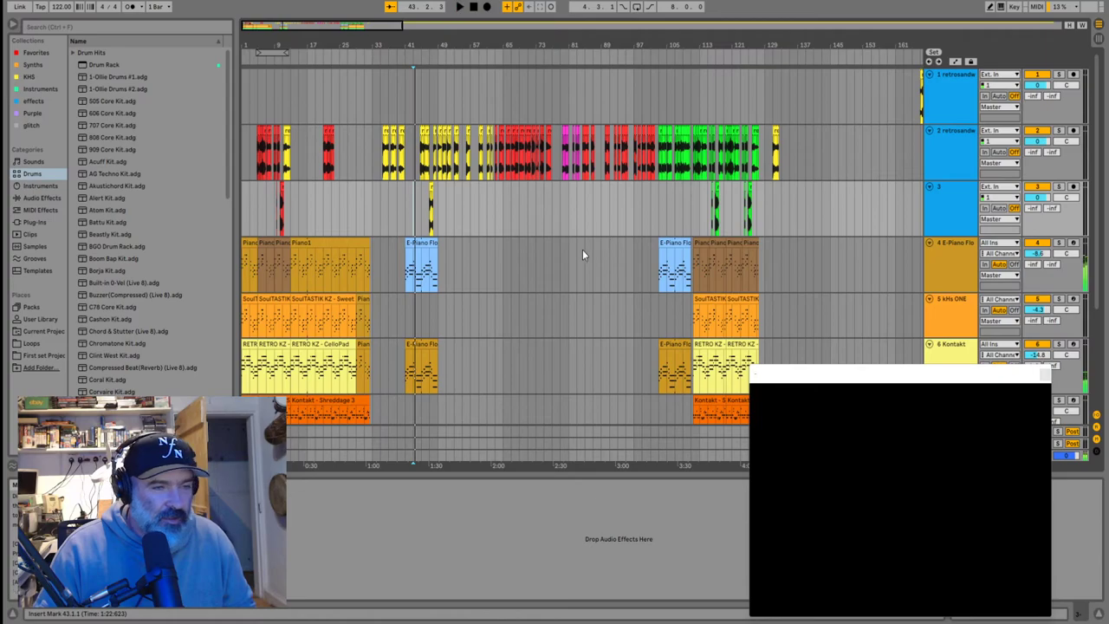
scroll(529, 255, down, 4)
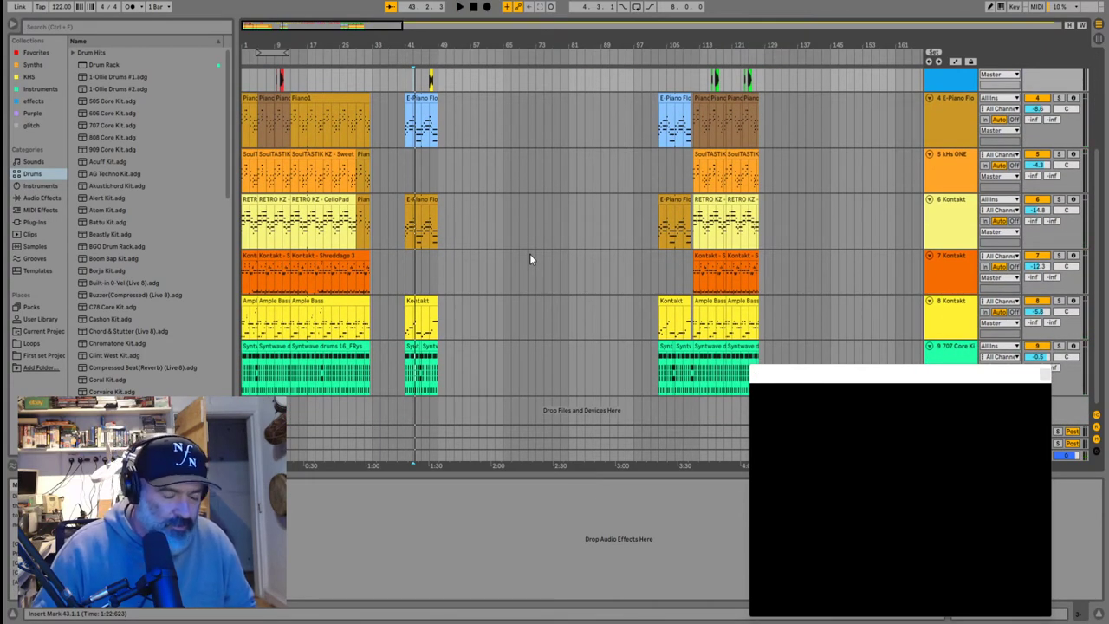
scroll(529, 254, up, 1)
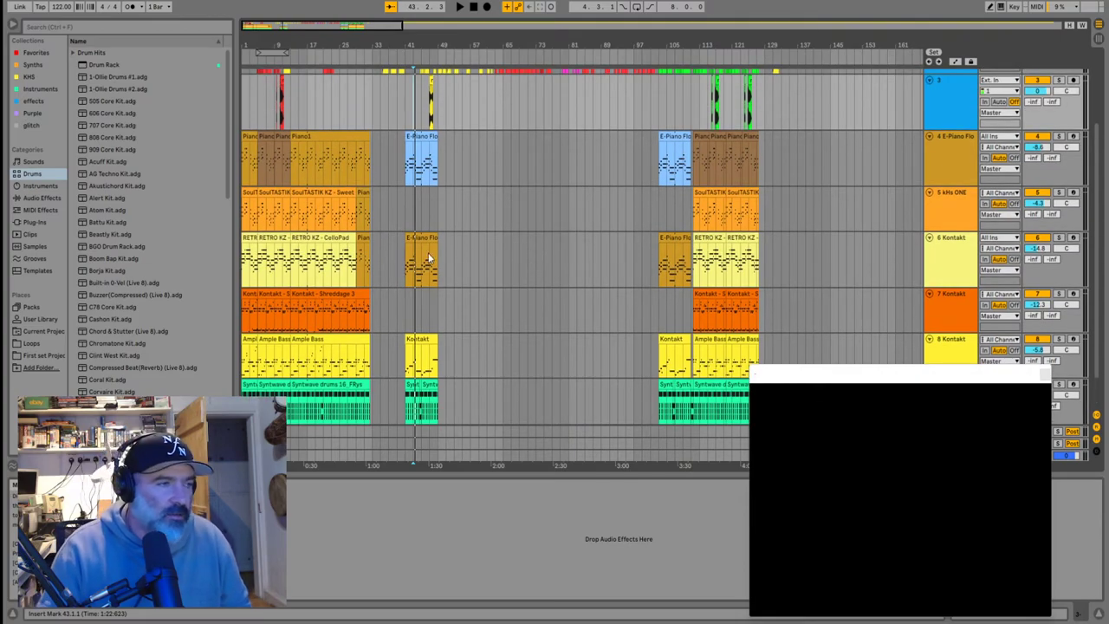
scroll(403, 227, up, 3)
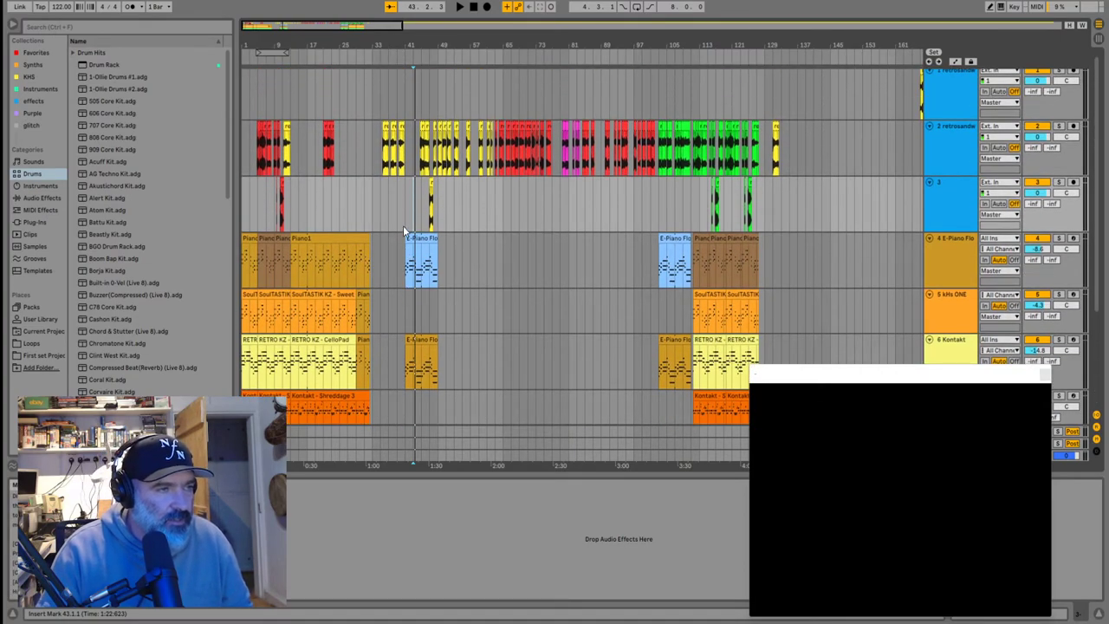
scroll(556, 236, down, 1)
scroll(436, 271, down, 1)
scroll(428, 260, up, 1)
scroll(423, 173, up, 4)
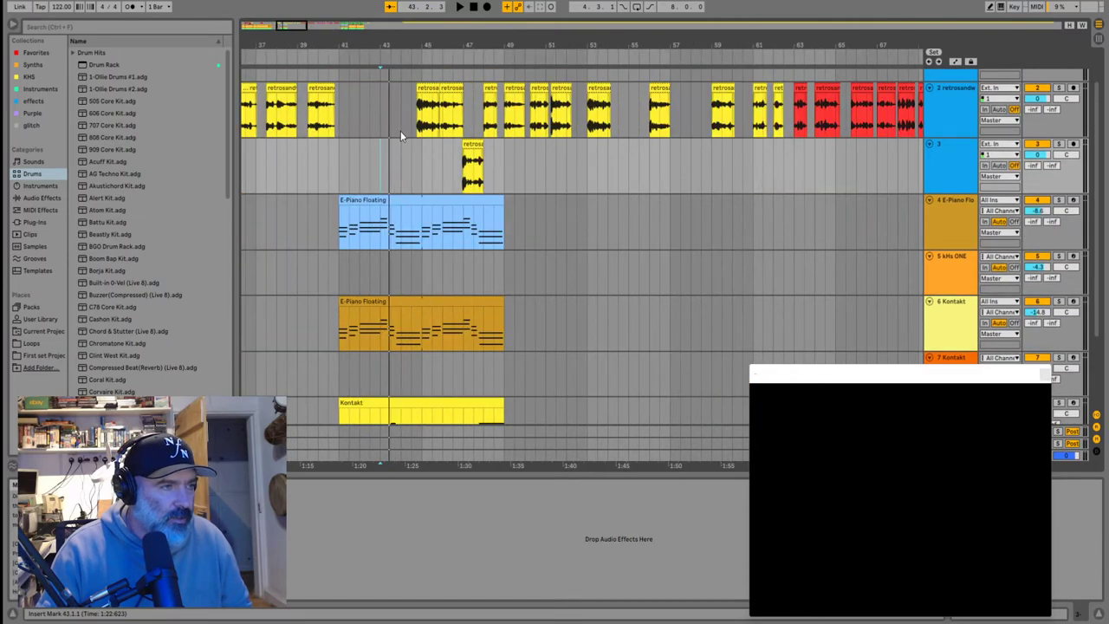
click(337, 92)
scroll(356, 139, up, 1)
scroll(485, 350, down, 4)
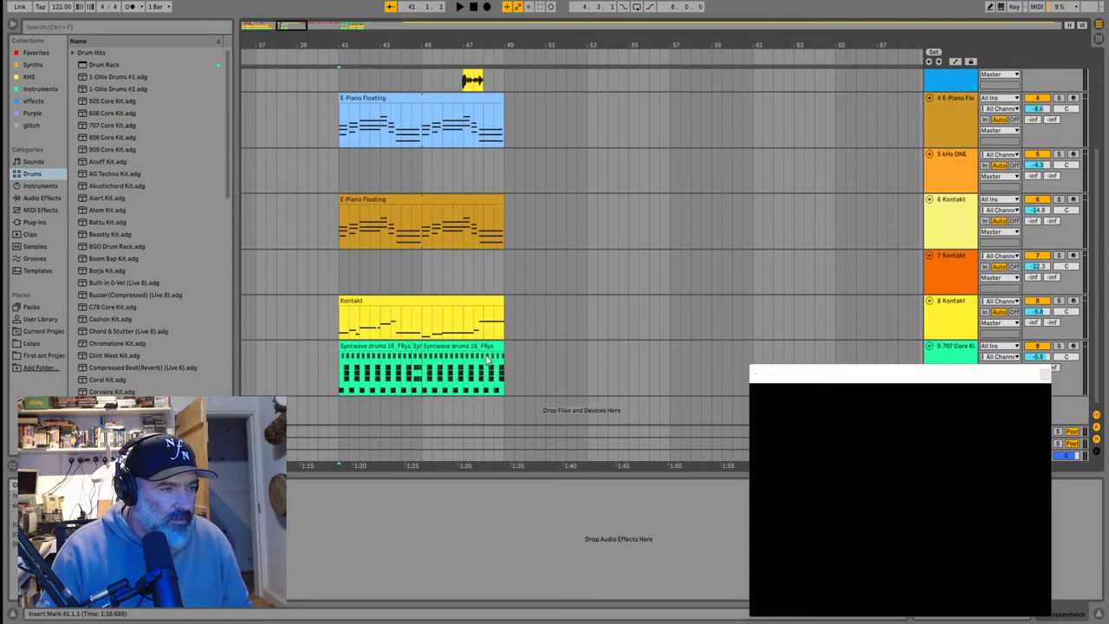
shift+click(541, 368)
scroll(543, 355, up, 4)
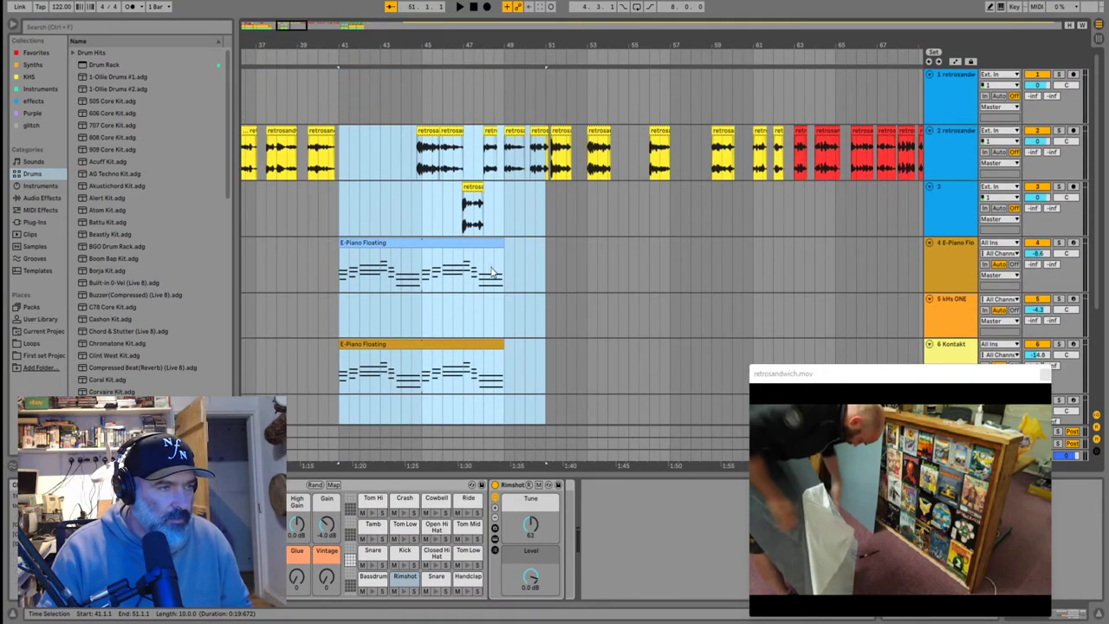
scroll(497, 268, down, 5)
scroll(794, 185, up, 3)
drag(756, 141, 433, 198)
click(715, 158)
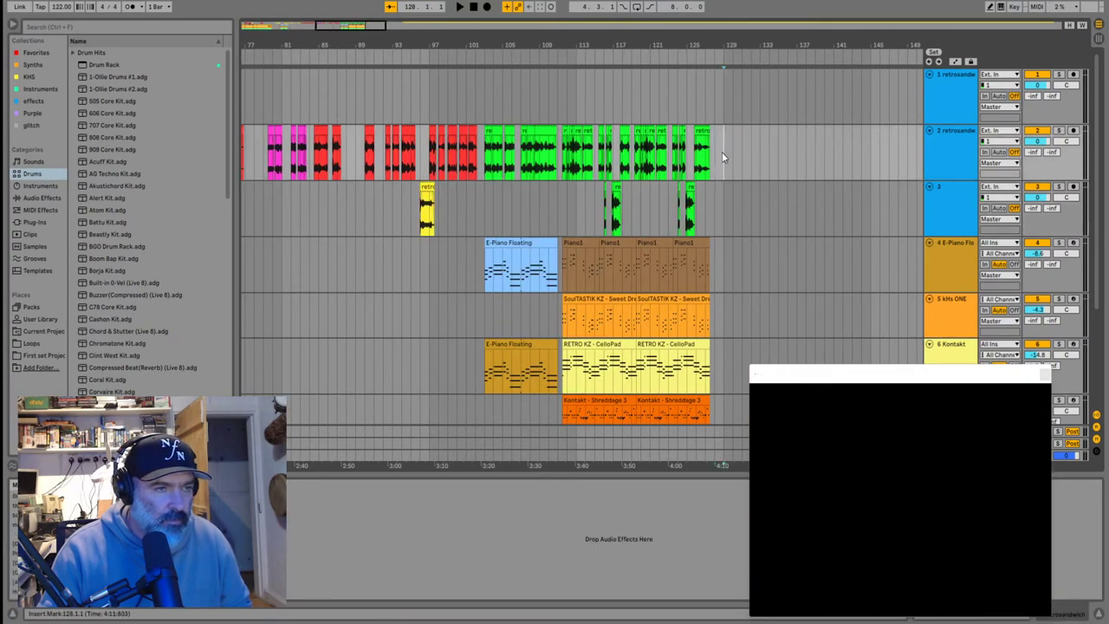
key(ctrl+v)
Try placing the pasted E-Piano section directly against the end of the preceding green section and audition the join from 127.1.1
drag(729, 244, 698, 255)
click(671, 277)
key(space)
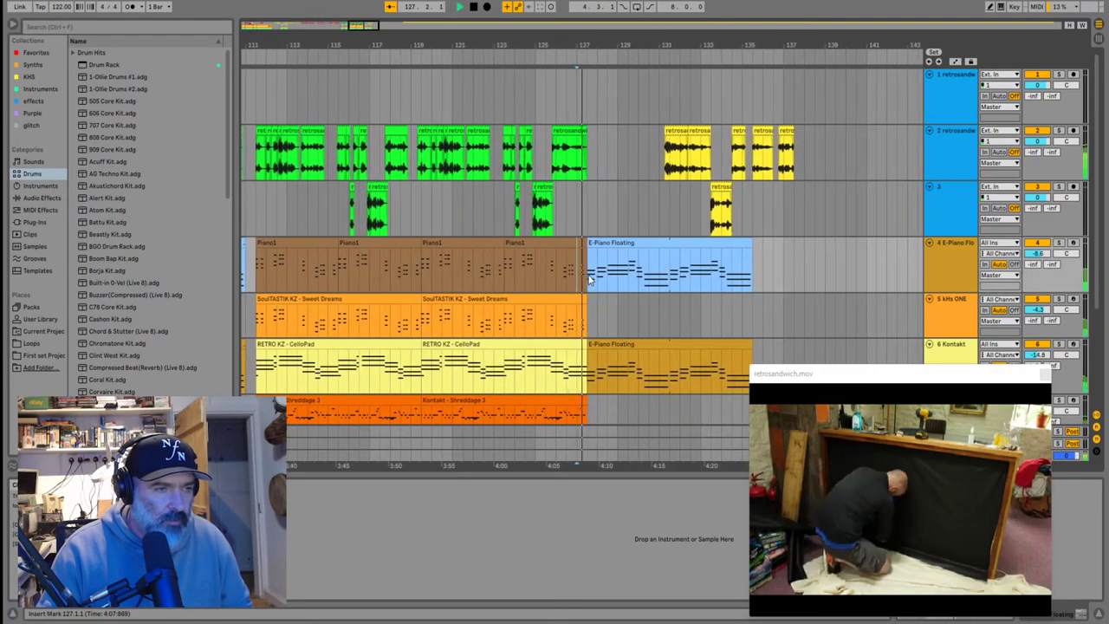
key(space)
Move the pasted section across all its tracks to start at 129.1.1 and audition the transition from 126.3.1
click(603, 248)
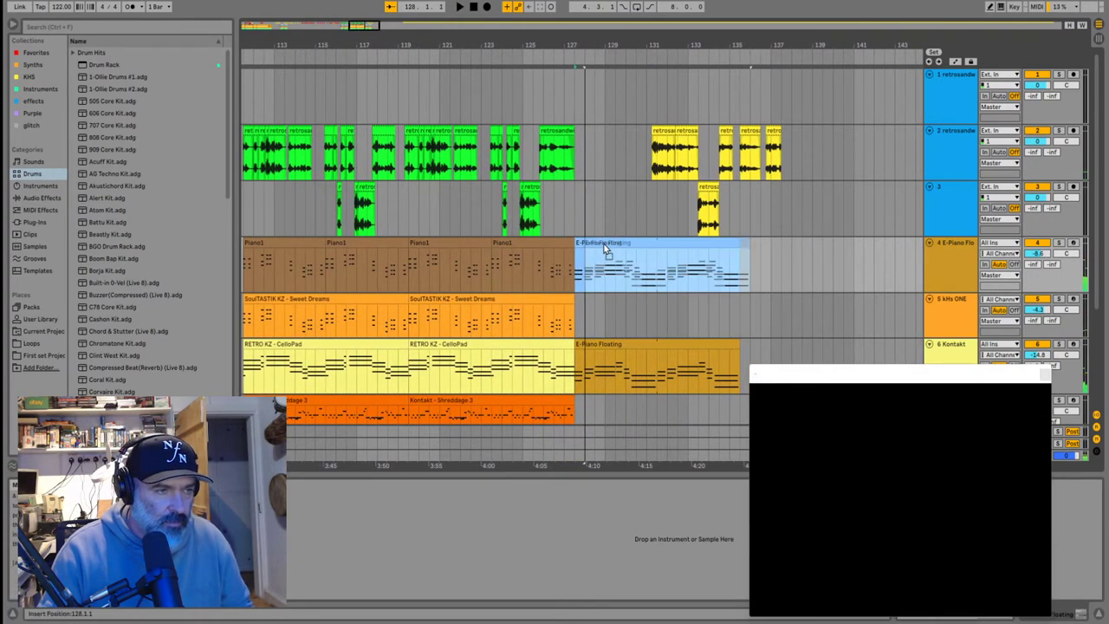
key(ctrl+z)
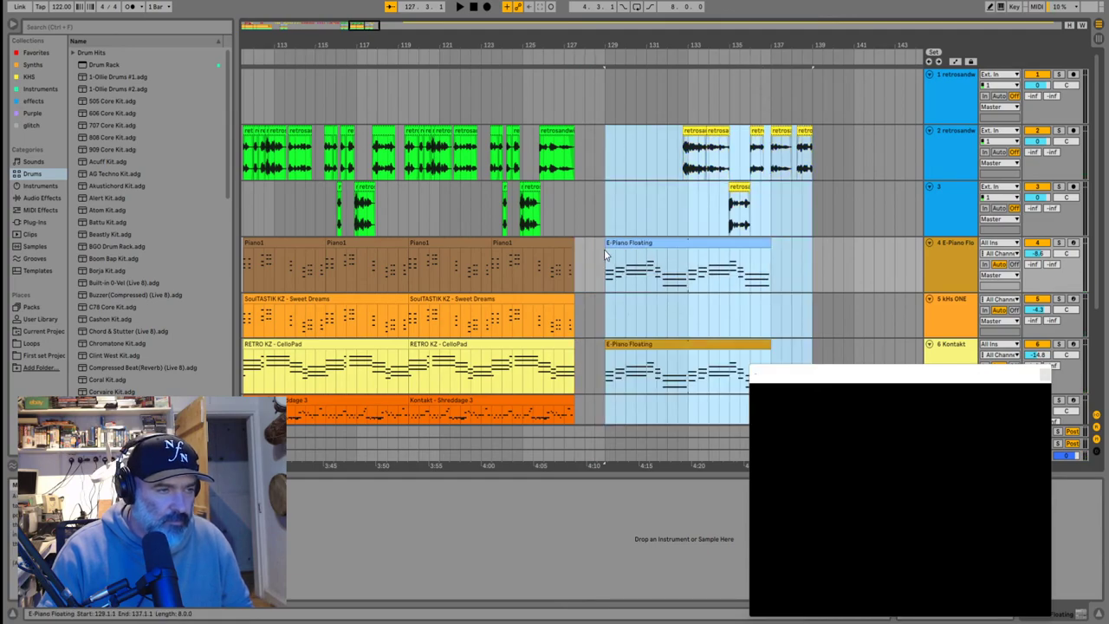
click(548, 273)
key(space)
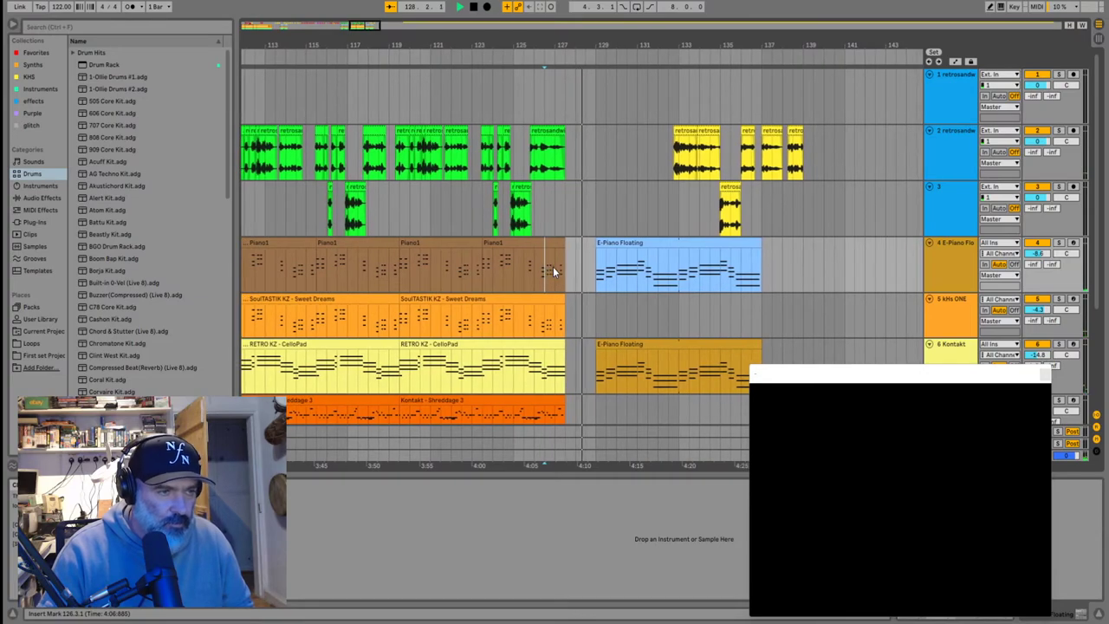
key(space)
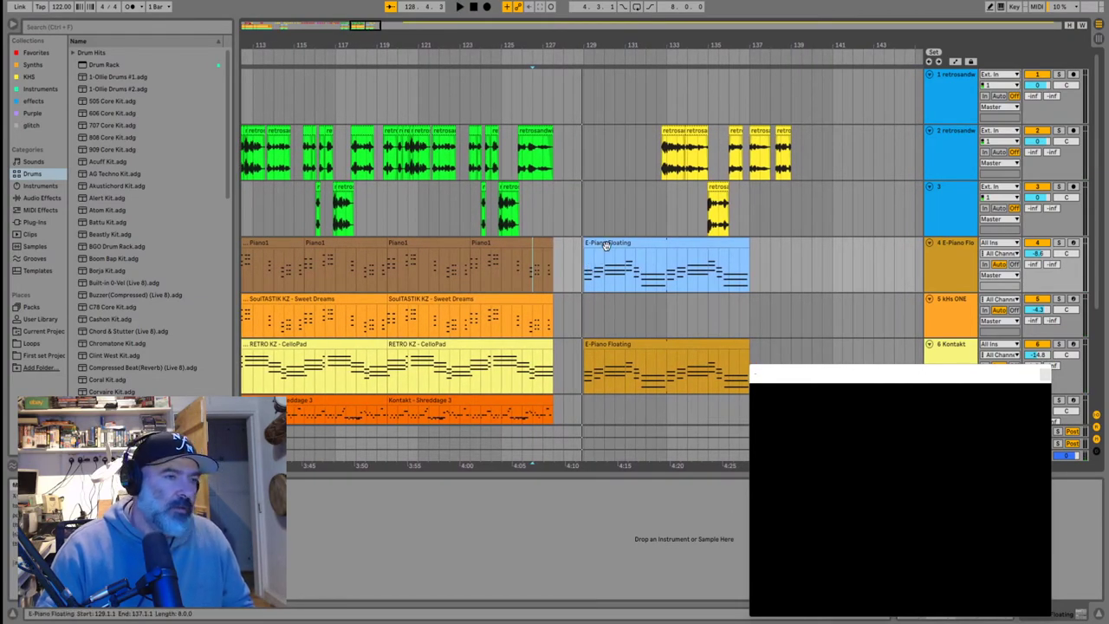
Inspect the last Piano1 clip on track 4 and the earlier E-Piano Floating section starting at 103.1.1
scroll(567, 258, down, 5)
scroll(473, 265, up, 5)
key(ctrl+y)
key(ctrl+y)
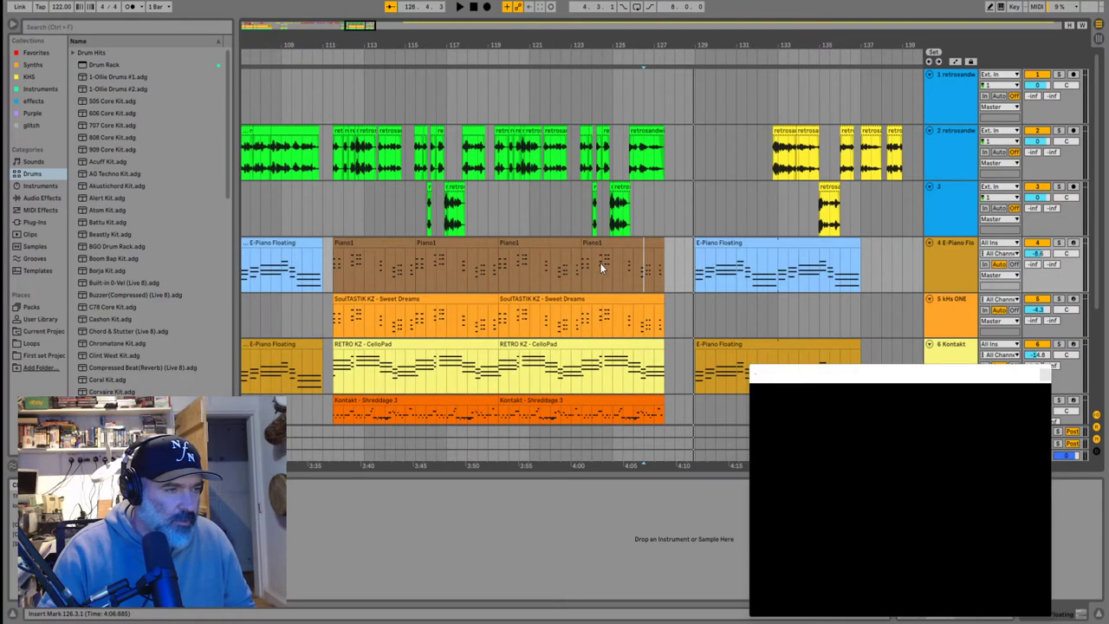
click(601, 243)
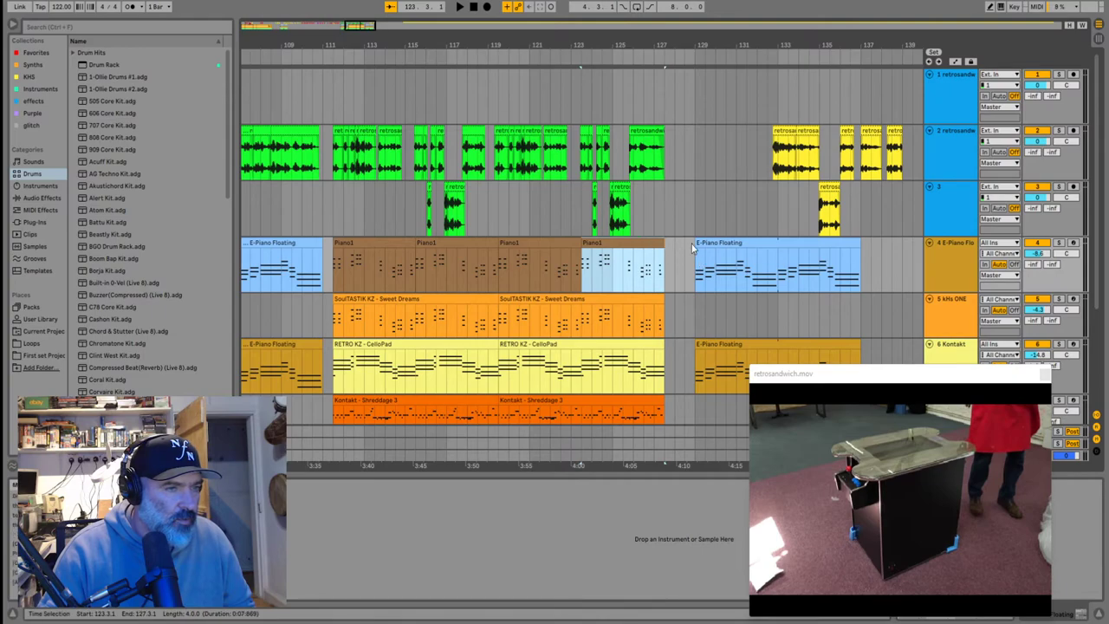
scroll(375, 254, down, 3)
click(282, 259)
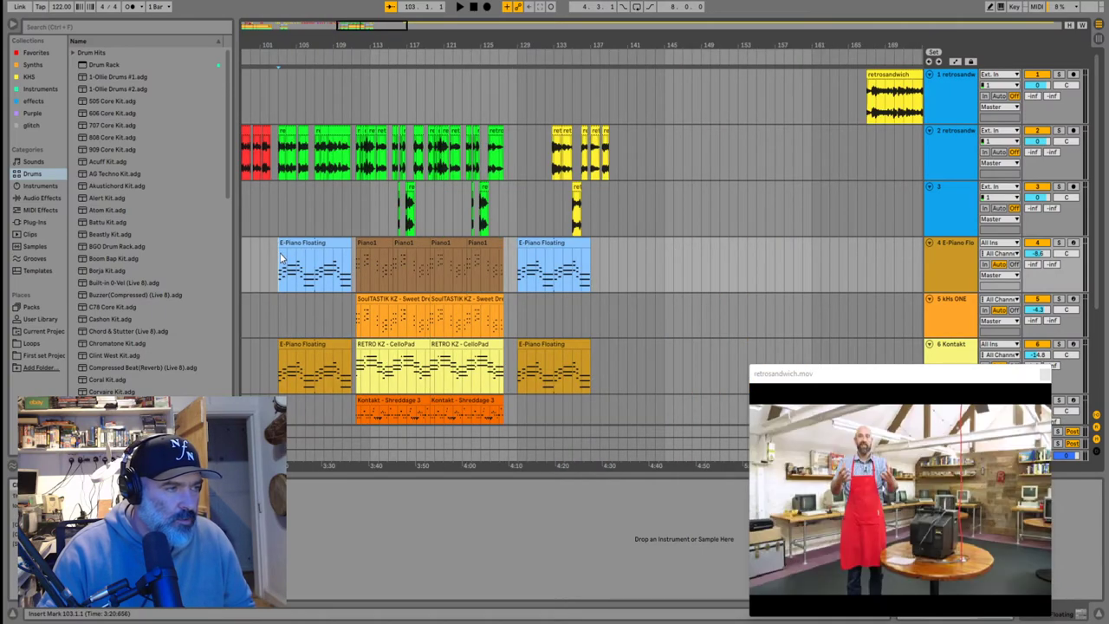
Audition the pasted E-Piano section with its bass and drums from 129.1.1
click(513, 269)
key(space)
scroll(515, 263, left, 3)
scroll(515, 262, down, 4)
scroll(515, 262, down, 1)
scroll(515, 262, up, 1)
key(space)
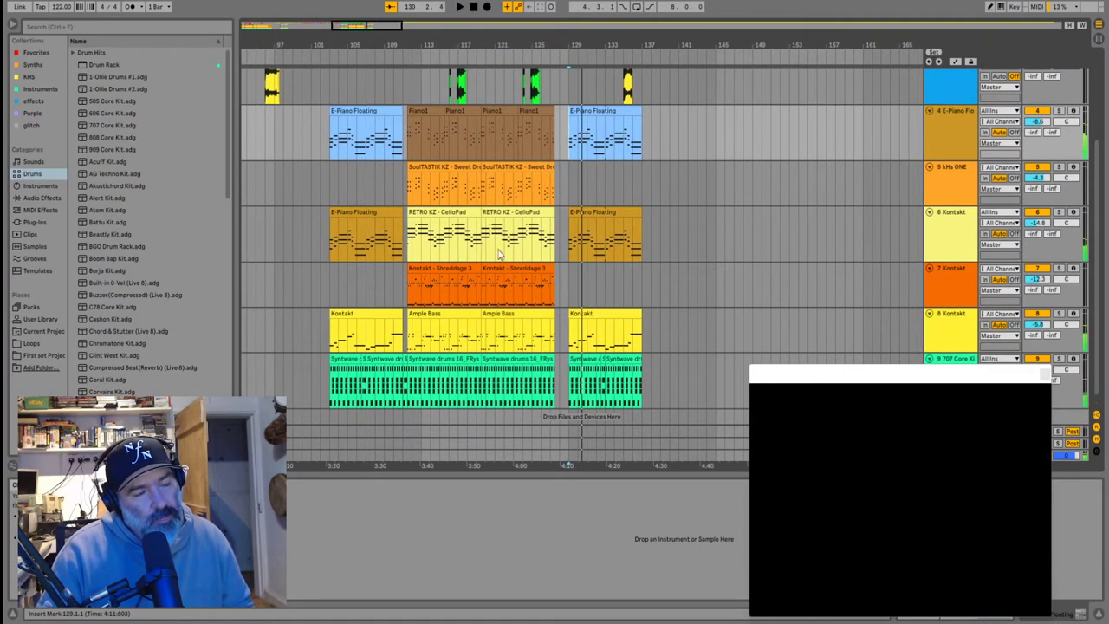
key(space)
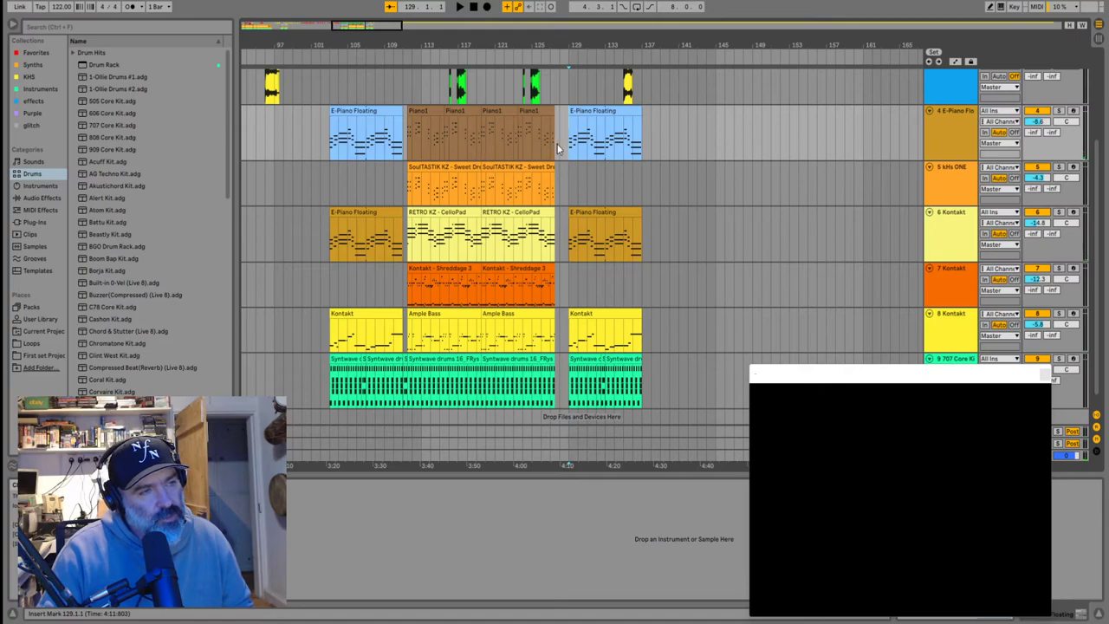
Examine the closing sections' backing and vocal clips against the whole arrangement, including the SoulTASTIK clip from 119.3.1 to 127.3.1
scroll(586, 176, up, 5)
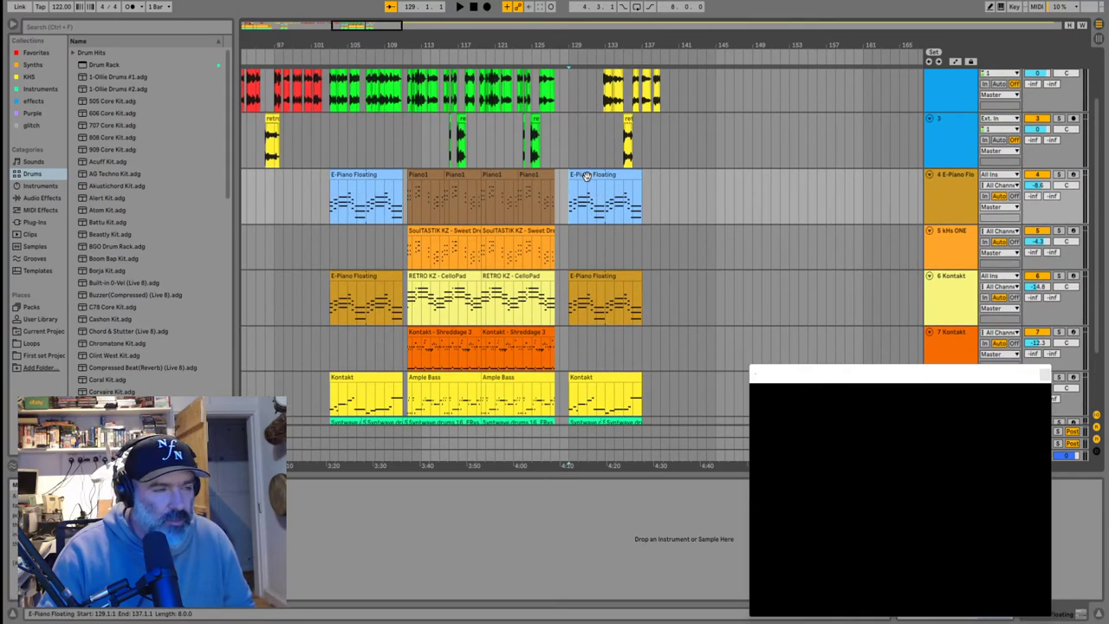
click(586, 176)
scroll(584, 184, down, 4)
click(536, 180)
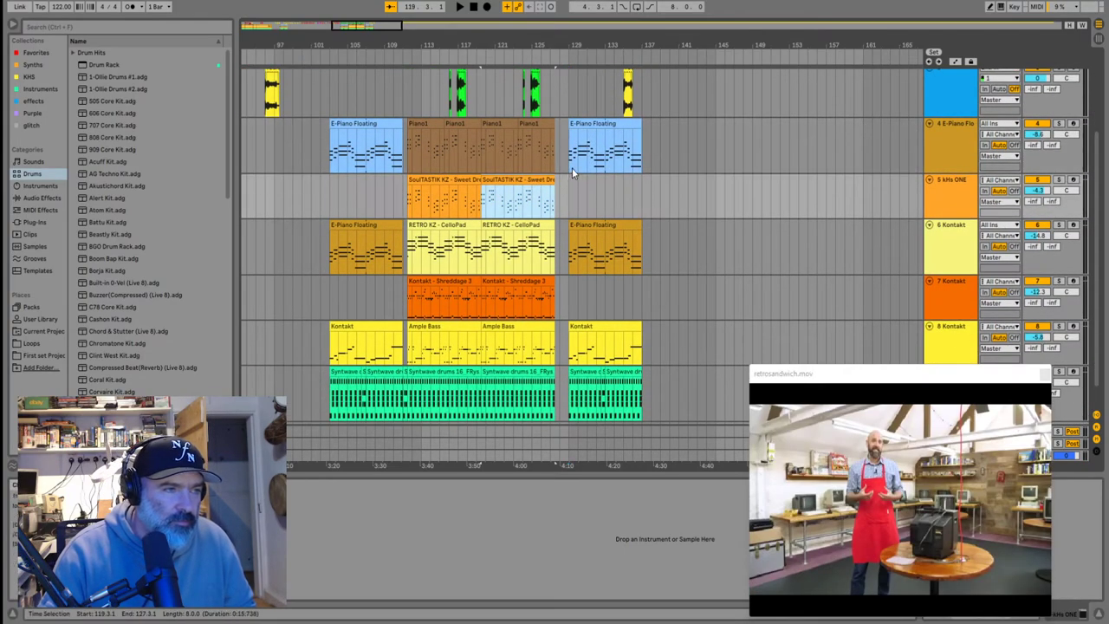
scroll(565, 218, down, 2)
scroll(559, 242, down, 5)
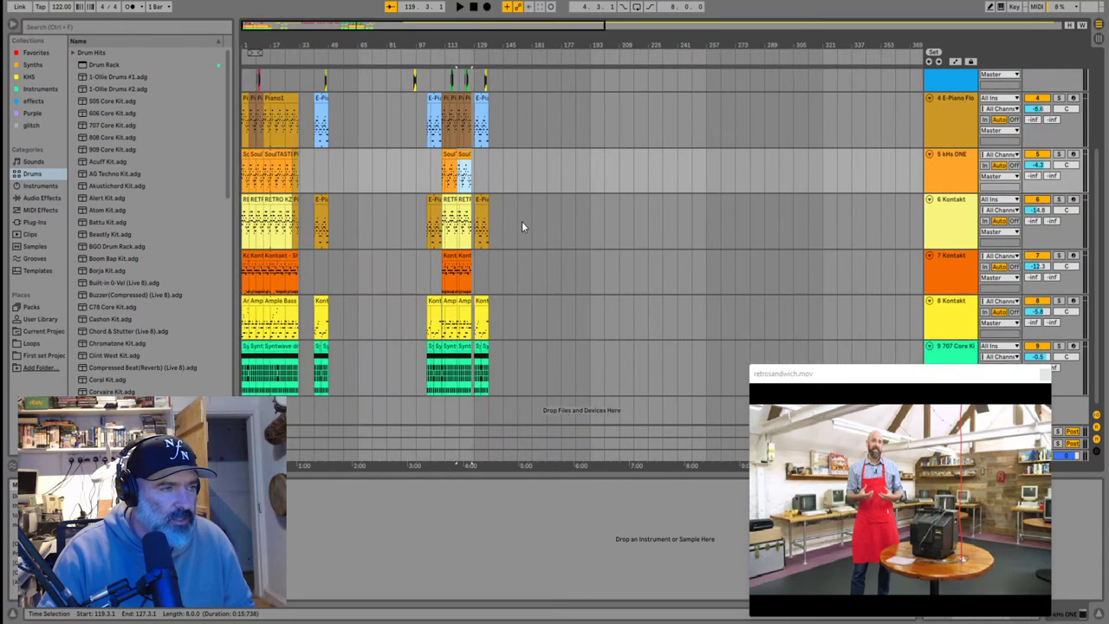
scroll(329, 190, up, 11)
scroll(435, 199, up, 3)
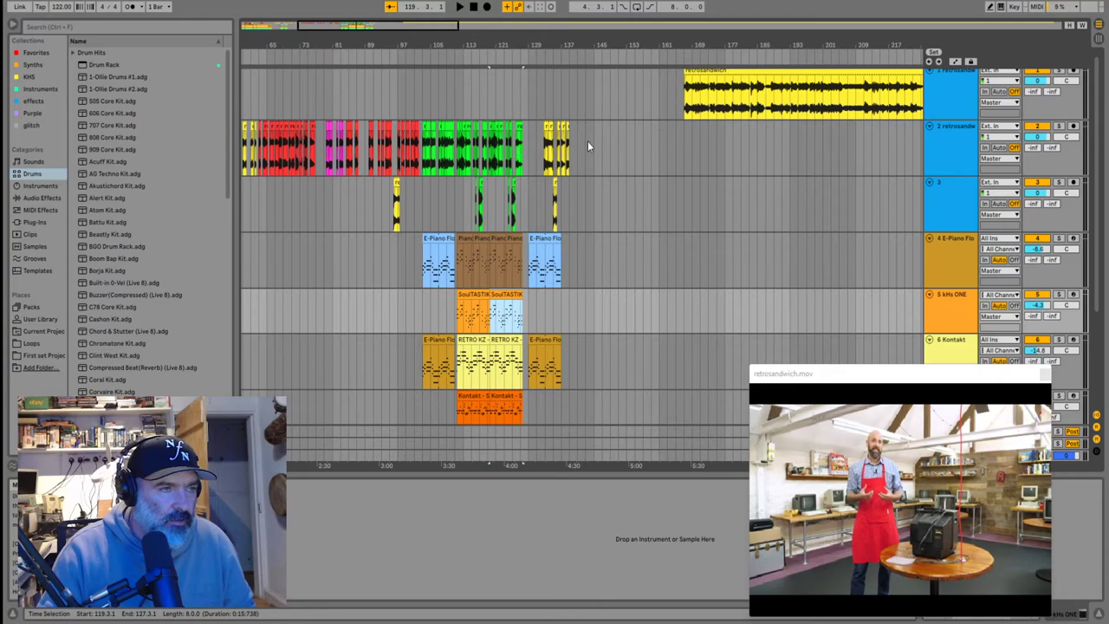
scroll(596, 149, up, 3)
Audition the retrosandwich source clip on track 1 from 168.1.1 and trim its start to 170.1.1
click(804, 103)
key(space)
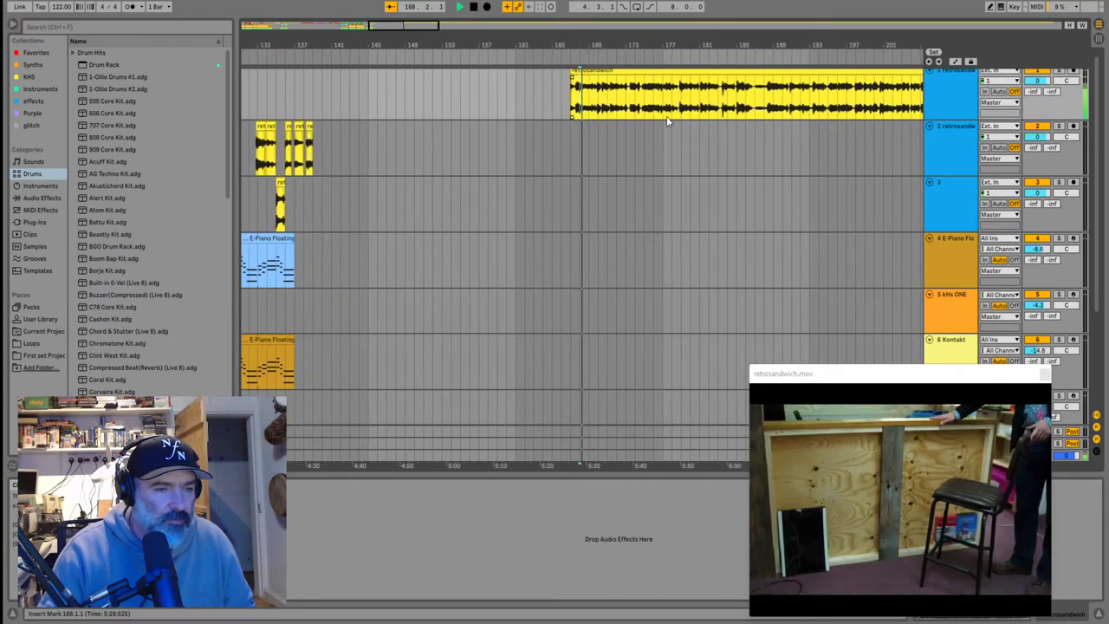
scroll(666, 116, up, 3)
click(593, 112)
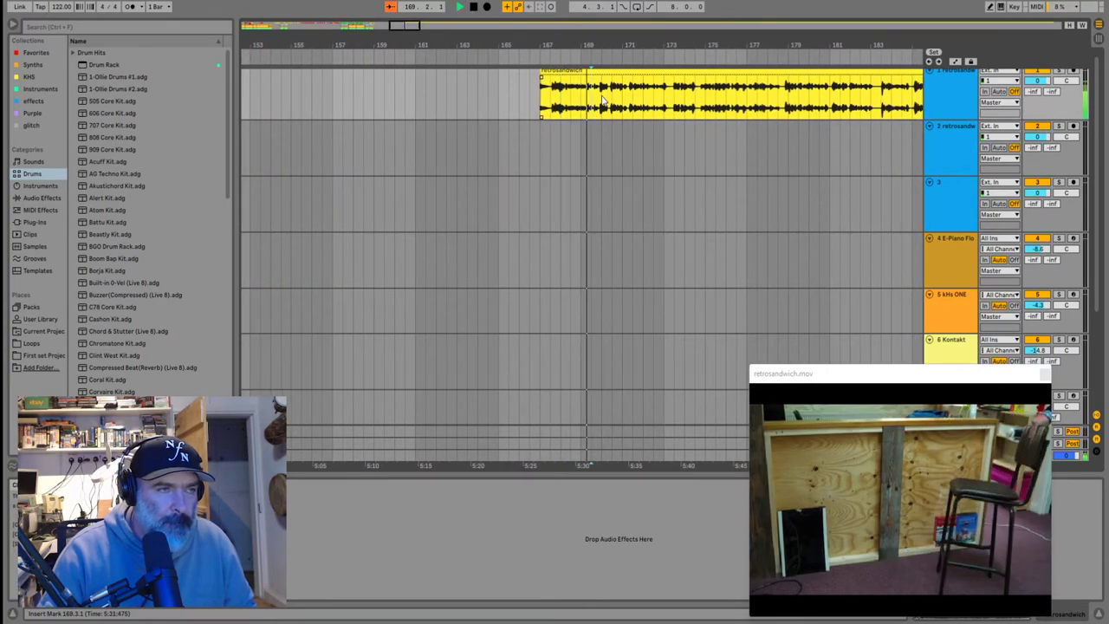
scroll(603, 77, up, 1)
click(600, 84)
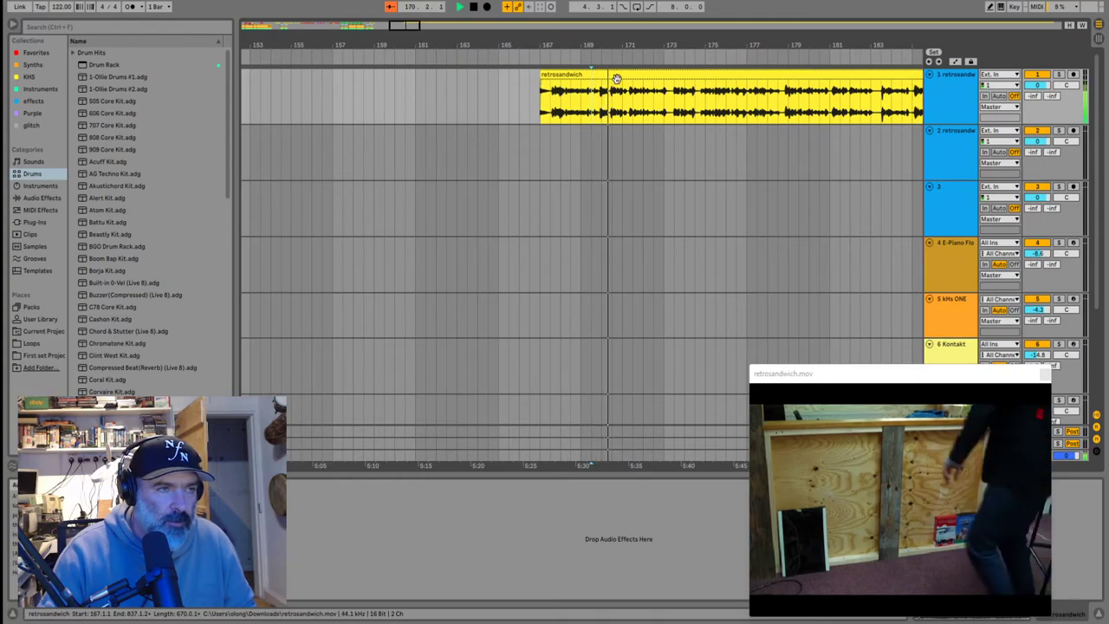
drag(540, 77, 601, 76)
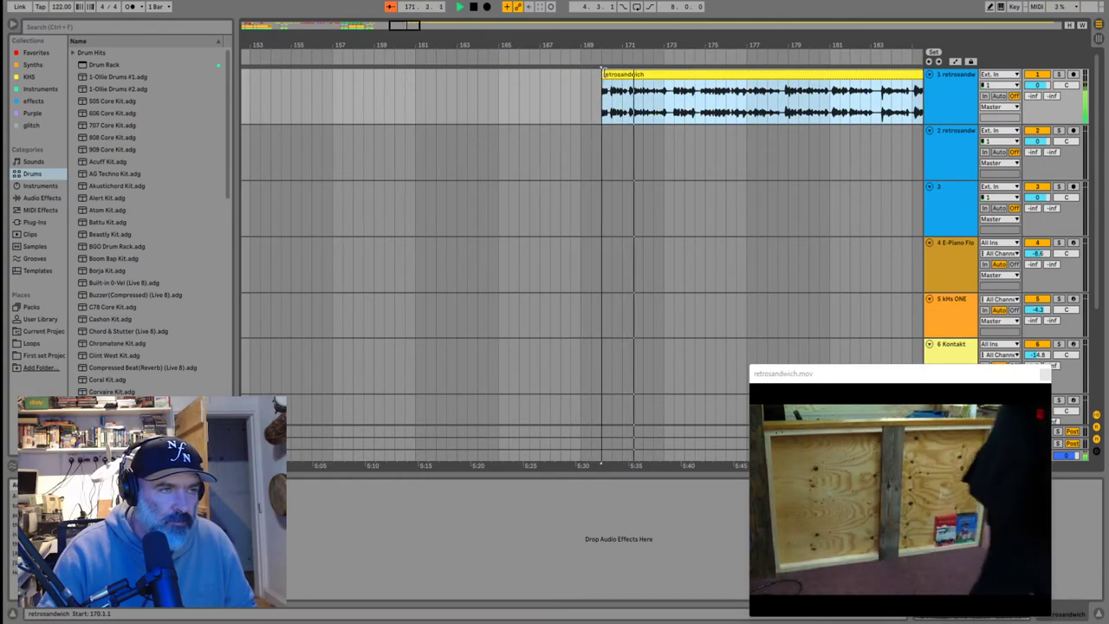
Audition the retrosandwich source clip for vocal phrases around 175.1.1, 177.1.1, 179.1.1, 181.3.1, 185.1.1 and 188.3.1
click(678, 109)
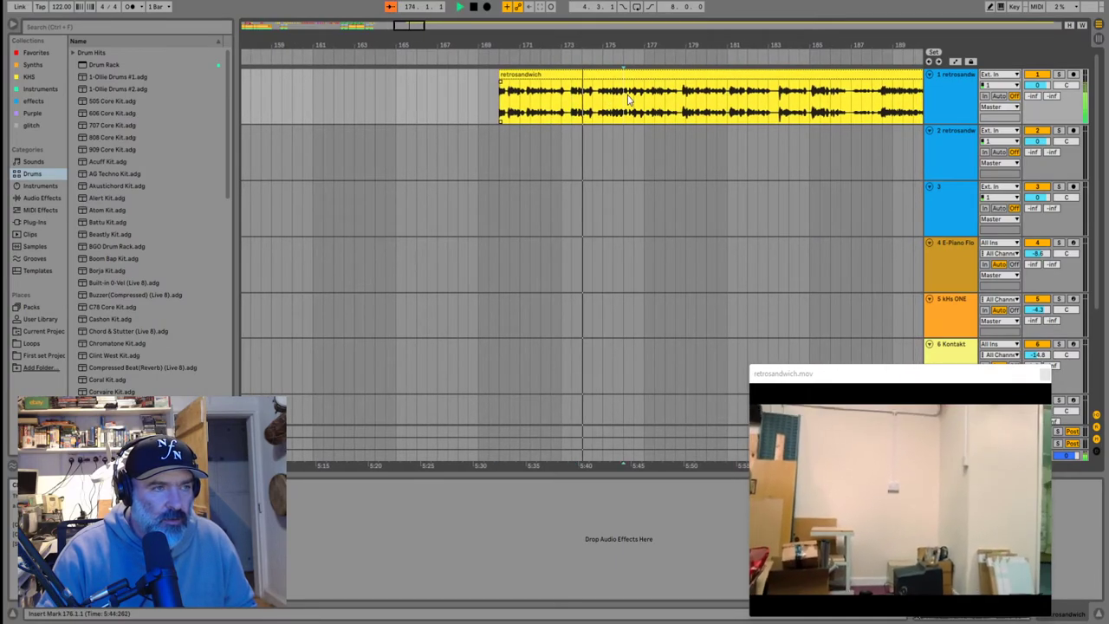
key(space)
click(596, 105)
click(610, 102)
key(space)
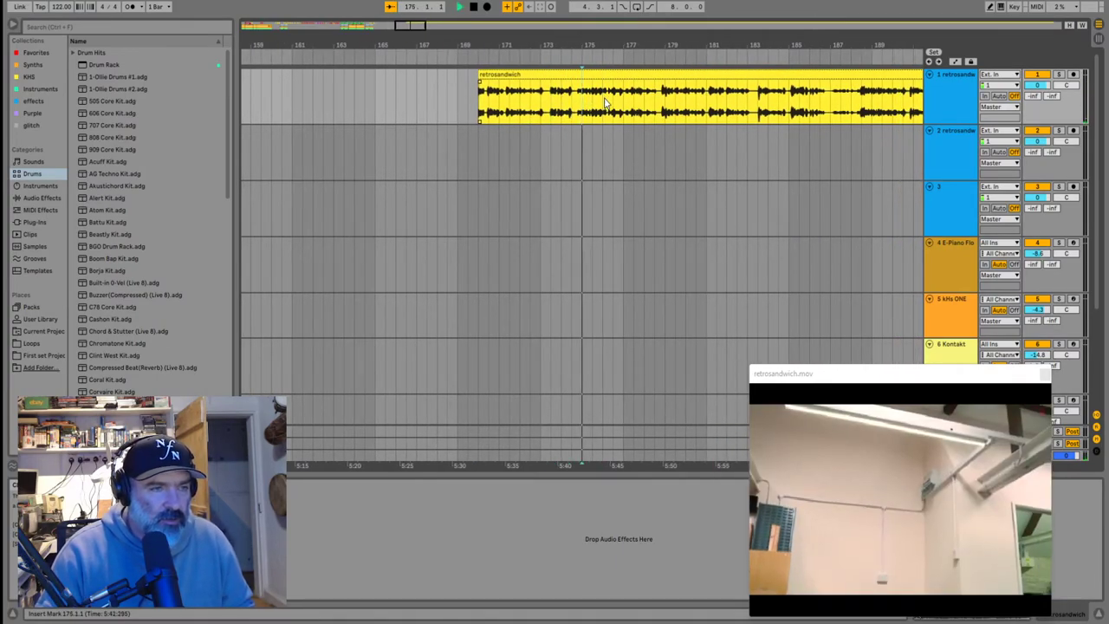
click(608, 104)
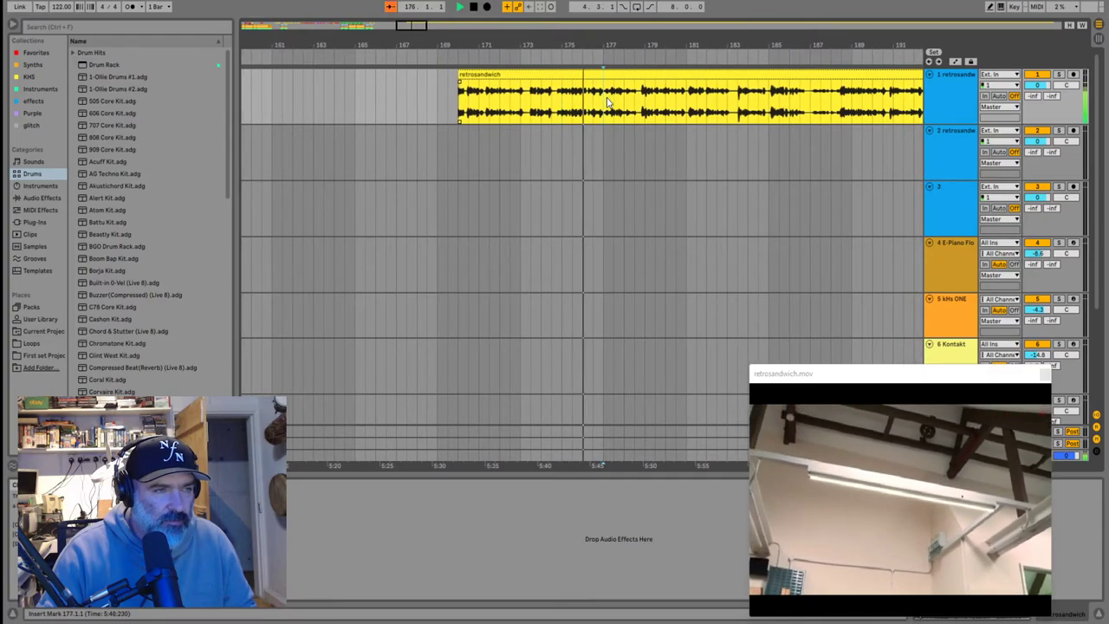
key(space)
key(space)
click(614, 106)
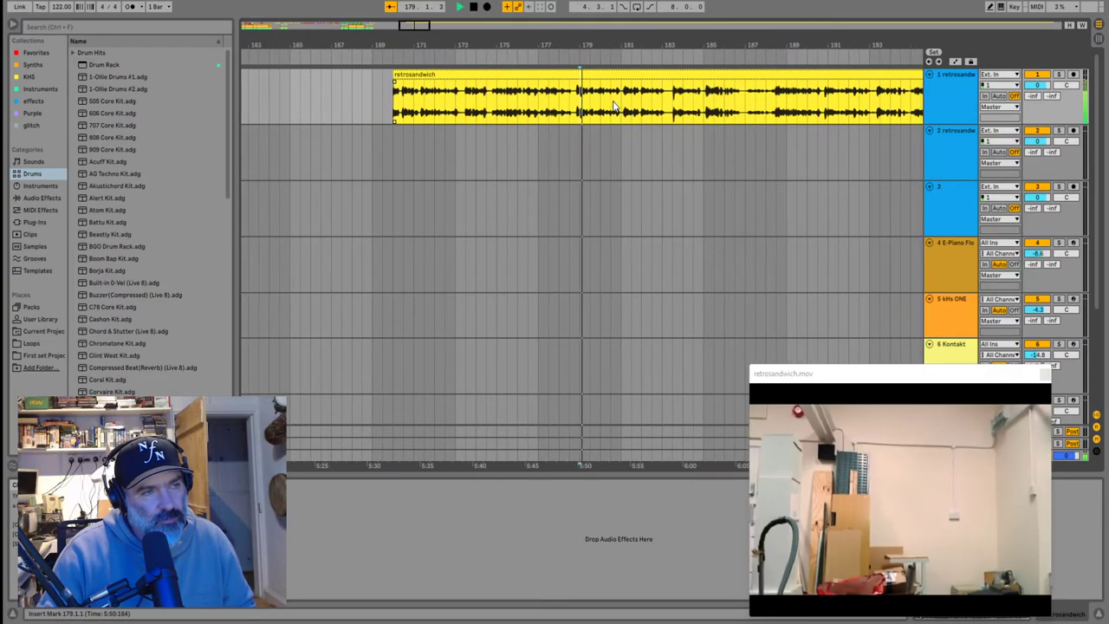
click(610, 103)
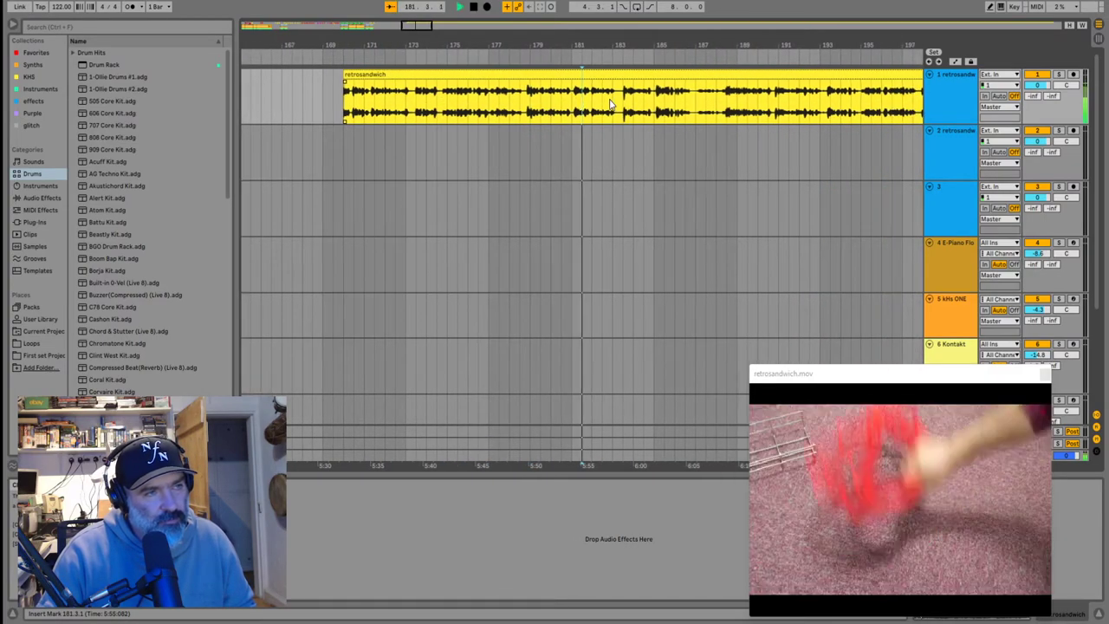
click(612, 103)
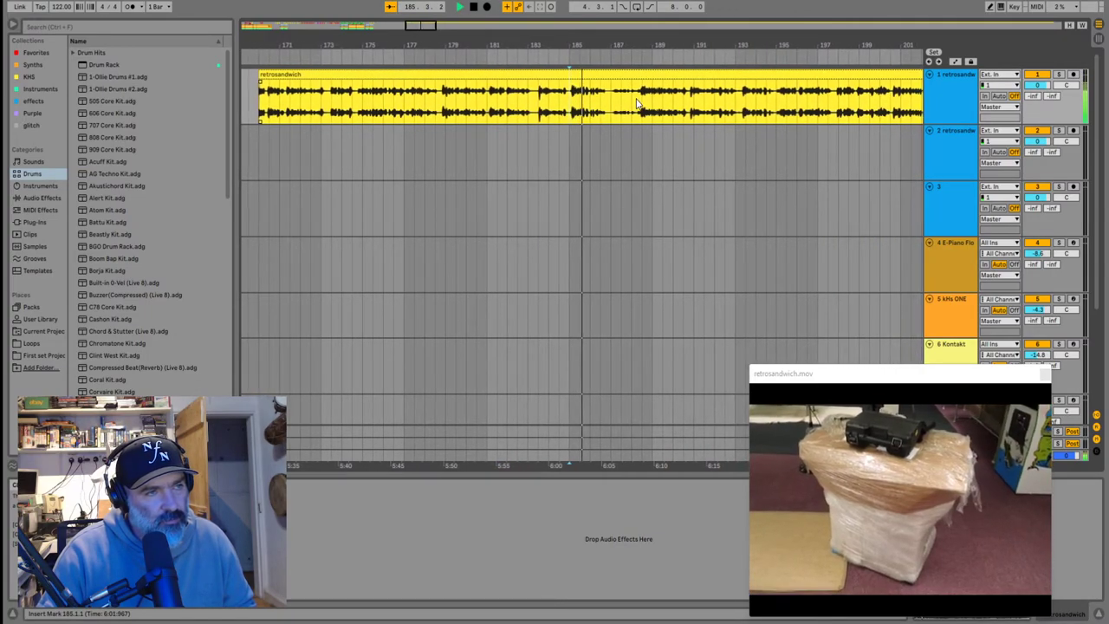
key(space)
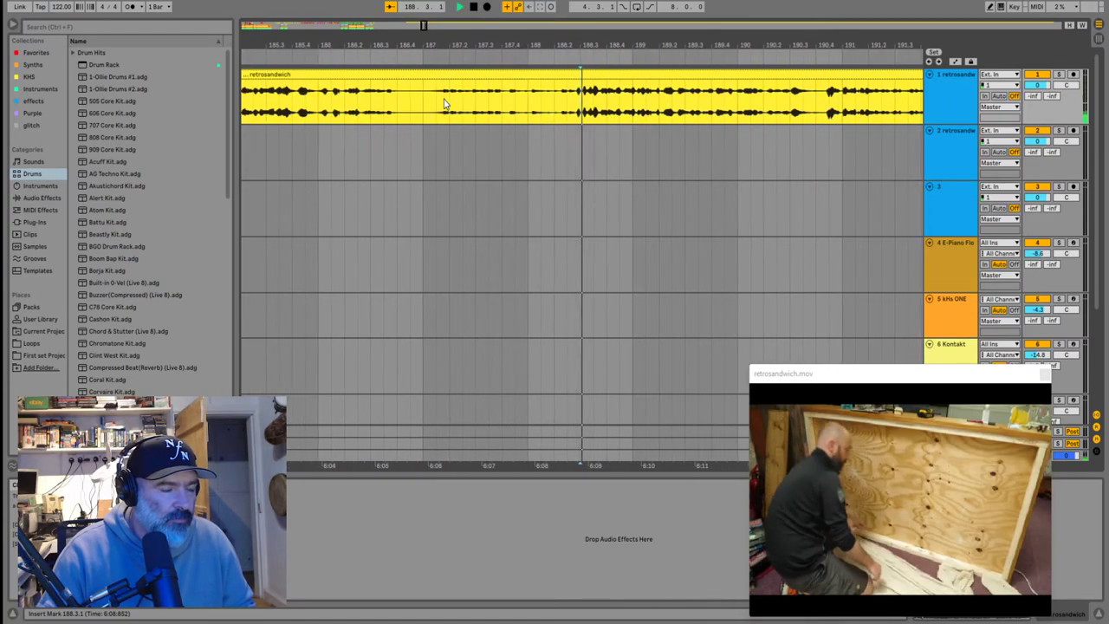
Split the retrosandwich source clip at 188.3.1 and 190.4.1 and delete the section from 170.1.1 to 188.3.1
key(plus)
key(plus)
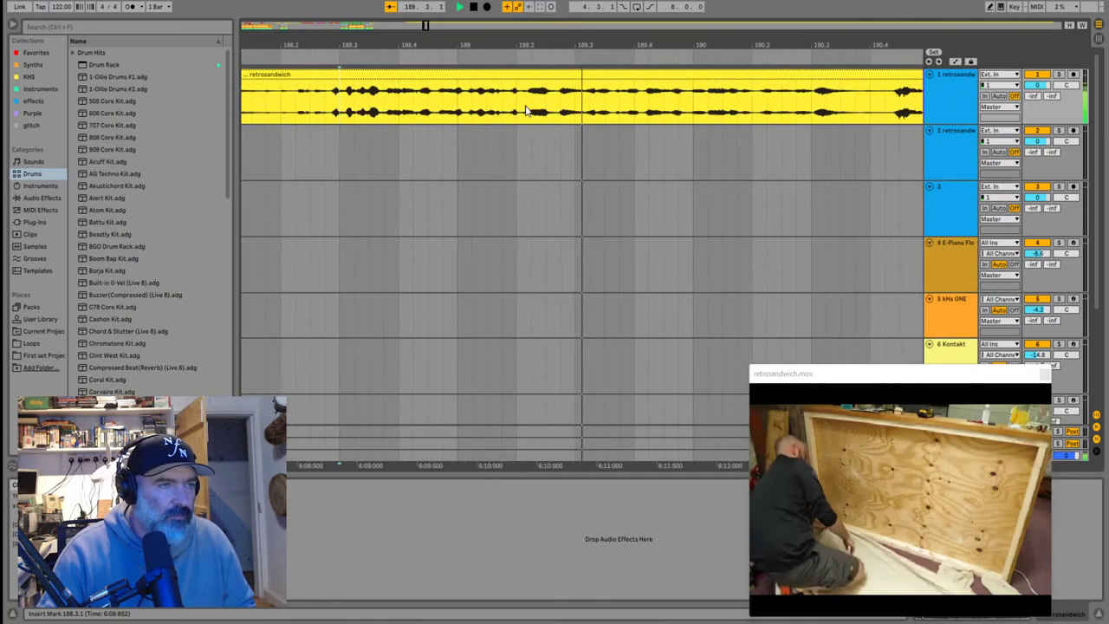
click(587, 110)
click(482, 105)
key(ctrl+e)
click(455, 73)
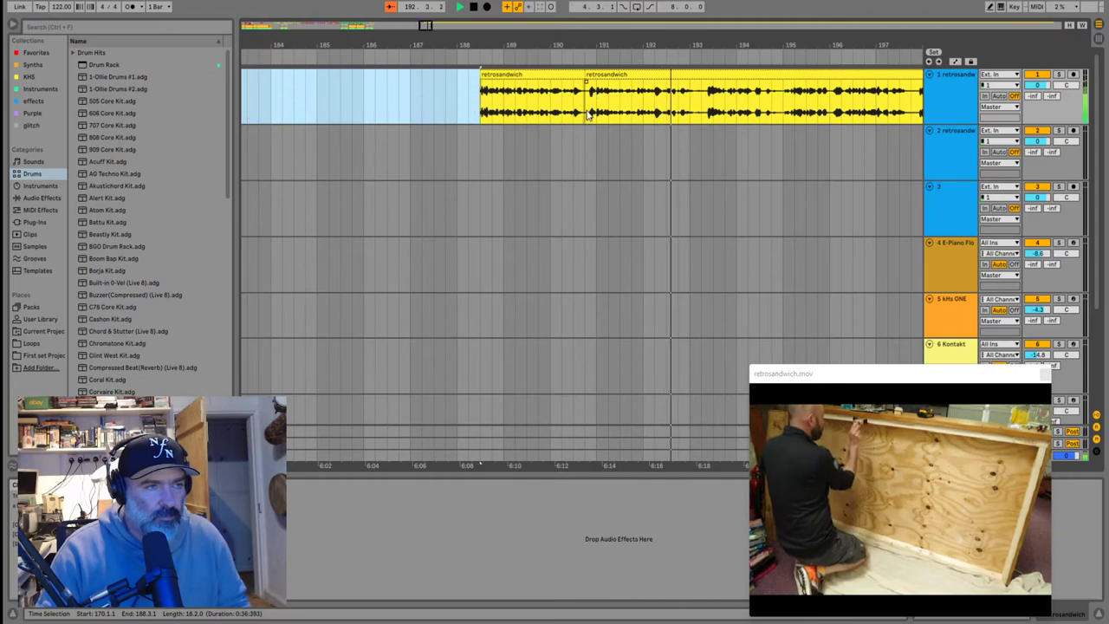
Delete the source section from 188.3.1 to 190.4.1 after auditioning onward from 193.2.1, and trim the remaining clip's start to 200.2.1
key(space)
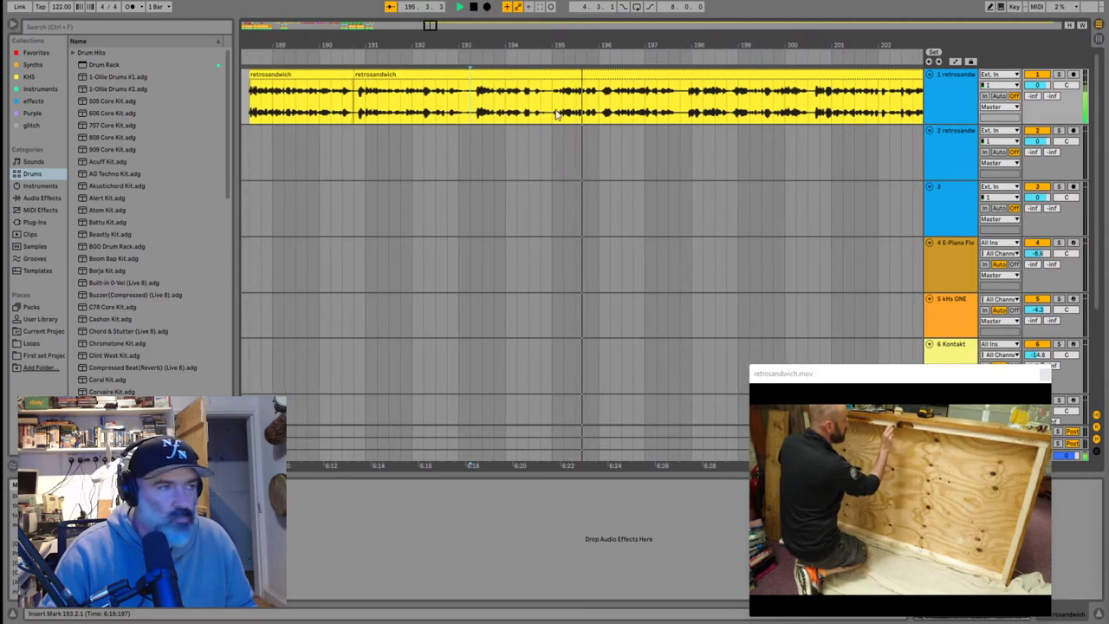
click(637, 109)
key(minus)
key(minus)
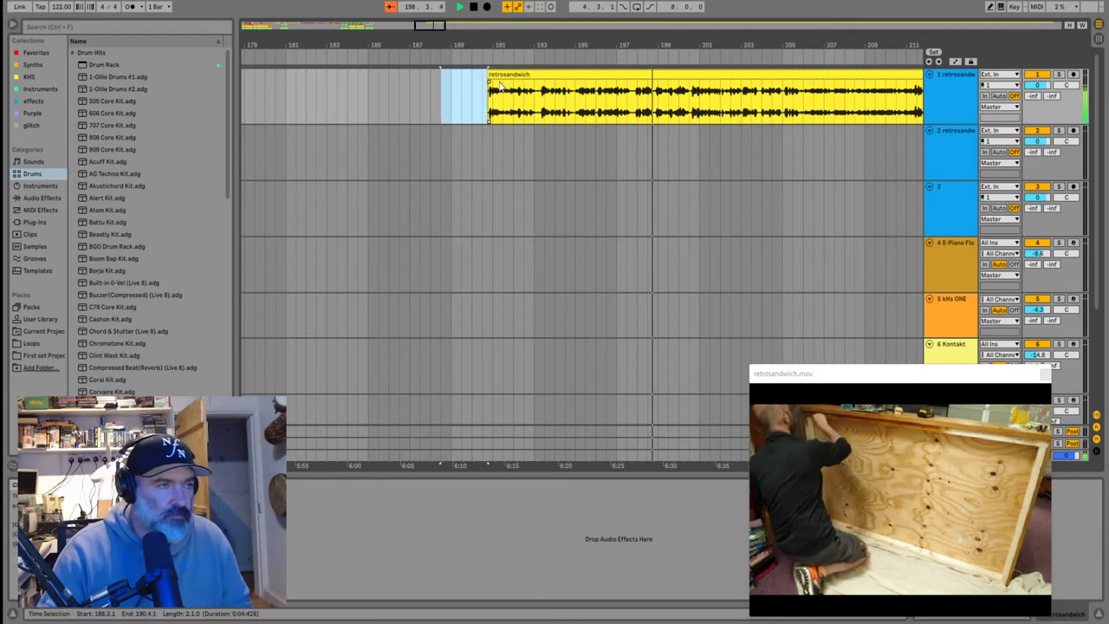
drag(500, 84, 670, 84)
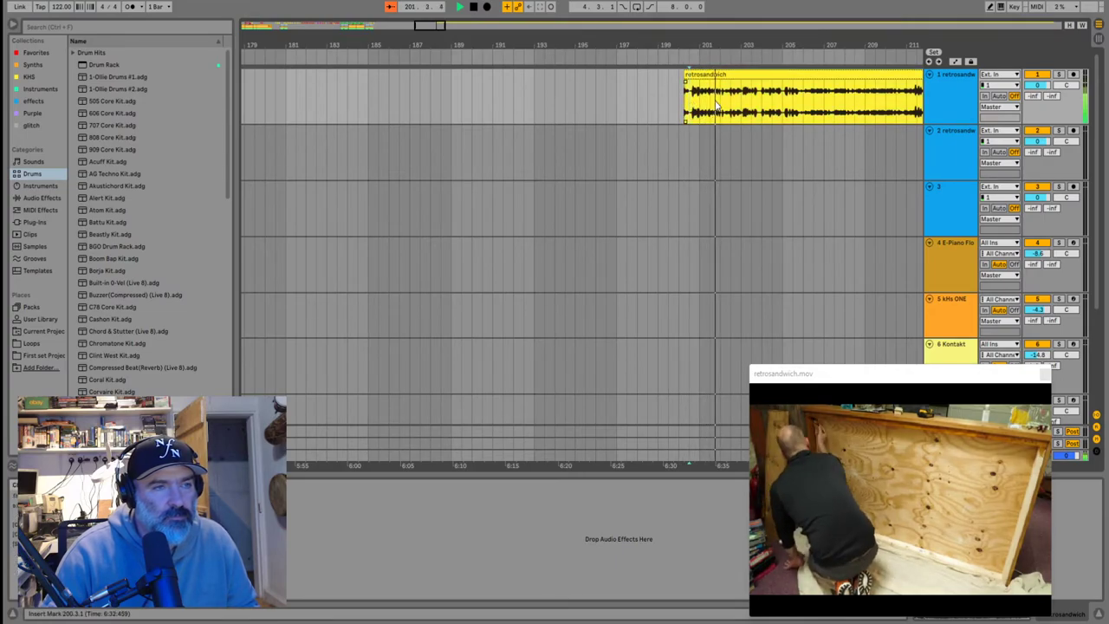
Audition the source clip from 203.1.1, trim its start to about 204, and replay it from 204.2.1
scroll(747, 104, right, 10)
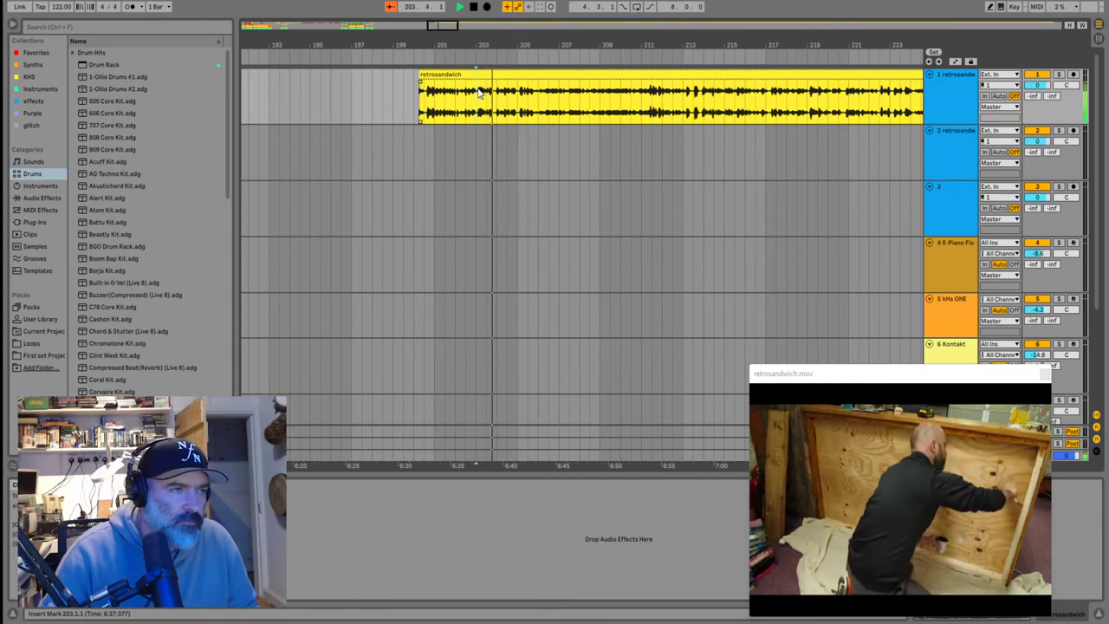
drag(420, 75, 497, 75)
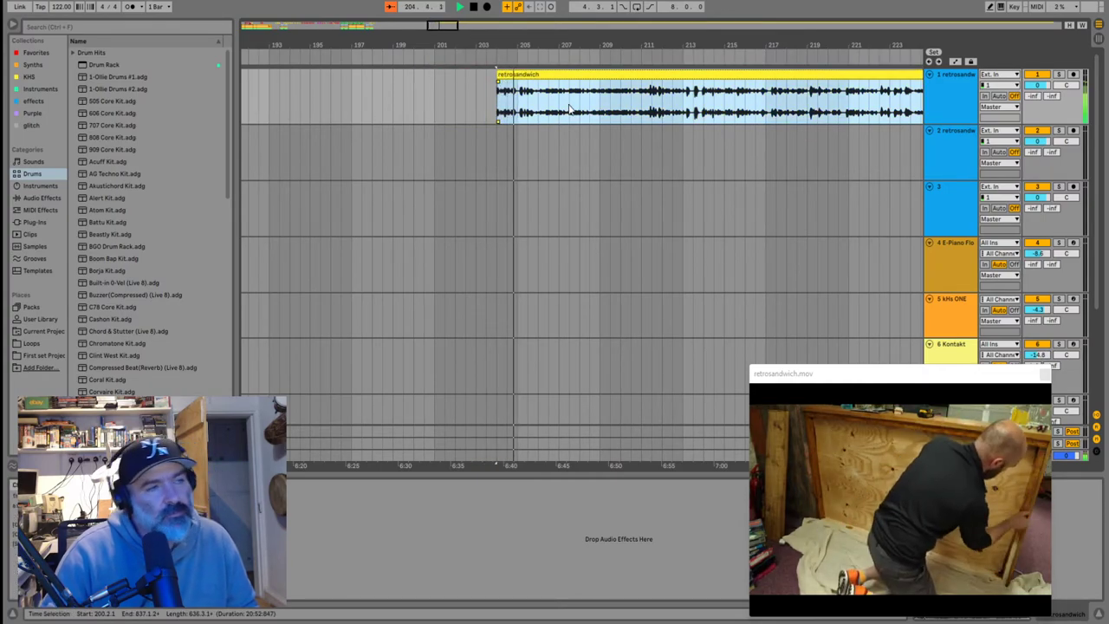
scroll(539, 108, up, 3)
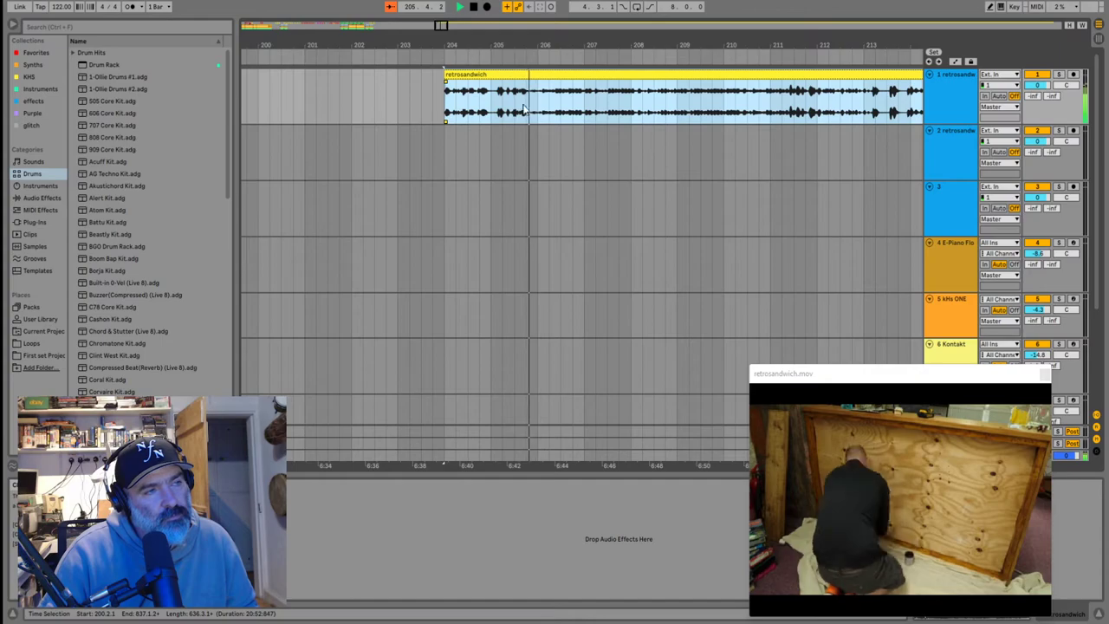
click(457, 105)
key(space)
key(space)
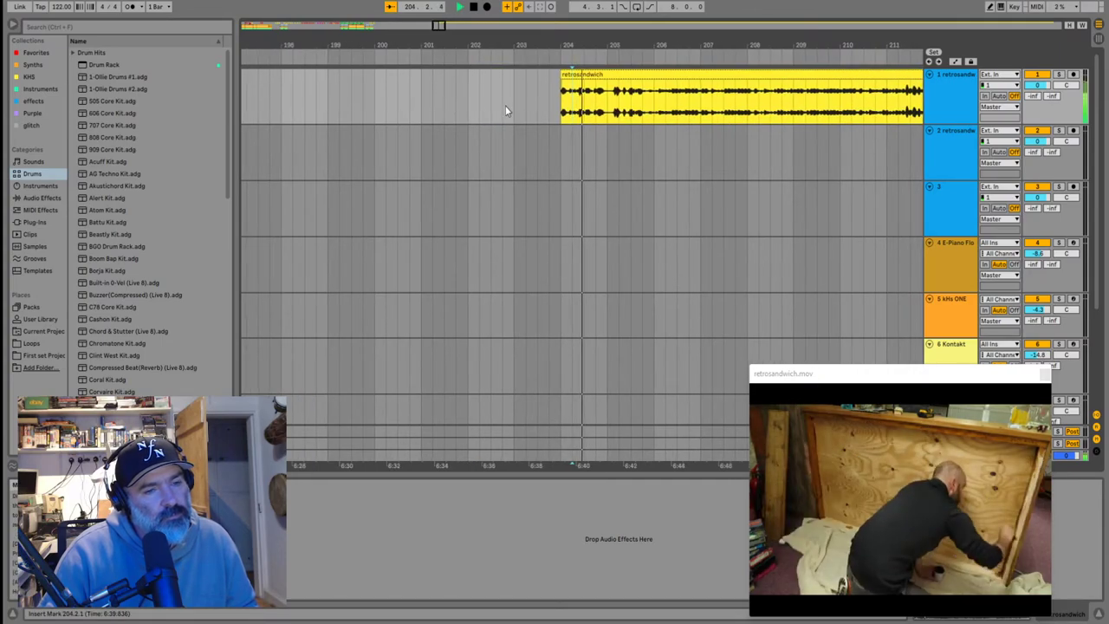
Fine-trim the retrosandwich source clip's start to 204.1.4, just before the vocal phrase
key(space)
scroll(563, 105, up, 3)
drag(565, 76, 586, 80)
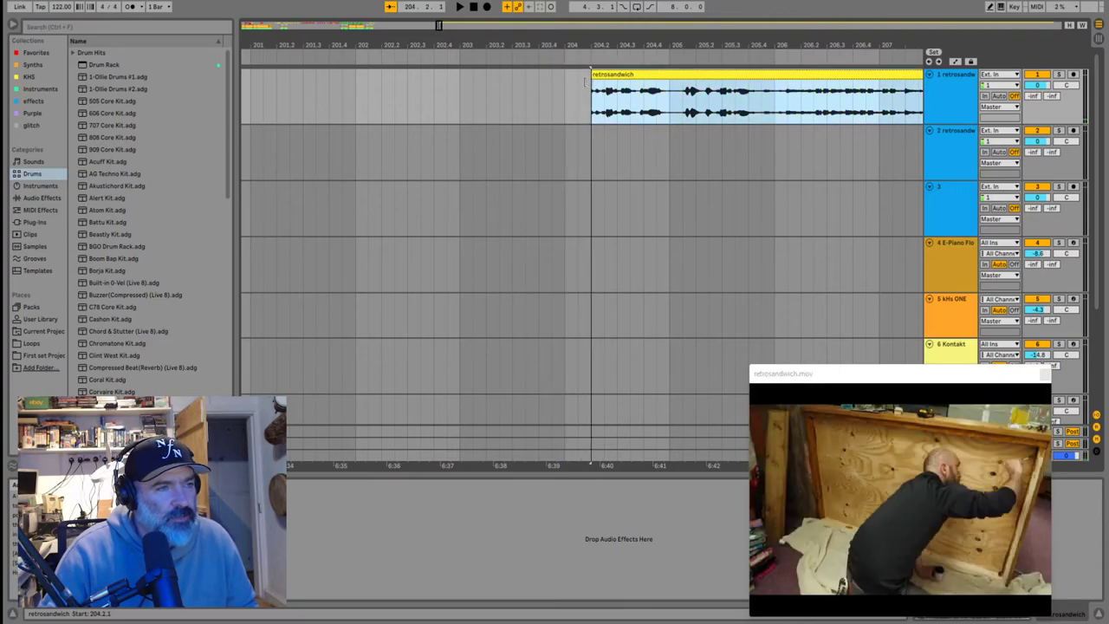
scroll(579, 84, up, 5)
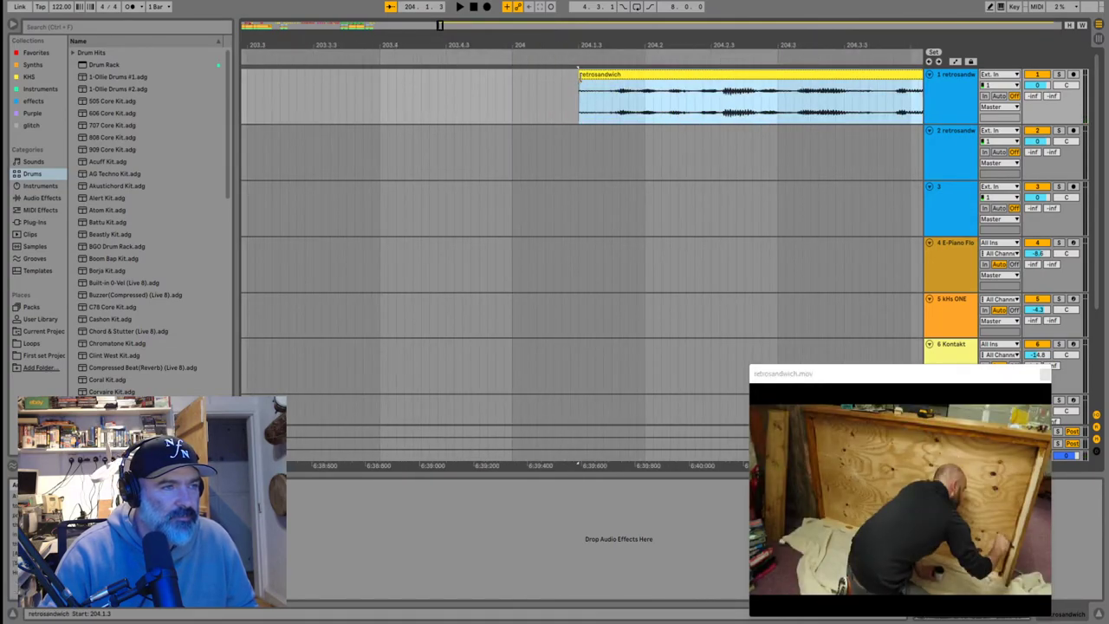
Split the source clip at 205.1.1 and move the short phrase from 204.1.4 back to 193.1.1 on track 1
scroll(612, 79, down, 8)
key(space)
click(604, 111)
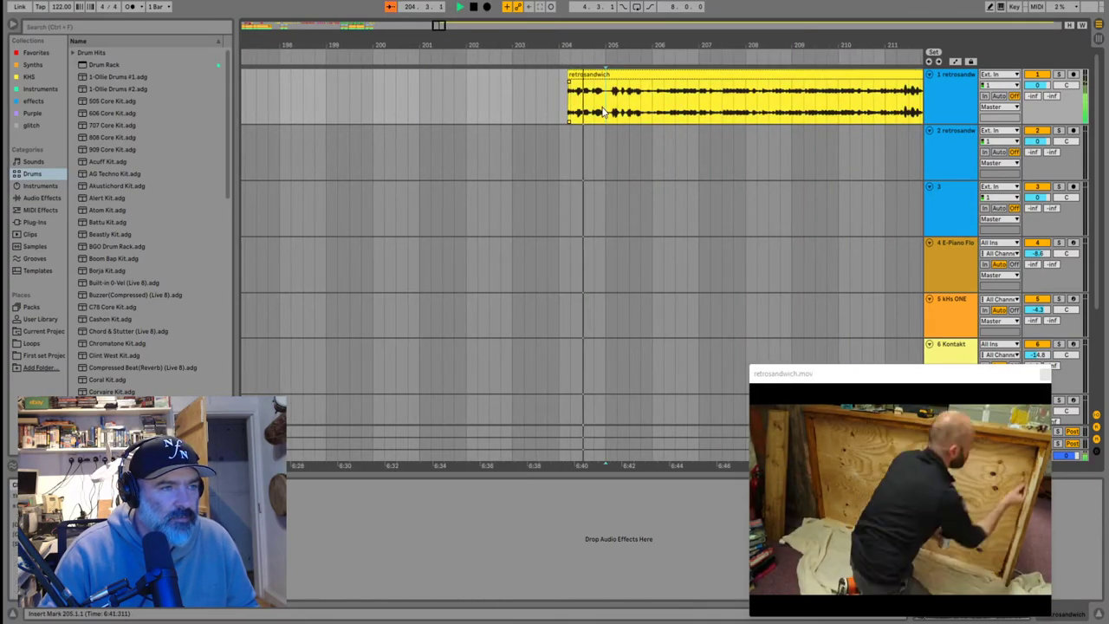
scroll(582, 76, down, 4)
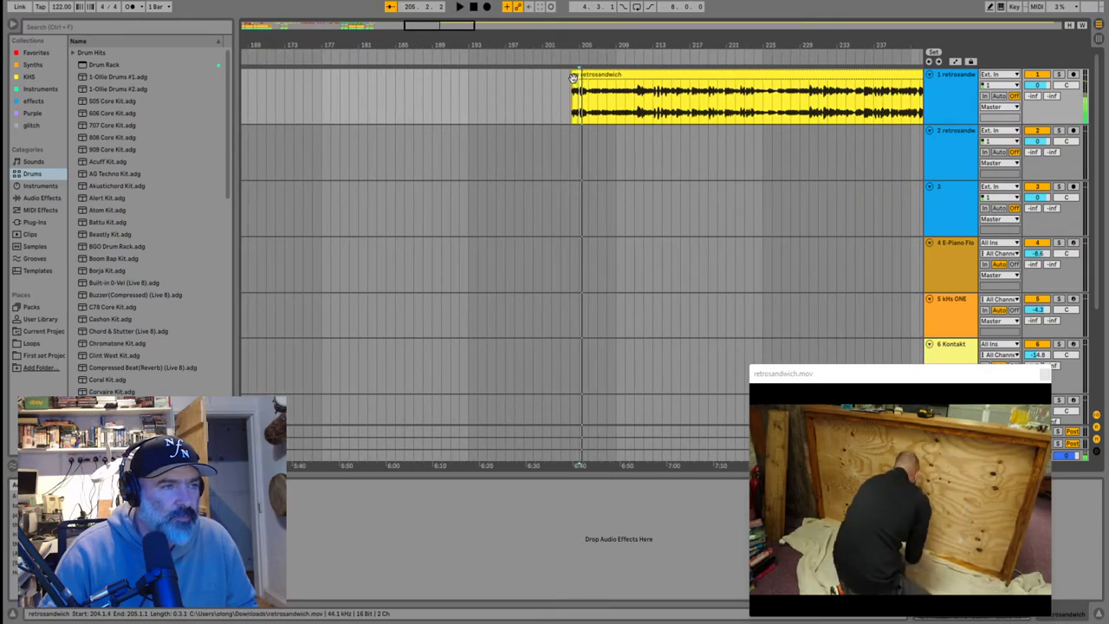
click(571, 84)
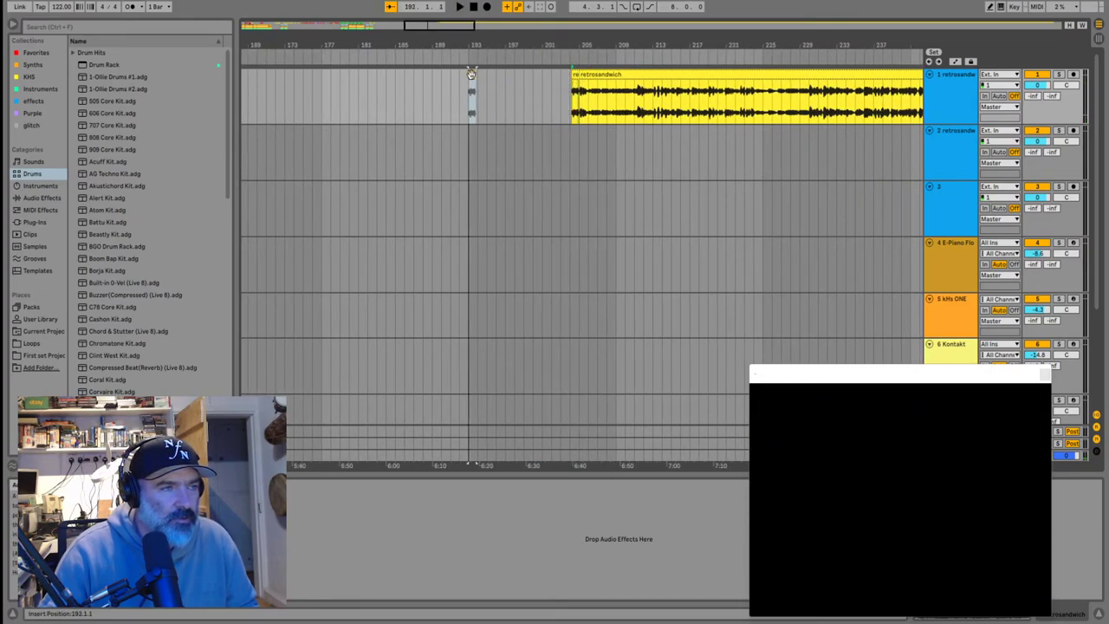
Audition the remaining source clip from 205.1.1 and 211.1.1 for further vocal phrases
click(579, 91)
key(space)
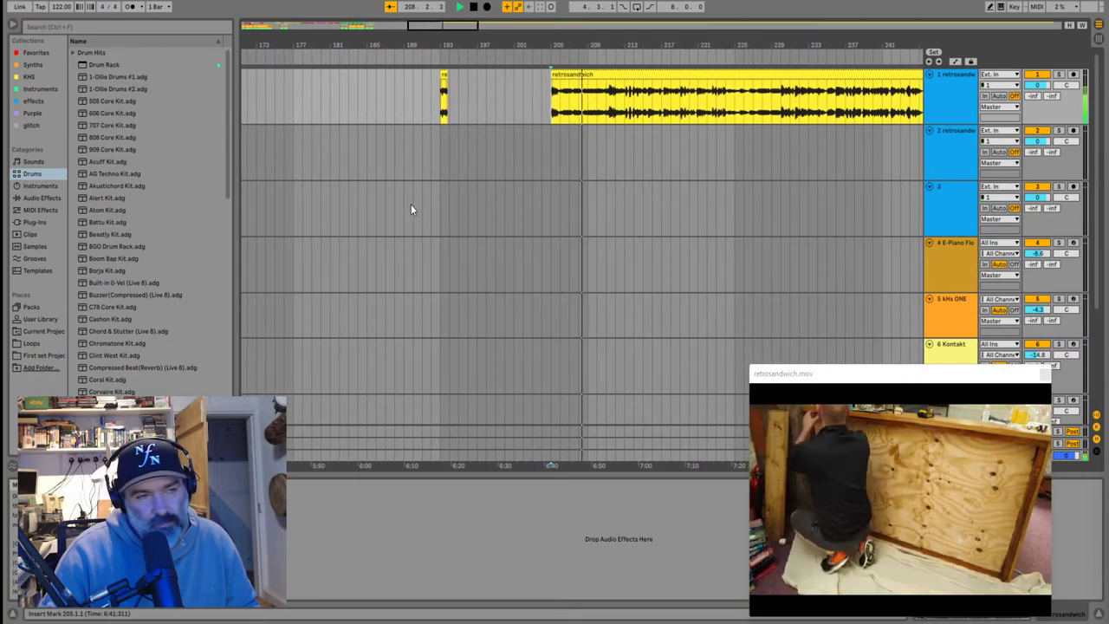
click(599, 103)
key(space)
key(space)
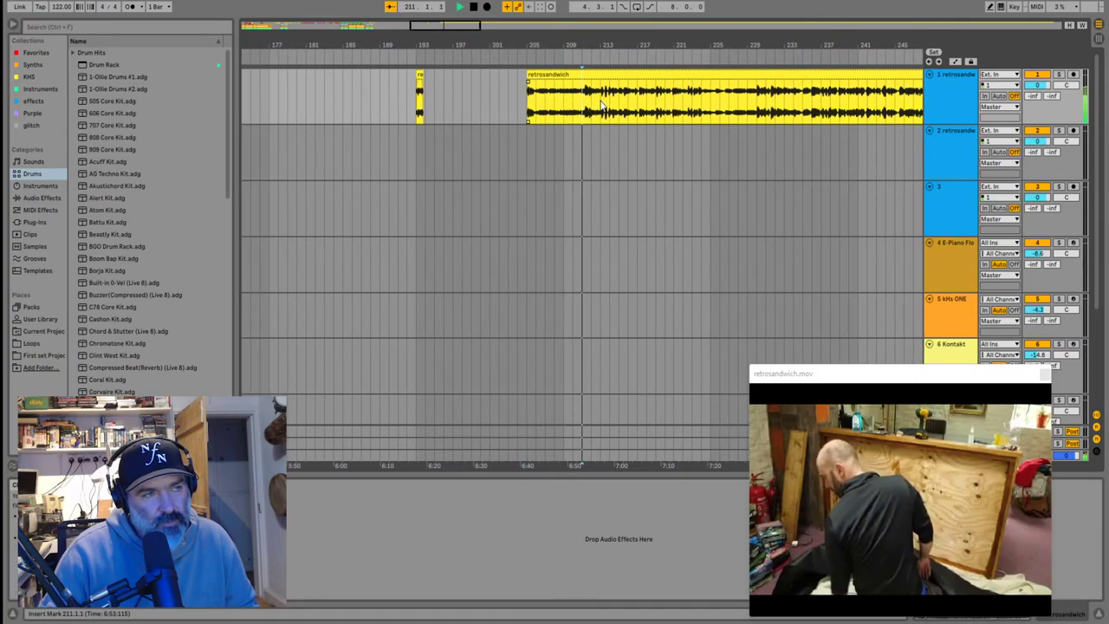
Trim the start of the remaining retrosandwich source clip to 213.1.1
scroll(599, 104, up, 2)
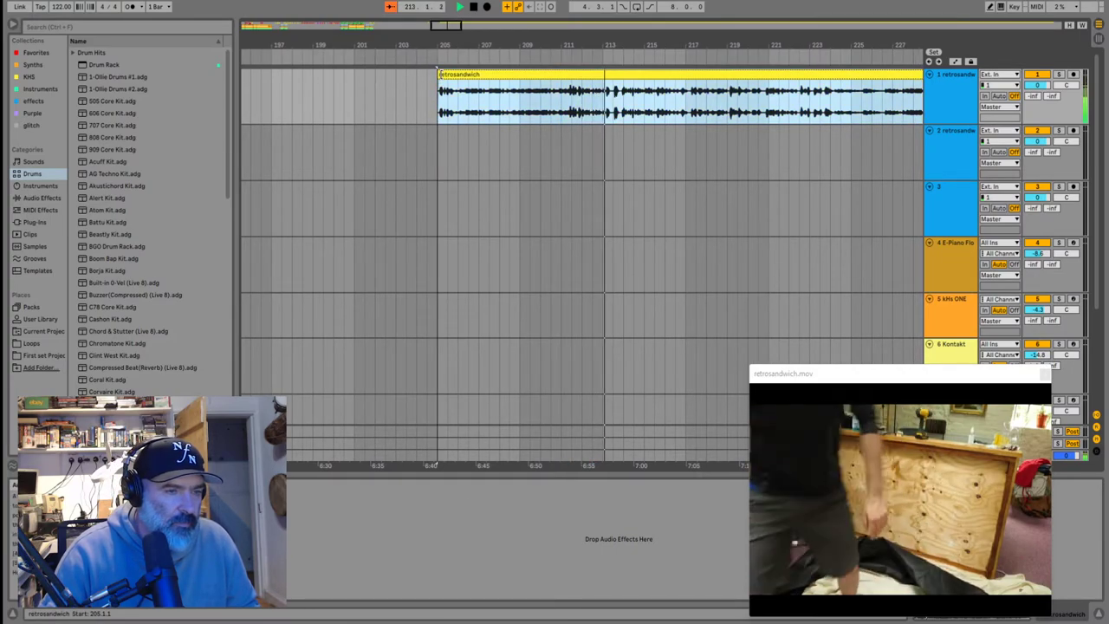
scroll(600, 86, down, 3)
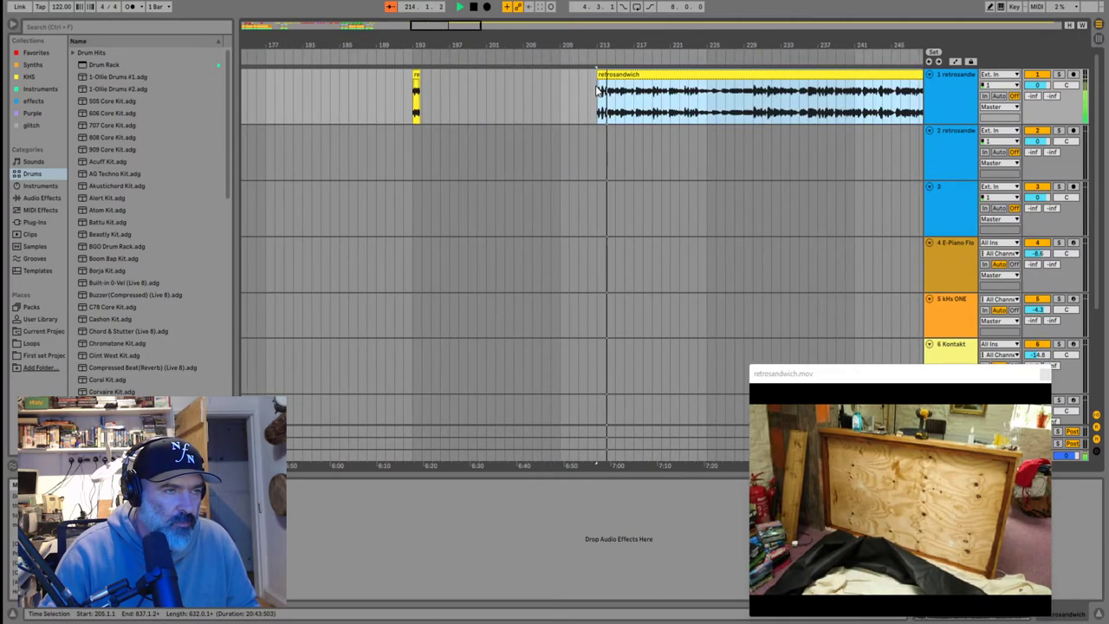
scroll(603, 101, up, 8)
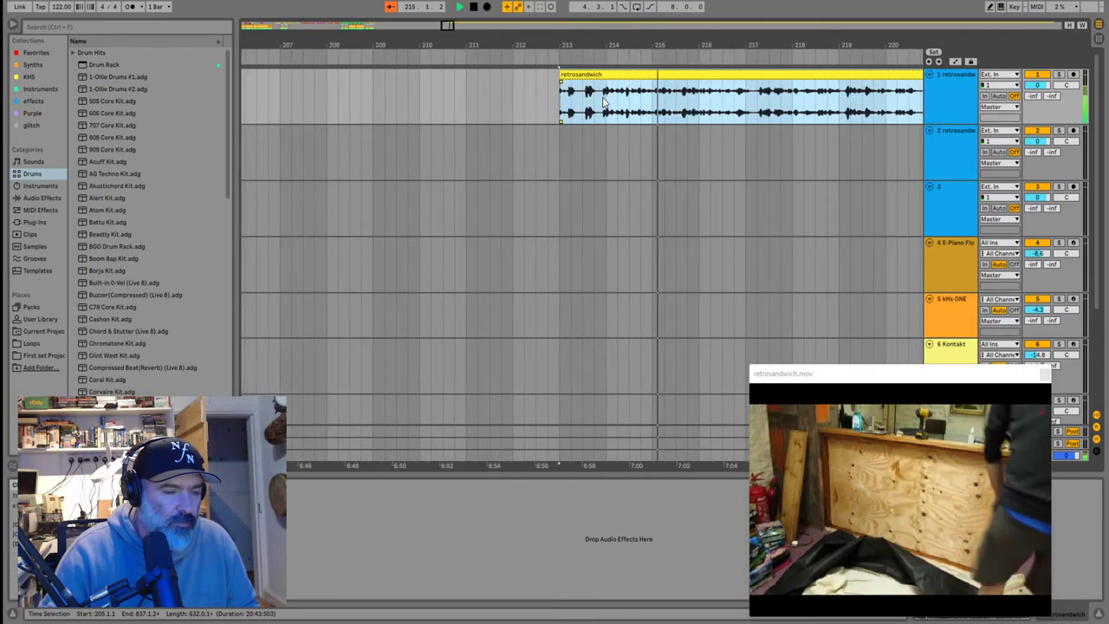
scroll(606, 104, down, 2)
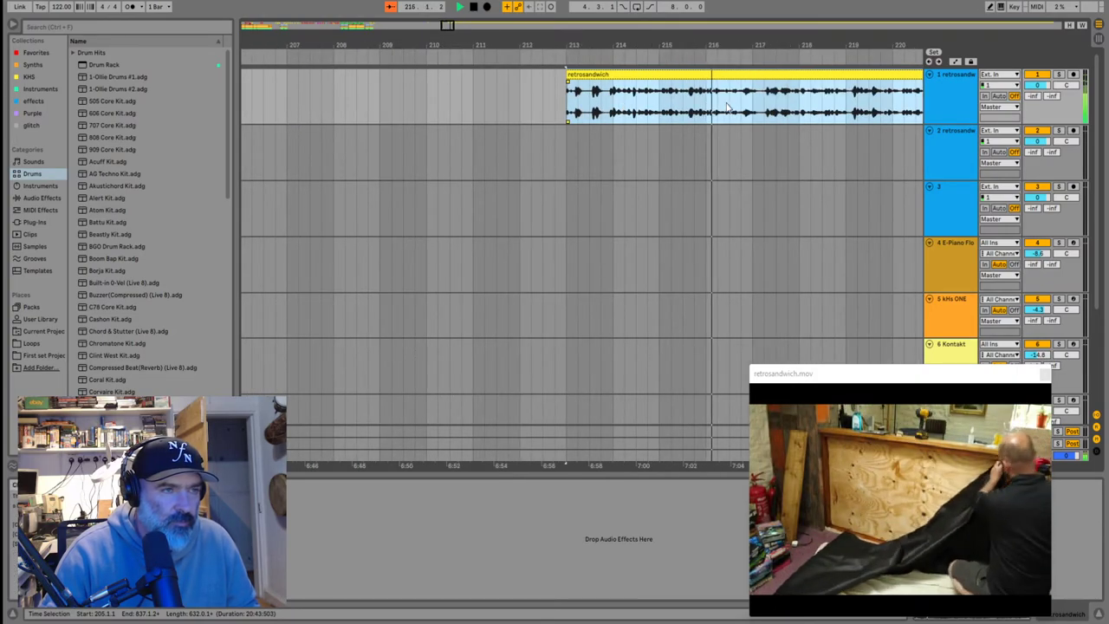
Audition the source clip for vocal phrases from 217.2.1, 219.1.1 and 224.1.1
scroll(726, 108, right, 1)
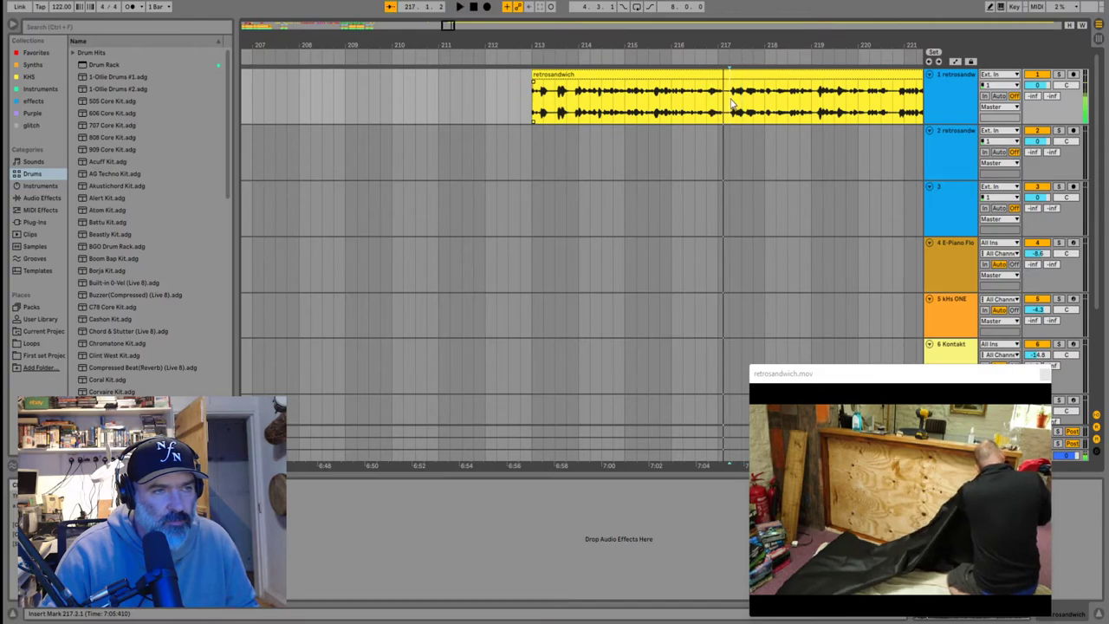
key(space)
click(652, 102)
key(space)
key(space)
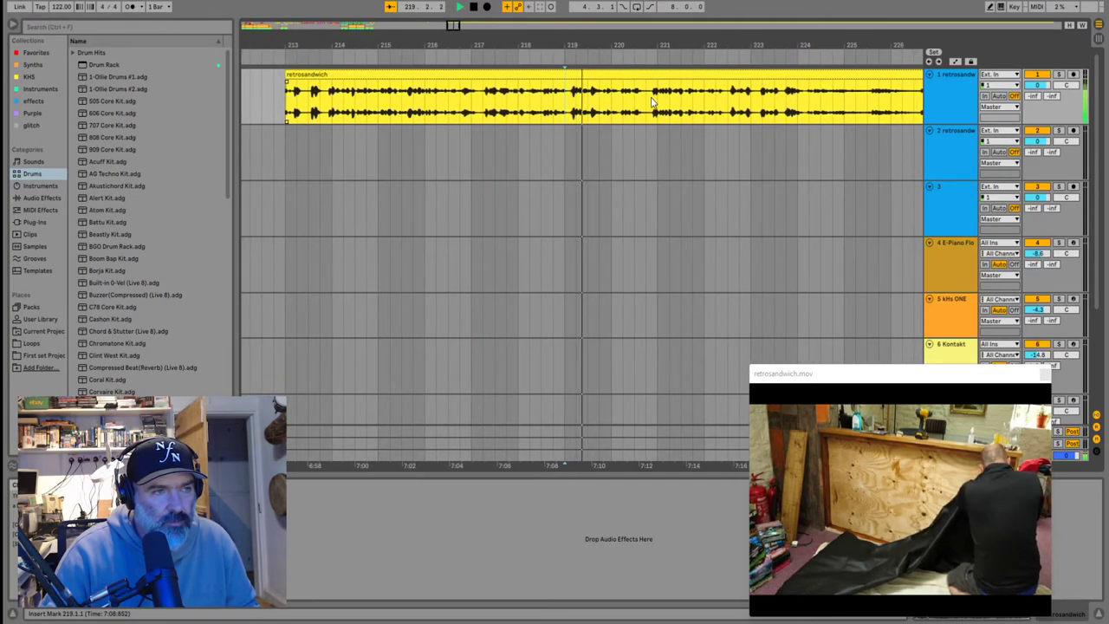
scroll(650, 102, right, 5)
click(652, 102)
key(space)
key(space)
click(644, 102)
key(space)
key(space)
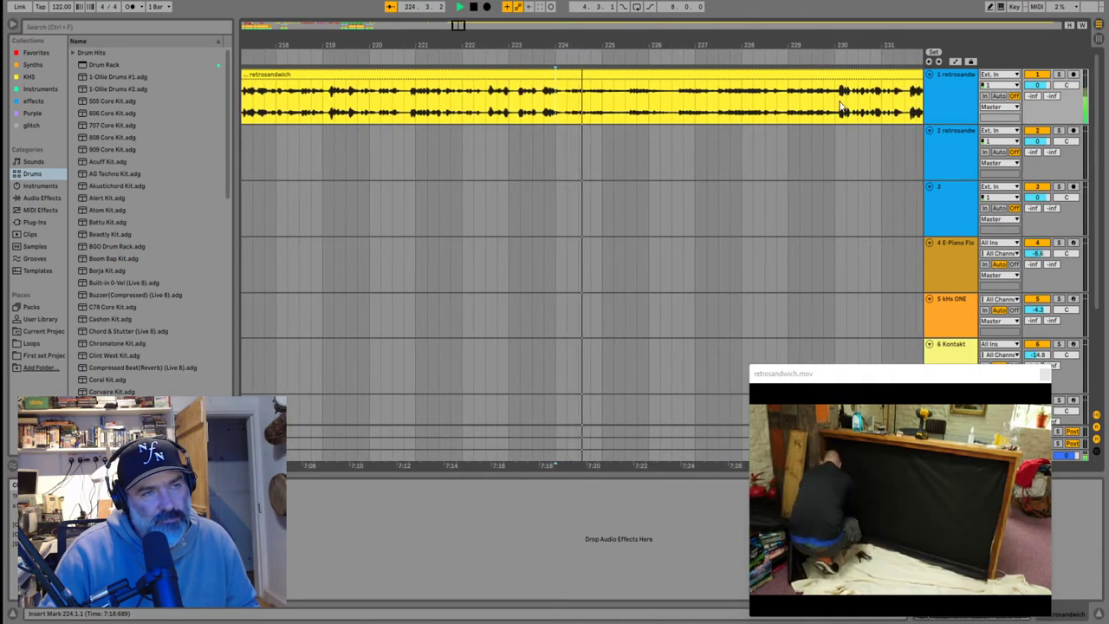
Audition the source clip from 230.1.1, split it there and delete the section from 213.1.1 to 230.1.1
click(802, 108)
key(space)
key(space)
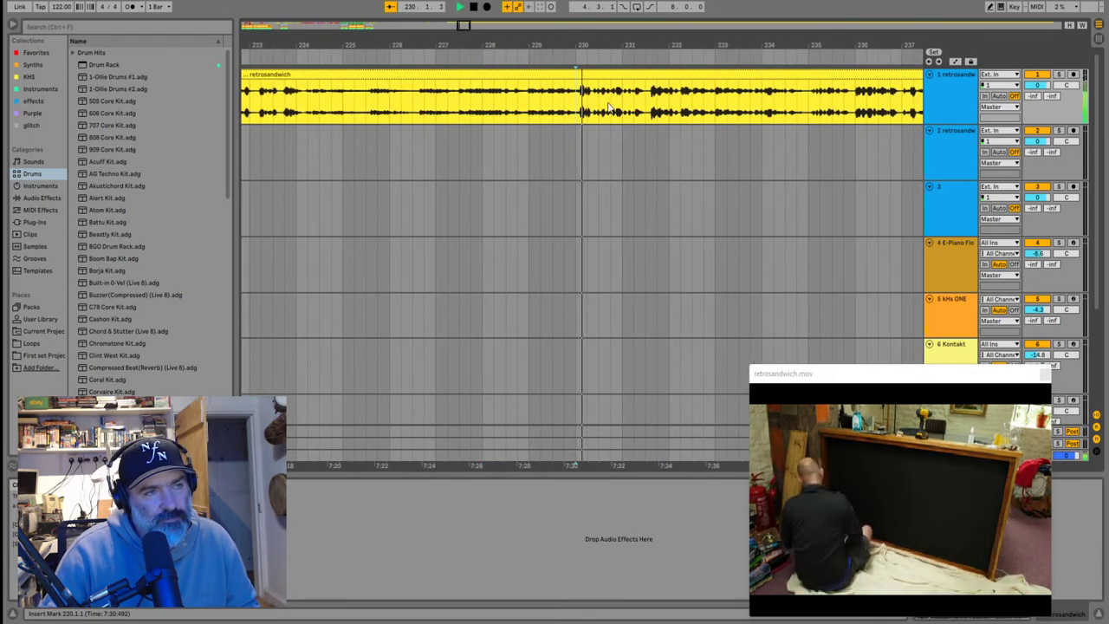
key(ctrl+e)
click(527, 85)
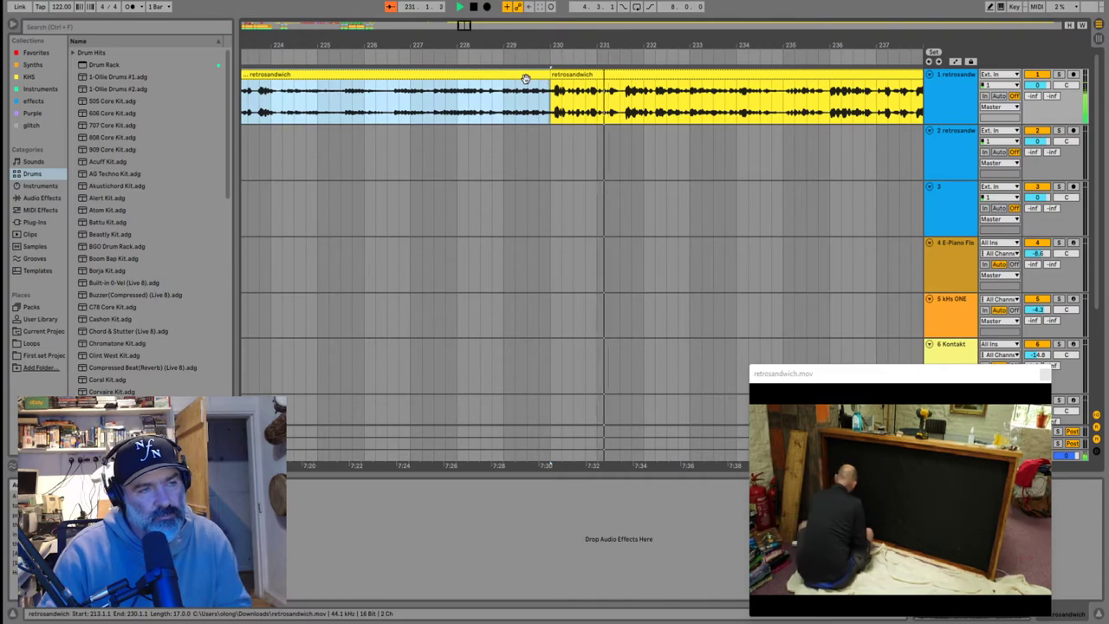
Audition the source from 230.1.1 and 231.3.1 and cut out the phrase between 231.3.3 and 232.2.1
click(553, 108)
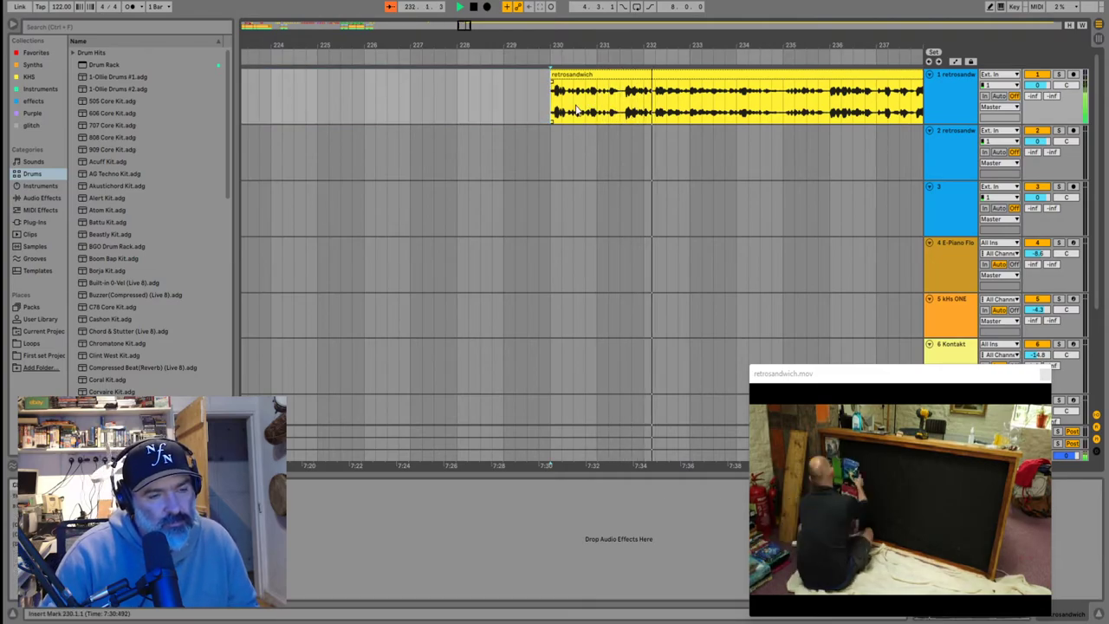
click(625, 108)
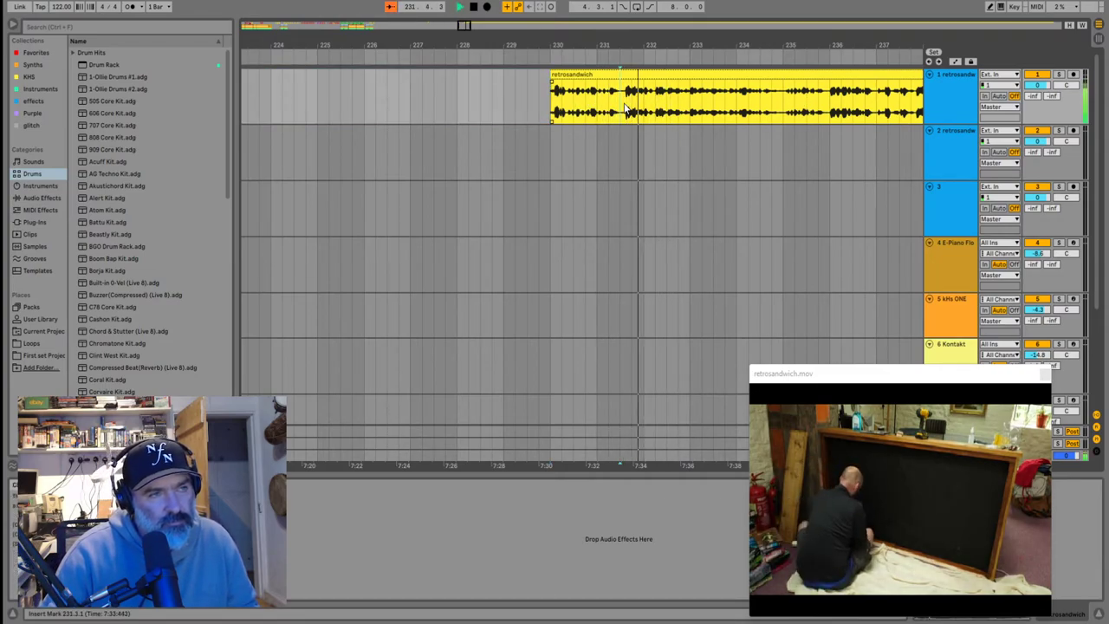
scroll(624, 108, up, 5)
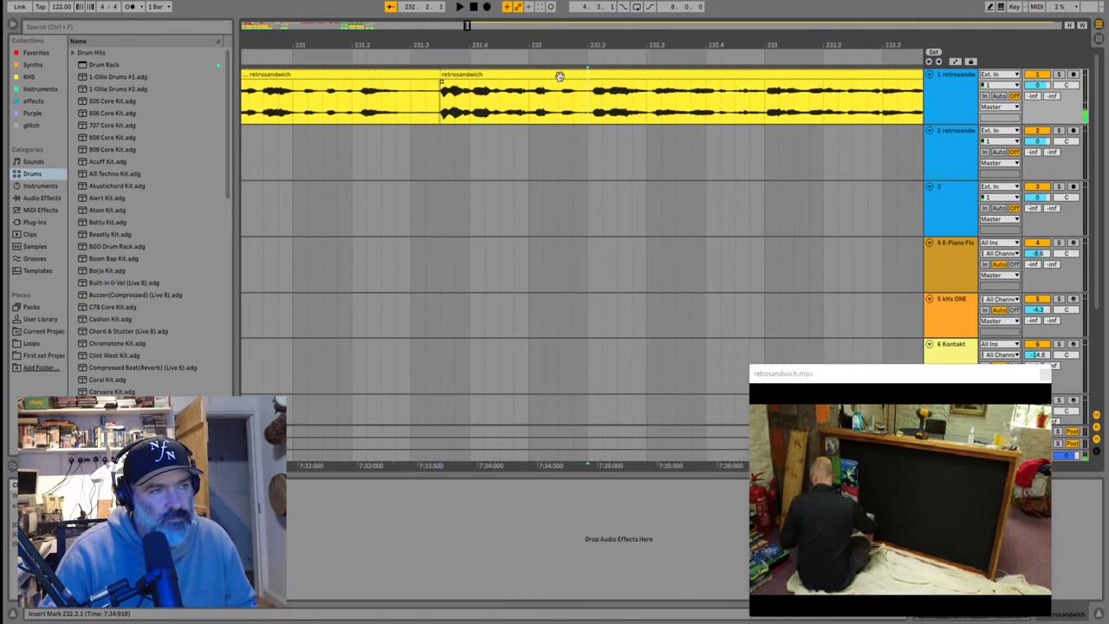
click(558, 77)
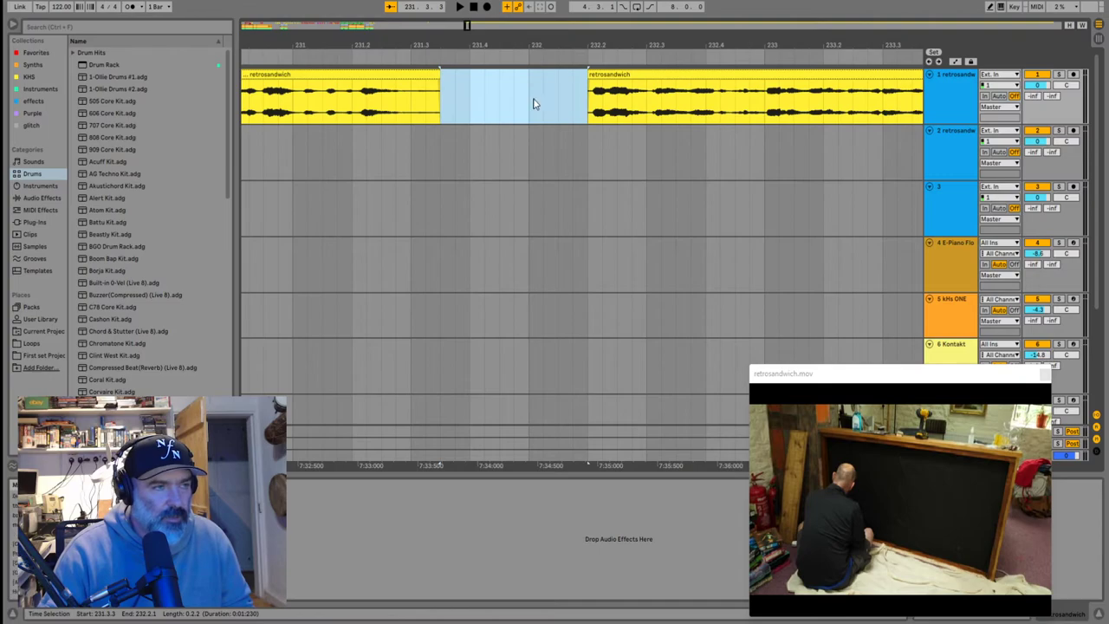
Paste the cut phrase at 194.1.1 on track 1, behind the short phrase placed at 193.1.1
scroll(534, 103, down, 15)
scroll(421, 112, up, 7)
scroll(305, 99, down, 3)
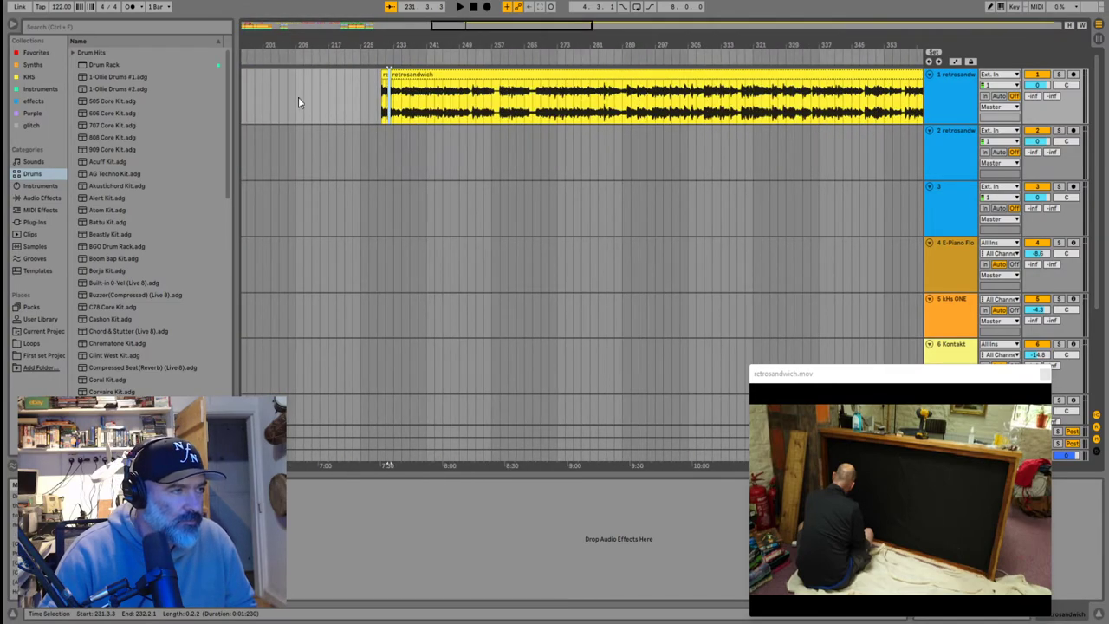
scroll(250, 101, down, 3)
scroll(249, 101, up, 6)
scroll(249, 101, down, 4)
scroll(249, 101, up, 2)
scroll(402, 106, up, 2)
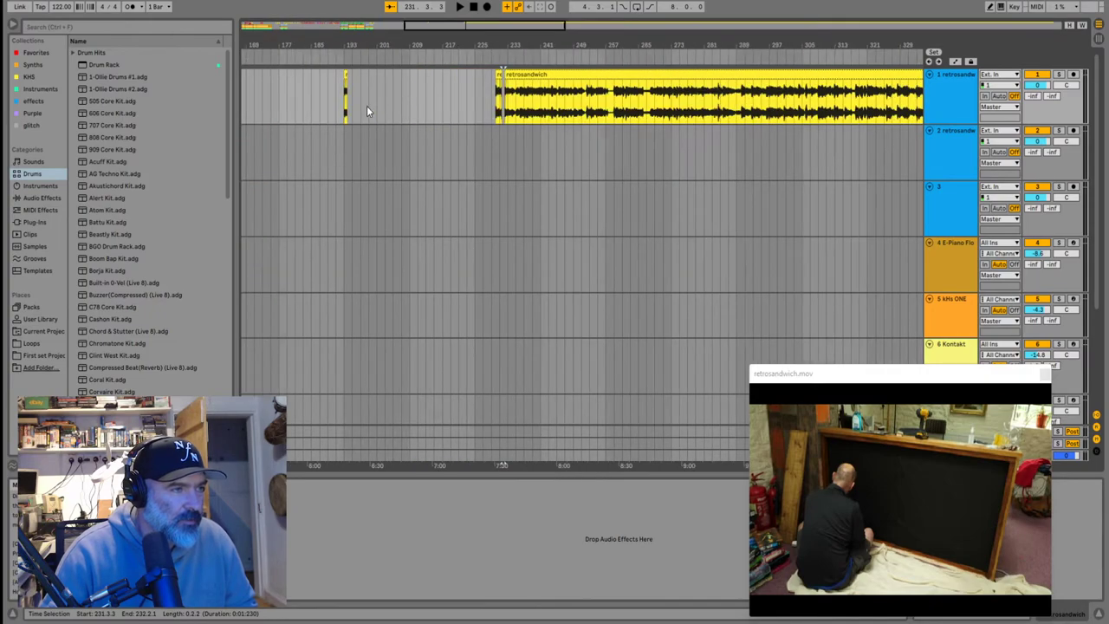
click(341, 110)
scroll(341, 110, up, 4)
click(347, 113)
key(ctrl+v)
Delete the leftover source clip from 230.1.1 to 231.3.3 and audition the remaining clip from 232.1.1
scroll(348, 112, down, 6)
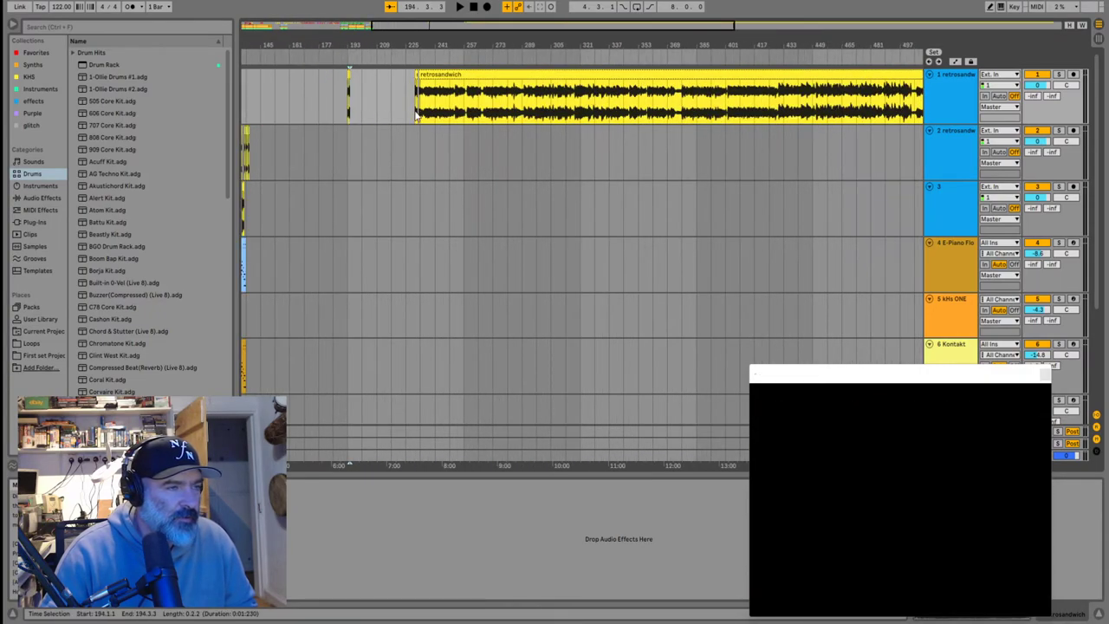
scroll(414, 112, up, 5)
click(421, 90)
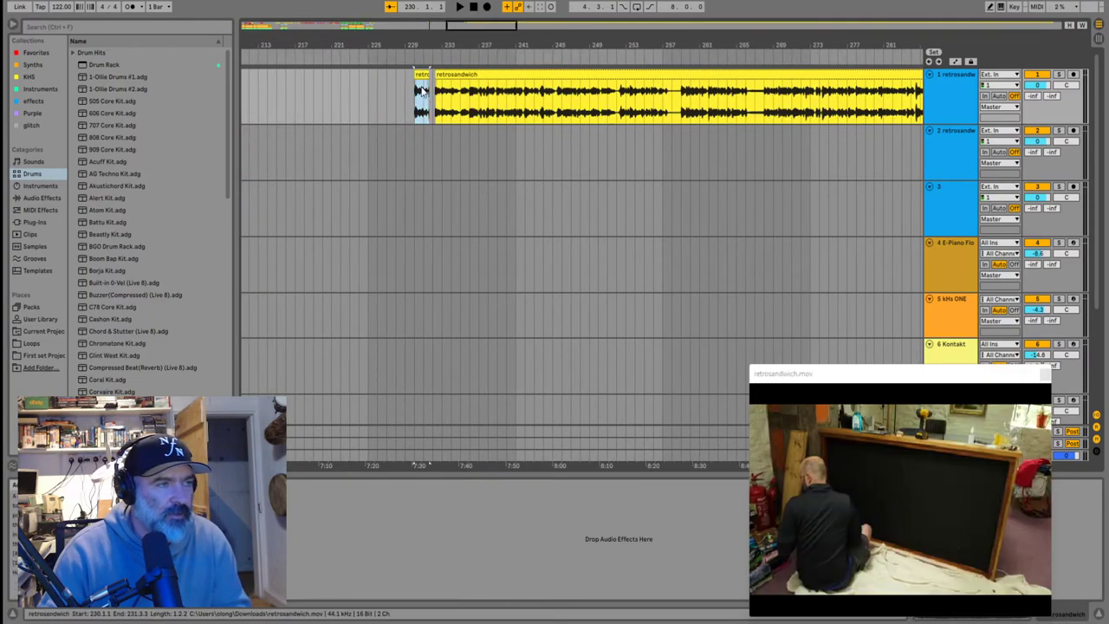
click(433, 103)
key(space)
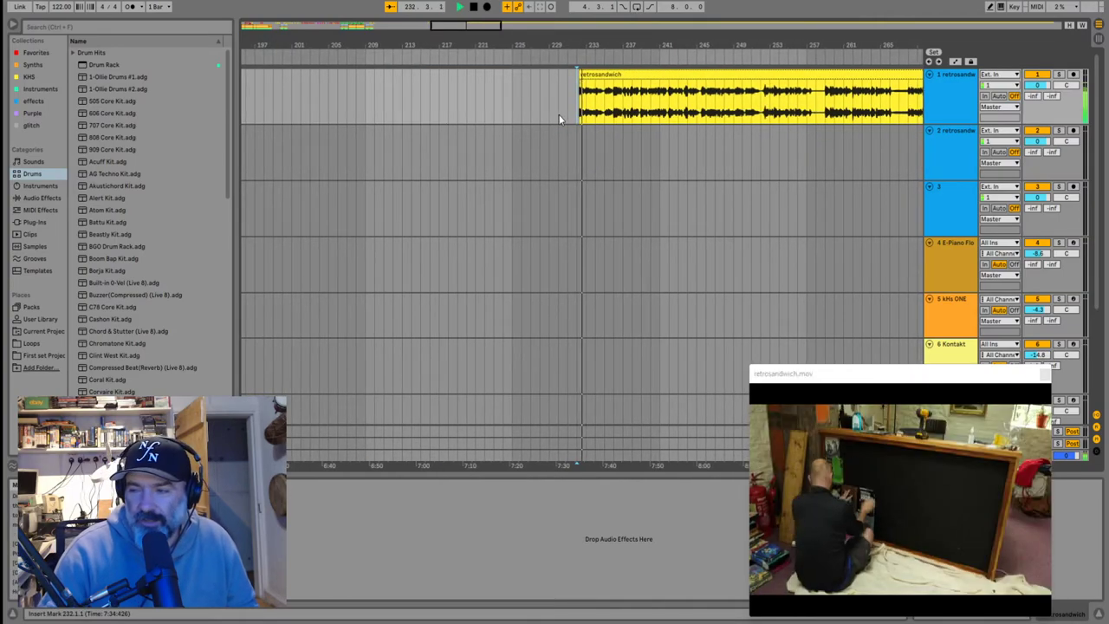
key(space)
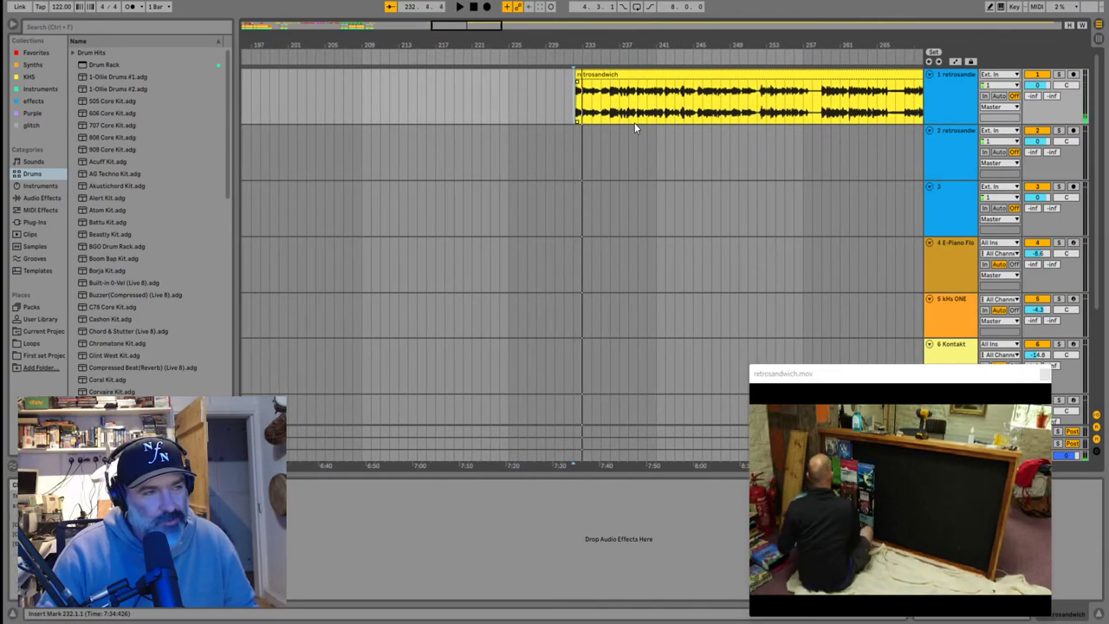
Audition the source clip from 232.2.1 and cut away its beginning up to 236.1.1
scroll(630, 123, up, 3)
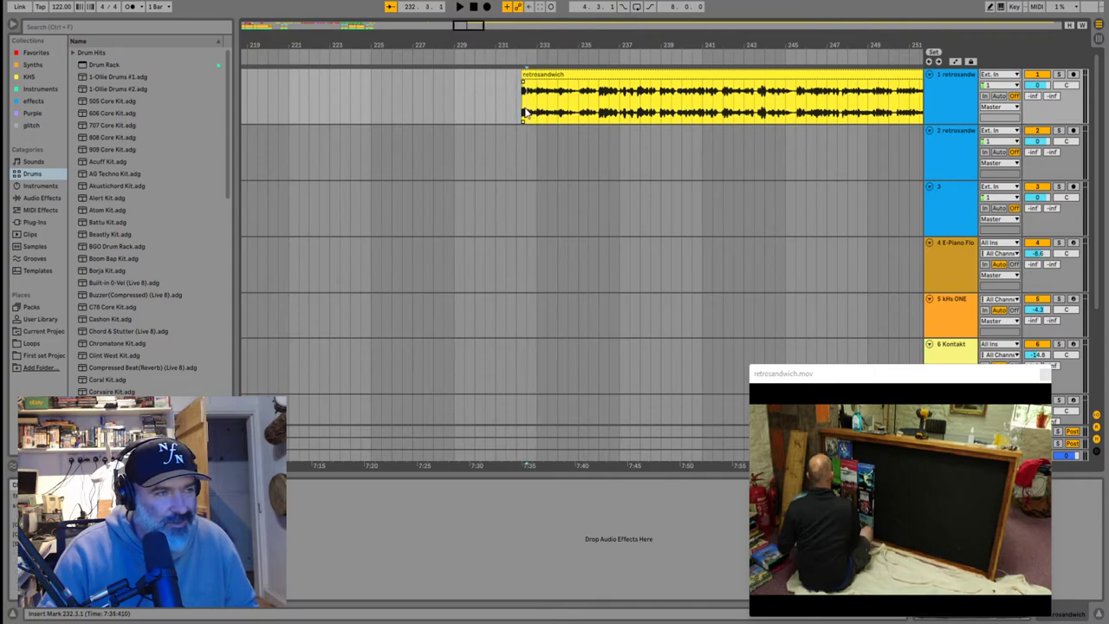
key(space)
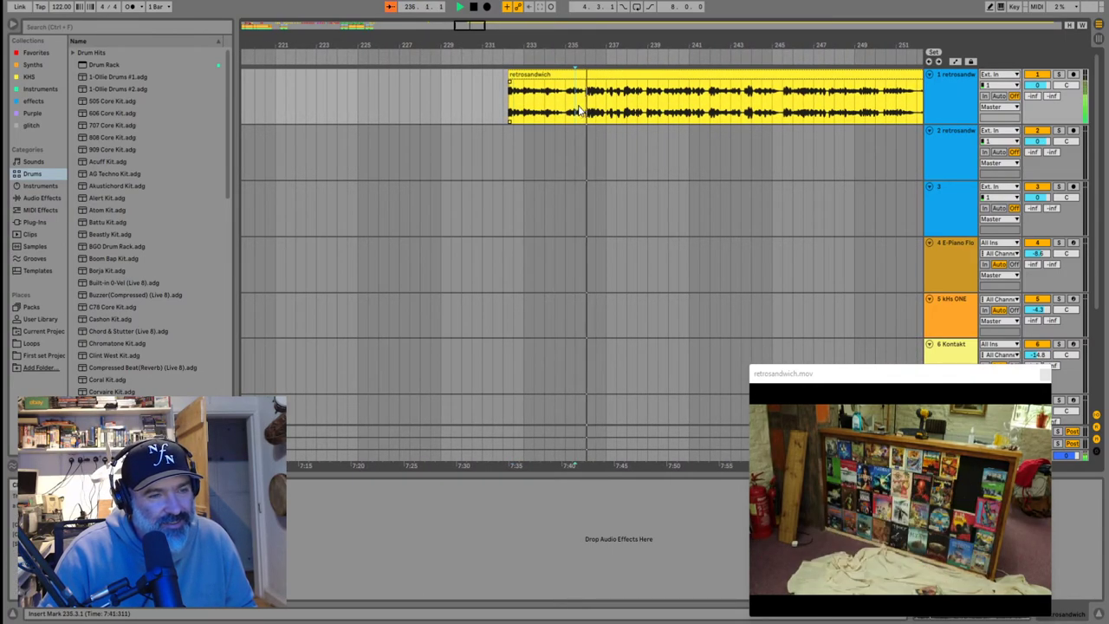
drag(543, 101, 625, 110)
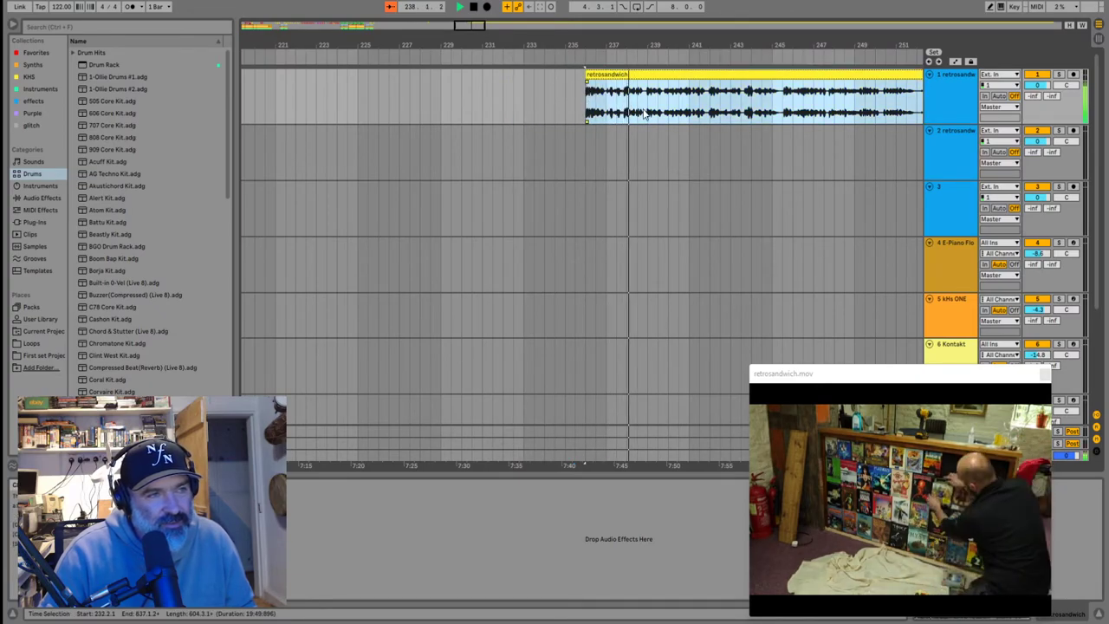
Audition the source from 239.1.1 and 242.1.1, and move the remaining clip earlier to start at 225.1.1
click(647, 102)
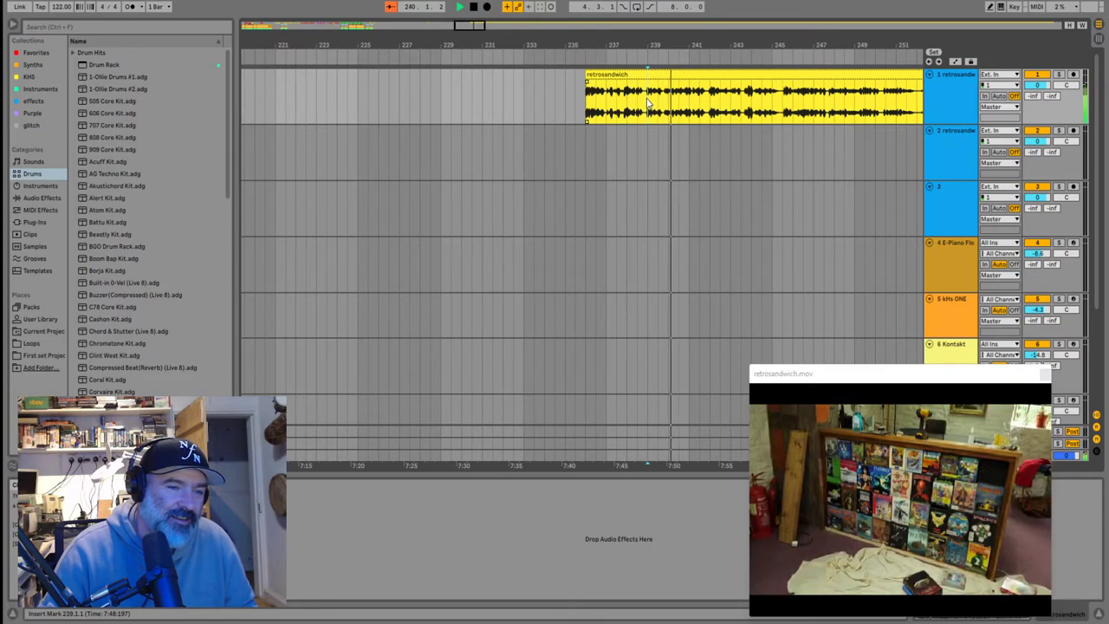
click(708, 102)
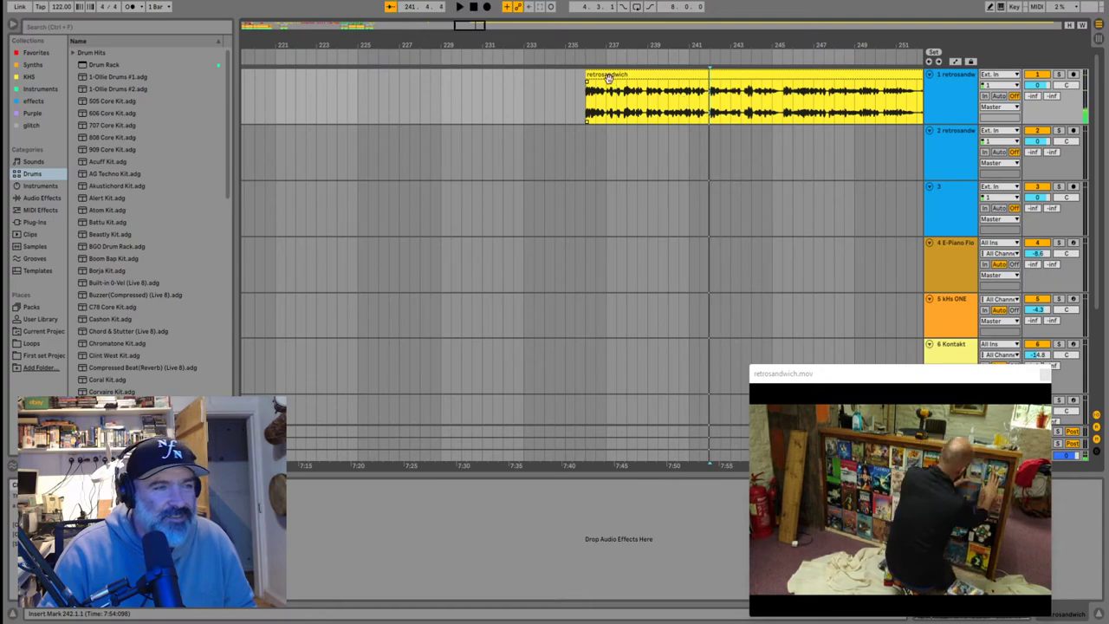
mouse_move(587, 78)
mouse_down()
mouse_move(711, 73)
mouse_move(373, 75)
mouse_up()
click(360, 102)
Audition the moved source clip from 225.1.1, 227.1.1 and 226.3.3 to locate the start of a usable phrase
key(space)
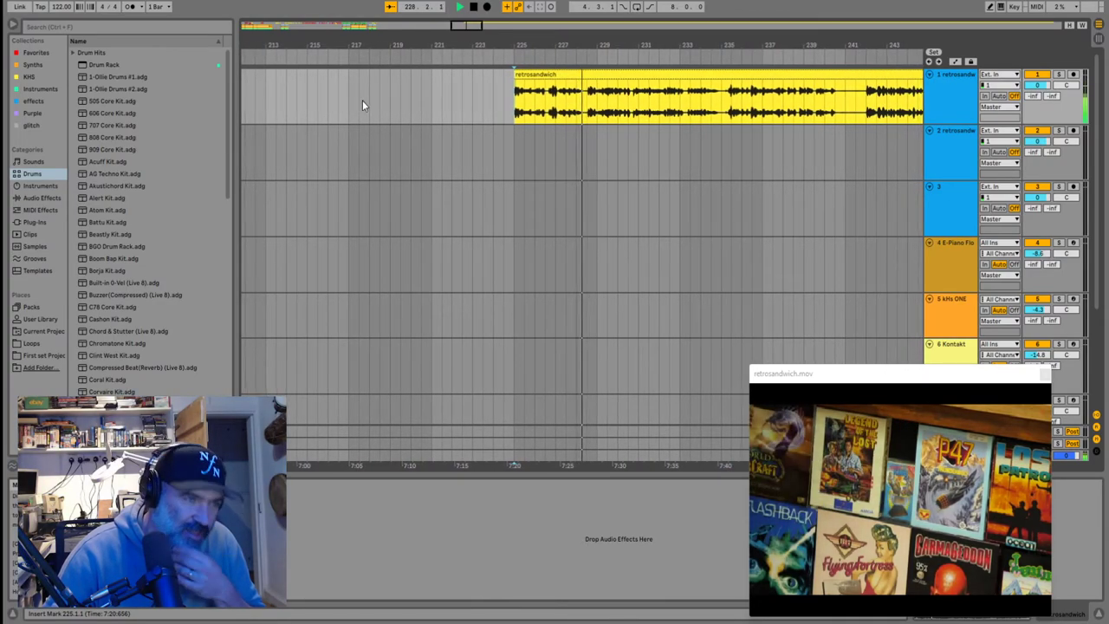
click(545, 96)
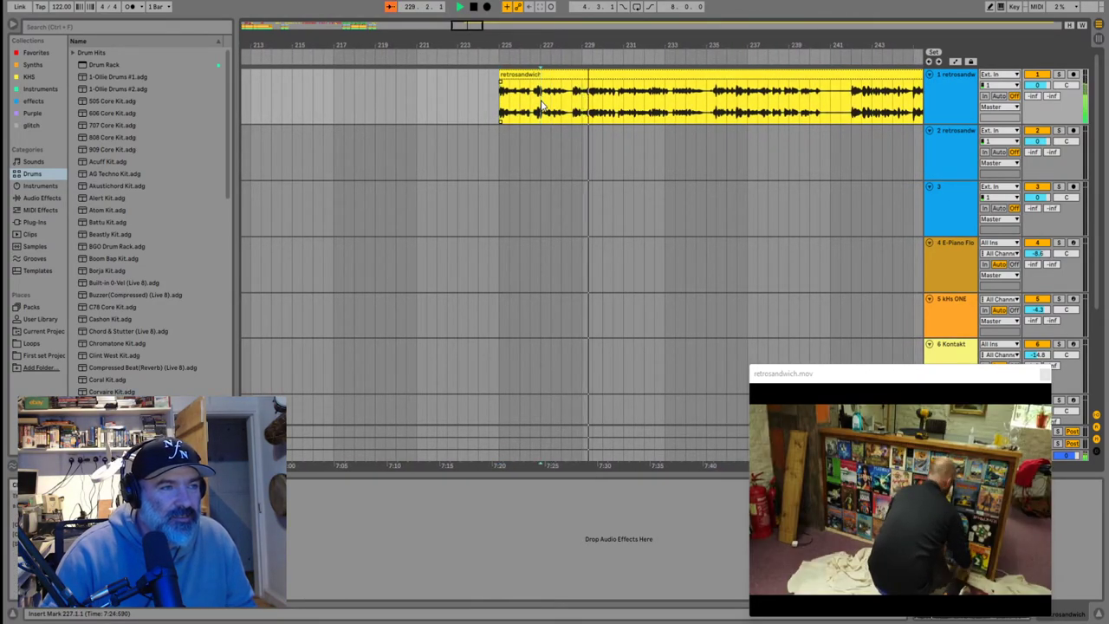
key(space)
scroll(519, 105, up, 3)
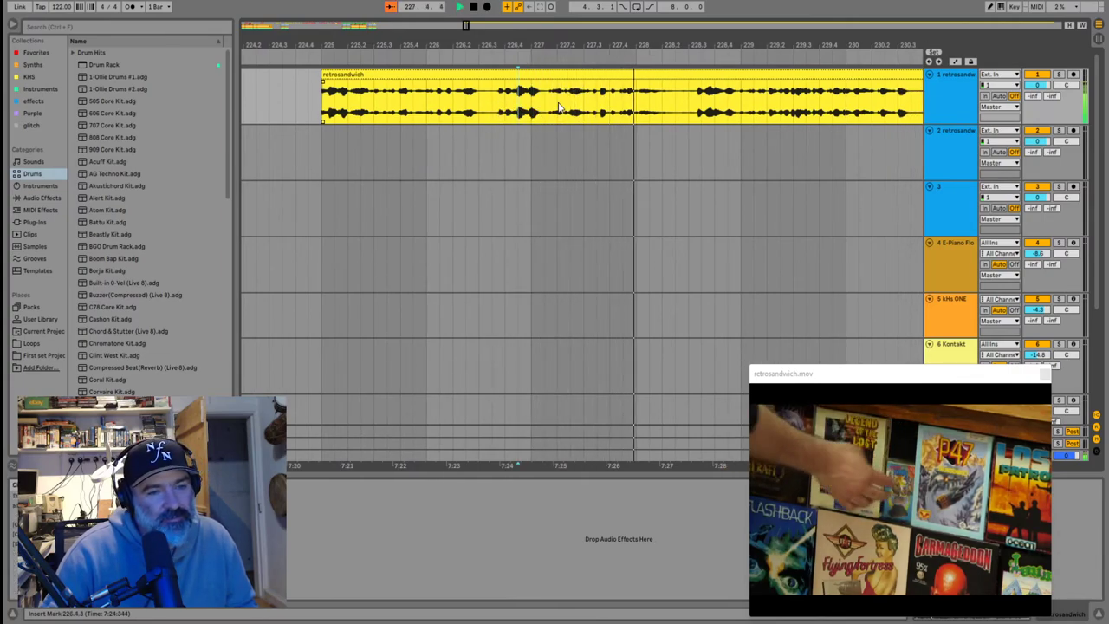
click(494, 104)
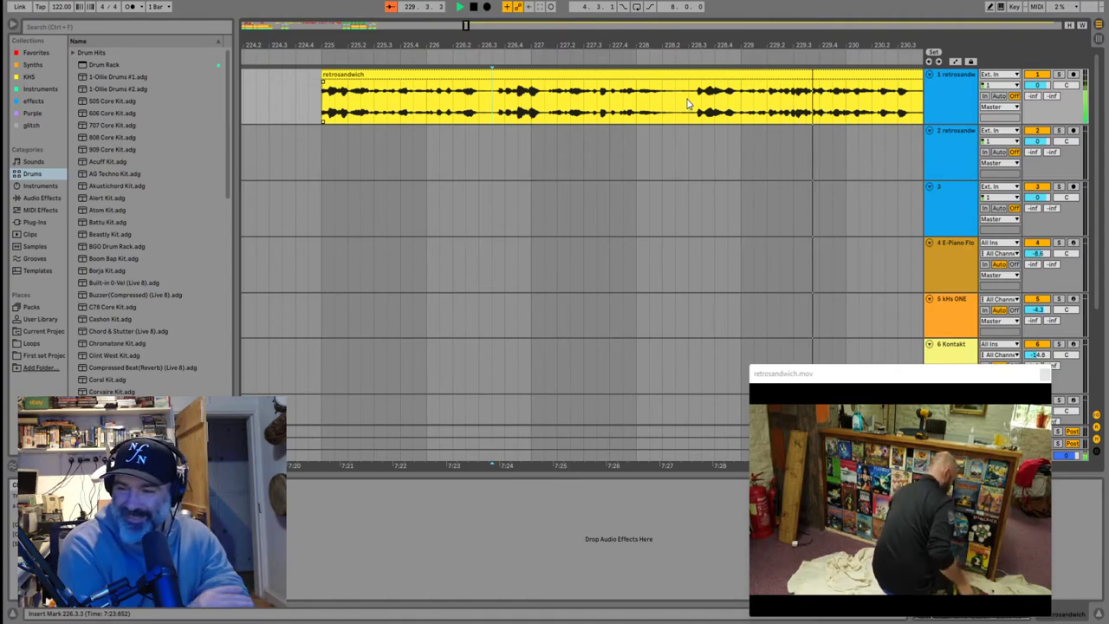
key(space)
key(space)
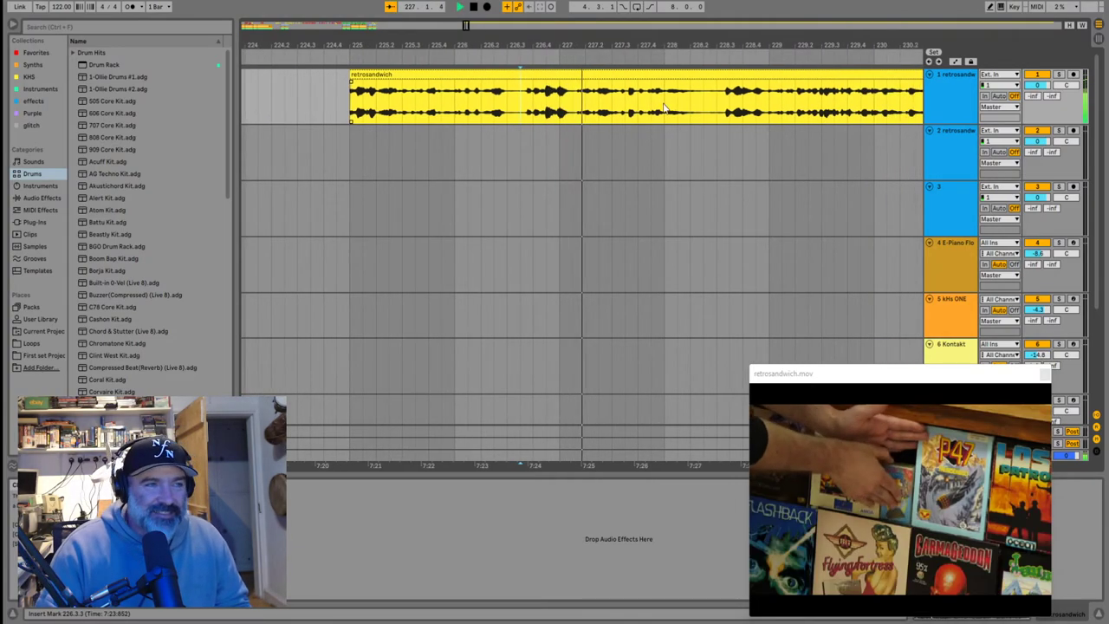
Replay the phrase start from 226.3.3 and split the source clip just before it at 226.3.4
scroll(464, 105, up, 5)
key(space)
key(space)
key(space)
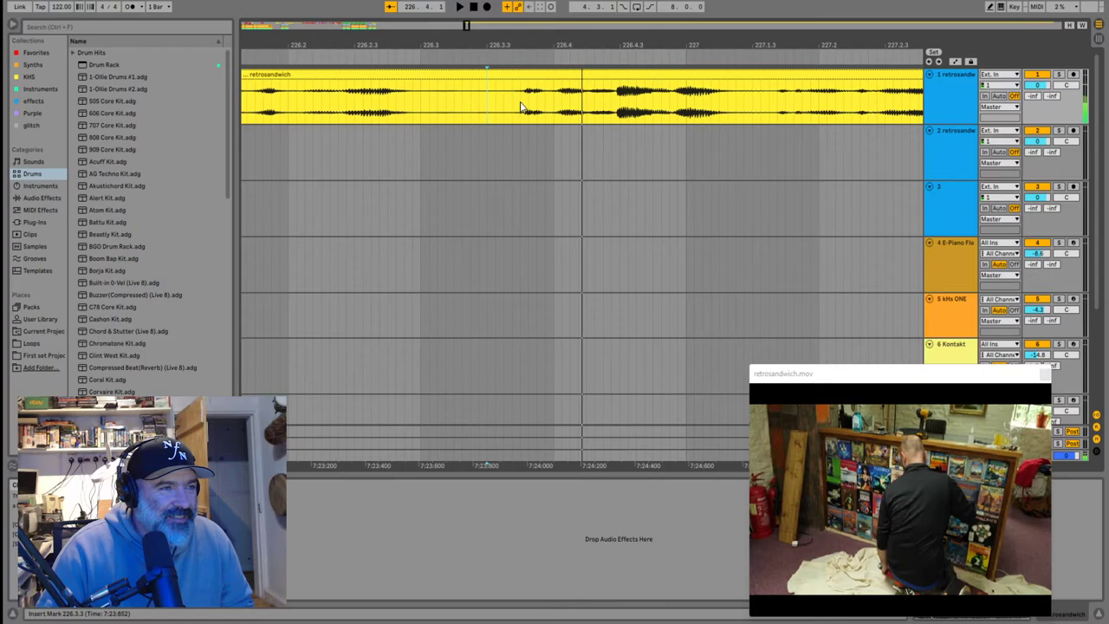
scroll(519, 107, left, 5)
scroll(520, 107, down, 5)
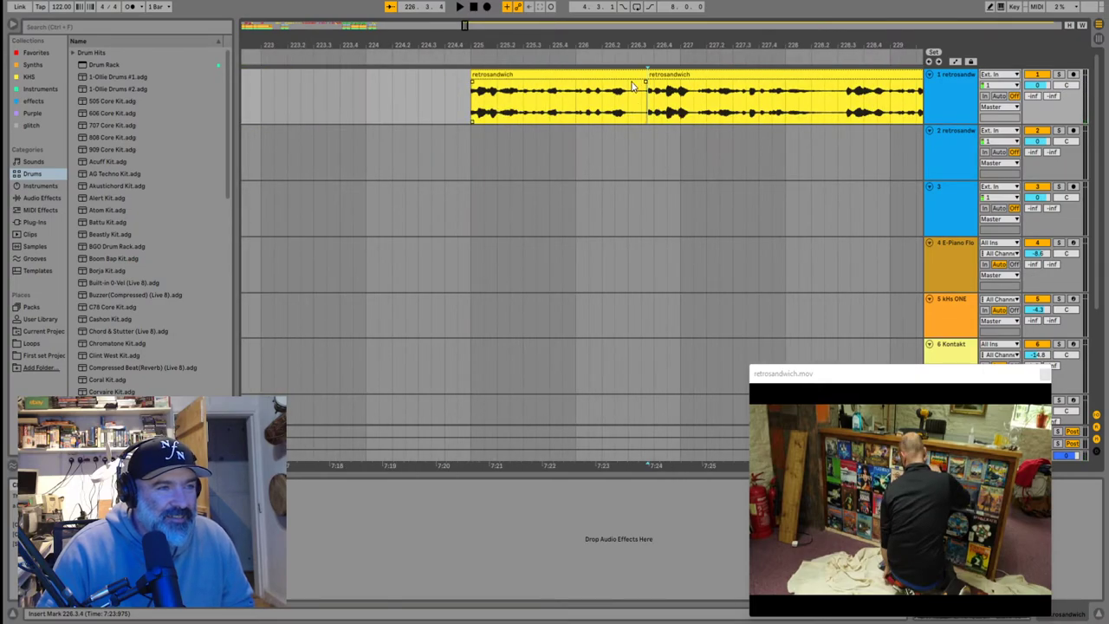
Delete the source part before 226.3.4, split off the phrase at 228.3.1 and shift it to start at 226.2.4
click(843, 104)
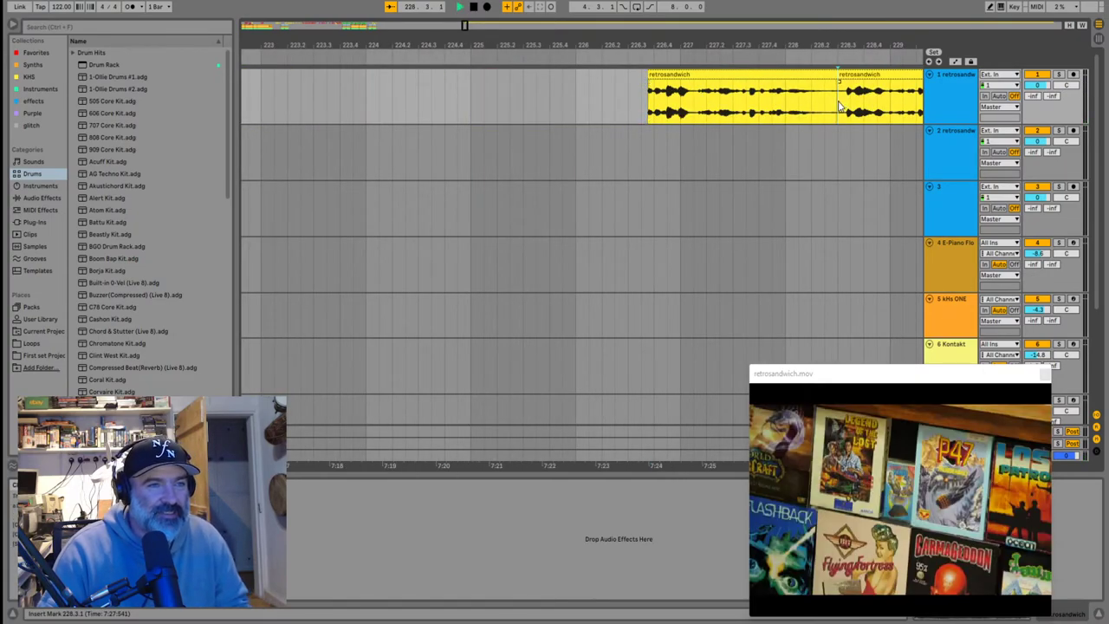
drag(468, 76, 448, 89)
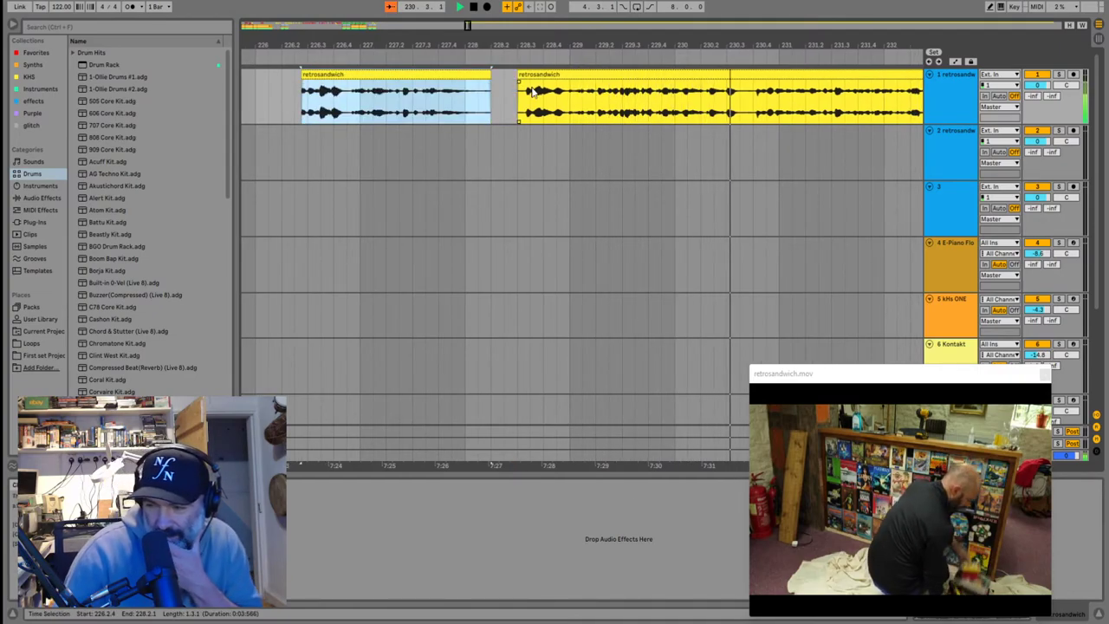
Audition the second retrosandwich clip on track 1 from 230.4.1 and around 232.2.3 to locate the next cut point
click(752, 107)
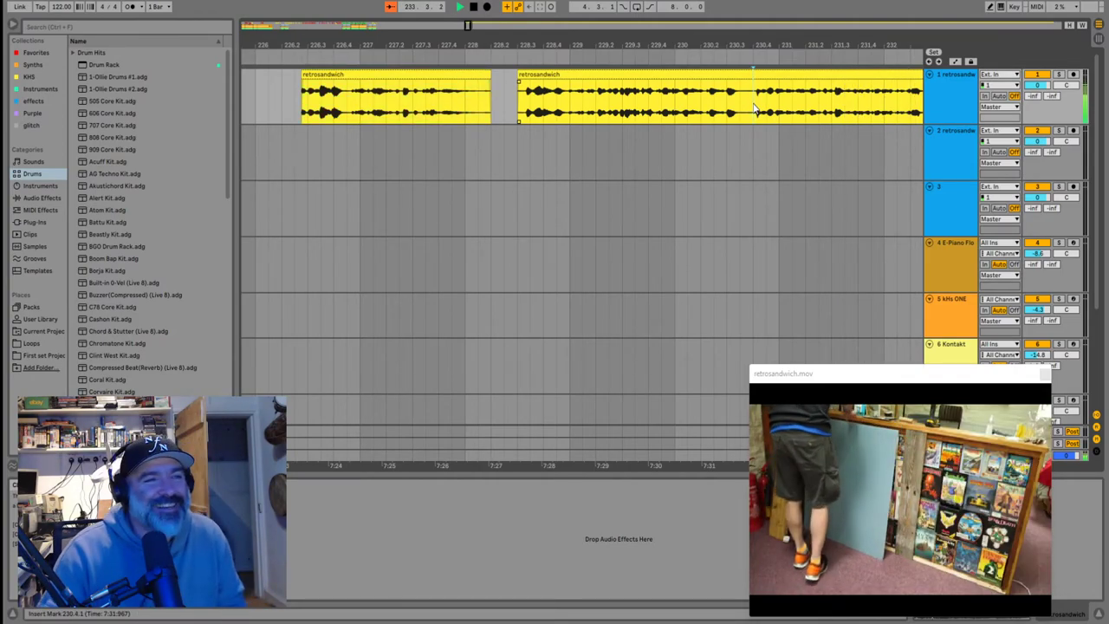
key(space)
key(space)
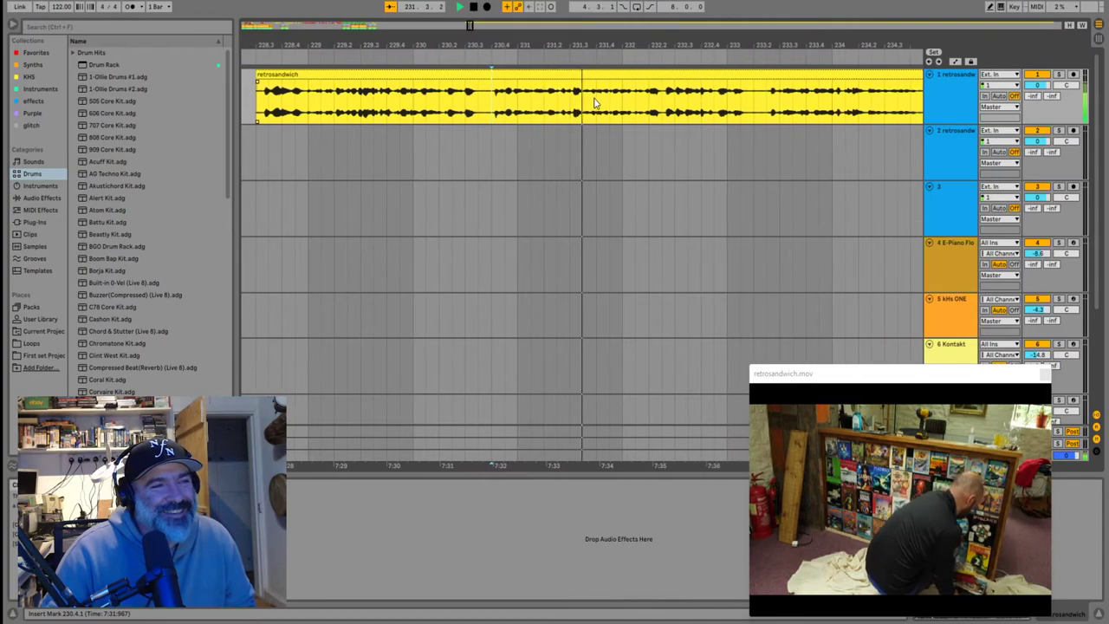
click(572, 107)
key(space)
key(space)
scroll(571, 108, up, 3)
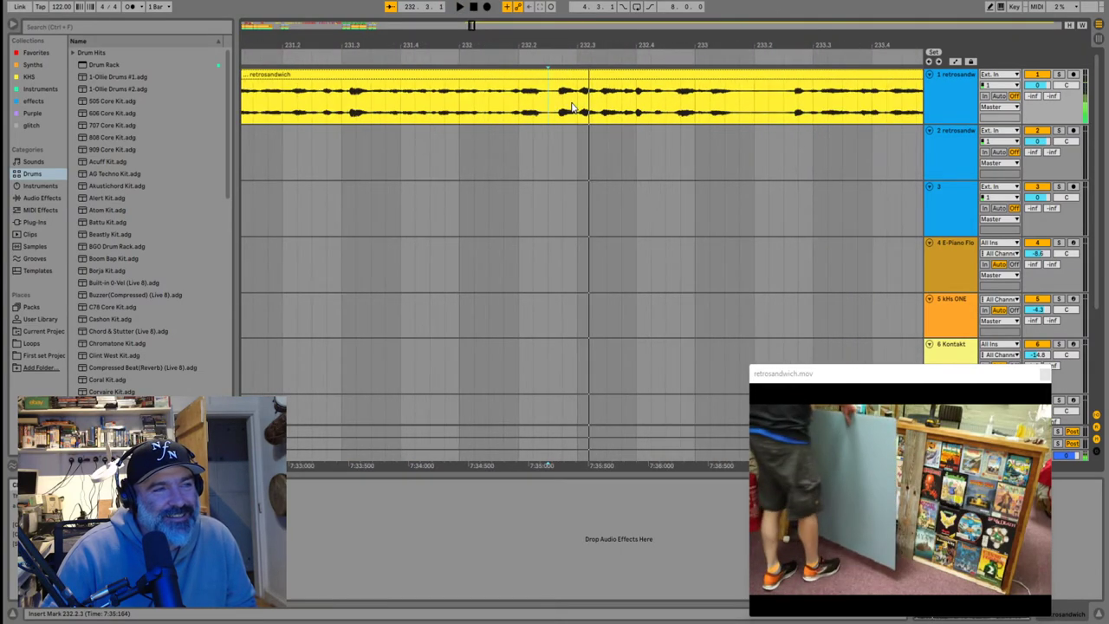
Split the second retrosandwich clip at 232.2.1 and delete the part between 228.3.1 and the split
key(plus)
key(plus)
click(574, 104)
key(space)
key(space)
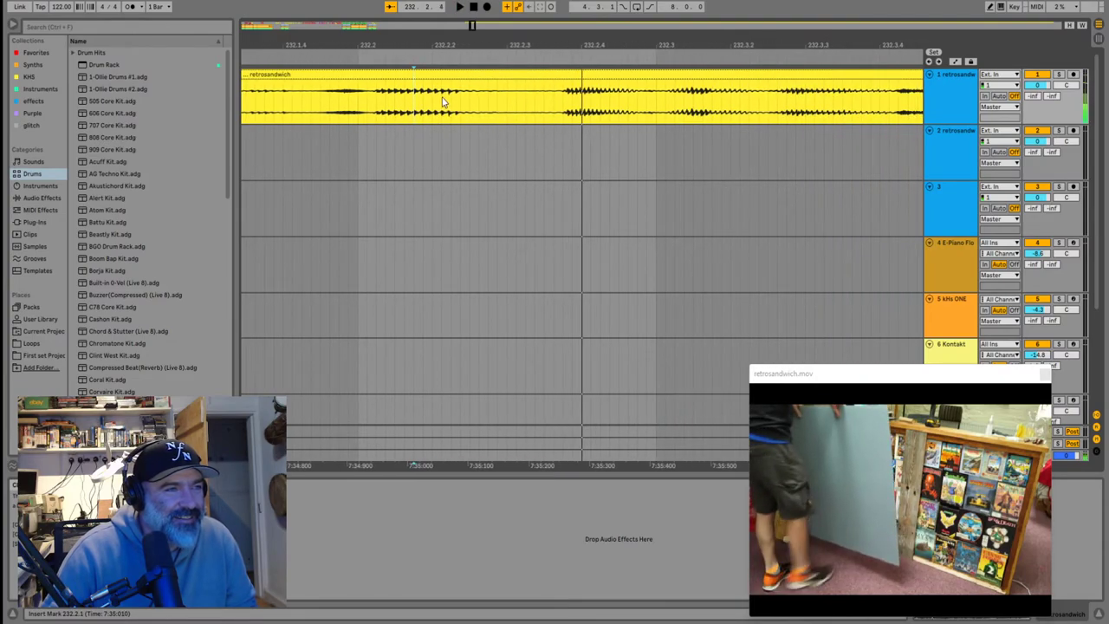
click(394, 76)
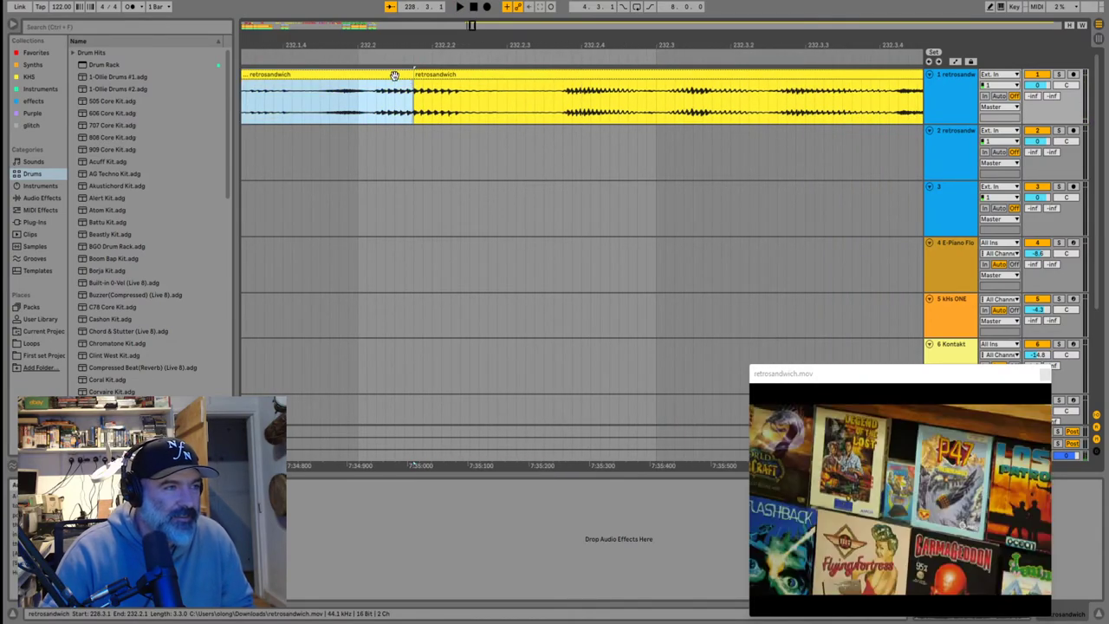
key(space)
scroll(430, 125, down, 10)
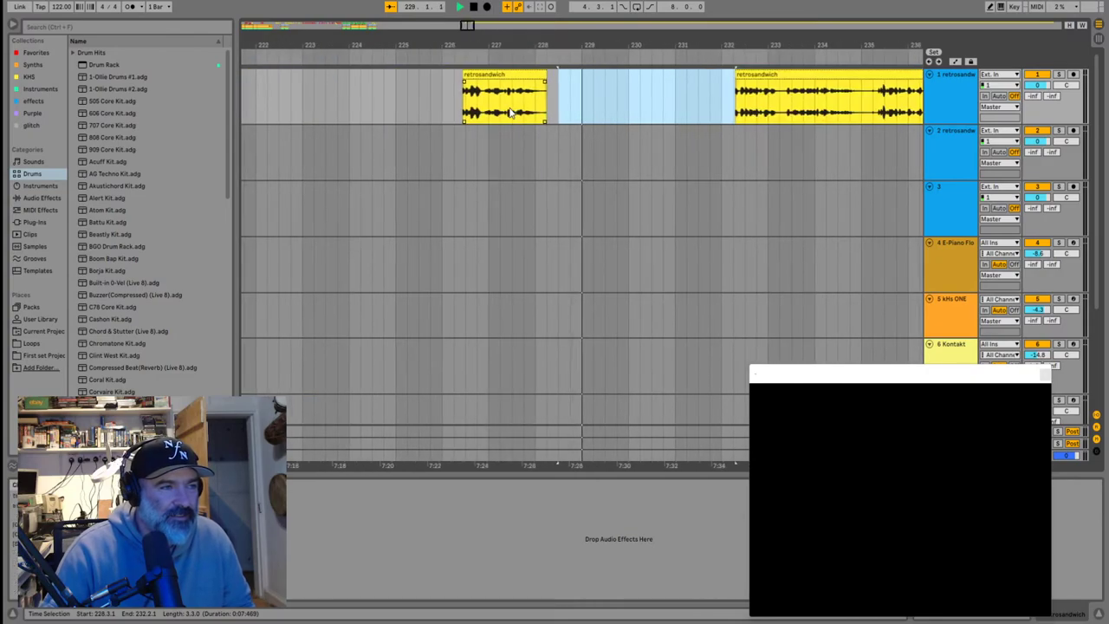
Split the remaining long clip at 233.2.1 and move the short piece before the split to start at 228.3.1
click(723, 111)
key(space)
scroll(667, 103, up, 8)
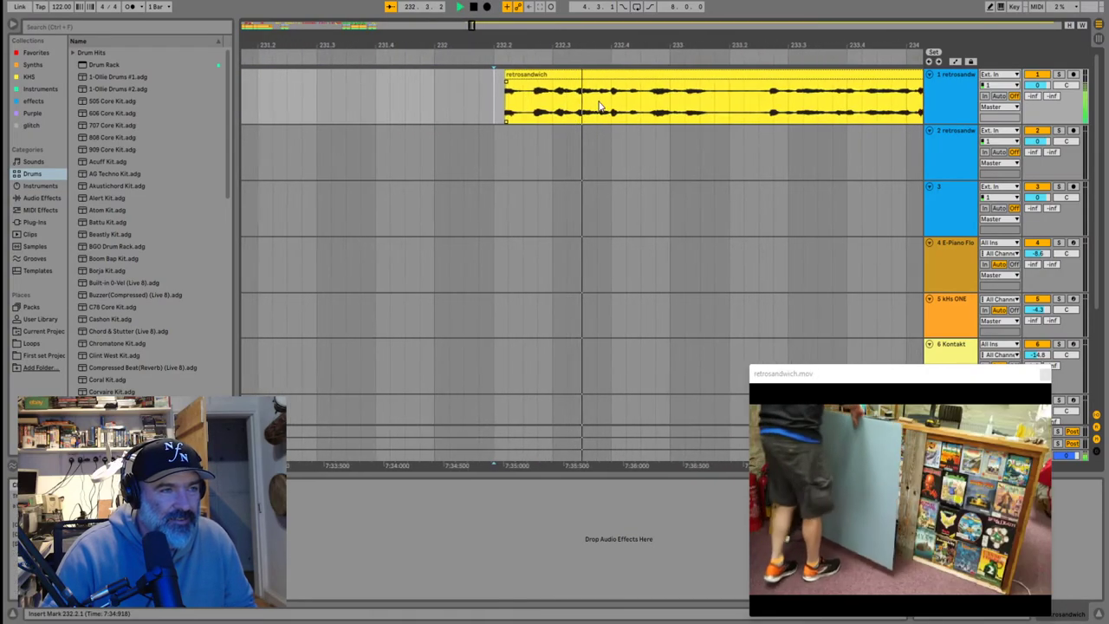
click(652, 102)
scroll(614, 94, down, 7)
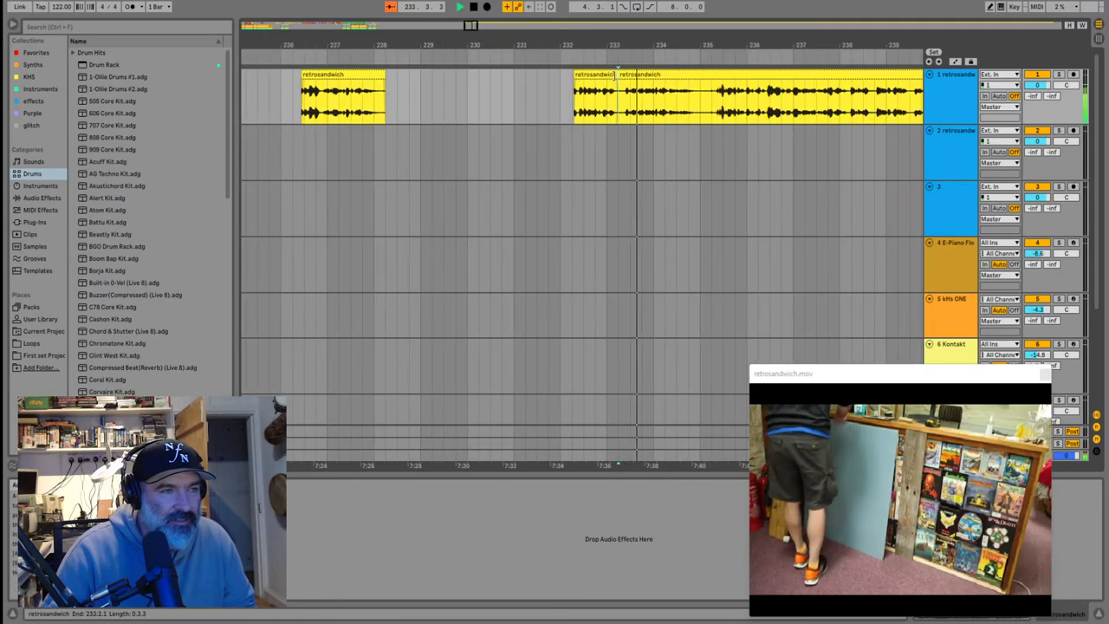
drag(589, 77, 406, 74)
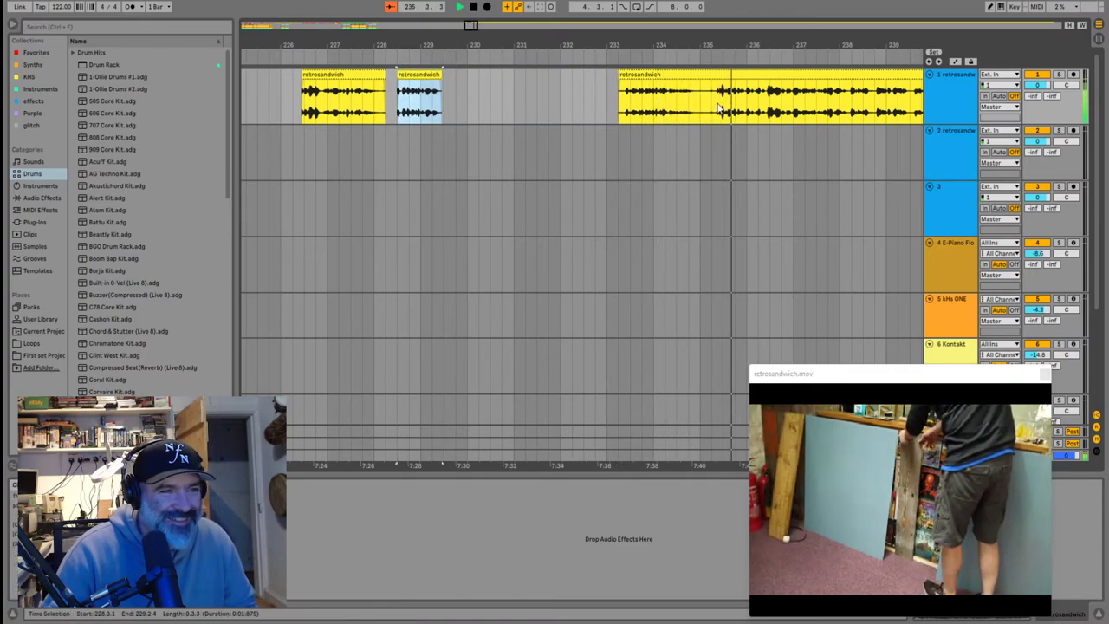
Audition the long clip from 238.4.1 and 242.1.1, and remove its section from 233.2.1 up to 242.1.1
key(minus)
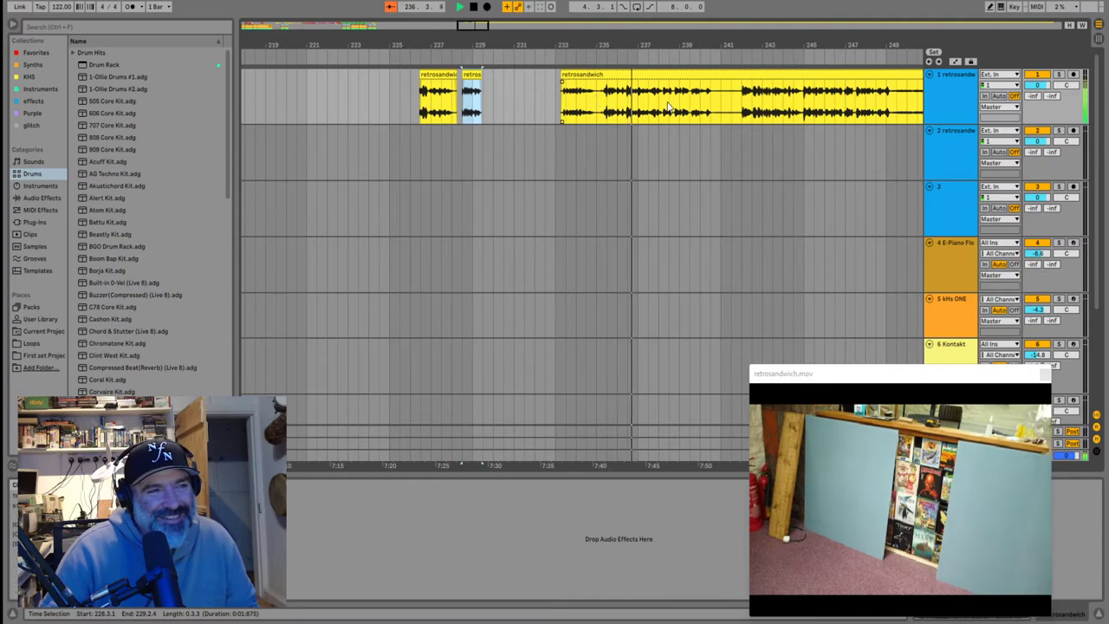
key(plus)
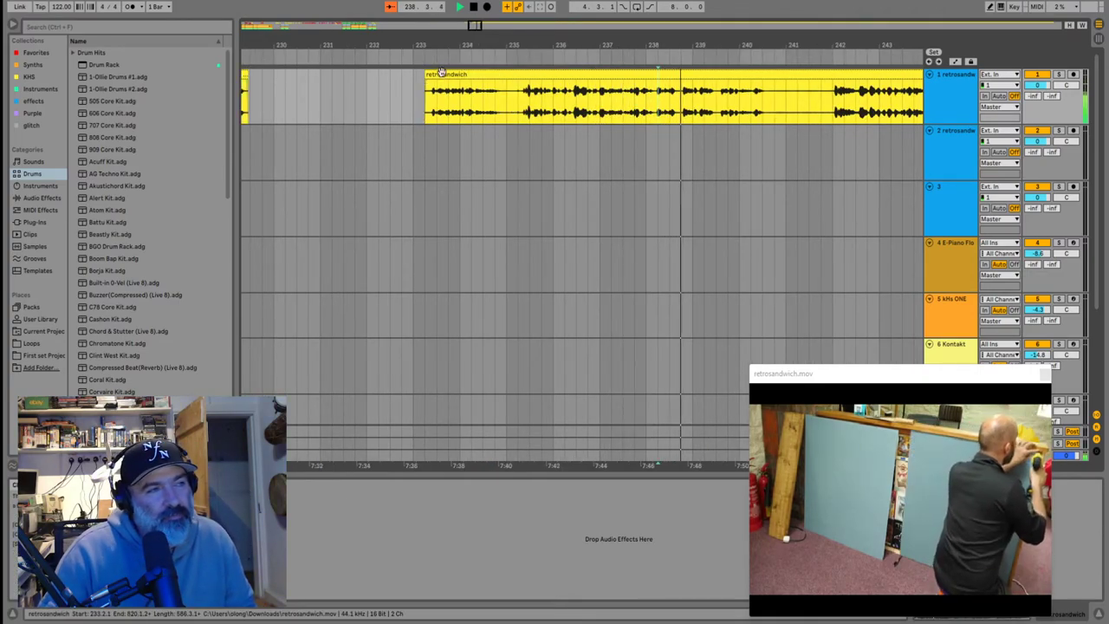
key(space)
key(space)
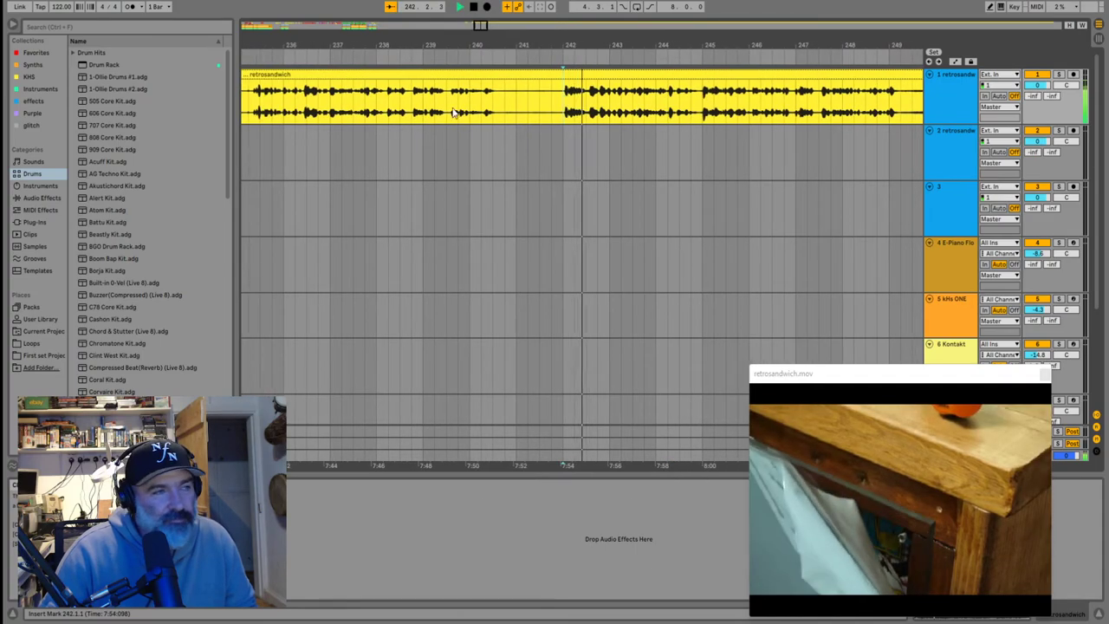
click(424, 106)
key(space)
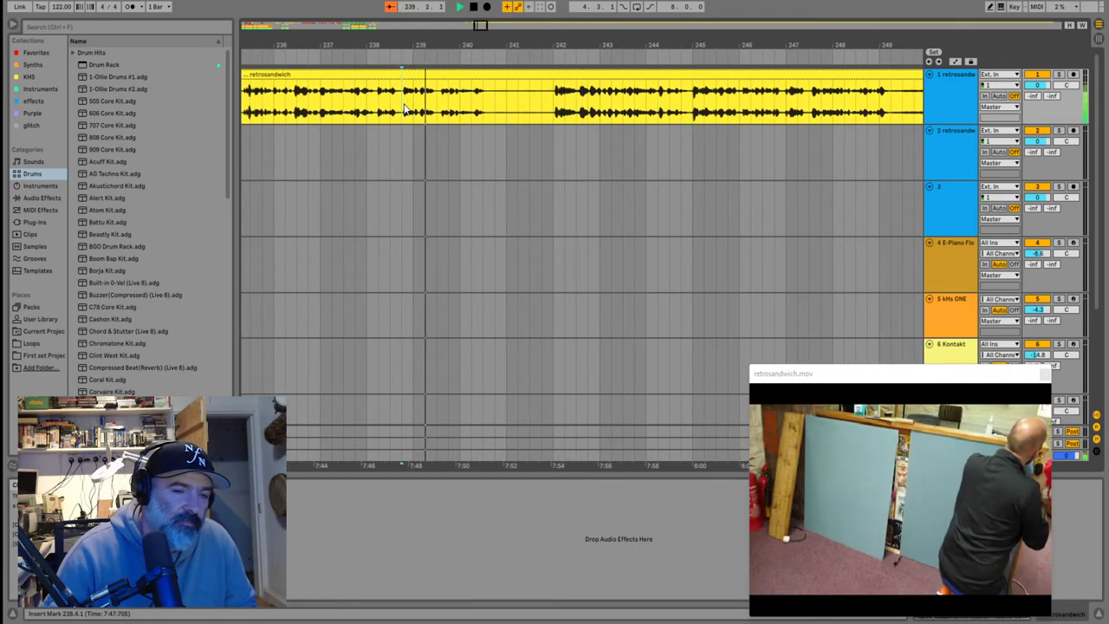
click(552, 103)
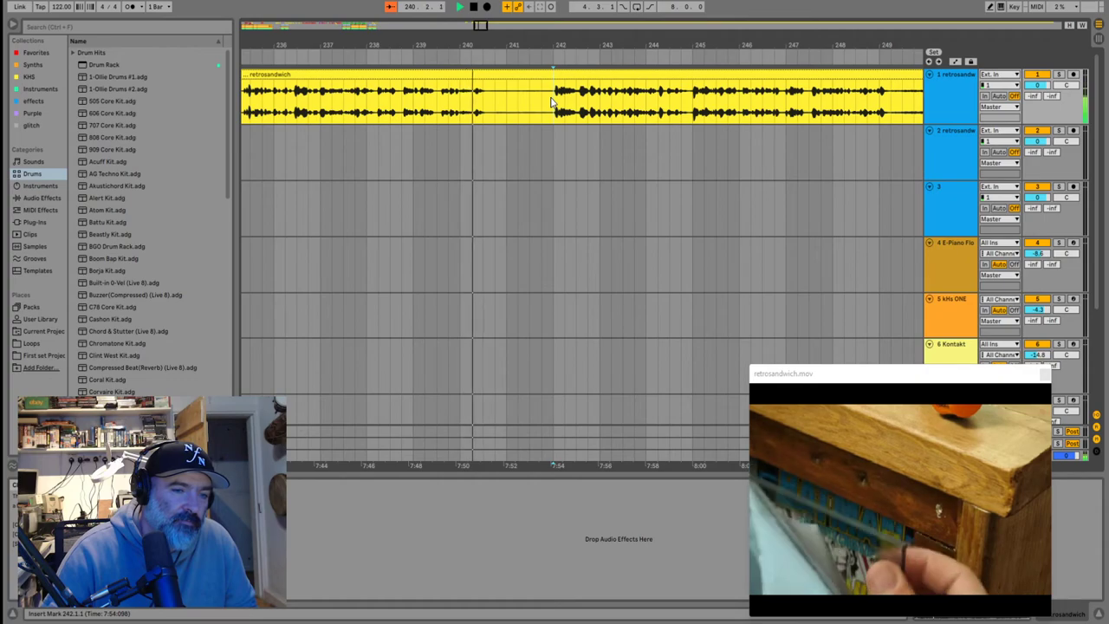
key(space)
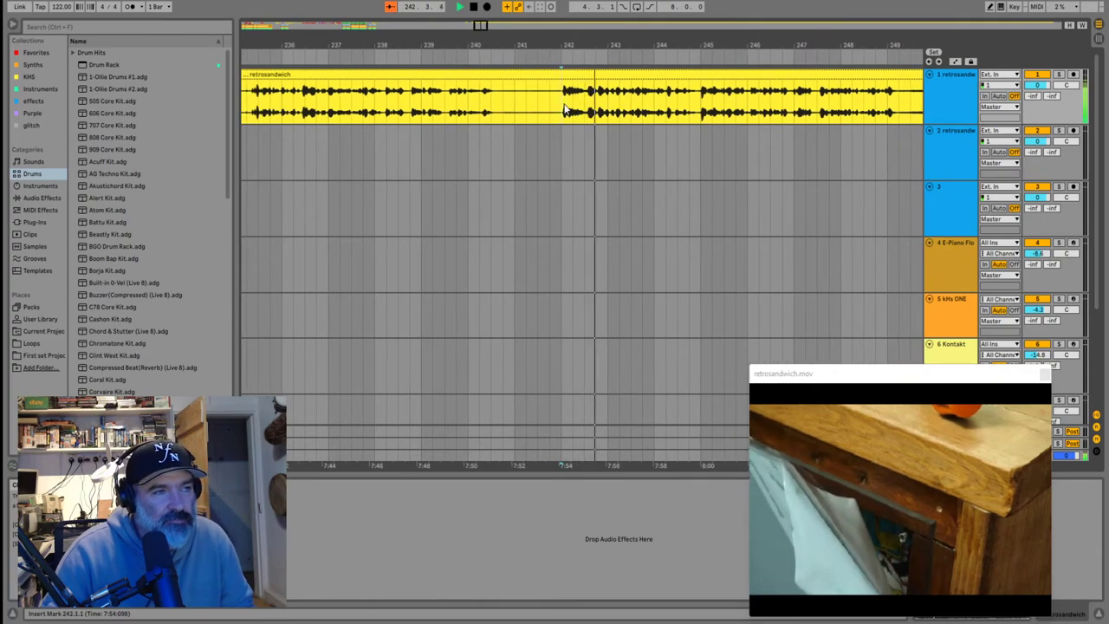
click(551, 87)
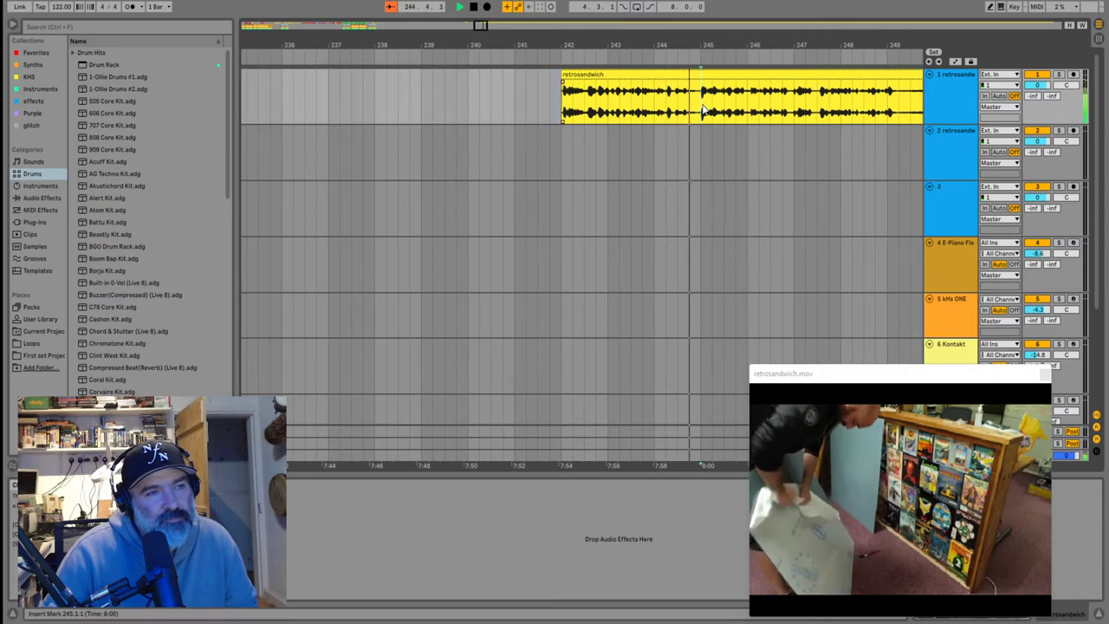
Audition the long clip in passages from 247.3.1 through 251.1.1 and 254.2.1 to 257.2.1, looking for usable dialogue
scroll(703, 111, right, 5)
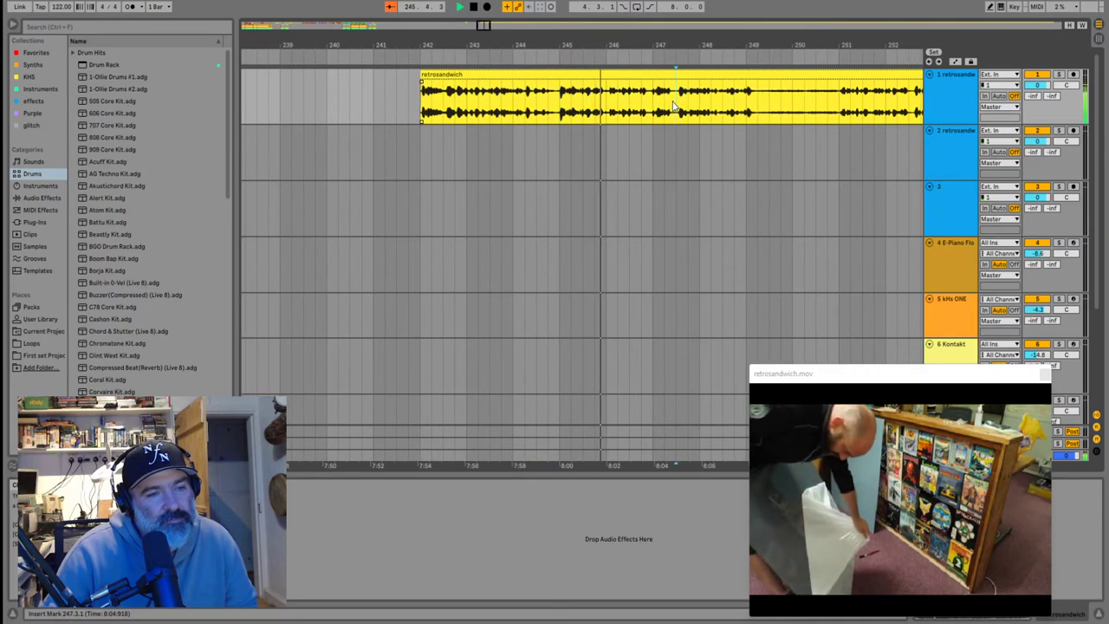
scroll(677, 103, right, 5)
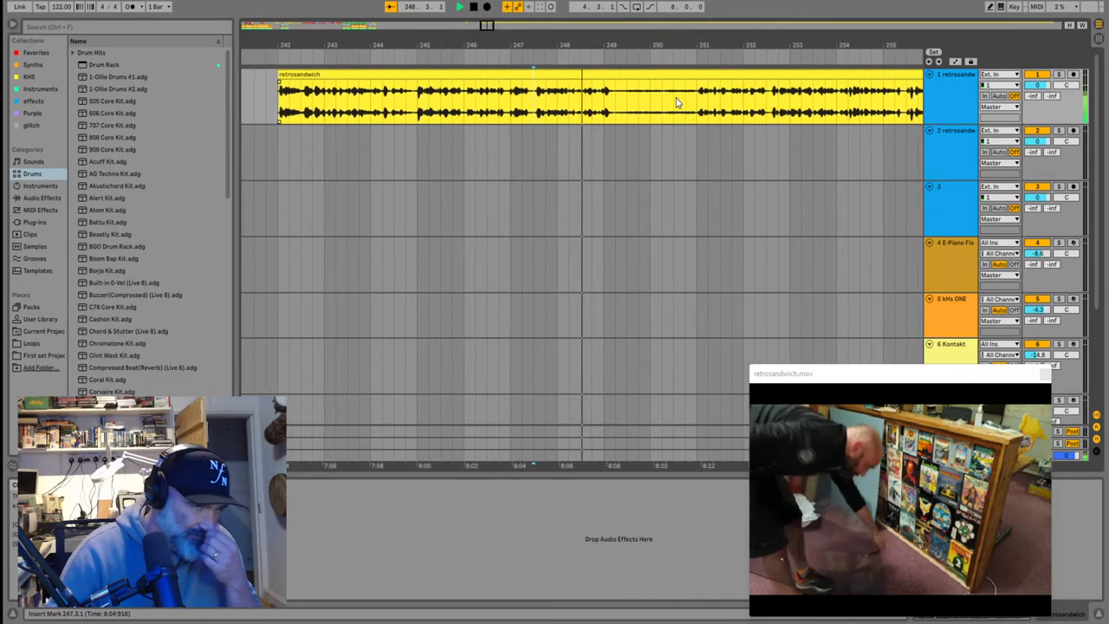
click(666, 105)
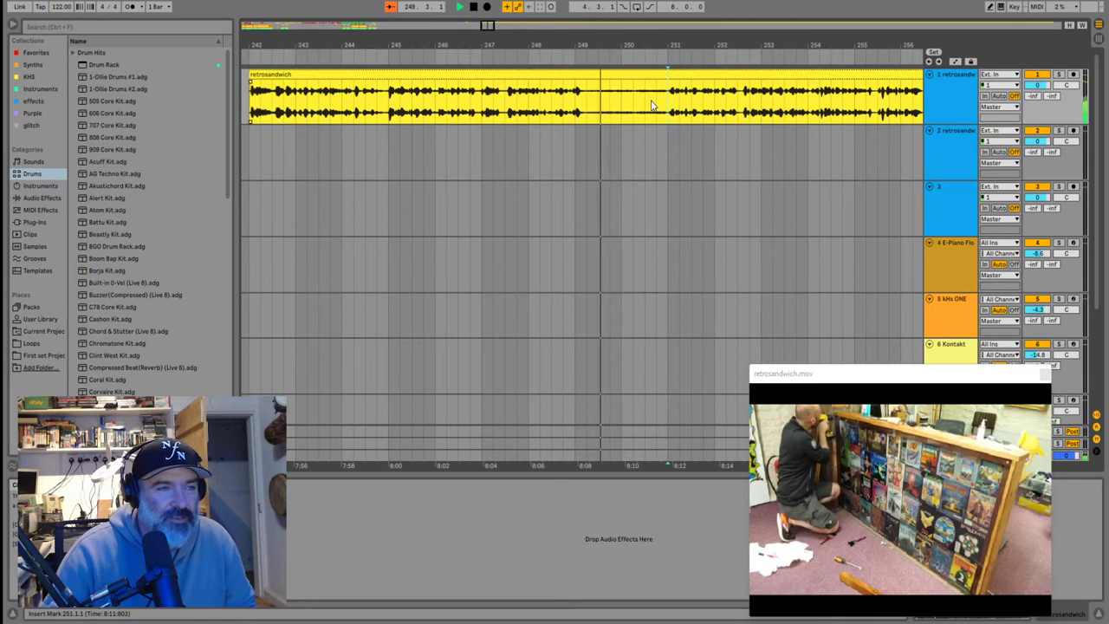
scroll(654, 104, down, 2)
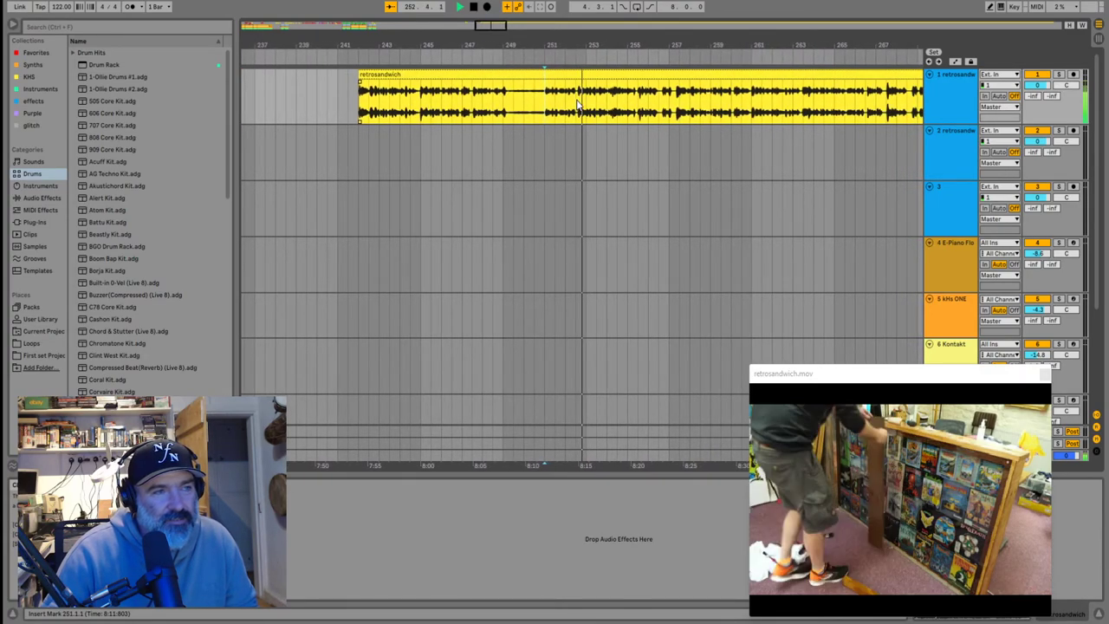
scroll(579, 104, up, 2)
scroll(578, 104, up, 2)
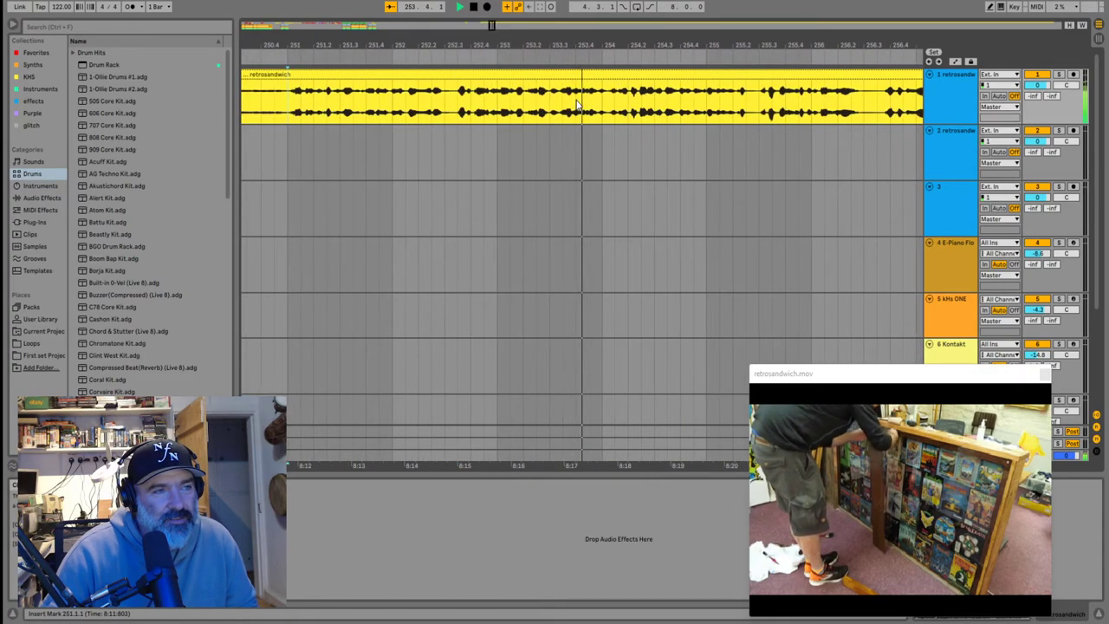
key(space)
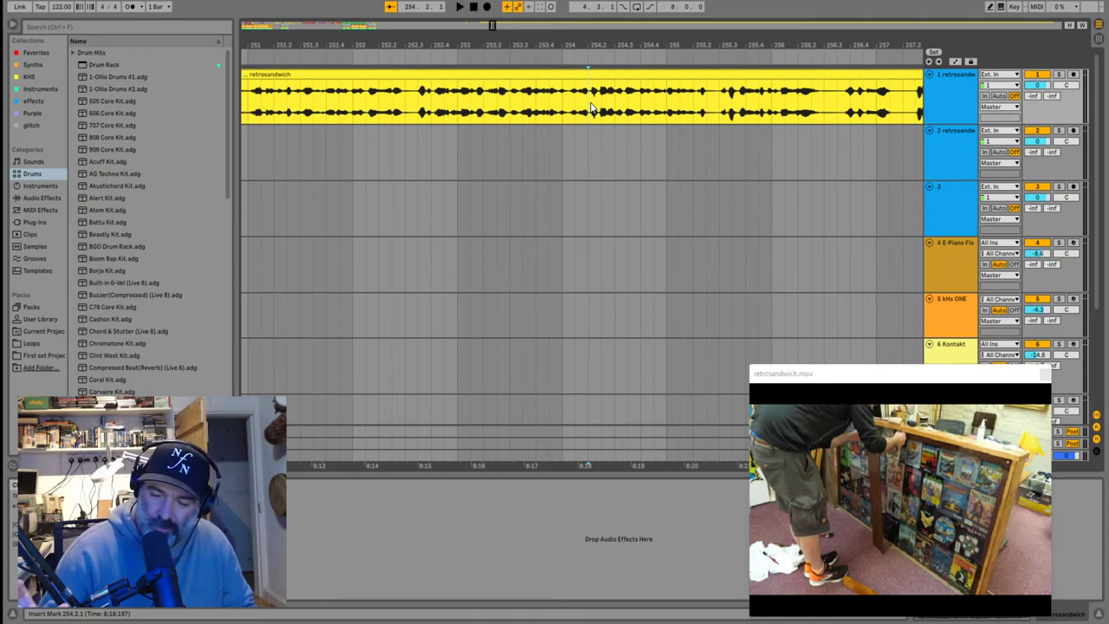
key(space)
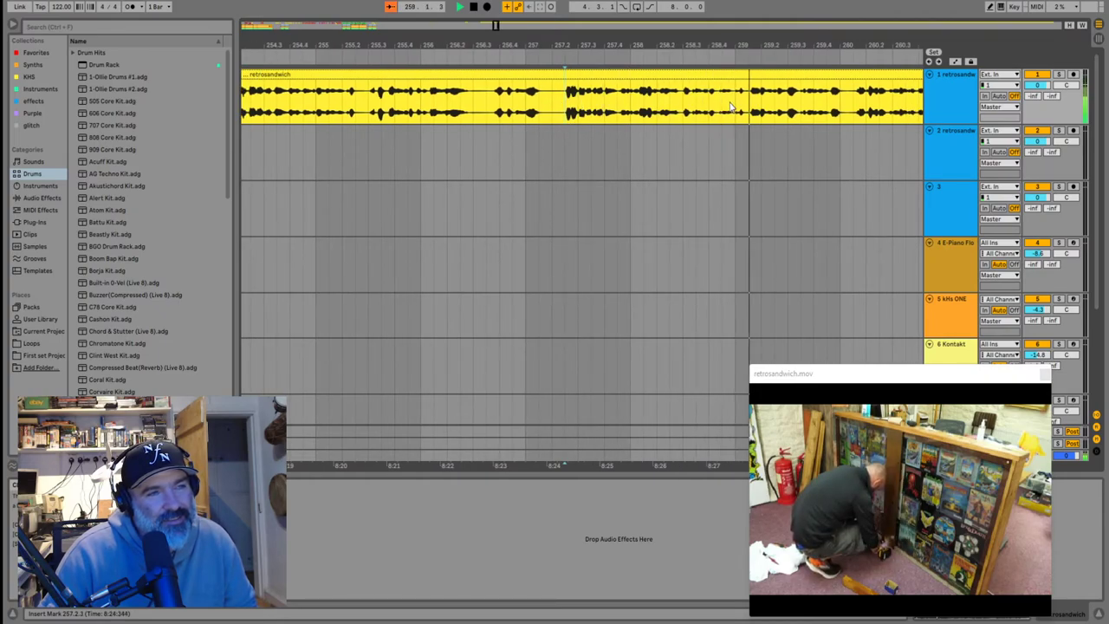
Trim the start of the long retrosandwich clip forward to 261.1.1
scroll(619, 104, down, 5)
click(488, 95)
drag(294, 74, 676, 98)
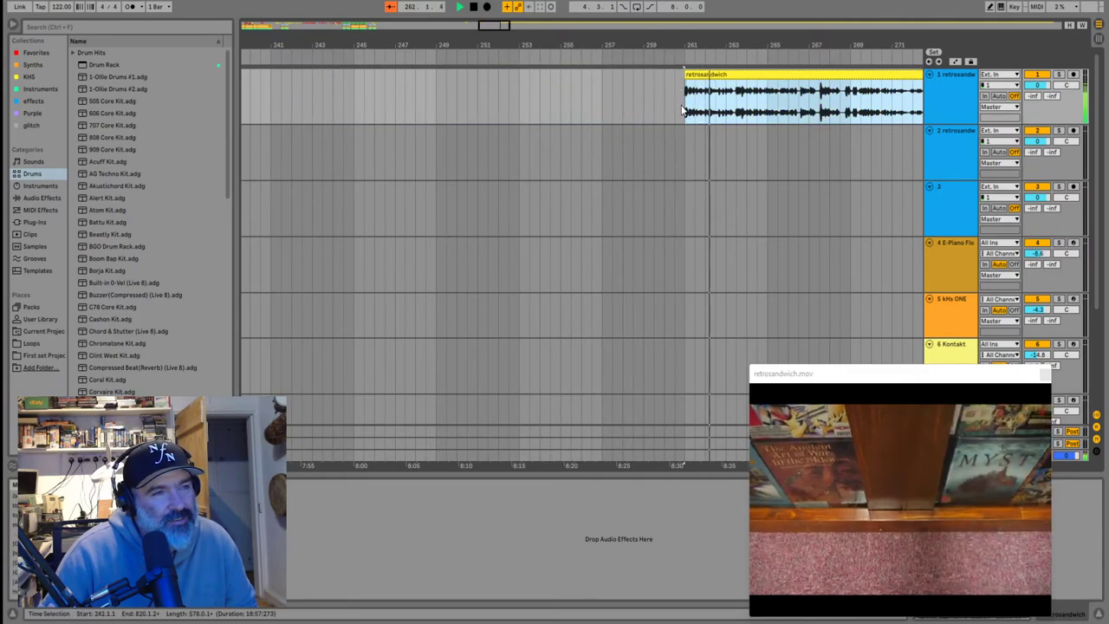
Audition the trimmed clip from 261.1.1 and 261.2.4, and split it at 261.3.3
click(686, 111)
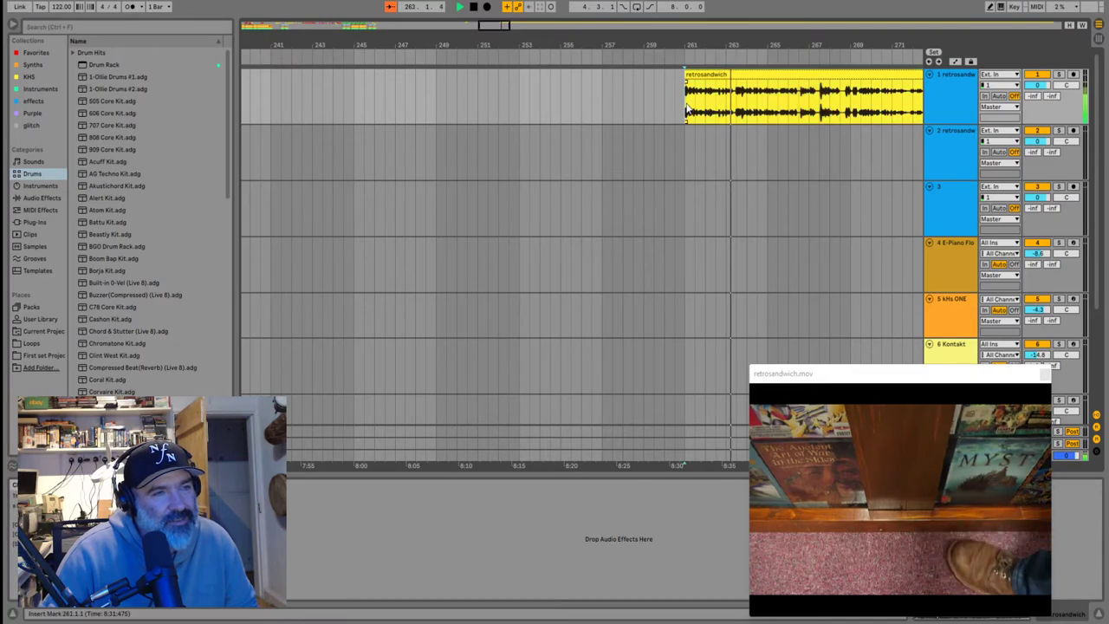
scroll(686, 111, up, 8)
key(space)
scroll(587, 104, up, 5)
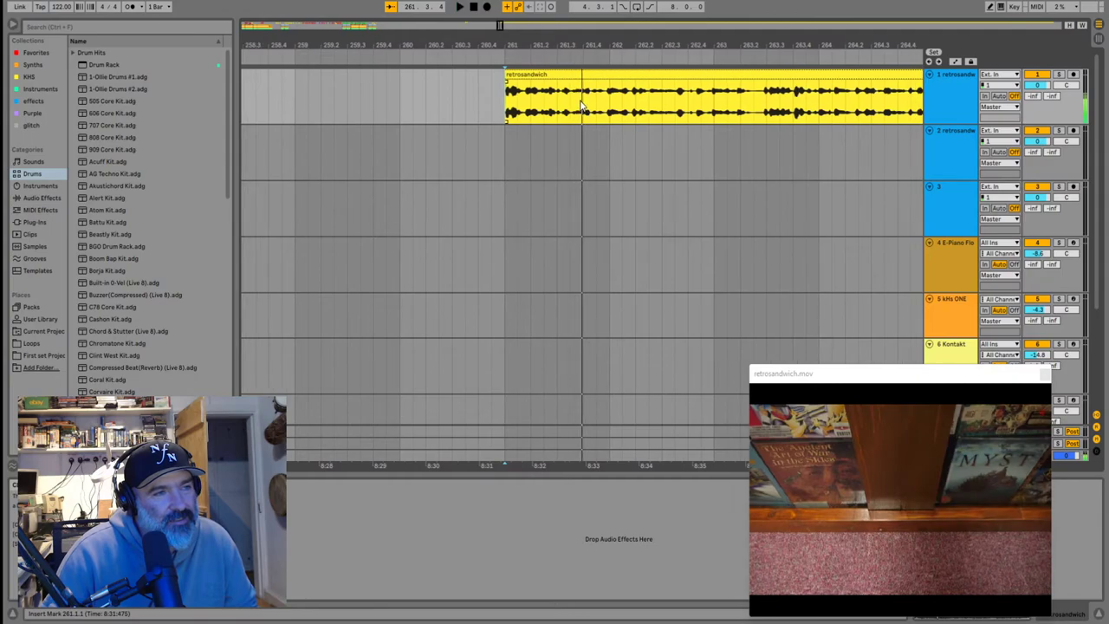
scroll(580, 102, up, 3)
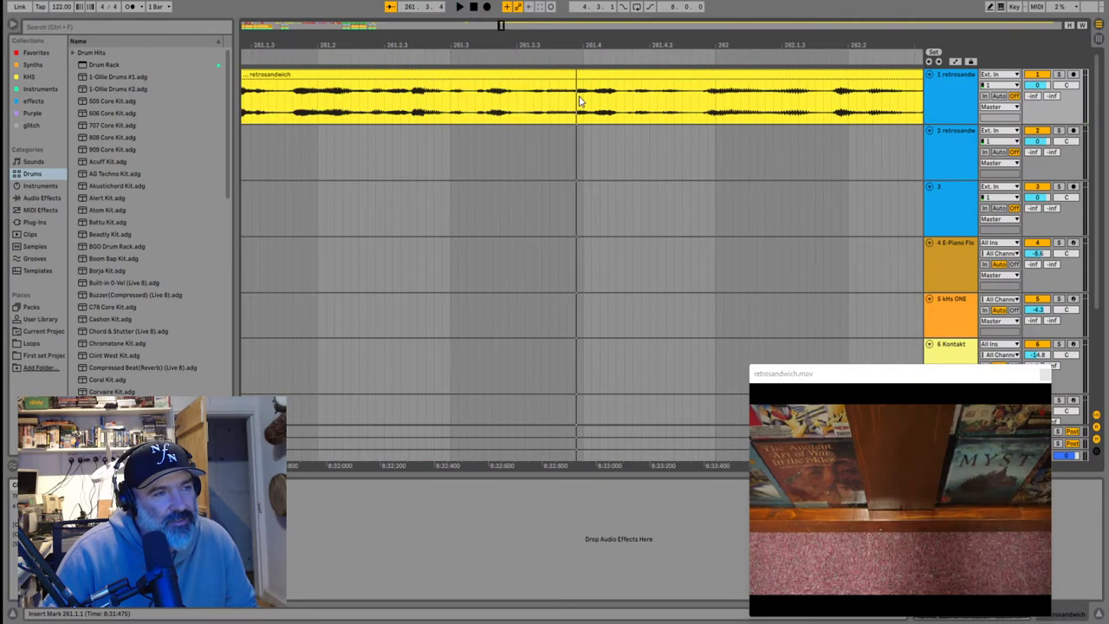
click(442, 106)
key(space)
key(space)
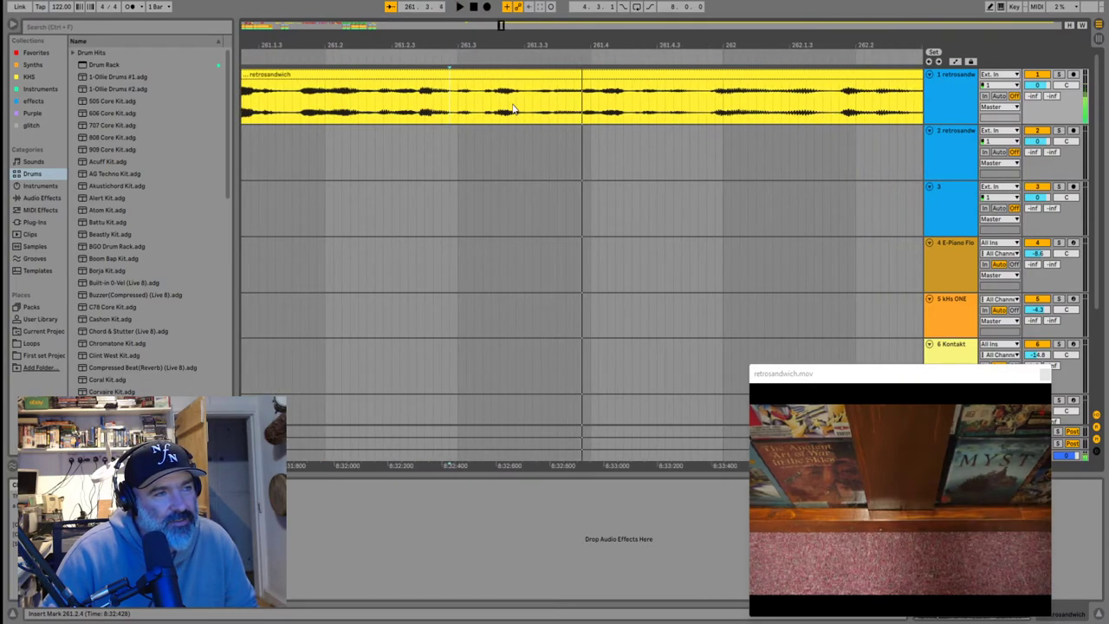
click(545, 102)
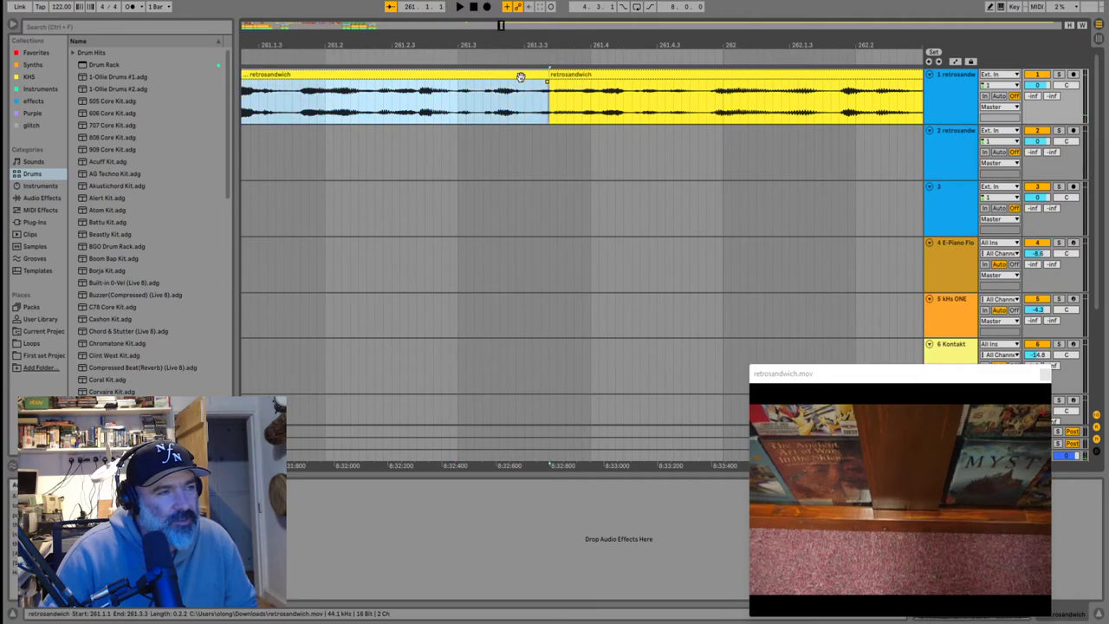
Move the short piece cut from 261.1.1 to 261.3.3 earlier on track 1, toward the two short clips near bar 228
scroll(520, 96, down, 6)
scroll(513, 89, down, 5)
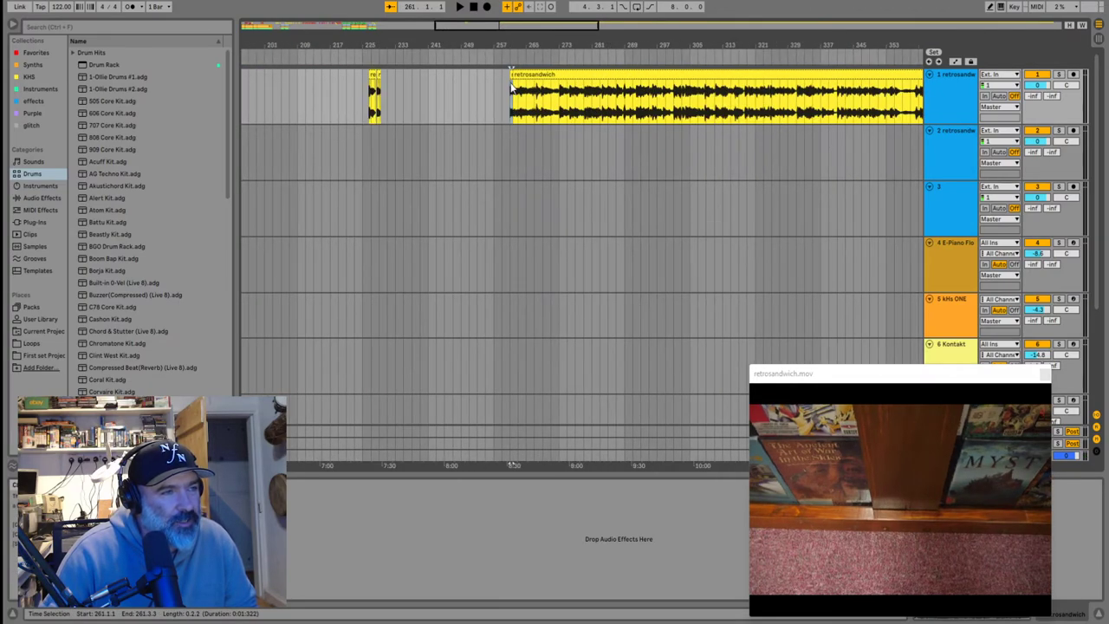
click(318, 78)
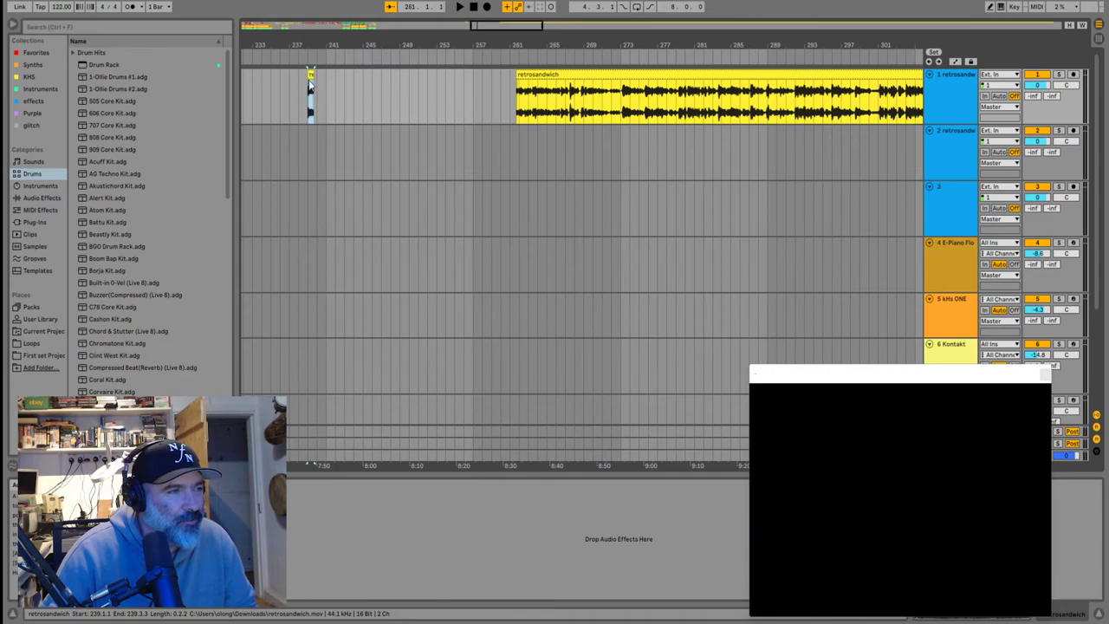
scroll(298, 91, left, 5)
click(367, 82)
Audition the long clip from 262.1.1 and 266.3.1, trim its start to 268.3.3, and set the insert marker at 273.1.1
click(664, 105)
key(space)
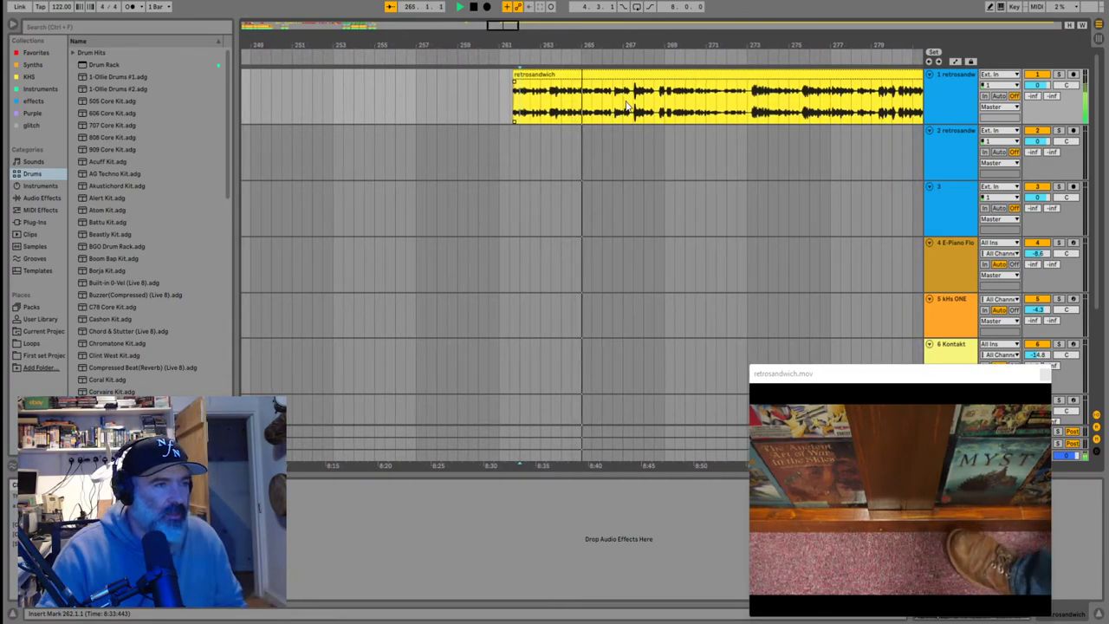
click(619, 113)
key(space)
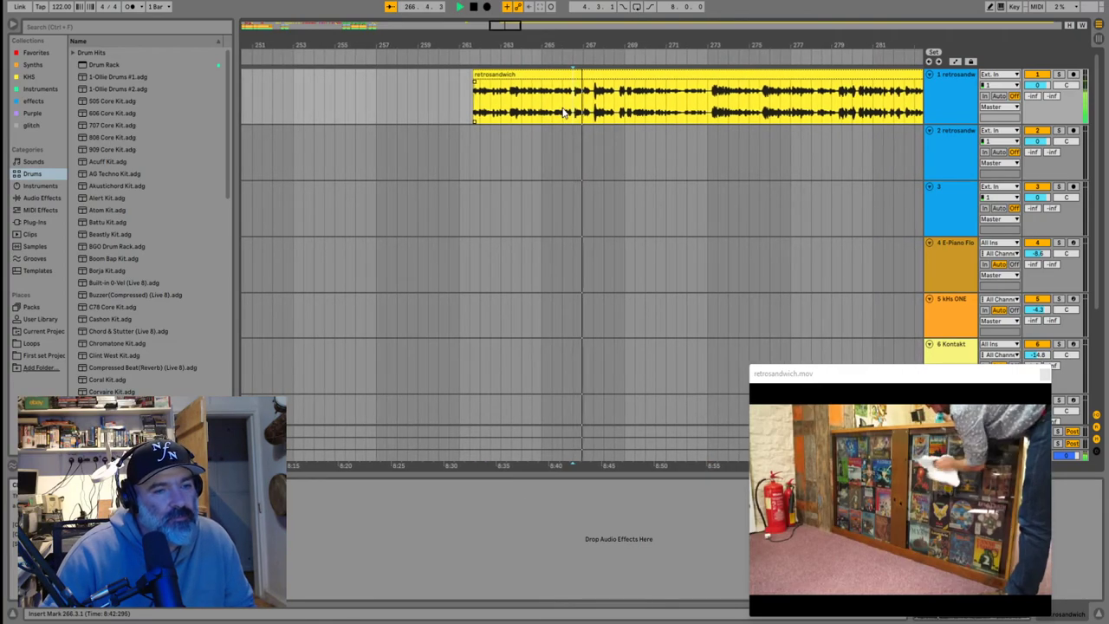
click(472, 92)
drag(466, 76, 609, 72)
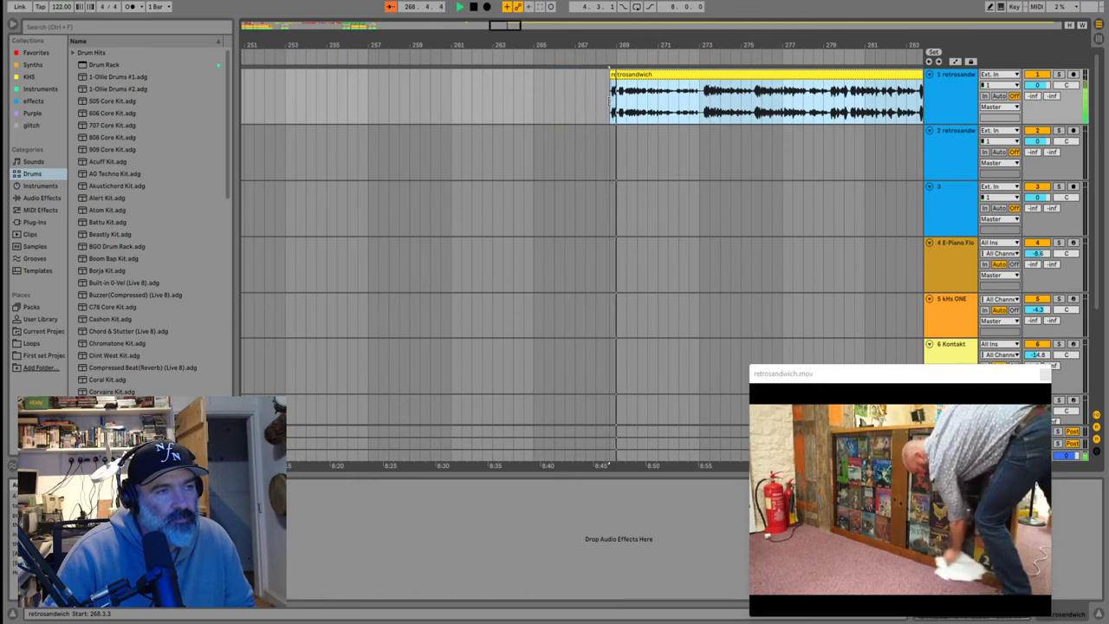
click(703, 101)
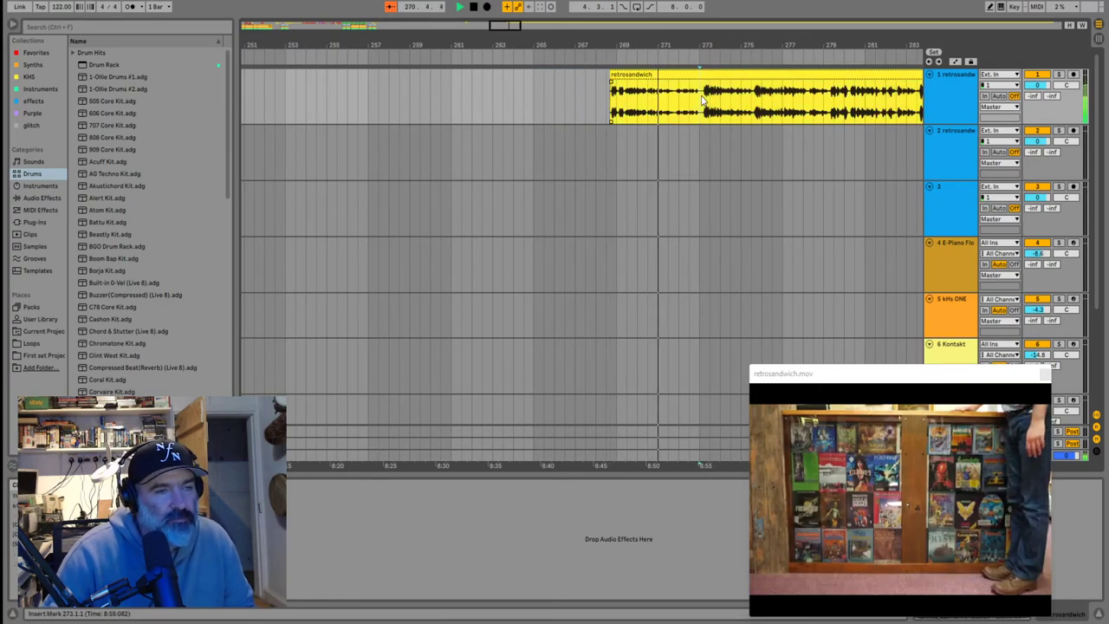
Audition the long retrosandwich clip up to 275.2.1 and trim its start forward to 275.2.3
key(plus)
key(plus)
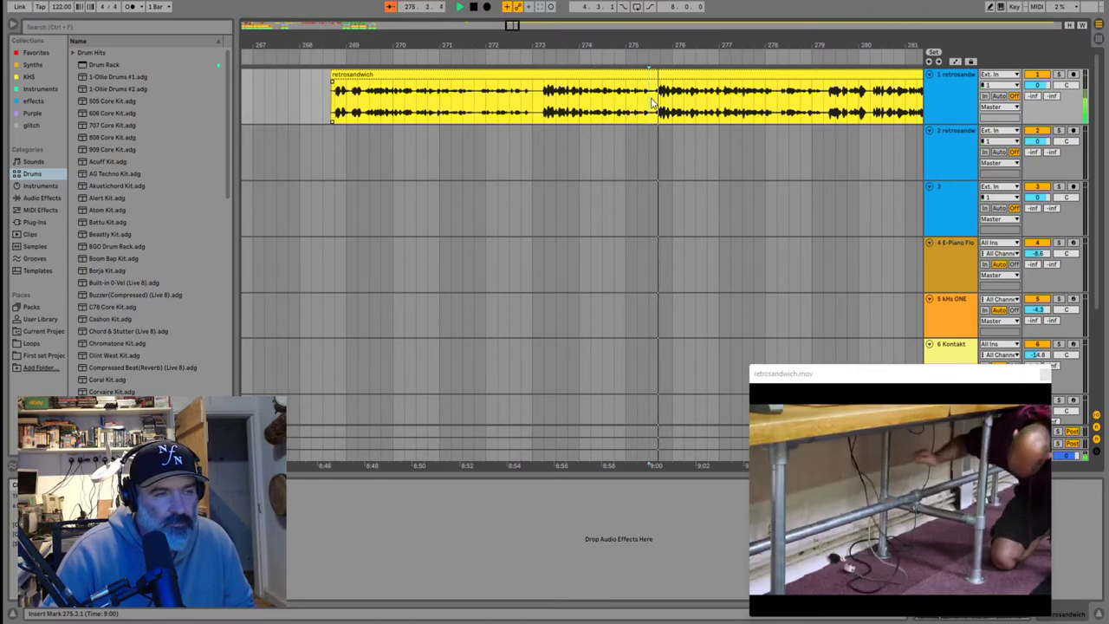
drag(333, 95, 646, 102)
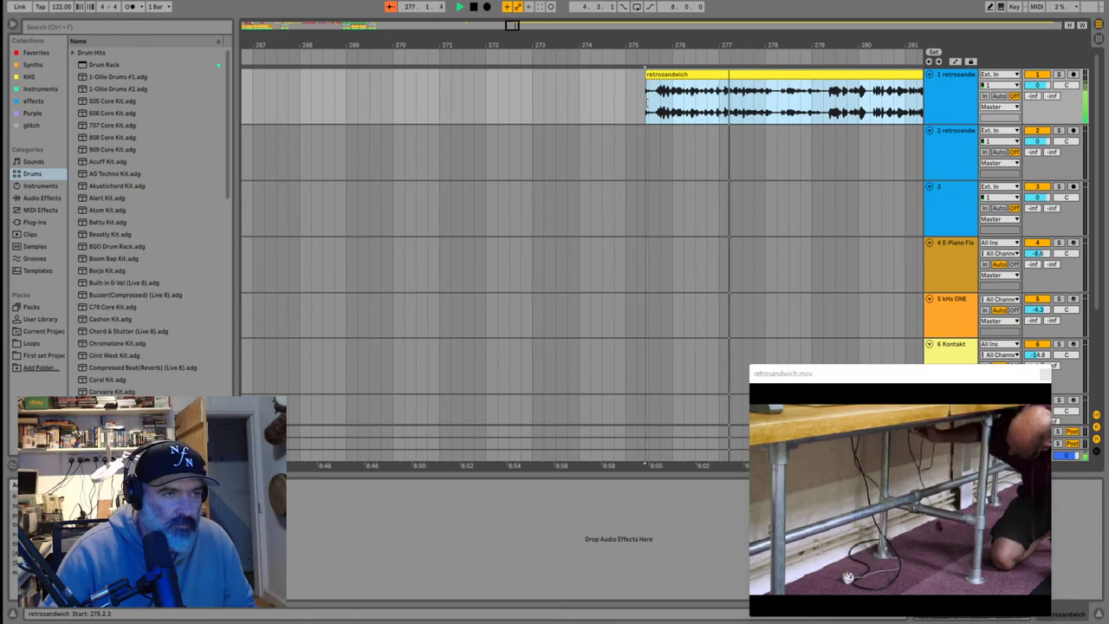
Audition the long clip from 279.2.1, trim its start forward to 282.1.1, and set the insert marker there
click(823, 106)
click(731, 106)
scroll(731, 106, right, 5)
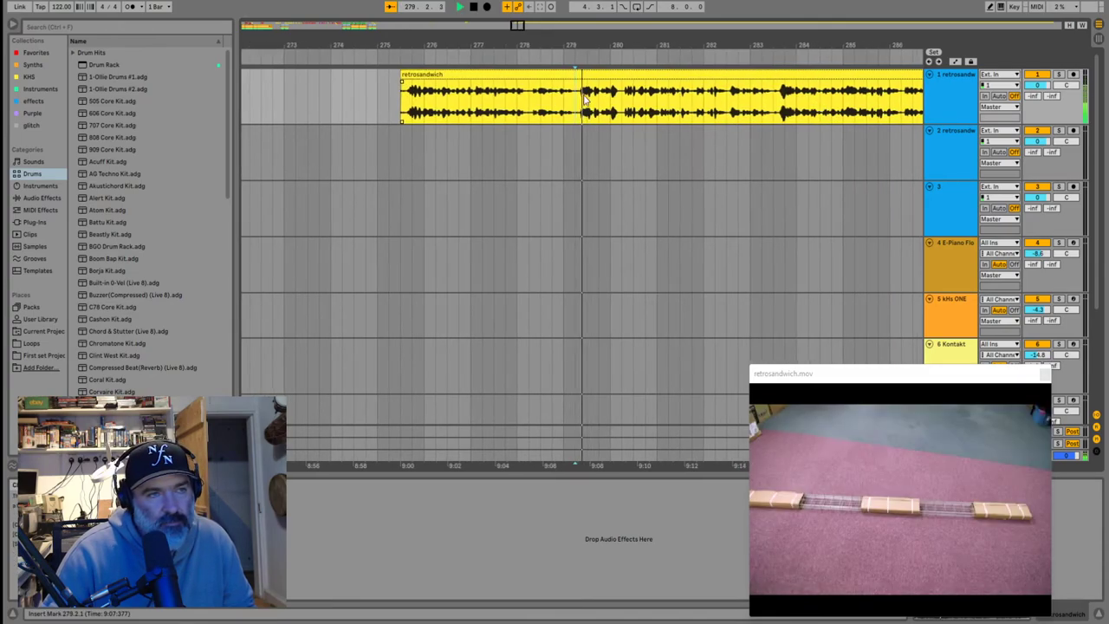
drag(392, 76, 585, 114)
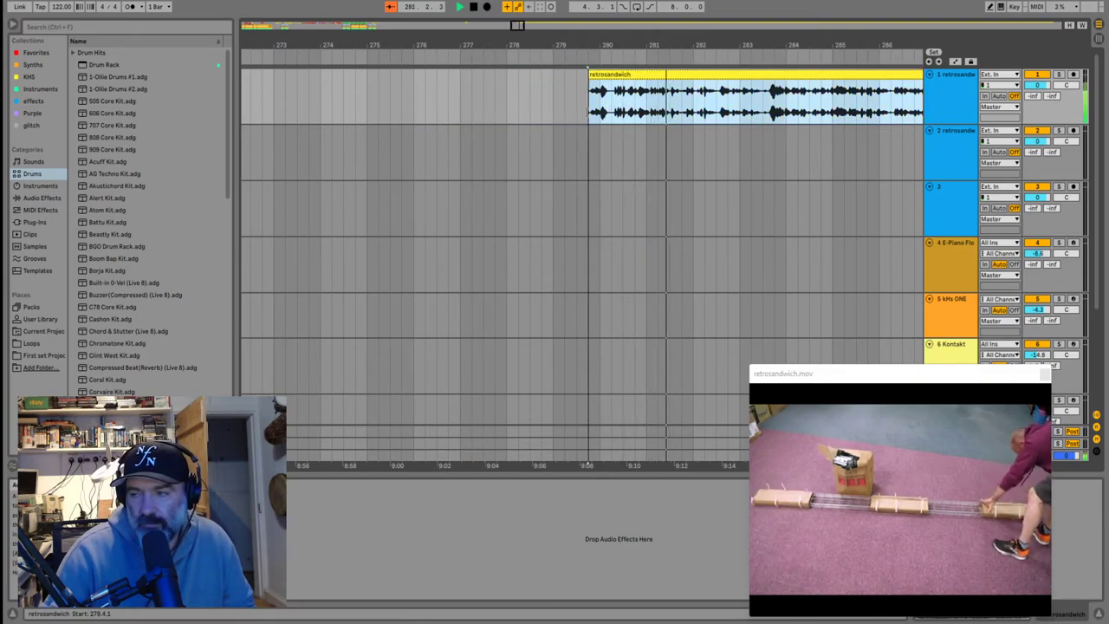
drag(587, 112, 693, 110)
click(693, 110)
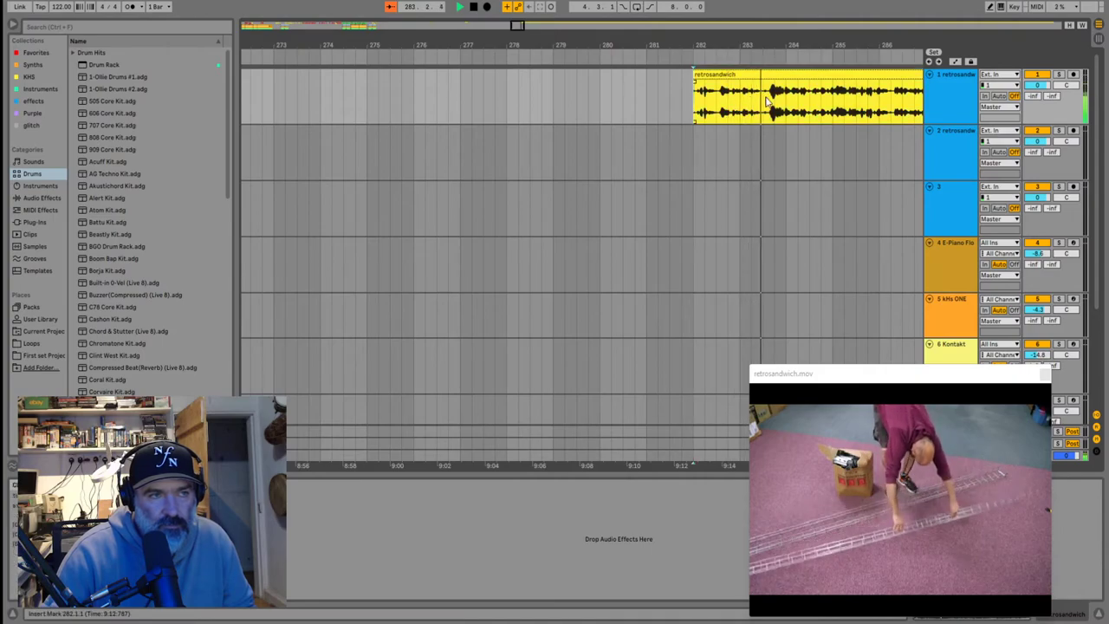
Extend the long clip's start back to 281.2.1, audition it, and refine the start to 281.3.1
key(space)
key(space)
key(space)
drag(569, 79, 533, 82)
click(536, 94)
key(space)
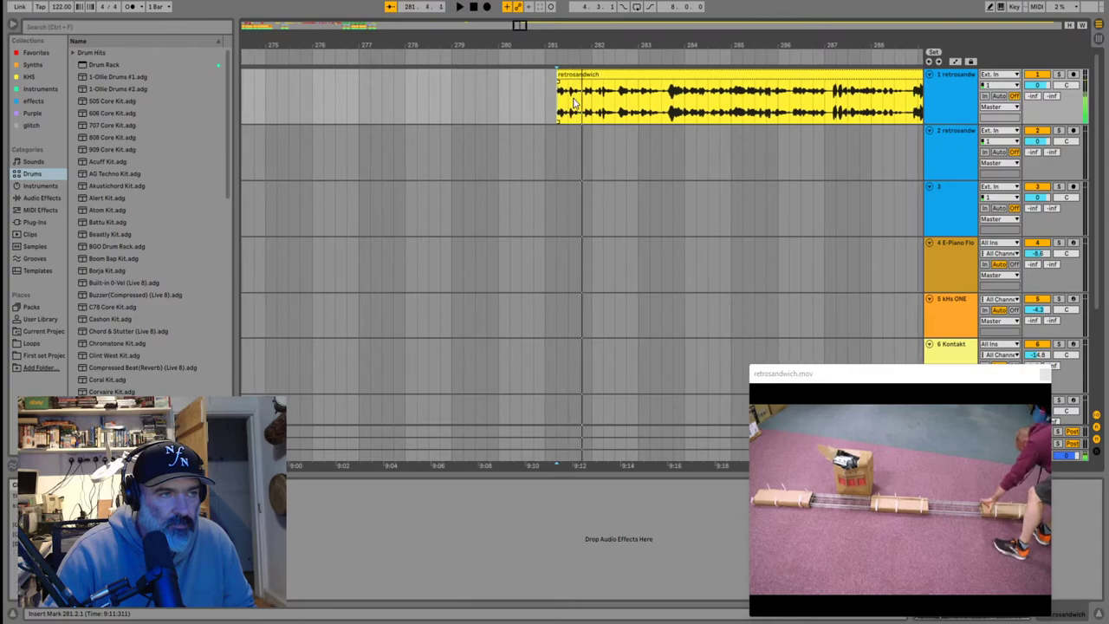
click(560, 73)
key(space)
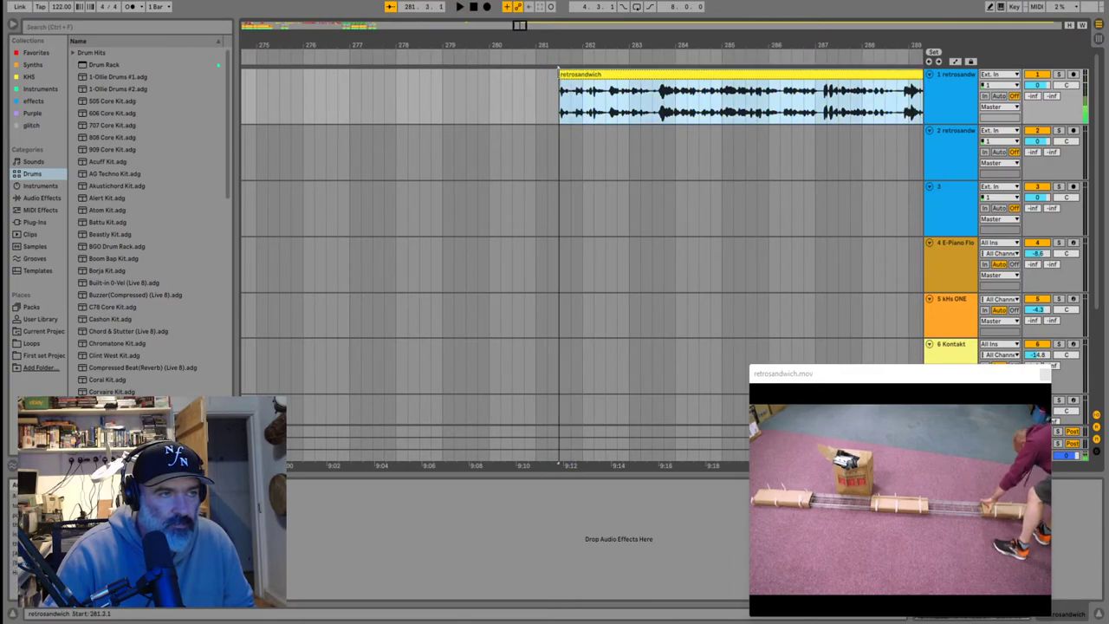
Trim the long clip's start to 281.4.1 and split it at 283.3.1
click(575, 108)
key(space)
click(651, 100)
key(ctrl+e)
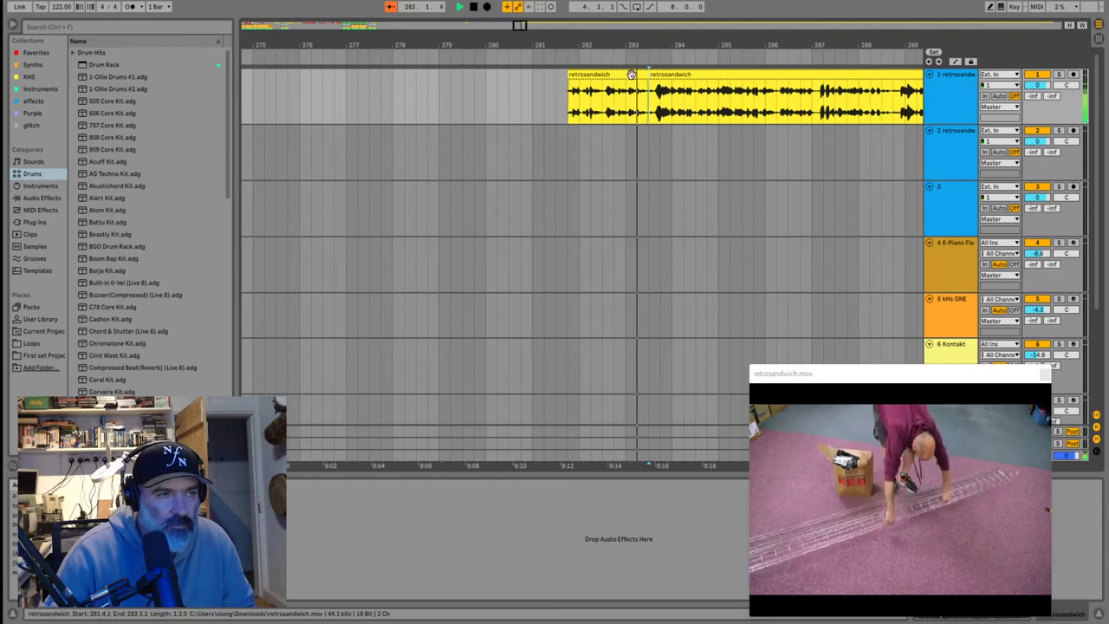
Move the short piece cut from 281.4.1 to 283.3.1 earlier on track 1, to 233.1.1
drag(631, 74, 421, 74)
key(space)
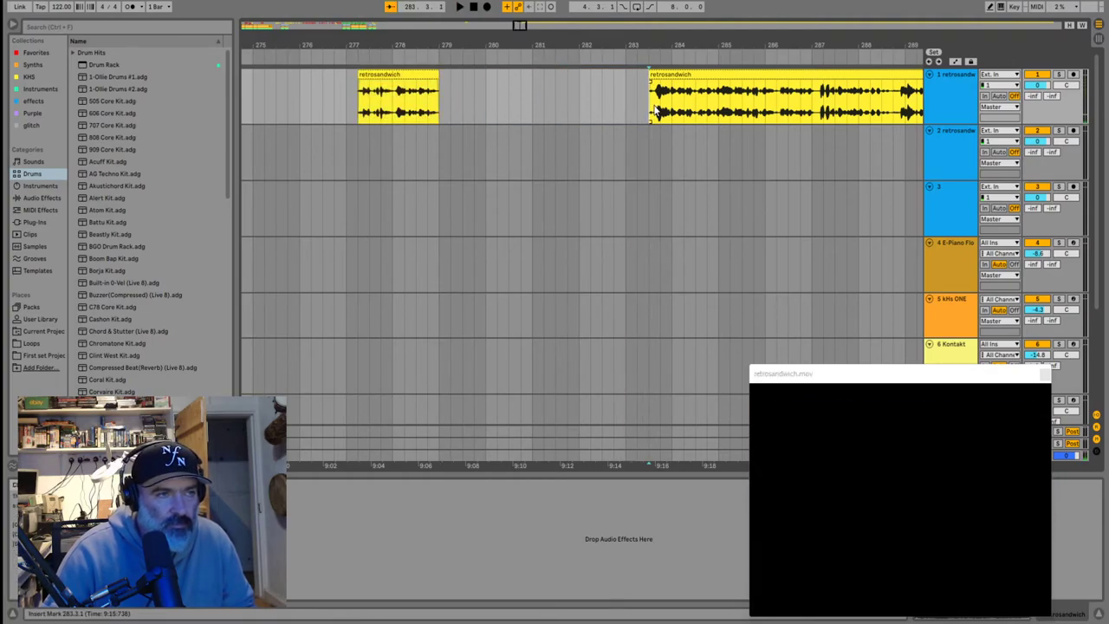
key(space)
scroll(506, 106, down, 5)
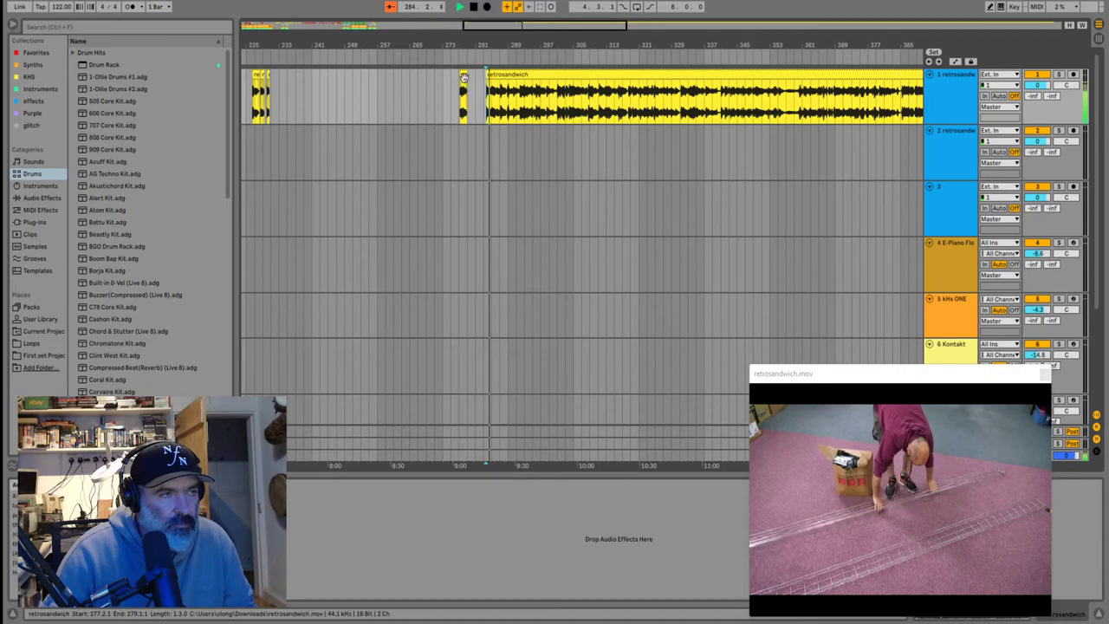
drag(462, 72, 280, 74)
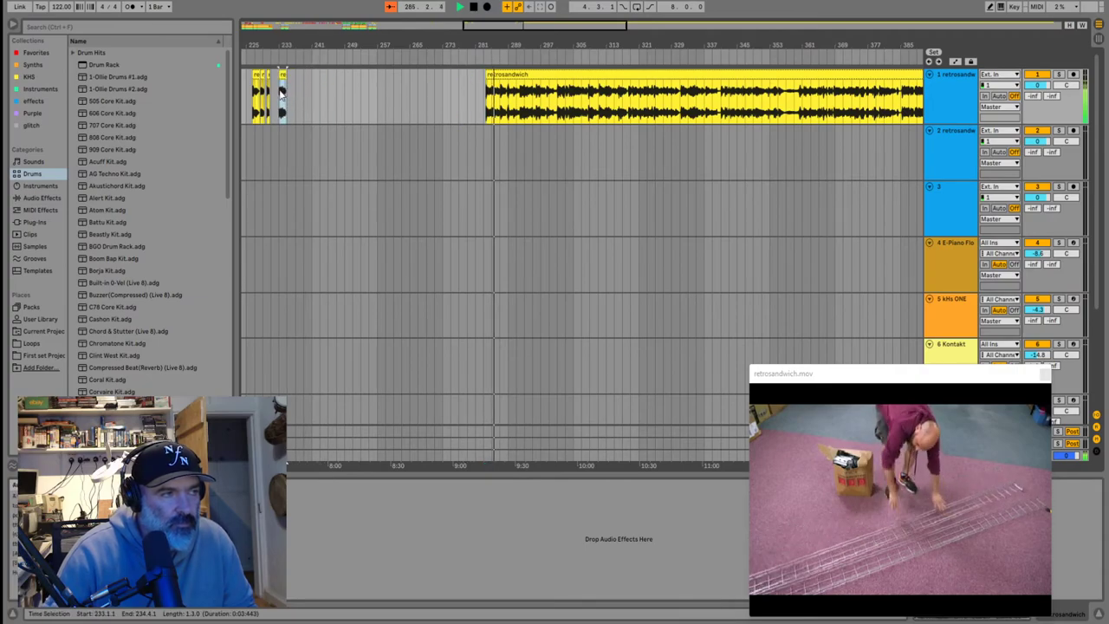
Audition the remaining long clip around bar 290, then split it at 289.3.4 and delete the section from 283.3.1 to the split
scroll(459, 113, up, 10)
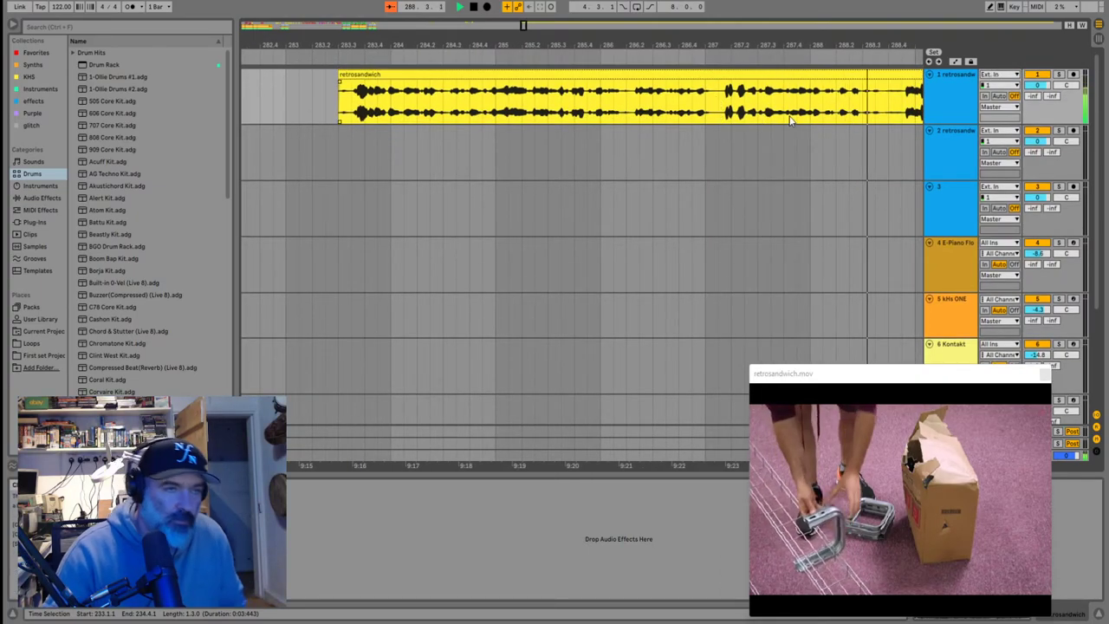
scroll(790, 120, down, 5)
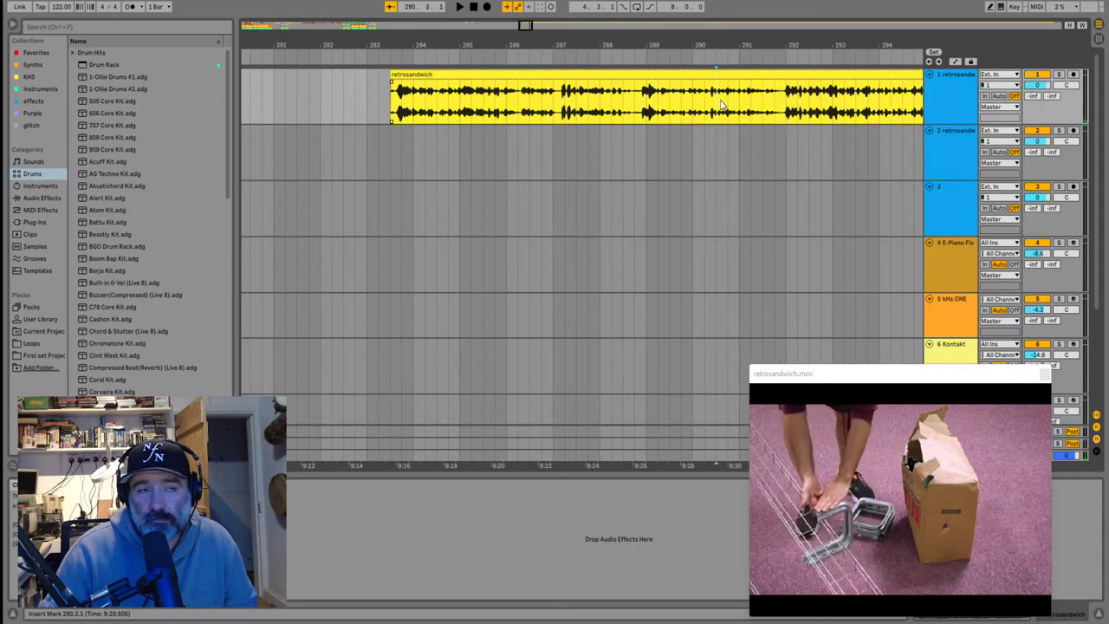
key(space)
click(535, 110)
key(space)
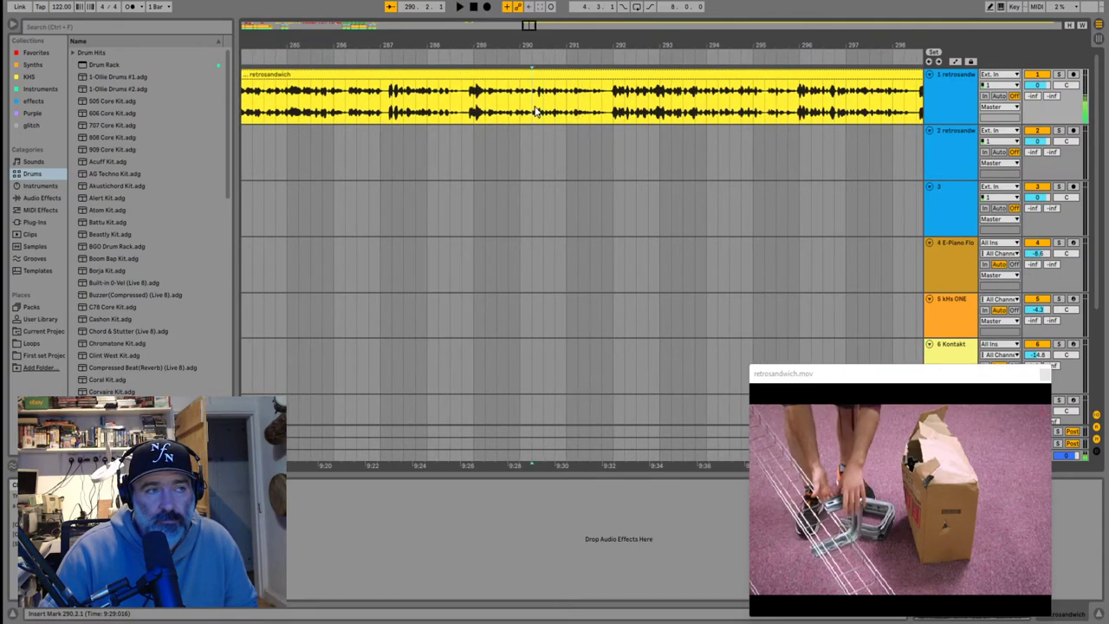
drag(523, 110, 569, 107)
scroll(549, 108, up, 5)
scroll(555, 108, up, 5)
click(549, 76)
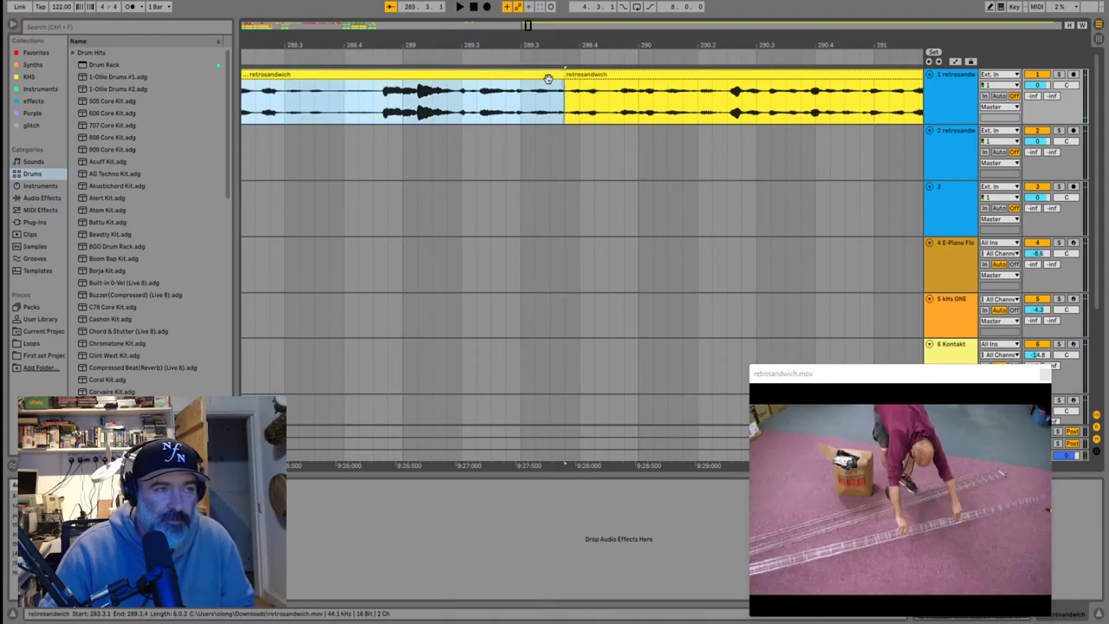
key(Delete)
Audition the long clip from 289.3.4 and split it at 291.1.3
click(567, 113)
key(space)
scroll(568, 111, down, 5)
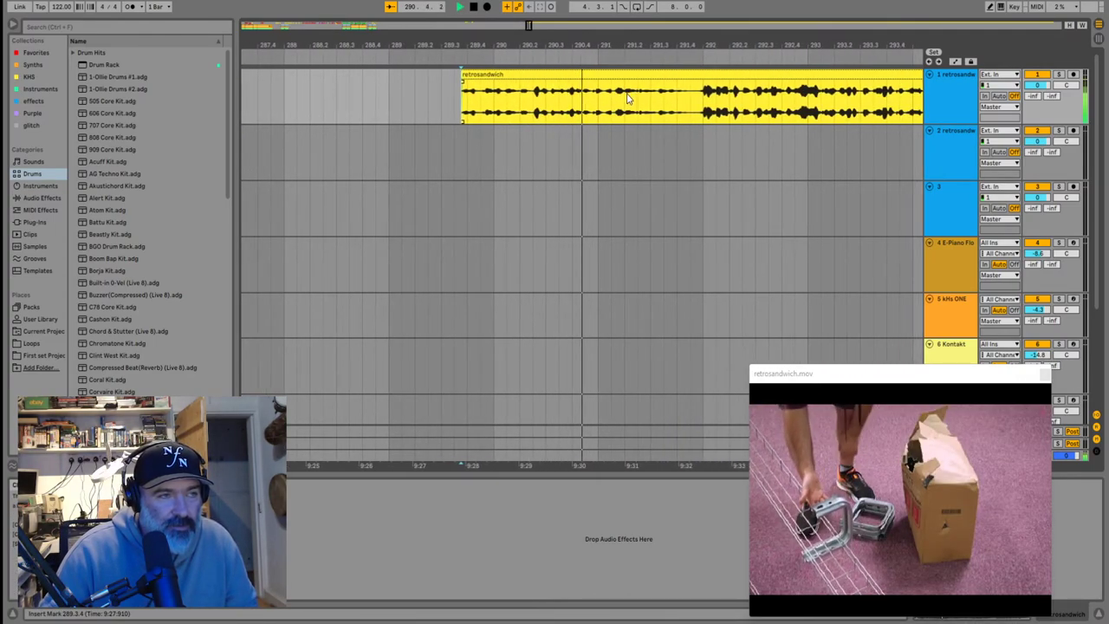
scroll(581, 104, up, 5)
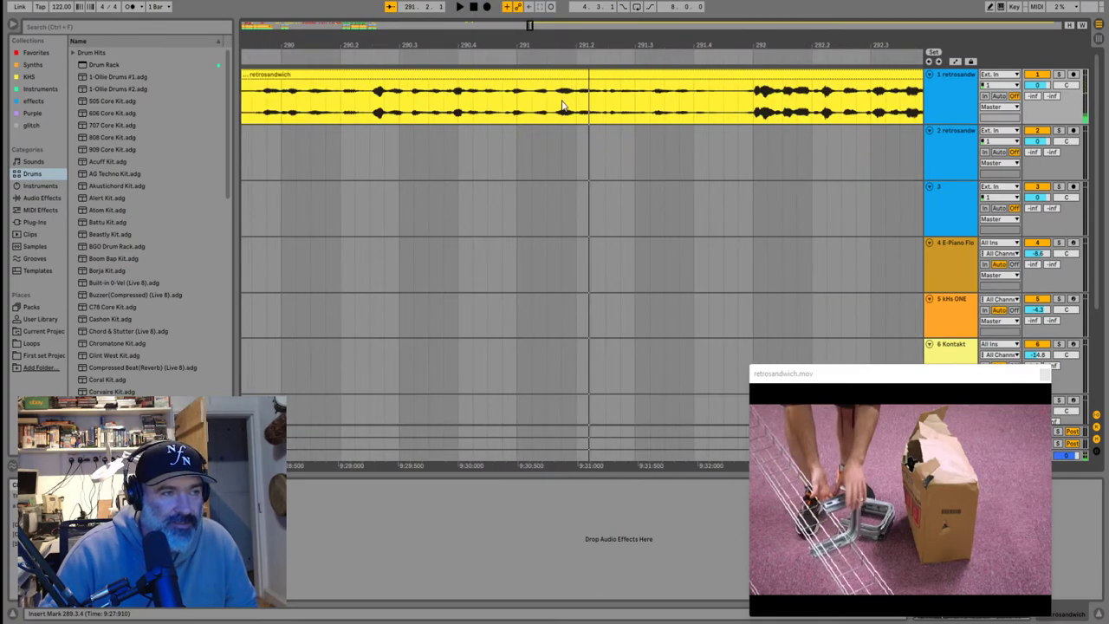
click(552, 104)
scroll(554, 104, up, 3)
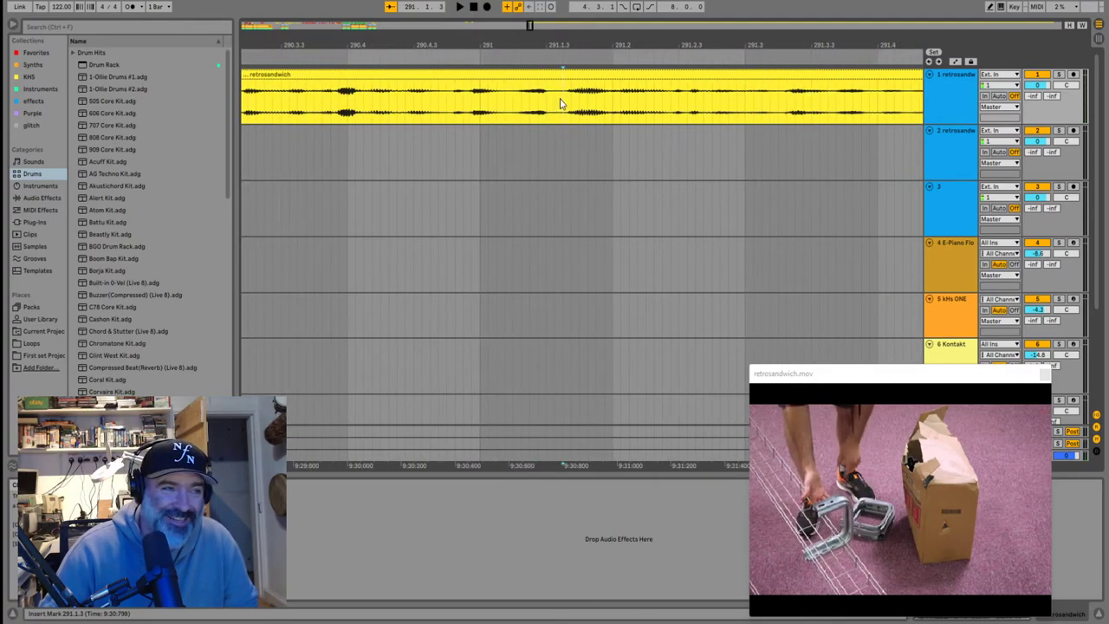
key(ctrl+e)
Move the short piece ending at 291.1.3 a little over one bar earlier, leaving a gap before the long clip, and audition it
scroll(511, 91, down, 6)
drag(495, 75, 435, 75)
click(413, 110)
key(space)
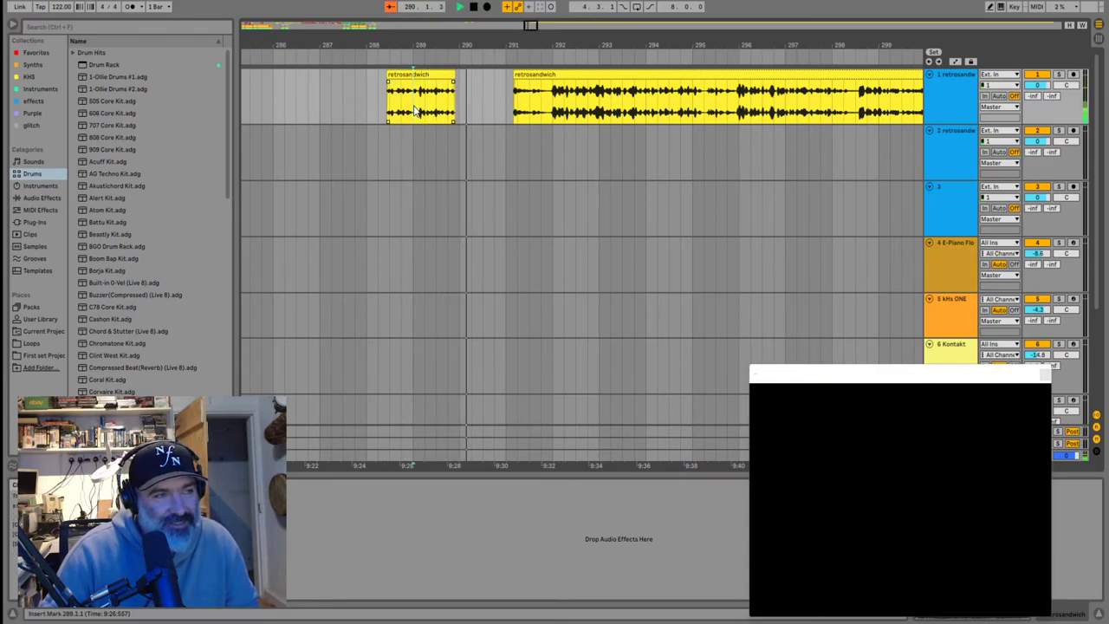
key(space)
Extend the end of the separated short piece to 290.1.1 and audition its ending
drag(414, 111, 505, 105)
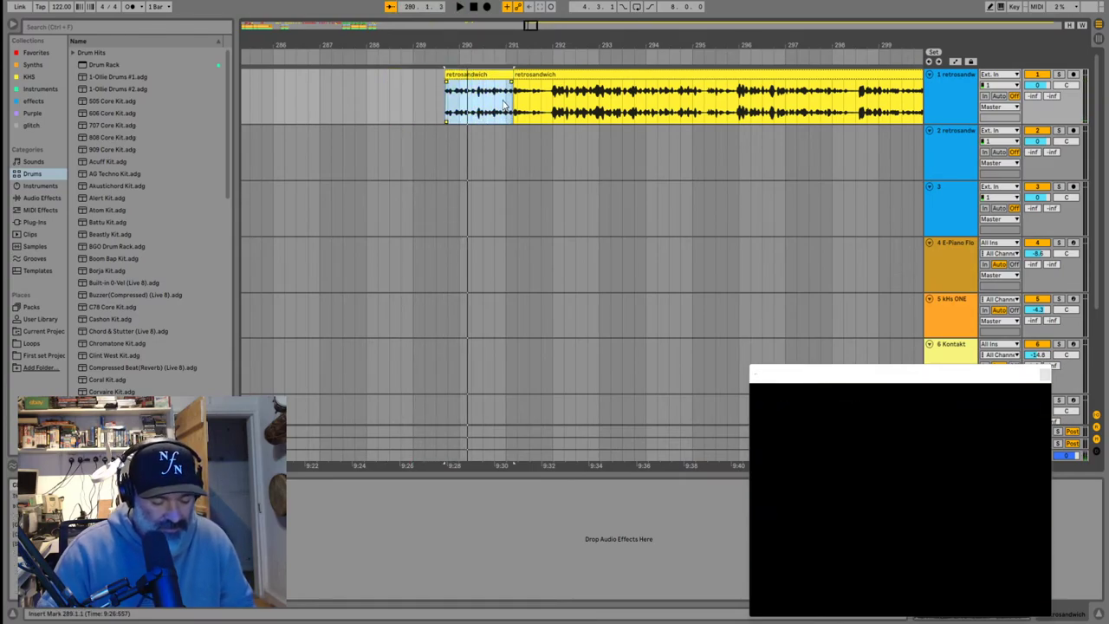
key(ctrl+z)
drag(433, 48, 452, 77)
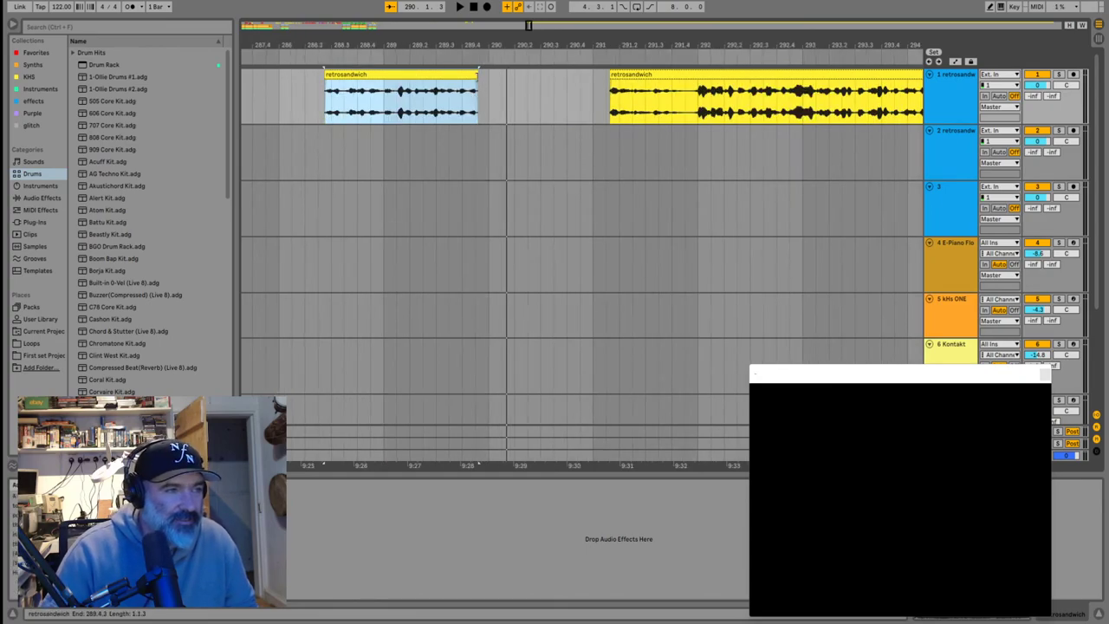
click(452, 108)
key(space)
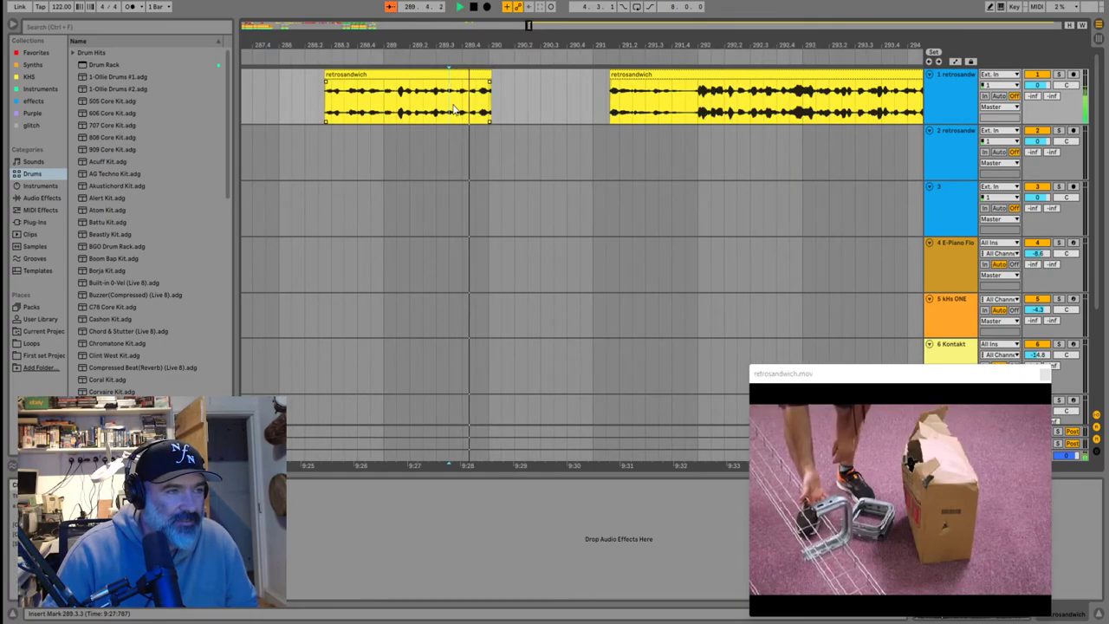
scroll(490, 90, up, 4)
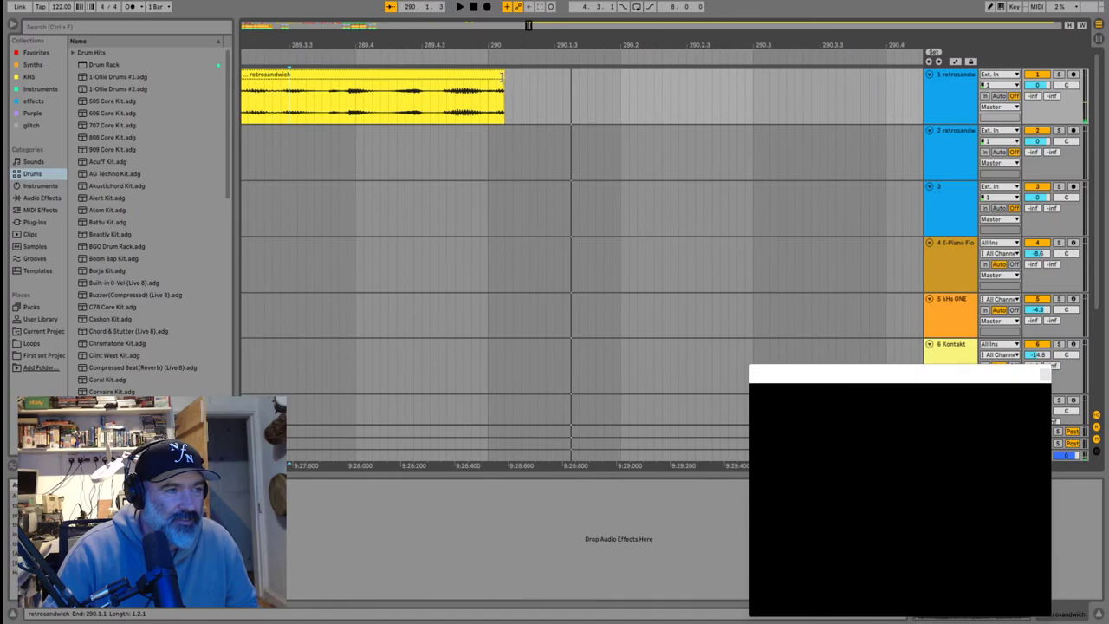
click(421, 107)
scroll(418, 110, down, 3)
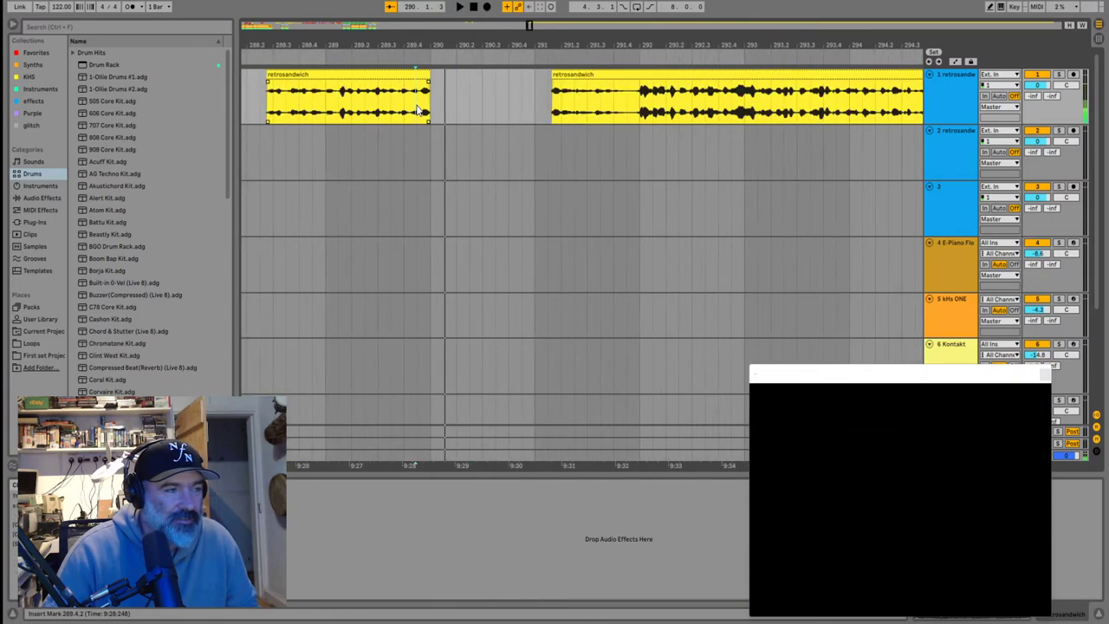
Move the extended short piece earlier on track 1, to about bar 231 in the gap before the clip at bar 233
scroll(418, 110, down, 6)
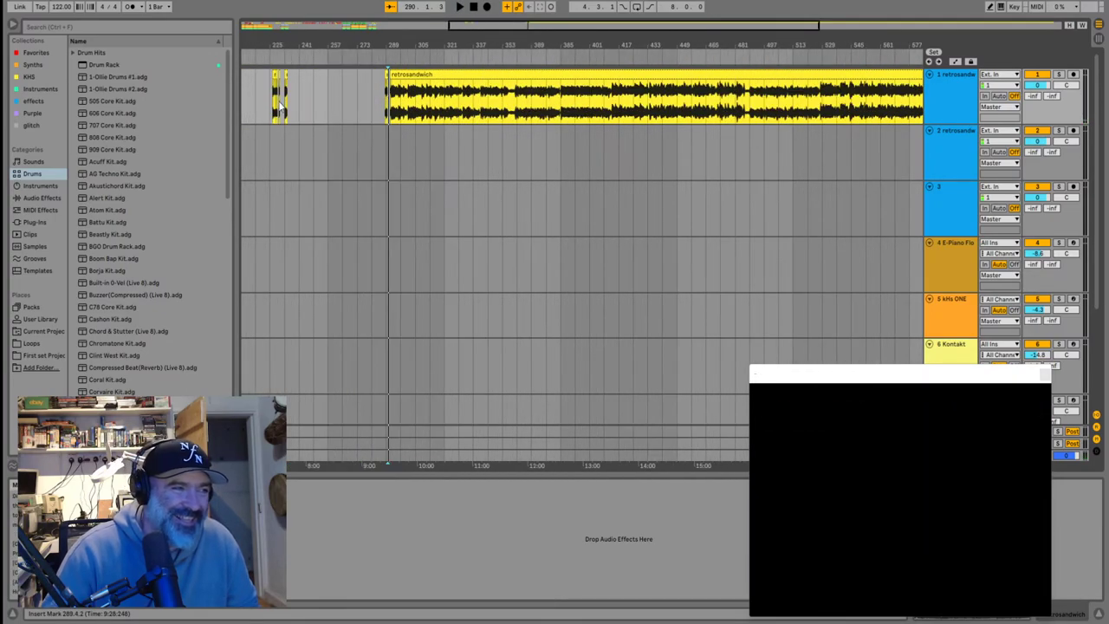
scroll(275, 104, up, 2)
scroll(387, 98, up, 1)
scroll(555, 108, up, 1)
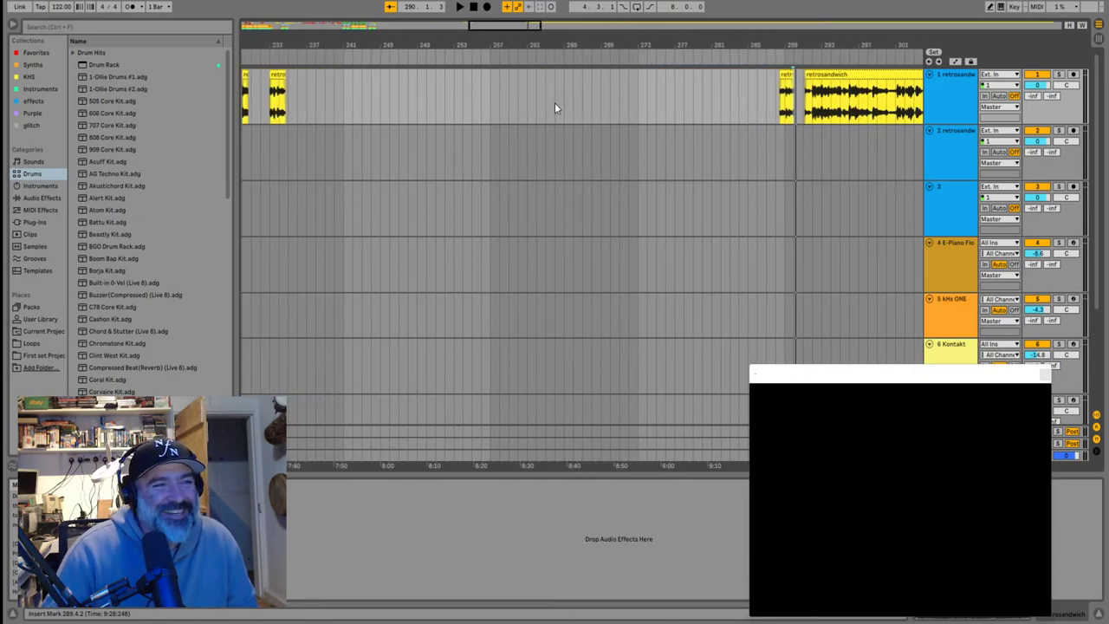
scroll(555, 107, left, 1)
drag(830, 76, 487, 117)
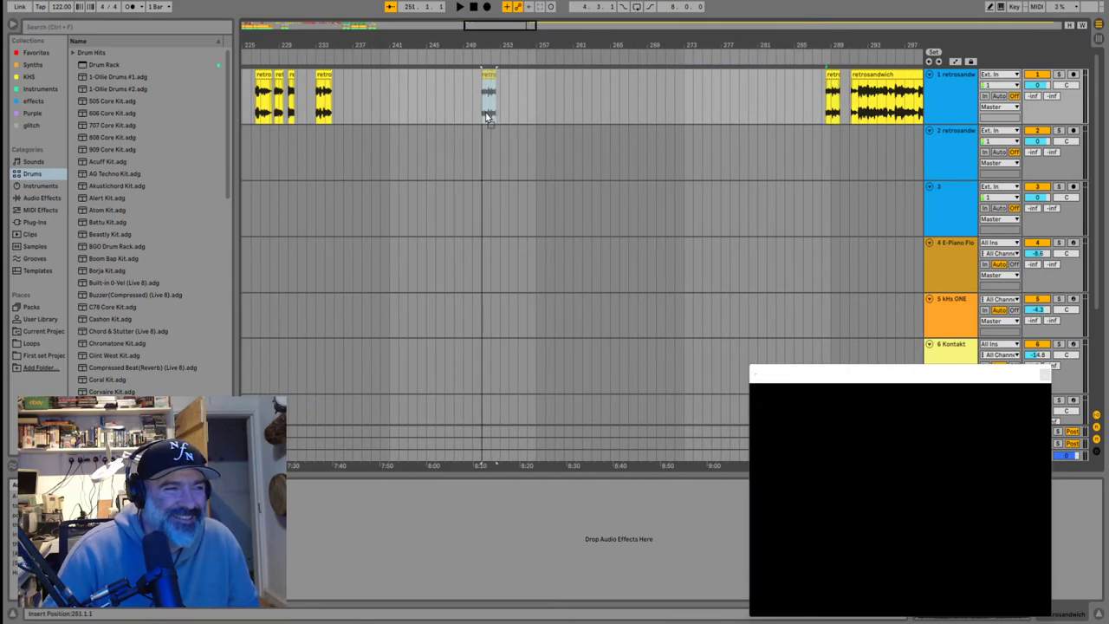
Move the remaining long clip back to about bar 239, audition it from 240.1.1, and trim its start to 246.1.1
drag(856, 77, 375, 97)
key(space)
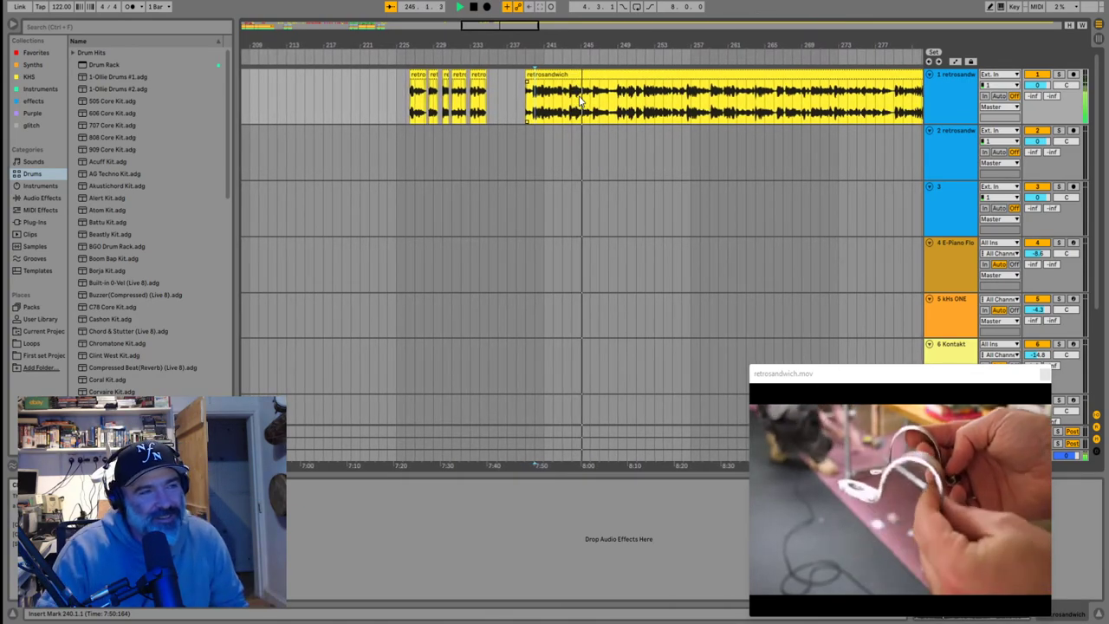
key(plus)
key(plus)
click(538, 109)
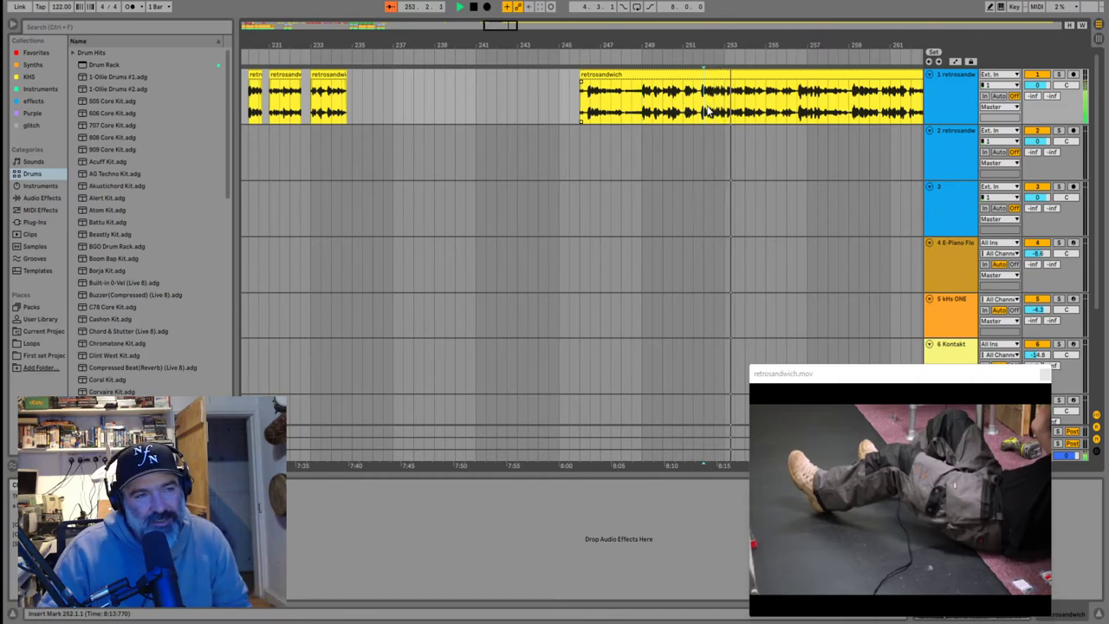
Audition the long clip around bar 252 and split it at 251.4.3 and 253.2.3
scroll(693, 104, up, 3)
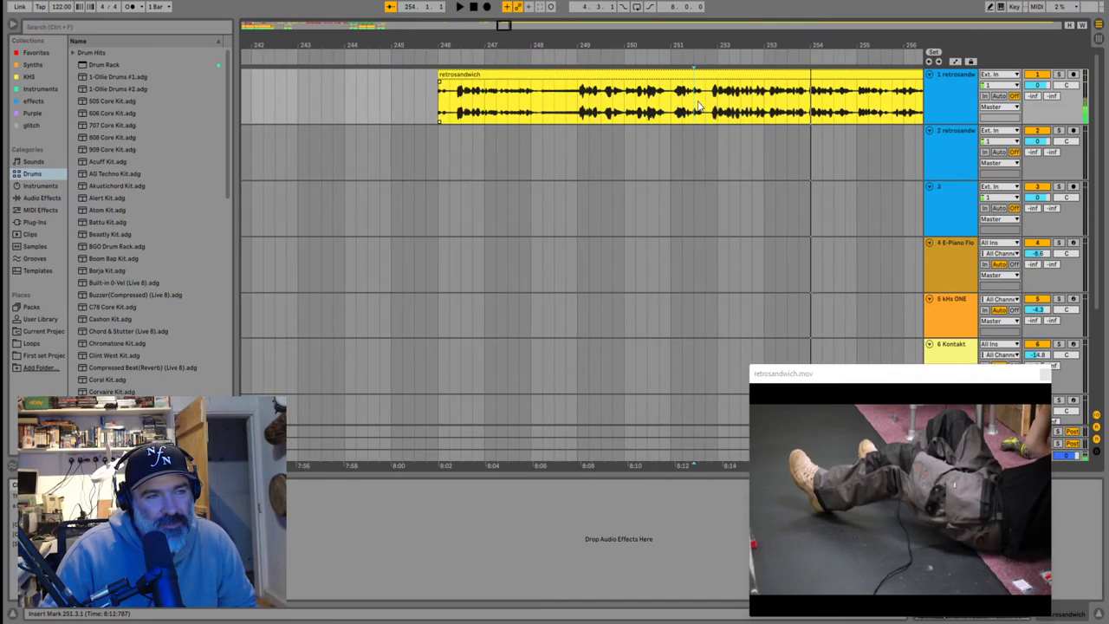
key(space)
scroll(572, 106, up, 3)
click(517, 109)
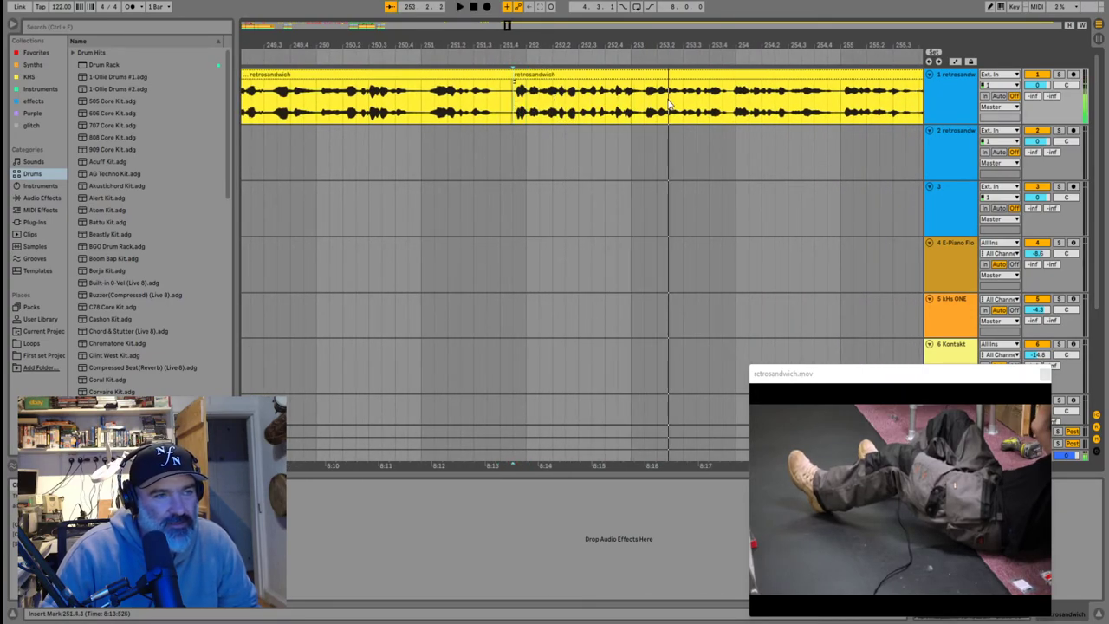
scroll(607, 91, down, 5)
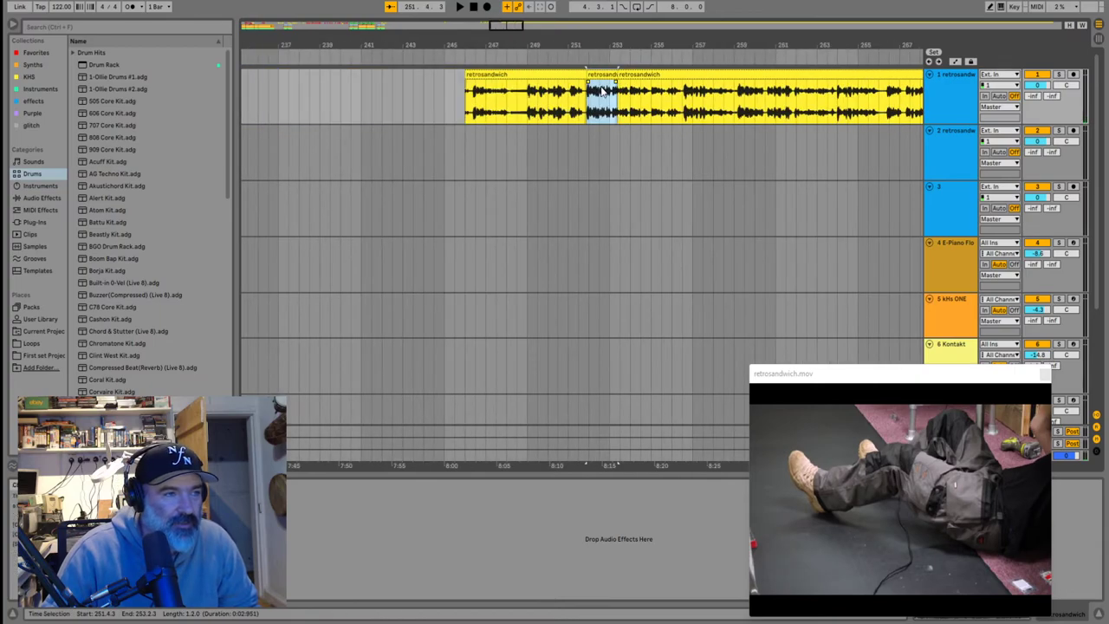
Move the piece cut from 251.4.3 to 253.2.3 to about bar 235, just after the clip at bar 233
drag(609, 73, 392, 93)
scroll(389, 93, right, 2)
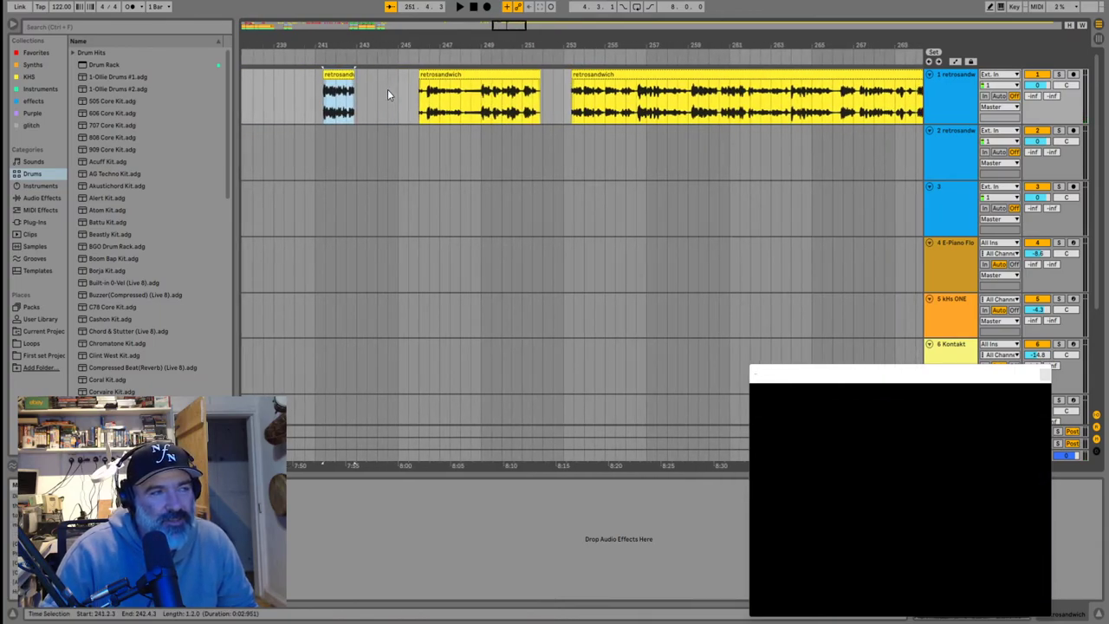
scroll(389, 94, left, 5)
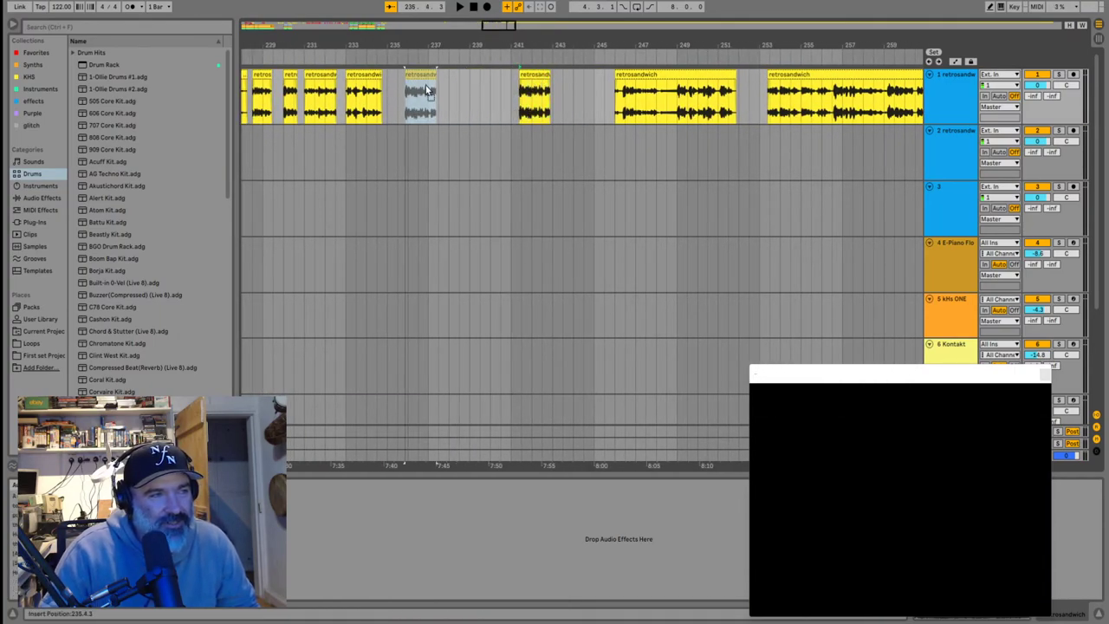
Delete the piece from 246.1.1 to 251.4.3 on track 1 and play the remaining long clip from 260.3.1
click(642, 72)
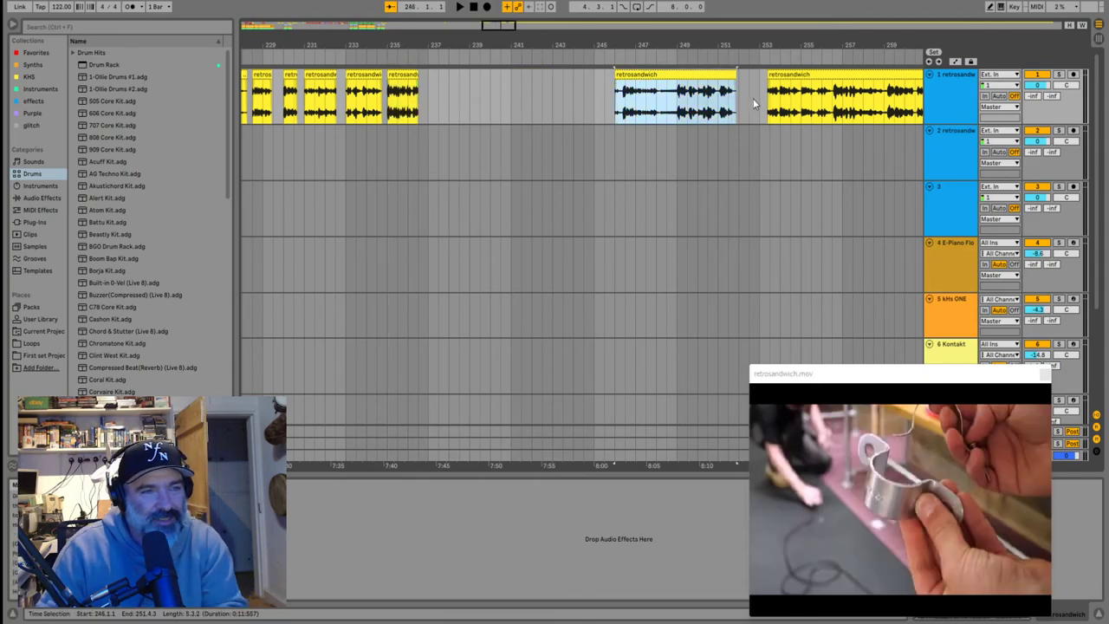
key(Delete)
click(777, 103)
scroll(753, 103, right, 5)
key(space)
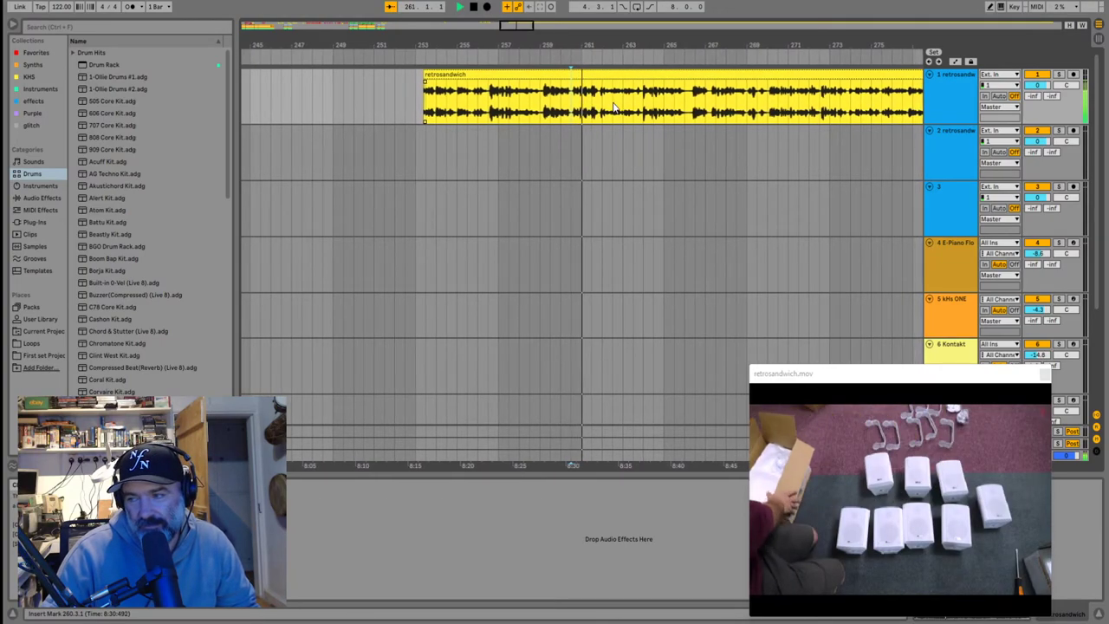
scroll(616, 109, up, 2)
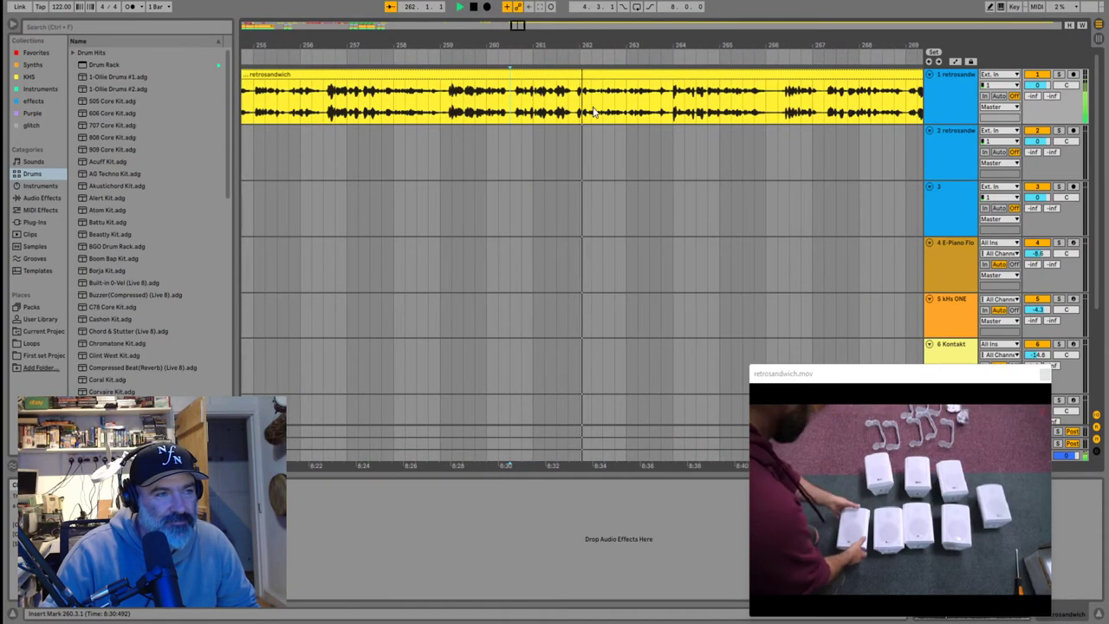
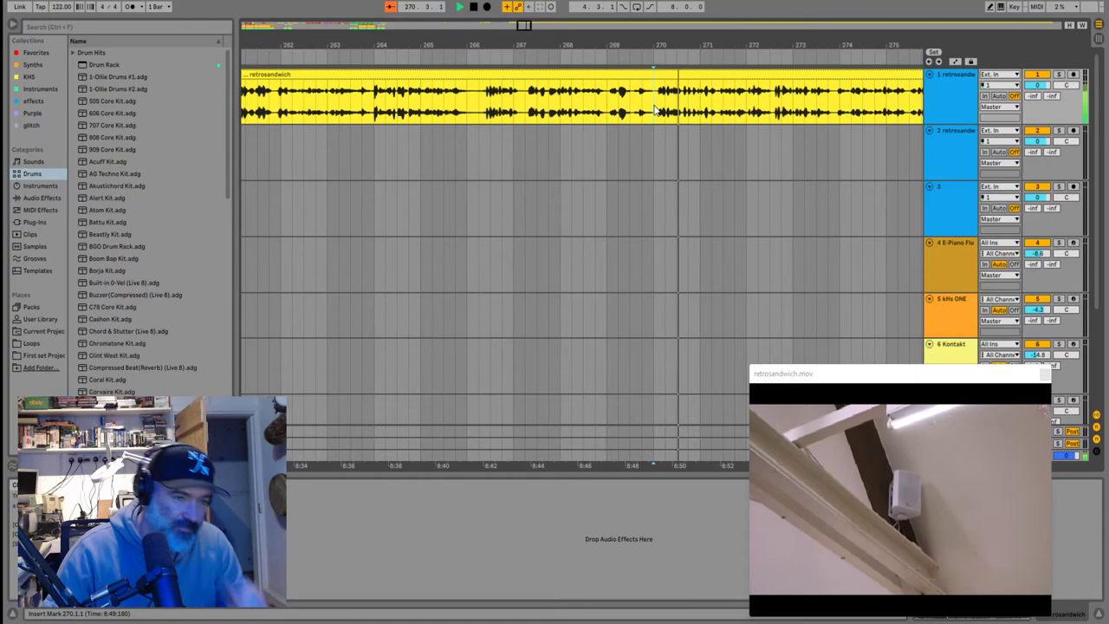
Audition the long clip in jumps between bars 270 and 300 to find the next usable section
scroll(653, 110, down, 2)
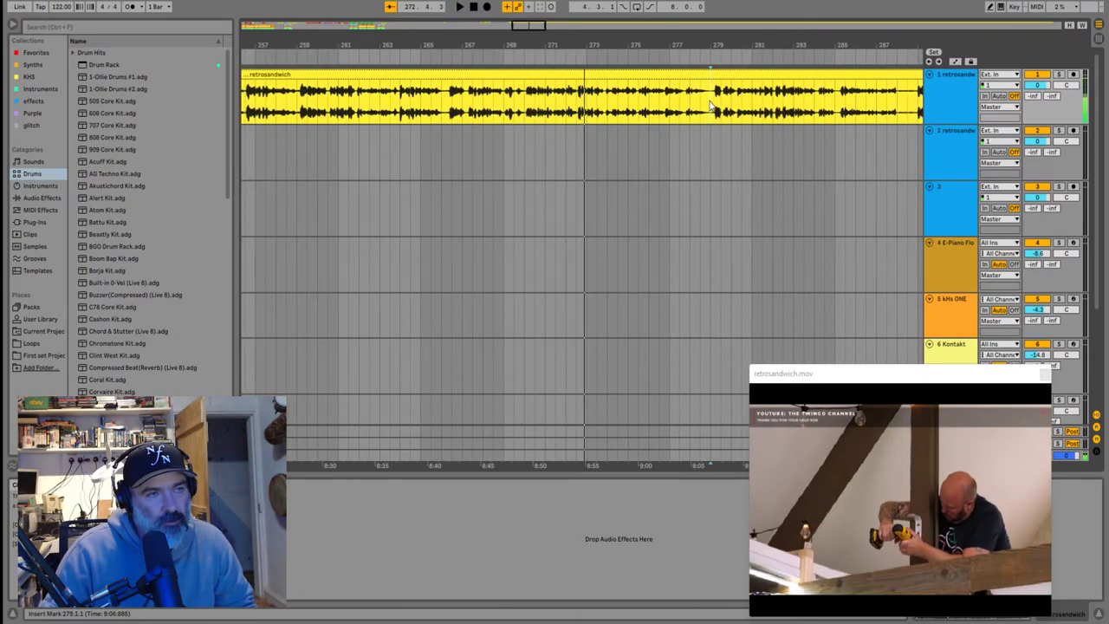
key(space)
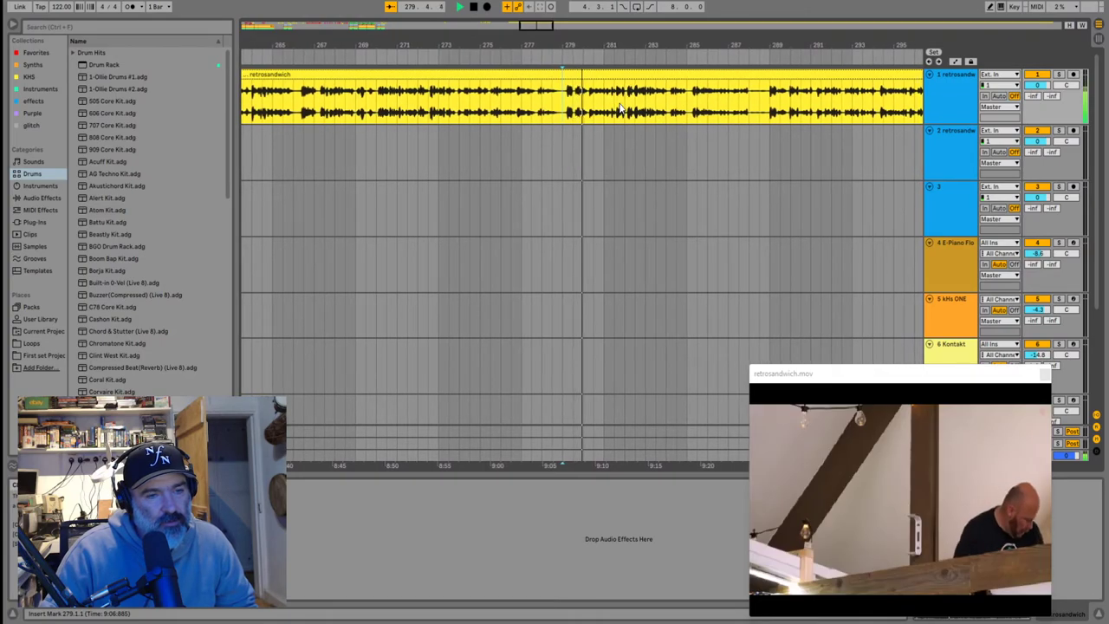
click(621, 106)
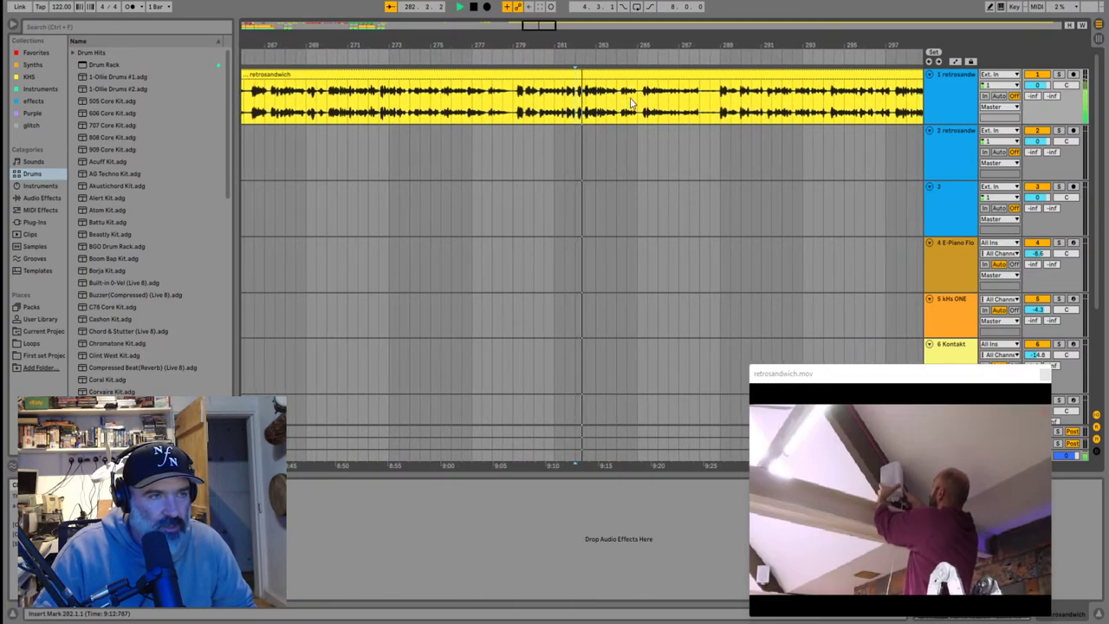
click(633, 103)
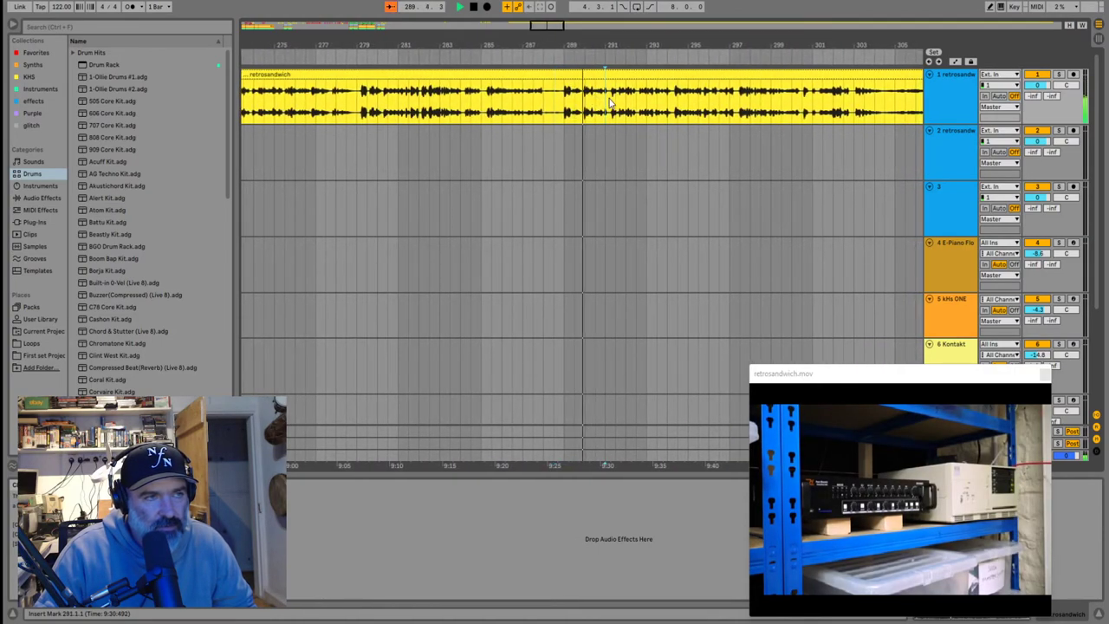
click(608, 101)
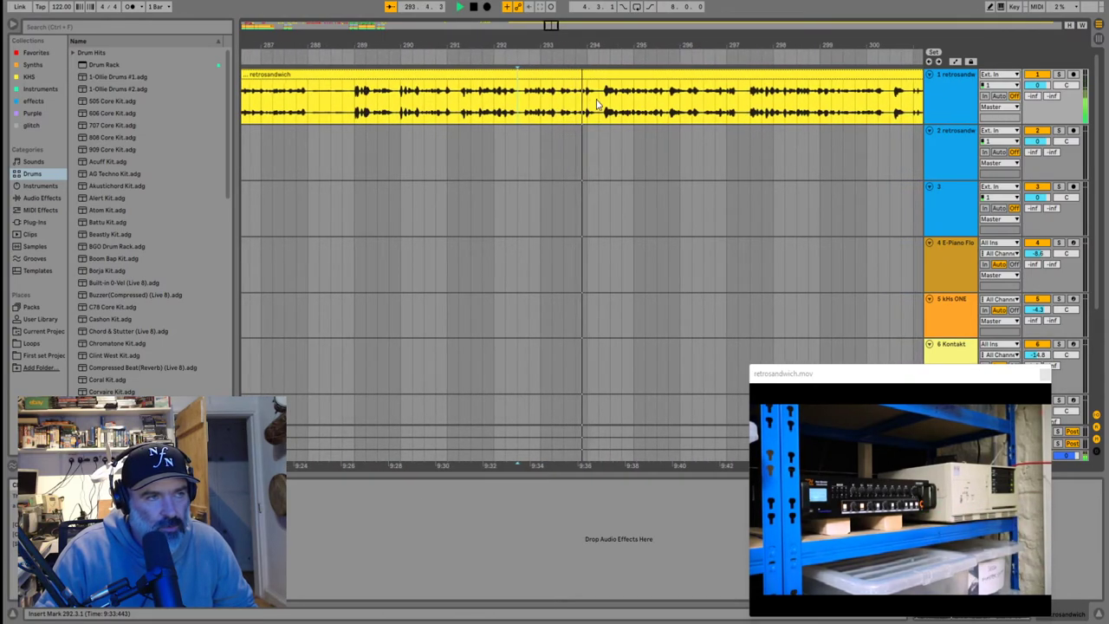
click(573, 102)
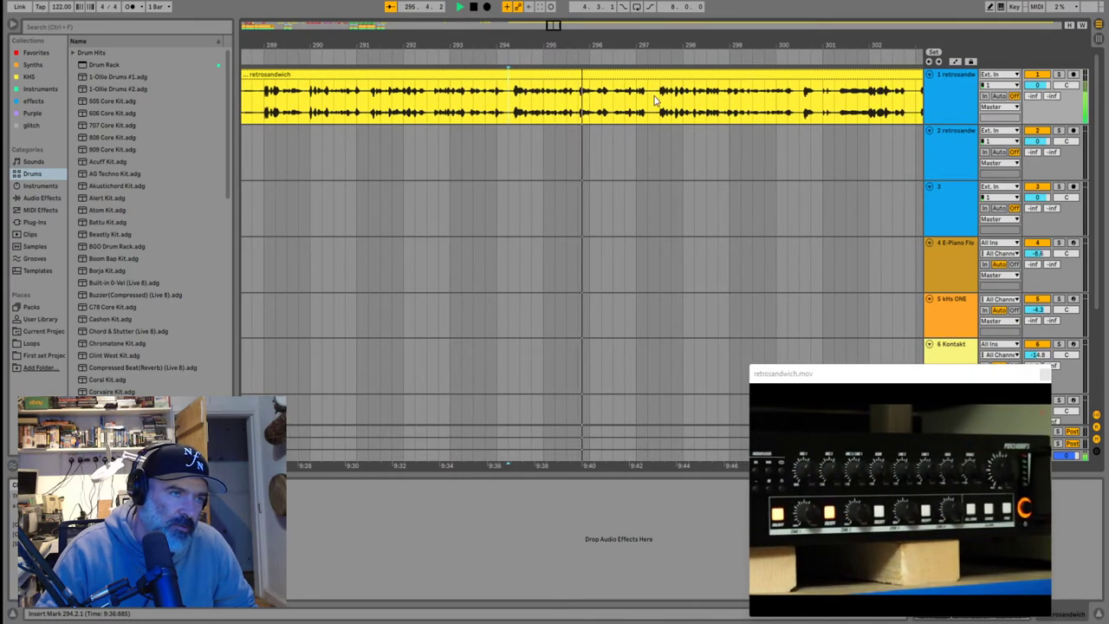
click(656, 102)
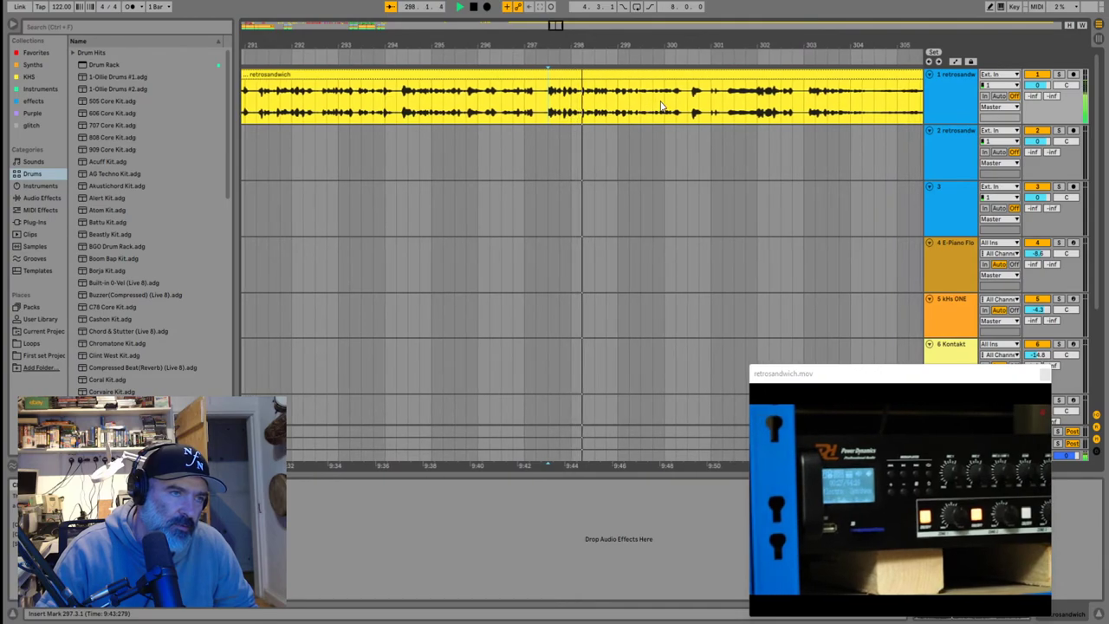
click(674, 101)
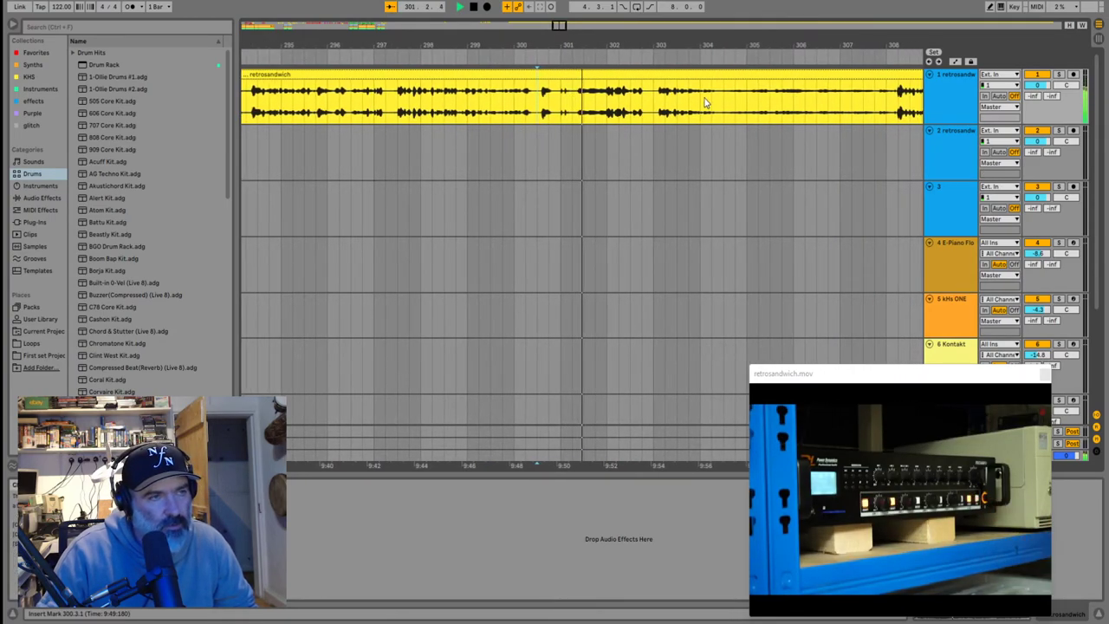
Set the volume of track 6 Kontakt to -10.8 dB
scroll(953, 329, down, 3)
click(952, 295)
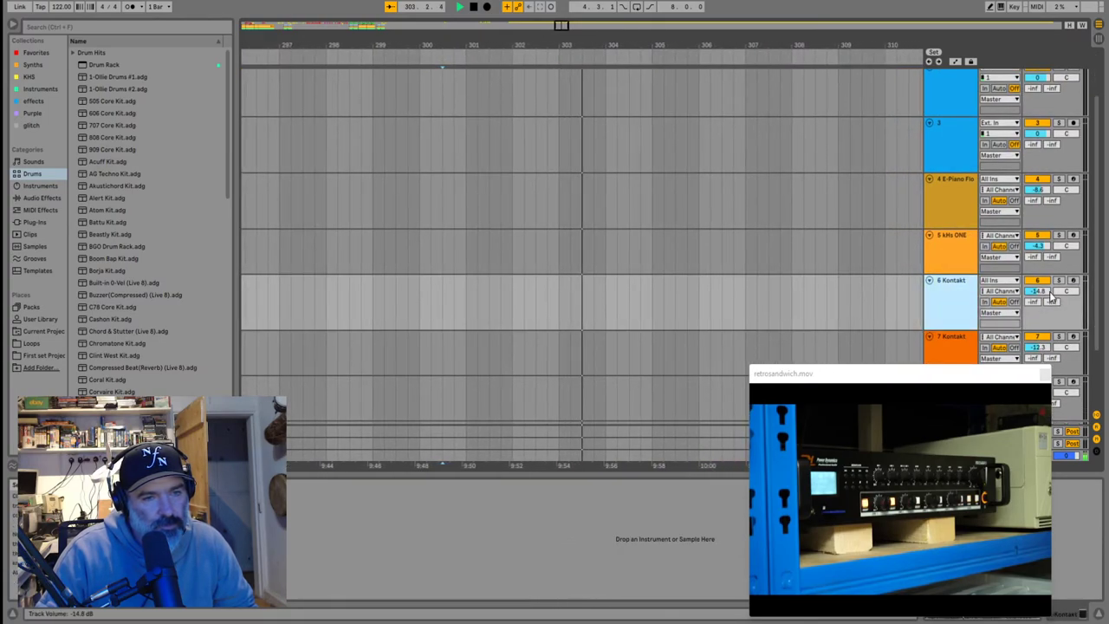
scroll(721, 152, up, 3)
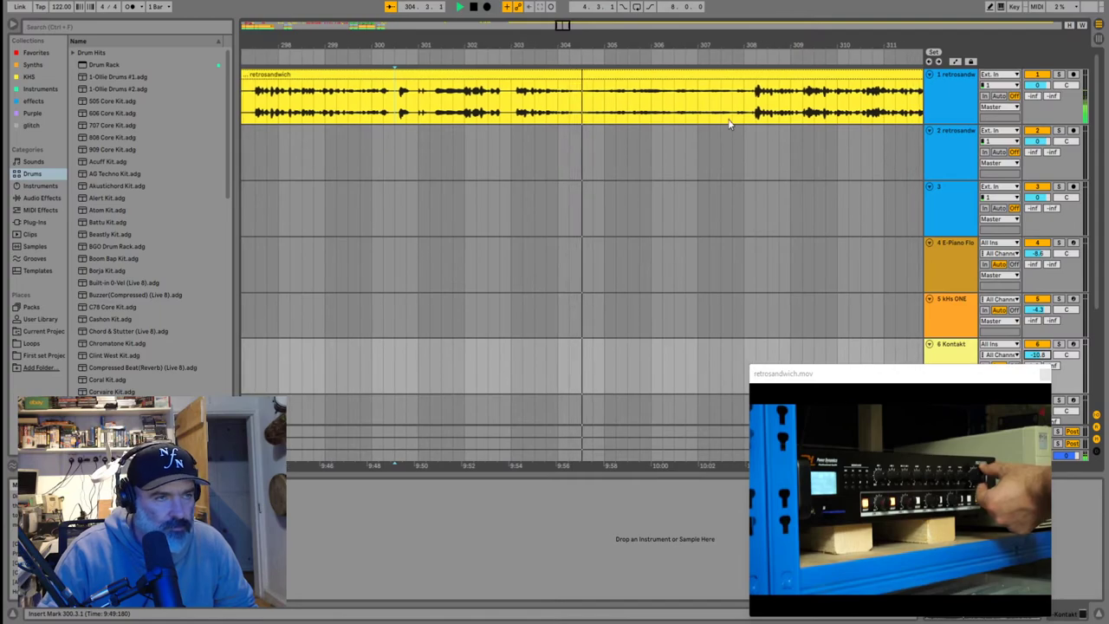
Play the long clip from 308.1.1 and trim its start to 307.1.1
click(734, 114)
key(space)
key(space)
scroll(675, 114, down, 5)
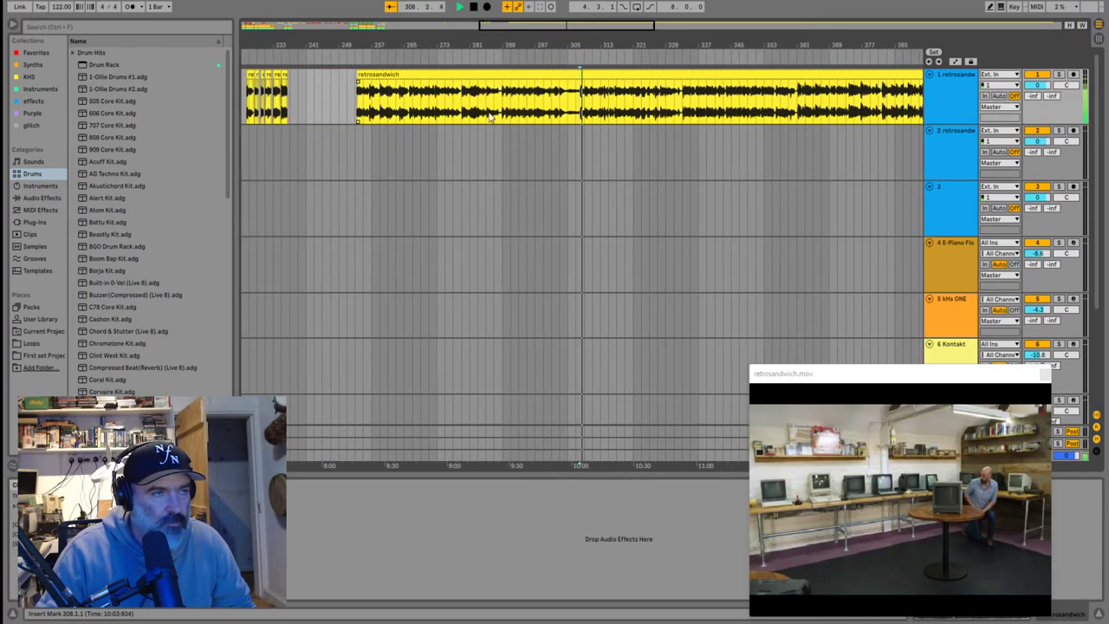
click(355, 76)
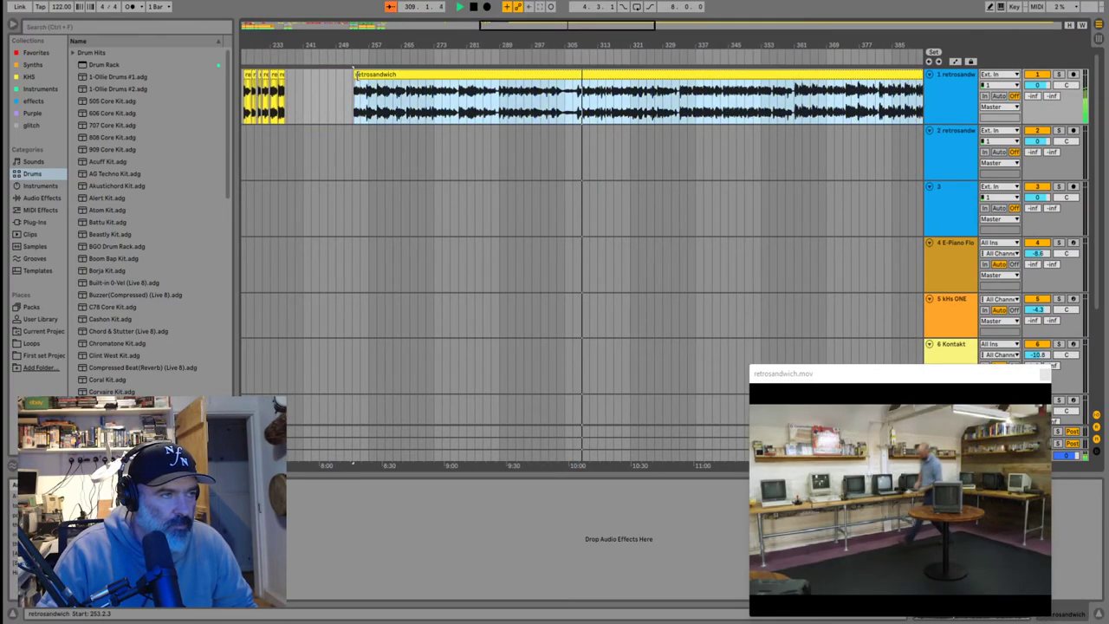
click(574, 90)
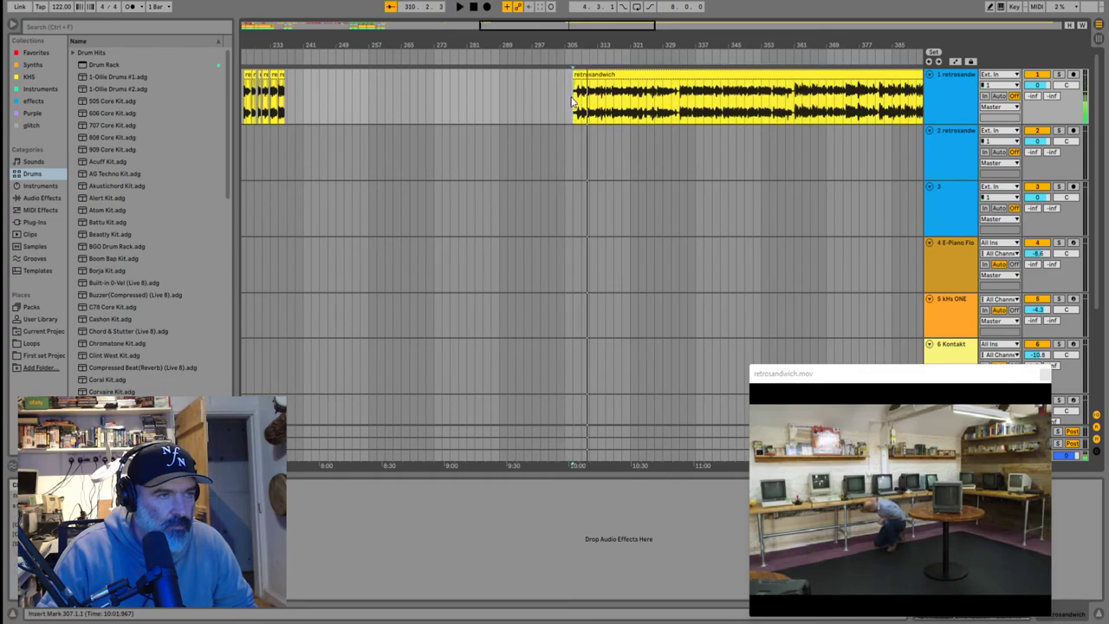
Replay the long clip from 308.1.1 and trim its start further, to shortly after bar 309
key(plus)
key(plus)
key(plus)
key(plus)
click(596, 110)
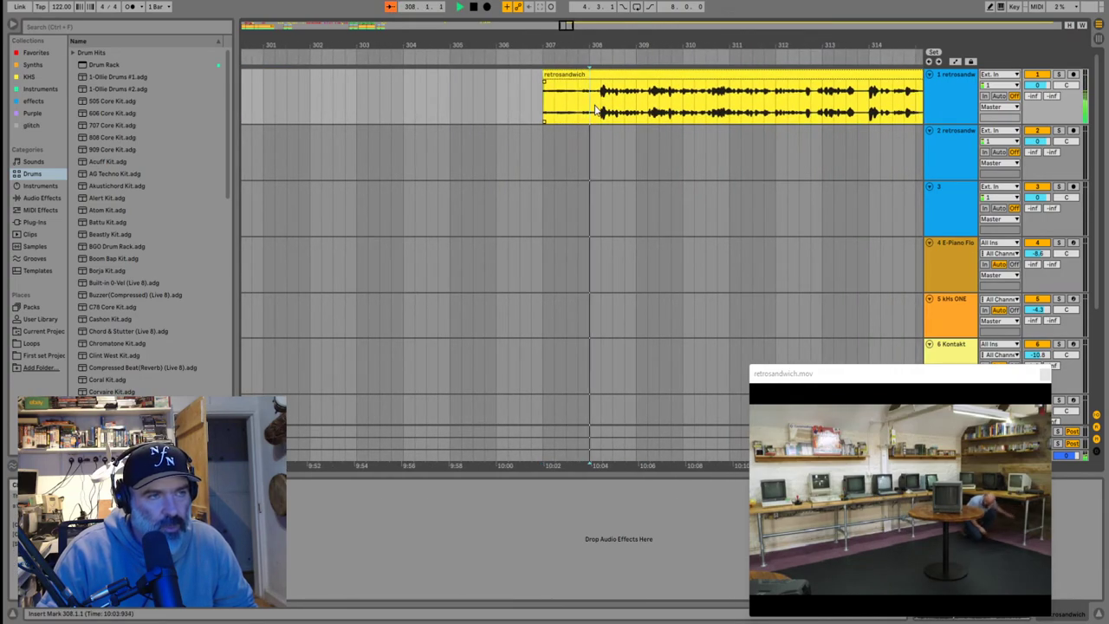
key(space)
click(591, 101)
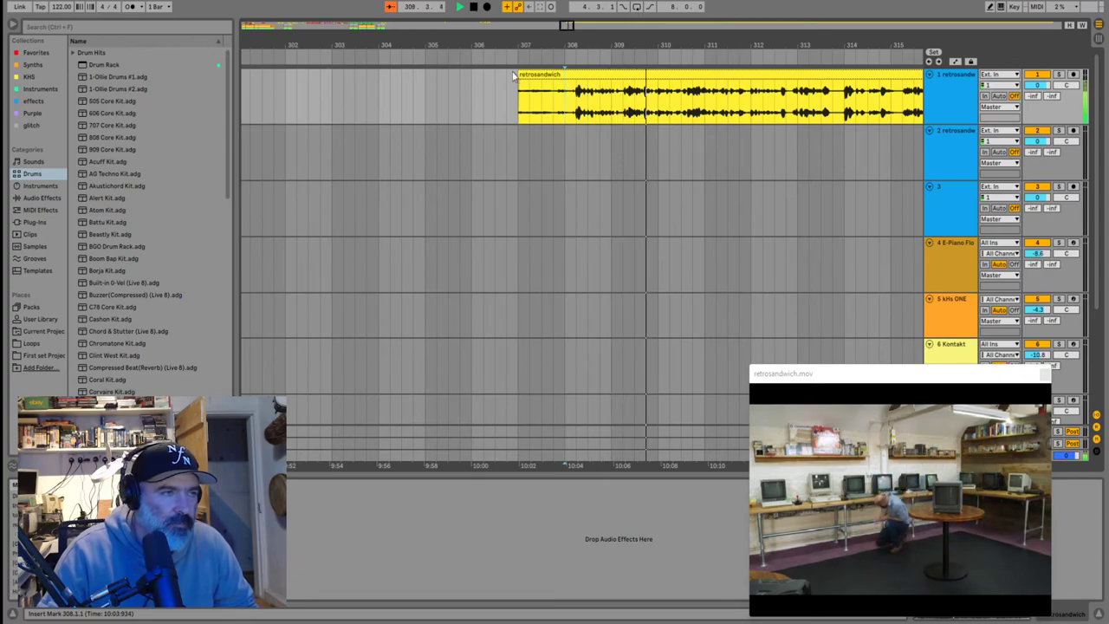
drag(520, 76, 627, 98)
Play the long clip from 311.1.1 and trim its start to 314.1.1
click(707, 97)
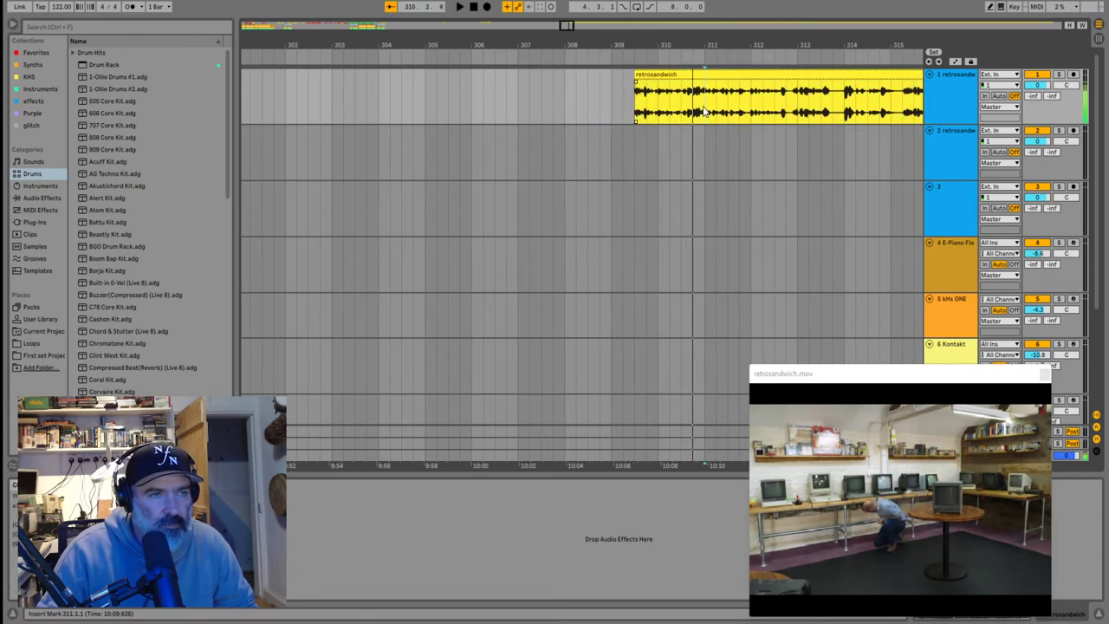
scroll(563, 95, right, 5)
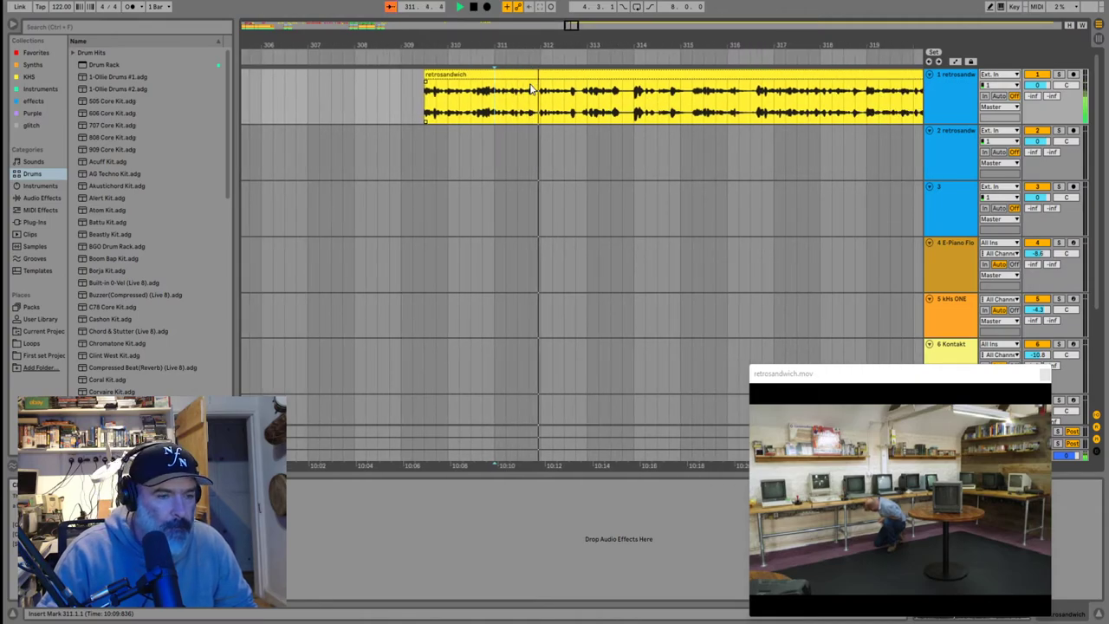
drag(427, 84, 642, 95)
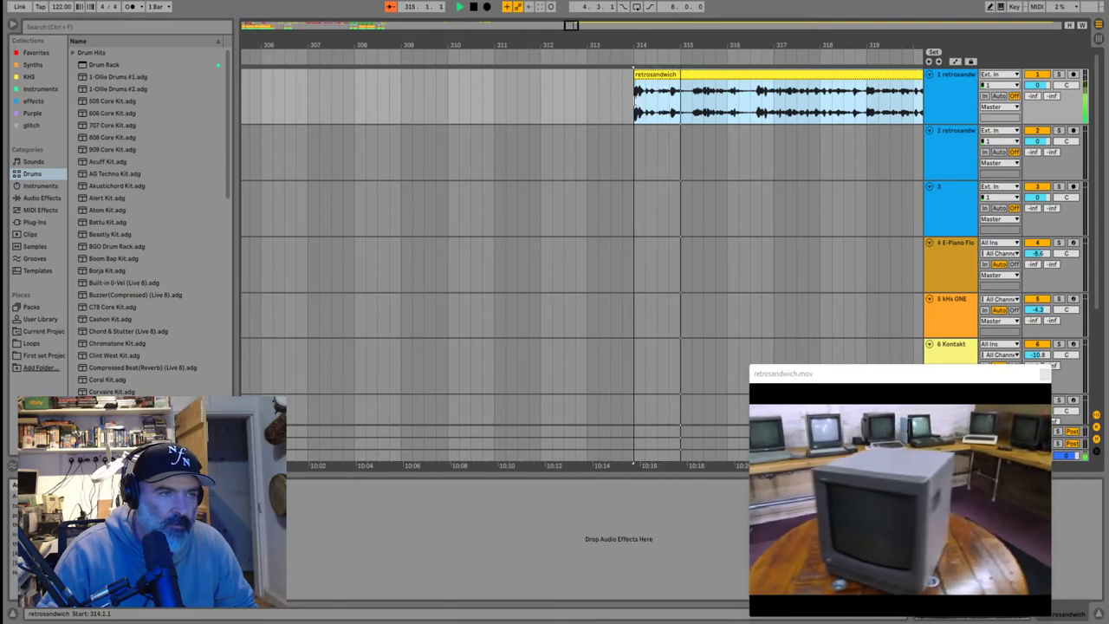
Audition the long clip from 316.3.1 and around 319.4.1, and cut away everything before 319.4.2
click(750, 108)
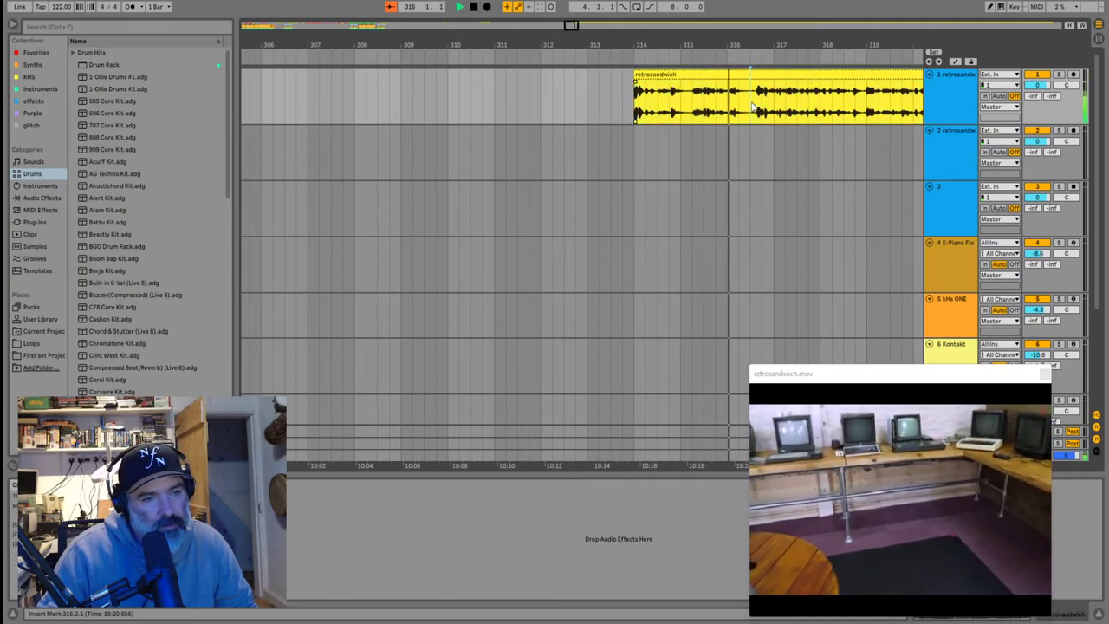
scroll(724, 102, down, 4)
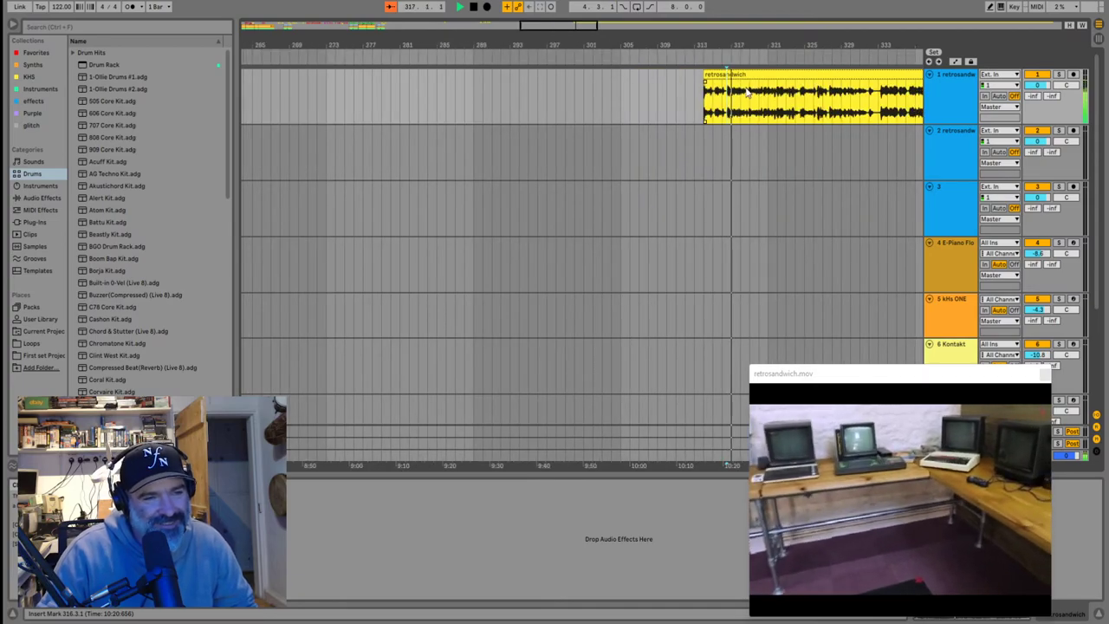
scroll(746, 93, up, 5)
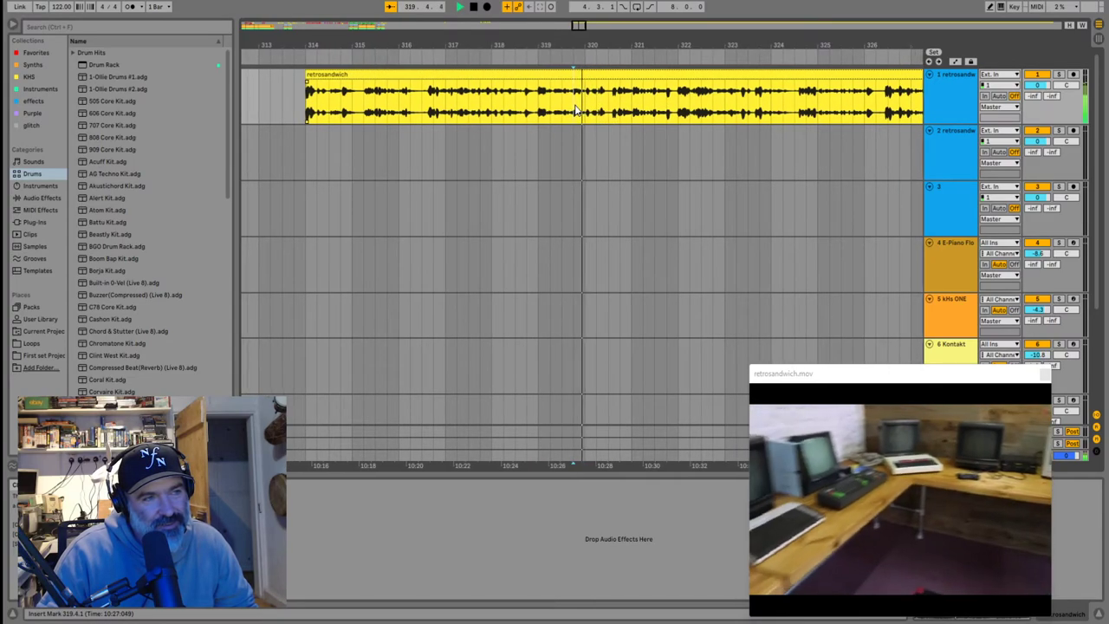
scroll(572, 110, up, 5)
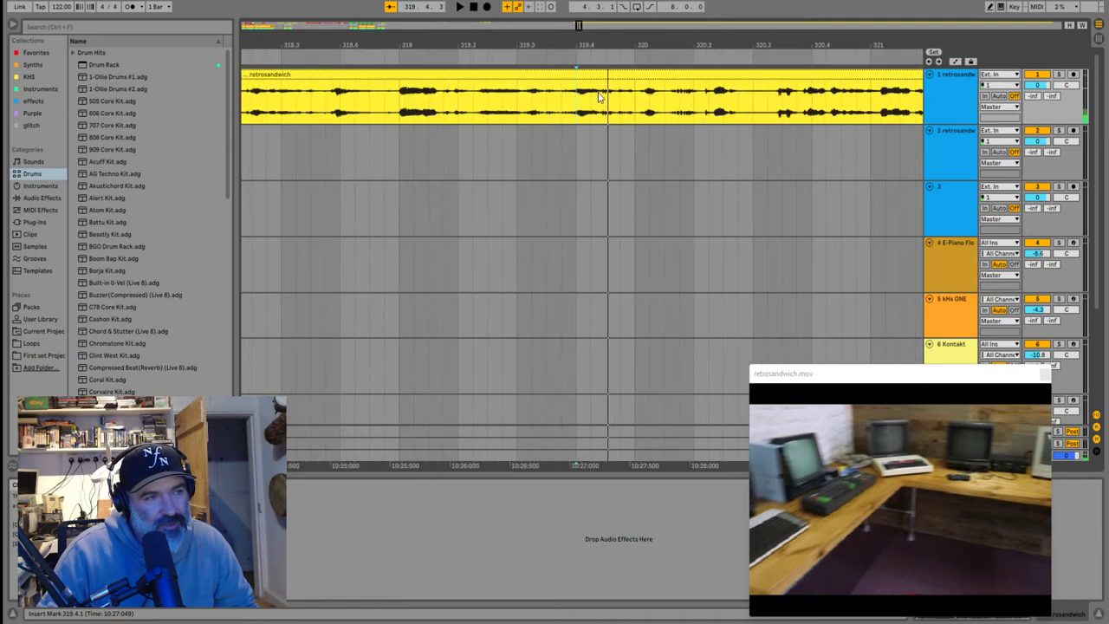
scroll(600, 106, up, 2)
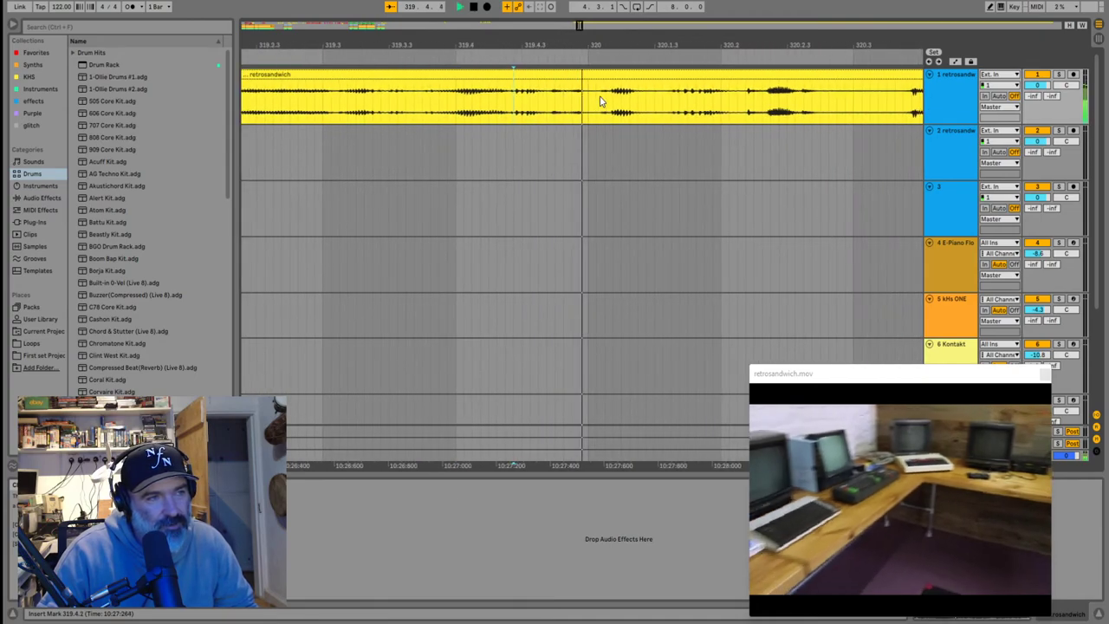
click(449, 82)
key(Delete)
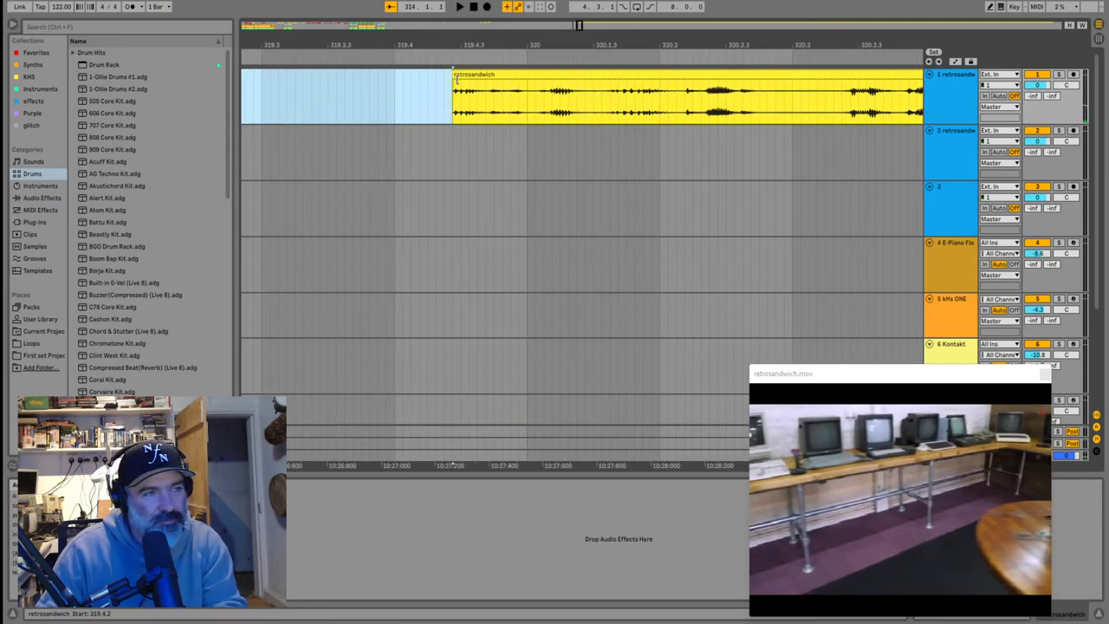
Move the remaining long clip earlier on track 1 to start at 241.1.1
scroll(470, 88, down, 10)
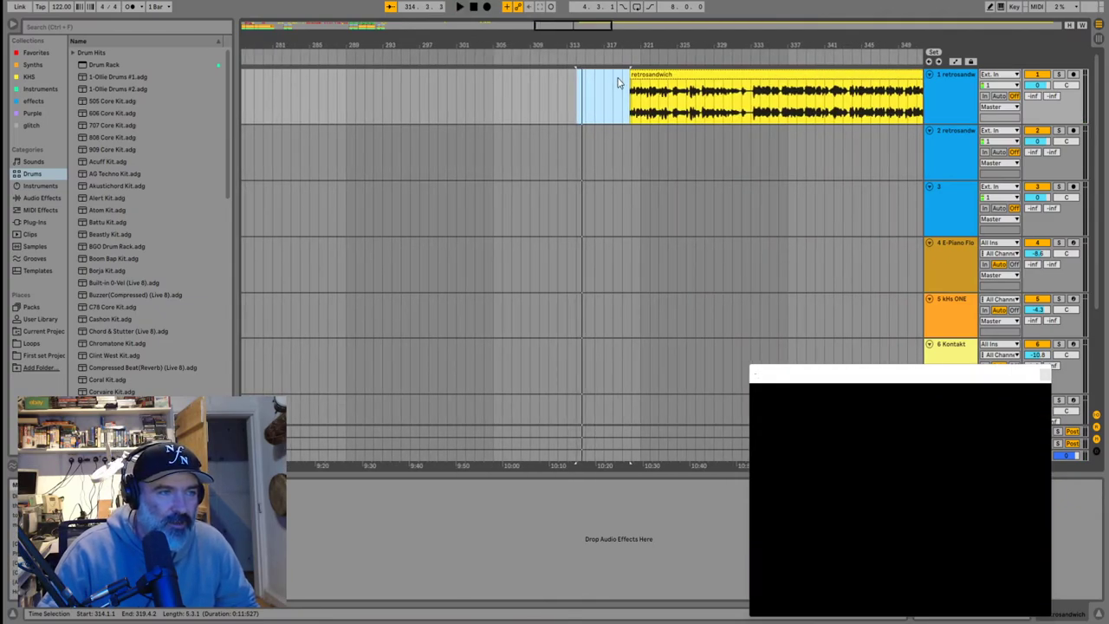
drag(642, 73, 498, 80)
key(space)
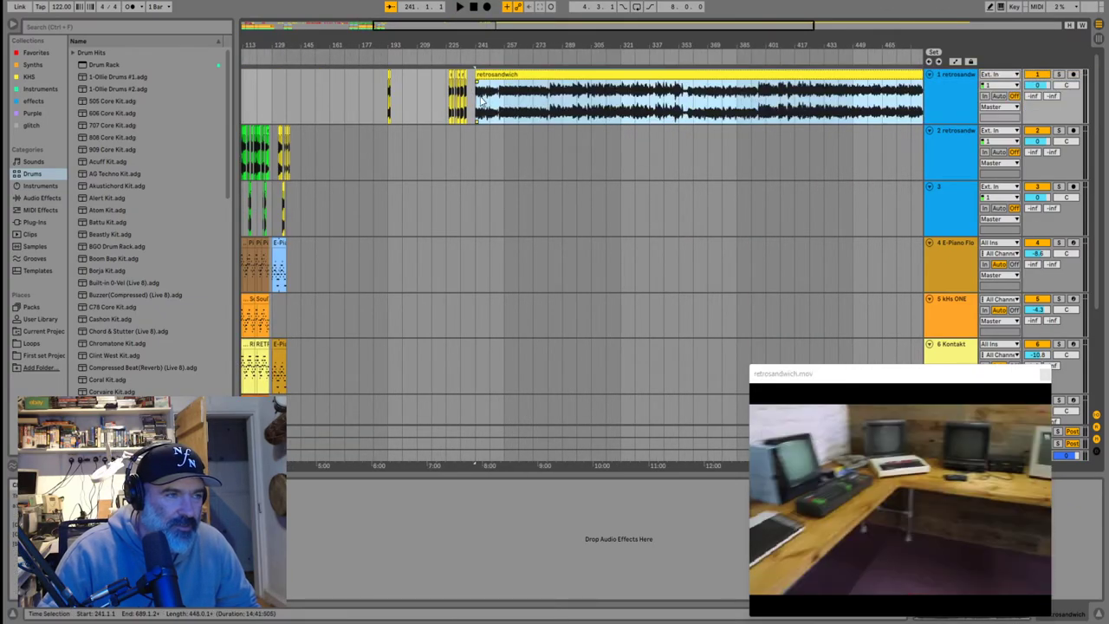
Play the moved clip from 241.1.1 and split it at 241.3.3
scroll(594, 99, up, 10)
key(space)
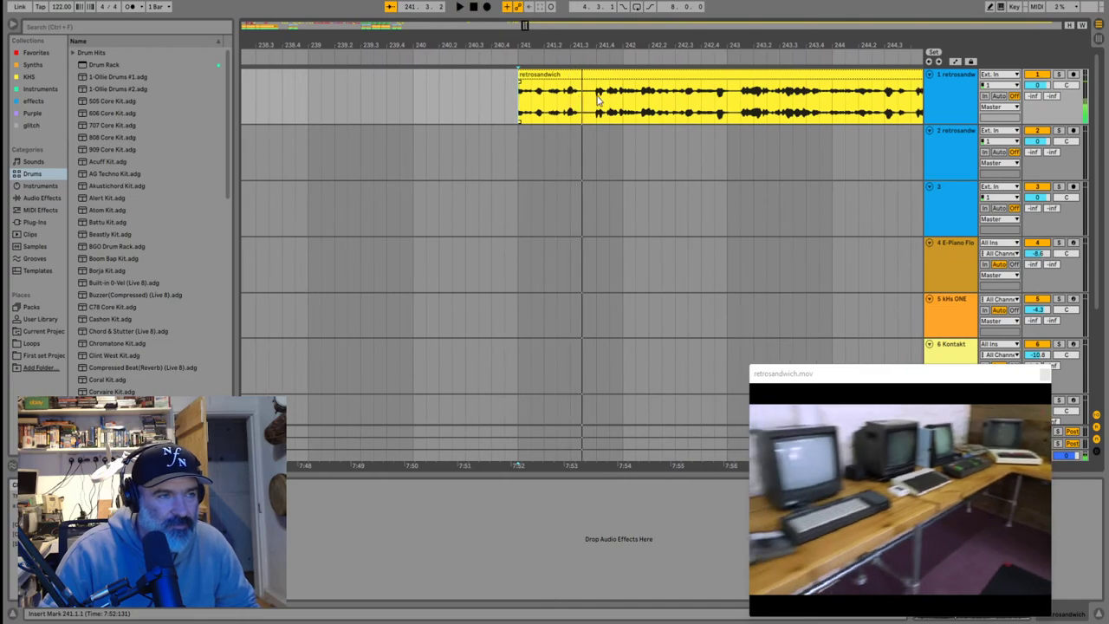
click(588, 99)
key(ctrl+e)
scroll(557, 86, down, 4)
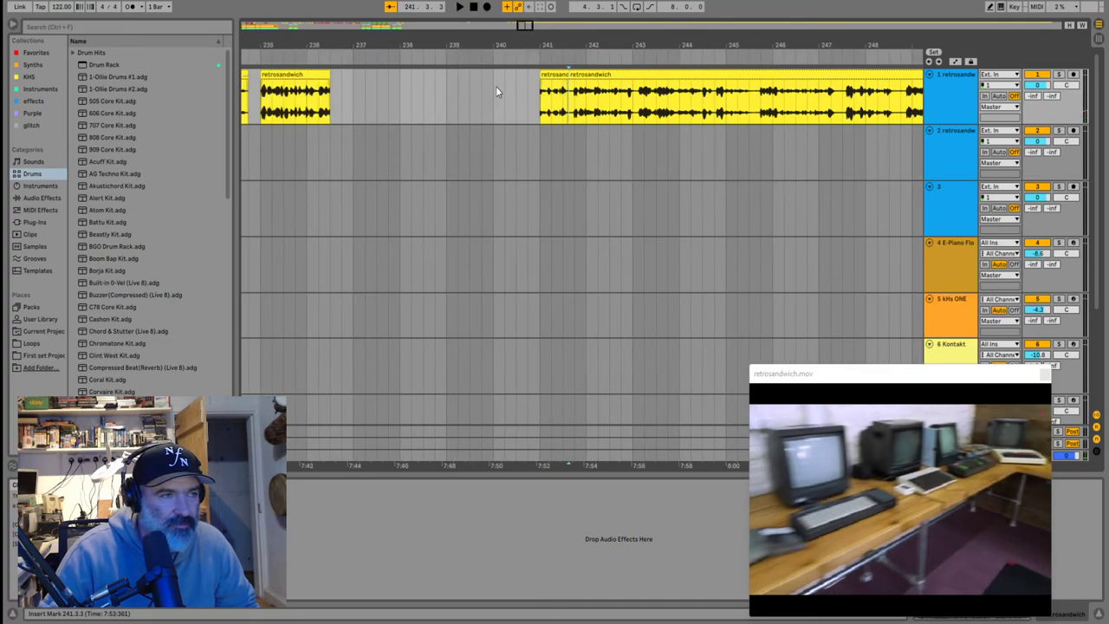
Play the snippets around bar 235 and move the short piece cut from 241.1.1 to 241.3.3 to 238.4.1
click(250, 102)
key(space)
click(847, 76)
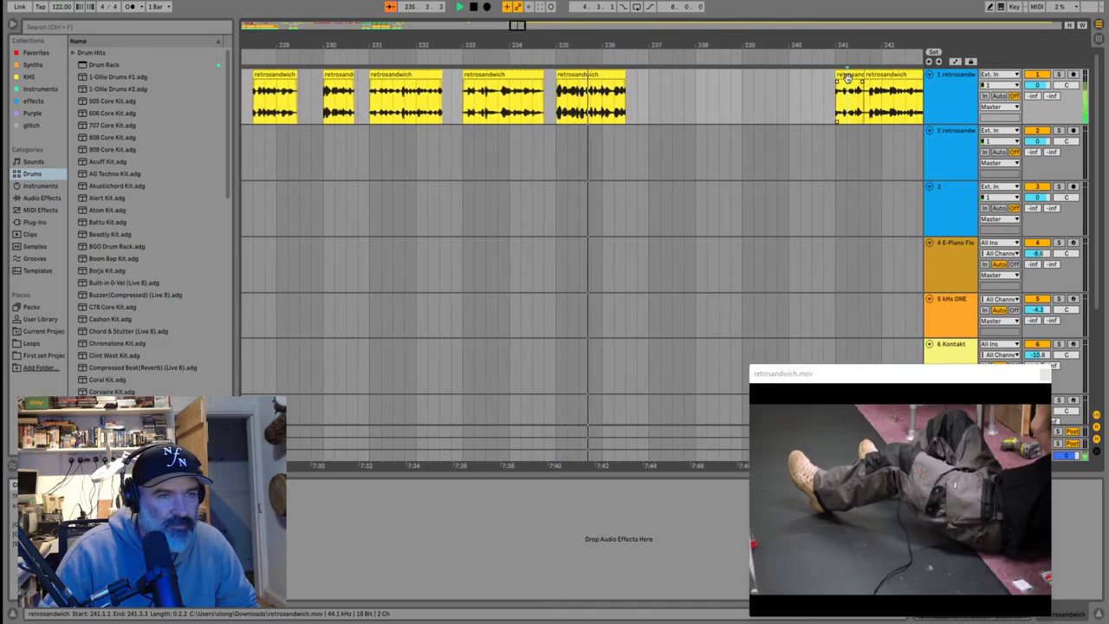
drag(846, 73, 742, 78)
key(space)
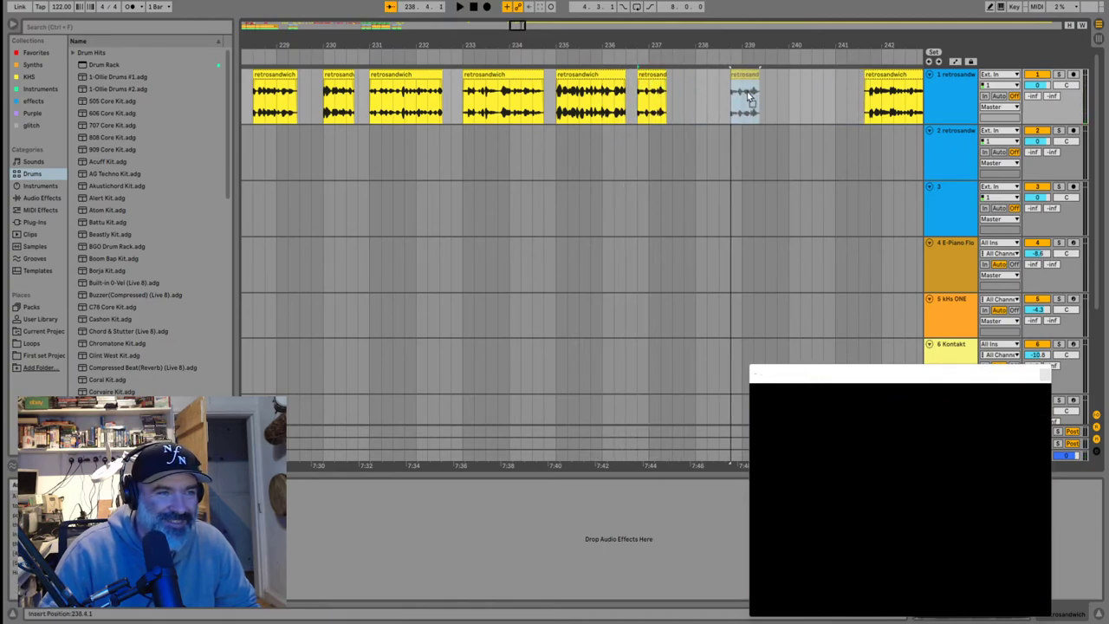
Move the clip at bar 233 to directly after the clip at bar 235
click(513, 69)
drag(514, 69, 677, 78)
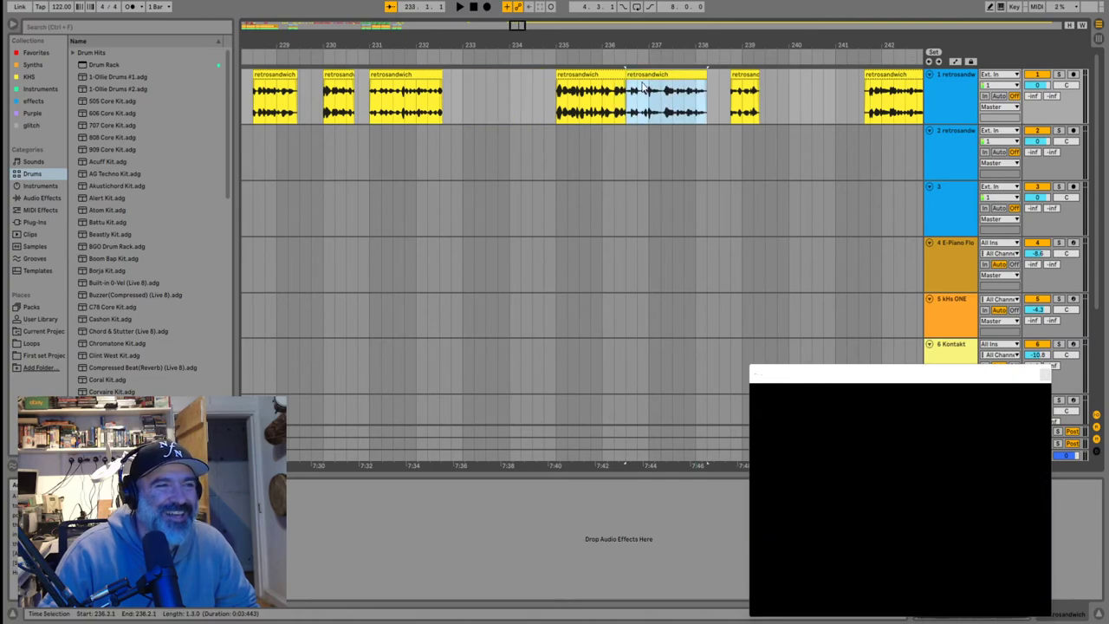
Play the snippets around bar 236 and move the short piece at 238.4.1 to 234.2.1
key(space)
drag(747, 77, 536, 101)
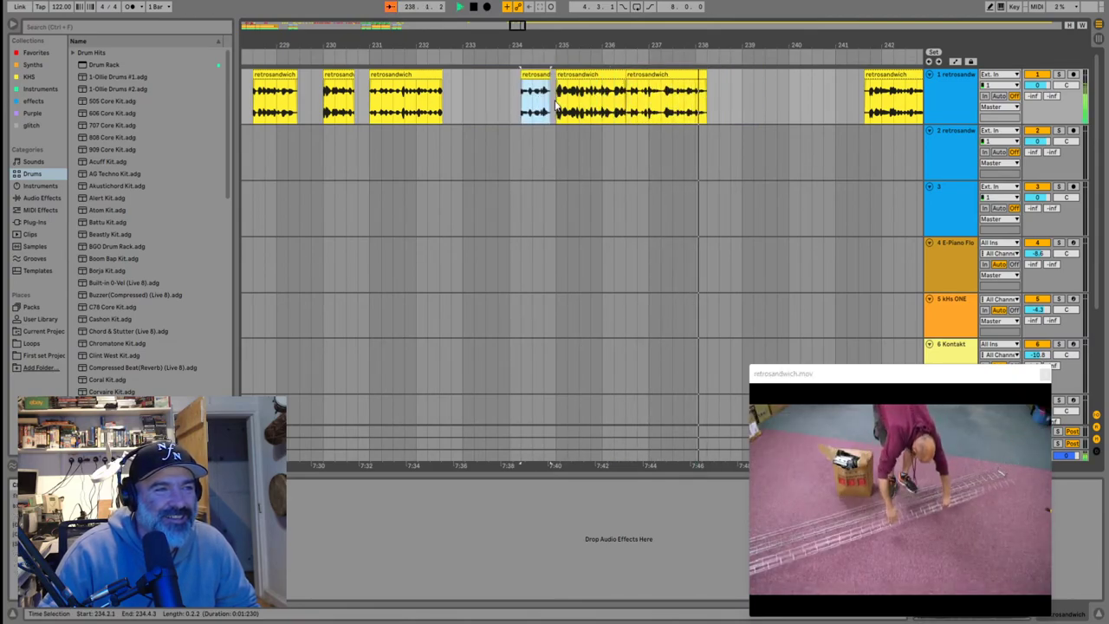
Play the clip at 231.1.1, then swap it with the clip after bar 235, parking that one at 238.4.1
click(371, 106)
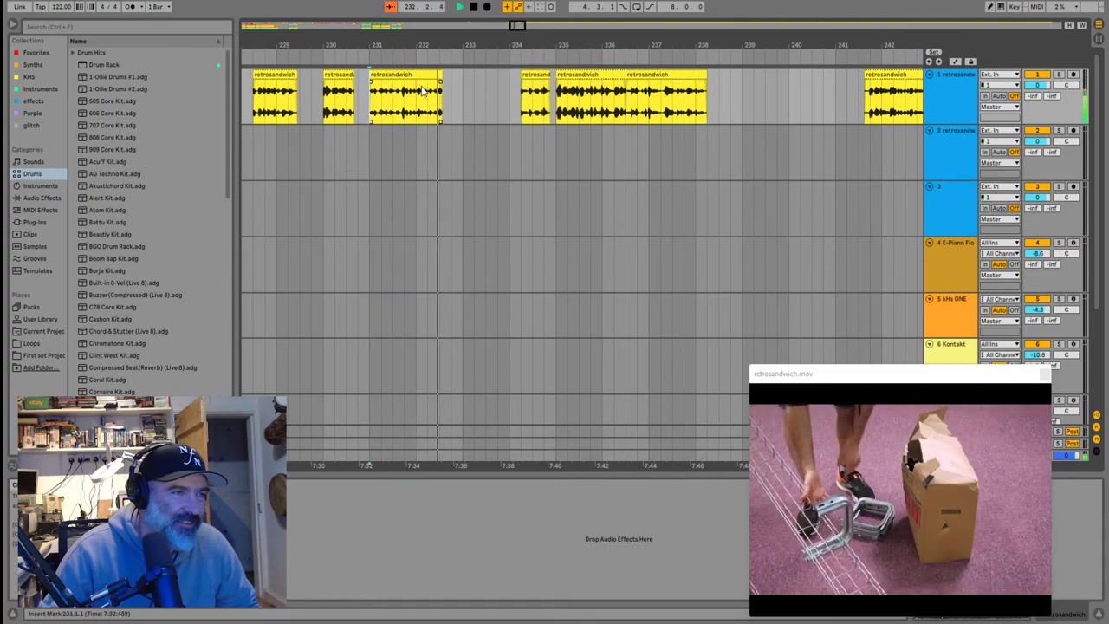
drag(659, 87, 762, 87)
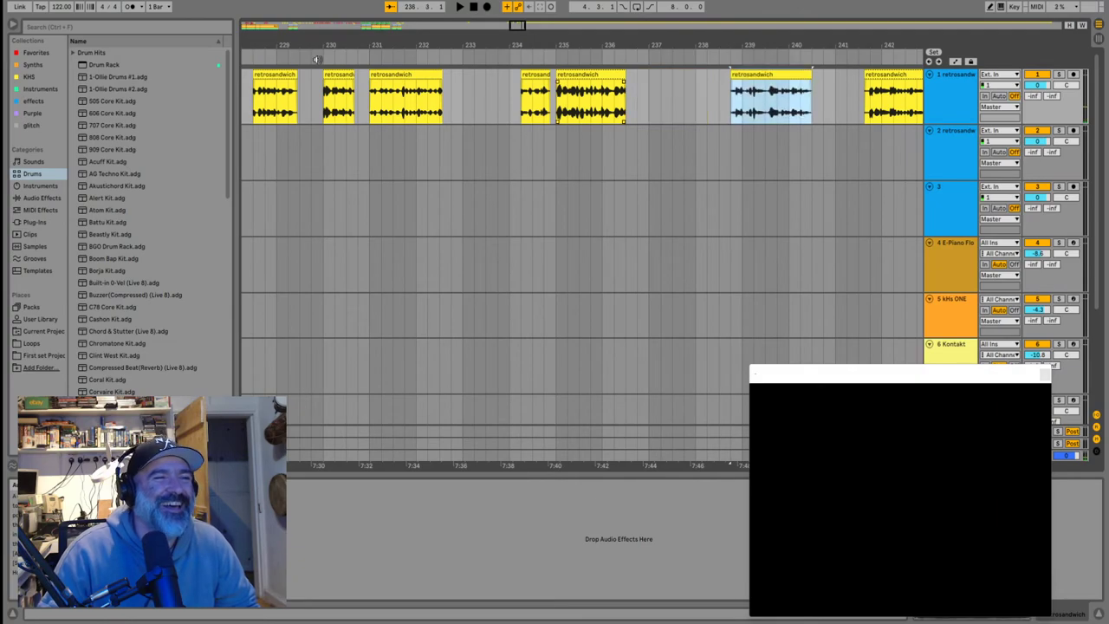
drag(403, 76, 657, 79)
Move the short snippet at bar 234 directly against the clip at bar 235 and play the sequence from 234.2.1
click(534, 75)
scroll(534, 76, up, 2)
drag(536, 74, 549, 75)
click(511, 113)
key(space)
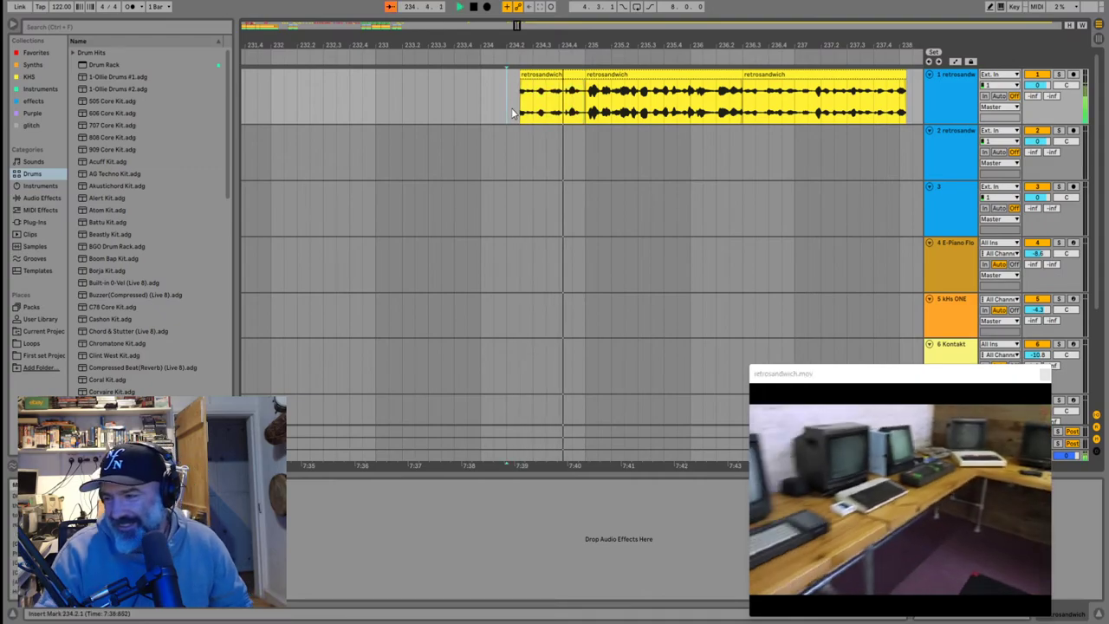
Move the clip parked at 238.4.1 to 231.1.1 on track 1
key(minus)
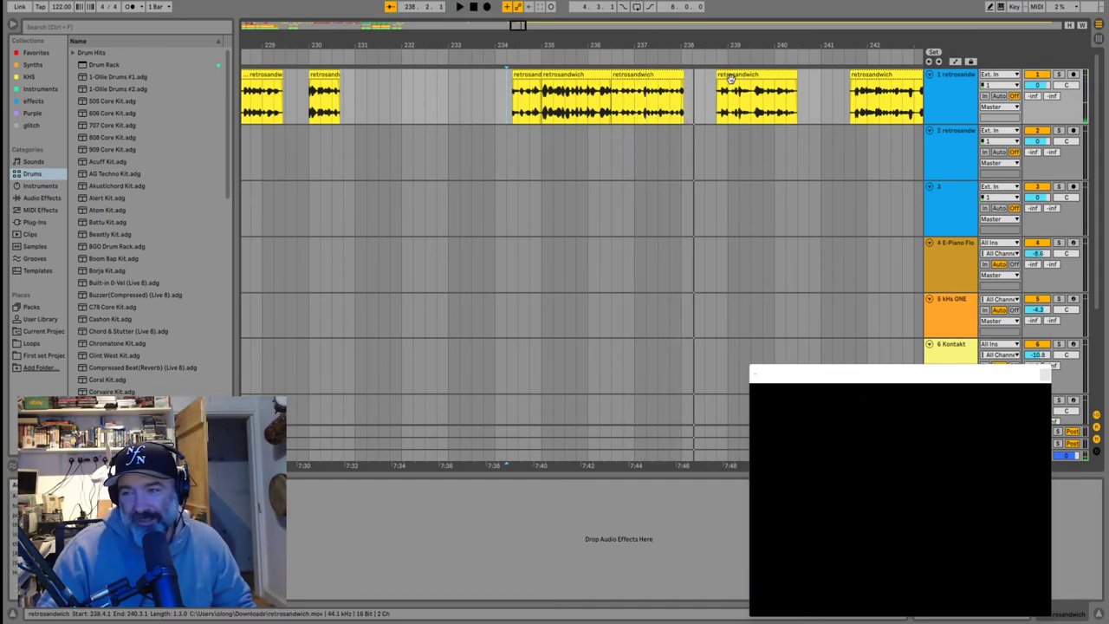
drag(731, 78, 372, 91)
scroll(417, 102, down, 4)
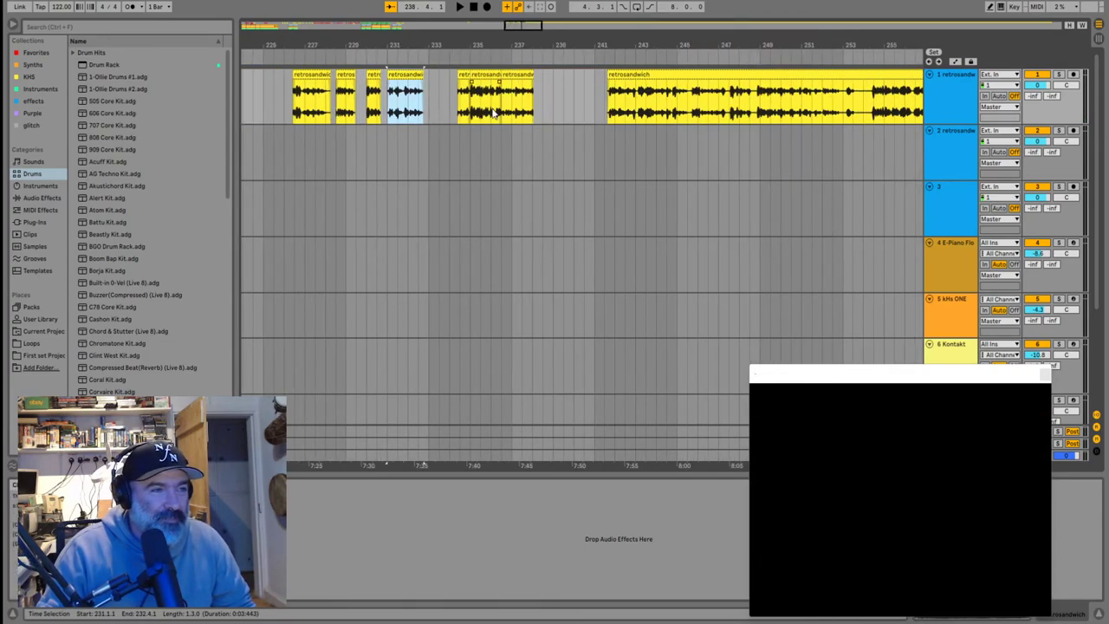
Play the remaining long clip, trim its start to 252.3.3 and move it back to 241.1.1
click(580, 155)
key(space)
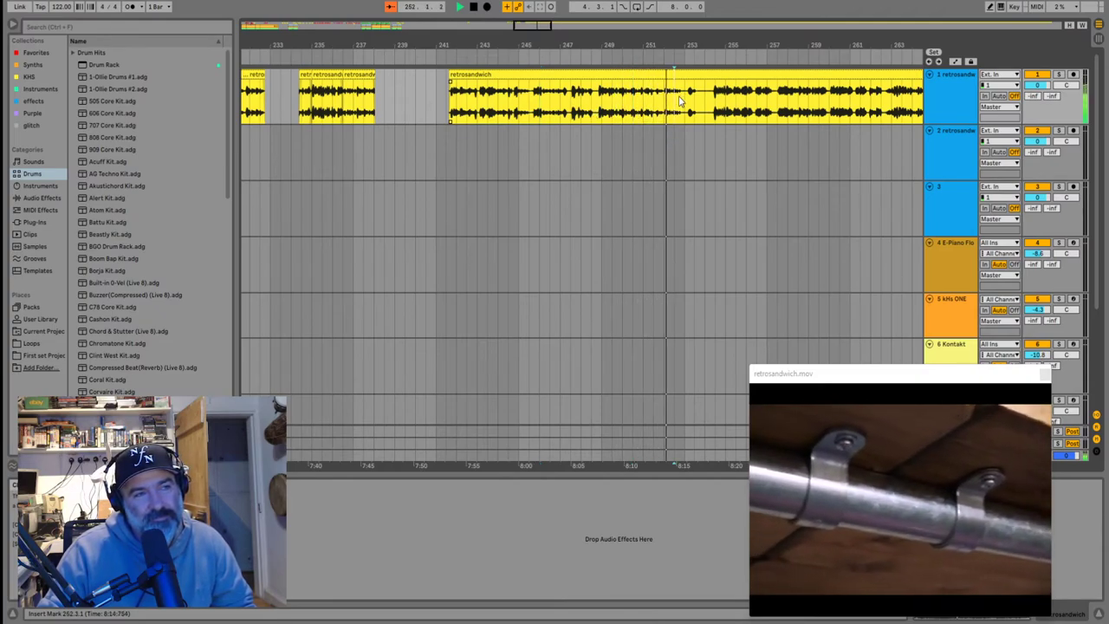
drag(452, 77, 675, 86)
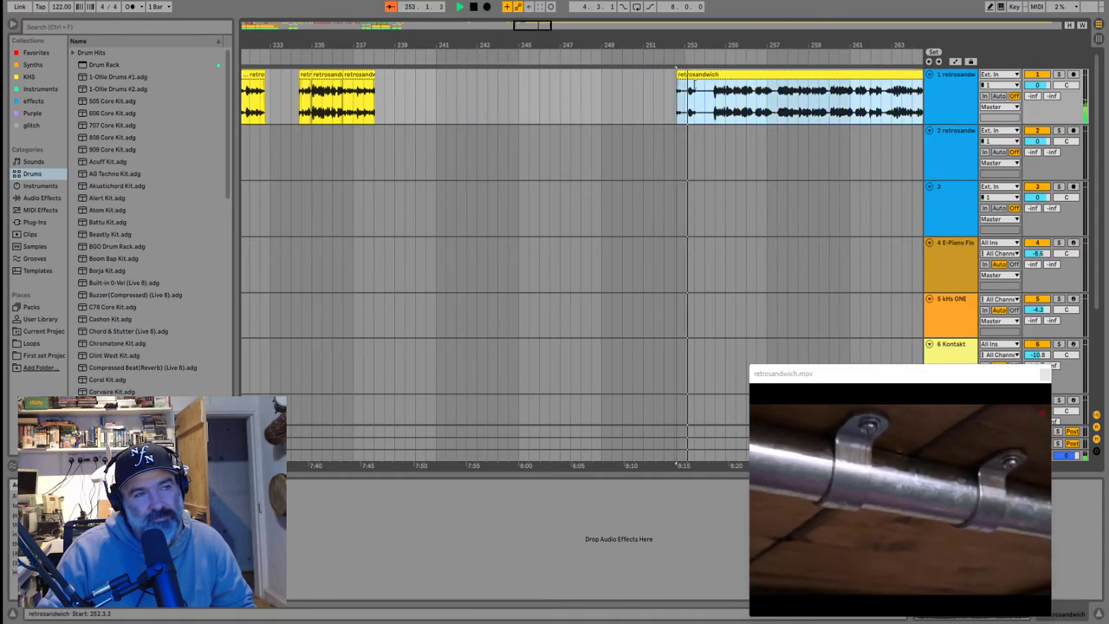
click(718, 102)
drag(734, 74, 457, 94)
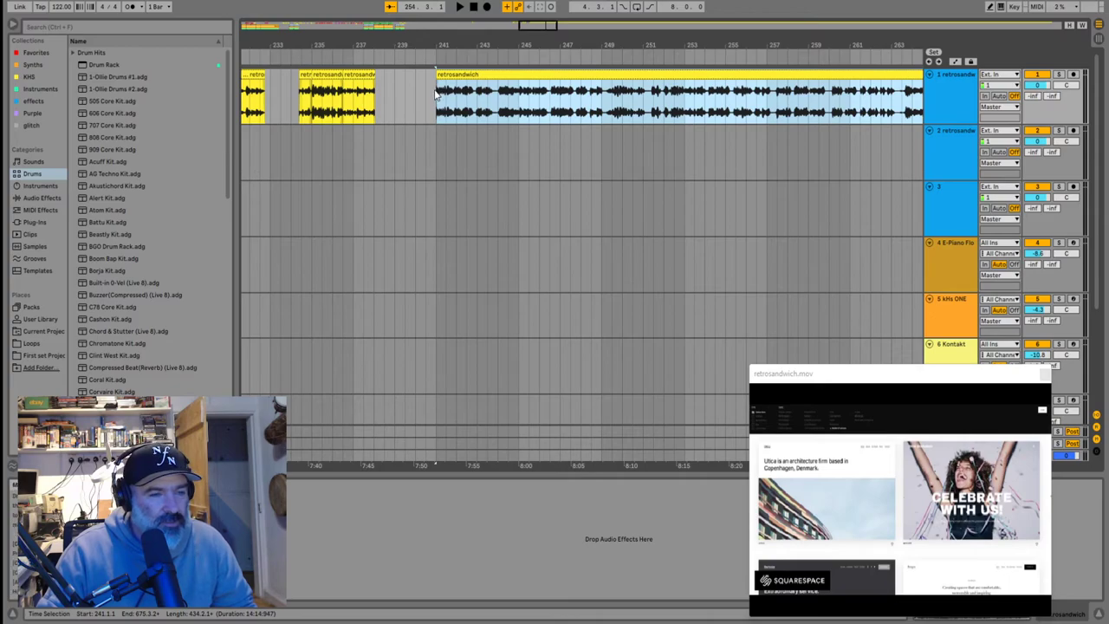
Extend the long clip's start back to 240.3.1 and play it from there
scroll(435, 95, up, 3)
drag(435, 73, 414, 80)
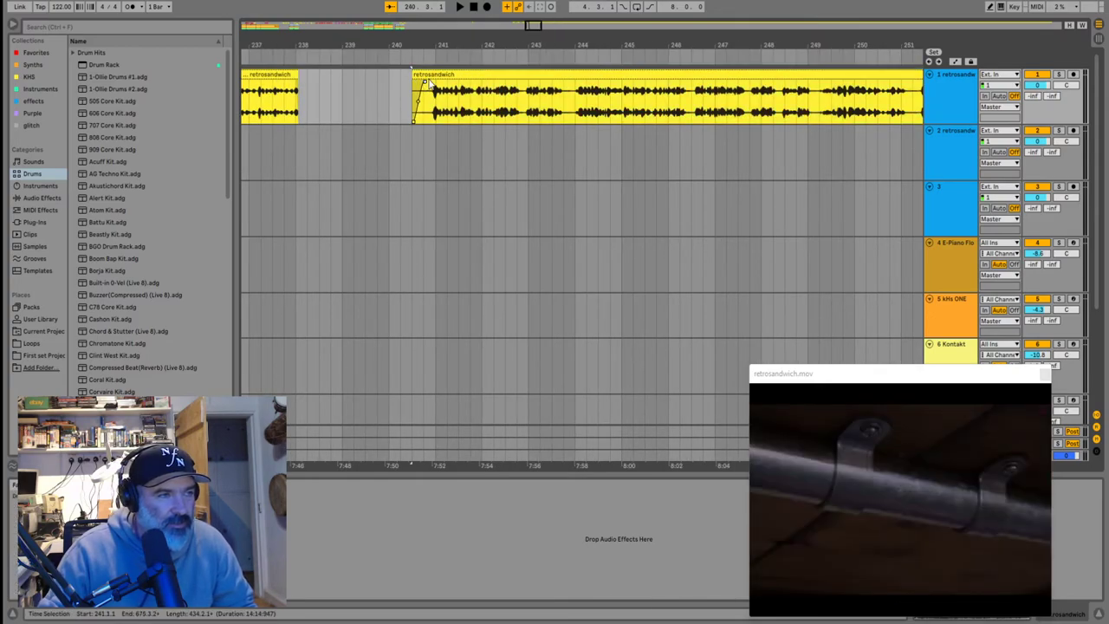
click(423, 78)
key(space)
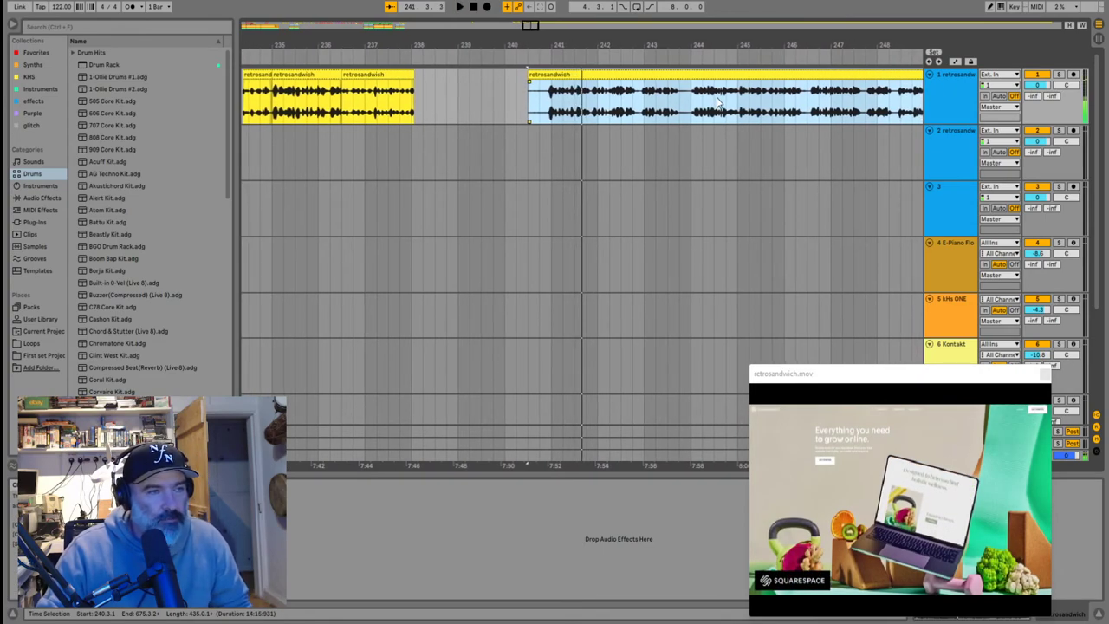
Audition the long clip up to bar 249, trim its start to about bar 251 and play from 252.1.1
click(814, 111)
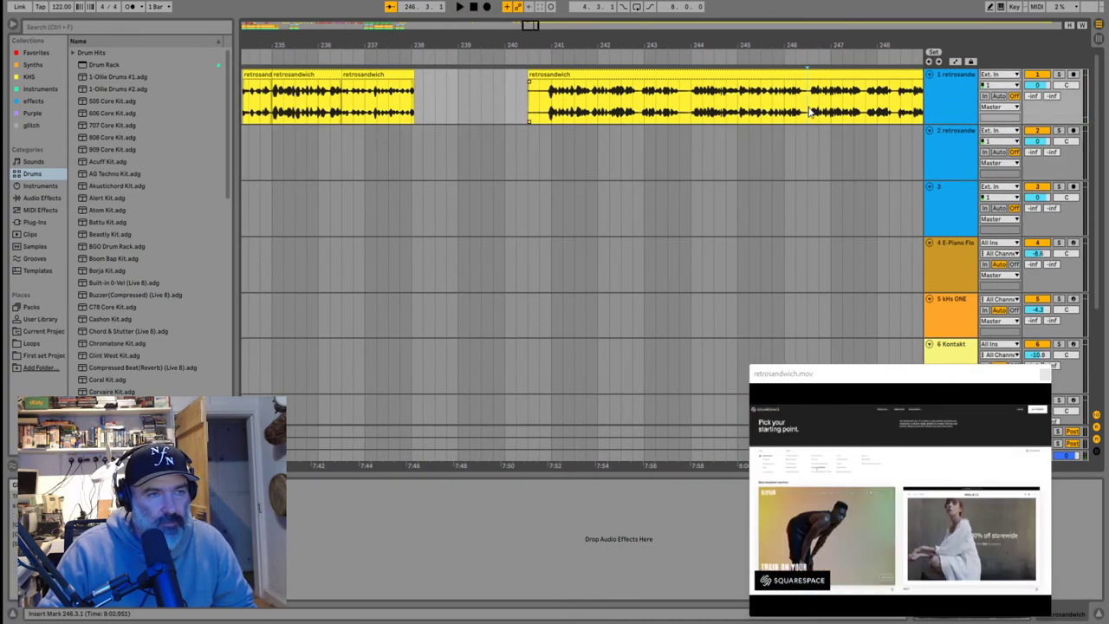
click(711, 107)
key(space)
key(space)
scroll(757, 105, down, 4)
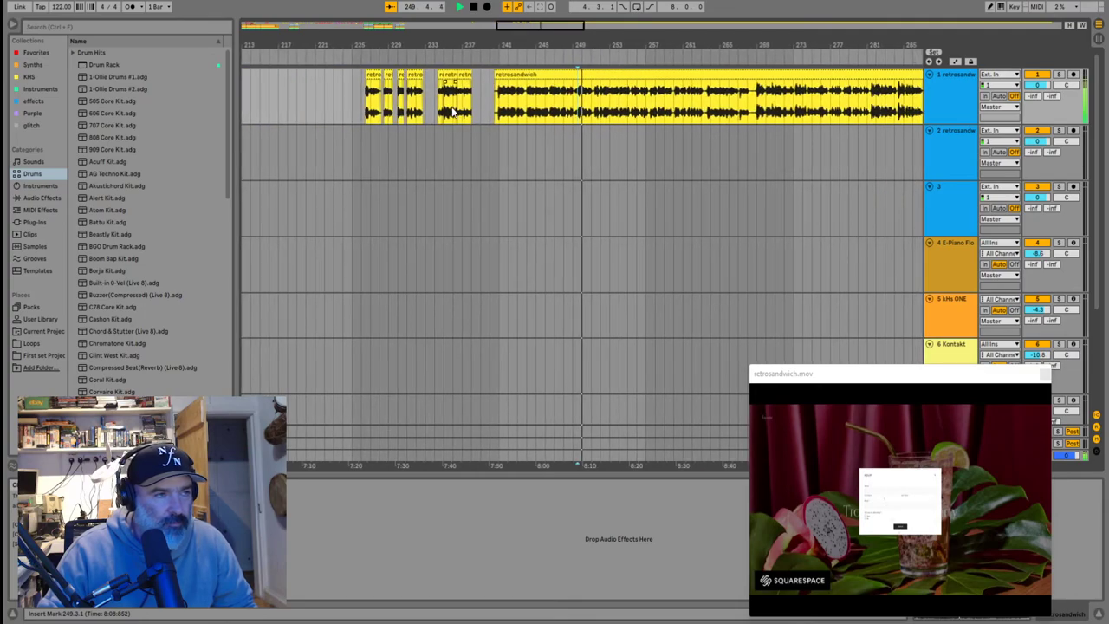
drag(494, 74, 594, 78)
click(600, 101)
key(space)
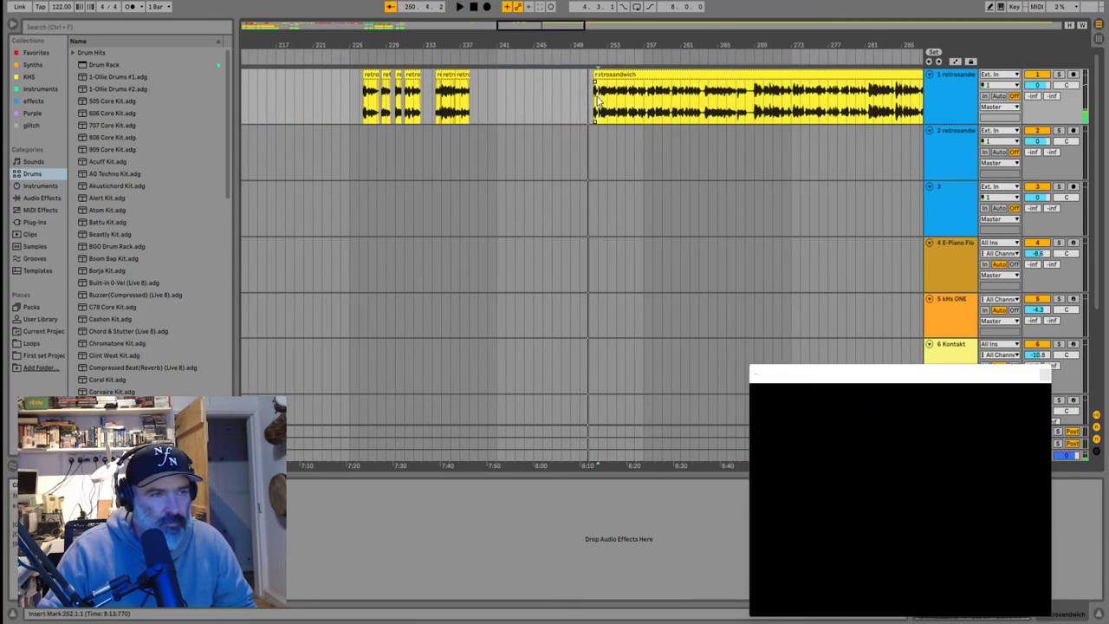
Audition the long clip forward to 268.1.1, trim its start to about bar 269 and move it to 241.1.1
key(space)
click(616, 109)
key(space)
key(space)
click(690, 102)
key(space)
key(space)
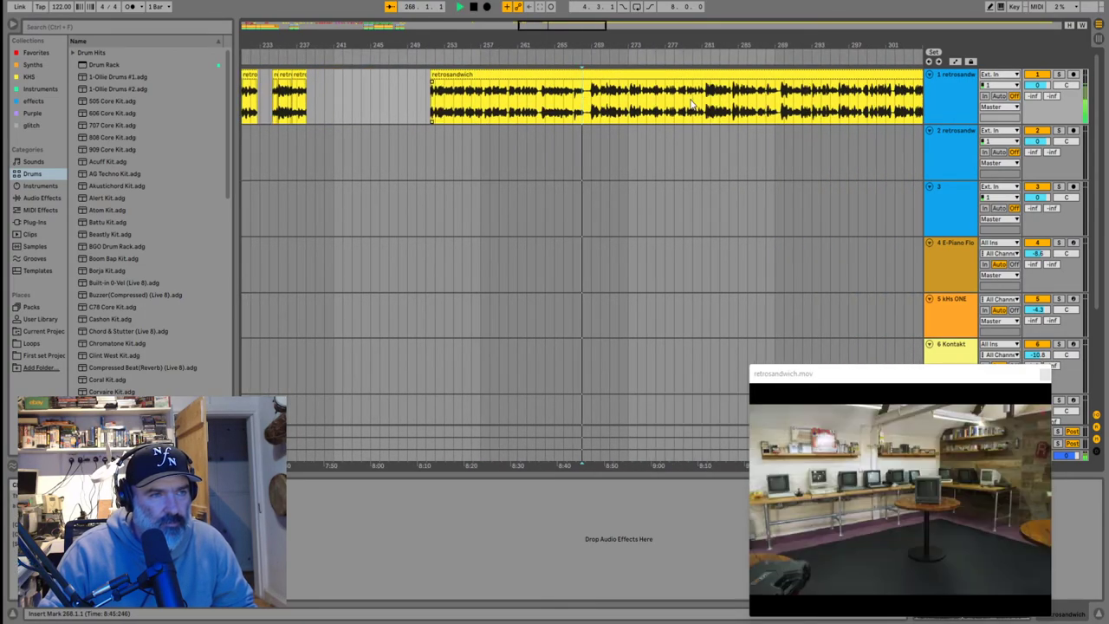
drag(428, 96, 338, 77)
Play the moved long clip from 241.1.1 and examine its opening waveform closely
click(329, 108)
scroll(478, 114, up, 4)
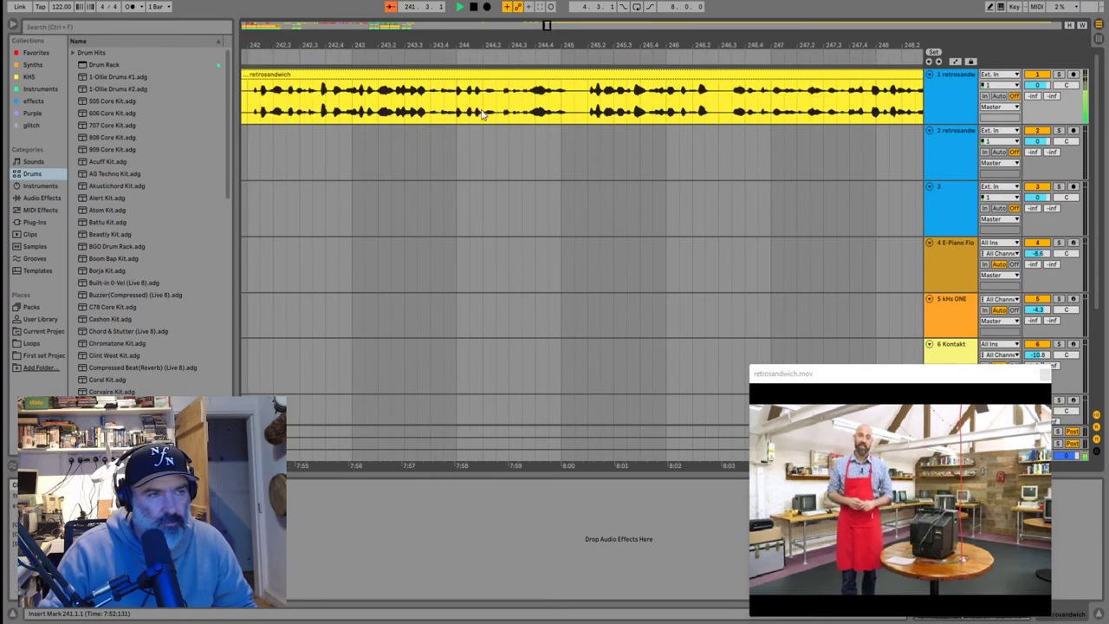
scroll(450, 117, left, 4)
key(plus)
key(plus)
key(plus)
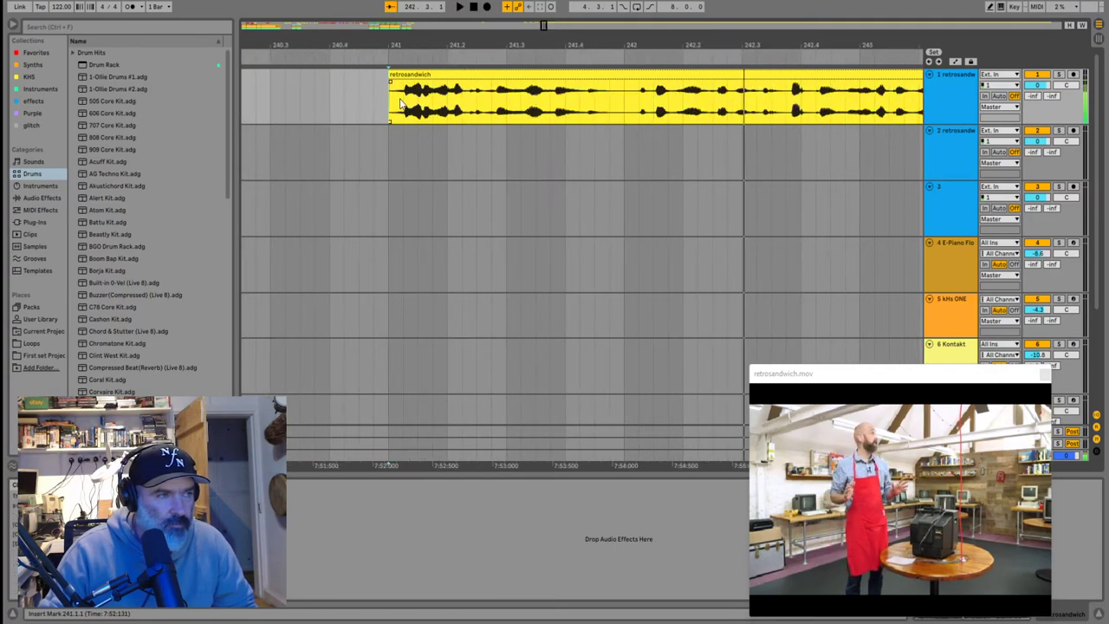
click(400, 101)
key(space)
key(minus)
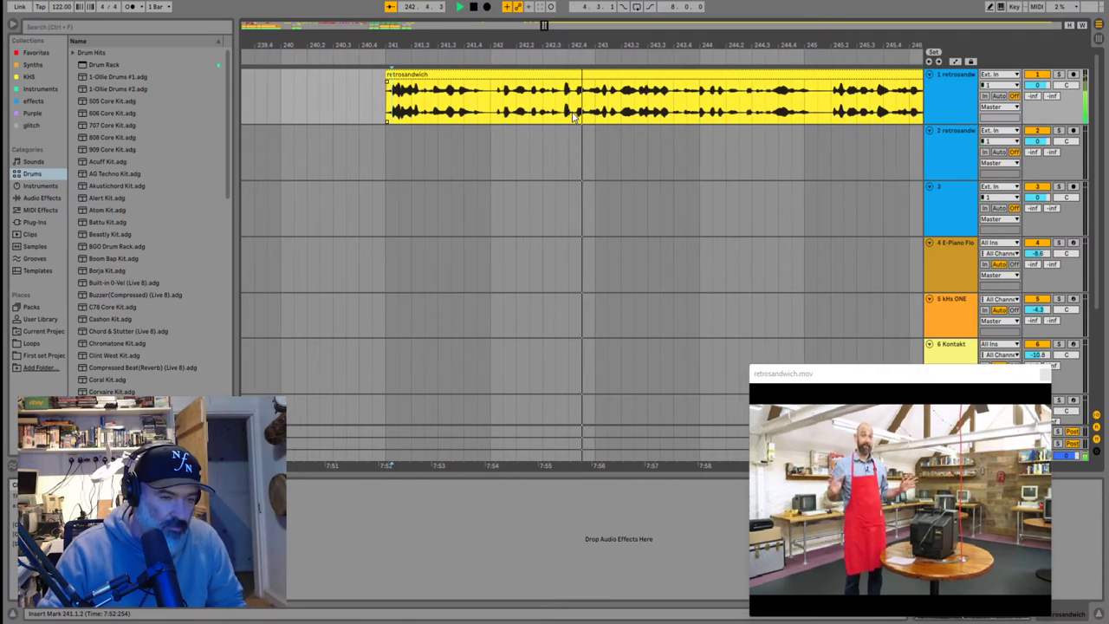
key(minus)
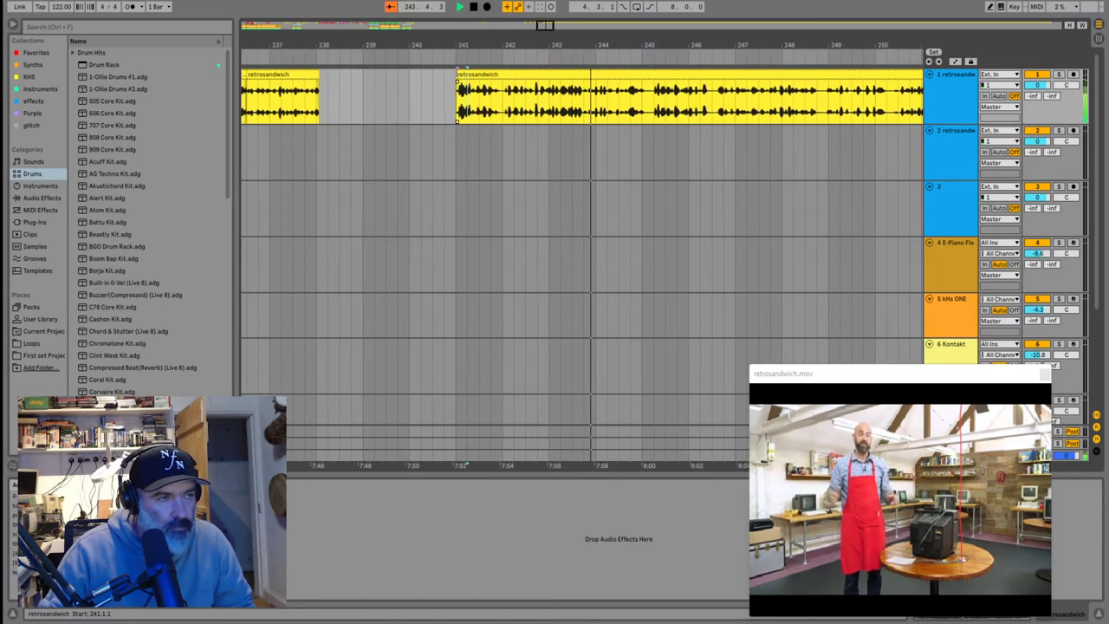
Play the long clip from 243.2.1 onward and trim its start to 248.1.1
click(458, 73)
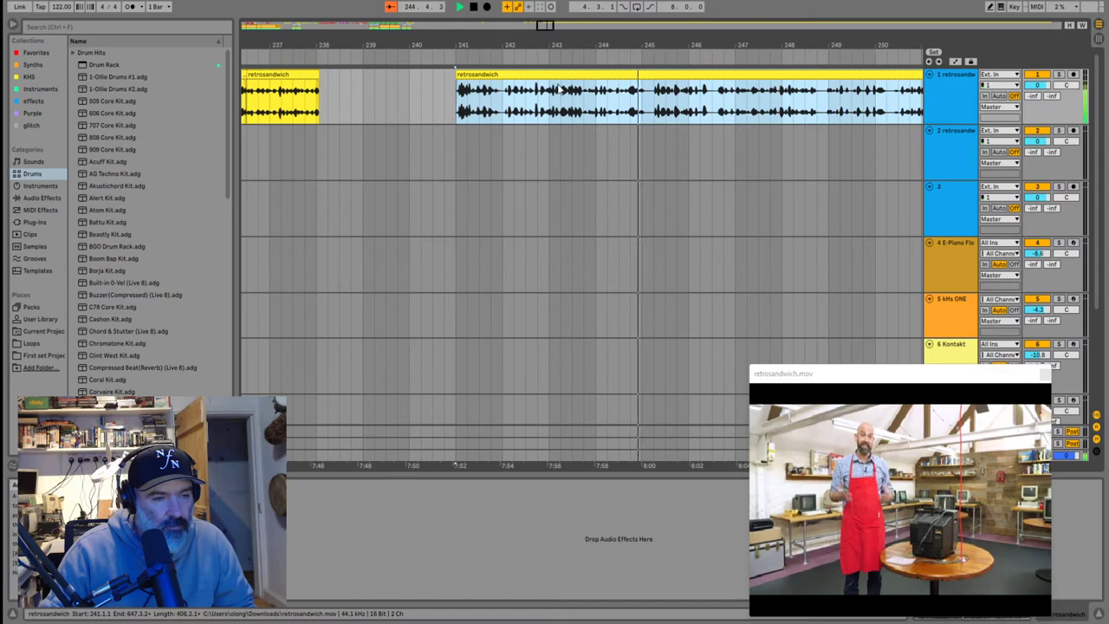
click(561, 108)
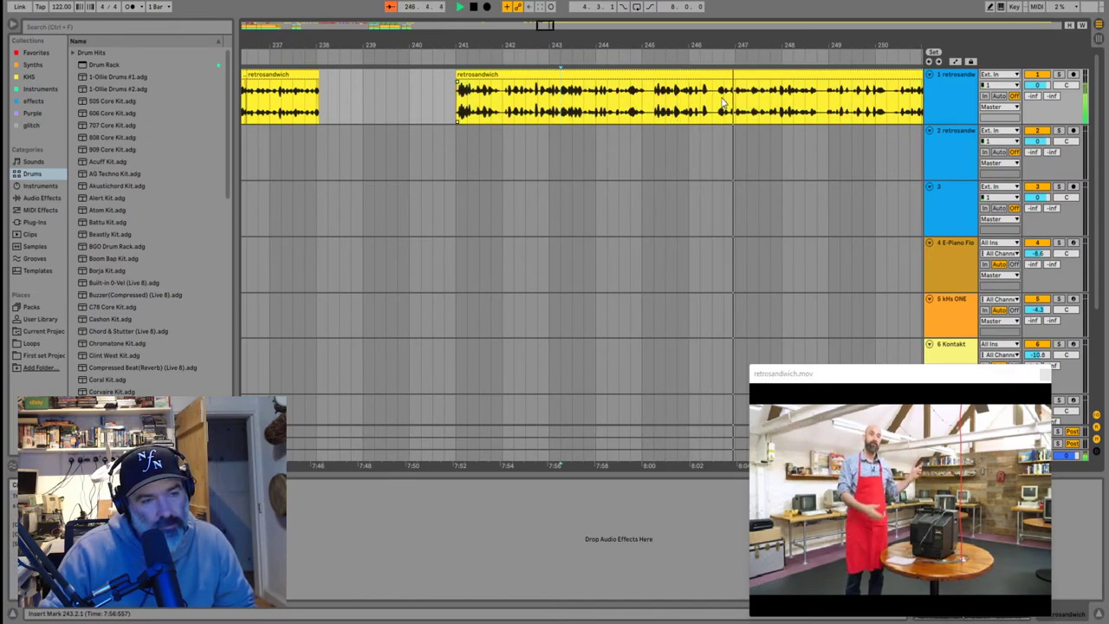
drag(461, 87, 788, 86)
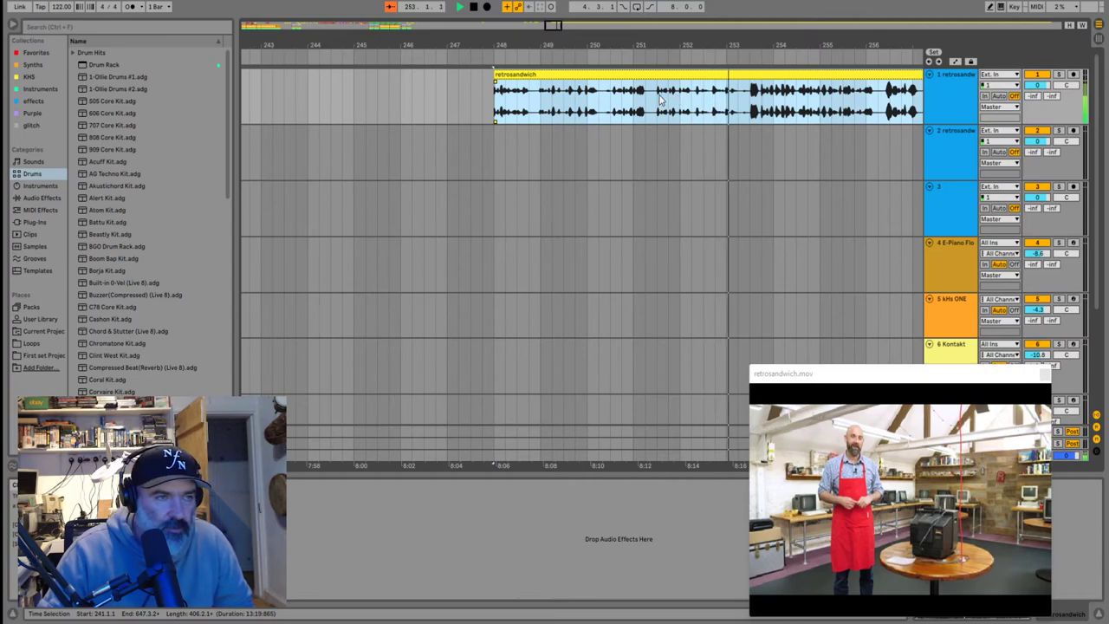
Play from 252.3.1 and trim the long clip's start to about 253.3.1, where the louder passage begins
click(662, 100)
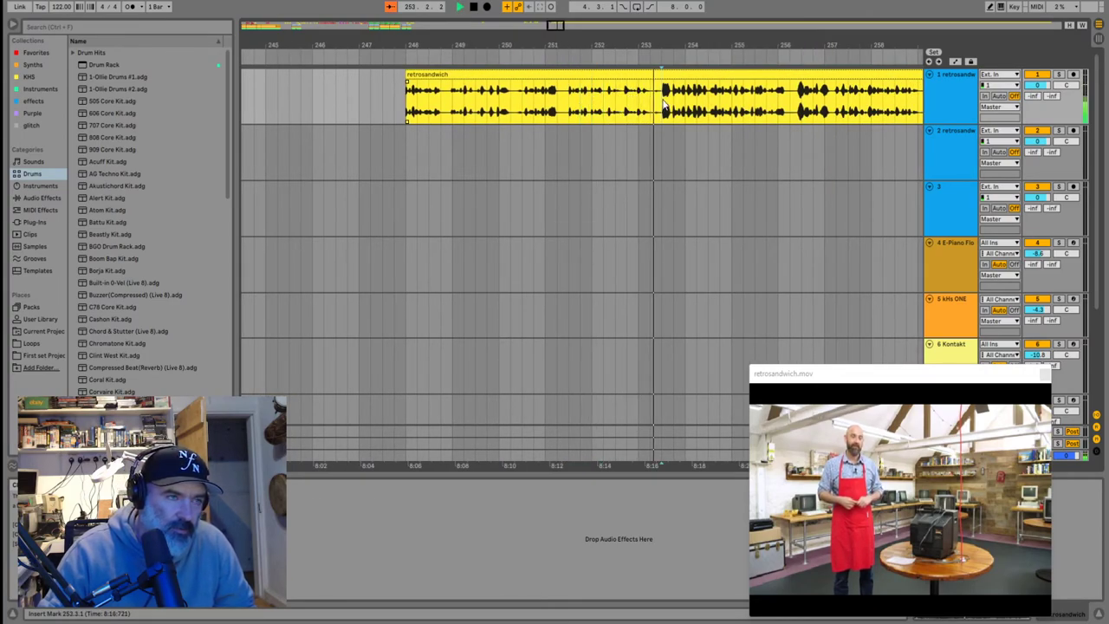
click(257, 82)
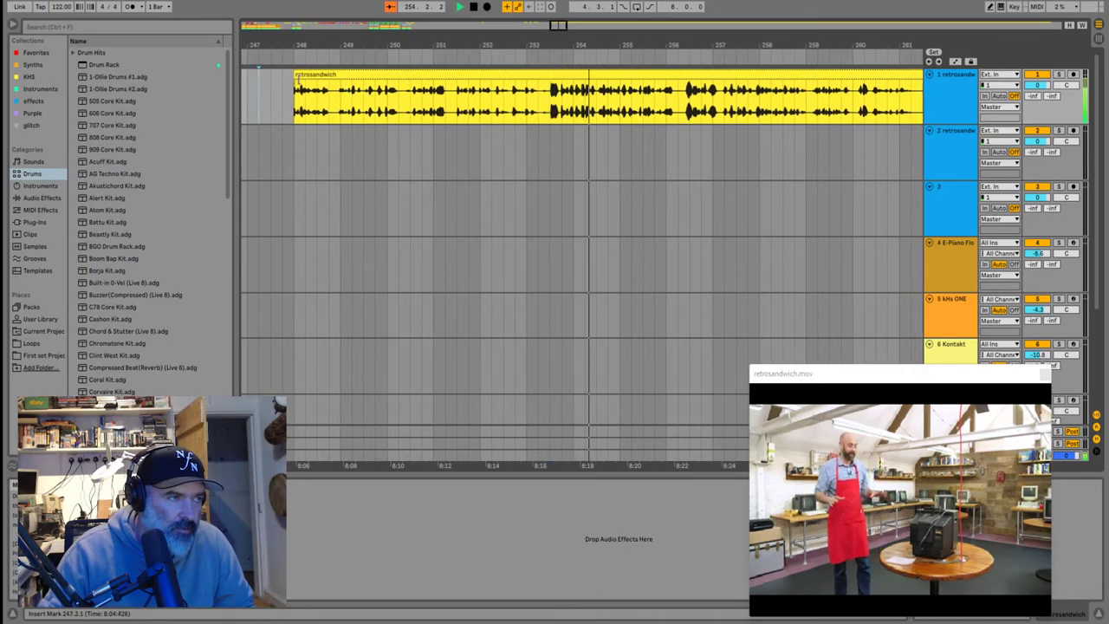
drag(291, 84, 550, 73)
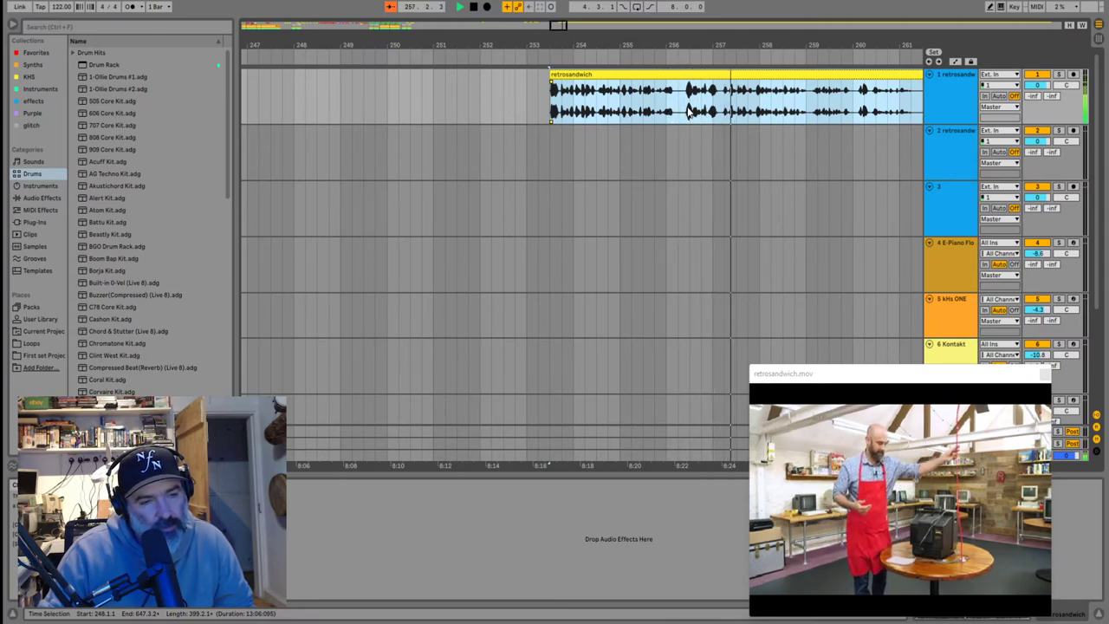
Play the long clip from 259.1.1 and trim its start to about bar 261
scroll(749, 114, right, 5)
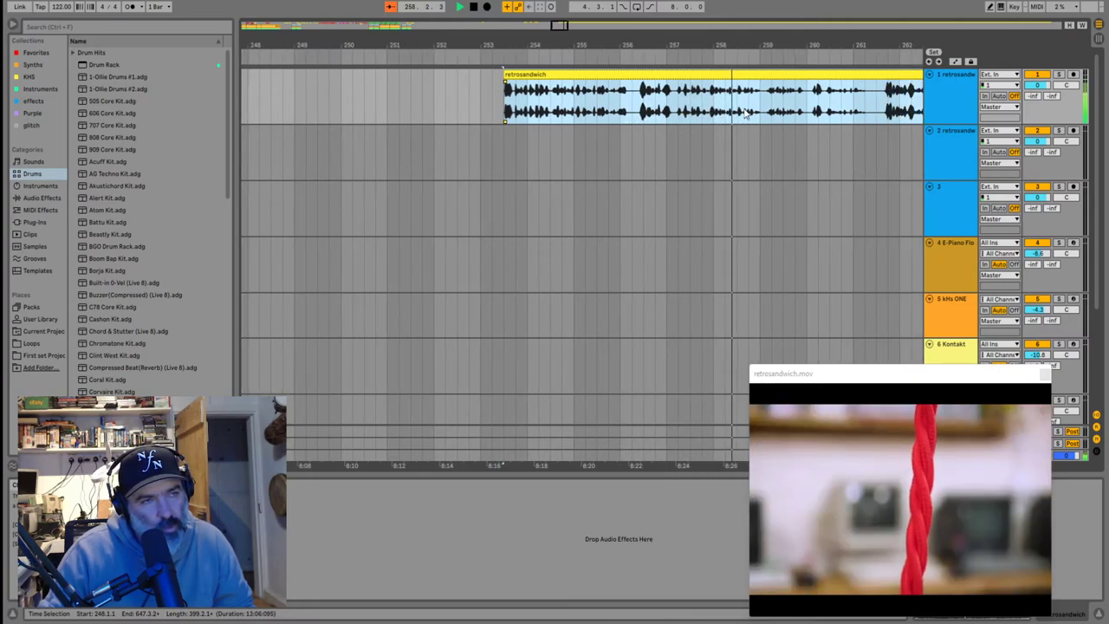
click(698, 97)
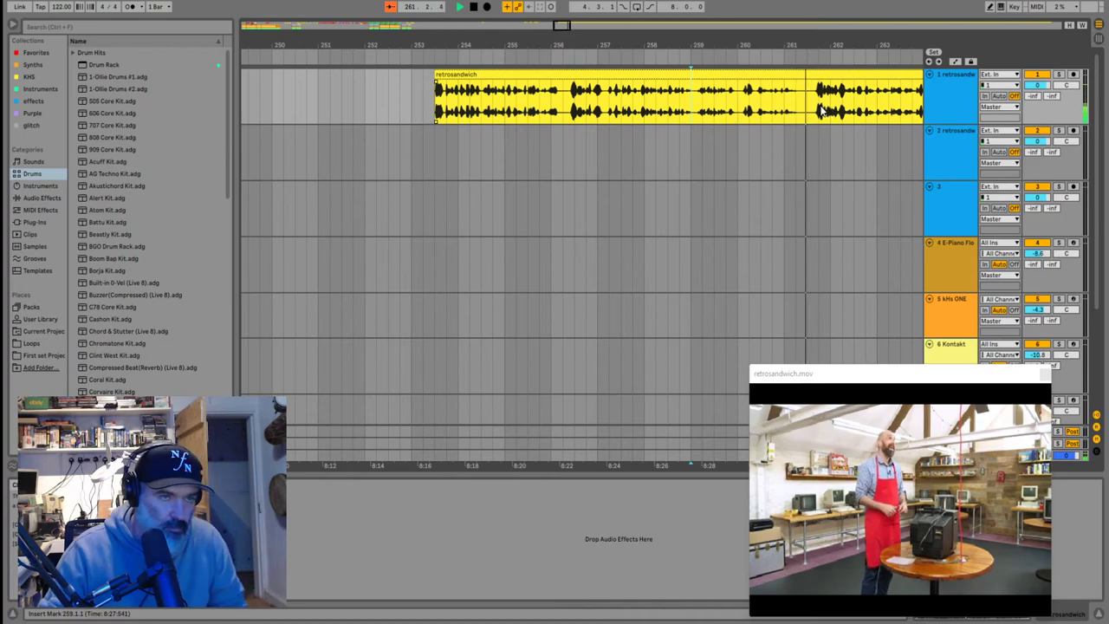
scroll(538, 91, down, 2)
drag(496, 75, 660, 76)
Play further into the long clip and fine-adjust its start to 261.3.1
click(730, 103)
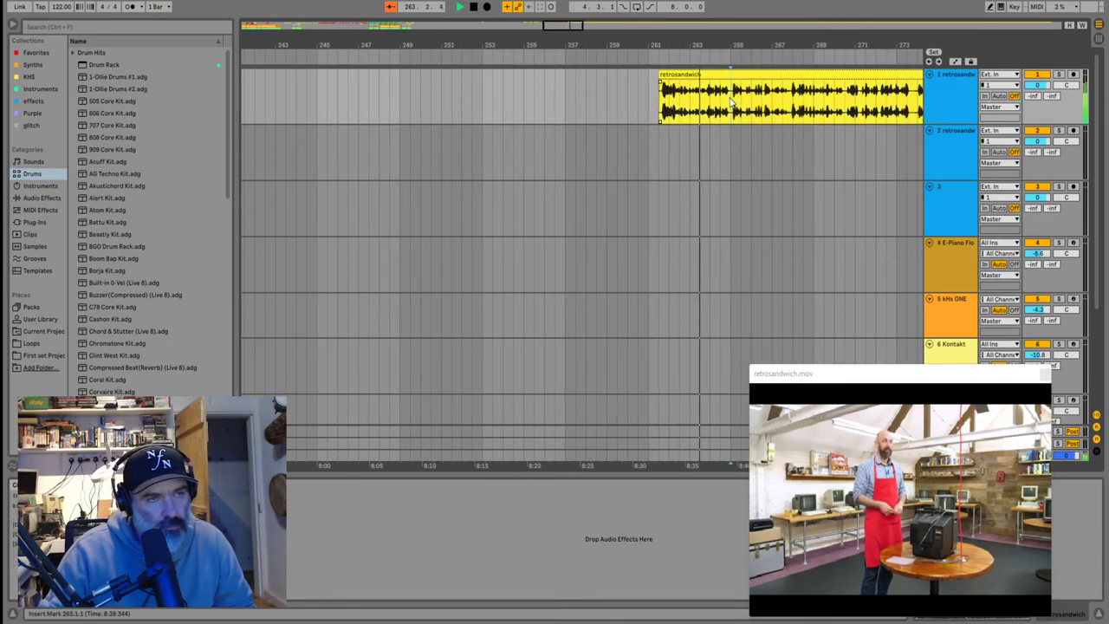
key(plus)
drag(391, 75, 371, 95)
scroll(539, 102, down, 3)
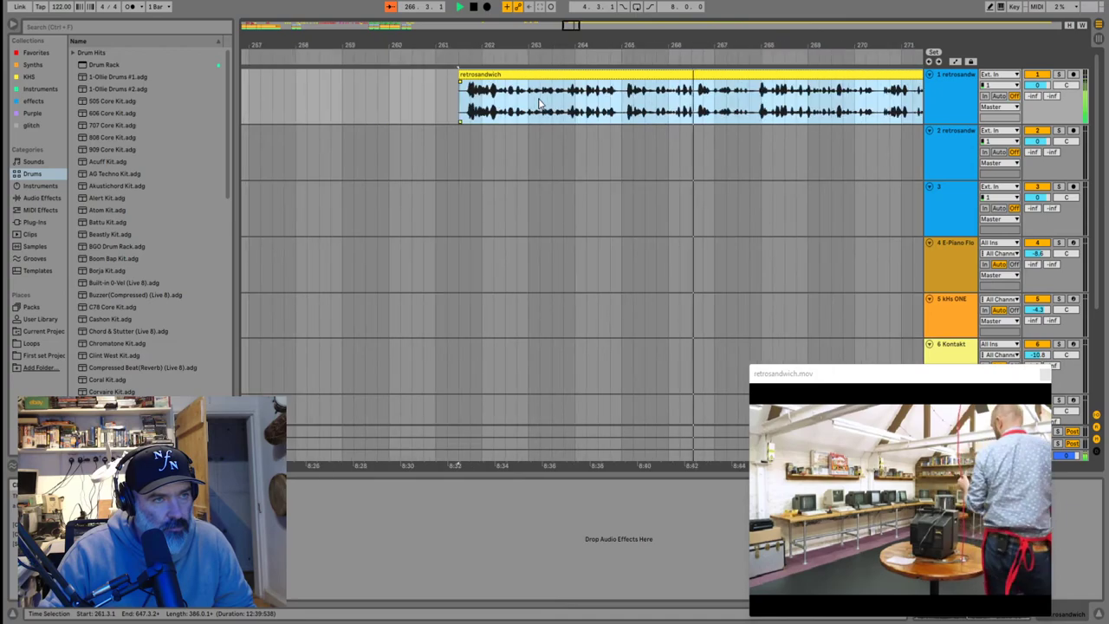
Play the long clip up to bar 268 and trim its start to 267.4.1
key(plus)
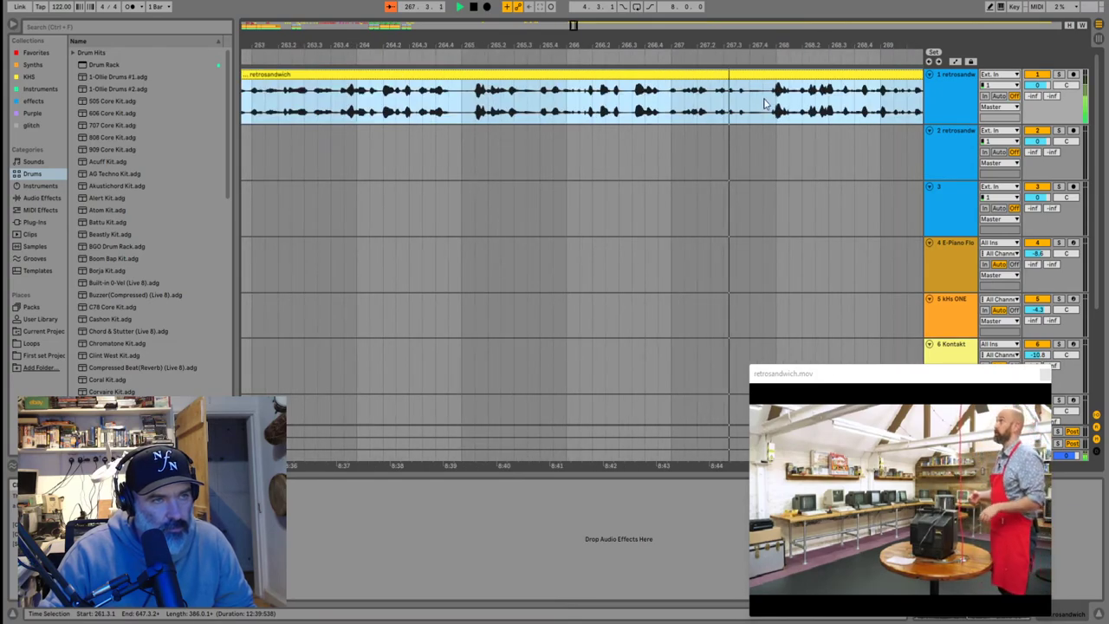
click(764, 103)
key(minus)
drag(291, 75, 582, 70)
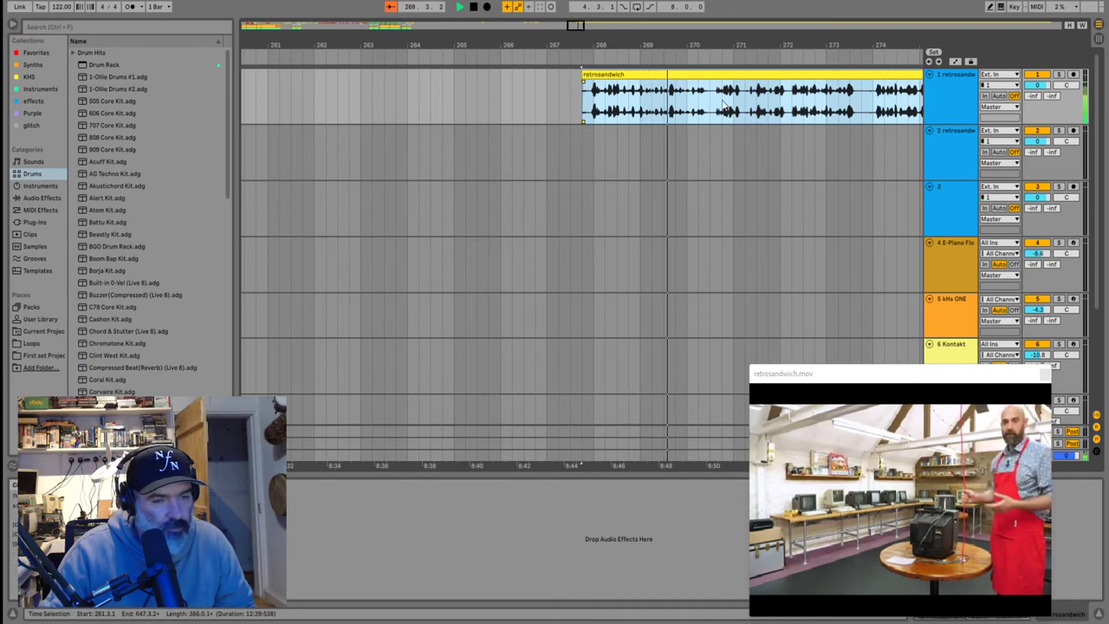
Listen past bar 271 and trim the long clip's start to 274.1.1
scroll(723, 105, right, 1)
scroll(589, 91, right, 12)
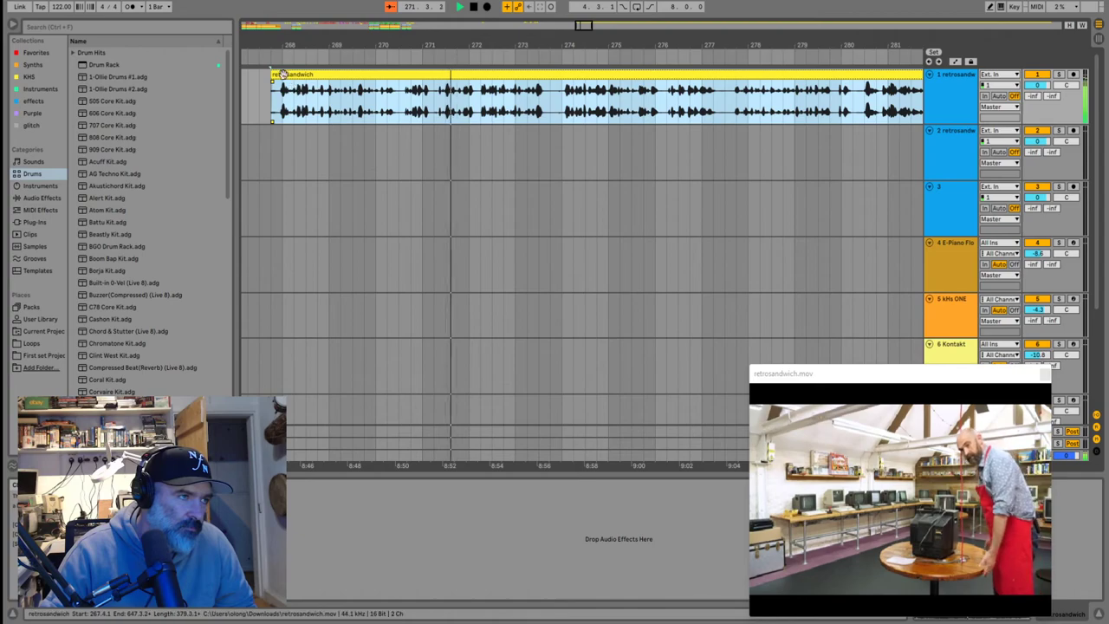
drag(272, 76, 562, 70)
Listen past bar 275 and trim the long clip's start to about 278.2.1
scroll(561, 121, right, 6)
scroll(567, 136, right, 1)
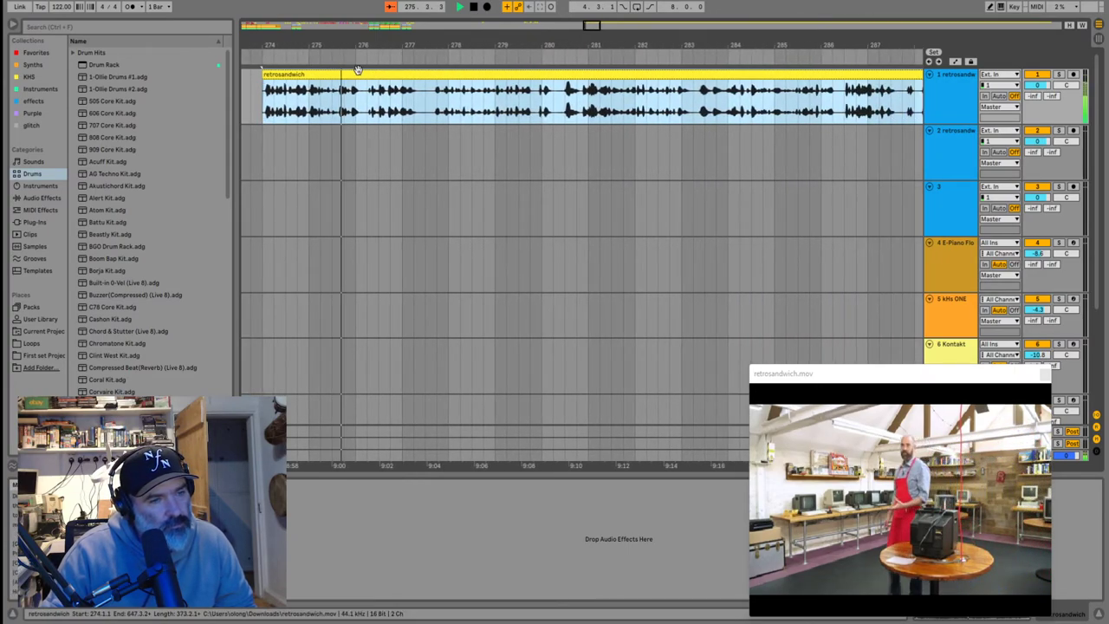
drag(261, 68, 526, 90)
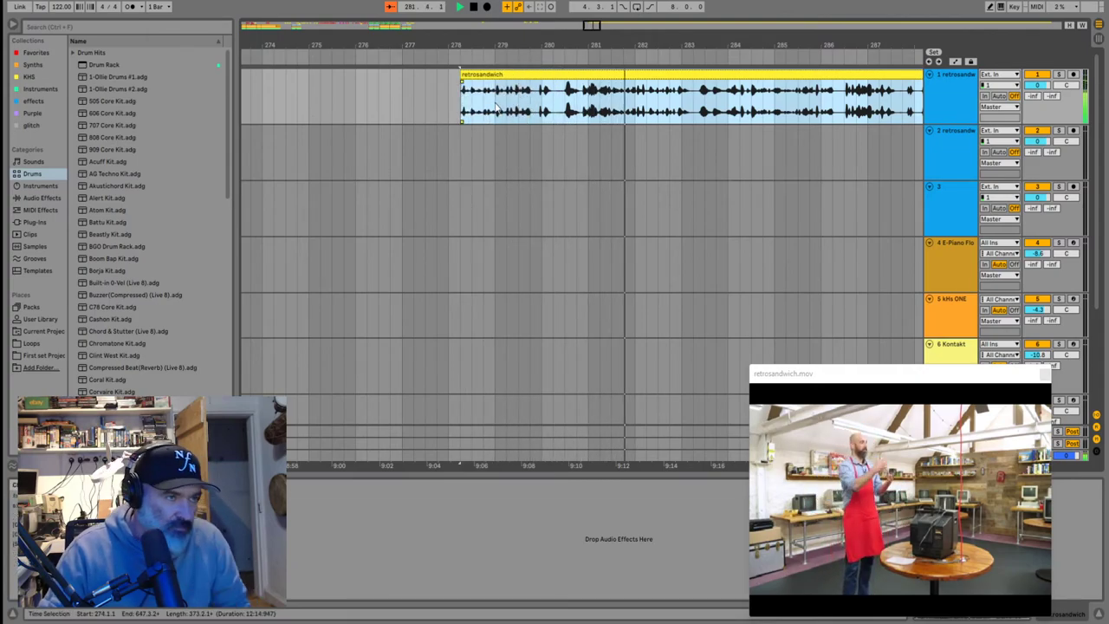
Split the long clip at 280.2.1 and move the short snippet cut before it to about 276.3.1
click(496, 101)
drag(524, 88, 488, 77)
click(616, 106)
key(ctrl+e)
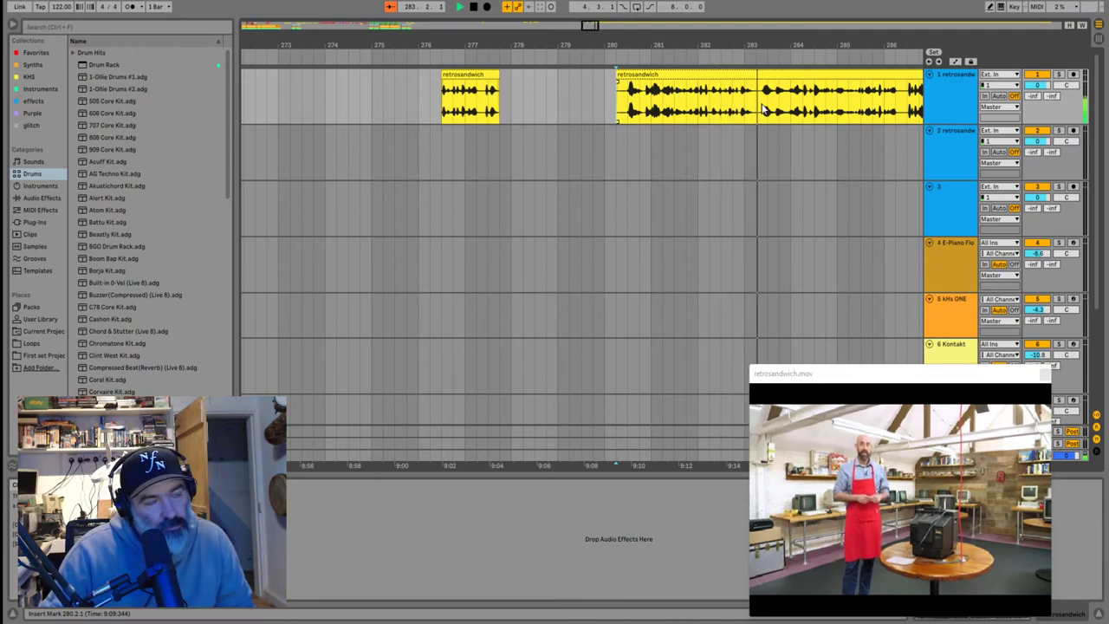
Listen past bar 285 and trim the long clip's start to 286.3.1
scroll(762, 108, down, 3)
scroll(762, 107, right, 3)
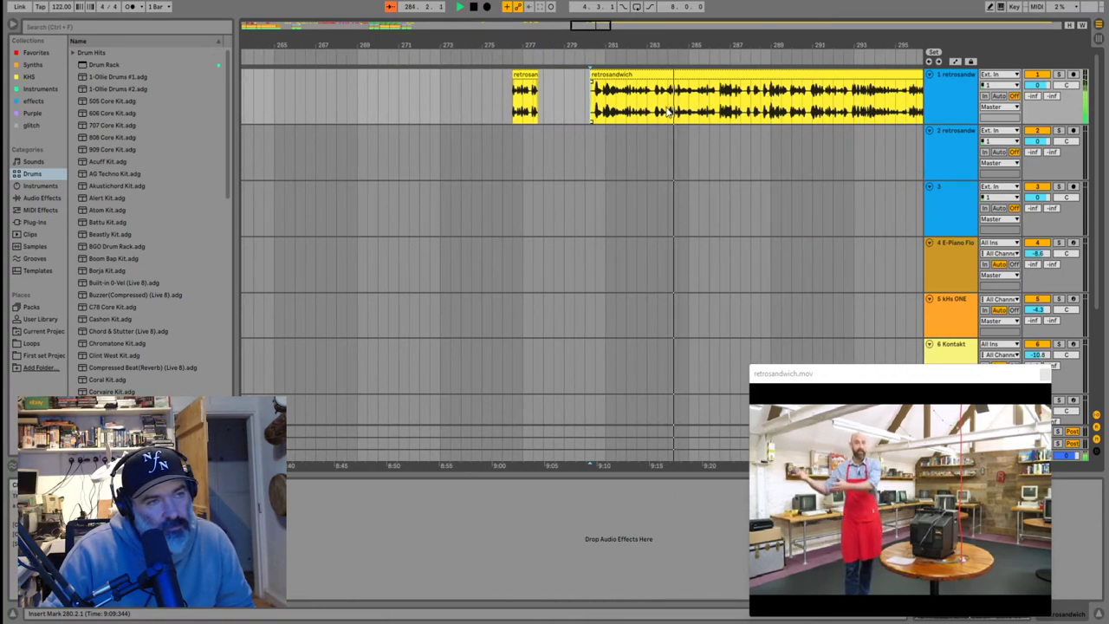
scroll(676, 105, up, 2)
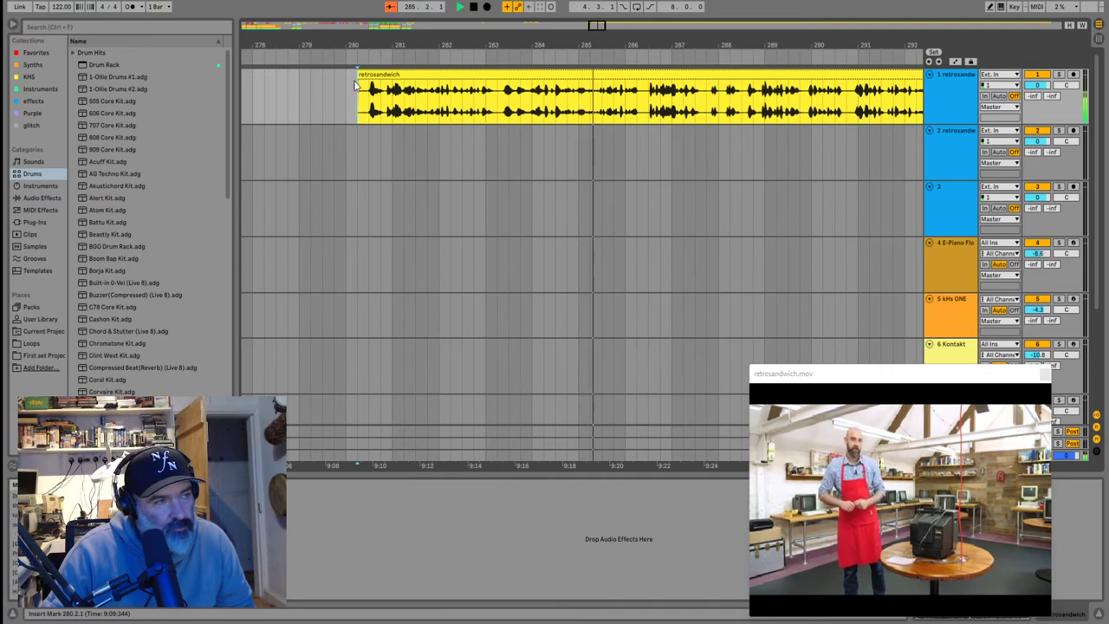
drag(358, 97, 646, 98)
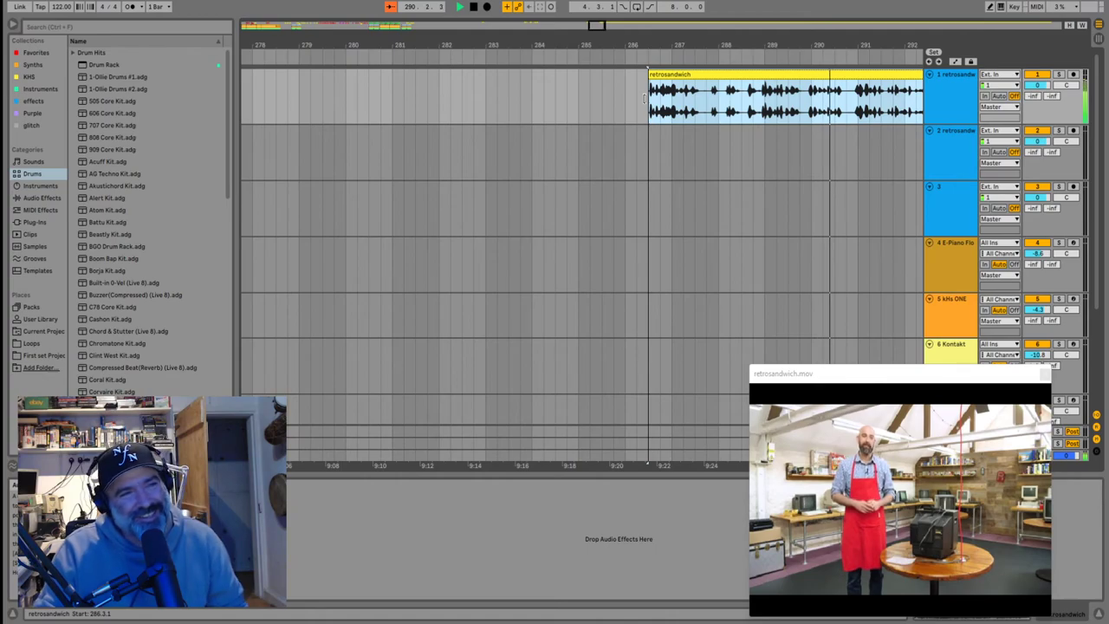
Move the long clip back so it starts at 279.1.1 and audition it from 281.1.1 and 280.1.1
drag(646, 97, 364, 98)
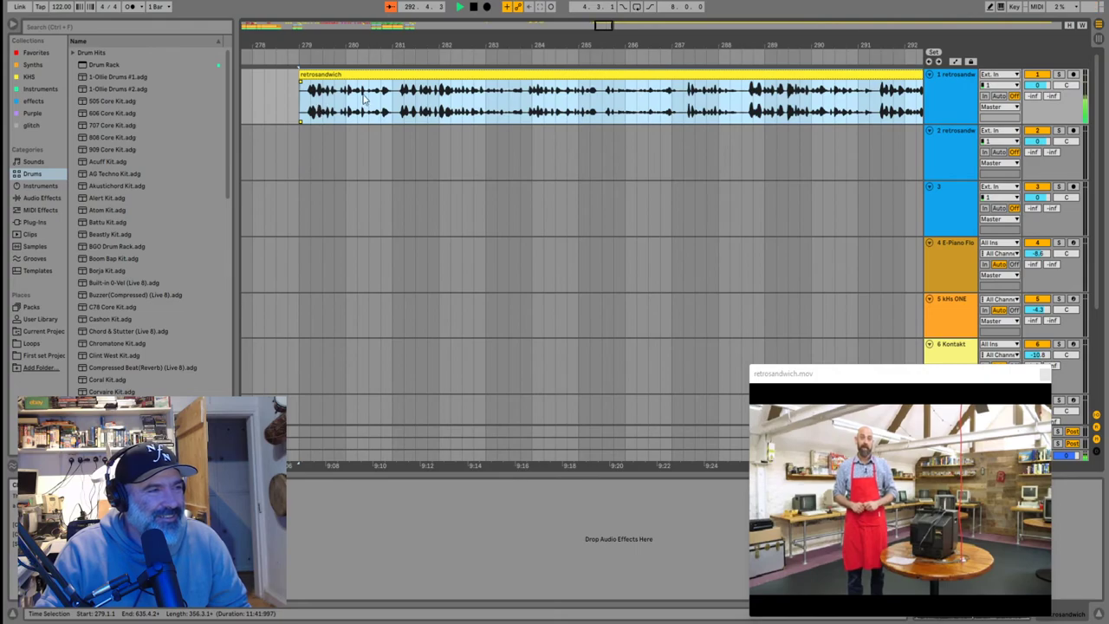
click(364, 98)
scroll(433, 100, left, 5)
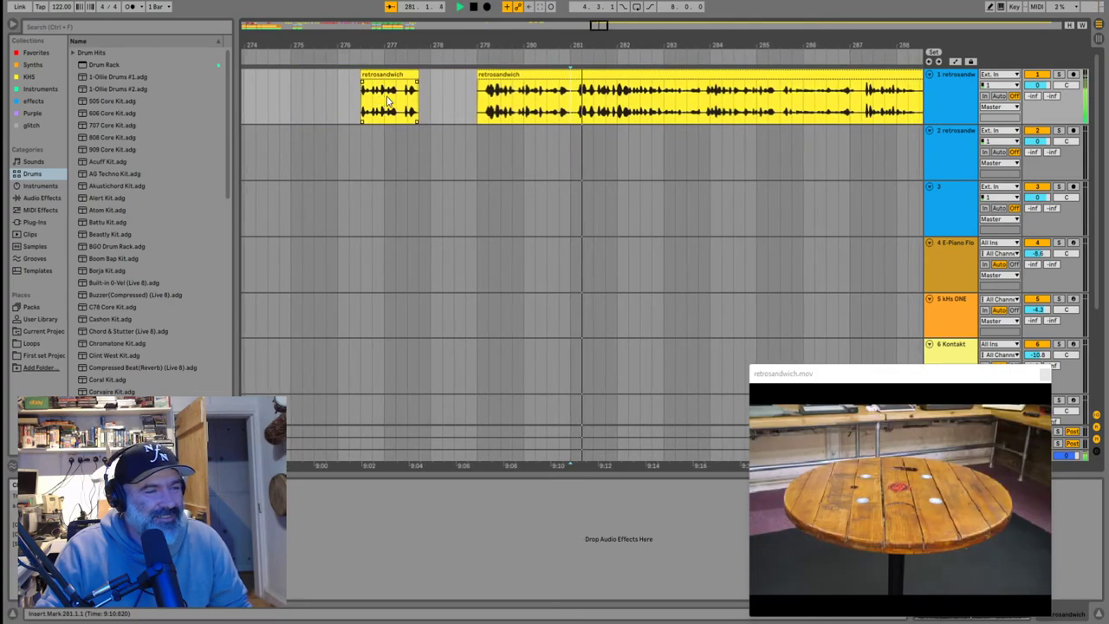
click(464, 73)
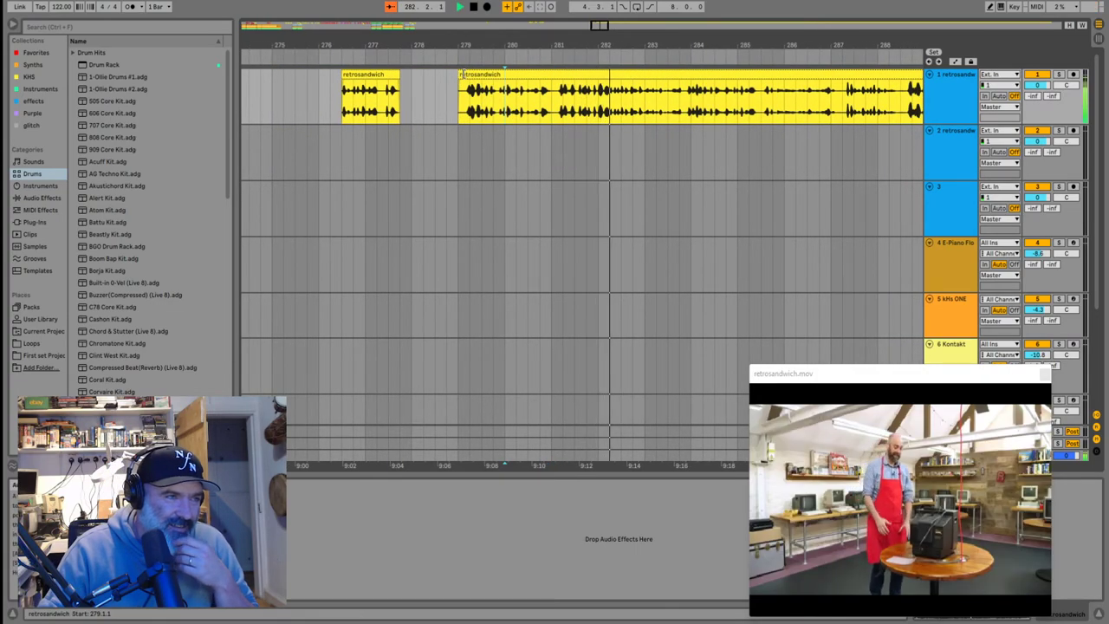
click(468, 91)
scroll(468, 91, right, 5)
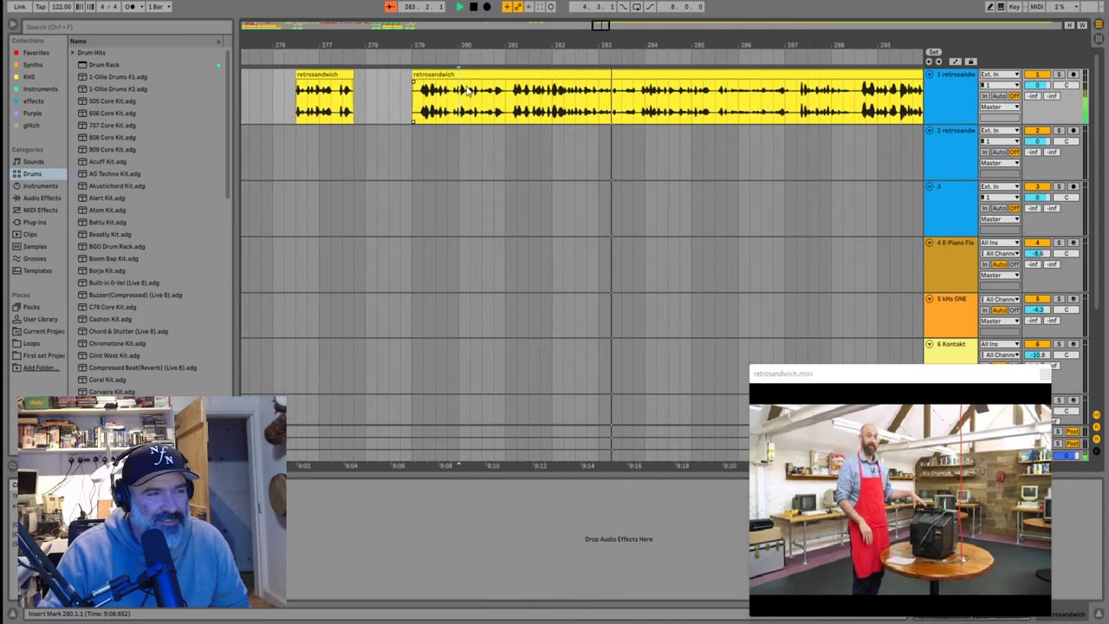
Audition the passage around bars 285 to 287 and trim the long clip's start to 286.2.1
click(260, 76)
drag(260, 76, 554, 71)
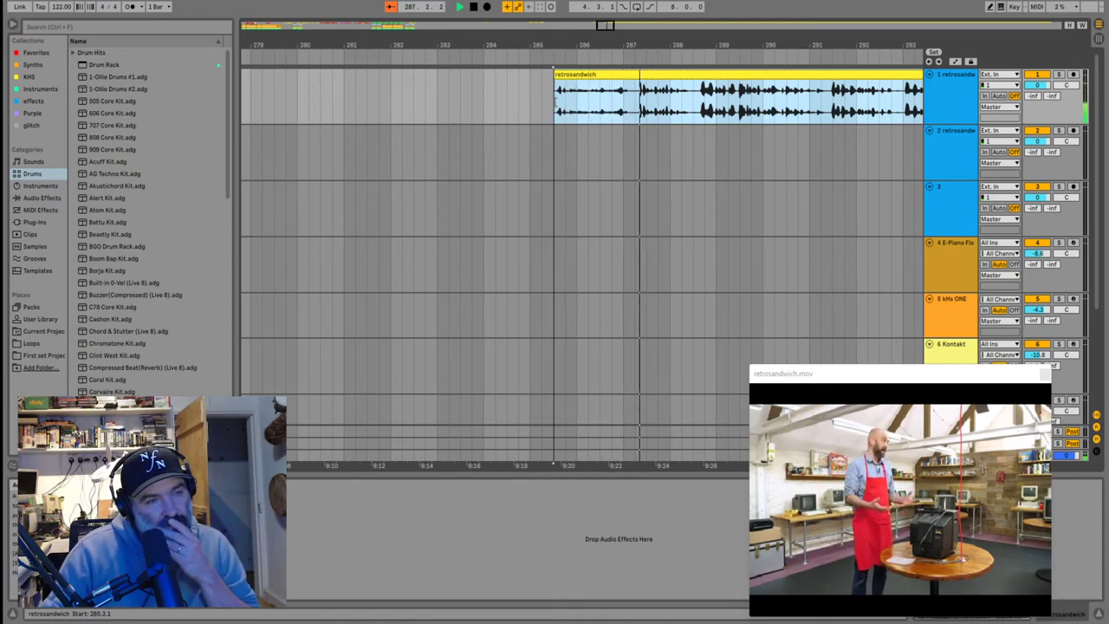
drag(556, 102, 565, 102)
key(space)
key(space)
key(space)
click(586, 101)
key(space)
key(space)
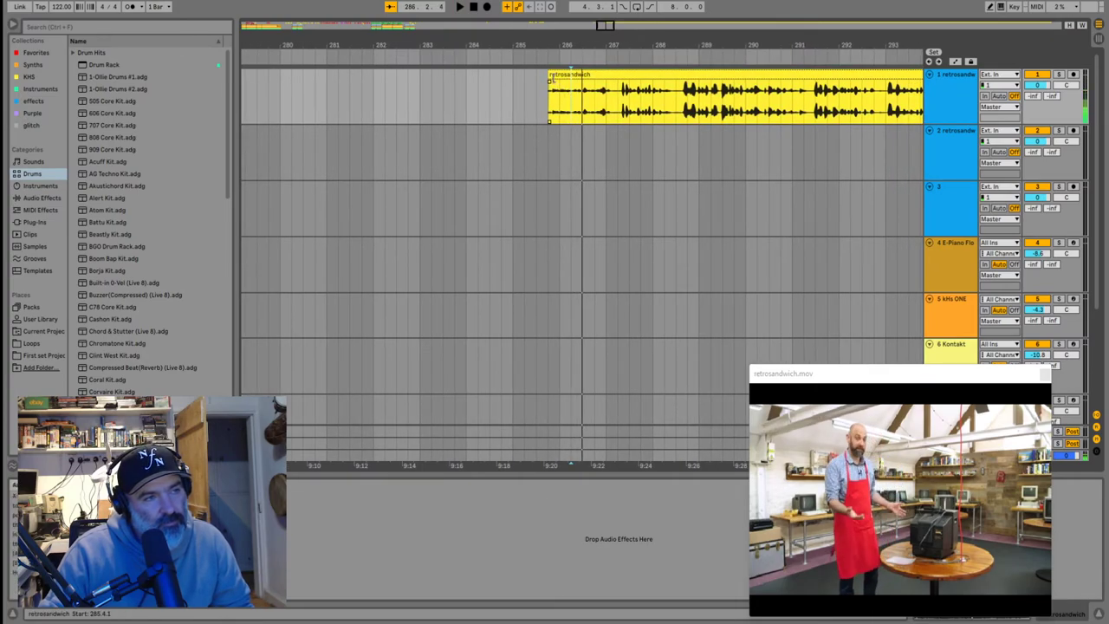
drag(550, 78, 573, 80)
Split the long clip at 287.2.1 and move the one-bar snippet before the cut to 278.1.1
key(space)
click(617, 101)
key(ctrl+e)
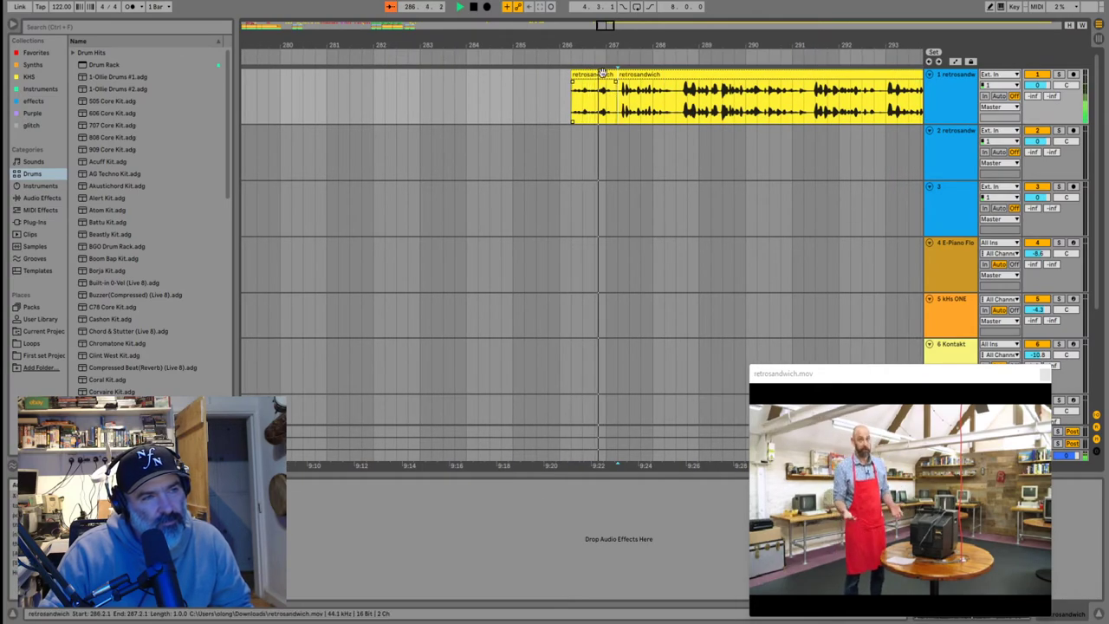
scroll(604, 74, down, 3)
drag(599, 75, 427, 75)
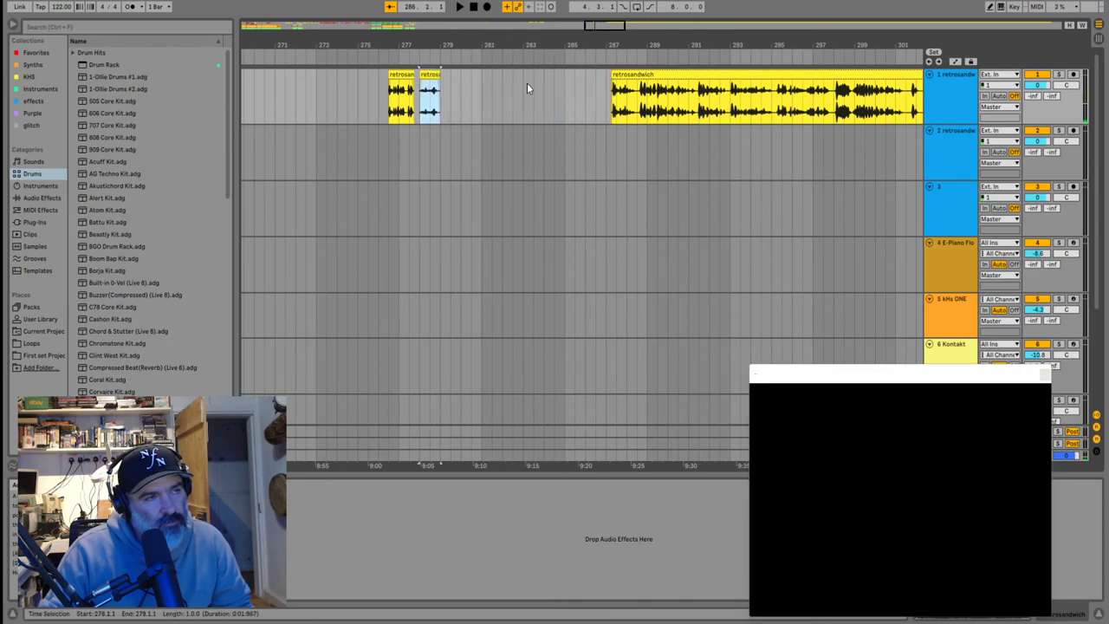
Play the long clip from 287.2.1 and trim its start to about 291.2.1
click(610, 102)
key(space)
key(plus)
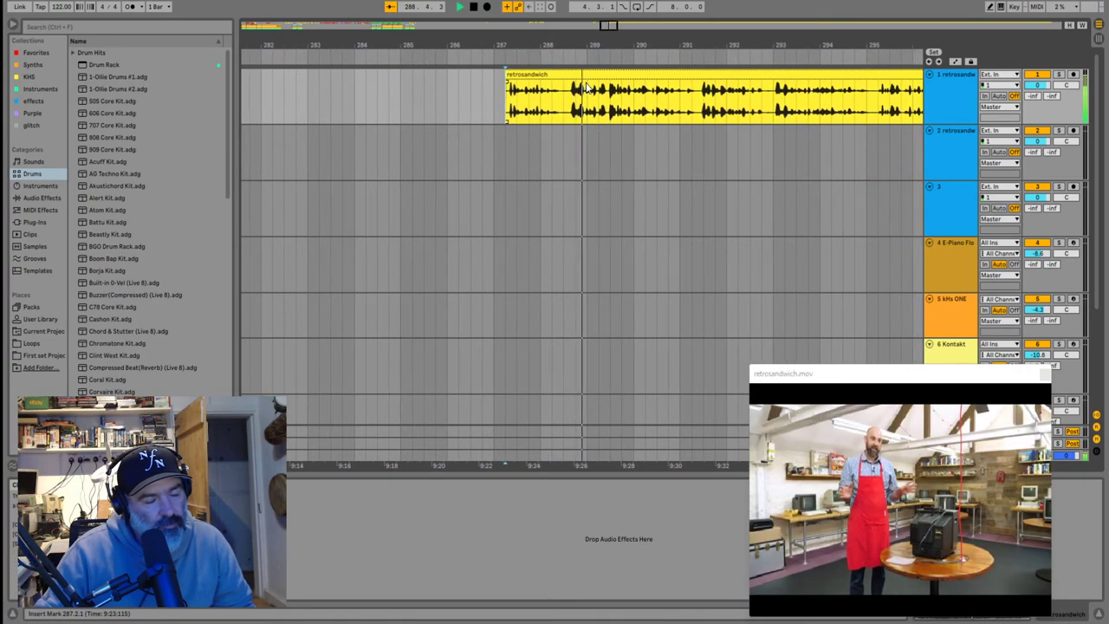
drag(507, 91, 684, 96)
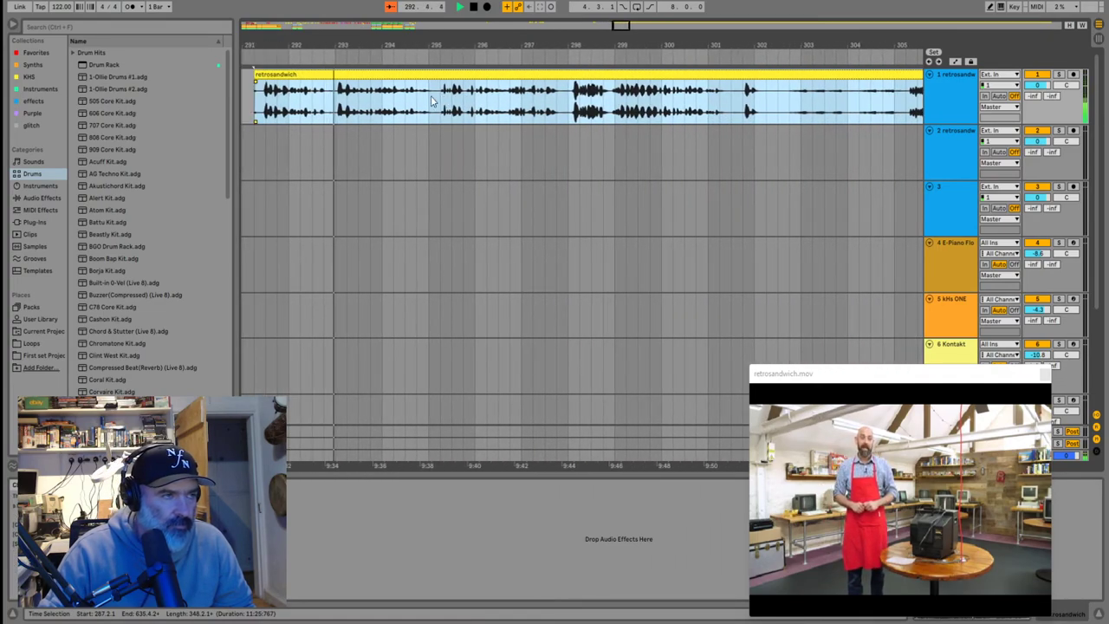
Listen on past bar 292 and trim the long clip's start to 301.2.1
click(293, 102)
click(258, 74)
drag(253, 73, 720, 102)
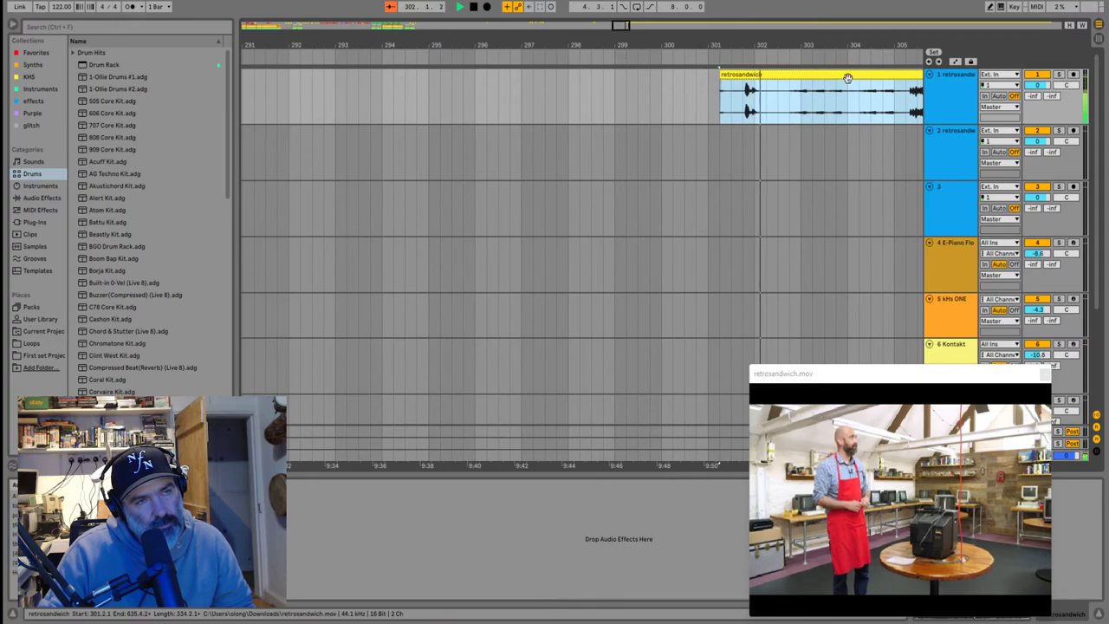
Move the long clip back so it starts at about 291.4.1 and play it from 292.4.1
click(734, 78)
key(space)
drag(724, 75, 290, 105)
click(294, 101)
key(space)
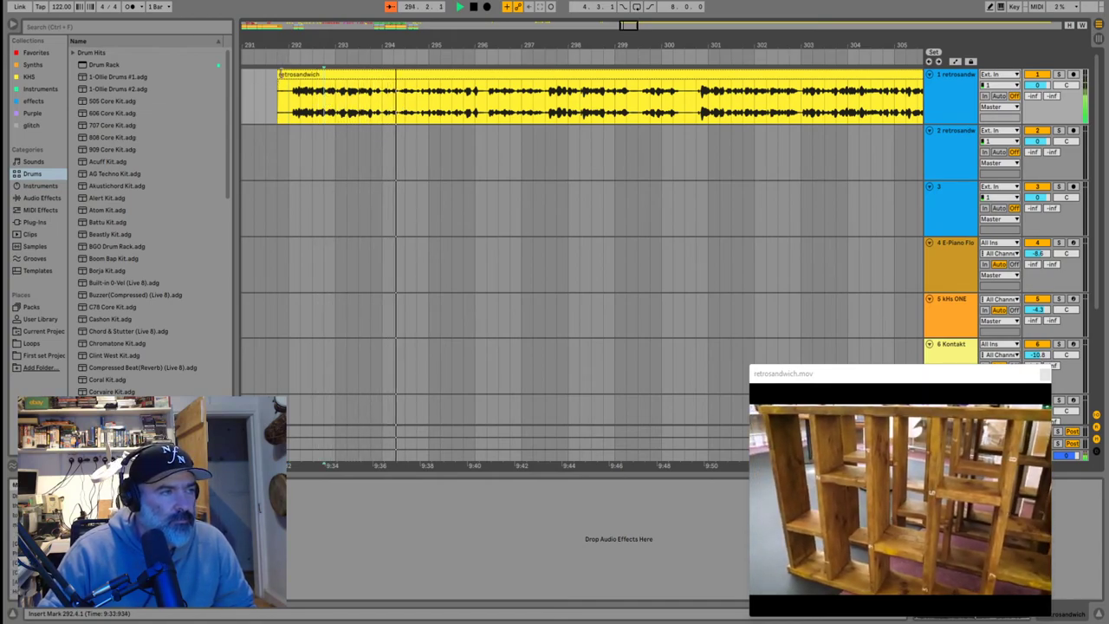
Keep listening and trim the long clip's start in stages to 295.1.1, 298.2.1 and 299.3.1
click(280, 72)
drag(278, 69, 464, 70)
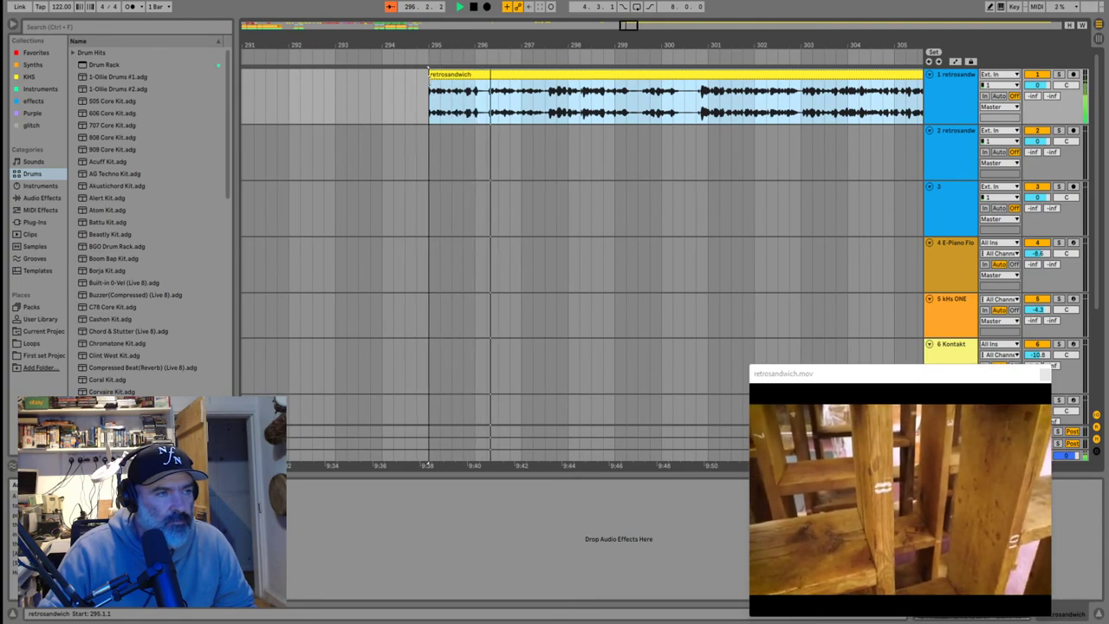
drag(417, 71, 512, 84)
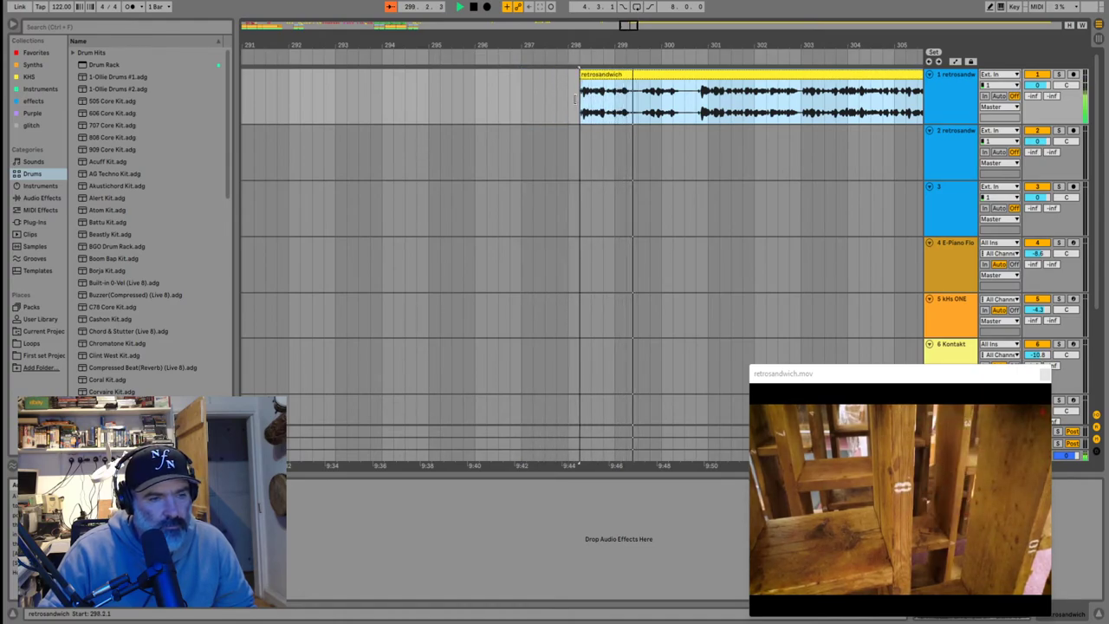
drag(580, 99, 638, 103)
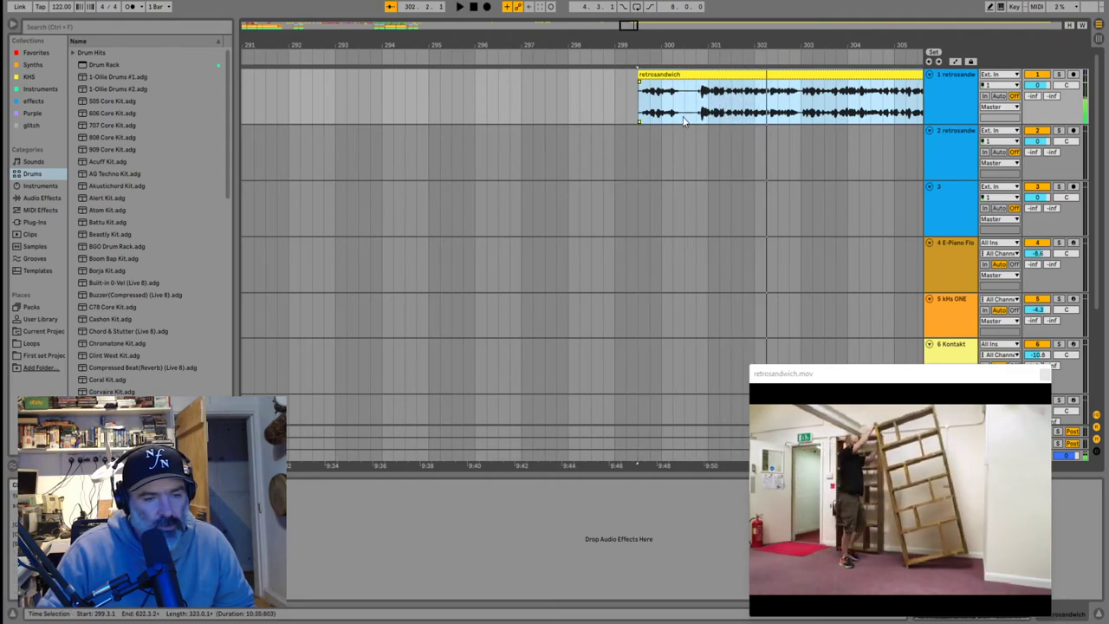
Audition the long clip's opening around 299.4.1 and trim its start to 302.1.1
click(710, 110)
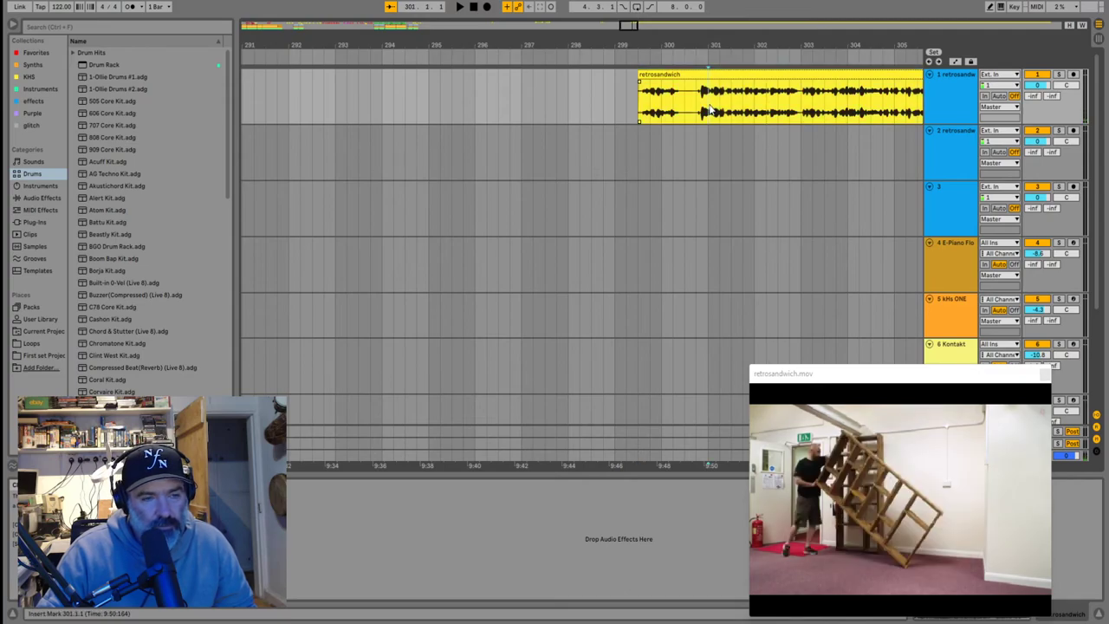
scroll(711, 110, right, 5)
click(448, 74)
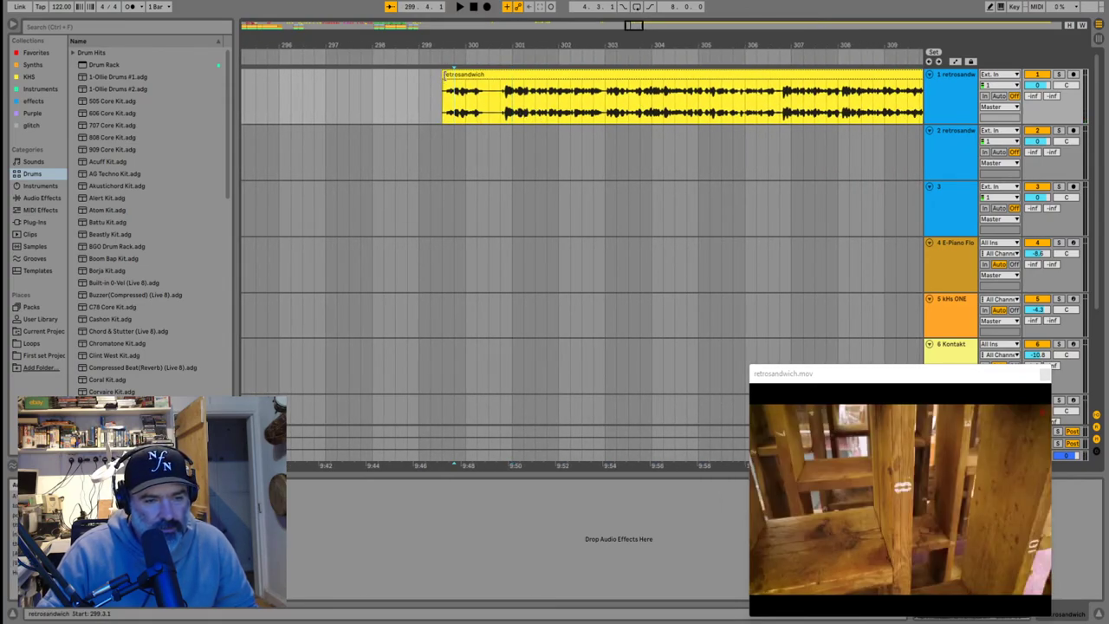
scroll(818, 237, down, 2)
scroll(763, 168, up, 2)
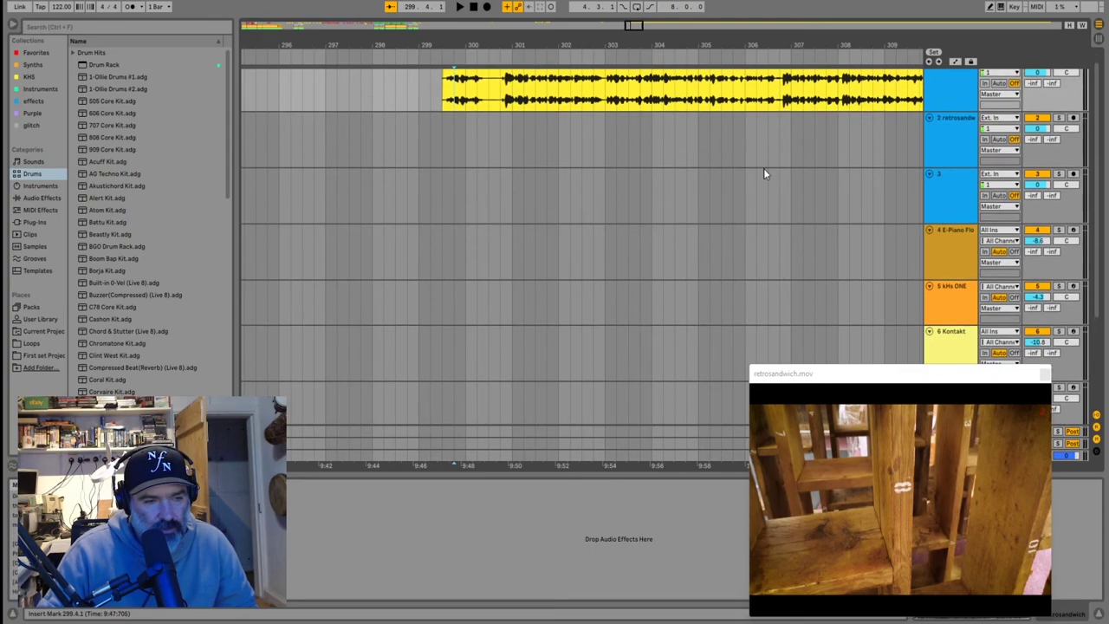
scroll(666, 118, right, 3)
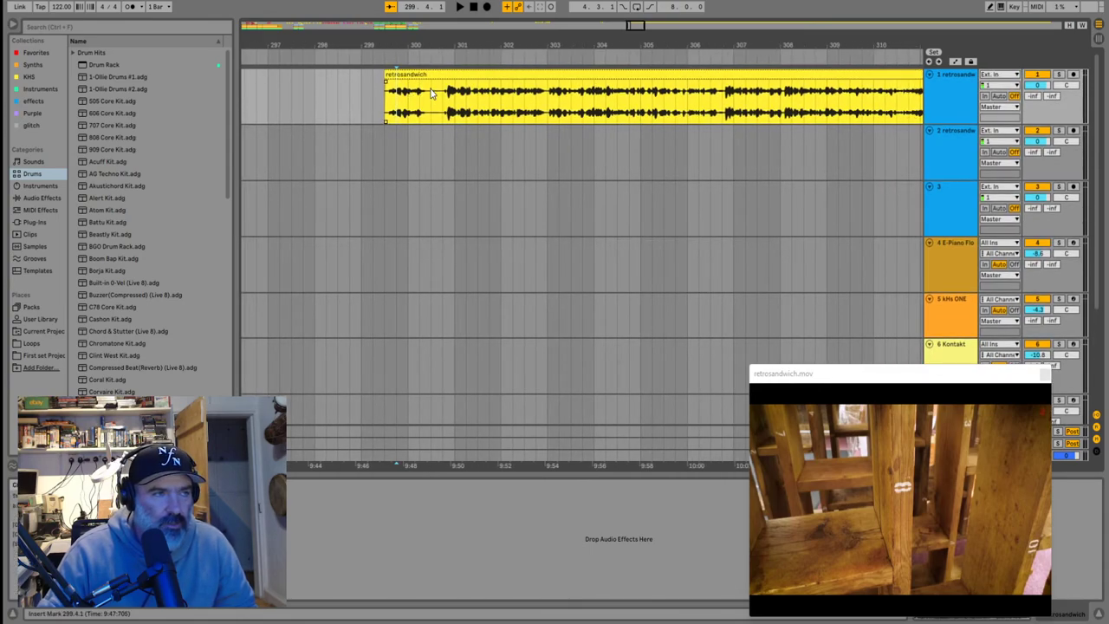
click(408, 96)
key(space)
mouse_move(339, 74)
mouse_down()
mouse_move(501, 75)
mouse_move(453, 72)
mouse_up()
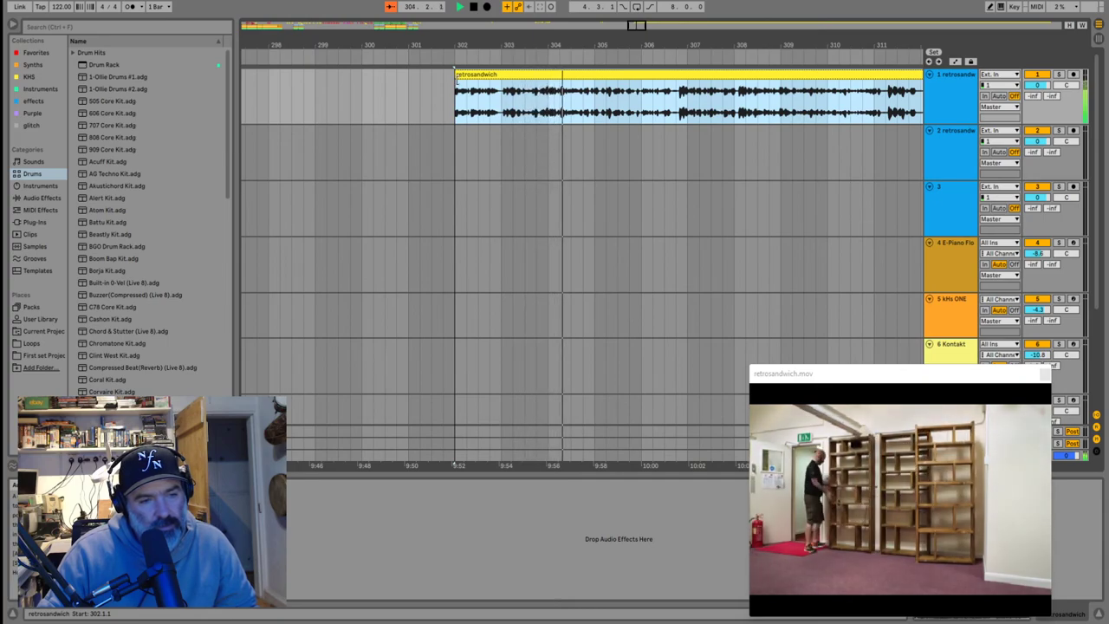
Trim the long clip's start to 305.3.1 and replay it from there
drag(453, 71, 616, 71)
click(620, 100)
key(space)
key(space)
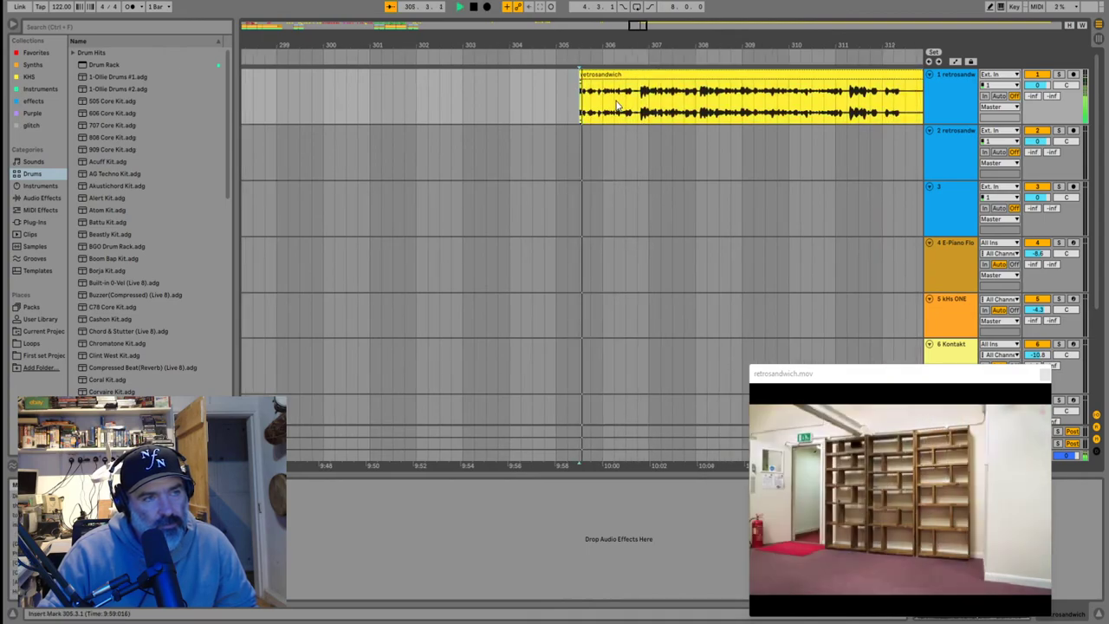
Listen closely from around 305.4.3 and trim the long clip's start to about 308.1.1
key(space)
key(plus)
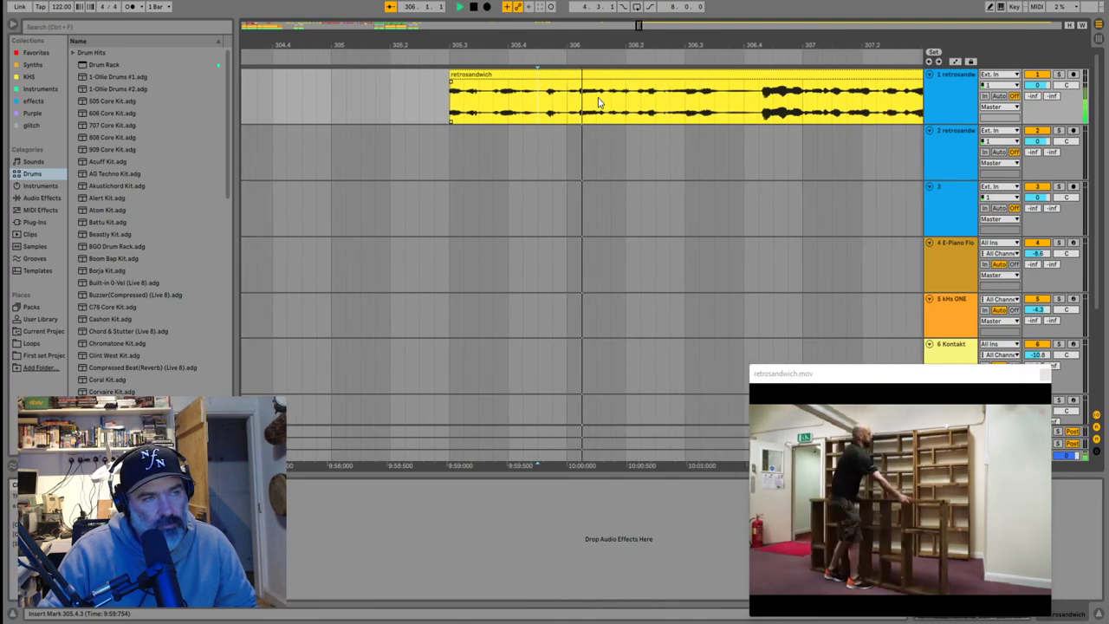
key(minus)
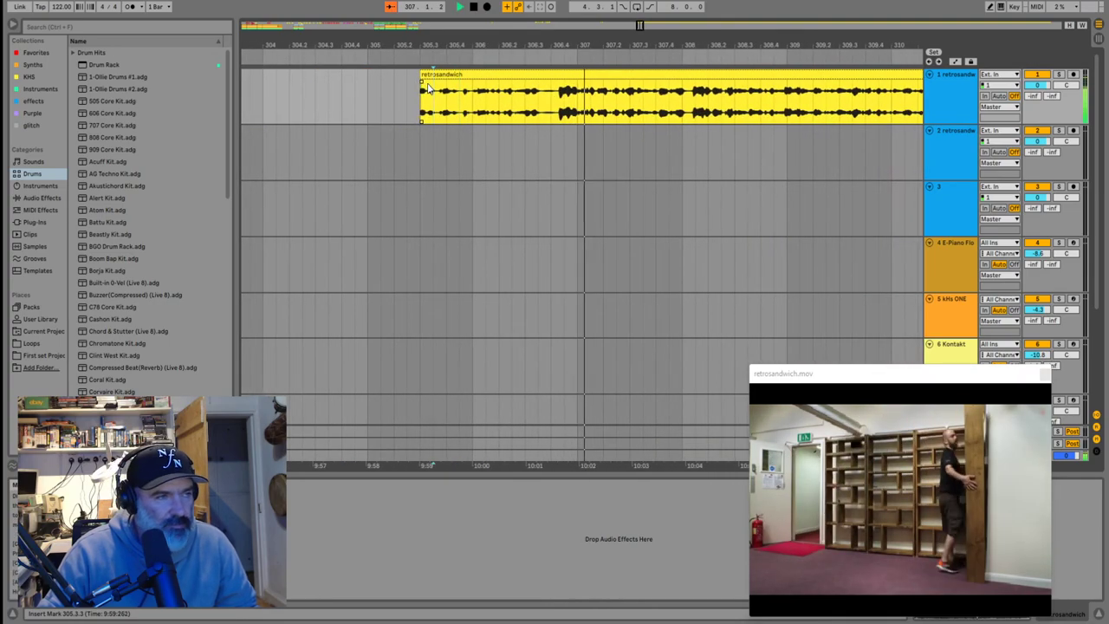
drag(422, 75, 681, 73)
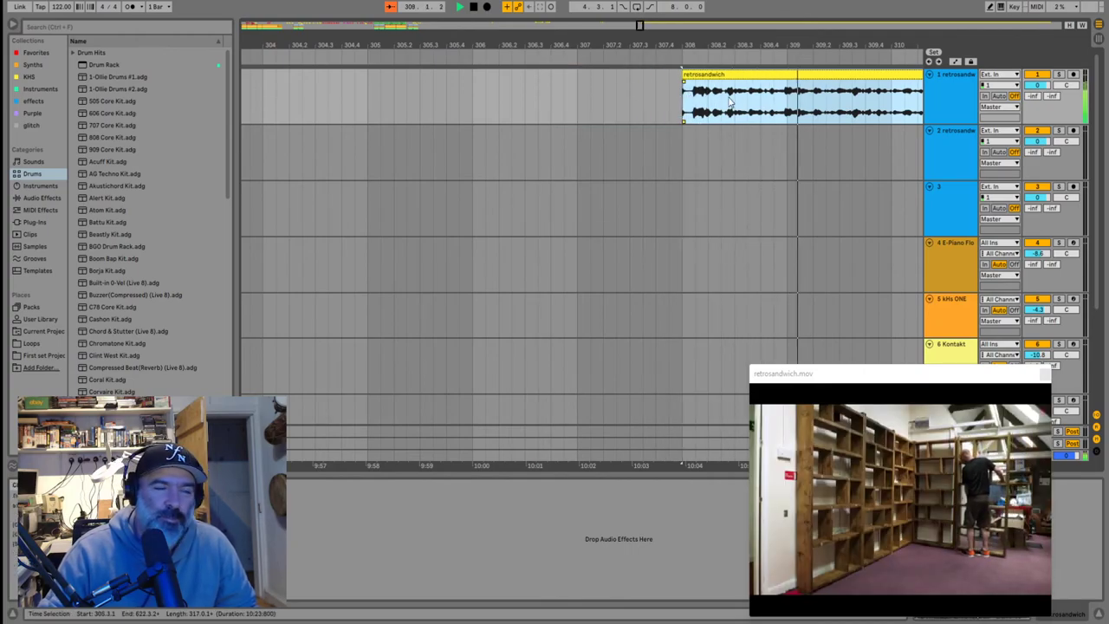
Try to move the snippets near bar 277 back beside the earlier snippets around bar 235, and undo the move
scroll(661, 101, down, 5)
key(minus)
key(minus)
key(minus)
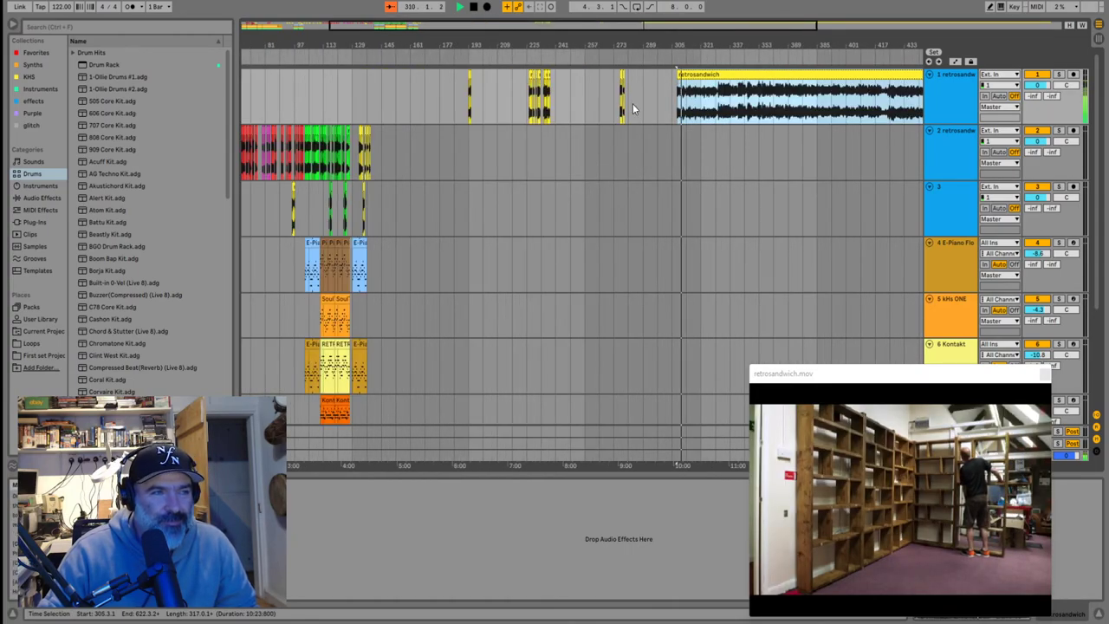
drag(644, 116, 479, 92)
key(plus)
key(plus)
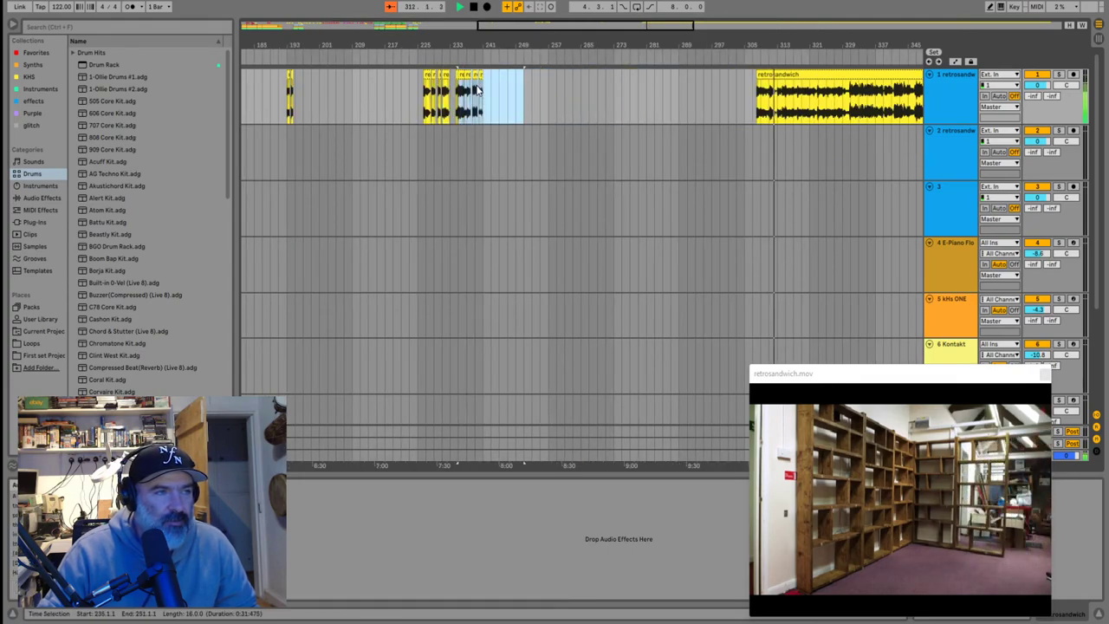
key(ctrl+z)
Move the two snippets near bar 277 to about bar 239 and shift the whole snippet group back to start near bar 196
click(639, 96)
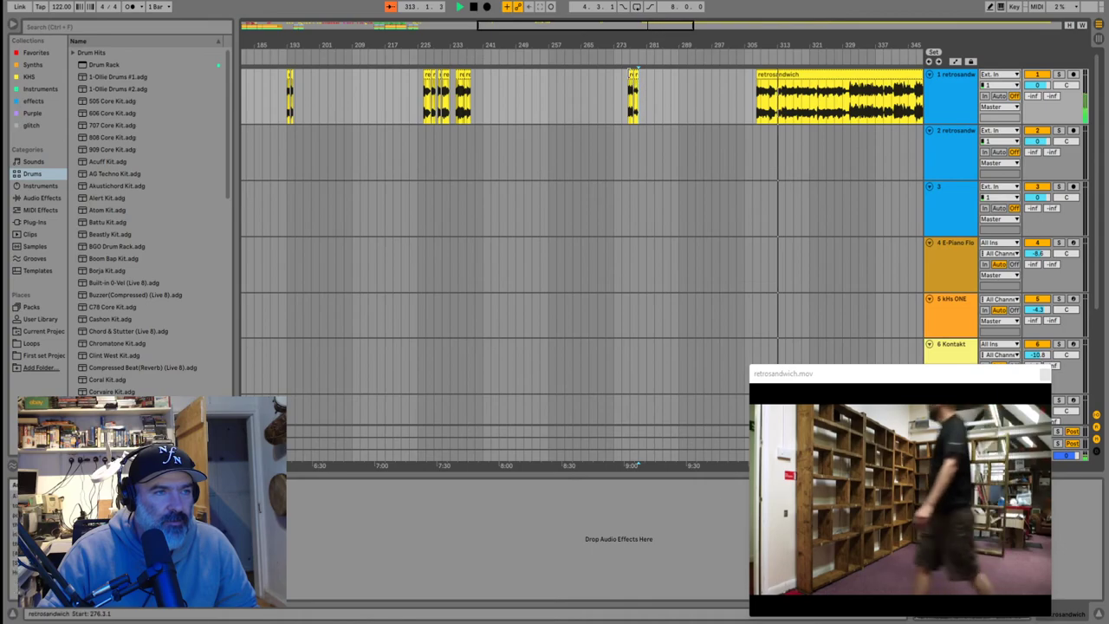
click(633, 73)
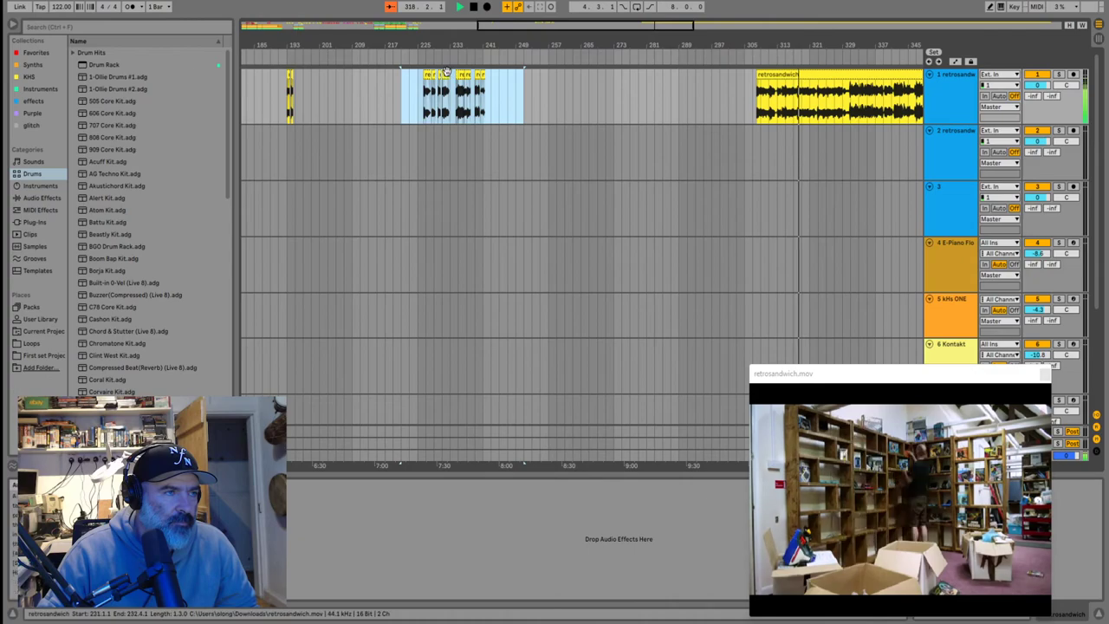
drag(444, 74, 326, 89)
click(425, 95)
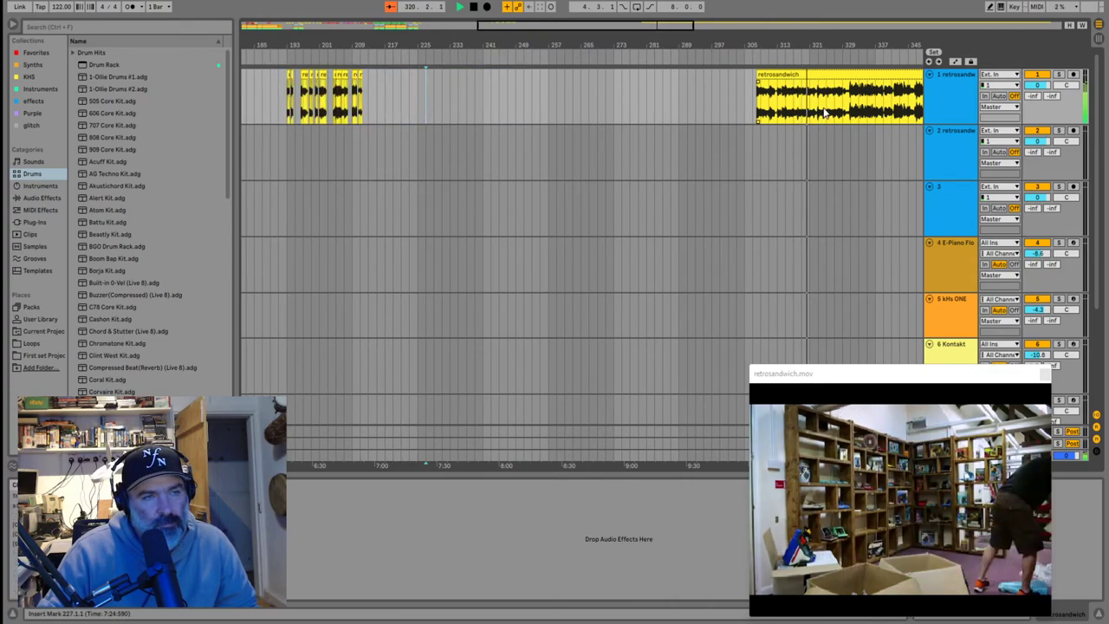
Play the long clip on track 1 from around 318.4.1 and again from around 319.1.1 to judge its content
scroll(822, 111, up, 2)
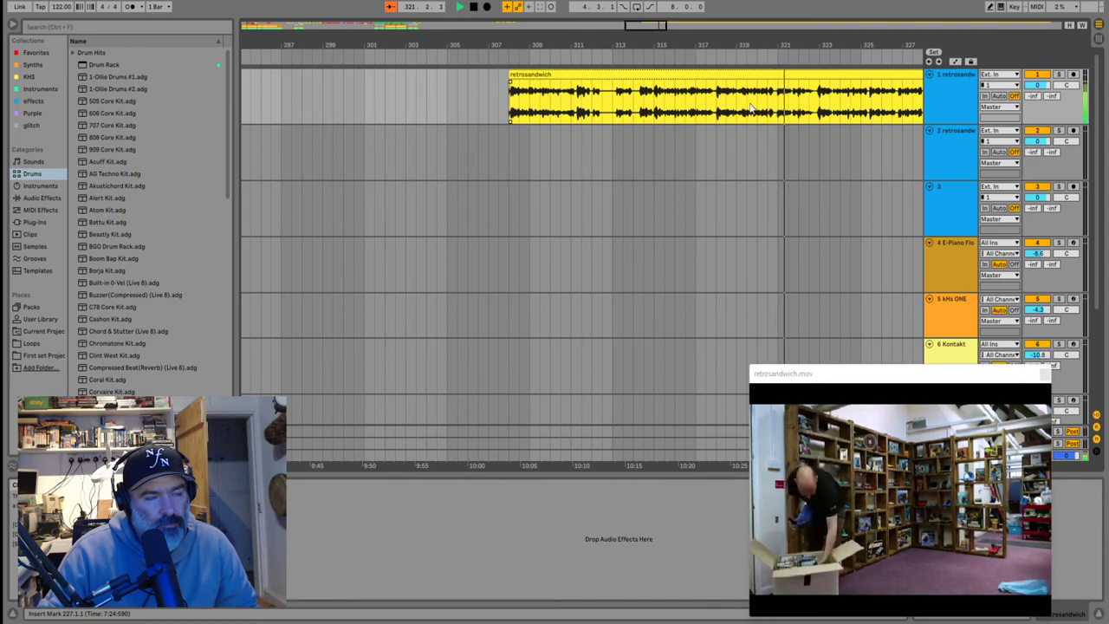
scroll(749, 108, up, 2)
click(571, 110)
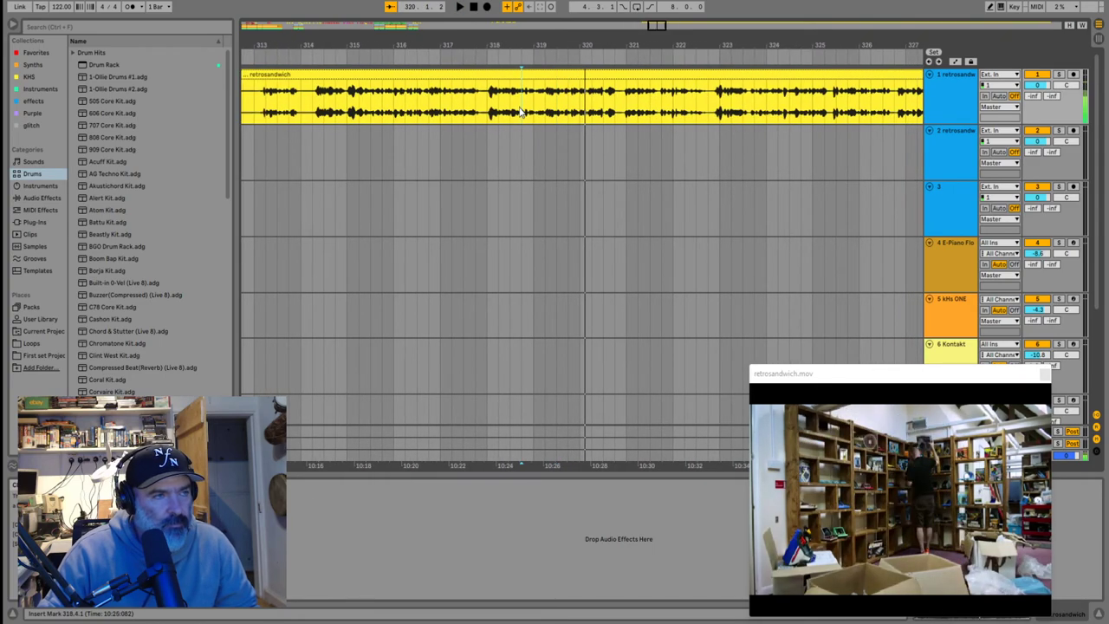
key(space)
scroll(572, 110, up, 2)
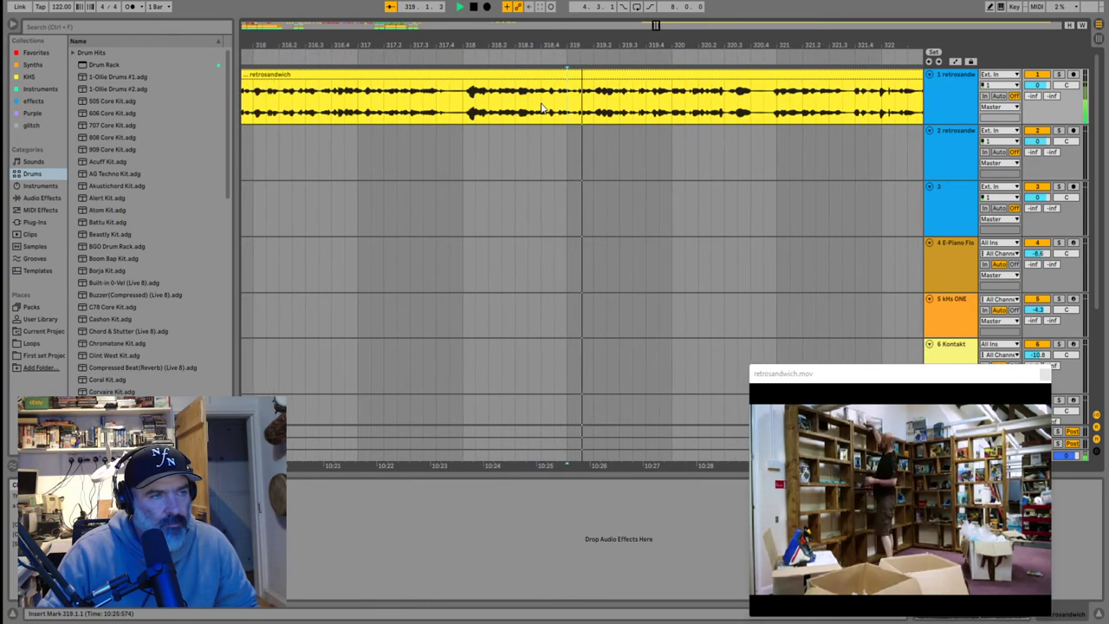
click(559, 108)
key(space)
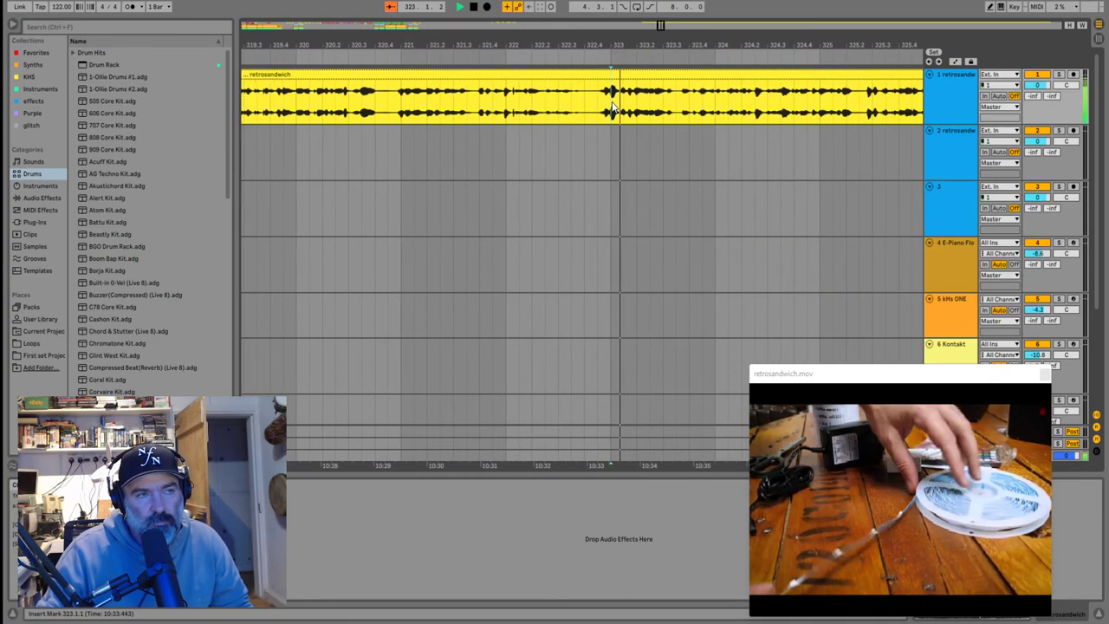
Skip ahead through the long clip, trim its start to about bar 330, and move it back to start at 217.1.1
scroll(609, 109, down, 4)
click(445, 109)
click(624, 111)
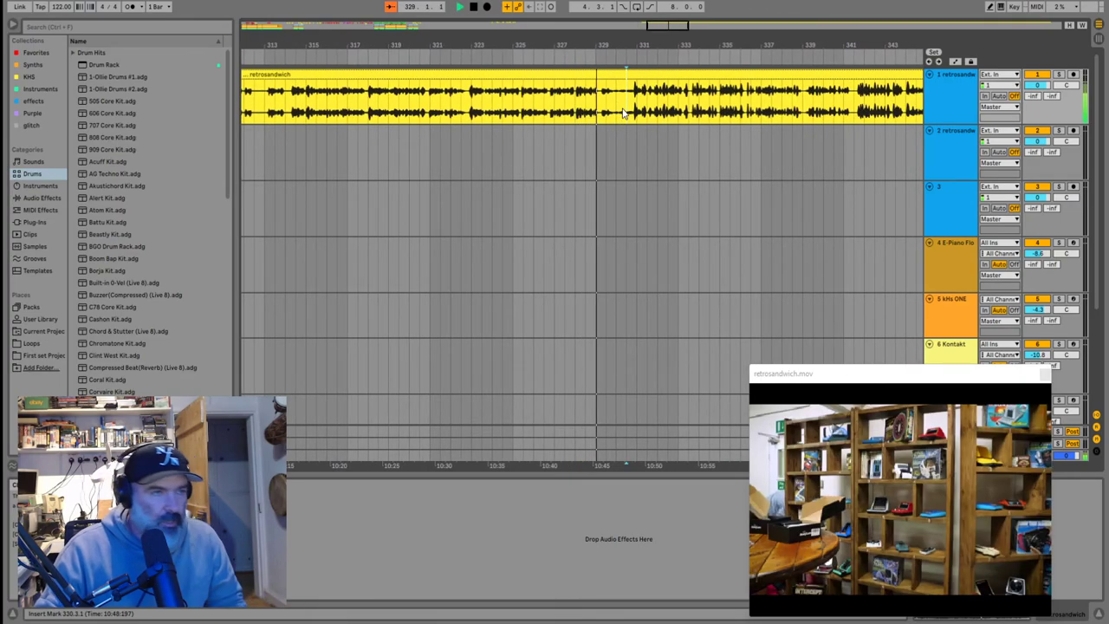
scroll(620, 111, down, 3)
drag(424, 78, 452, 98)
scroll(620, 97, down, 5)
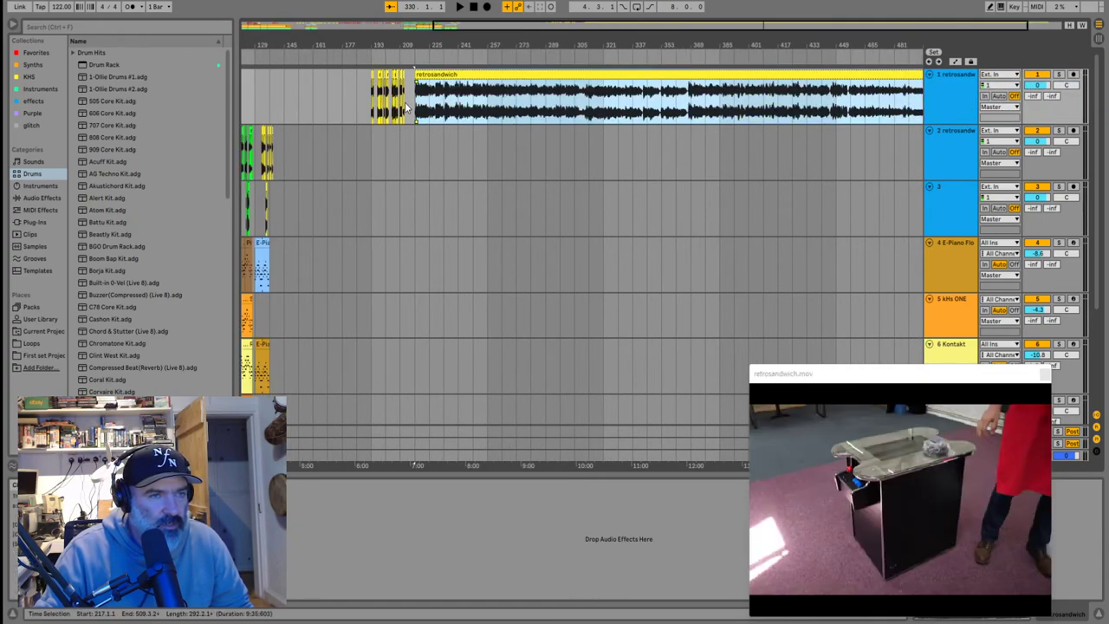
Play the relocated long clip from 218.1.1
scroll(498, 118, down, 3)
scroll(549, 117, up, 6)
scroll(506, 112, up, 4)
scroll(288, 104, down, 2)
click(265, 113)
scroll(286, 111, left, 5)
key(space)
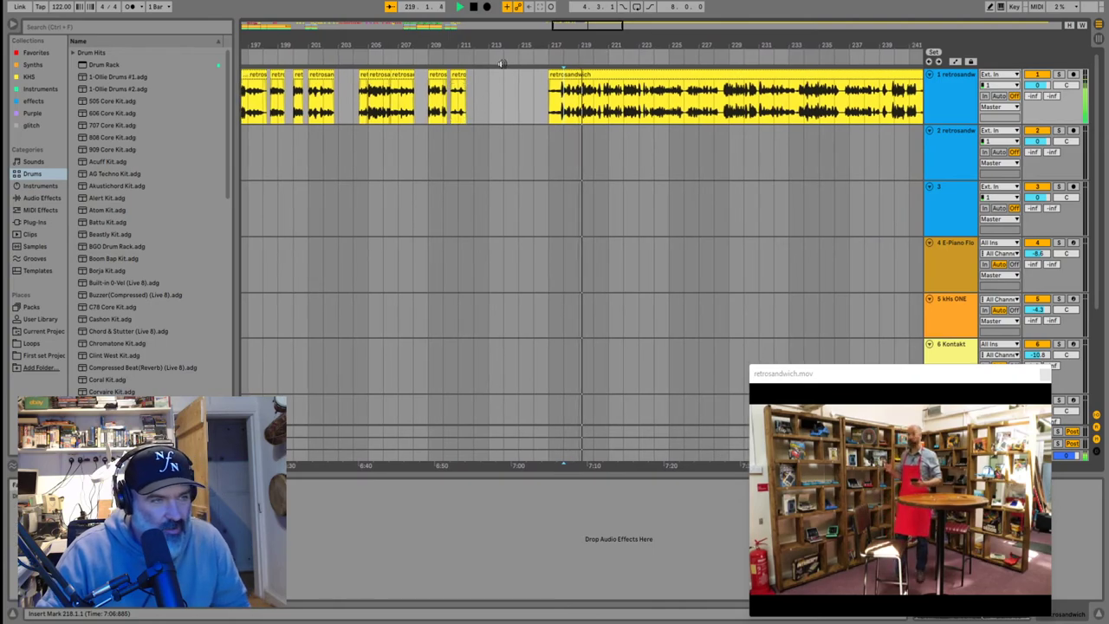
Find the wanted entry point at 218.4.1 and delete the long clip's opening section from 217.1.1 to 218.4.1
scroll(538, 113, up, 5)
scroll(528, 111, right, 2)
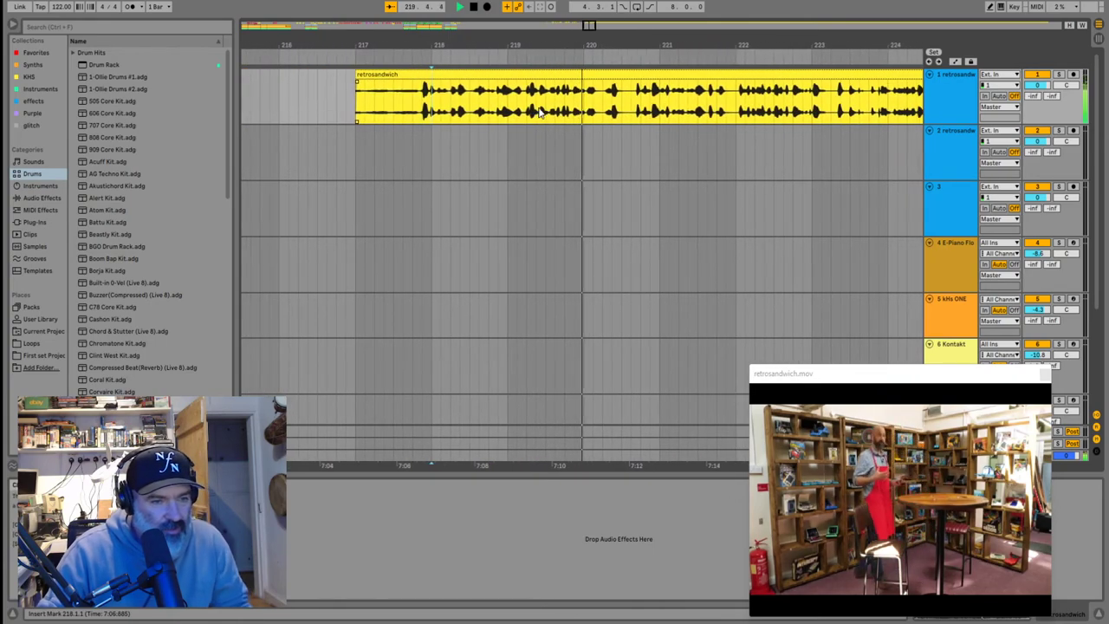
click(477, 111)
click(461, 108)
scroll(461, 109, up, 3)
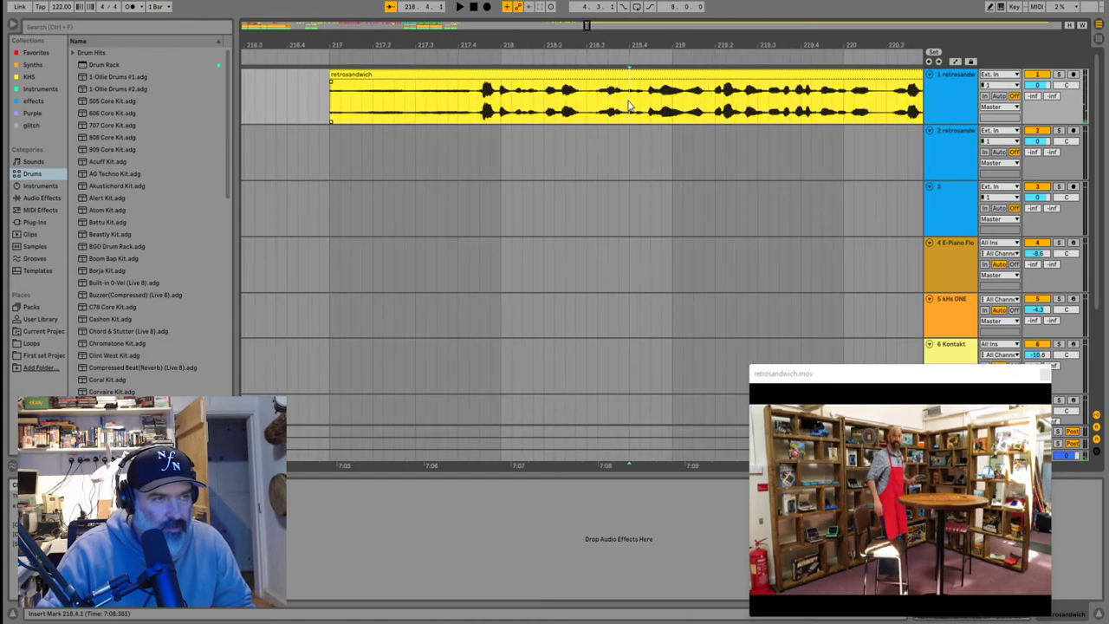
click(589, 76)
key(Delete)
key(space)
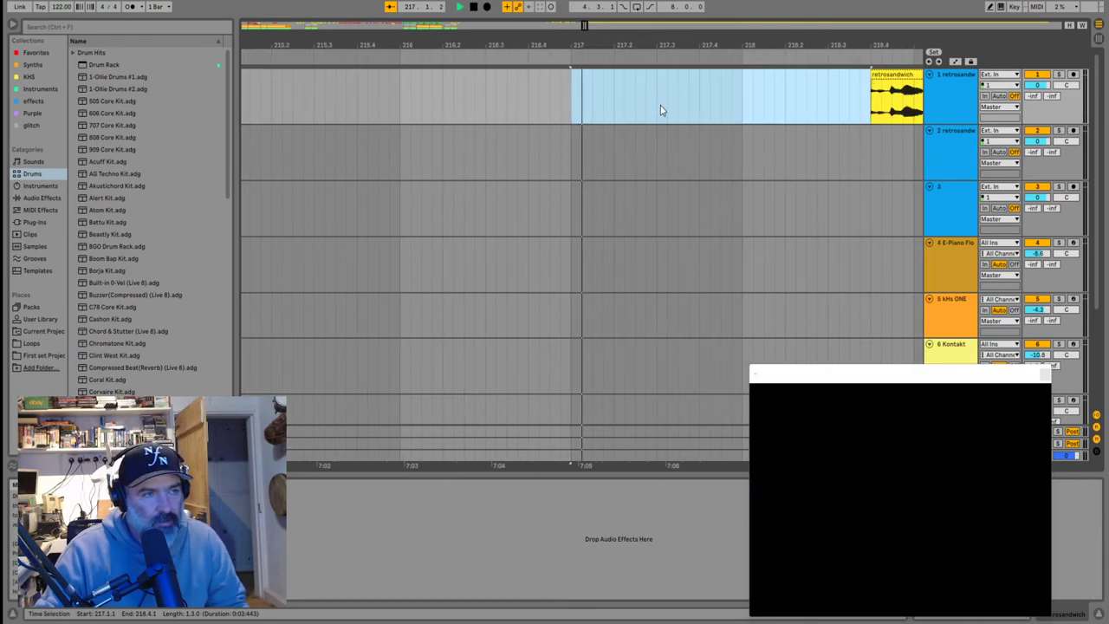
Listen to the shortened long clip from 218.4.1 and replay the passage around 219.2.2
key(space)
click(791, 102)
key(space)
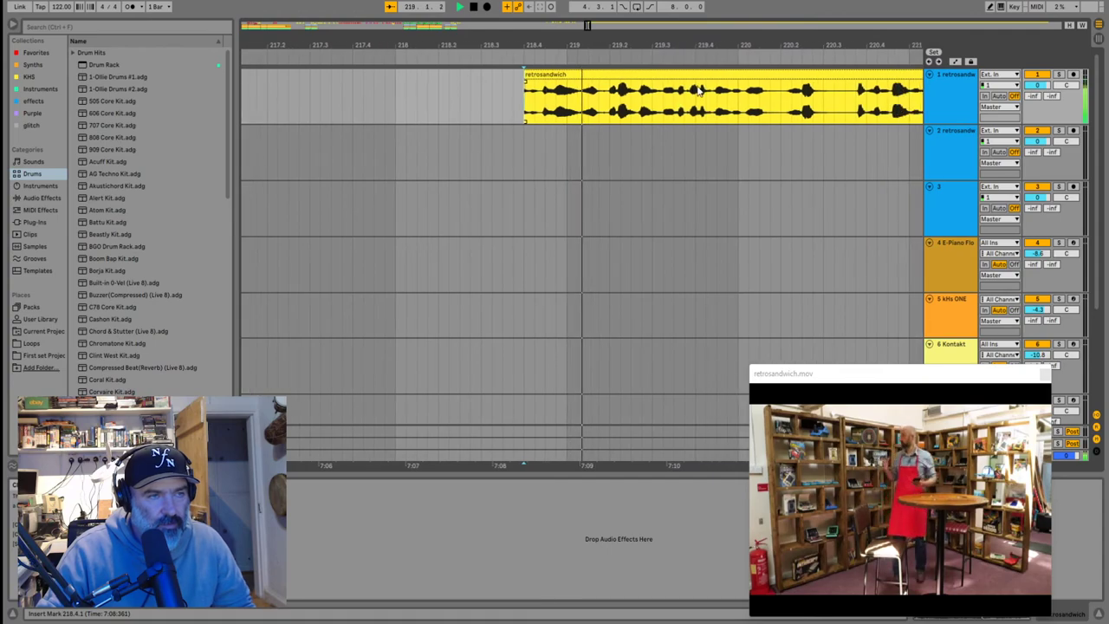
key(space)
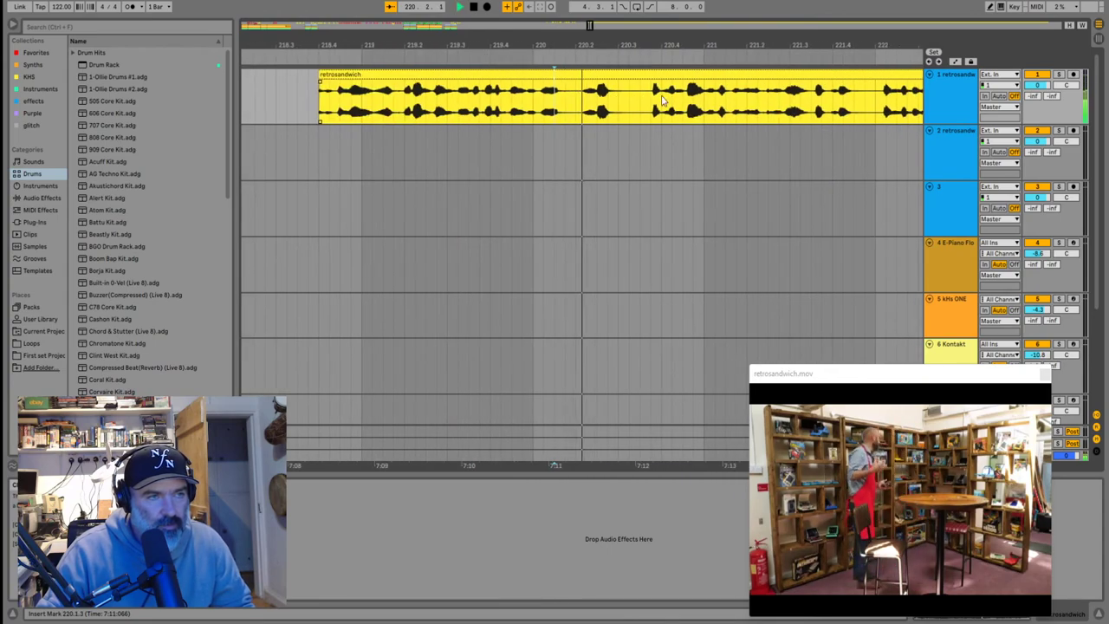
click(360, 112)
key(space)
key(space)
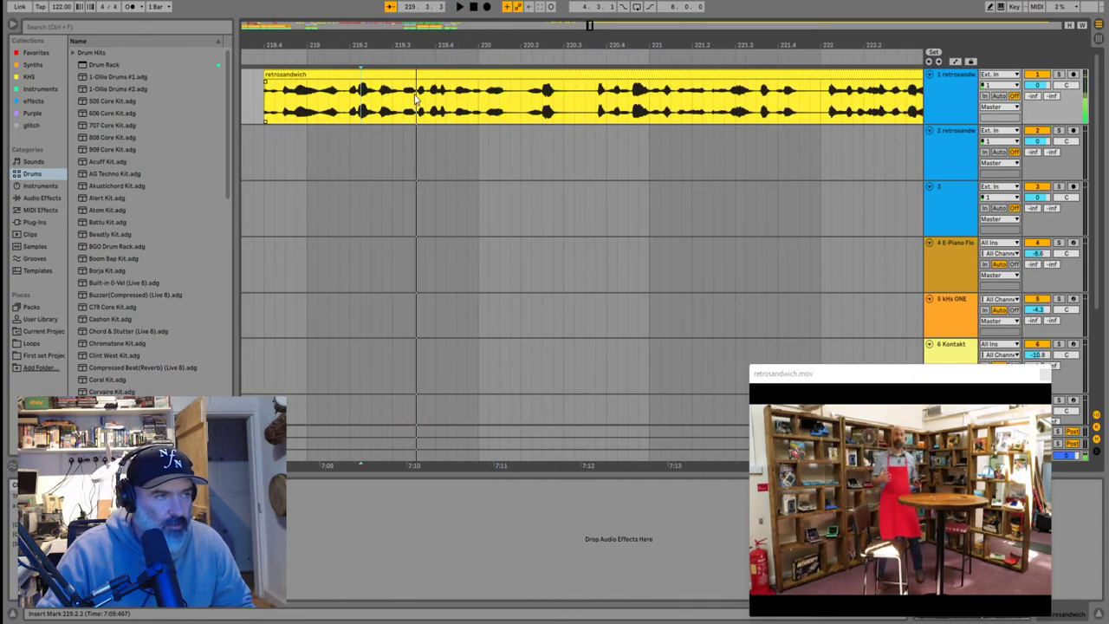
Split the long clip at 219.3.3, nudge the short front piece a sixteenth earlier, and play on from 219.3.3
click(413, 72)
click(414, 97)
key(ctrl+e)
drag(395, 75, 383, 74)
click(416, 101)
key(space)
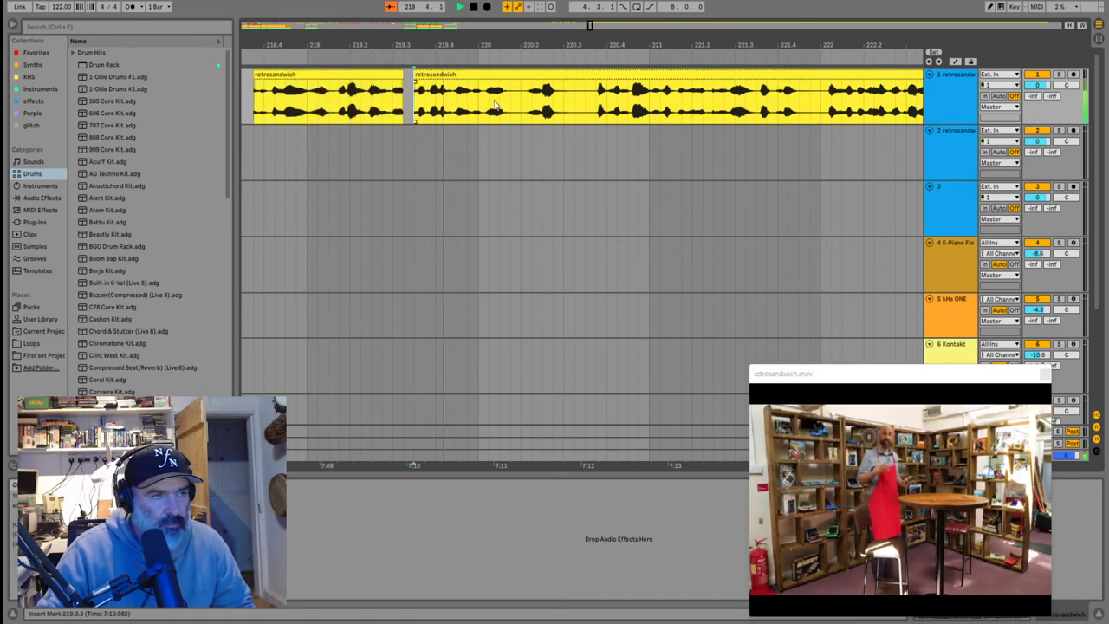
Trim the remaining long clip's start to about 221.3.3 and further on to about bar 226 while listening
click(459, 76)
drag(414, 71, 756, 71)
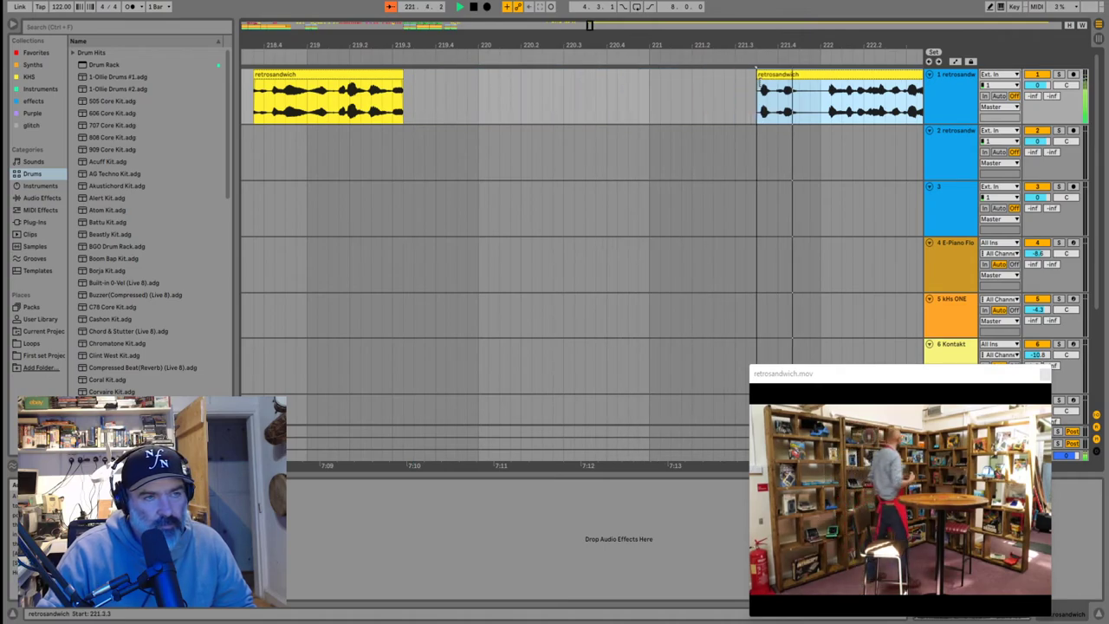
scroll(643, 121, down, 3)
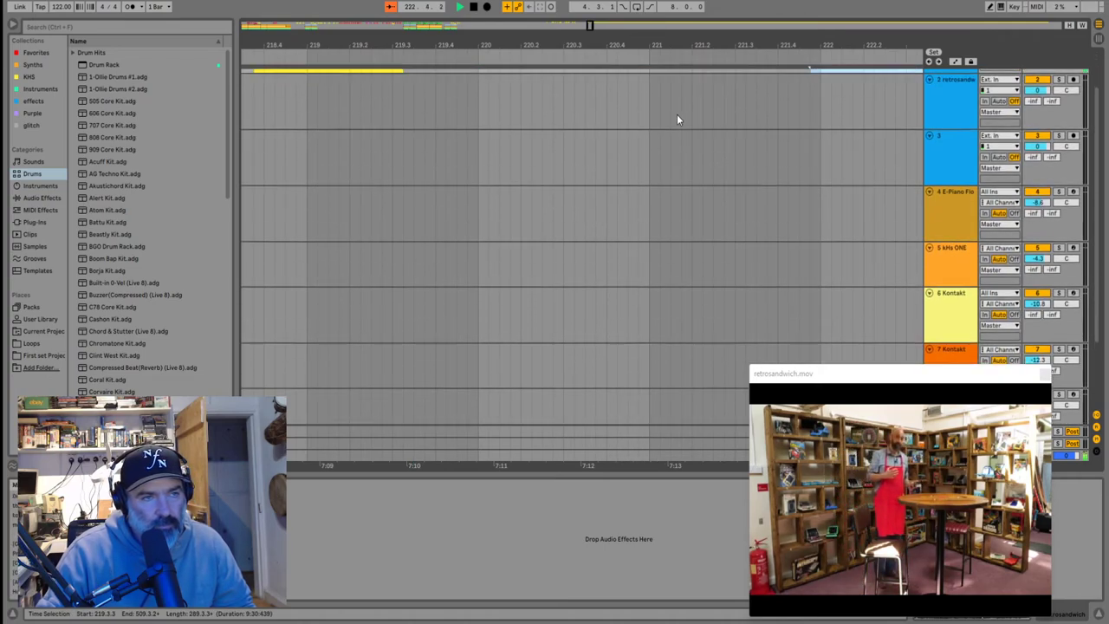
scroll(676, 114, up, 3)
scroll(677, 114, down, 4)
scroll(710, 117, up, 4)
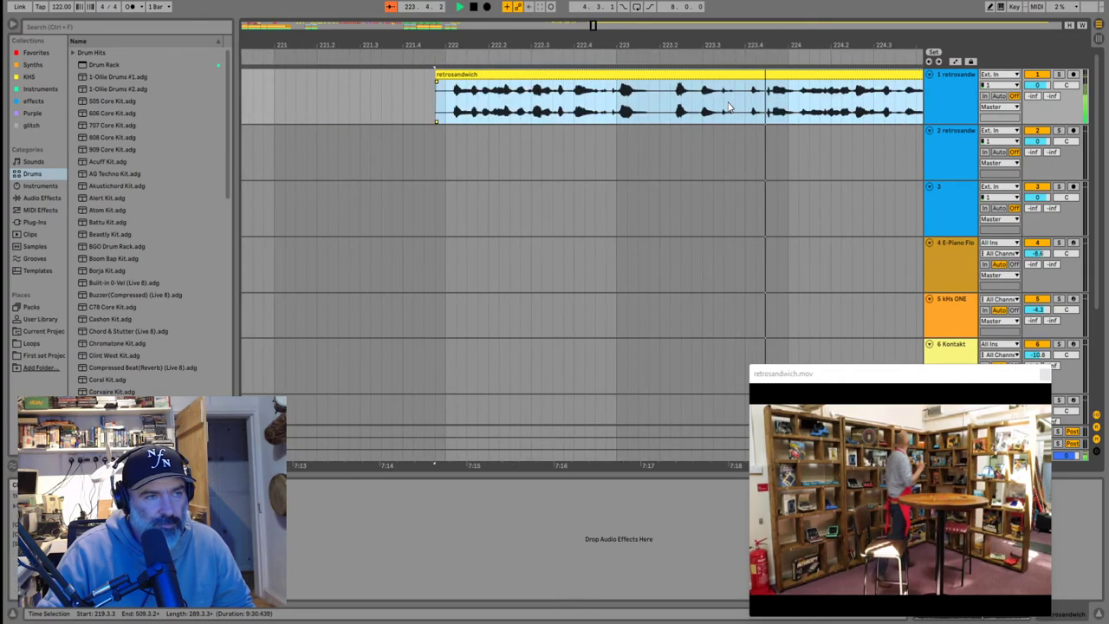
scroll(745, 102, down, 4)
scroll(761, 97, up, 3)
drag(375, 69, 708, 69)
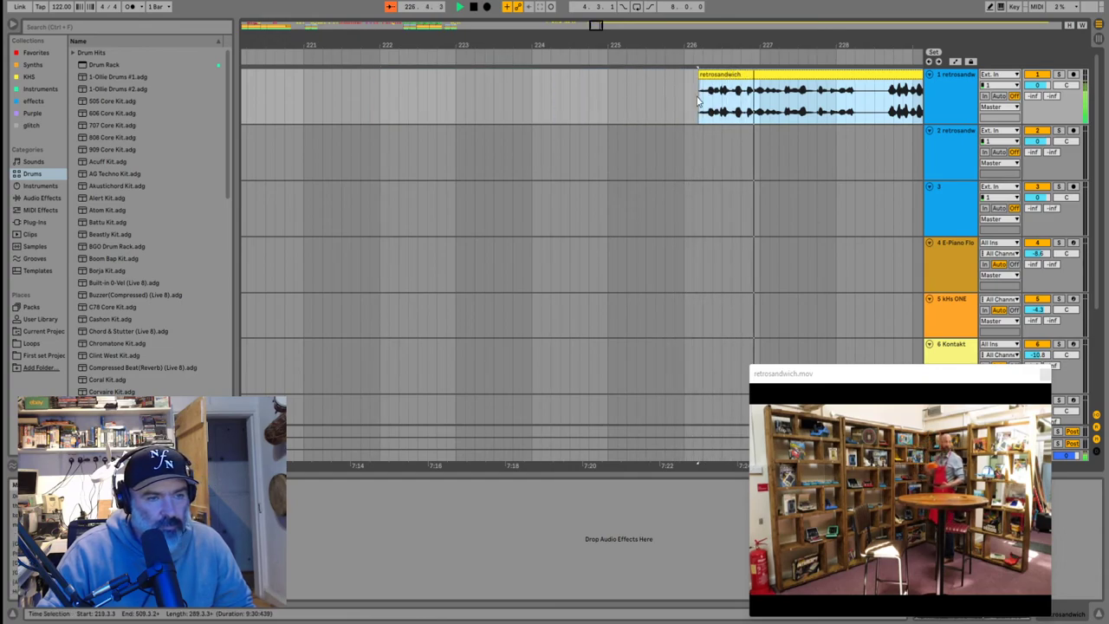
Trim the long clip's start in stages to 228.3.1, 233.3.3 and 236.3.3 as playback continues
scroll(699, 101, right, 5)
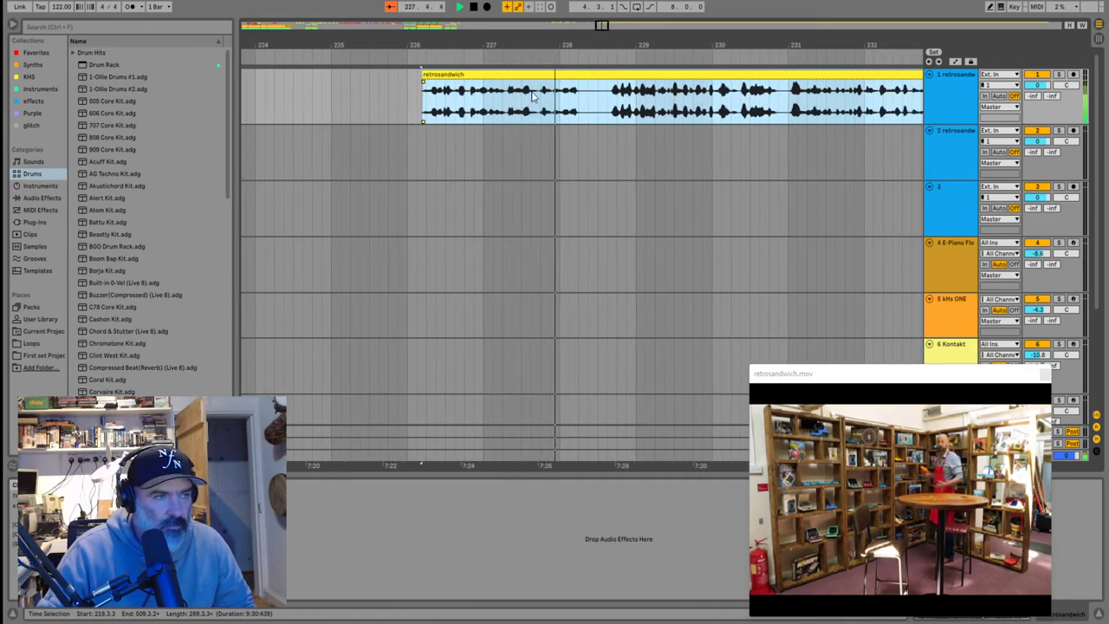
drag(420, 70, 535, 69)
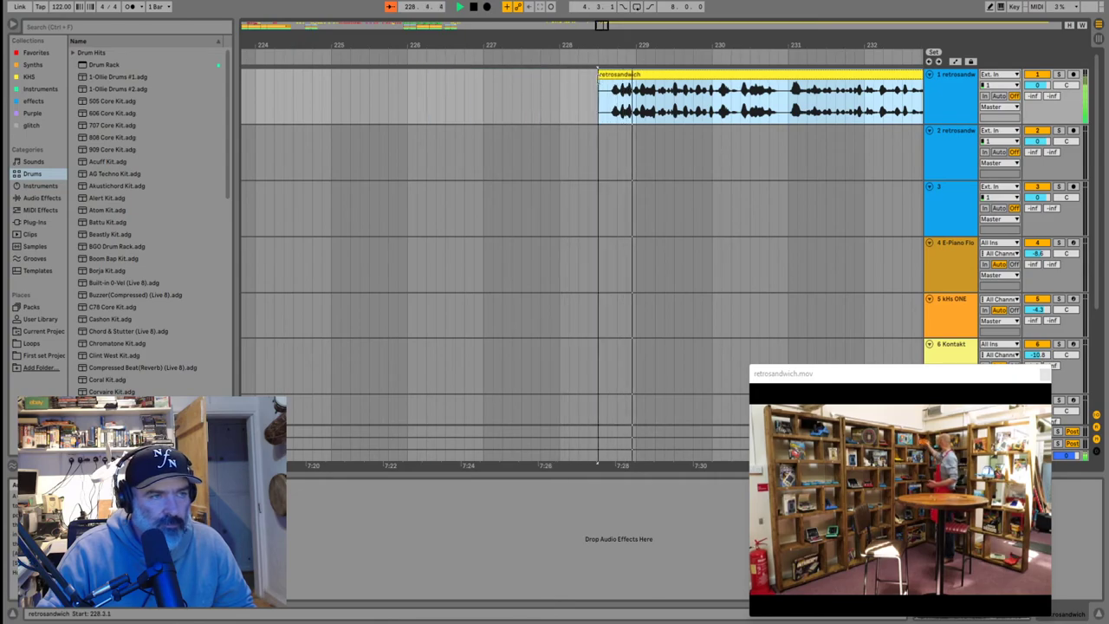
drag(741, 87, 305, 96)
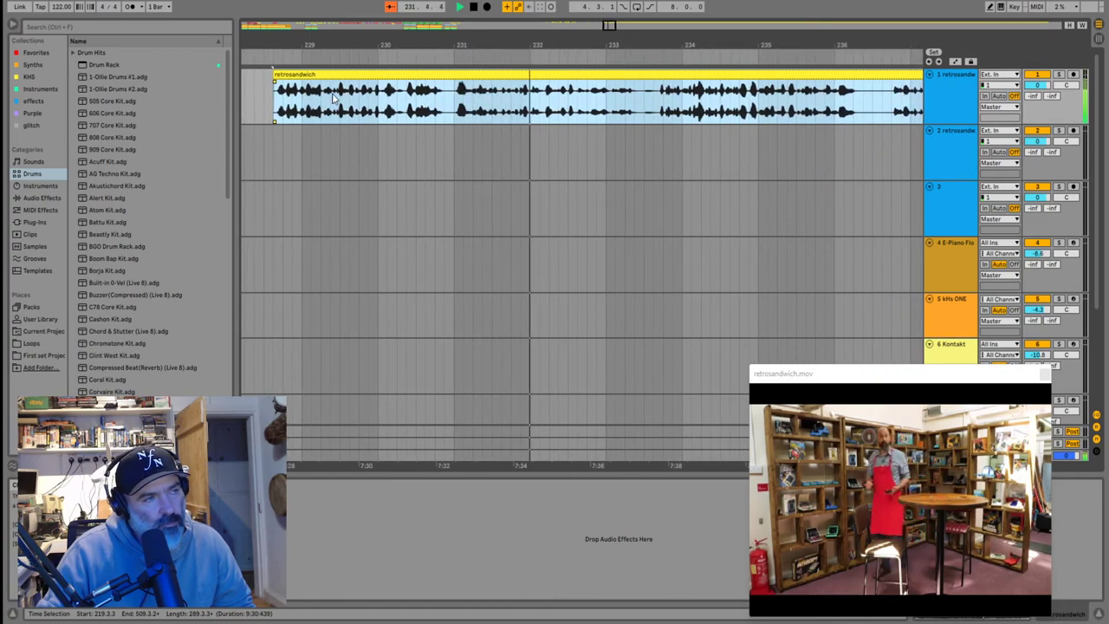
scroll(337, 99, down, 3)
drag(345, 97, 425, 71)
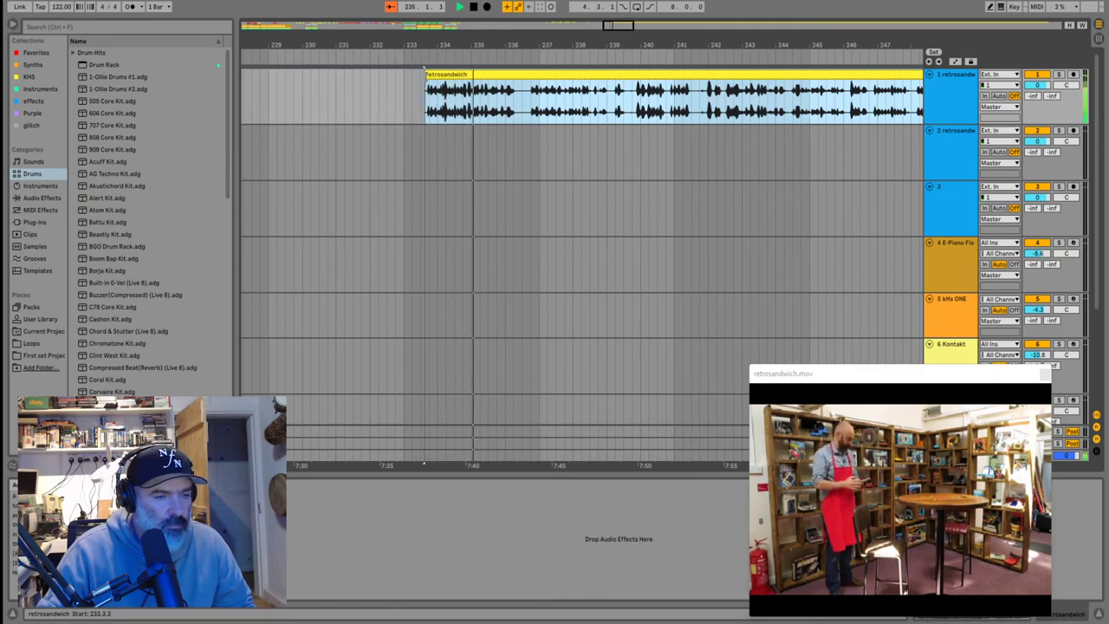
drag(438, 70, 525, 70)
click(556, 96)
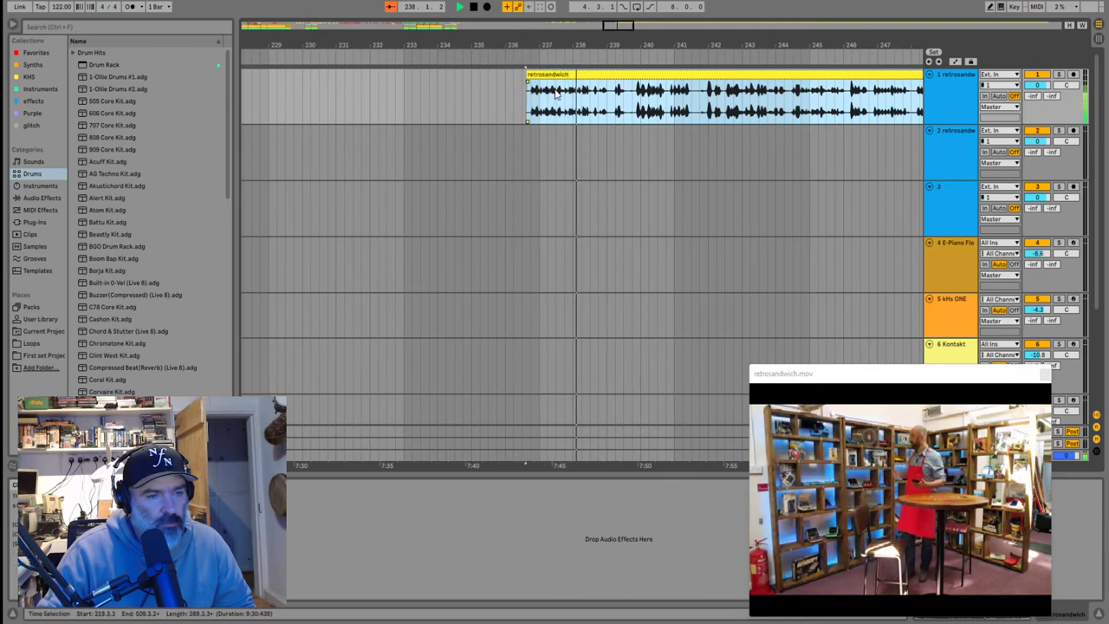
Listen around 239.4.1, trim the long clip's start to 239.4.1, and replay it from there
click(629, 98)
key(space)
key(space)
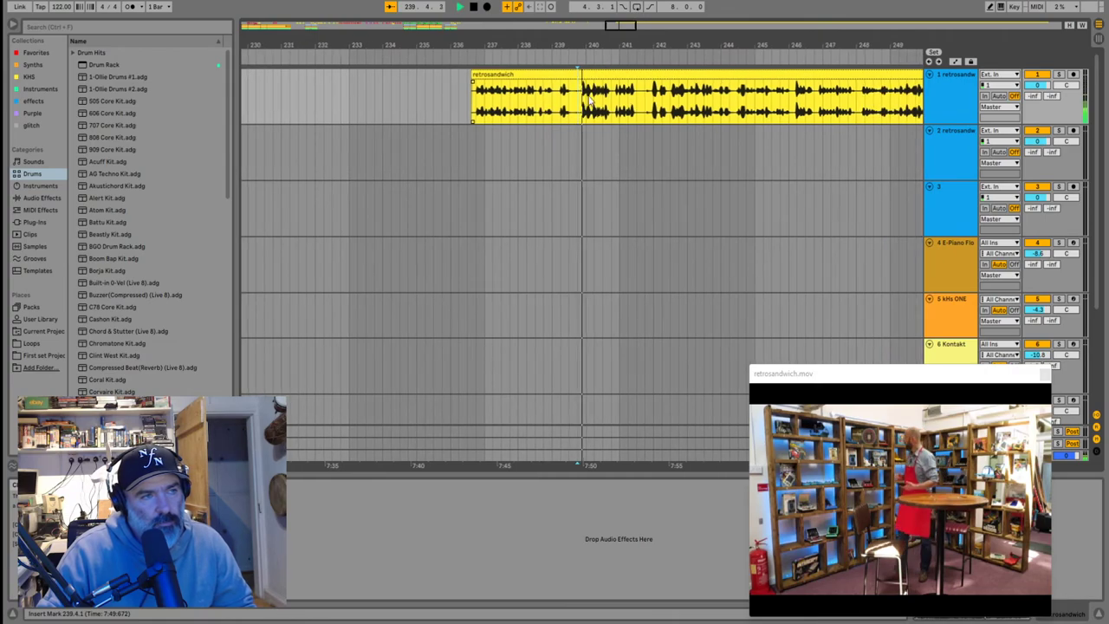
click(549, 97)
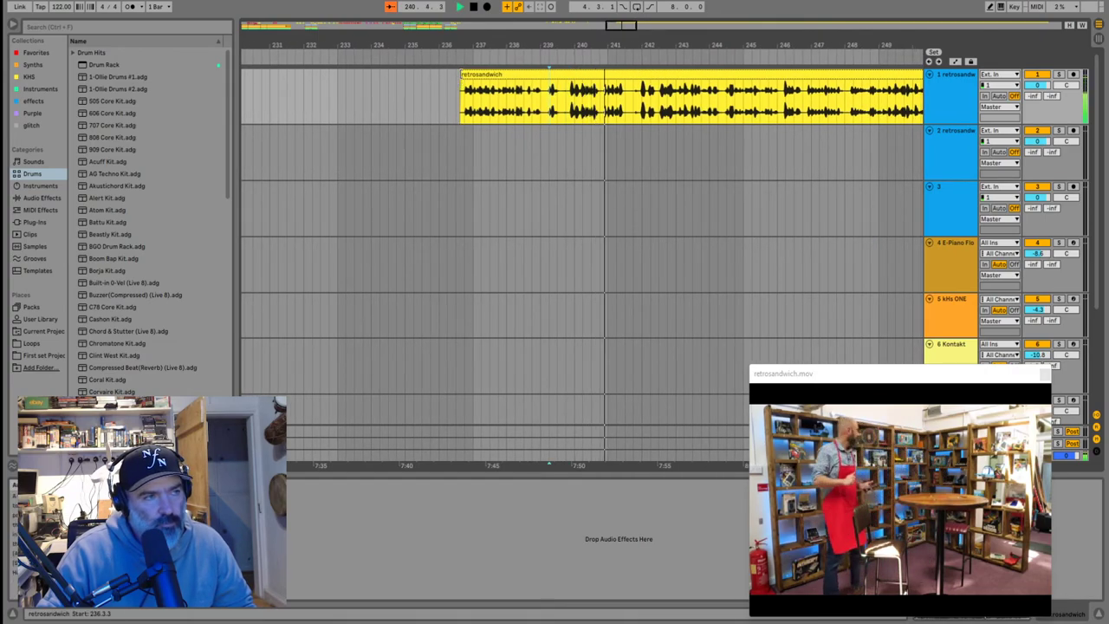
drag(460, 73, 540, 69)
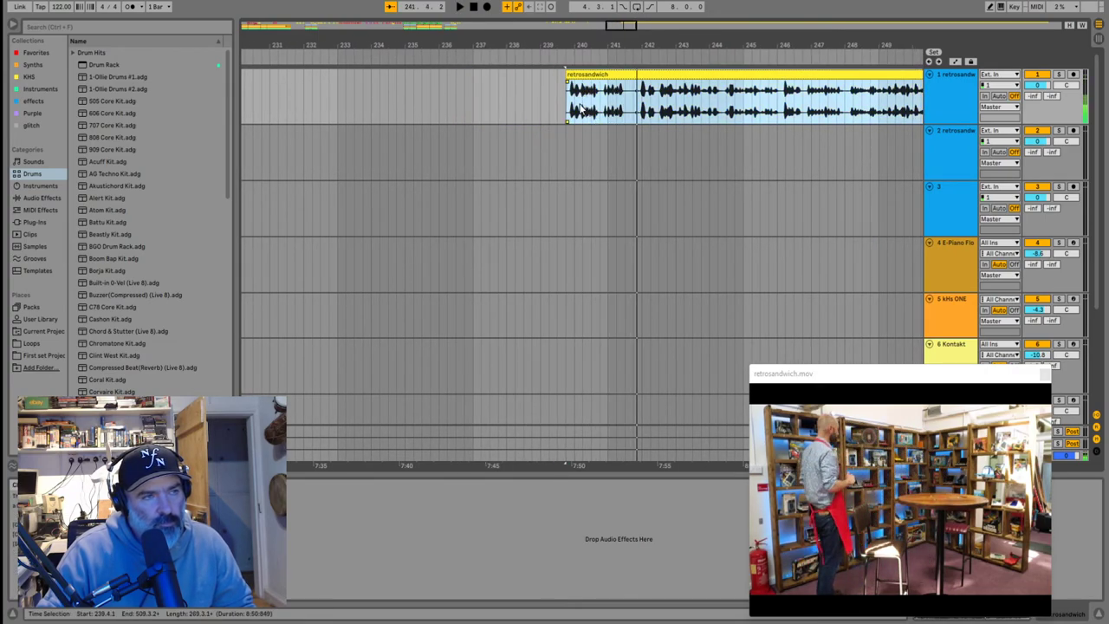
click(572, 109)
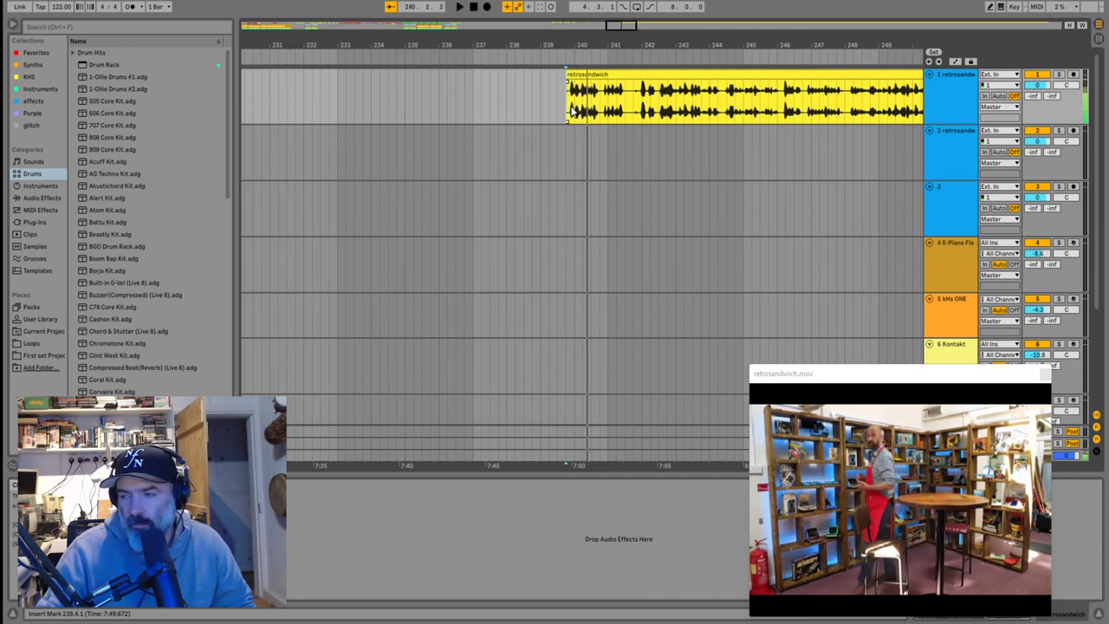
Play the long clip on from 239.4.1, check around 242.2.1, and trim its start to about bar 245
scroll(643, 112, down, 5)
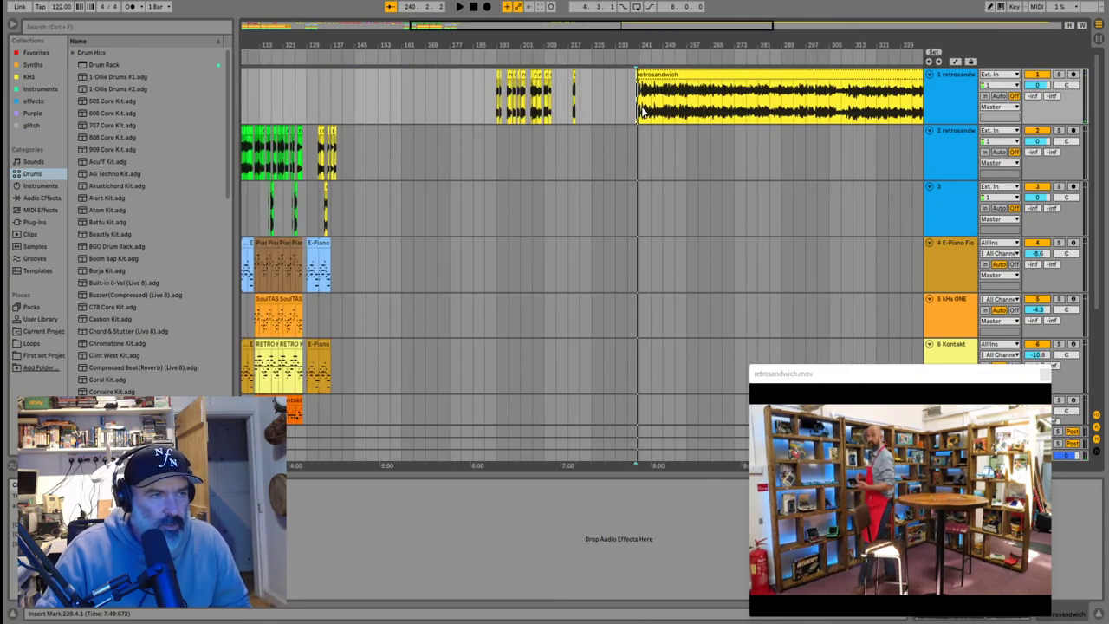
scroll(661, 103, up, 3)
scroll(662, 105, down, 3)
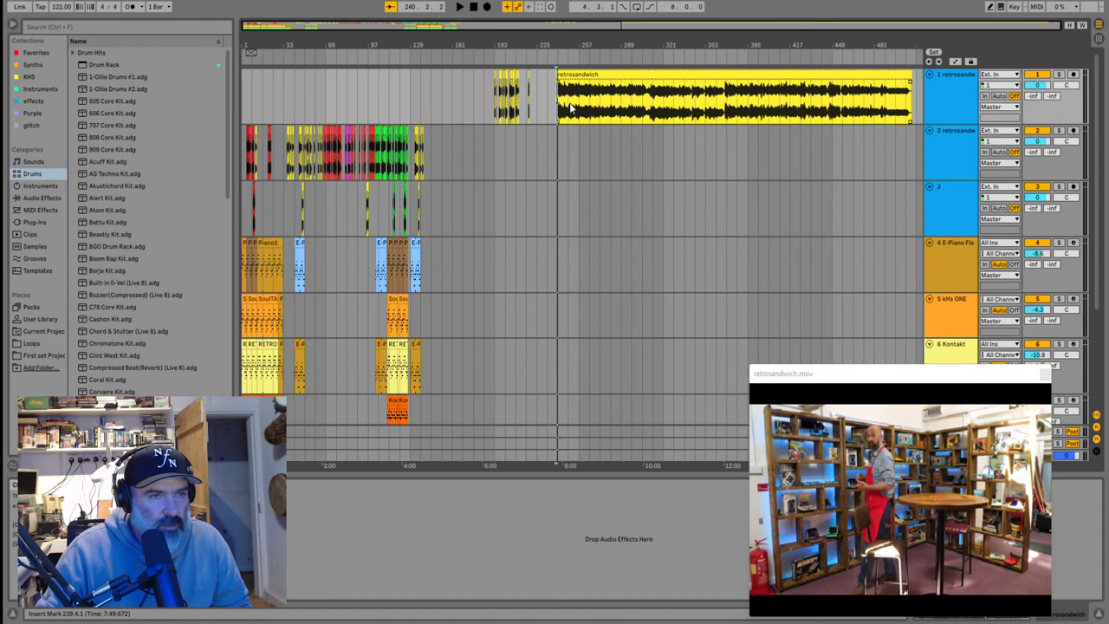
scroll(566, 106, up, 10)
key(space)
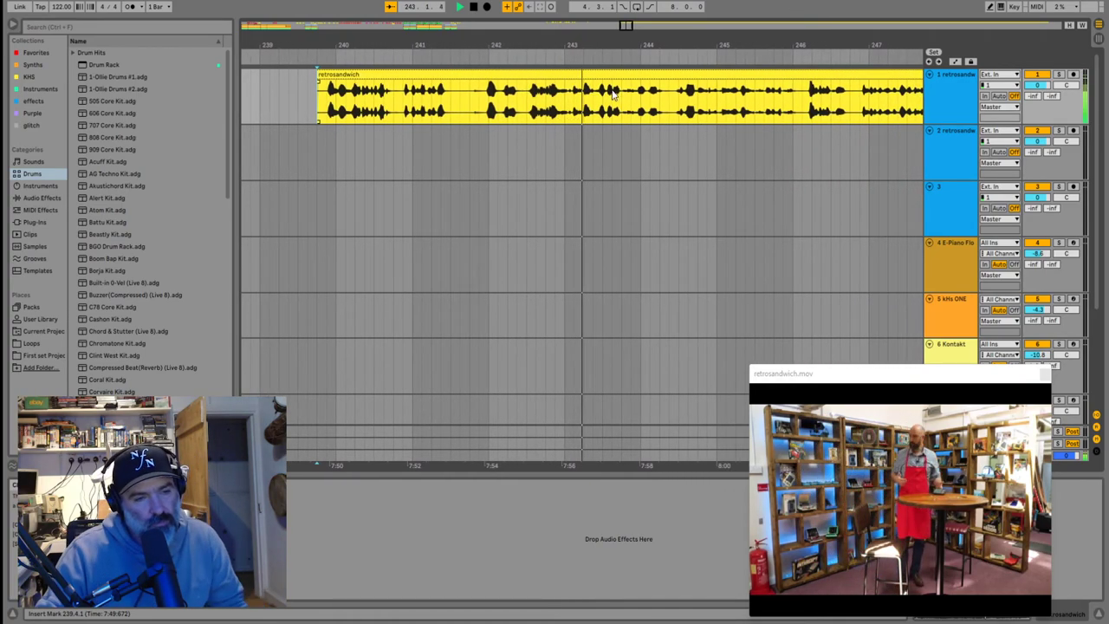
key(minus)
key(minus)
click(516, 94)
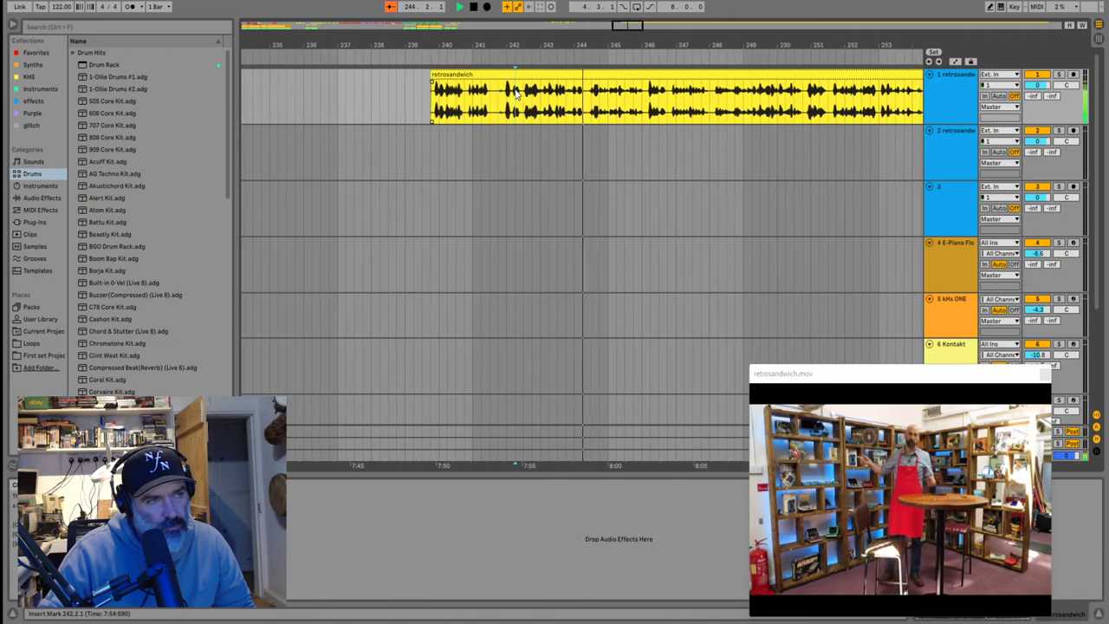
drag(507, 76, 608, 91)
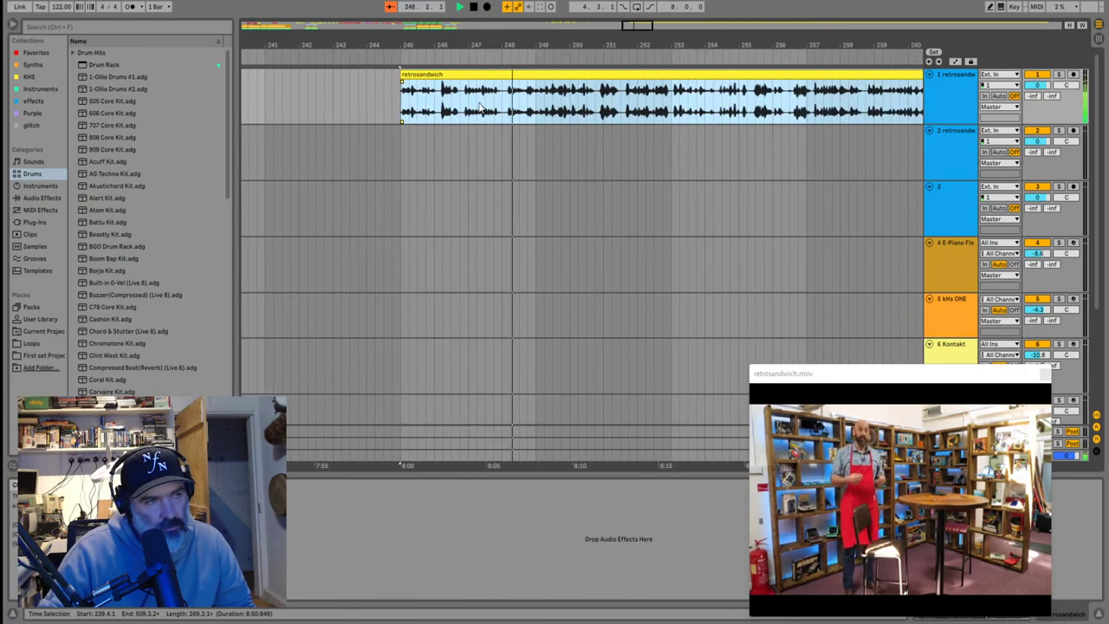
Listen on around bar 249 and split the long retrosandwich clip at 248.4.3 and 249.3.3
scroll(480, 106, down, 3)
scroll(438, 104, up, 5)
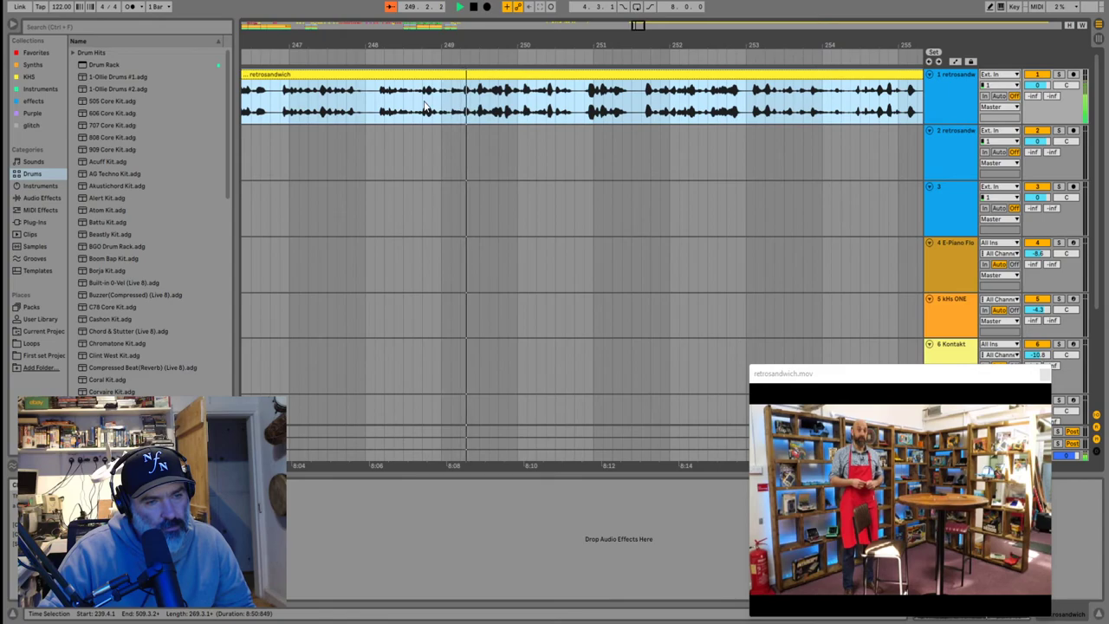
click(444, 105)
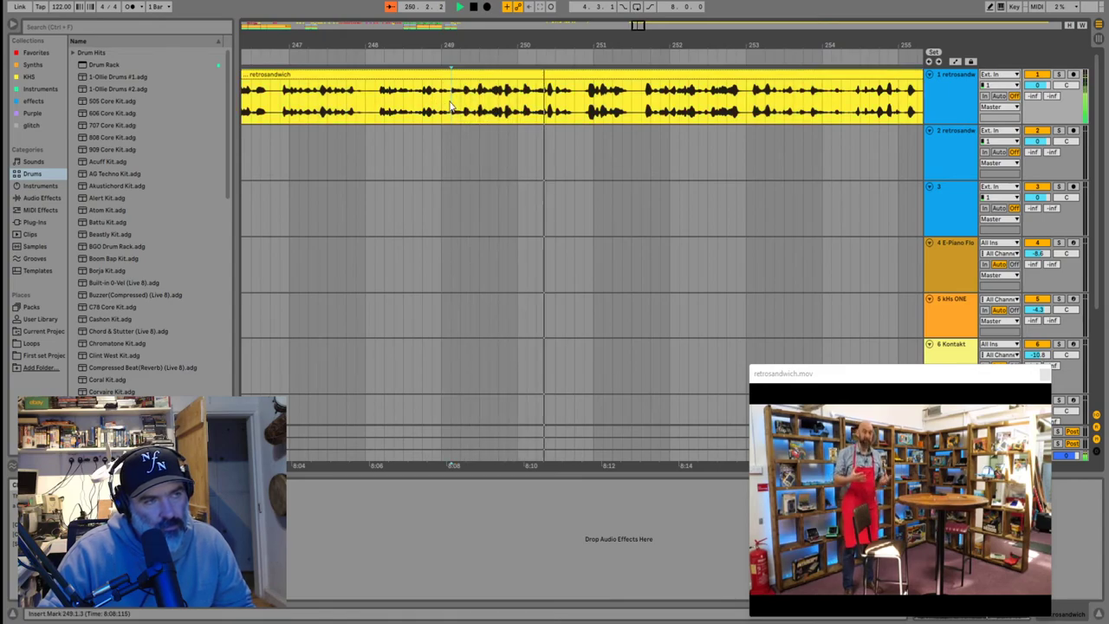
click(523, 114)
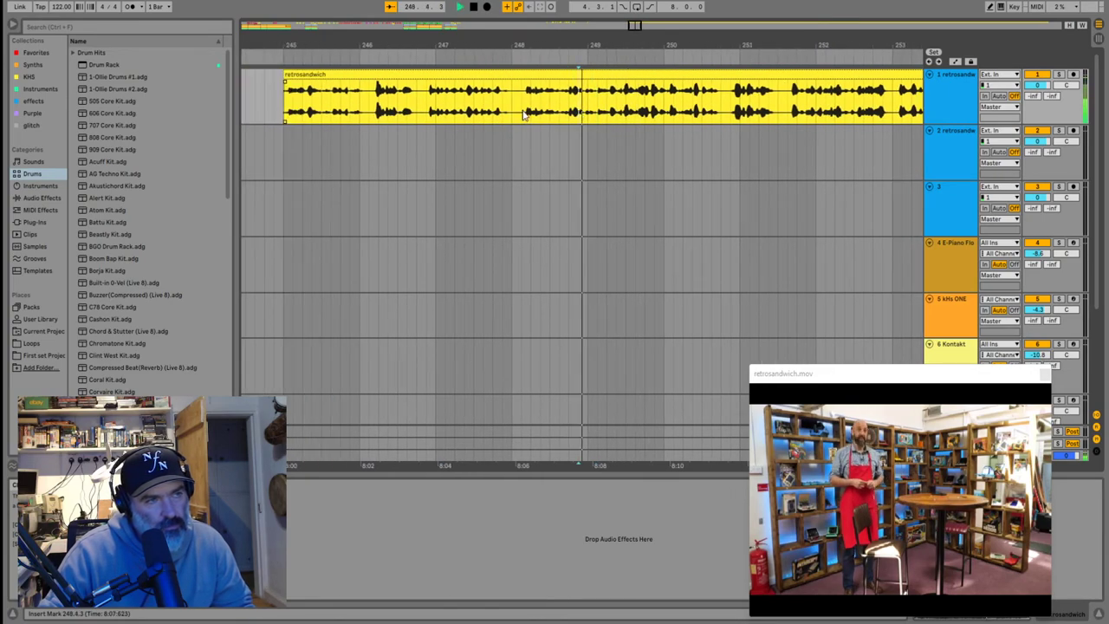
scroll(524, 114, up, 5)
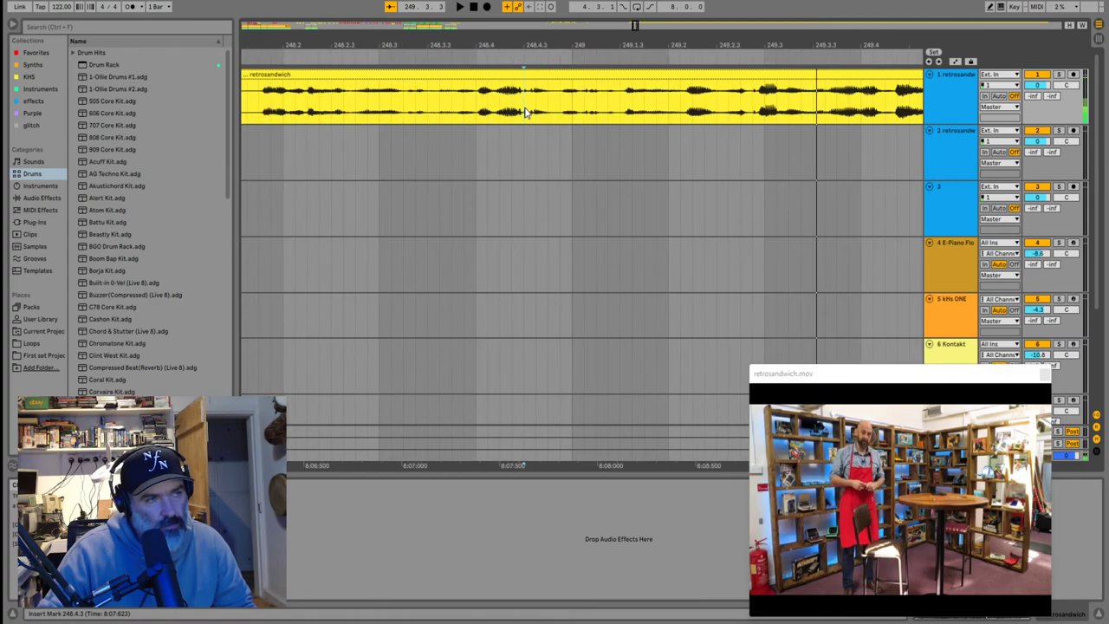
key(ctrl+e)
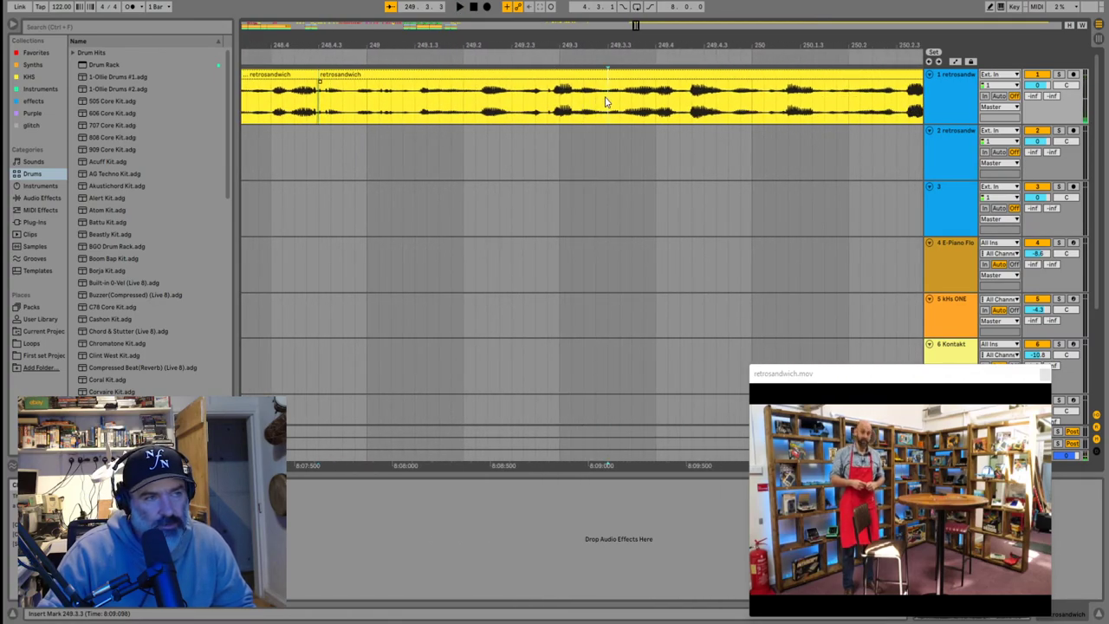
Move the snippet cut from 248.4.3 to 249.3.3 back to about bar 220, beside the gathered snippets
scroll(587, 73, down, 8)
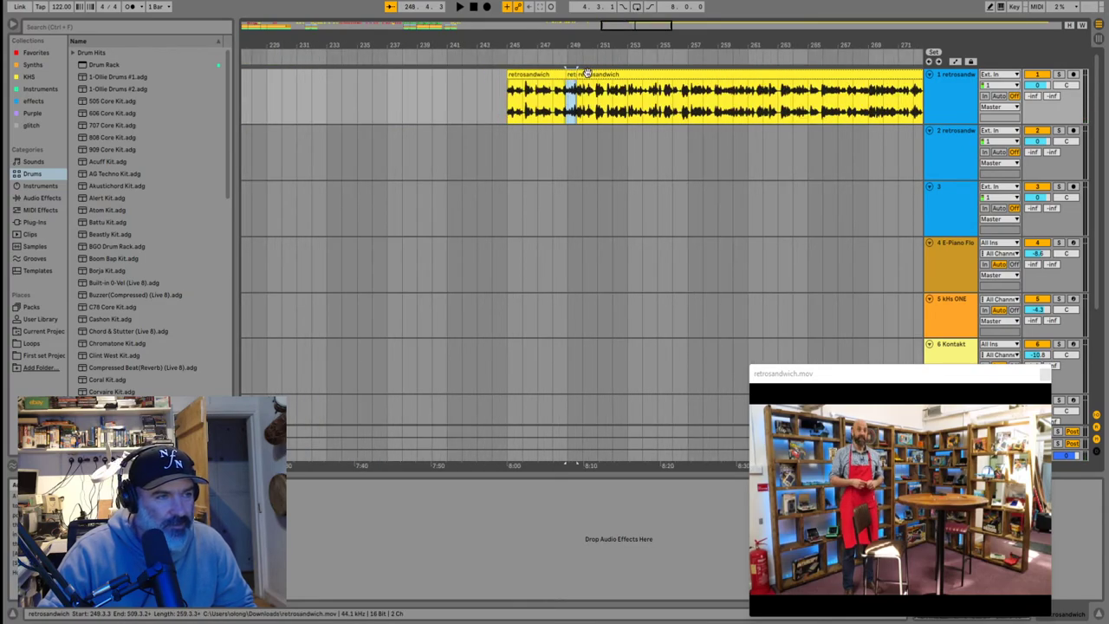
drag(288, 89, 289, 88)
scroll(290, 88, down, 5)
scroll(290, 89, up, 3)
scroll(291, 88, down, 3)
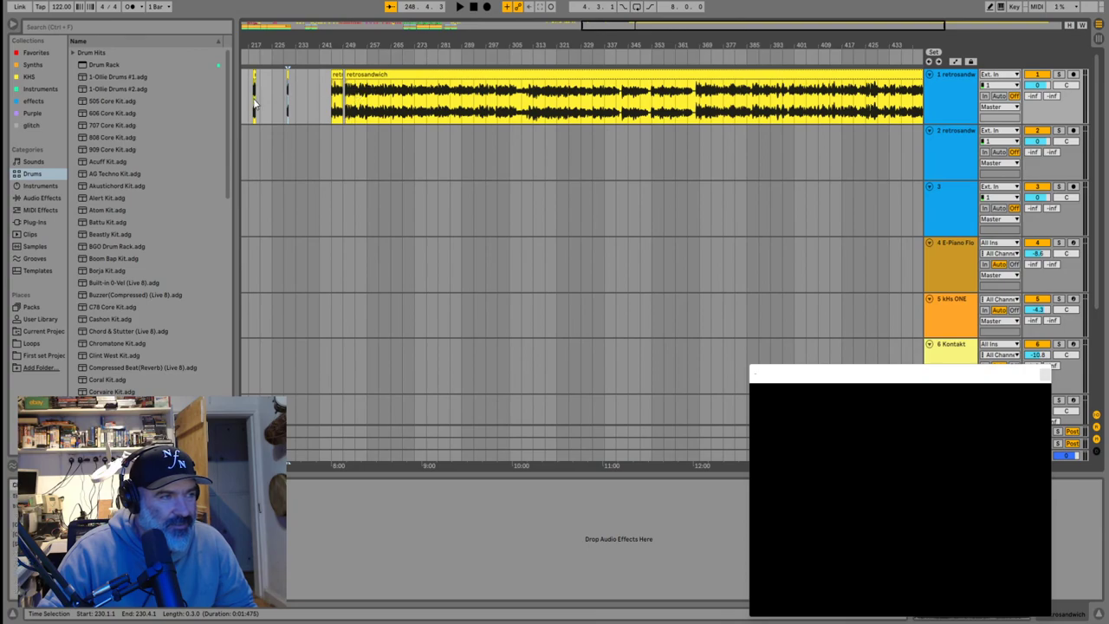
scroll(254, 103, up, 4)
drag(646, 75, 309, 75)
scroll(704, 102, down, 3)
Play from bar 247 and delete the leftover piece between bar 245 and 248.4.3
click(705, 101)
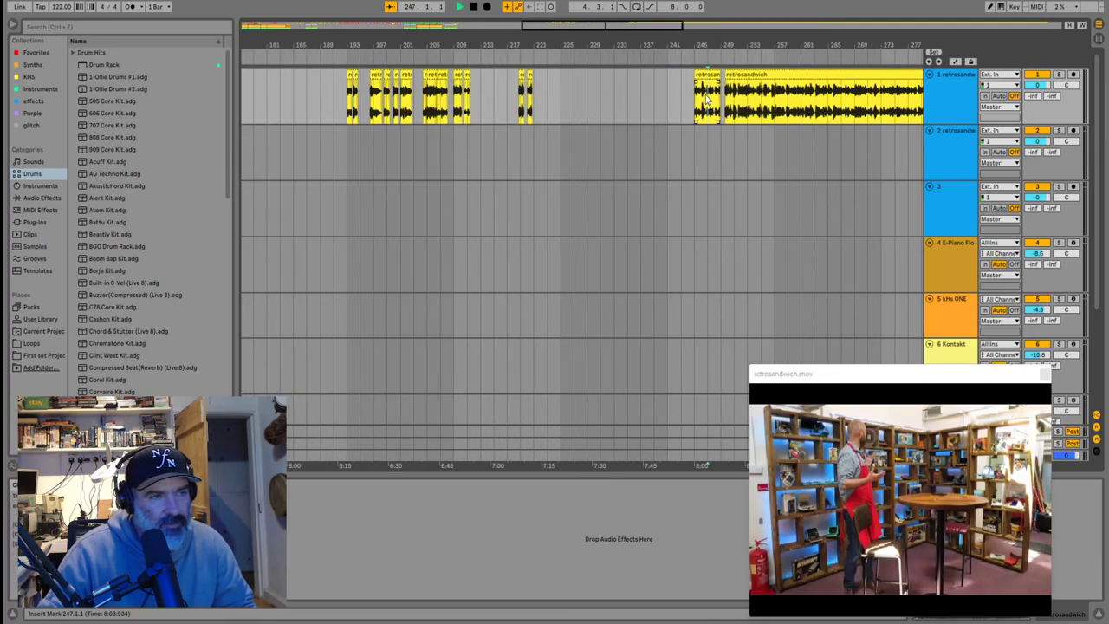
key(space)
click(581, 75)
key(Delete)
click(592, 87)
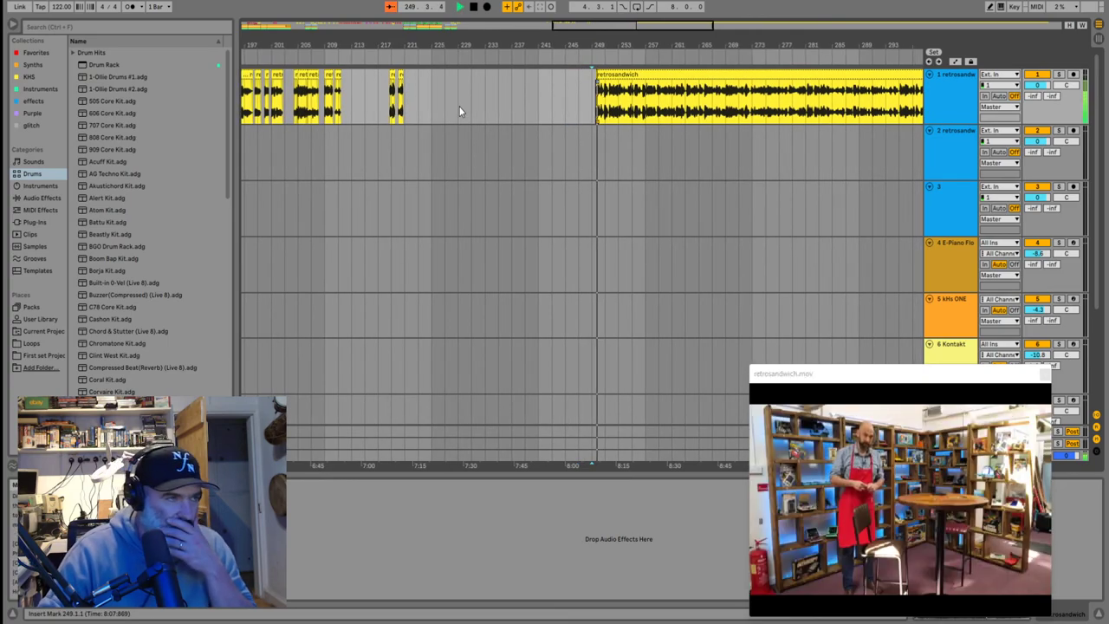
mouse_move(432, 110)
mouse_down()
mouse_move(366, 97)
mouse_move(392, 78)
mouse_up()
click(416, 97)
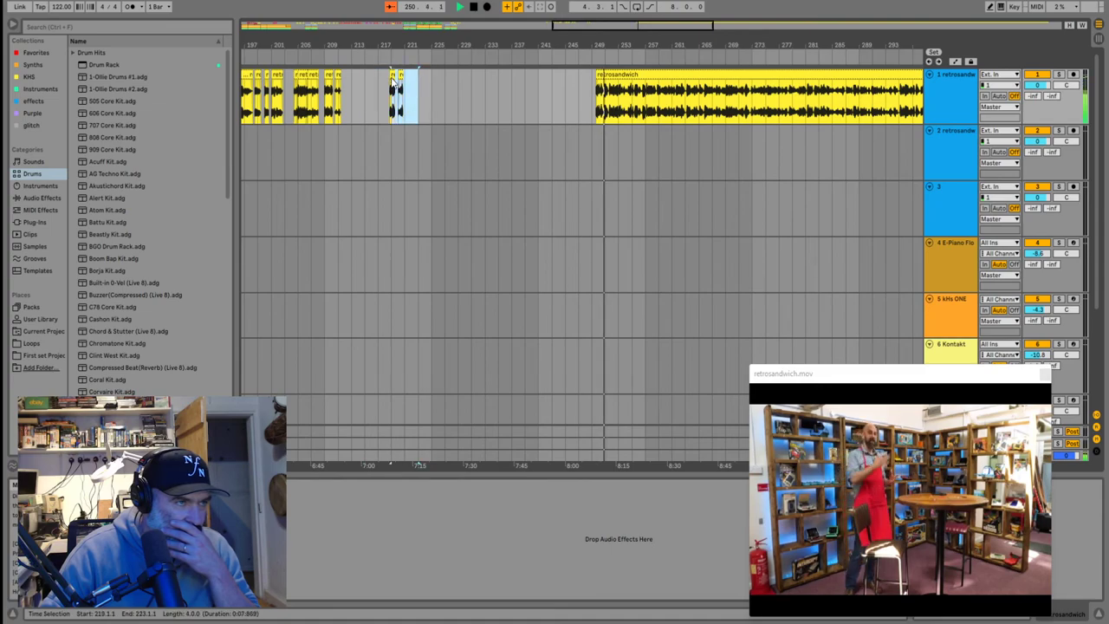
click(425, 103)
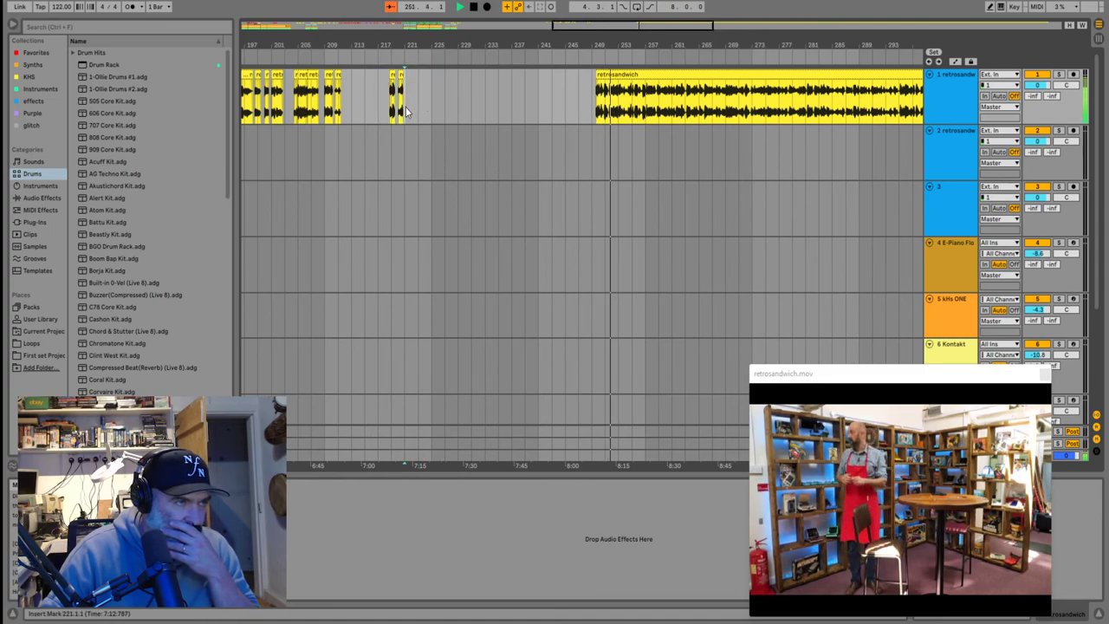
Play around bar 251 and split the long clip at 250.4.4 and 251.3.1
scroll(604, 102, up, 8)
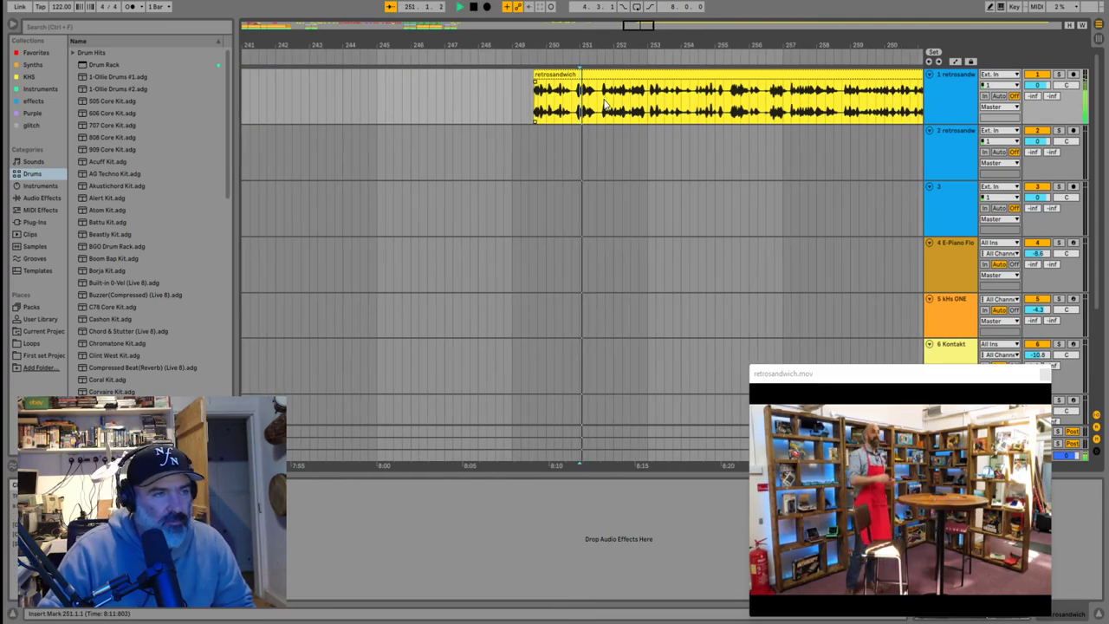
scroll(553, 103, up, 5)
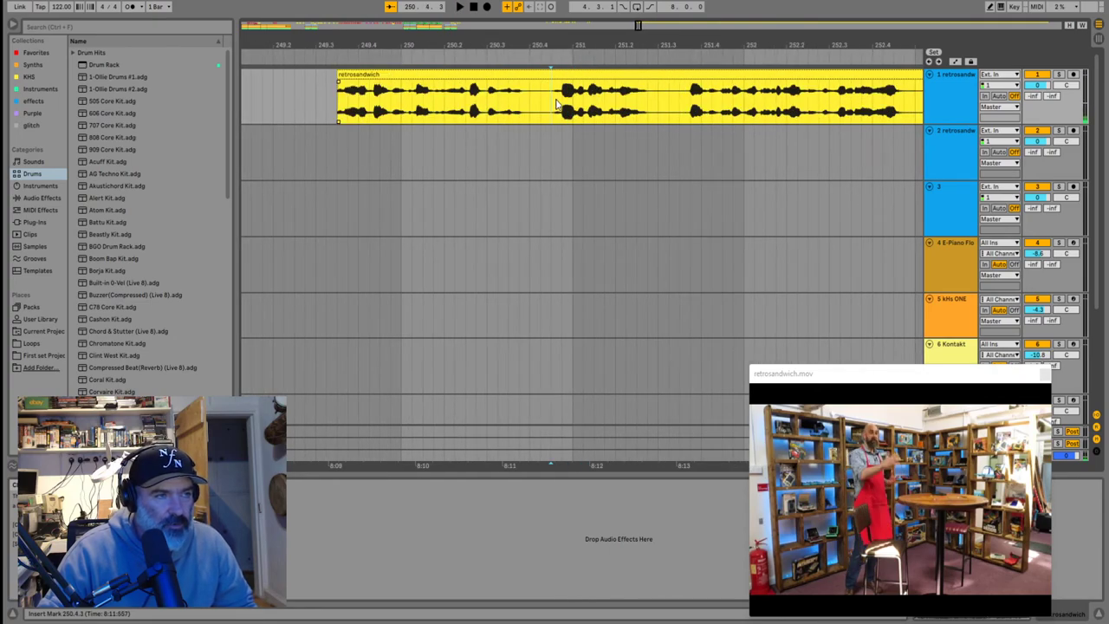
key(ctrl+e)
key(space)
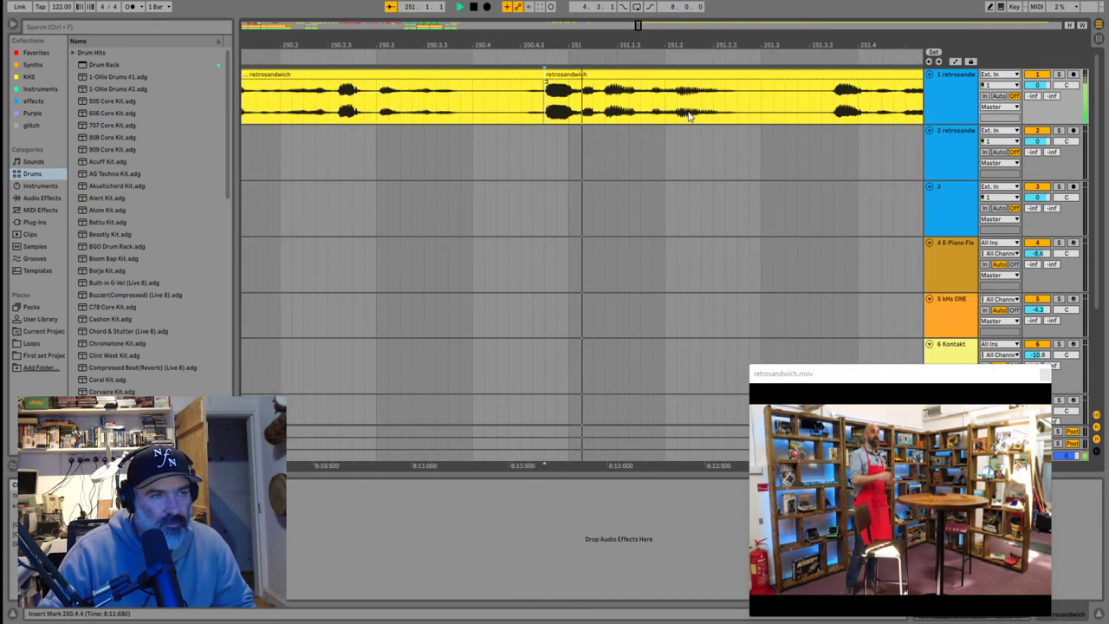
click(706, 110)
scroll(584, 94, down, 5)
Delete the leftover piece from 249.3.3 to 250.4.4 and move the new snippet to bar 221, beside the gathered ones
drag(584, 76, 370, 75)
key(Delete)
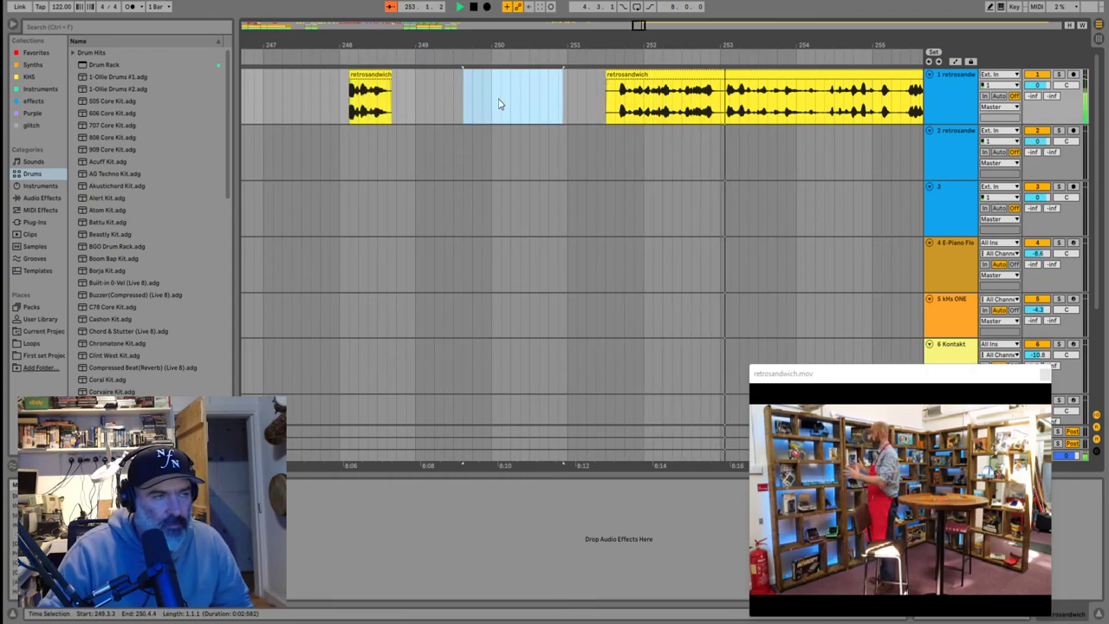
scroll(498, 104, down, 10)
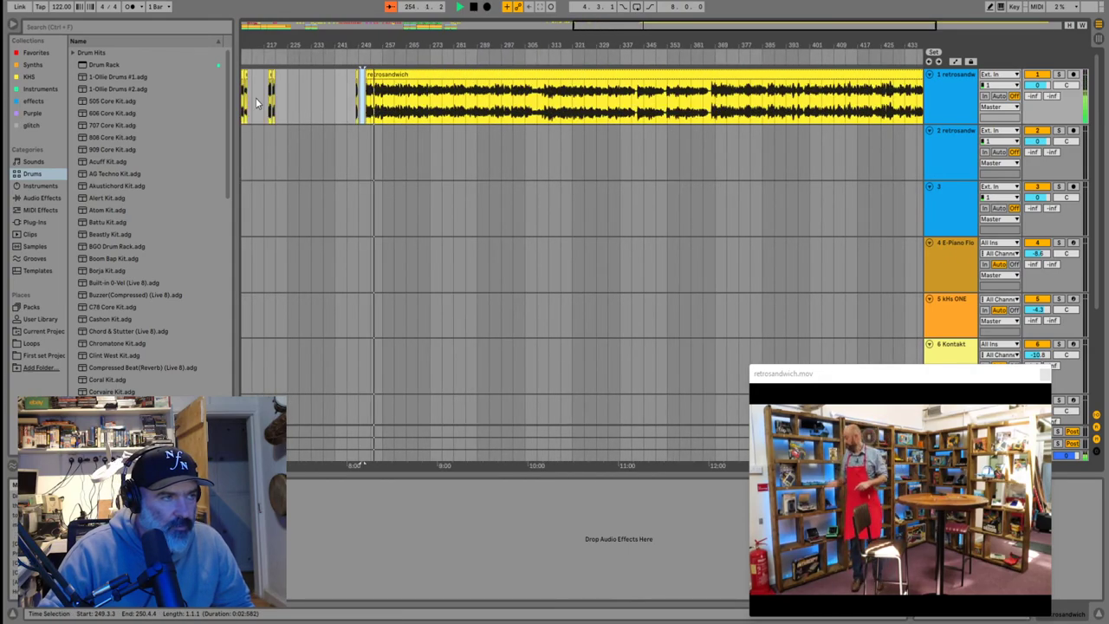
scroll(326, 100, up, 3)
click(353, 82)
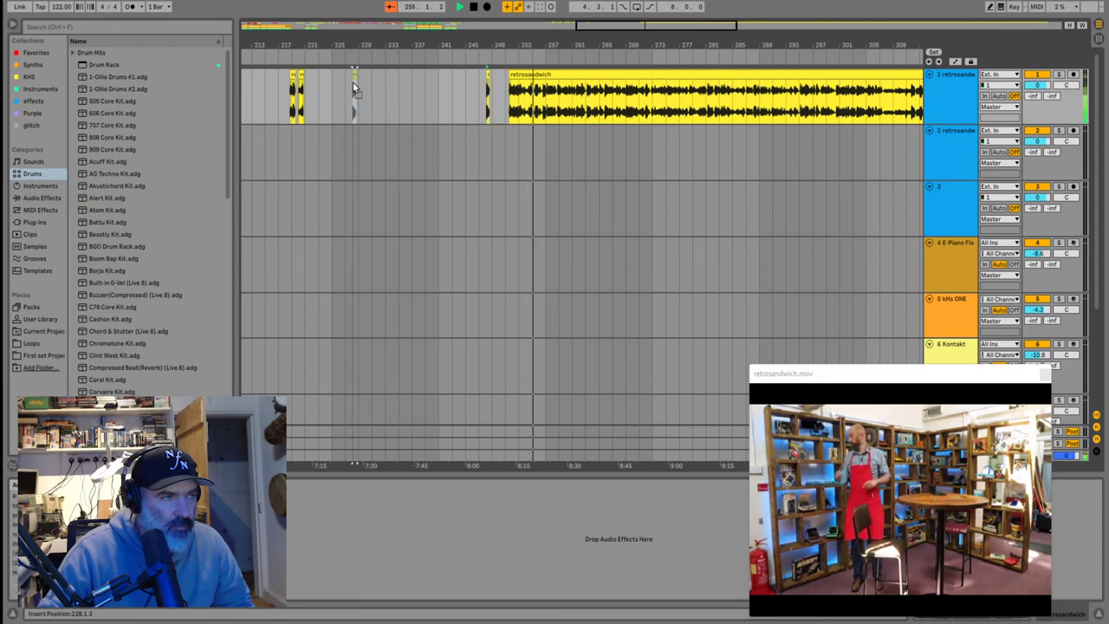
click(308, 81)
drag(310, 78, 311, 79)
drag(329, 92, 303, 94)
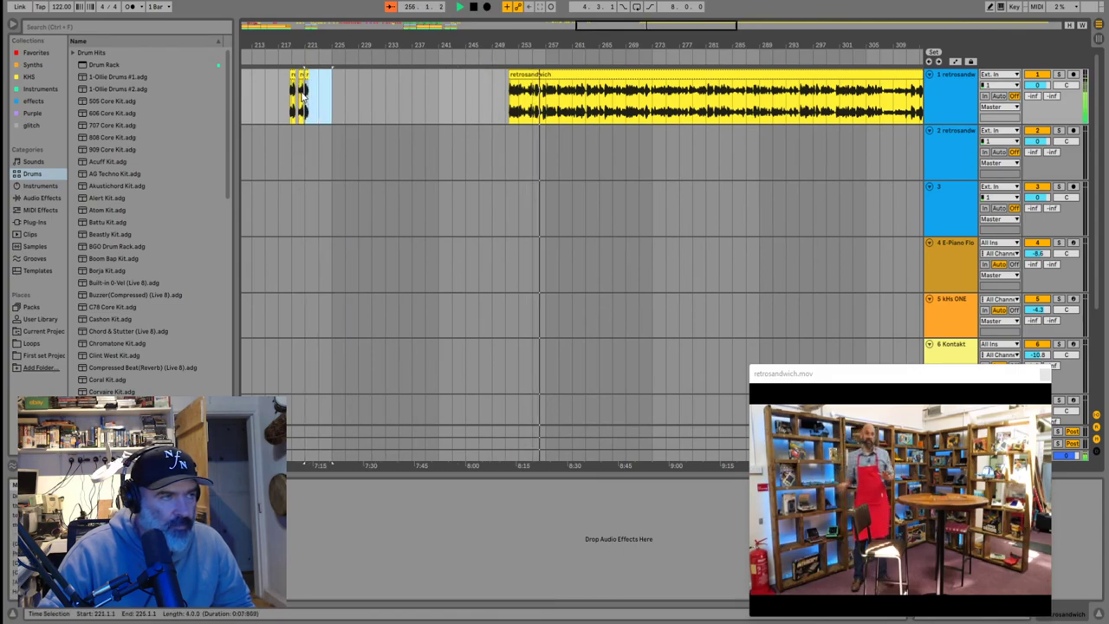
Play from 255.1.1, split the long clip at 255.2.4, and delete the section from 251.3.1 up to the split
click(529, 103)
key(space)
key(space)
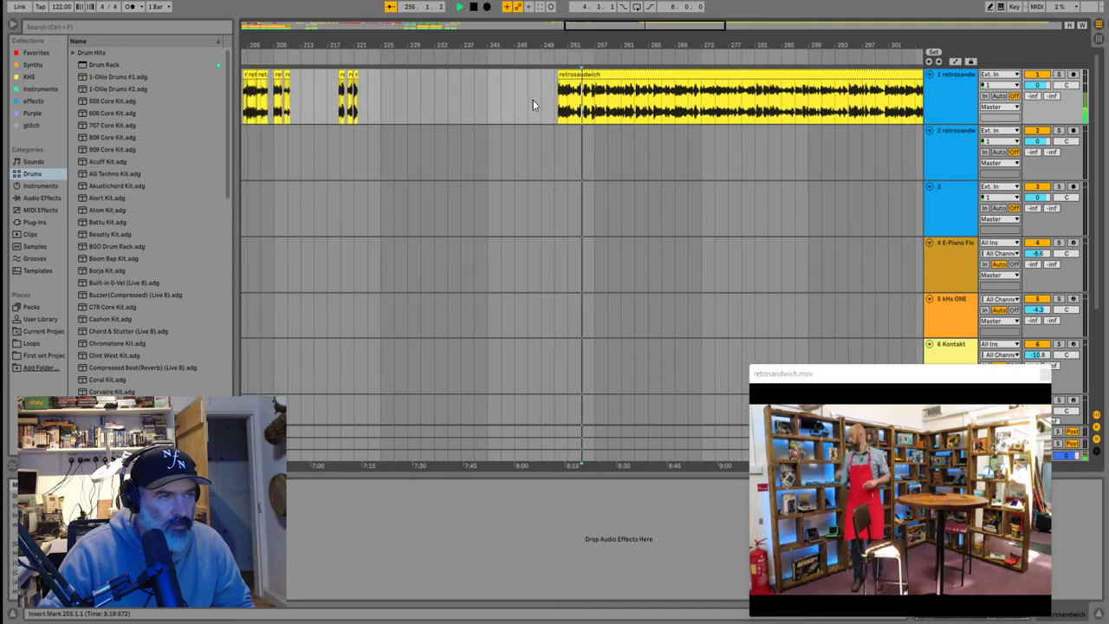
scroll(546, 99, up, 5)
scroll(579, 101, up, 2)
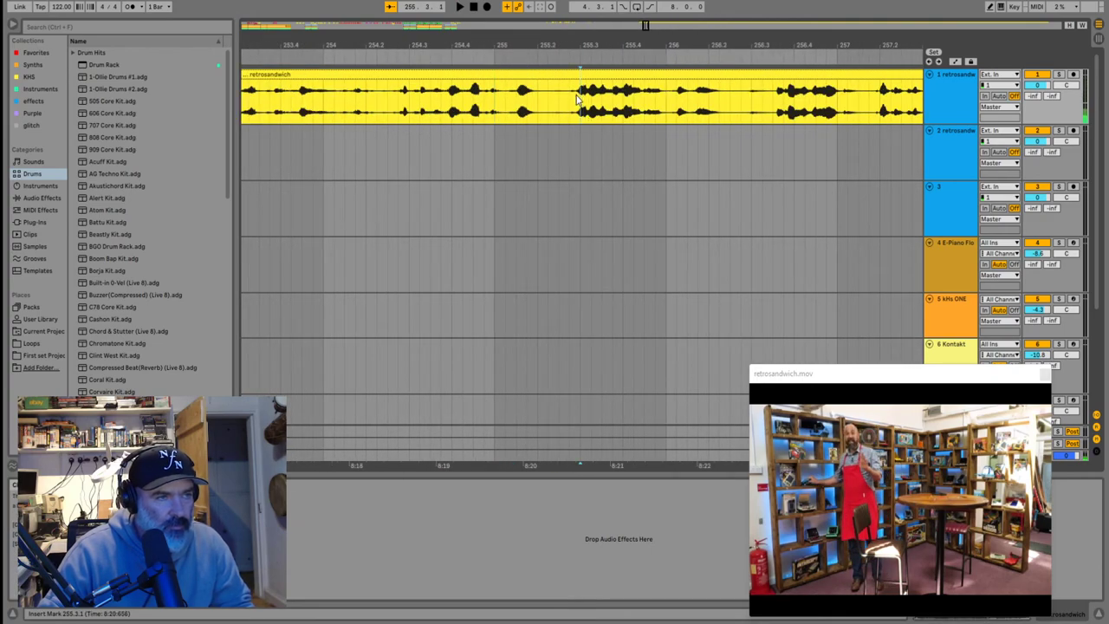
scroll(575, 101, up, 3)
click(570, 87)
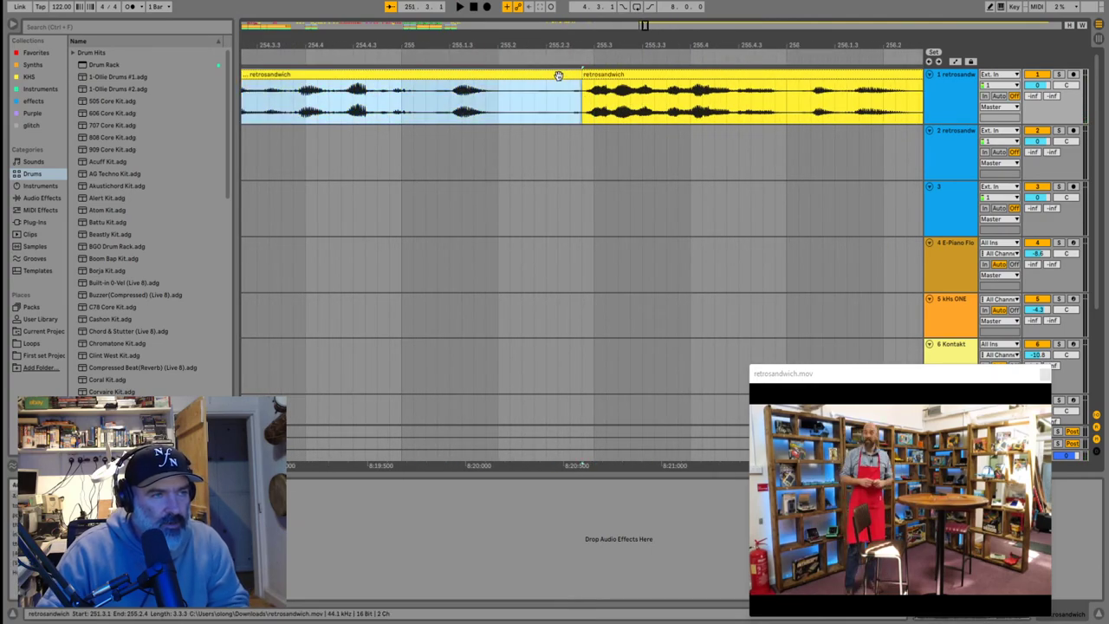
key(Delete)
scroll(648, 99, down, 5)
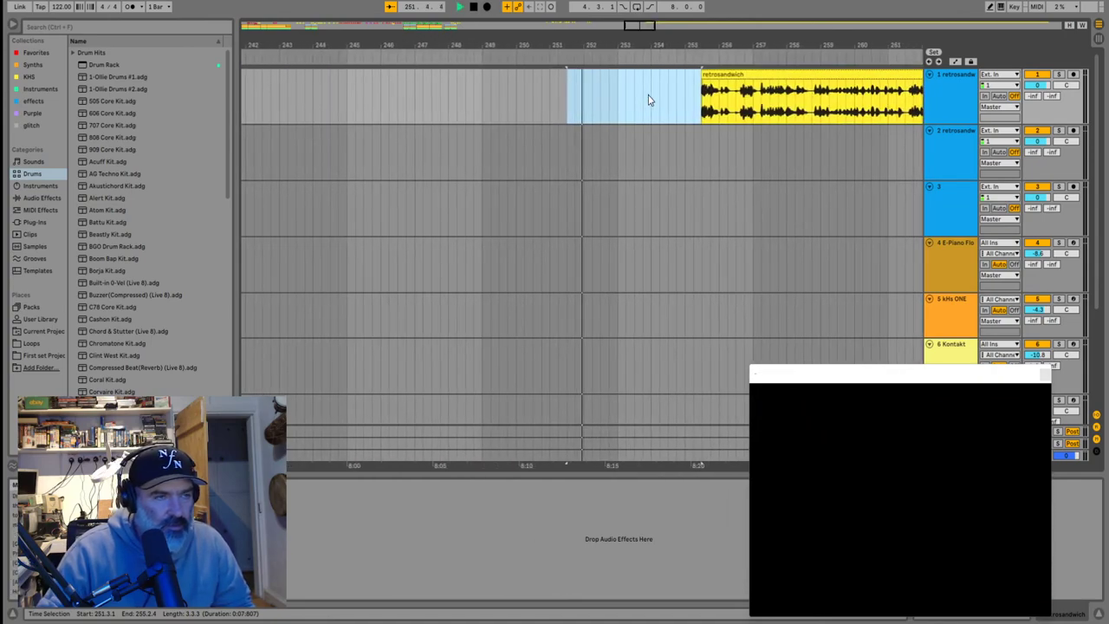
Play from the long clip's new start and split off a snippet at 256.2.3
click(692, 102)
key(space)
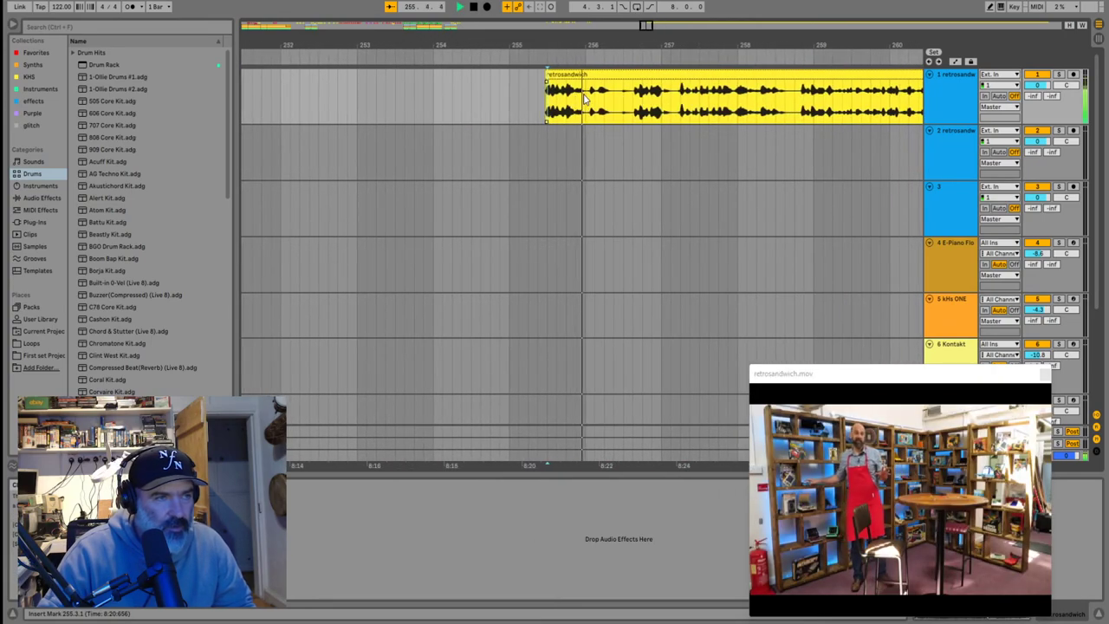
click(568, 77)
scroll(518, 87, down, 4)
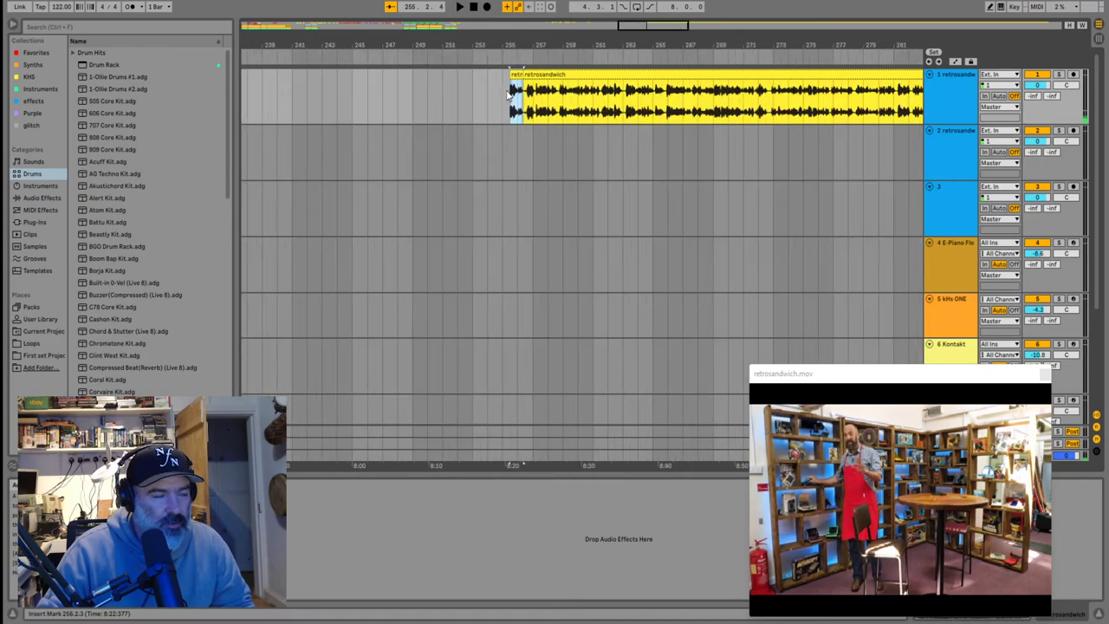
Move the snippet cut from 255.2.4 to 256.2.3 back to about bar 223, near the gathered snippets
scroll(469, 108, left, 2)
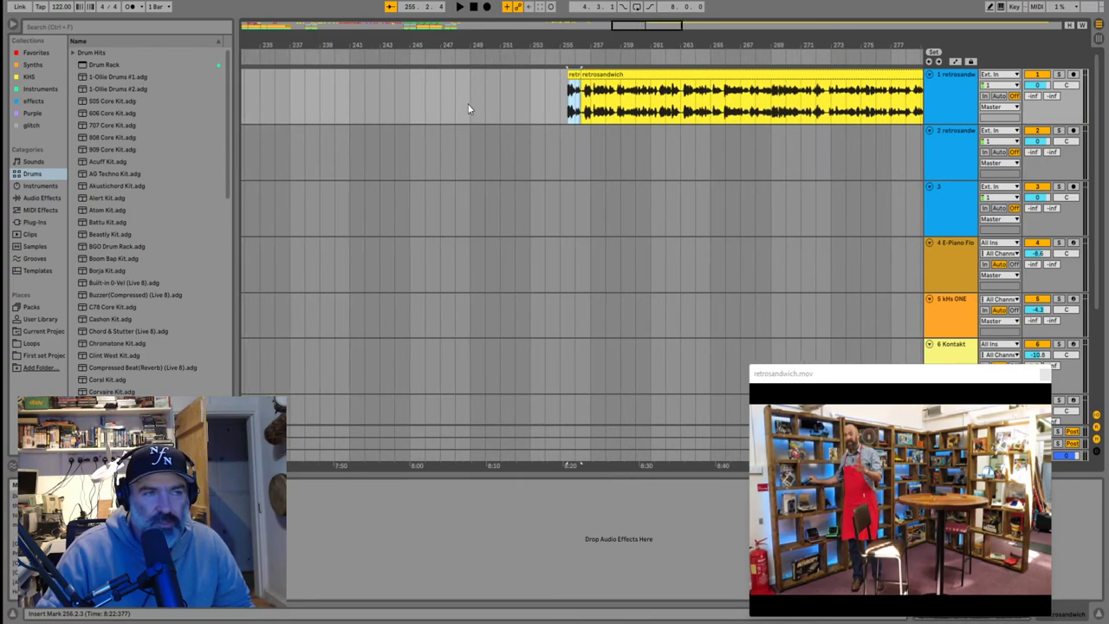
scroll(468, 109, down, 4)
scroll(468, 107, up, 3)
scroll(468, 106, down, 4)
scroll(468, 103, up, 1)
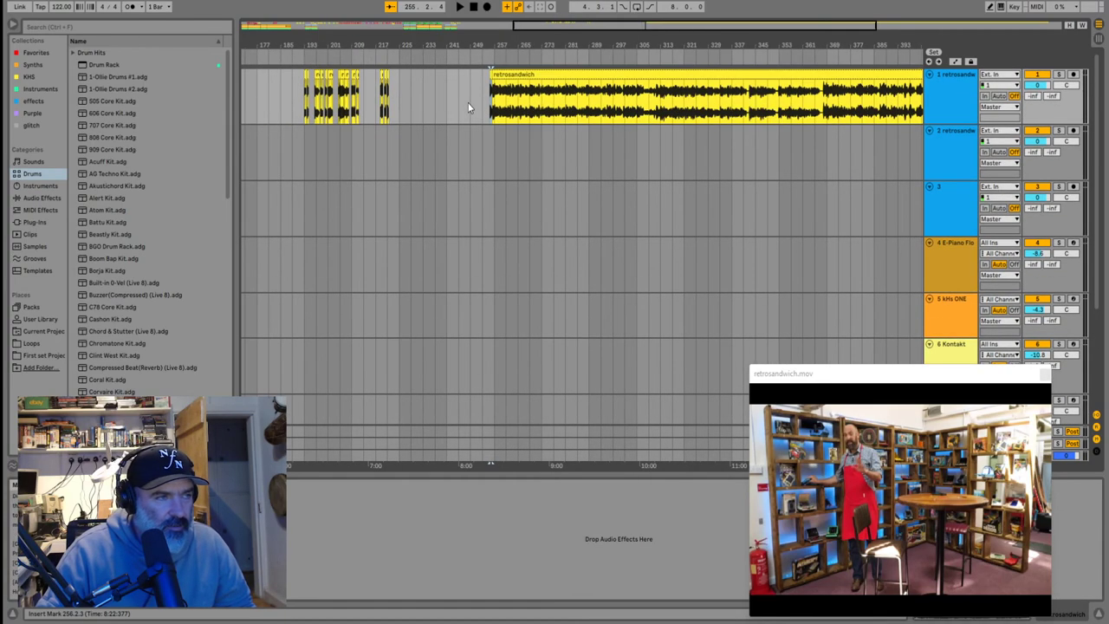
scroll(475, 87, up, 2)
scroll(520, 91, up, 3)
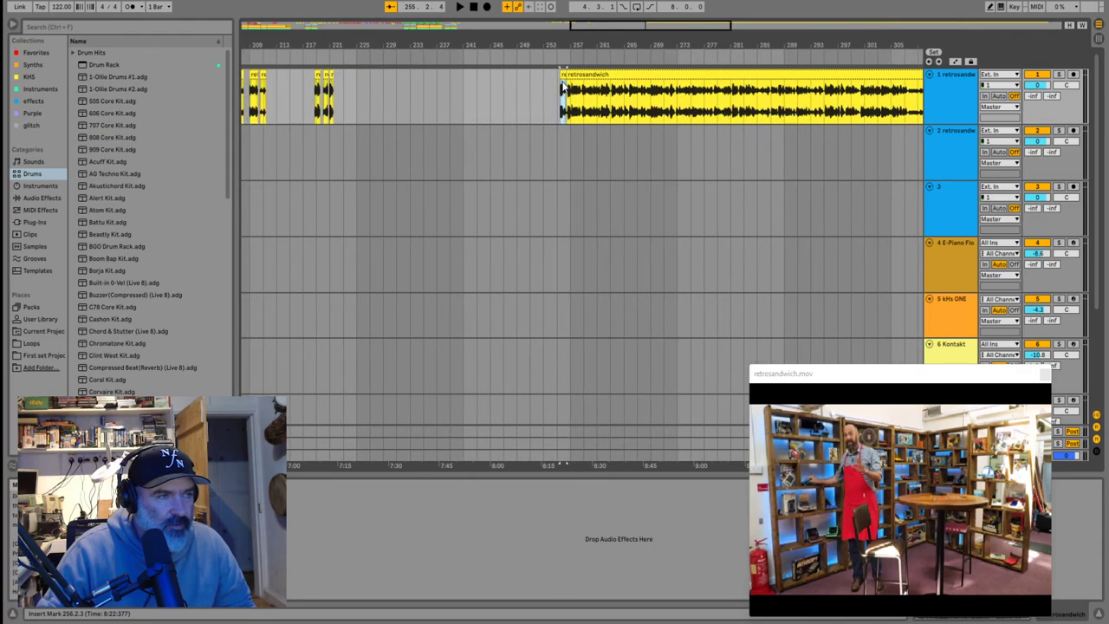
click(377, 78)
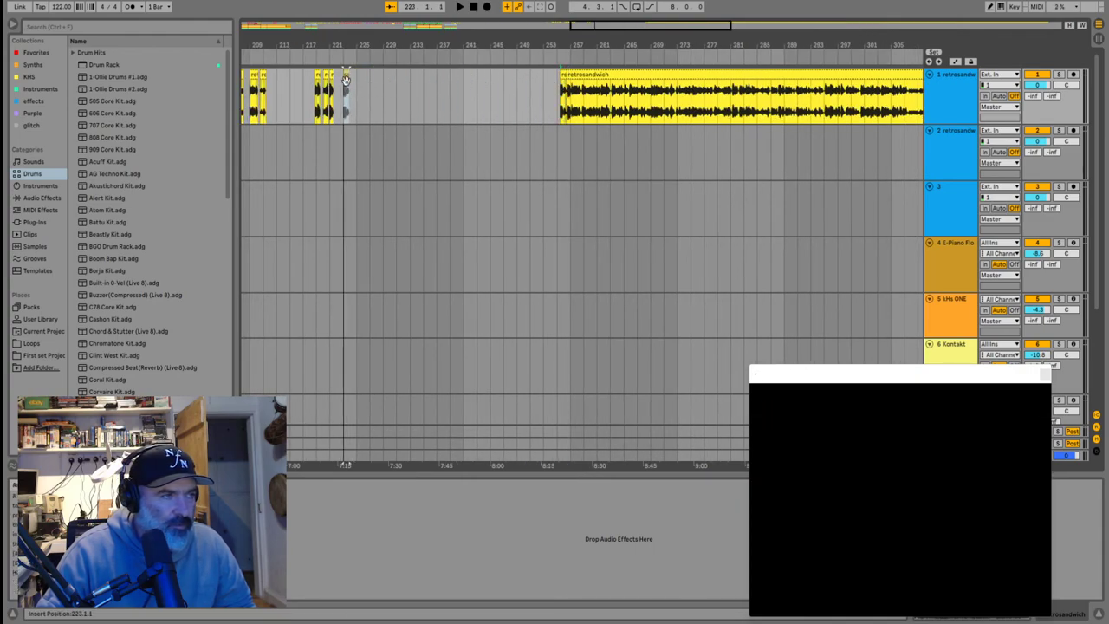
Play the long clip from 256.2.3 and trim its start to 256.3.3
click(567, 102)
key(space)
scroll(589, 100, up, 8)
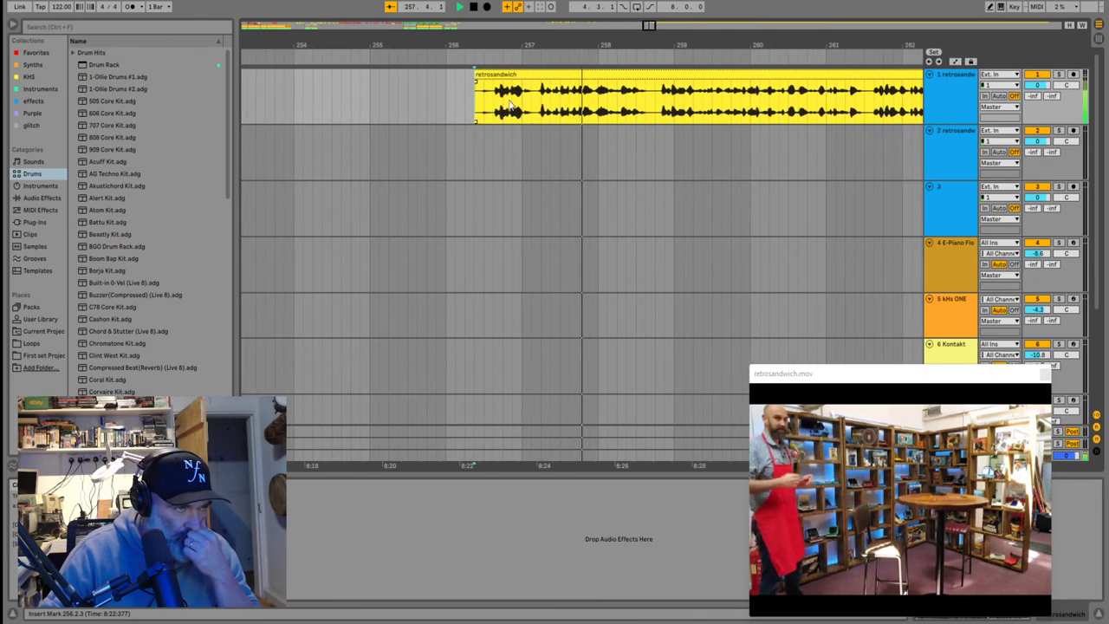
click(482, 97)
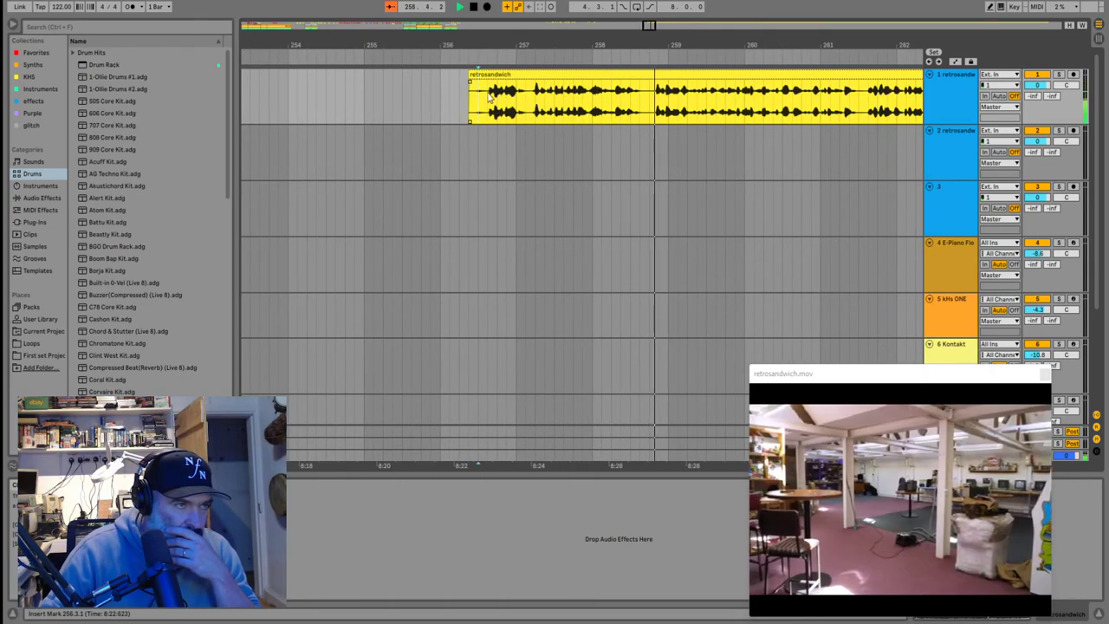
drag(472, 72, 506, 76)
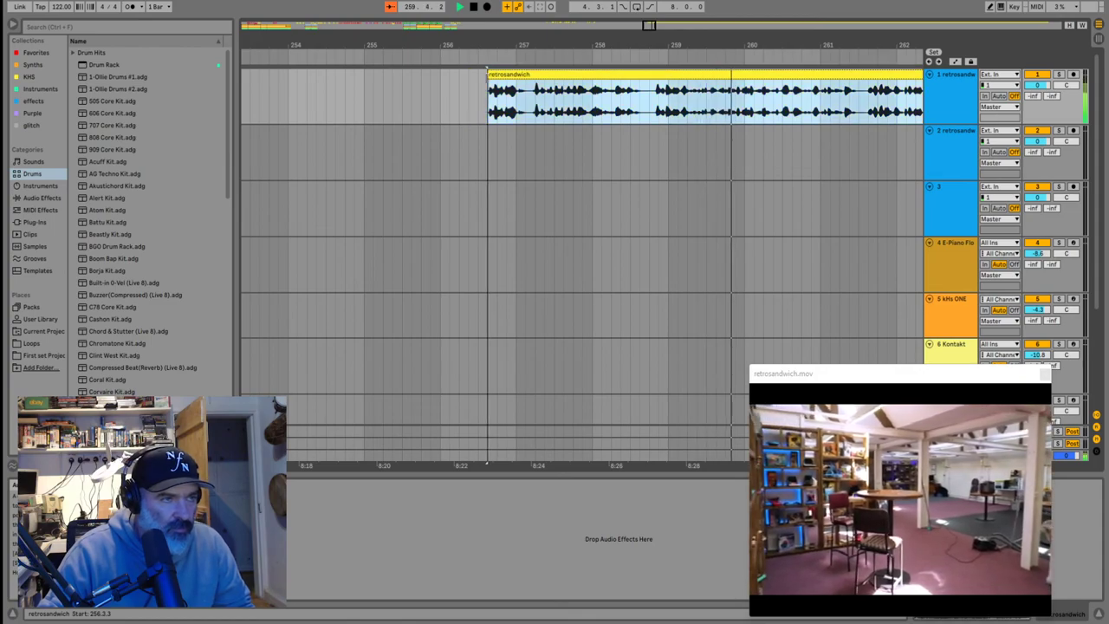
click(505, 77)
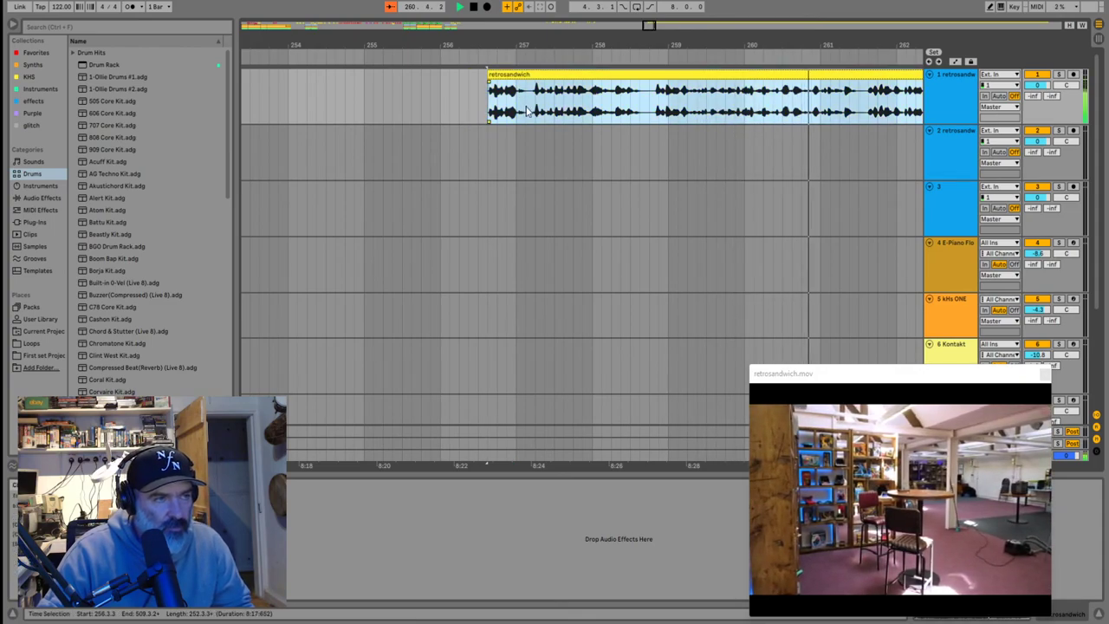
Split a snippet off the start of the long clip at about bar 257 and move it back to about bar 219
click(520, 107)
key(ctrl+e)
drag(494, 75, 383, 84)
scroll(414, 87, down, 3)
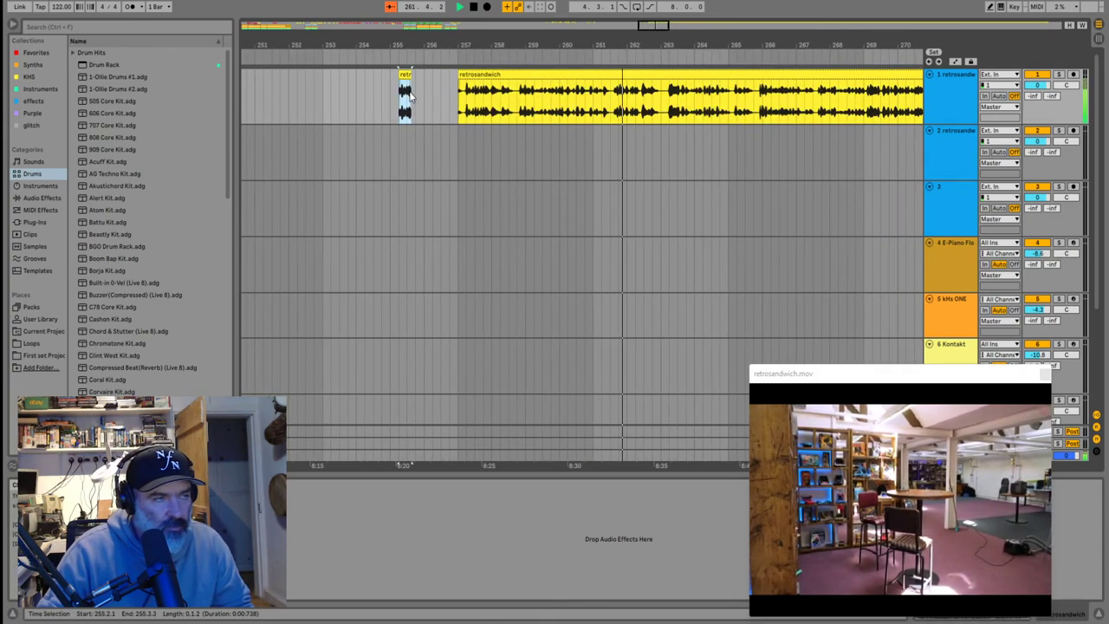
scroll(354, 108, left, 10)
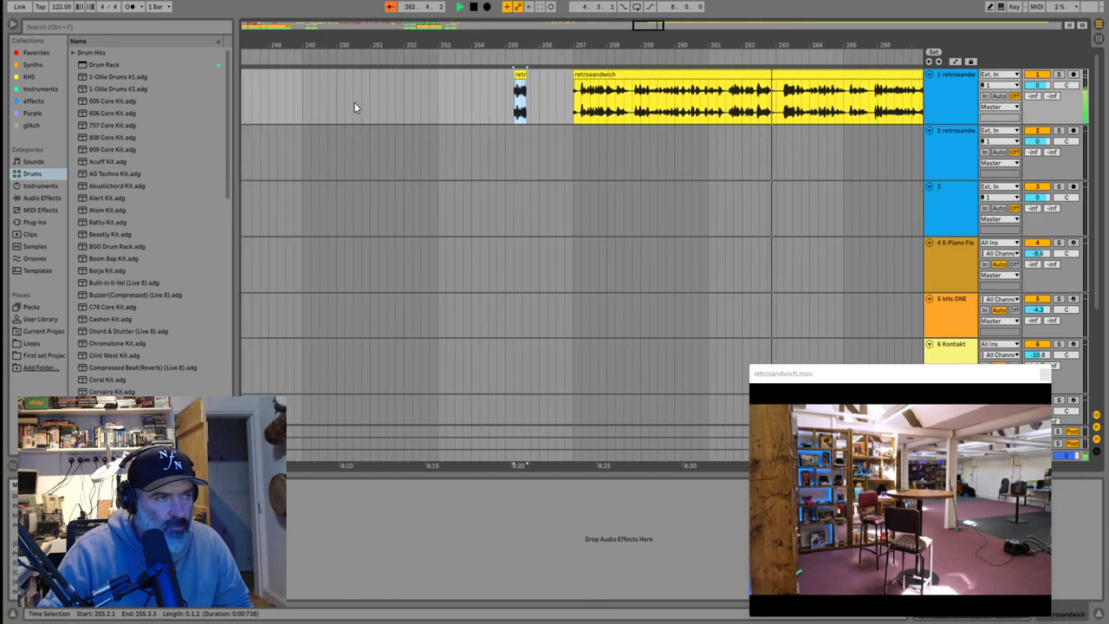
drag(809, 76, 260, 99)
scroll(260, 100, left, 6)
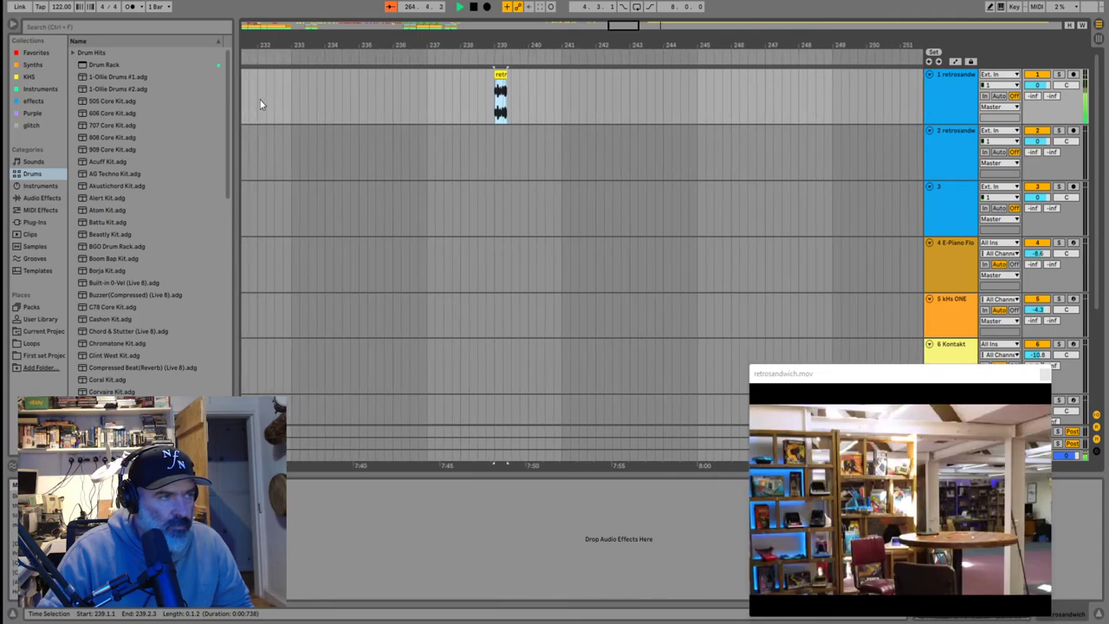
scroll(261, 101, left, 5)
scroll(260, 100, down, 10)
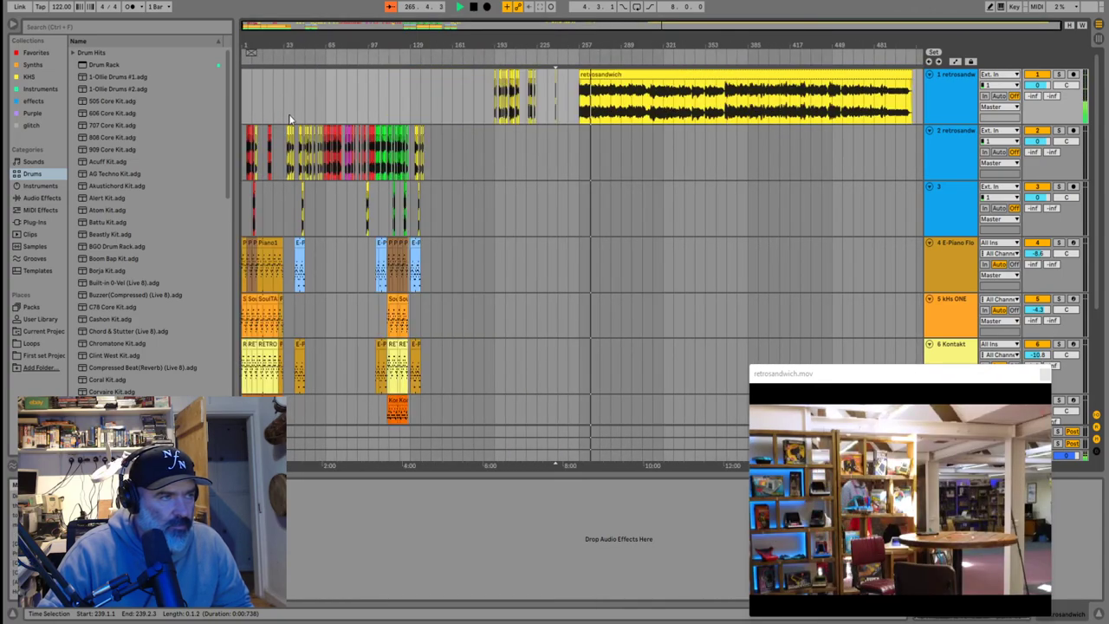
scroll(515, 102, up, 5)
drag(730, 71, 561, 84)
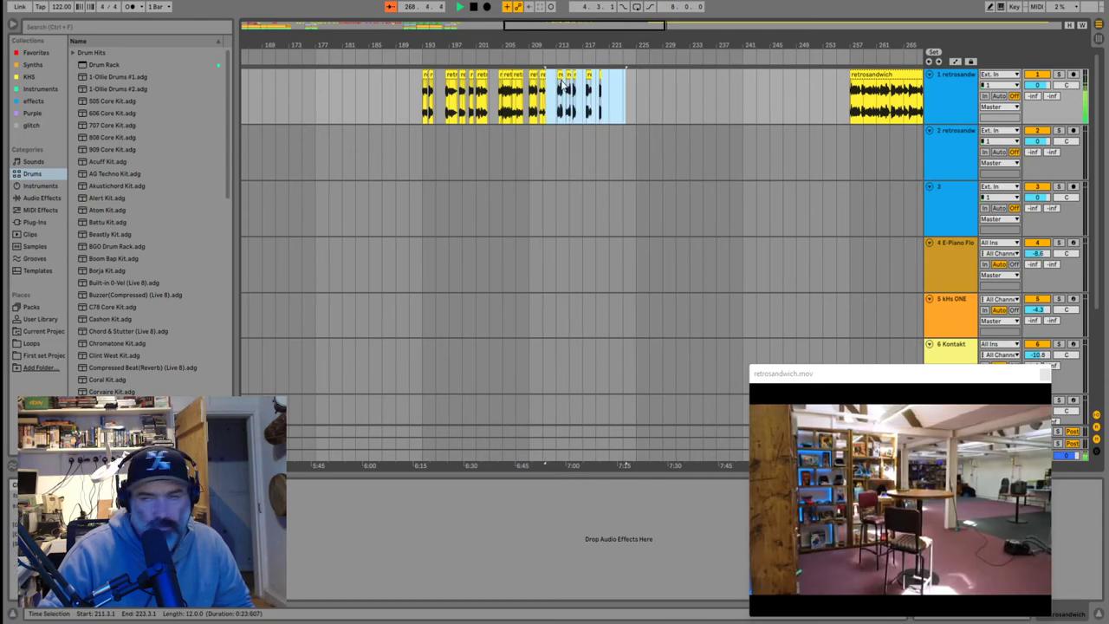
Listen to the long clip from about bar 269 to 274, checking the passages around 271.2.3 and 272.4.1
scroll(837, 80, right, 7)
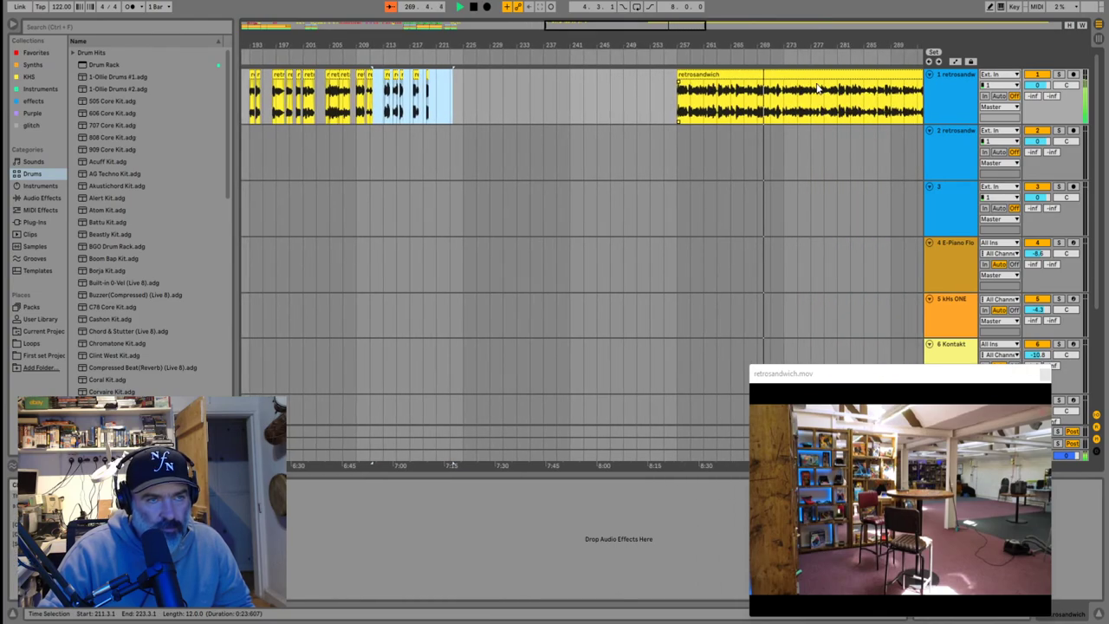
scroll(732, 102, up, 5)
scroll(660, 106, up, 3)
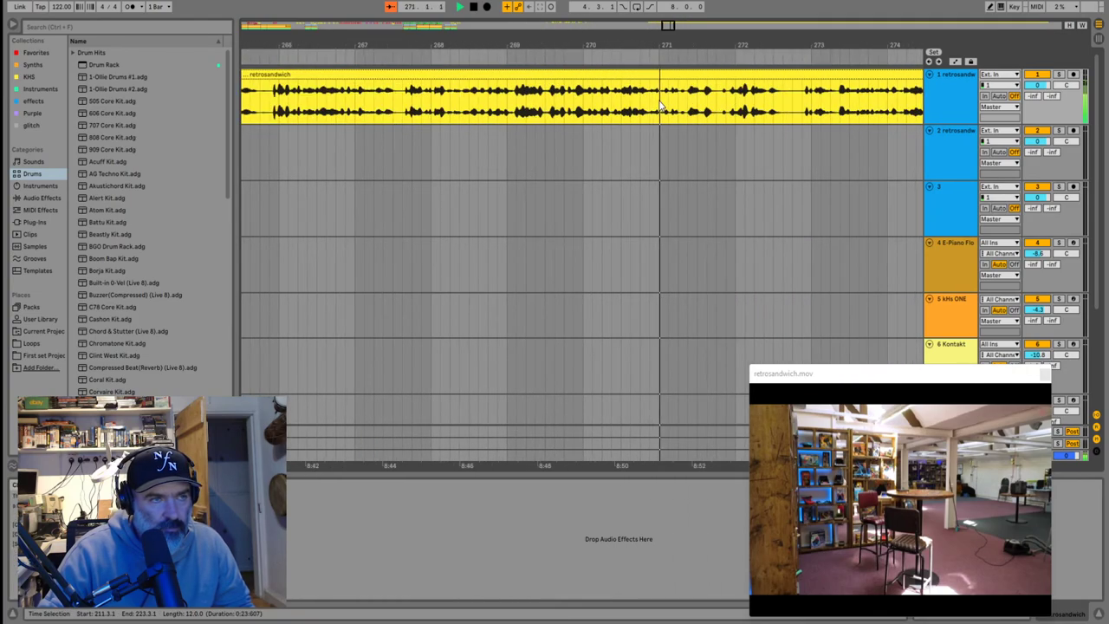
click(694, 105)
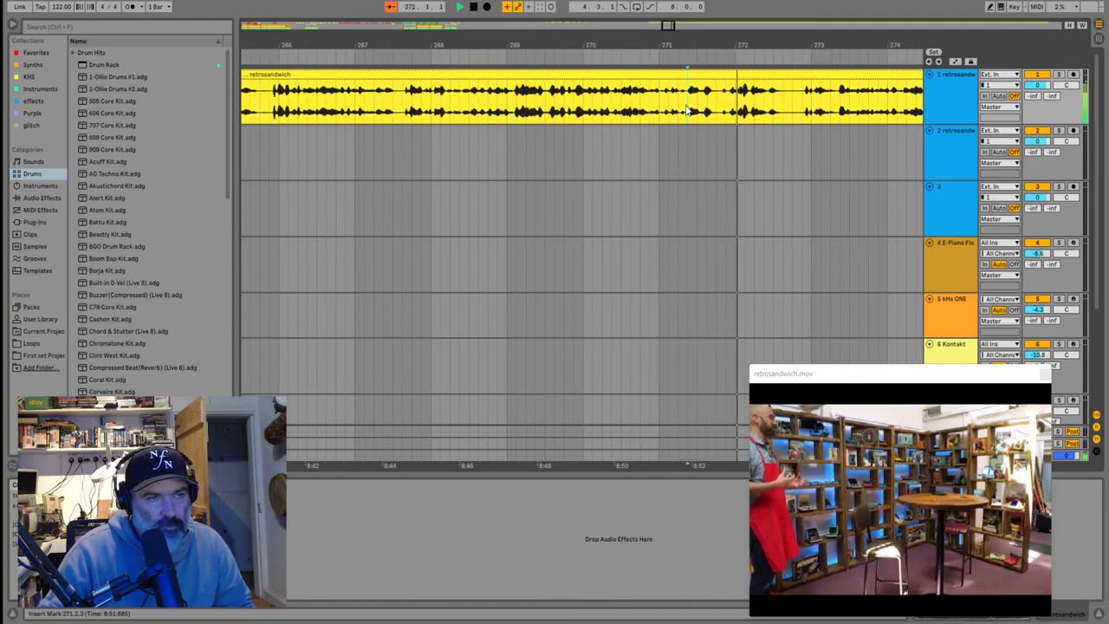
scroll(724, 102, down, 3)
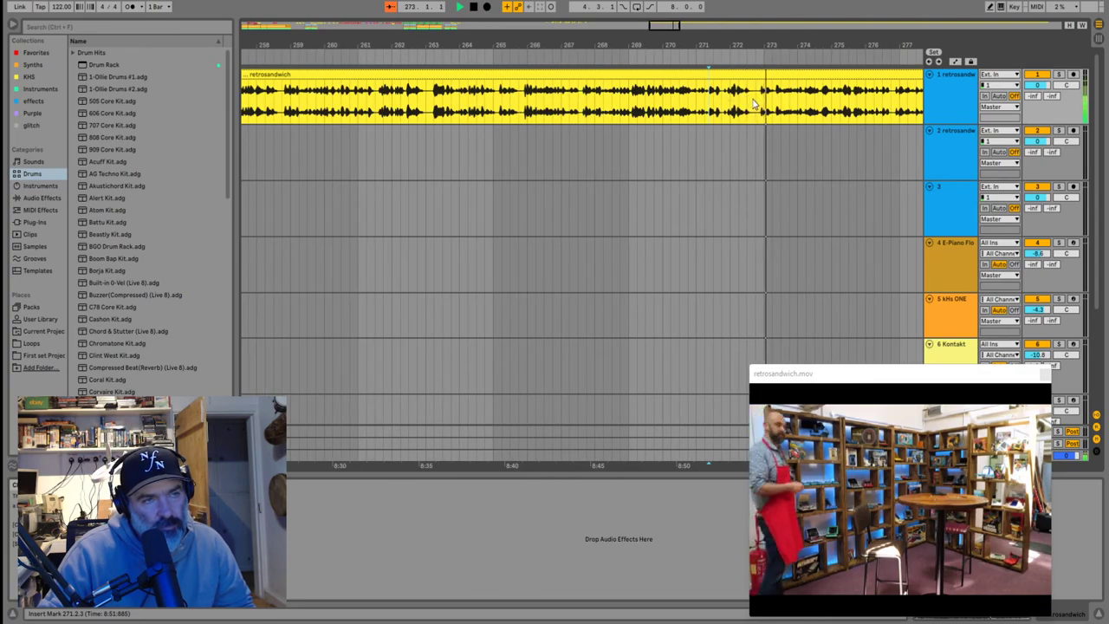
click(759, 102)
scroll(710, 104, up, 3)
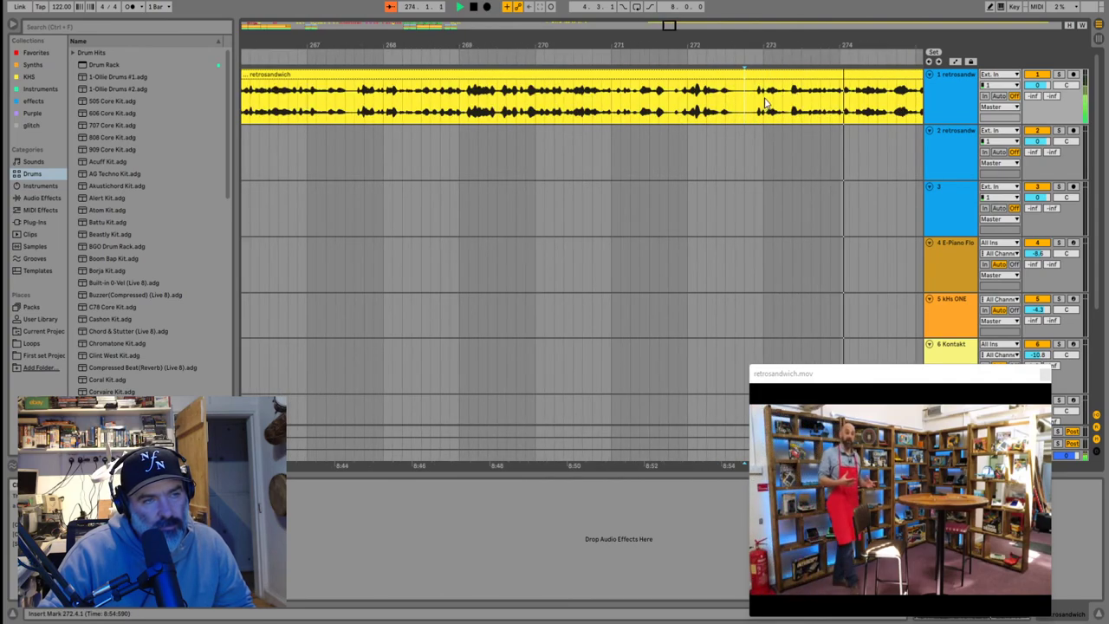
Play from 271.4.3, split the long clip there, and delete the section before the split
click(696, 106)
key(space)
click(540, 110)
key(space)
key(space)
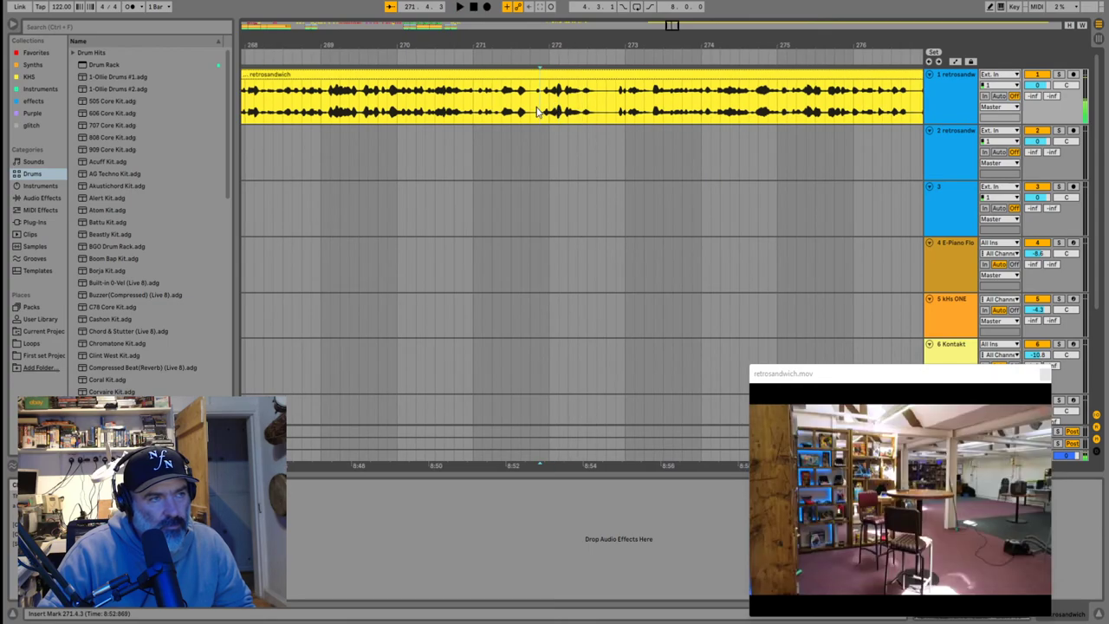
key(ctrl+e)
click(522, 75)
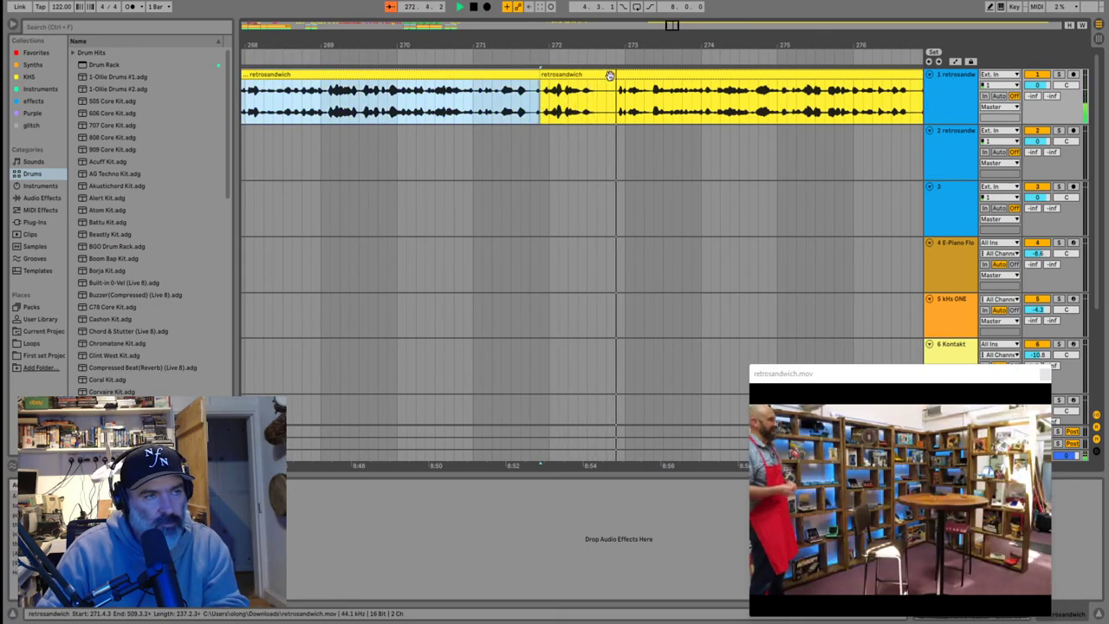
key(Delete)
Split the long clip at 273.2.3, moving the resulting snippet back to bar 257 and the long remainder to 261.1.1
key(space)
click(652, 108)
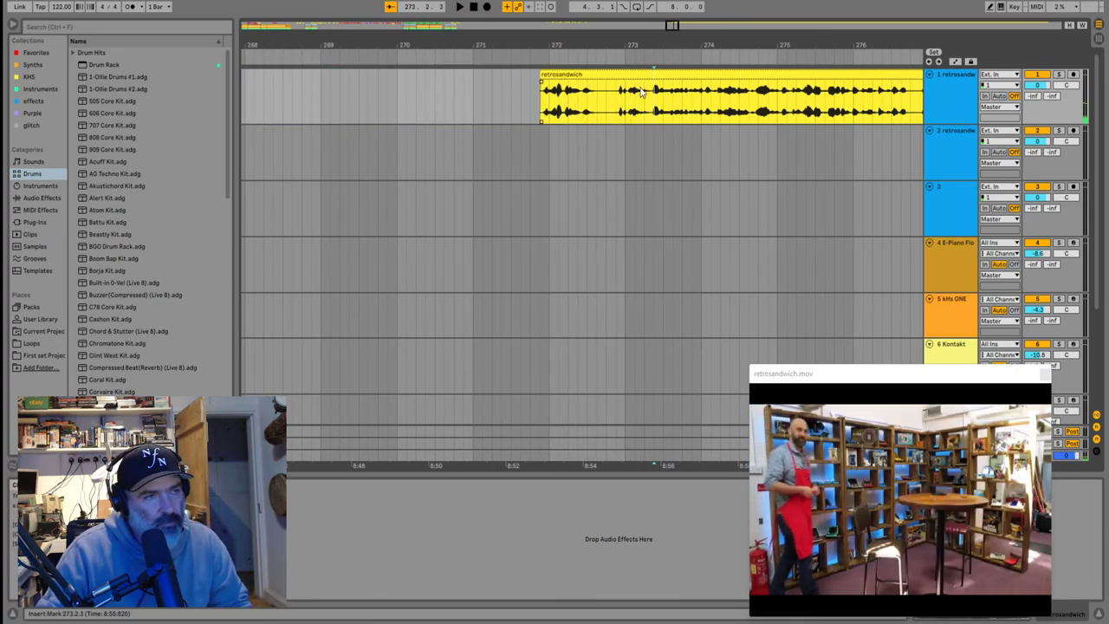
double_click(628, 78)
scroll(469, 83, down, 5)
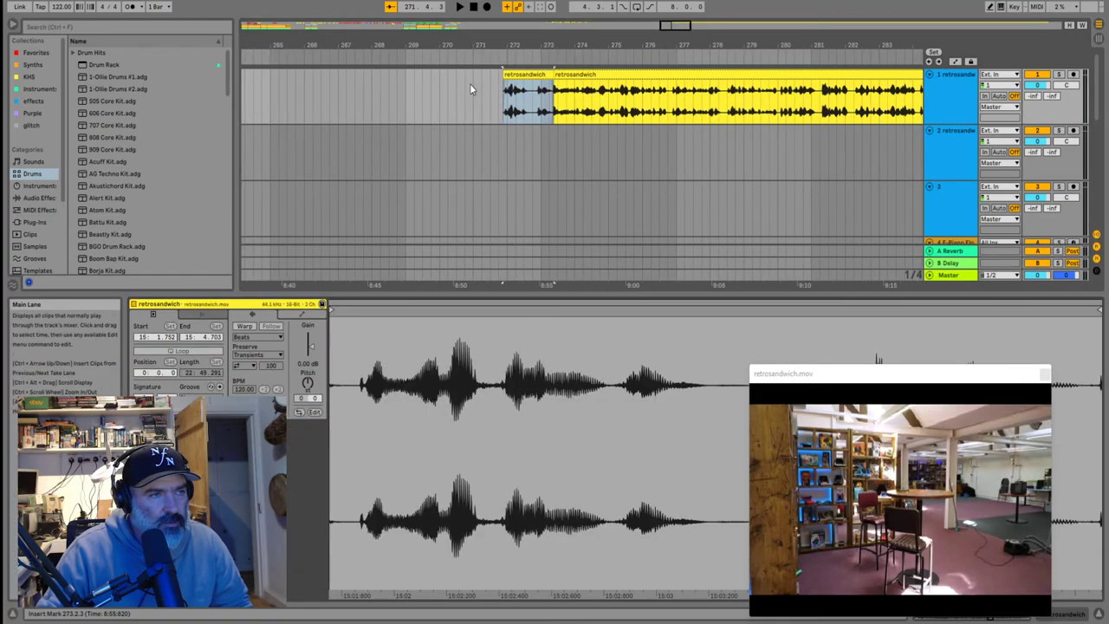
drag(484, 76, 432, 88)
scroll(442, 92, down, 5)
scroll(510, 104, up, 5)
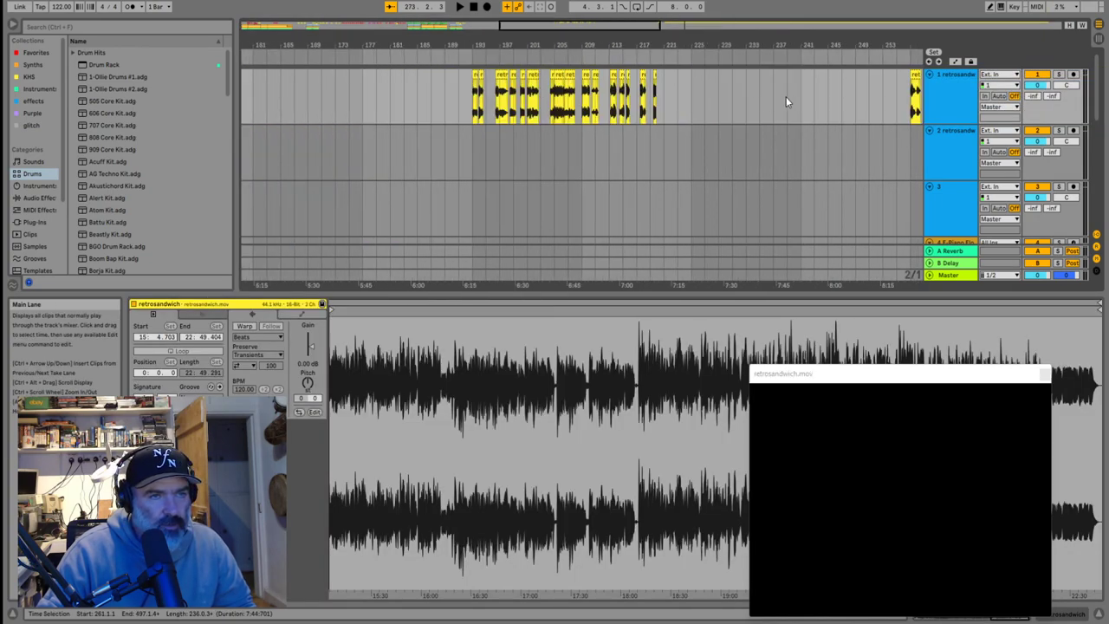
Move the newest snippet to bar 221 and the long clip to 223.1.1, right after the gathered snippets
scroll(788, 101, right, 3)
drag(857, 91, 763, 93)
drag(880, 75, 802, 95)
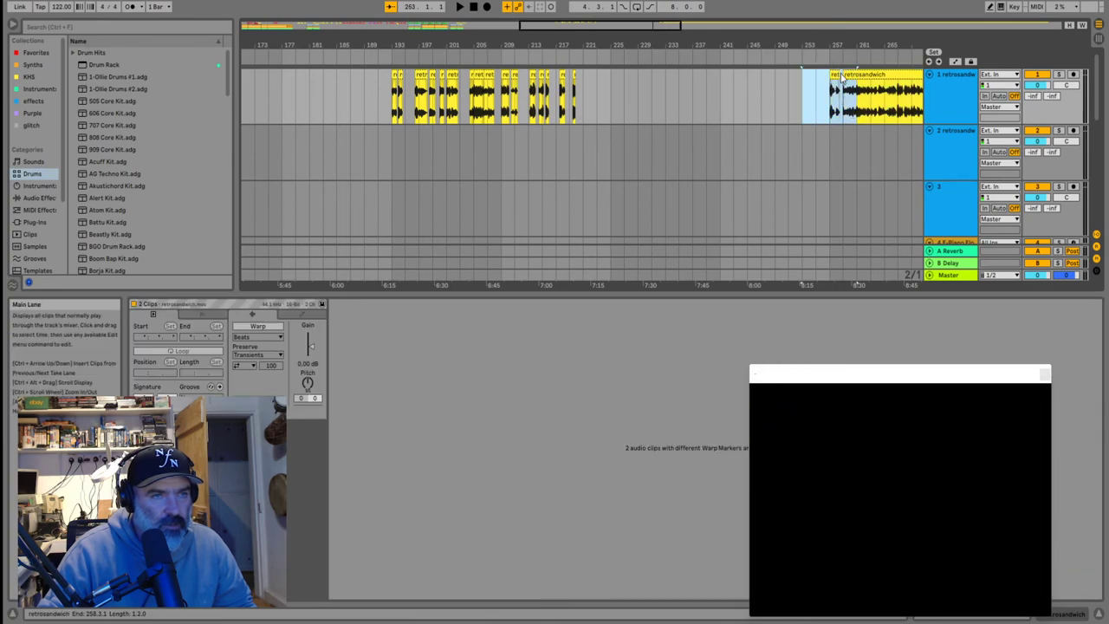
click(843, 78)
drag(833, 74, 594, 90)
Play from 223.1.1, split the long clip at 223.4.2, and shift the resulting snippet slightly back to about 222.4
click(598, 93)
key(space)
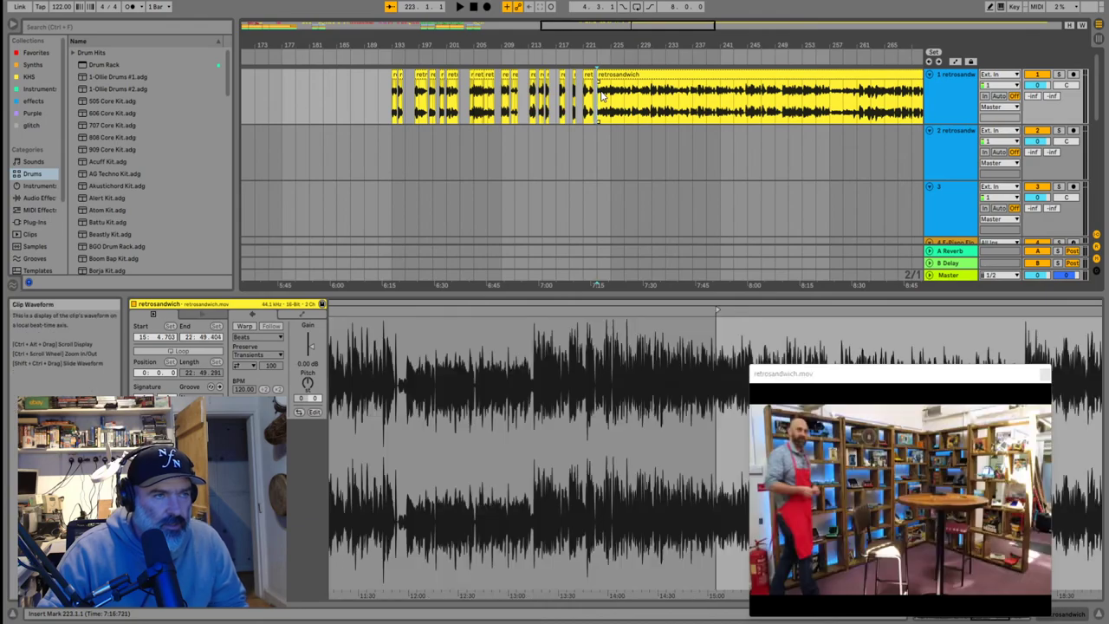
scroll(586, 121, up, 8)
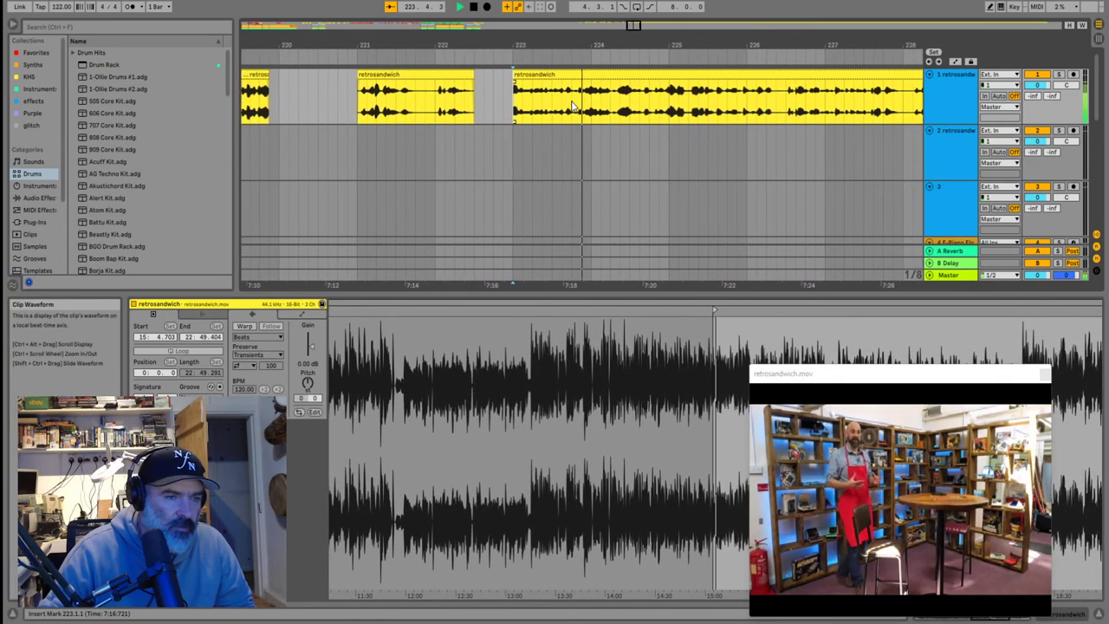
key(space)
key(space)
click(613, 105)
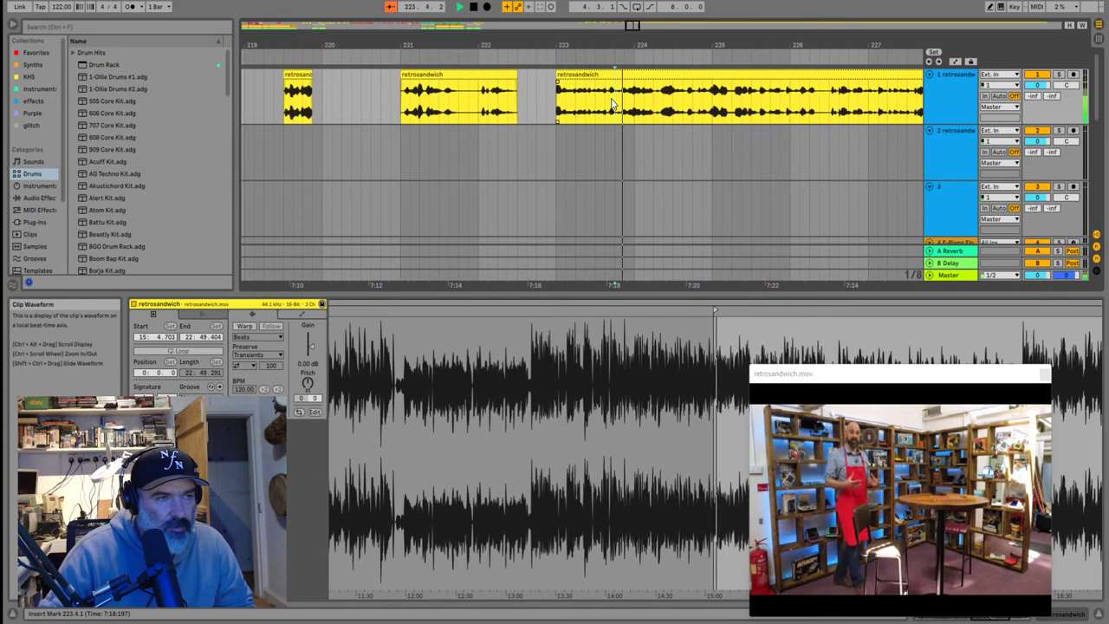
key(space)
scroll(617, 102, up, 4)
click(624, 102)
key(ctrl+e)
drag(599, 76, 568, 86)
Play the long clip from 223.4.2 and trim its start to 225.1.1
click(630, 104)
key(space)
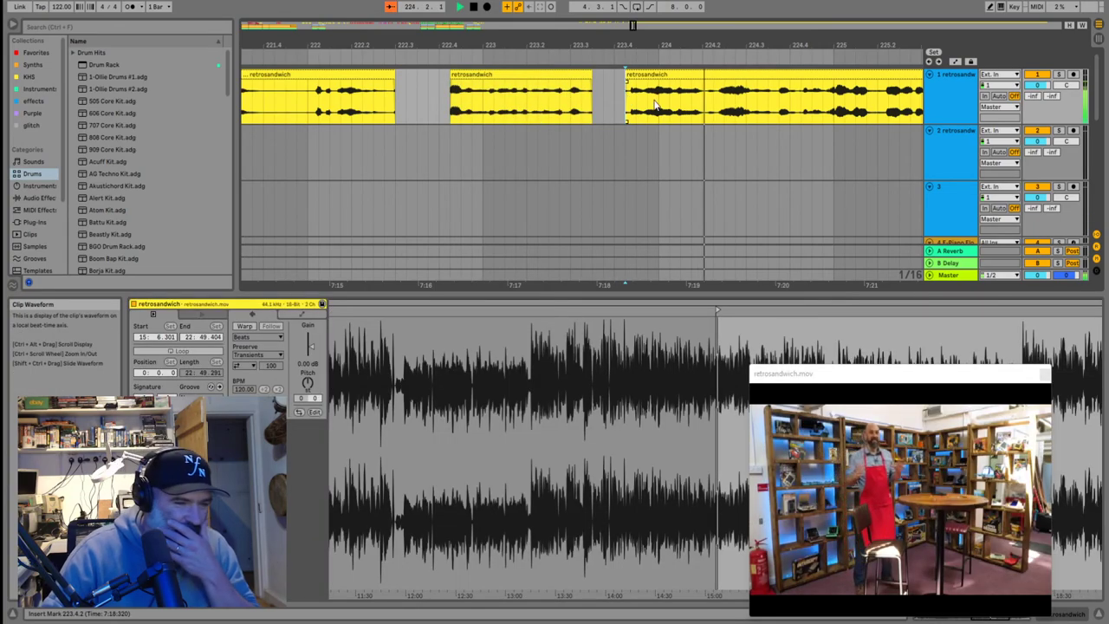
scroll(665, 104, down, 3)
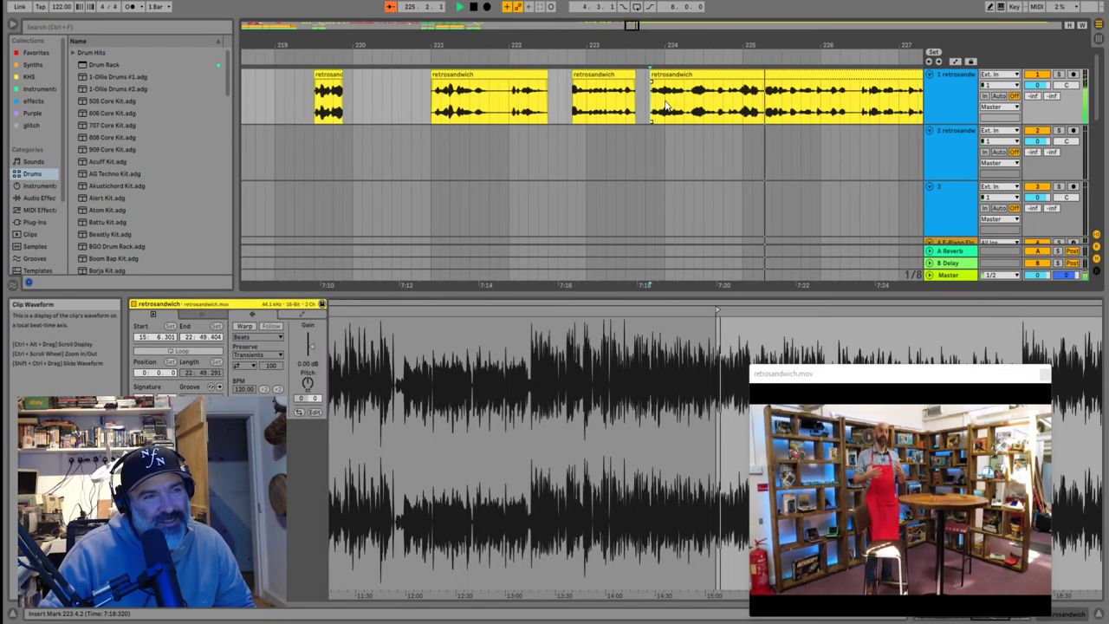
scroll(714, 106, down, 3)
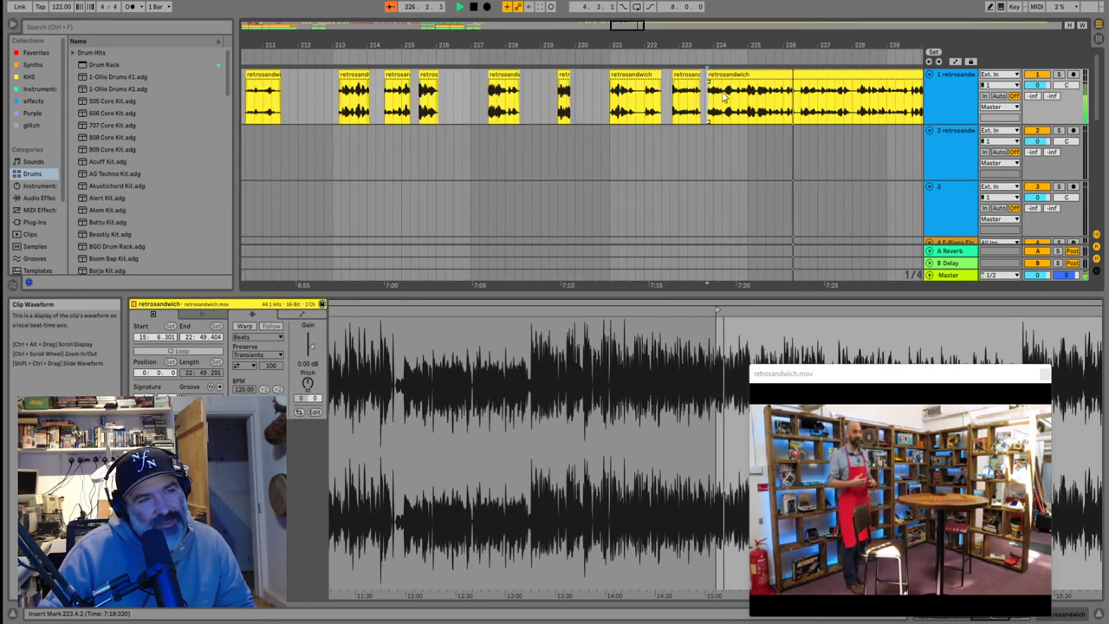
click(709, 73)
drag(711, 72, 750, 73)
Listen further through the long clip and trim its start to about 233.4
scroll(815, 99, right, 3)
scroll(636, 98, right, 3)
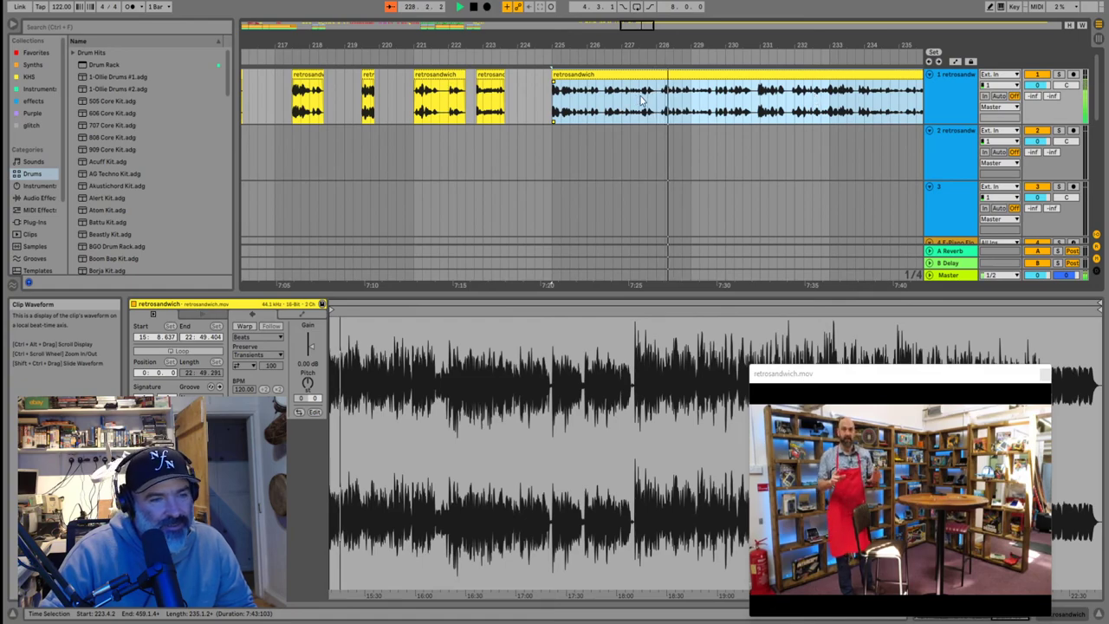
click(693, 106)
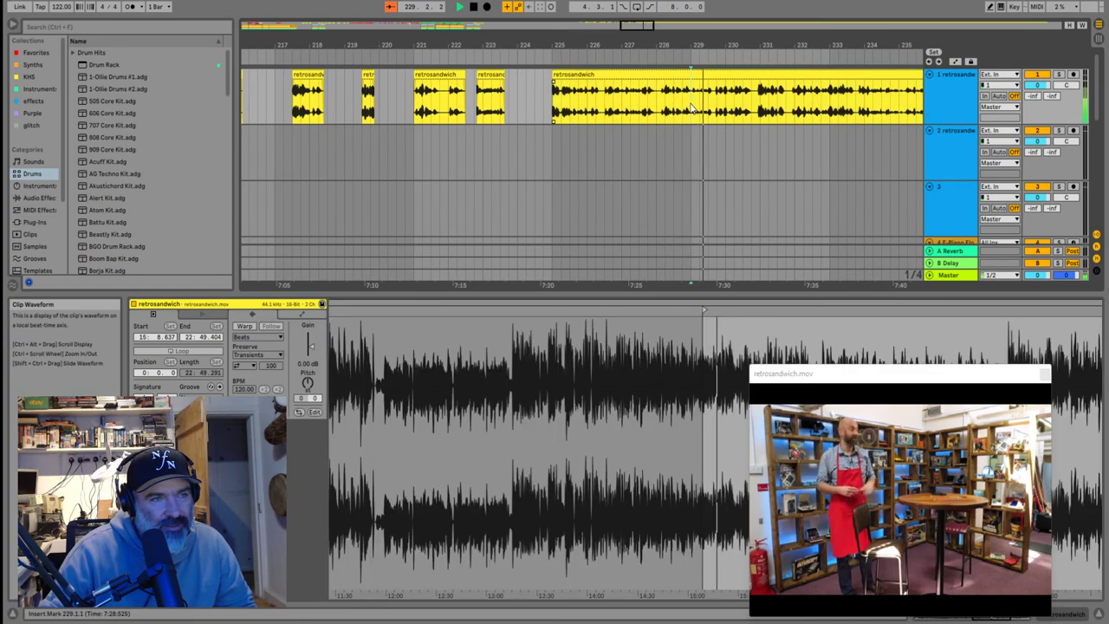
scroll(724, 104, right, 4)
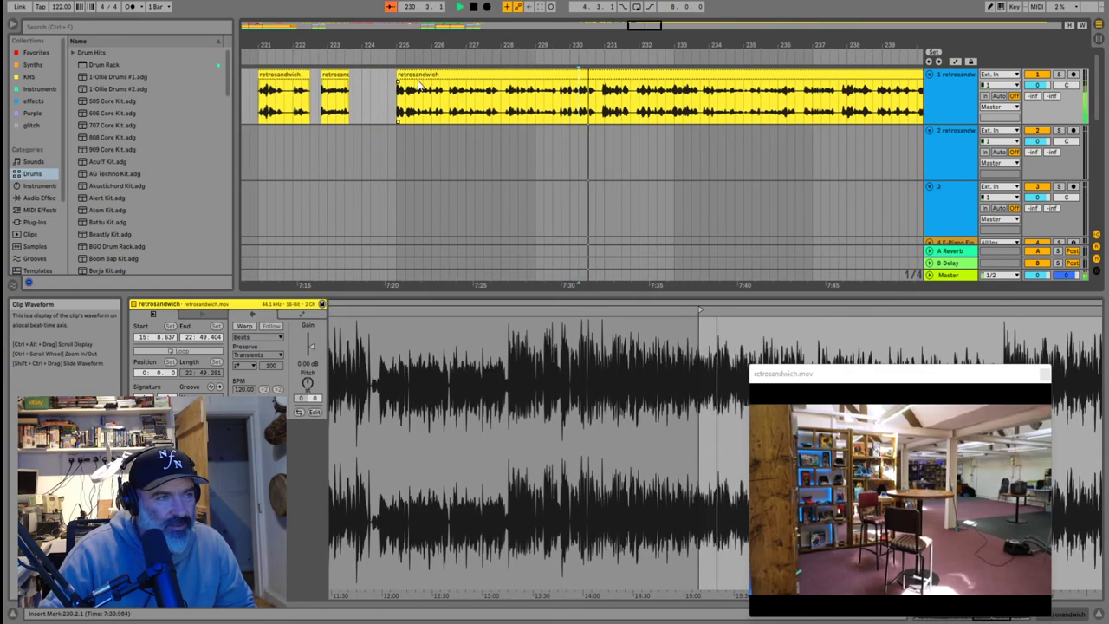
drag(398, 76, 703, 103)
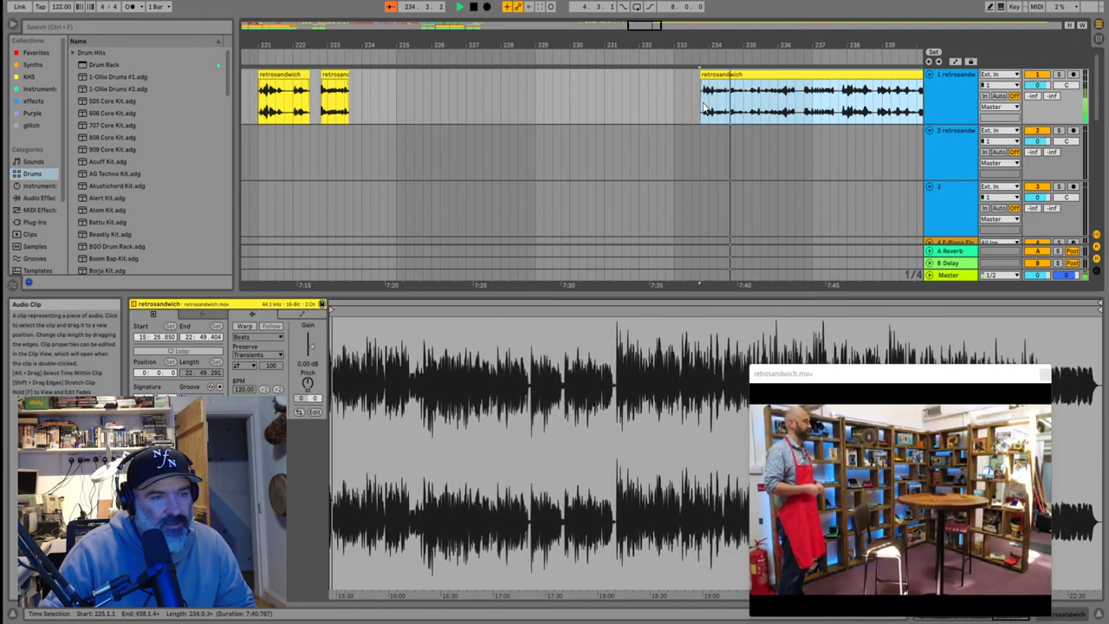
Play the long clip from 235.3.1 and trim its start to 236.3.1
click(704, 104)
key(space)
key(space)
click(629, 99)
key(space)
key(space)
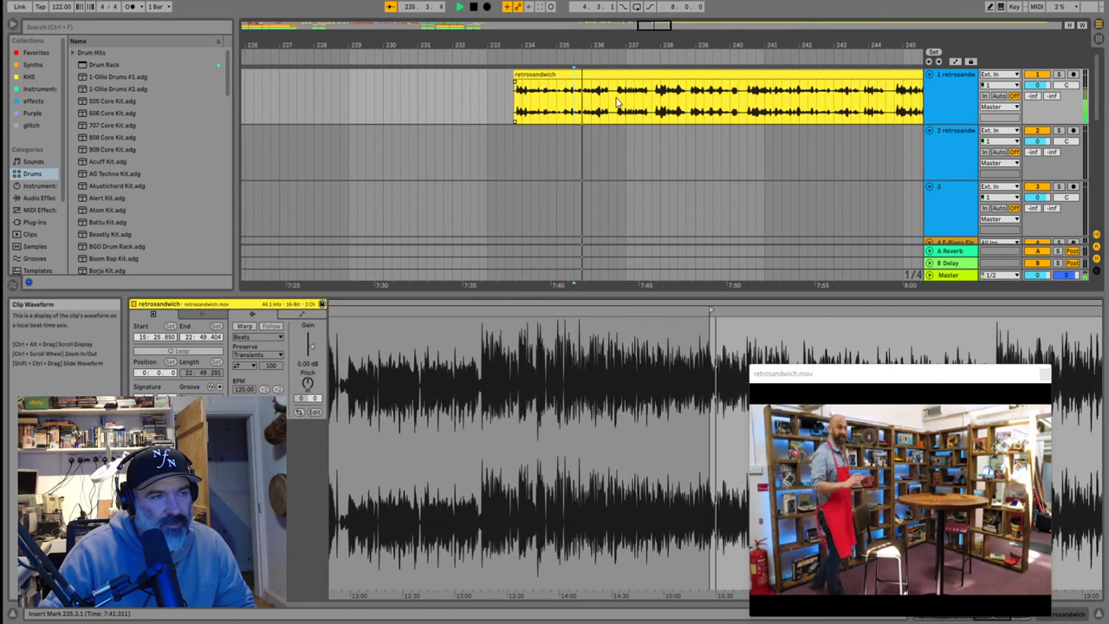
drag(513, 82, 608, 80)
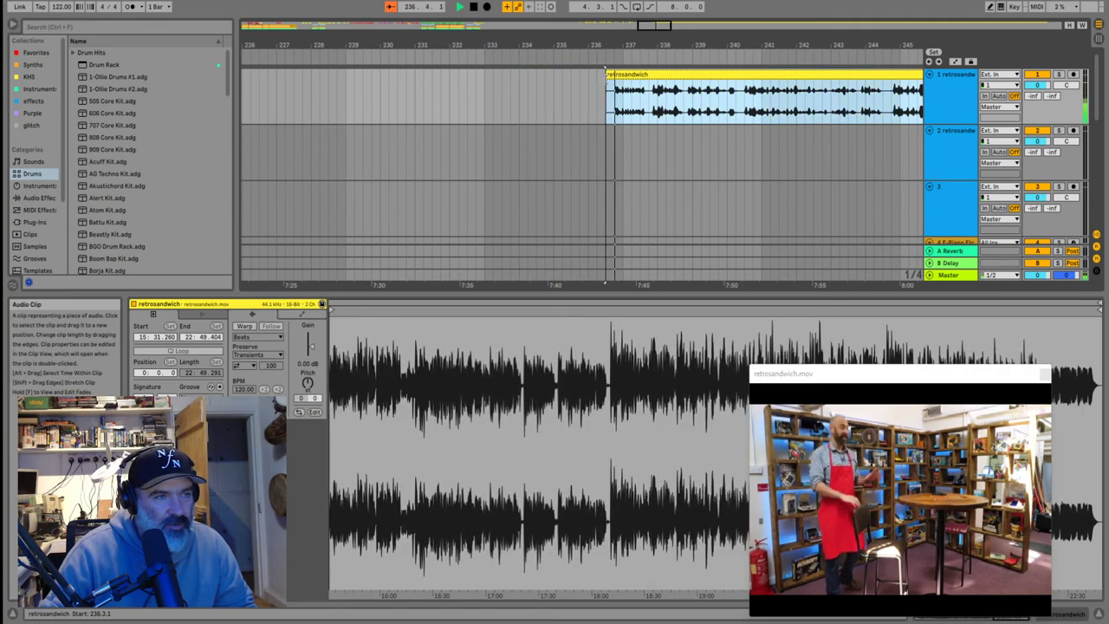
Examine the long clip's waveform during playback past bar 252 and set the insert marker at 254.1.1
scroll(672, 109, right, 2)
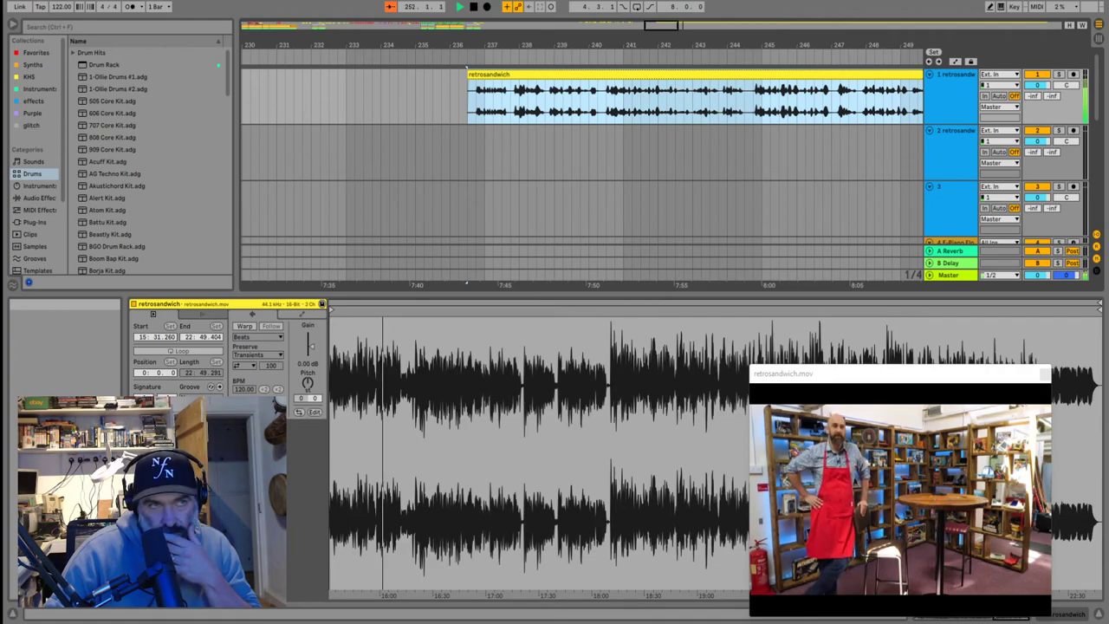
scroll(684, 147, down, 3)
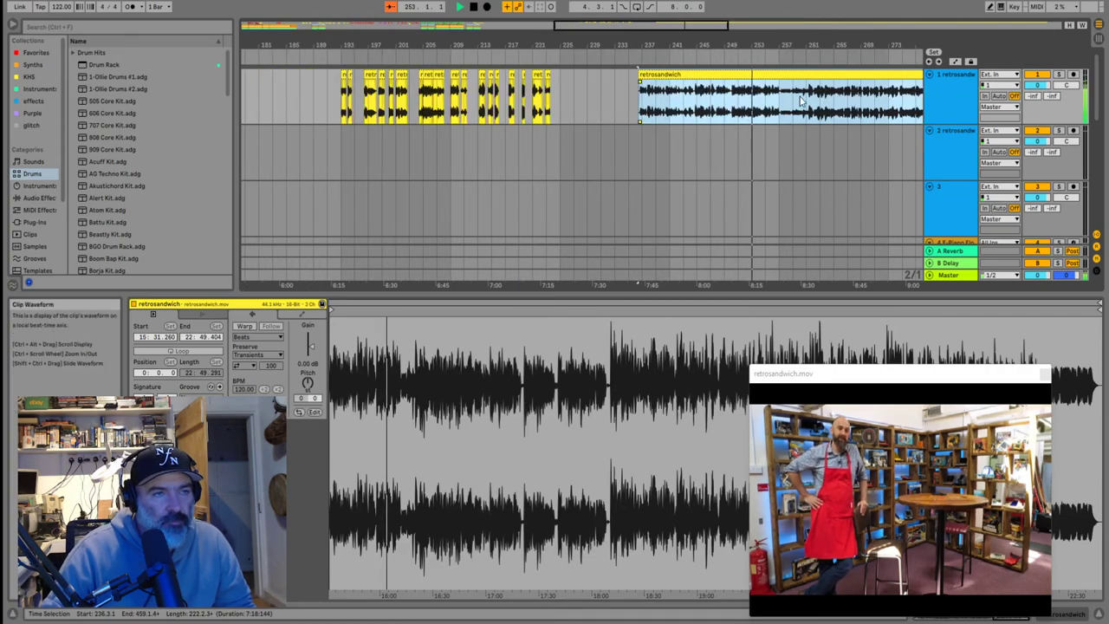
scroll(773, 115, up, 3)
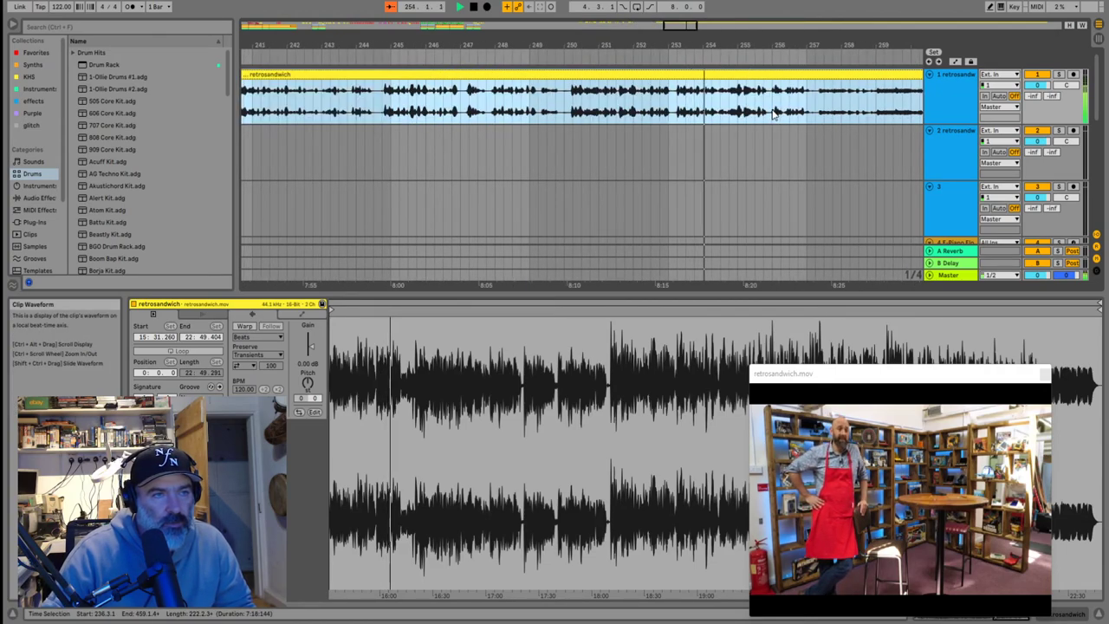
scroll(773, 115, up, 1)
scroll(488, 109, up, 1)
scroll(496, 104, down, 2)
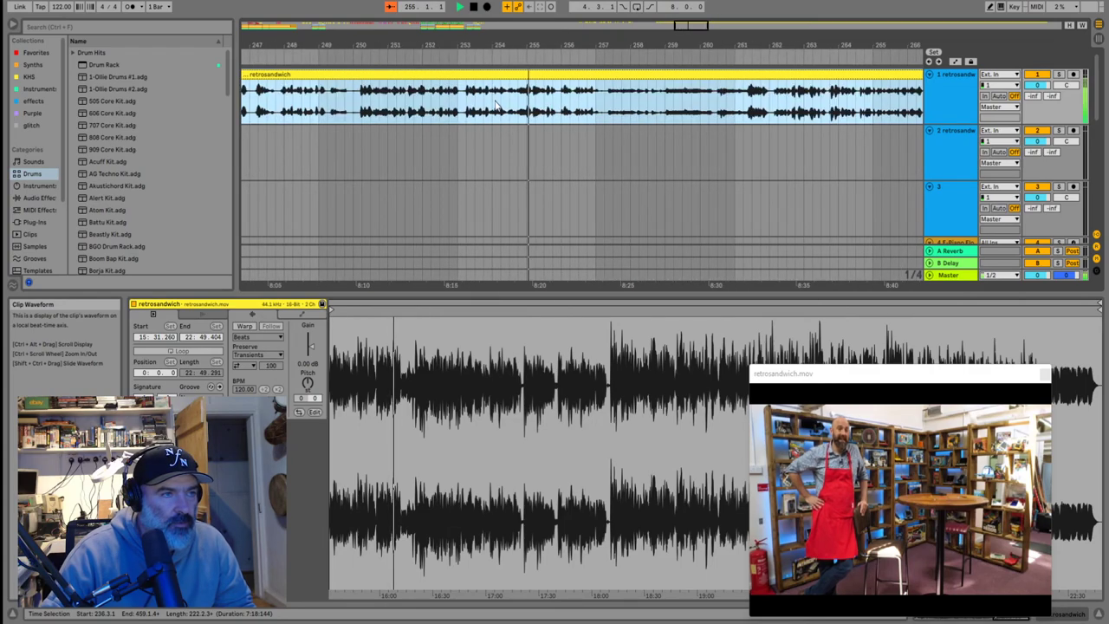
click(494, 110)
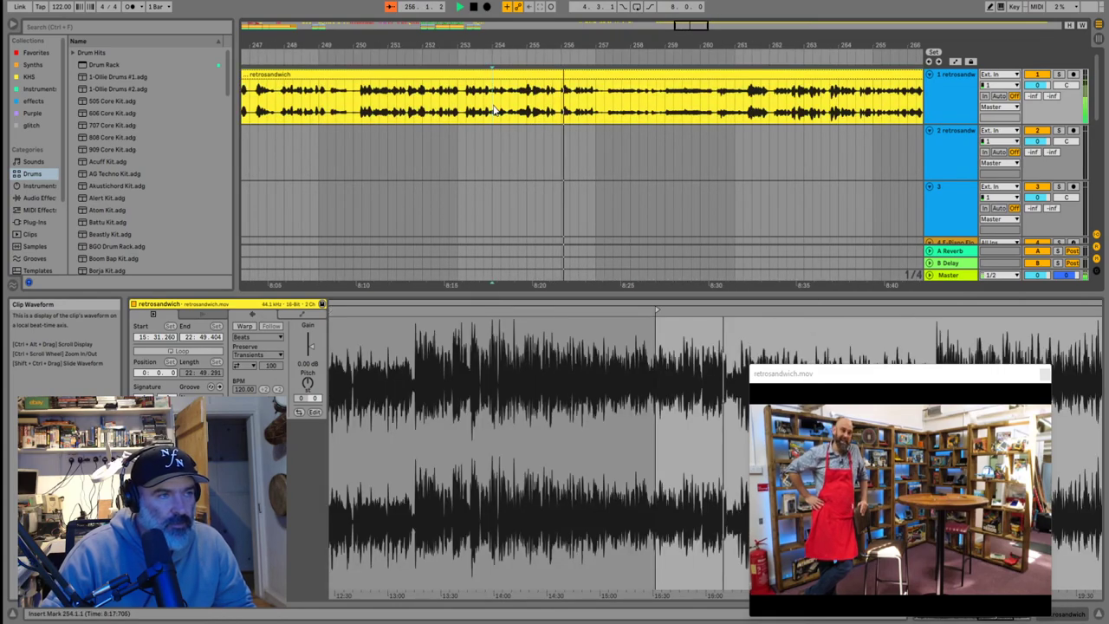
Check the long clip at 257.1.1, stop playback, and play it from 261.1.1
scroll(498, 108, down, 3)
click(521, 110)
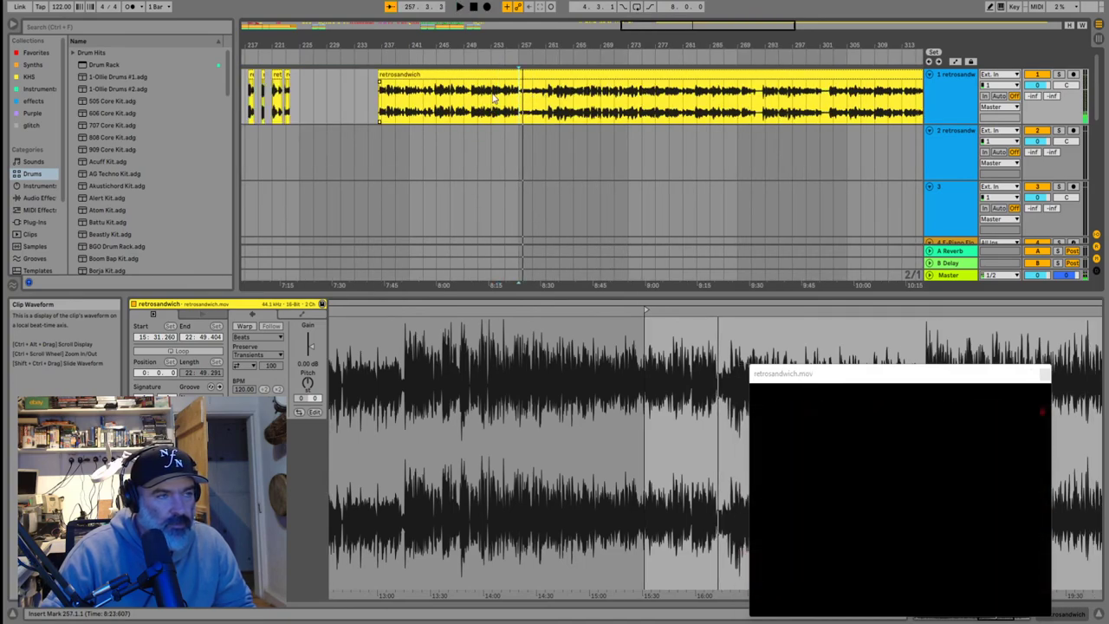
key(space)
click(605, 107)
key(space)
key(space)
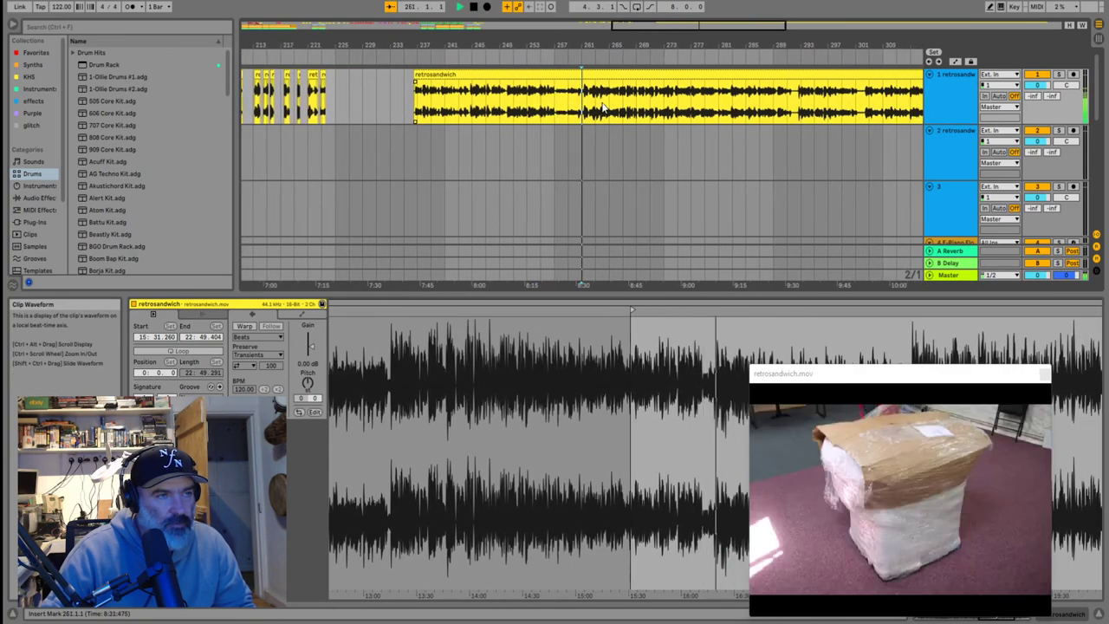
Trim the long clip's start to 261.1.1, stop playback, and show the whole arrangement
click(407, 77)
drag(416, 76, 581, 76)
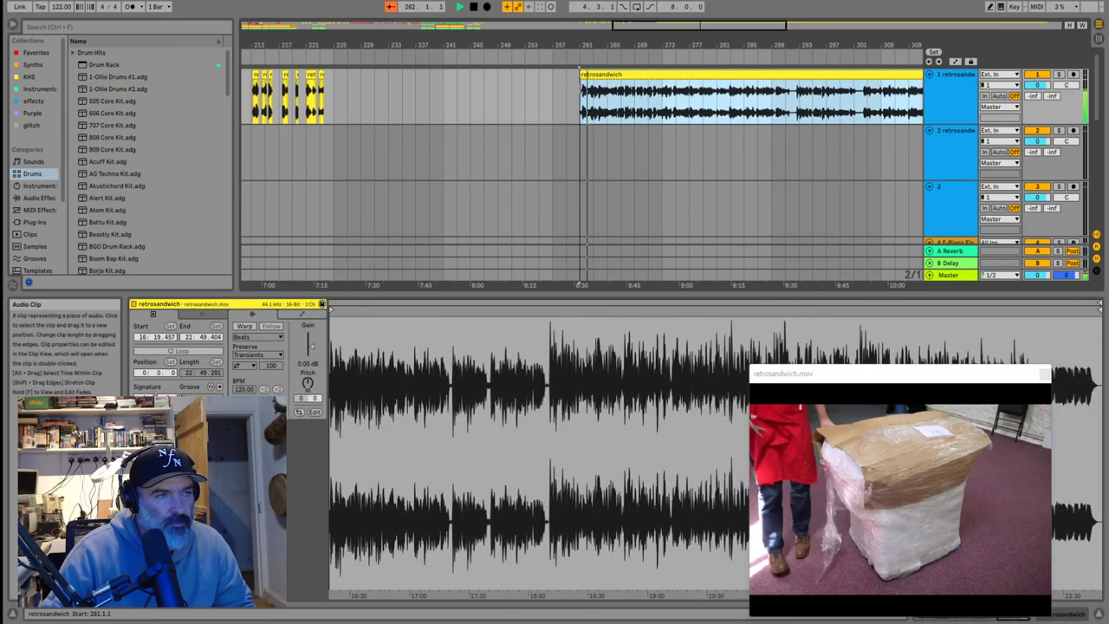
double_click(736, 25)
key(space)
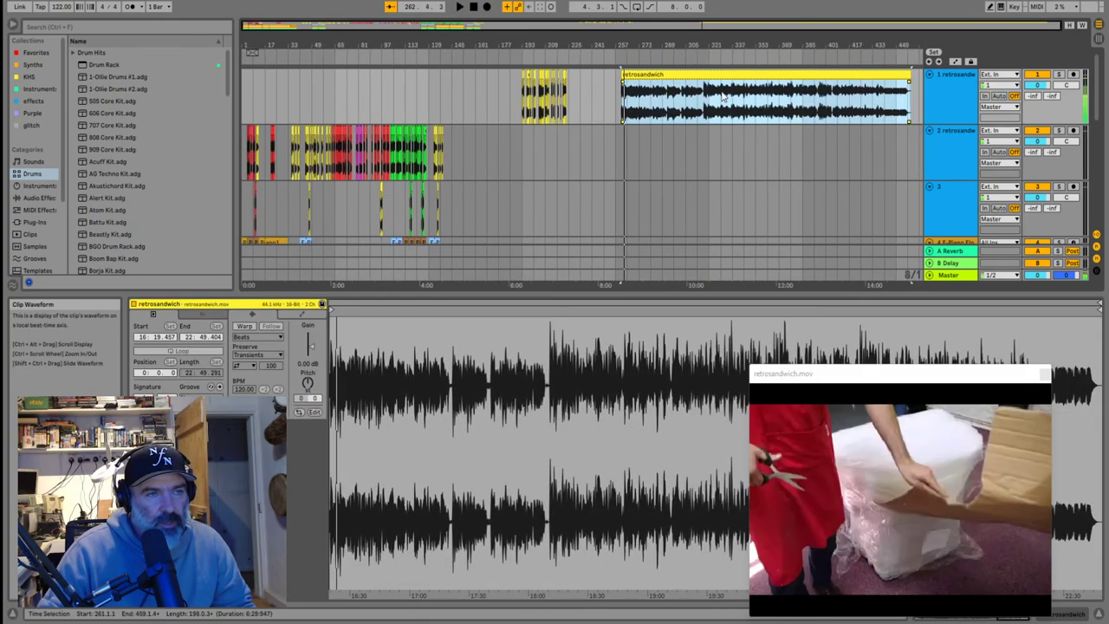
Audition the long clip further along, playing it from 313.1.1
click(723, 97)
key(space)
click(699, 103)
key(space)
key(space)
scroll(700, 102, up, 4)
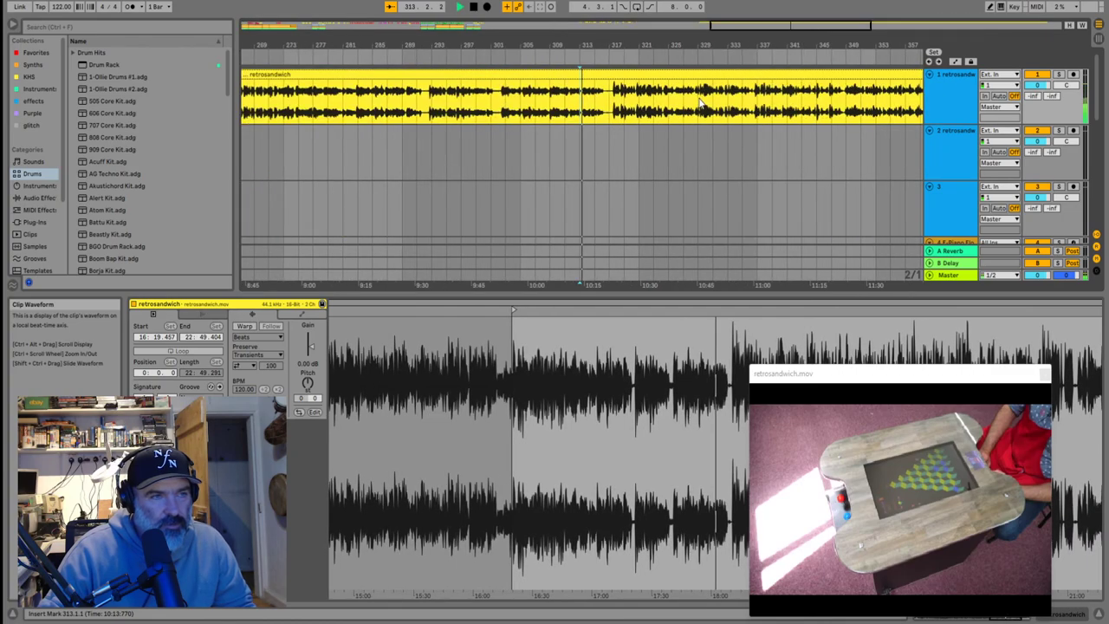
Split the long clip at 317.1.1 and delete the section before the split
click(606, 106)
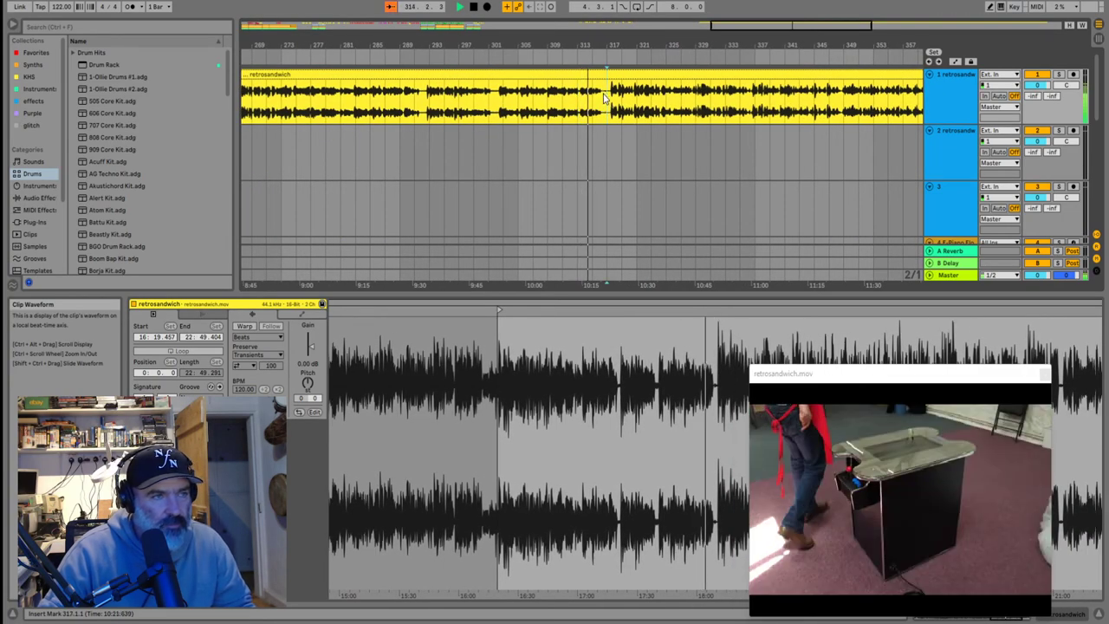
key(ctrl+e)
key(Delete)
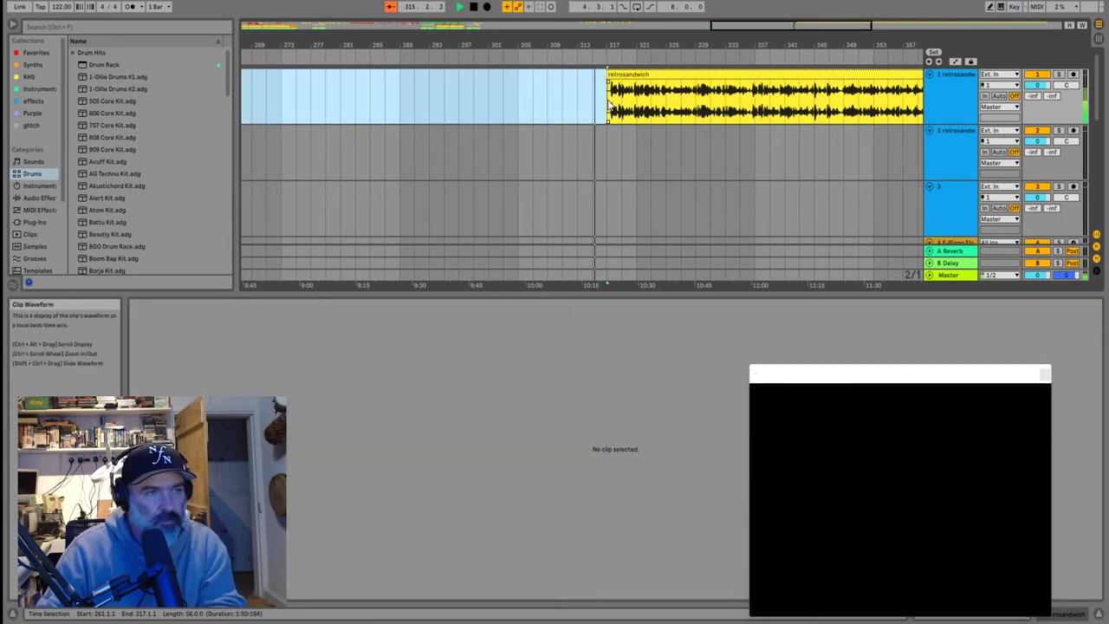
Play the long clip from 317.1.1 and trim its start to 324.2.1
key(space)
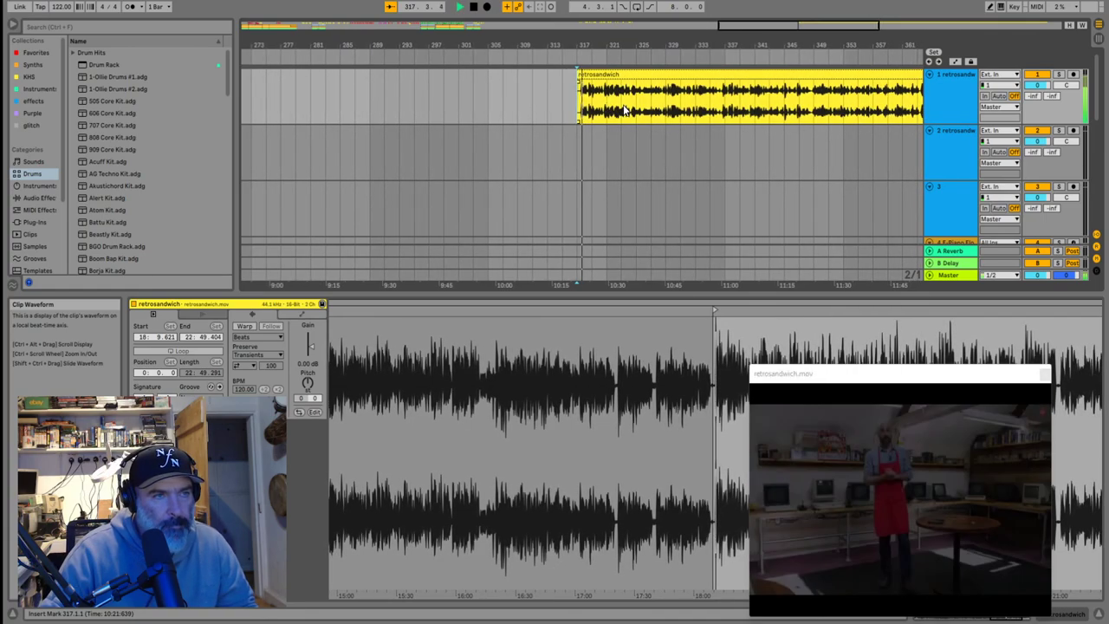
scroll(624, 110, up, 2)
scroll(597, 109, up, 2)
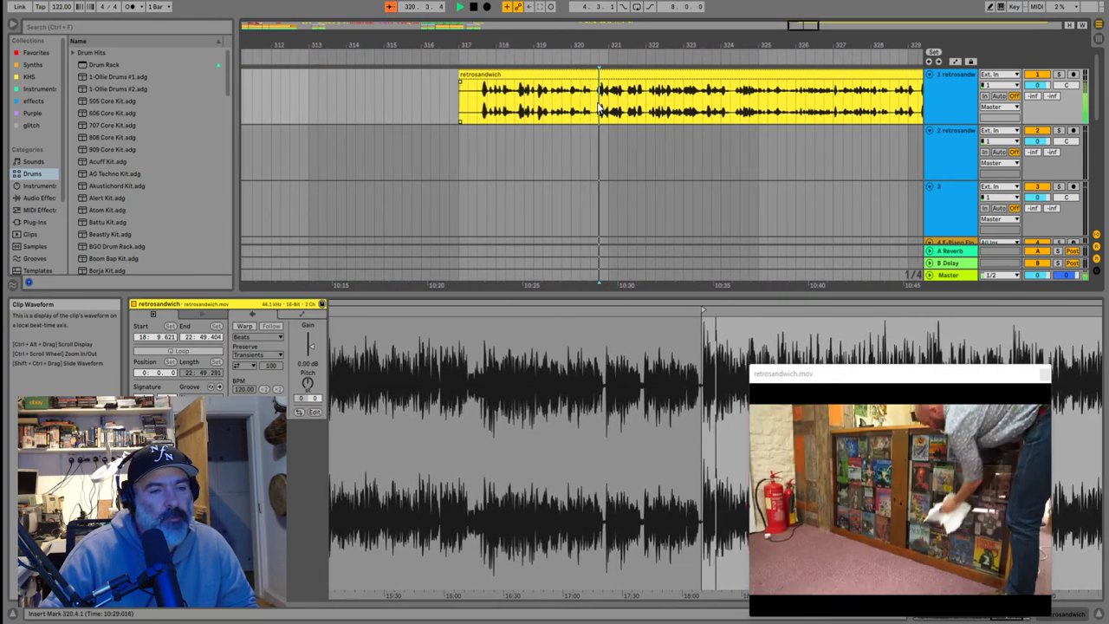
ctrl+scroll(598, 108, up, 3)
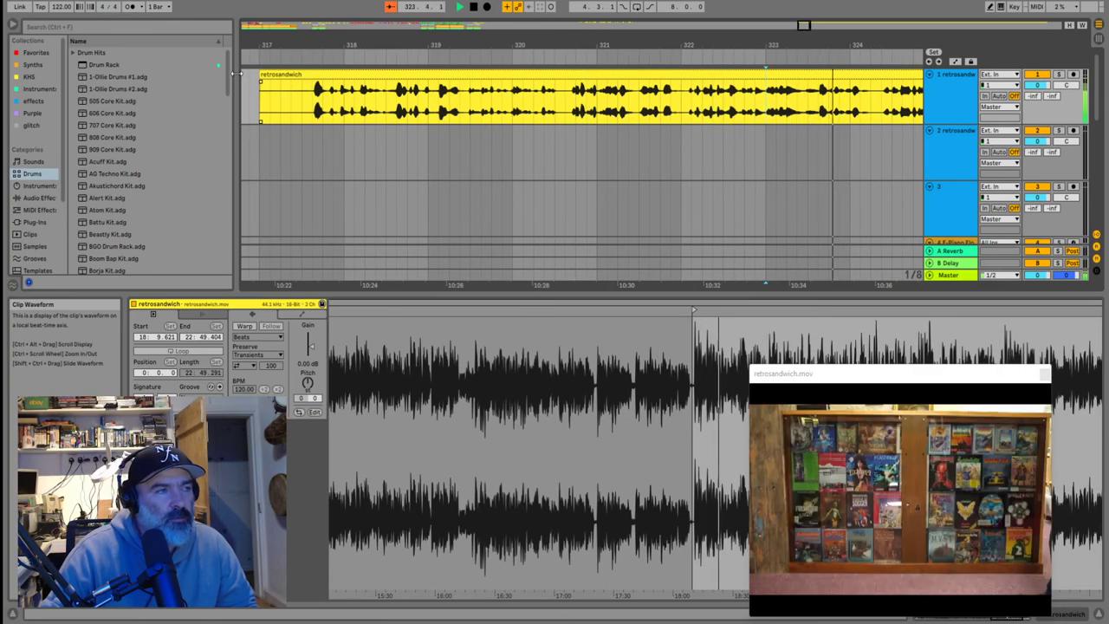
drag(259, 74, 871, 74)
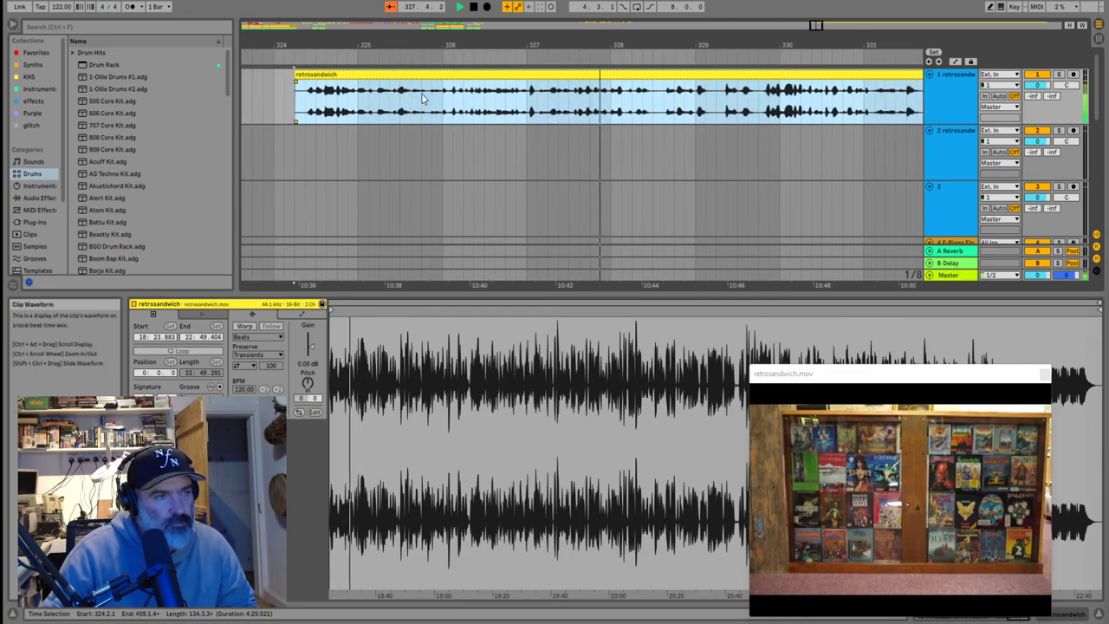
While listening, trim the long clip's start in stages to 329.4.1, then 338.2.3, then about bar 341
click(533, 108)
drag(250, 87, 712, 86)
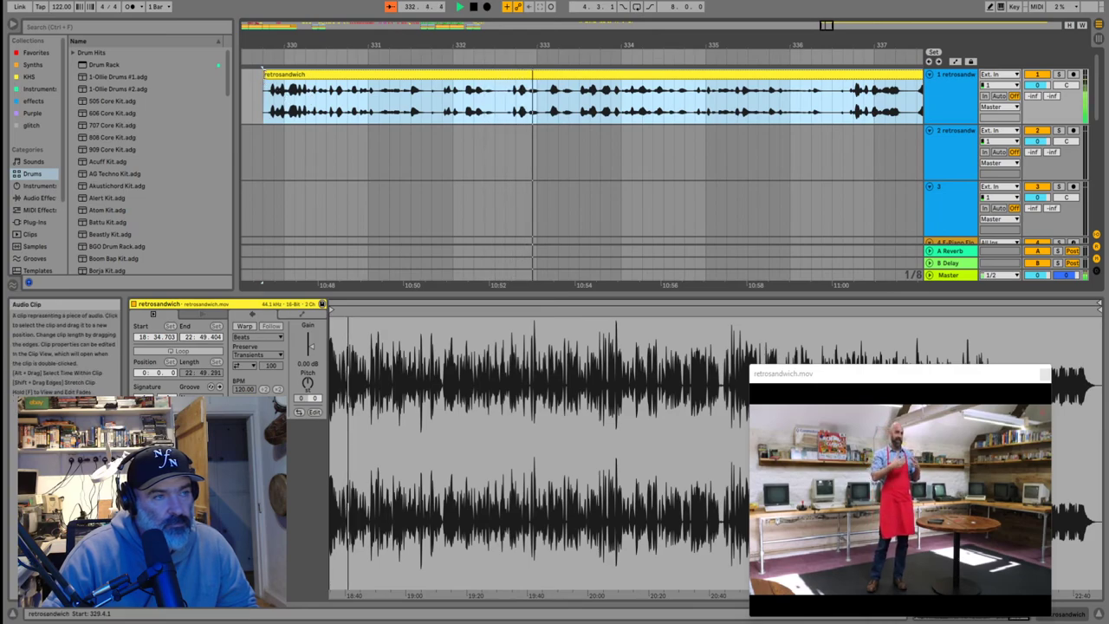
drag(265, 73, 579, 69)
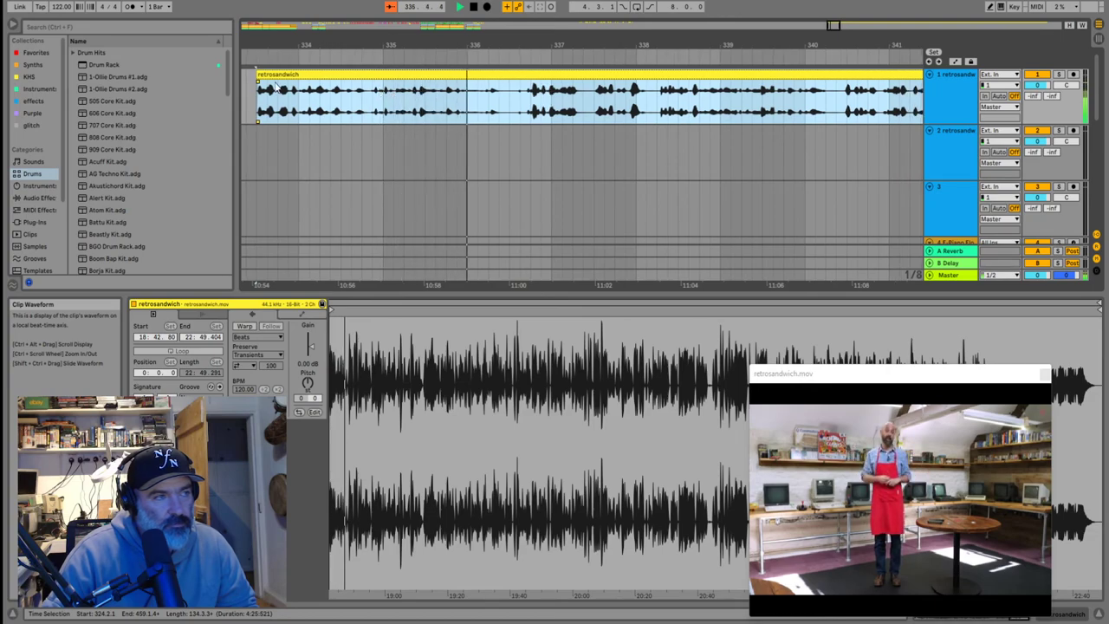
drag(256, 69, 530, 70)
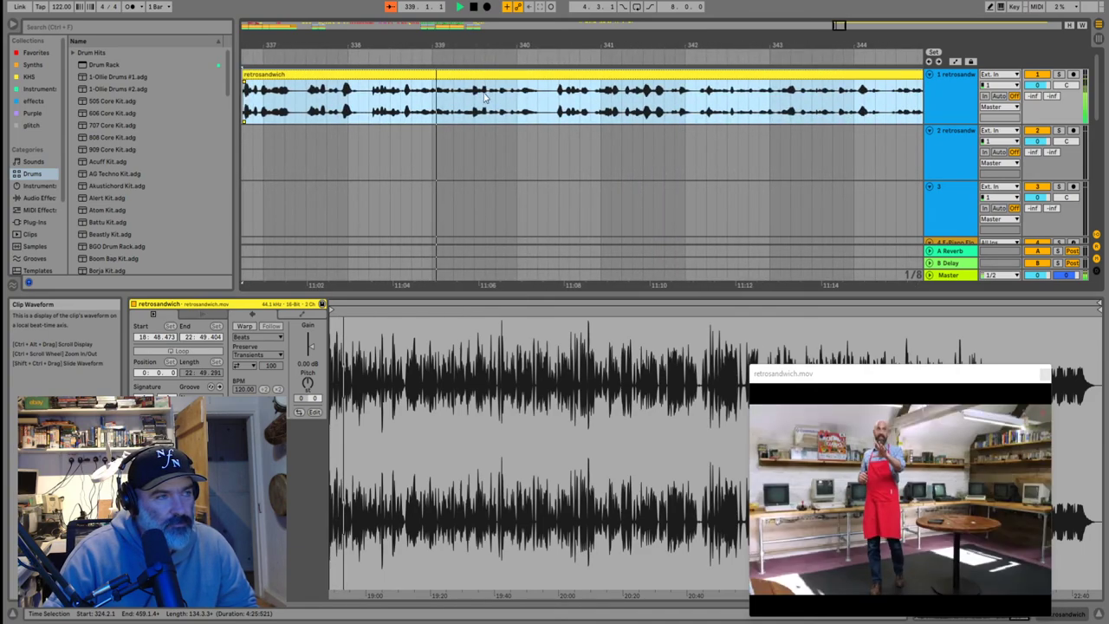
drag(244, 72, 379, 69)
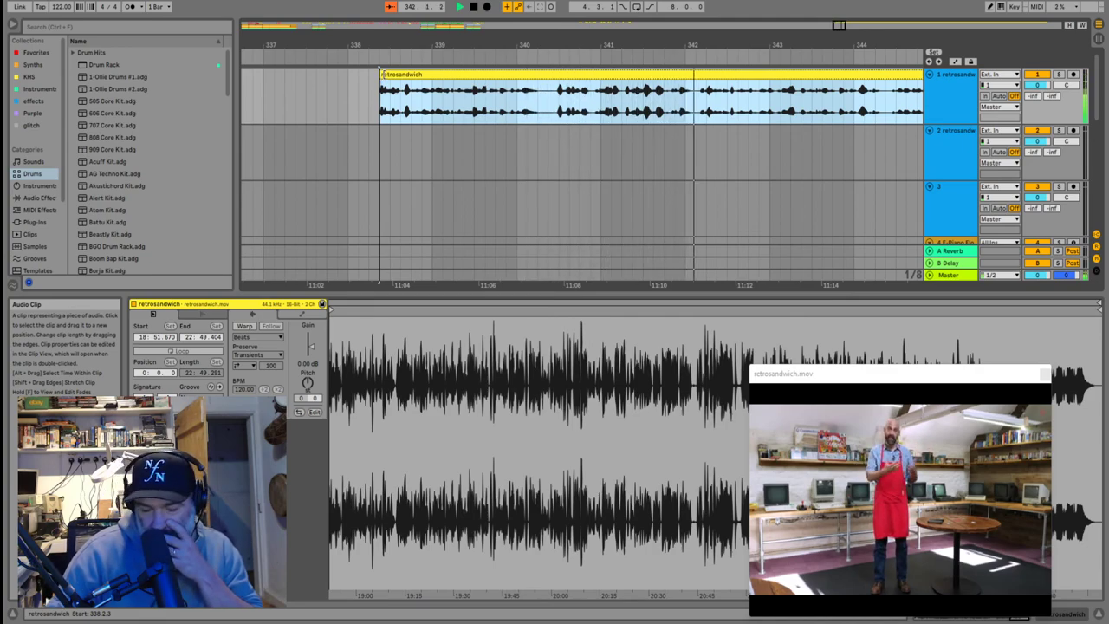
drag(381, 73, 601, 76)
scroll(598, 87, right, 3)
scroll(598, 87, down, 8)
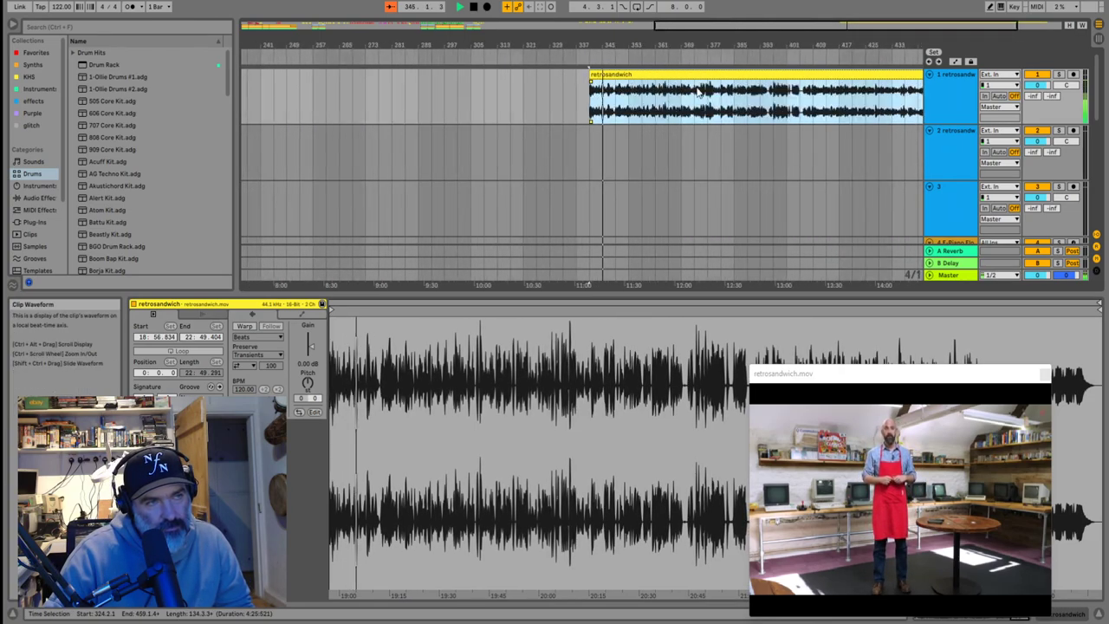
Find the start of the next wanted phrase by playing the long clip from 344.3.1 and again from 344.2.4
scroll(698, 91, up, 5)
click(276, 105)
key(space)
key(space)
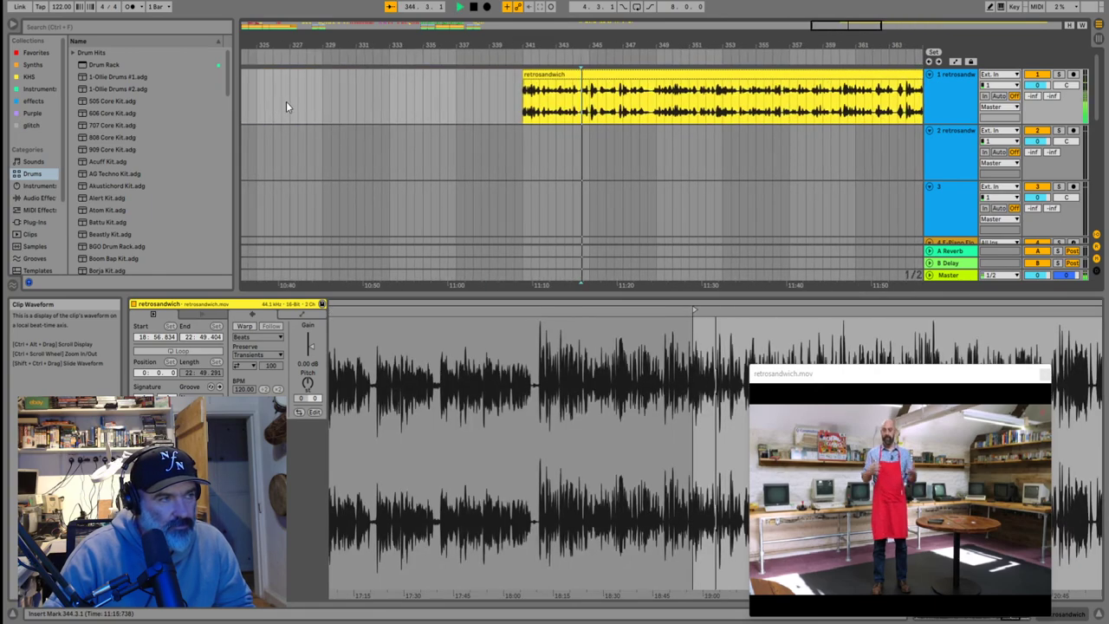
key(space)
scroll(585, 112, up, 4)
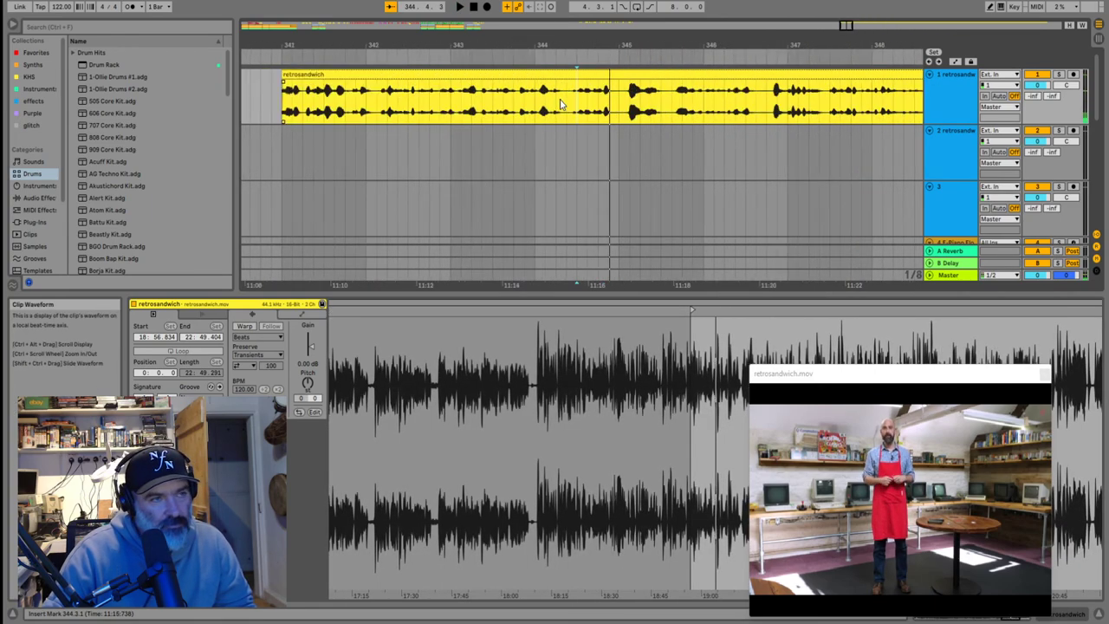
click(593, 109)
key(space)
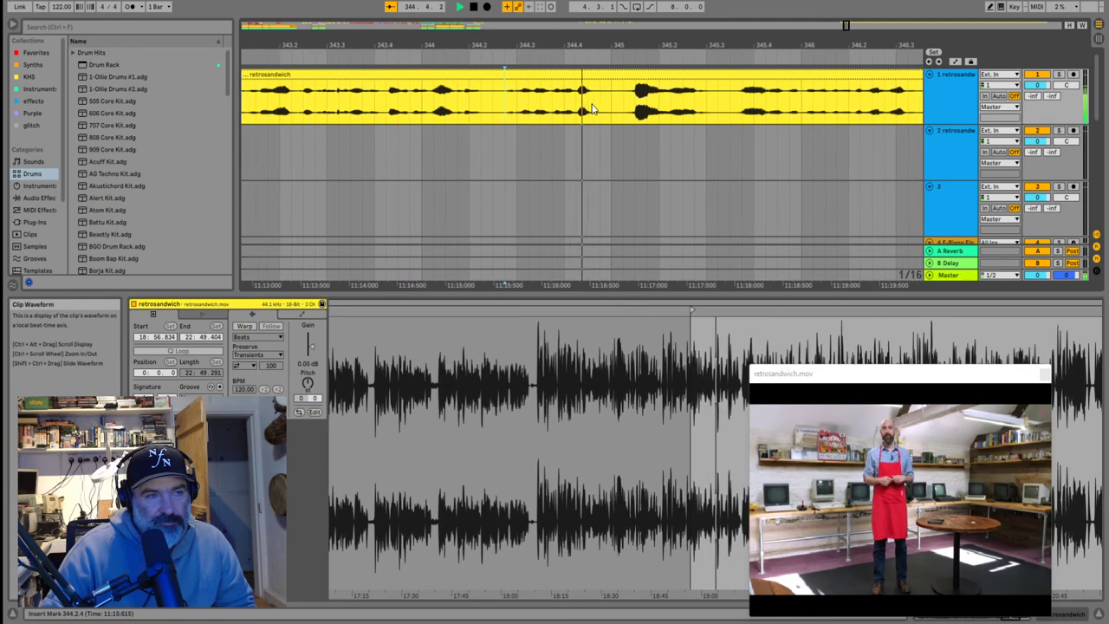
key(space)
Split the long clip at 344.2.4 and 345.3.1, delete the section before, and select the isolated snippet
click(382, 114)
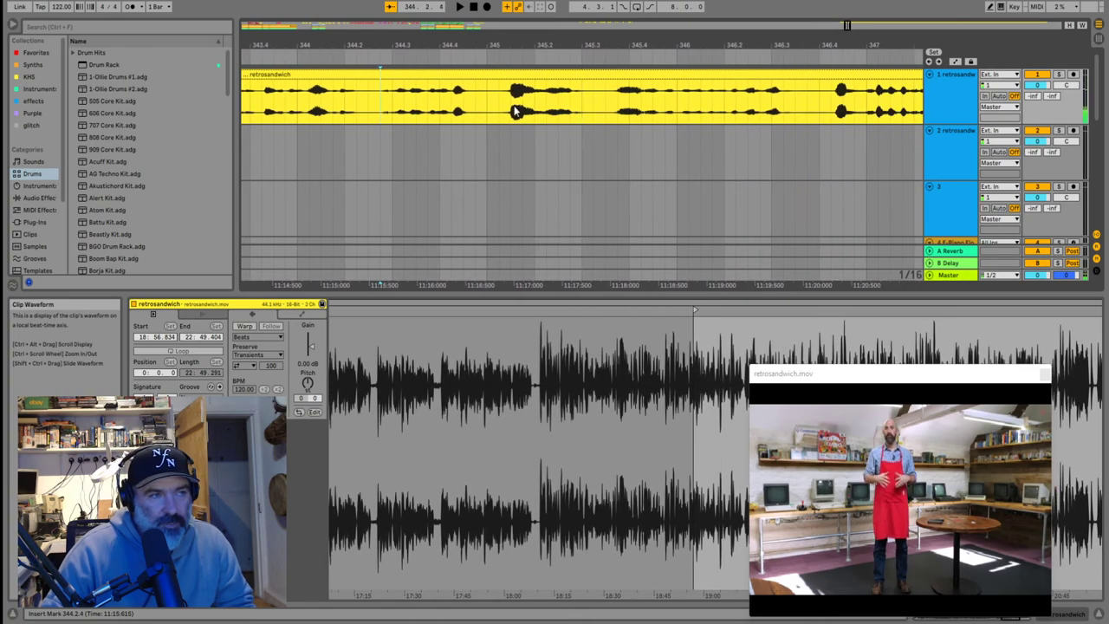
key(ctrl+e)
click(584, 107)
key(ctrl+e)
click(368, 87)
key(Delete)
click(494, 77)
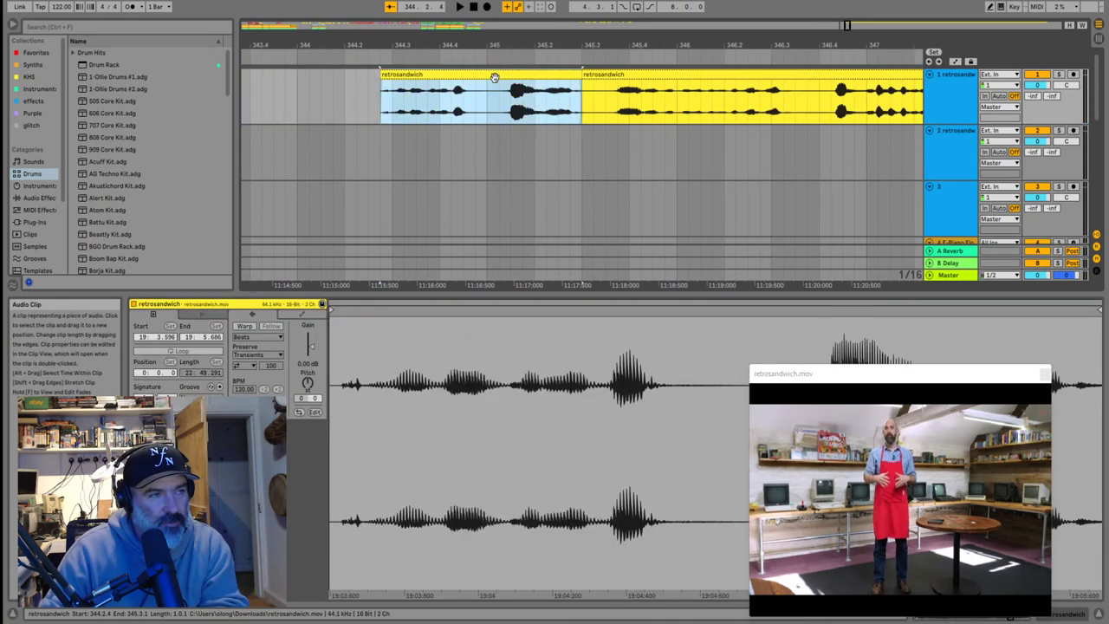
Audition the remaining long clip, move the snippet to 315.1.1, and place the long clip shortly after it
click(596, 105)
key(space)
scroll(563, 95, down, 8)
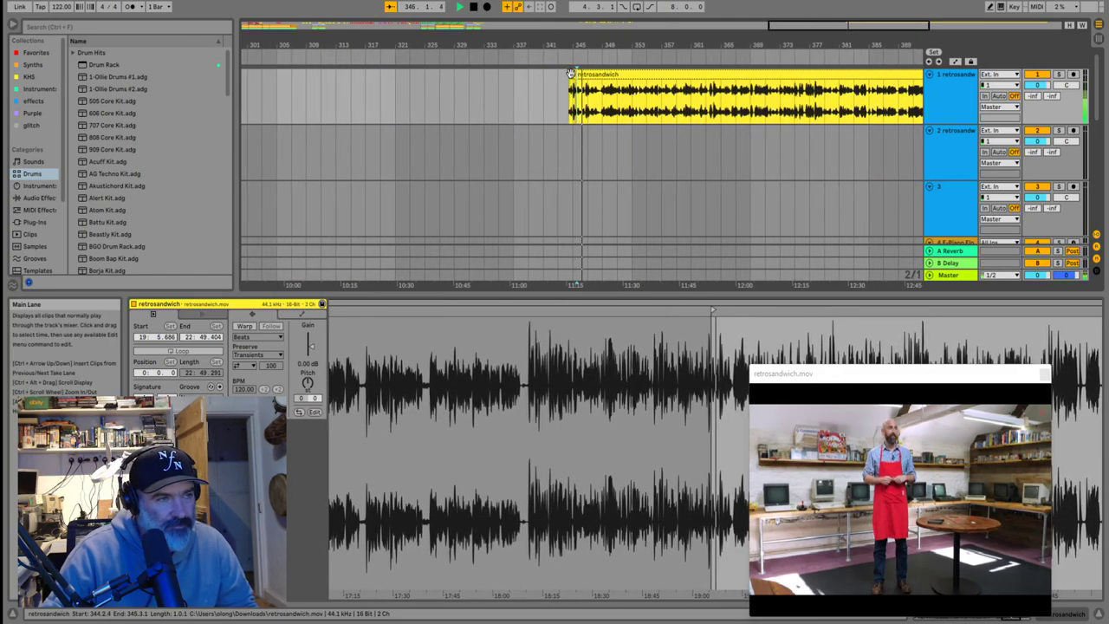
click(568, 74)
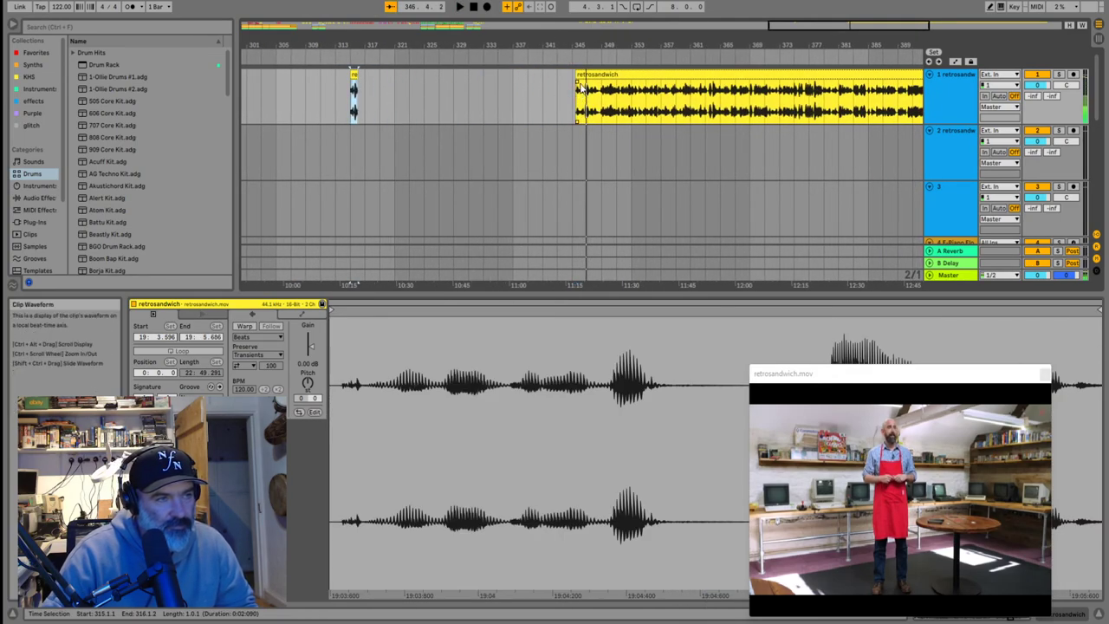
drag(587, 77, 375, 92)
Split the long clip at 318.2.1 and place the resulting snippet at 316.2.1 beside the previous snippet
scroll(372, 100, up, 5)
click(326, 107)
click(381, 102)
key(ctrl+e)
drag(366, 75, 324, 83)
key(ctrl+z)
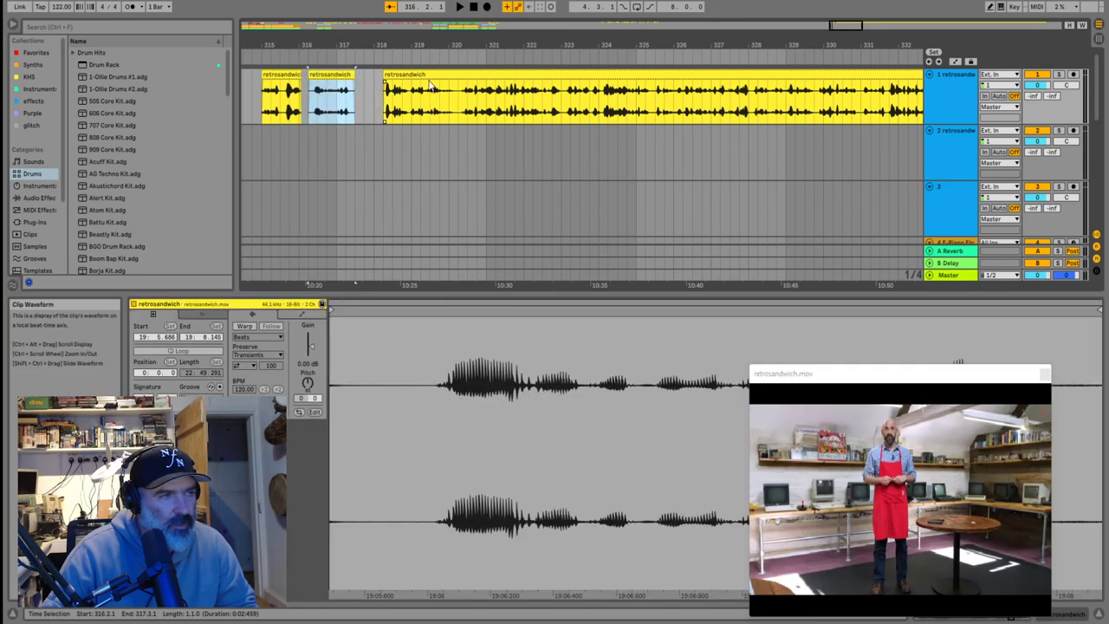
Play the remaining long clip from 318.2.1
click(387, 113)
key(space)
scroll(387, 111, down, 4)
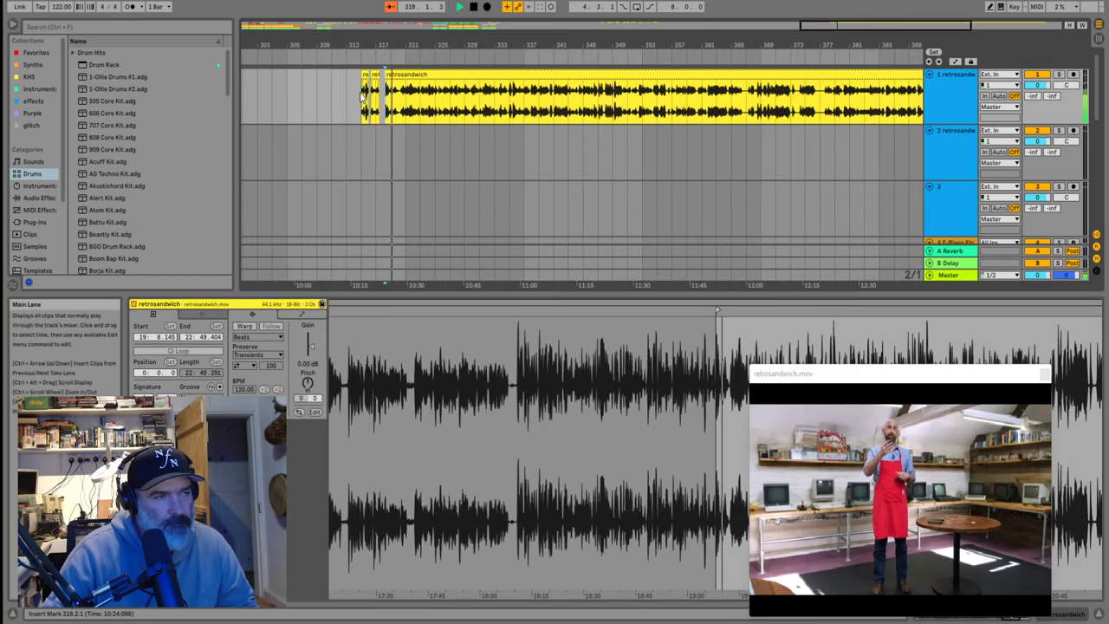
Select the two new snippets together and move them to 225.1.1, after the earlier gathered snippets
scroll(361, 96, left, 10)
scroll(361, 94, left, 6)
click(745, 75)
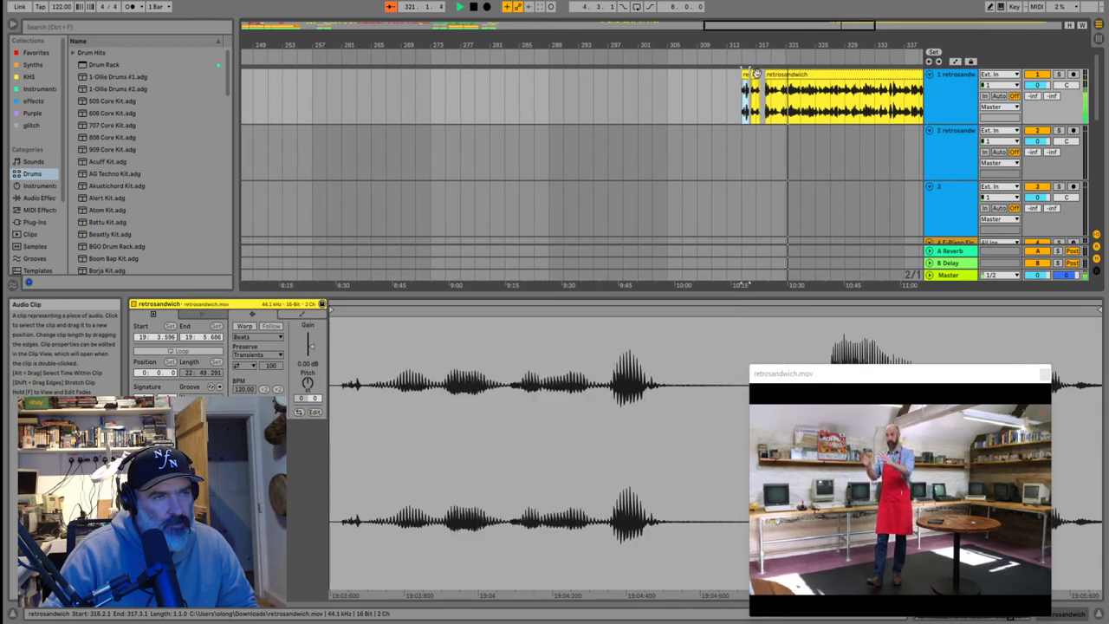
shift+click(756, 75)
drag(755, 75, 257, 98)
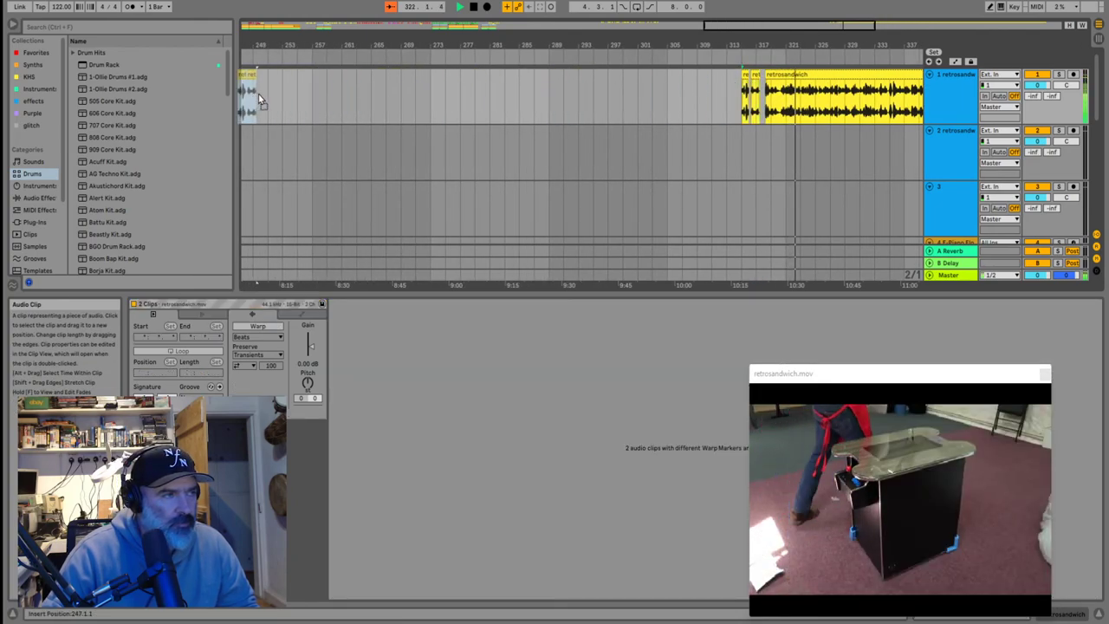
scroll(266, 94, left, 15)
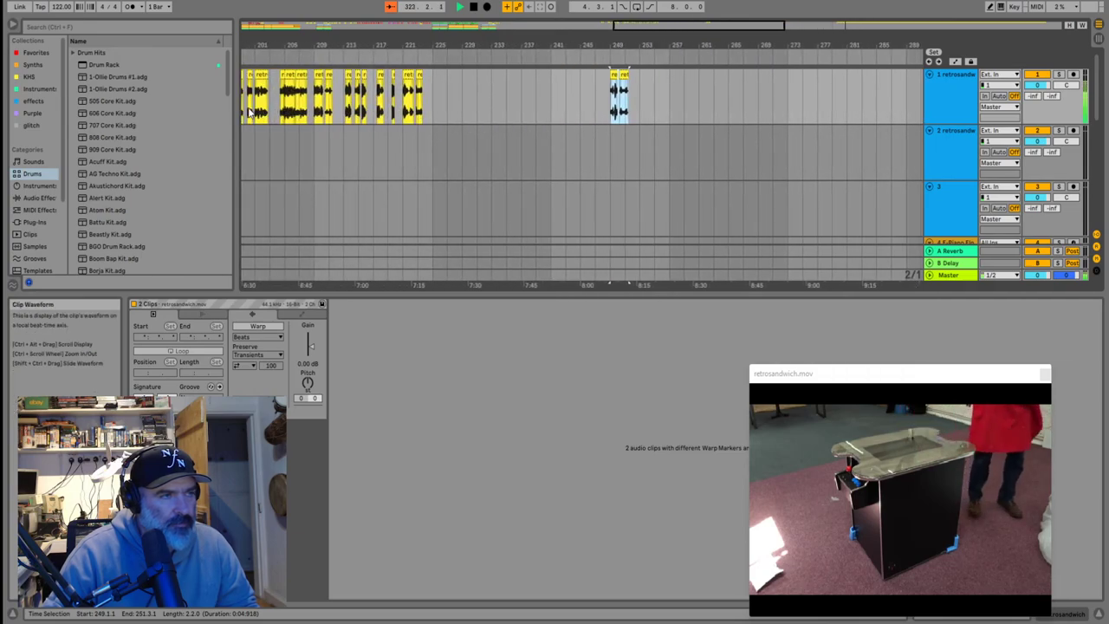
drag(620, 75, 443, 76)
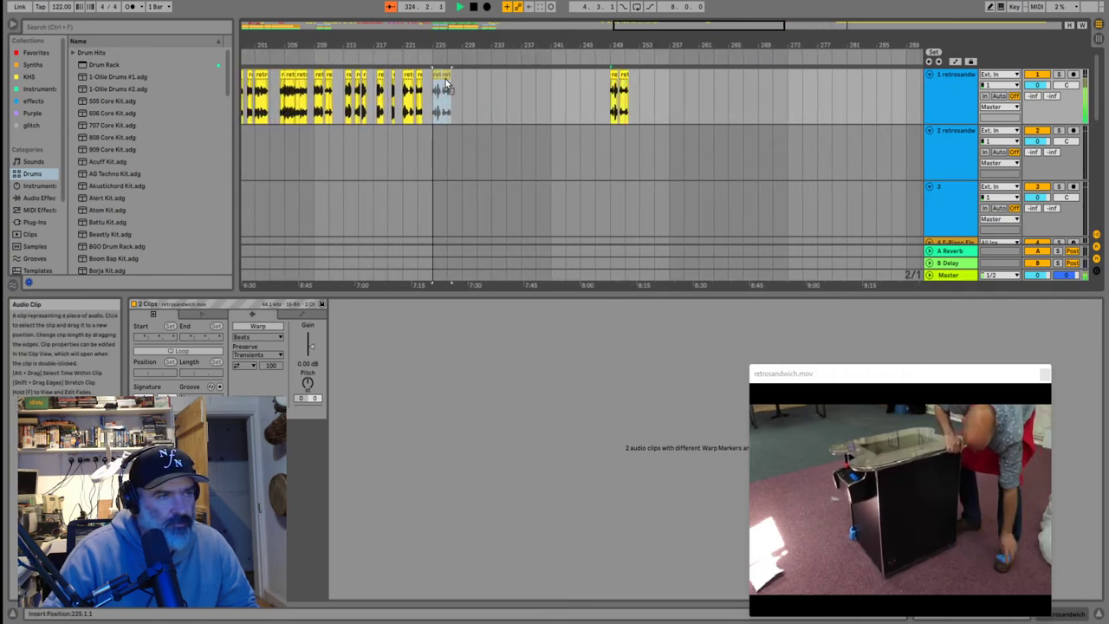
Return to the long clip and audition it around bar 327 and from 325.3.1
scroll(463, 88, right, 16)
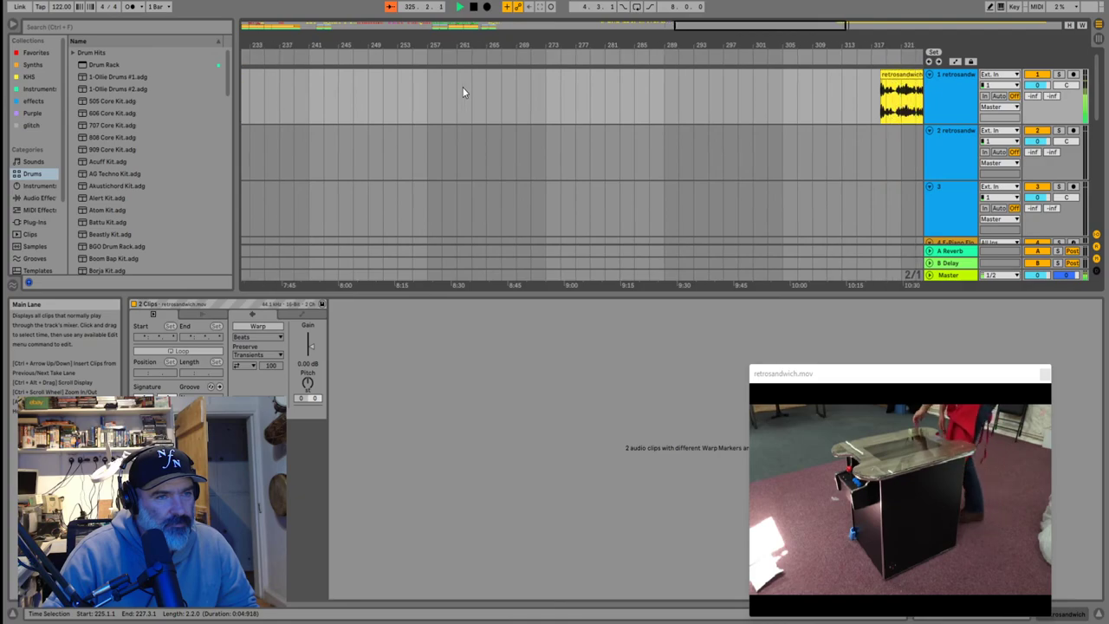
scroll(463, 89, right, 11)
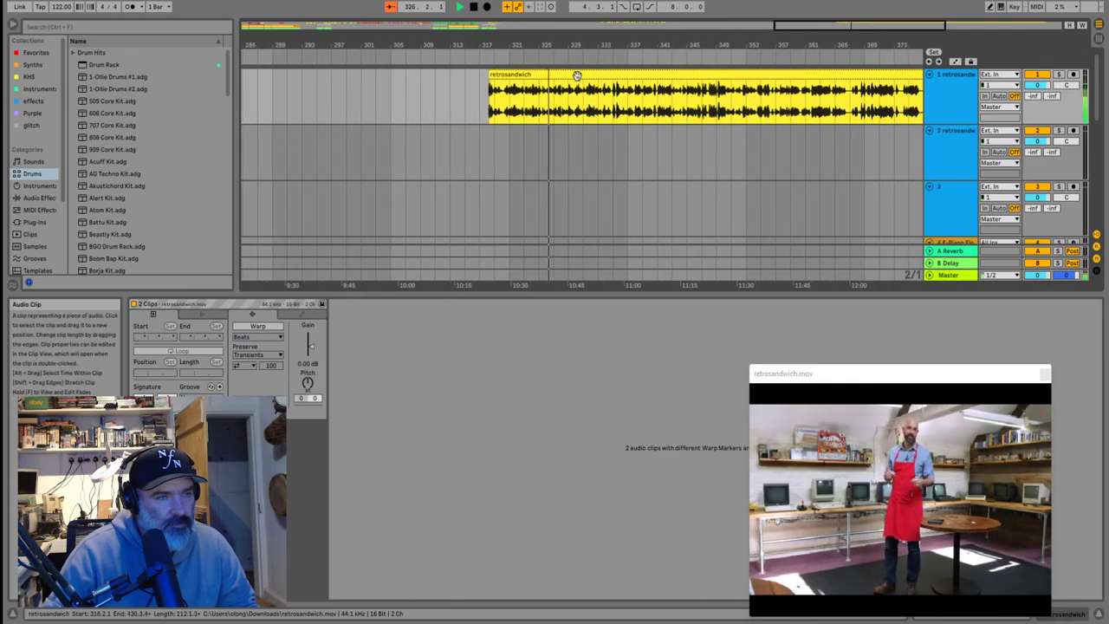
click(543, 109)
scroll(543, 109, up, 5)
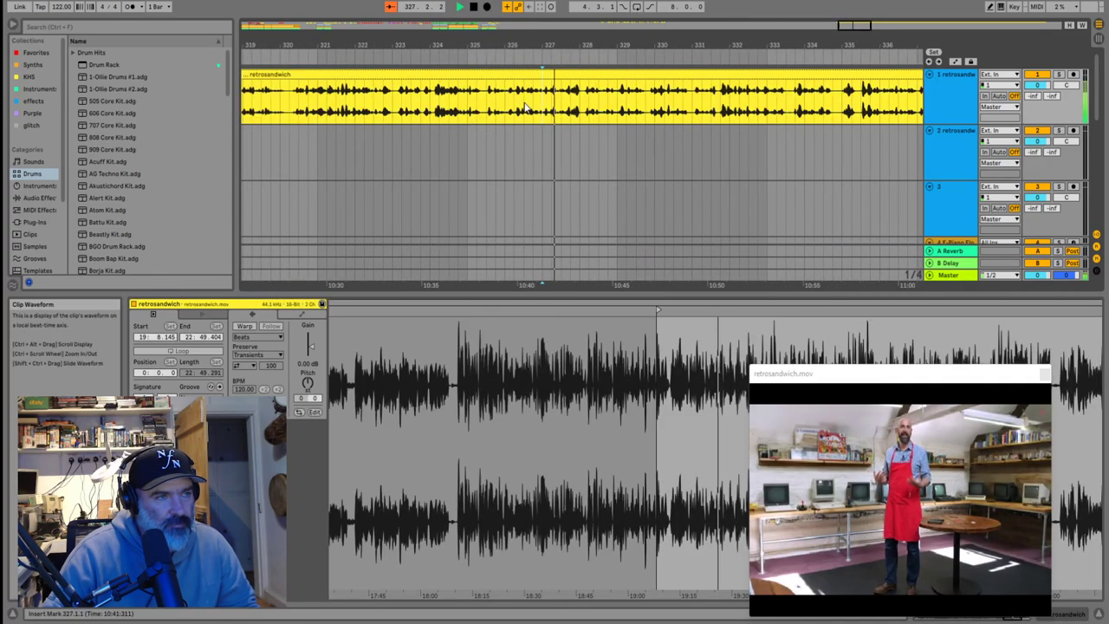
click(498, 111)
key(plus)
key(plus)
key(plus)
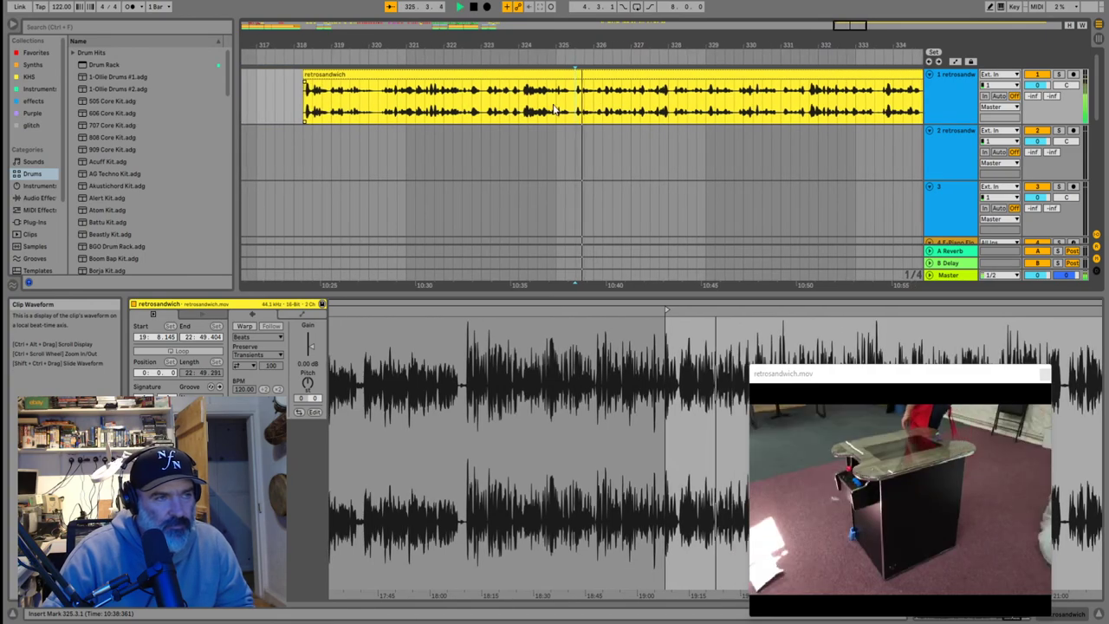
Stop playback, split the long clip at 326.3.2, and delete the section before the split
click(546, 103)
key(space)
key(ctrl+e)
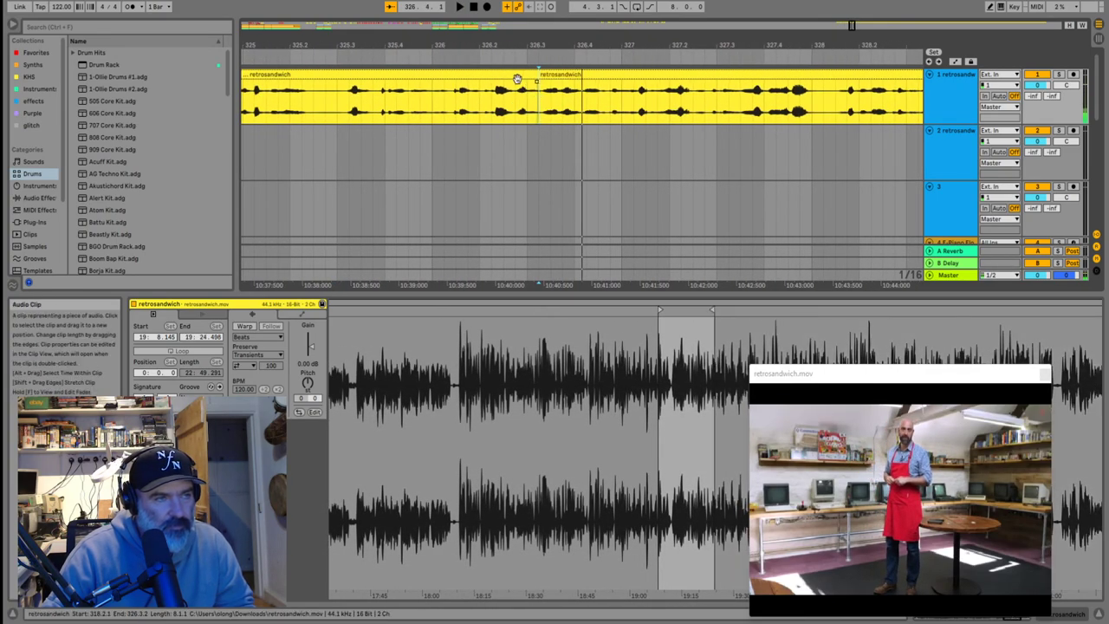
click(516, 78)
key(Delete)
Play the remaining long clip from its new start at 326.3.2
key(space)
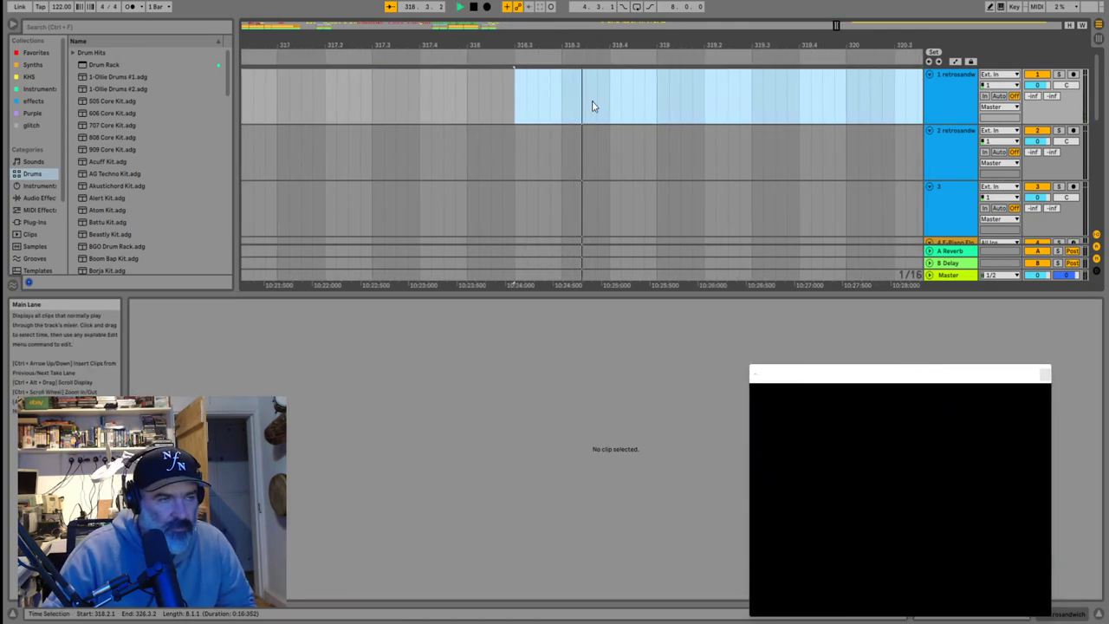
scroll(597, 104, down, 5)
click(639, 103)
key(space)
key(space)
scroll(615, 103, up, 4)
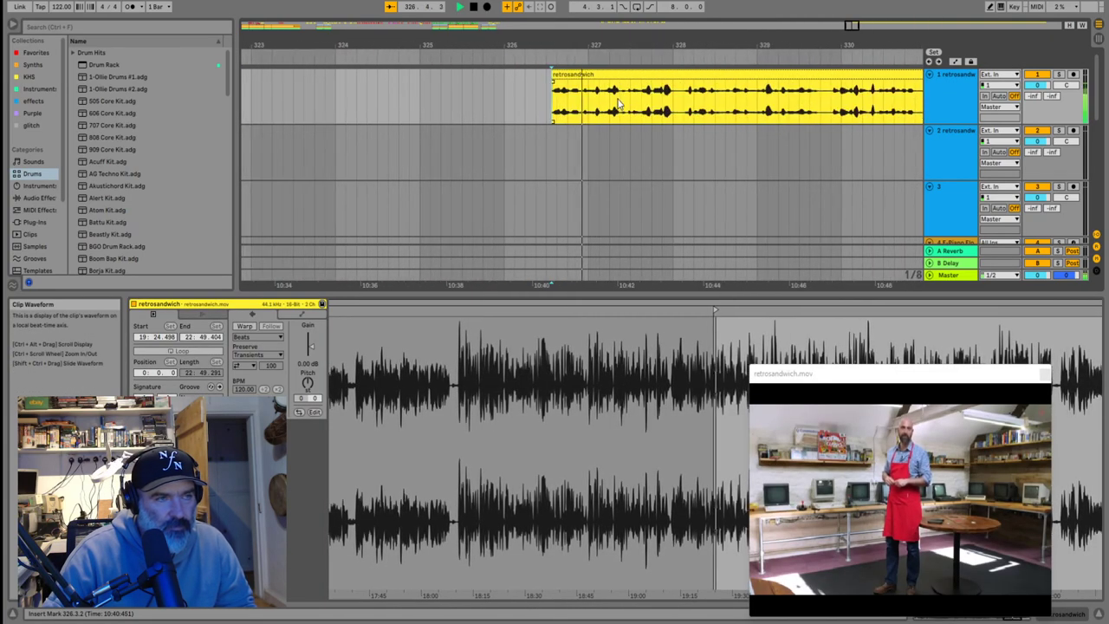
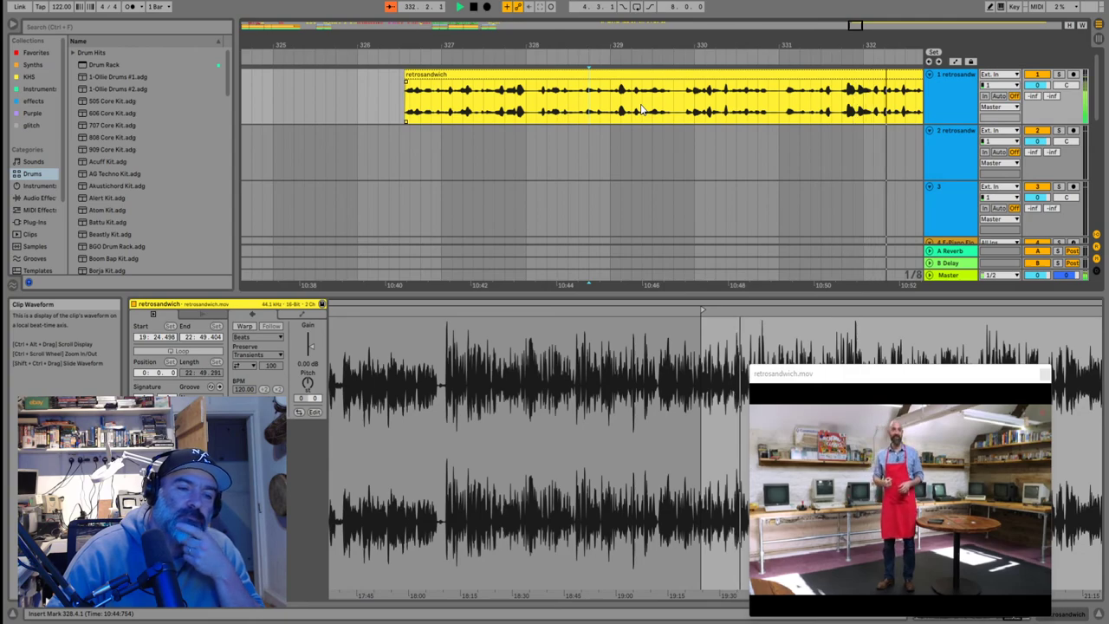
Audition the long clip near bar 331, split it at 331.1.1, and delete the section before the split
click(799, 108)
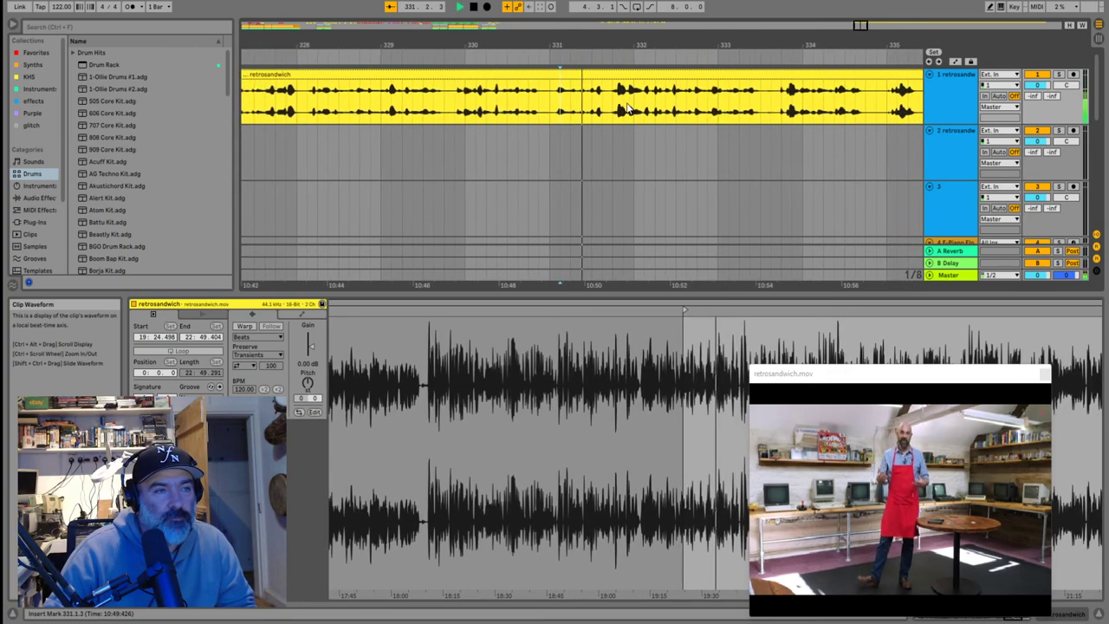
key(space)
click(529, 102)
key(space)
key(space)
key(ctrl+e)
click(537, 76)
key(Delete)
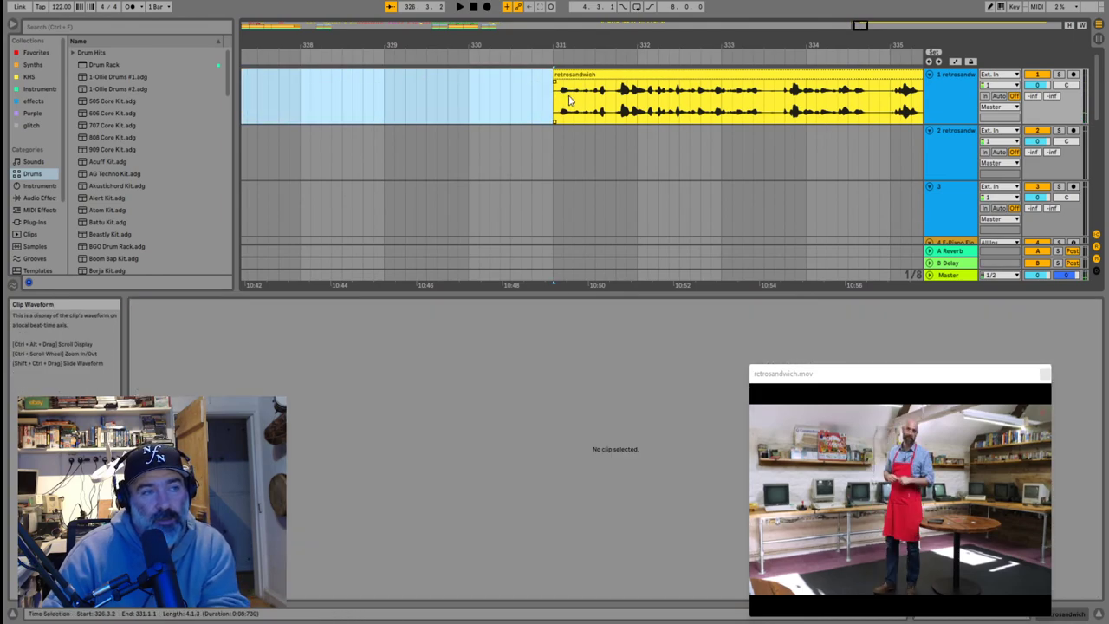
Play the remaining long clip from its new start at 331.1.1
key(space)
scroll(630, 99, down, 5)
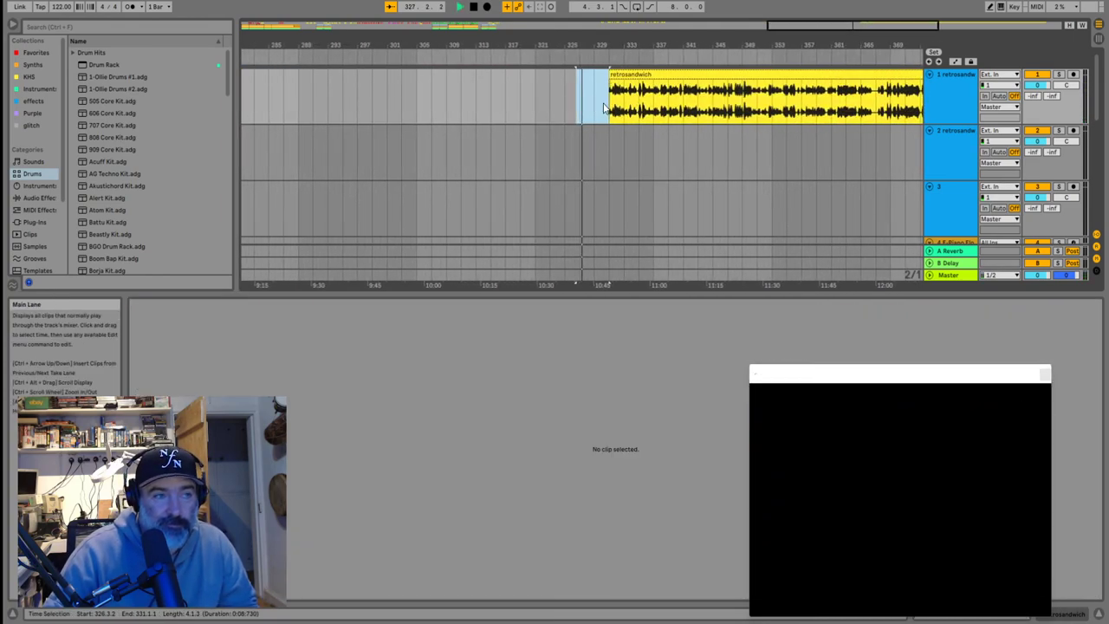
click(608, 106)
key(space)
key(space)
scroll(612, 109, up, 10)
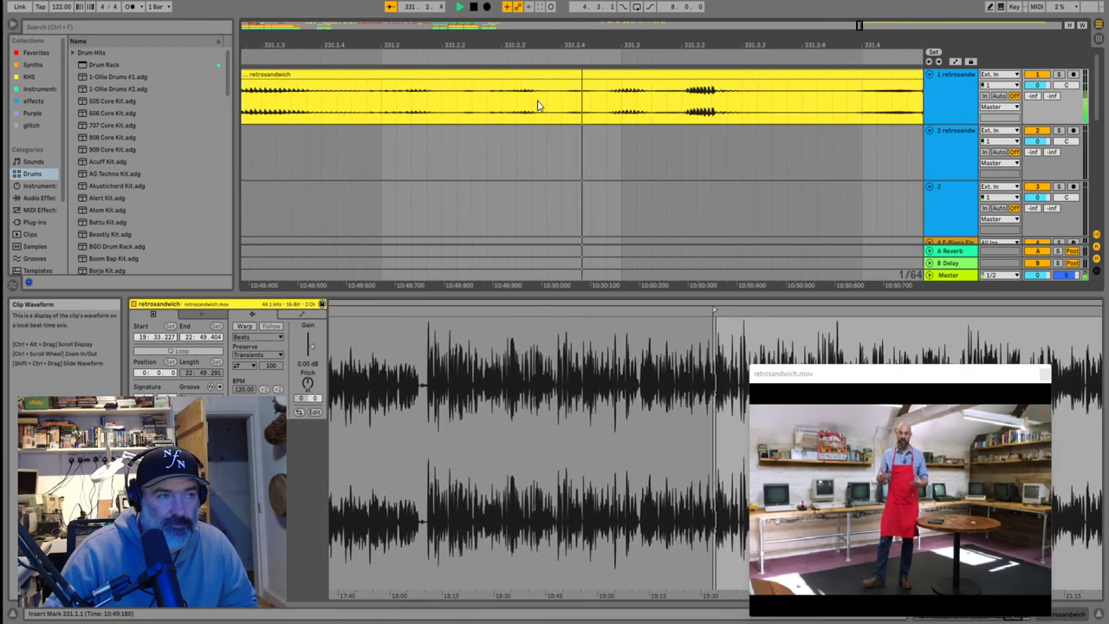
Stop playback, split the long clip at 331.2.1, and delete the short section before the split
key(space)
key(space)
key(space)
click(517, 102)
key(ctrl+e)
click(485, 76)
key(Delete)
Play the long clip from 331.2.1 and audition around 332.4 to locate the end of the phrase
key(space)
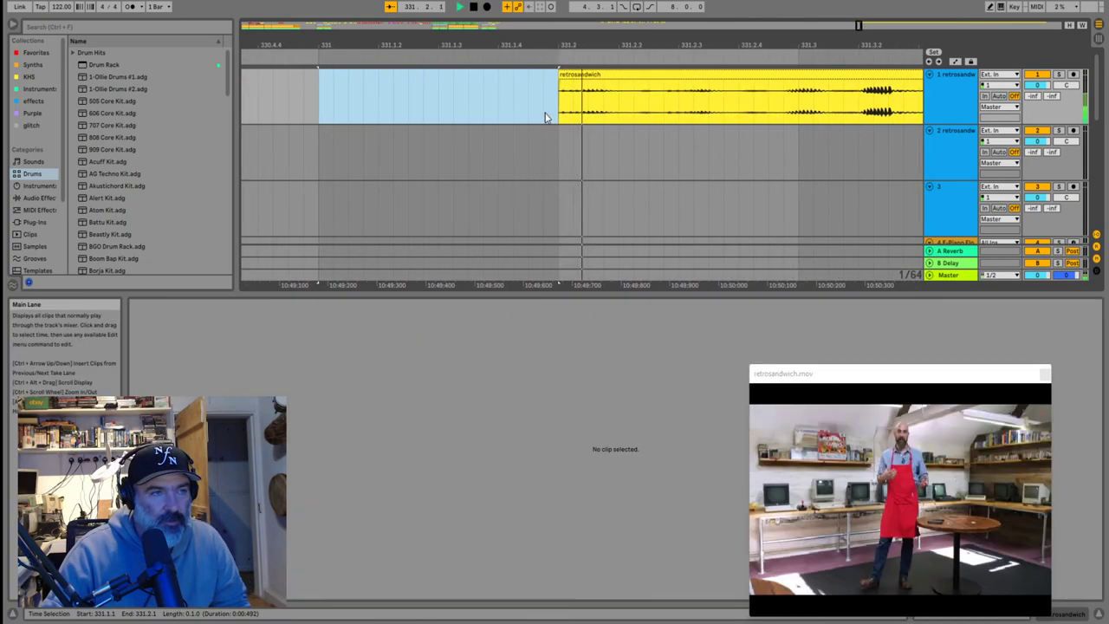
key(minus)
key(minus)
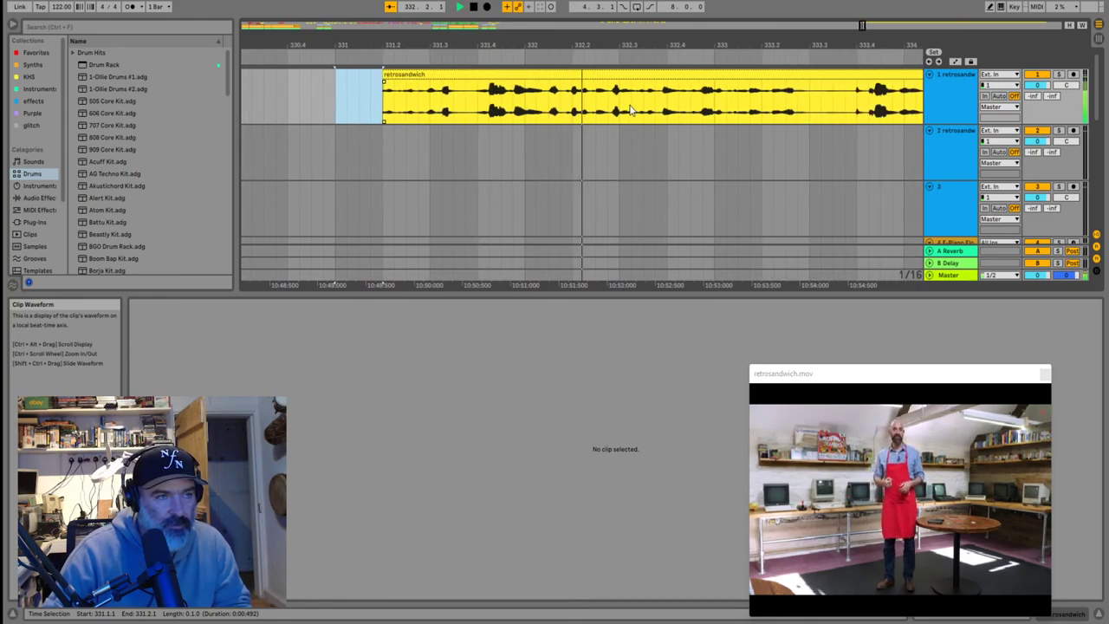
key(space)
click(571, 102)
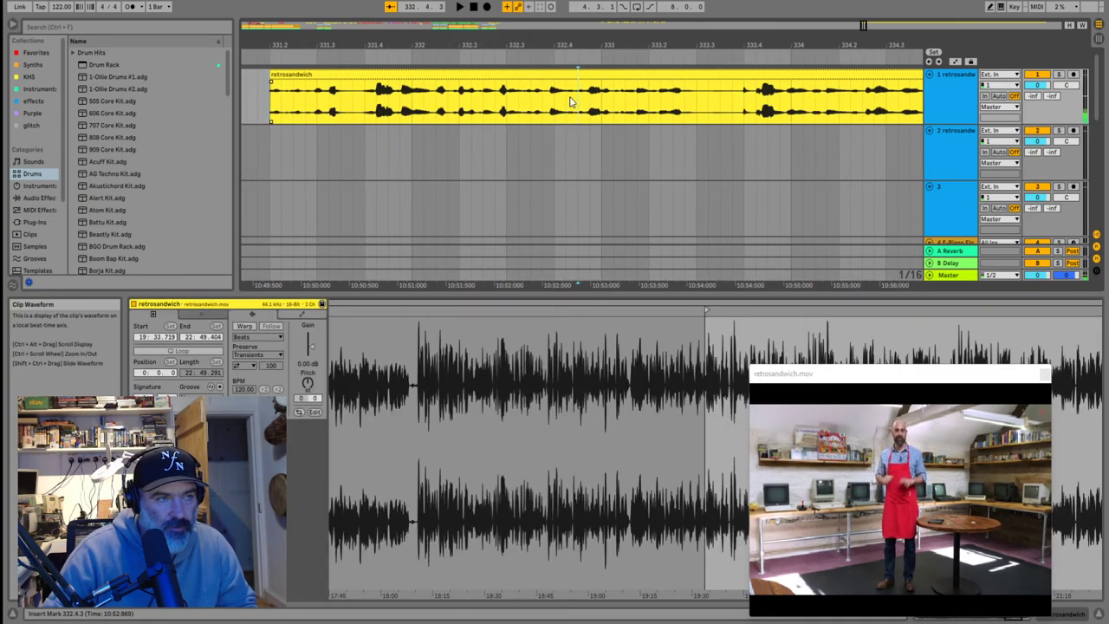
click(540, 103)
key(space)
key(space)
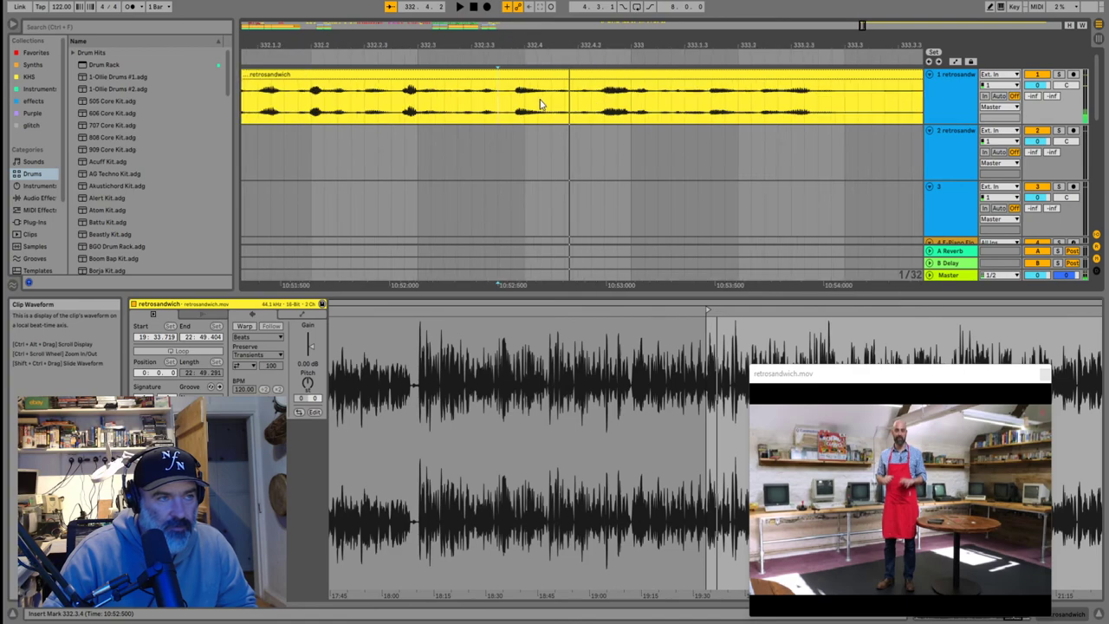
Split the long clip at about 332.4.2 and move the snippet earlier on track 1, clear of the long clip
click(552, 100)
key(ctrl+e)
scroll(530, 101, down, 5)
drag(522, 78, 428, 78)
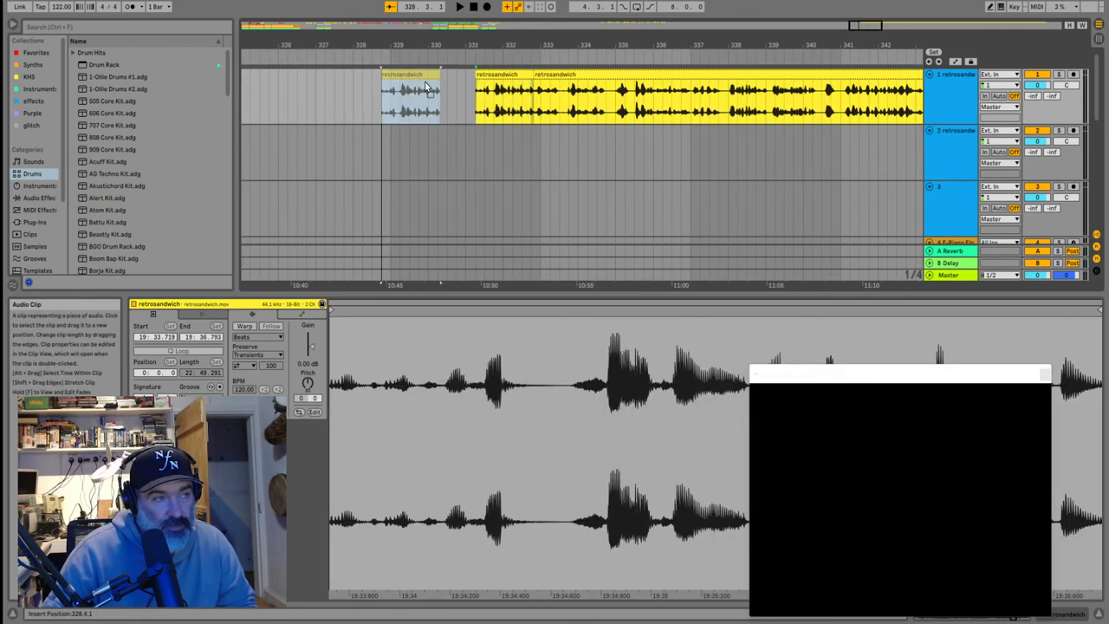
Play the remaining long clip while moving the separated snippet to 229.1.1, after the earlier gathered snippets
click(532, 102)
key(space)
scroll(482, 102, down, 10)
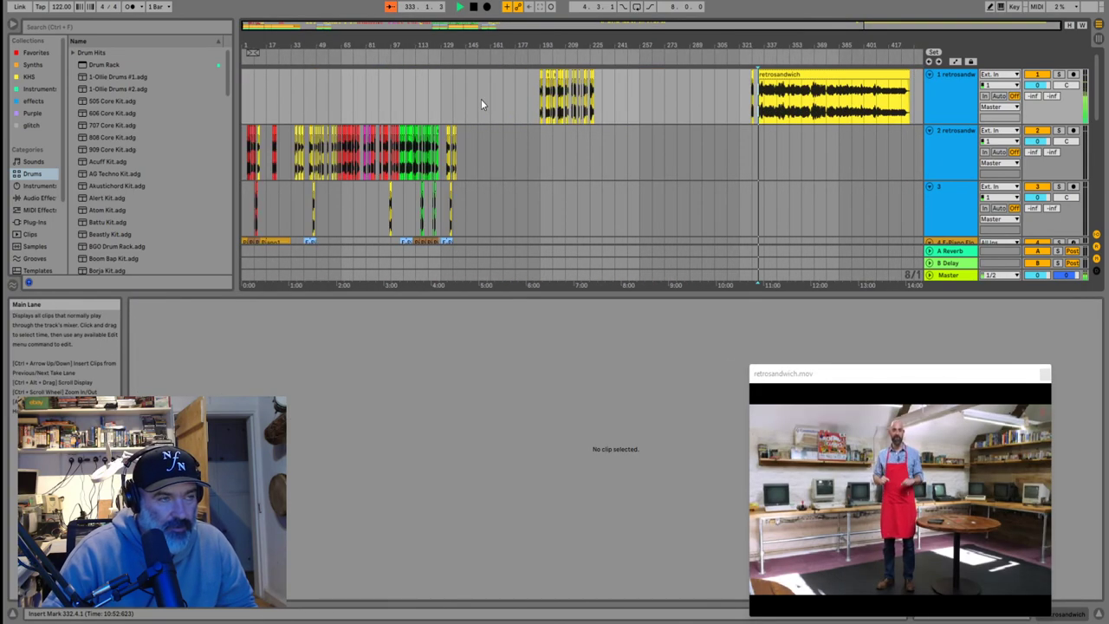
scroll(610, 102, up, 3)
scroll(646, 99, right, 3)
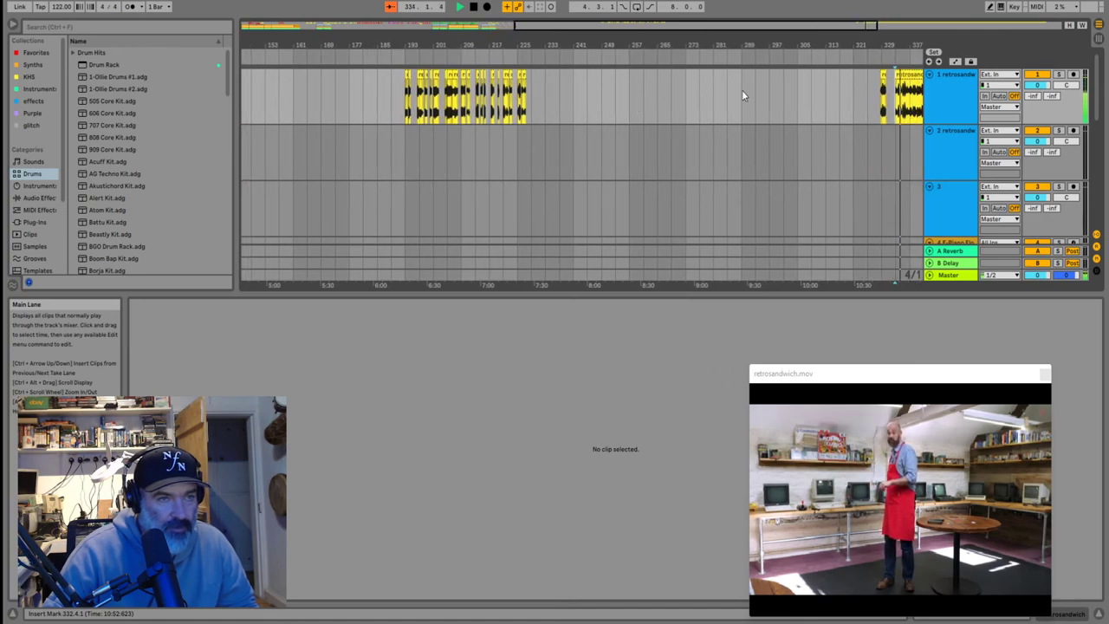
drag(882, 72, 673, 97)
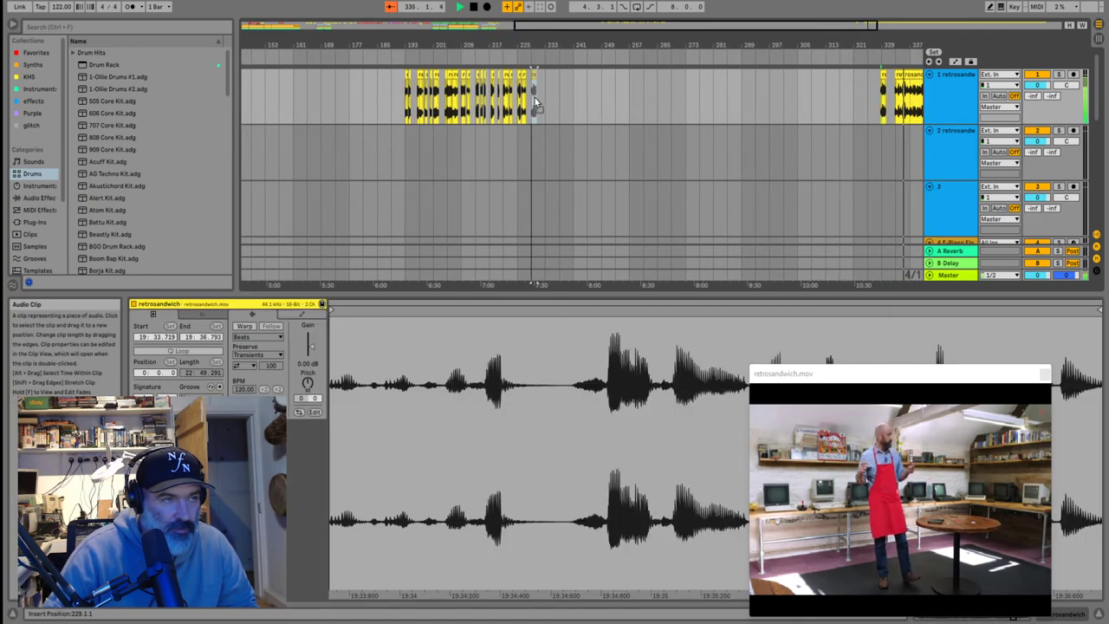
Return to the long clip and audition it from 338.1.1 and from 341.1.1
key(plus)
key(plus)
key(plus)
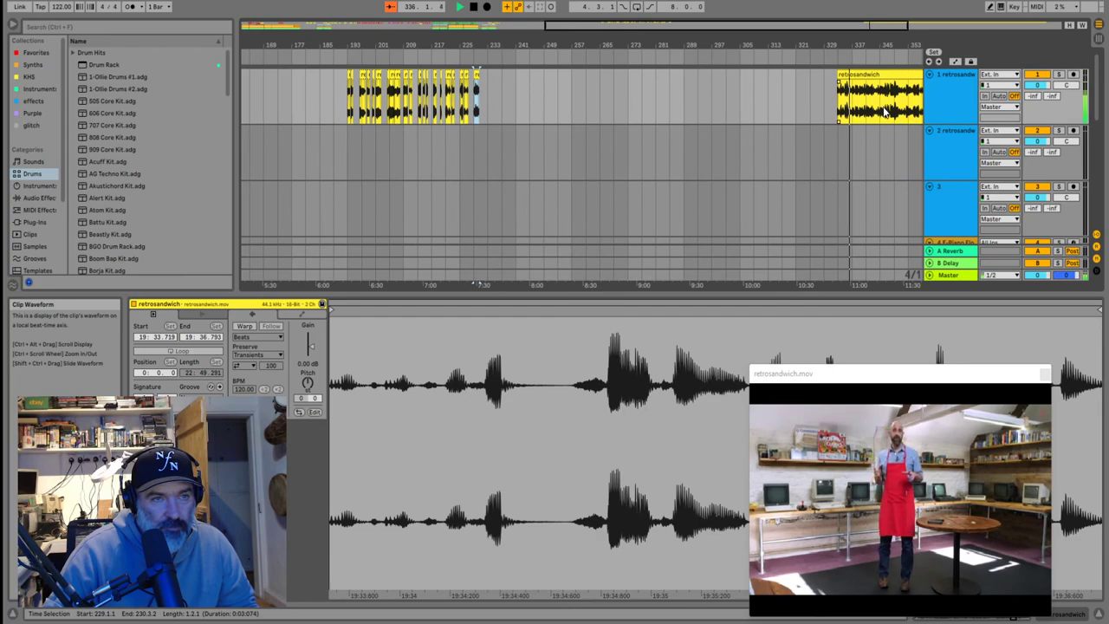
key(plus)
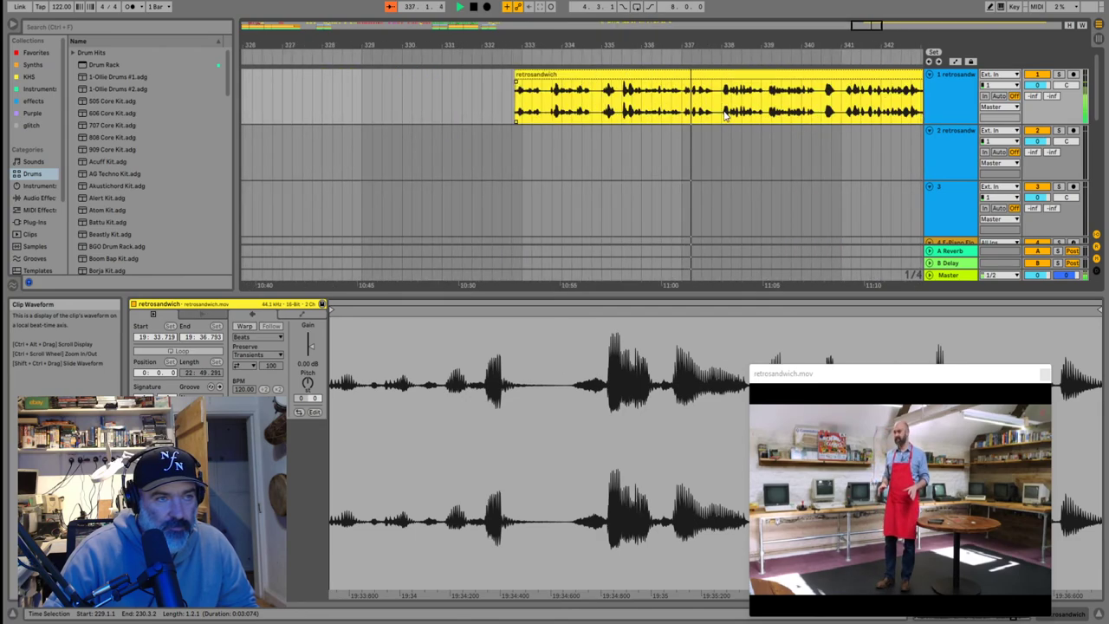
click(725, 112)
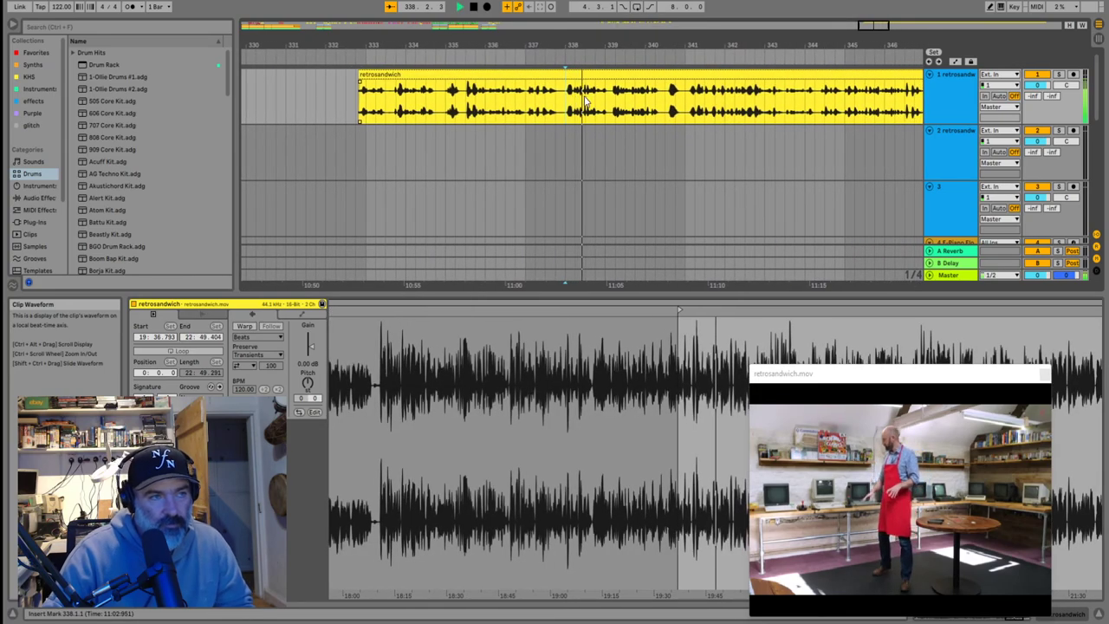
click(600, 102)
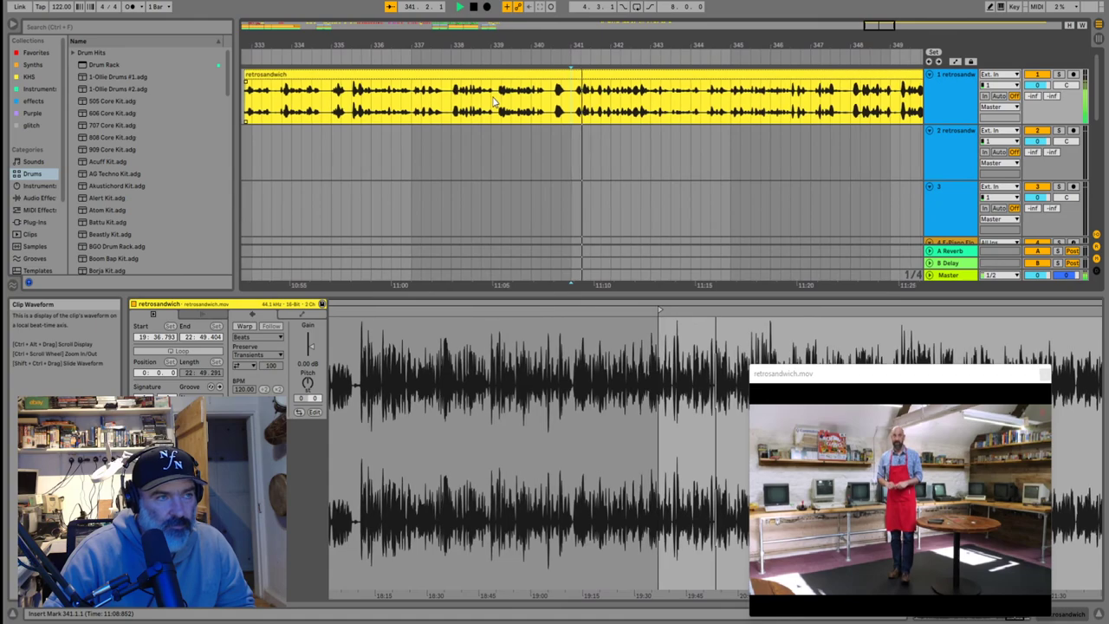
Discard the part of the long clip before 341.1.1 and play the remainder from there
key(minus)
drag(386, 90, 528, 68)
click(530, 103)
key(space)
key(space)
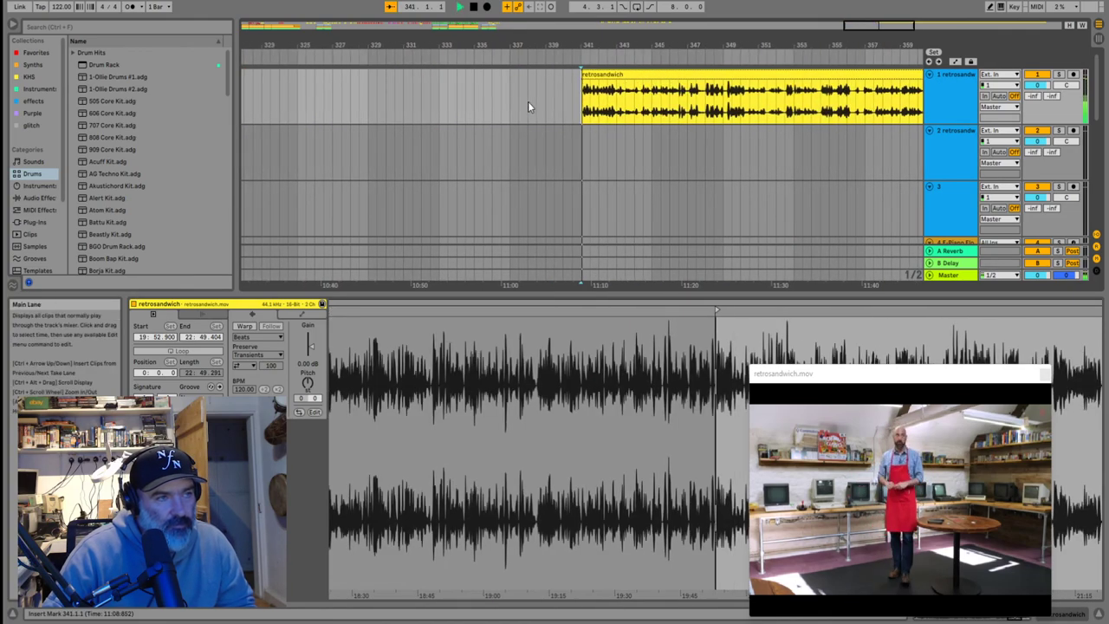
Split the long clip at 341.4.2 and move the snippet before the split to 337.2.1
scroll(607, 113, up, 8)
click(593, 108)
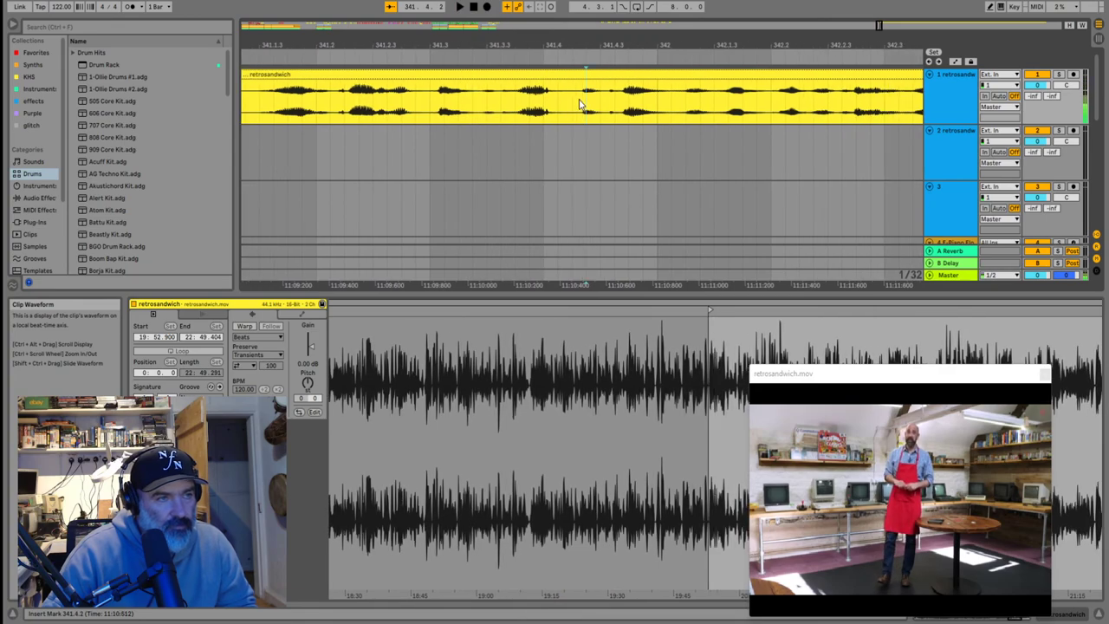
click(574, 108)
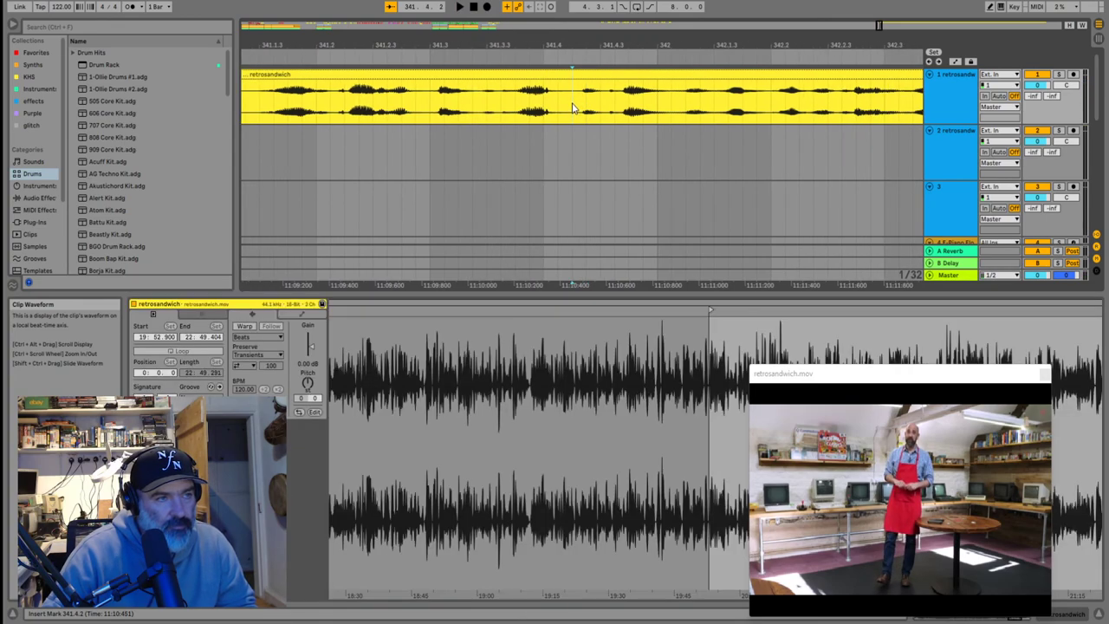
key(minus)
key(minus)
key(minus)
drag(527, 76, 377, 76)
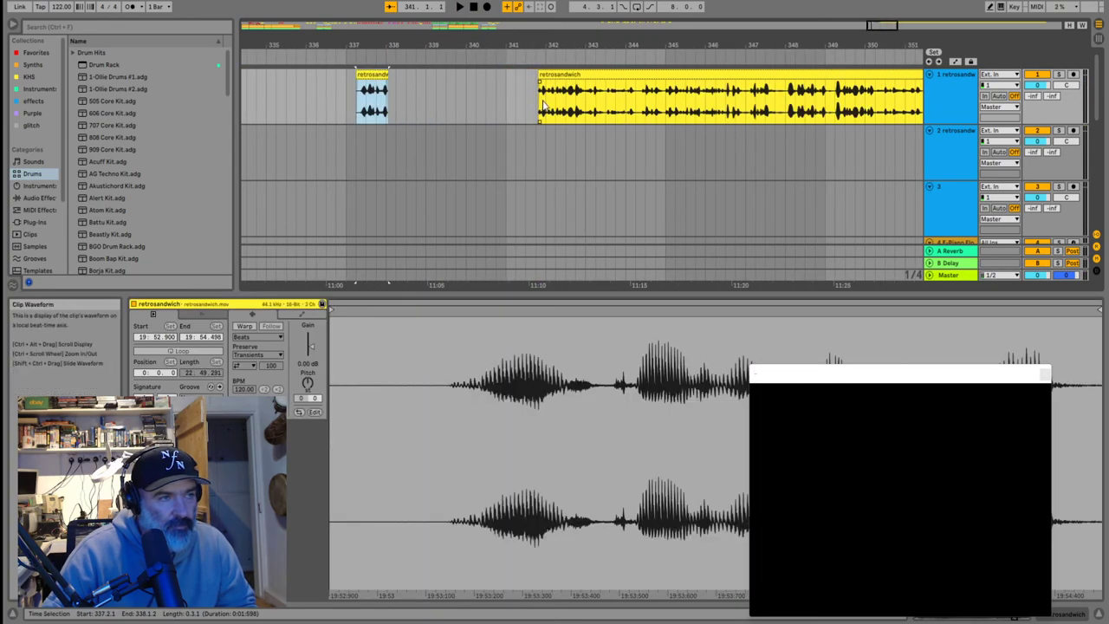
Audition the remaining long clip from 341.4.1, from 342.1.1, and around bar 343
click(538, 102)
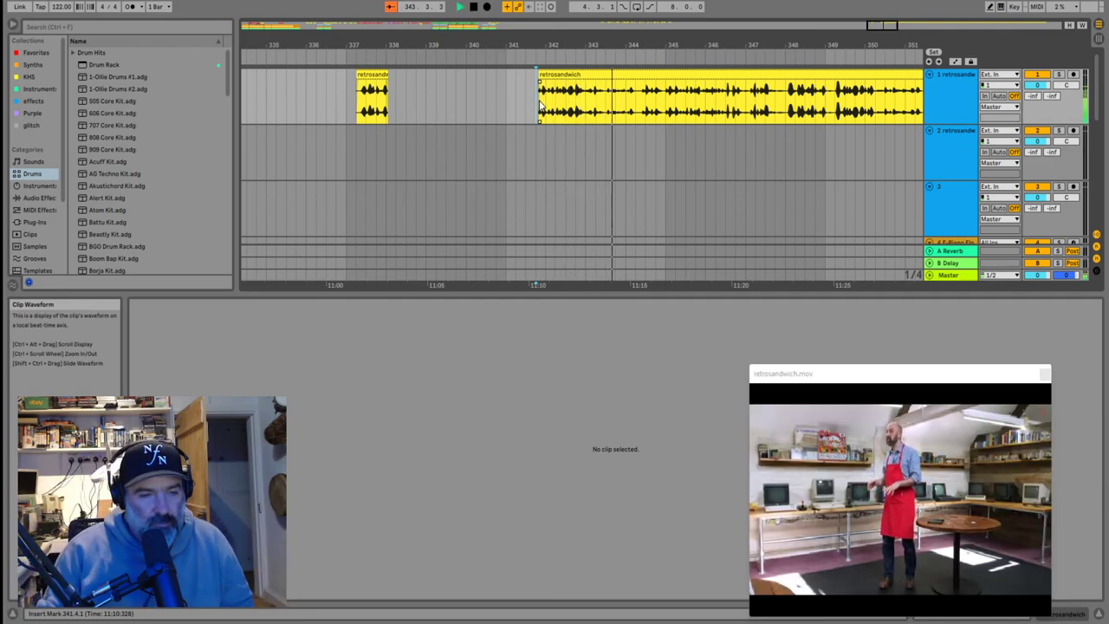
click(545, 101)
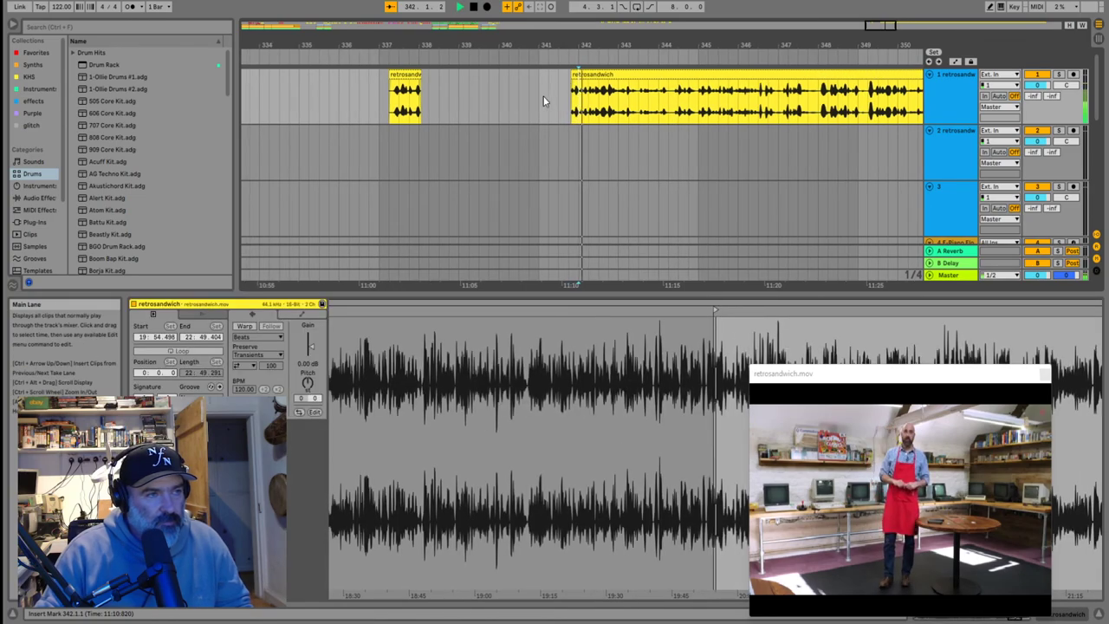
click(546, 102)
key(space)
key(space)
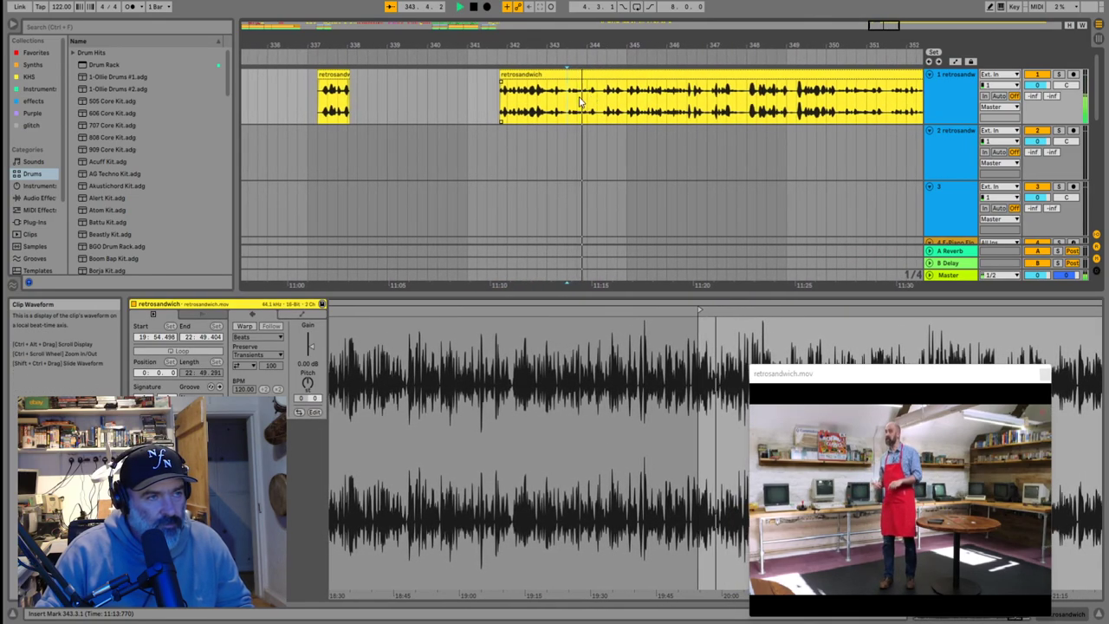
Split the long clip at 343.3.1 and about 344.2.1, and move the middle piece beside the snippet at 337.2.1
key(ctrl+e)
key(space)
click(583, 103)
key(ctrl+e)
drag(569, 84, 446, 89)
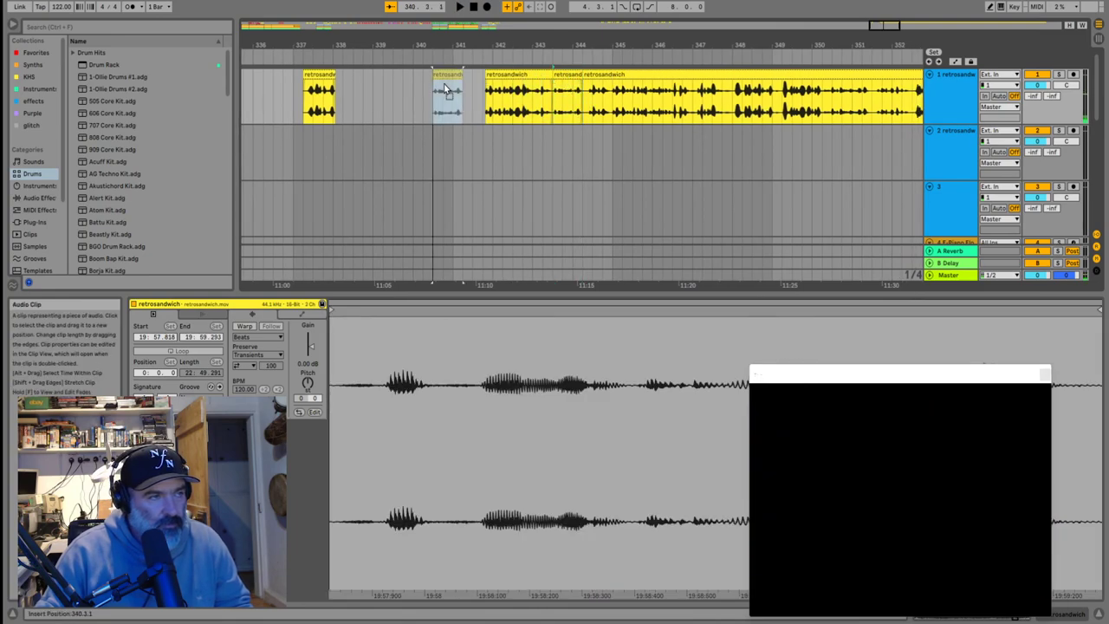
Delete the leftover section from 341.4.2 to 343.3.1 while playing the long clip
click(504, 77)
key(space)
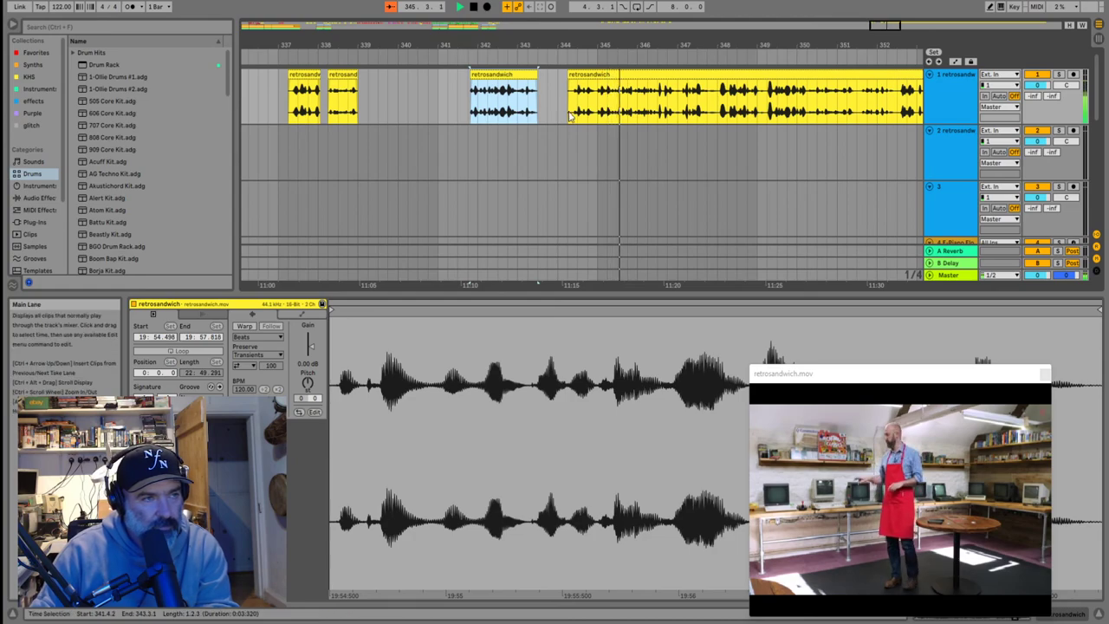
key(Delete)
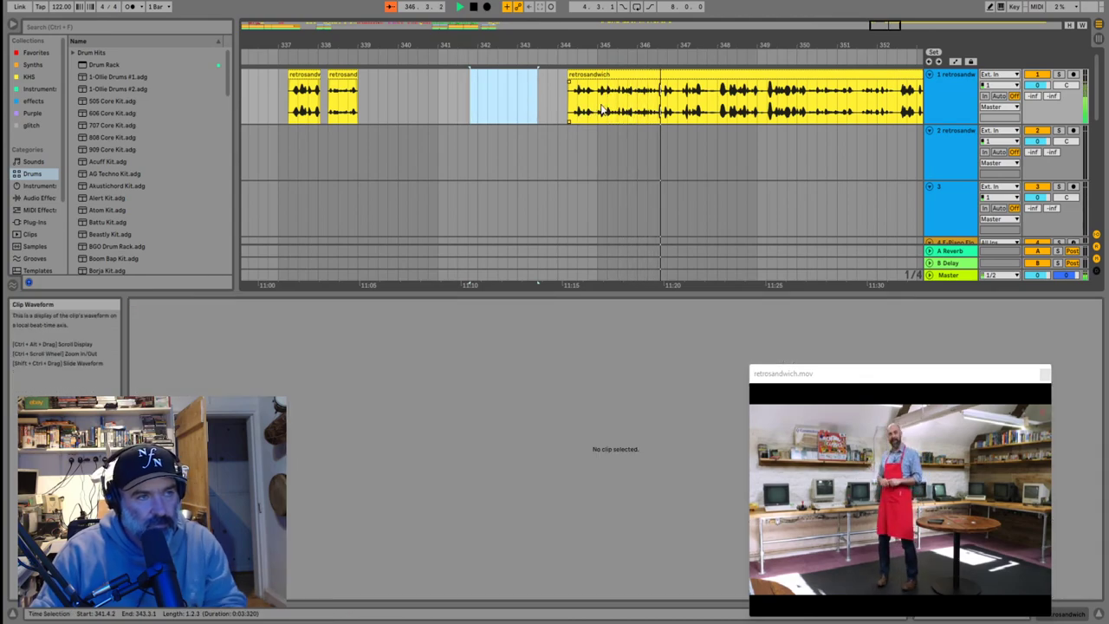
Audition the long clip around bar 345 and split it at 345.1.1 and 345.3.3
click(602, 109)
scroll(571, 110, up, 8)
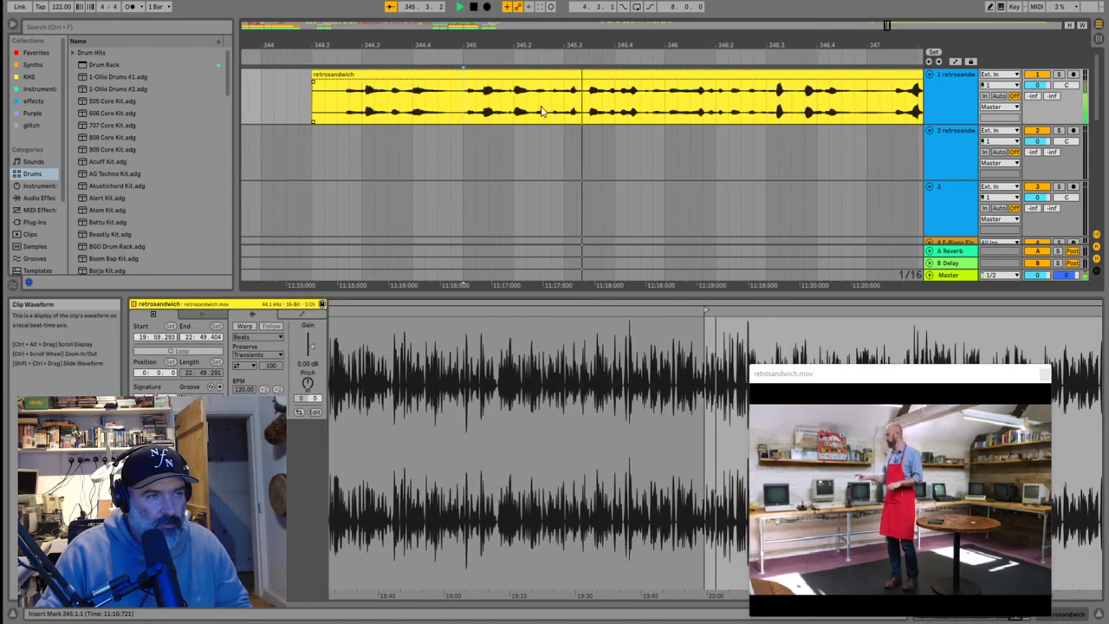
key(space)
click(457, 104)
key(ctrl+e)
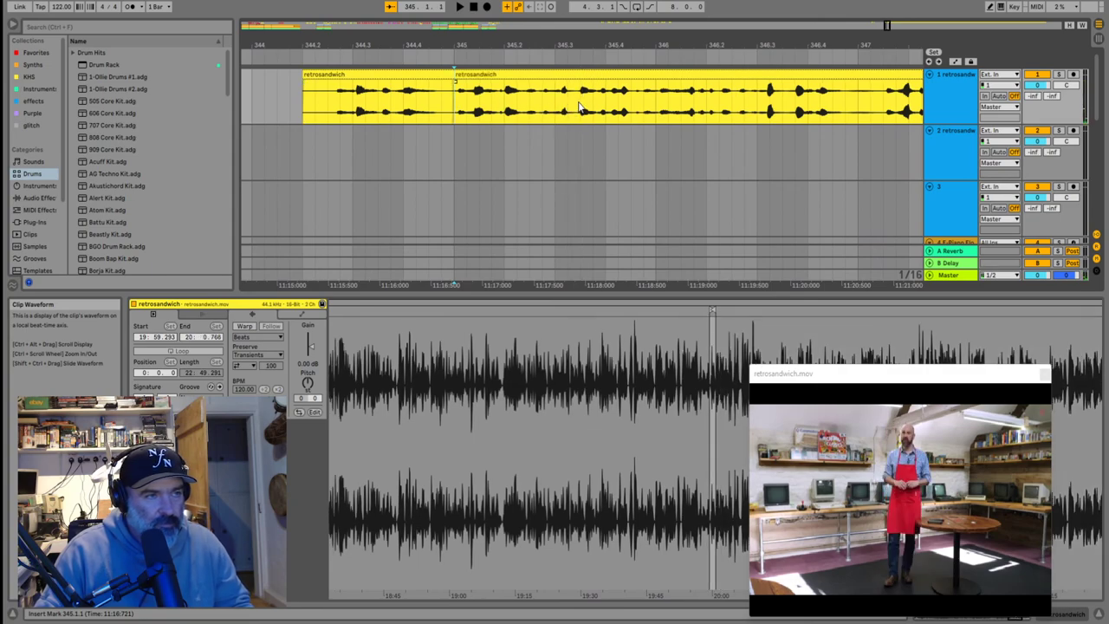
click(579, 106)
key(ctrl+e)
Play the long clip from 345.3.3 and check for the next cut point around 346.1 and 346.2
key(space)
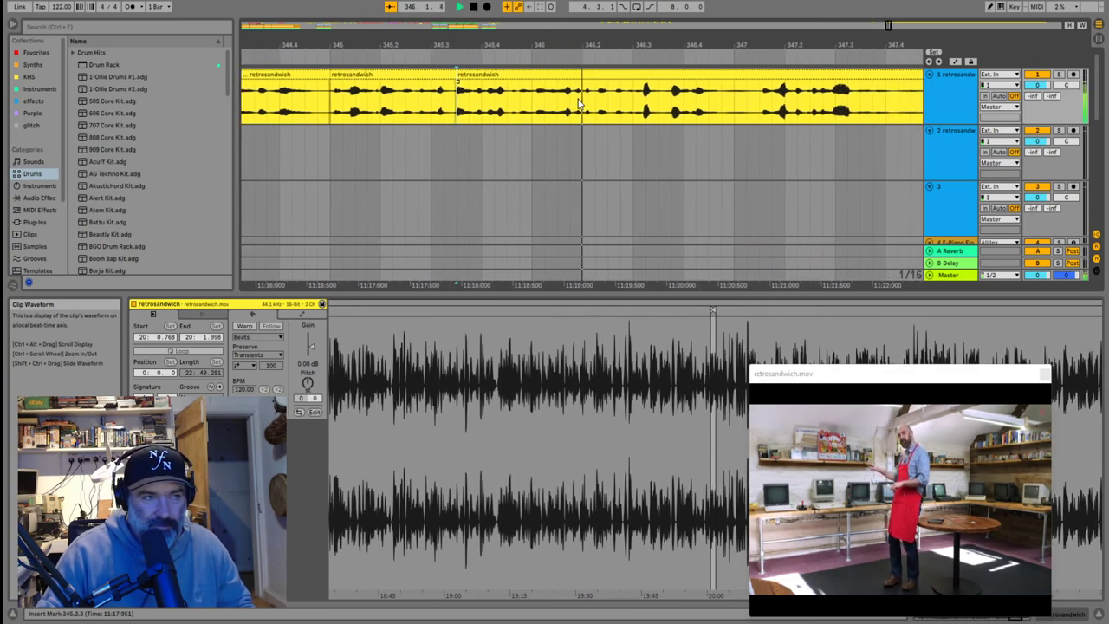
key(space)
key(space)
scroll(545, 107, right, 4)
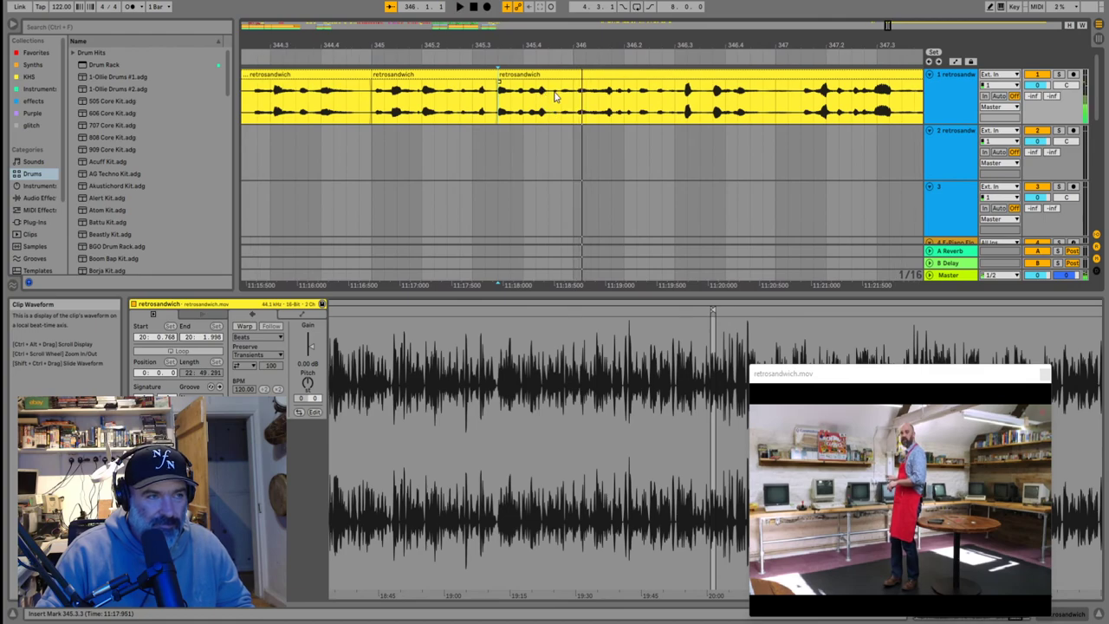
click(575, 105)
key(space)
click(566, 103)
key(space)
key(space)
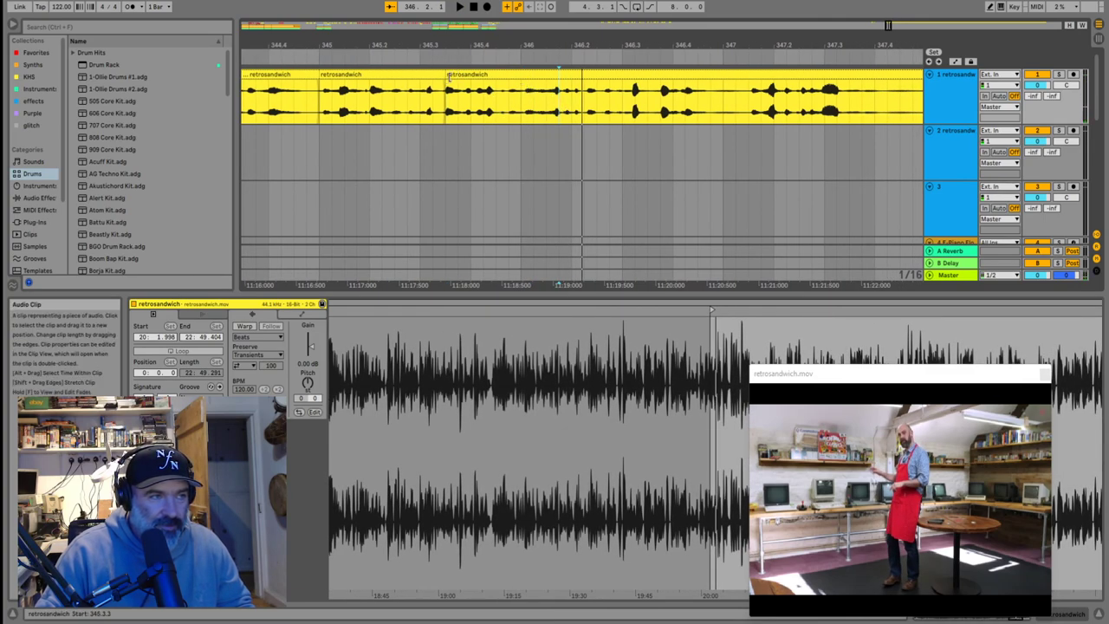
Remove the section from 345.3.3 to about 346.2, close the gap with the remaining clip, and play from 345.1.1
drag(449, 78, 472, 90)
click(319, 102)
key(space)
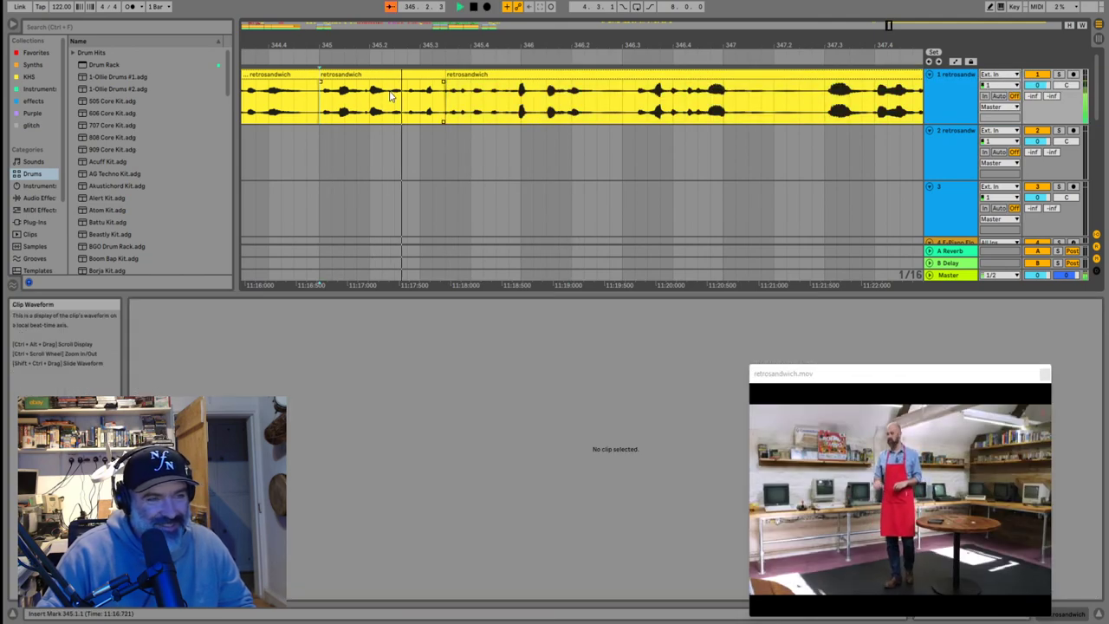
Split the long clip at 345.4.4, just before the loud peak at bar 346
click(514, 105)
scroll(518, 105, up, 2)
key(ctrl+e)
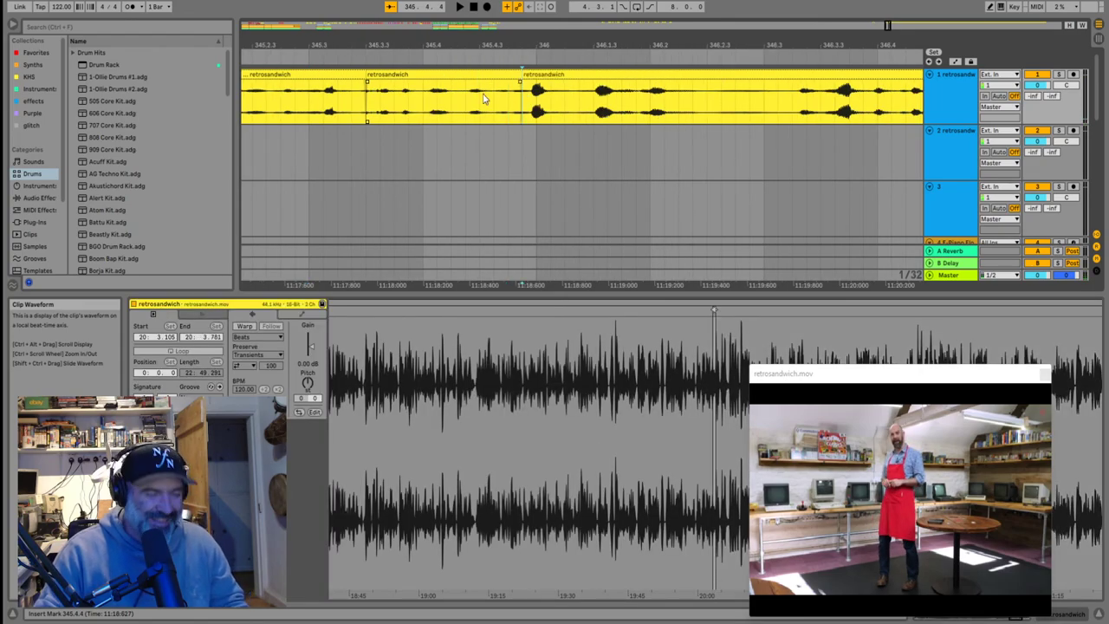
Select the two adjoining snippets between 345.1.1 and 345.4.4 together and move them to 339.3.1
scroll(472, 97, down, 4)
click(428, 74)
shift+click(466, 75)
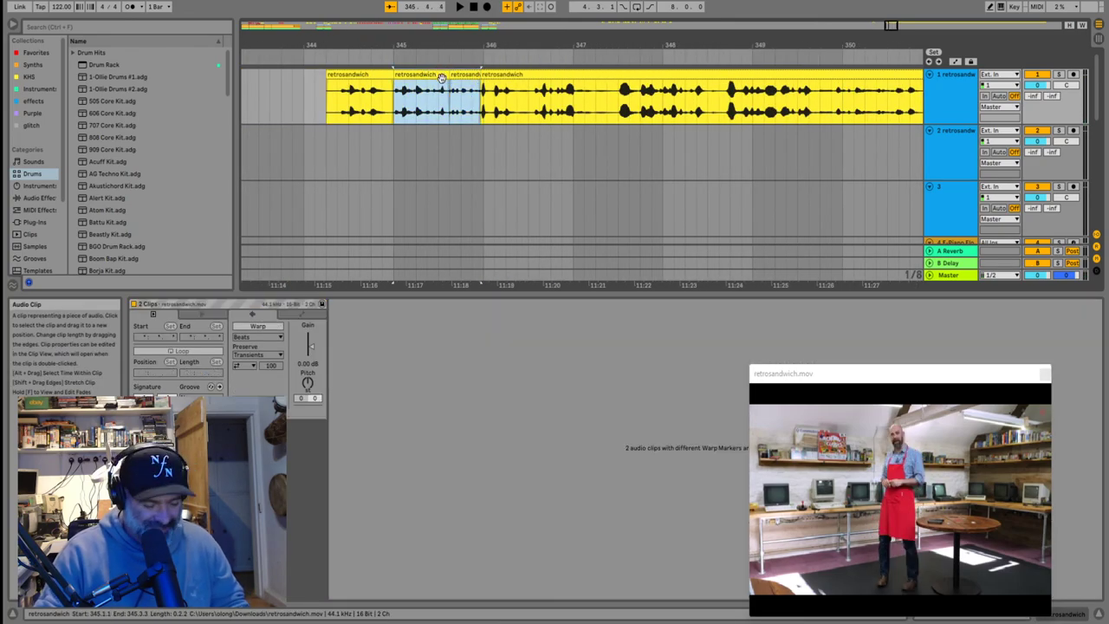
key(Delete)
scroll(380, 111, down, 5)
click(284, 108)
key(ctrl+v)
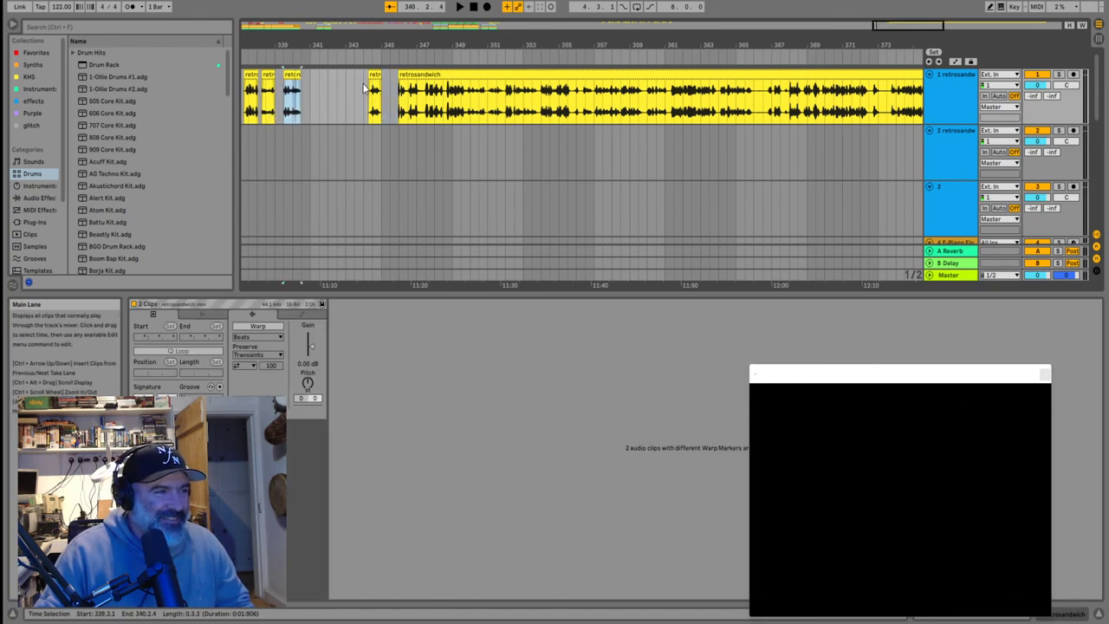
Play and delete the short snippet between 344.2.1 and 345.1.1 on track 1
click(372, 97)
key(space)
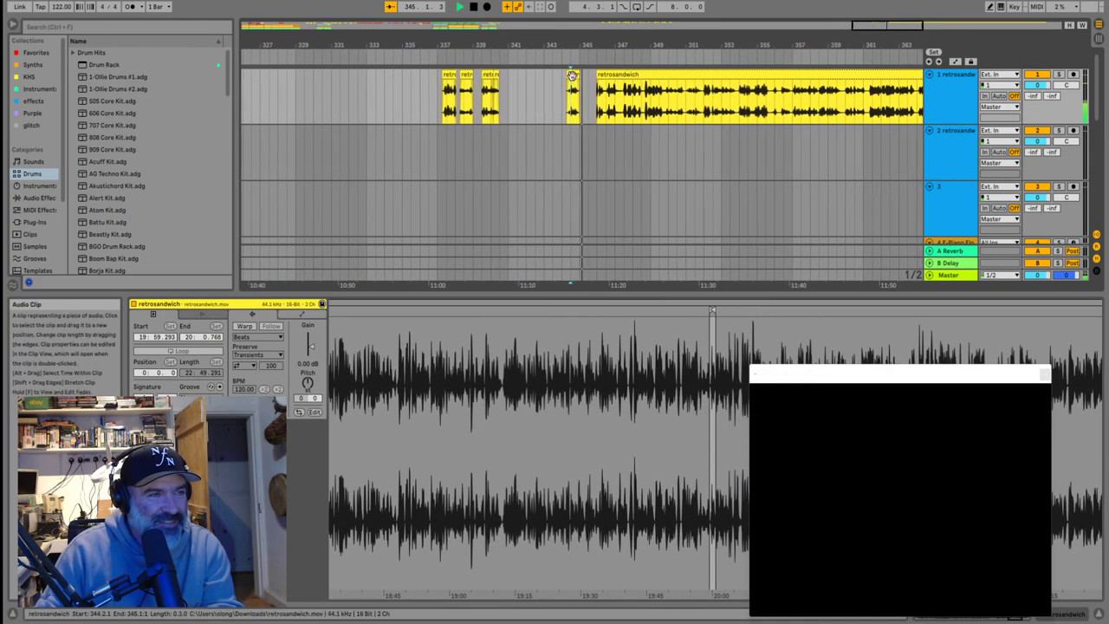
key(Delete)
Play the long retrosandwich clip from 346.1.1 and discard its opening section up to 348.3.4
click(597, 93)
key(space)
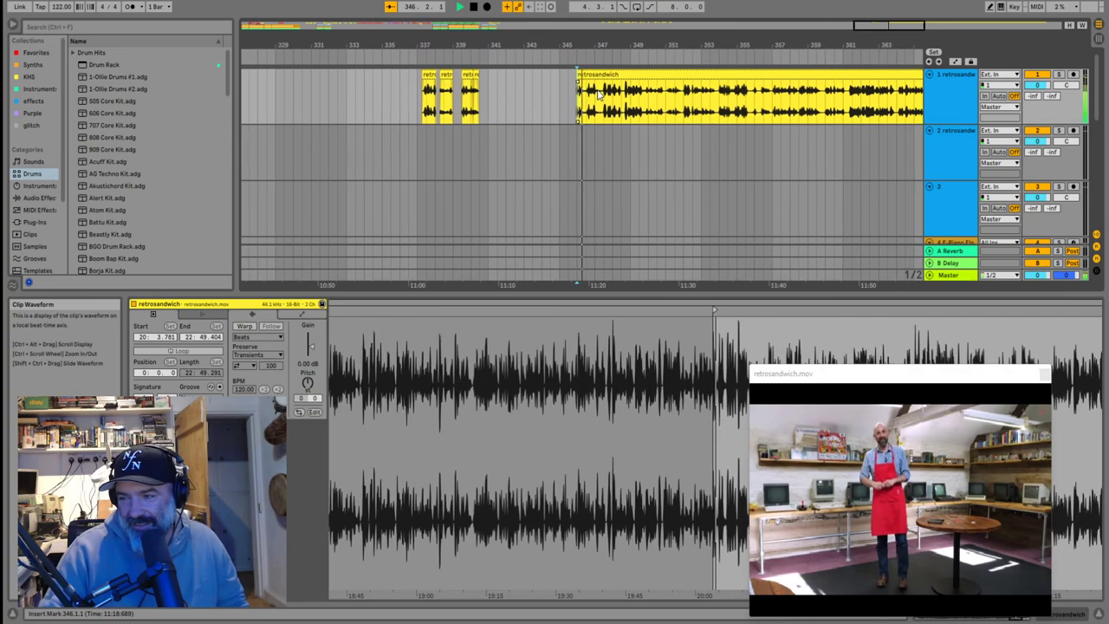
scroll(614, 103, up, 5)
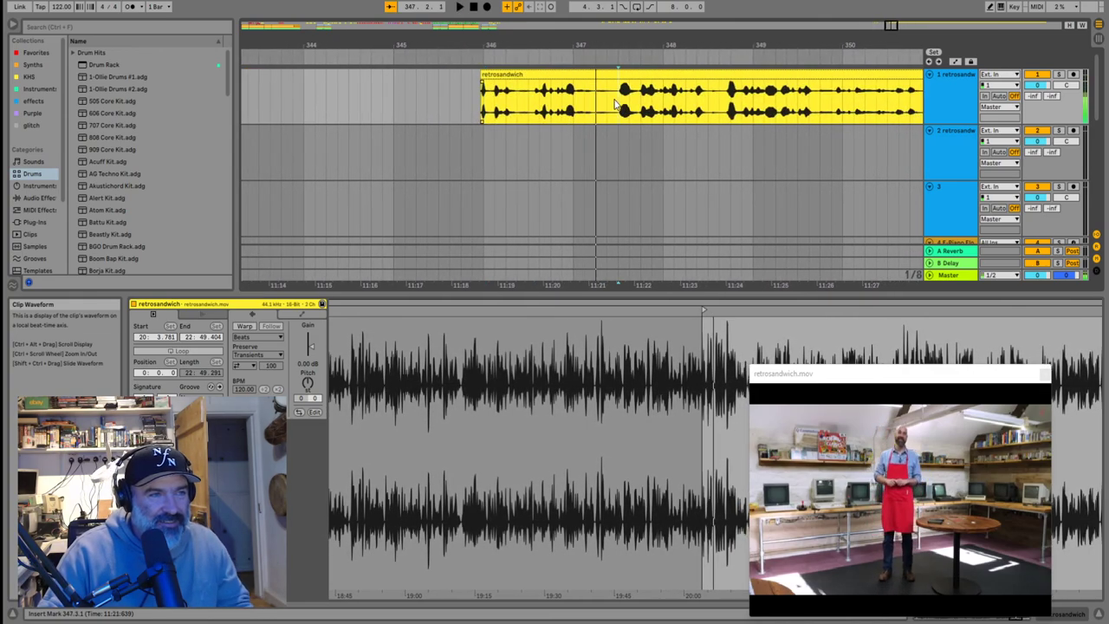
click(523, 84)
drag(427, 91, 665, 94)
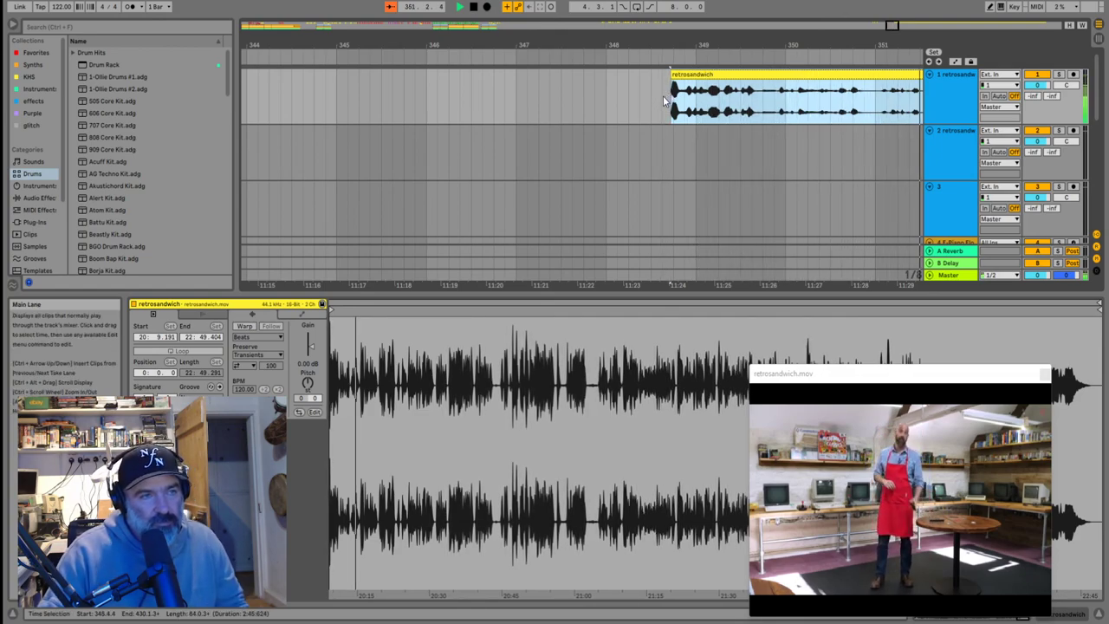
Play the long clip from 353.1.1, 357.4.1, 361.3.1 and 367.3.1, and discard everything before 369.1.1
key(minus)
key(minus)
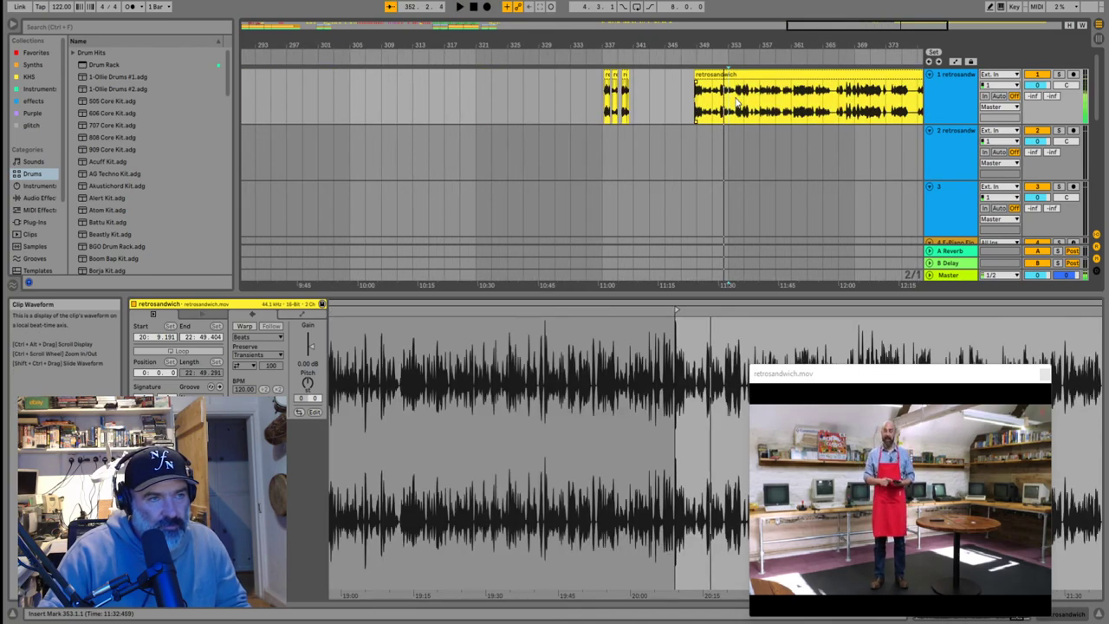
key(space)
scroll(568, 103, up, 4)
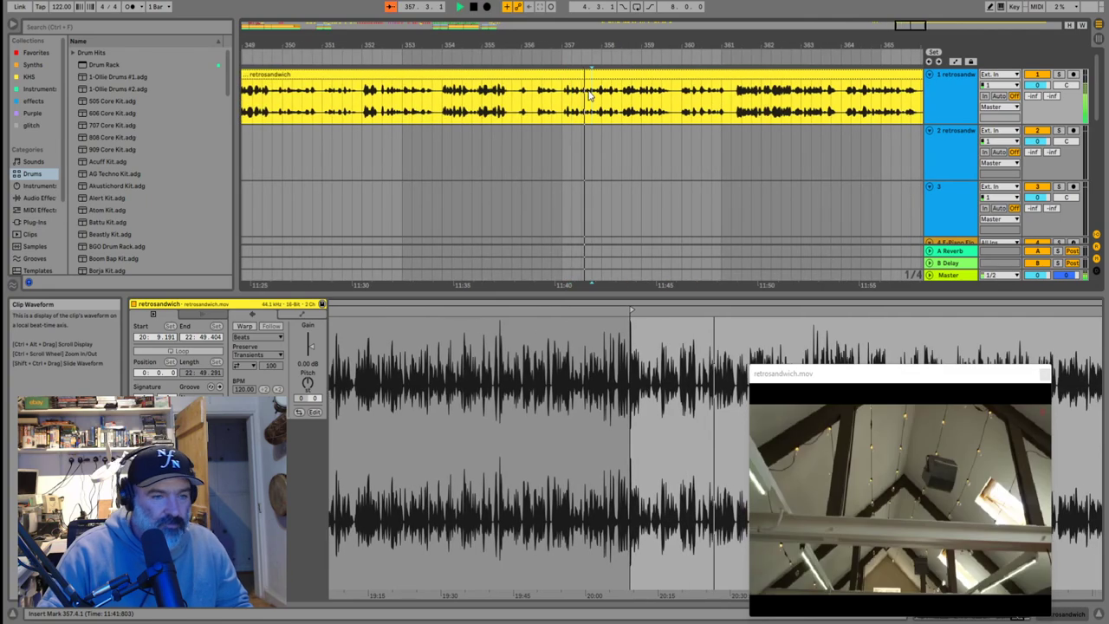
key(space)
click(608, 100)
key(space)
key(space)
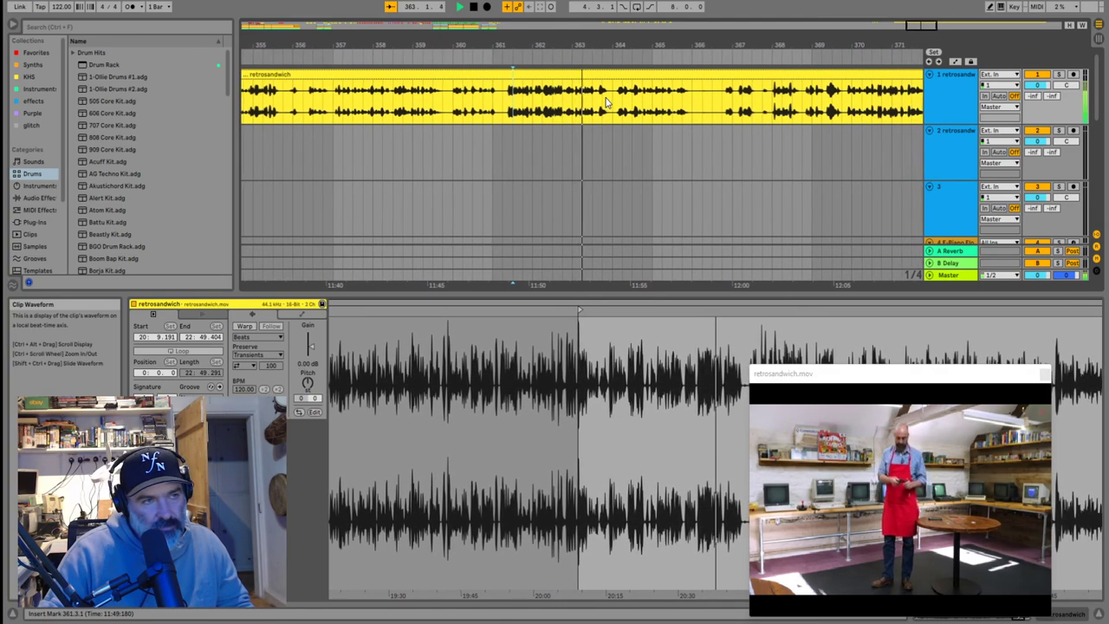
click(607, 102)
scroll(606, 103, down, 2)
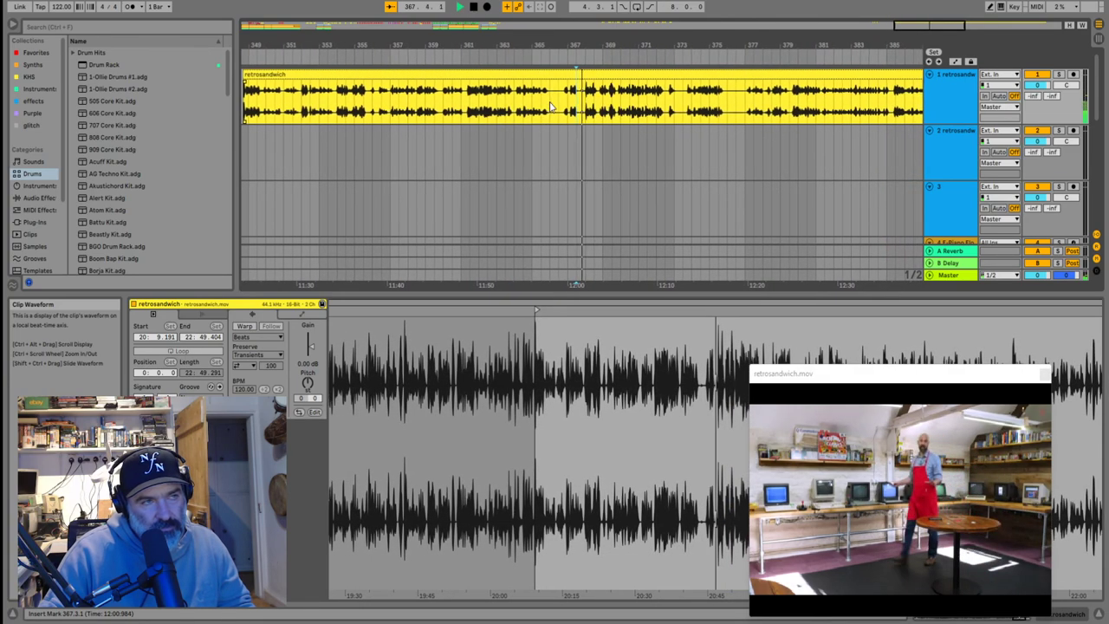
key(minus)
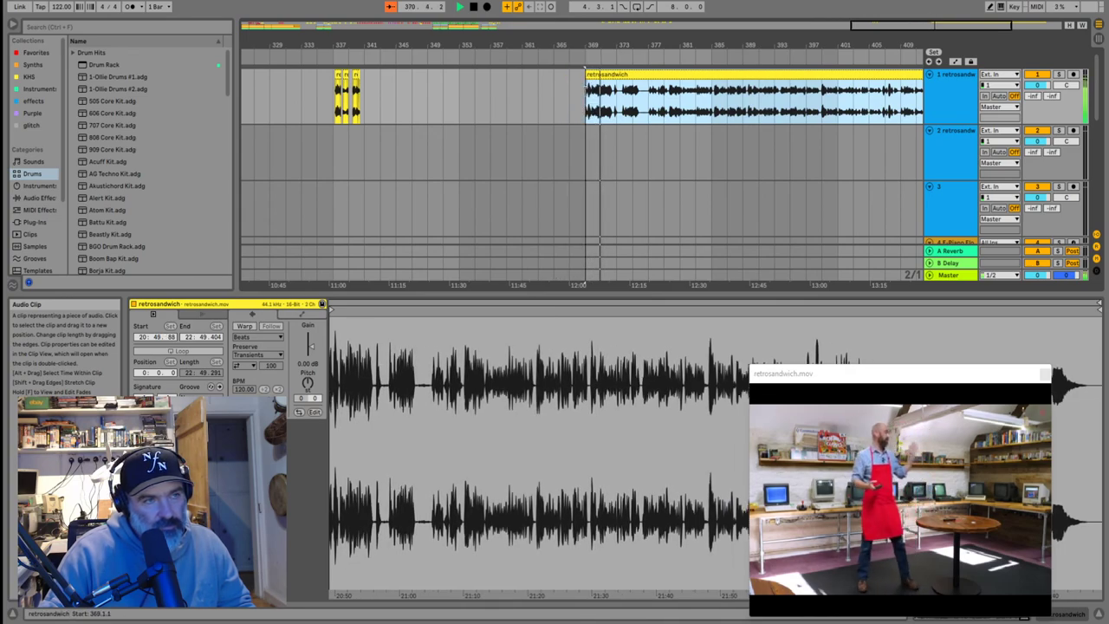
Play the long clip around bar 372 to find the end of the phrase, and split it at 372.2.3
scroll(648, 120, up, 2)
scroll(577, 111, up, 2)
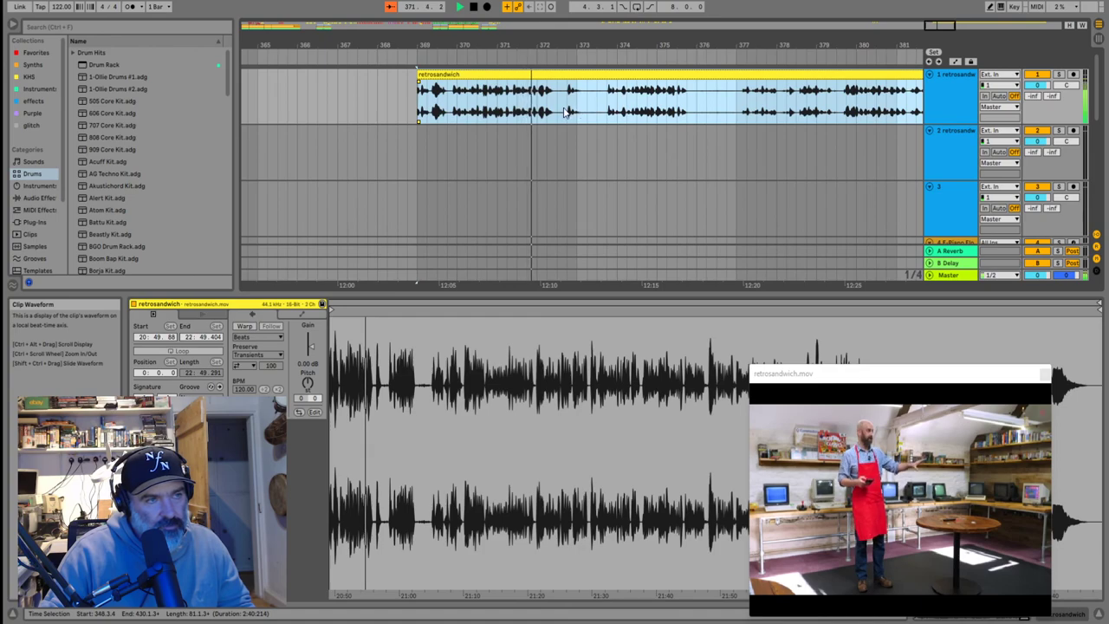
click(565, 113)
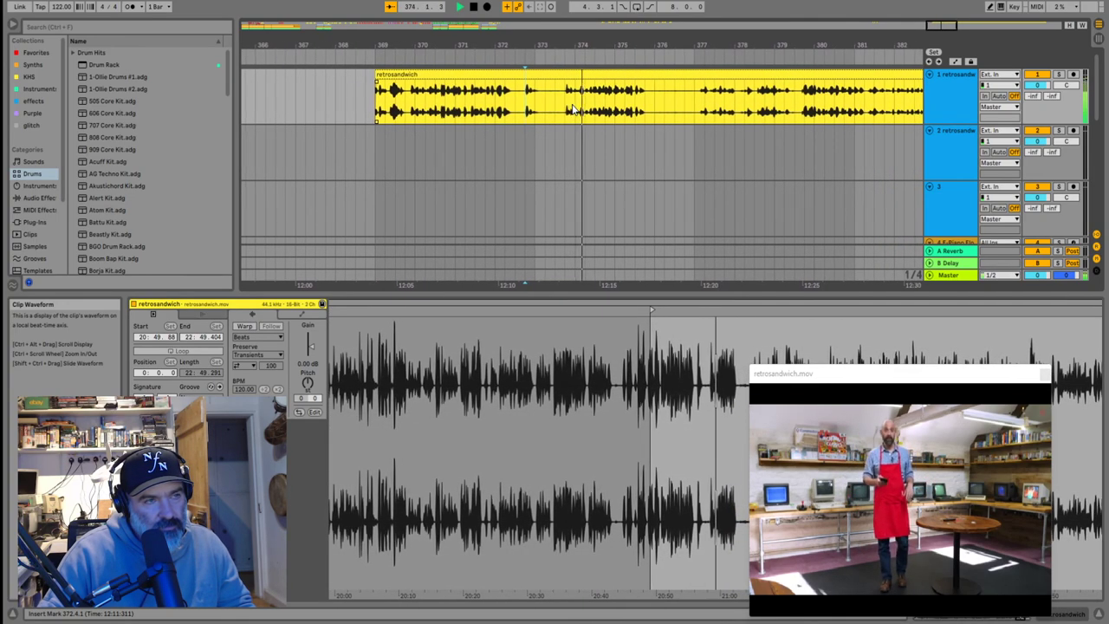
click(498, 109)
key(space)
scroll(498, 109, up, 5)
key(space)
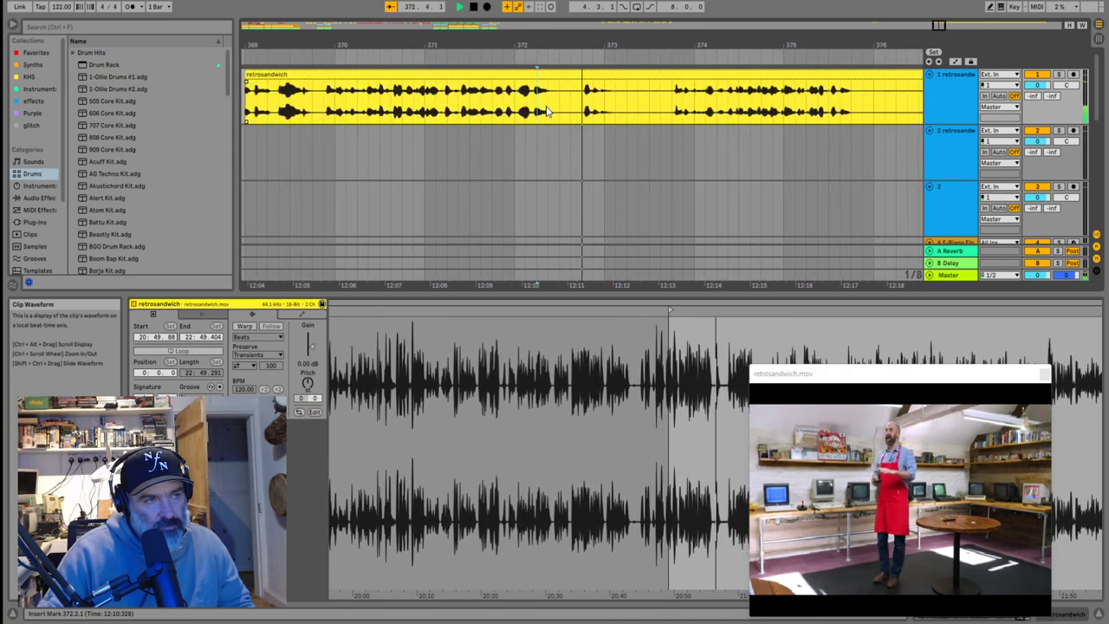
click(478, 108)
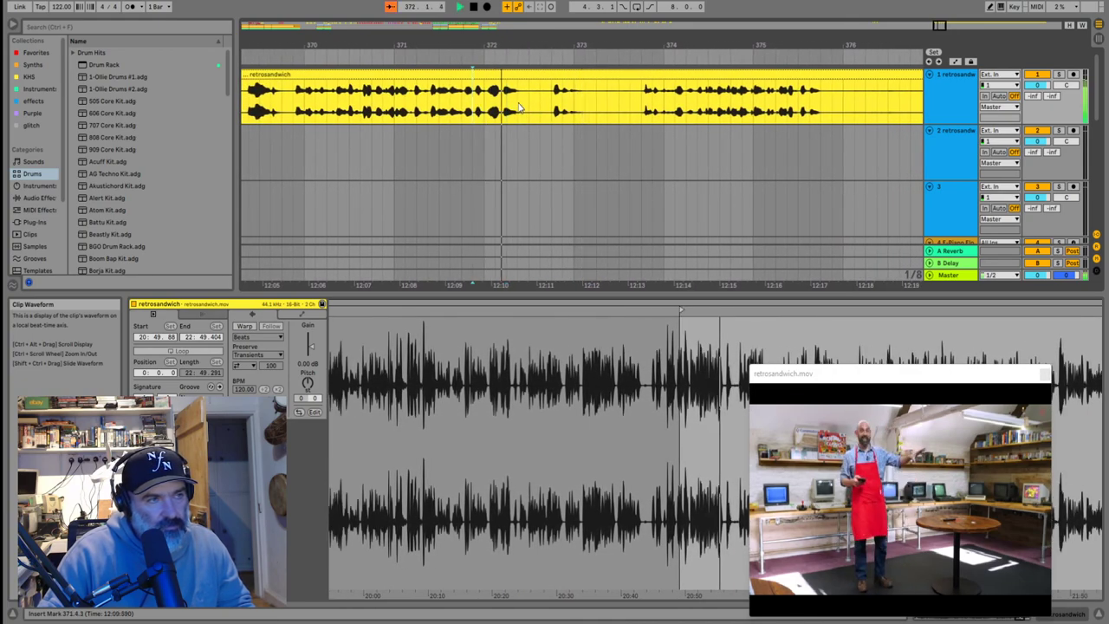
click(548, 105)
click(528, 103)
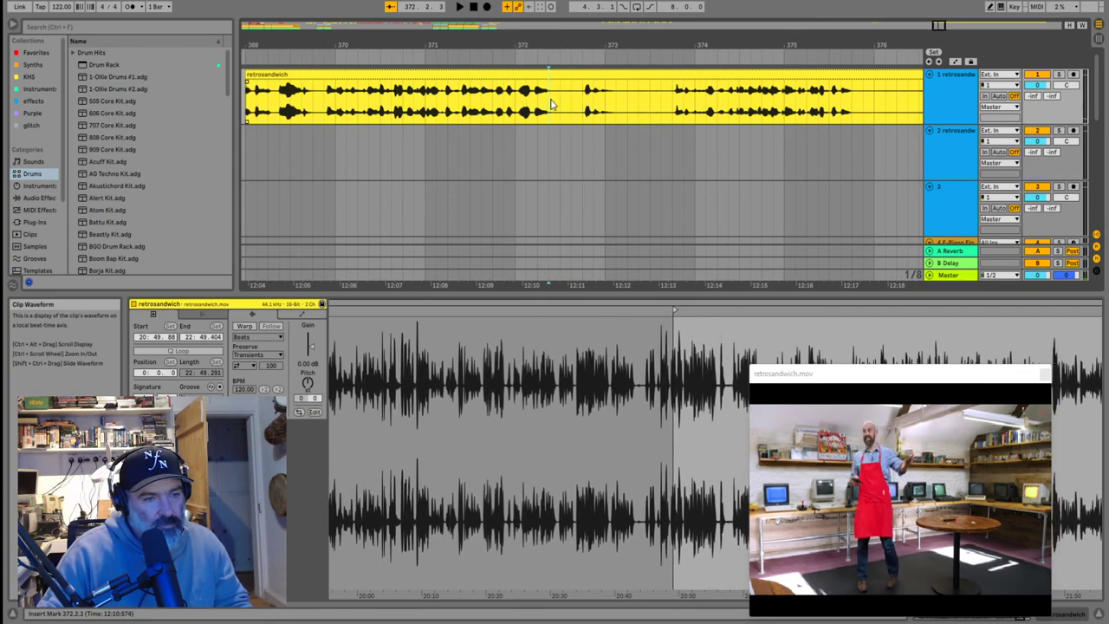
key(ctrl+e)
Trim the start of the second clip to 372.2.4 and split that clip again at 373.4.1
key(space)
scroll(533, 102, up, 2)
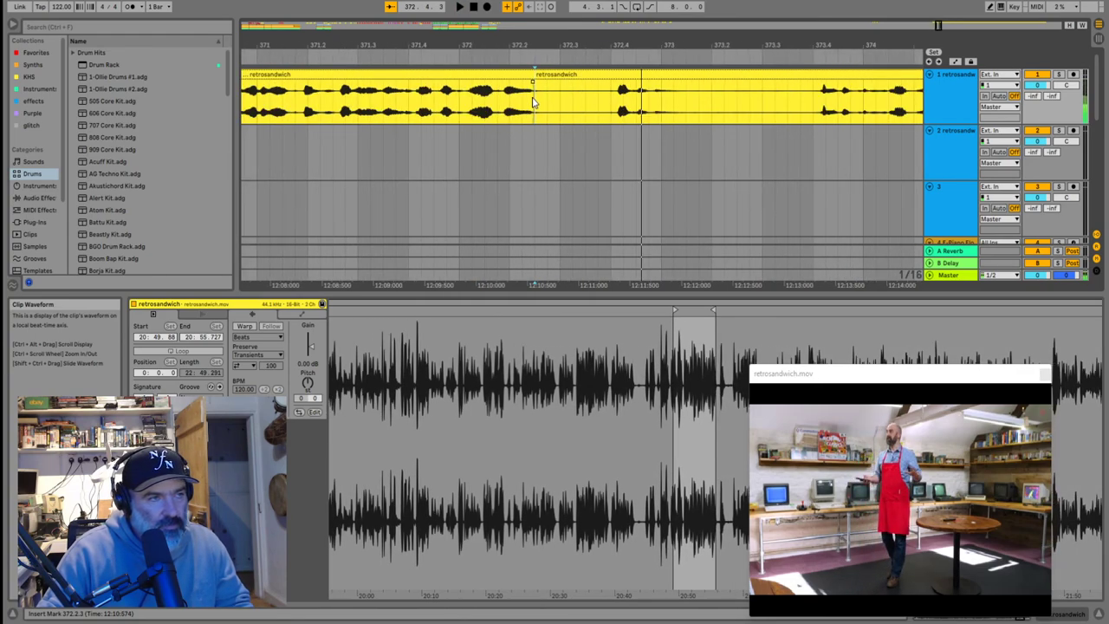
click(537, 82)
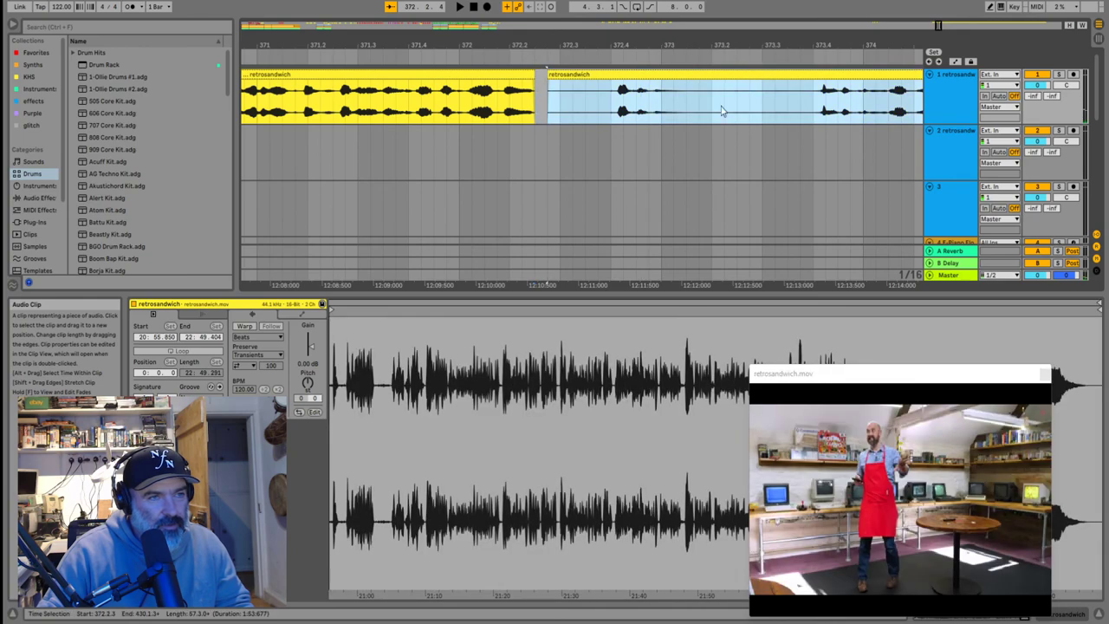
click(812, 107)
key(ctrl+e)
scroll(568, 91, down, 3)
Delete the snippet from 369.1.1 to 372.2.3 and move the short snippet before 373.4.1 to about bar 341
click(546, 73)
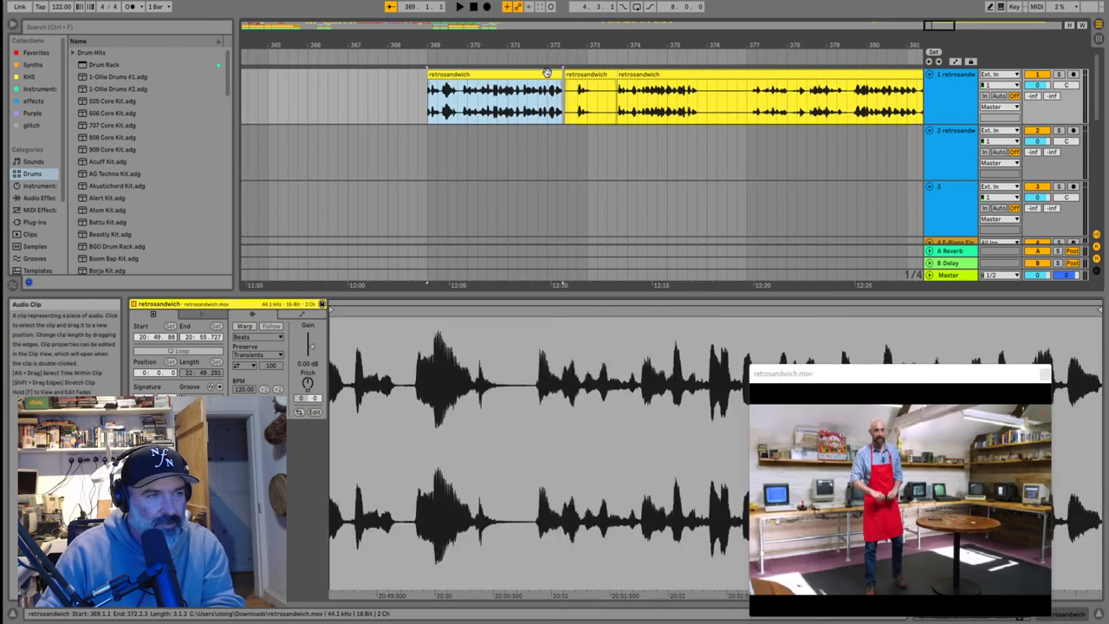
key(Delete)
scroll(572, 75, down, 3)
drag(576, 75, 331, 97)
Play the remaining long clip from 377.1.1 and delete it entirely, from 373.4.1 to its end
click(577, 95)
click(585, 93)
key(space)
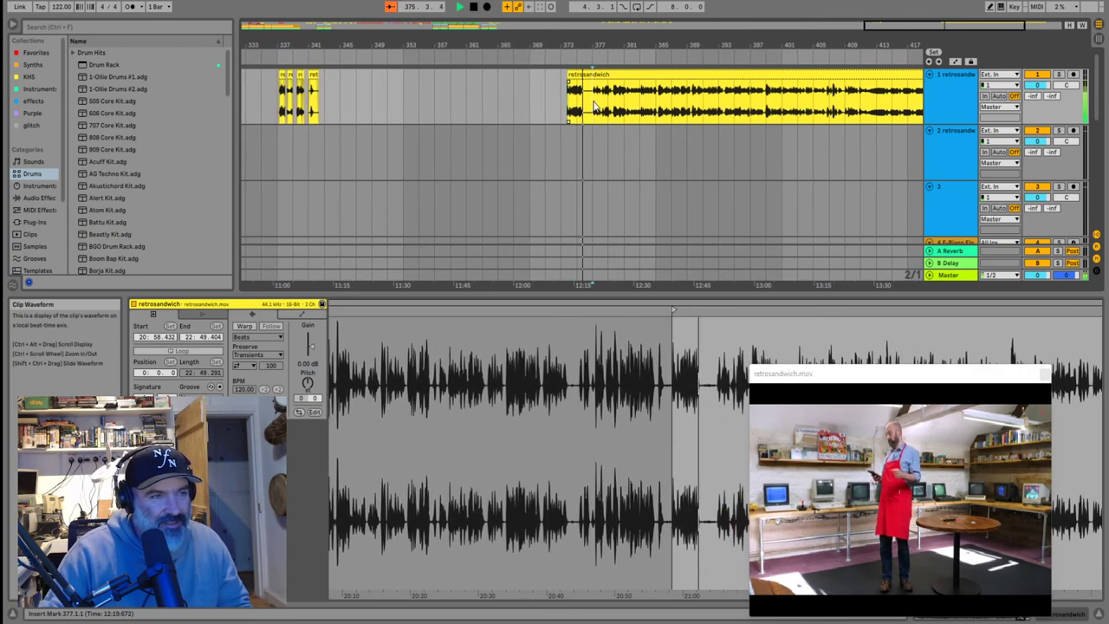
key(space)
key(space)
scroll(594, 102, down, 2)
scroll(551, 114, up, 4)
scroll(520, 111, down, 5)
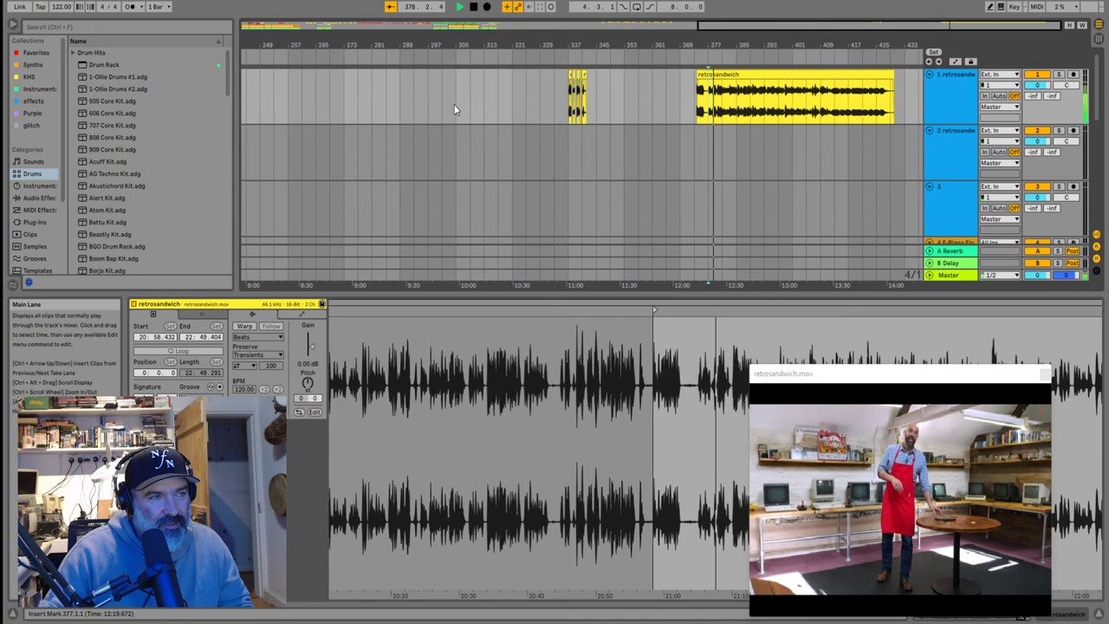
scroll(635, 109, up, 8)
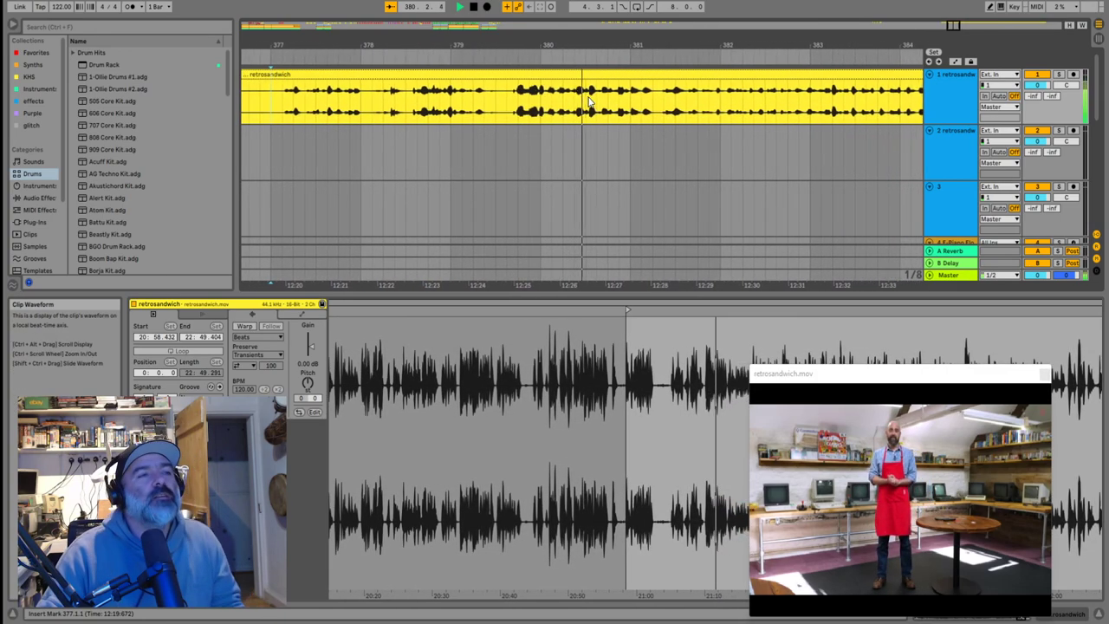
scroll(589, 98, down, 4)
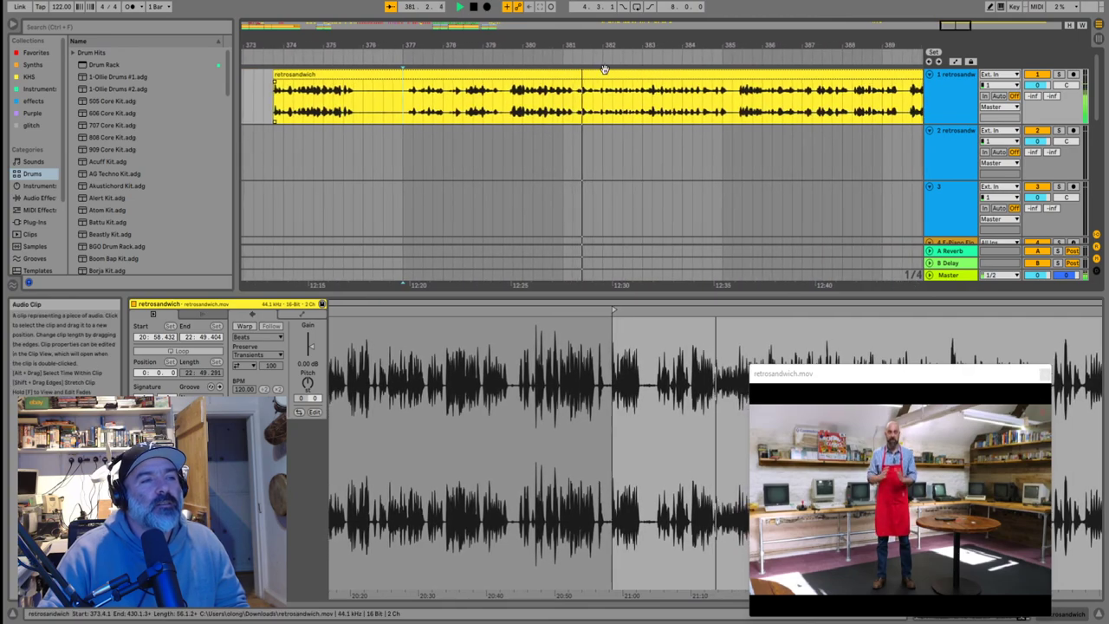
click(607, 70)
key(Delete)
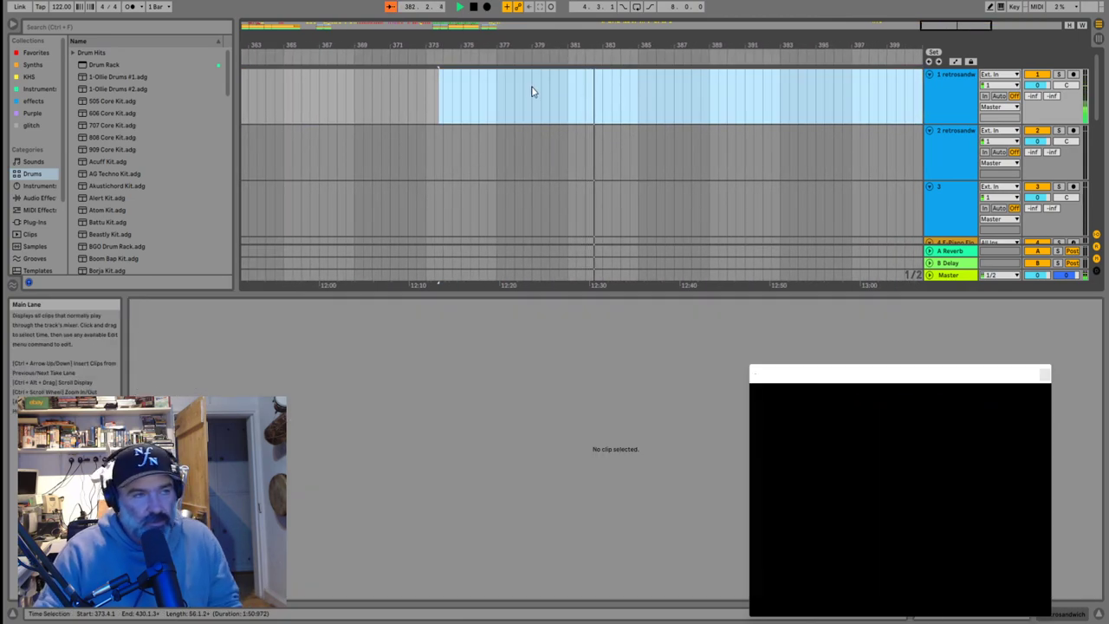
Select the block of kept snippets ending after bar 341 and move it to start at 209.1.1 on track 1
scroll(548, 111, down, 8)
mouse_move(790, 117)
mouse_down()
mouse_move(693, 79)
mouse_move(606, 85)
mouse_up()
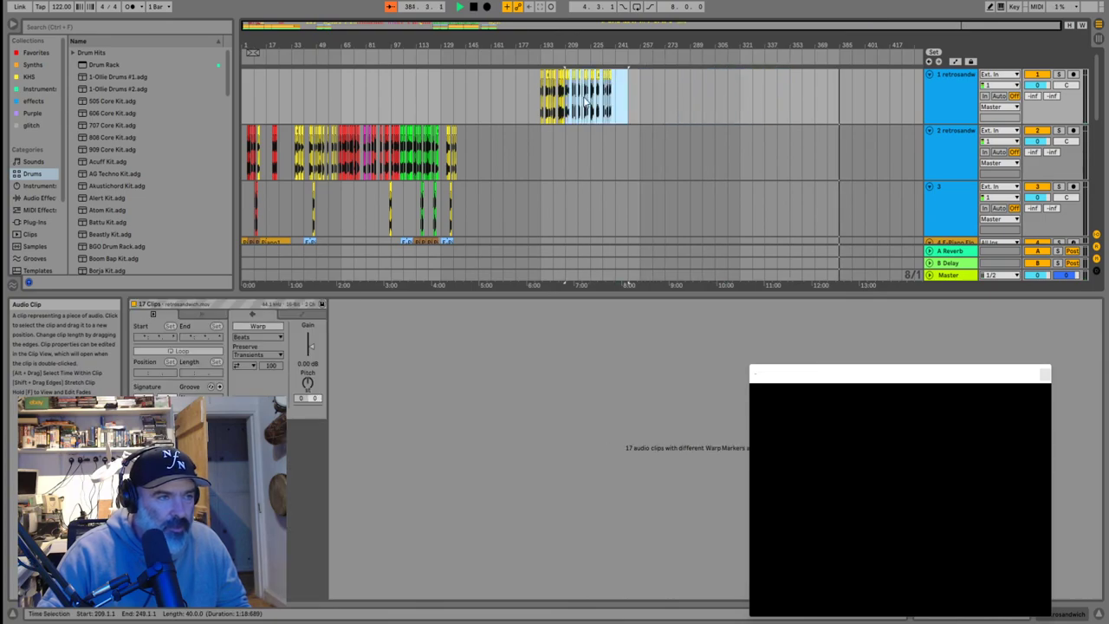
scroll(565, 102, up, 4)
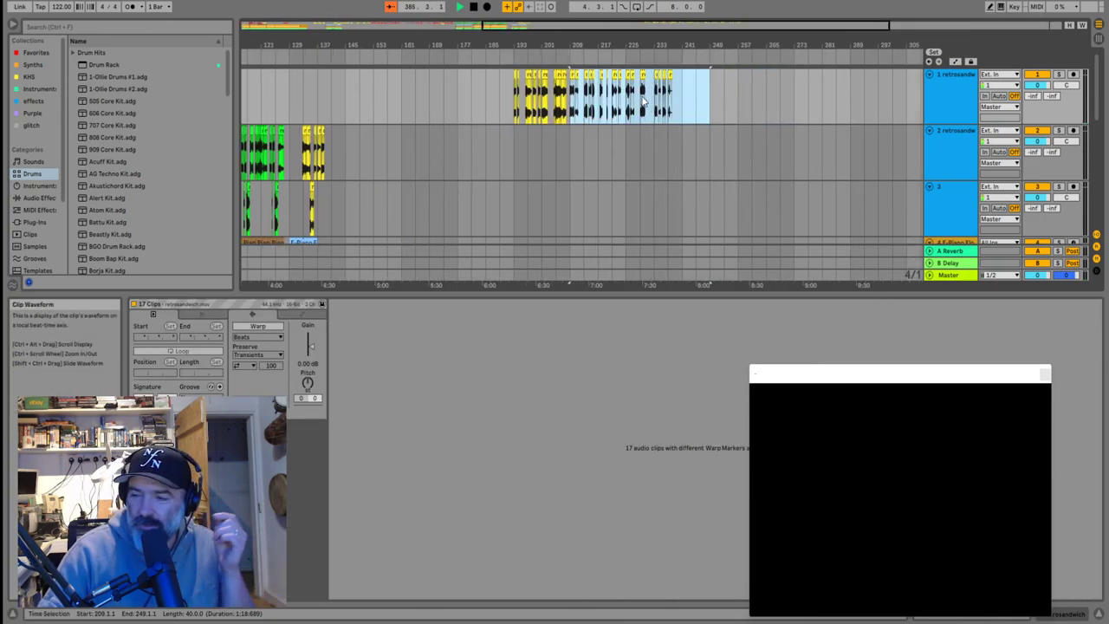
Examine the E-Piano, kHs ONE and Kontakt tracks and the retrosandwich clips around bars 97 to 129
key(minus)
scroll(365, 99, down, 3)
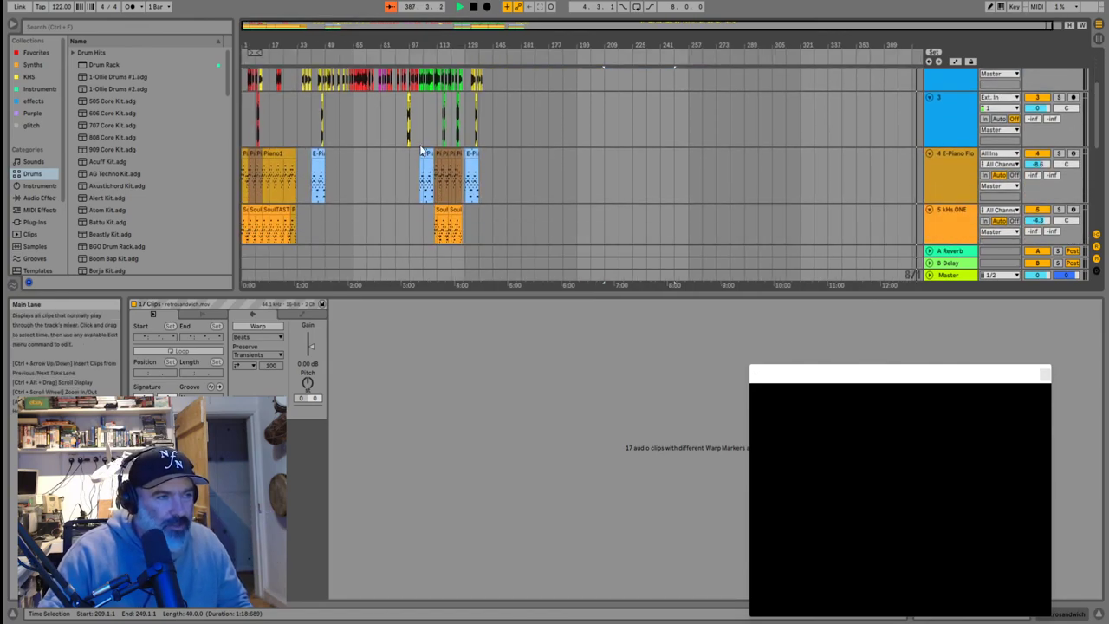
scroll(421, 147, up, 3)
click(415, 125)
scroll(417, 127, down, 1)
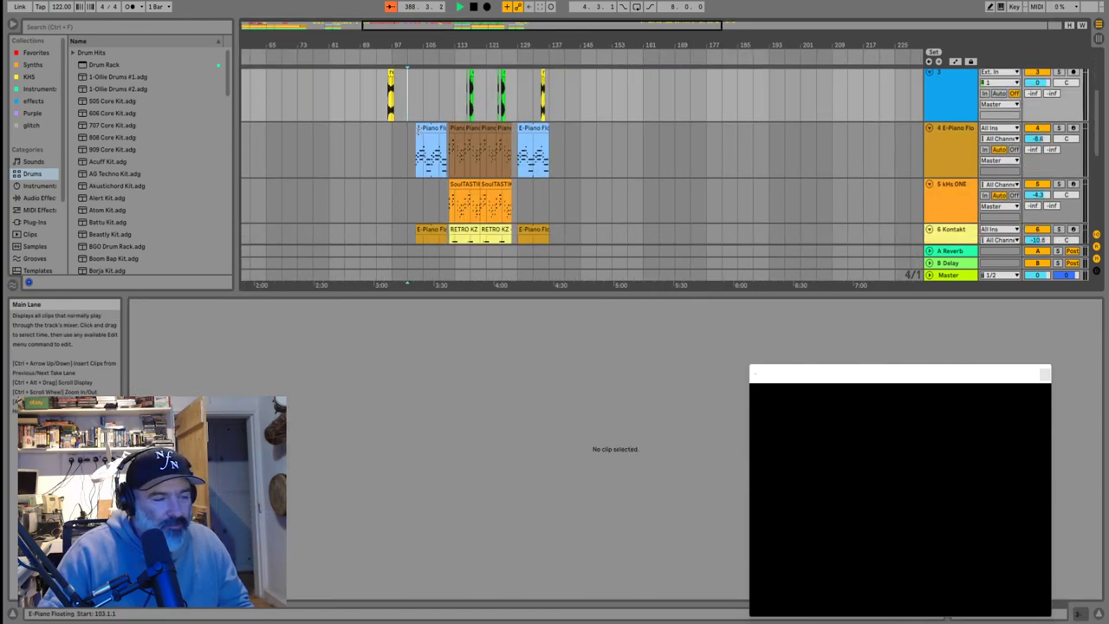
scroll(418, 128, up, 2)
scroll(420, 111, up, 2)
click(421, 110)
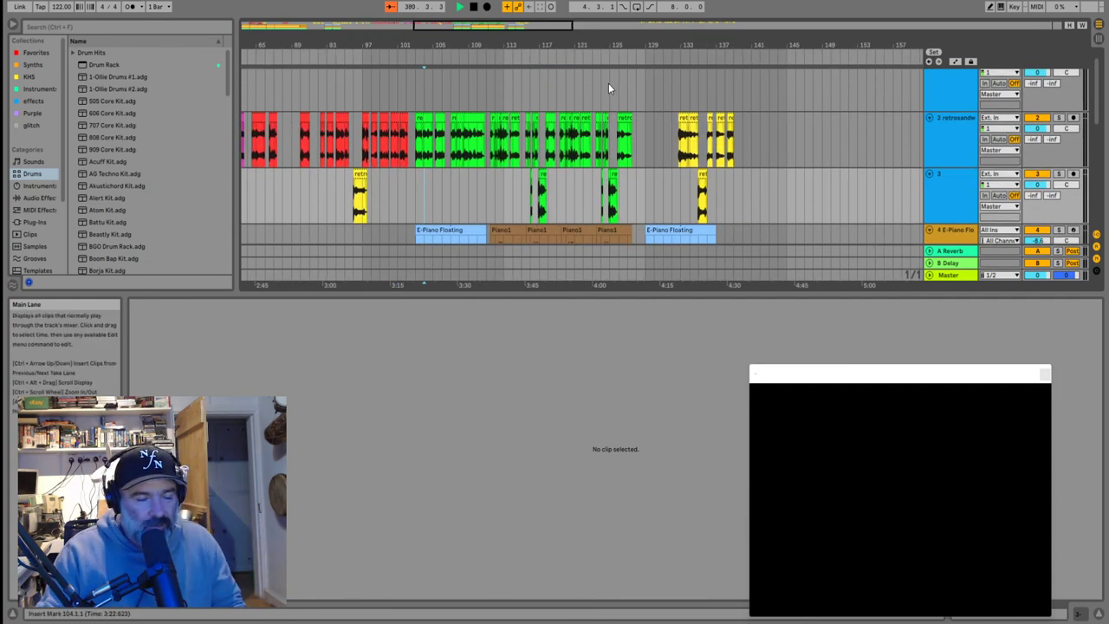
scroll(456, 169, up, 3)
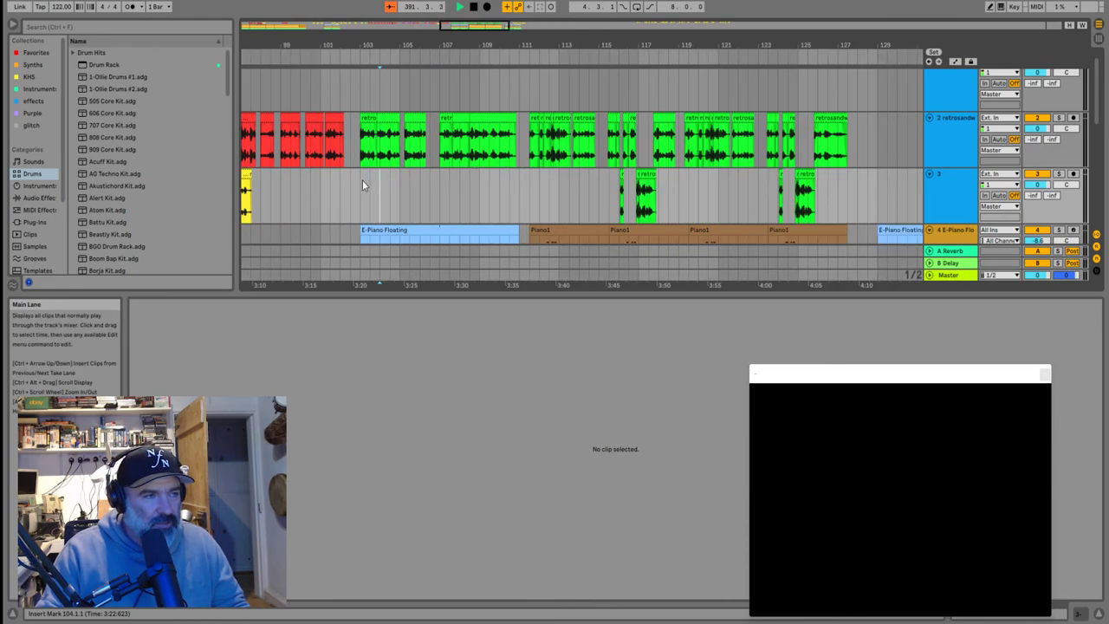
Play the arrangement from 103.1.1, where the E-Piano Floating clip and green retrosandwich snippets begin
scroll(362, 183, down, 2)
scroll(362, 184, down, 3)
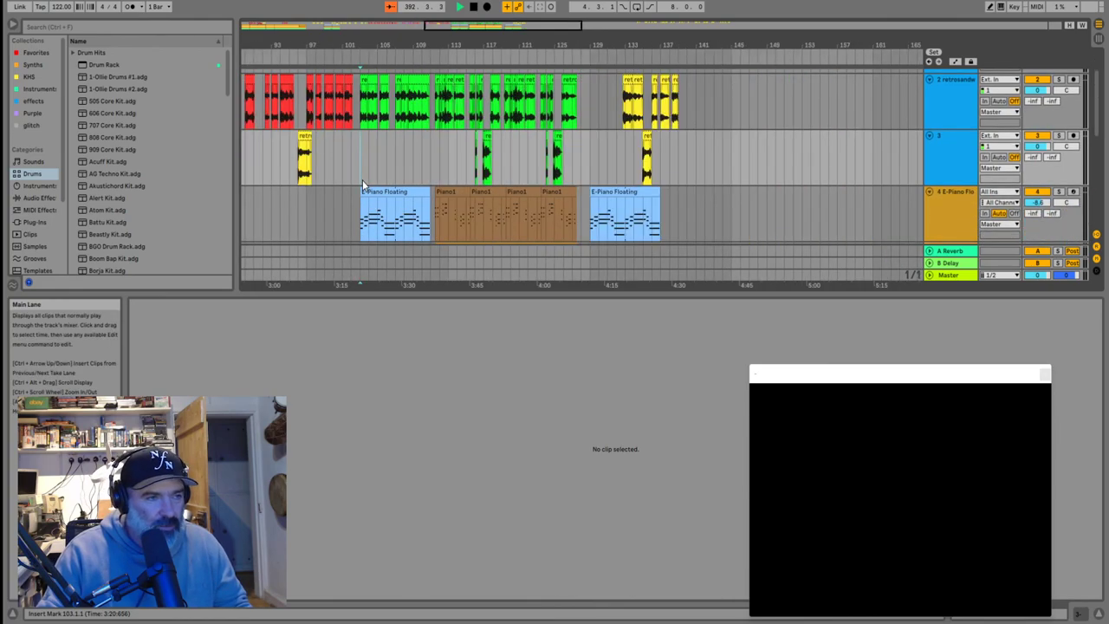
scroll(362, 184, down, 2)
key(space)
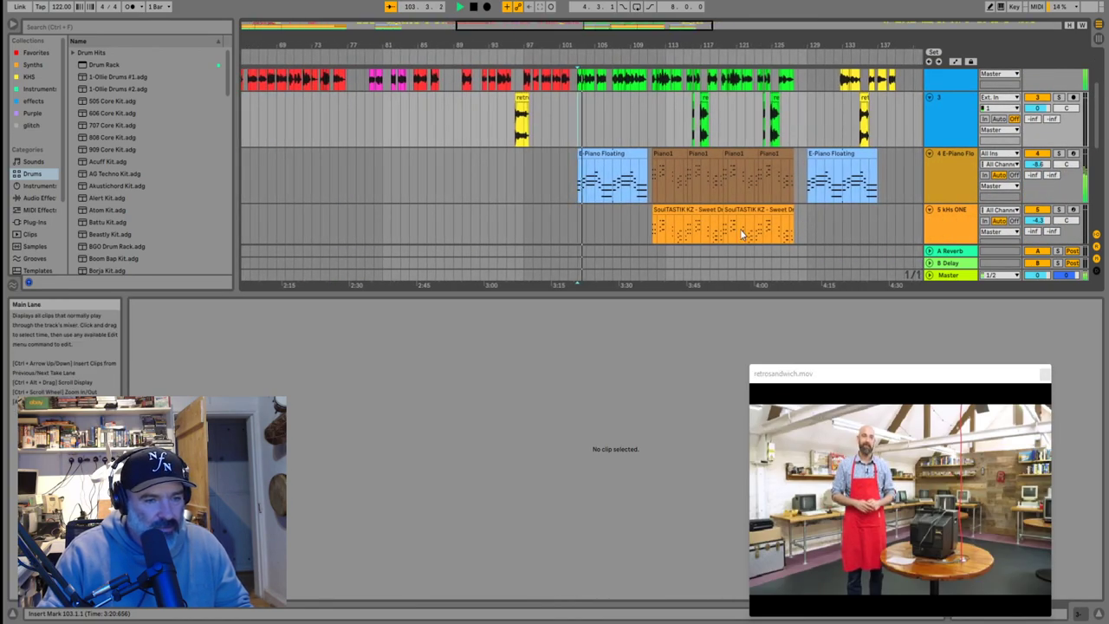
scroll(740, 229, up, 1)
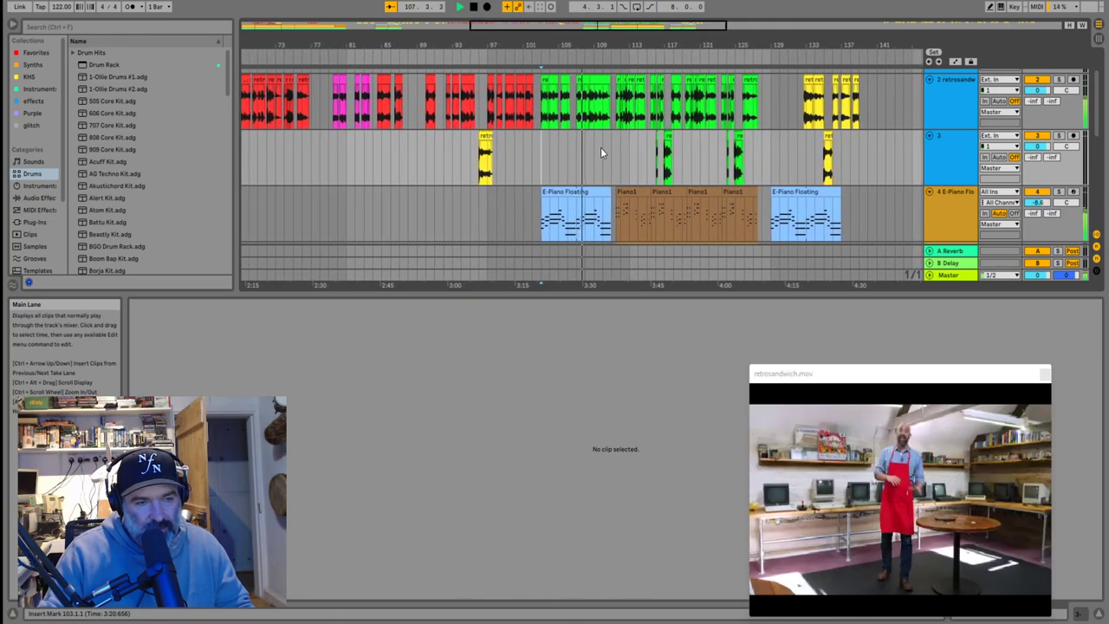
scroll(600, 147, up, 1)
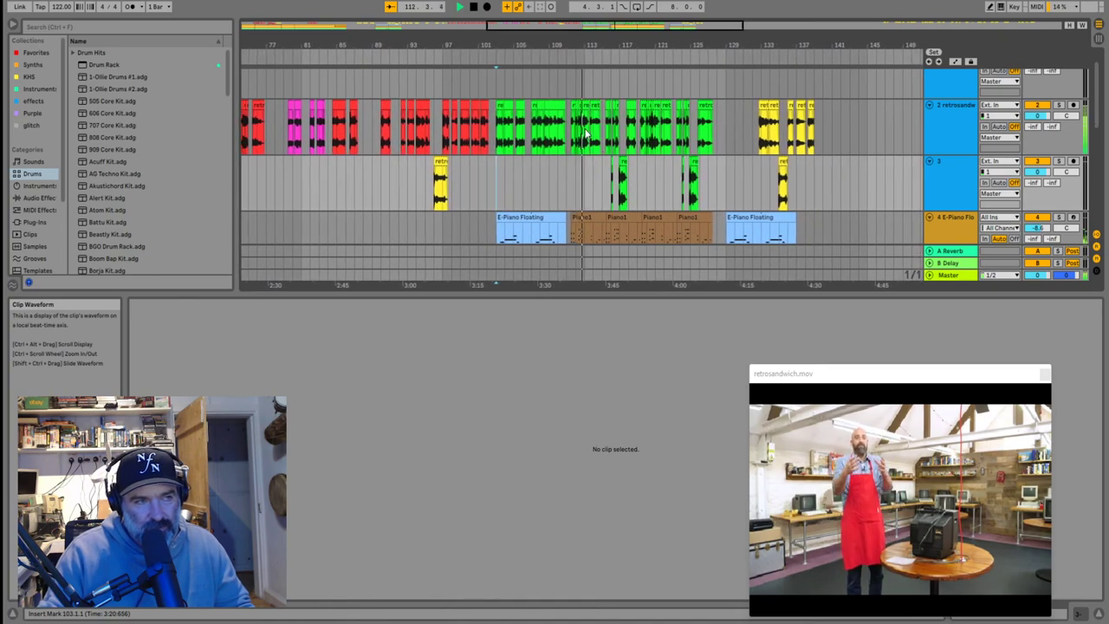
Play the Piano1 section from 111.3.1 and return the playback start to 103.1.1
click(568, 142)
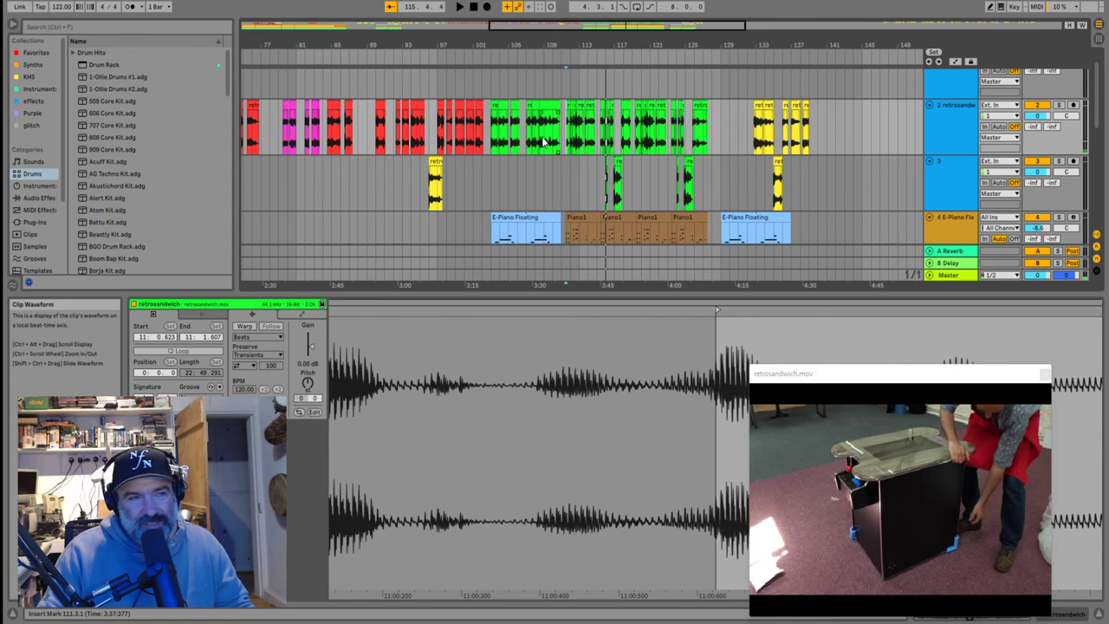
click(485, 175)
scroll(497, 174, up, 3)
click(482, 172)
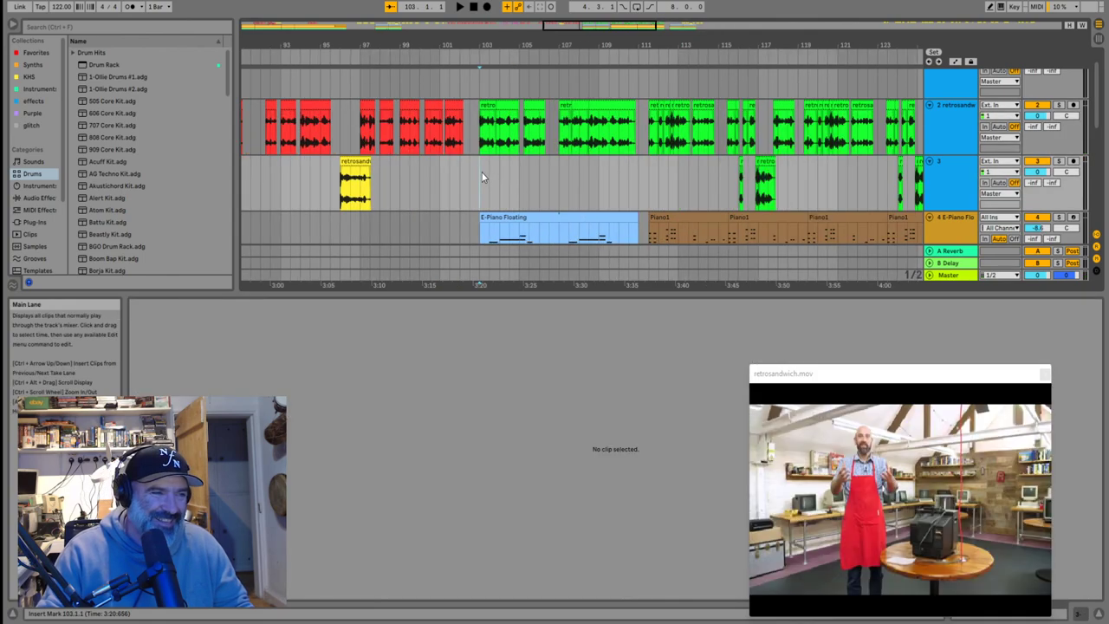
scroll(481, 173, down, 3)
scroll(496, 175, down, 5)
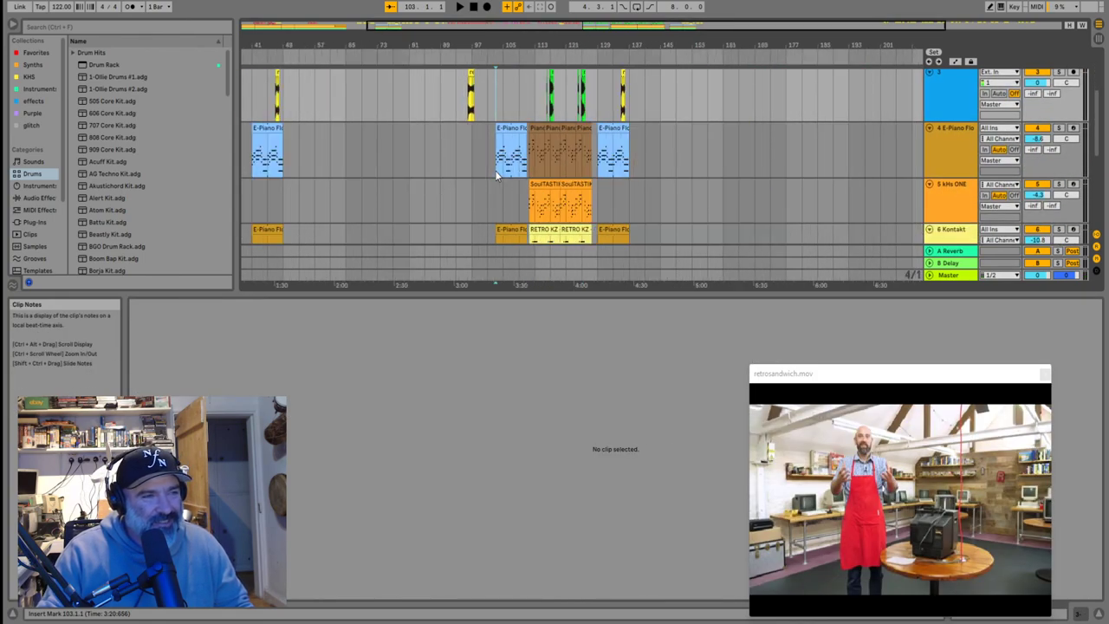
Select the block of retrosandwich snippets from 193.1.1 to 245.1.1 on track 1 and move it down to track 2
scroll(502, 176, up, 3)
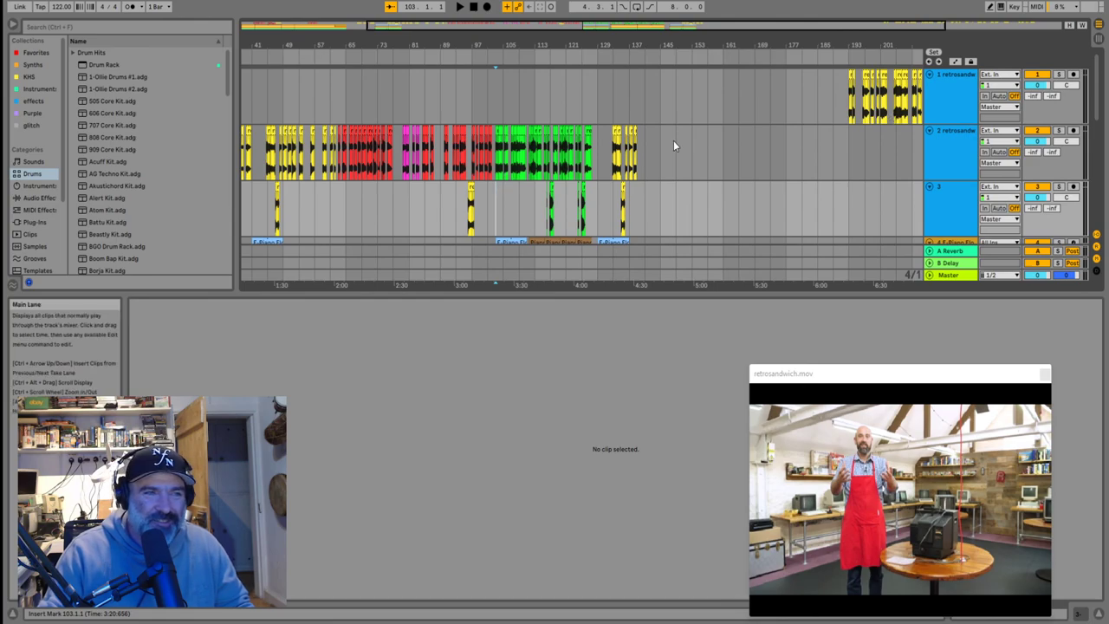
scroll(673, 141, down, 2)
drag(916, 111, 771, 104)
scroll(777, 101, up, 4)
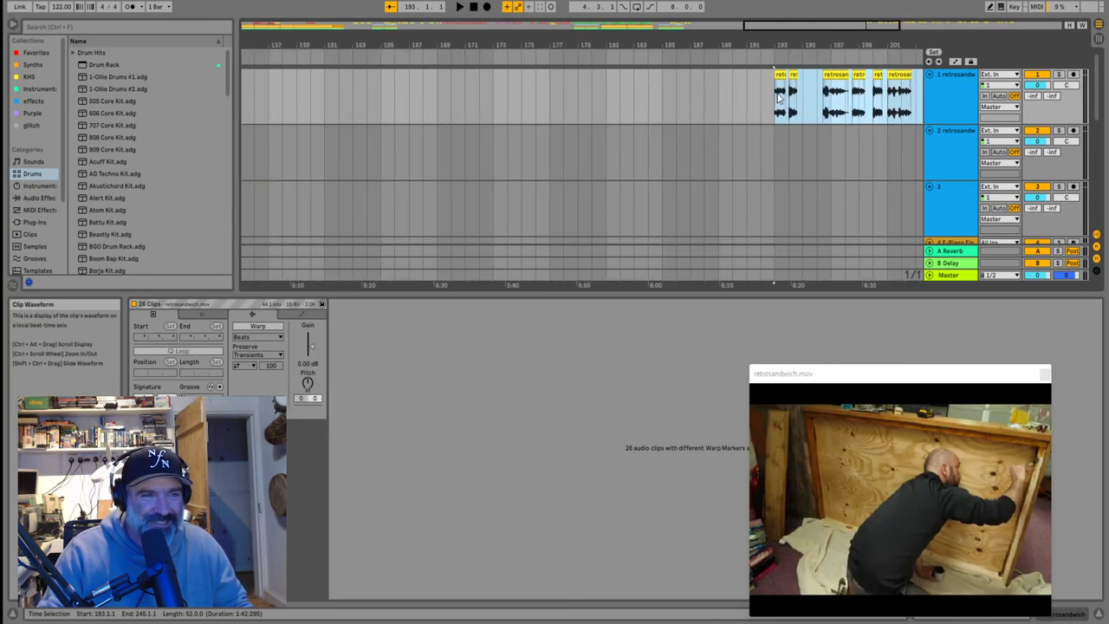
drag(782, 83, 783, 141)
Place the insert marker at 96.2.1 on track 2, above the yellow retrosandwich clip, and save the set
scroll(727, 149, down, 4)
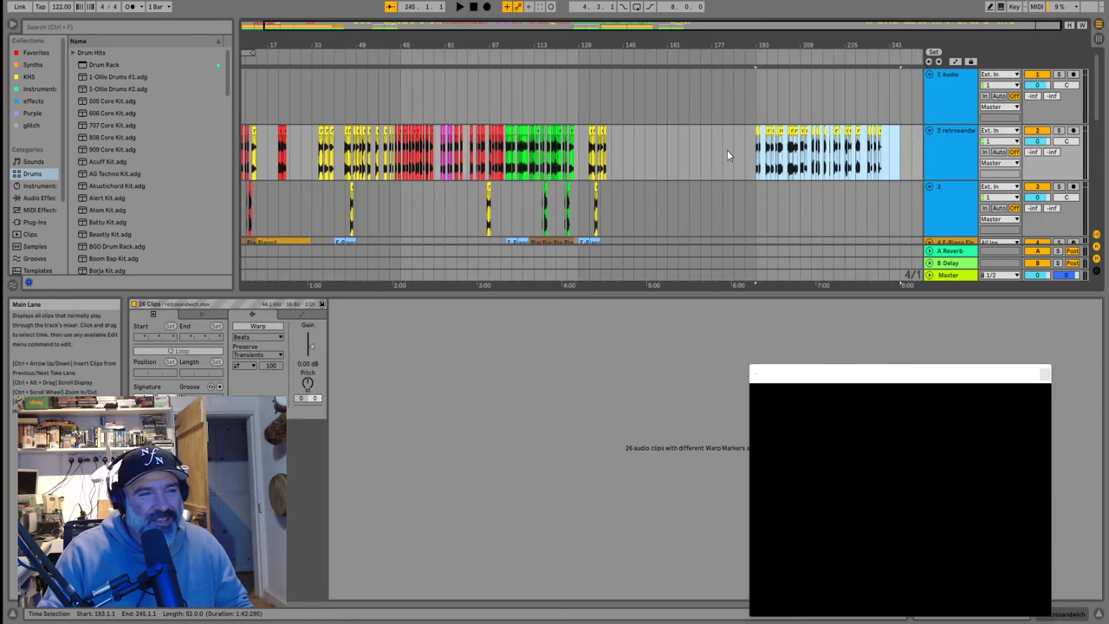
scroll(548, 181, down, 3)
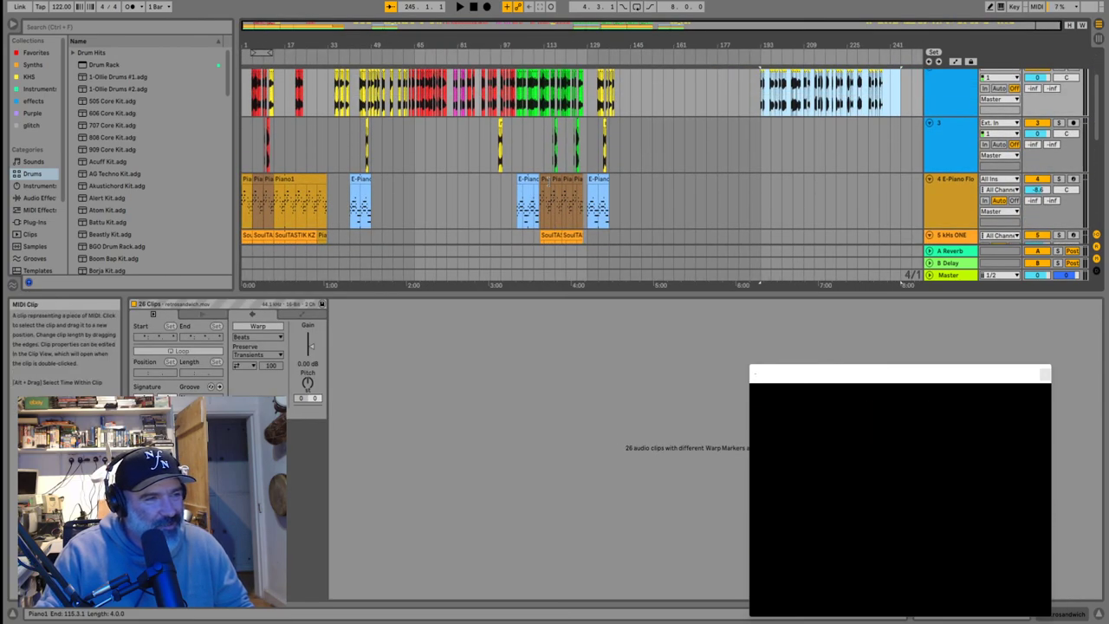
scroll(512, 180, up, 1)
scroll(534, 188, up, 5)
scroll(462, 188, down, 2)
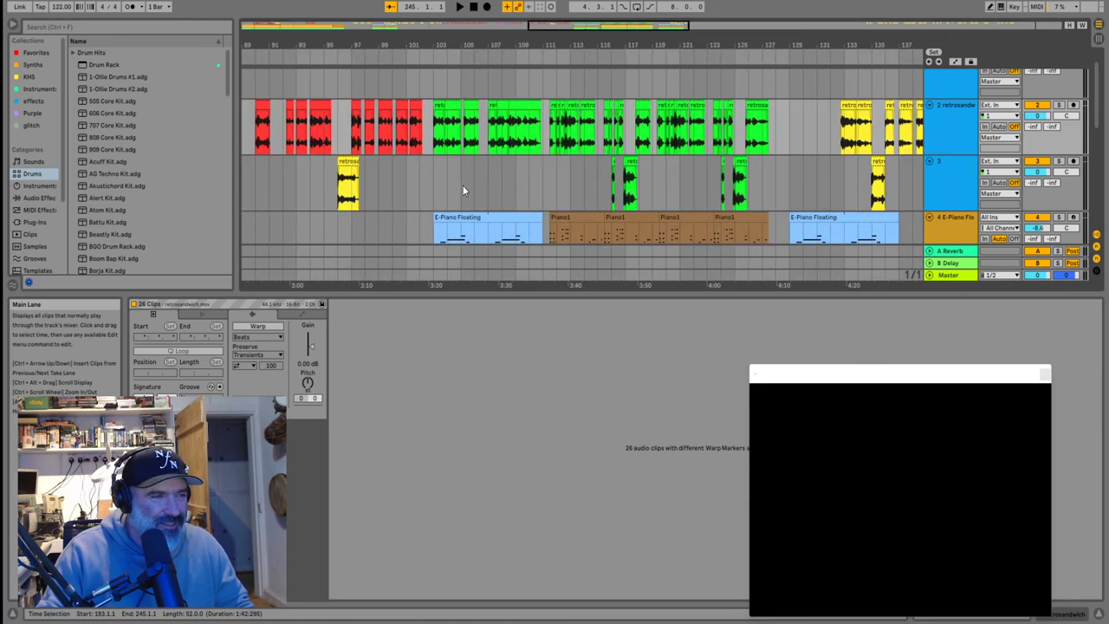
scroll(354, 184, up, 5)
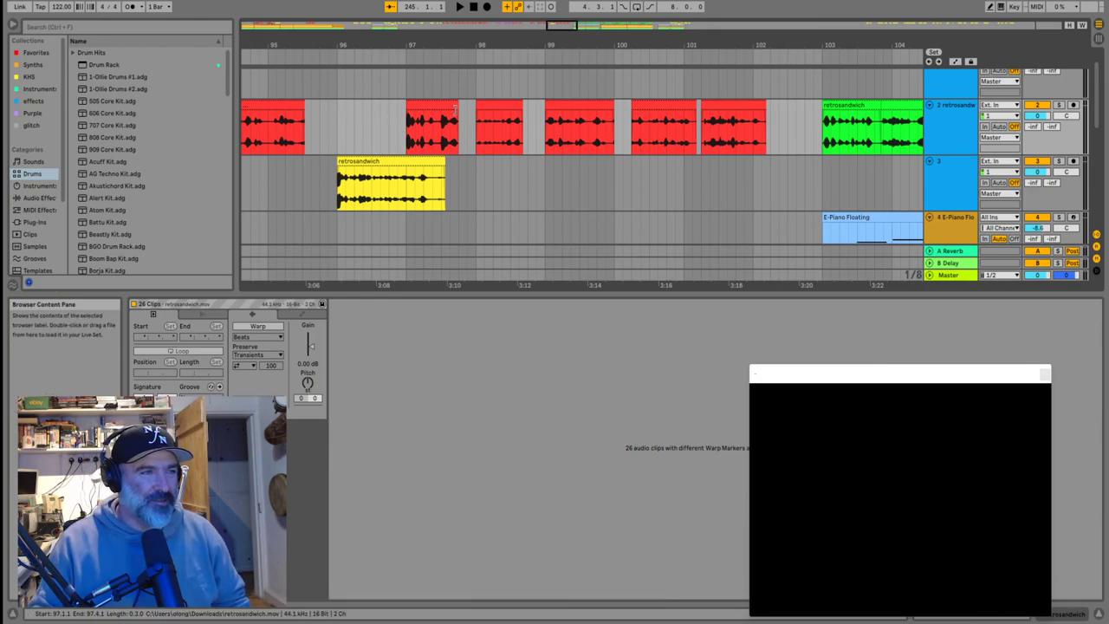
click(357, 143)
key(ctrl+s)
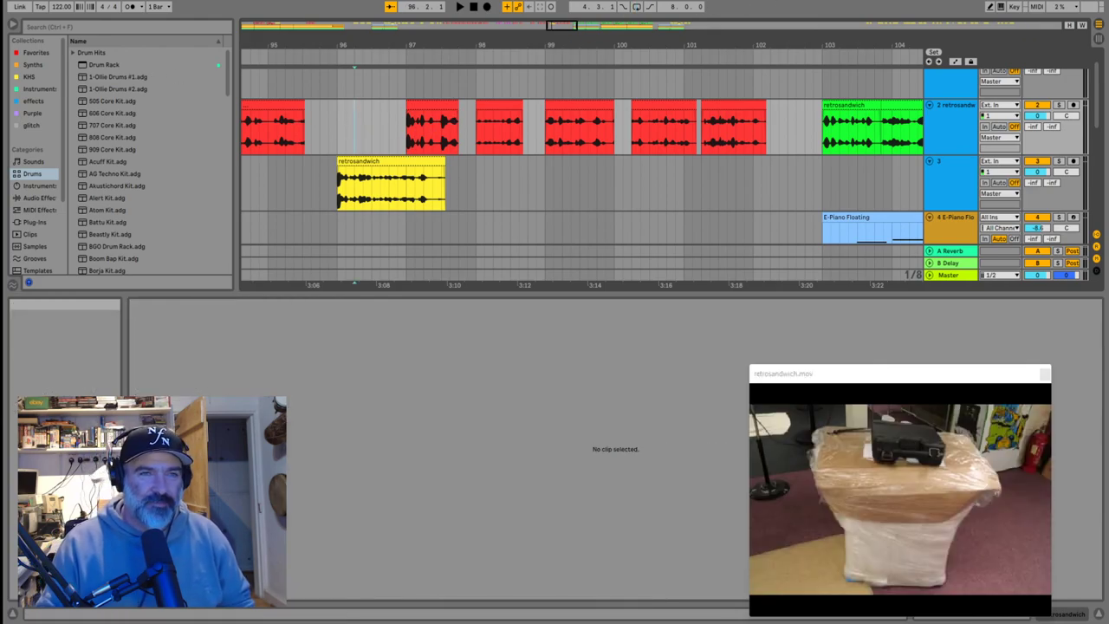
Leave full-screen mode, reposition the Live window and the retrosandwich.mov preview, and enlarge the arrangement area
key(F11)
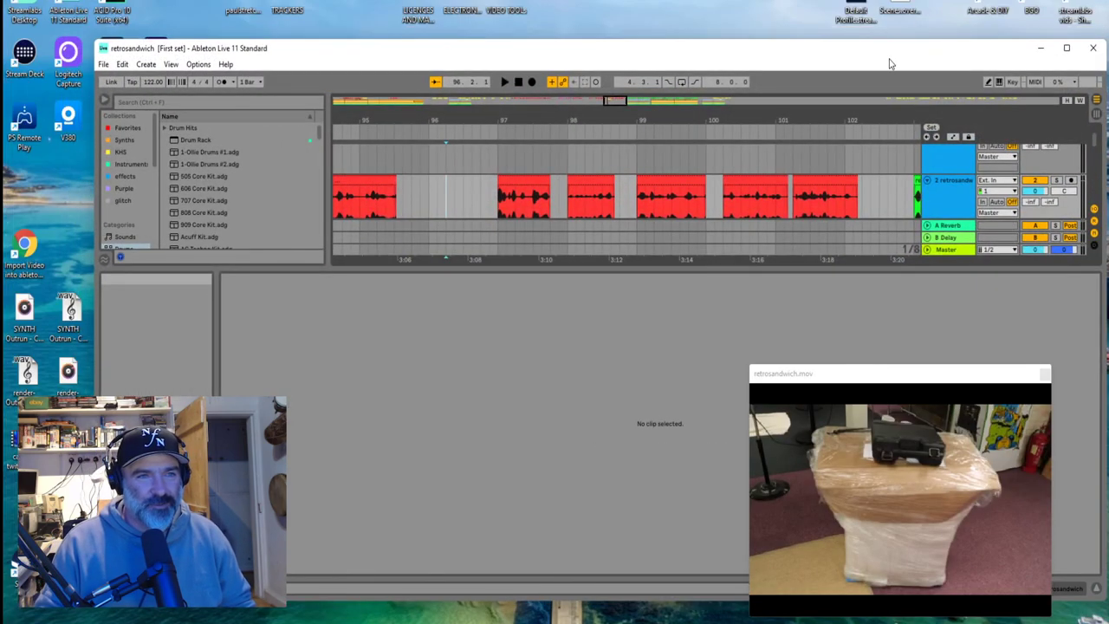
drag(763, 50, 702, 5)
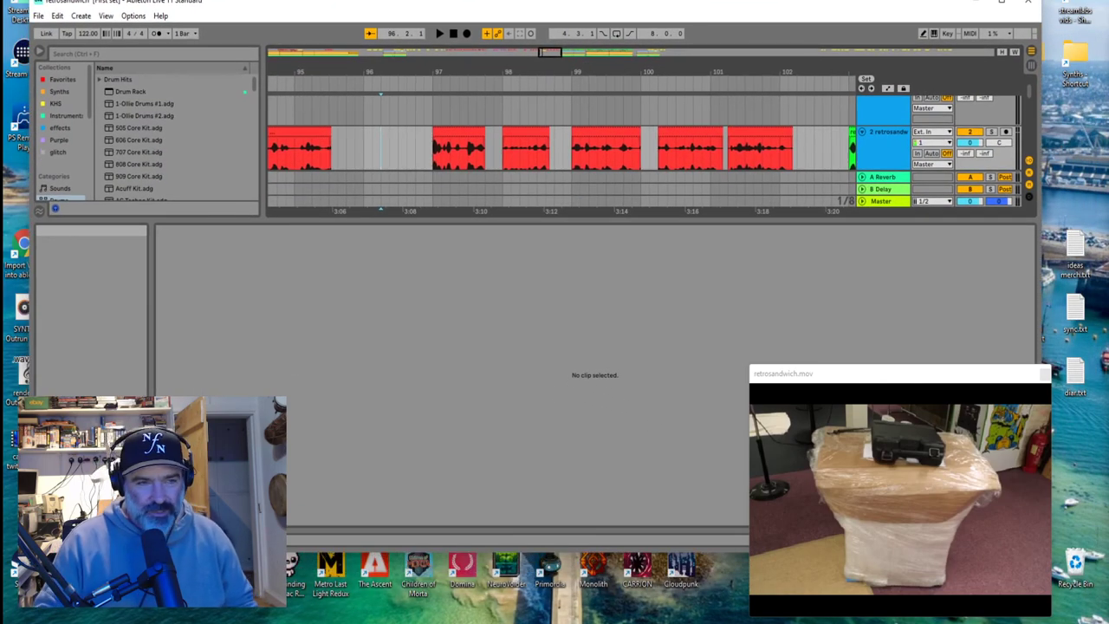
drag(989, 378, 606, 281)
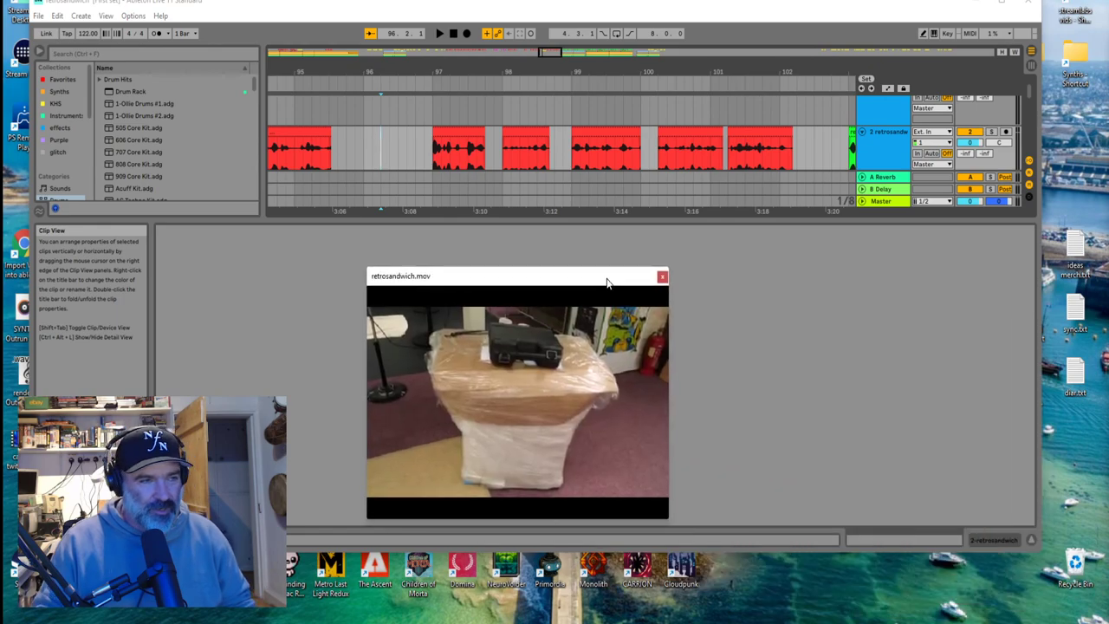
drag(623, 277, 832, 345)
drag(787, 219, 771, 321)
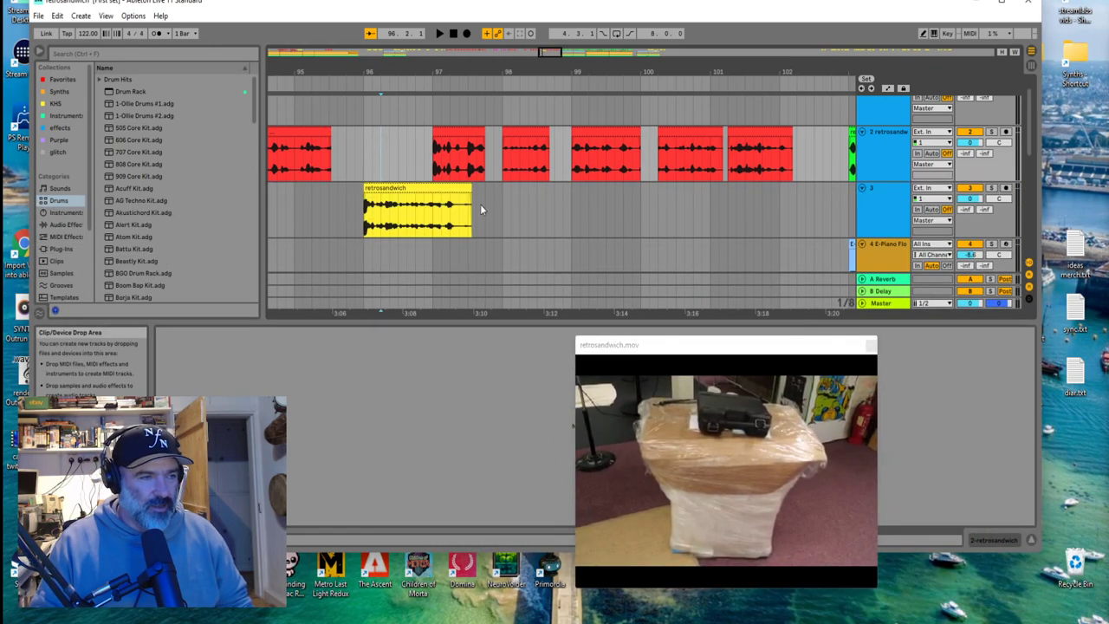
Check the music sections at 111.3.1 and 103.1.1 and set the playback start to 129.1.1 at the last E-Piano Floating clip
scroll(454, 207, down, 7)
scroll(454, 206, down, 3)
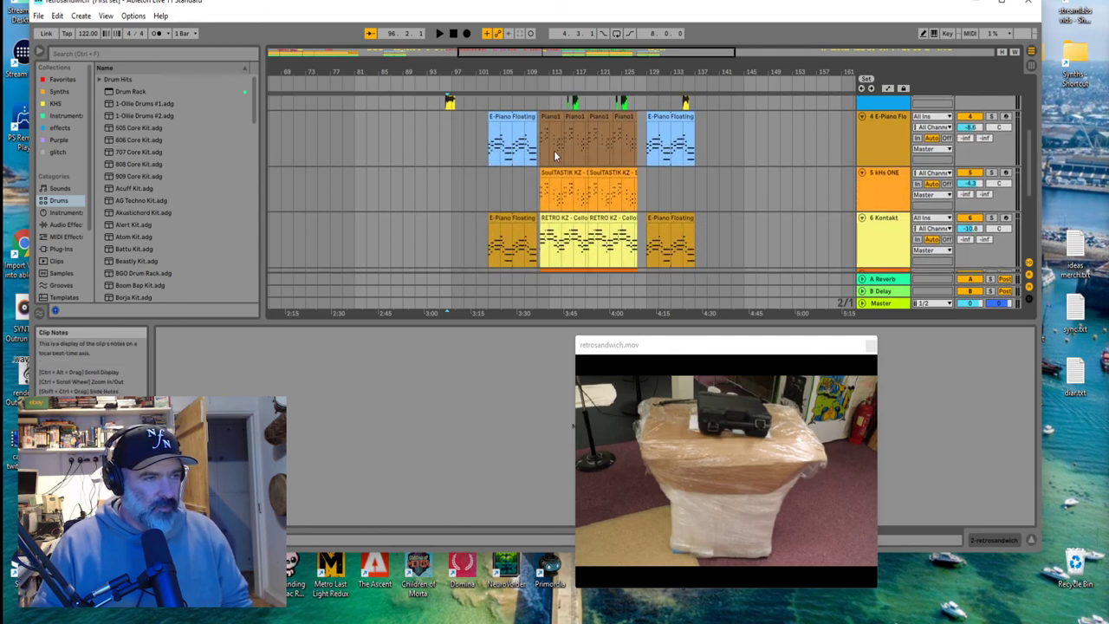
scroll(541, 165, up, 1)
click(540, 164)
scroll(541, 164, up, 7)
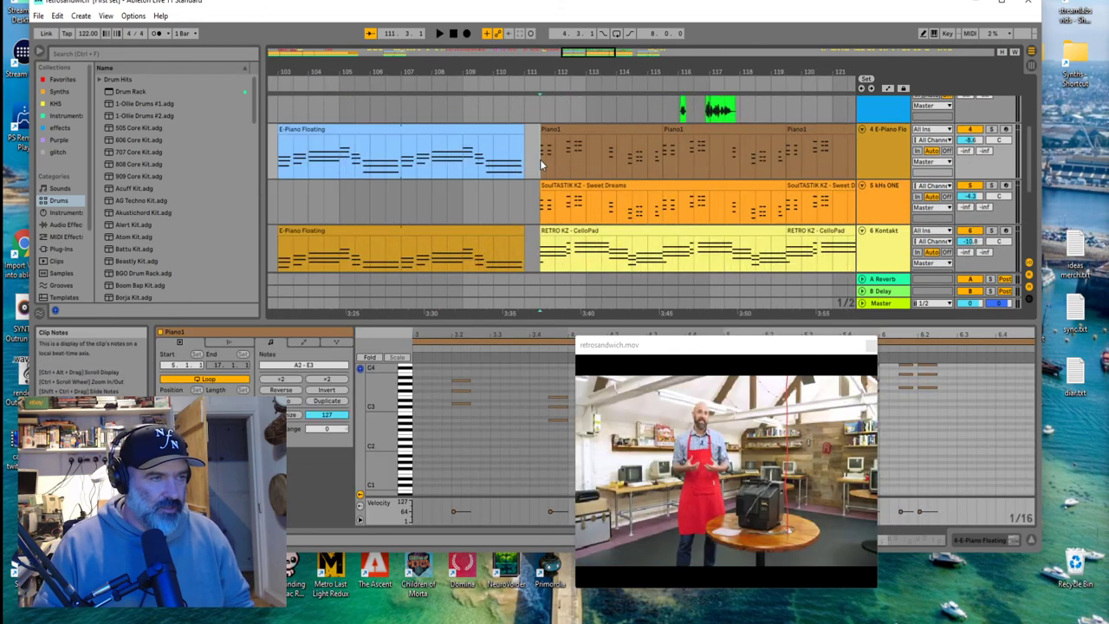
scroll(539, 160, down, 3)
click(426, 160)
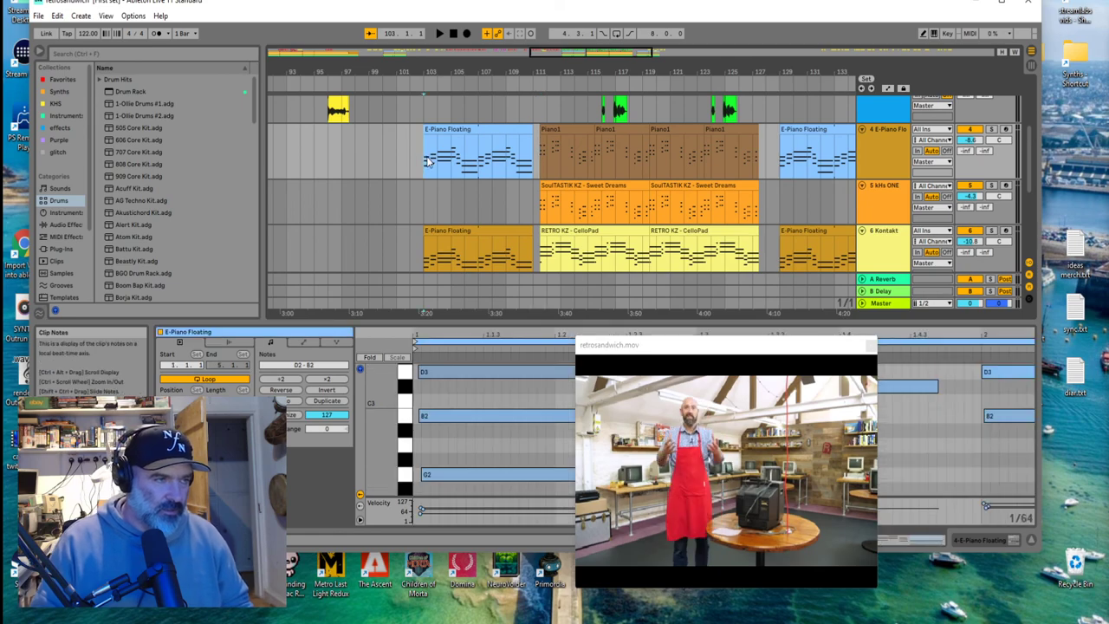
scroll(451, 171, down, 1)
scroll(576, 178, down, 2)
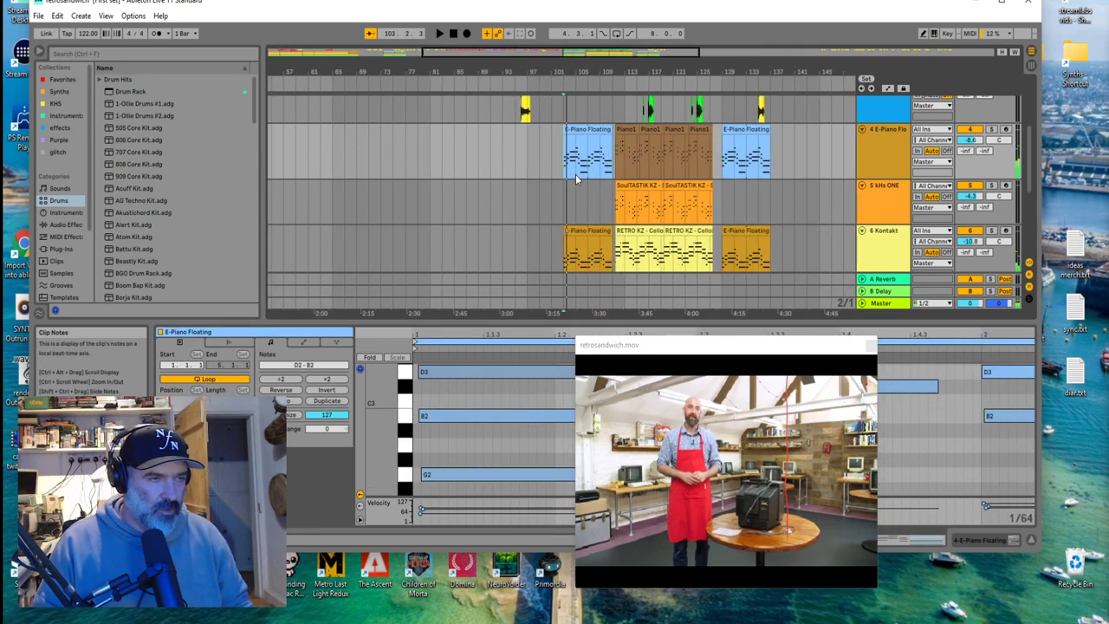
click(729, 159)
scroll(784, 157, up, 3)
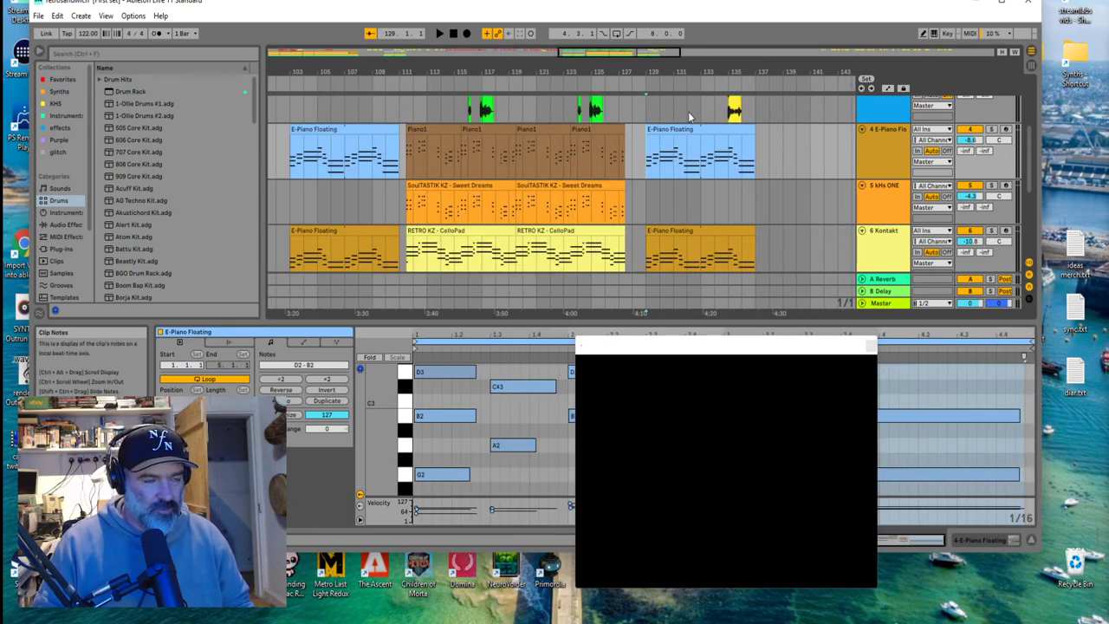
Examine the instrument clips and retrosandwich snippets between bars 97 and 137 across the tracks
scroll(688, 147, up, 3)
scroll(687, 152, down, 5)
scroll(687, 153, down, 2)
scroll(687, 153, up, 5)
scroll(687, 152, down, 2)
scroll(690, 148, down, 2)
scroll(691, 149, up, 3)
scroll(690, 148, down, 3)
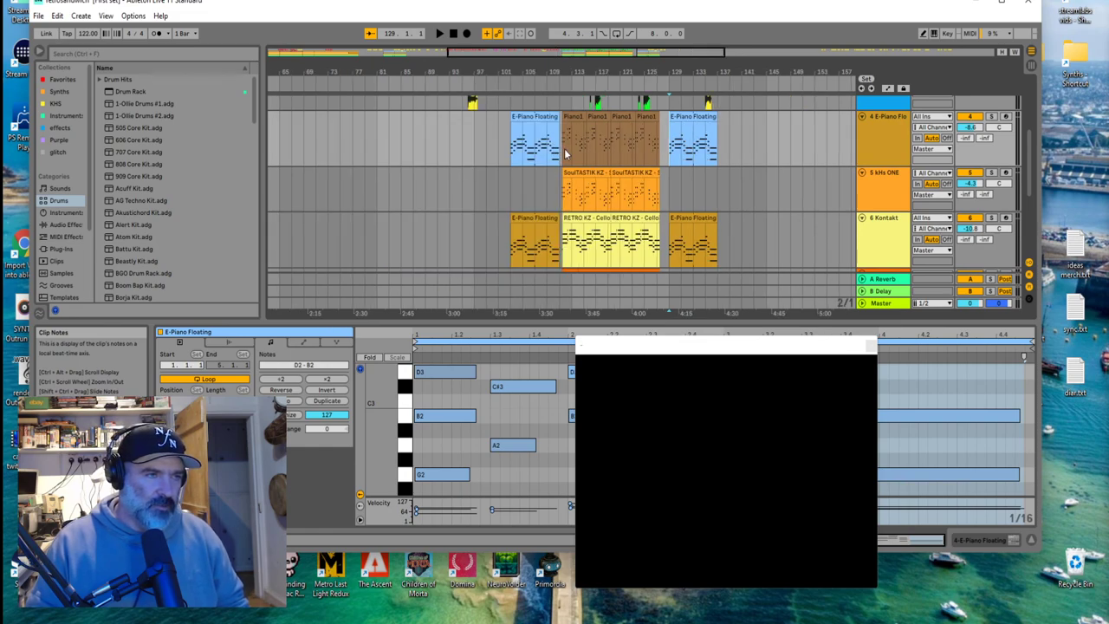
scroll(548, 163, up, 4)
scroll(548, 163, down, 1)
scroll(549, 162, down, 4)
scroll(548, 166, up, 2)
scroll(549, 167, up, 3)
scroll(544, 188, down, 1)
Select the time range from 103.1.1 to past the last yellow snippets on tracks 1 to 3 and maximize the Live window
drag(754, 197, 501, 108)
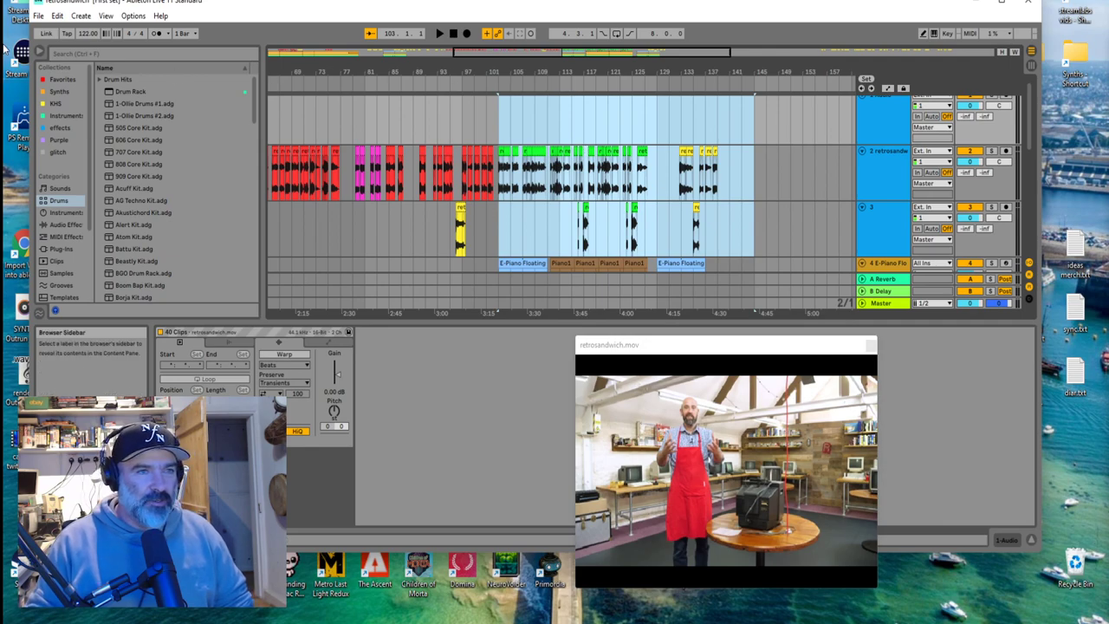
click(1001, 2)
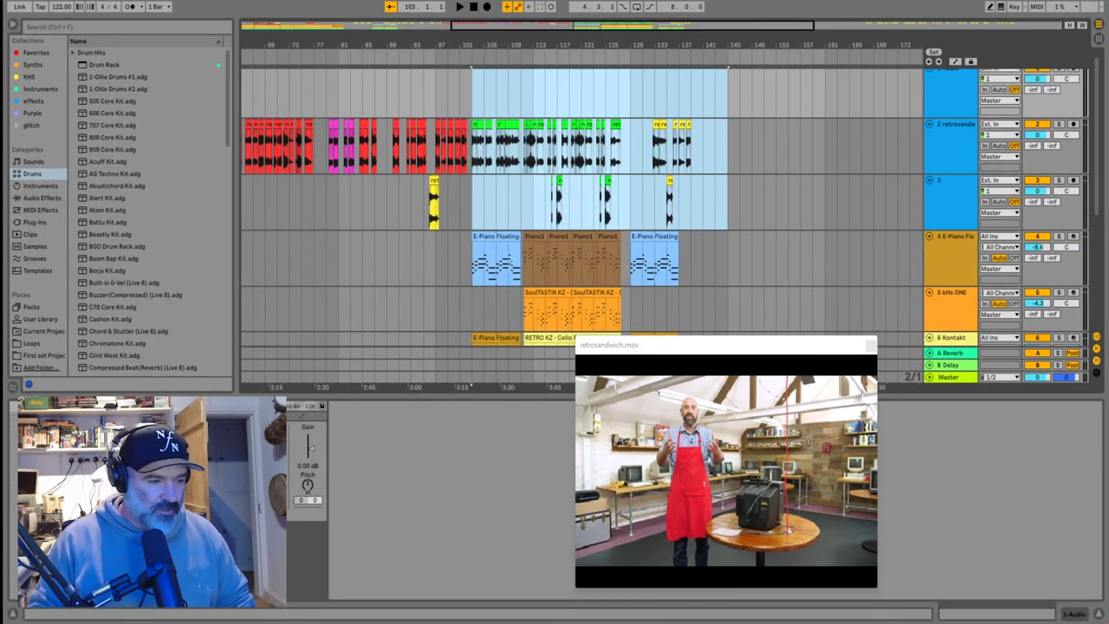
mouse_move(569, 622)
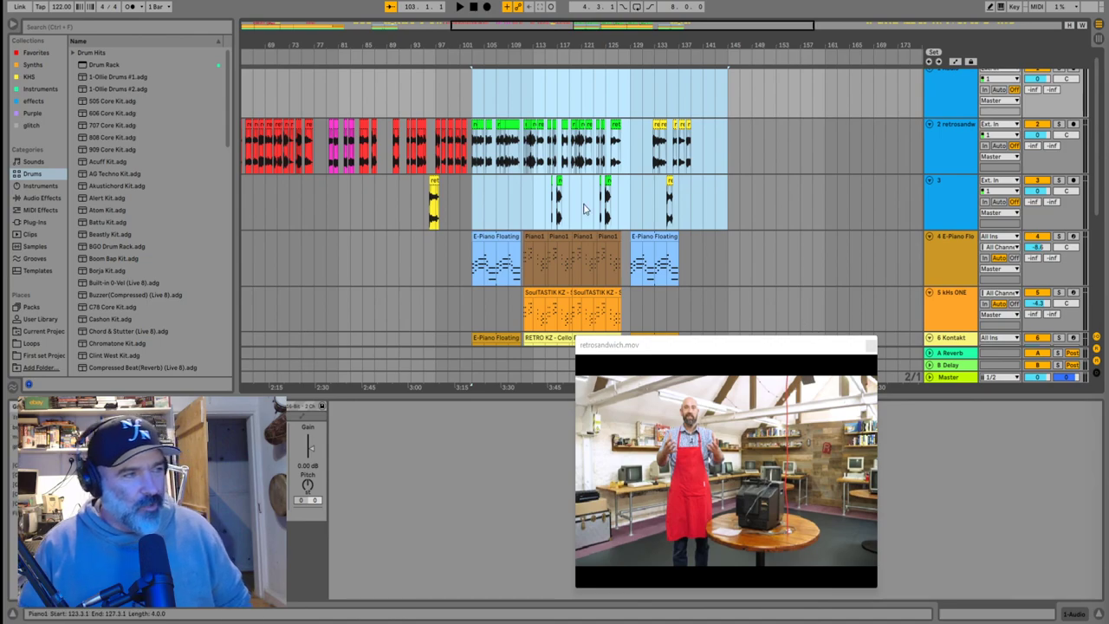
Set the insert marker to 67.1.1, fit the whole arrangement in view, and examine the instrument tracks down to the 707 Core Kit
click(253, 99)
key(w)
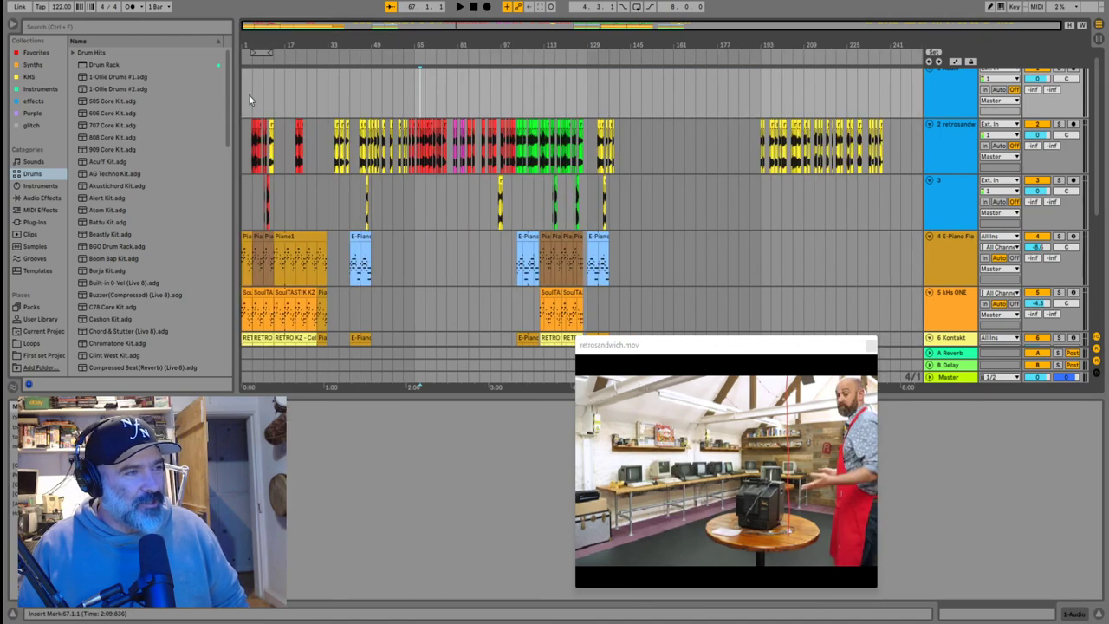
scroll(569, 149, down, 3)
scroll(560, 151, down, 4)
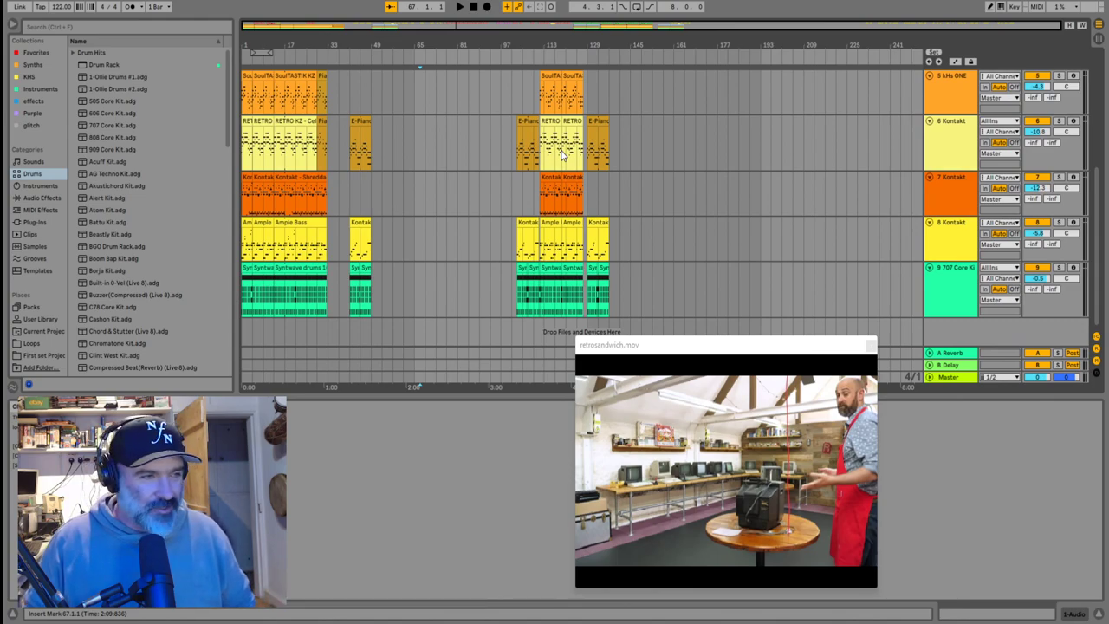
scroll(561, 154, up, 1)
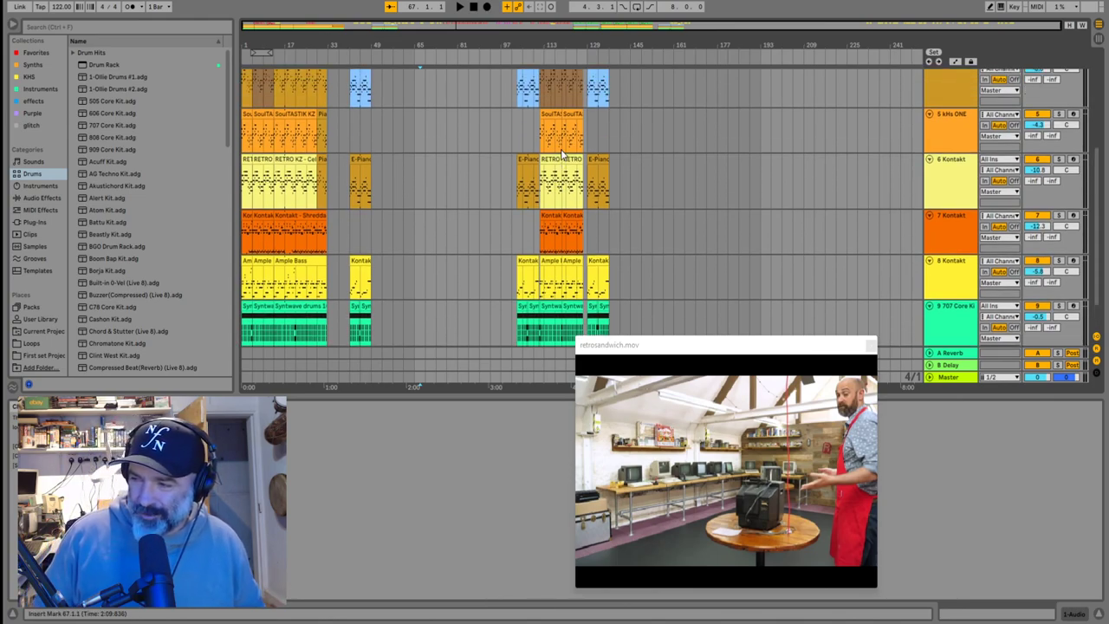